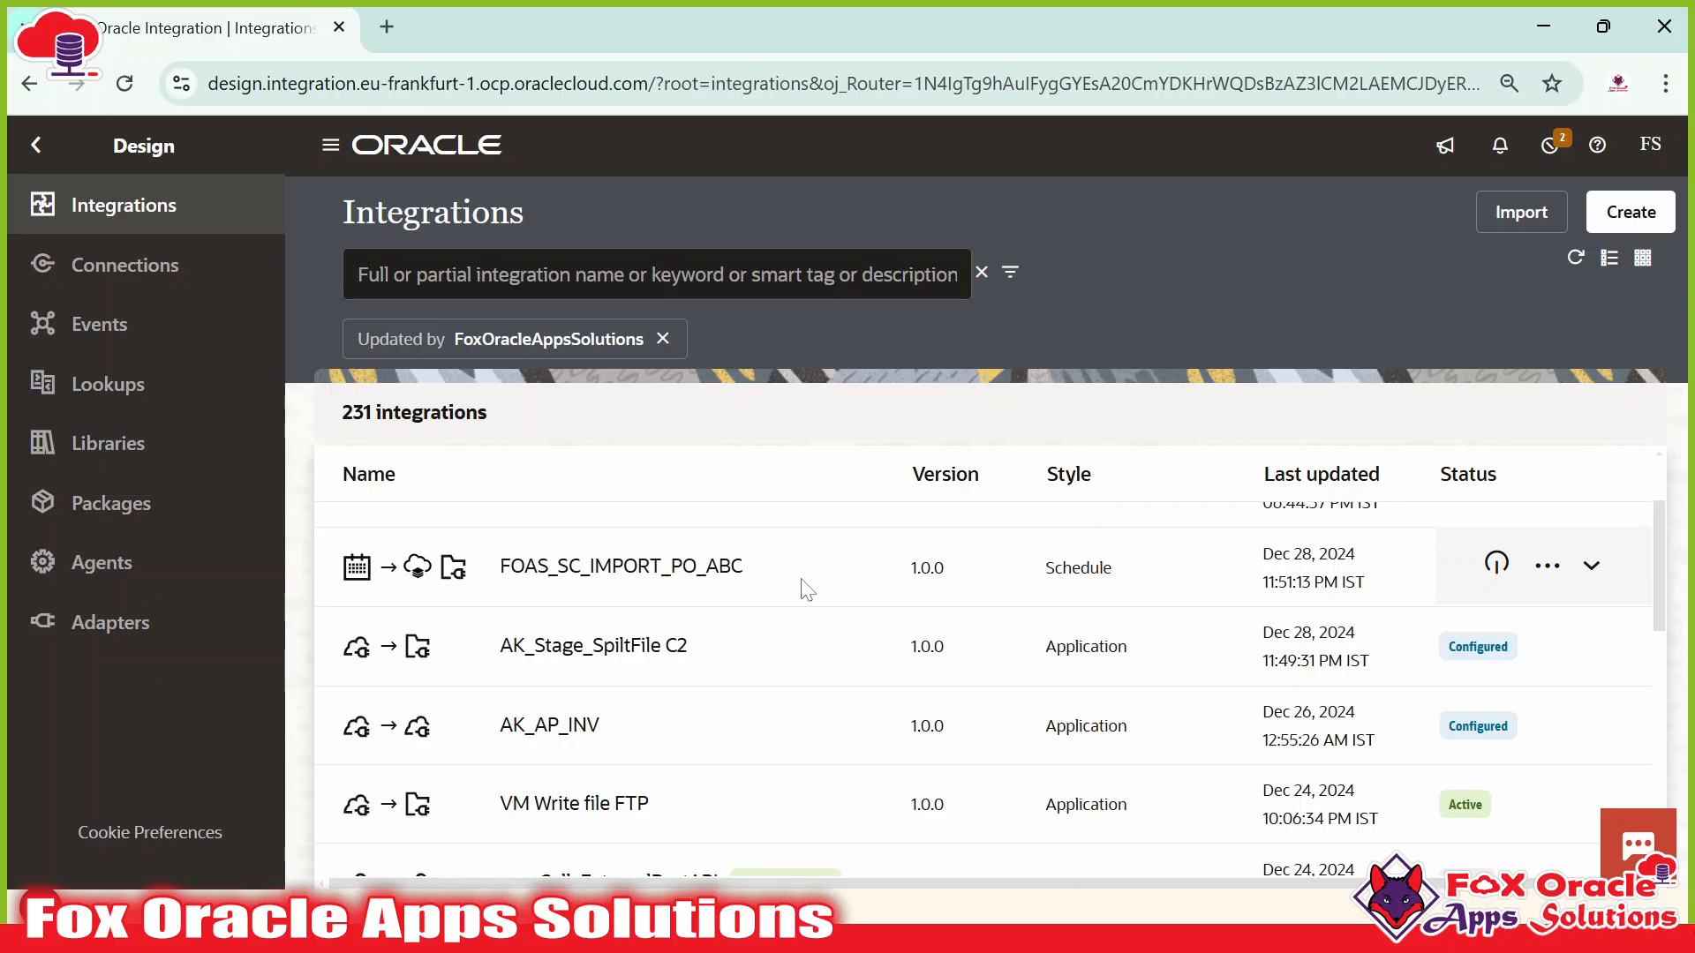
Open Run for FOAS_SC_IMPORT_PO_ABC and load the Dev18 Fusion environment in a new tab.
left_click(1547, 565)
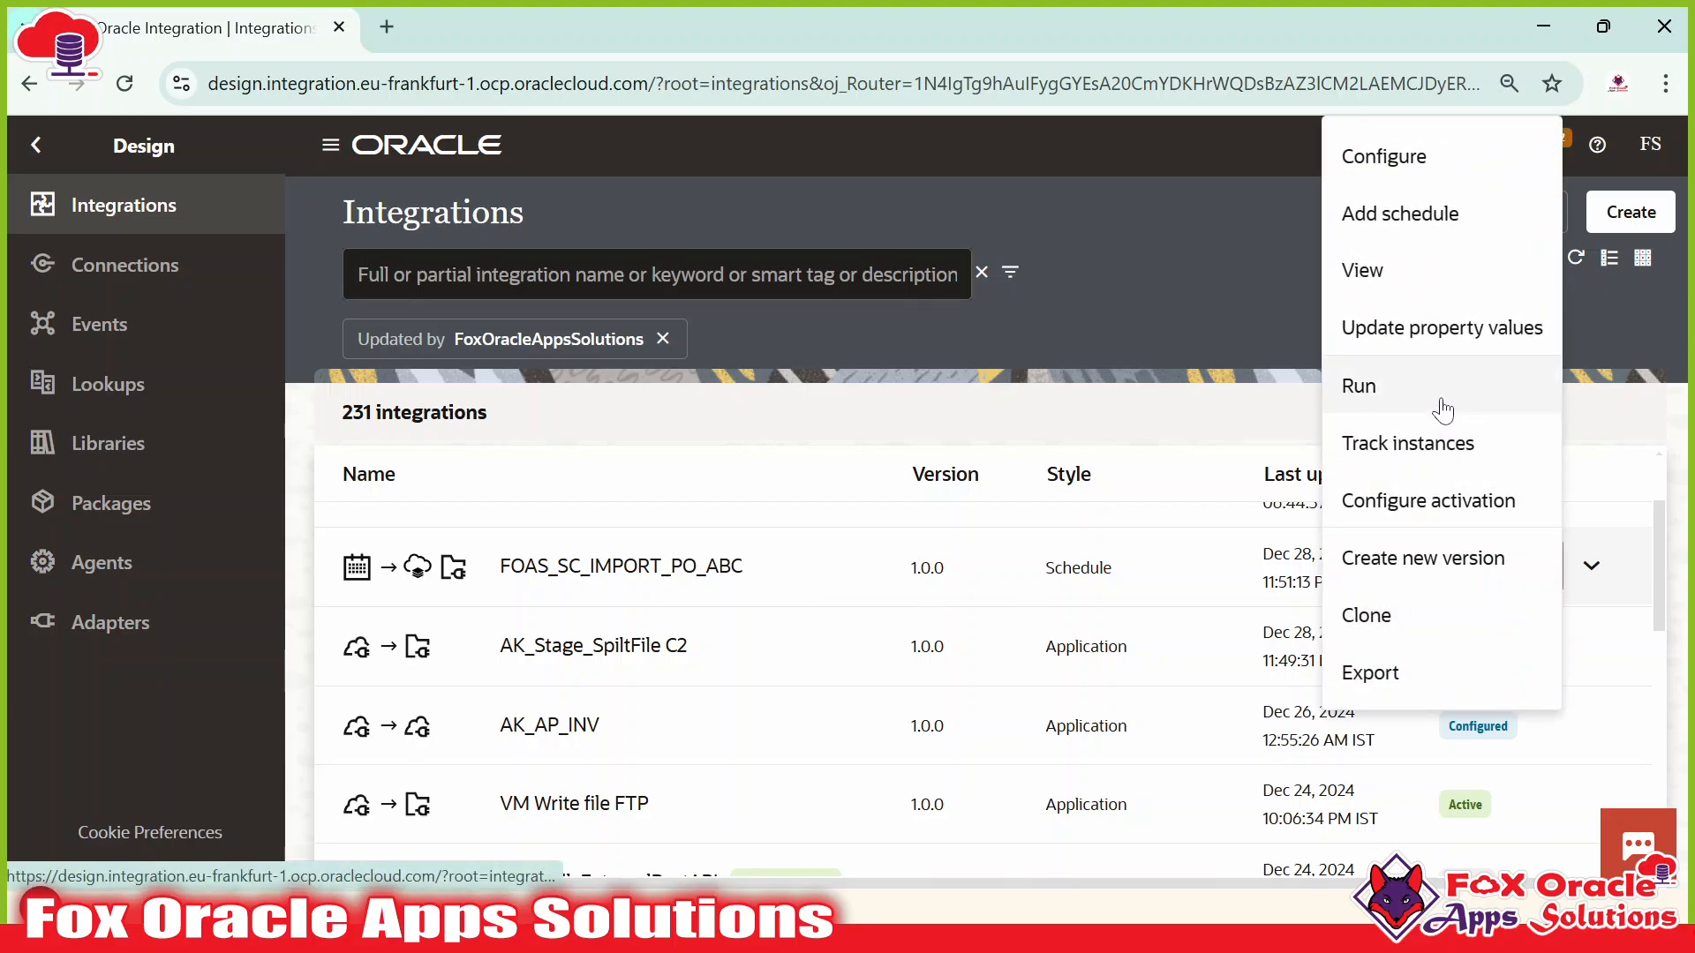
left_click(1441, 399)
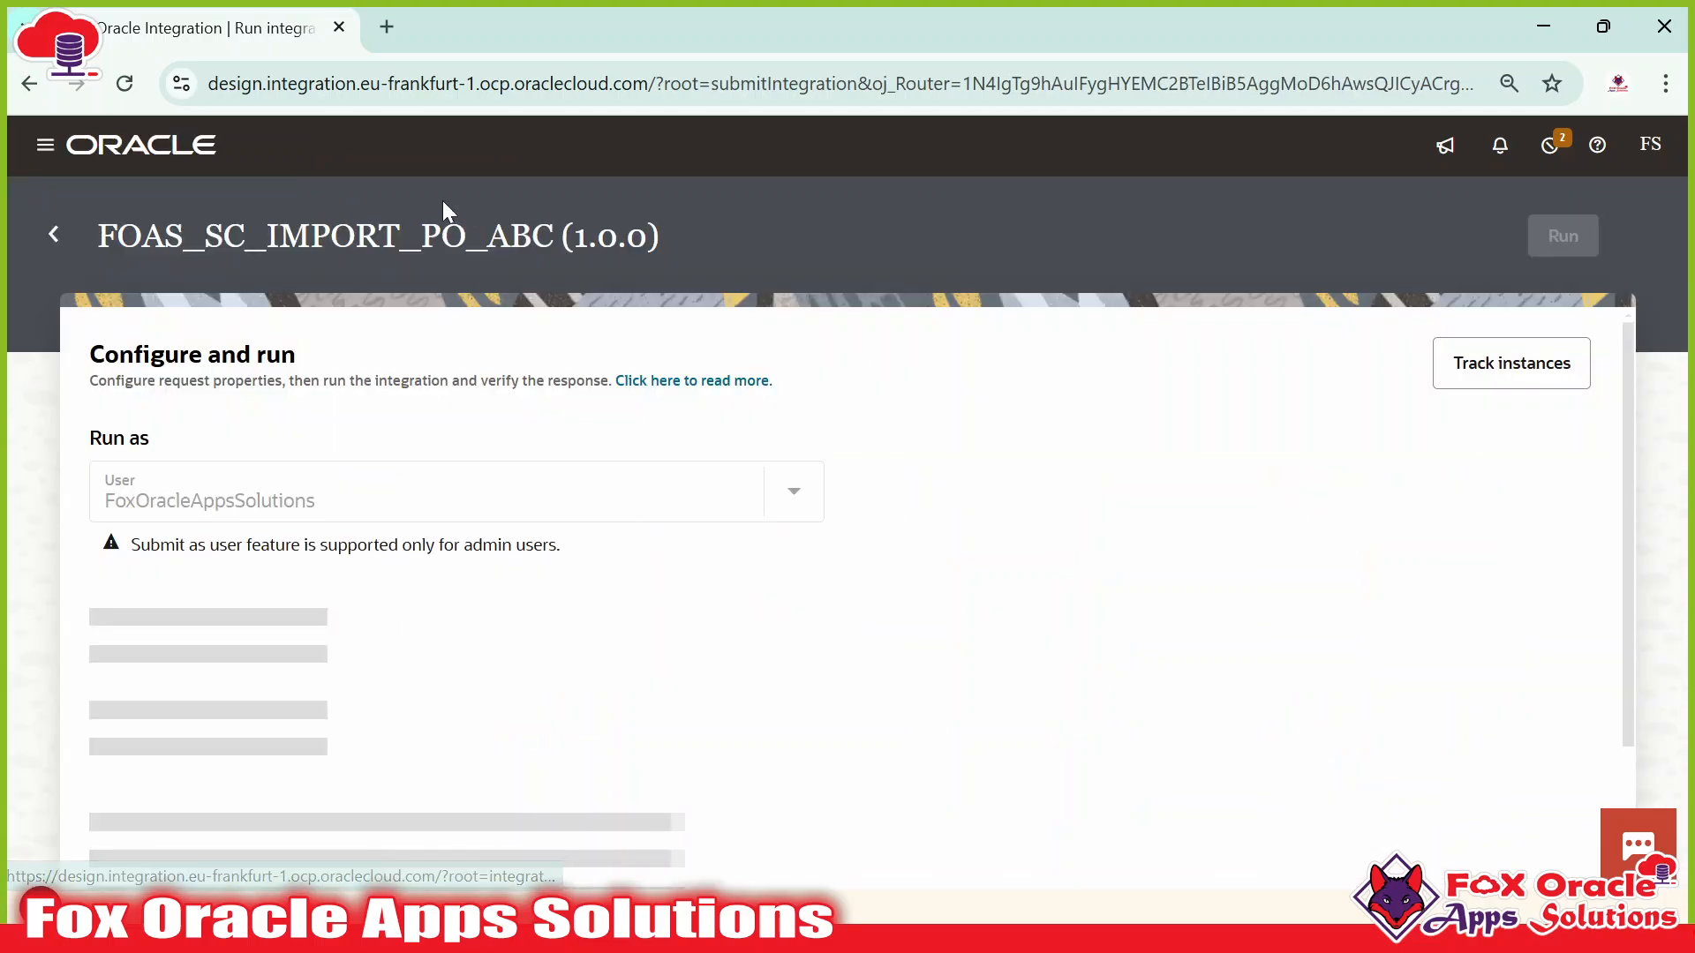
left_click(387, 26)
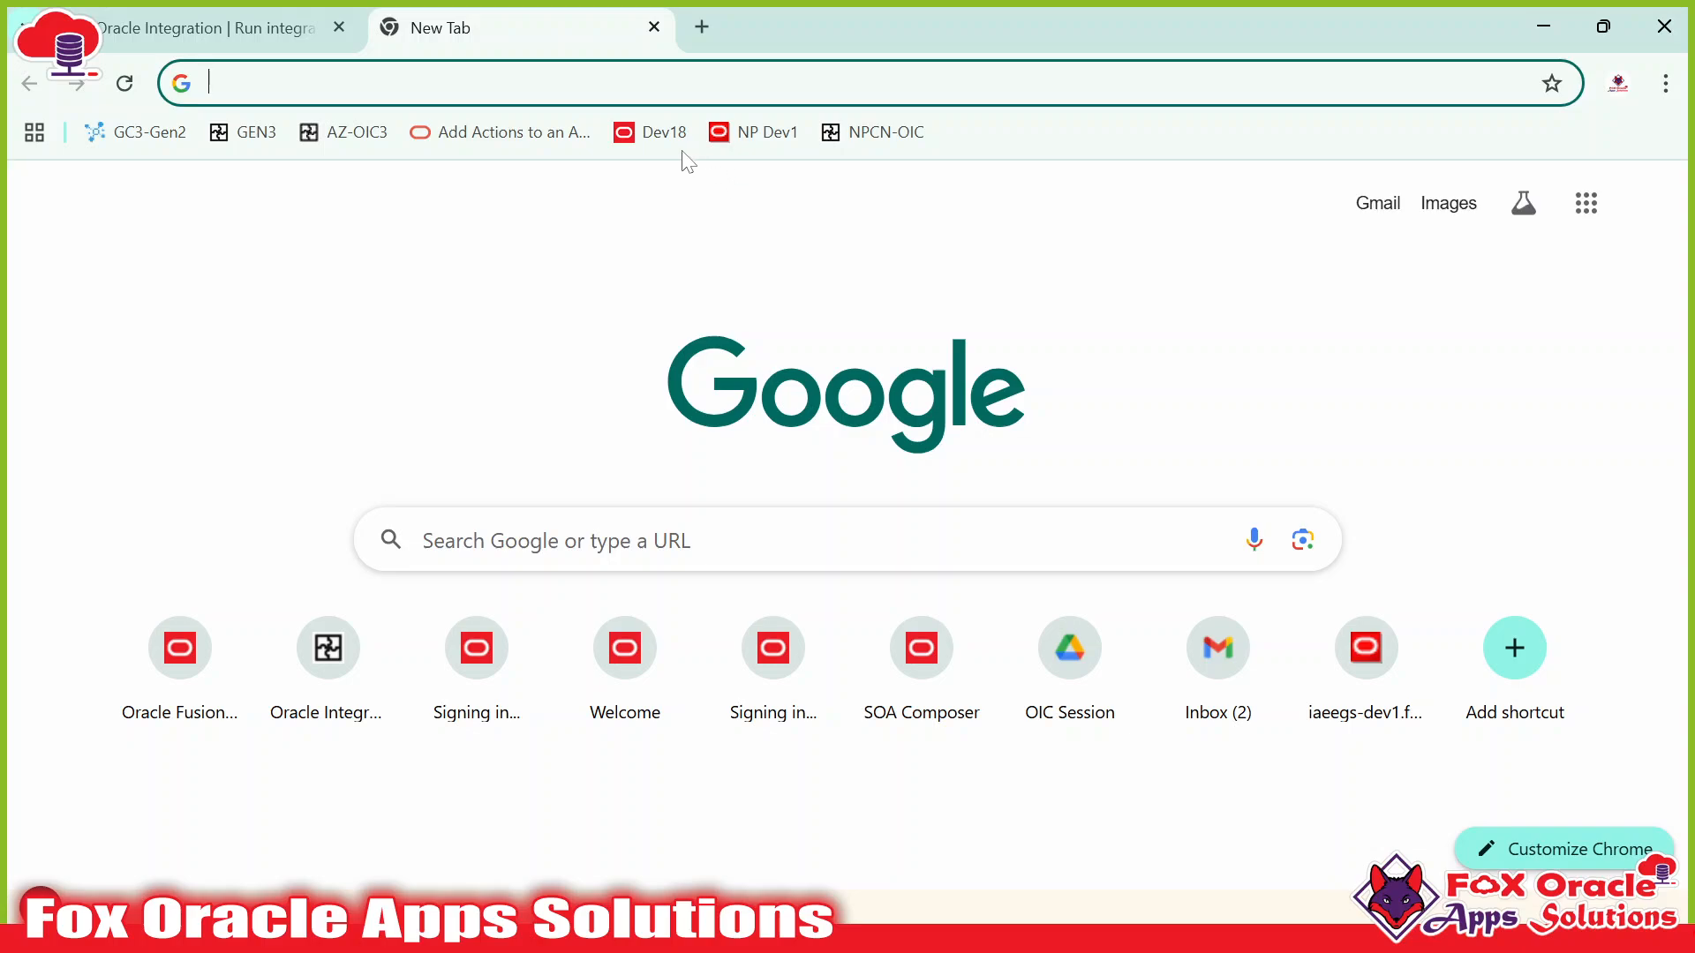
left_click(653, 144)
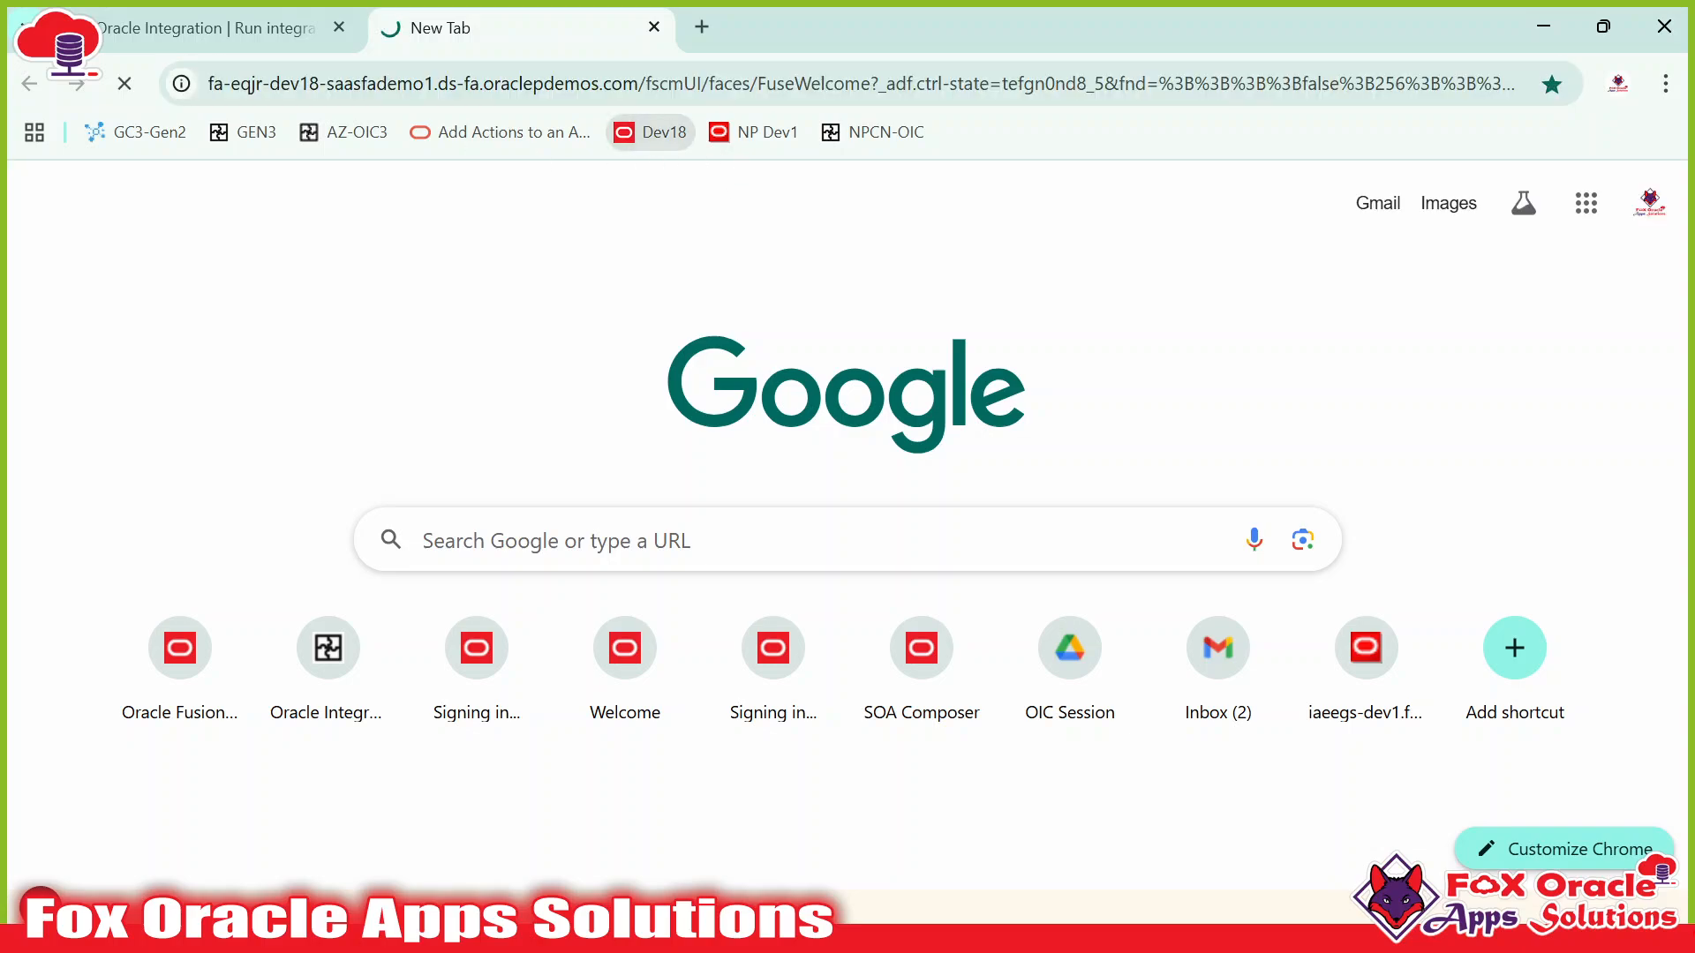
left_click(249, 25)
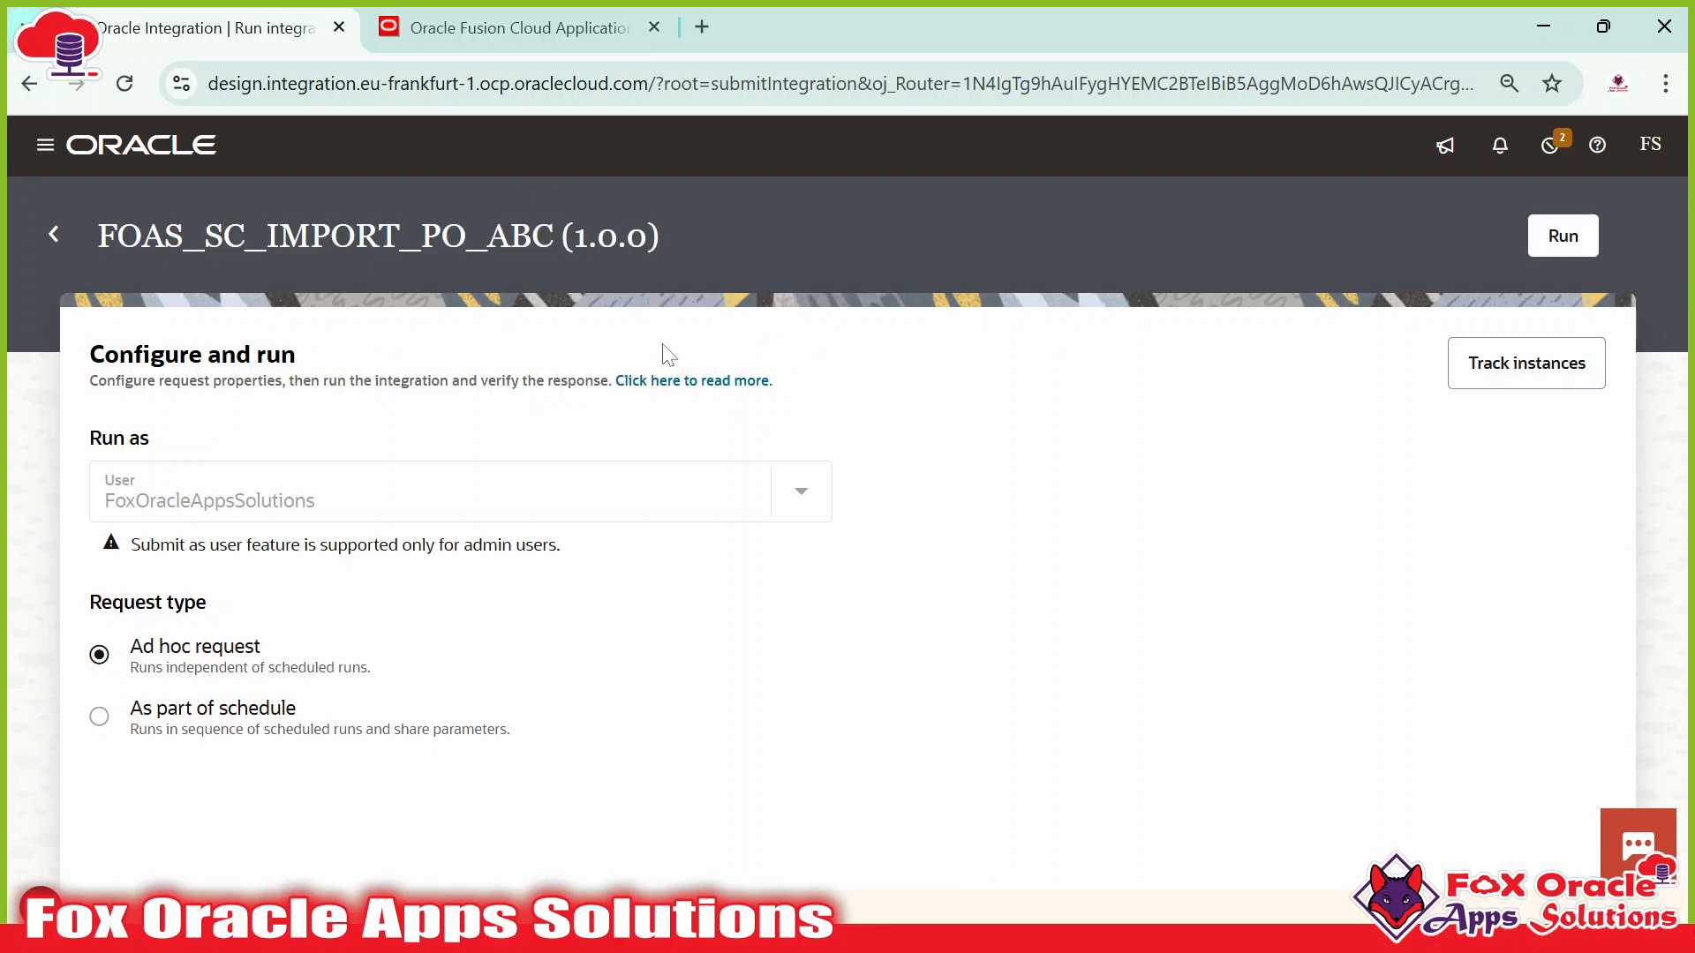
key("alt+Tab")
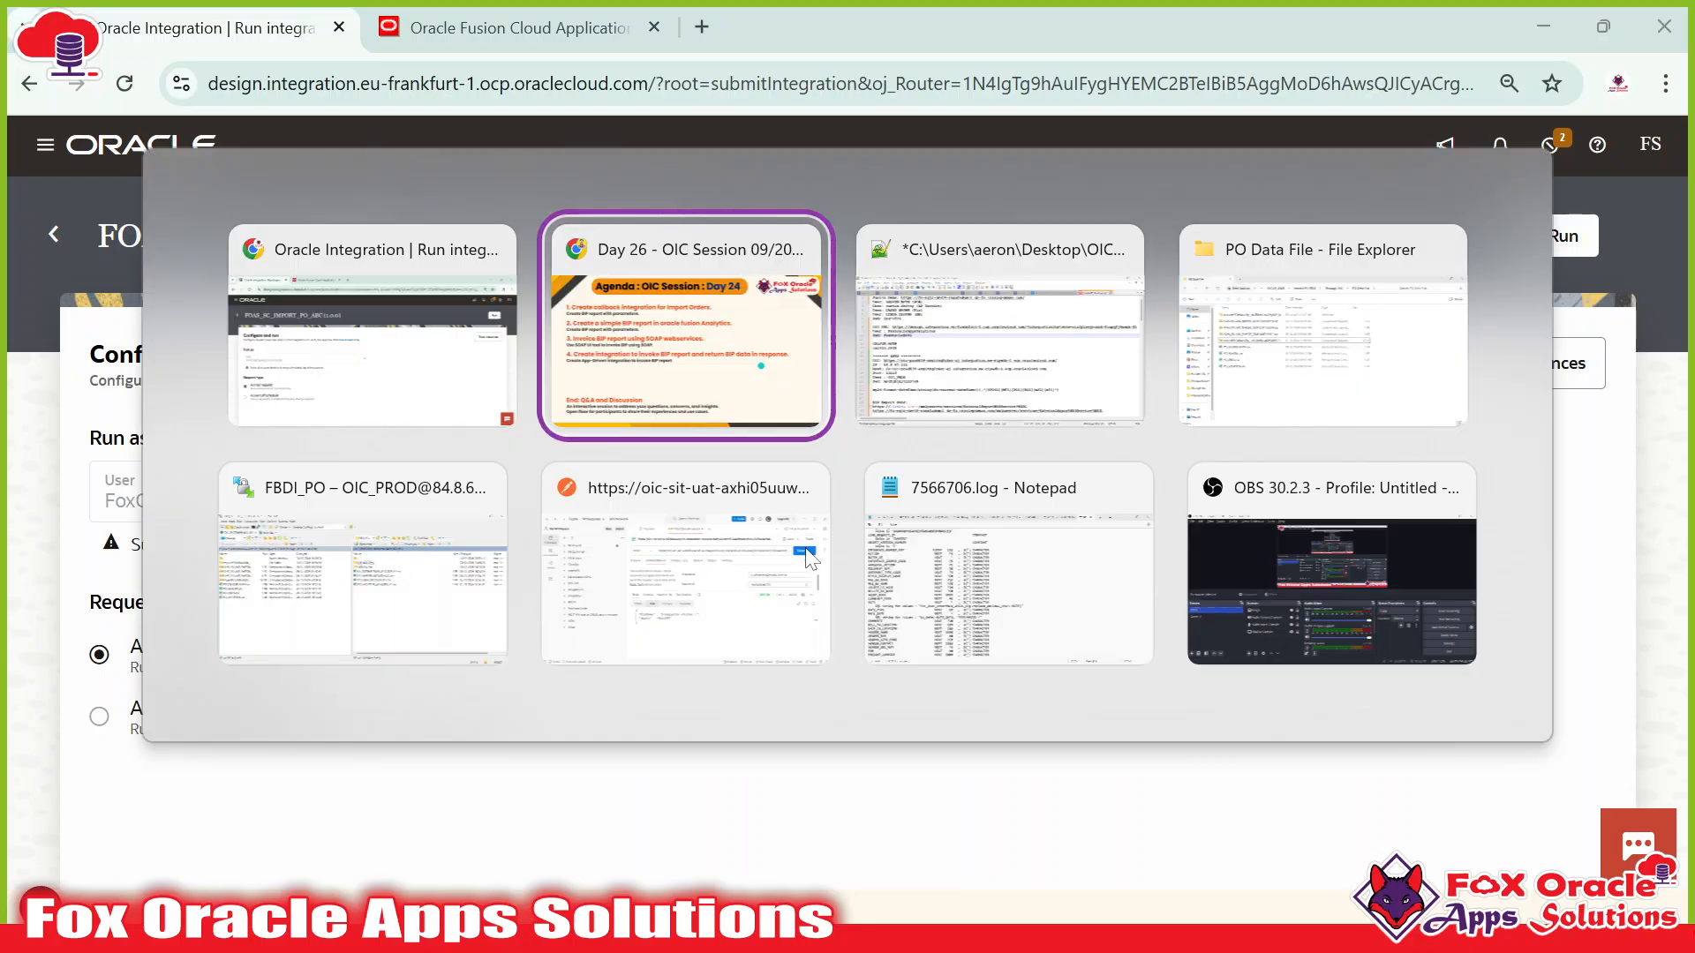
key("alt+Tab")
key("alt+Tab")
key("alt+Tab")
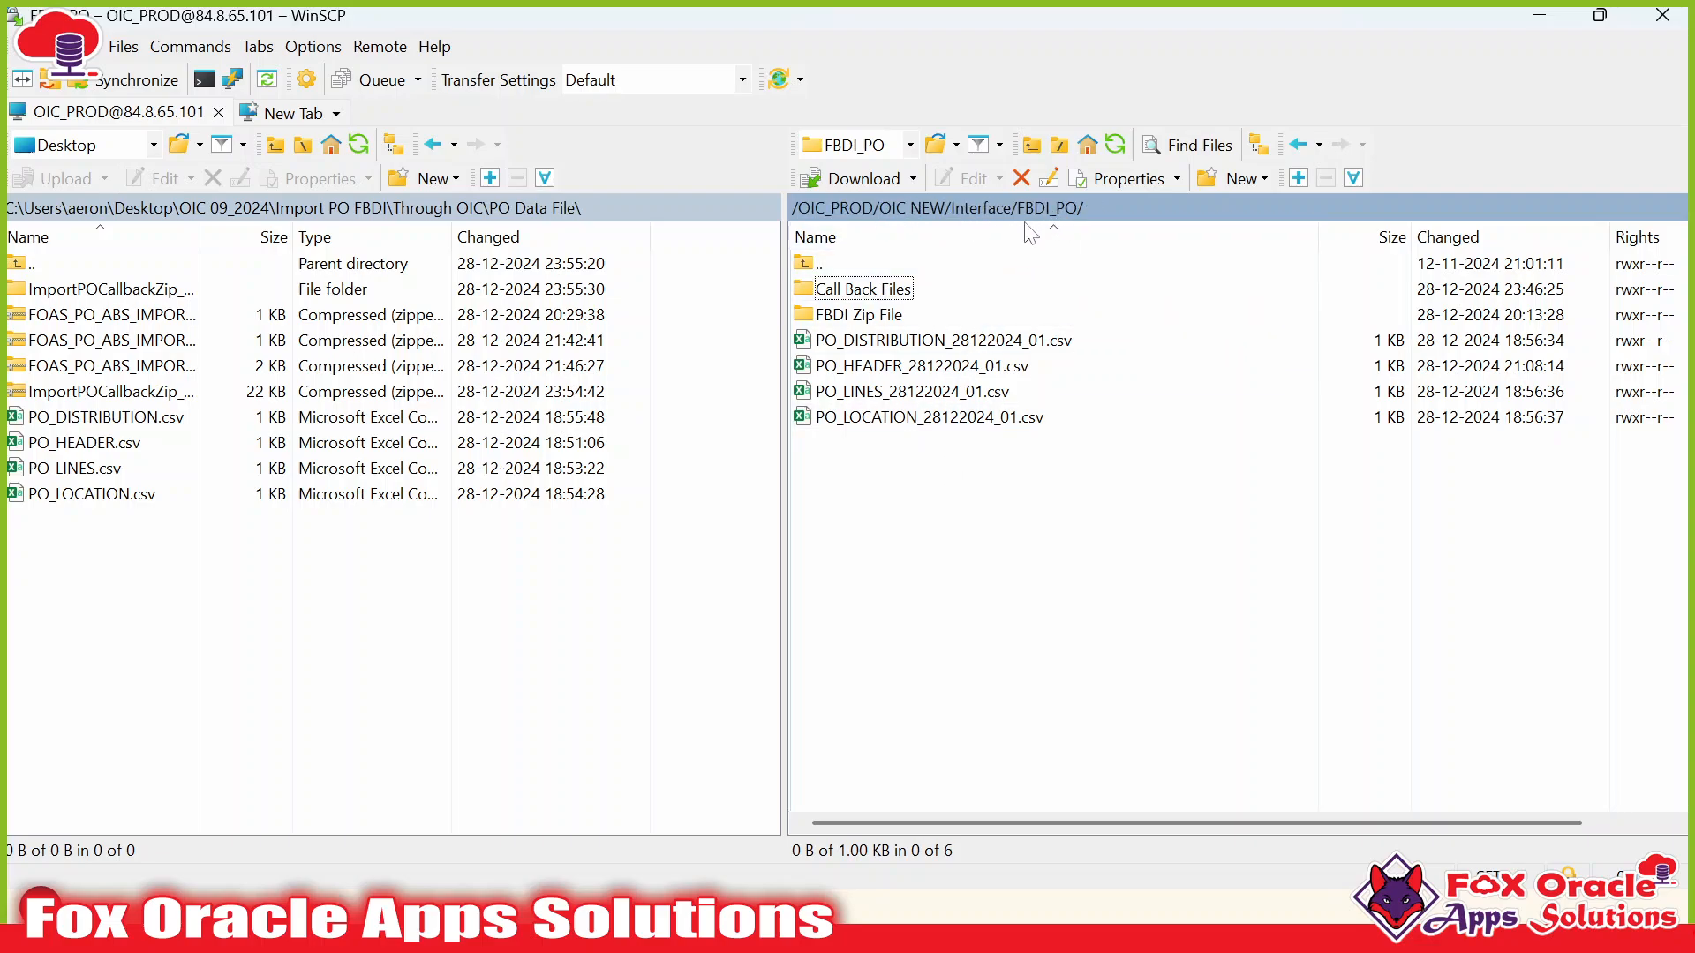
left_click(936, 341)
left_click(949, 421, "shift")
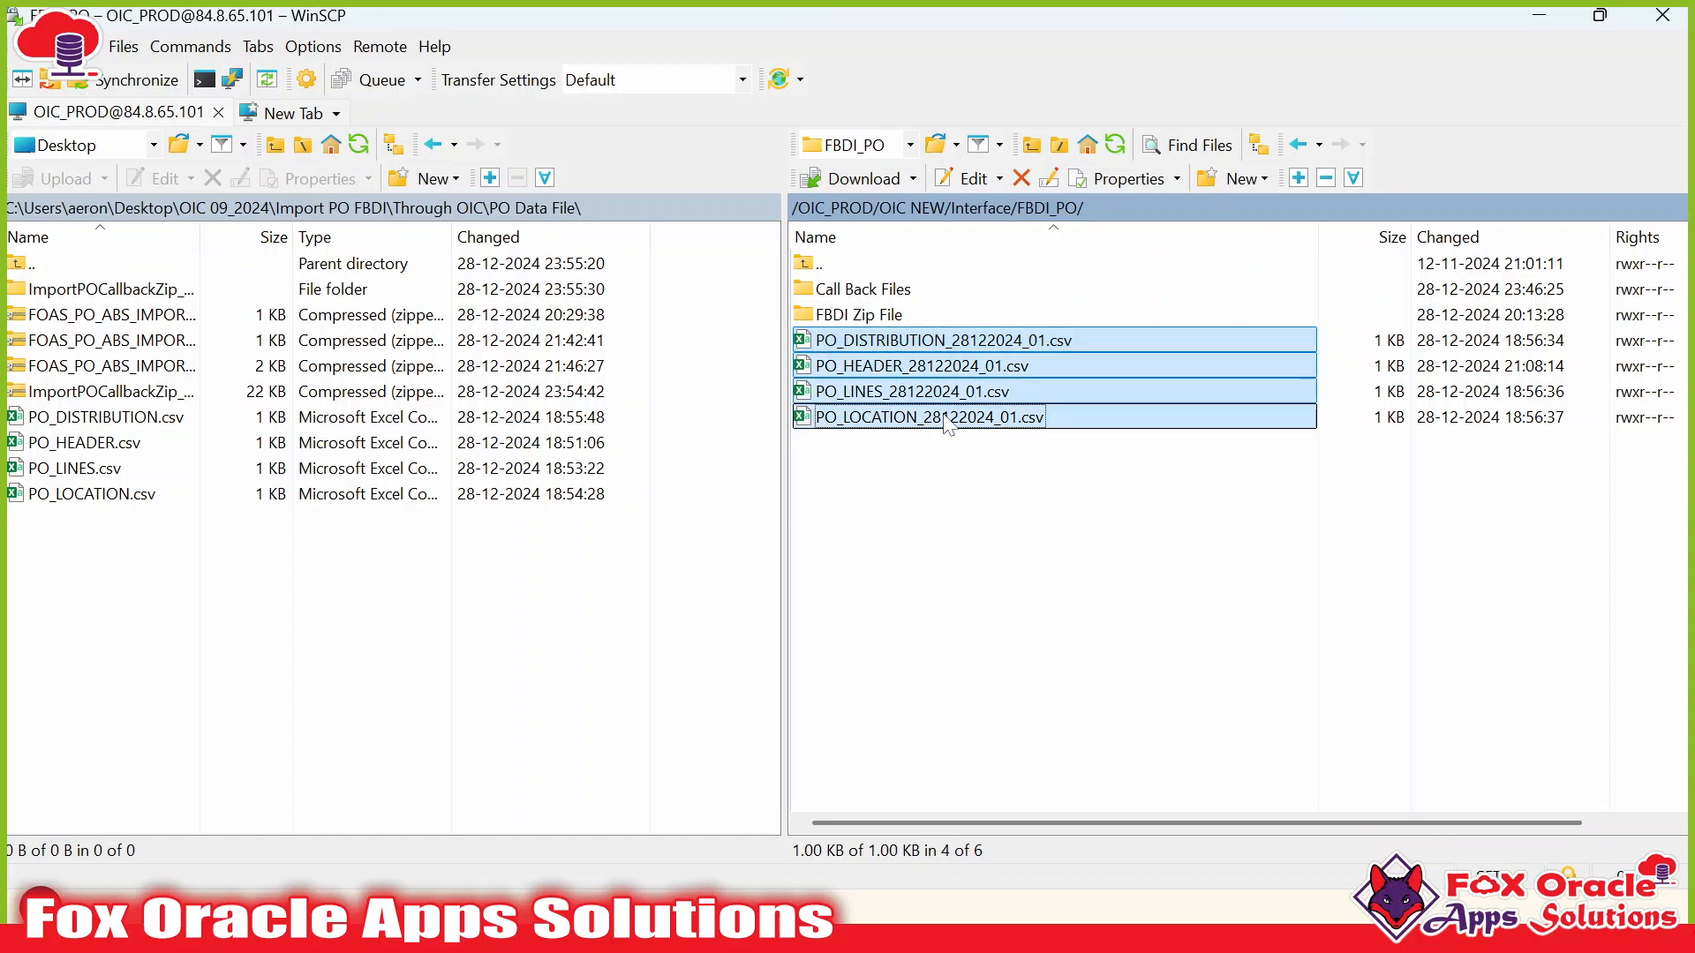
left_click(972, 485)
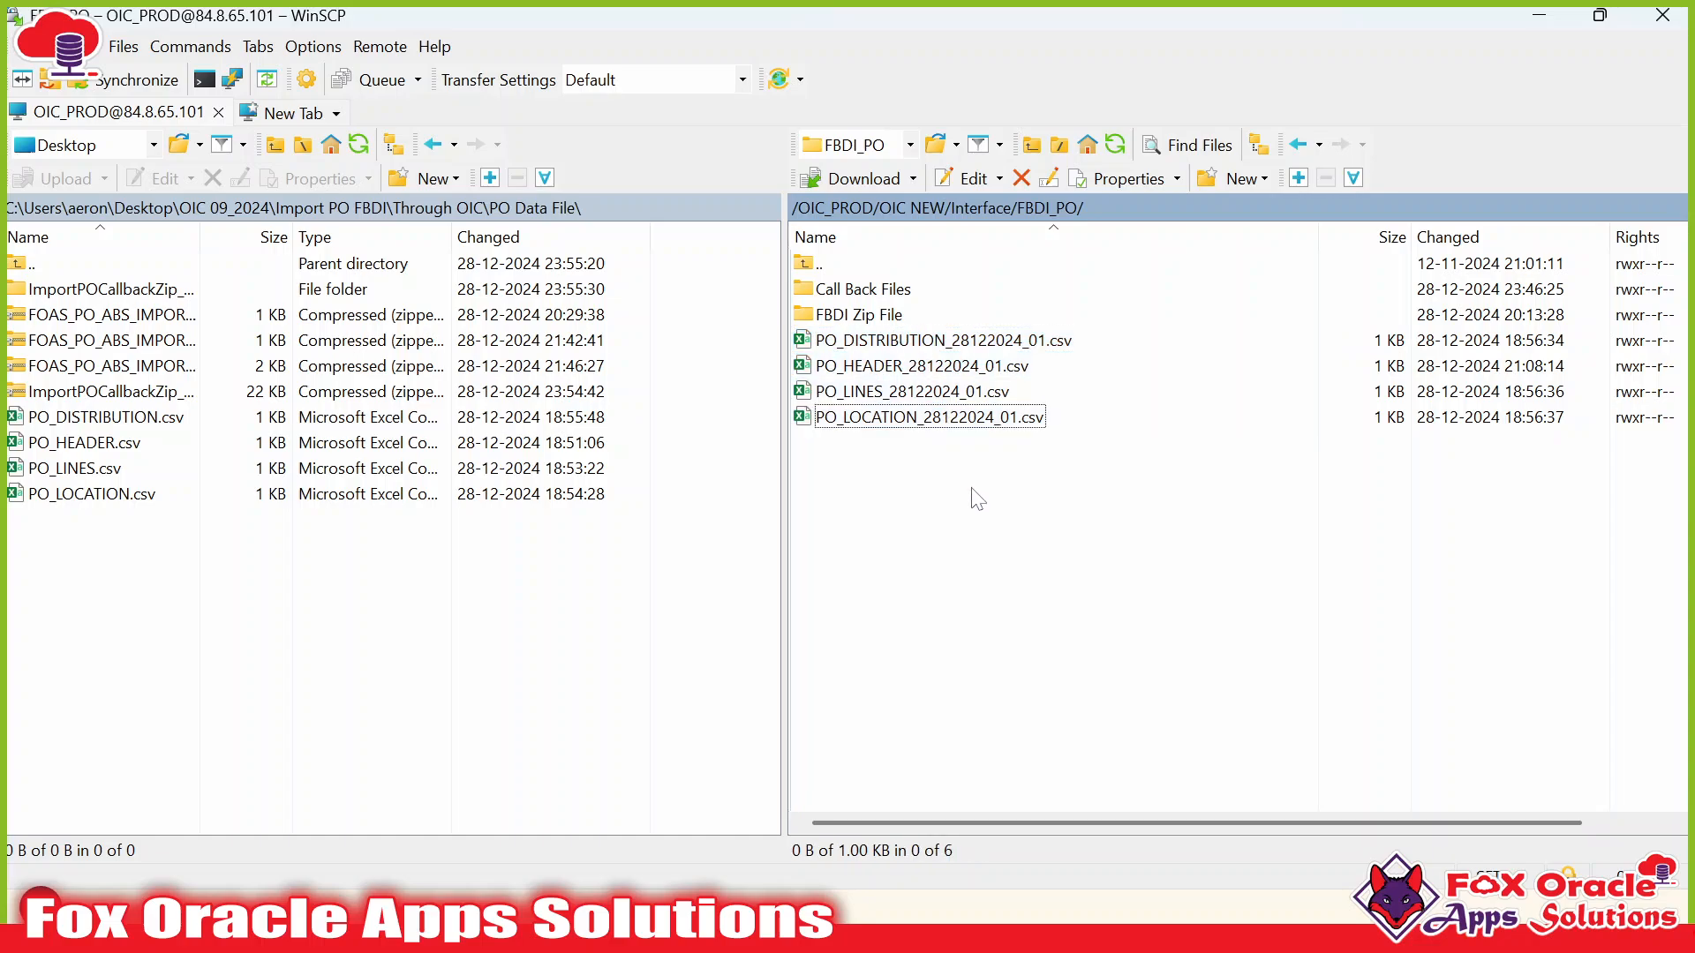
left_click(936, 340)
left_click(940, 392)
left_click(889, 371)
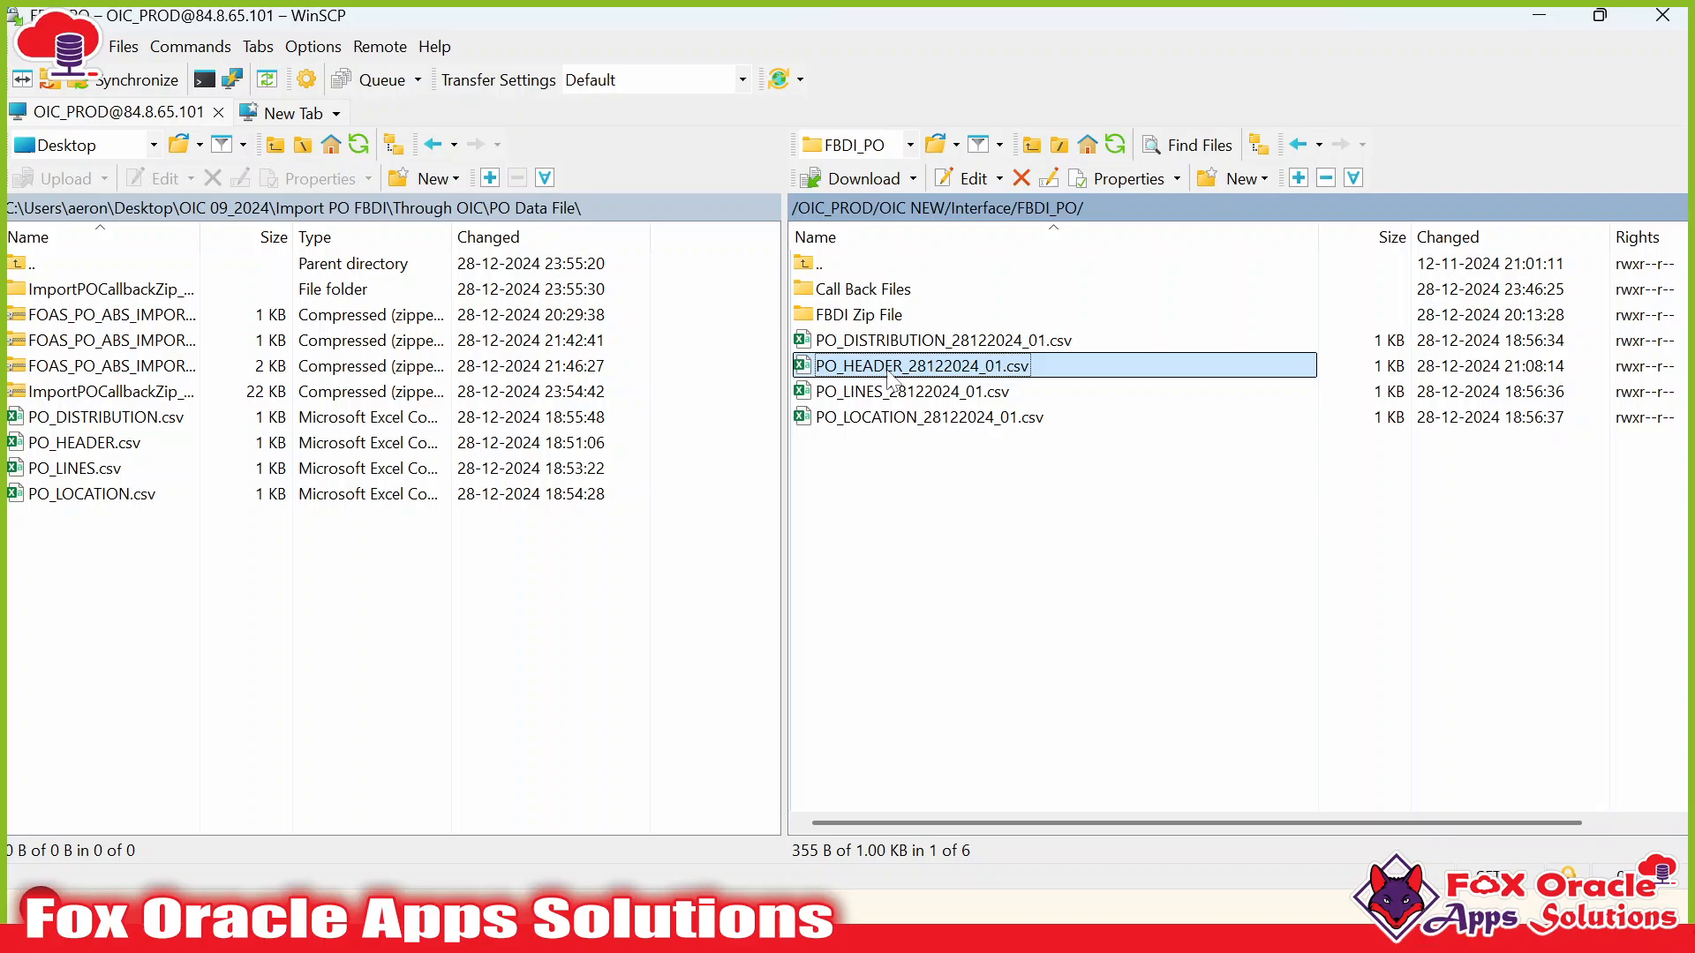
left_click(888, 392)
left_click(888, 341)
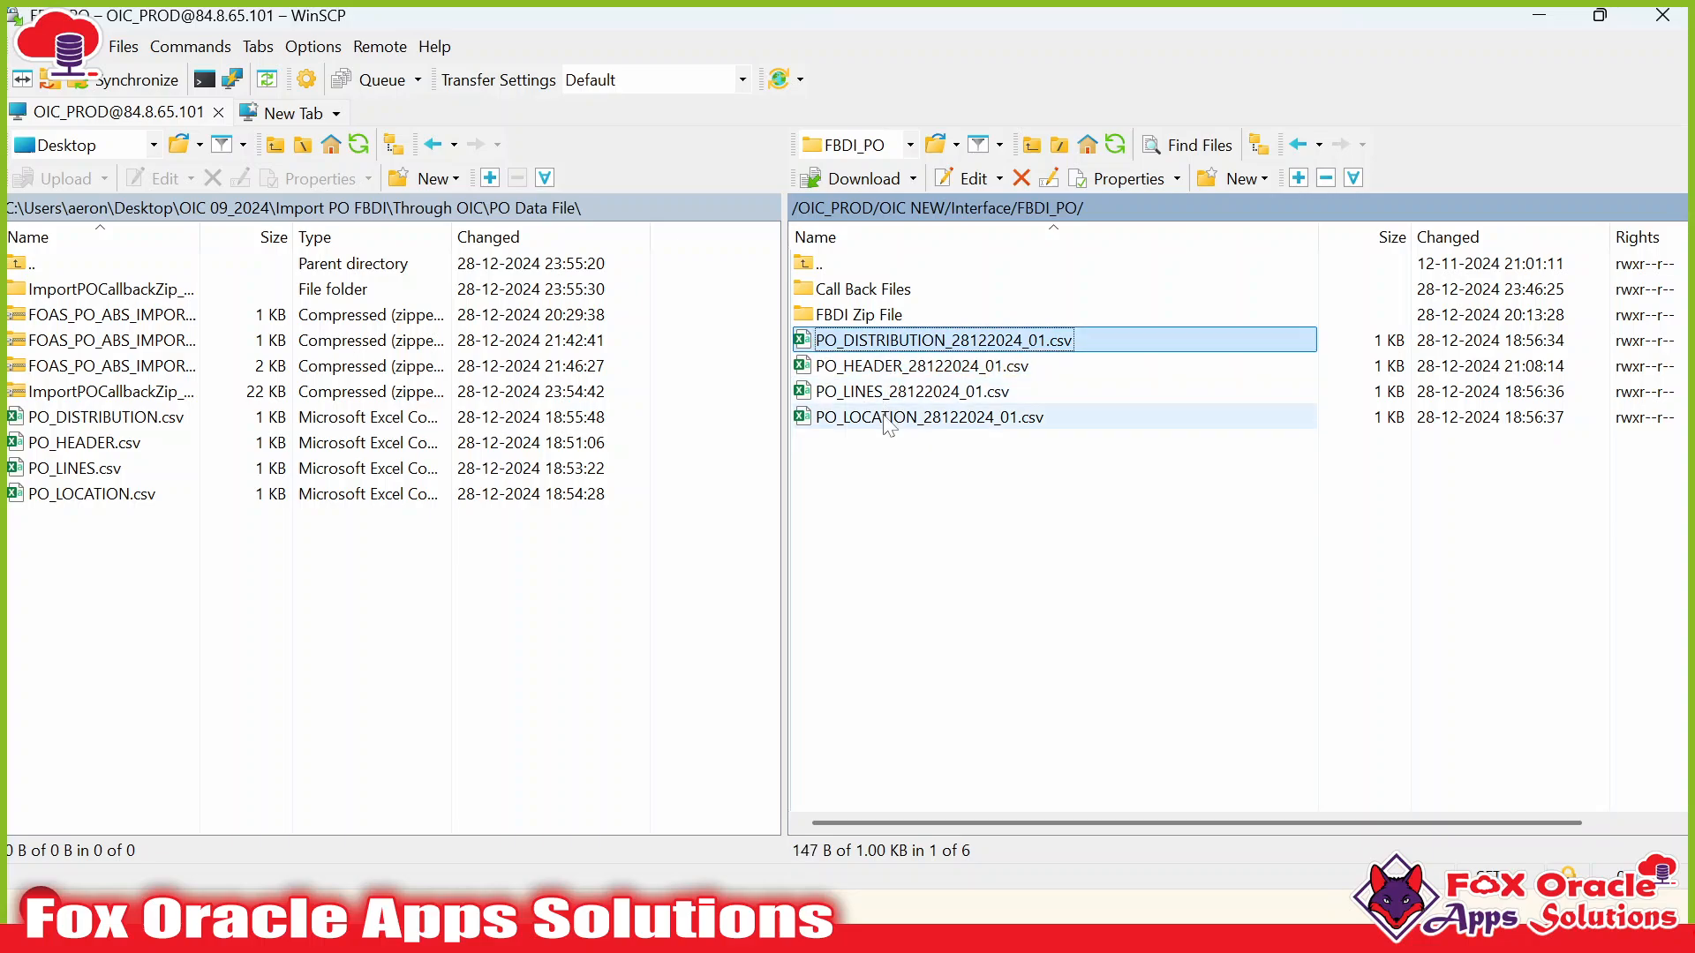
left_click(888, 419)
left_click(888, 340)
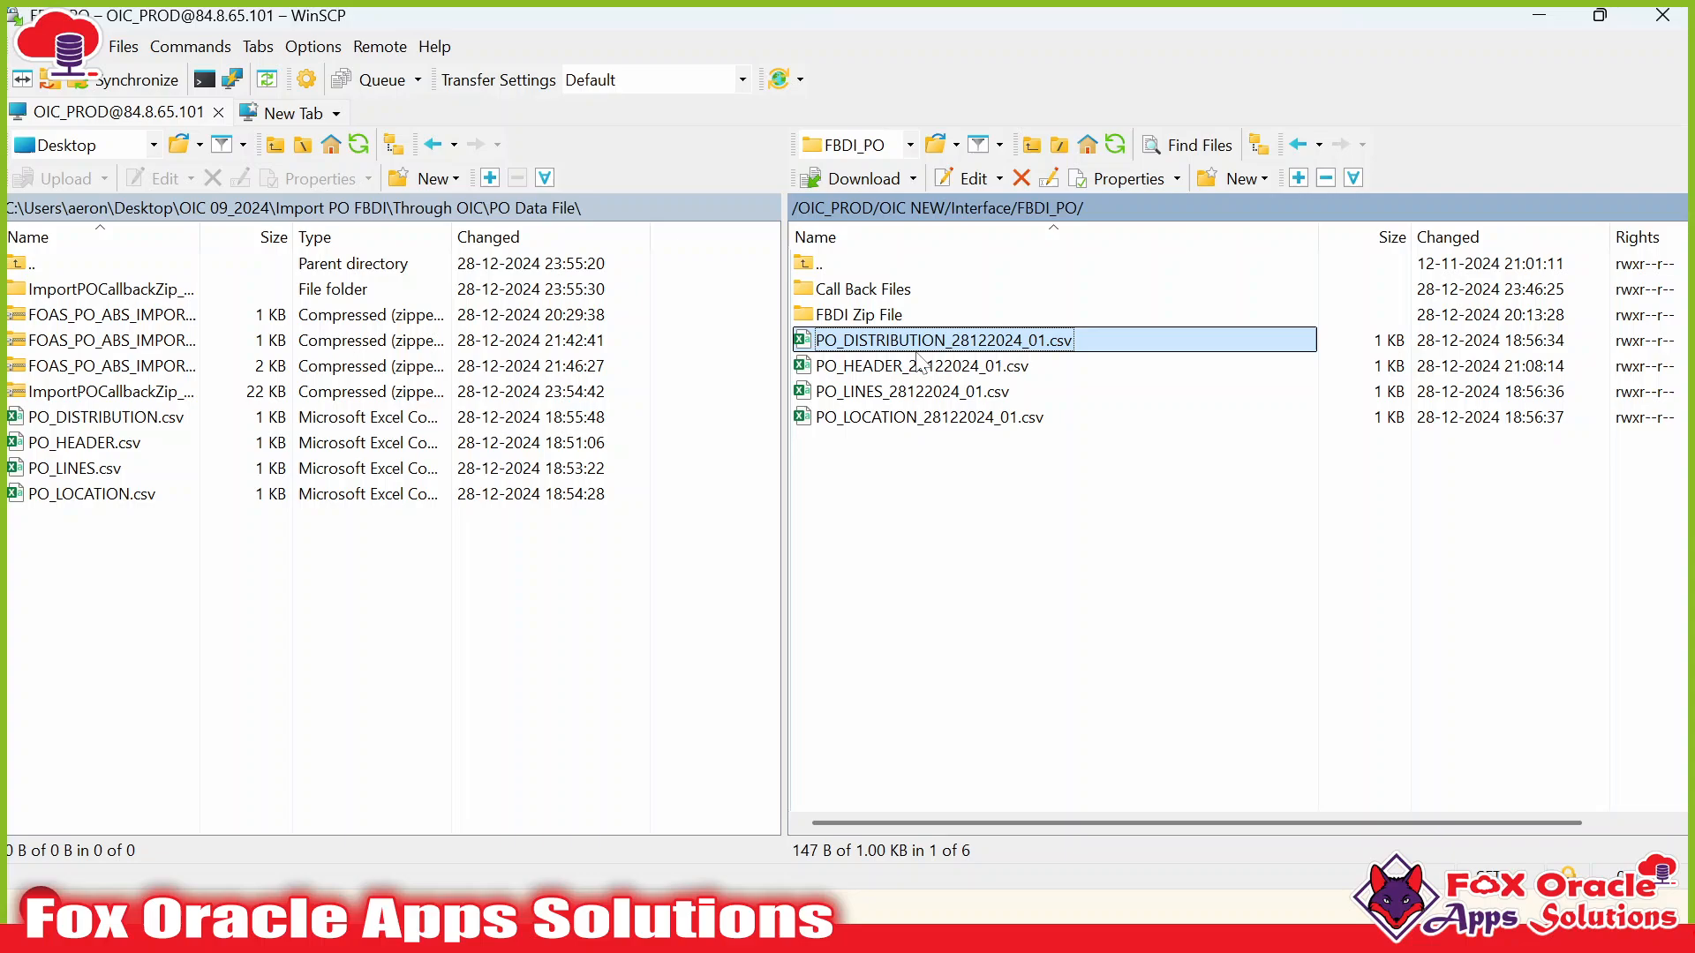
left_click(901, 416)
left_click(891, 341)
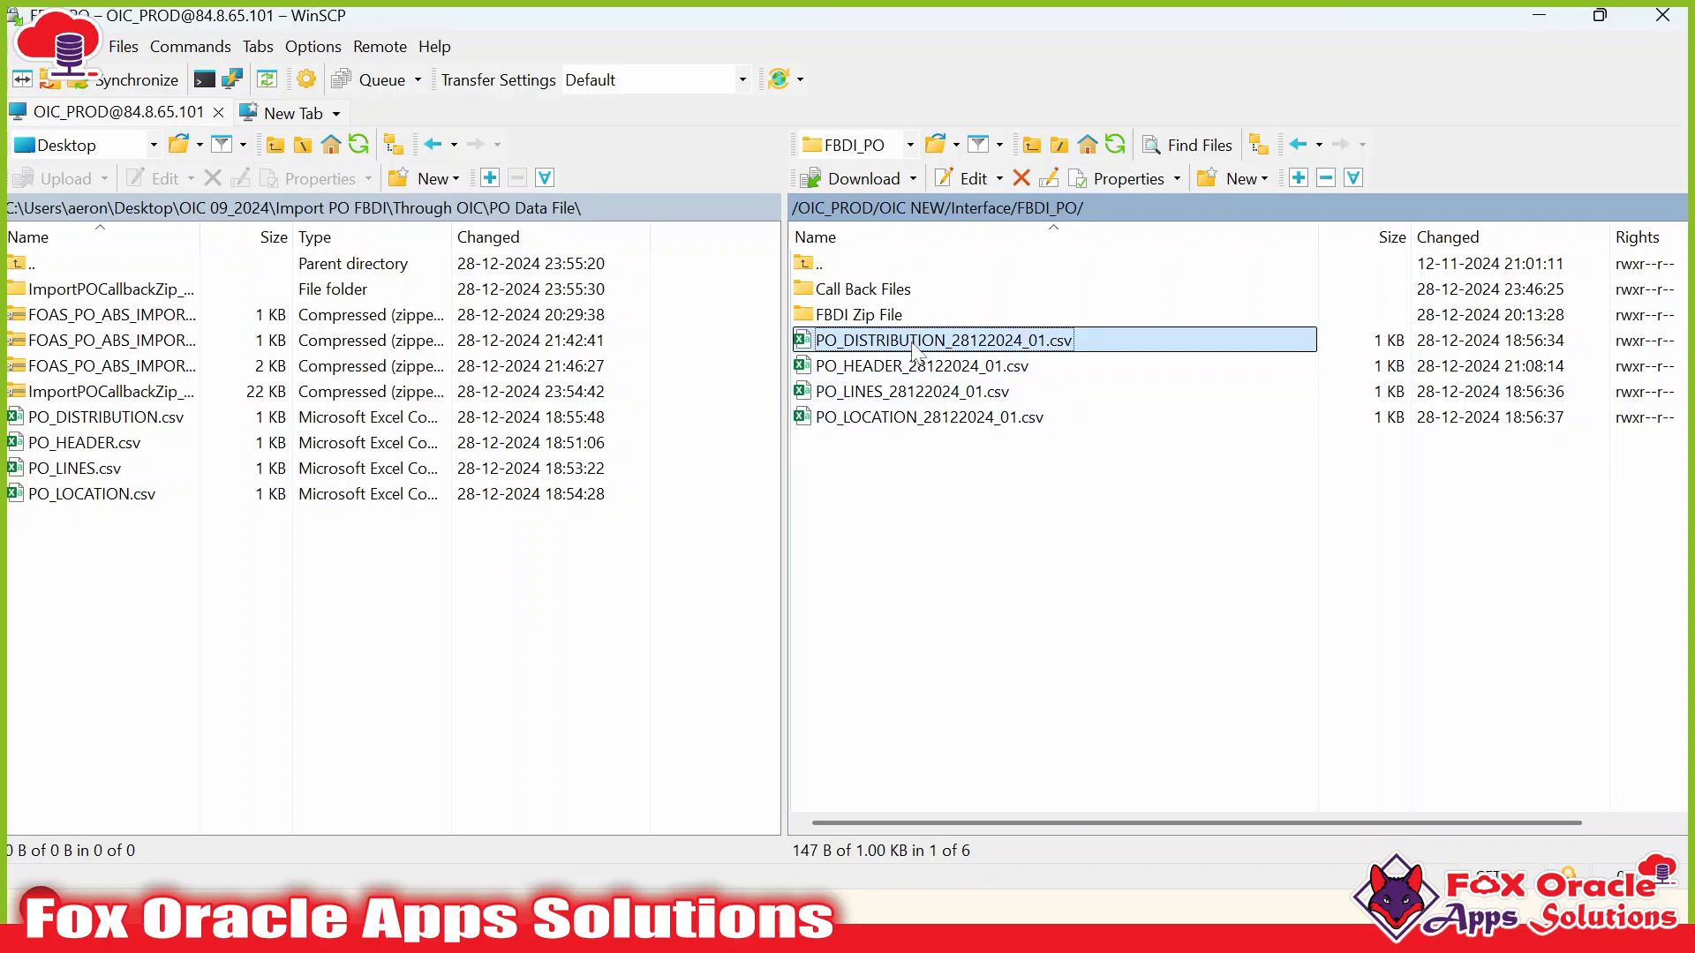
left_click(896, 417)
left_click(920, 344, "shift")
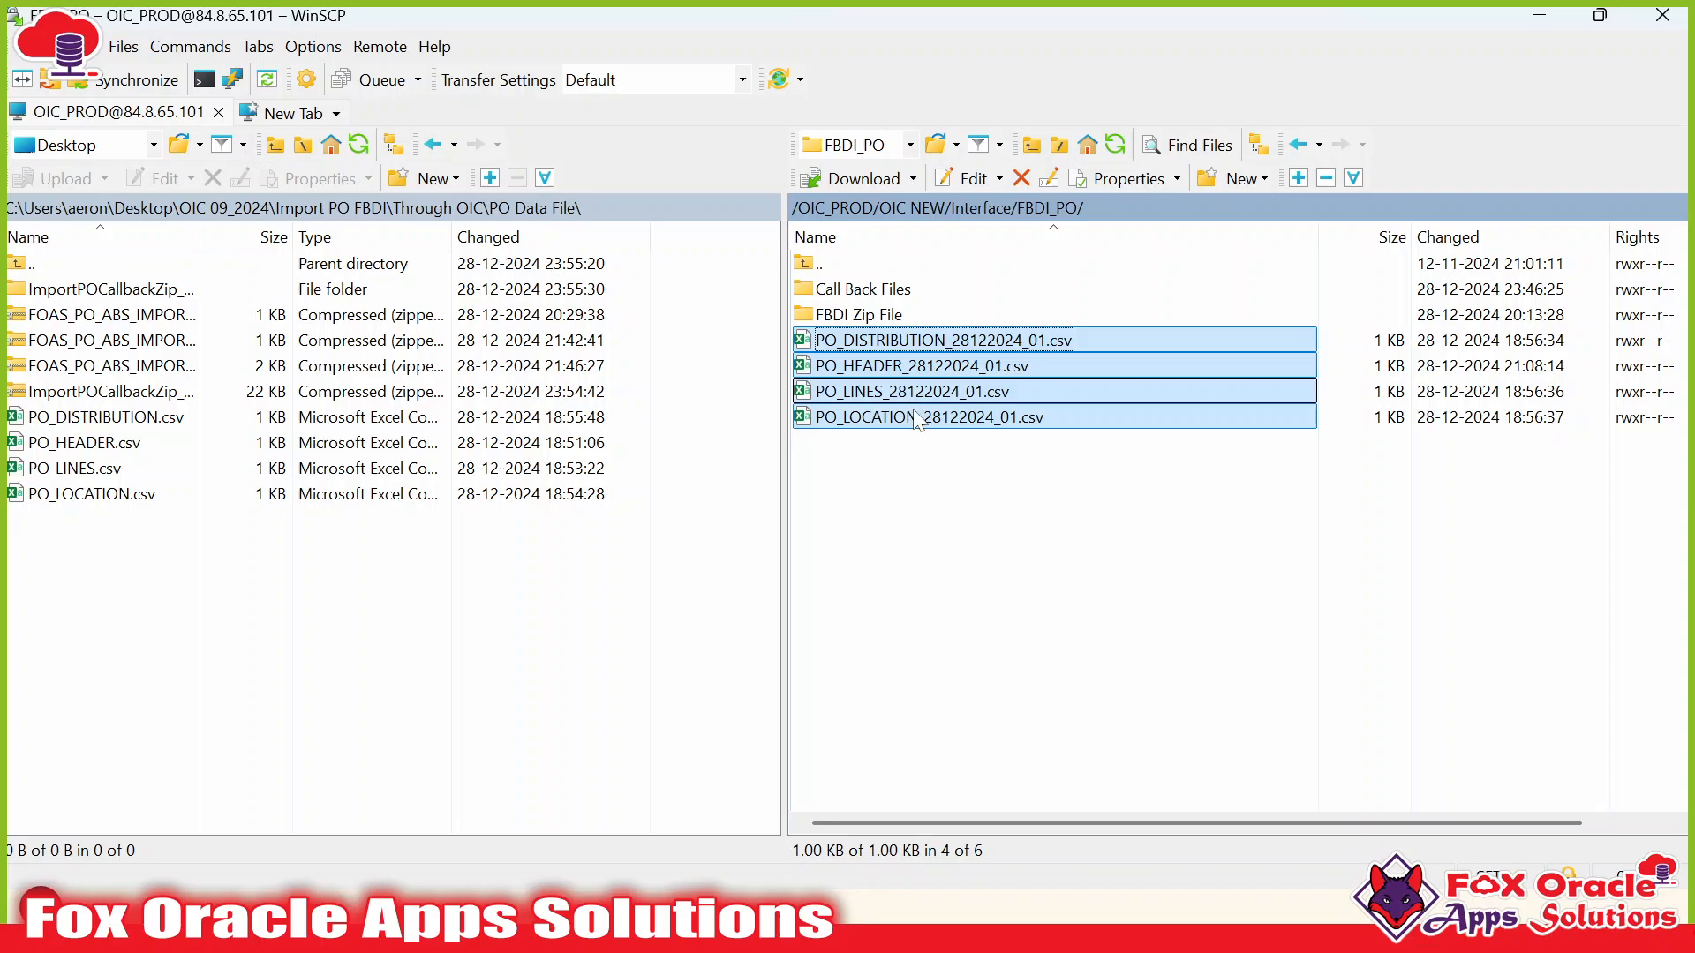
left_click(913, 440)
left_click(906, 364)
left_click(898, 399)
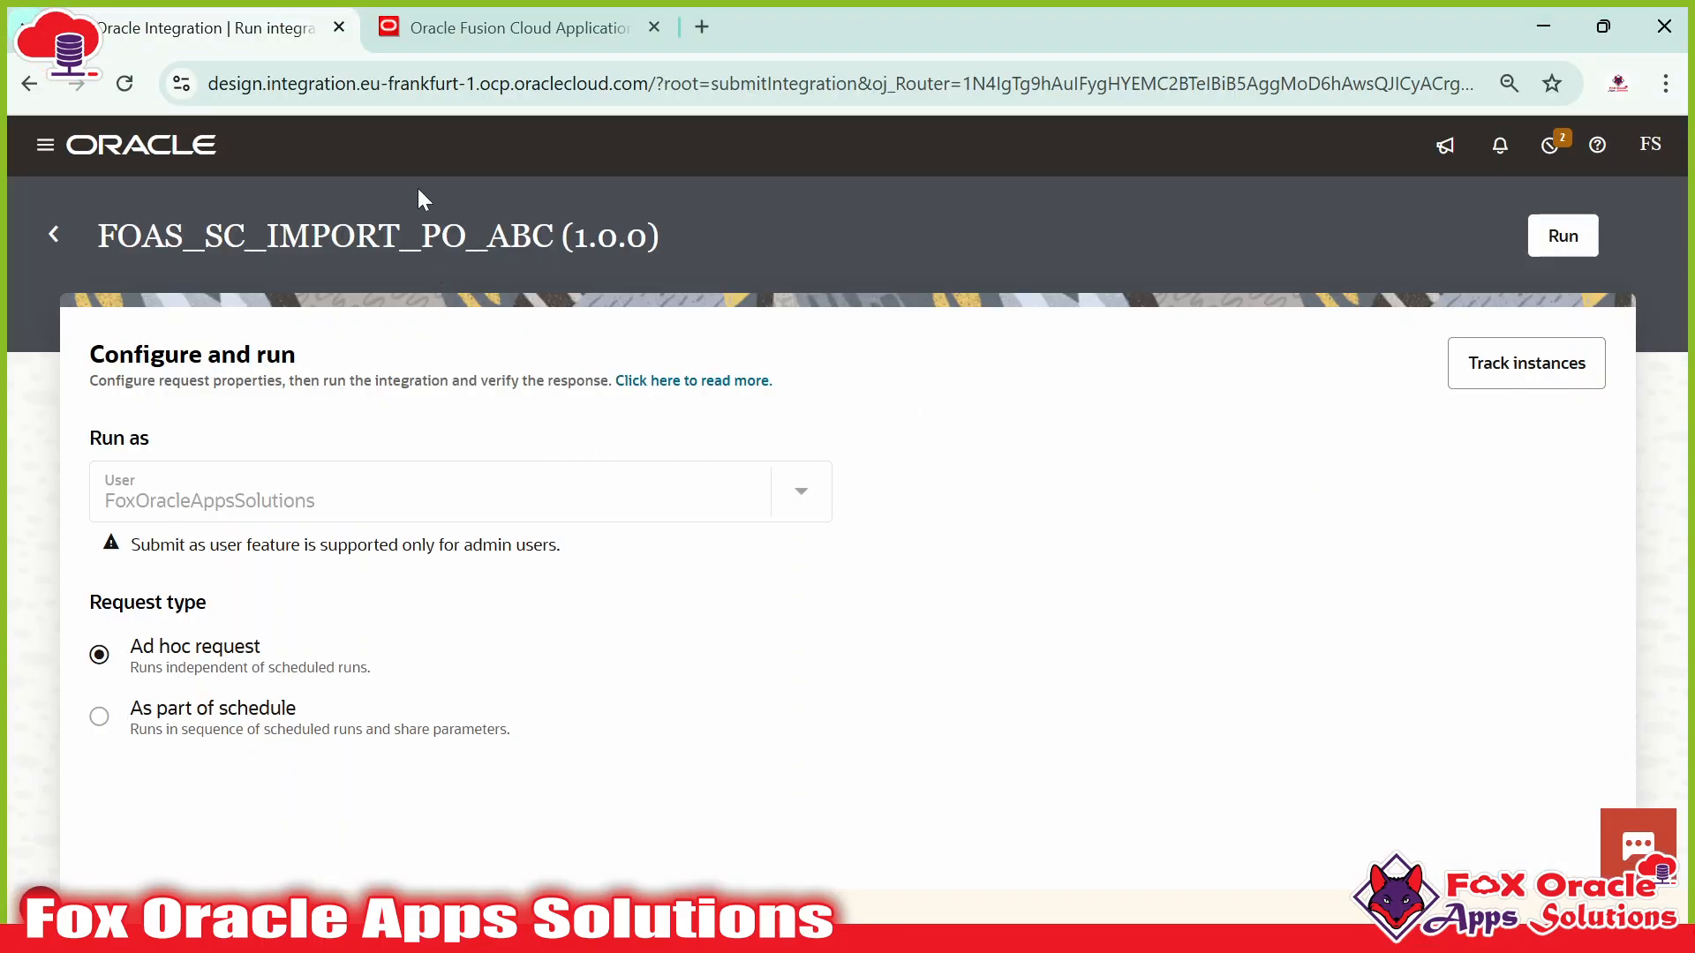
Submit an ad hoc run of FOAS_SC_IMPORT_PO_ABC, then go to the Fusion home page.
left_click(482, 48)
left_click(216, 35)
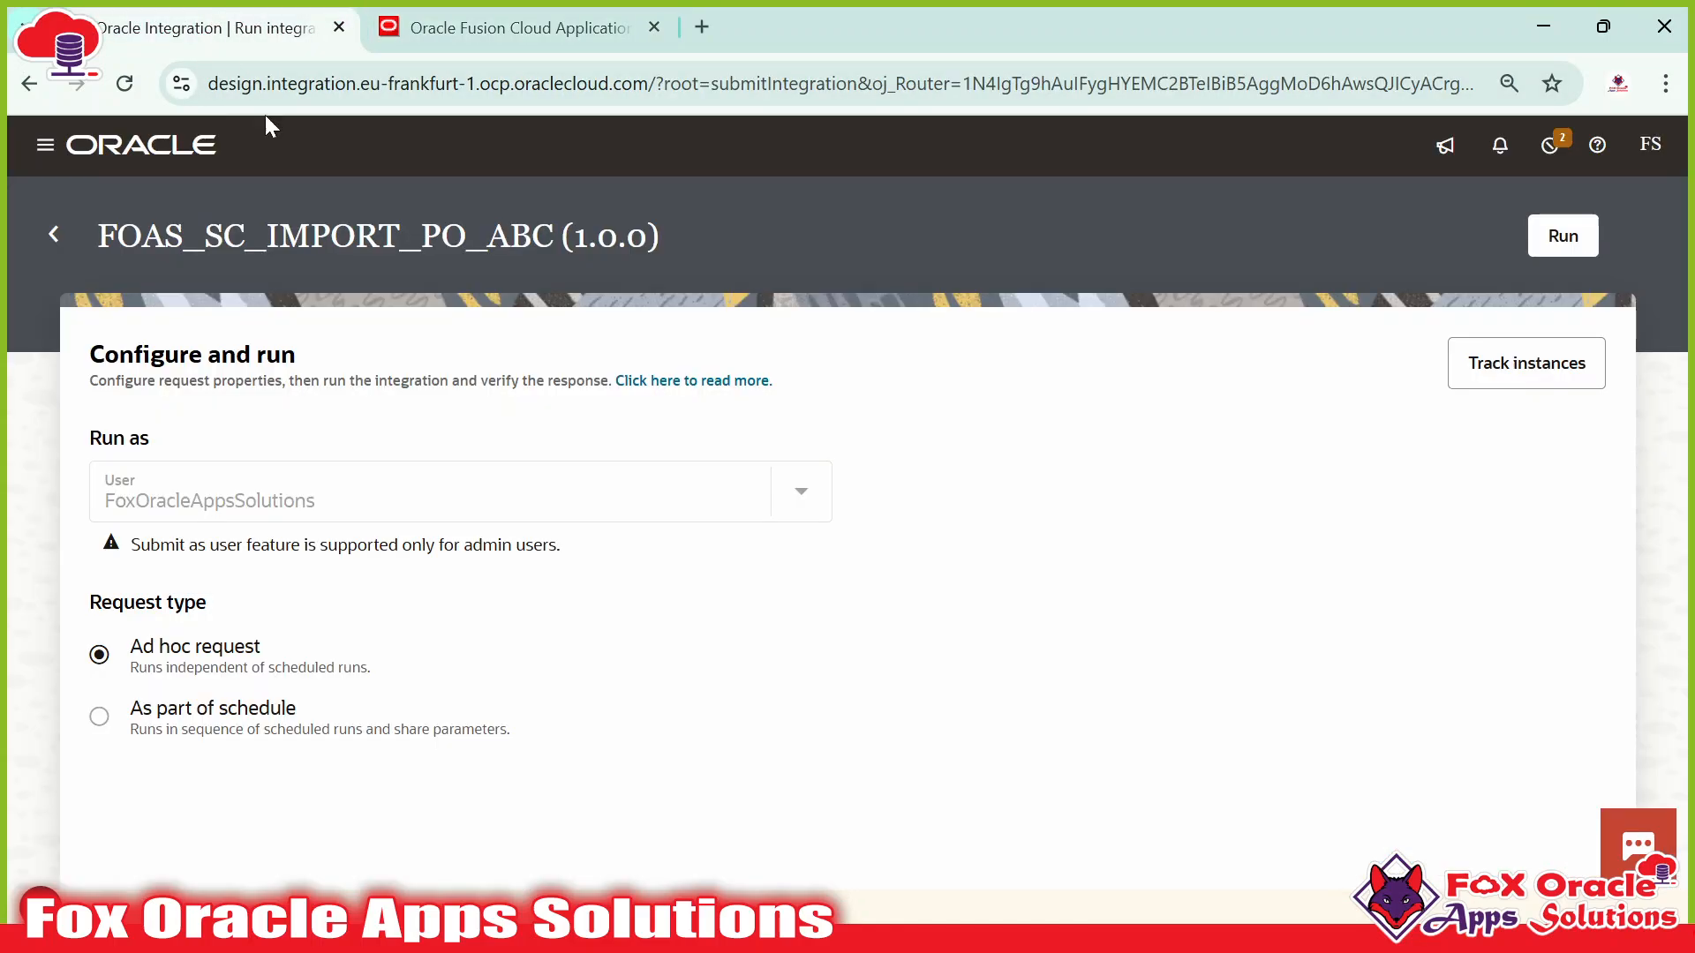
left_click(1547, 248)
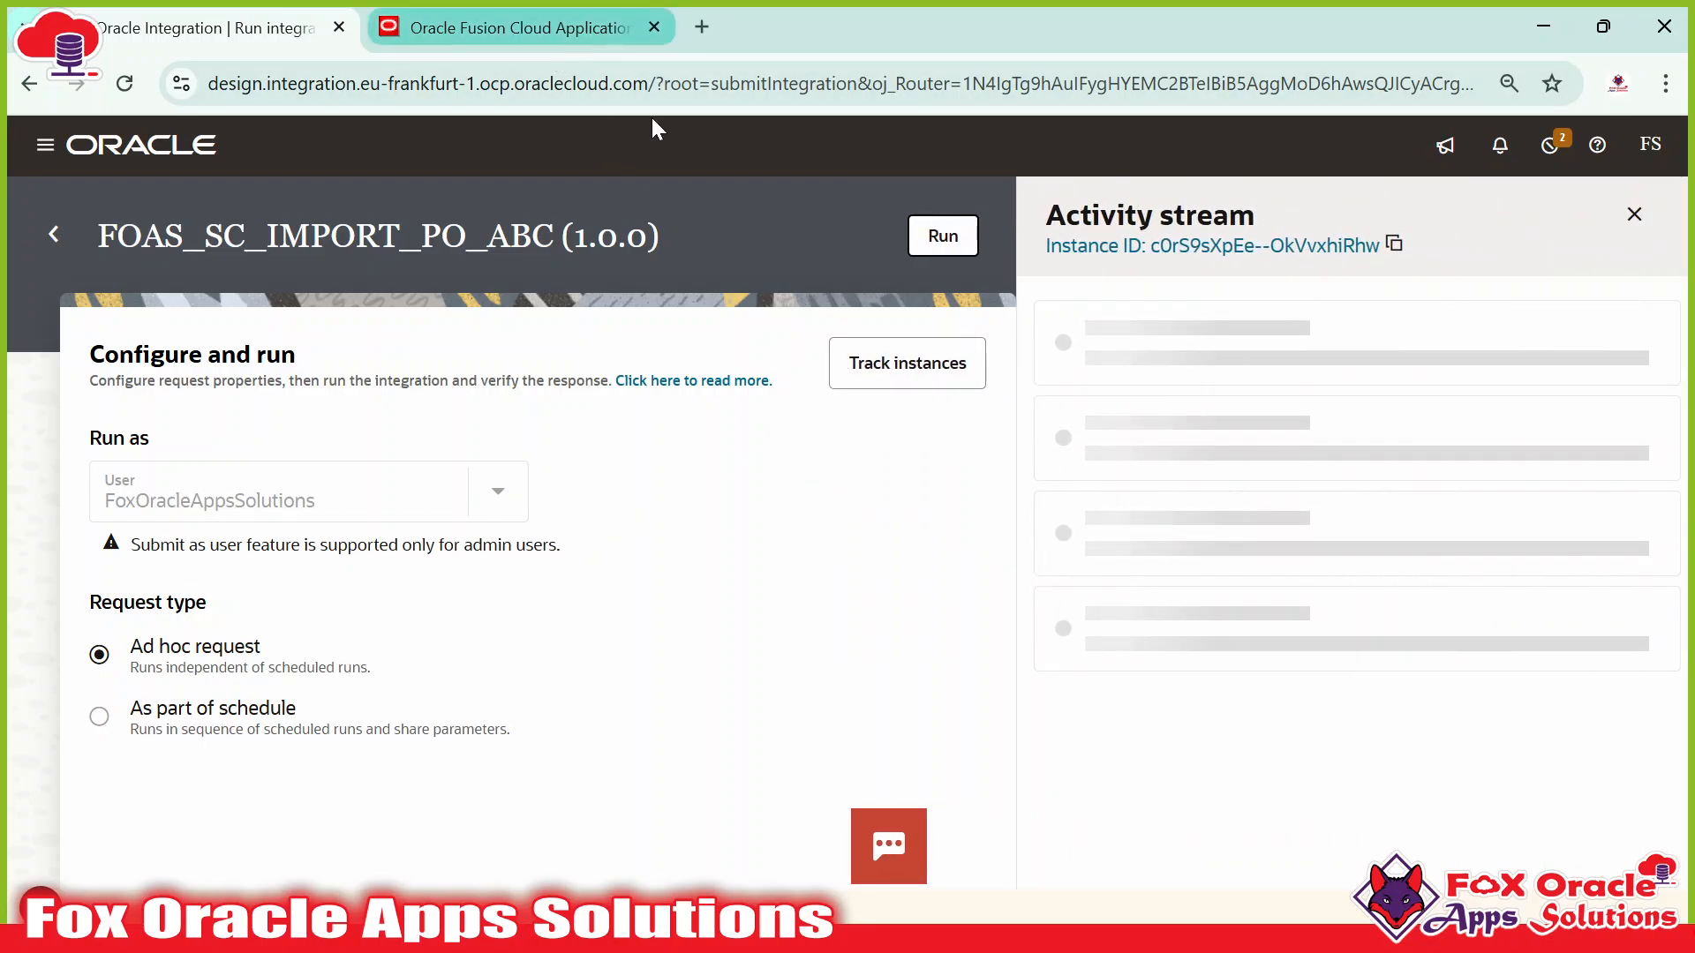
left_click(501, 35)
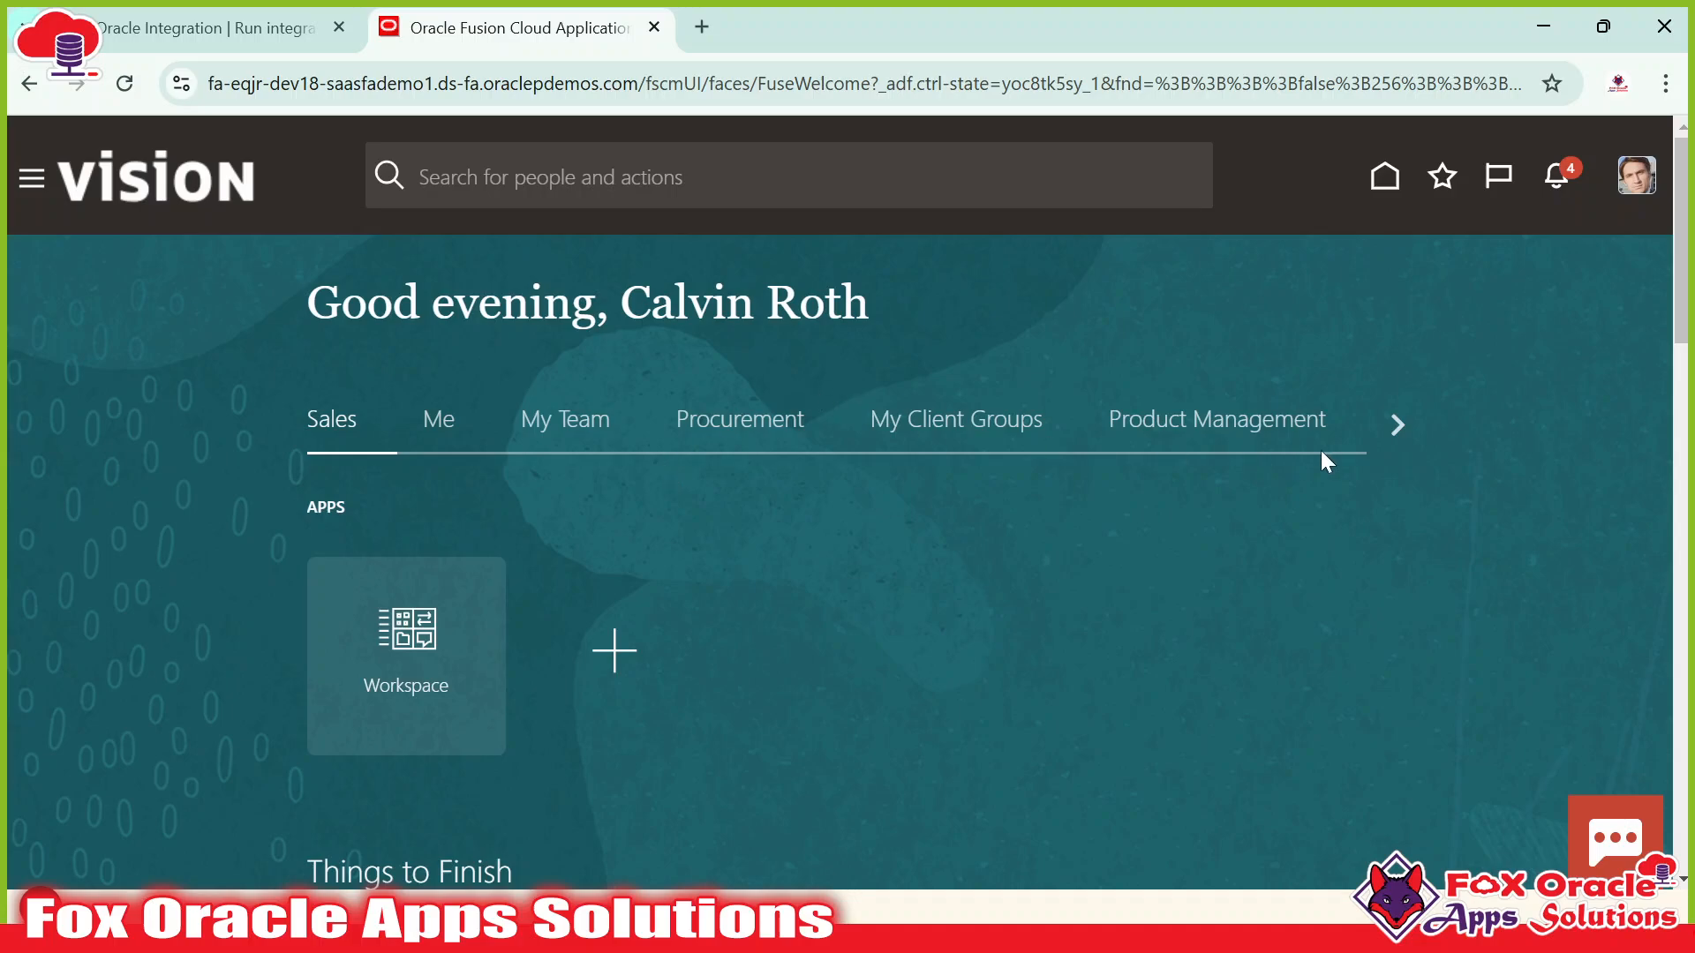
Open Scheduled Processes from Fusion's Tools section, then go back to the integration's activity stream.
left_click(1393, 424)
left_click(1393, 424)
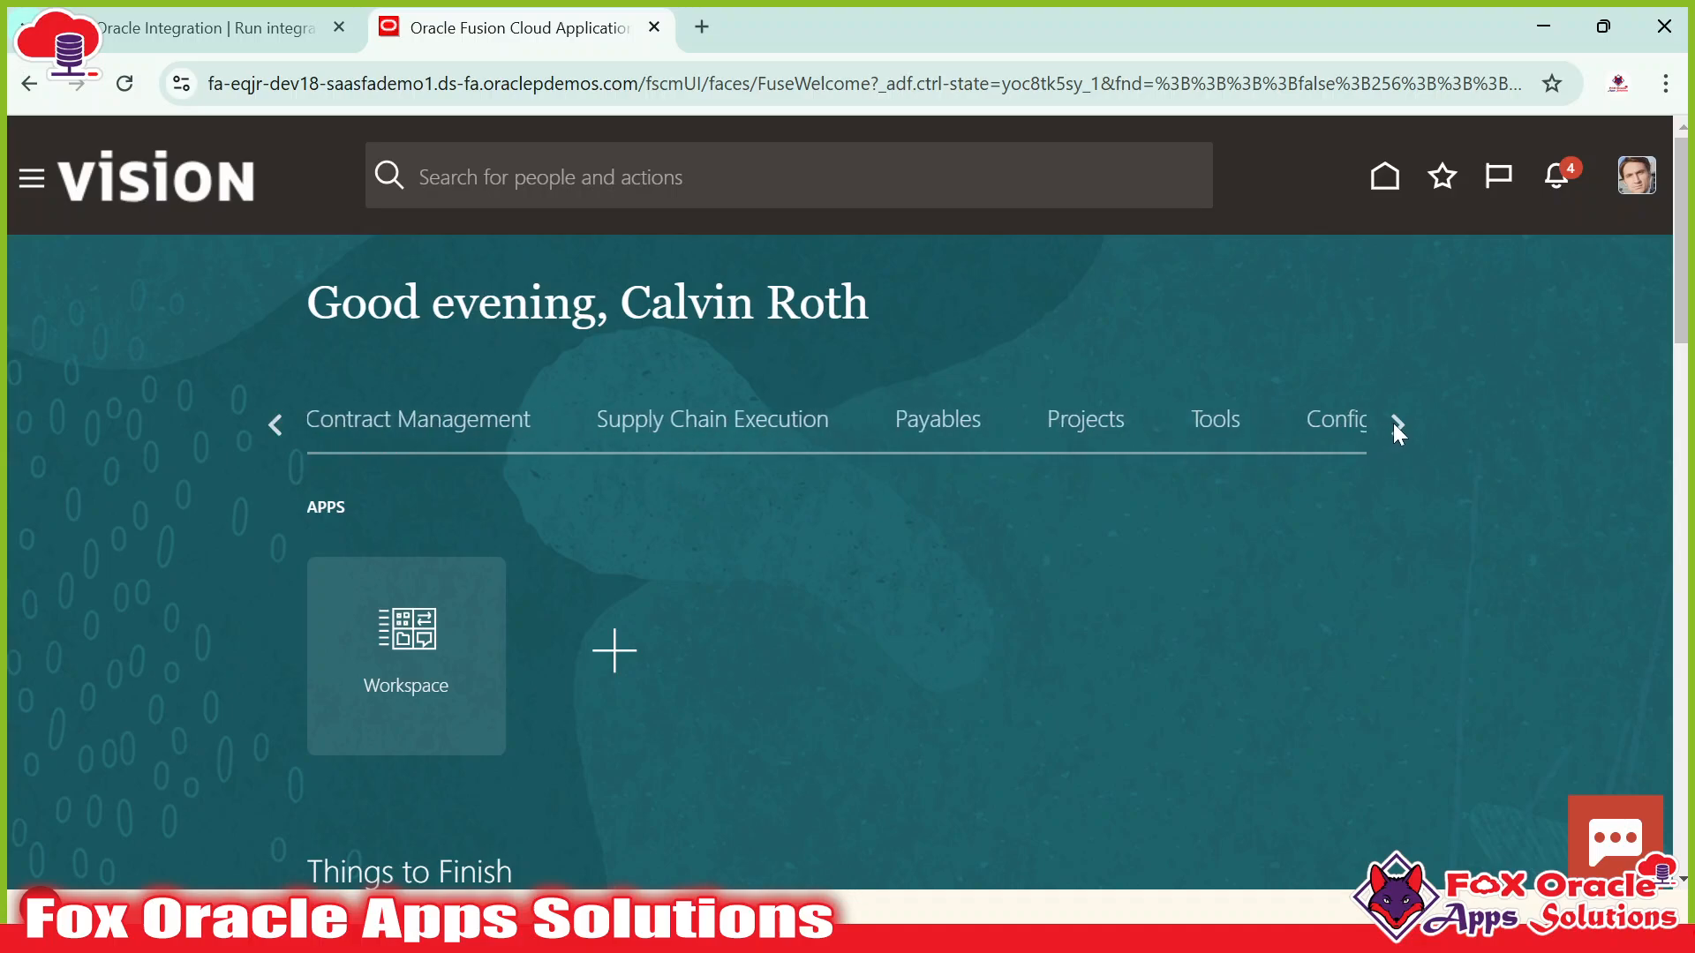
left_click(1223, 422)
scroll(1148, 384, "down", 4)
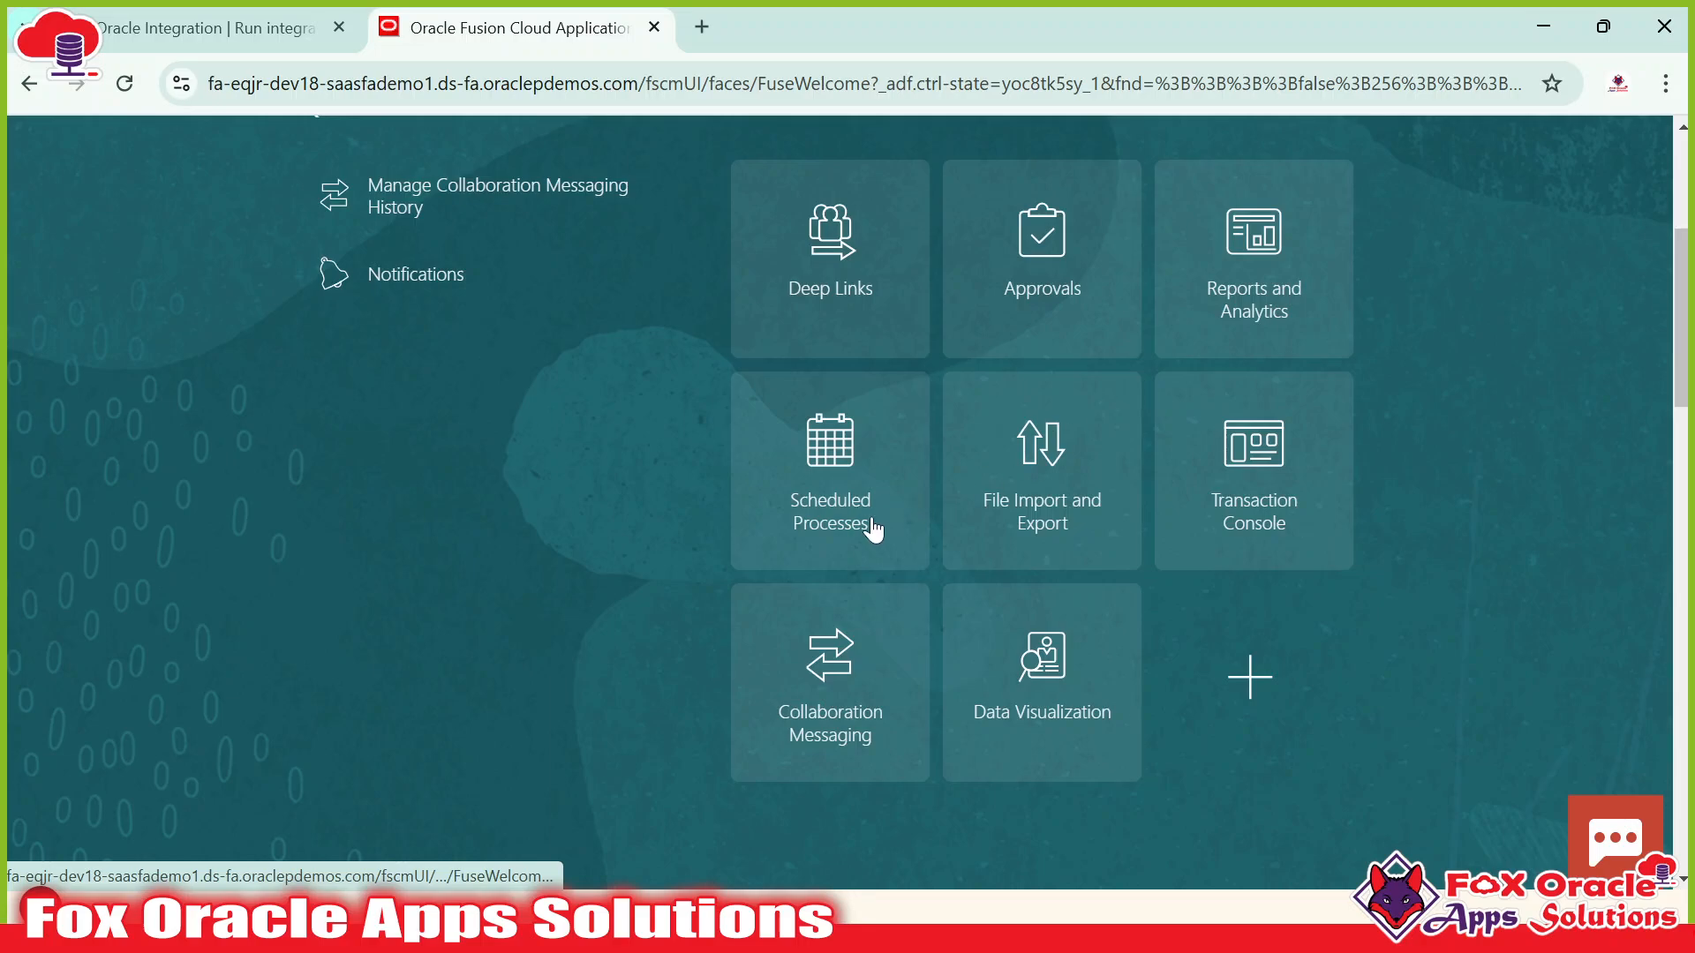
left_click(274, 29)
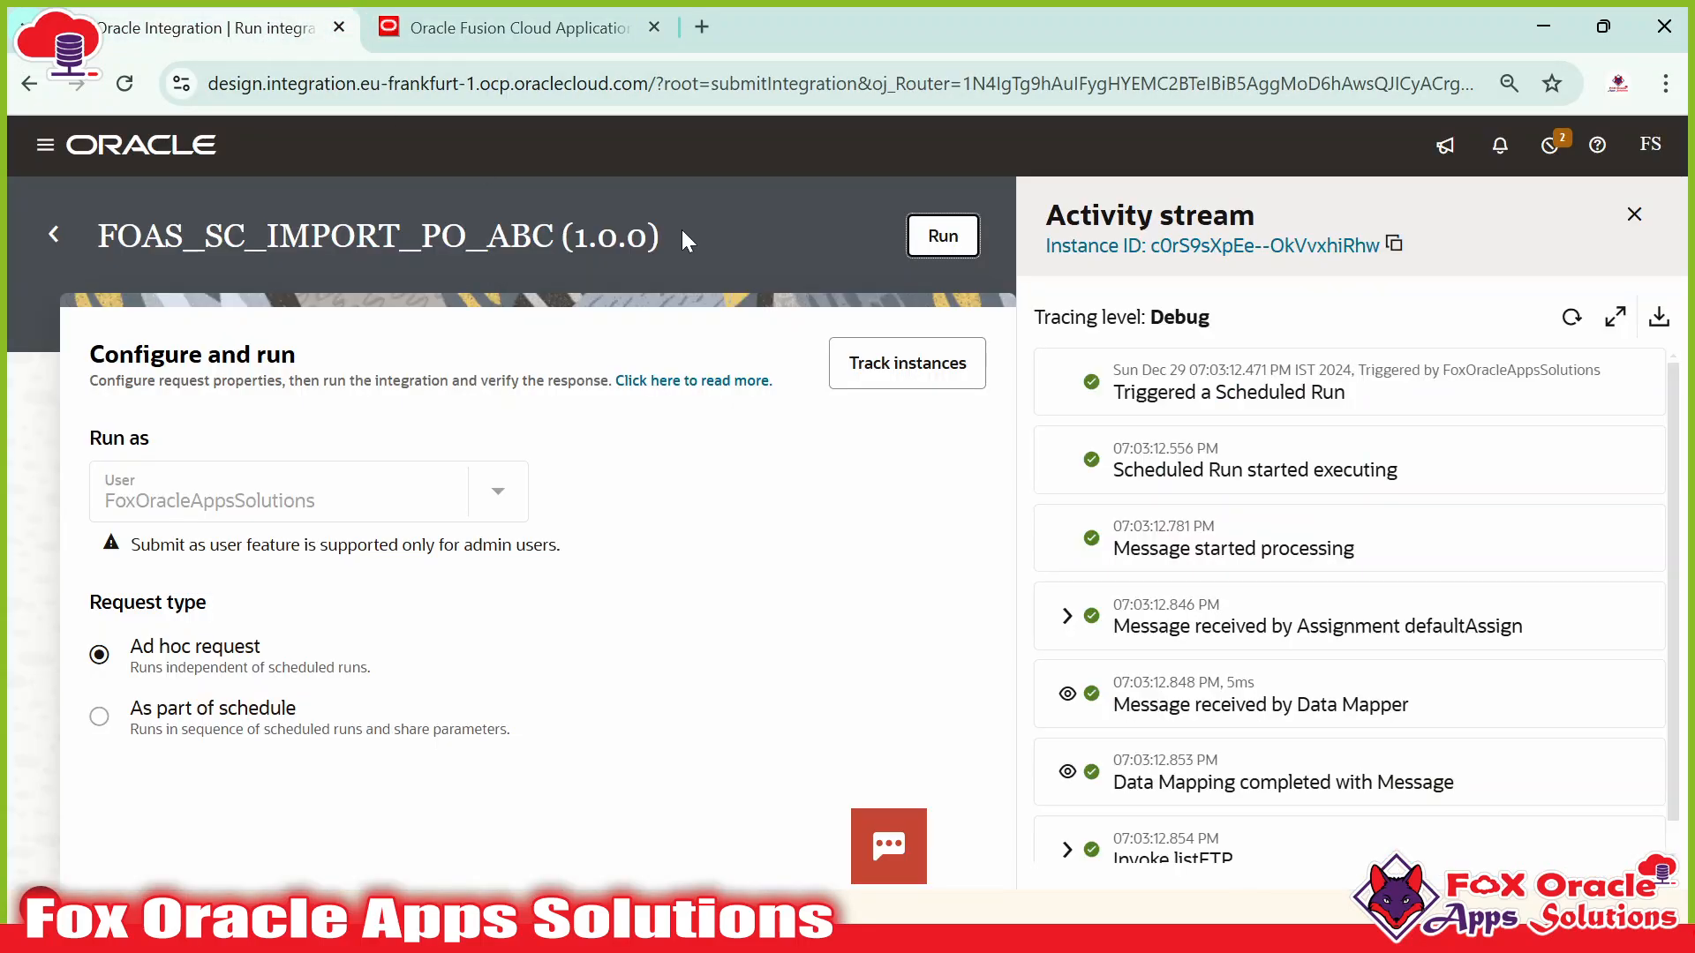
Refresh the activity stream until the writeZip staging and Invoke writeFile_FTP steps succeed.
left_click(1572, 317)
scroll(1236, 671, "down", 2)
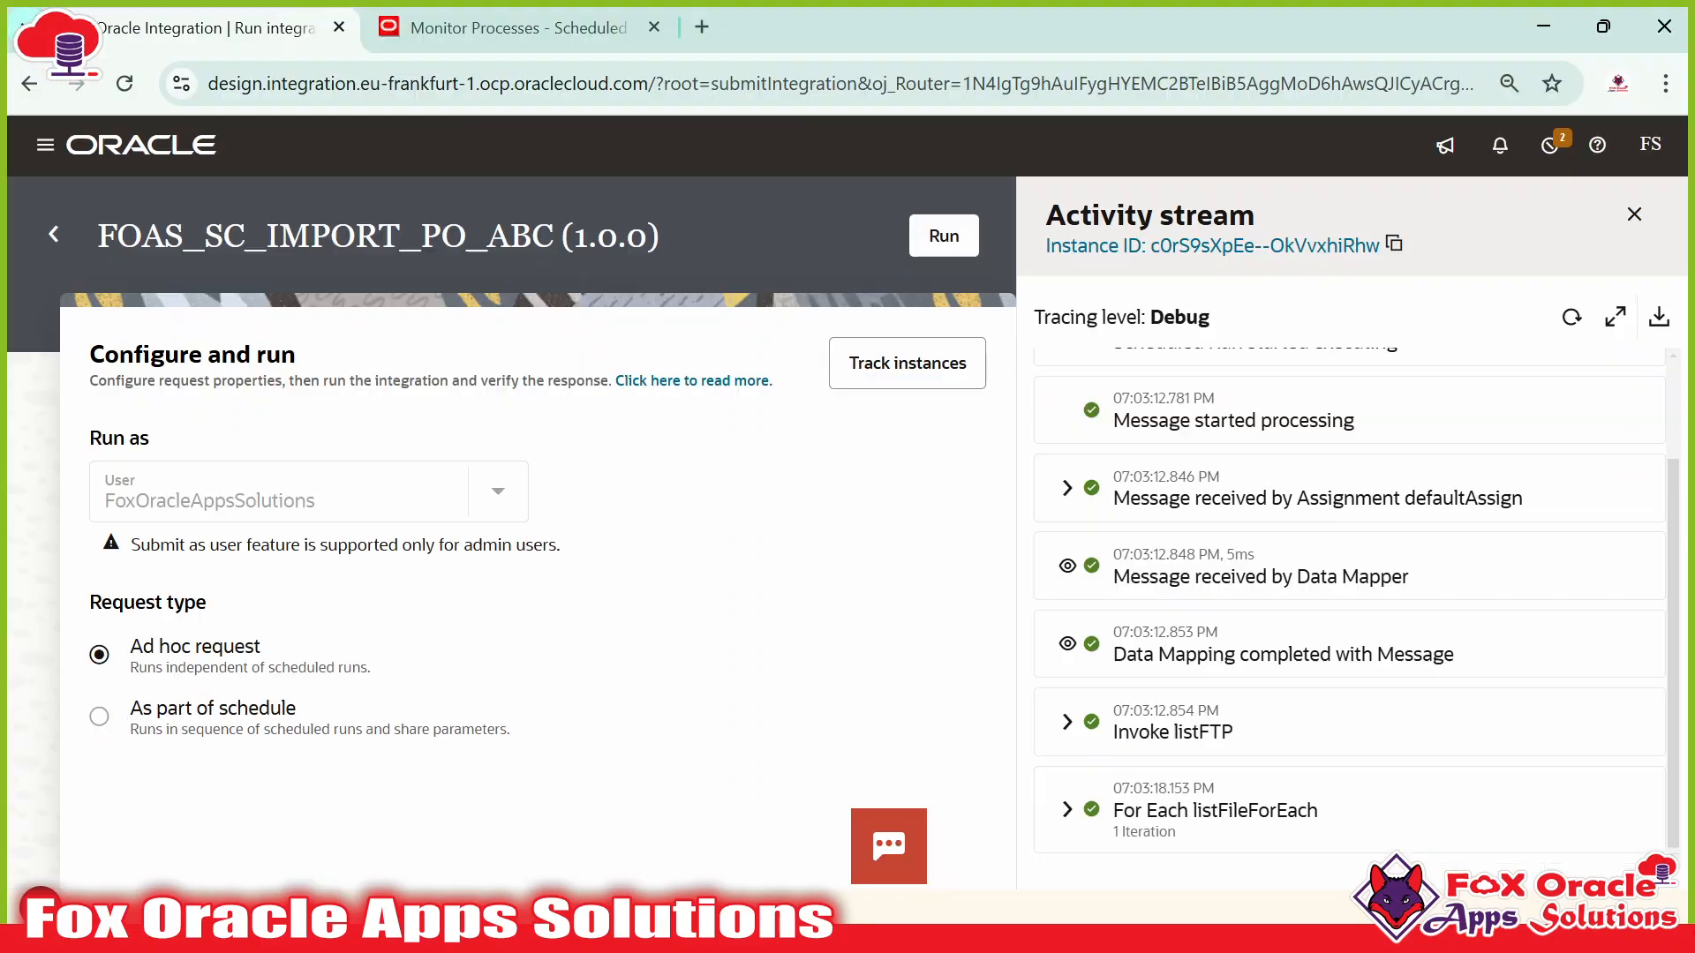
left_click(1572, 318)
scroll(1297, 574, "down", 2)
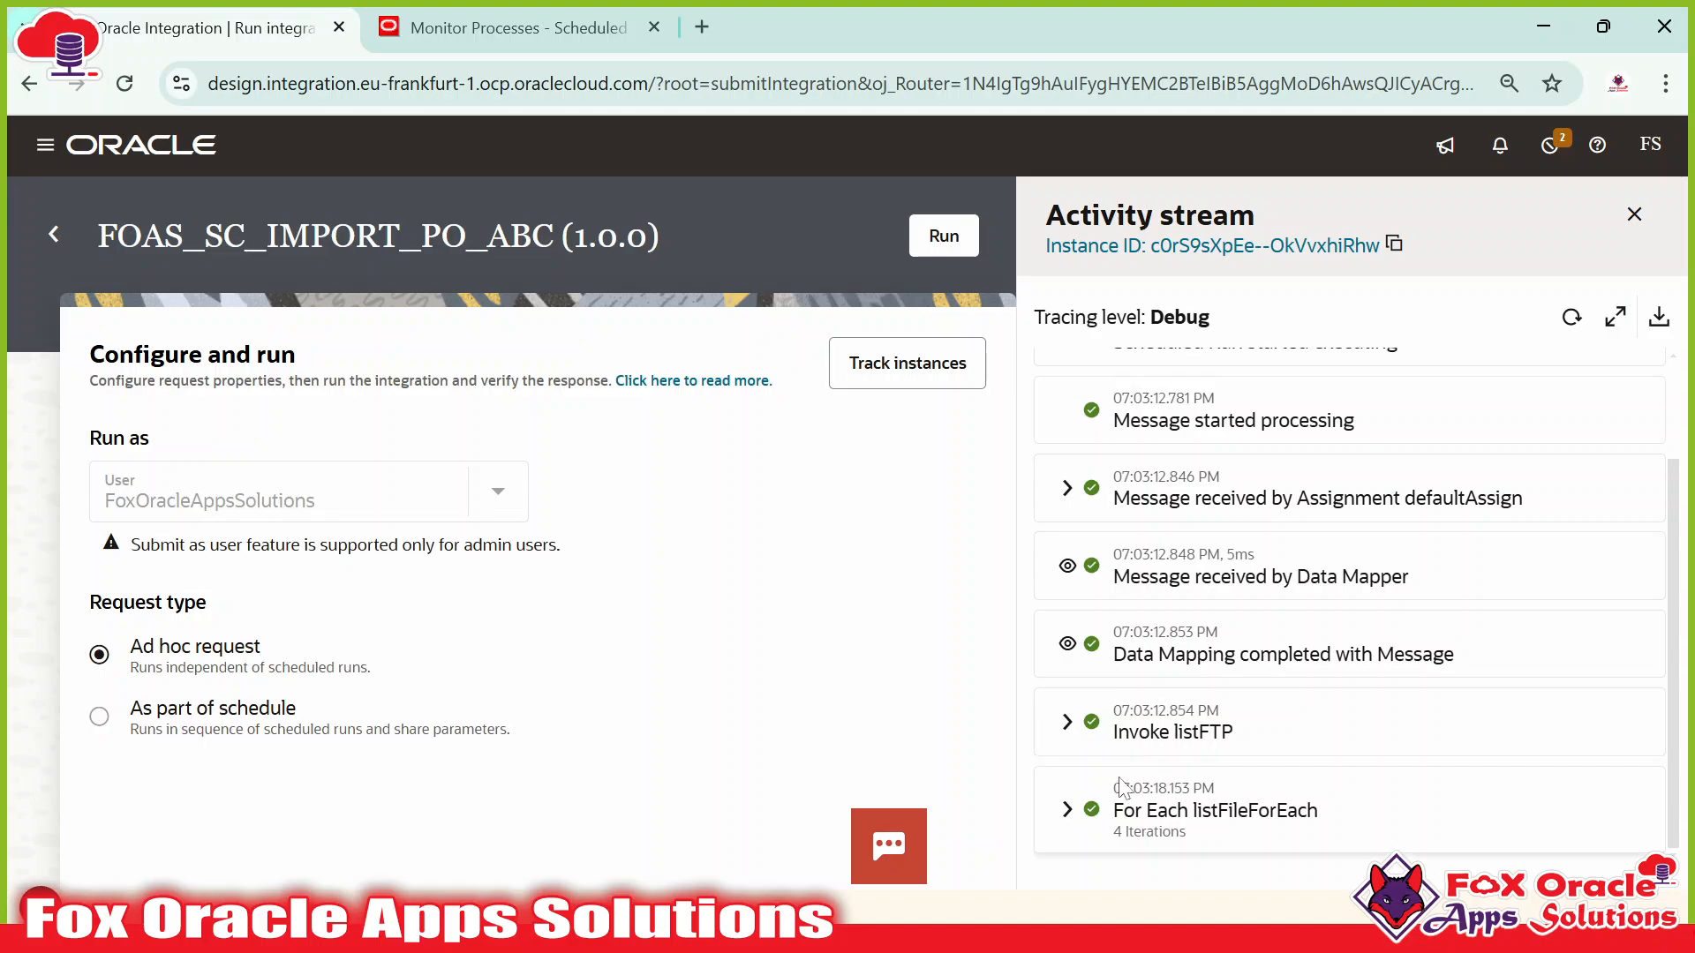
left_click(1571, 317)
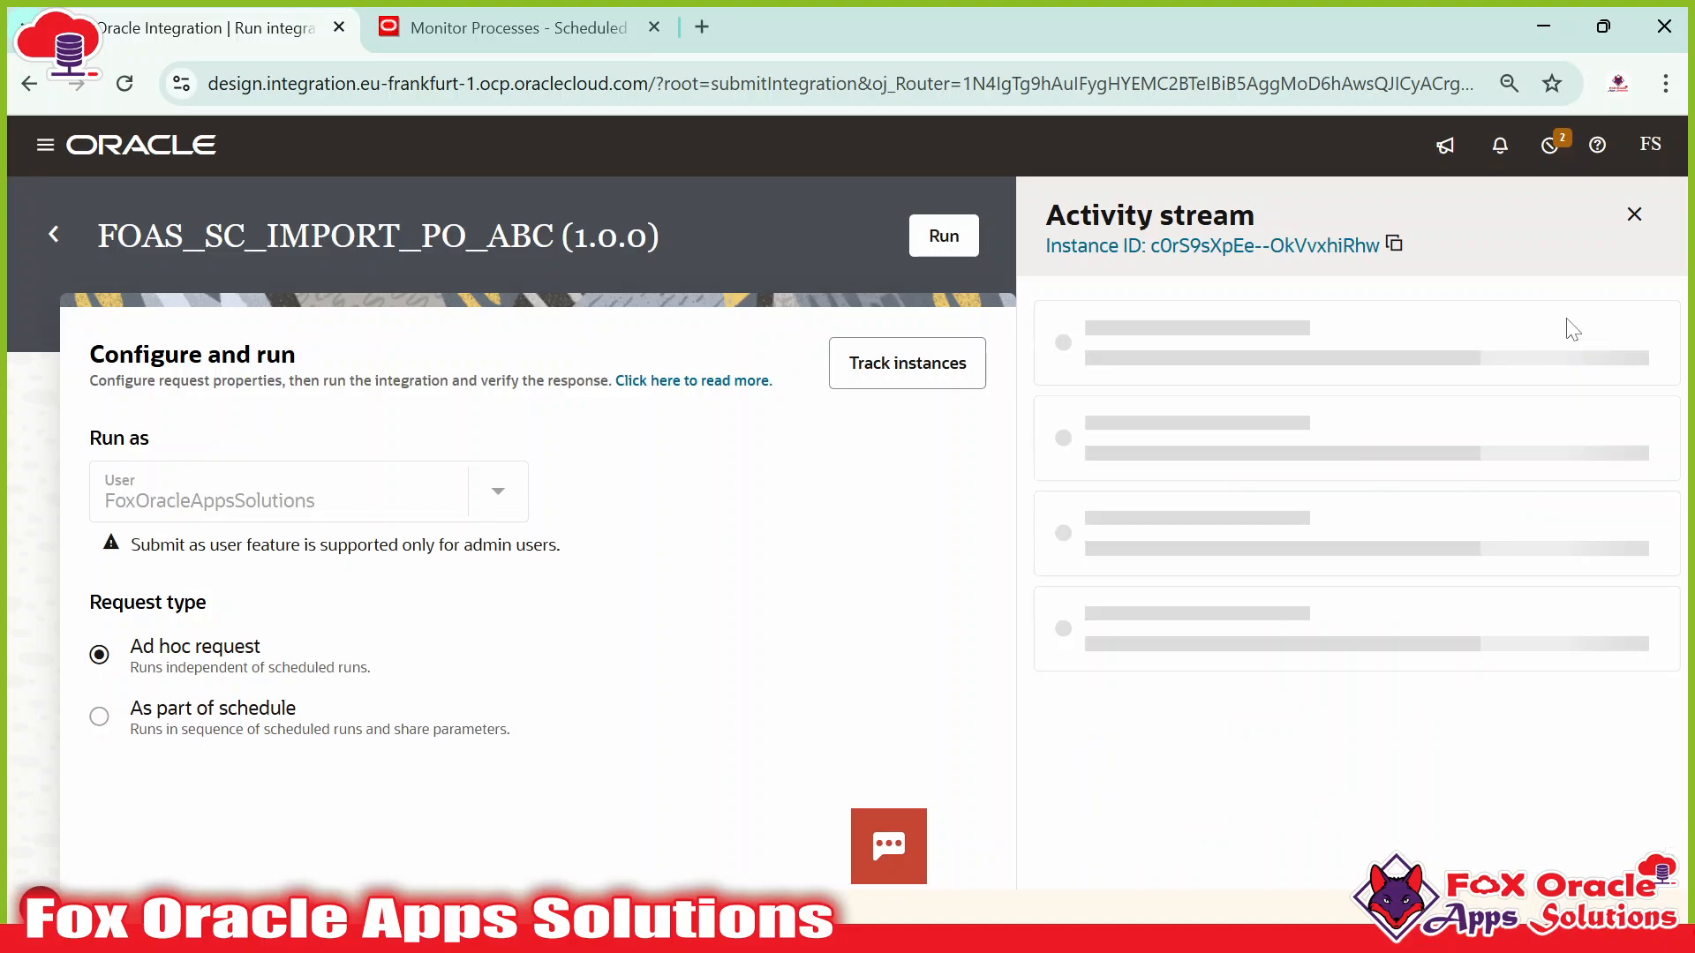
scroll(1351, 735, "down", 8)
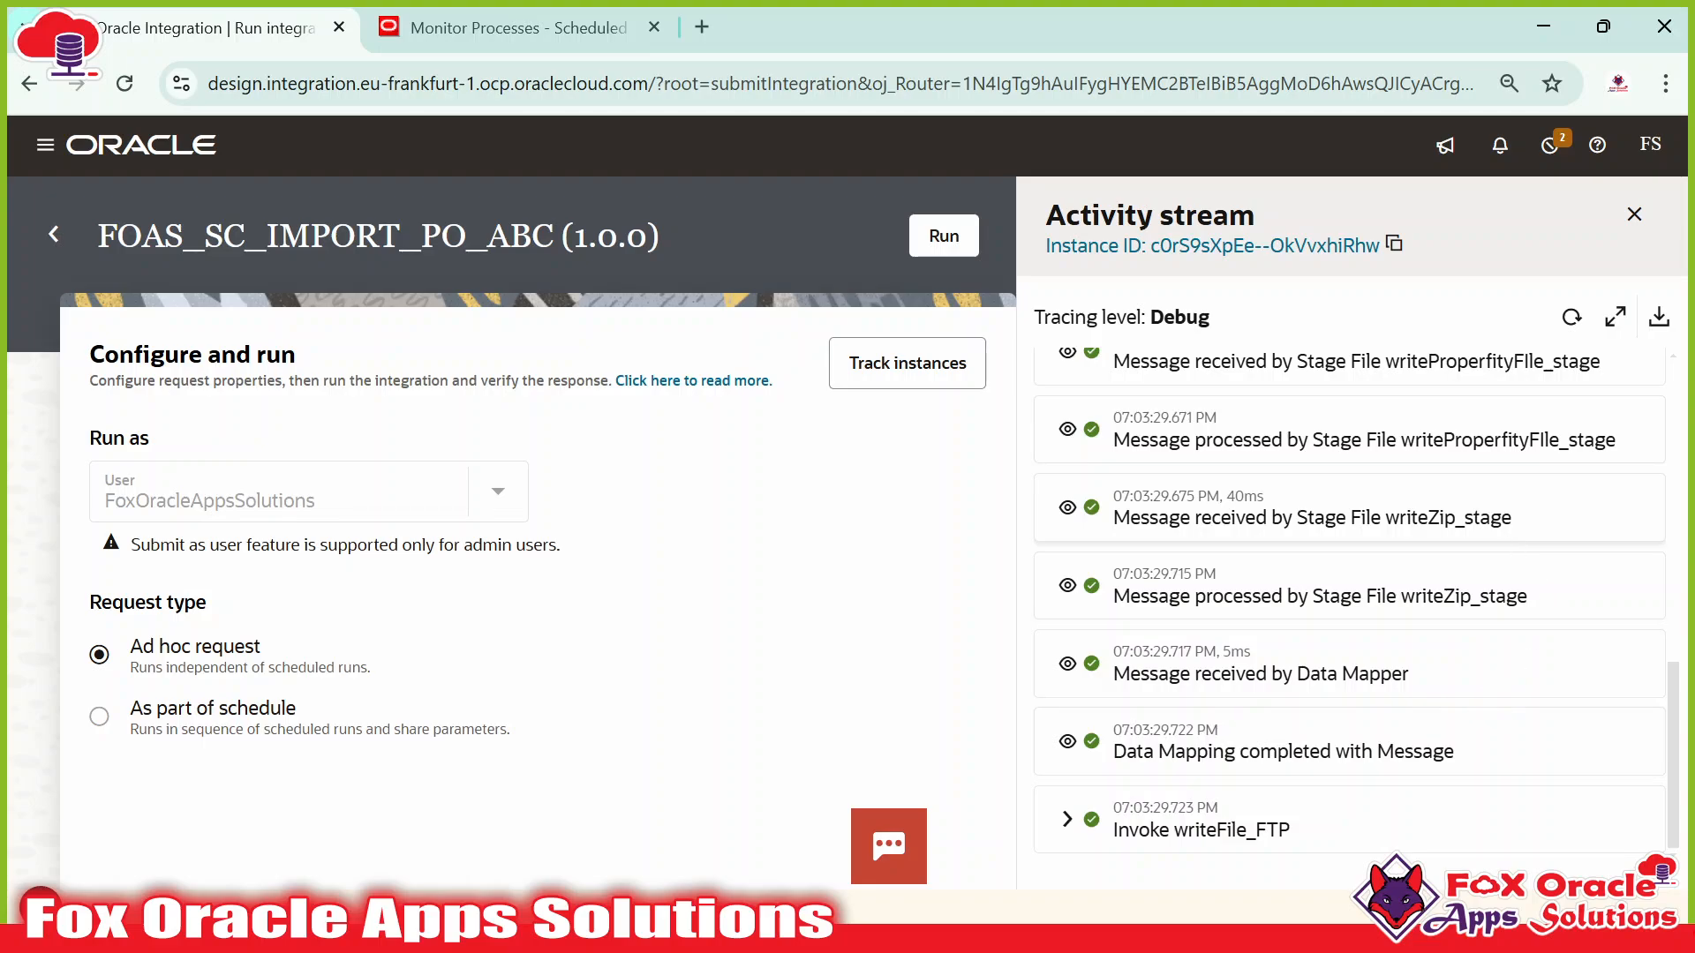
Check the server folder in WinSCP and return to the integration run.
key("alt+Tab")
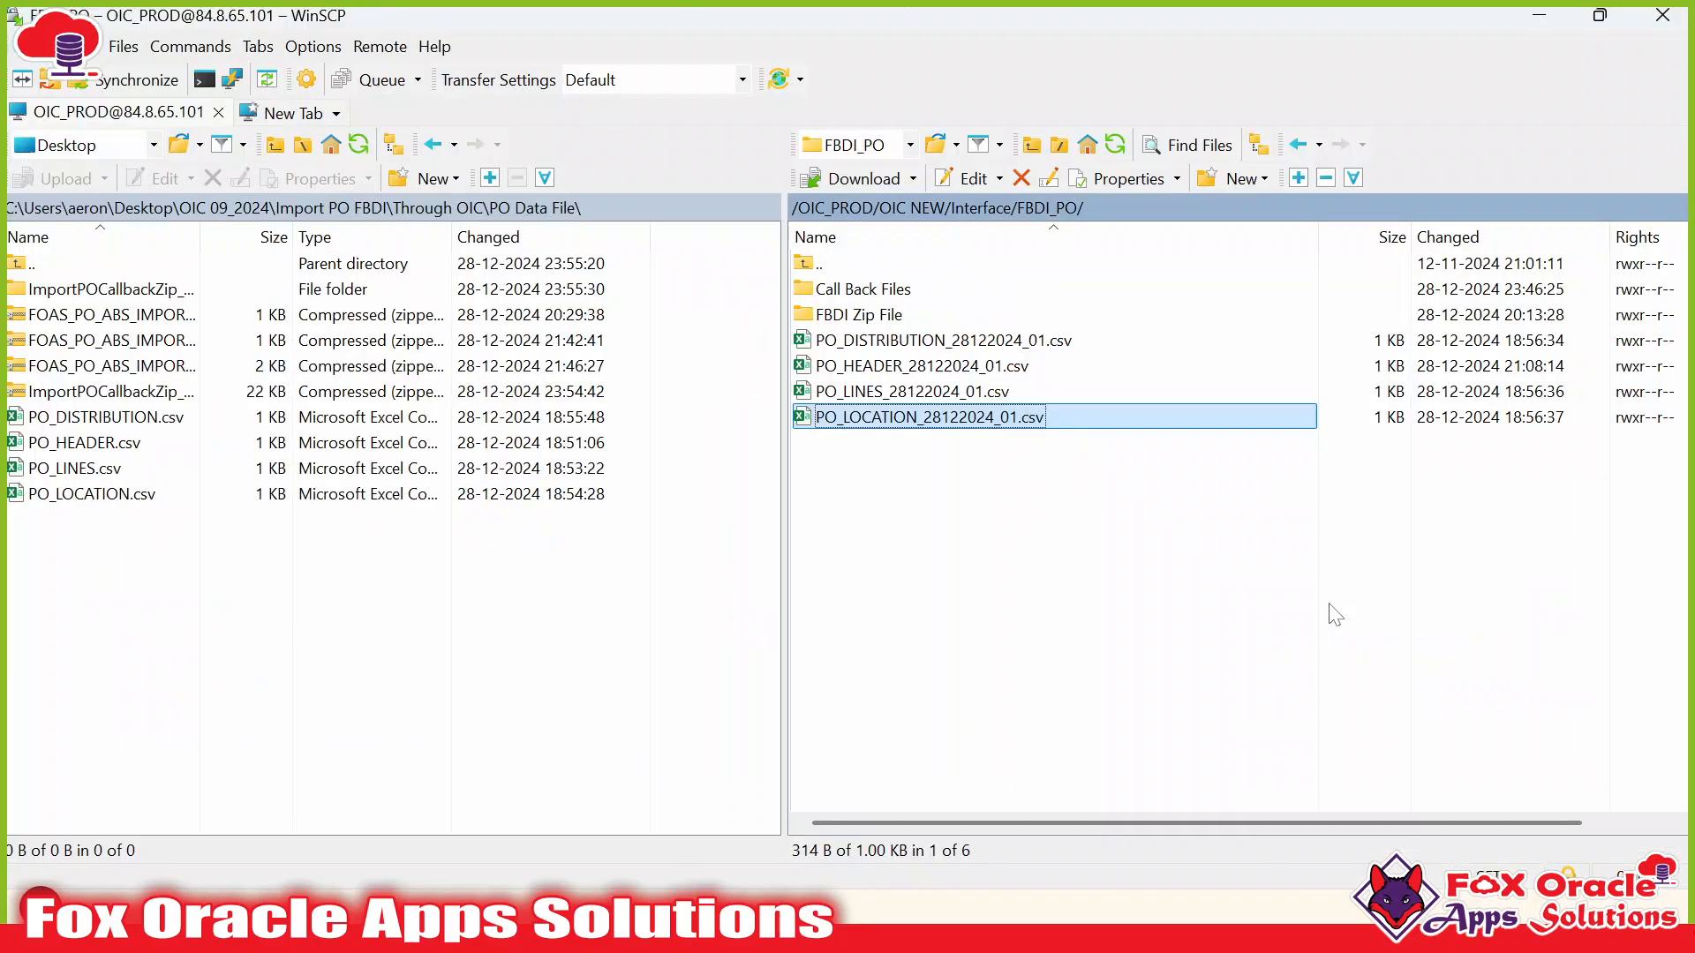
left_click(918, 533)
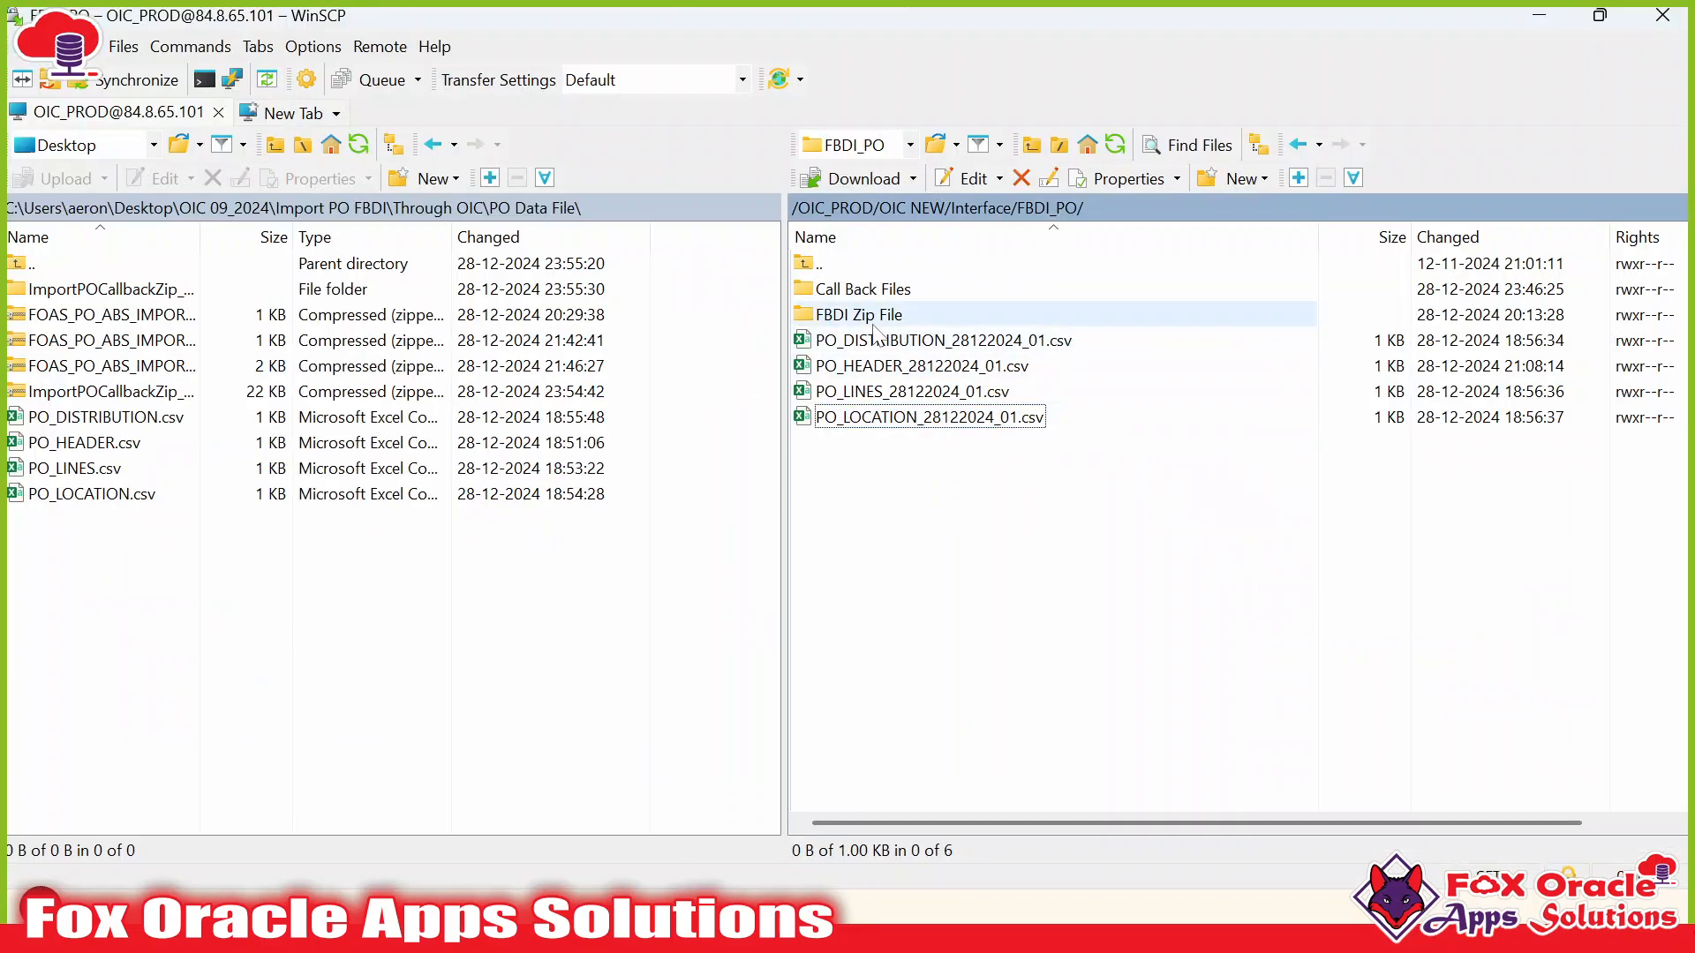
key("alt+Tab")
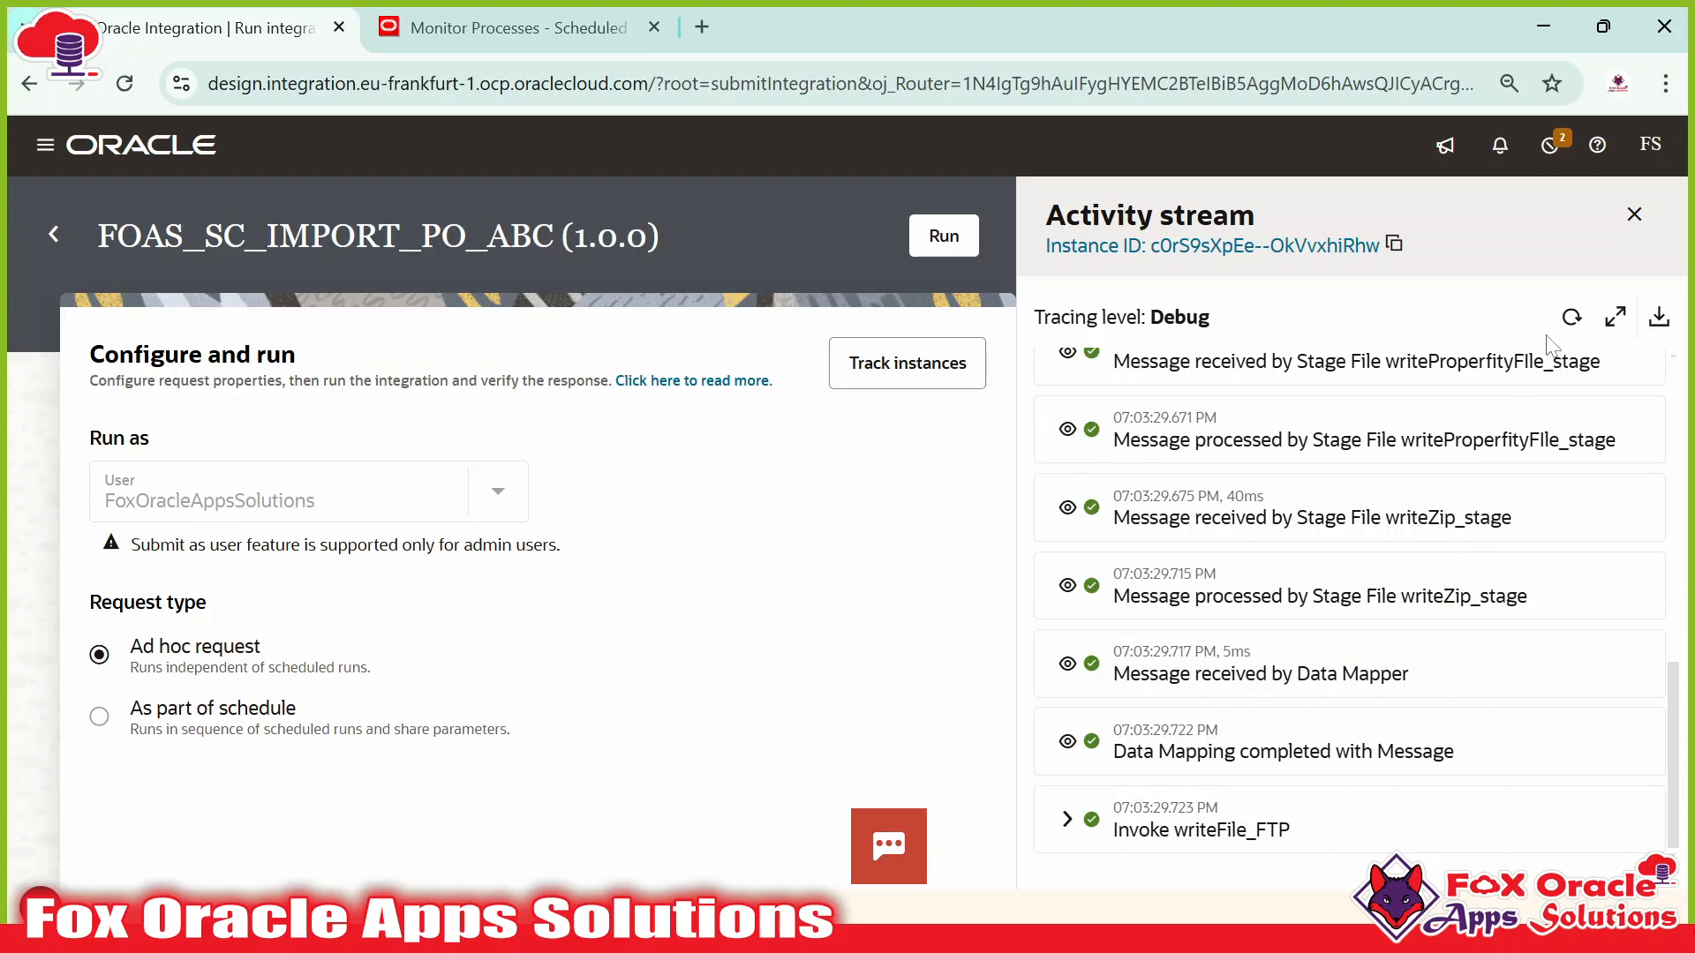
Refresh the activity stream until the Invoke bulkUpload_ERP step appears.
left_click(1570, 319)
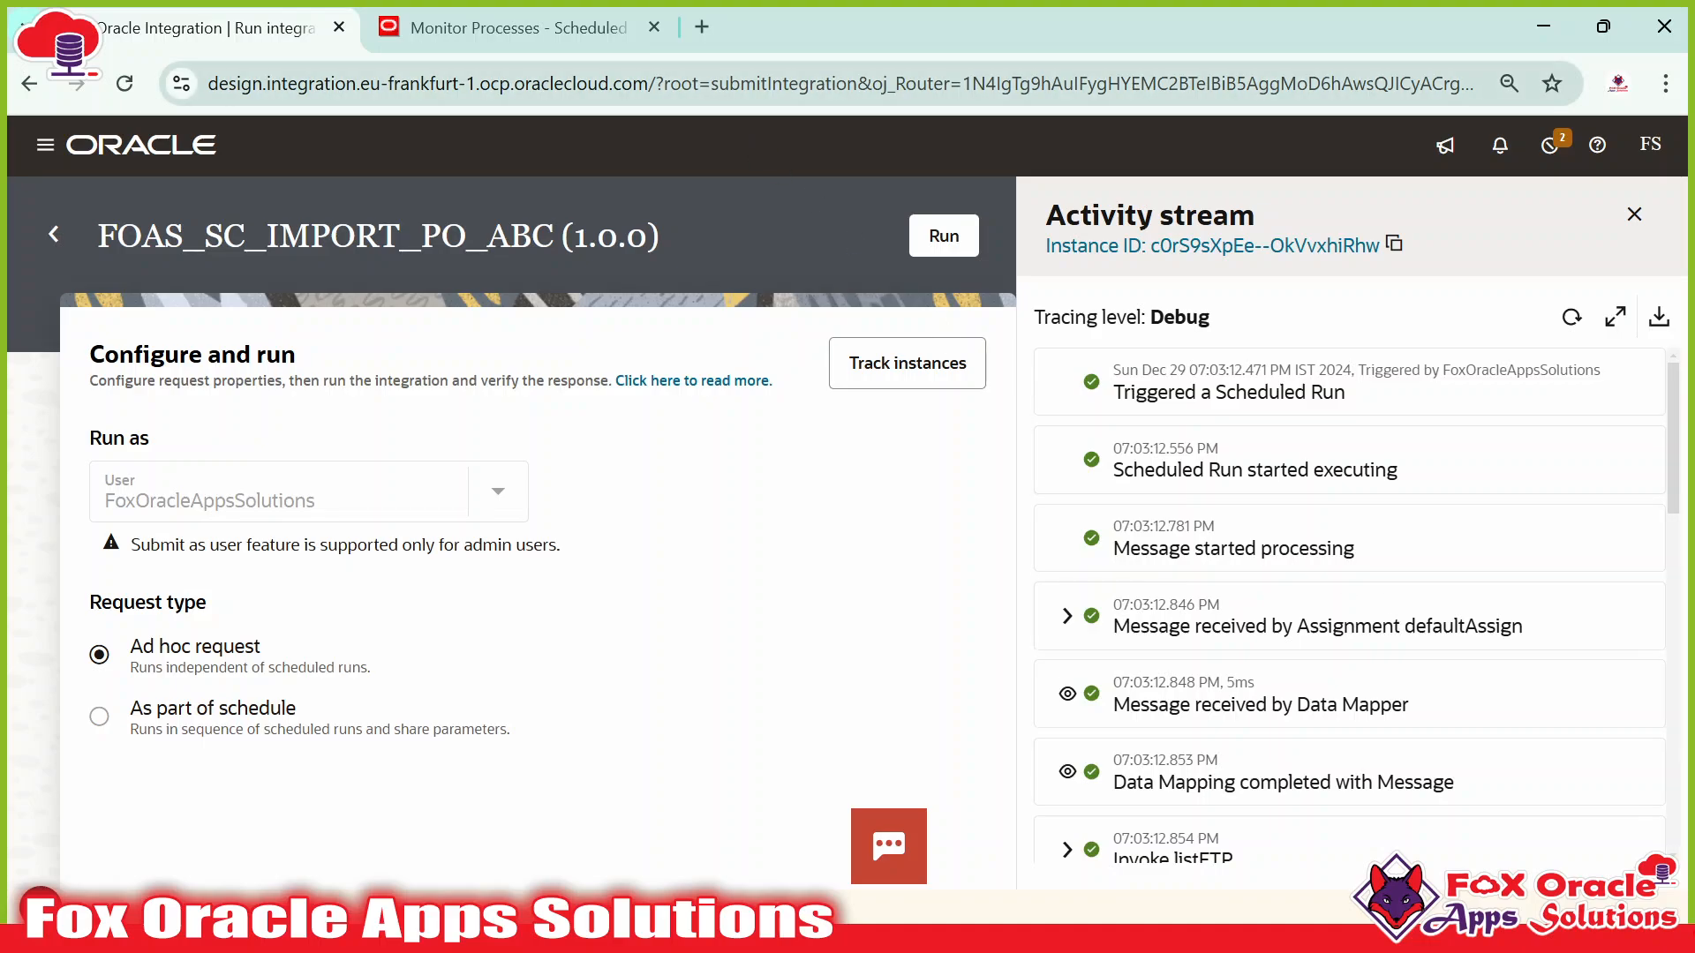
scroll(1393, 609, "down", 10)
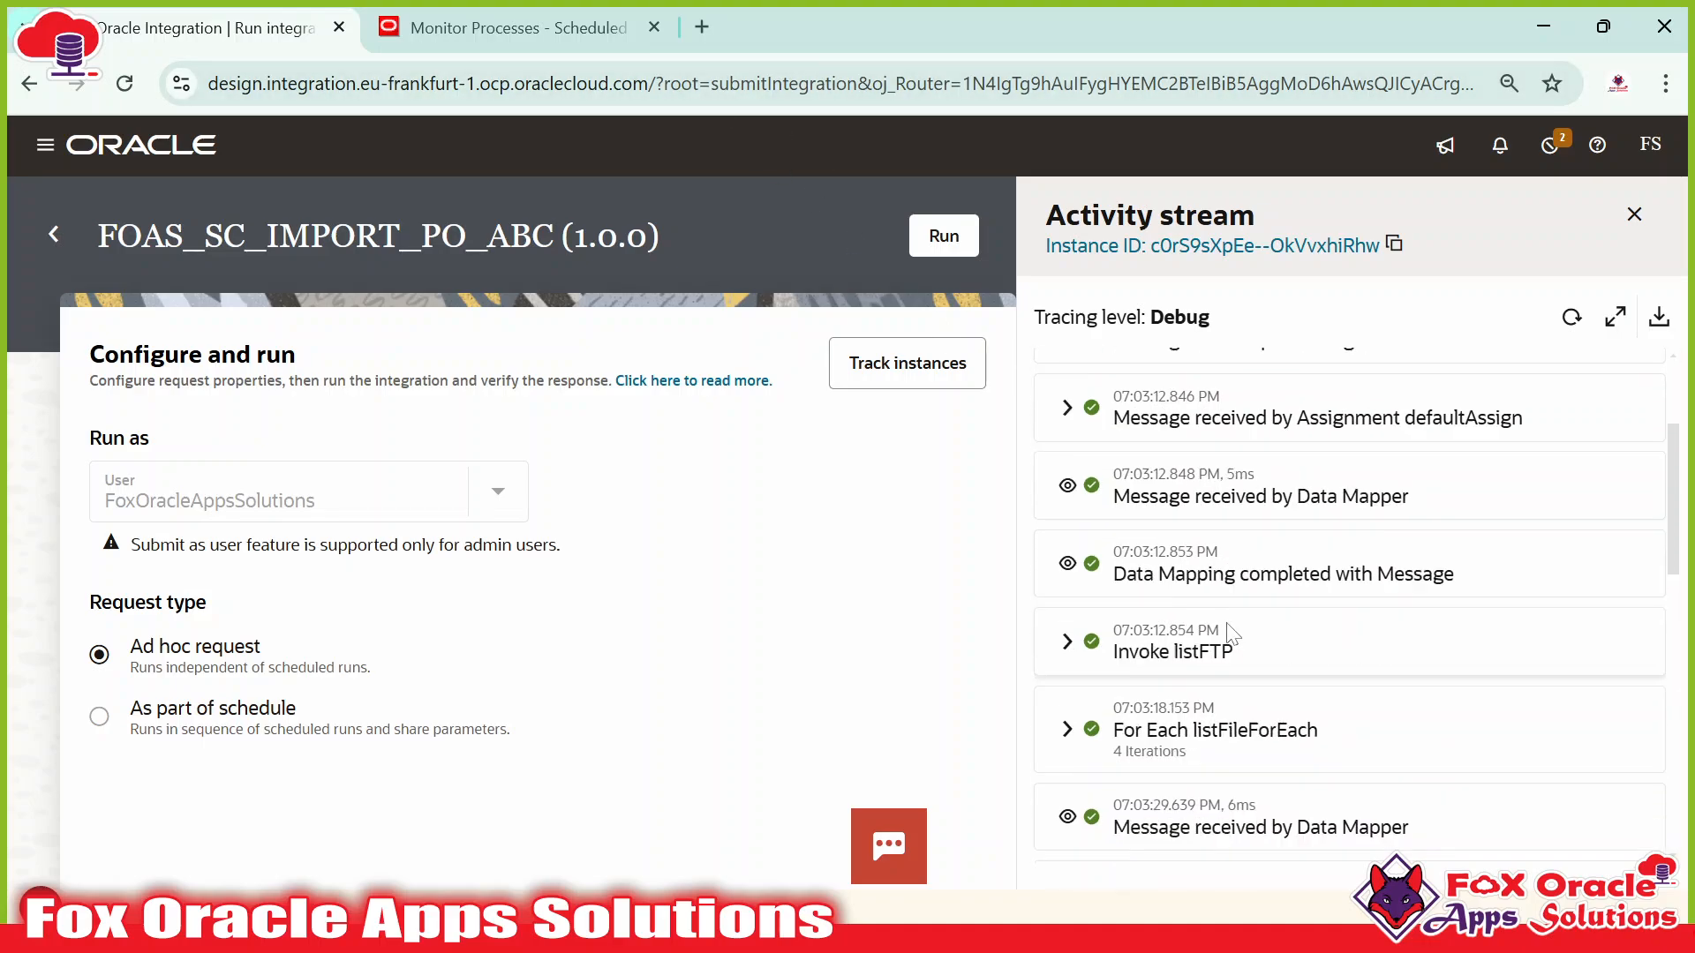
left_click(1571, 318)
scroll(1258, 668, "down", 10)
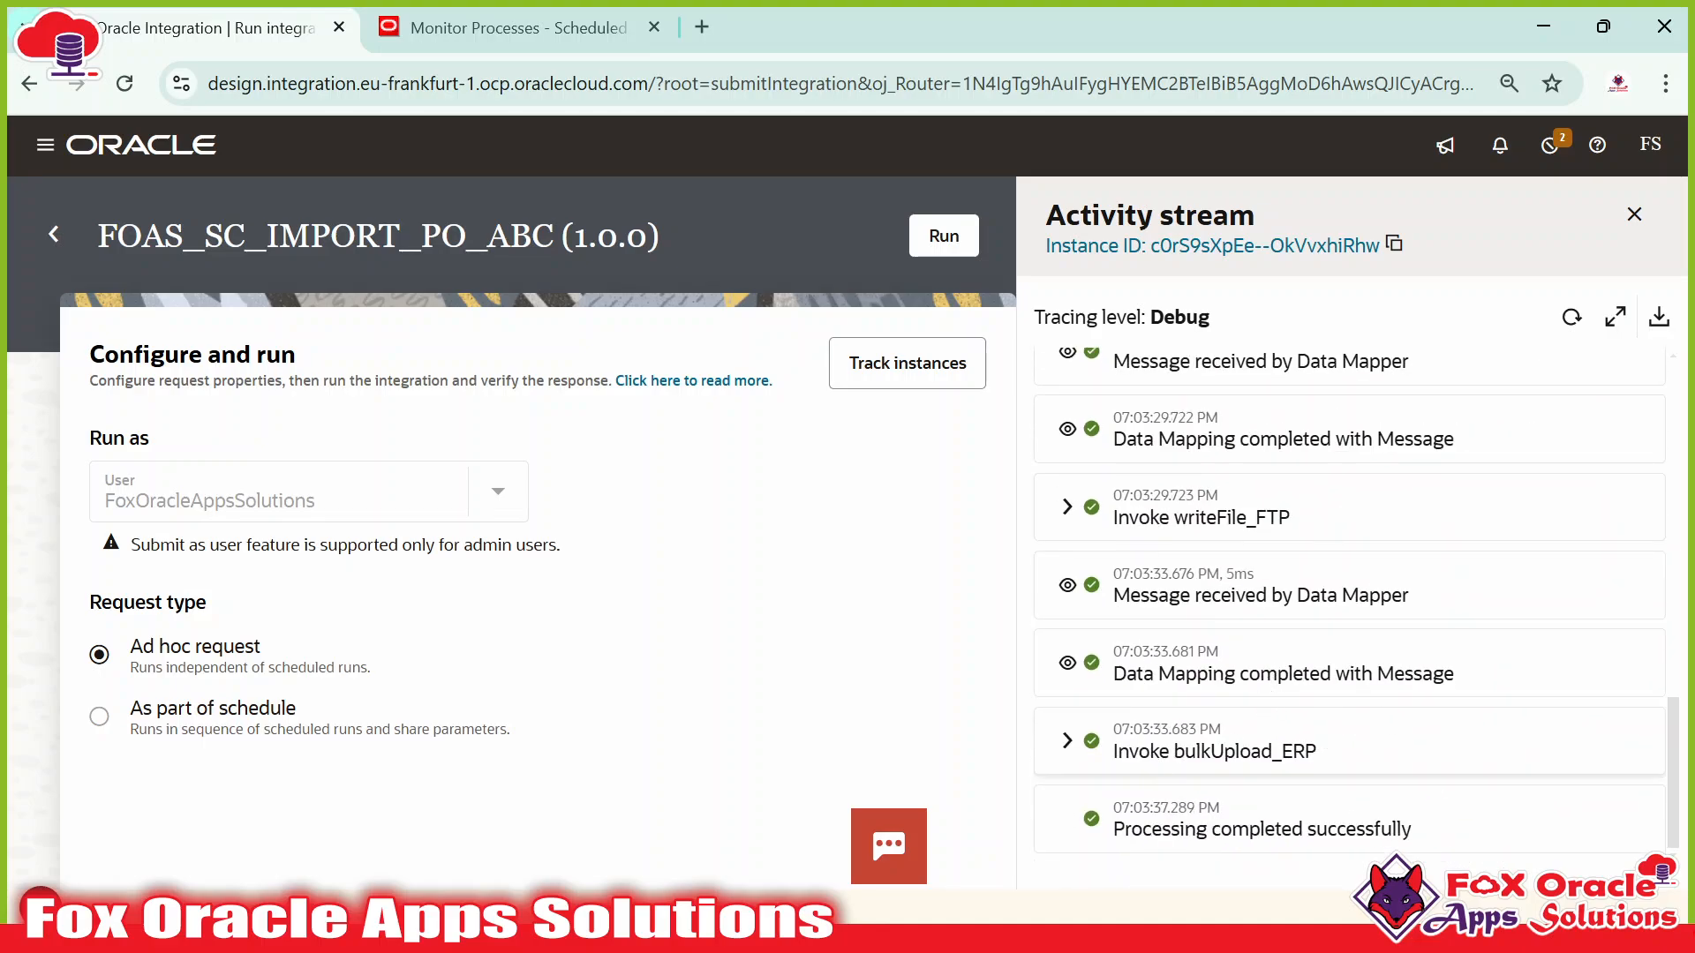
left_click_drag(1174, 751, 1305, 751)
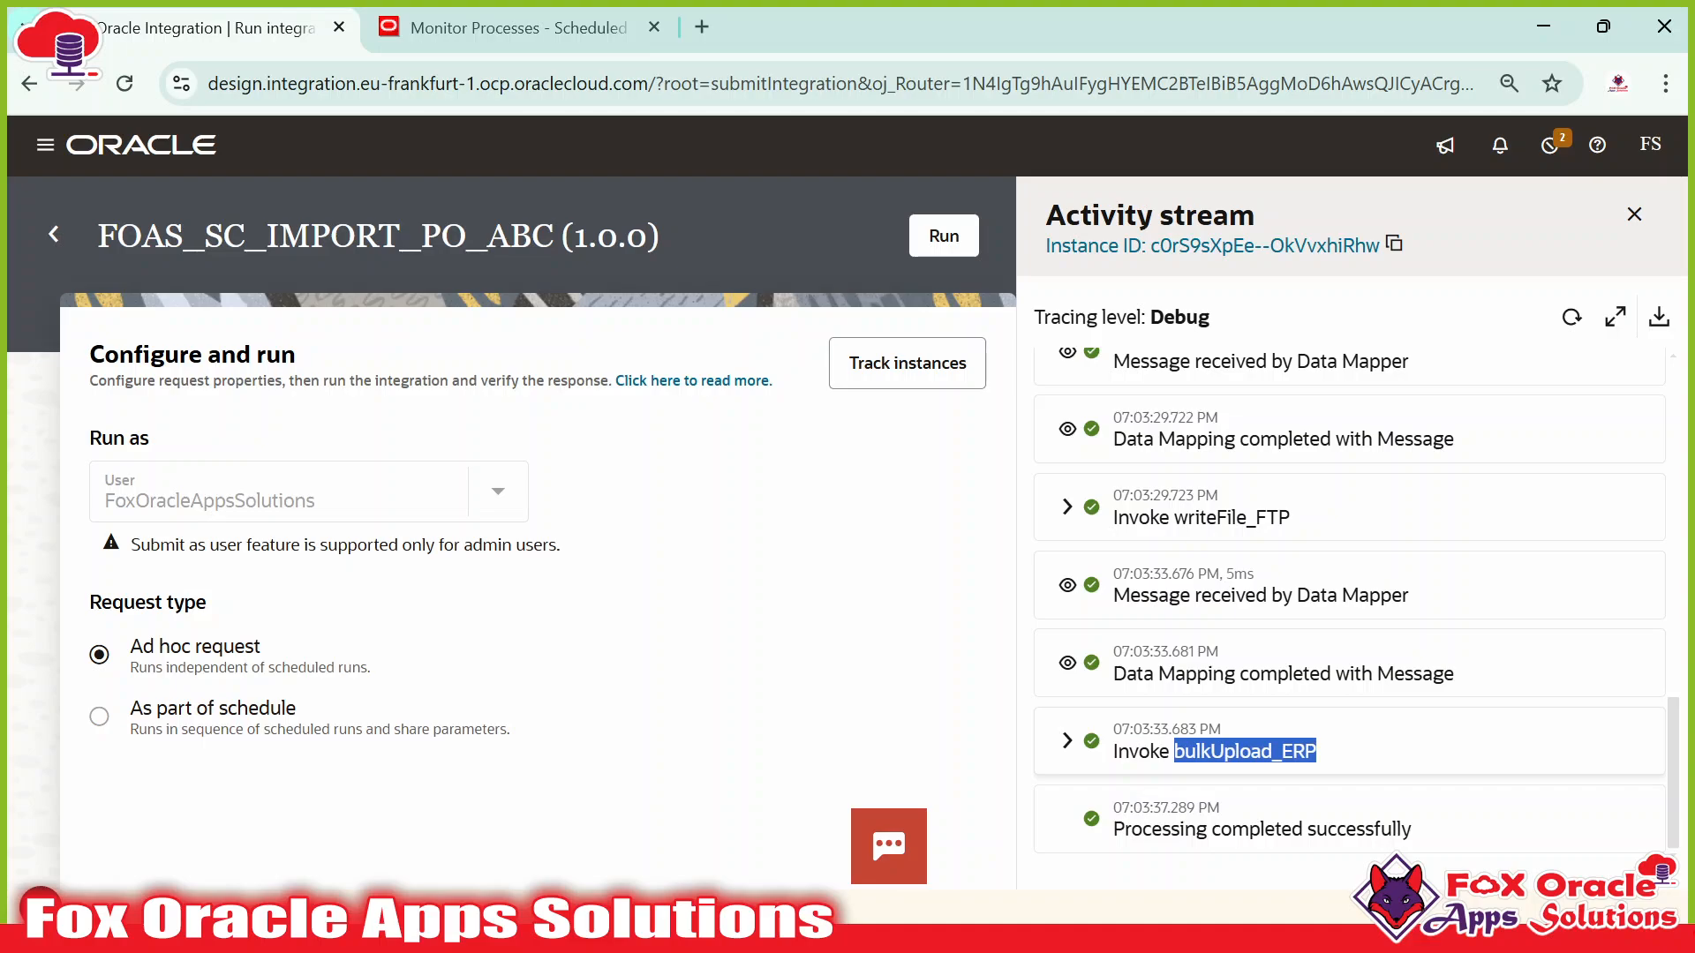
View the bulkUpload_ERP request payload and its FOAS_PO_ABS_IMPORT zip file name.
left_click(1067, 742)
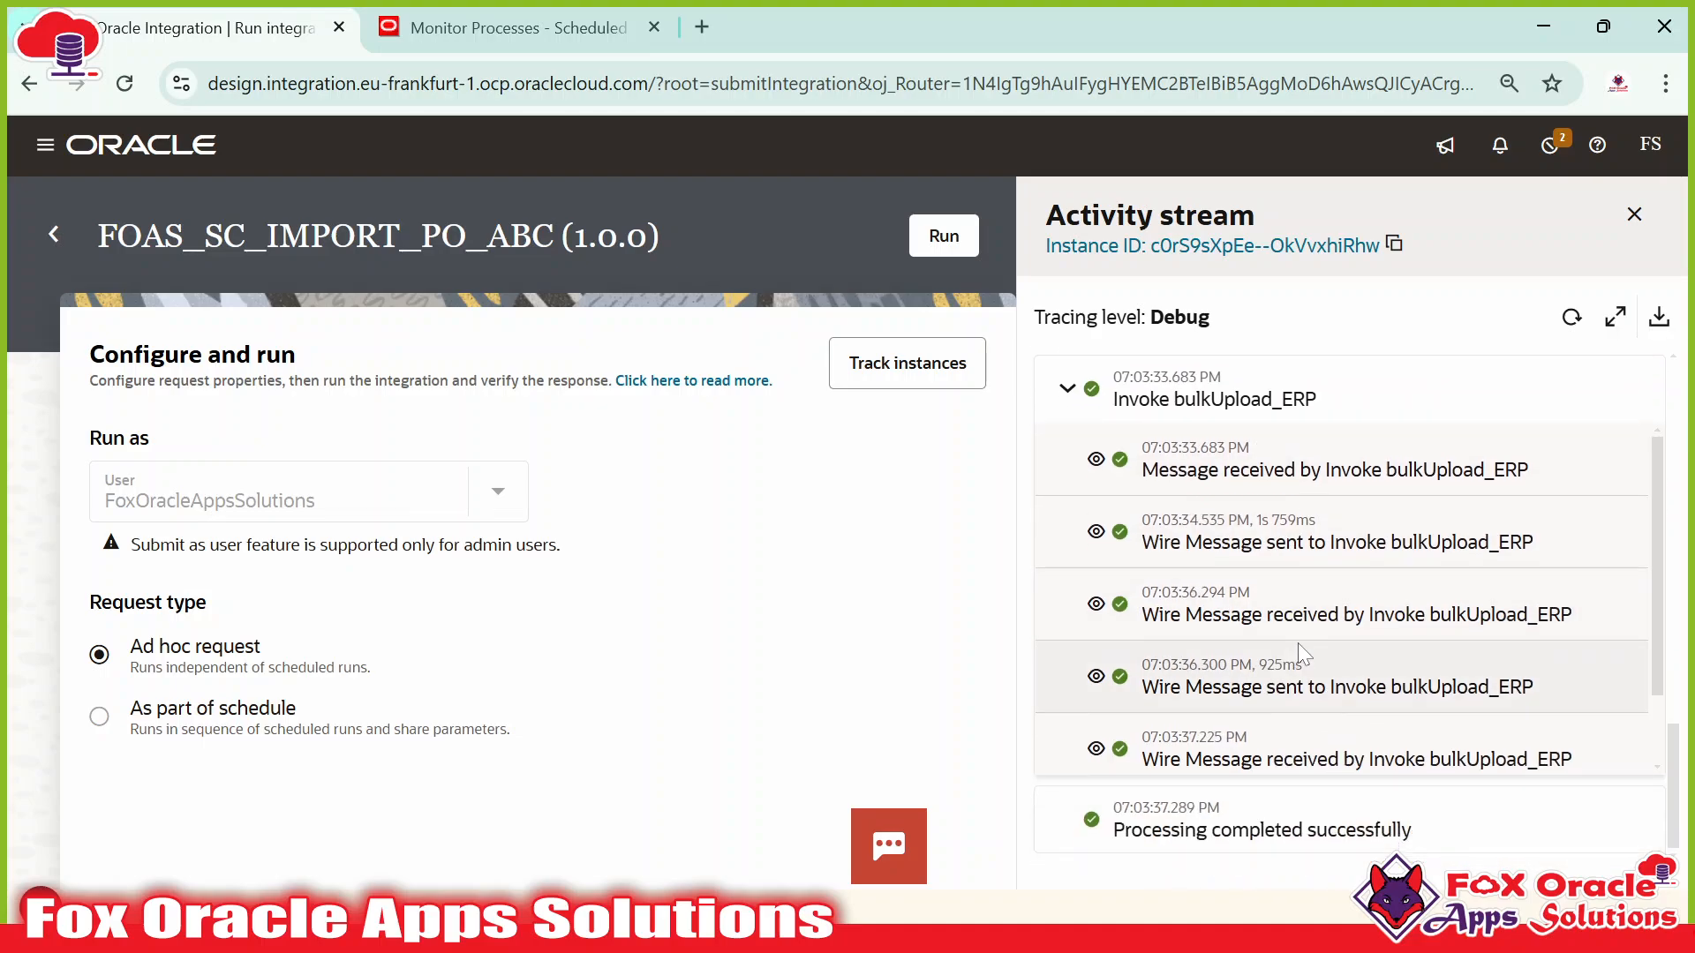
left_click(1096, 460)
scroll(1350, 654, "down", 10)
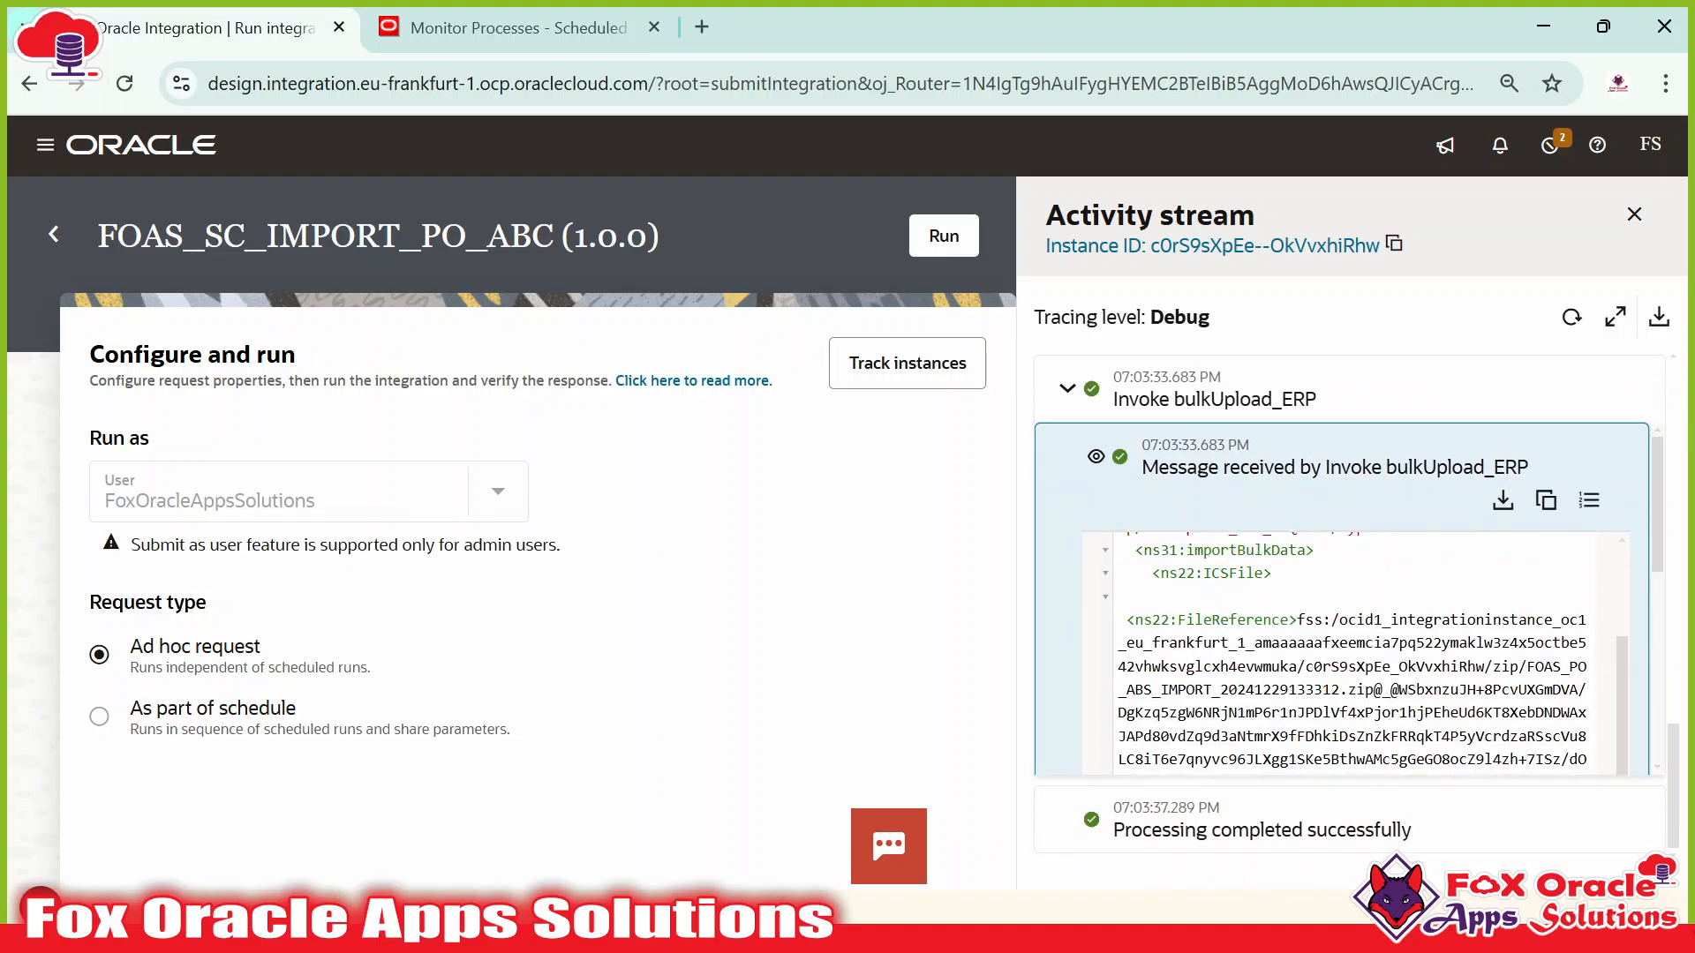
scroll(1318, 627, "down", 10)
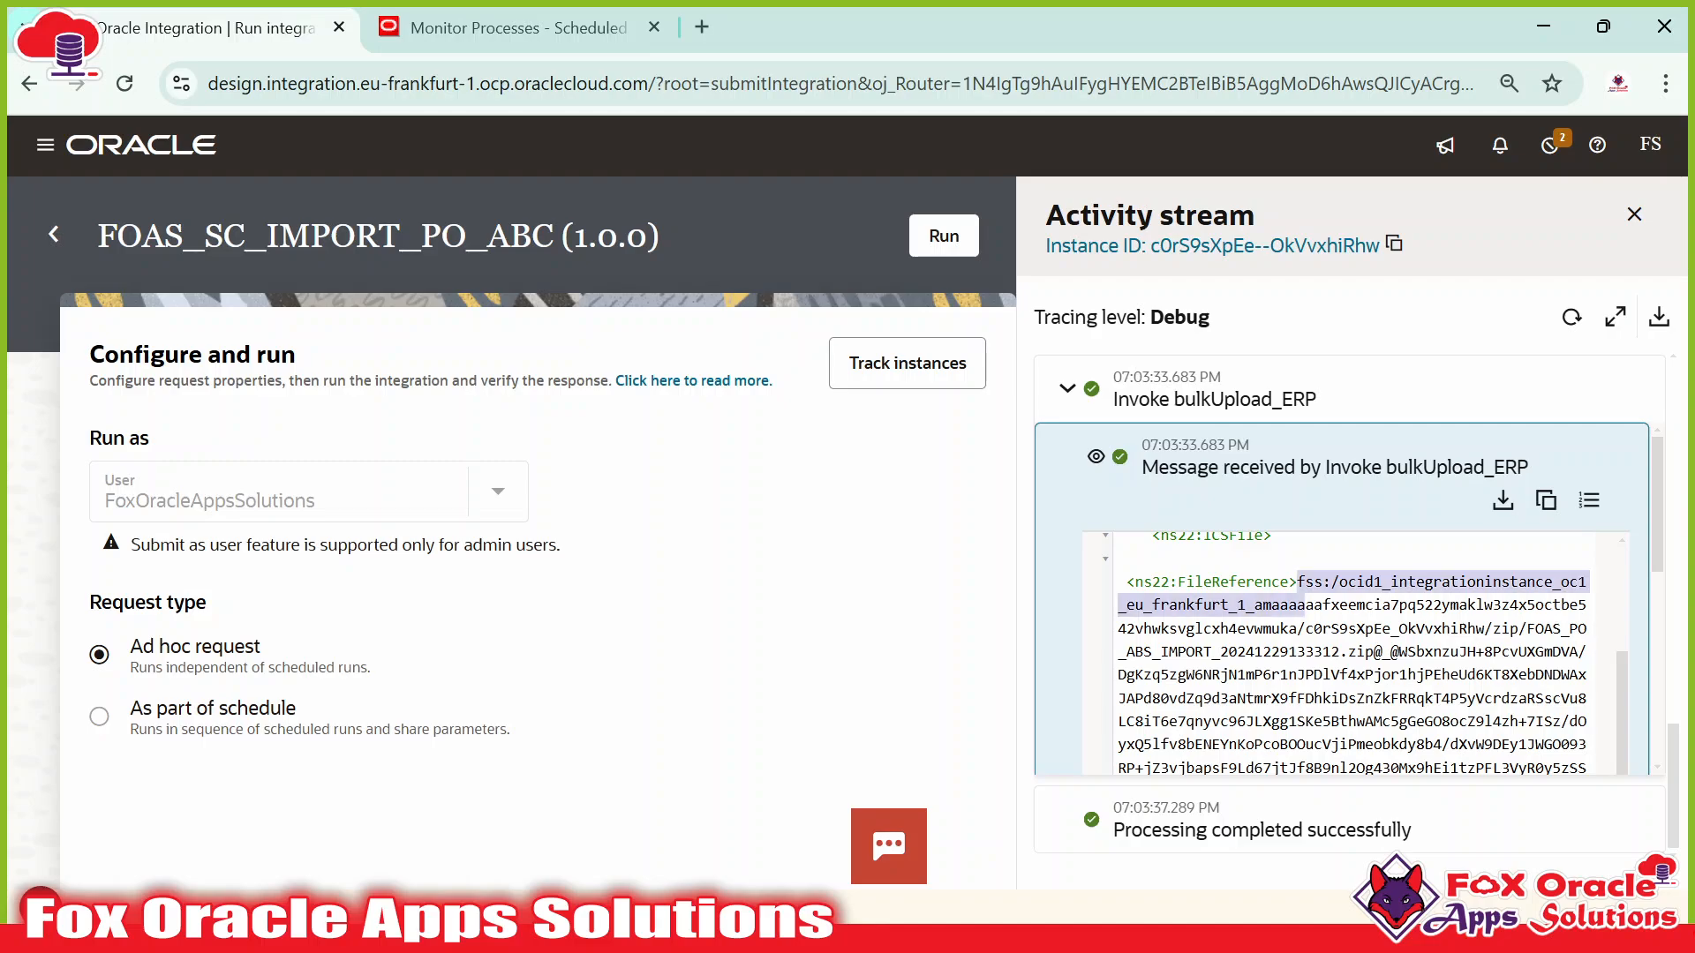
scroll(1317, 617, "up", 2)
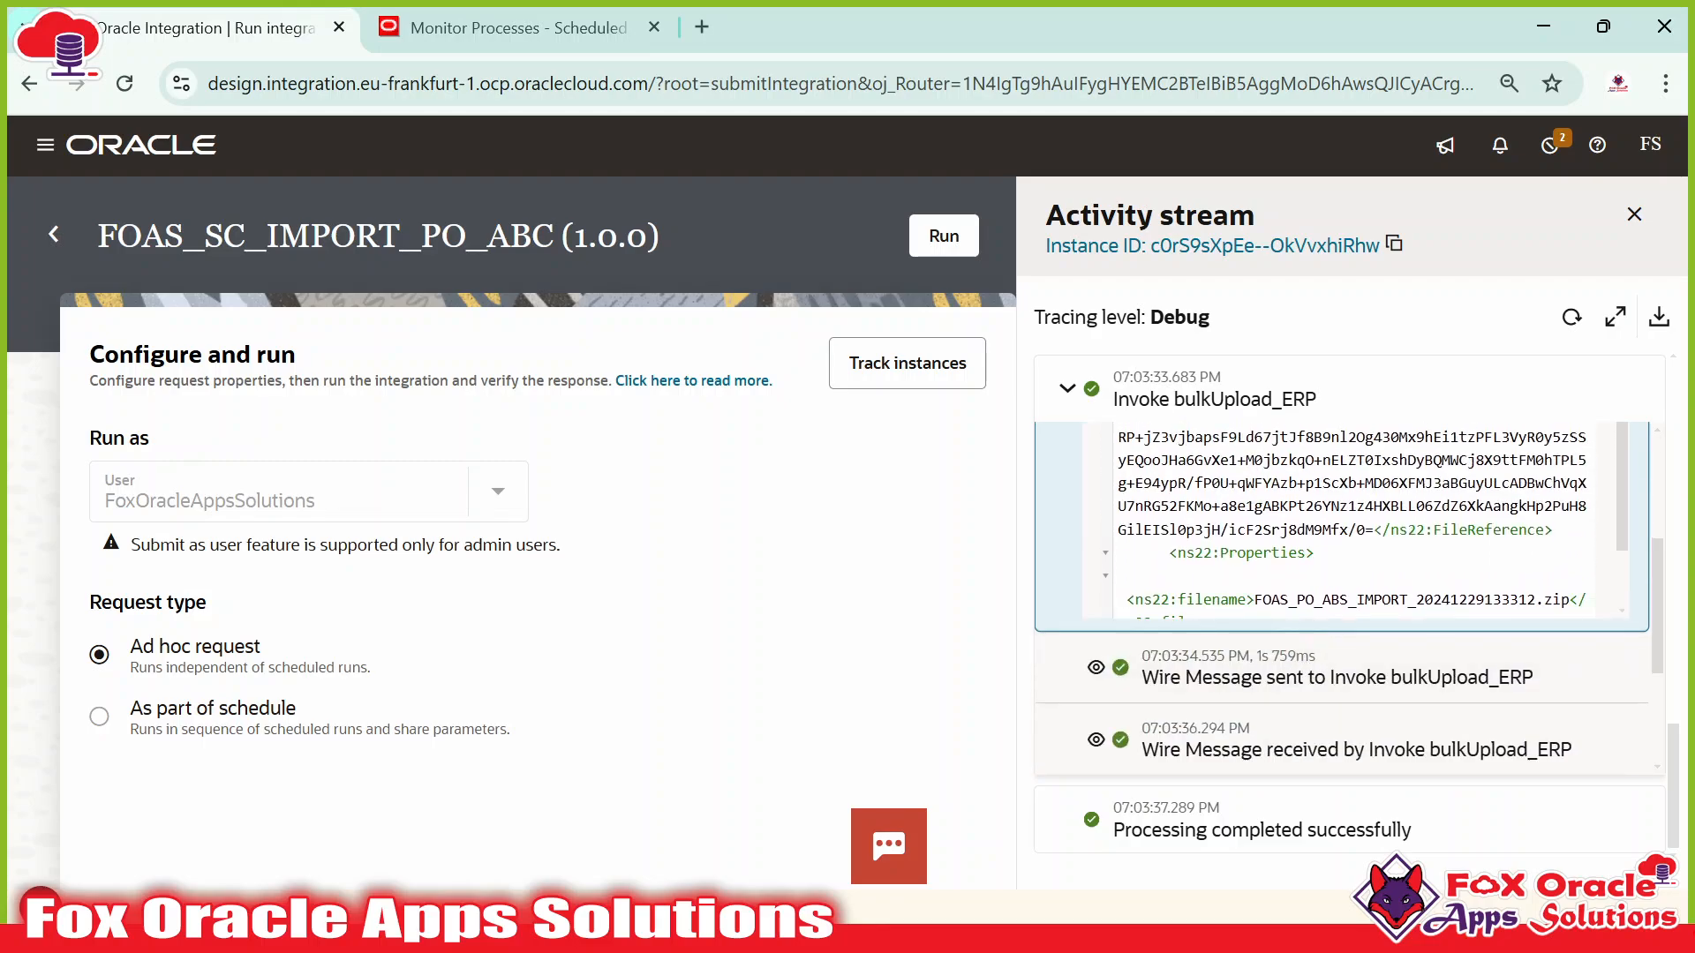
left_click_drag(1255, 600, 1543, 600)
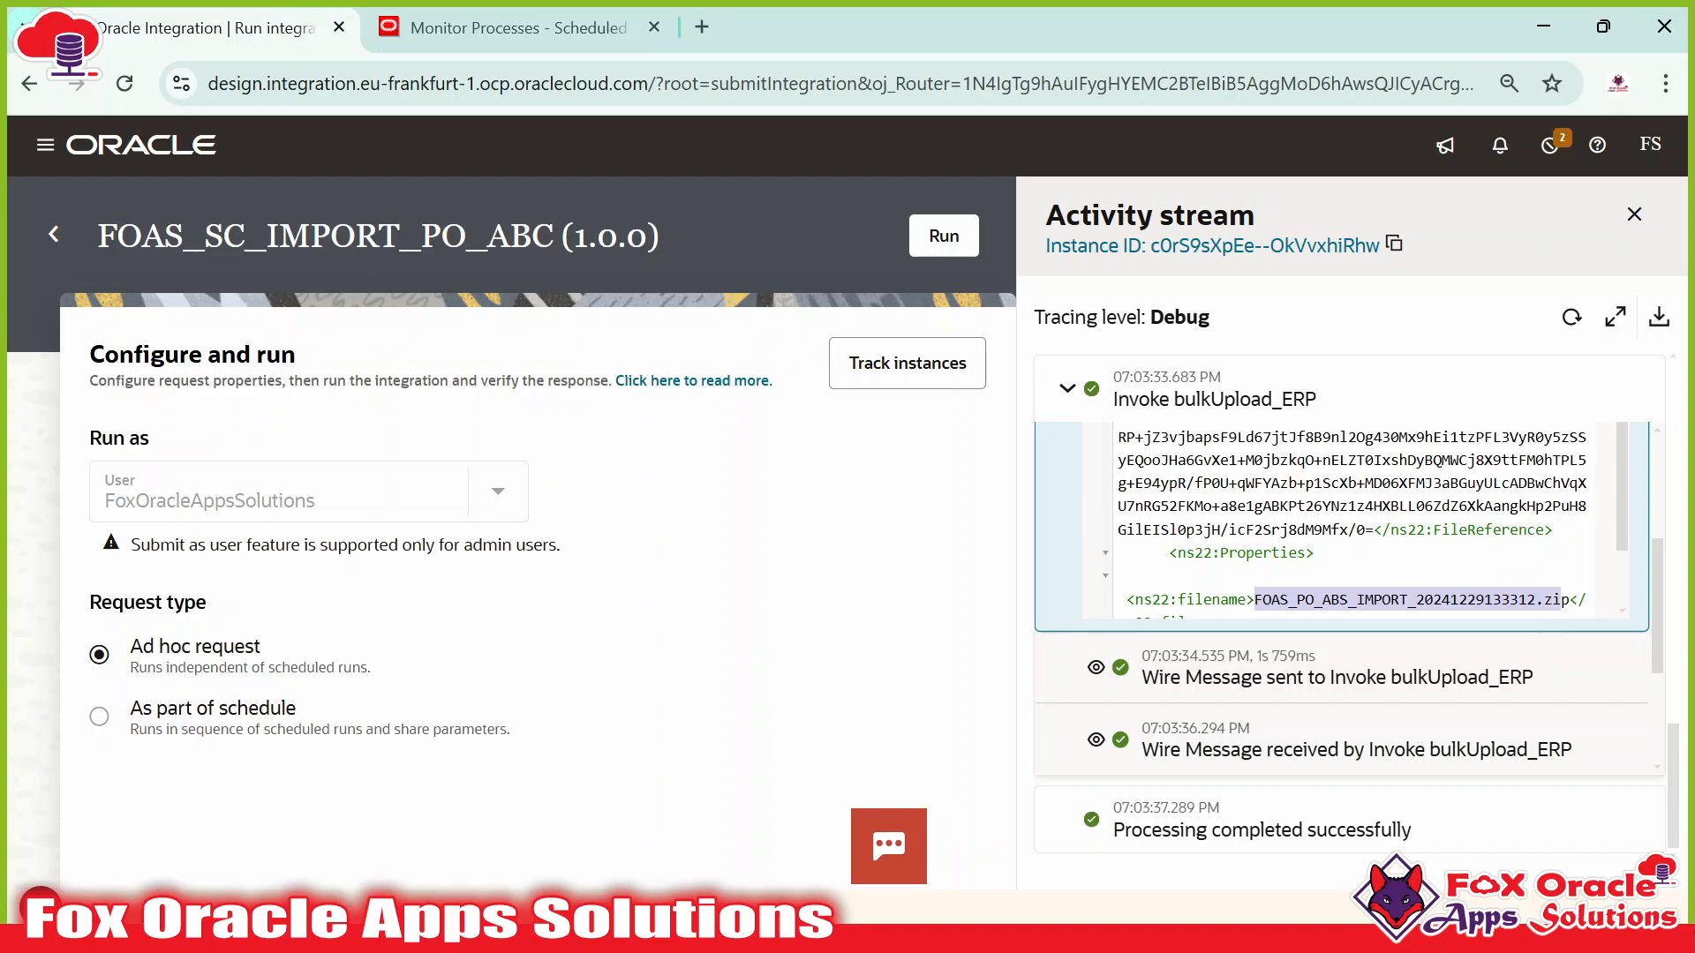
scroll(1342, 565, "down", 5)
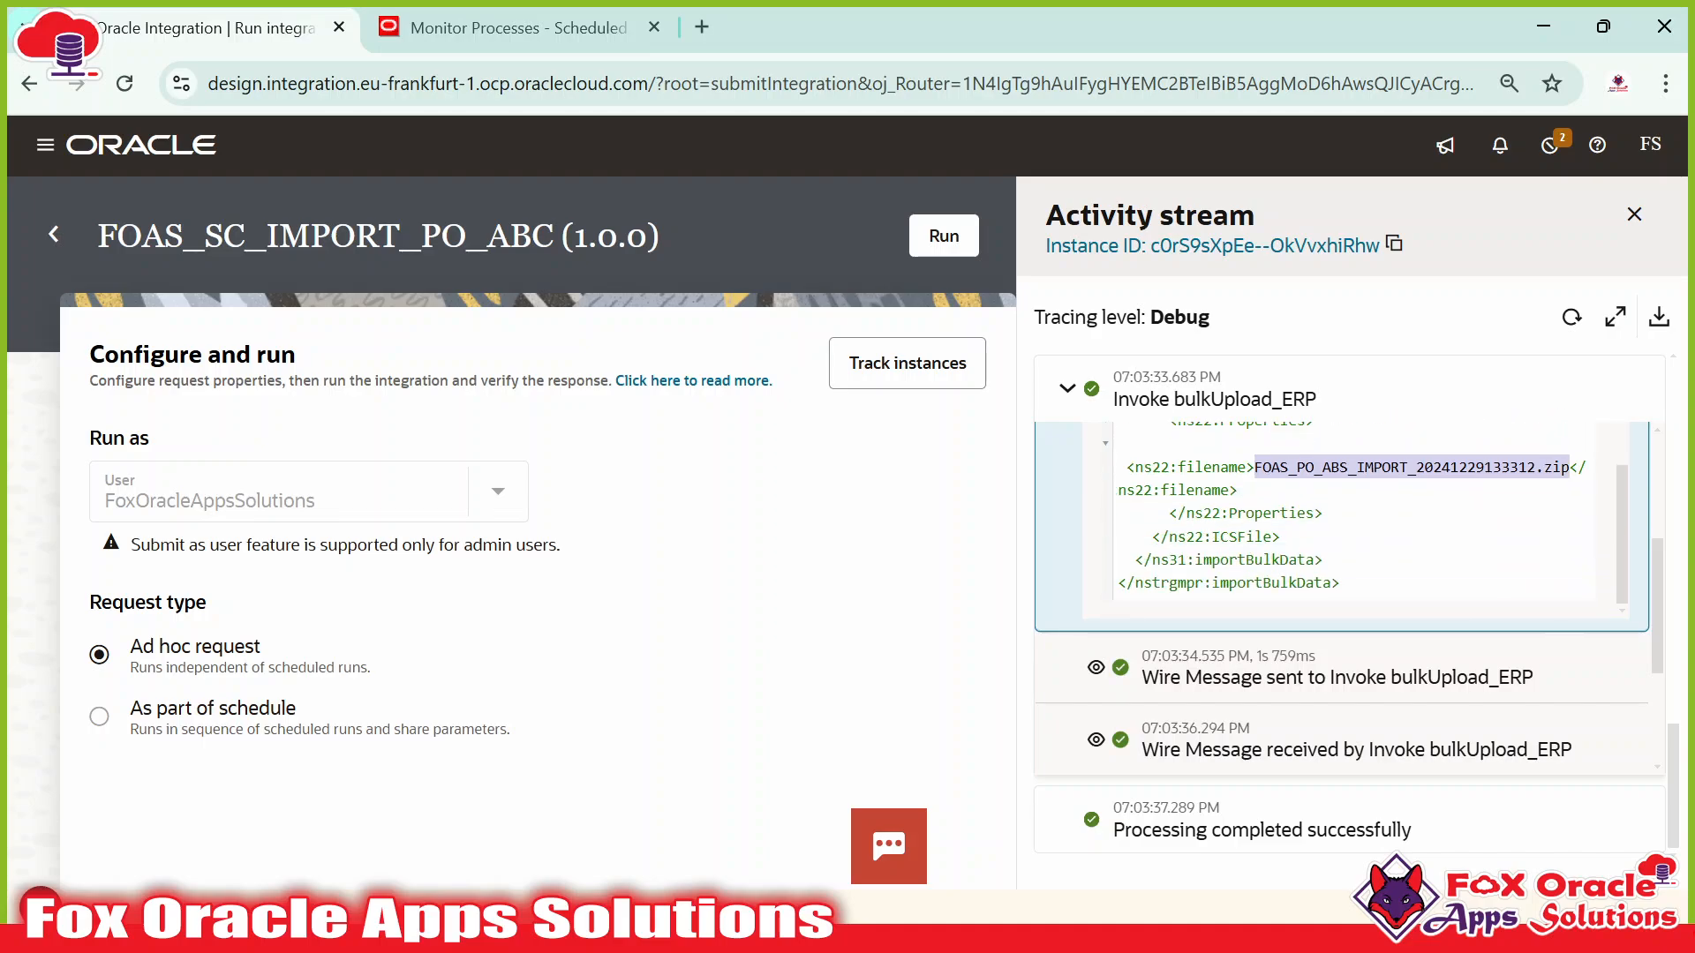
View the bulkUpload_ERP response payload showing request ID 7569327.
left_click(1097, 738)
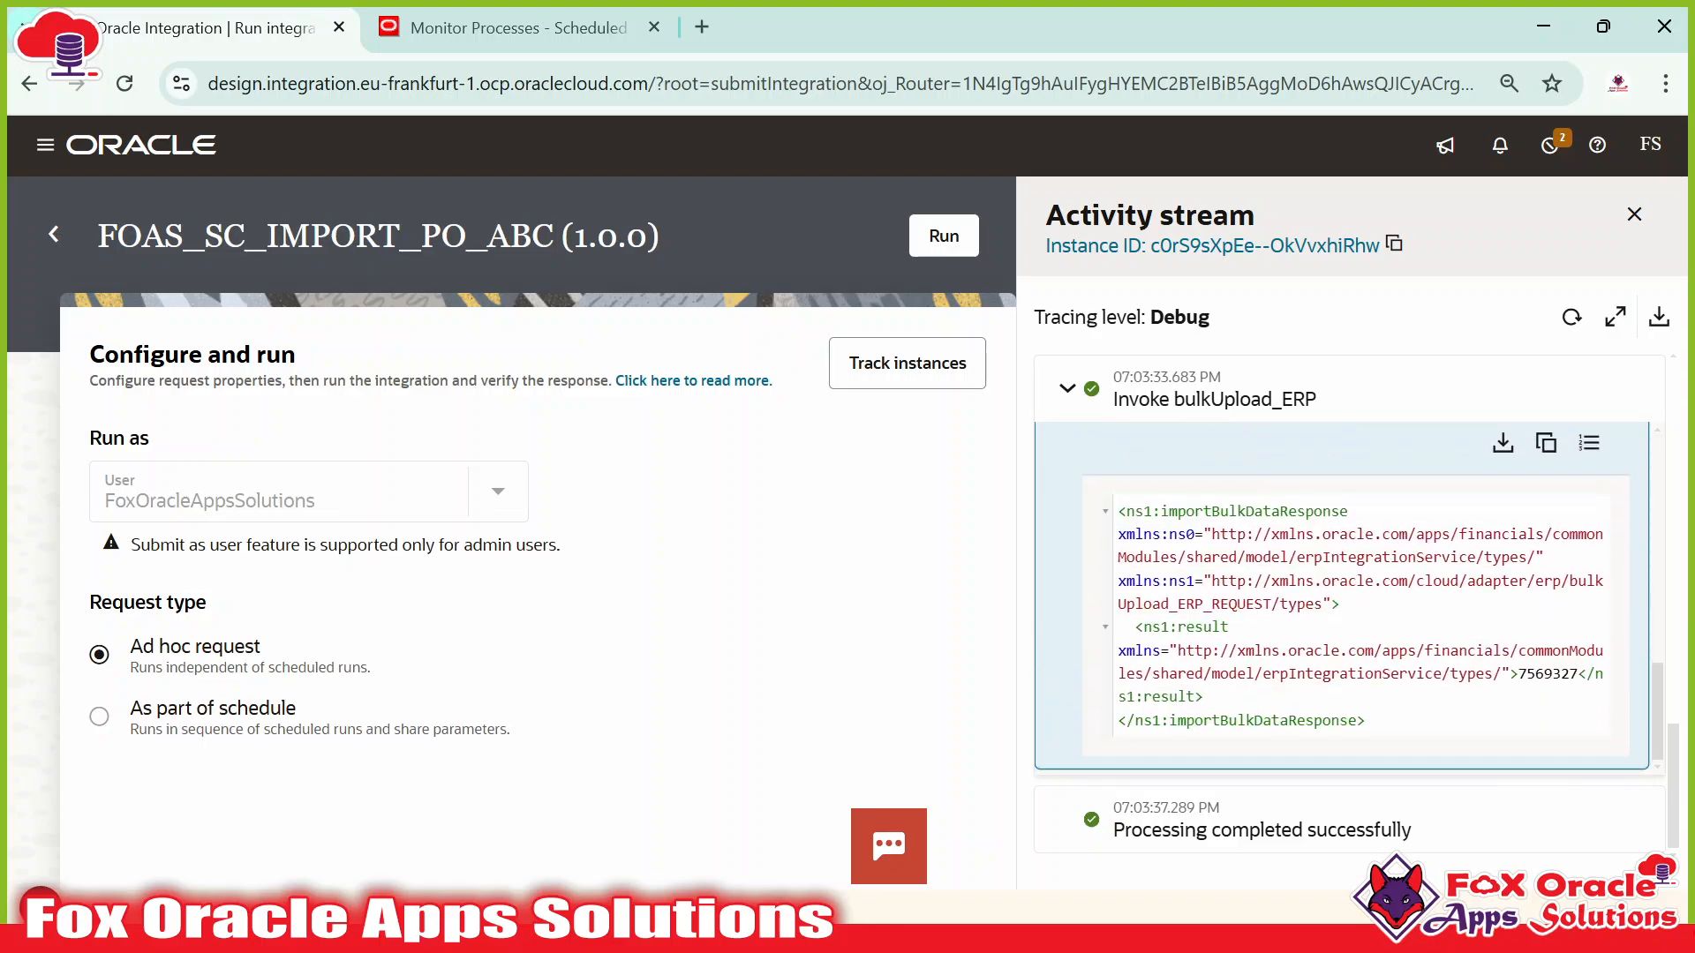
left_click_drag(1518, 674, 1570, 673)
left_click(1570, 675)
In Fusion's hierarchy view, open Load Interface File for Import process 7569327.
left_click(502, 28)
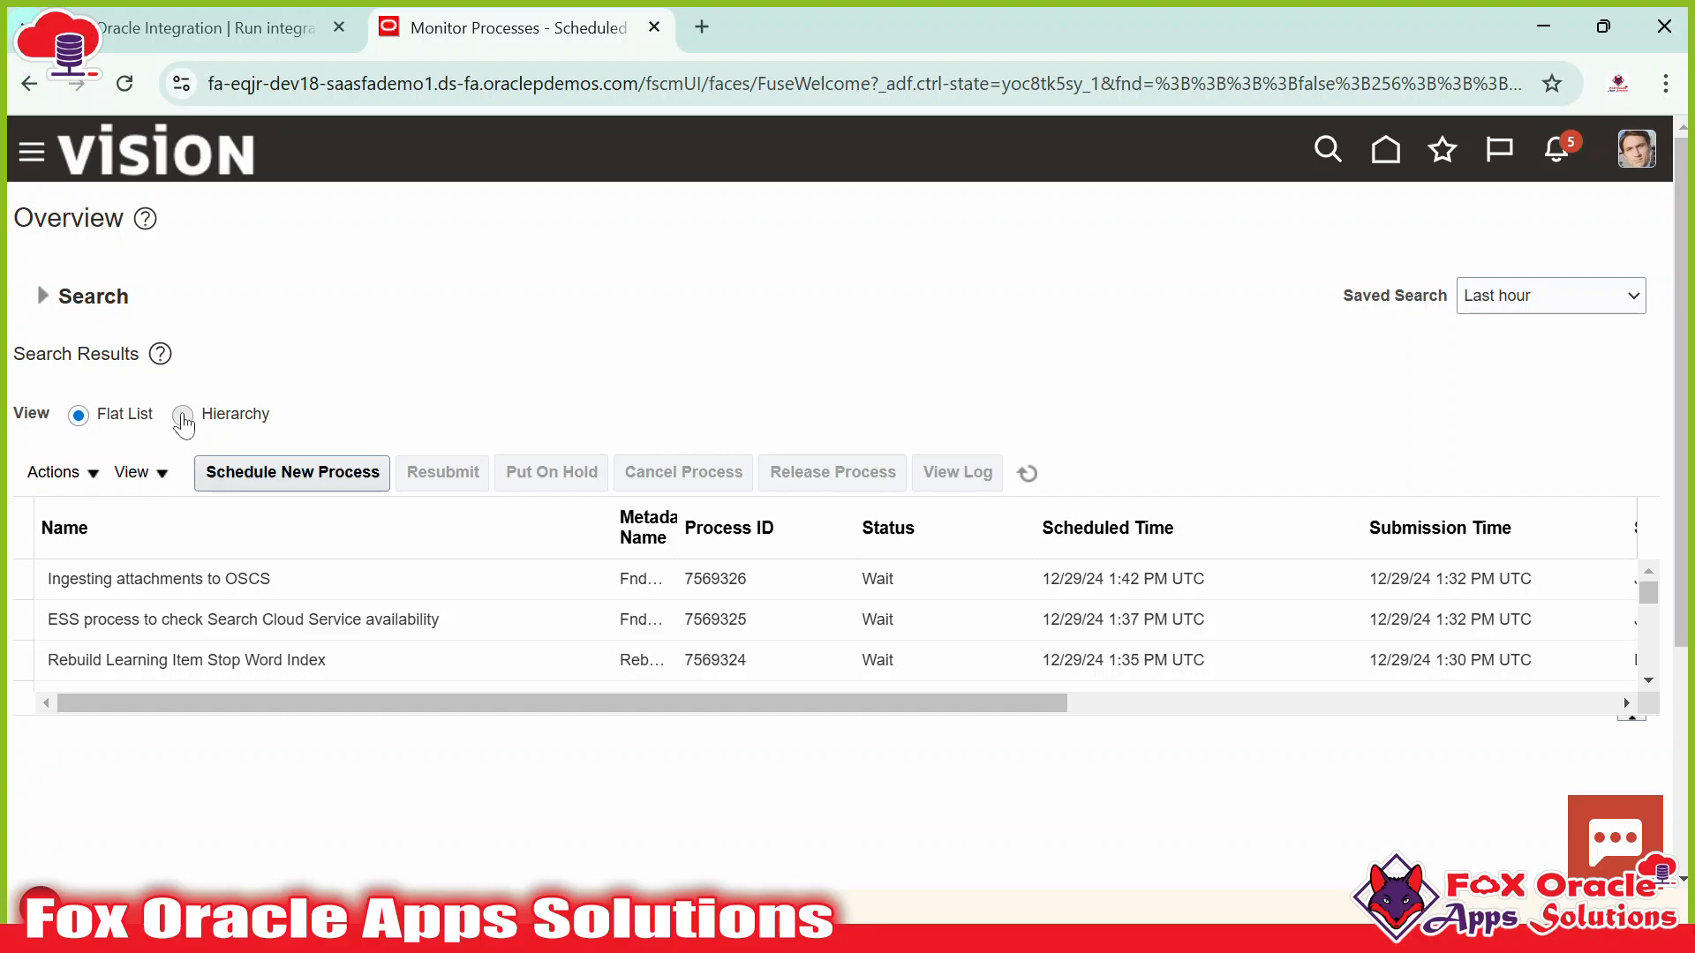
left_click(182, 416)
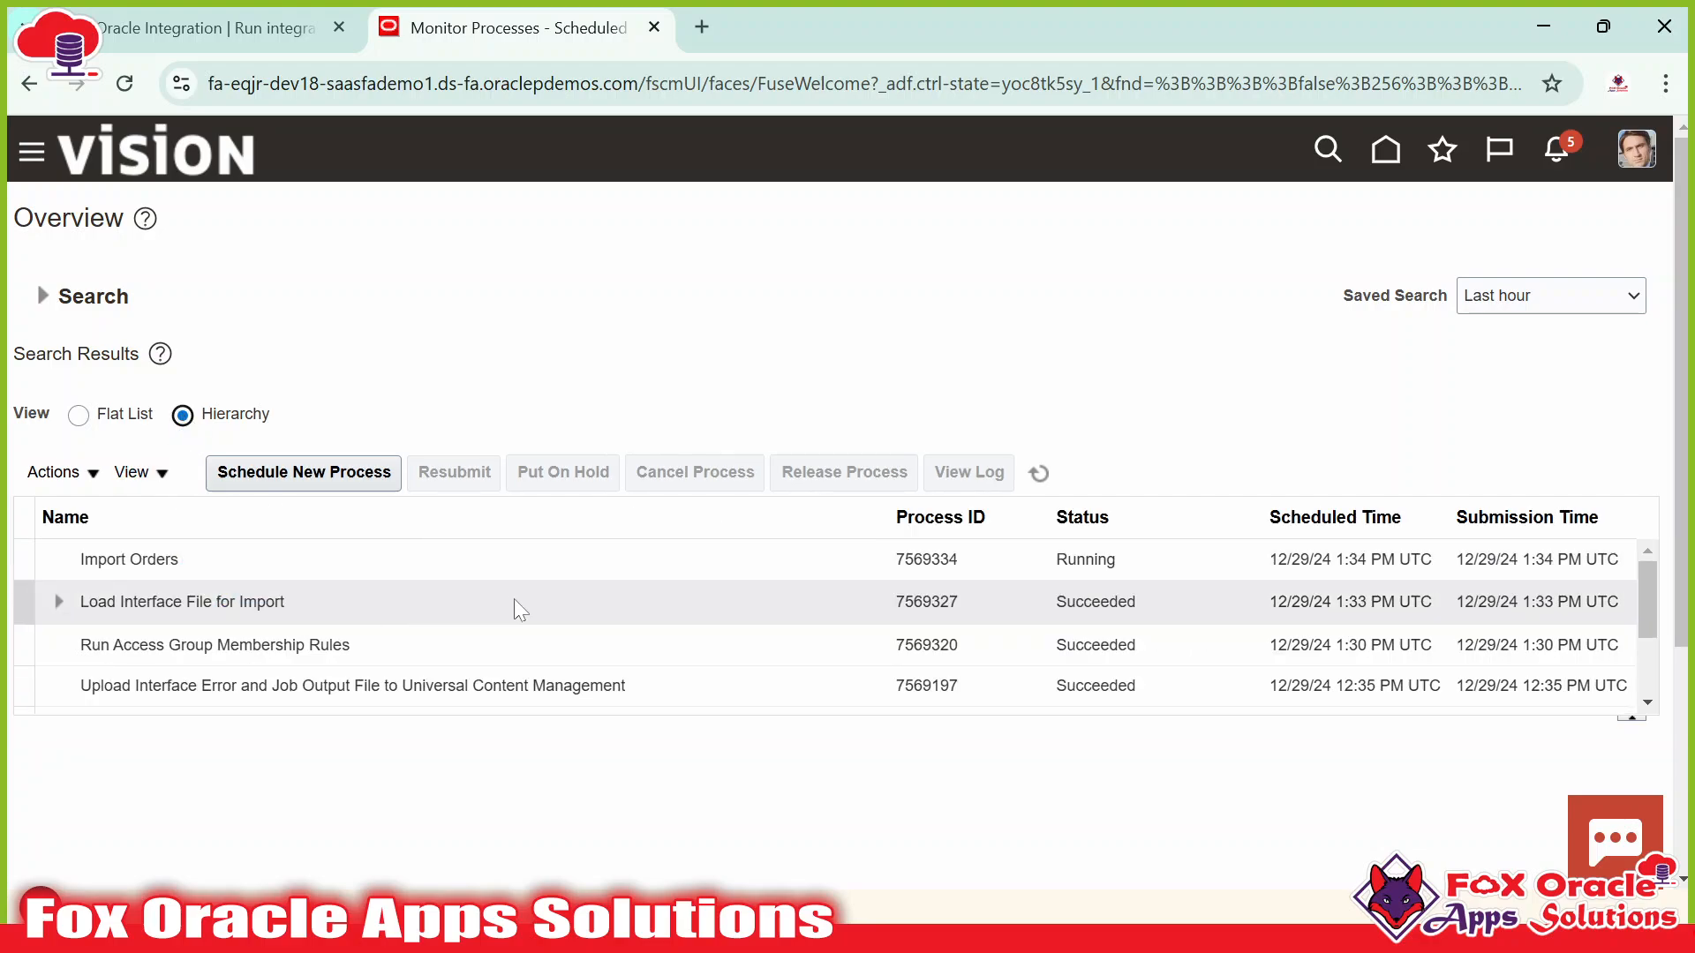
left_click(938, 603)
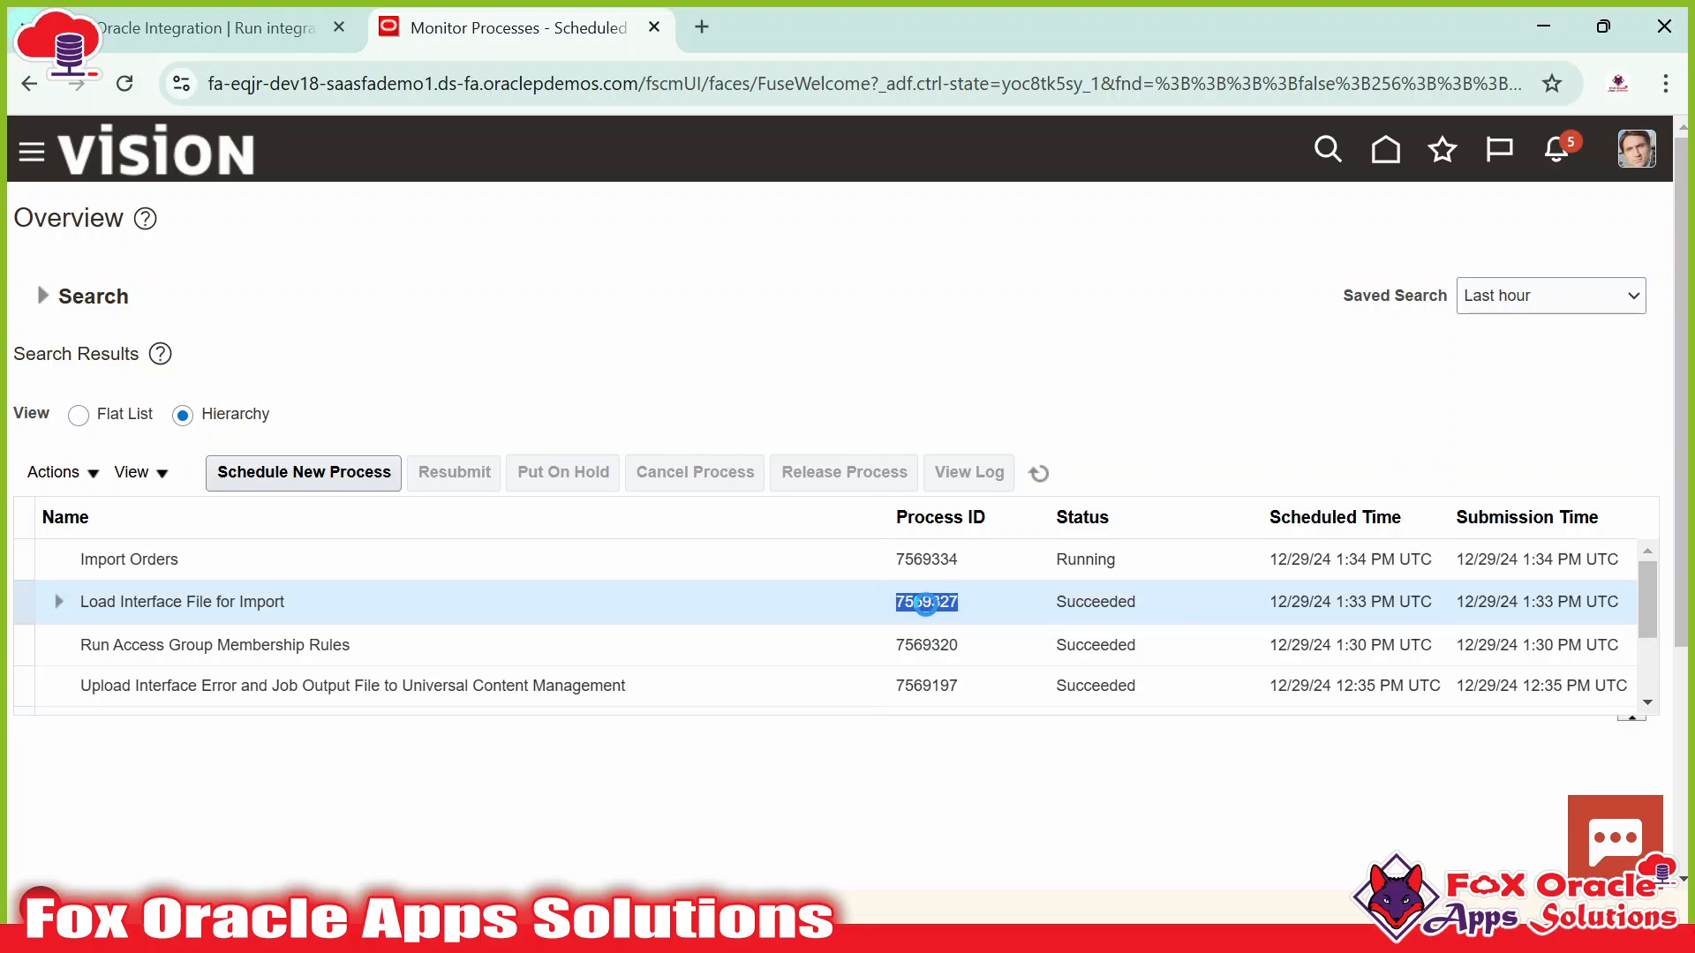
double_click(927, 602)
left_click(208, 28)
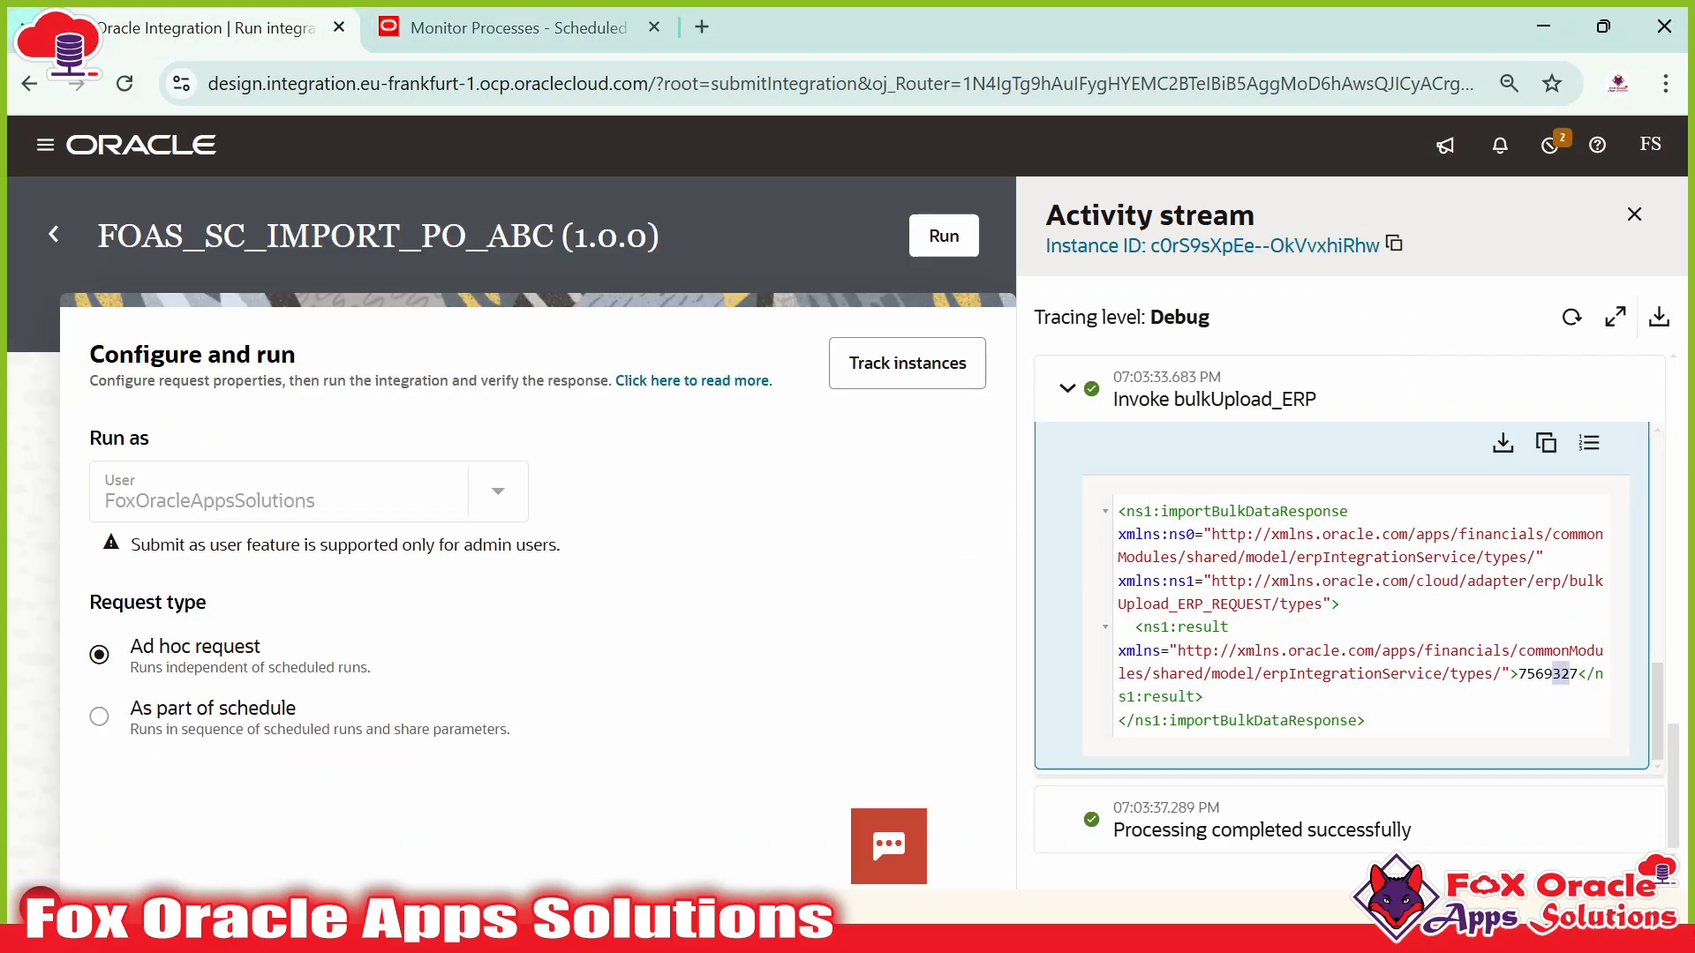
Match response request ID 7569327 against Fusion's succeeded Load Interface File for Import process.
left_click_drag(1518, 675, 1570, 675)
left_click(1569, 675)
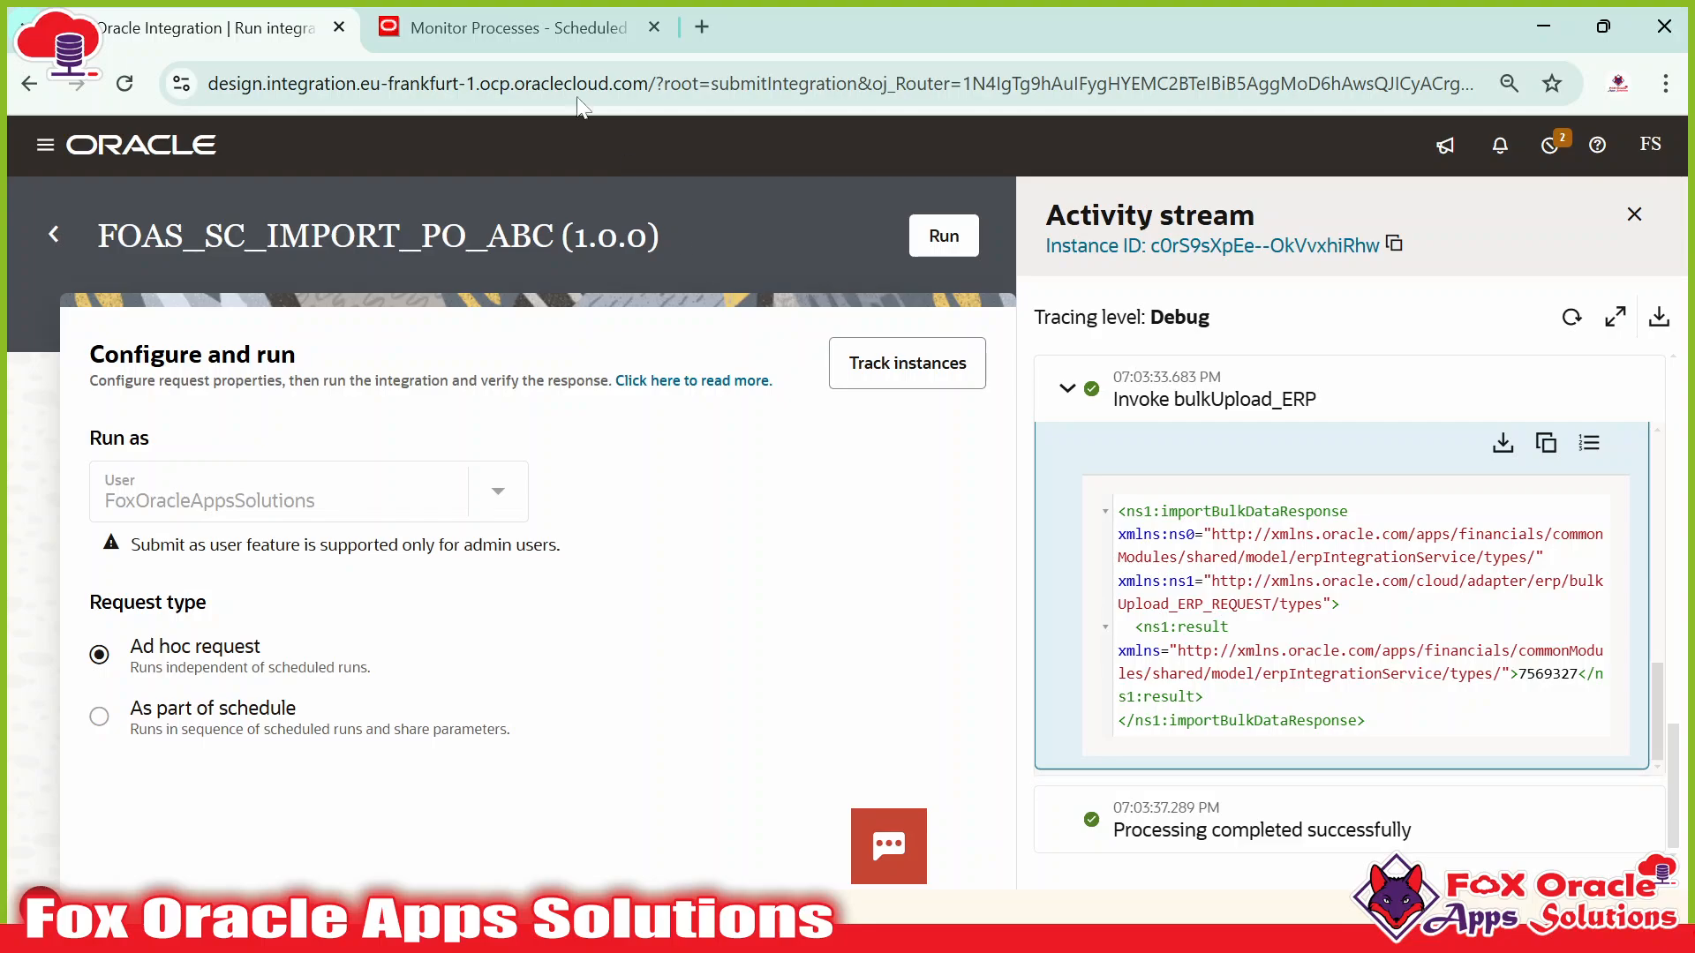
left_click(410, 19)
left_click(207, 27)
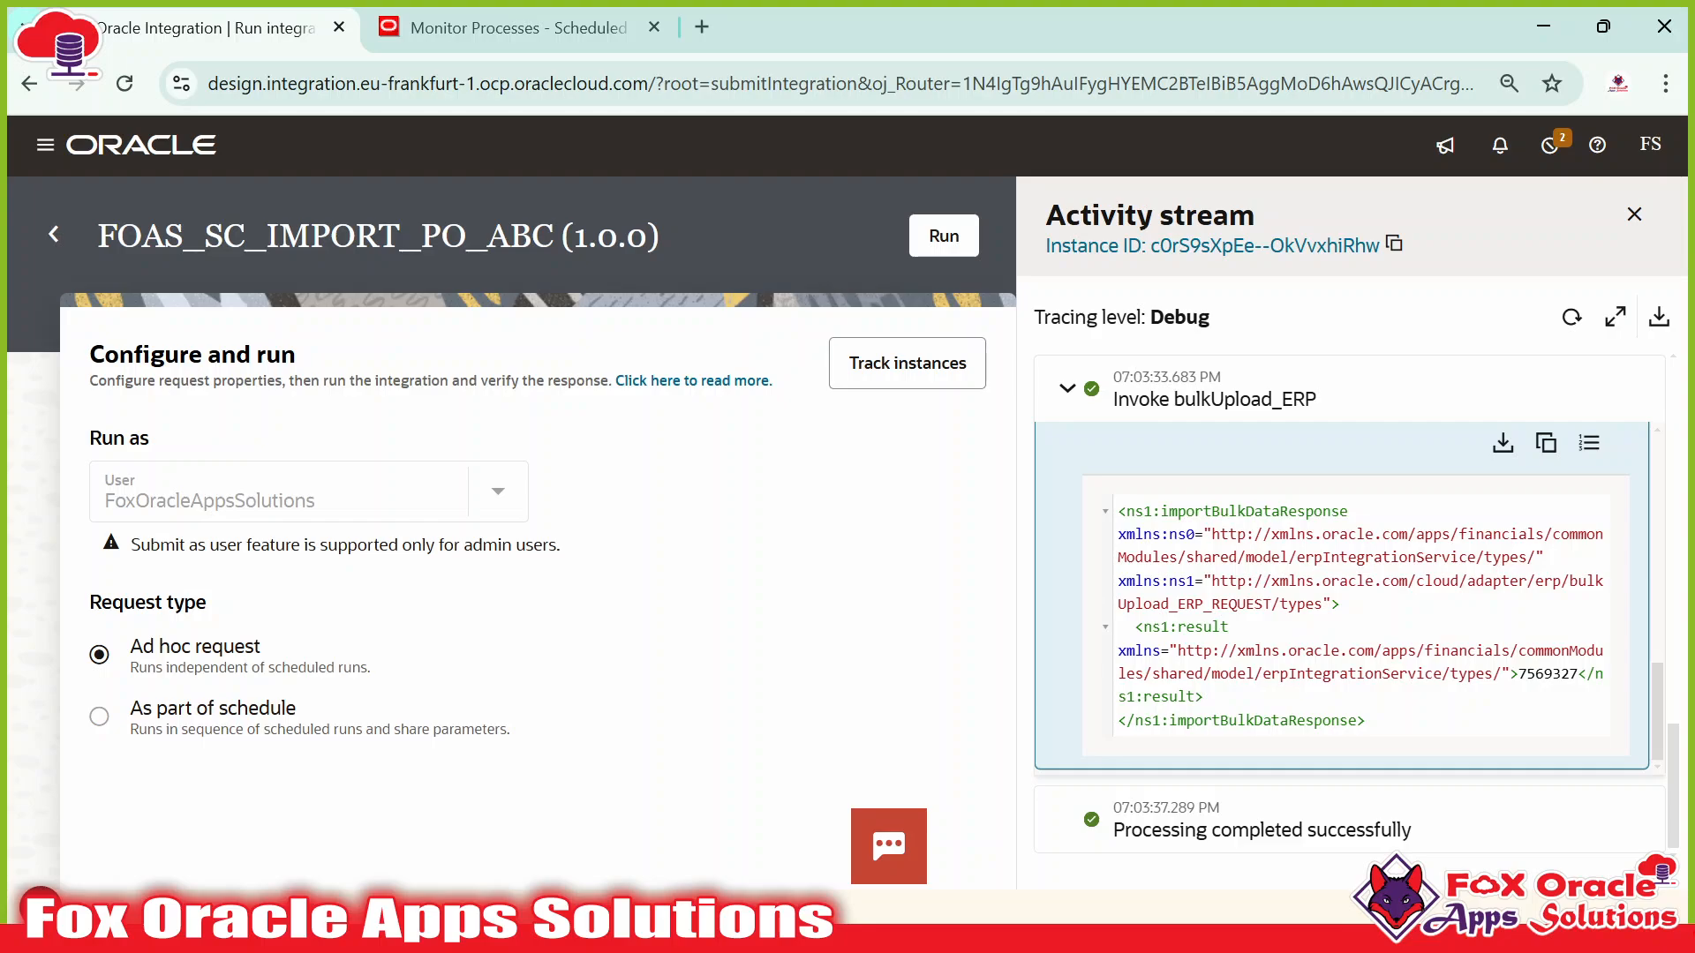
left_click_drag(1518, 675, 1578, 674)
left_click(494, 28)
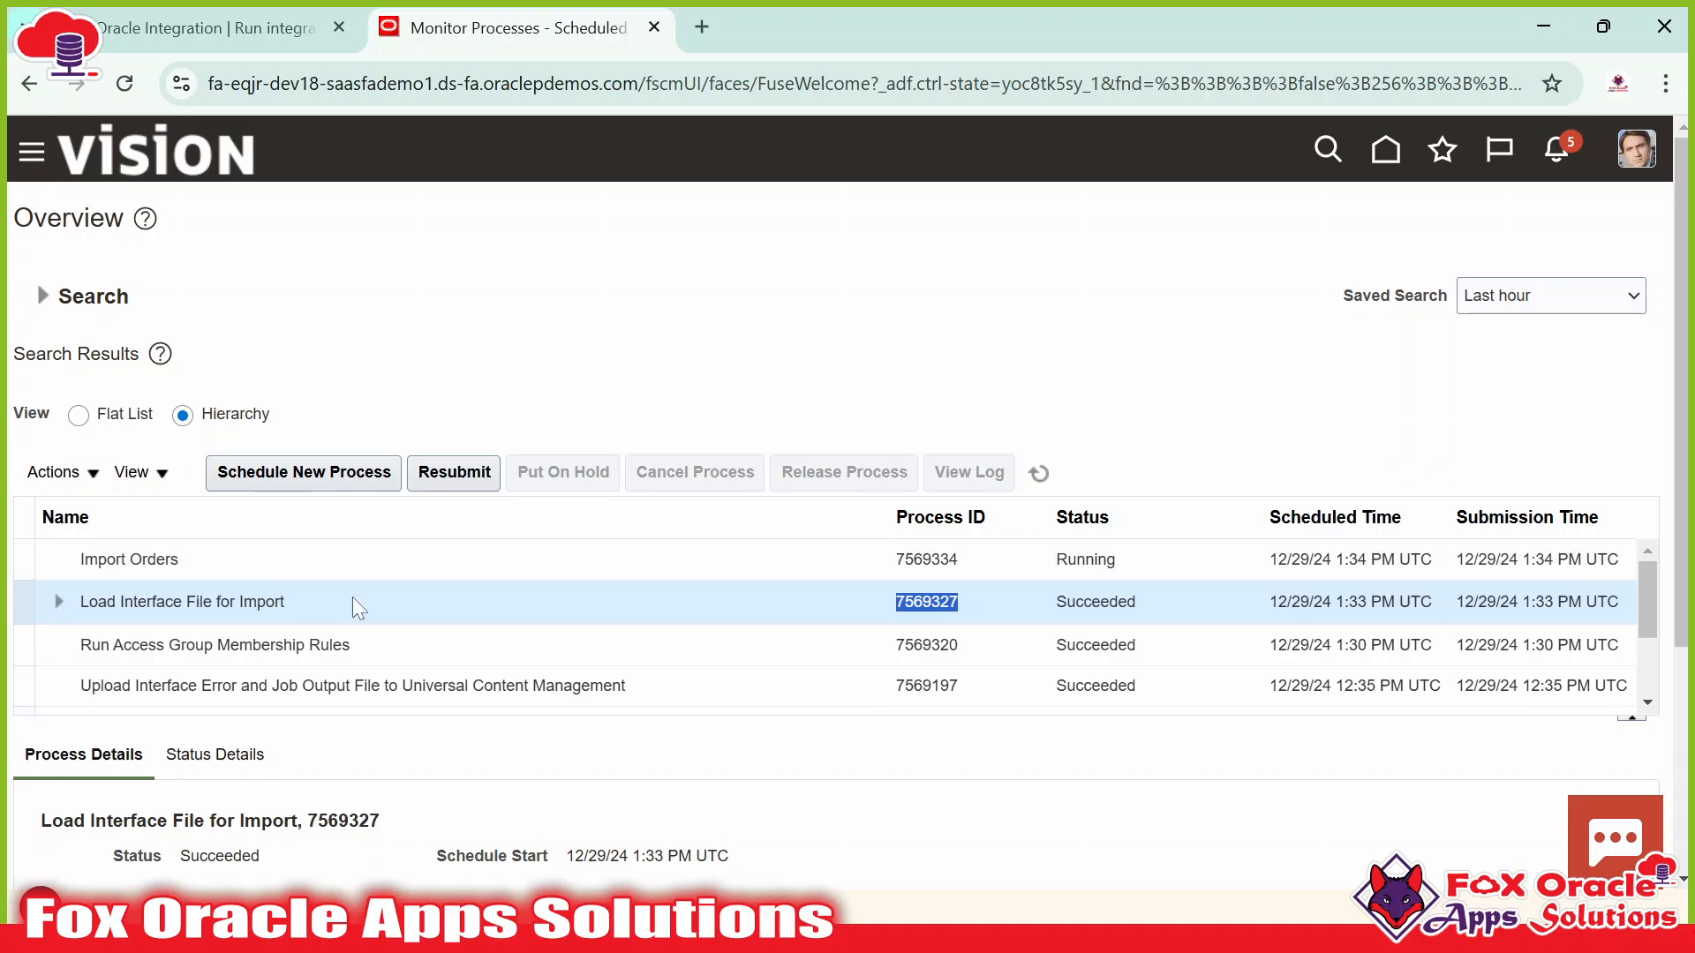
Return to Oracle Integration and go back to the Integrations list of 231 integrations.
left_click(203, 28)
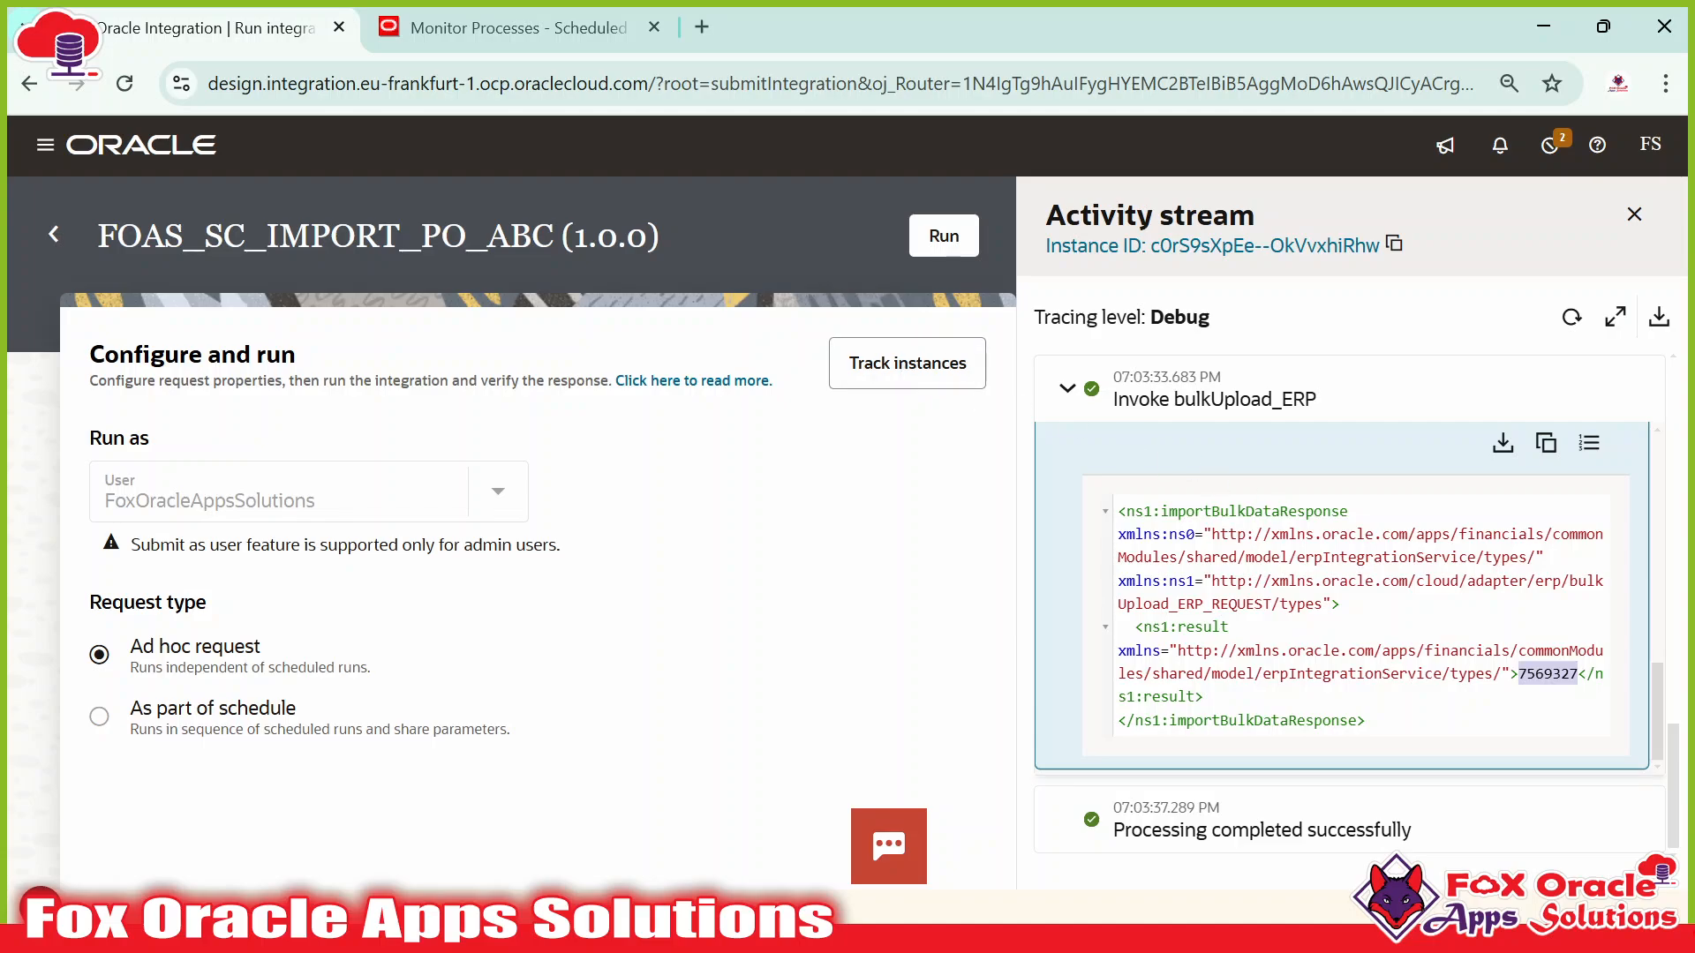
left_click(54, 234)
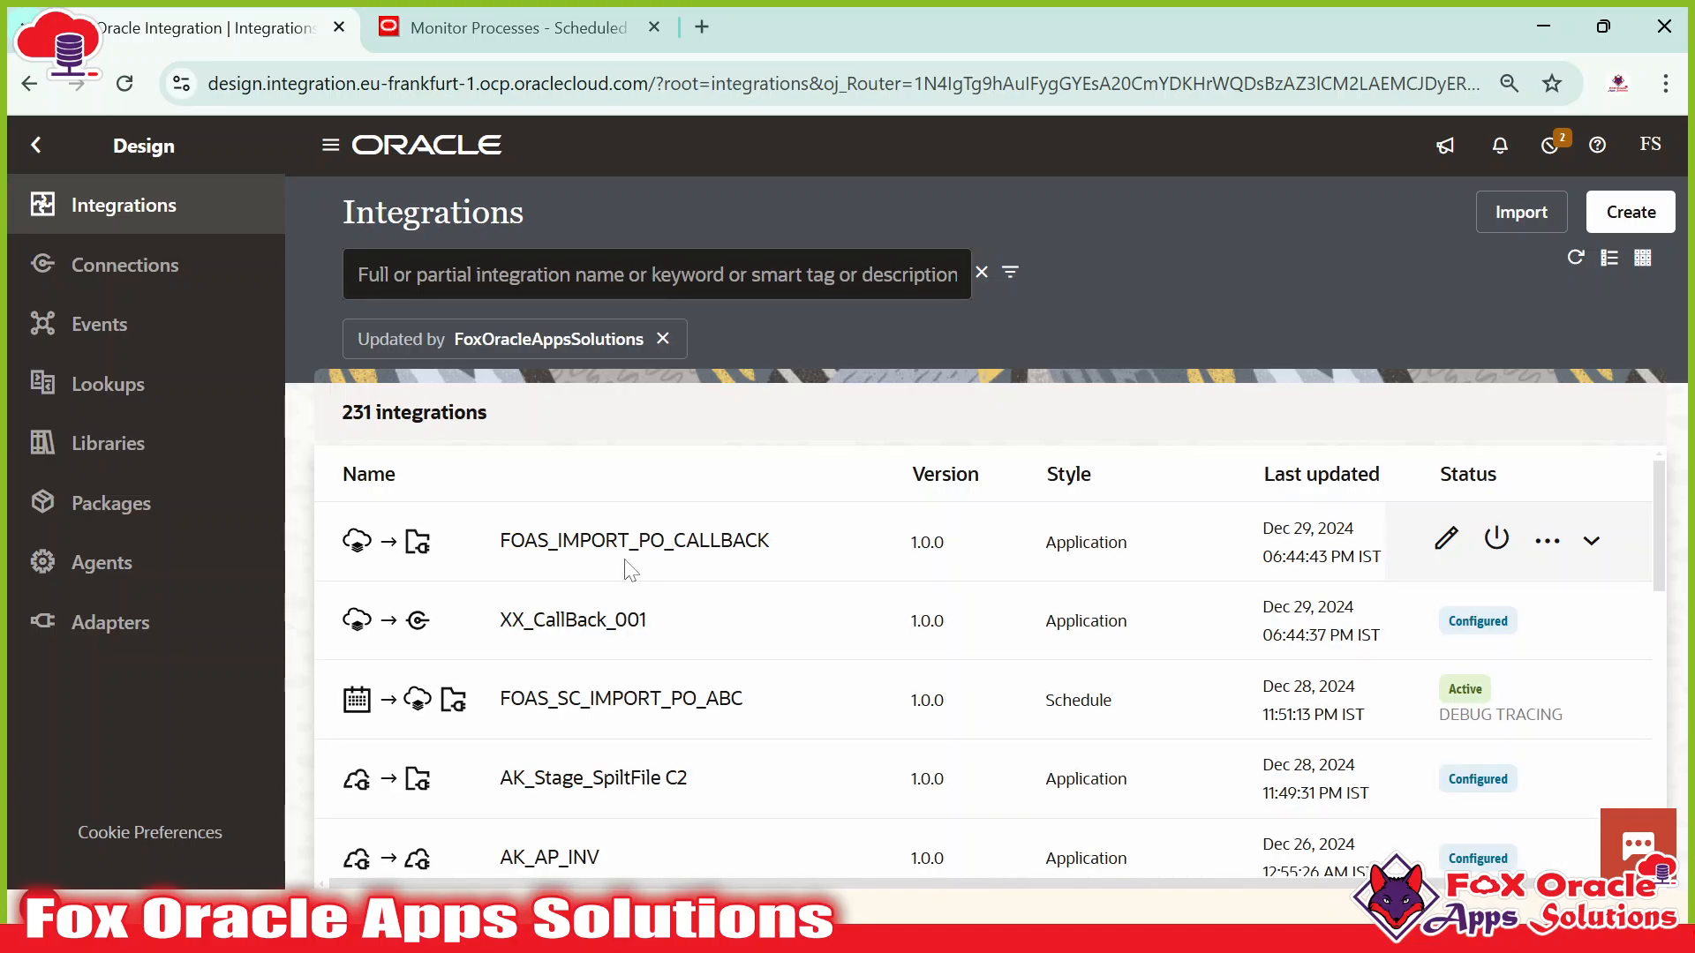
Open the FOAS_SC_IMPORT_PO_ABC flow read-only and select the property-file Stage step.
left_click(610, 698)
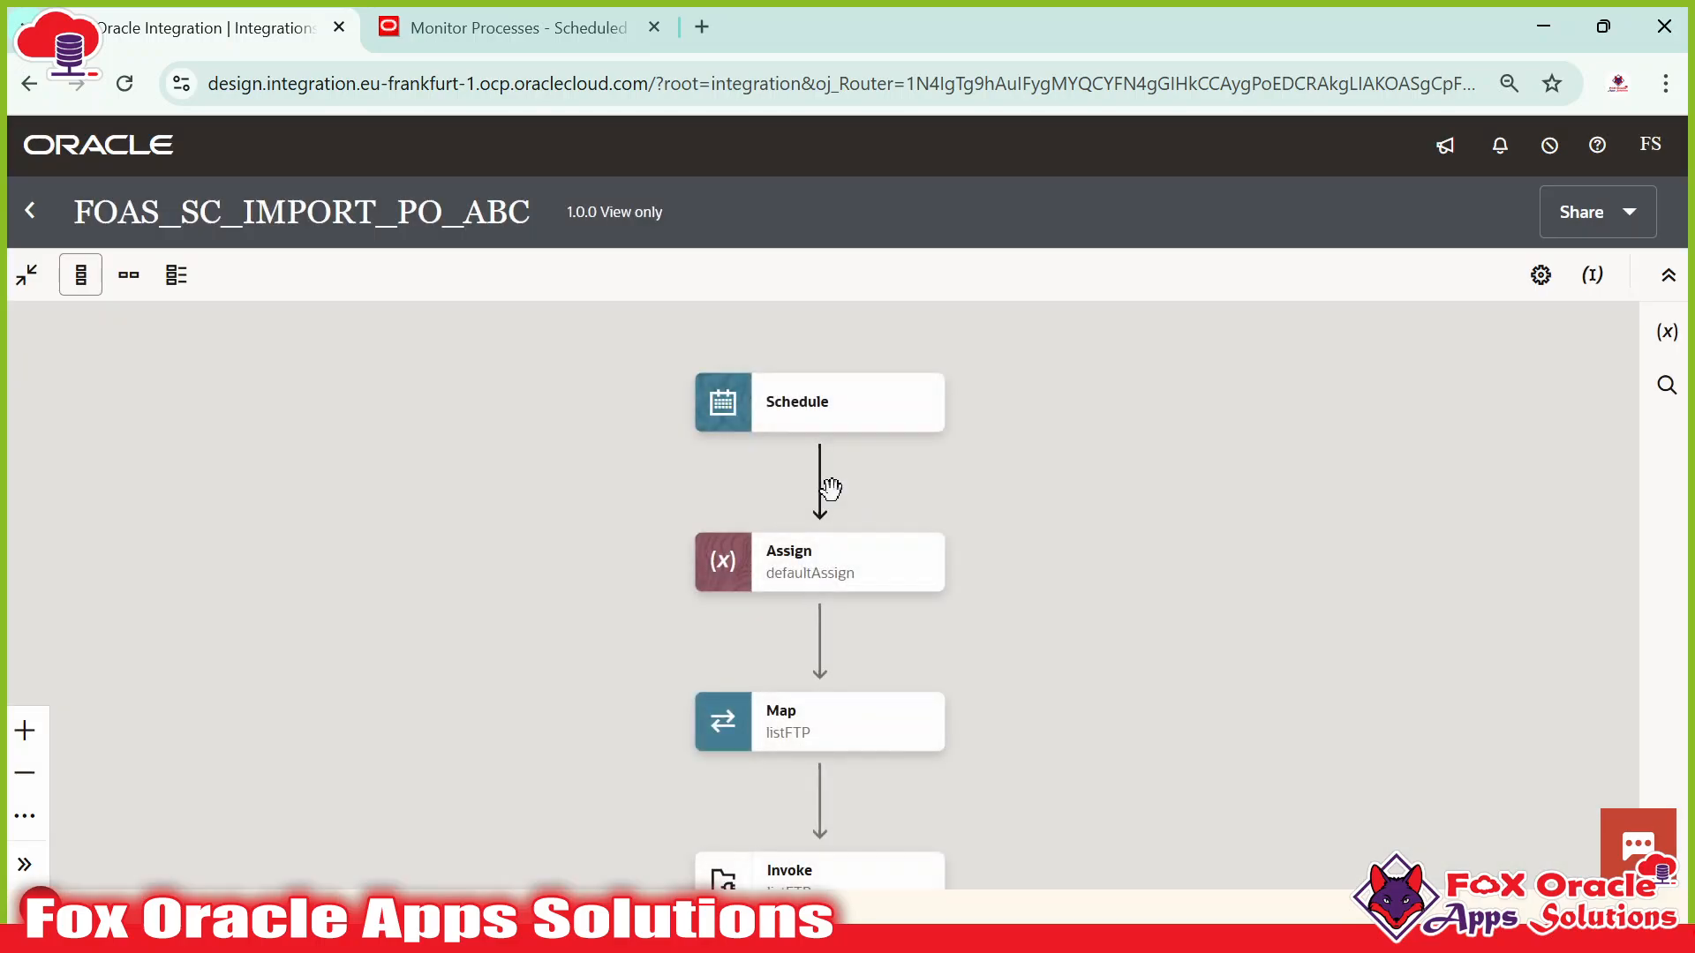
scroll(1033, 666, "down", 8)
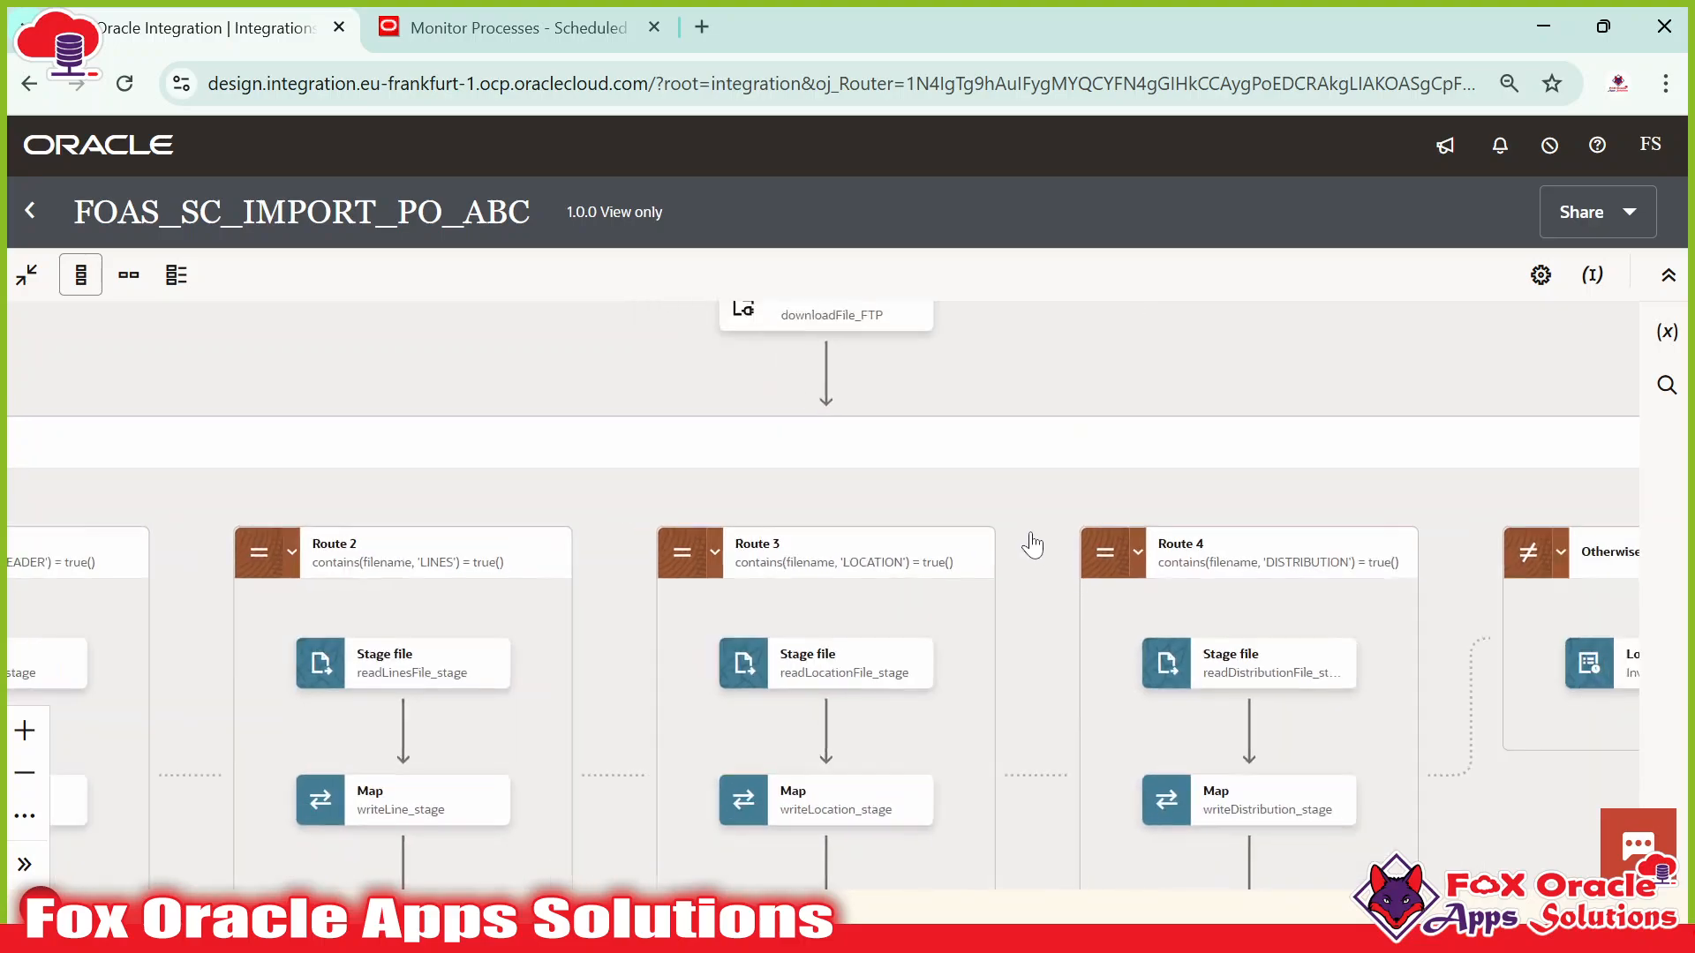
scroll(1033, 545, "down", 3)
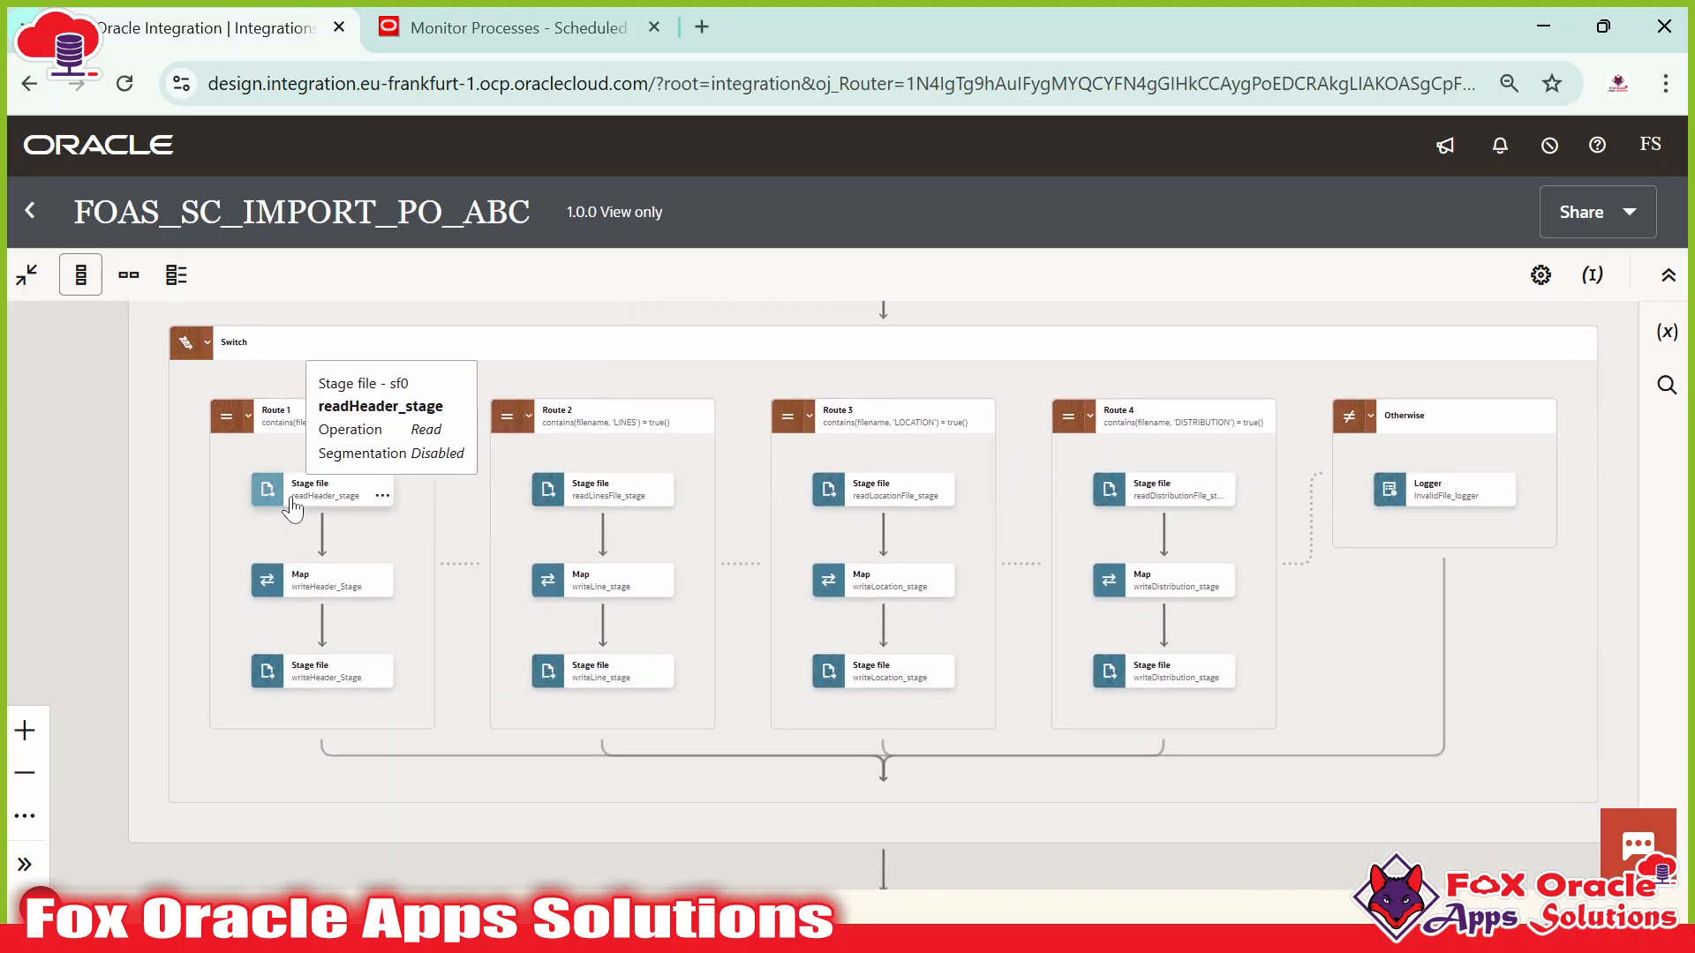
scroll(1384, 478, "down", 2)
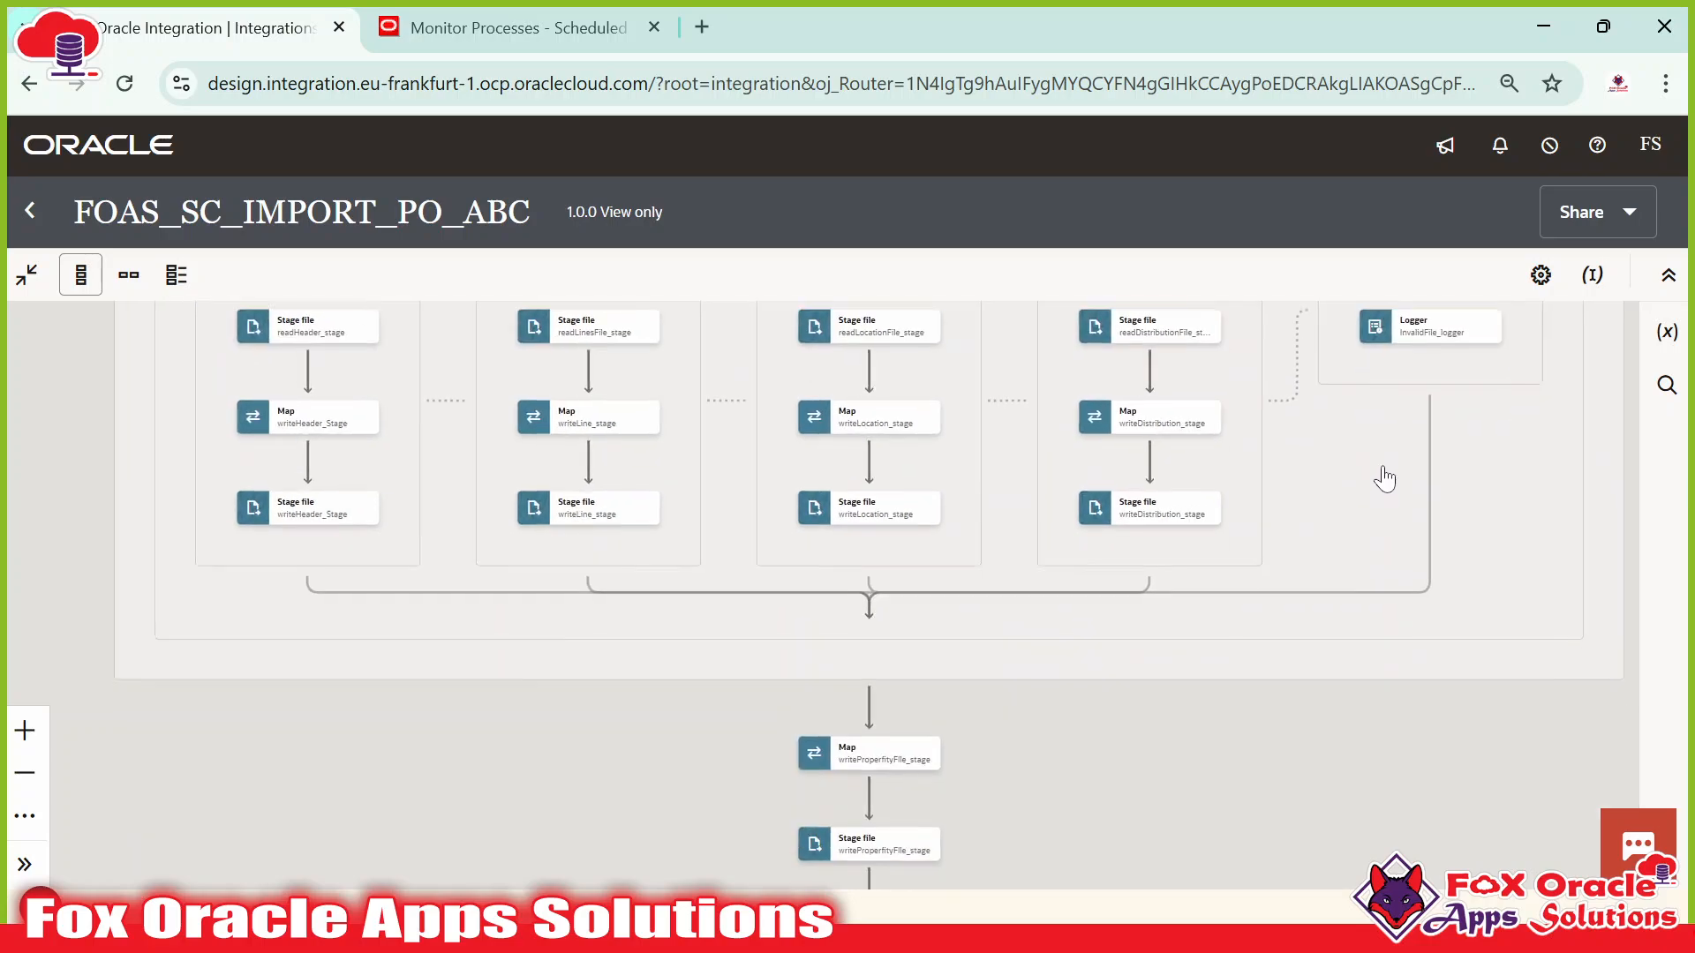
scroll(1173, 575, "down", 5)
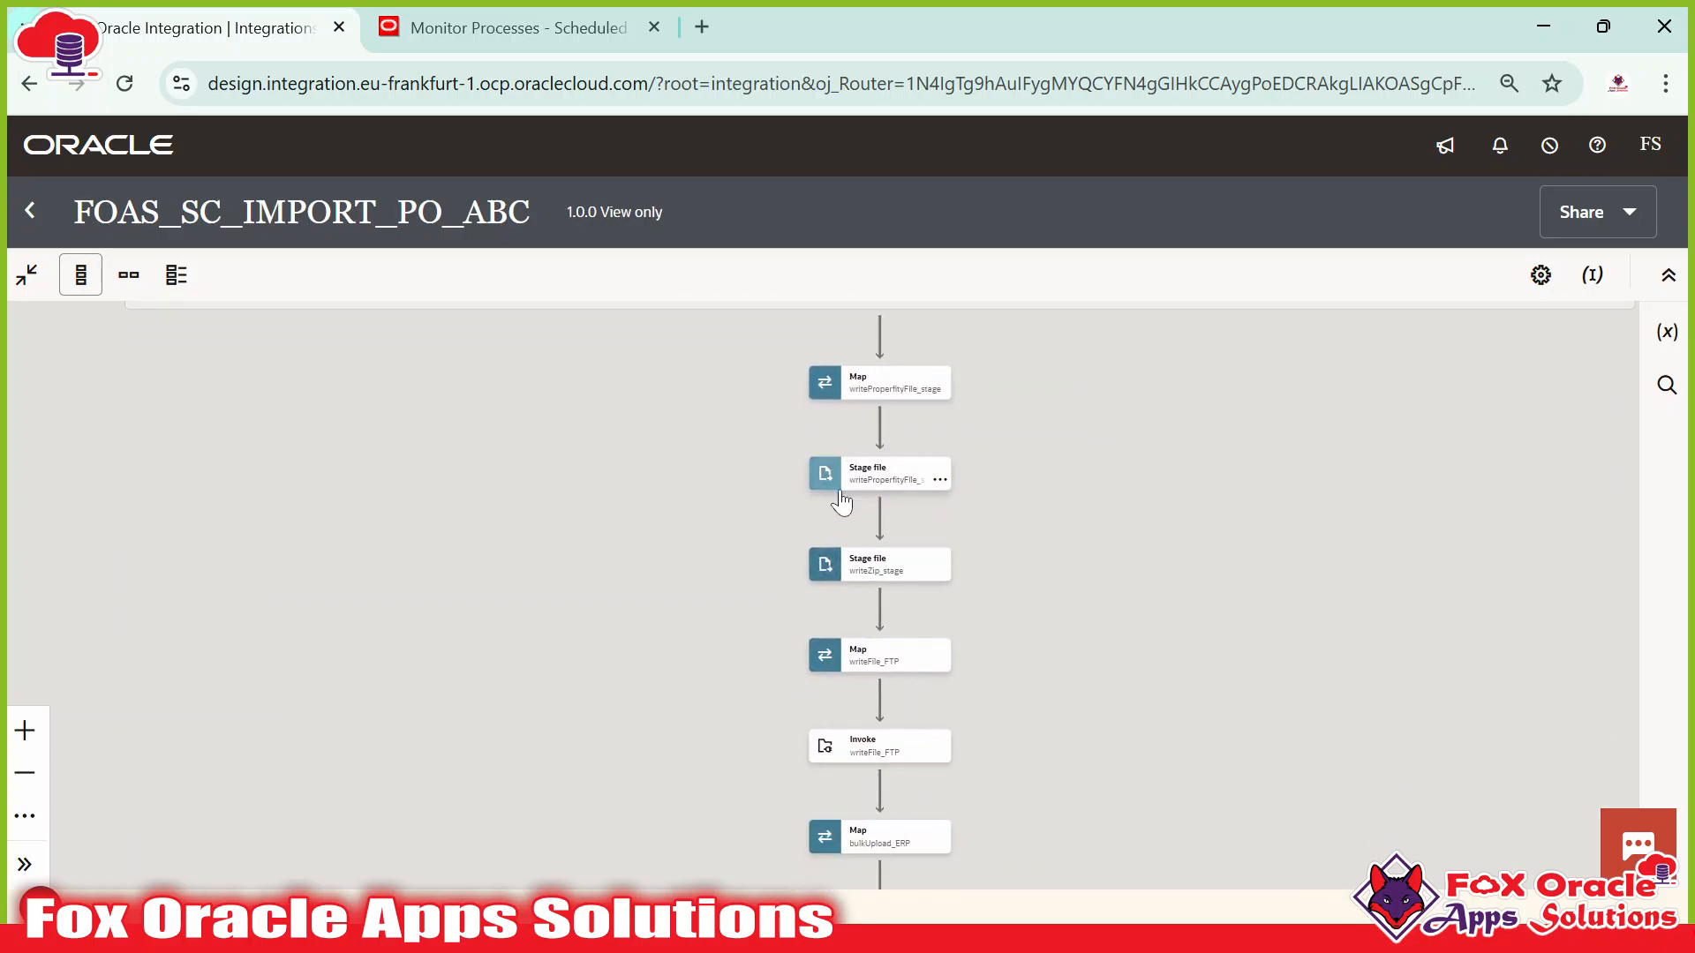
left_click(873, 490)
Inspect the writeZip_stage and Invoke writeFile_FTP steps in the flow.
left_click_drag(1035, 563, 1014, 436)
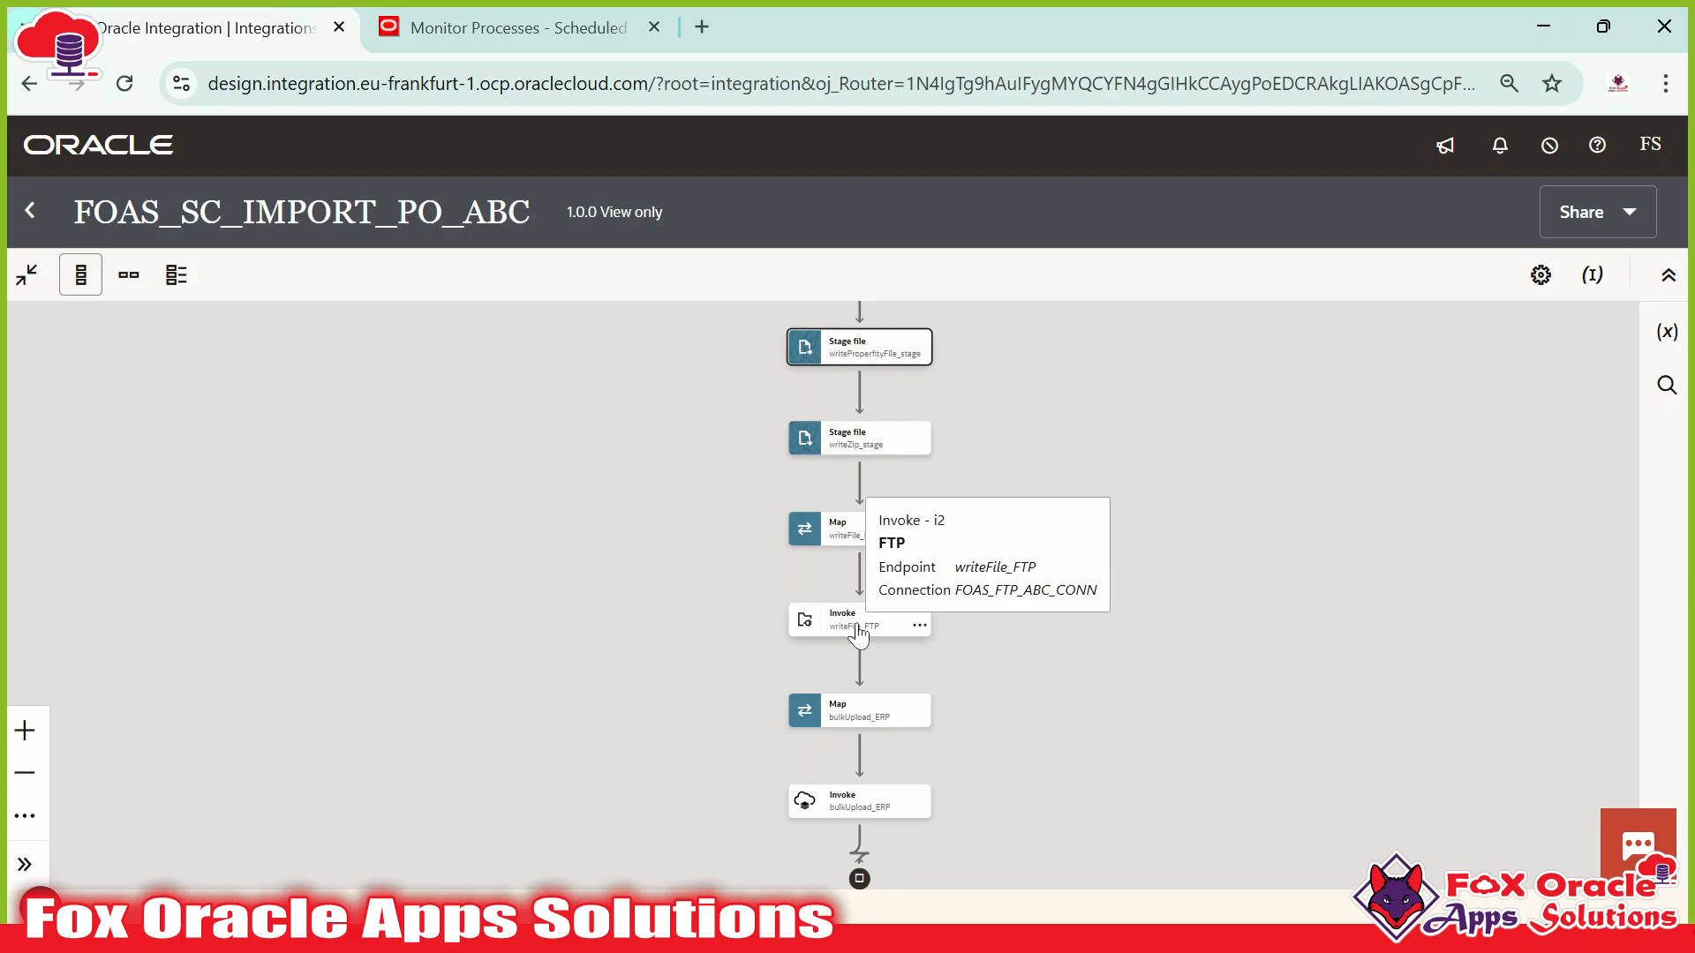
left_click(858, 441)
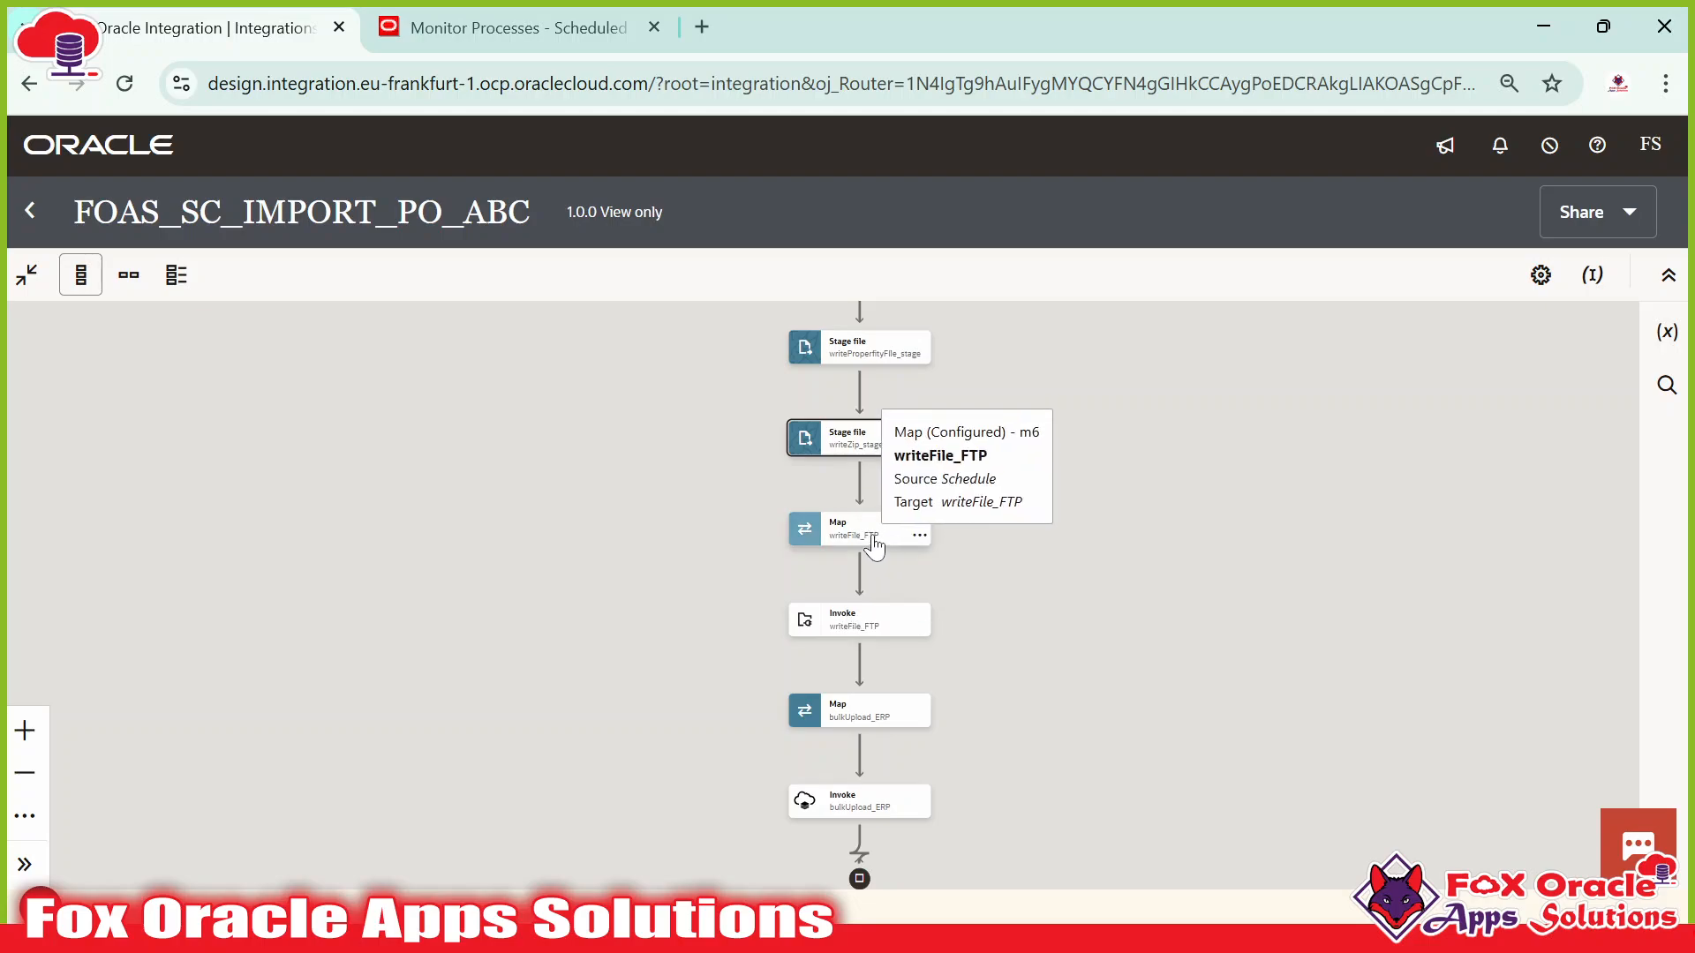
left_click(808, 618)
left_click_drag(991, 624, 957, 427)
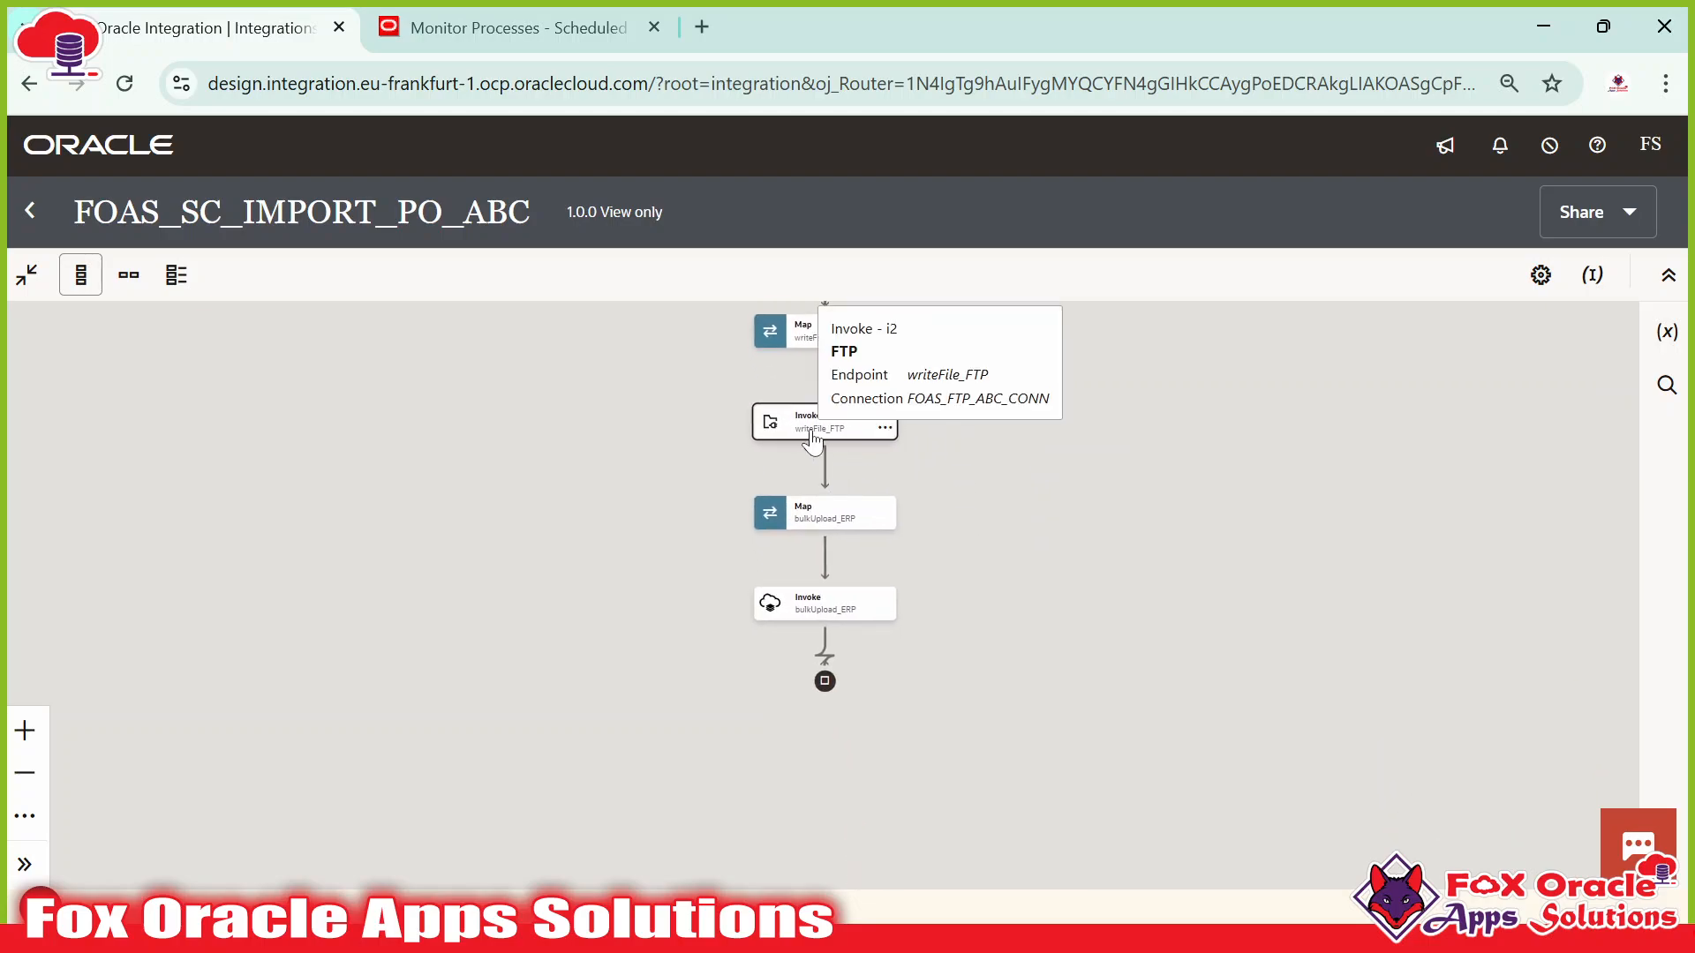
Inspect the final Invoke bulkUpload_ERP step on FOAS_ERP_ABC_CONN, then check Fusion's process list.
left_click(809, 623)
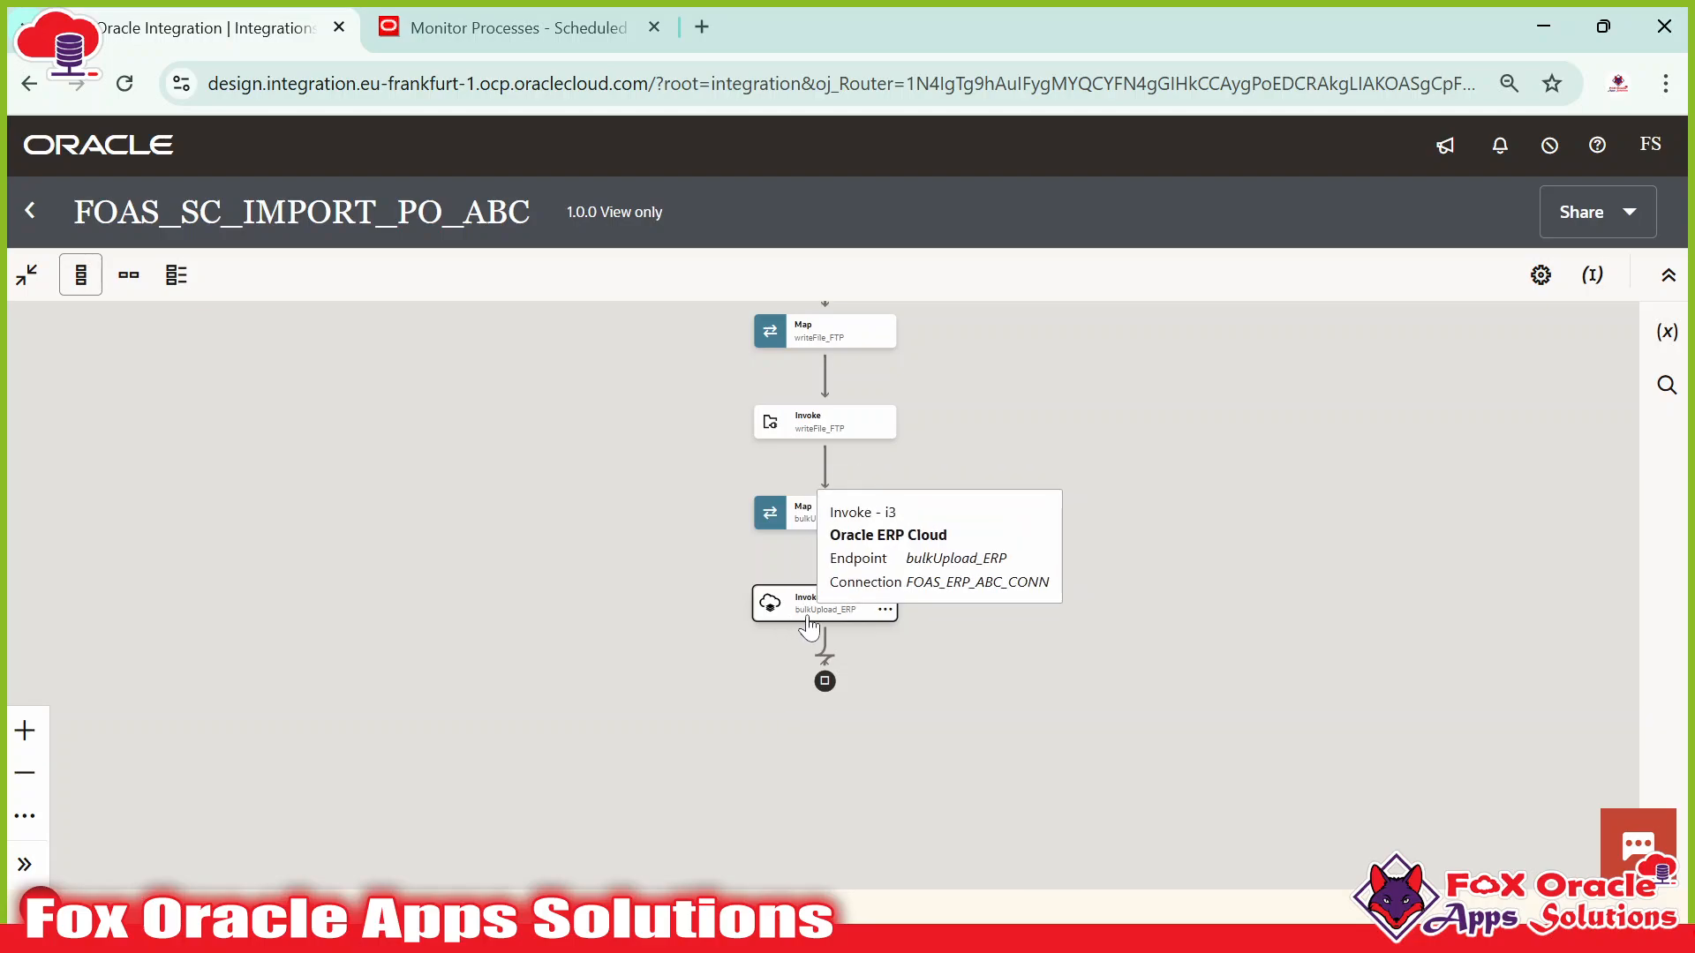
scroll(814, 625, "up", 5)
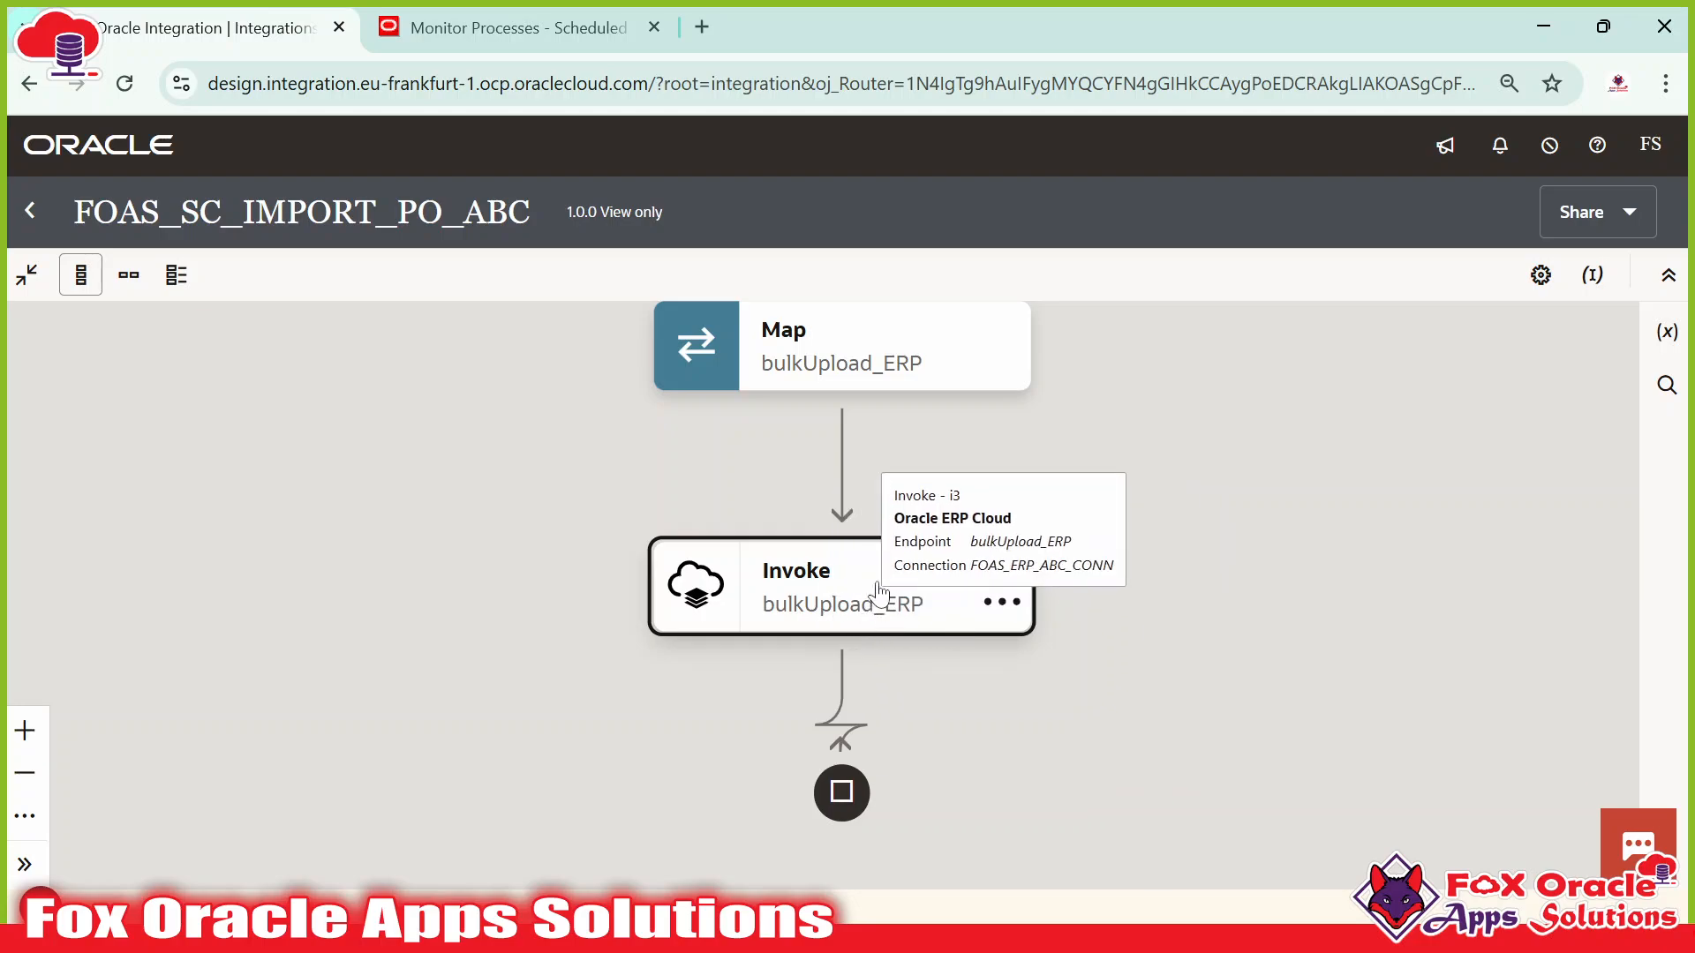
left_click_drag(863, 670, 873, 639)
left_click(839, 578)
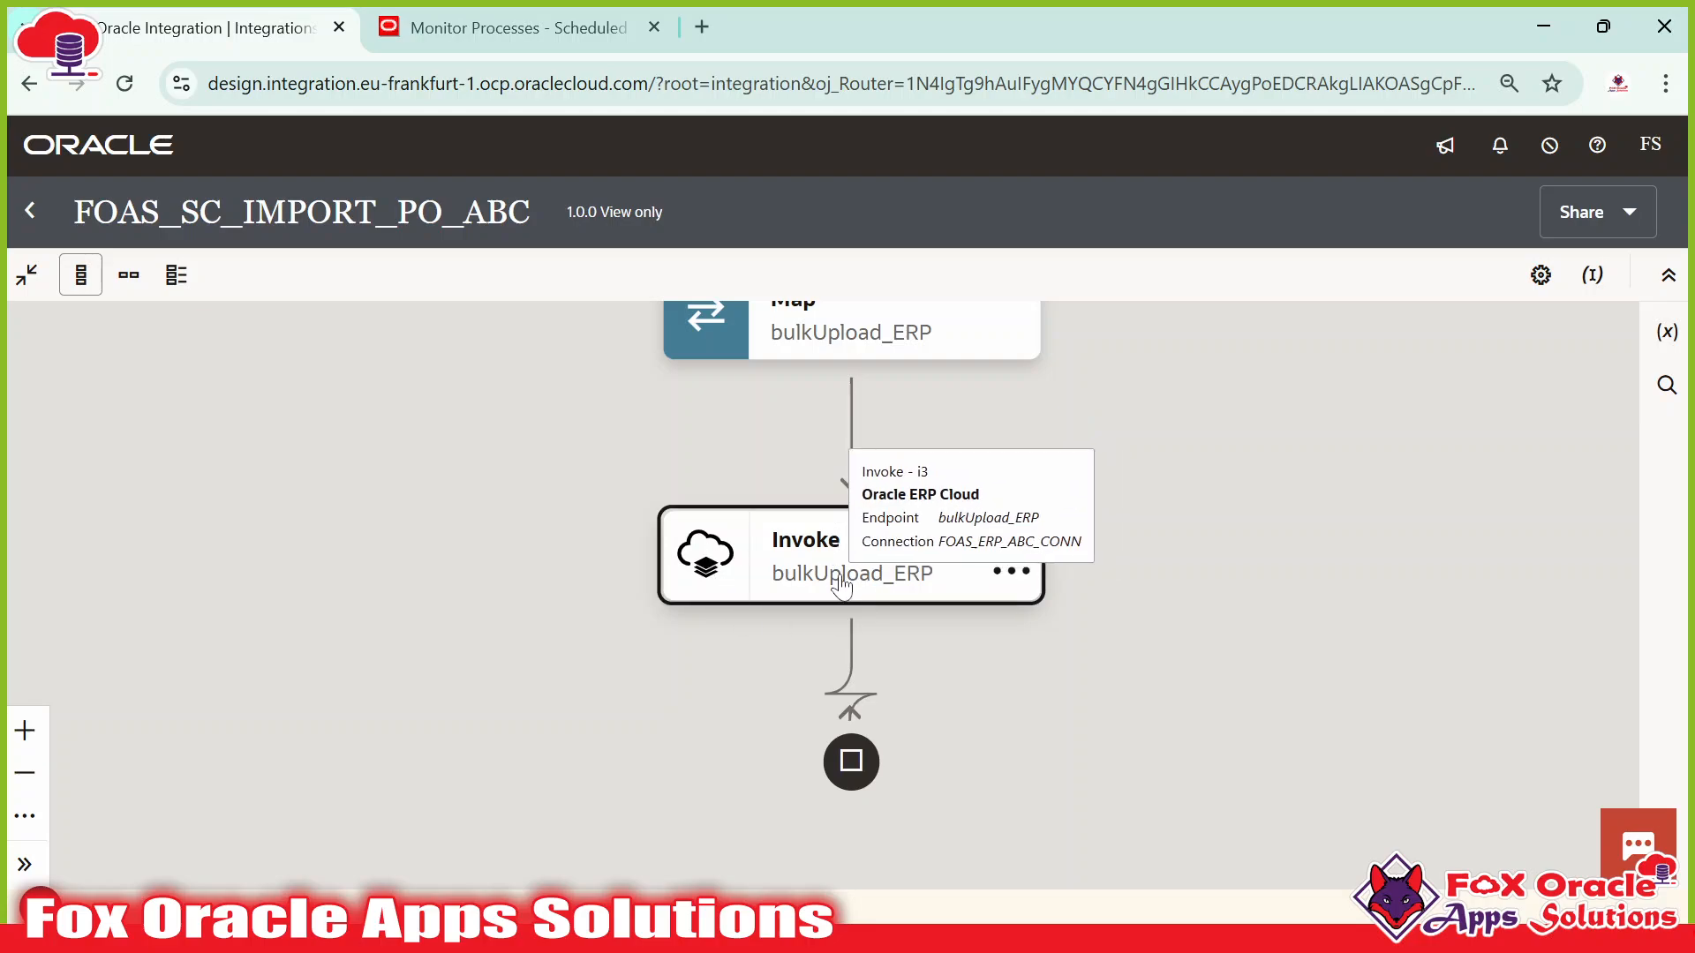
left_click(484, 35)
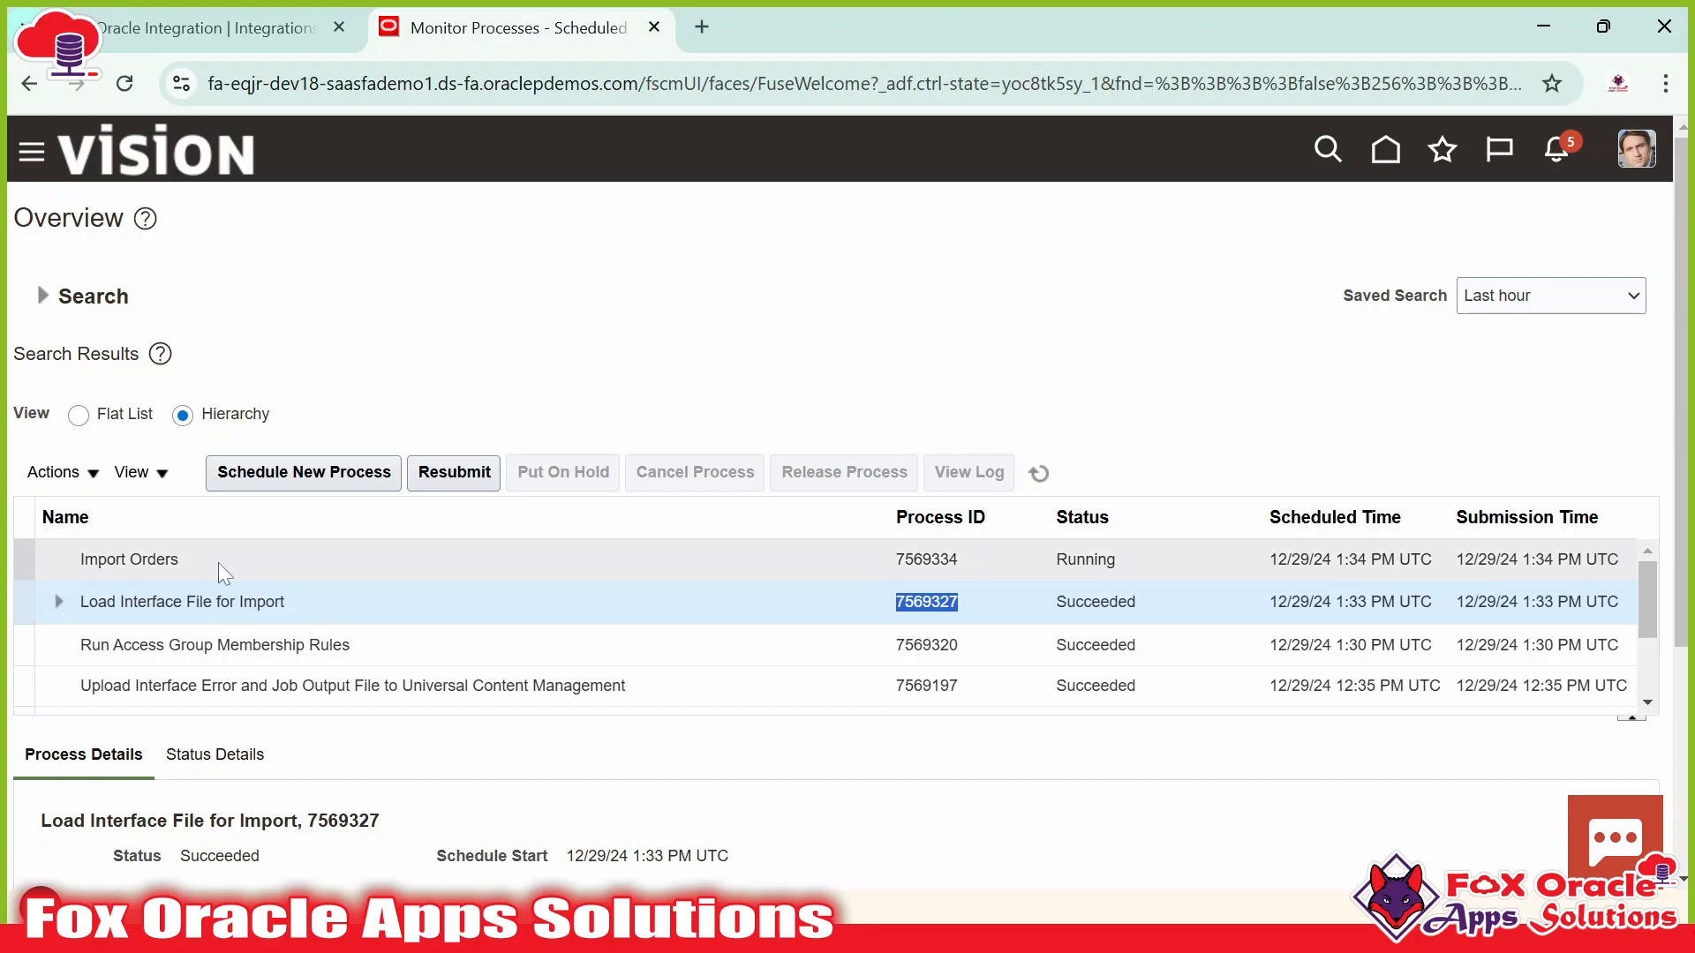
Check Fusion's Import Orders 7569334 process details, still Running.
left_click(203, 27)
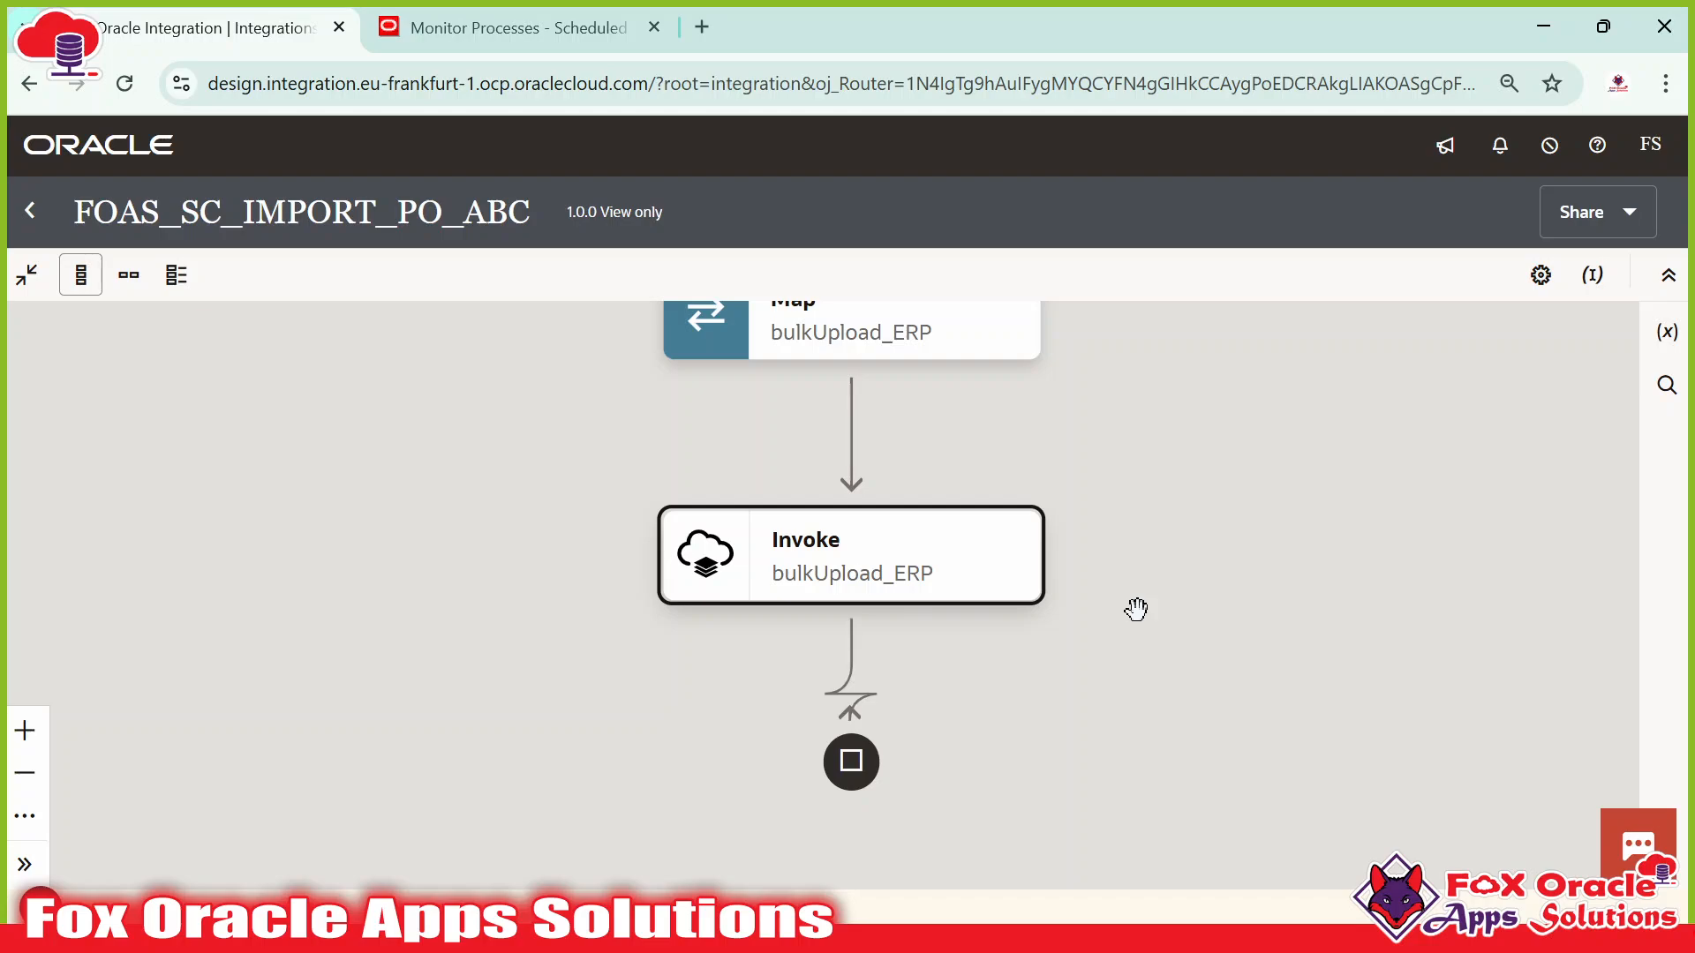
left_click(546, 24)
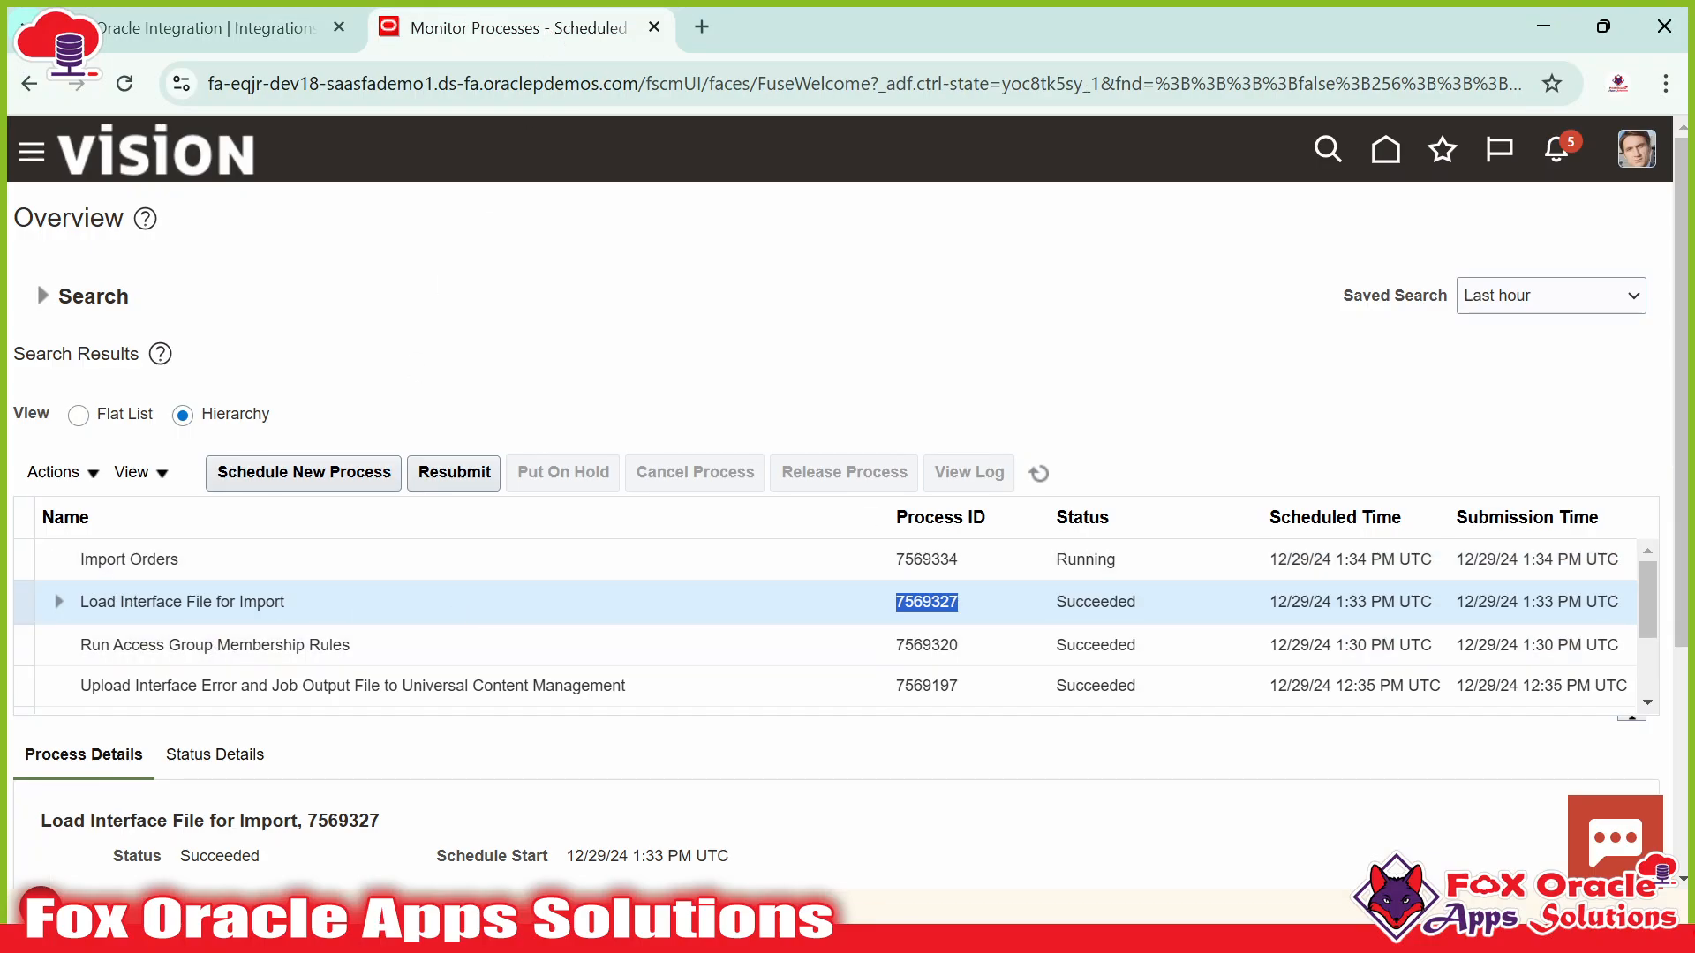
left_click(325, 556)
left_click(212, 27)
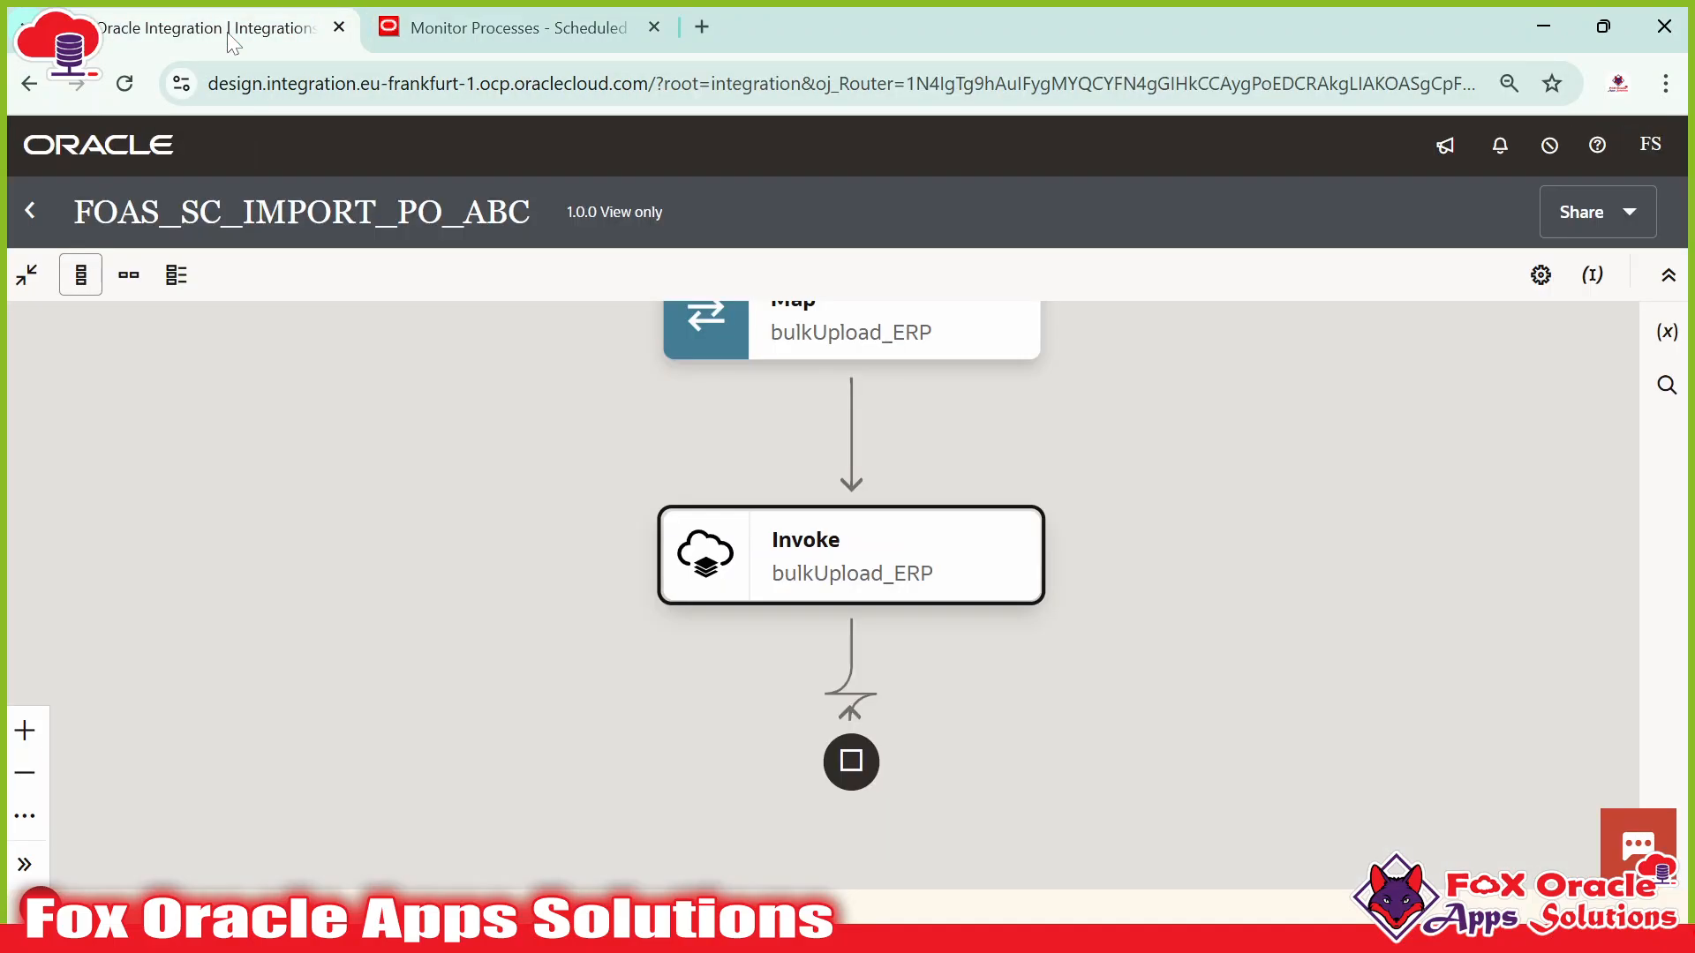
Close the FOAS_SC_IMPORT_PO_ABC flow, recheck Fusion, and return to the Integrations list.
left_click(31, 211)
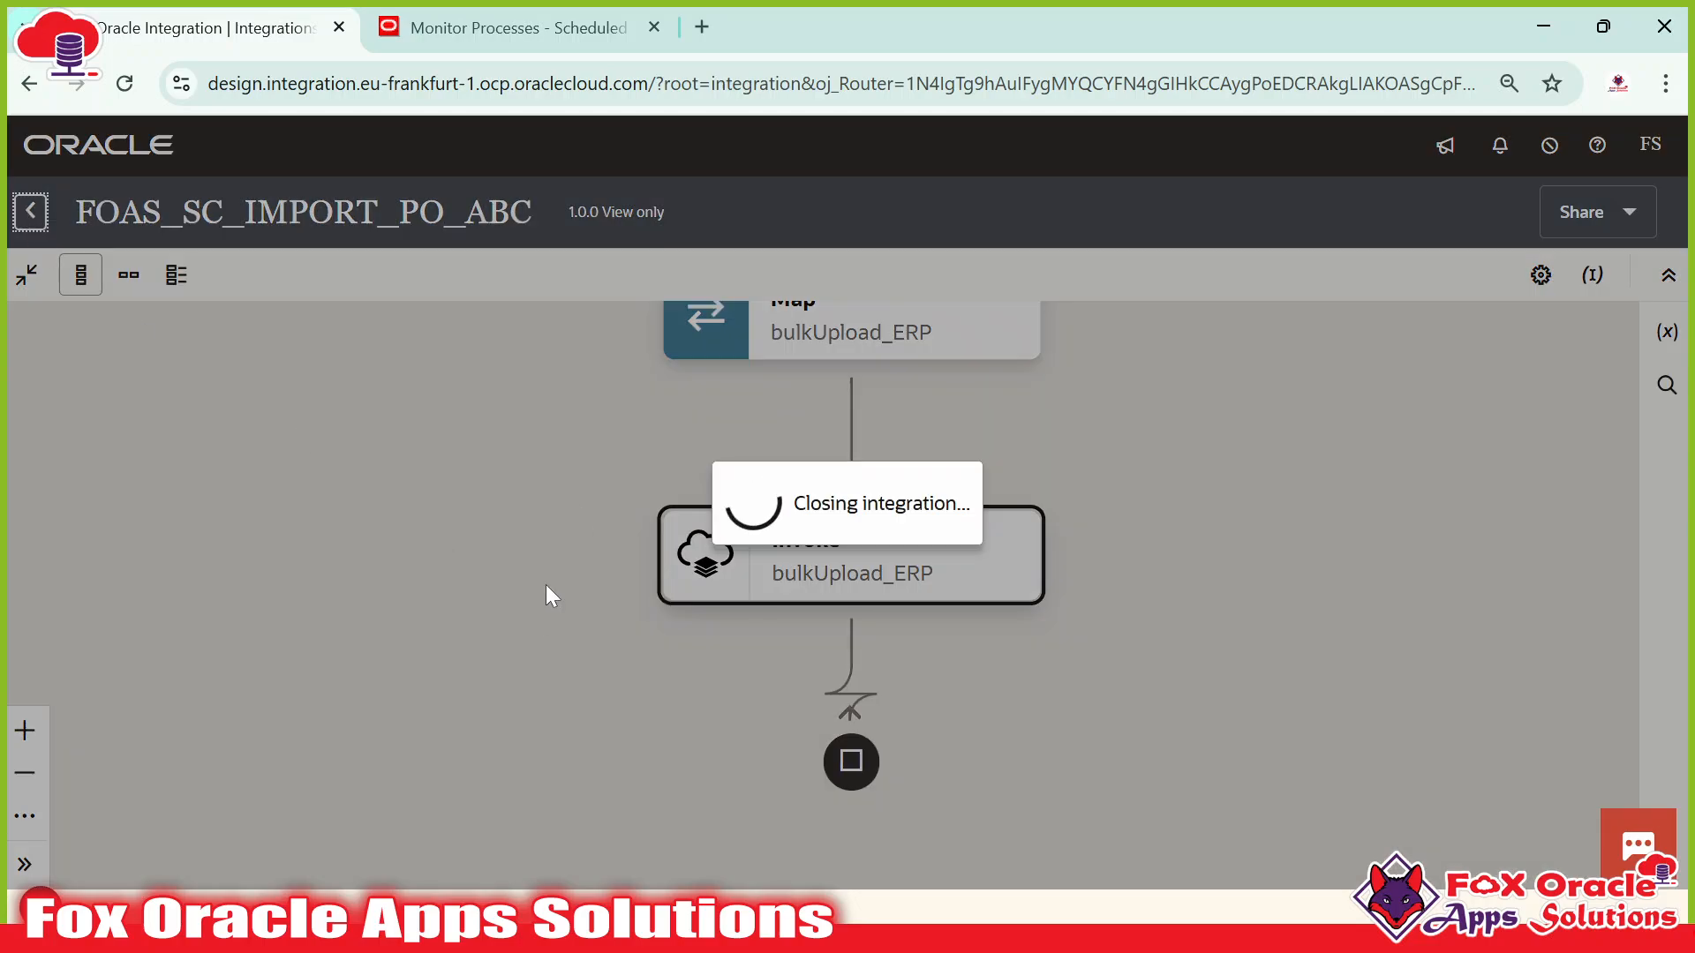
left_click(481, 28)
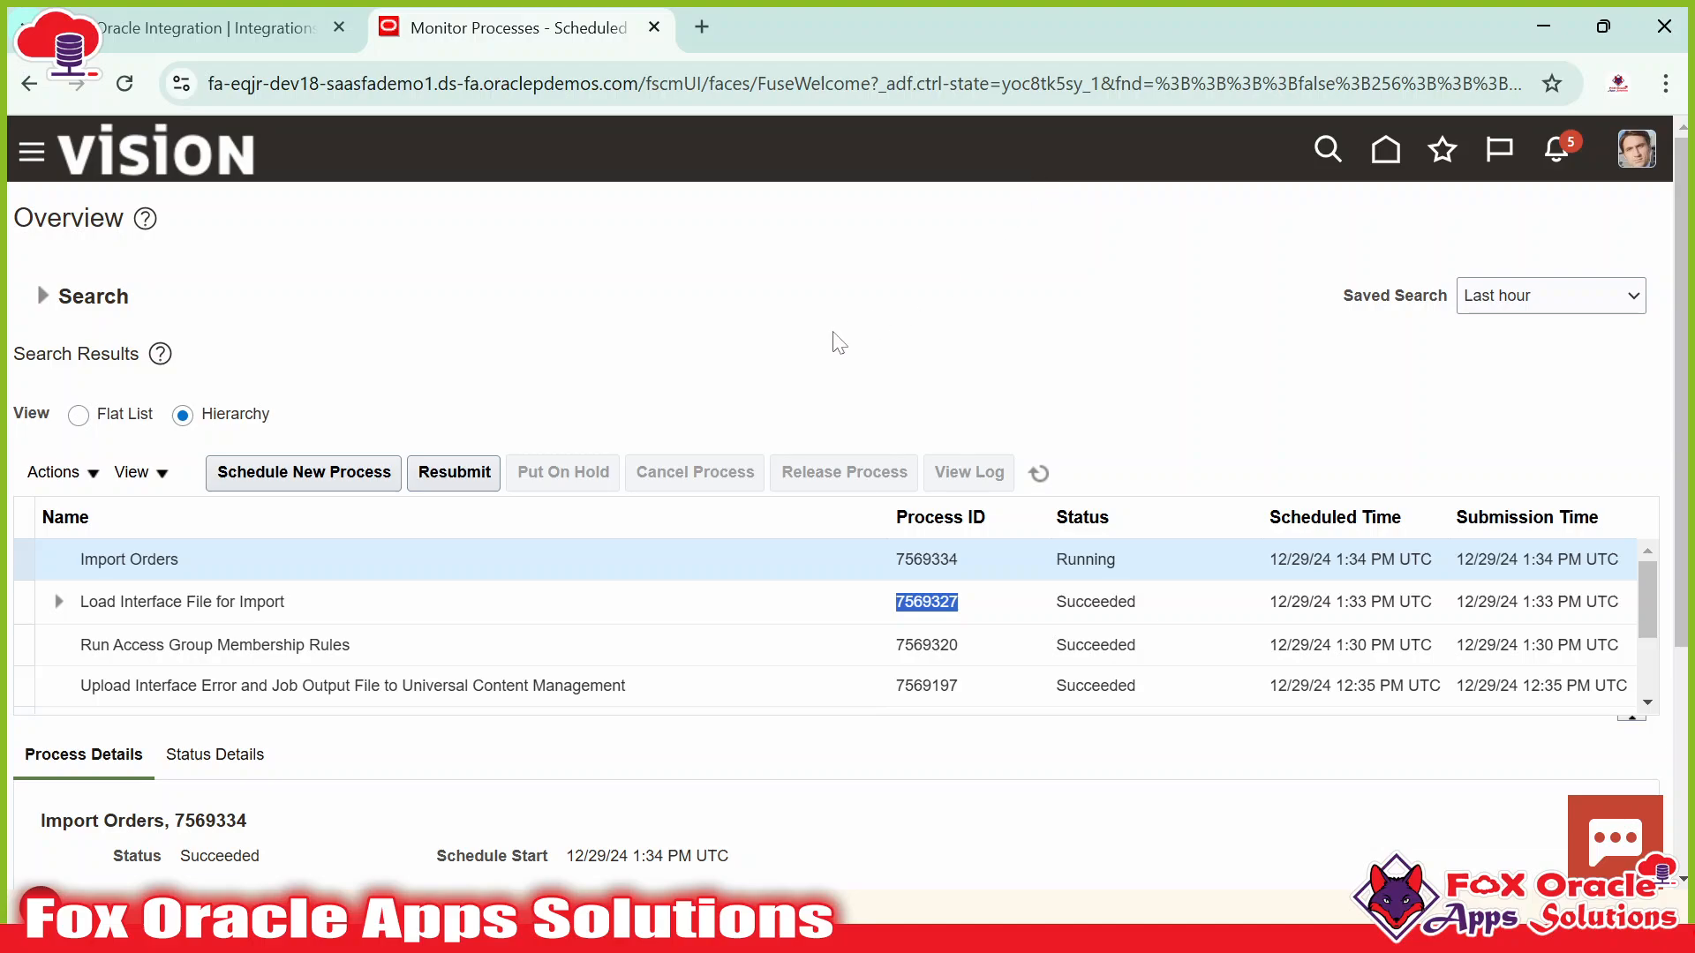
left_click(351, 578)
left_click(208, 27)
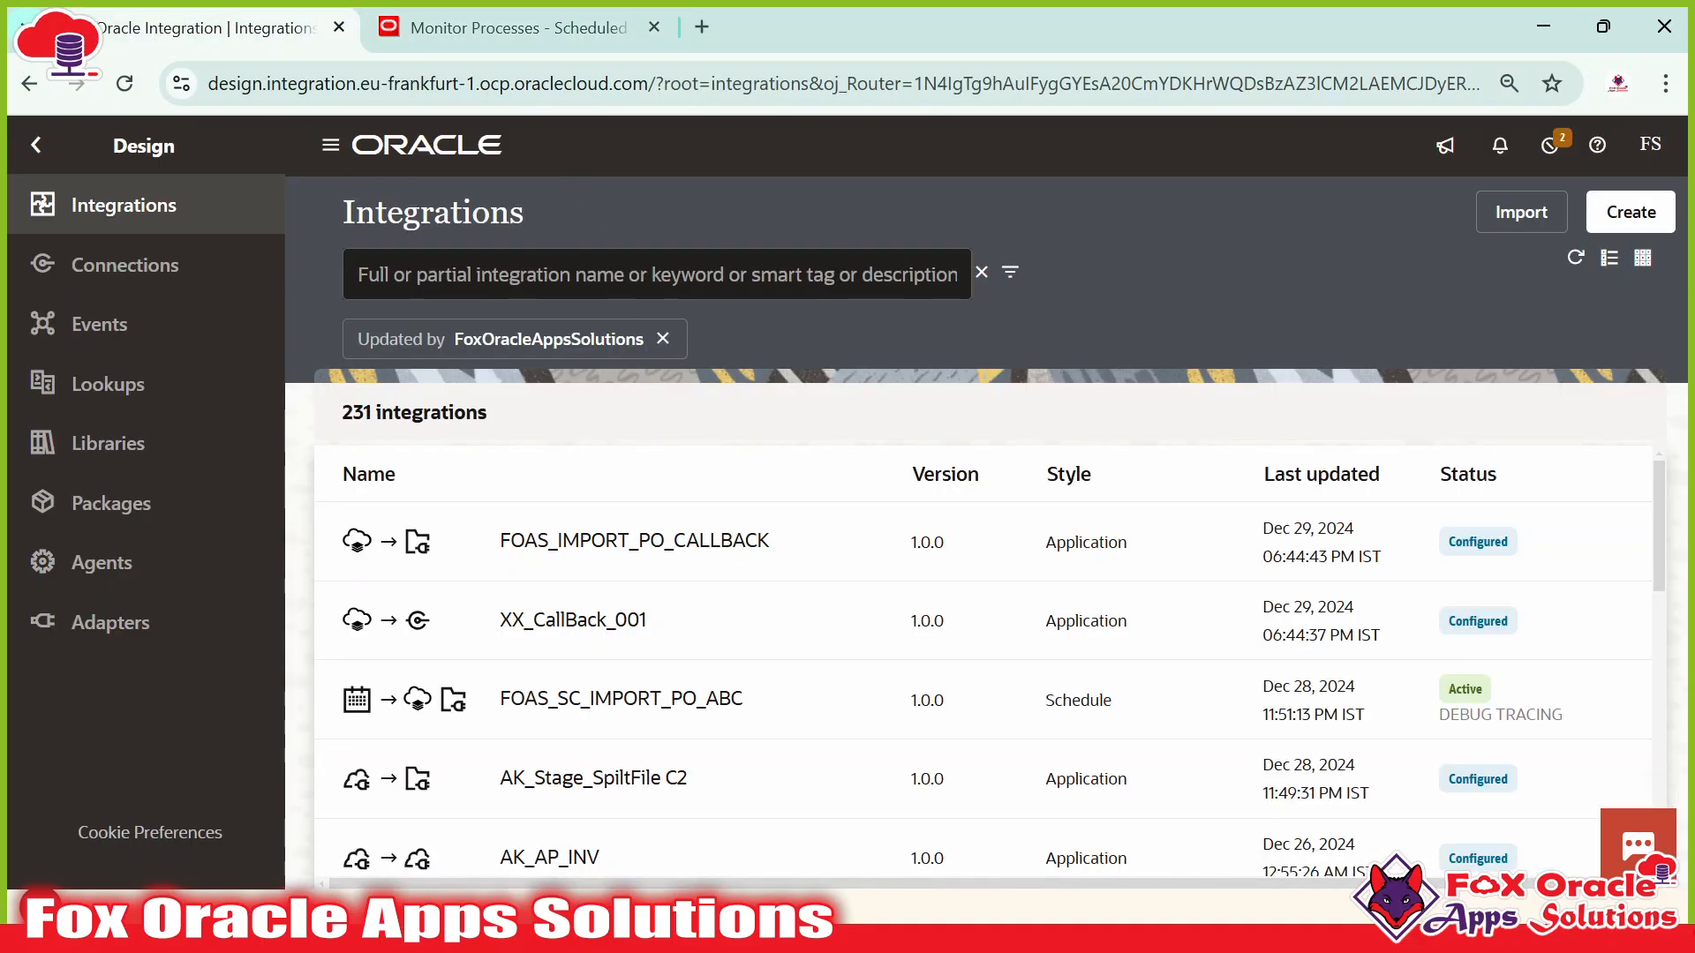
Back in Monitor Processes, highlight the Import Orders 7569334 row, still Running.
left_click(518, 28)
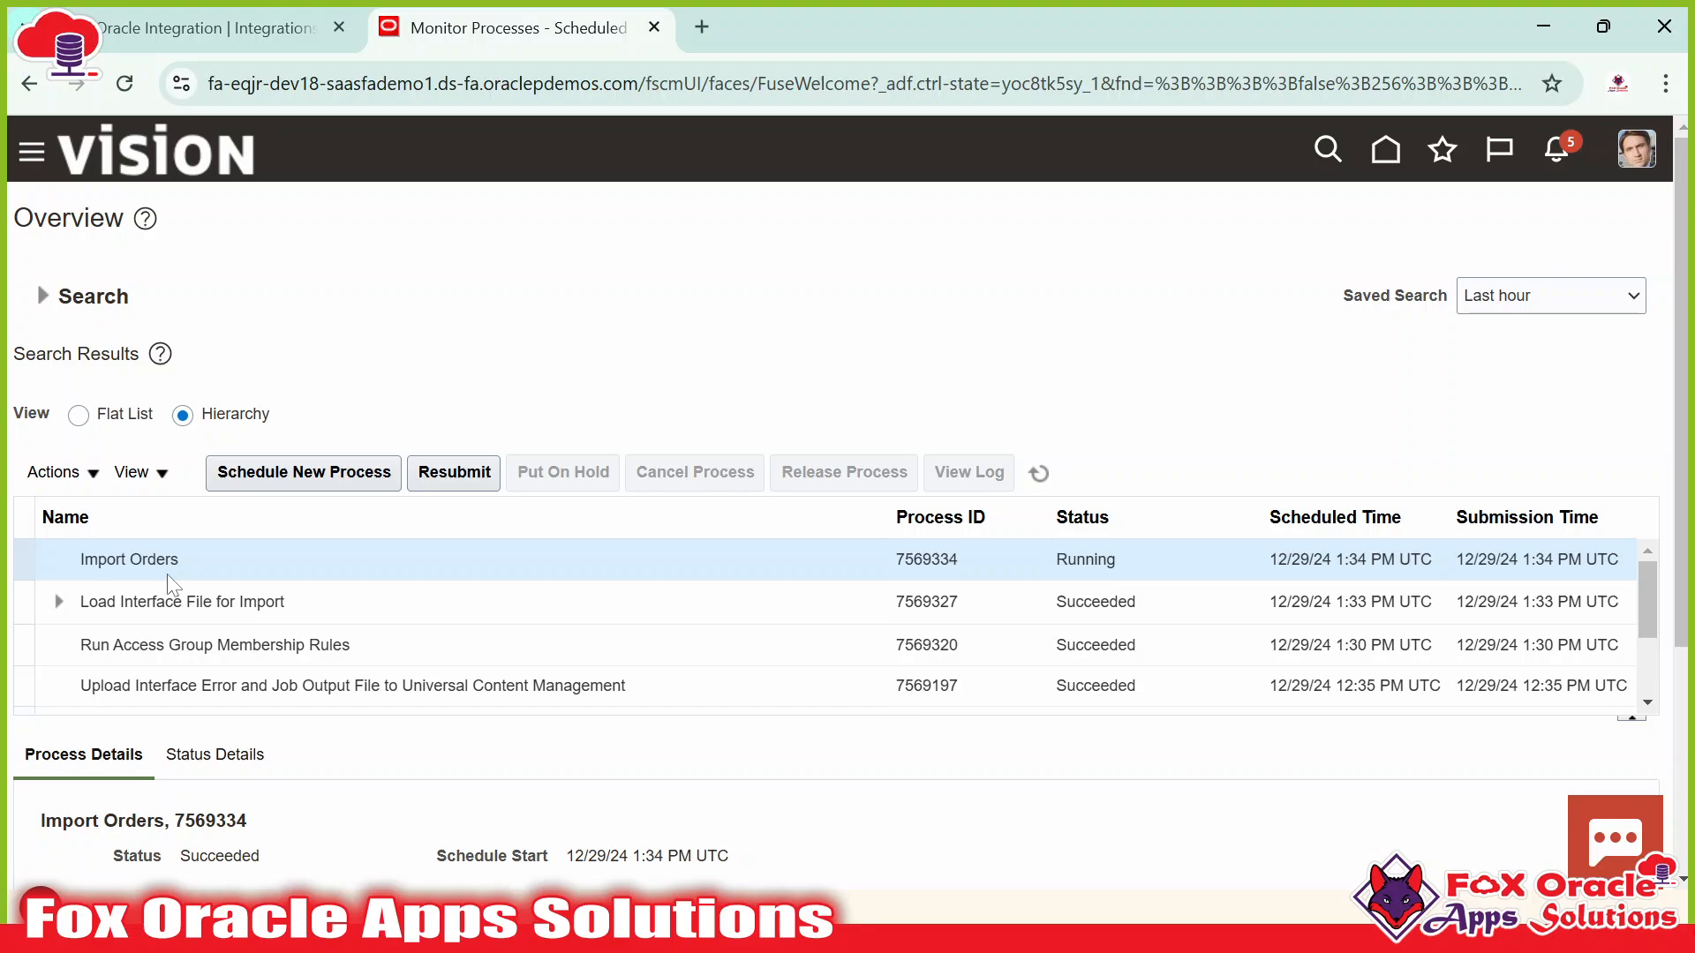
left_click_drag(65, 558, 211, 556)
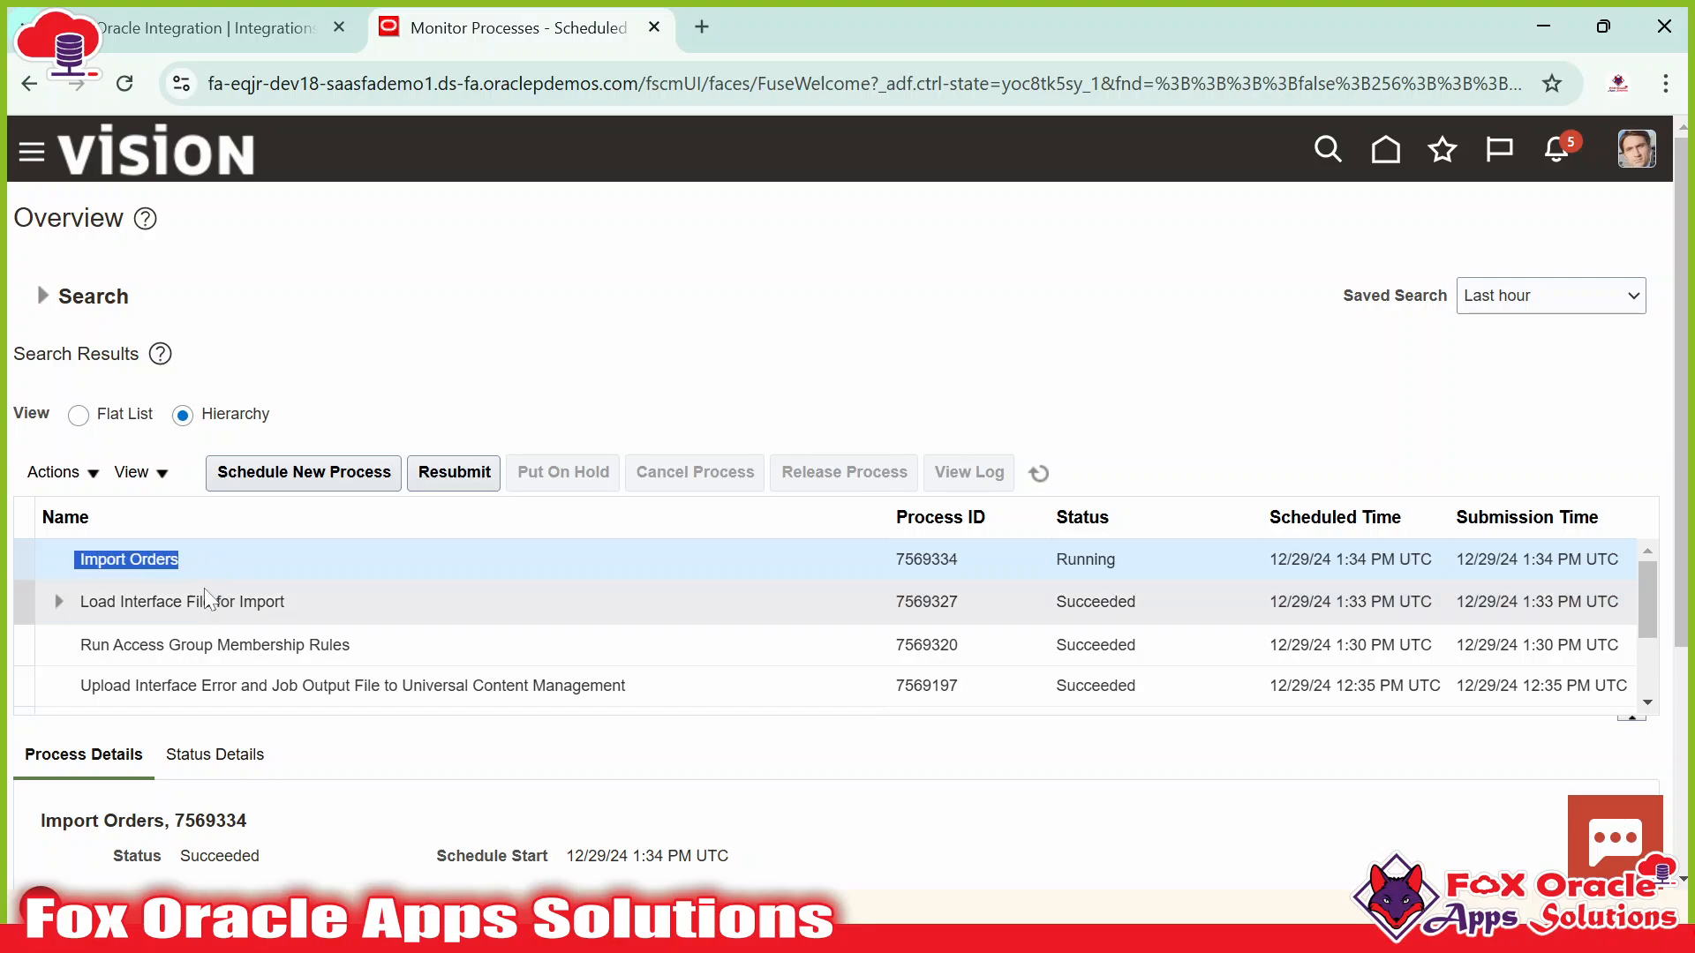
left_click(280, 570)
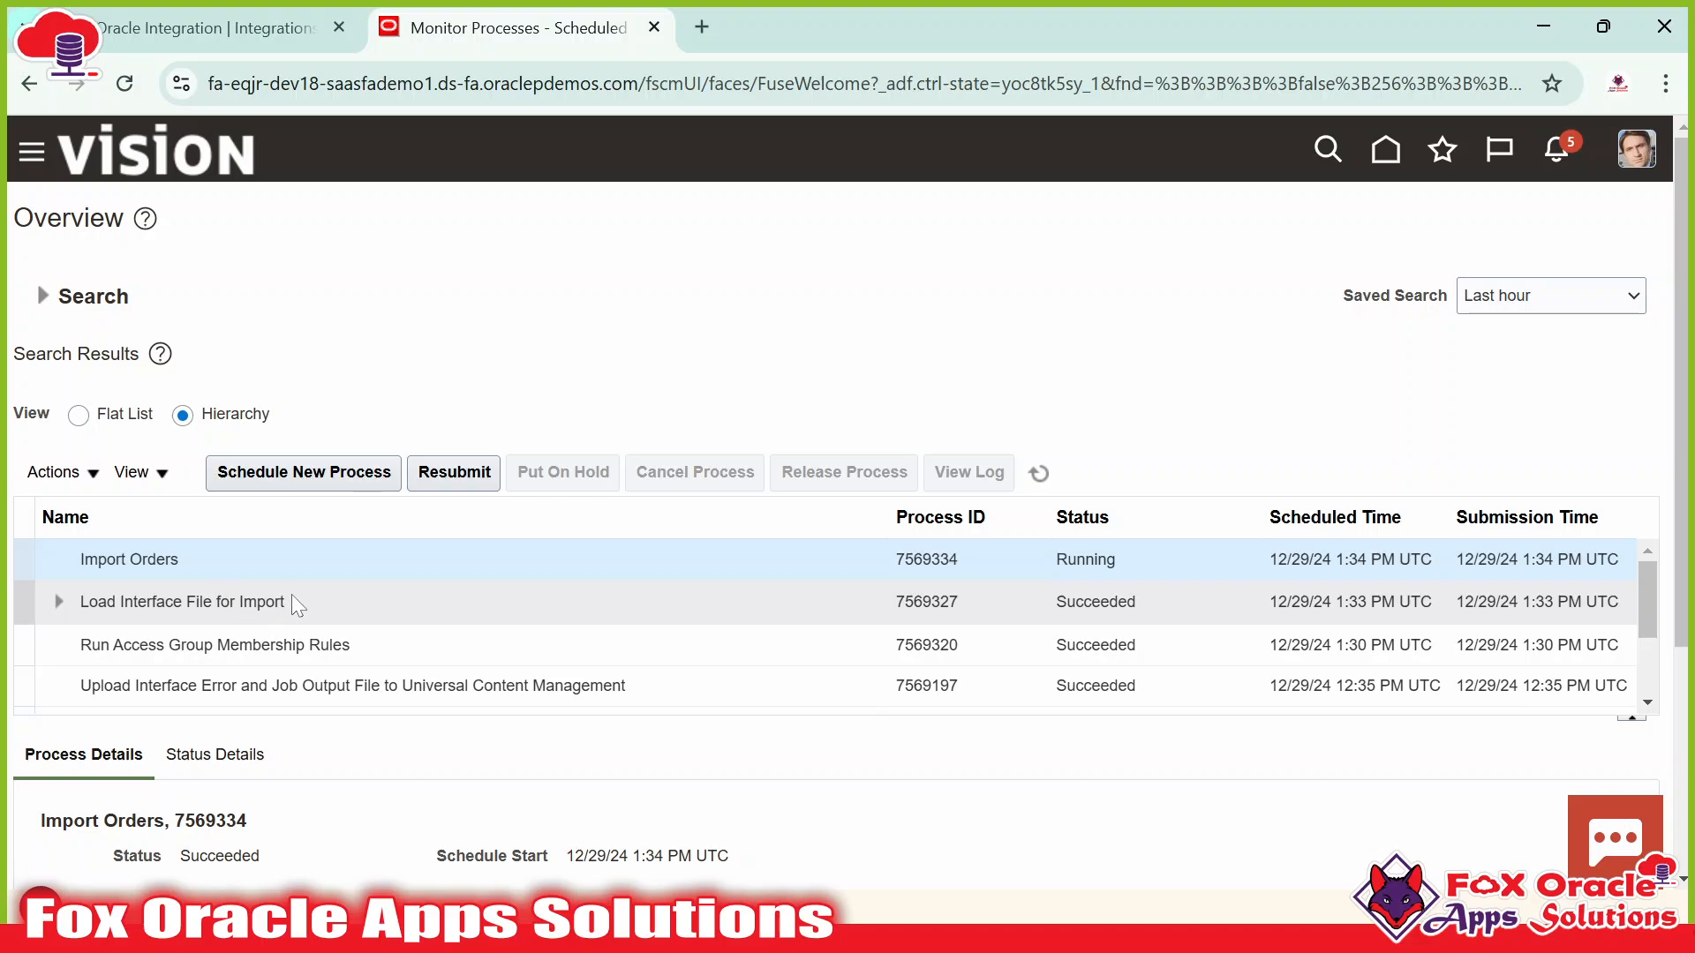
Expand Load Interface File for Import to show Transfer File 7569329 and Load File to Interface 7569332.
left_click(208, 27)
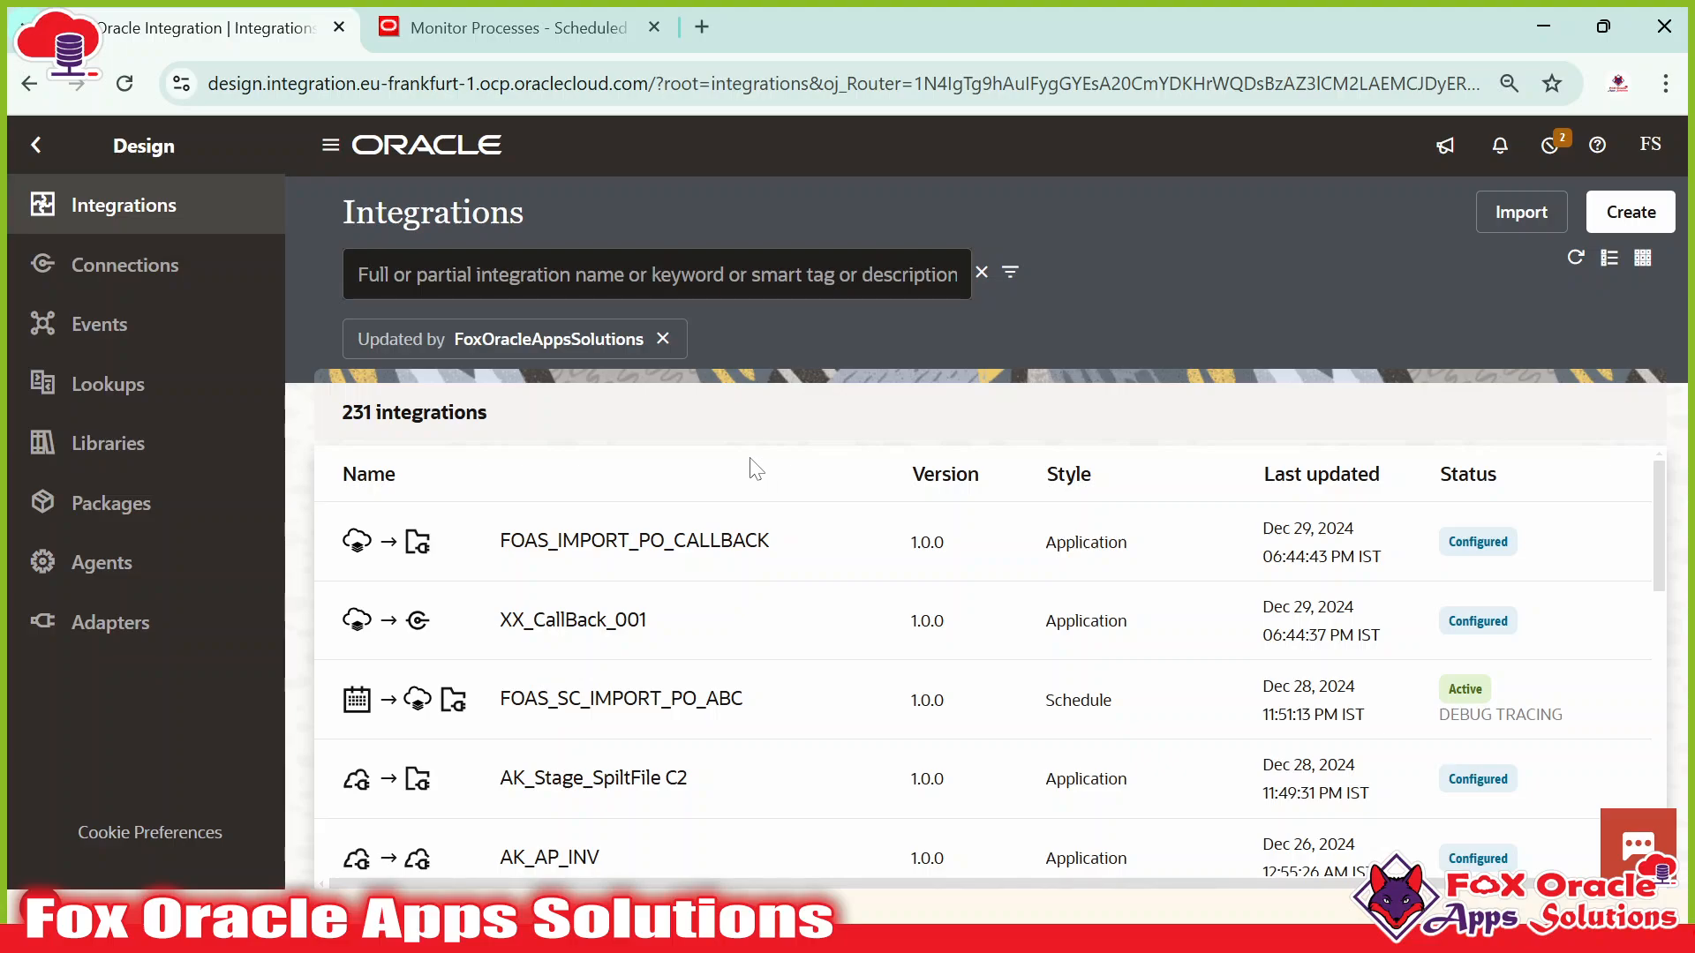
left_click(548, 39)
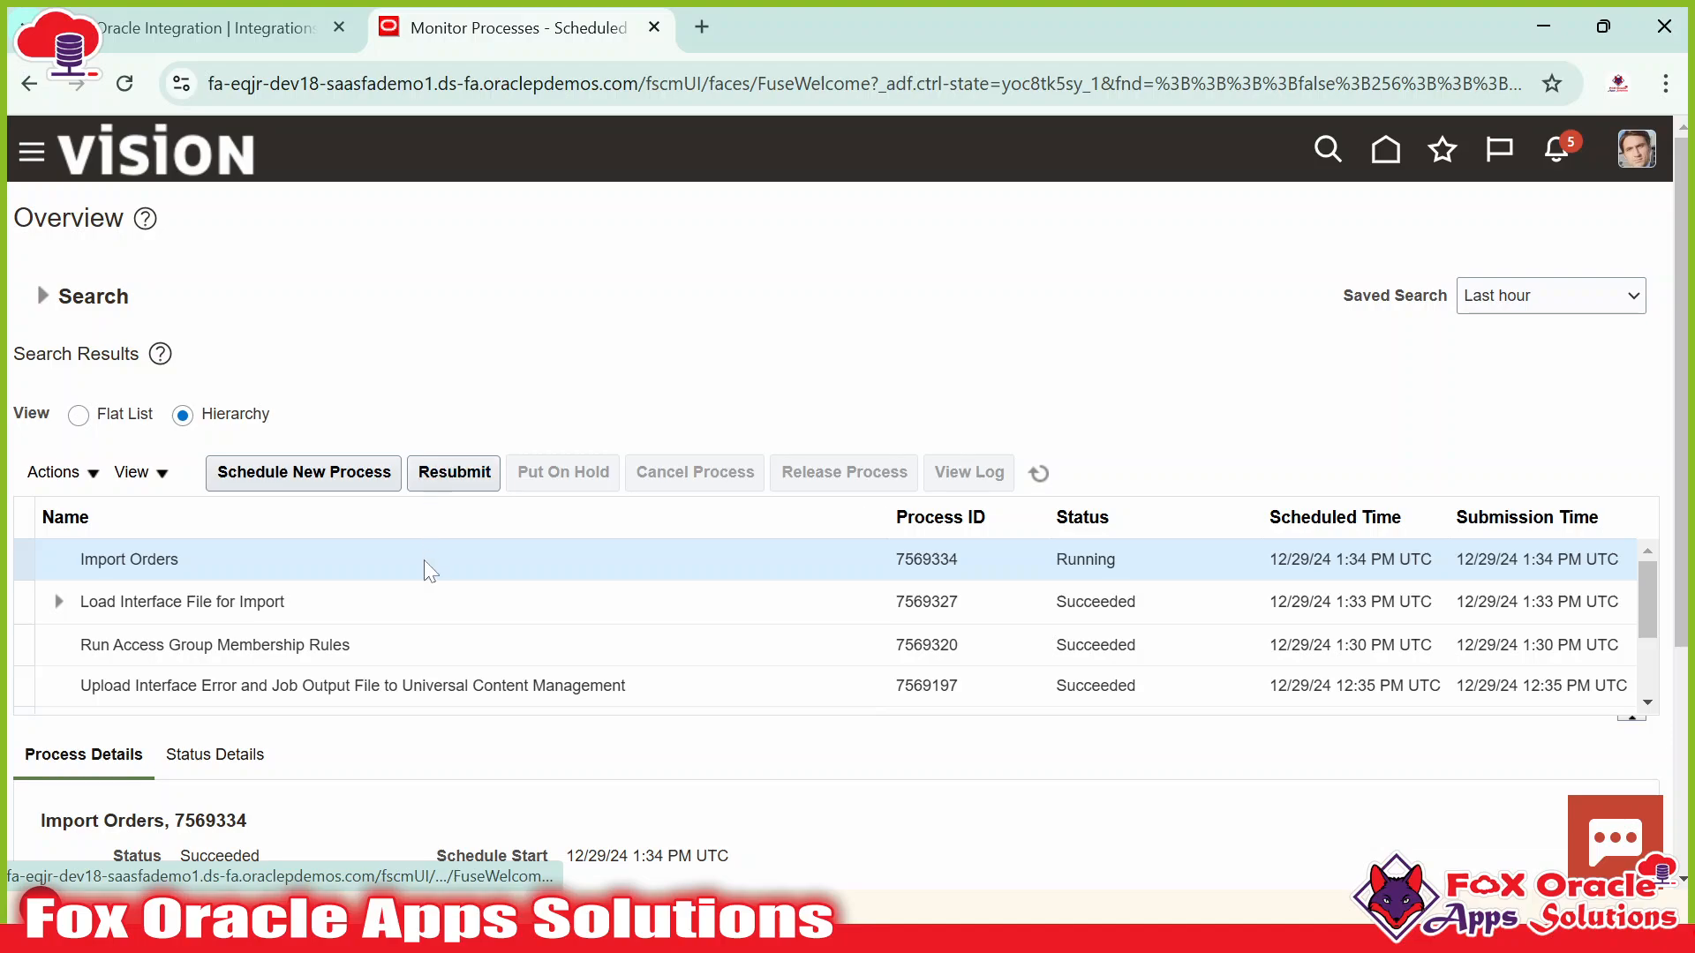
left_click(58, 603)
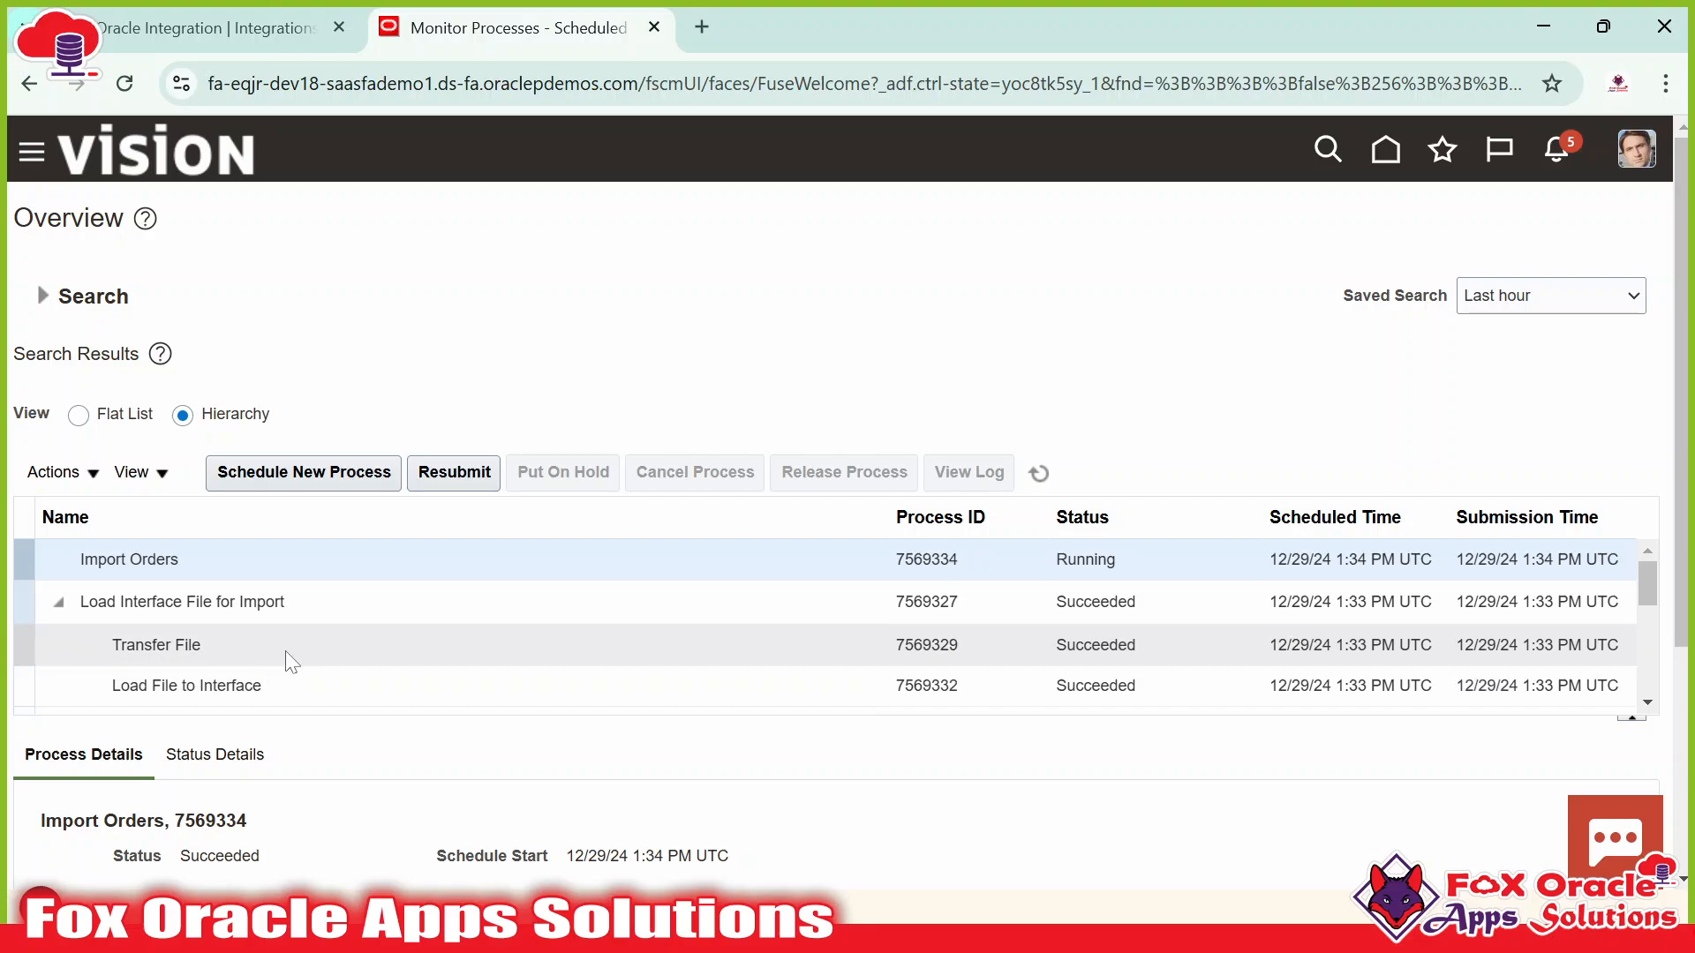
Refresh and enlarge the process list: Import Orders 7569334 and Upload Interface Error 7569335 are Succeeded.
scroll(265, 657, "down", 3)
scroll(239, 657, "up", 3)
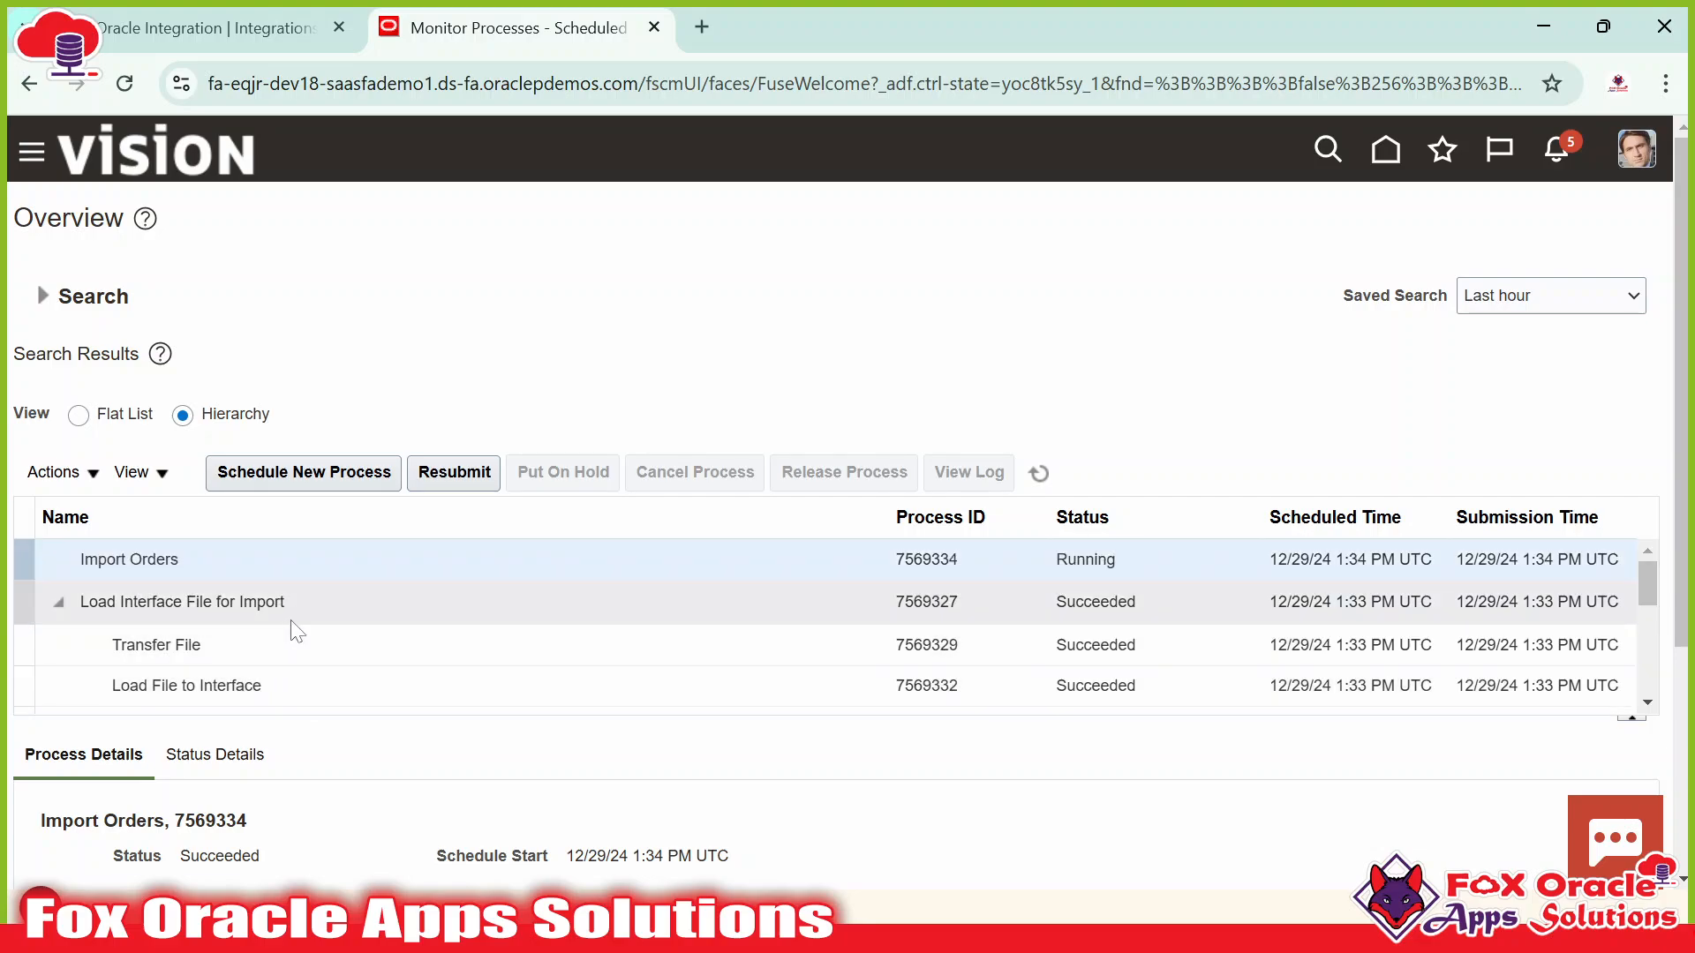
left_click(279, 675)
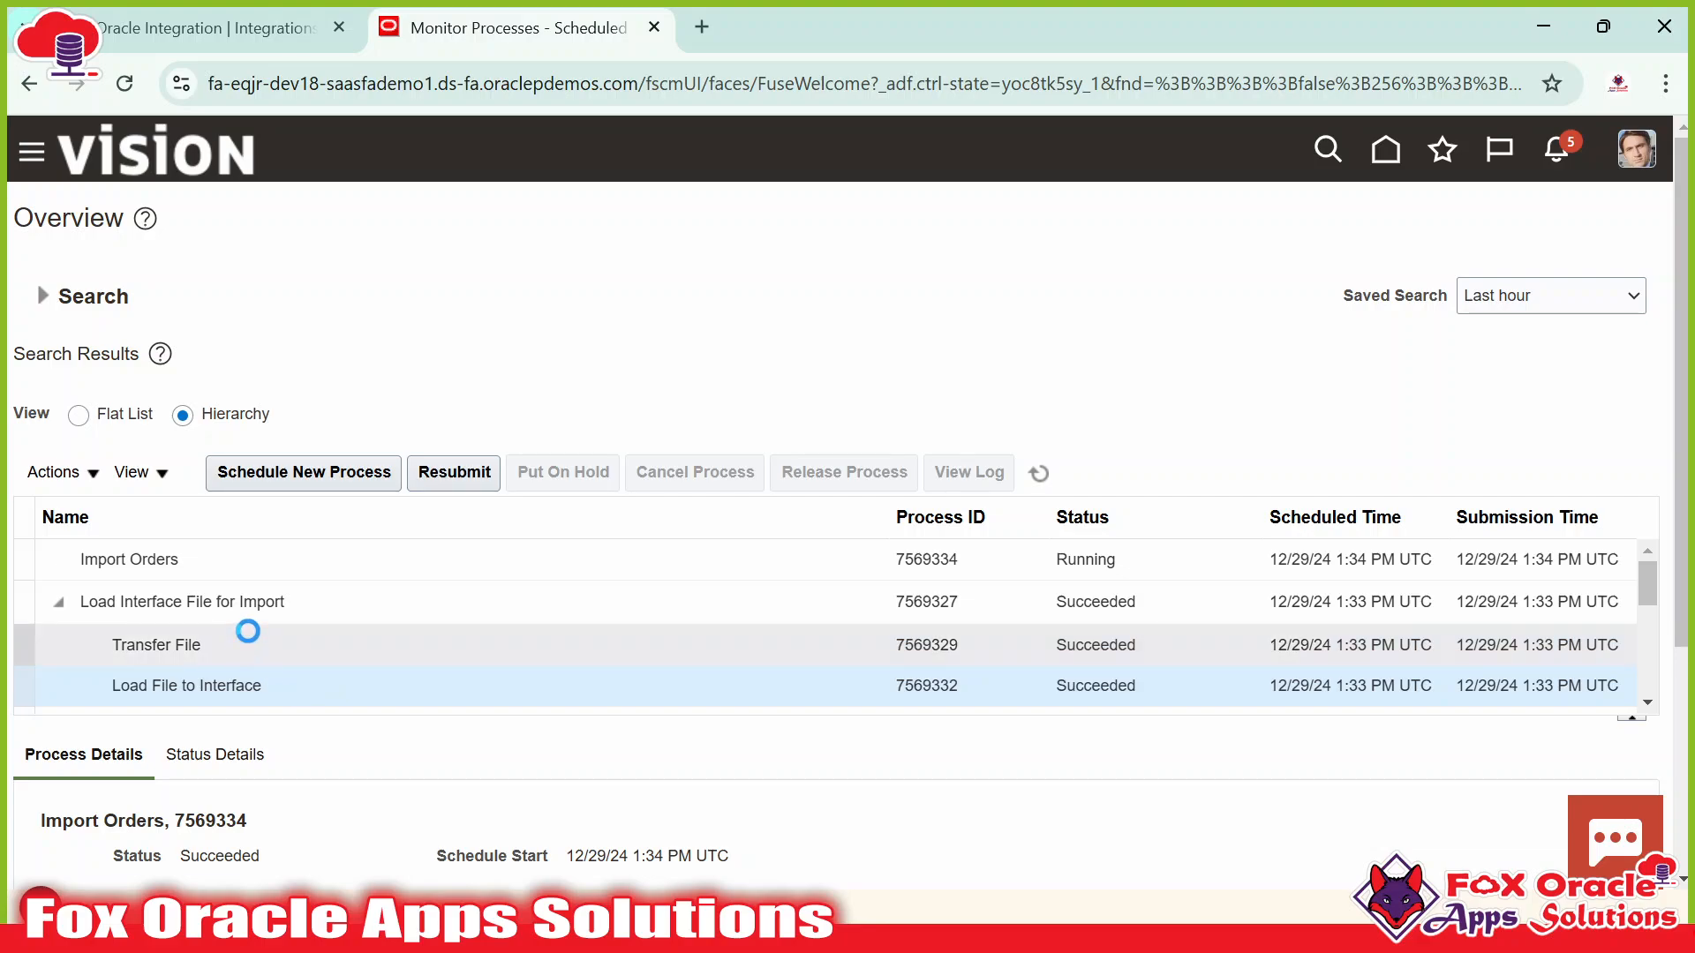
left_click(148, 605)
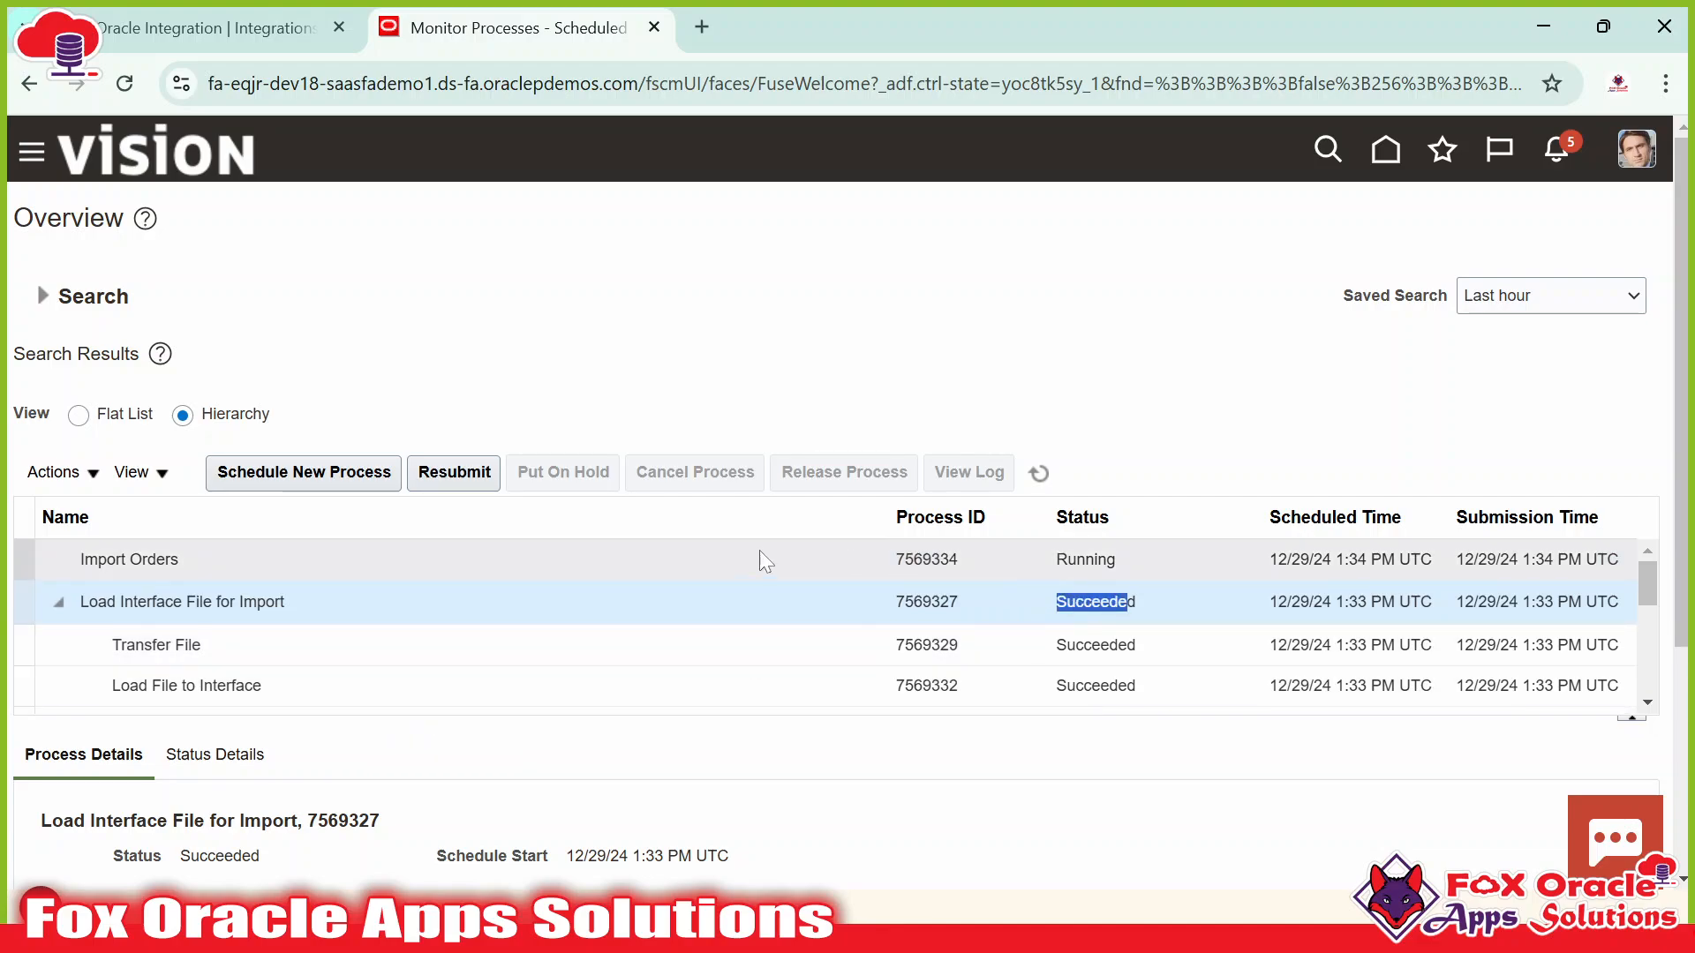
left_click(1038, 473)
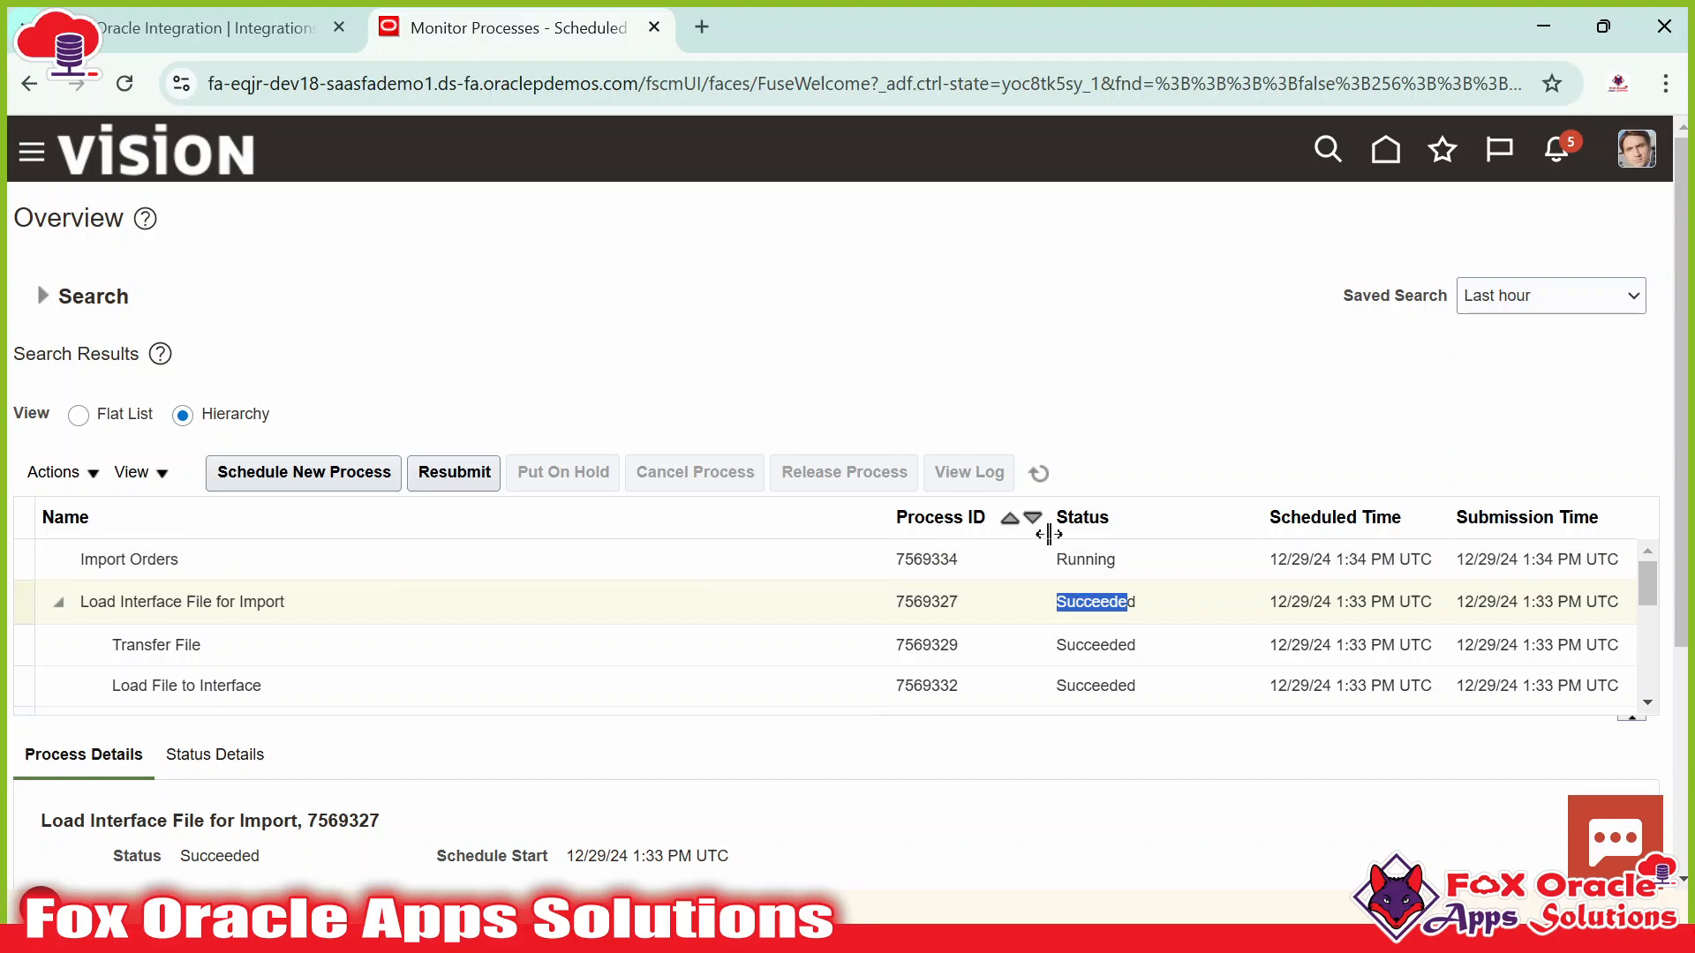
left_click_drag(630, 722, 628, 773)
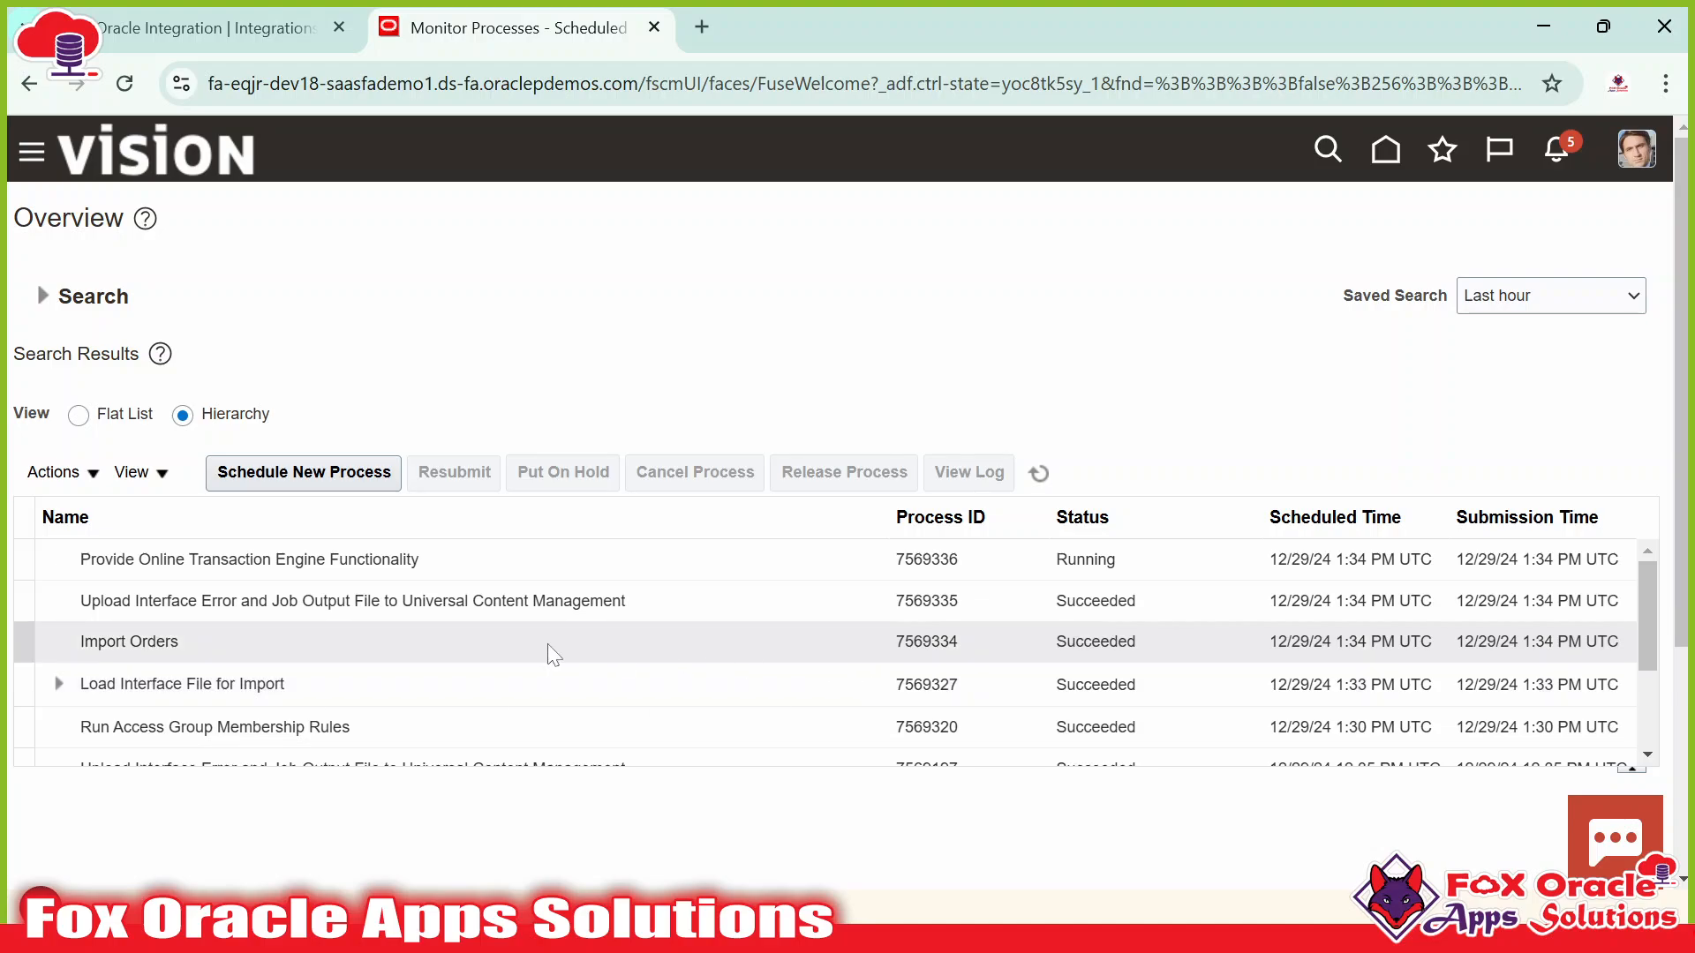
Select Import Orders 7569334 to confirm its final status, comparing with the Oracle Integration Integrations list.
left_click(87, 639)
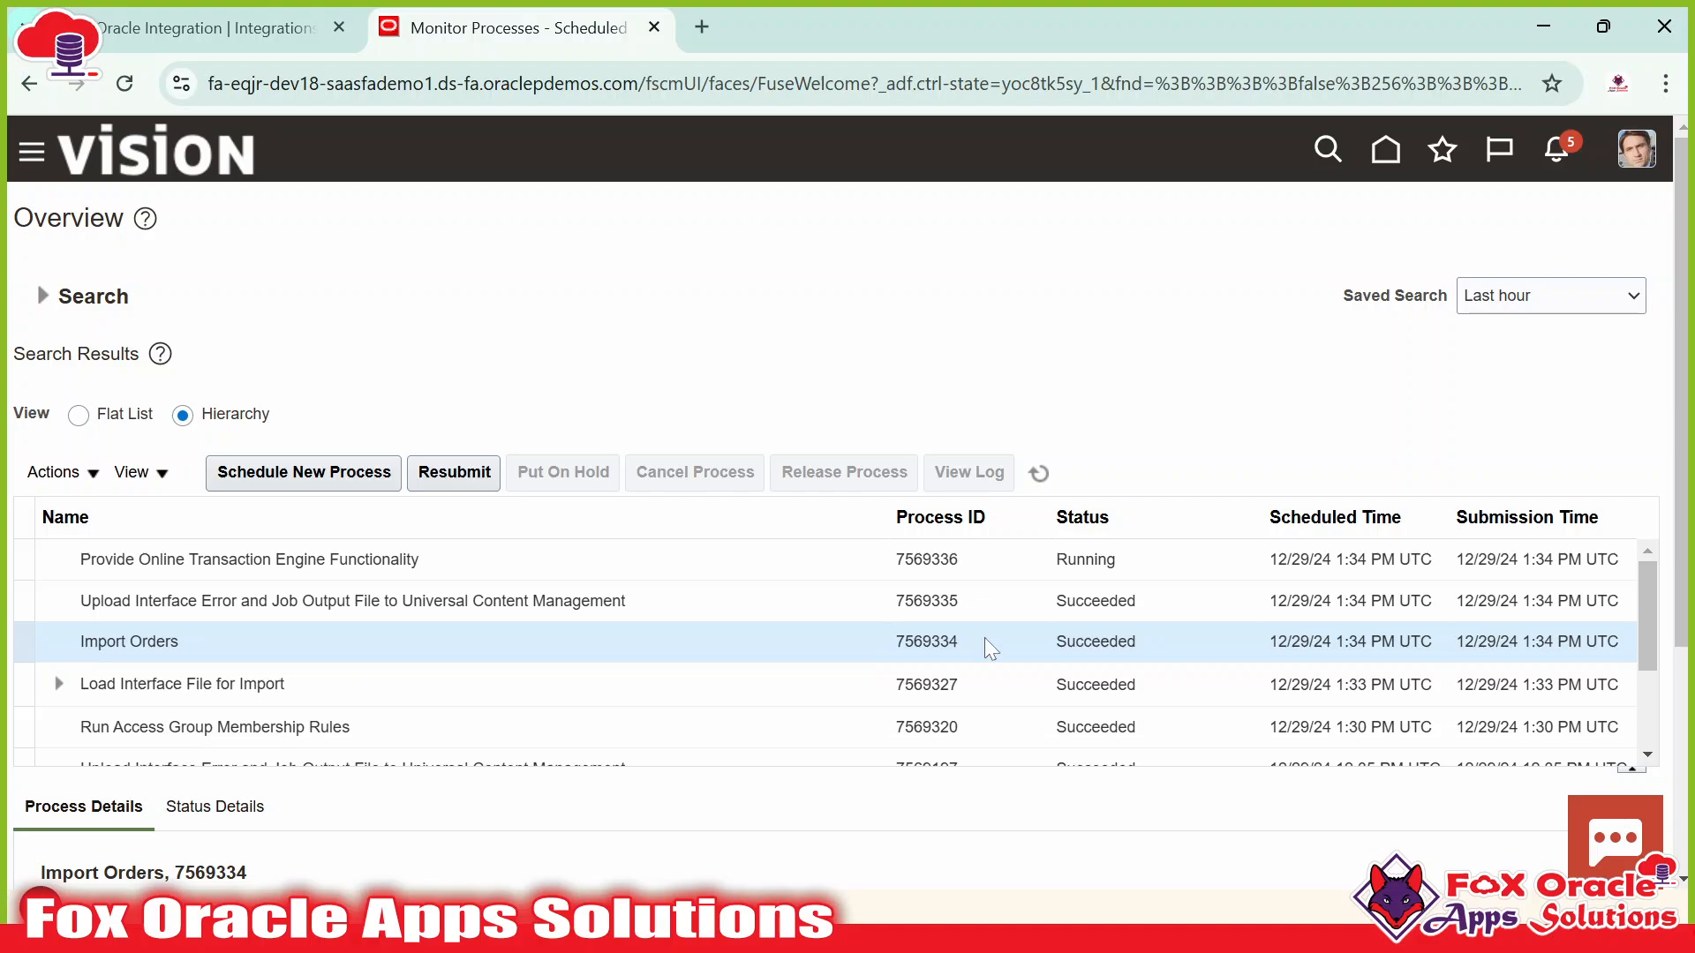
left_click(256, 34)
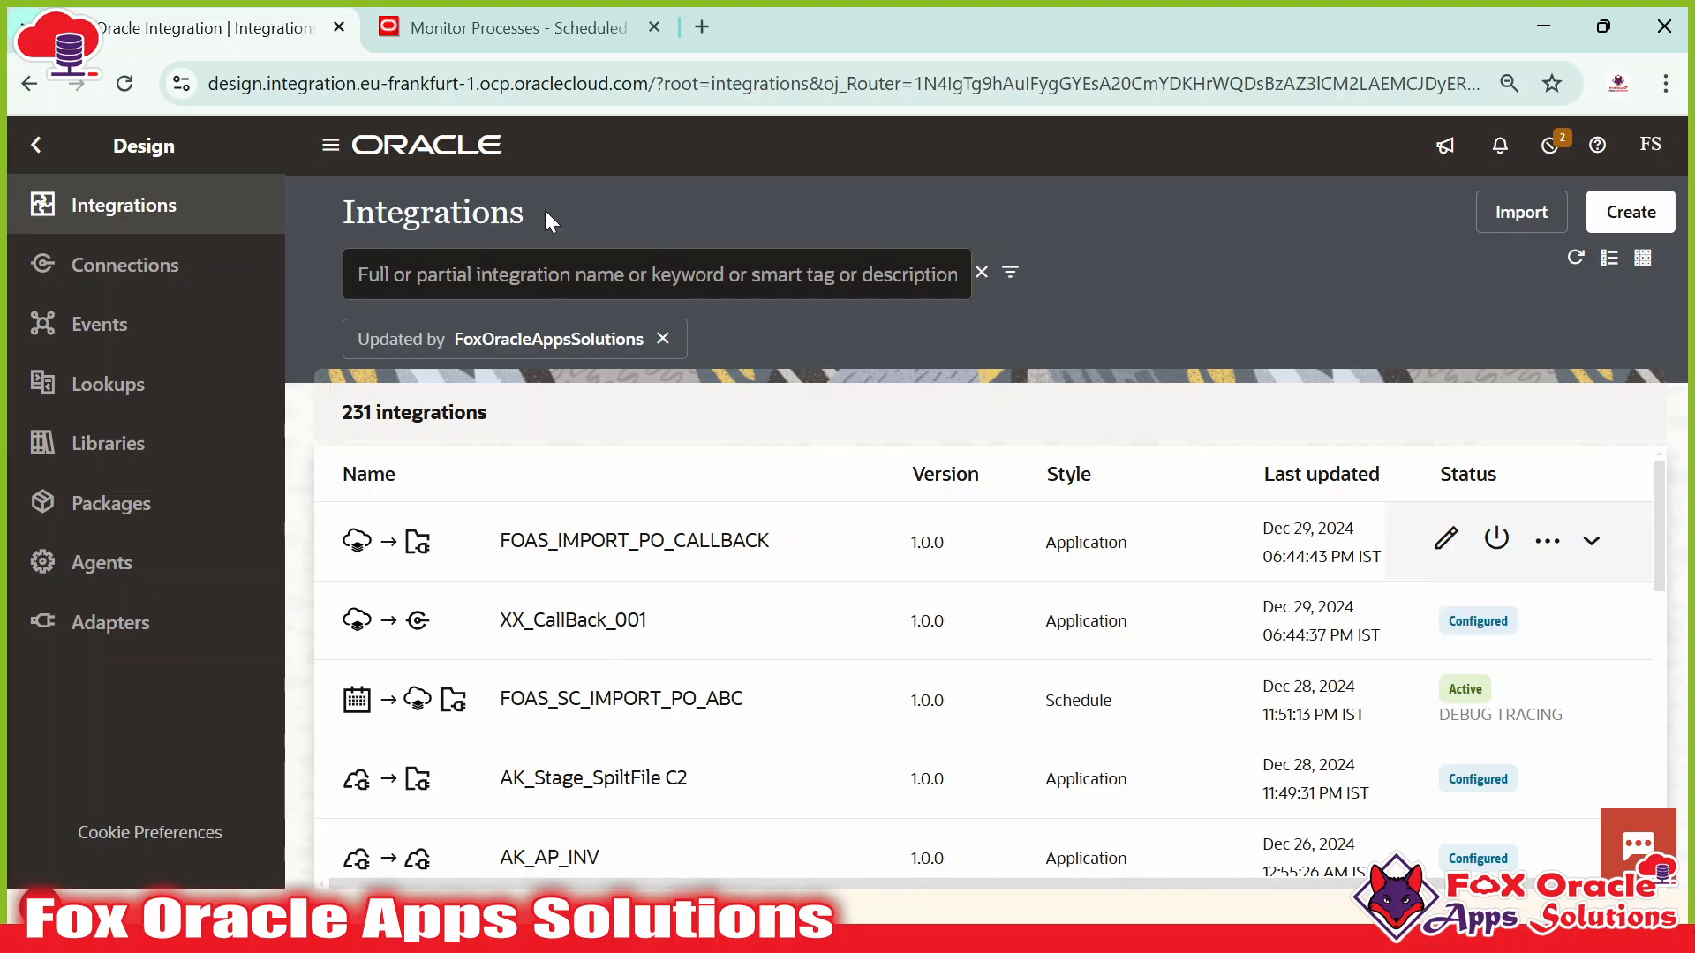
left_click(532, 39)
left_click(187, 34)
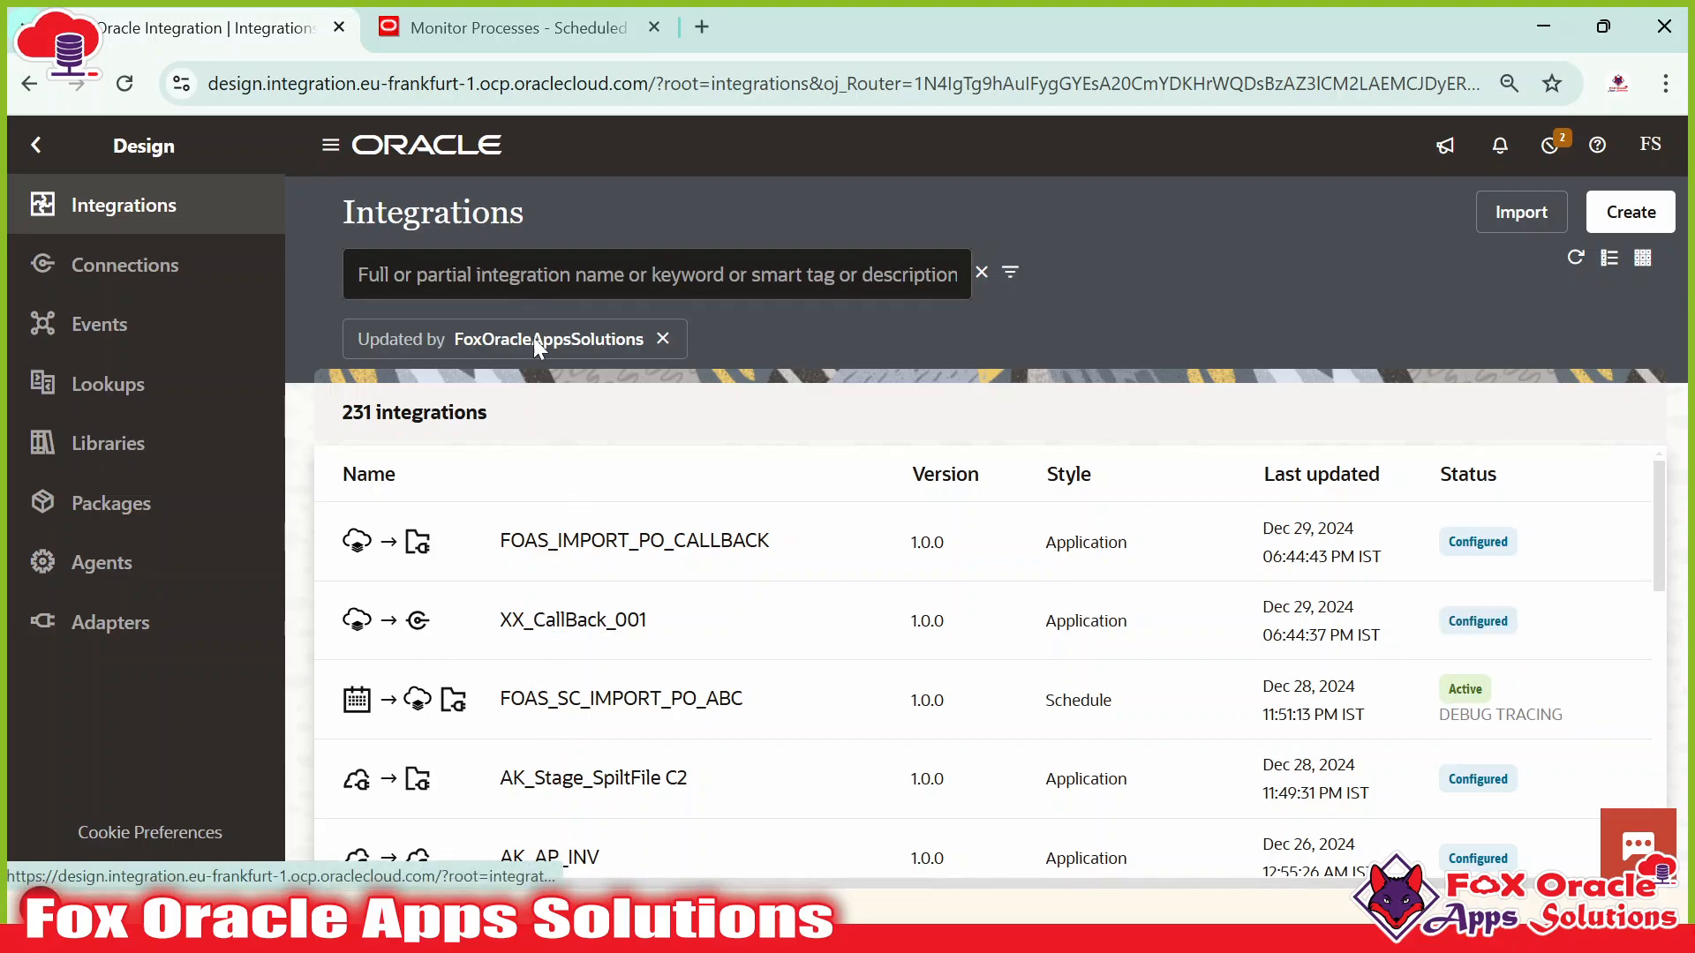
left_click(535, 41)
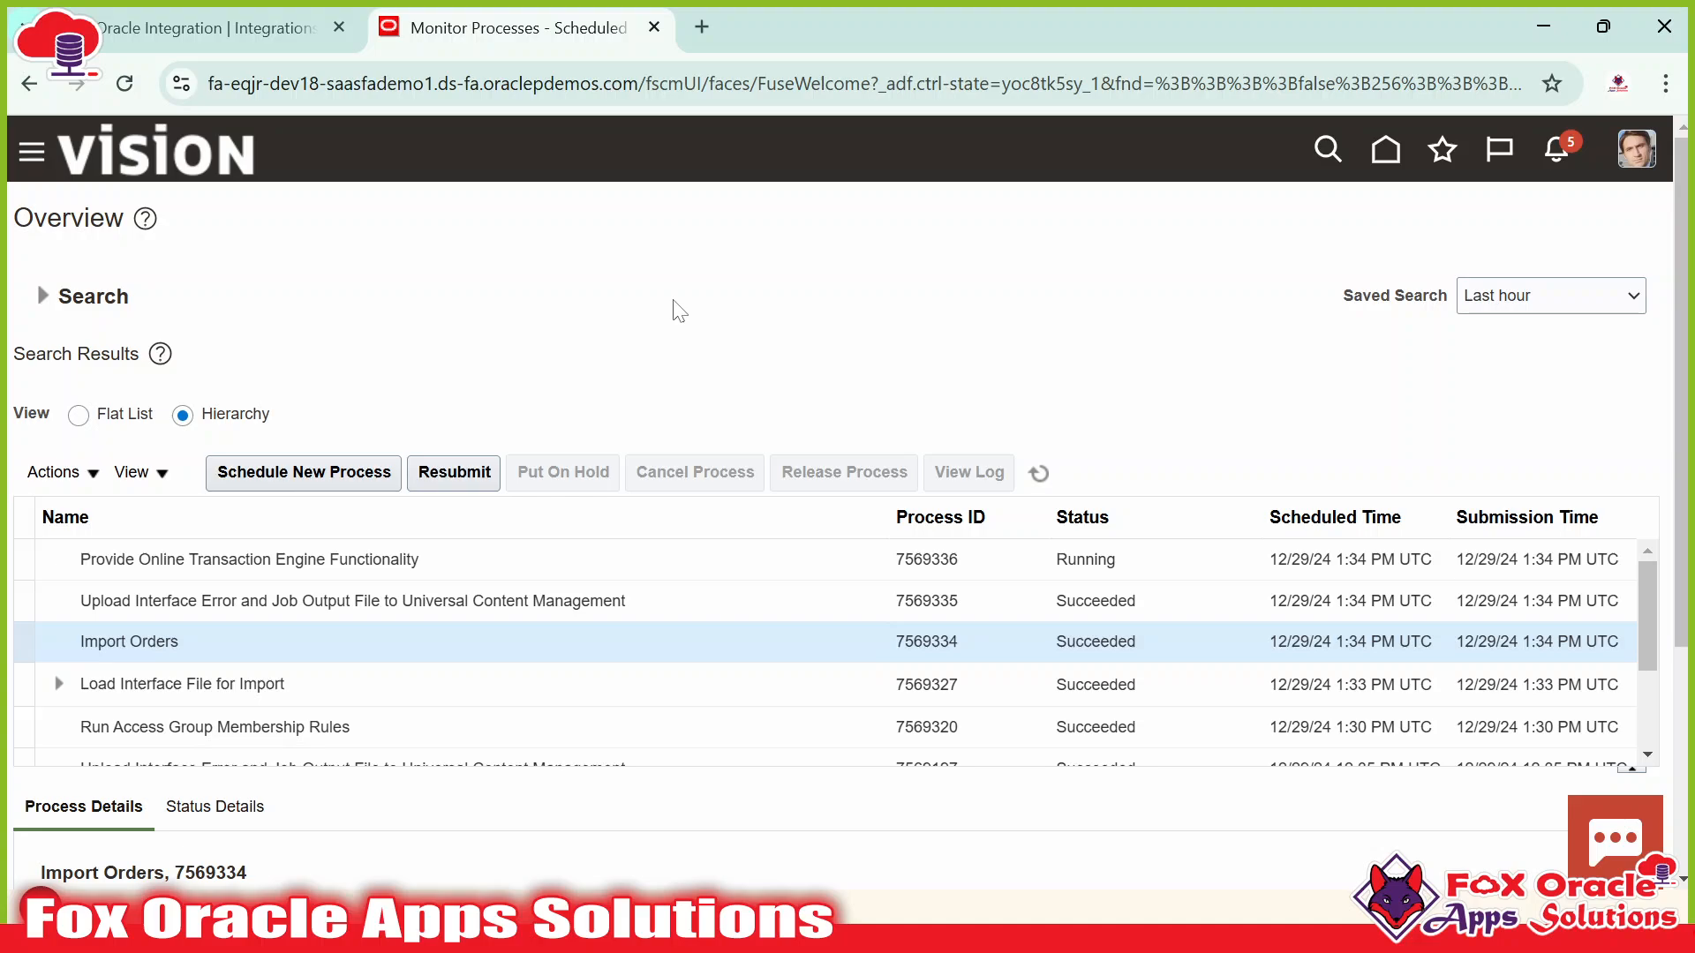
left_click(256, 28)
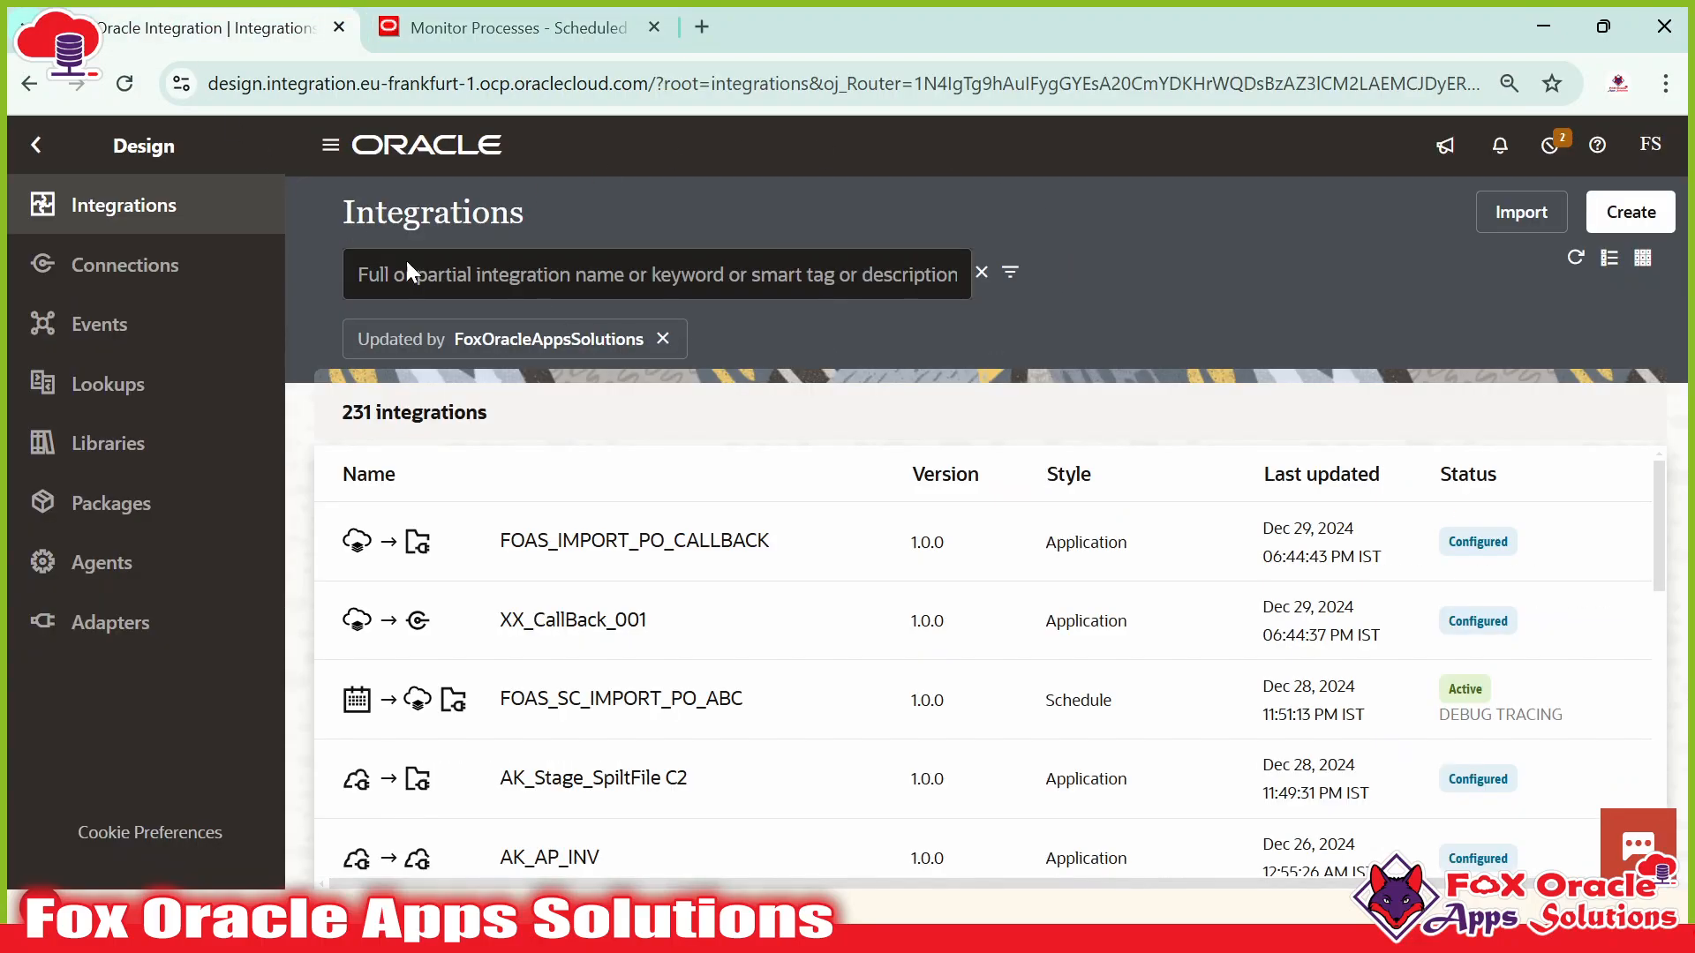
left_click(544, 29)
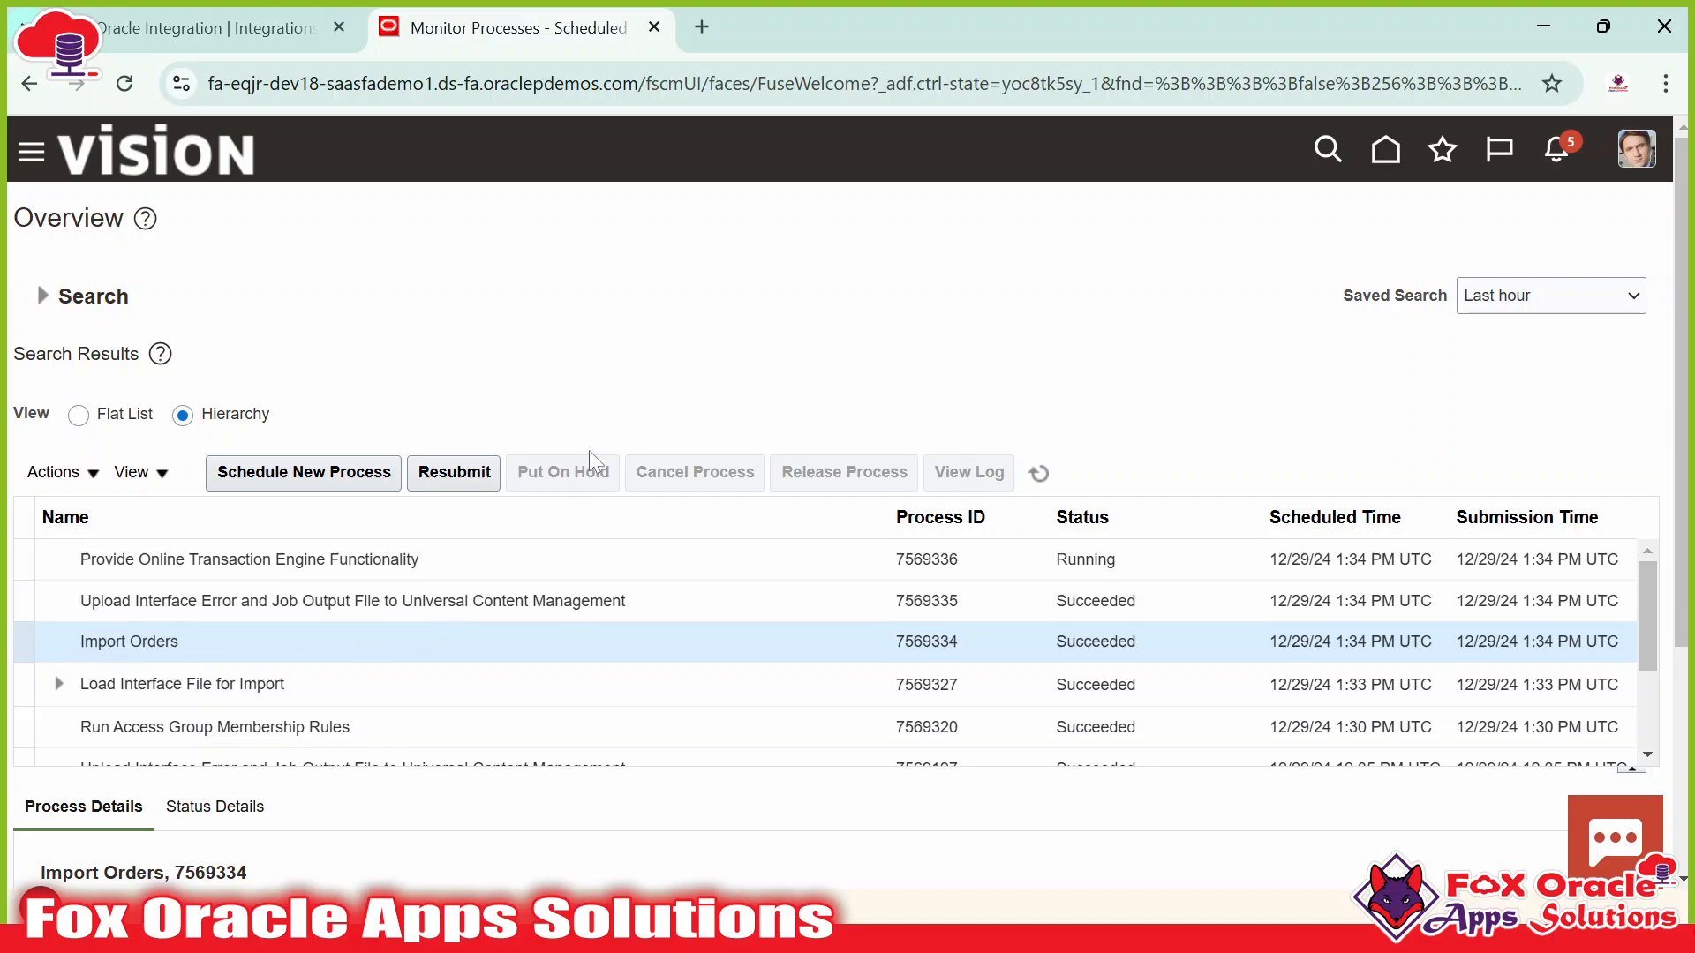
left_click(530, 239)
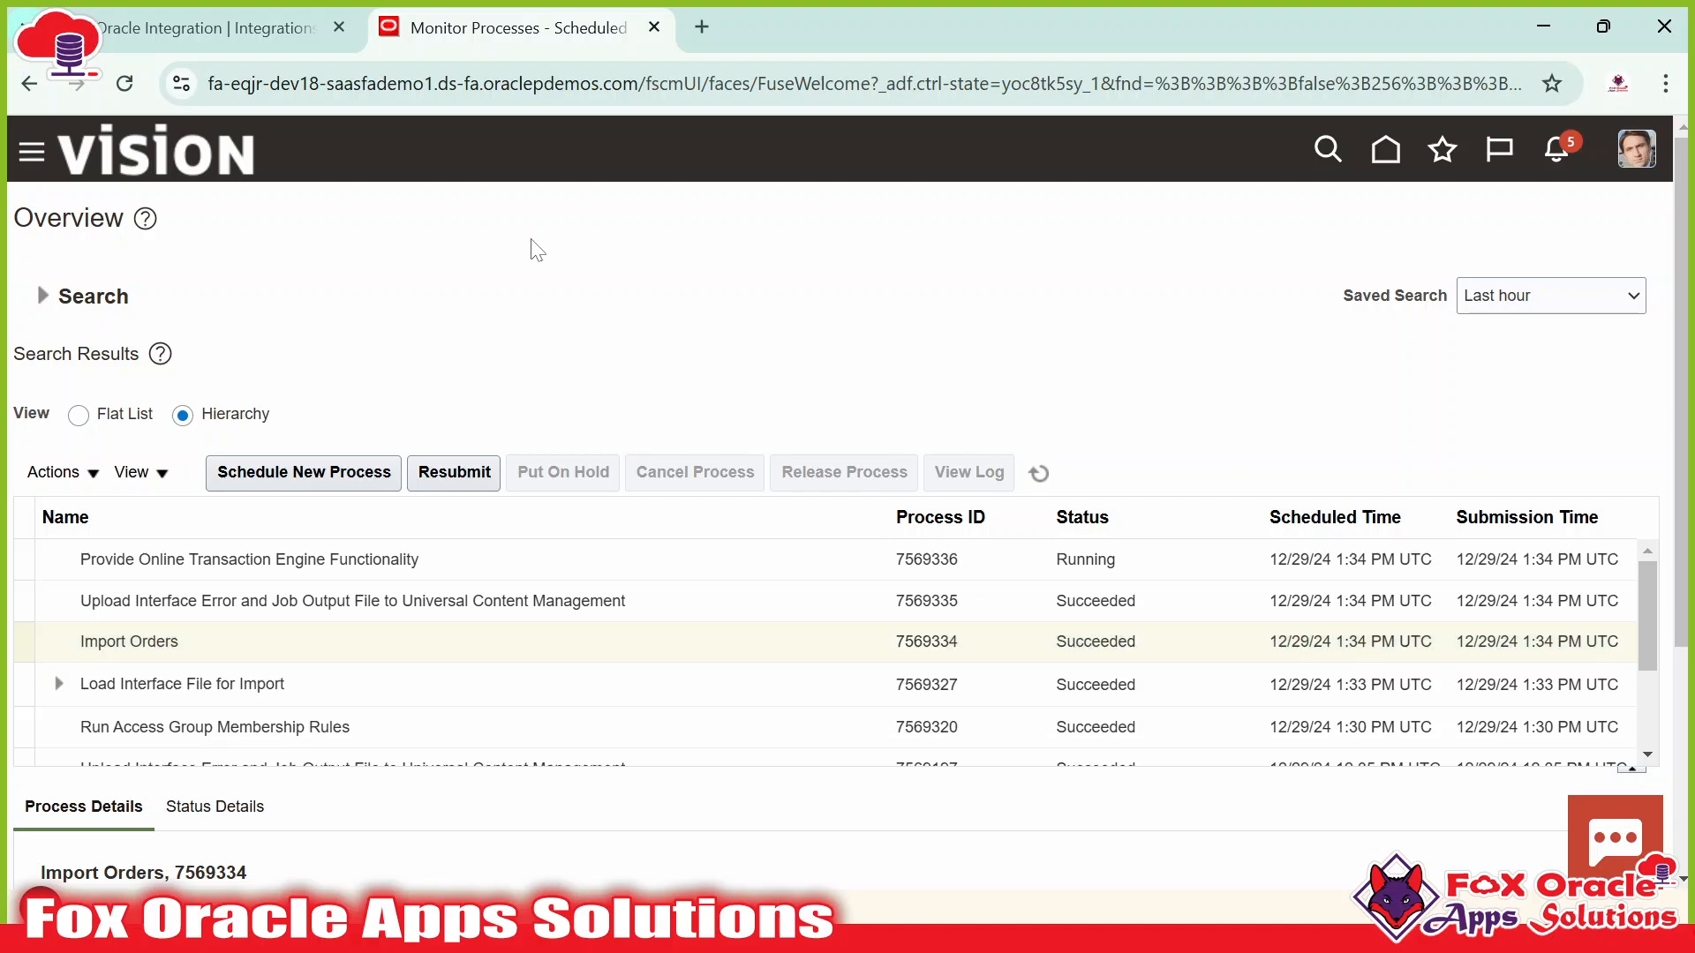
Recheck the Integrations list, then bring the Day 24 OIC agenda slide to the front.
key("ctrl+Tab")
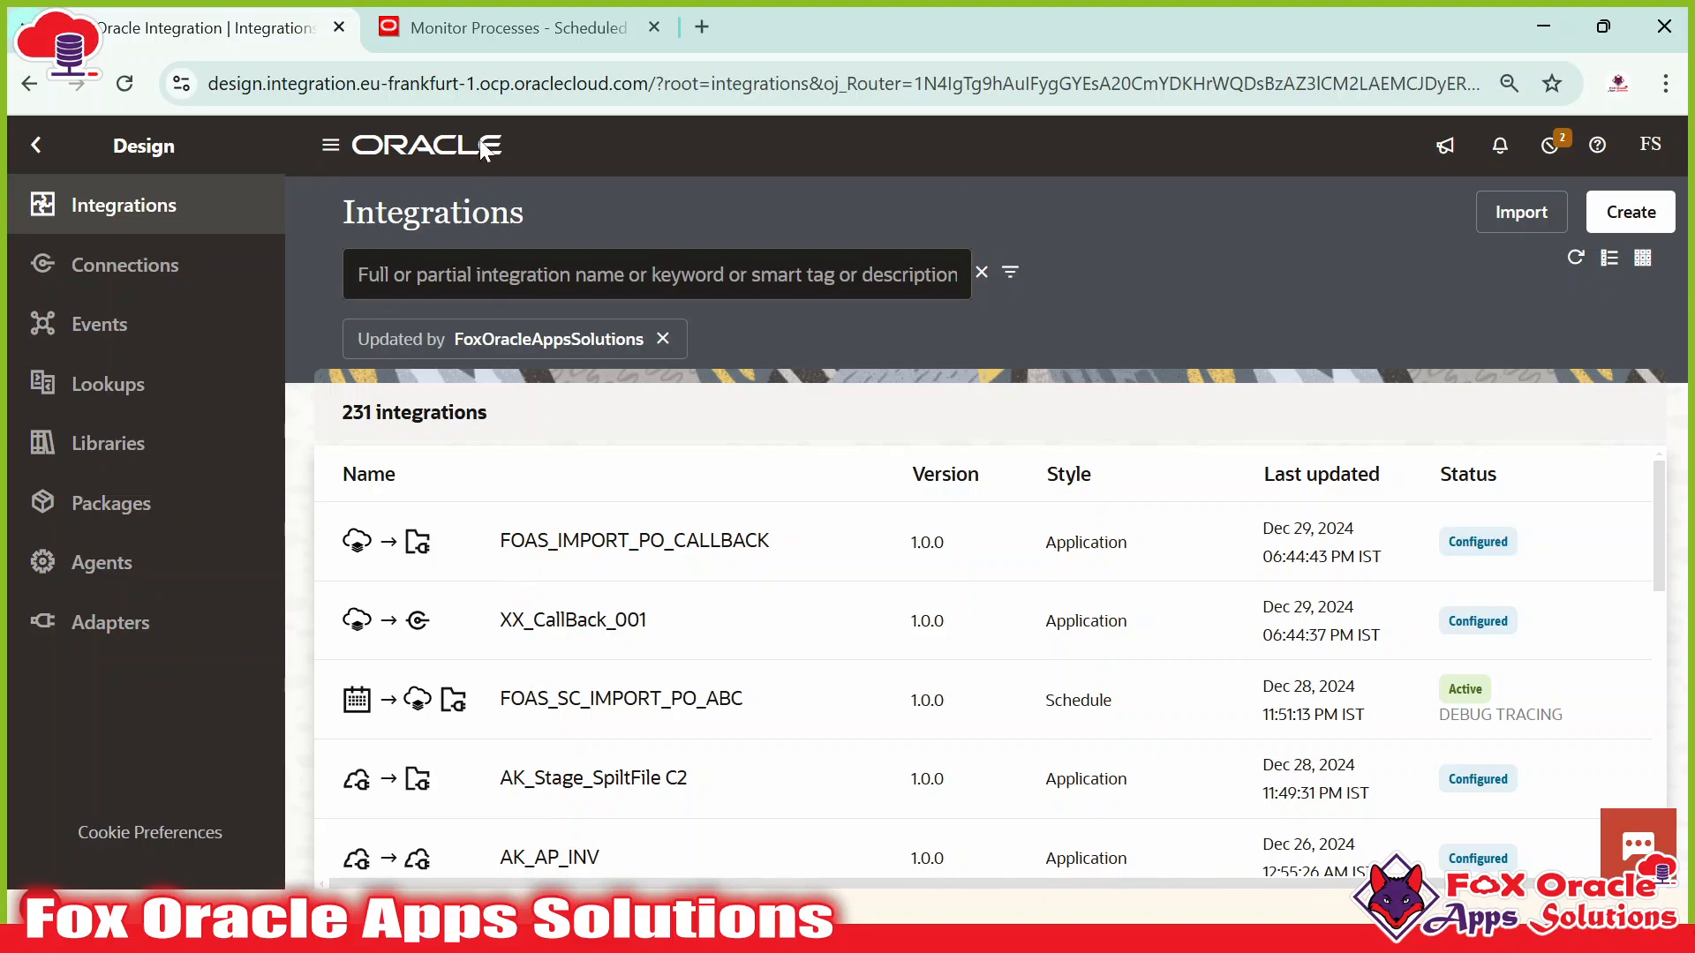
left_click(494, 27)
left_click(221, 27)
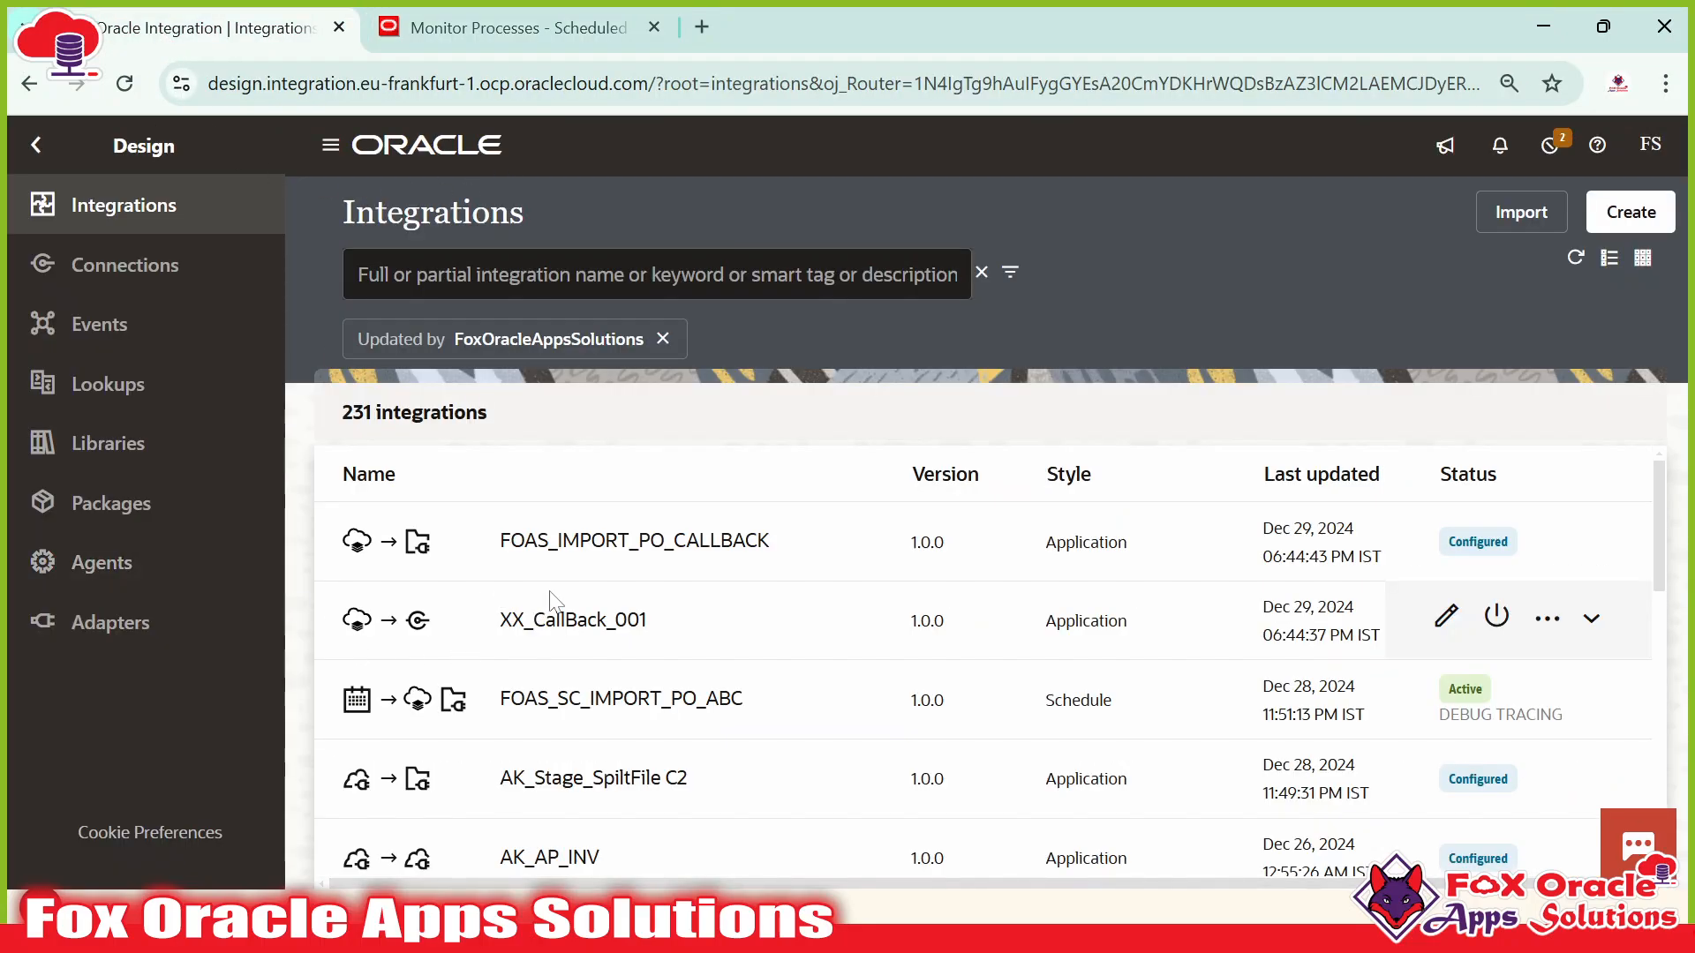
left_click(524, 52)
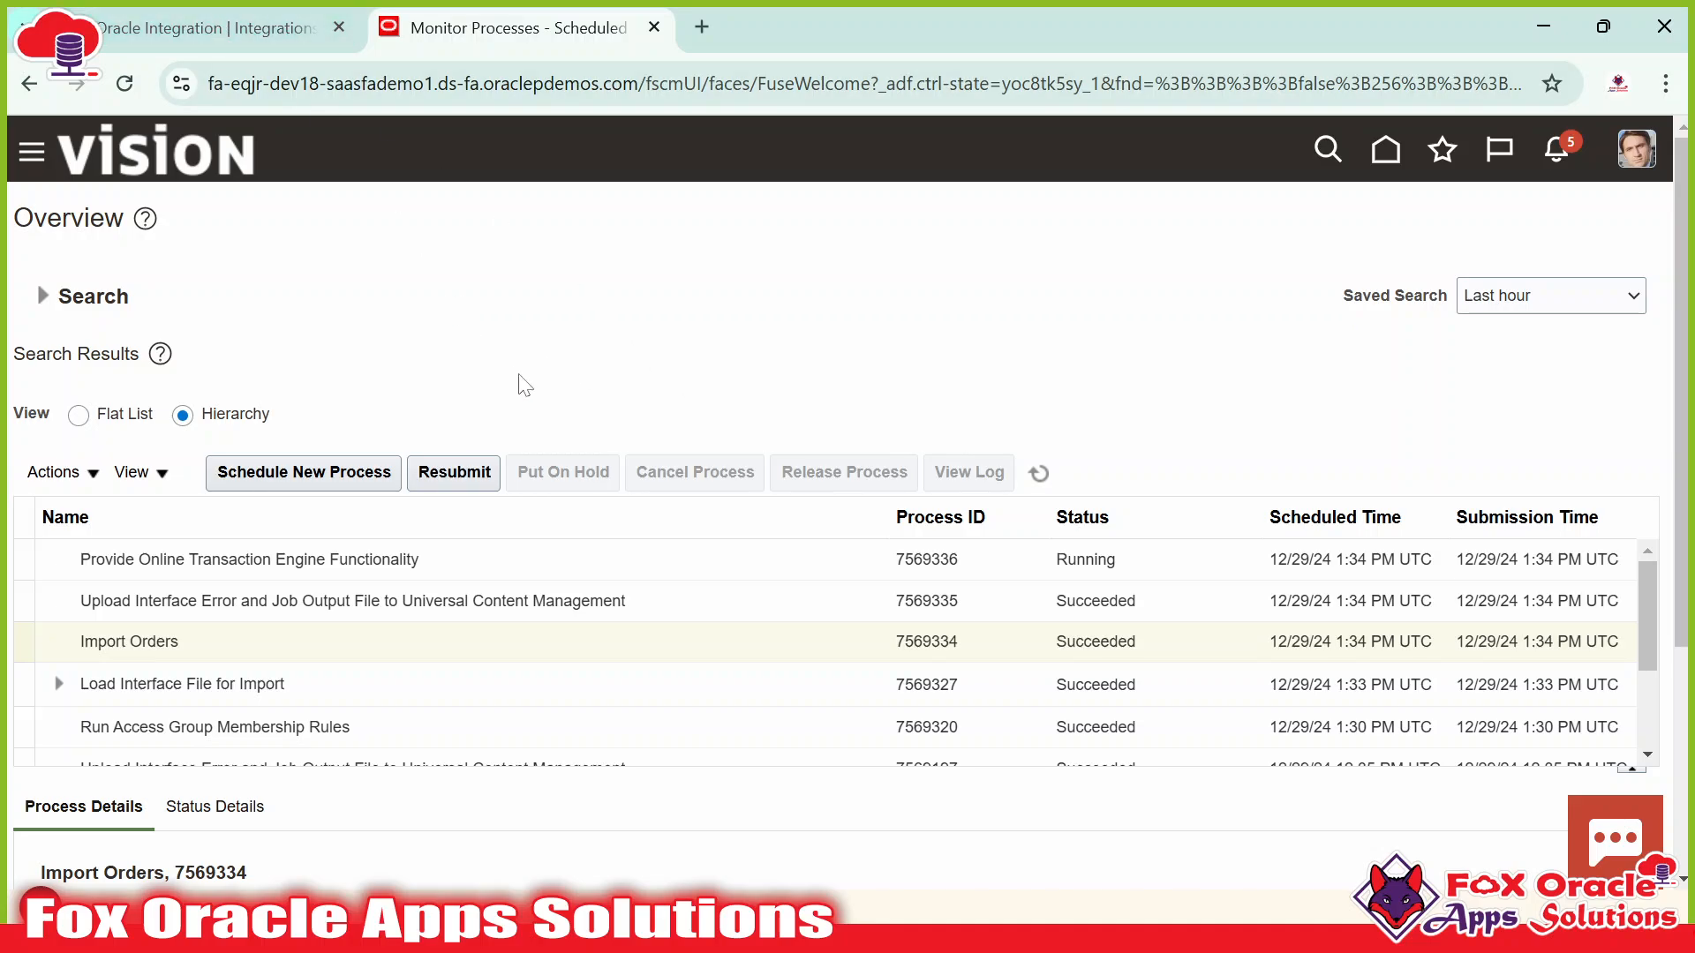
key("alt+Tab")
left_click(925, 408)
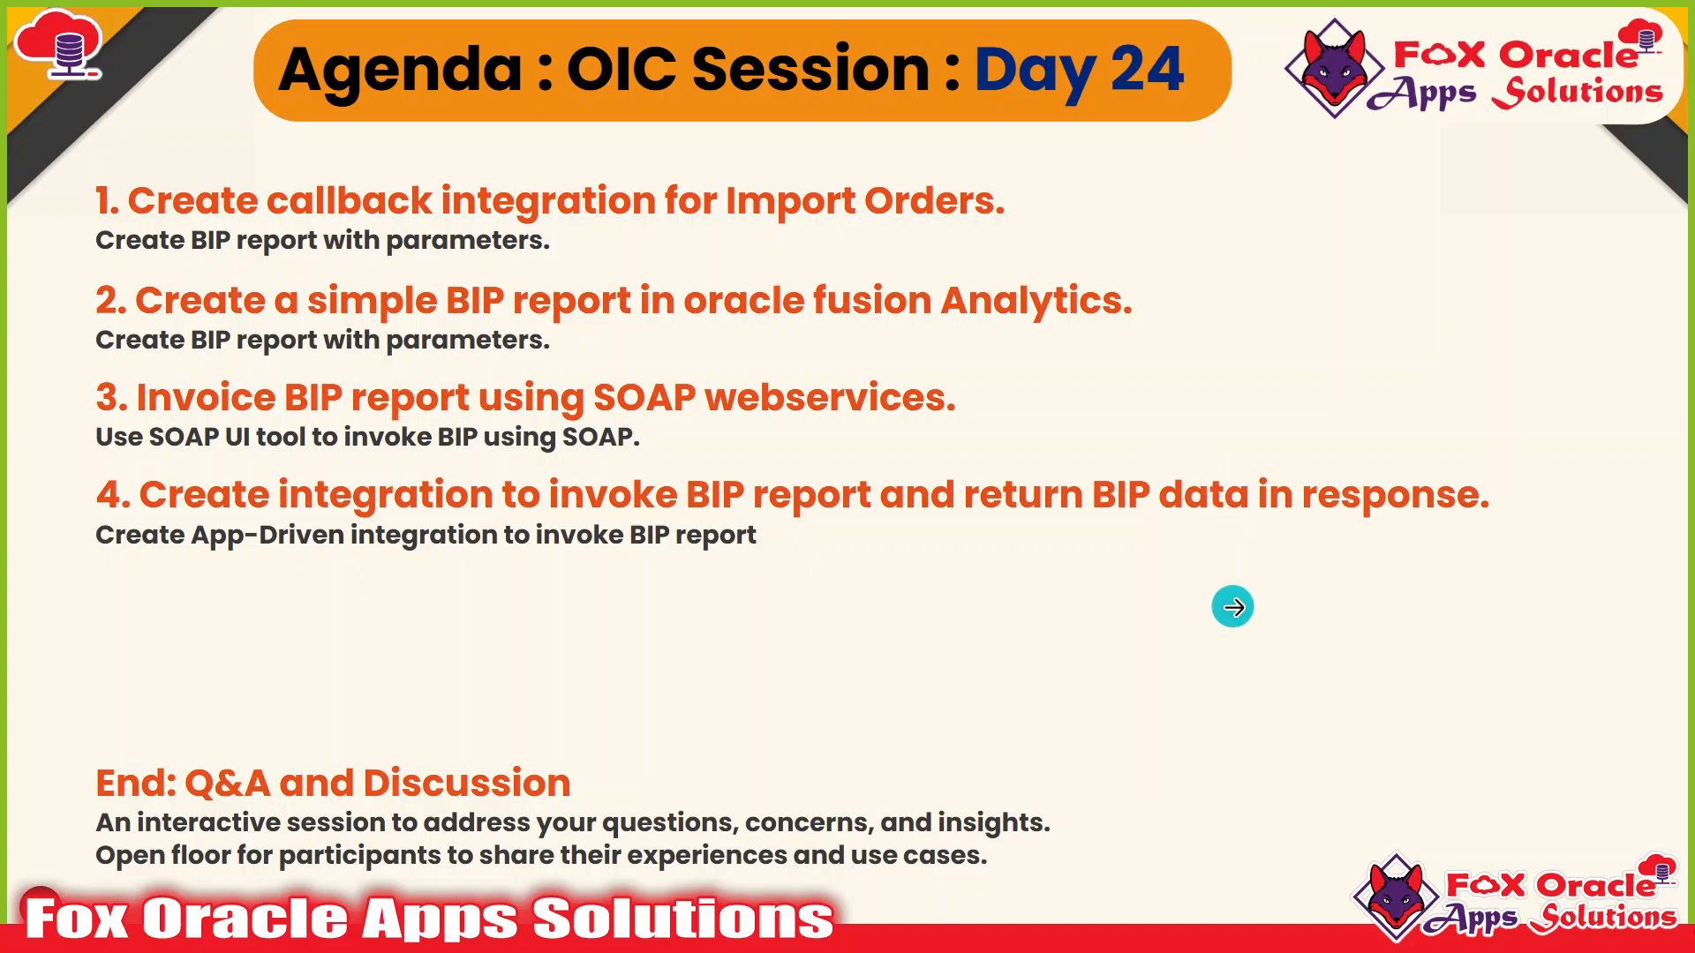
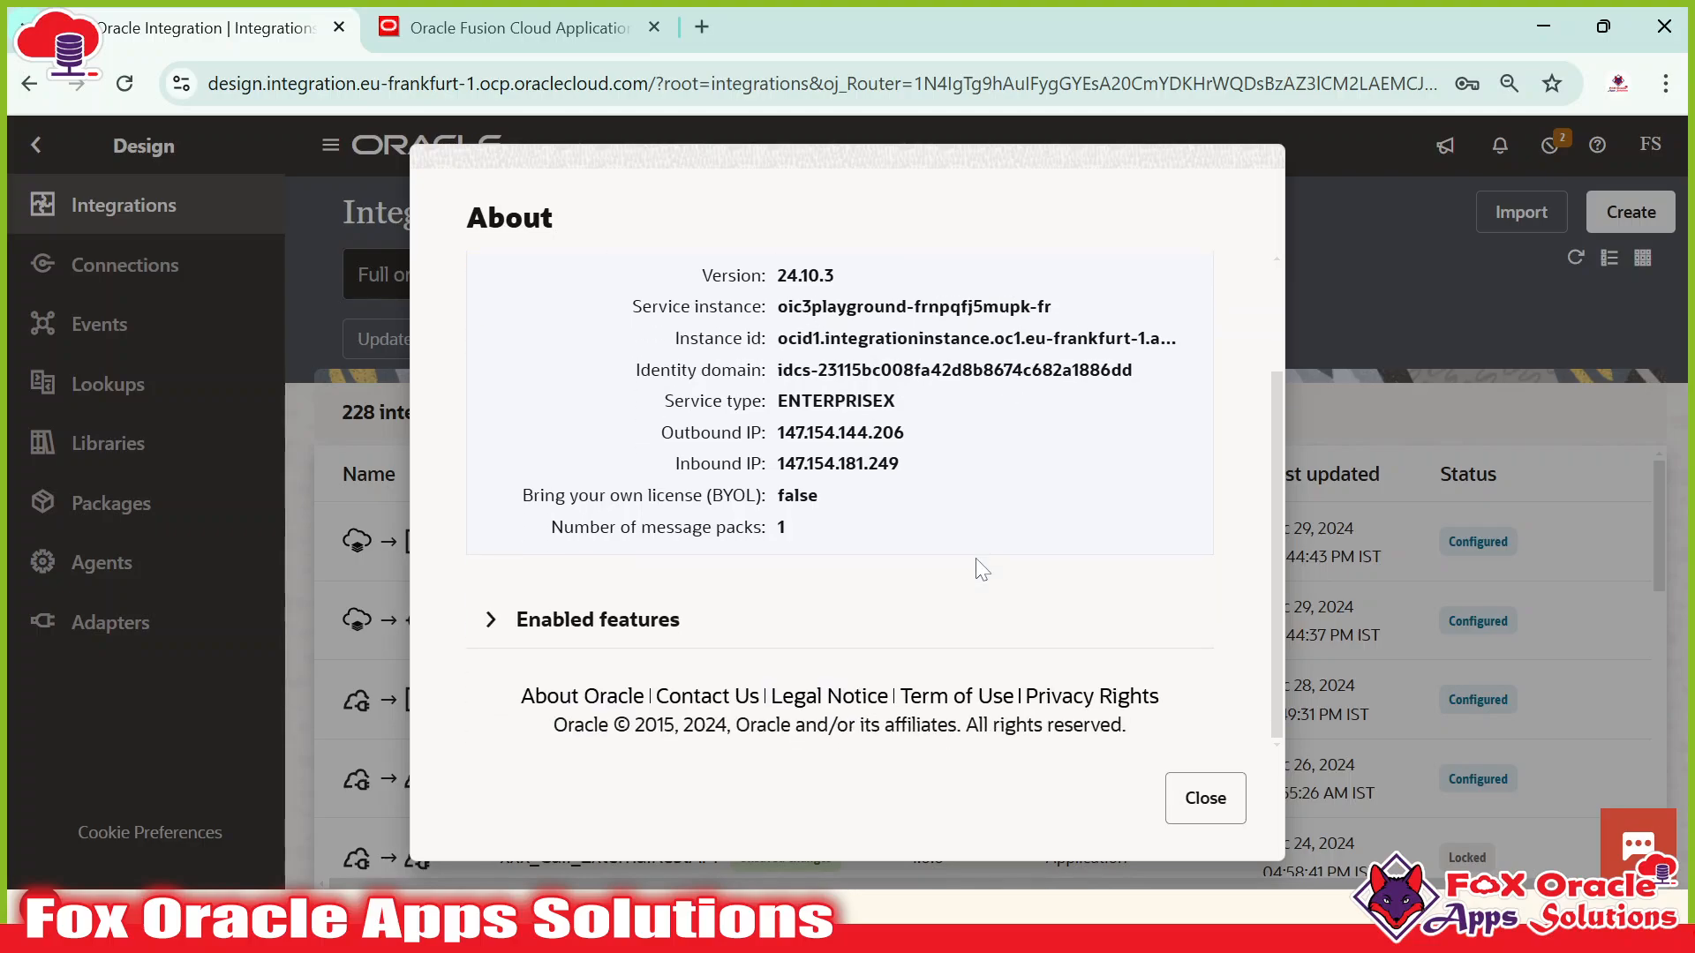
Copy the Identity domain value from the About dialog and switch to the CreatePOPayload.txt notes.
scroll(977, 567, "up", 3)
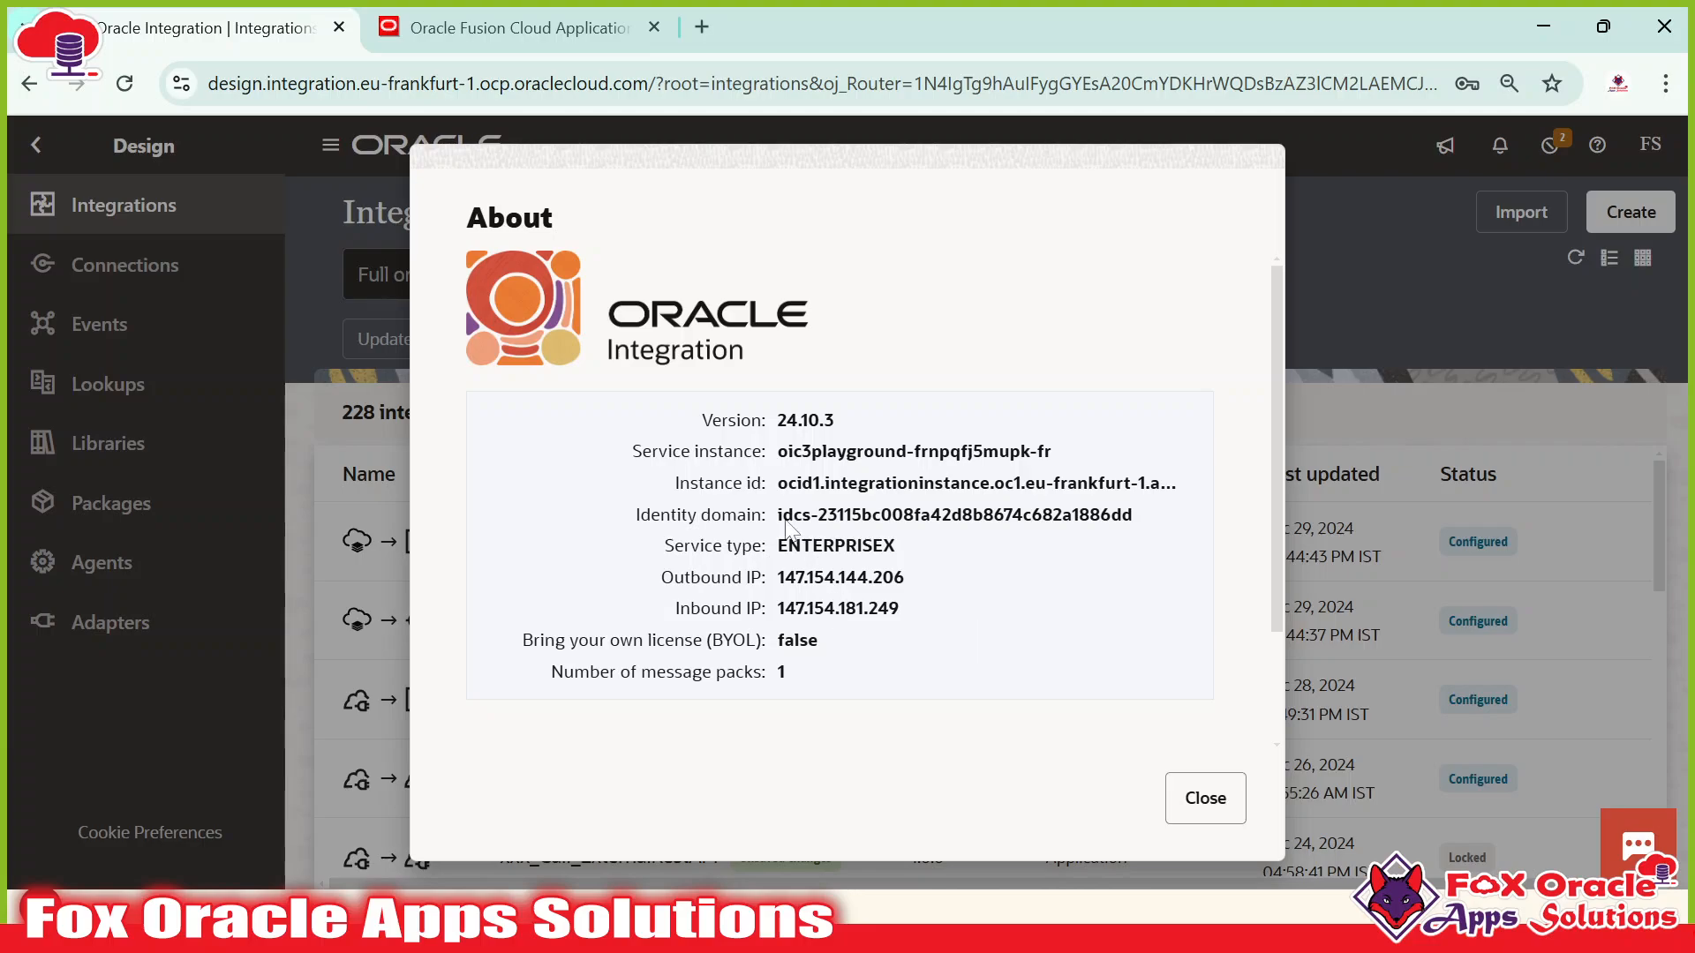
left_click_drag(776, 520, 1156, 527)
left_click_drag(778, 451, 1052, 452)
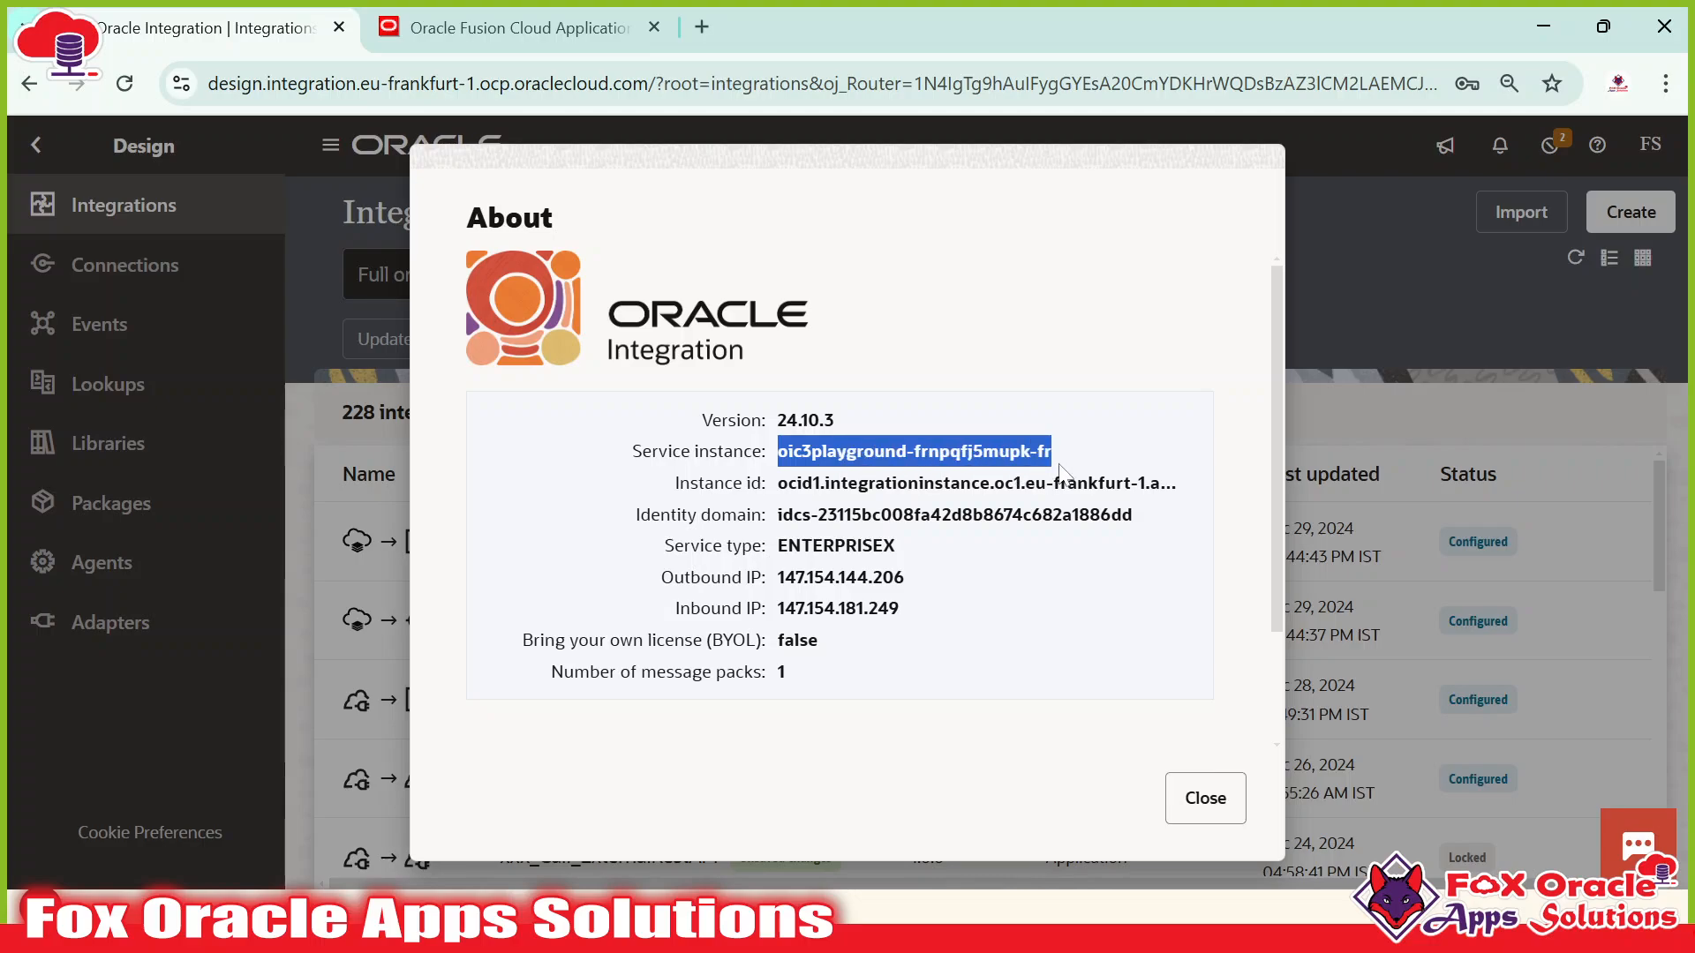
left_click(990, 566)
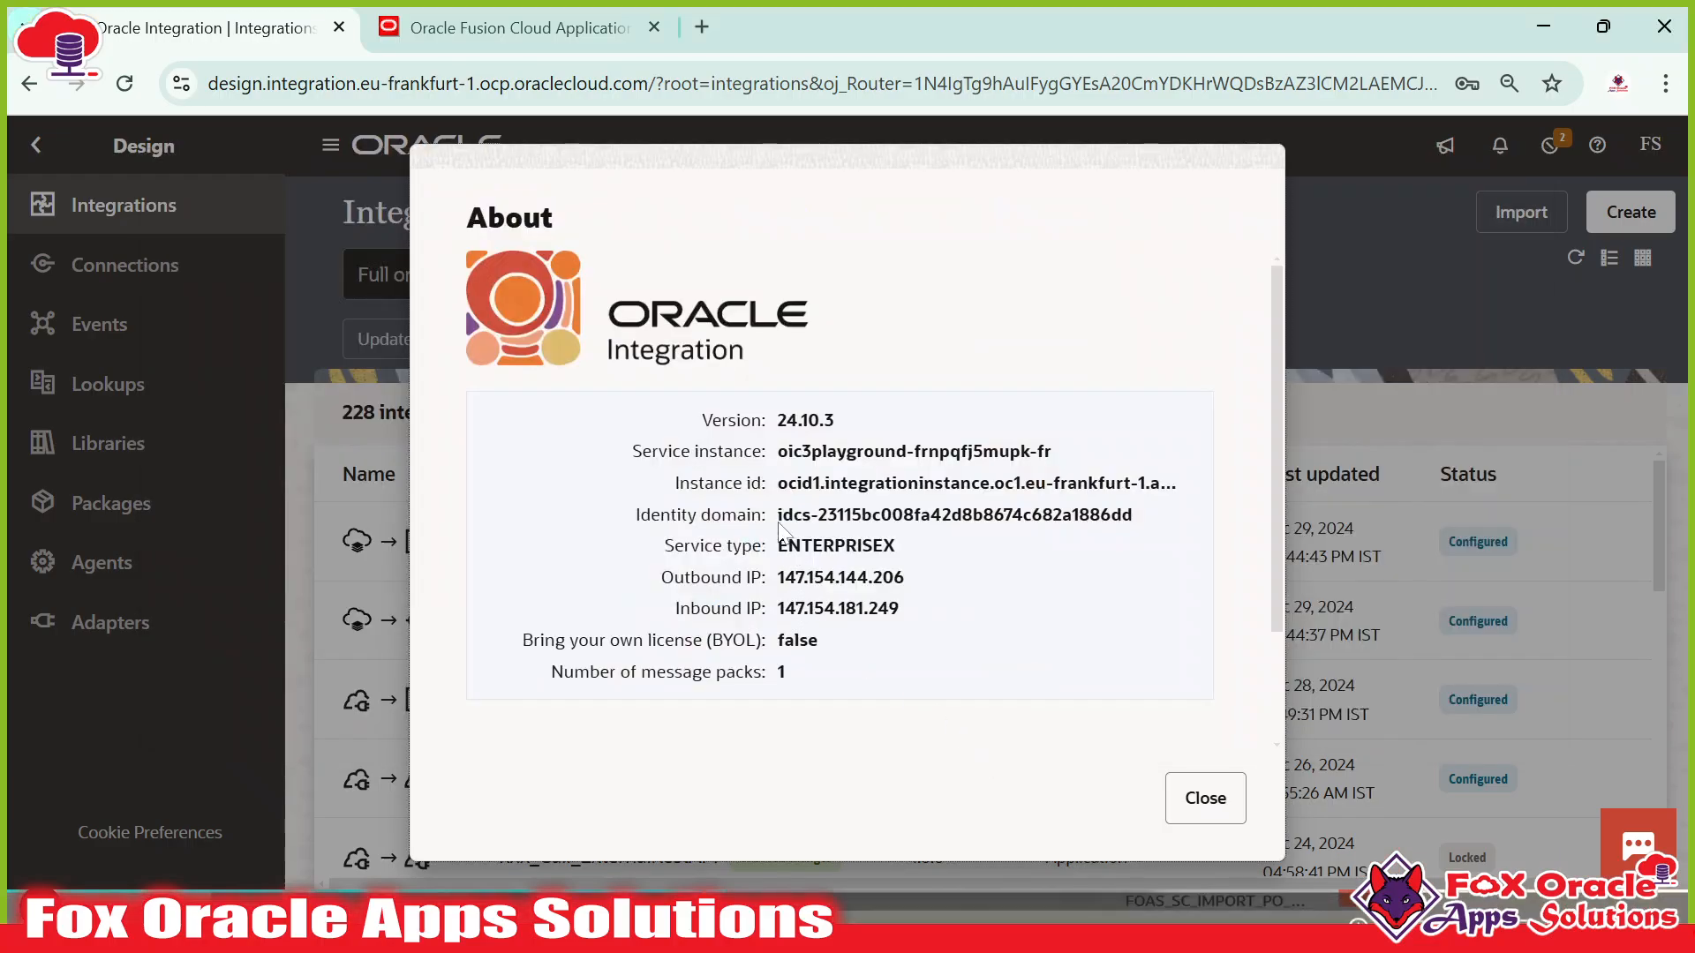
left_click_drag(779, 530, 1147, 529)
key("ctrl+c")
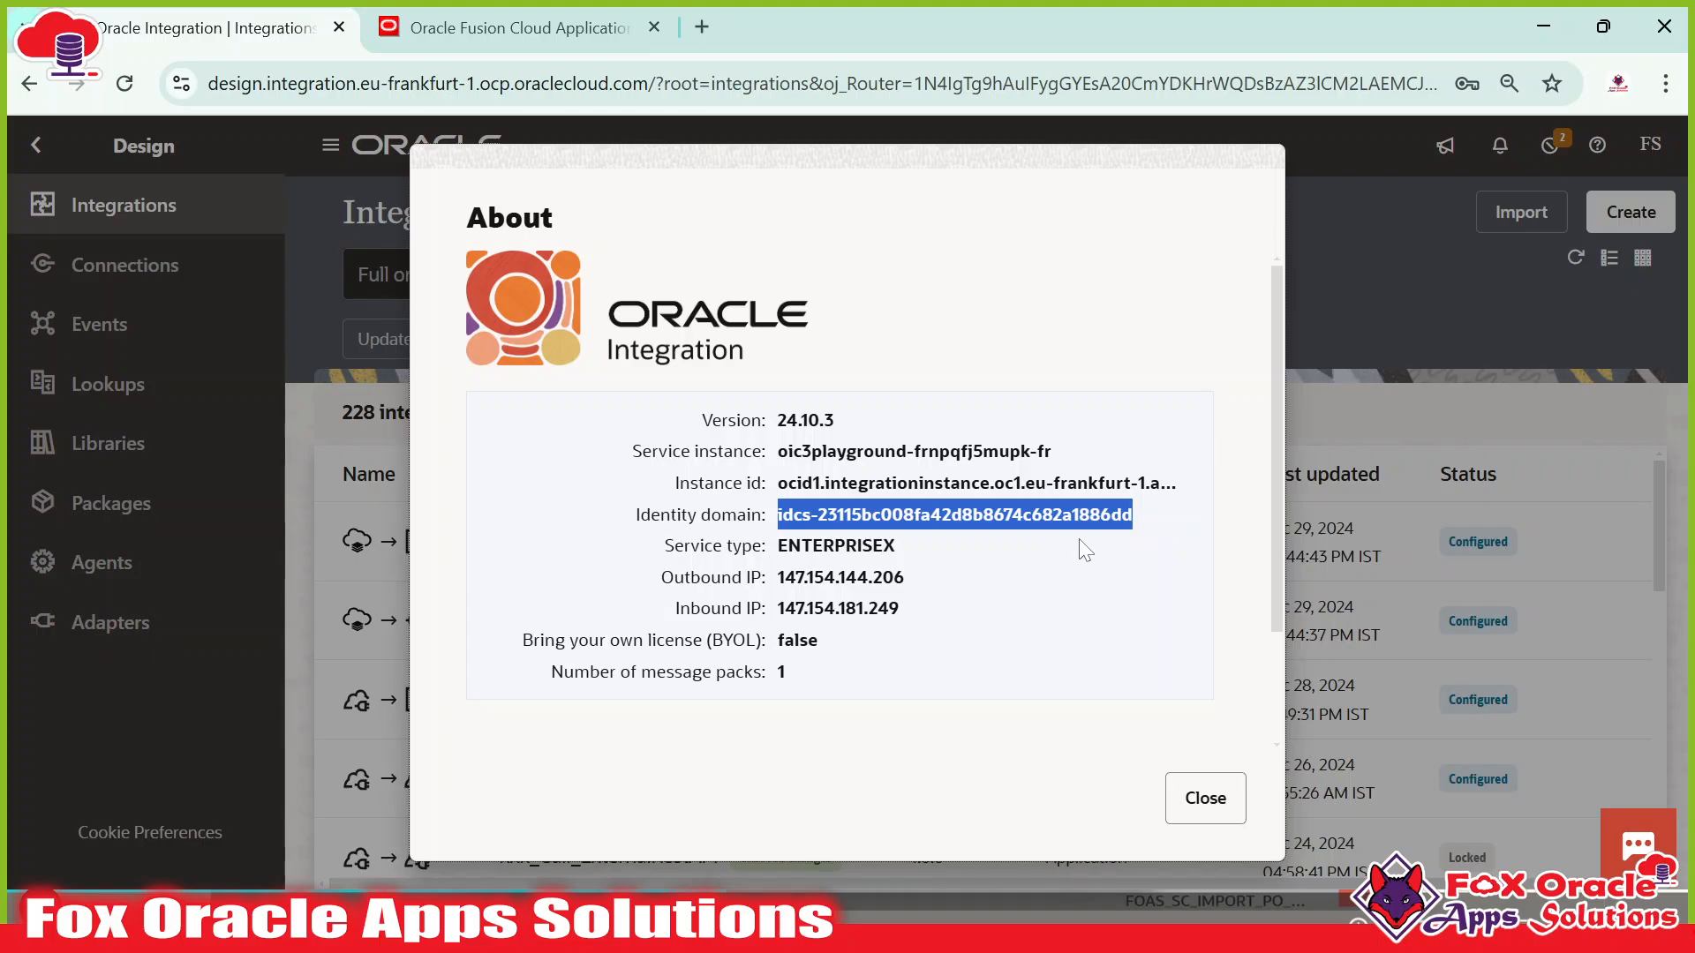
key("alt+Tab")
key("alt+Tab")
key("alt+Tab")
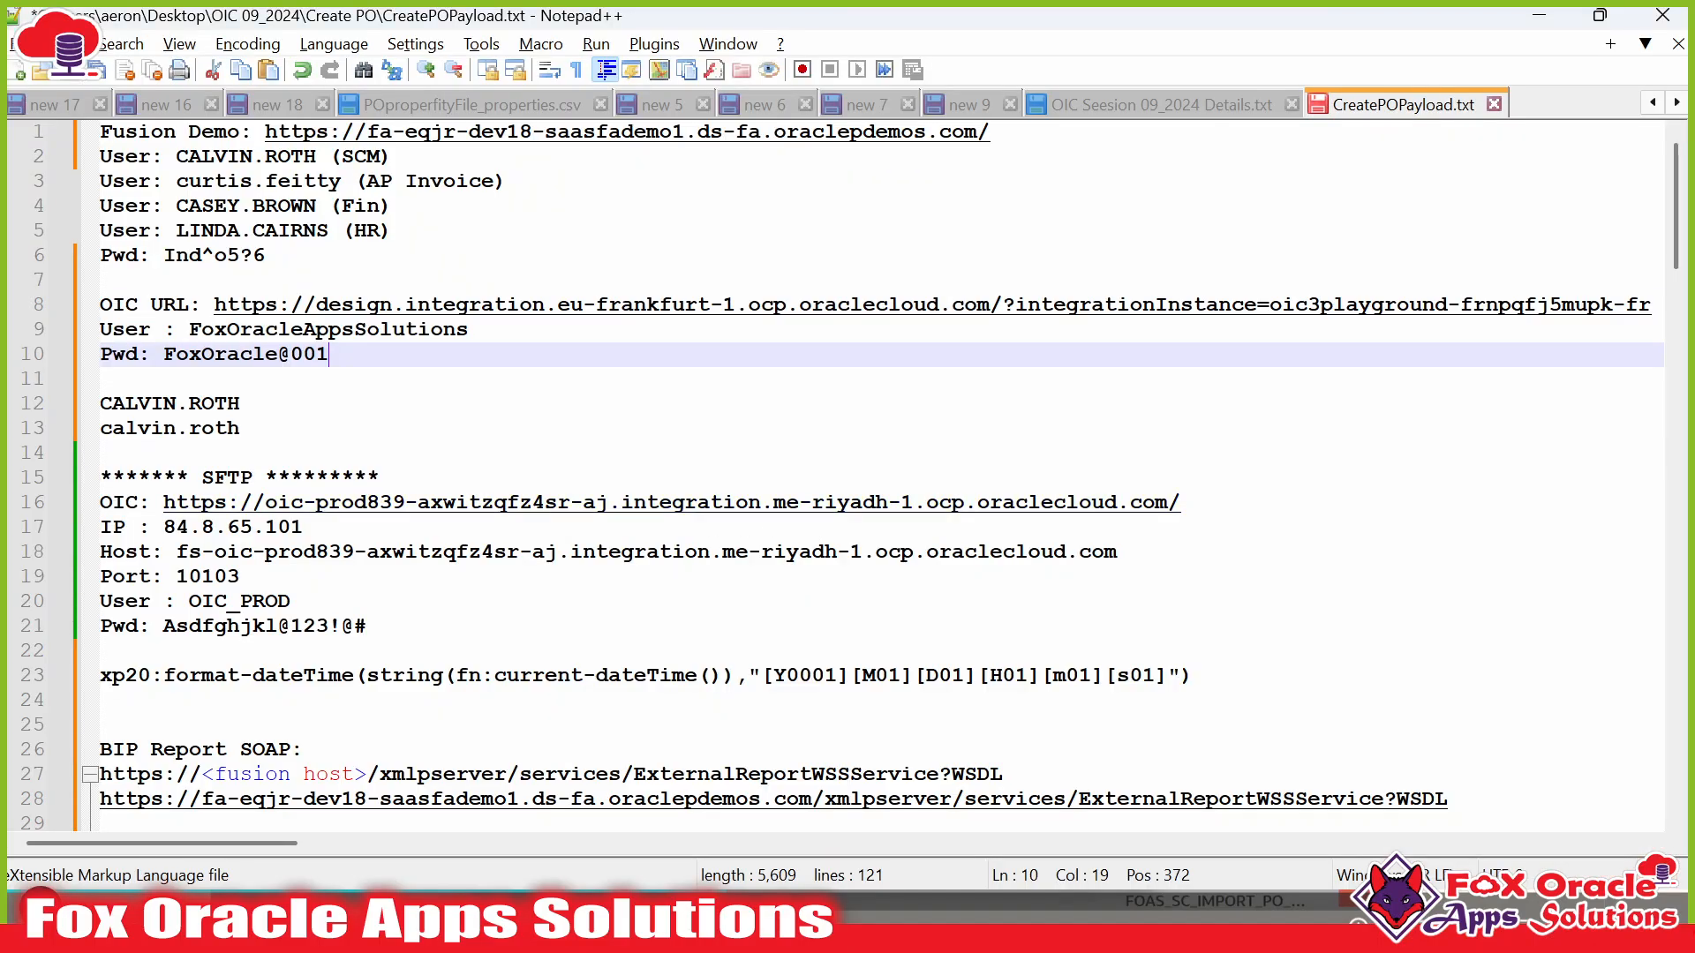
Paste the identity domain on a new line under a 'CSF Key:' heading in the notes.
left_click(240, 428)
scroll(848, 477, "down", 3)
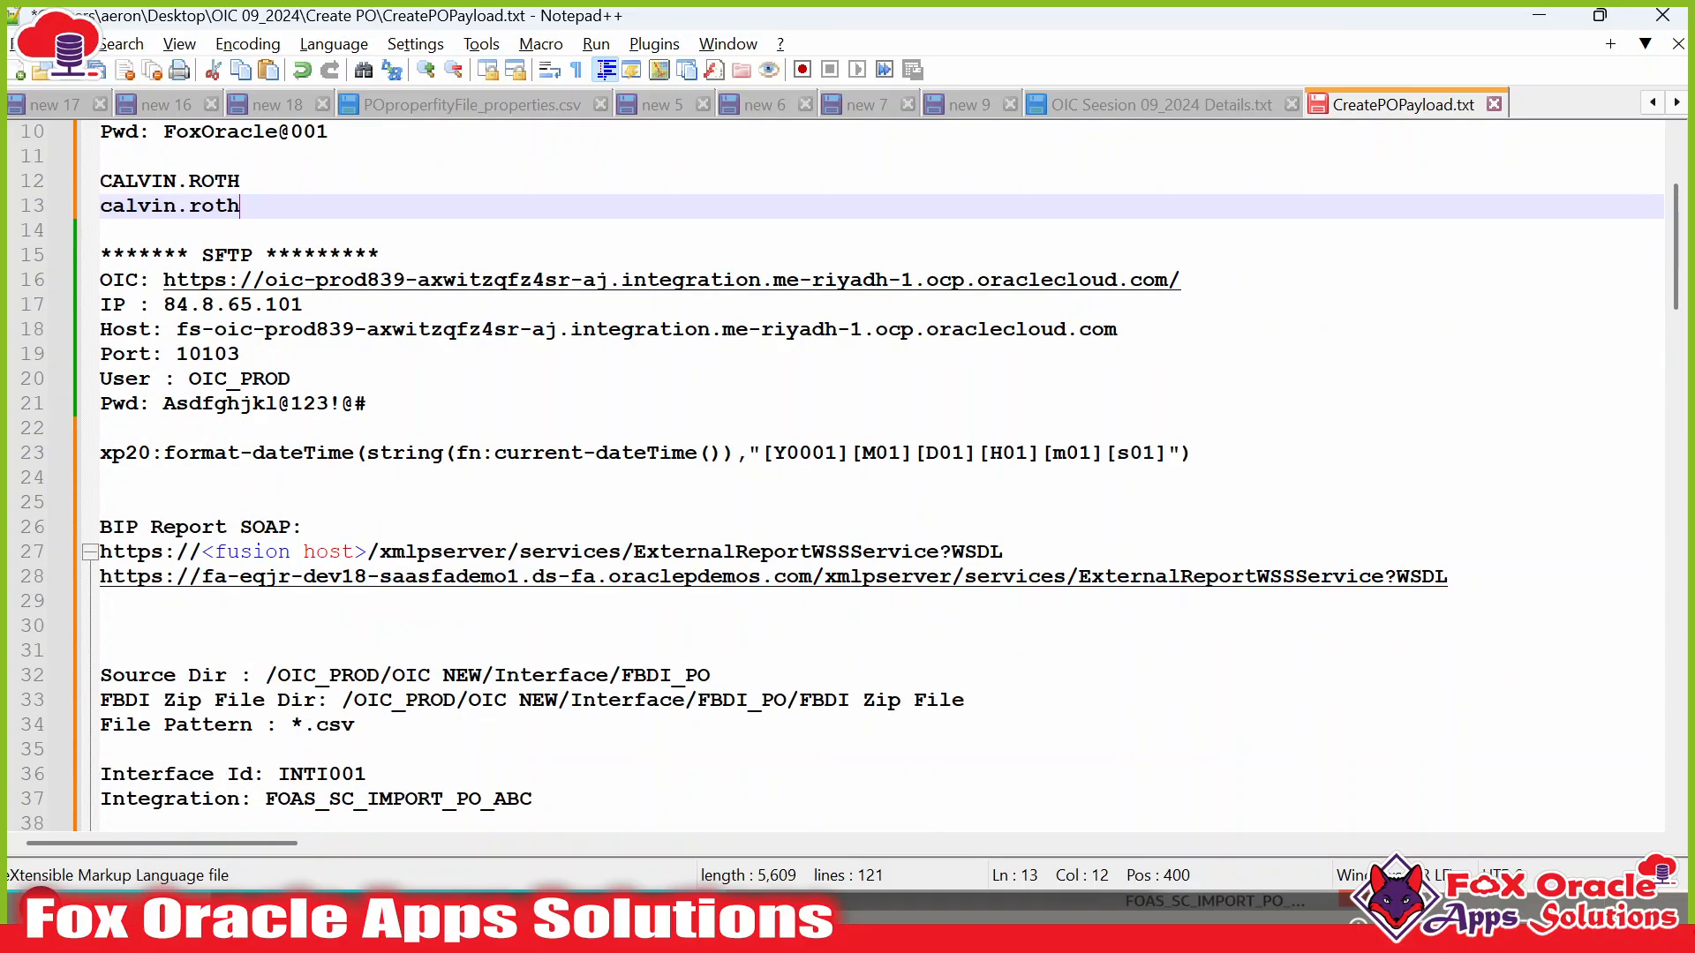
scroll(848, 476, "up", 2)
left_click(529, 625)
scroll(530, 626, "down", 8)
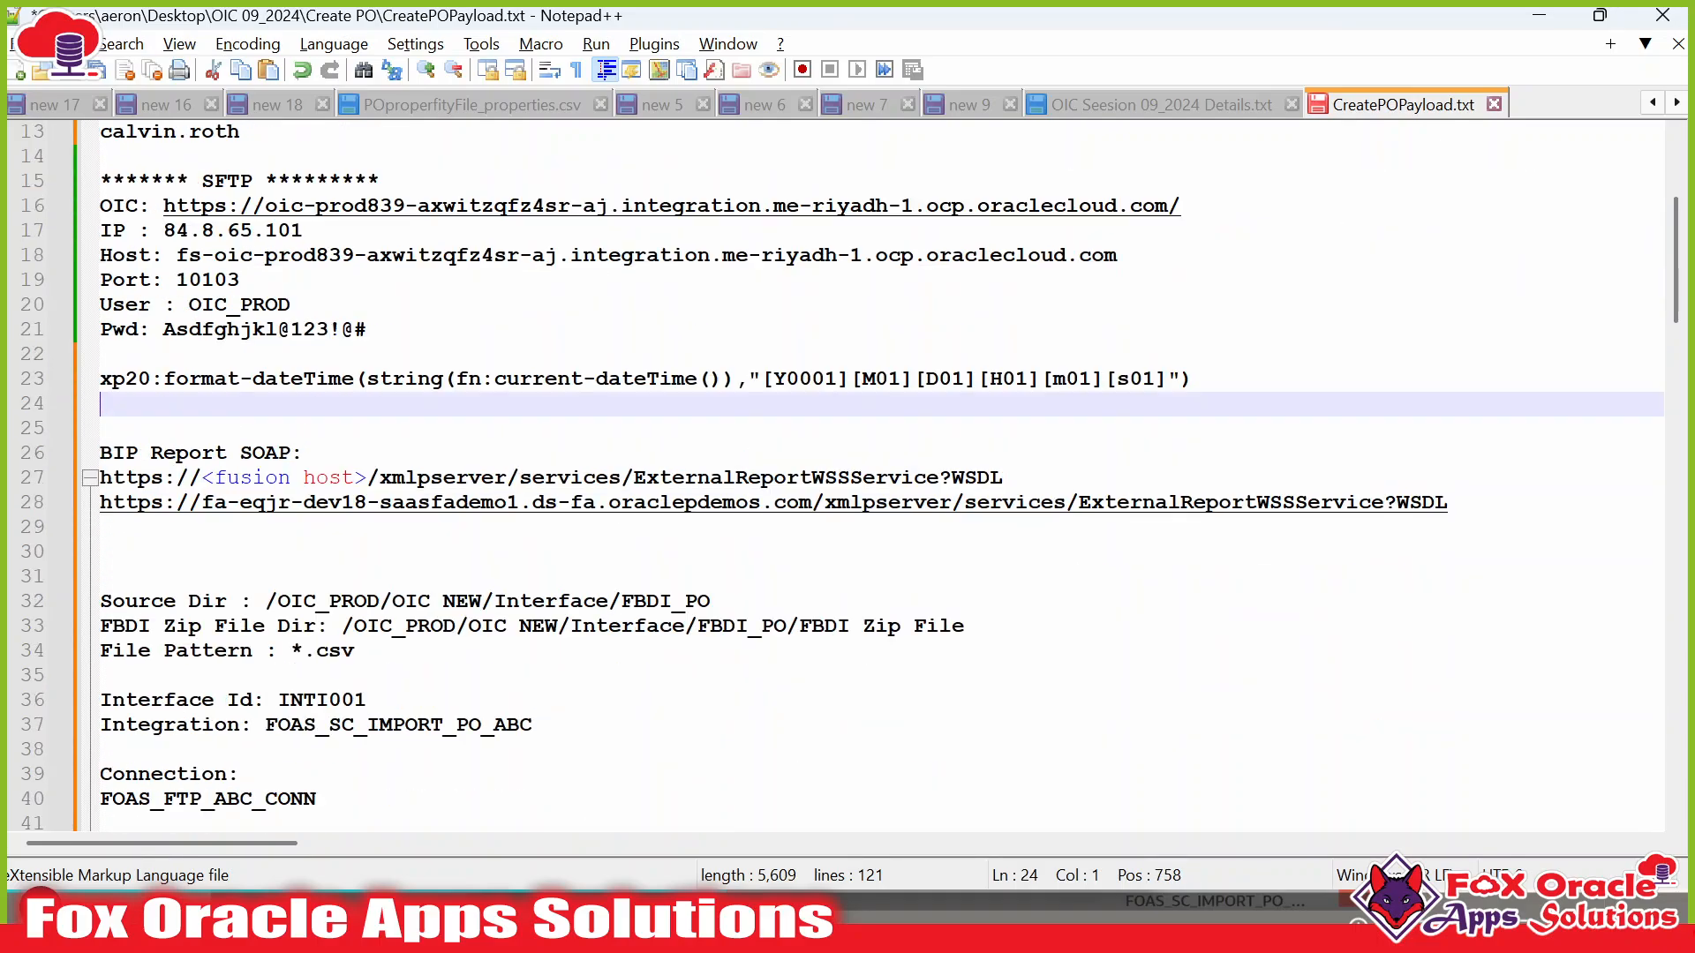
scroll(529, 626, "up", 6)
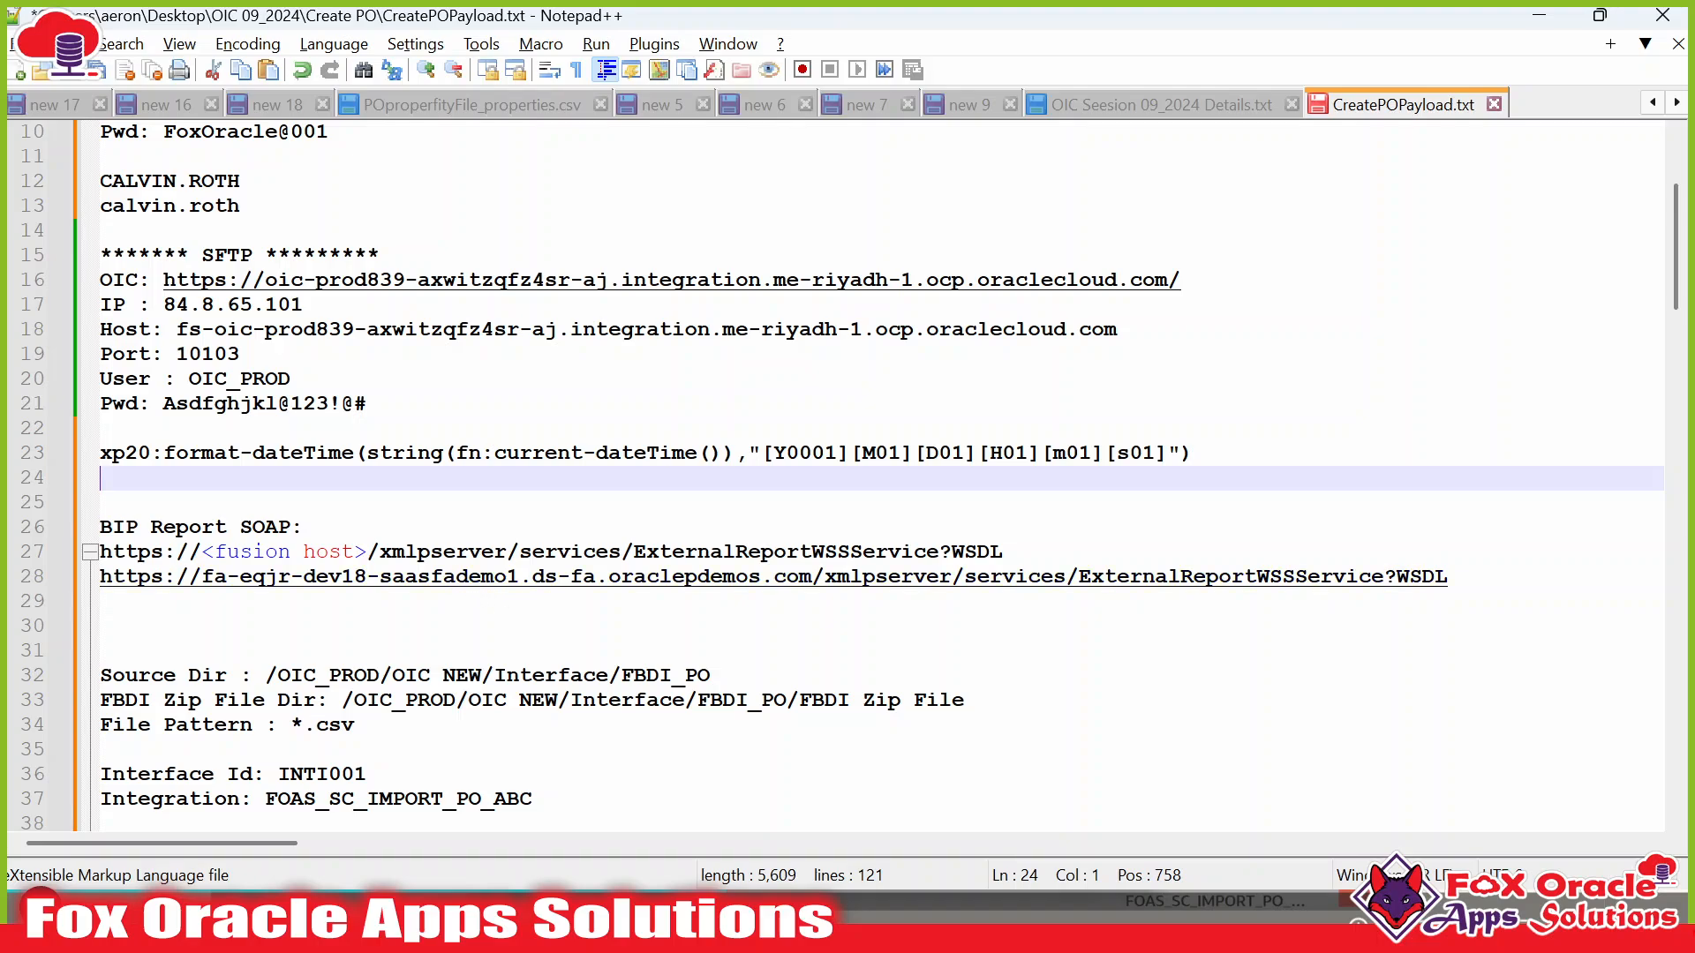
left_click(100, 626)
key("Return")
key("Return")
key("Return")
key("Return")
key("Return")
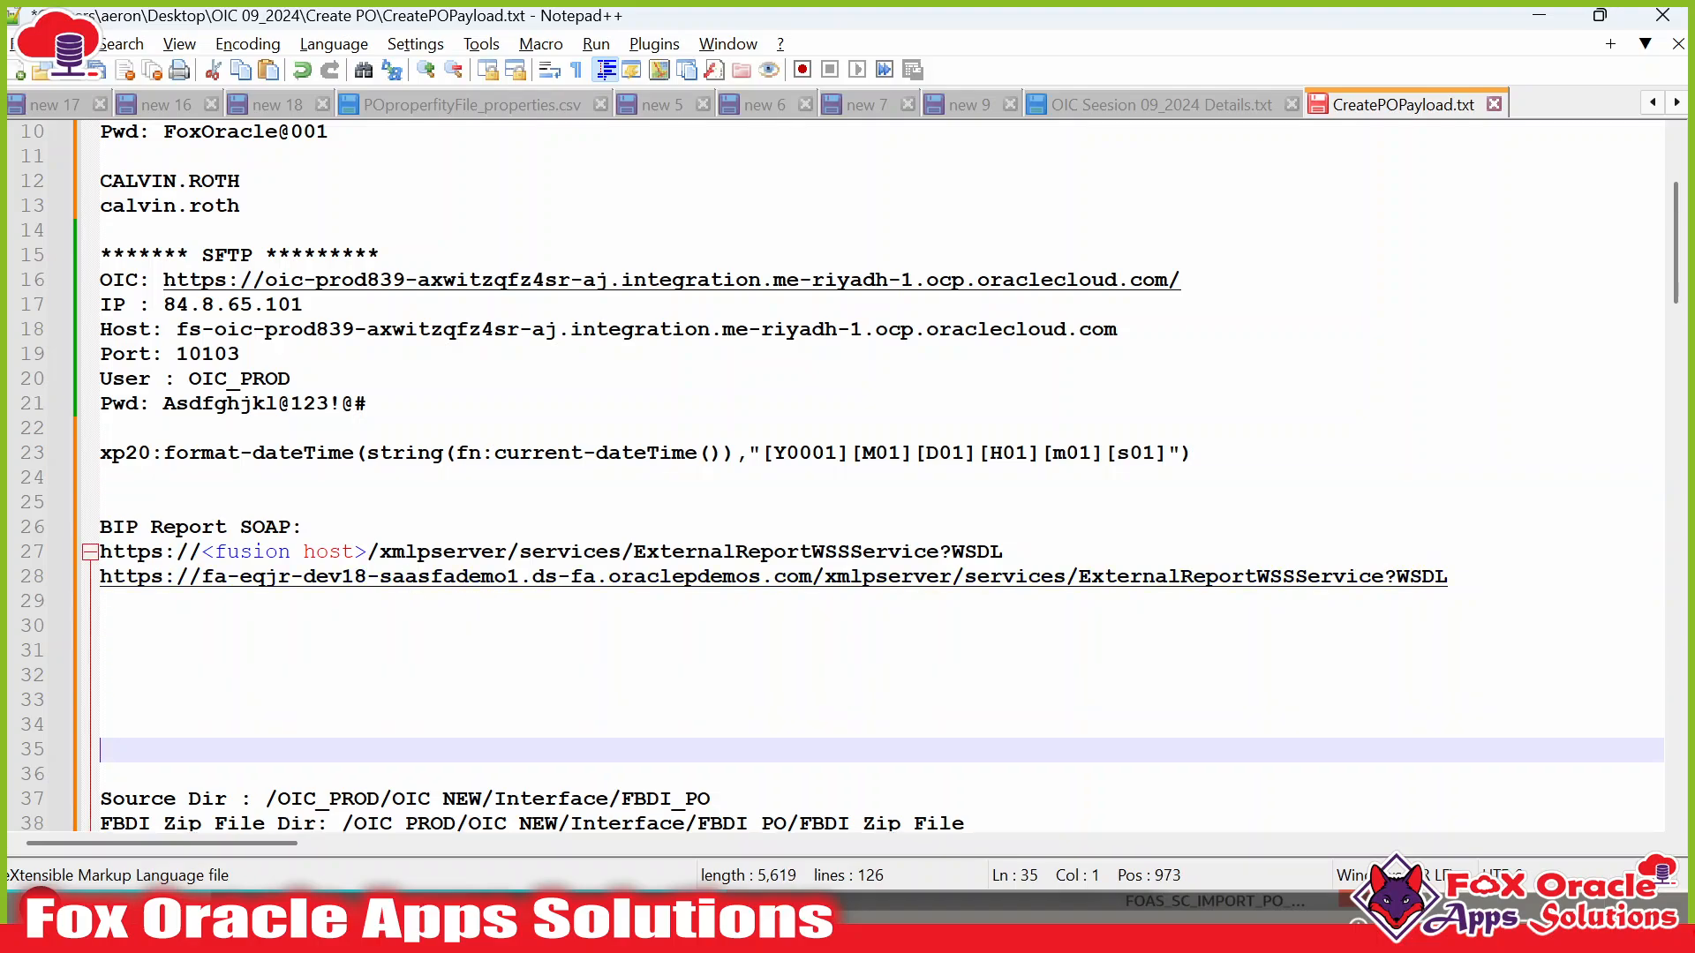
scroll(848, 477, "down", 4)
left_click(101, 379)
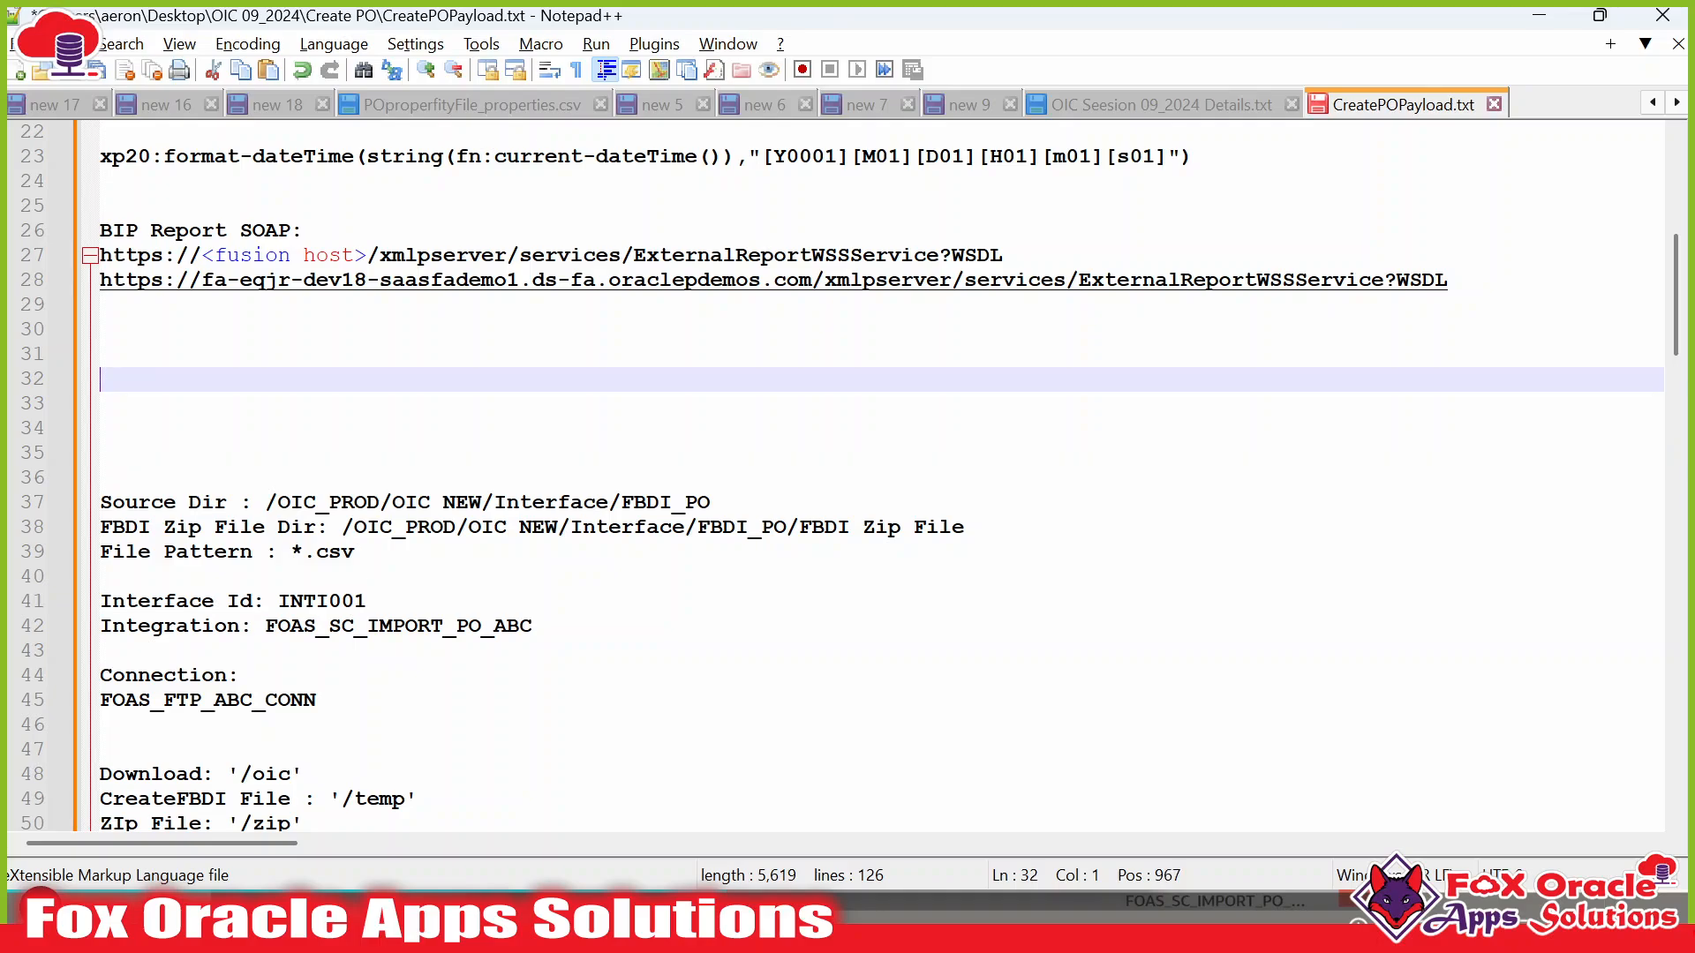
key("ctrl+v")
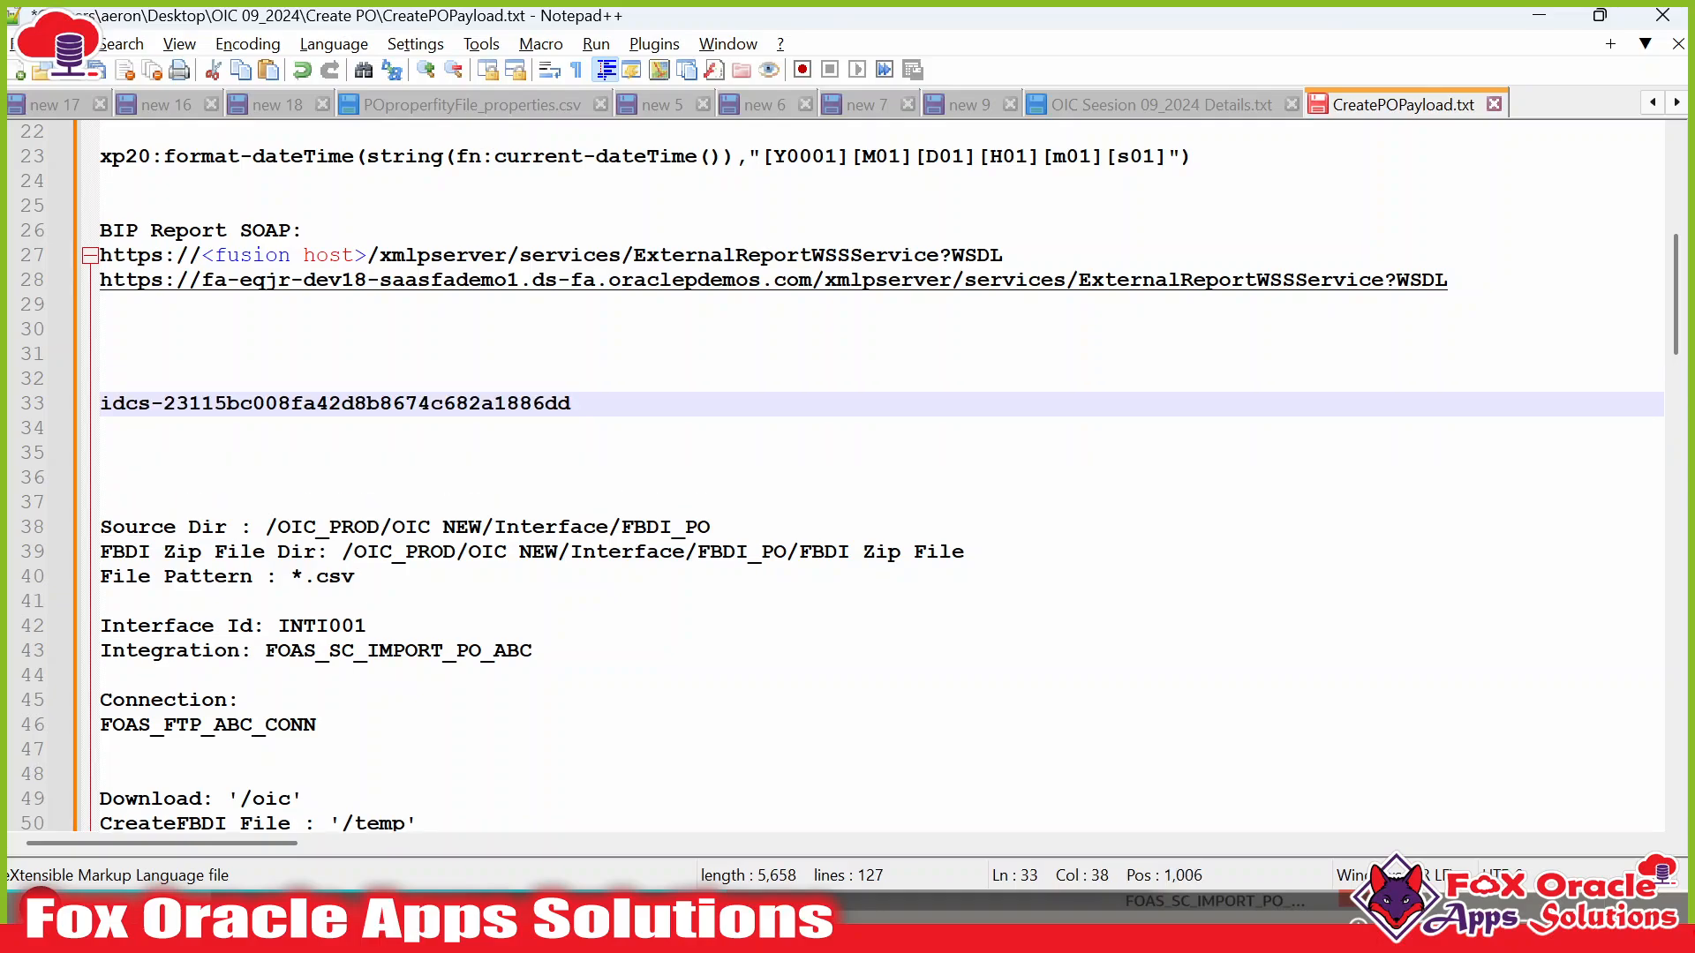
left_click(100, 379)
type("CSF Key")
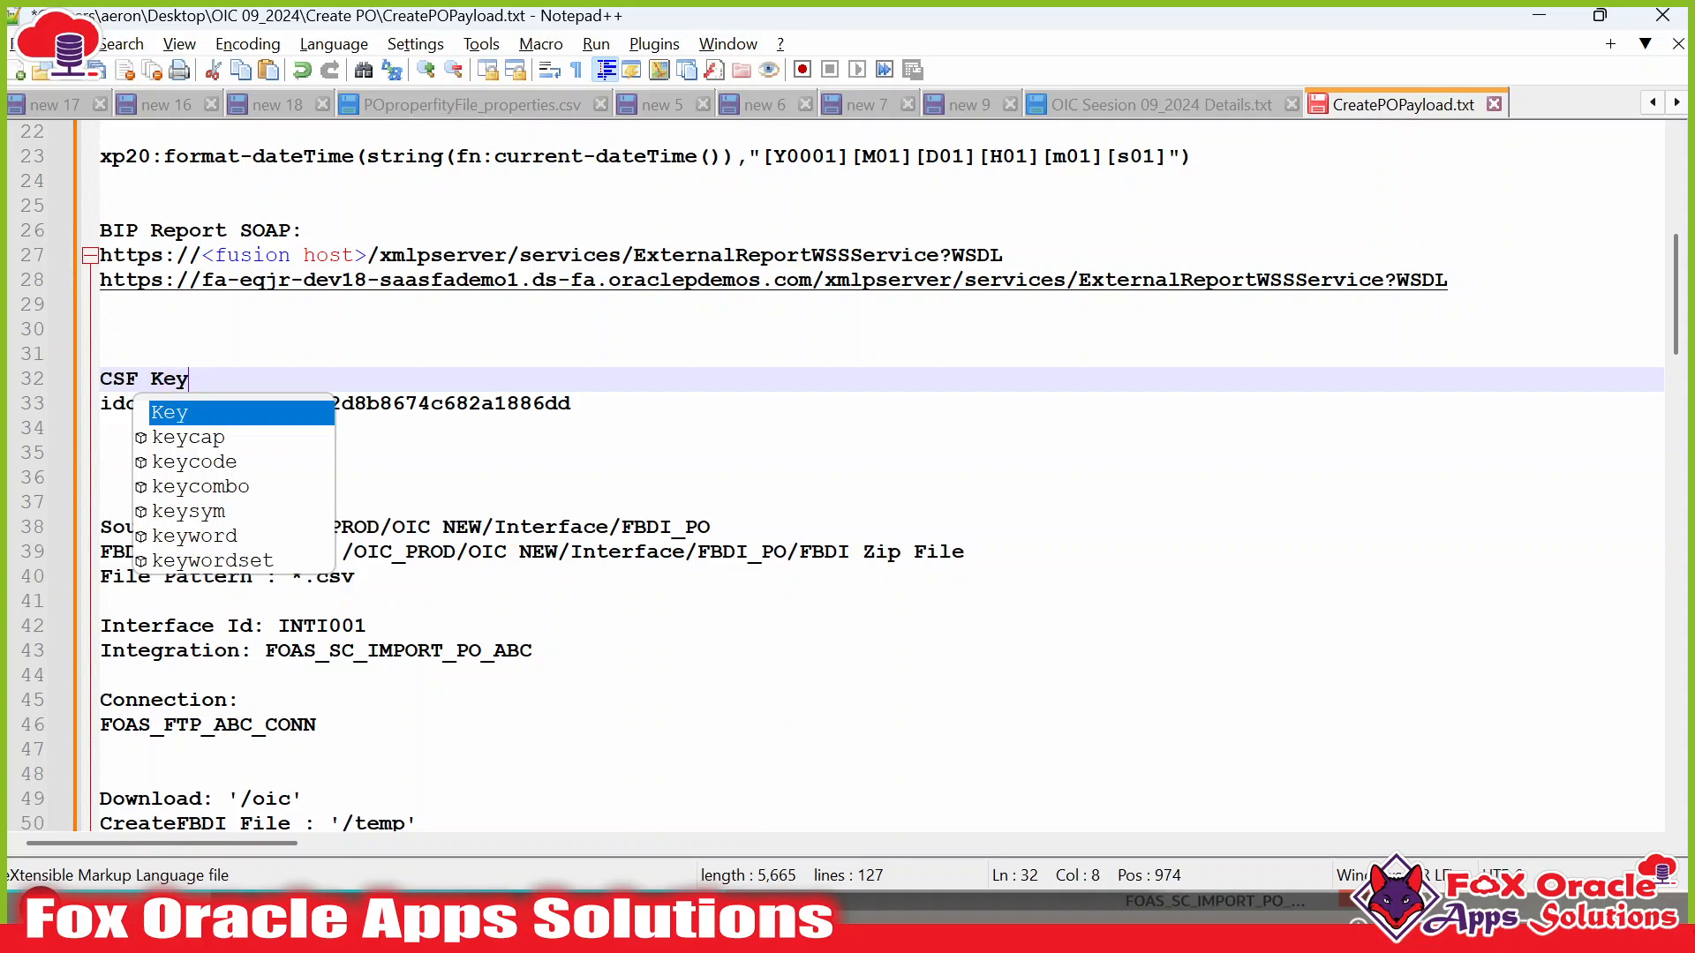
type(":")
Append the service instance name directly after the identity domain and select the combined CSF key.
left_click(574, 404)
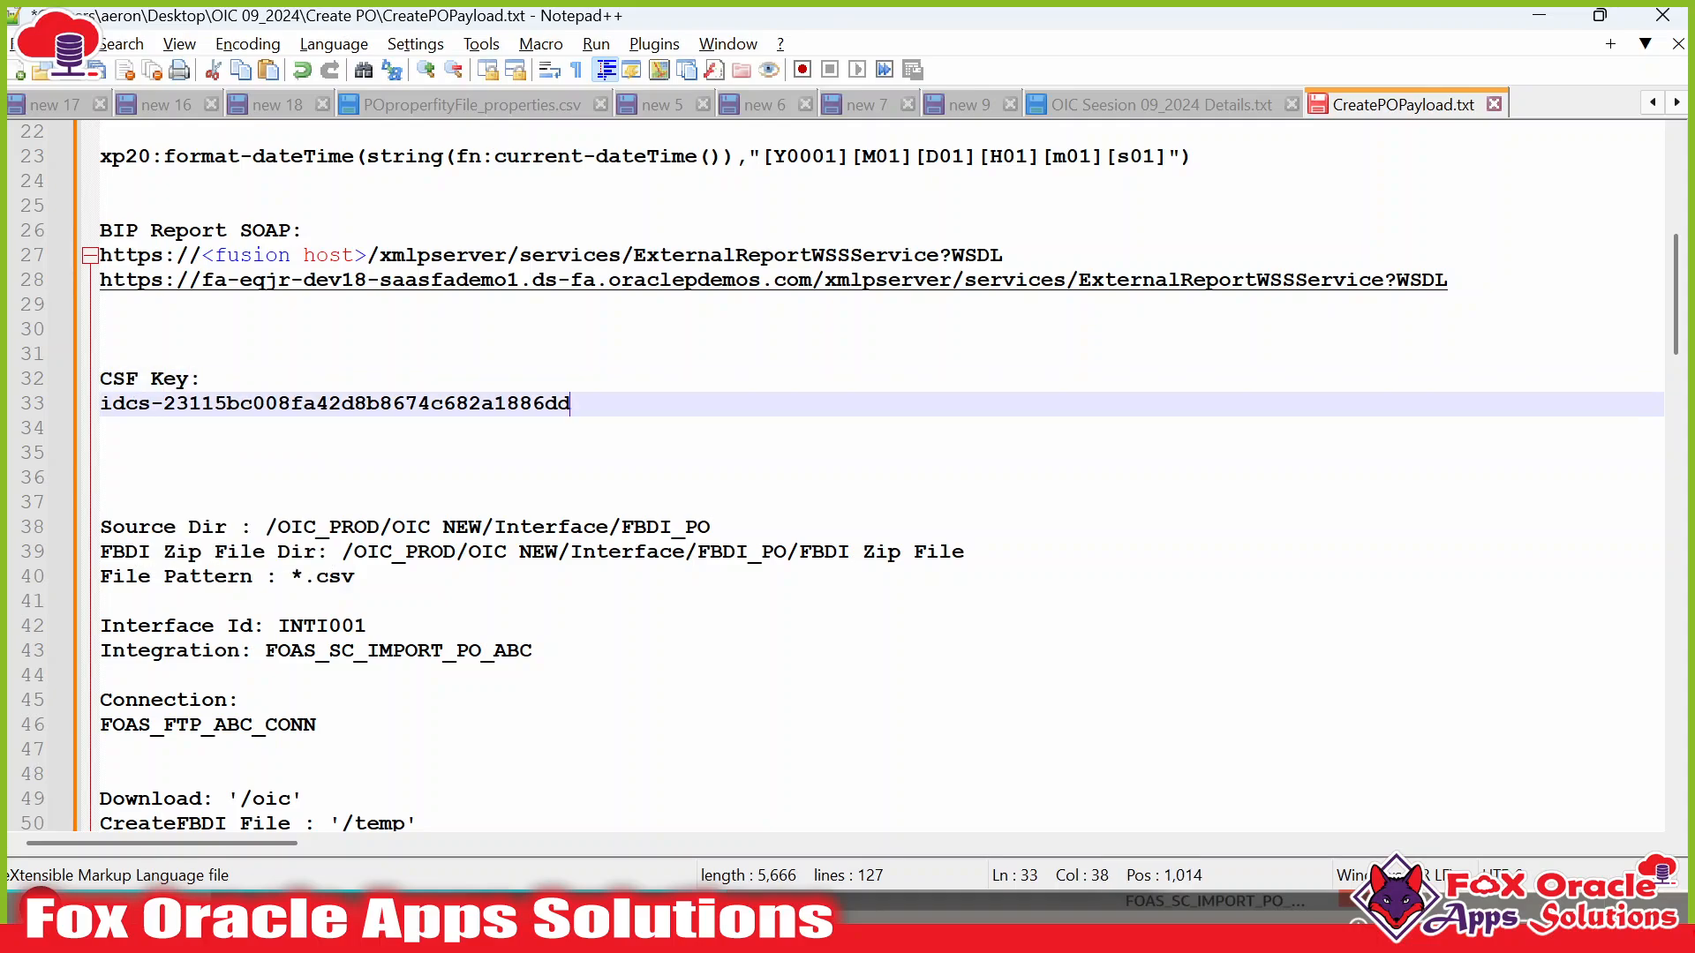
key("alt+Tab")
left_click_drag(779, 451, 1055, 459)
key("ctrl+c")
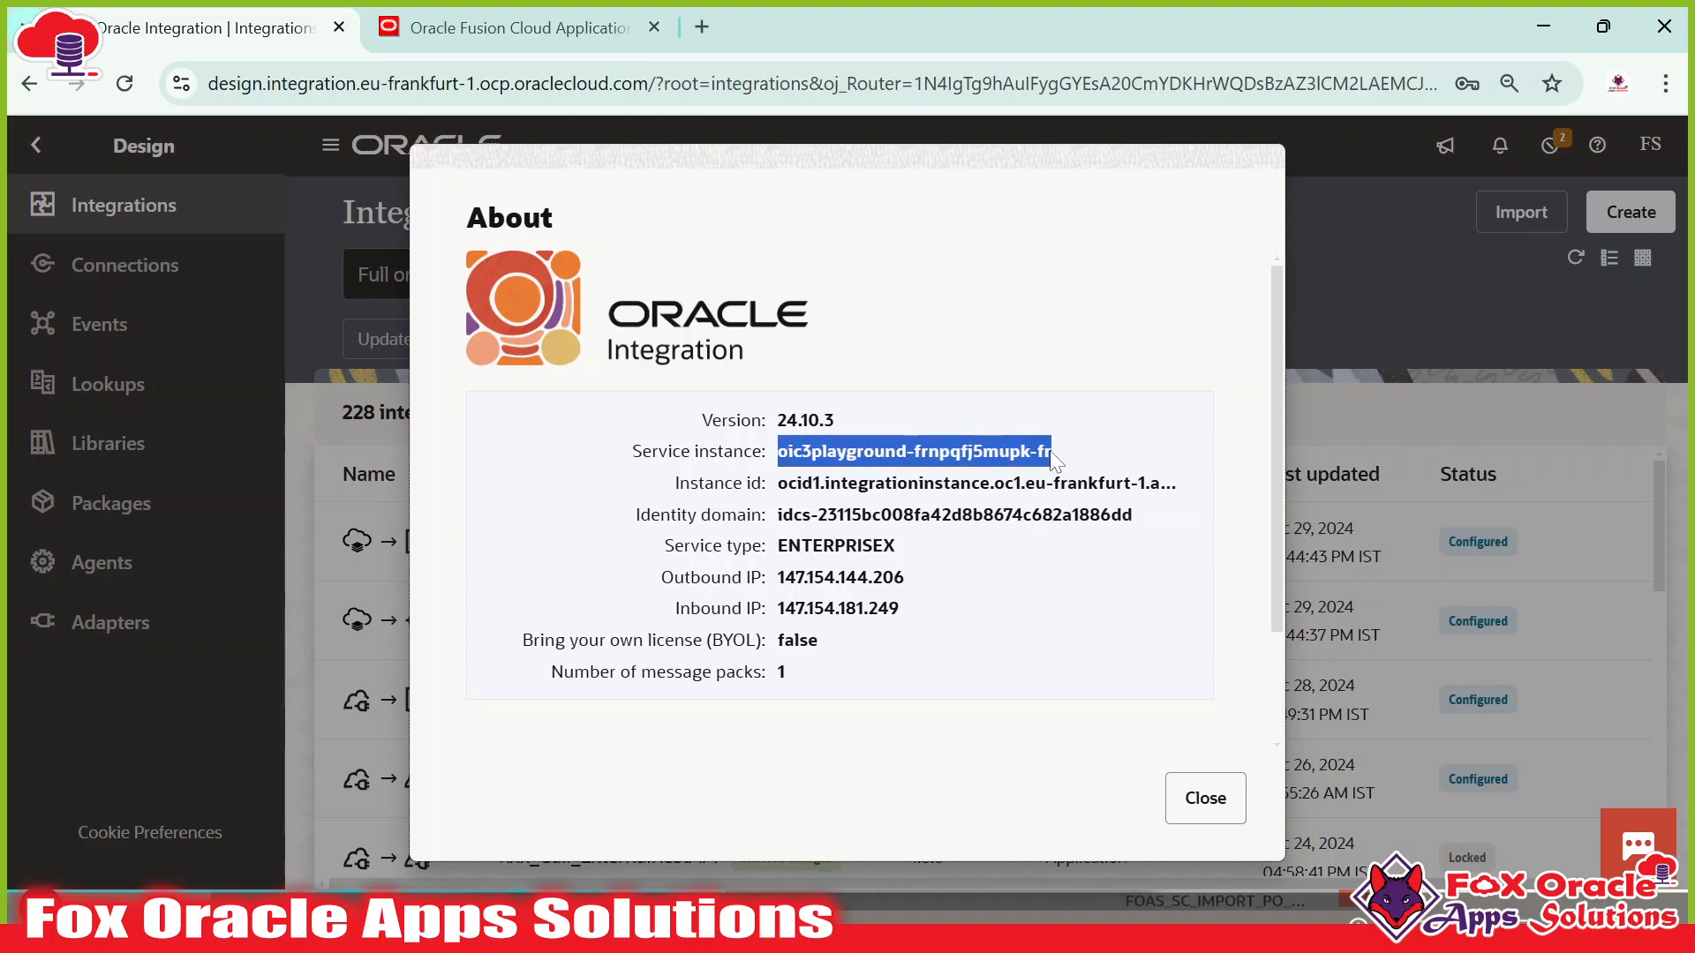
key("alt+Tab")
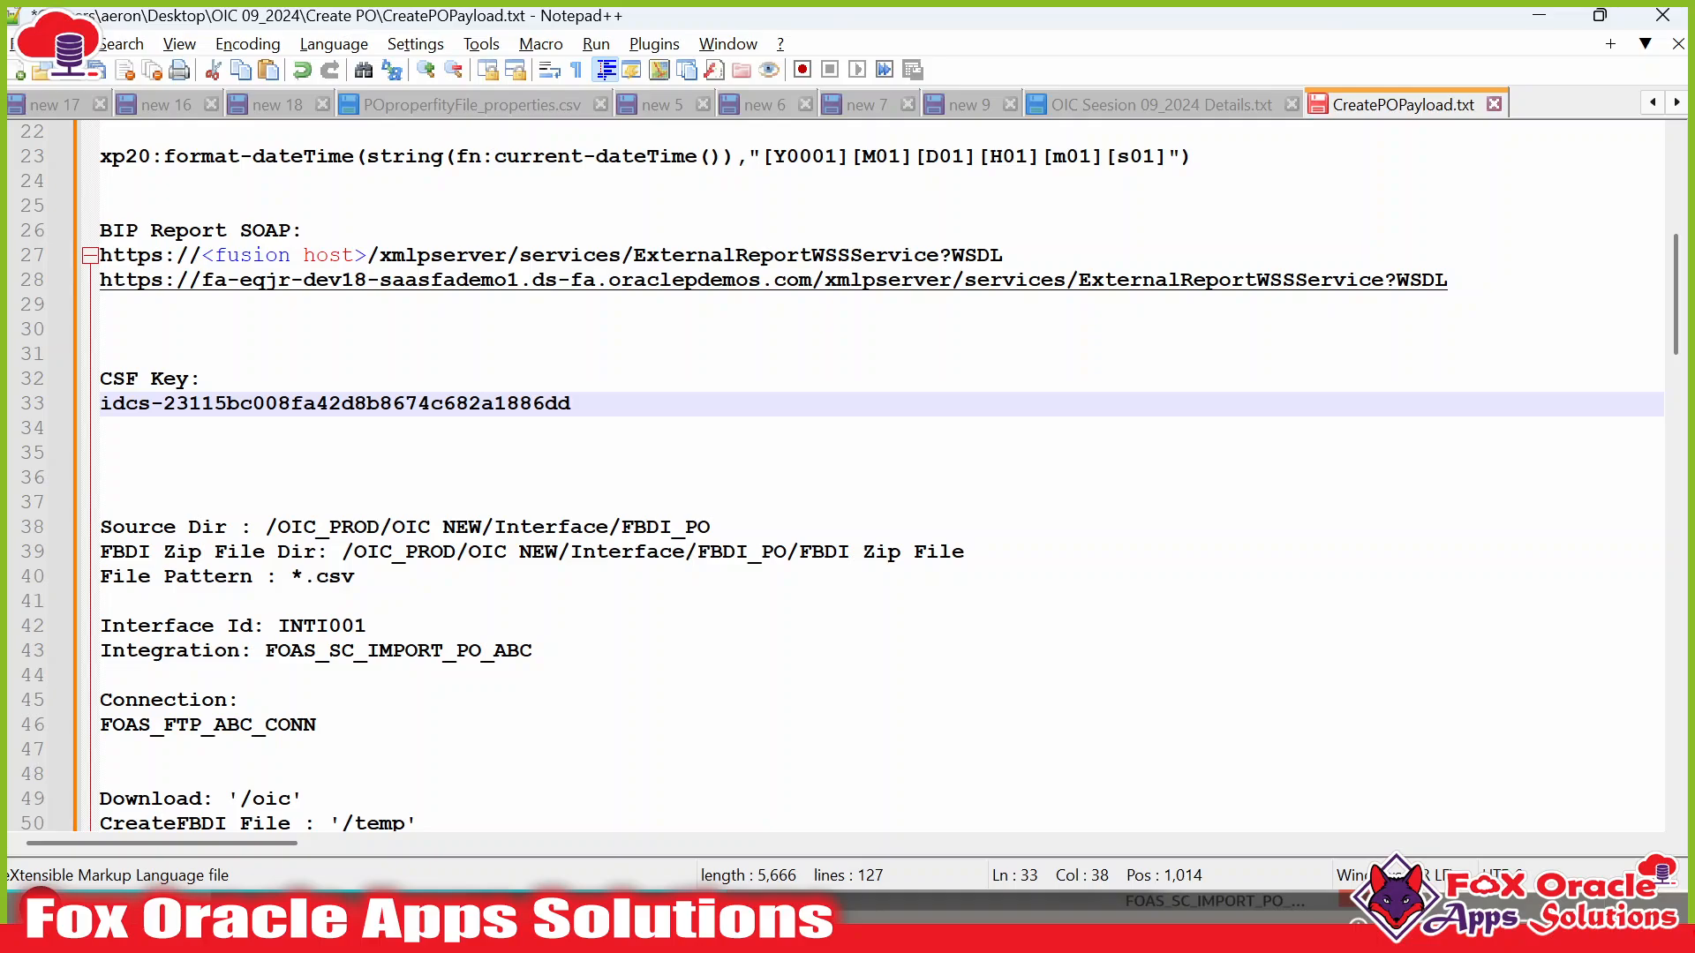
key("ctrl+v")
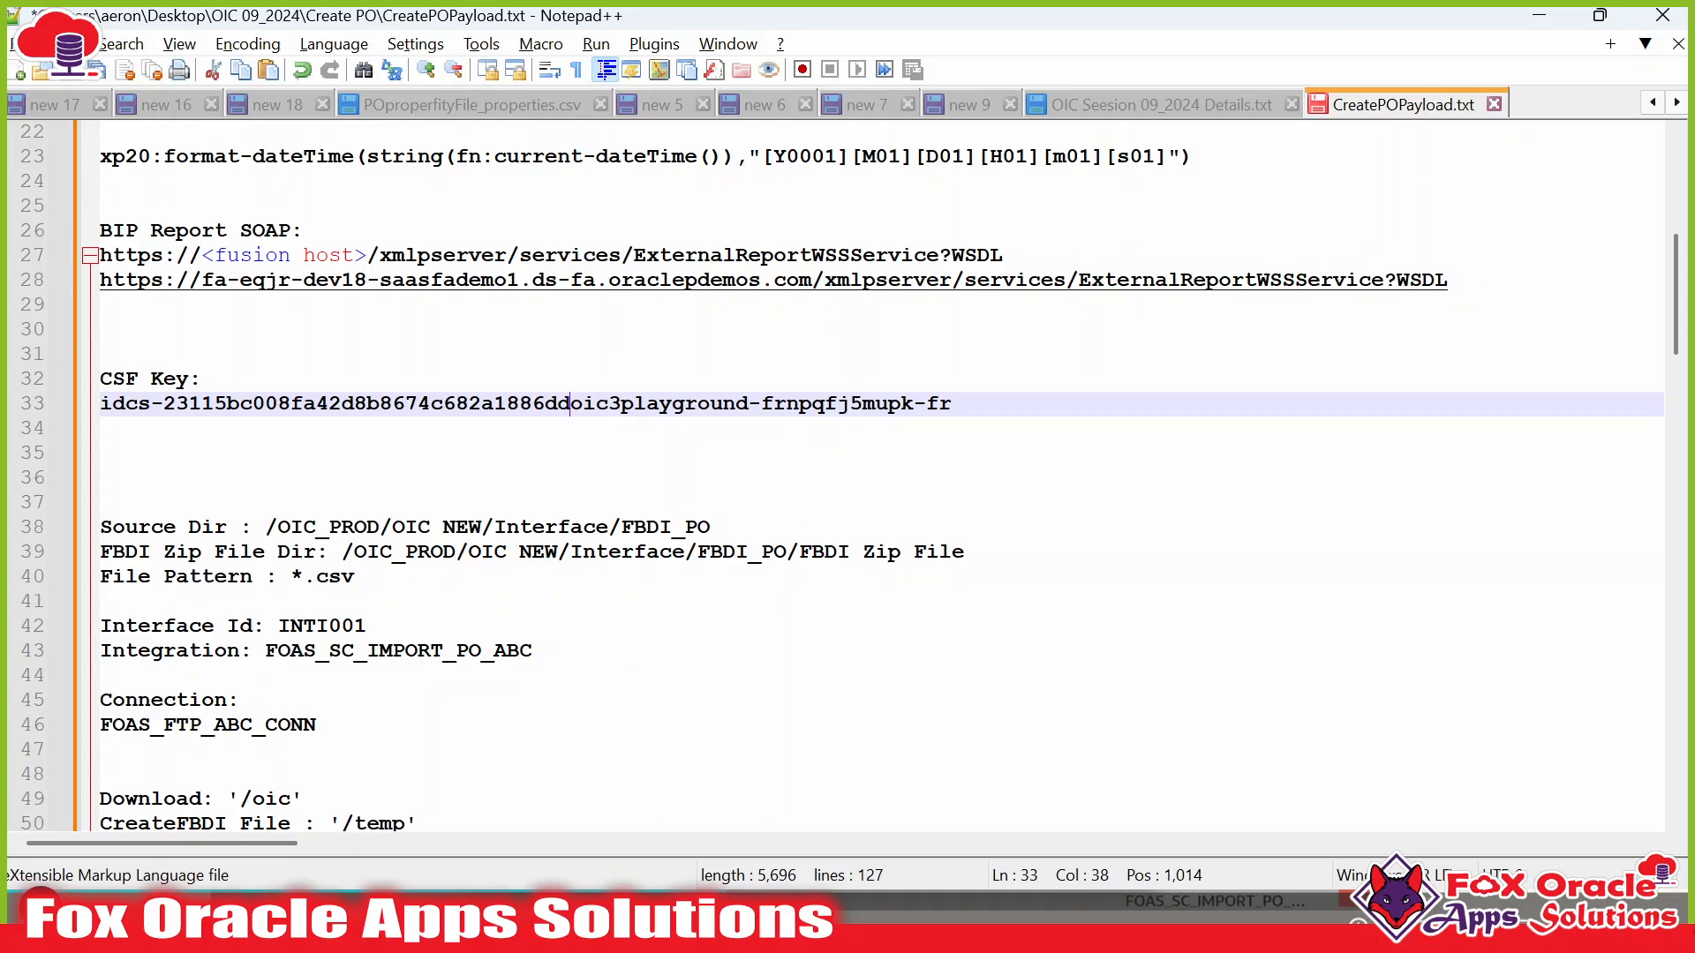
key("shift+Left")
key("shift+Left")
key("shift+Left")
key("shift+Left")
key("shift+Left")
key("shift+Left")
key("shift+Left")
key("shift+Left")
key("shift+Left")
key("shift+Left")
key("shift+Left")
key("shift+Left")
key("shift+Left")
key("shift+Left")
key("shift+Left")
key("shift+Left")
key("shift+Left")
key("shift+Left")
key("shift+Left")
key("shift+Left")
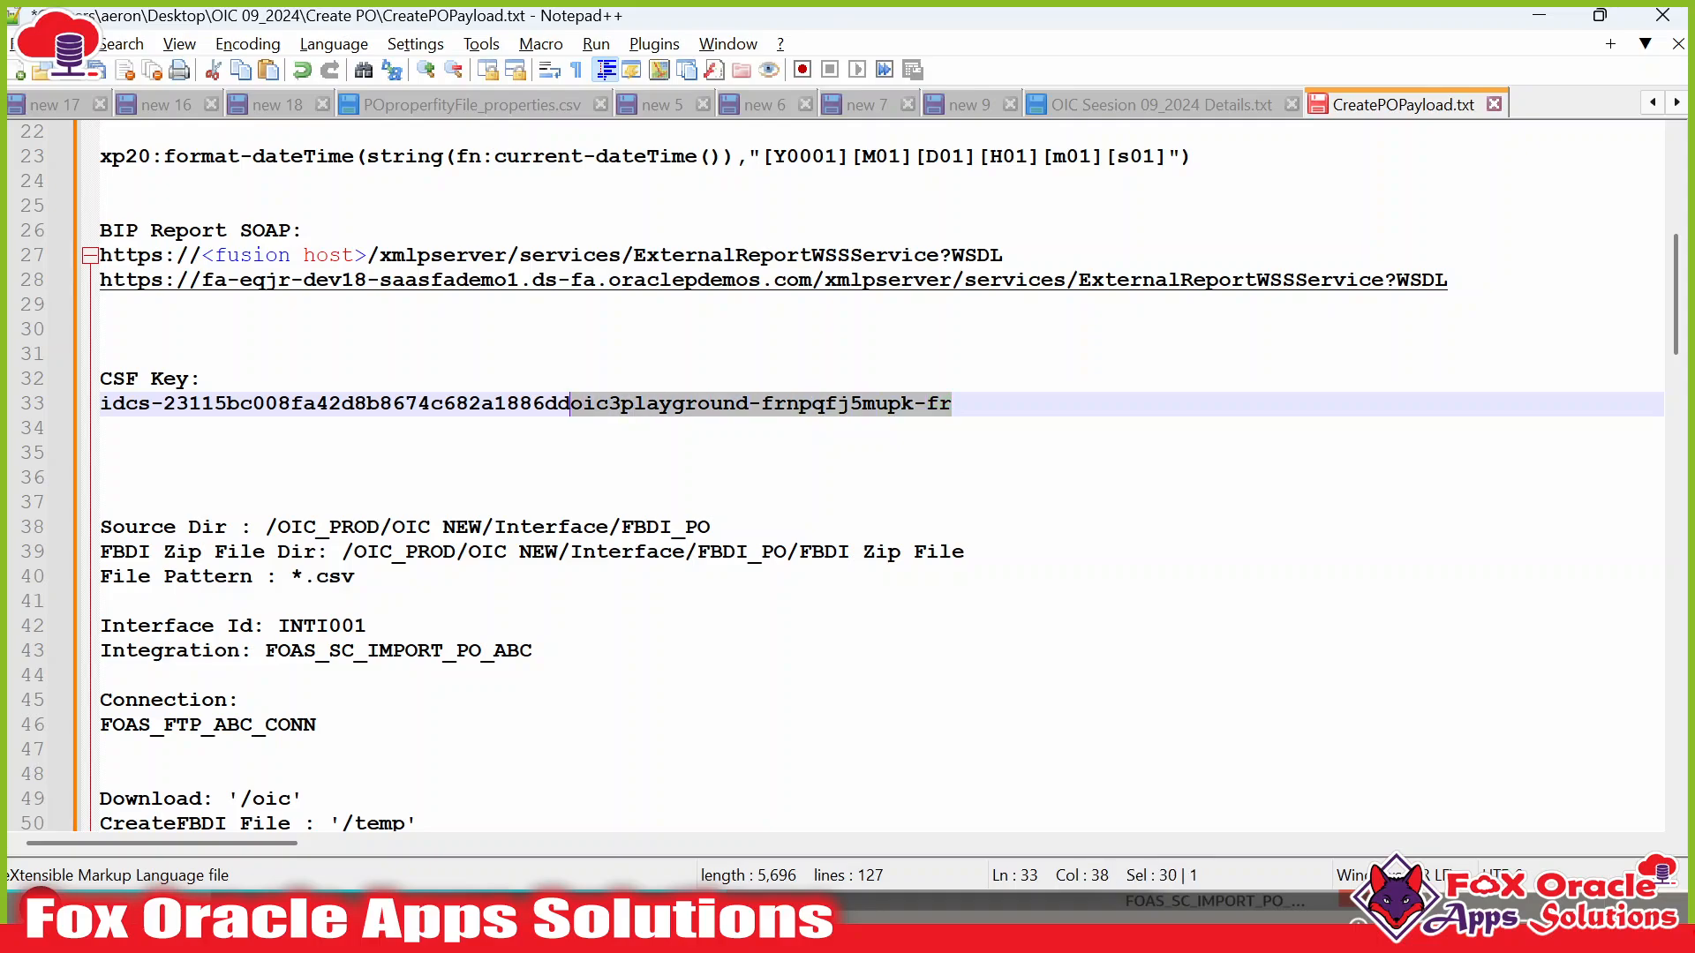
key("Left")
left_click_drag(569, 404, 100, 404)
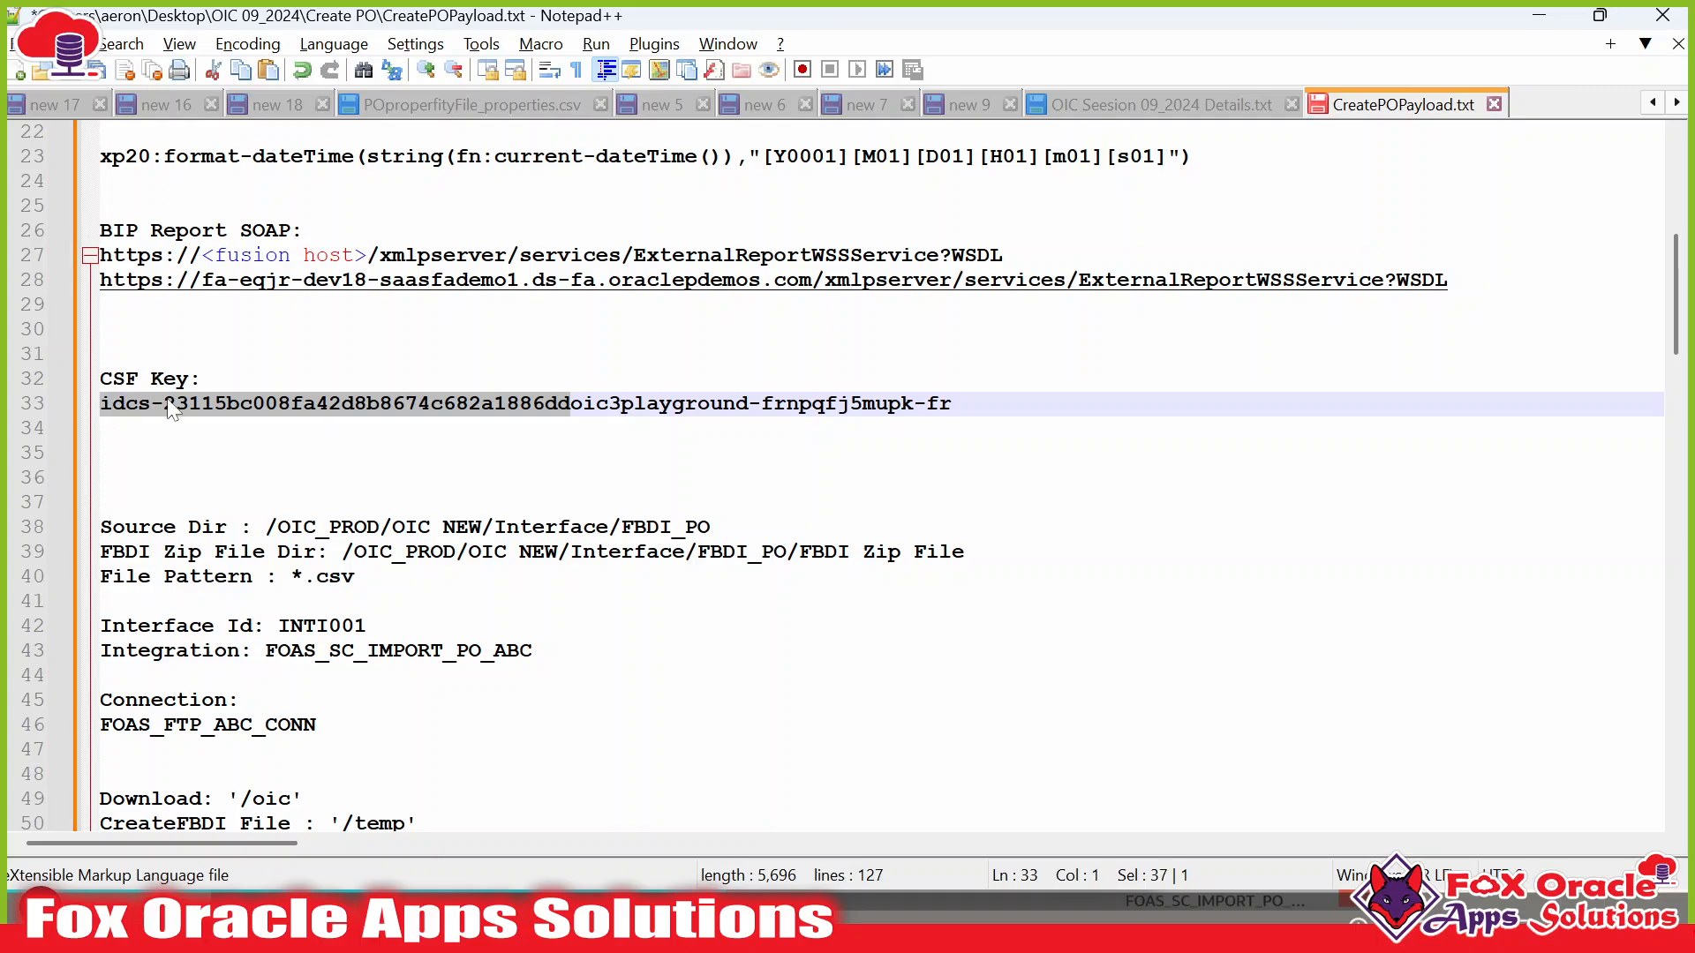
left_click(954, 404)
left_click_drag(954, 403, 103, 406)
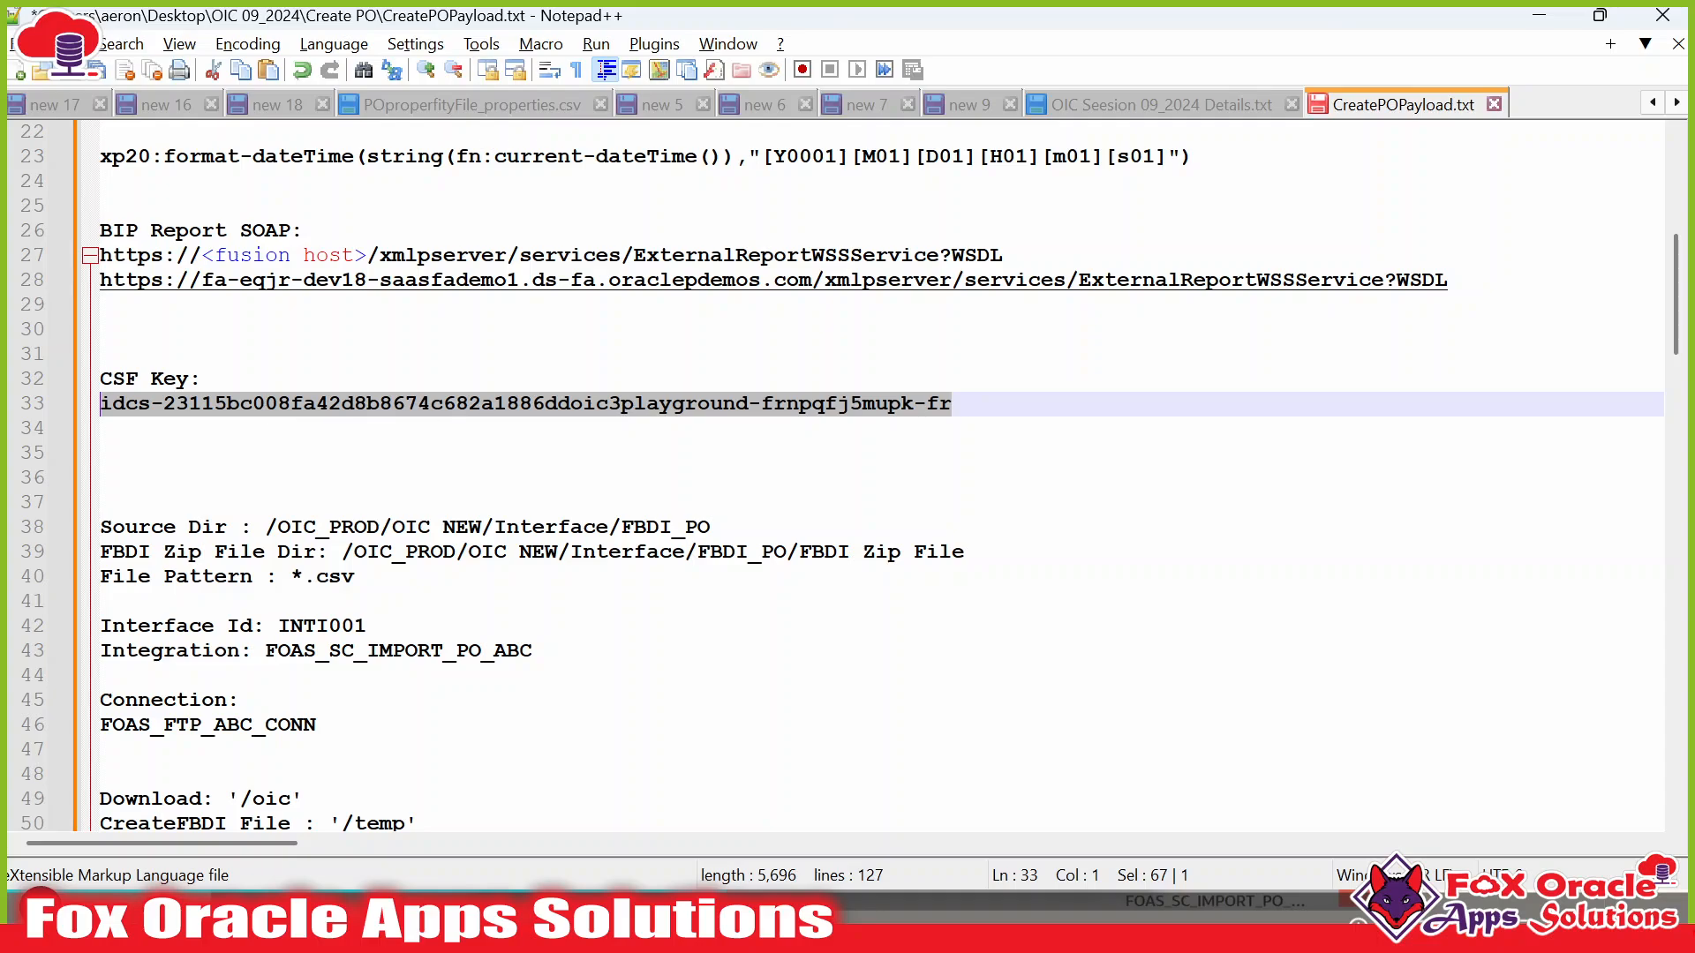
left_click(101, 429)
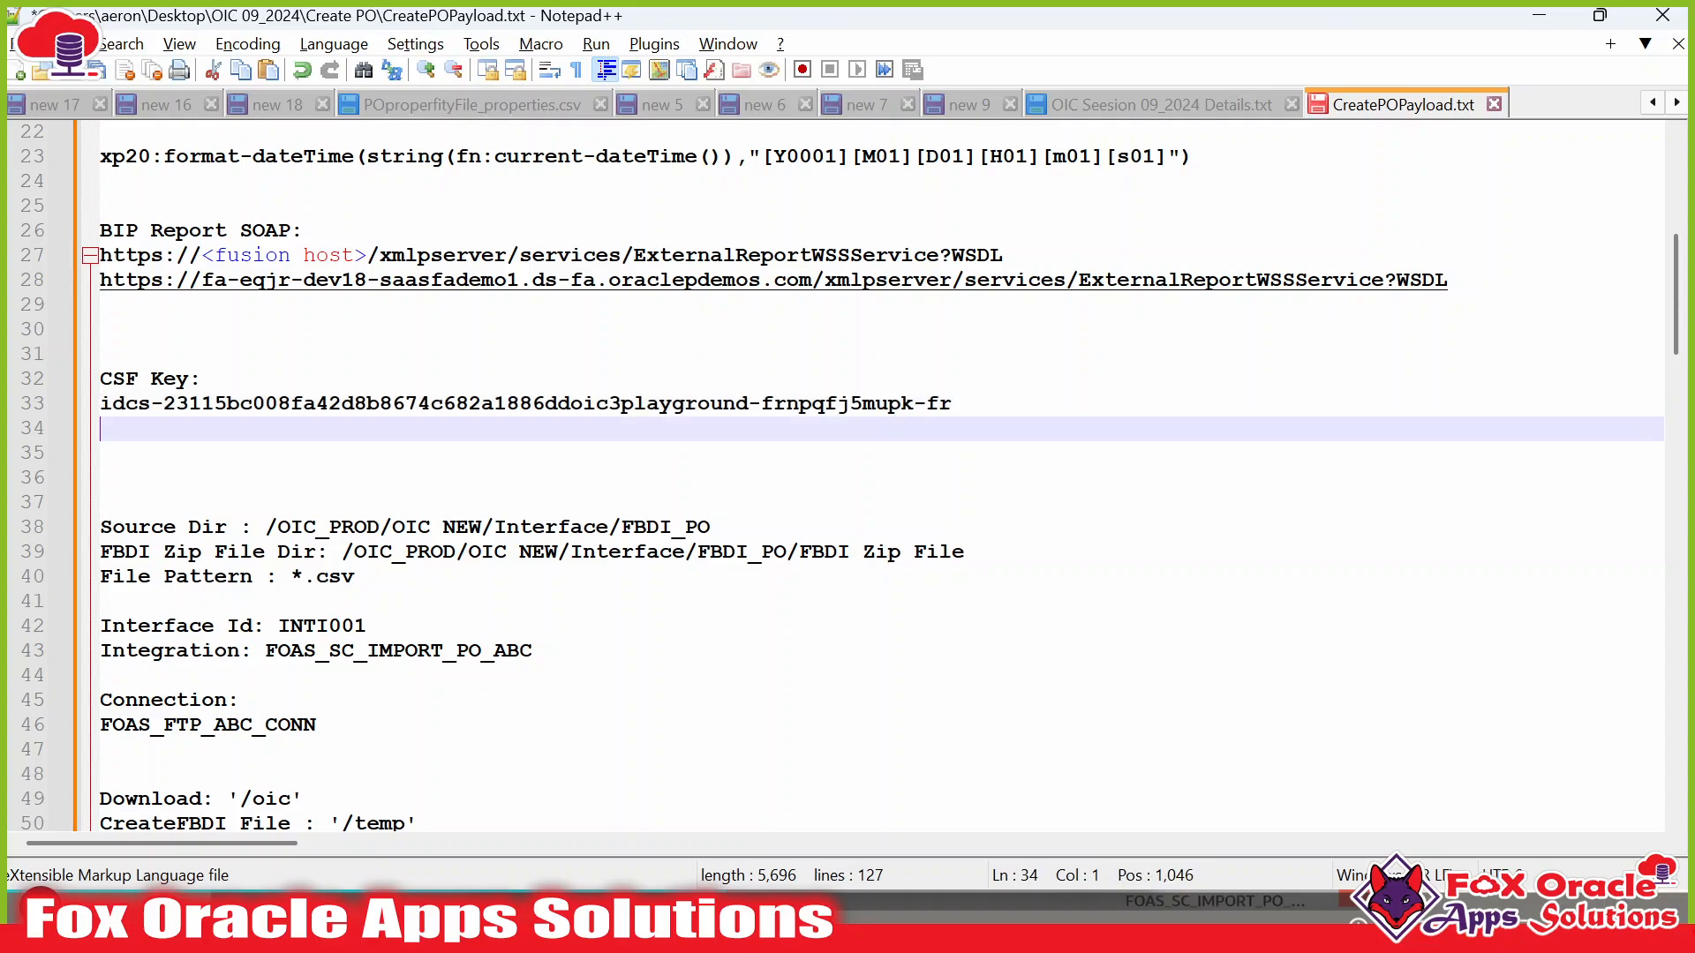
Copy the Fusion host part of the Oracle Fusion Cloud page address.
key("alt+Tab")
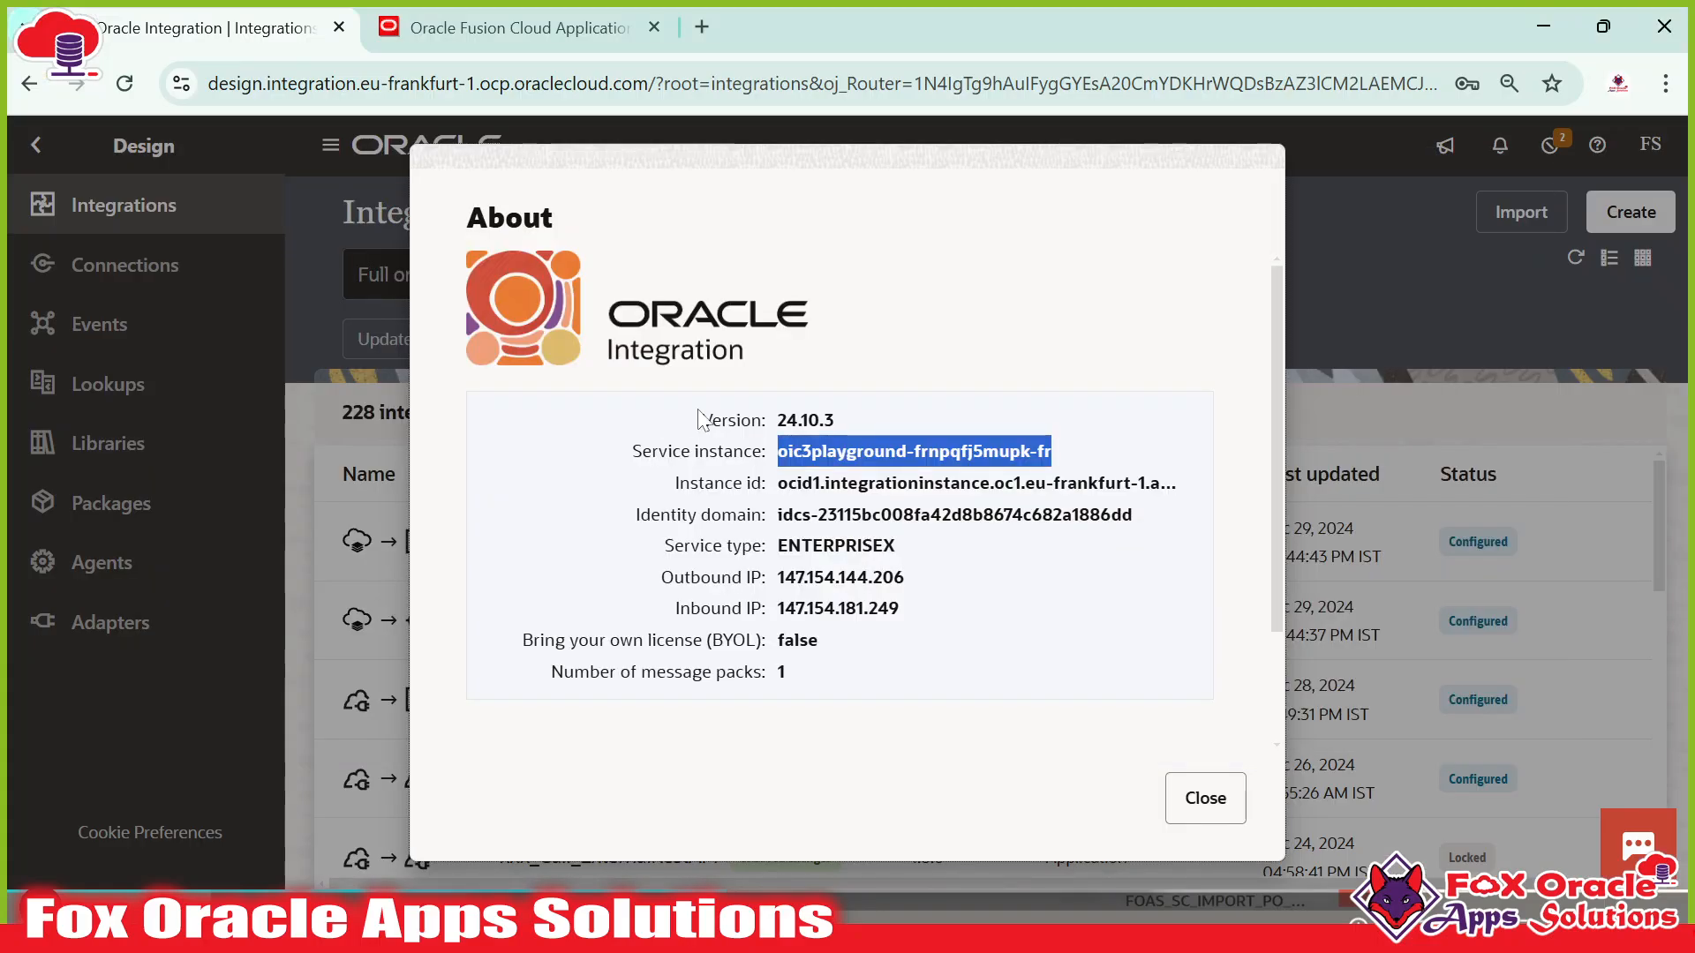
left_click(558, 34)
scroll(496, 408, "down", 1)
scroll(495, 409, "down", 5)
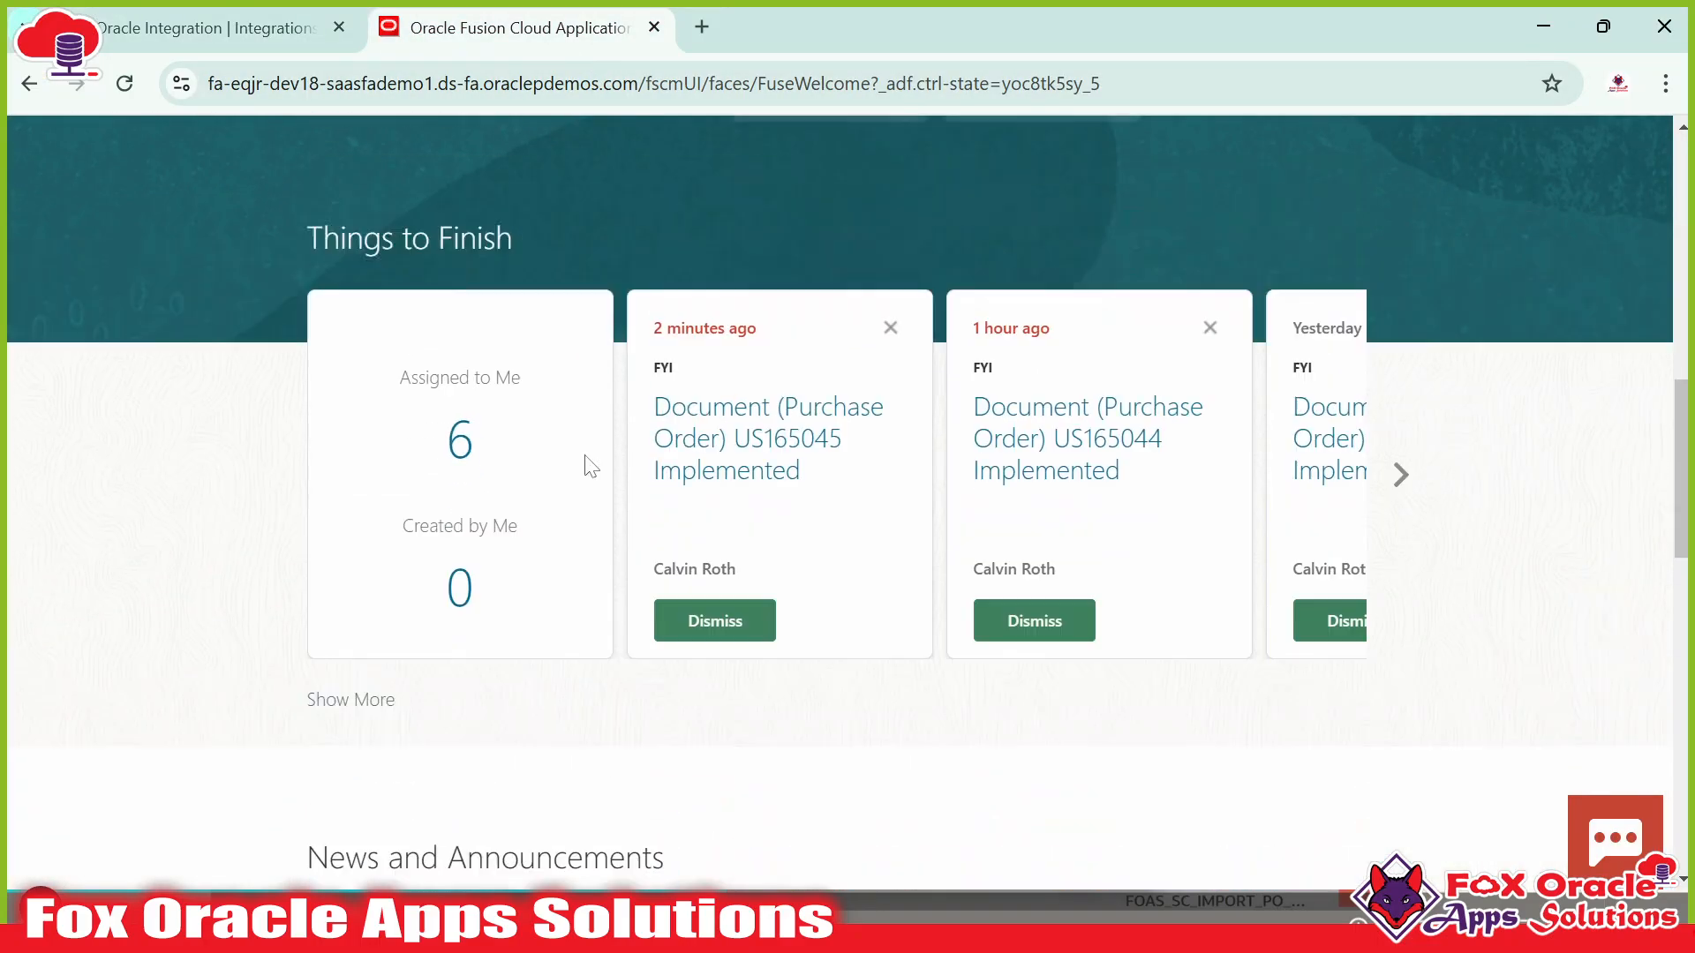
scroll(586, 466, "up", 8)
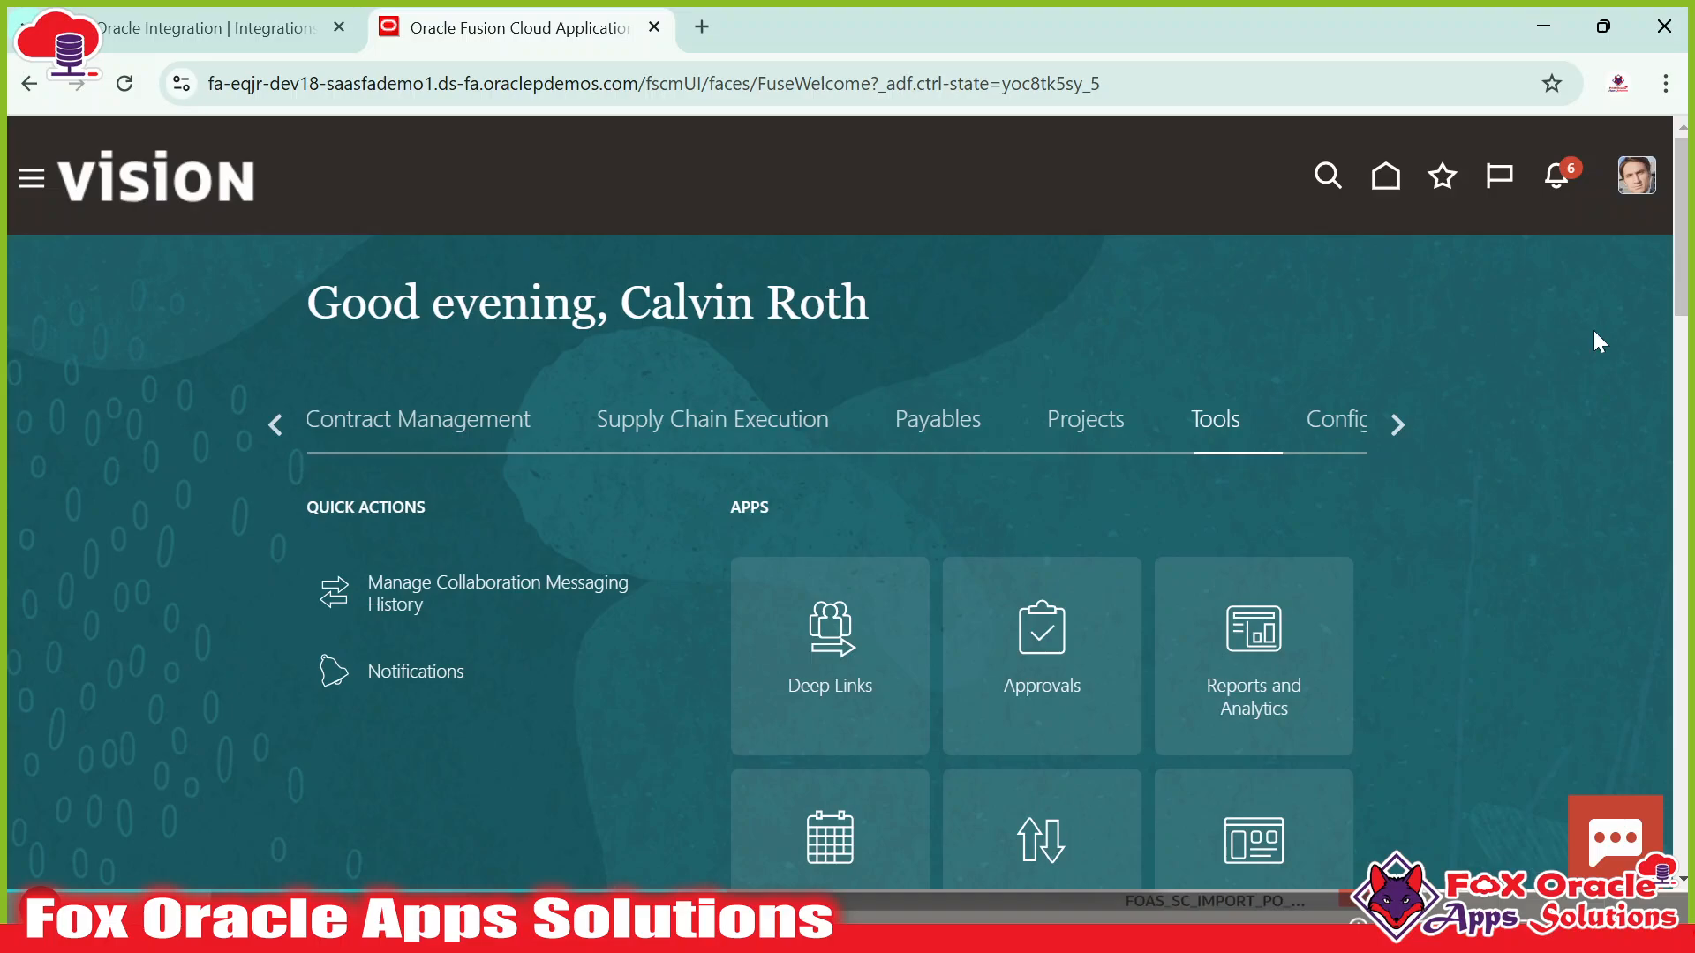
left_click(1638, 188)
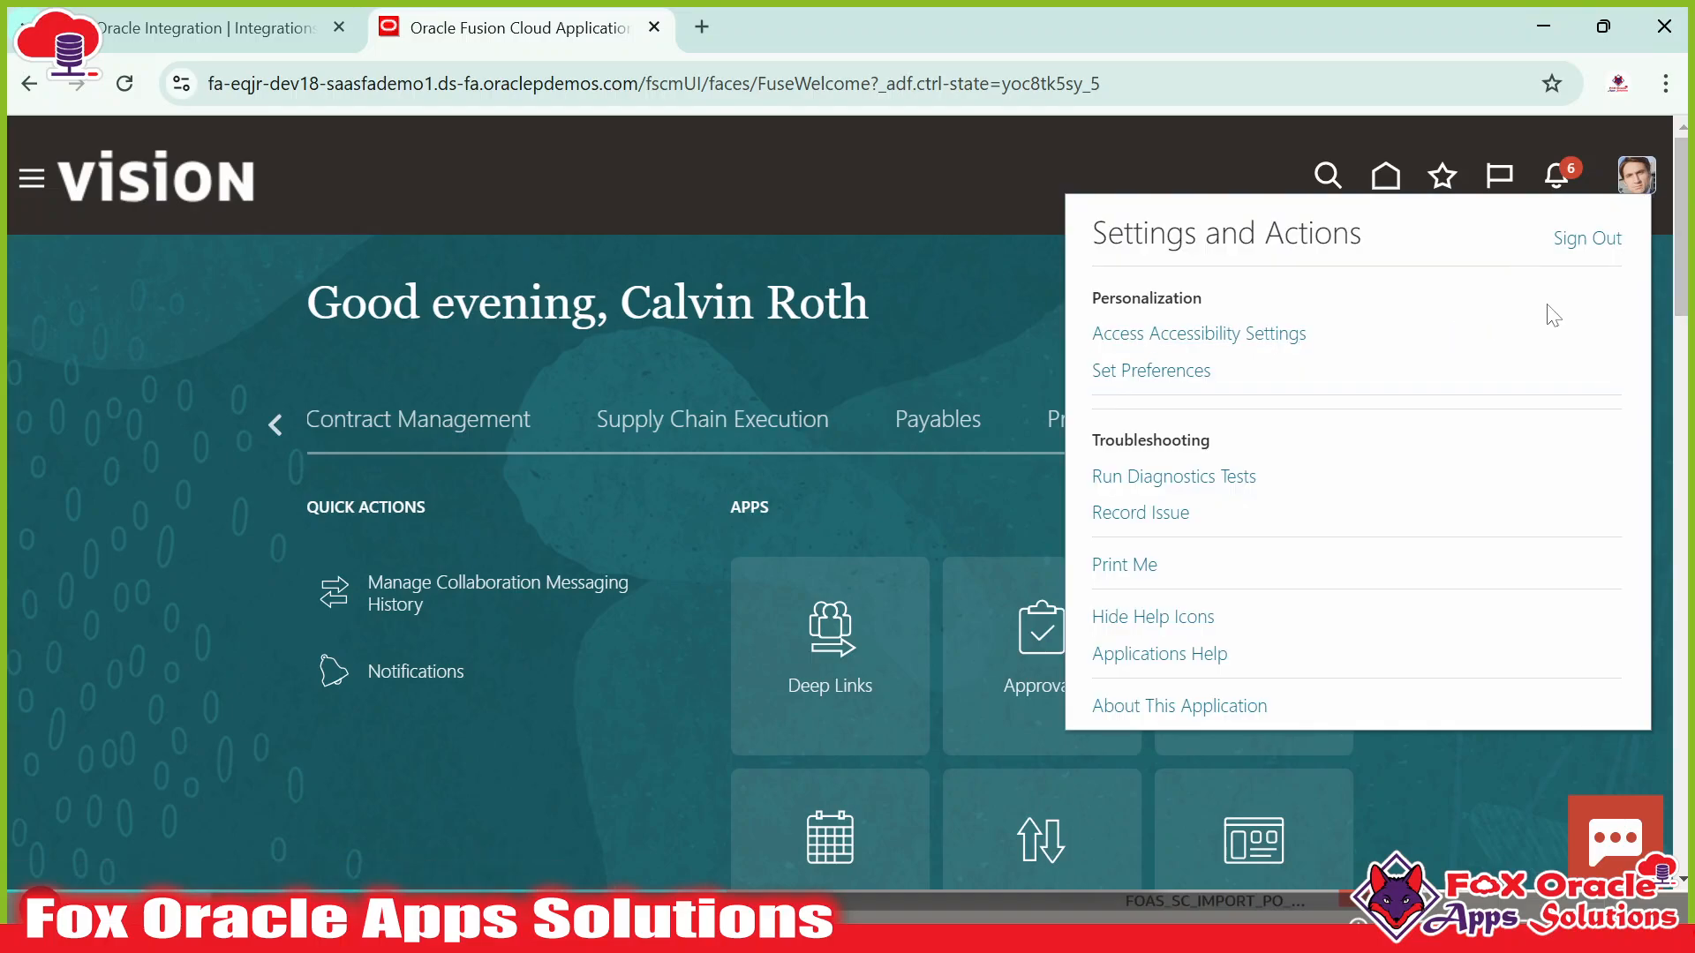
left_click(1636, 184)
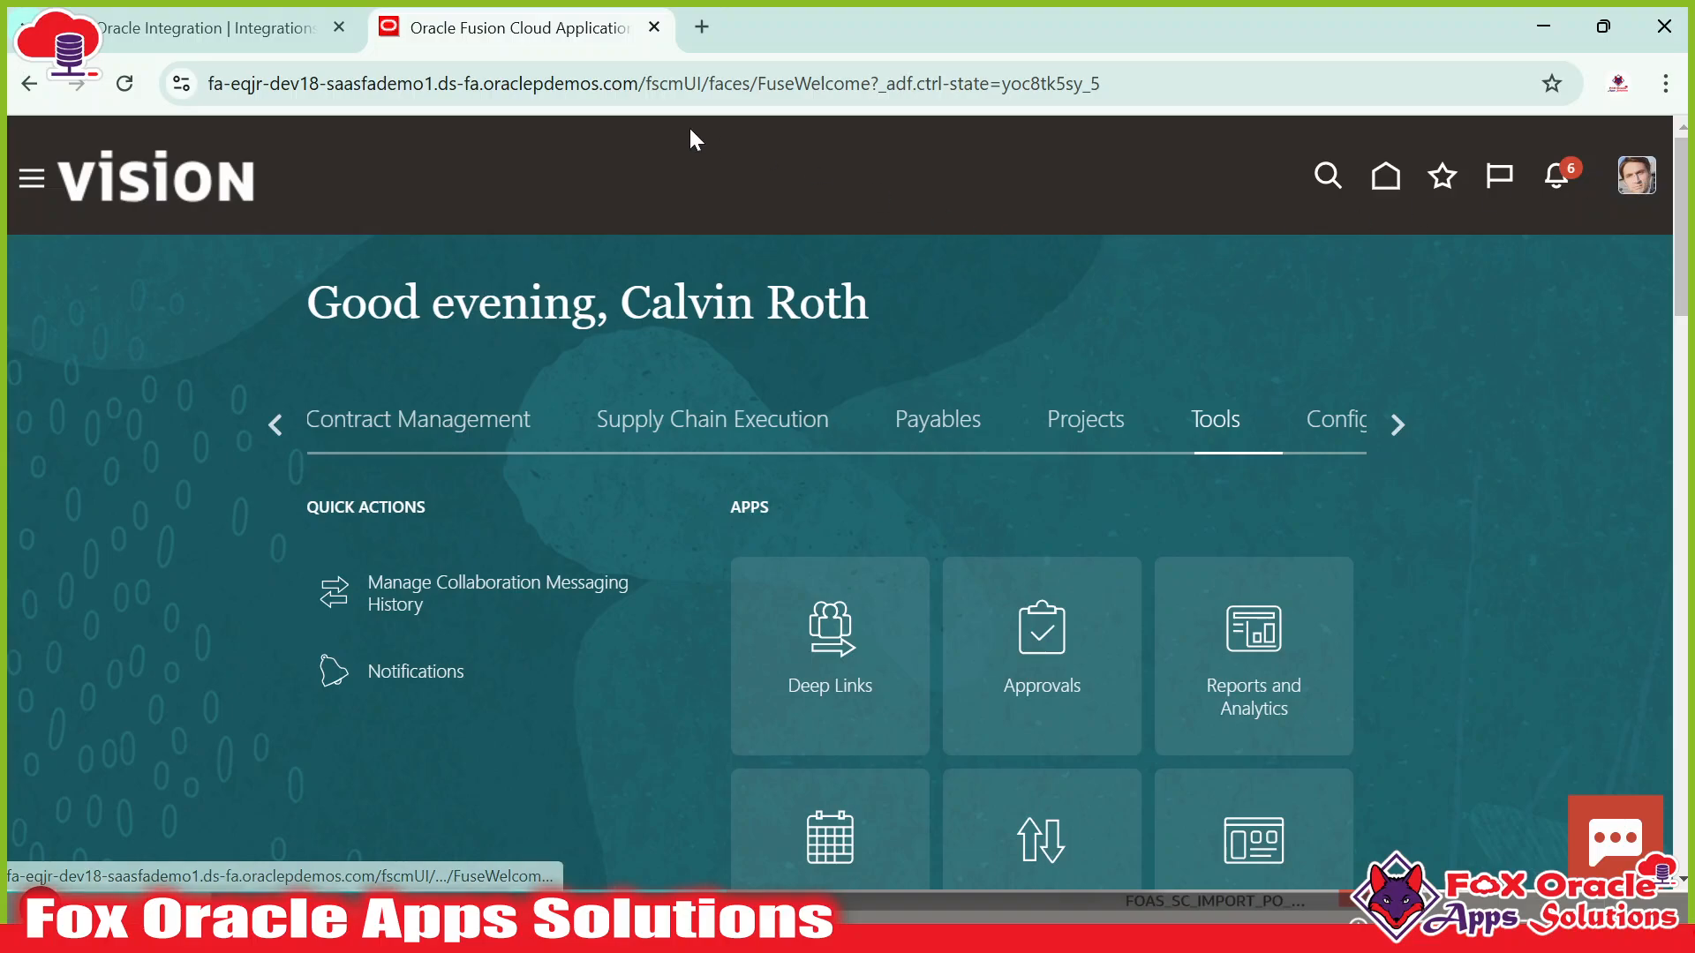
left_click(664, 83)
left_click(664, 83)
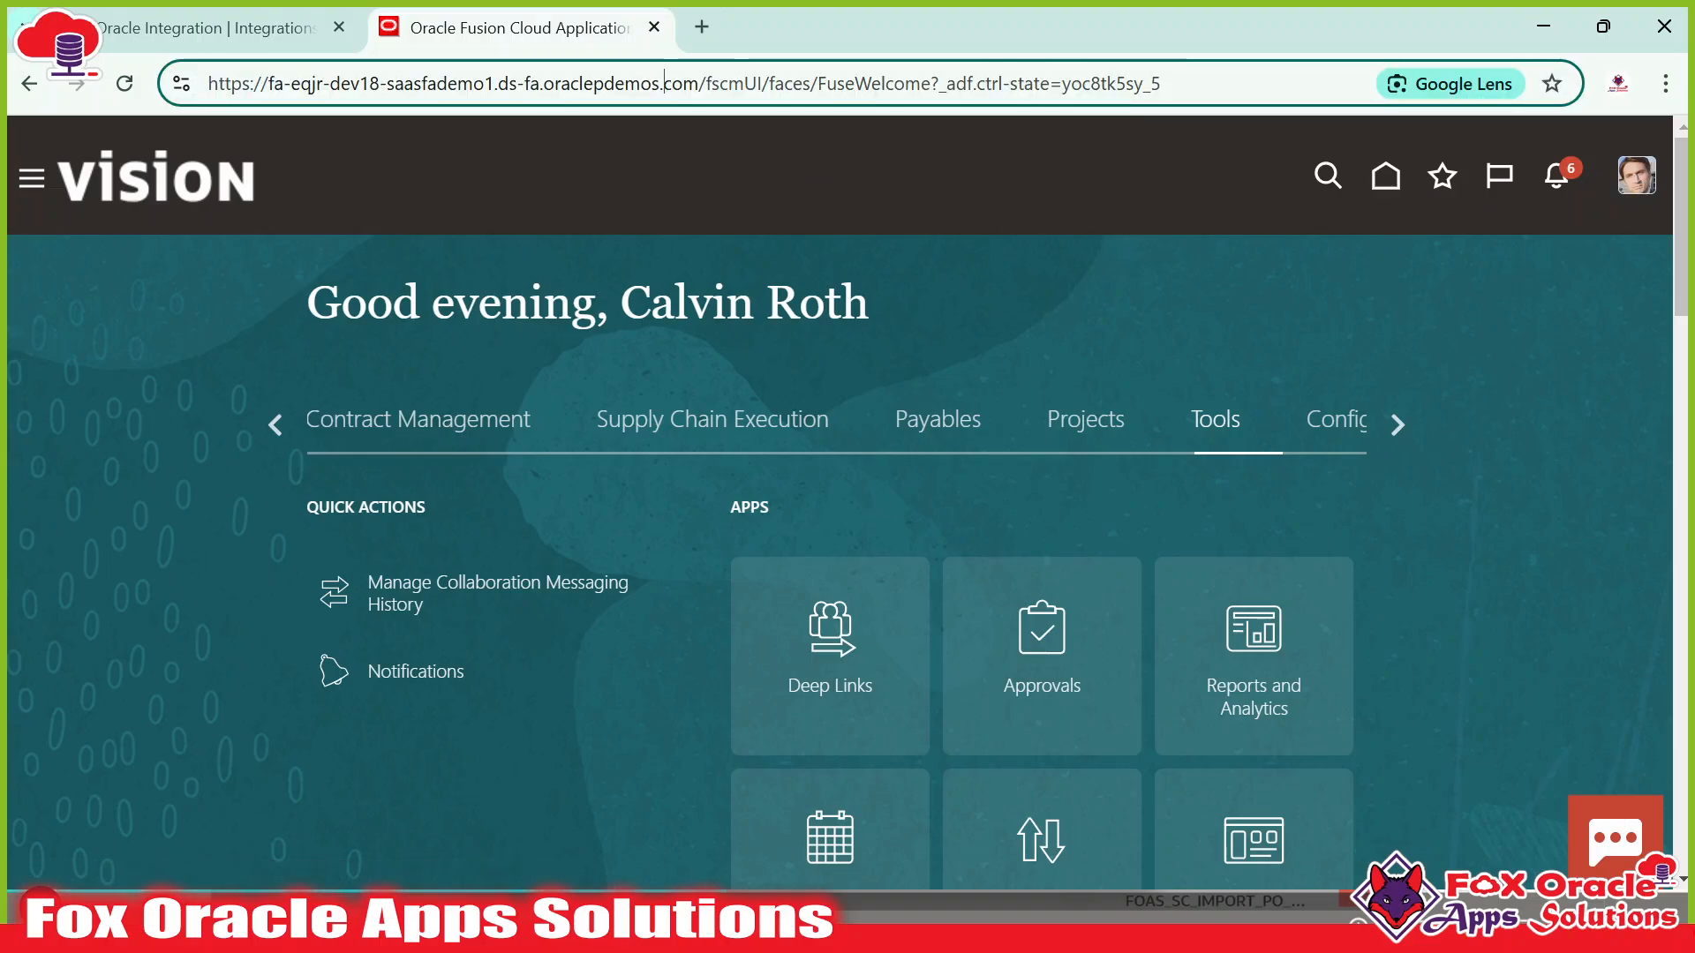
left_click_drag(700, 83, 207, 83)
key("ctrl+c")
key("alt+Tab")
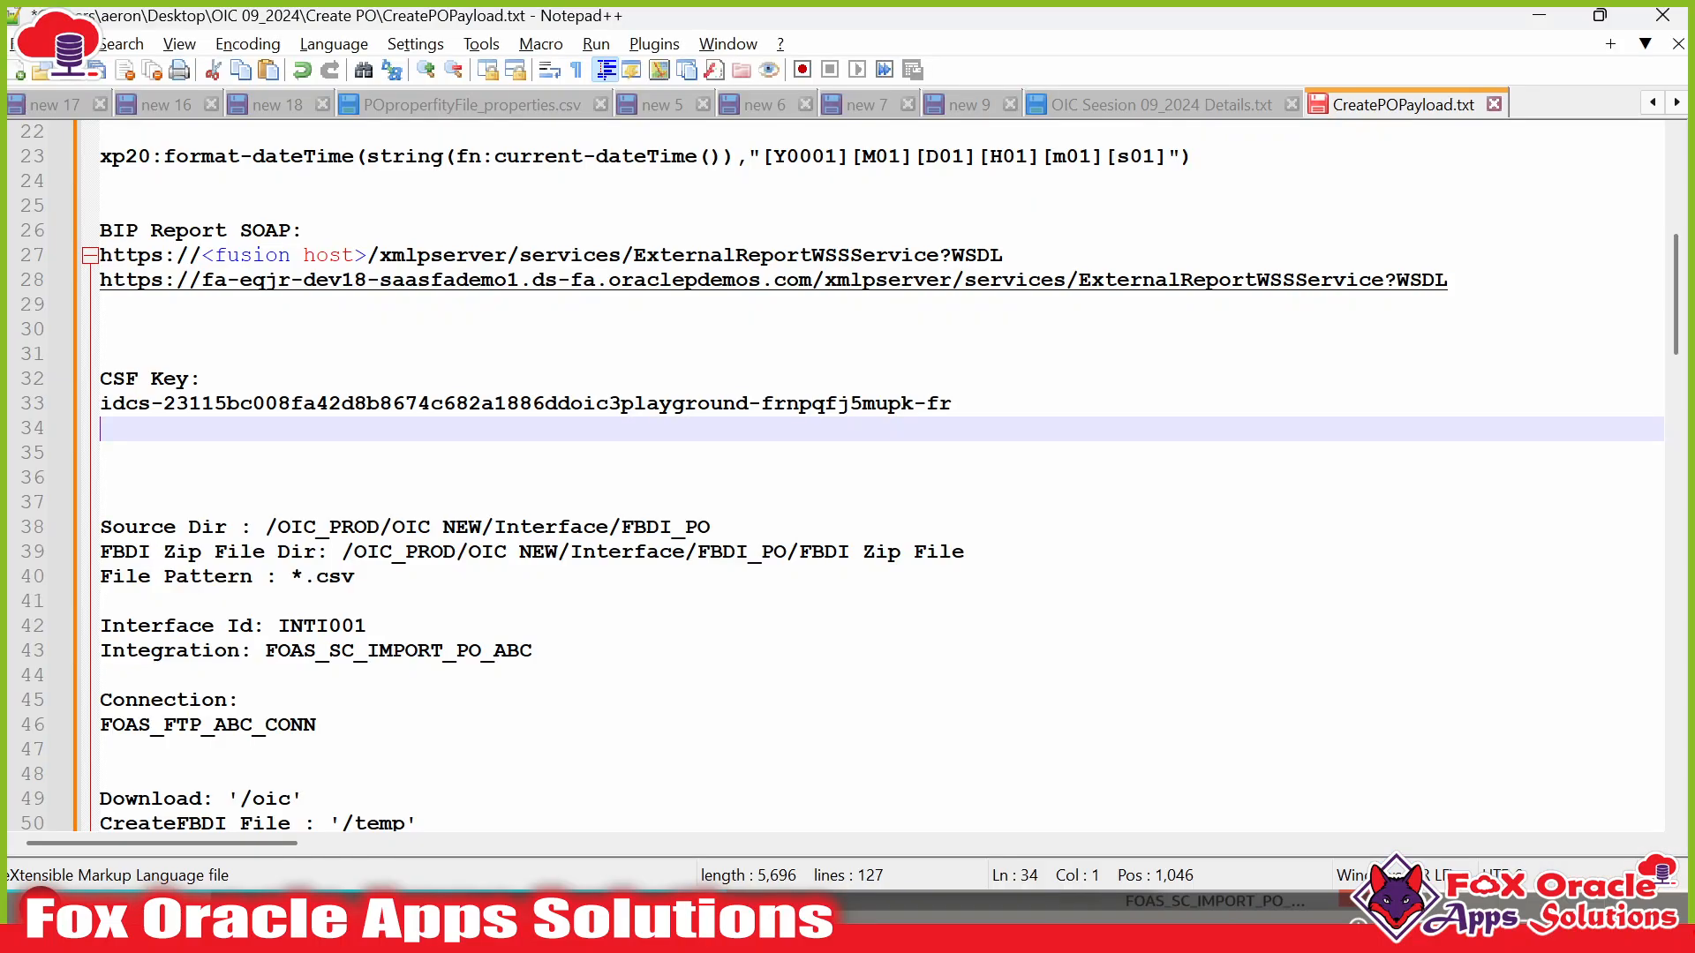
Paste the host on a new notes line, append soa/composer, and copy the full address.
key("Return")
key("ctrl+v")
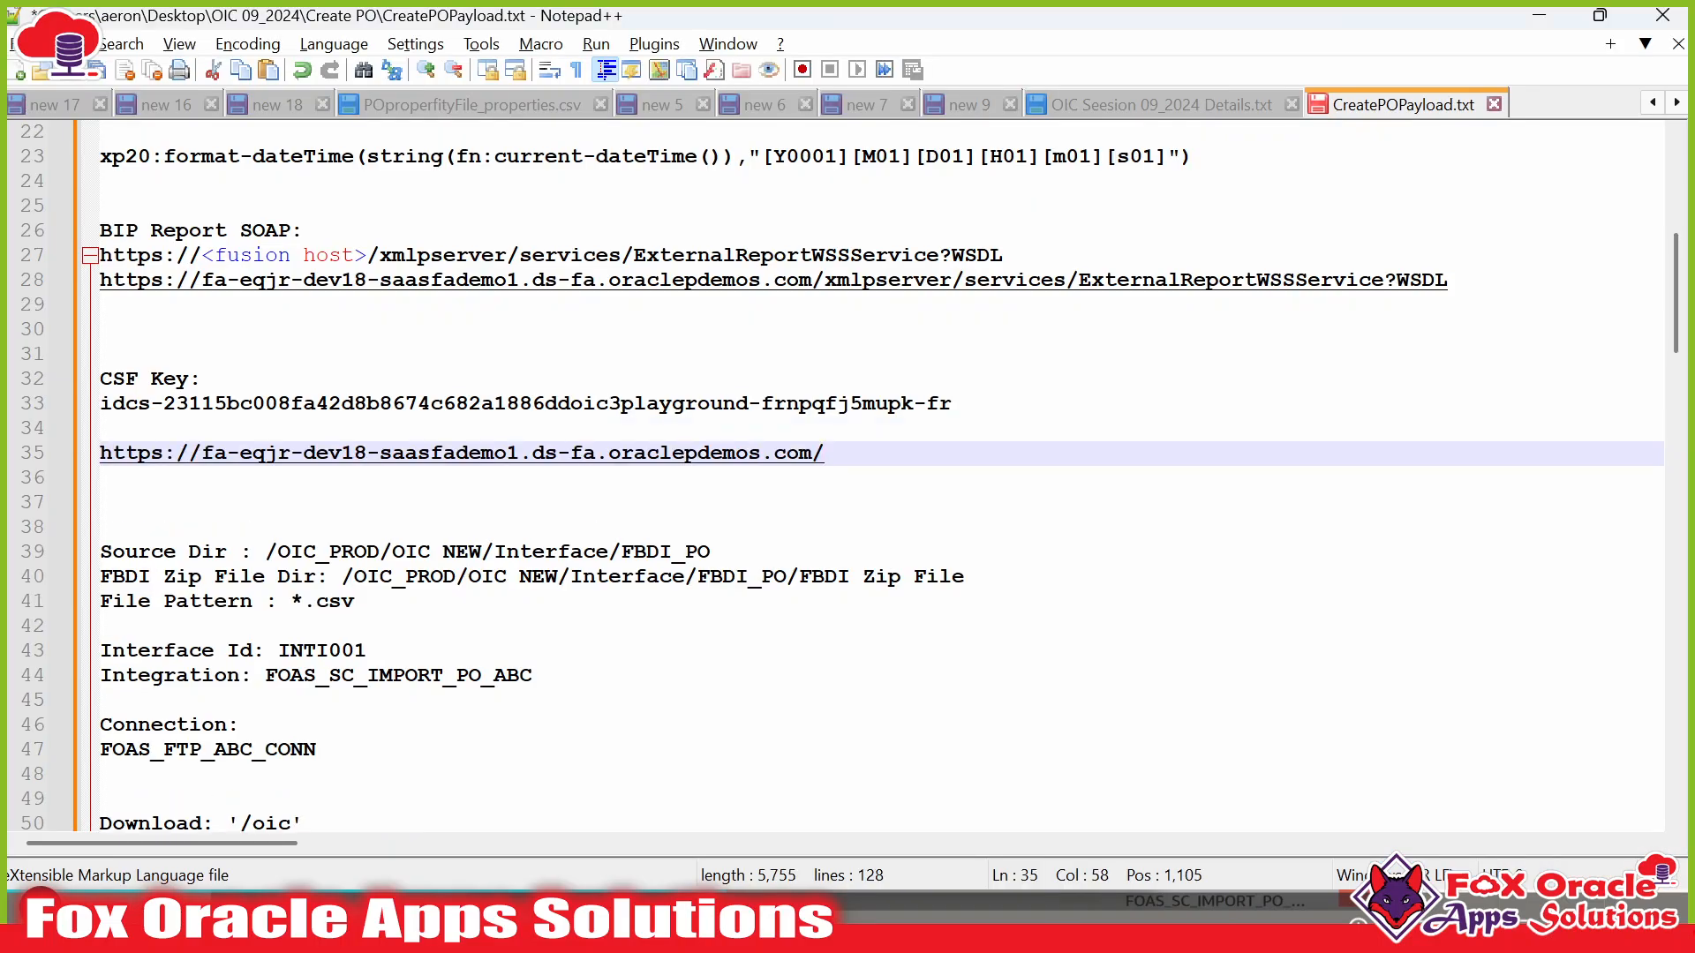
type("soa")
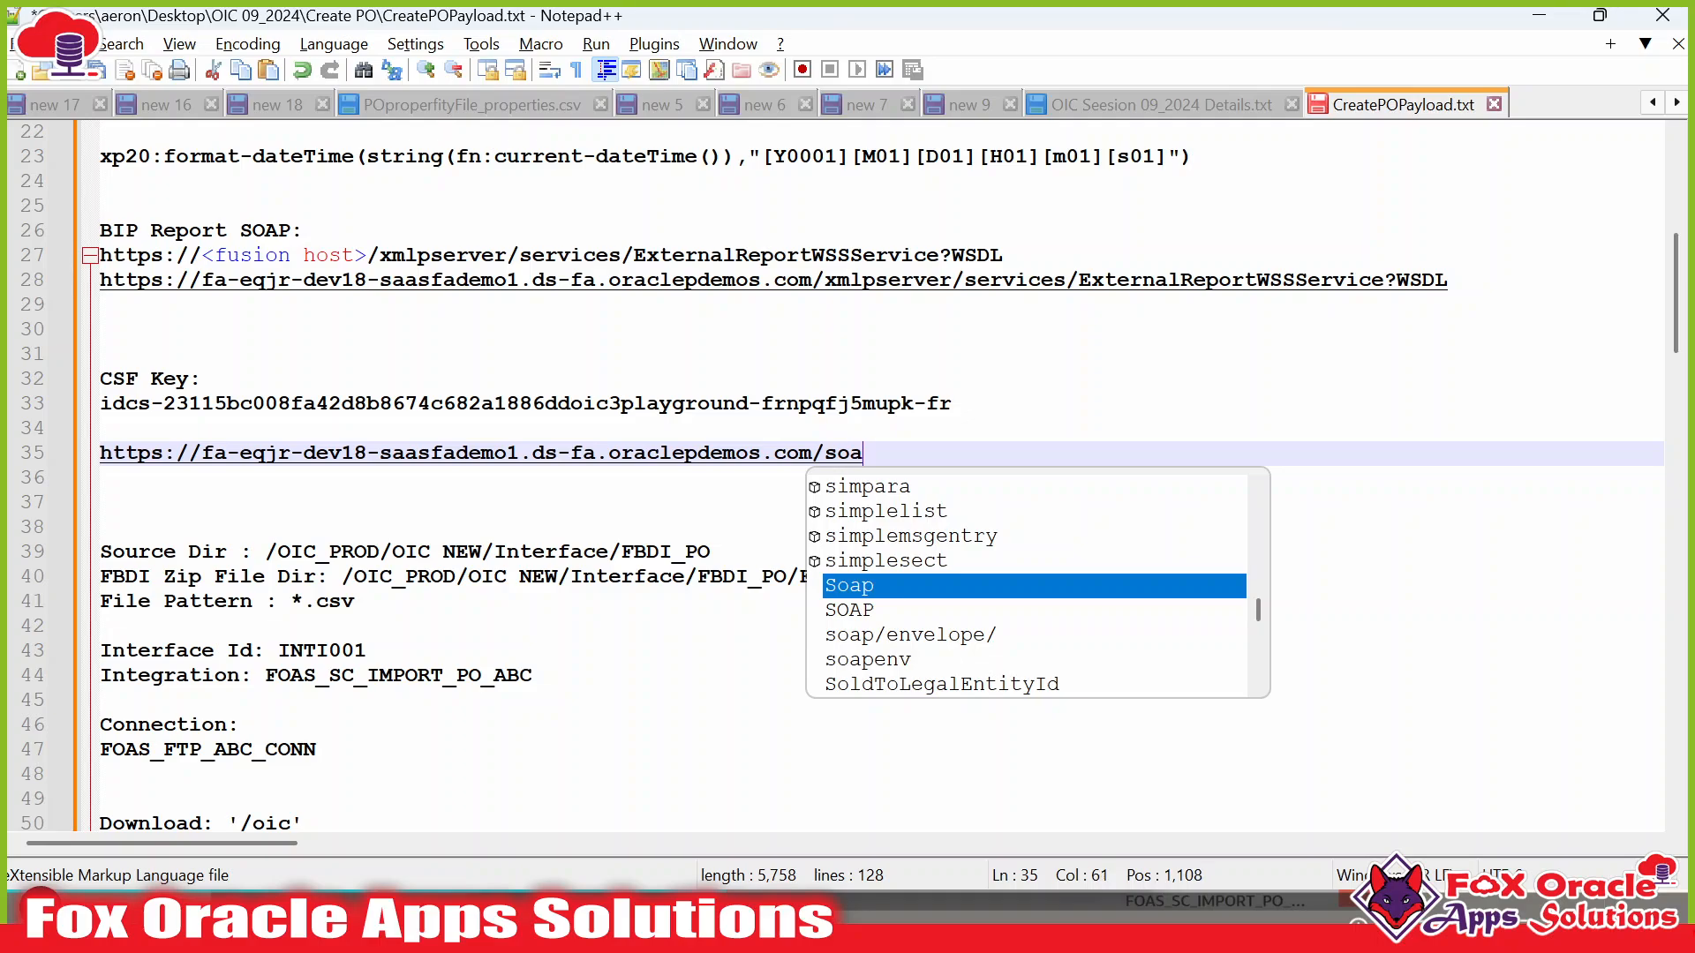
type("/composer")
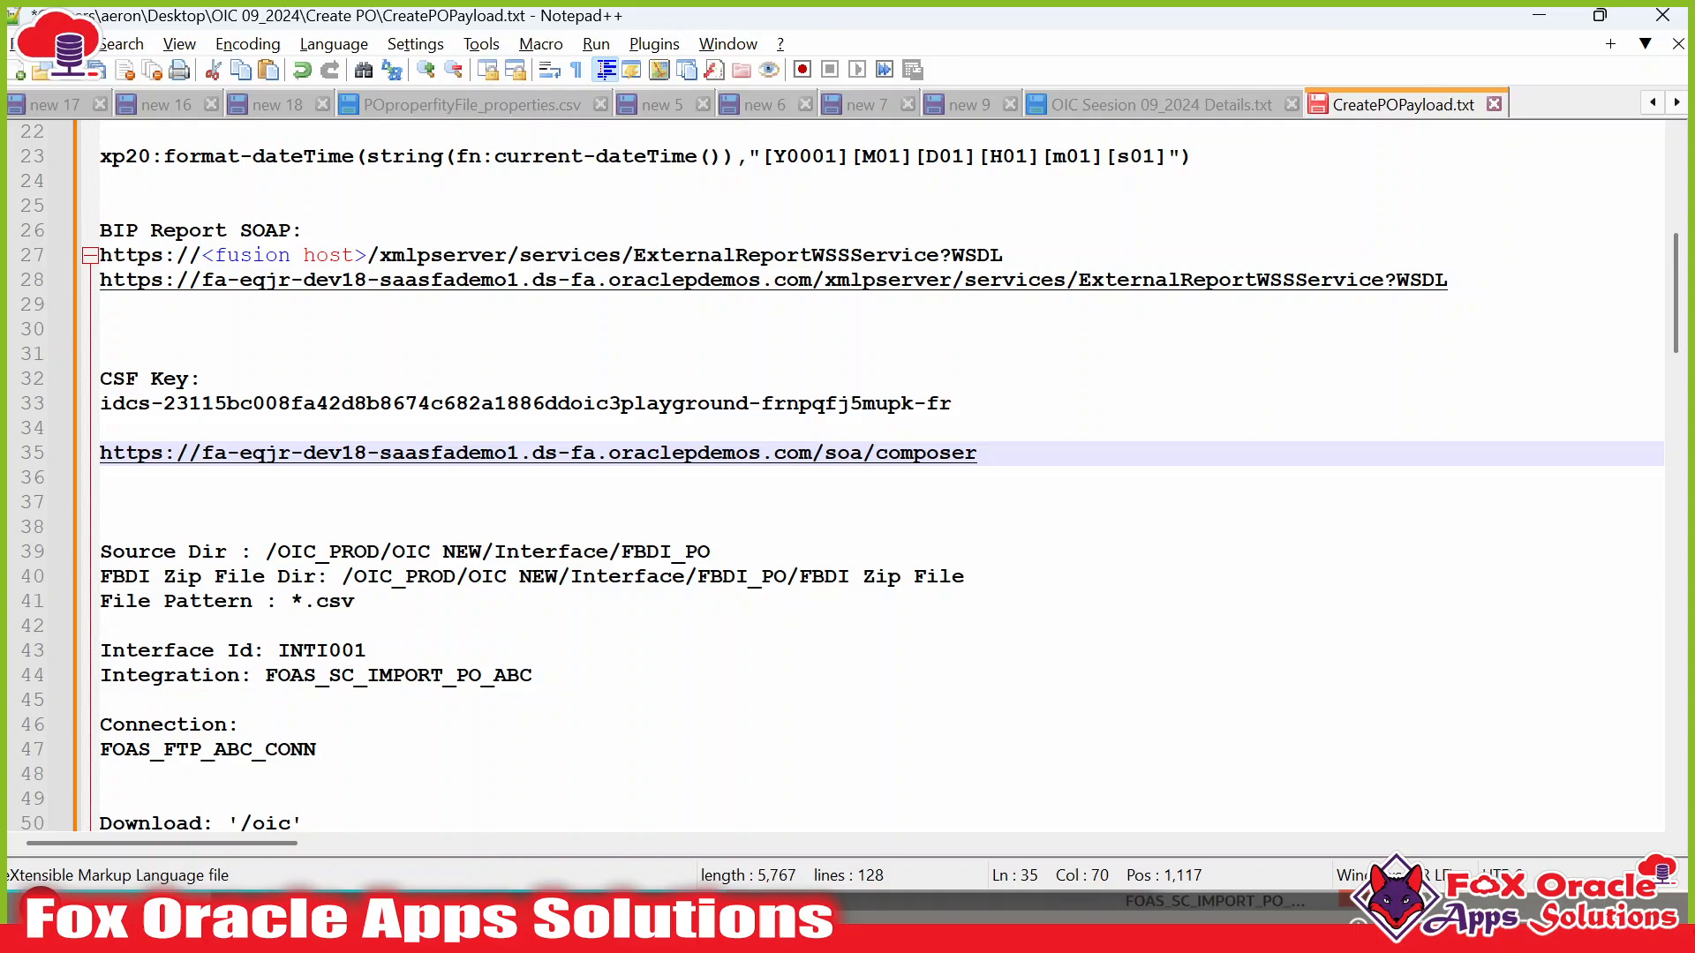
left_click_drag(977, 453, 32, 459)
key("ctrl+c")
key("alt+Tab")
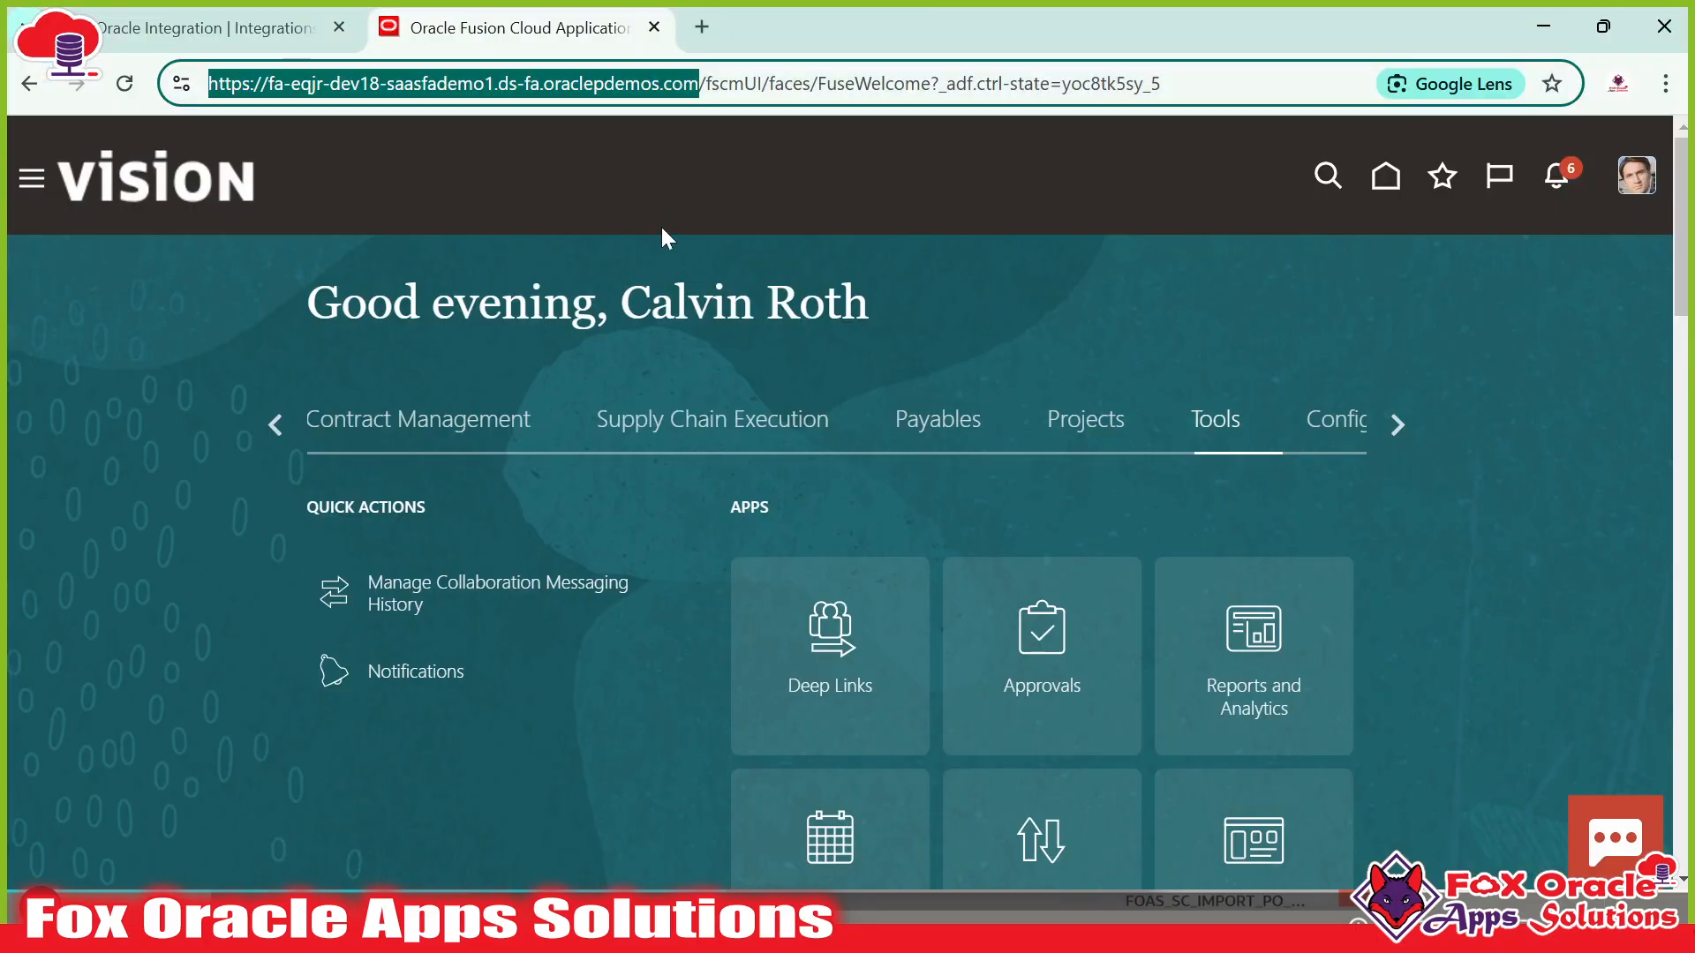
Load the pasted /soa/composer address and view the SOA Composer Deployment View.
left_click(746, 83)
key("ctrl+a")
key("ctrl+v")
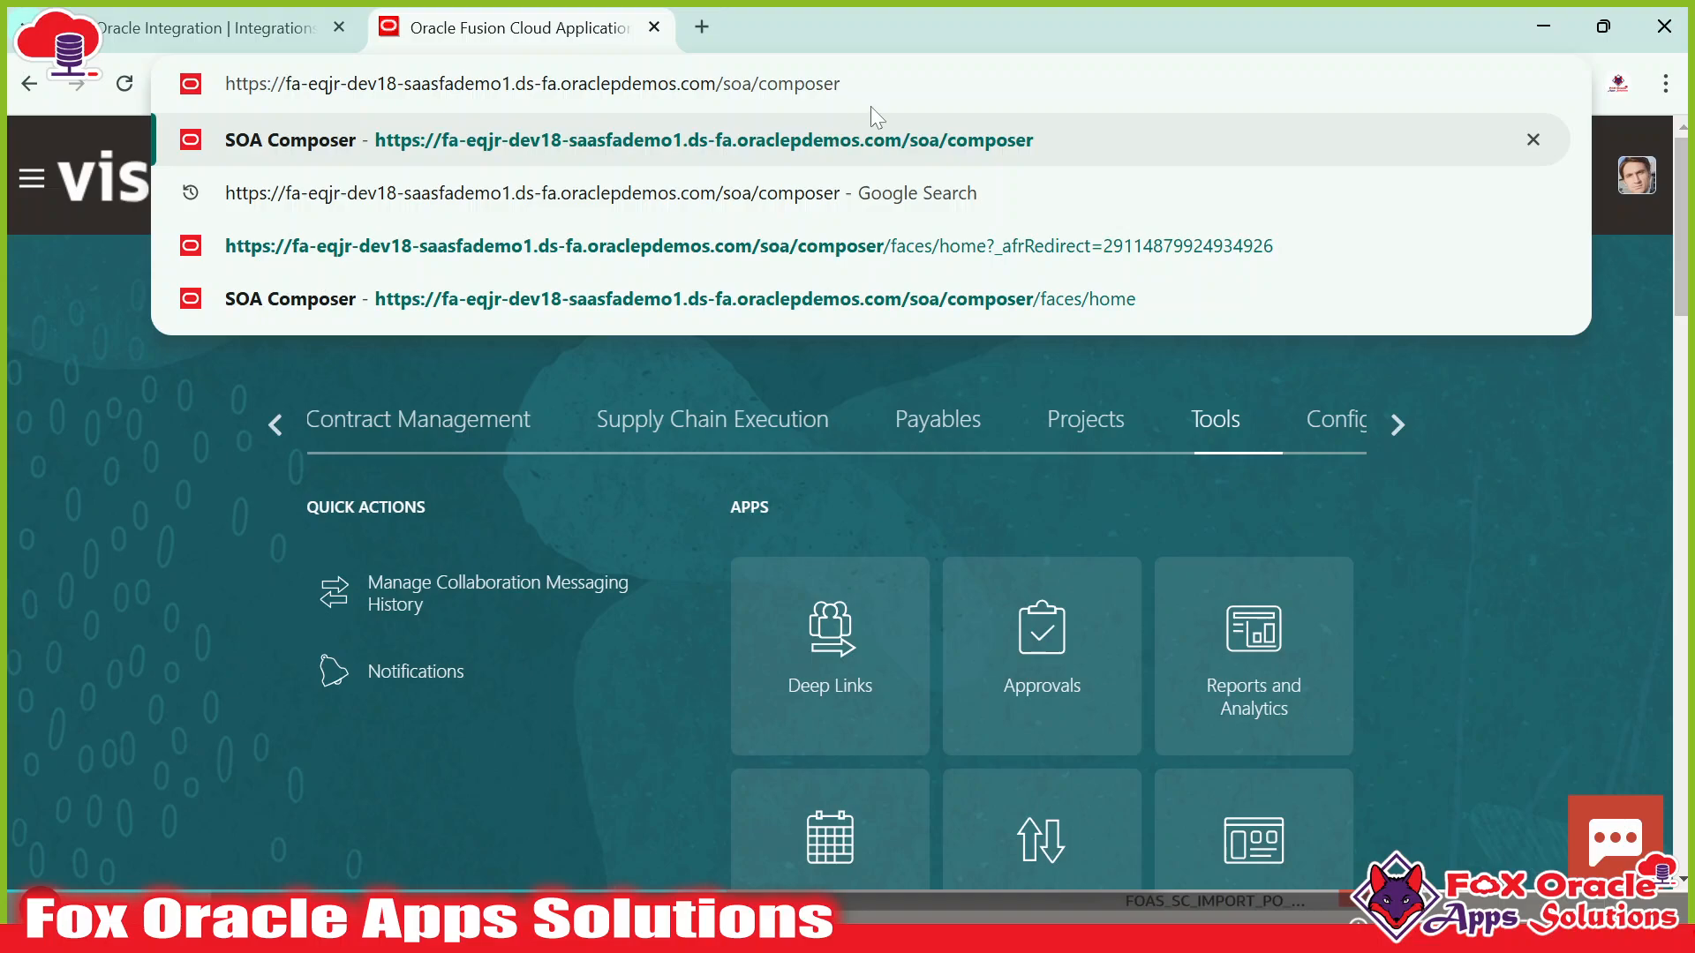
key("Return")
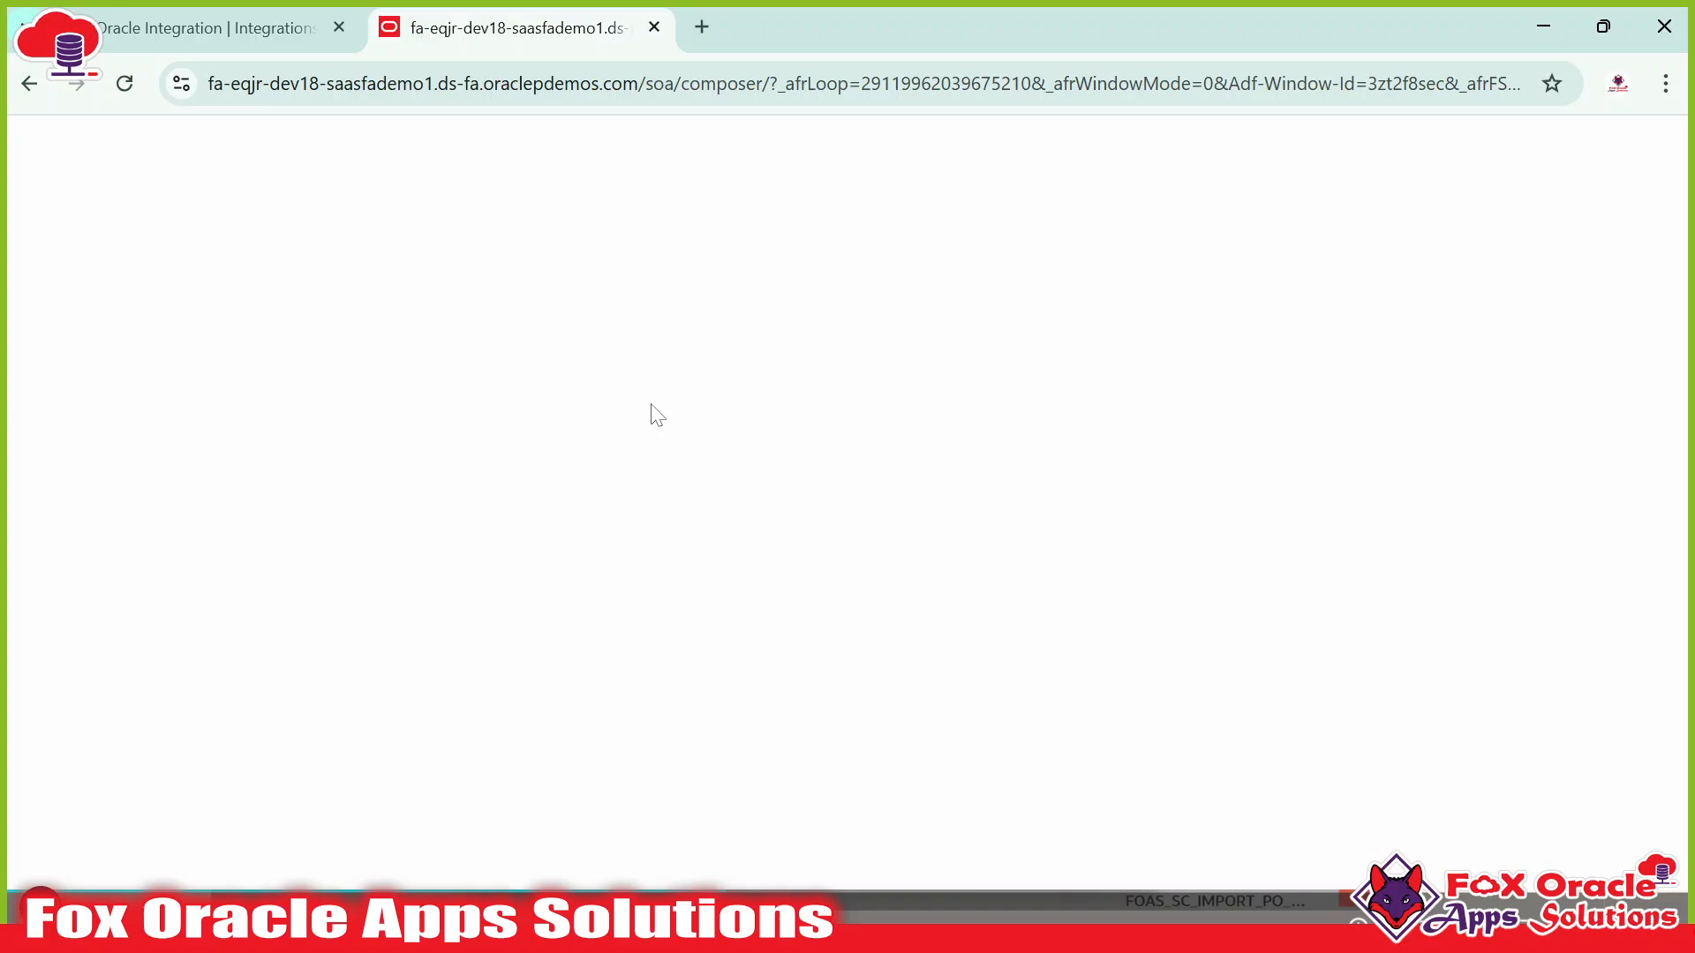
key("super")
key("super")
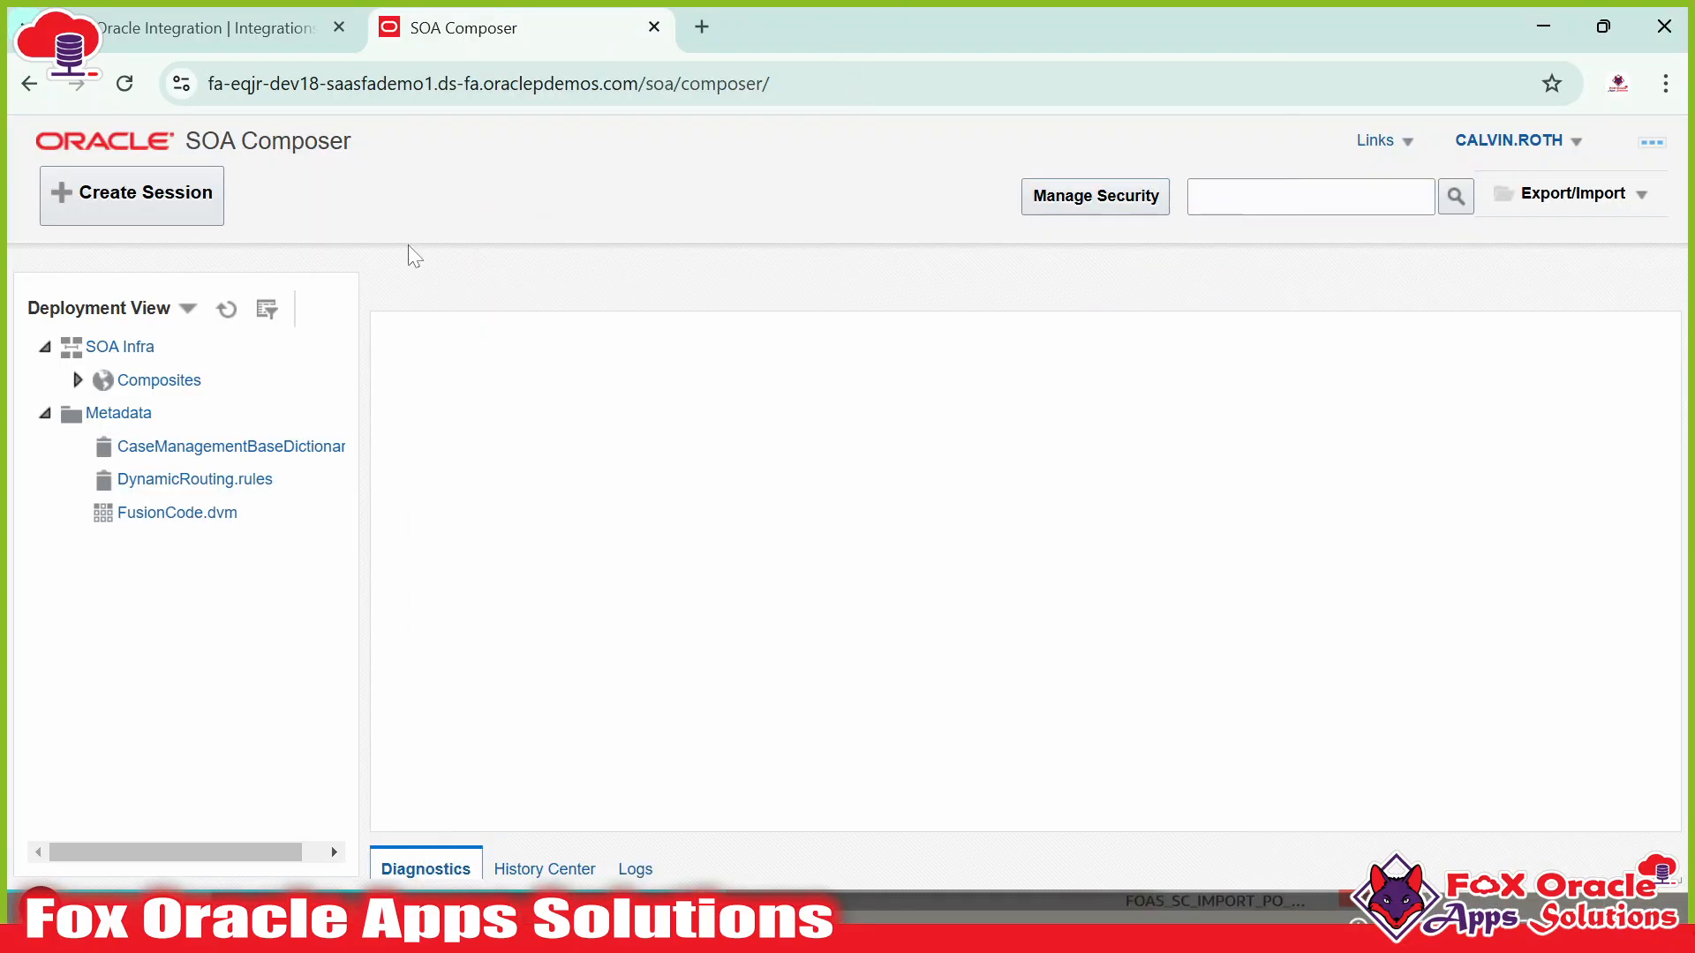
left_click_drag(184, 148, 343, 154)
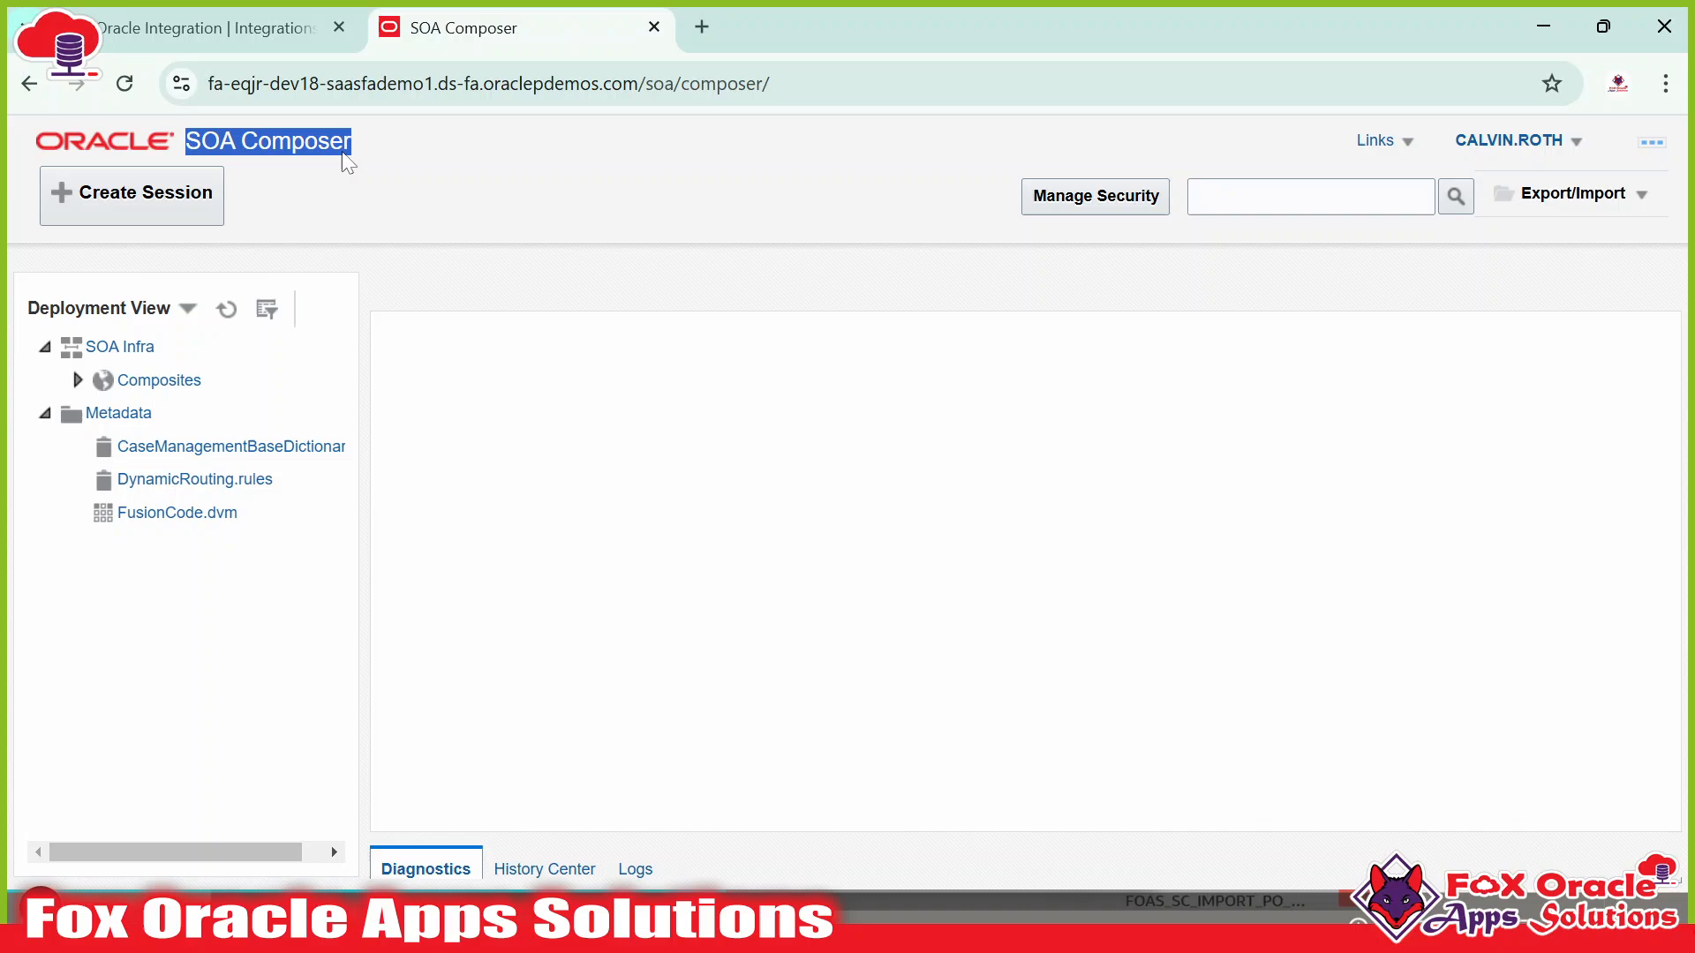
left_click(127, 153)
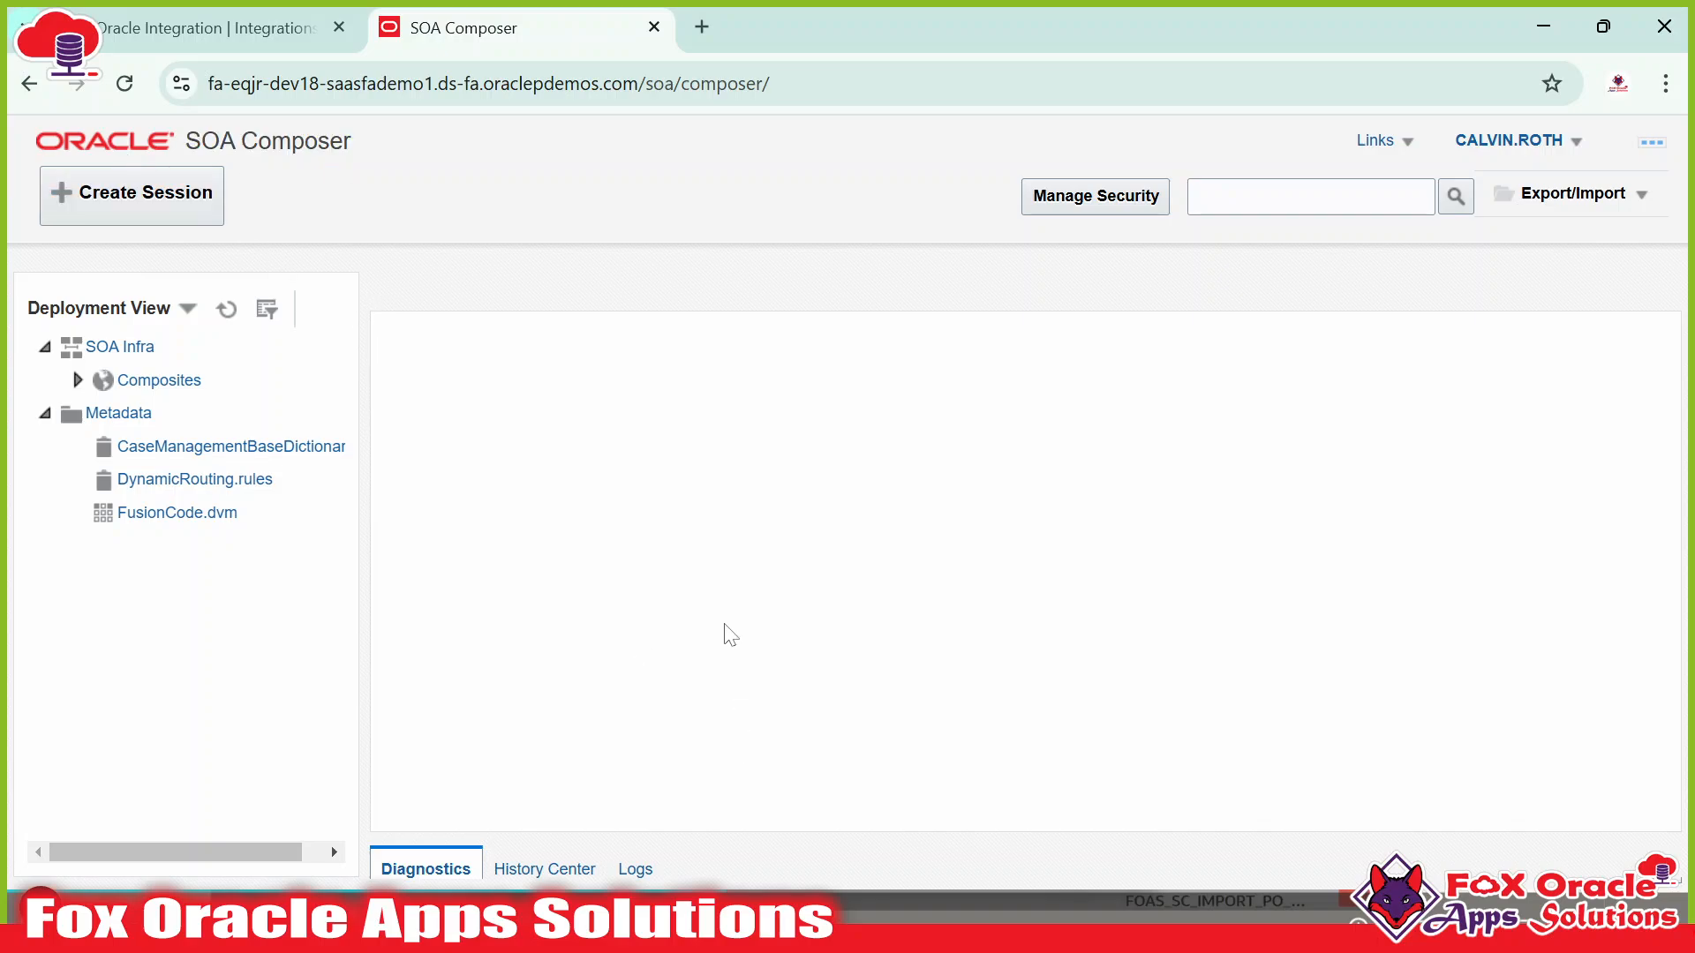
Open Manage Security and paste the CSF key from the notes into the csf-key field.
left_click(1098, 203)
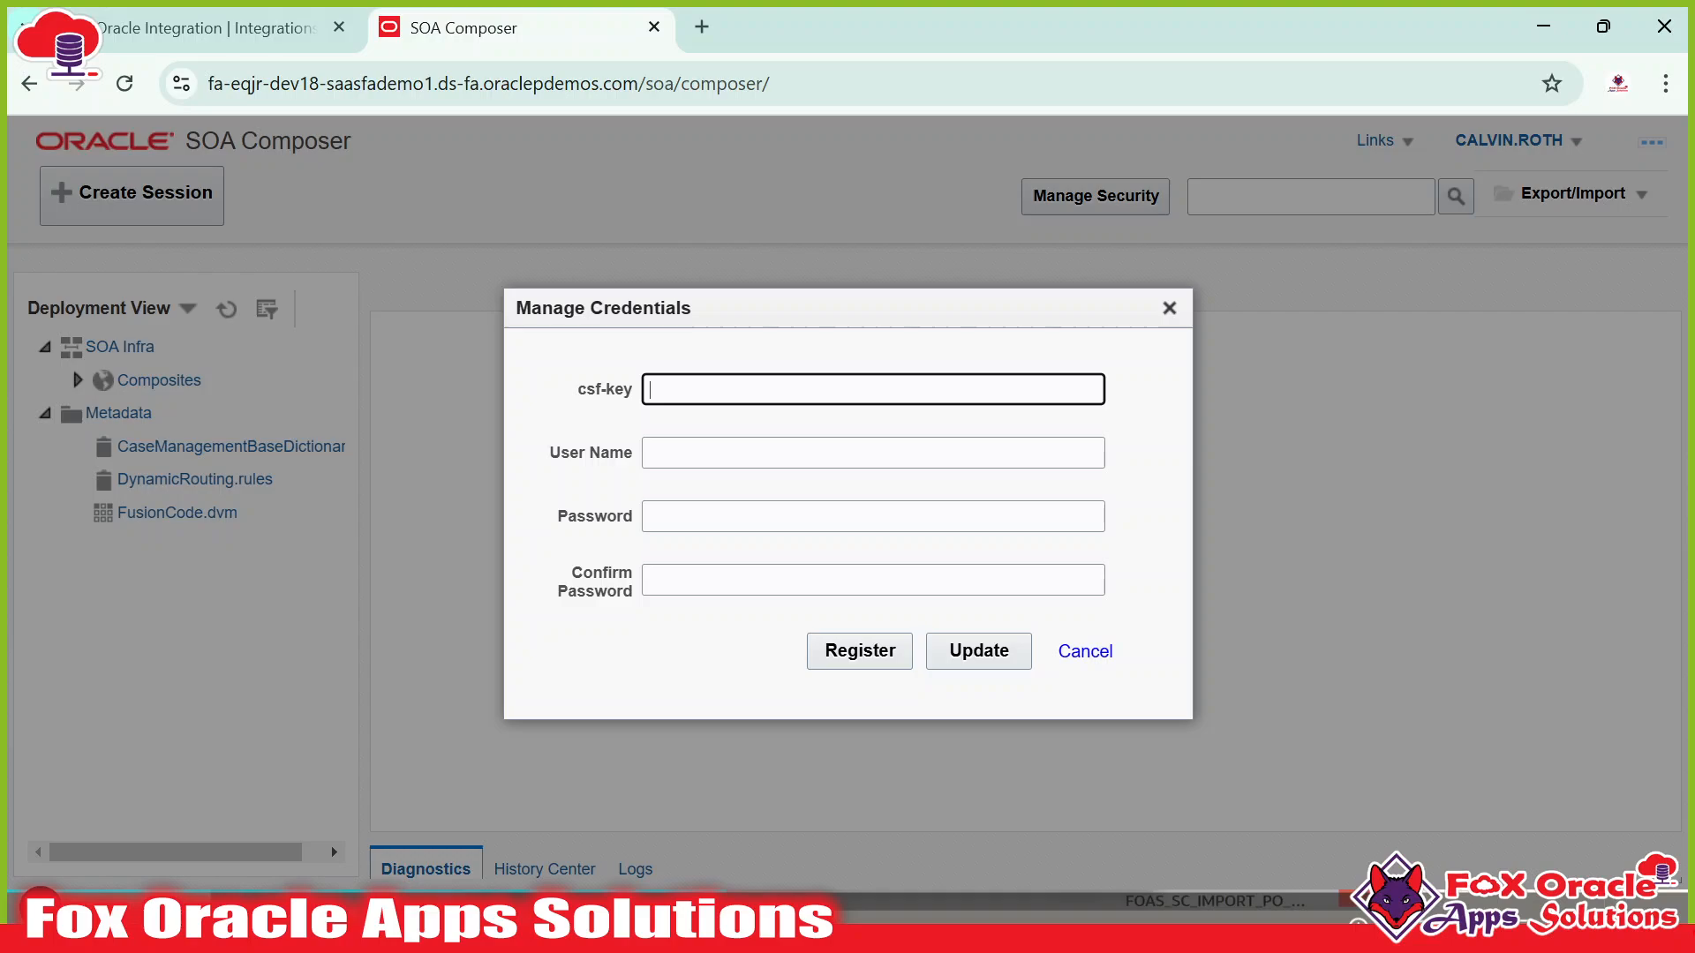
left_click(848, 453)
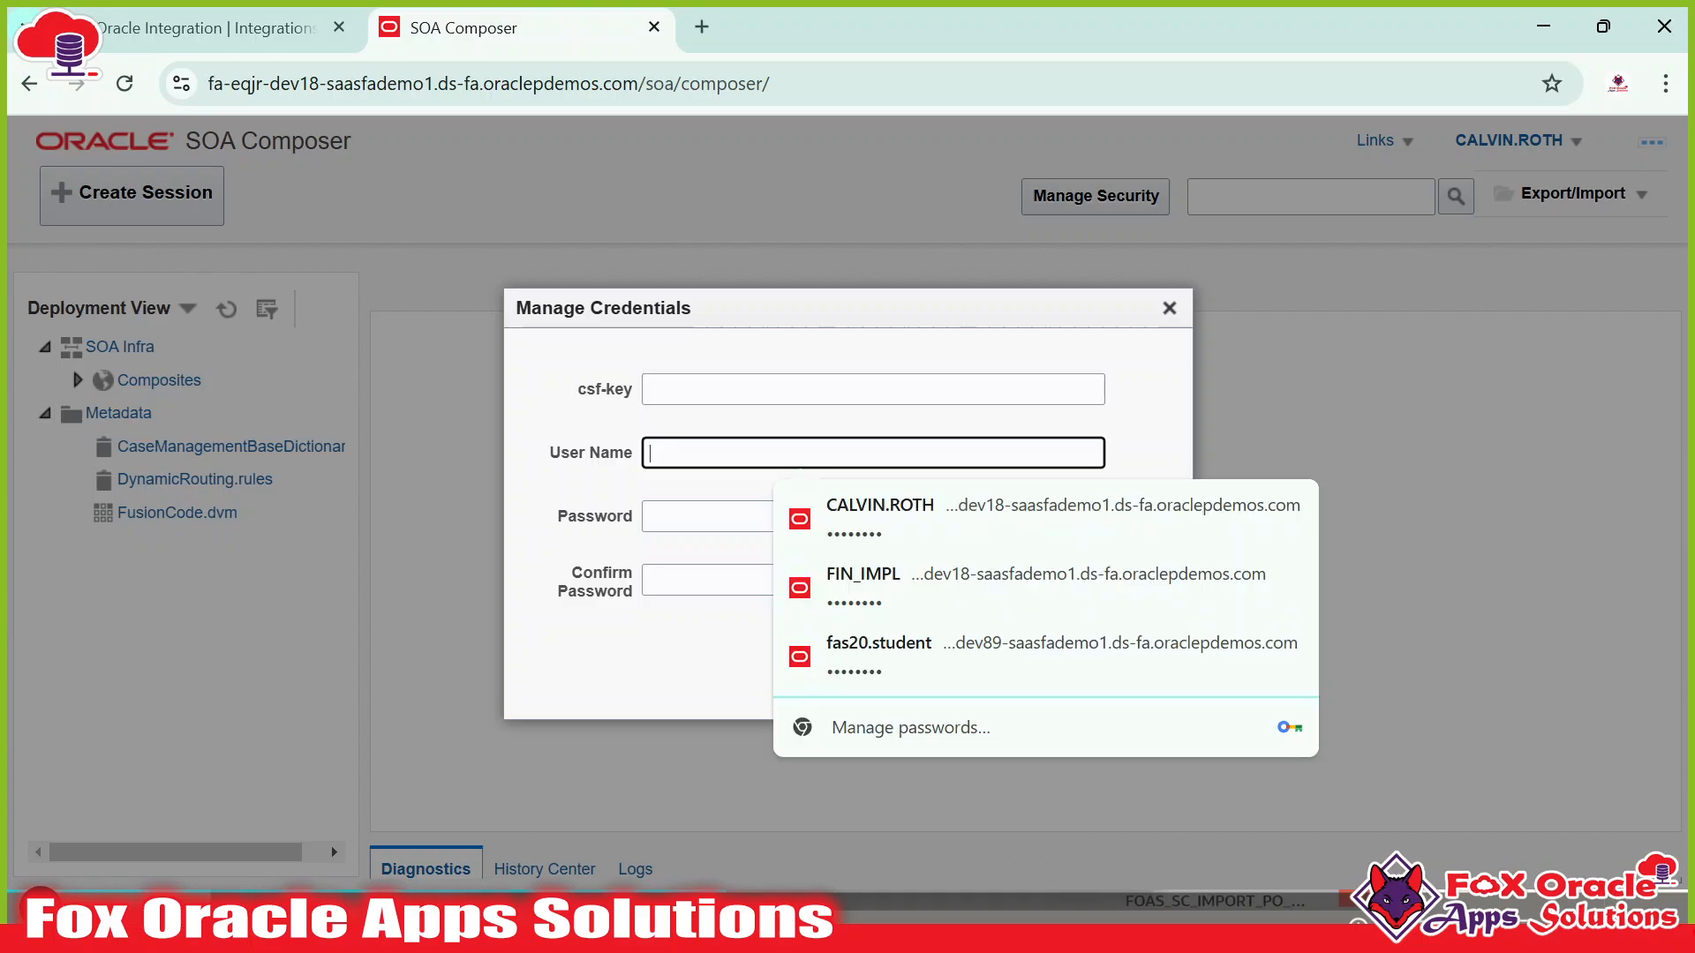
left_click(572, 457)
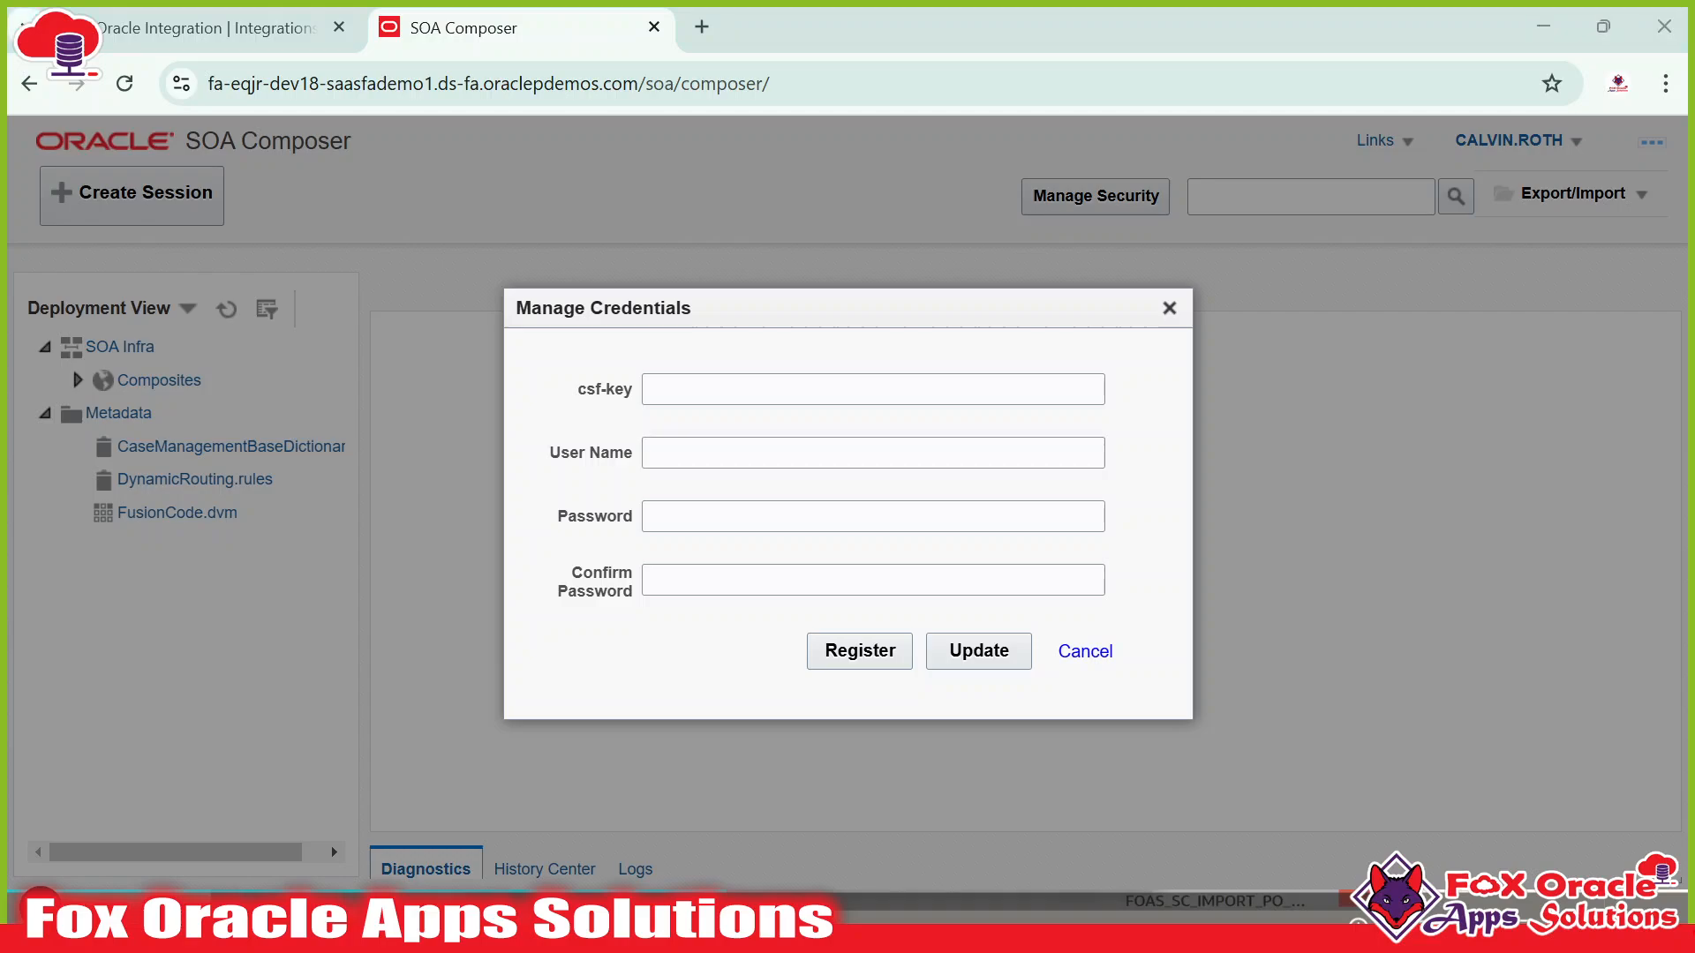
key("alt+Tab")
left_click(102, 478)
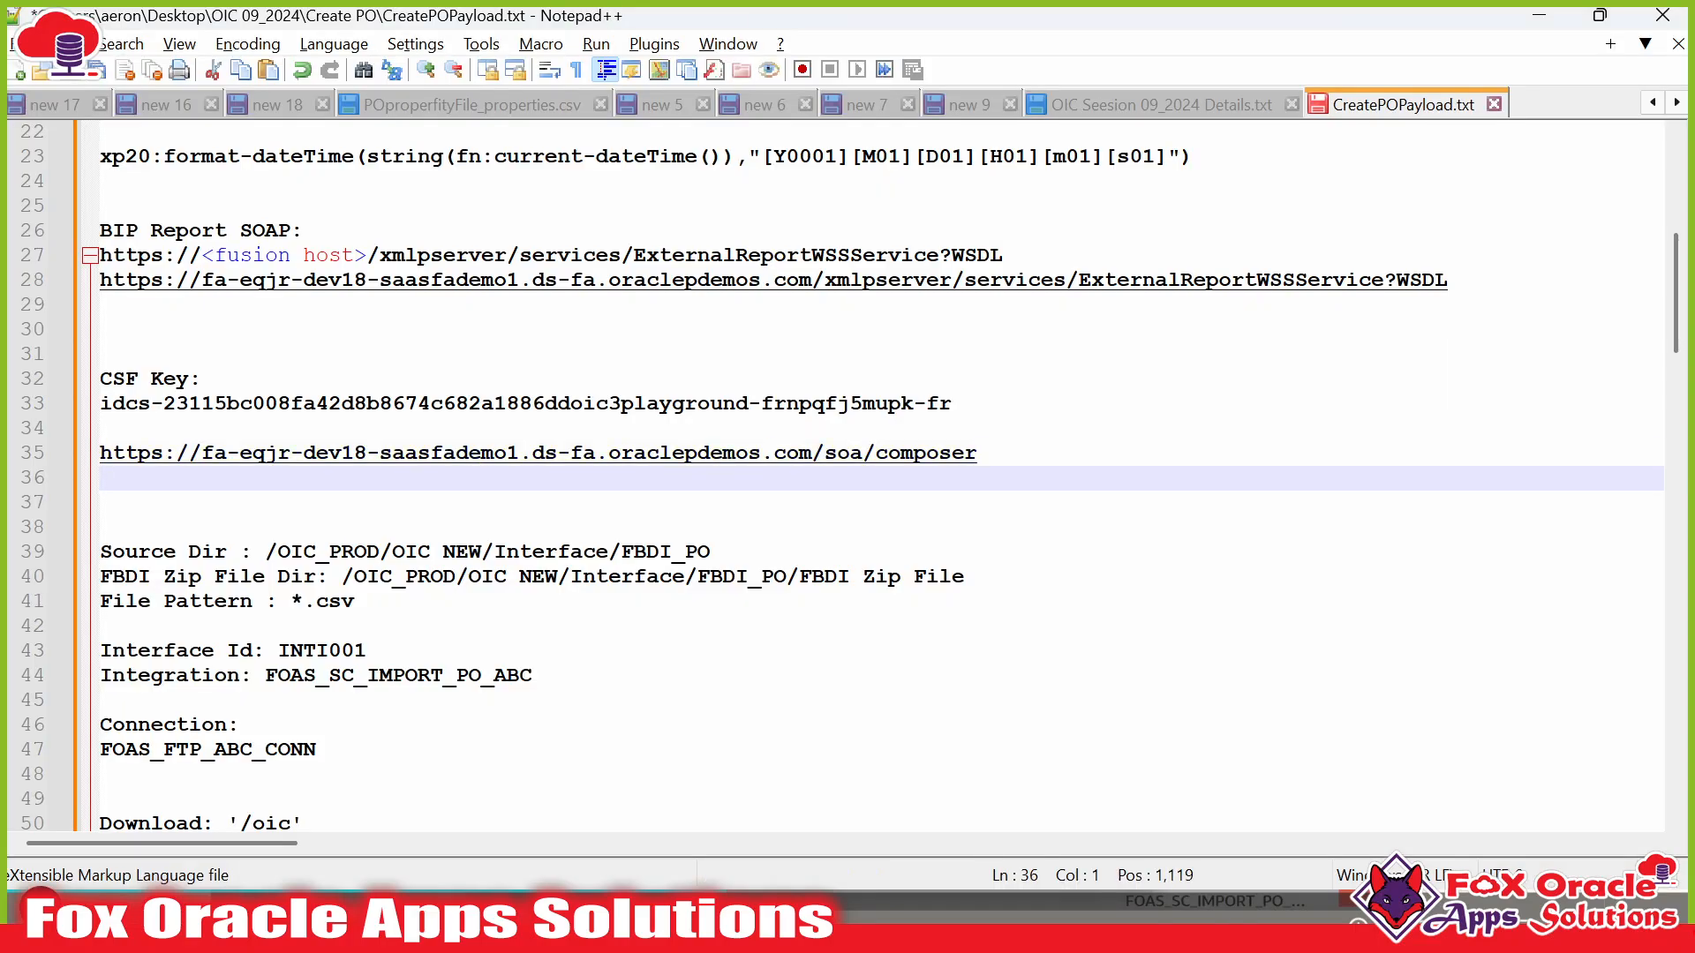
left_click_drag(951, 404, 100, 403)
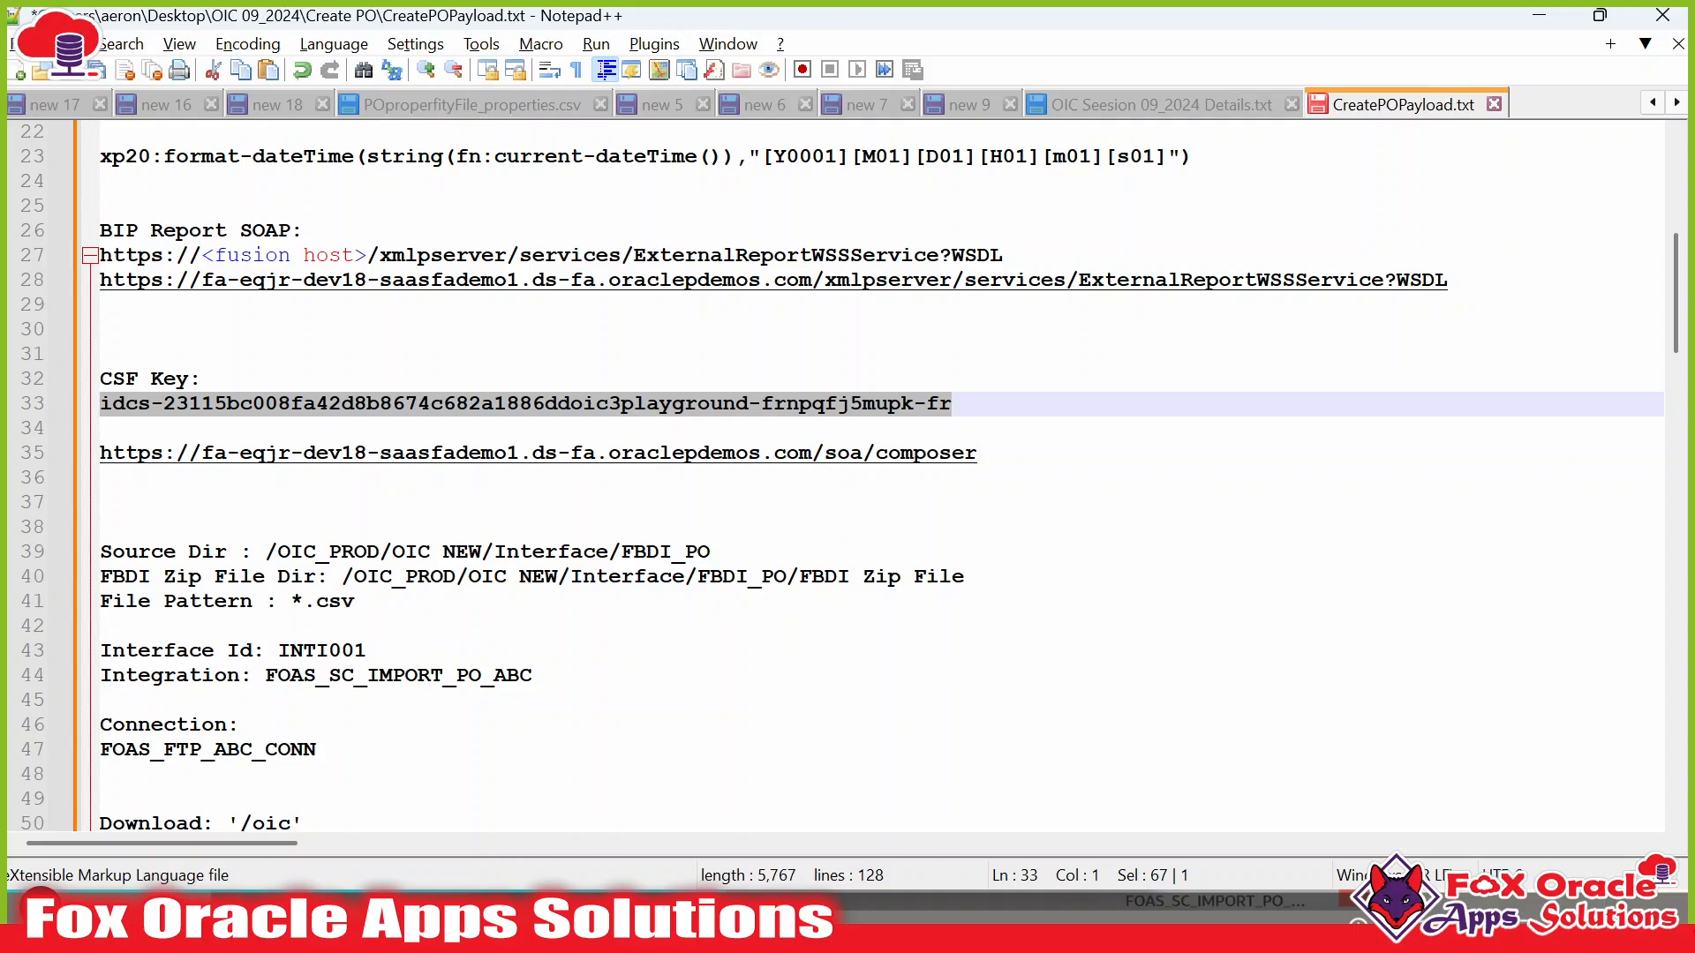
key("alt+Tab")
left_click(764, 389)
key("ctrl+v")
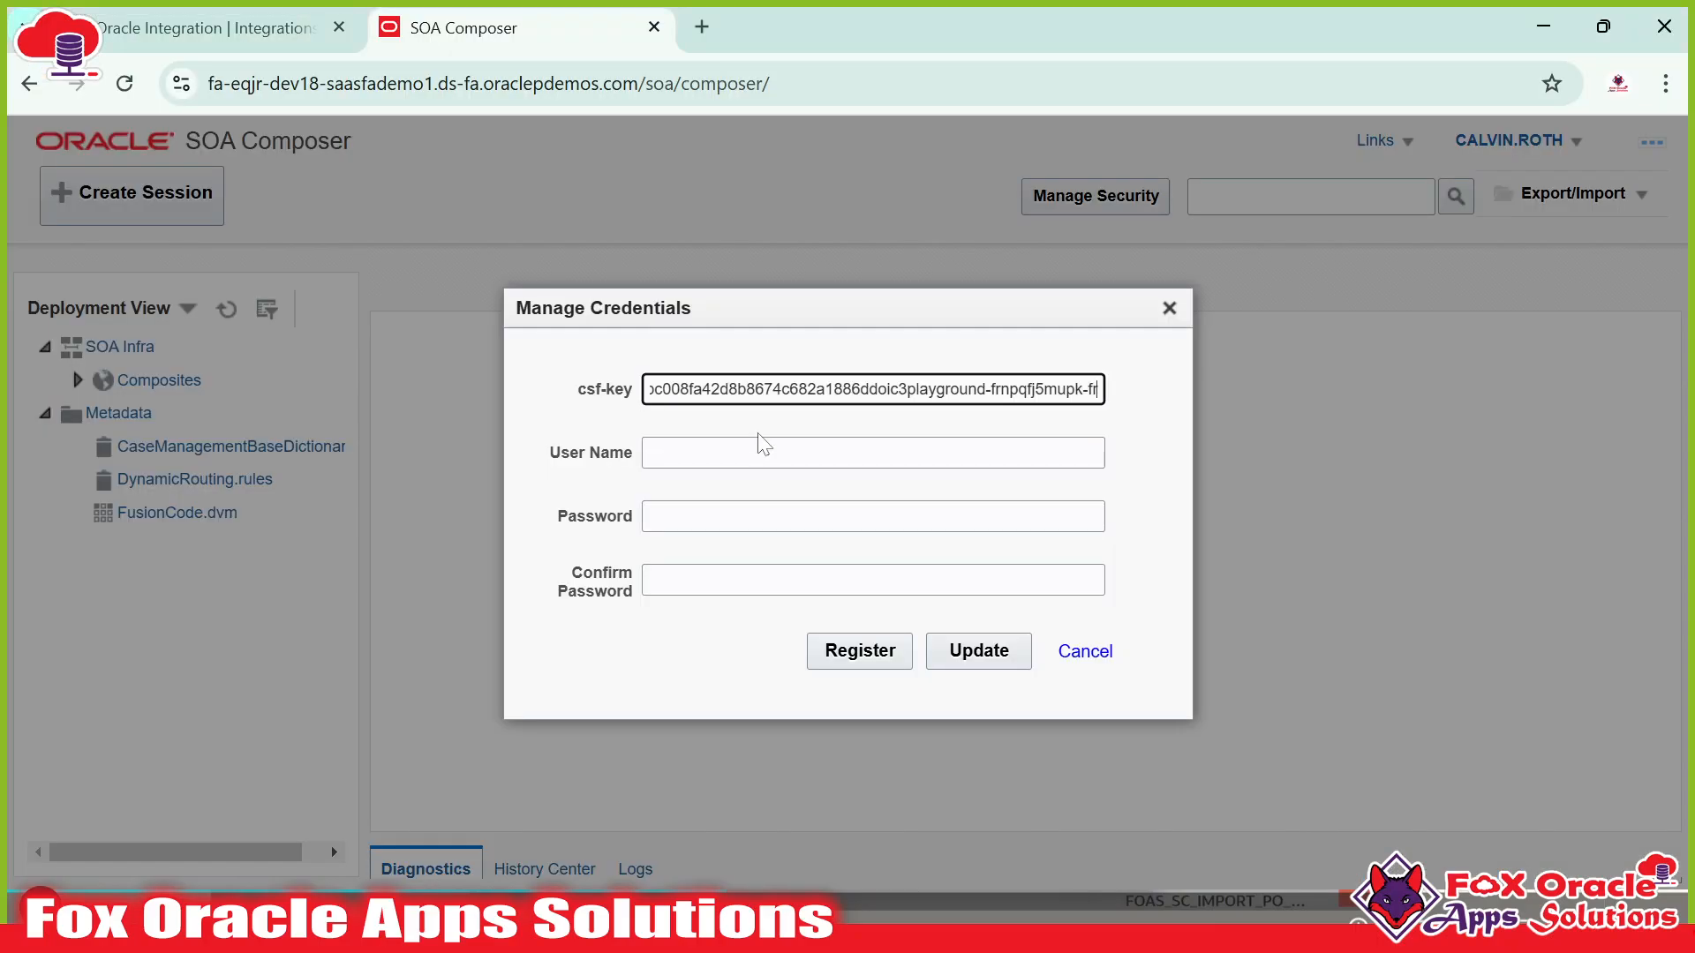
Copy the integration user name from the notes and paste it into the User Name field.
left_click(766, 453)
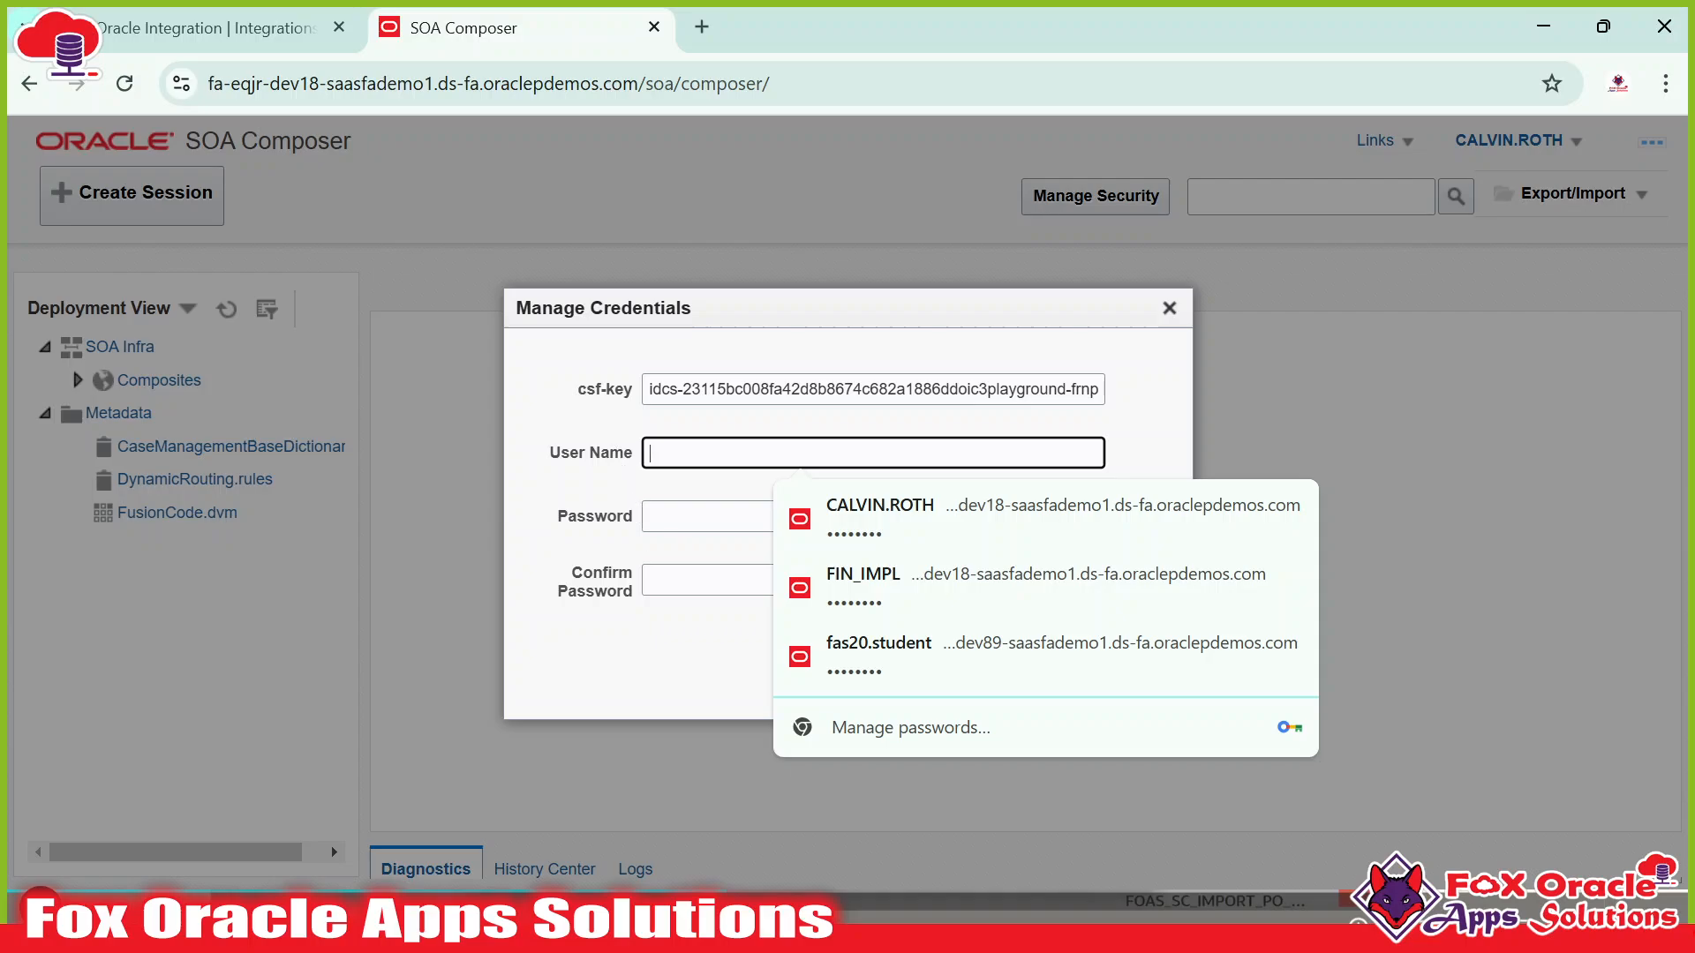
left_click(689, 515)
left_click(692, 455)
key("alt+Tab")
scroll(848, 477, "up", 4)
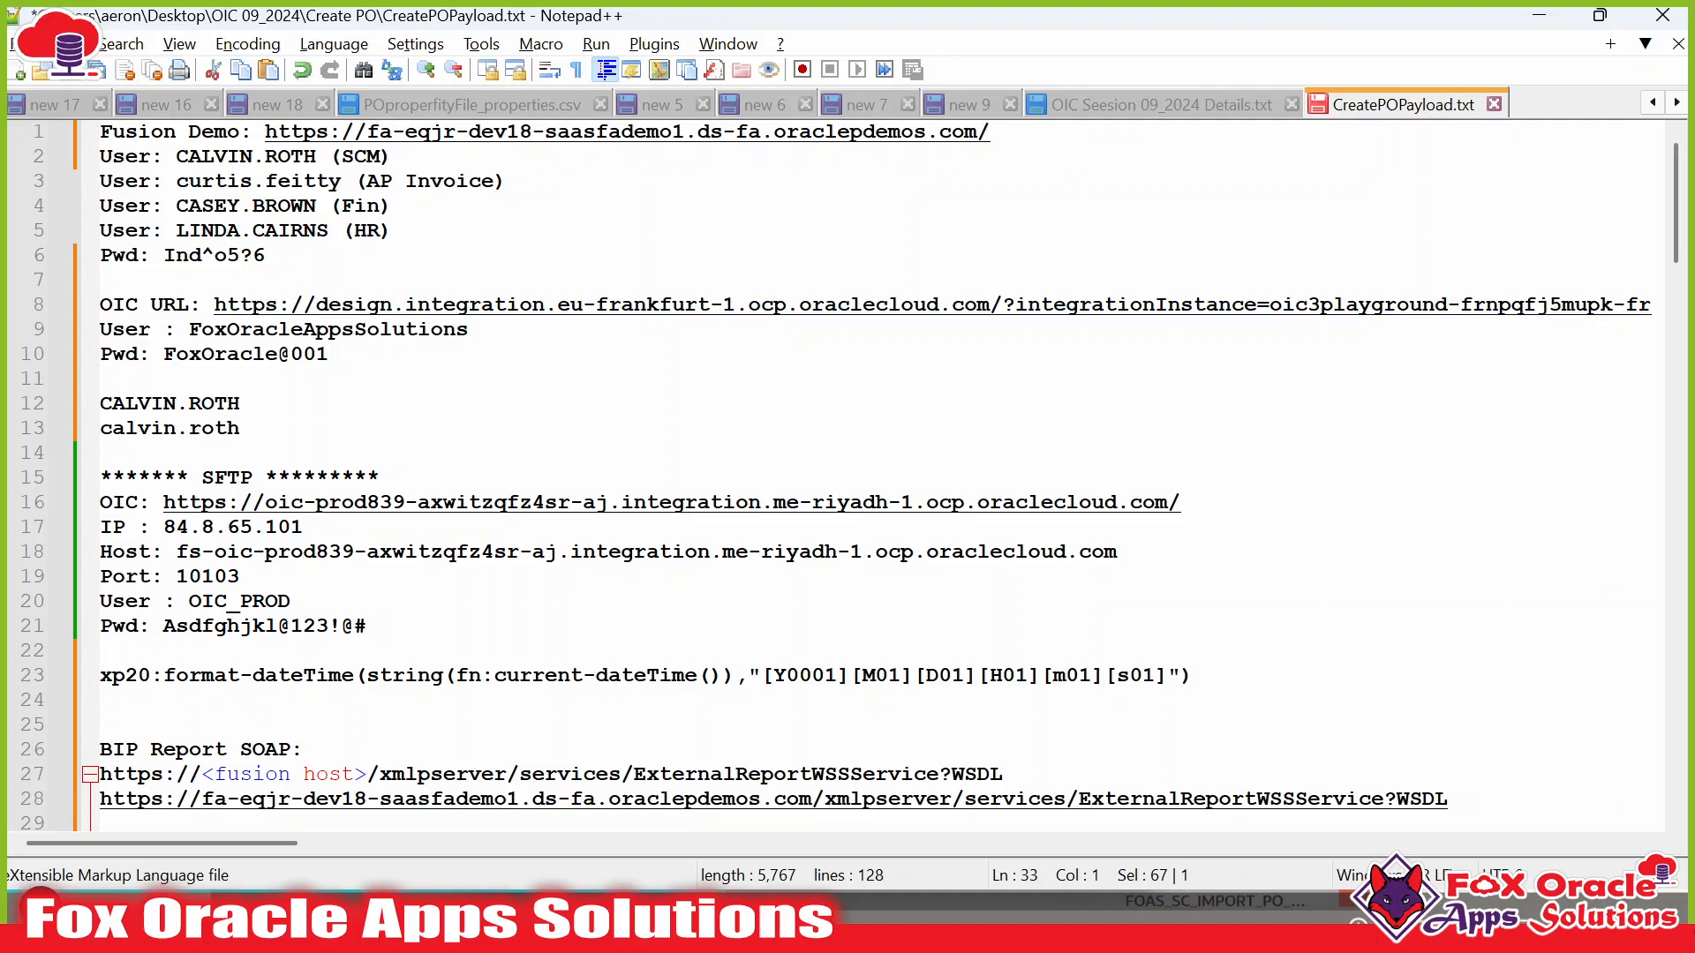
left_click(1211, 327)
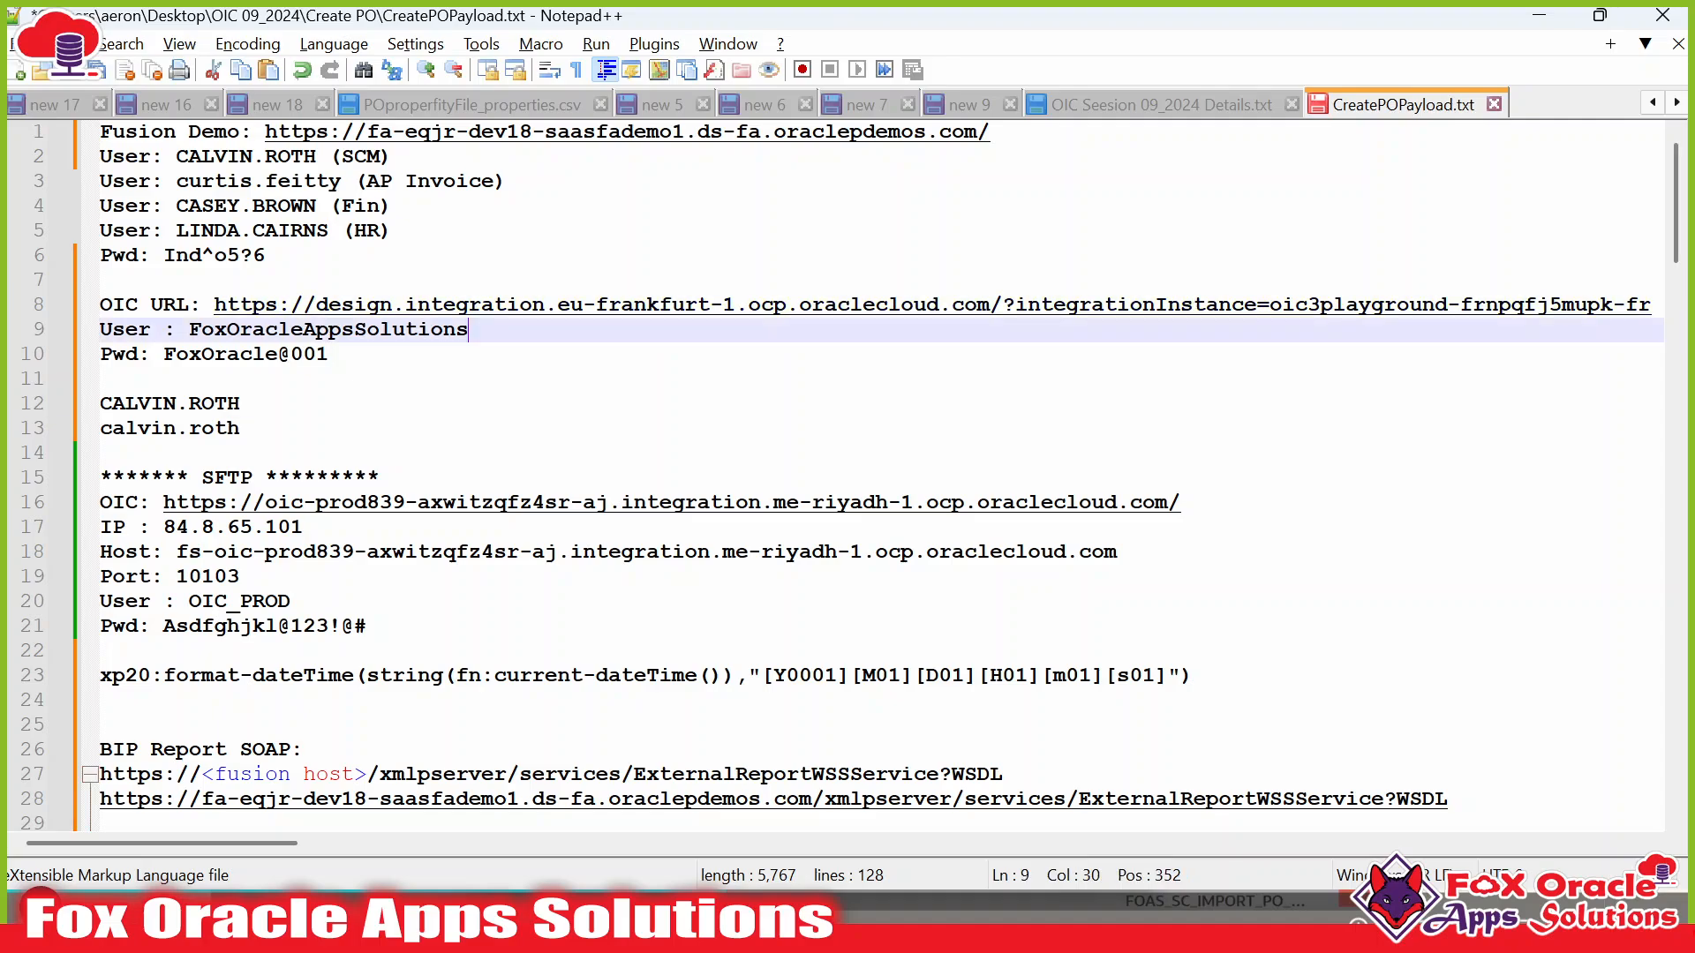
key("ctrl+shift+Left")
key("ctrl+c")
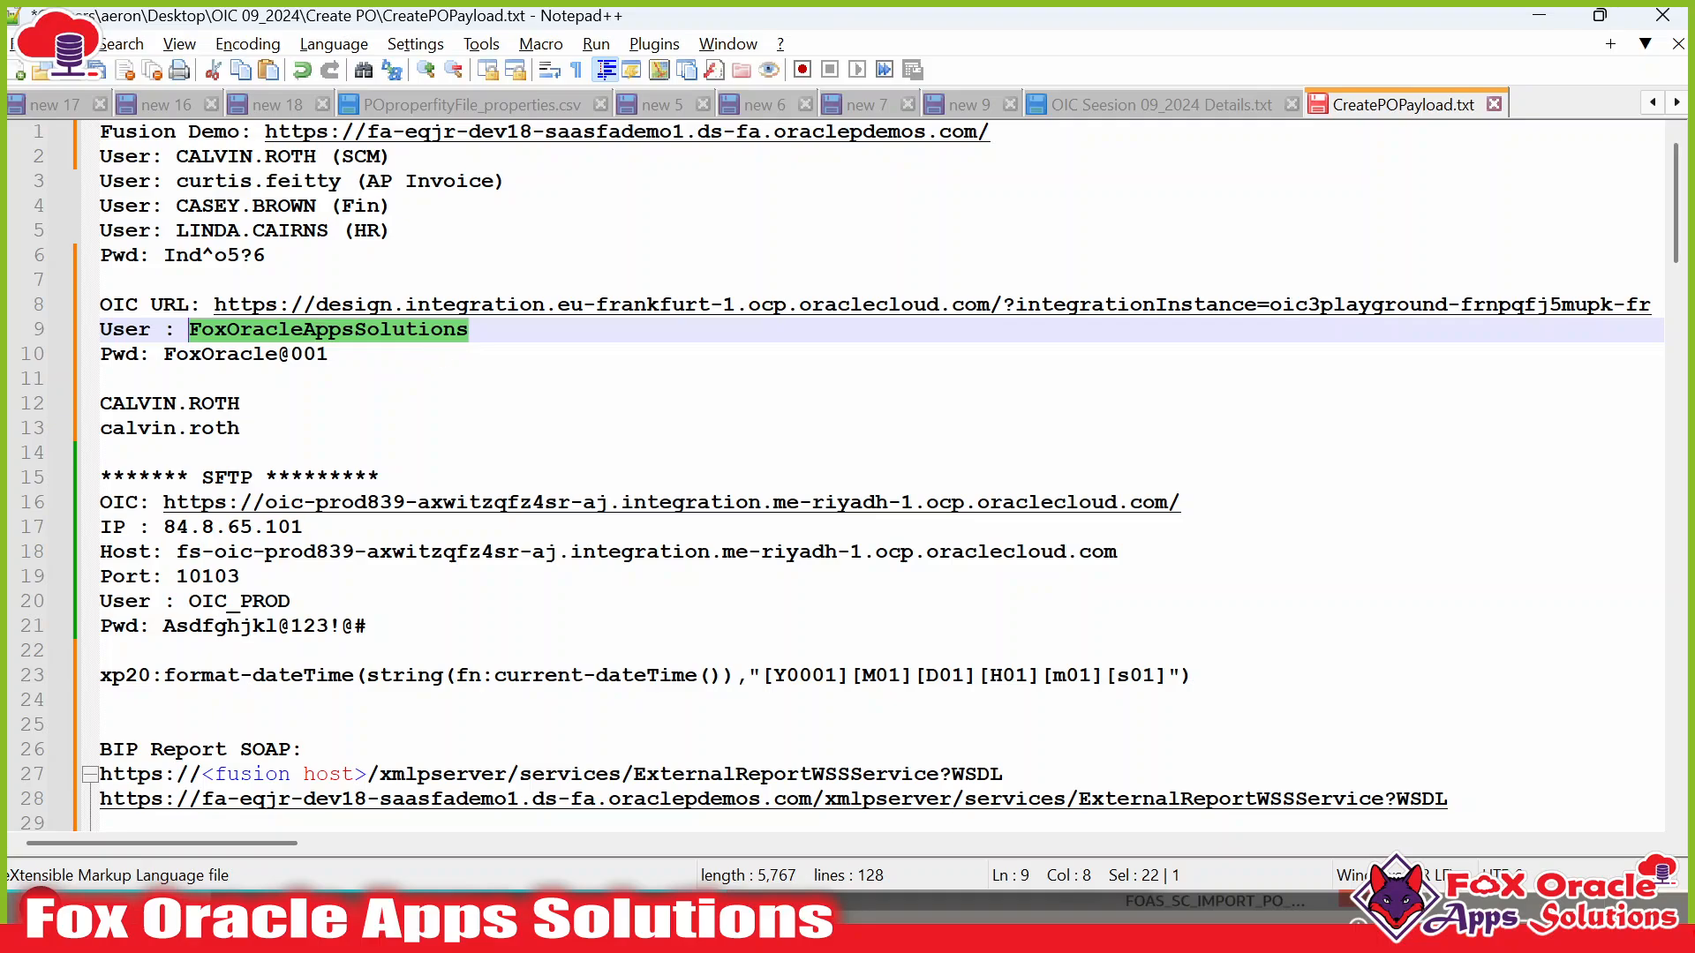
key("alt+Tab")
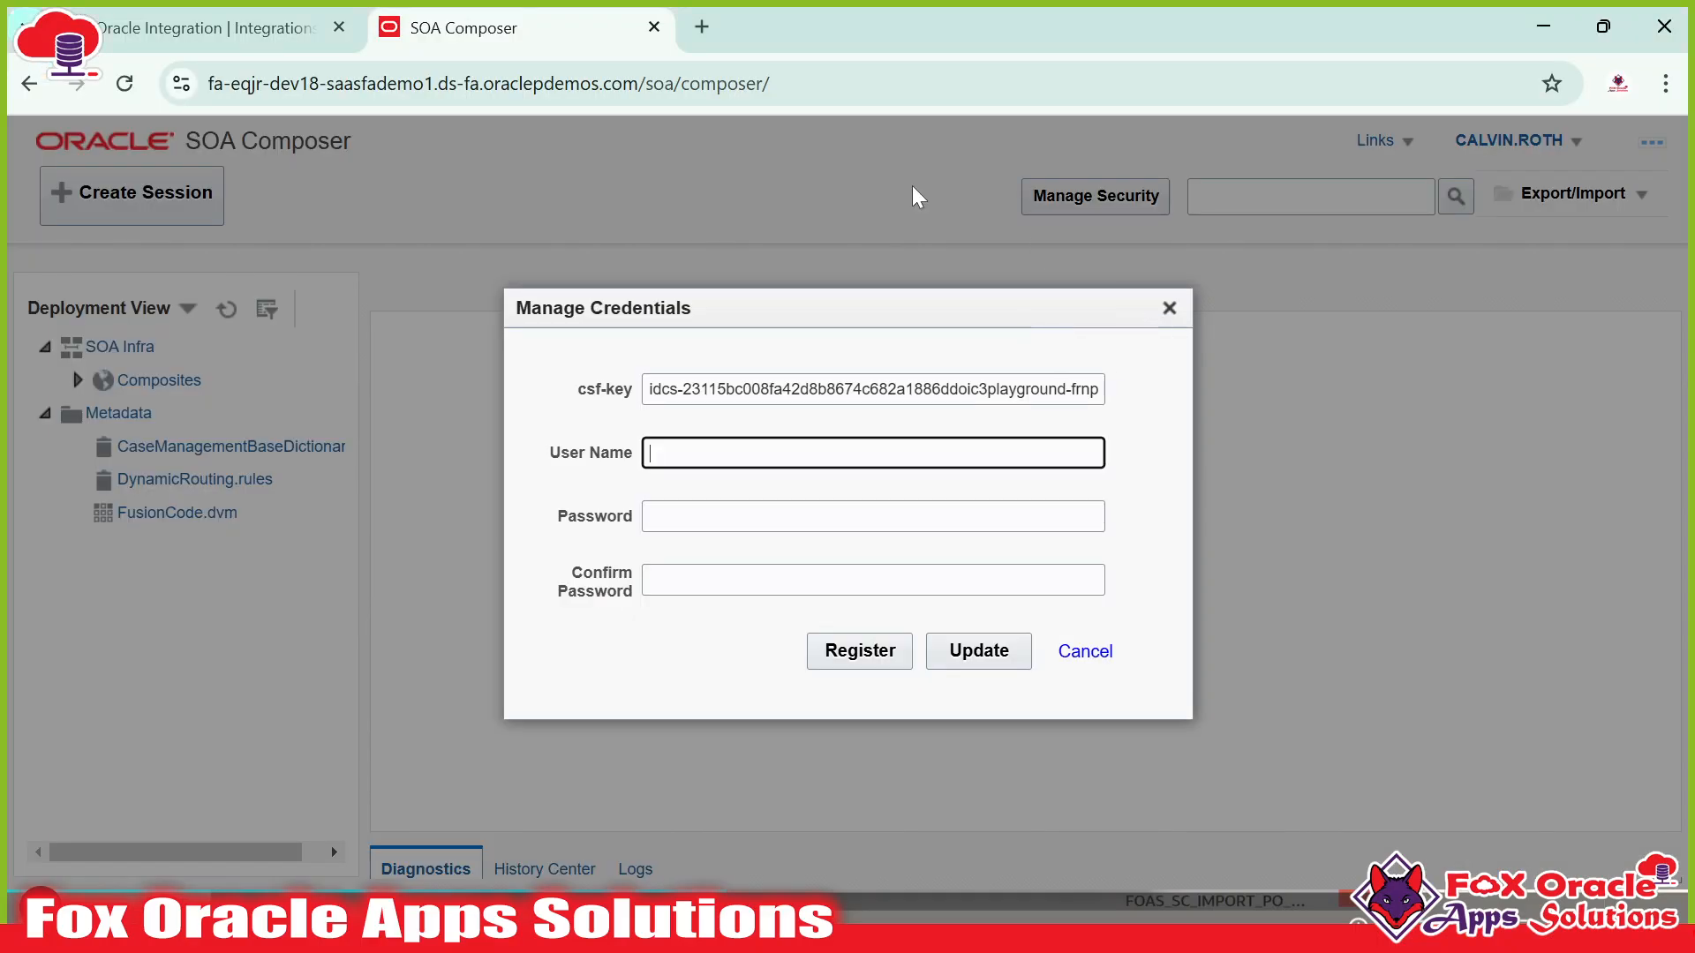
left_click(203, 27)
left_click(691, 89)
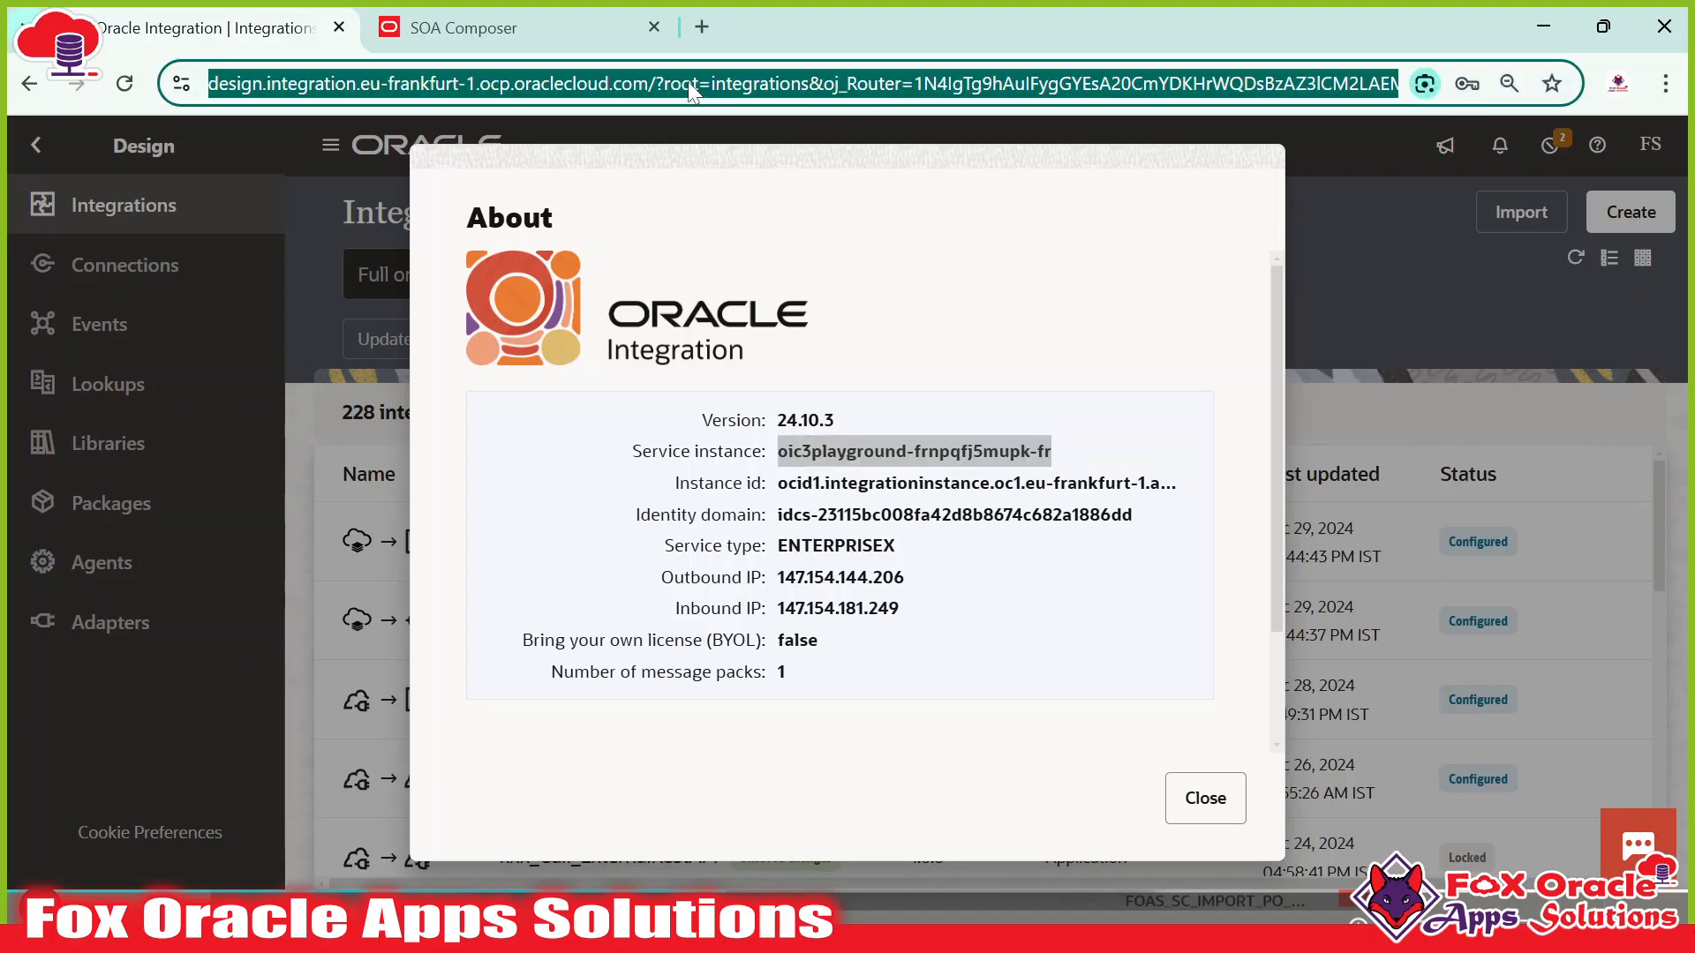
left_click(691, 88)
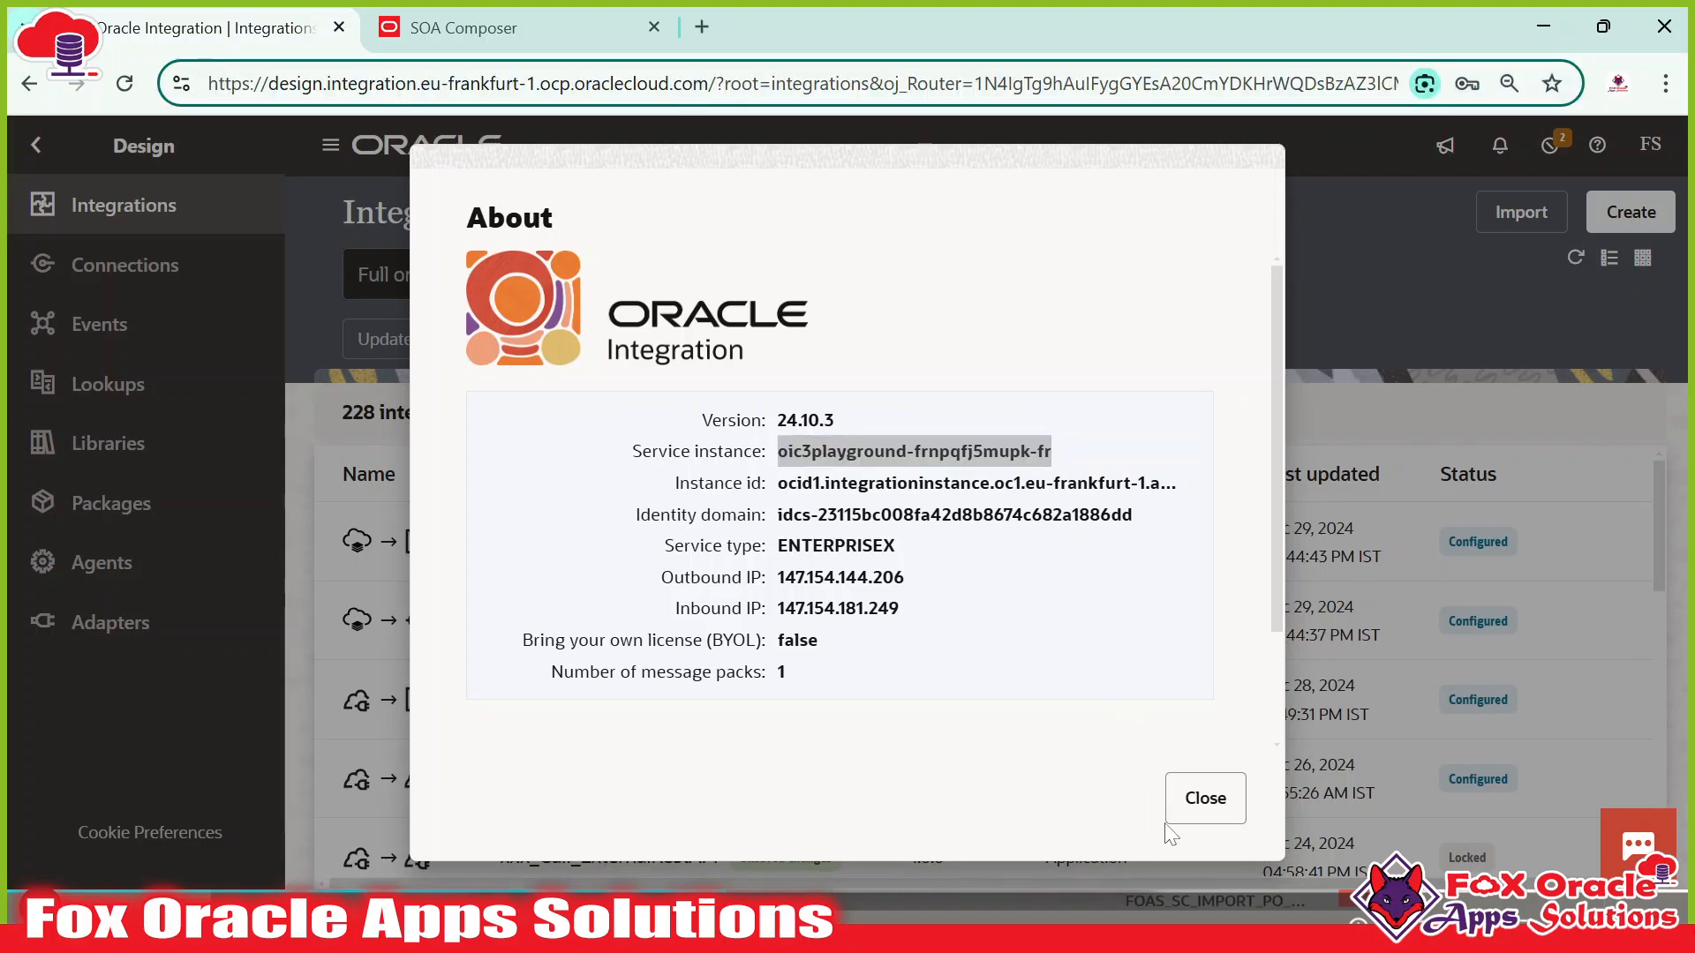
key("alt+Tab")
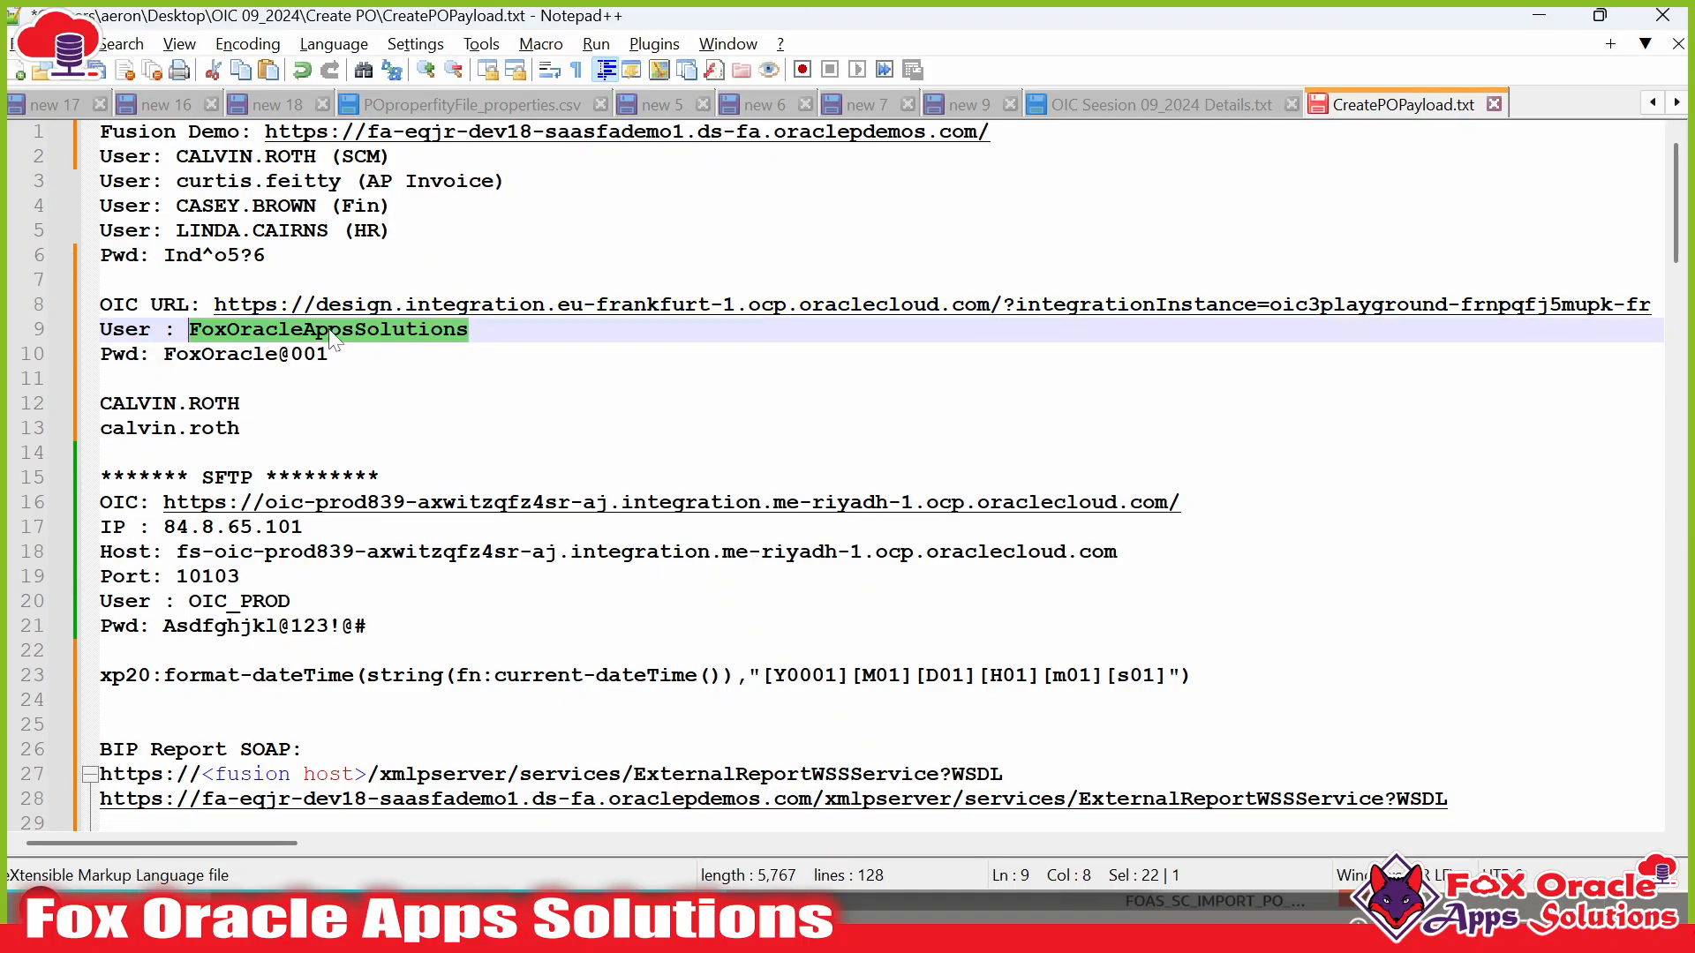
key("alt+Tab")
key("ctrl+Tab")
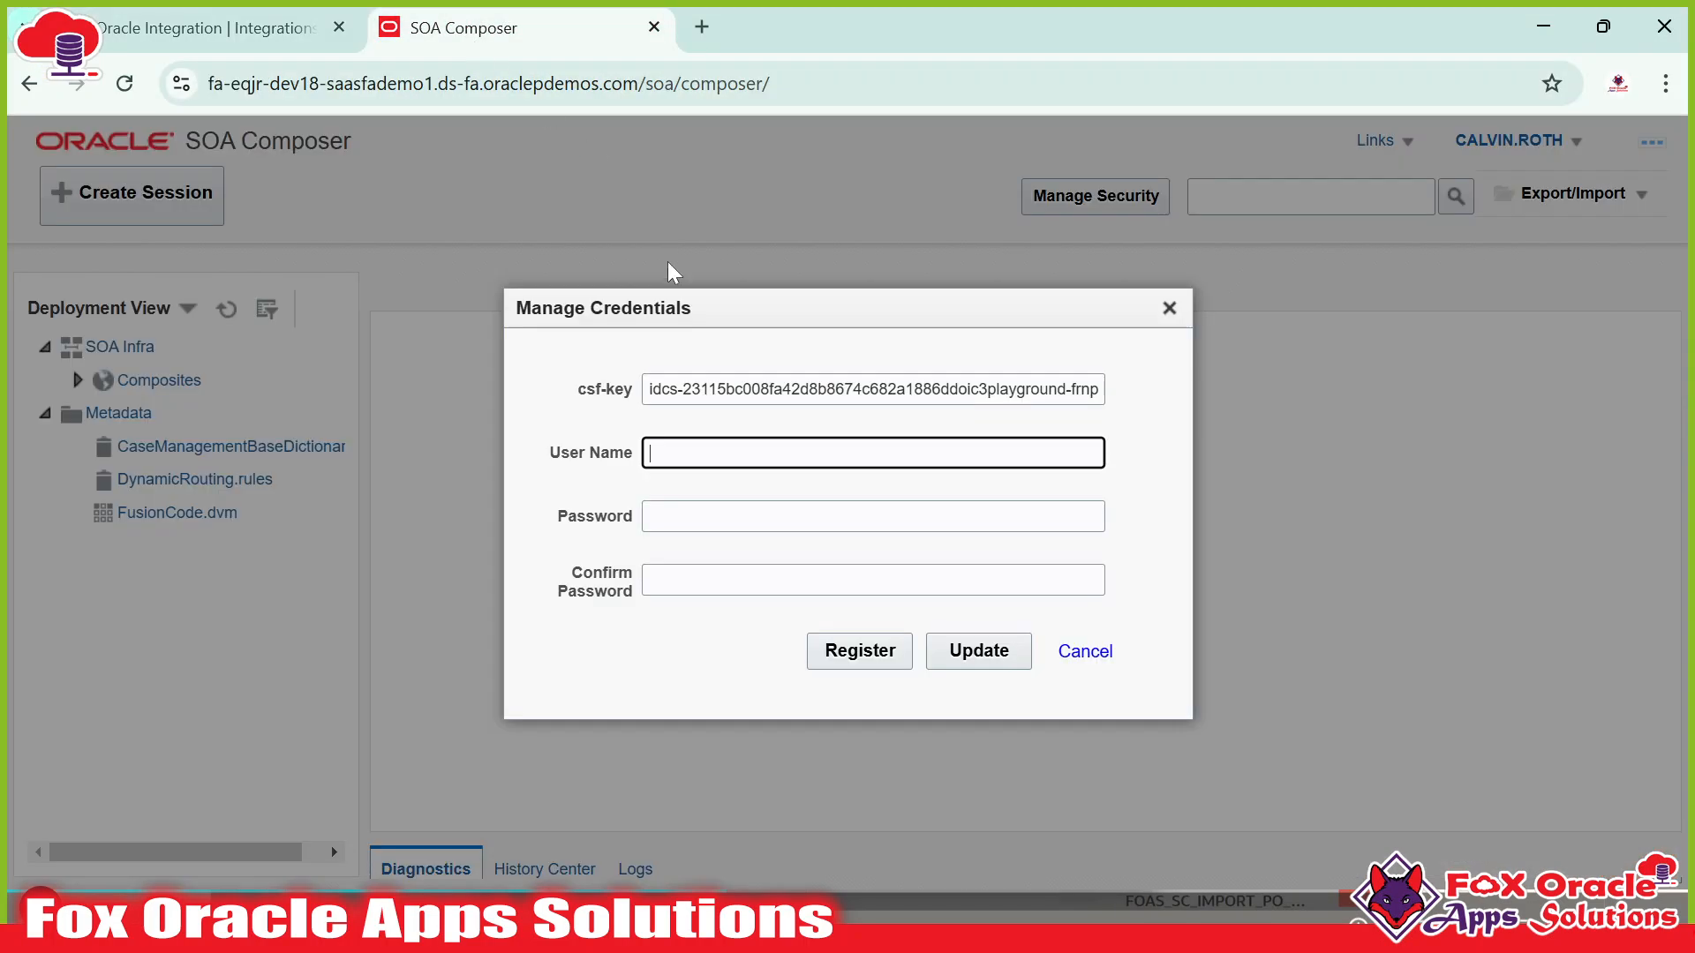
key("ctrl+v")
Enter the notes' password in Password and Confirm Password, then register the credential.
key("alt+Tab")
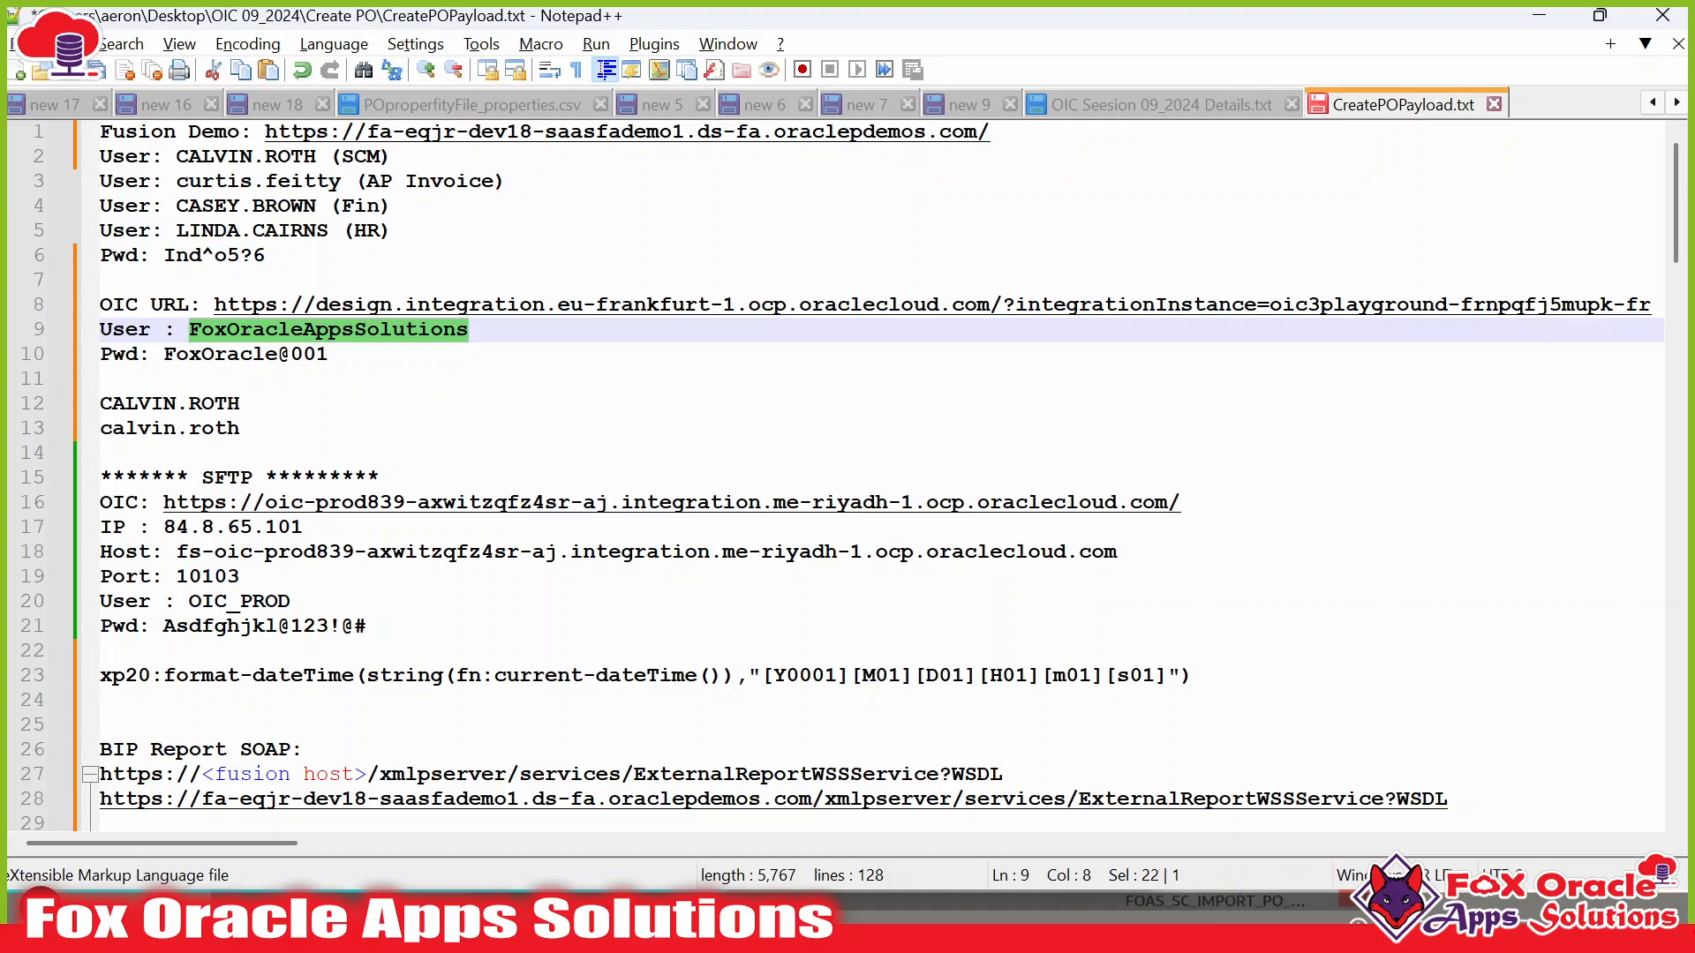
left_click_drag(164, 354, 329, 354)
key("ctrl+c")
key("alt+Tab")
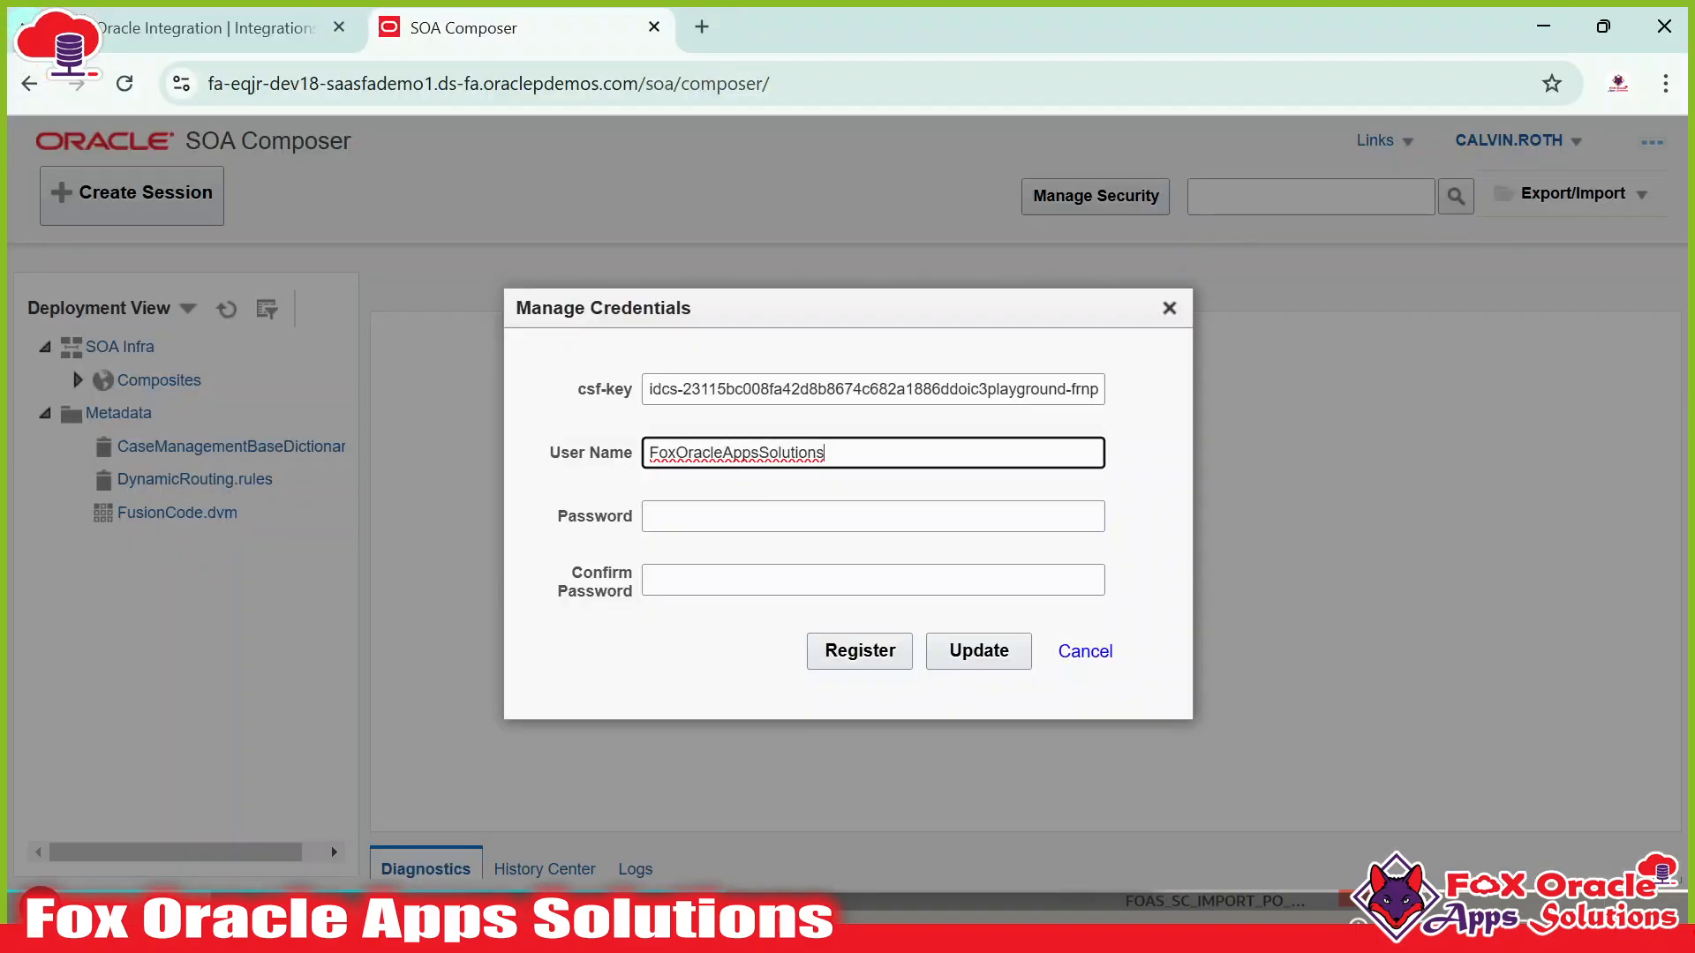
key("Tab")
key("ctrl+v")
key("Tab")
key("ctrl+v")
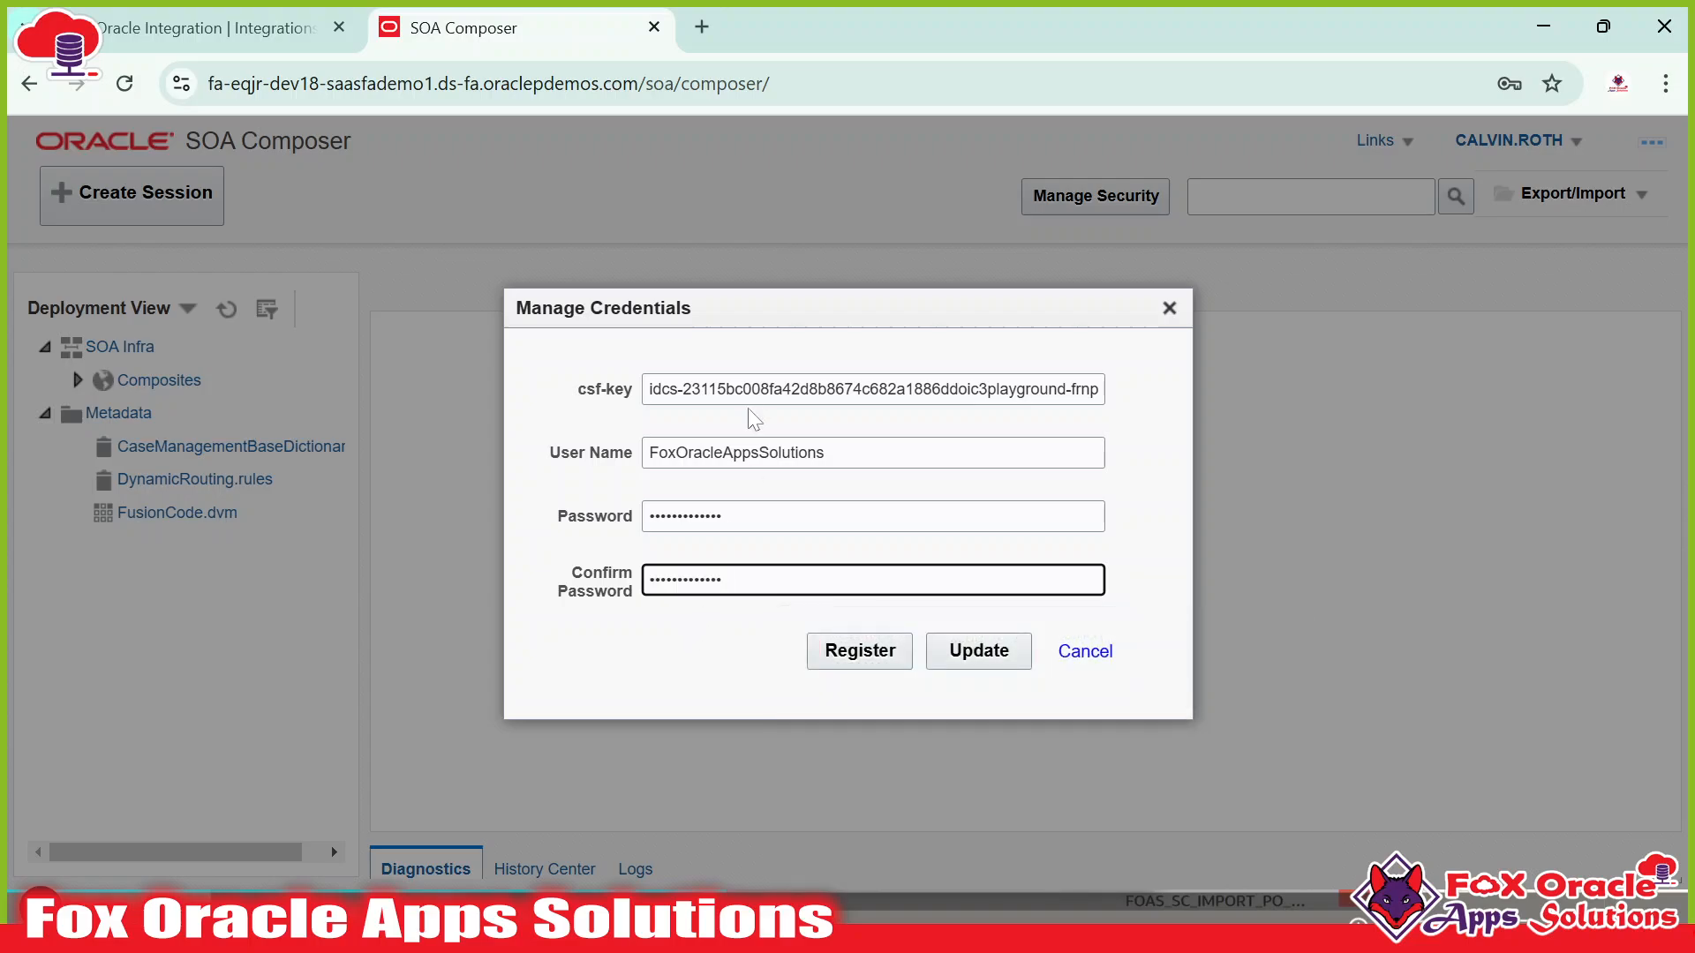
left_click(839, 649)
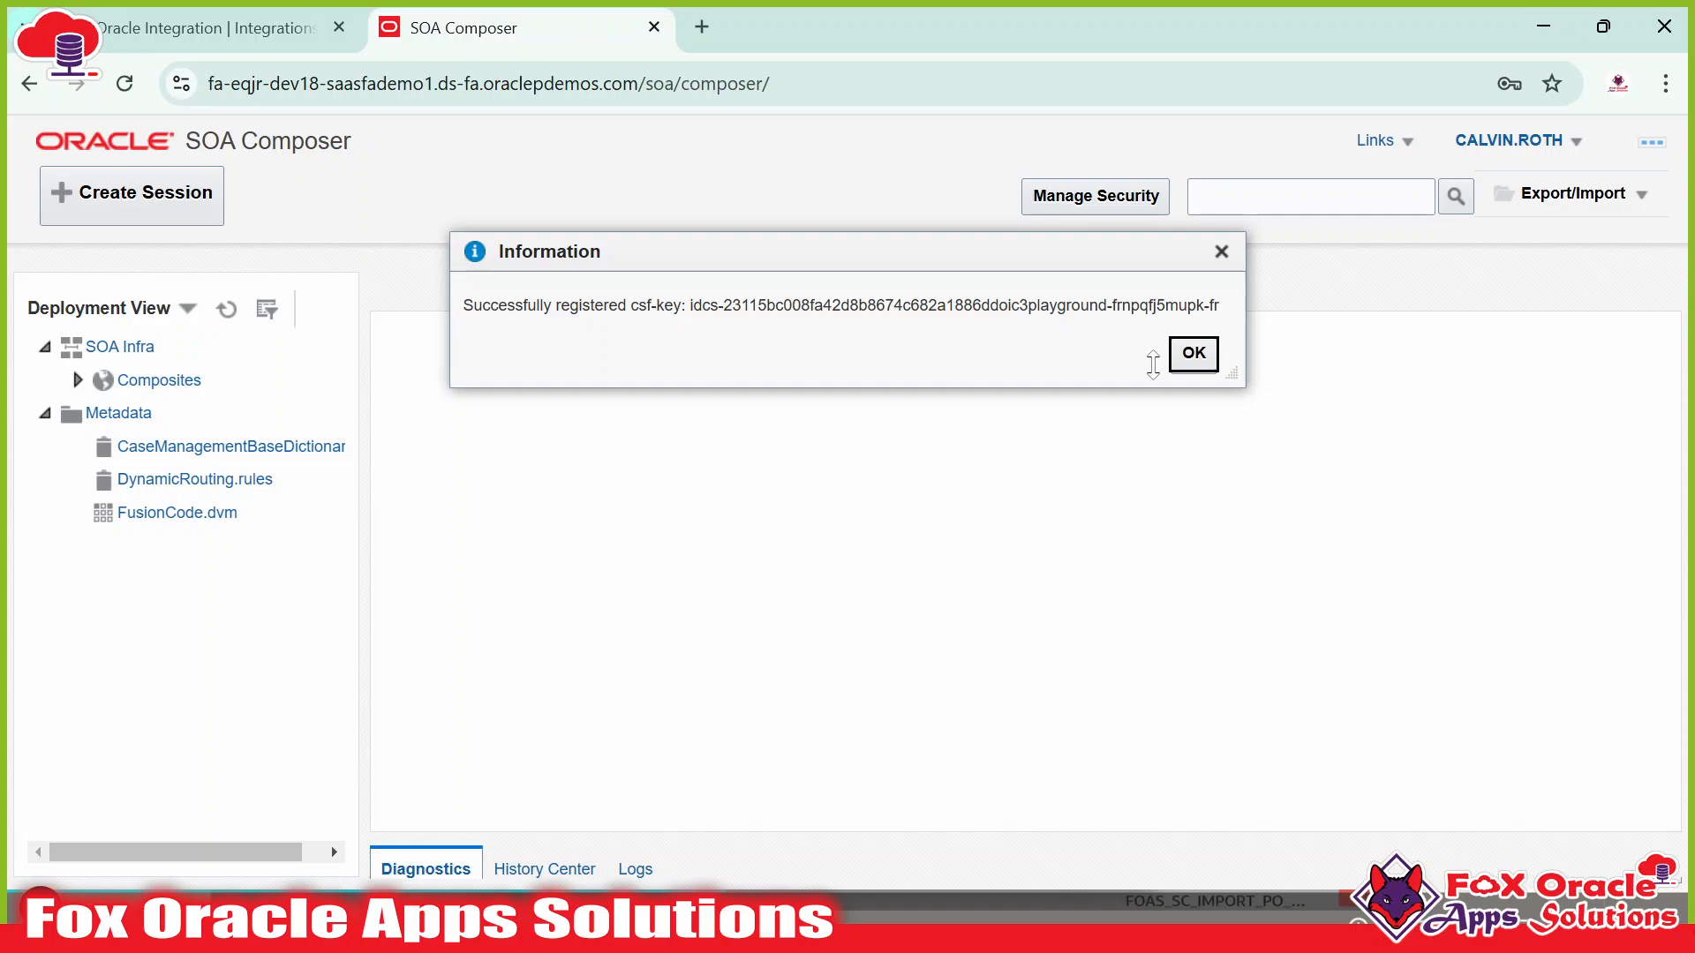
left_click(1187, 358)
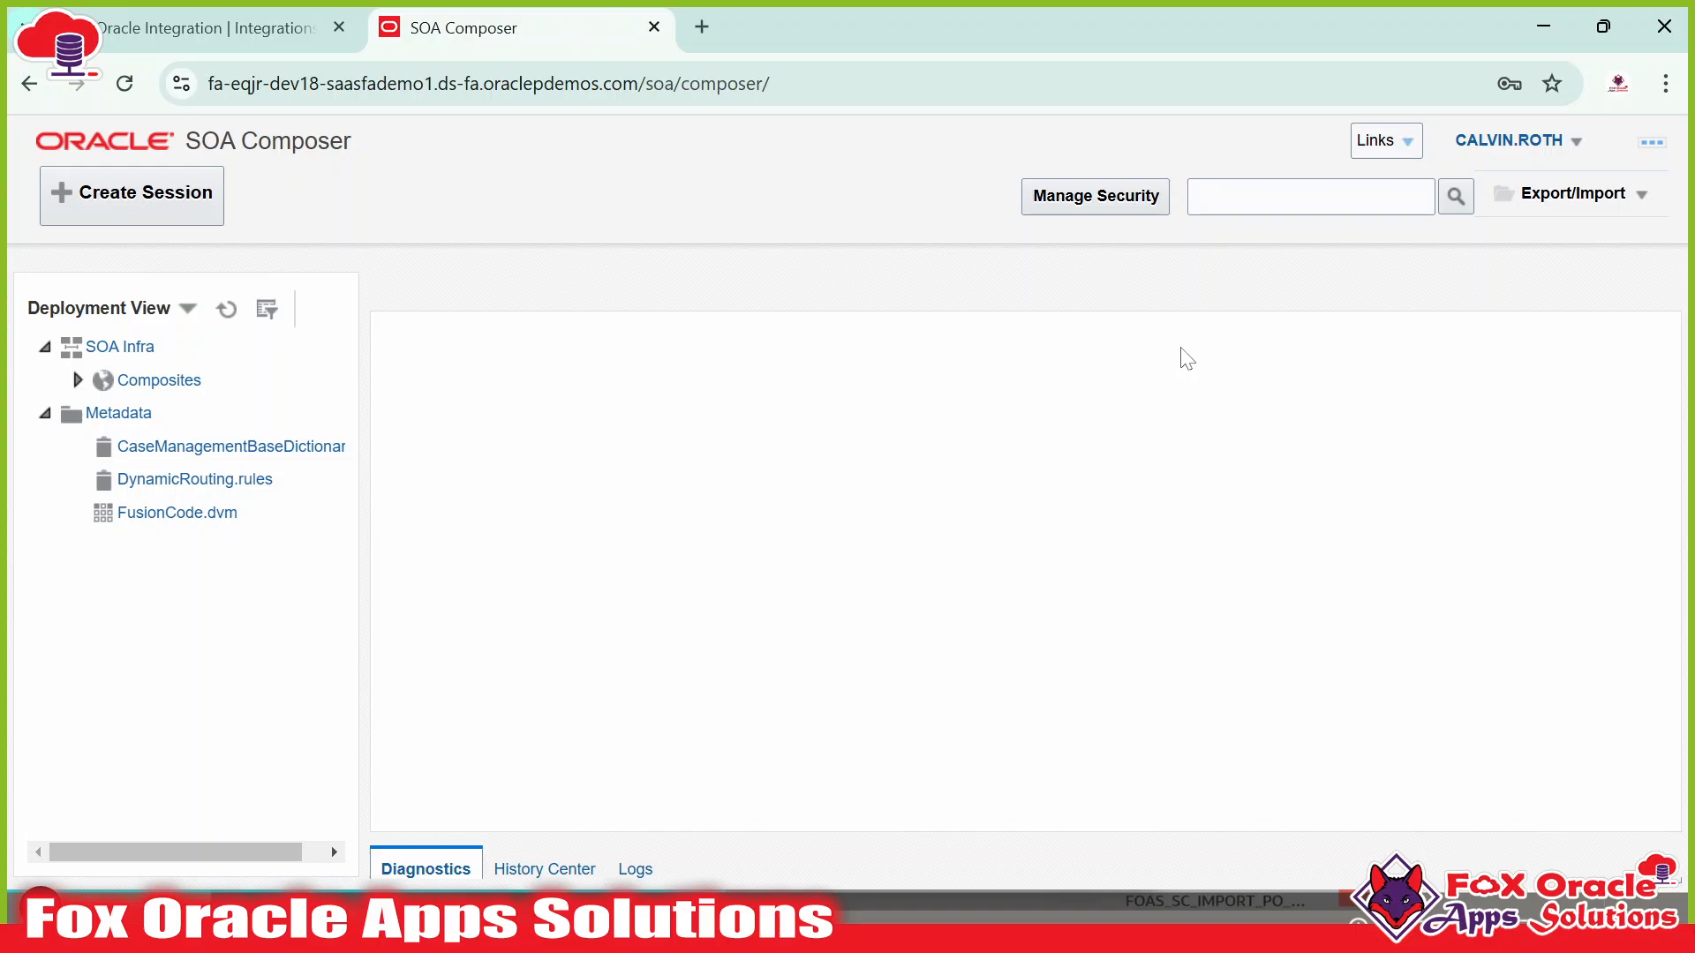
Close the About information in Oracle Integration and return to the Integrations list.
left_click(191, 37)
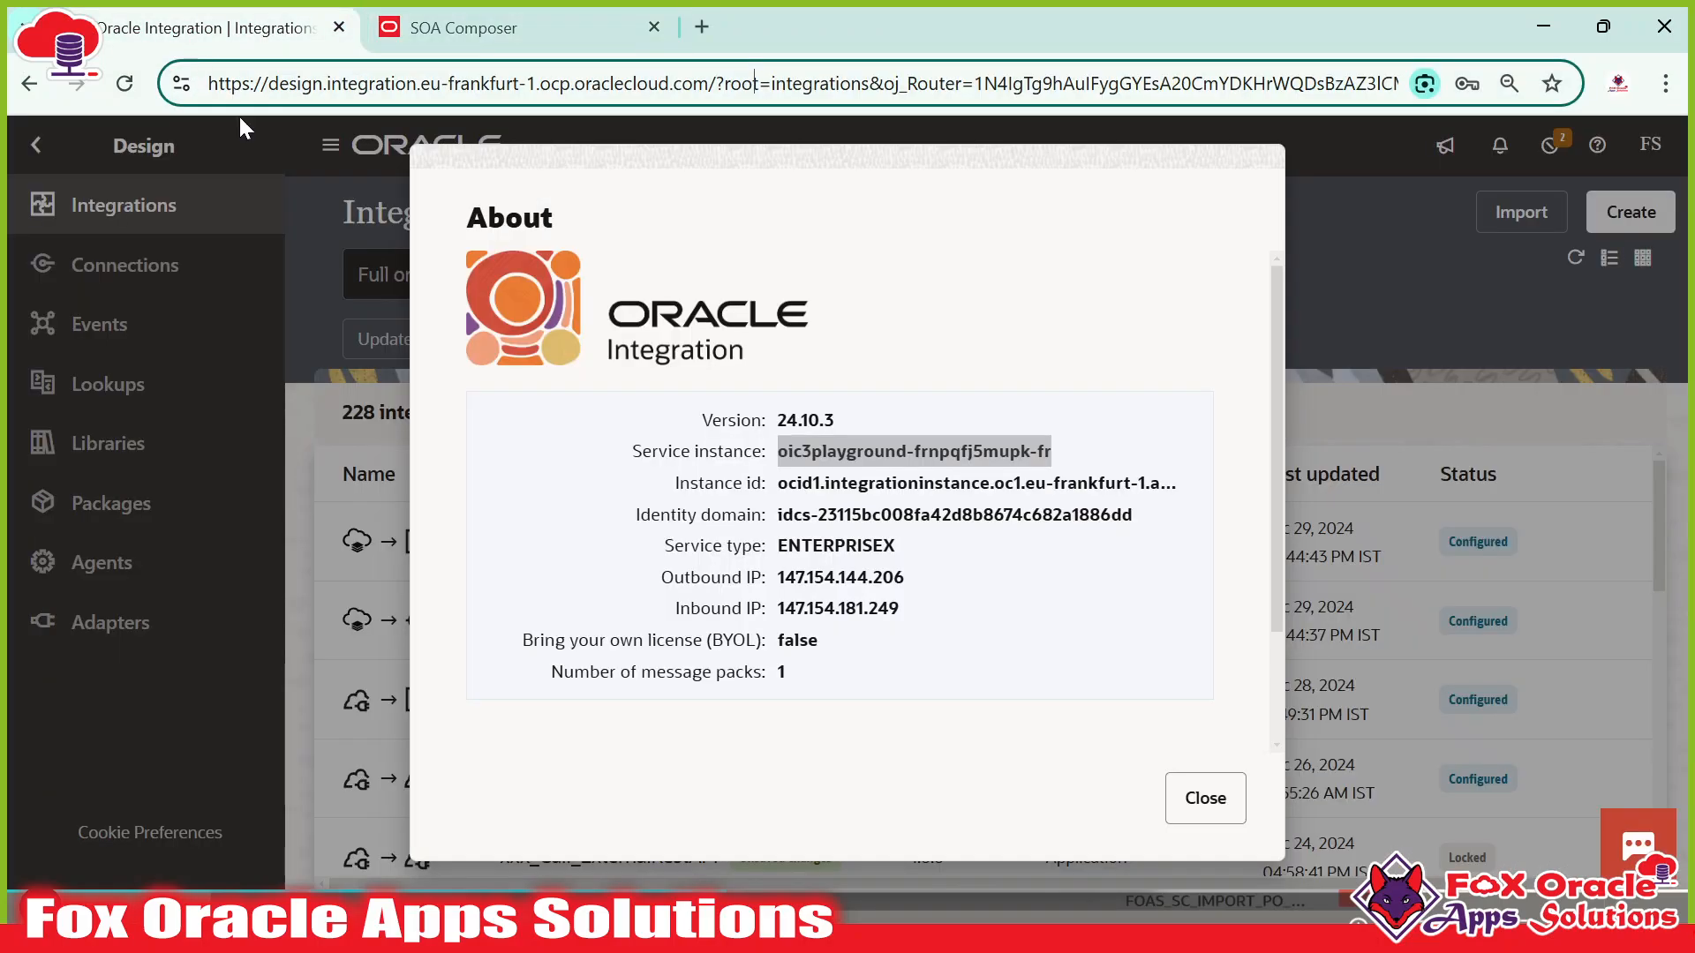
left_click(1190, 799)
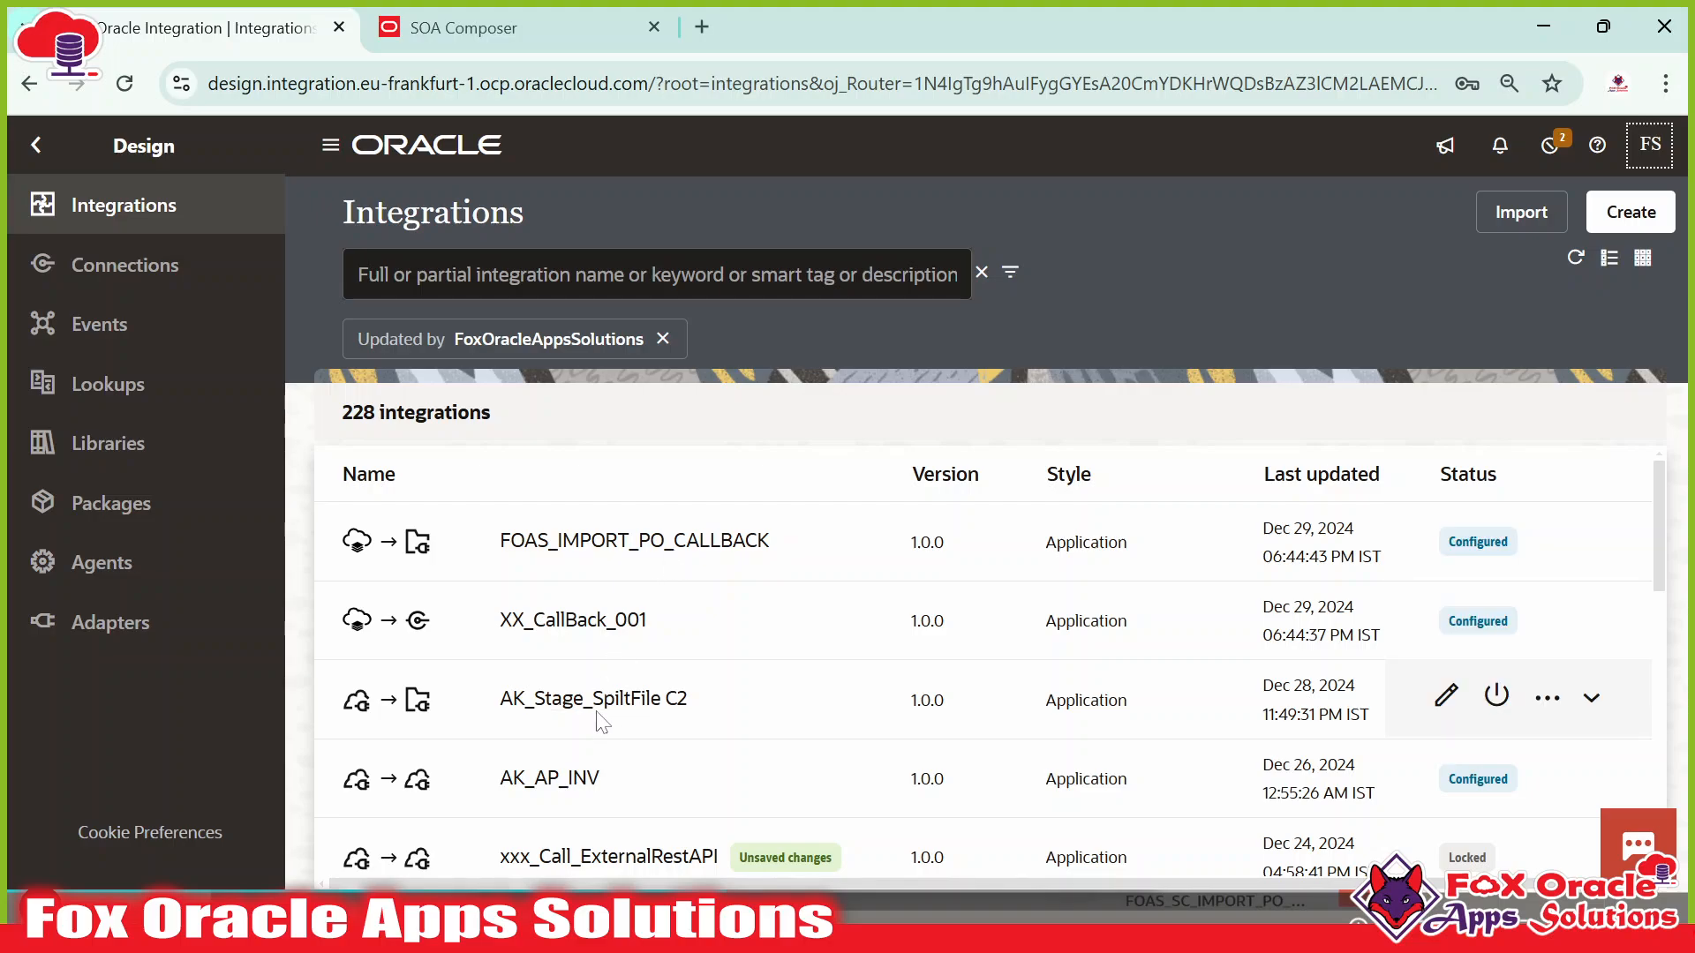
scroll(600, 722, "down", 3)
scroll(673, 674, "up", 3)
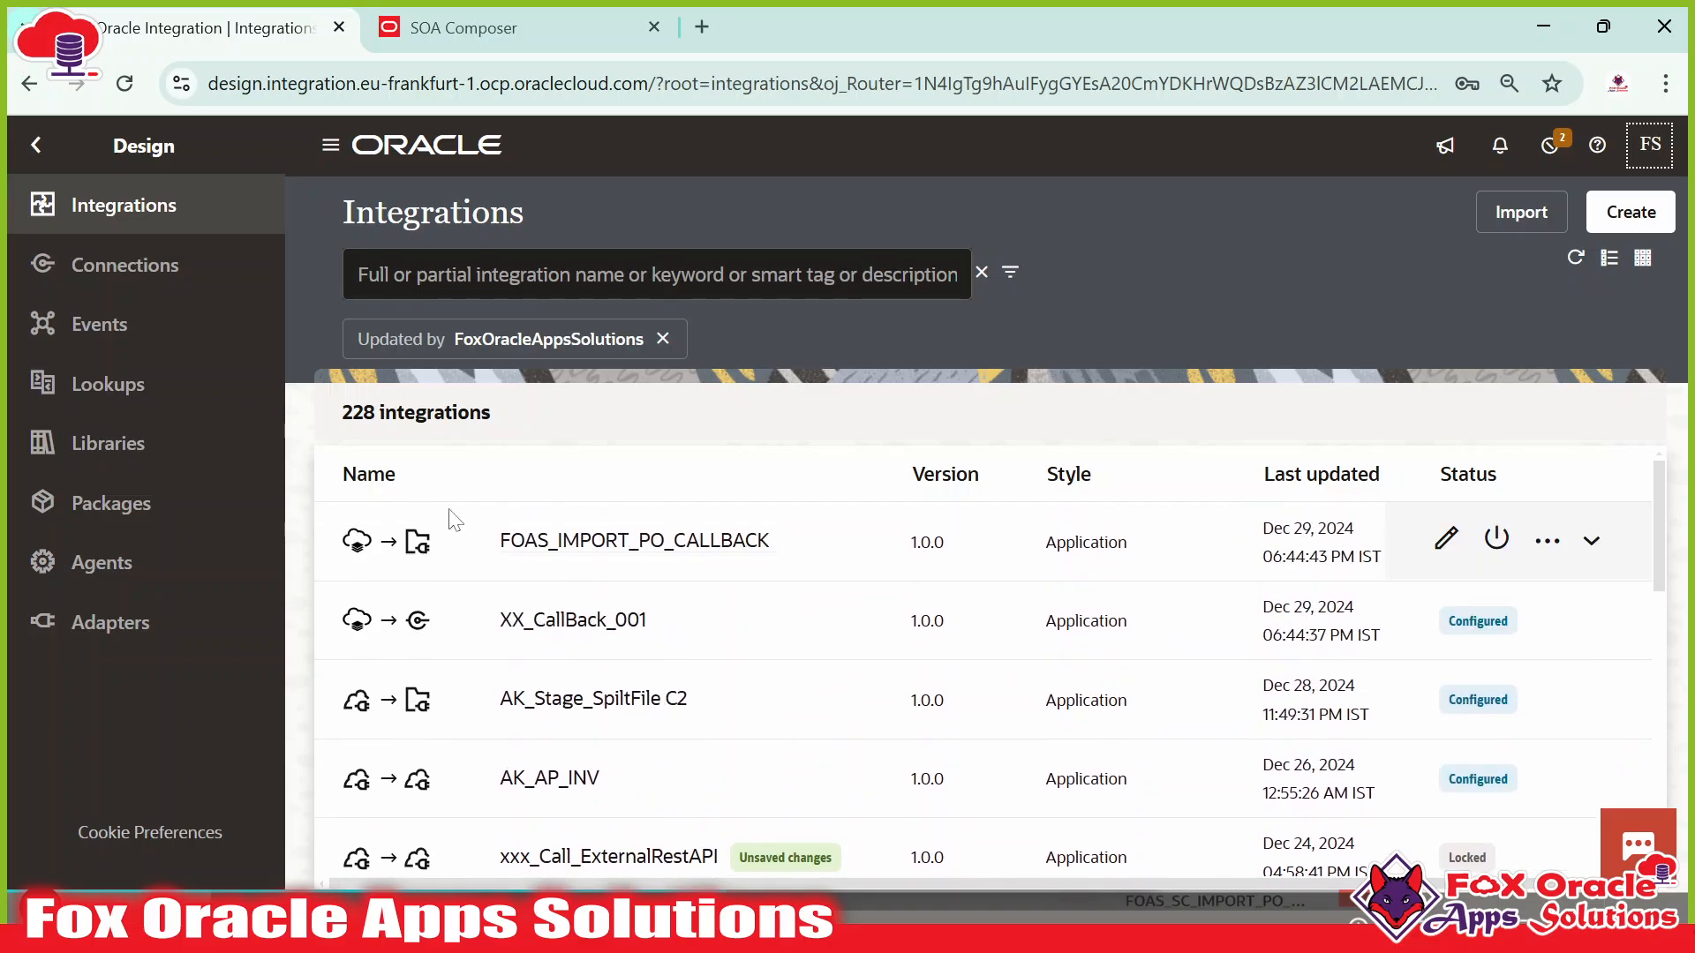
scroll(698, 676, "down", 2)
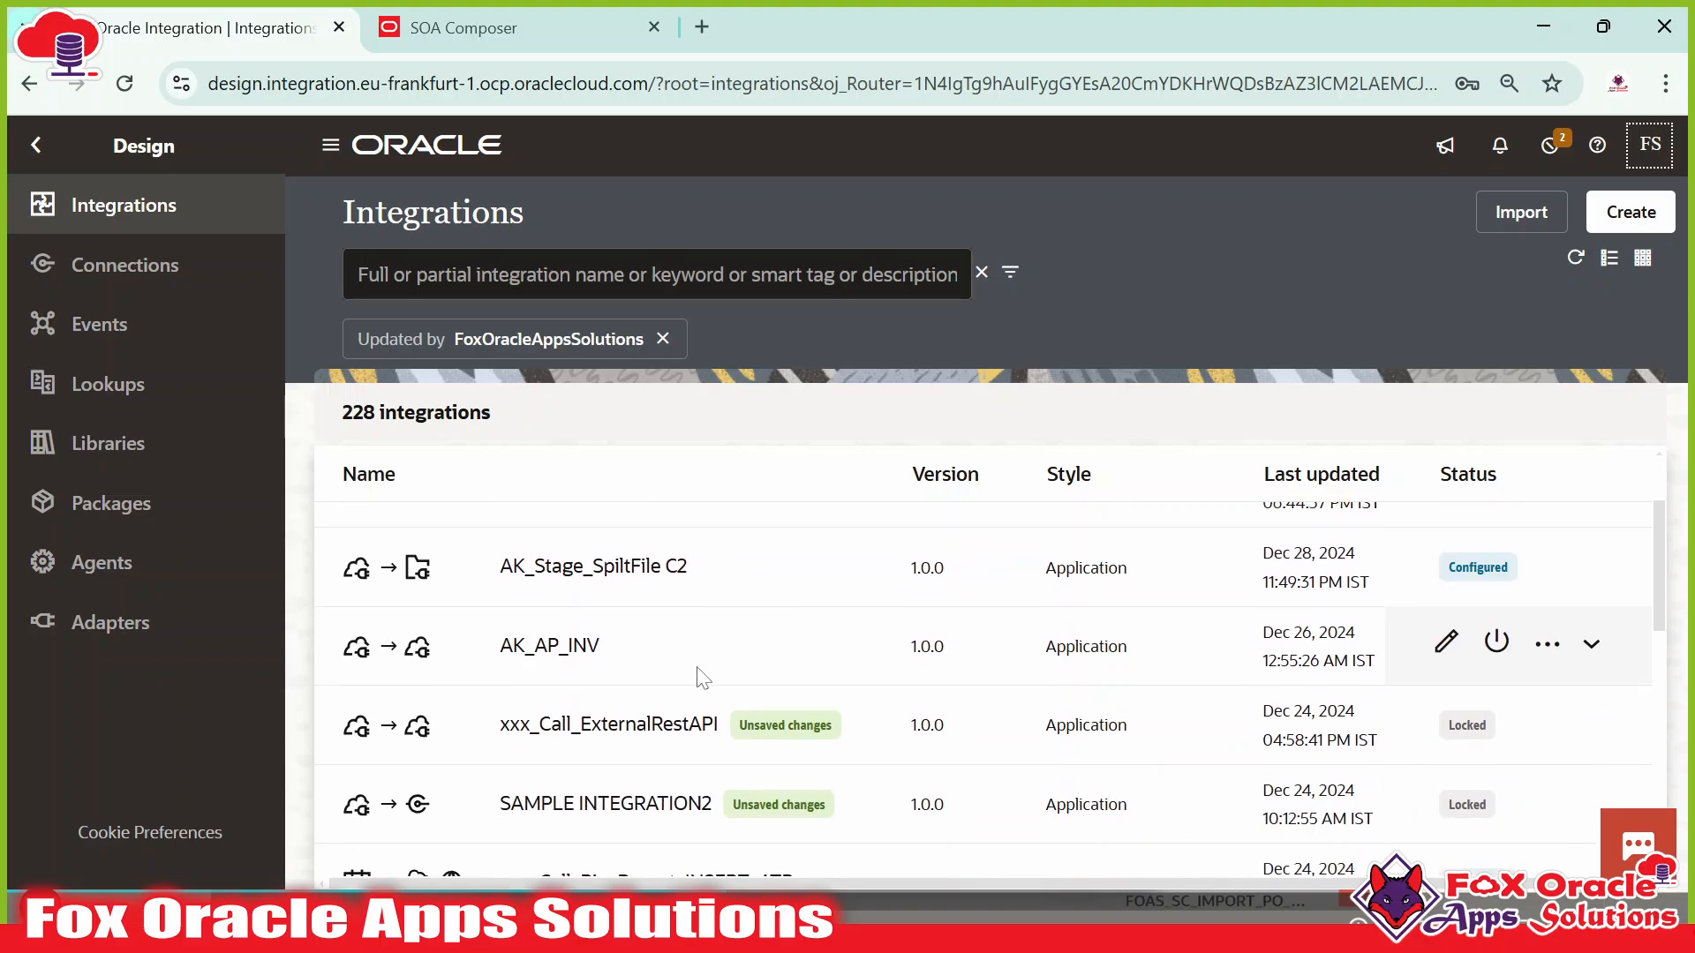
scroll(701, 679, "down", 3)
scroll(653, 688, "up", 5)
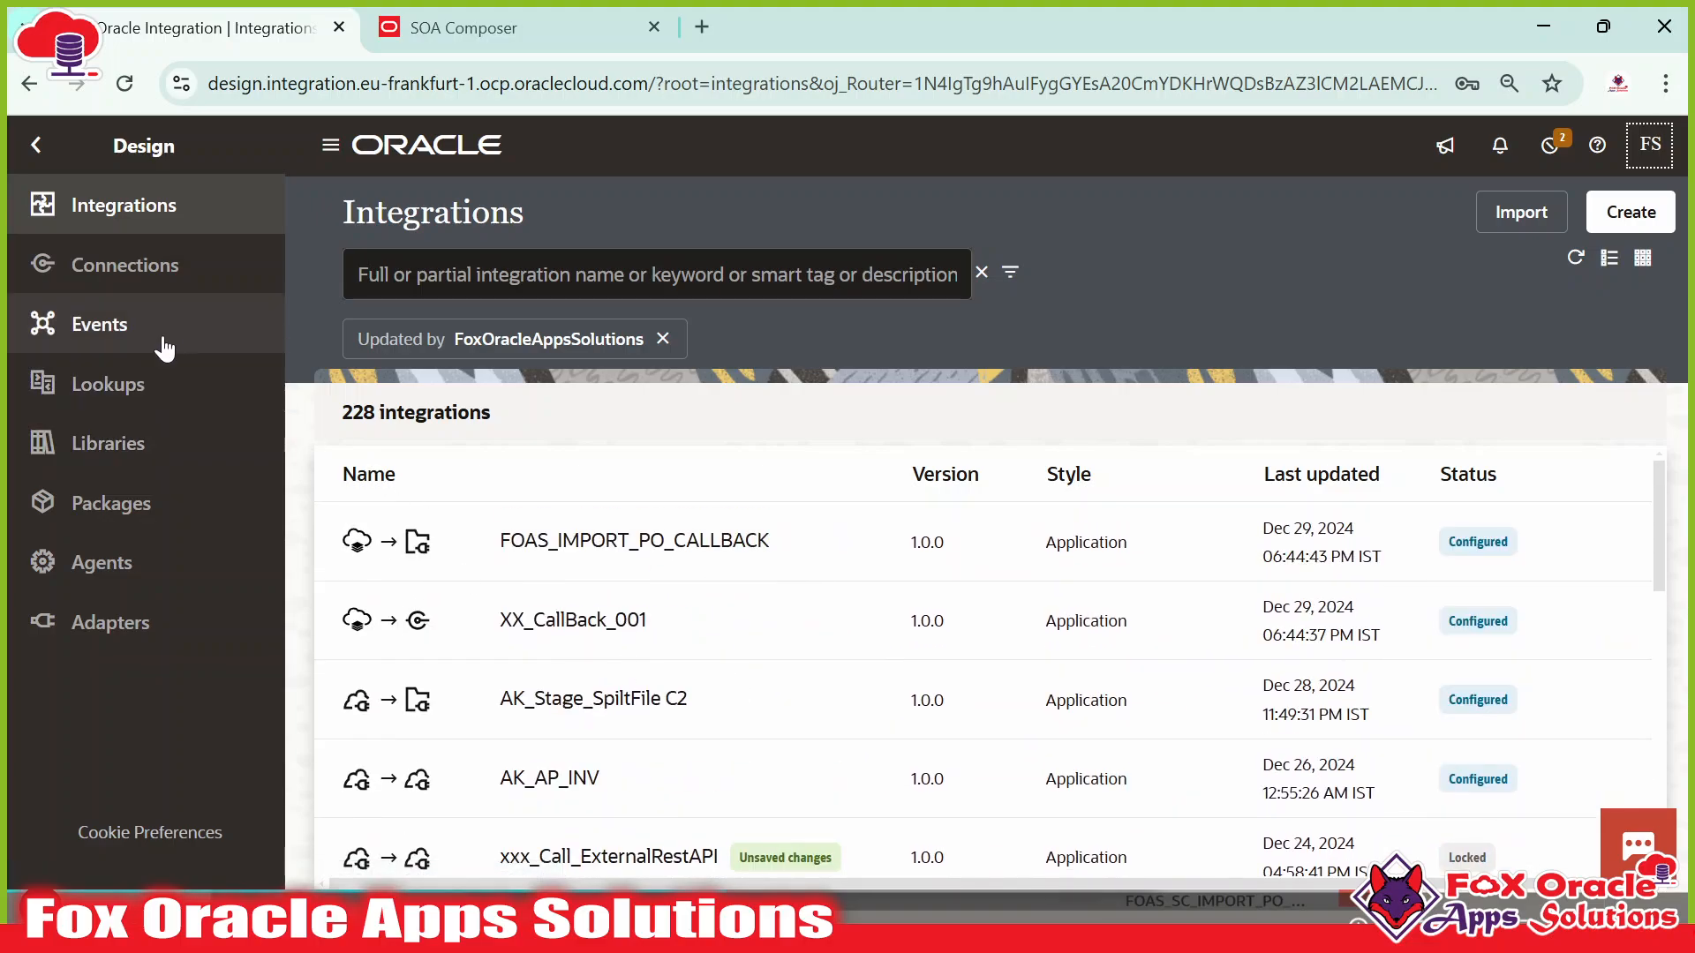
left_click(155, 269)
left_click(151, 212)
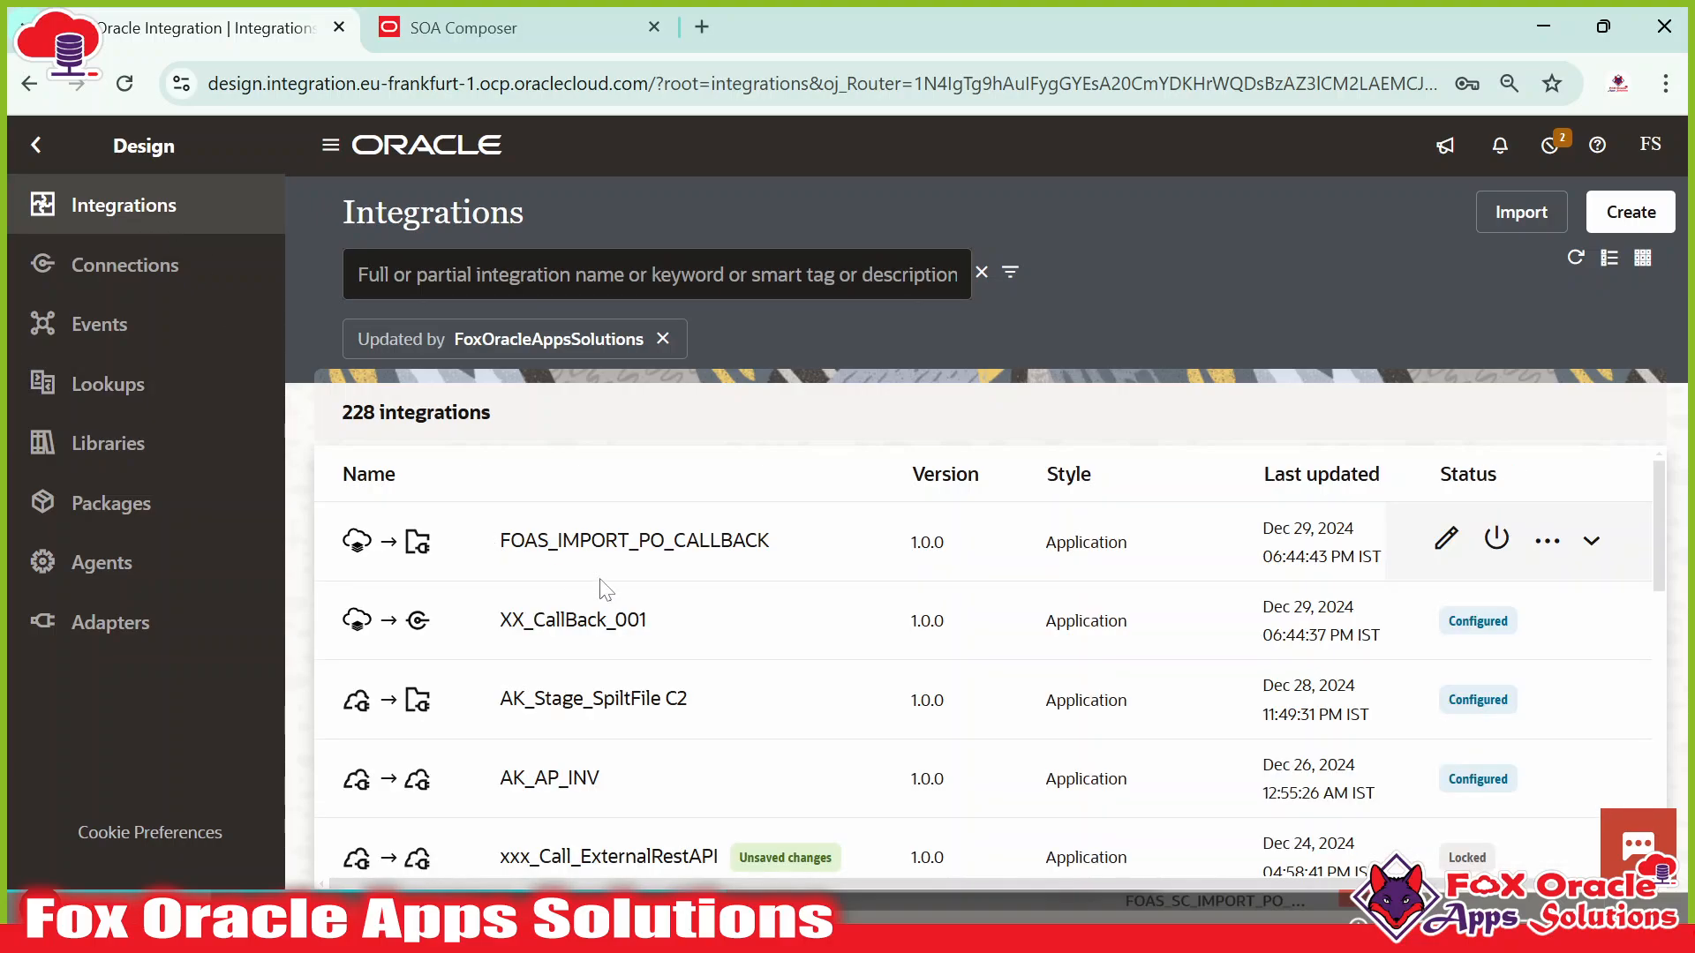
Clear the 'Updated by' filter so all 1633 integrations are listed.
scroll(661, 649, "down", 7)
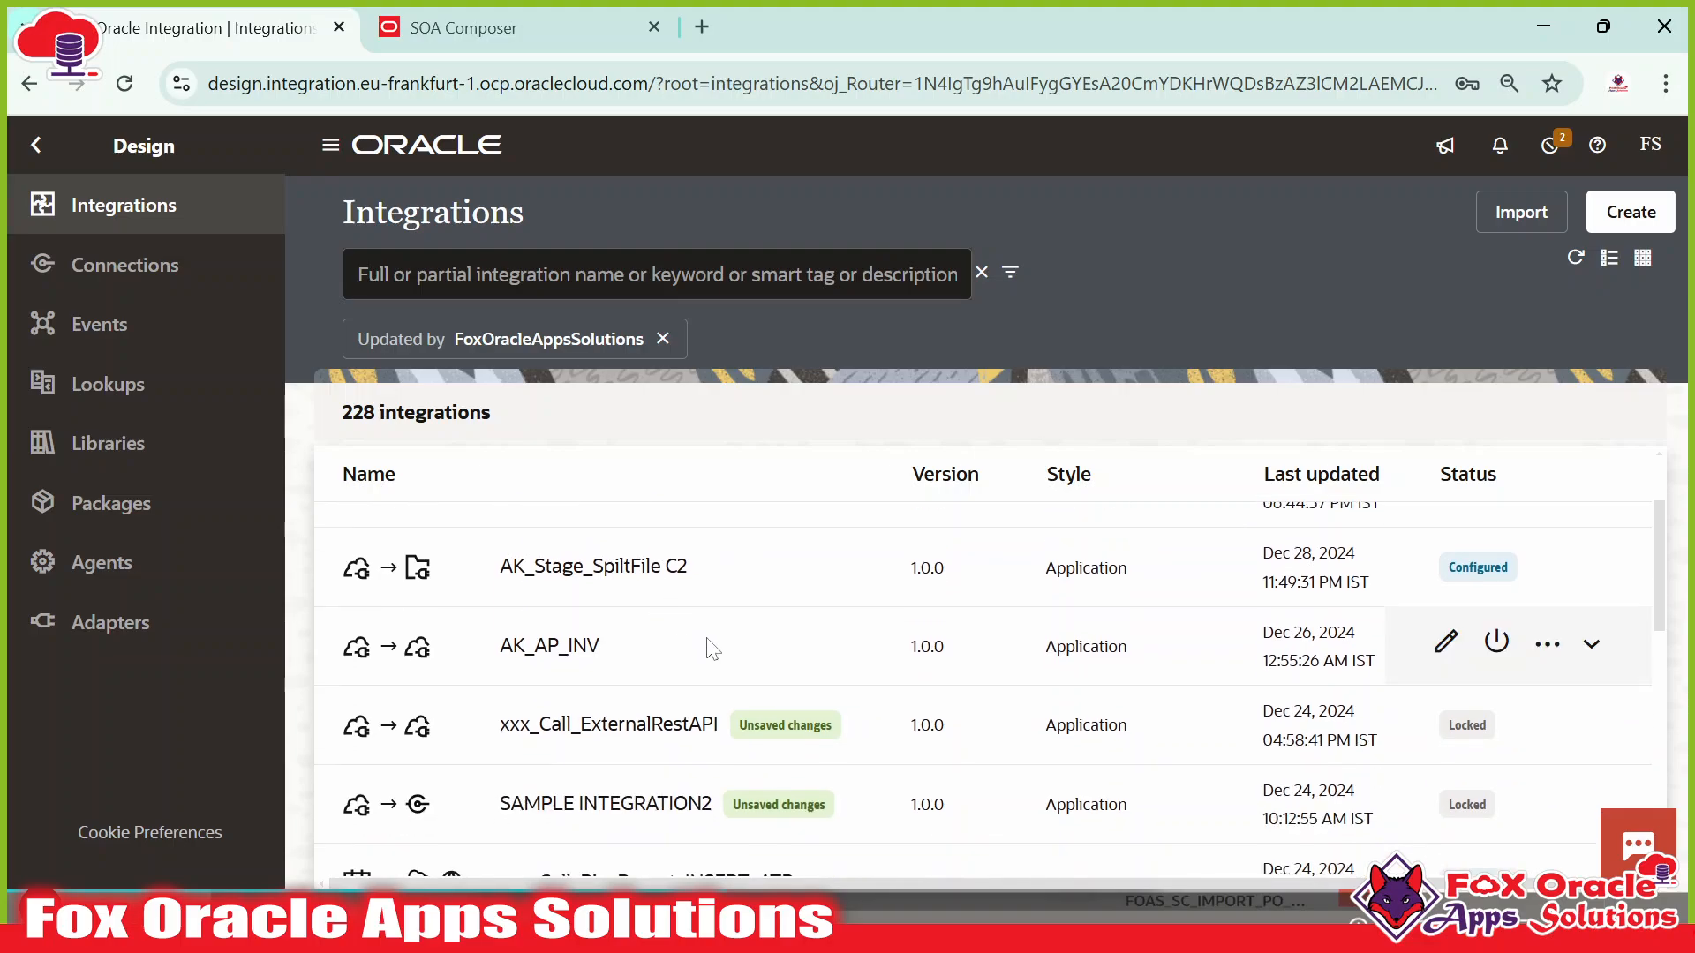
scroll(733, 657, "down", 3)
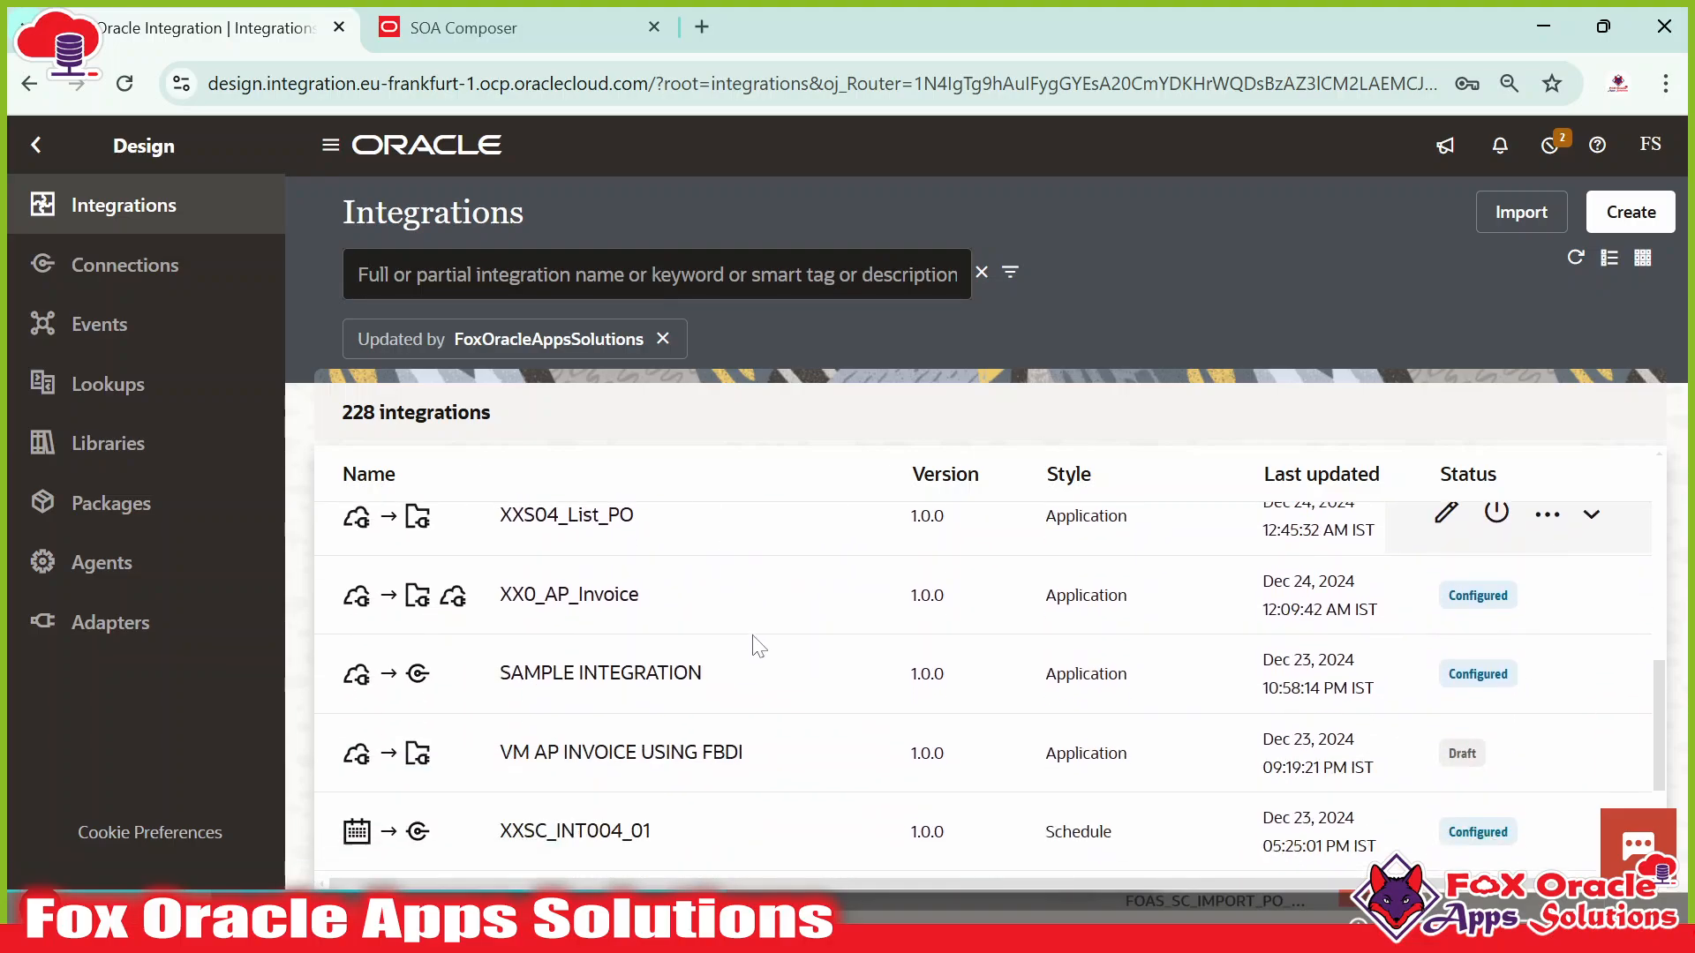
scroll(756, 645, "up", 10)
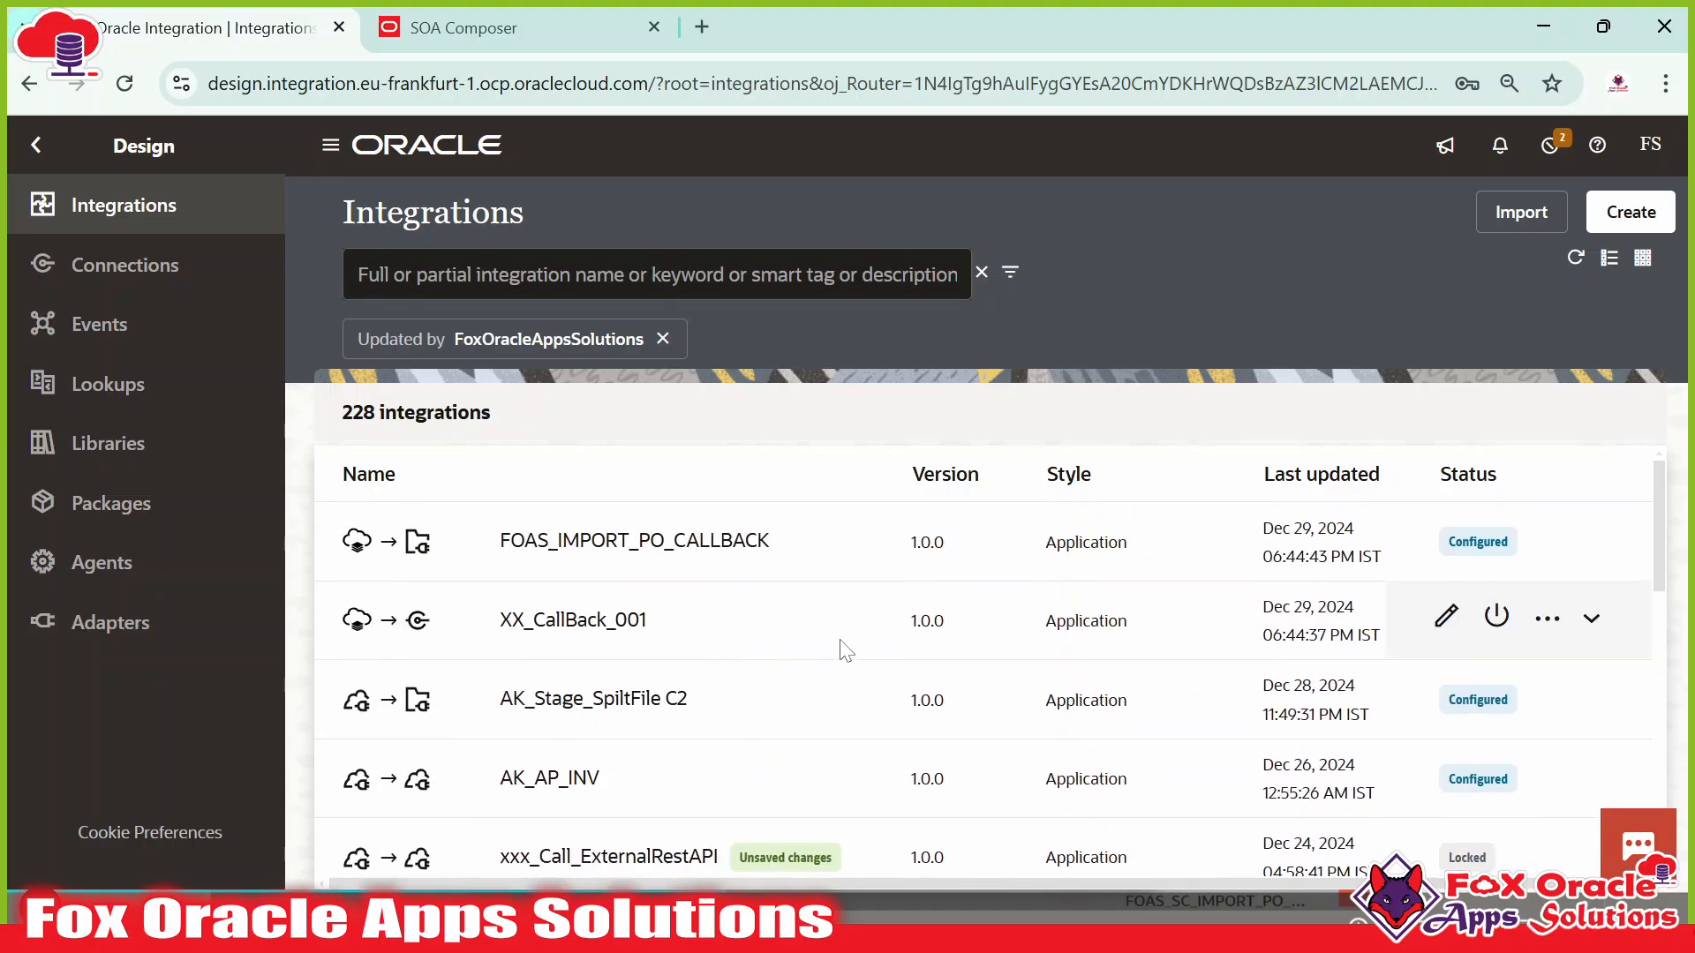
left_click(662, 339)
scroll(651, 579, "down", 5)
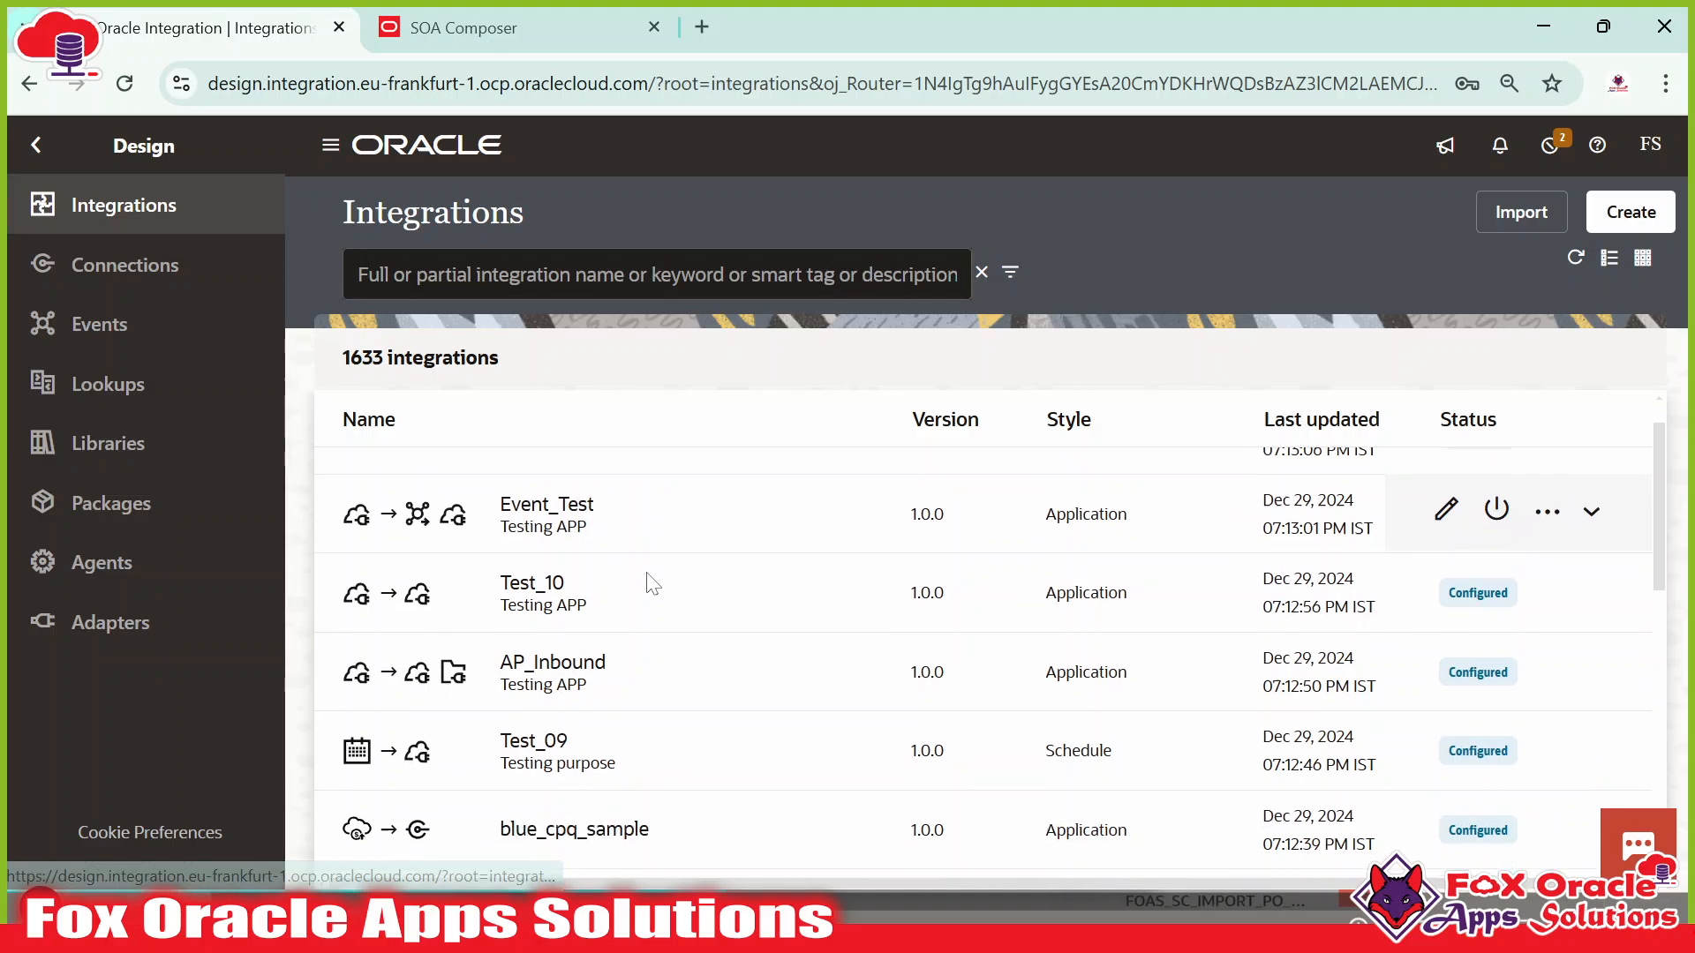
scroll(689, 579, "down", 2)
scroll(697, 565, "down", 3)
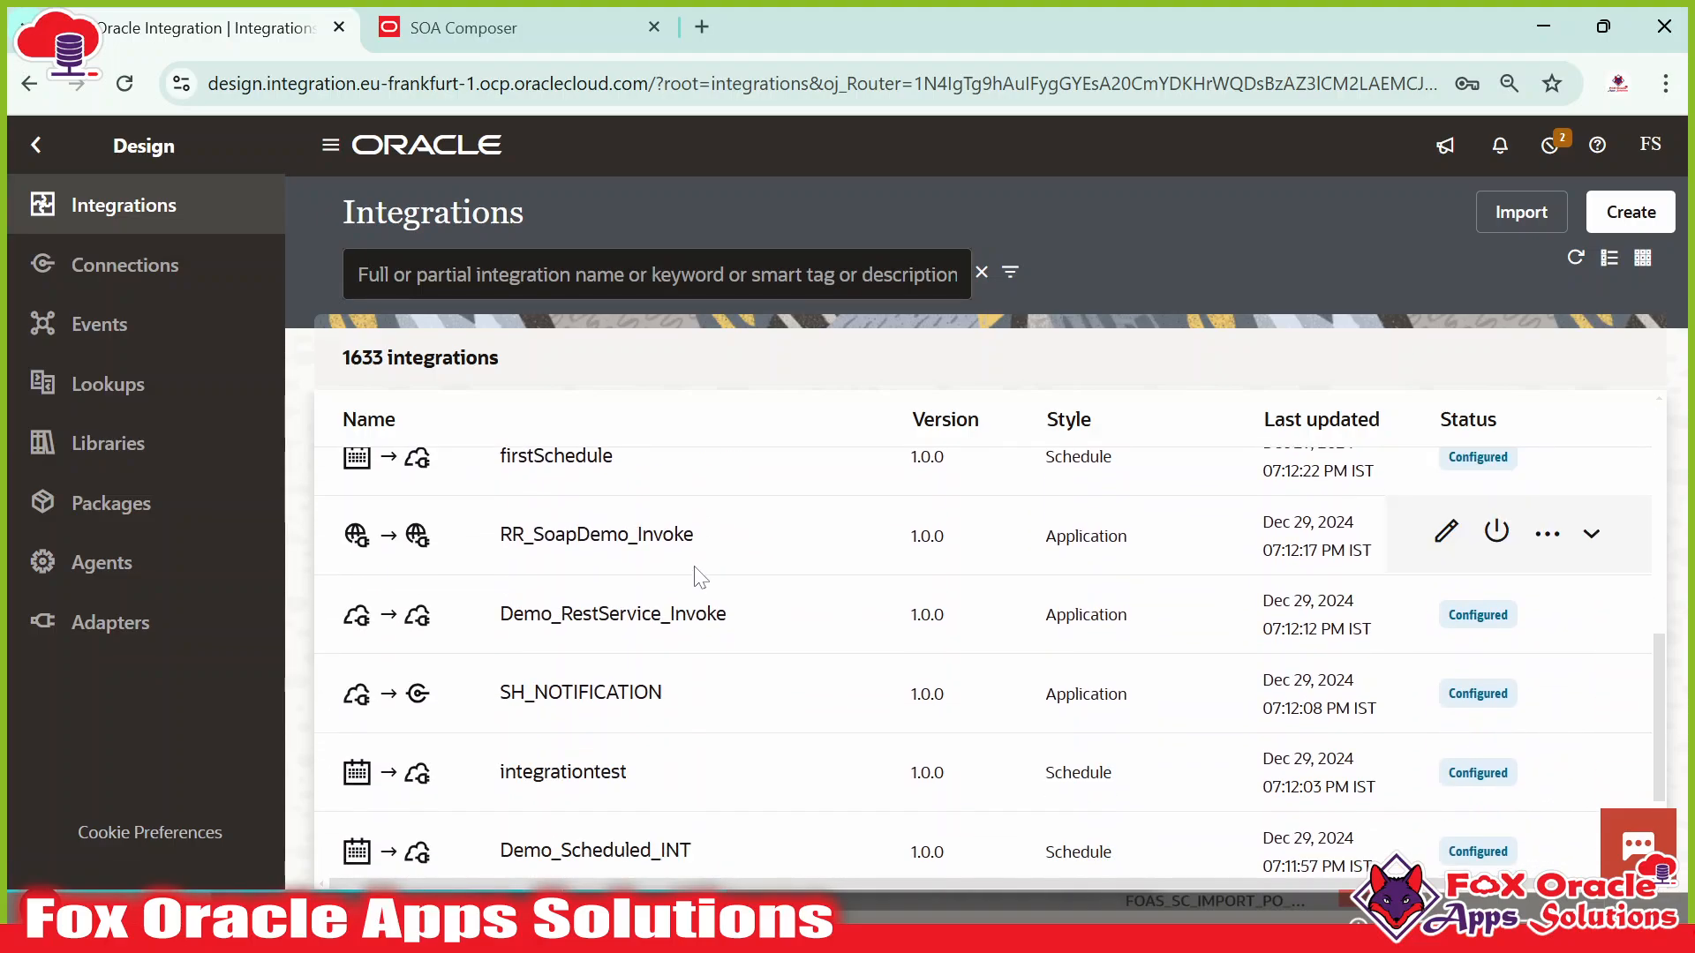
scroll(701, 543, "up", 10)
Search the integrations for 'PO', narrowing the list to 179.
scroll(702, 537, "up", 1)
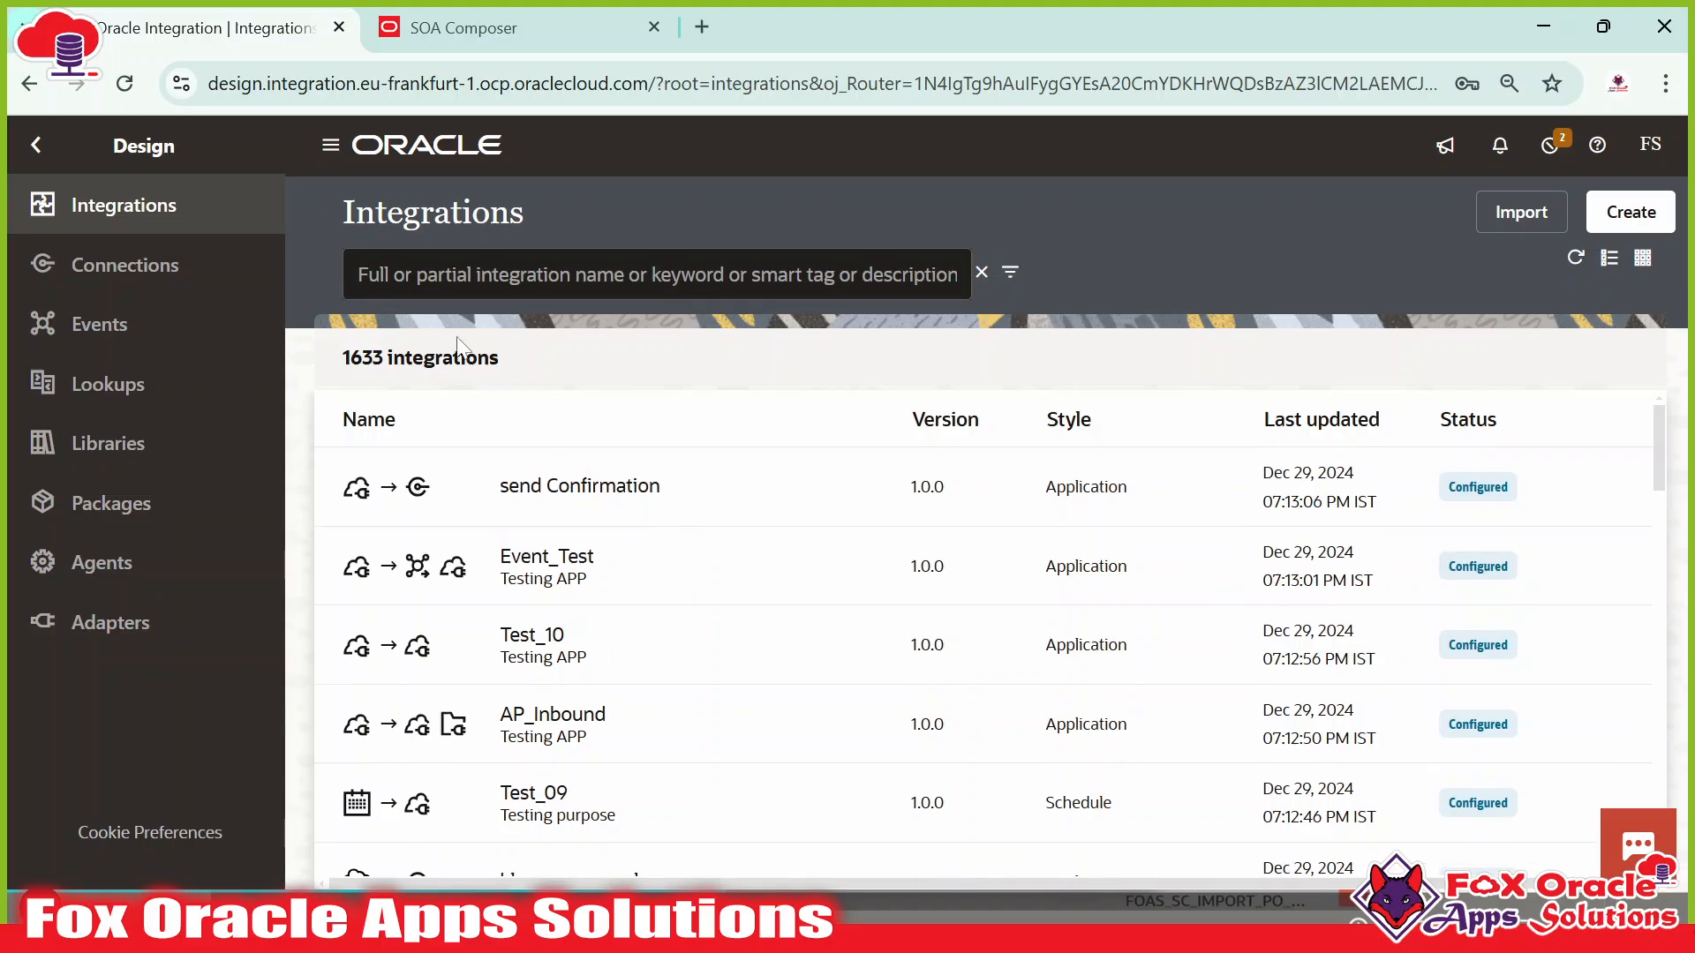
left_click(505, 275)
type("PO")
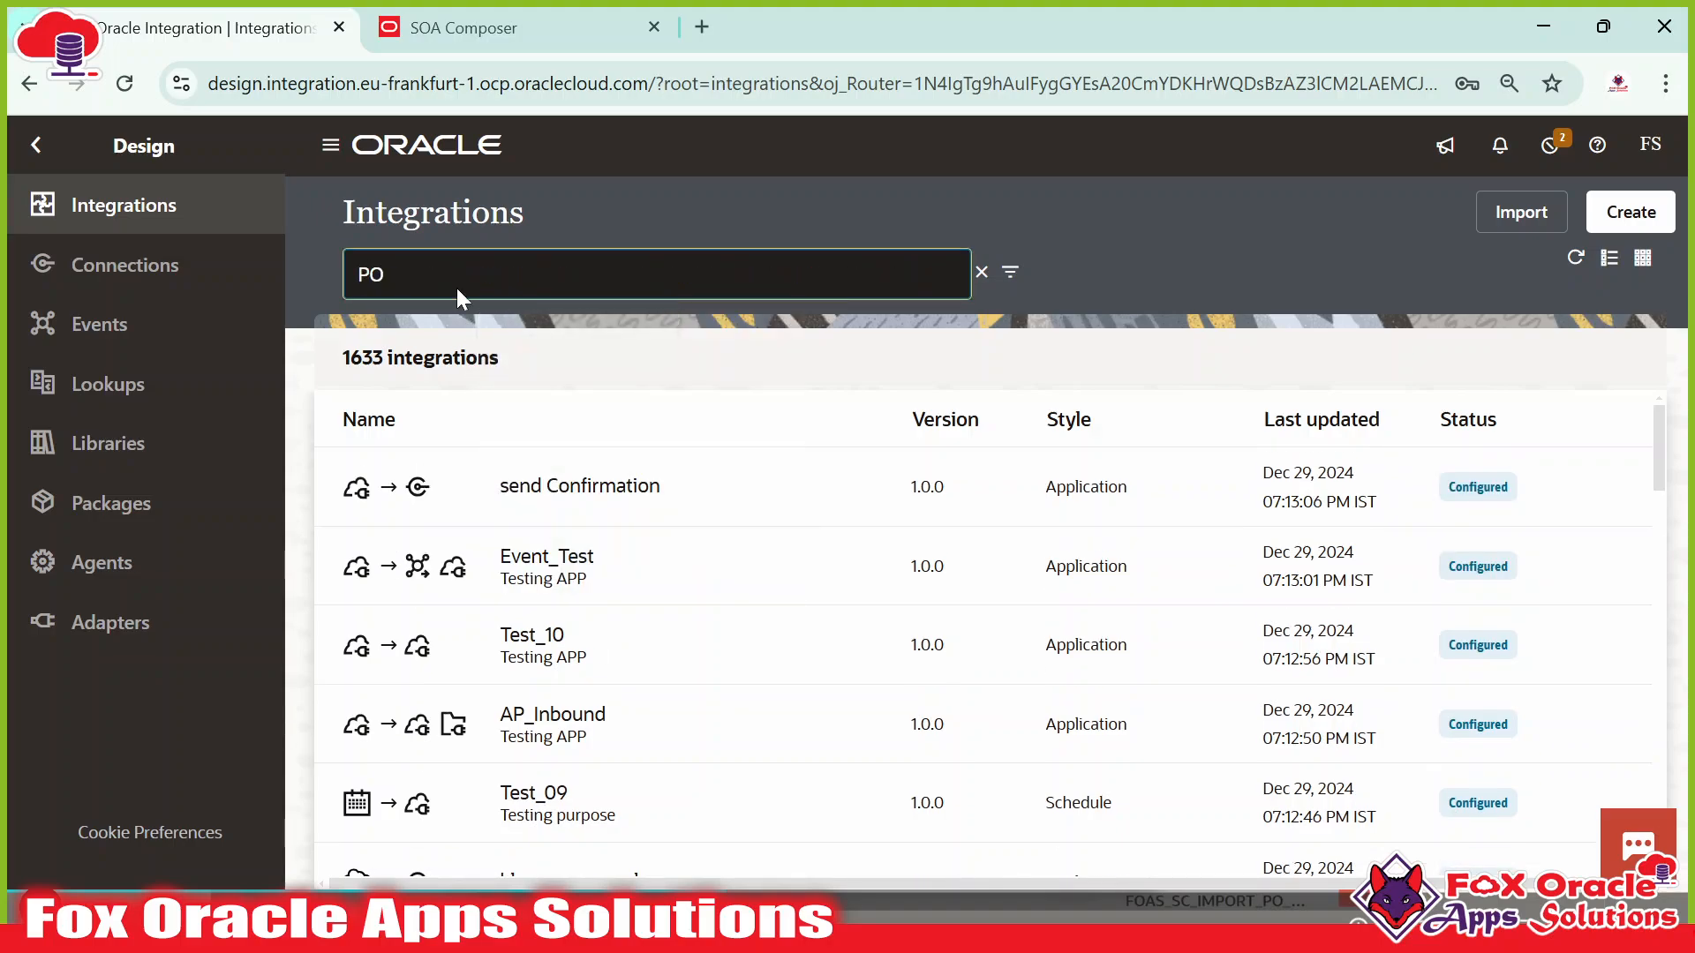
key("Return")
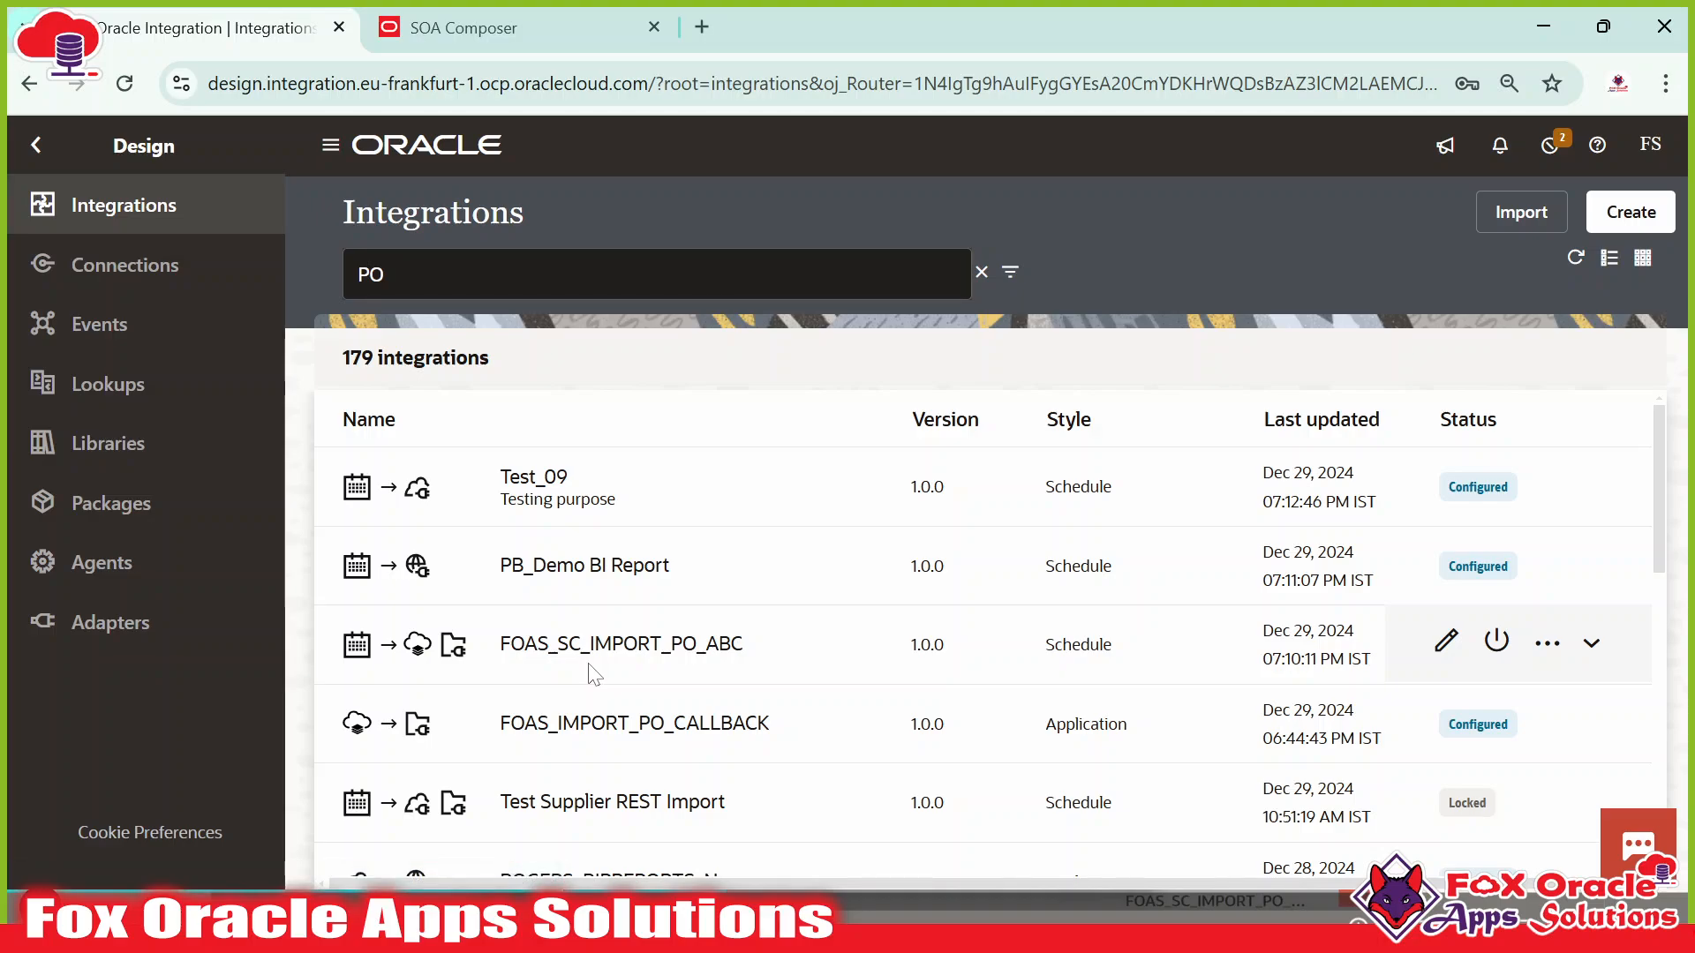
Review FOAS_SC_IMPORT_PO_ABC's details, then start creating a new integration.
left_click(427, 653)
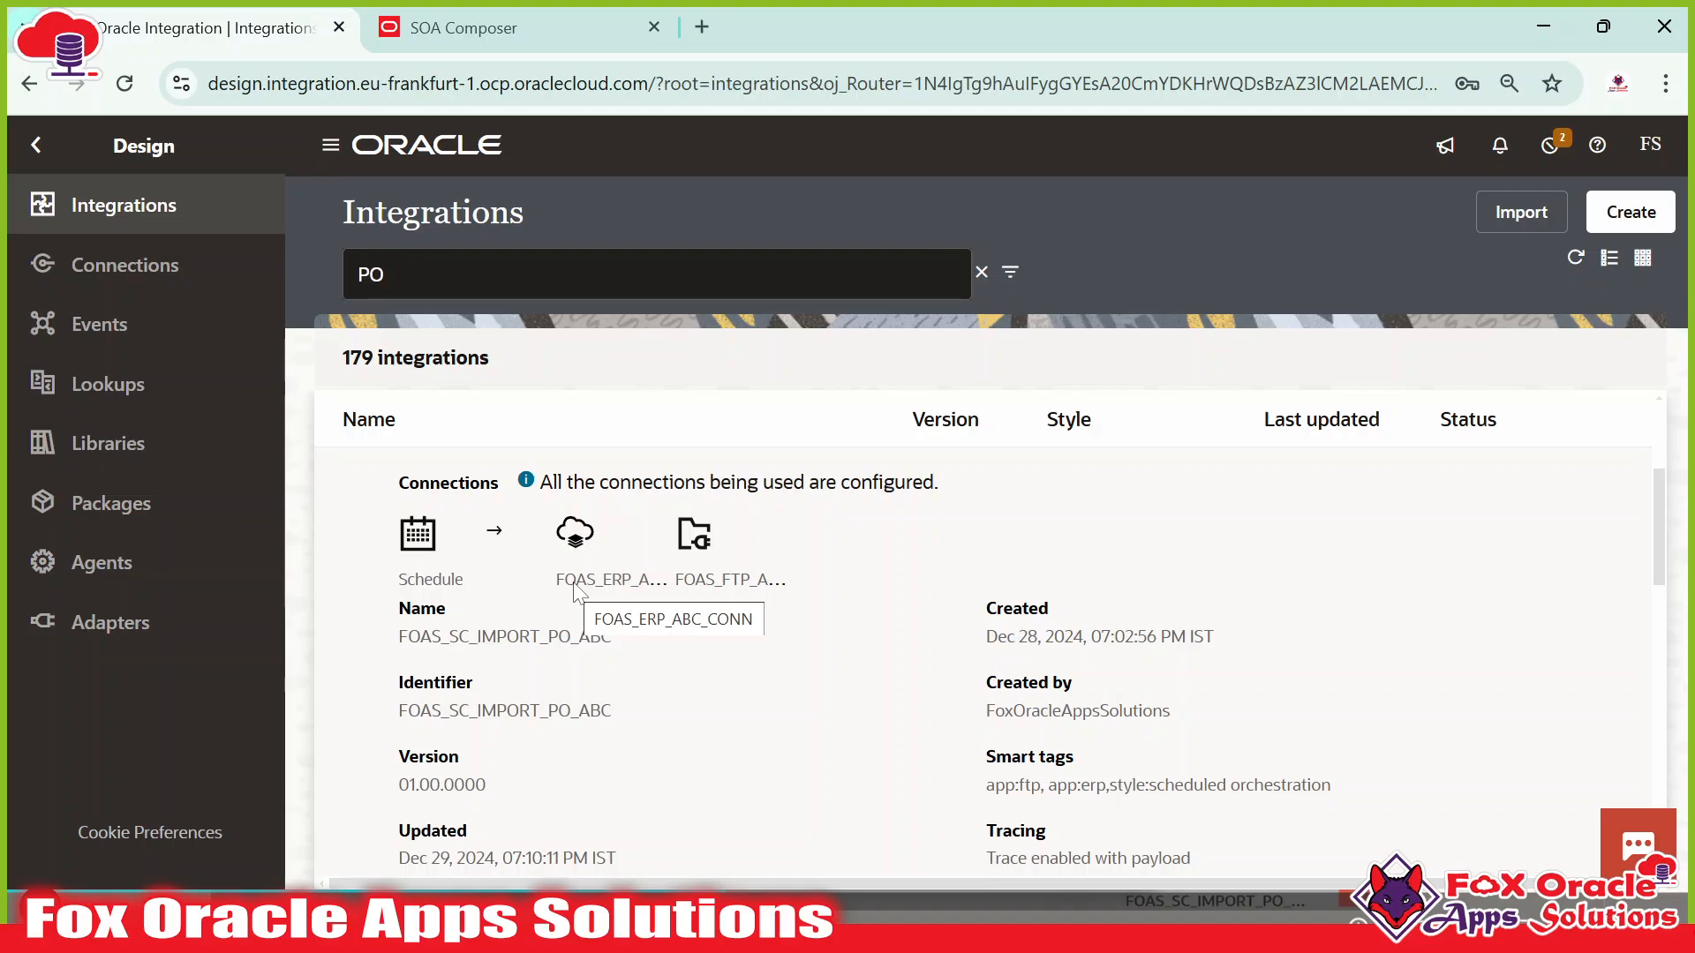
scroll(574, 591, "up", 2)
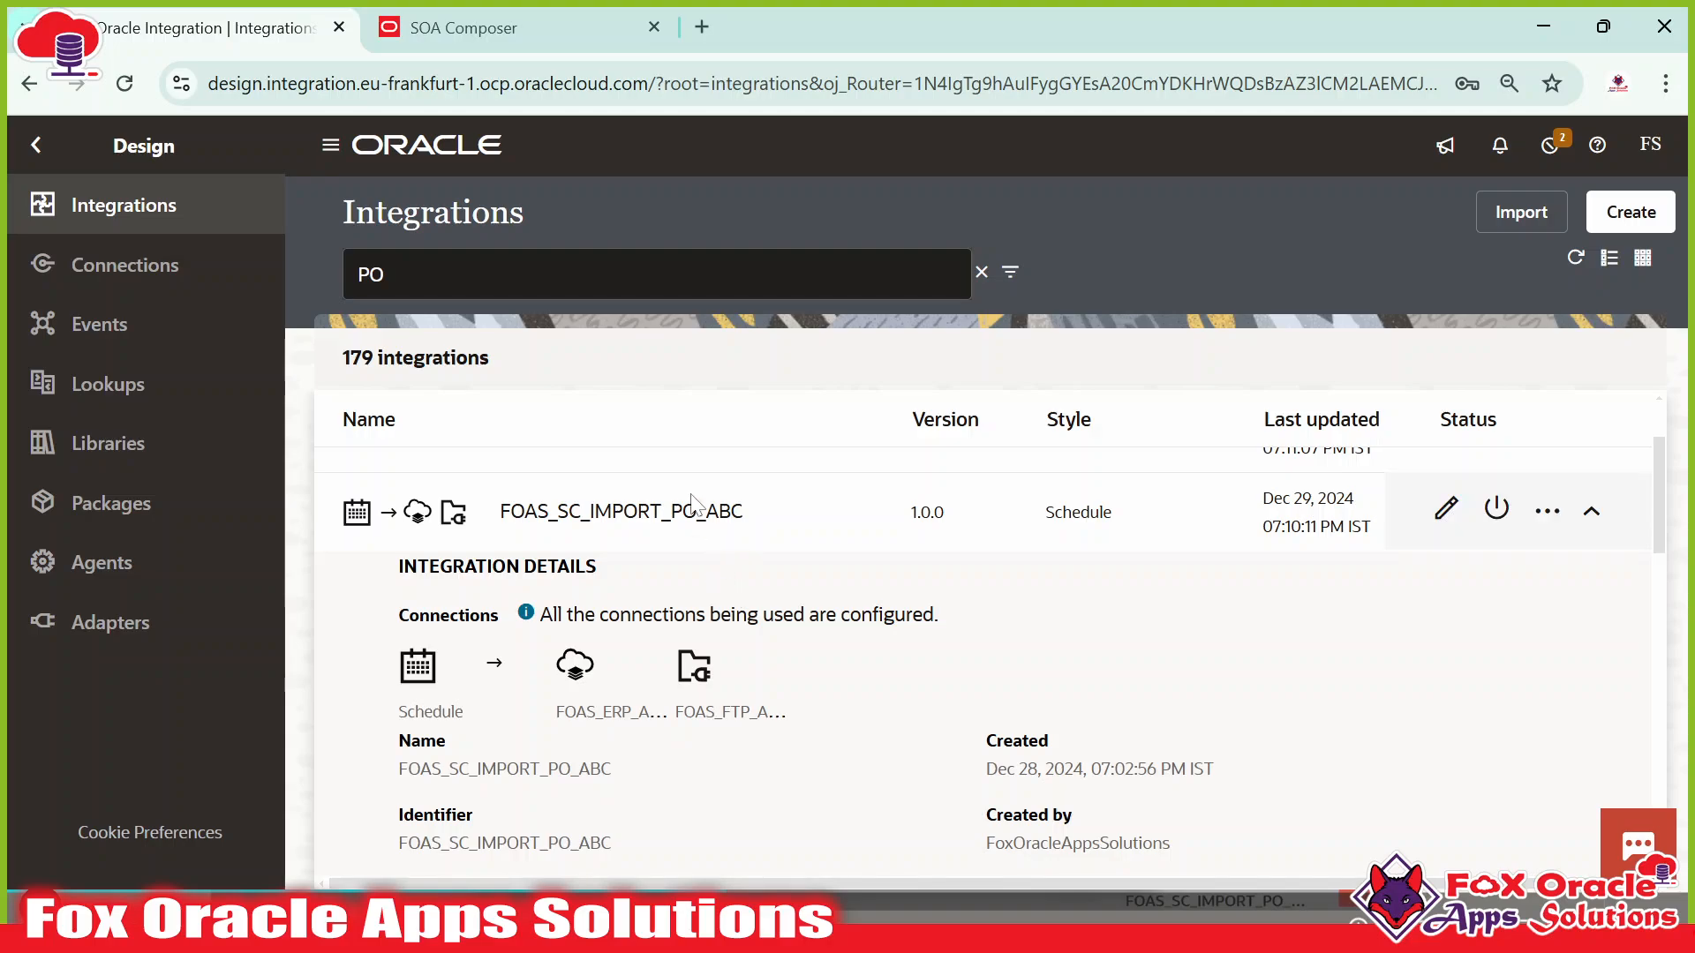
scroll(711, 587, "up", 2)
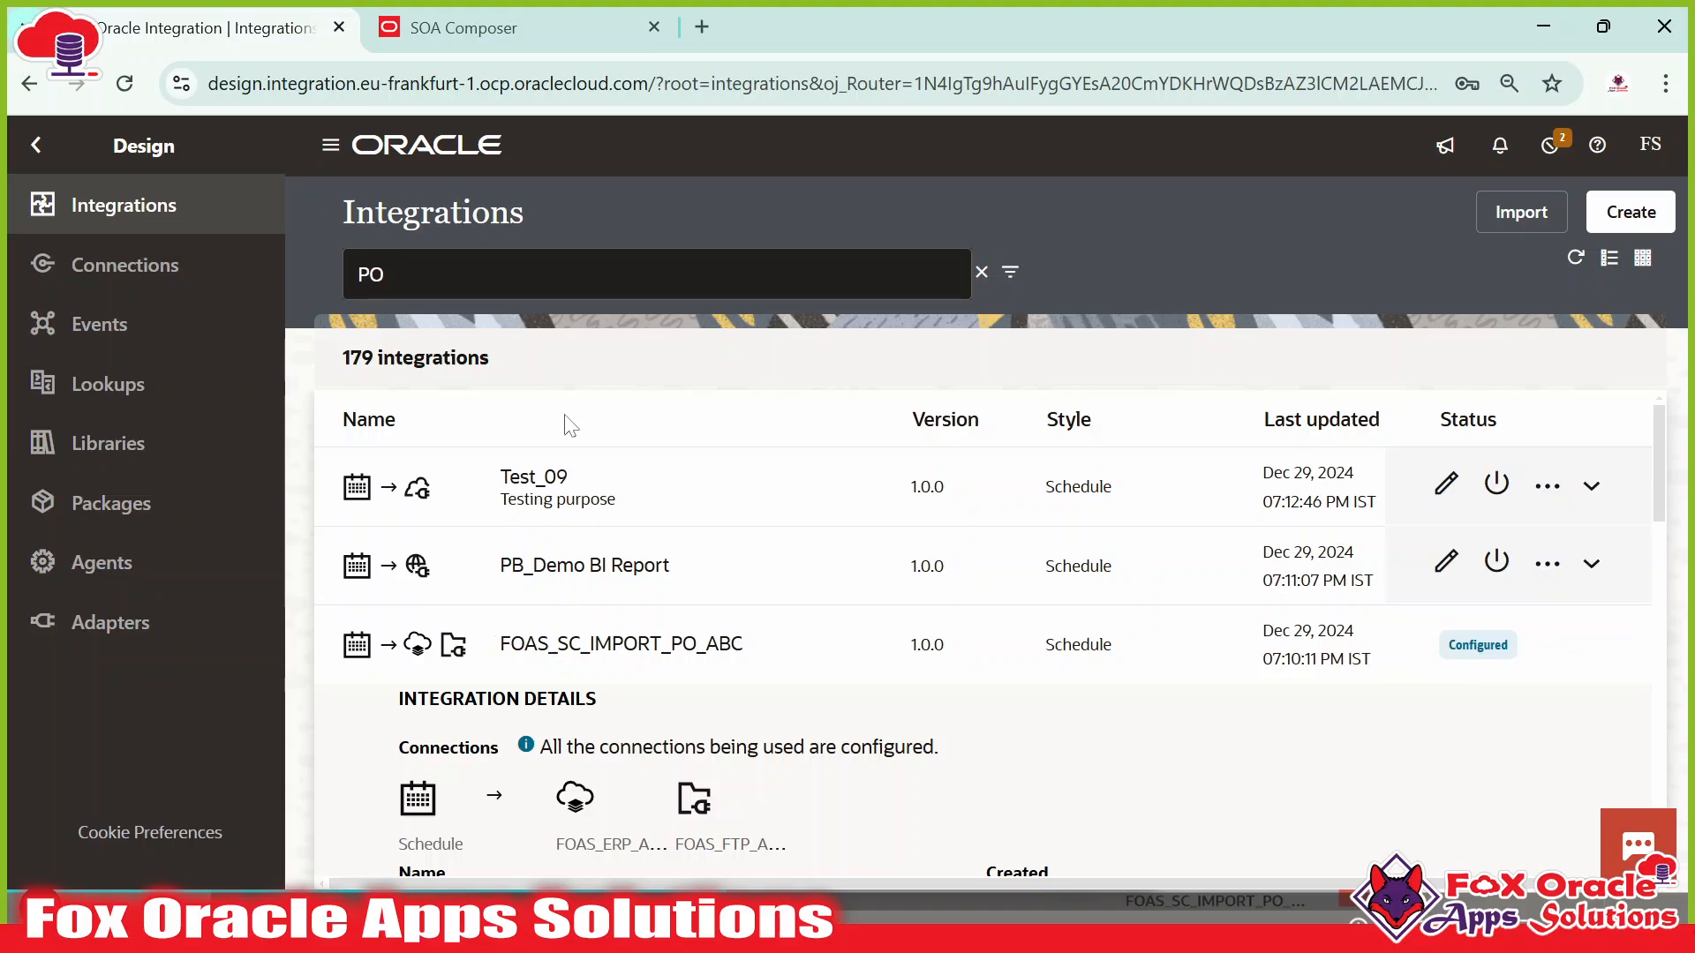
left_click(393, 274)
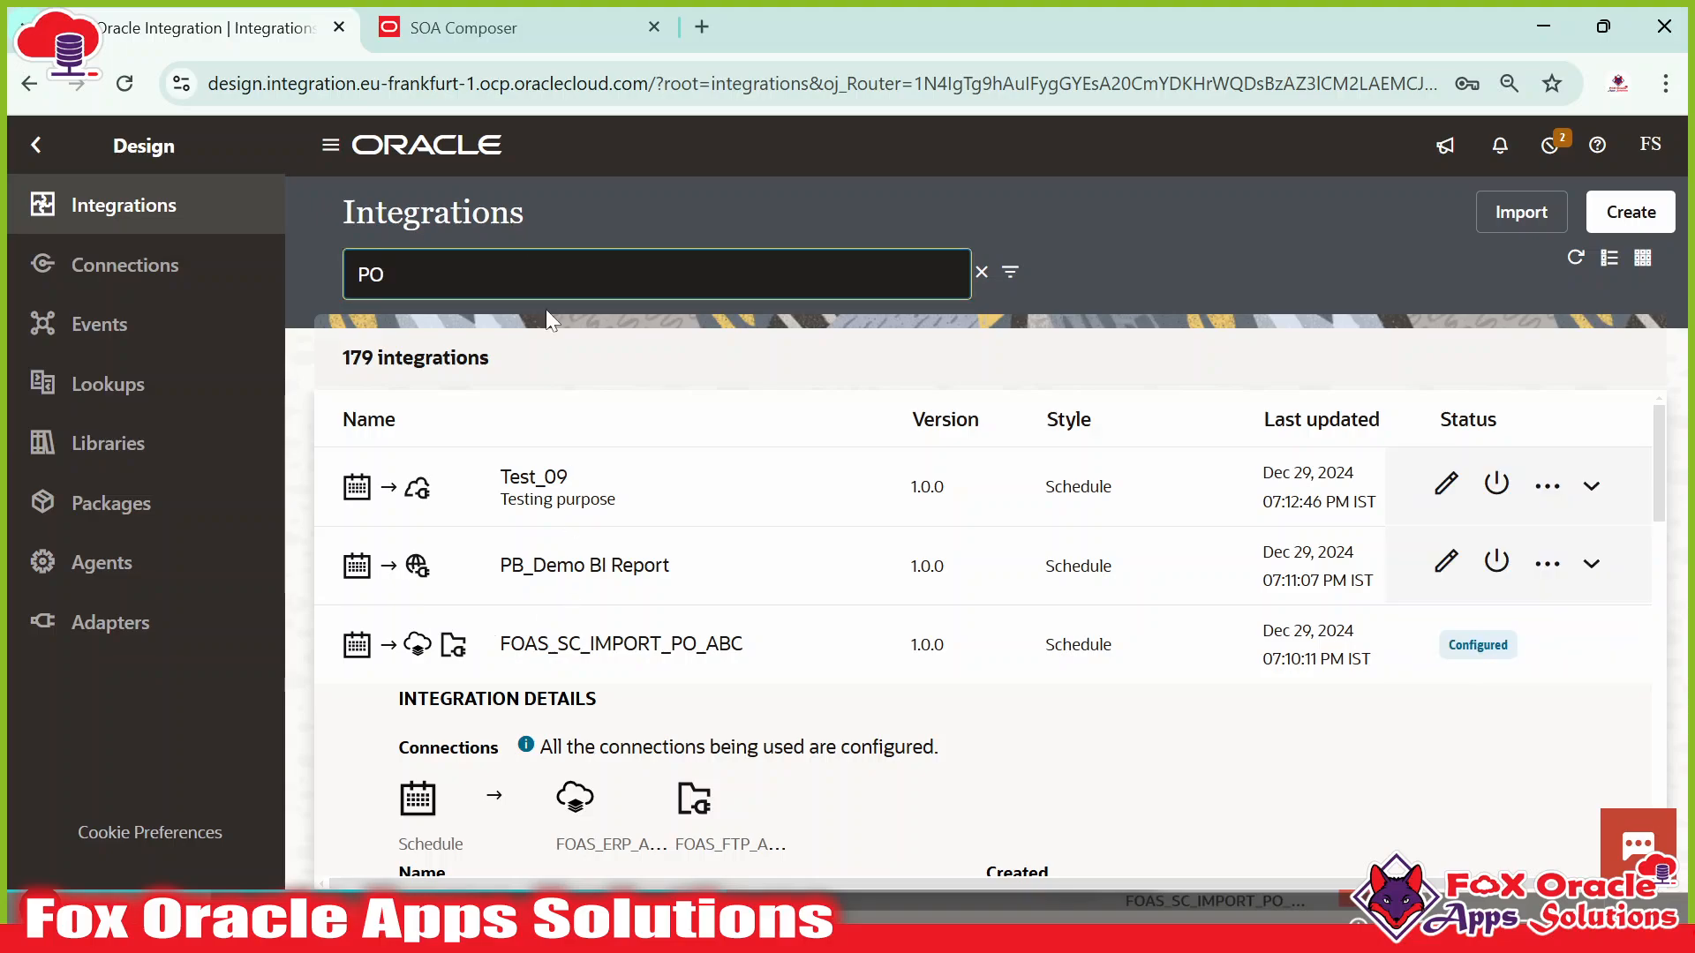
left_click(1631, 214)
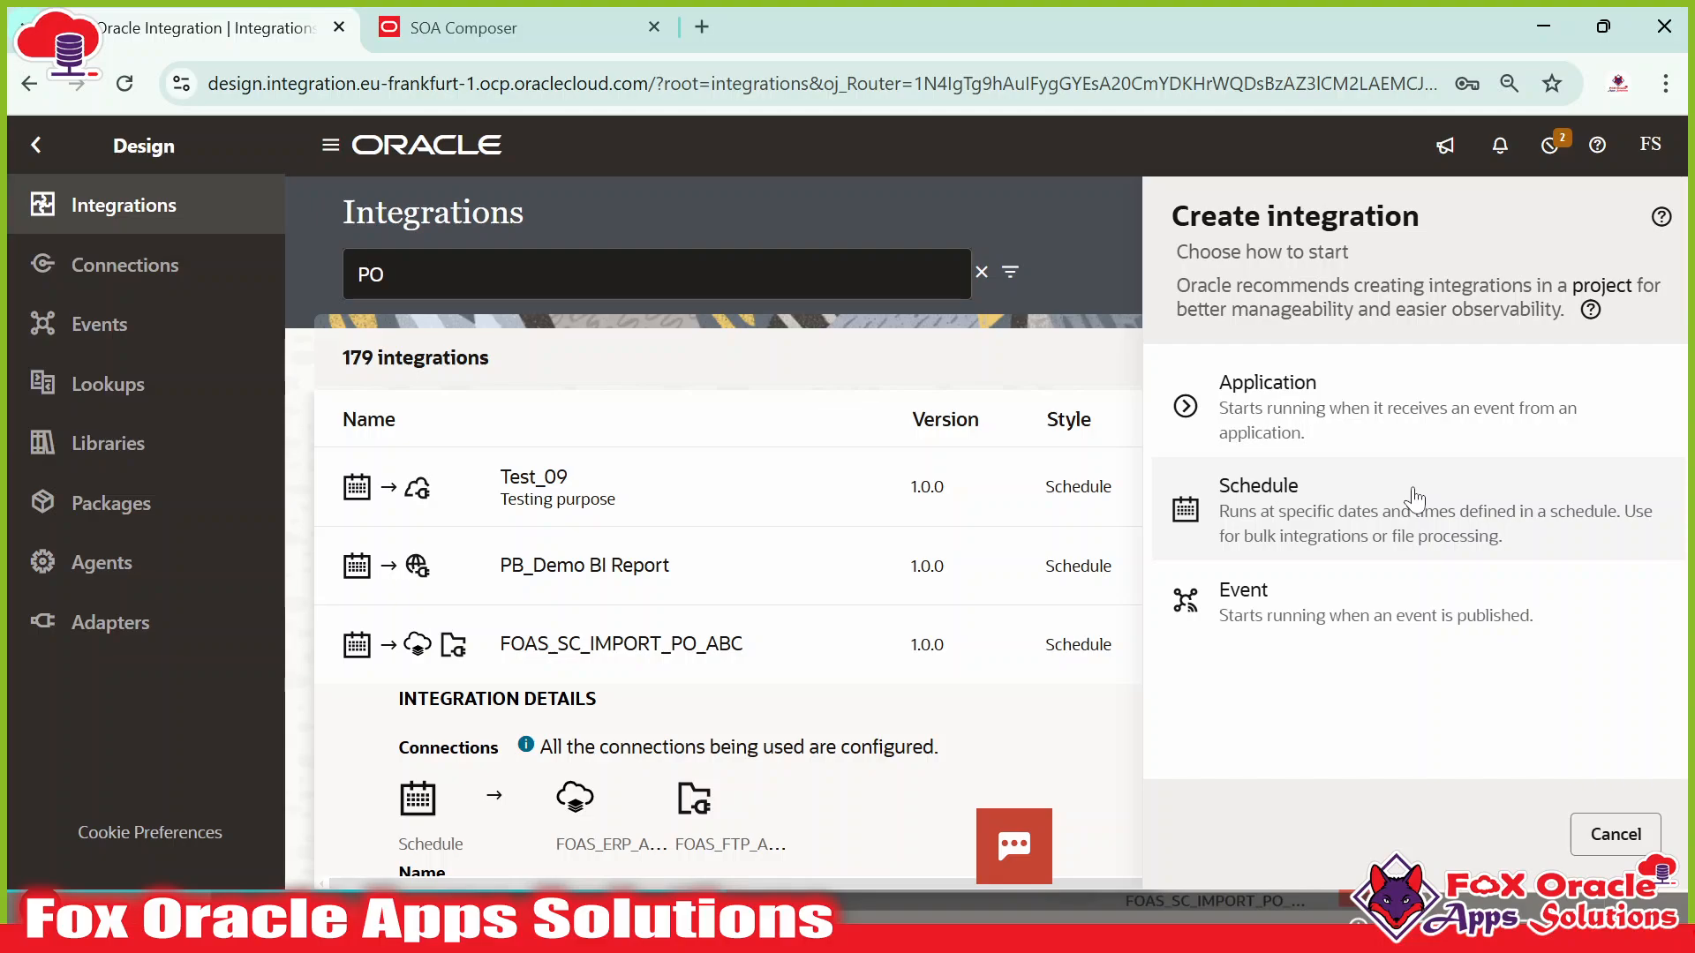
Create an Application-triggered integration named FOAS_CALLBACK_IMPORT_PO_INT, version 1.0.0.
left_click(1310, 428)
left_click(1310, 413)
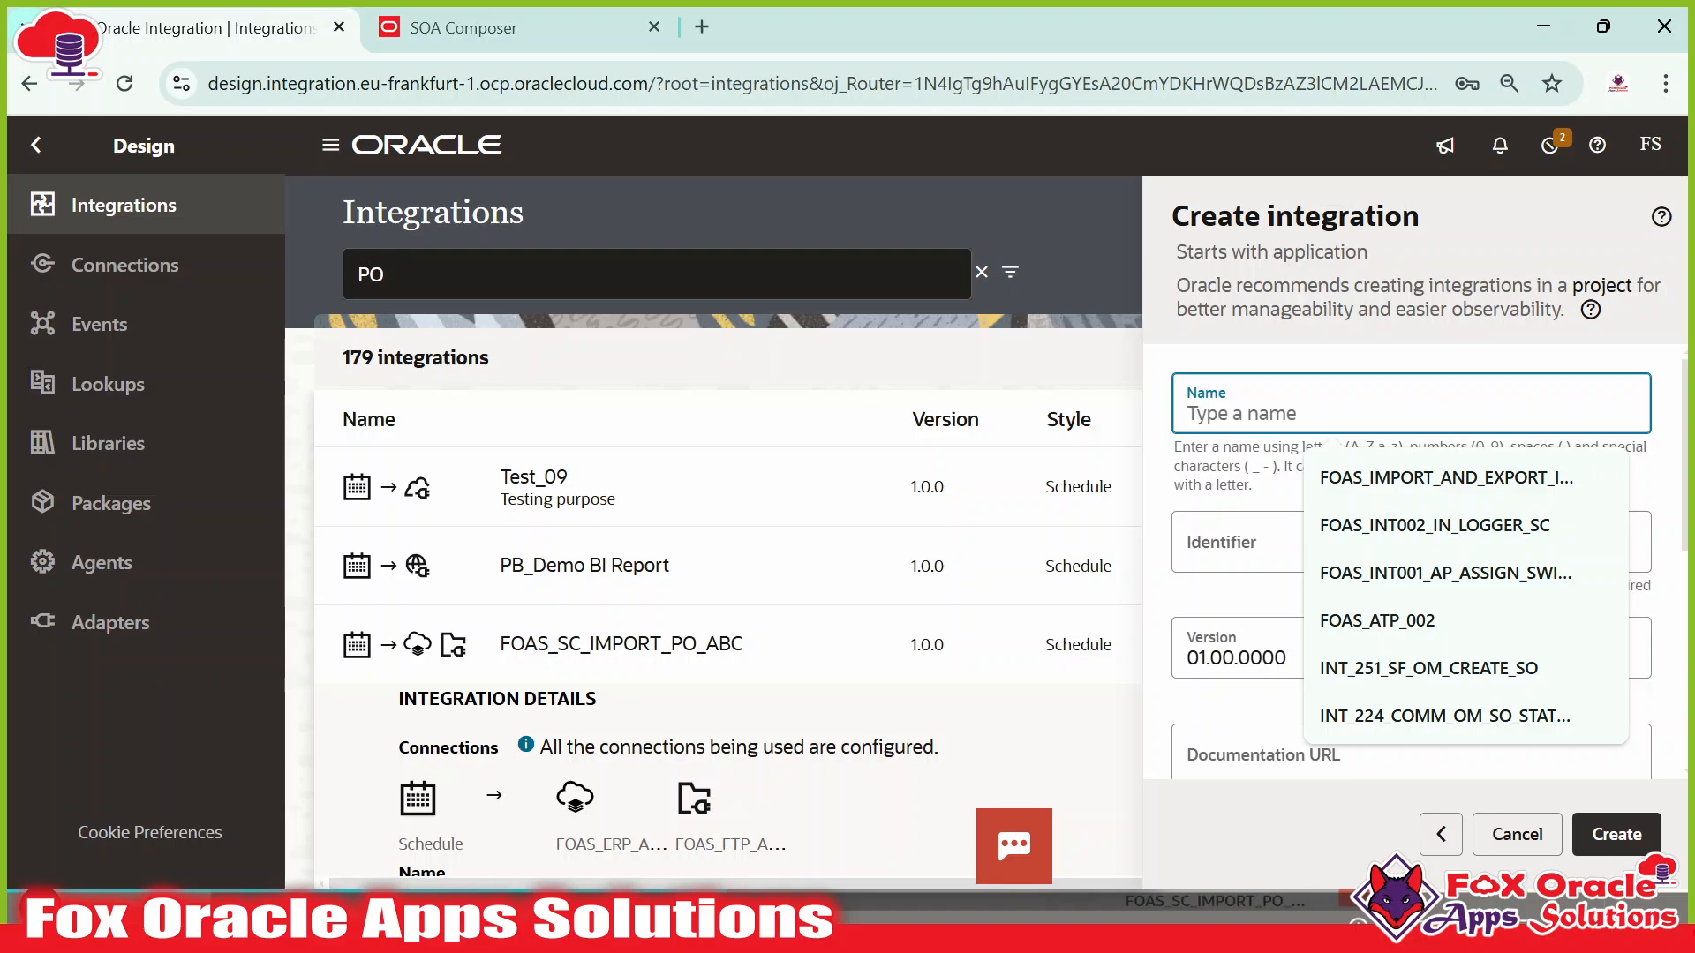
type("FOAS_")
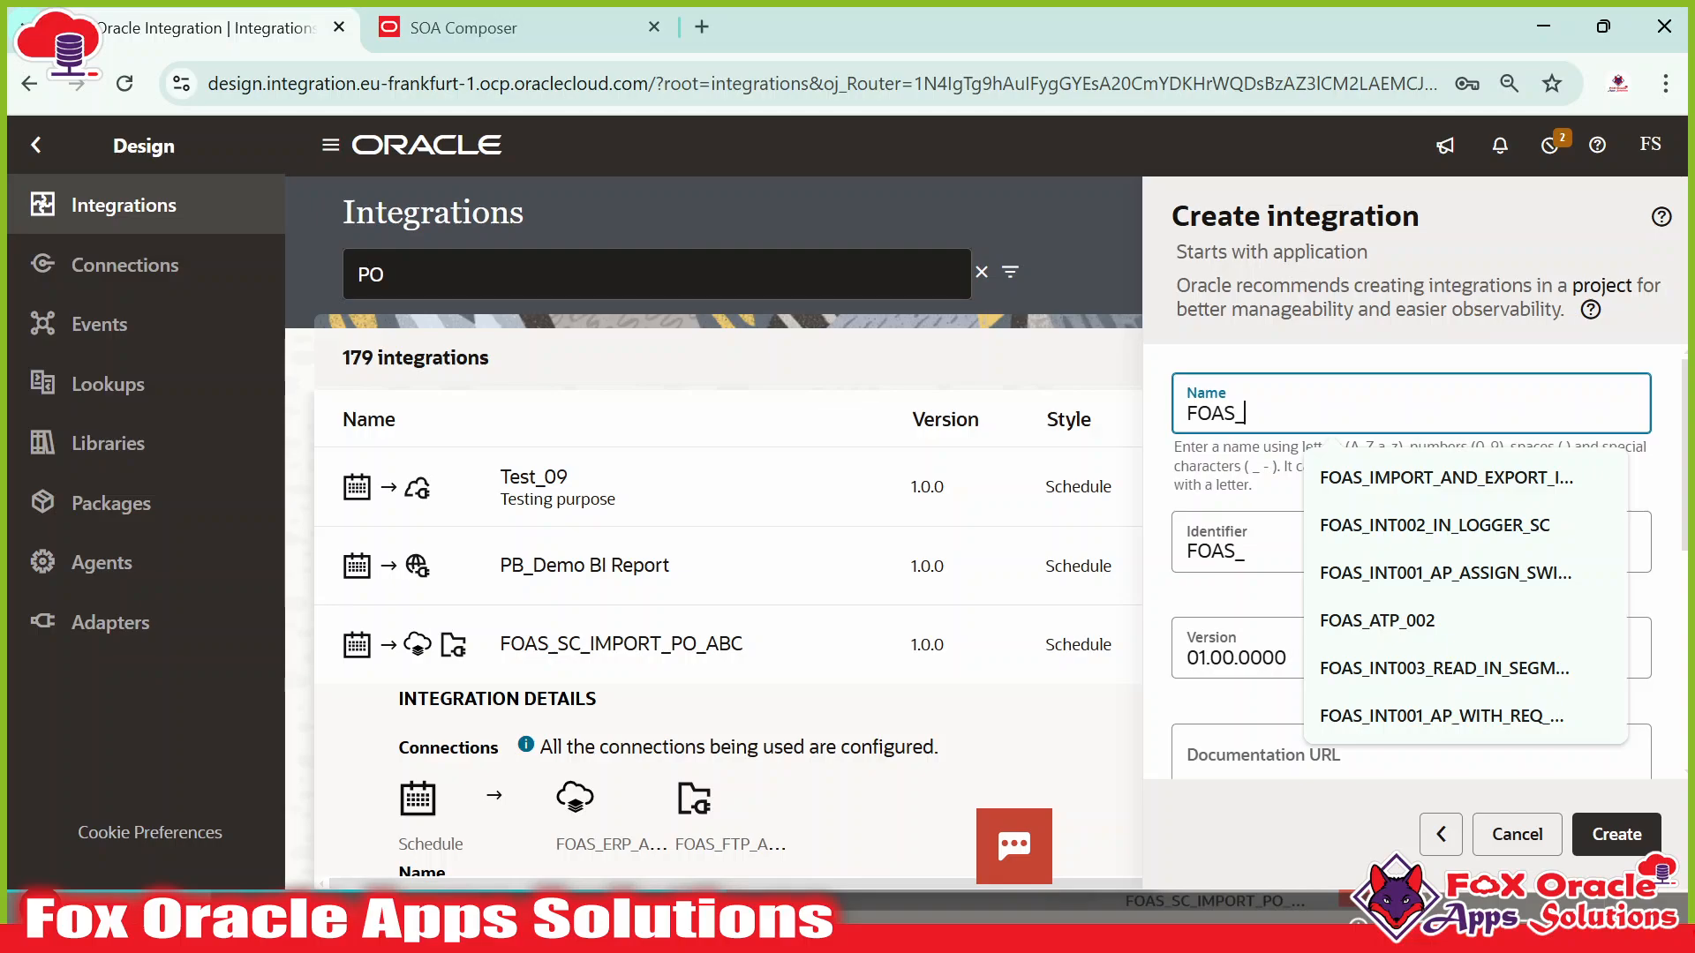
type("CALL")
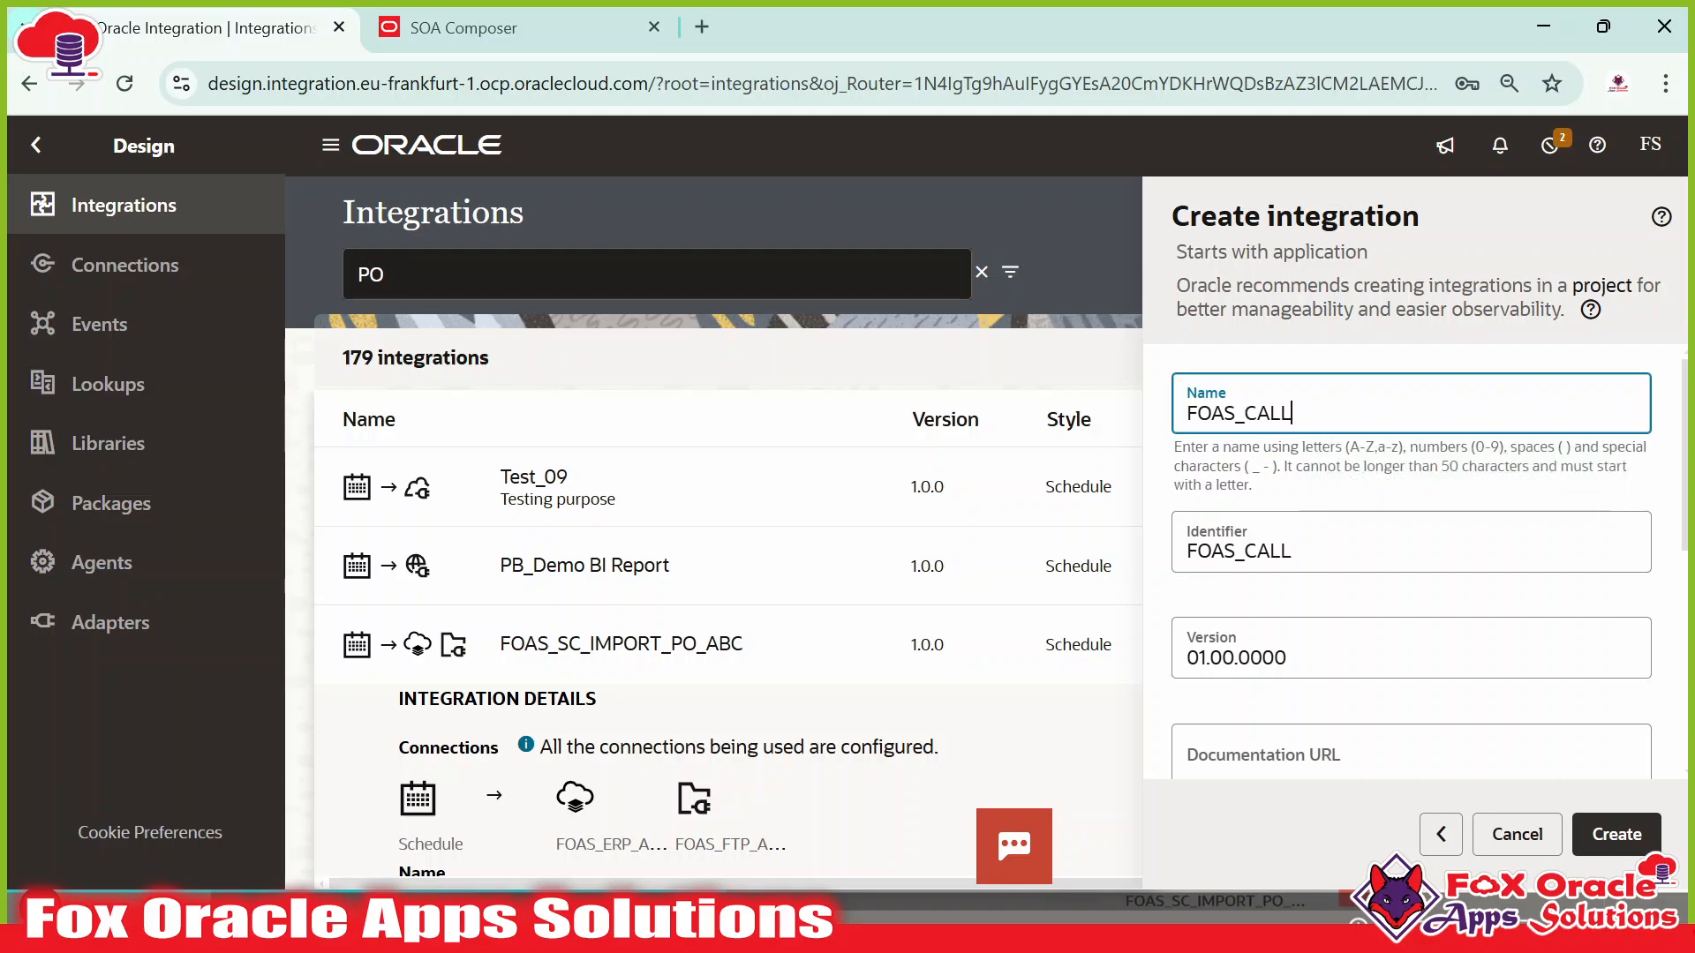
type("BACK_PO_")
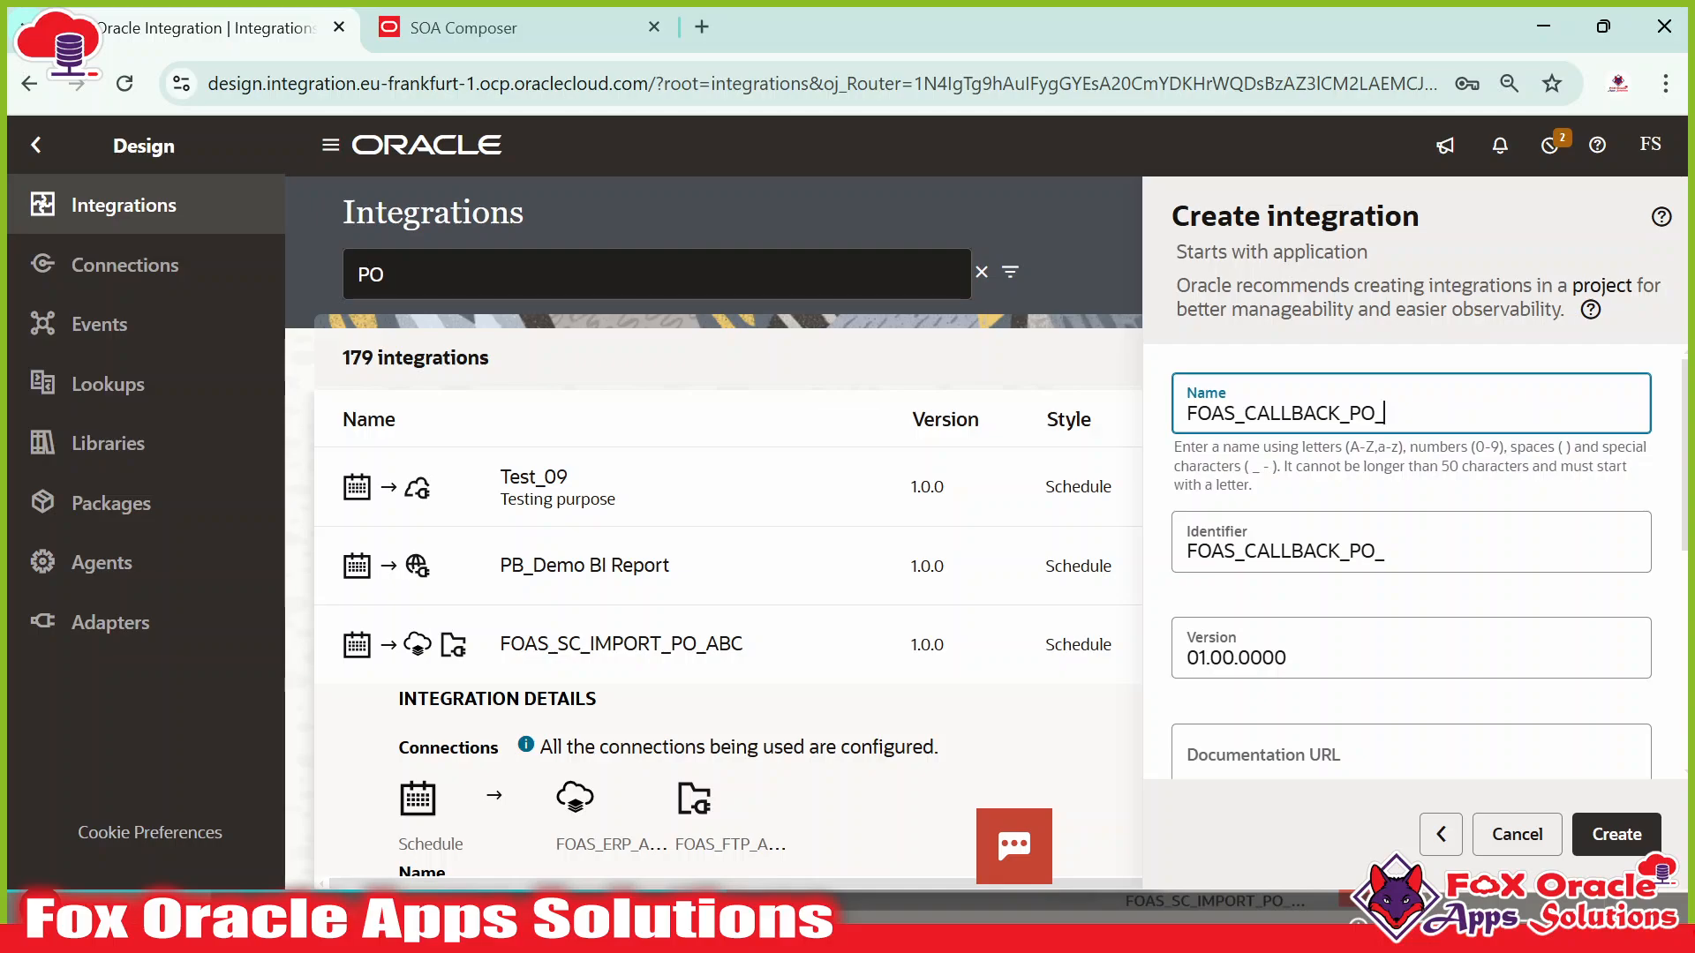
type("INTIMPORT")
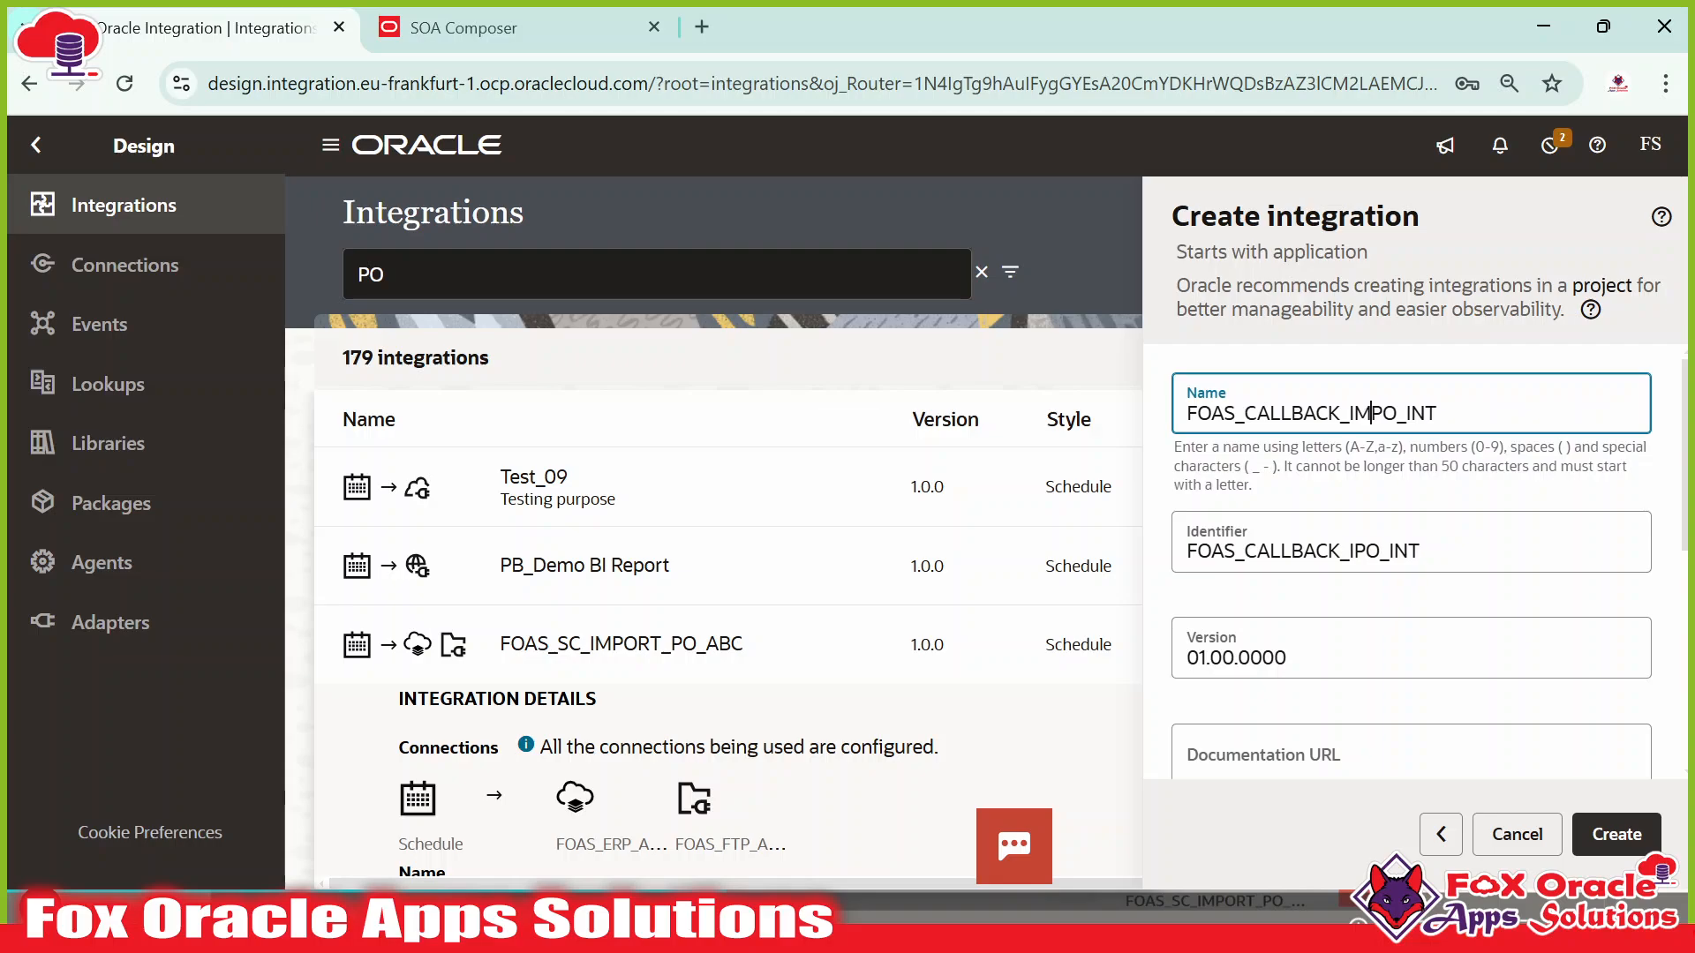
type("_PO")
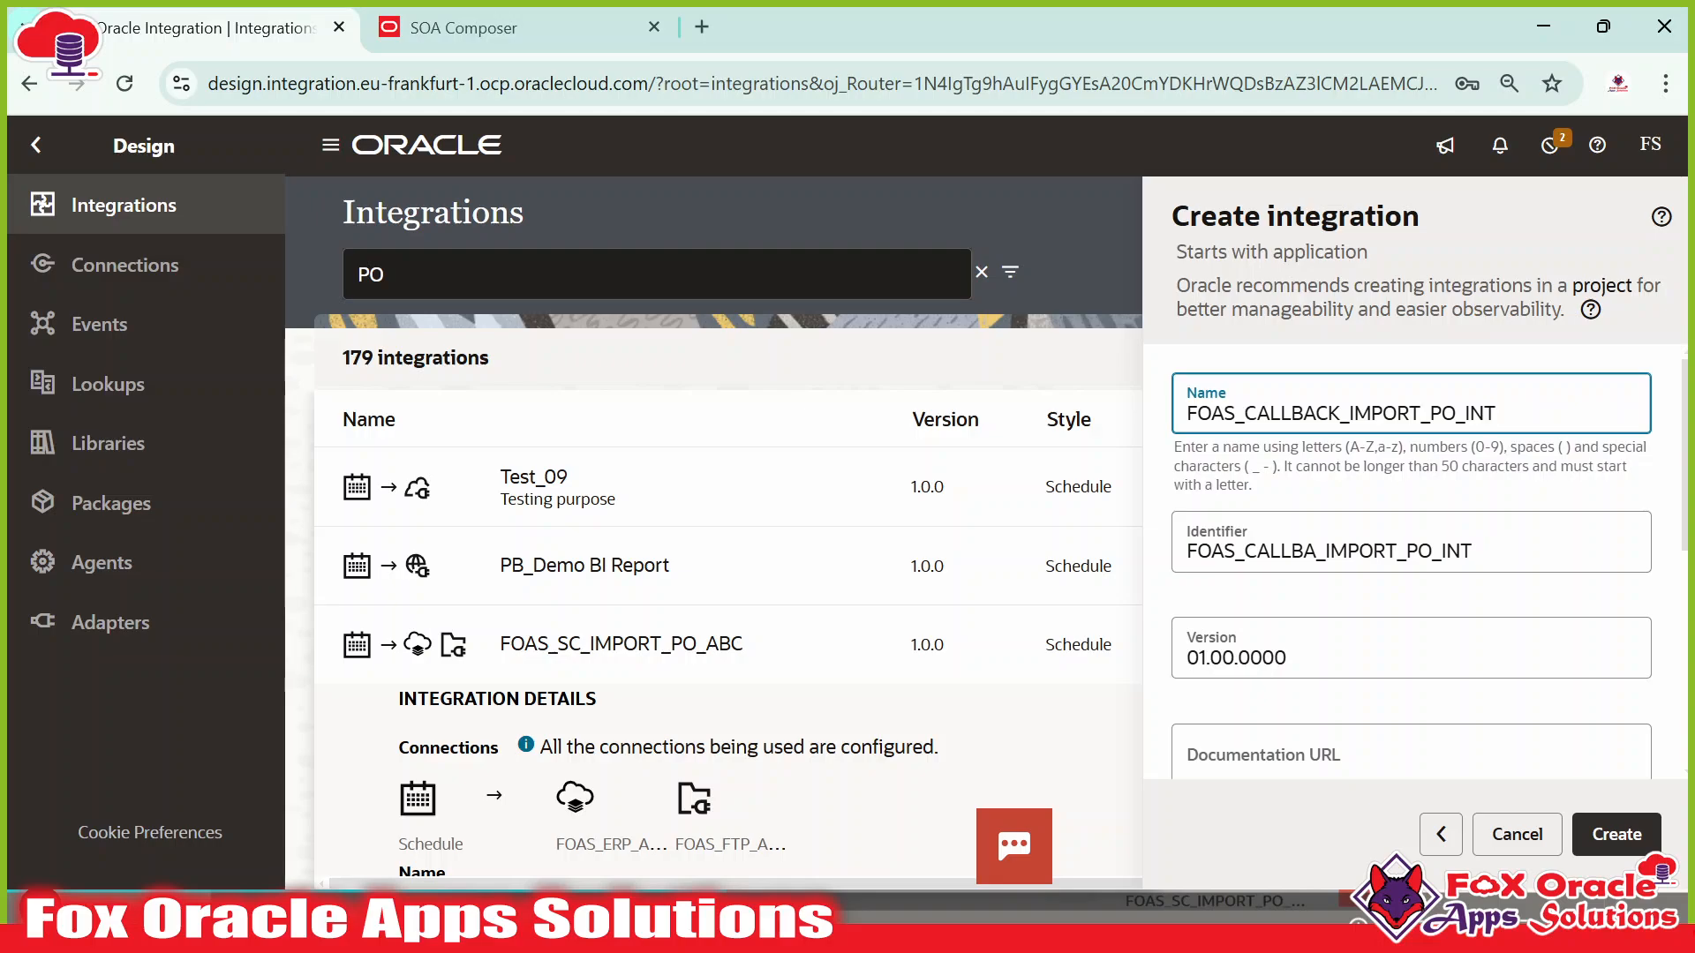
left_click_drag(1187, 413, 1484, 414)
left_click(1511, 413)
scroll(1483, 545, "down", 5)
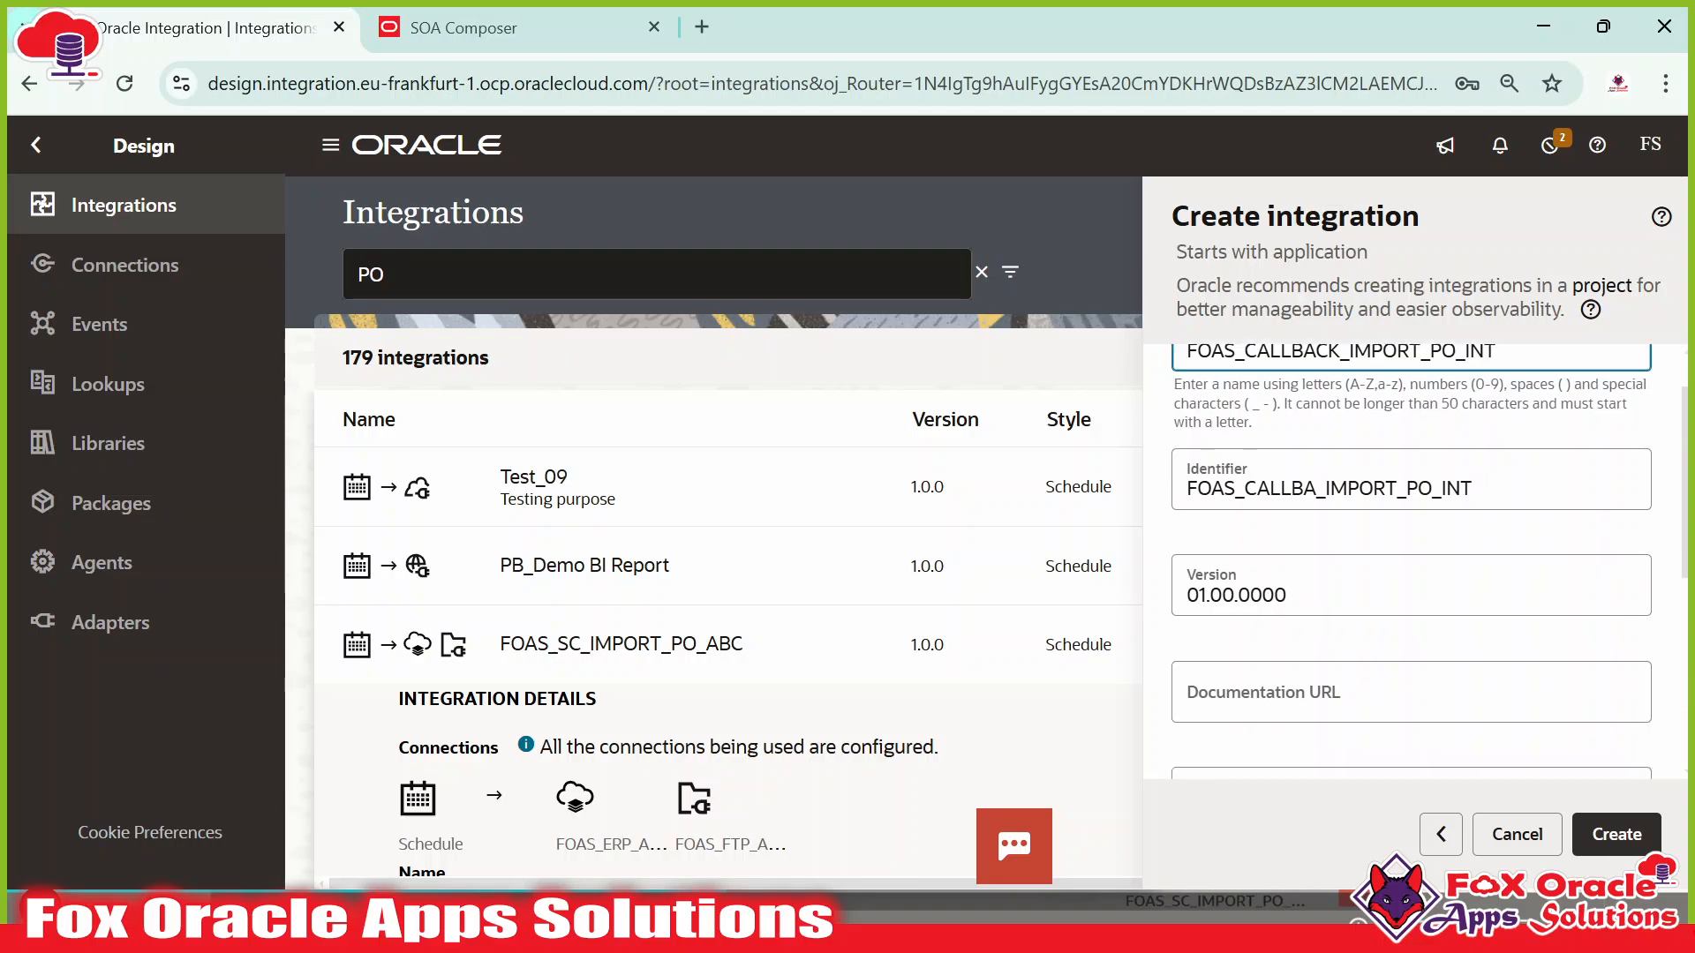
scroll(1483, 545, "up", 5)
left_click(1586, 827)
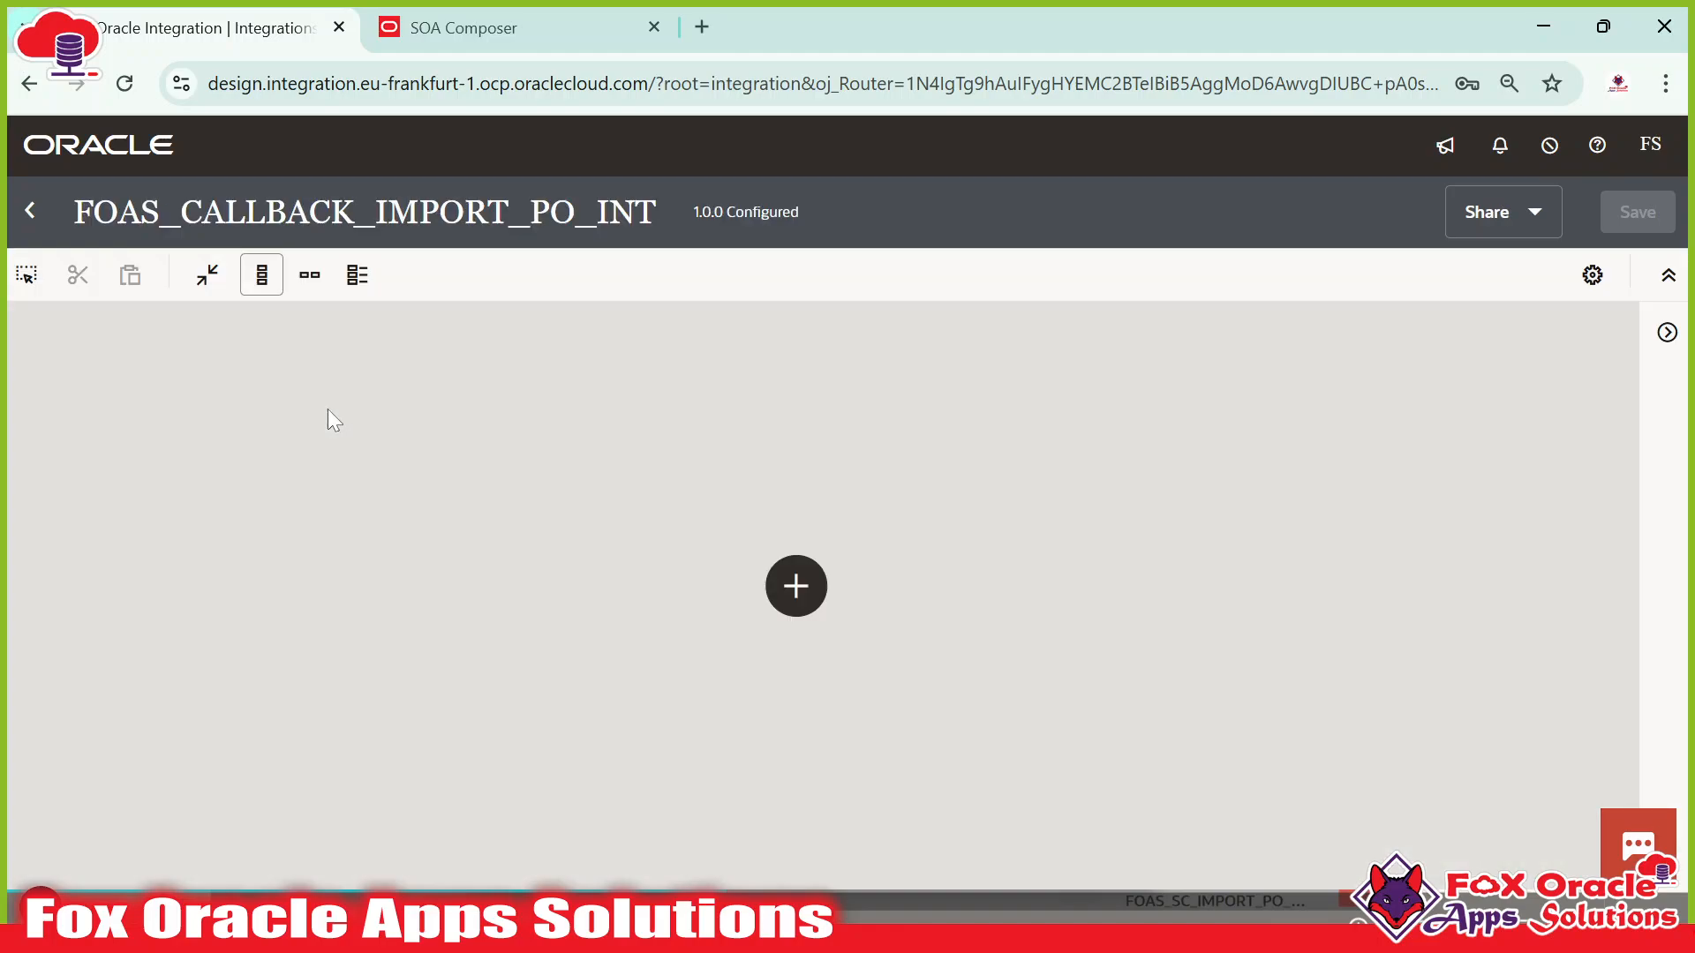
Pan the empty canvas and preview the trigger list from the start node.
left_click_drag(576, 446, 496, 405)
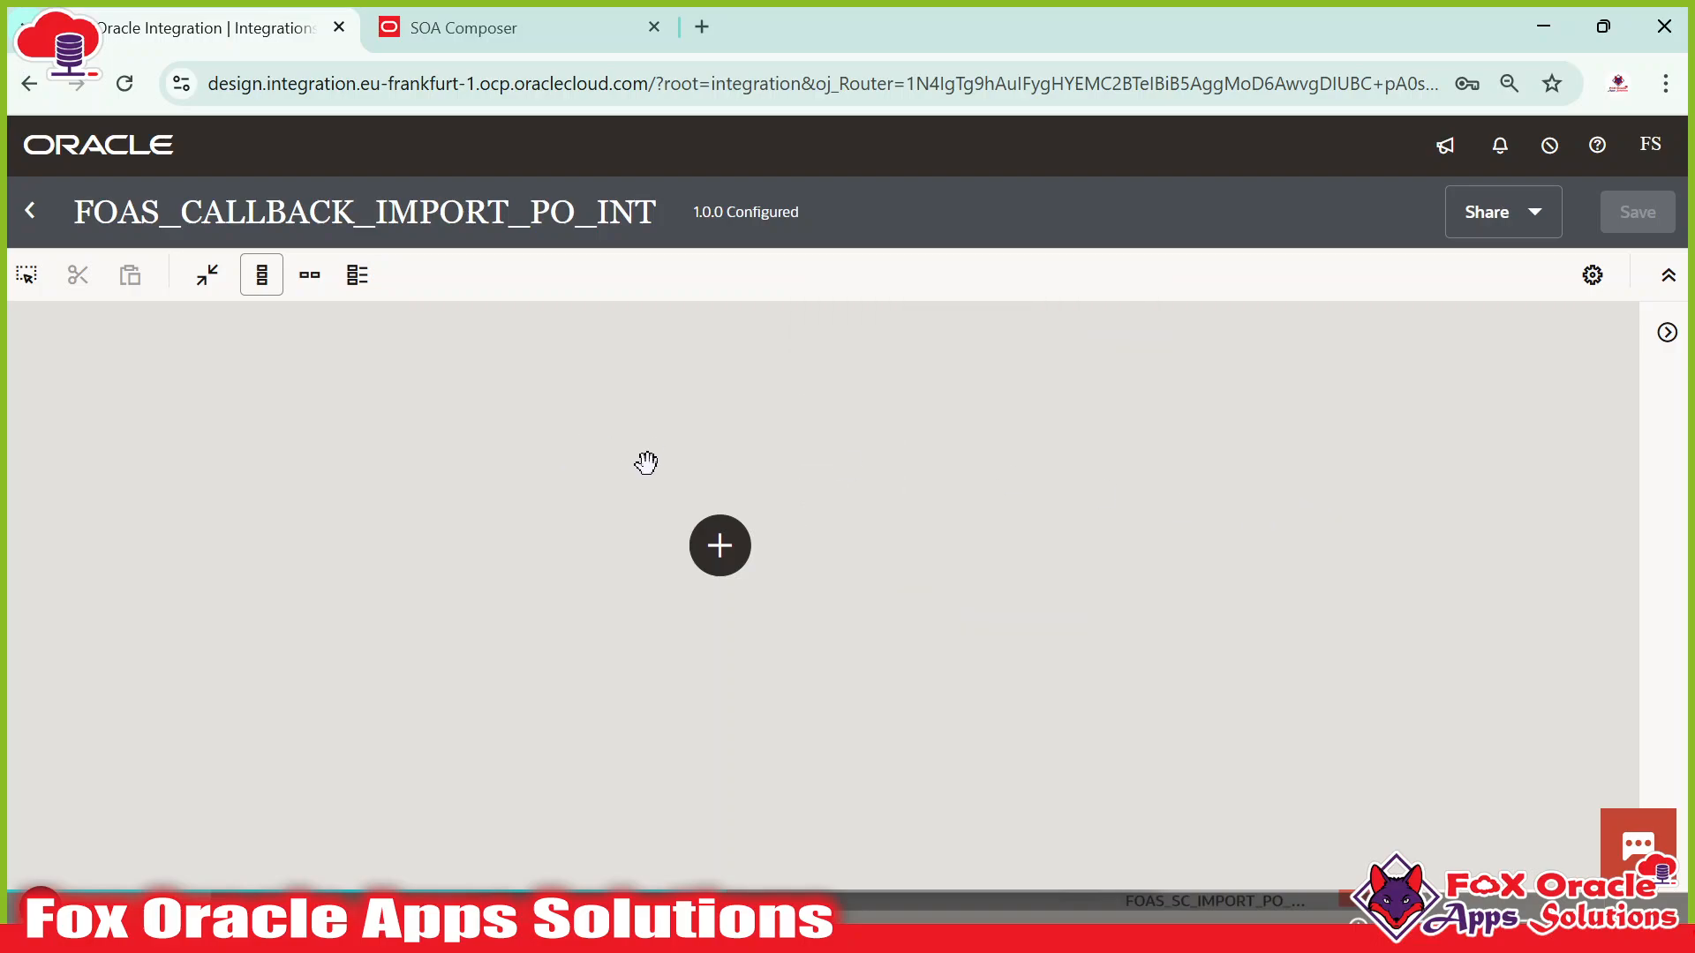
scroll(646, 460, "down", 1)
left_click_drag(538, 495, 571, 512)
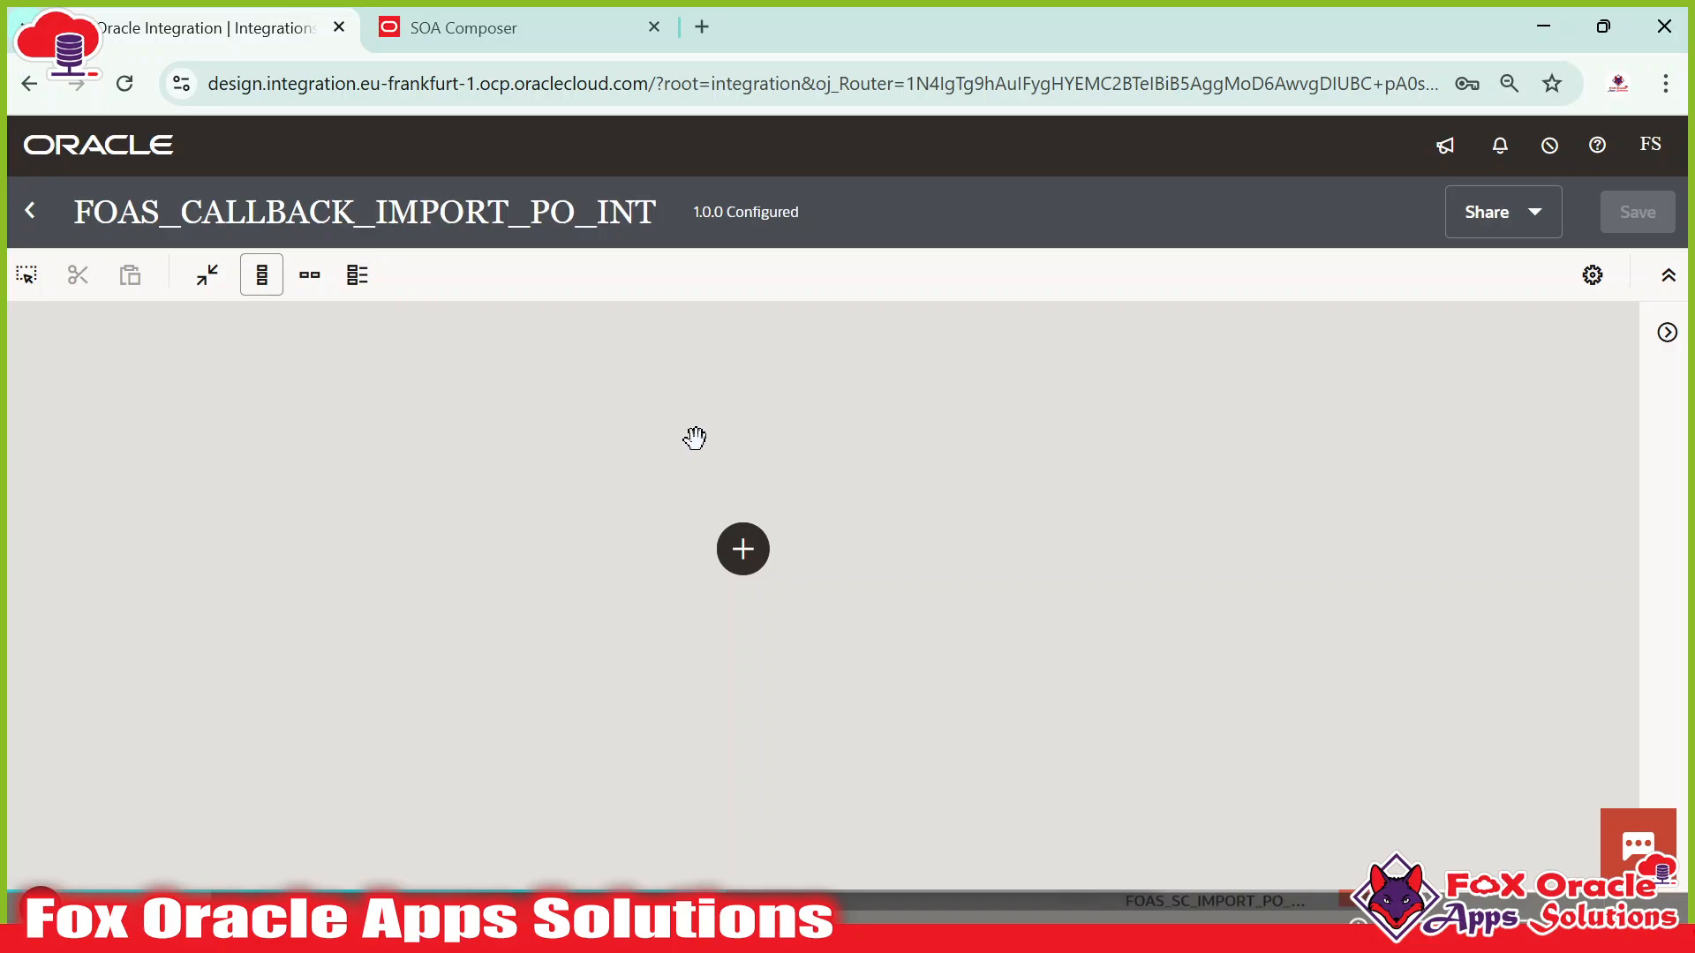
left_click(741, 554)
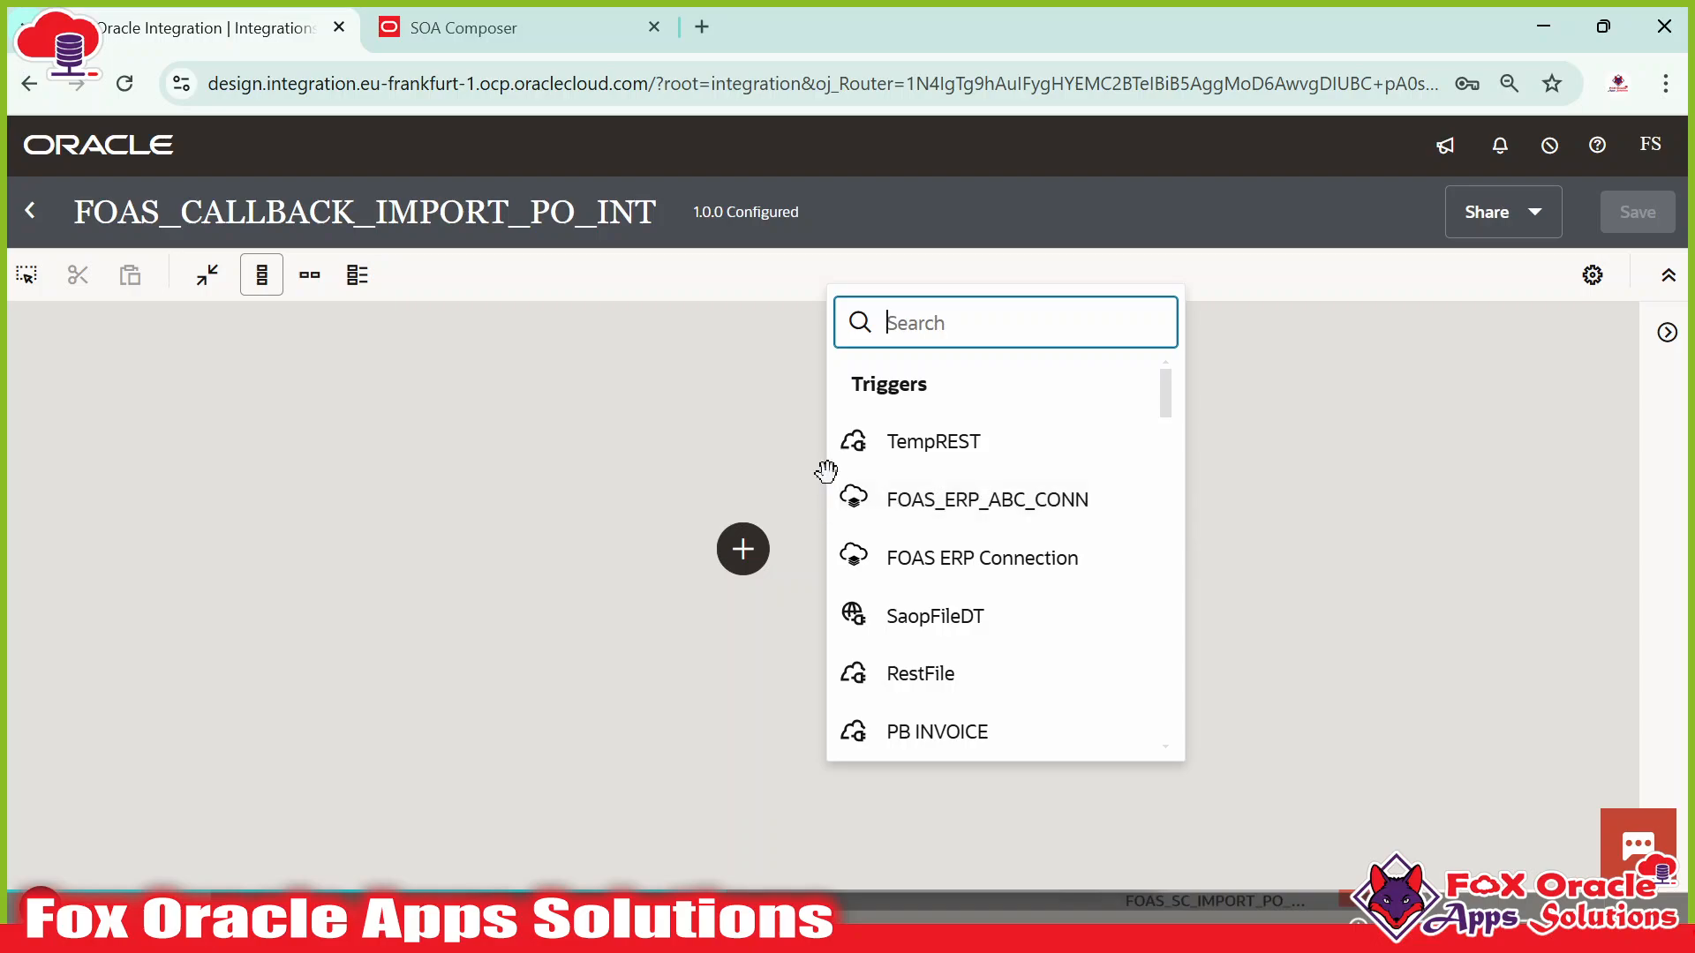
left_click(1419, 468)
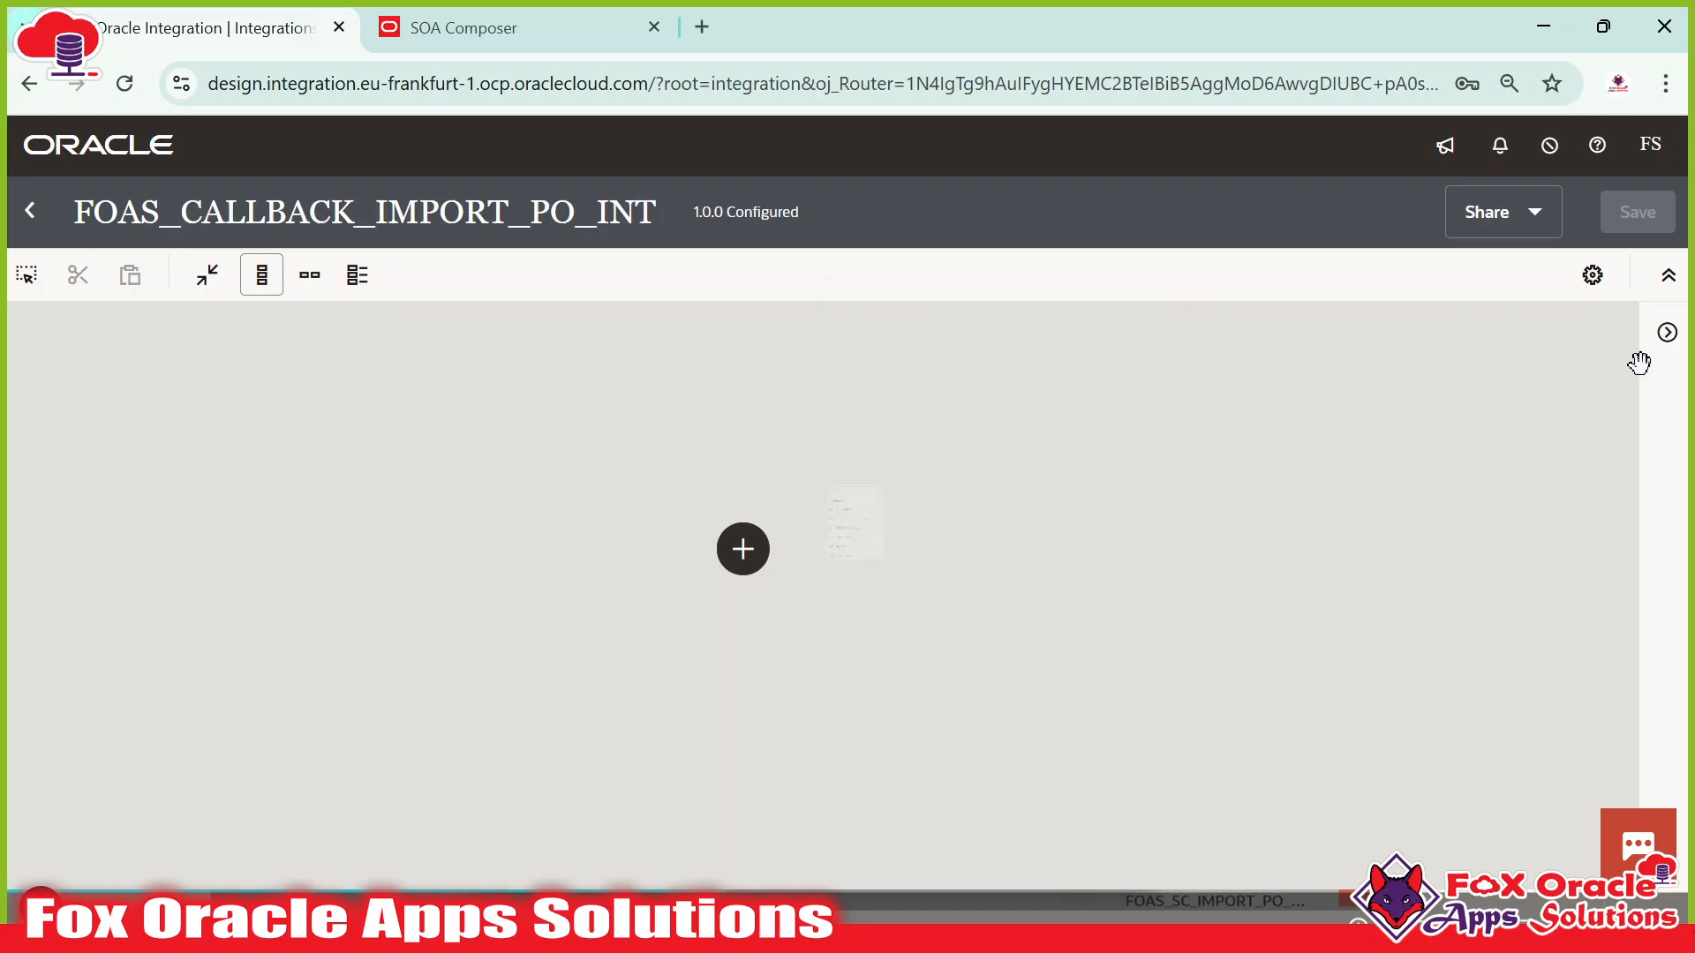
Select FOAS_ERP_ABC_CONN in the Connections panel and drag it onto the canvas as the trigger.
left_click(1665, 333)
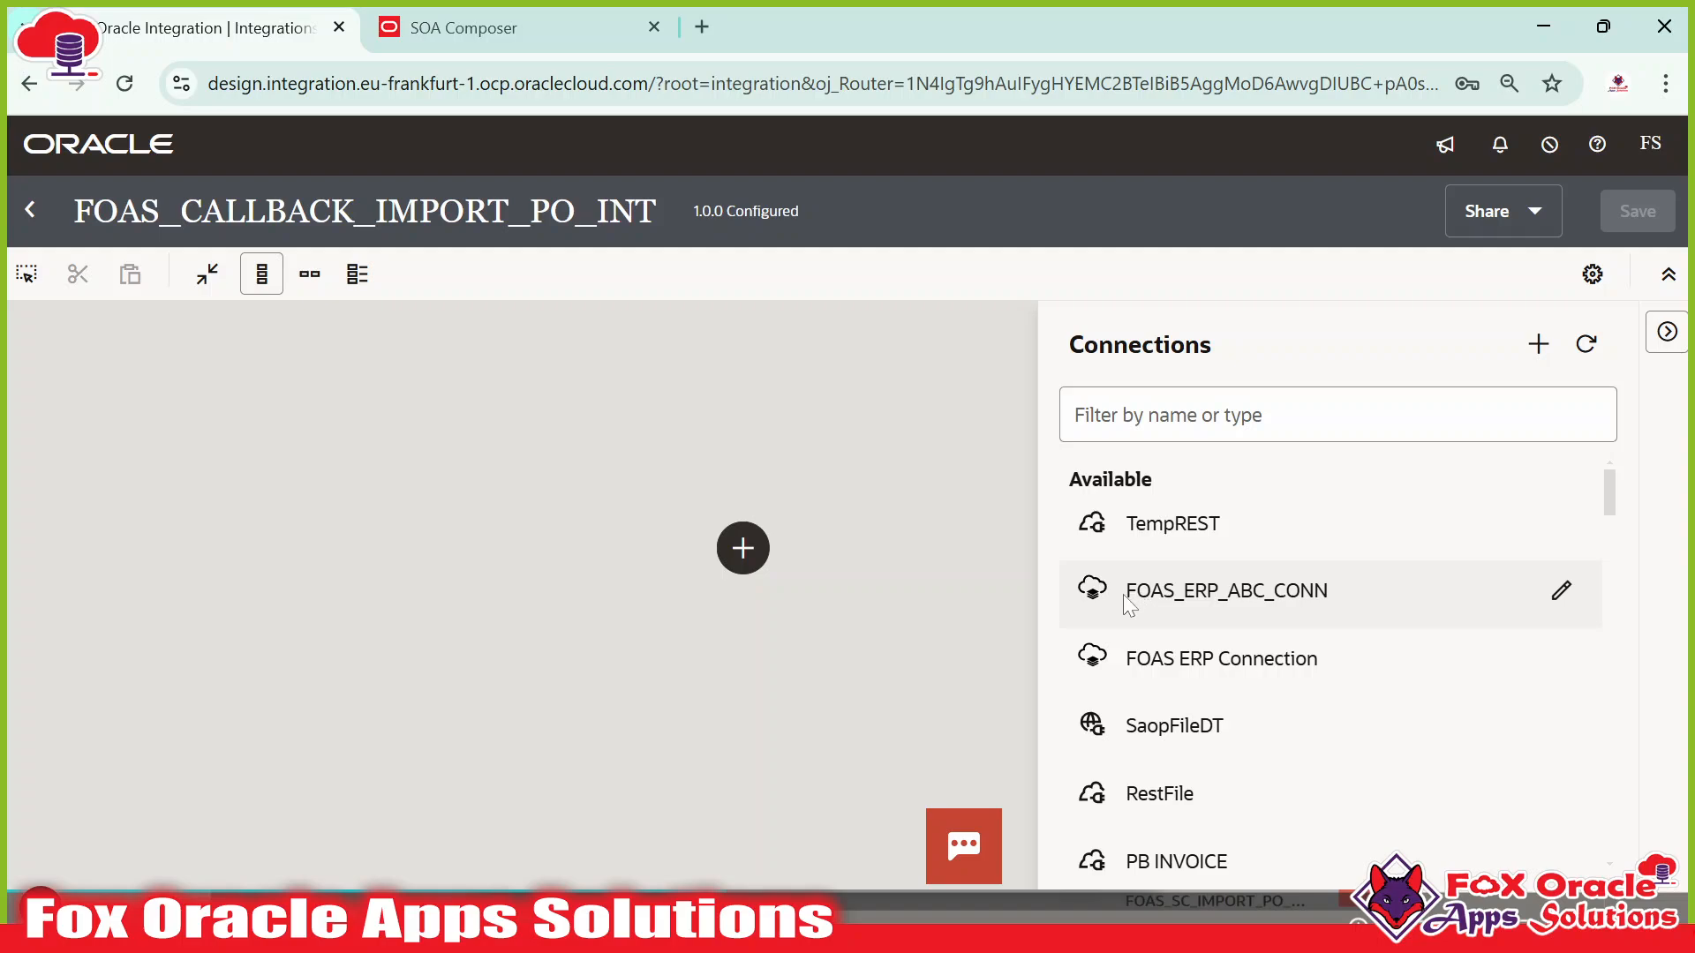
mouse_move(1123, 595)
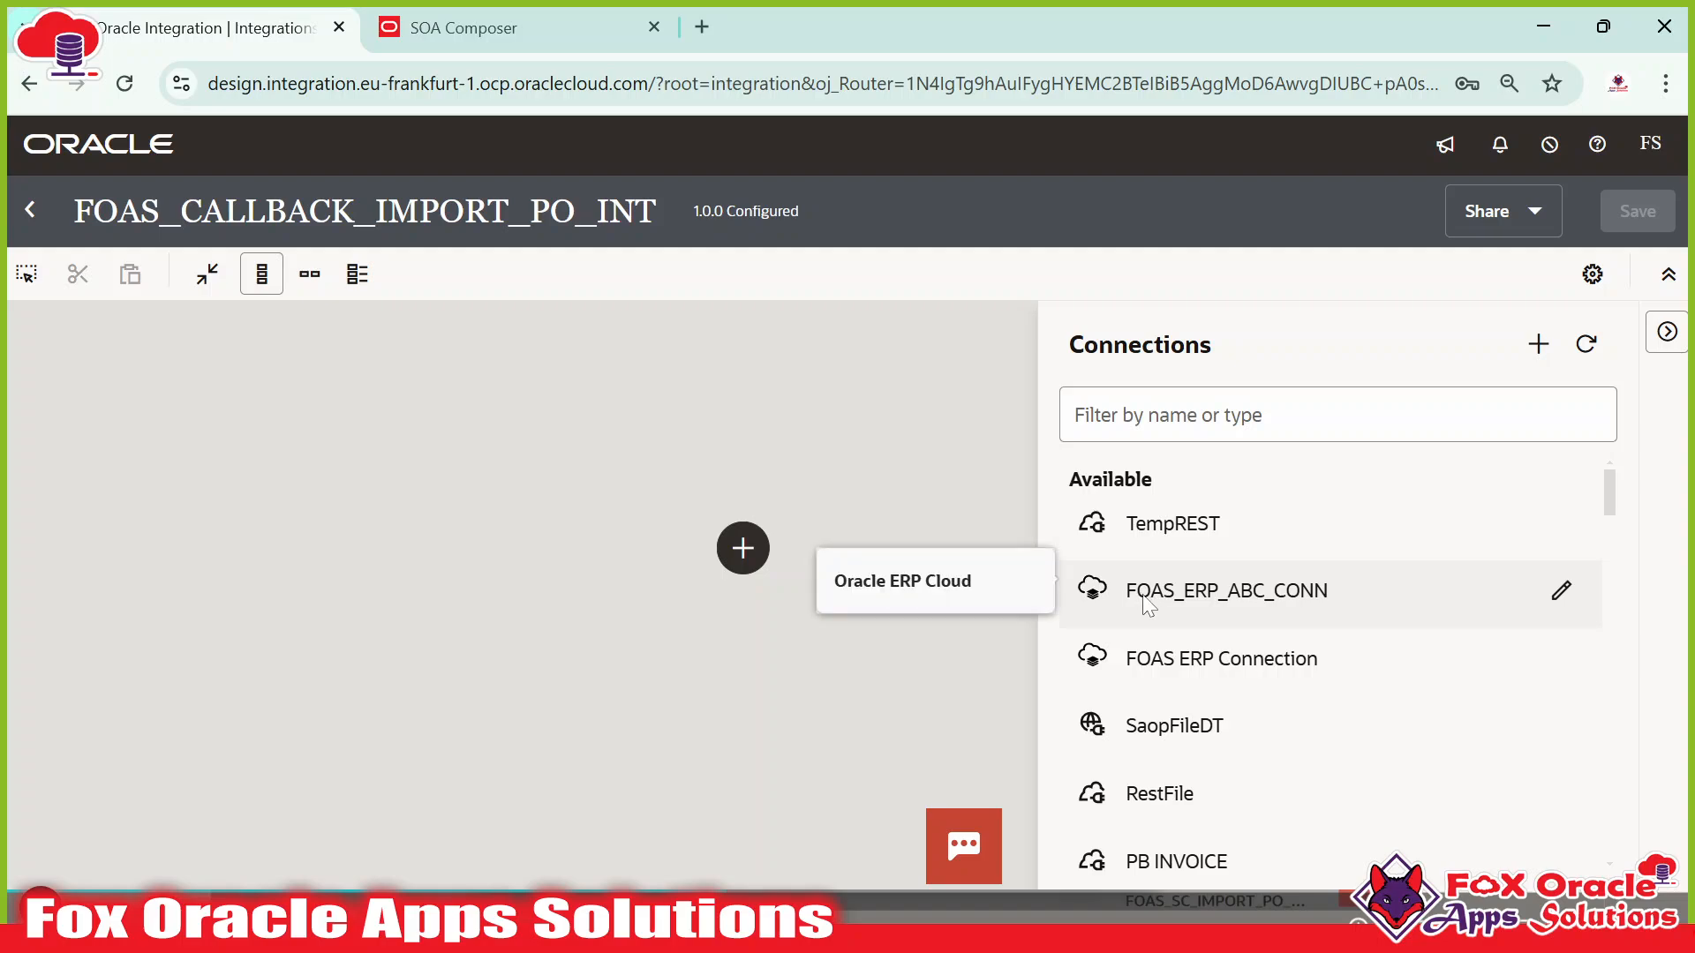
left_click(1188, 606)
scroll(1304, 593, "down", 2)
scroll(1271, 642, "up", 2)
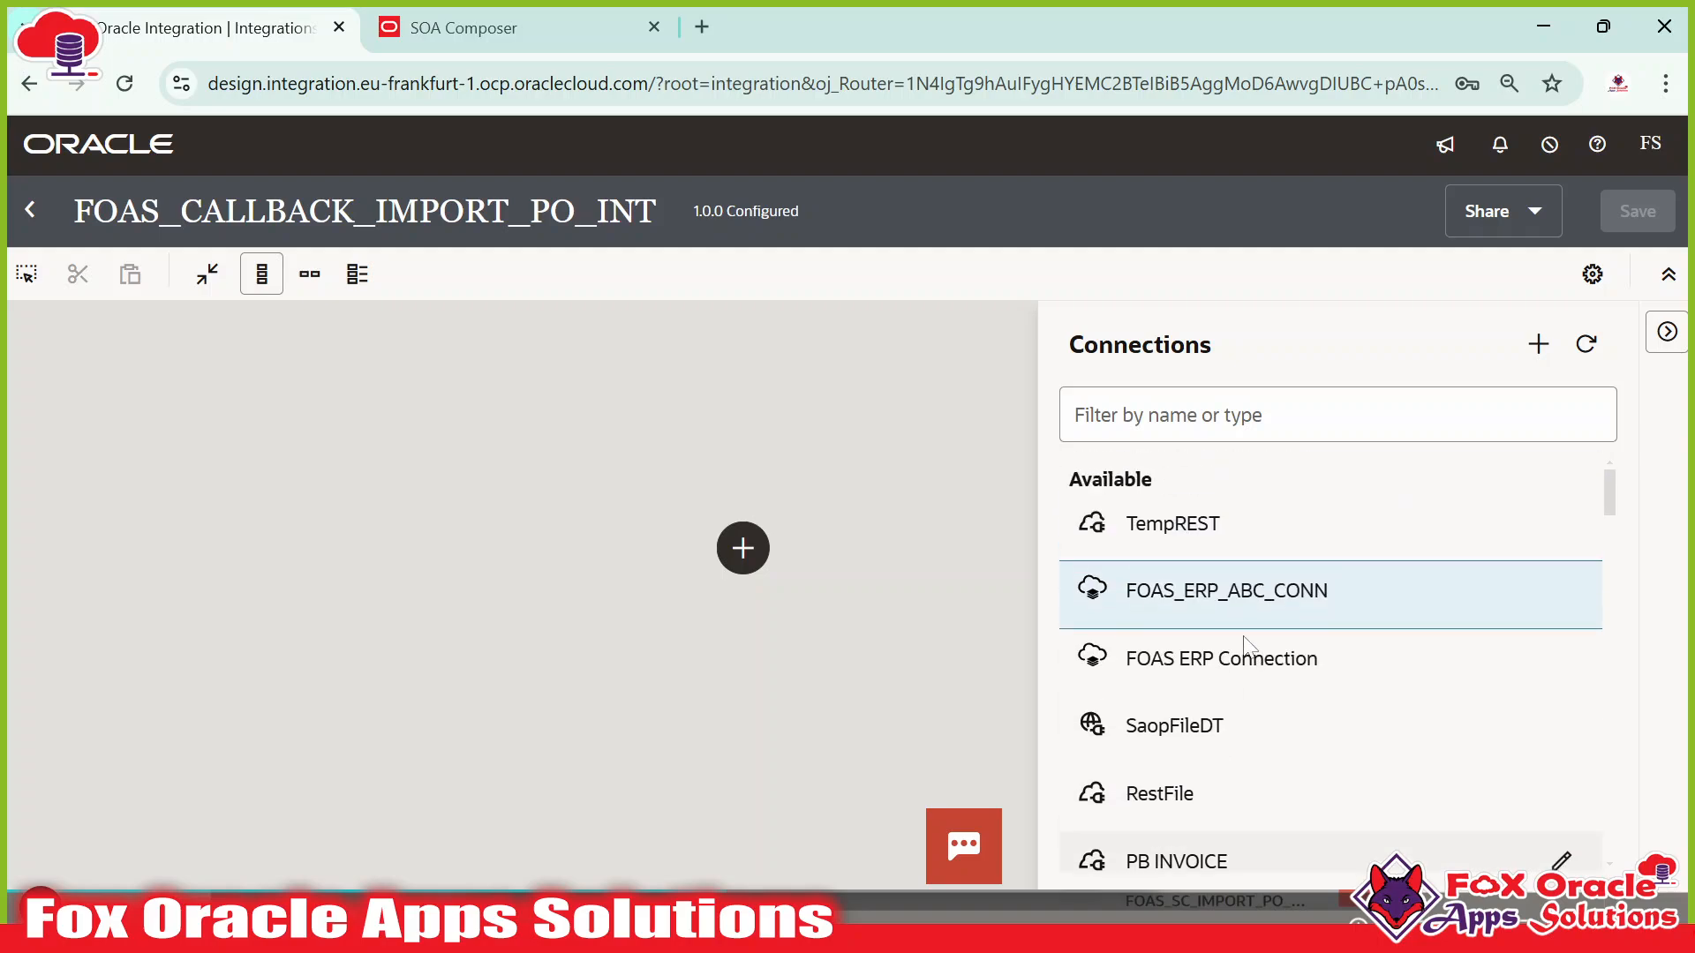
left_click_drag(1185, 604, 743, 549)
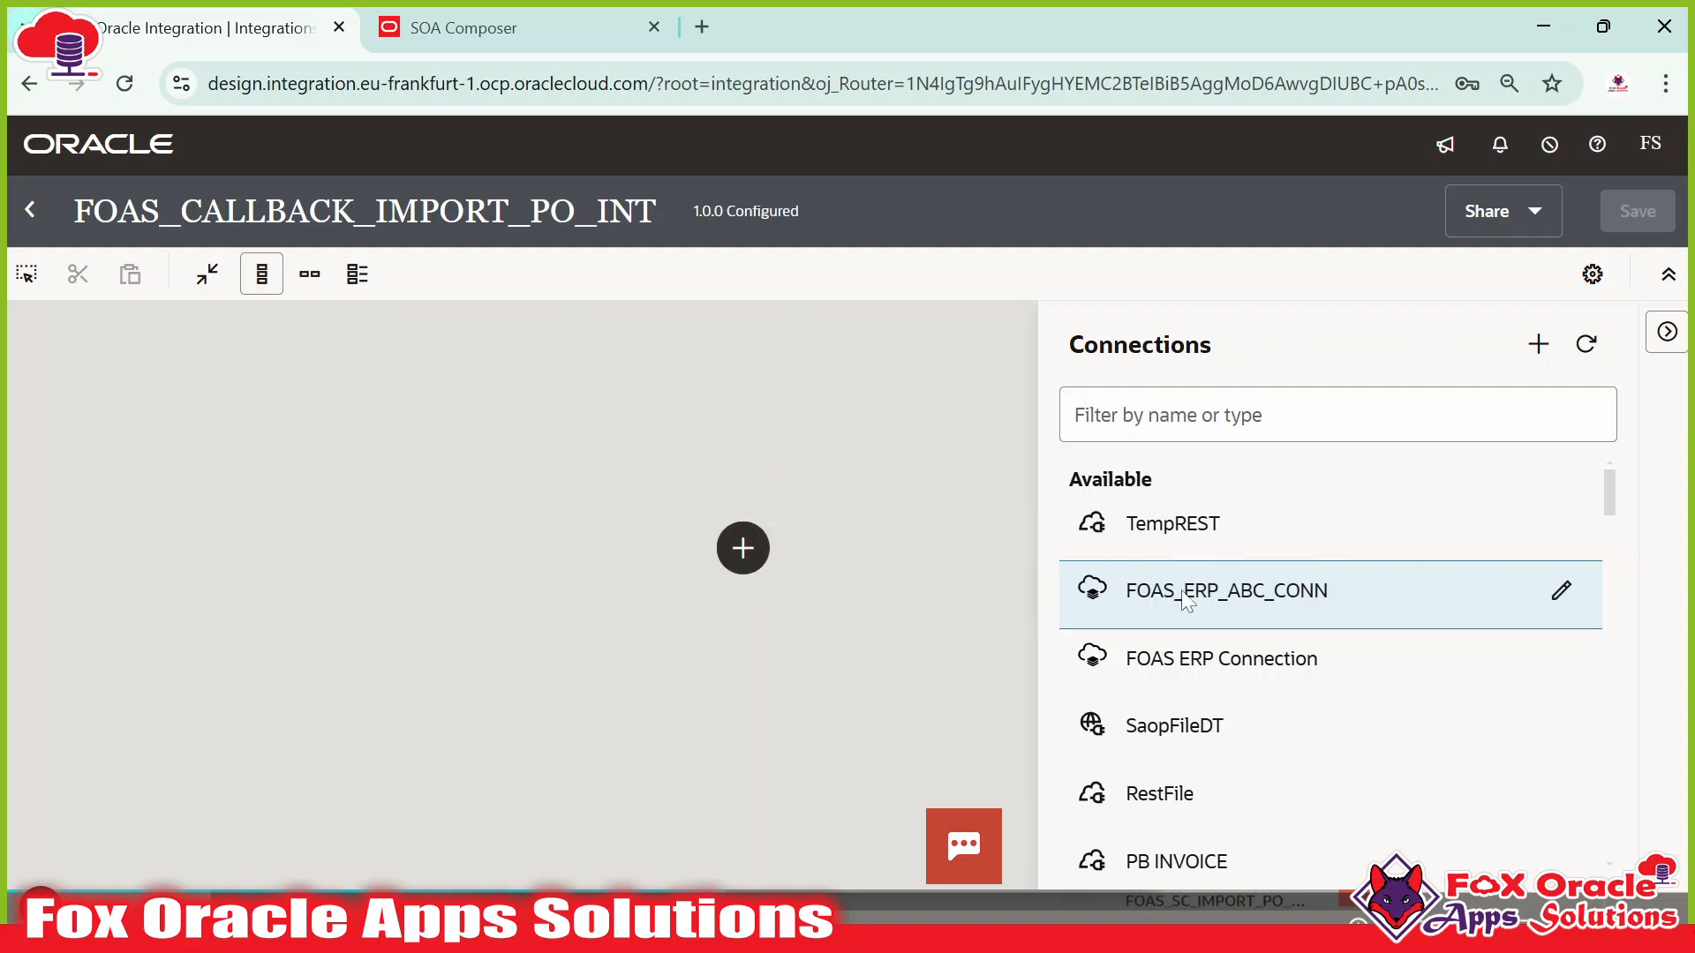
left_click_drag(1189, 600, 744, 549)
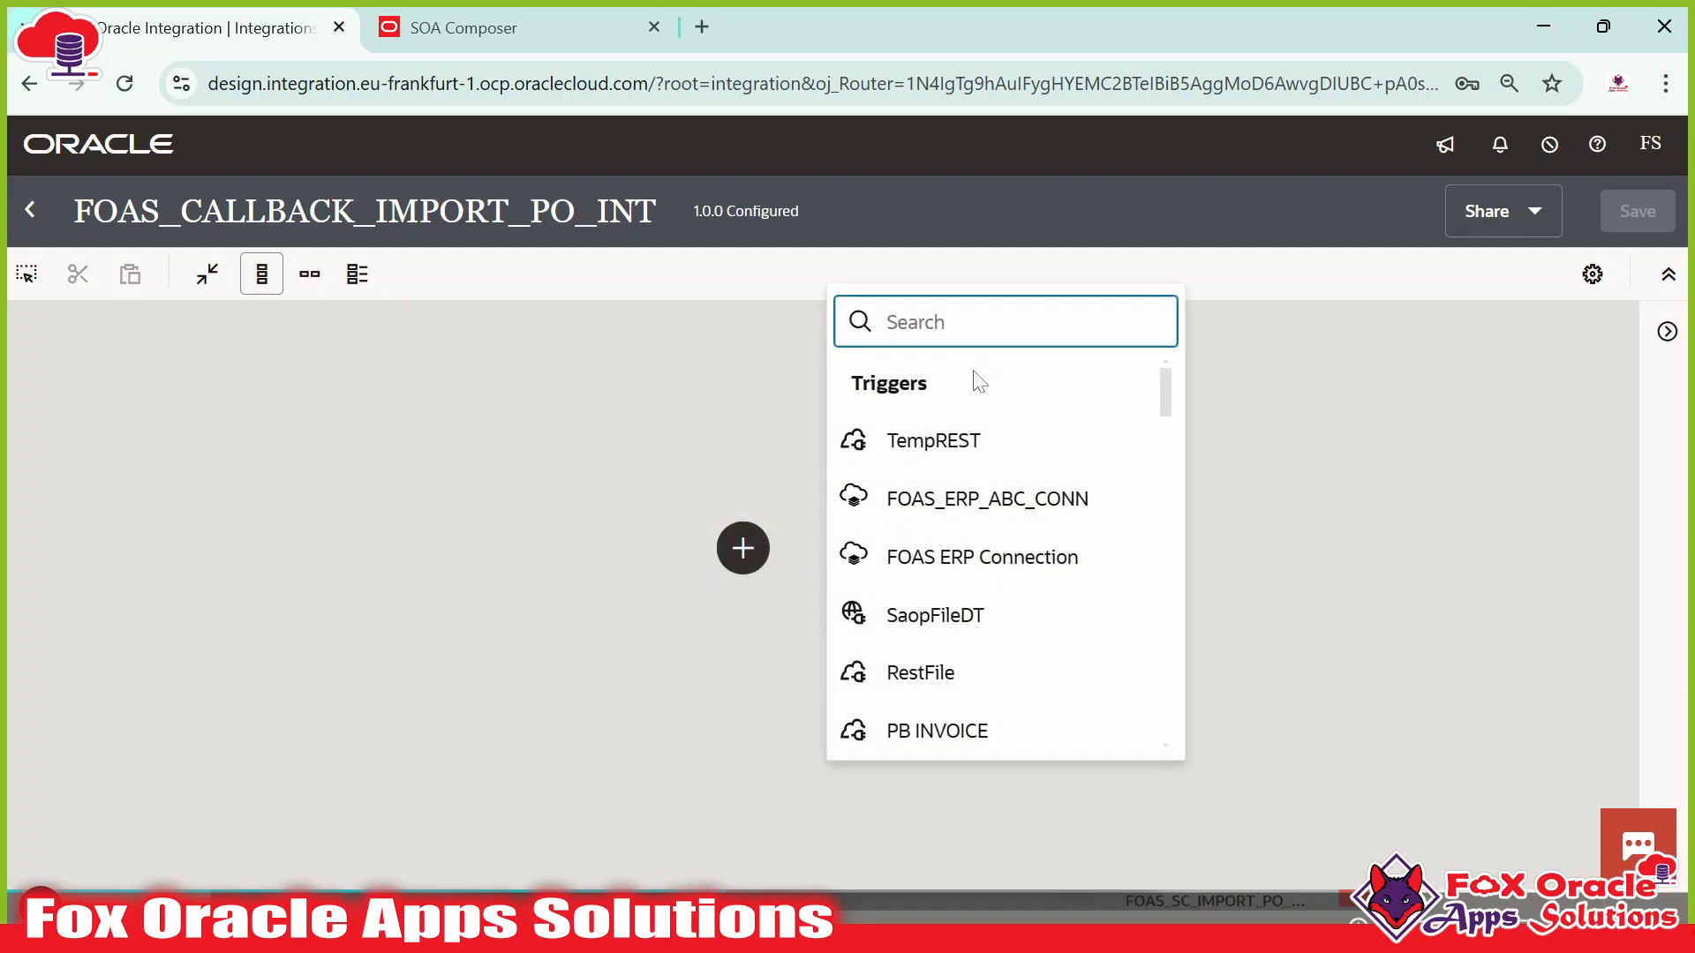
Use FOAS_ERP_ABC_CONN as the ERP Cloud trigger with endpoint name triggerCallBack, then continue.
left_click(985, 521)
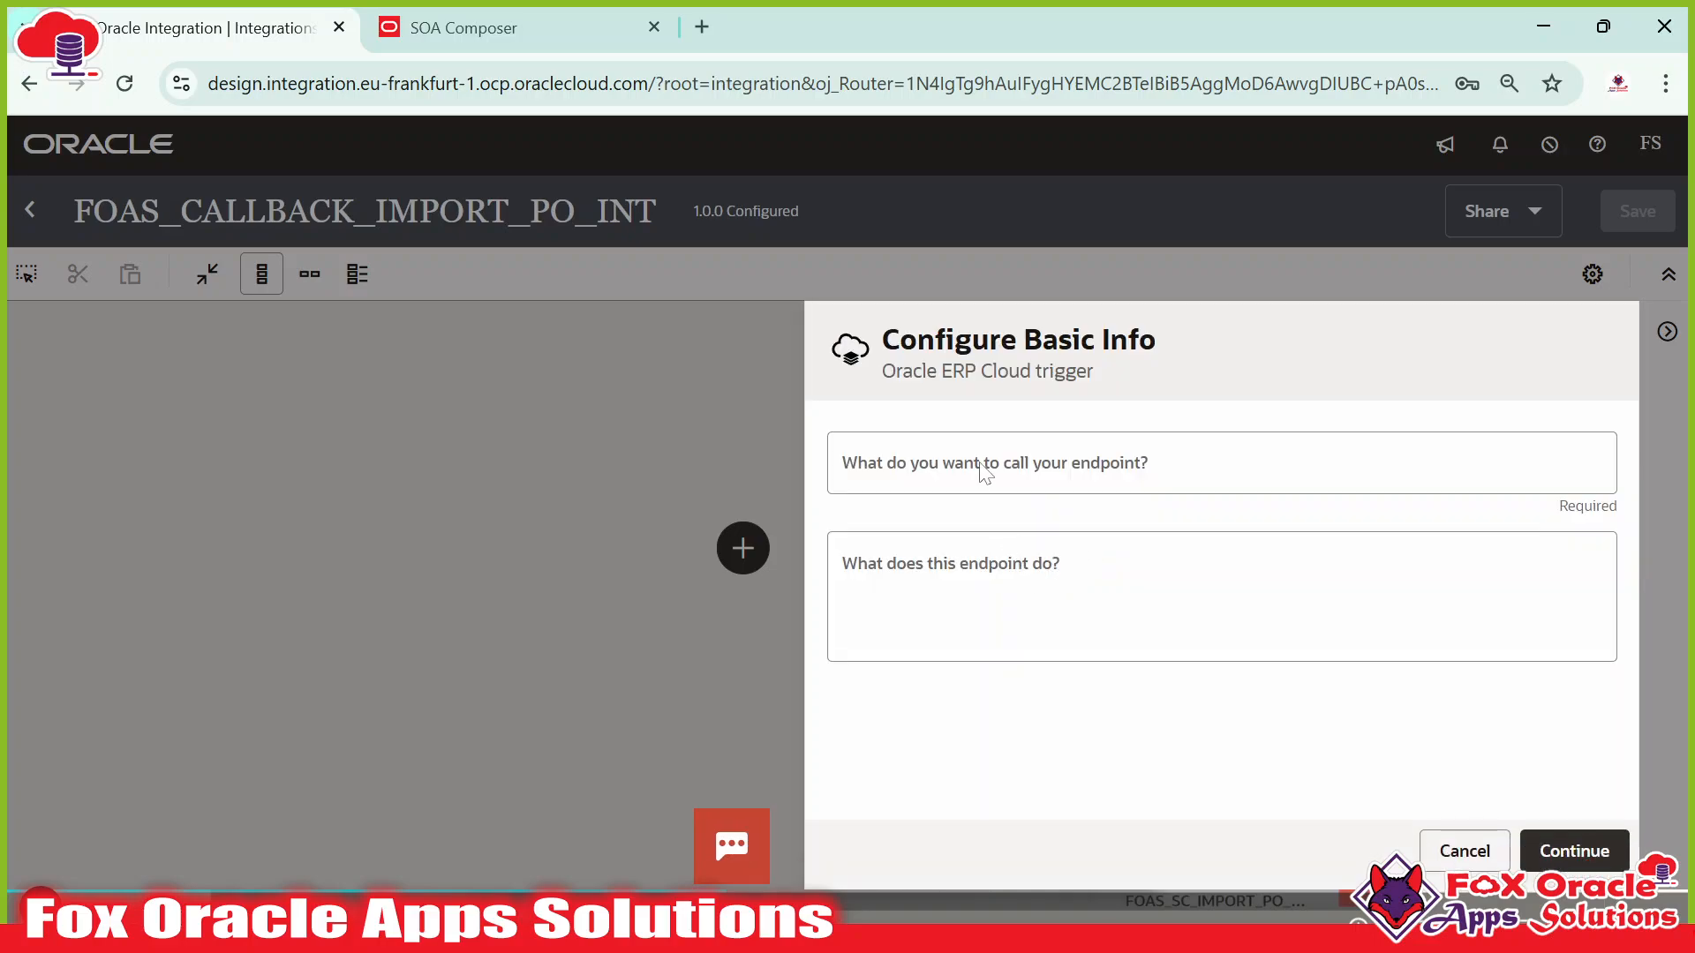
left_click(985, 474)
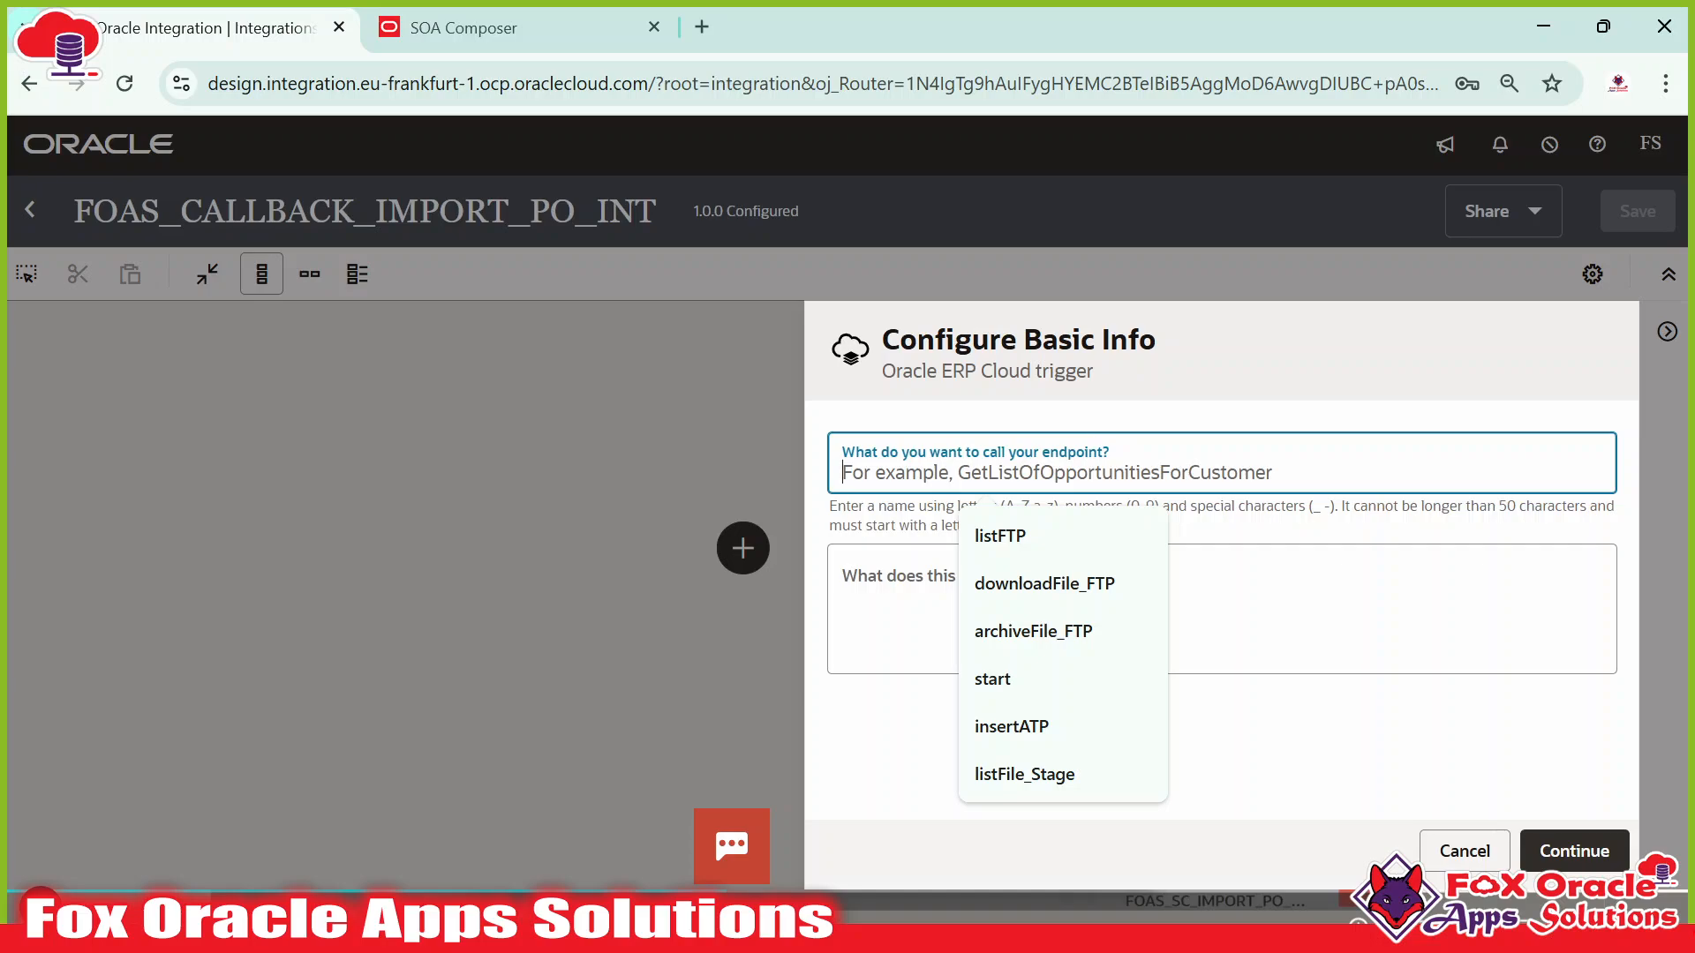
type("trigger")
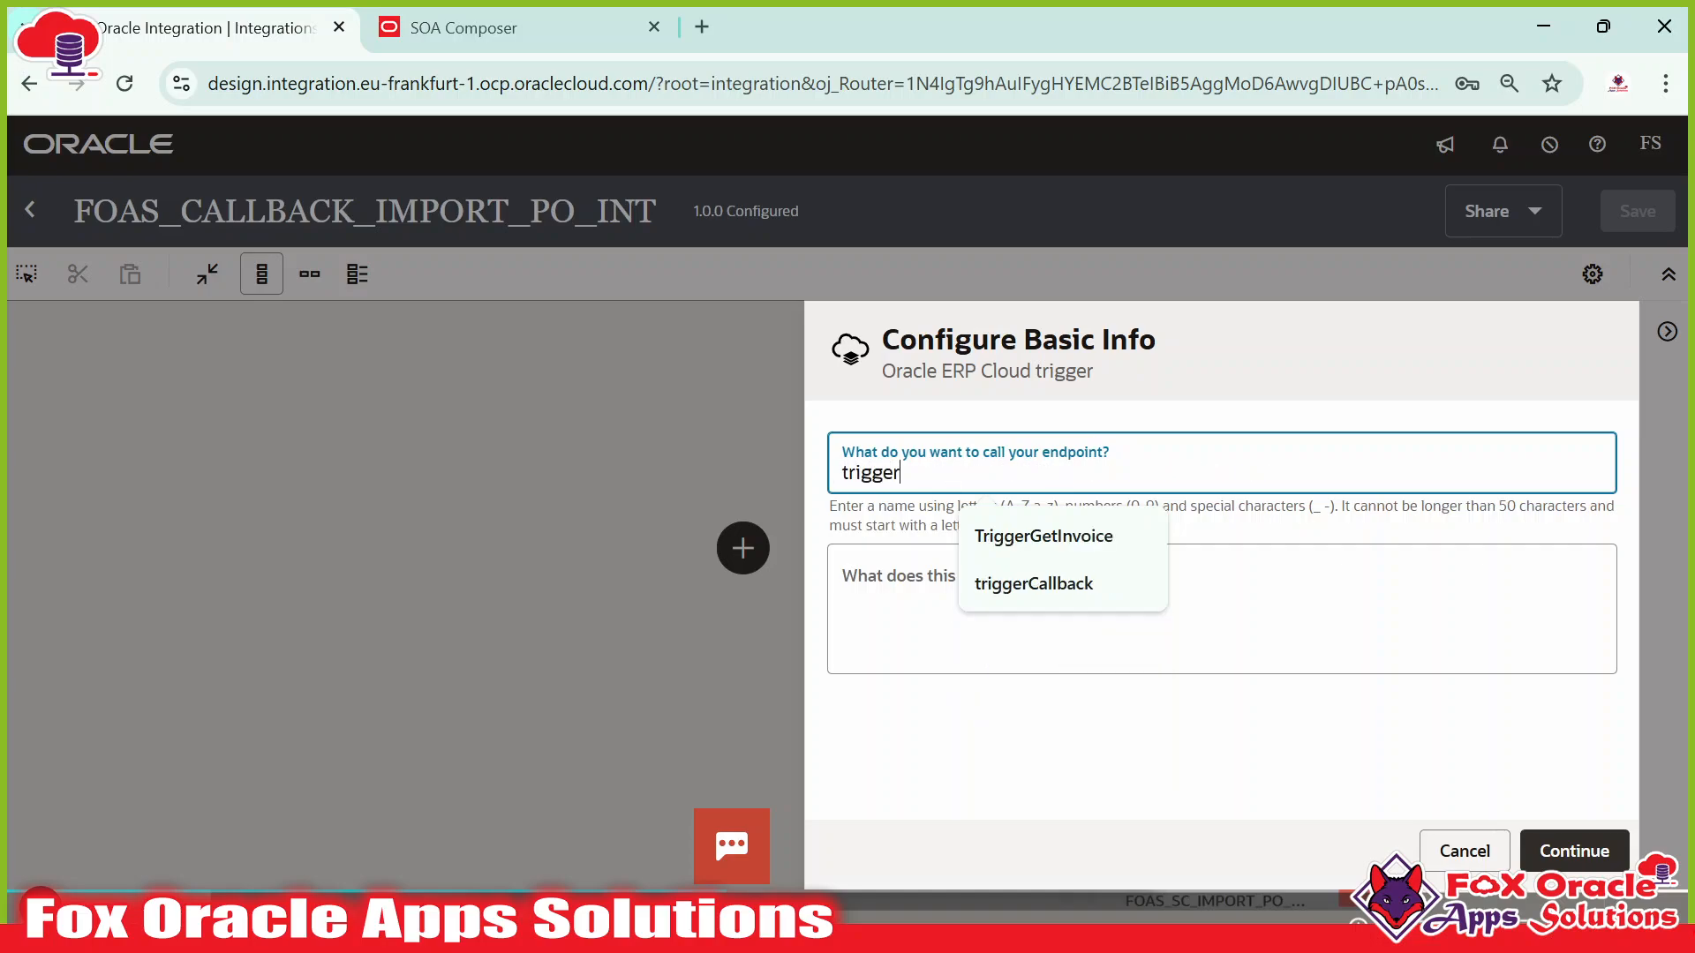
type("CallBack")
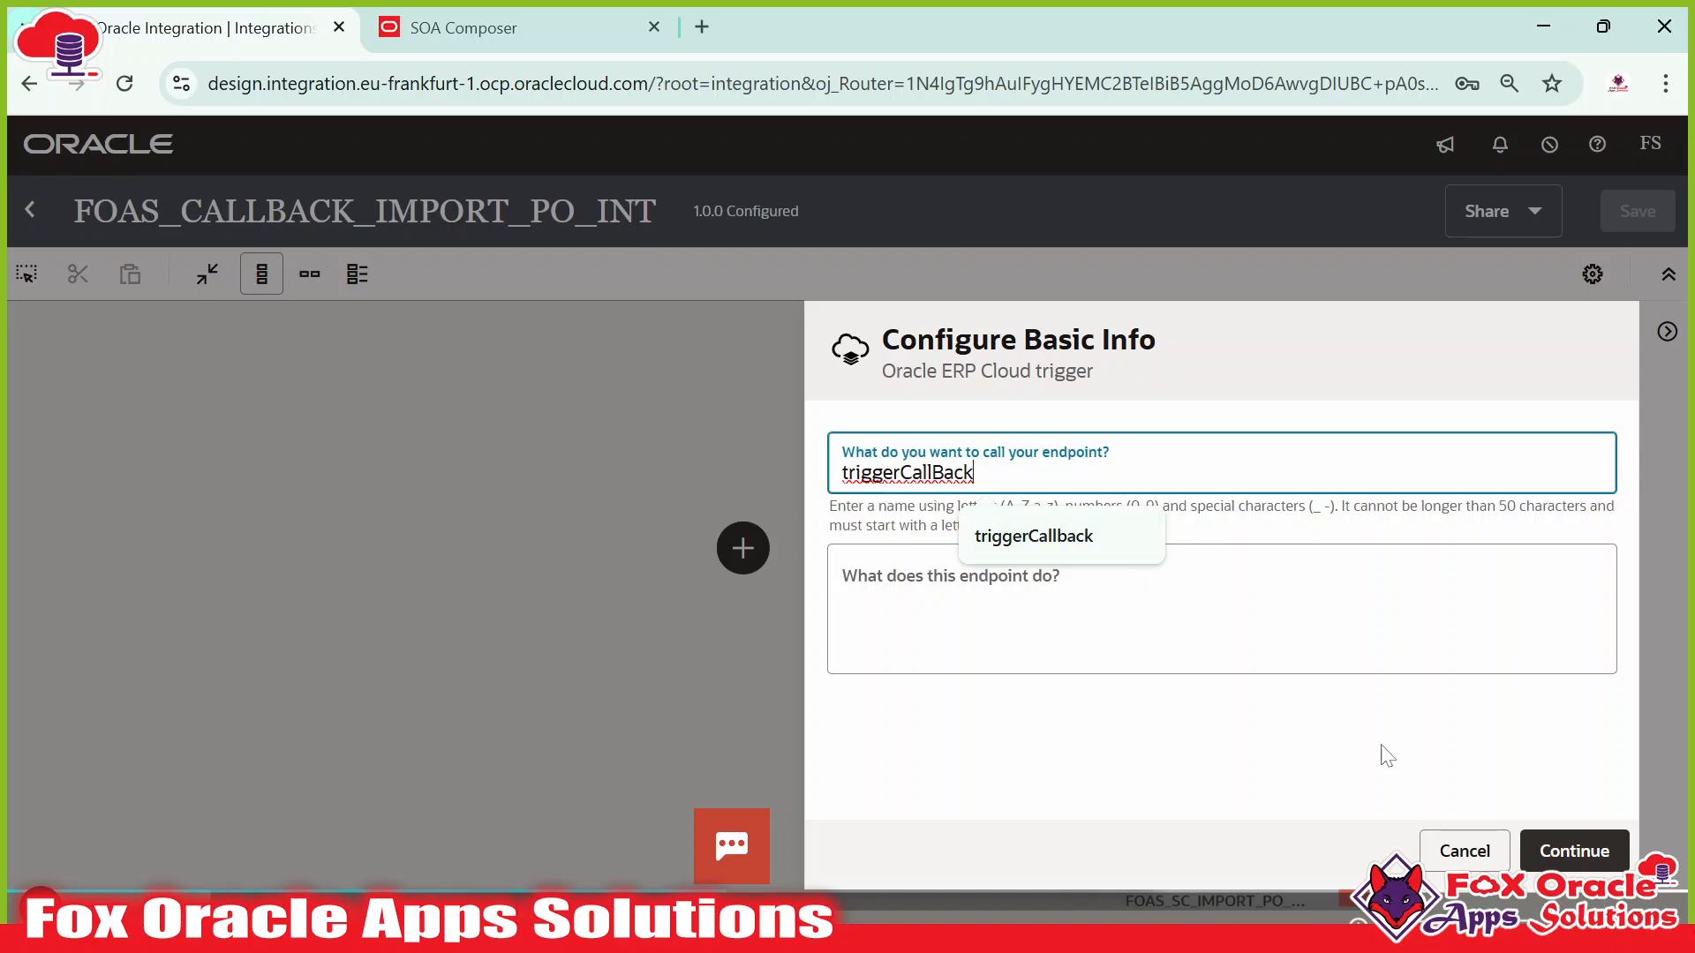
left_click(1408, 662)
left_click(1563, 850)
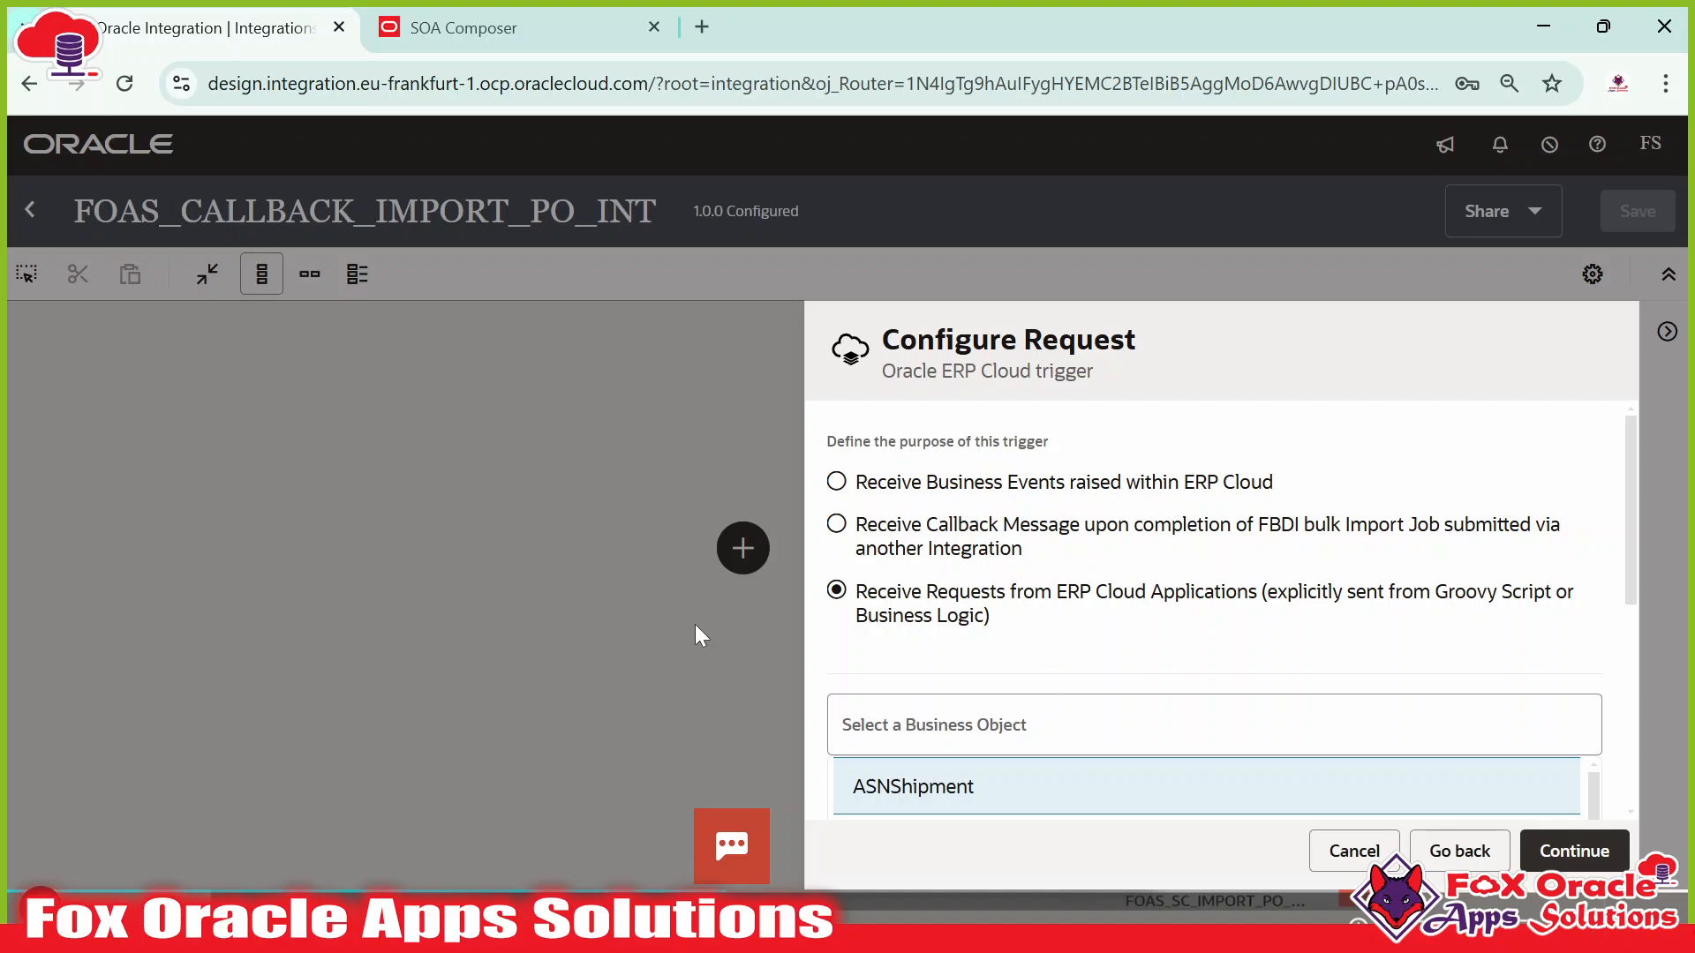
left_click(525, 18)
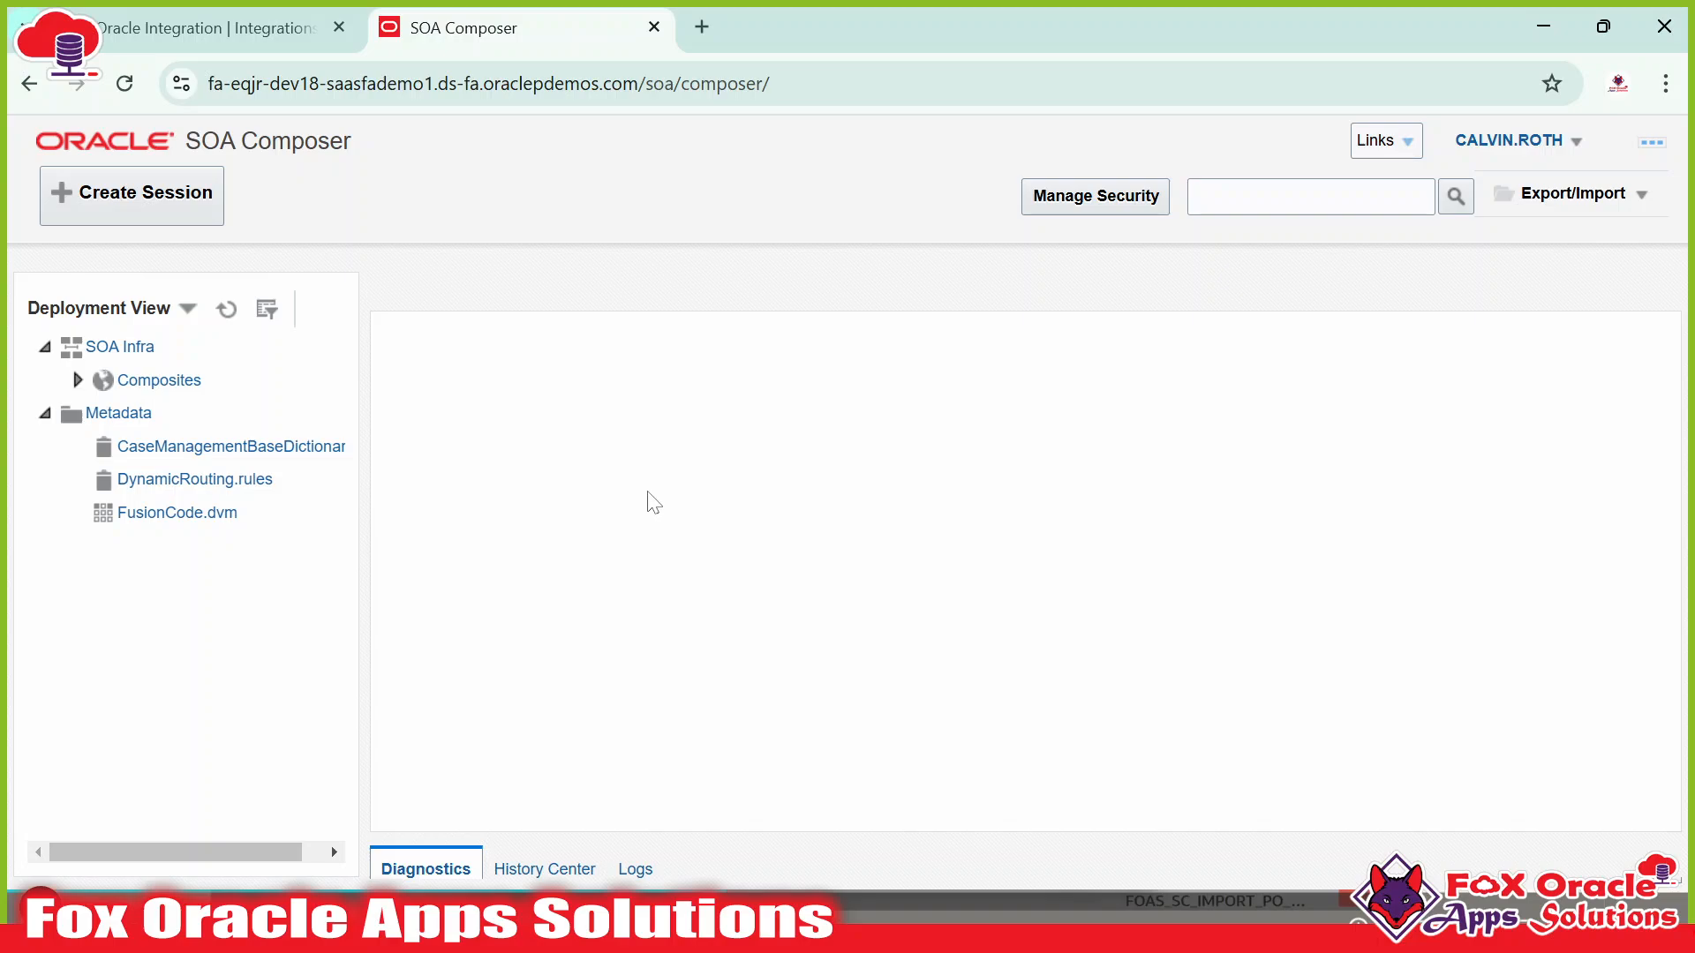
Reload the SOA Composer tab at its bare domain, removing the soa/composer/ path, then return to Oracle Integration.
left_click_drag(769, 83, 645, 83)
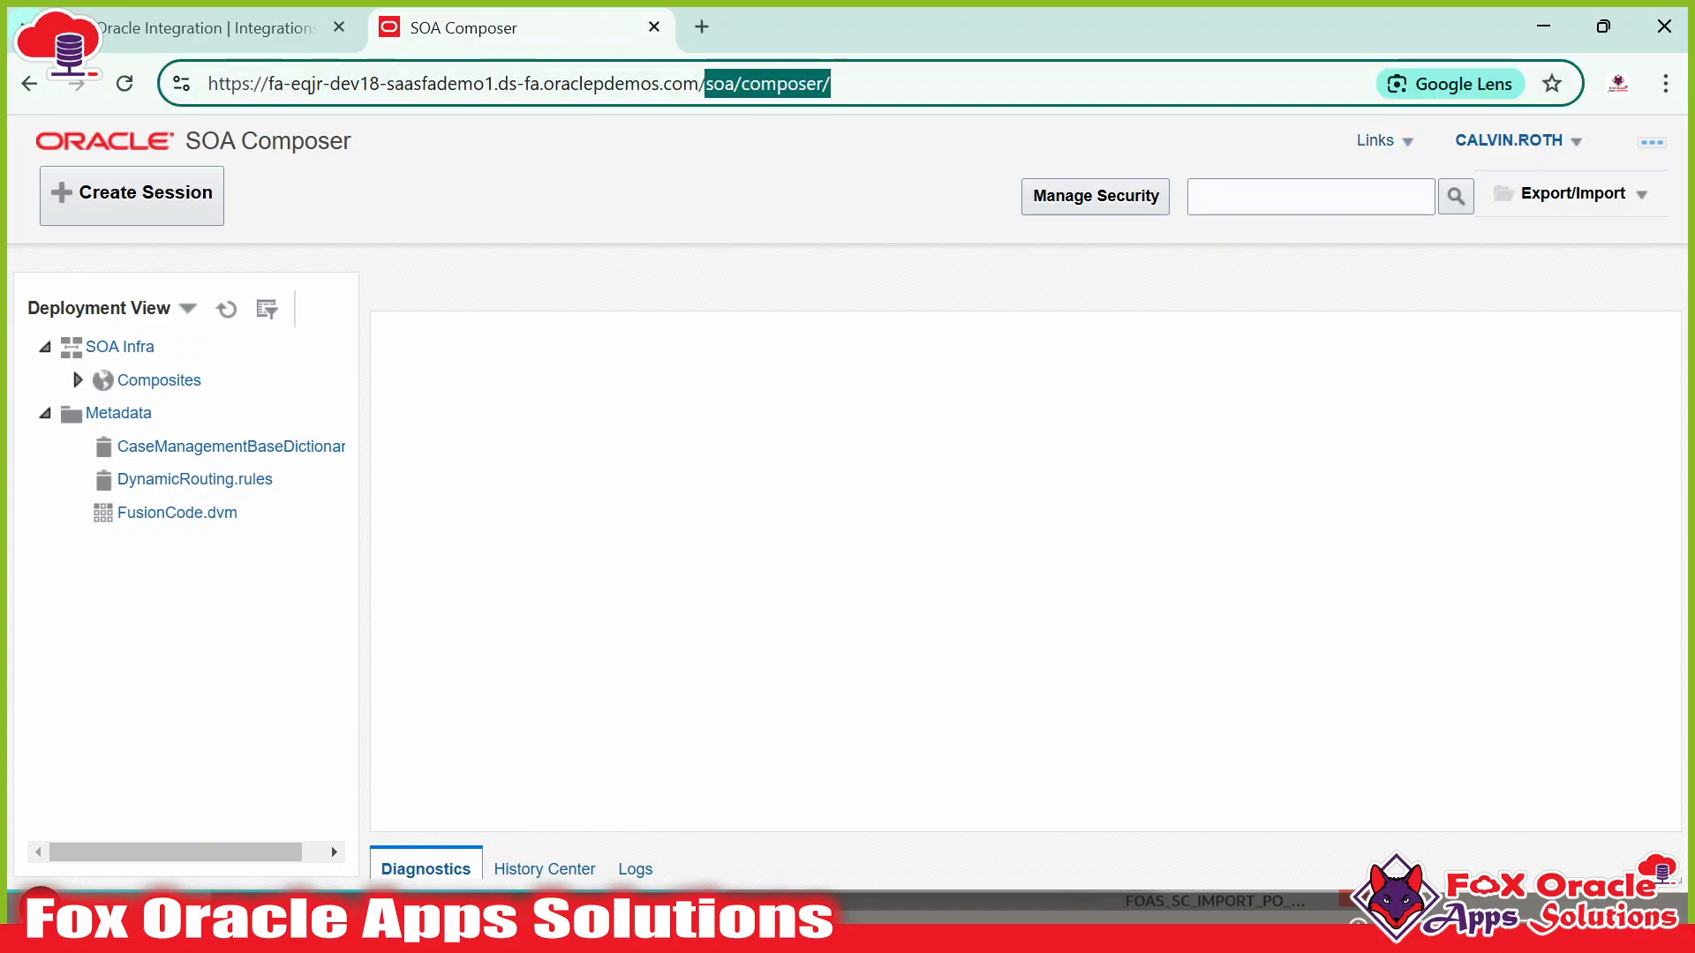
key("BackSpace")
key("Return")
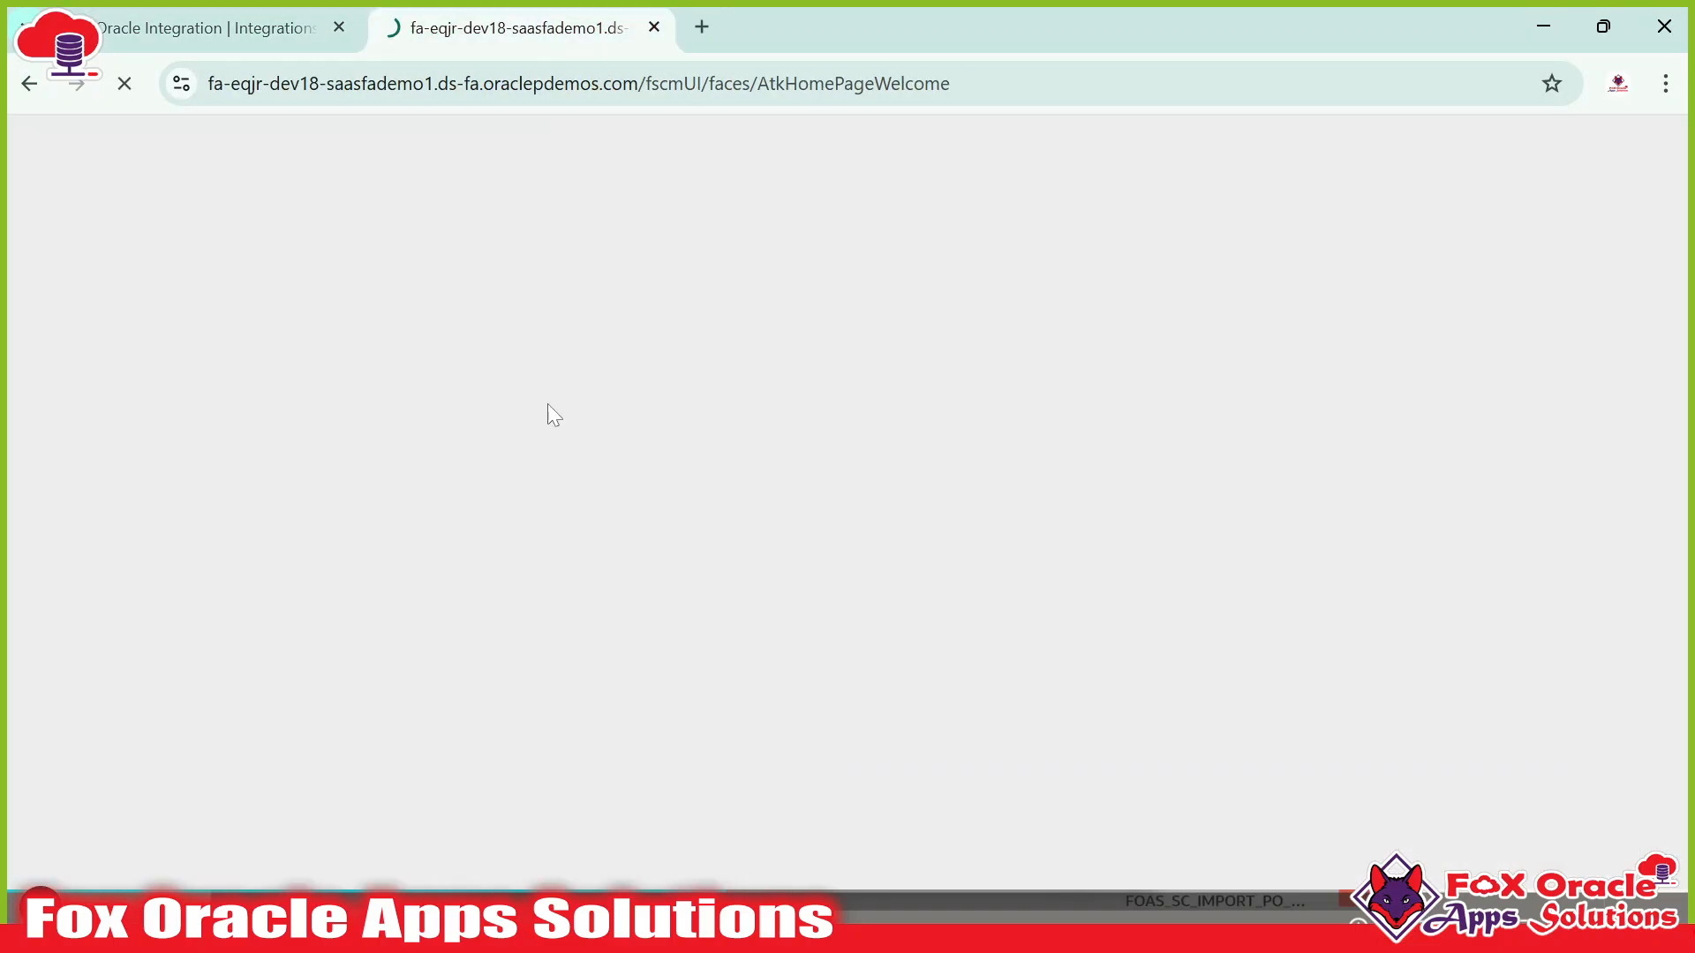
left_click(209, 21)
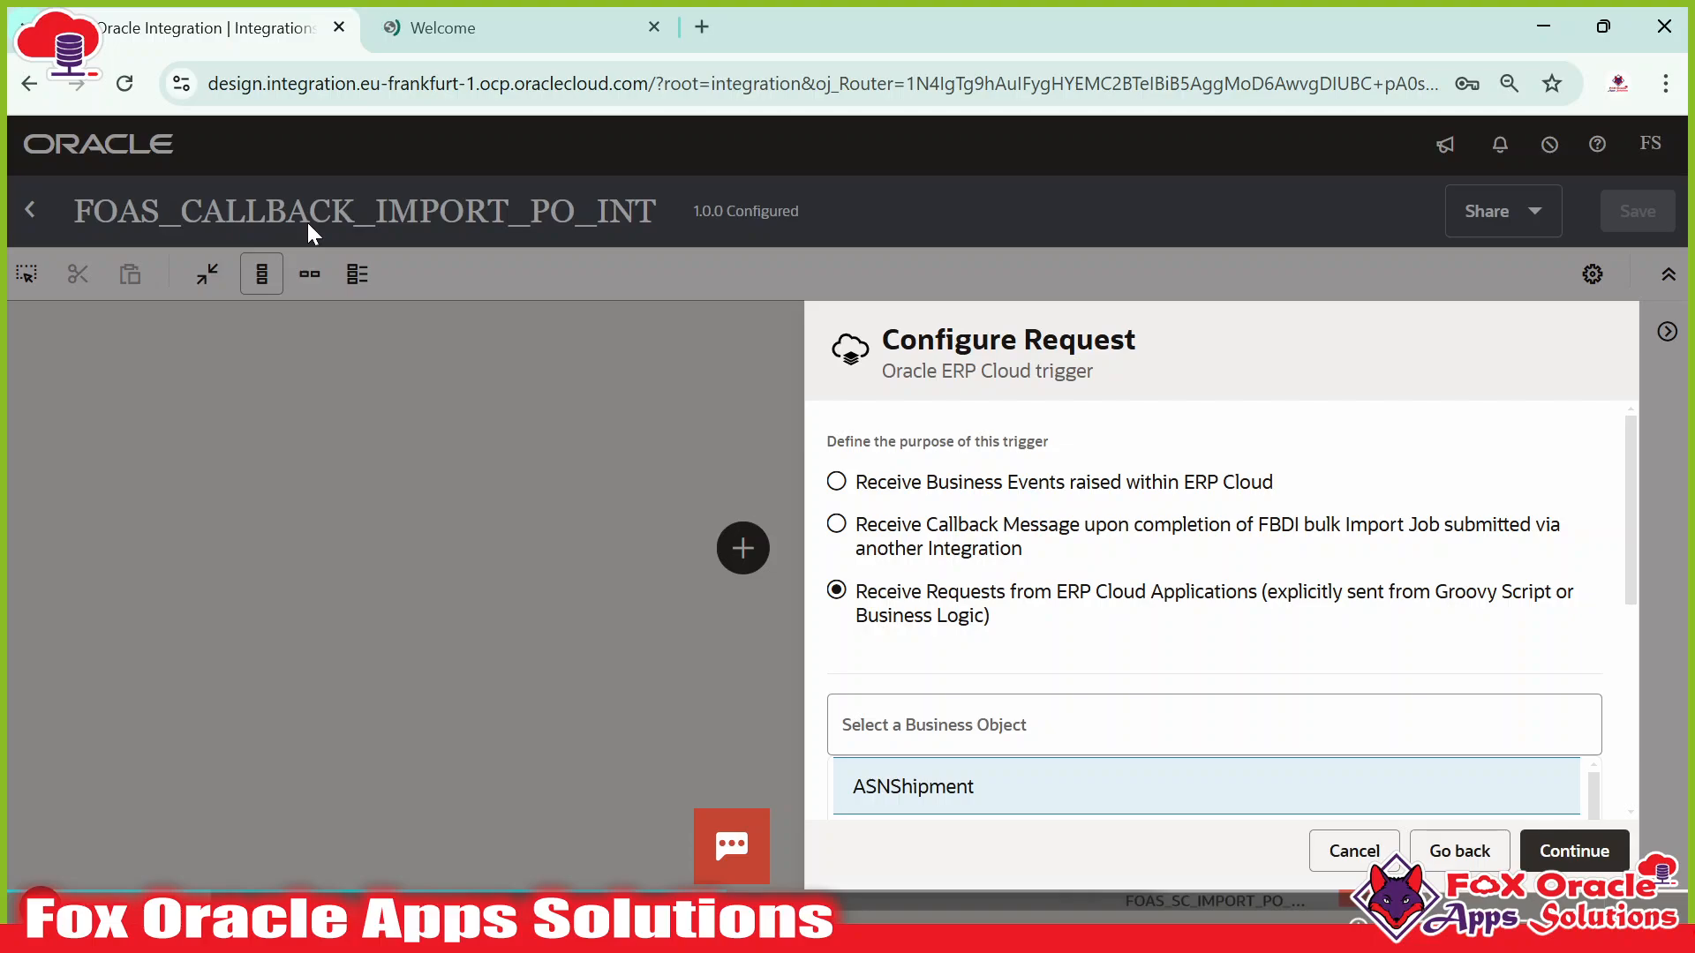
Choose 'Receive Callback Message upon completion of FBDI bulk Import Job' for the trigger.
left_click(890, 526)
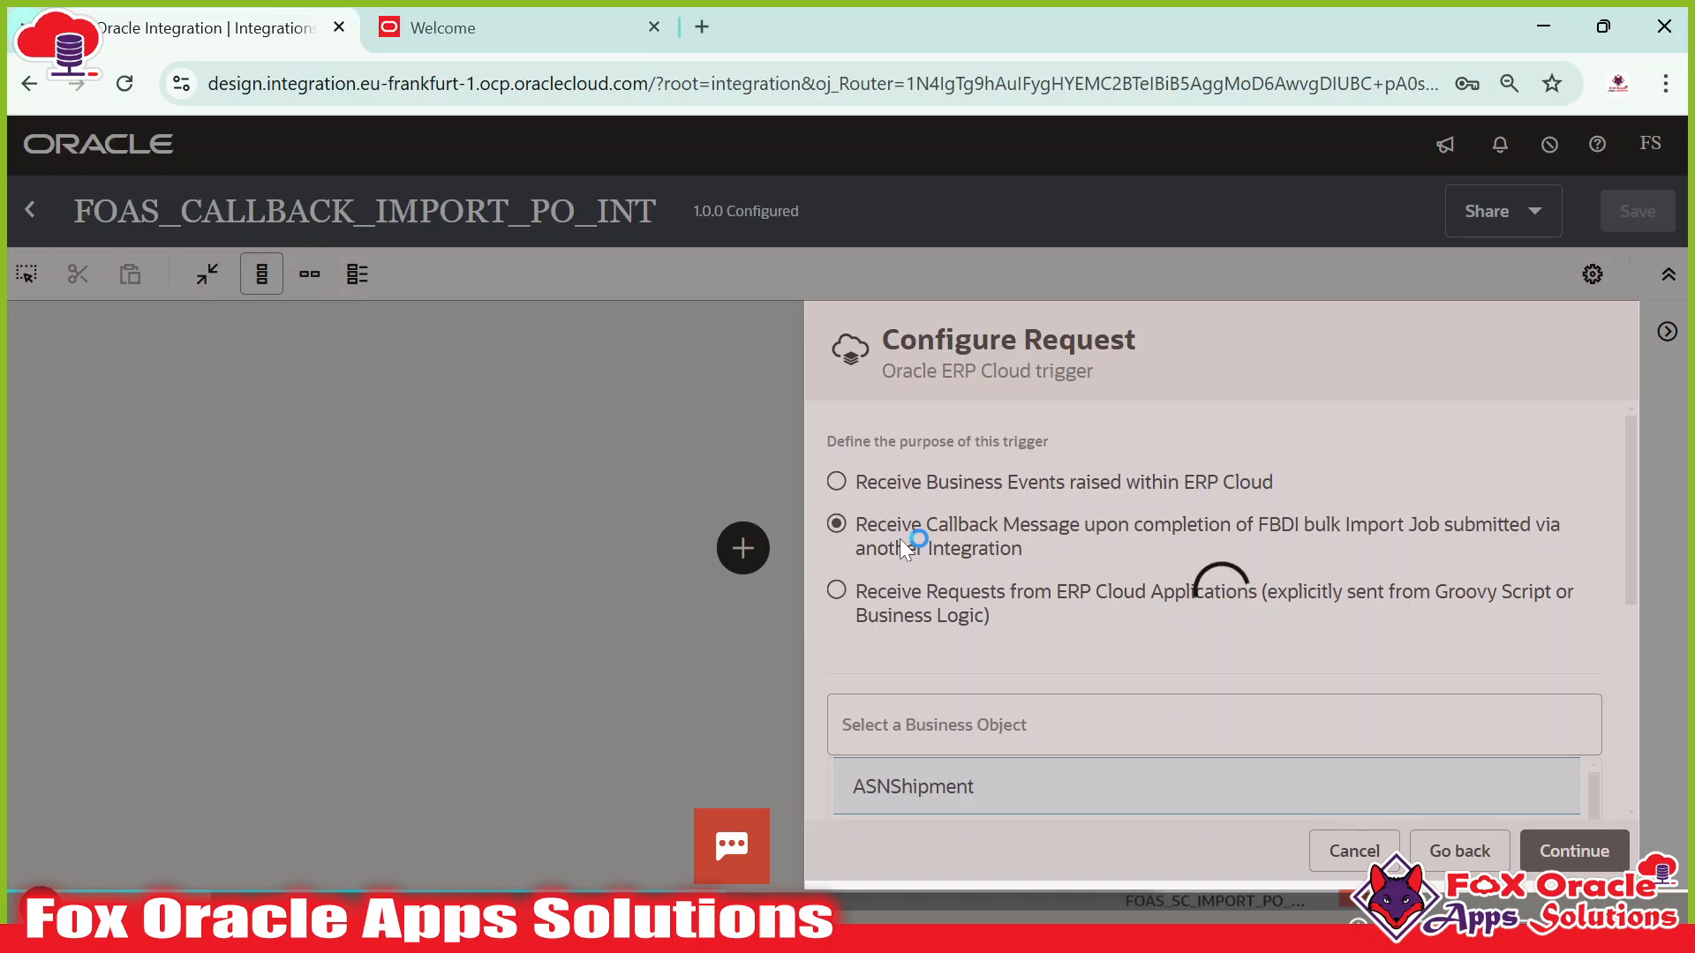
Open a second Oracle Integration tab from the GEN3 bookmark showing Design > Integrations.
left_click(702, 27)
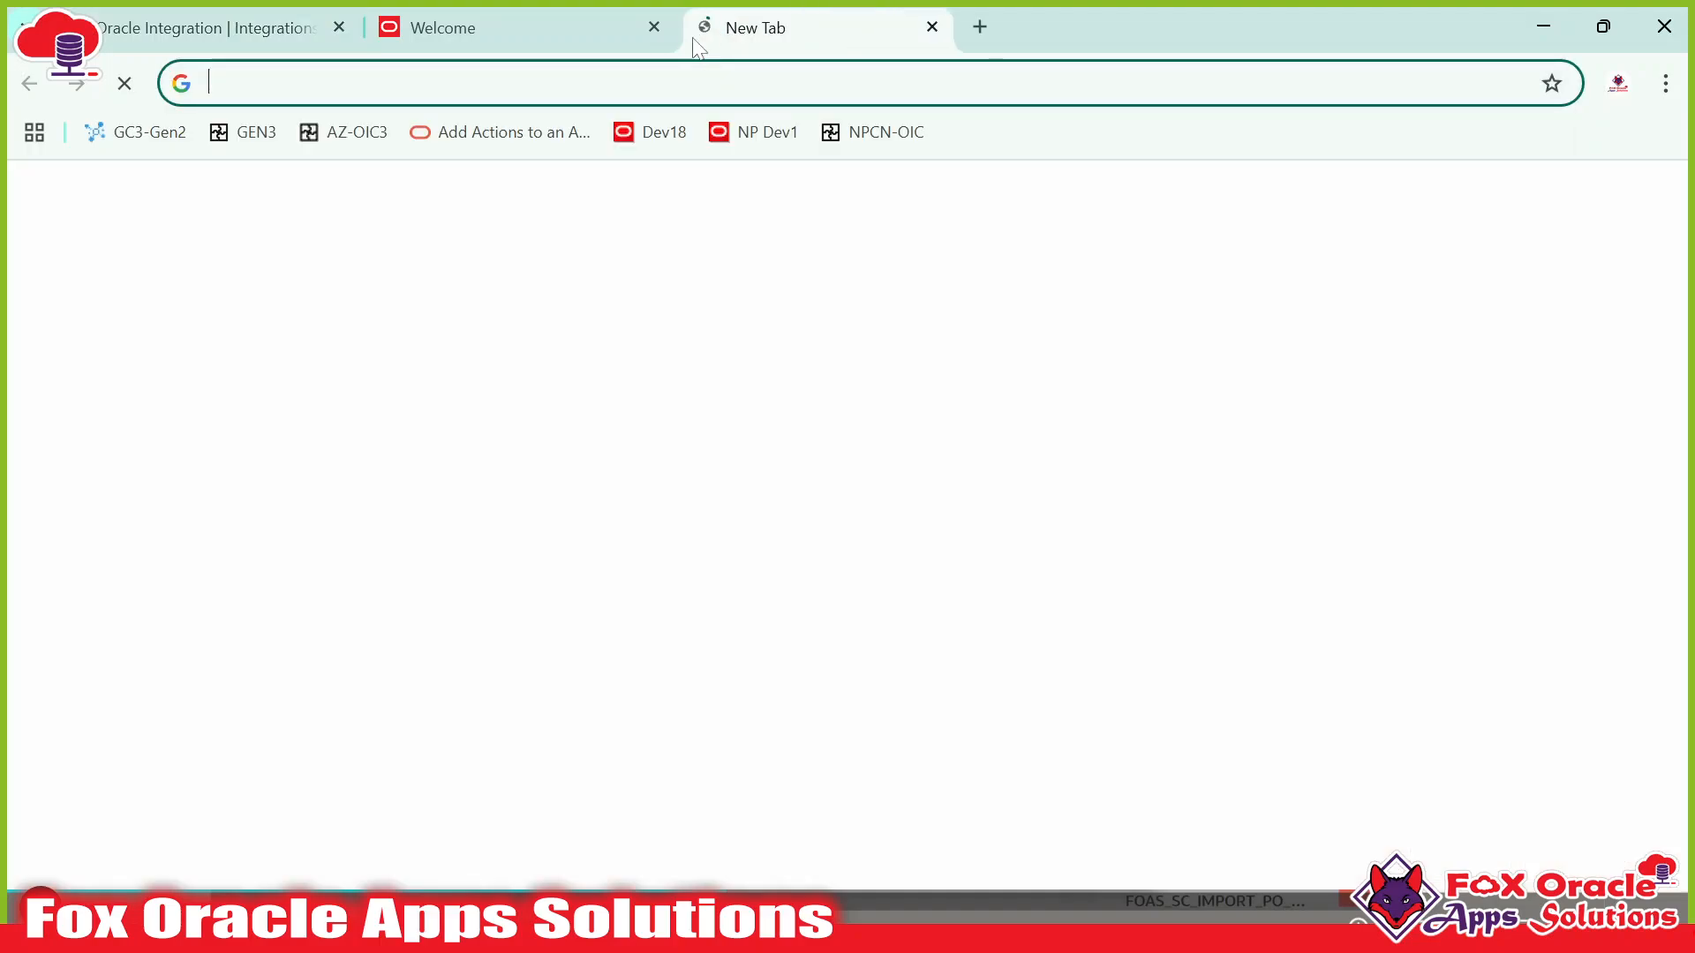
left_click(255, 147)
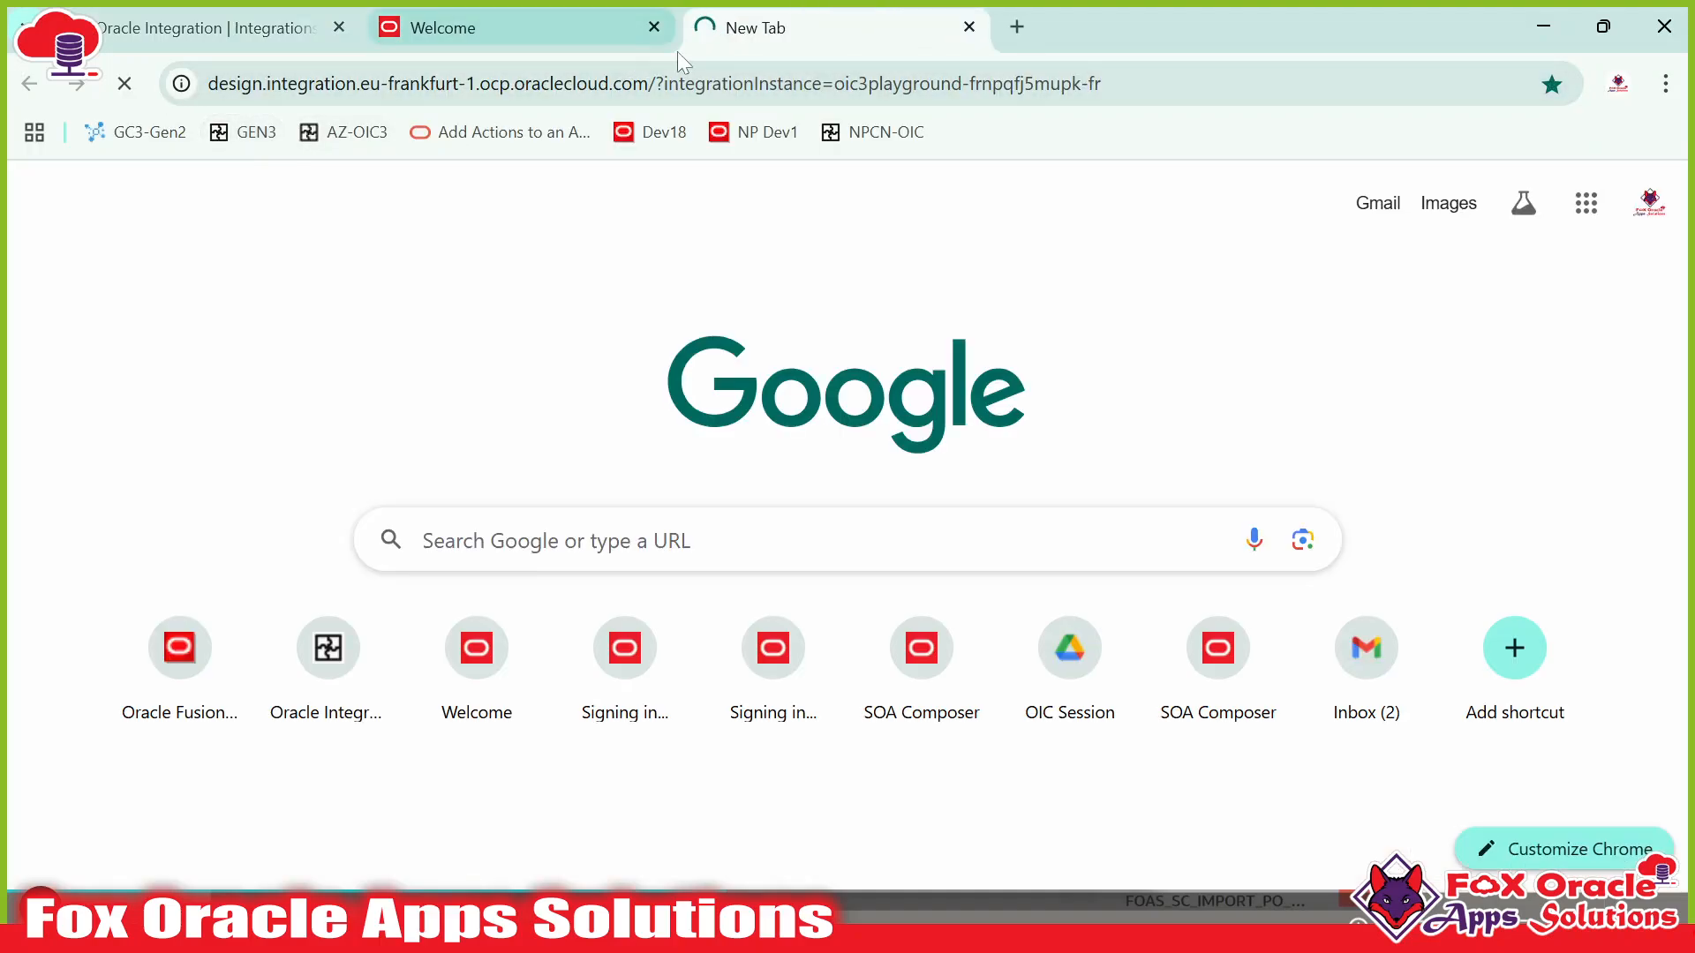
left_click_drag(797, 33, 512, 32)
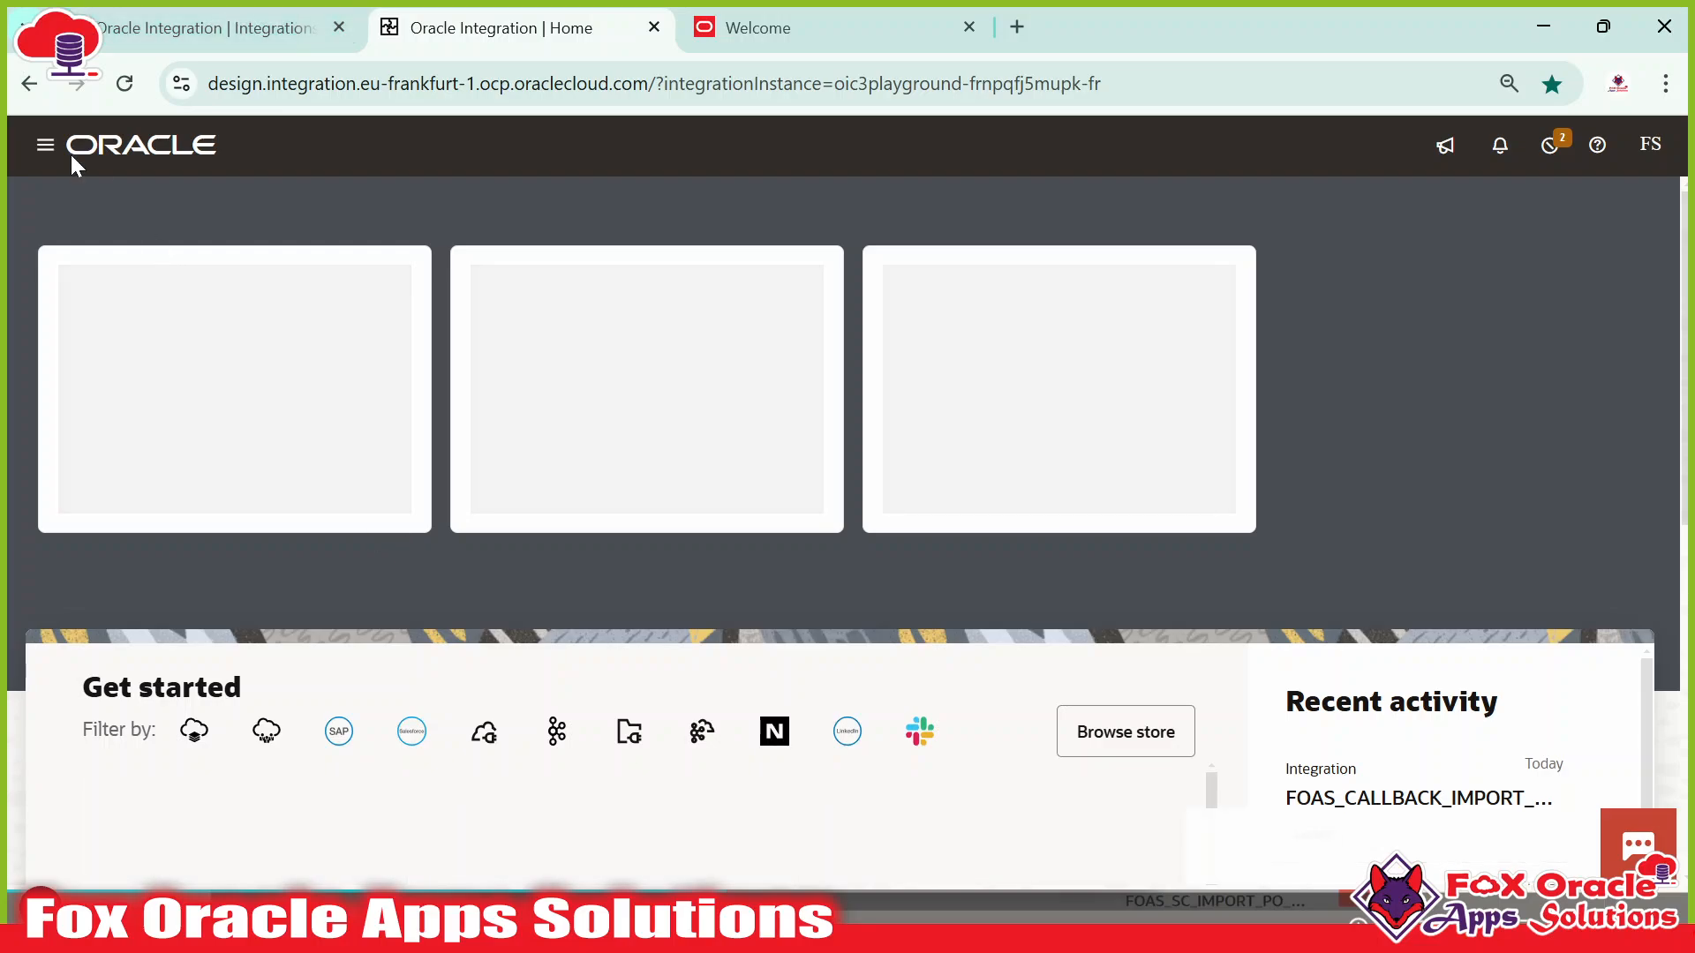
left_click(45, 145)
left_click(132, 321)
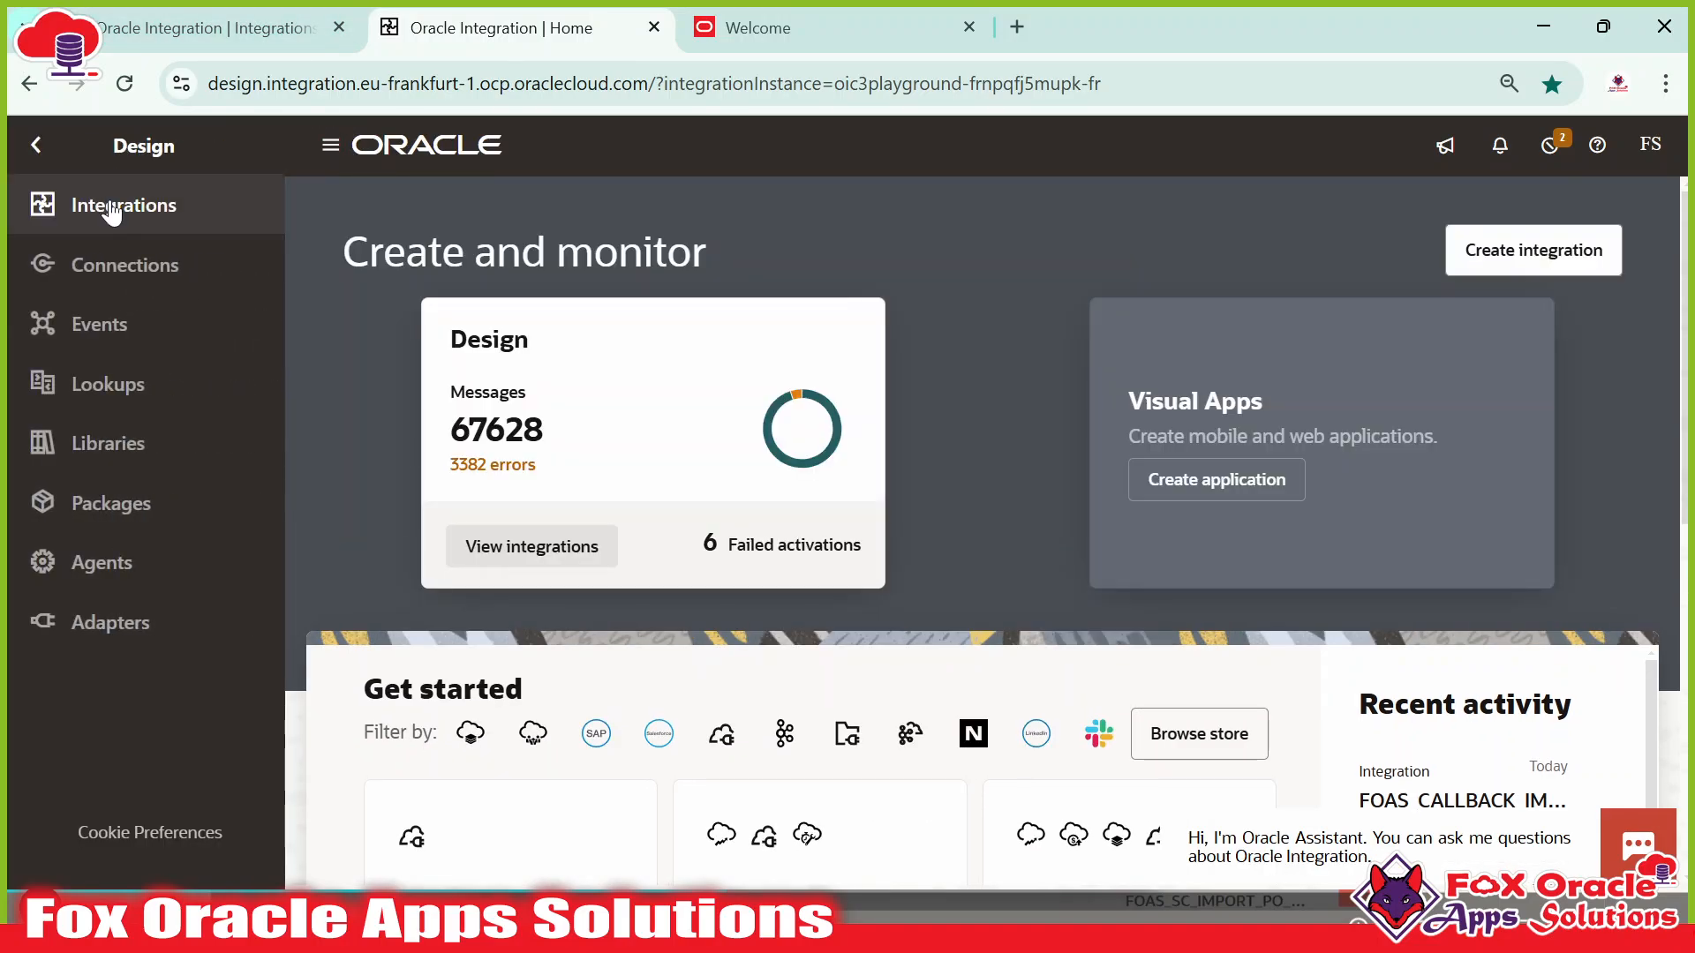
left_click(113, 205)
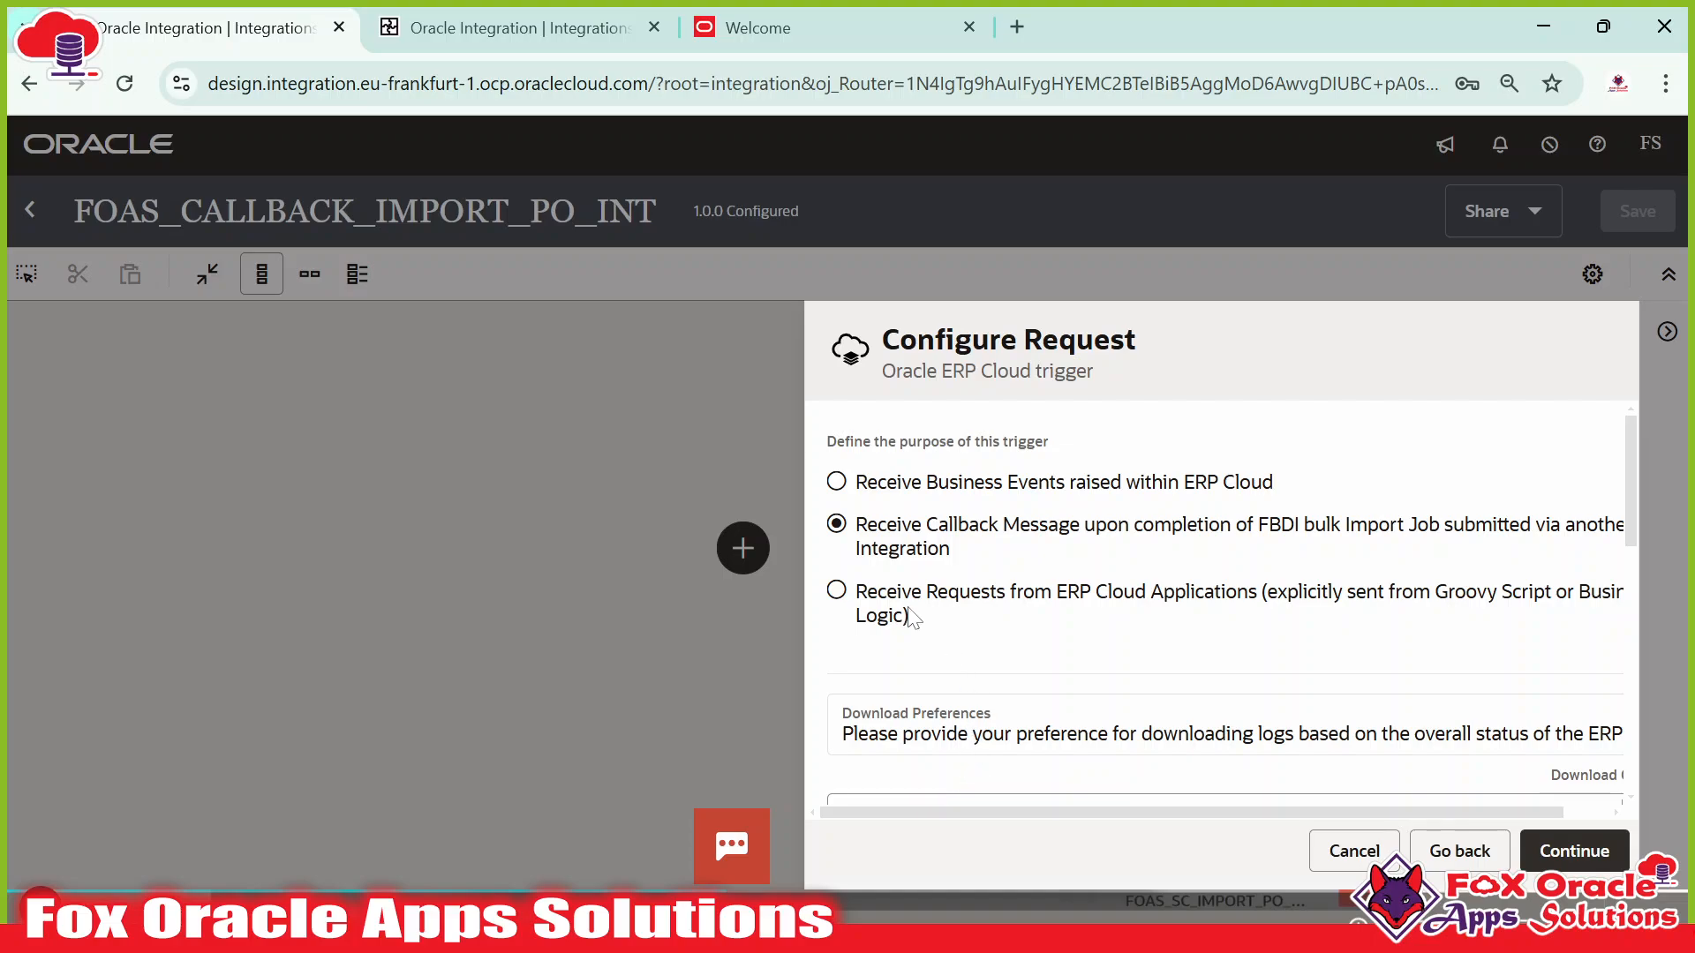
Set the trigger's Download Preferences to Always and browse the bulk data import processes.
scroll(1132, 611, "down", 3)
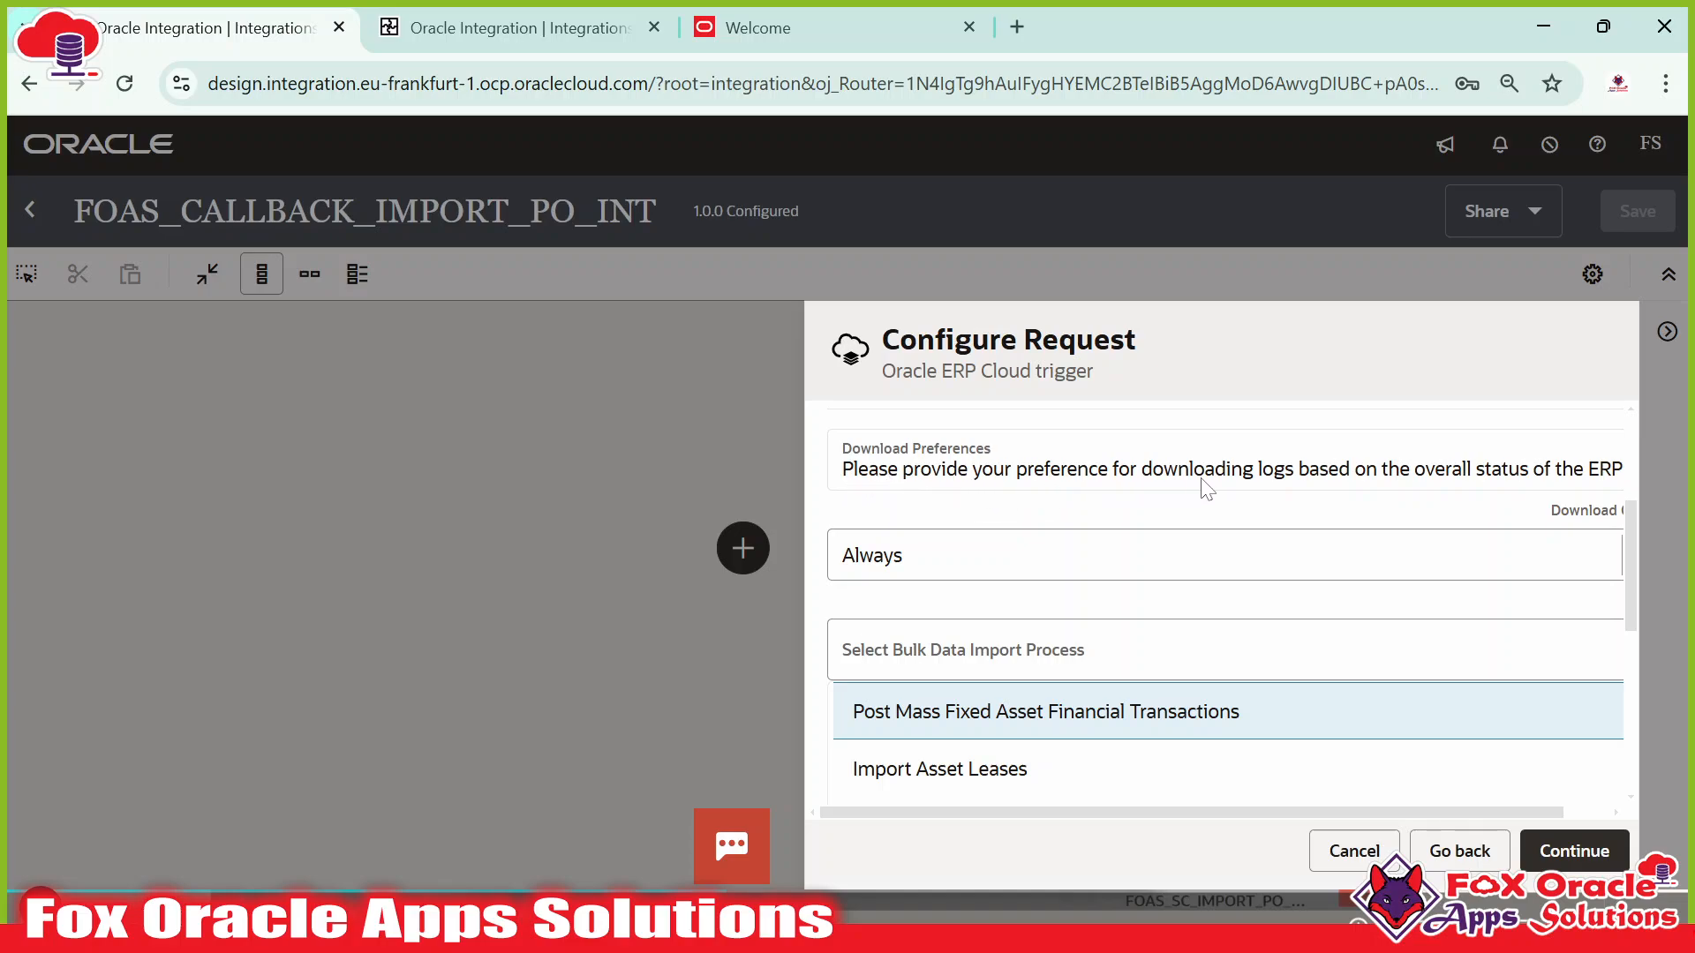
left_click(1046, 555)
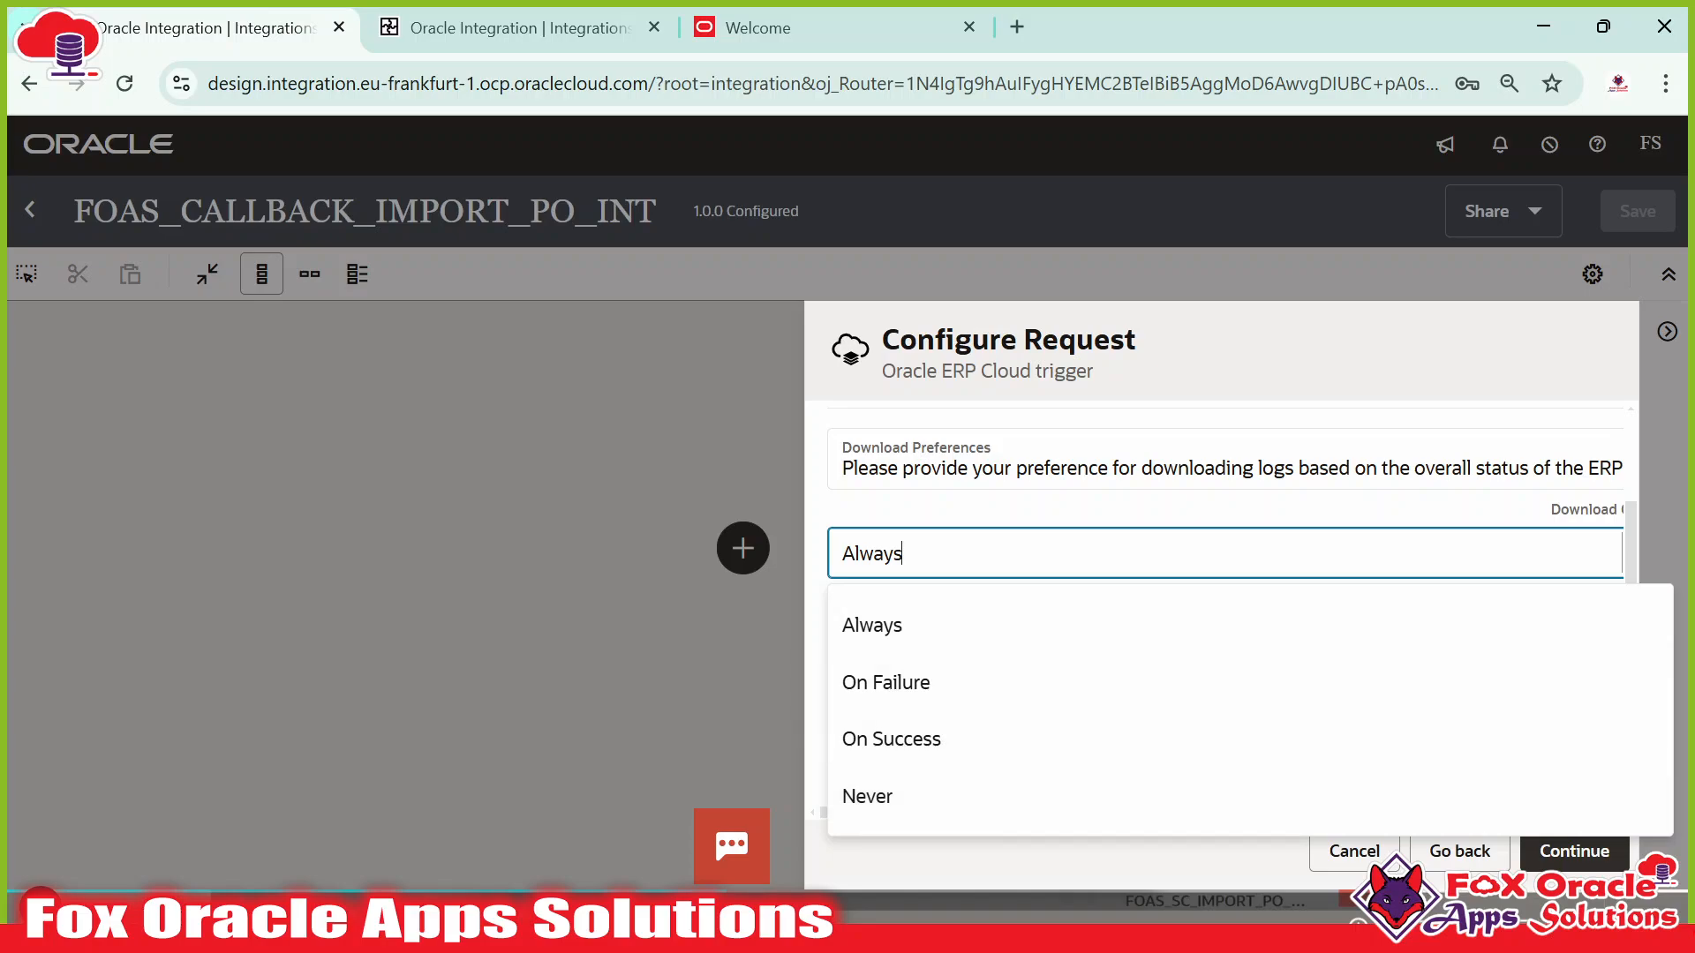
left_click(876, 625)
scroll(961, 503, "down", 2)
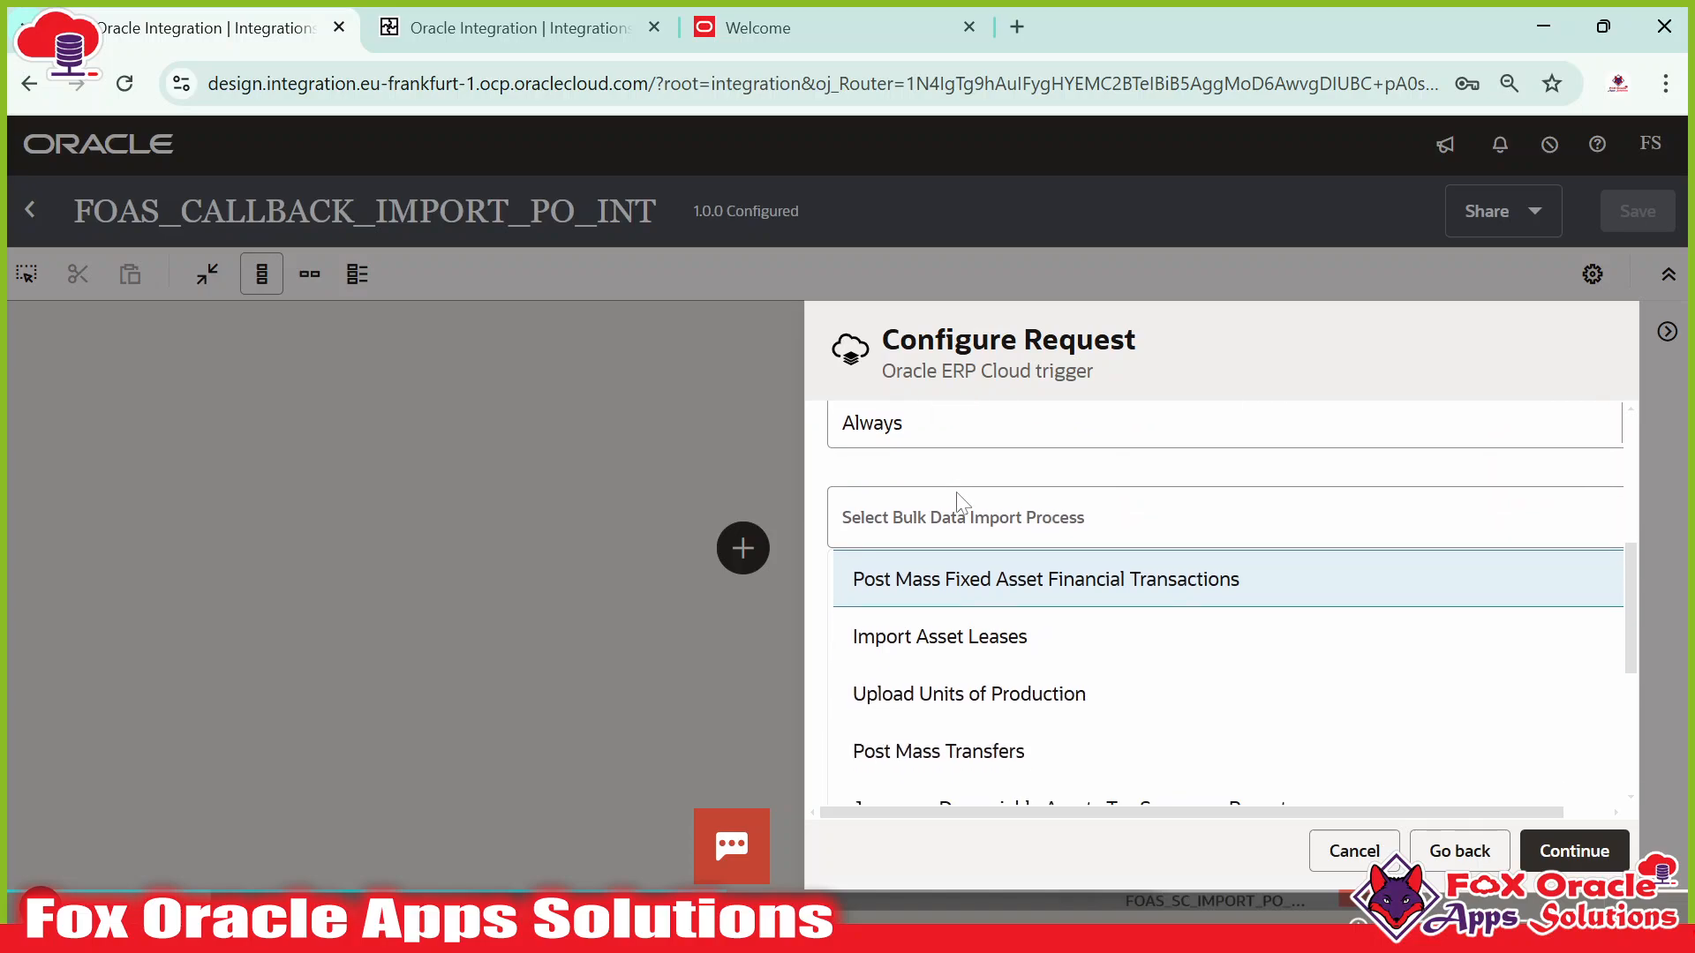
scroll(949, 516, "up", 2)
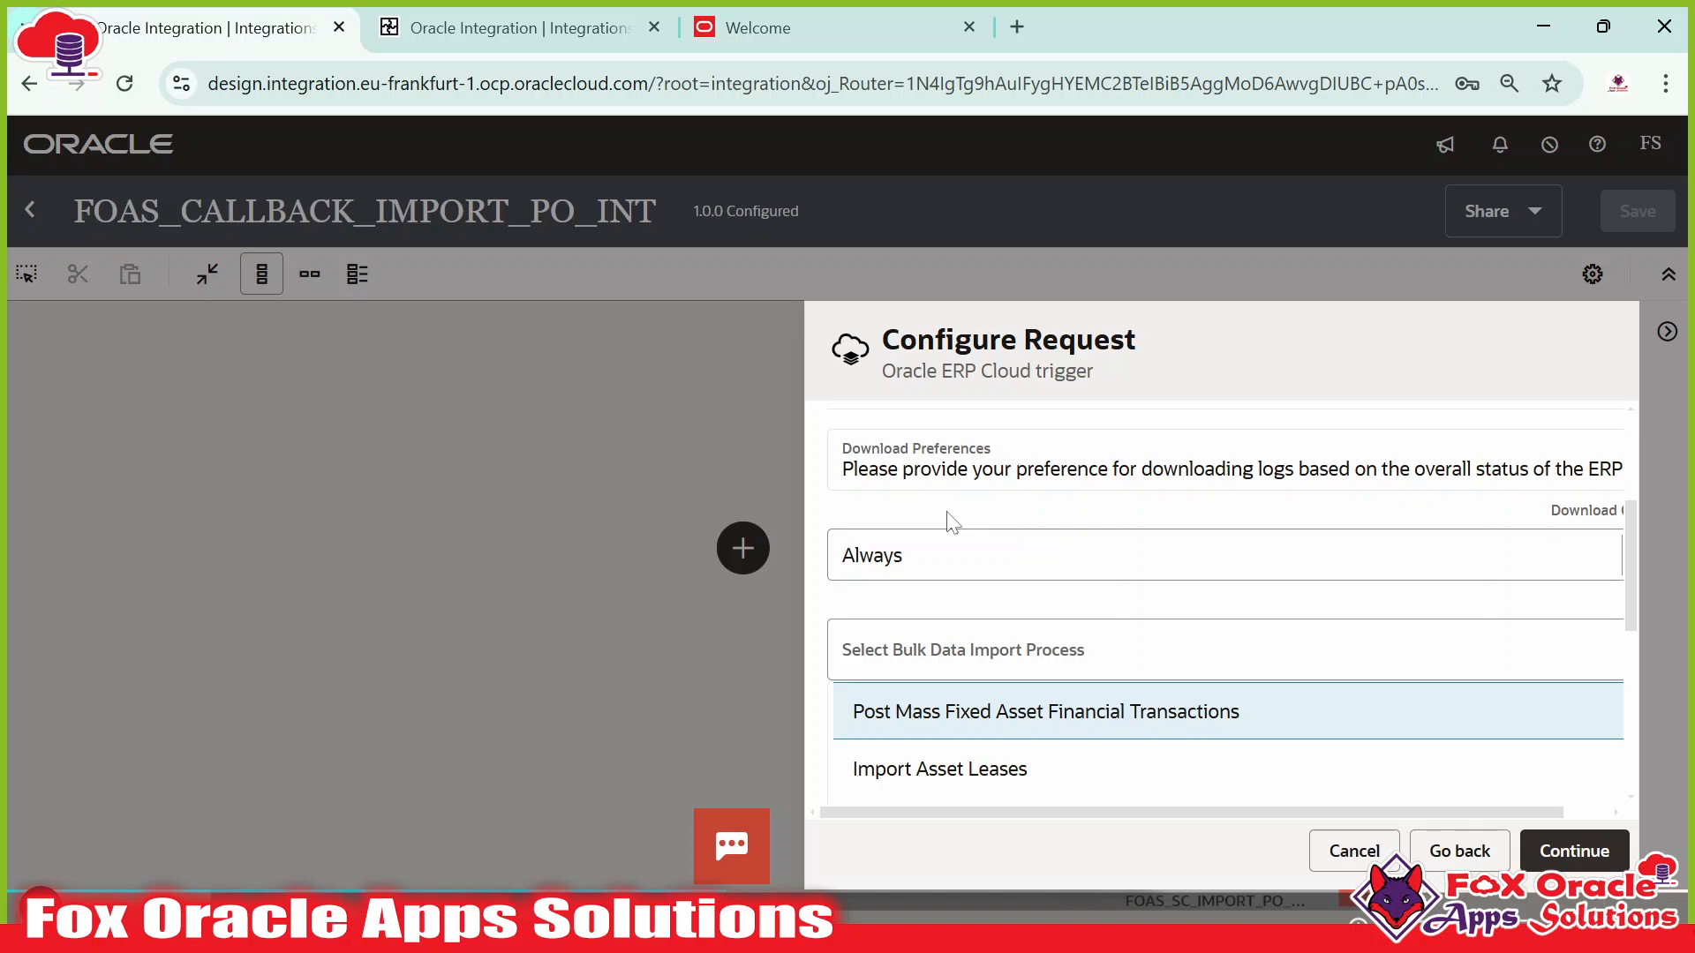
scroll(964, 519, "down", 2)
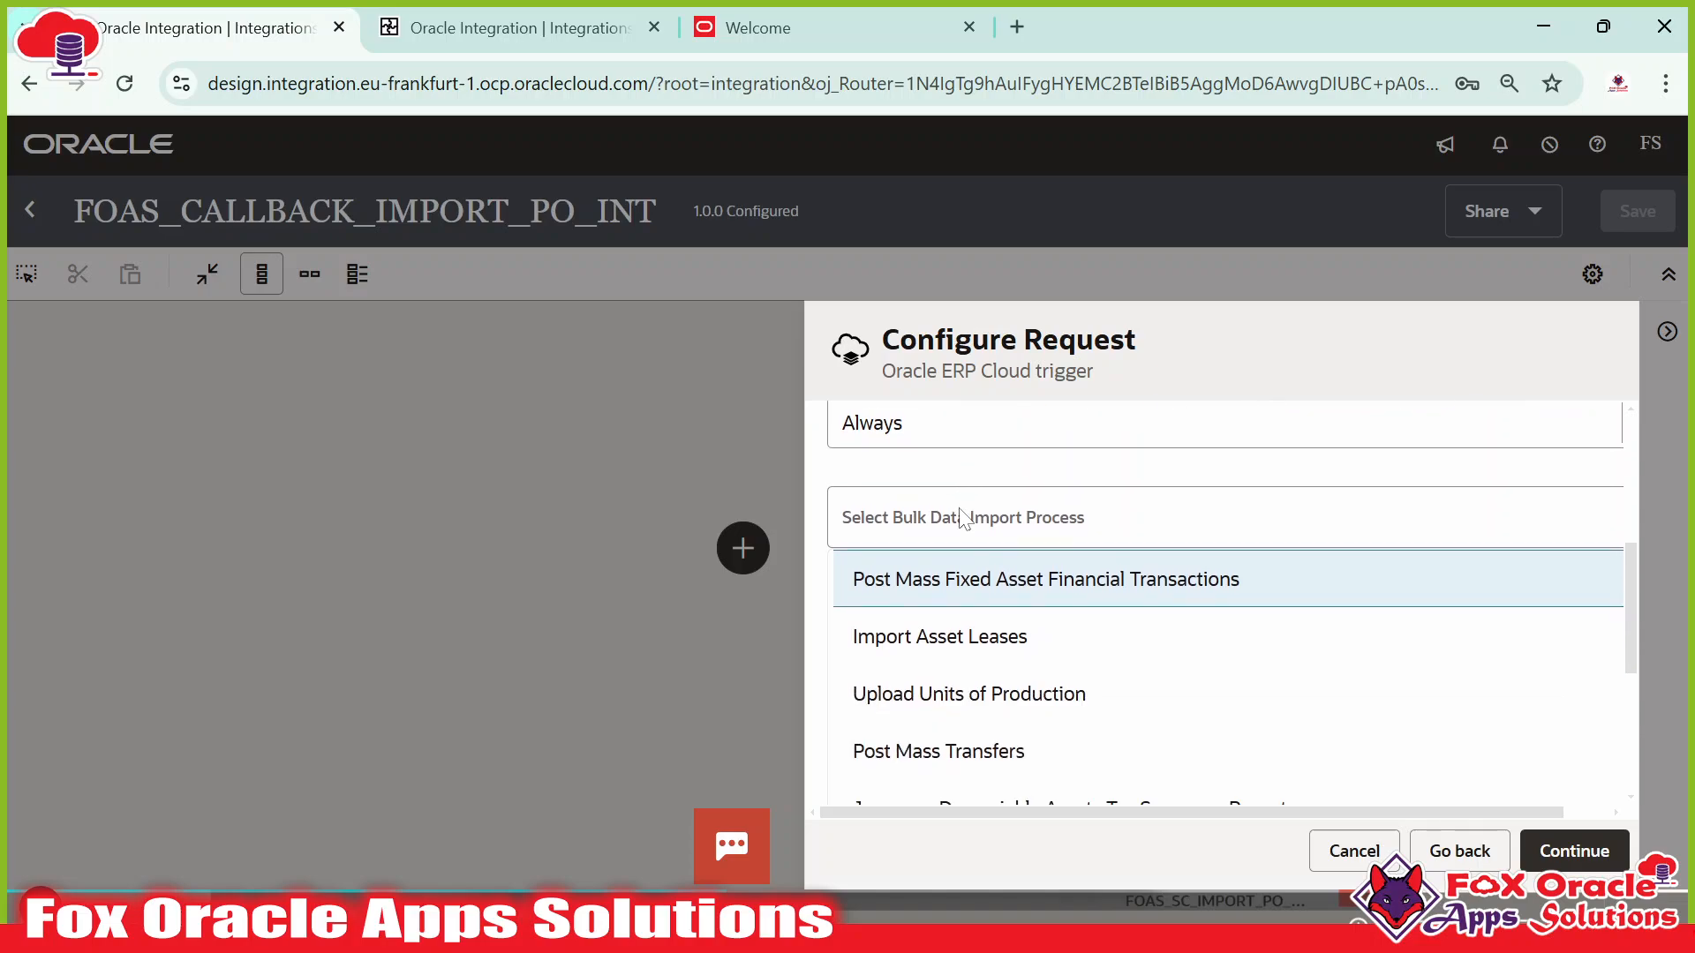
scroll(964, 518, "up", 4)
scroll(969, 492, "down", 4)
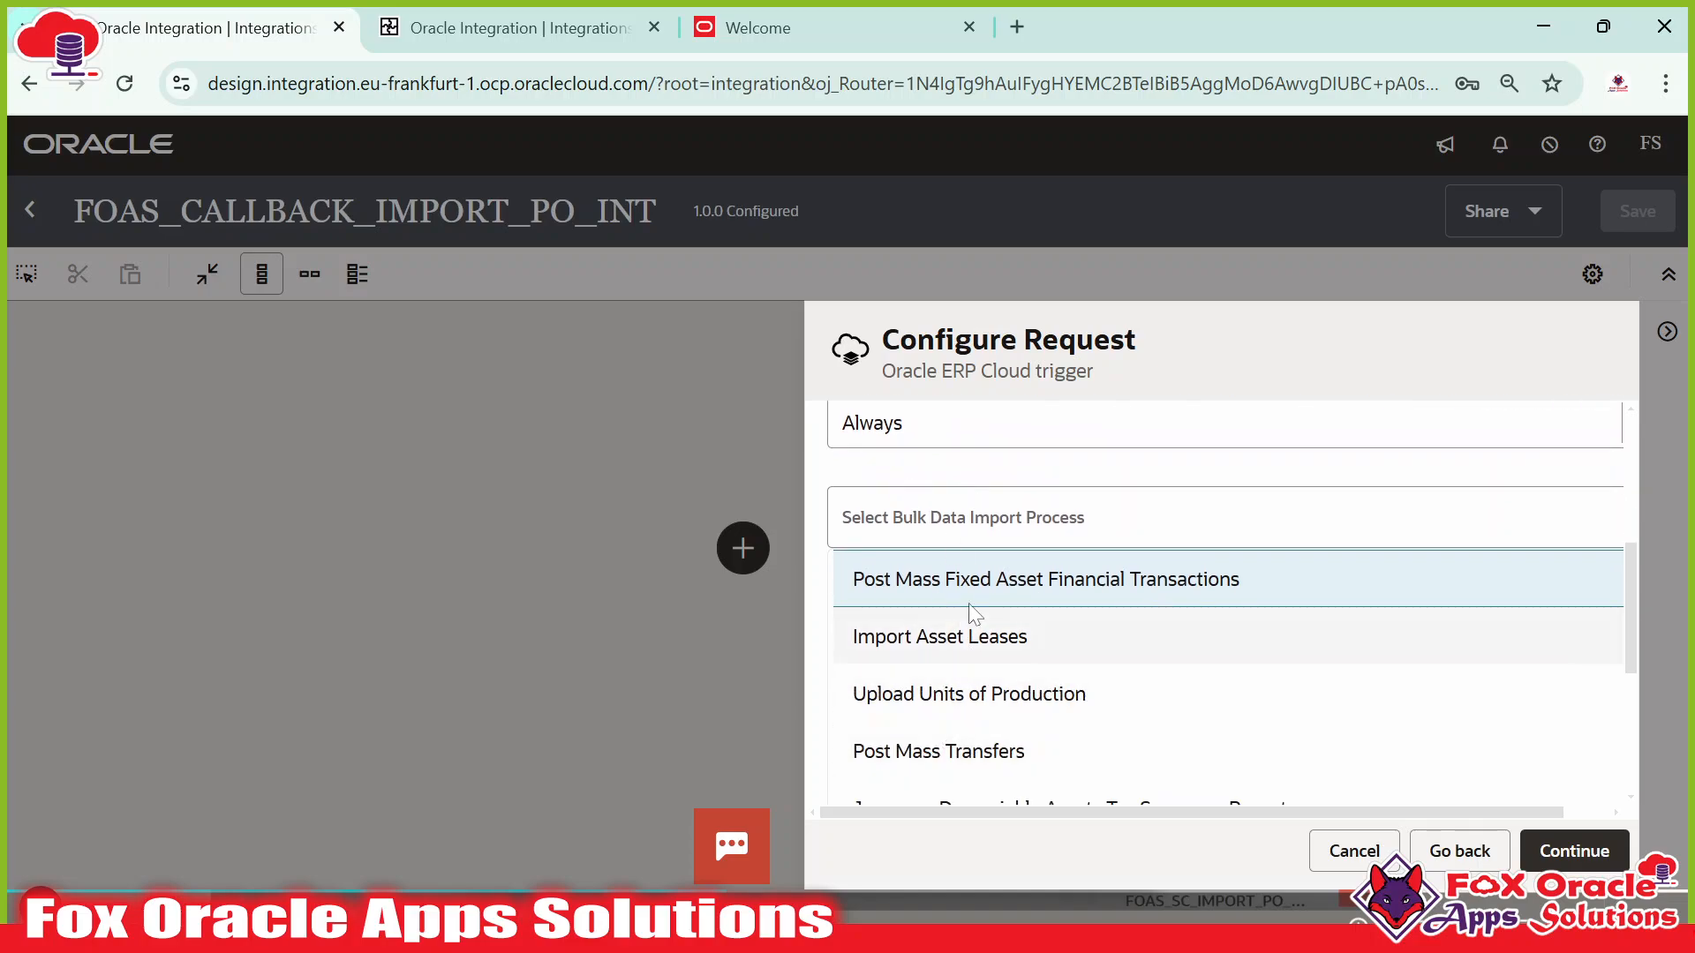
On the second tab's Integrations list, search for integrations named FOAS_SC.
left_click(522, 32)
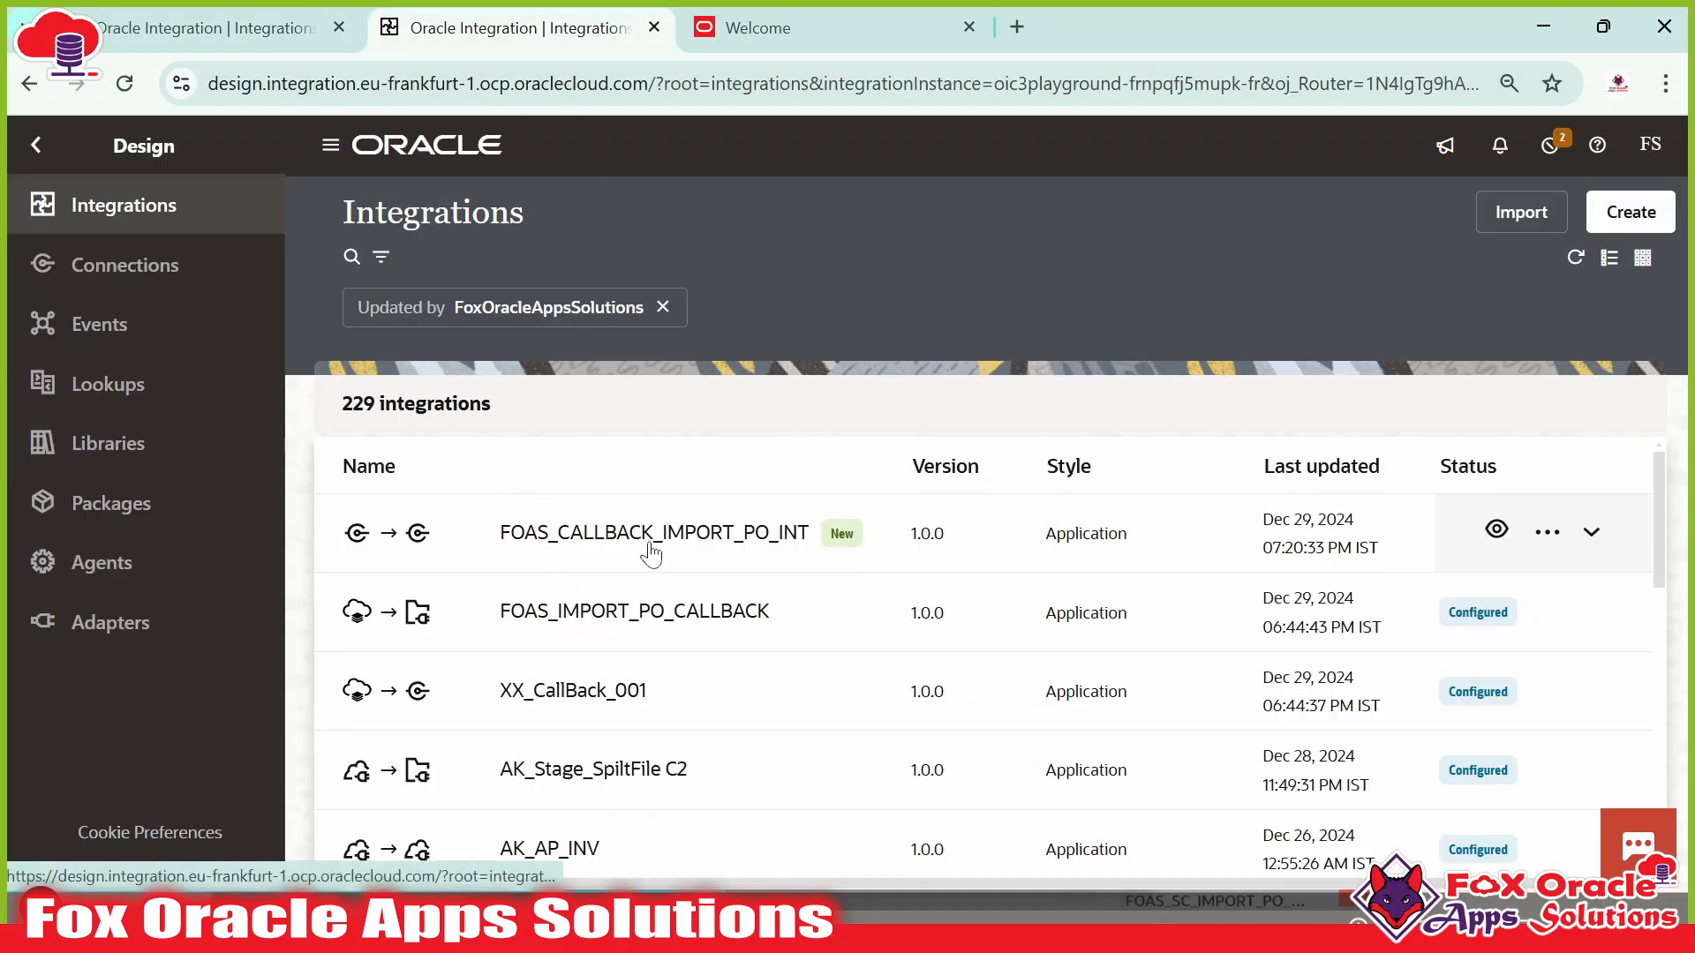
scroll(647, 684, "down", 1)
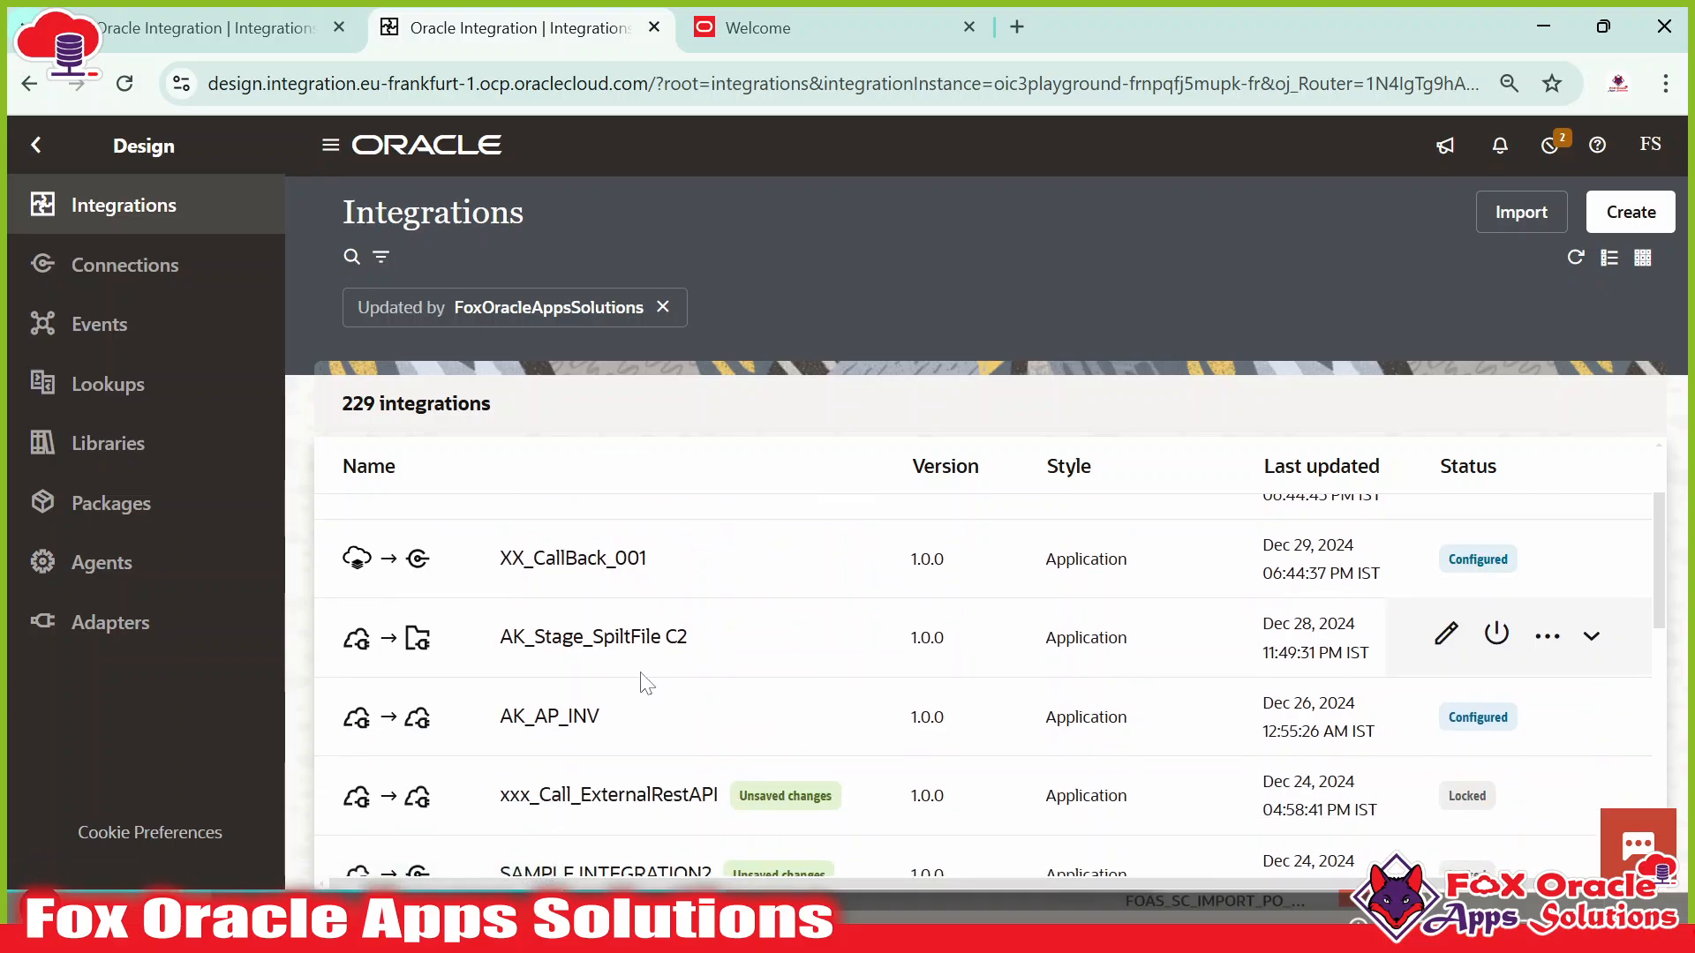
scroll(647, 684, "down", 5)
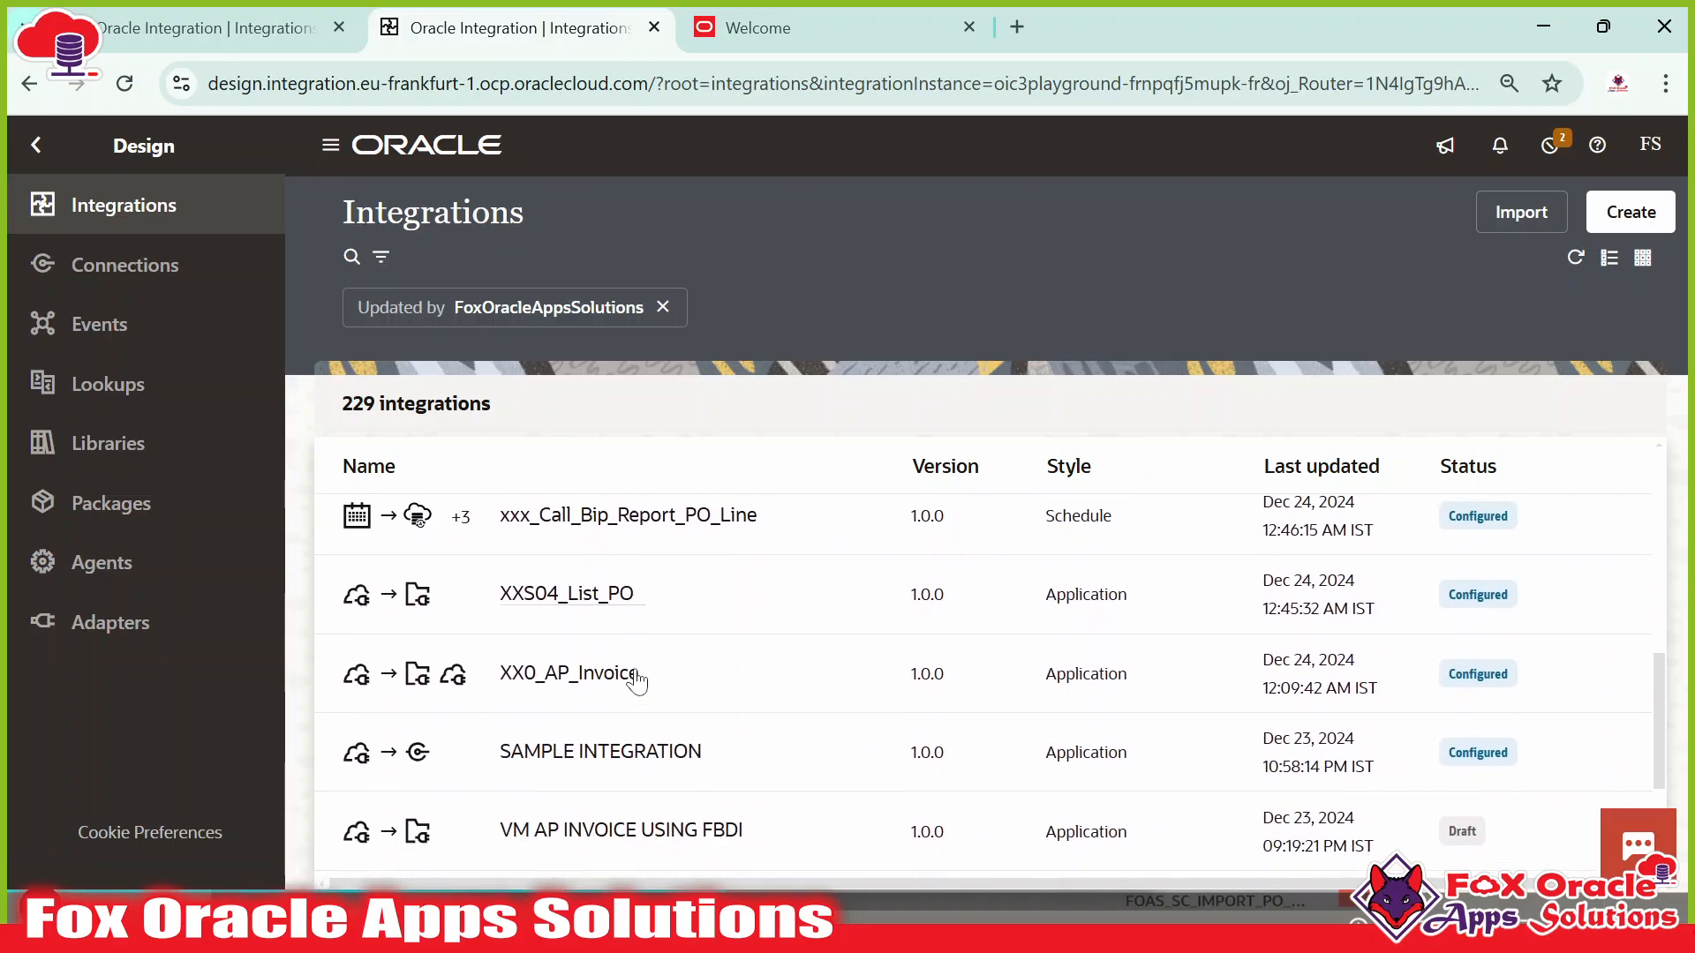
scroll(638, 680, "down", 3)
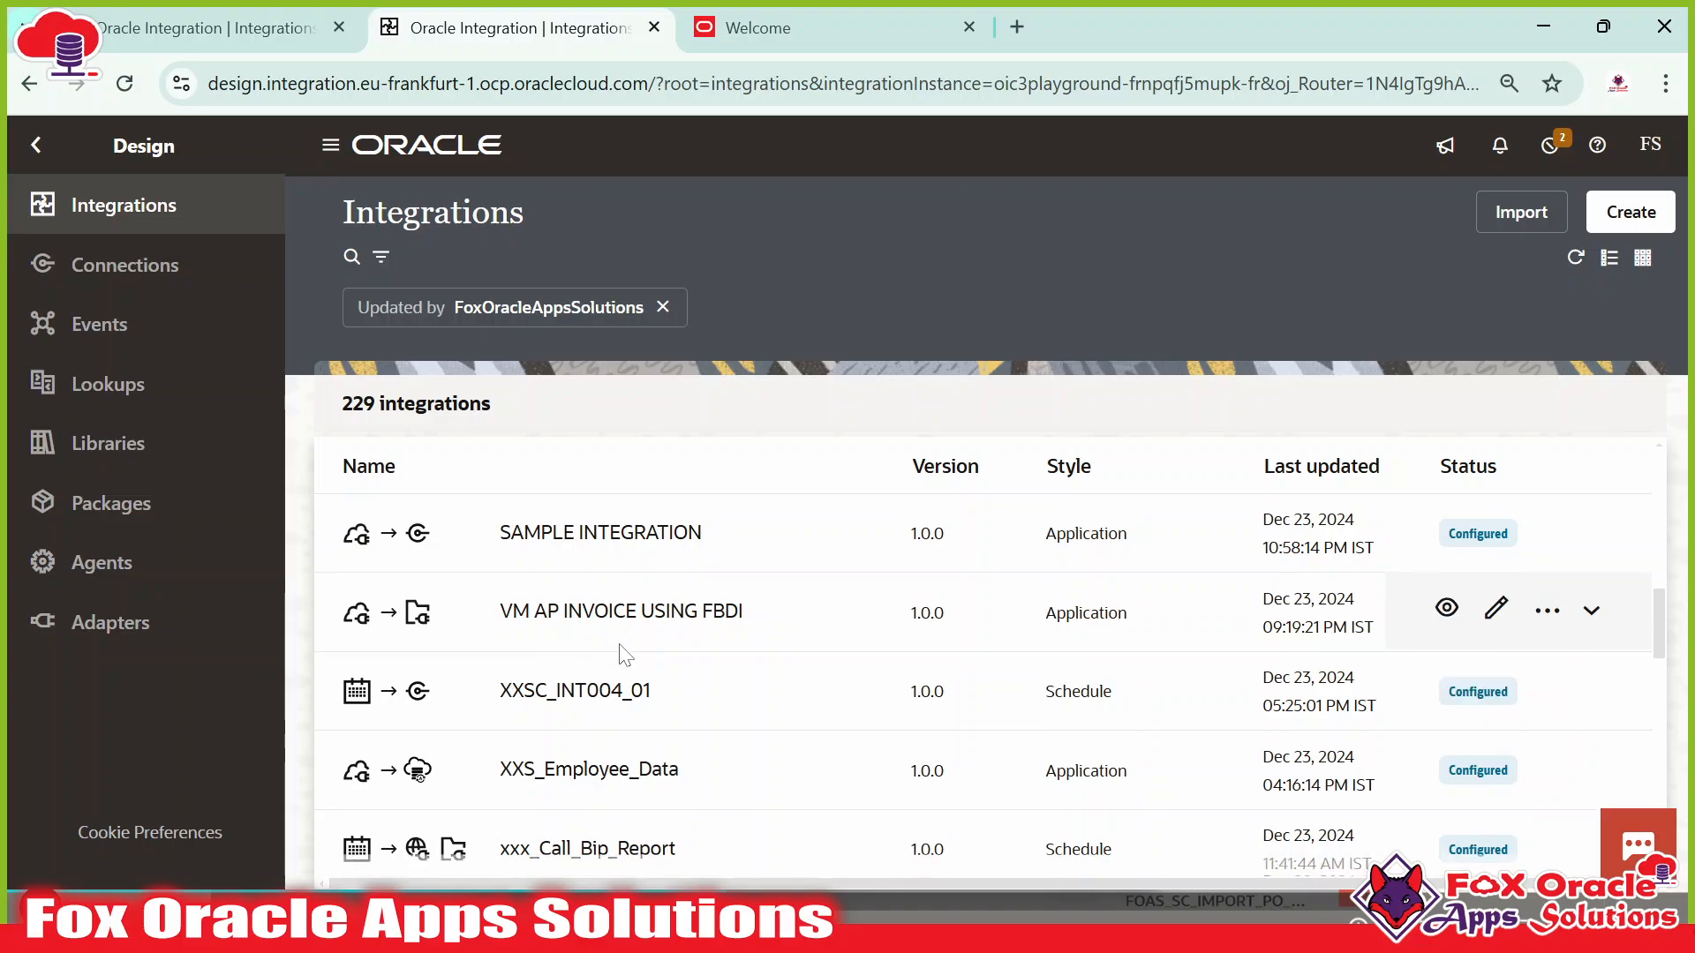
scroll(627, 657, "down", 7)
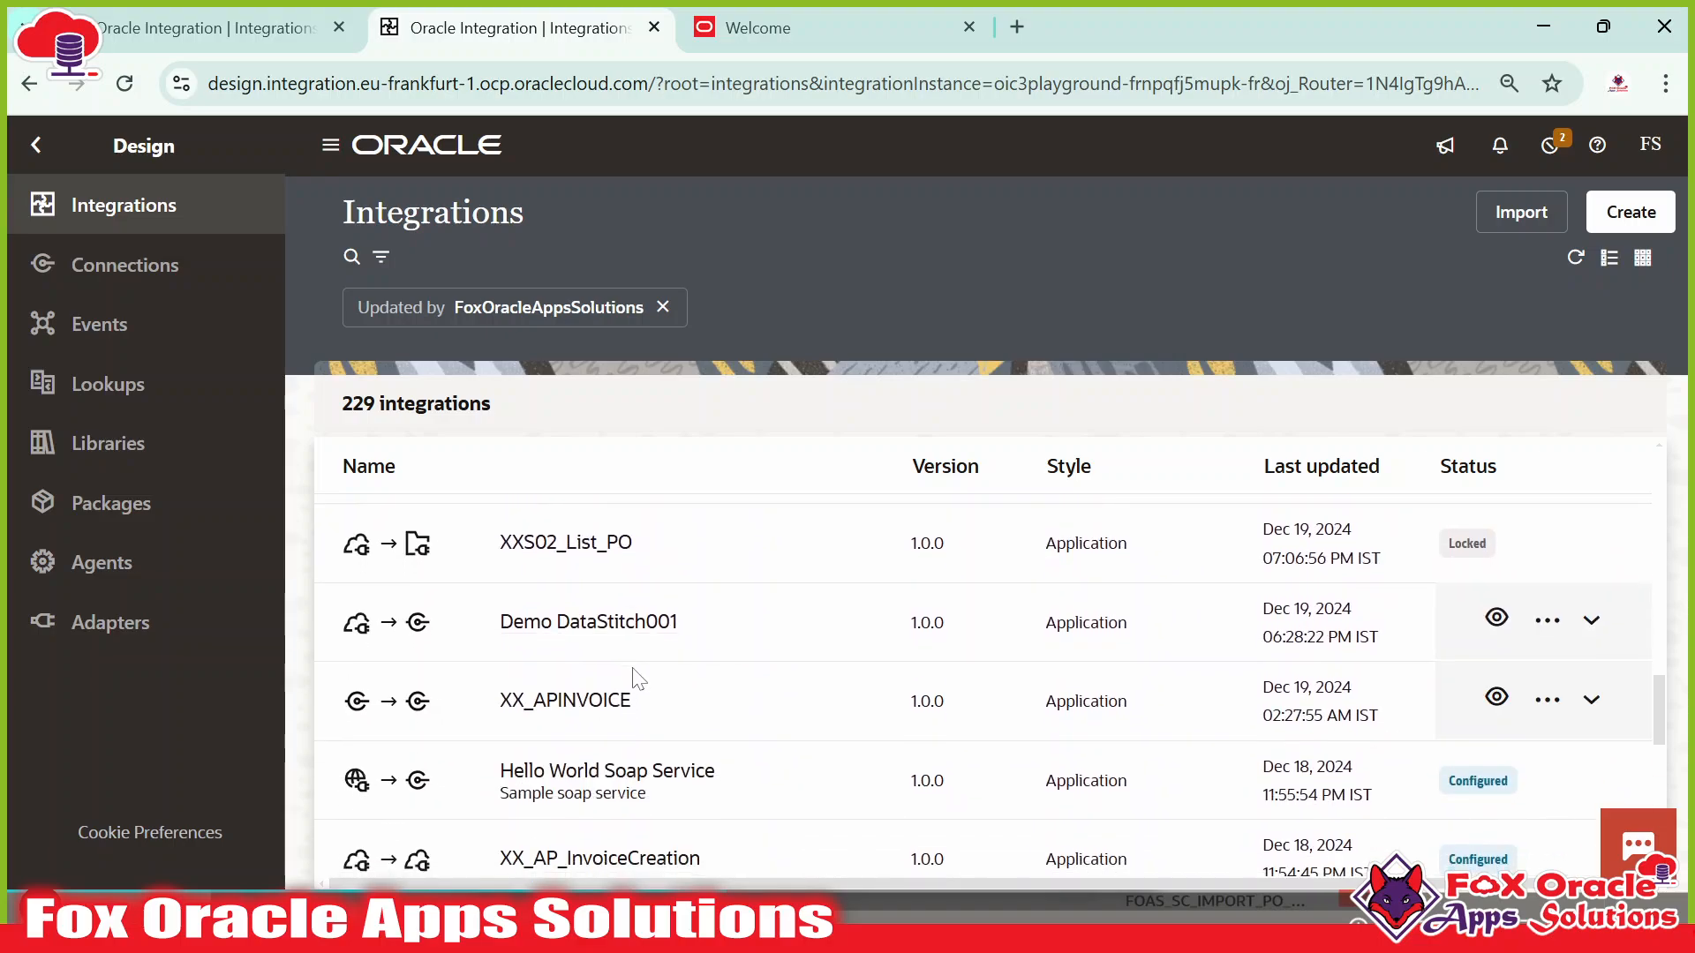
scroll(638, 678, "down", 5)
scroll(671, 676, "up", 20)
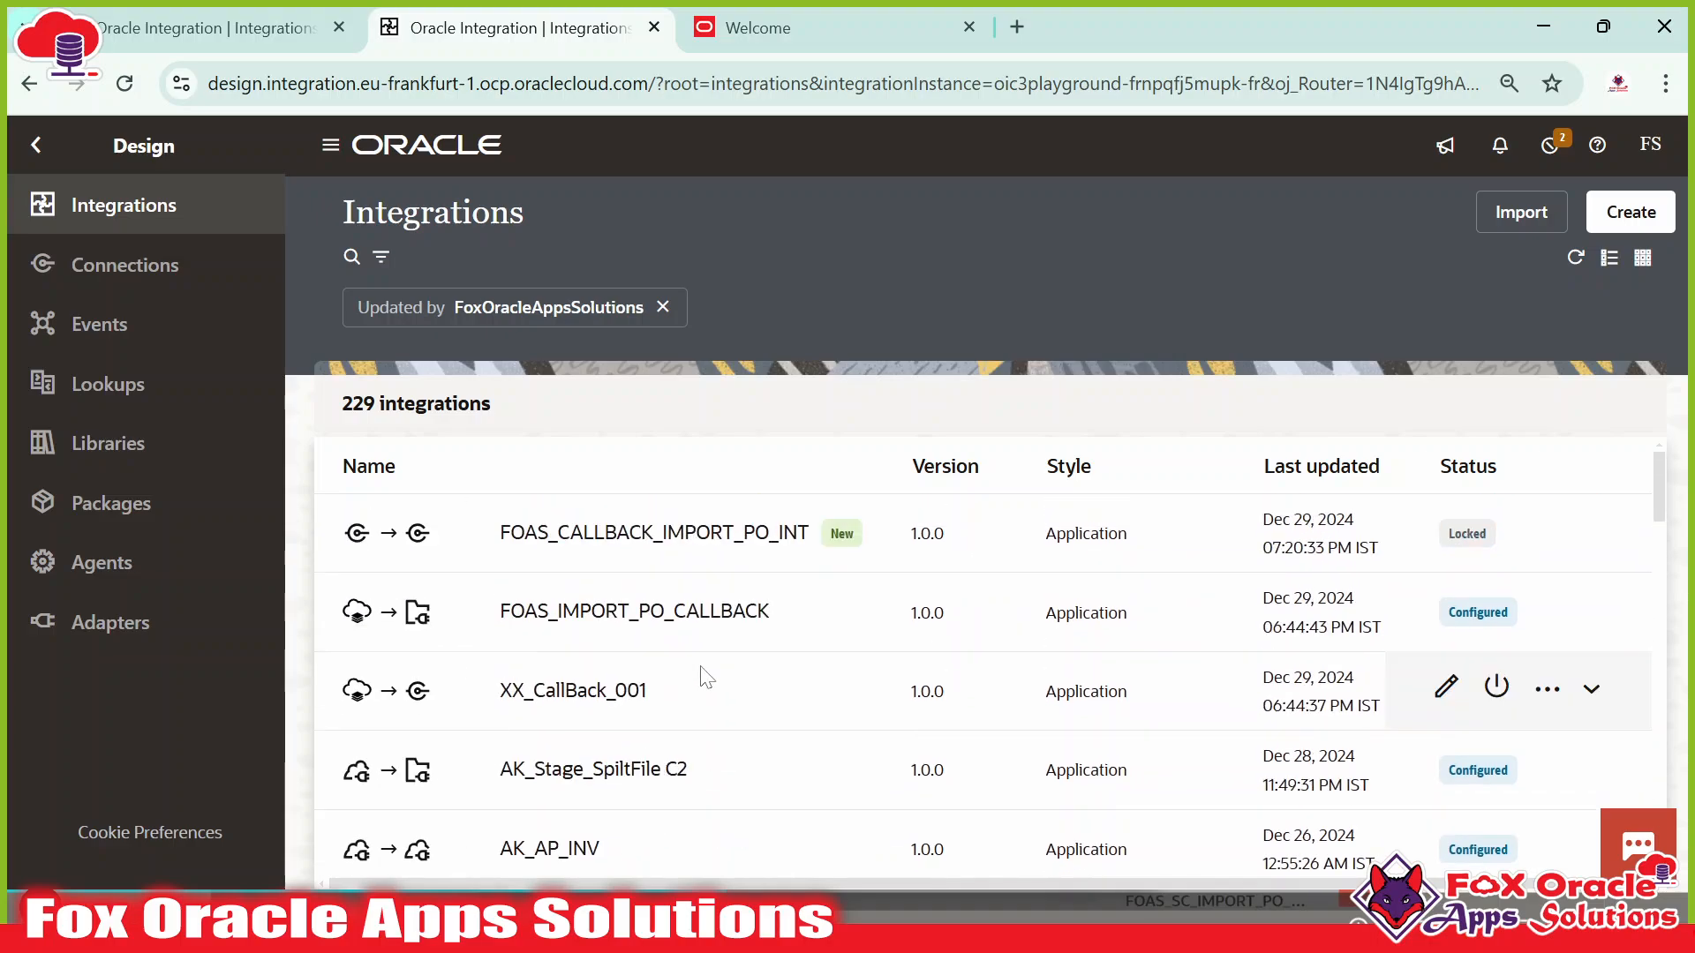
left_click(351, 257)
type("FOAS_")
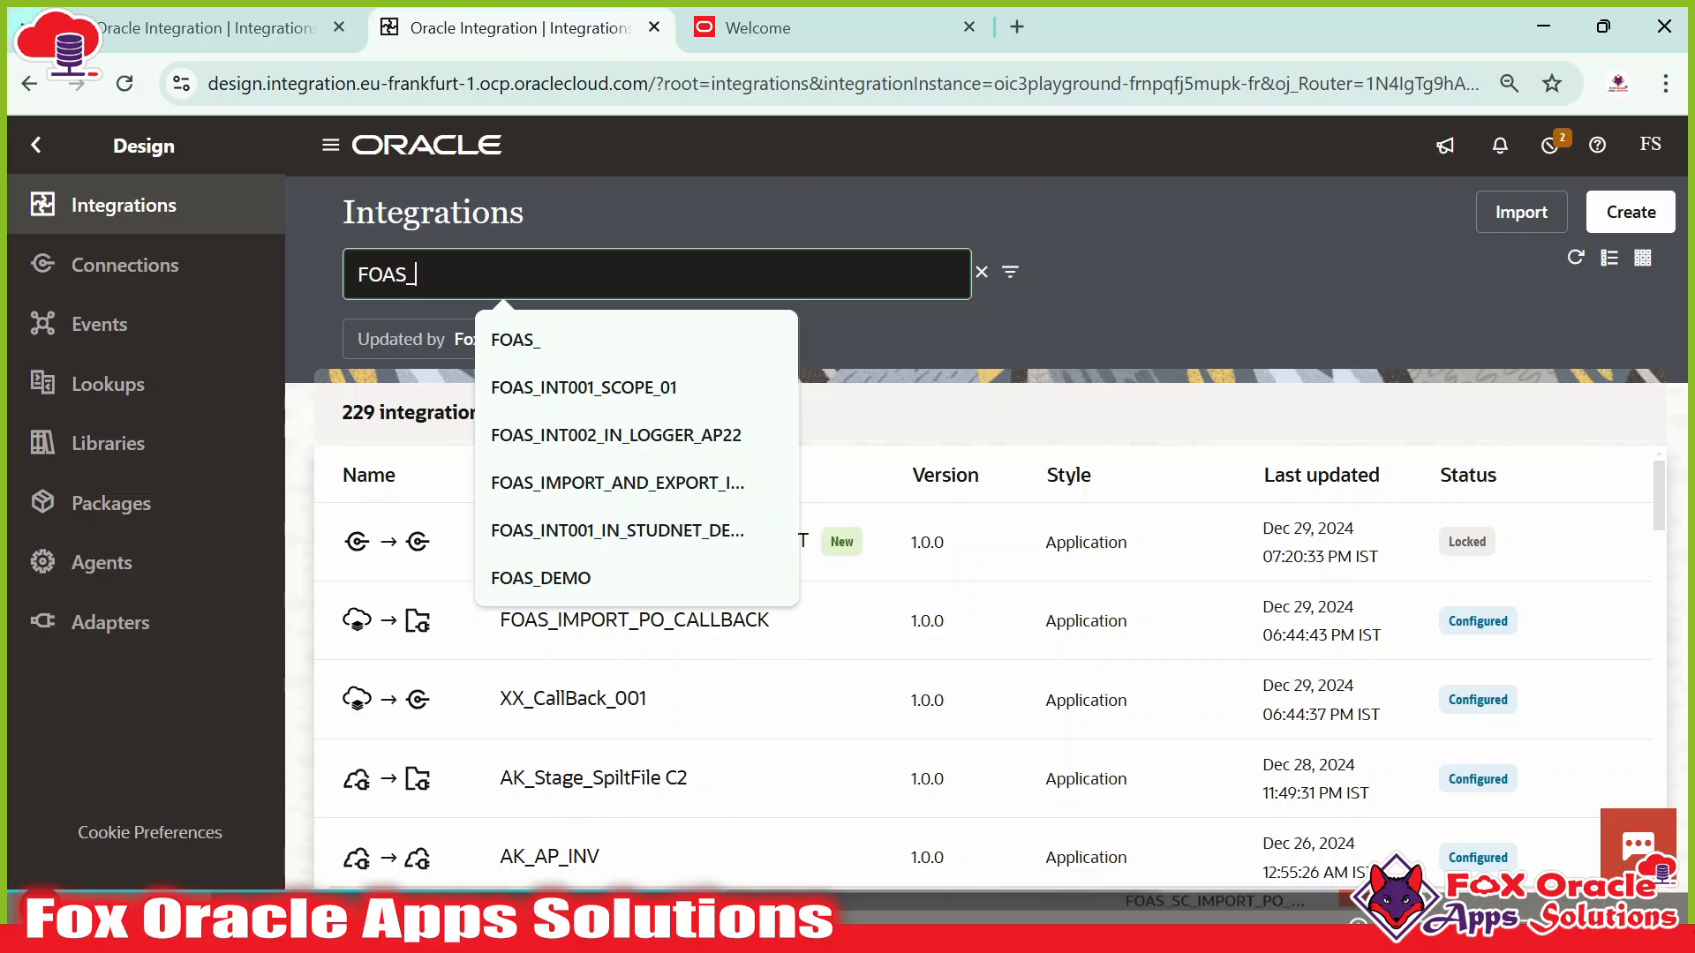
type("SC")
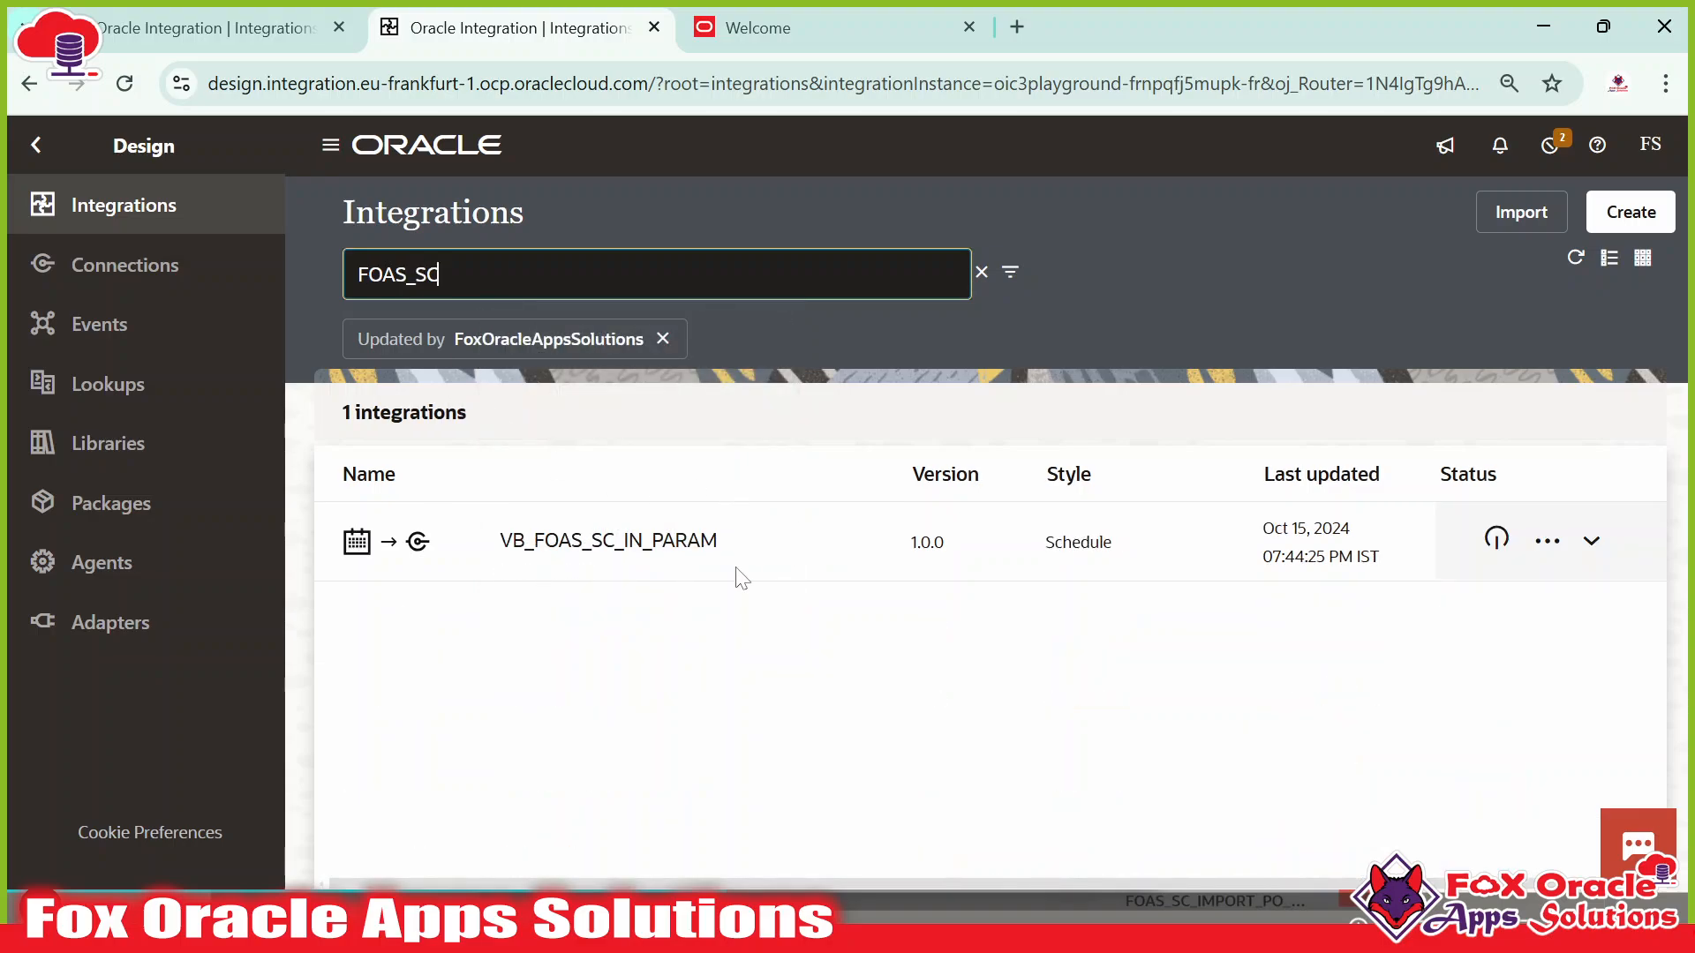
Clear the Updated by filter and expand FOAS_SC_IMPORT_PO_ABC's details to review its connections.
left_click(663, 339)
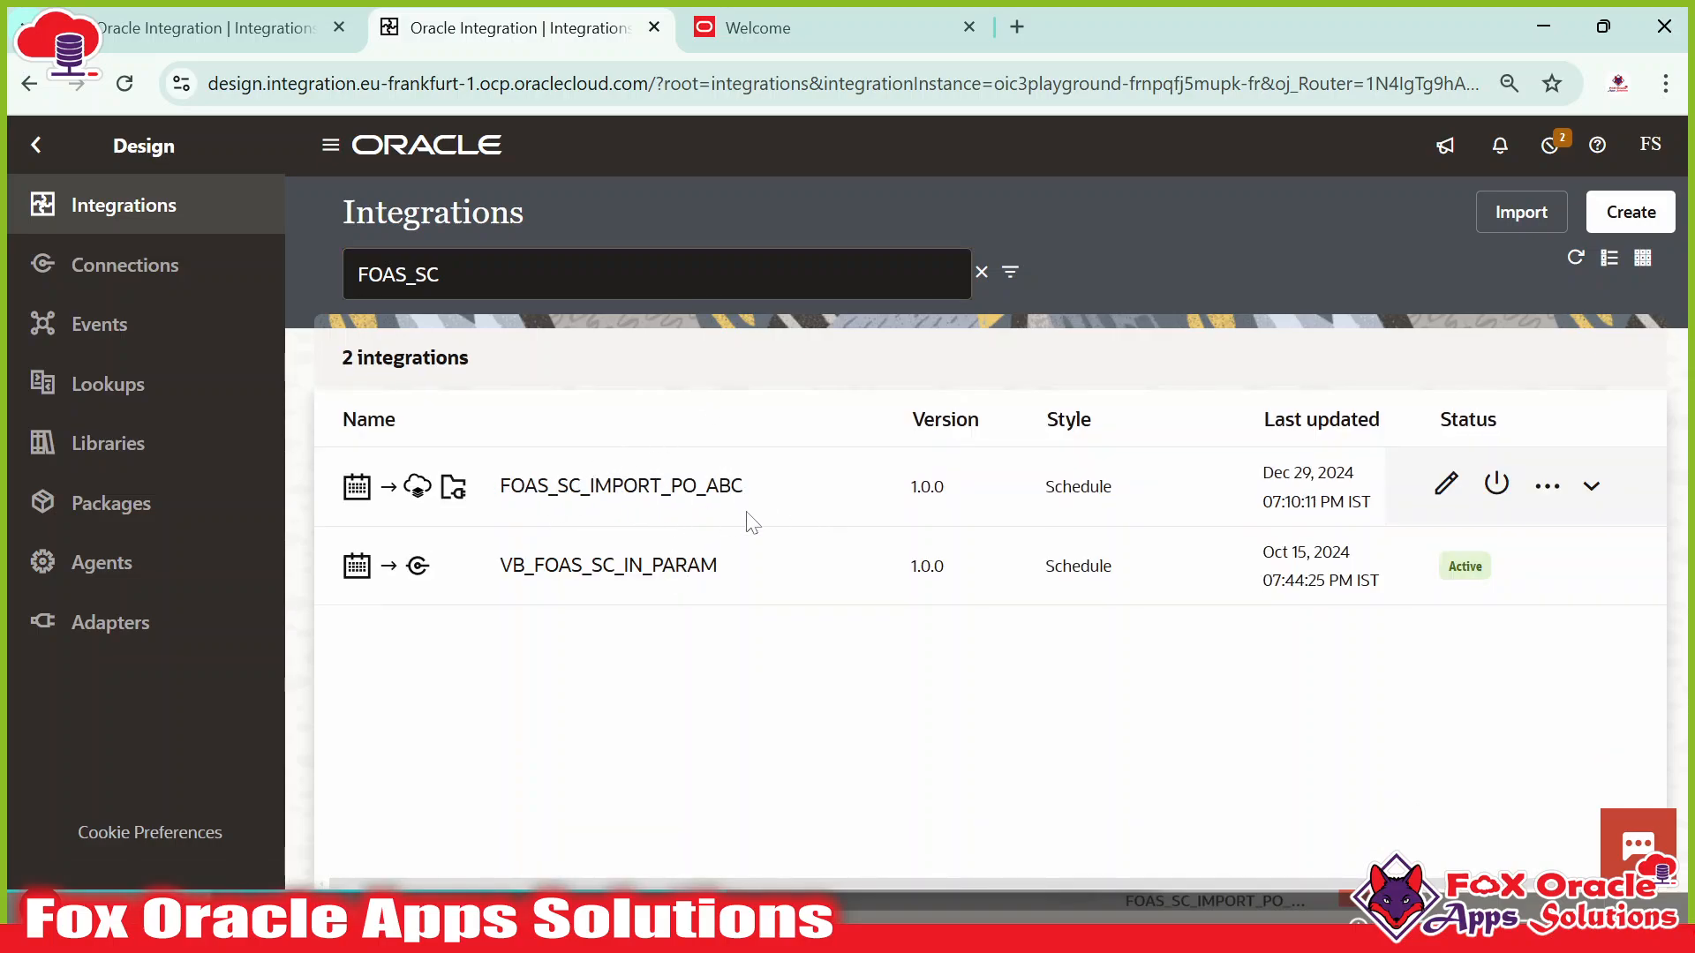
left_click(1591, 486)
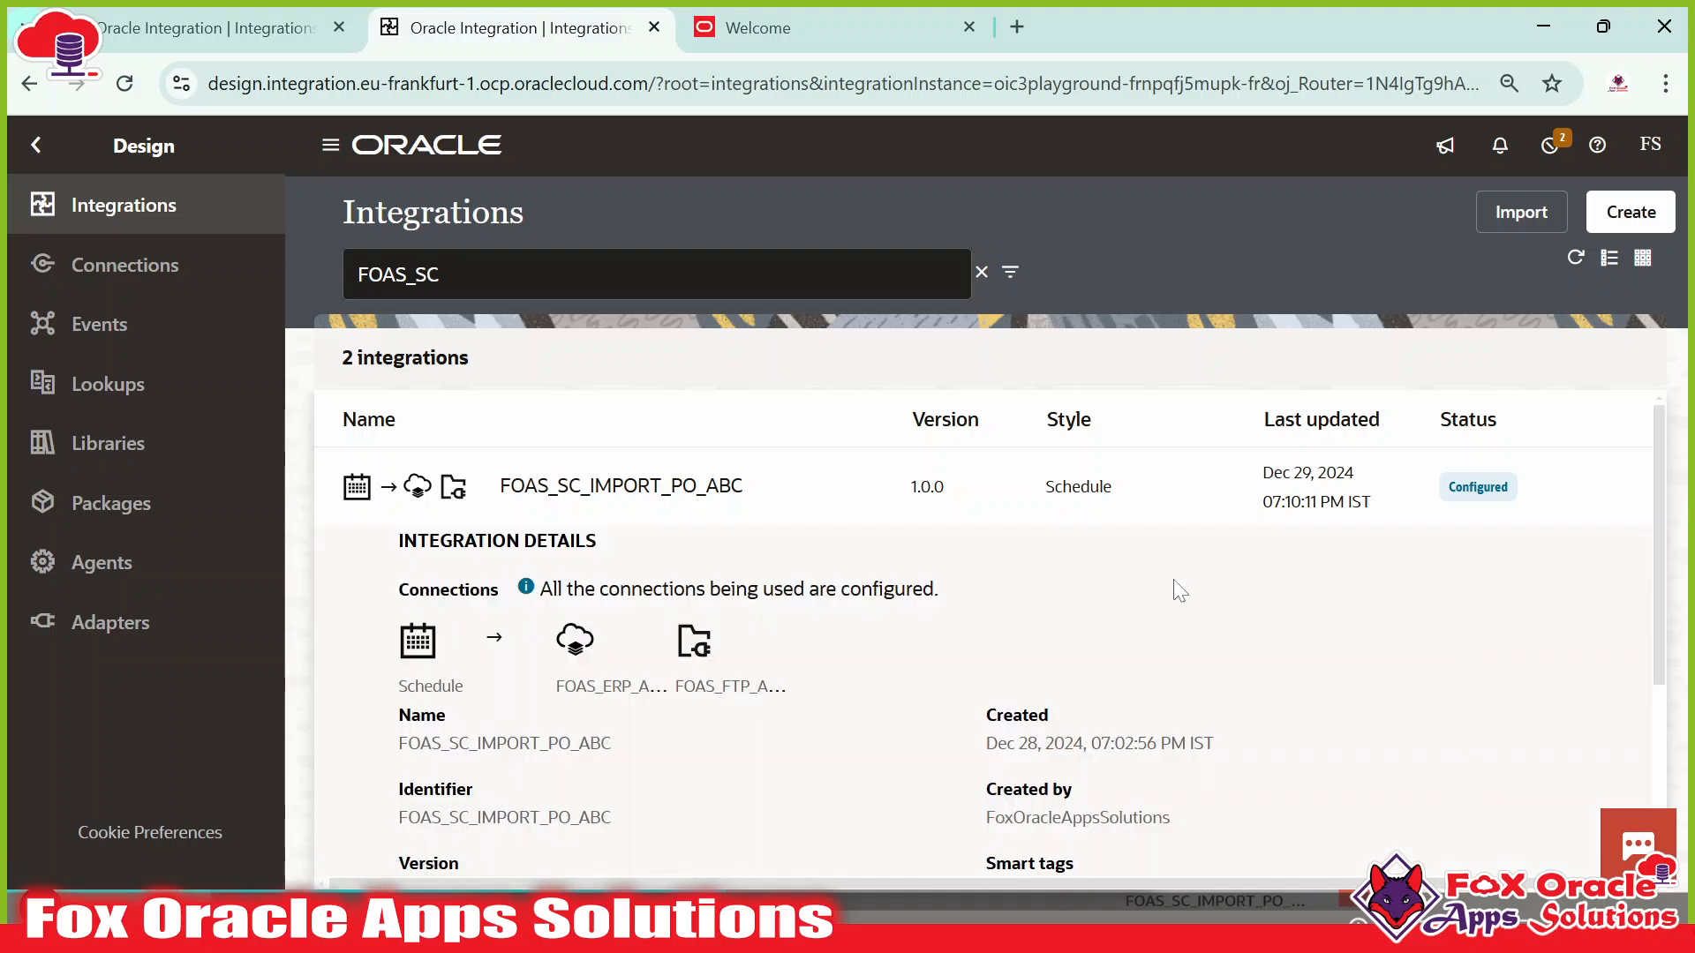
scroll(1172, 586, "down", 2)
scroll(1172, 585, "down", 1)
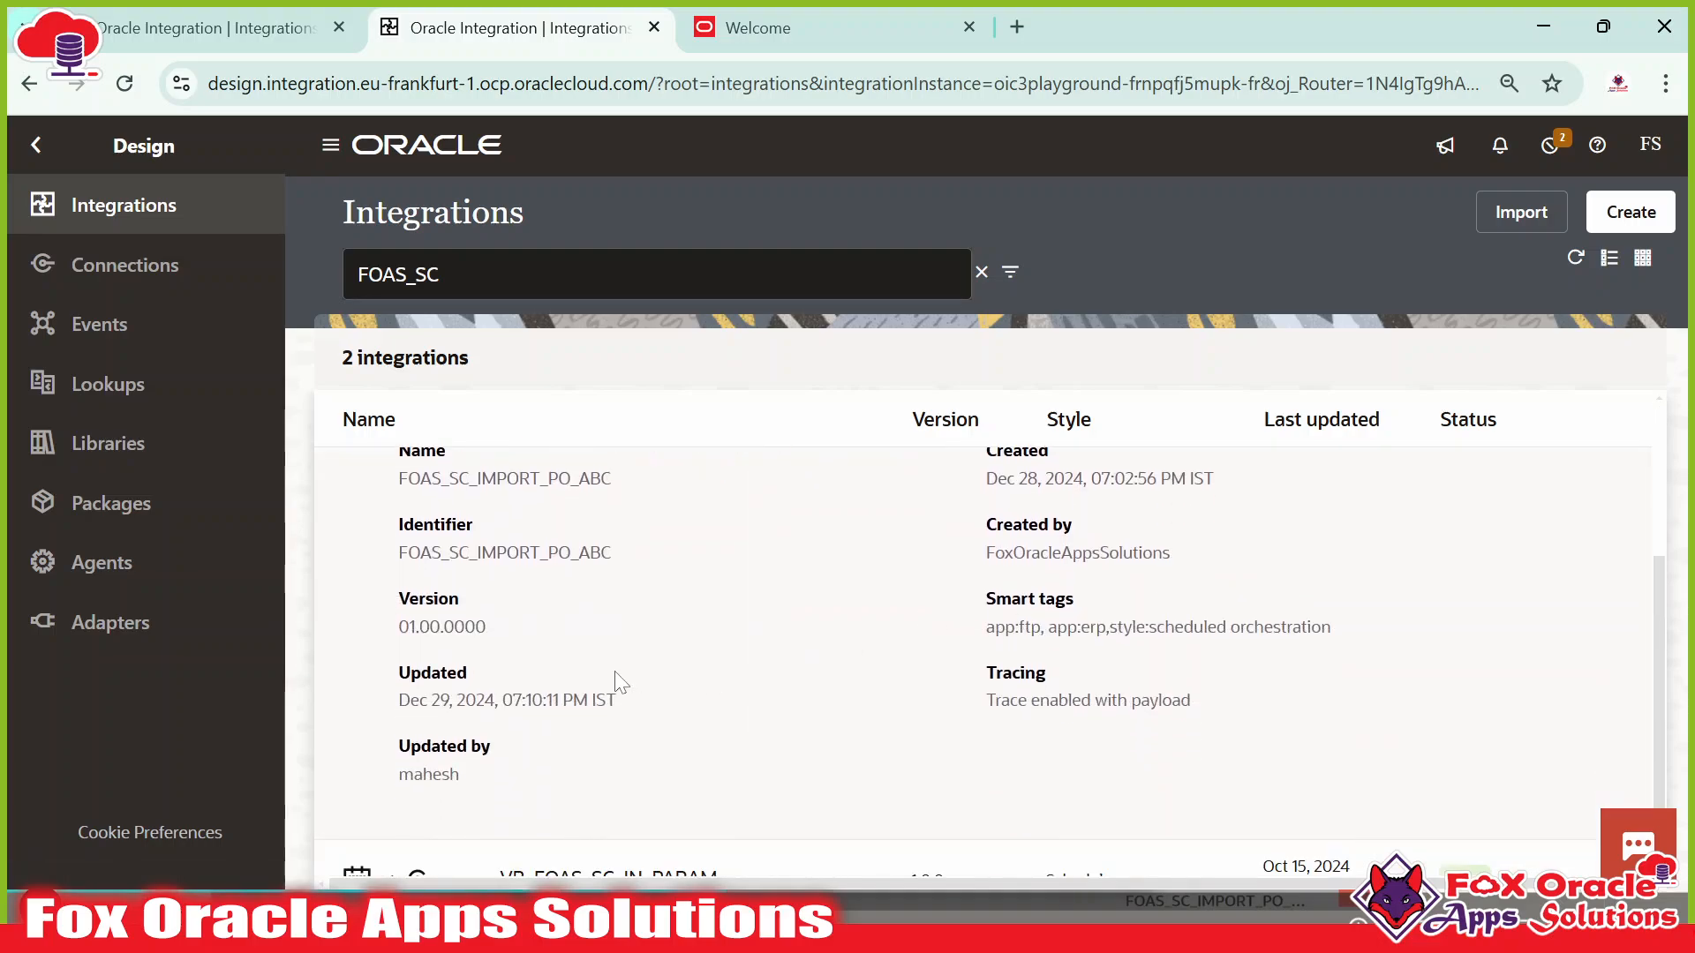
scroll(422, 778, "up", 2)
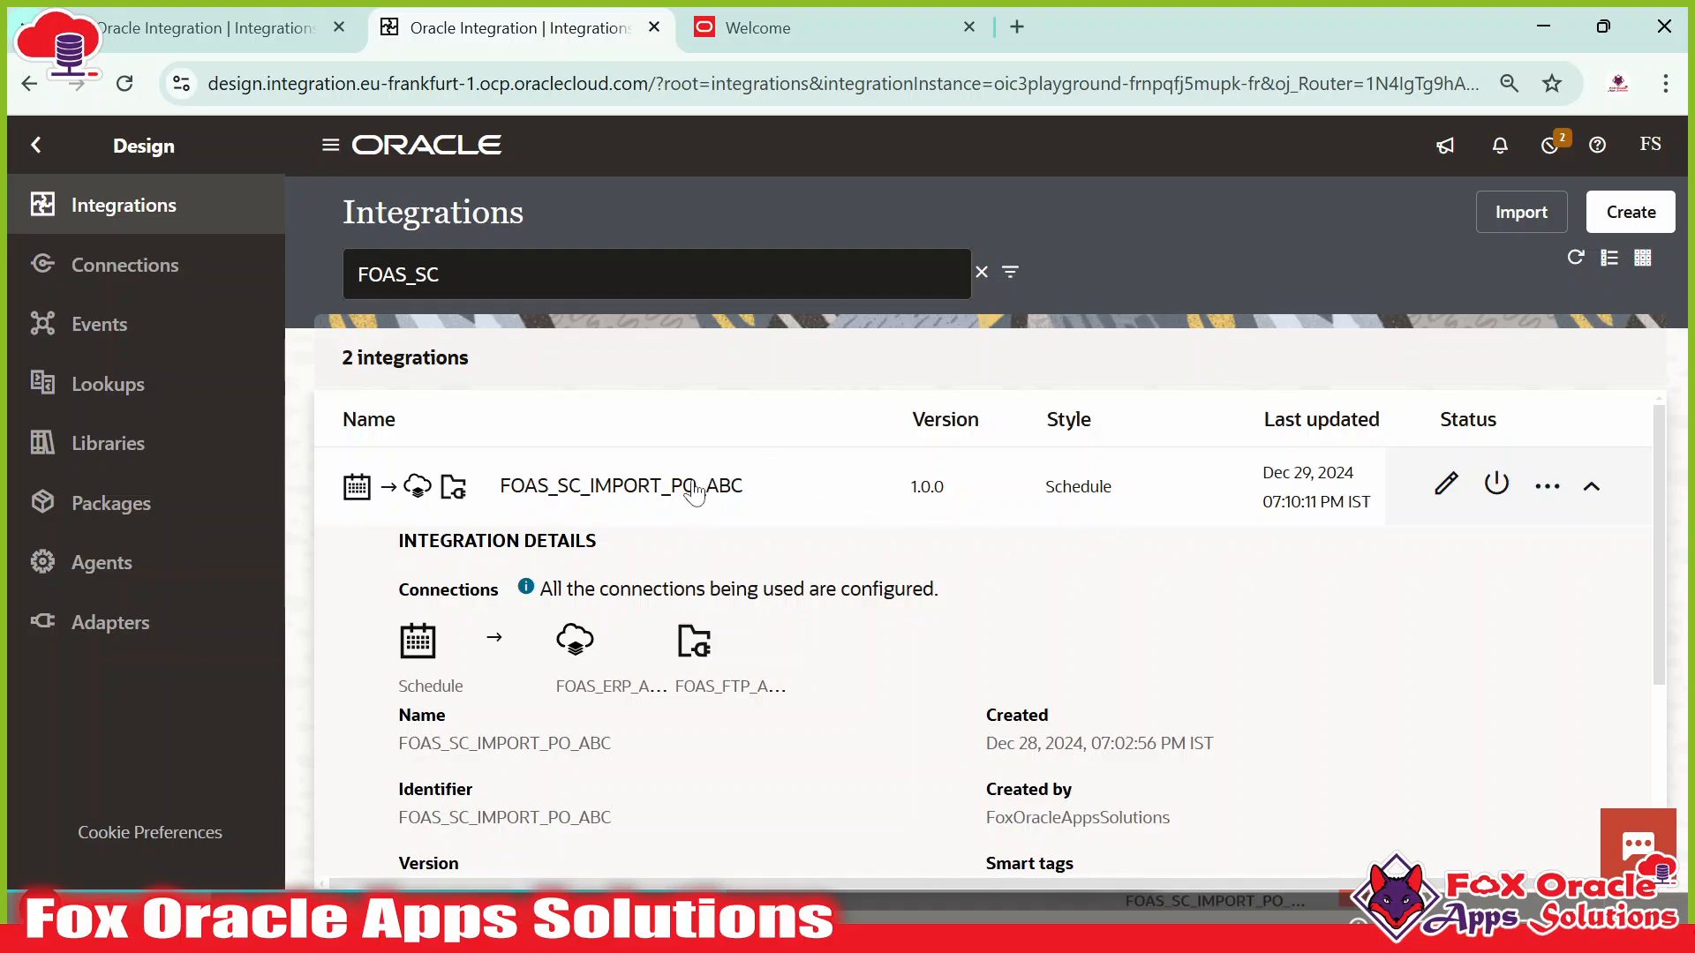
Open FOAS_SC_IMPORT_PO_ABC on its design canvas.
left_click(1446, 483)
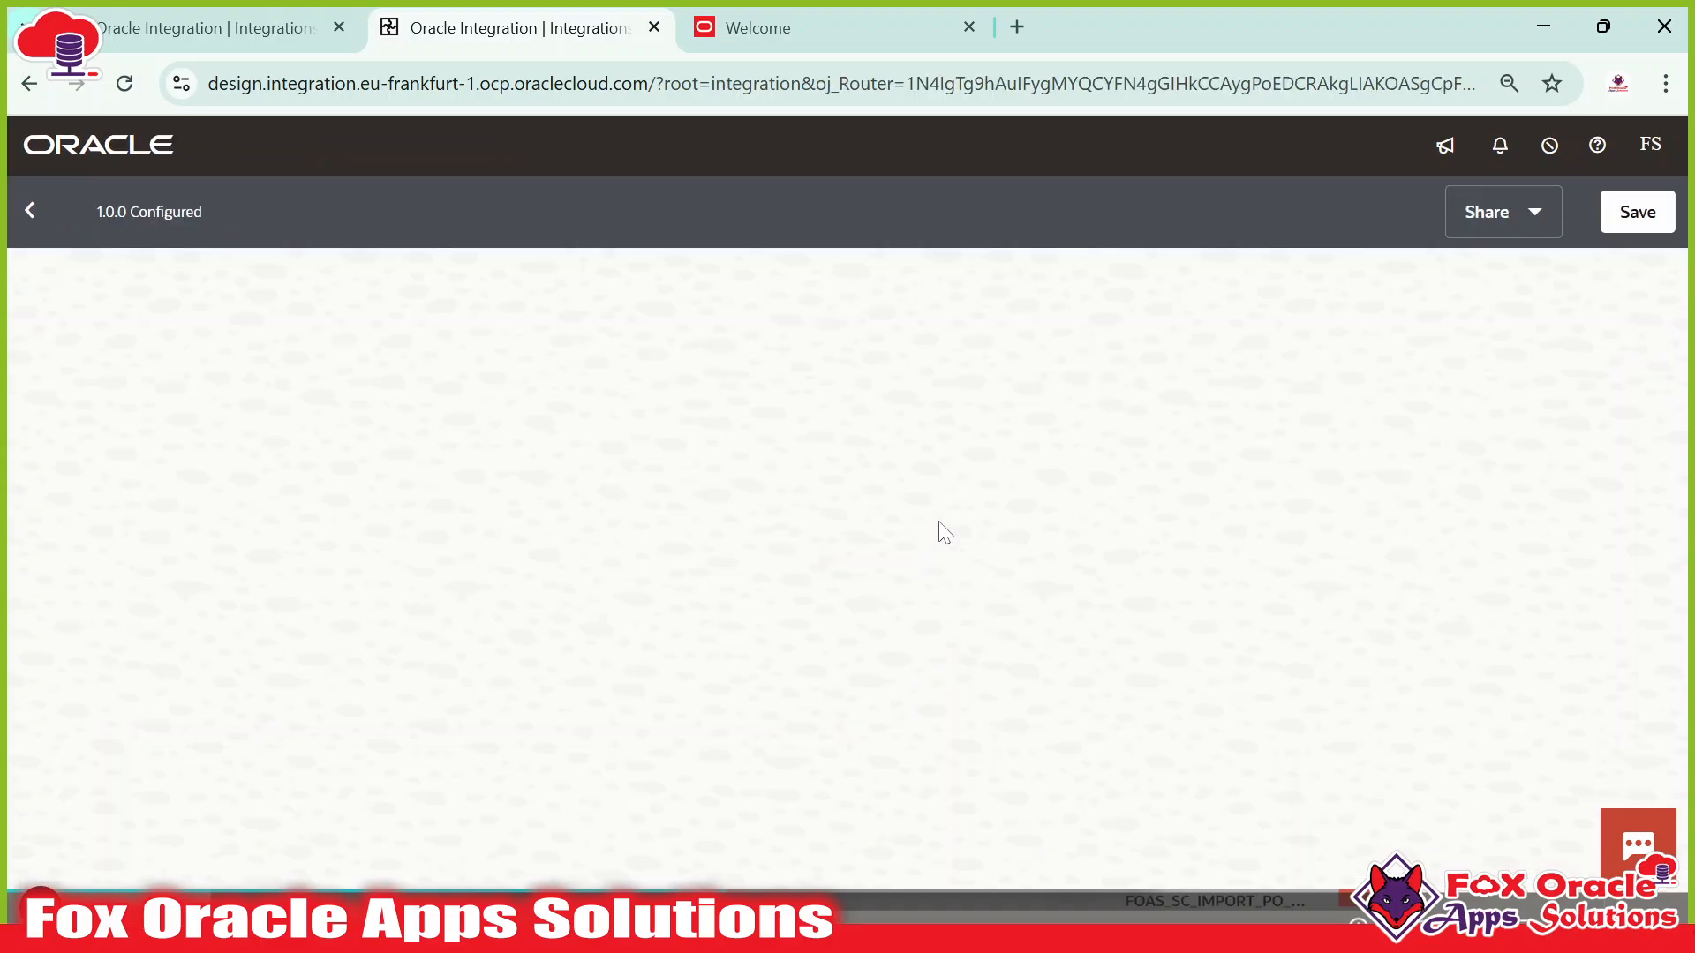
scroll(1056, 568, "down", 15)
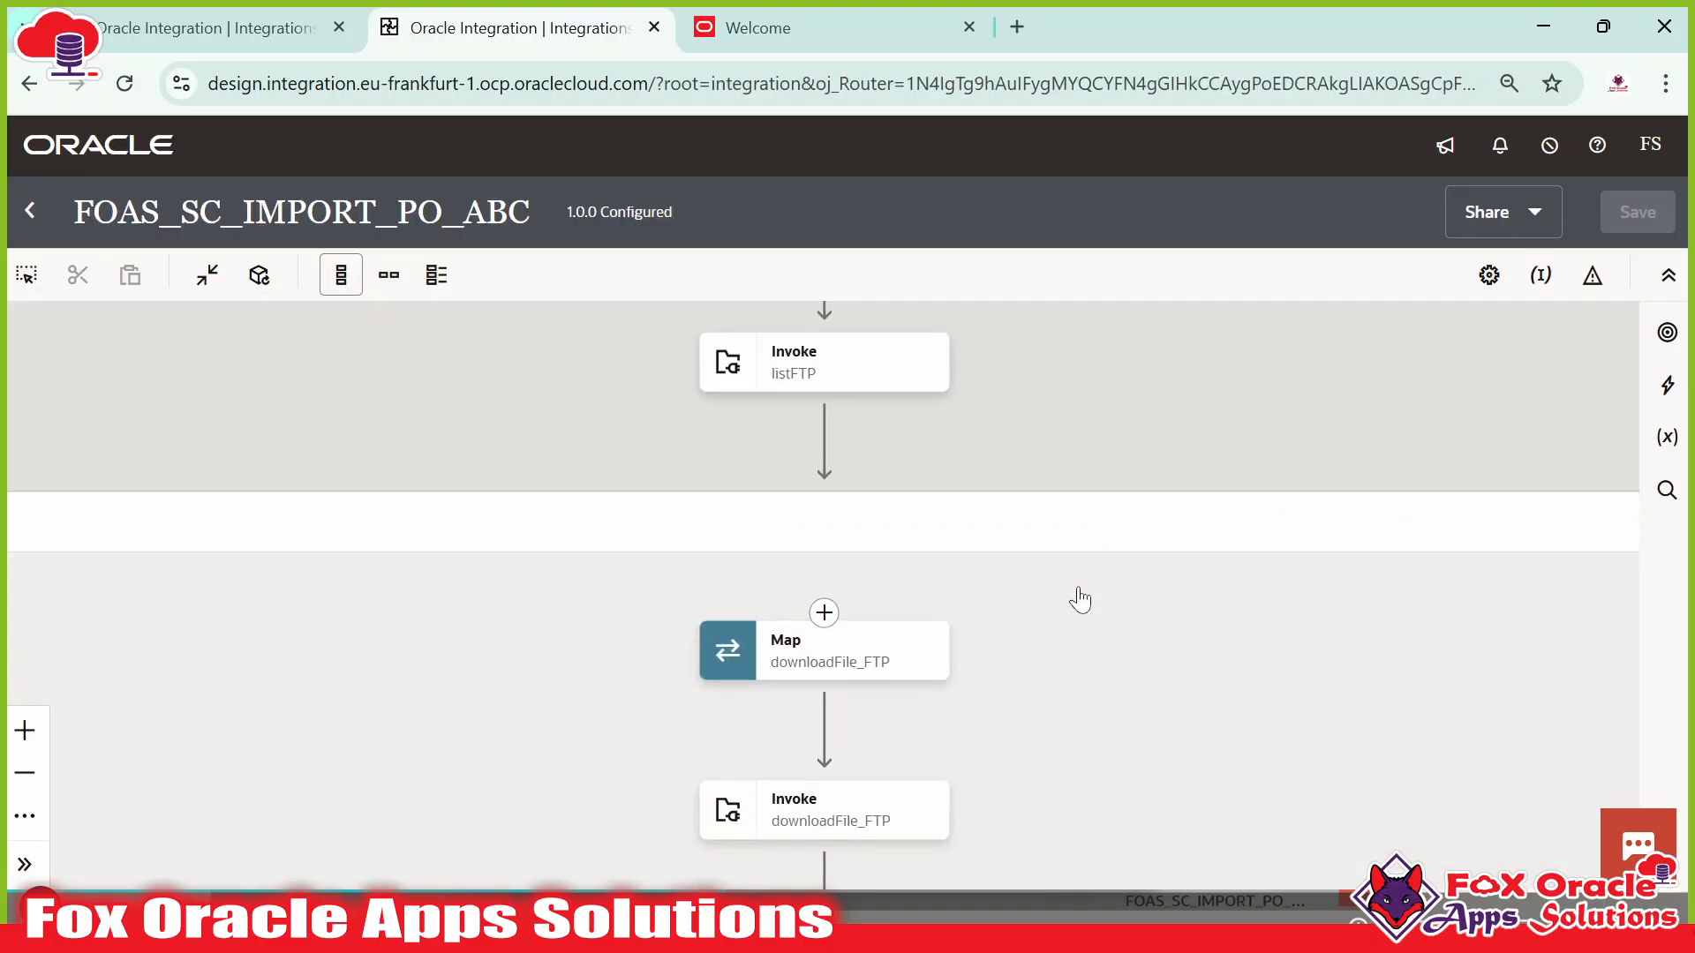
scroll(1024, 631, "down", 8)
scroll(1045, 556, "up", 6)
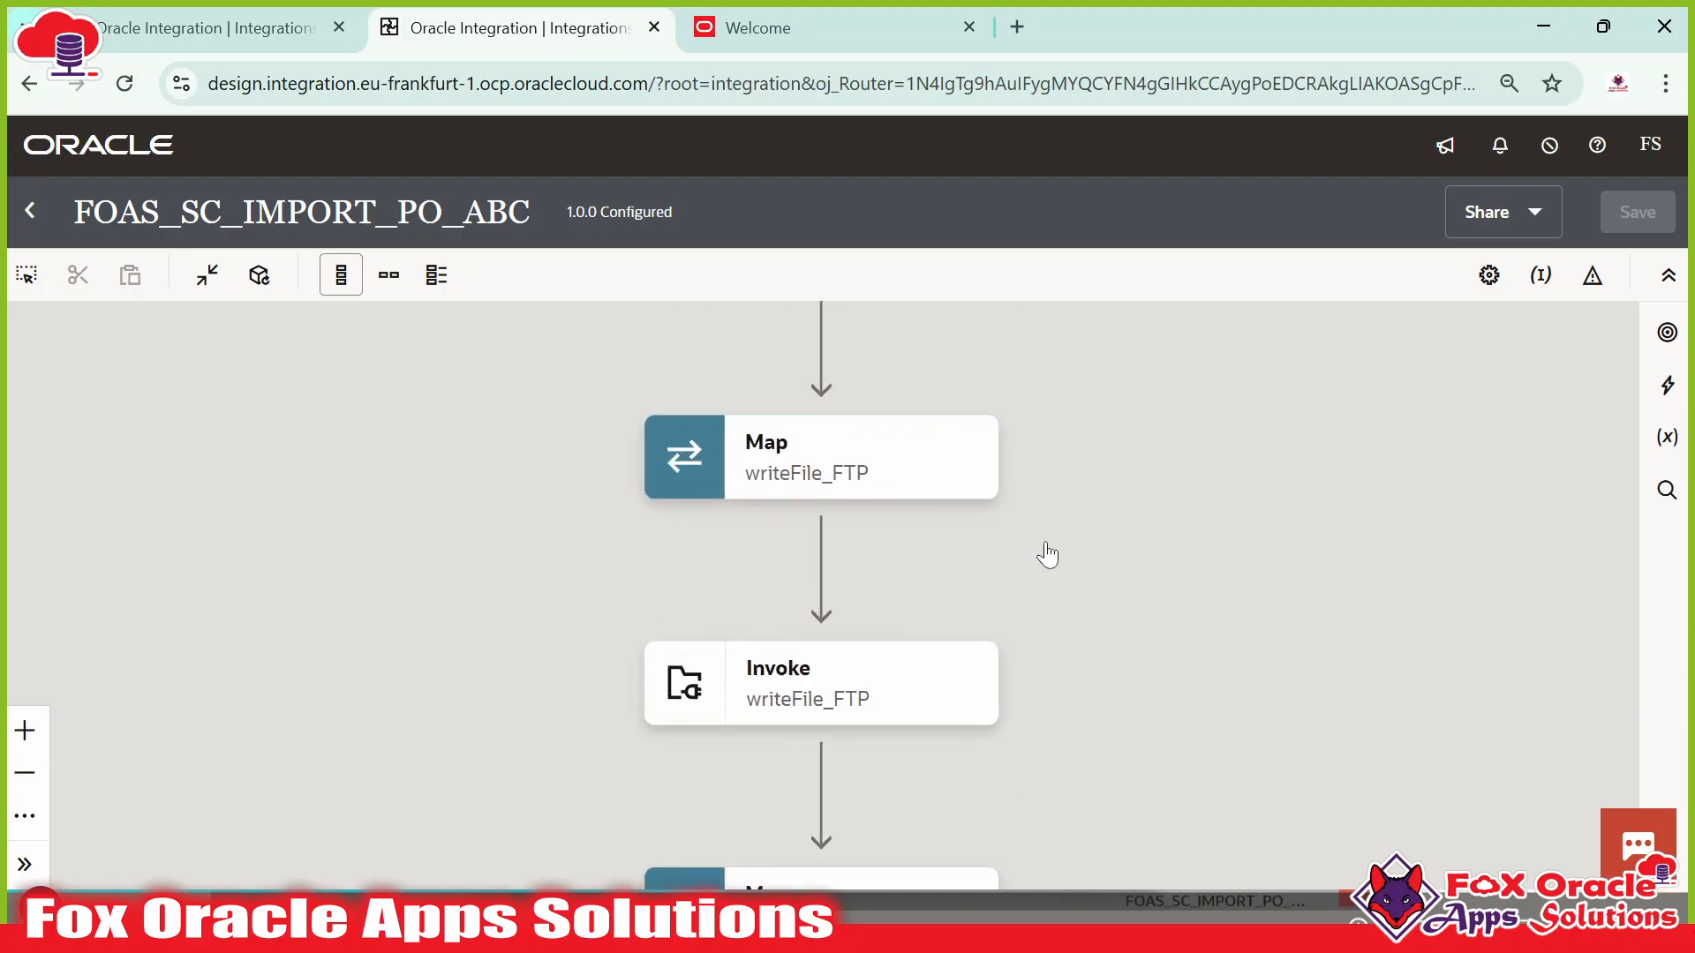
scroll(1045, 503, "down", 1)
scroll(1044, 539, "down", 10)
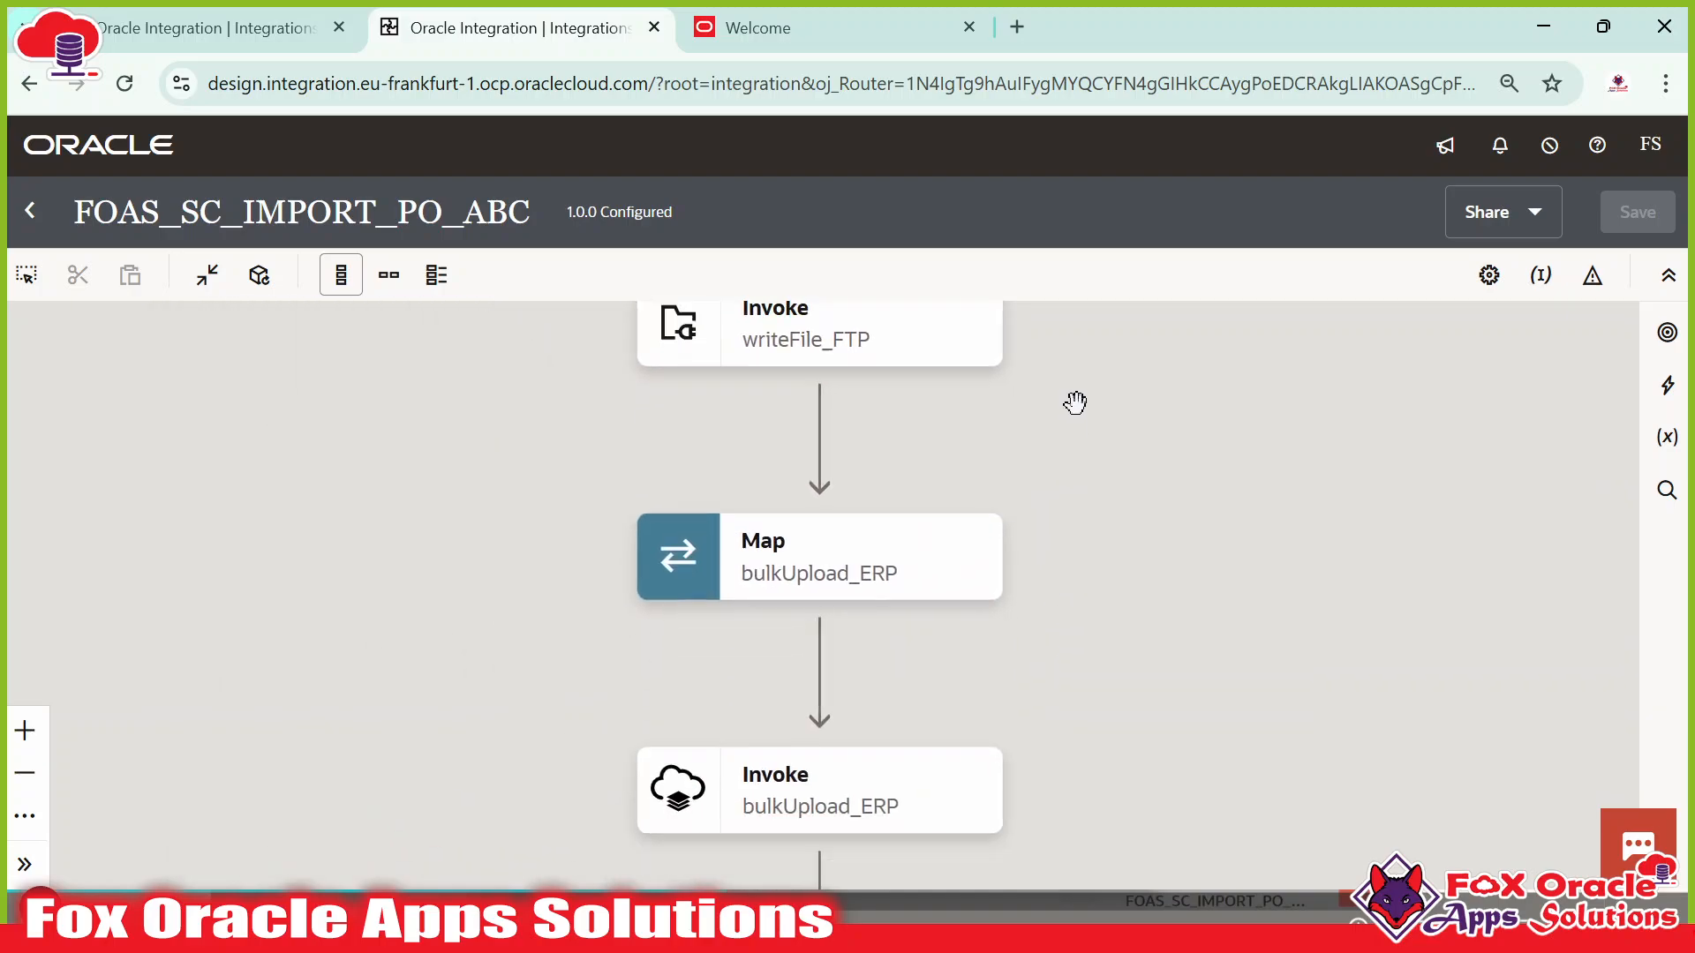
scroll(1049, 575, "up", 3)
scroll(888, 643, "up", 2)
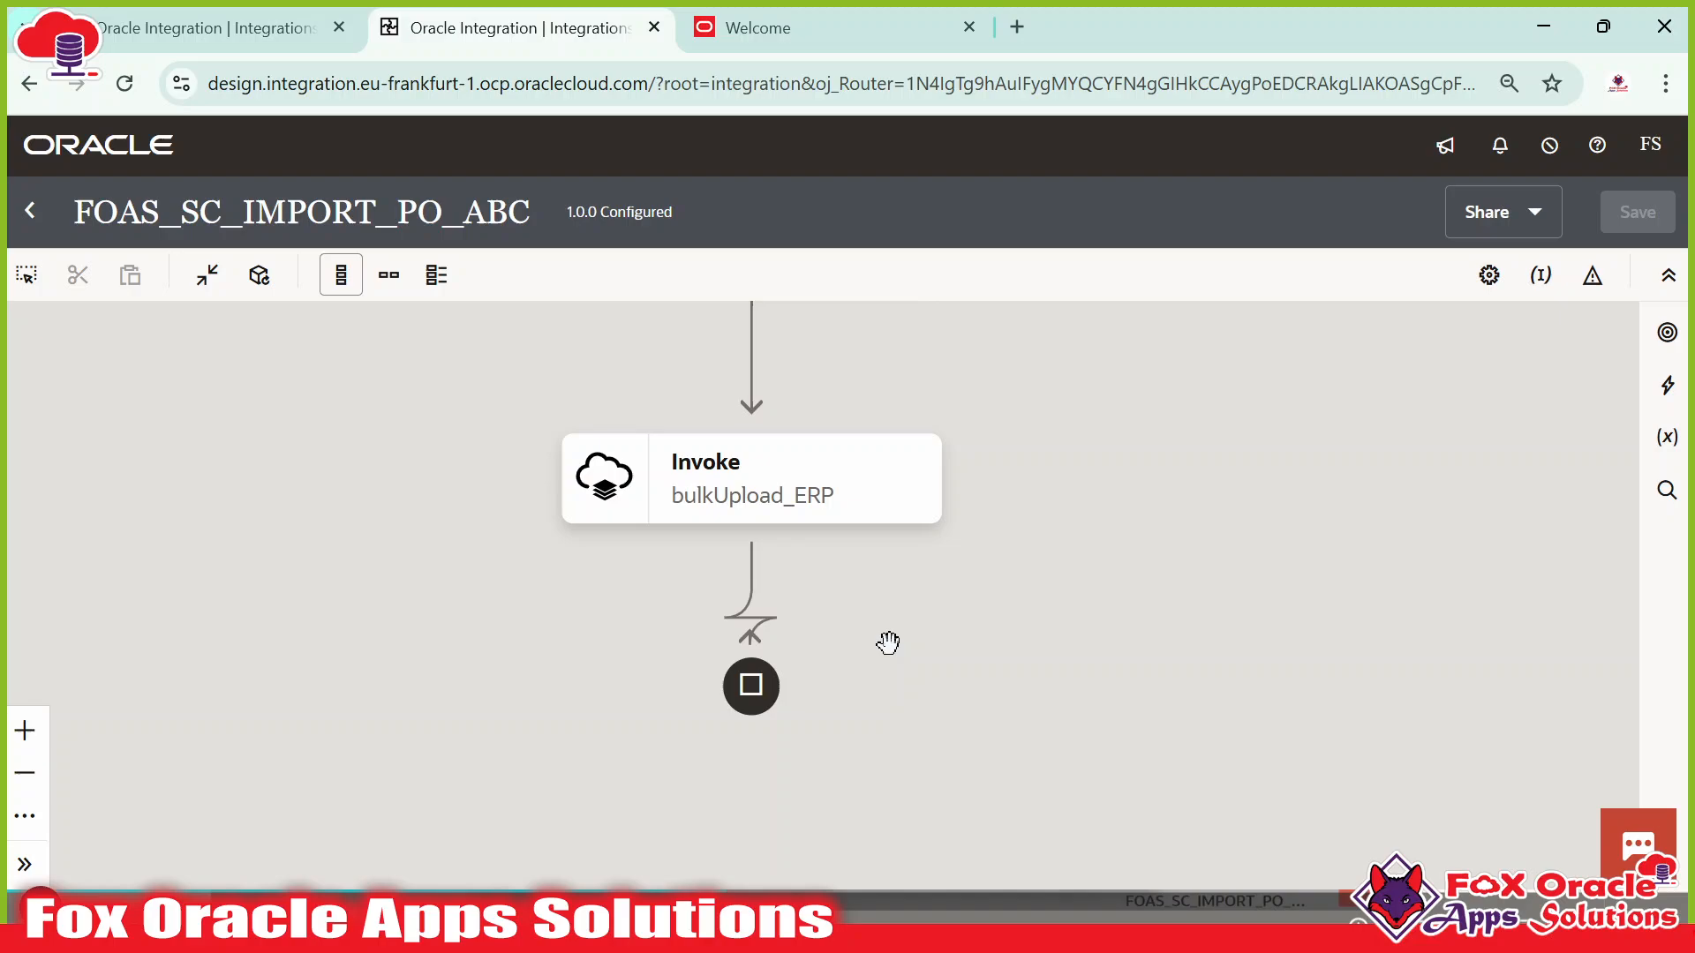
Edit the bulkUpload_ERP invoke, keeping Import Bulk Data into Oracle ERP Cloud as its action.
left_click(744, 500)
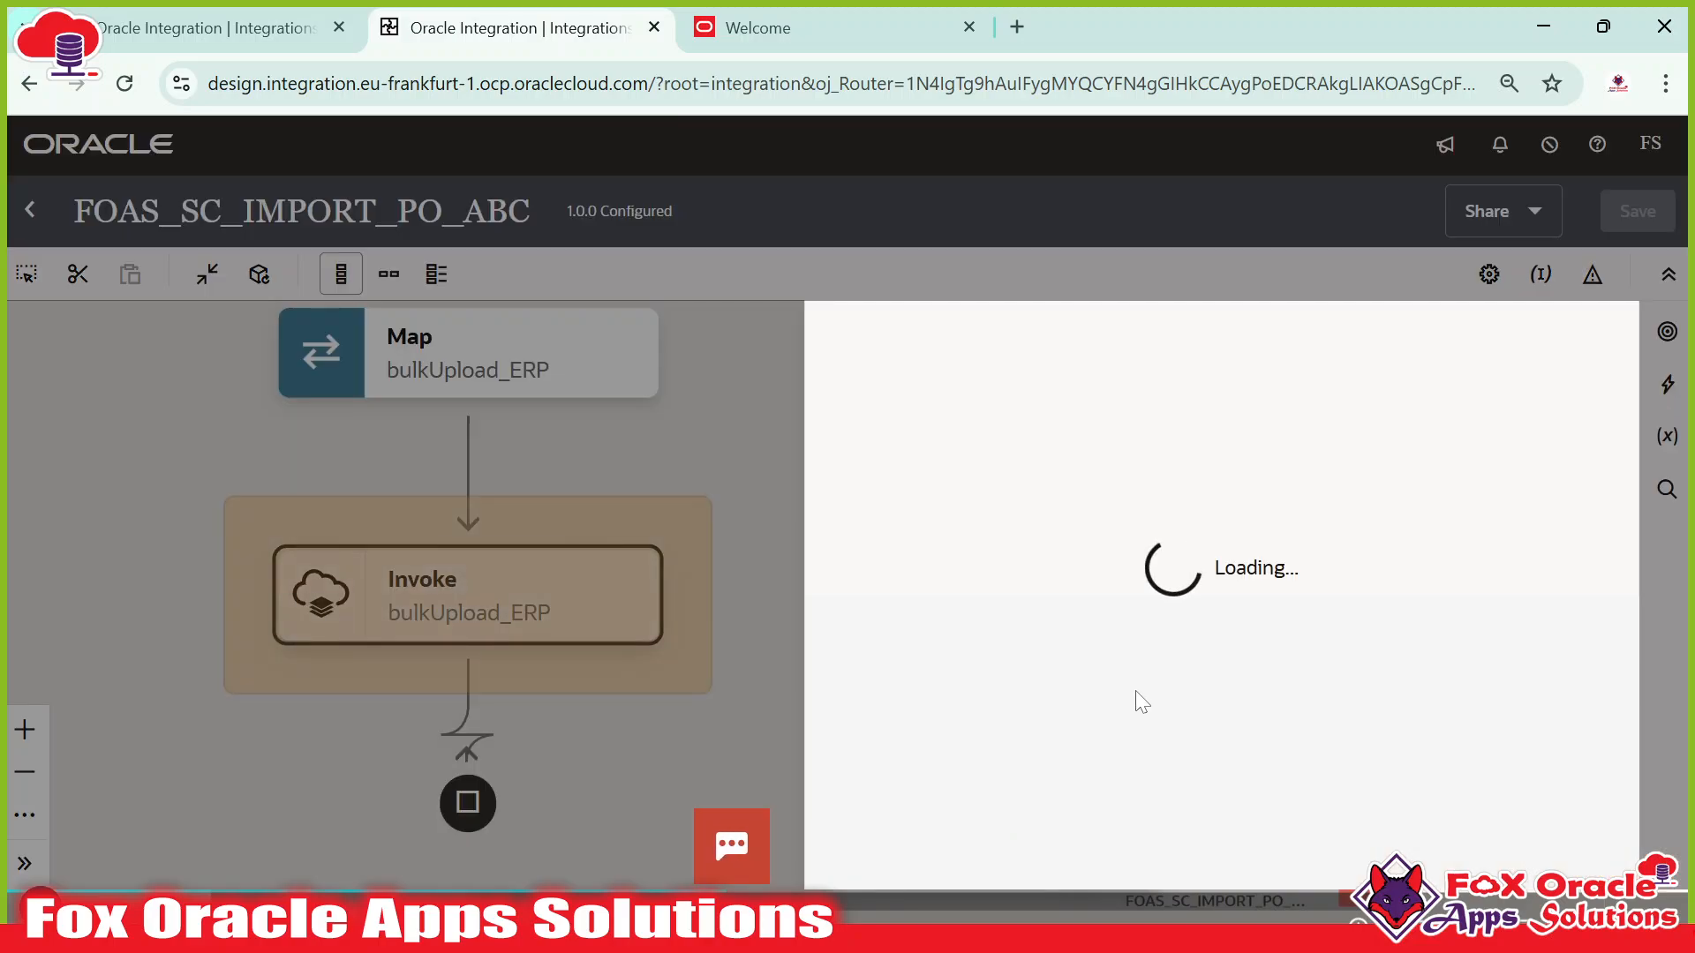
left_click(1572, 850)
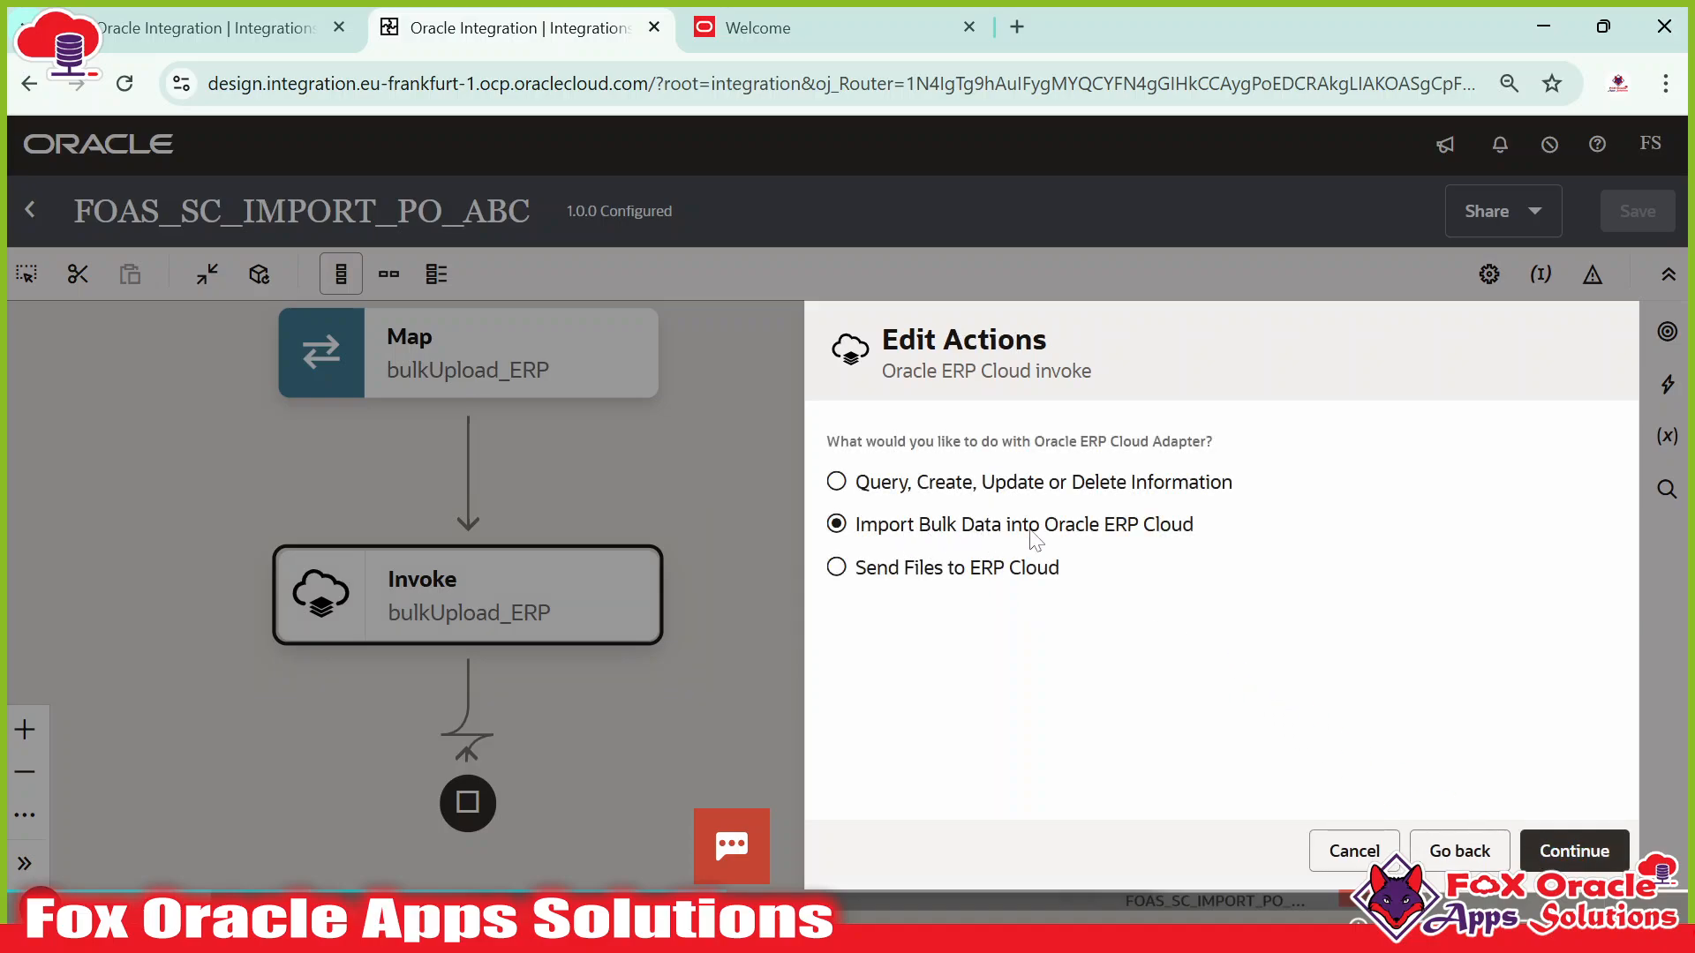
left_click(1573, 850)
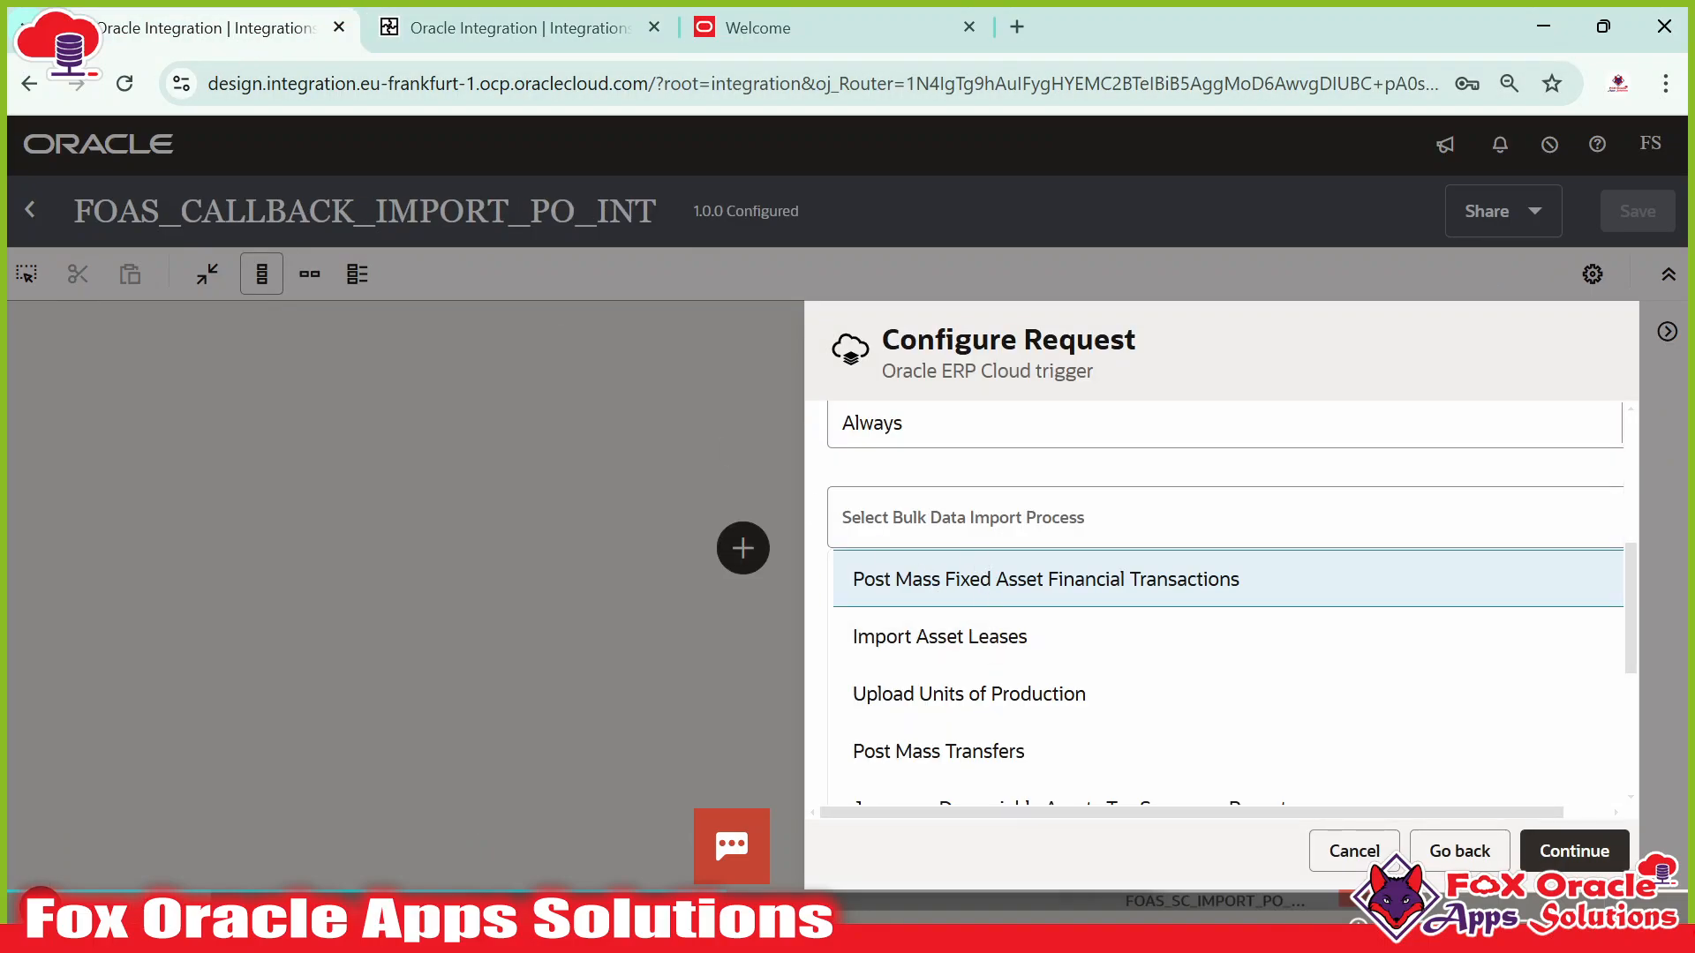
Select Import Orders as the trigger's bulk data import process.
left_click(984, 521)
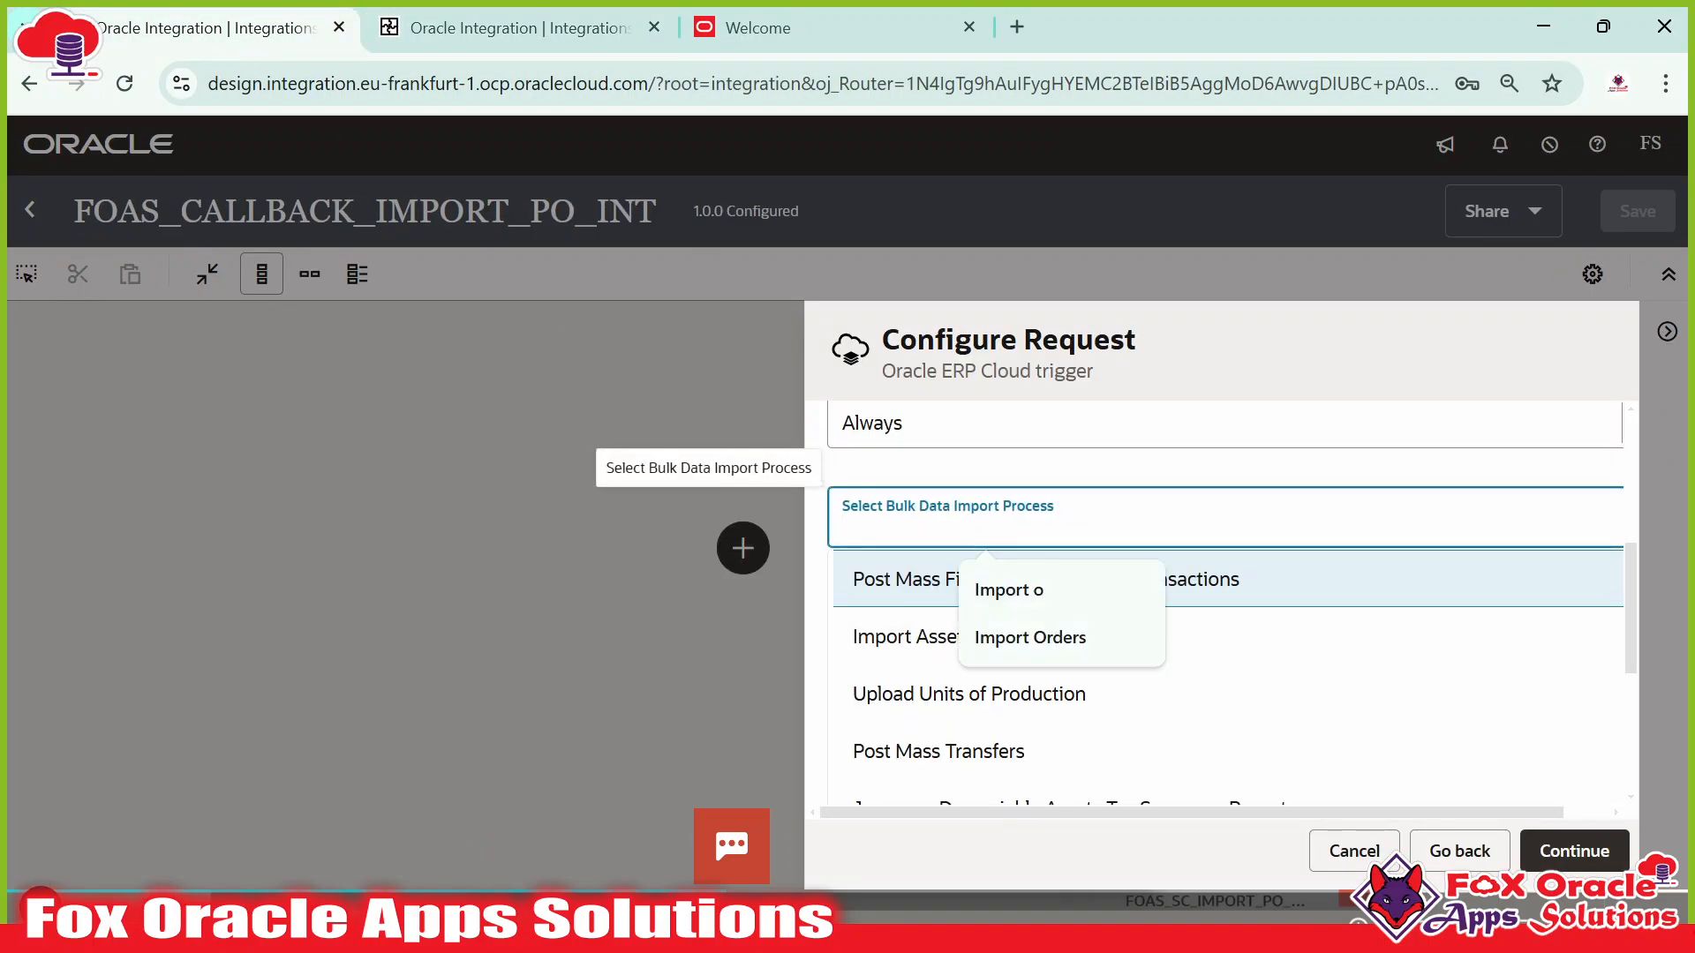
type("Import Or")
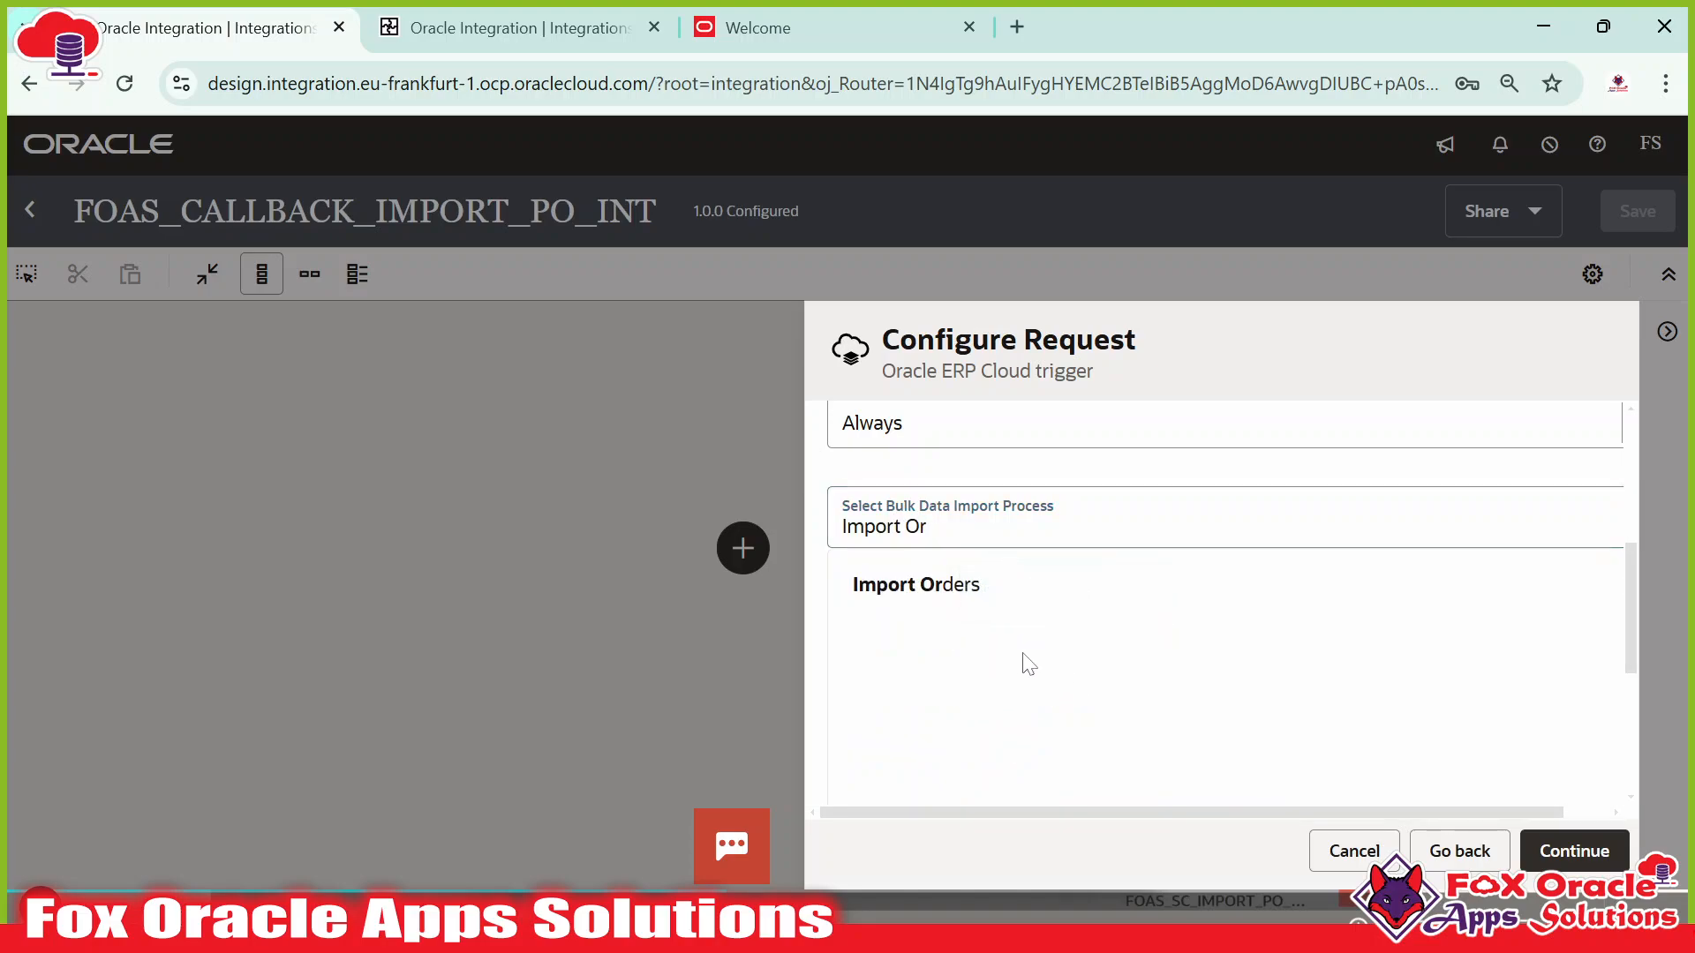
left_click(931, 607)
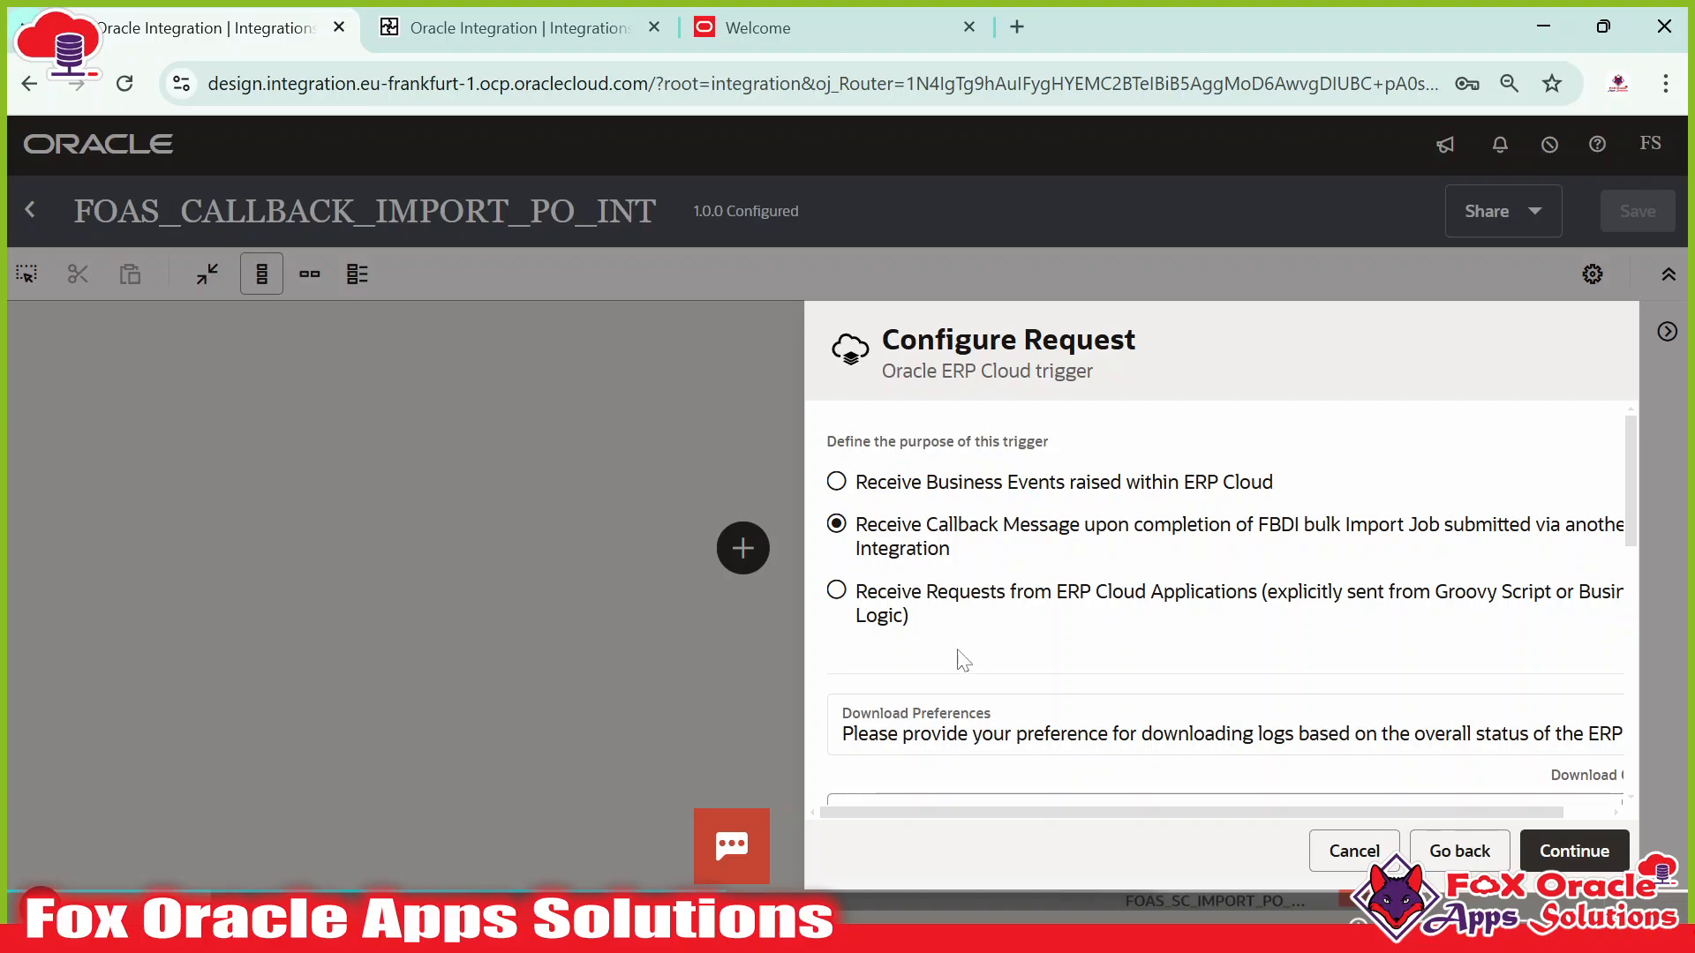
scroll(964, 663, "down", 10)
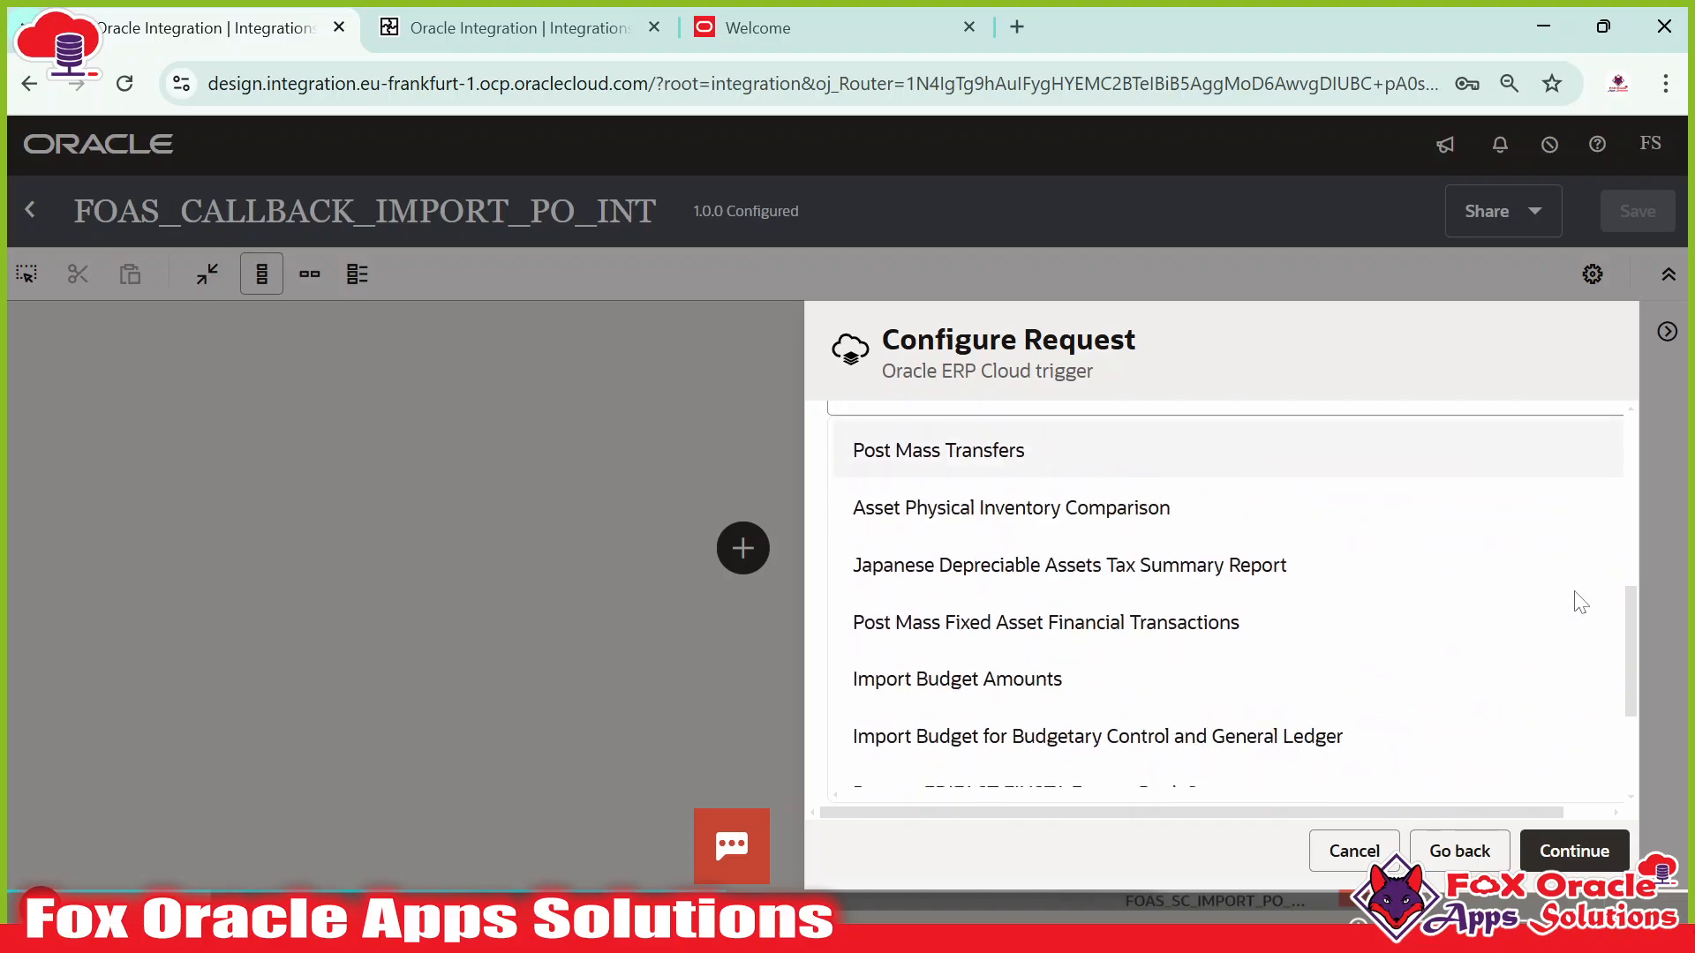
scroll(1600, 745, "down", 15)
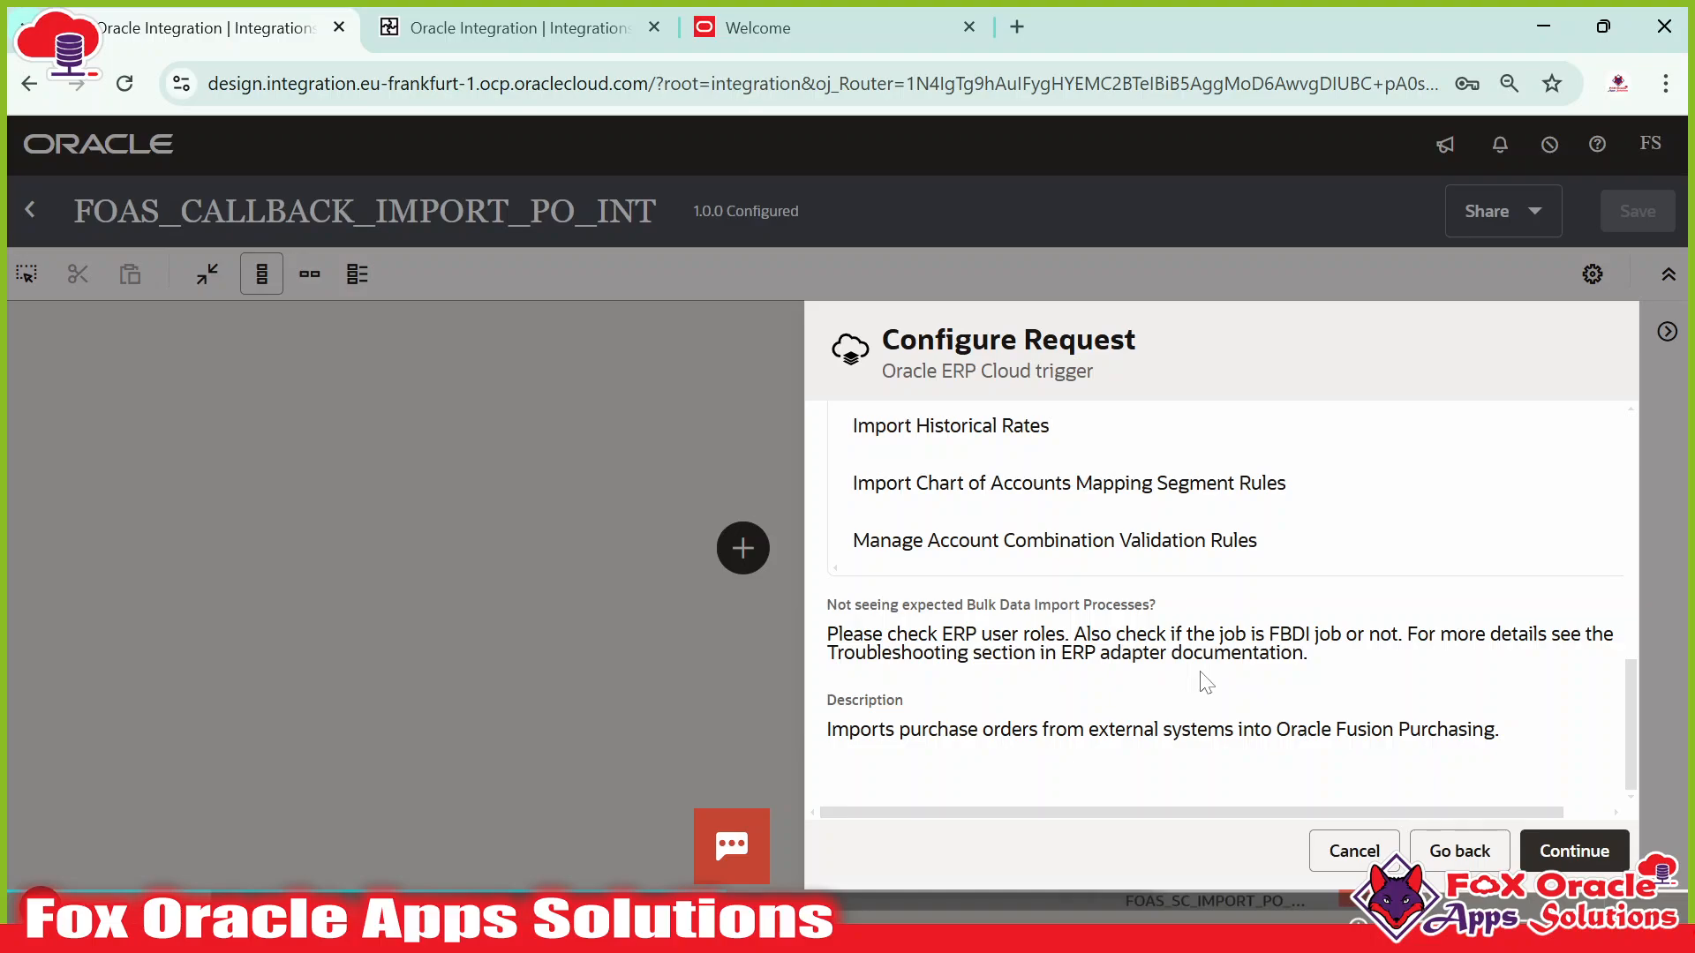
scroll(1322, 697, "up", 10)
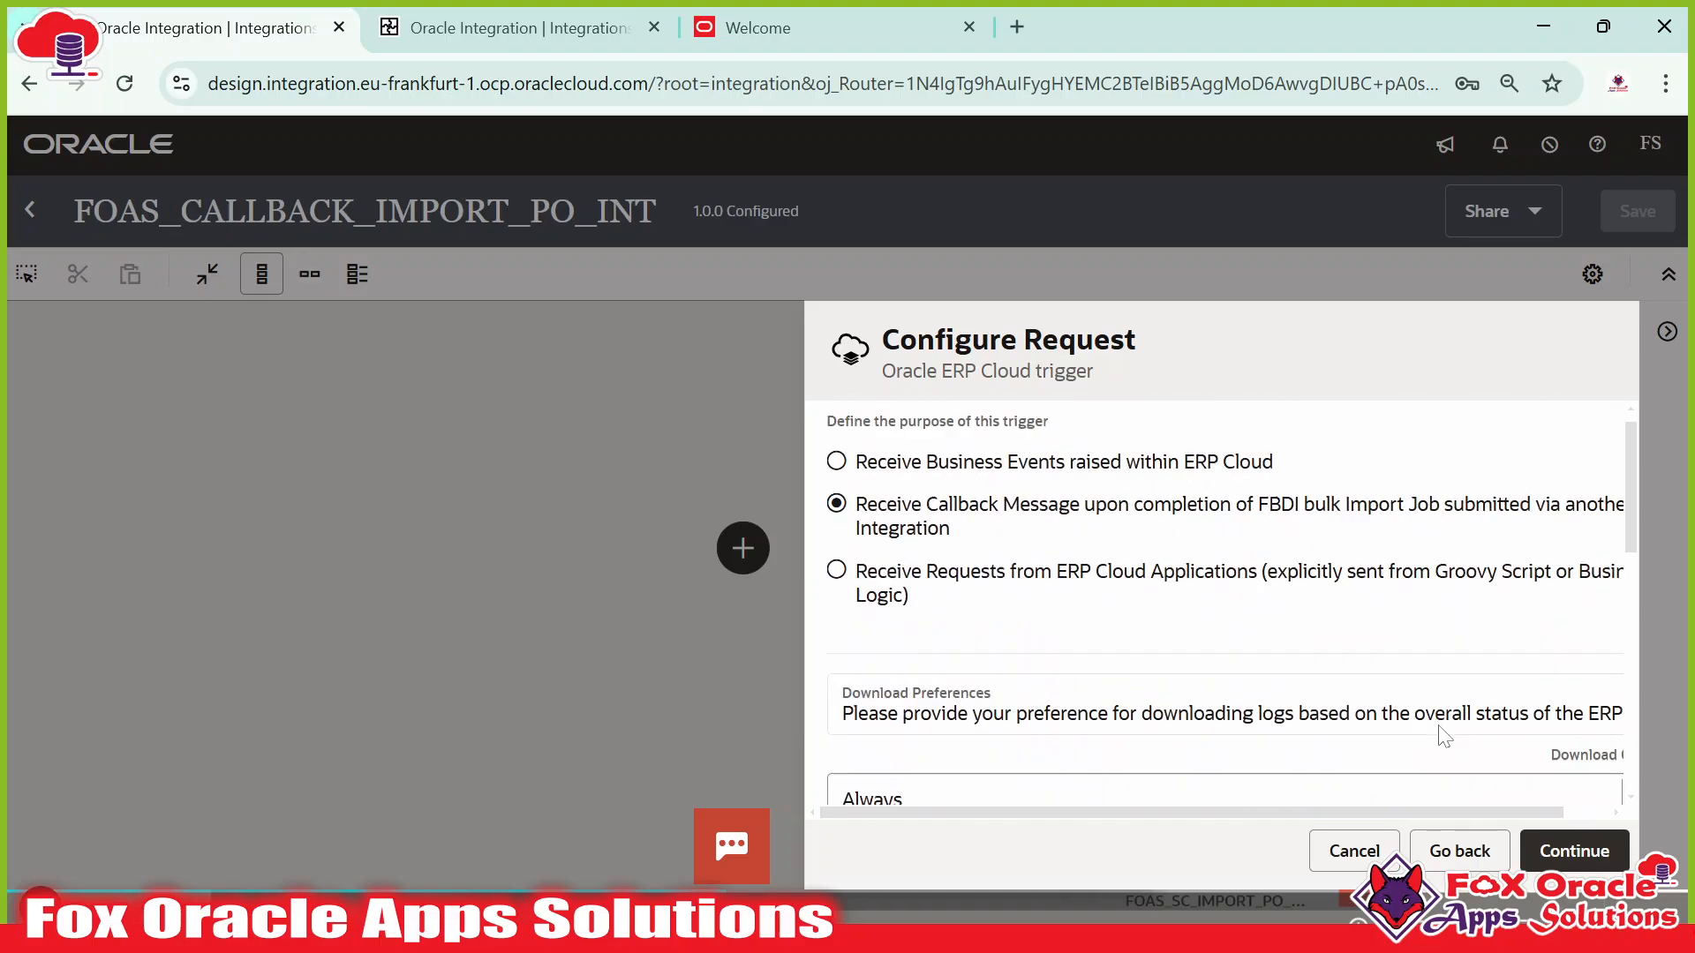
Complete the triggerCallBack trigger configuration and select it on the canvas.
left_click(1572, 850)
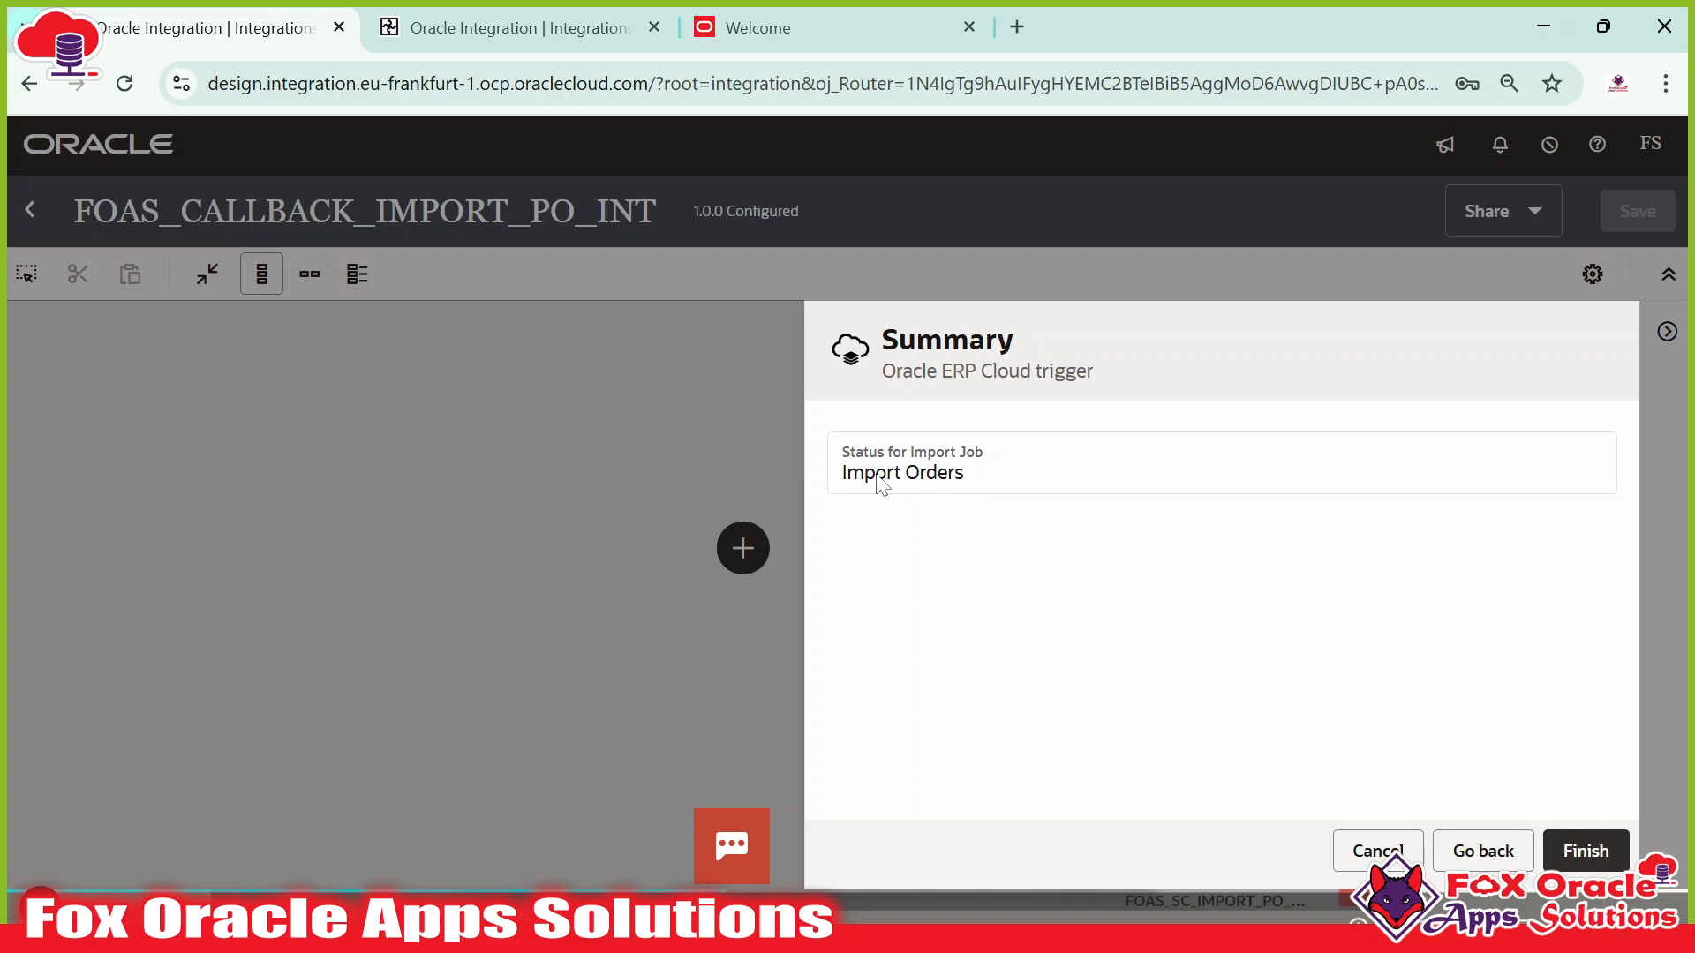
left_click(1586, 850)
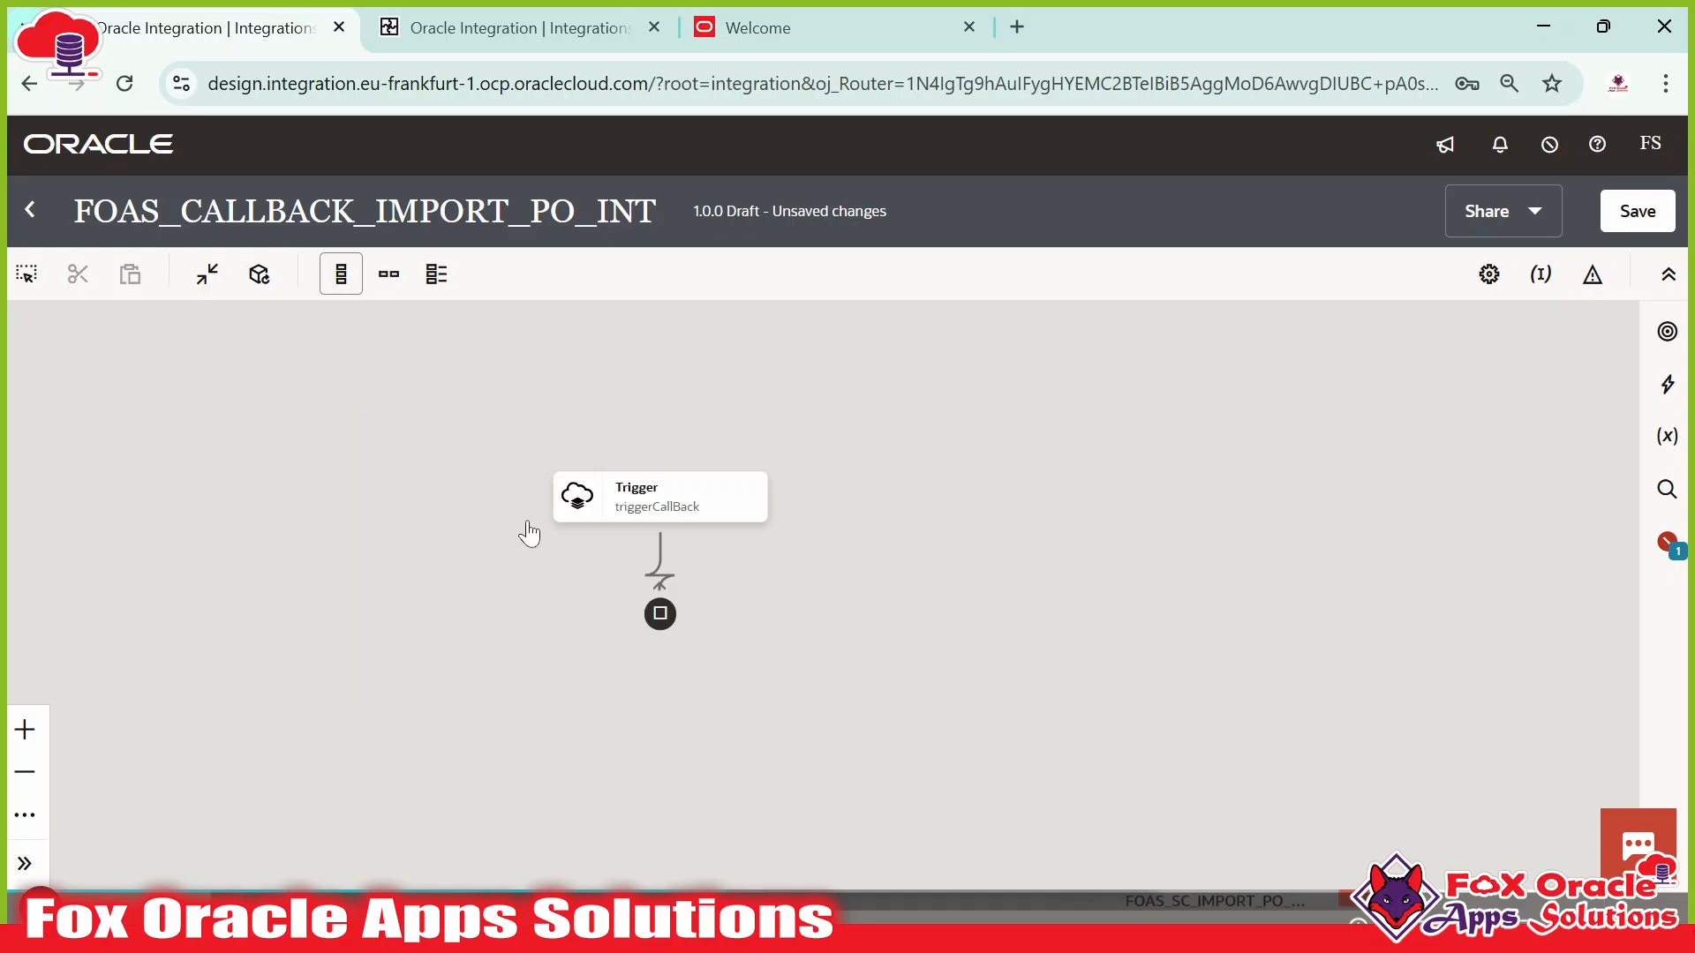
left_click(616, 519)
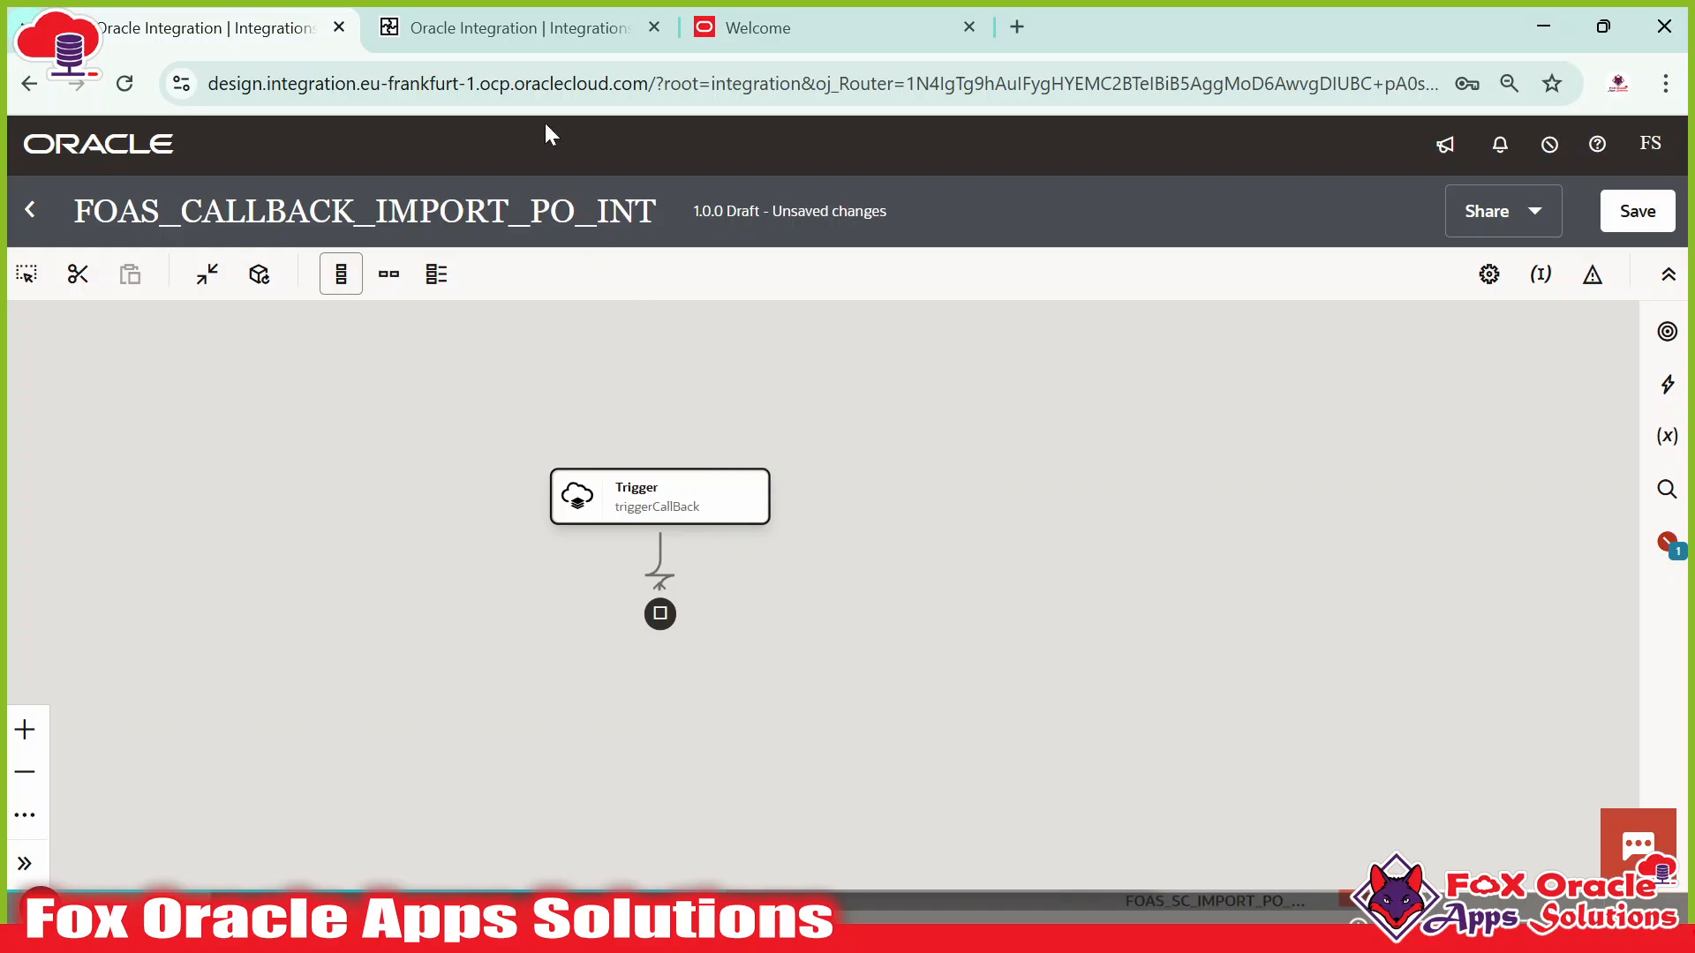
In FOAS_SC_IMPORT_PO_ABC, review and accept the bulkUpload_ERP Import Orders operation settings.
left_click(541, 29)
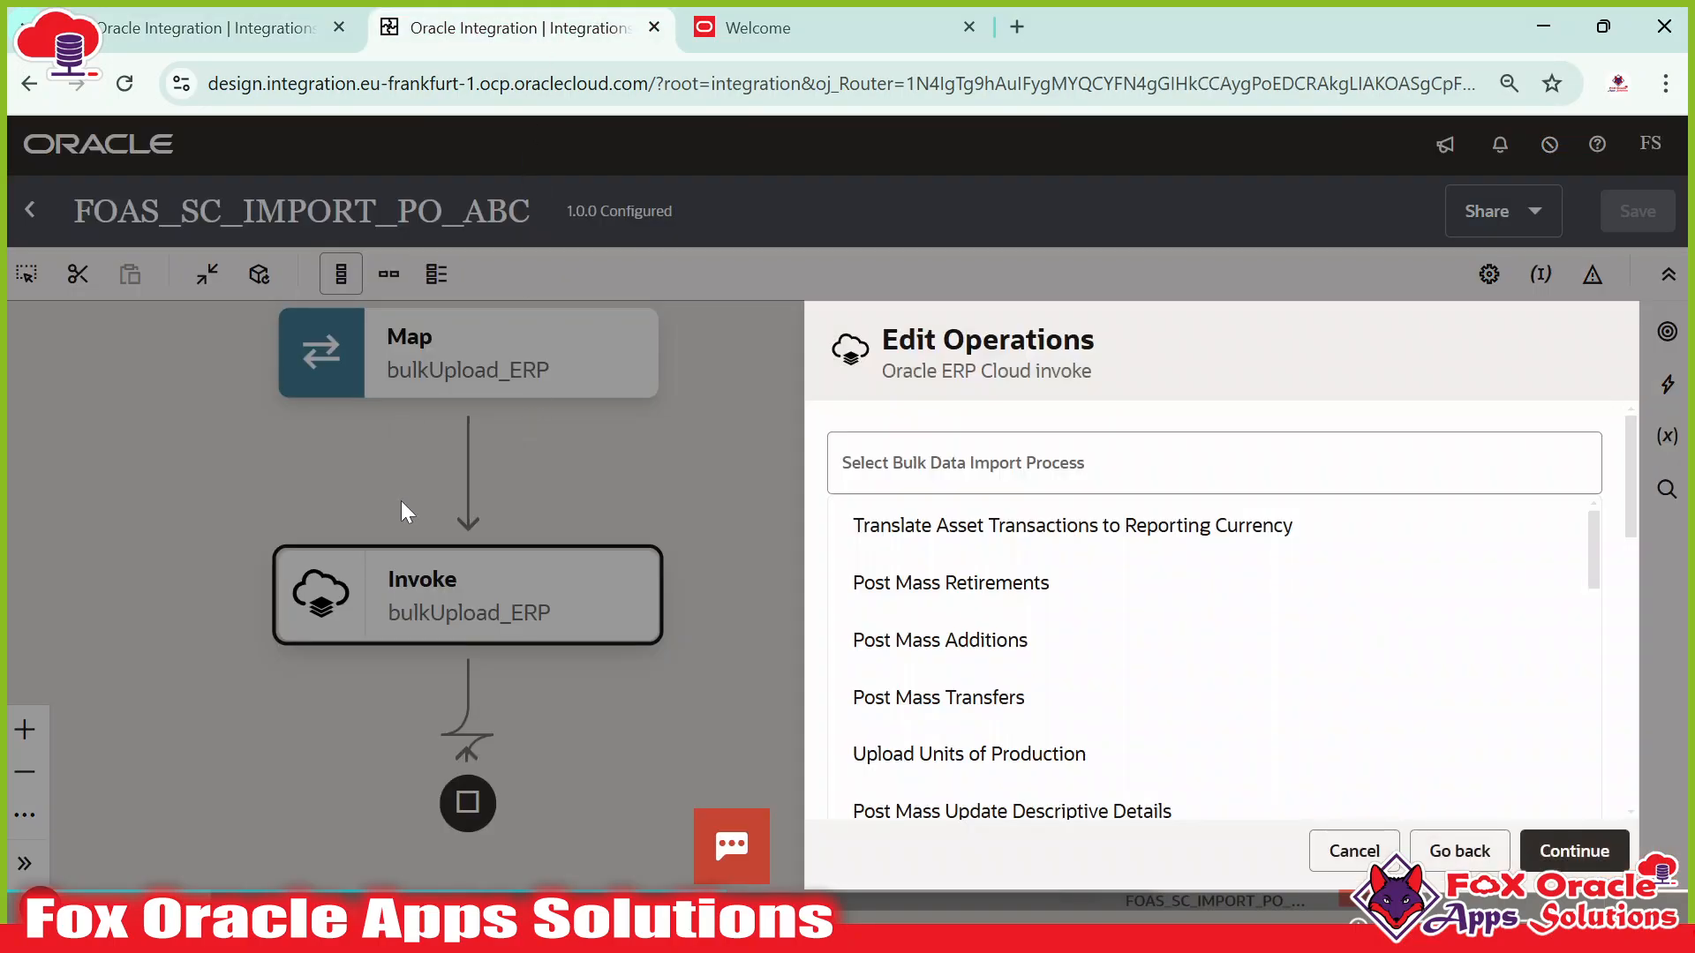
scroll(1615, 457, "down", 5)
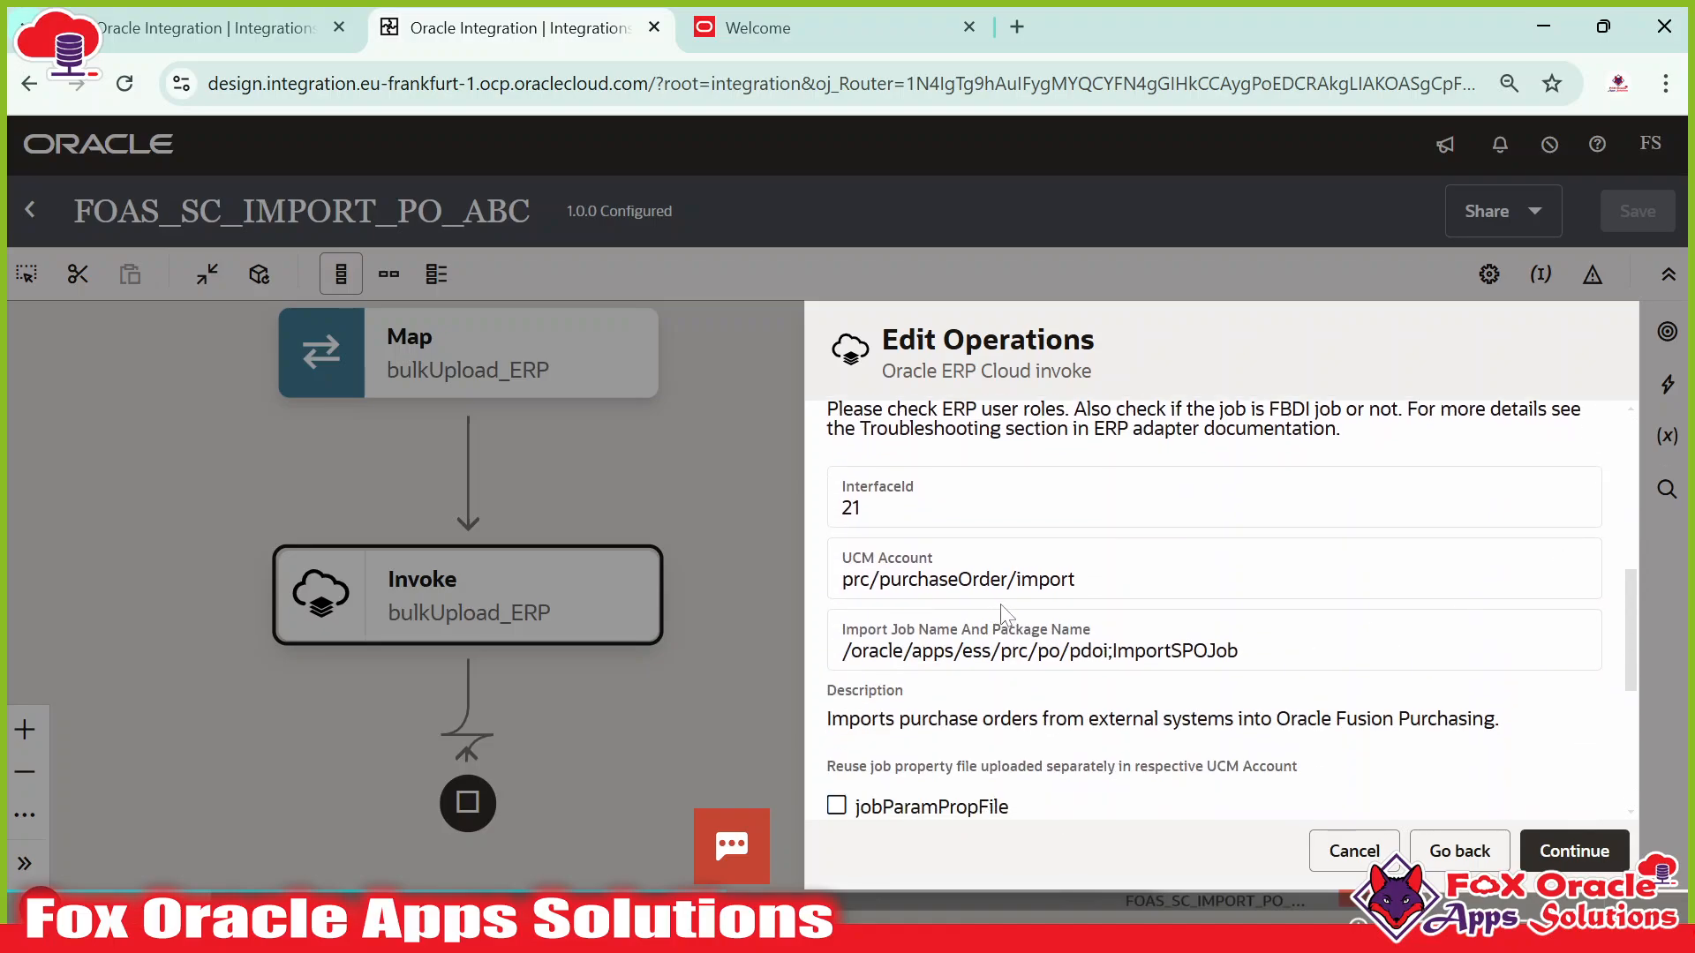
scroll(1003, 611, "down", 3)
scroll(907, 606, "up", 3)
scroll(1354, 712, "up", 5)
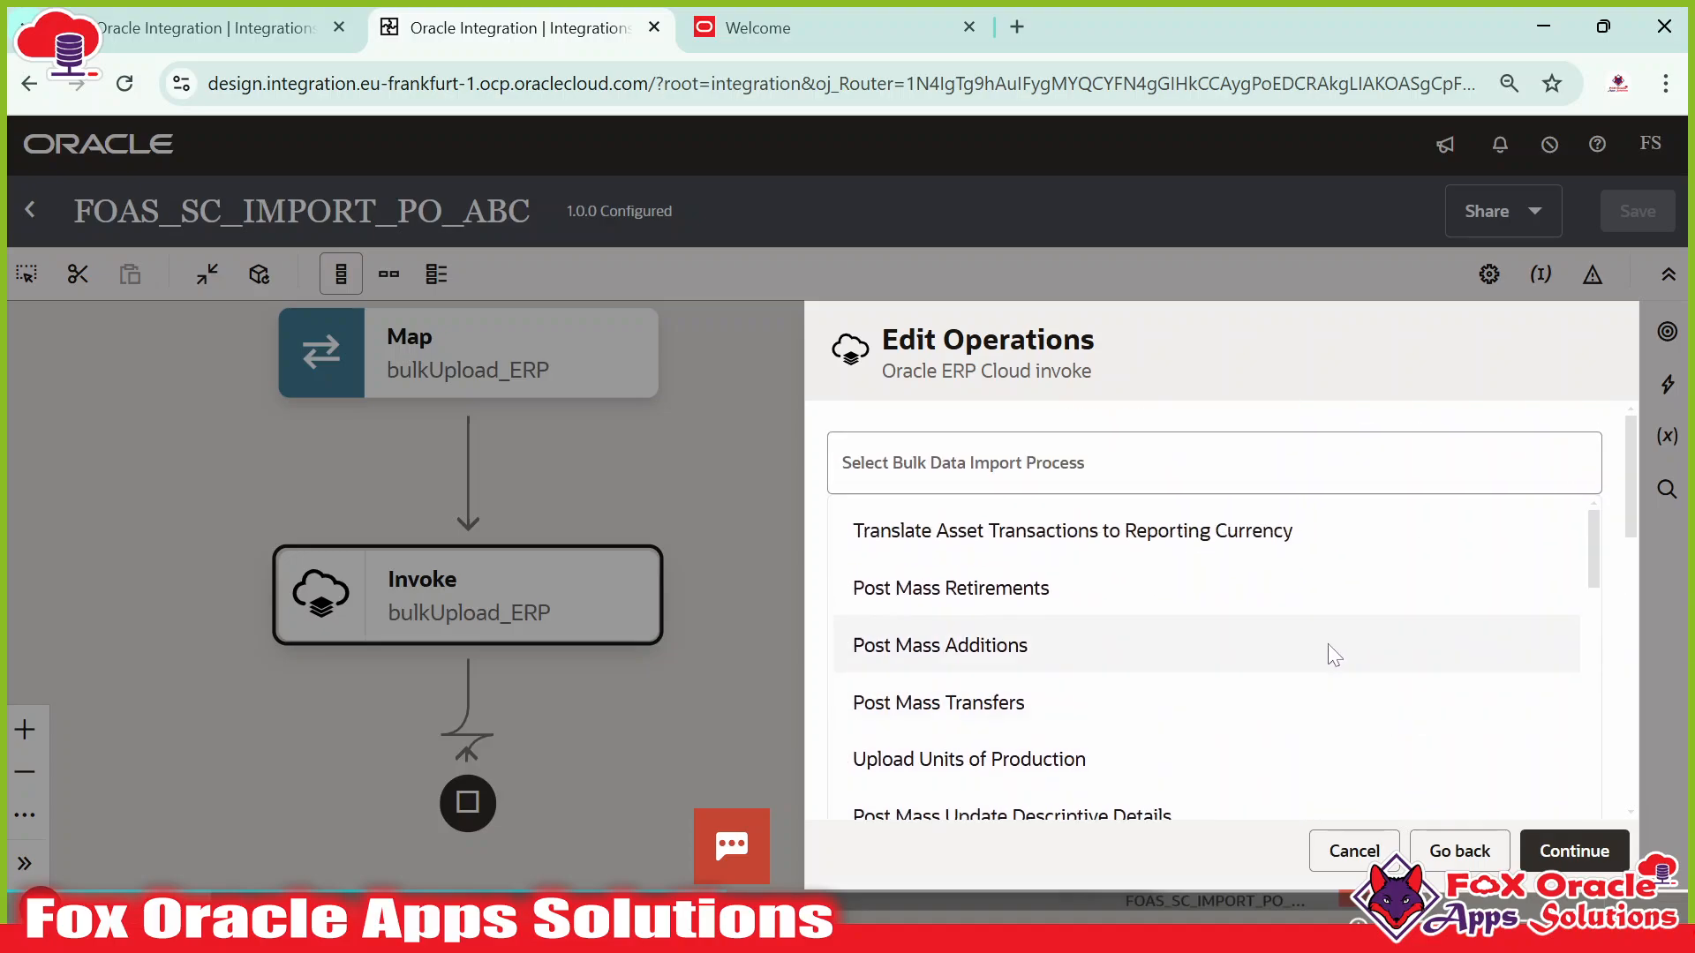
scroll(1331, 651, "down", 3)
scroll(1245, 606, "down", 10)
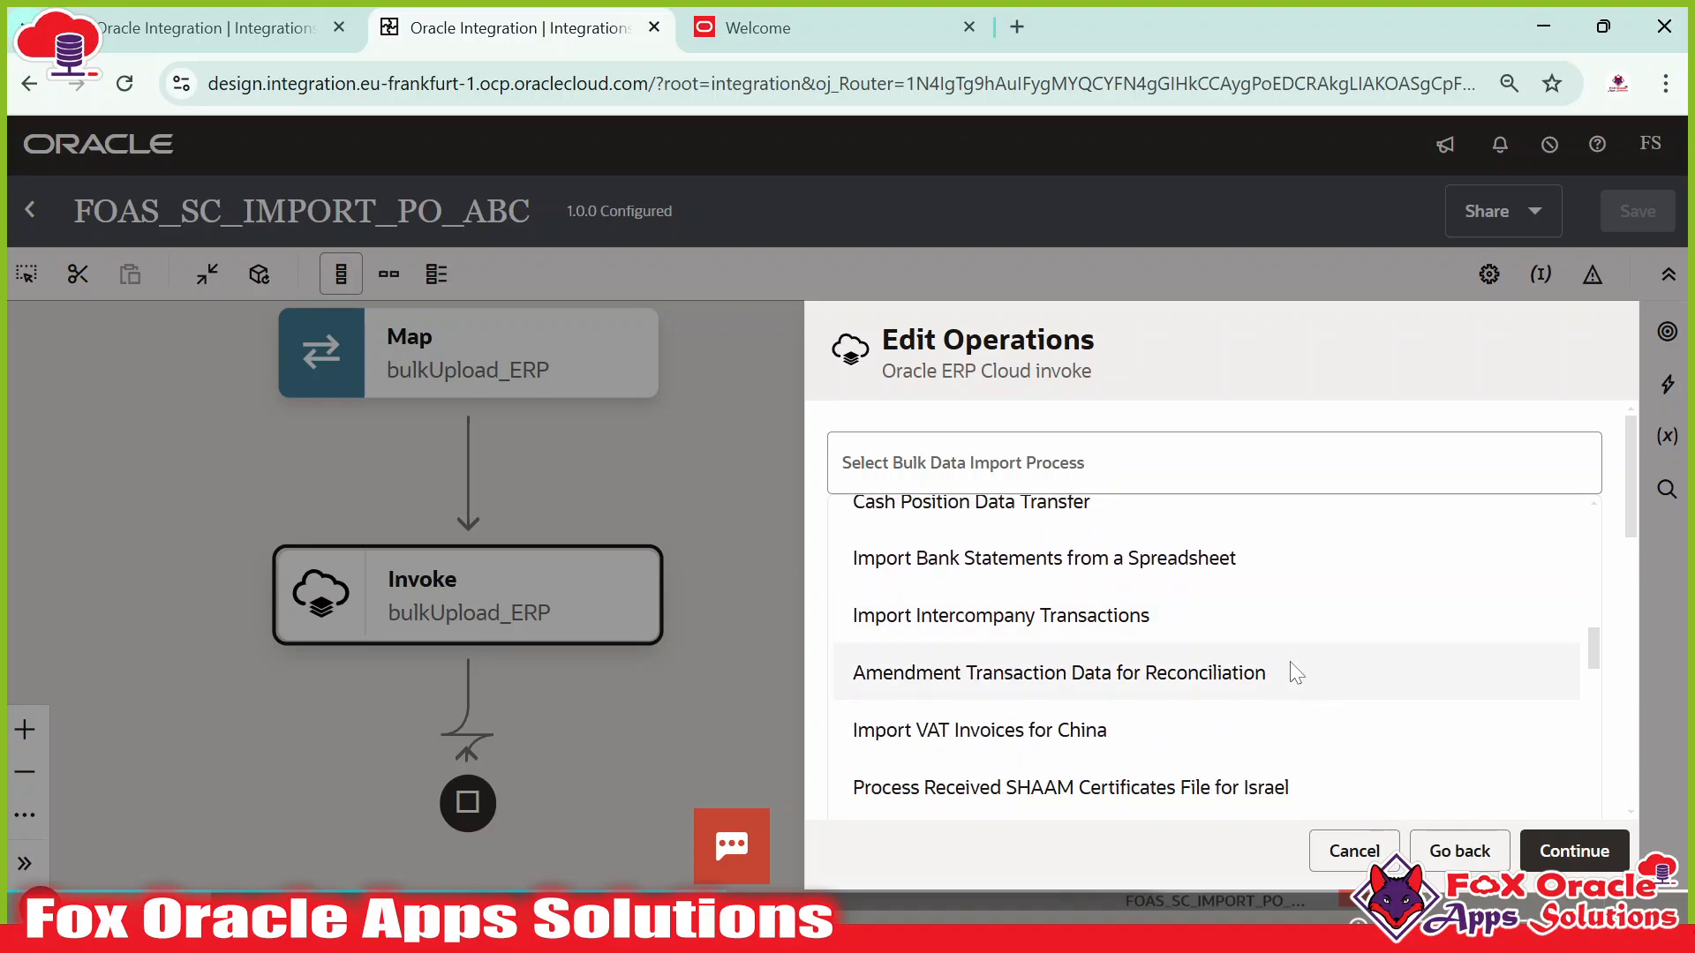
scroll(1288, 673, "down", 10)
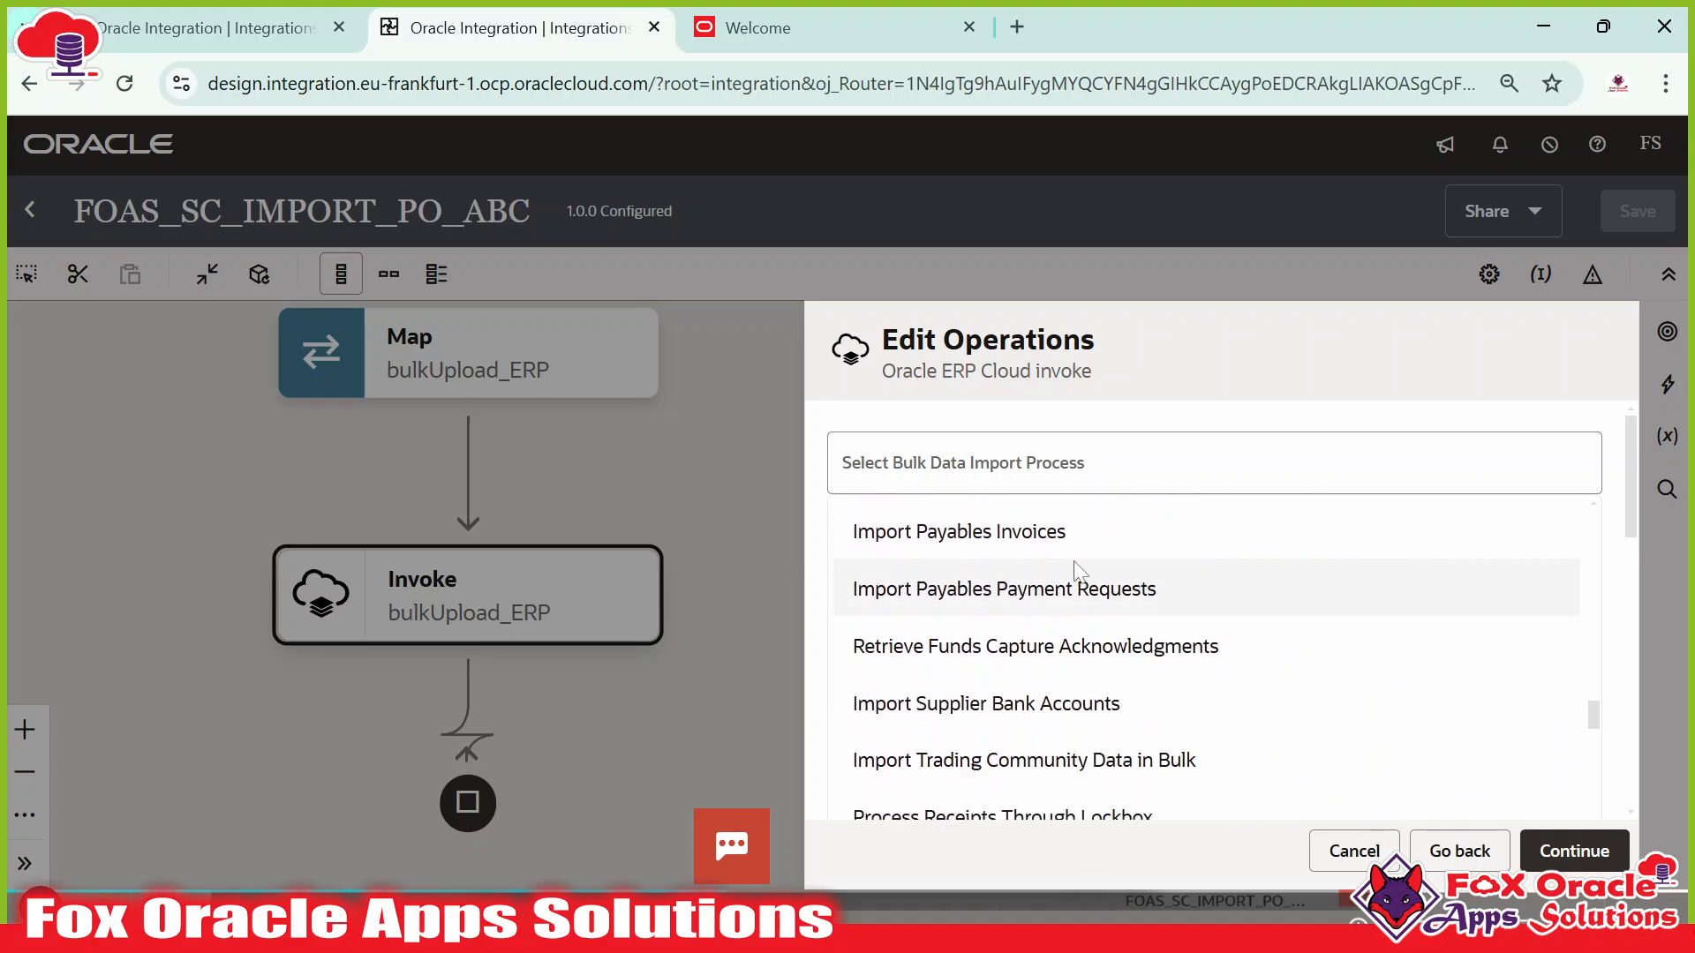
scroll(1133, 601, "down", 8)
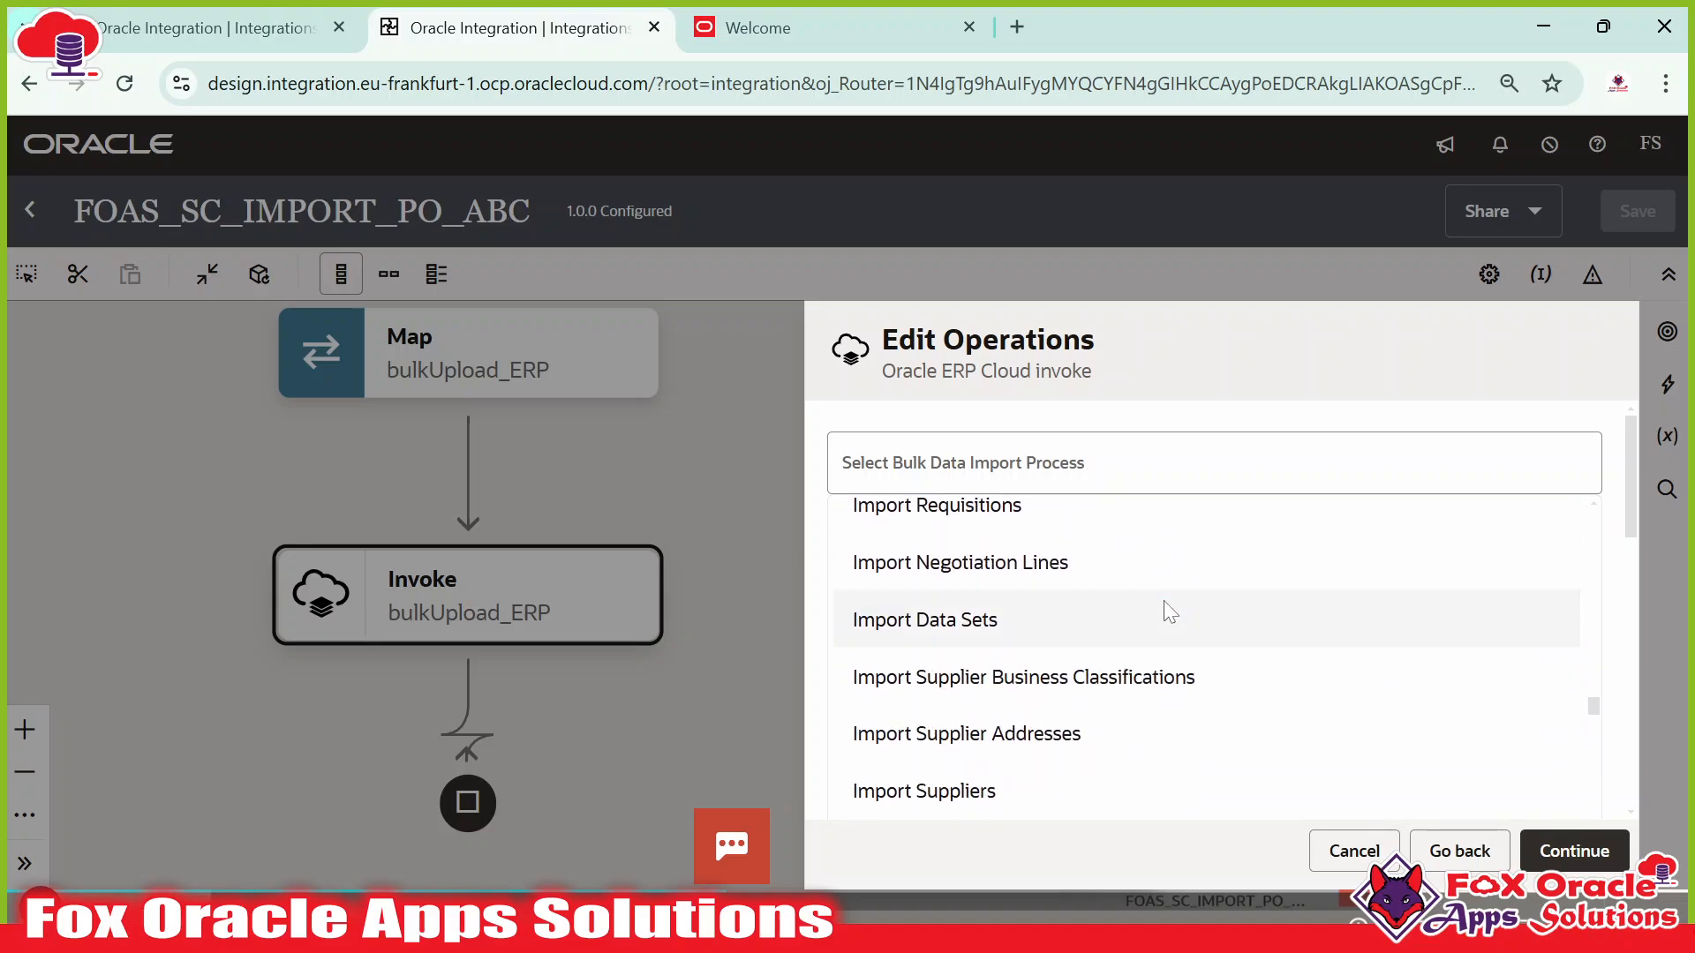
scroll(1164, 607, "up", 1)
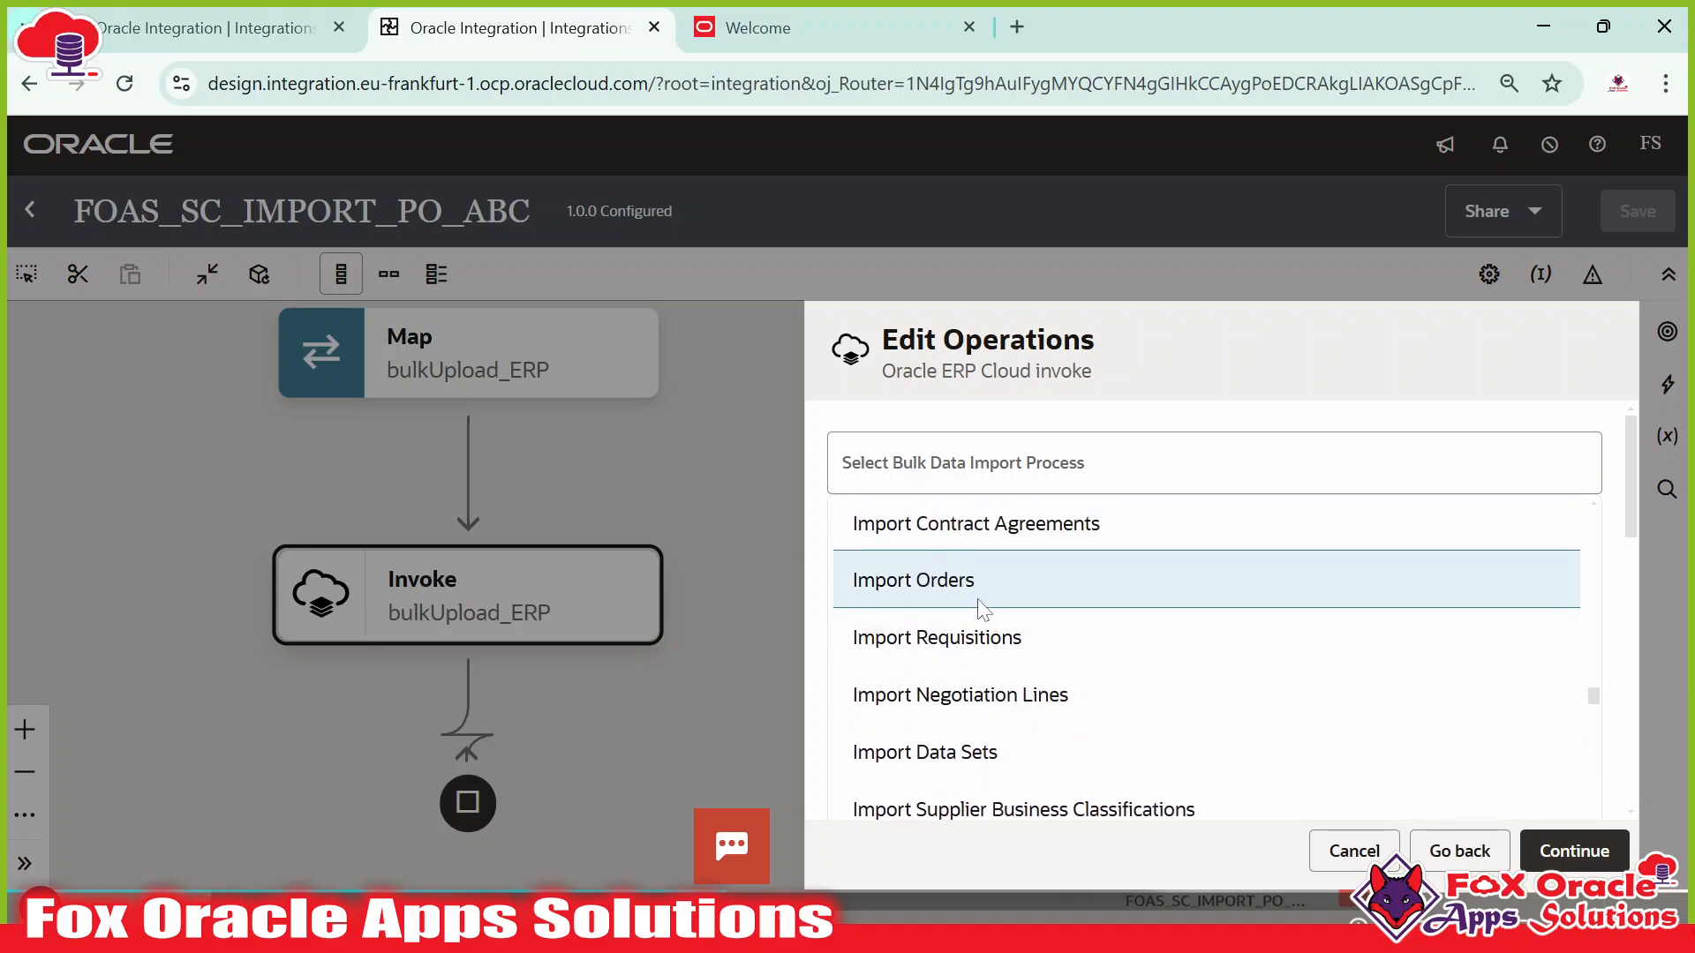
scroll(1322, 357, "down", 5)
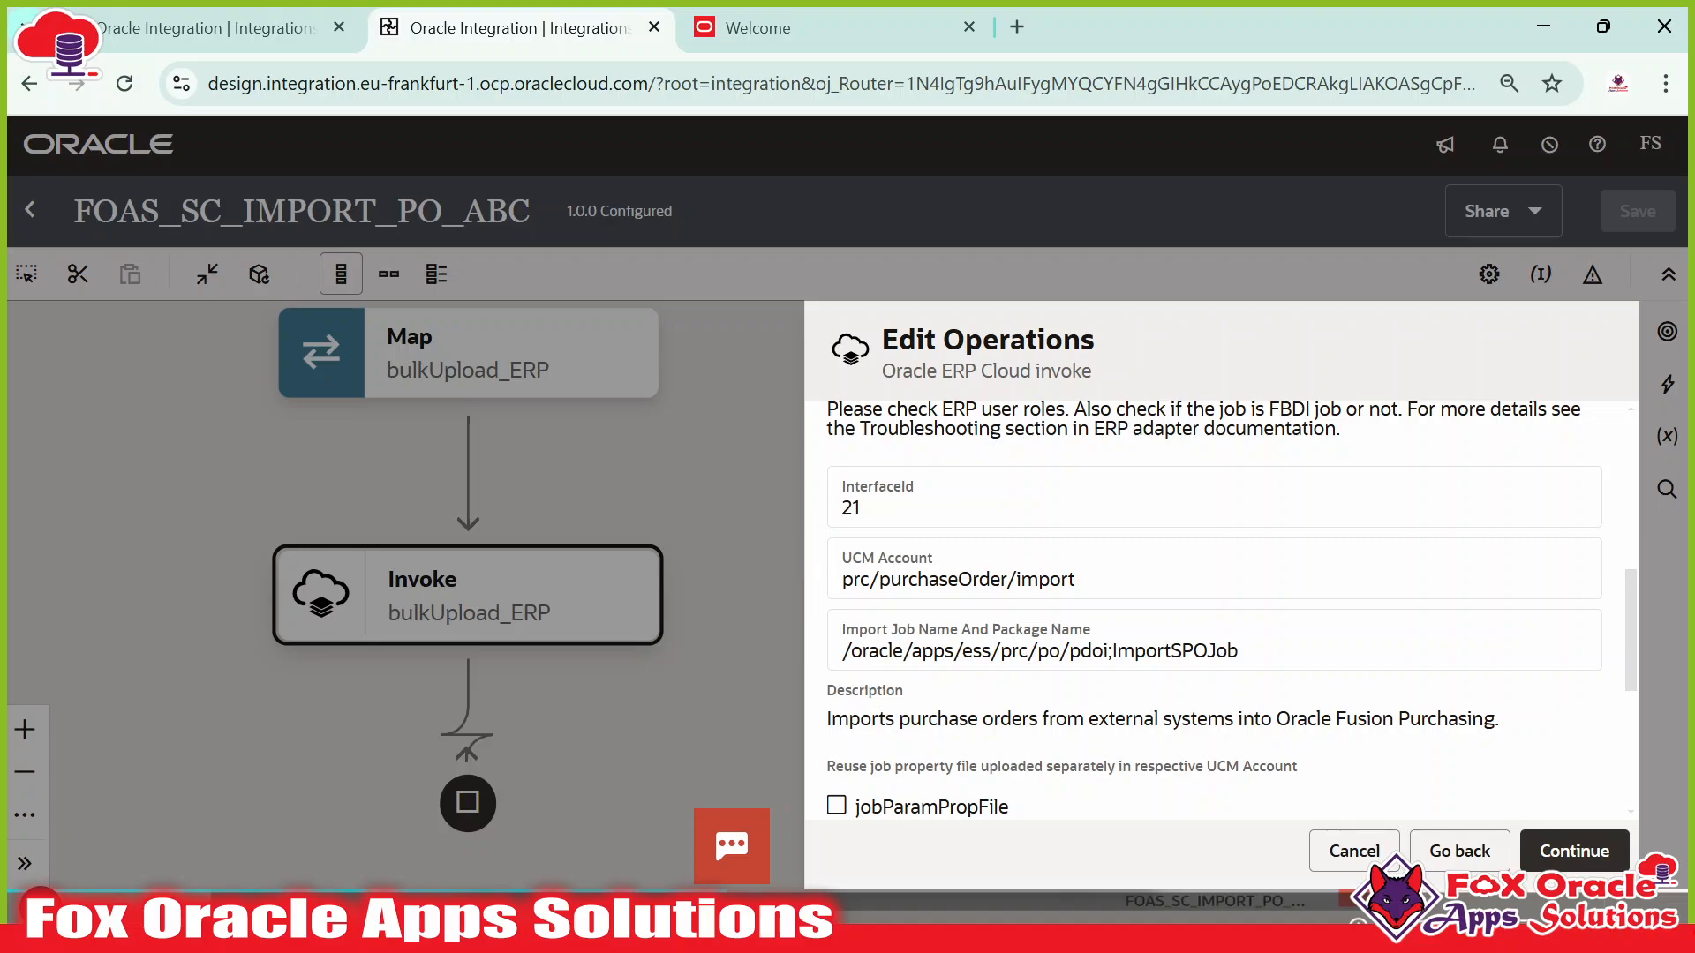
scroll(978, 627, "down", 2)
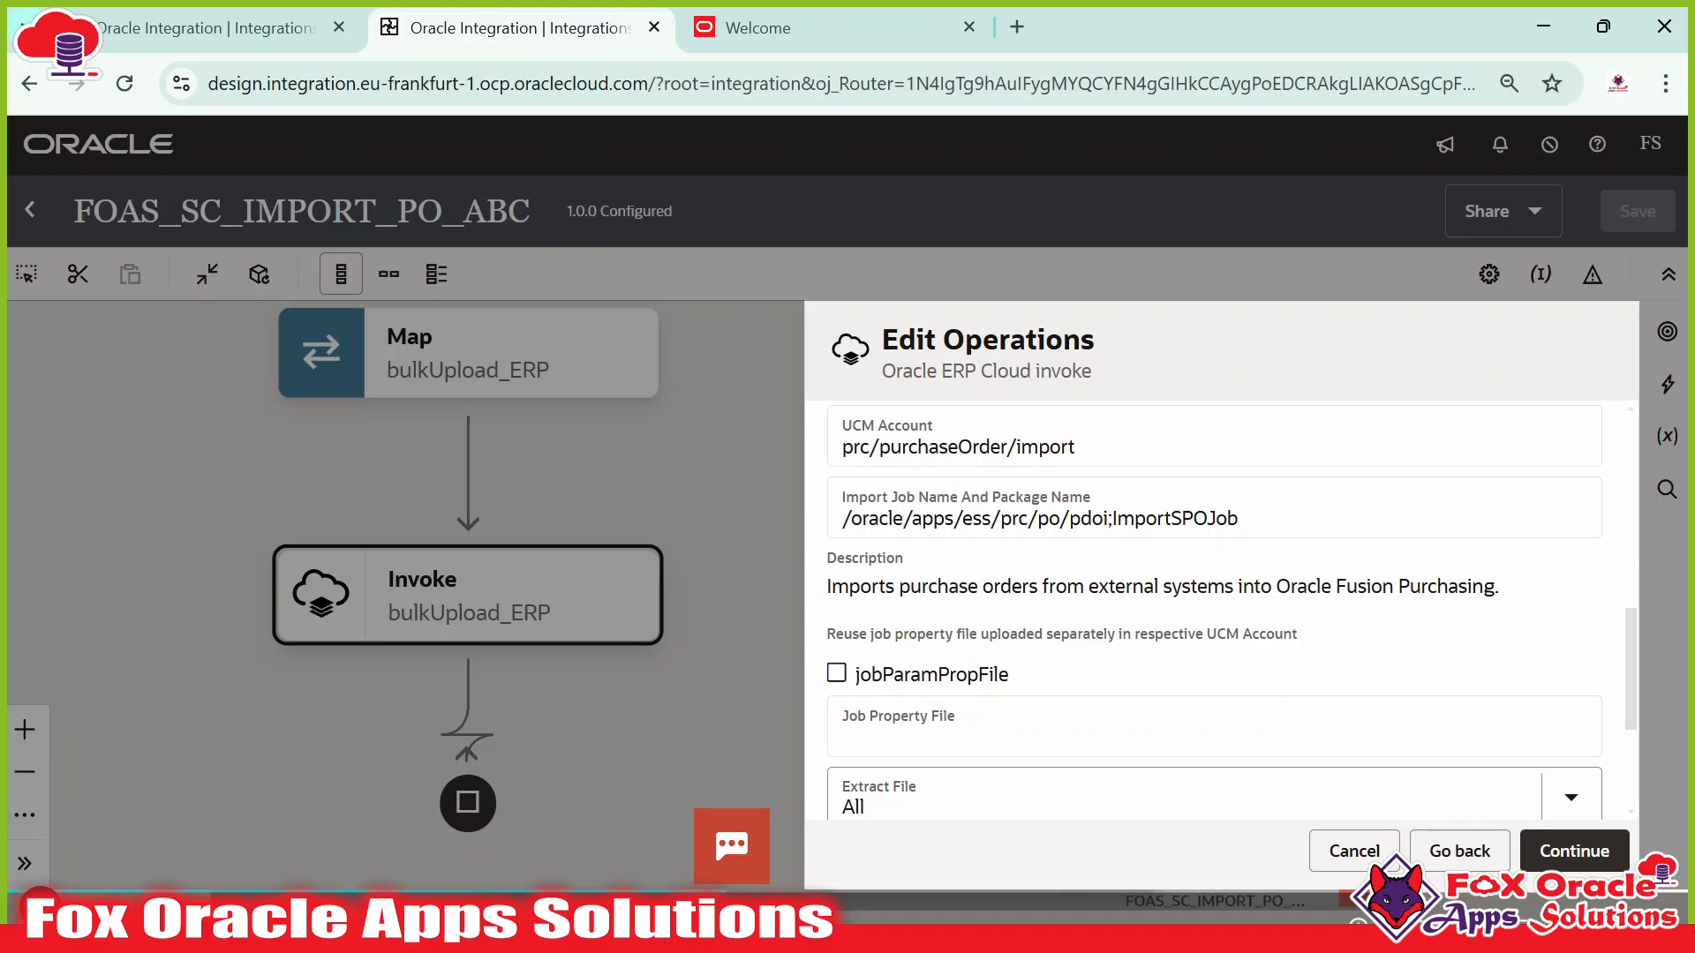
scroll(1045, 568, "down", 4)
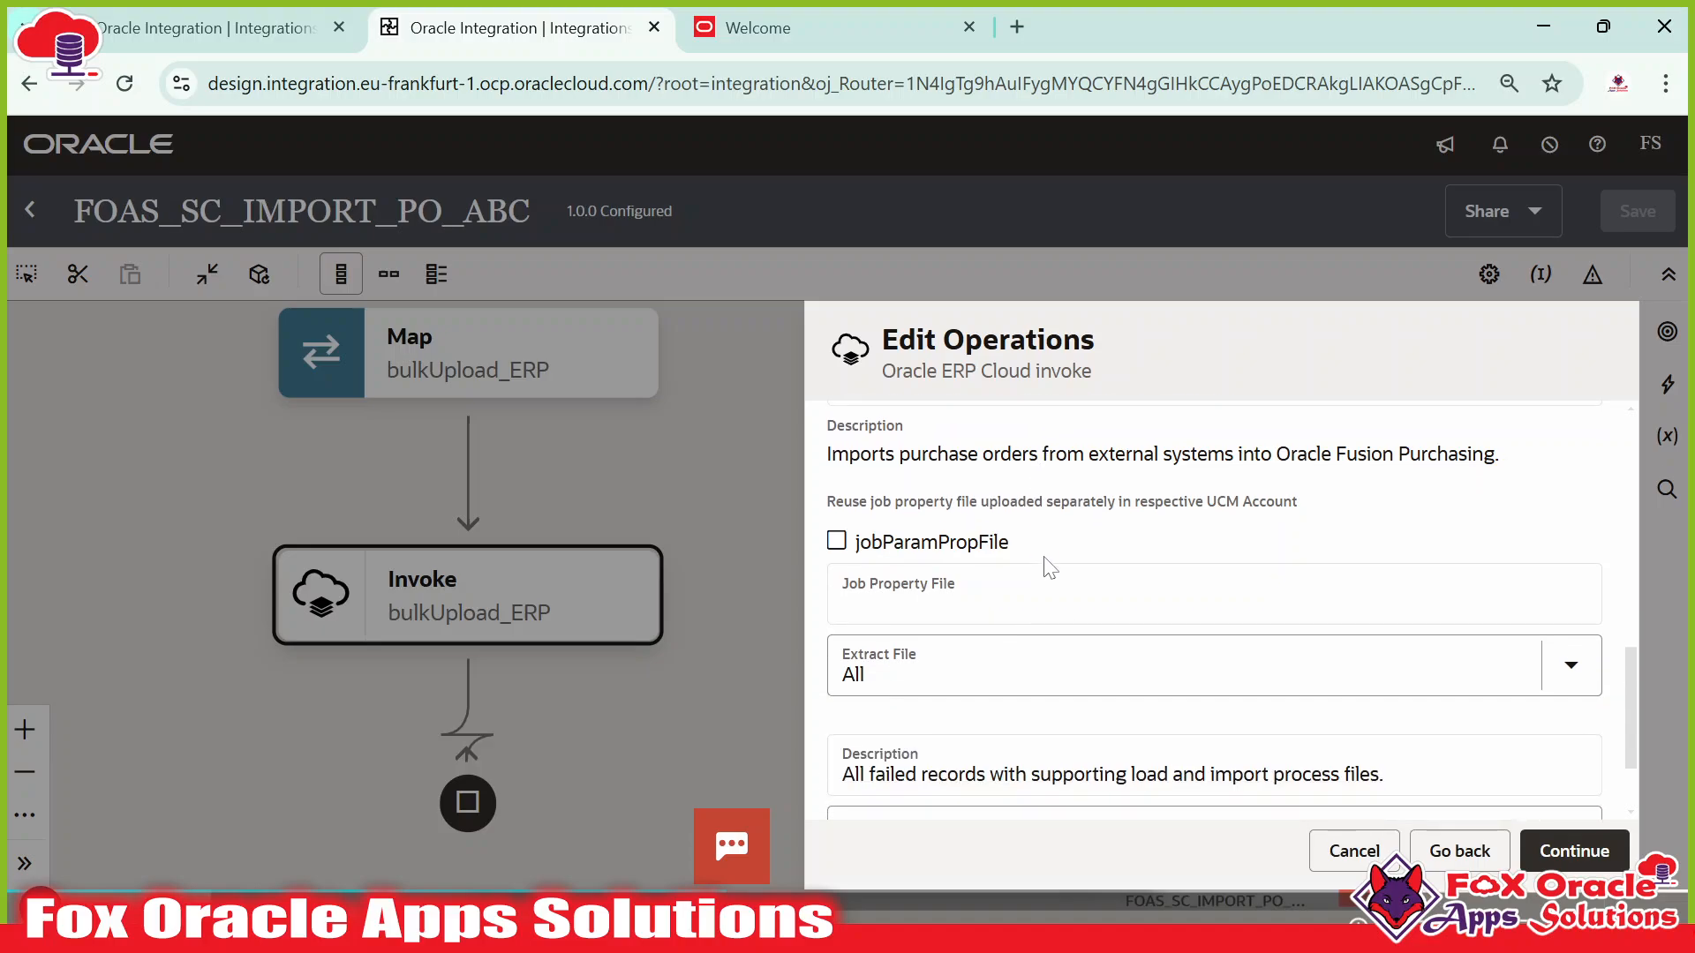
left_click(1576, 854)
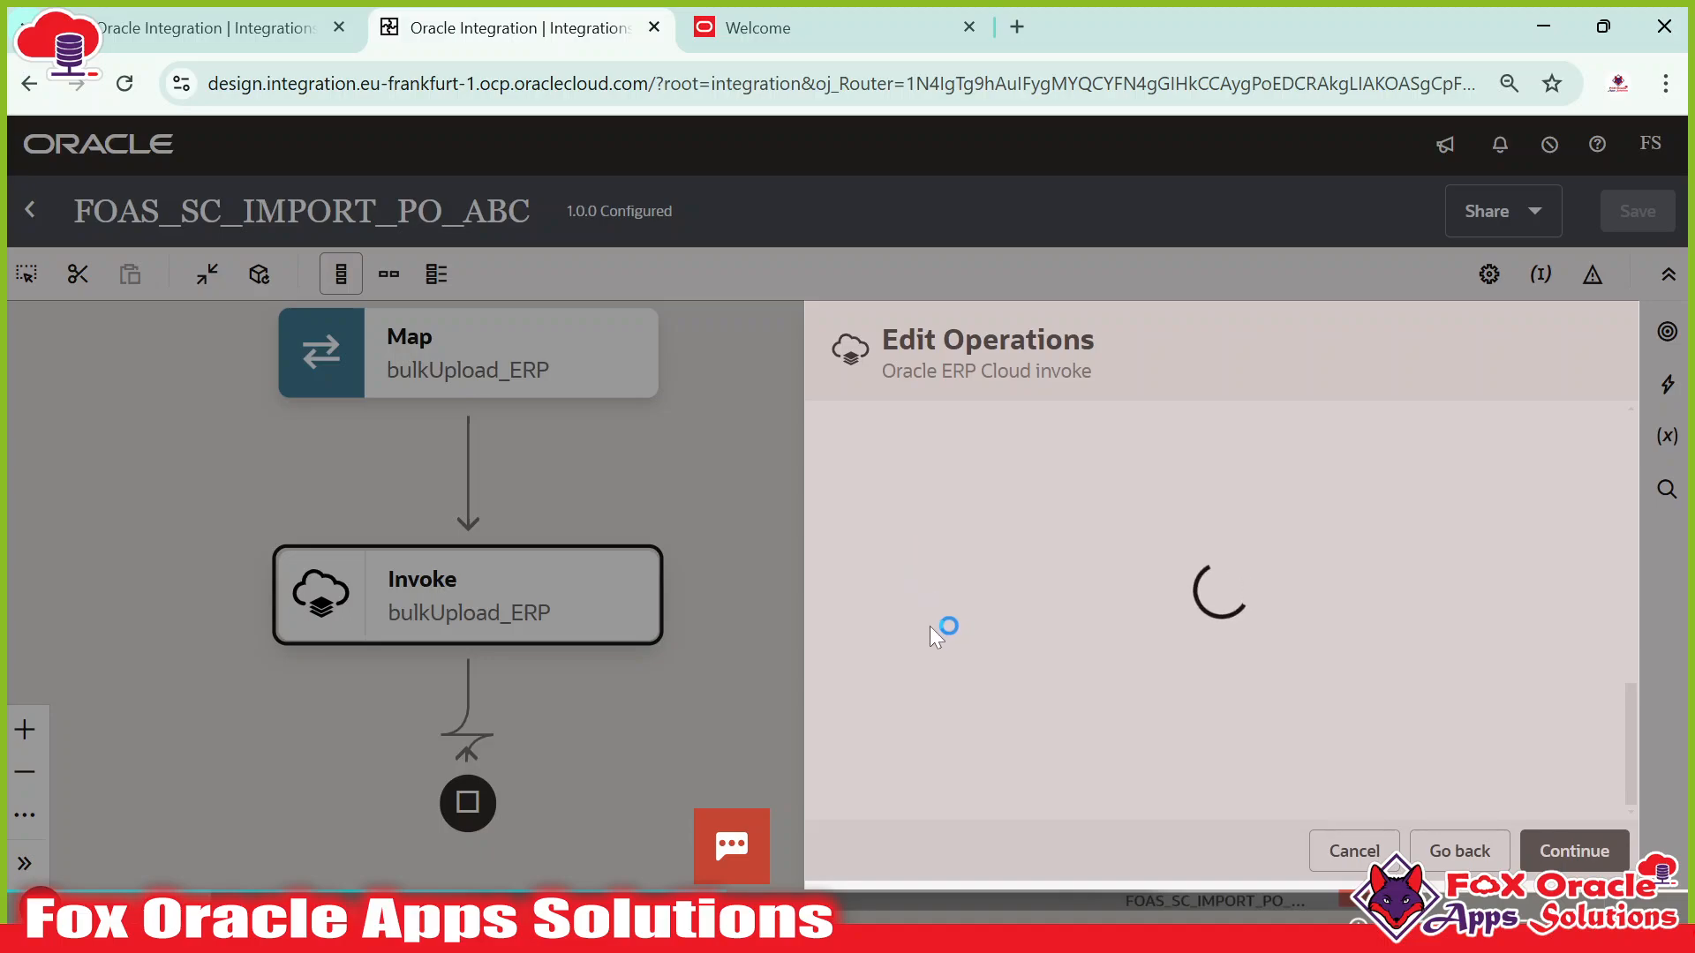
Uncheck callbackCheckBox on the response page and return to FOAS_CALLBACK_IMPORT_PO_INT.
scroll(1063, 704, "down", 2)
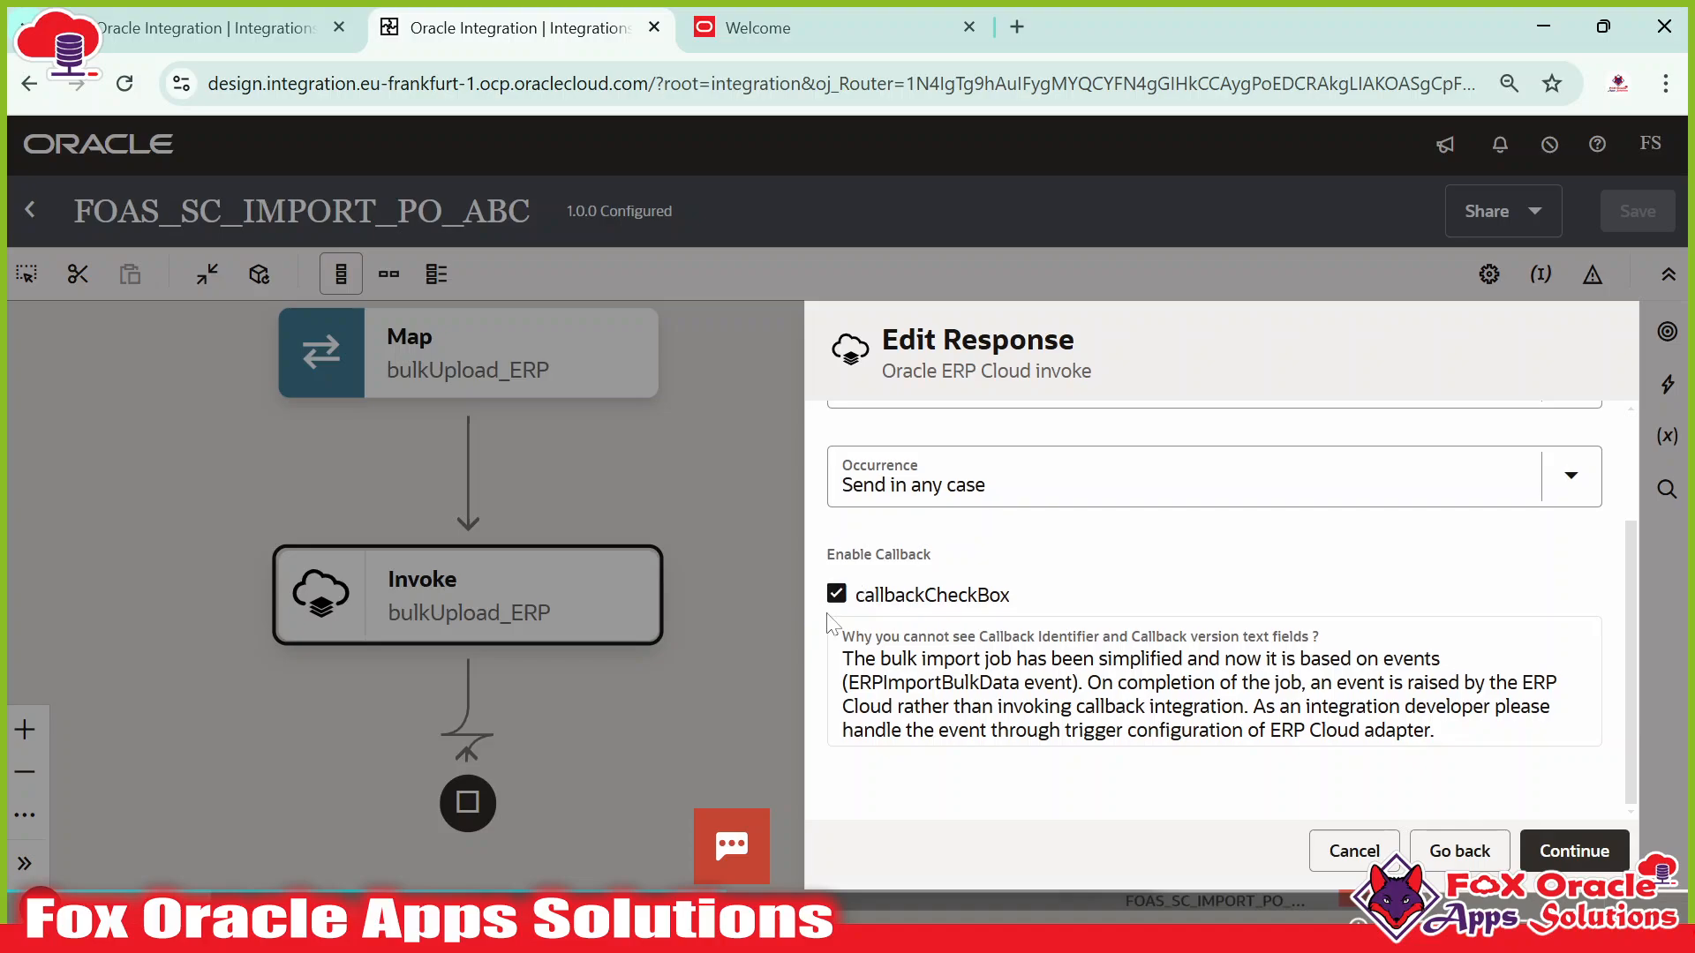
left_click(839, 594)
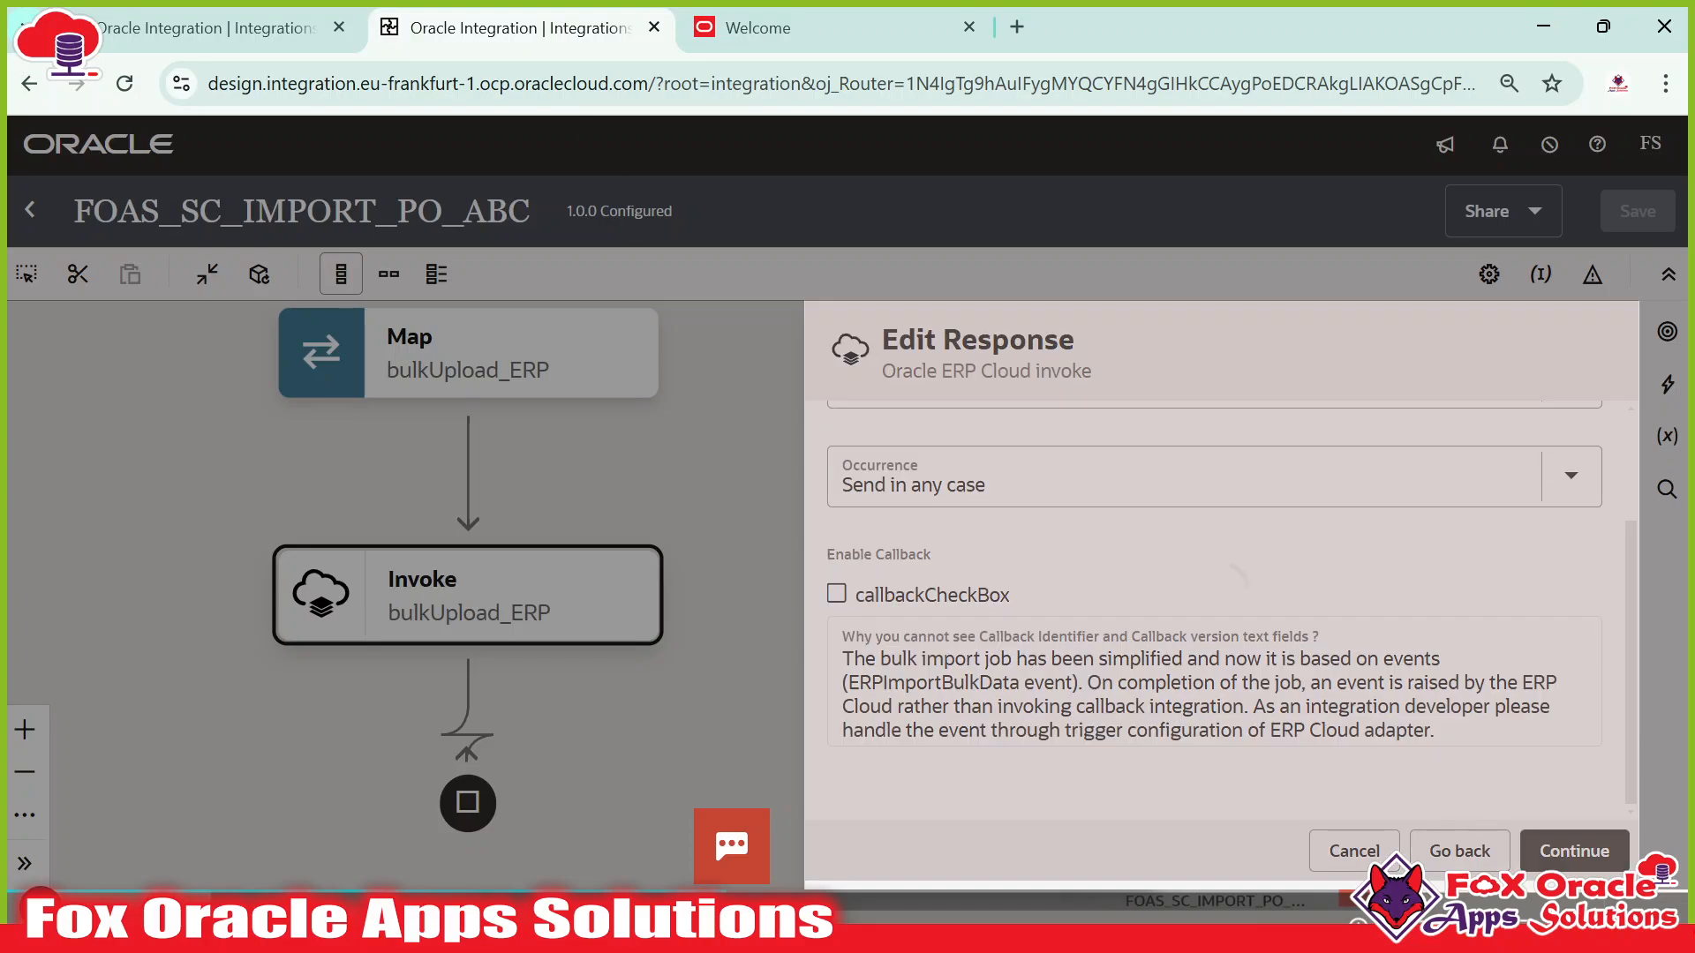
left_click(262, 13)
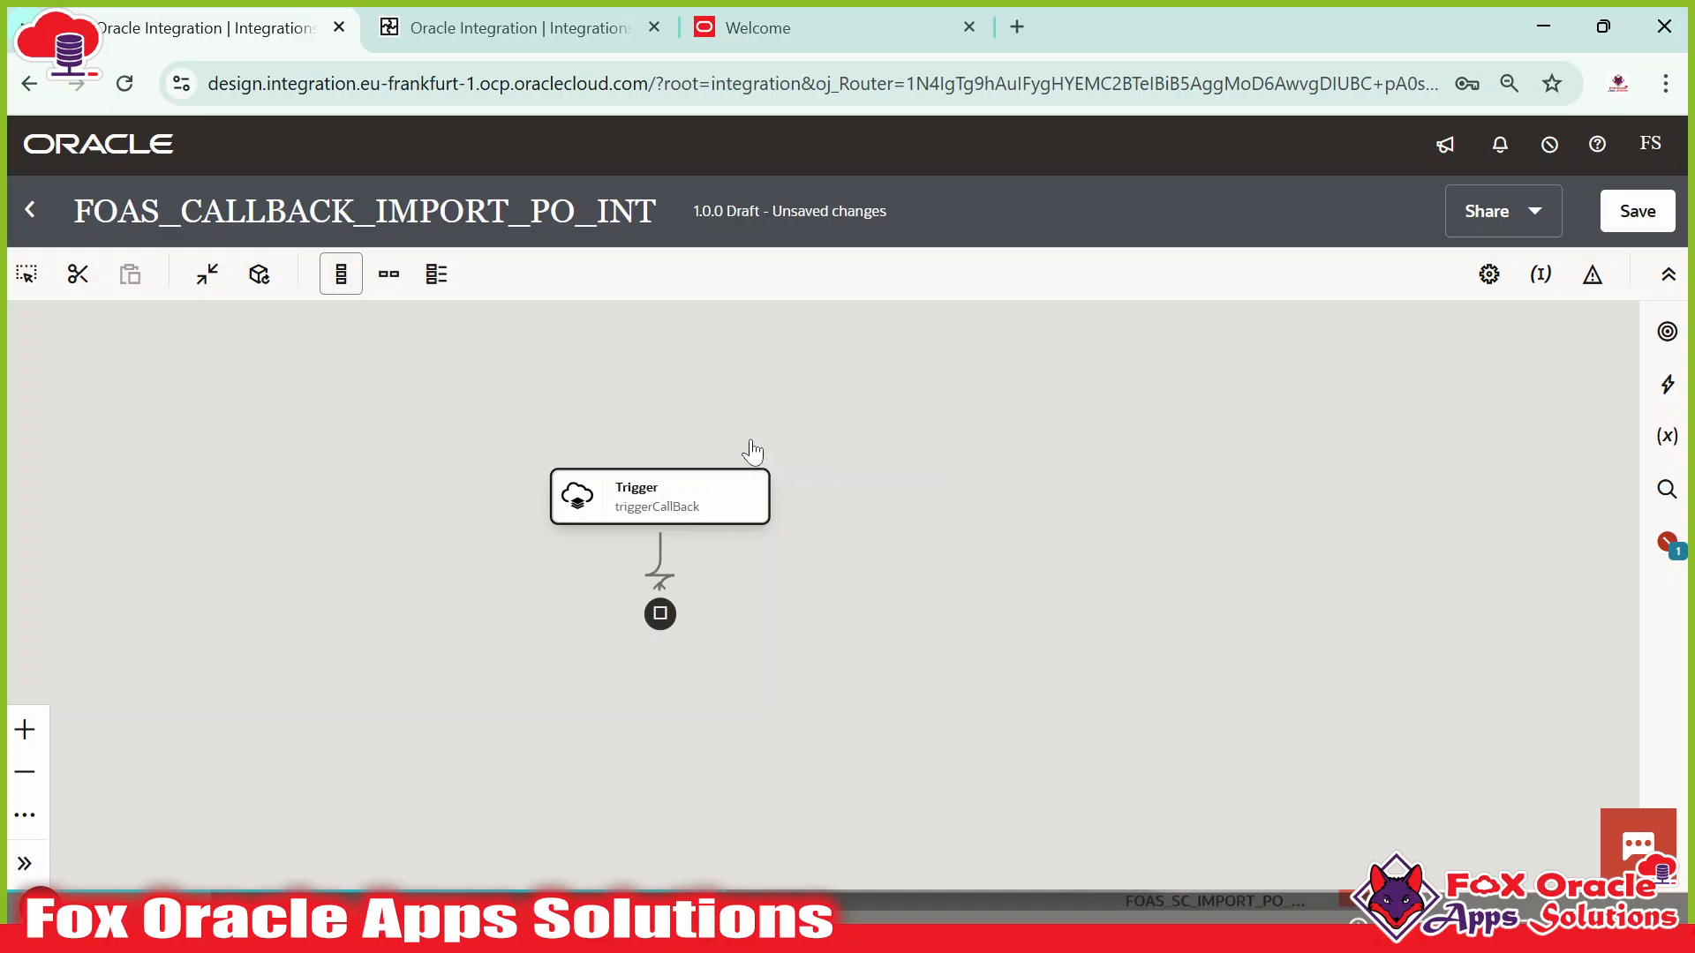
left_click(795, 35)
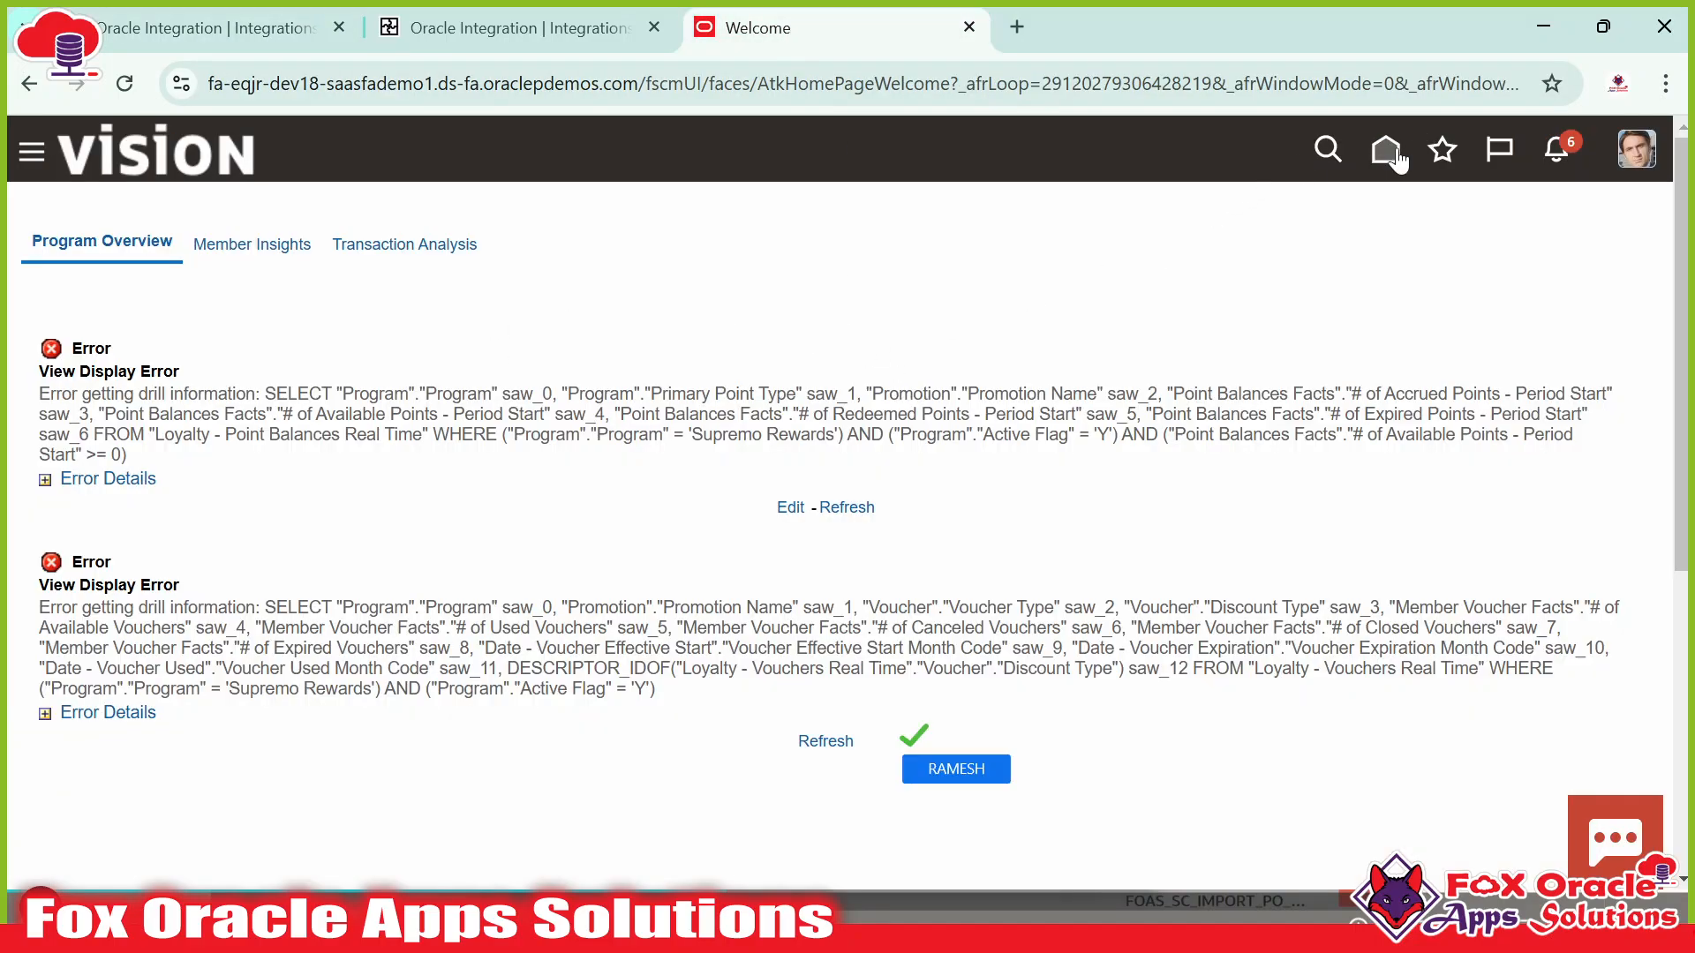
left_click(221, 27)
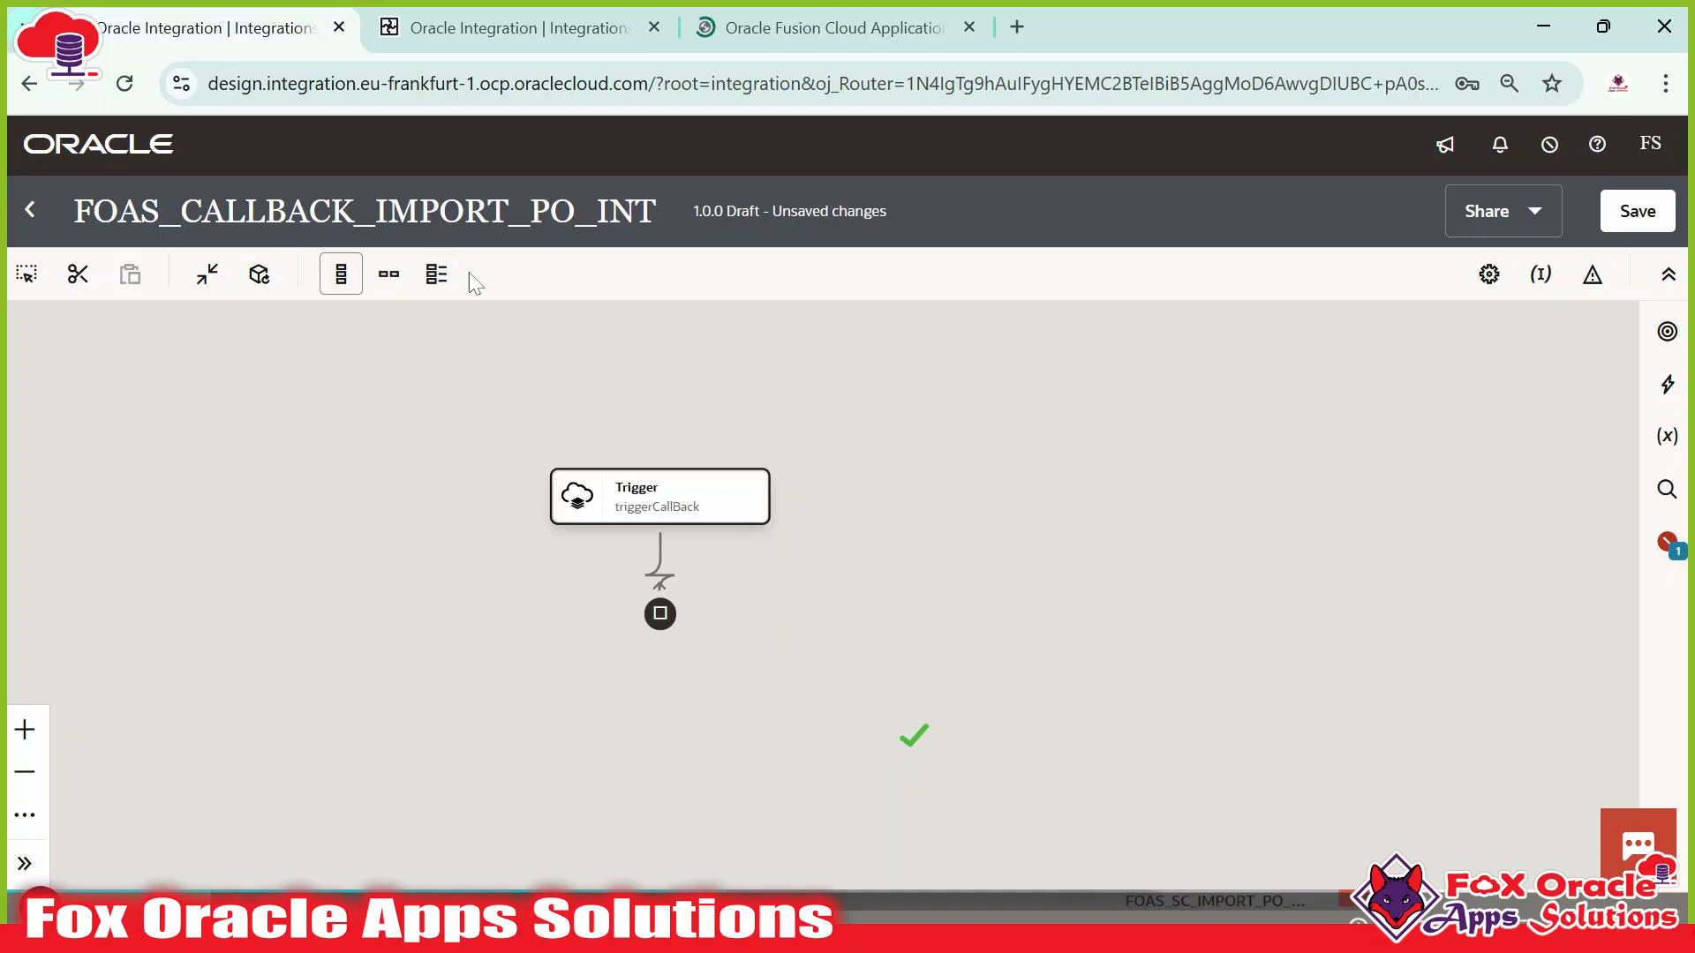
left_click_drag(71, 216, 648, 221)
left_click(481, 221)
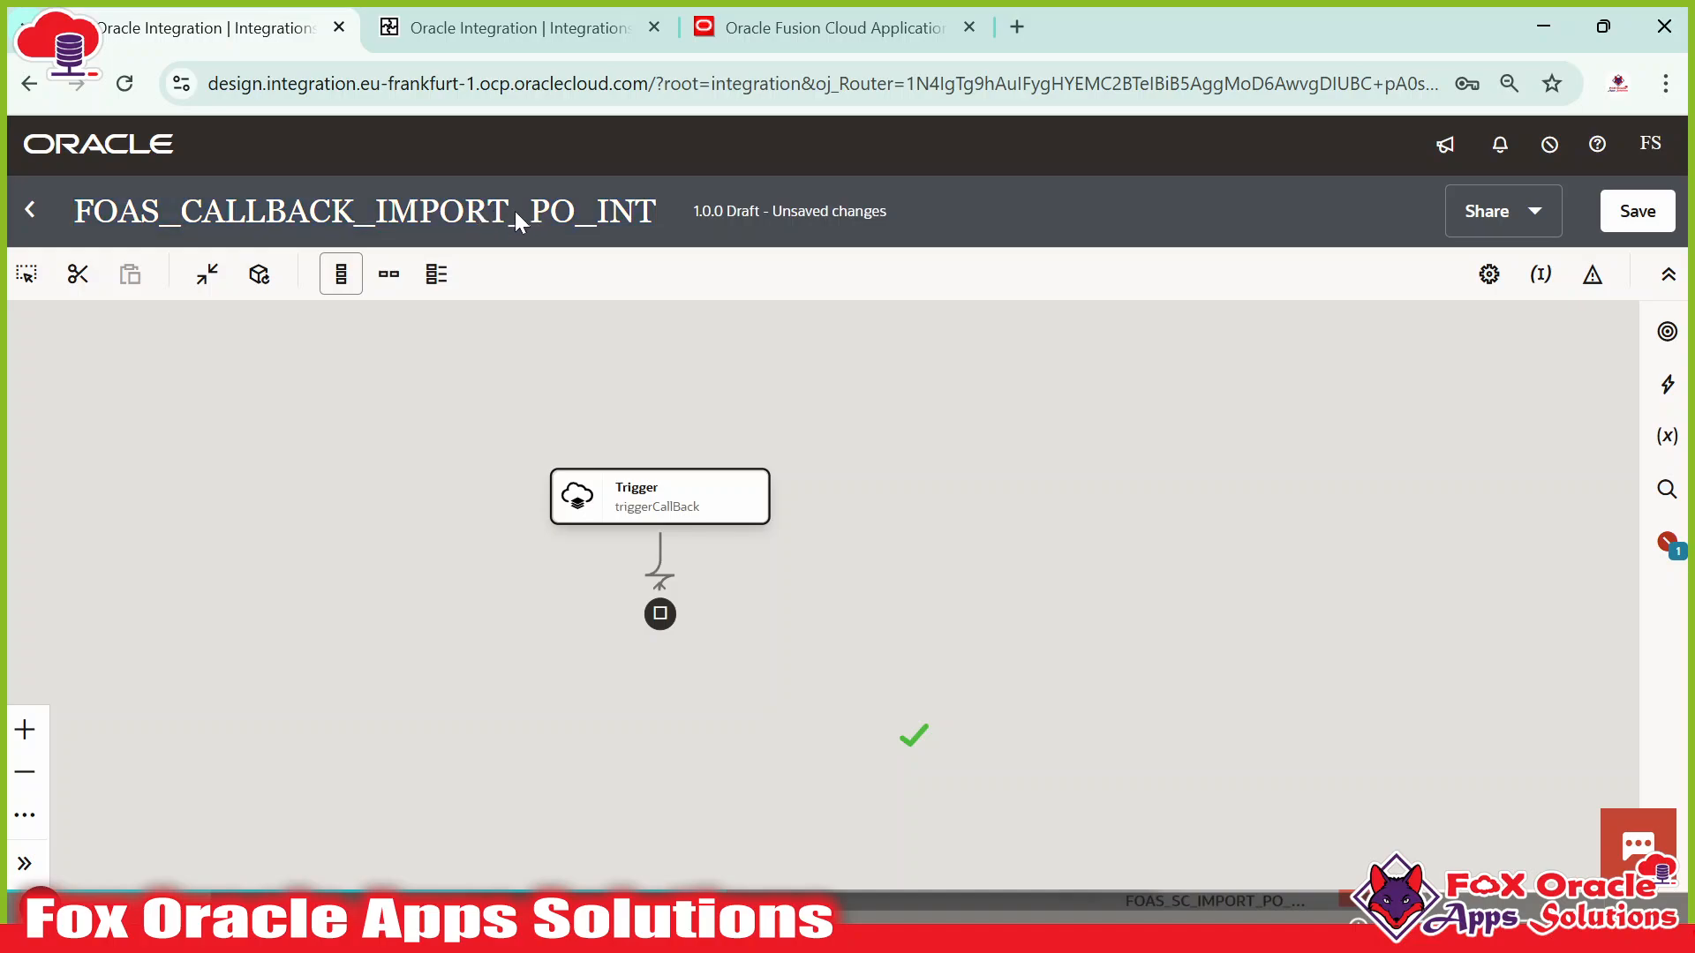
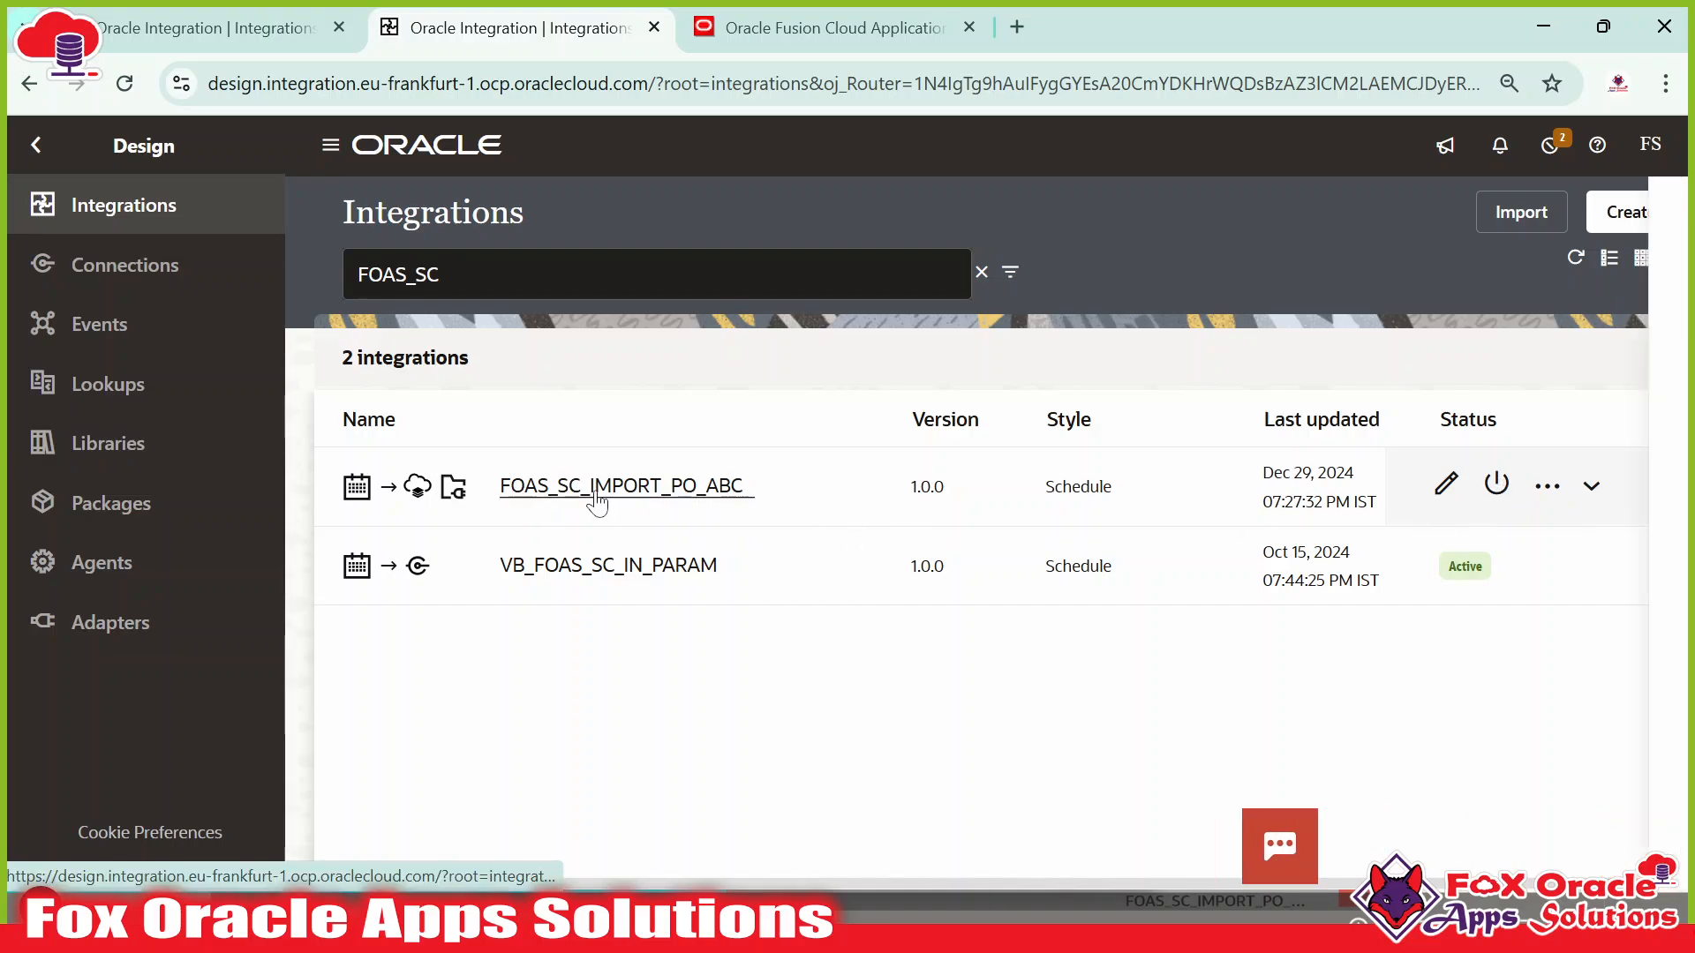
Activate FOAS_SC_IMPORT_PO_ABC with debug tracing and lay out the callback canvas horizontally.
left_click(1263, 463)
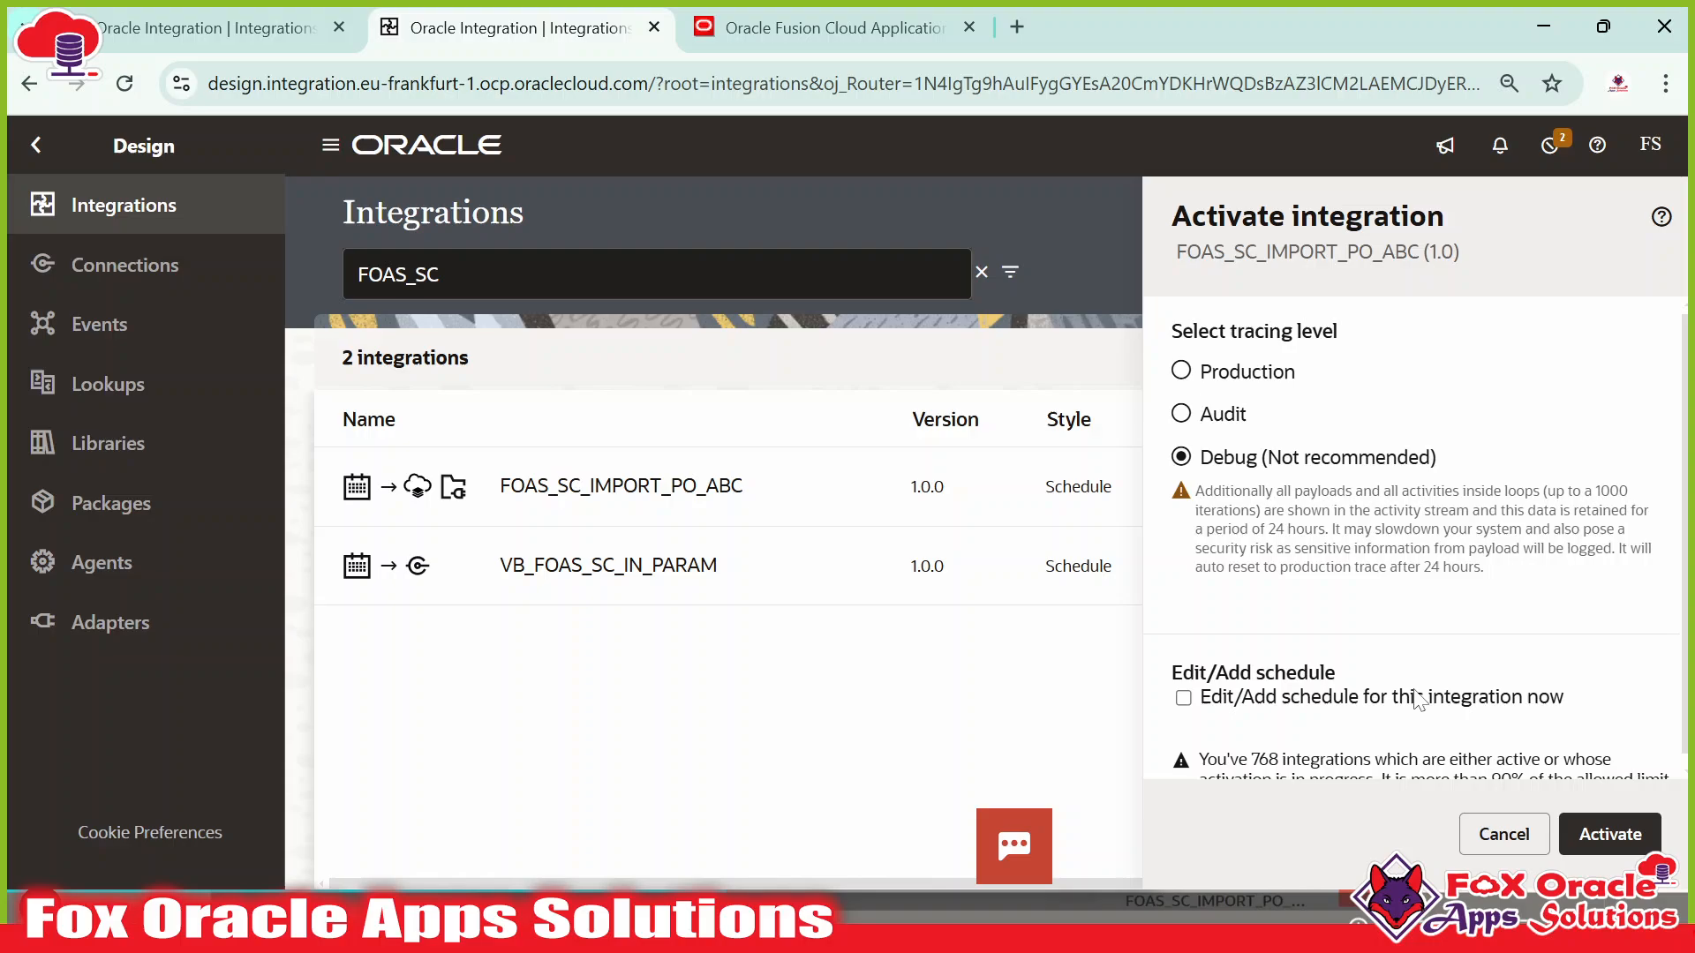
left_click(1610, 836)
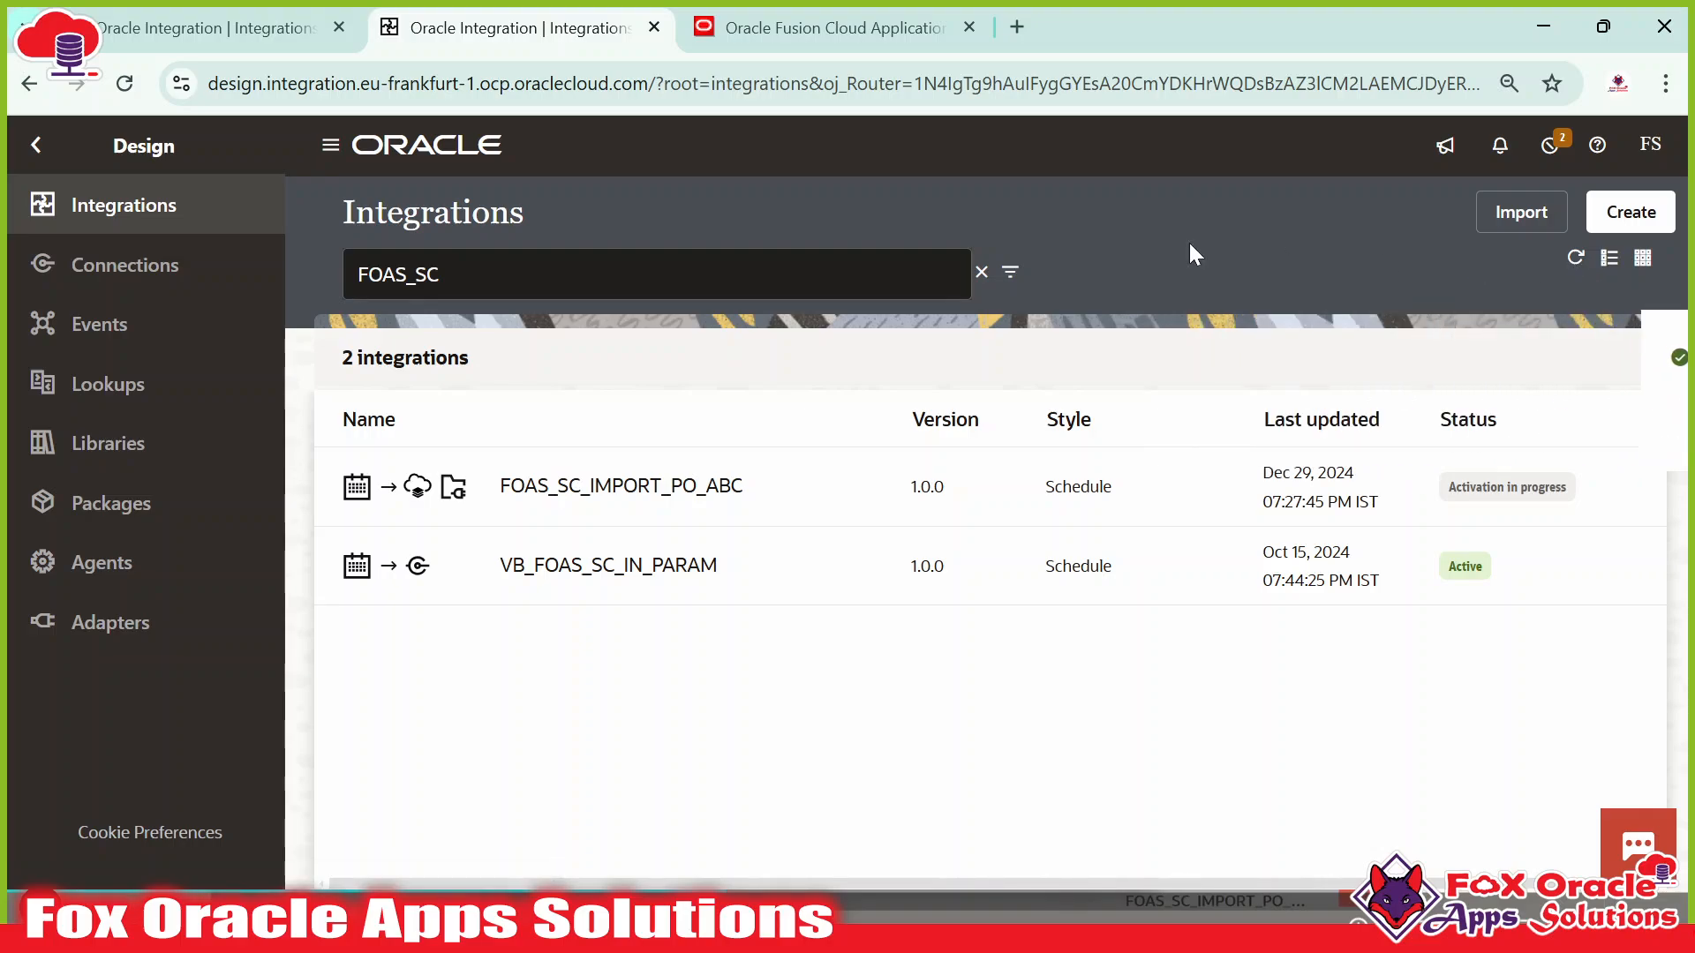
left_click(217, 36)
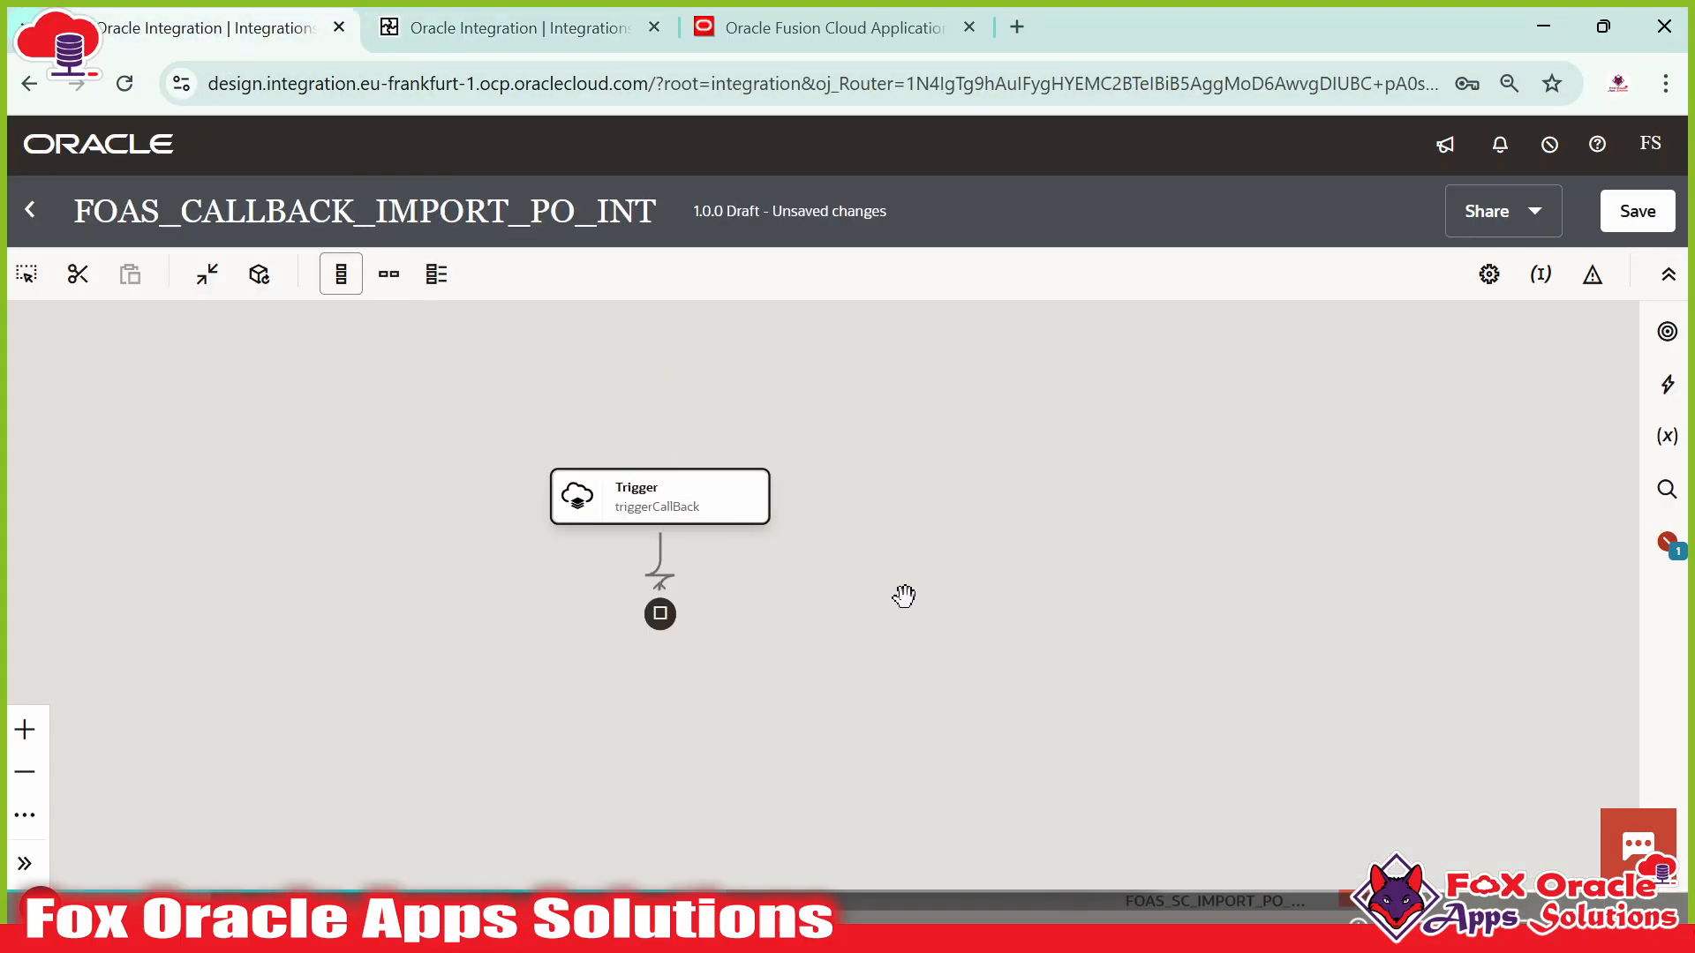
left_click_drag(903, 594, 968, 591)
left_click(388, 274)
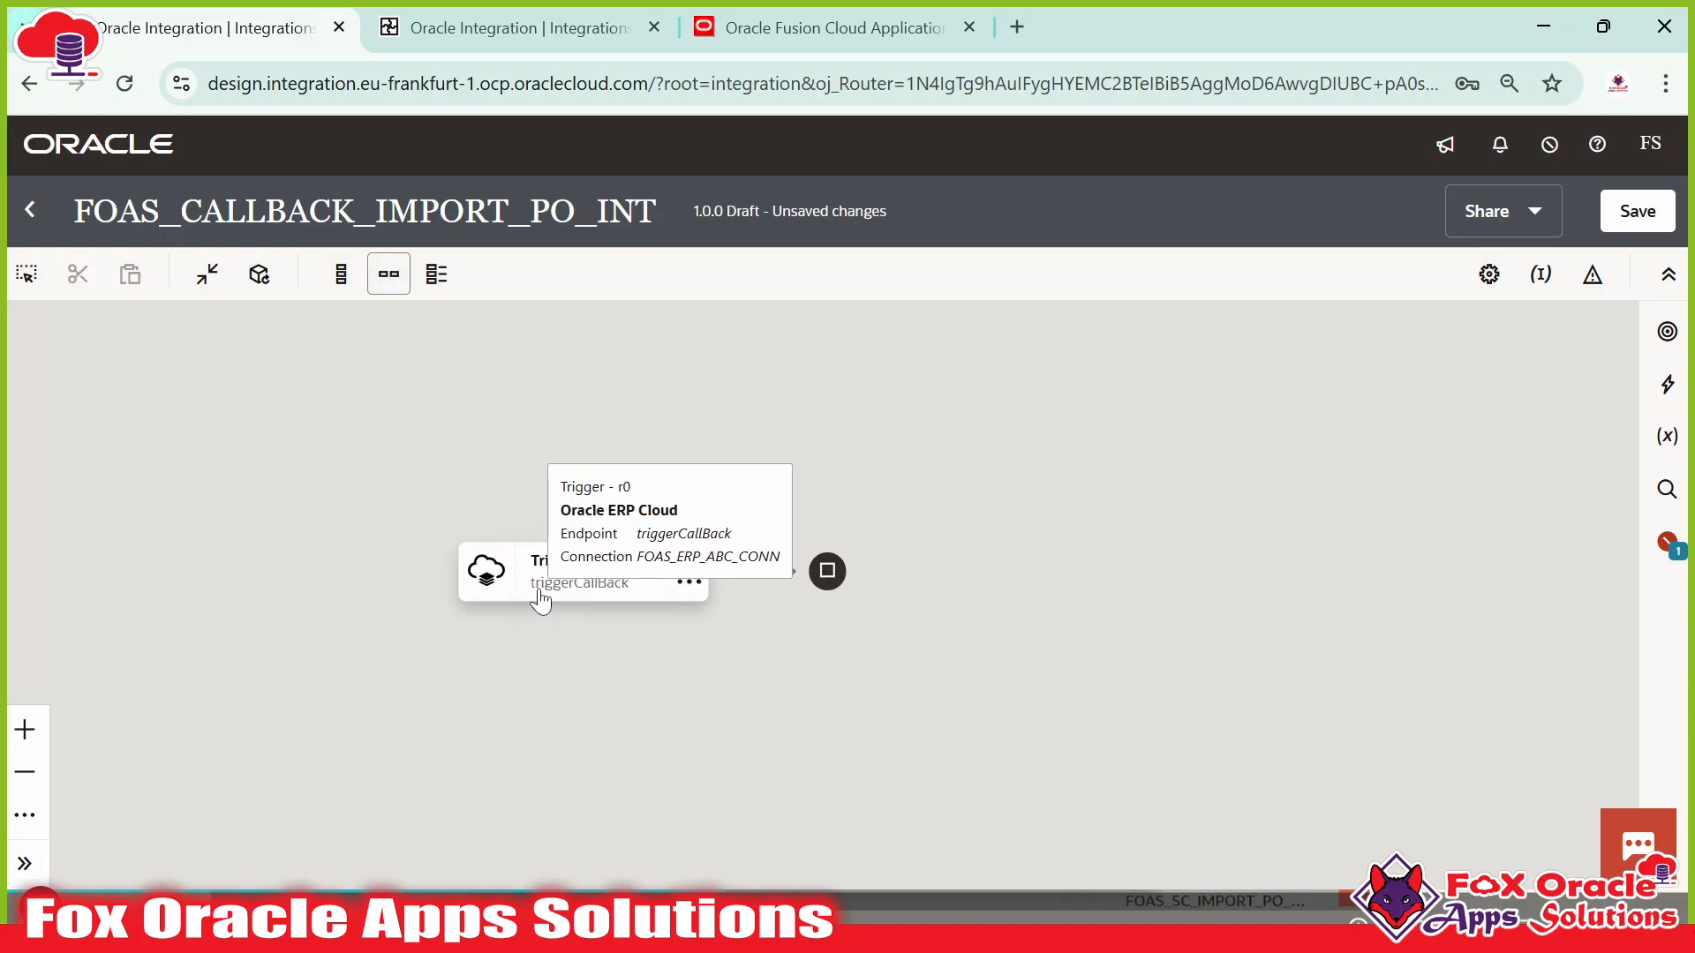
Open the ERP Scheduled Processes monitor, then return to the Integrations list.
left_click(729, 46)
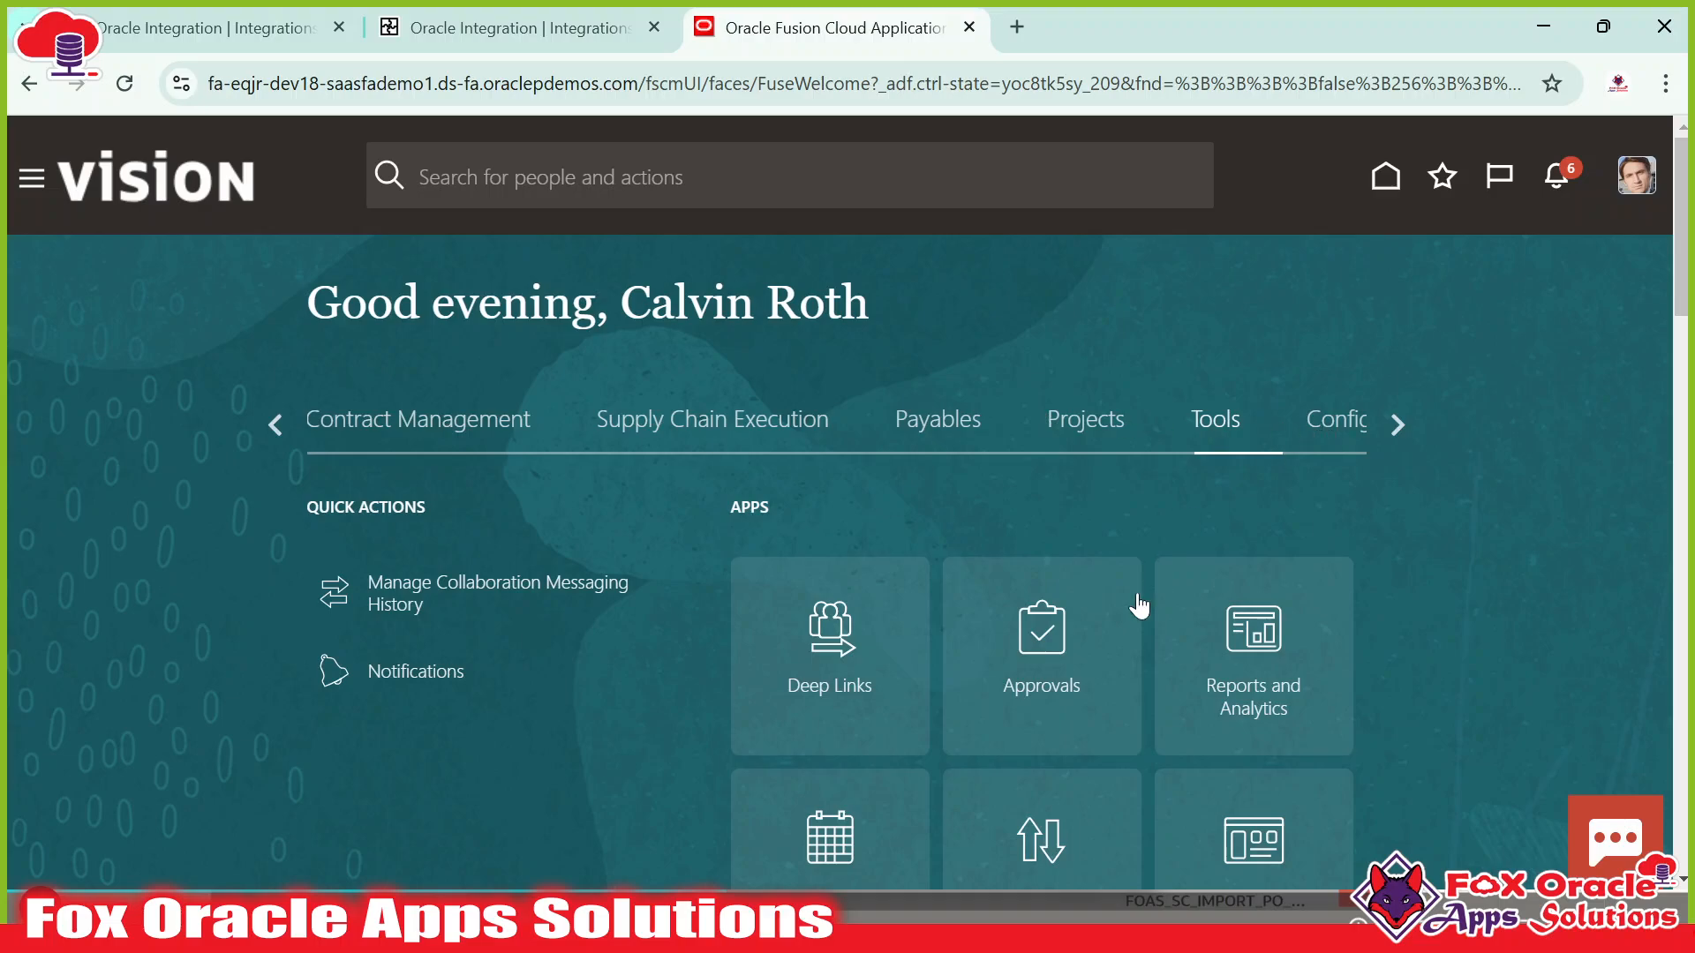
scroll(1135, 597, "down", 3)
left_click(826, 642)
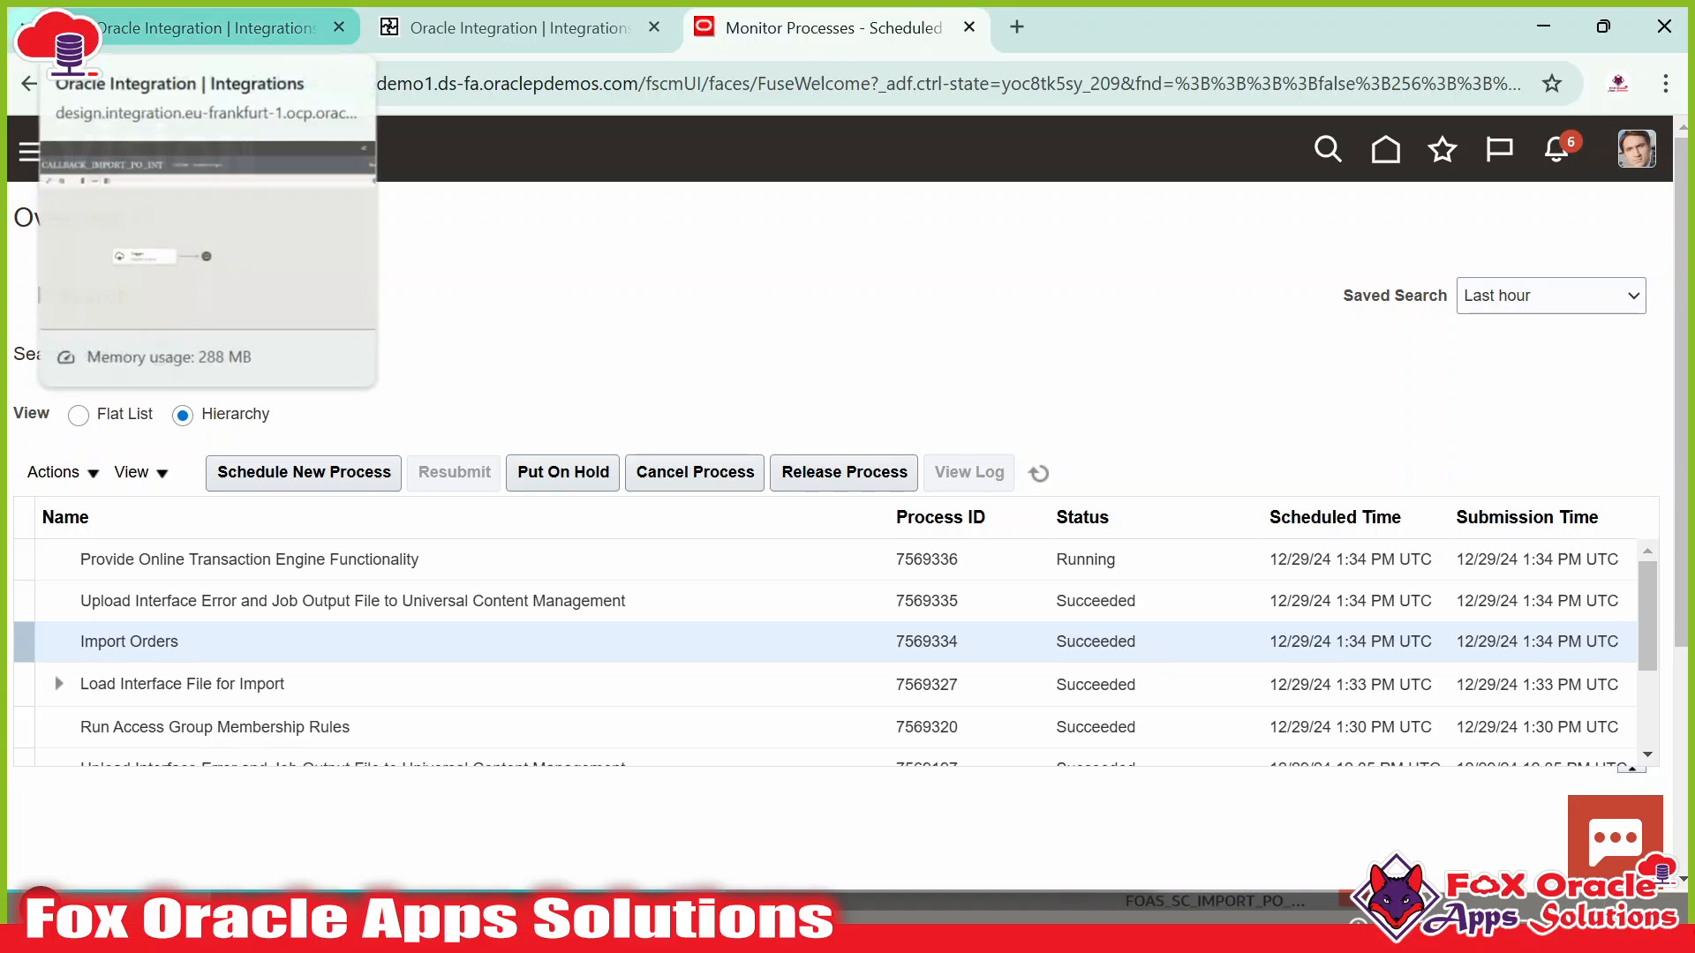
left_click(267, 44)
left_click(477, 31)
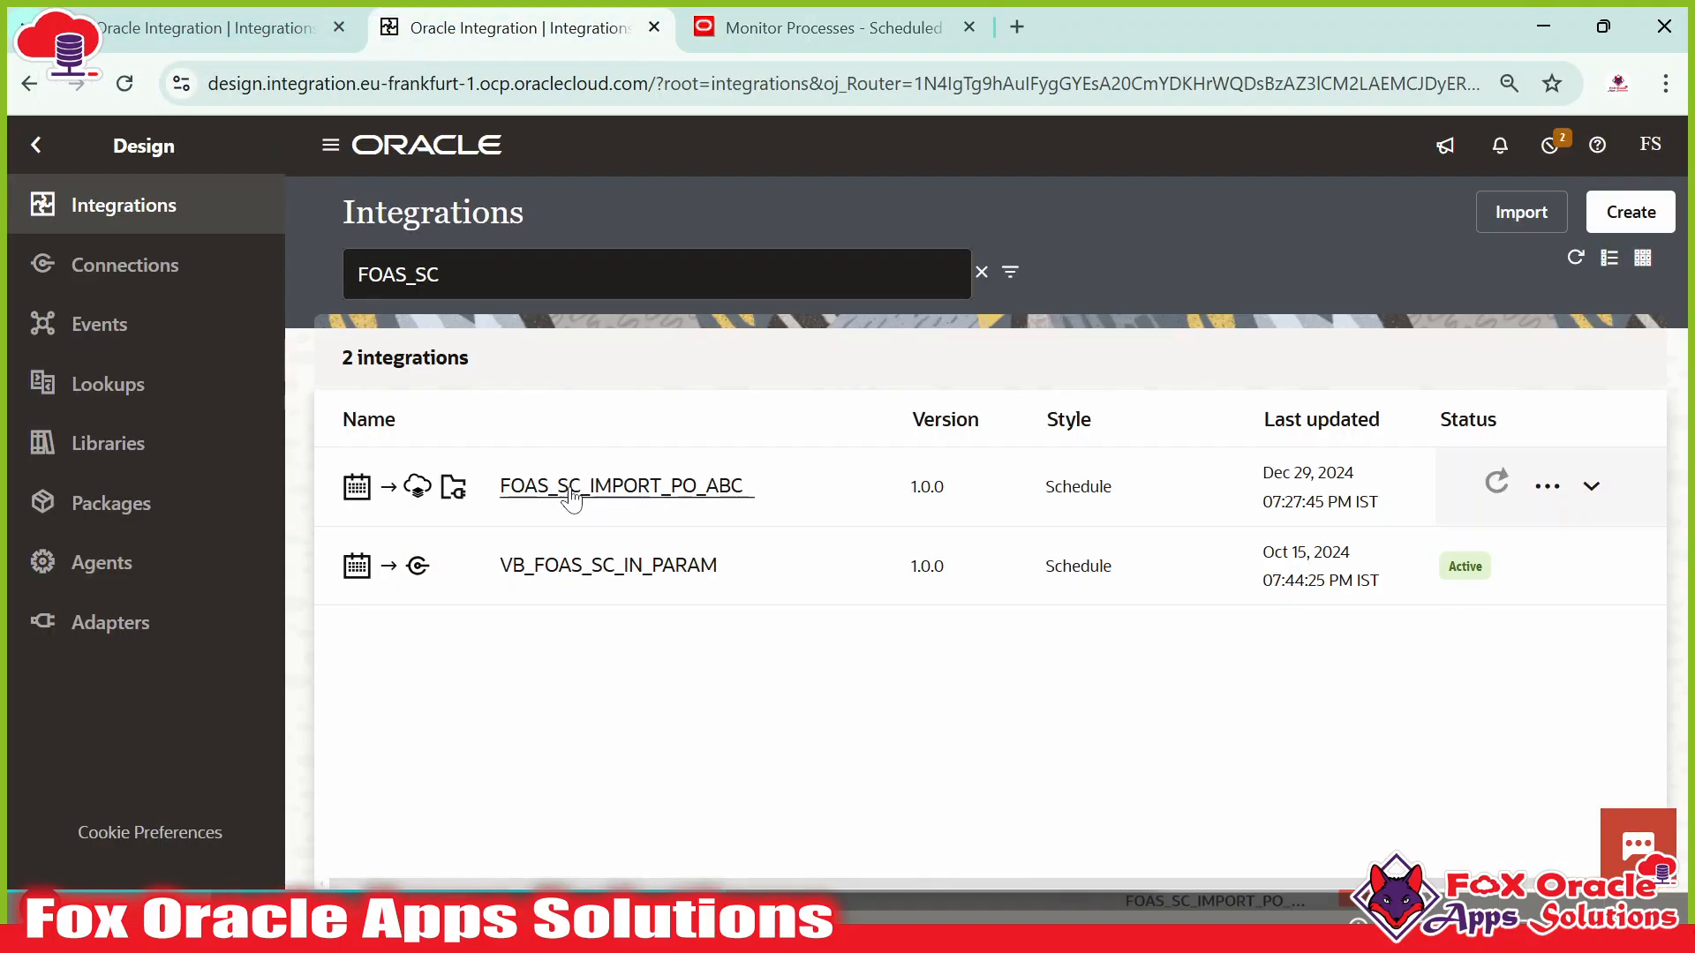
Look over the callback canvas and check FOAS_SC_IMPORT_PO_ABC's activation status.
left_click(221, 27)
mouse_move(549, 578)
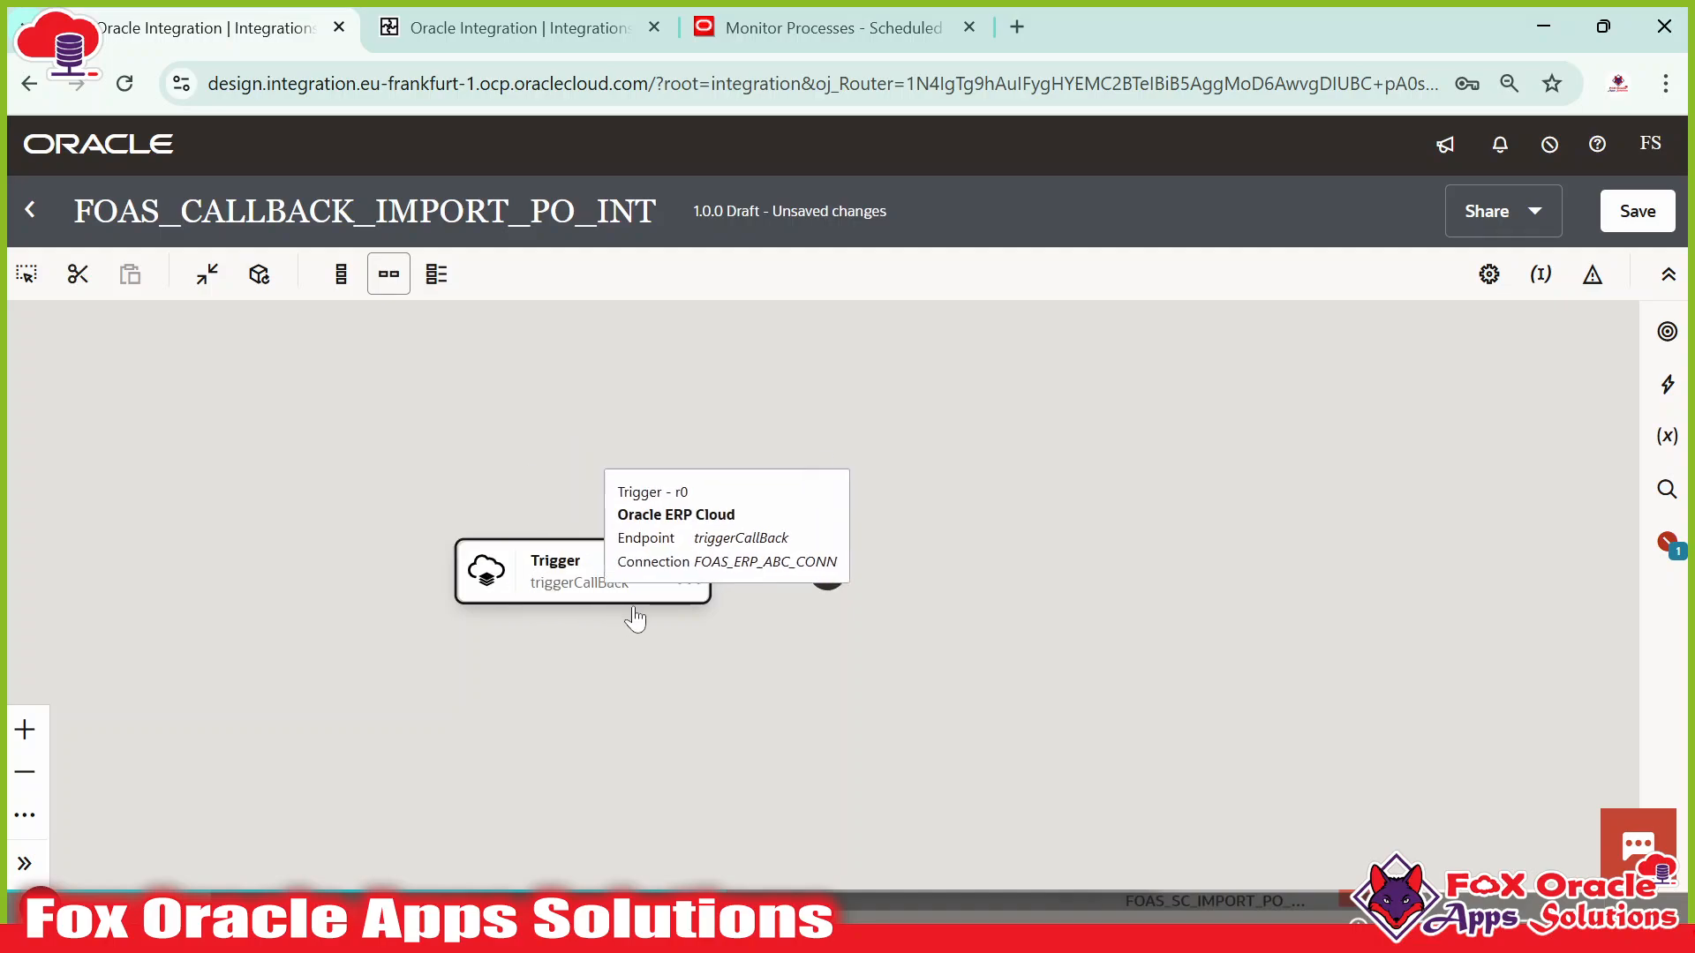
left_click(550, 584)
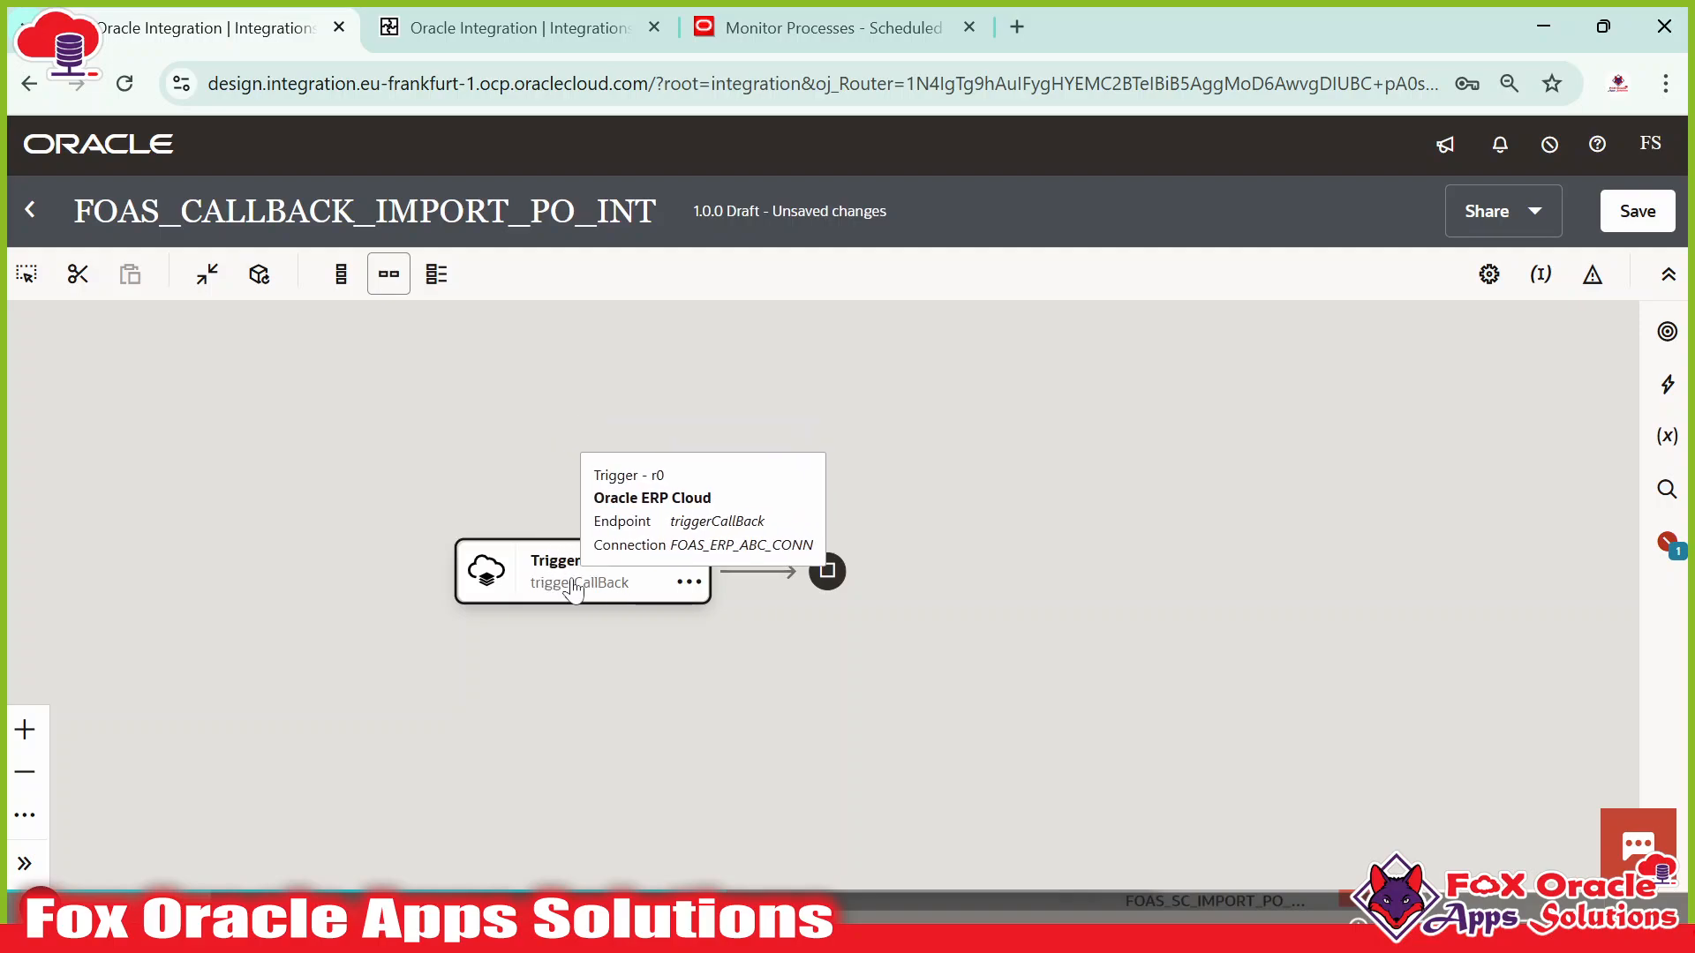
left_click(574, 590)
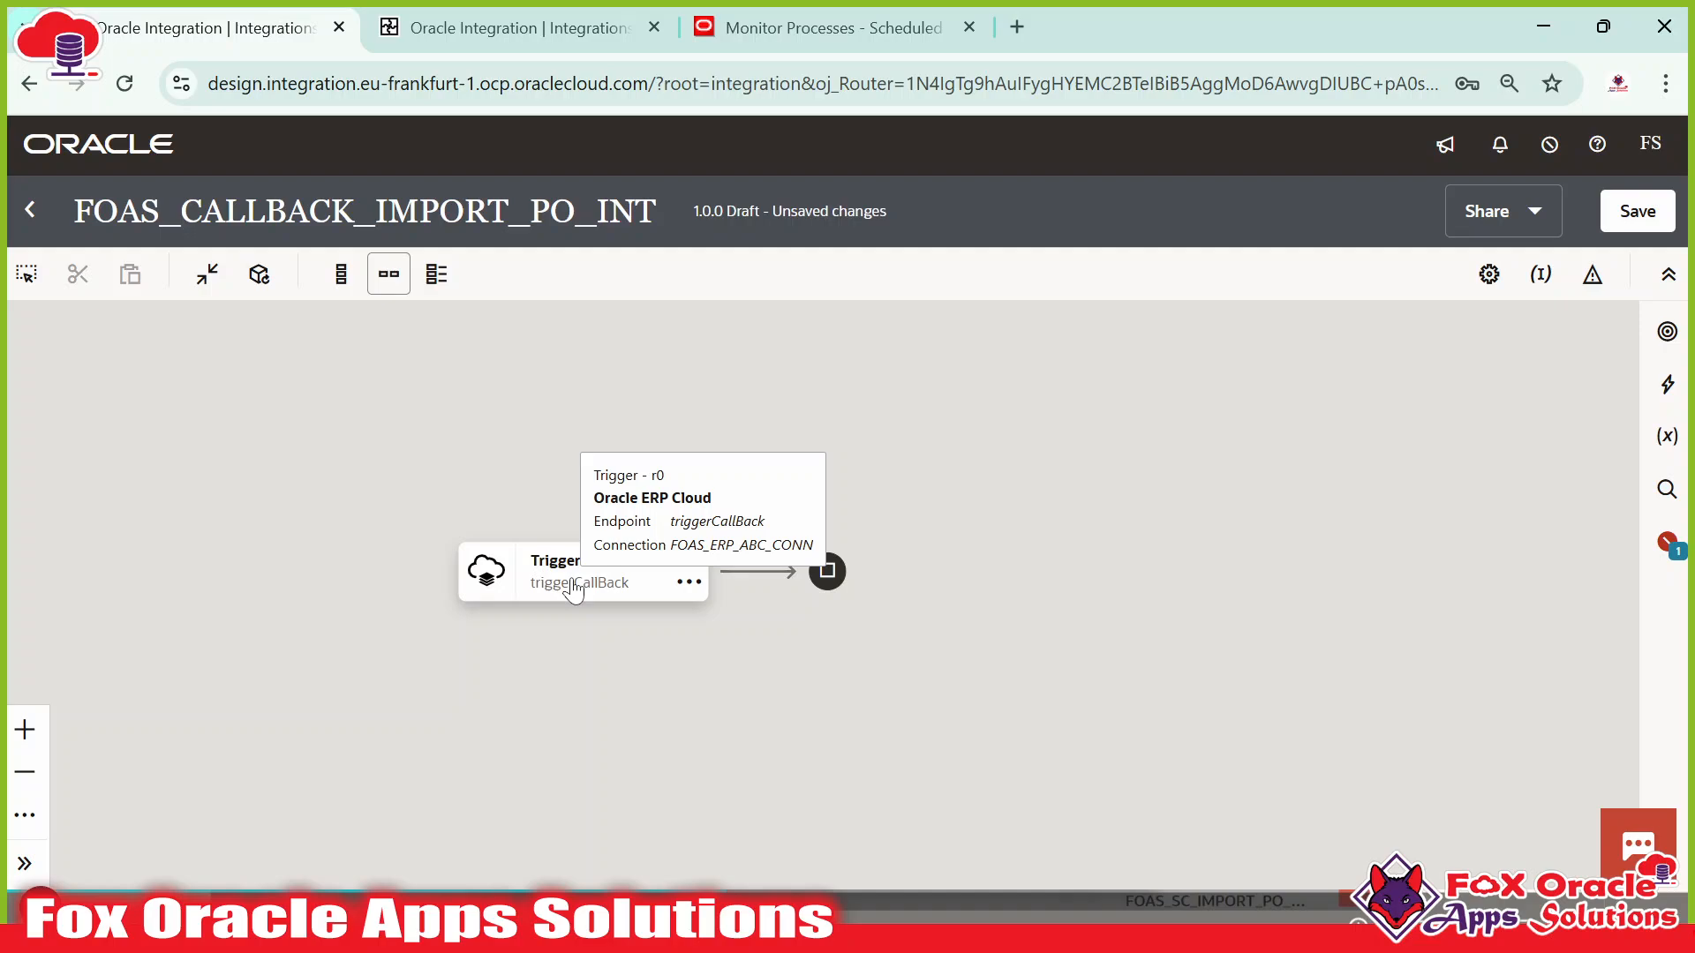
left_click(521, 27)
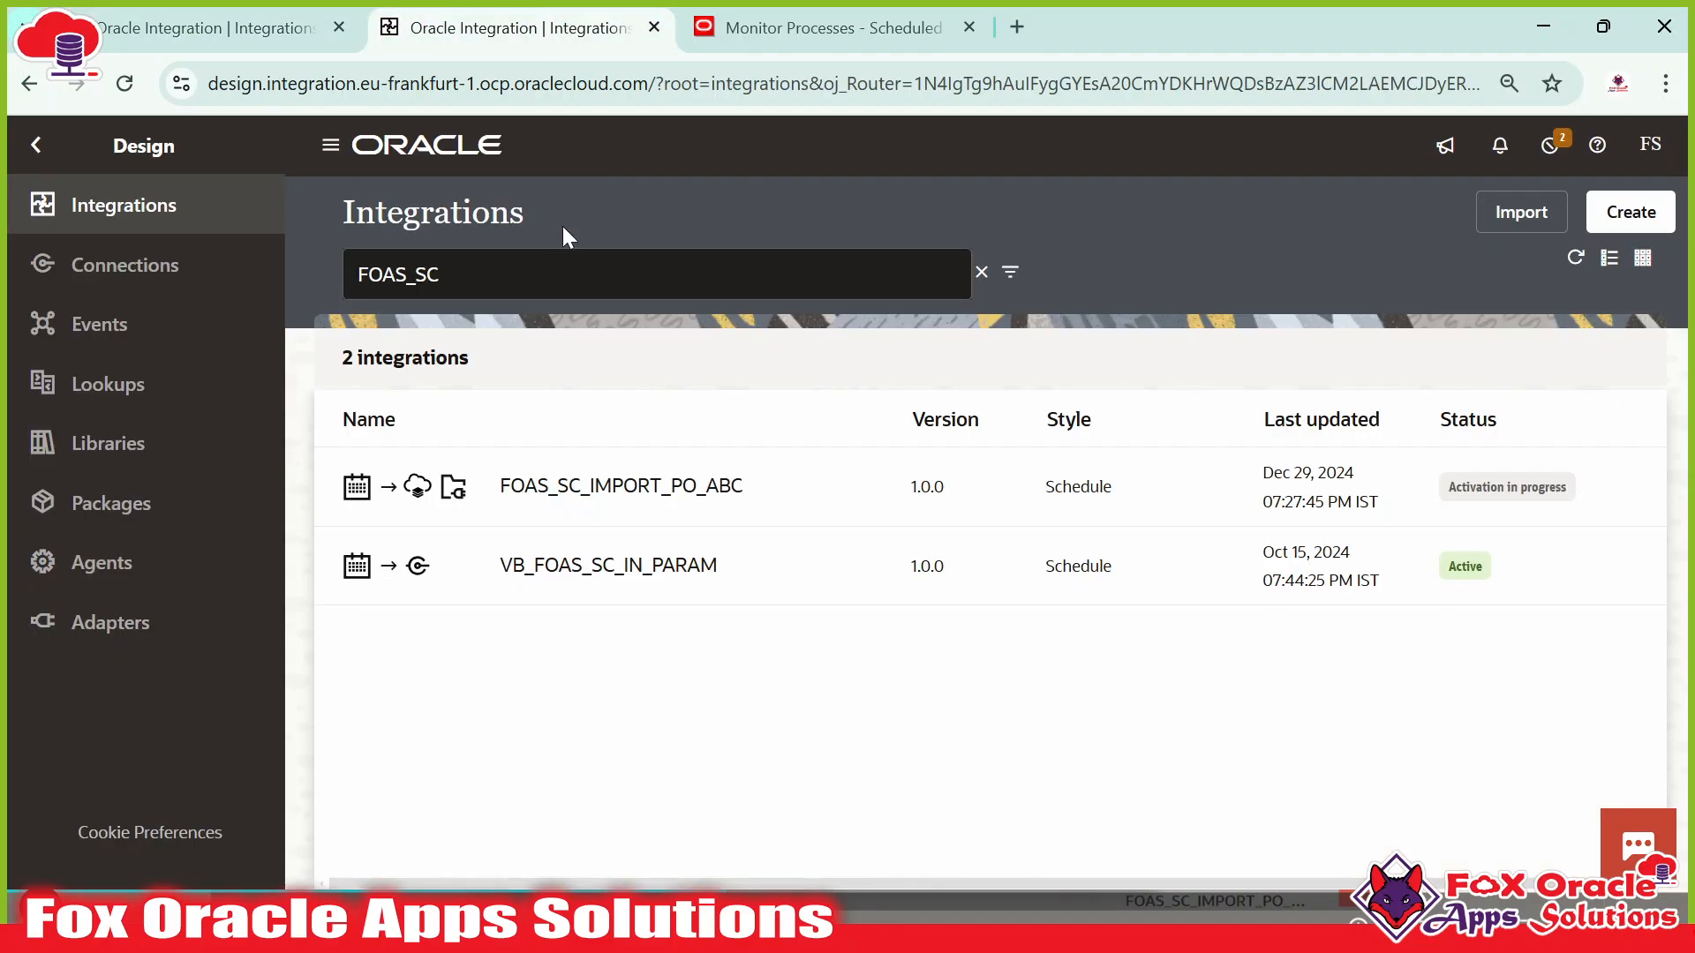
mouse_move(620, 459)
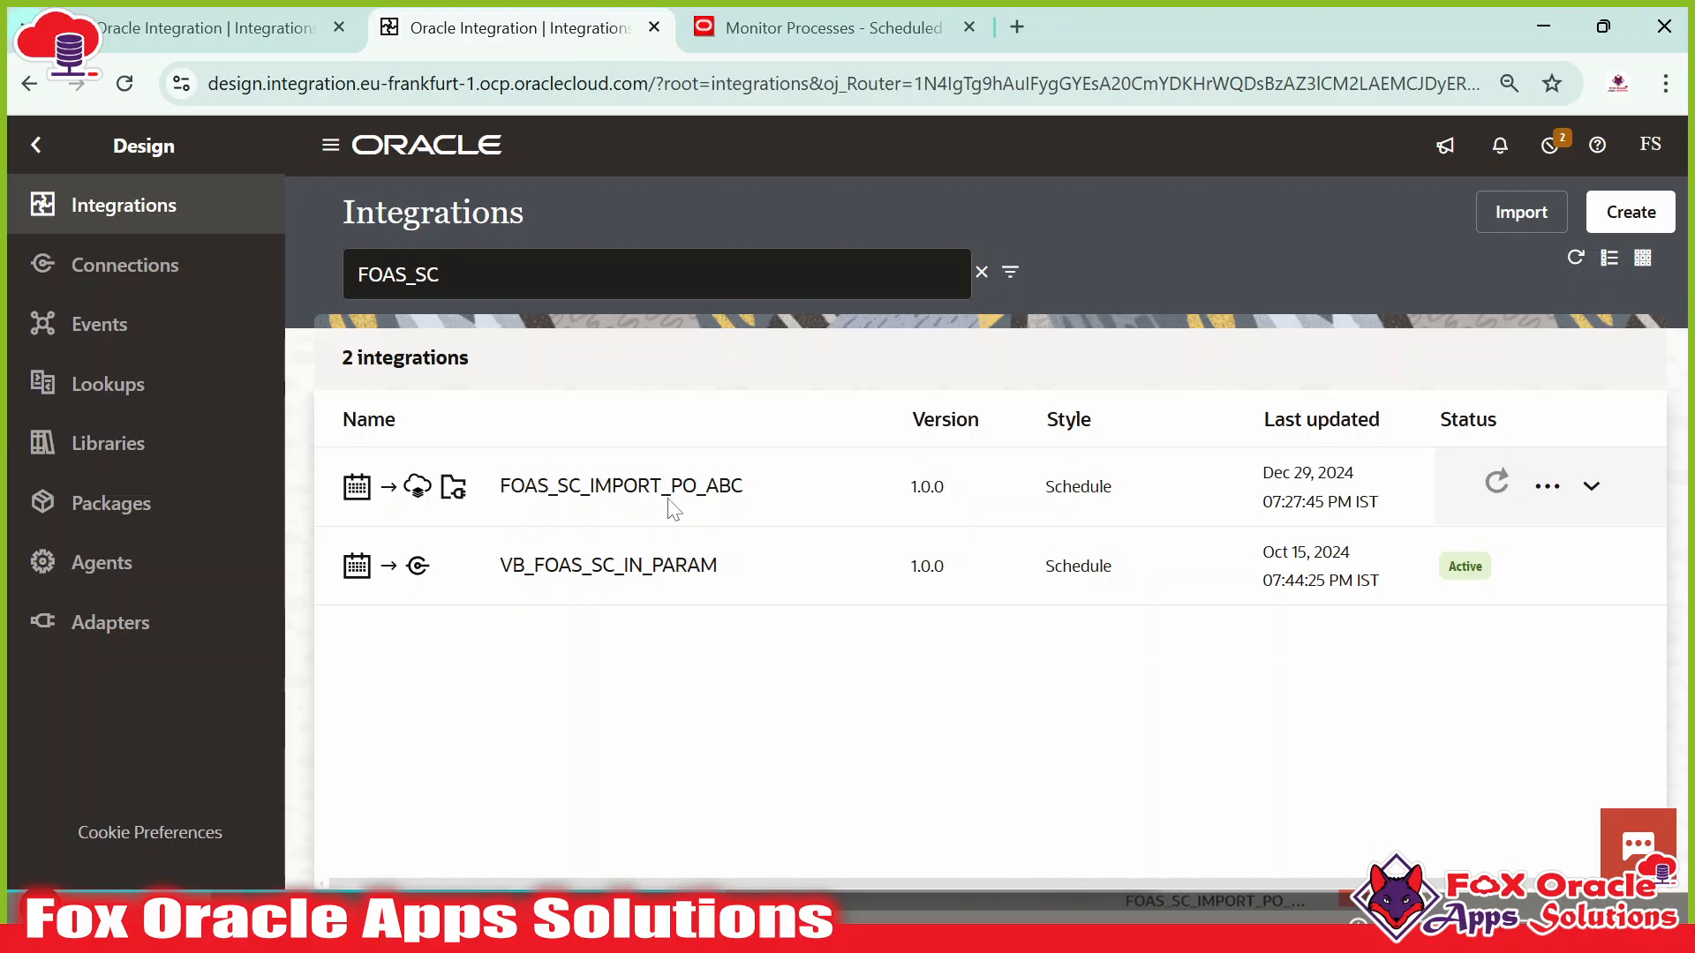
On the callback canvas, bring up the add-action menu after the triggerCallBack trigger.
left_click(202, 25)
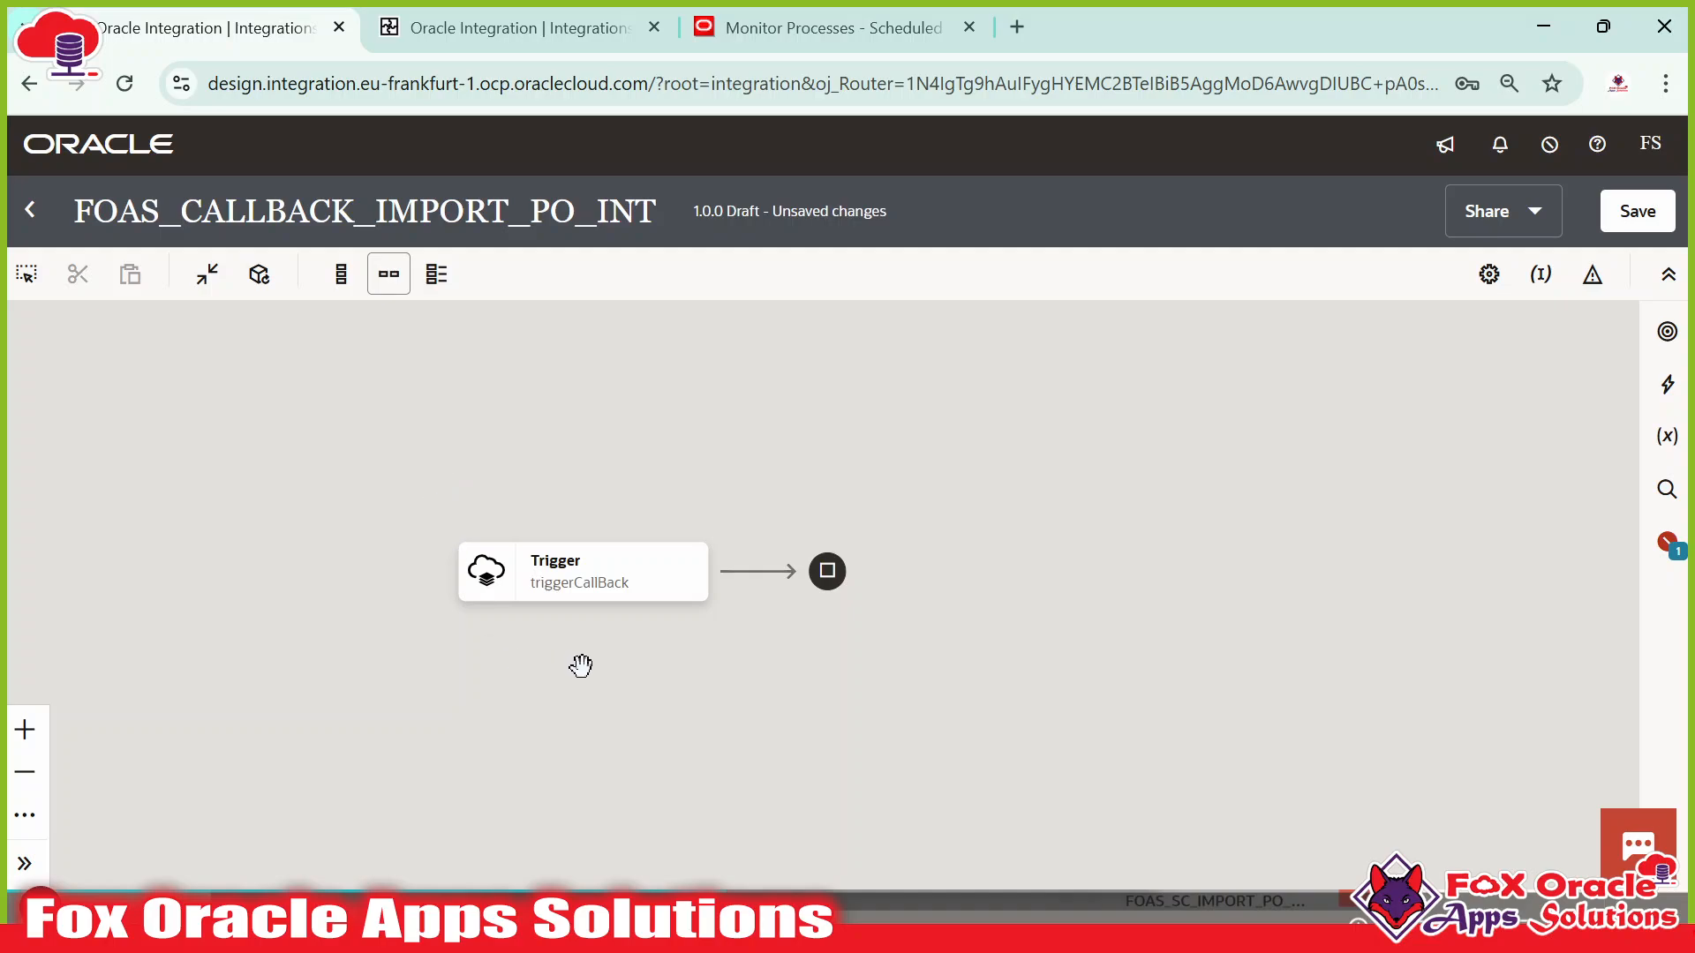
left_click_drag(581, 666, 528, 641)
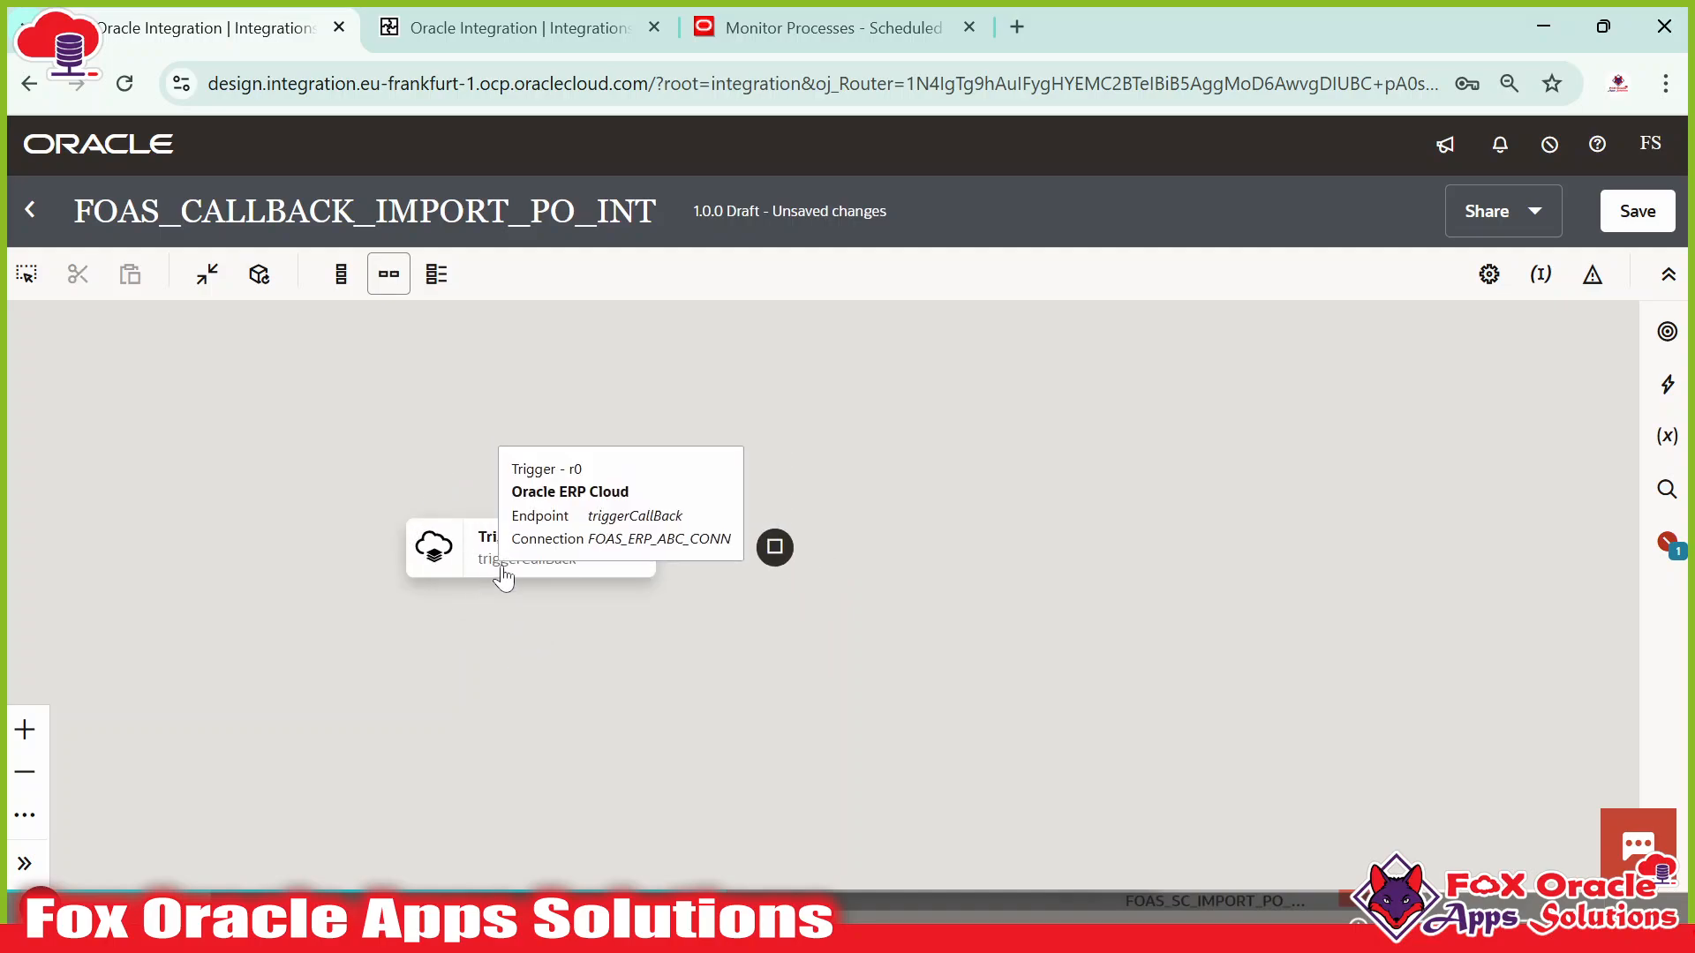
left_click(515, 561)
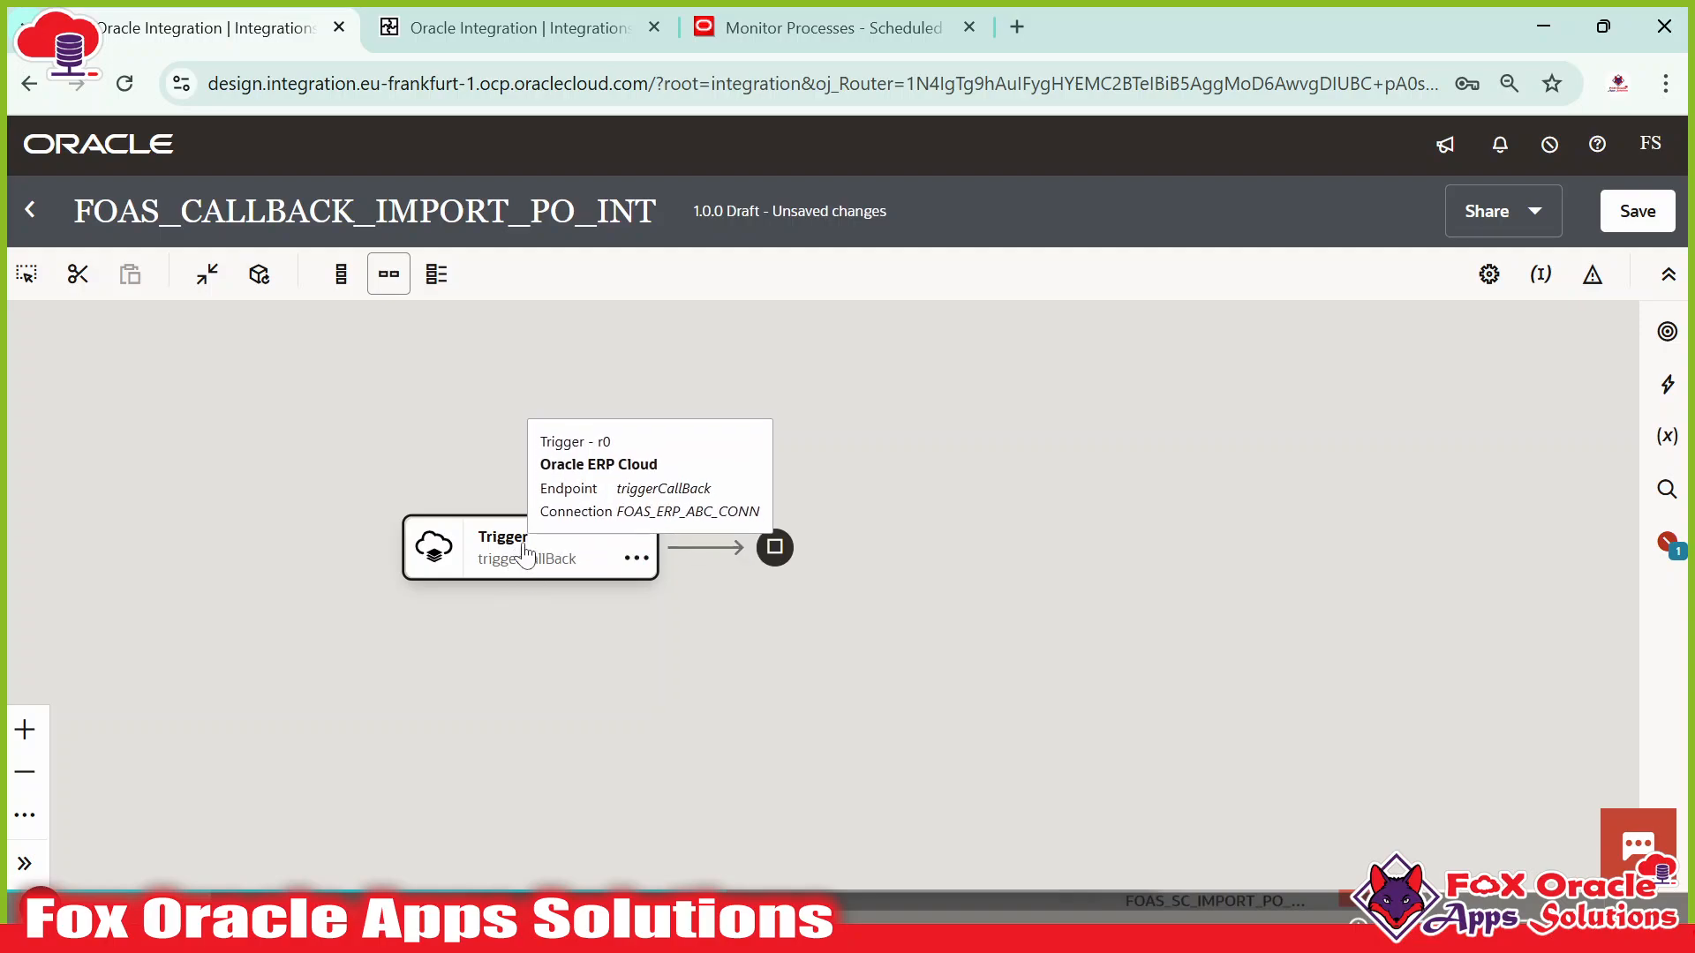
left_click(694, 504)
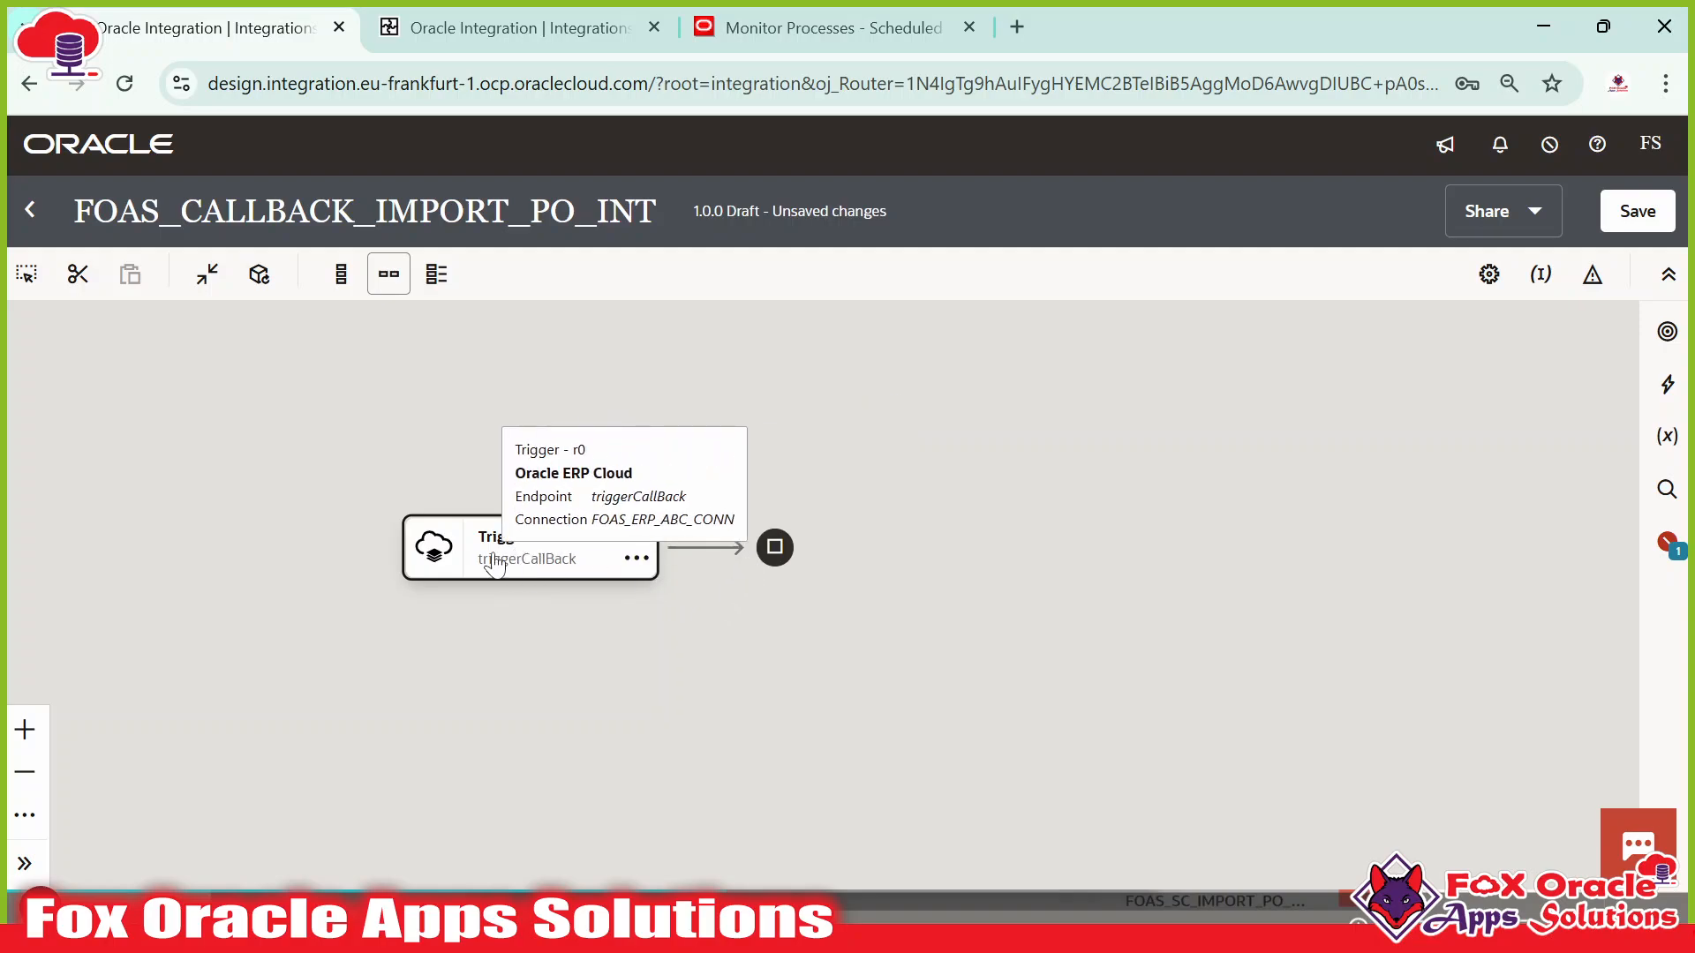
left_click(494, 553)
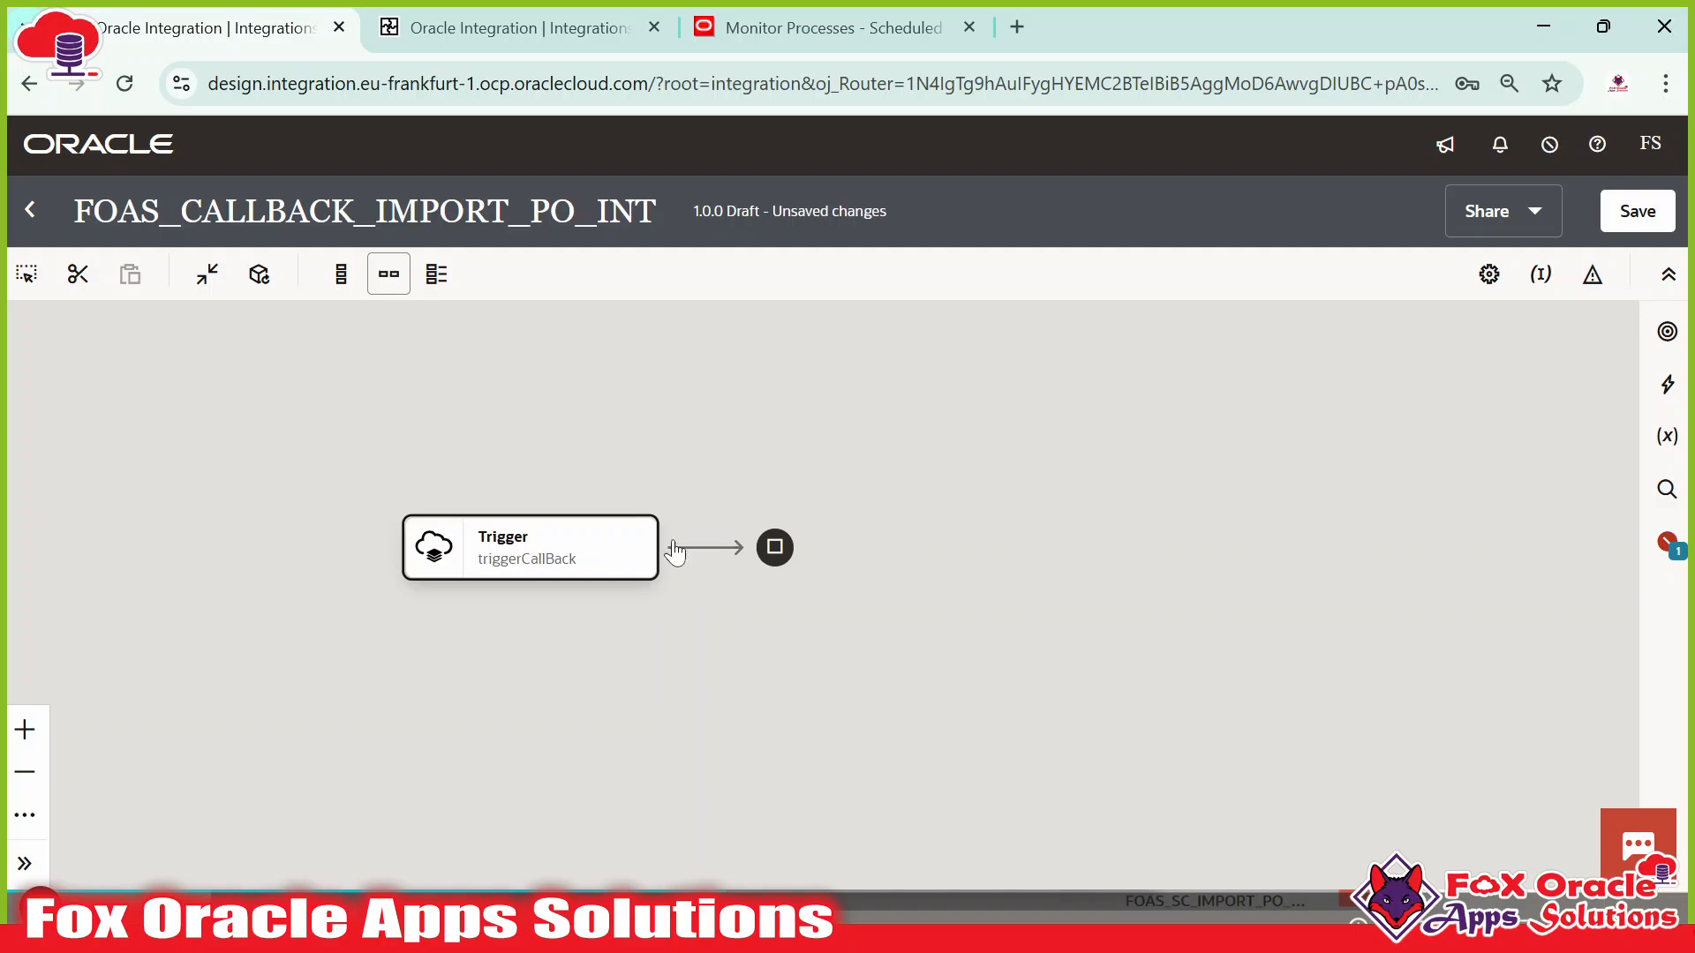
mouse_move(704, 557)
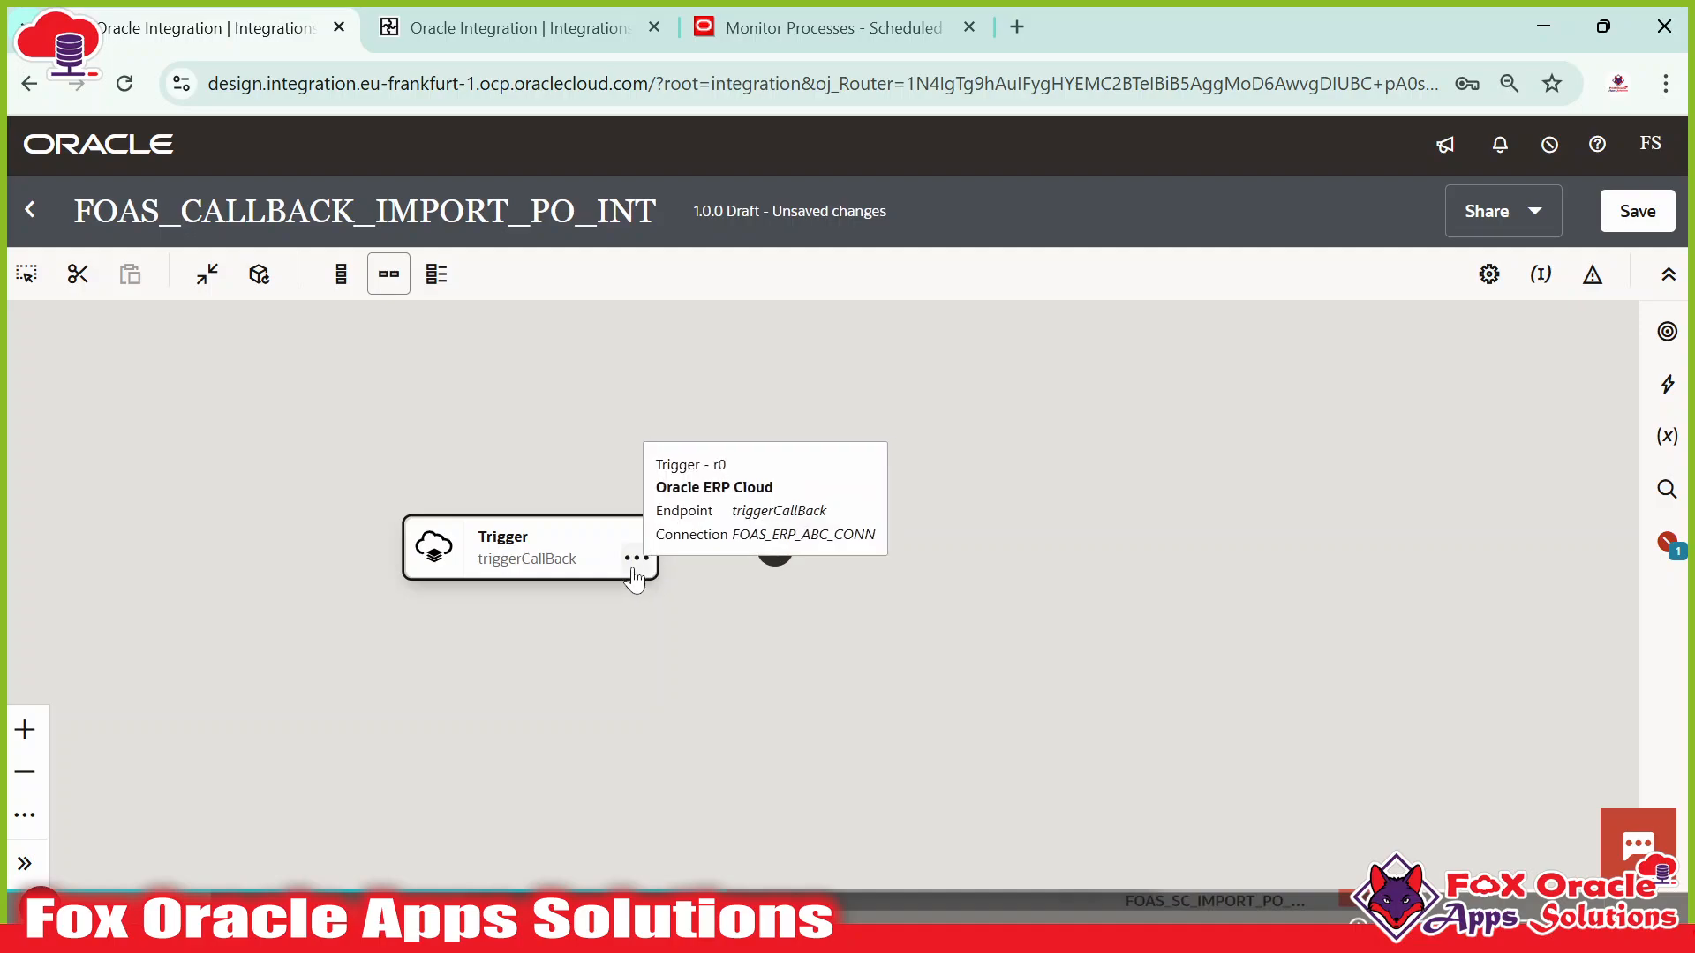
left_click(706, 556)
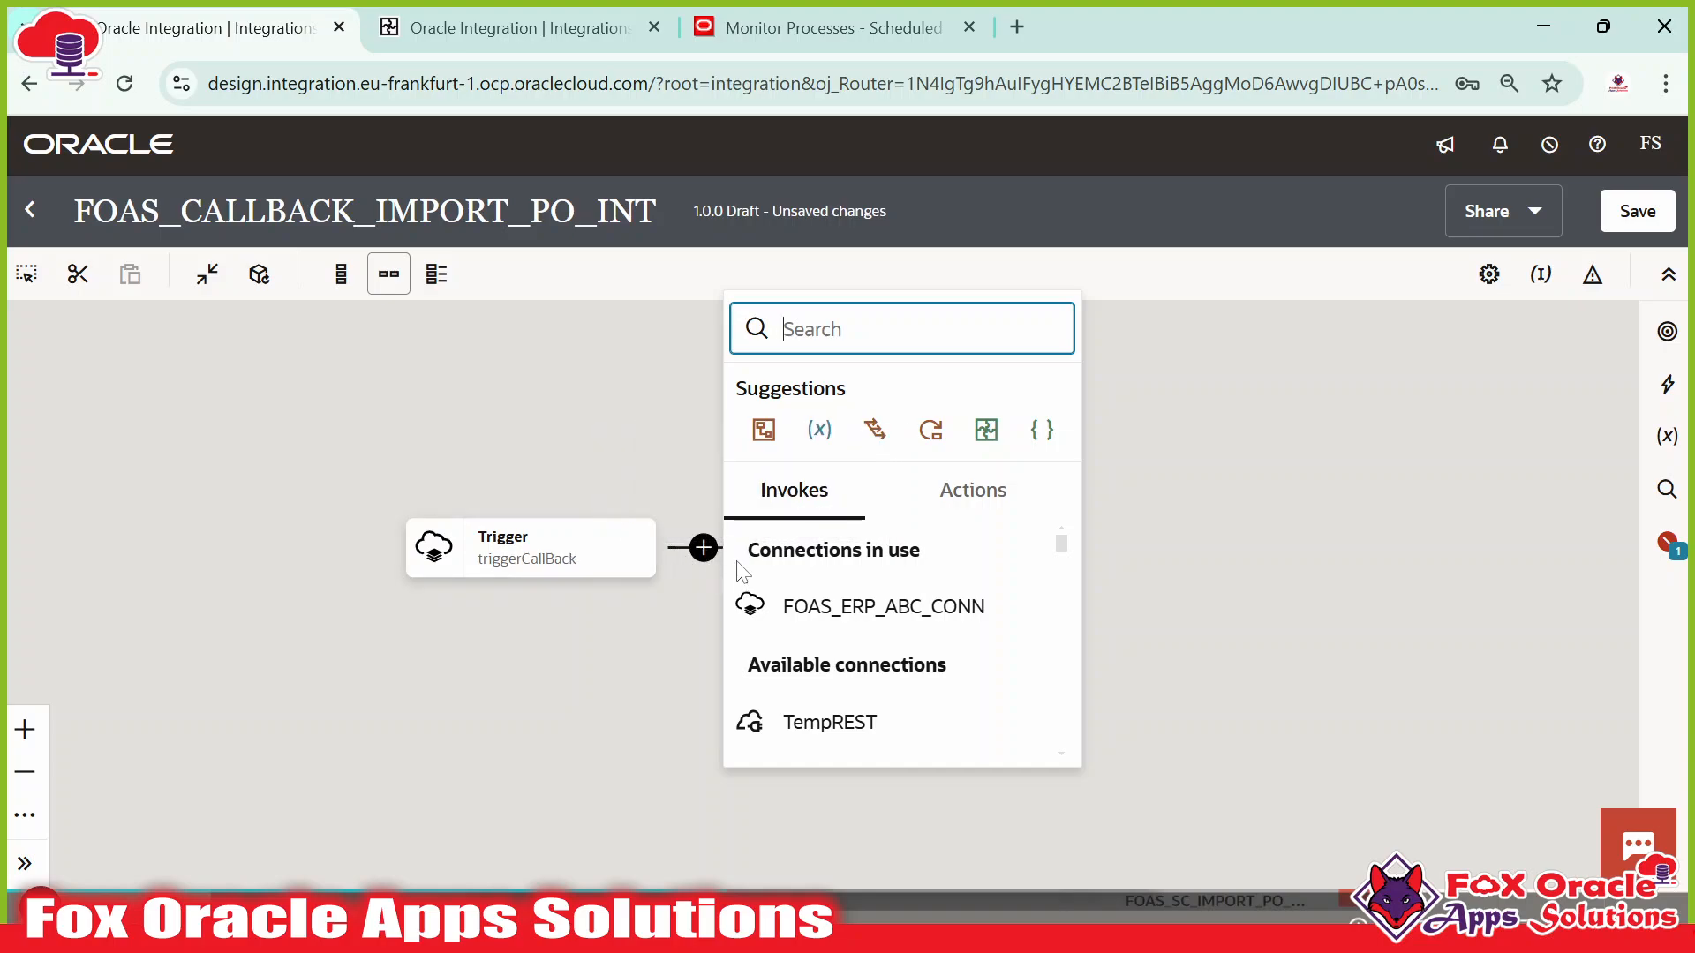
Add a Logger action after the trigger, set to log Always.
type("logg")
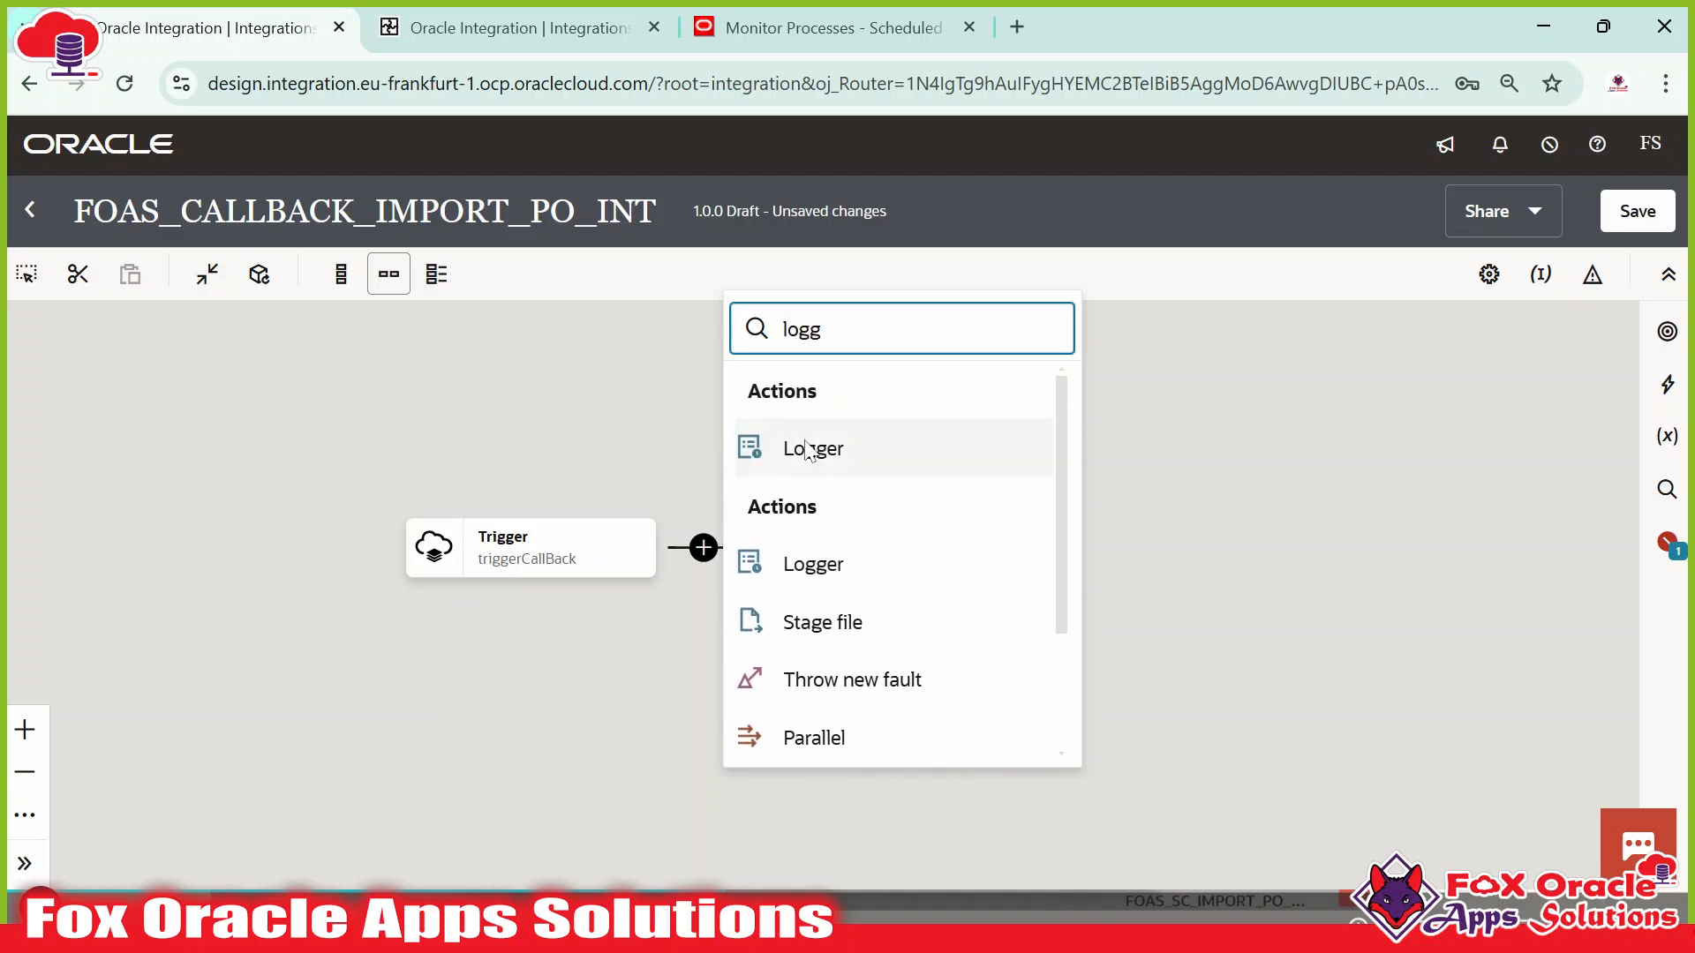
left_click(784, 449)
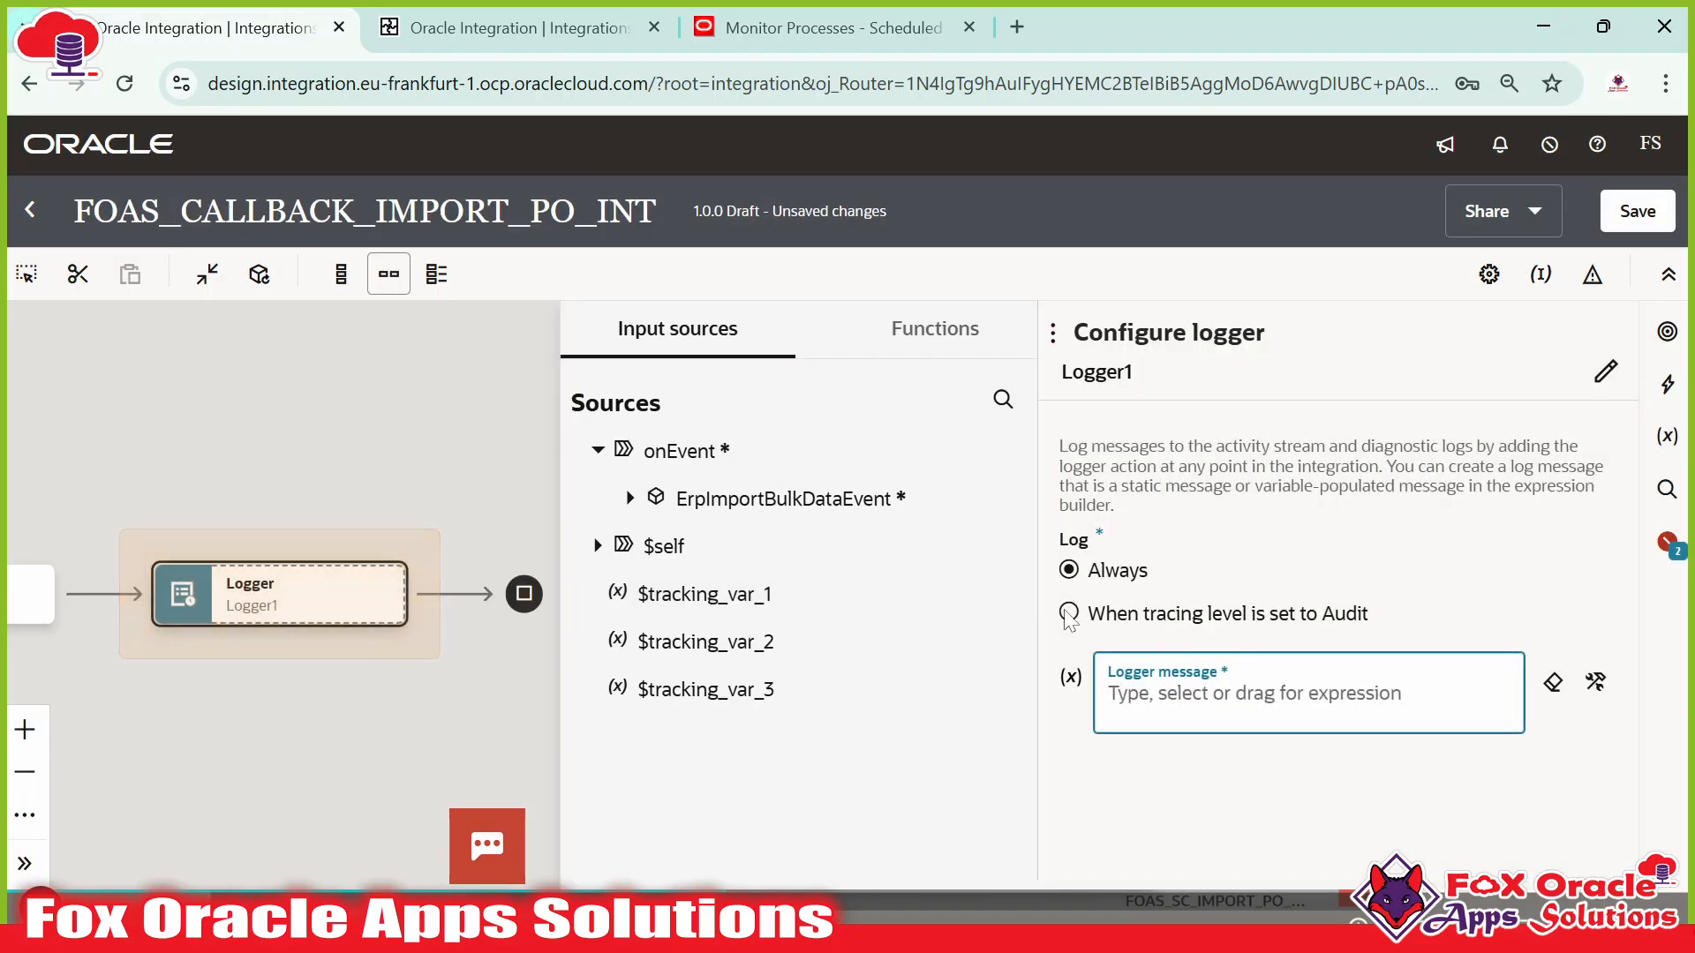
left_click(1068, 614)
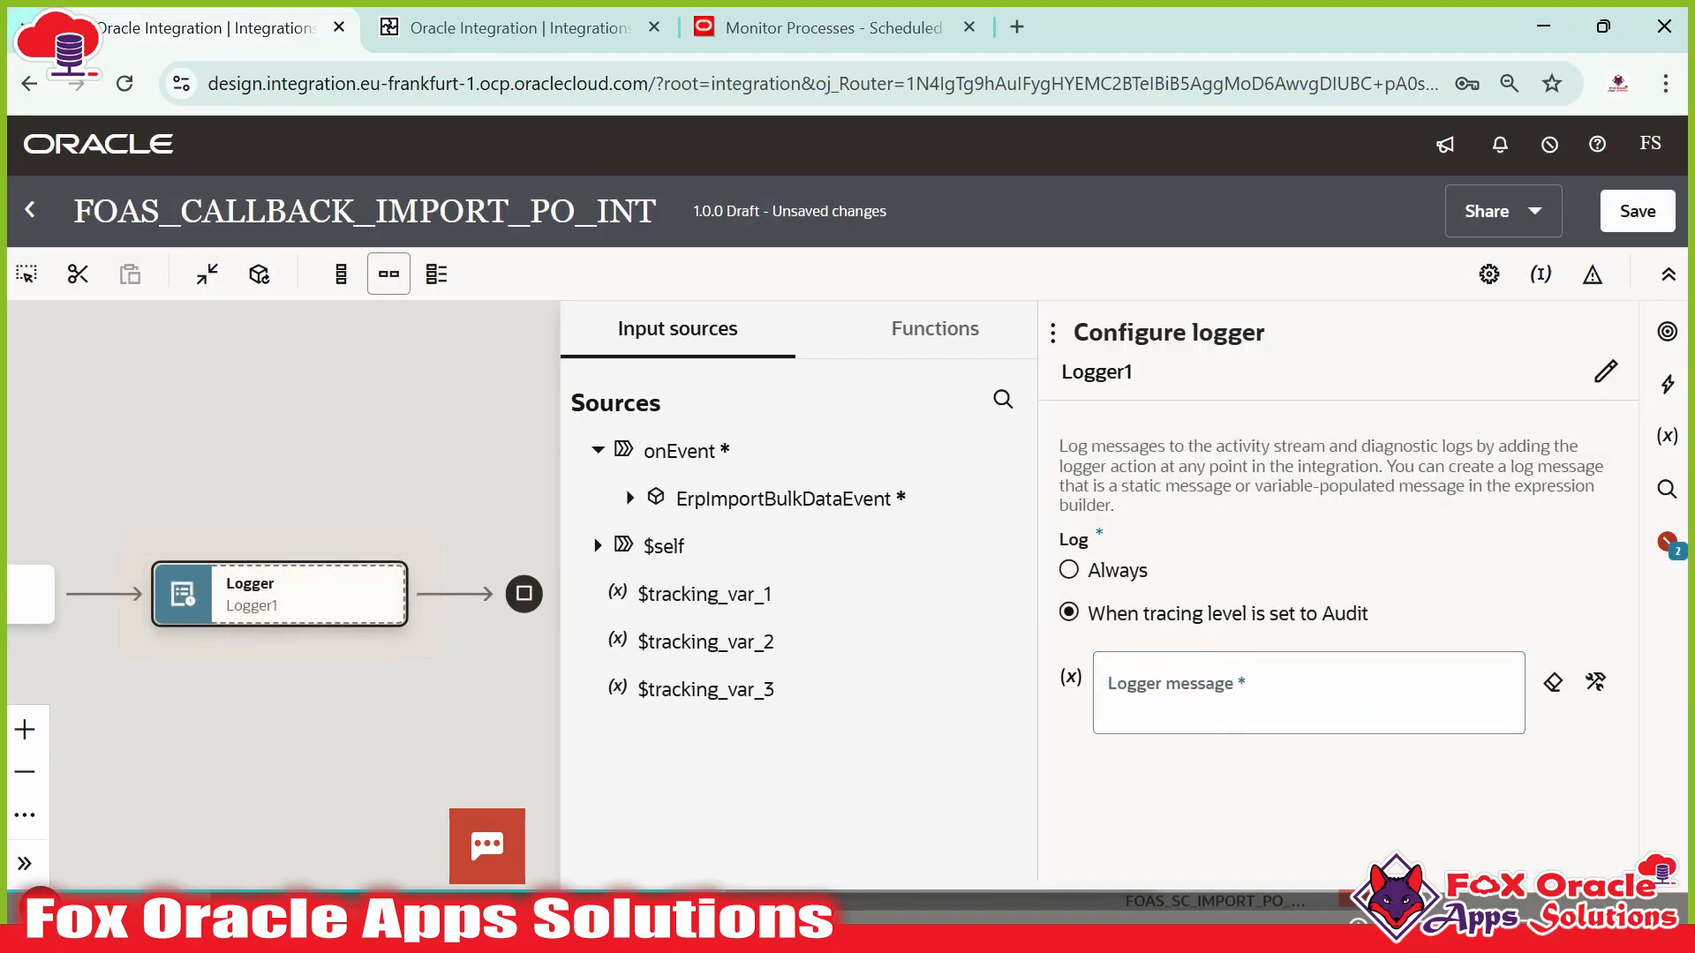
left_click(1101, 578)
Begin the logger message with concat('Callback Integration triggered, status is : ',.
left_click(1179, 696)
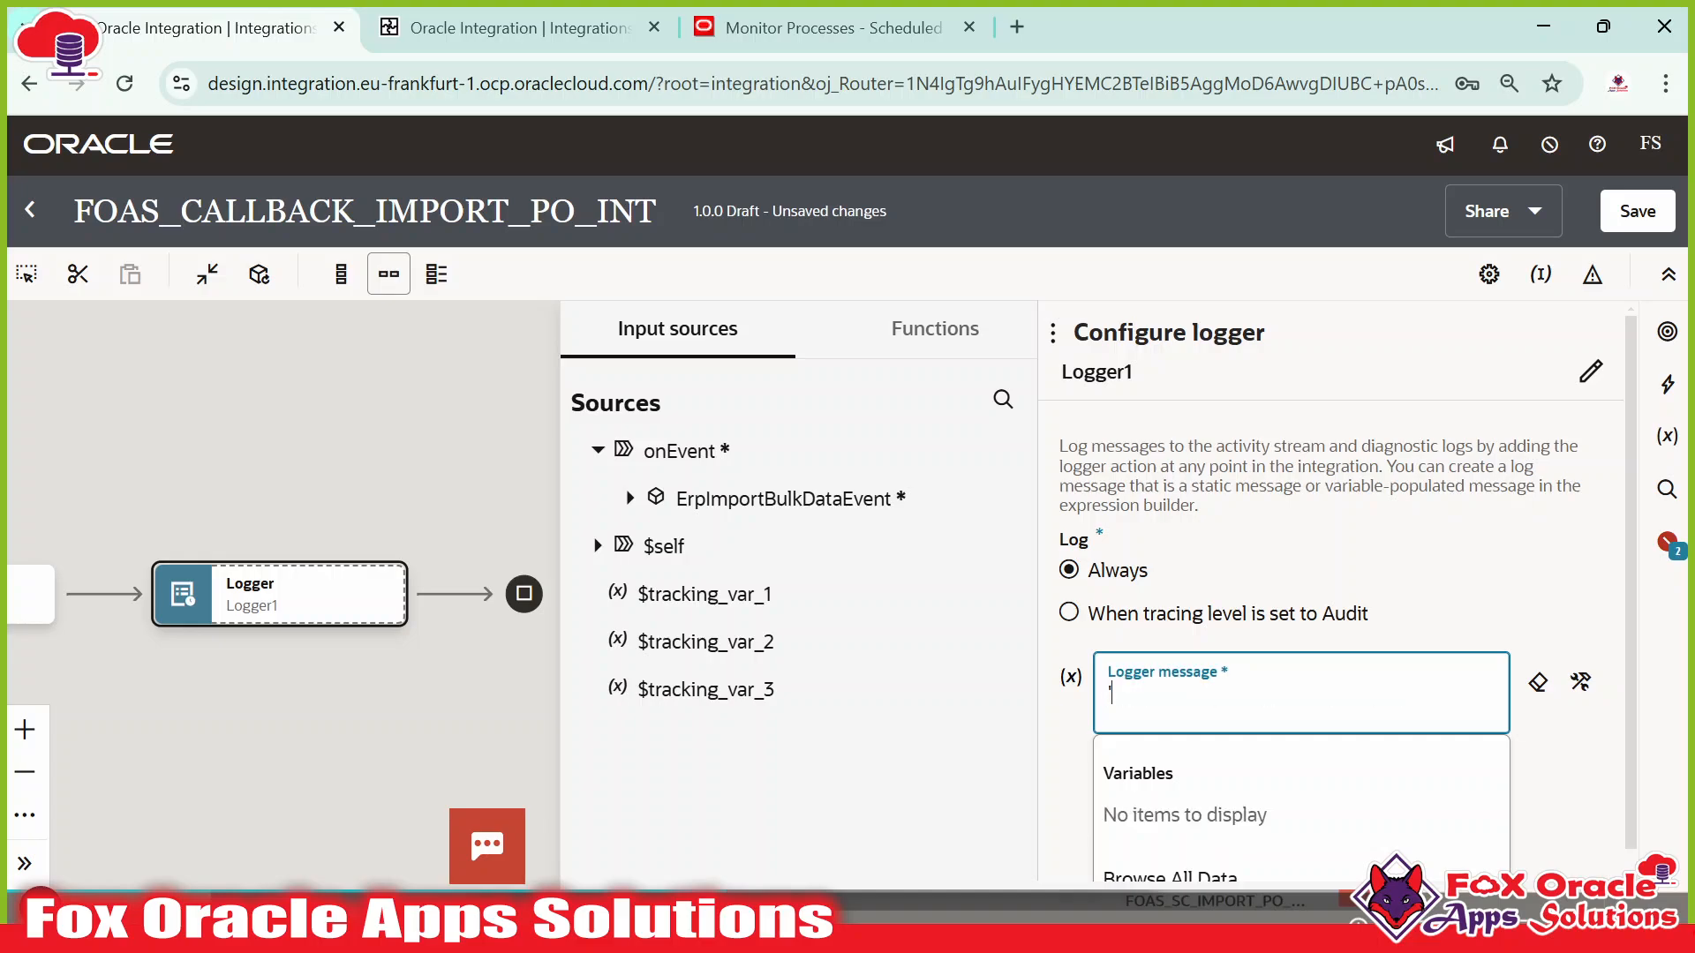
type("concat(")
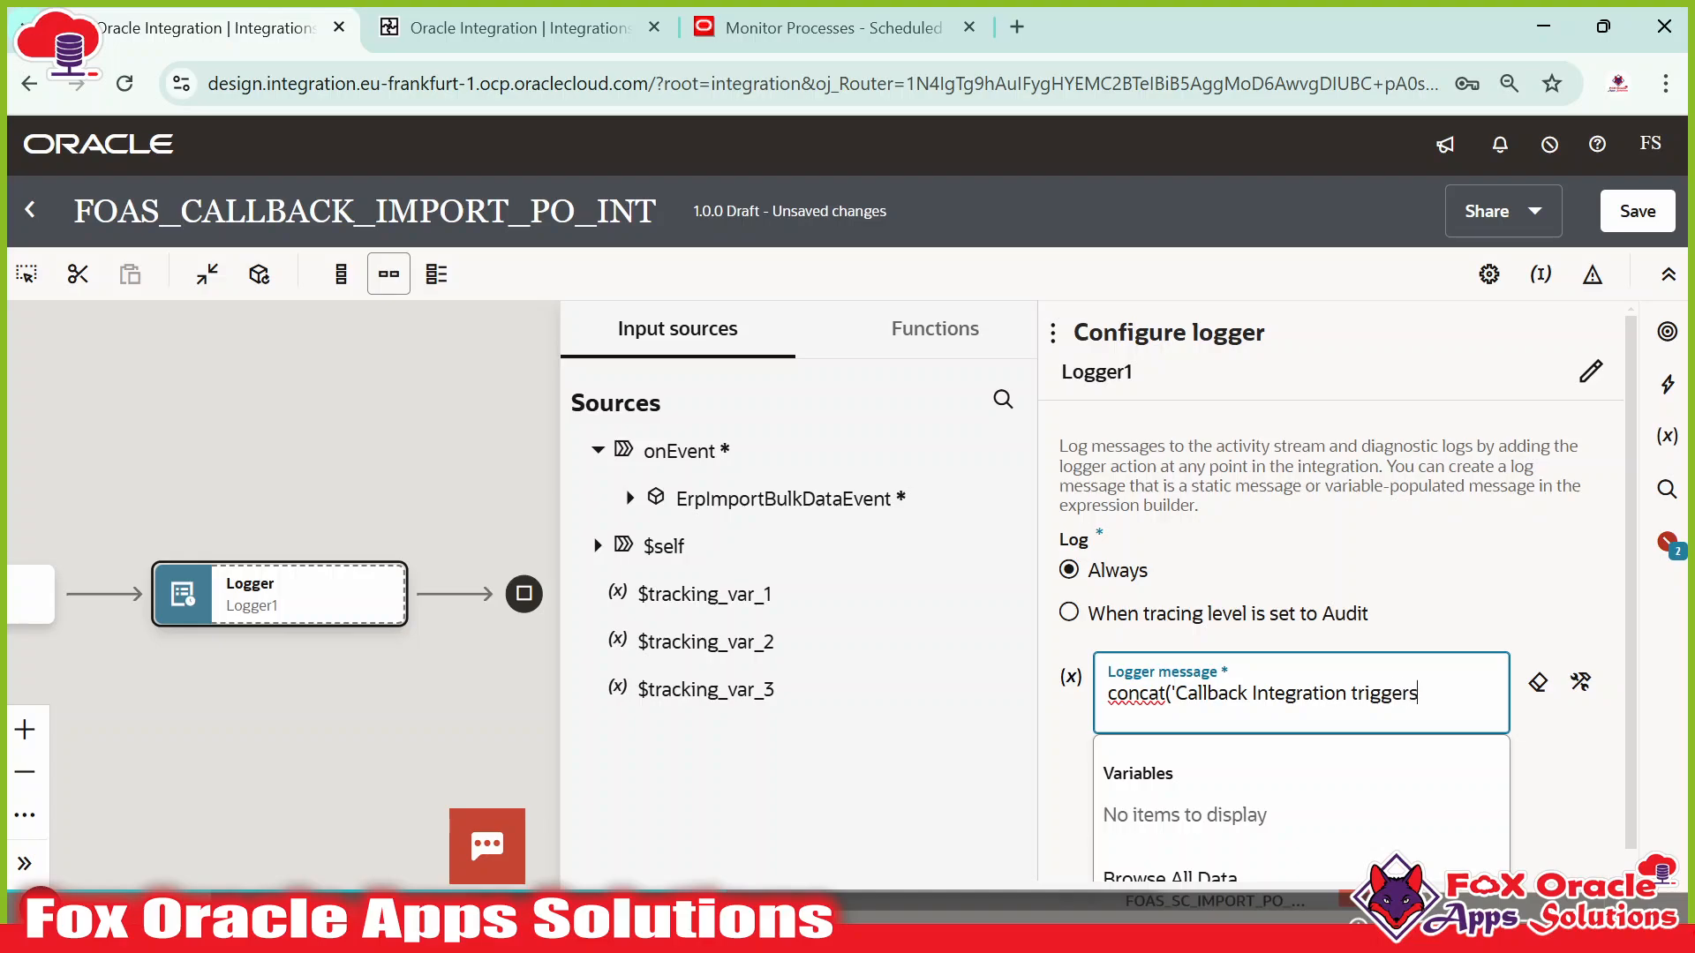
key("BackSpace")
type("ed, status is : ',")
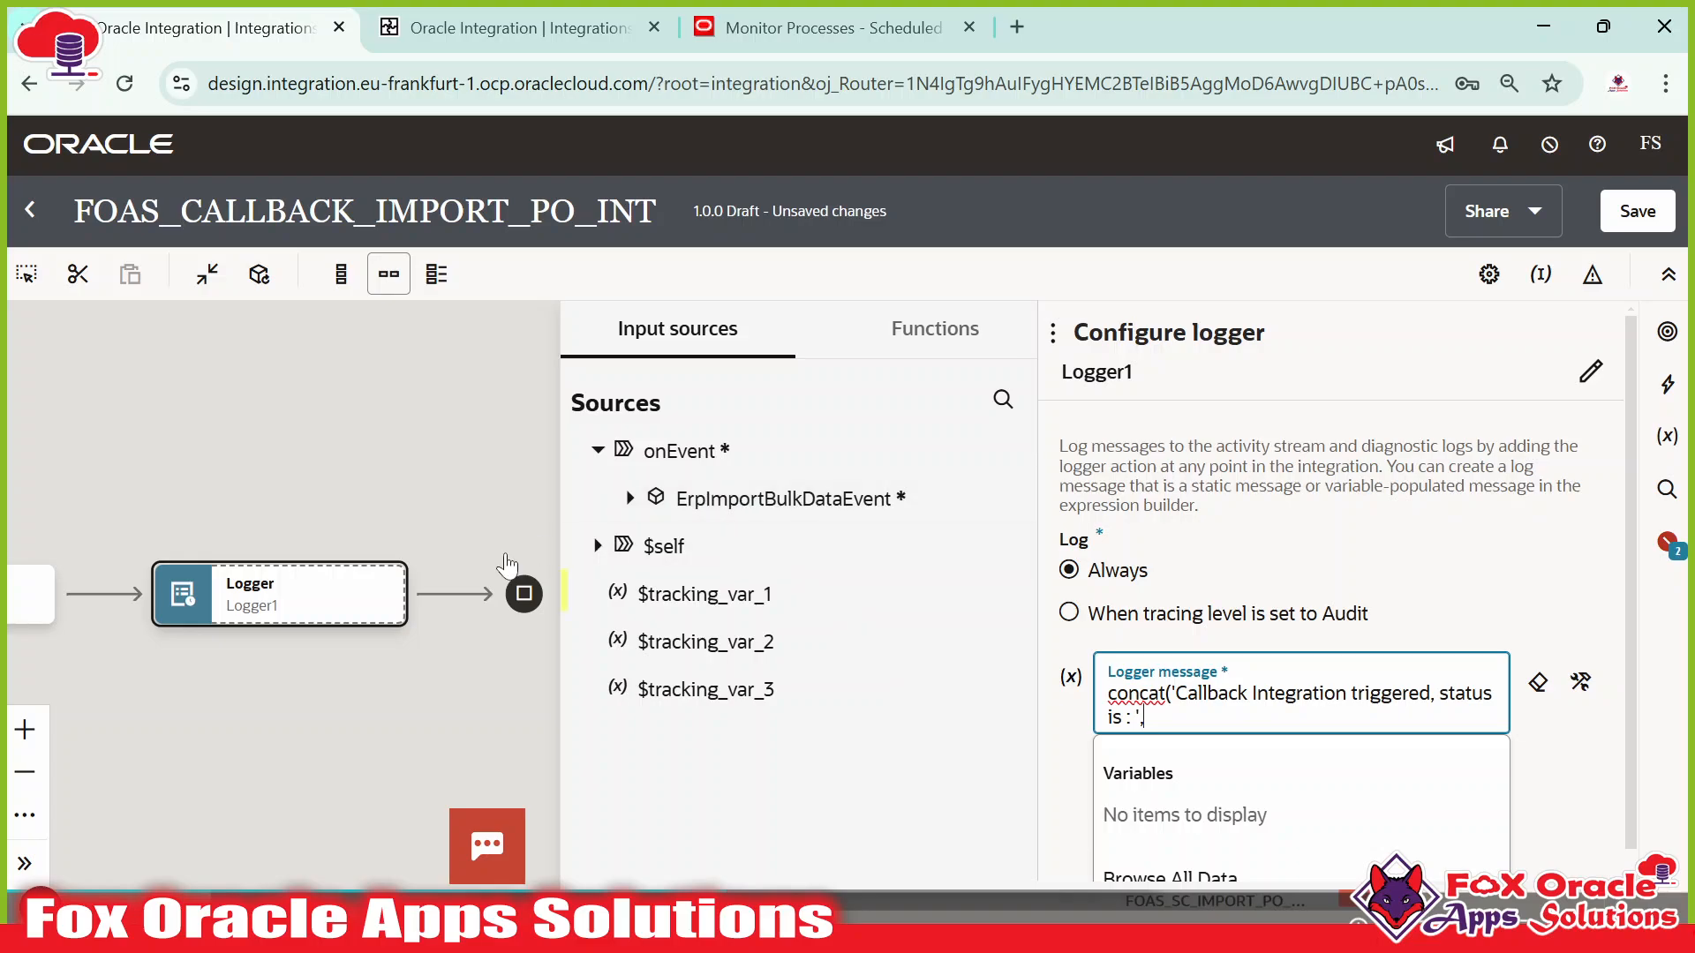
left_click_drag(261, 480, 572, 471)
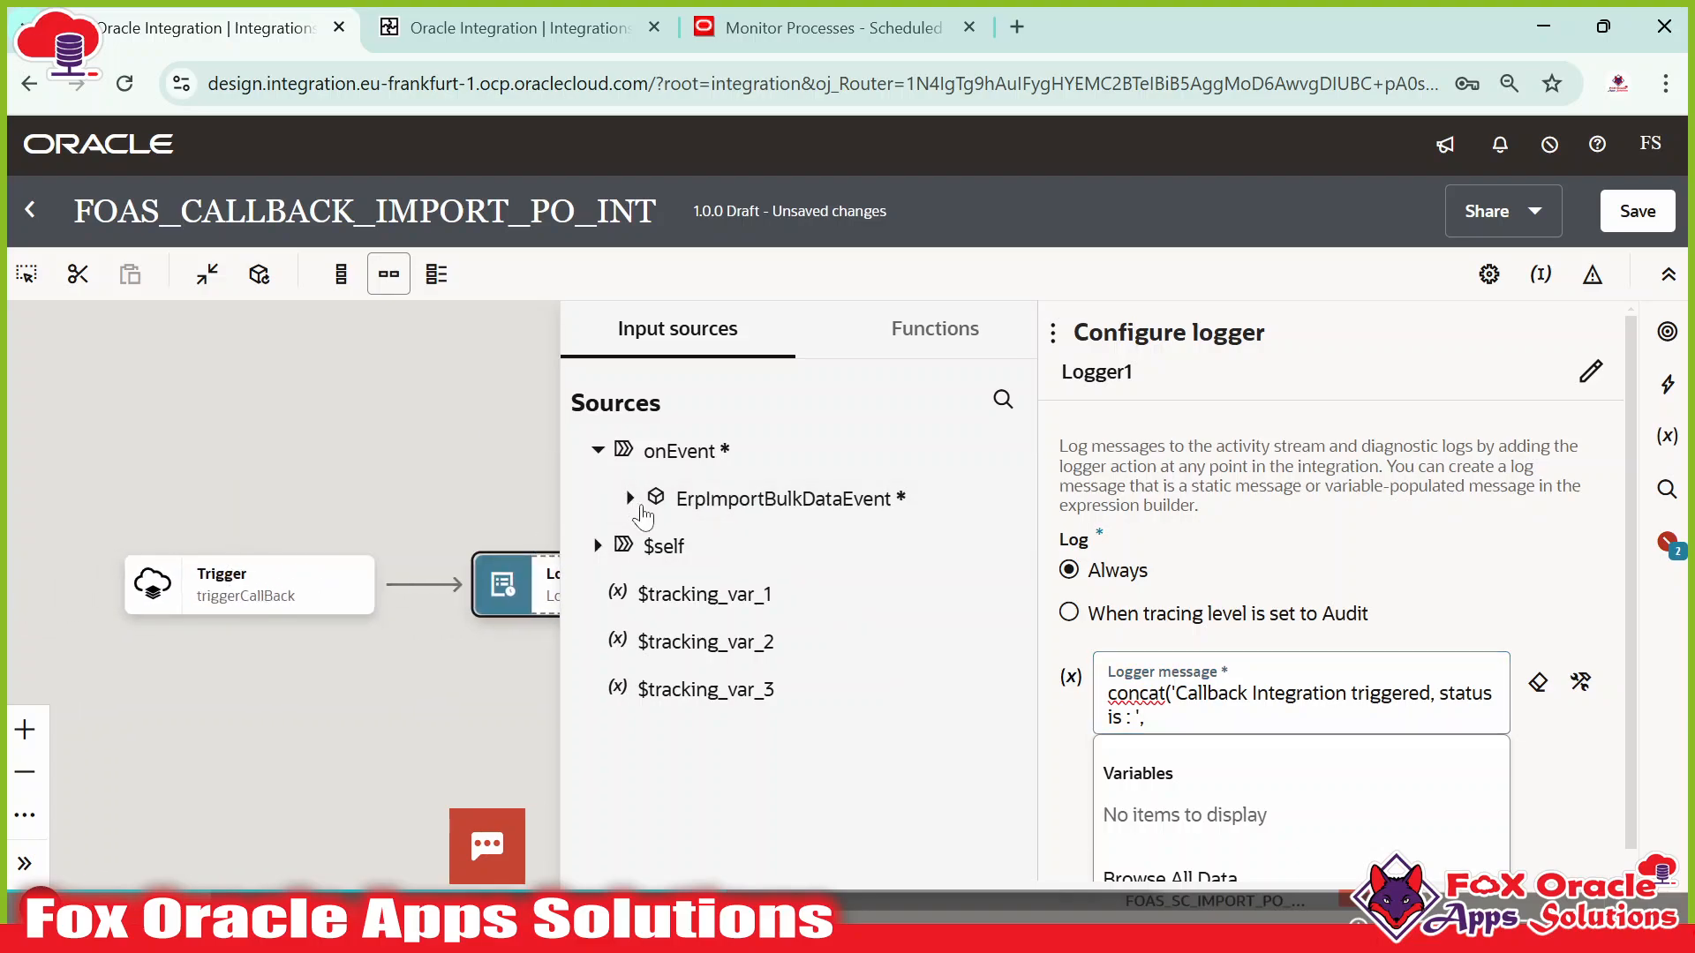
Expand ErpImportBulkDataEvent, ICSFile and Properties in Sources to review fields, then collapse ICSFile.
left_click(631, 500)
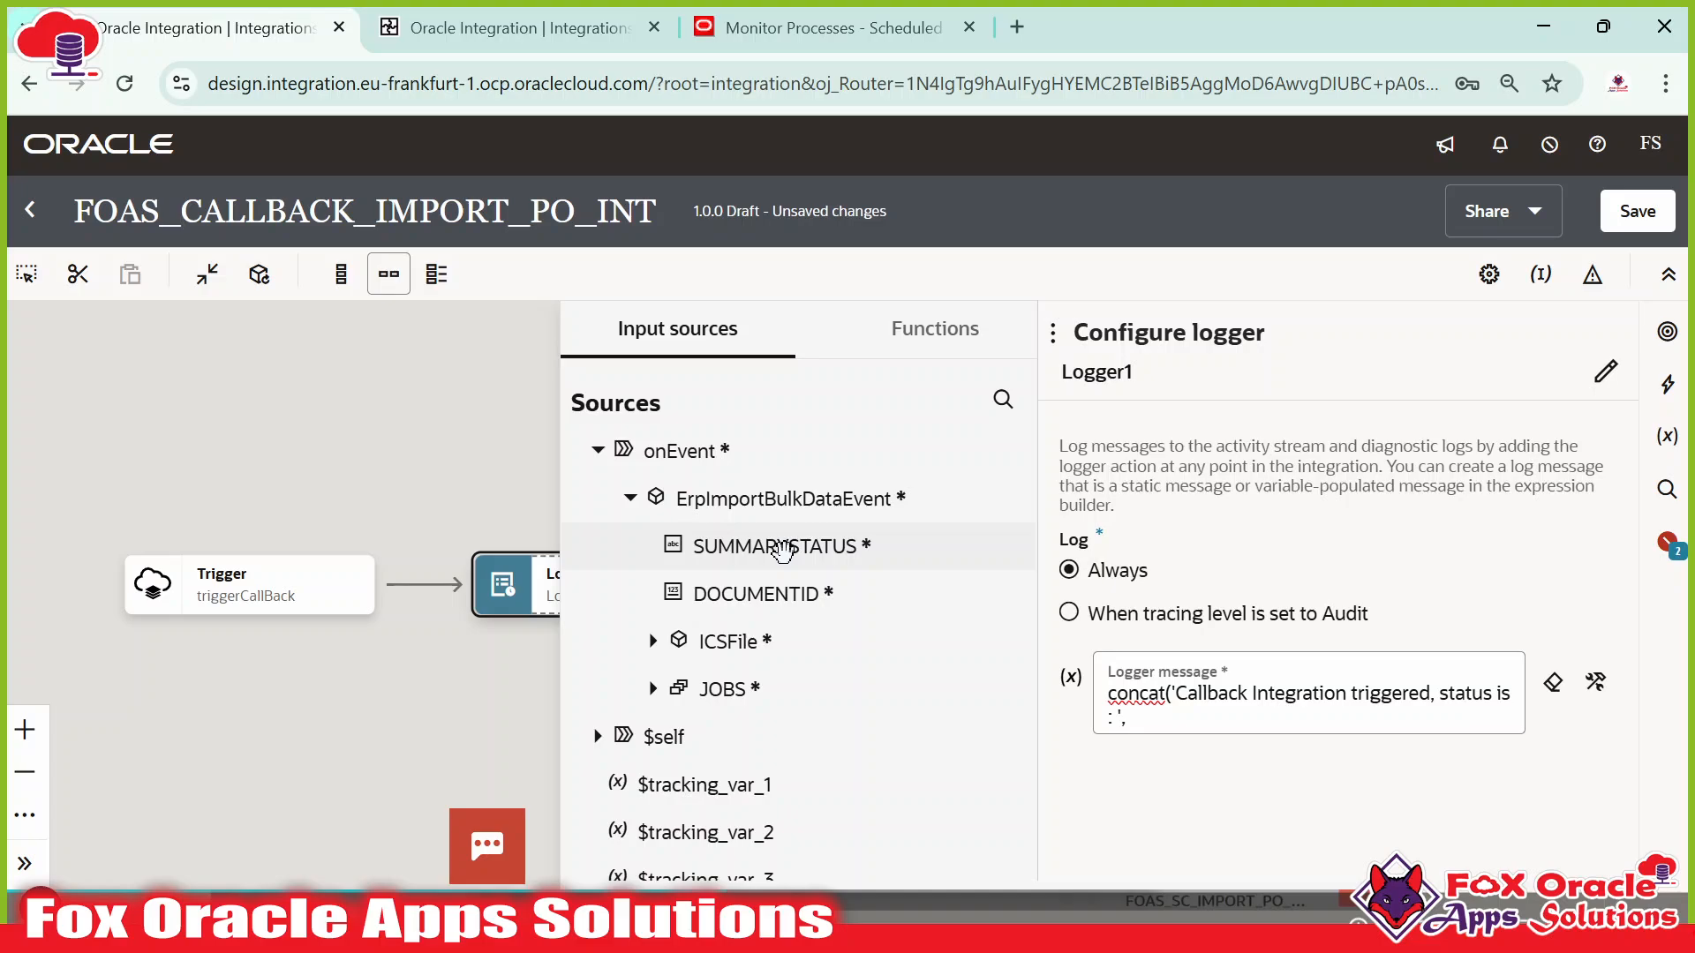
left_click(833, 32)
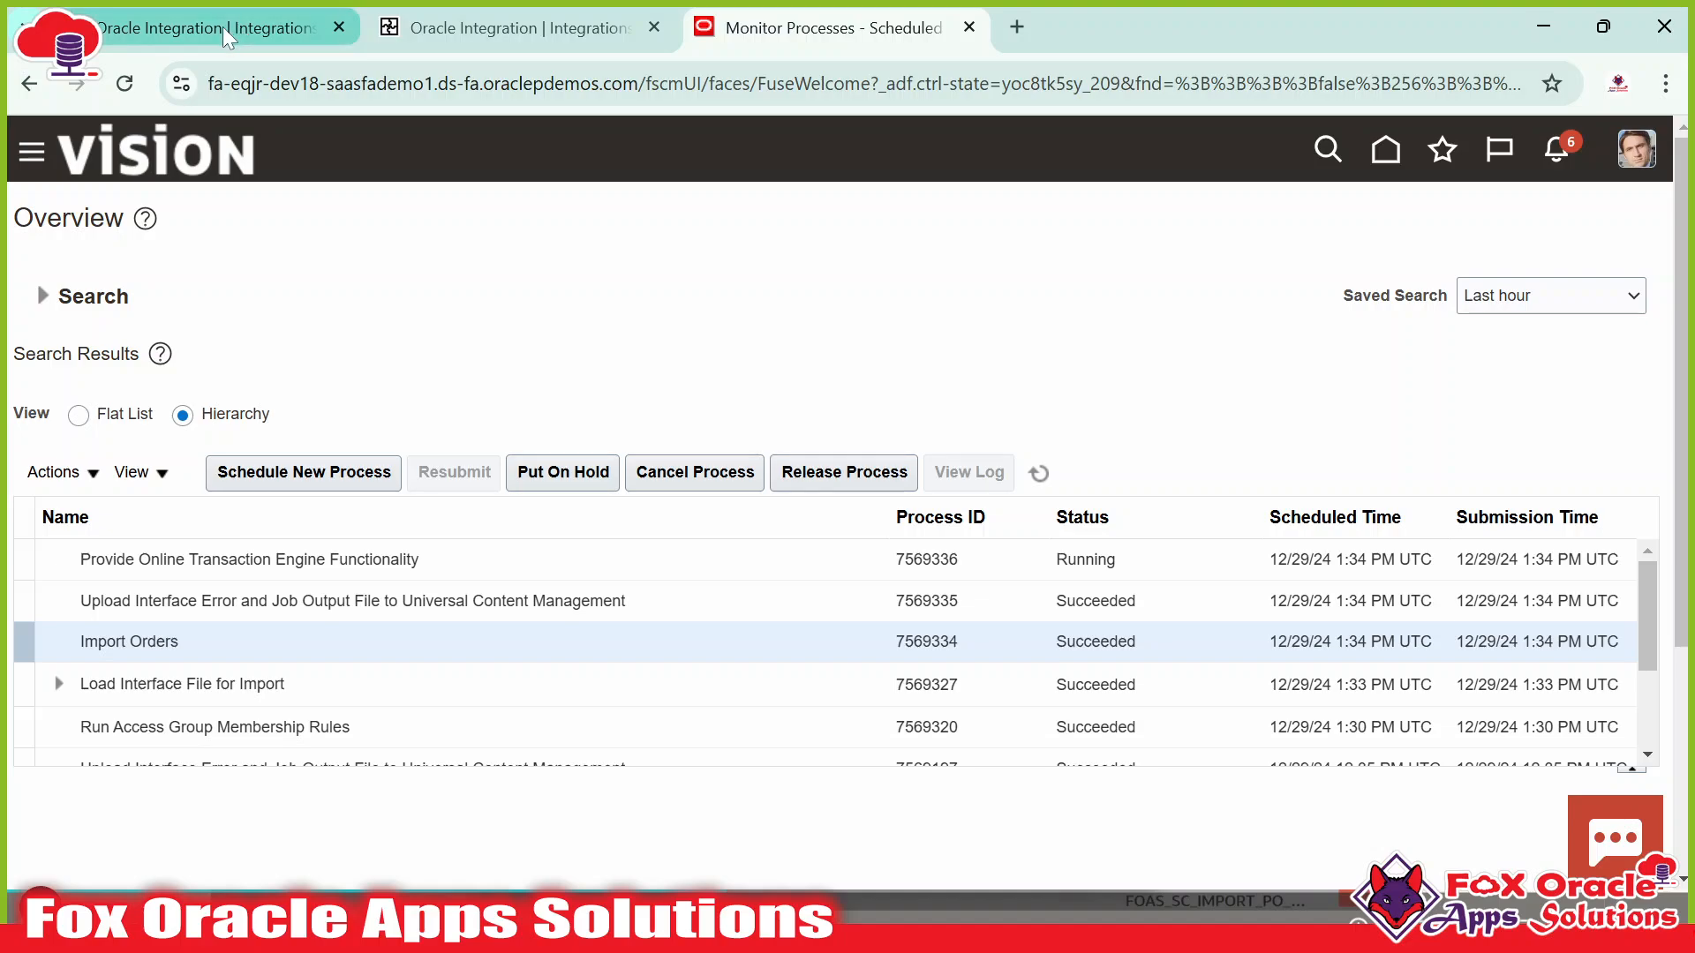
left_click(495, 27)
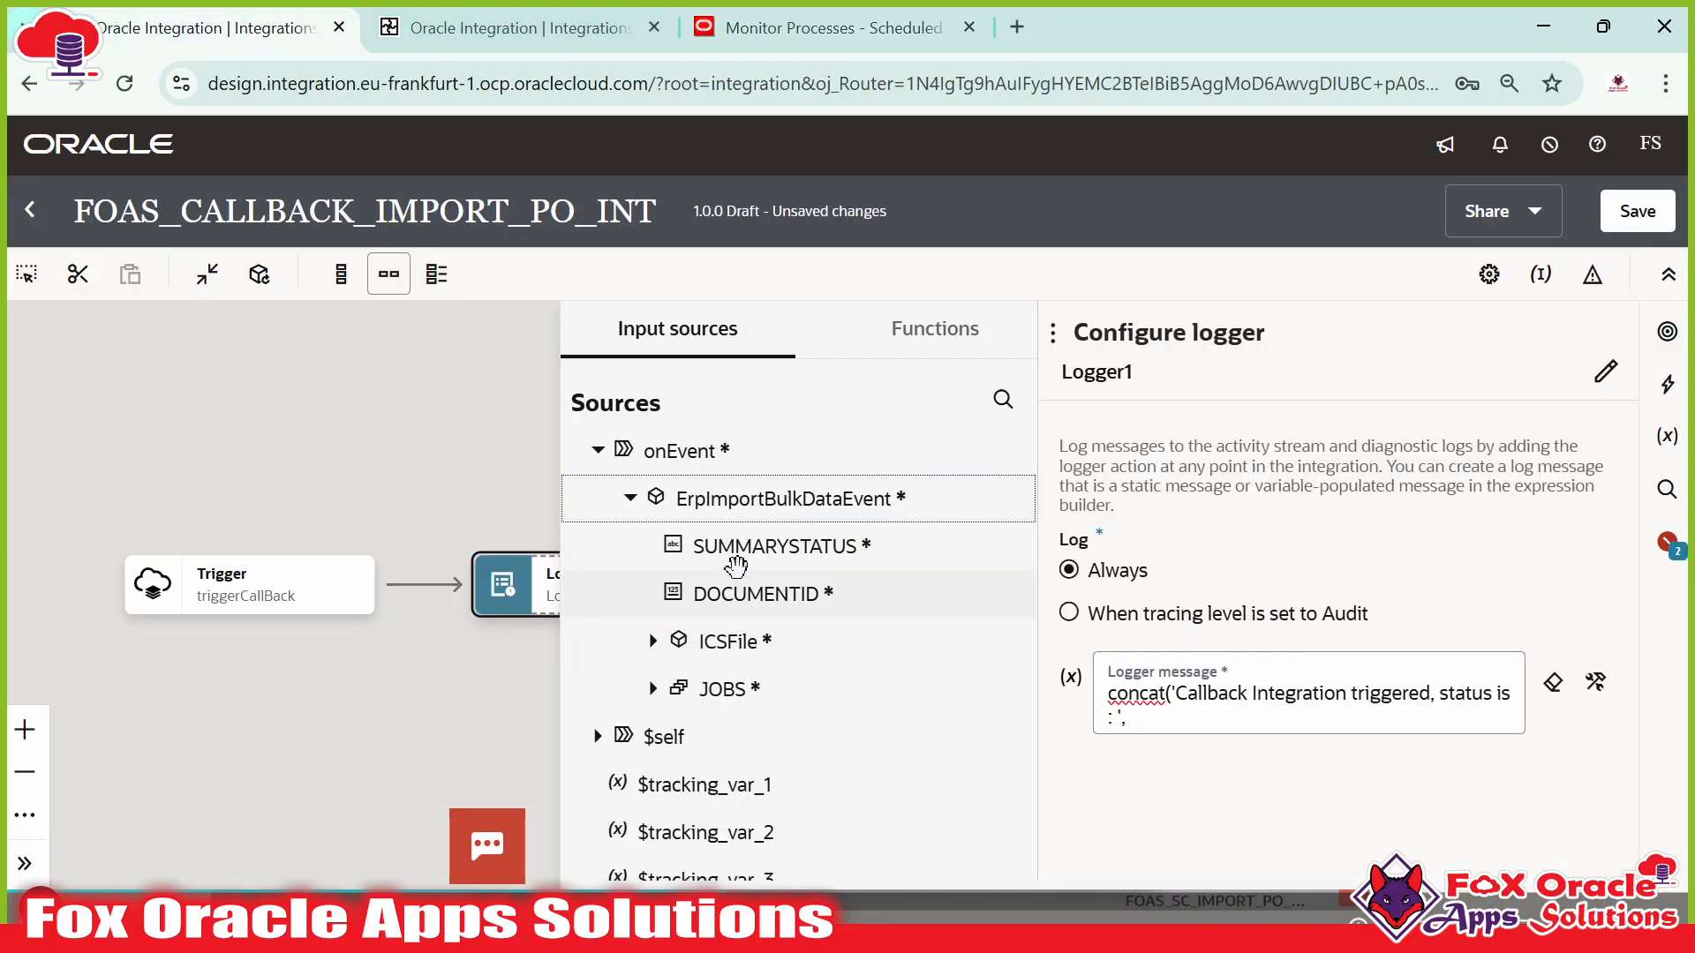
left_click(652, 642)
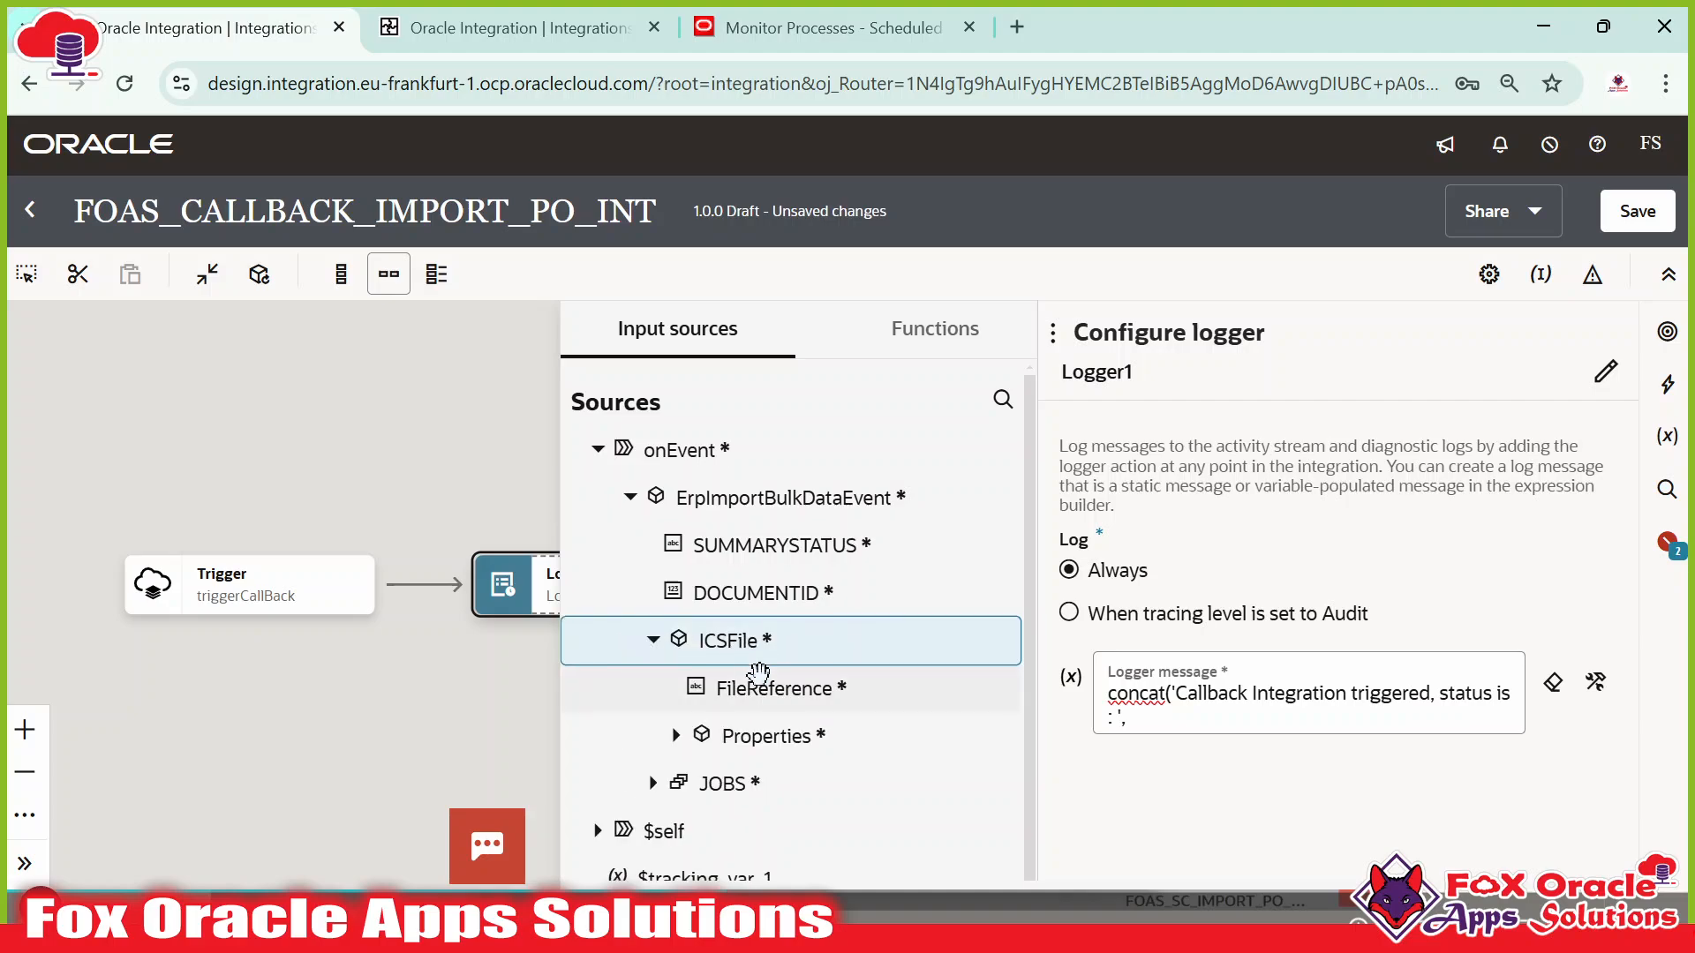
scroll(745, 622, "down", 1)
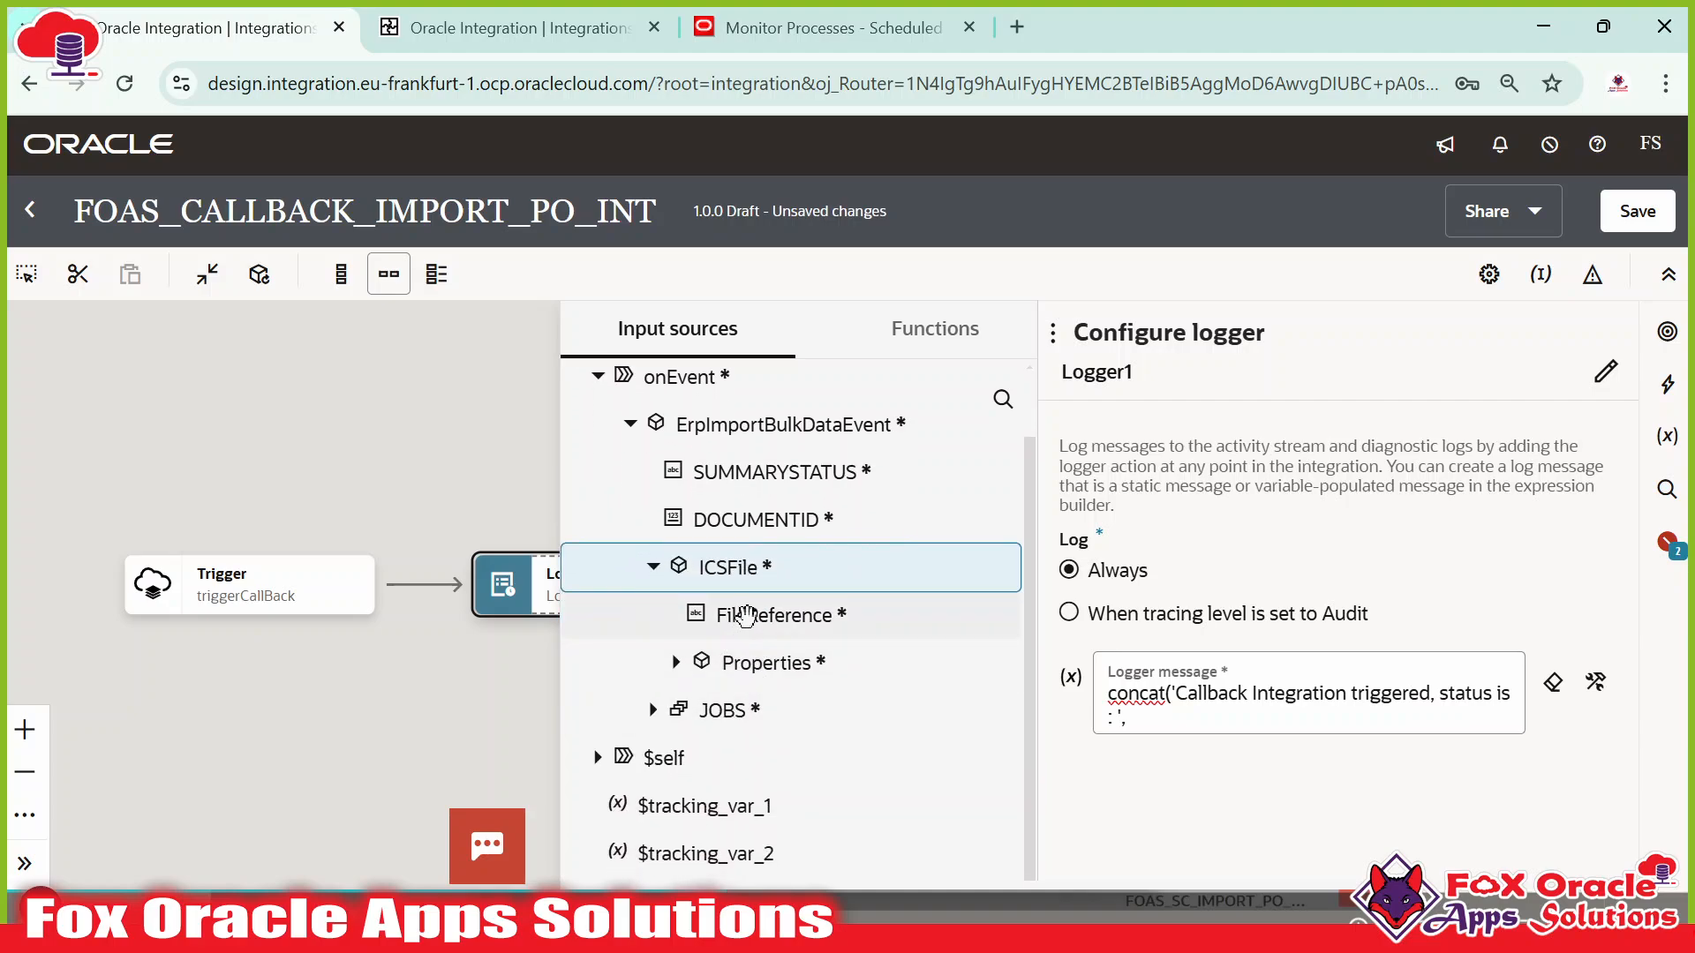
left_click(803, 665)
scroll(800, 667, "down", 2)
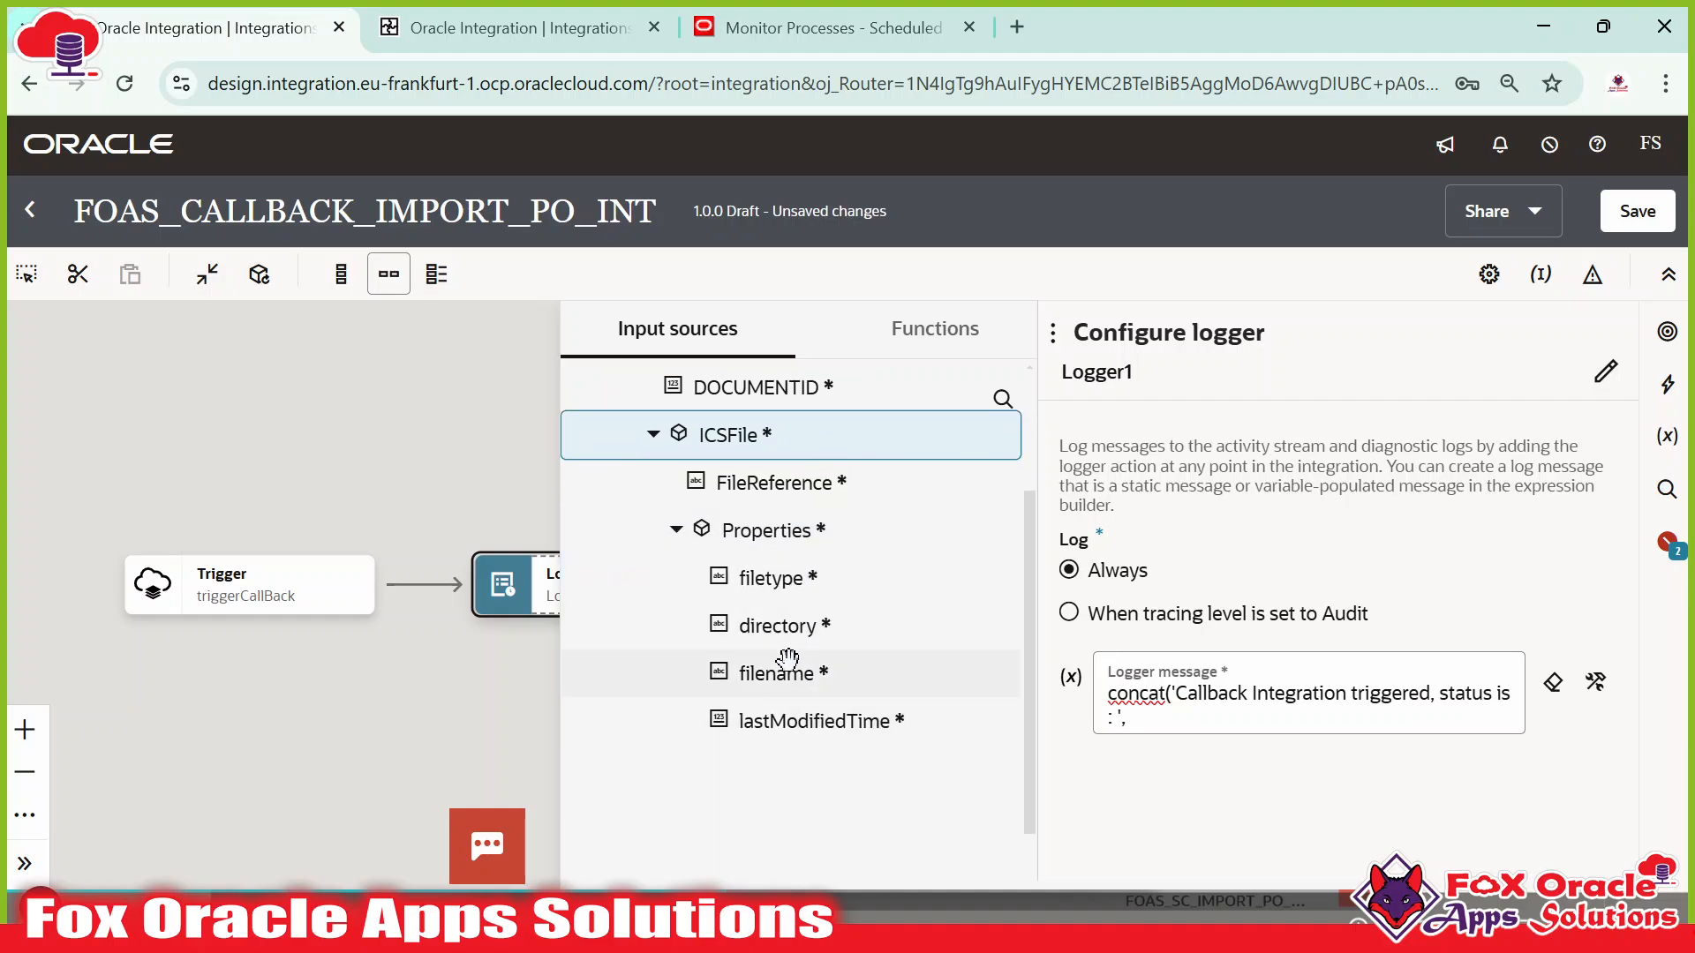
scroll(766, 653, "up", 3)
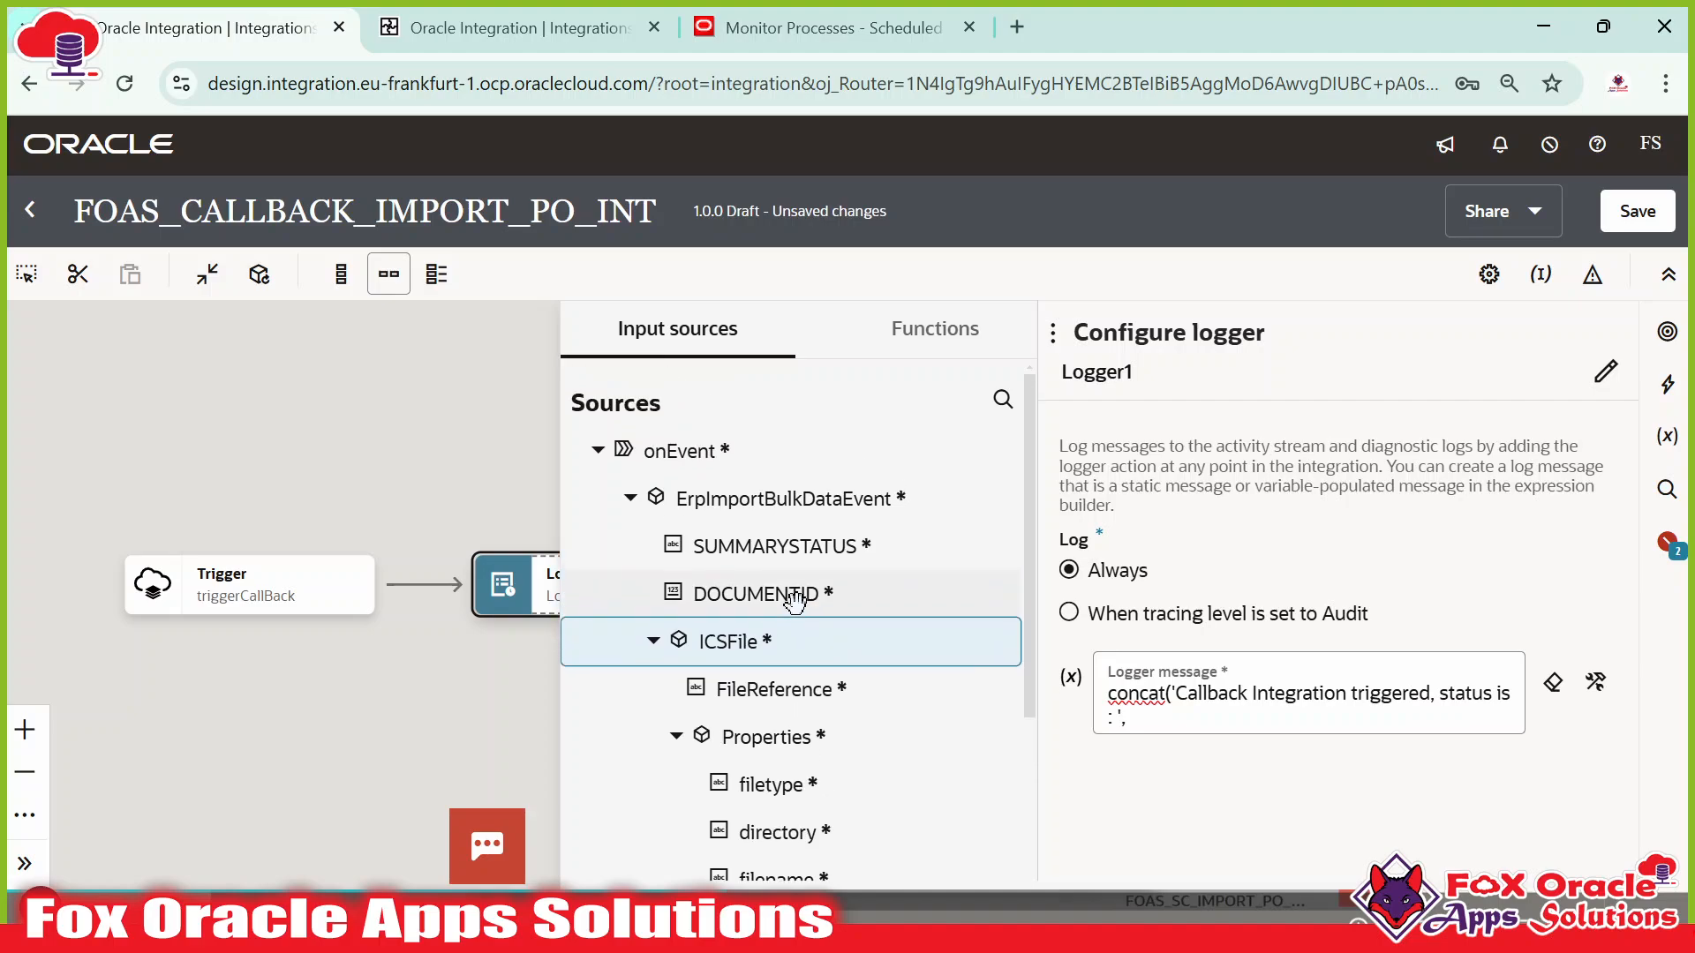
scroll(798, 586, "down", 2)
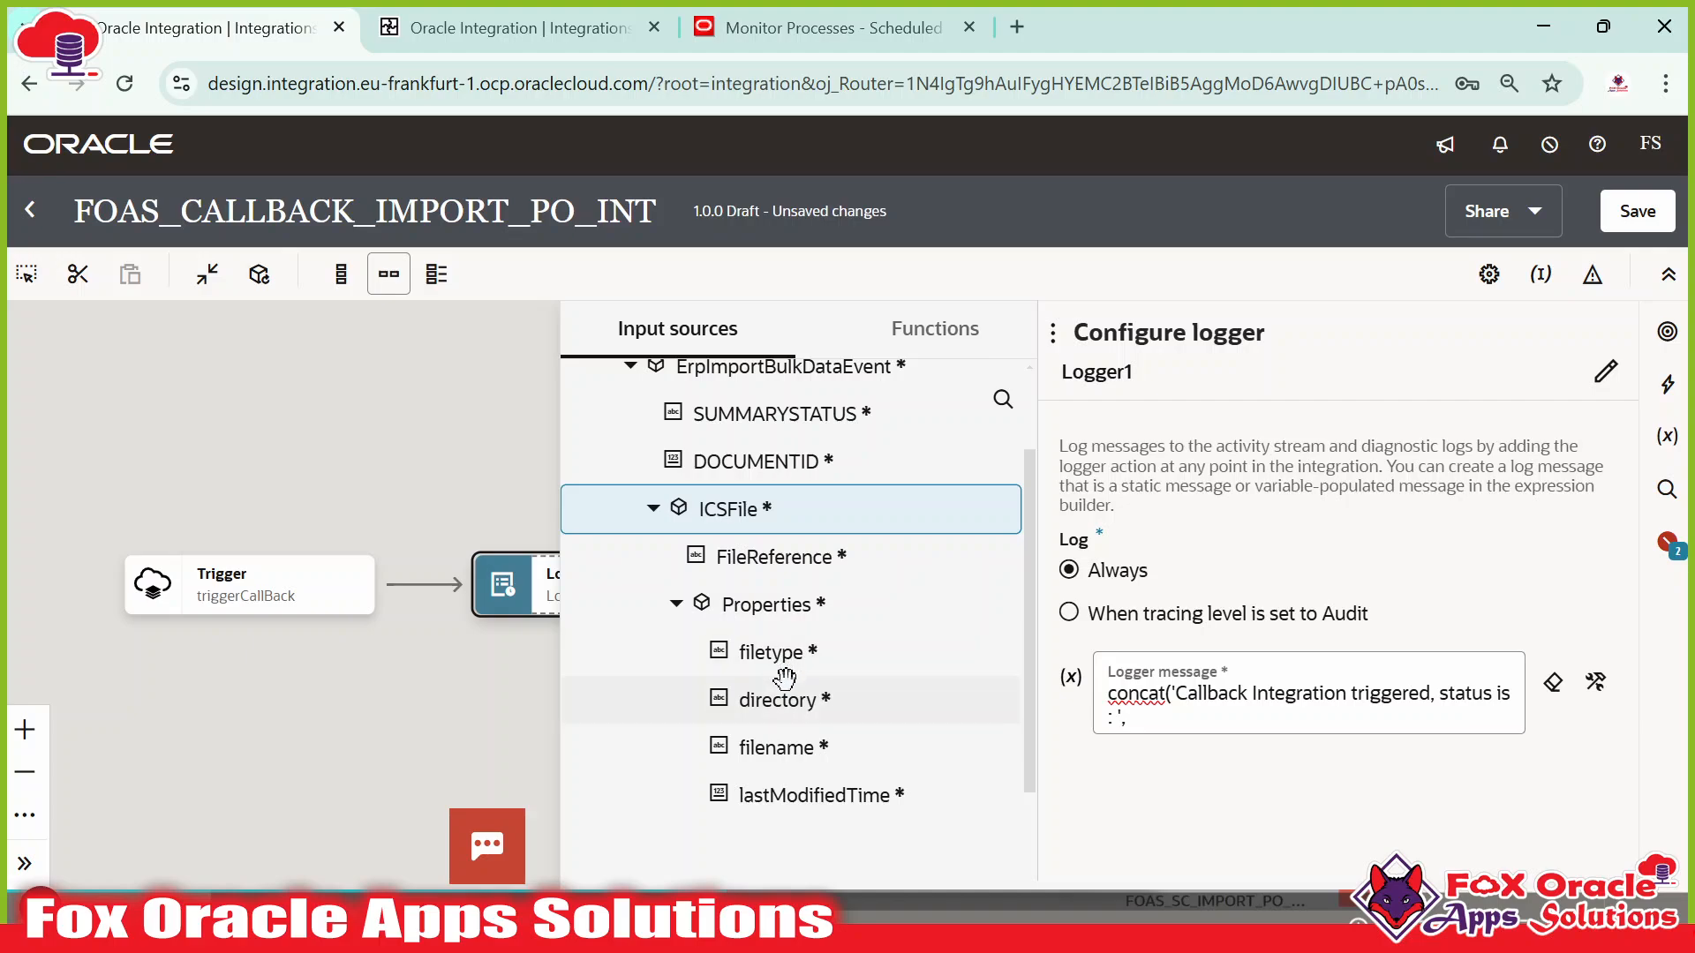
scroll(784, 678, "down", 3)
scroll(757, 679, "up", 2)
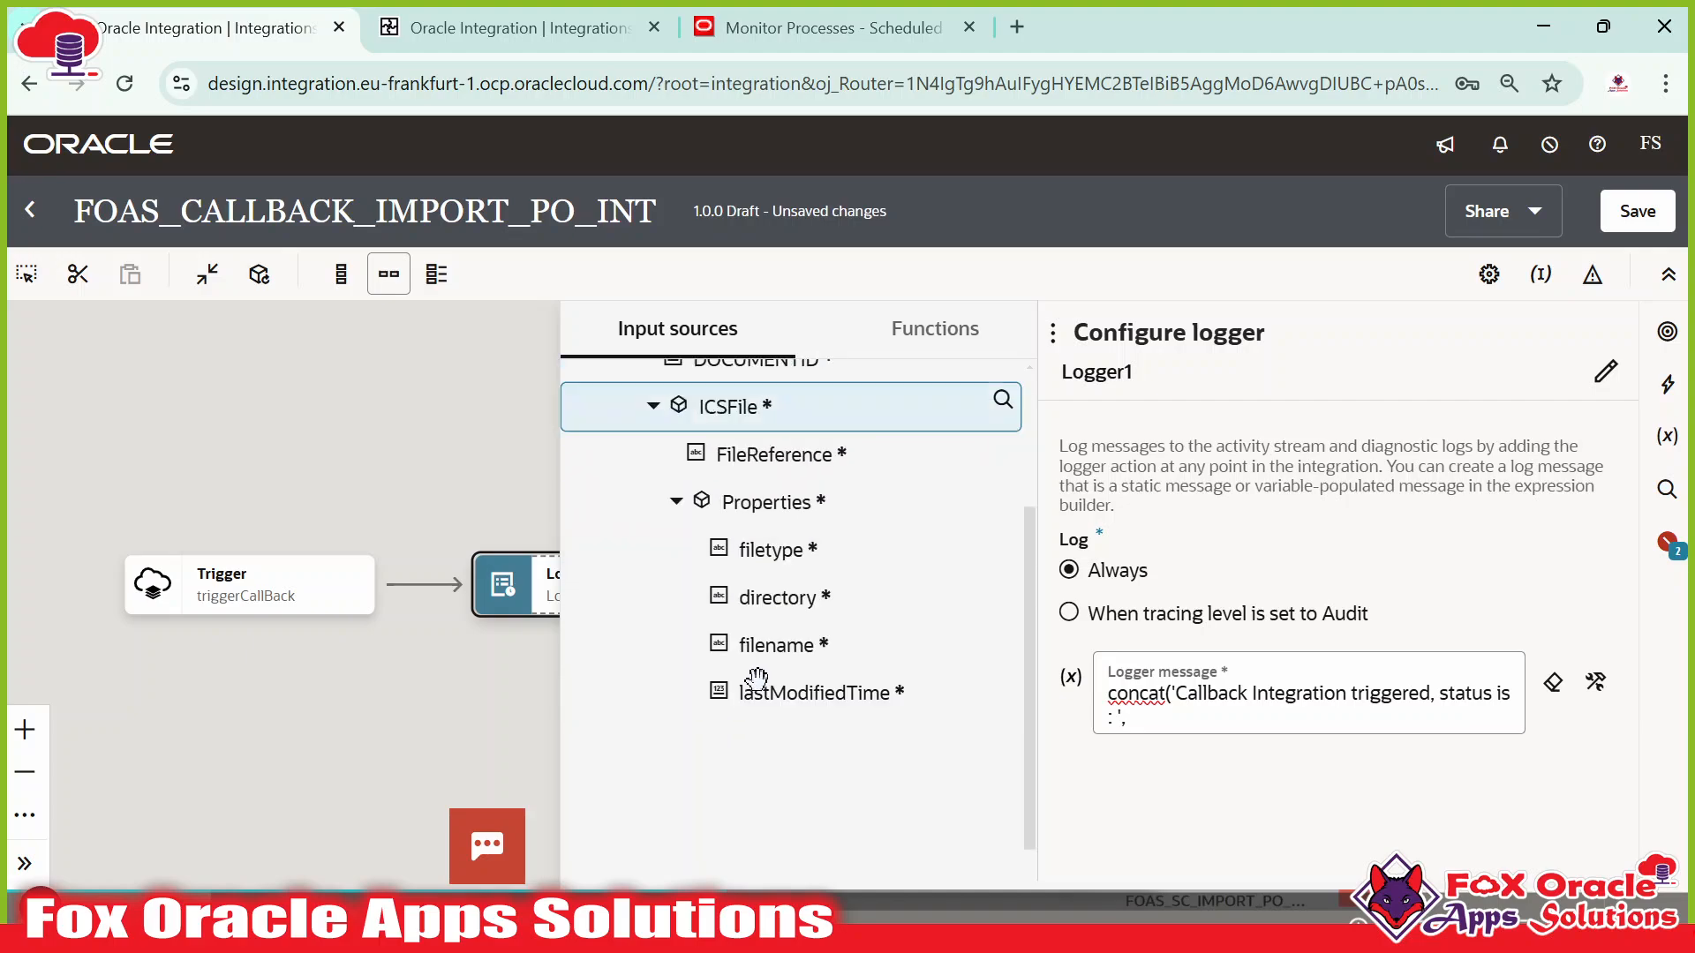
scroll(757, 679, "up", 3)
left_click(653, 641)
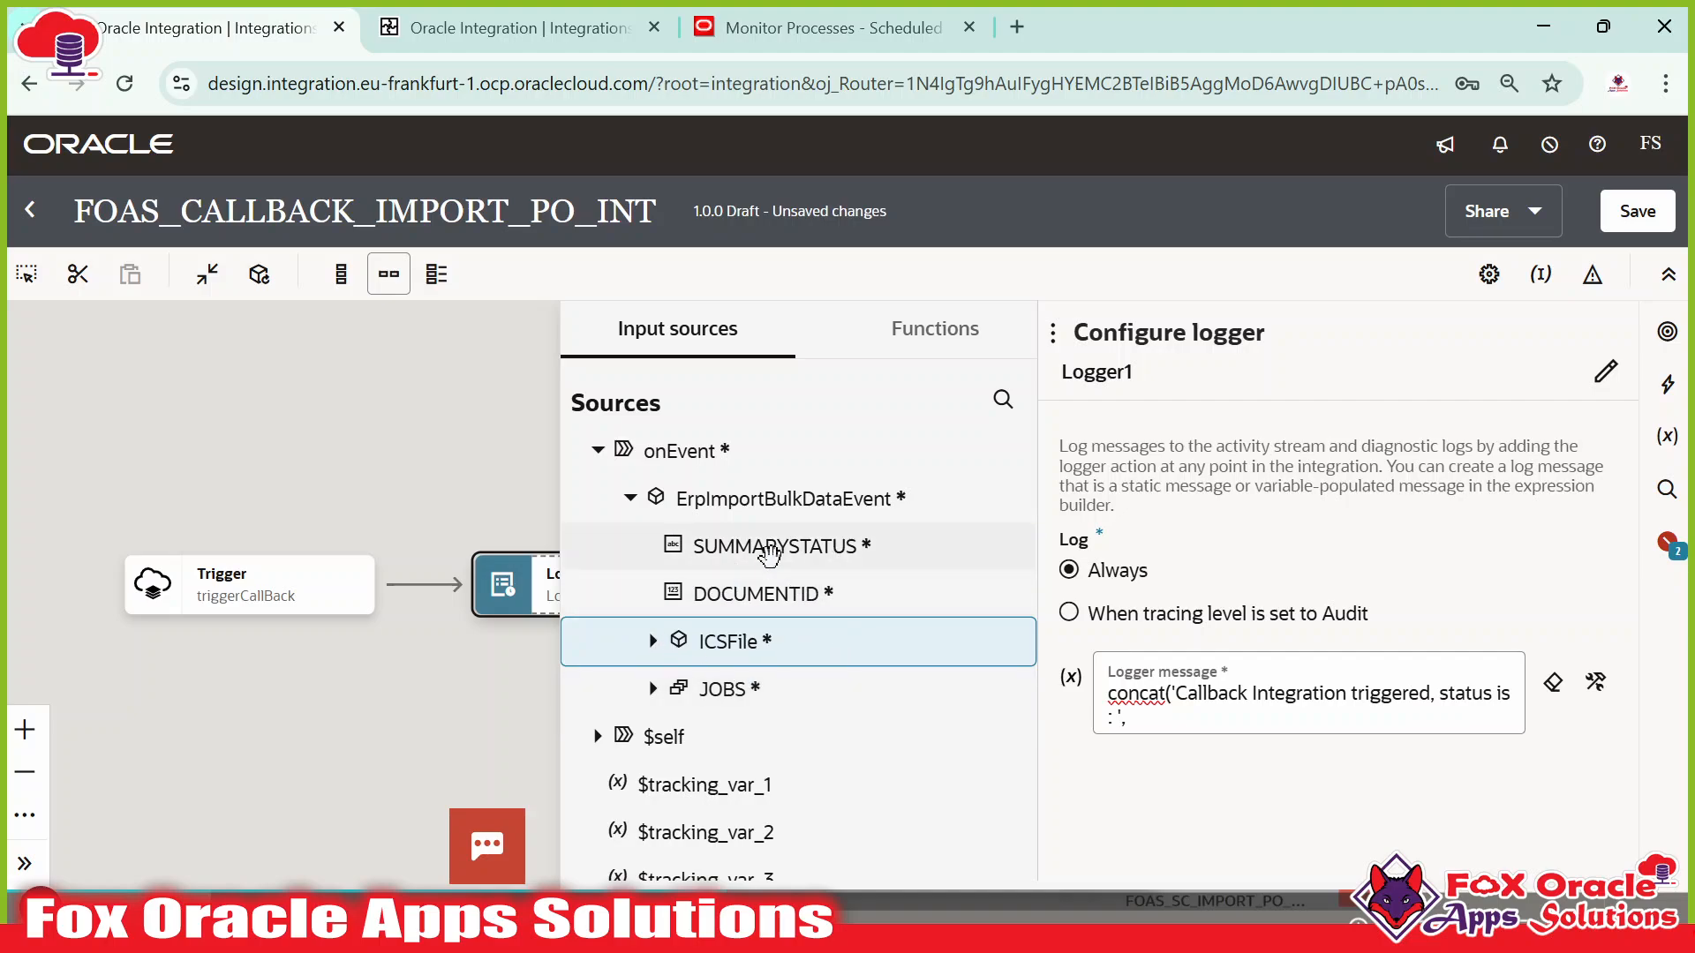
Set Logger1's message to concat('Callback integration triggered, status is : ', SUMMARYSTATUS).
left_click_drag(770, 549, 1133, 720)
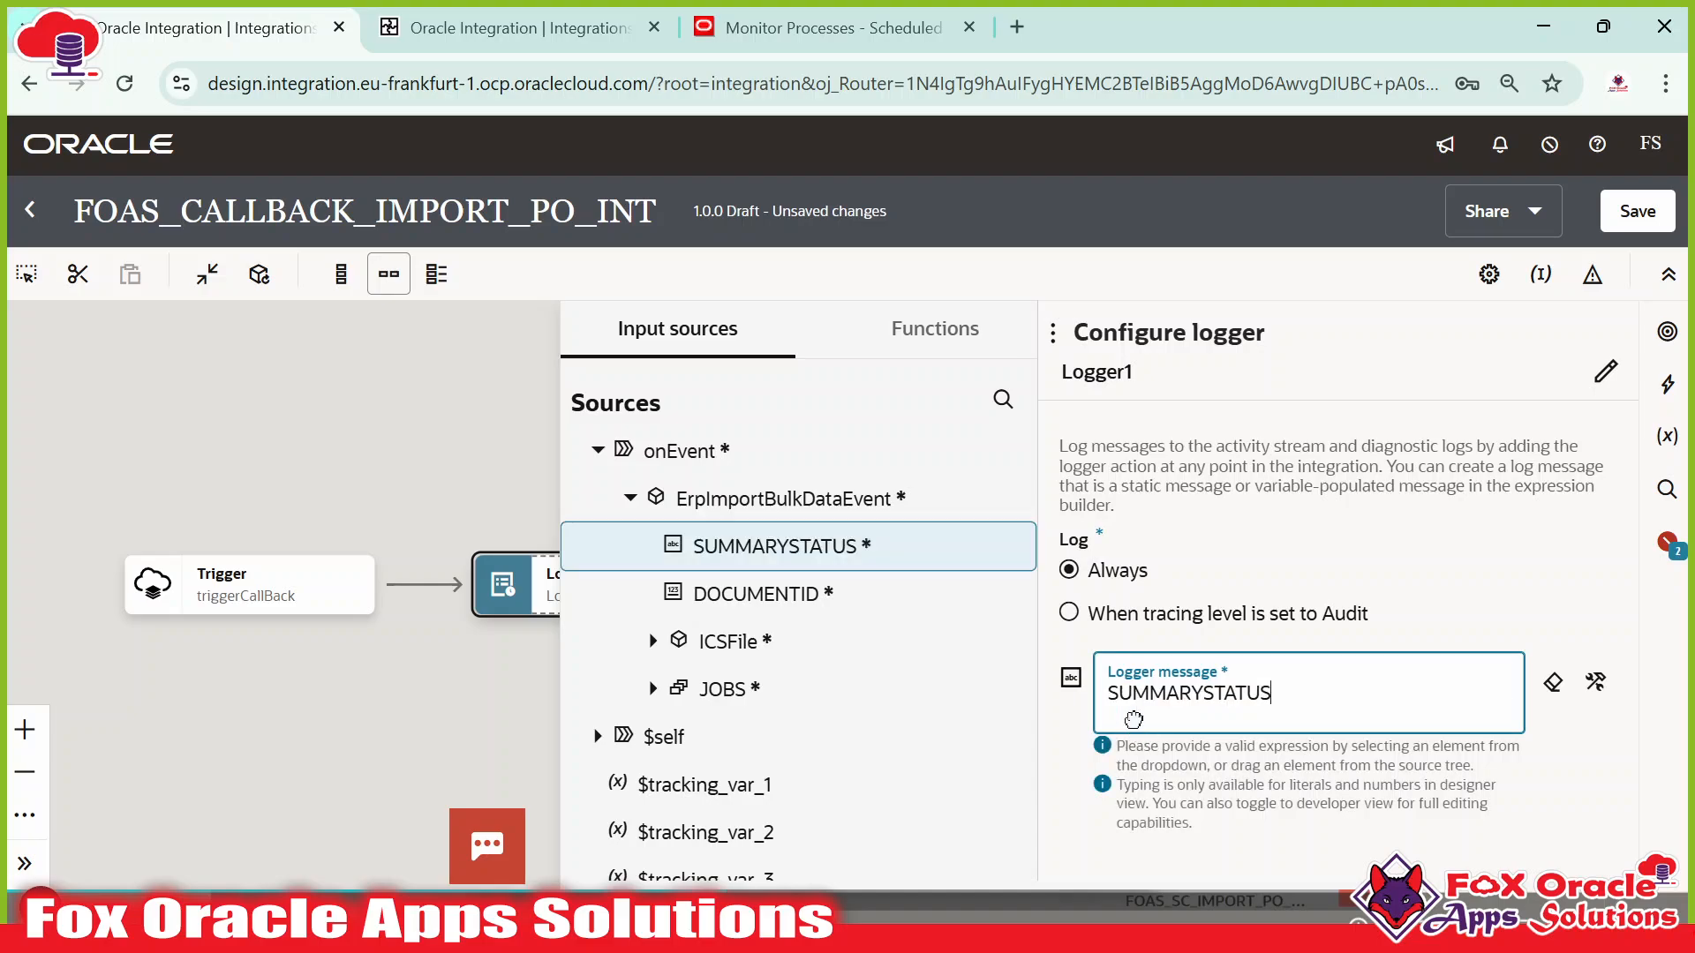
left_click(1595, 683)
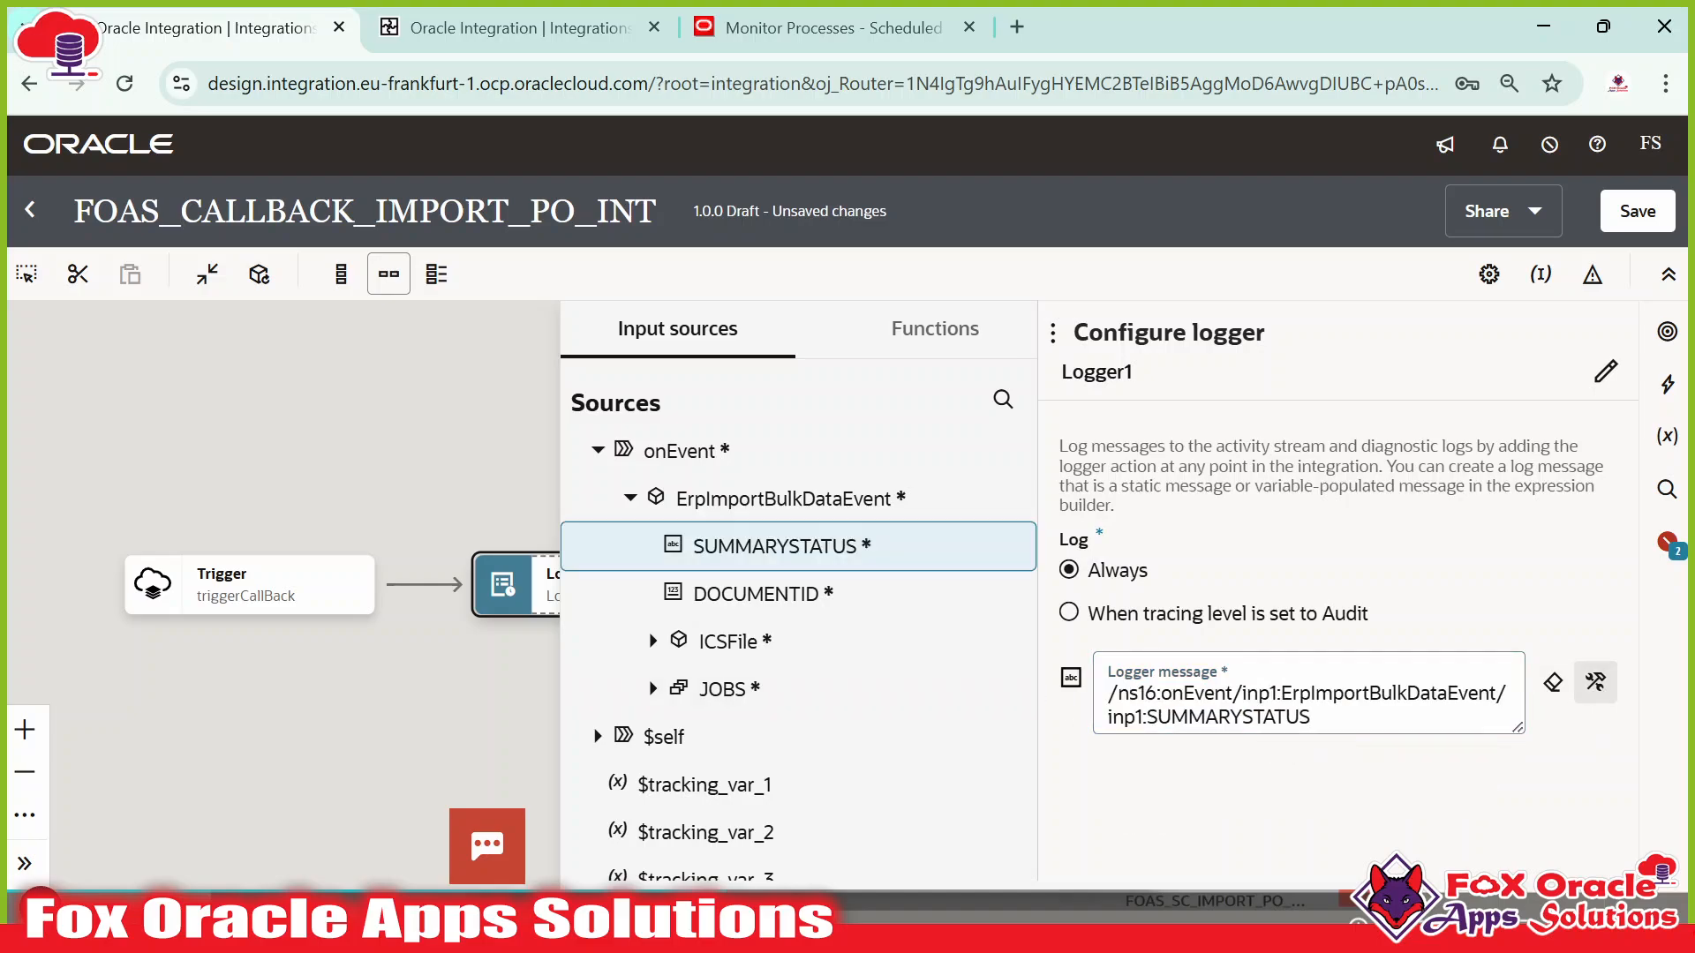
left_click(1109, 693)
key("ctrl+a")
type("c")
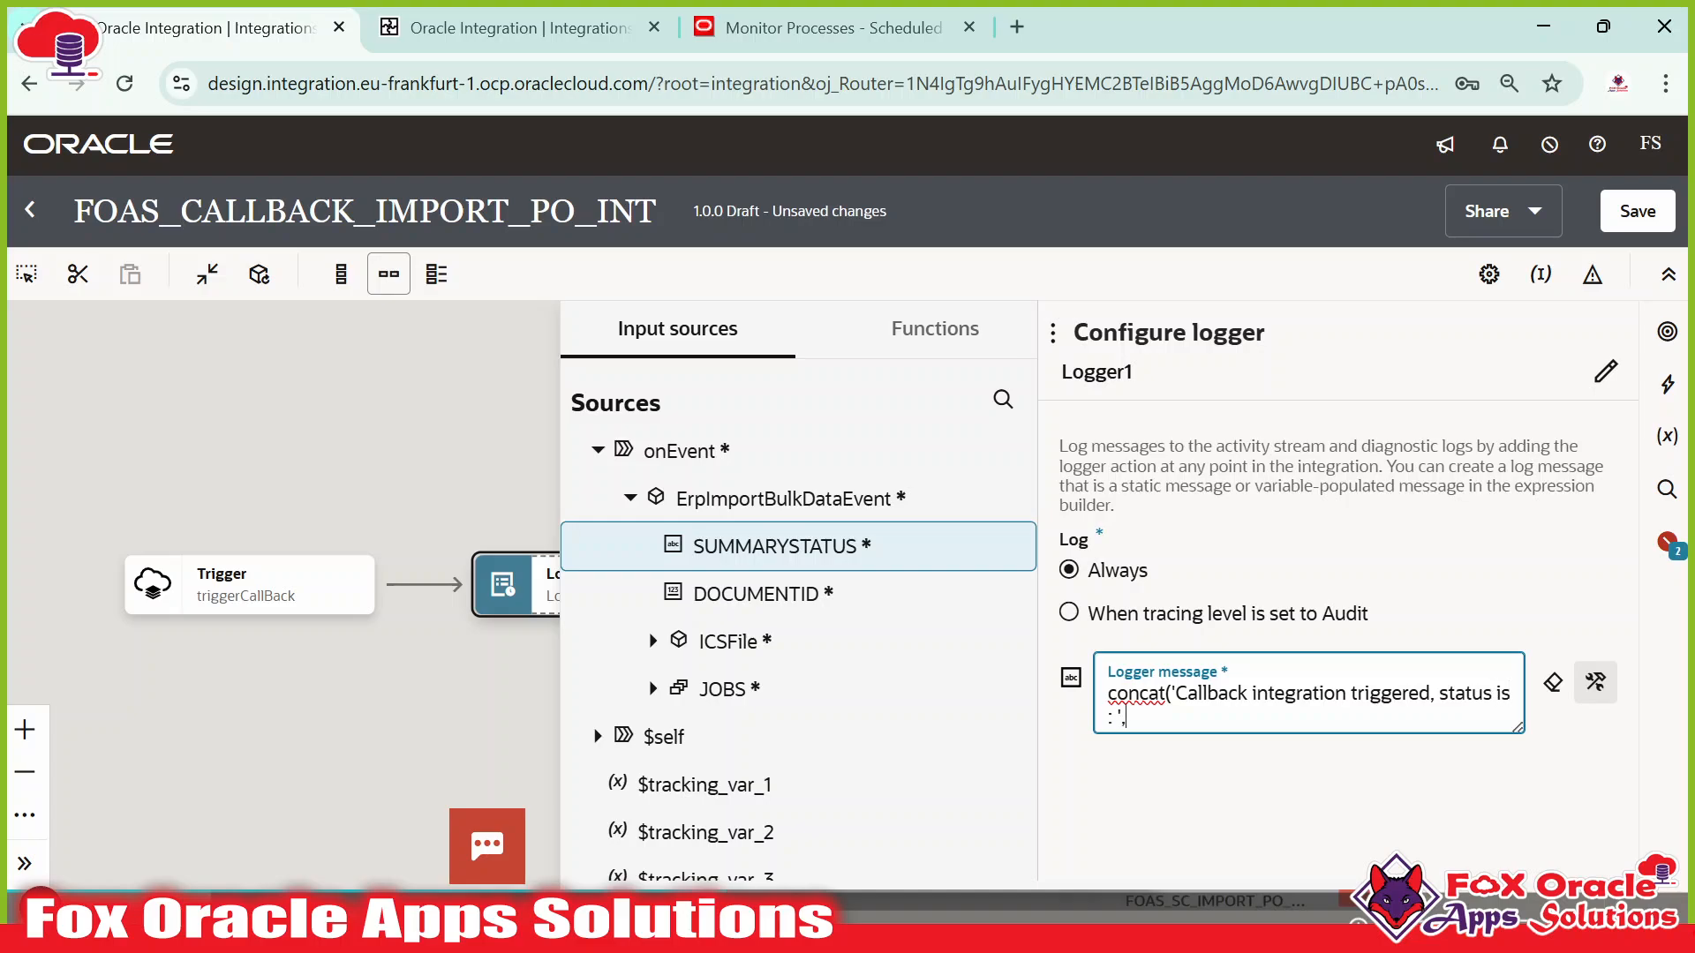
left_click_drag(775, 546, 1148, 717)
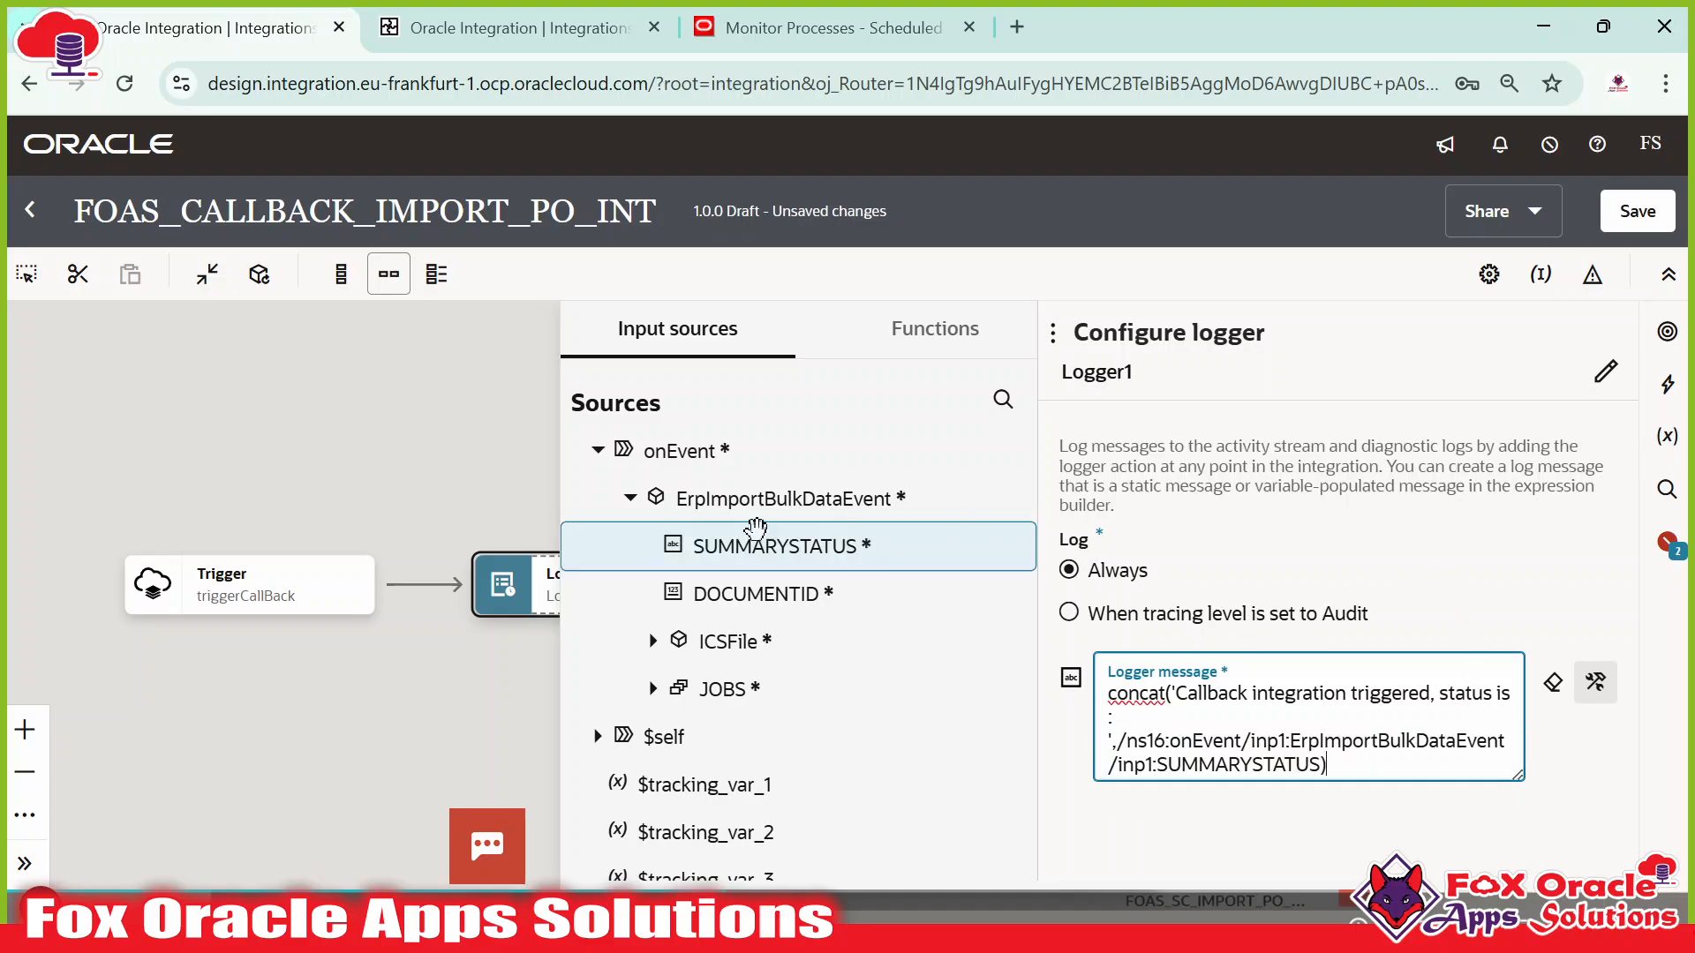
left_click(415, 466)
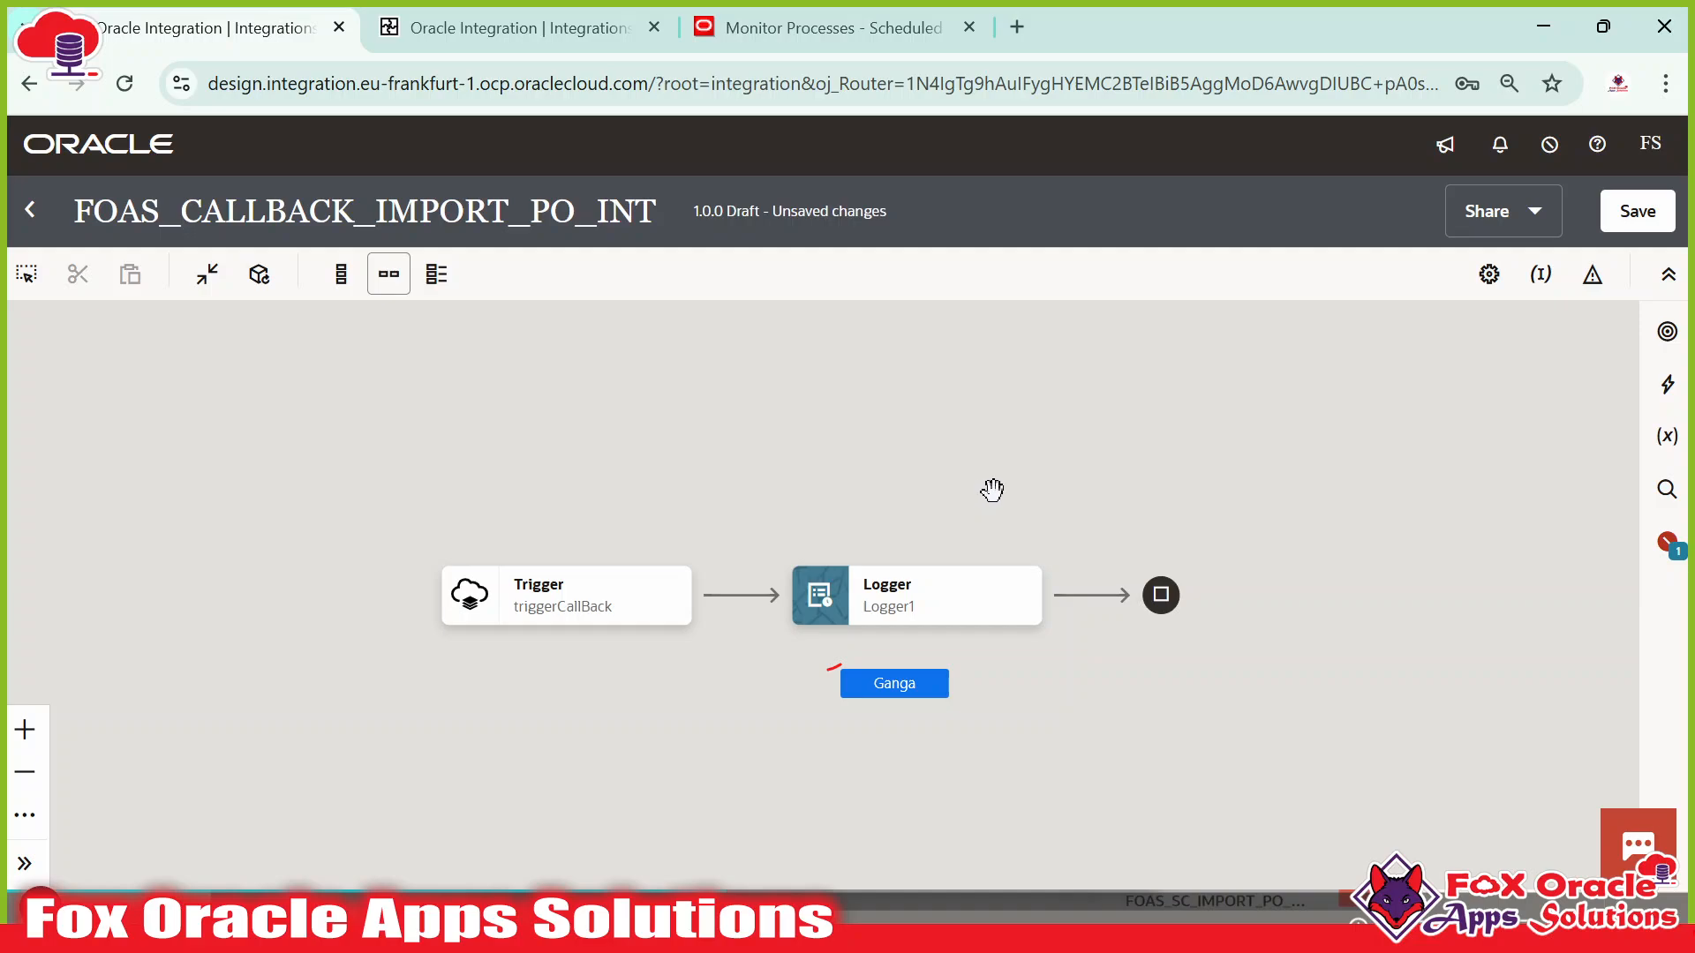
Save the FOAS_CALLBACK_IMPORT_PO_INT draft and dismiss the confirmation banner.
left_click(1625, 227)
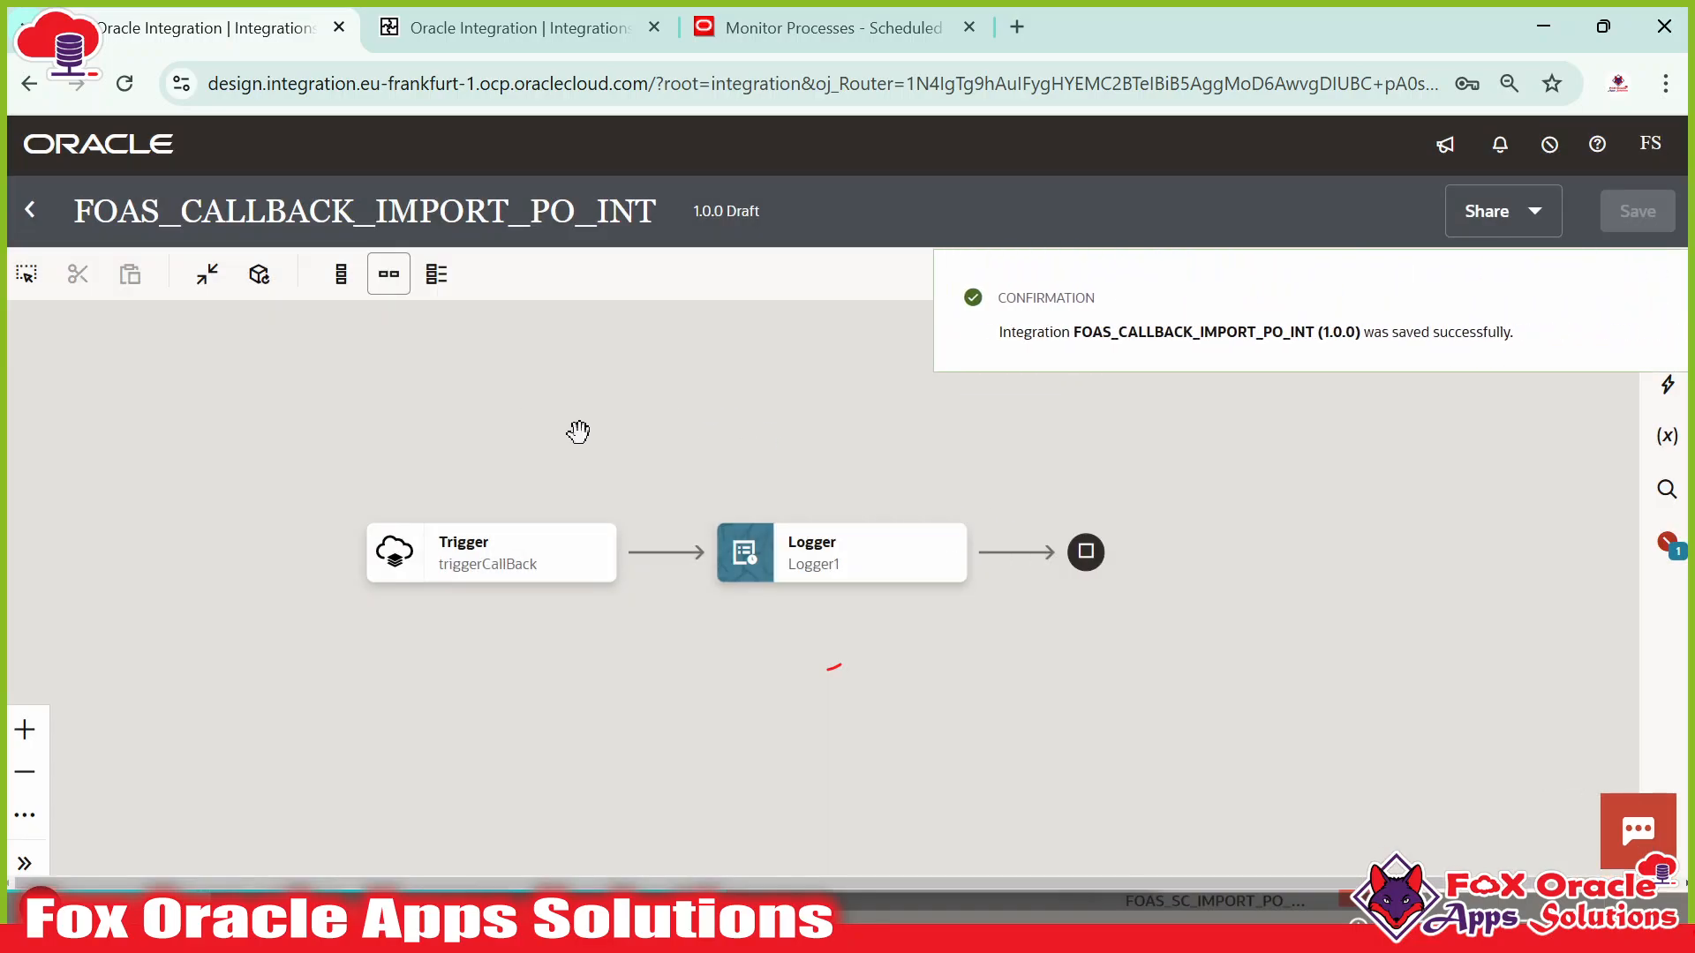
left_click(1645, 295)
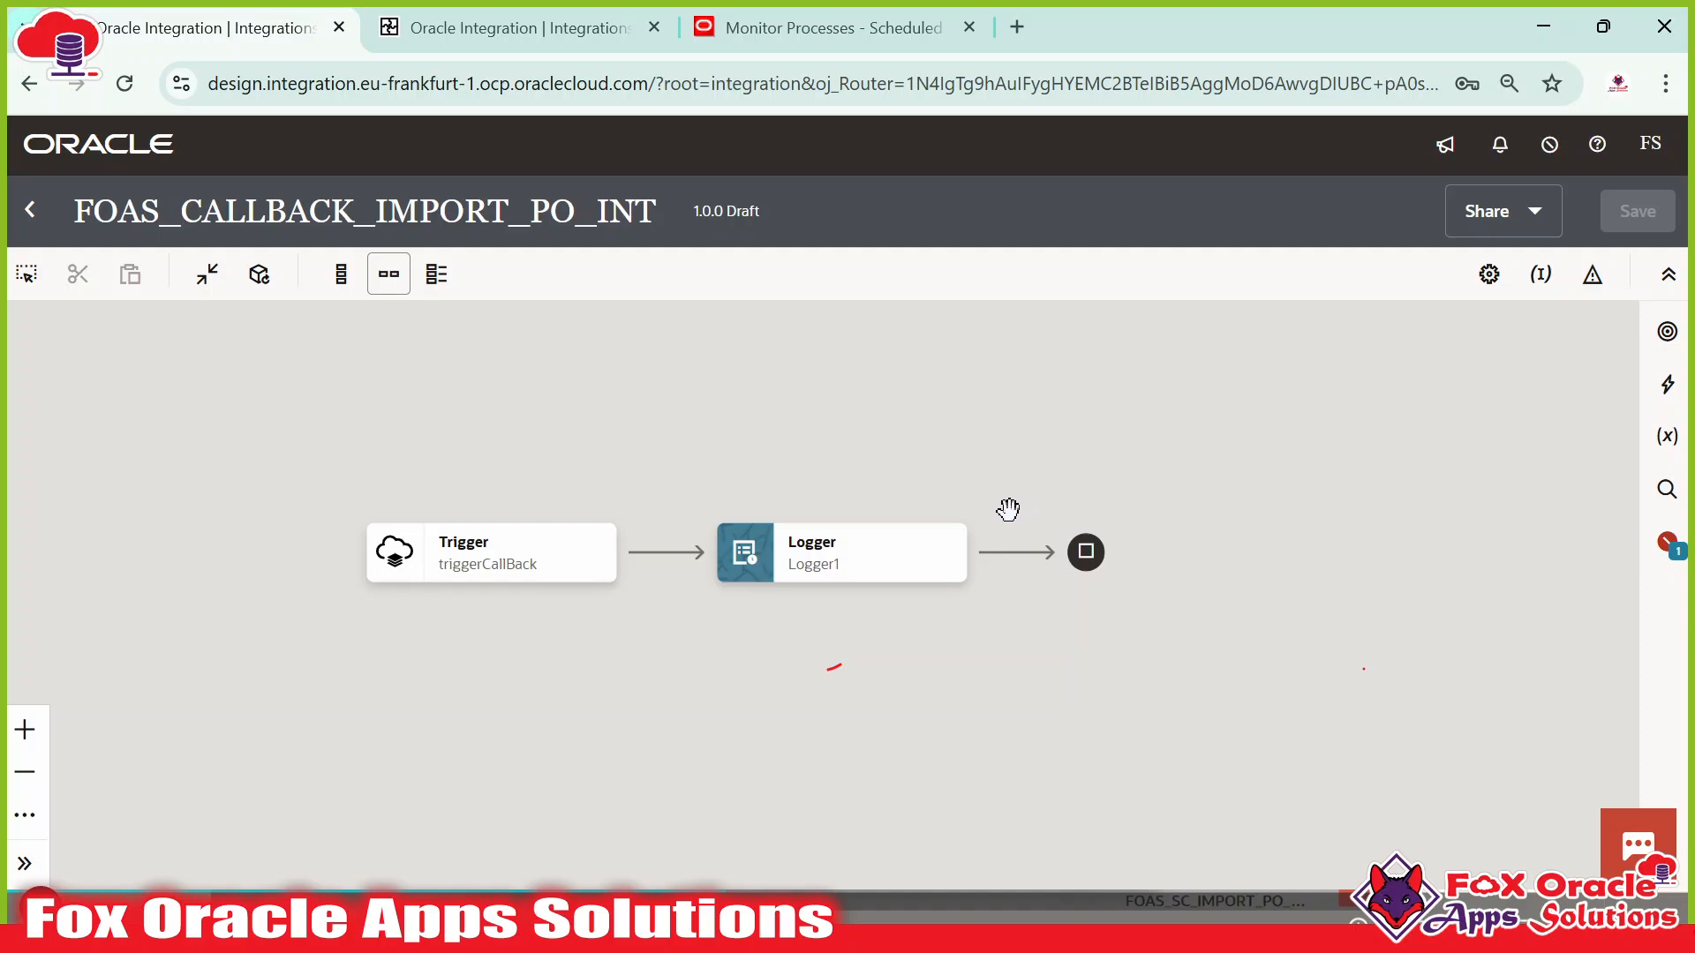
Make SUMMARYSTATUS the primary business identifier and save the integration.
left_click(1541, 281)
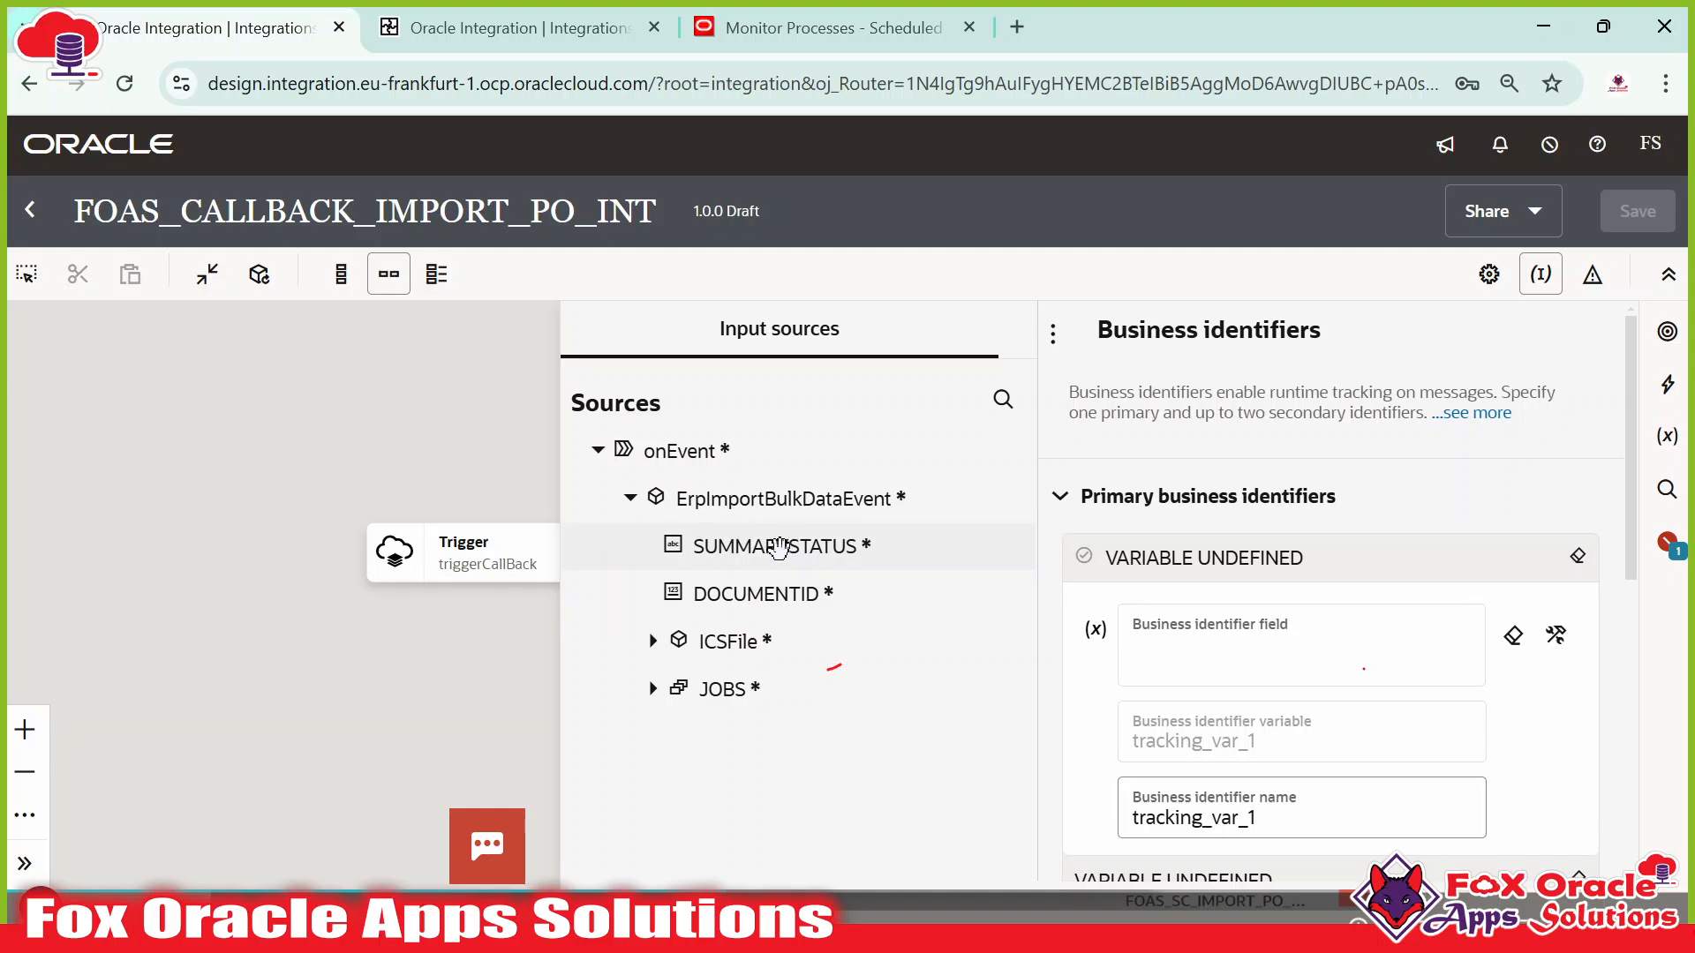
left_click_drag(777, 547, 1218, 644)
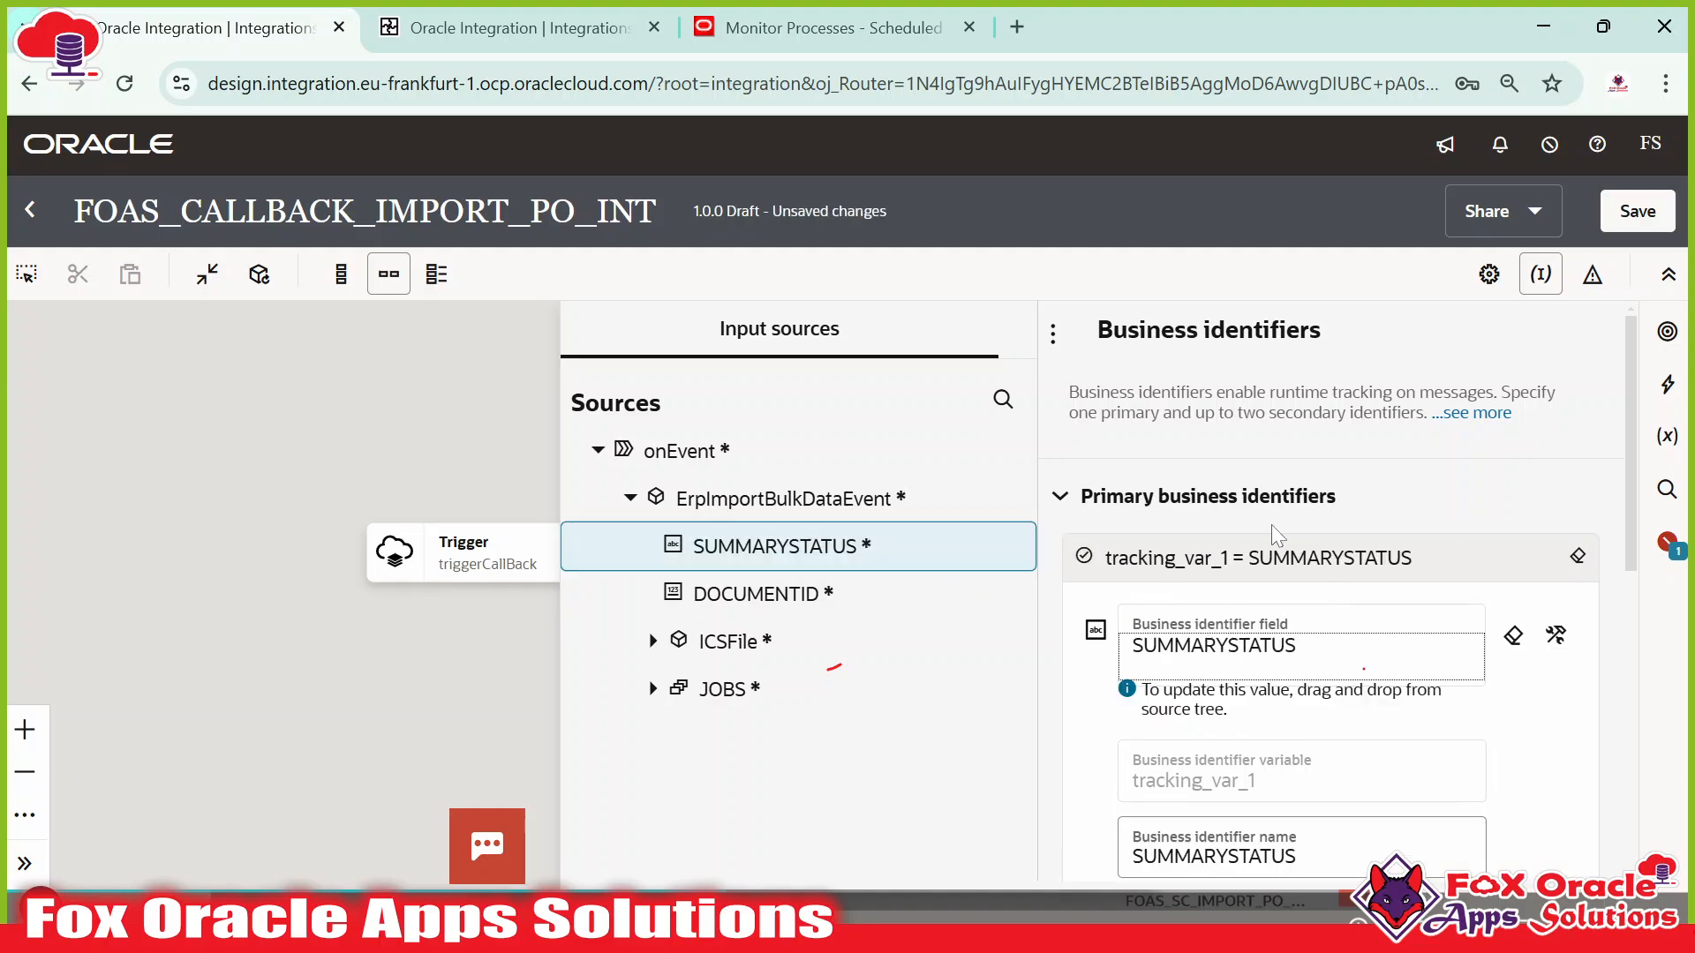
left_click(465, 465)
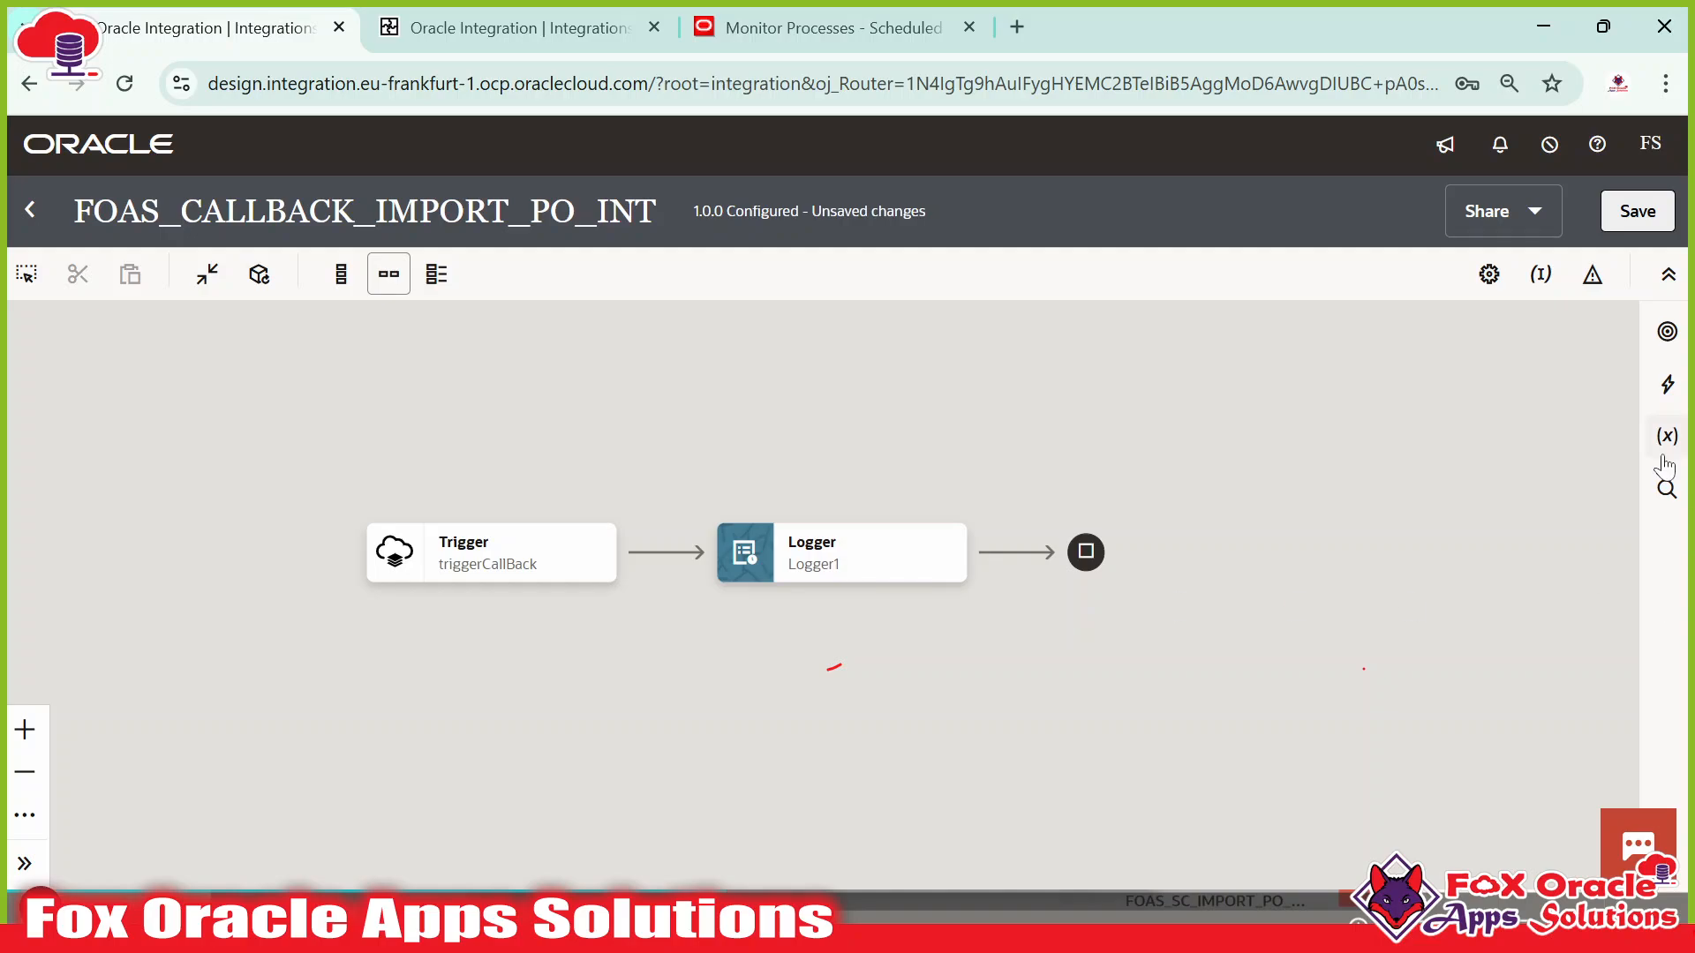
left_click(1624, 225)
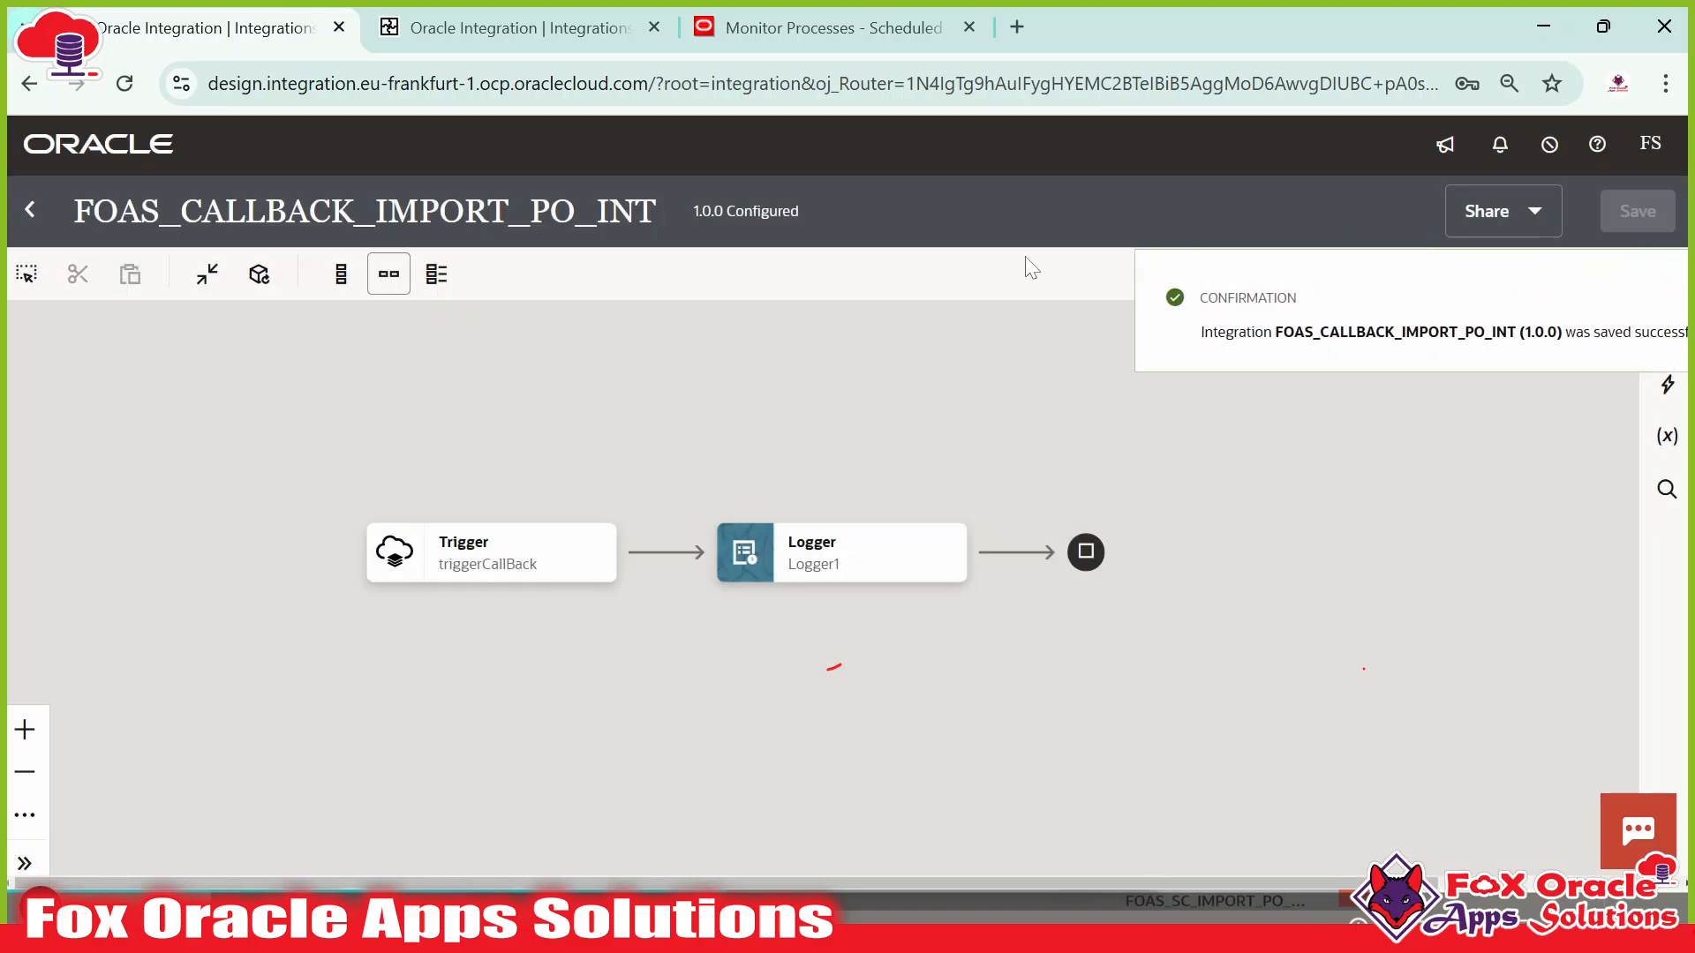
left_click(1646, 299)
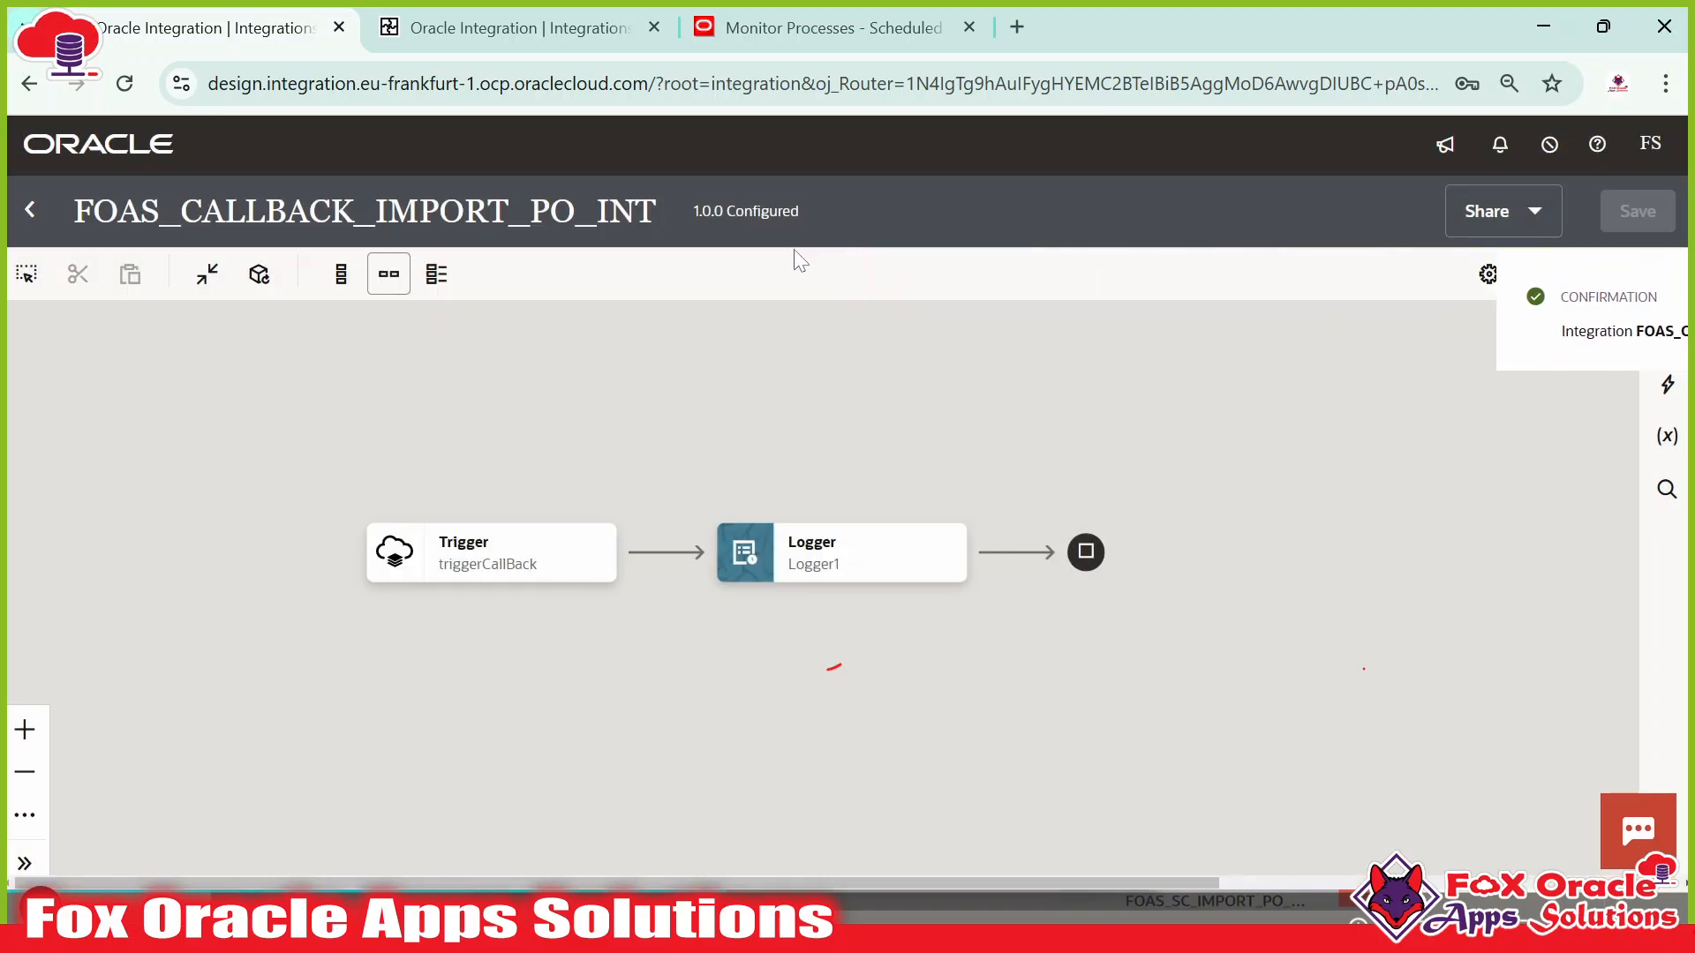
Activate FOAS_CALLBACK_IMPORT_PO_INT with debug tracing and refresh the list to confirm Active.
left_click(30, 210)
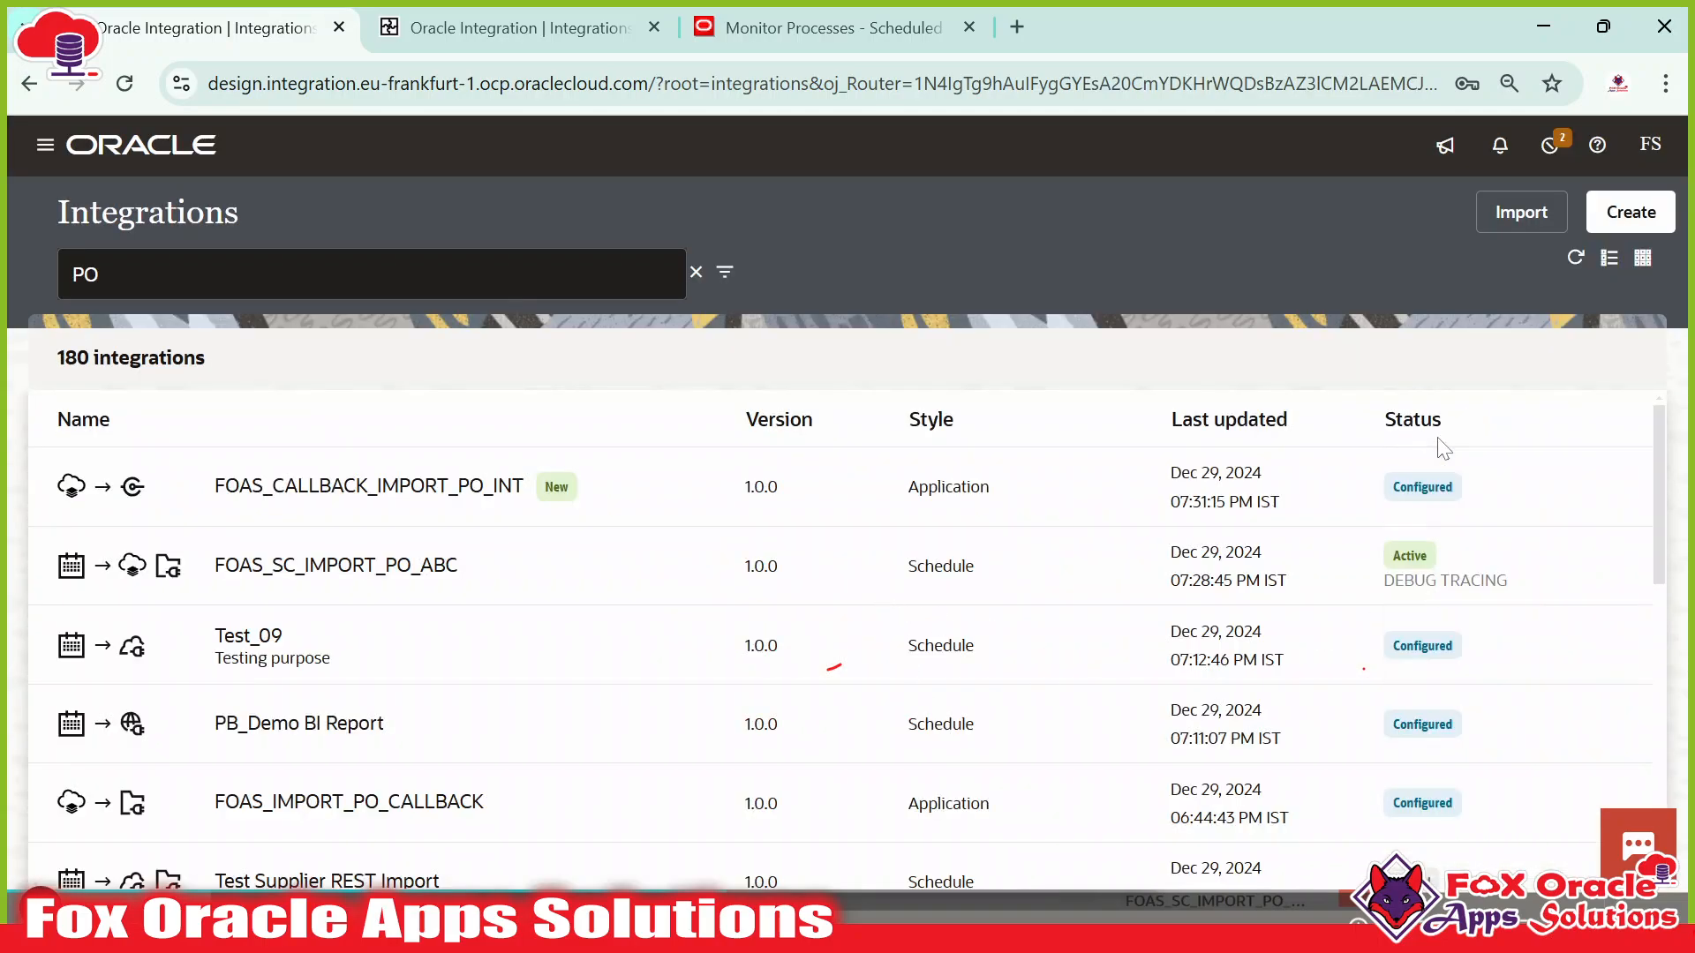
left_click(1492, 494)
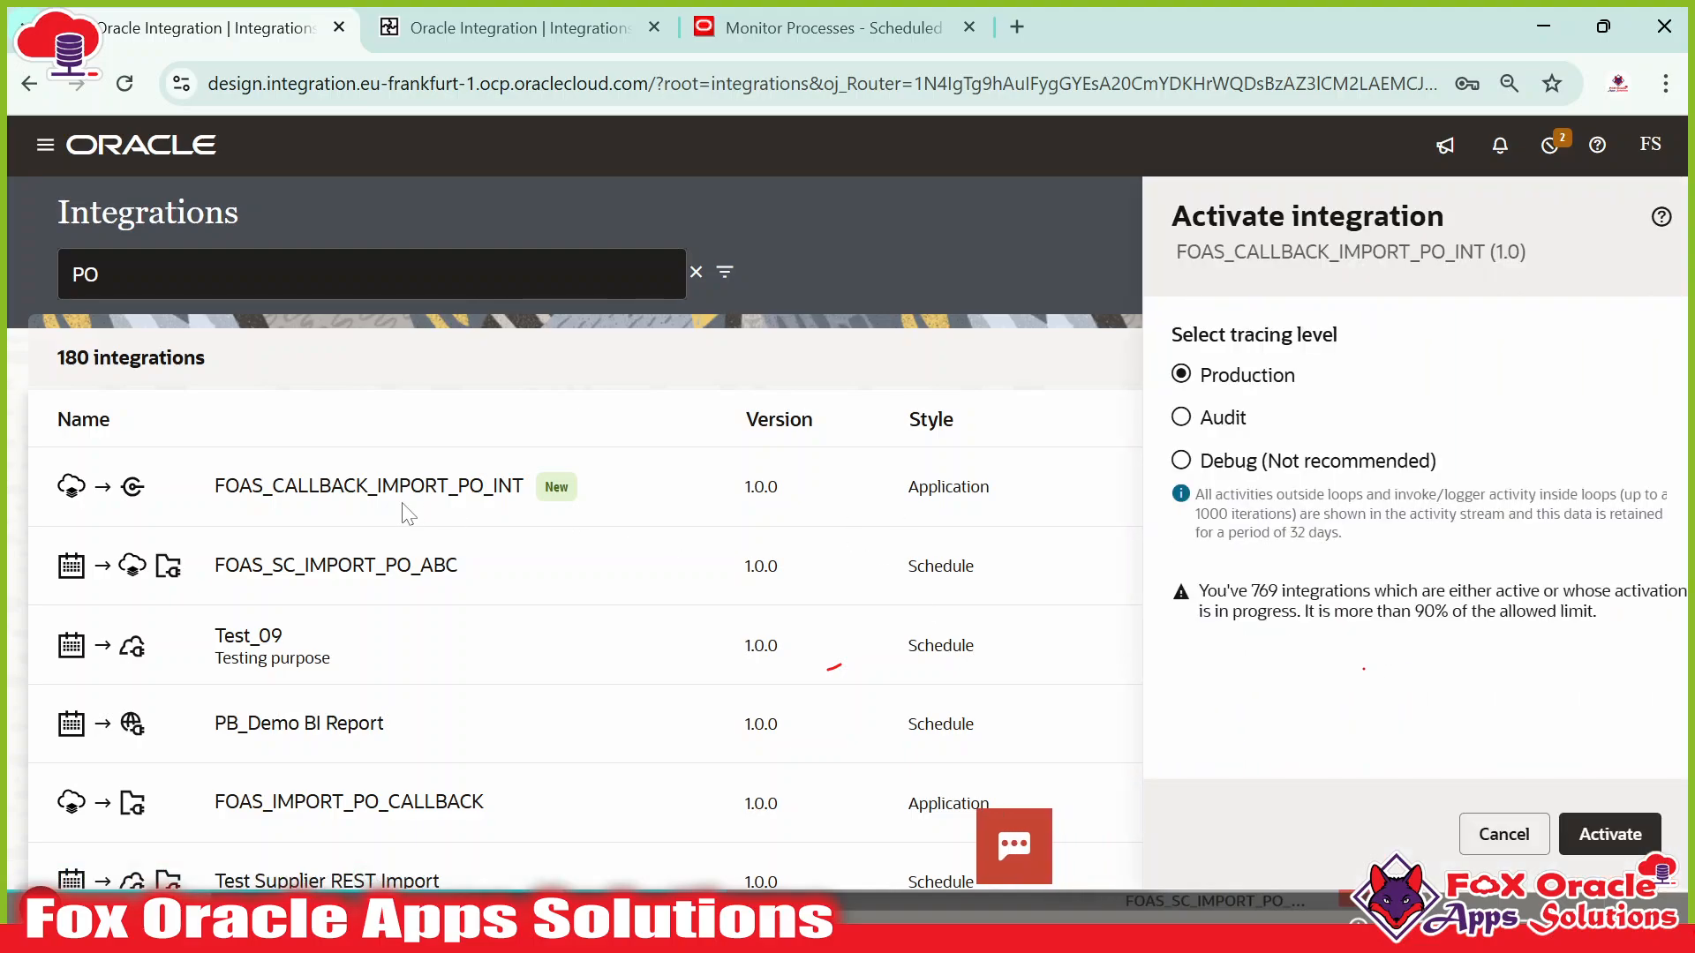
left_click(1231, 463)
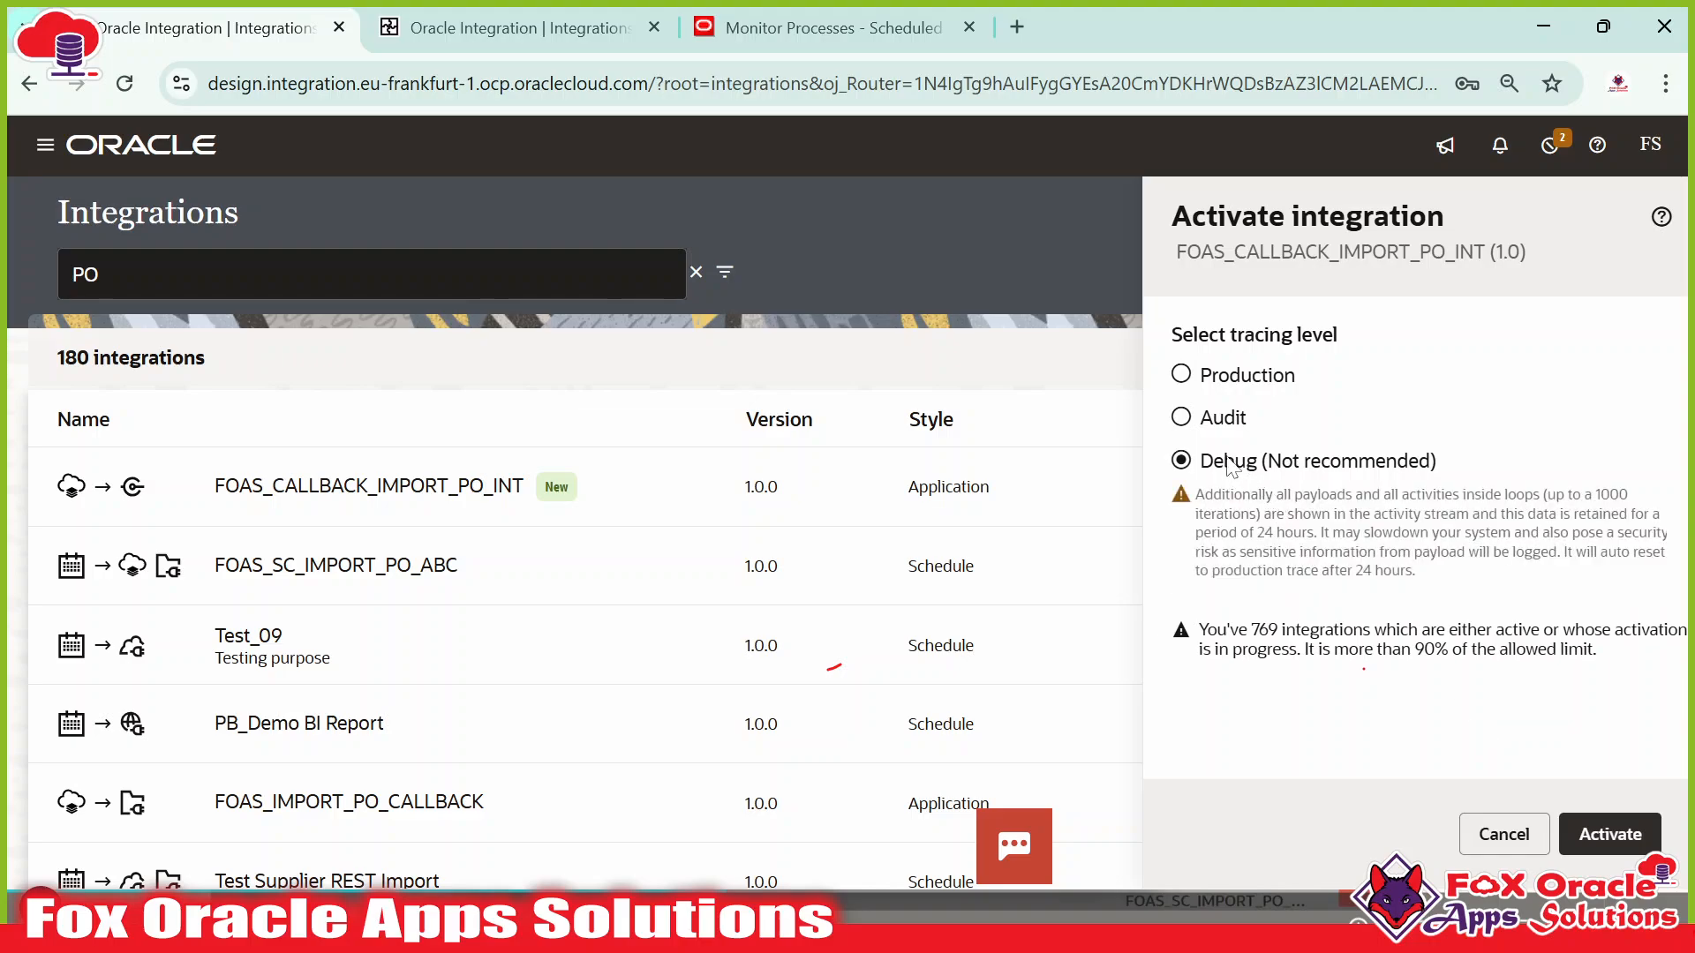
left_click(1609, 835)
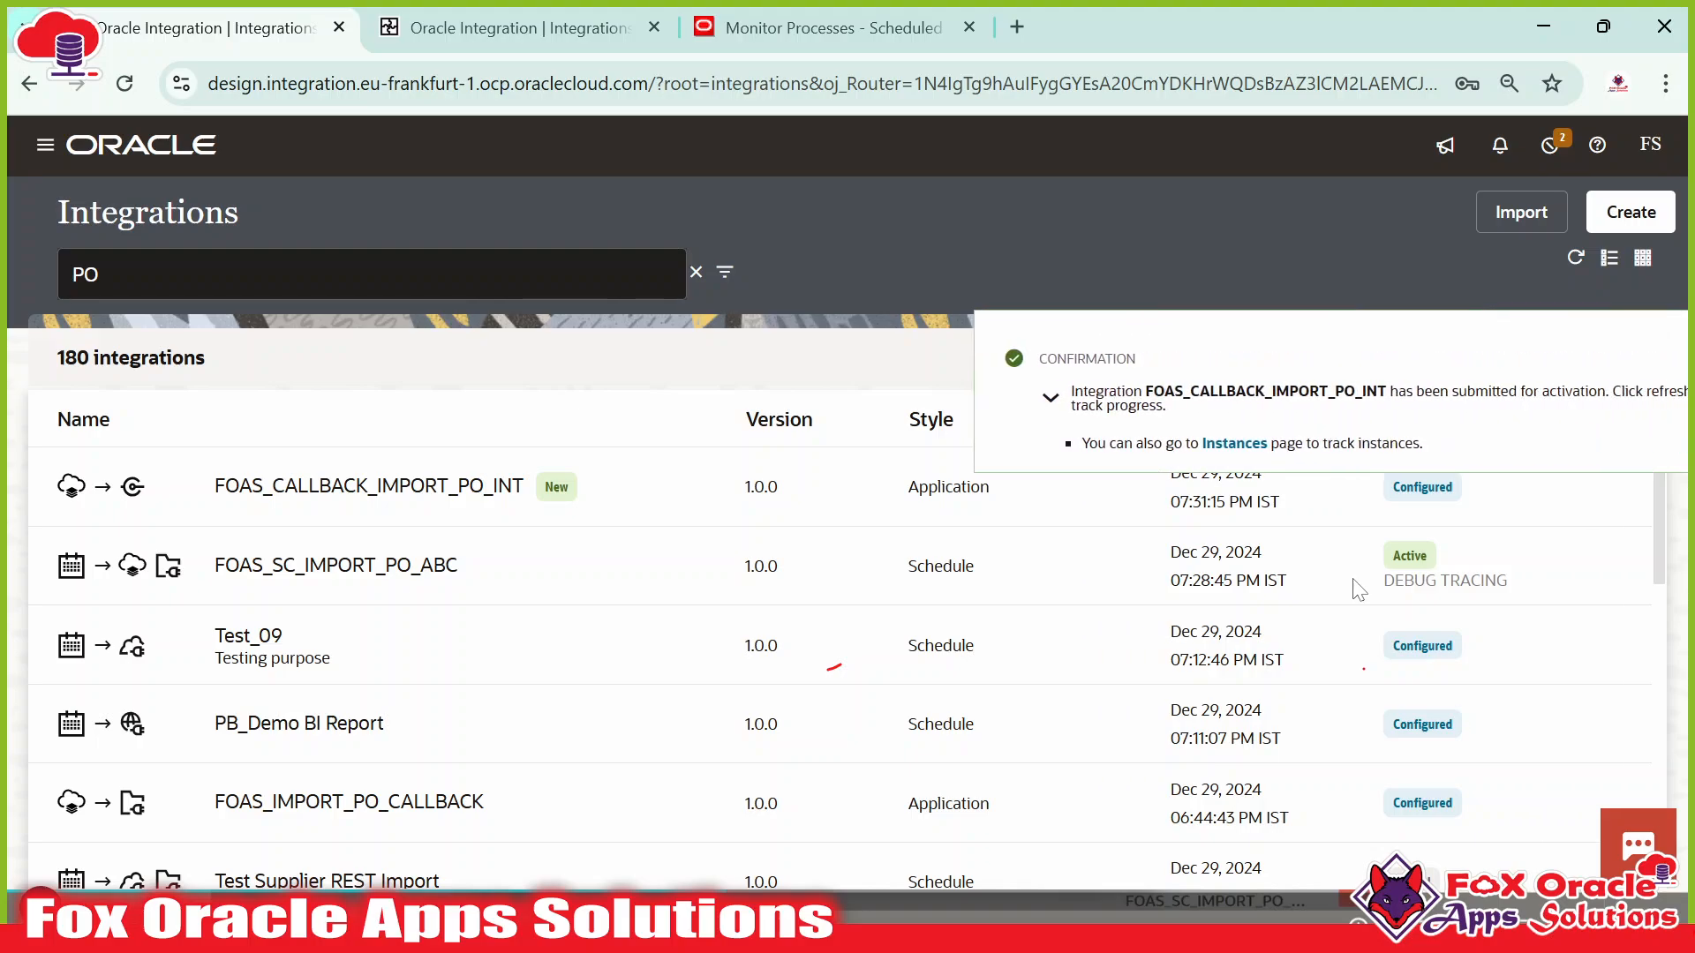
left_click(1649, 371)
left_click(1573, 262)
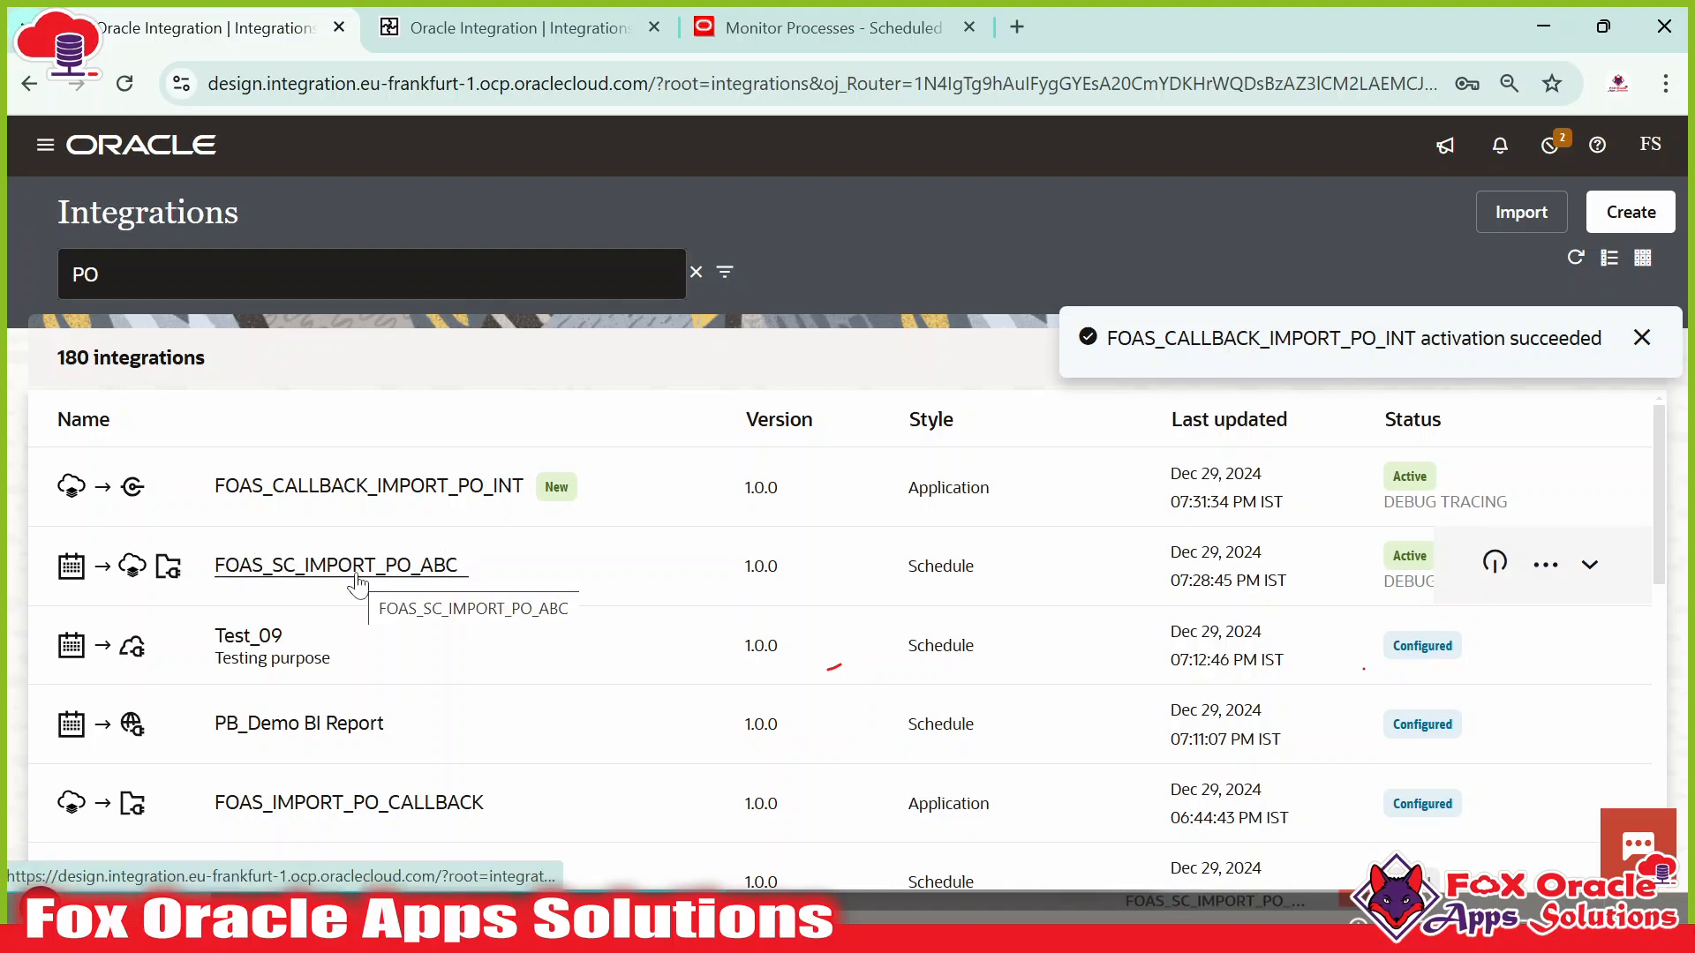
In WinSCP, select the PO csv files from PO_DISTRIBUTION through PO_LOCATION.
key("alt+Tab")
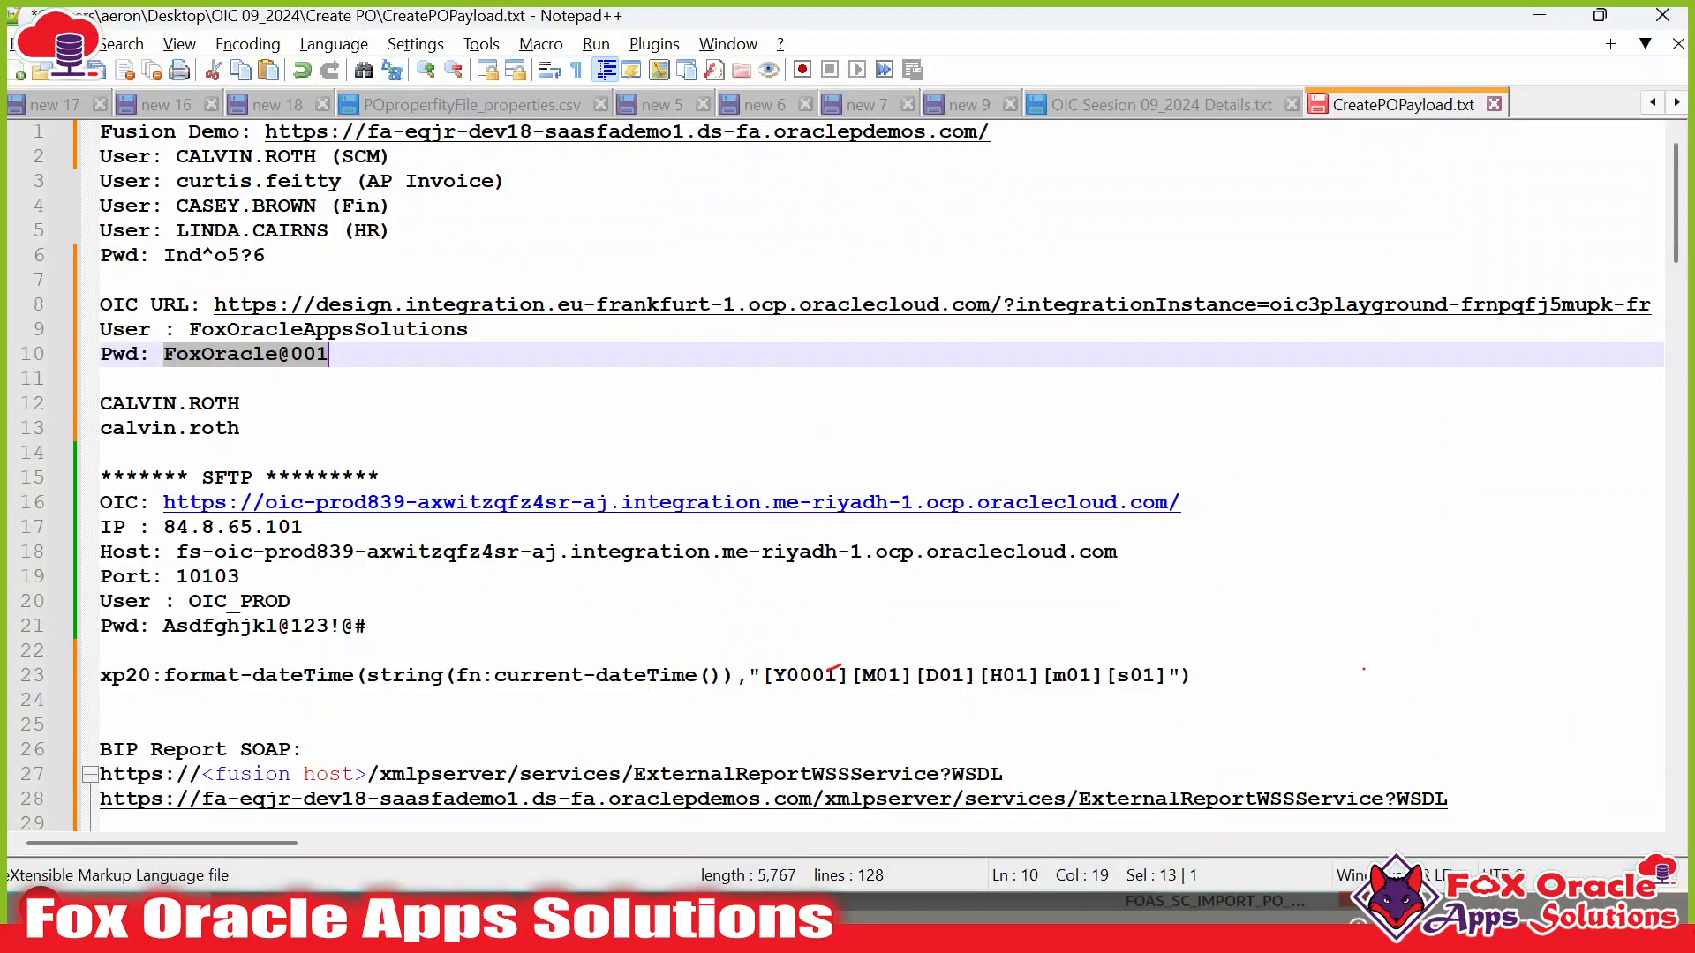
key("alt+Tab")
key("alt+Tab")
key("Tab")
key("Tab")
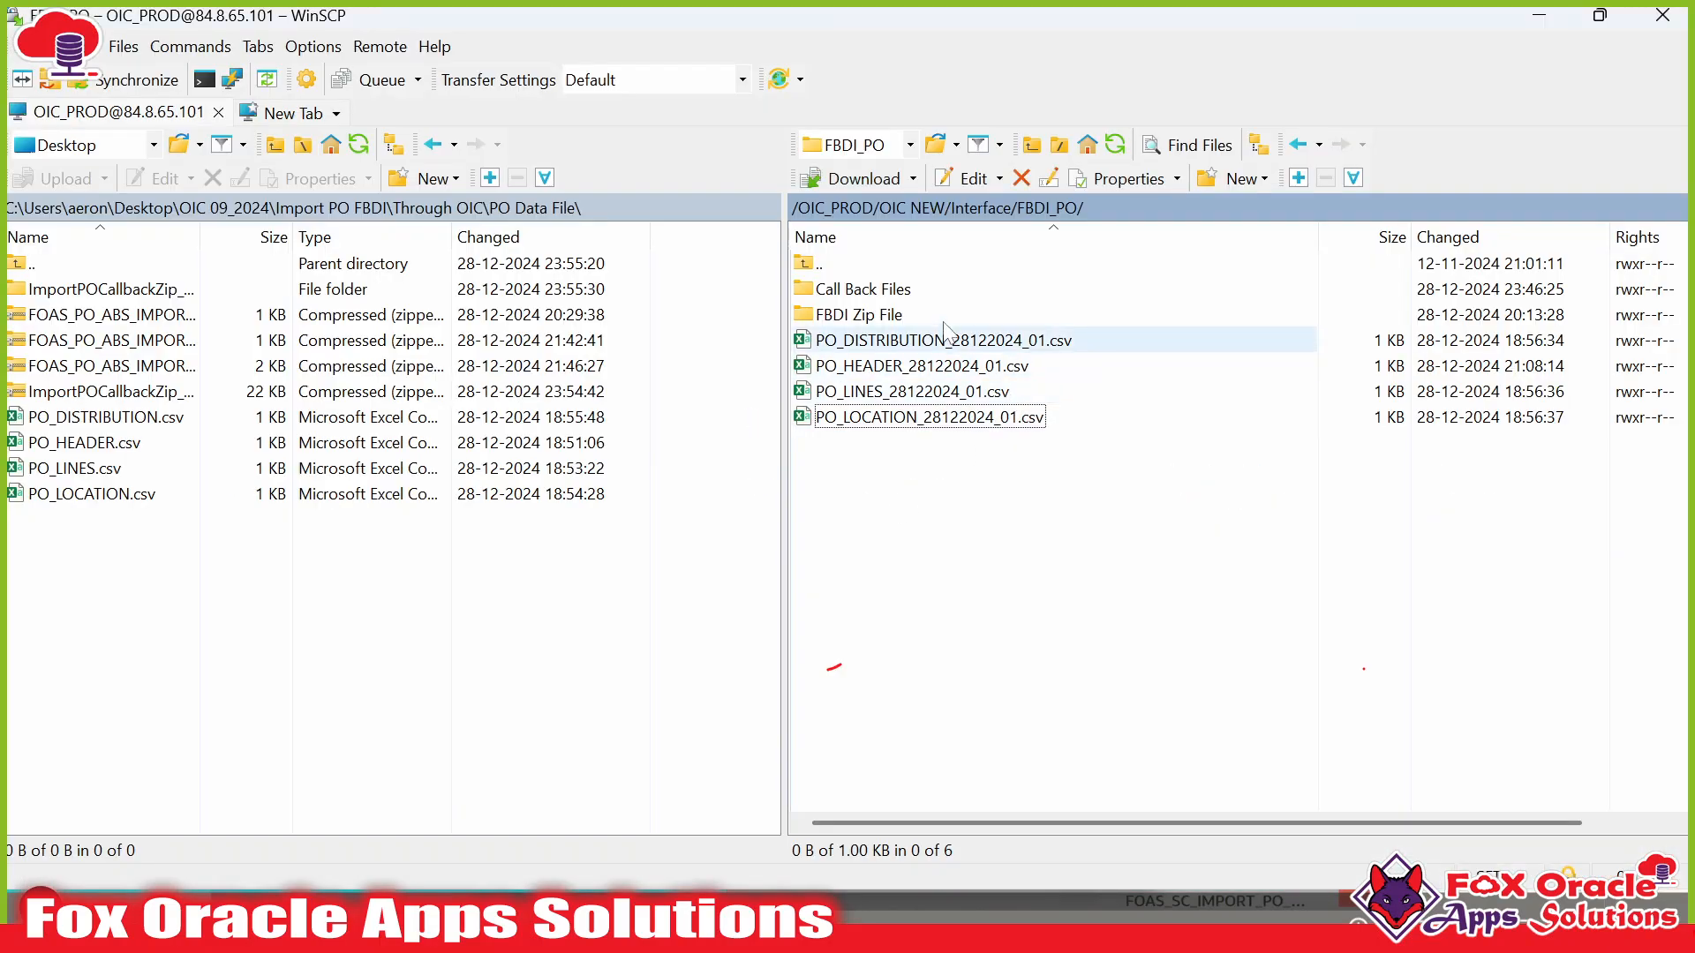
left_click(925, 339)
left_click(913, 418, "shift")
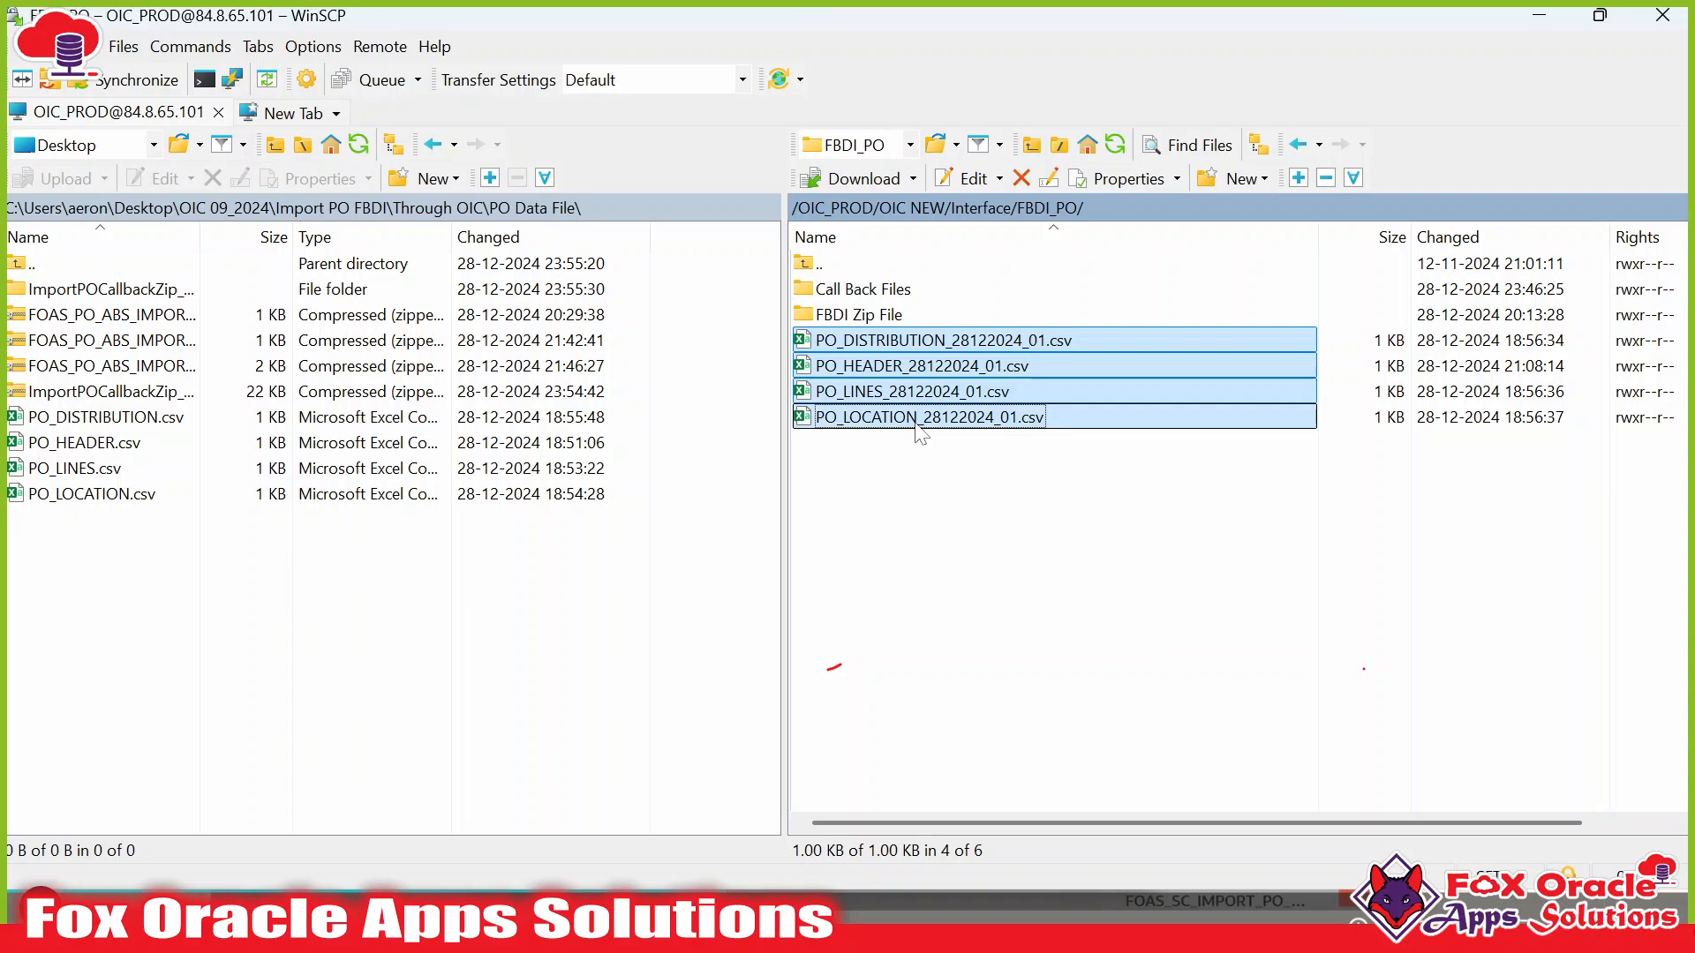
key("alt+Tab")
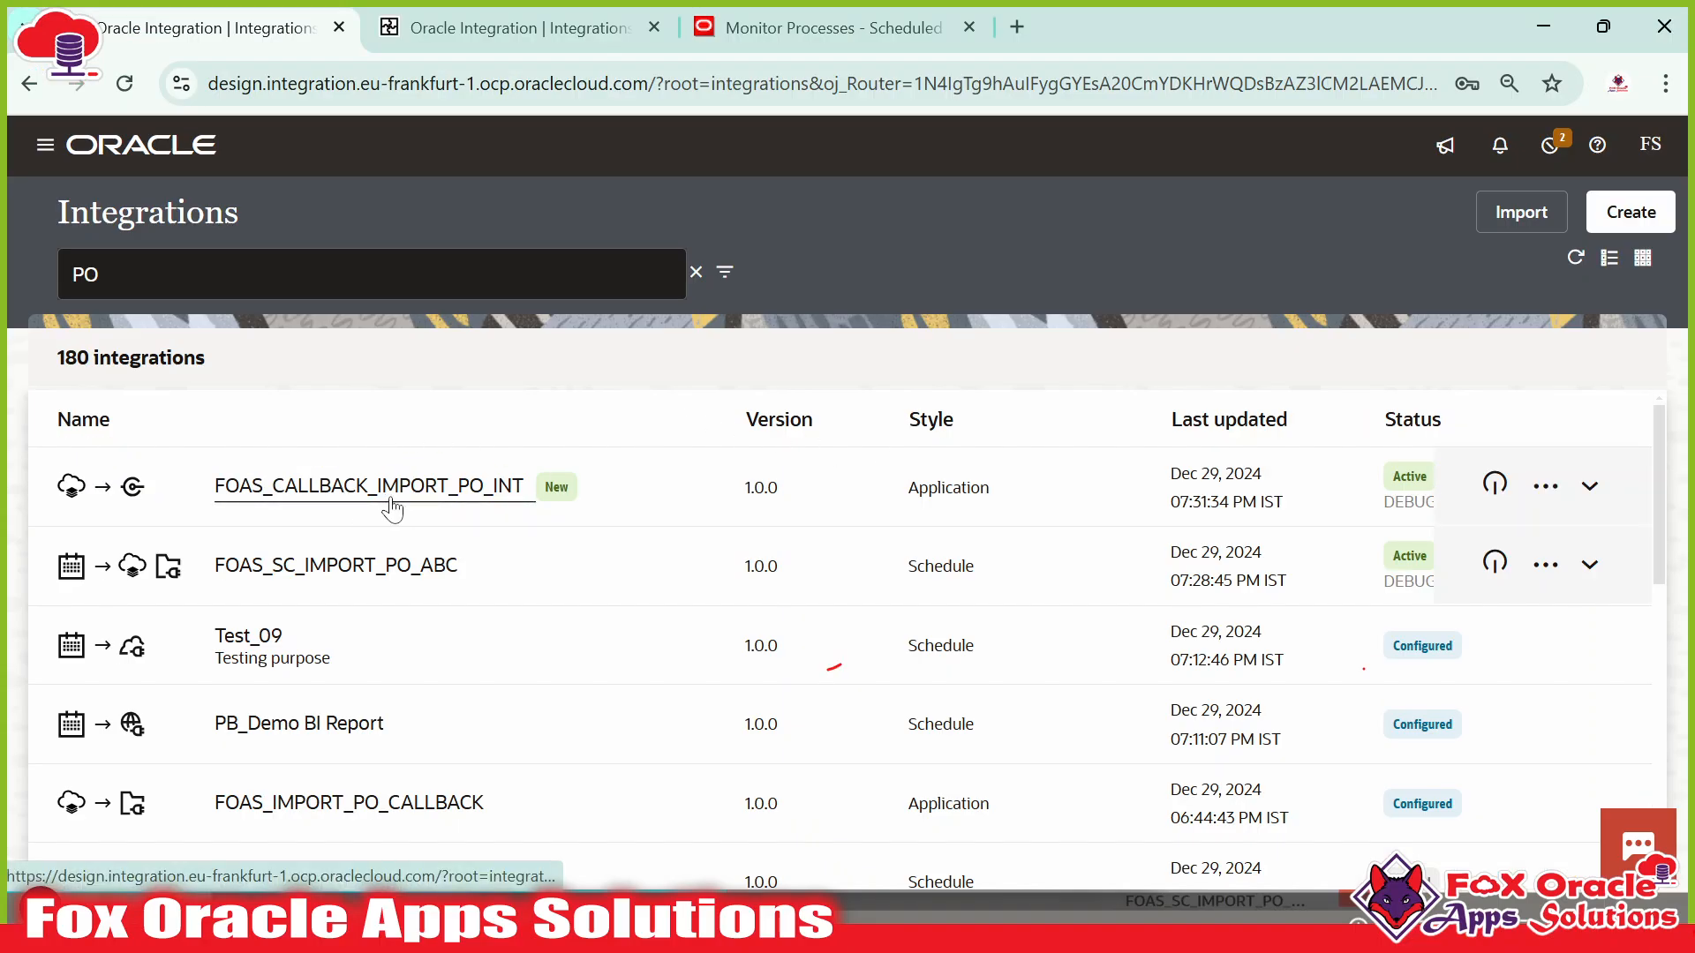
Choose Run for FOAS_SC_IMPORT_PO_ABC, then clear the csv file selection in WinSCP.
left_click(785, 27)
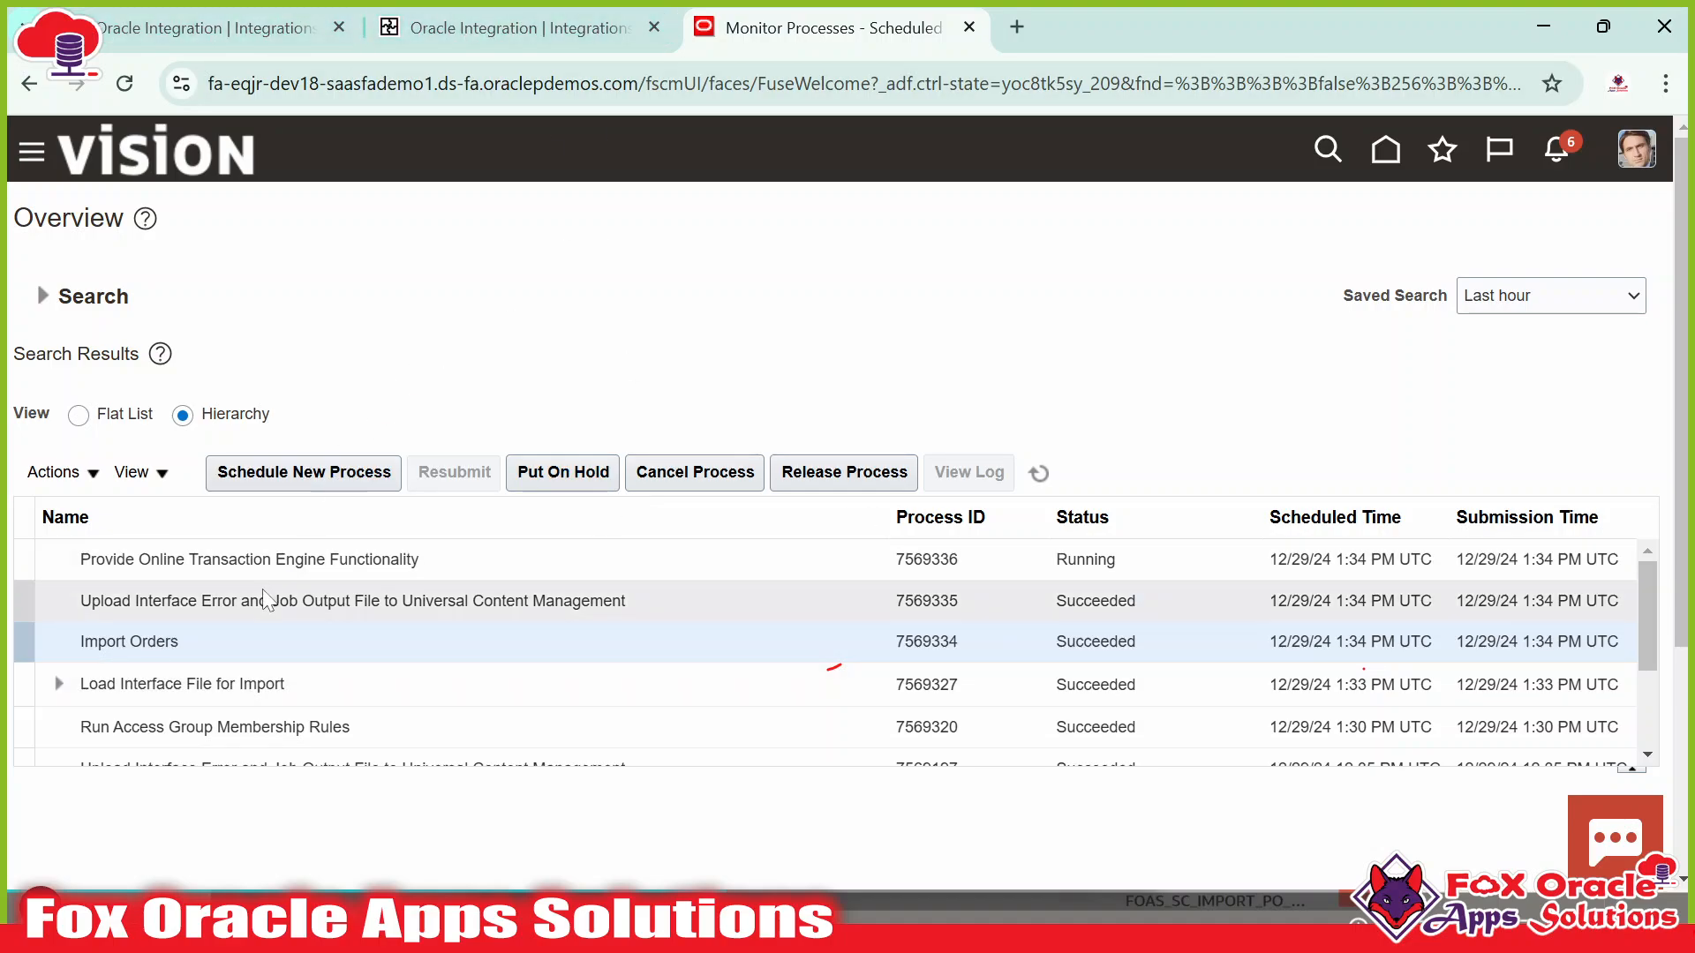
left_click(205, 29)
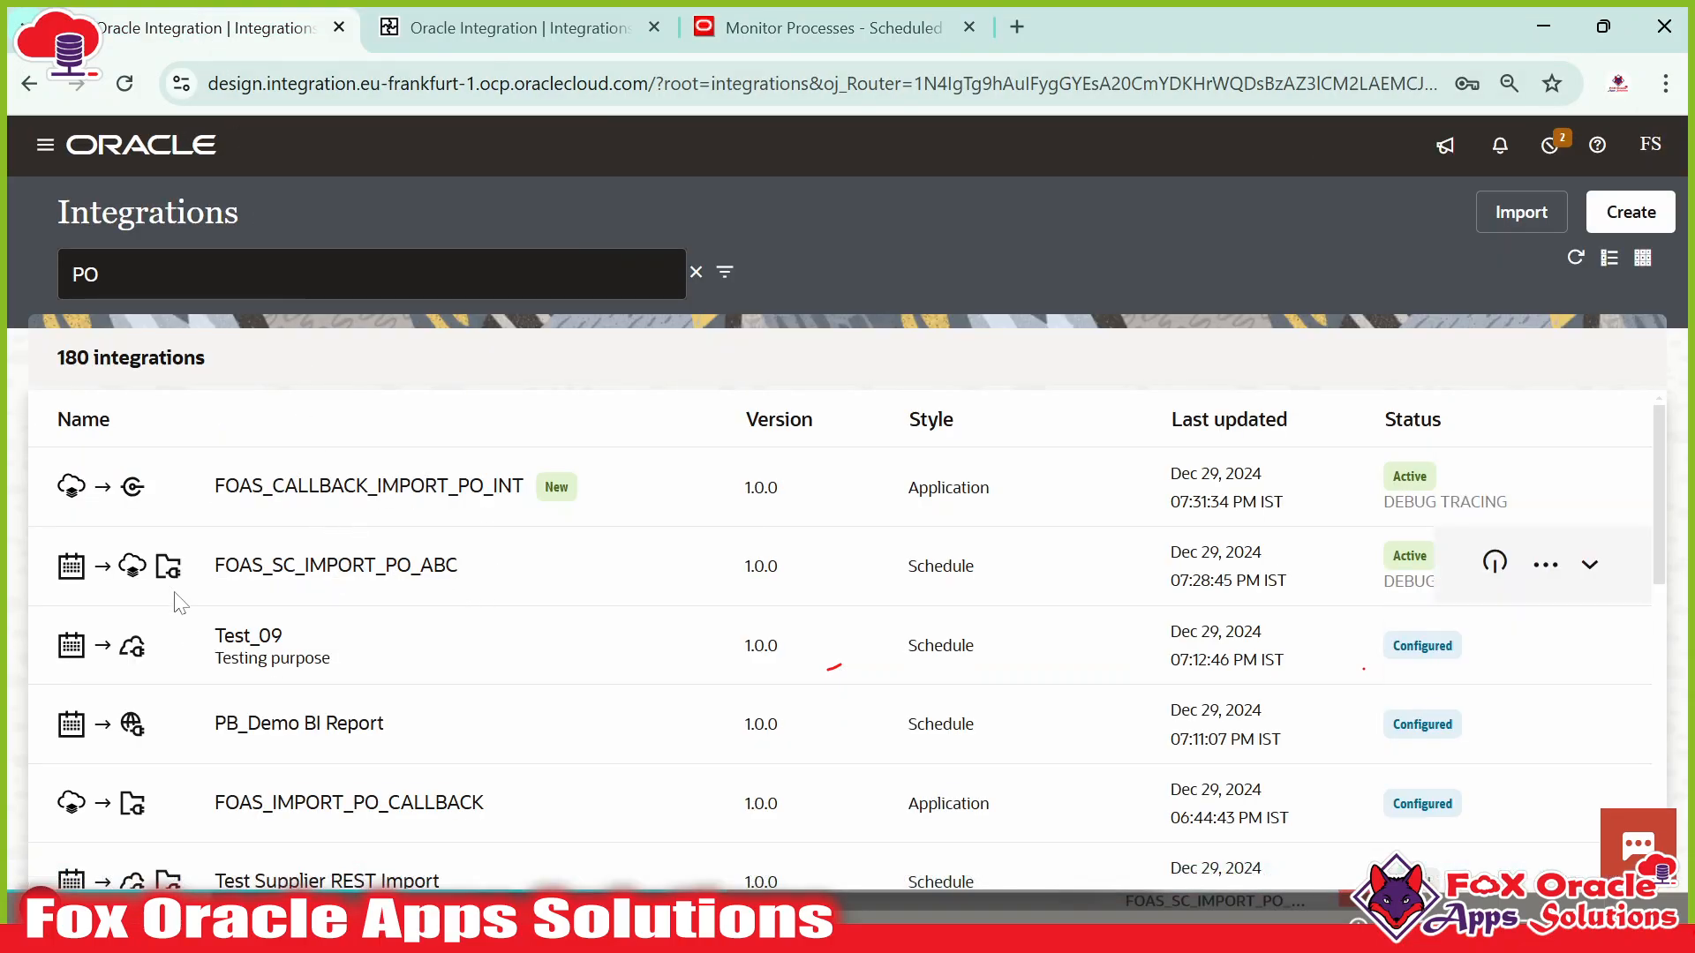
left_click(1546, 565)
left_click(1358, 386)
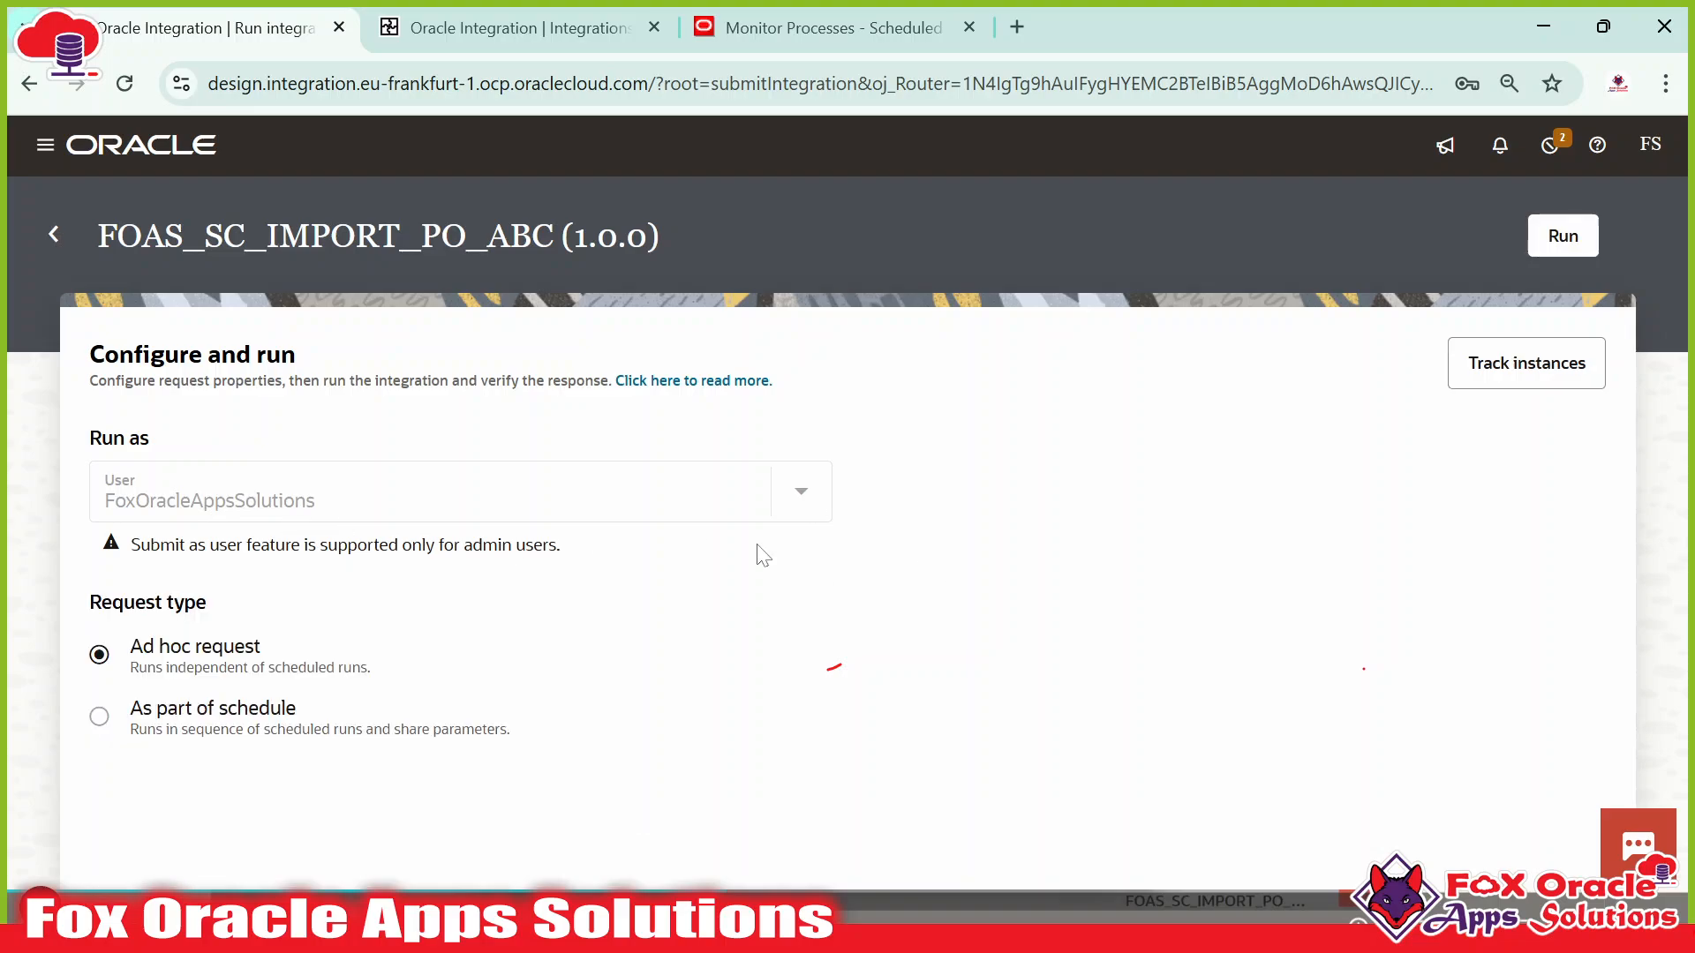
key("alt+Tab")
left_click(1061, 513)
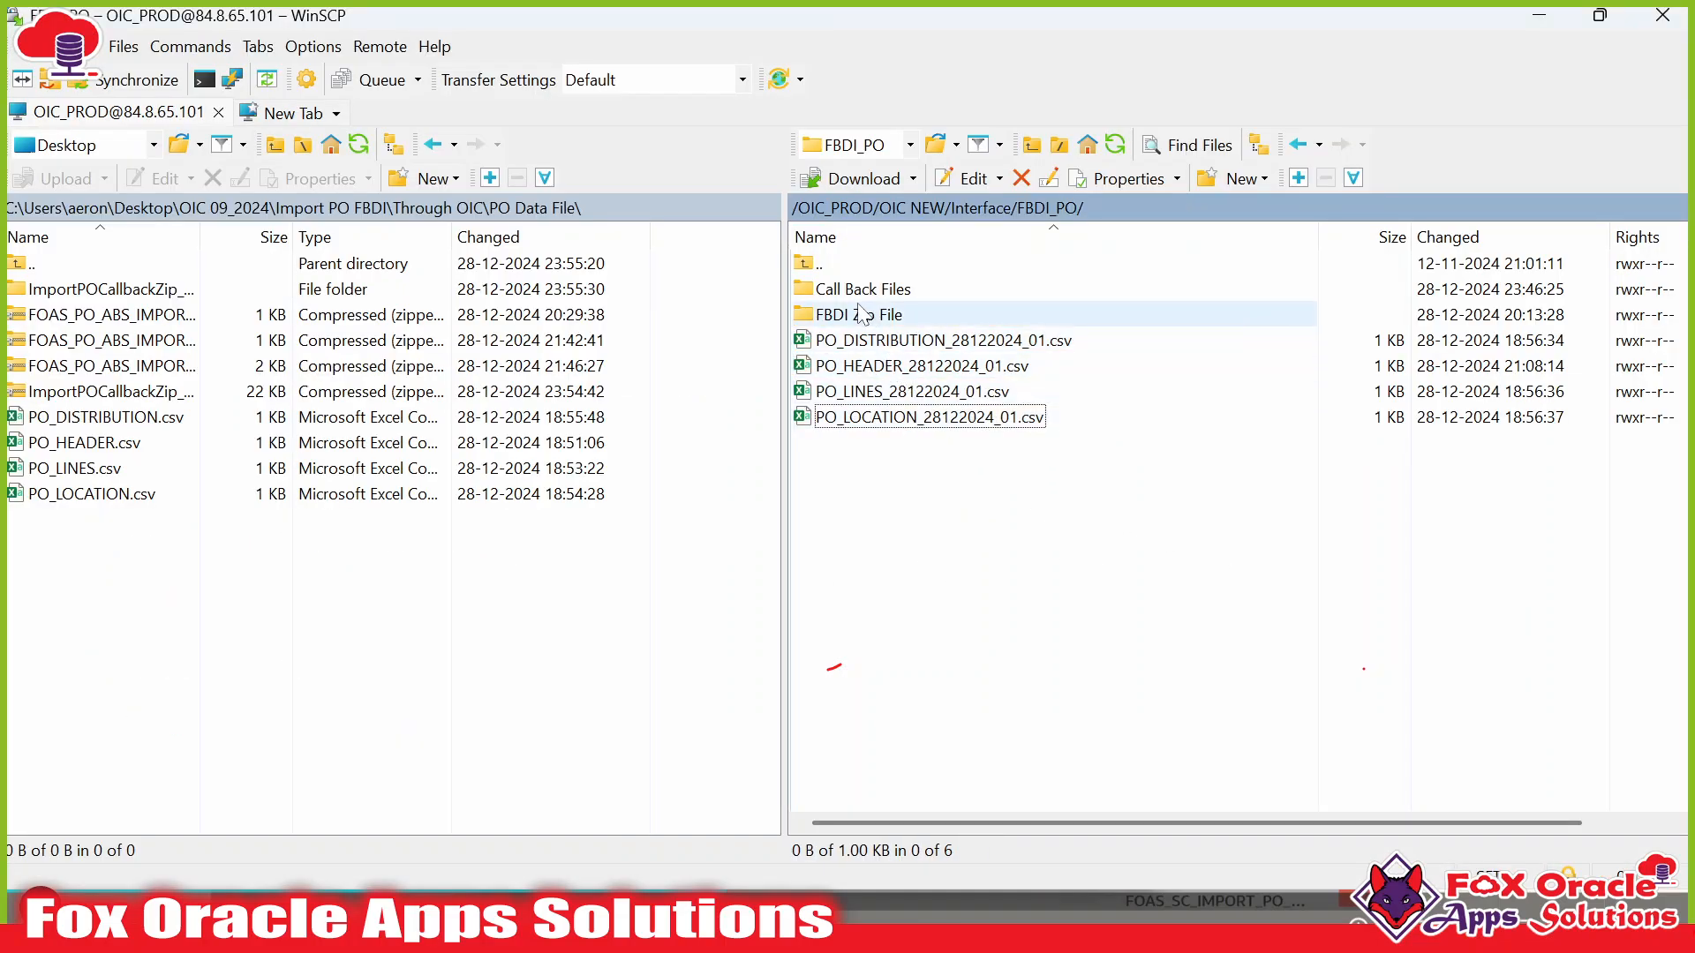
Delete the seven old zip files from the remote FBDI Zip File folder.
double_click(885, 318)
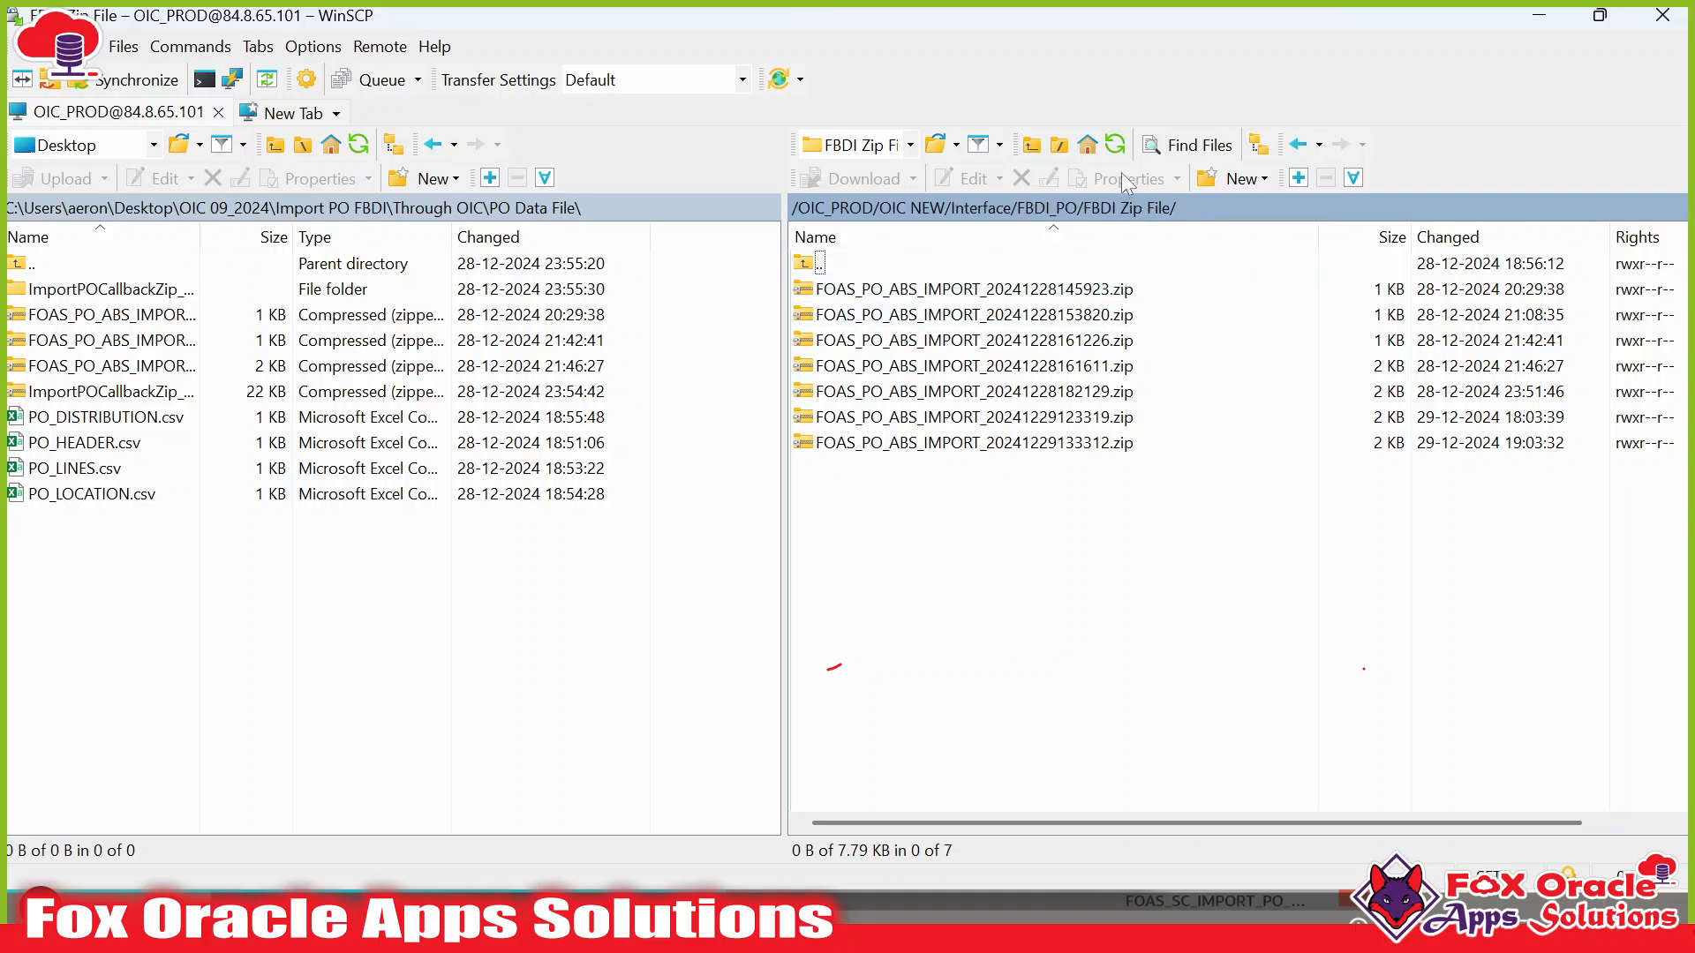
left_click_drag(1038, 289, 942, 459)
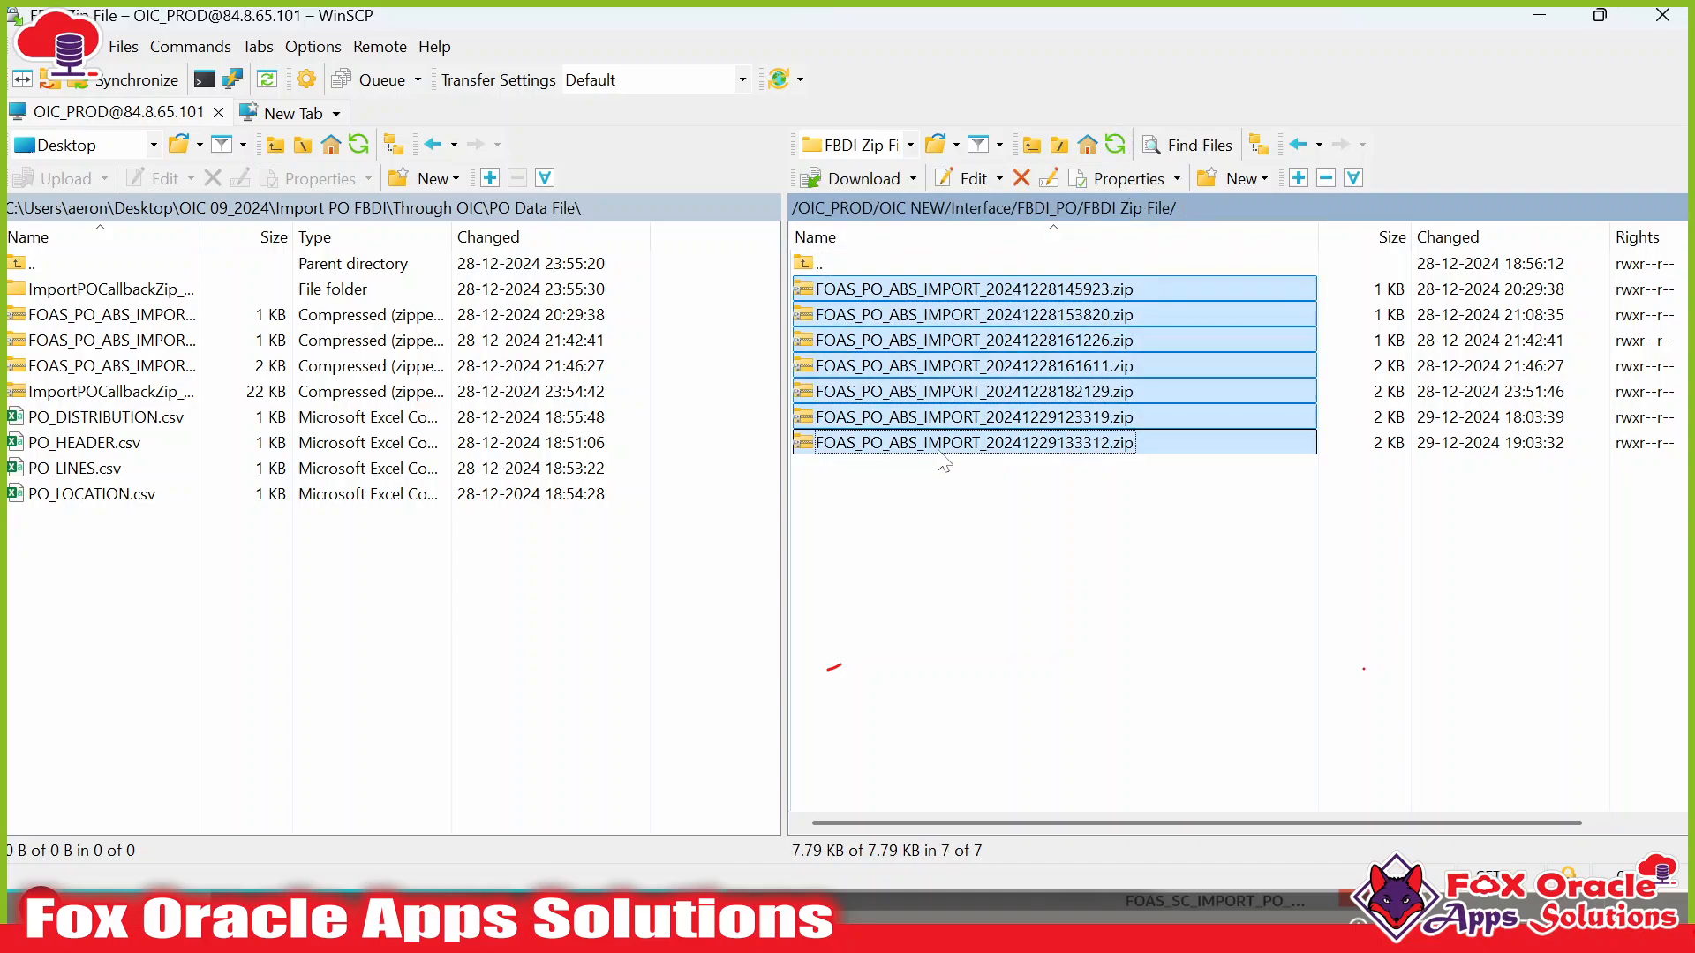
left_click(1019, 176)
left_click(863, 505)
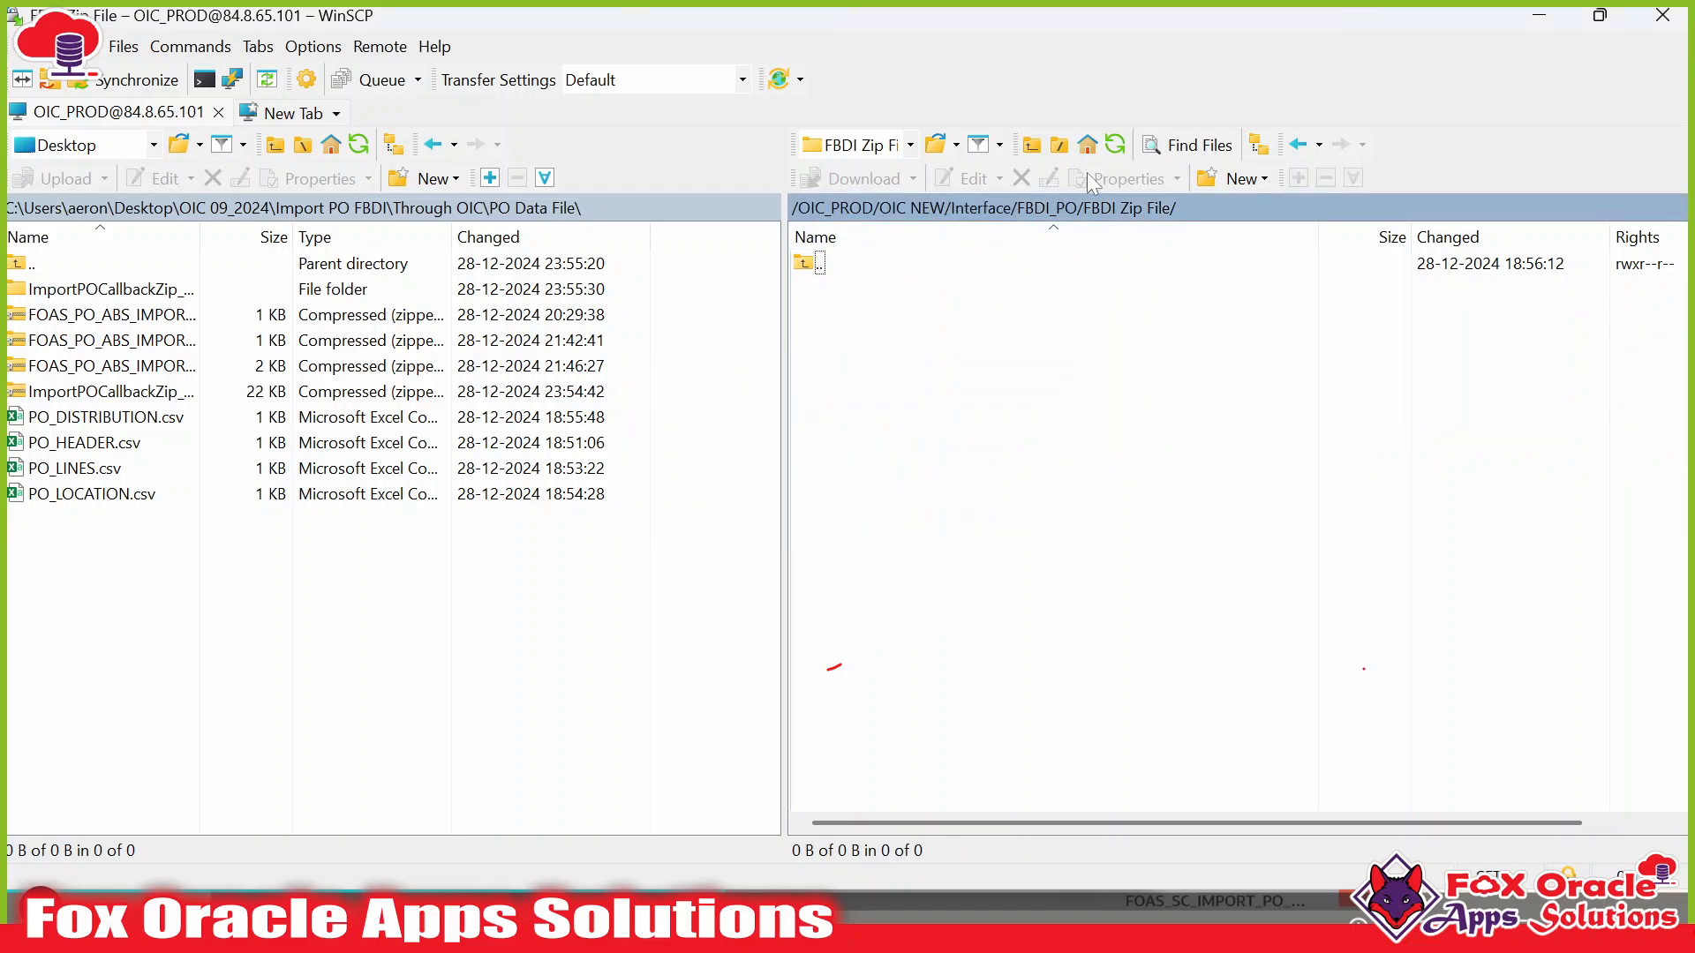
double_click(825, 263)
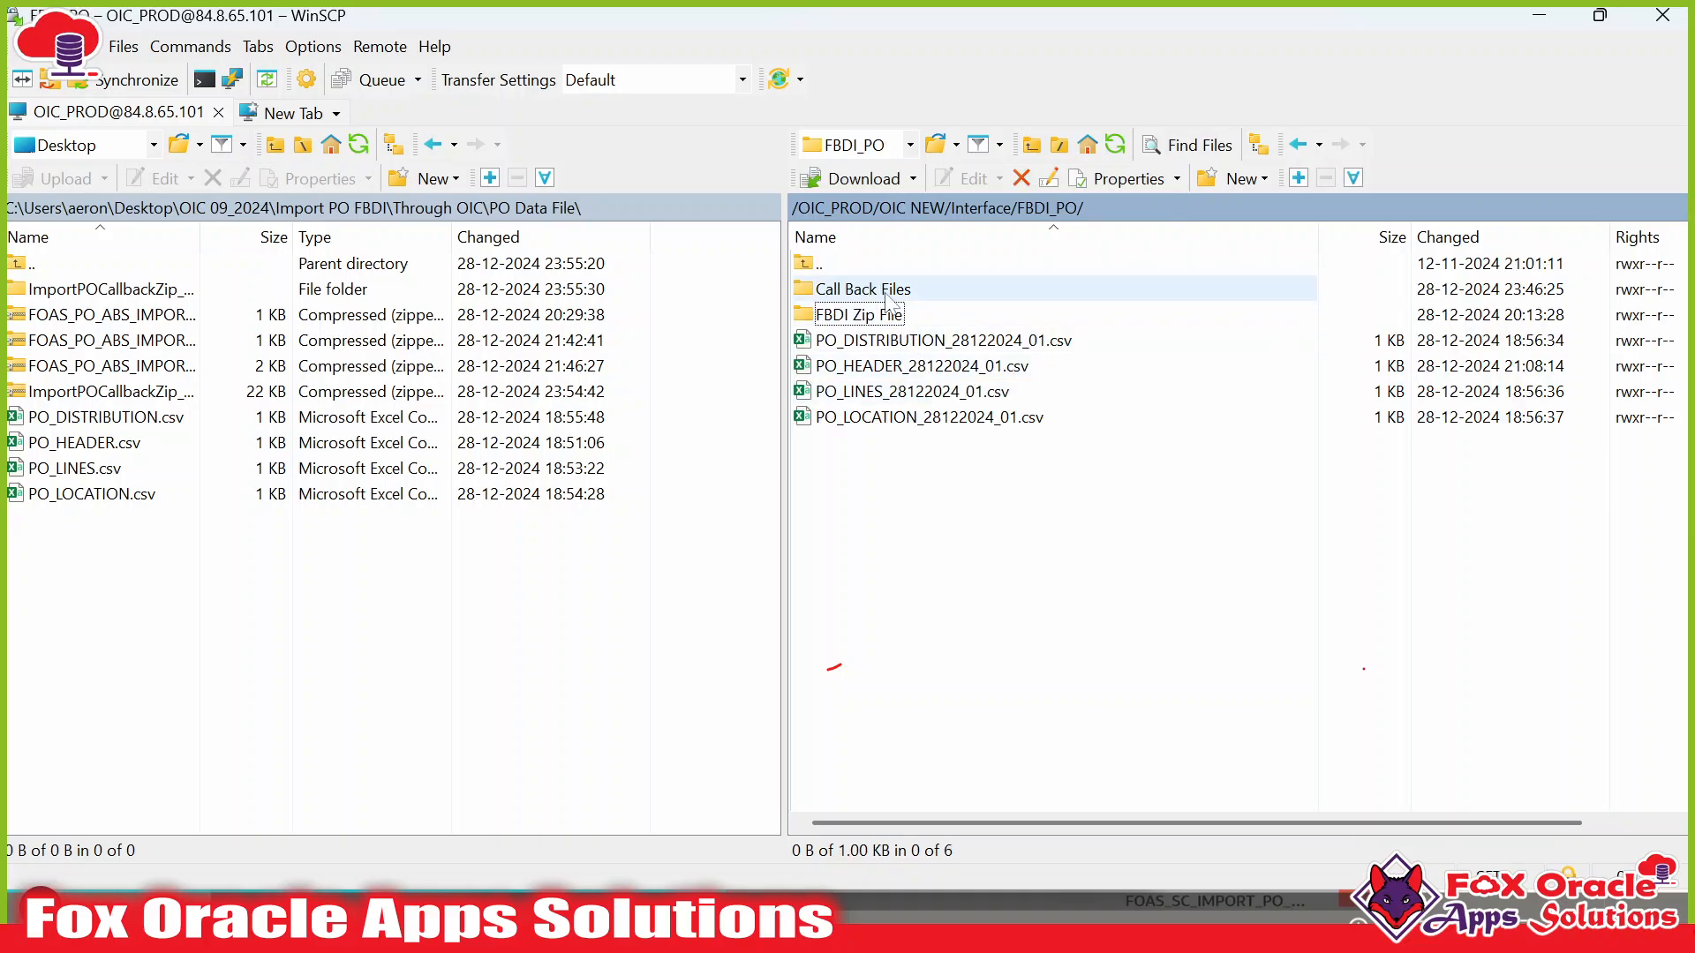
Delete the two zip files from the remote Call Back Files folder.
double_click(887, 291)
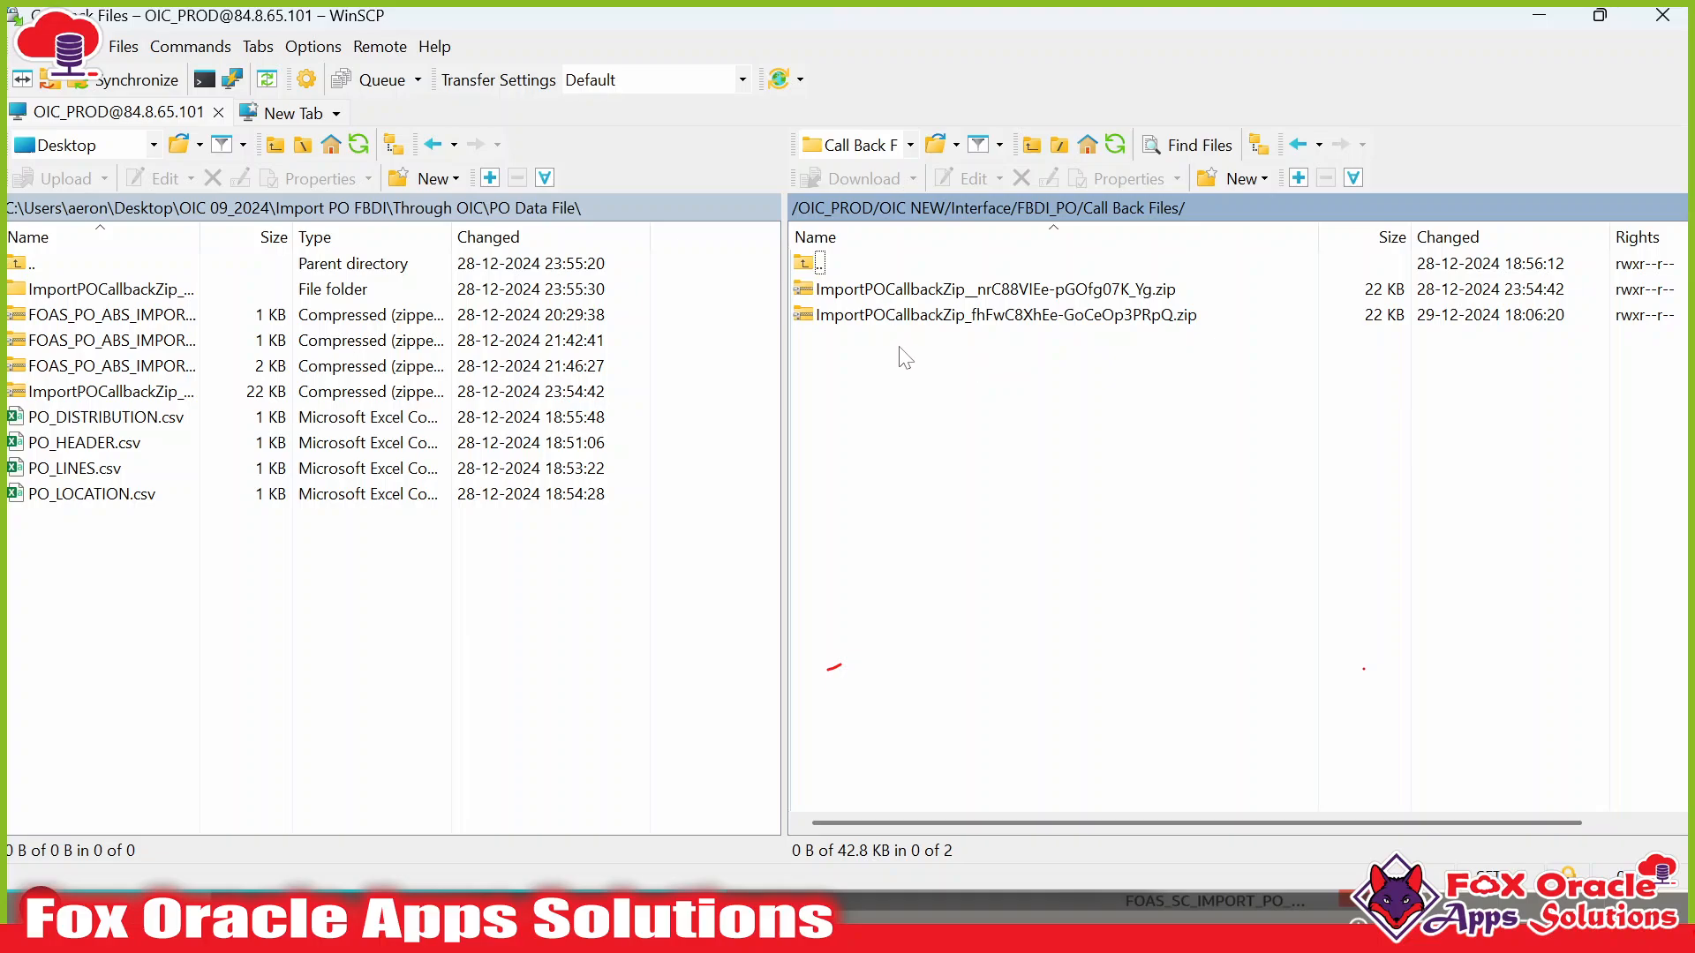
left_click(893, 289)
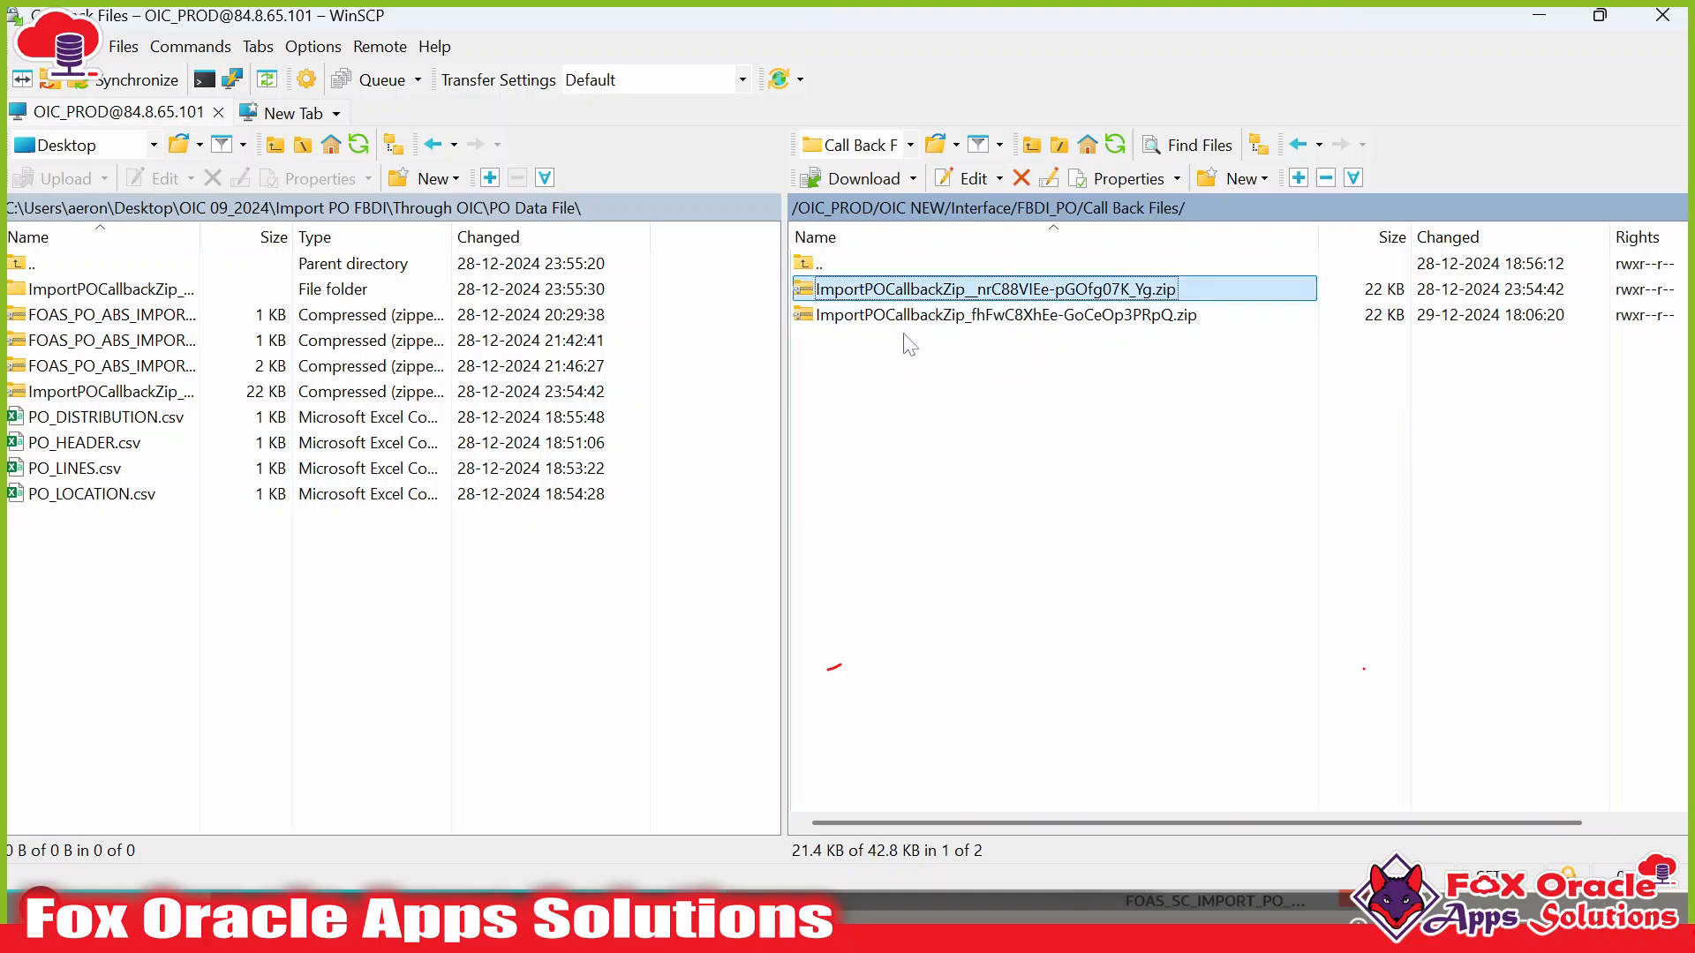
left_click(956, 316, "shift")
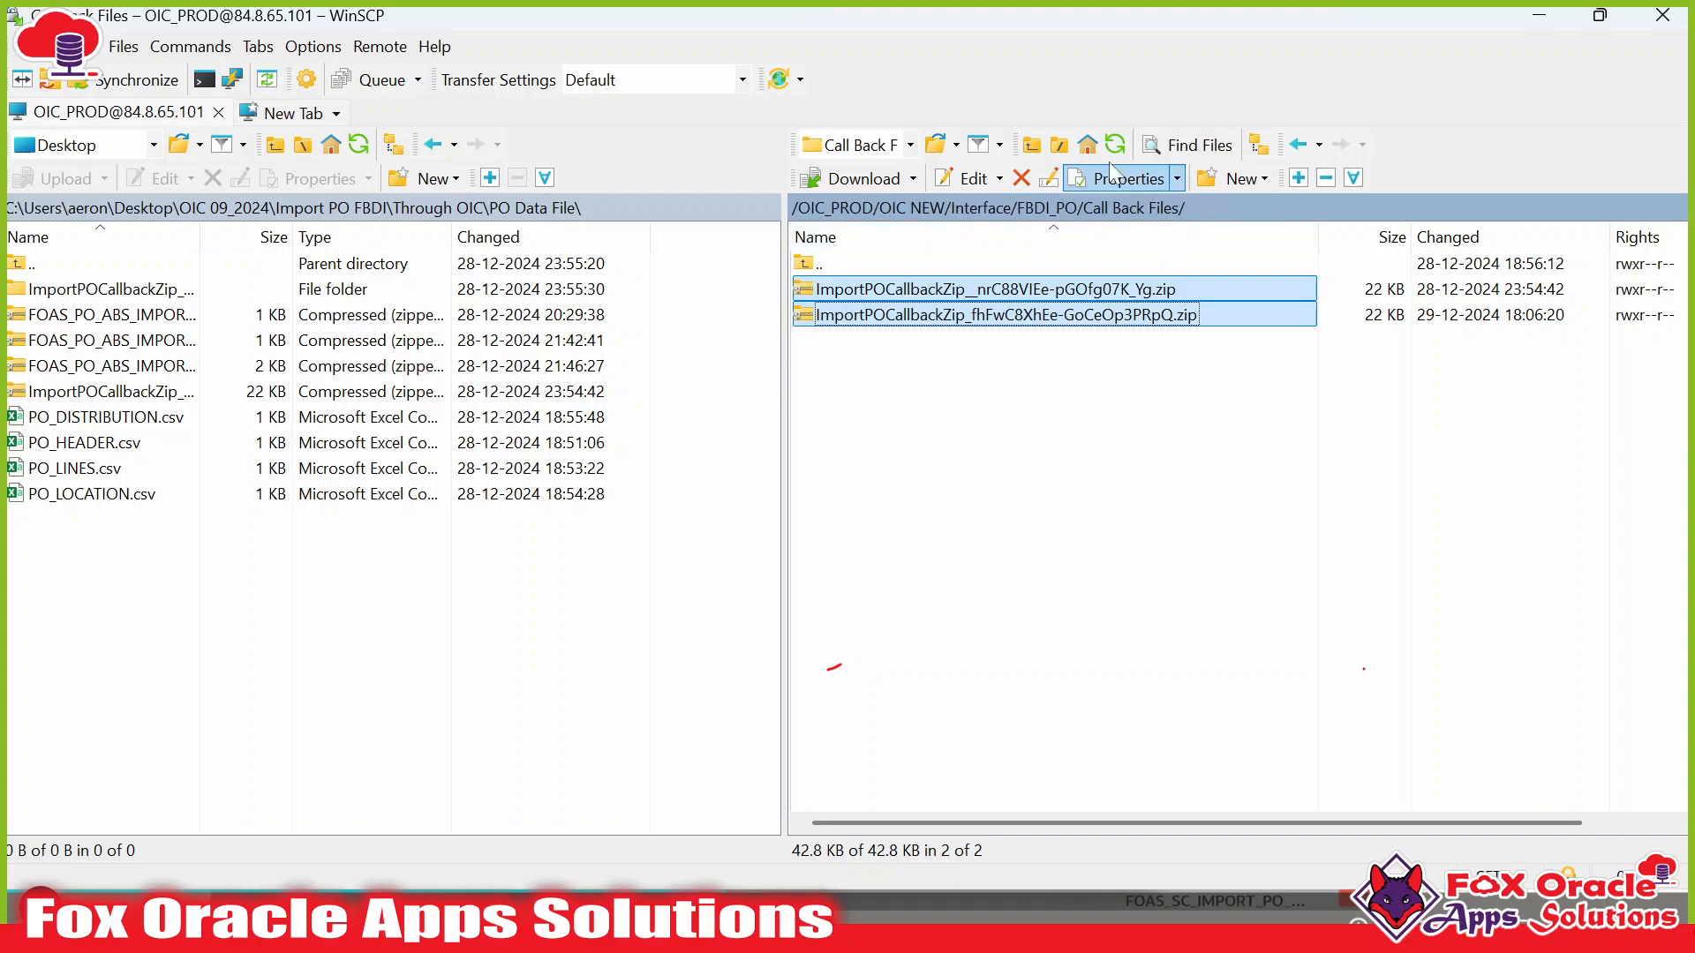
left_click(1021, 180)
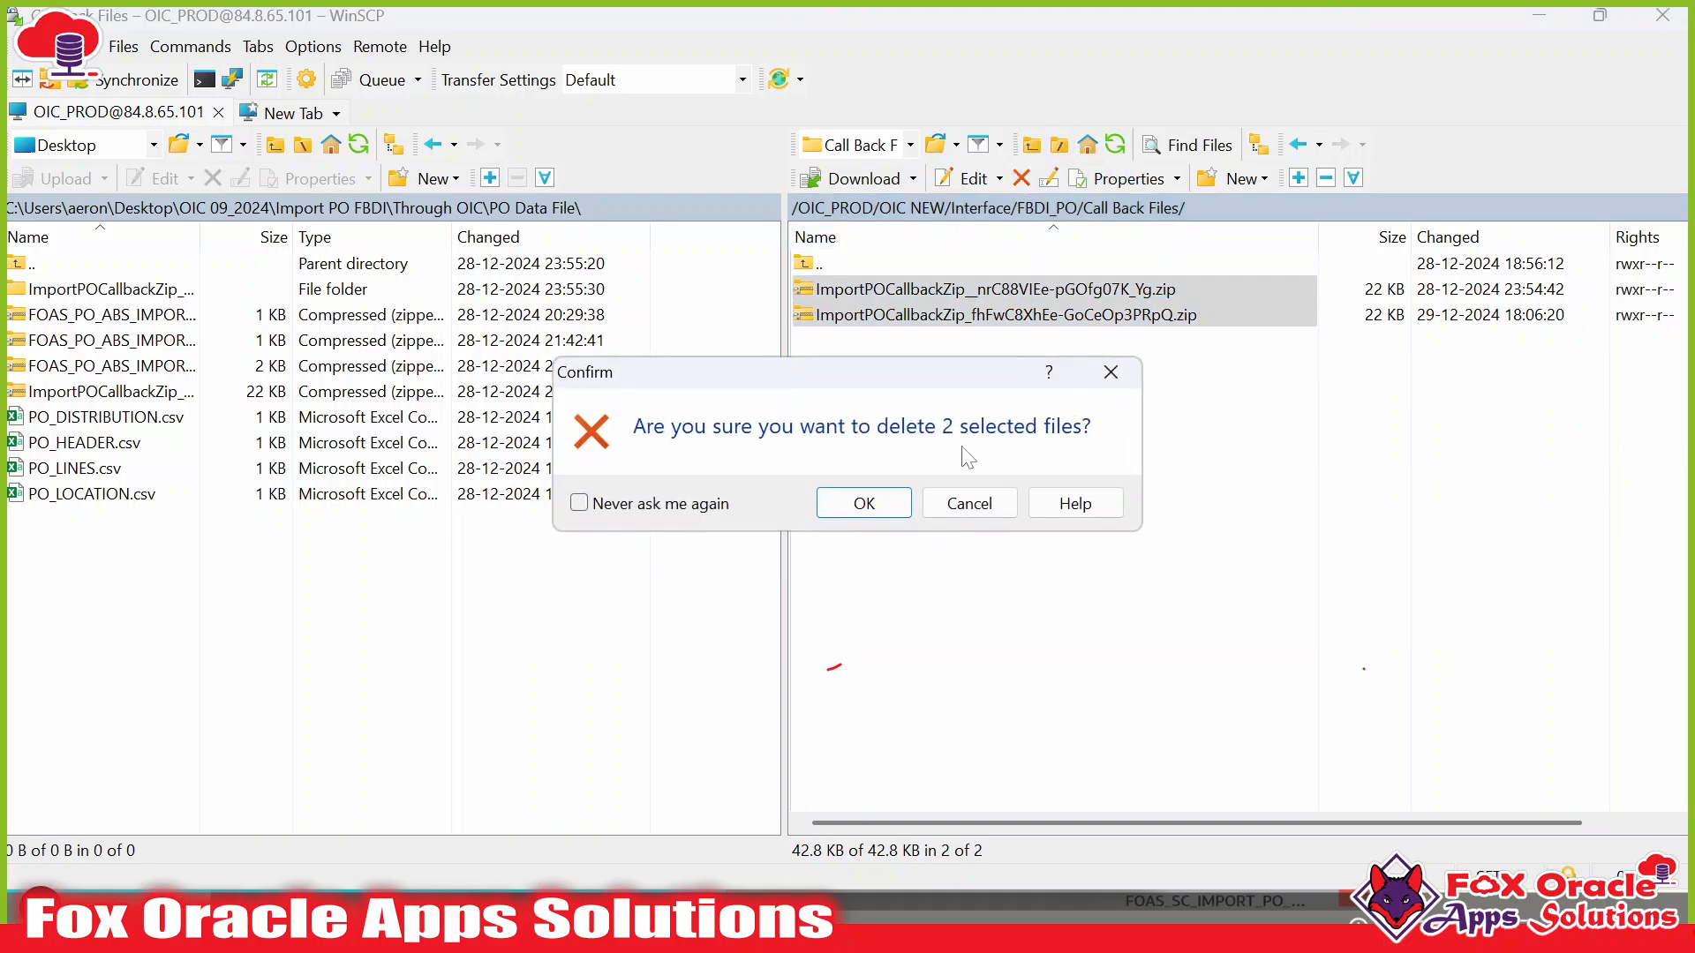
left_click(874, 500)
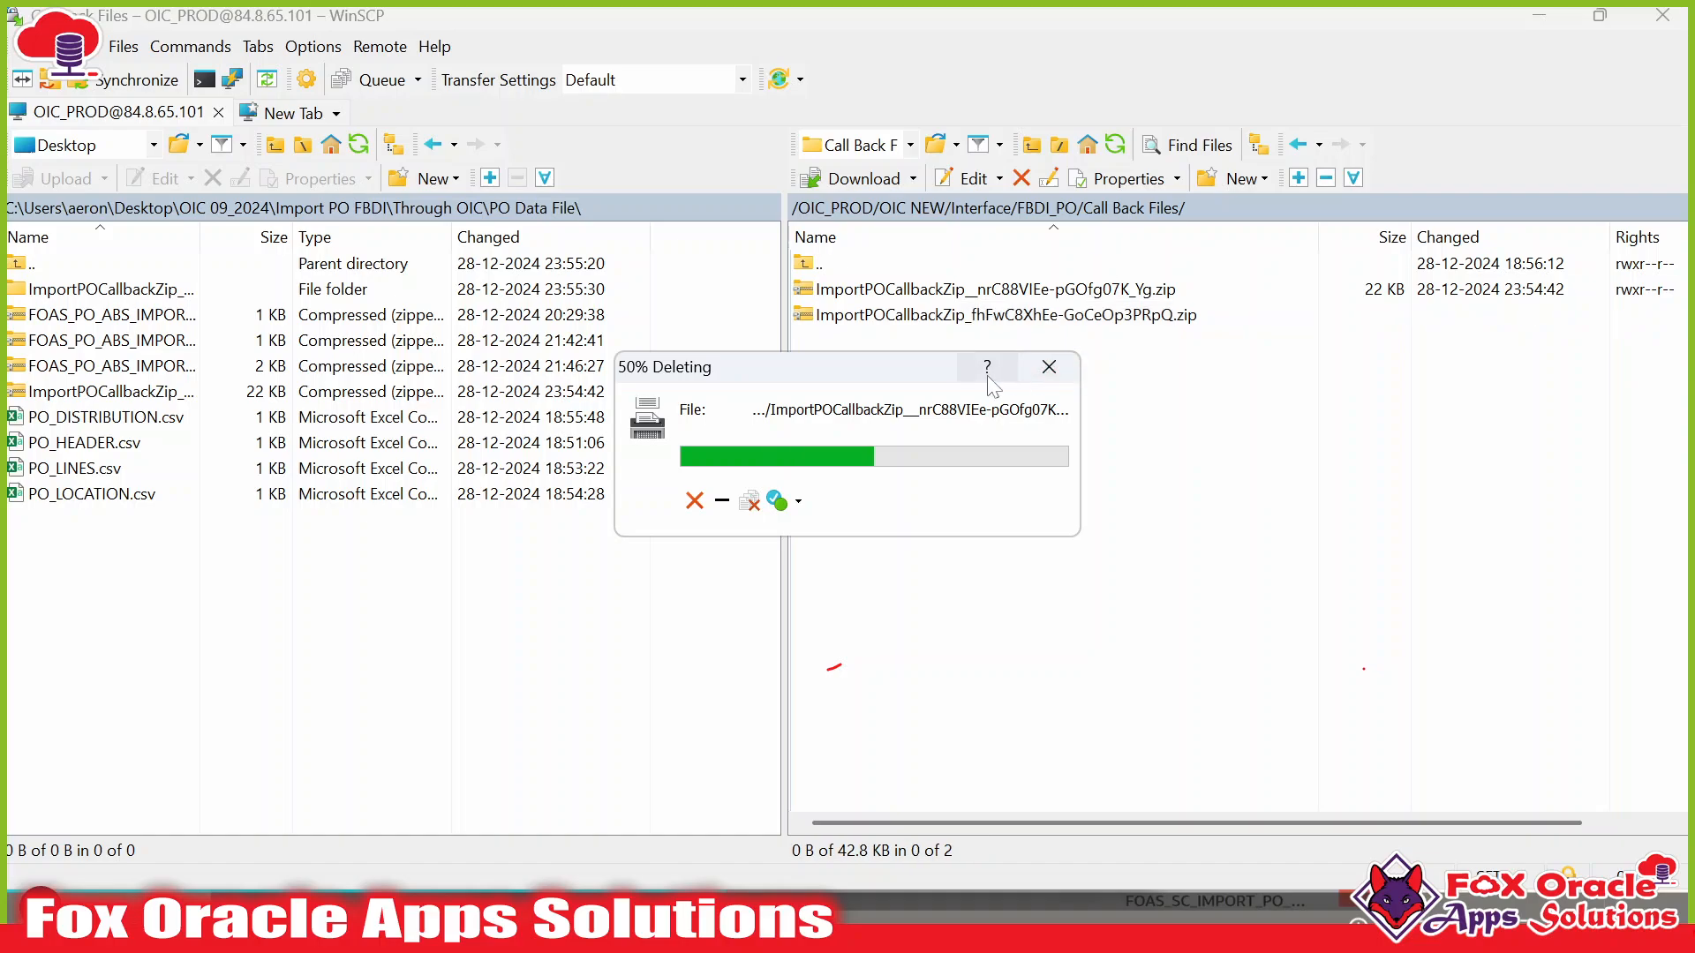
double_click(839, 264)
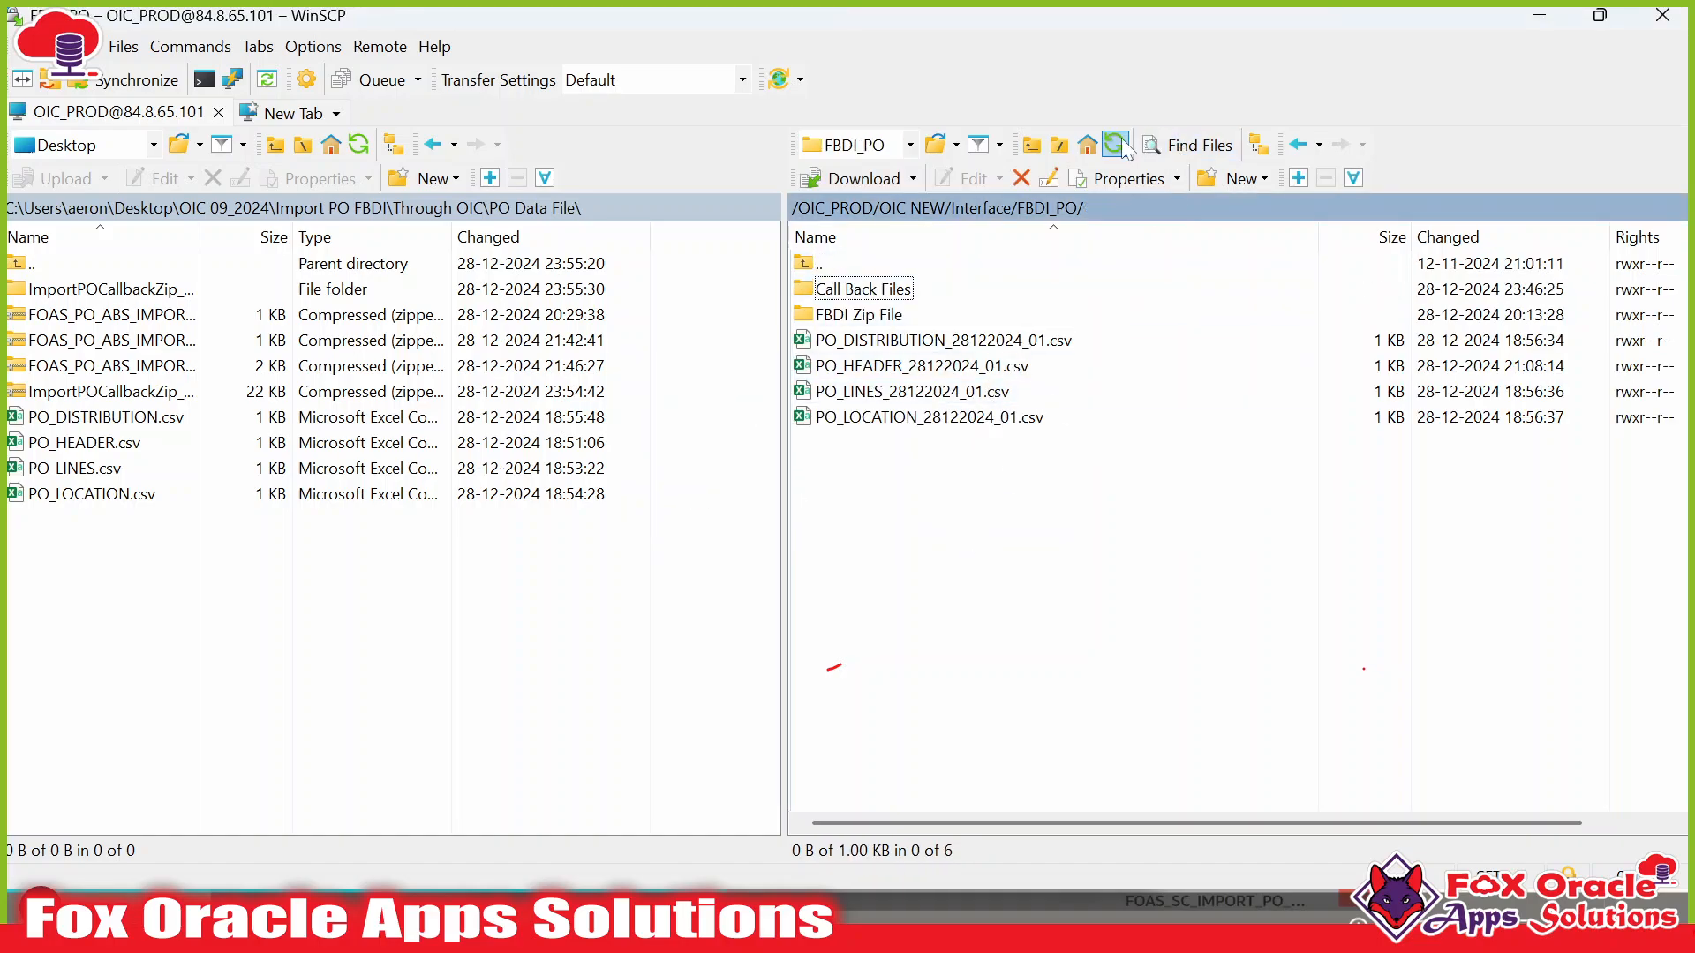
Select the four PO csv files in FBDI_PO and return to the integration run page.
left_click_drag(977, 325, 862, 435)
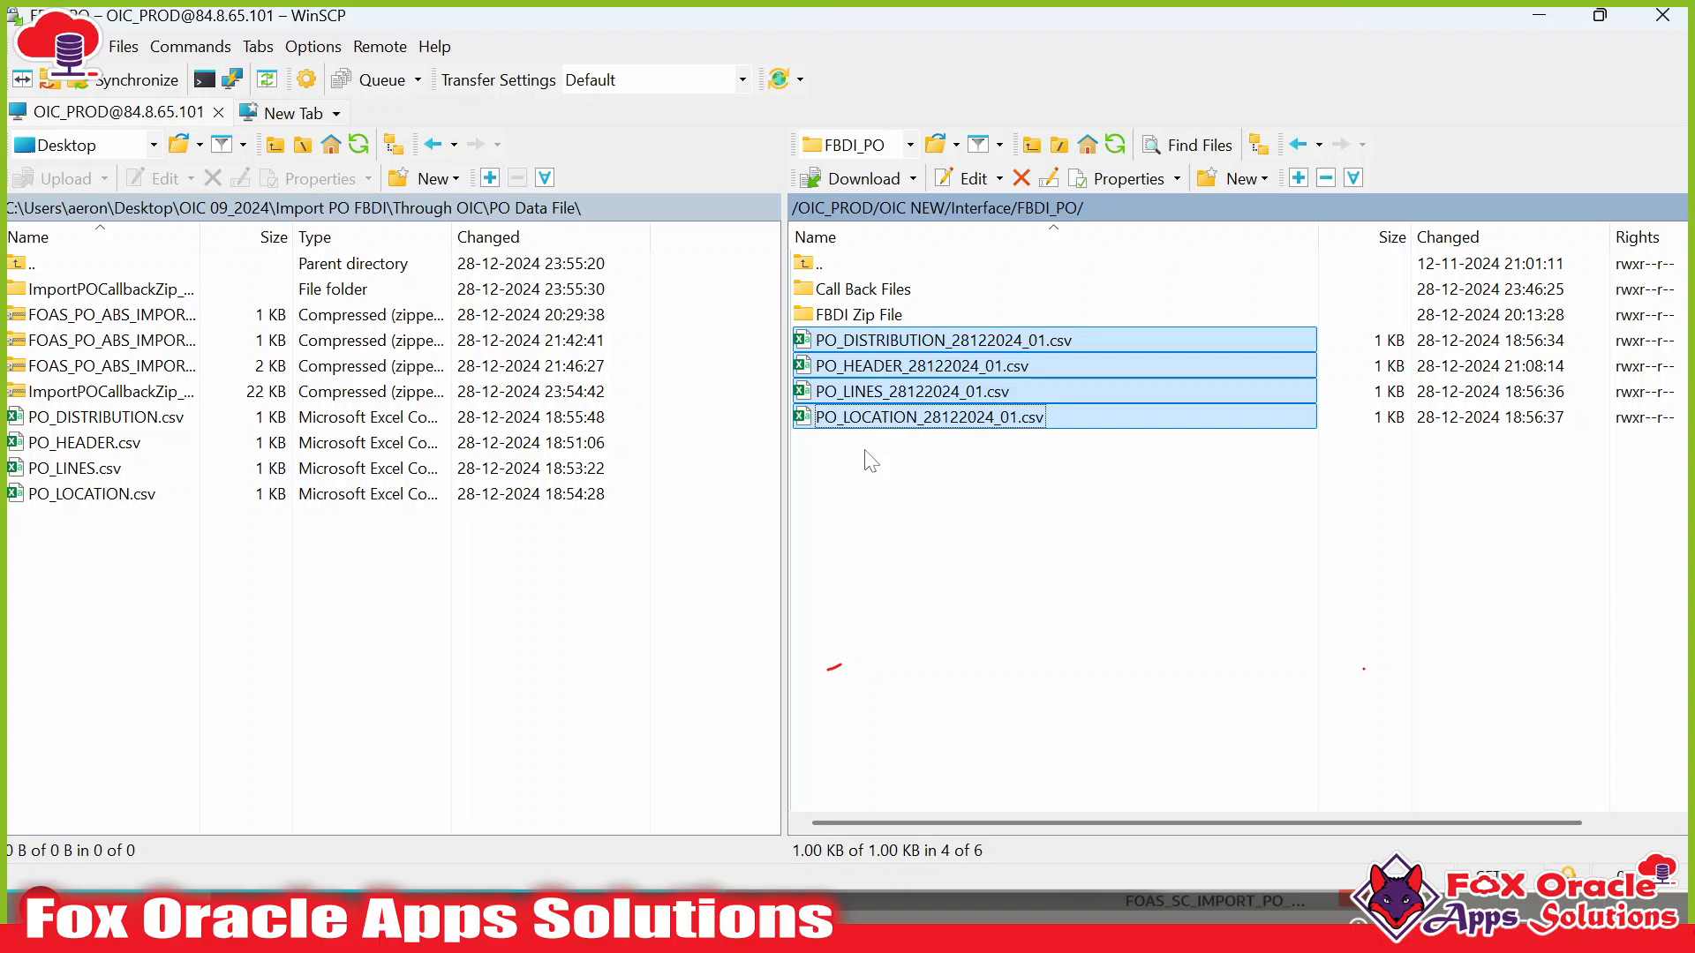
double_click(876, 317)
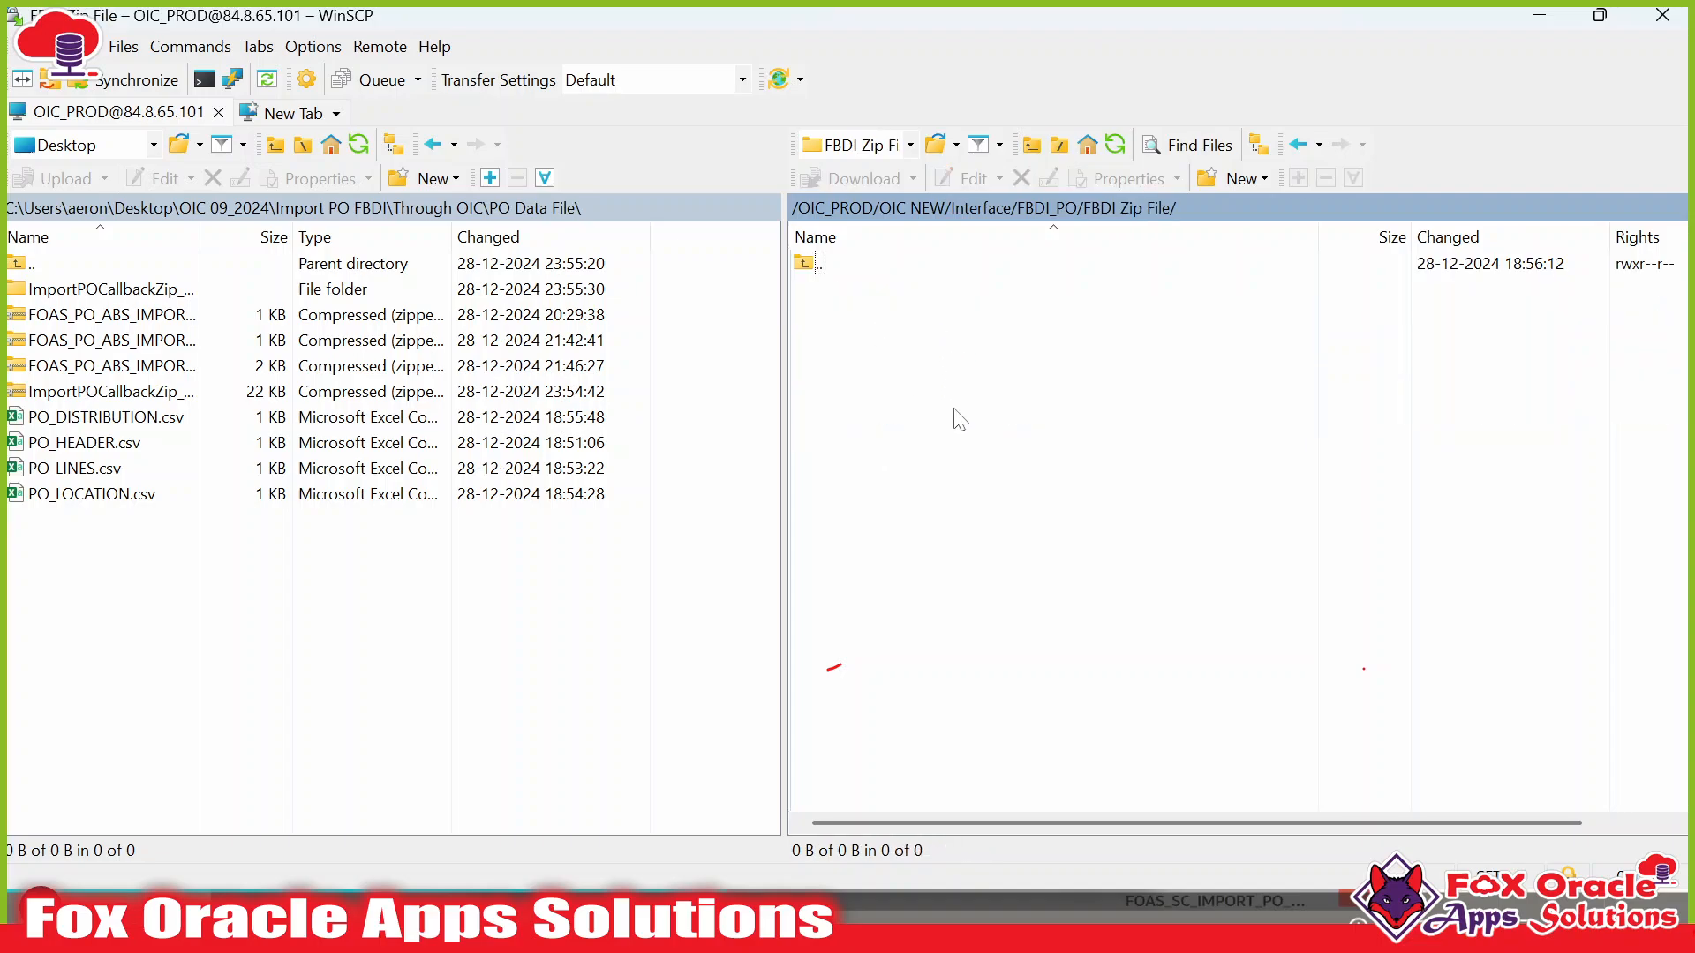
double_click(838, 265)
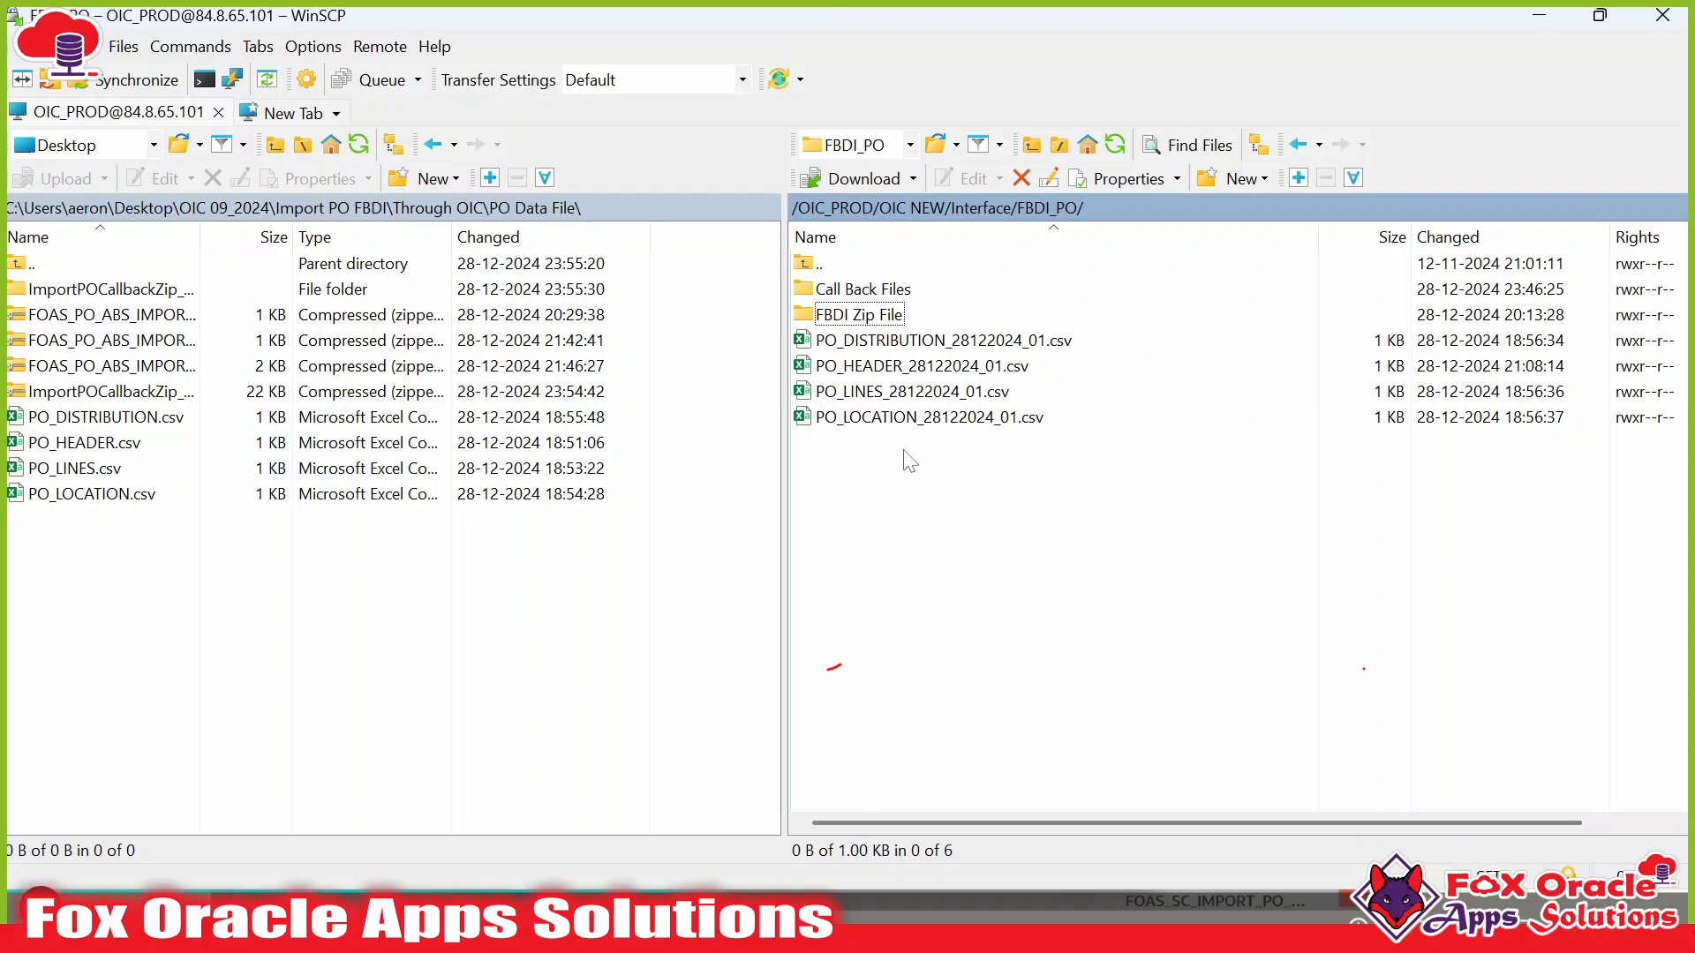
key("alt+Tab")
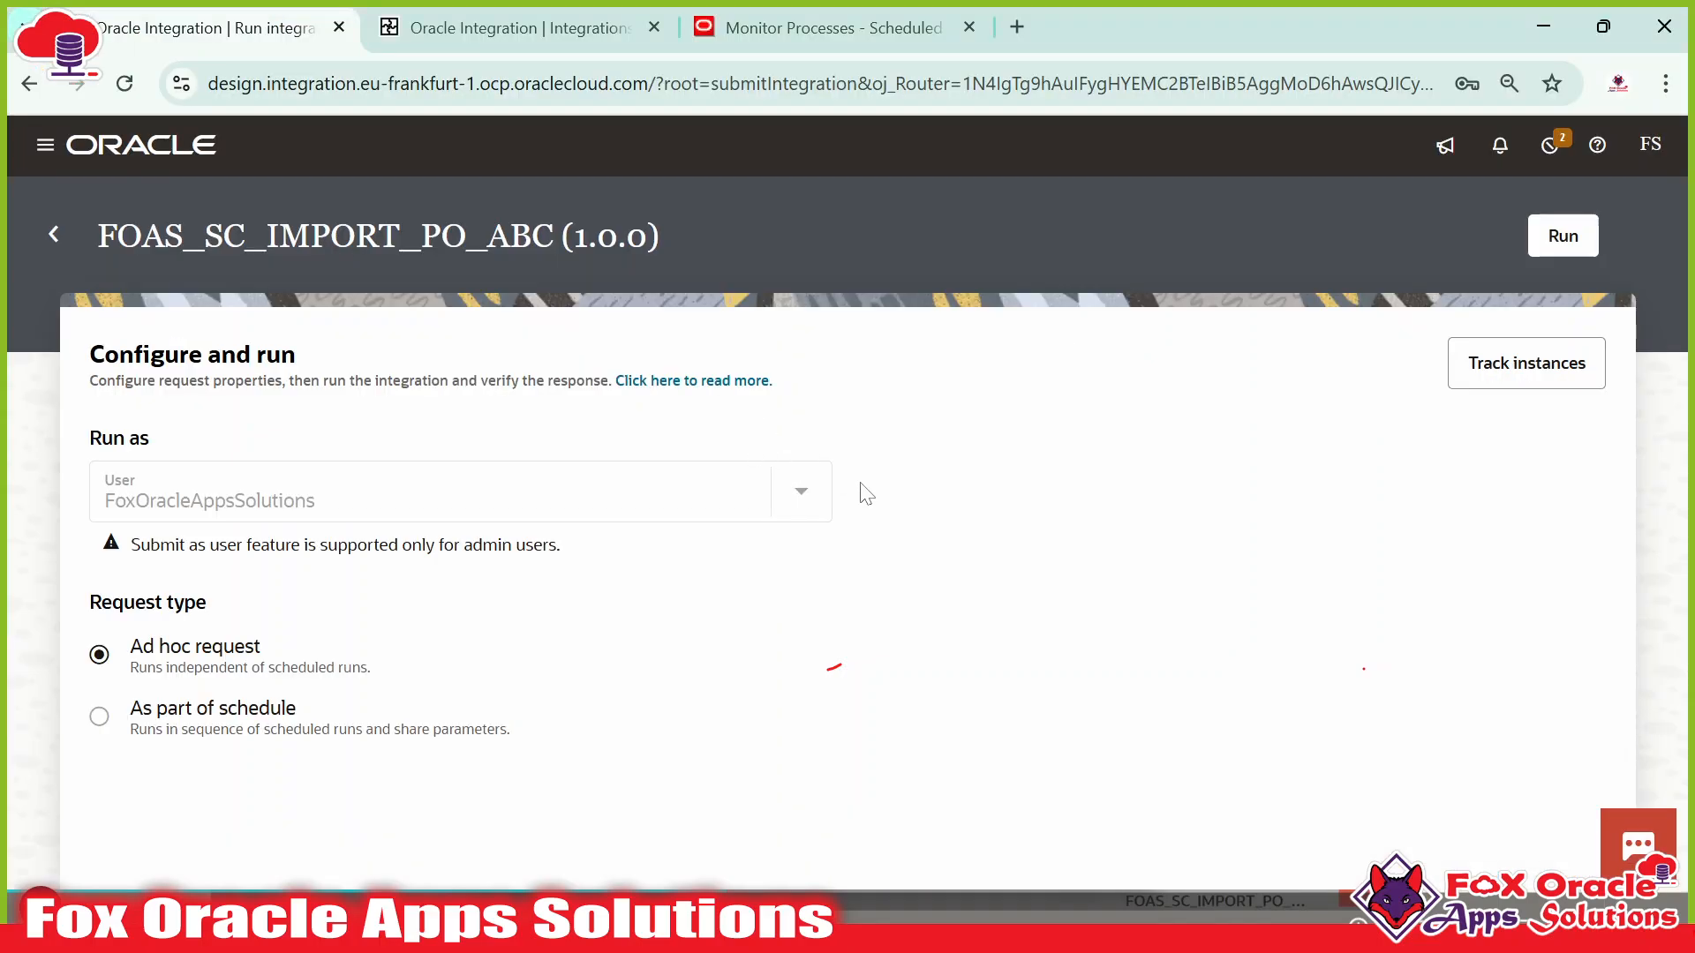
Run FOAS_SC_IMPORT_PO_ABC as an ad hoc request.
left_click(1556, 252)
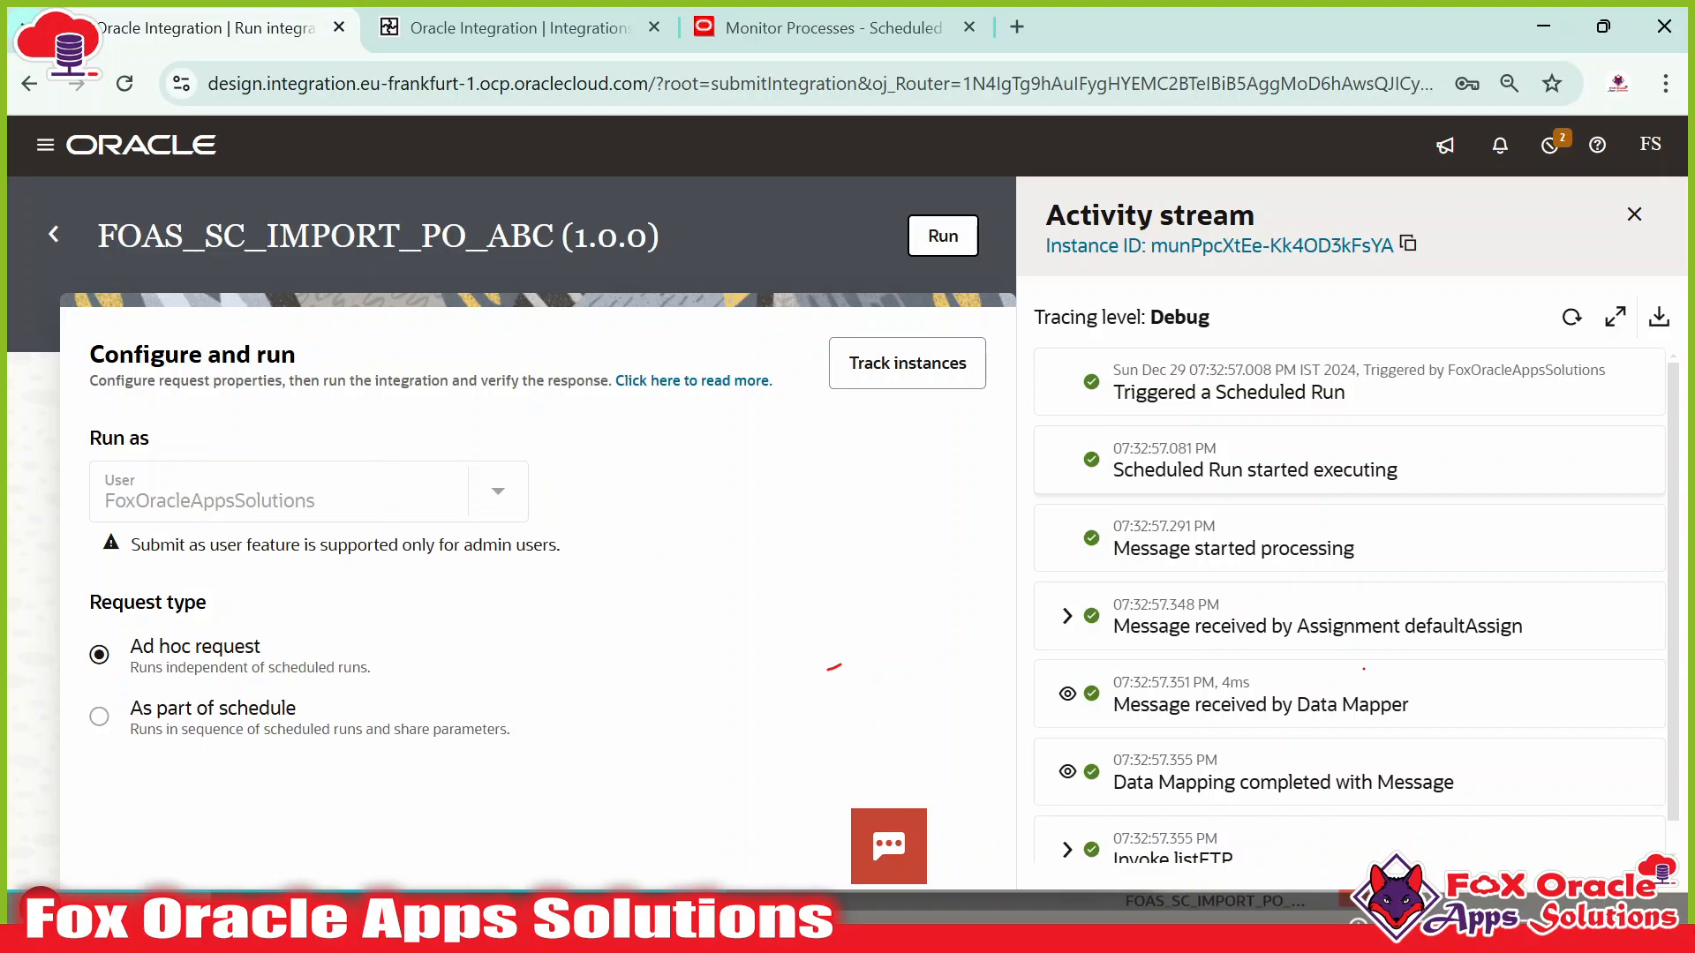
scroll(1260, 706, "down", 1)
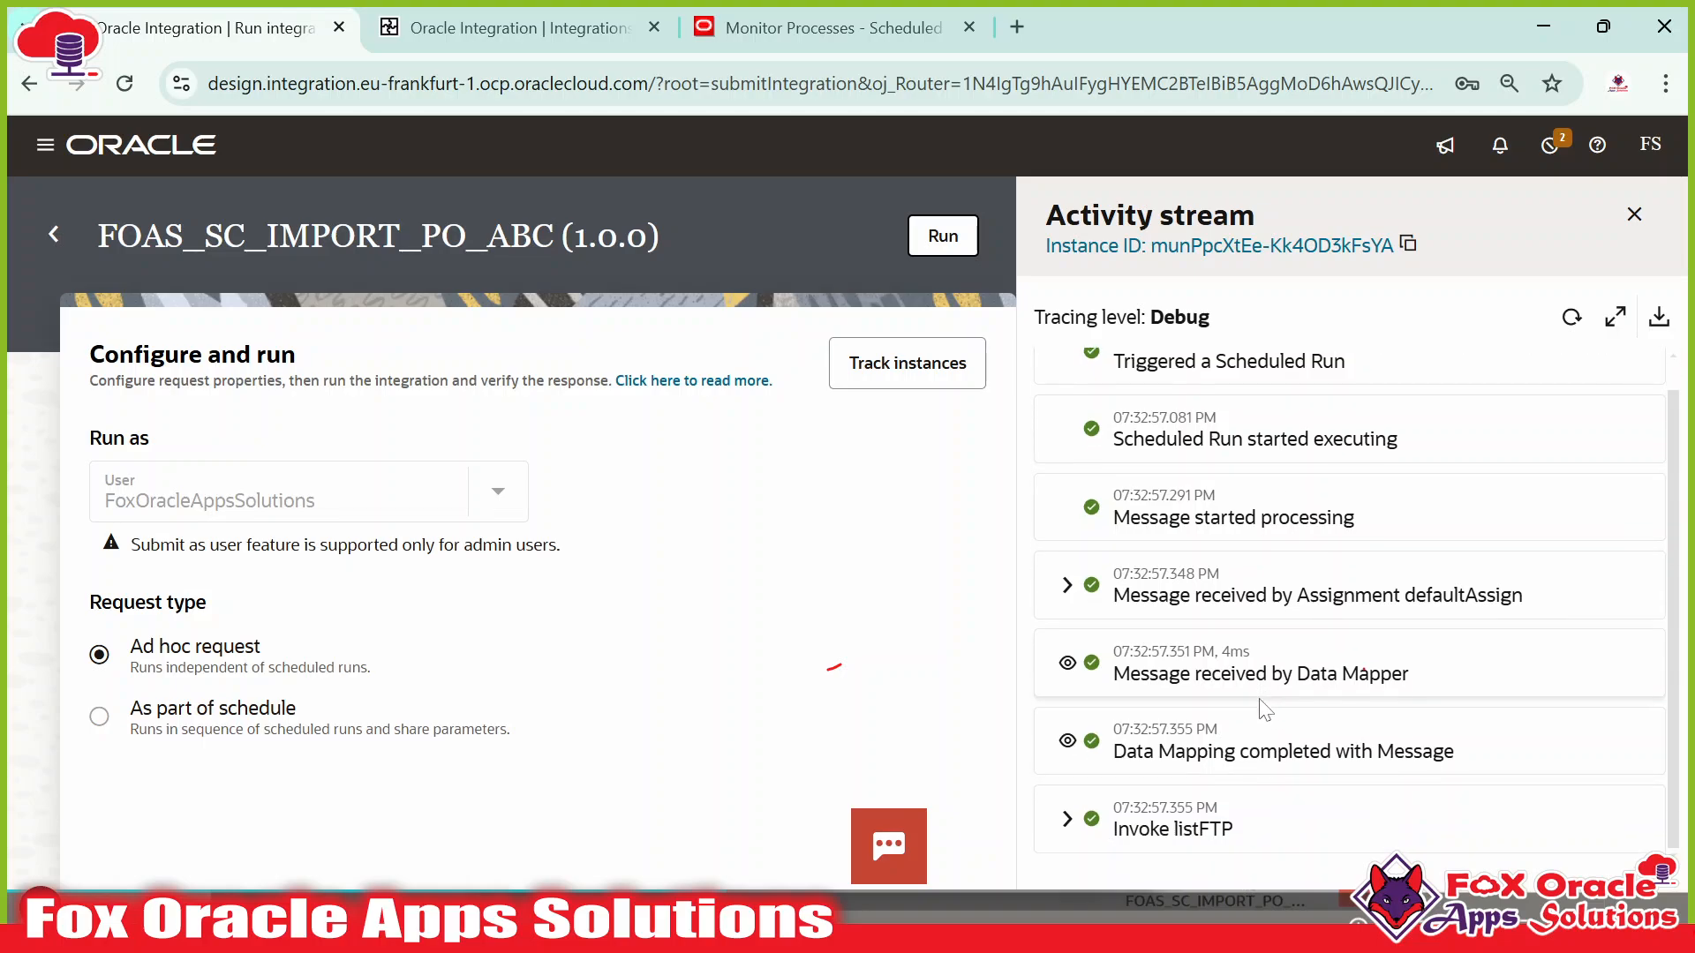
scroll(1492, 419, "up", 1)
scroll(1490, 413, "down", 1)
Refresh the run's activity stream repeatedly while checking the remote FBDI_PO folder in WinSCP.
key("alt+Tab")
key("alt+Tab")
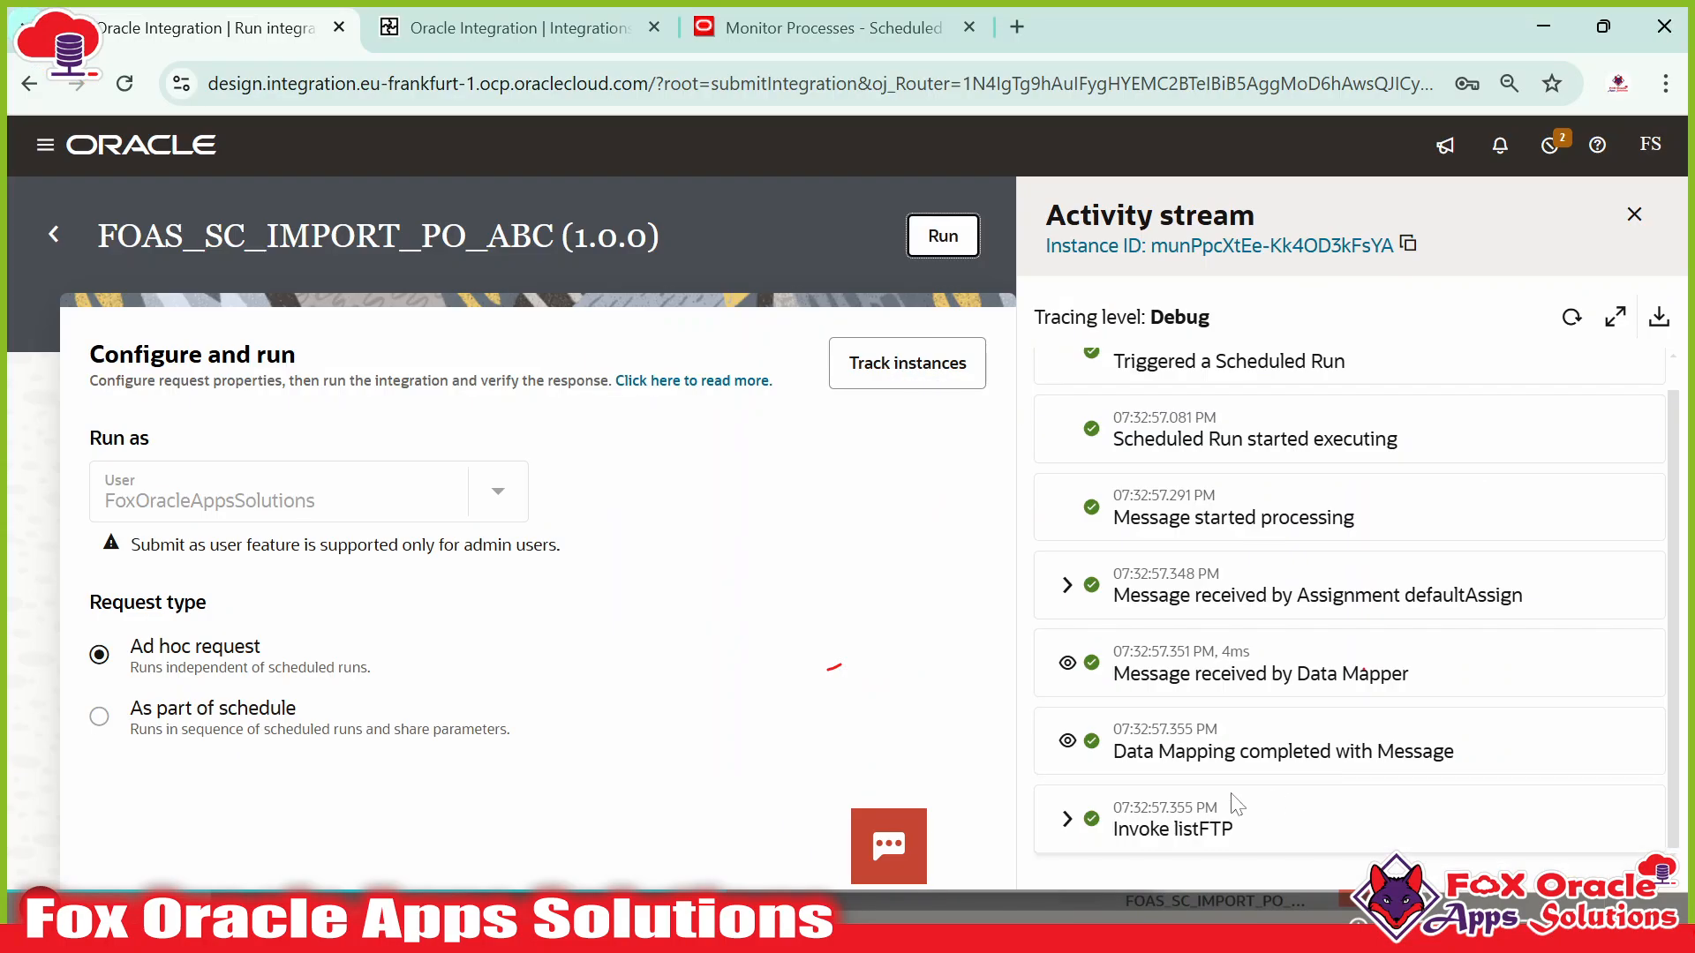
left_click(1571, 317)
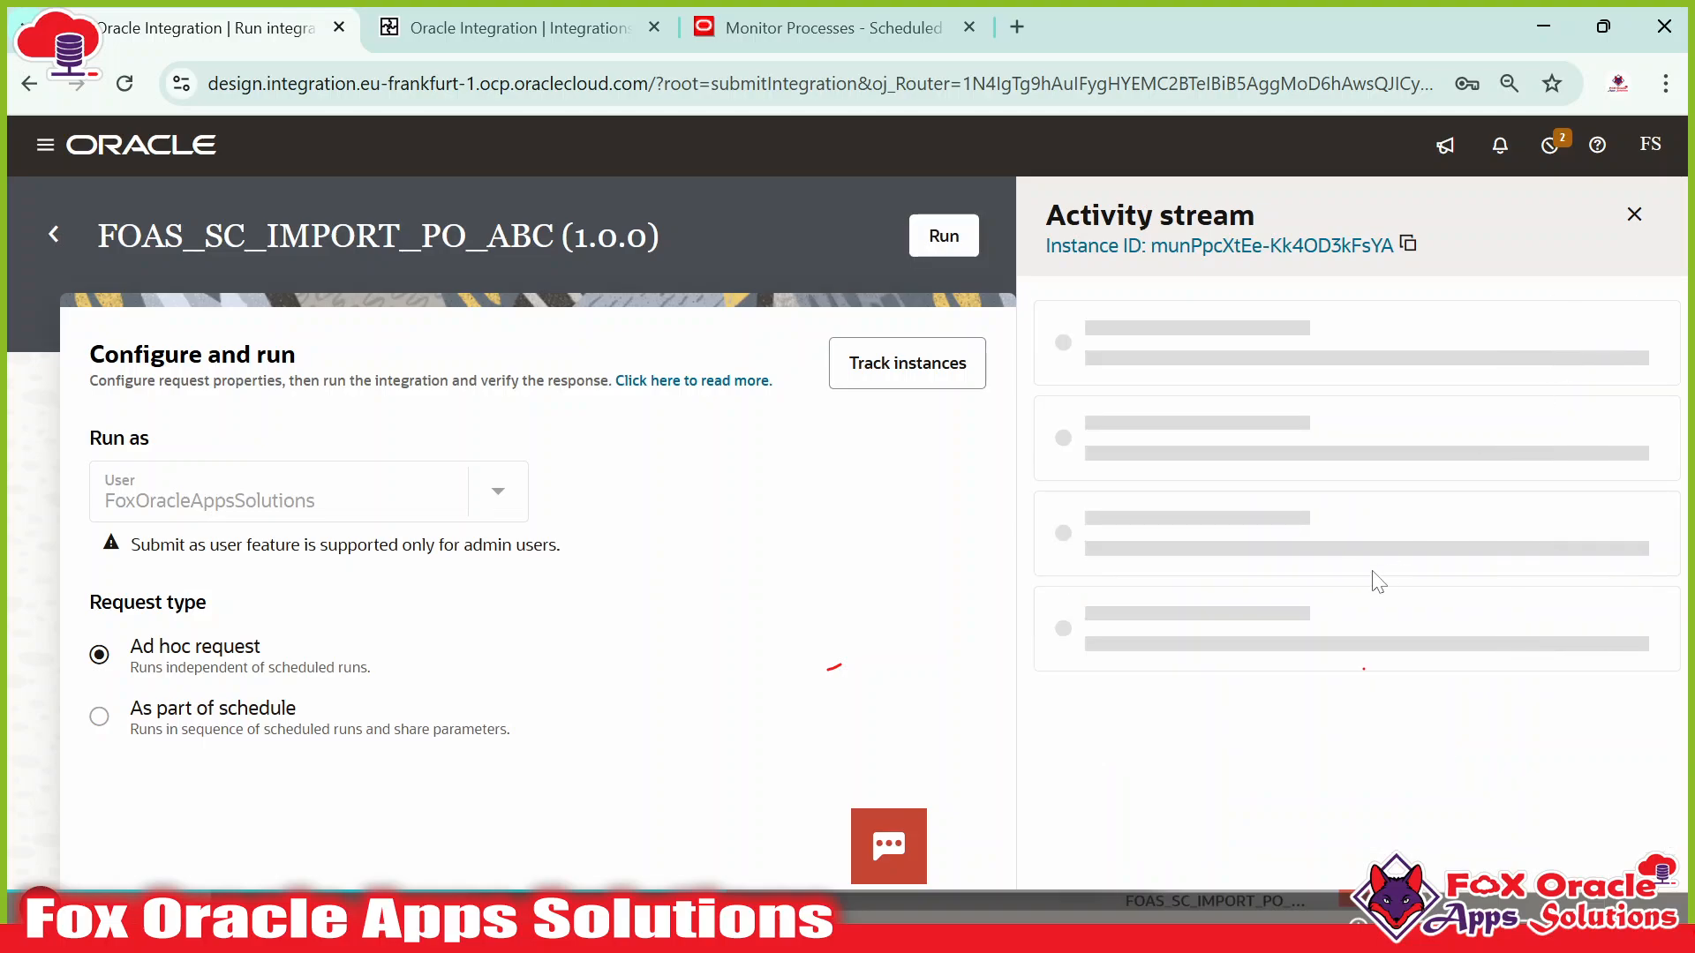
left_click(1572, 319)
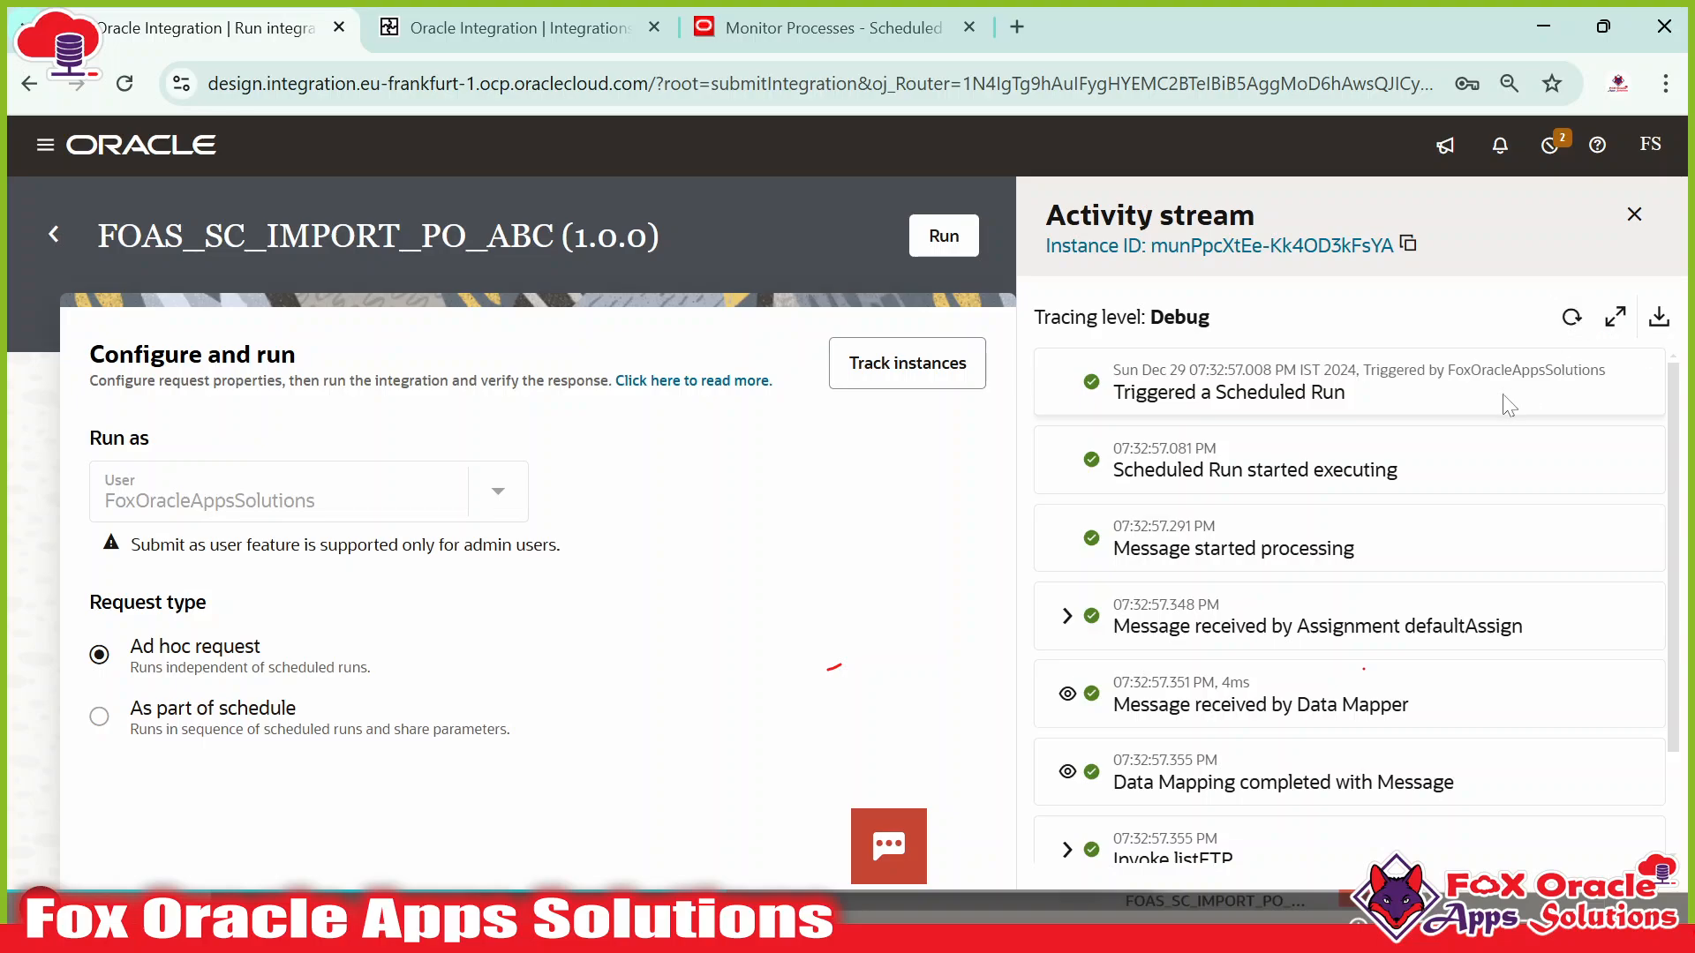
key("alt+Tab")
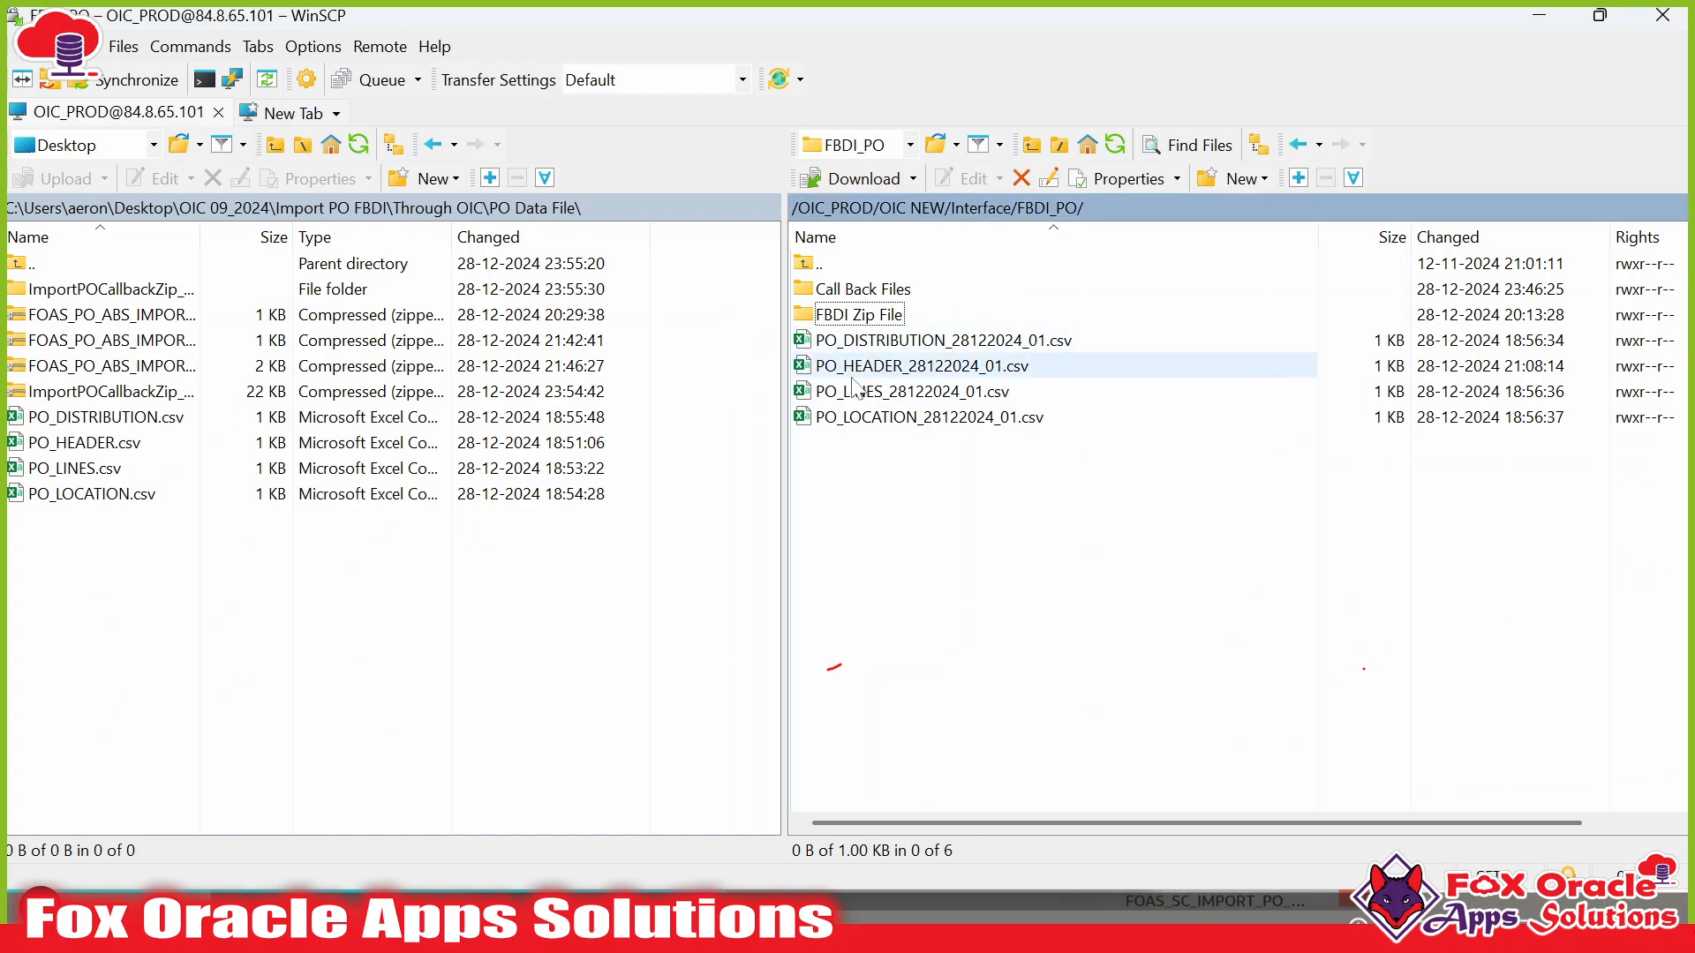
key("alt+Tab")
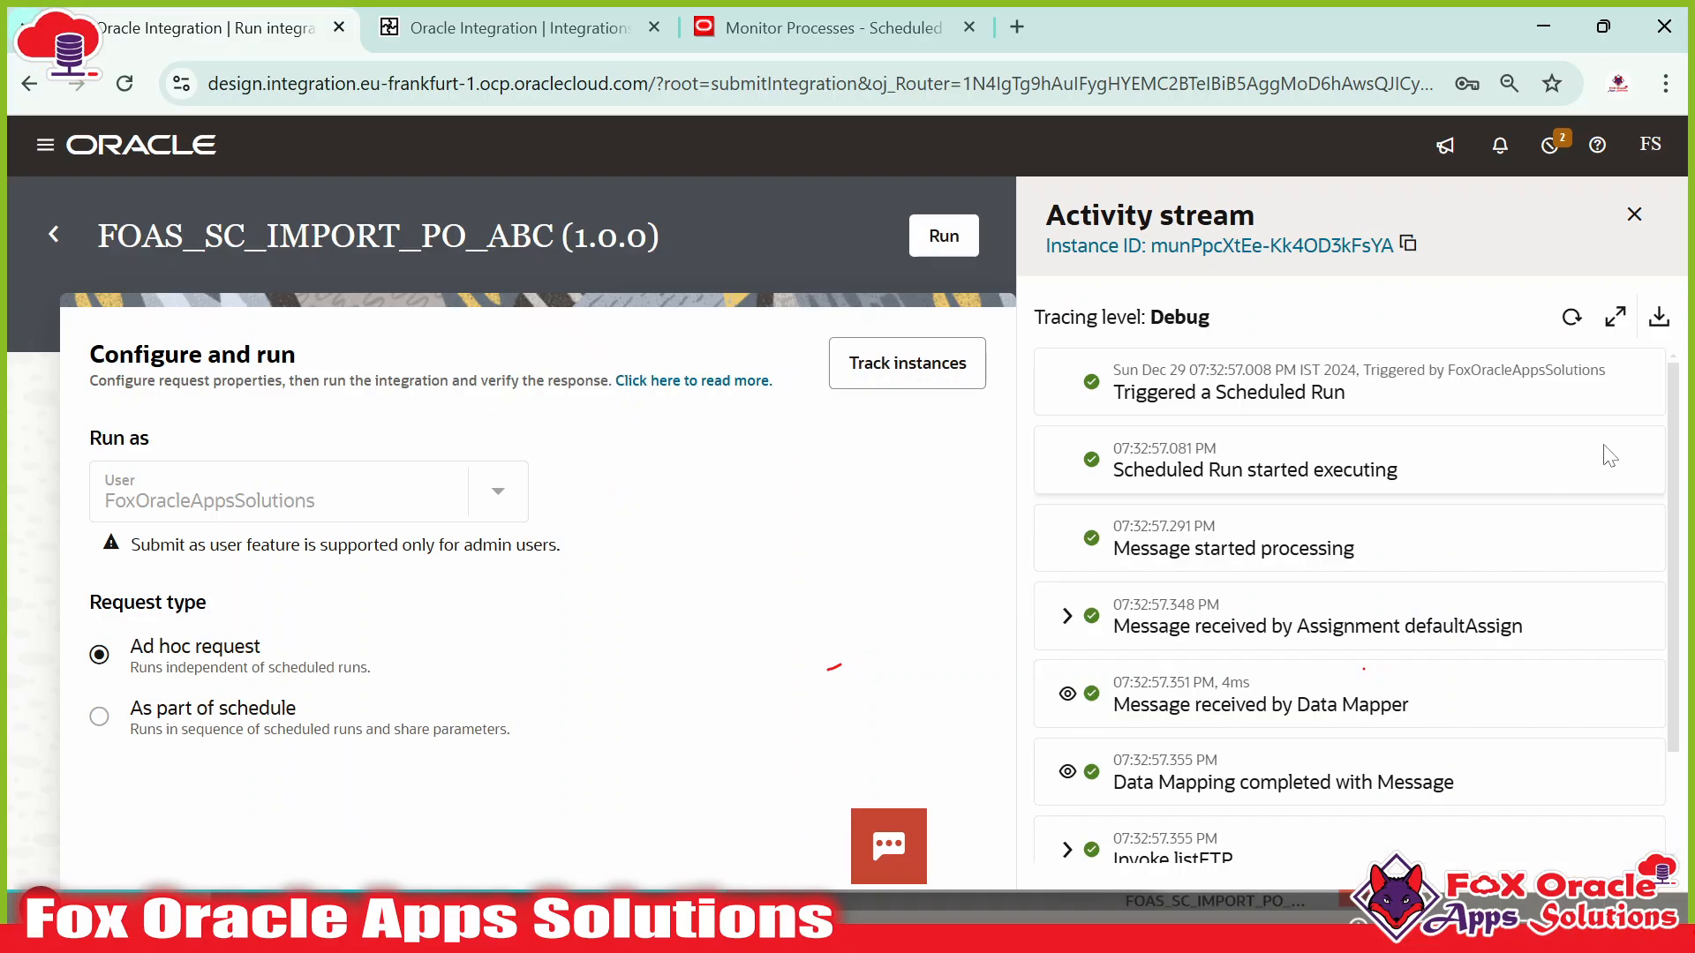
left_click(1572, 318)
scroll(1301, 607, "down", 3)
scroll(1300, 607, "down", 5)
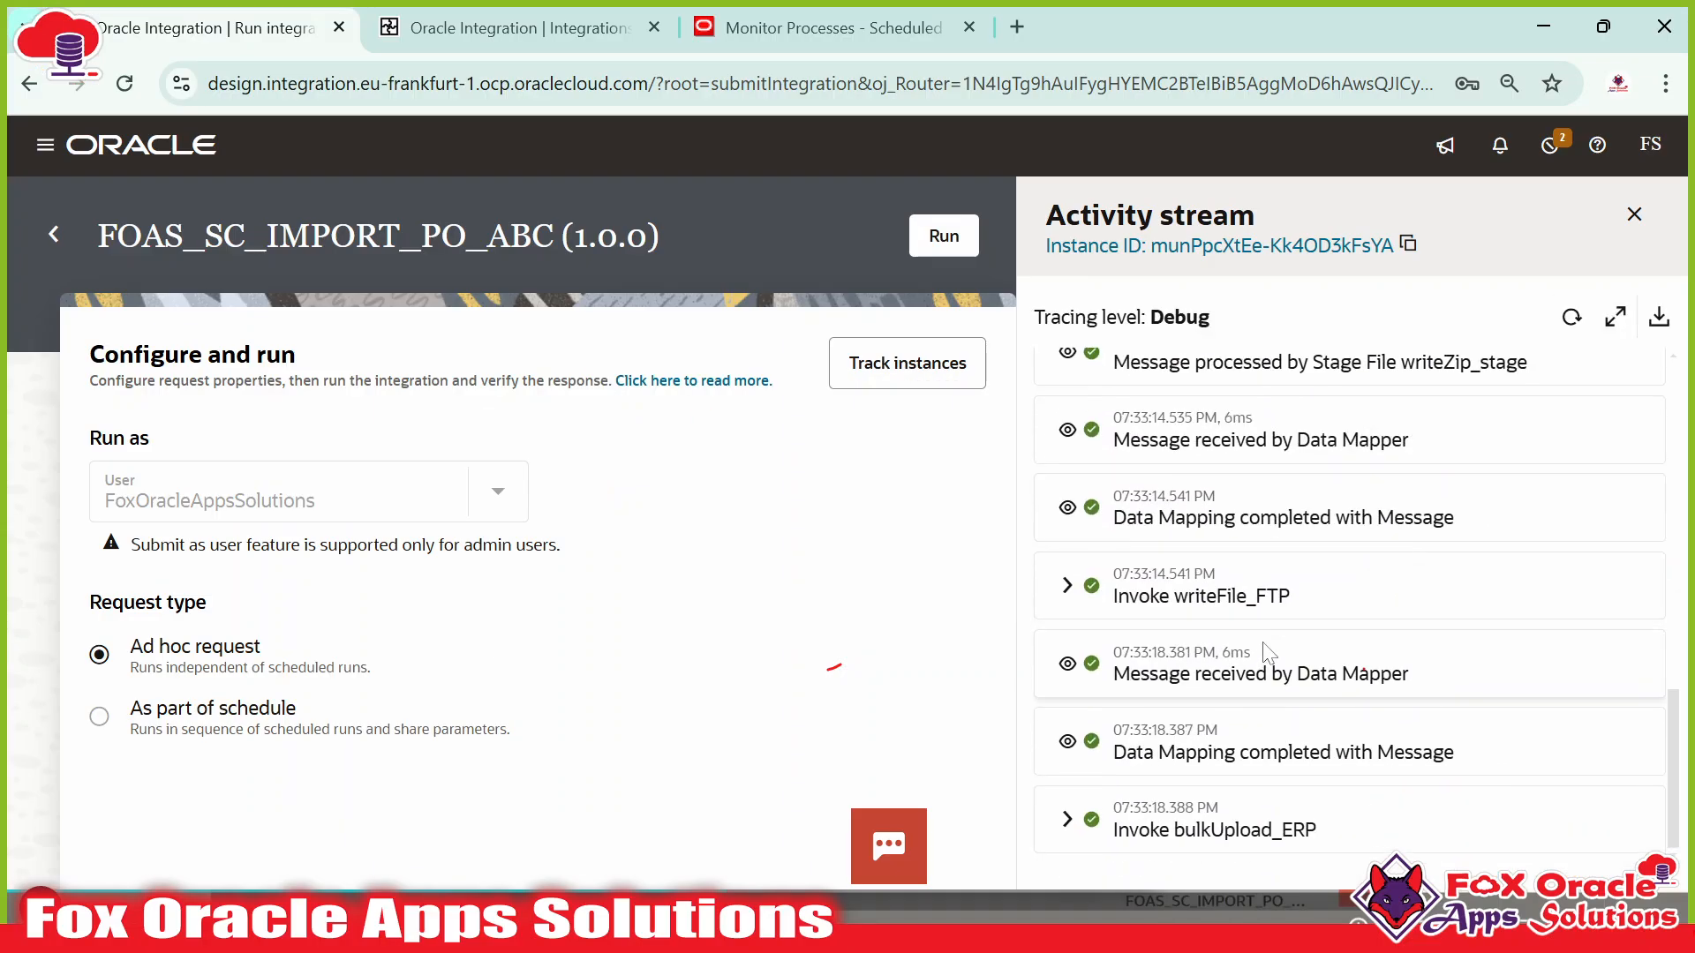
scroll(1289, 631, "up", 7)
left_click(1571, 318)
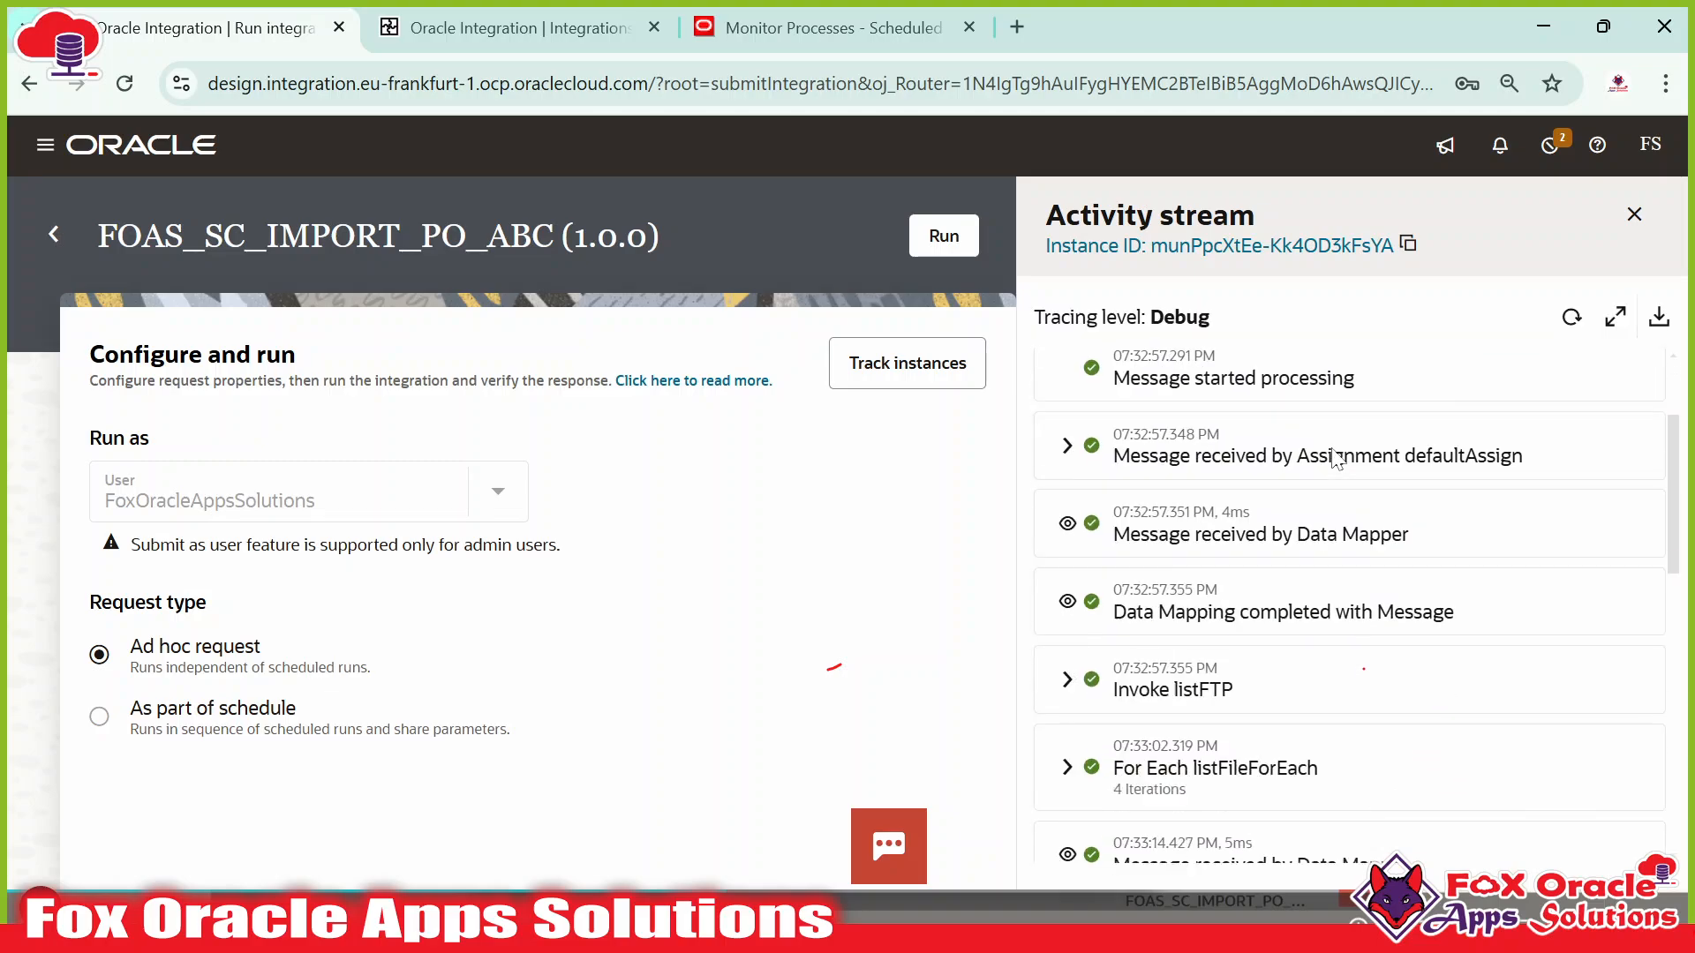
scroll(1319, 529, "down", 5)
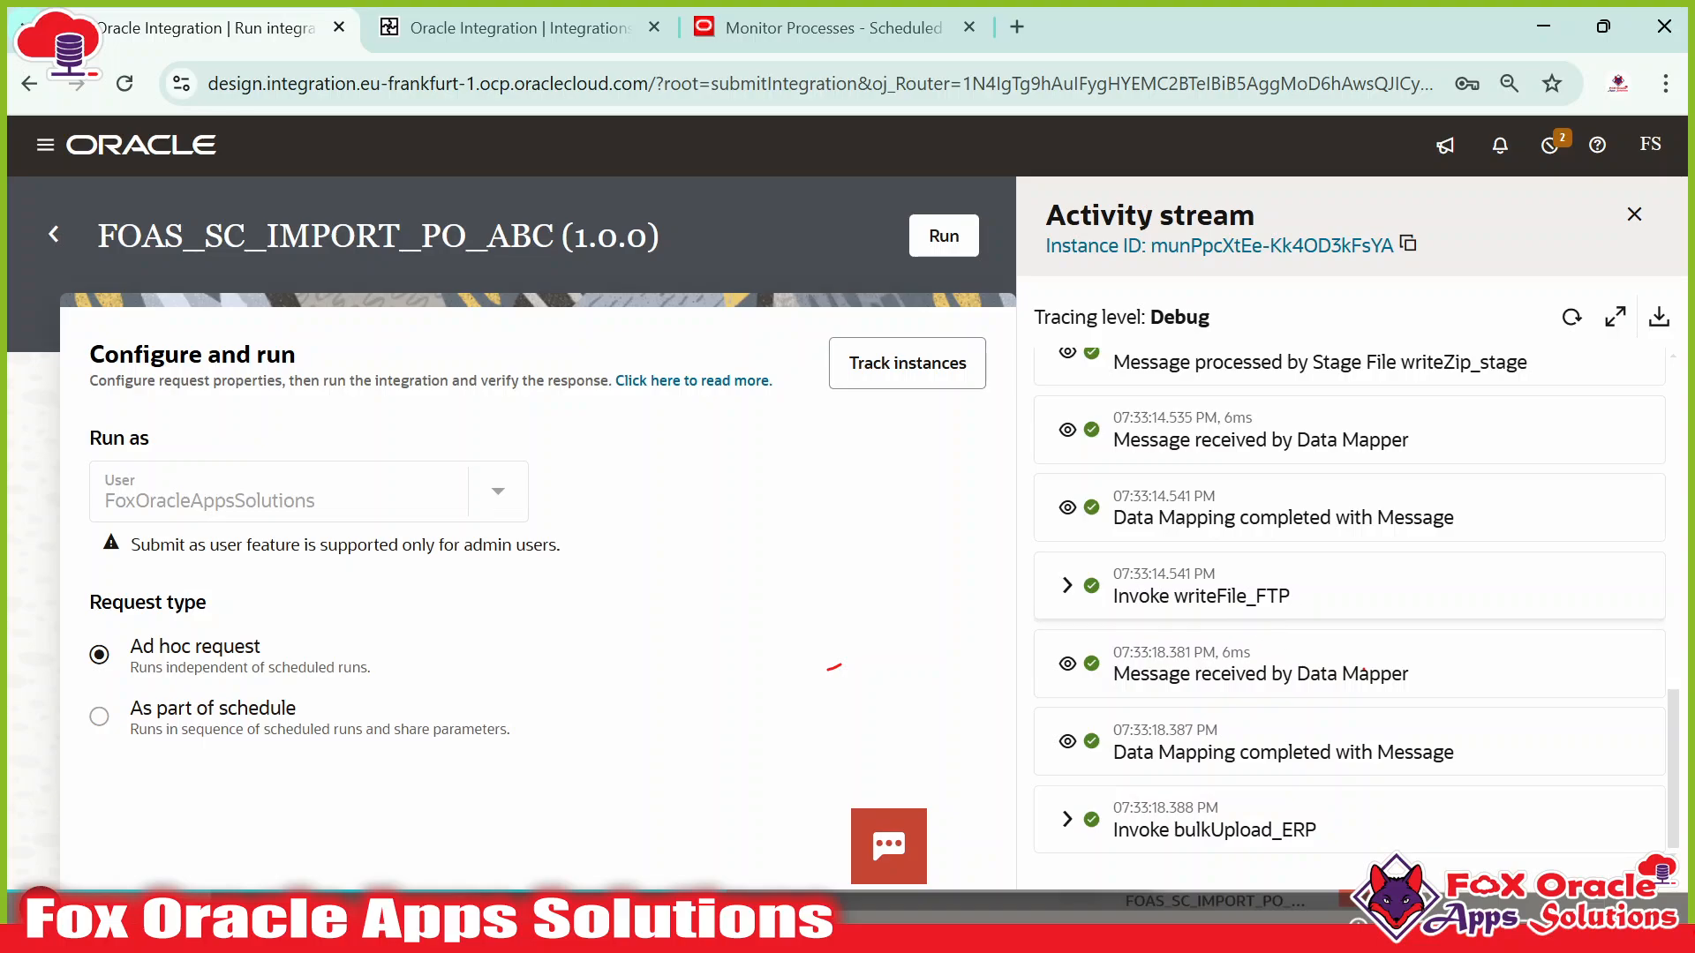
Copy the target directory path from the writeFile_FTP message into WinSCP's Open directory prompt.
left_click(1068, 602)
scroll(1156, 589, "down", 2)
scroll(1147, 585, "up", 1)
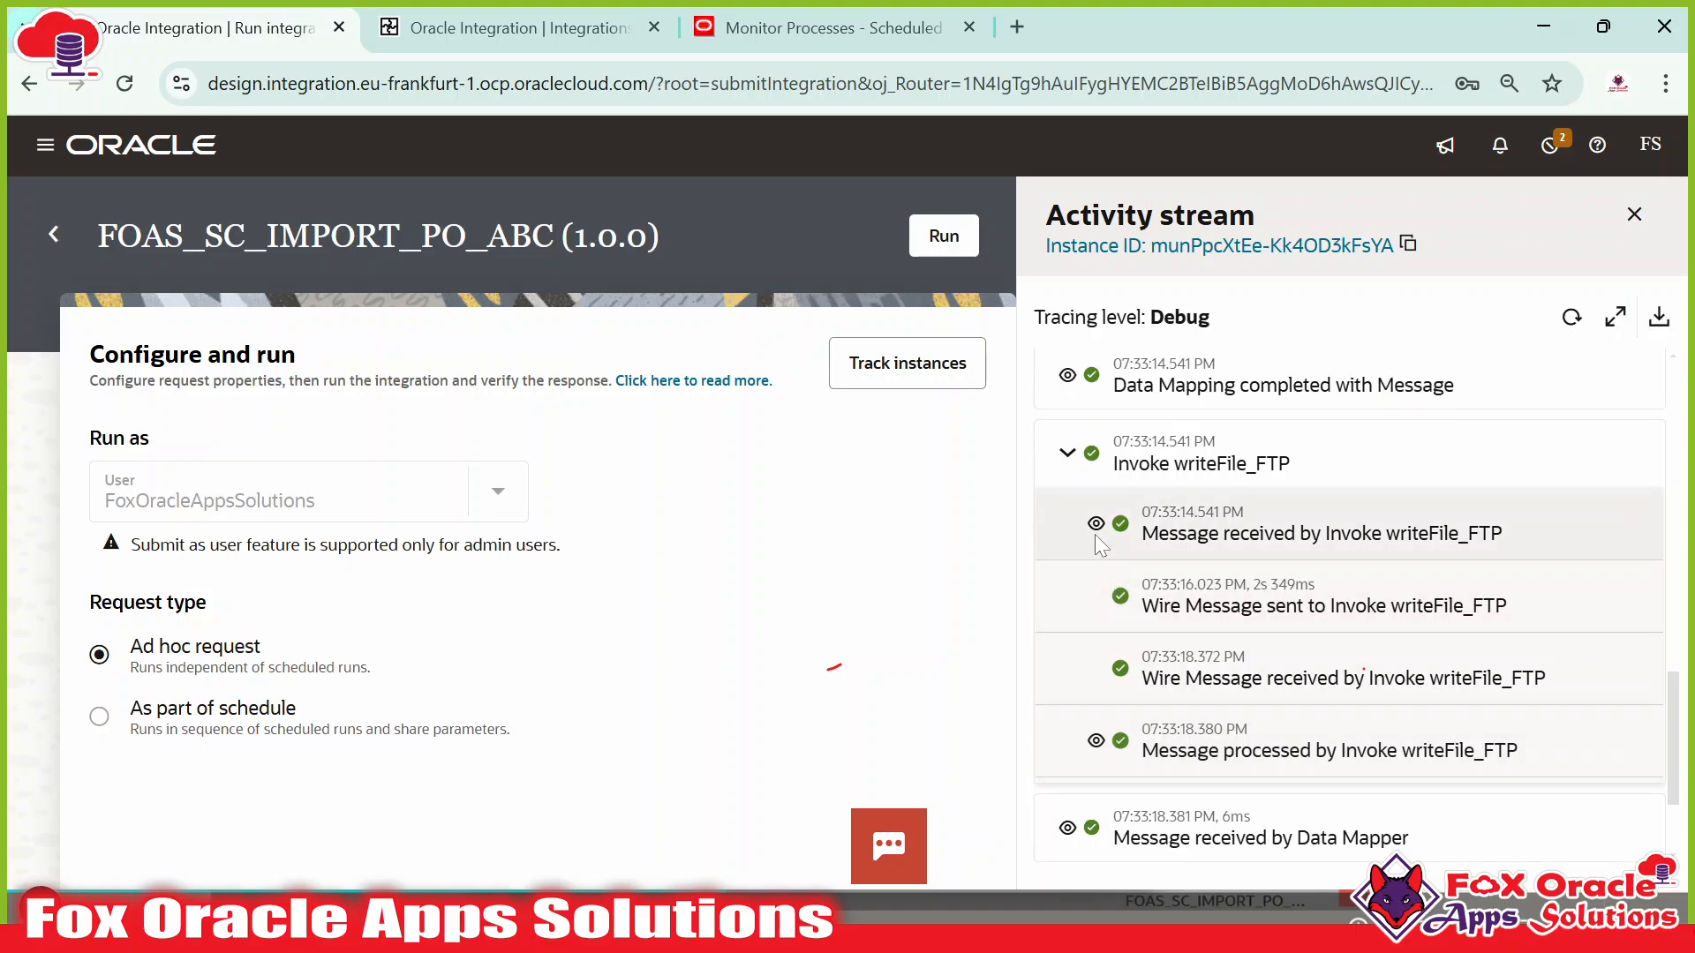
left_click(1097, 535)
scroll(1211, 603, "down", 3)
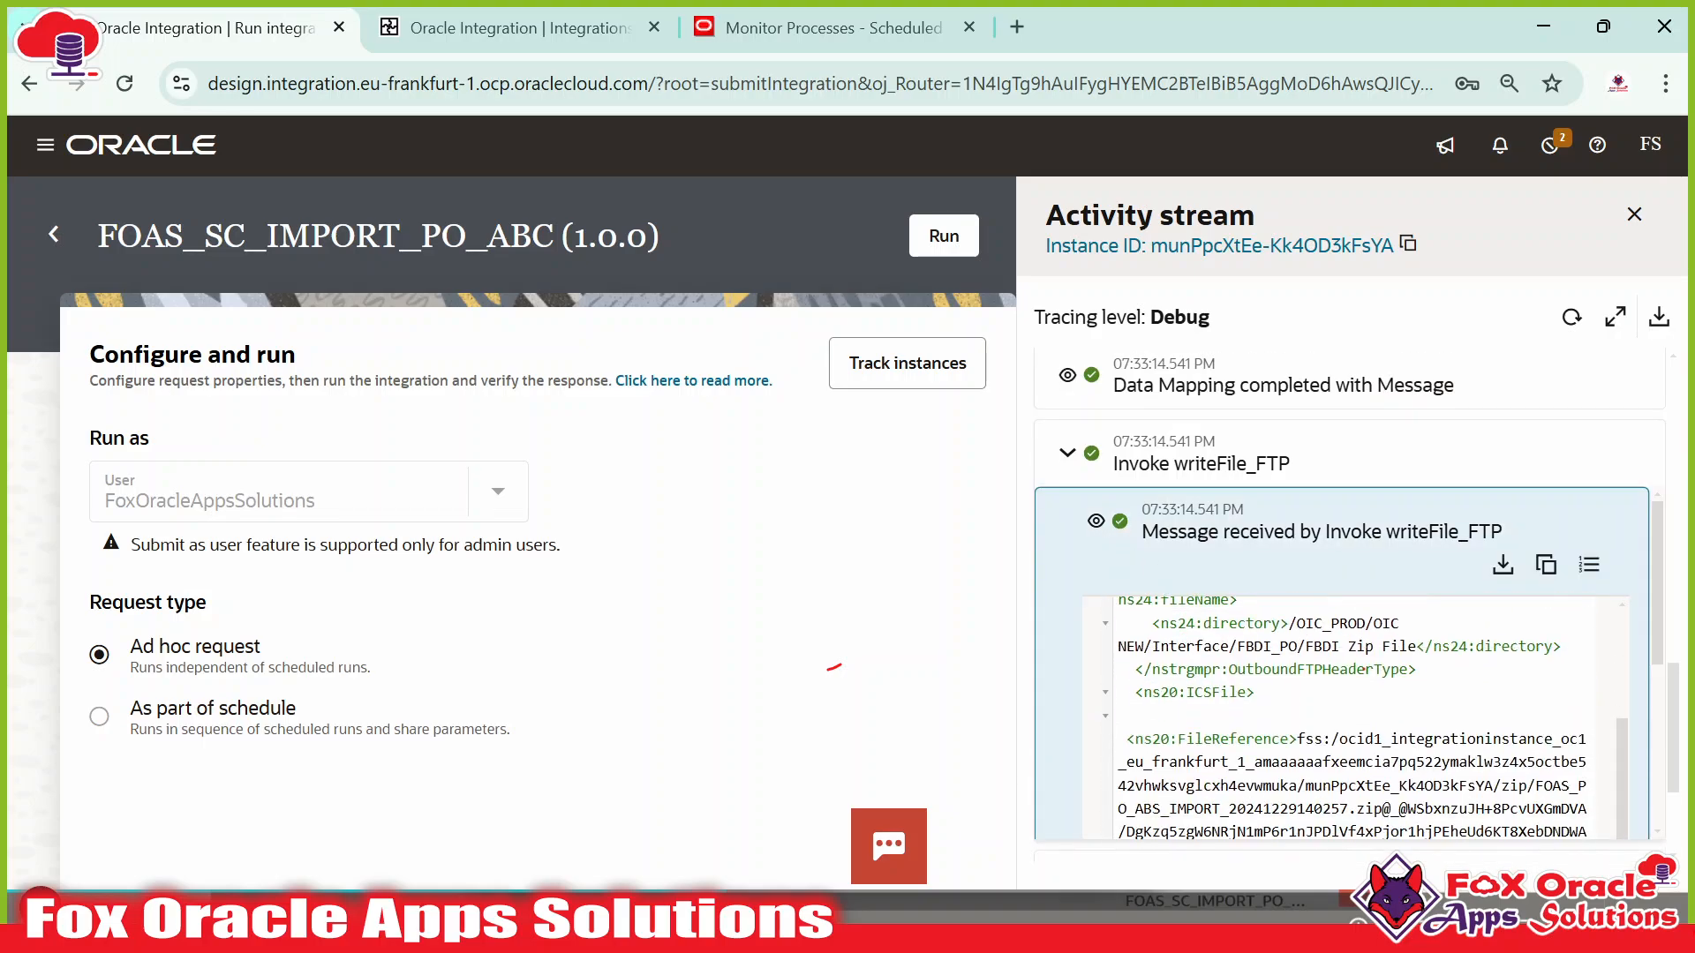
scroll(1363, 664, "up", 2)
left_click_drag(1288, 756, 1416, 779)
key("ctrl+c")
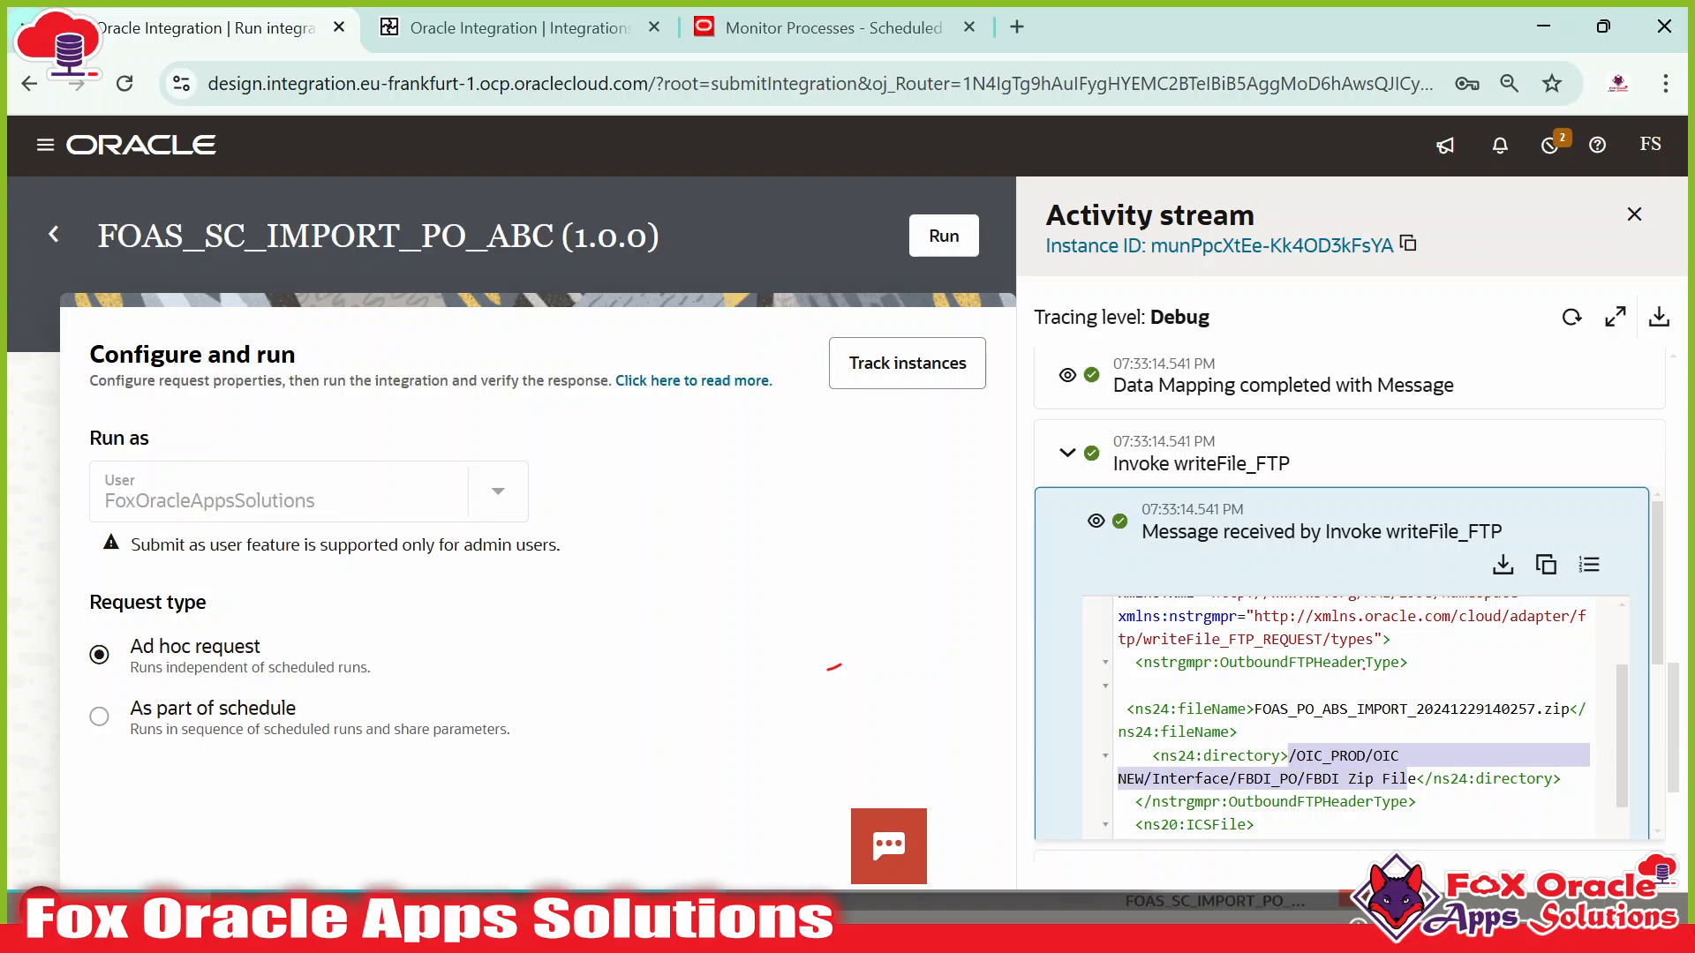
key("alt+Tab")
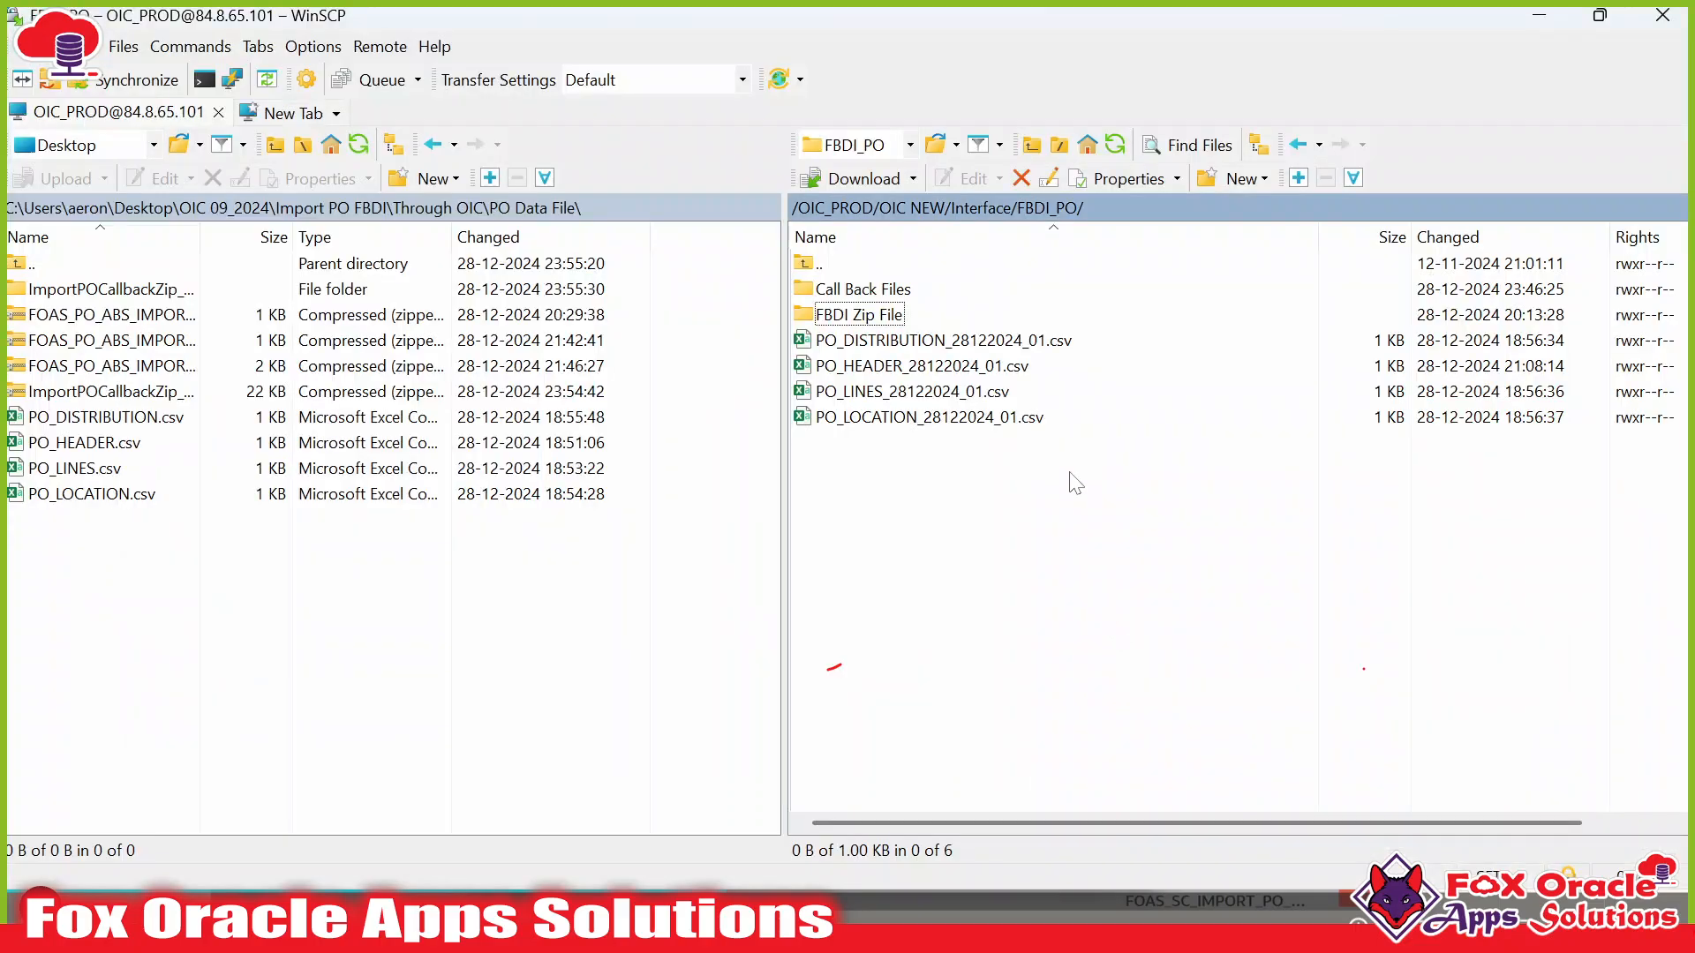
left_click(1151, 205)
Open the FBDI Zip File folder, refresh it, and download the new zip to PO Data File.
key("ctrl+v")
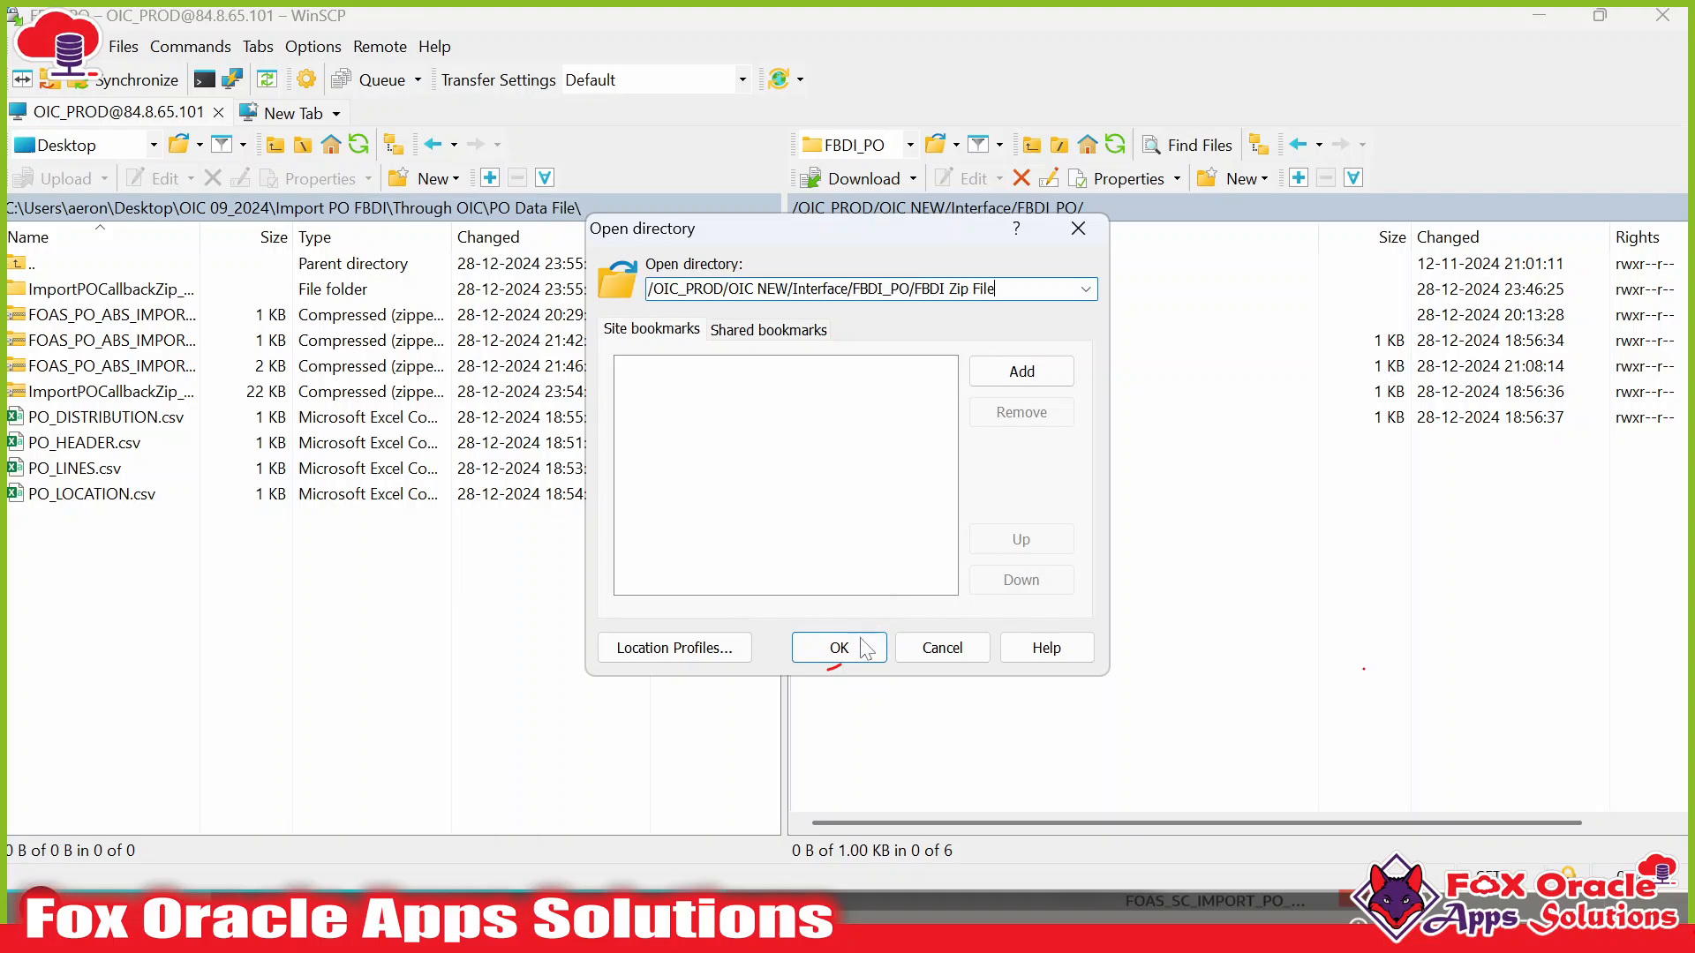
left_click(850, 648)
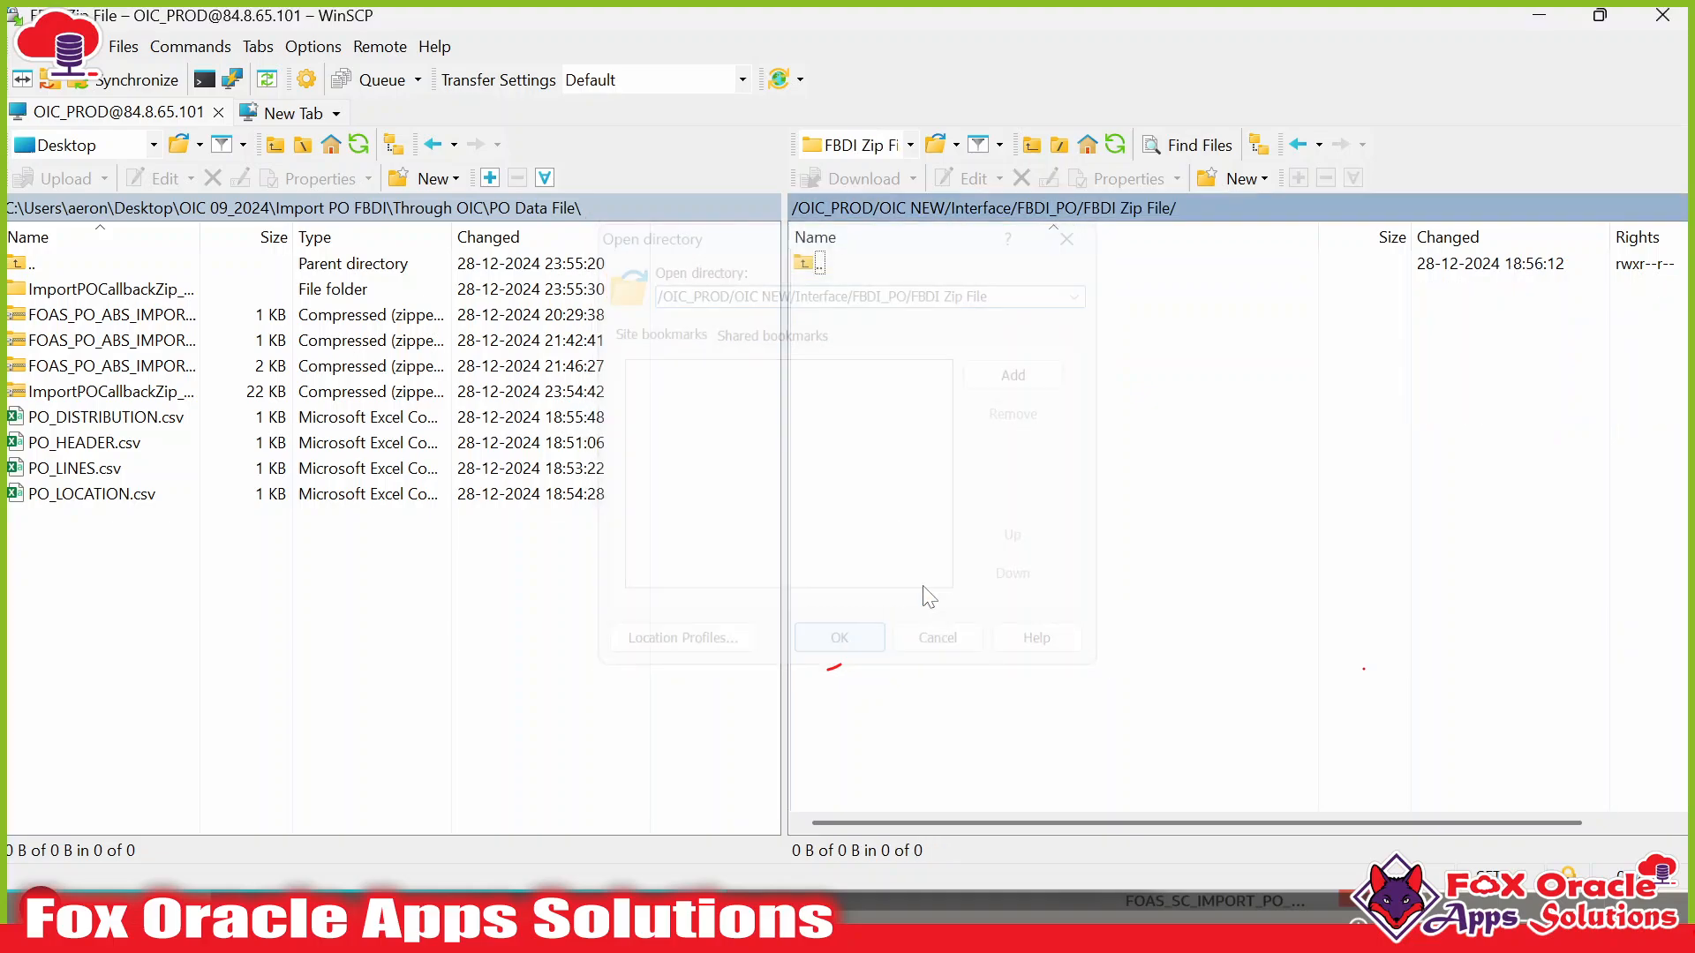
left_click(1115, 143)
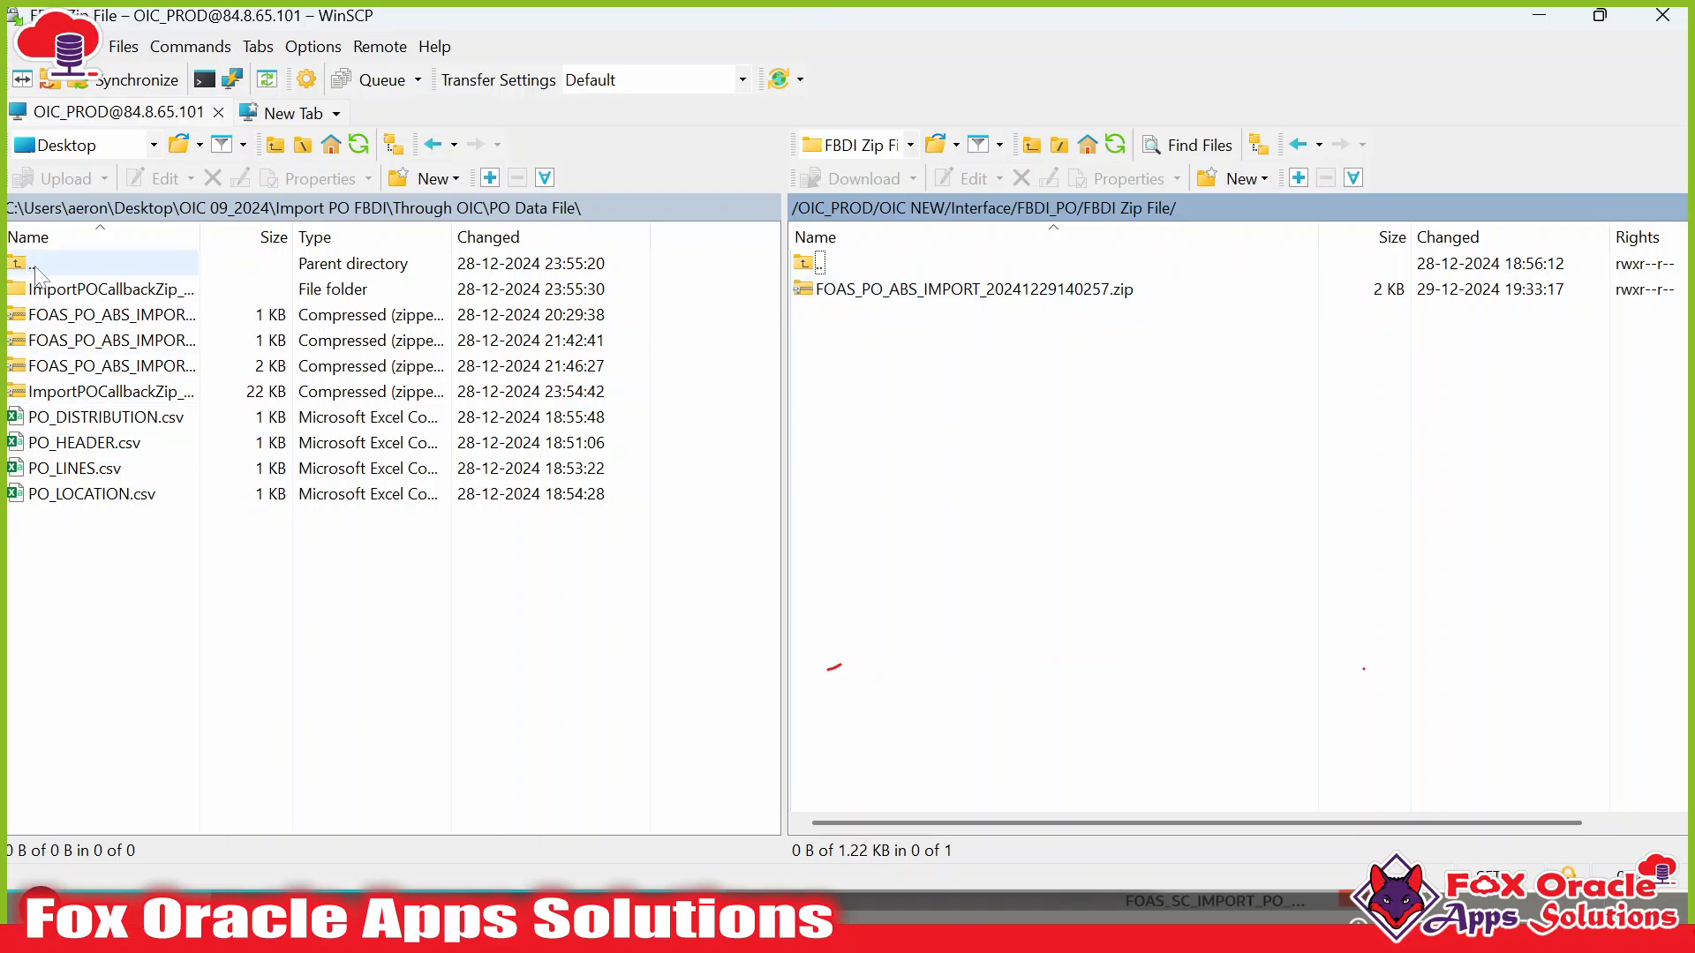
left_click_drag(1005, 296, 323, 570)
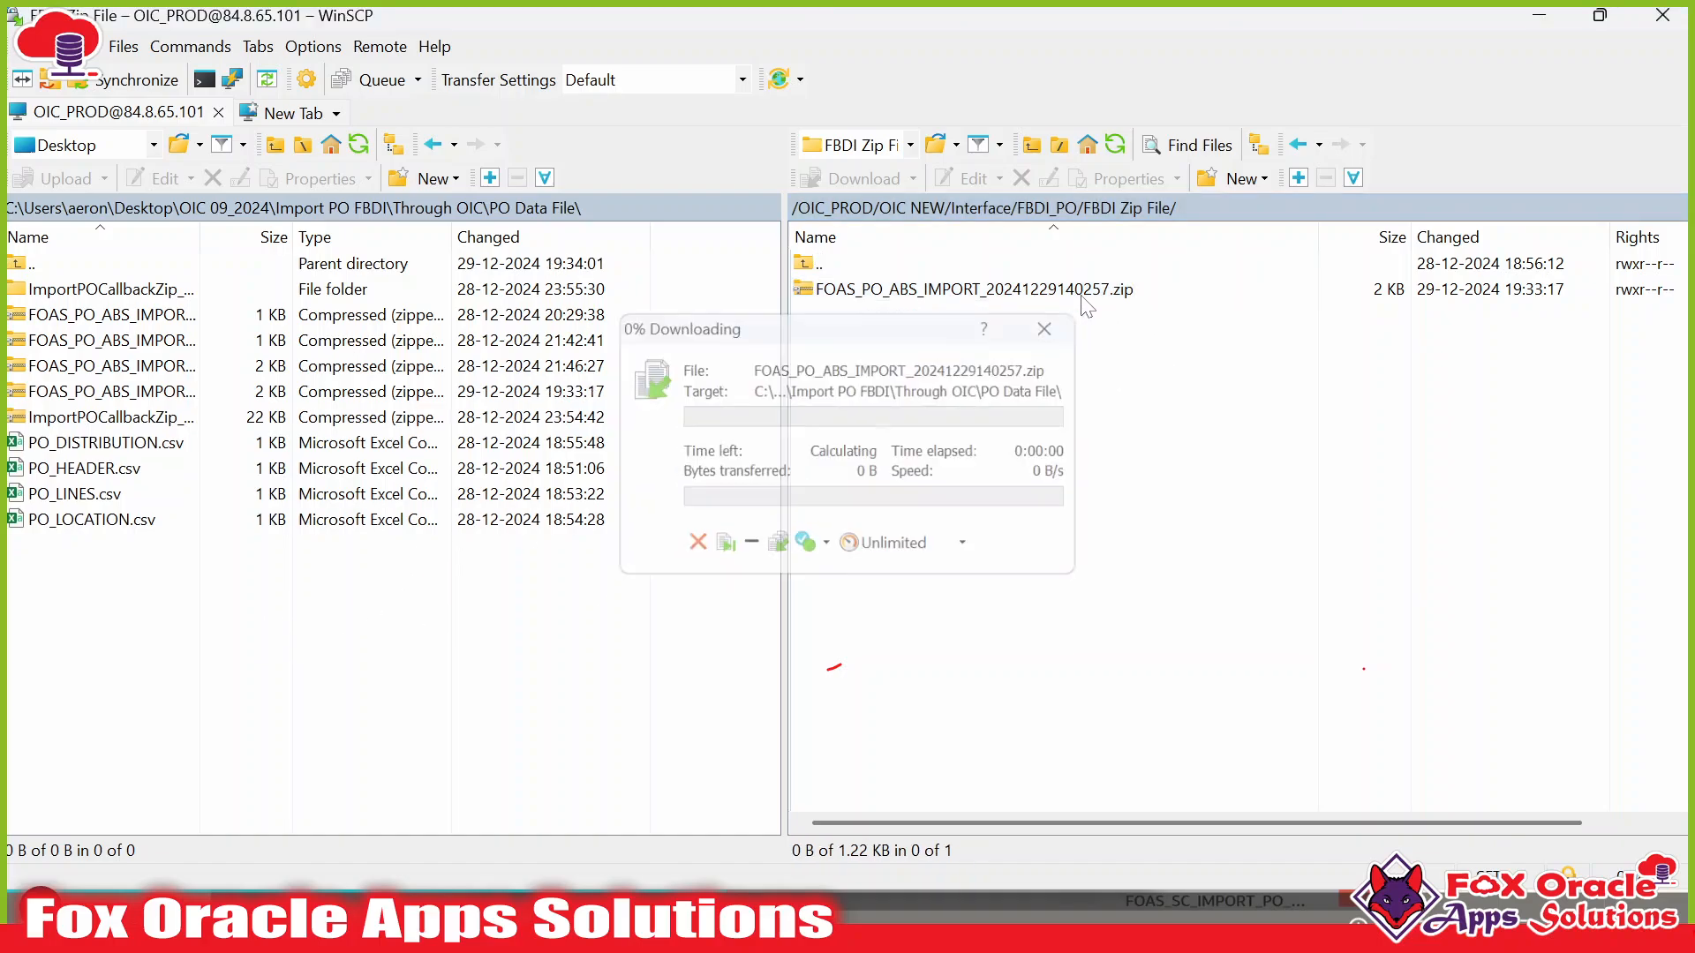
key("alt+Tab")
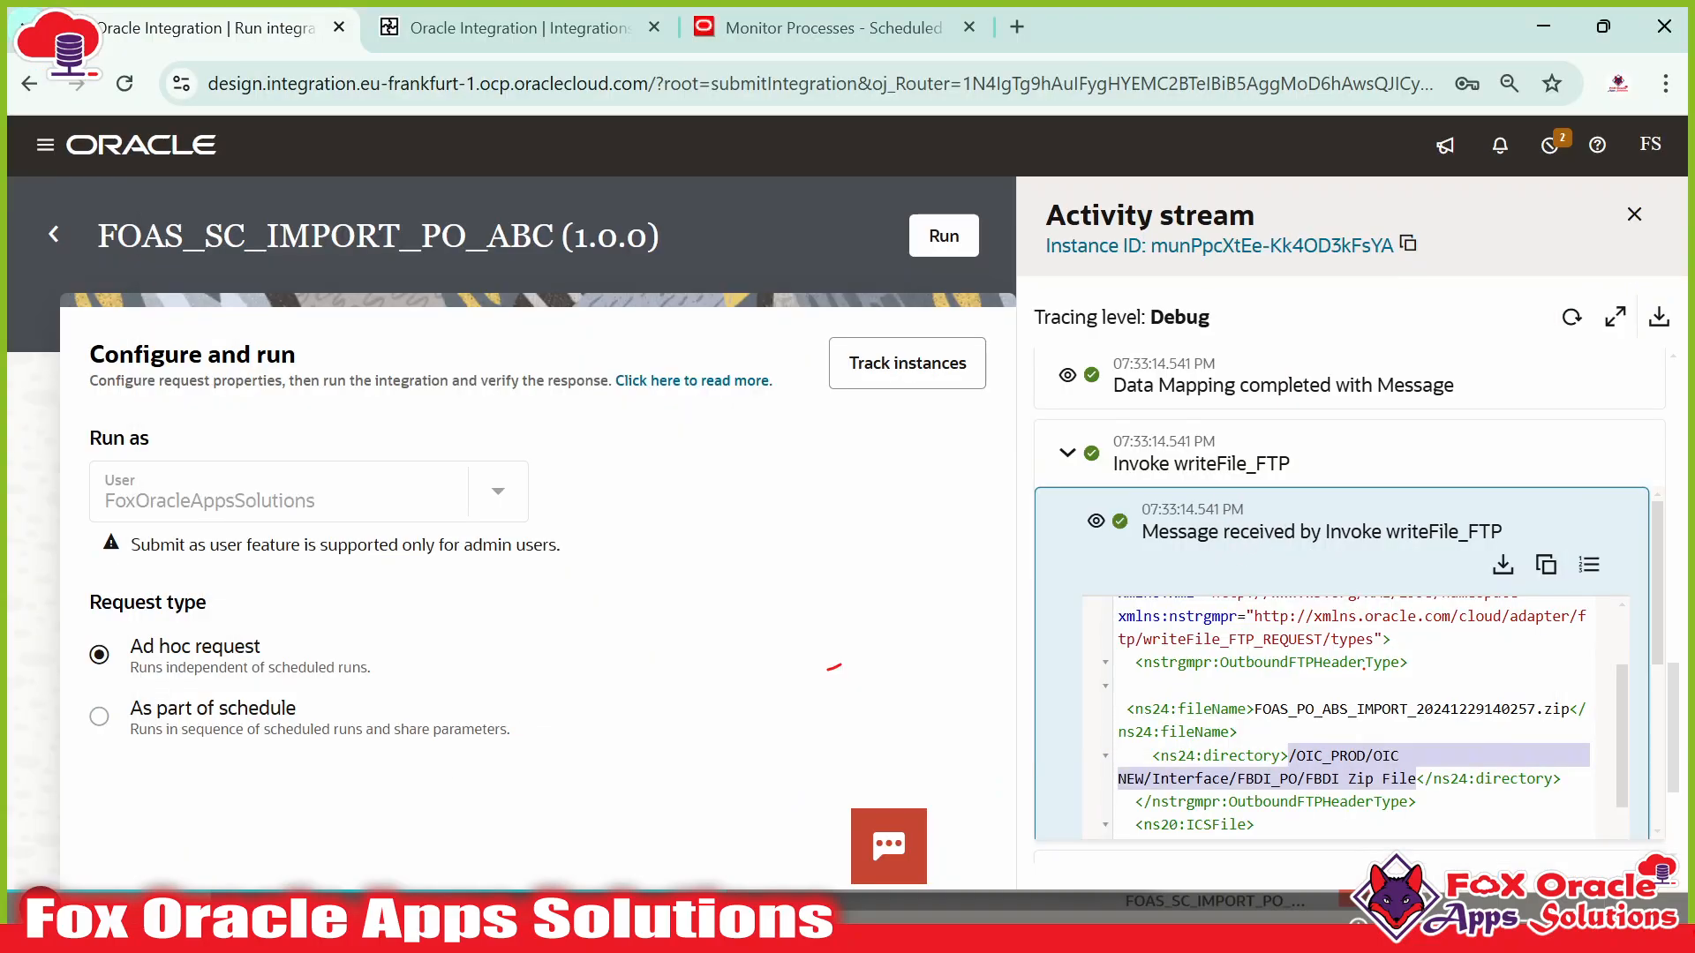
left_click_drag(1501, 709, 1519, 710)
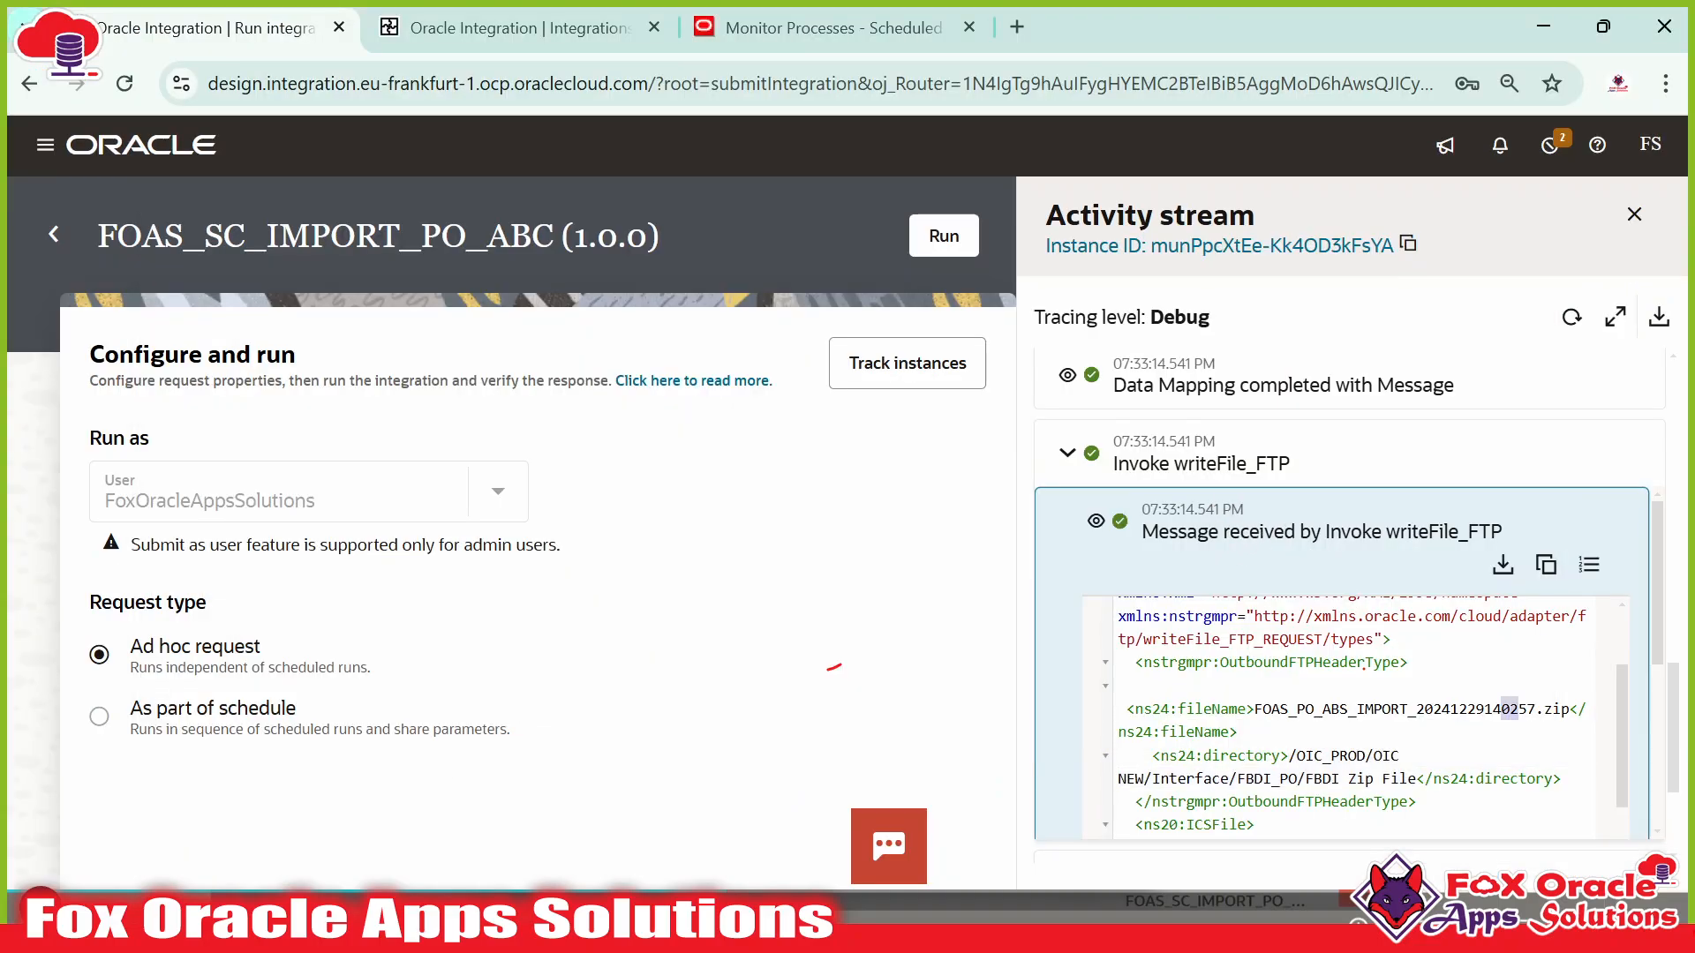
key("alt+Tab")
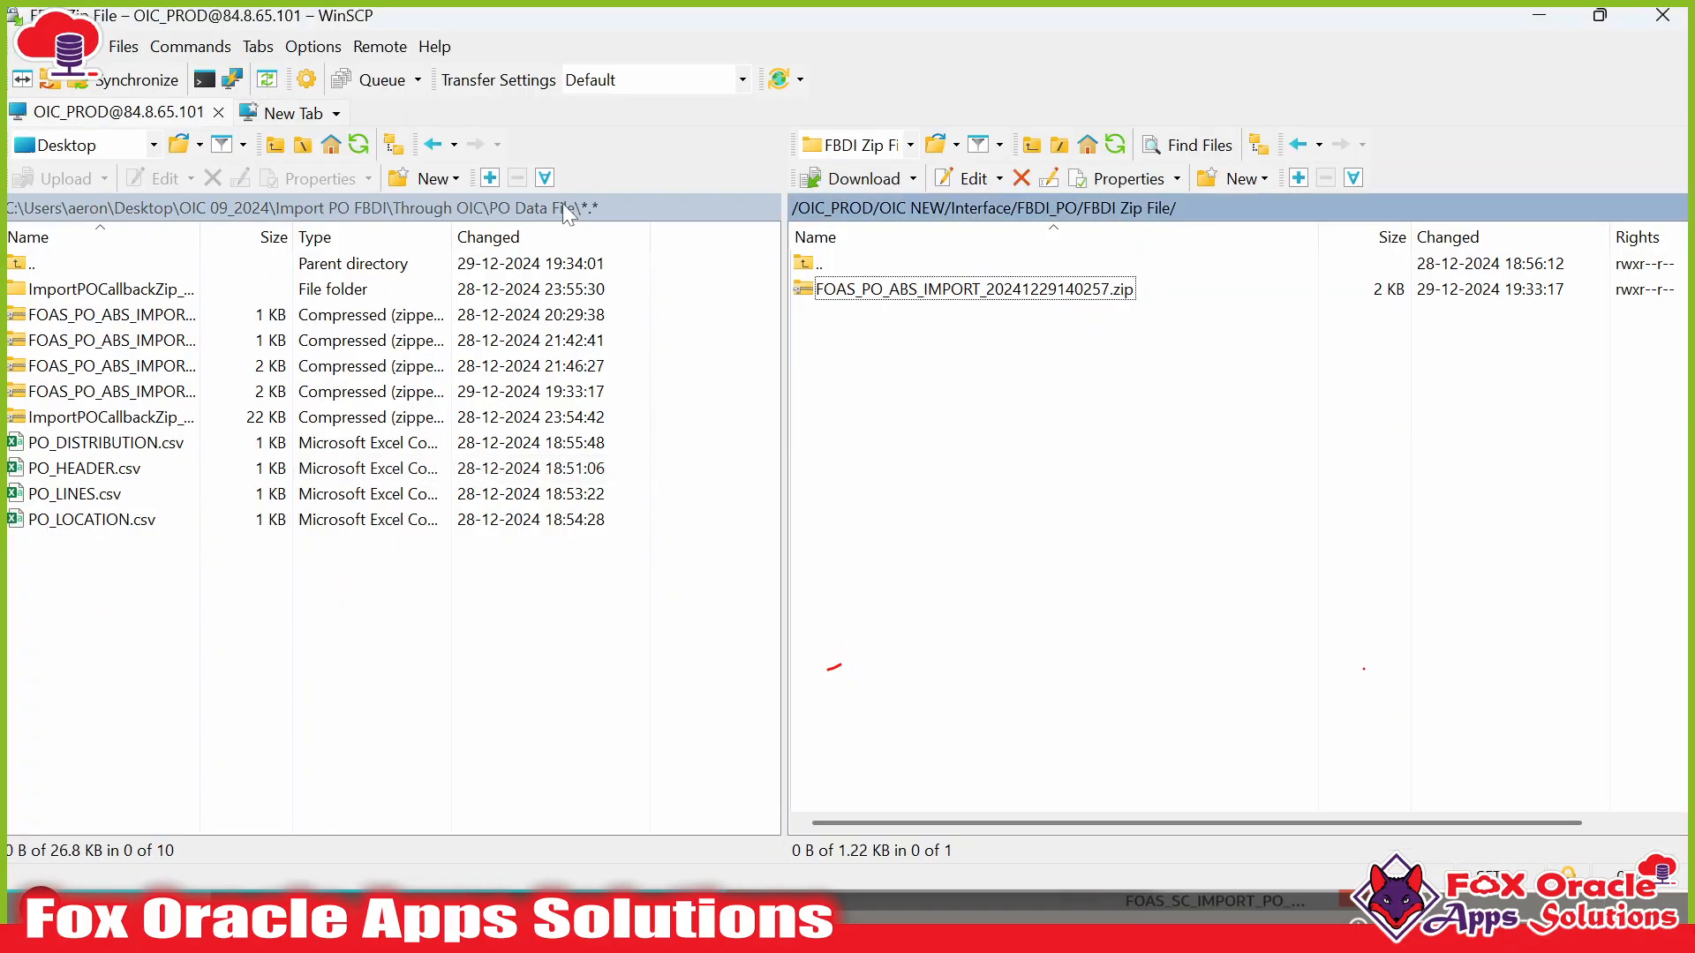
left_click(606, 203)
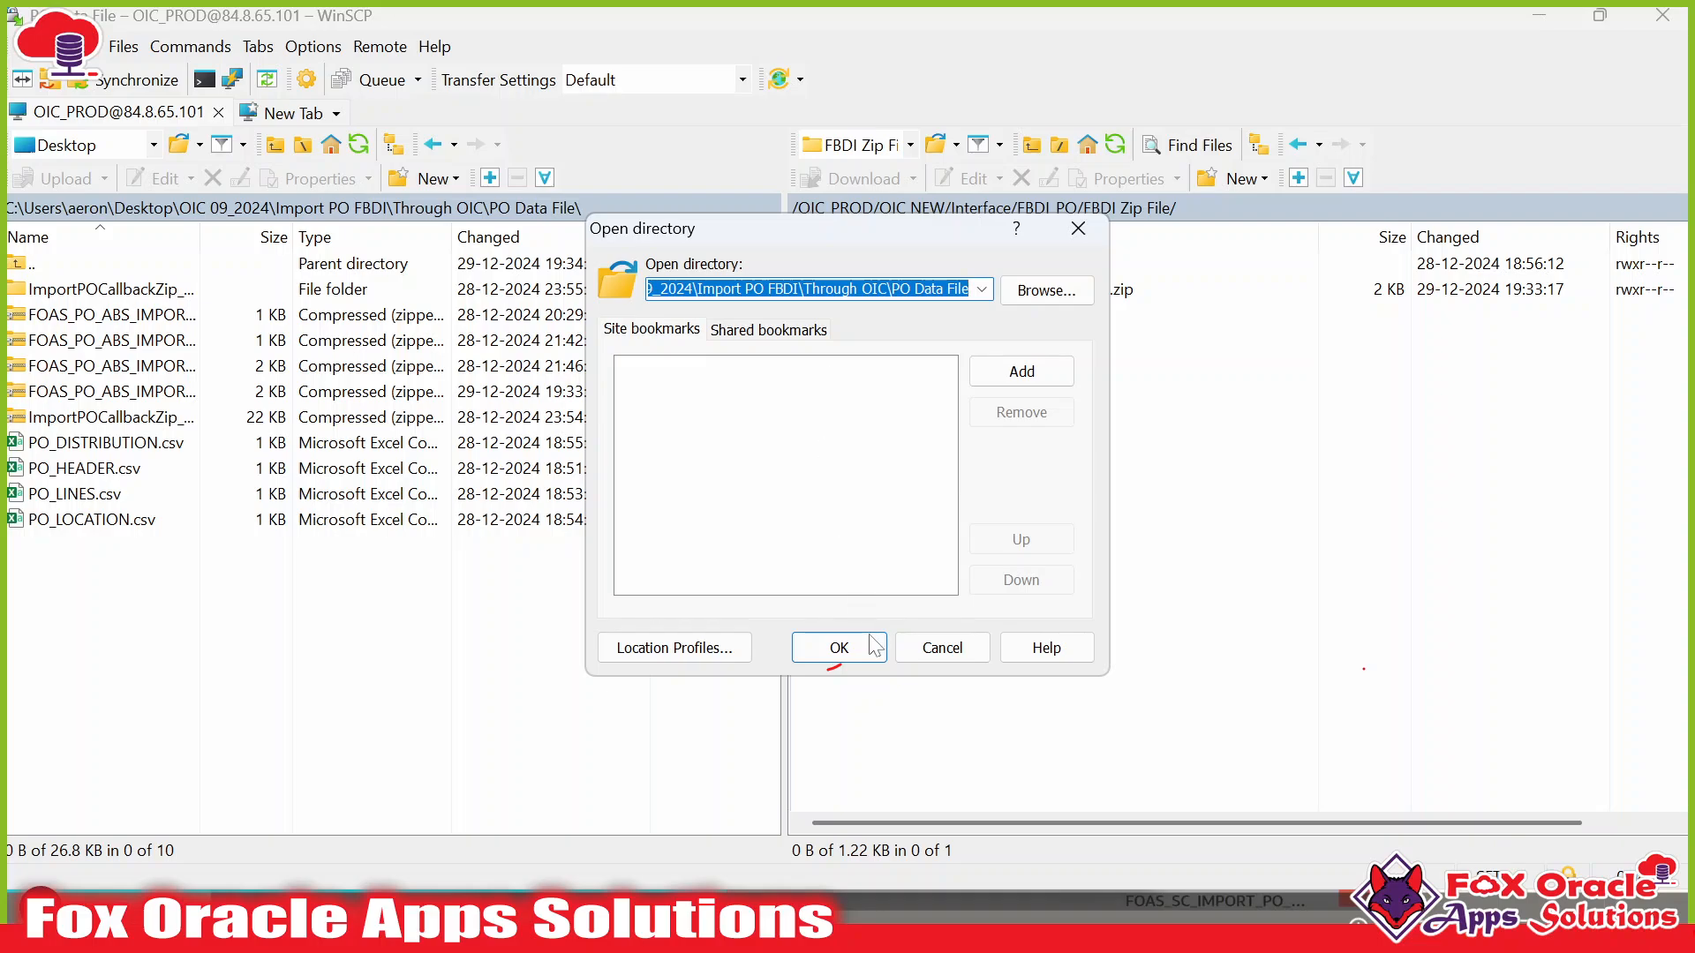
left_click(839, 648)
key("super")
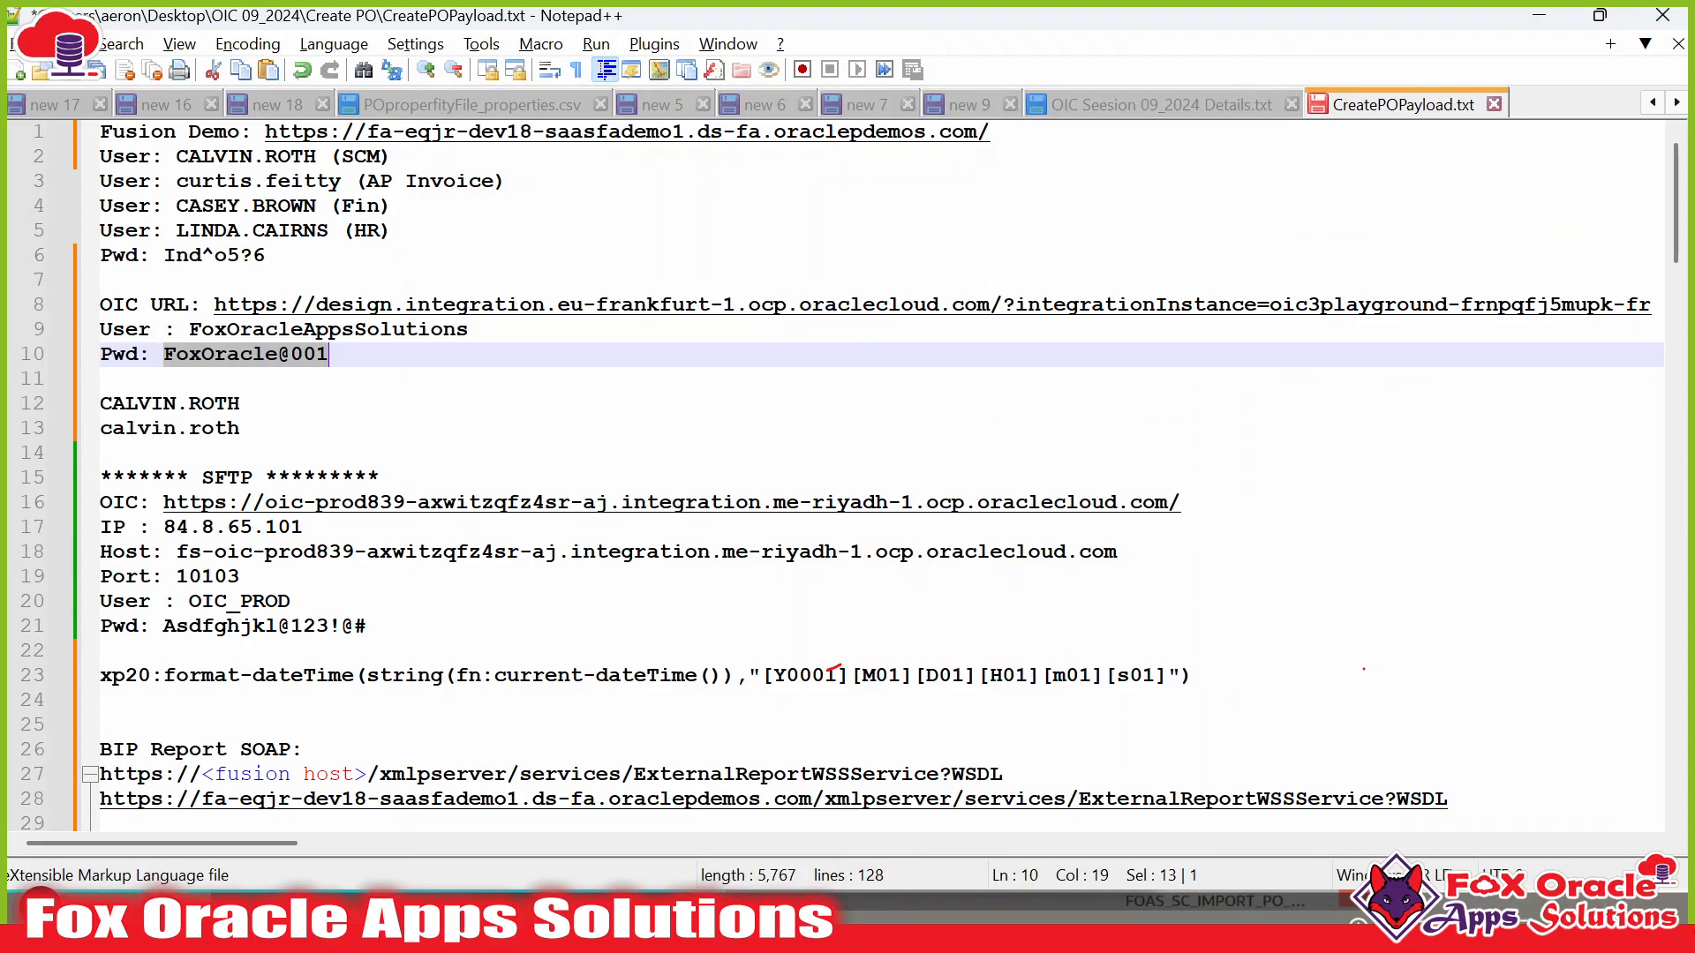
key("super")
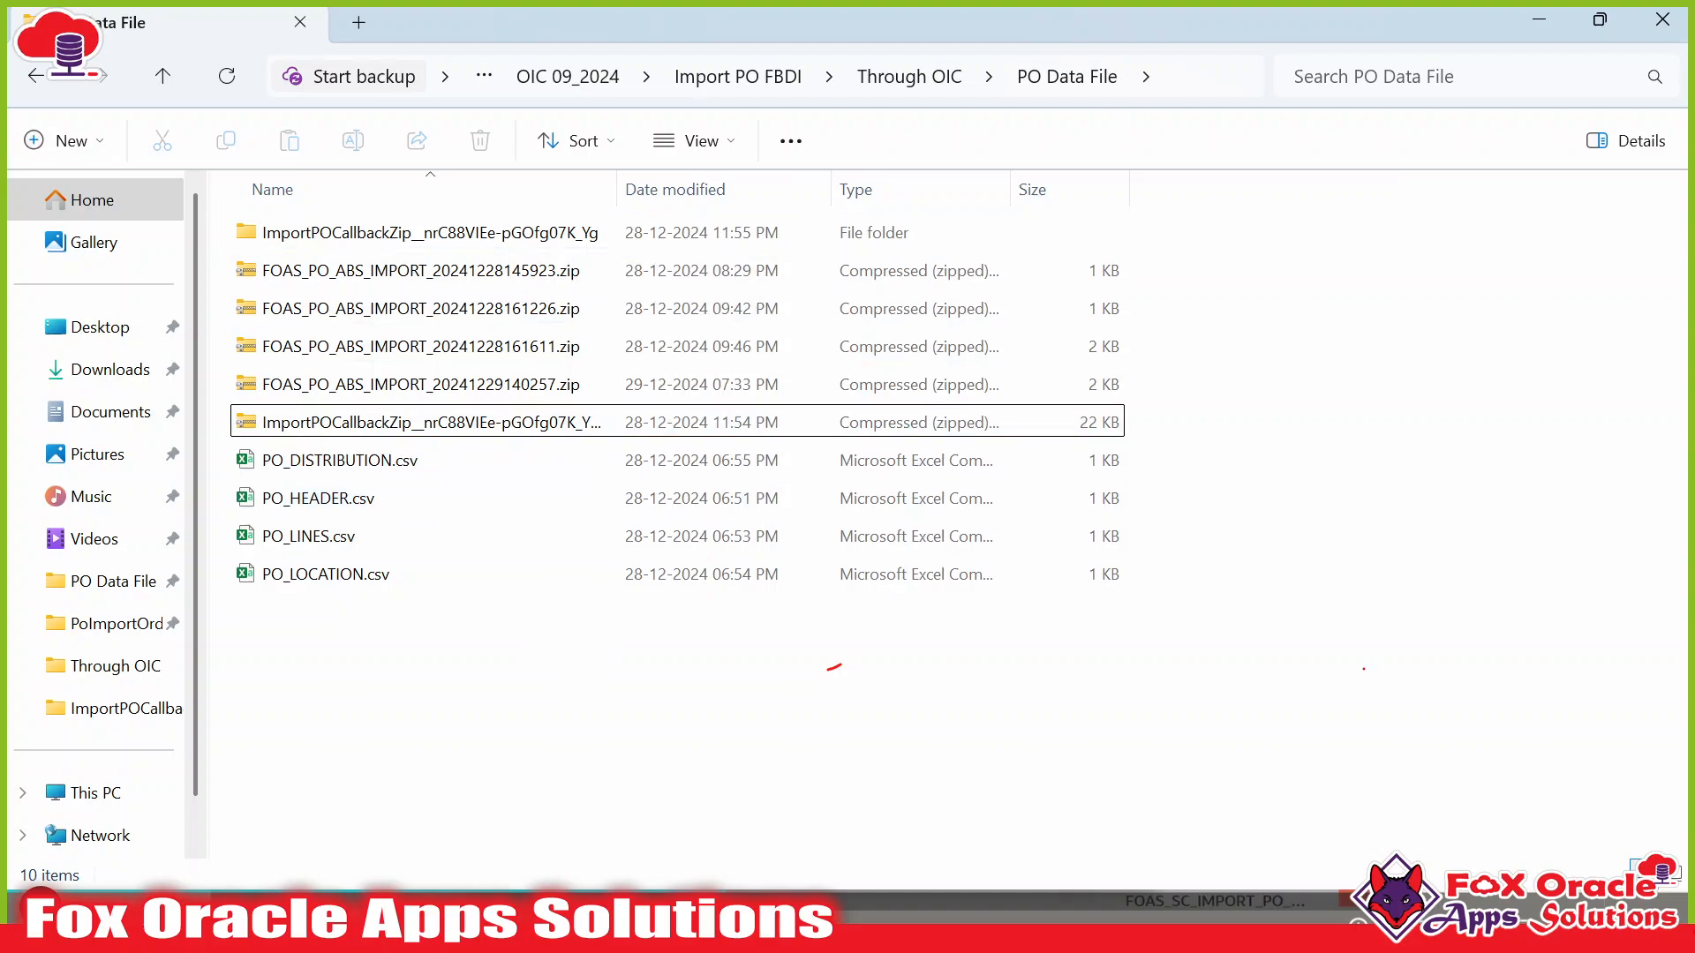
left_click(1174, 83)
type("C:\\Users\\aerron\\Desktop\\OIC 09_2024\\Import PO FBDI\\Through OIC\\PO Data File")
key("Return")
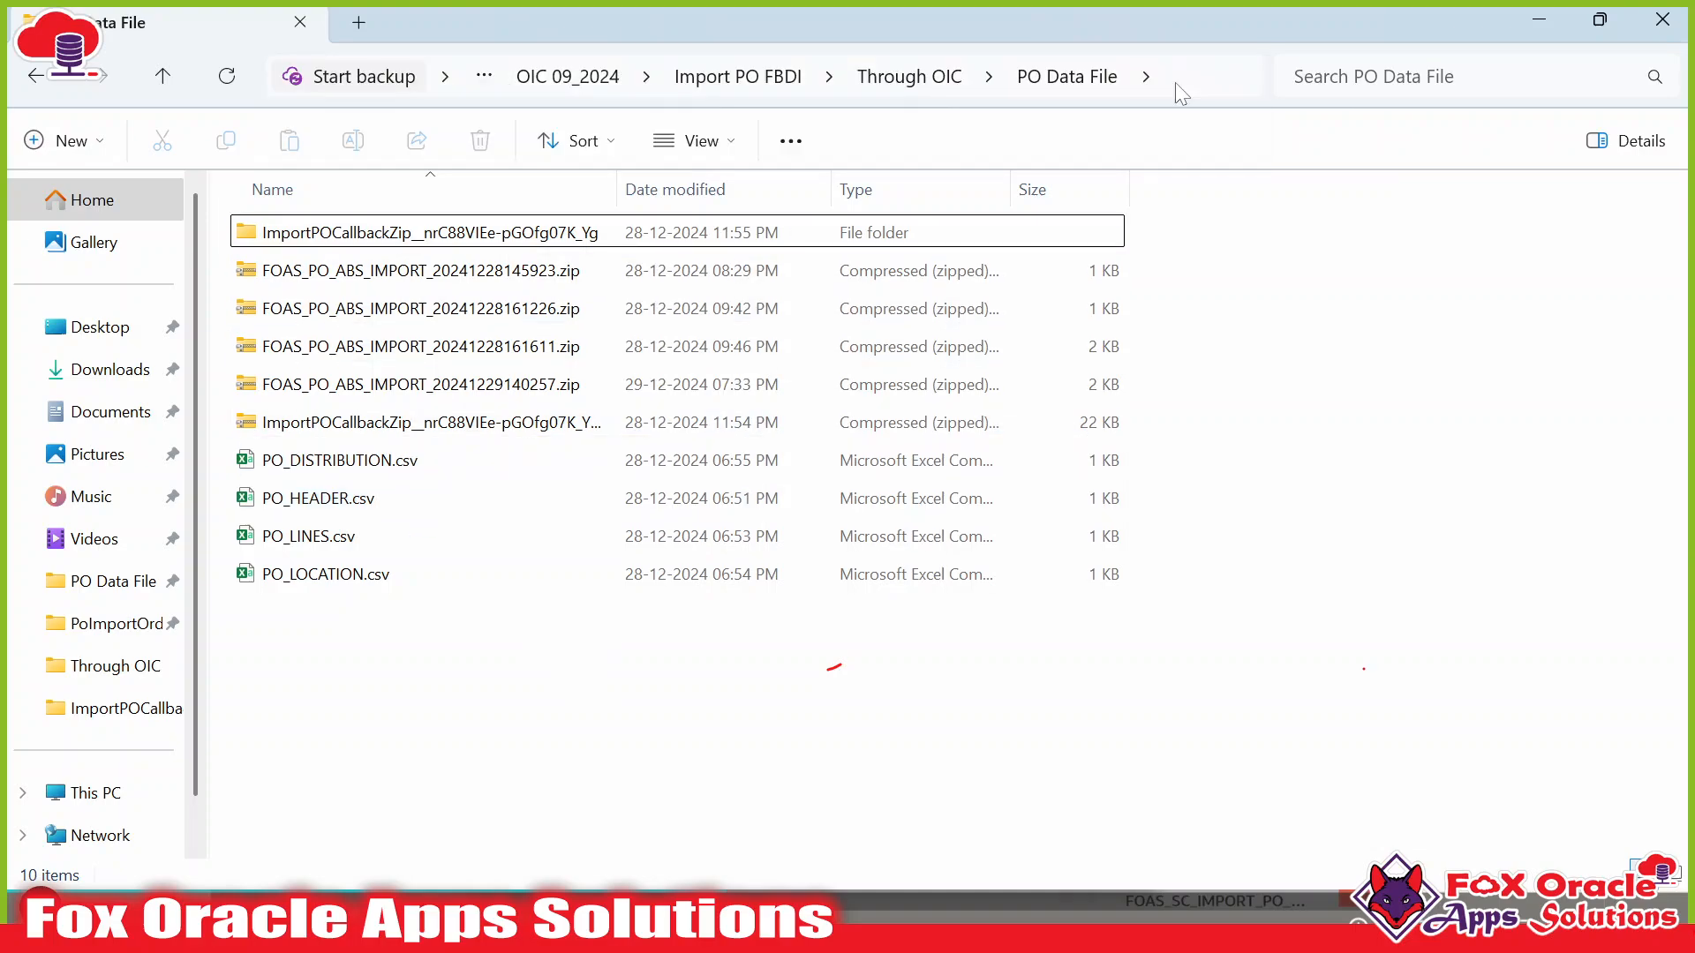
left_click_drag(907, 189, 908, 190)
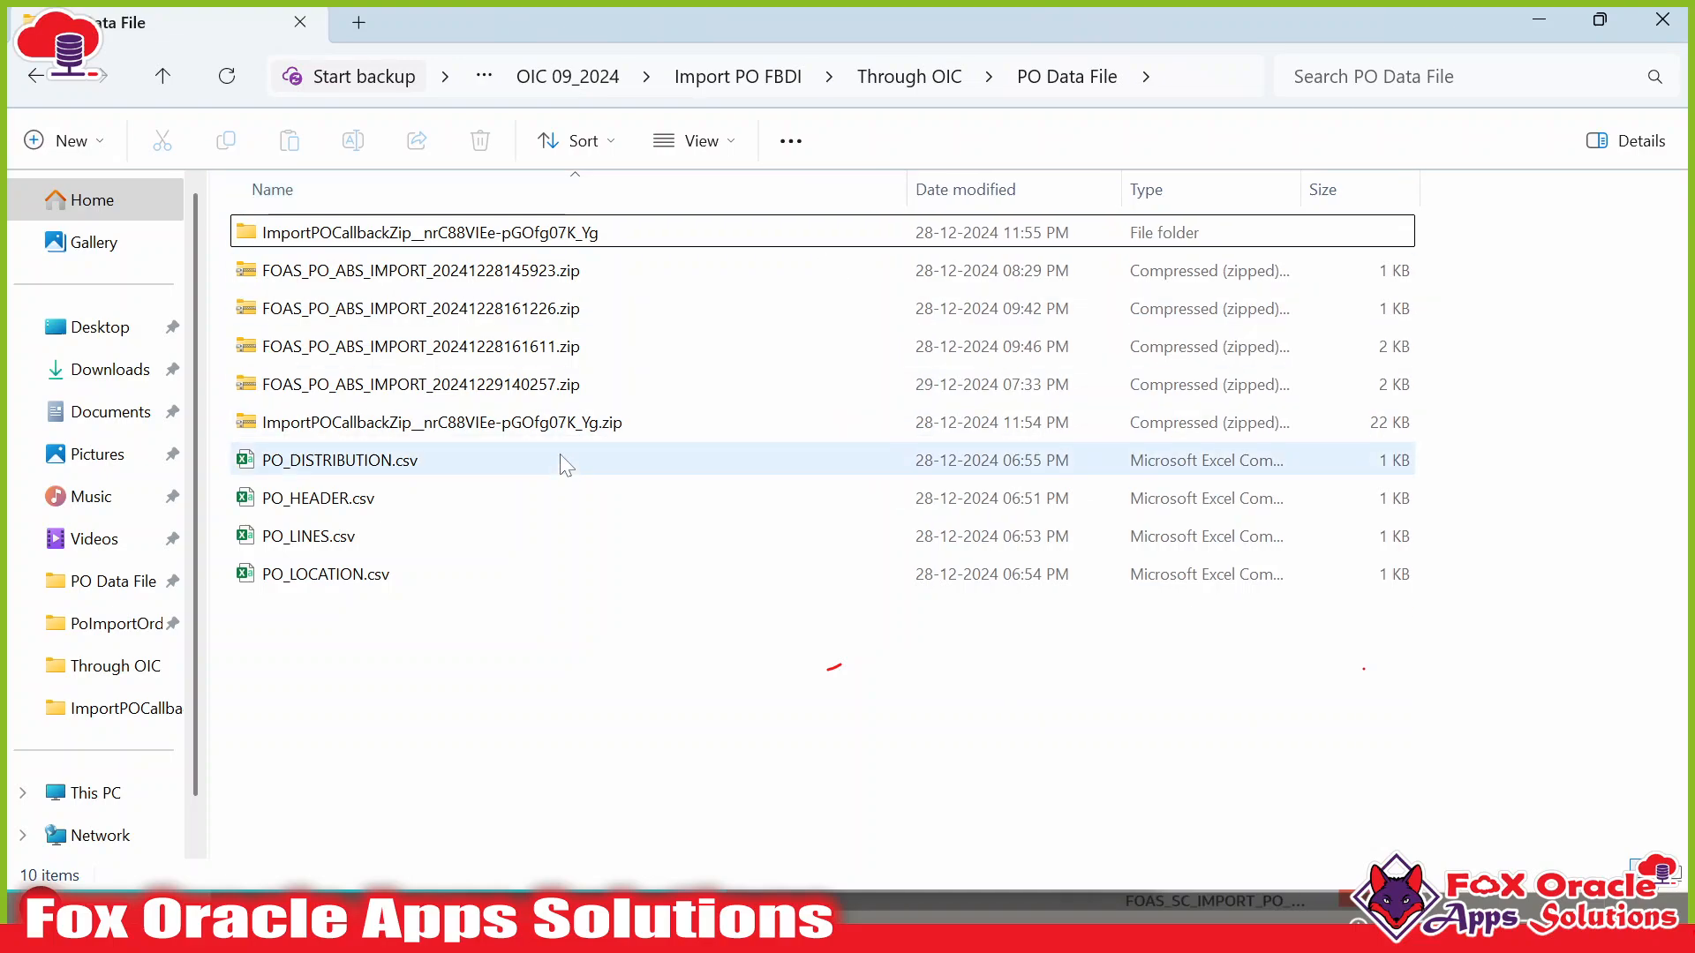
left_click(529, 459)
left_click(536, 394)
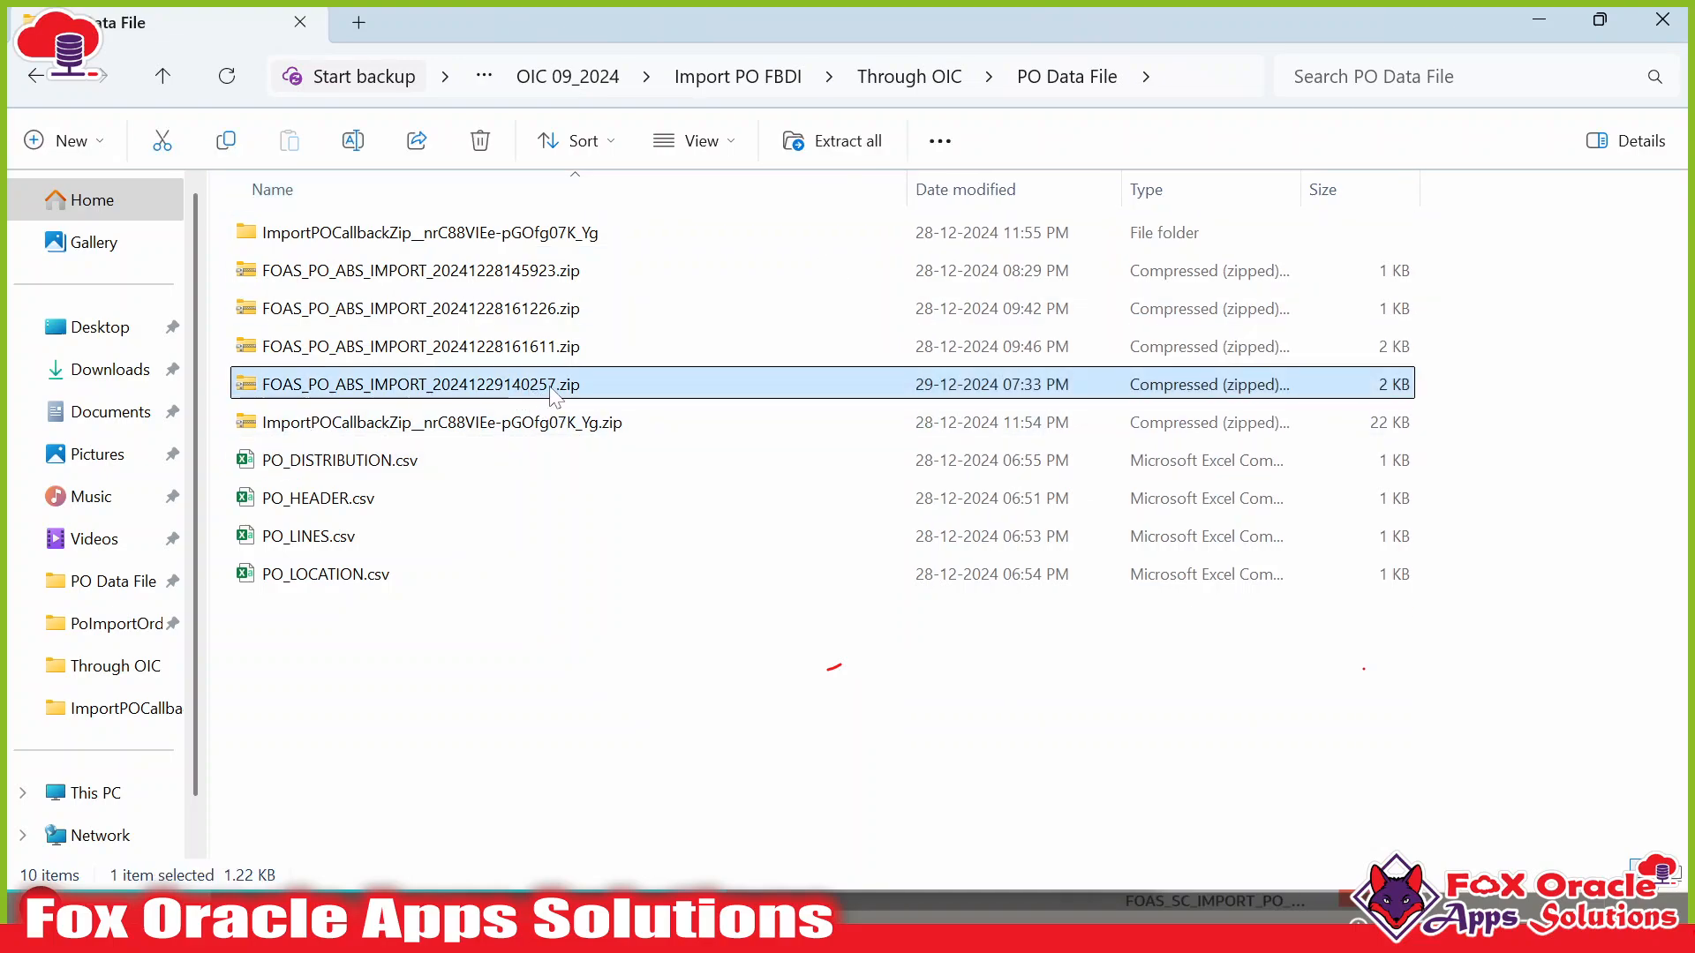
Open the zip, review its four PO CSVs and ImportPOFile.properties, then go back up.
double_click(549, 386)
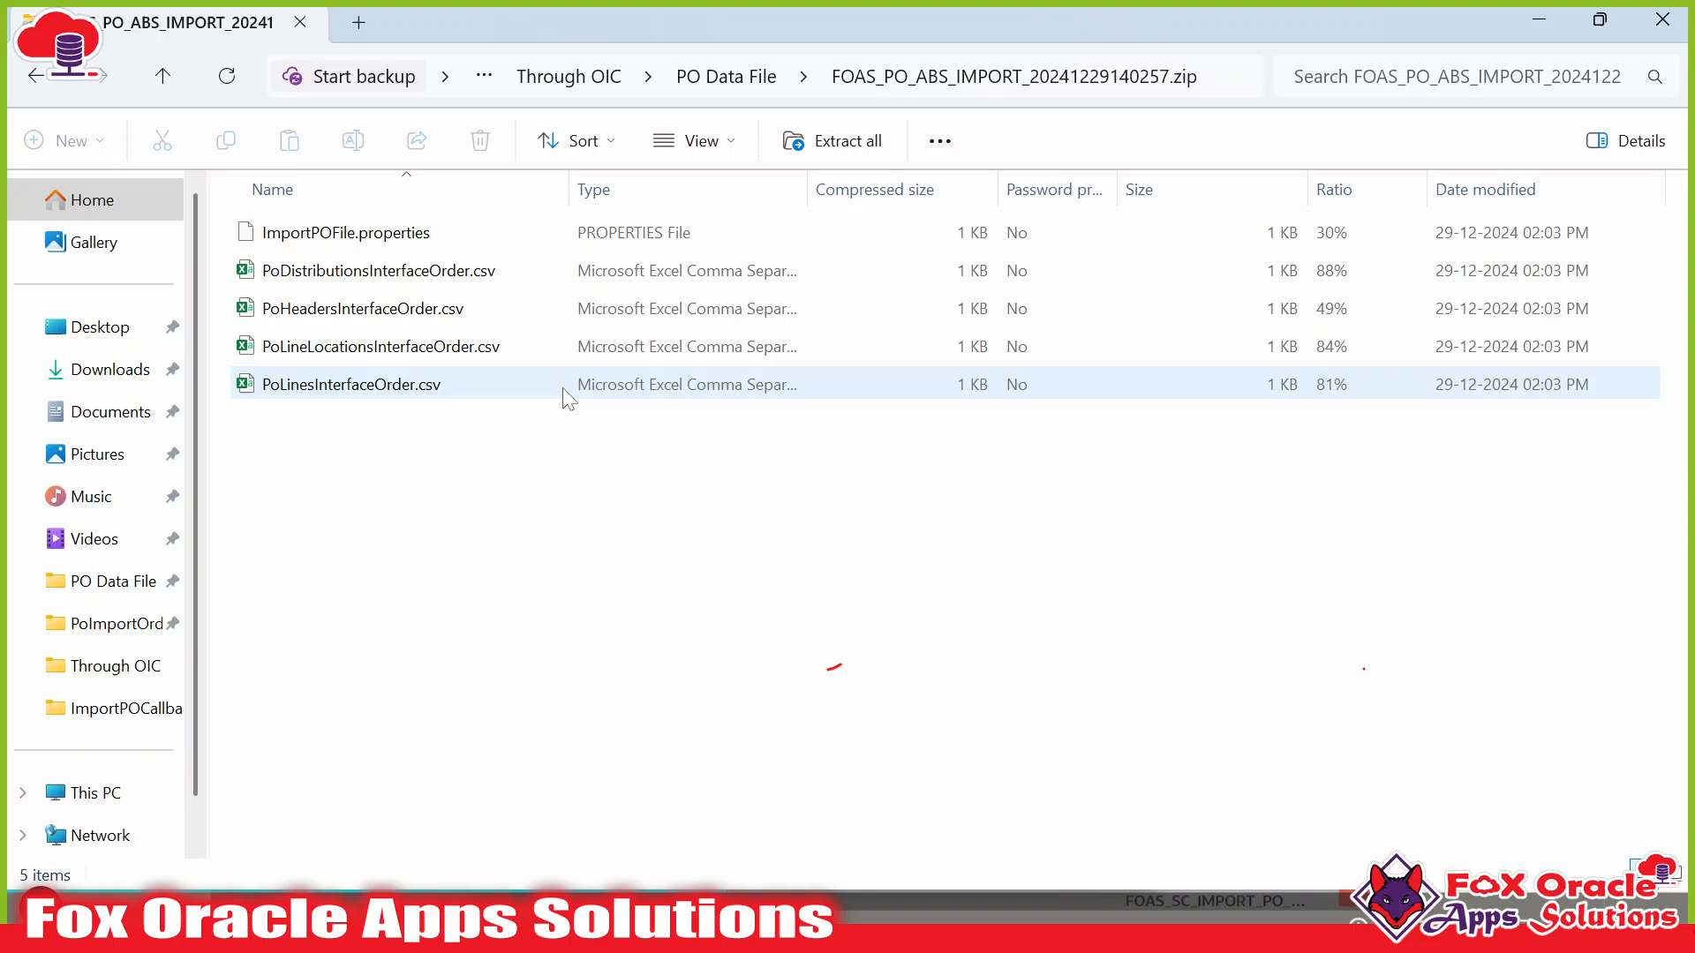
left_click(399, 274)
left_click(394, 394, "shift")
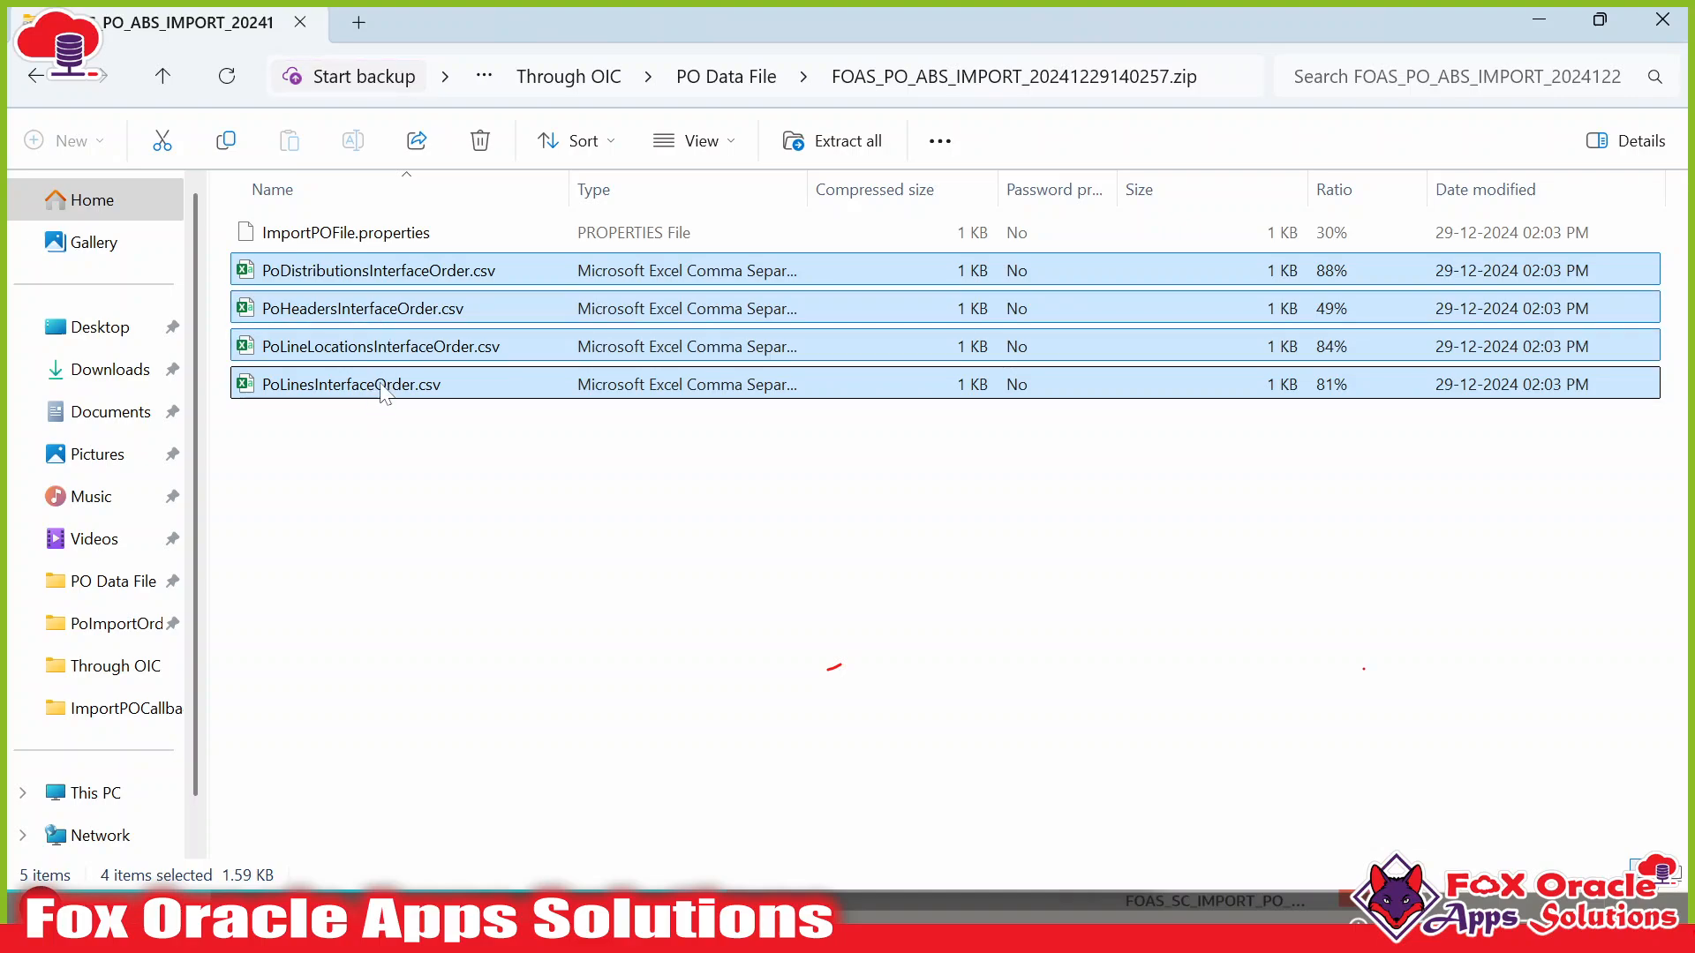
left_click(374, 243)
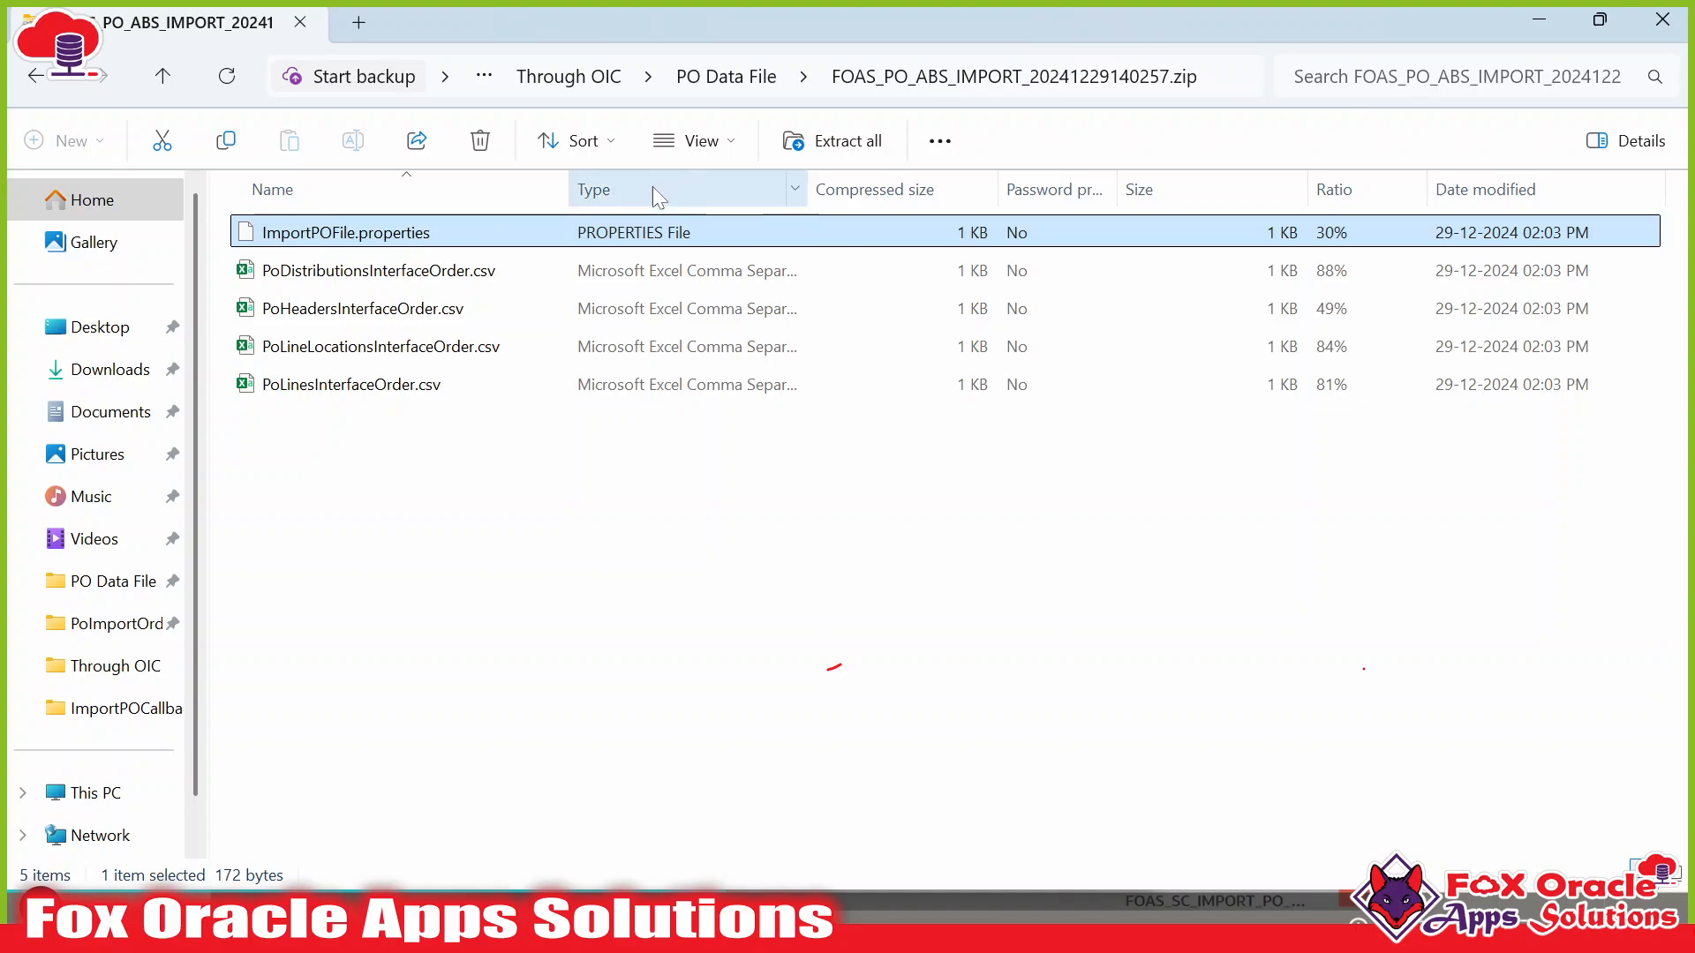
left_click(726, 77)
Return to the integration run, collapse the writeFile_FTP entry and reload the activity stream.
key("alt+Tab")
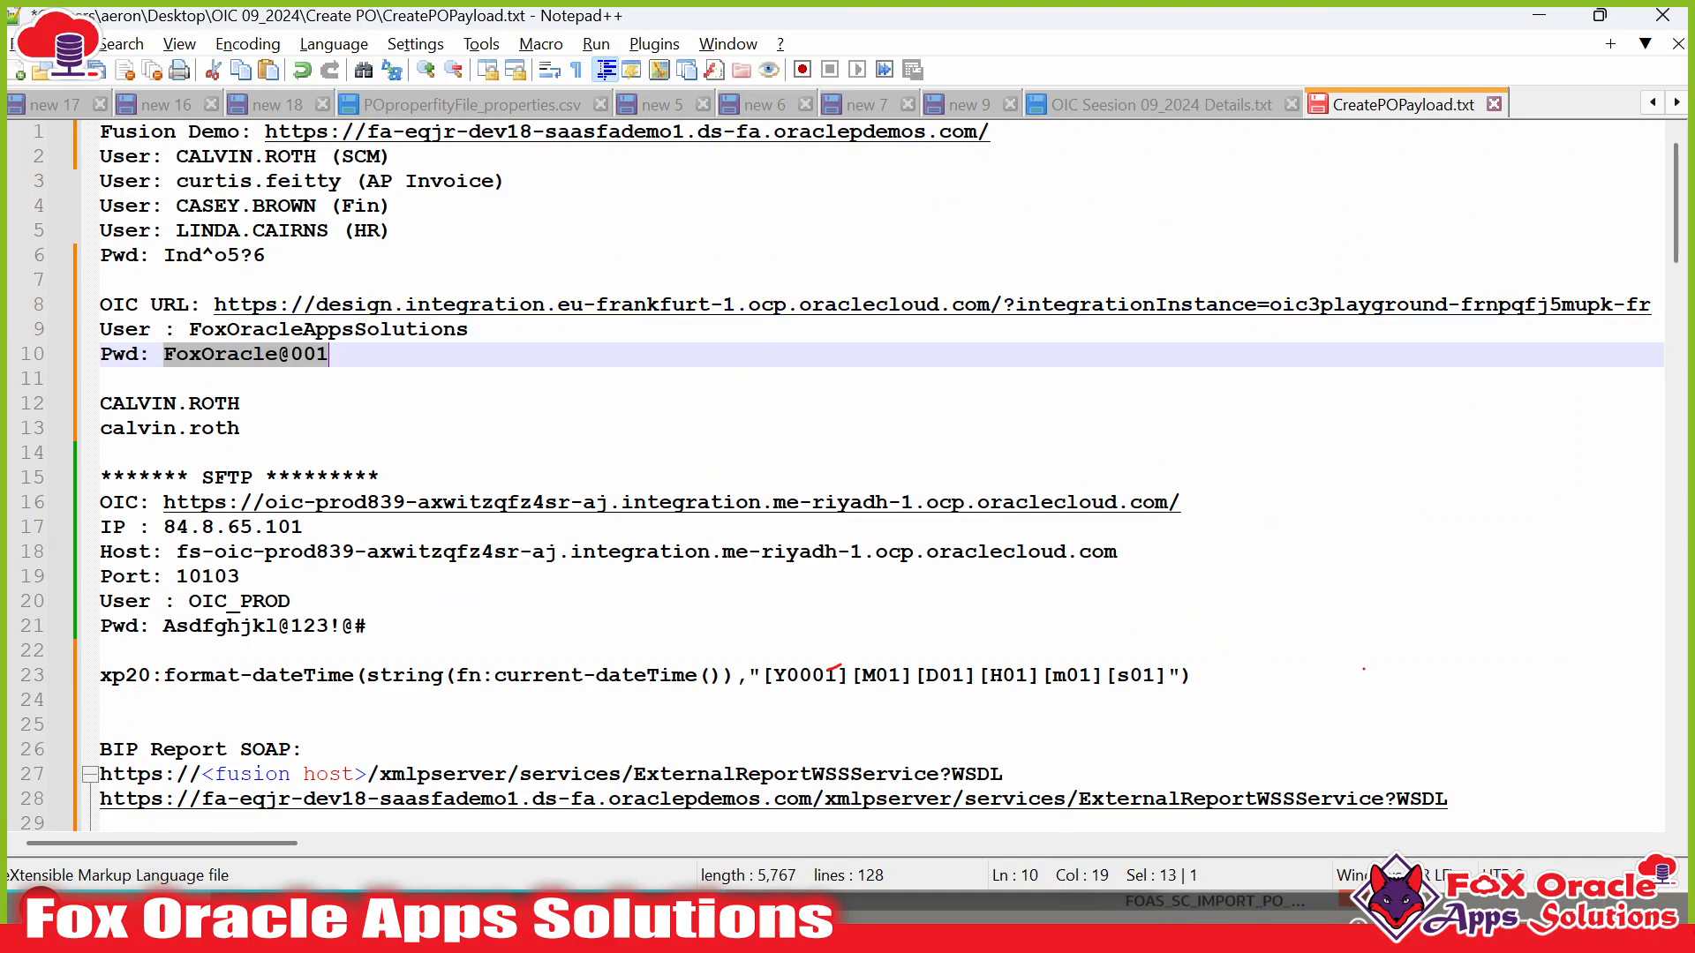
key("alt+Tab")
key("alt+Tab")
key("alt+Tab")
scroll(1226, 575, "up", 5)
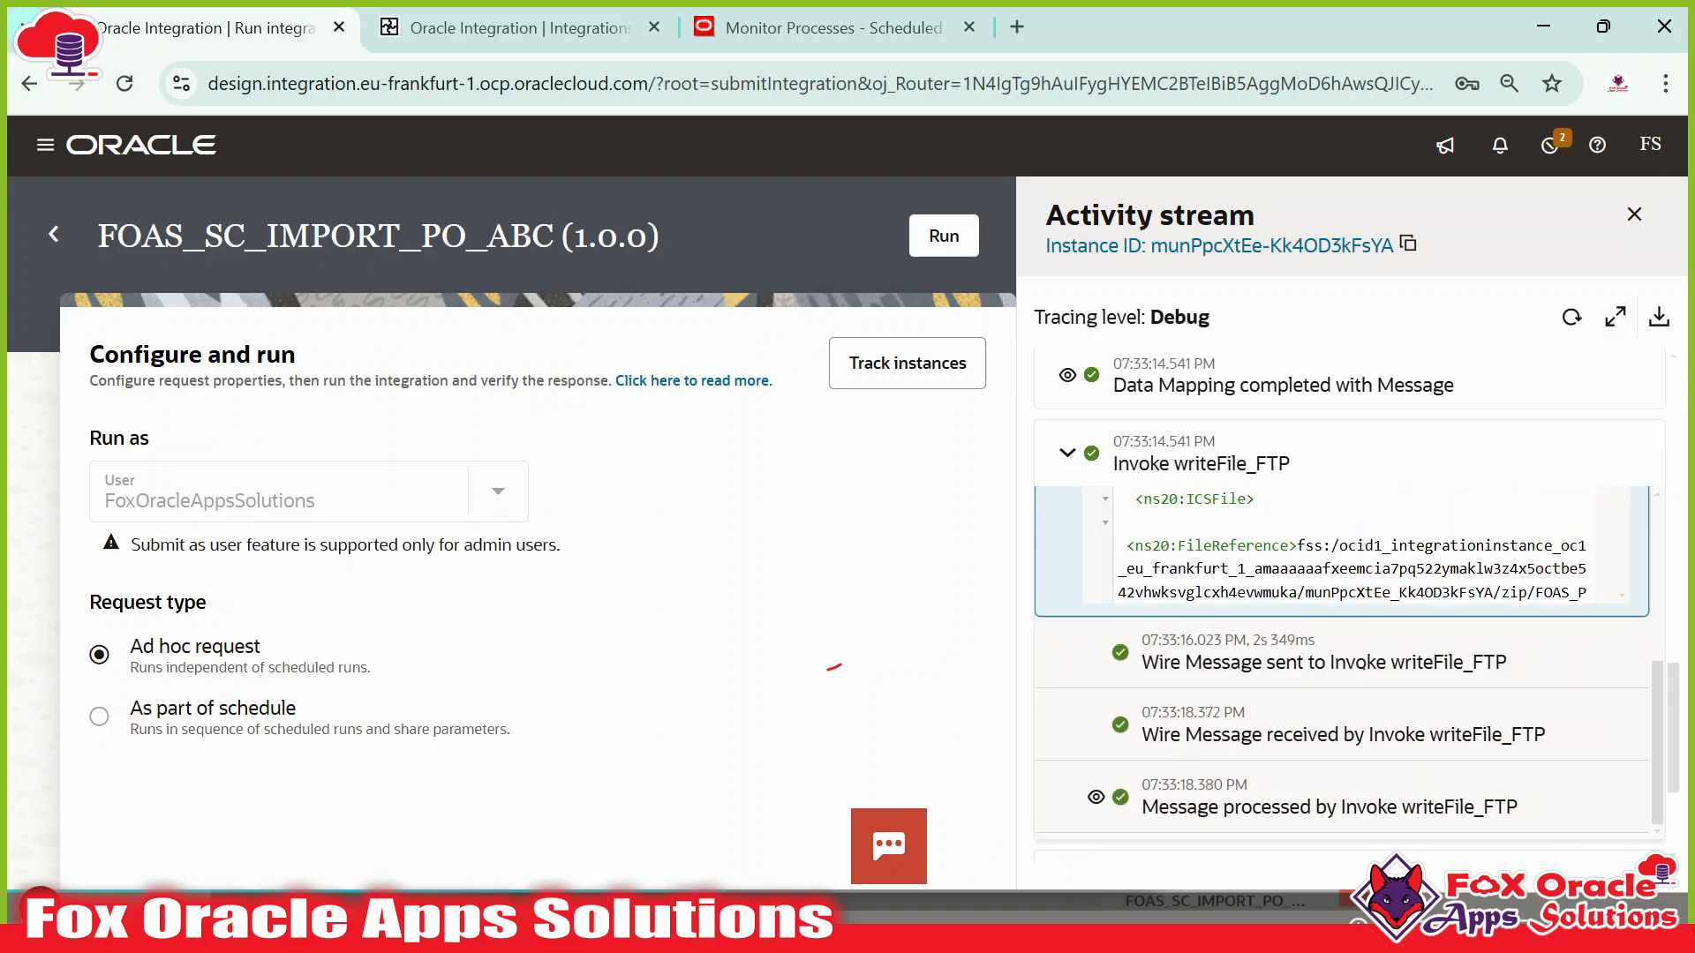
scroll(1138, 662, "down", 2)
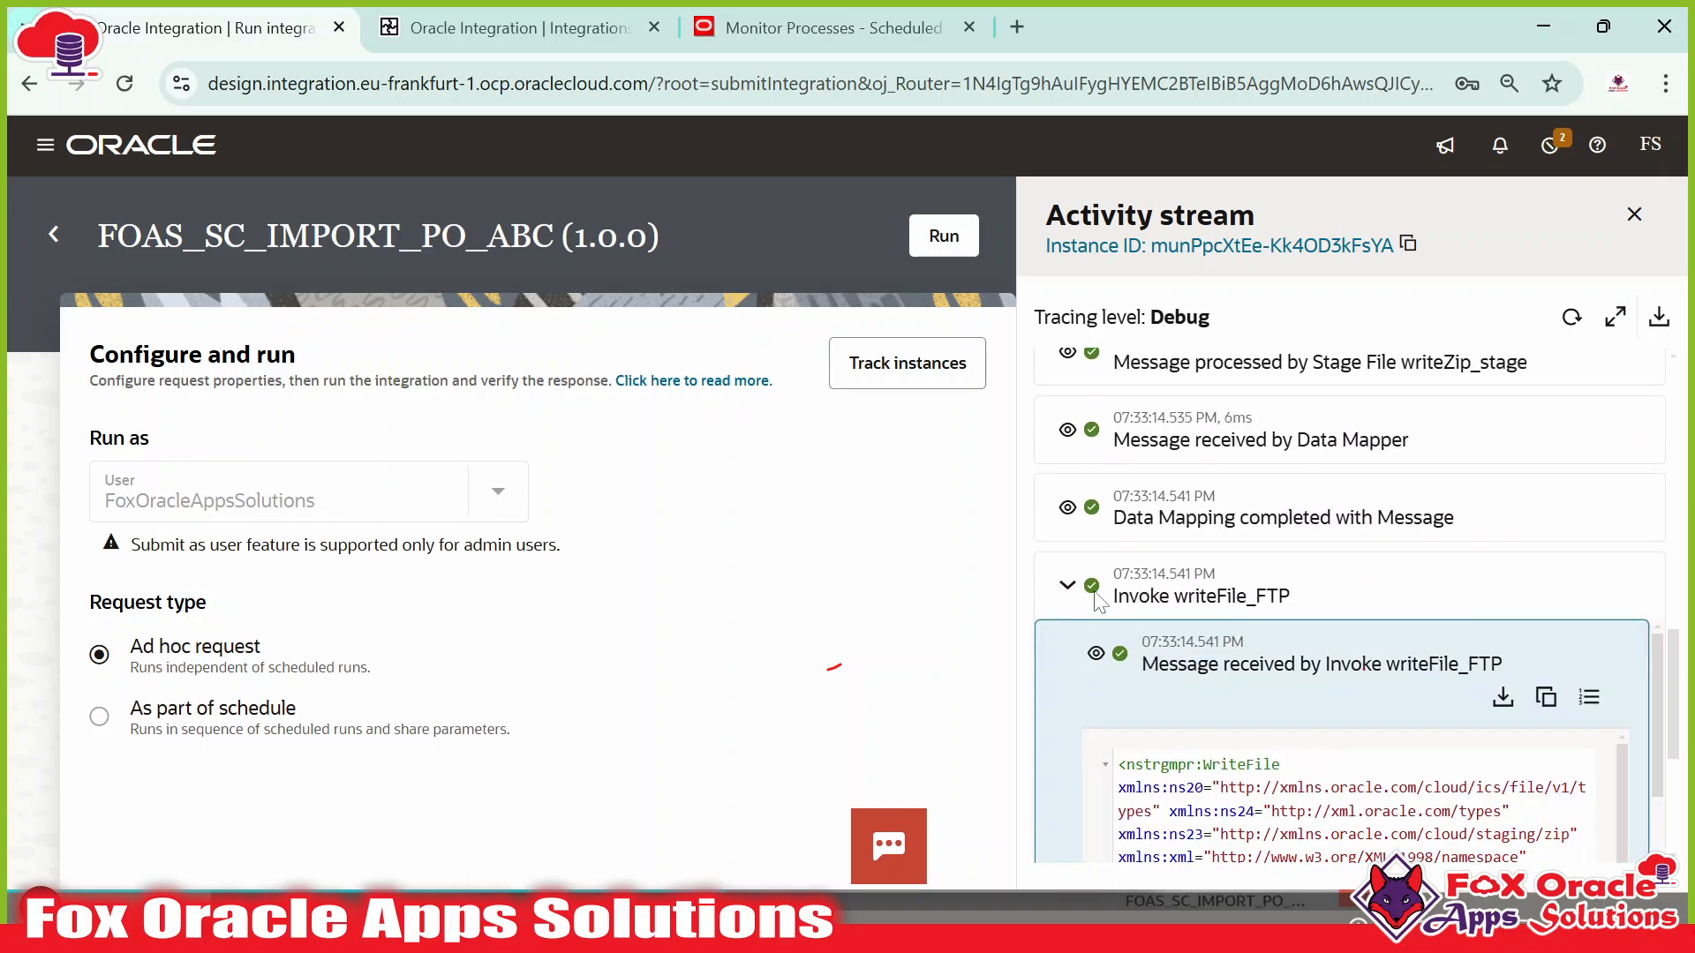
left_click(1233, 607)
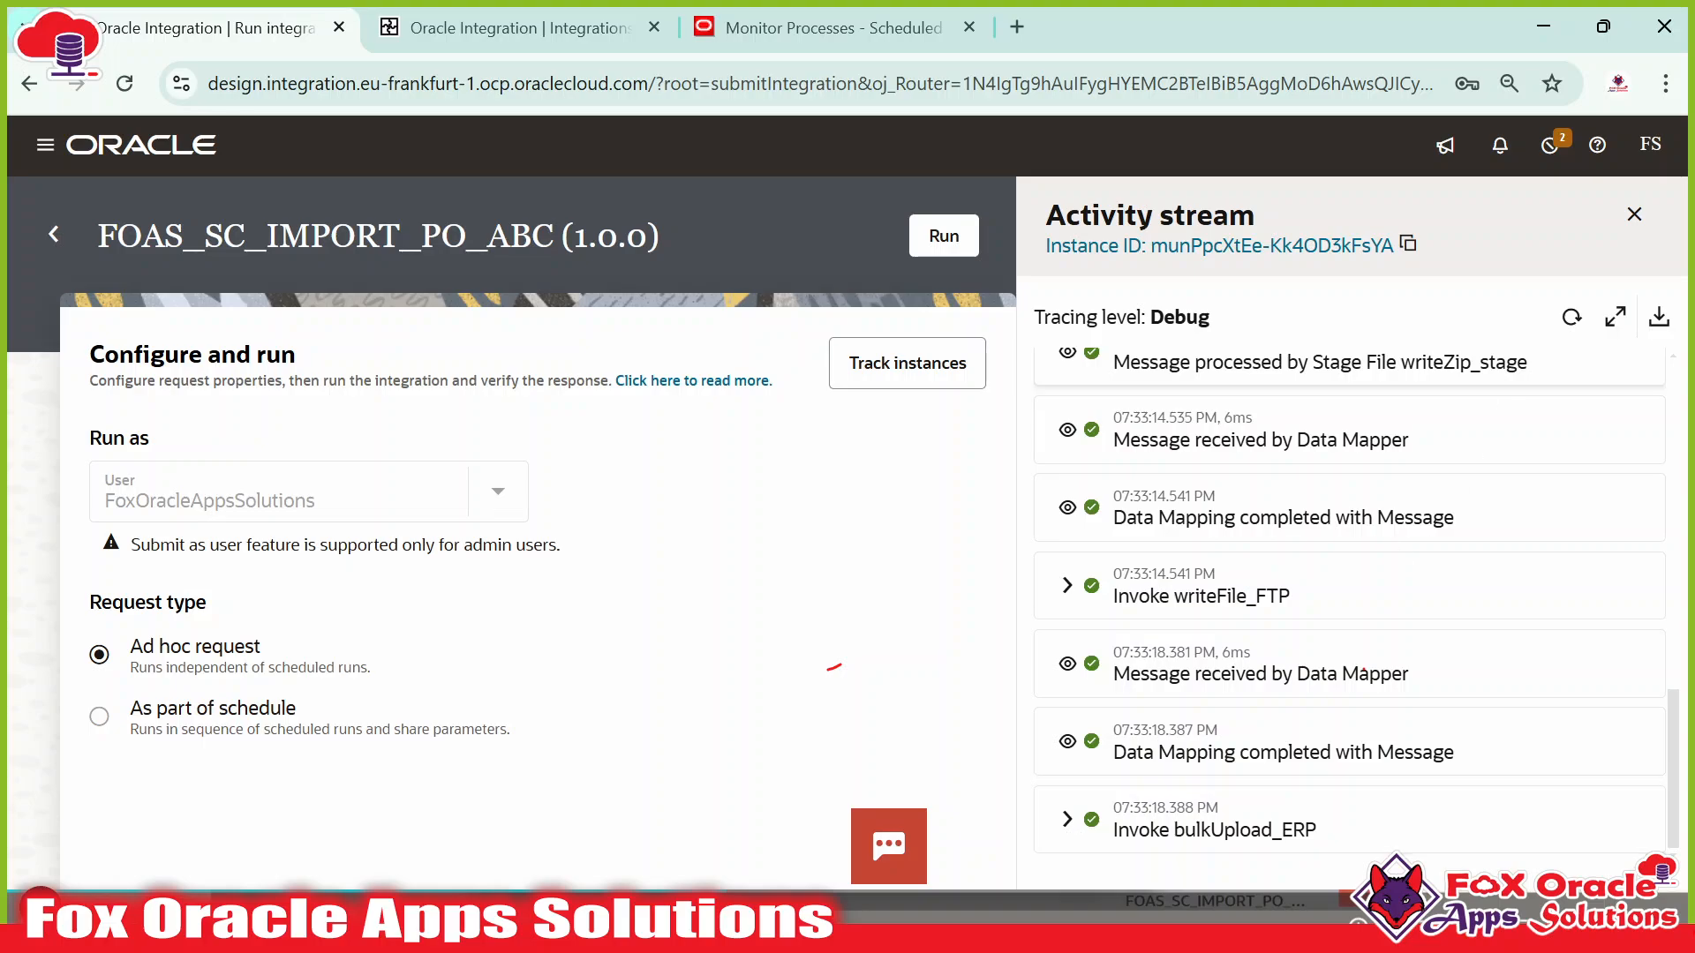
left_click(1571, 317)
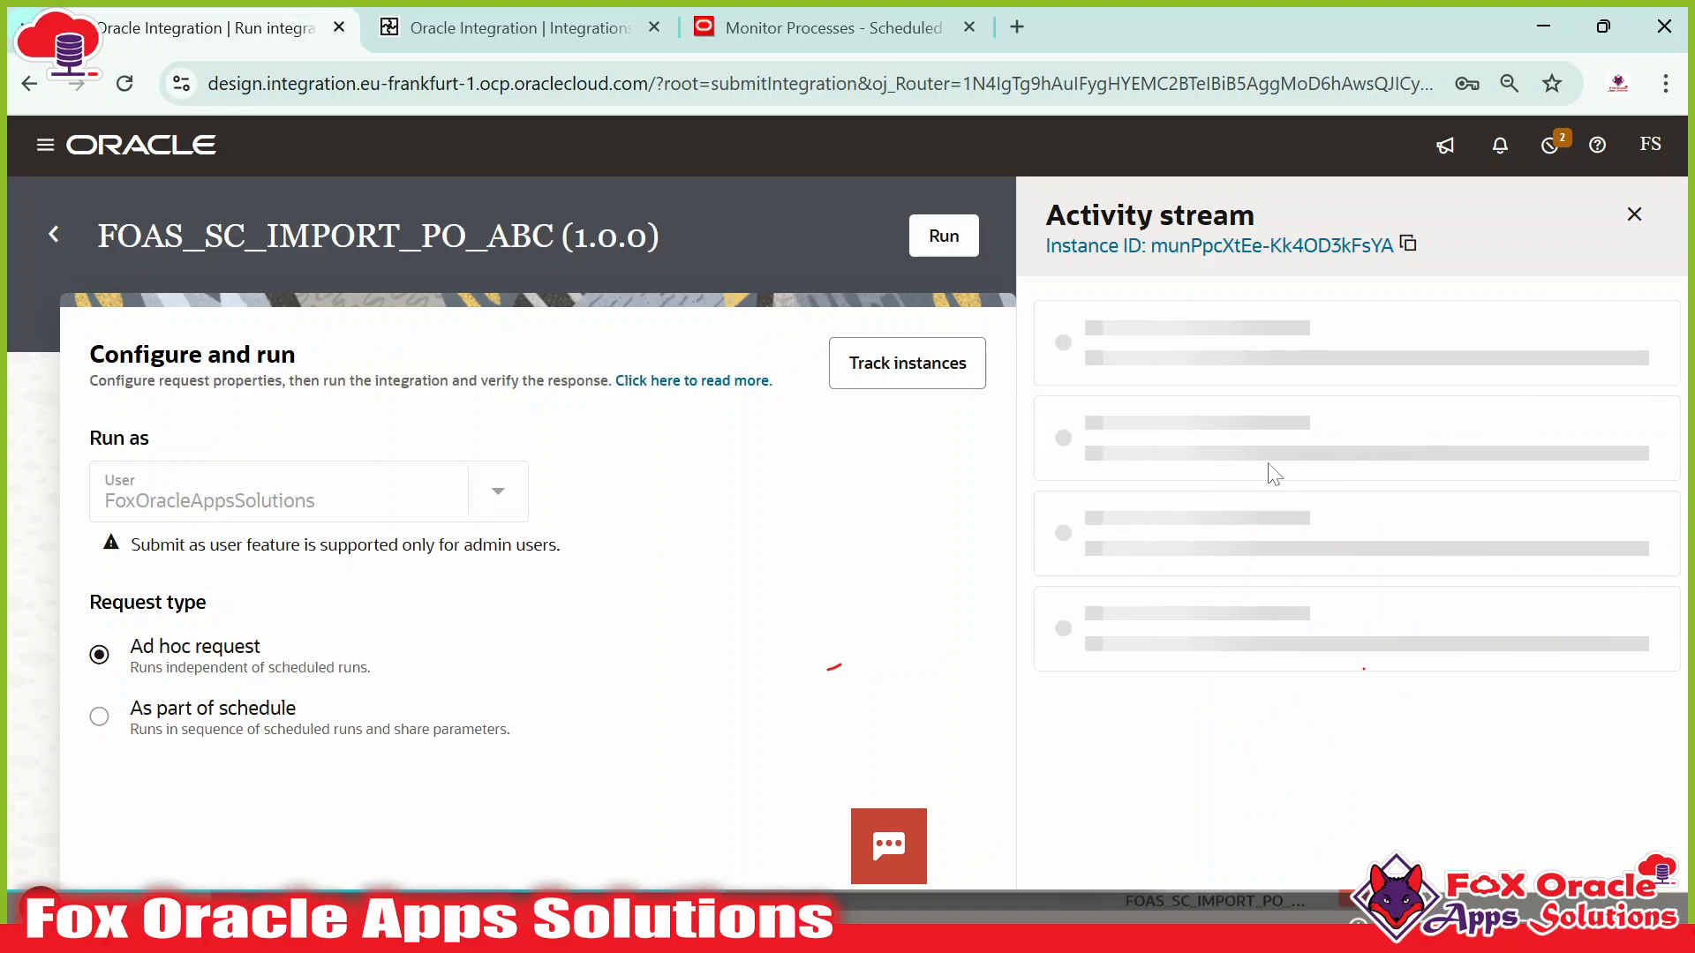
Expand the bulkUpload_ERP payload and response to reveal returned job ID 7569428.
scroll(1252, 574, "down", 5)
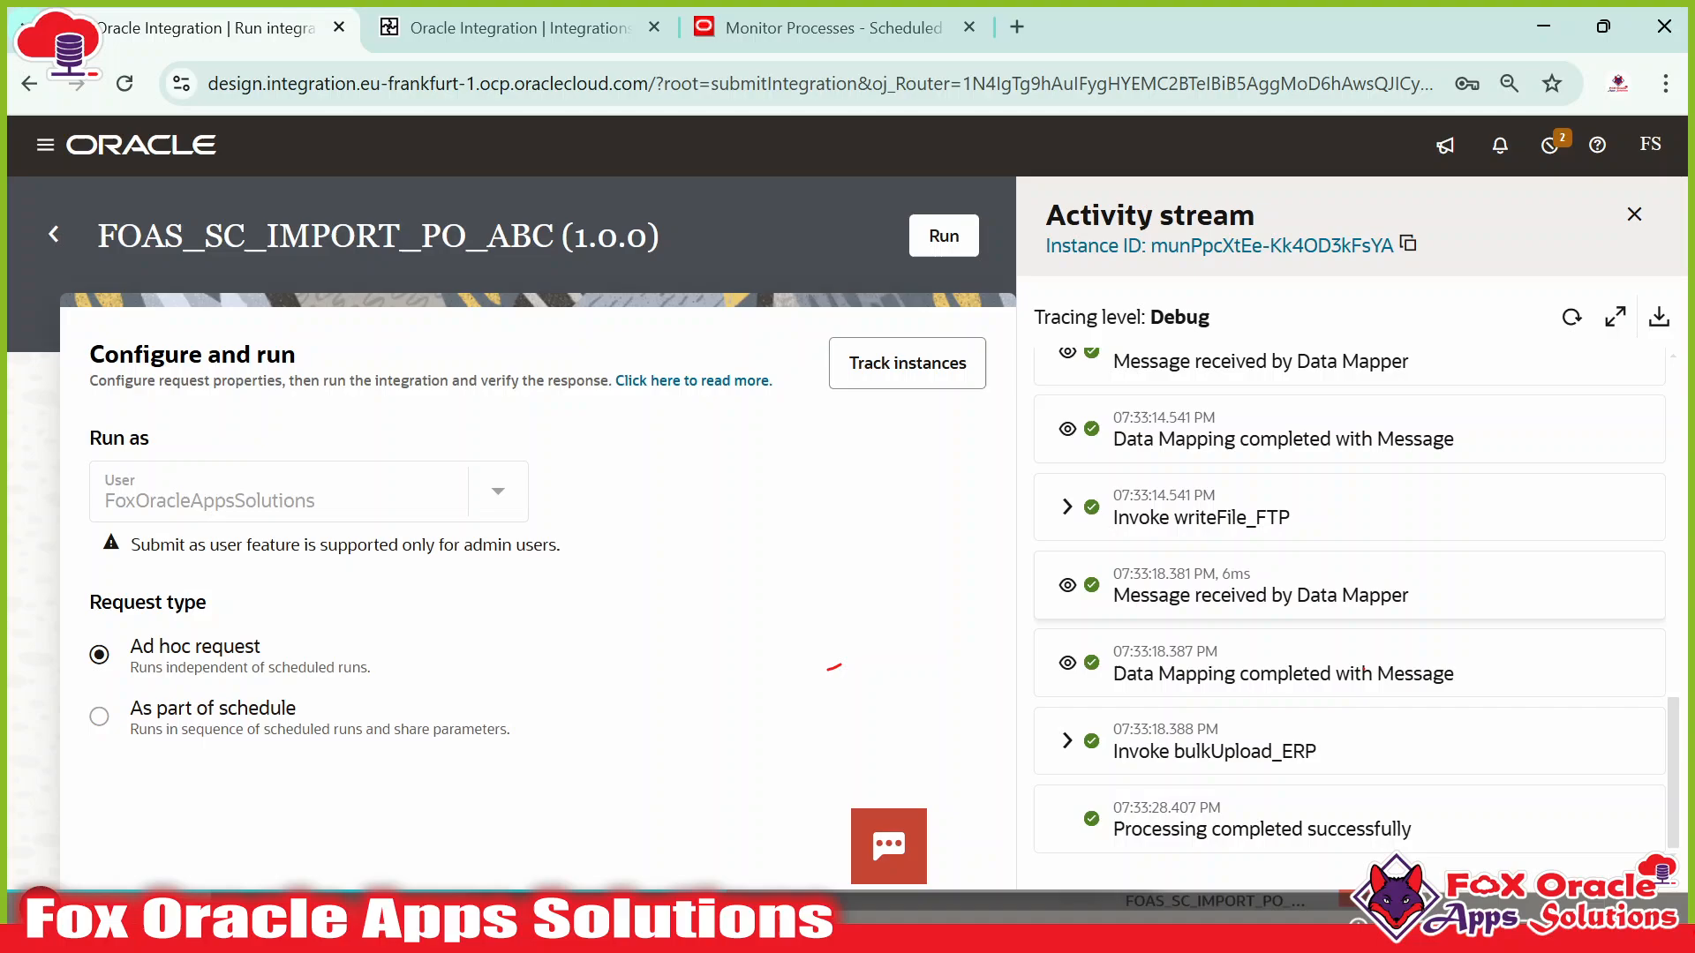
left_click(1067, 742)
scroll(1271, 669, "down", 3)
scroll(1271, 669, "up", 1)
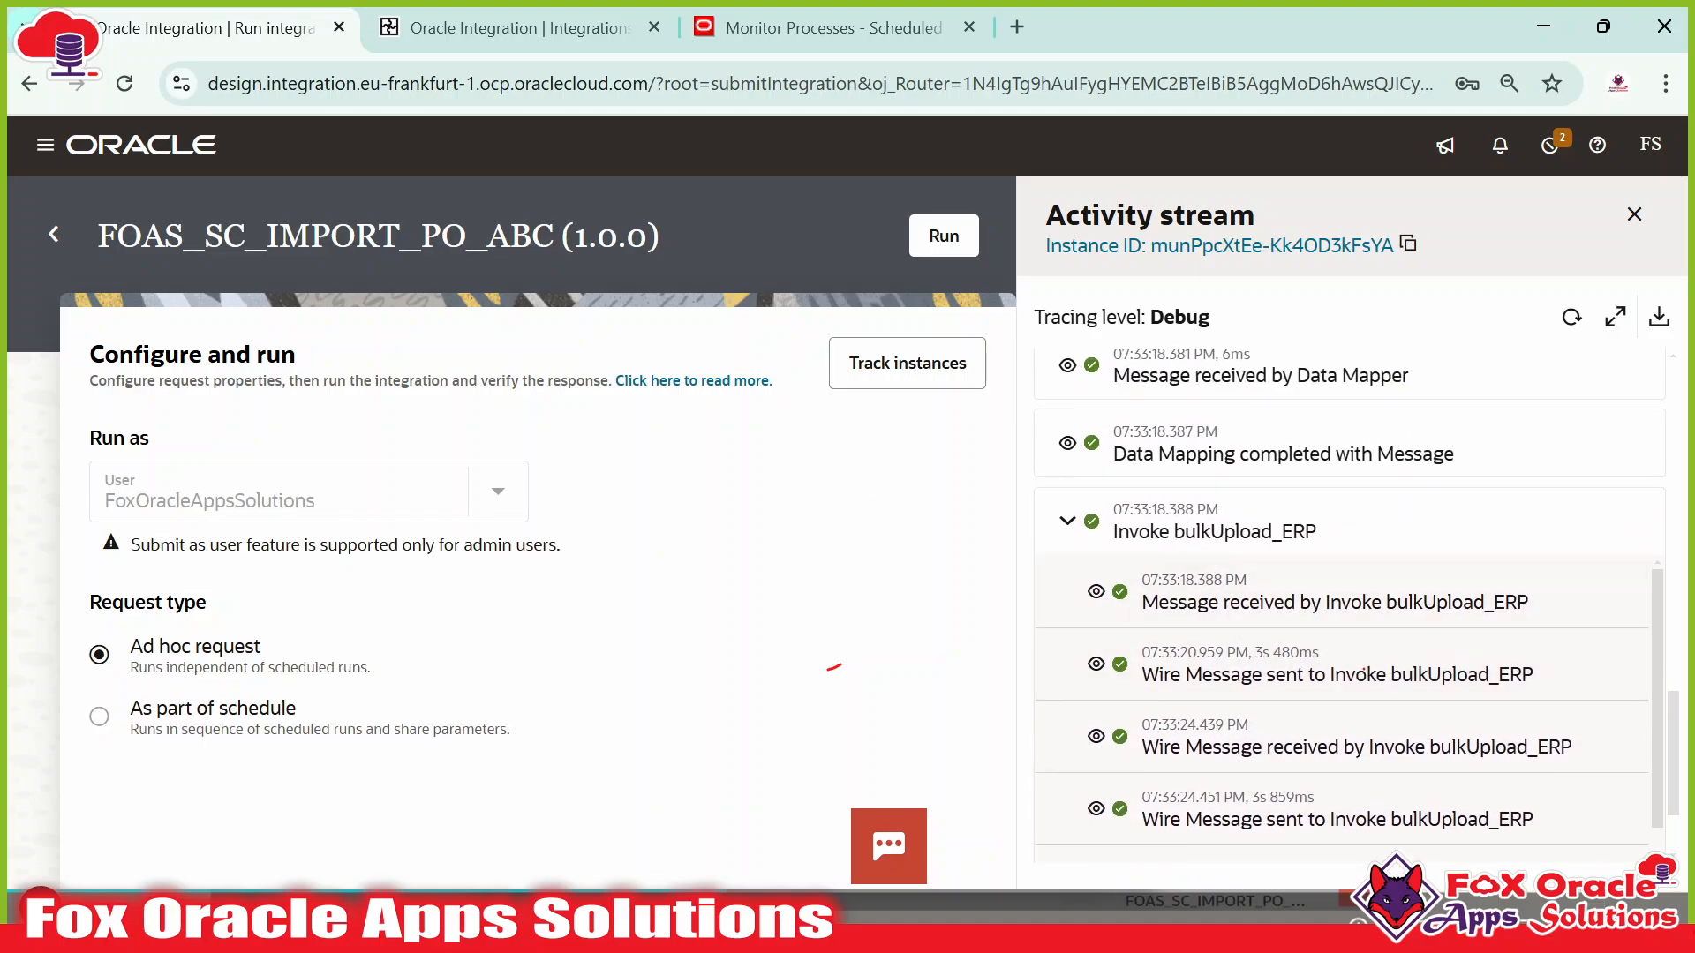
left_click(1095, 591)
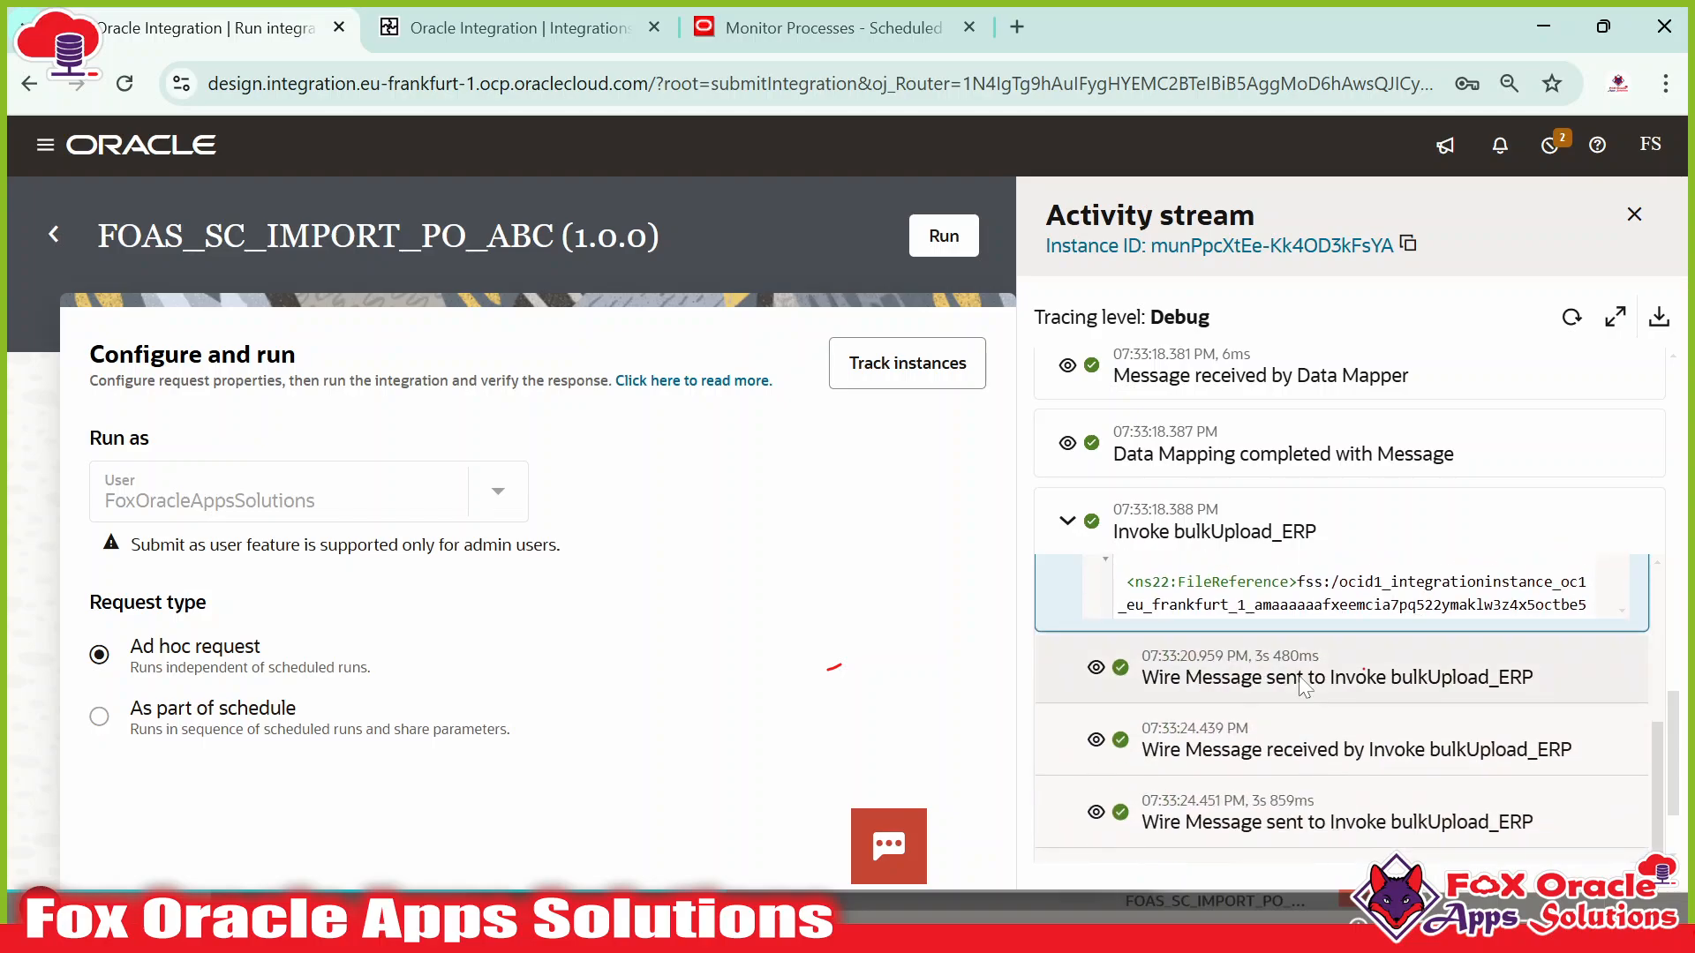
scroll(1364, 668, "down", 3)
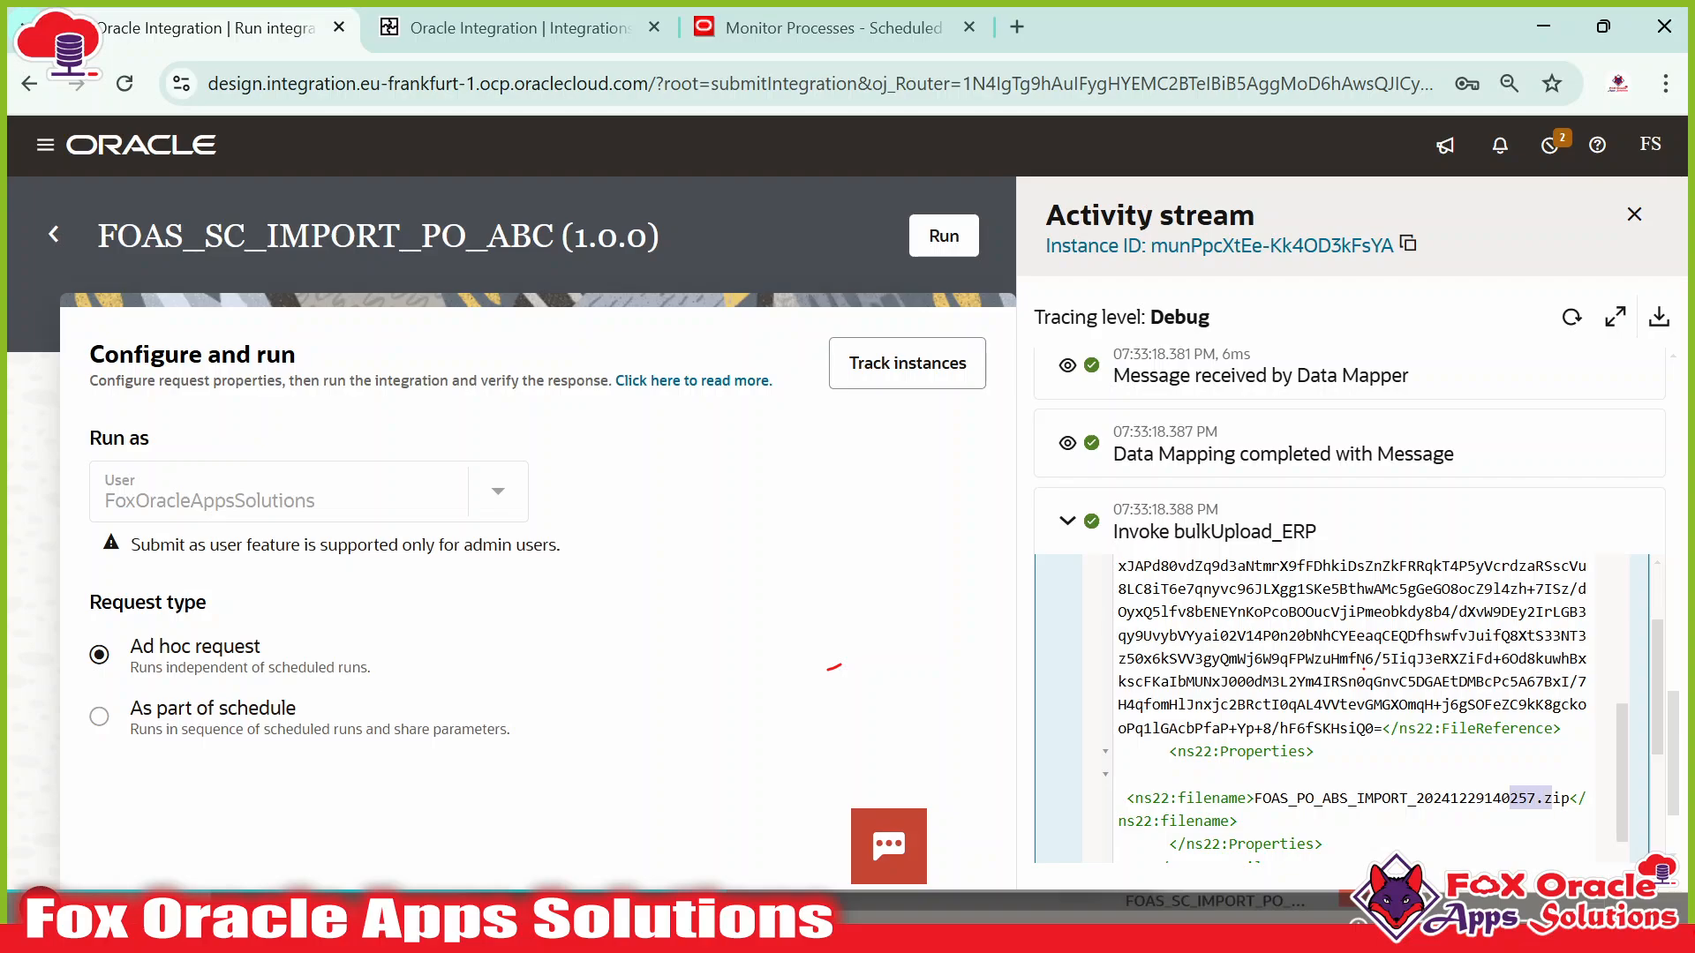
scroll(1364, 668, "down", 5)
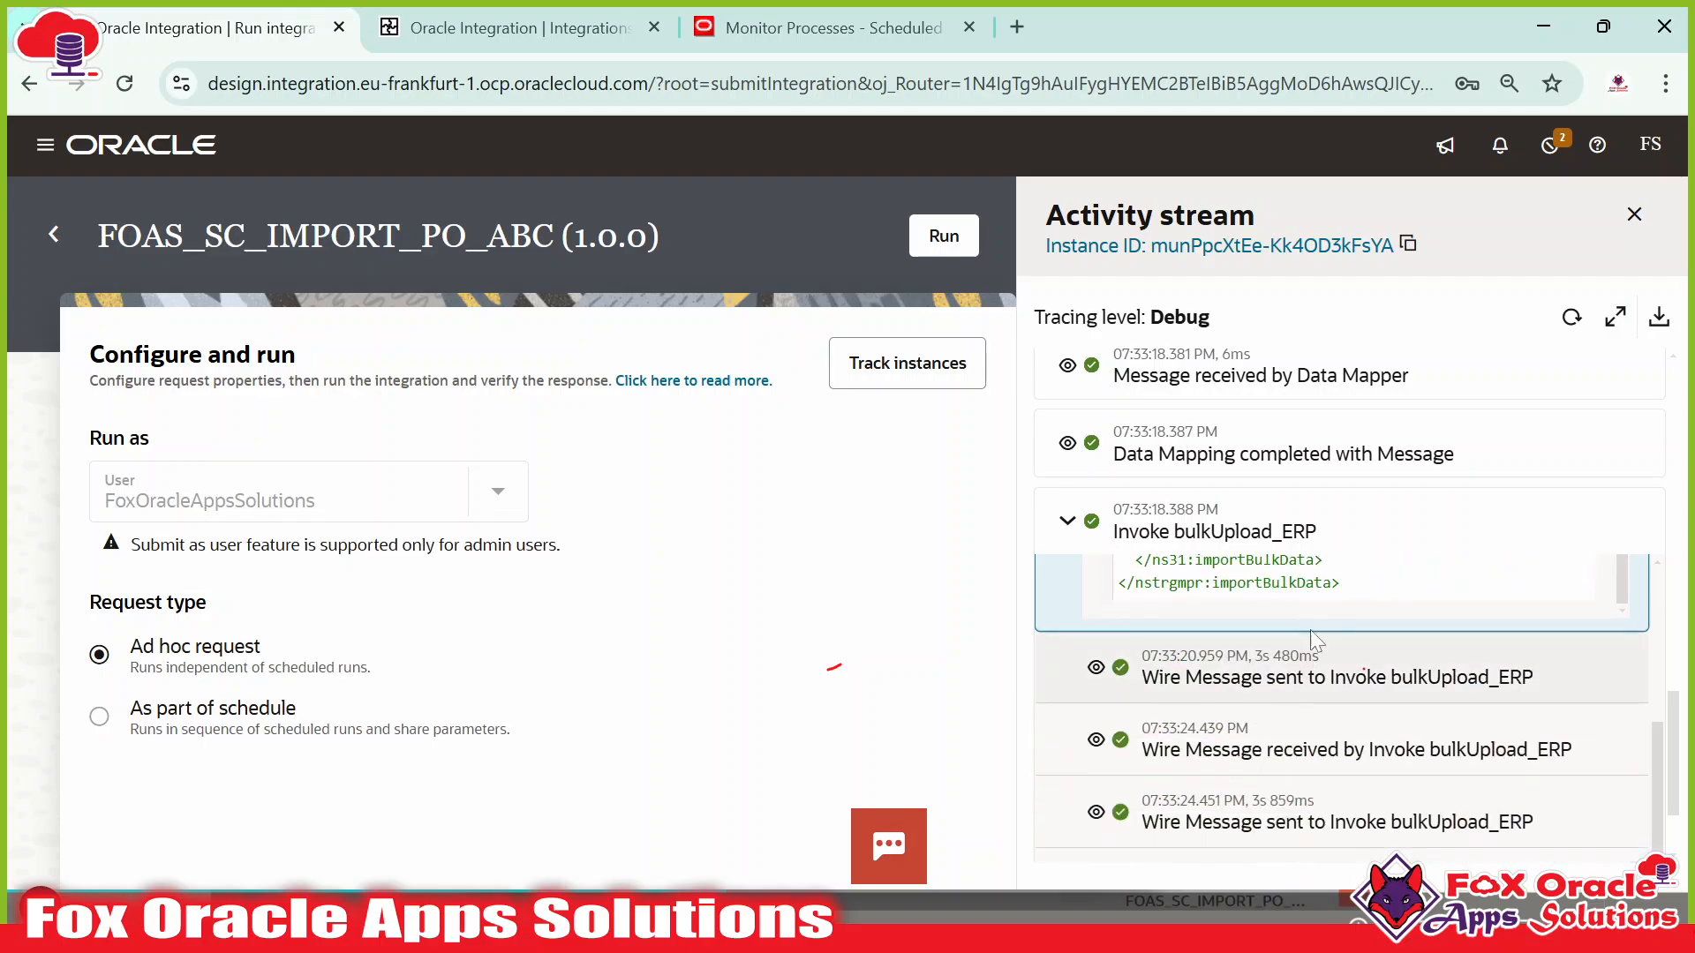
scroll(1327, 481, "down", 2)
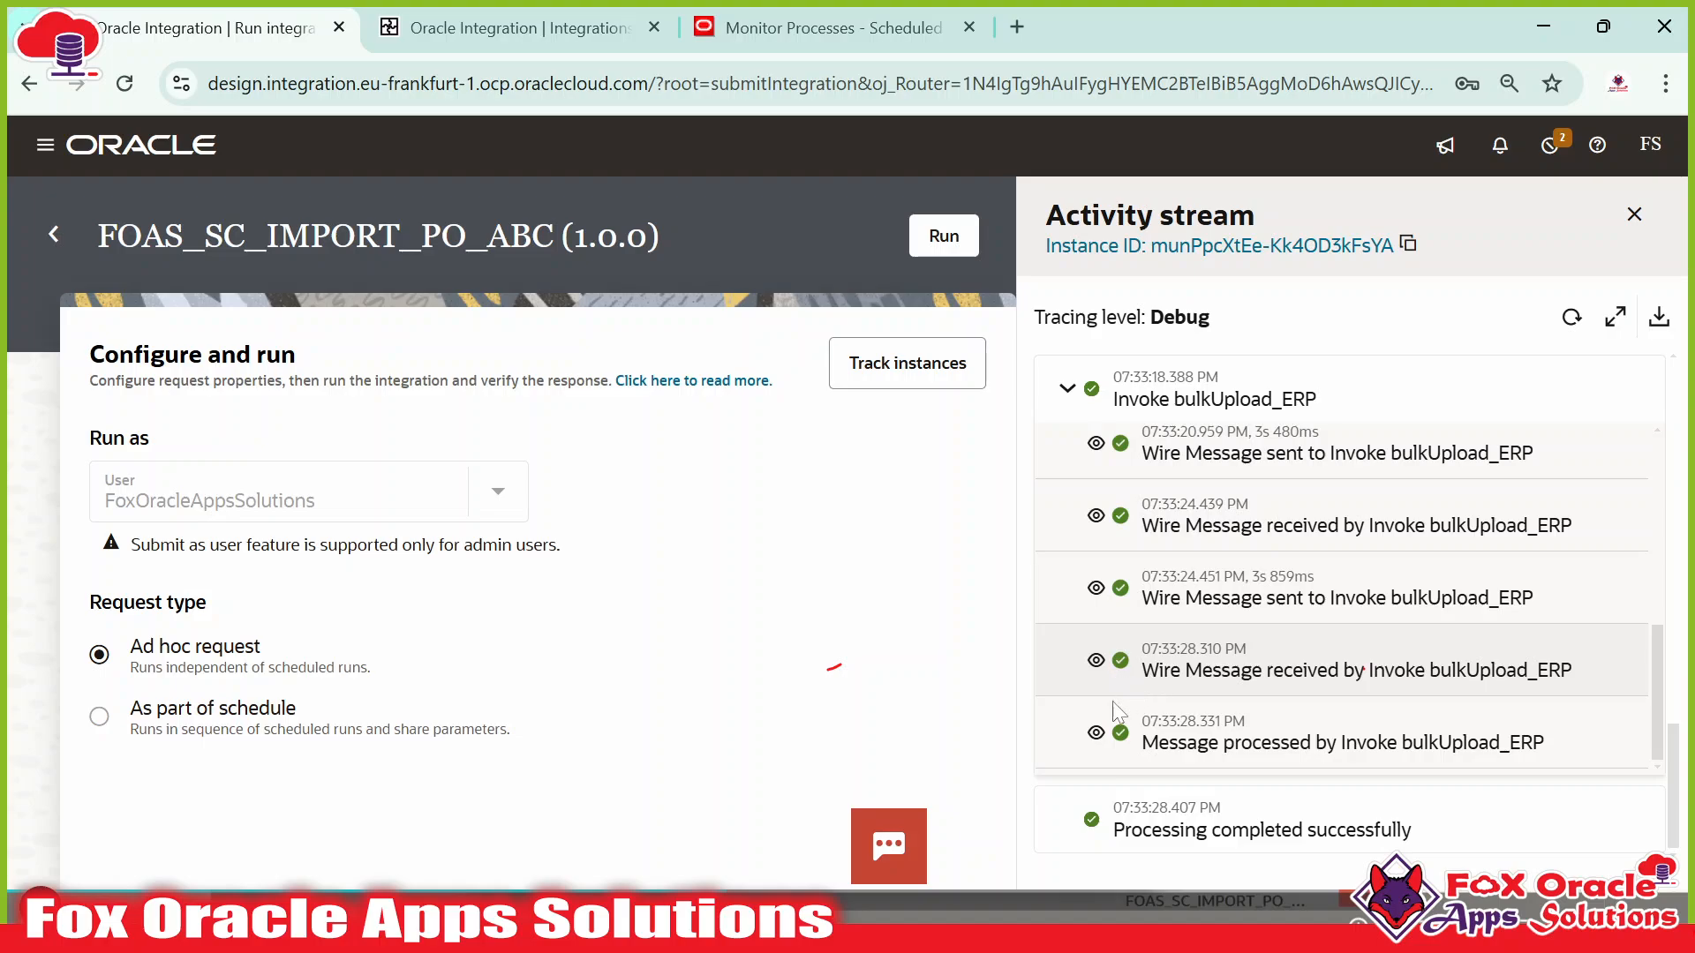
left_click(1095, 732)
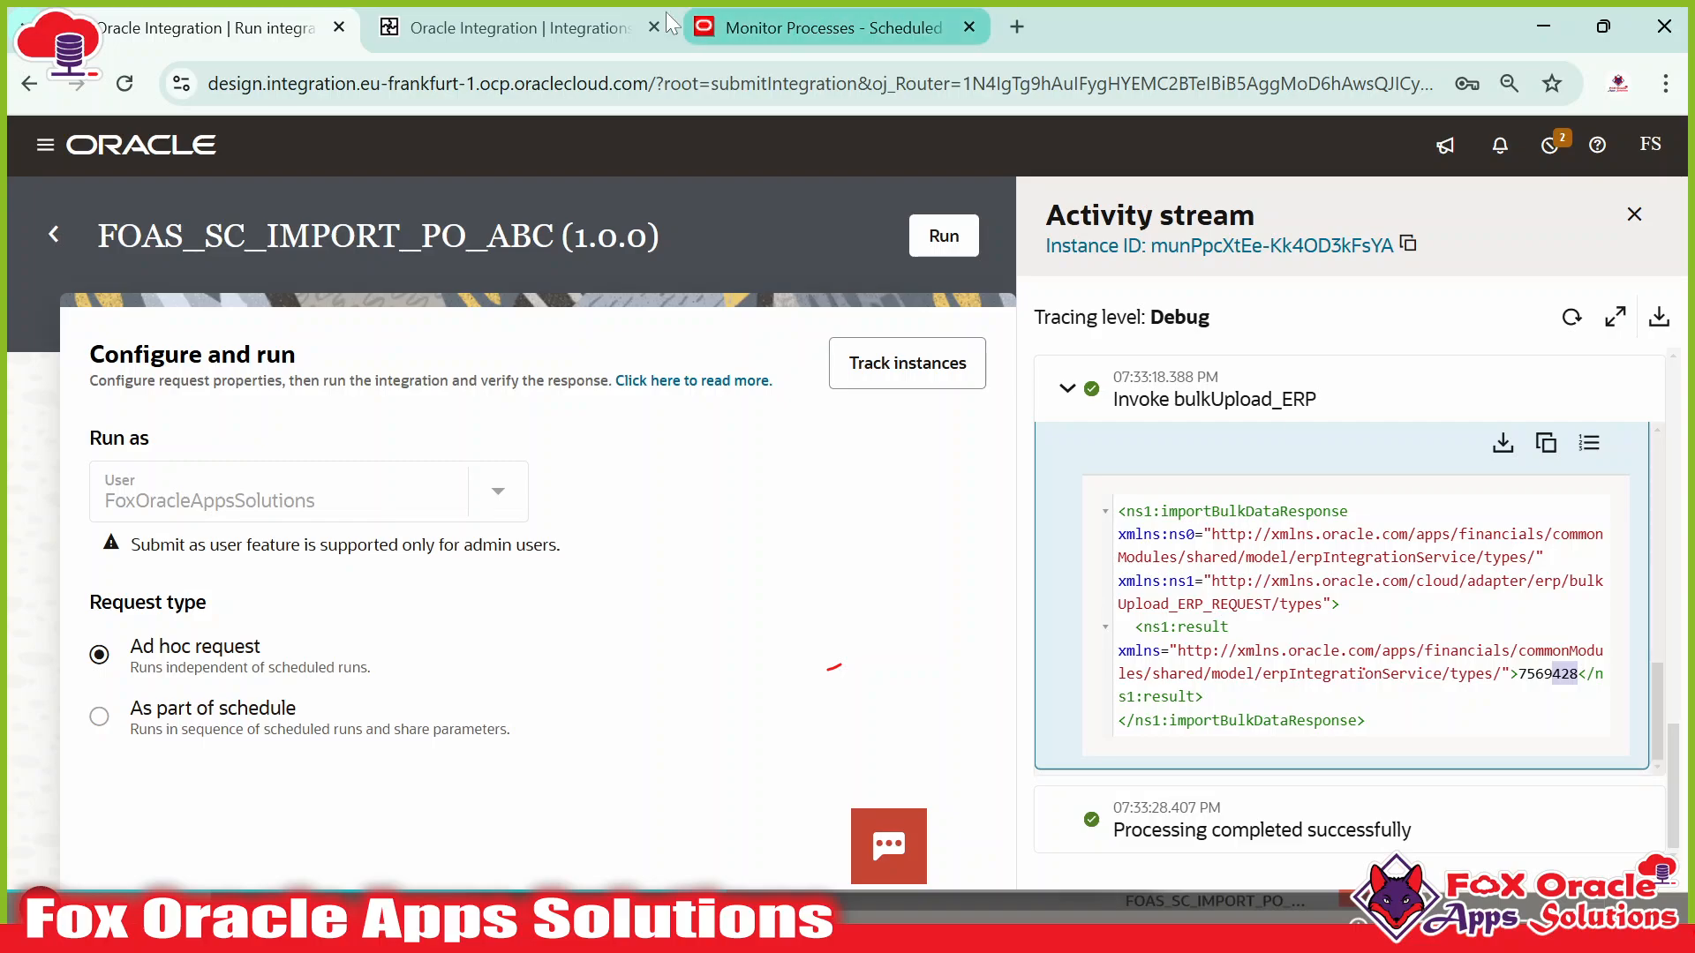
left_click(516, 27)
Refresh ERP scheduled processes and confirm Load Interface File 7569428 and Import Orders 7569435 succeeded.
left_click(777, 22)
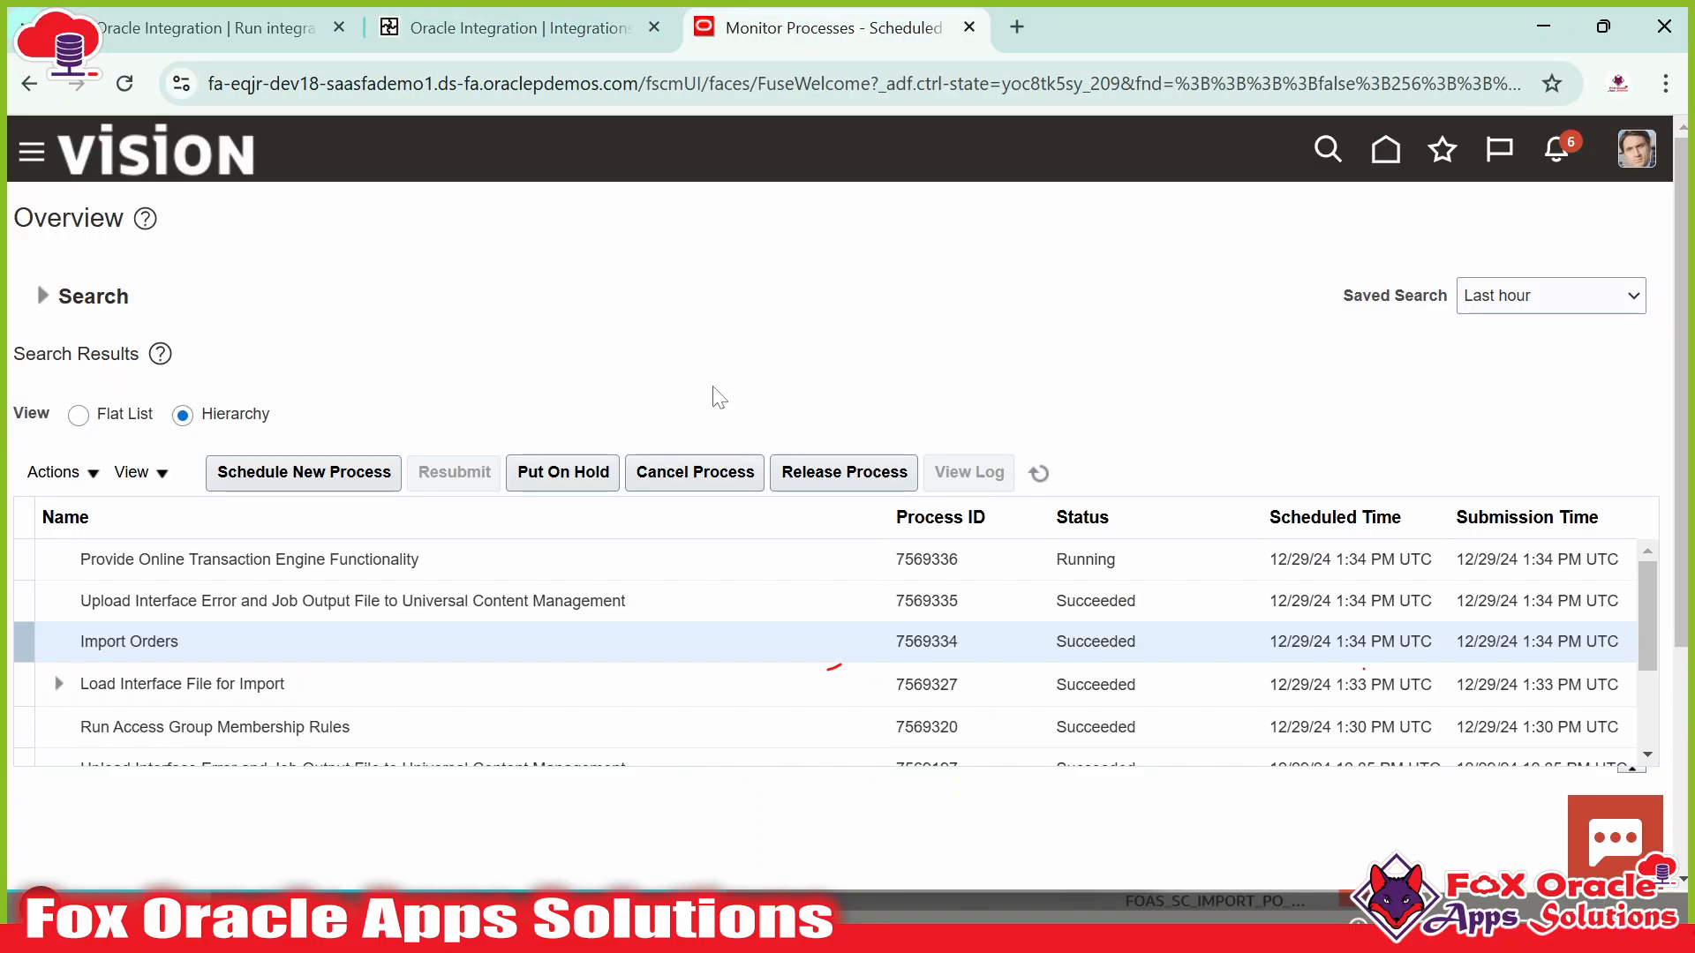
left_click(1039, 473)
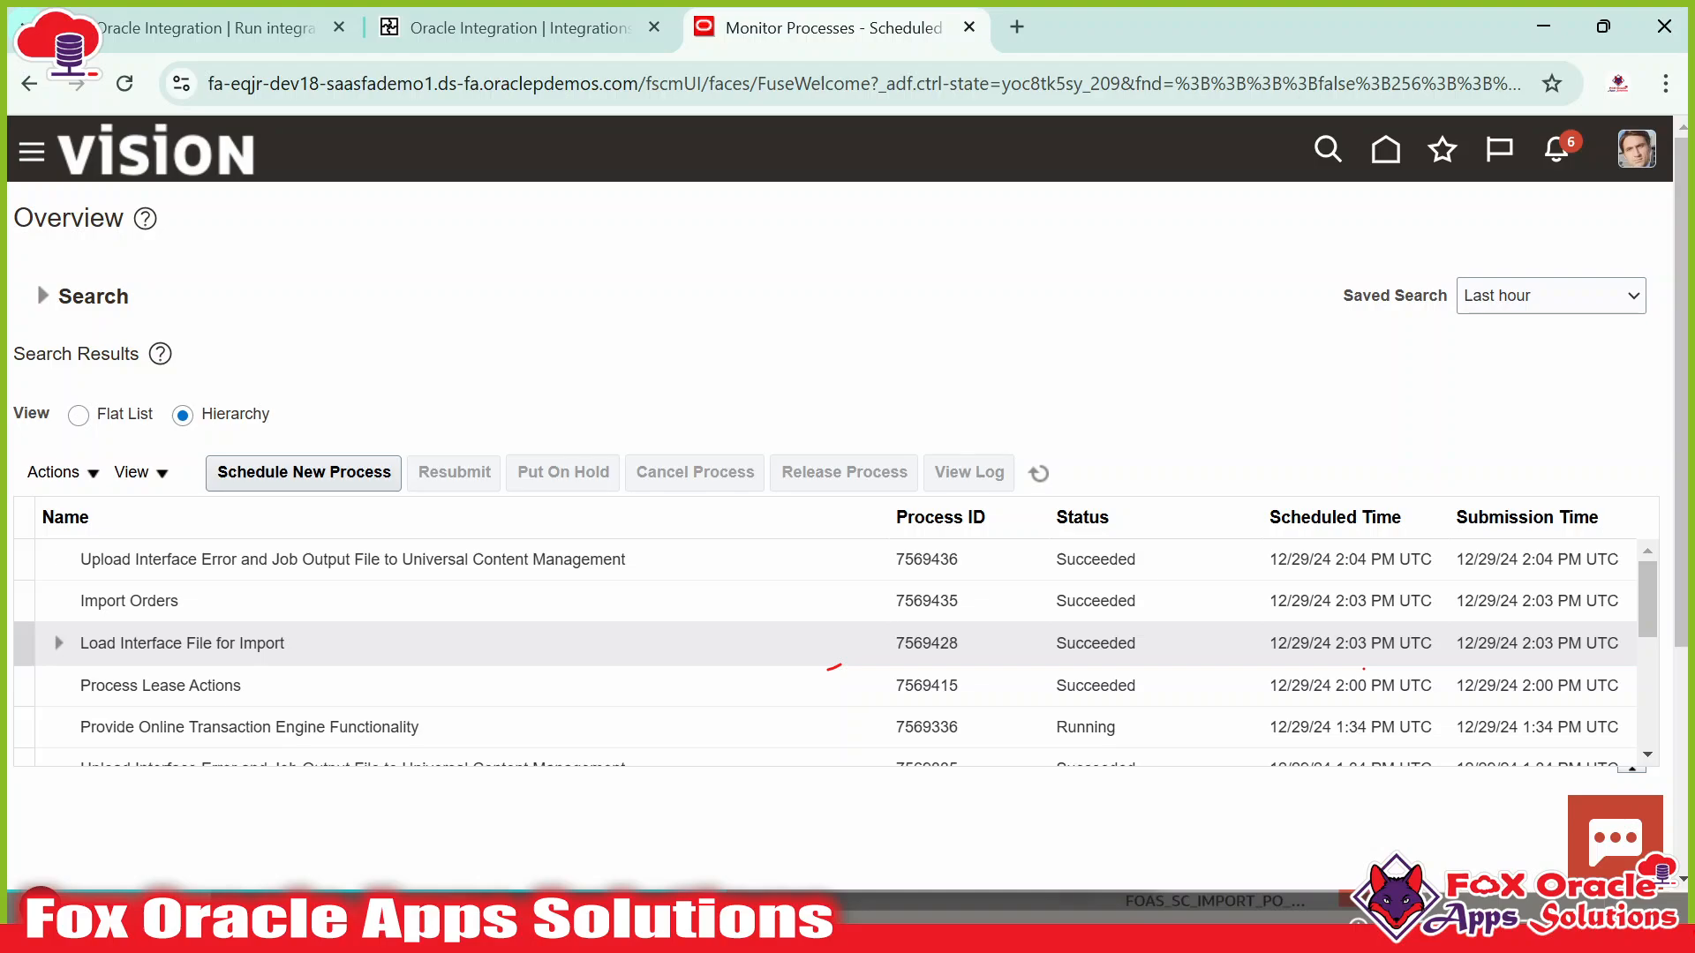
left_click(956, 647)
left_click(503, 28)
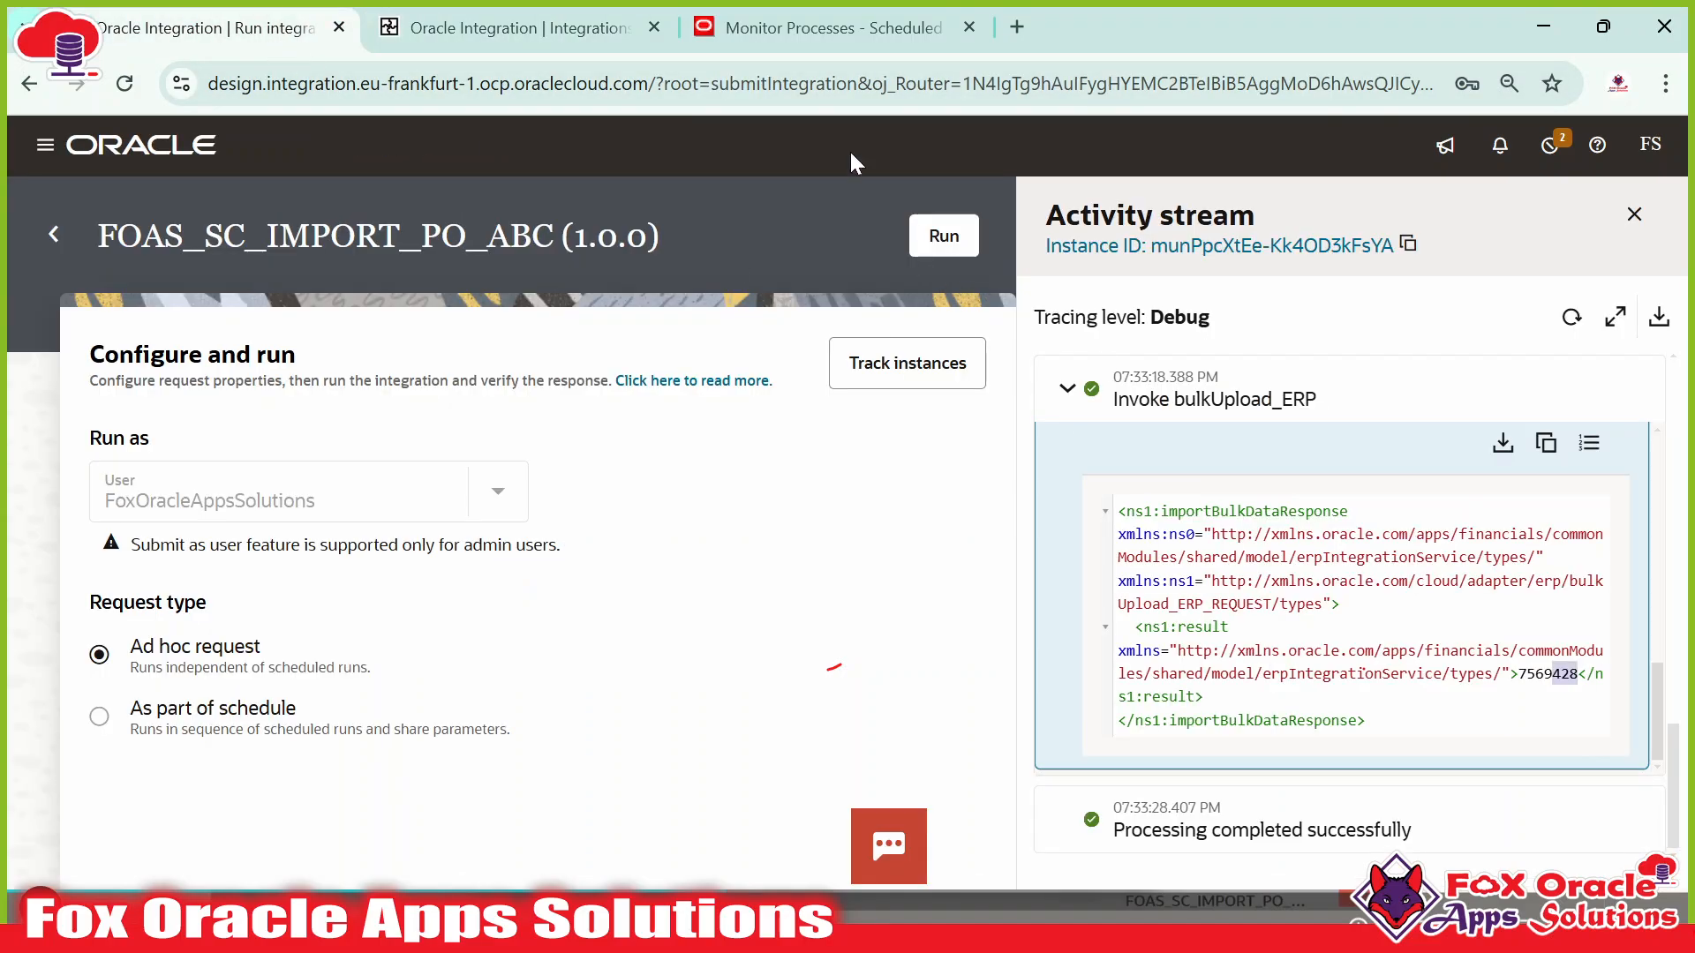
left_click(804, 39)
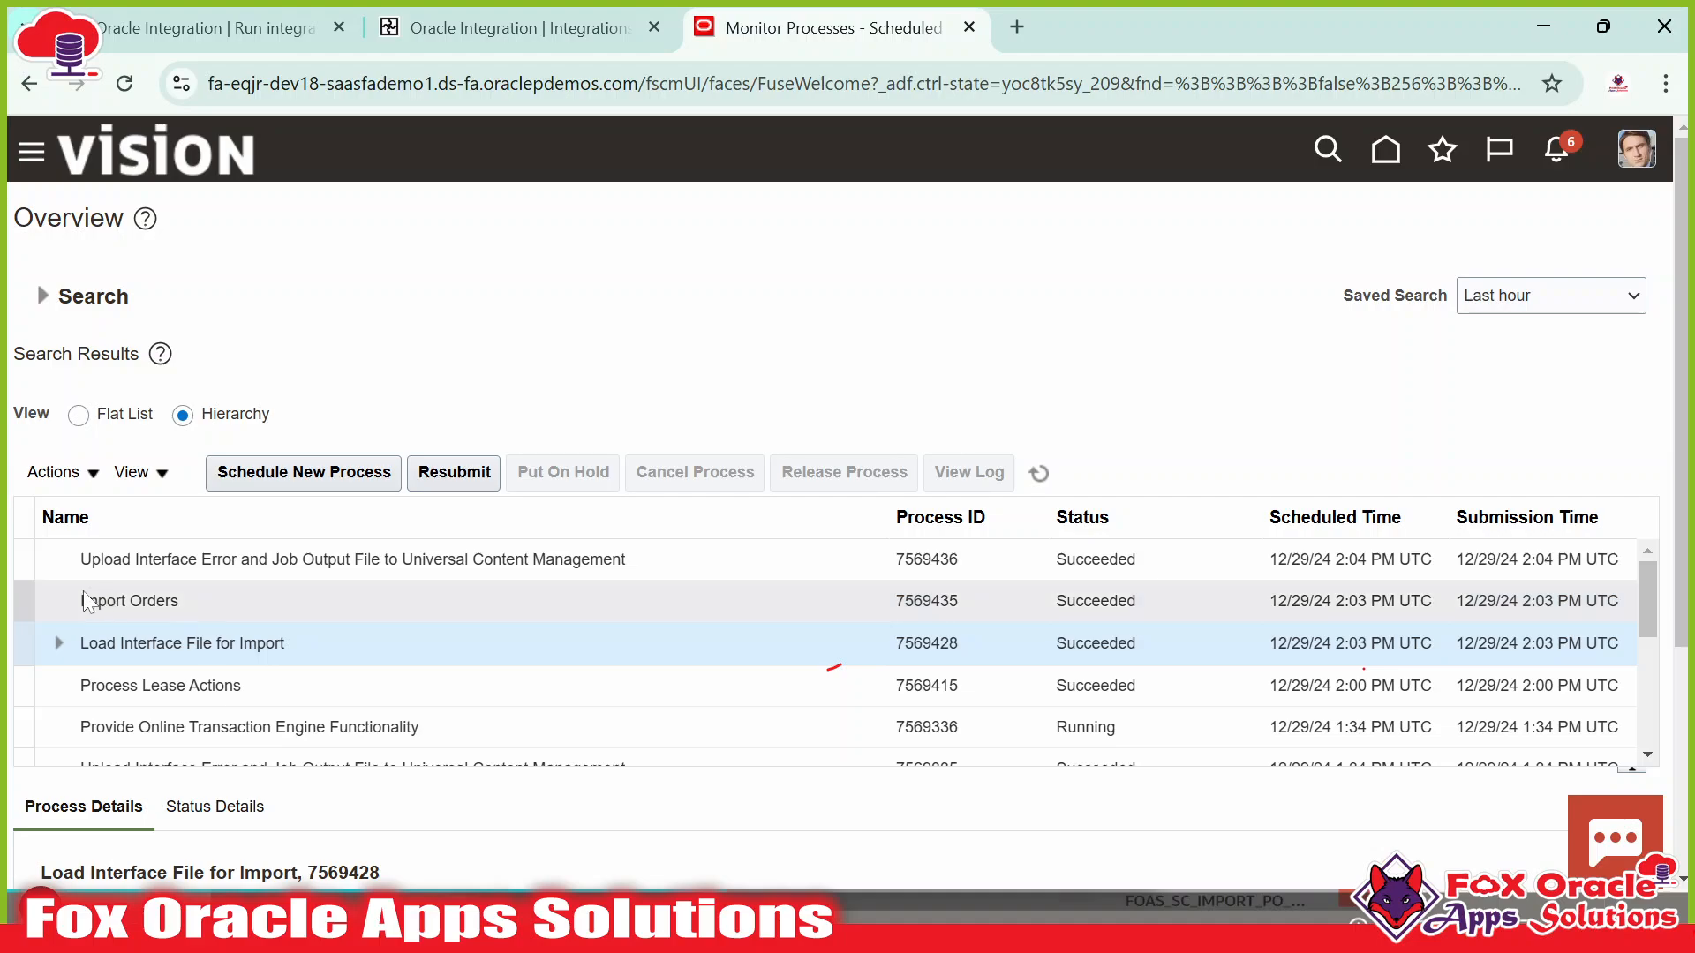
left_click(165, 602)
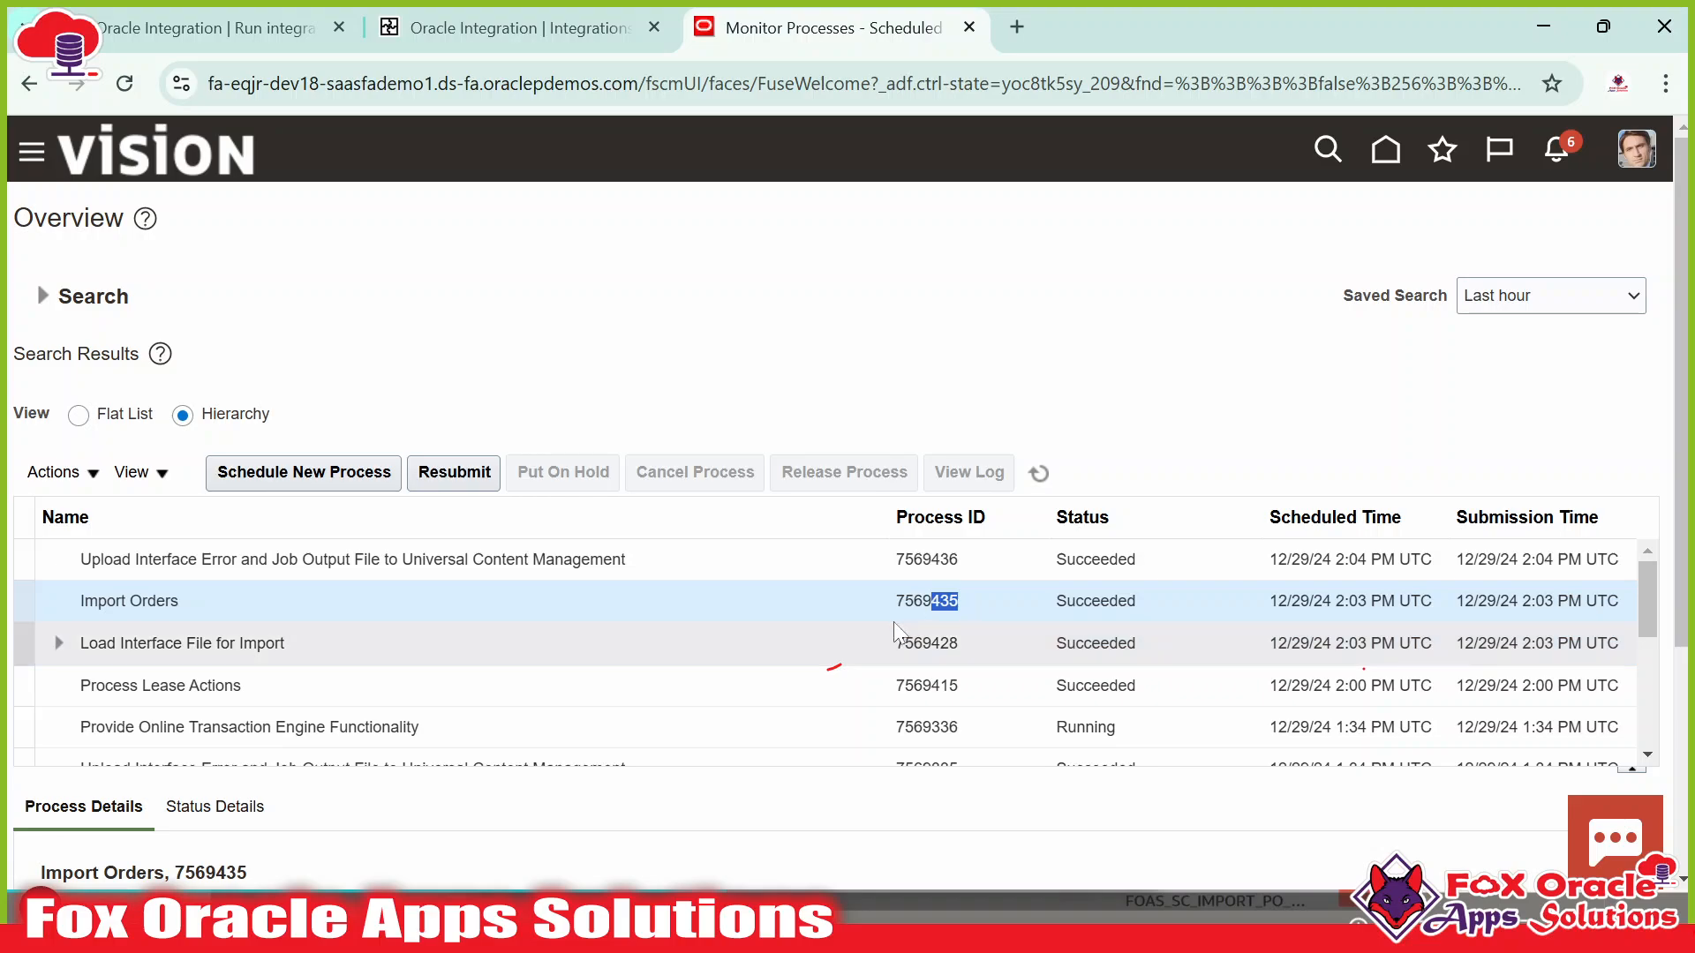
left_click(877, 651)
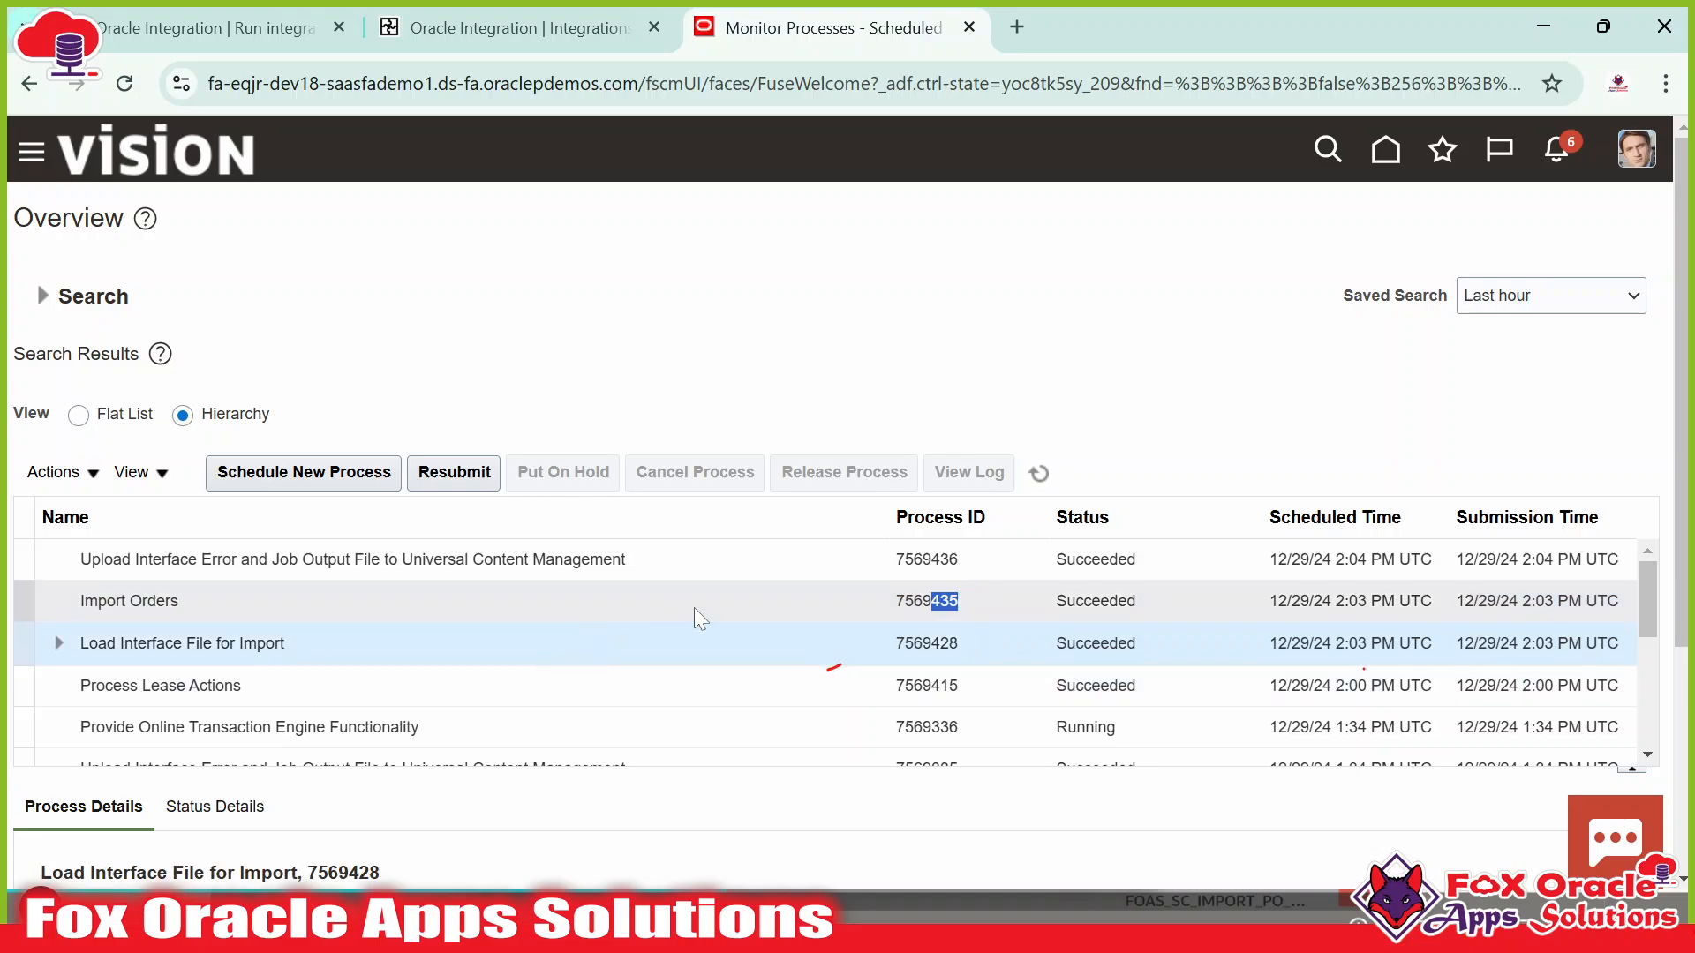
left_click(205, 28)
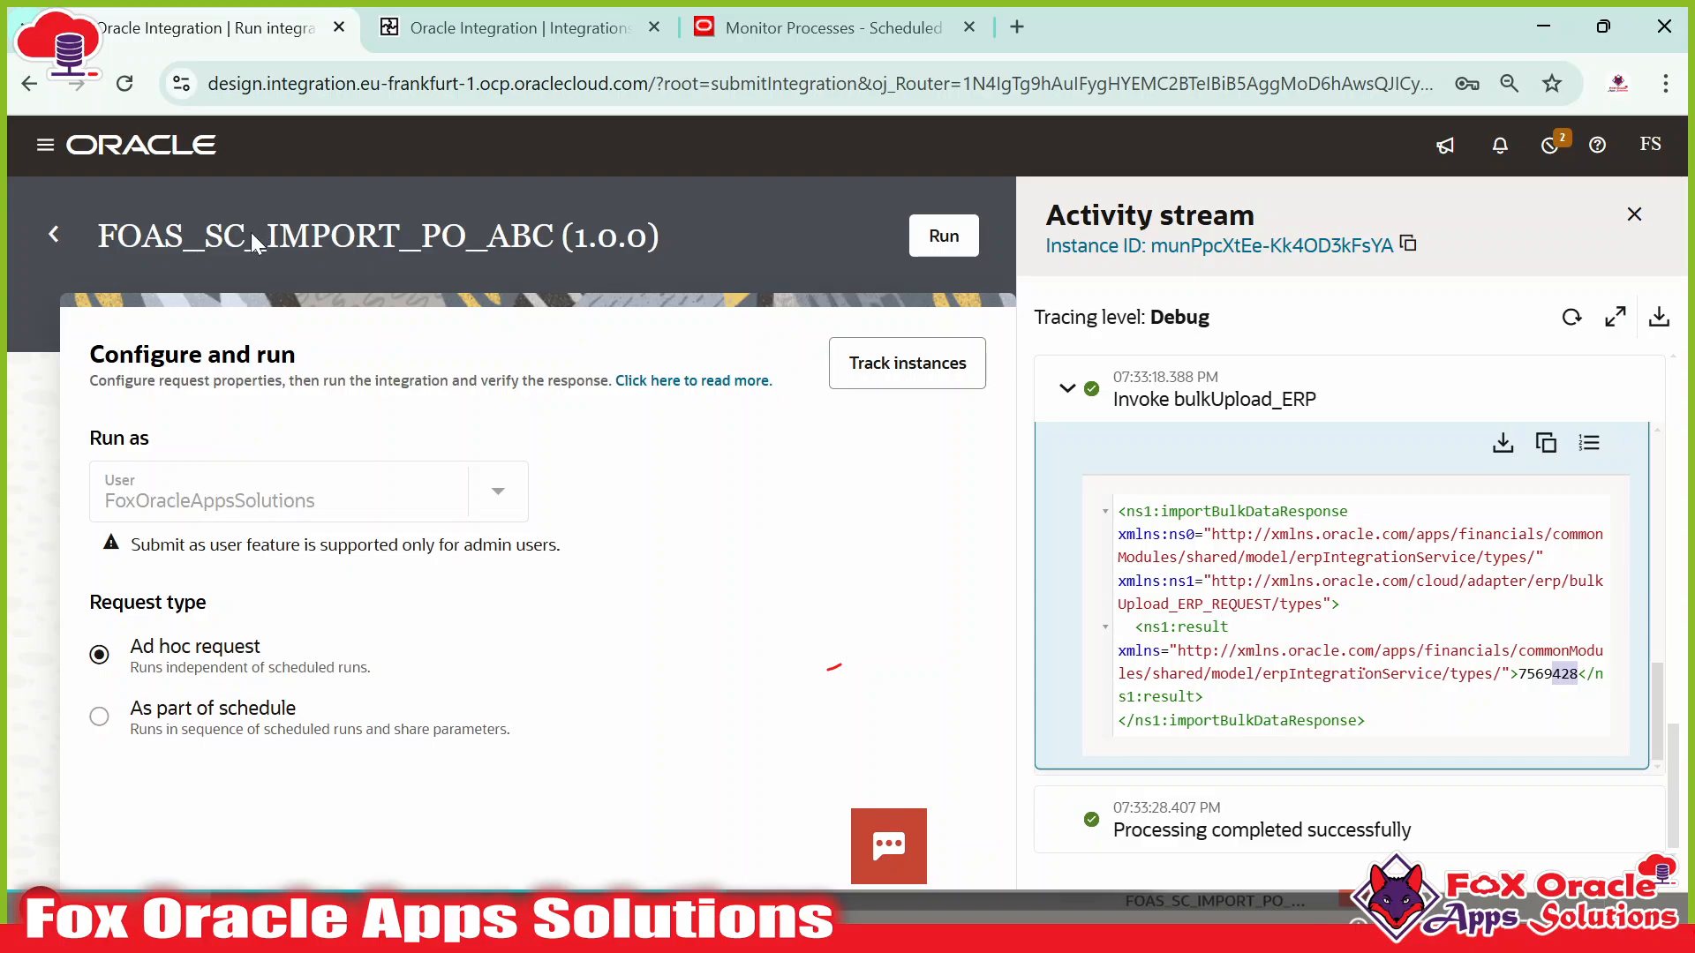
left_click(490, 29)
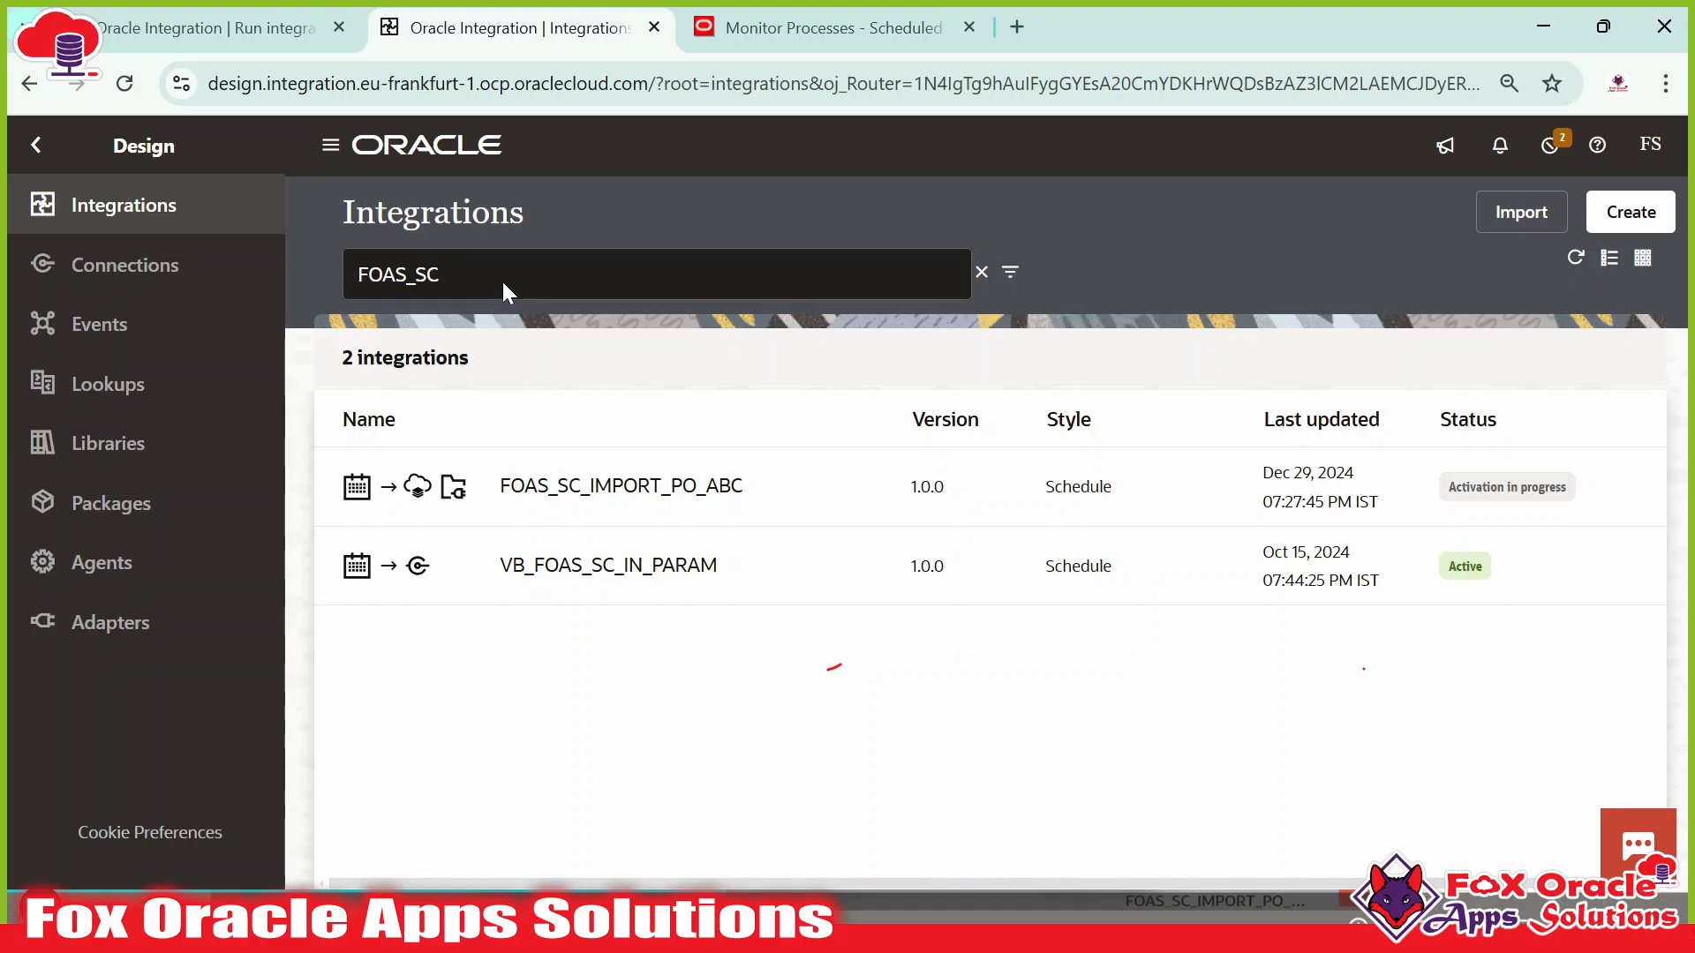
Search integrations for 'PO' and track instances of FOAS_CALLBACK_IMPORT_PO_INT.
left_click_drag(503, 283, 272, 276)
type("PO")
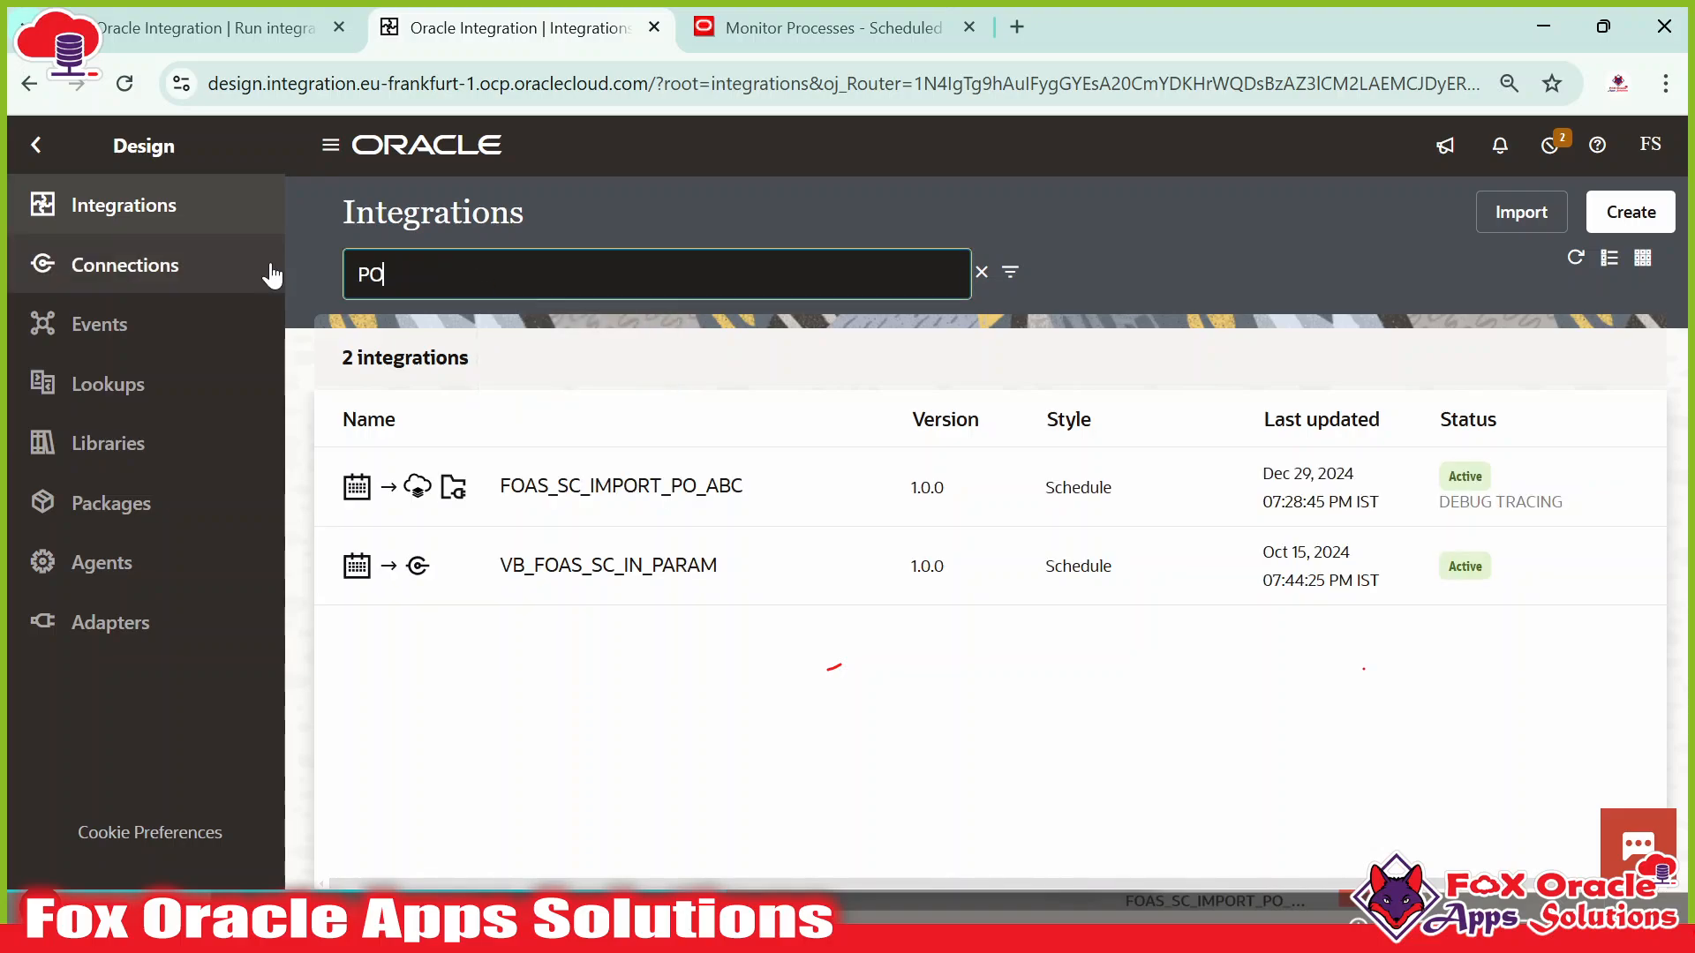
left_click(1573, 259)
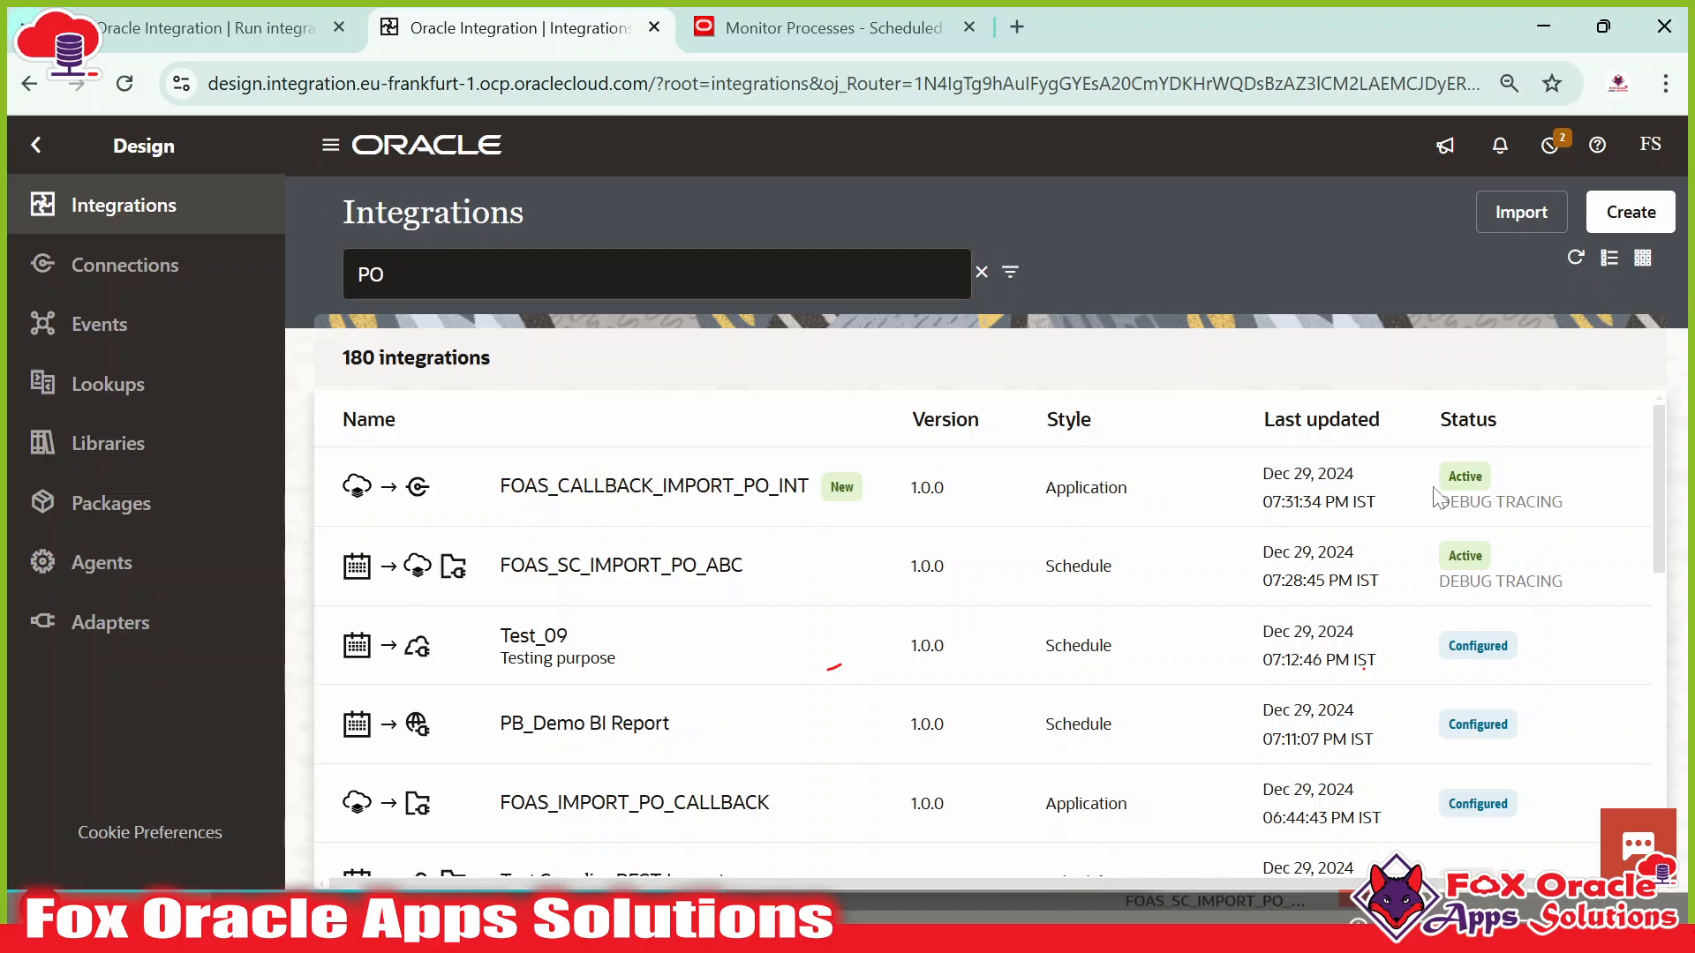
left_click(1540, 482)
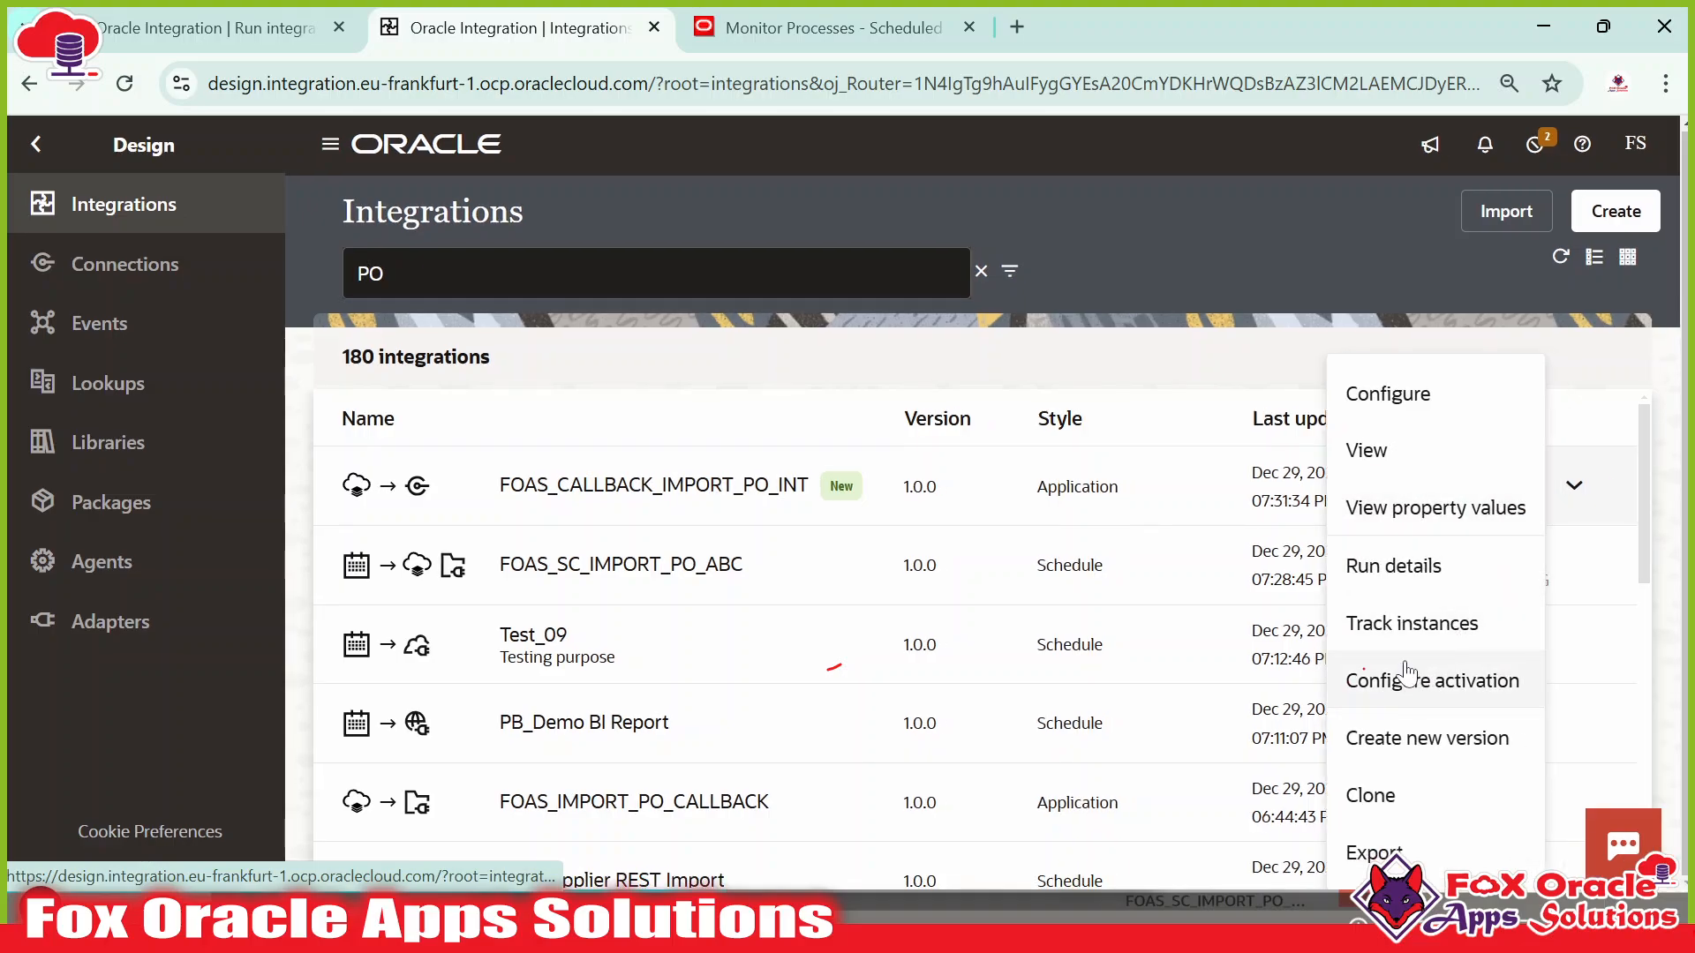
left_click(1400, 641)
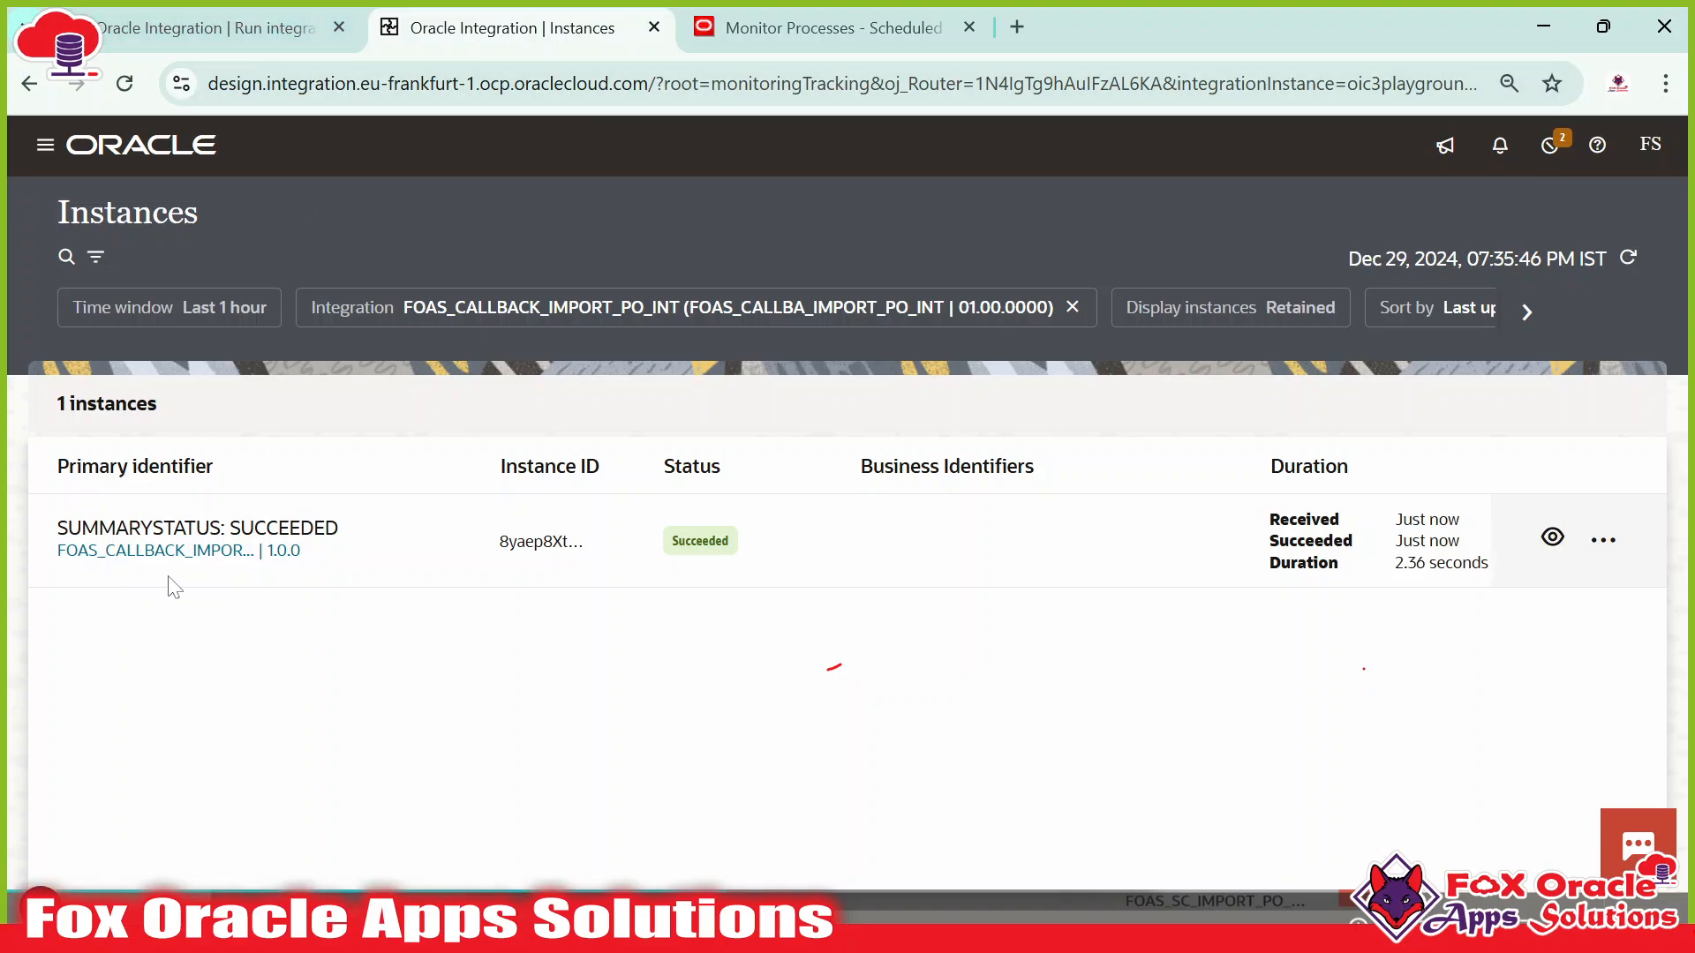
Open the succeeded callback instance's activity stream after comparing with ERP scheduled processes.
left_click_drag(402, 310, 686, 310)
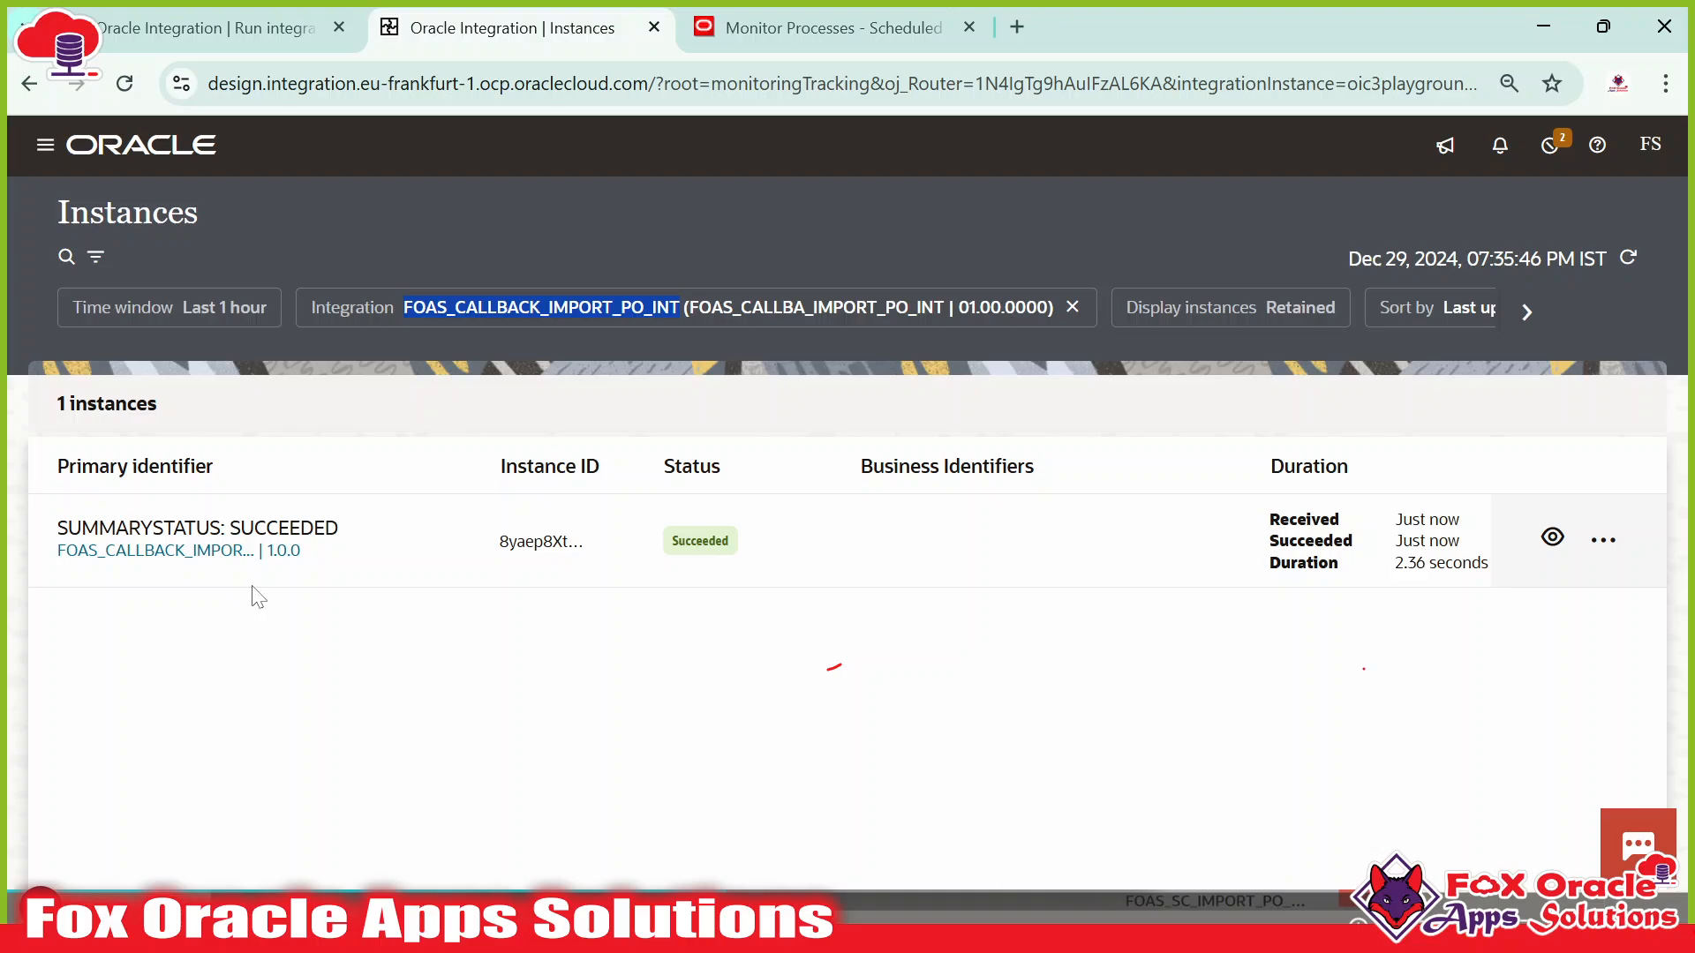
left_click(778, 26)
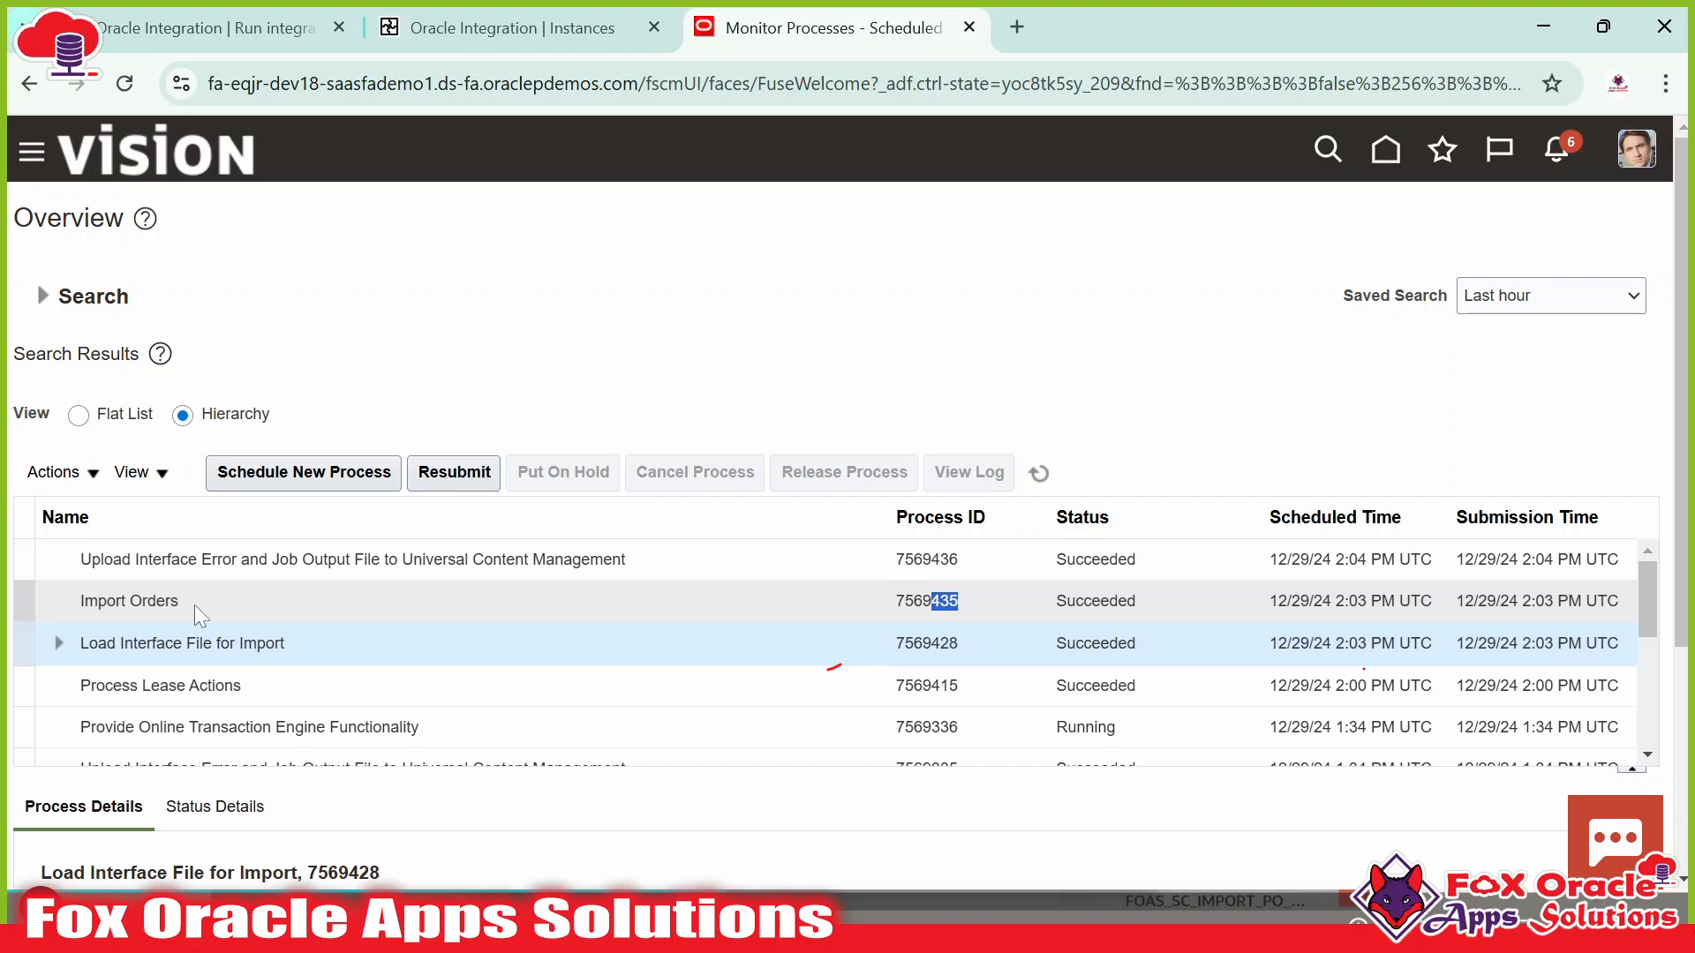
left_click(494, 27)
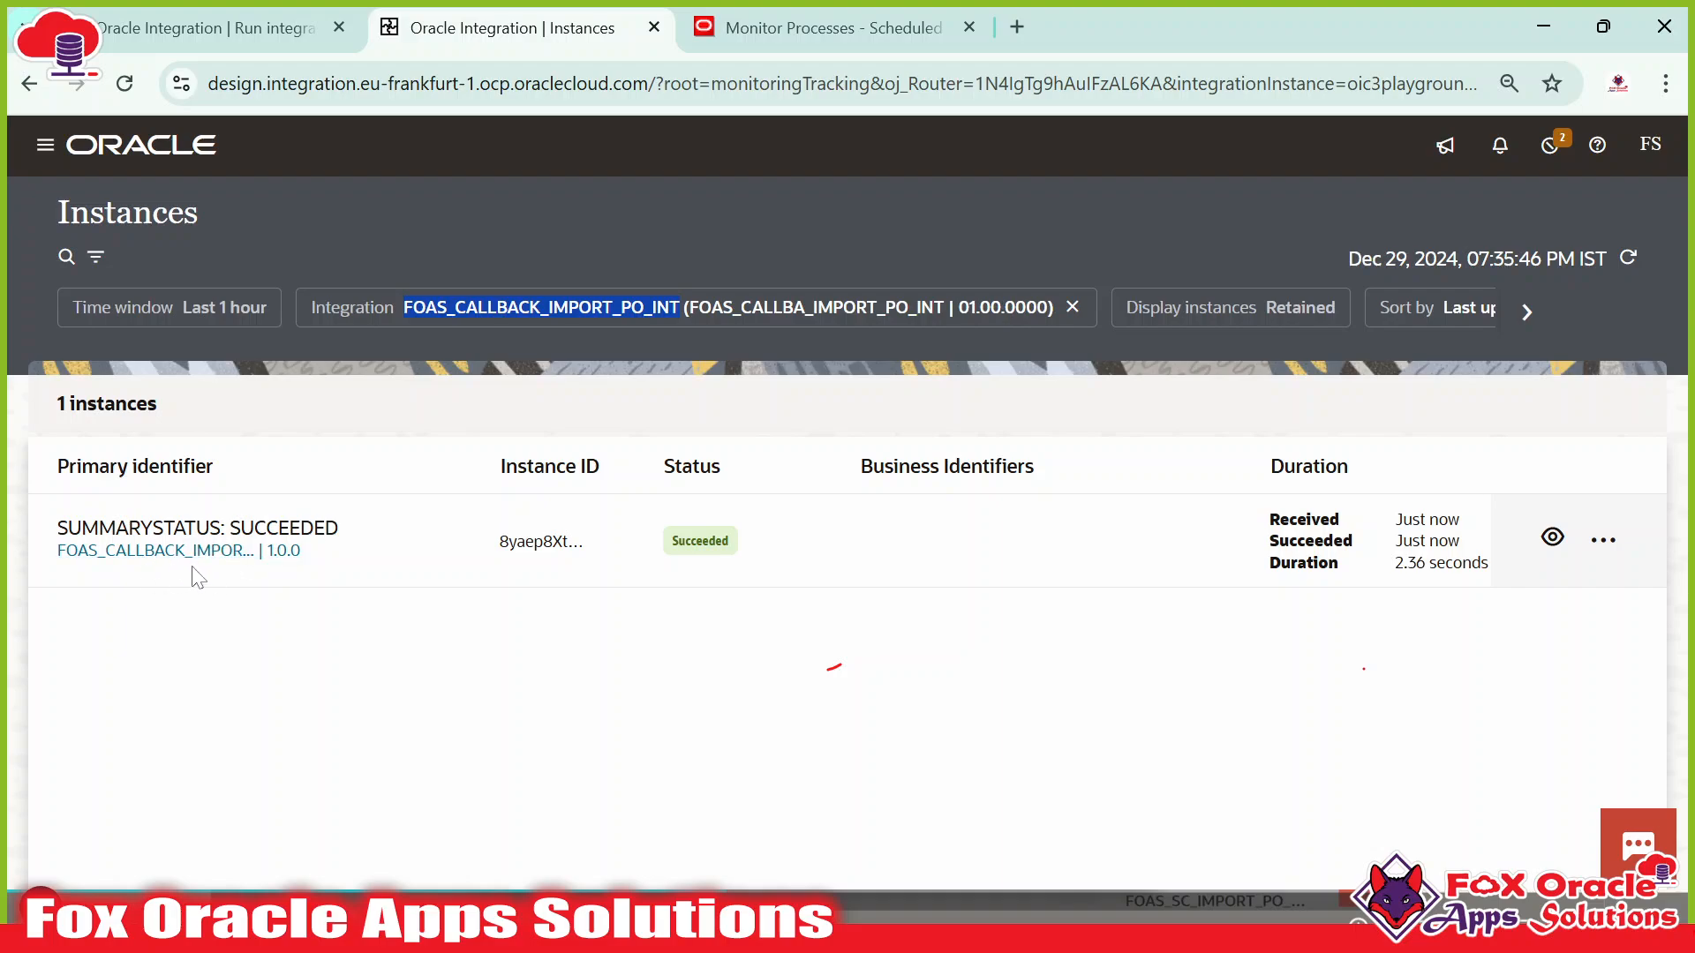
left_click(1552, 538)
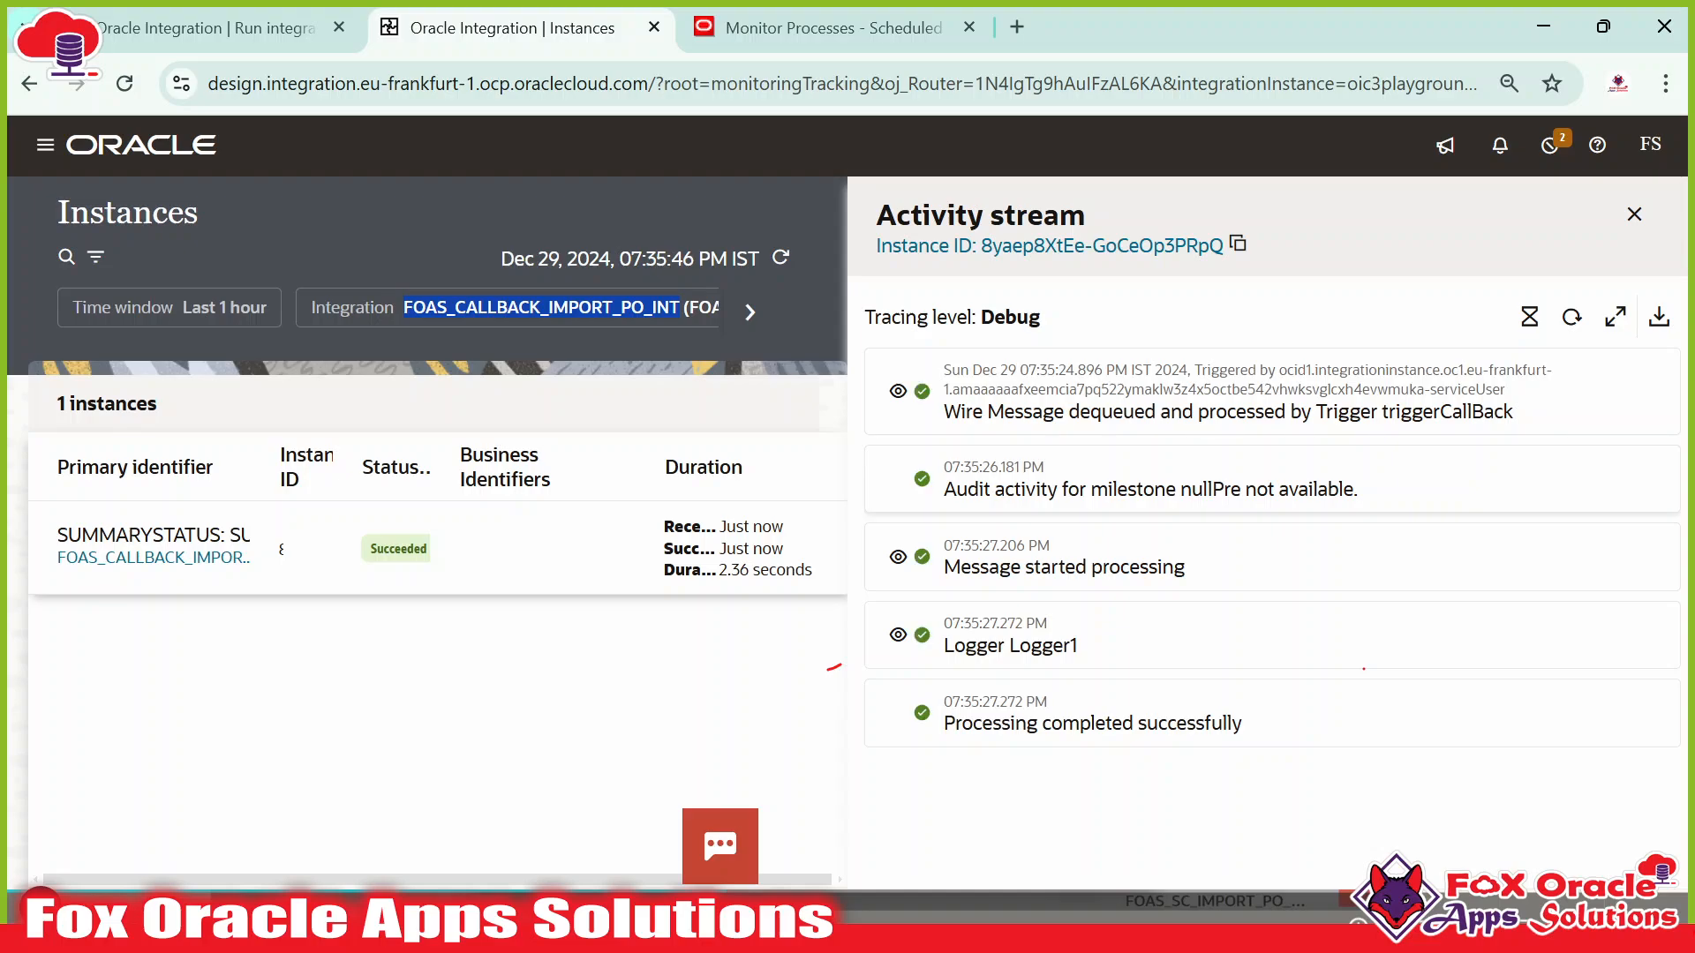
Review the callback's trigger and Logger1 steps against the ERP job IDs.
left_click(1198, 370)
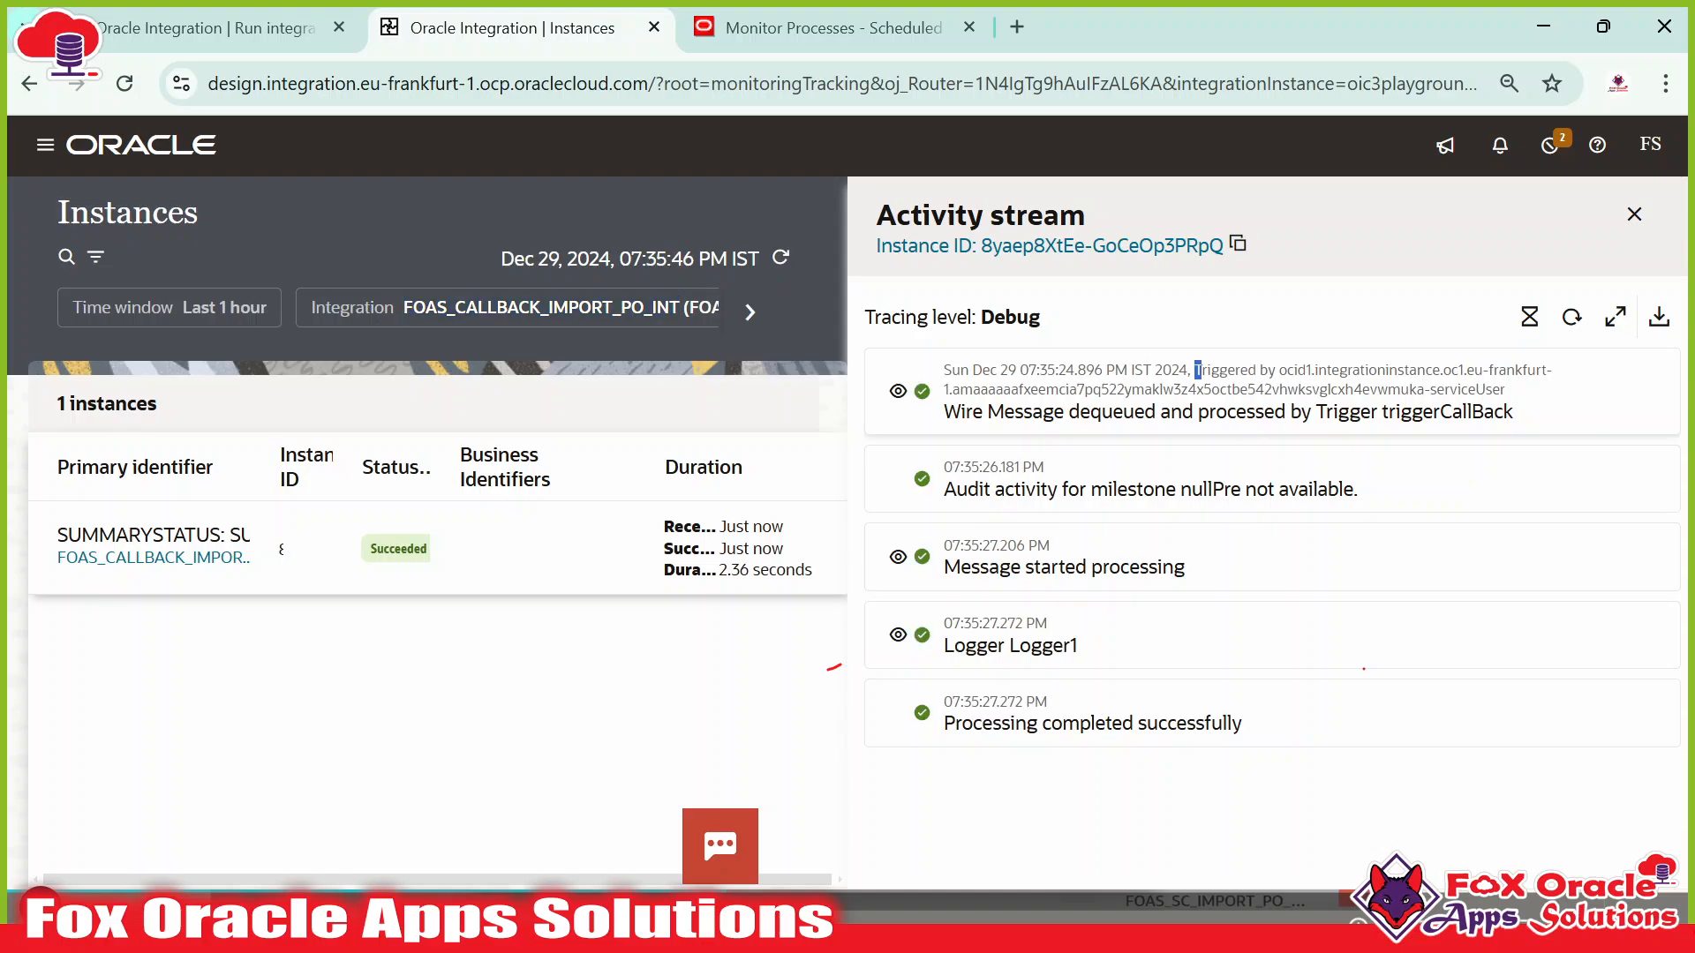
left_click_drag(1279, 370, 1486, 389)
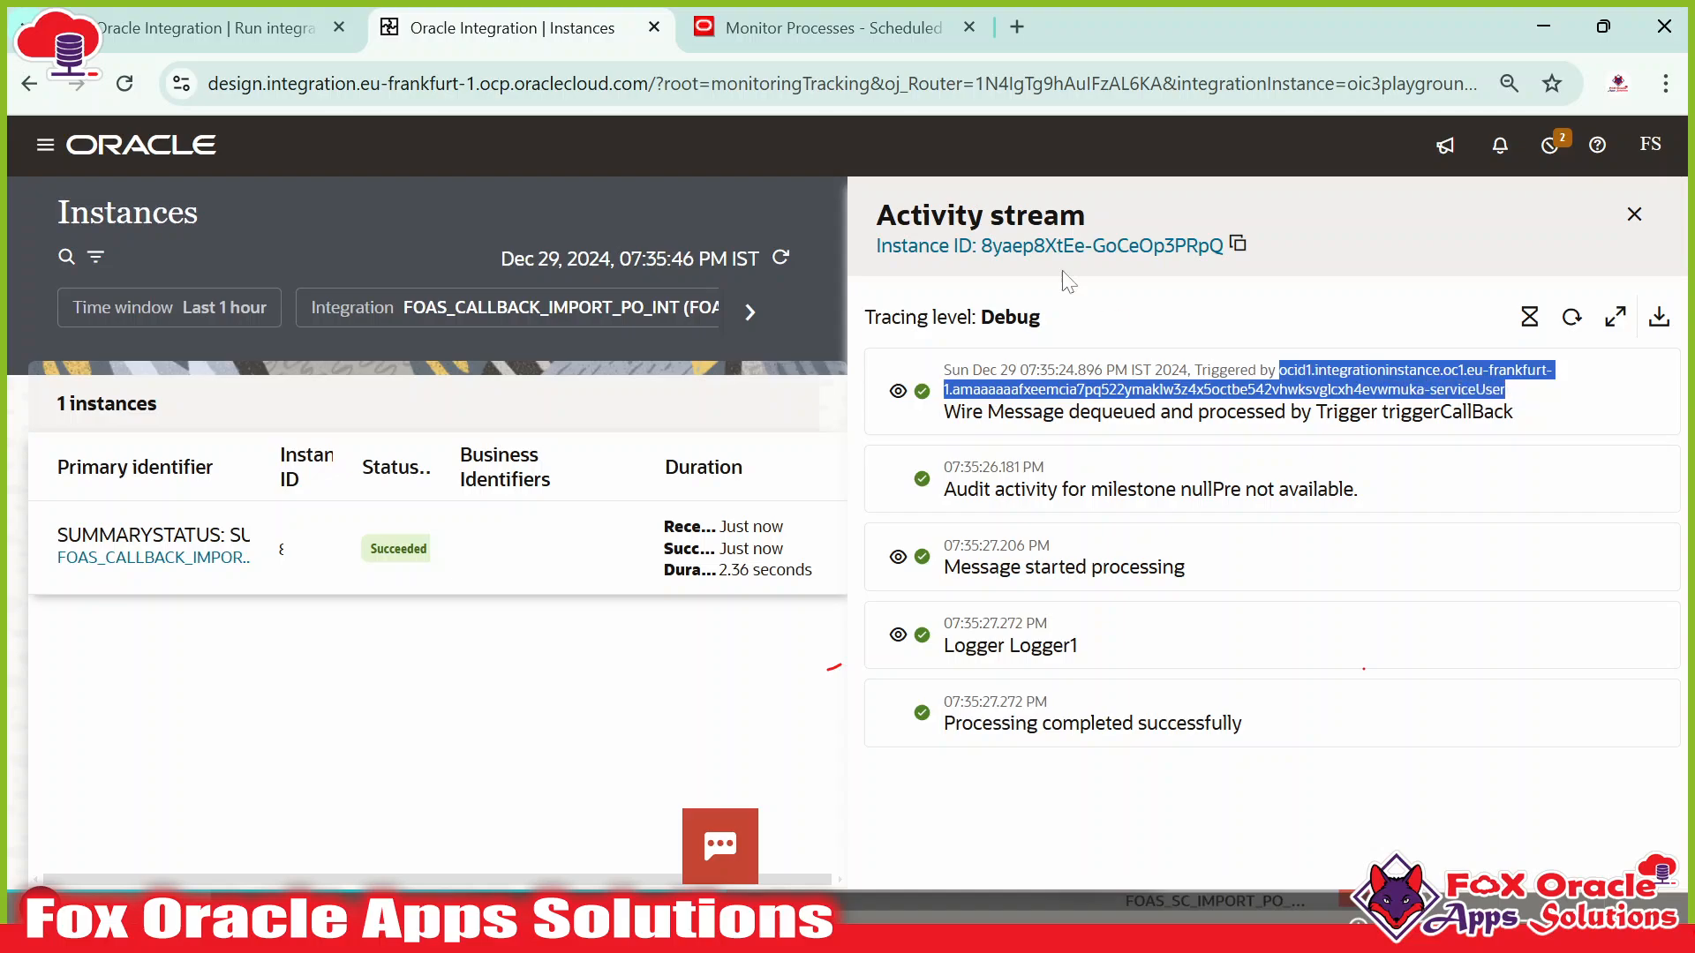
left_click(823, 36)
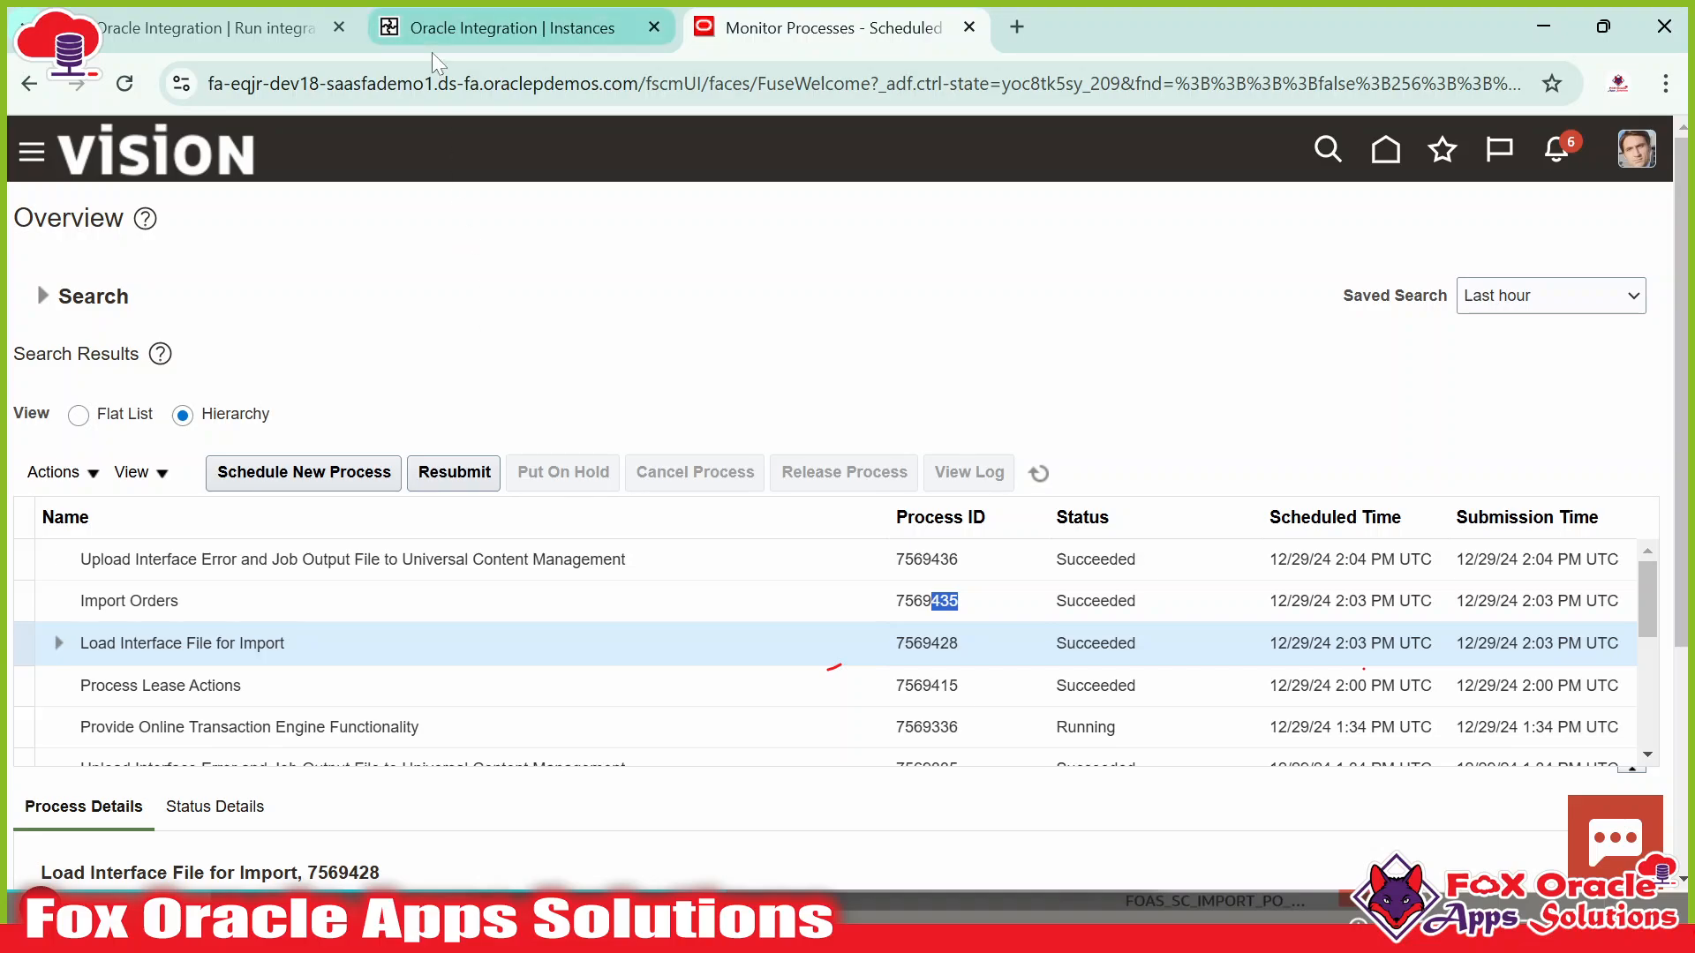
left_click(227, 34)
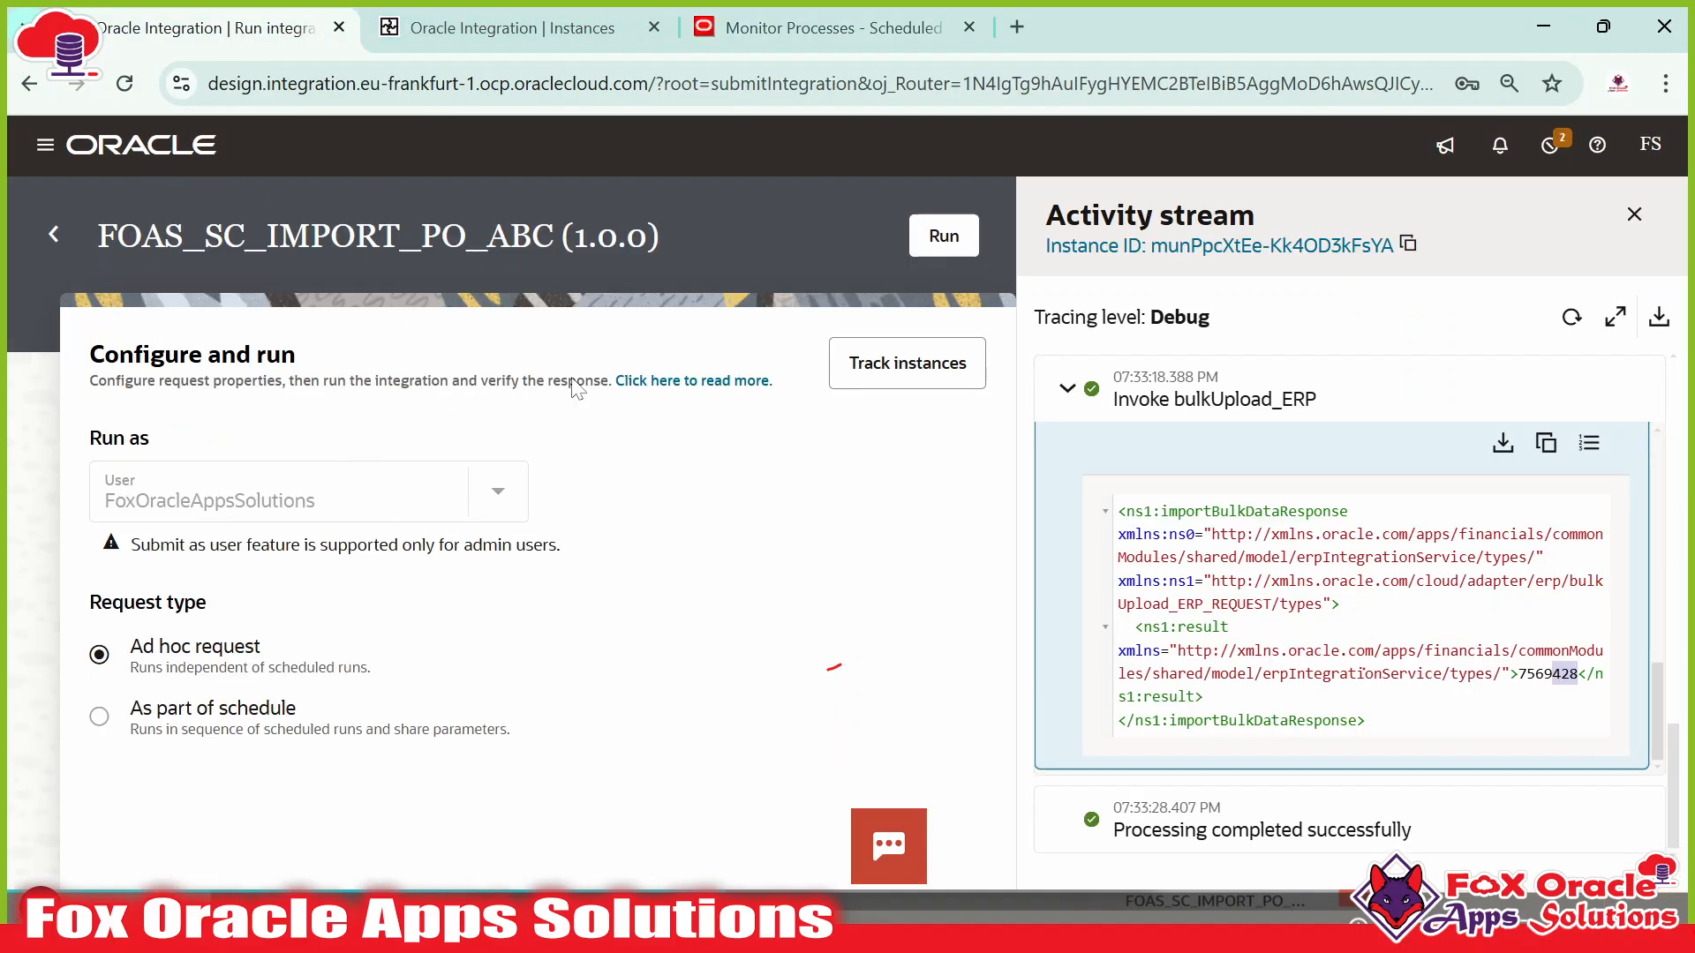
left_click(847, 32)
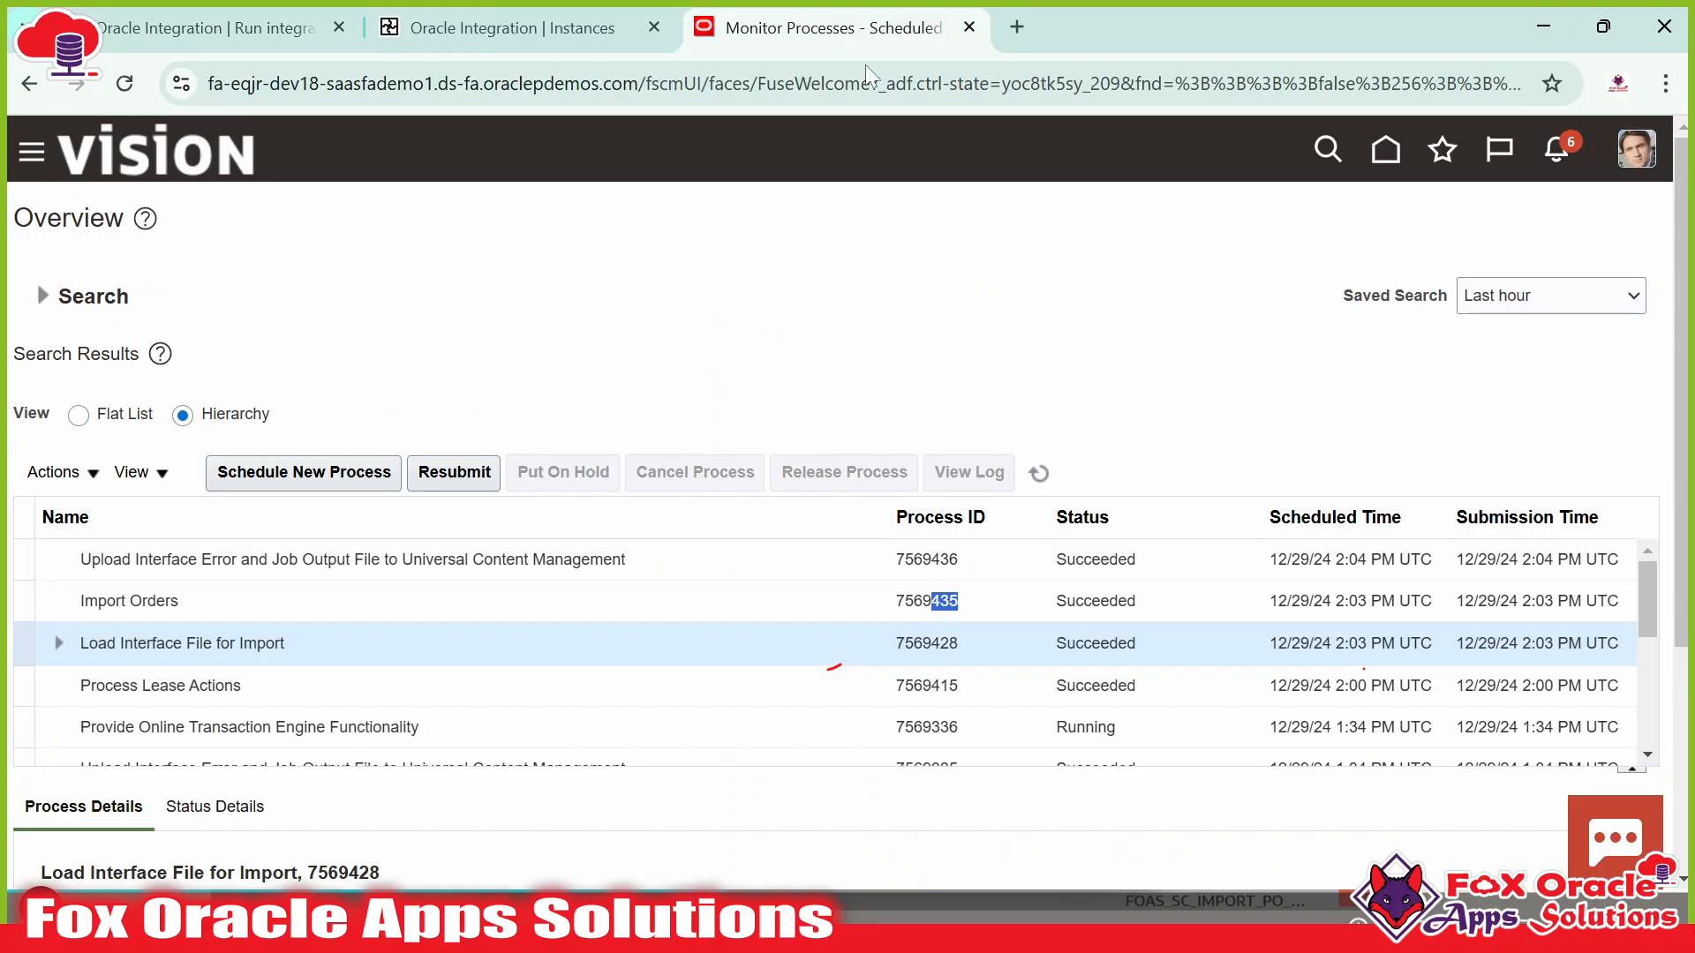
left_click(554, 46)
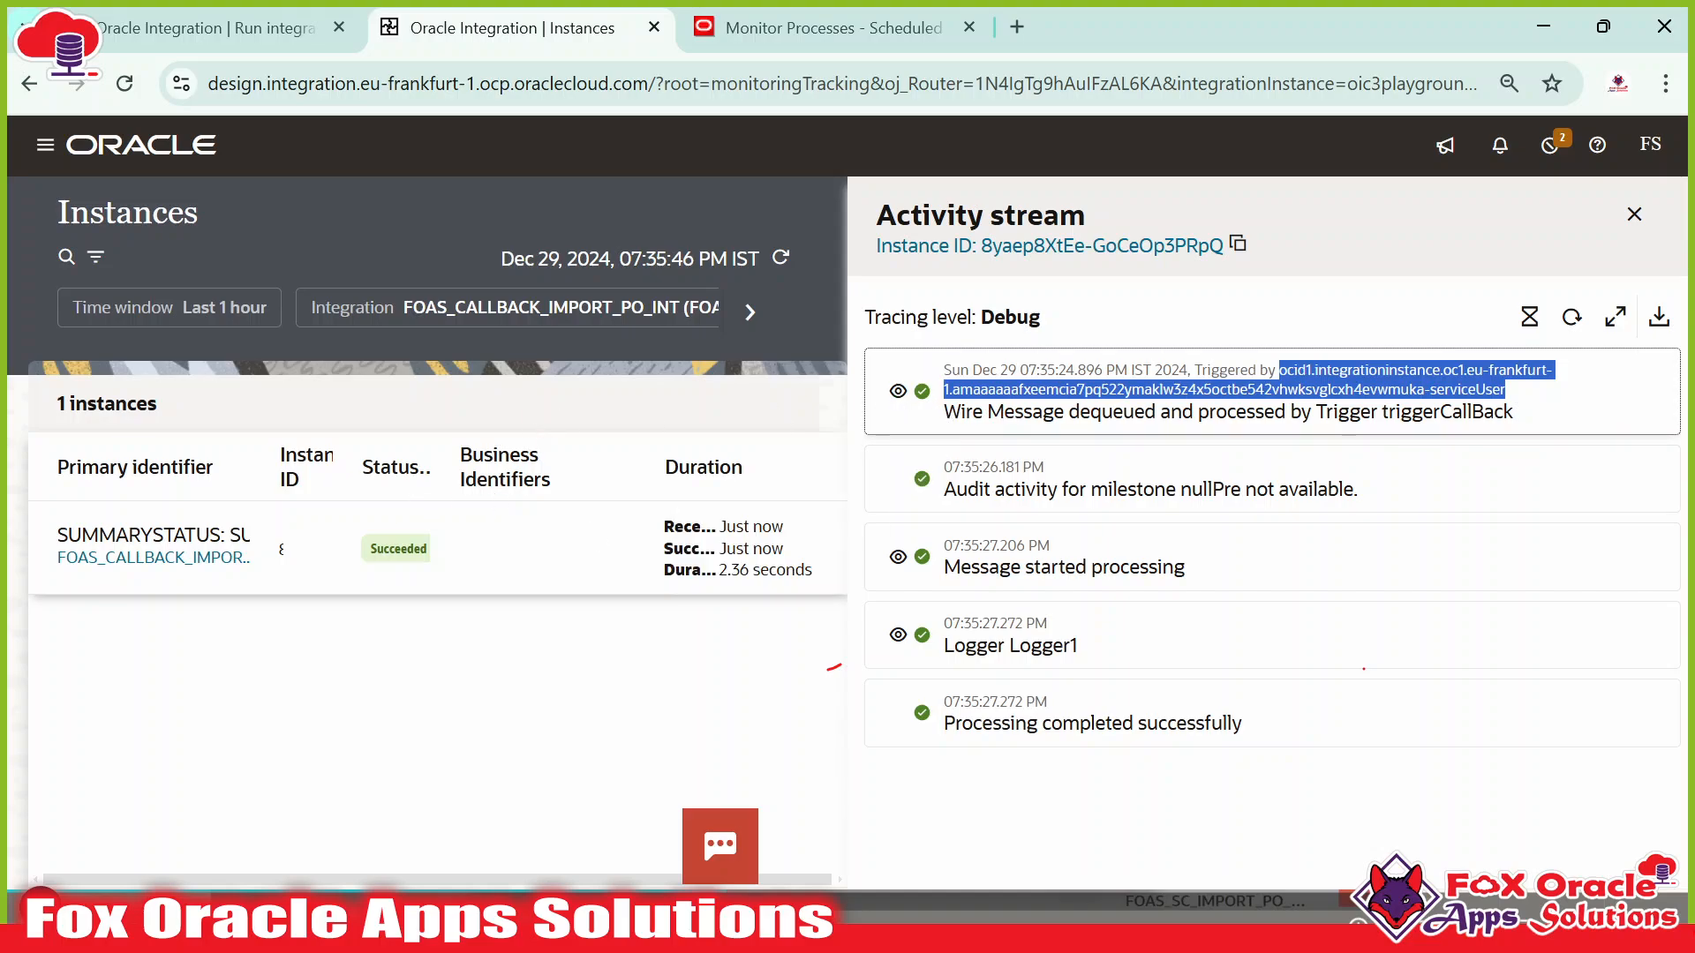
left_click_drag(941, 647, 1106, 656)
left_click(885, 641)
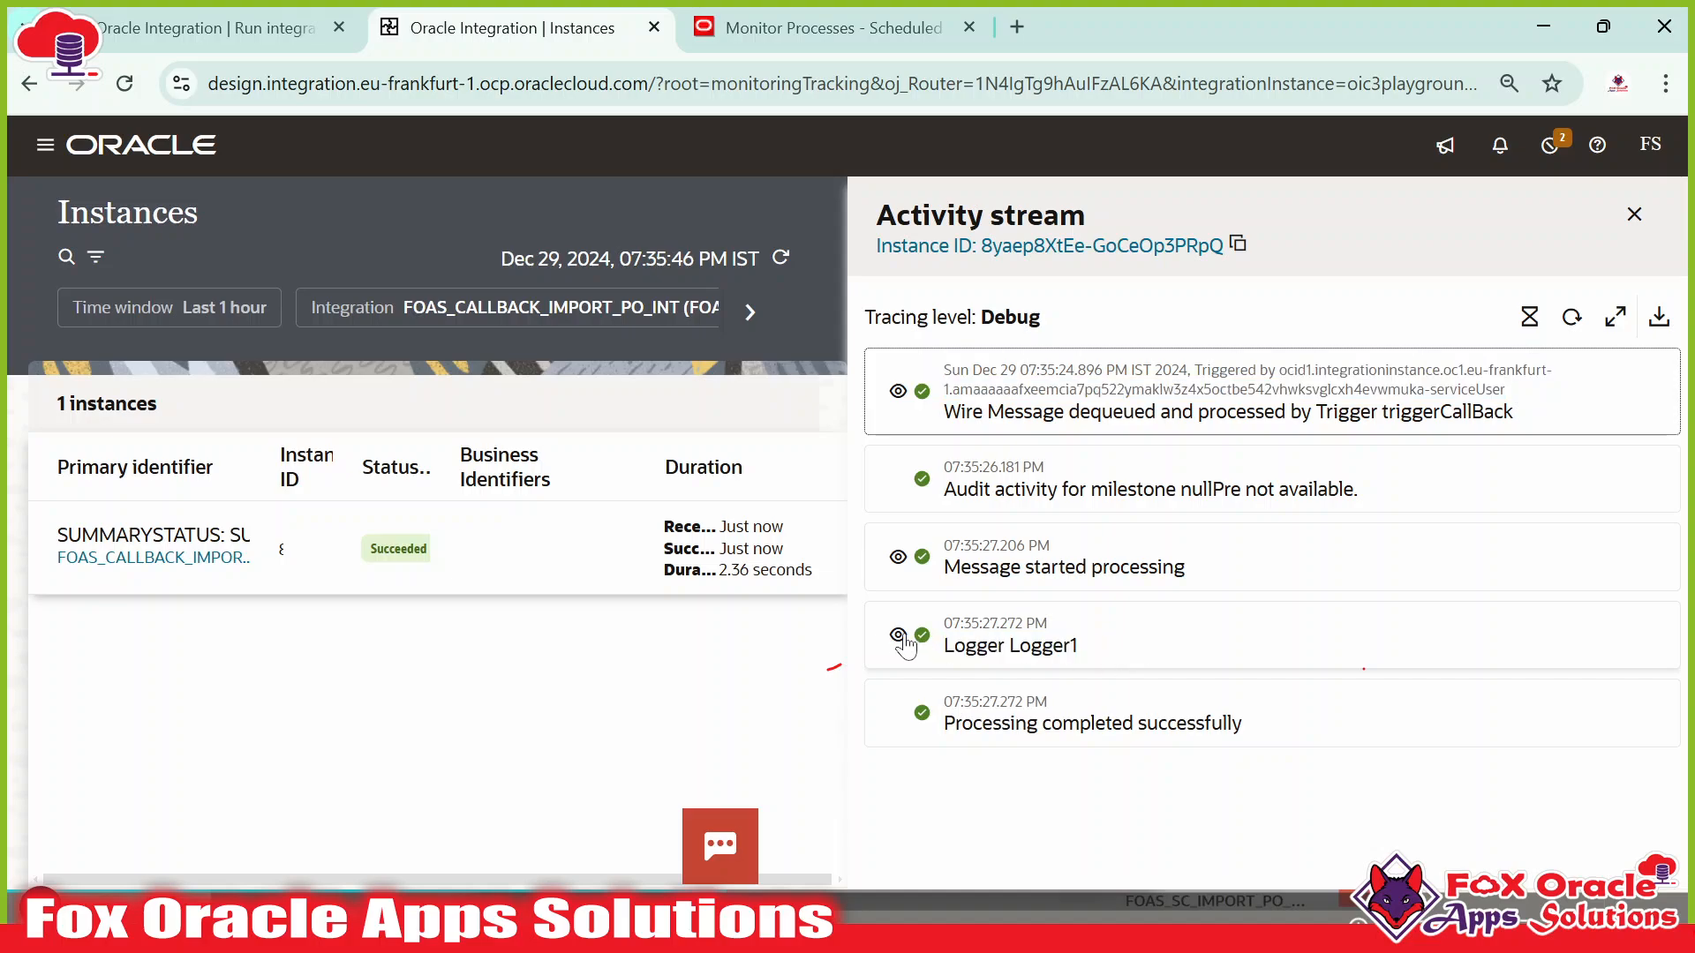
Expand Logger1 and highlight the callback status line showing SUCCEEDED.
left_click(899, 636)
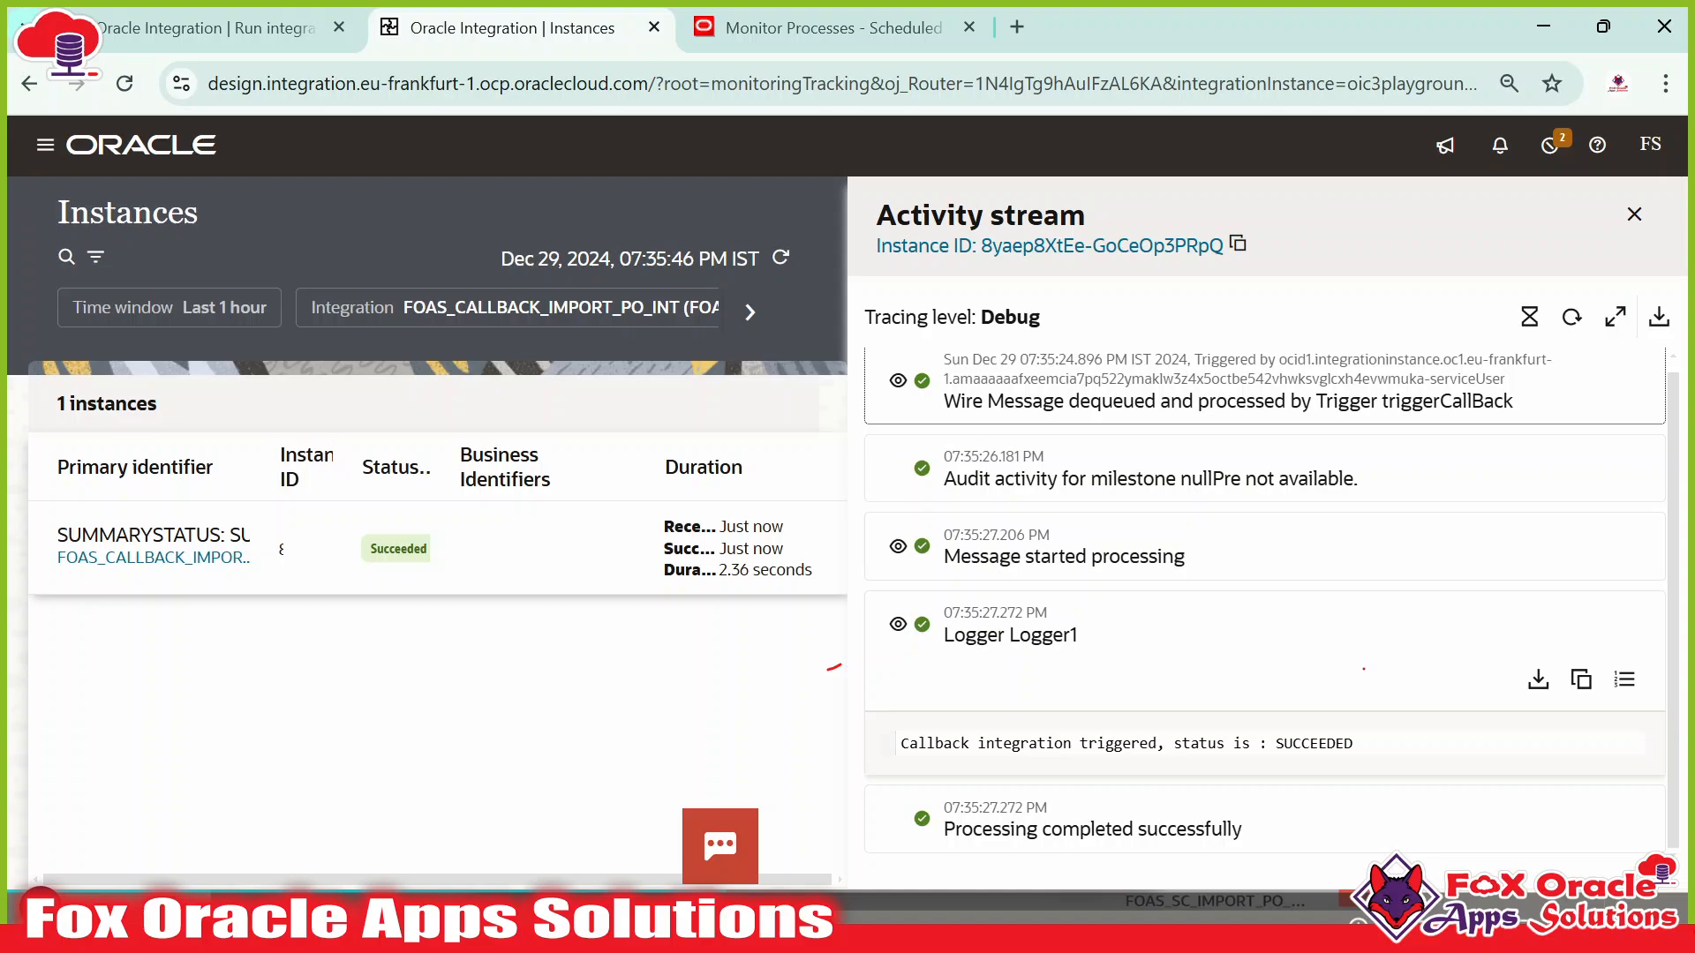
left_click_drag(958, 744, 1037, 743)
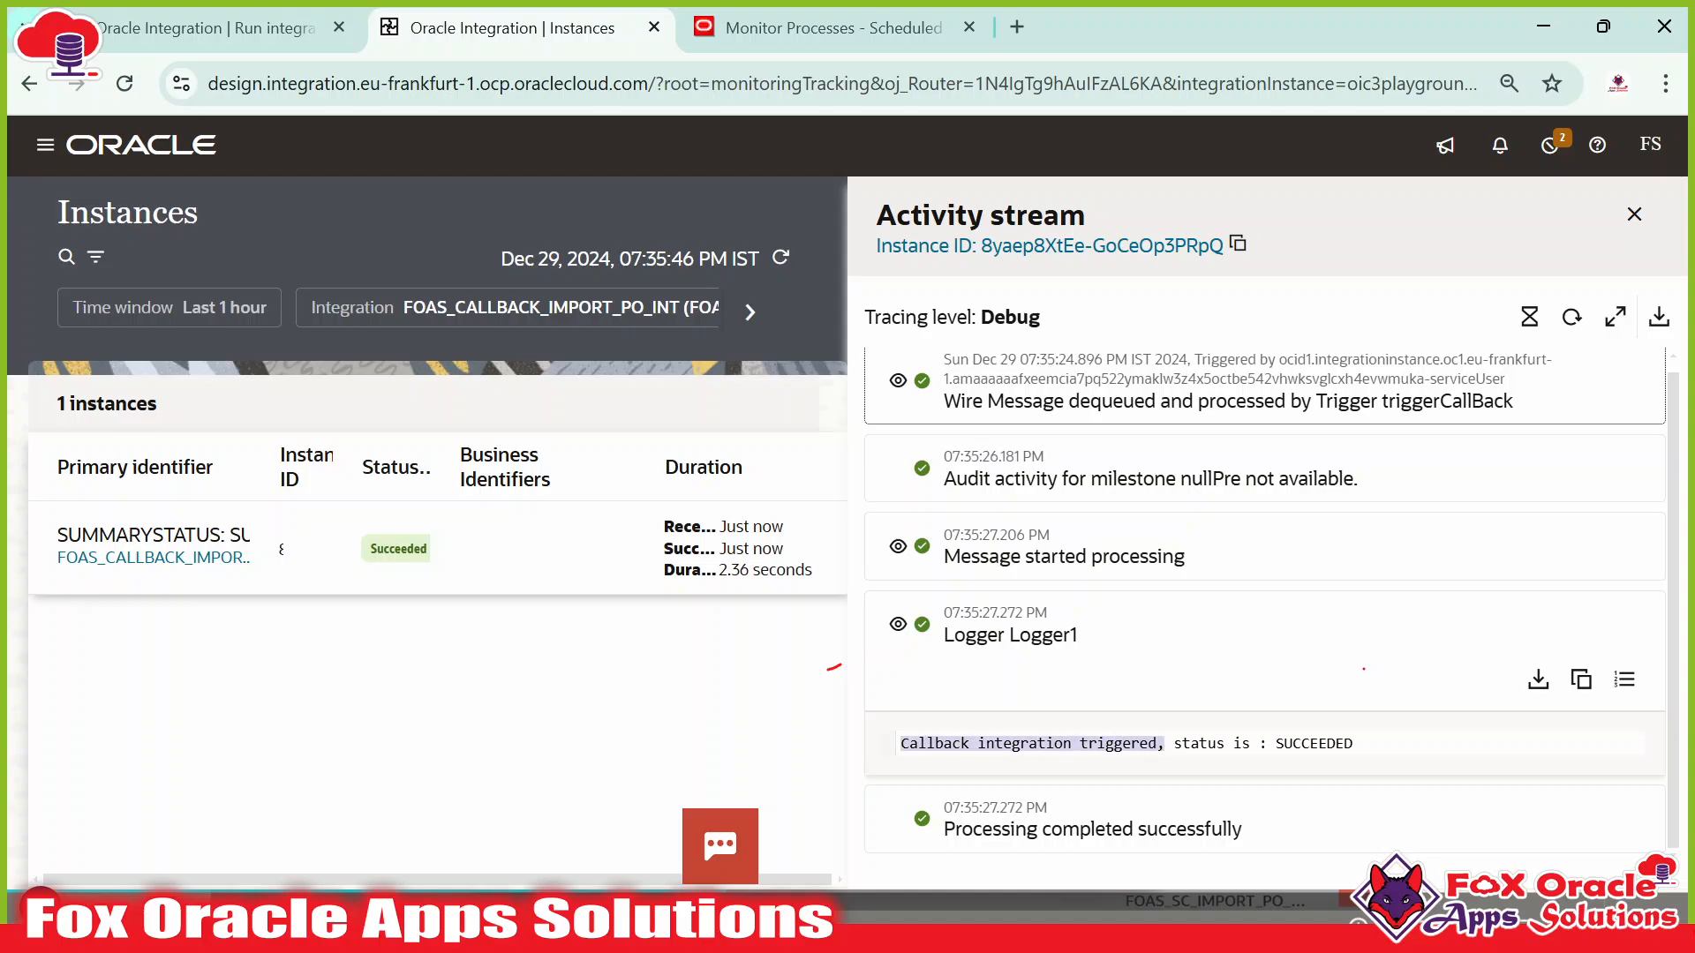
double_click(1314, 744)
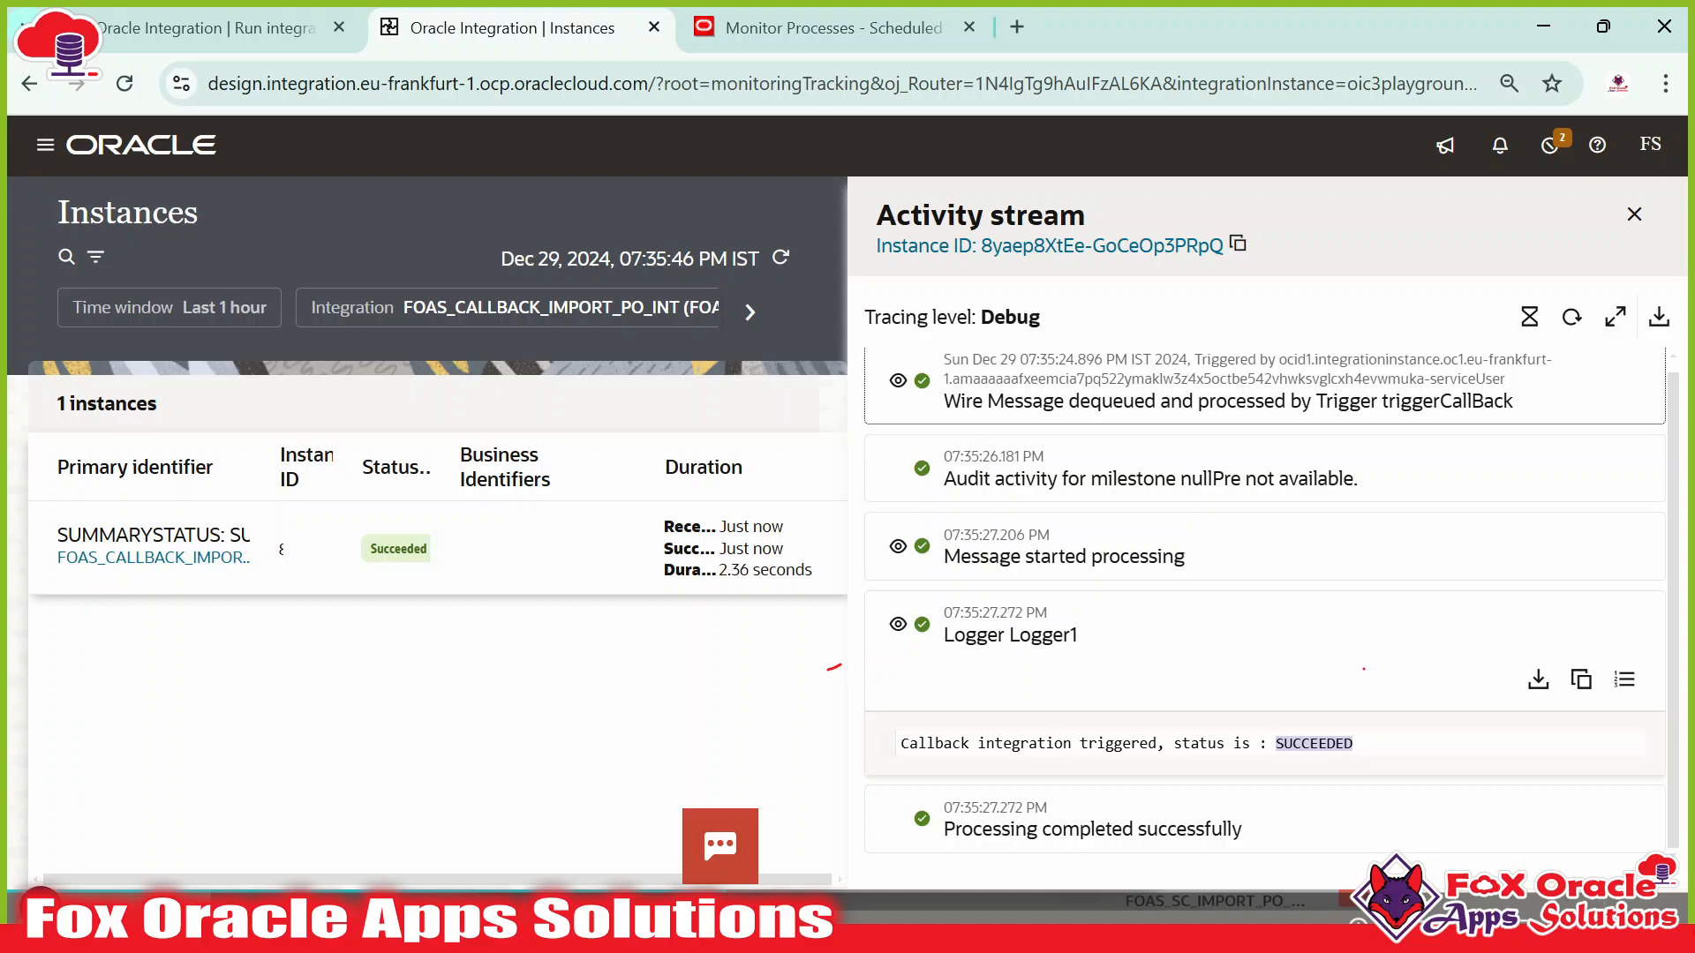
left_click_drag(1353, 744, 879, 744)
scroll(1094, 638, "up", 1)
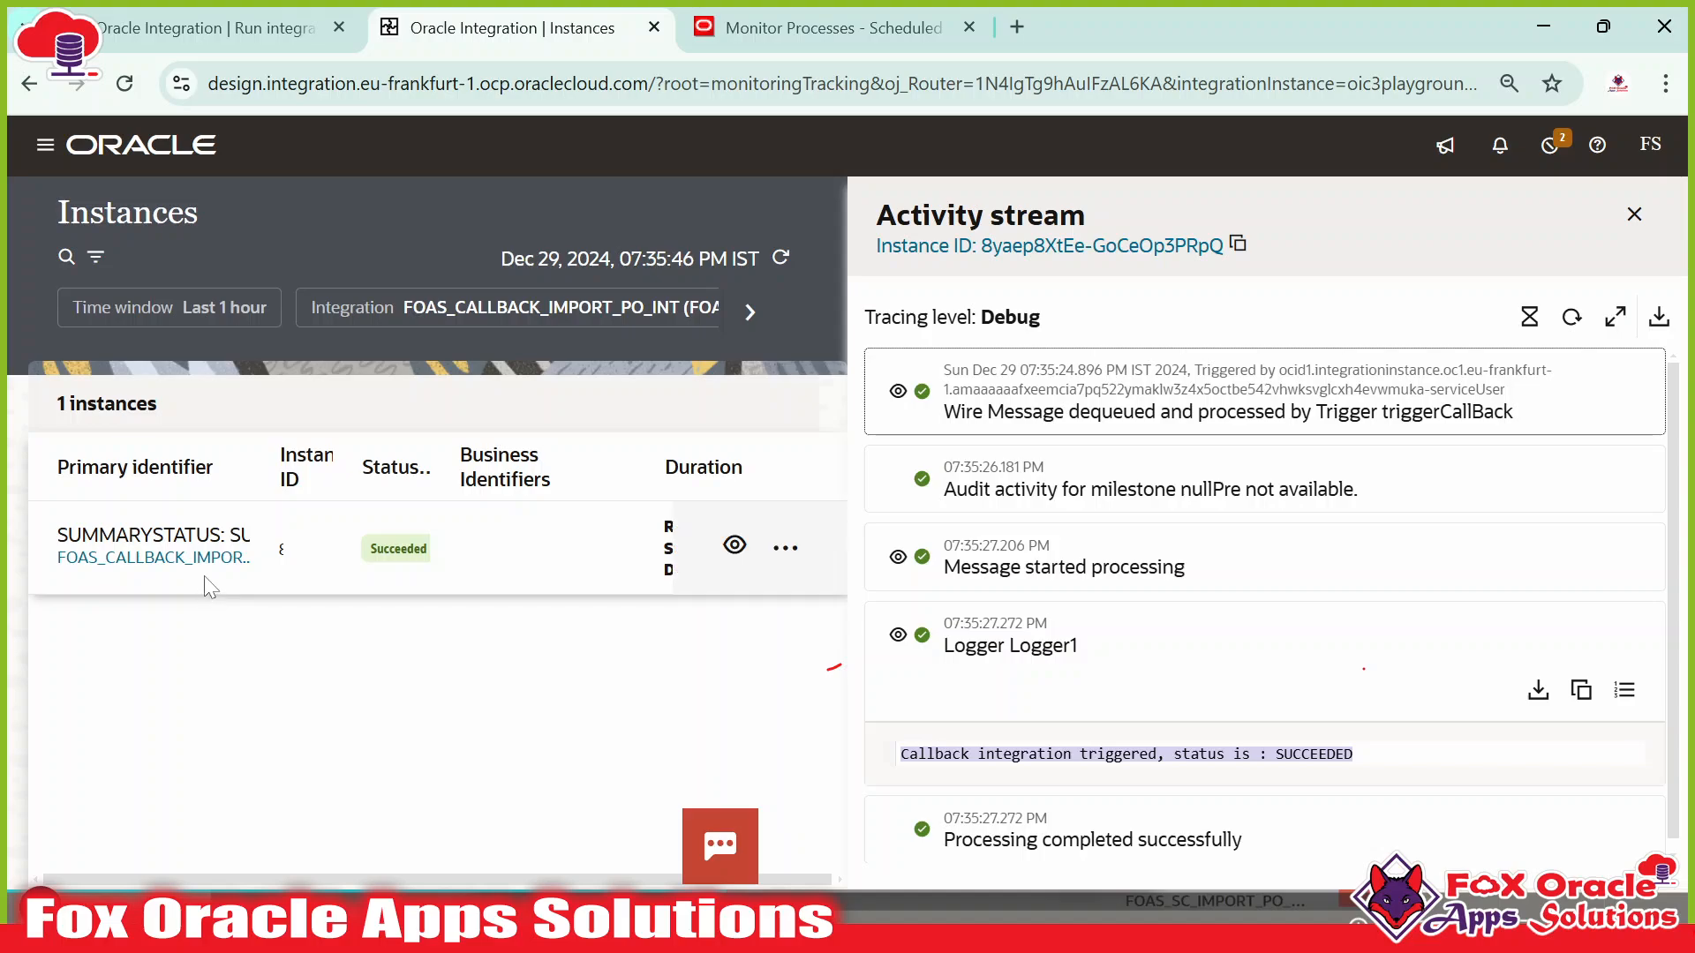
Expand the callback wire message and select and copy its entire XML payload.
key("ctrl+Tab")
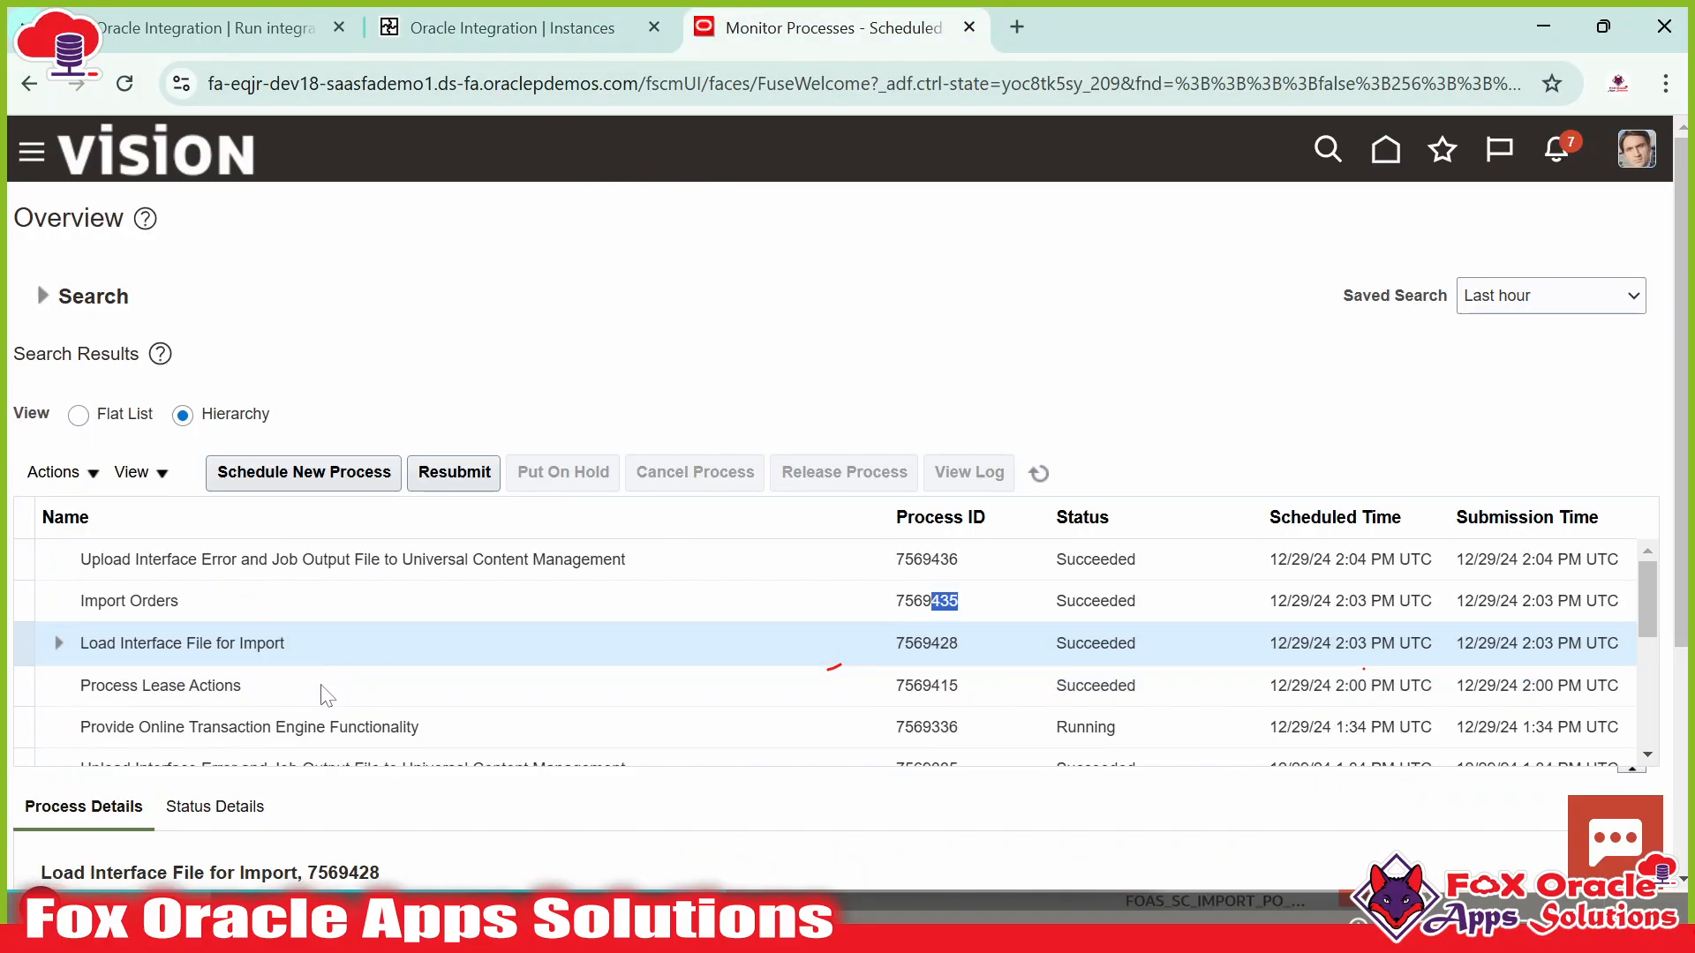
key("ctrl+Tab")
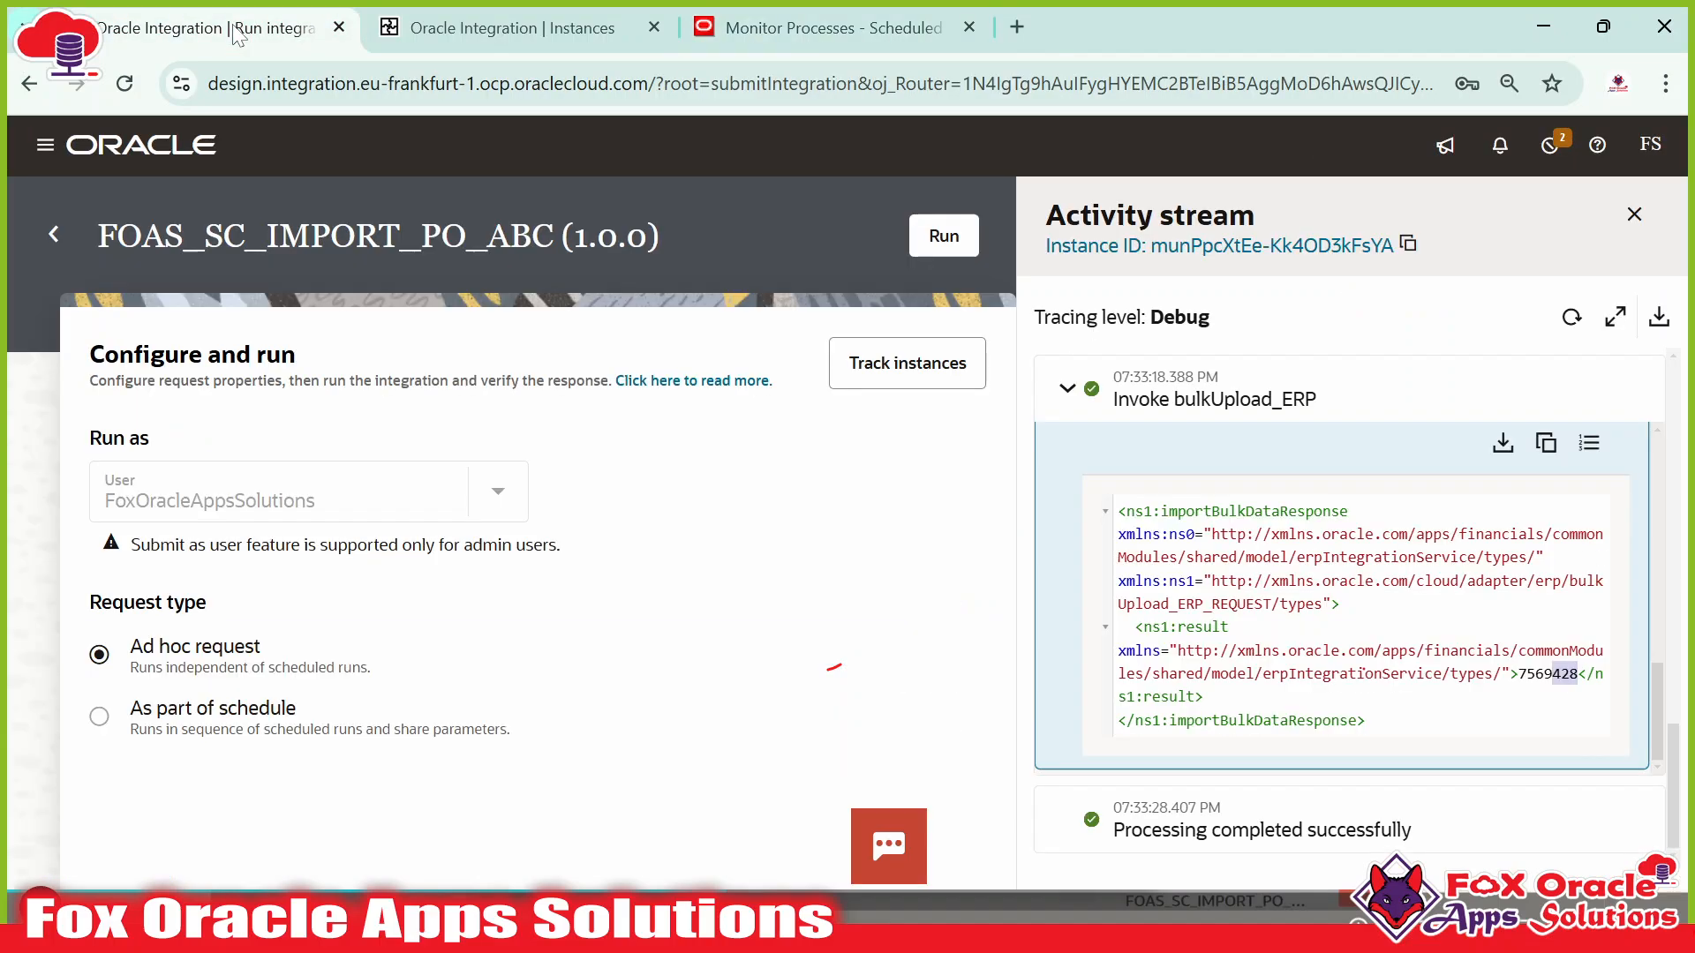
key("ctrl+Tab")
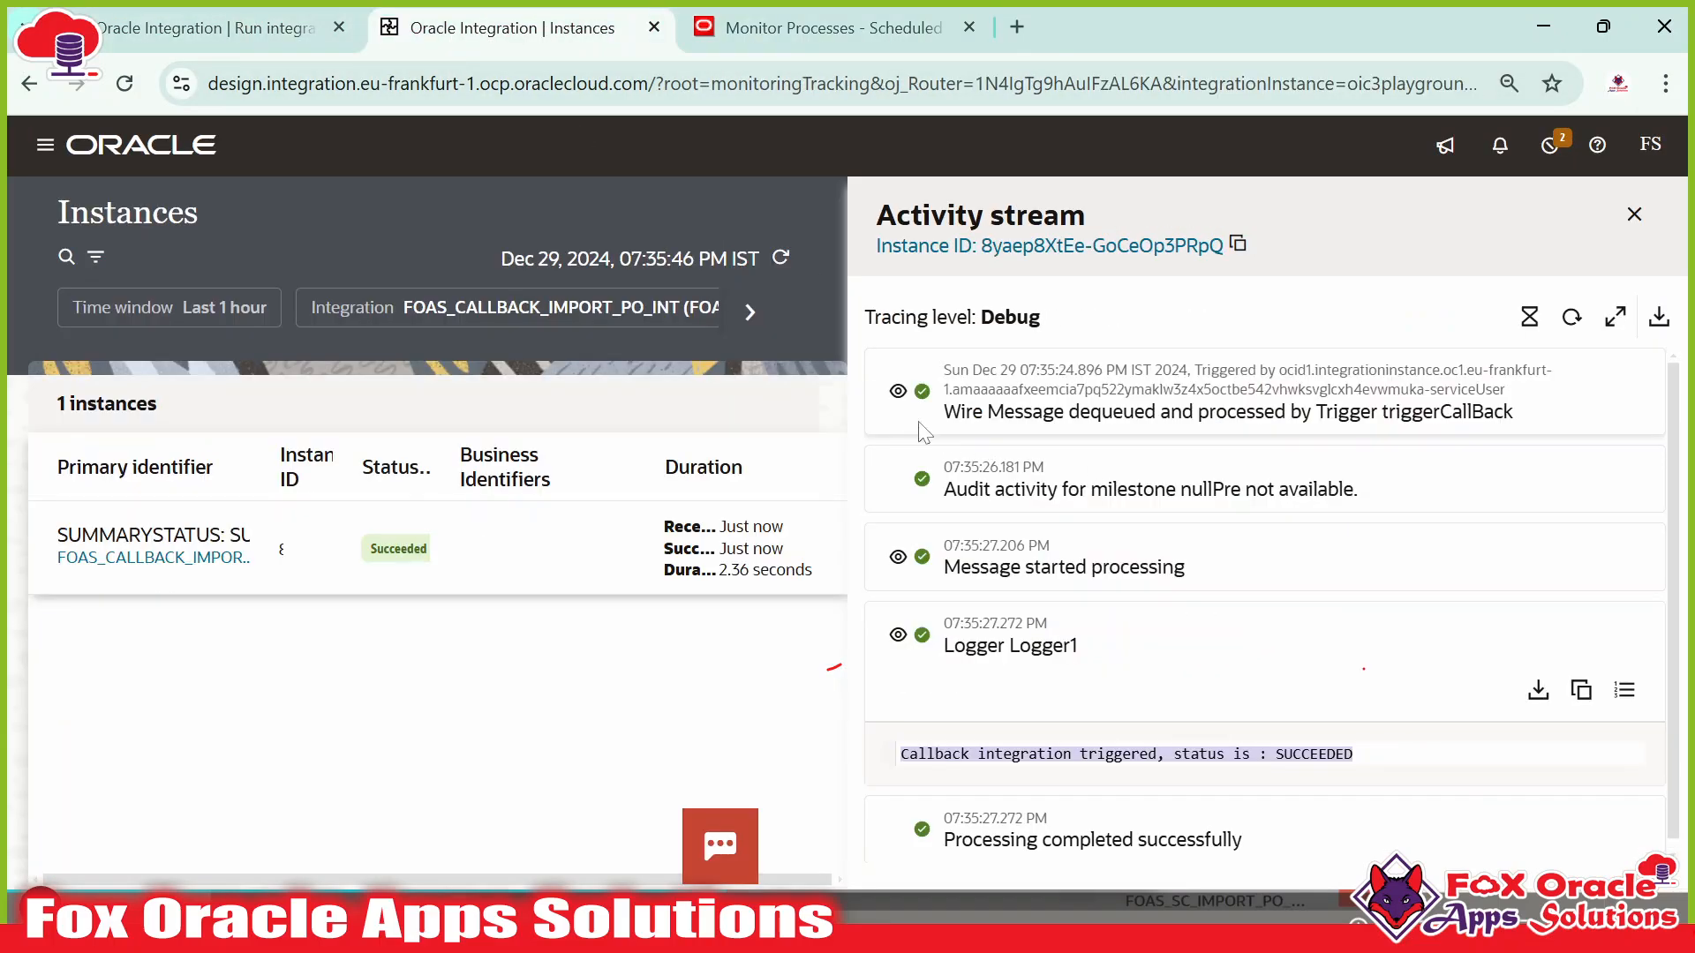
left_click(897, 392)
scroll(1262, 662, "down", 15)
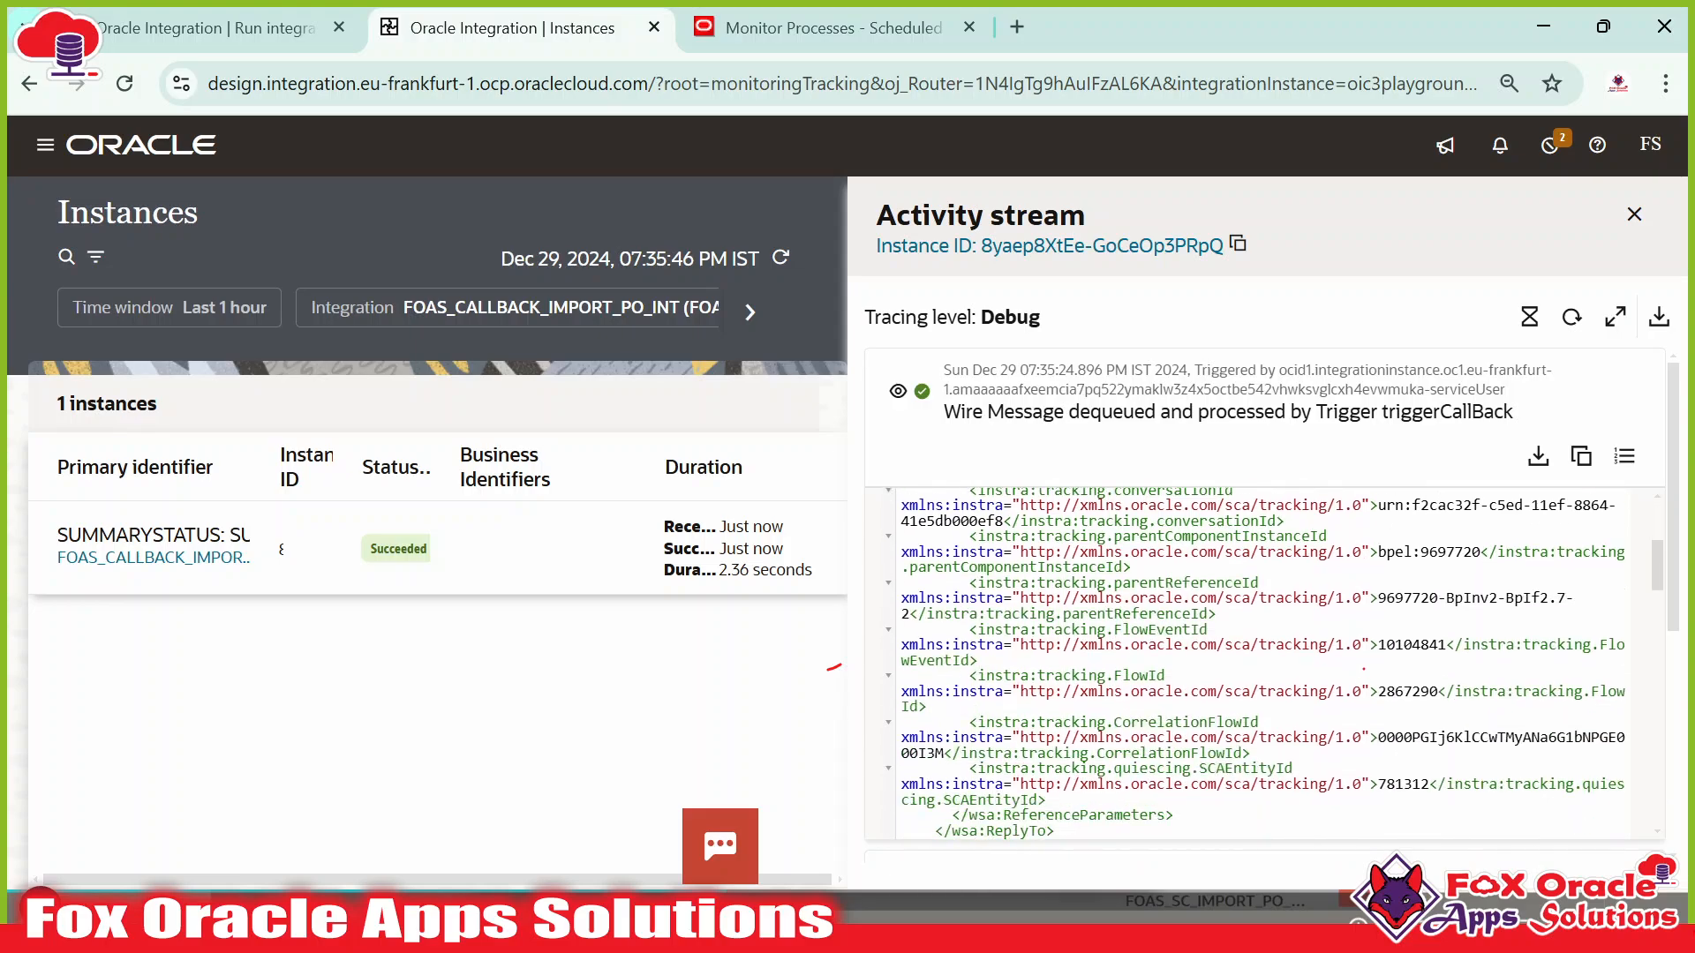
key("ctrl+a")
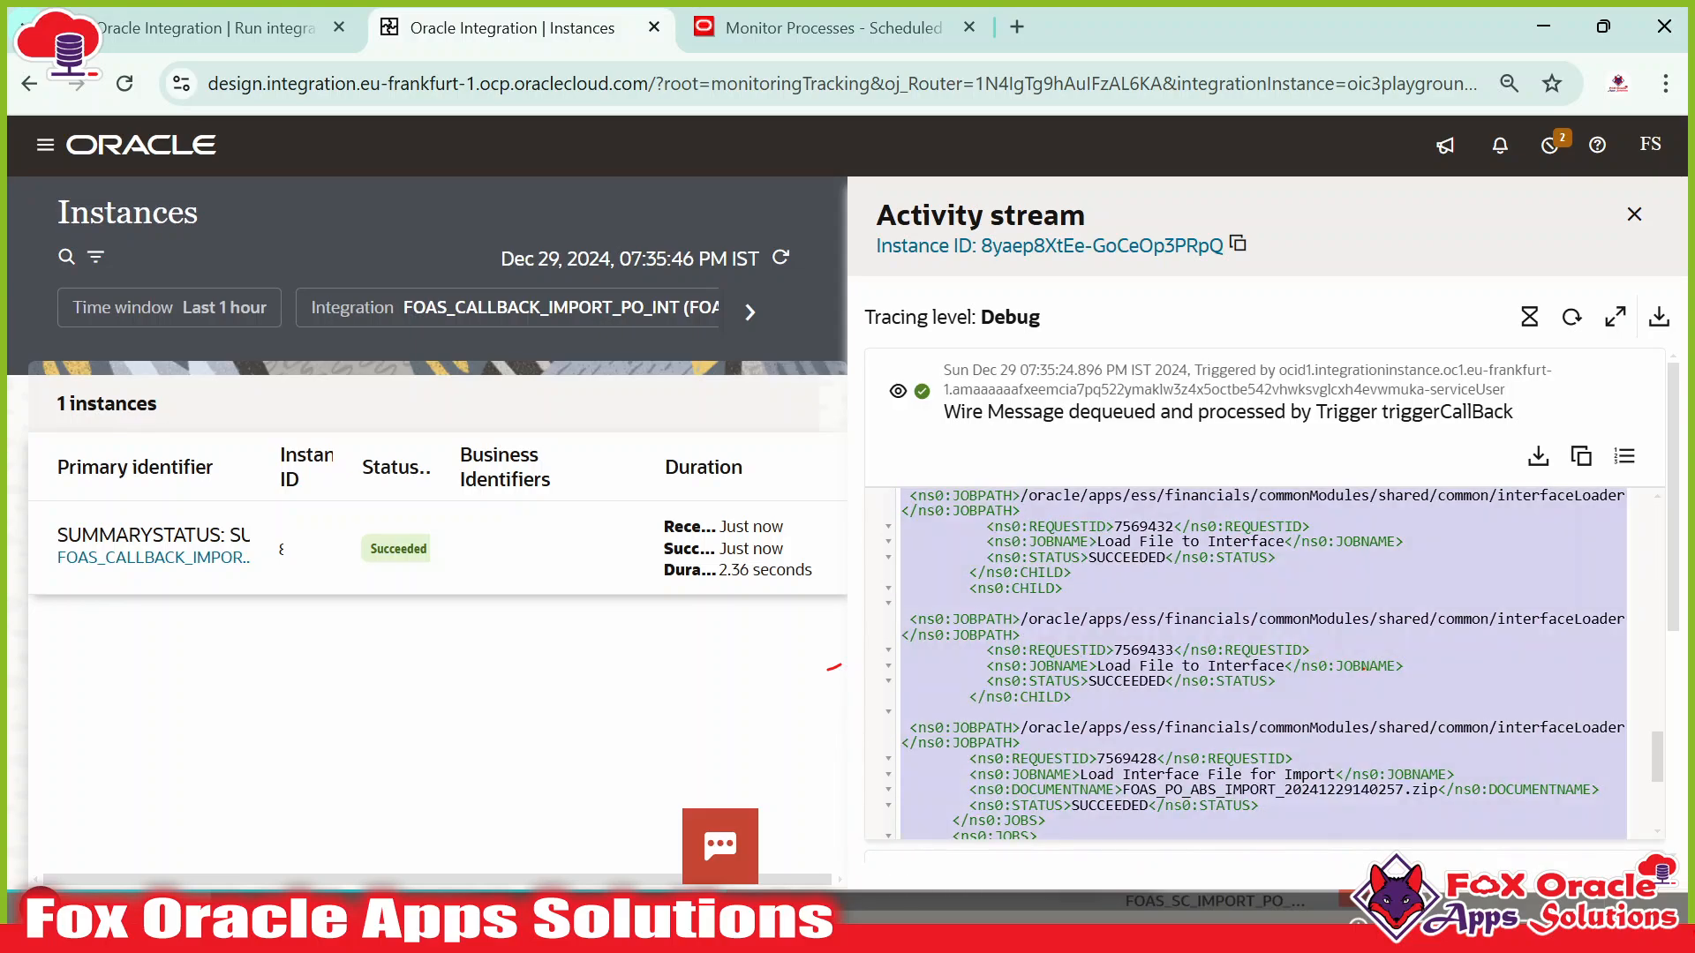
key("alt+Tab")
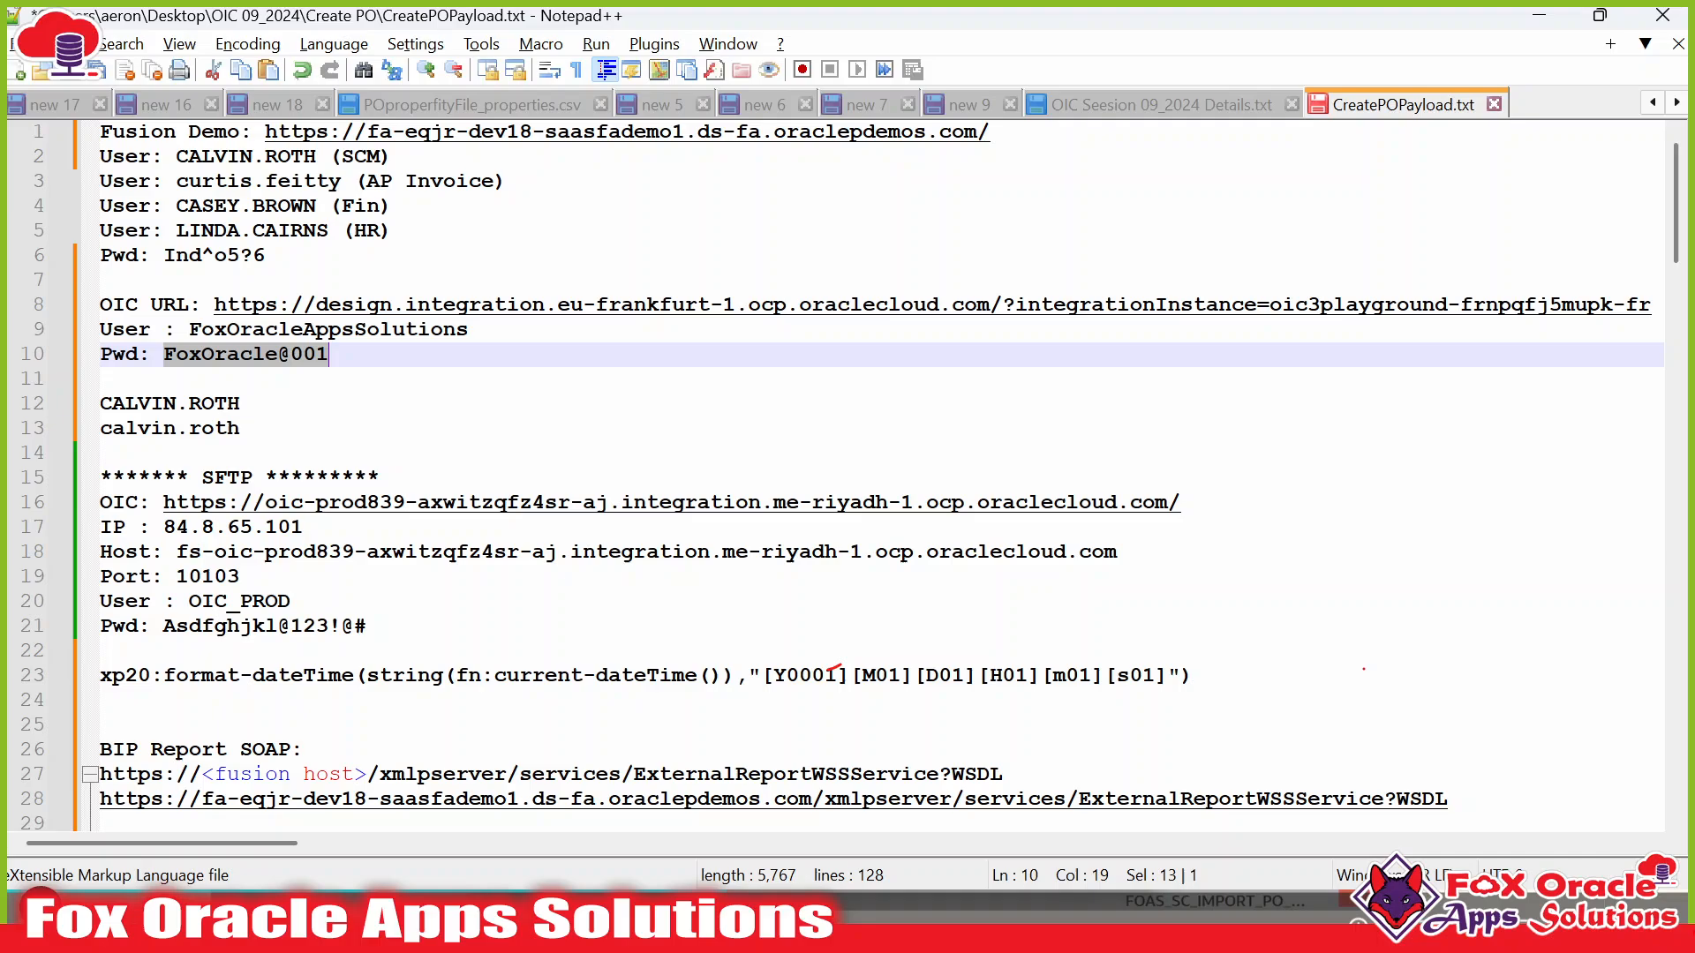
Paste the callback payload into a new Notepad++ tab and apply XML highlighting.
left_click(691, 387)
key("ctrl+n")
key("ctrl+v")
scroll(847, 477, "up", 13)
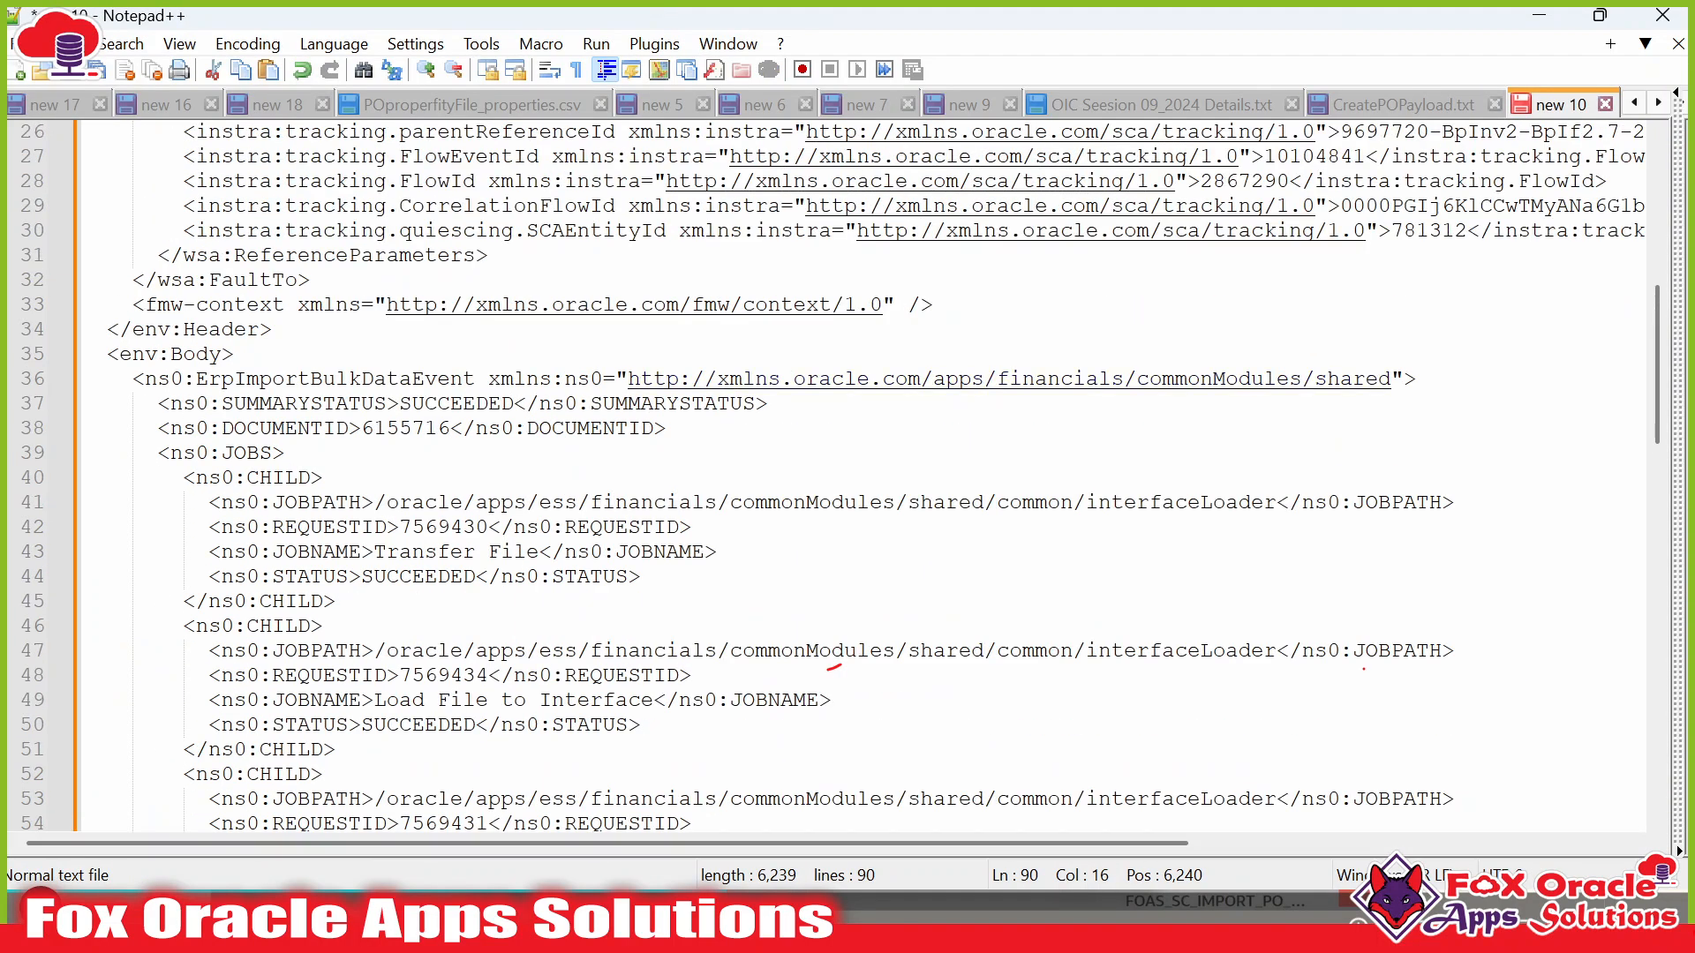
scroll(325, 200, "up", 8)
left_click(343, 44)
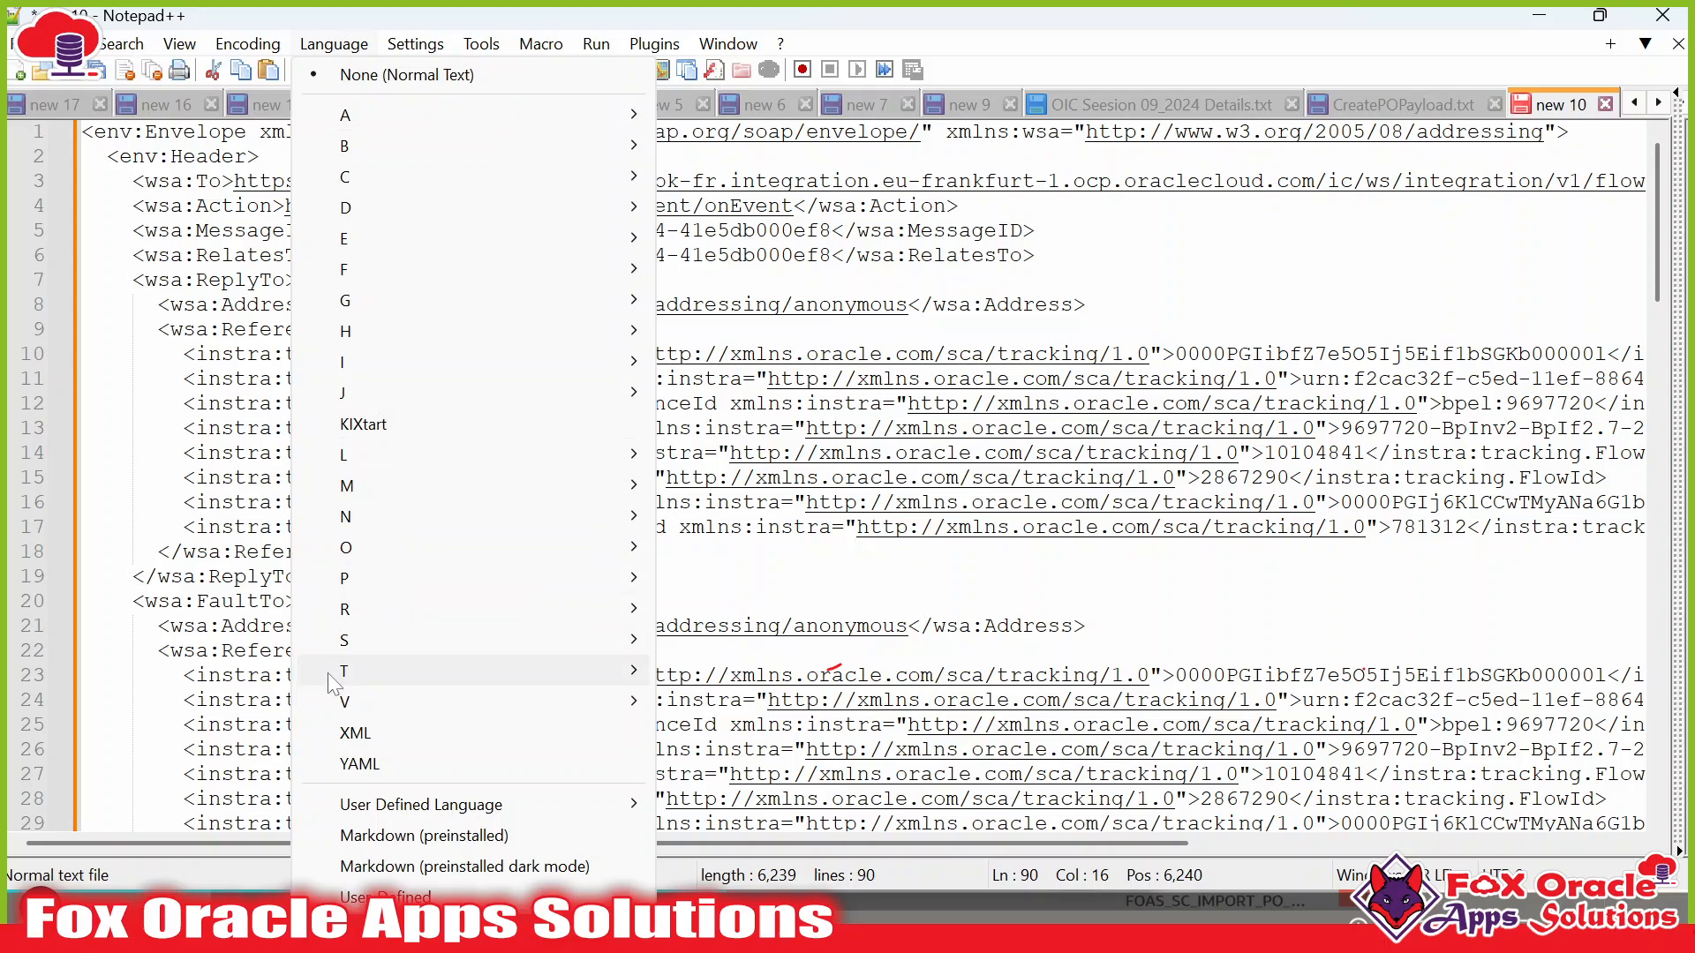
left_click(362, 734)
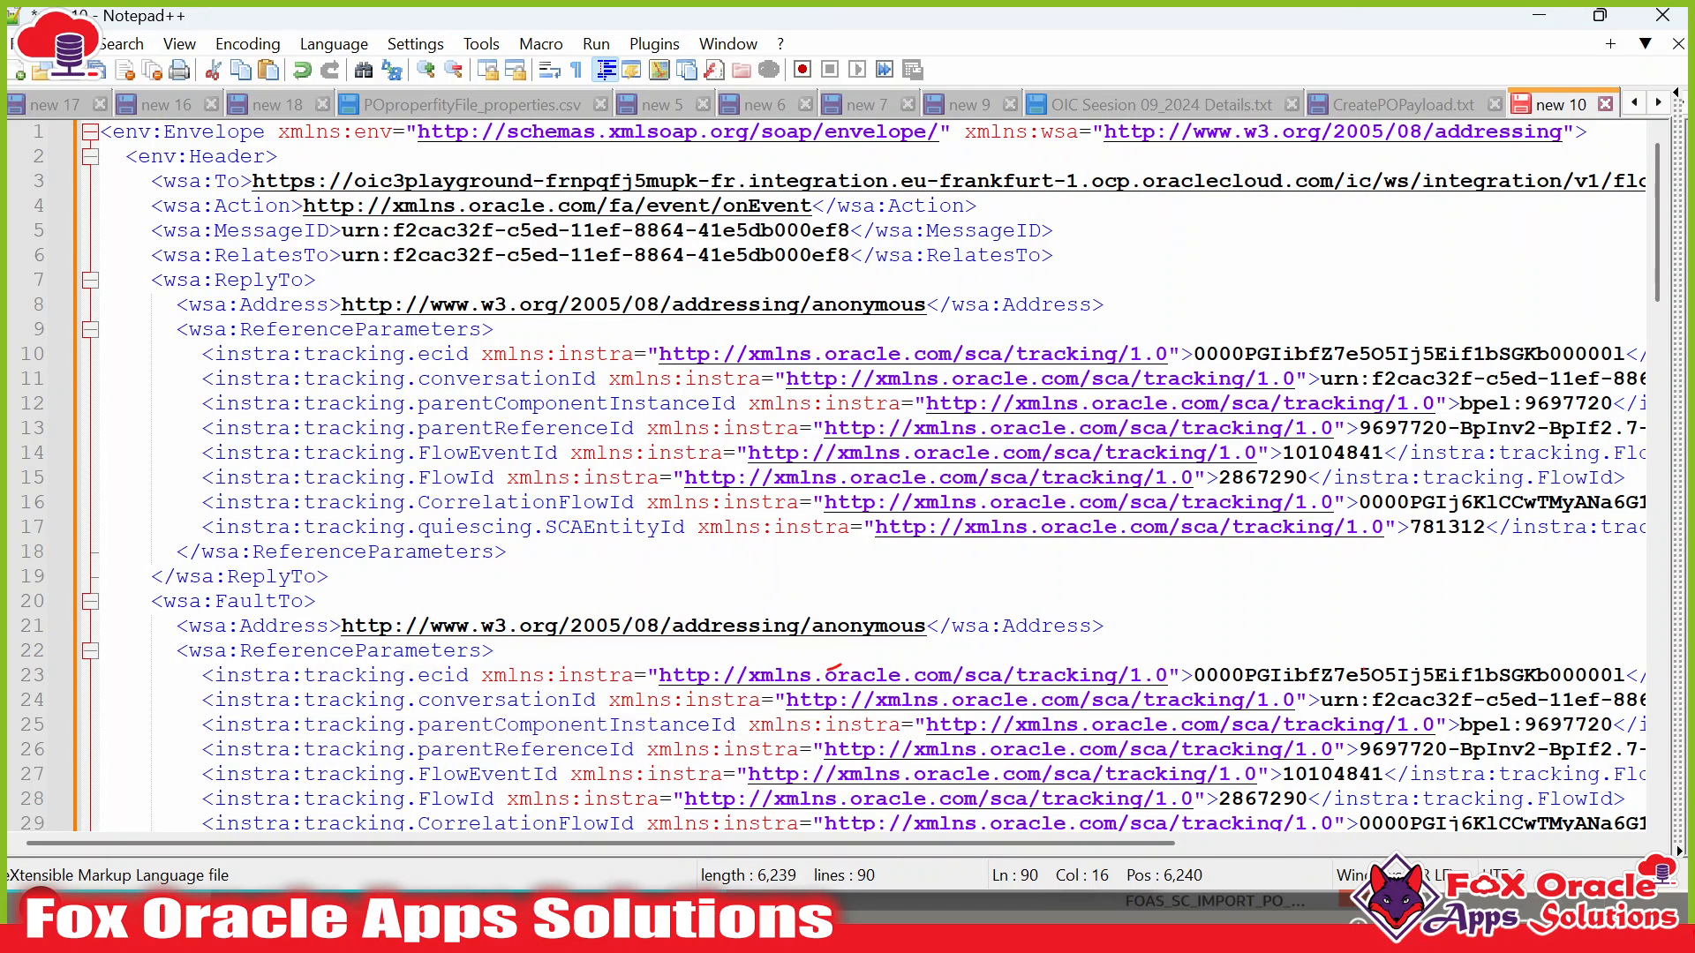
Inspect the XML addressing header: FlowId, MessageID and ReplyTo lines 3 to 6.
left_click(660, 478)
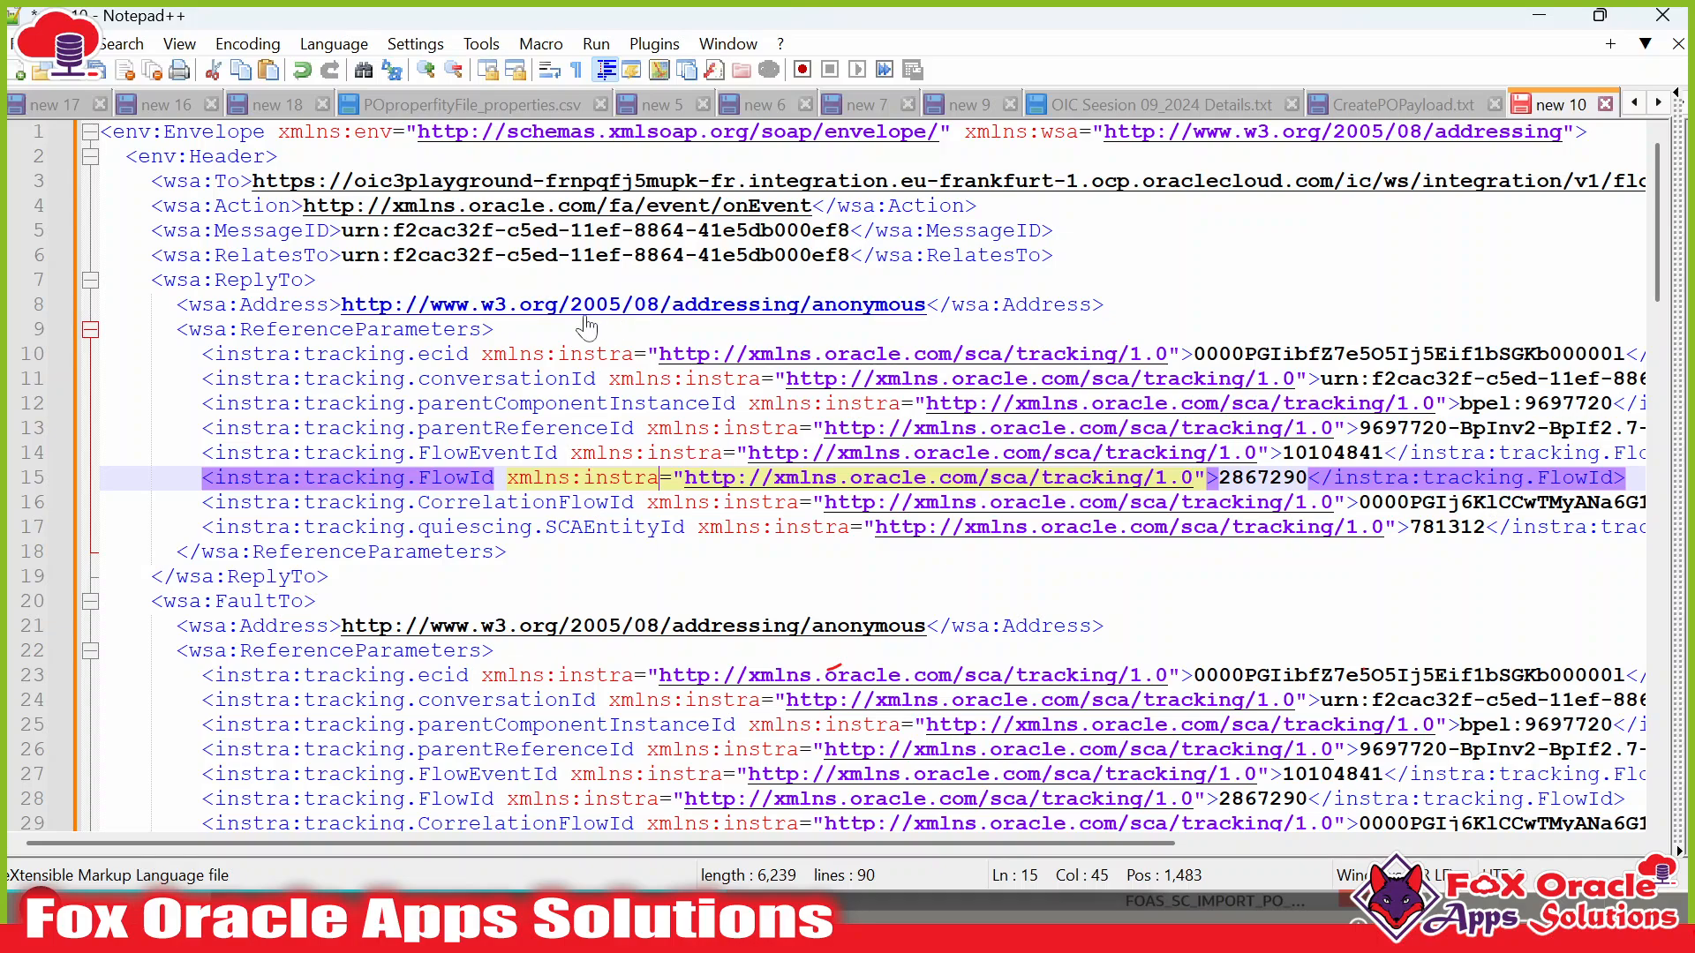
double_click(275, 230)
left_click(279, 280)
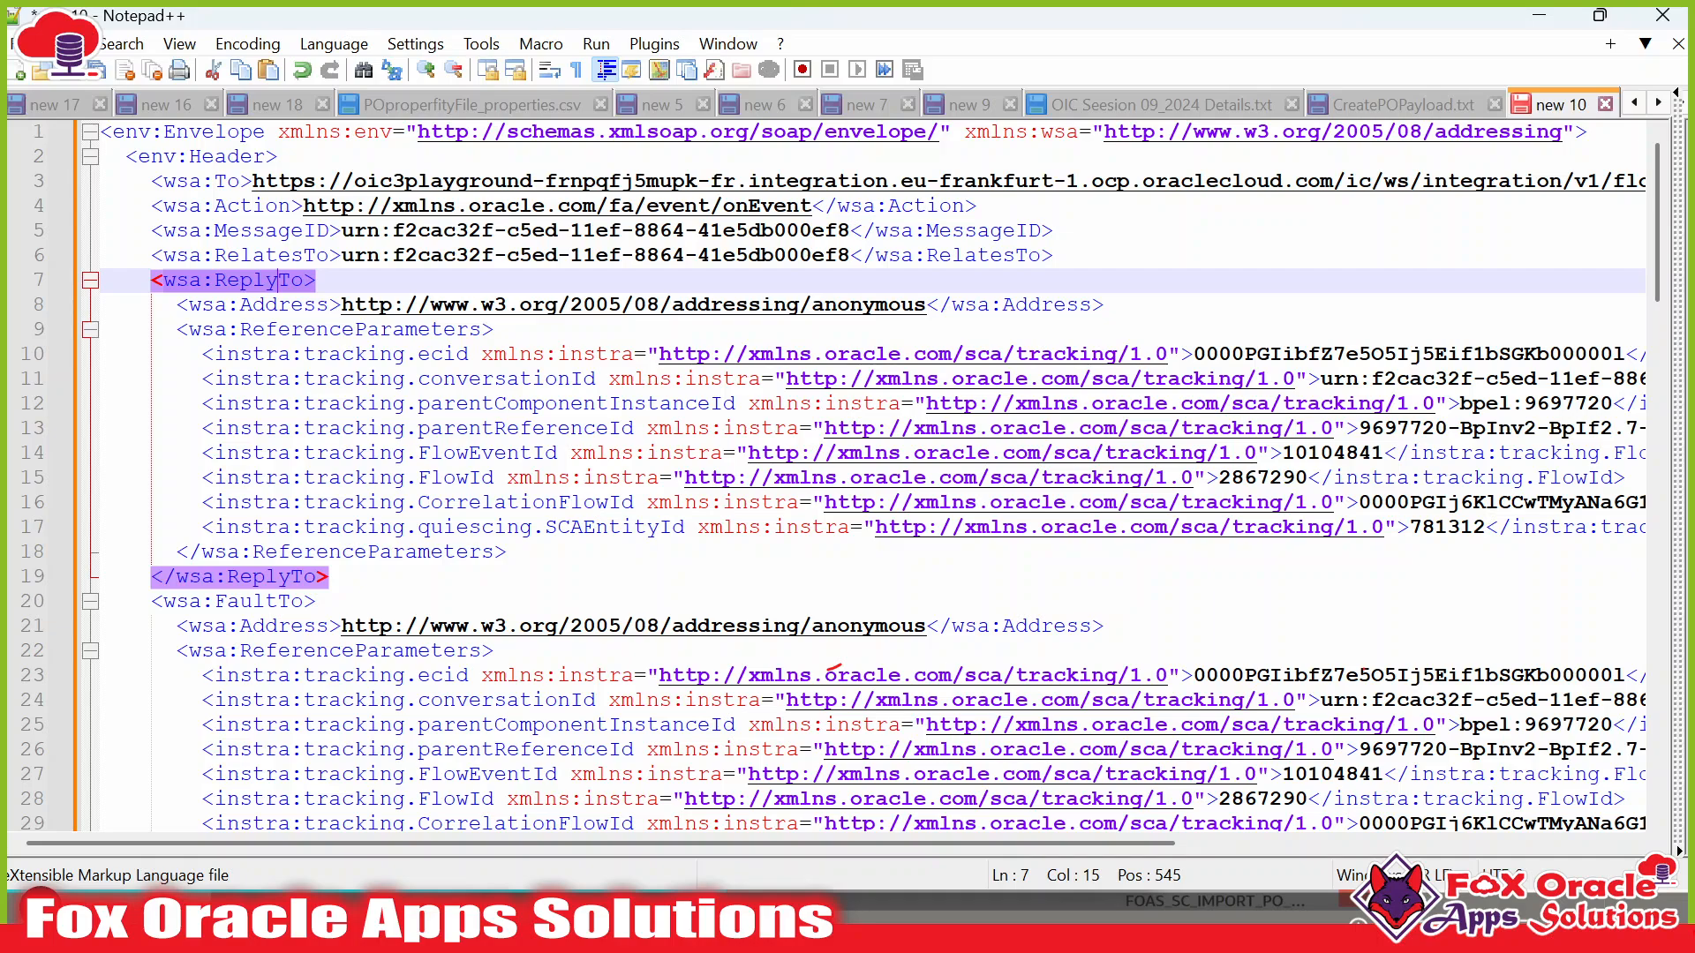
key("End")
left_click_drag(1054, 255, 55, 192)
key("alt+Tab")
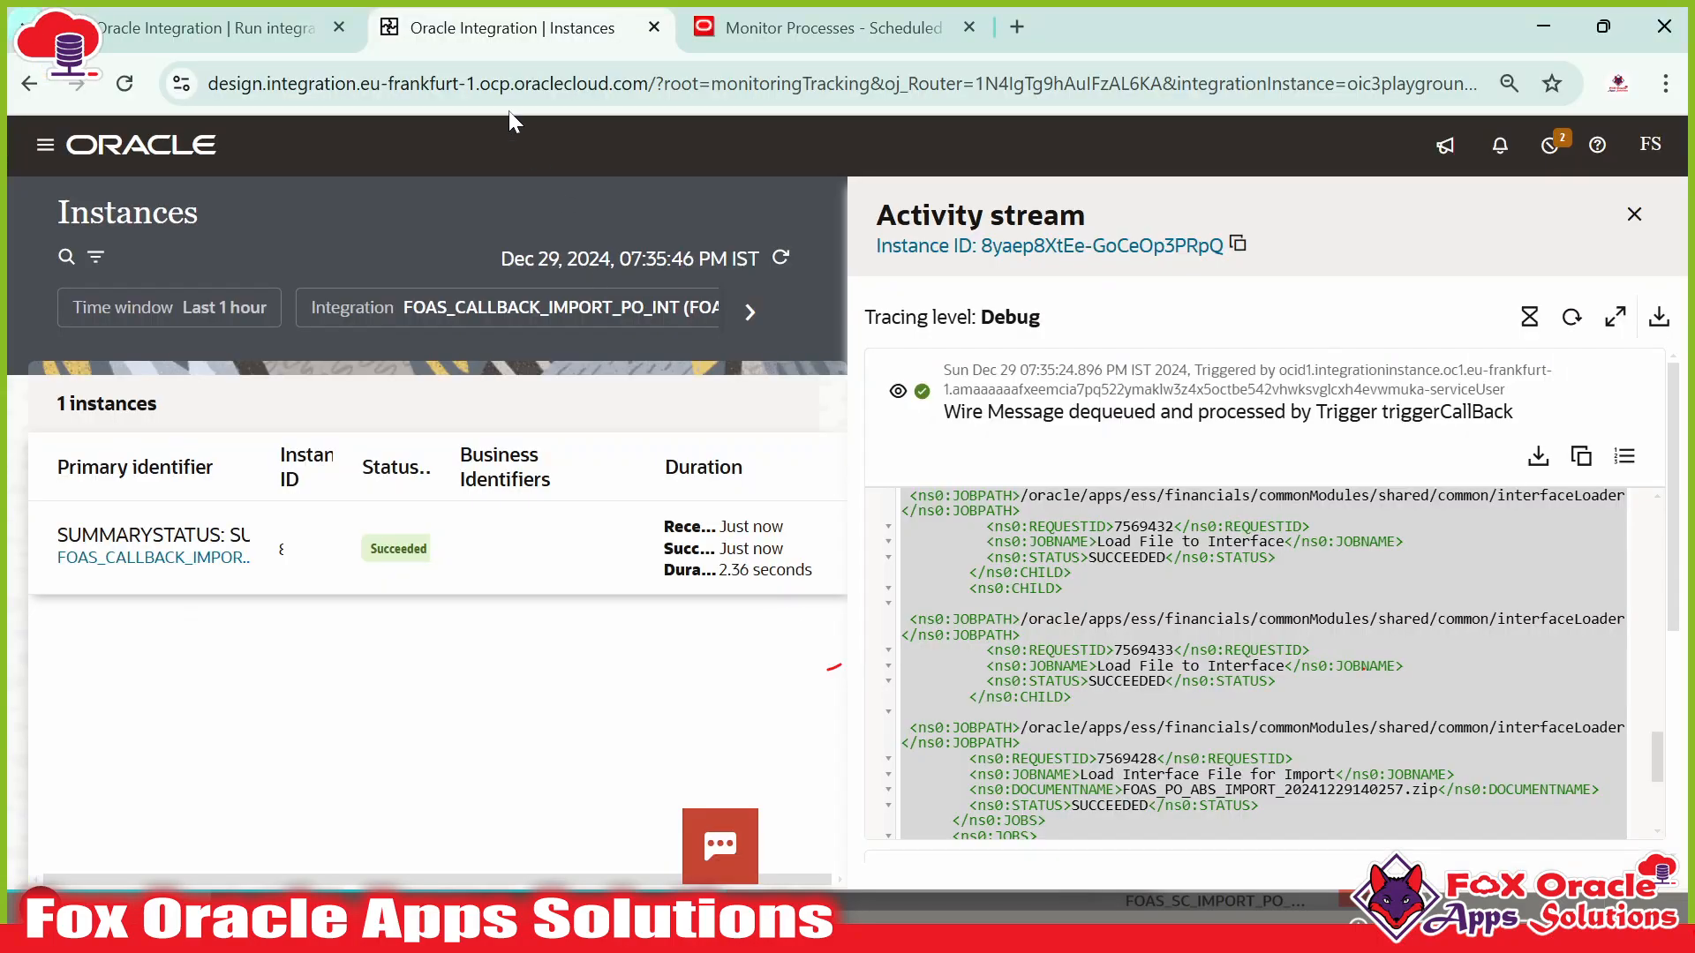
left_click(251, 34)
left_click(442, 30)
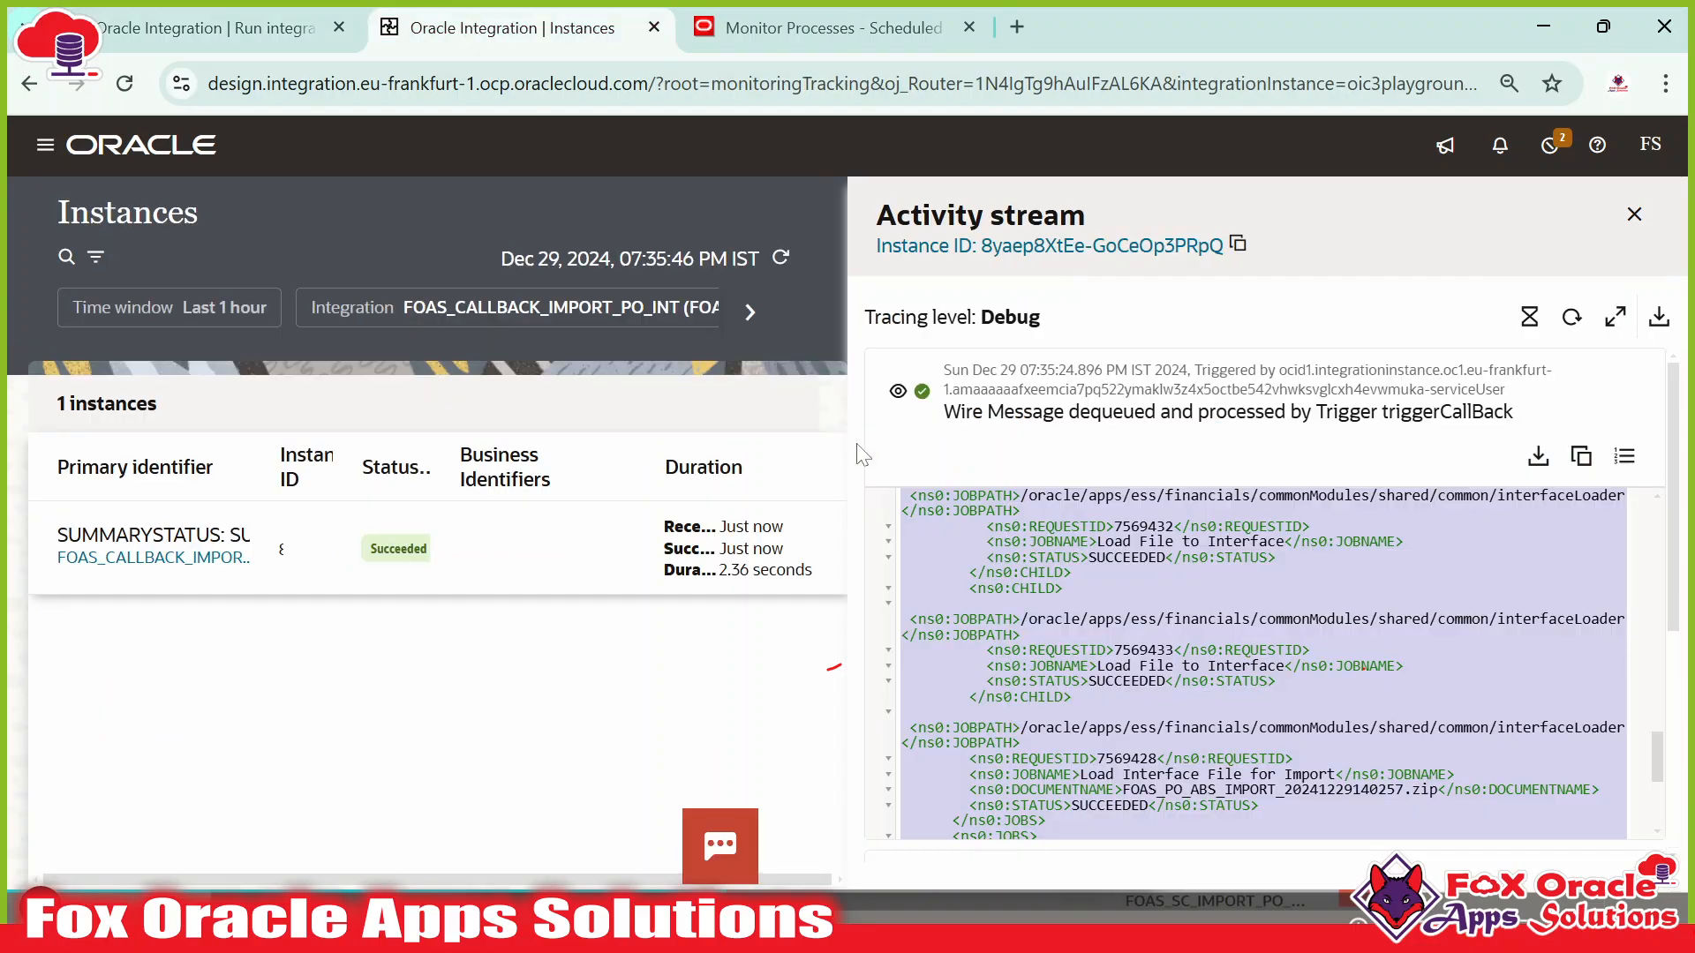
key("alt+Tab")
key("alt+Tab")
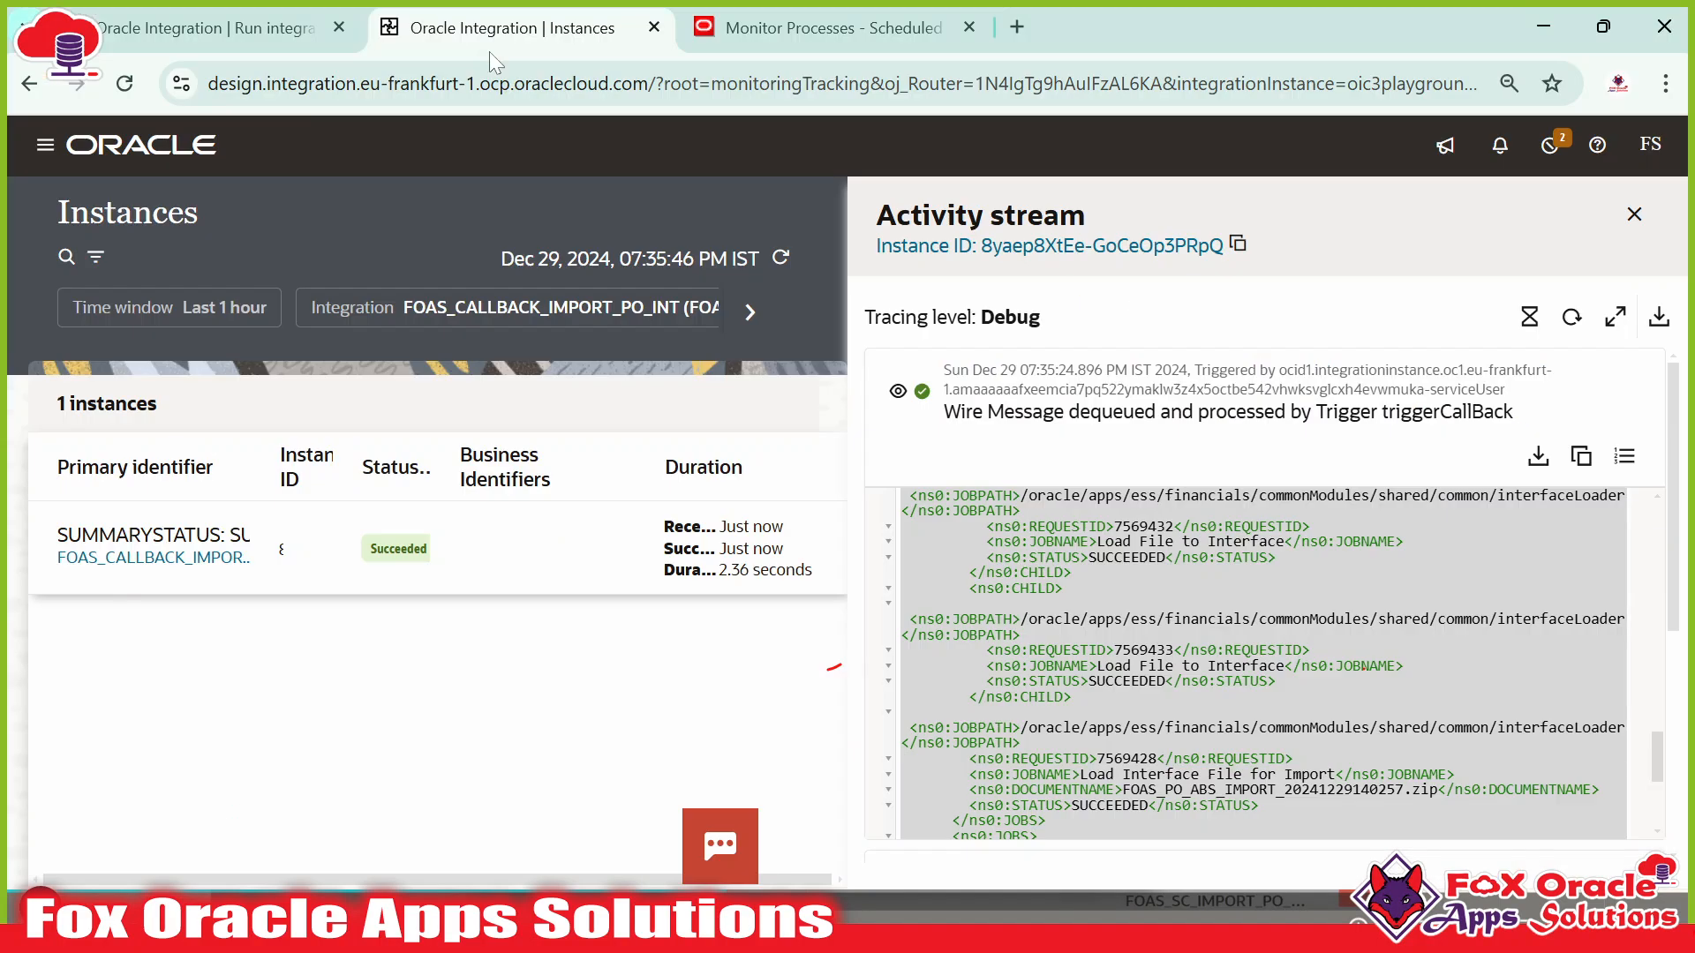
key("alt+Tab")
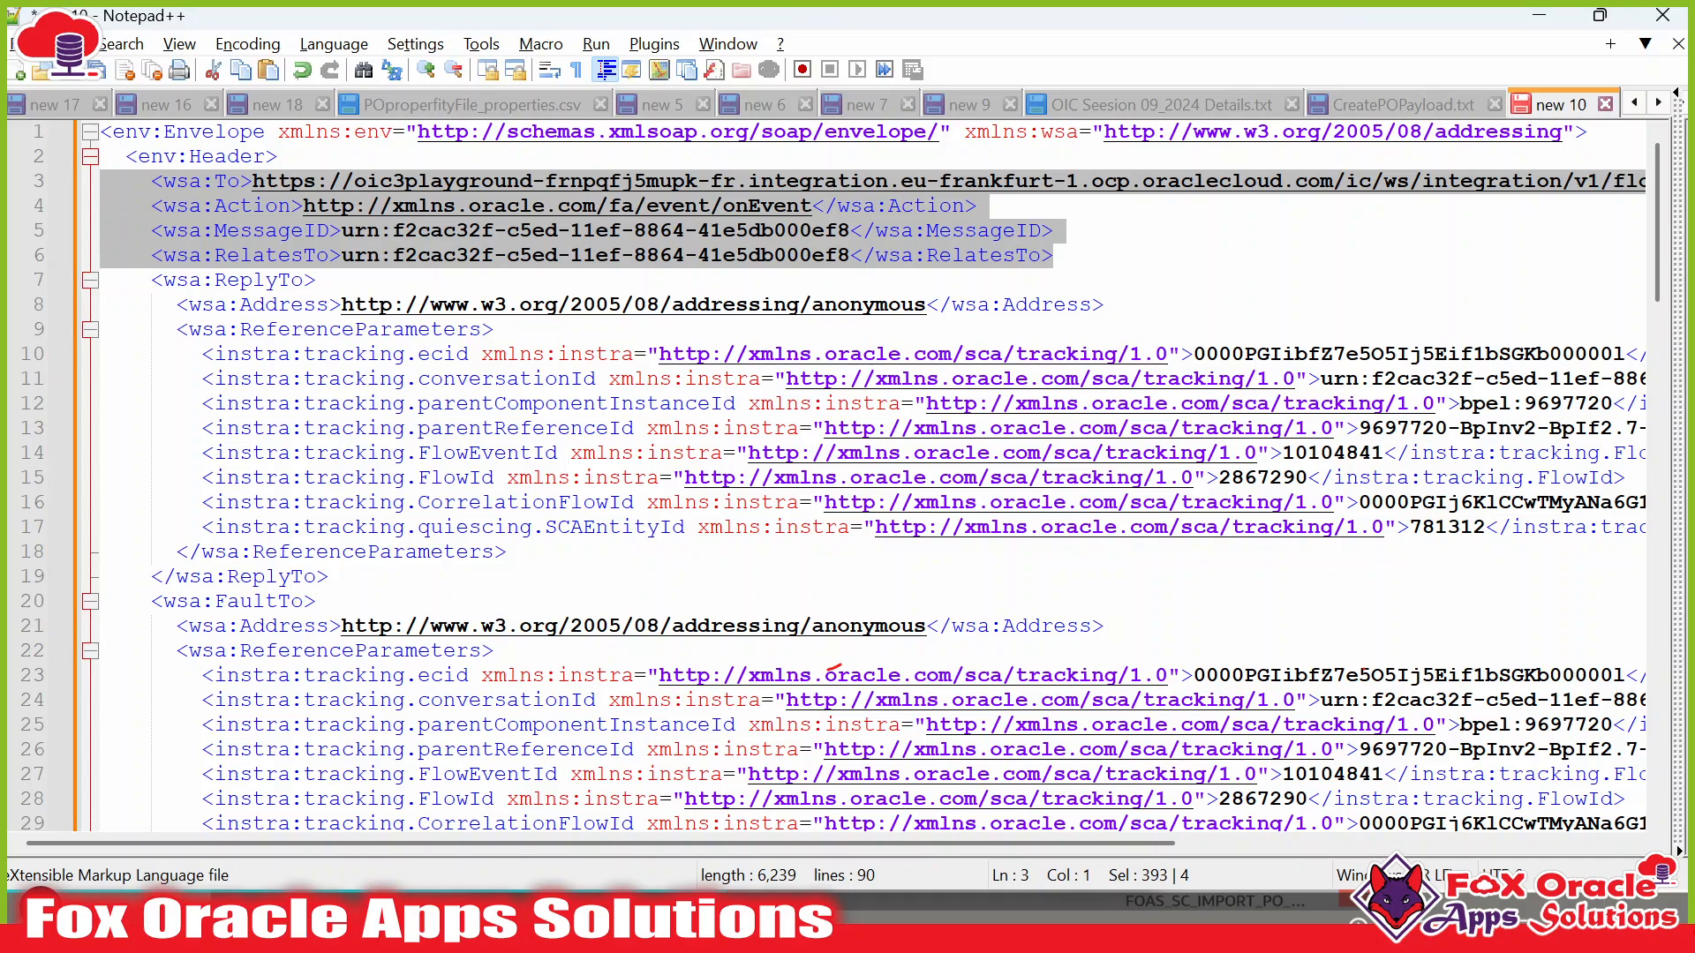
Examine the ReferenceParameters in the ReplyTo and FaultTo blocks.
double_click(335, 331)
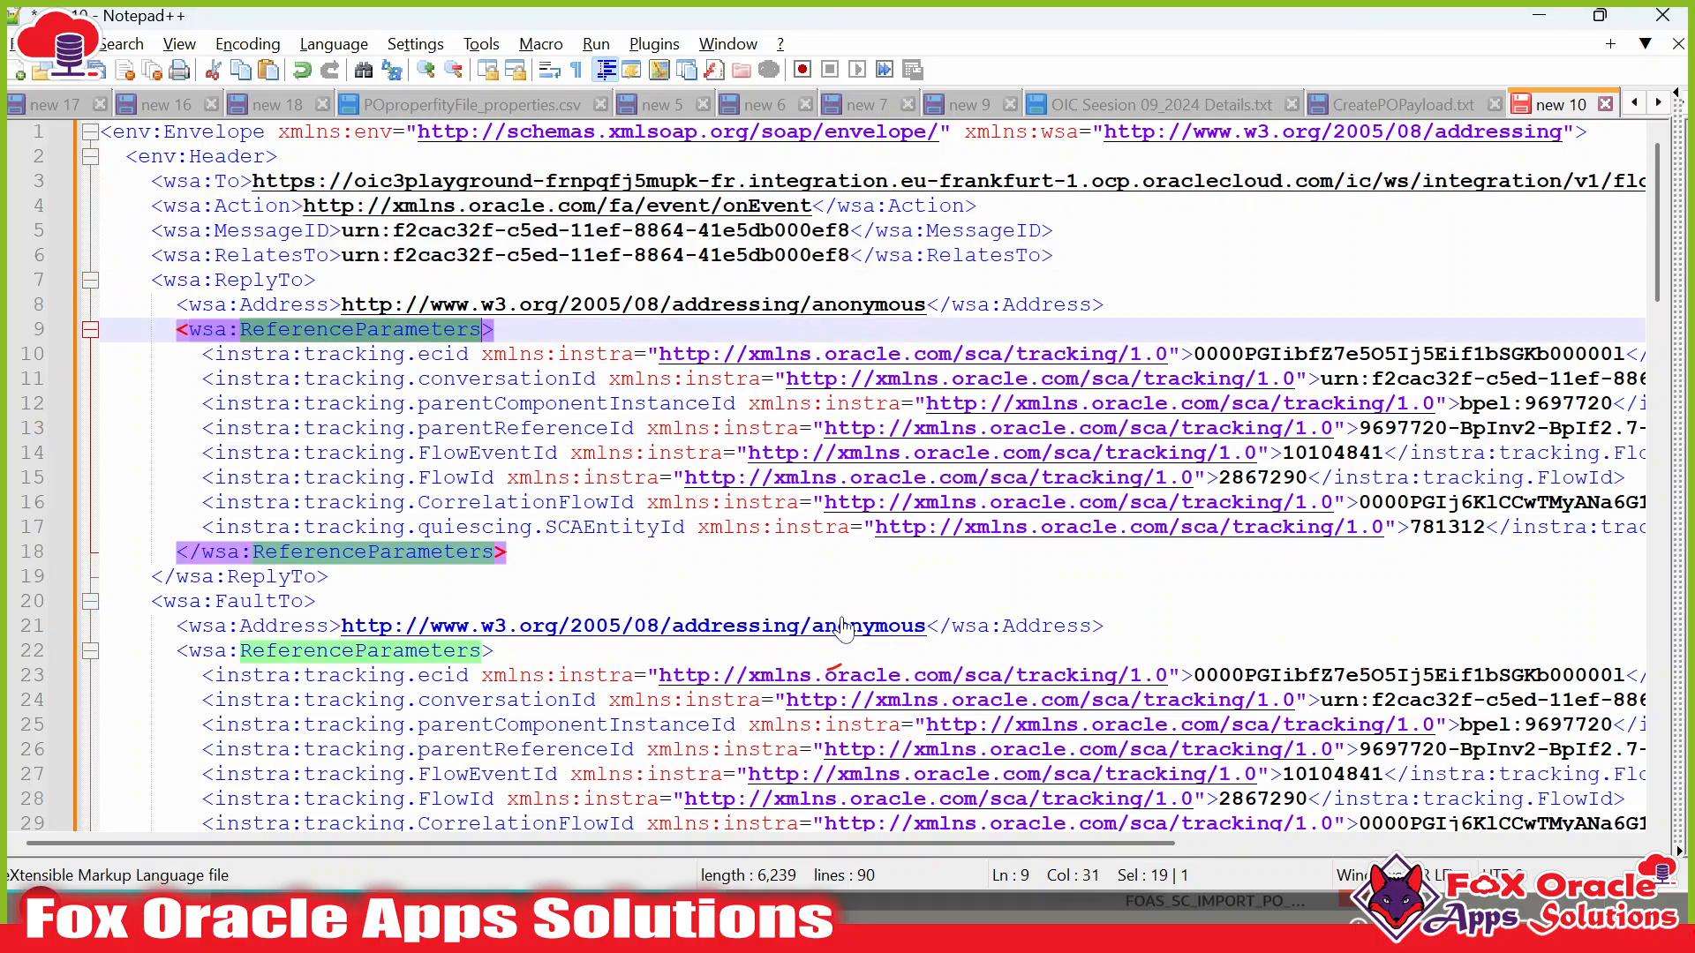
left_click_drag(176, 304, 587, 547)
scroll(559, 532, "down", 3)
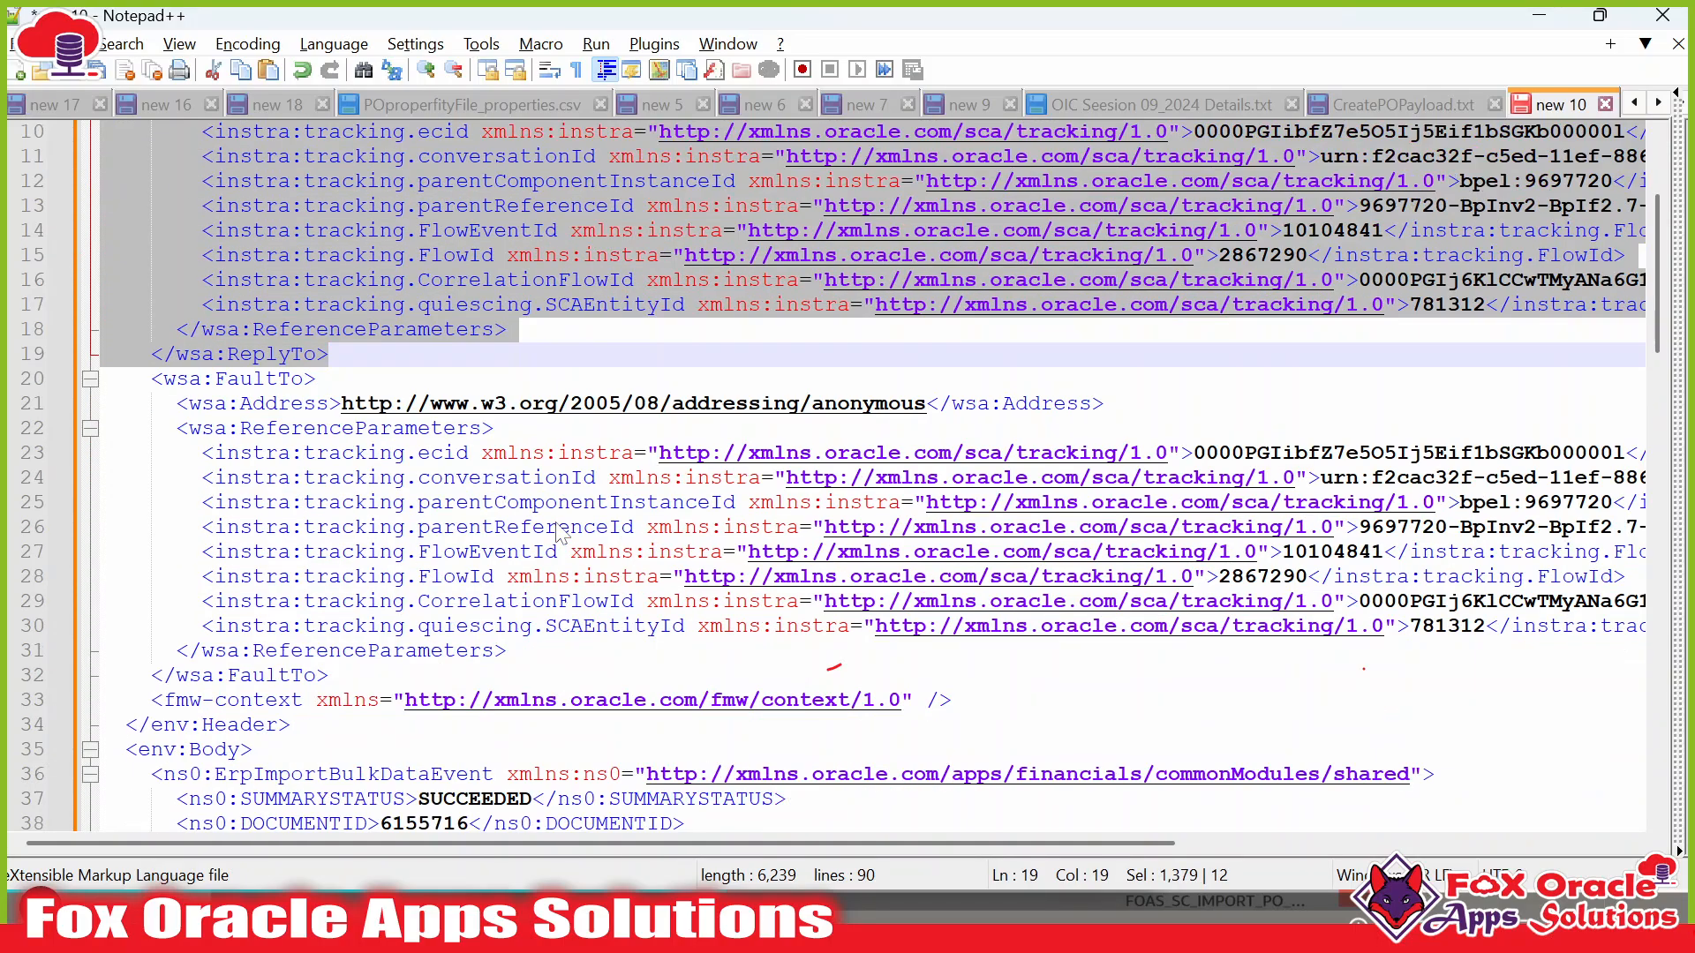
double_click(328, 429)
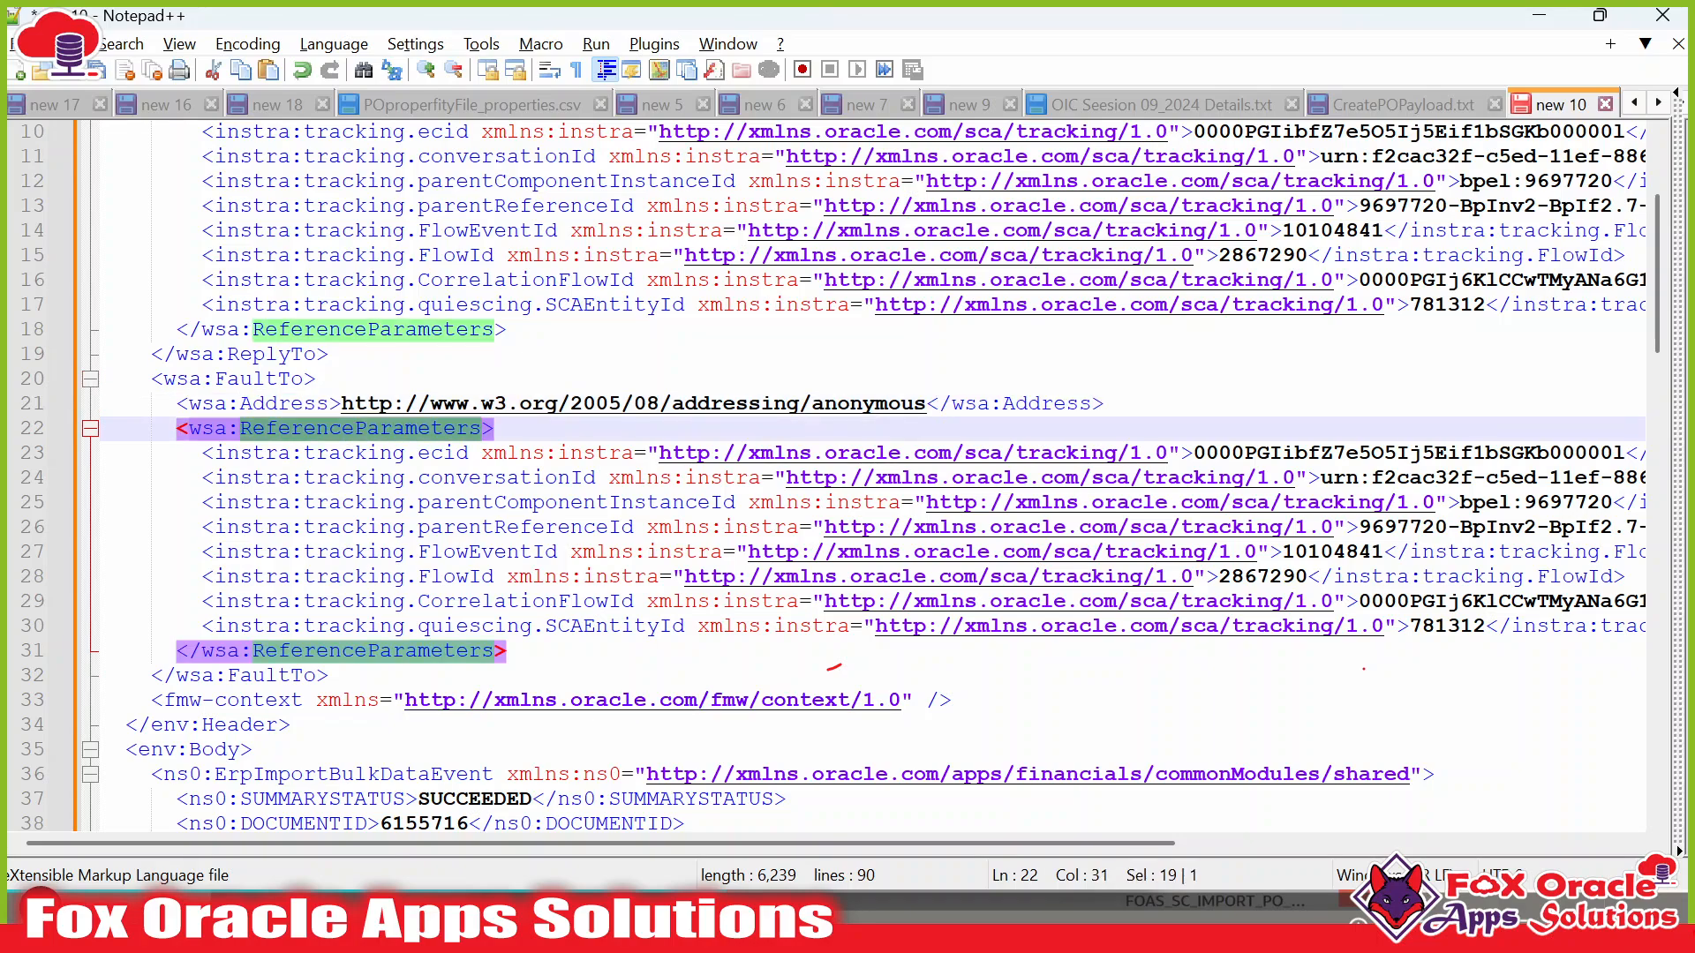
scroll(1650, 305, "down", 1)
scroll(1647, 295, "down", 1)
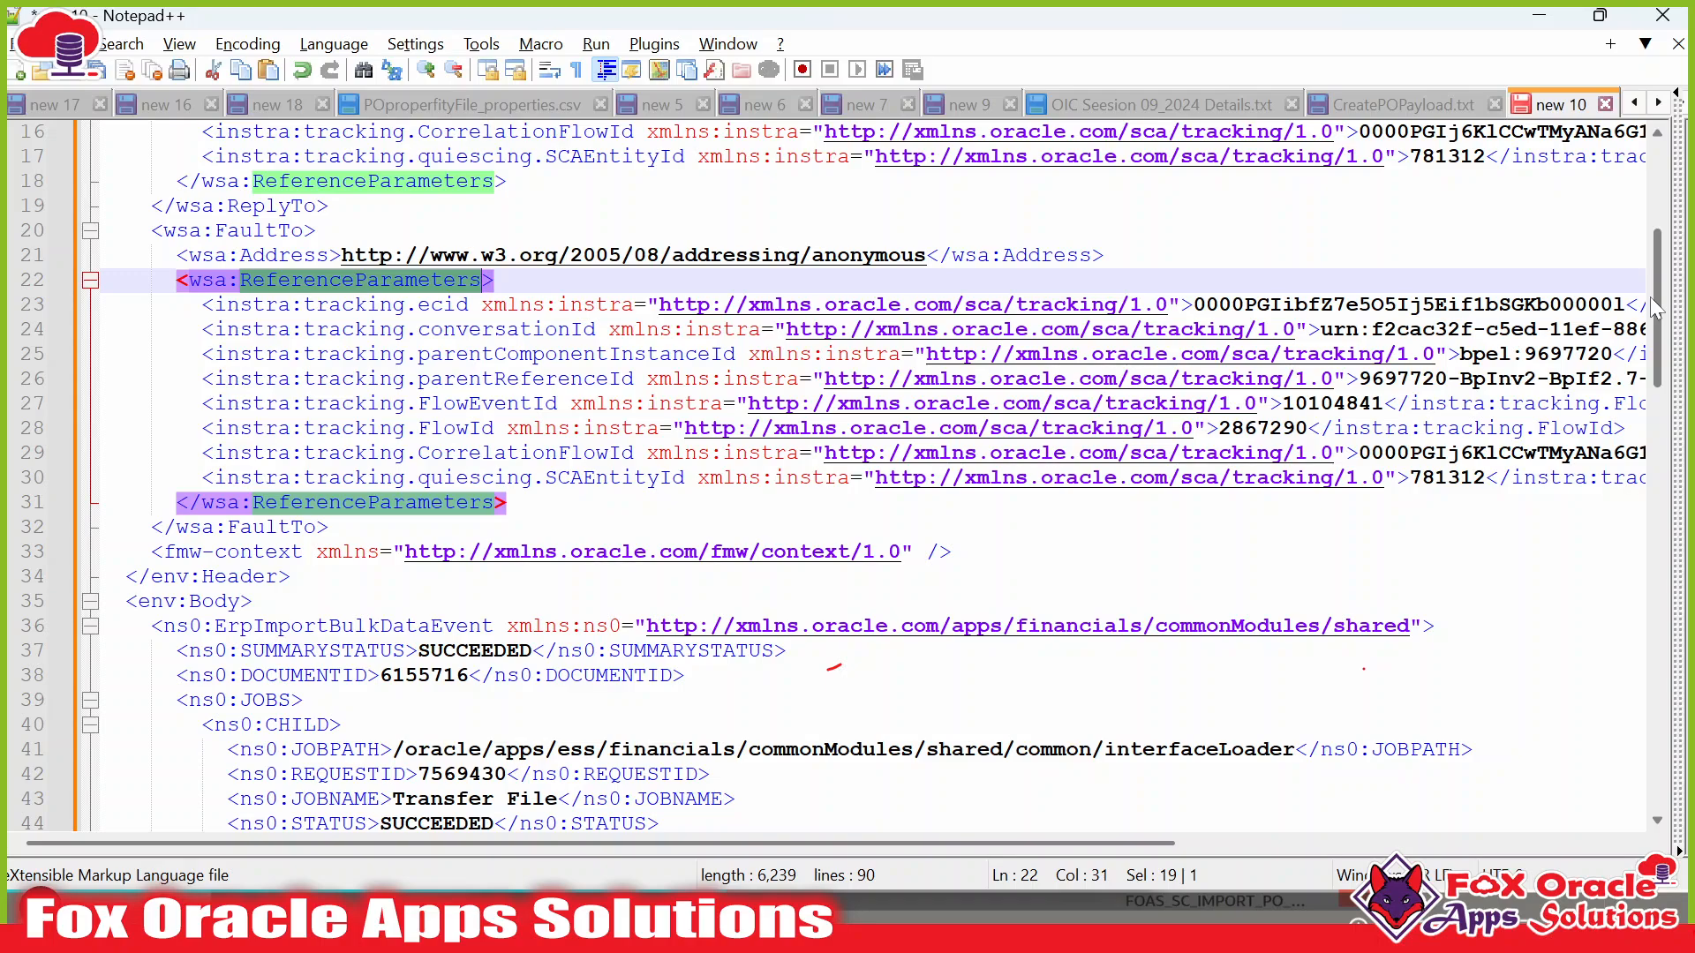
key("alt+Tab")
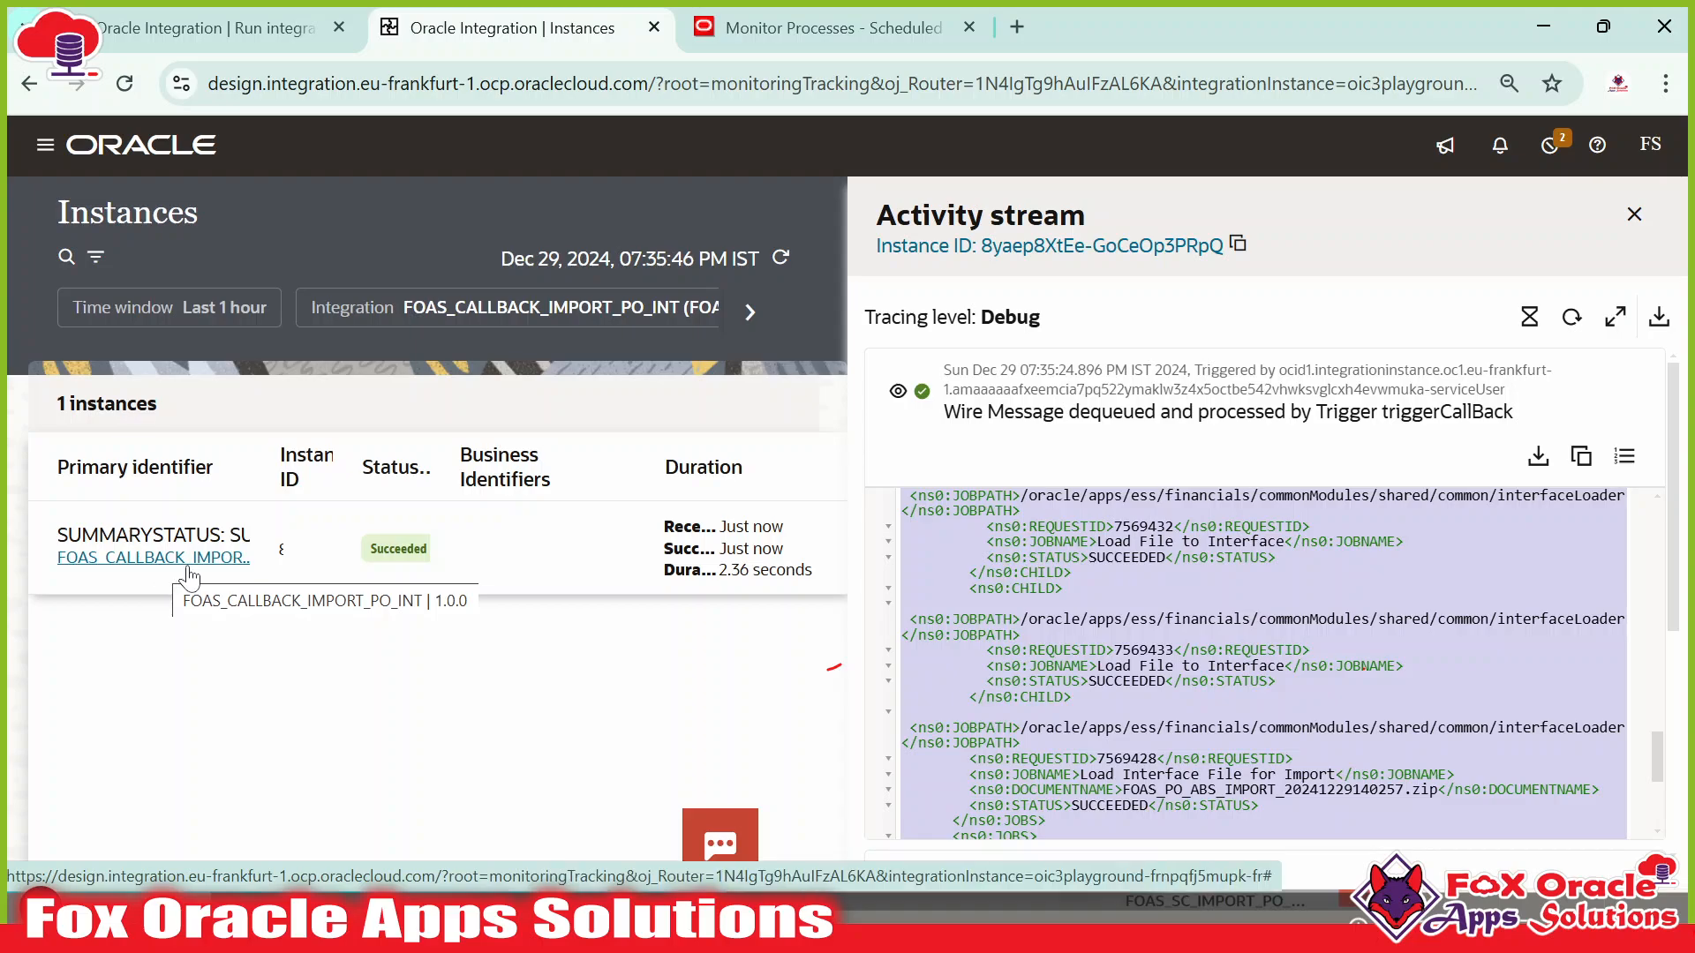
key("alt+Tab")
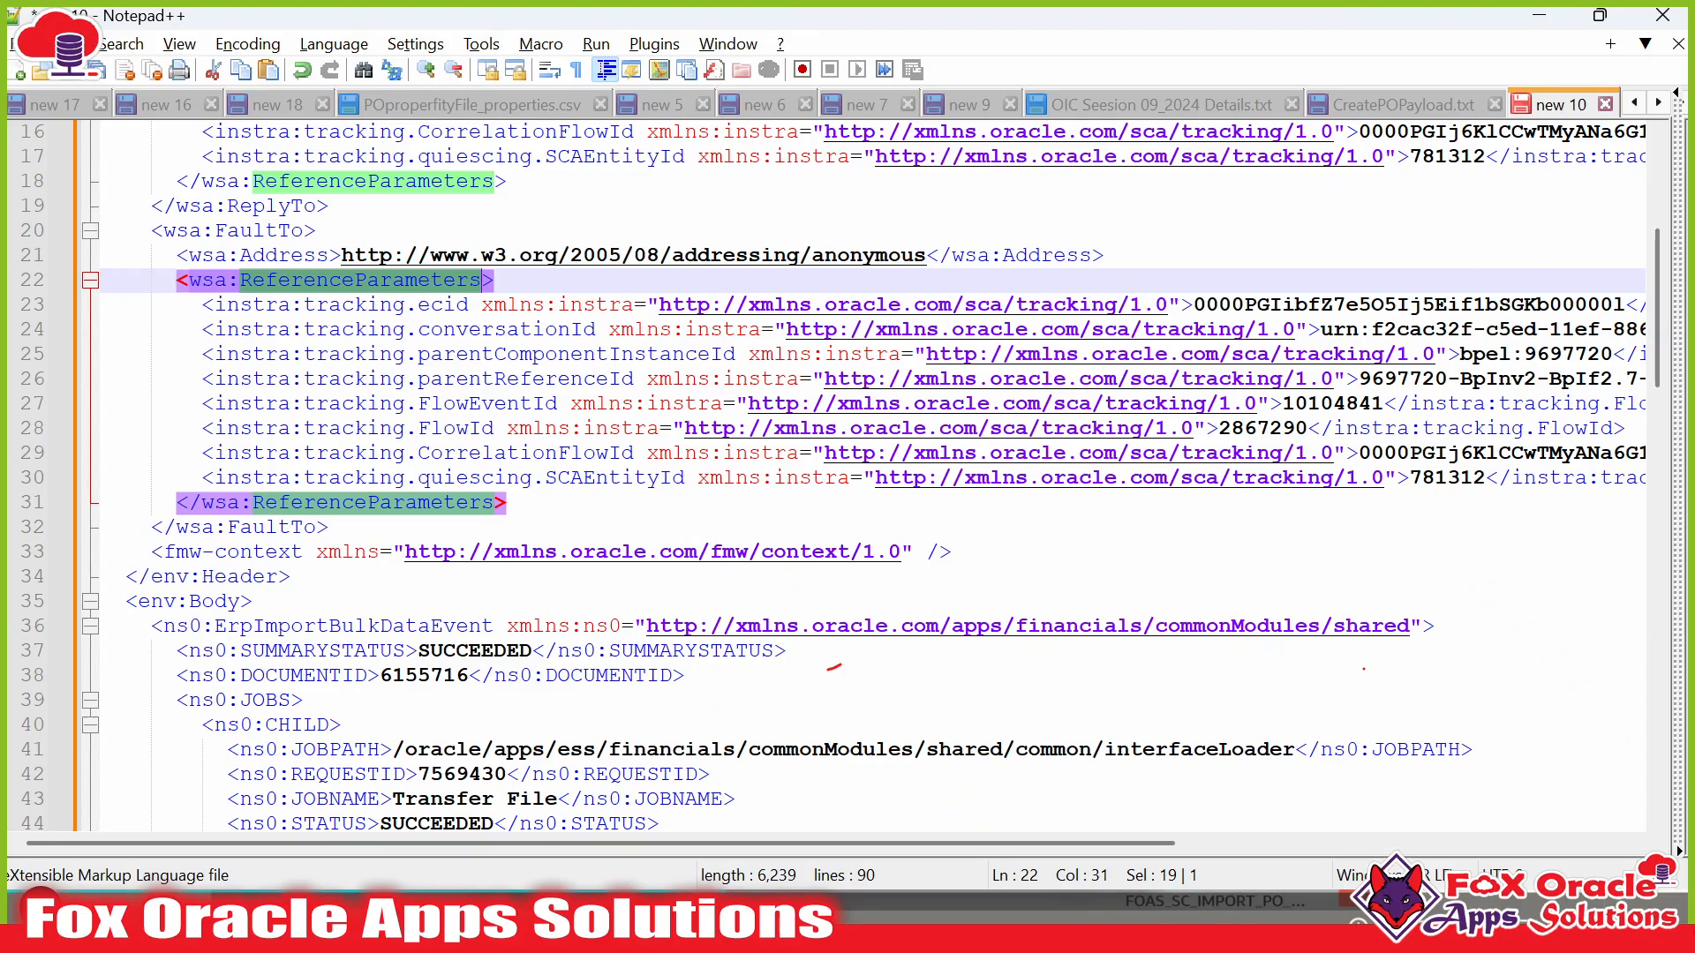
Review the XML body showing SUMMARYSTATUS SUCCEEDED and DOCUMENTID 6155716.
left_click_drag(1656, 247, 1656, 185)
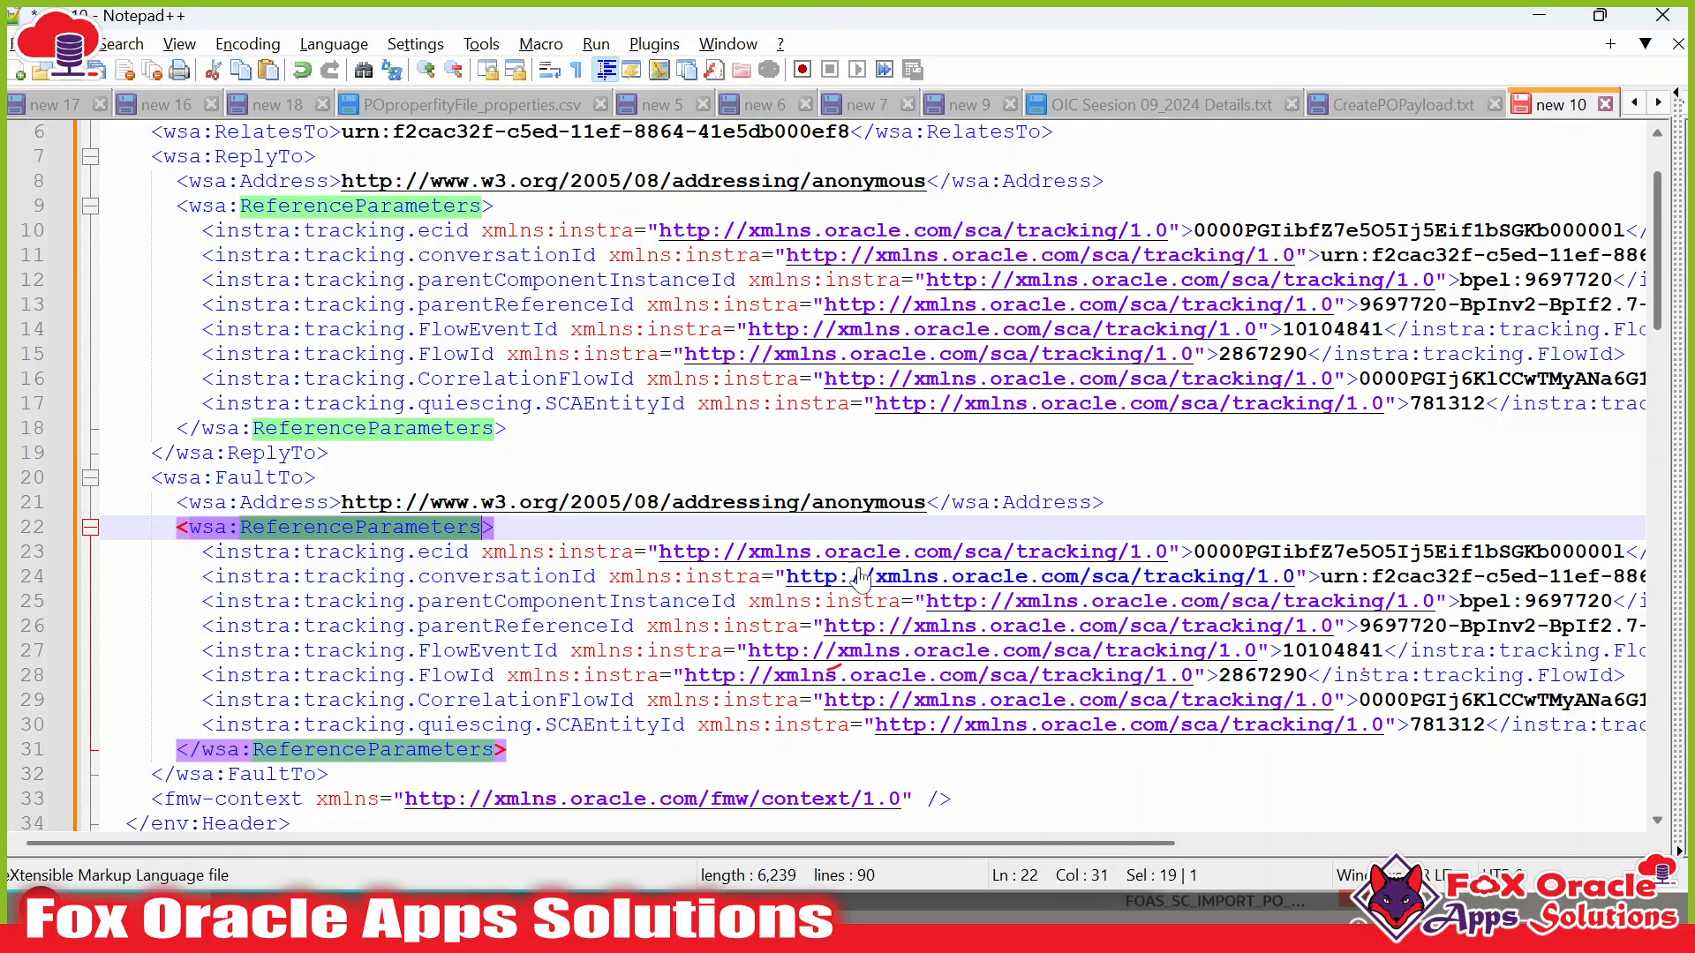
scroll(861, 578, "down", 1)
left_click_drag(528, 845, 727, 845)
scroll(847, 477, "up", 3)
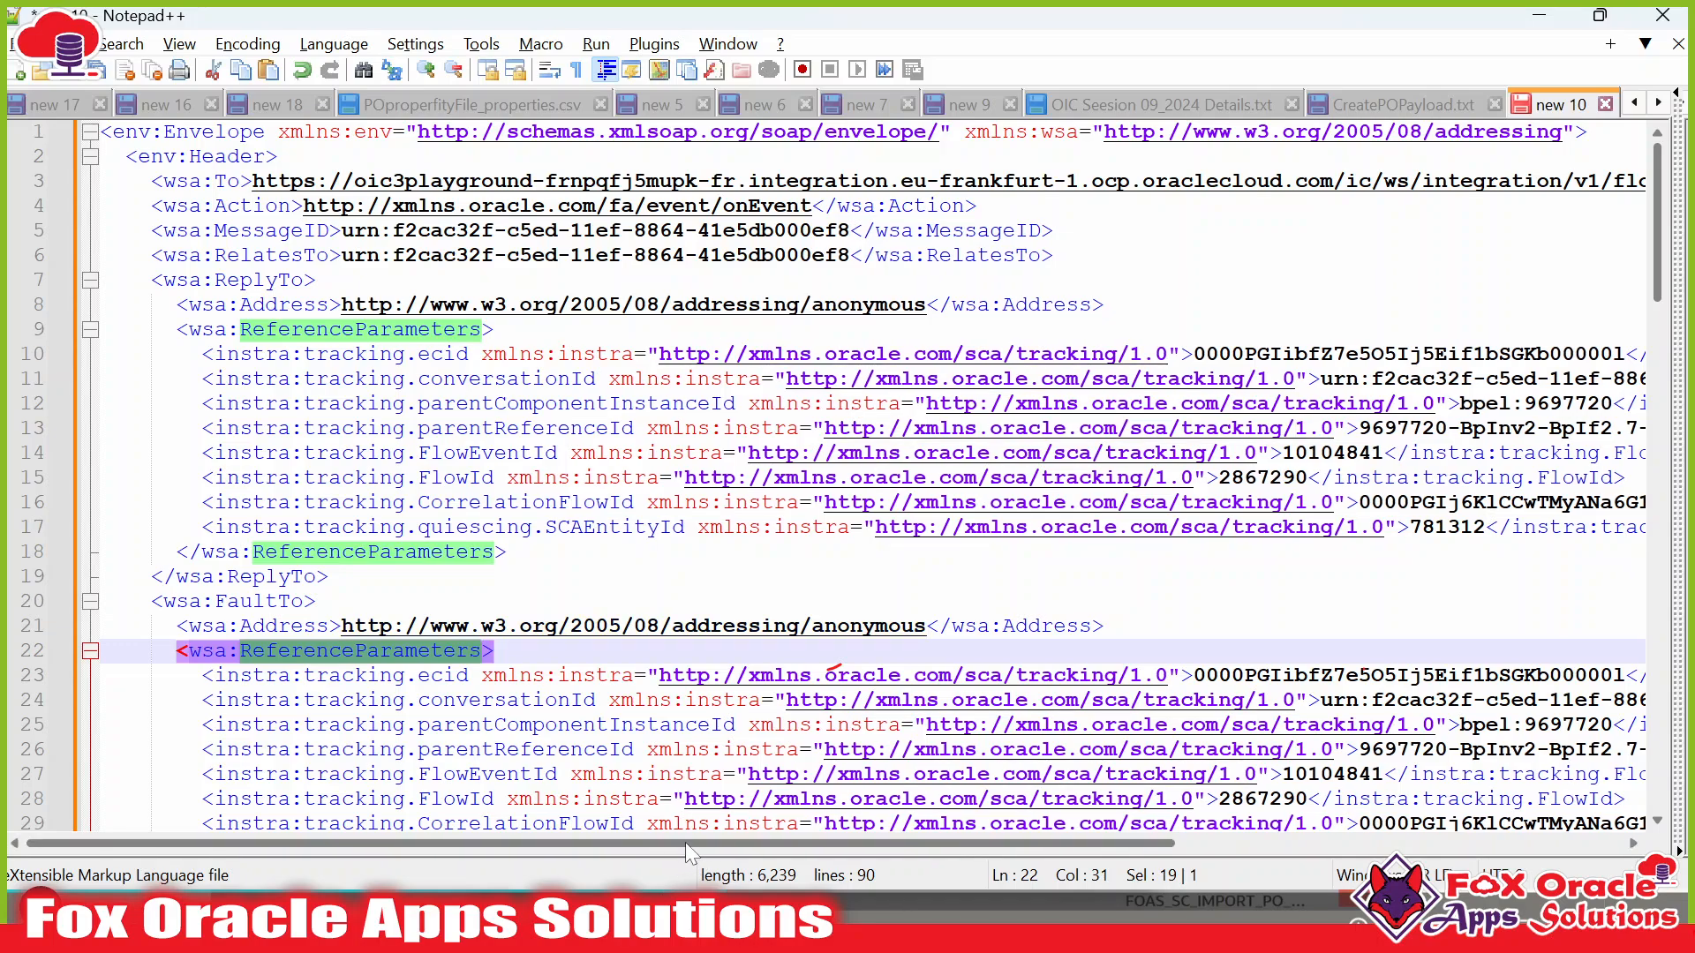
left_click_drag(685, 843, 748, 838)
scroll(848, 477, "down", 1)
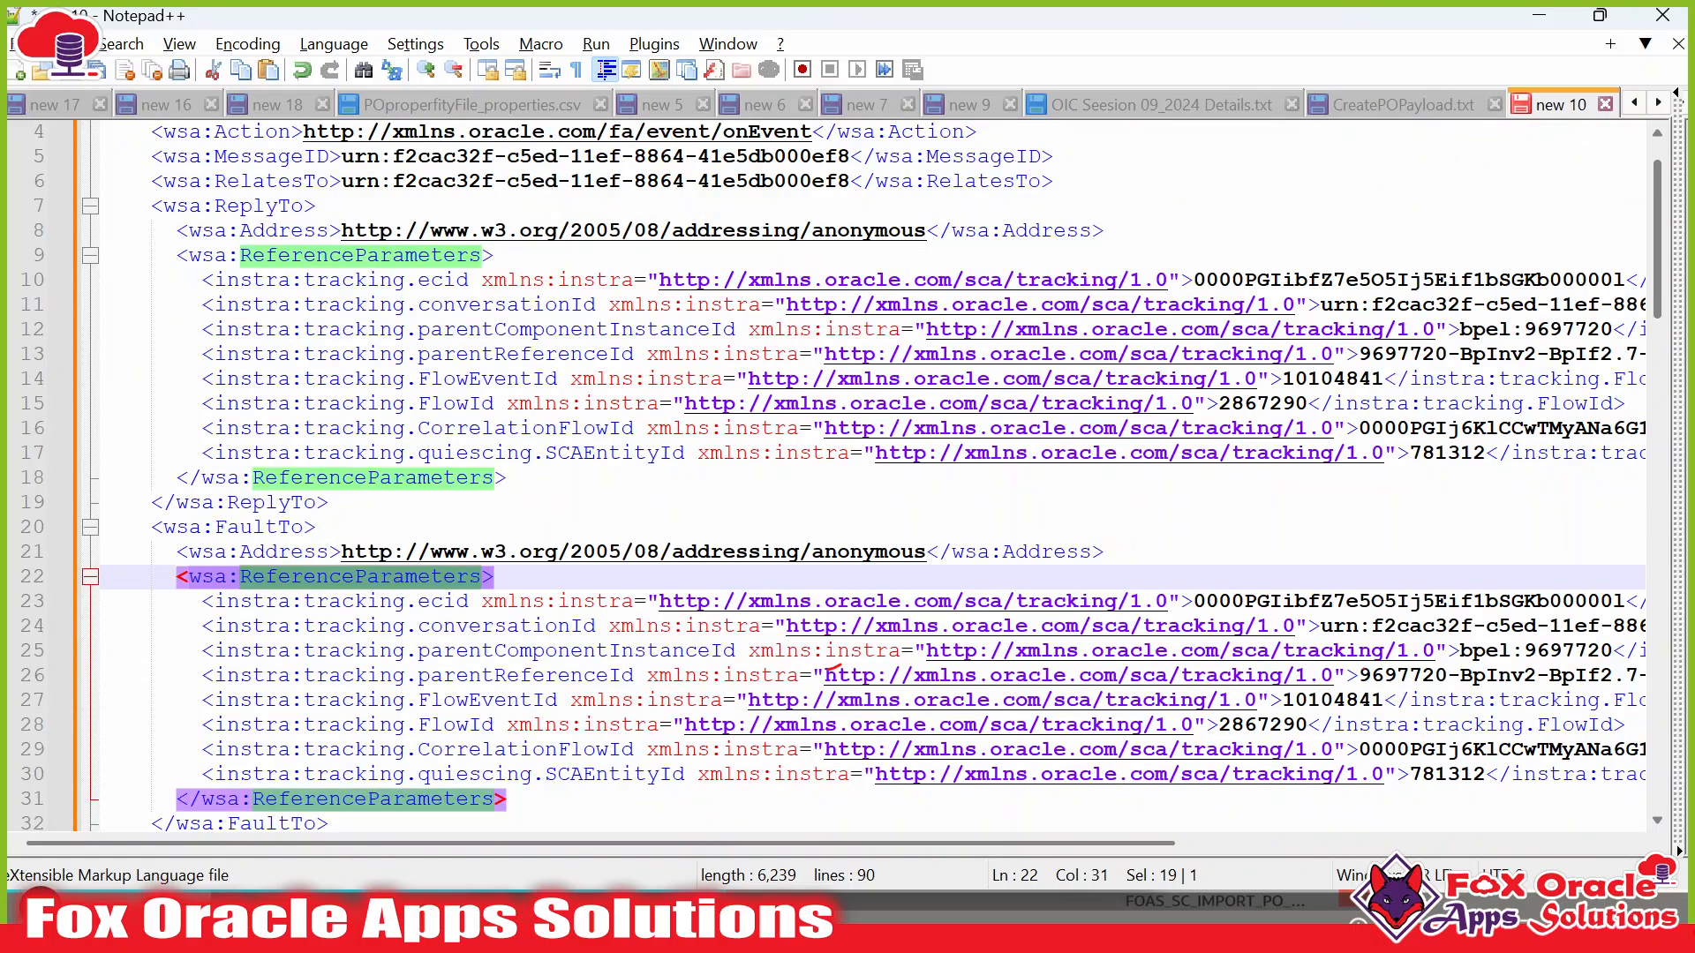
scroll(834, 668, "down", 3)
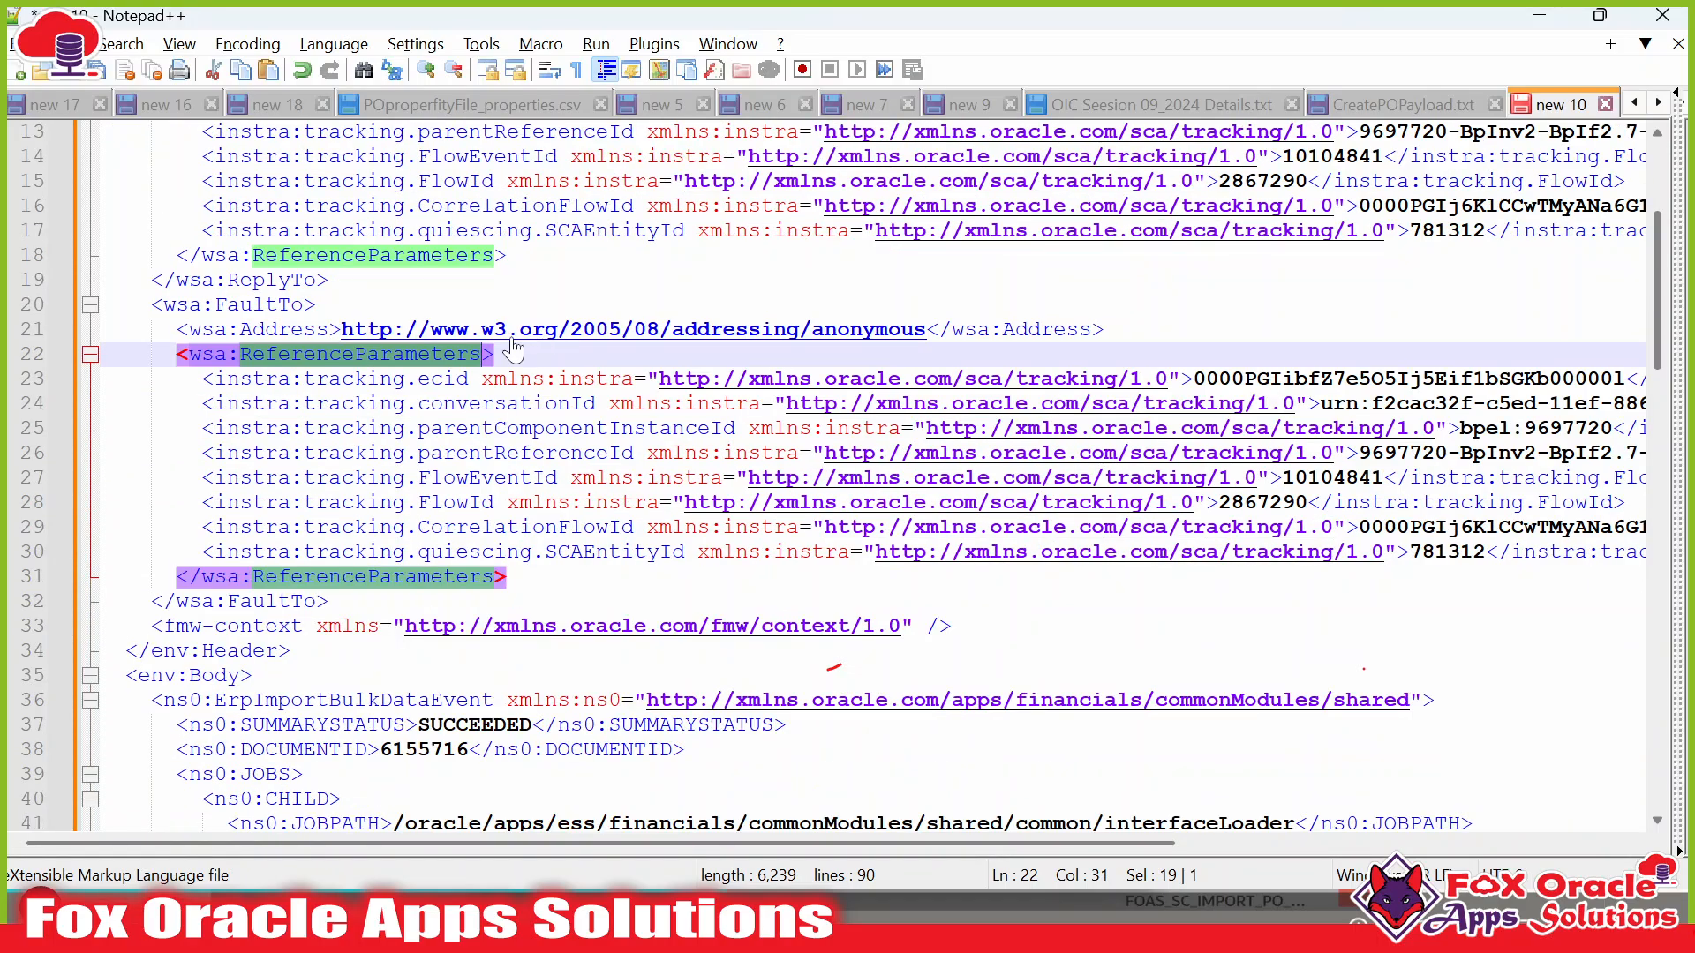
Review the callback payload's ErpImportBulkDataEvent element, DOCUMENTID and SUCCEEDED summary status.
scroll(834, 668, "down", 4)
scroll(835, 668, "down", 10)
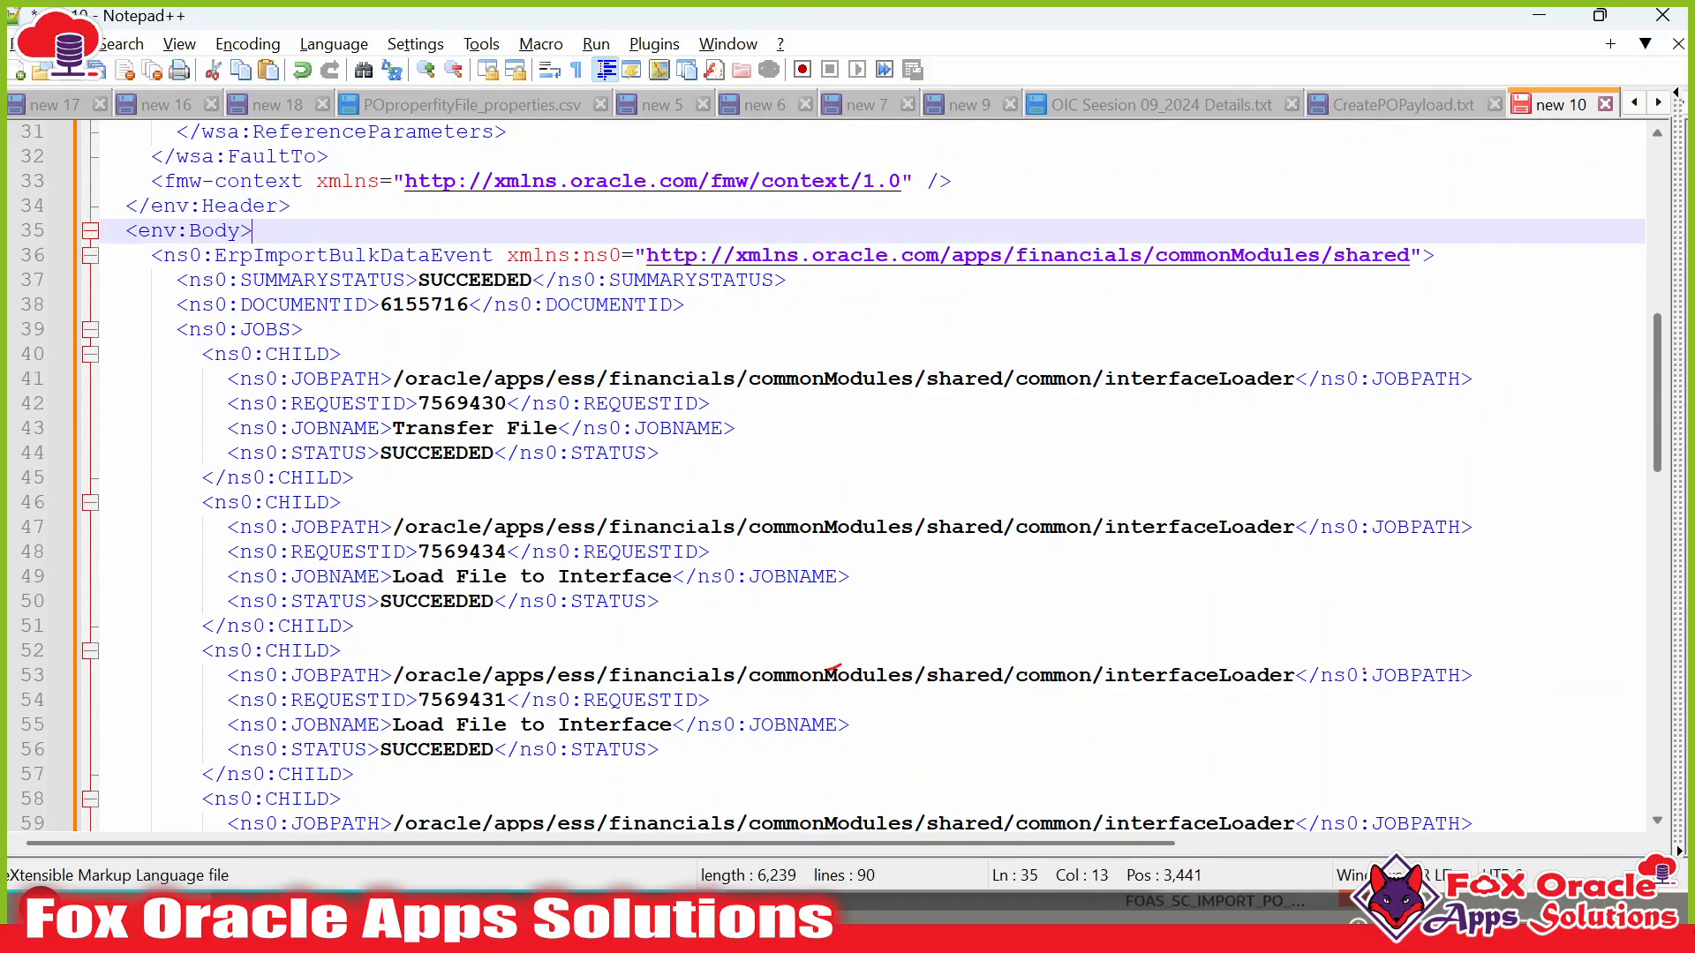
scroll(835, 668, "down", 5)
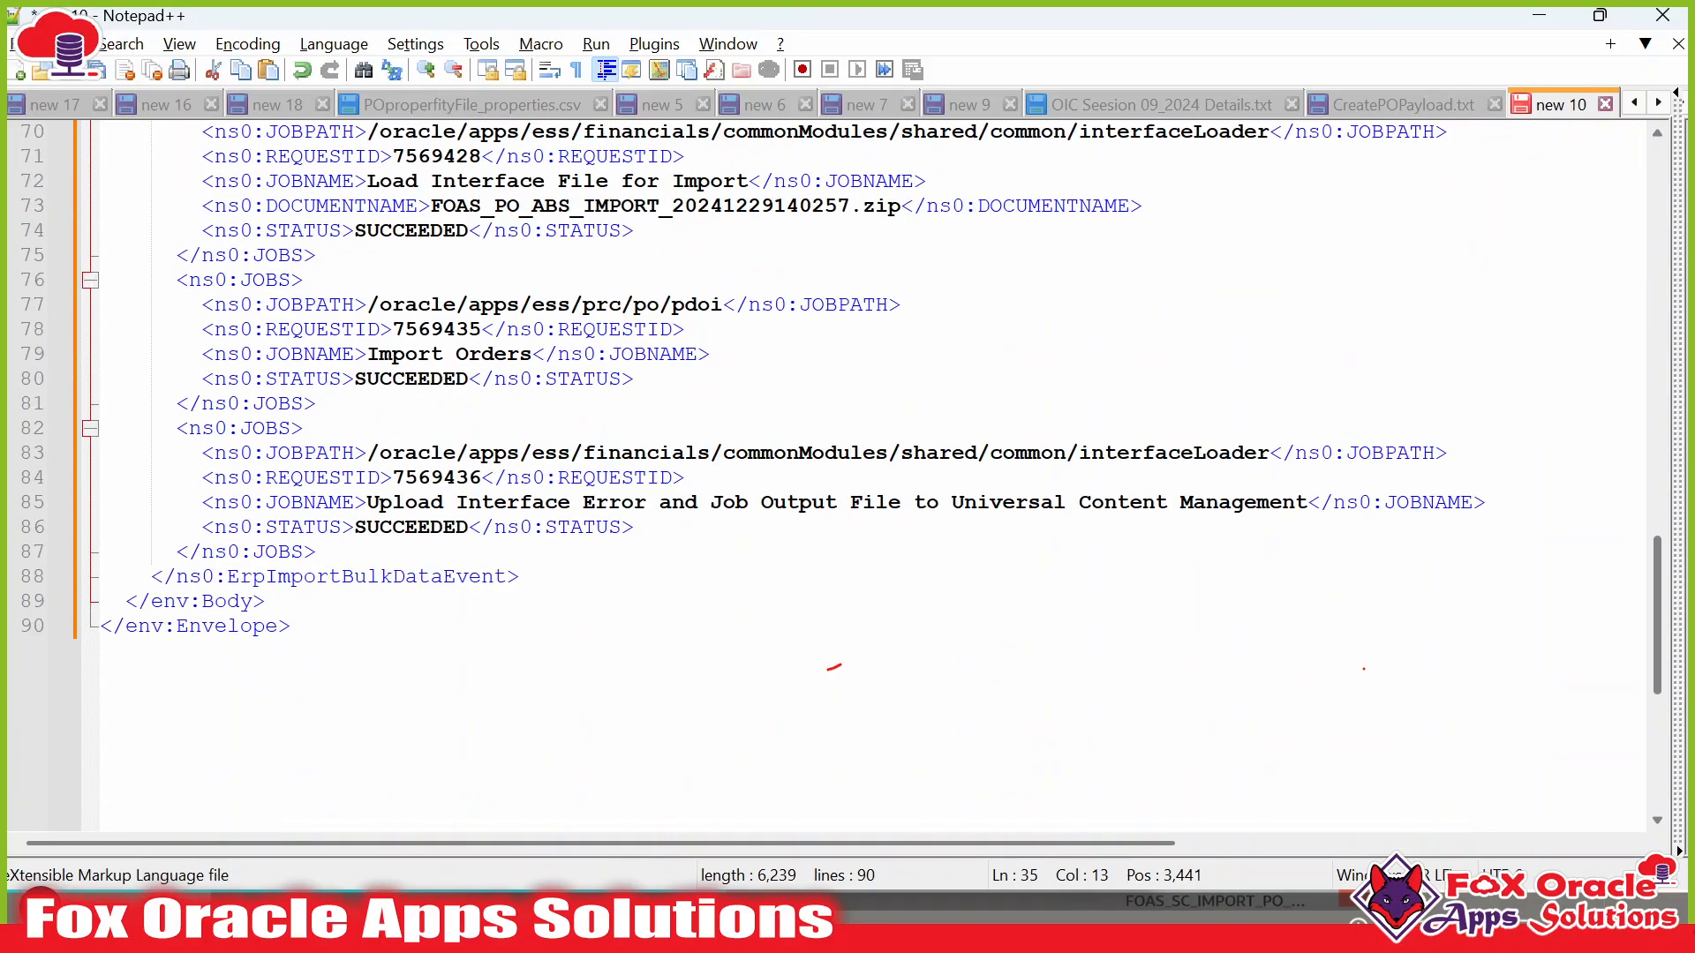
scroll(834, 669, "up", 4)
scroll(834, 668, "down", 3)
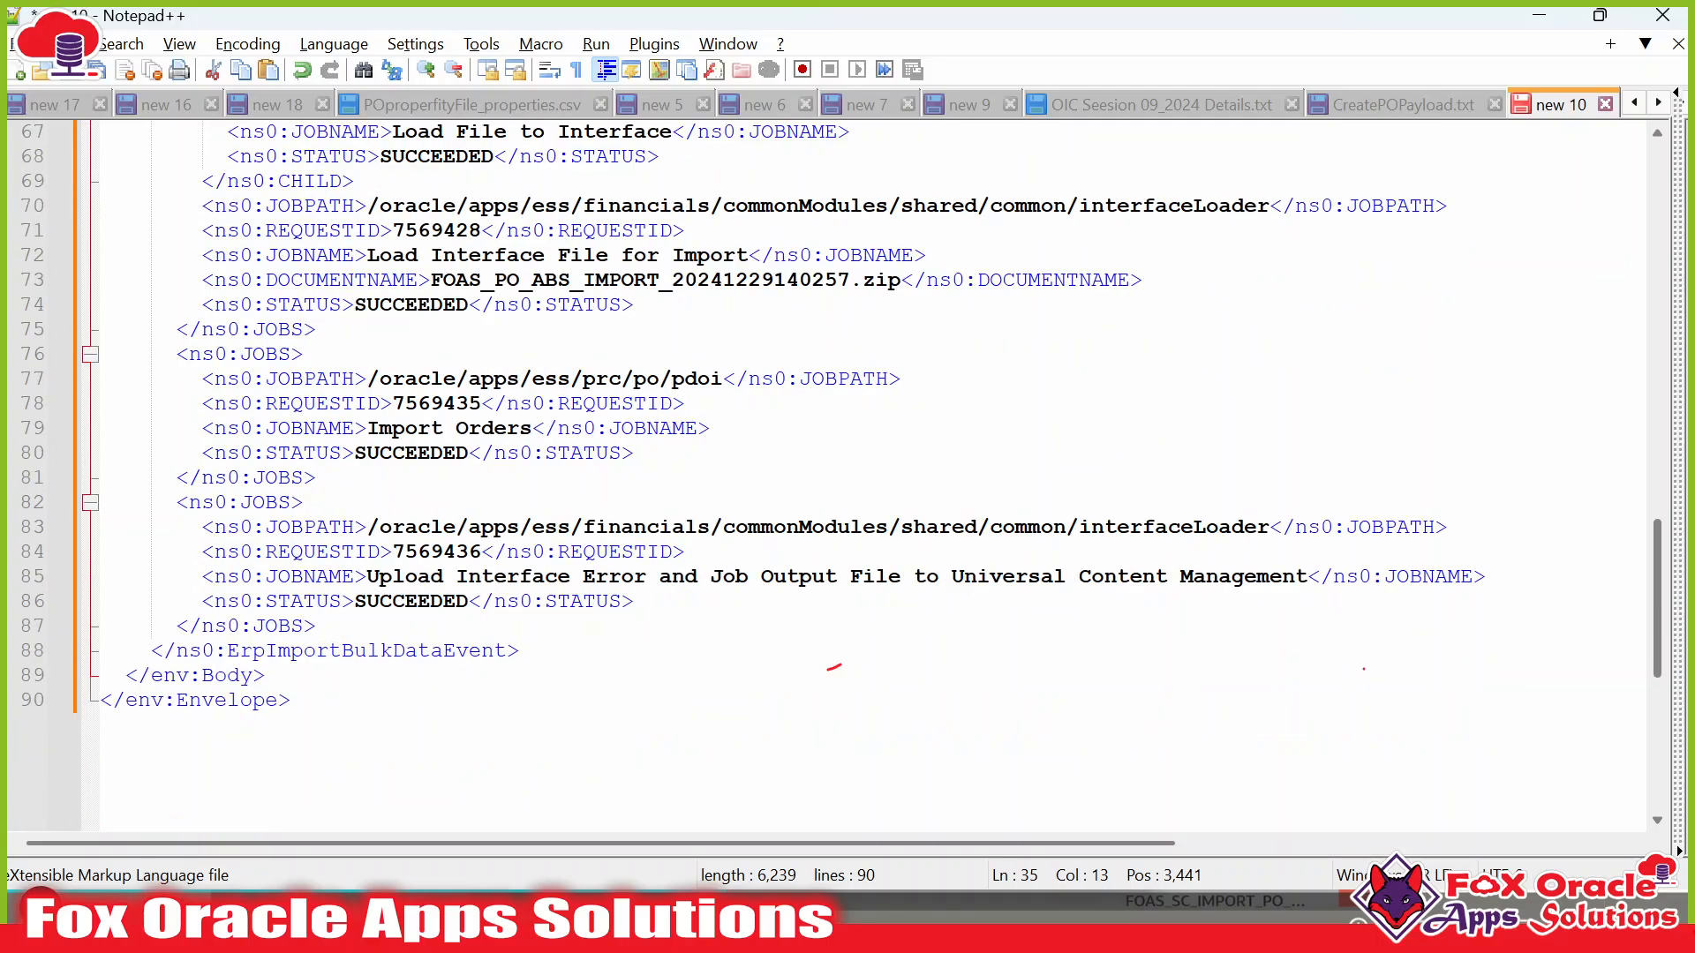
scroll(835, 668, "up", 15)
scroll(834, 668, "down", 6)
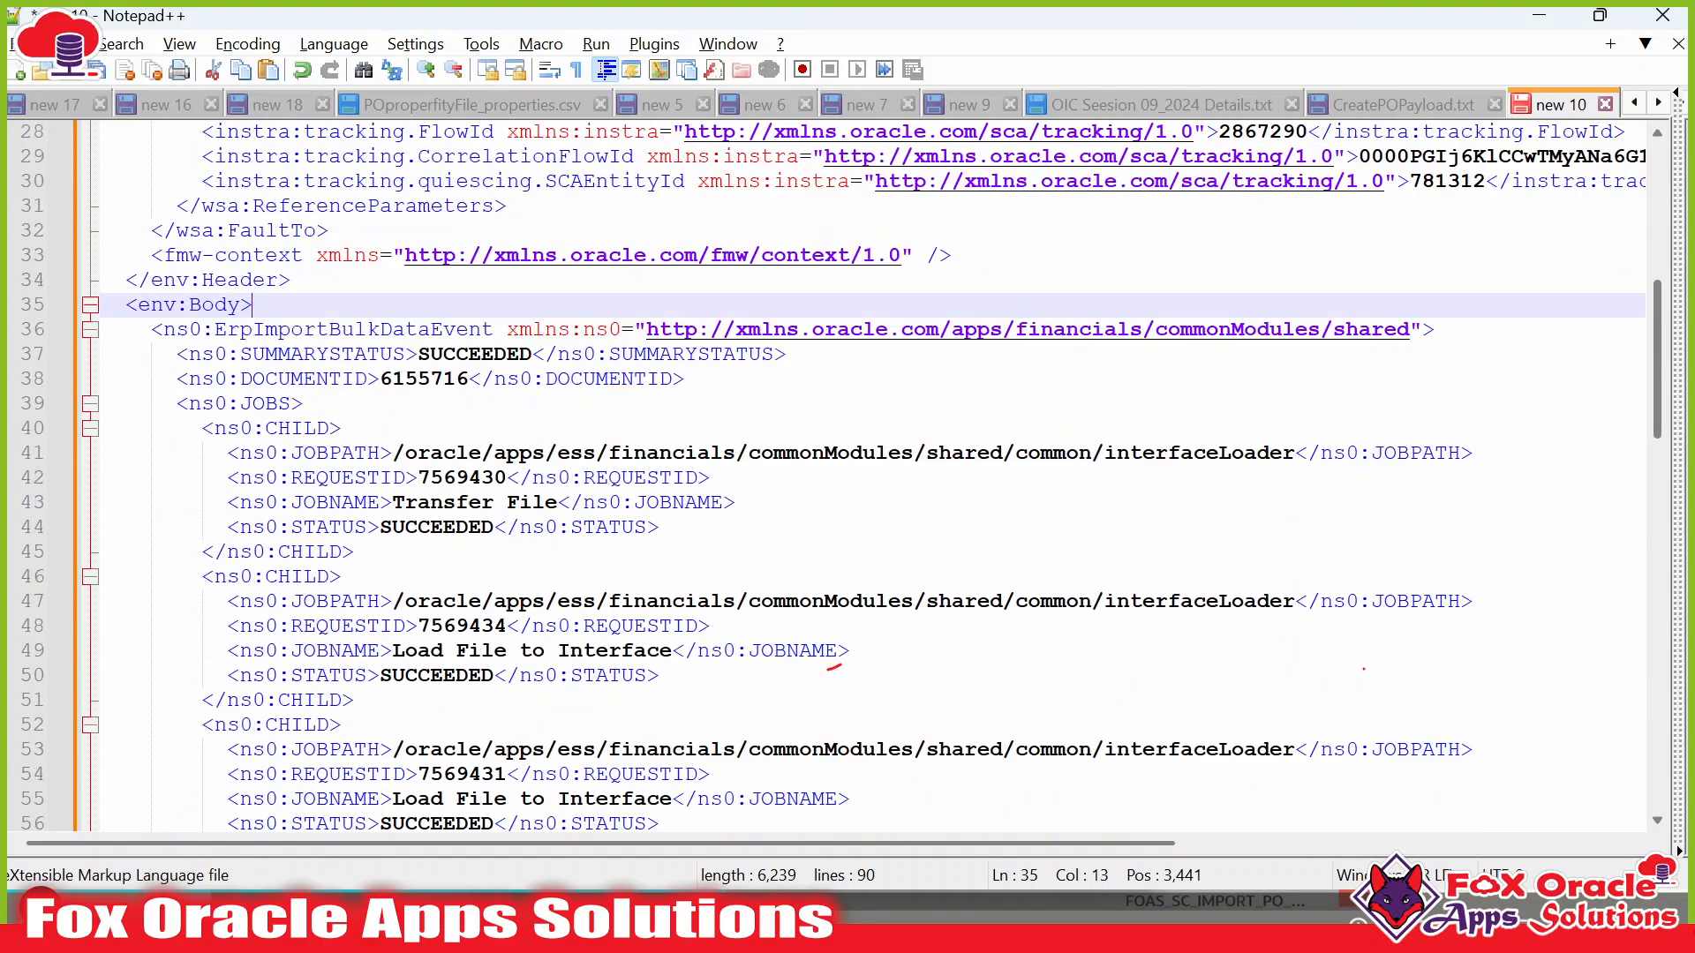
scroll(834, 668, "up", 4)
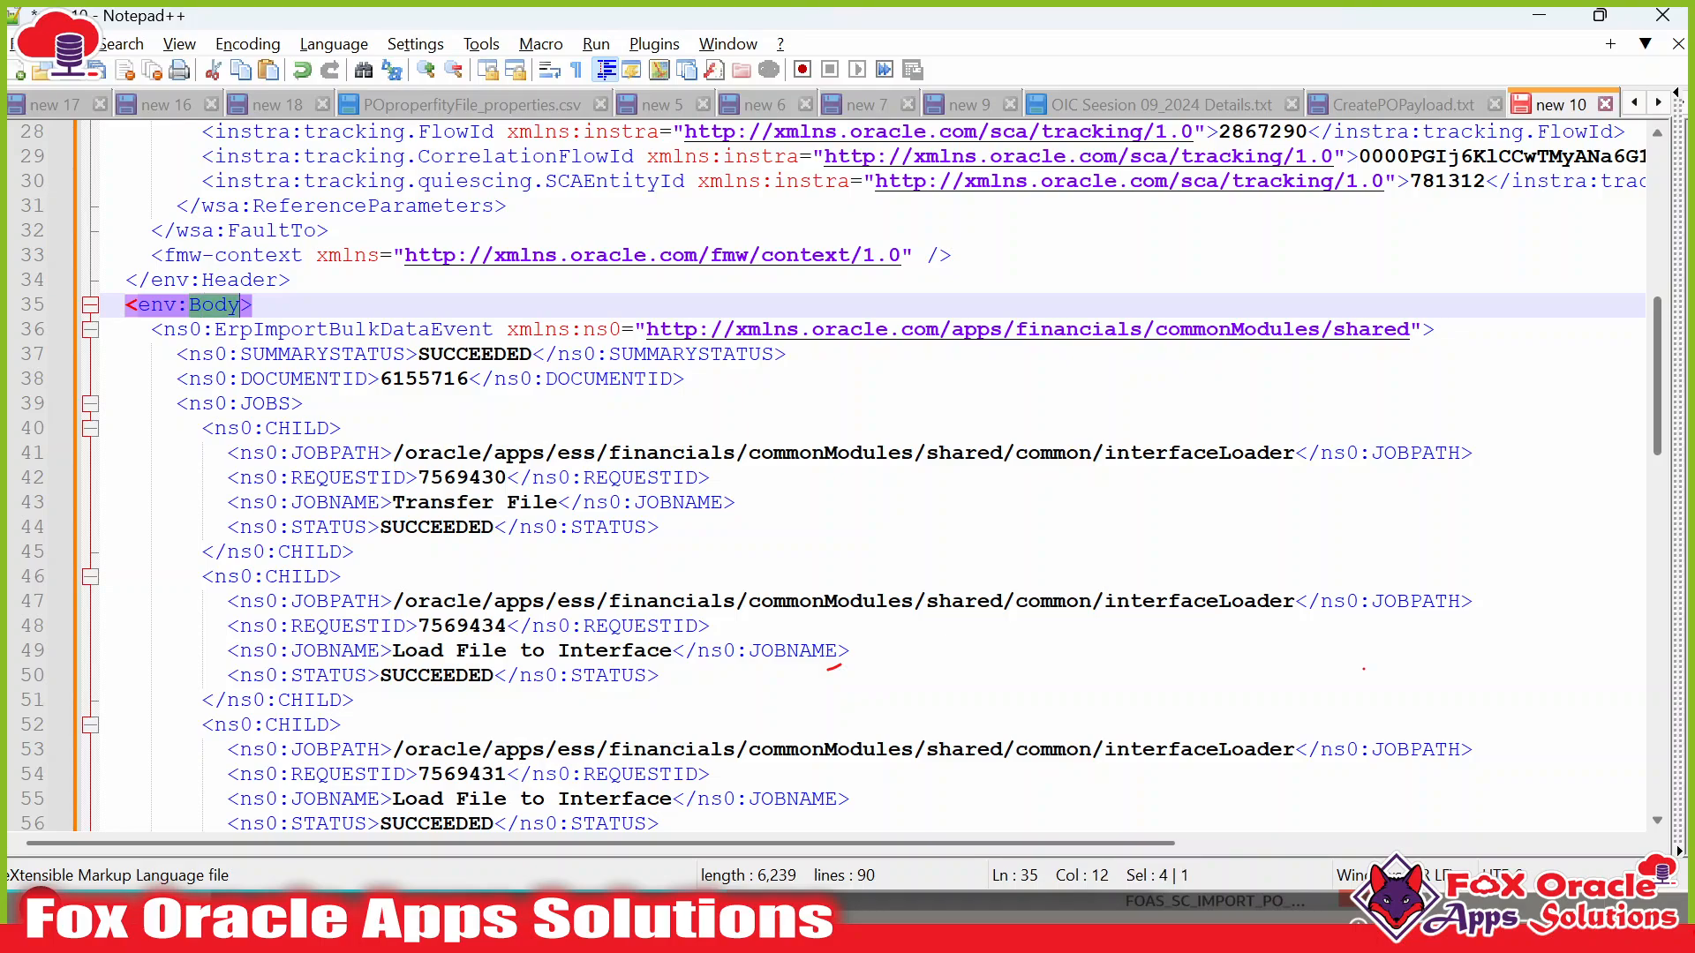
double_click(257, 334)
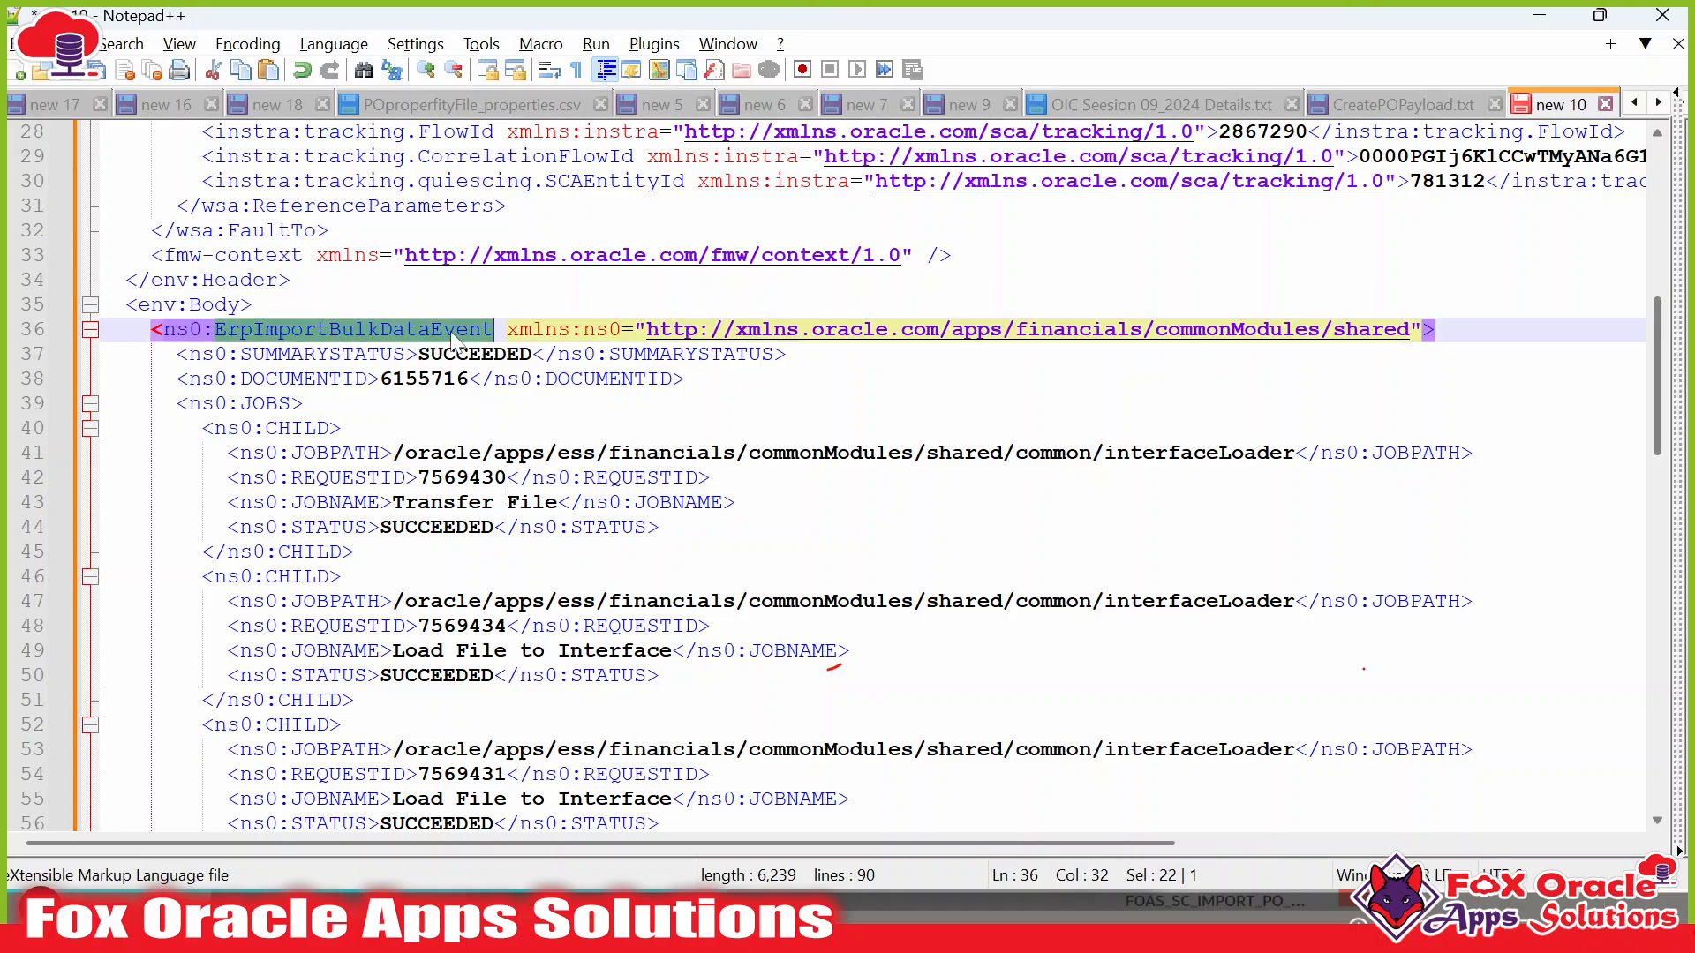
double_click(364, 378)
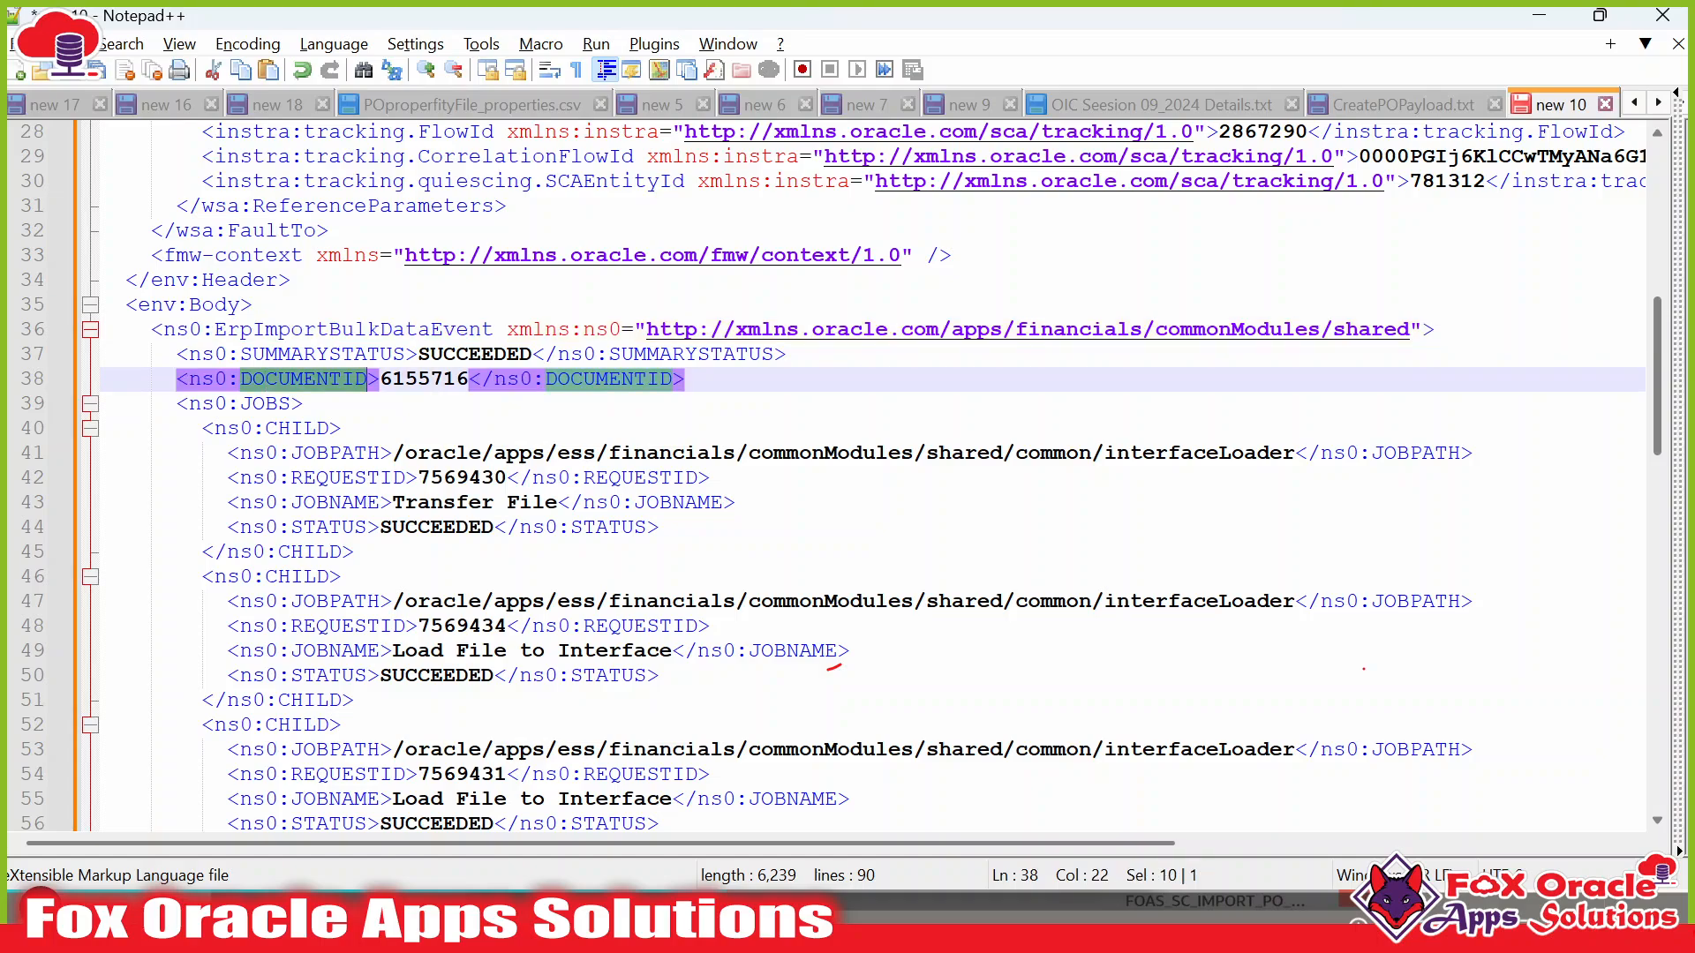
double_click(380, 358)
double_click(472, 356)
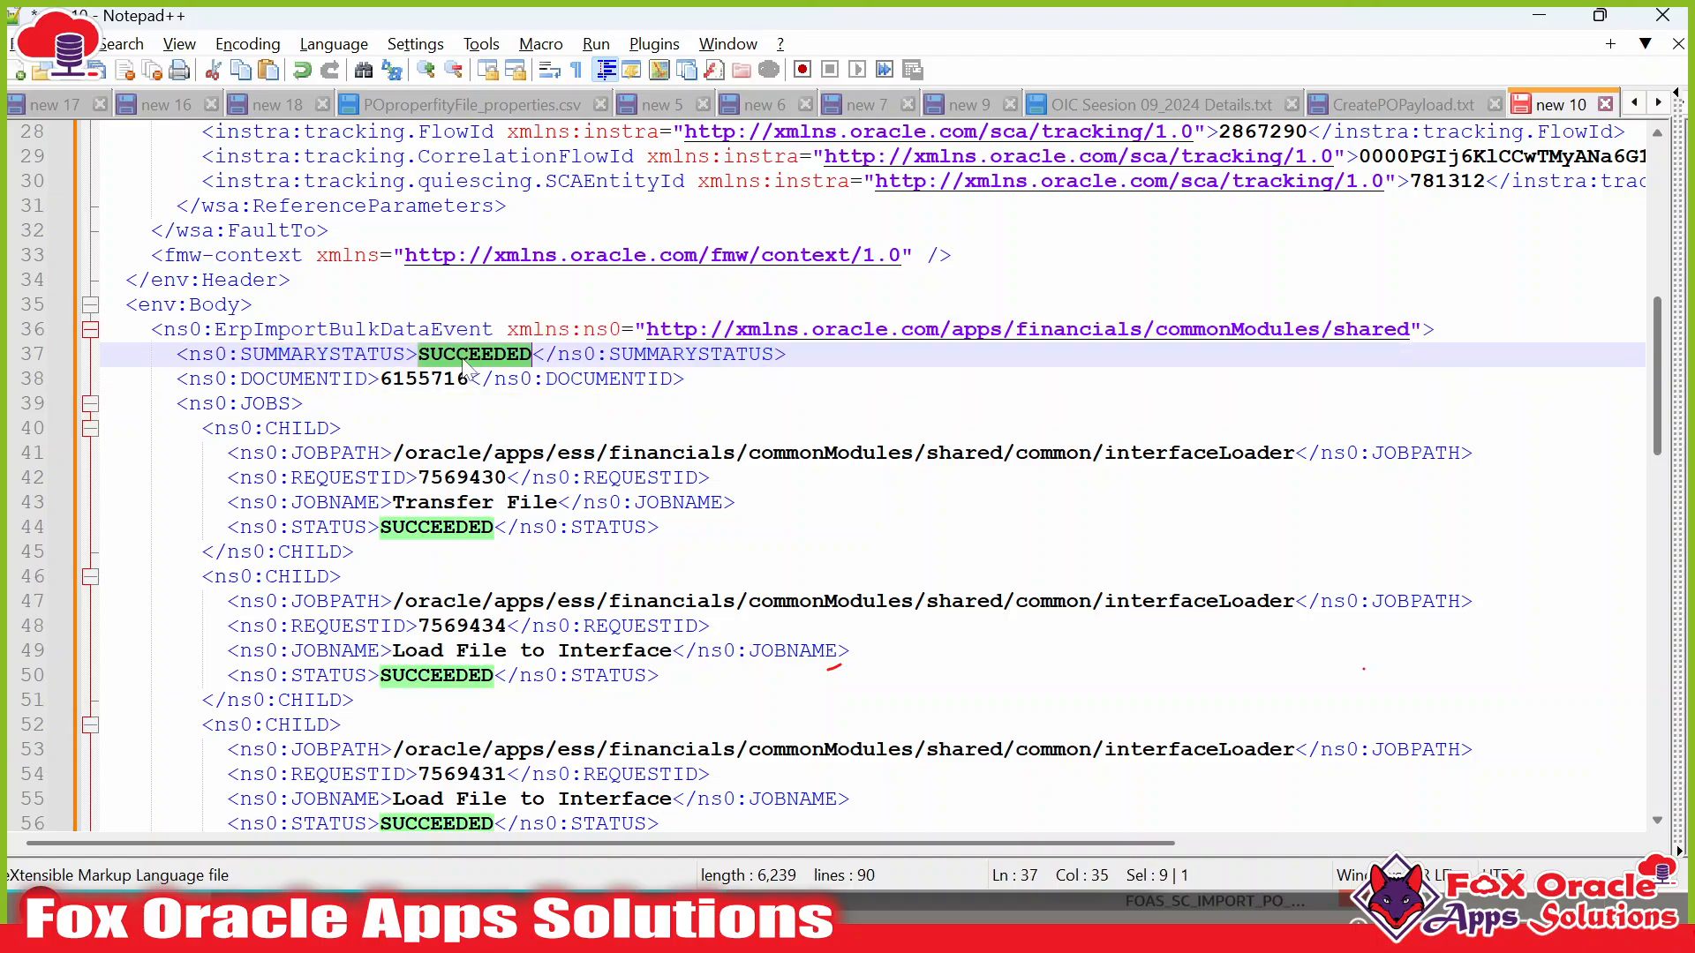
Compare document ID 6155716 with the integration instance and trace the JOBS blocks in the XML.
key("alt+Tab")
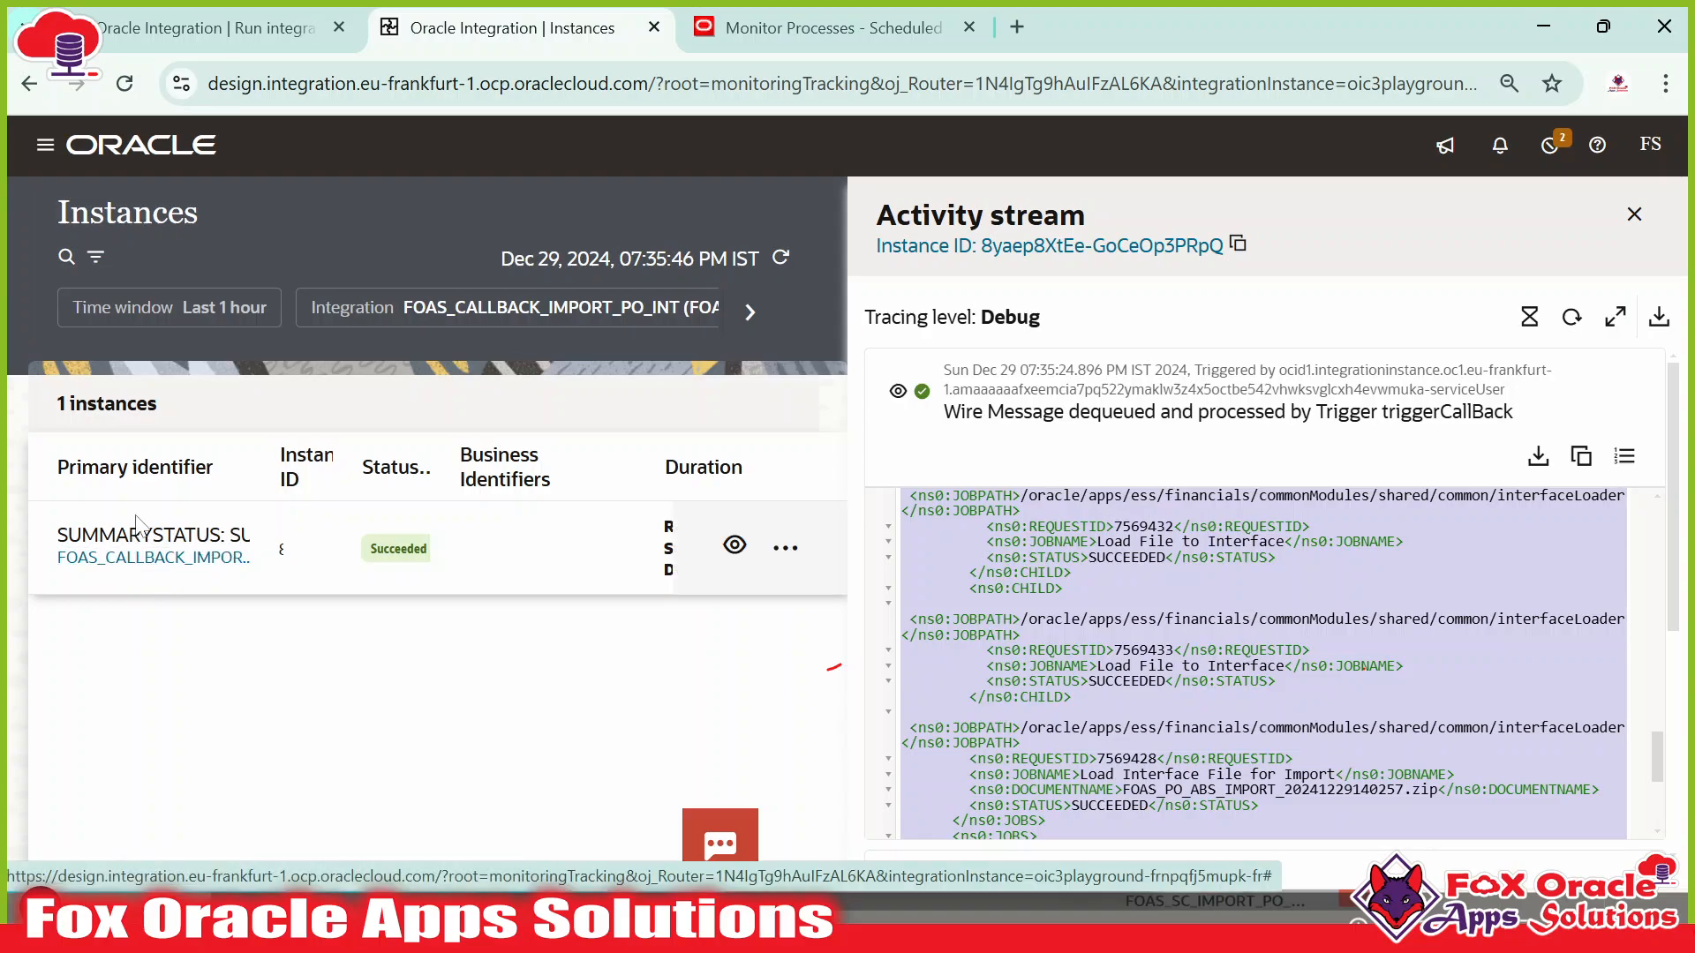
key("alt+Tab")
double_click(424, 380)
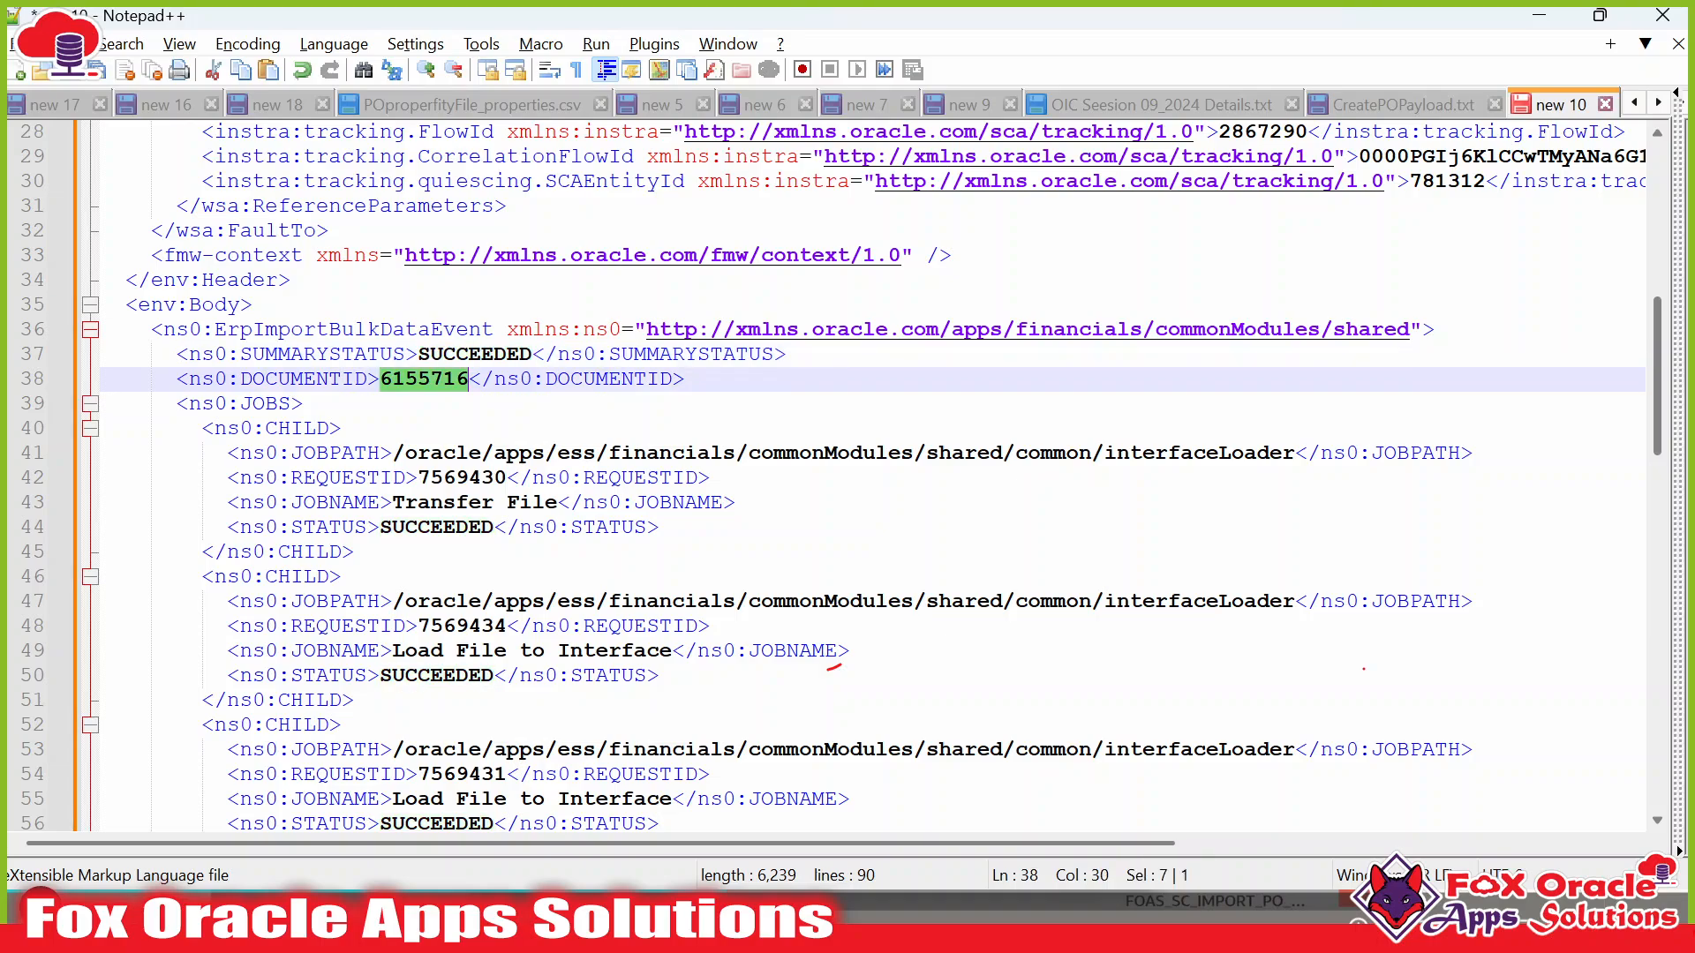
scroll(405, 386, "down", 2)
left_click(266, 256)
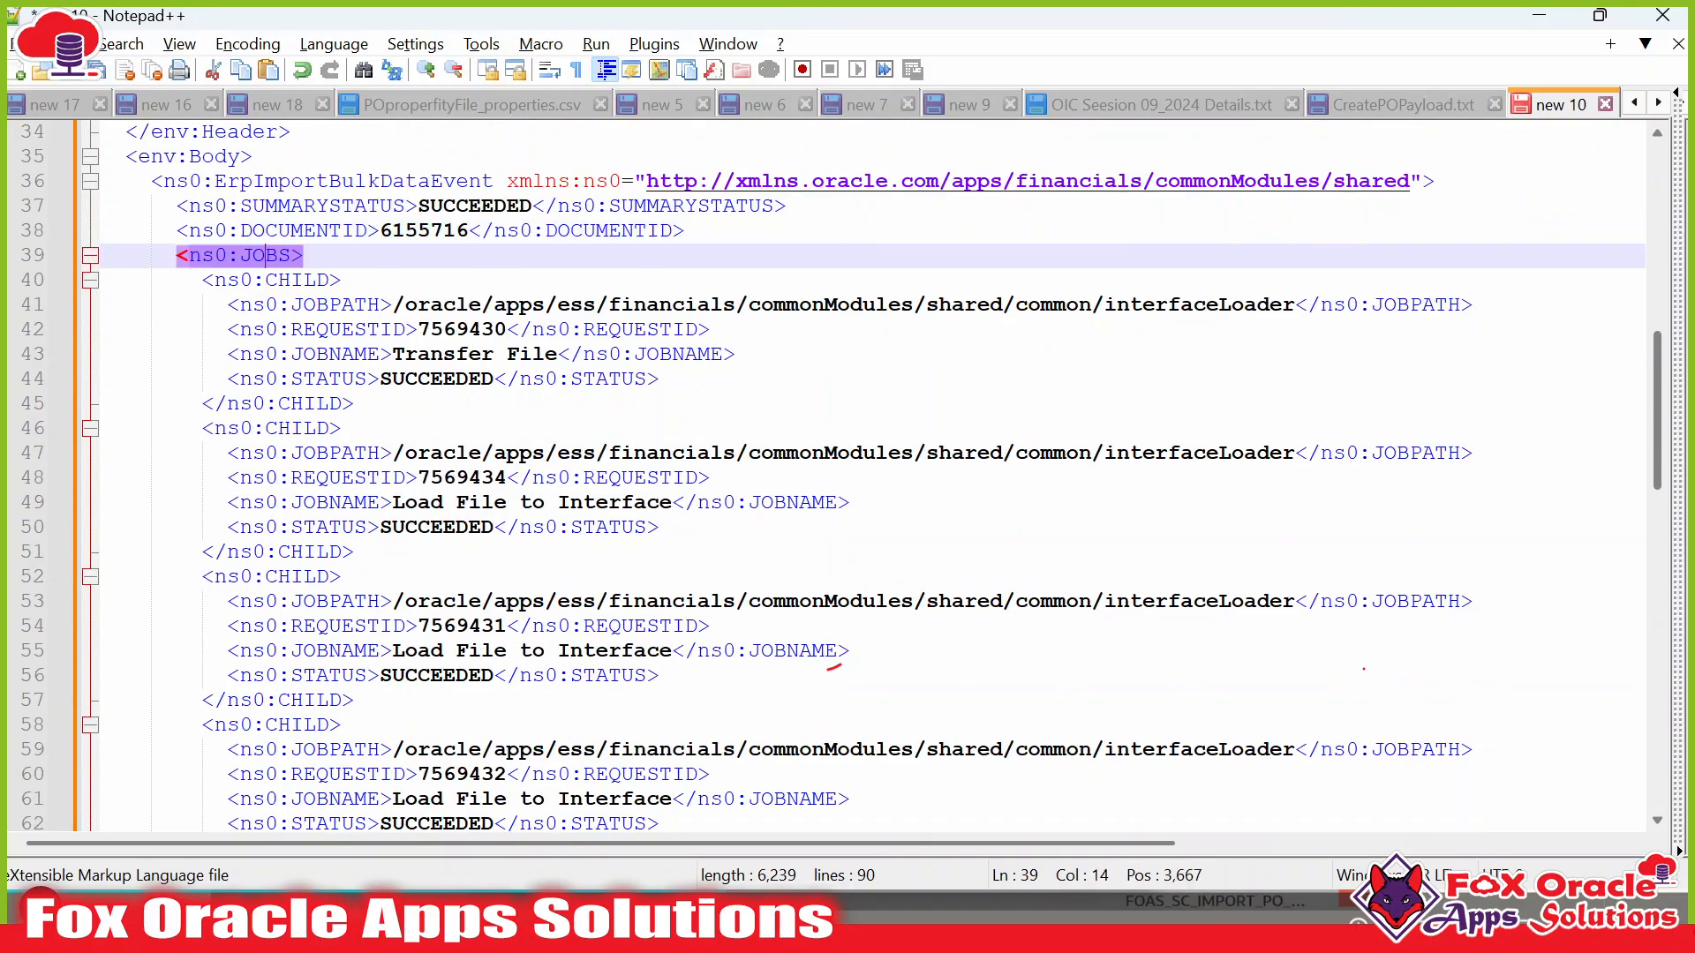
scroll(848, 477, "down", 9)
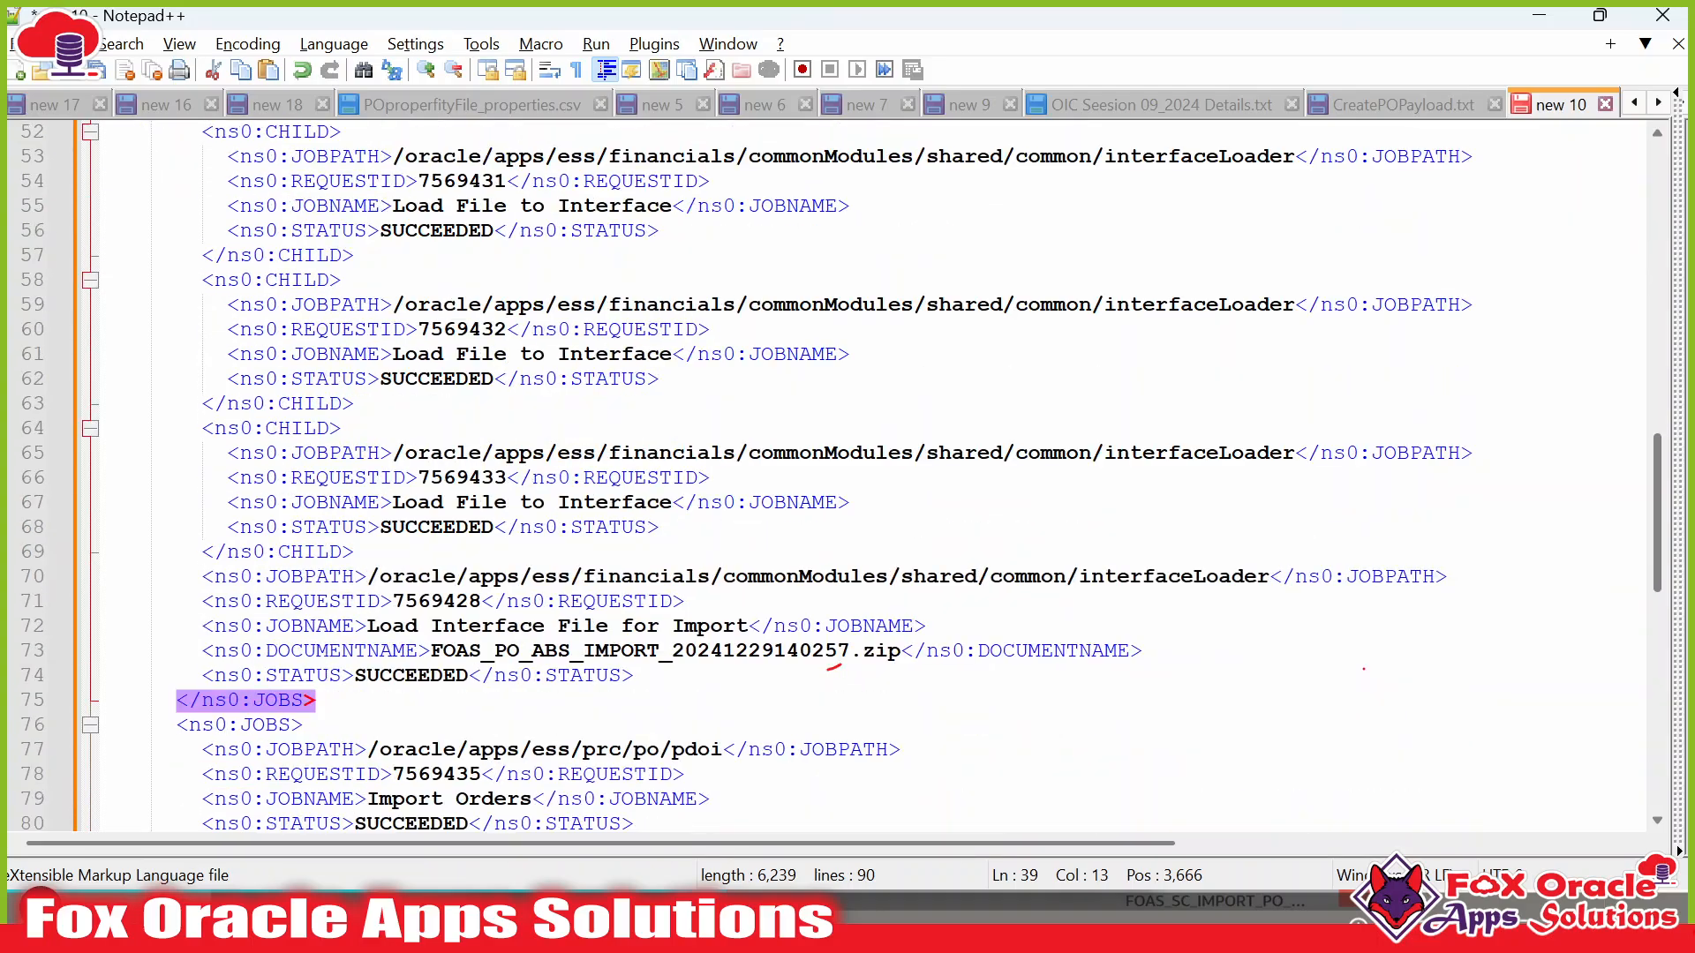
scroll(847, 476, "up", 9)
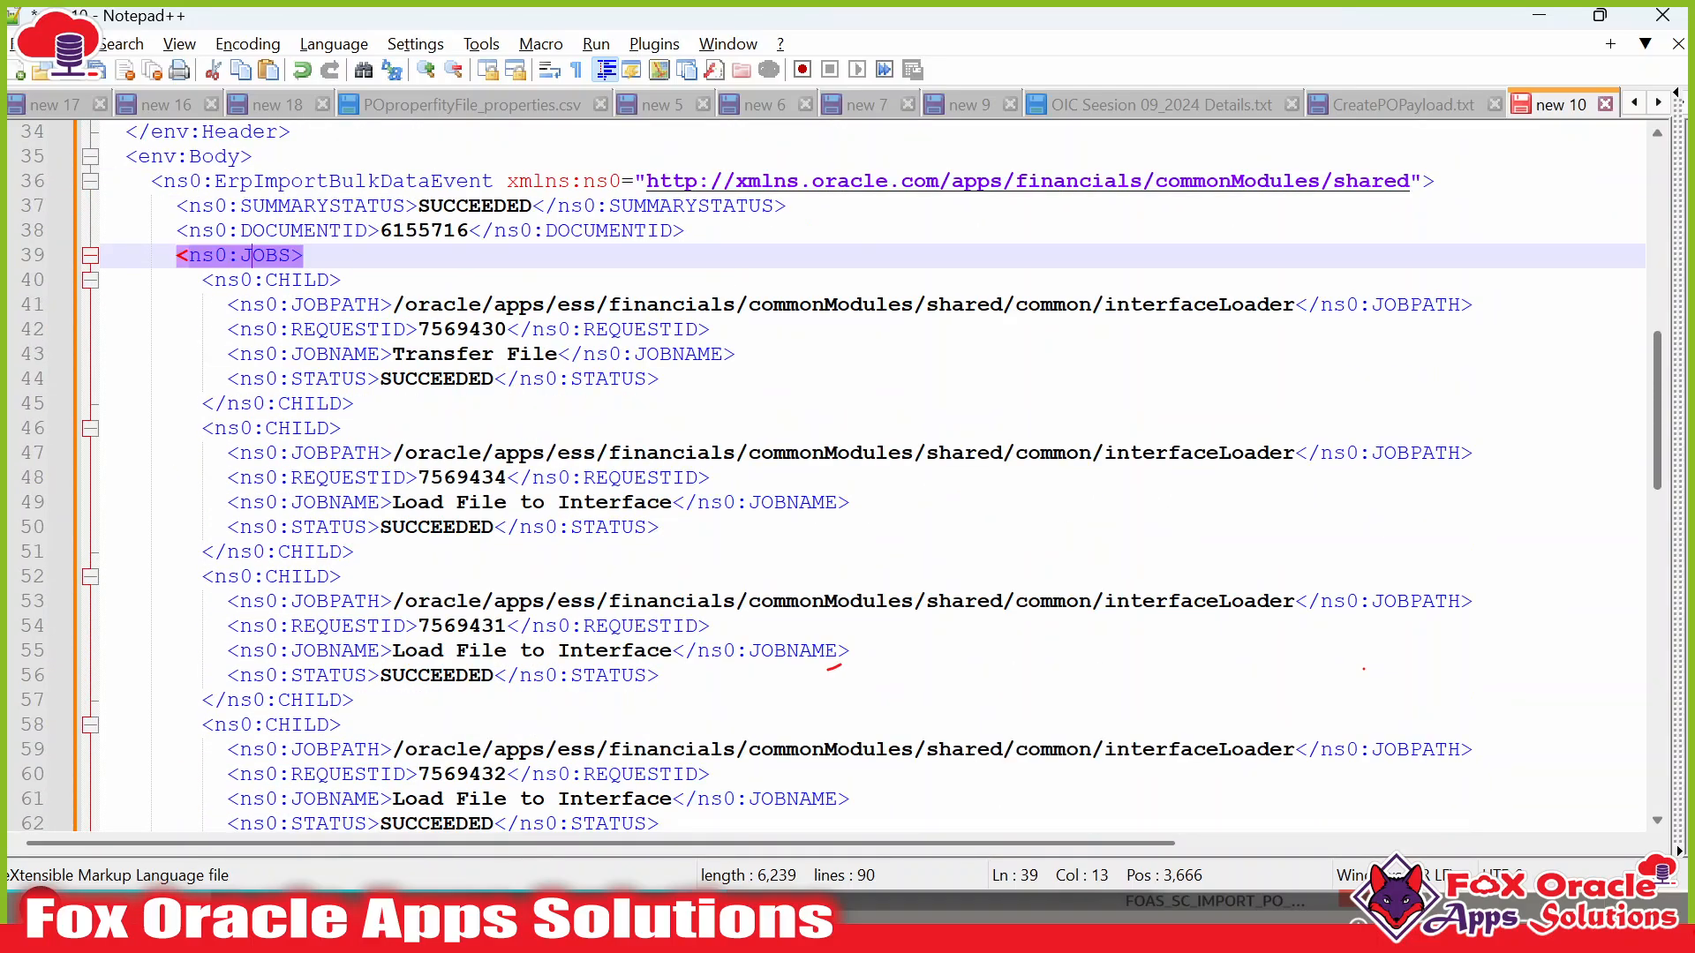
scroll(848, 477, "down", 13)
left_click(265, 206)
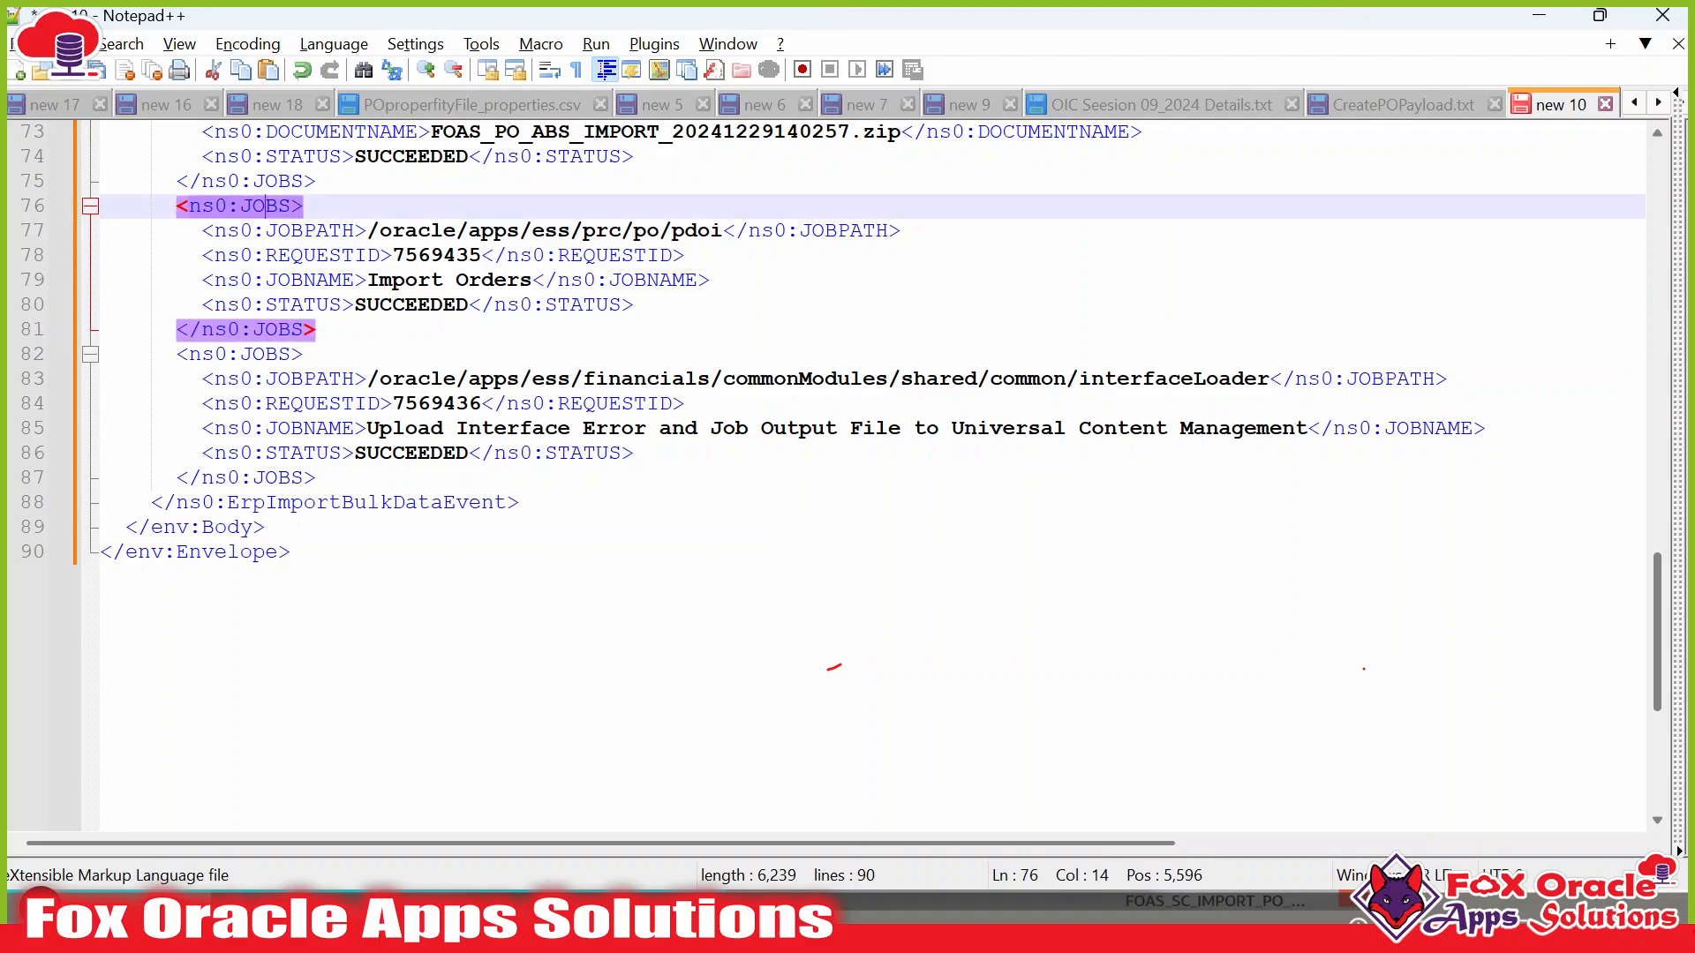
double_click(268, 355)
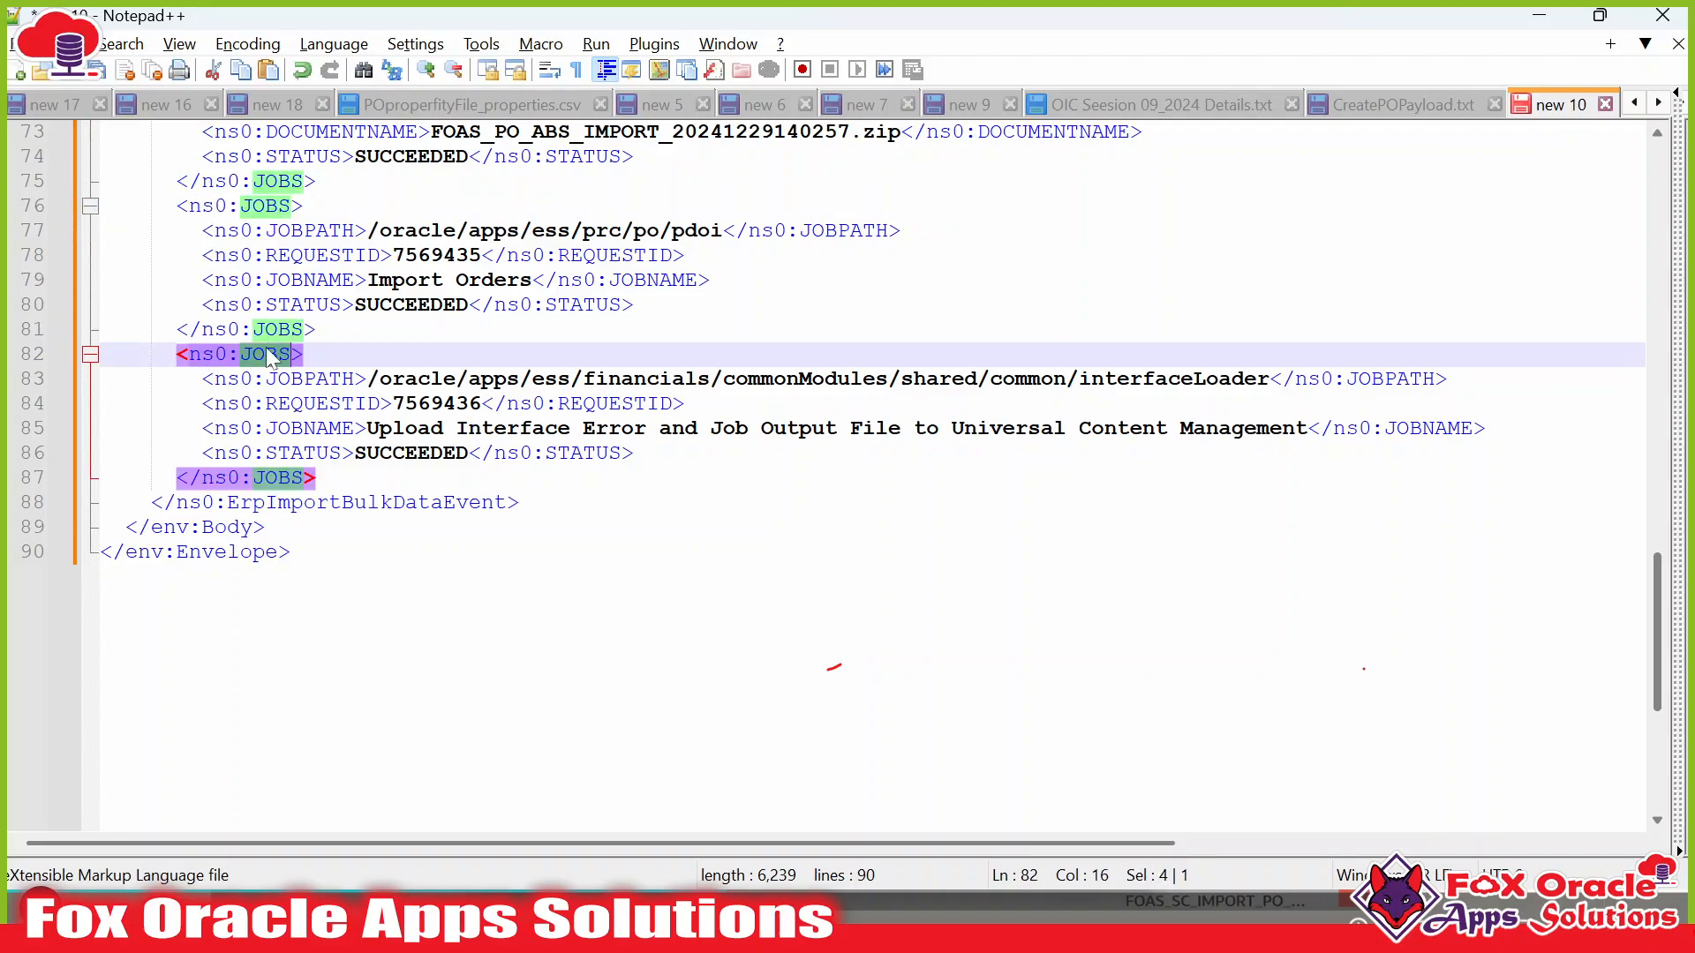
scroll(270, 356, "up", 3)
scroll(848, 476, "up", 12)
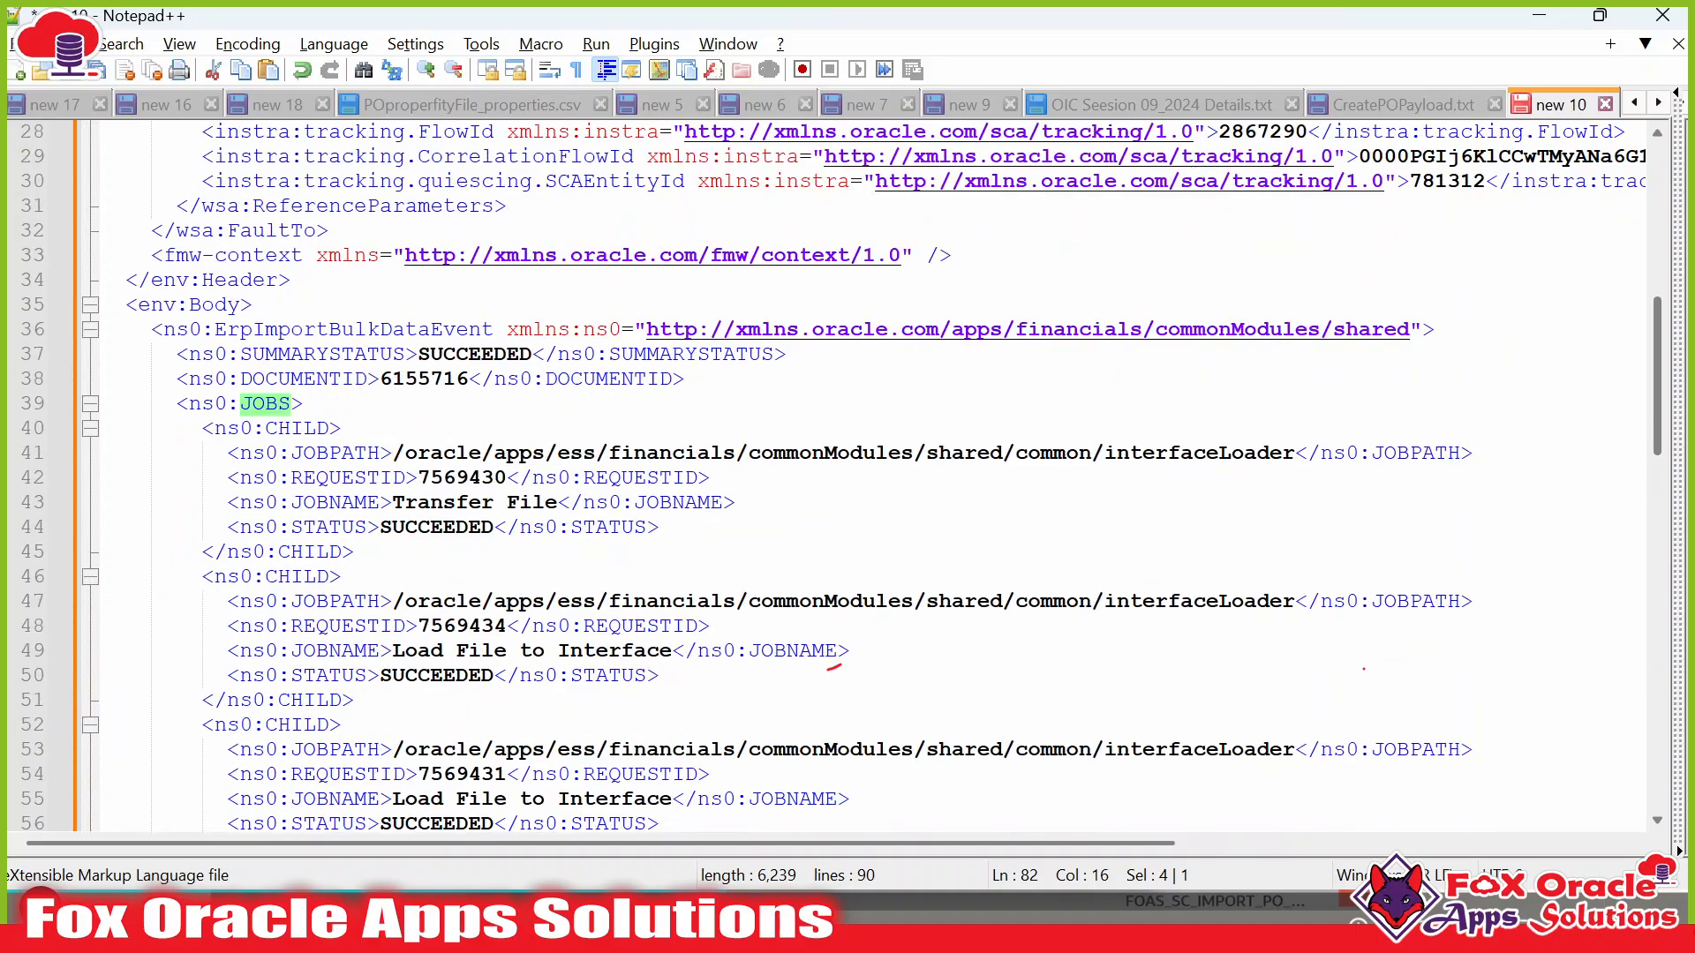
Collapse the Transfer File and four Load File to Interface CHILD entries.
left_click(256, 403)
left_click(89, 428)
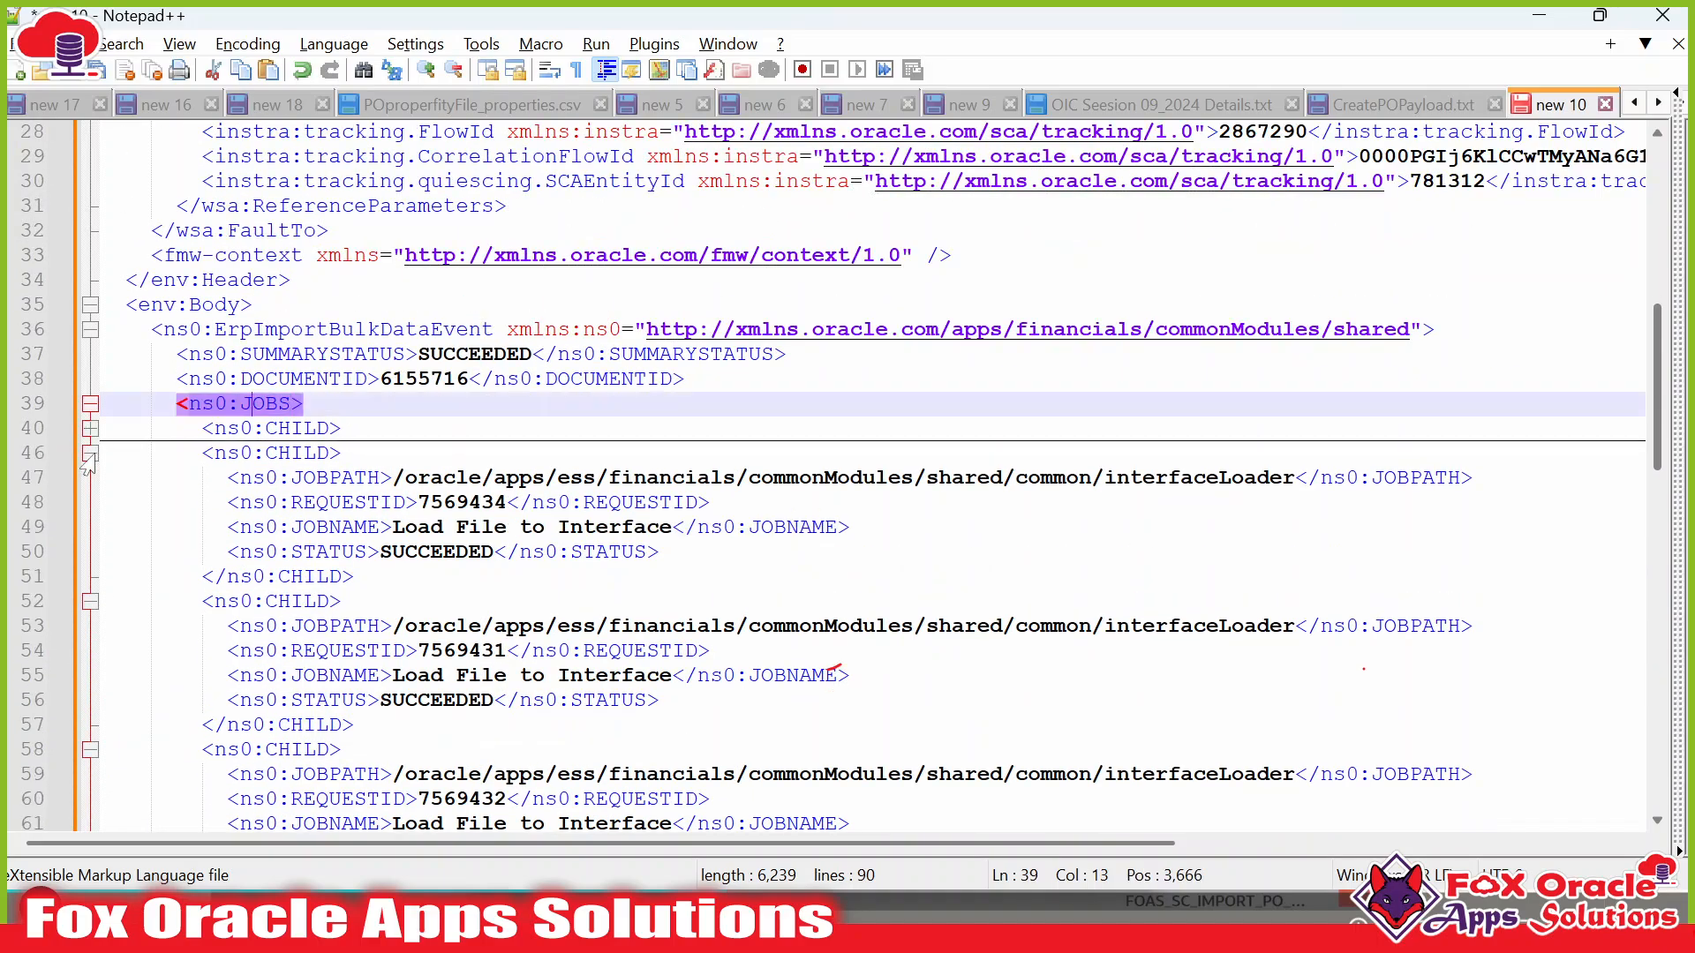
left_click(89, 453)
left_click(89, 478)
left_click(89, 502)
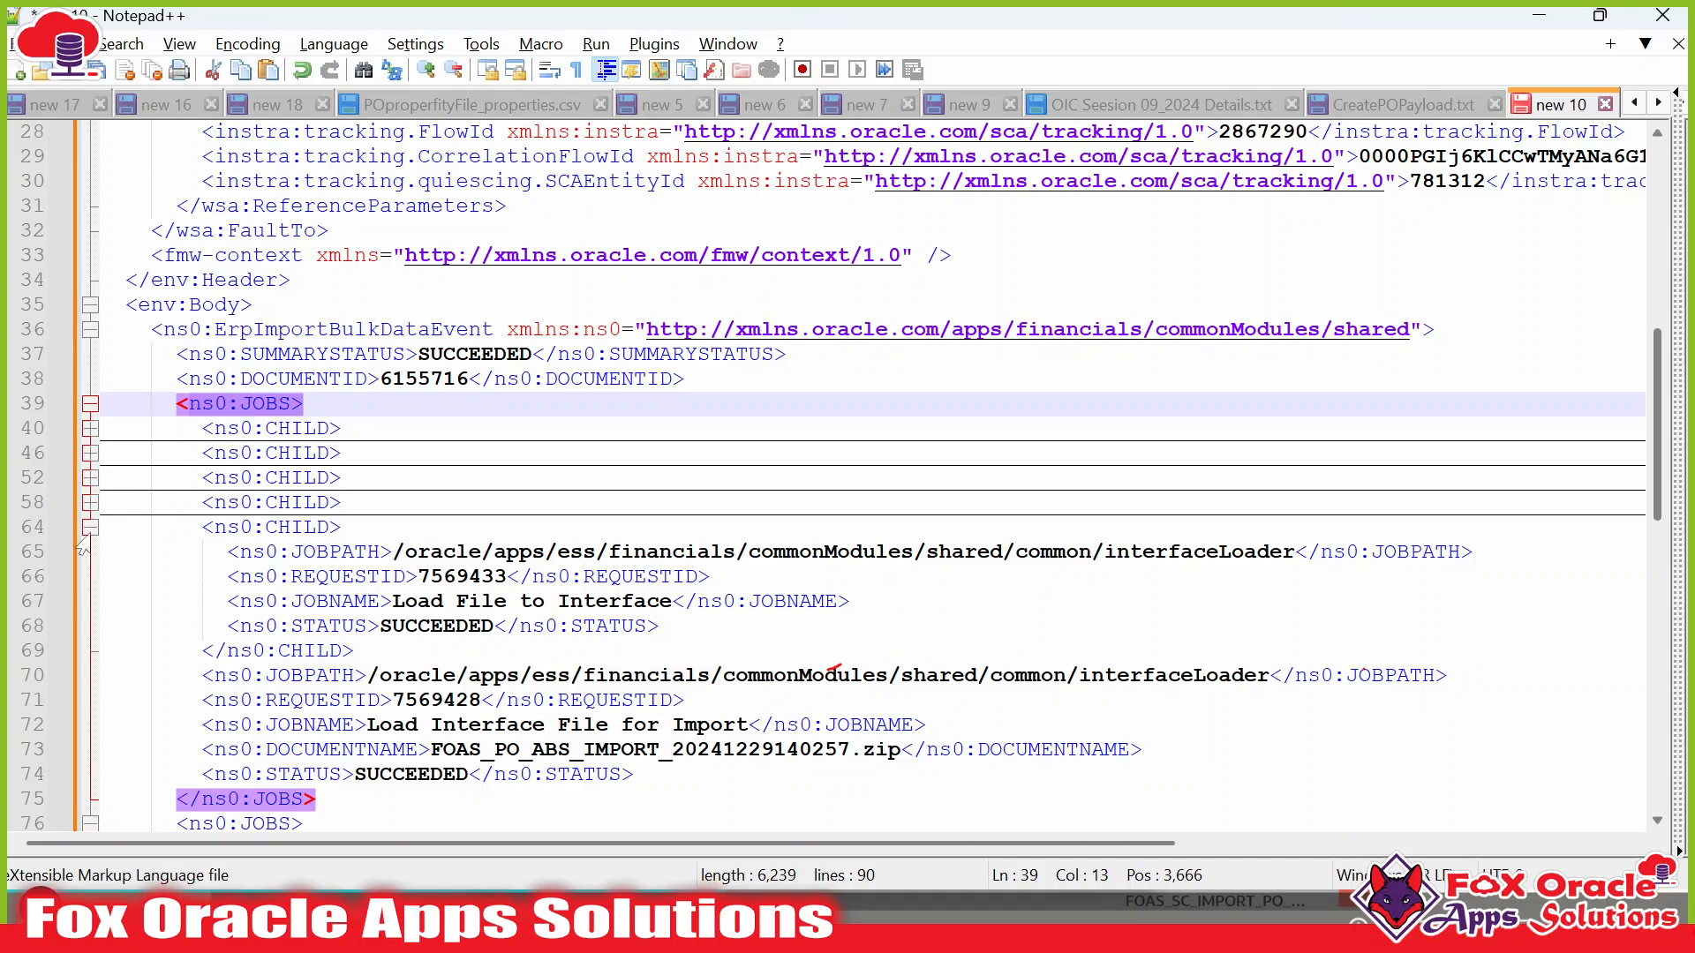
left_click(89, 527)
scroll(848, 477, "down", 1)
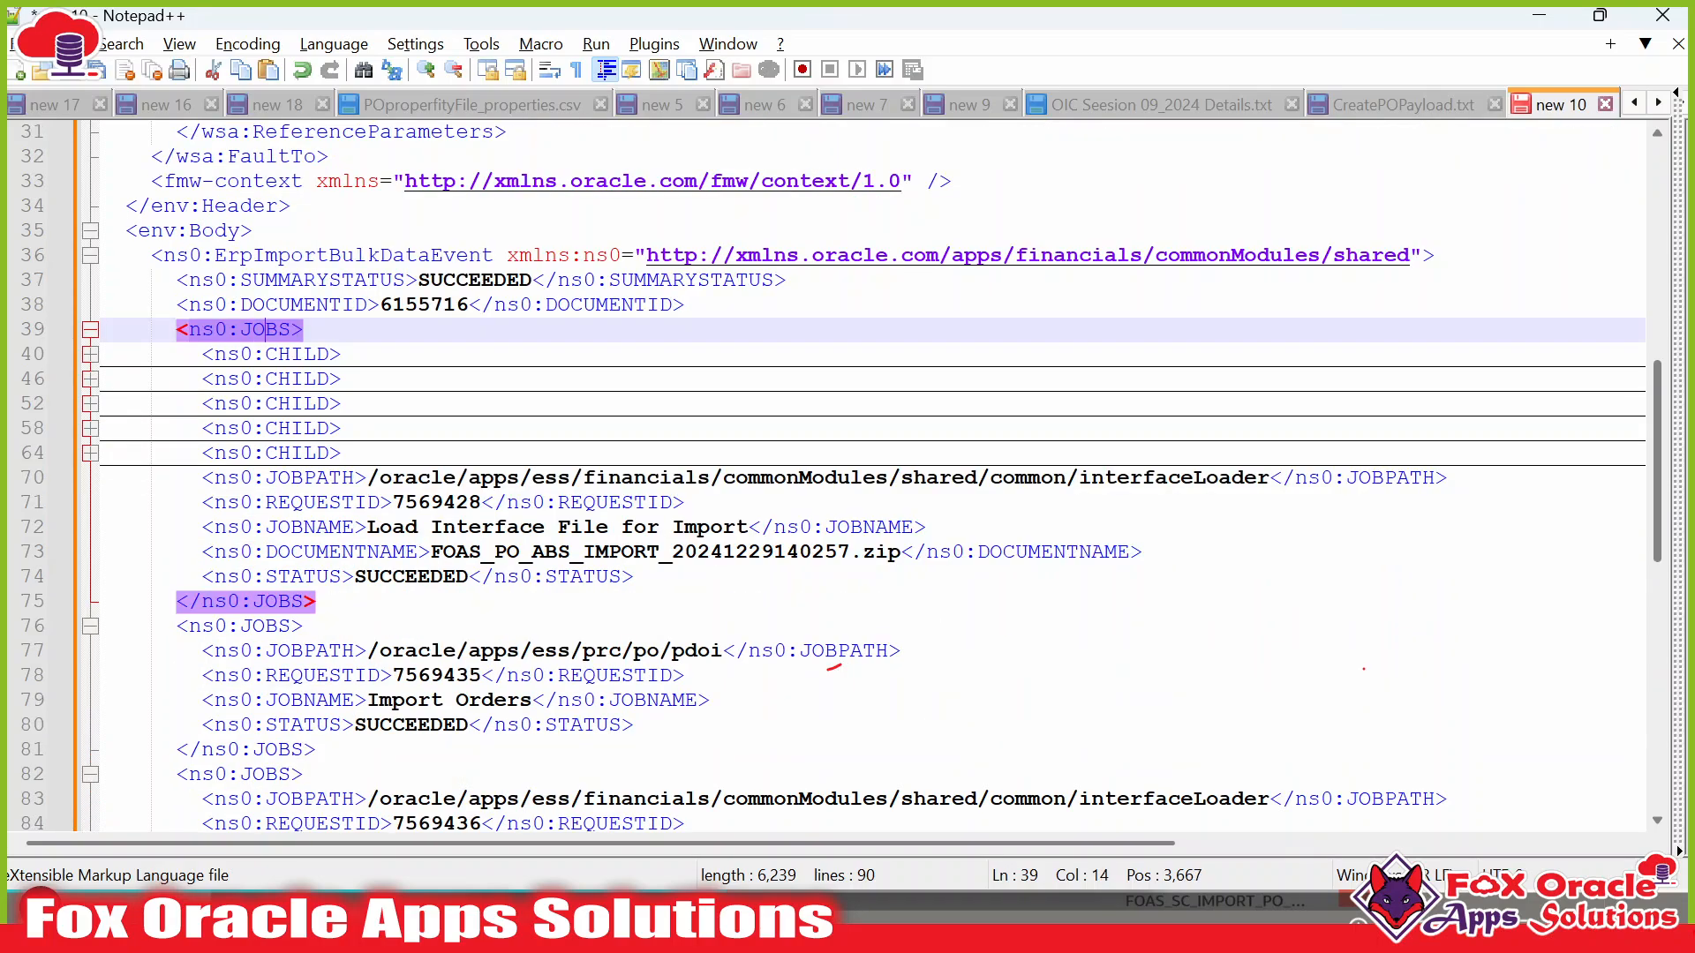
scroll(847, 477, "down", 4)
Pick out the Load Interface File for Import job and its request ID 7569428, then view the ERP monitor.
left_click(279, 330)
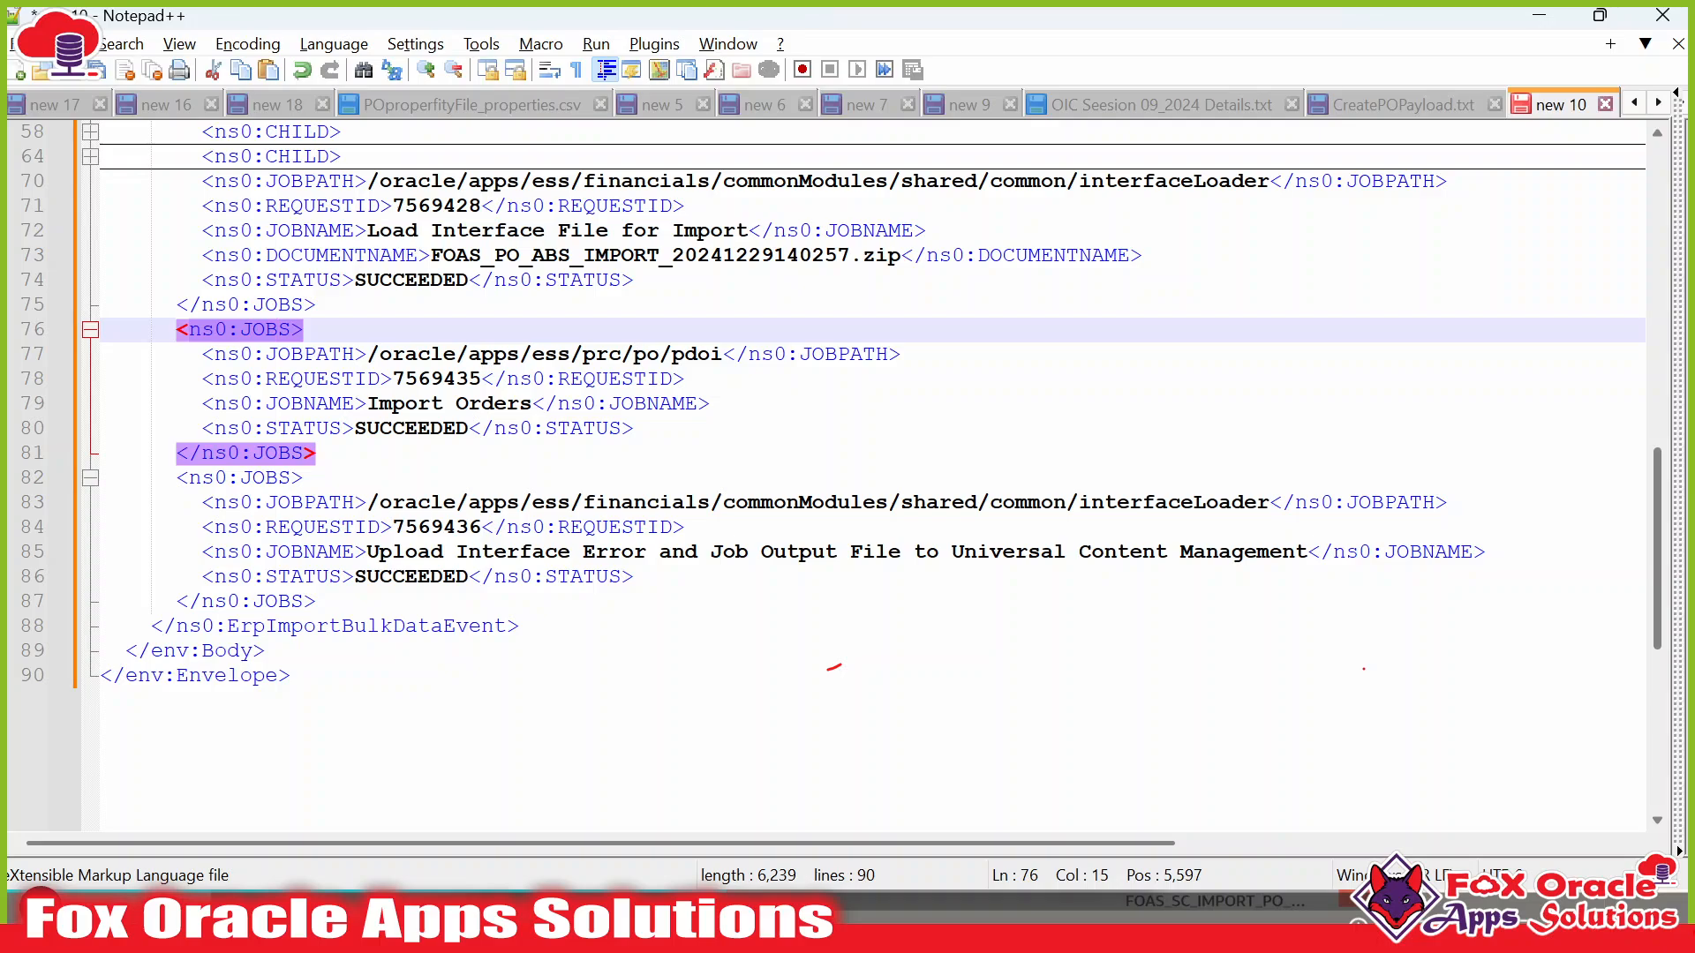
left_click(265, 478)
scroll(266, 479, "up", 4)
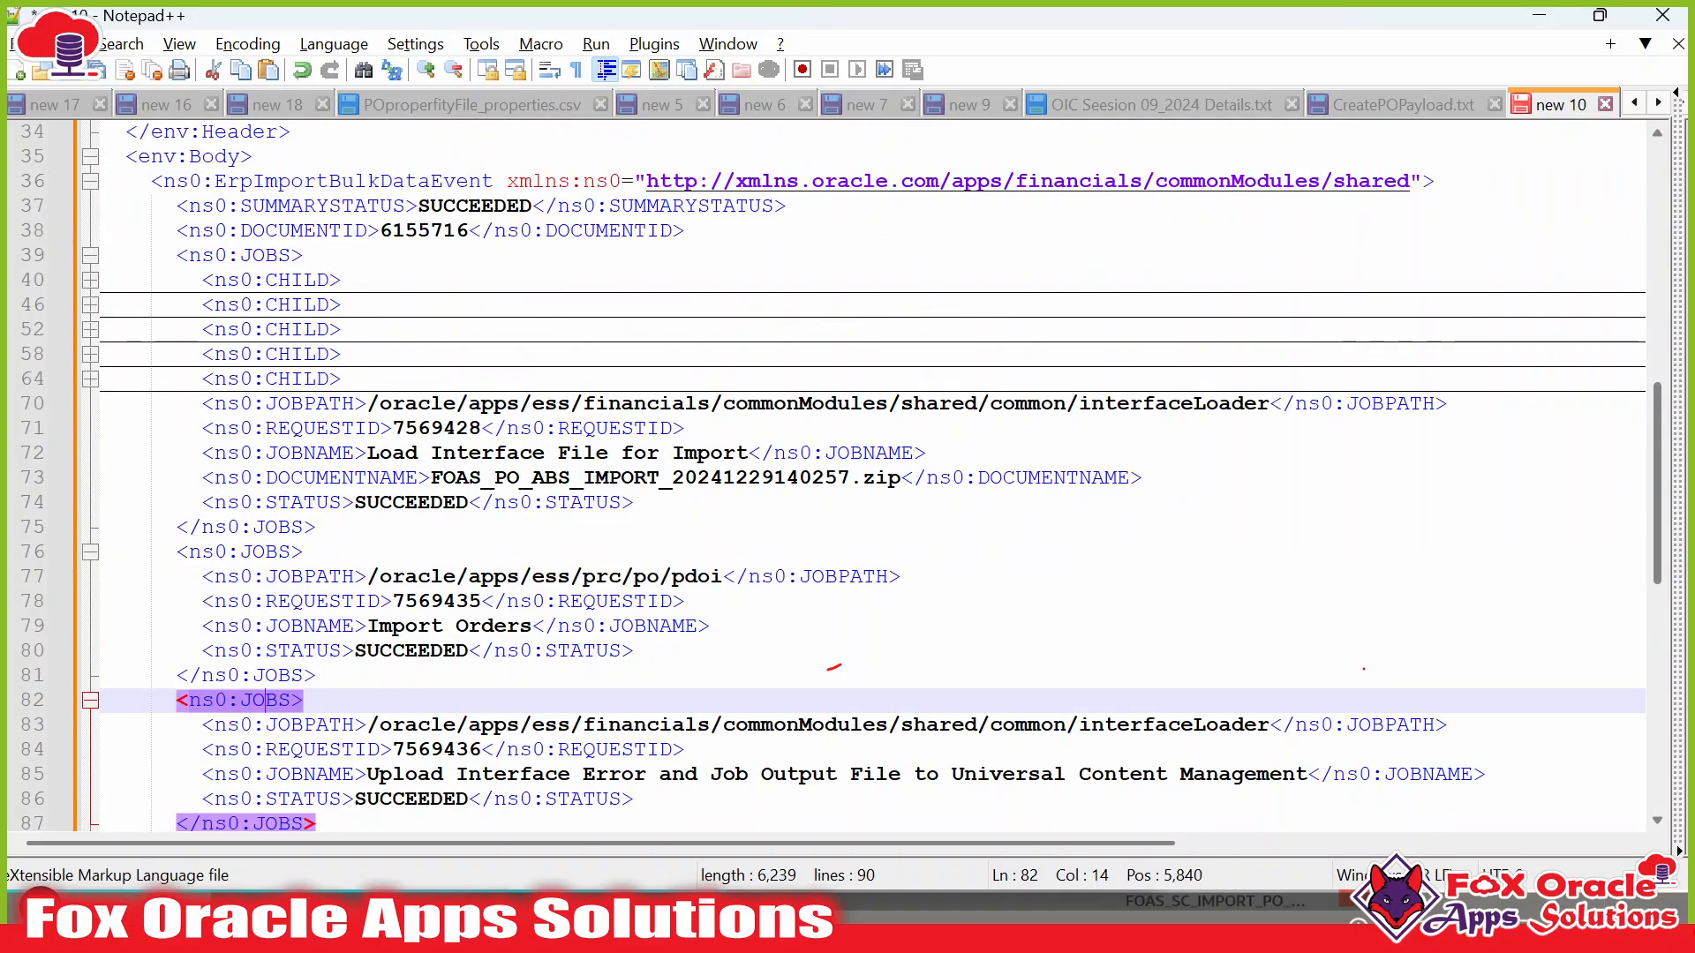
left_click(278, 330)
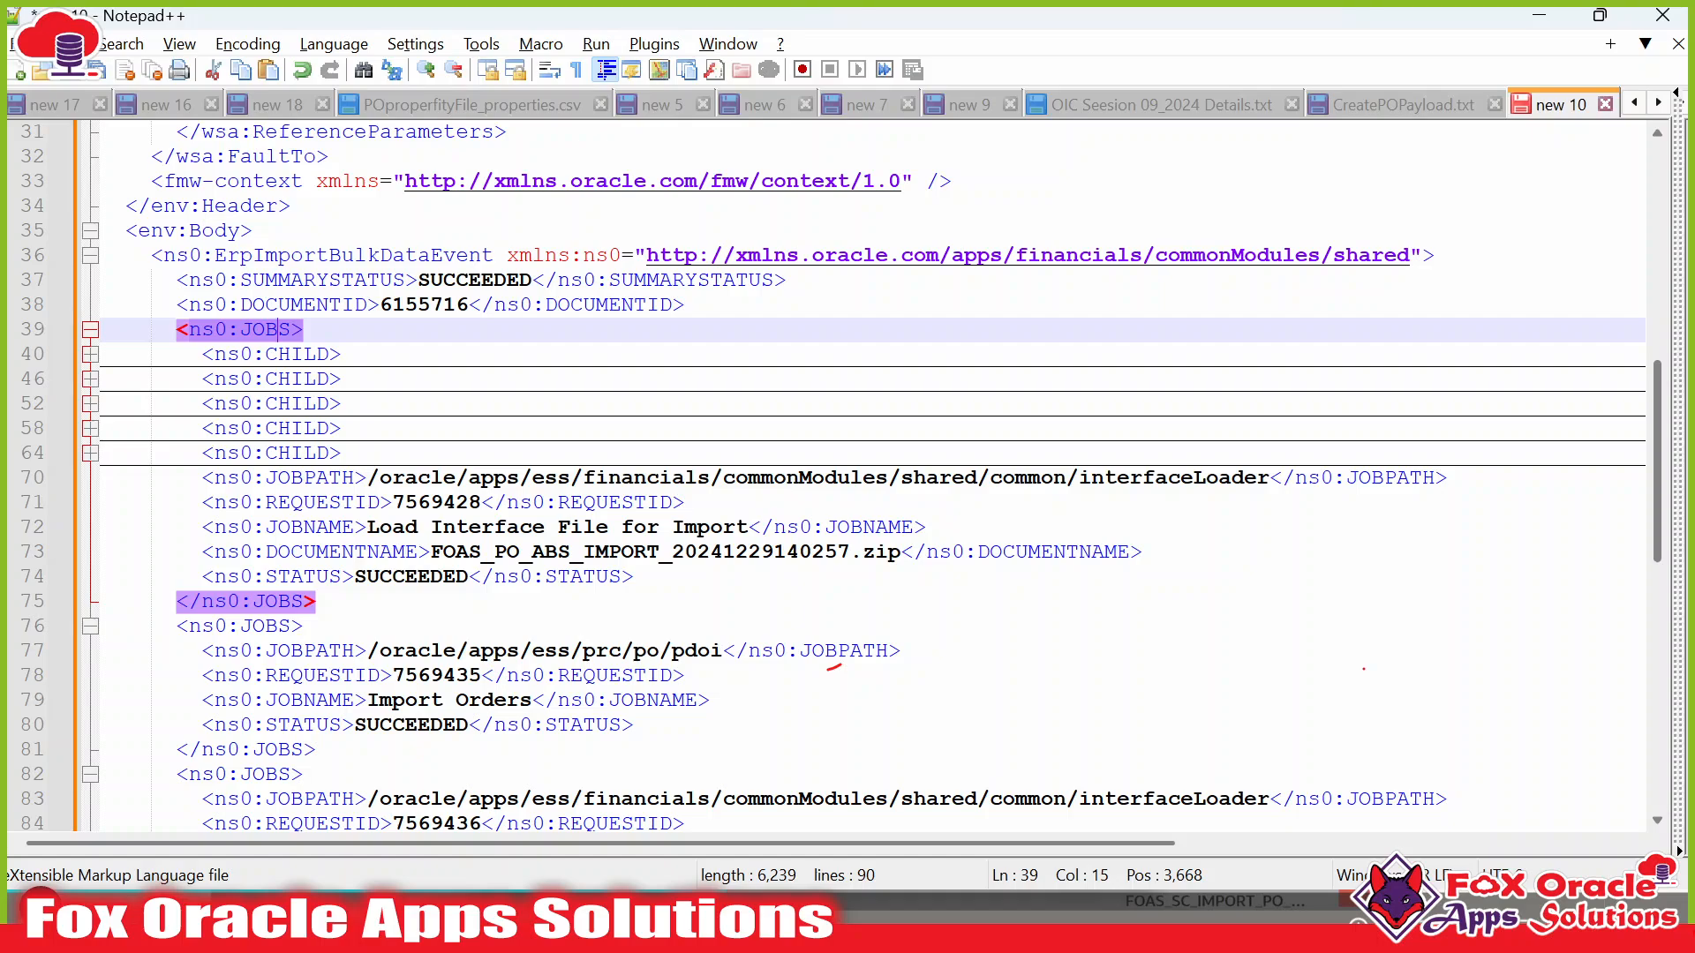
left_click_drag(367, 527, 748, 527)
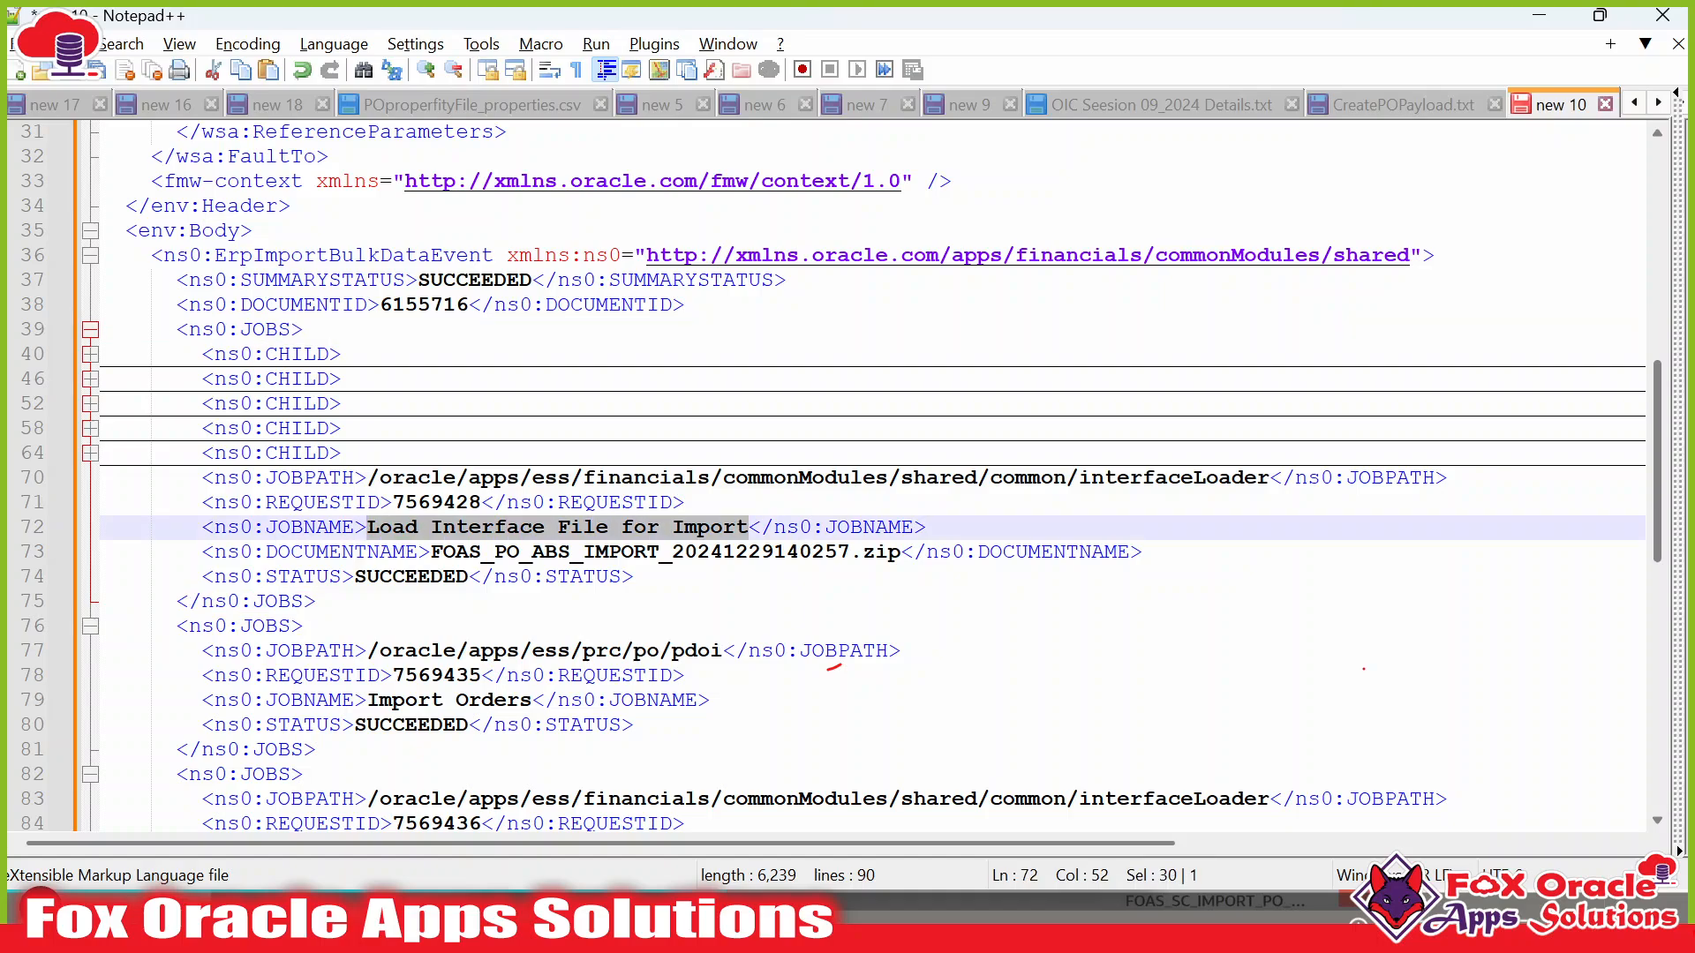
left_click(367, 527)
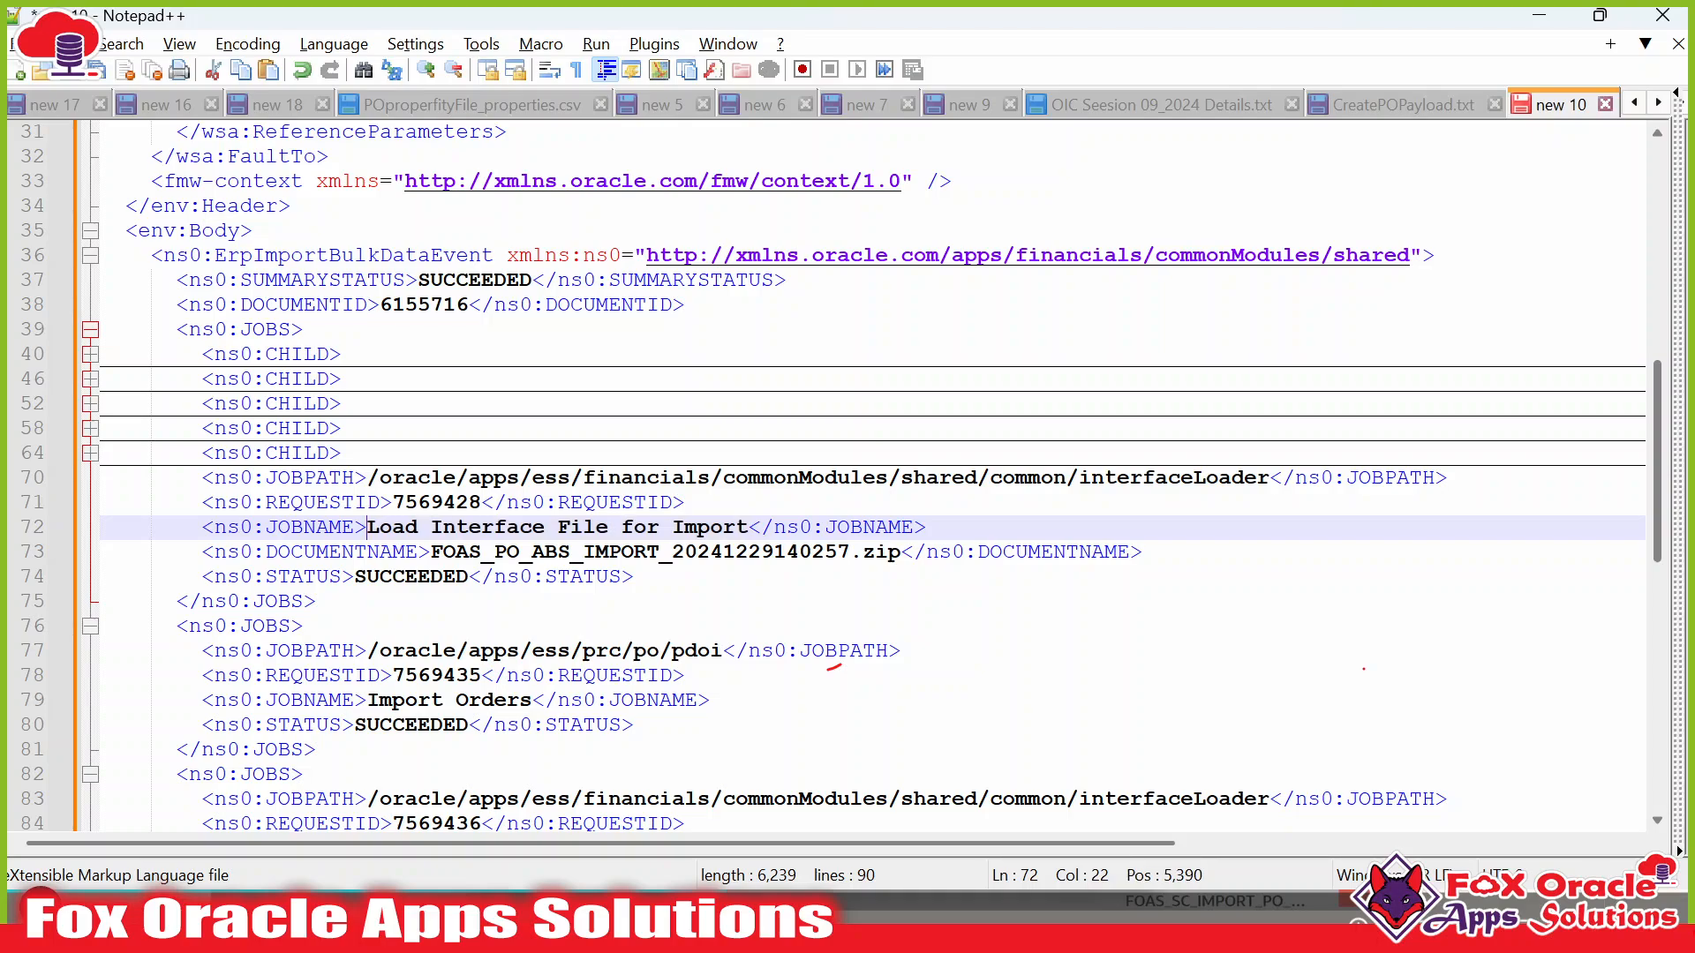
left_click_drag(367, 527, 749, 527)
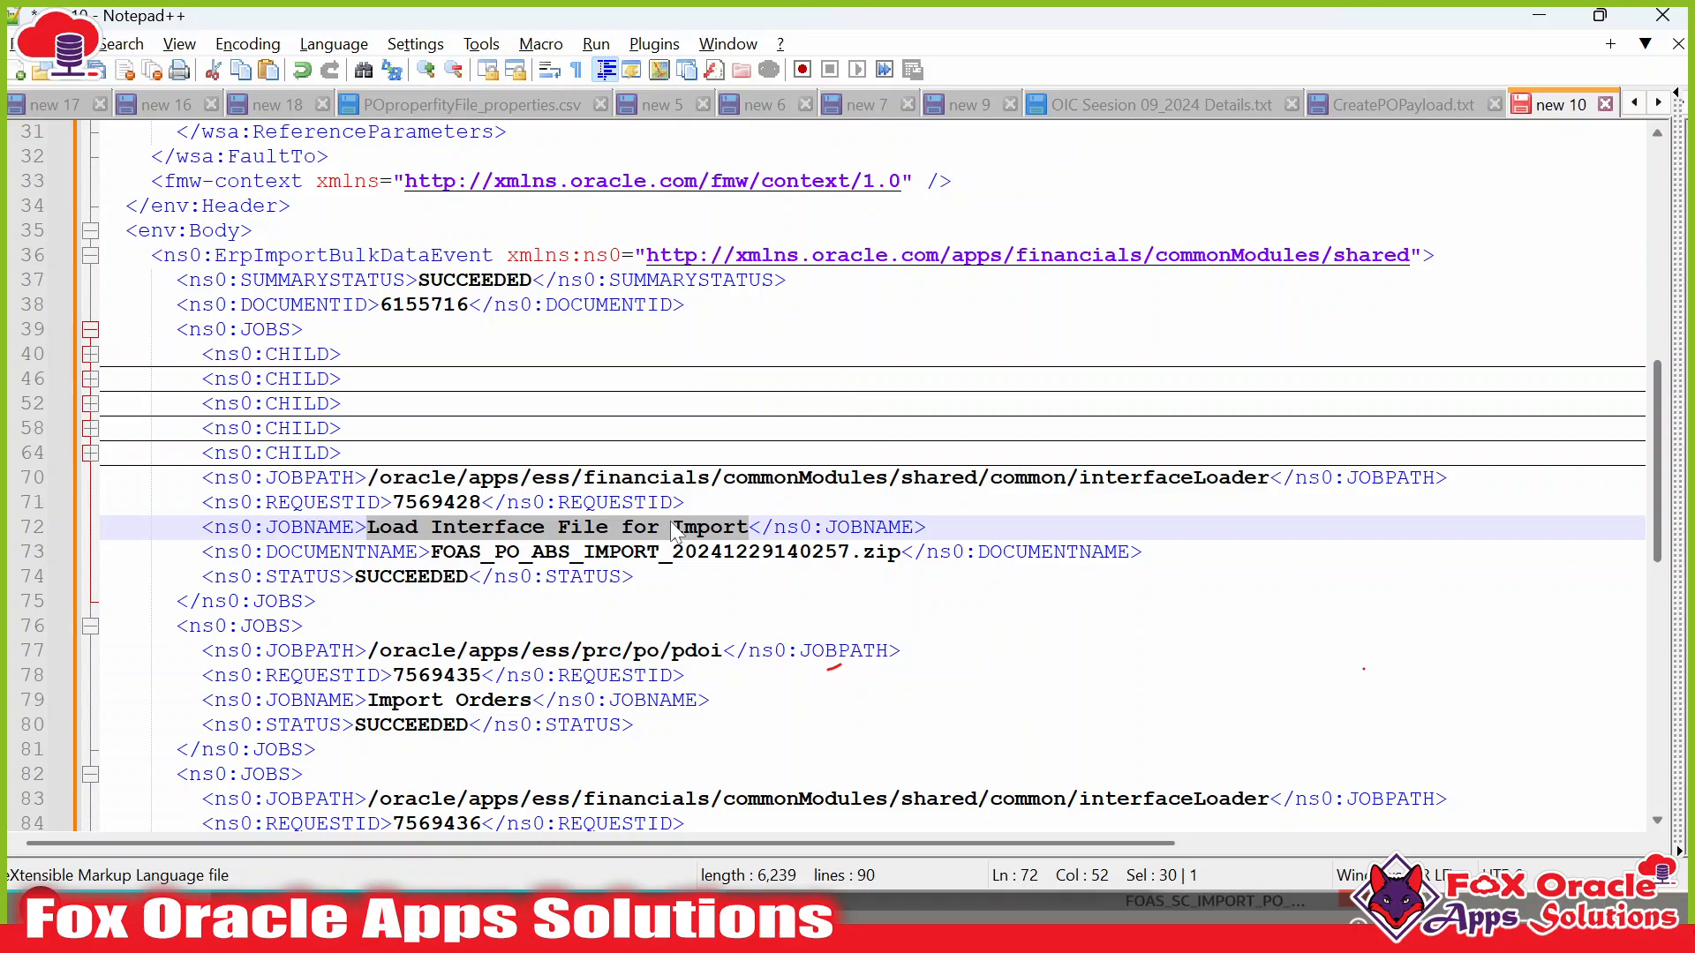
double_click(485, 527)
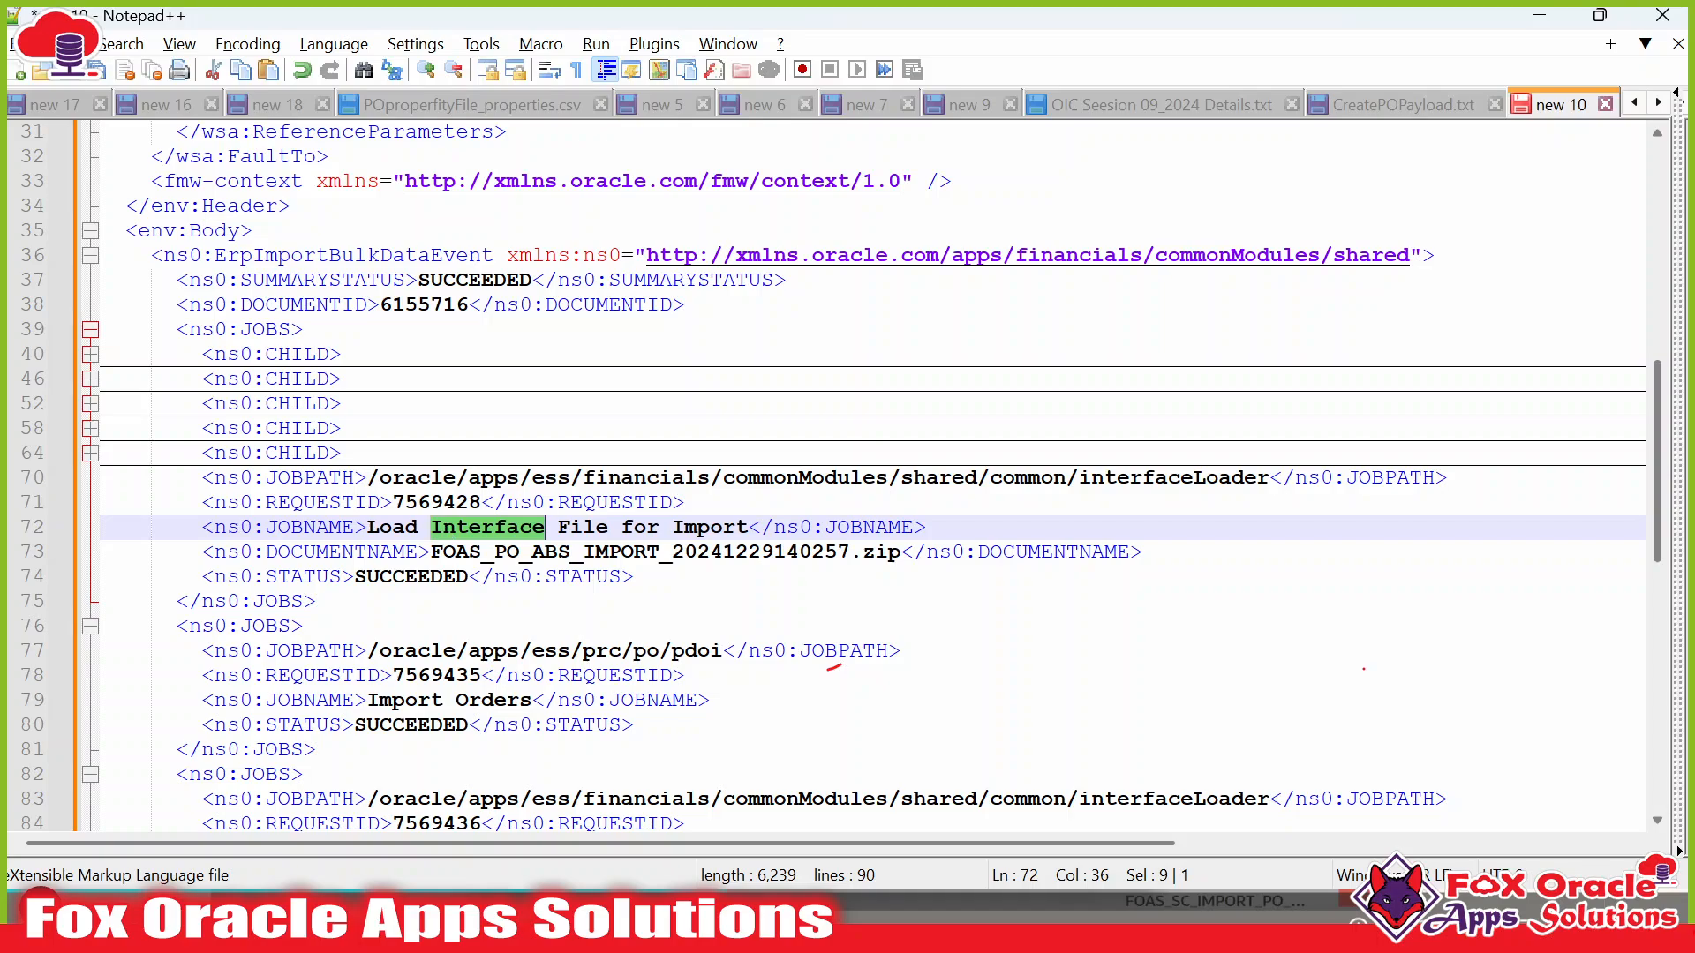
left_click_drag(379, 527, 723, 527)
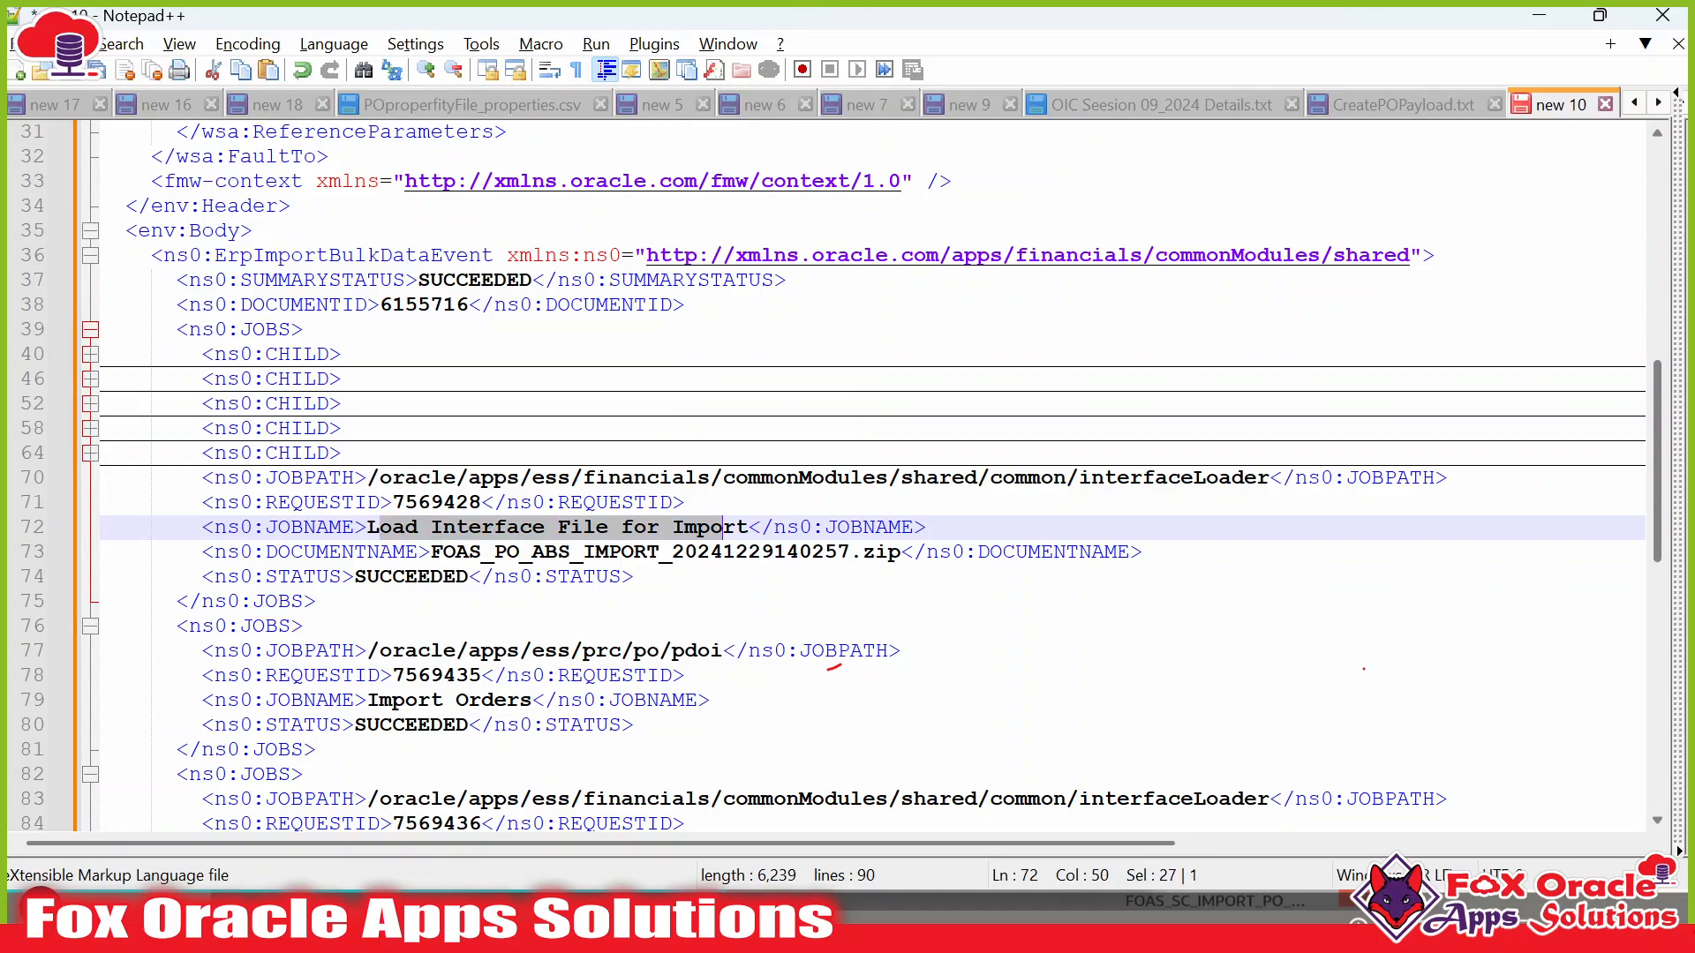
double_click(437, 502)
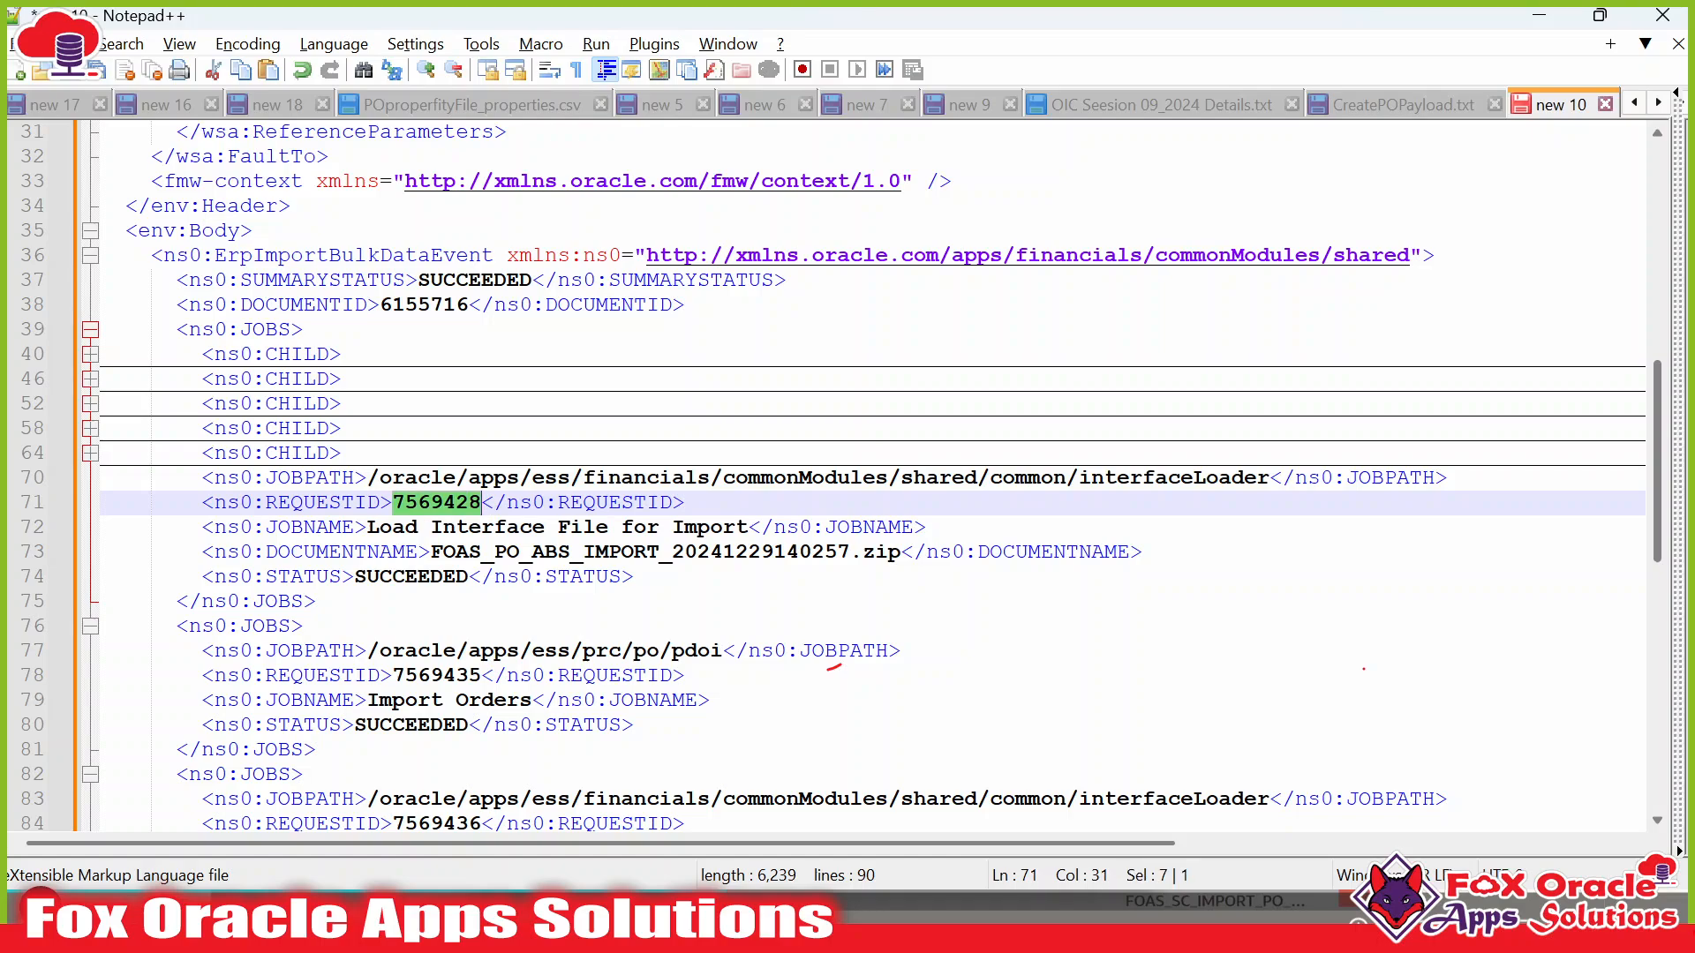
key("alt+Tab")
left_click(816, 37)
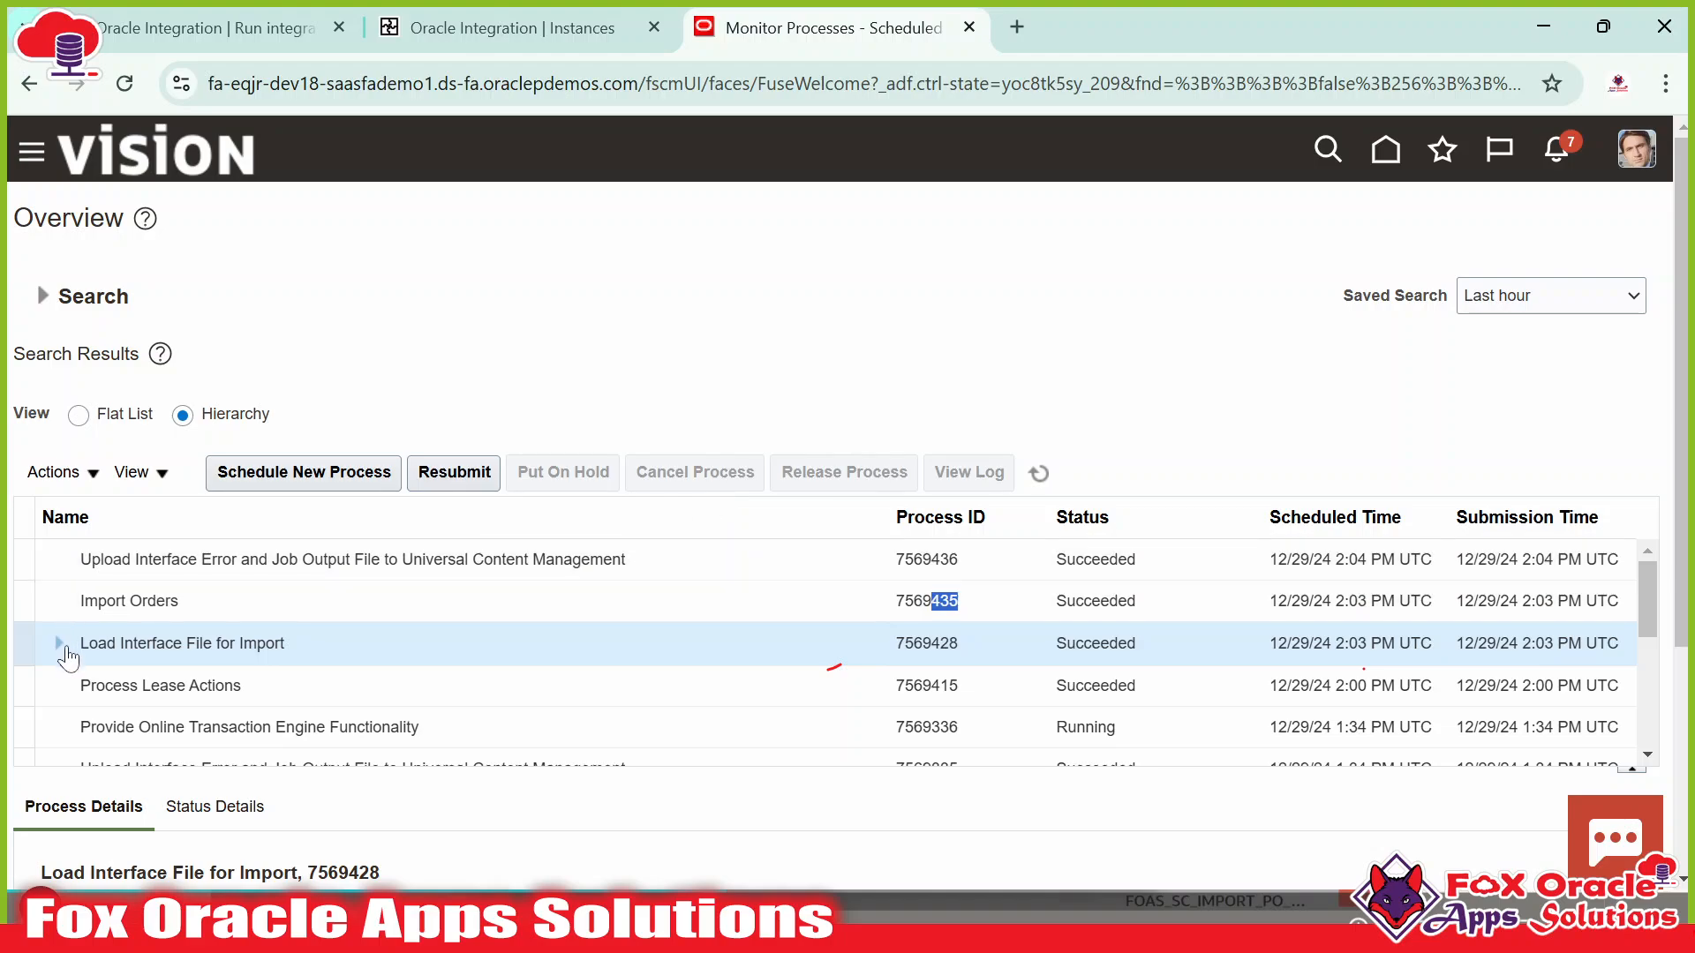
Find process 7569428 in the ERP list and check it against the callback's SUCCEEDED status.
left_click_drag(895, 643, 950, 644)
left_click(947, 654)
key("ctrl+f")
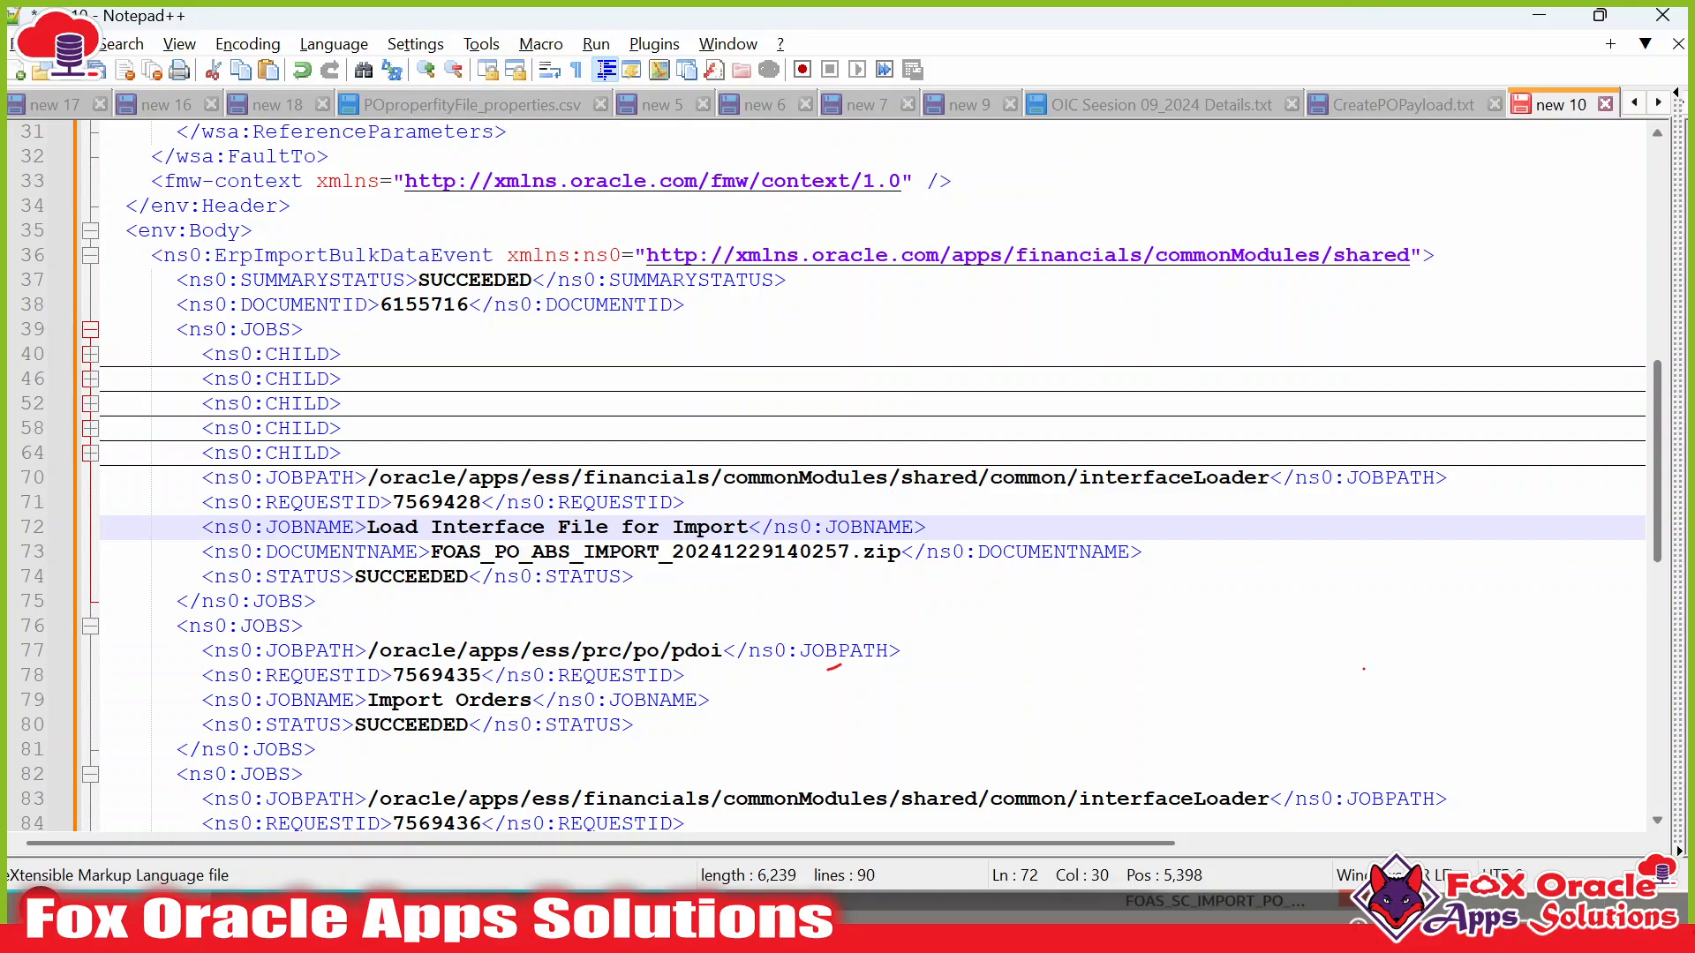
double_click(446, 579)
key("alt+Tab")
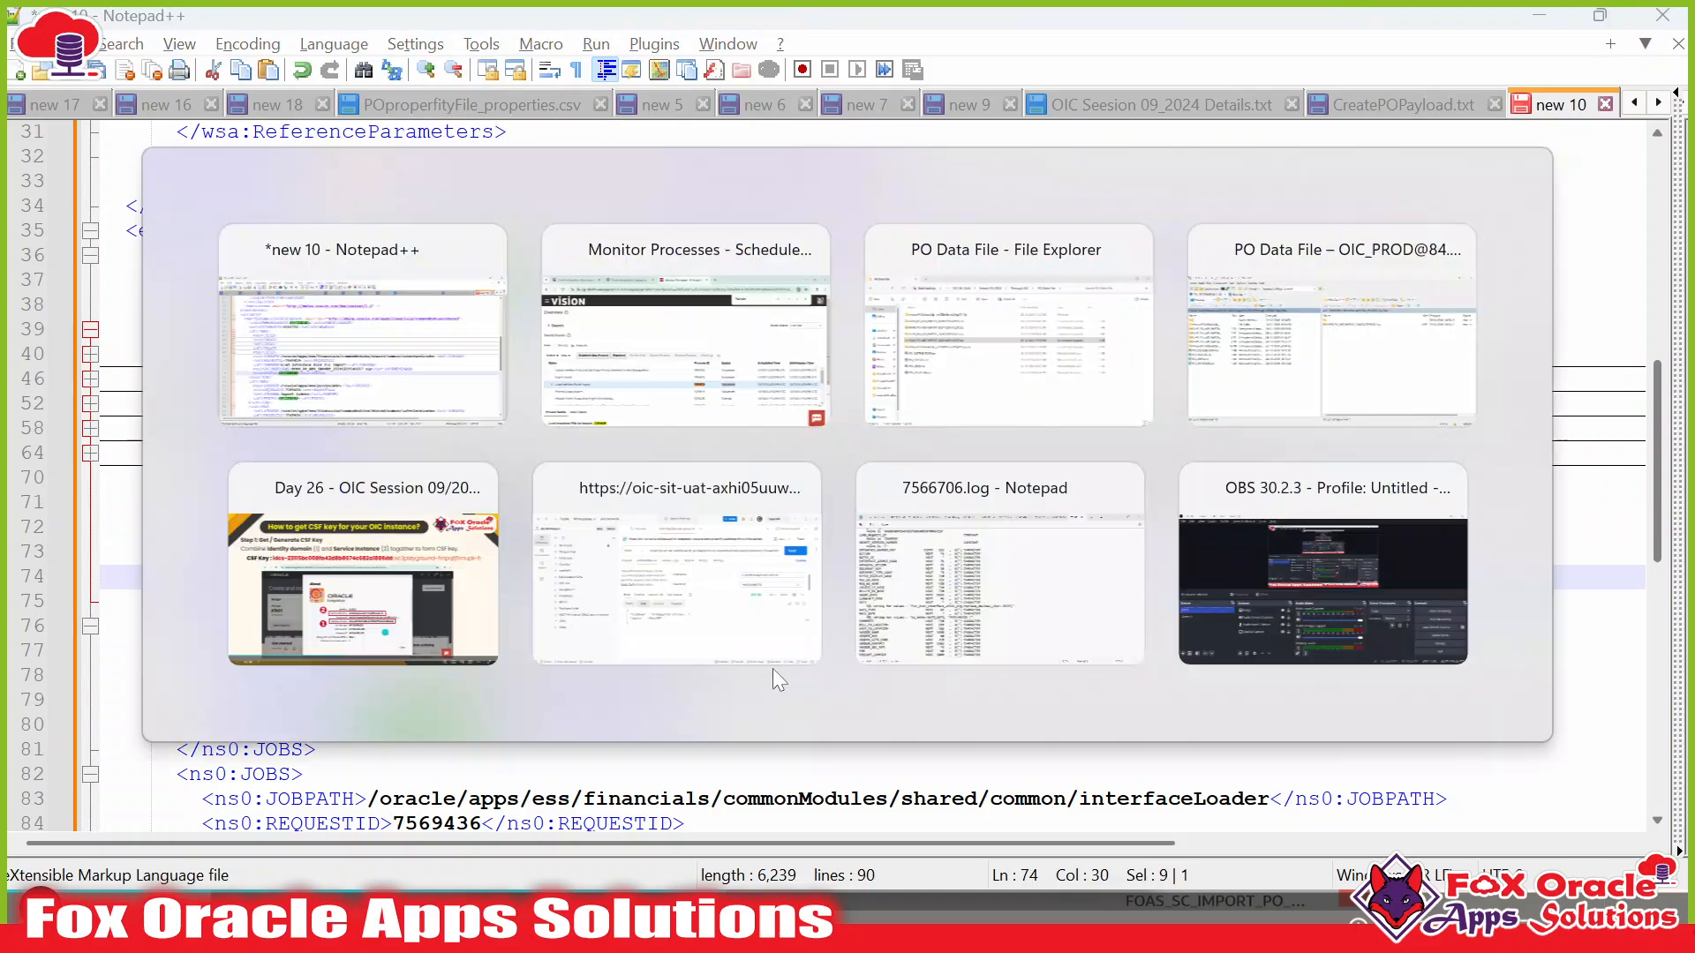
left_click_drag(328, 774, 332, 824)
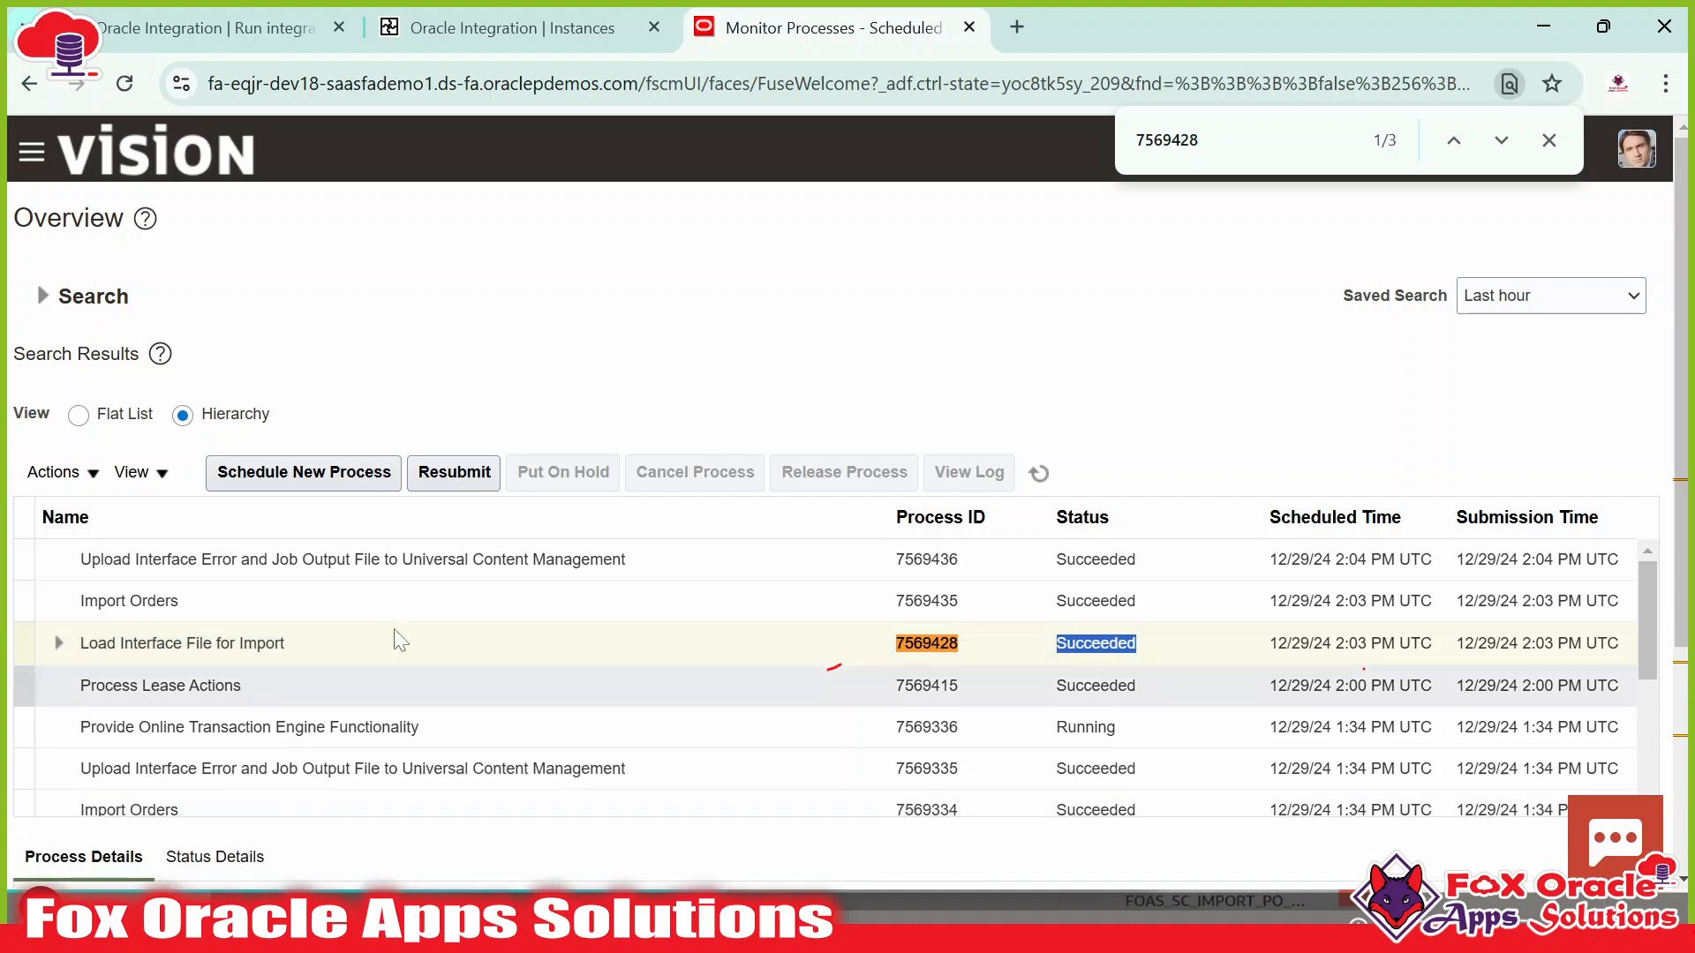
scroll(397, 638, "down", 3)
Expand 7569428's child processes and view details of children 7569434, 7569431, 7569432 and 7569433.
left_click(59, 378)
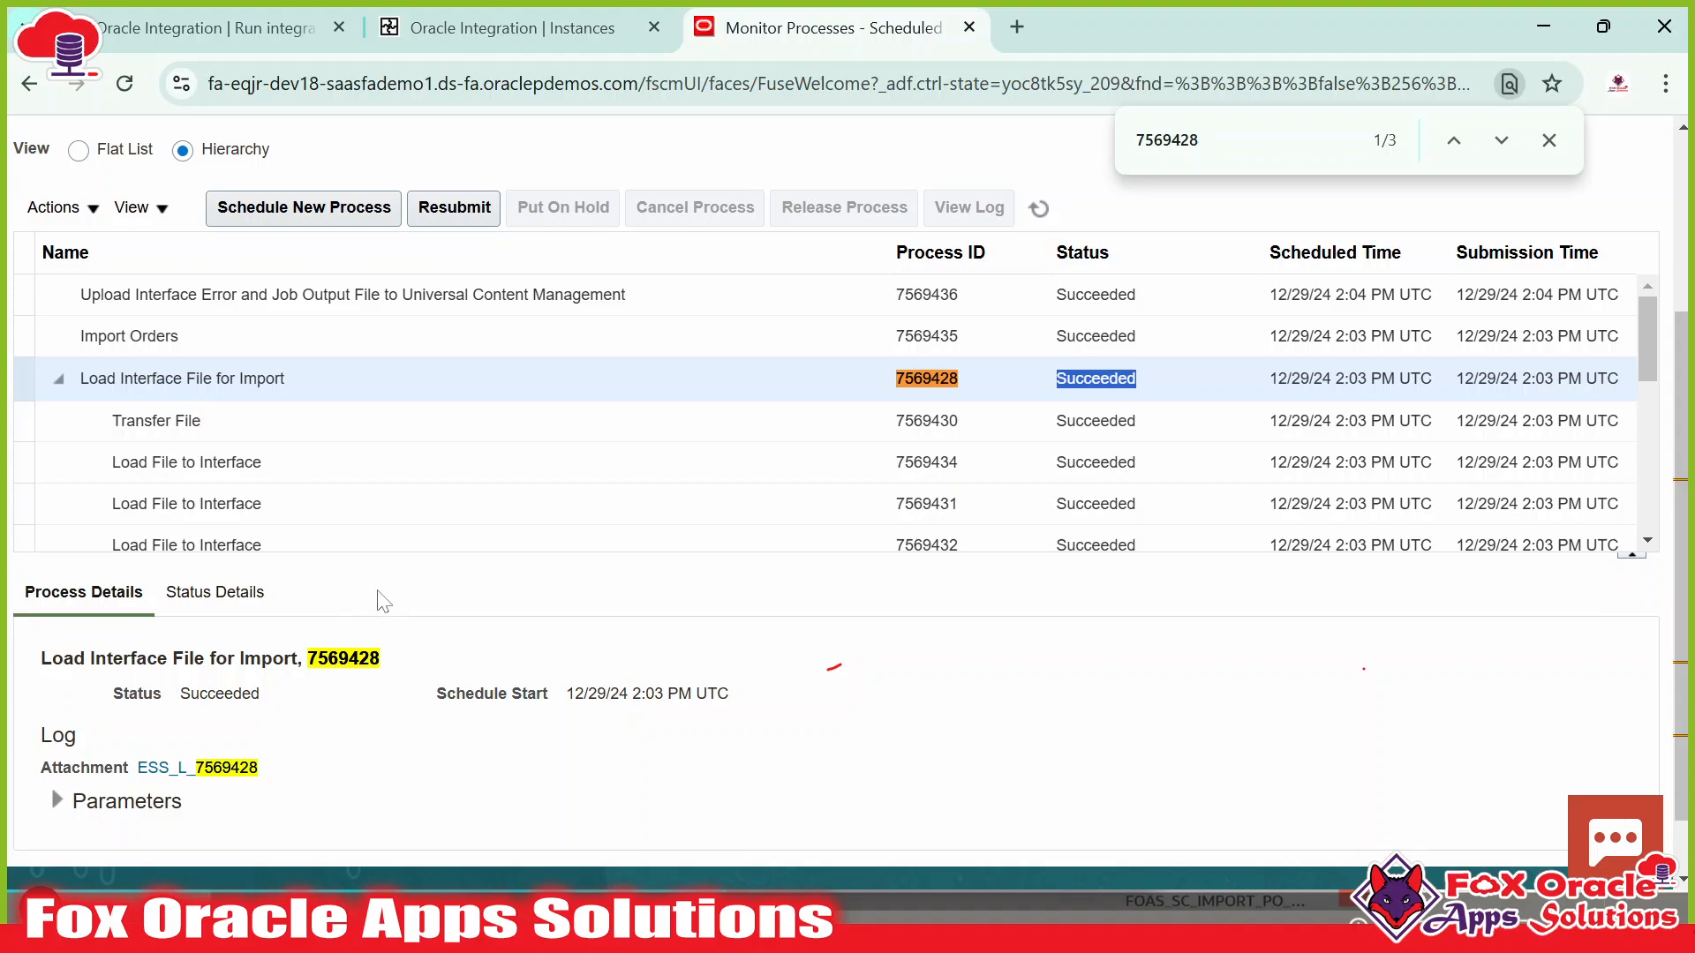
left_click_drag(375, 556, 372, 653)
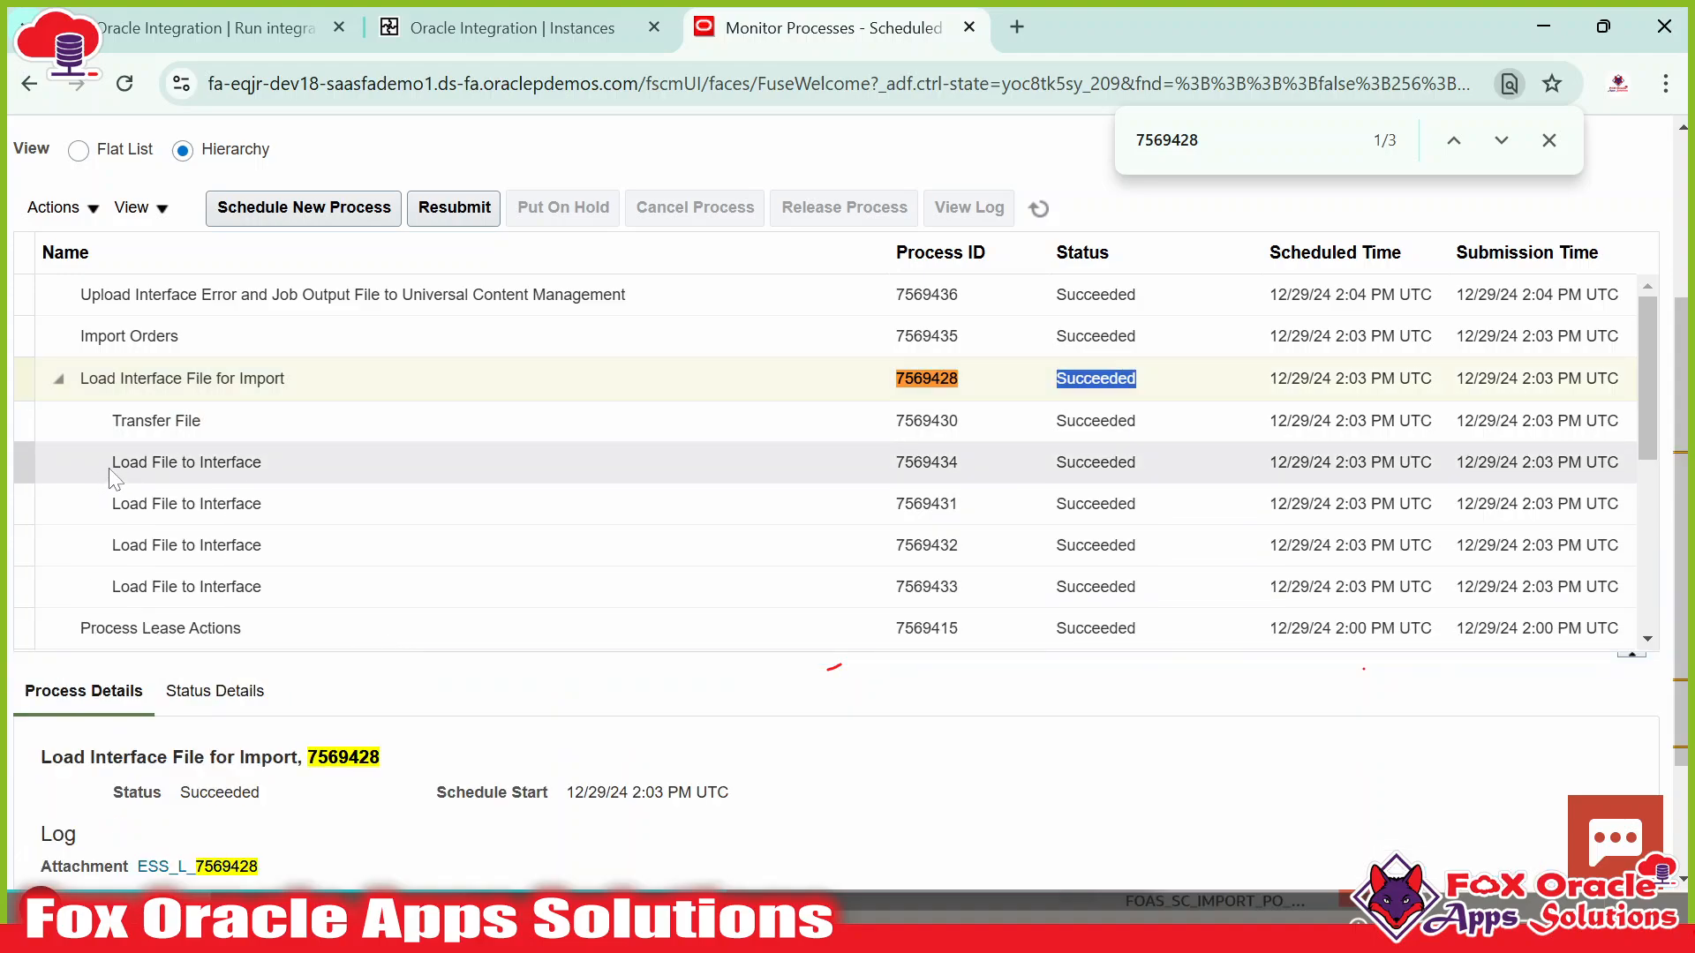
left_click(196, 461)
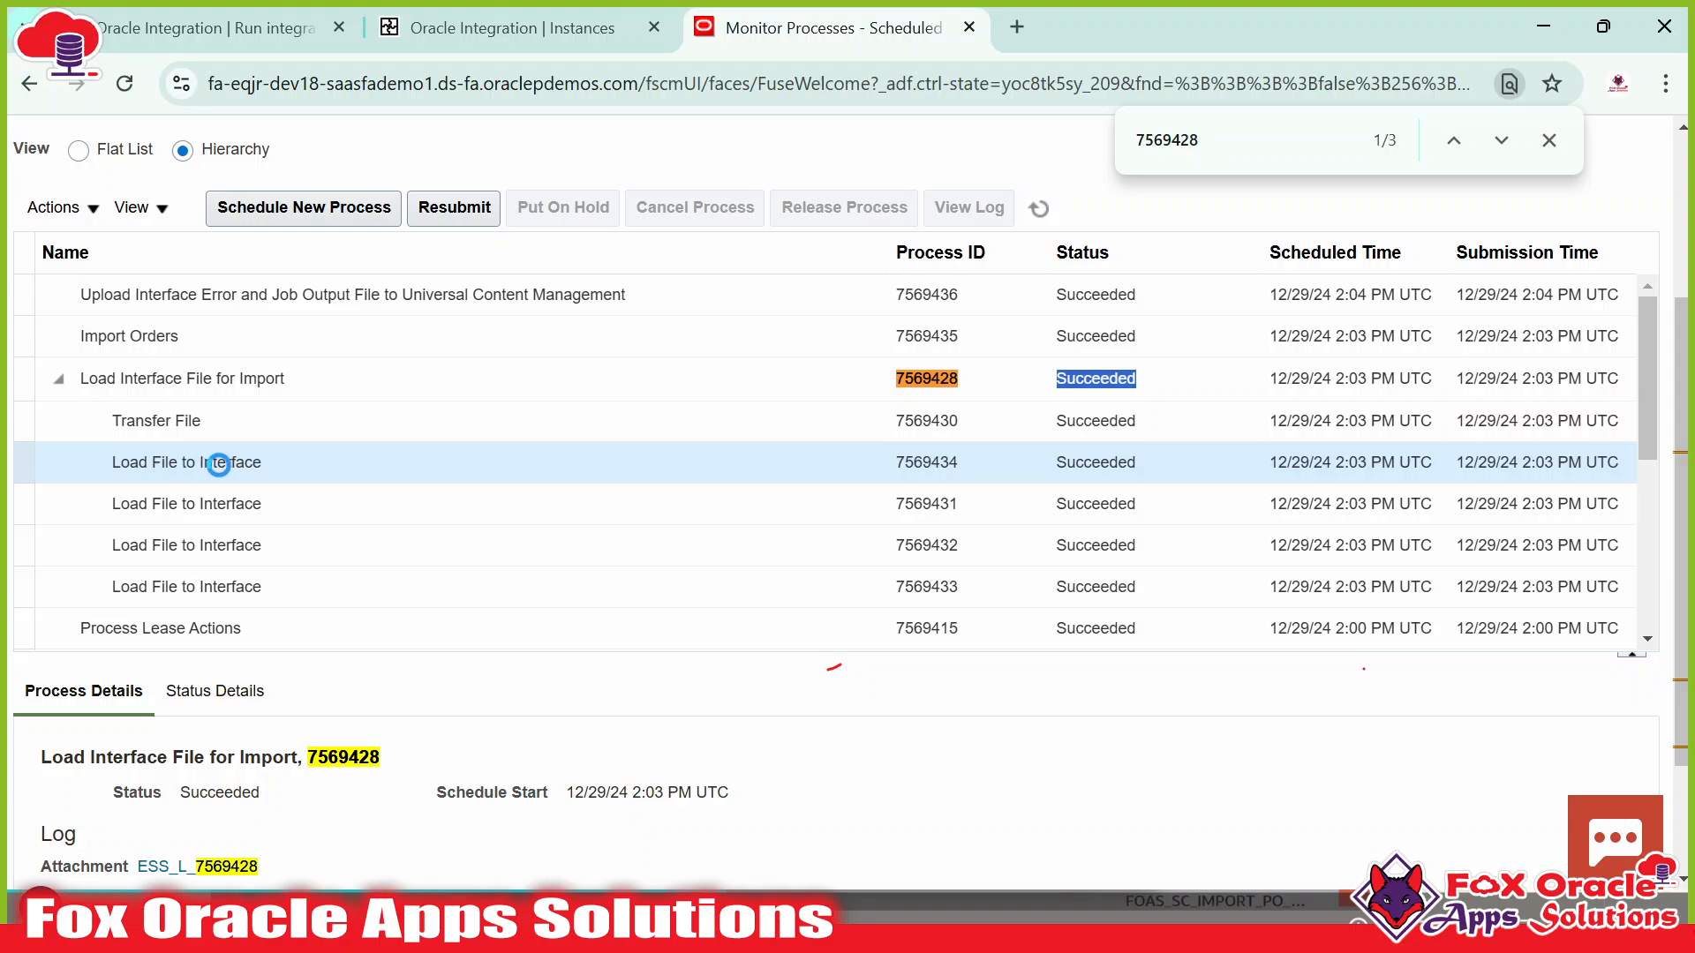
left_click_drag(108, 463, 261, 462)
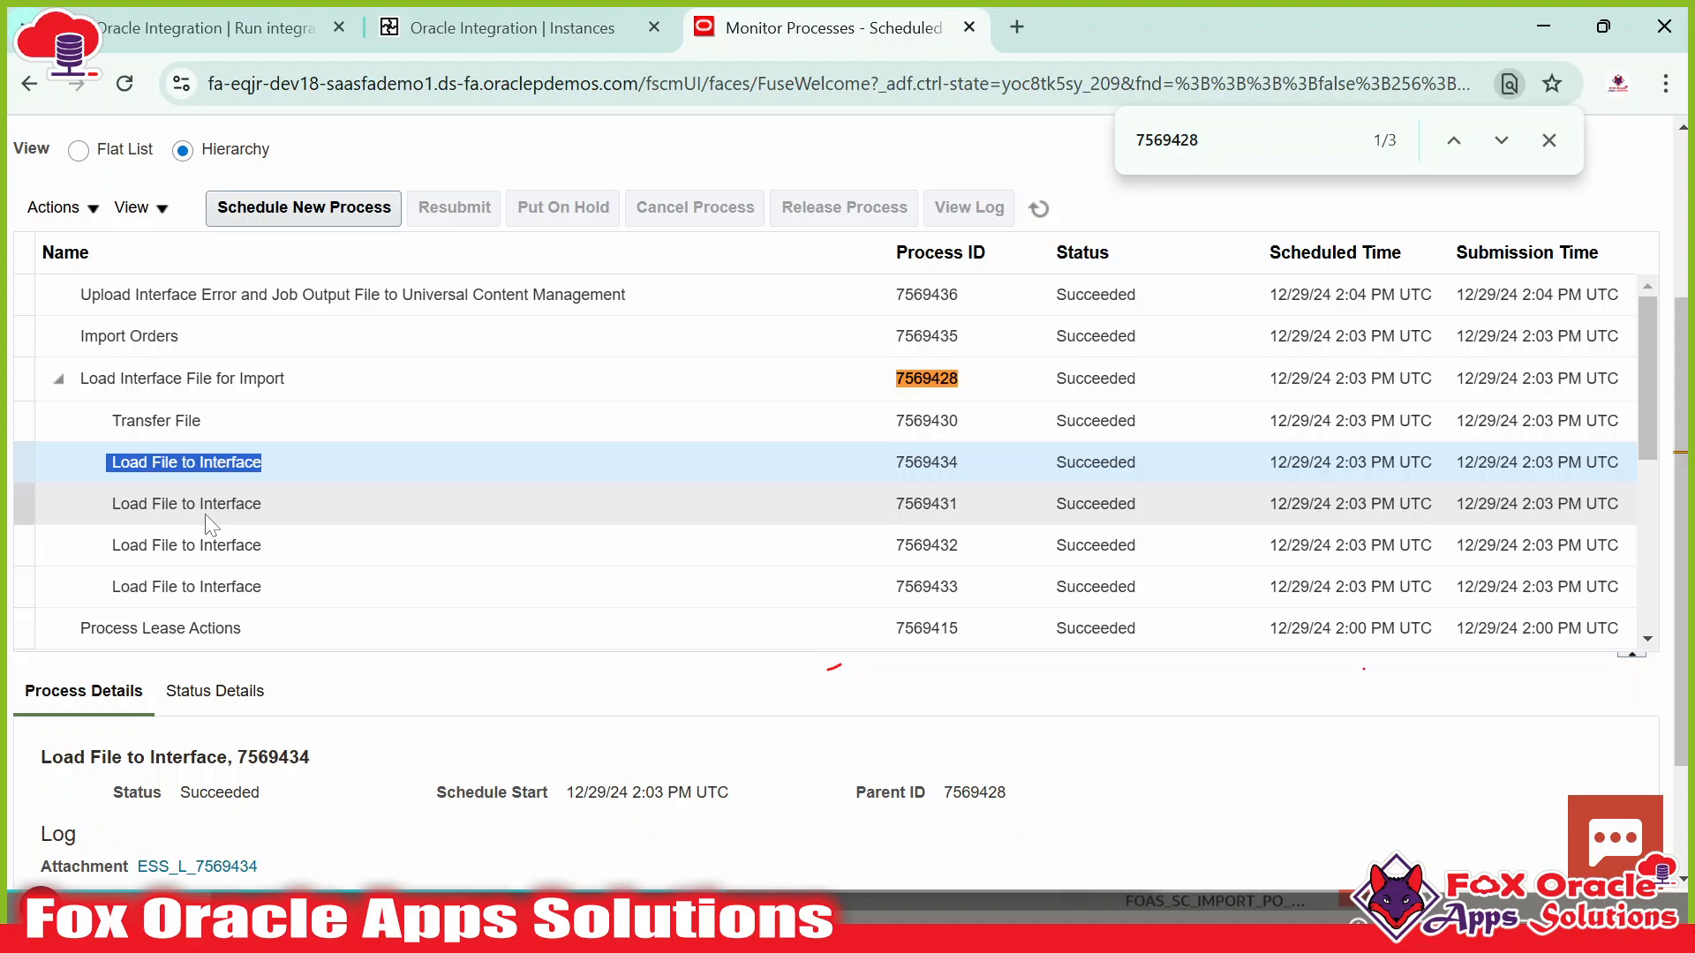
left_click(218, 463)
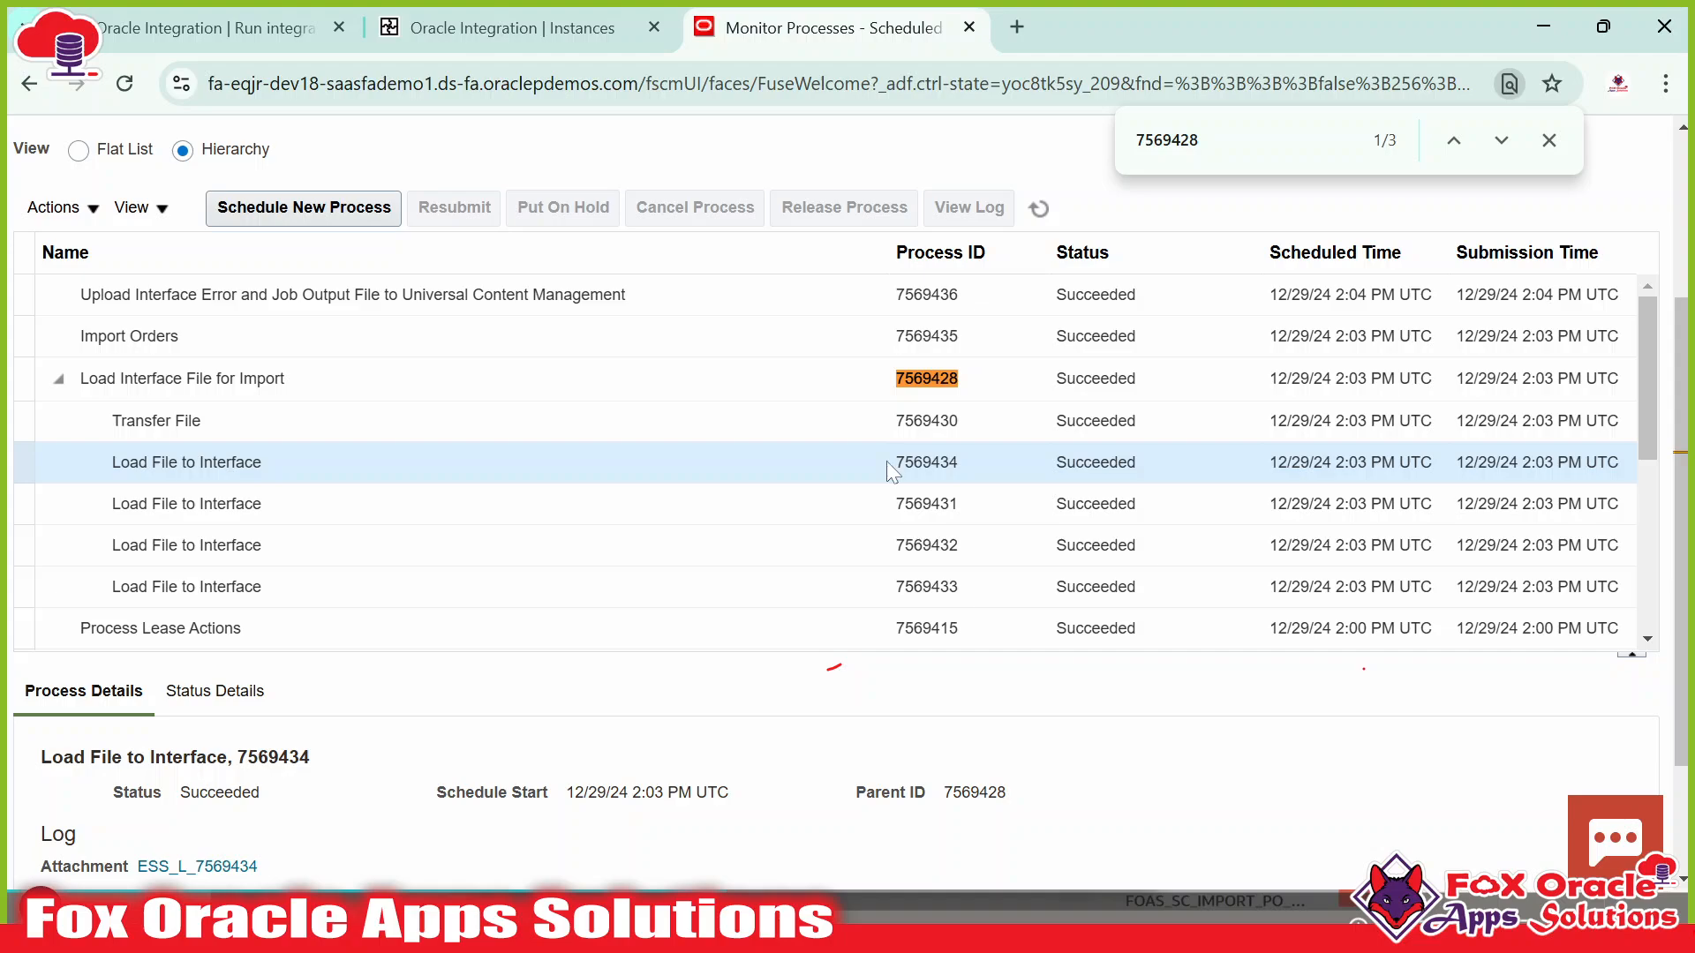
left_click_drag(930, 463, 946, 501)
left_click(936, 502)
left_click(933, 547)
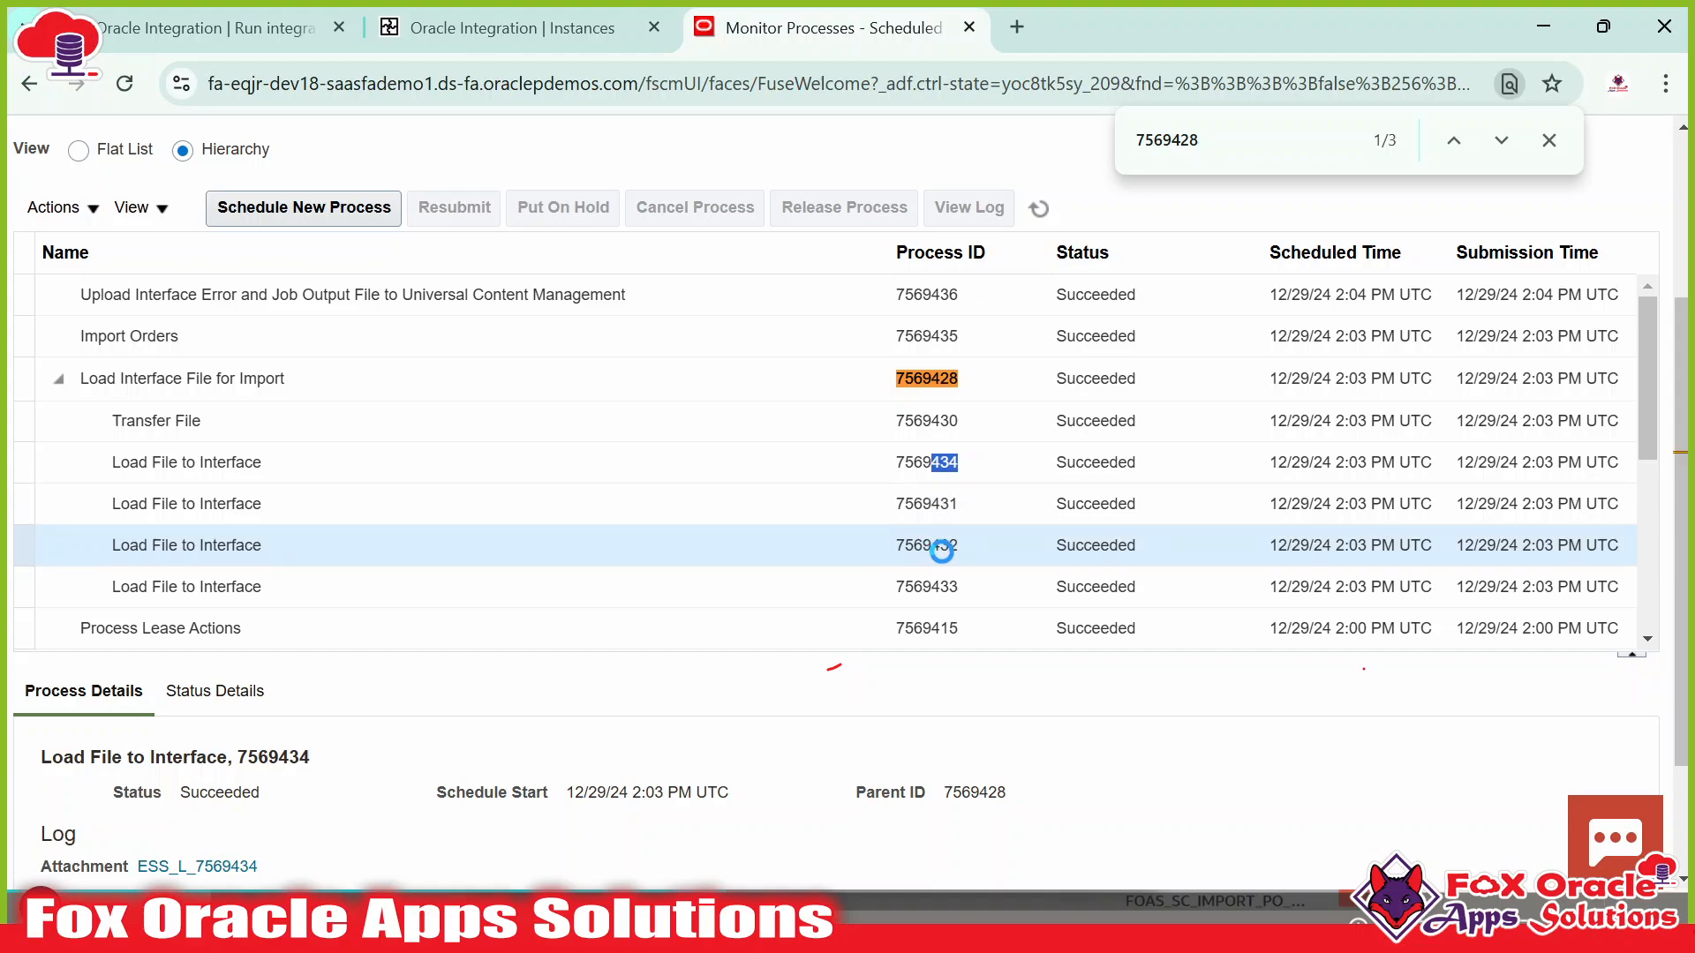
left_click(924, 584)
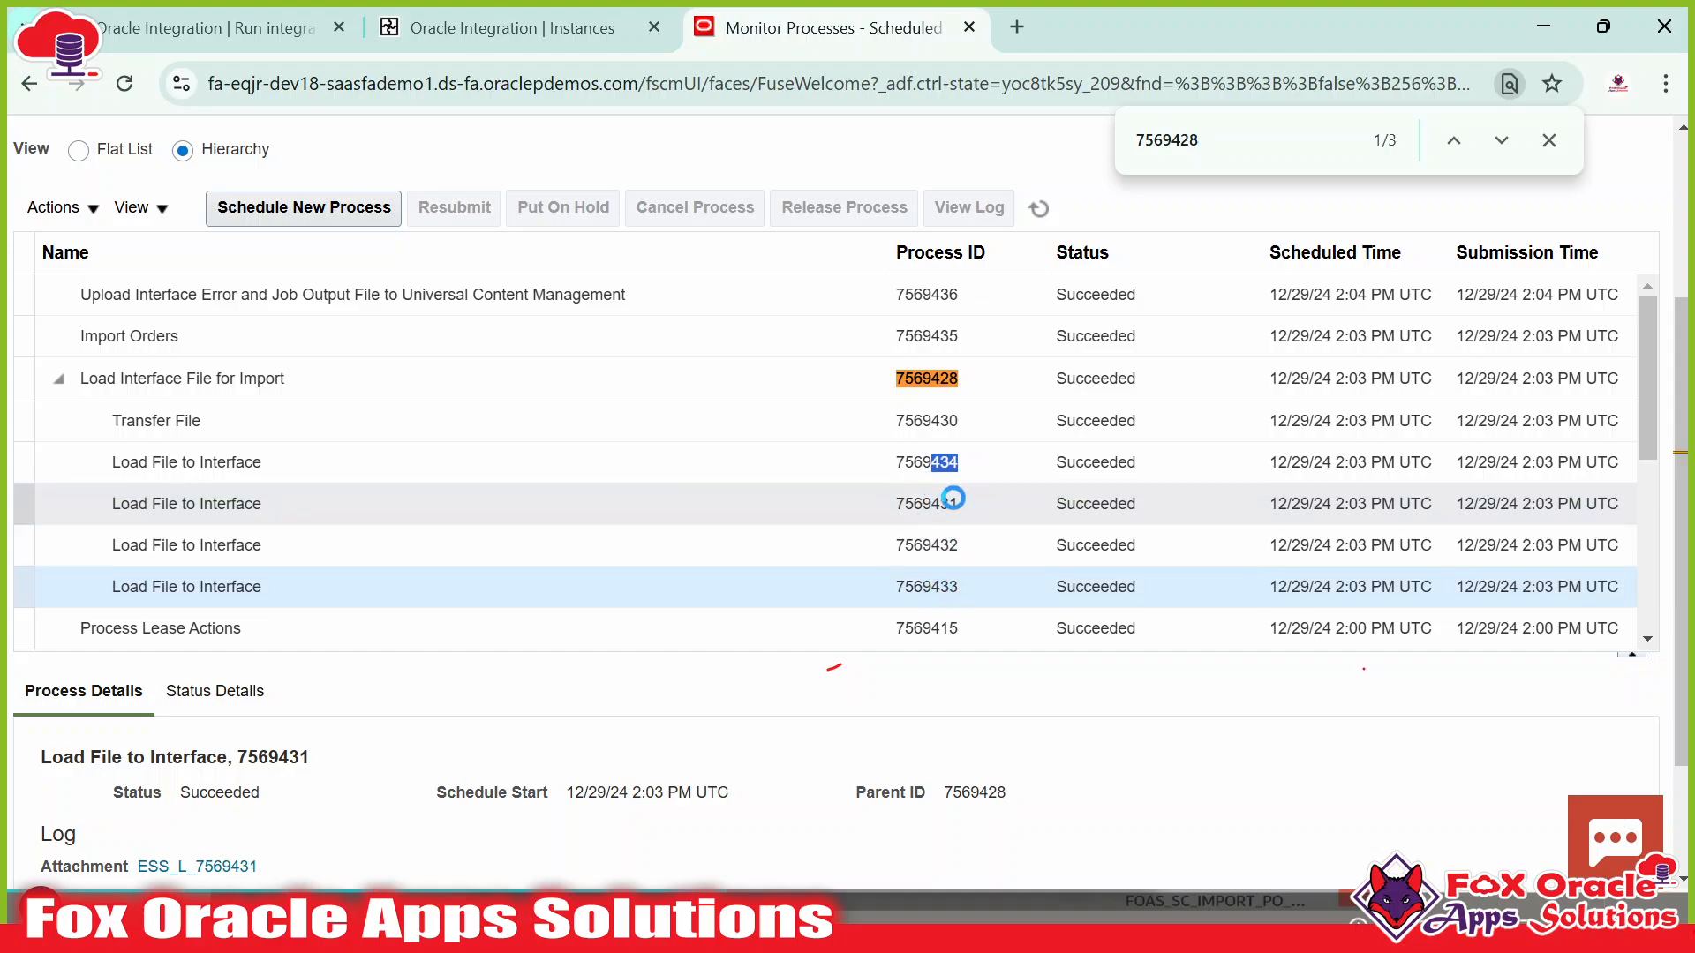
Expand the line 64 CHILD entry and match request ID 7569433 to ERP process 7569433.
key("alt+Tab")
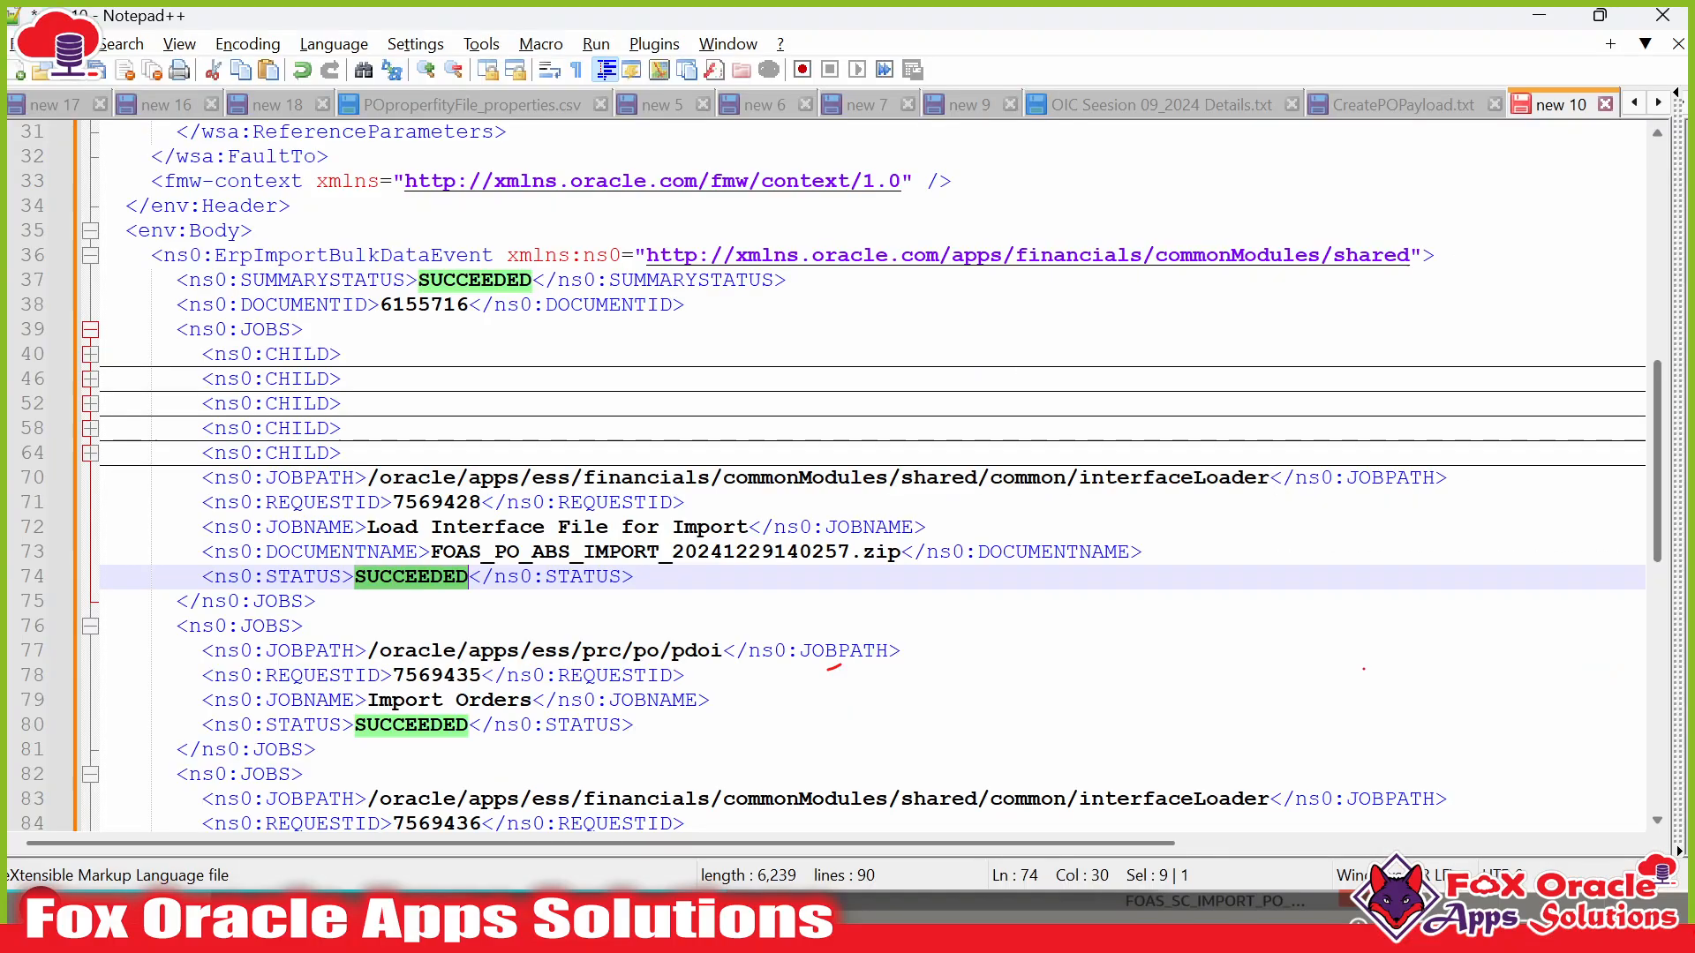
left_click(316, 454)
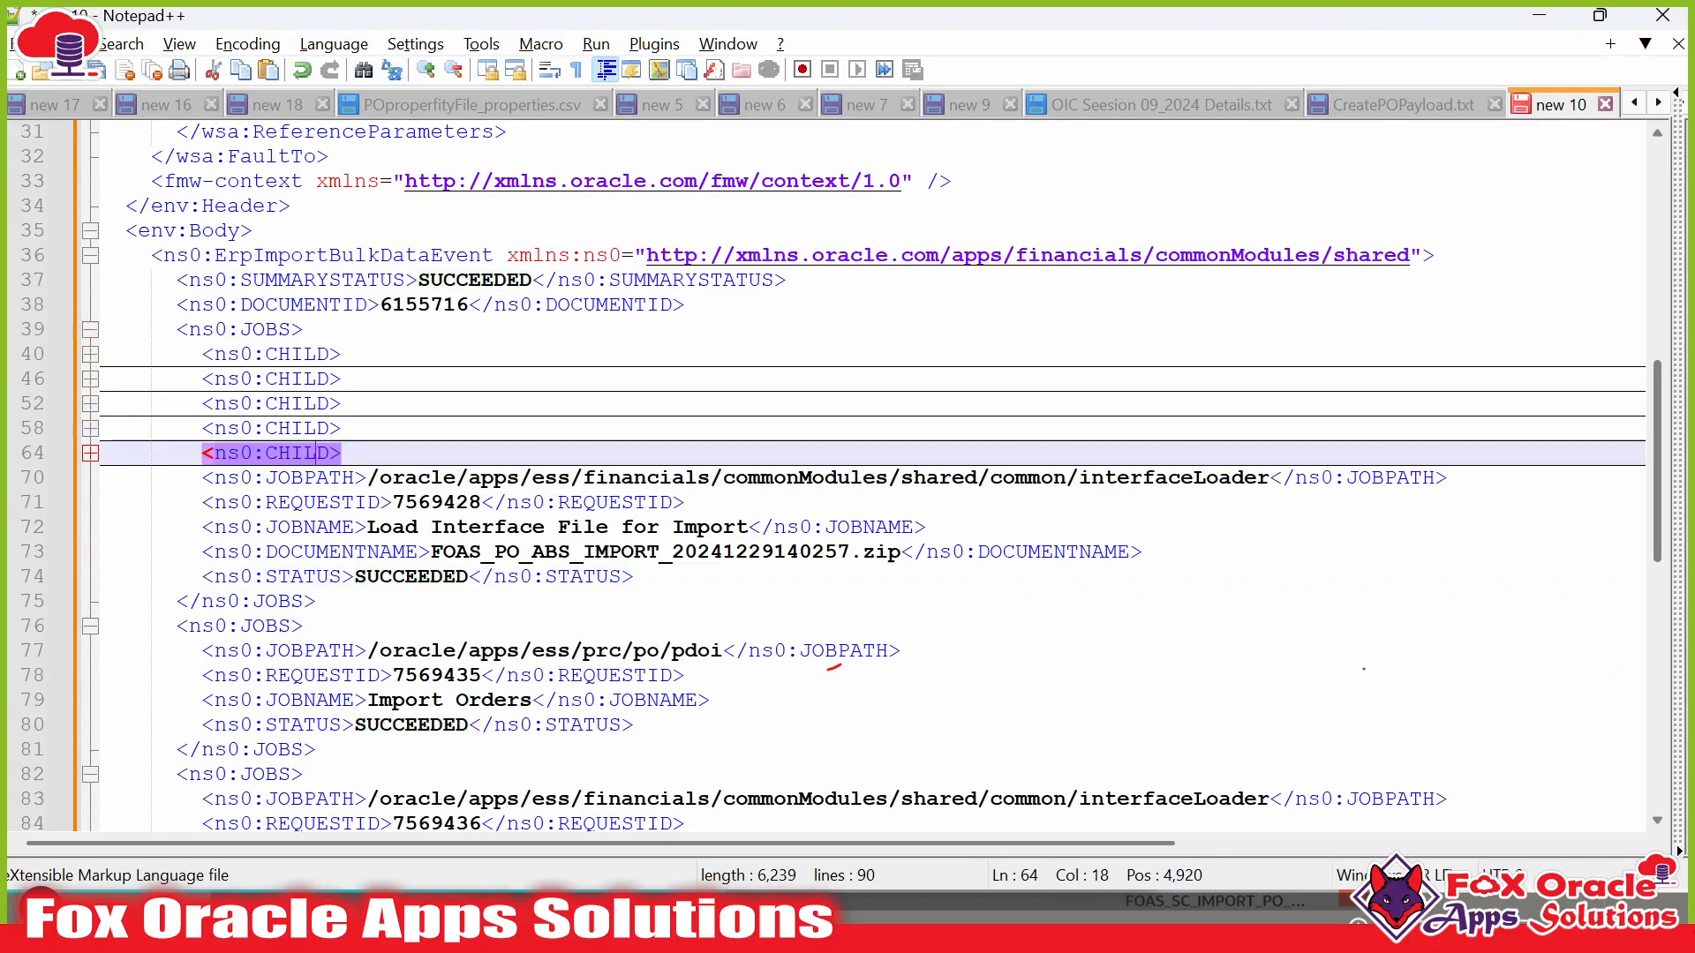
left_click(90, 453)
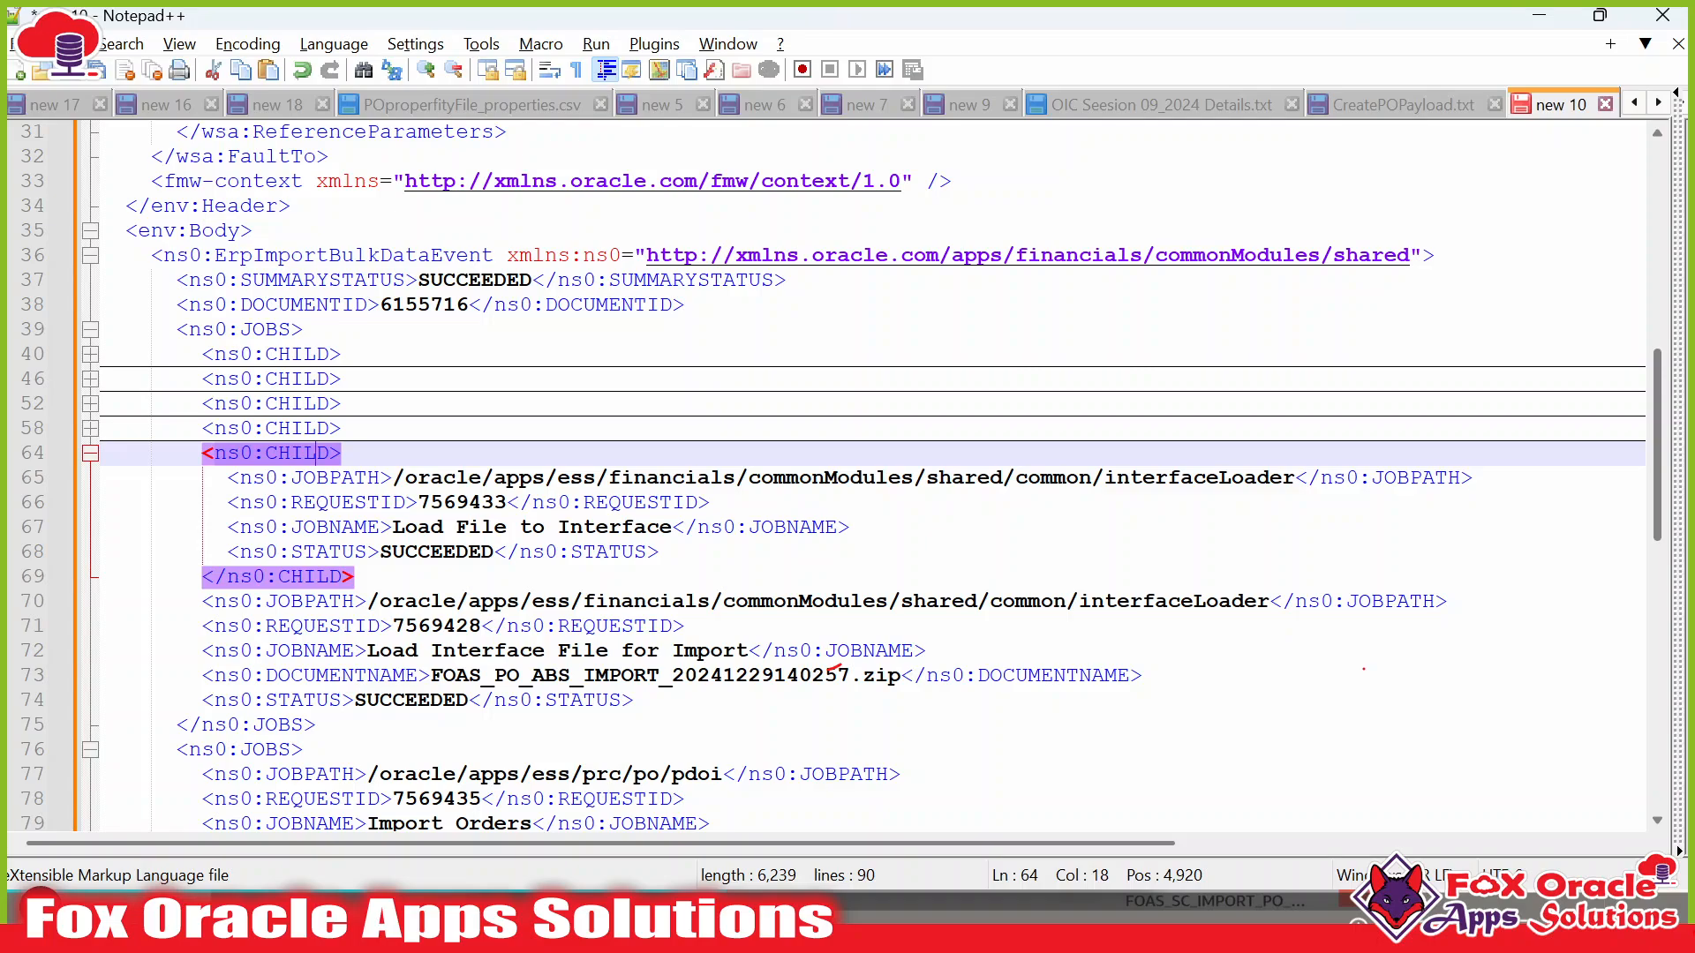
left_click_drag(393, 527, 670, 530)
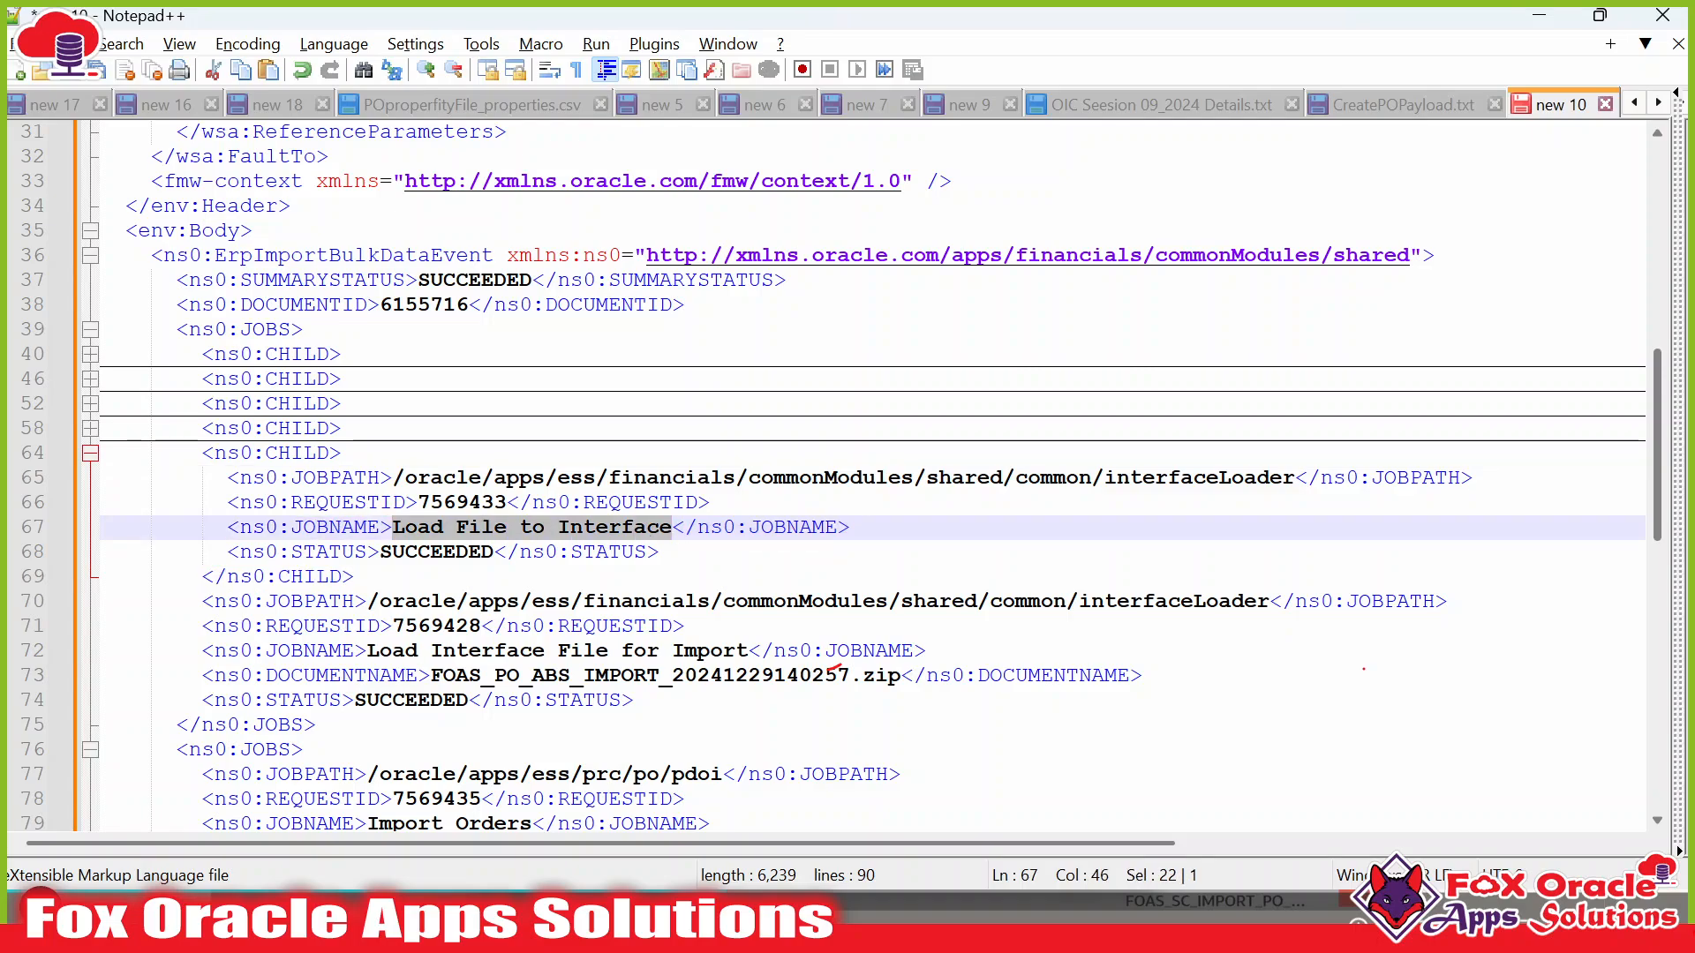
left_click_drag(470, 503, 518, 504)
key("alt+Tab")
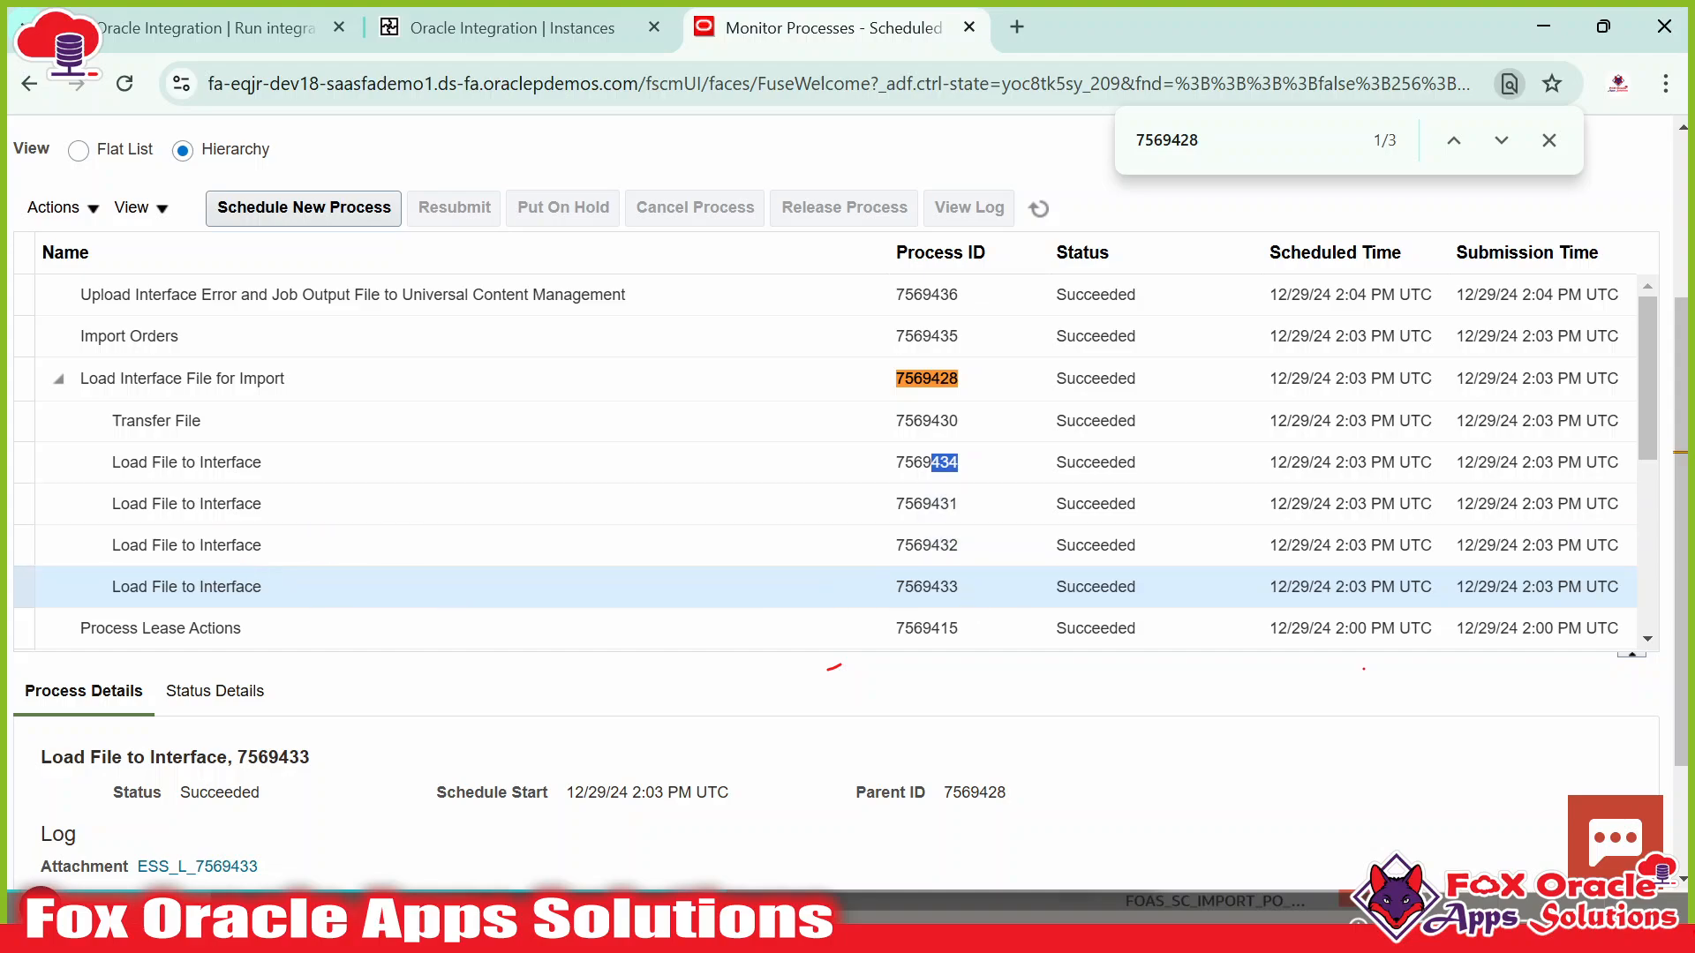
left_click_drag(930, 587, 960, 586)
Expand the line 58 and 52 CHILD entries and match request IDs 7569432 and 7569431 in ERP.
key("alt+Tab")
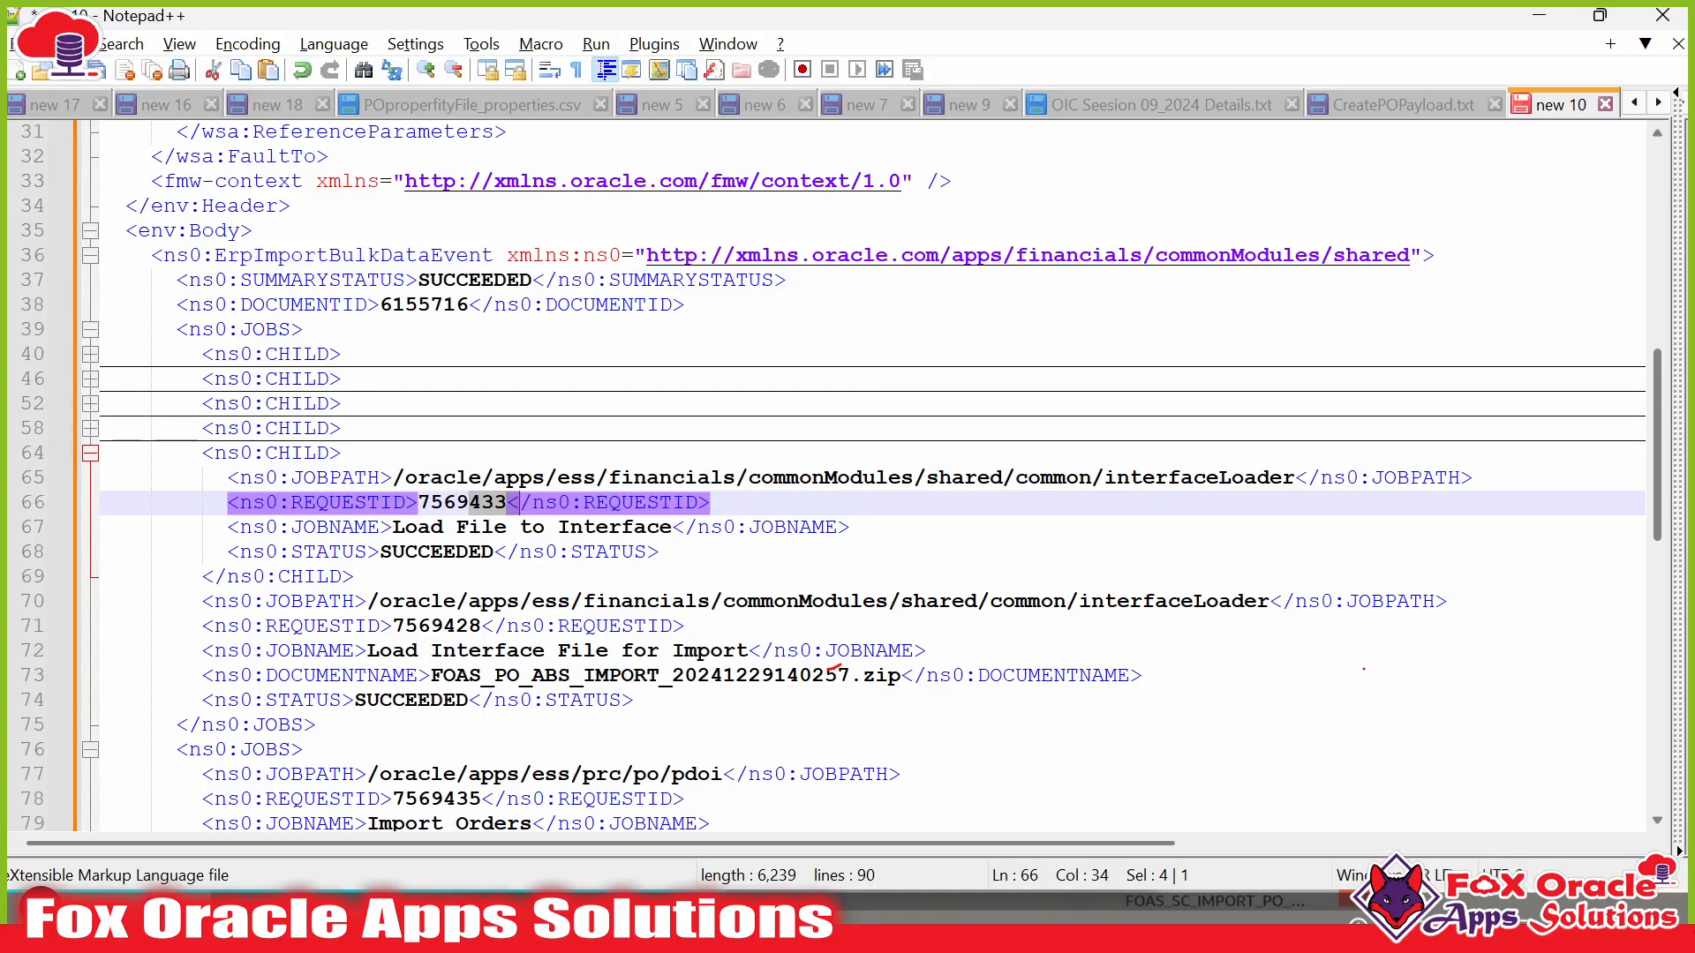
left_click(88, 429)
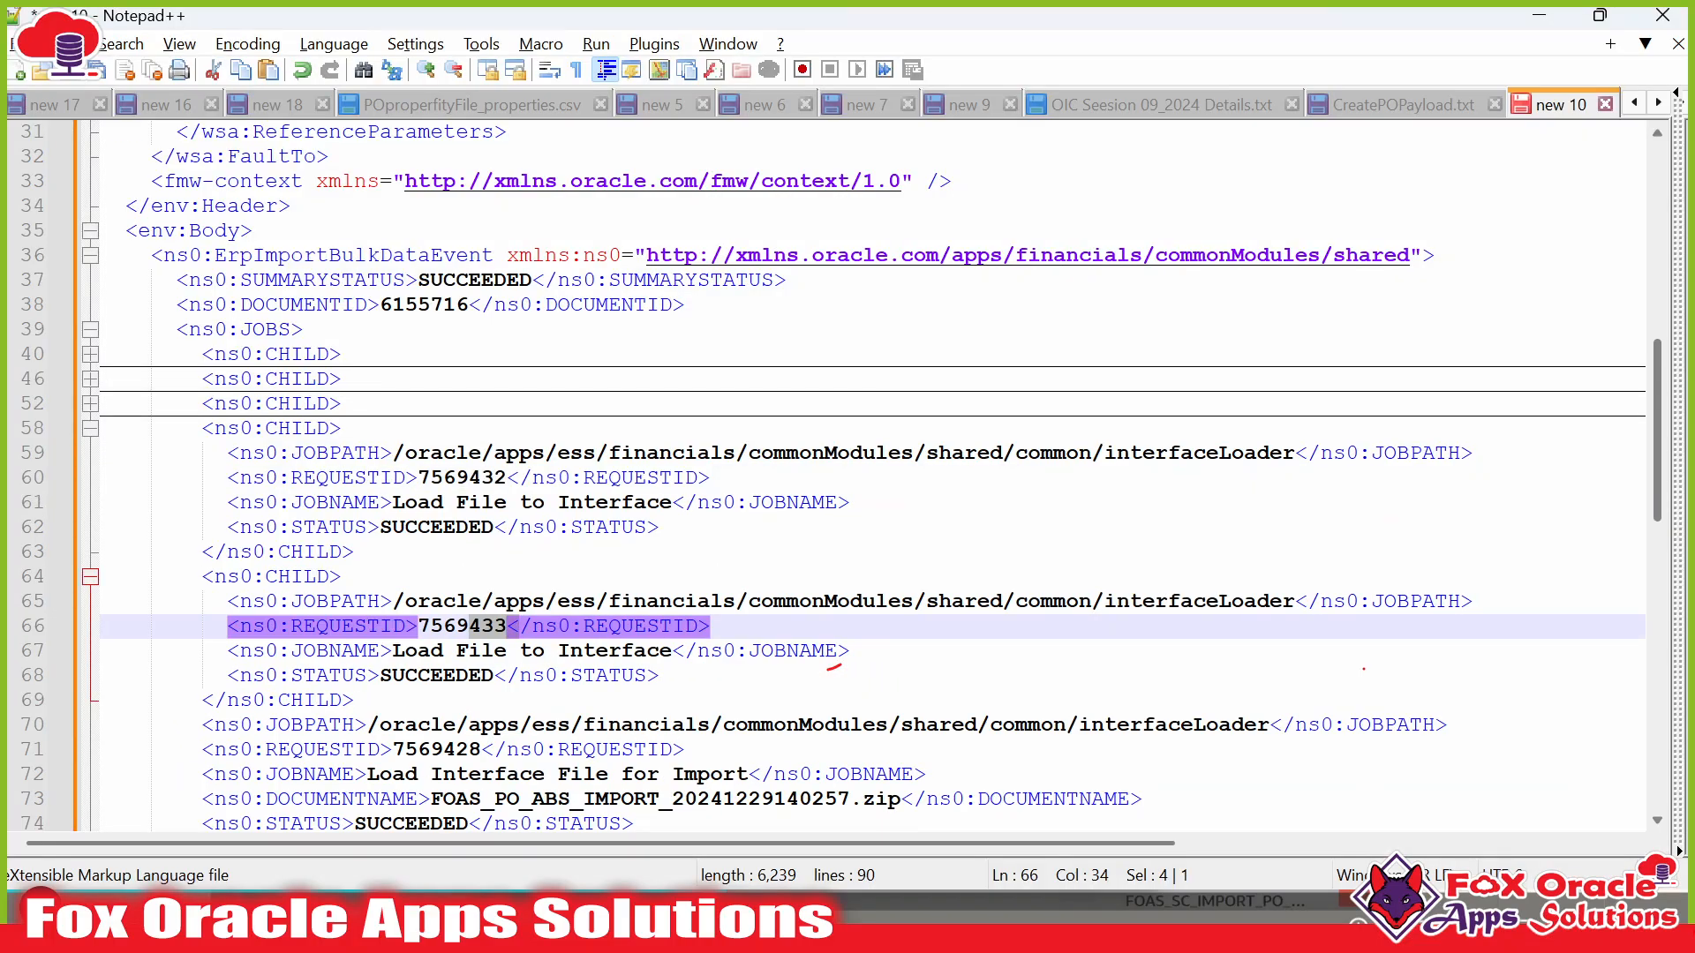
left_click_drag(392, 501, 660, 501)
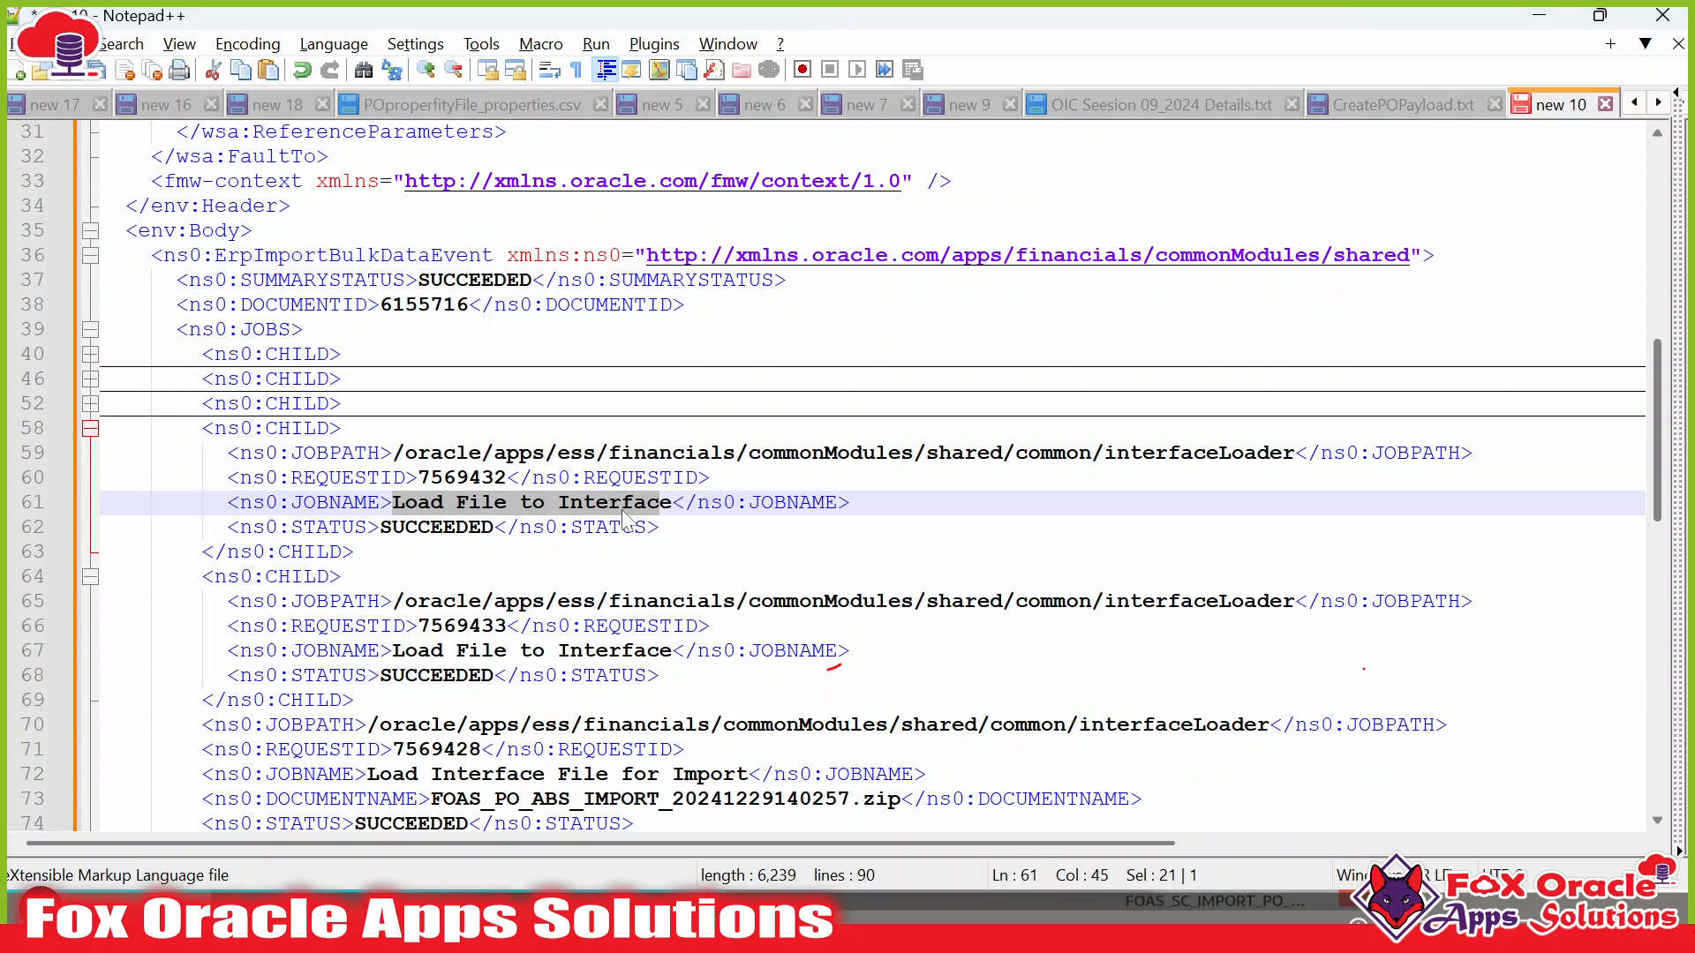
left_click_drag(469, 476, 507, 477)
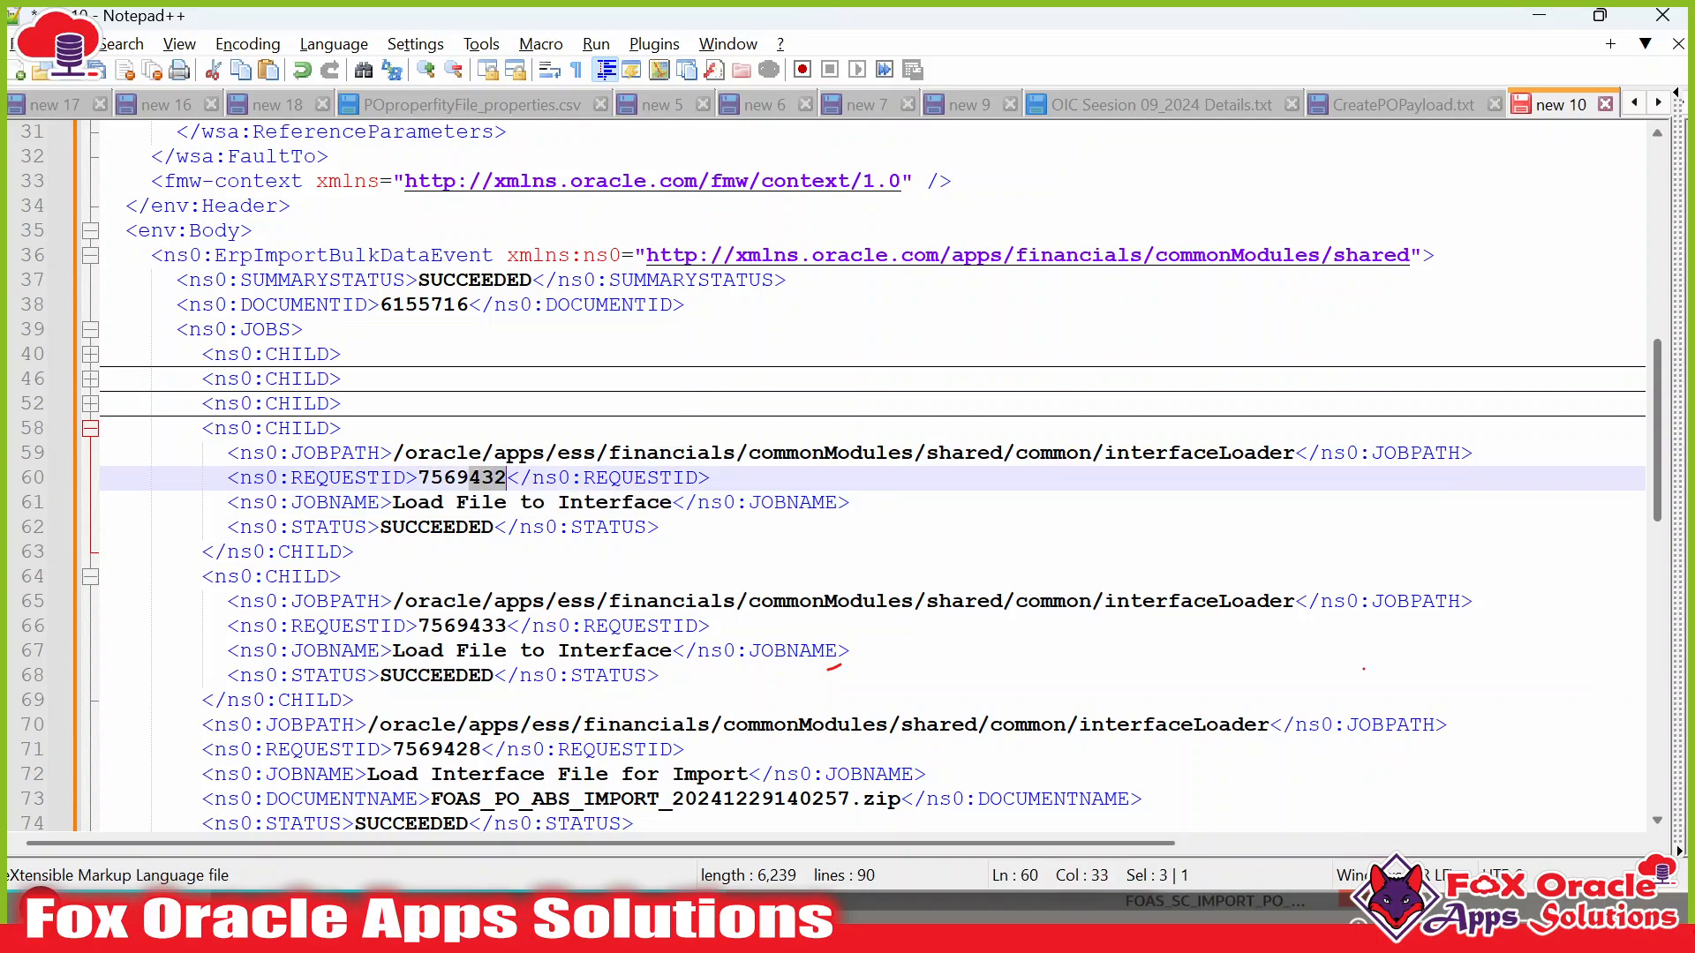
key("alt+Tab")
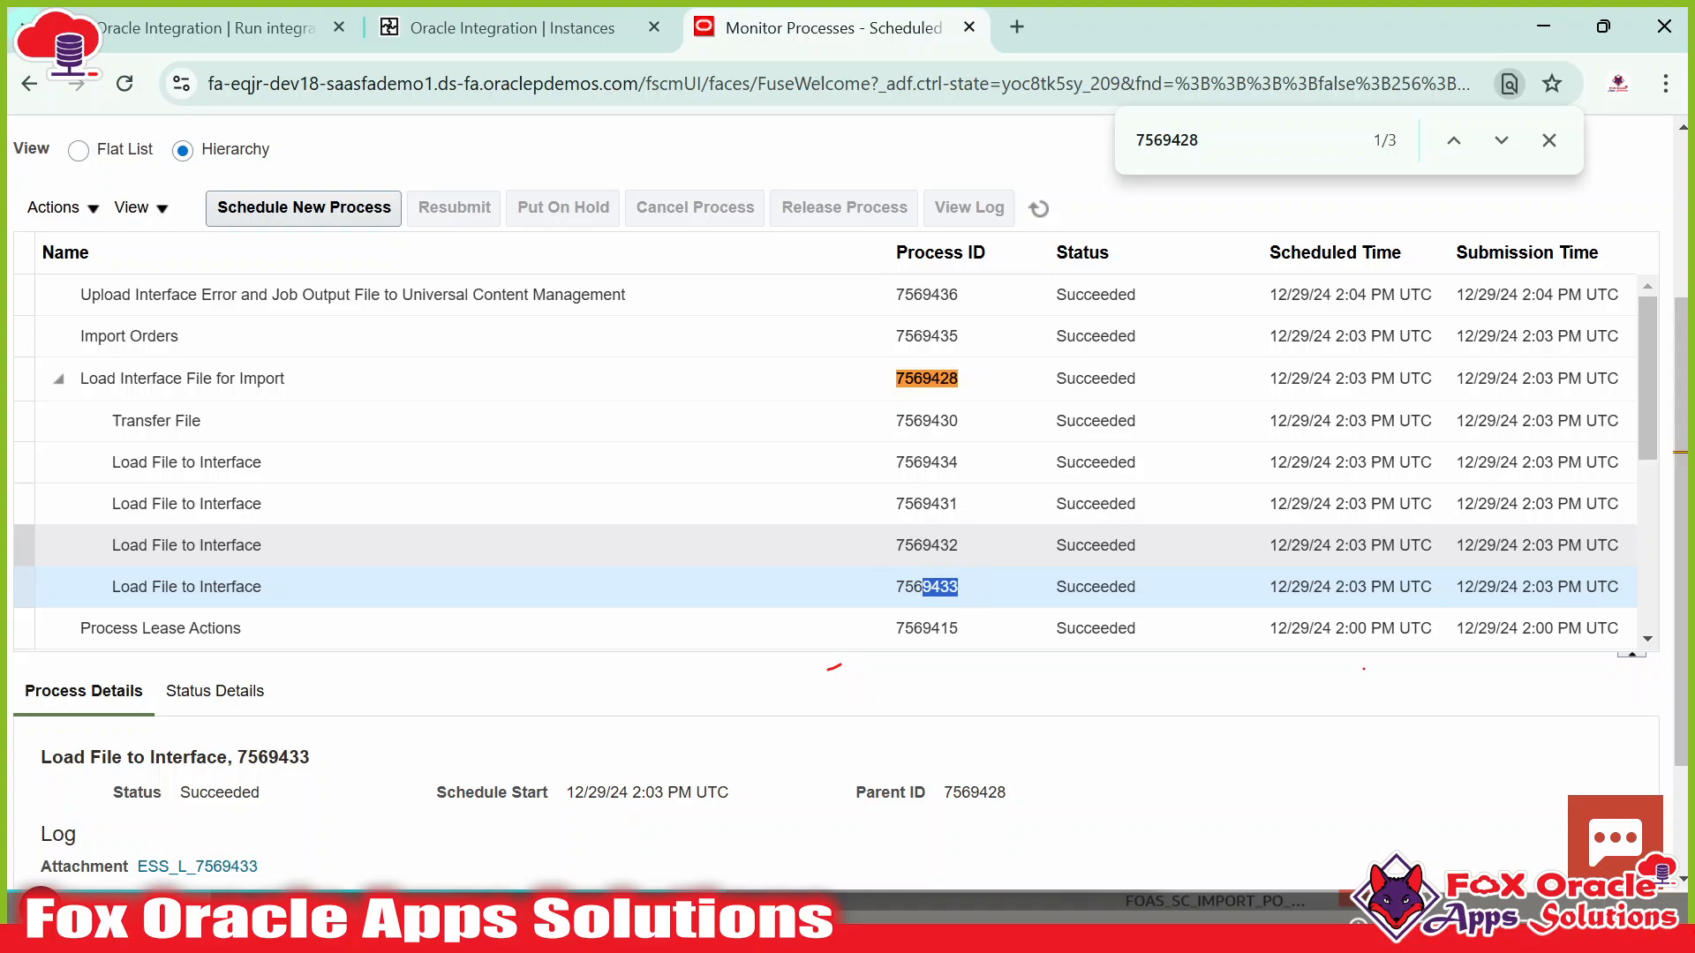
left_click(930, 512)
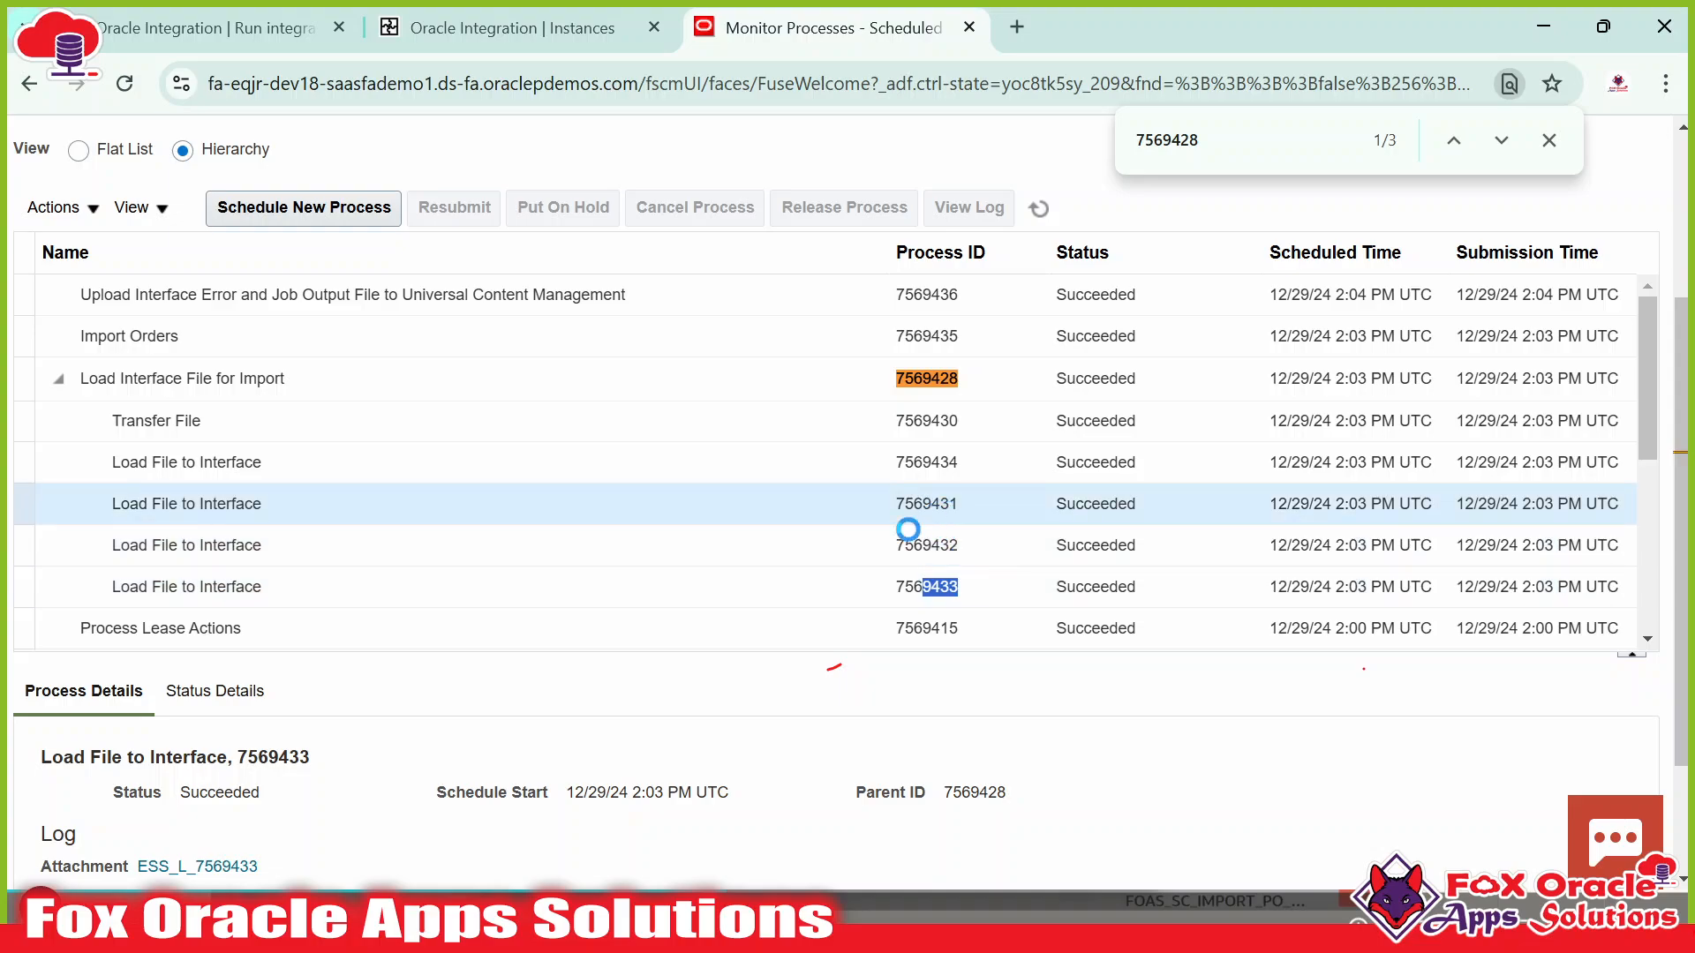
key("alt+Tab")
left_click(90, 404)
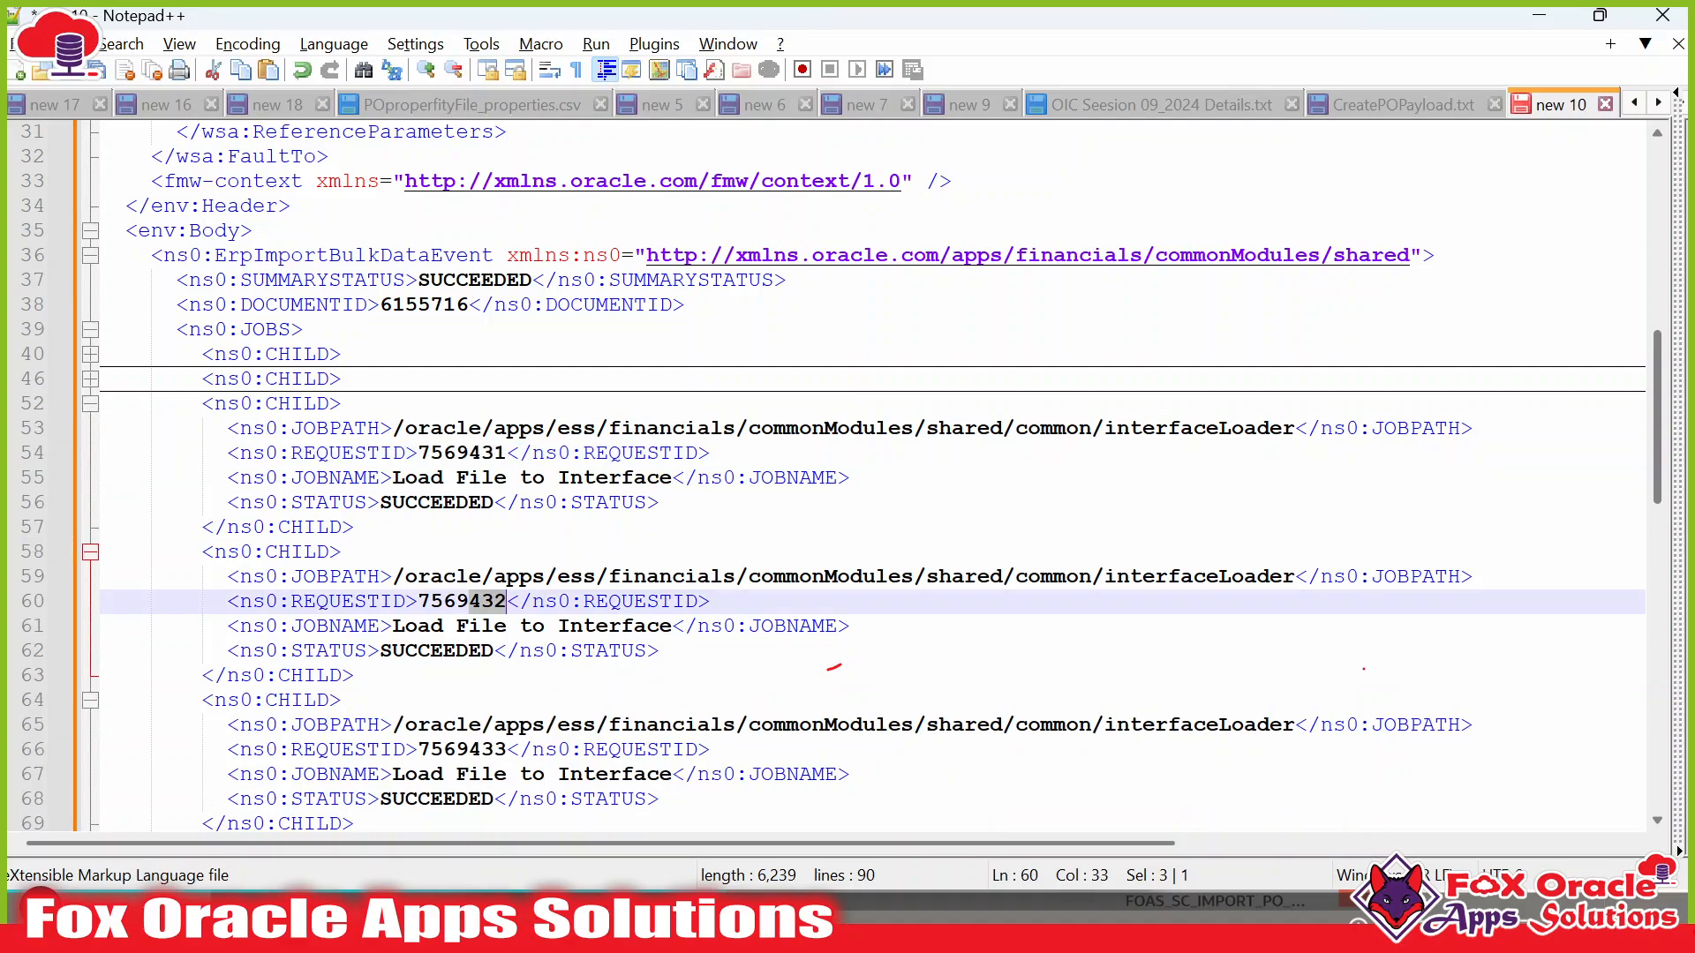
left_click_drag(469, 452, 507, 453)
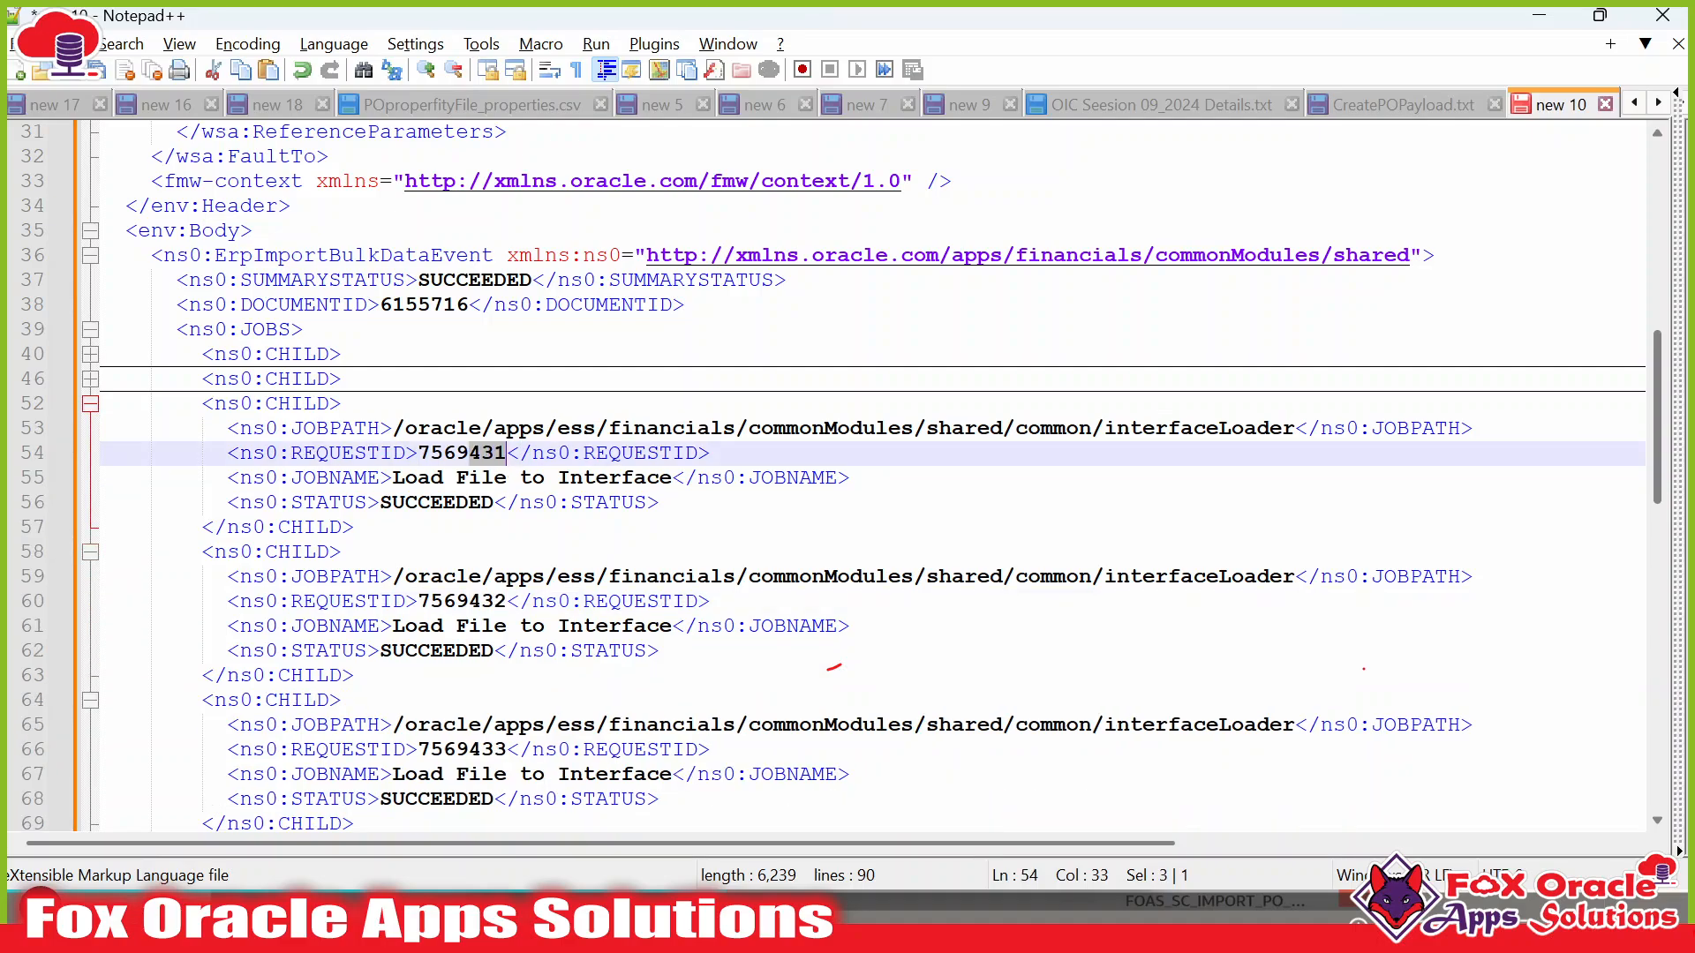
key("alt+Tab")
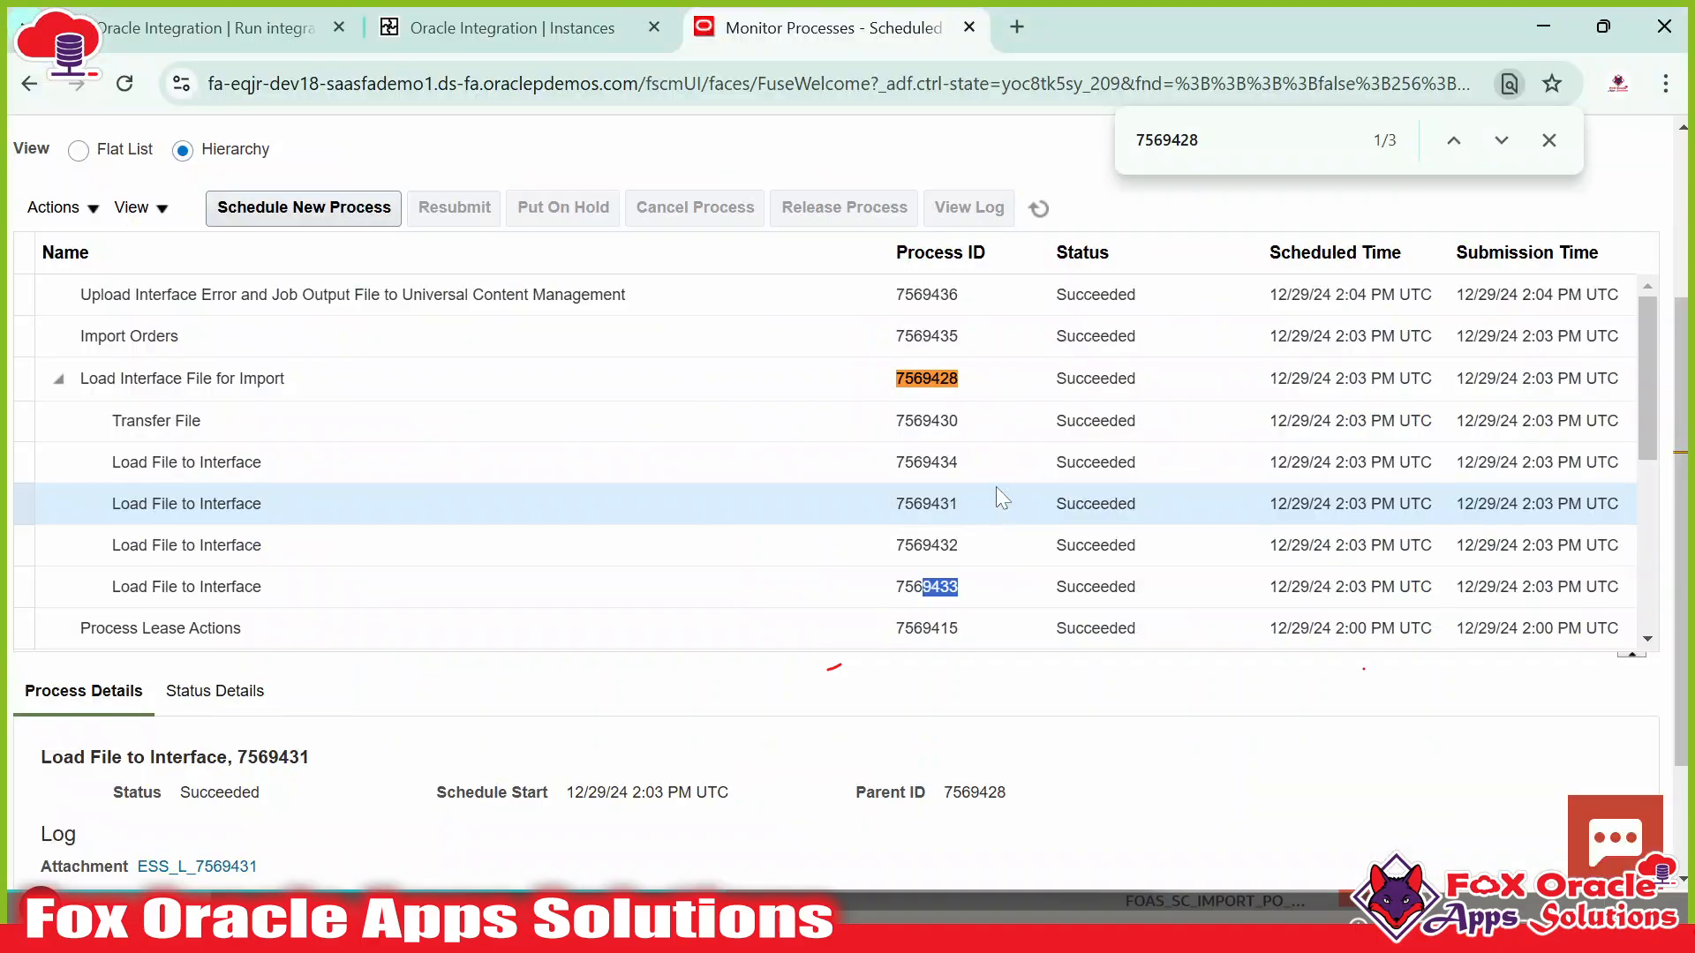
left_click(950, 459)
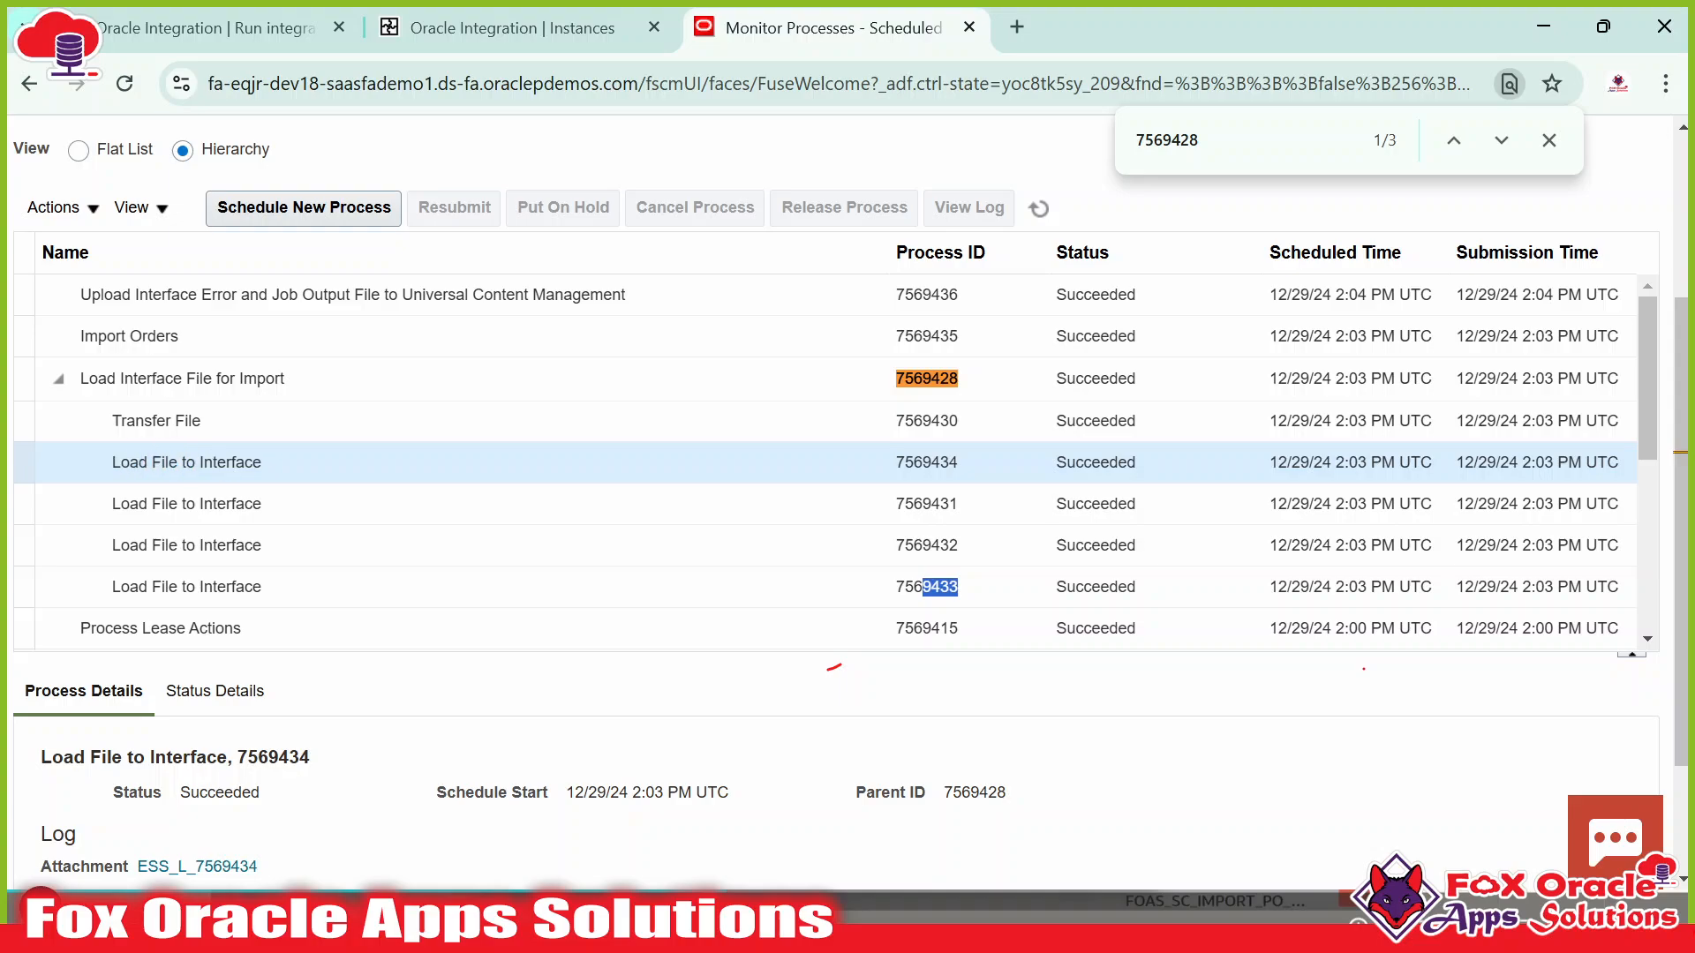
Expand the line 46 CHILD entry and check request ID 7569434 against the ERP list.
key("alt+Tab")
left_click(71, 383)
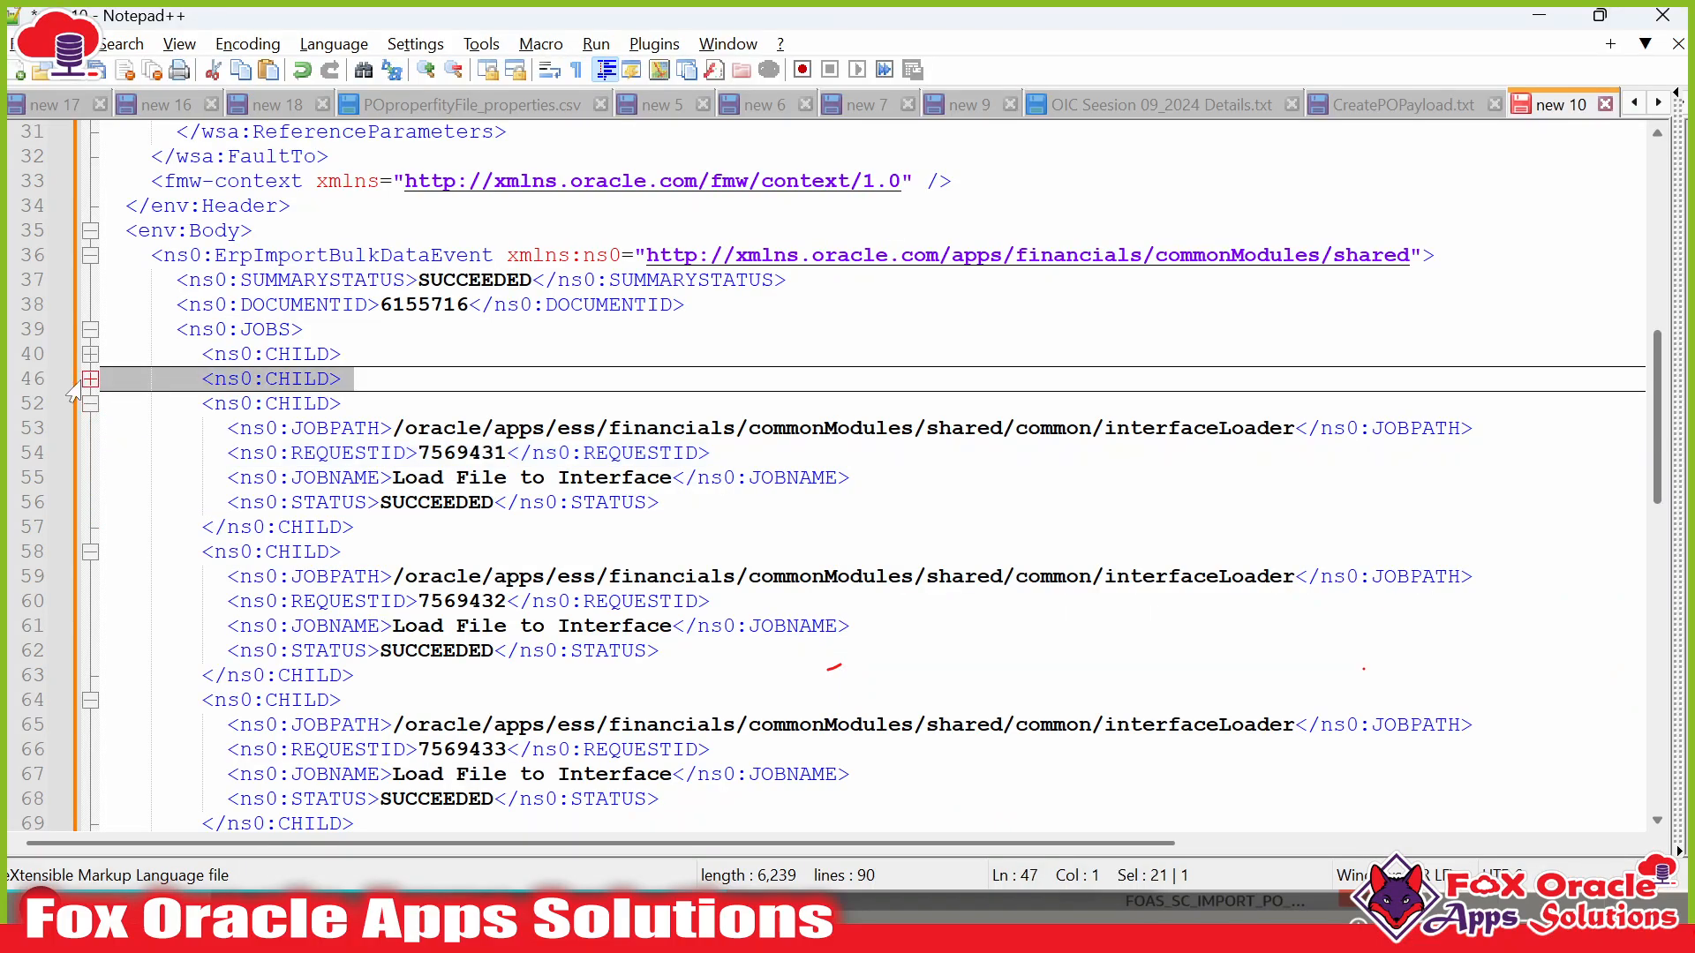
left_click(90, 378)
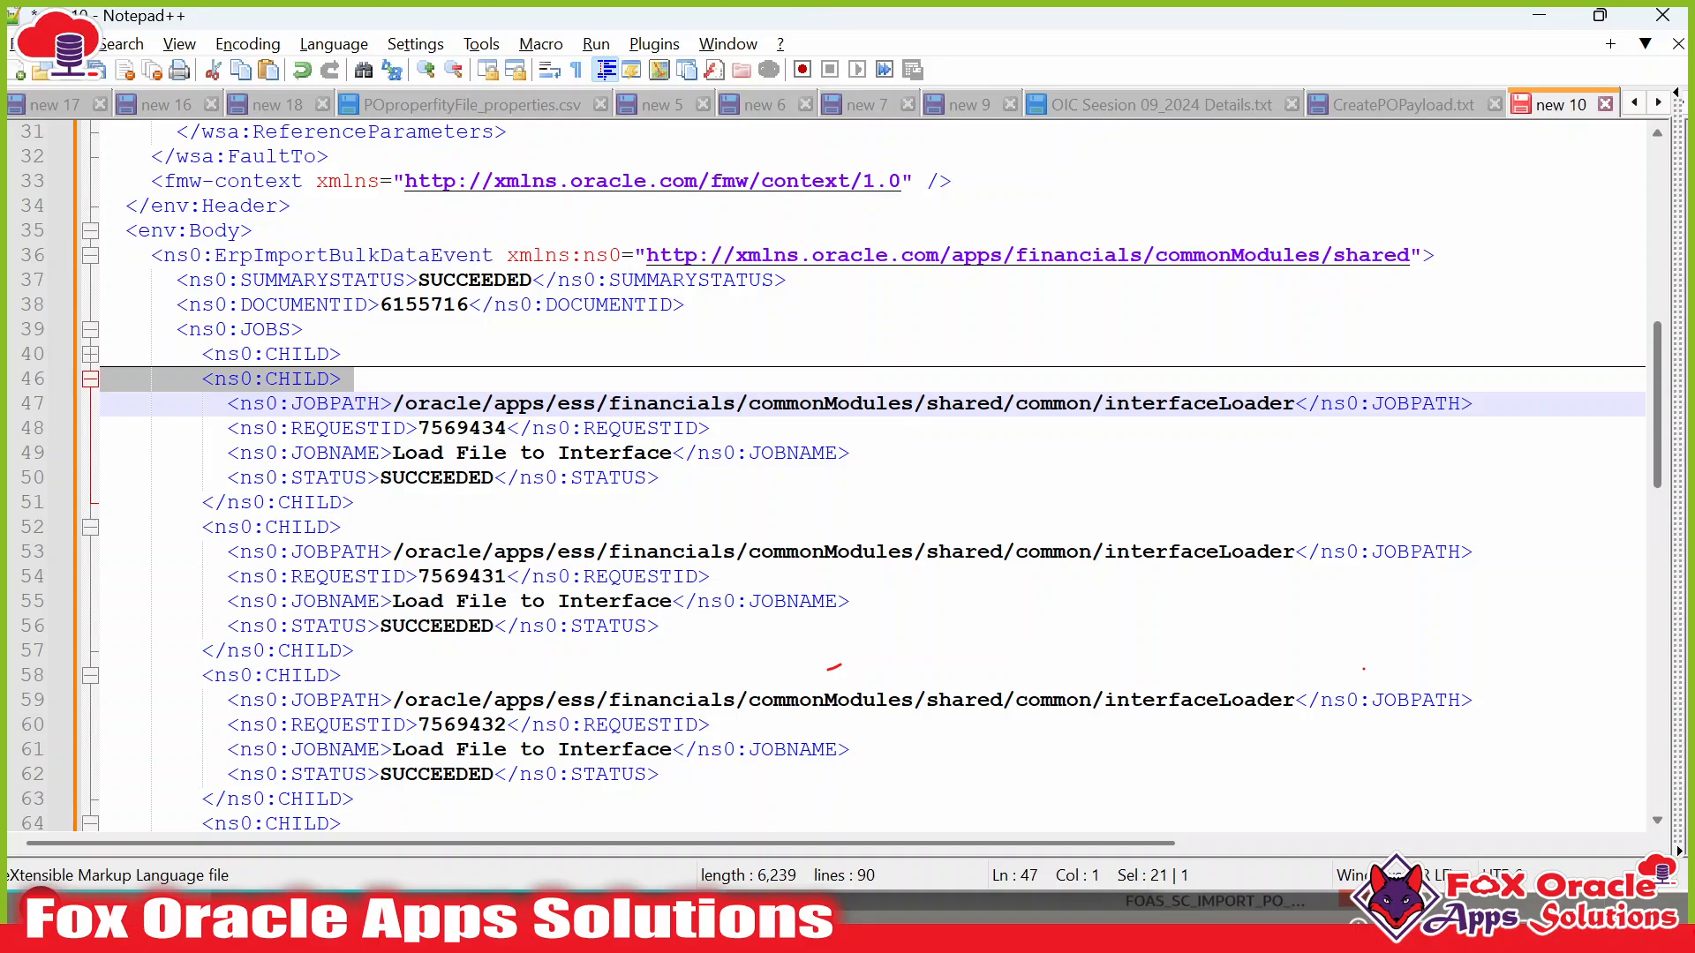
left_click_drag(469, 429, 508, 429)
left_click_drag(469, 453, 568, 462)
key("alt+Tab")
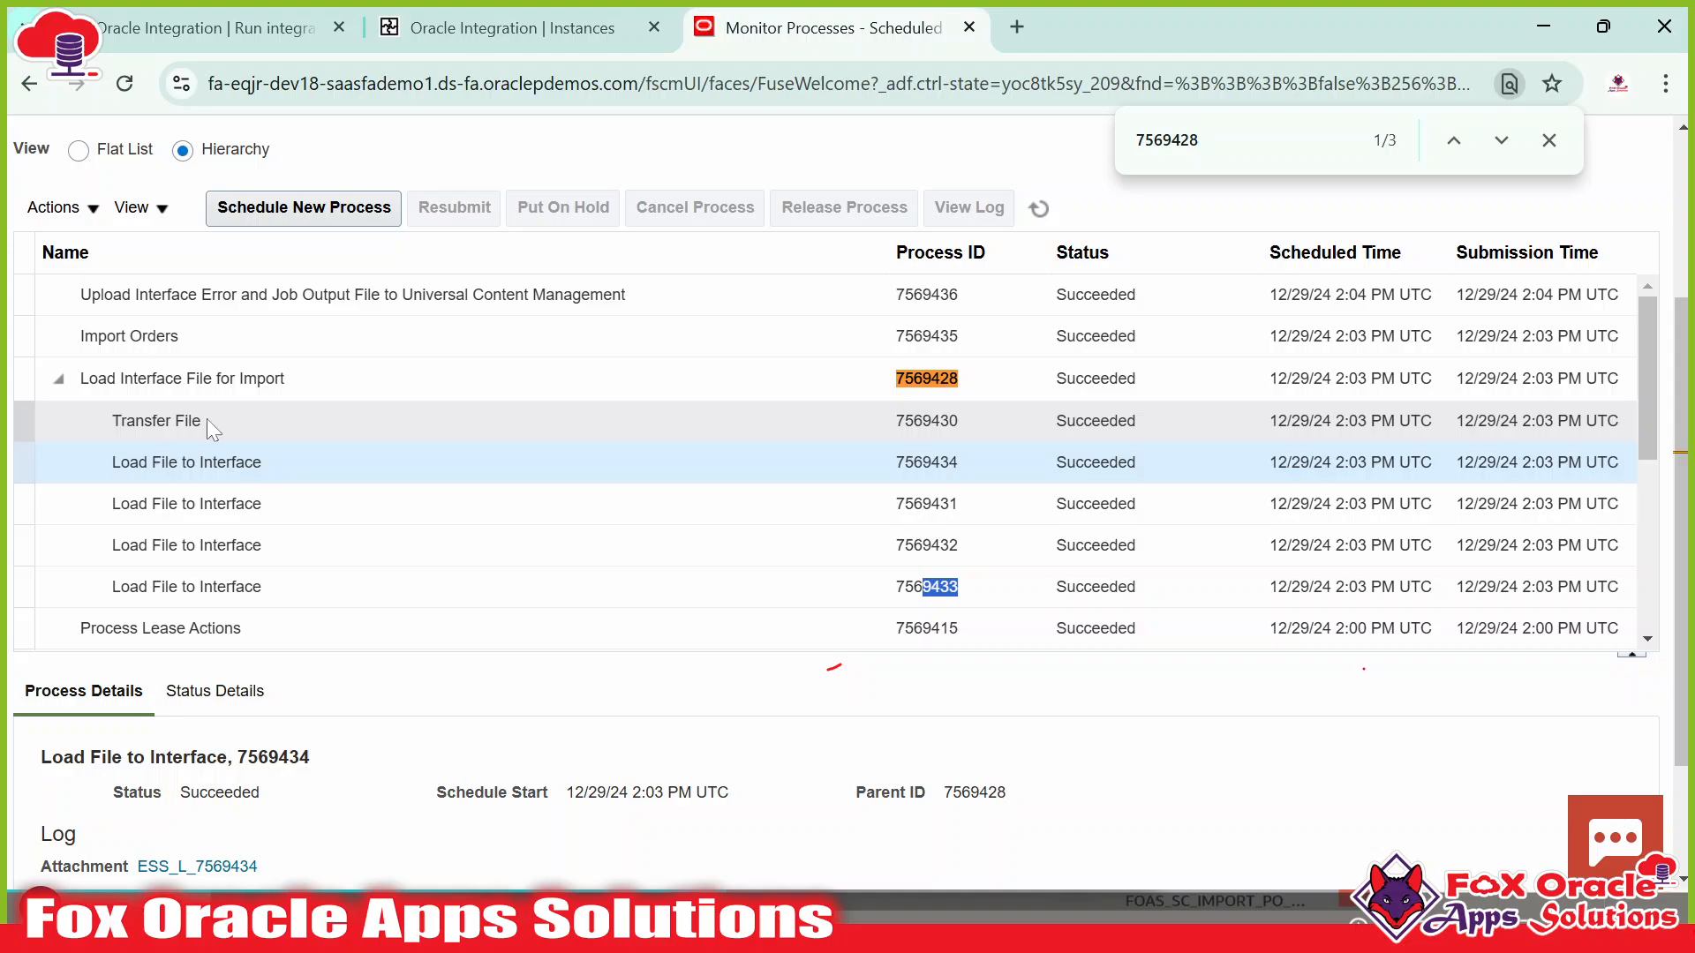
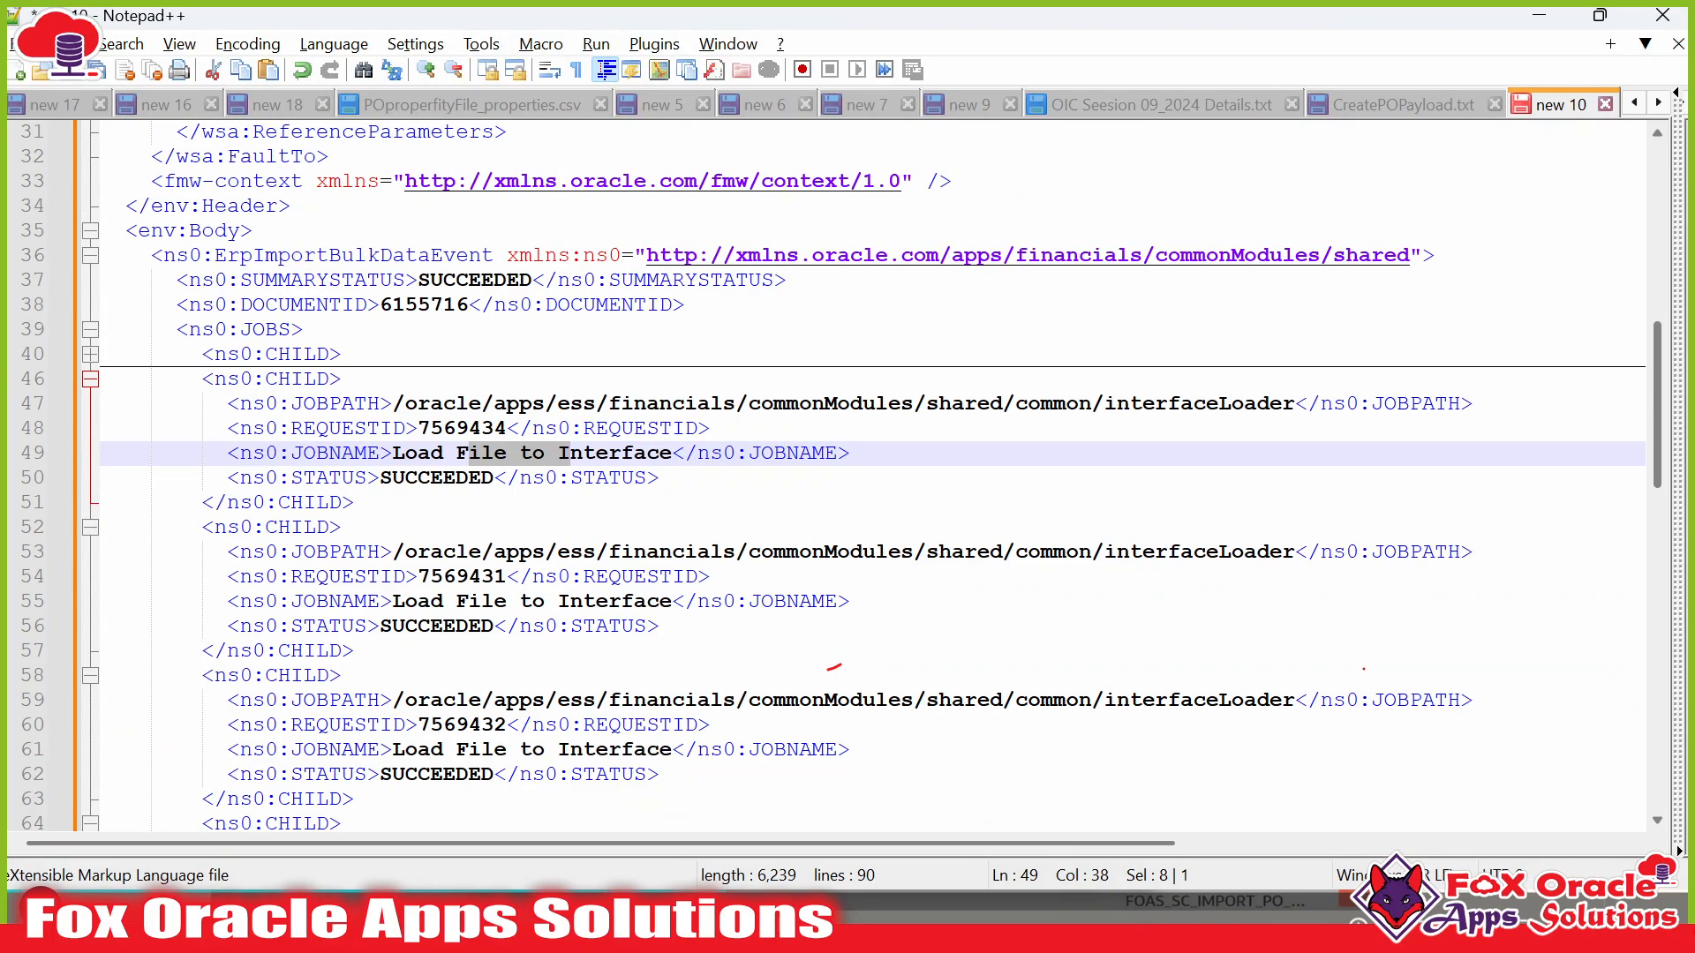
Expand the first CHILD block and match Transfer File request ID 7569430 to its ERP process.
left_click(482, 454)
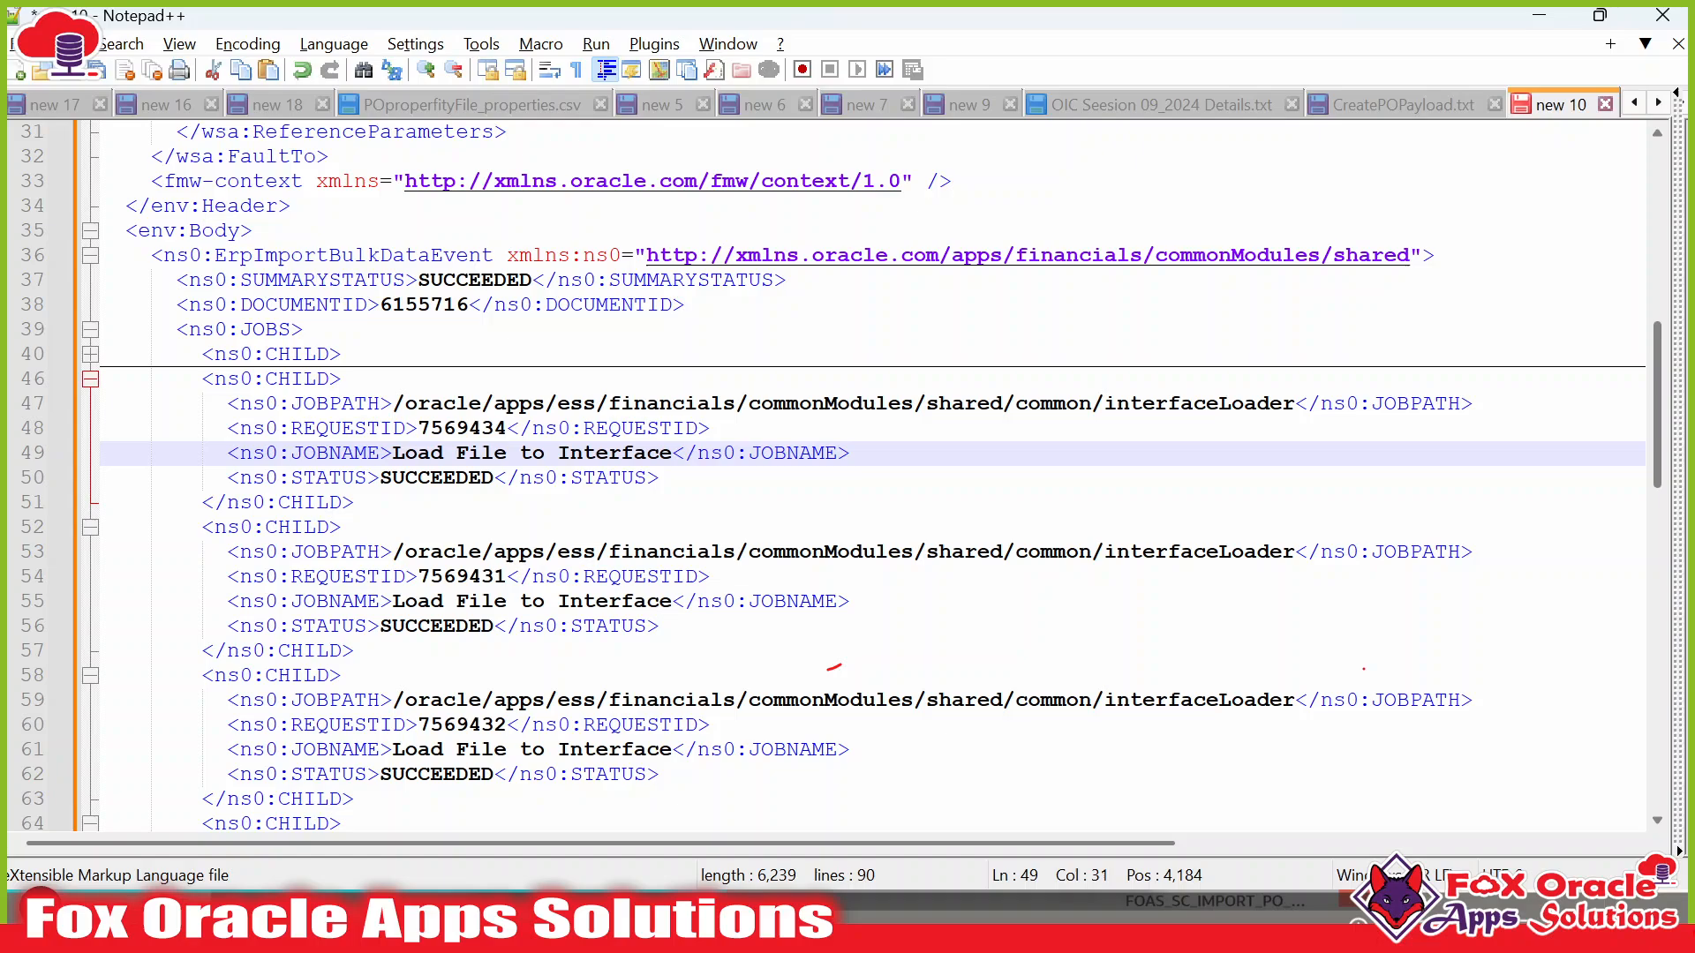
left_click(90, 354)
left_click_drag(393, 428, 558, 428)
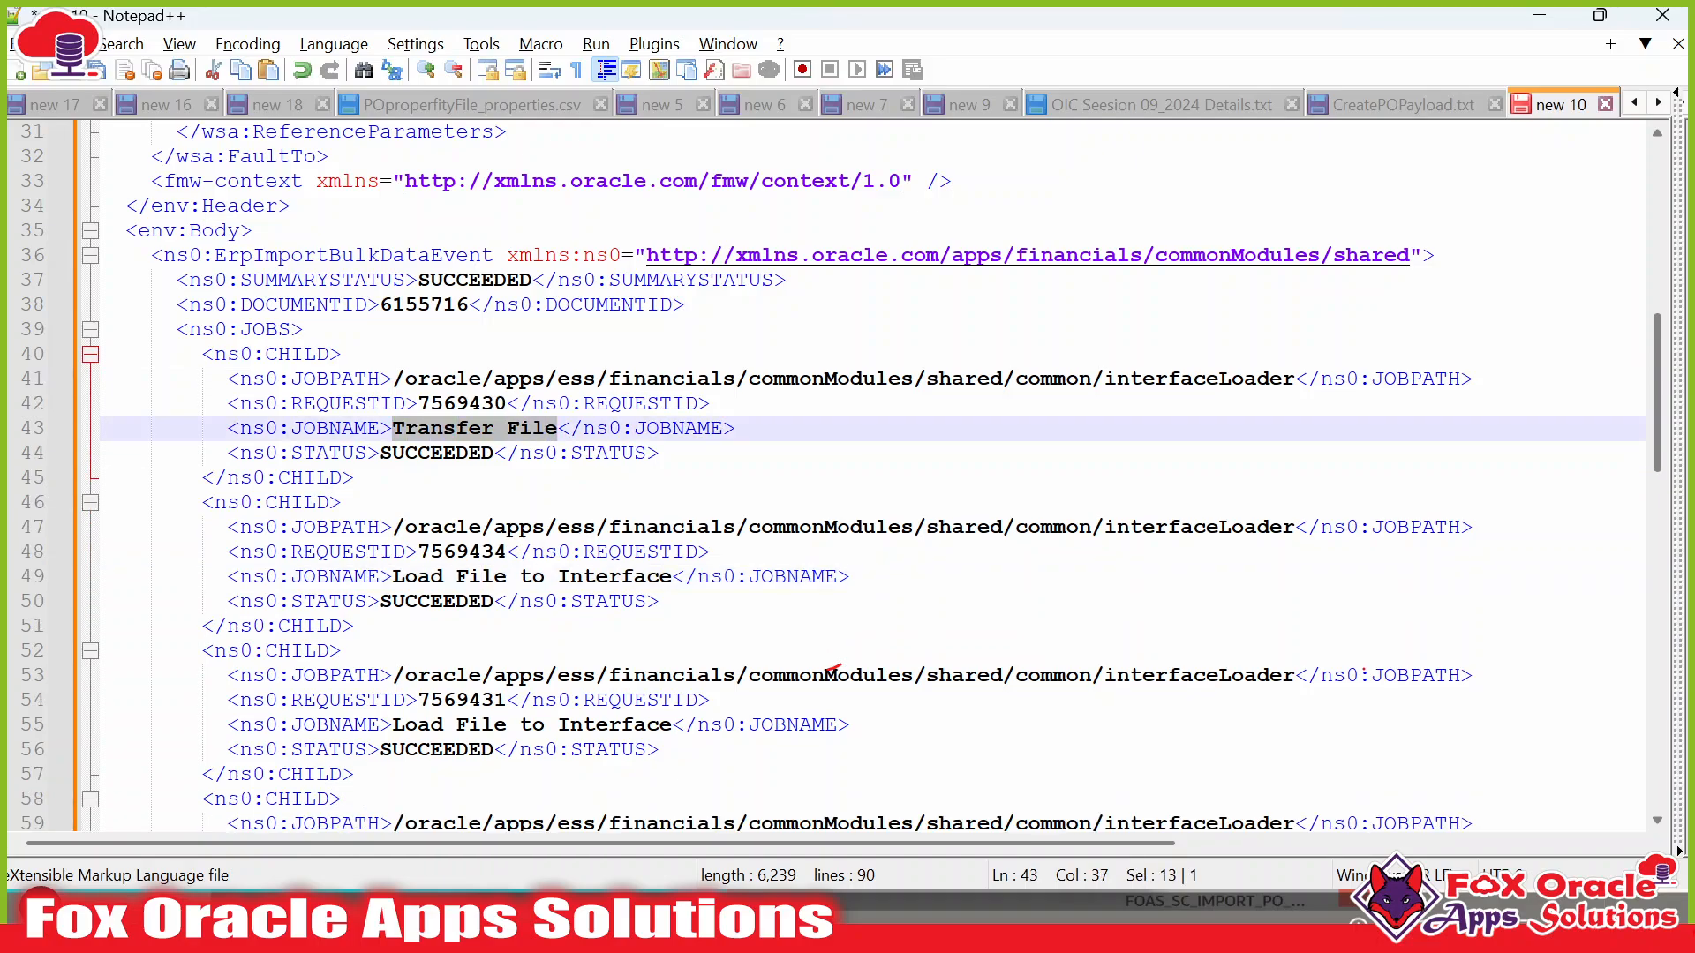
left_click(367, 428)
left_click(456, 403)
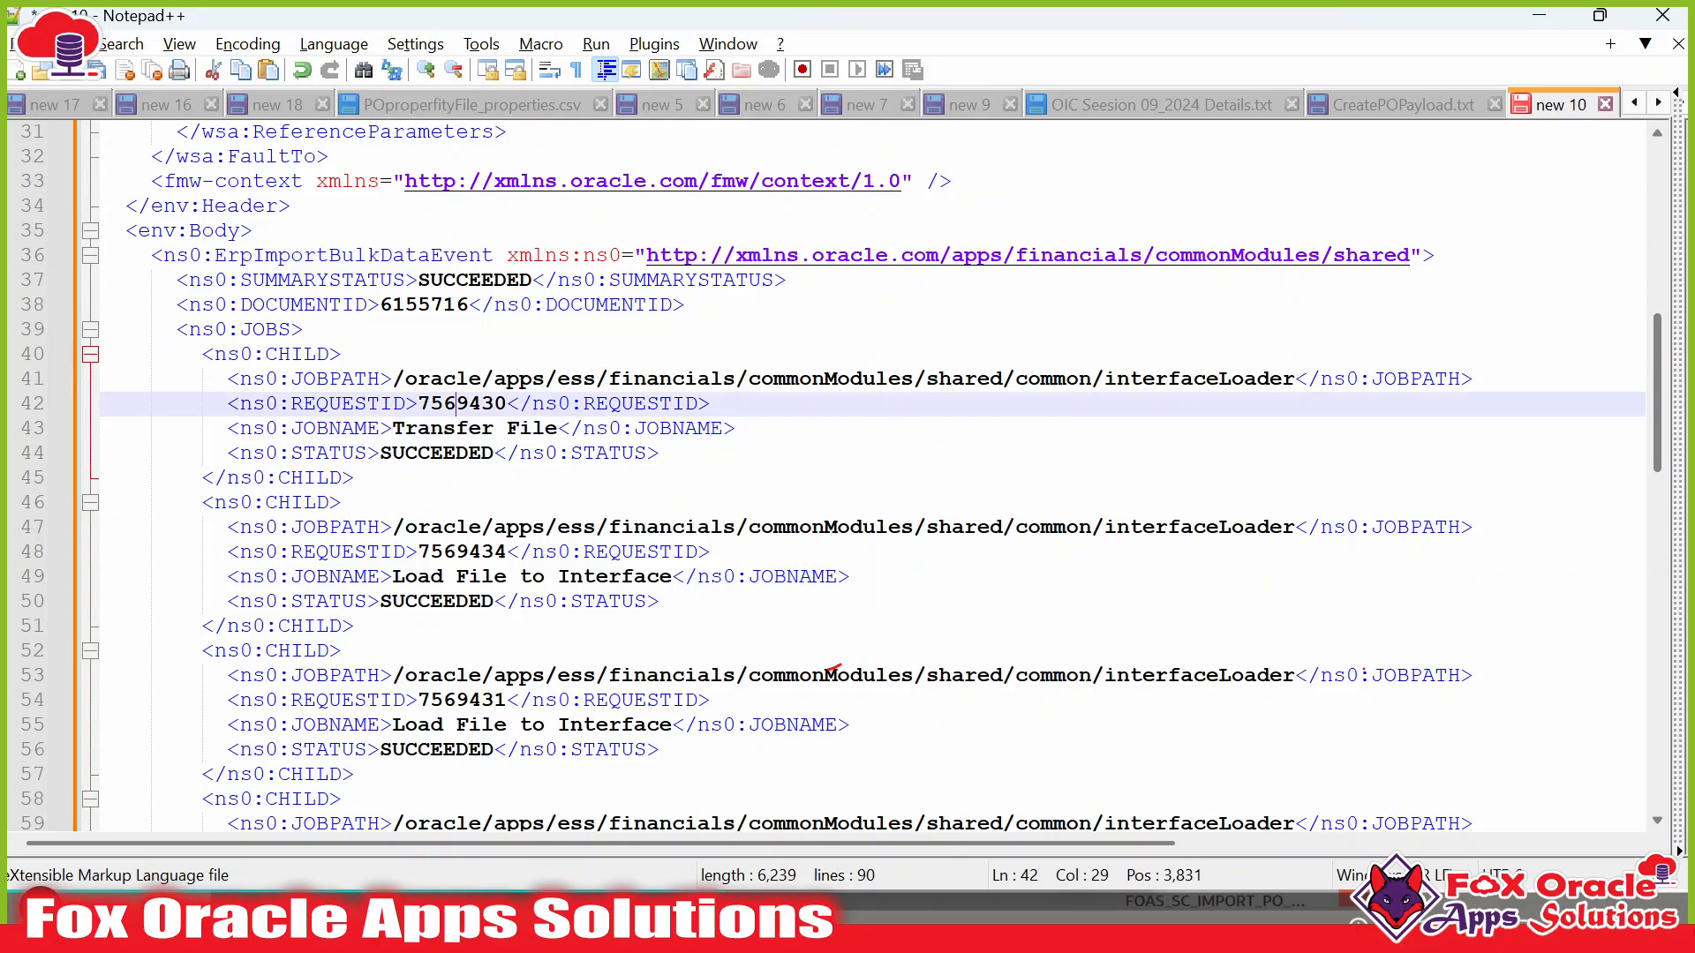
left_click_drag(457, 403, 505, 403)
key("alt+Tab")
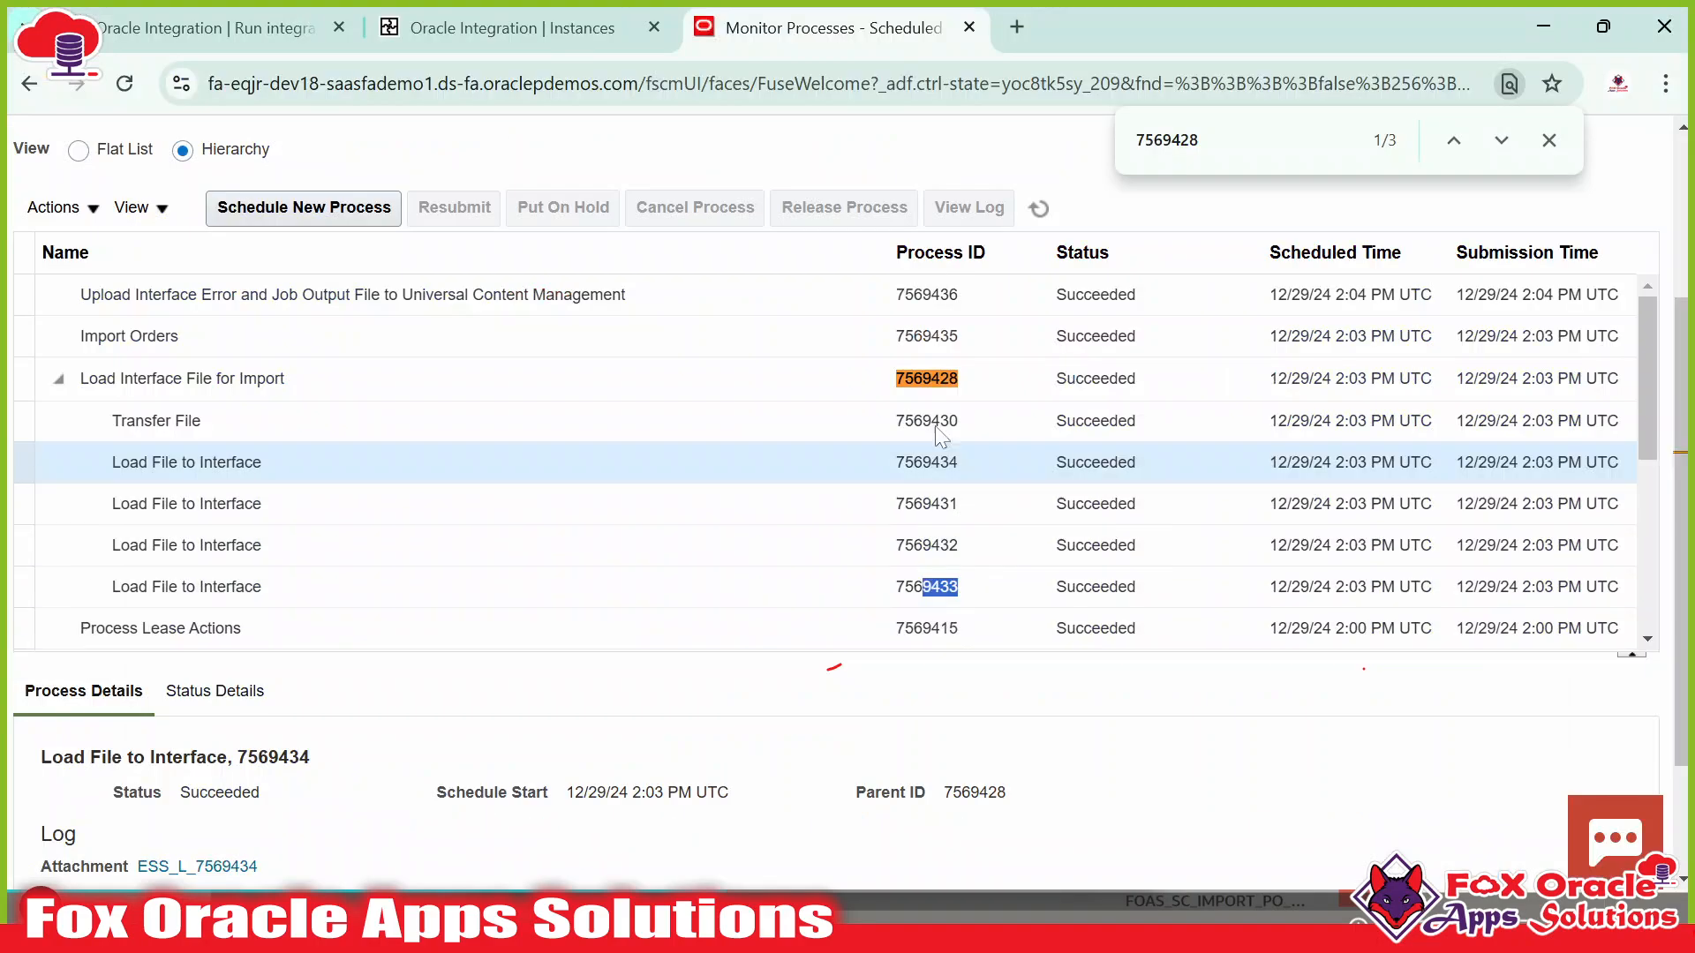
left_click(964, 419)
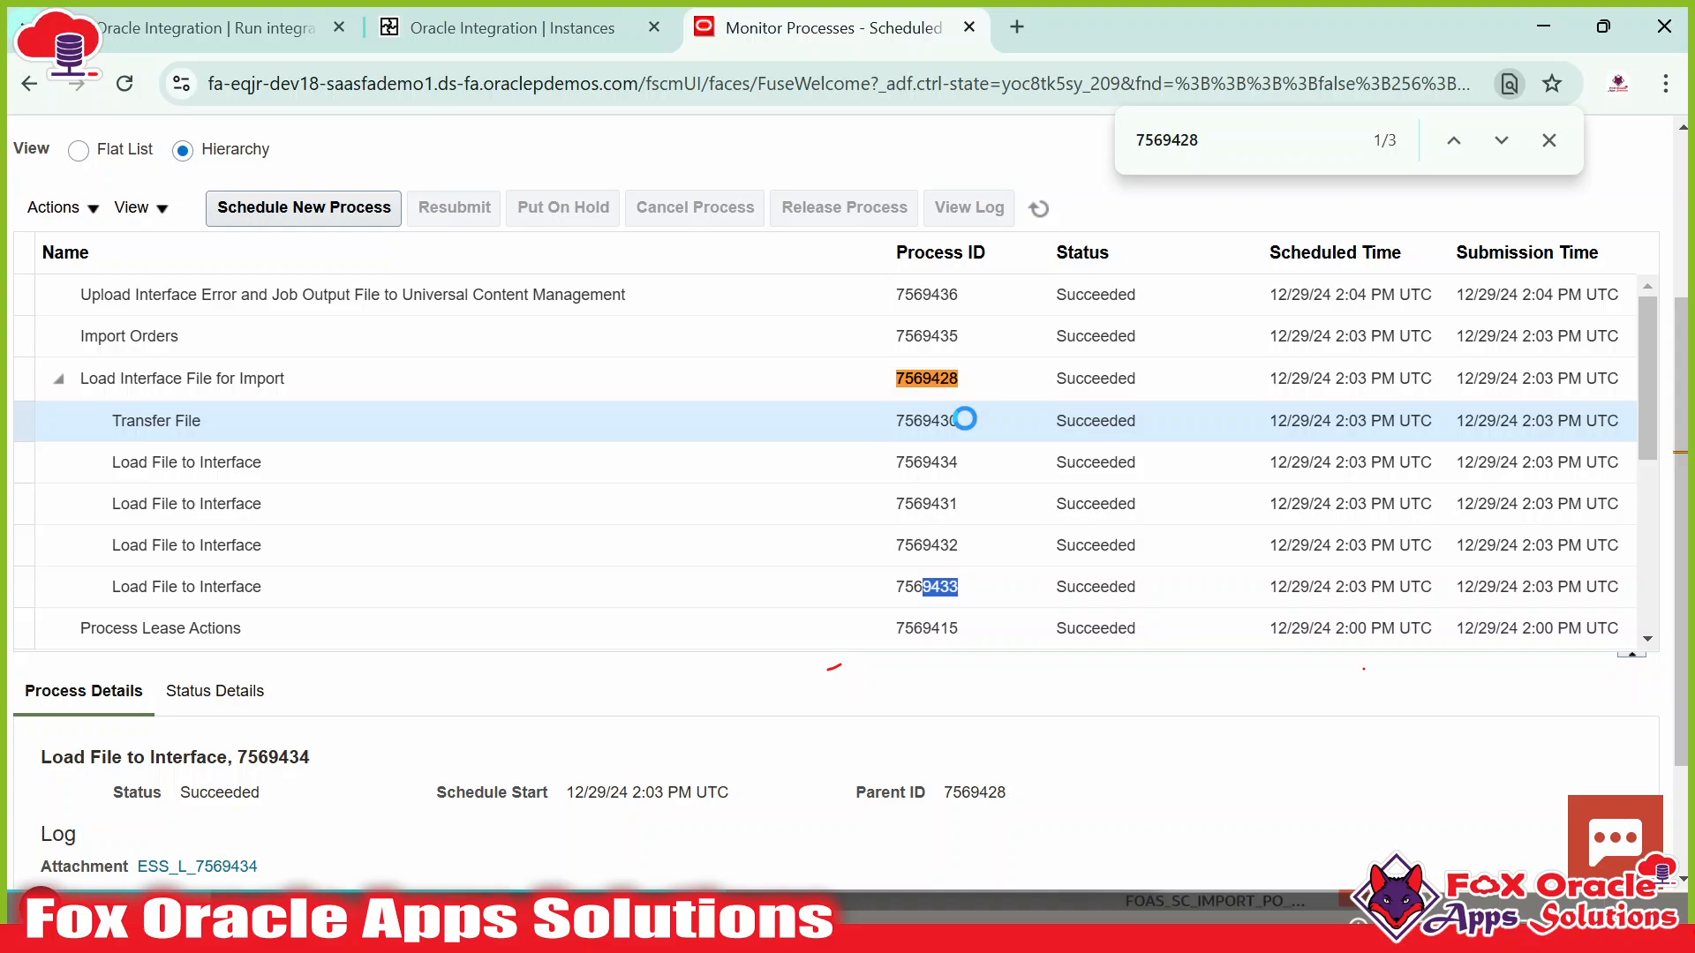
key("alt+Tab")
Check the next job against the Load Interface File for Import process in ERP.
scroll(835, 667, "down", 1)
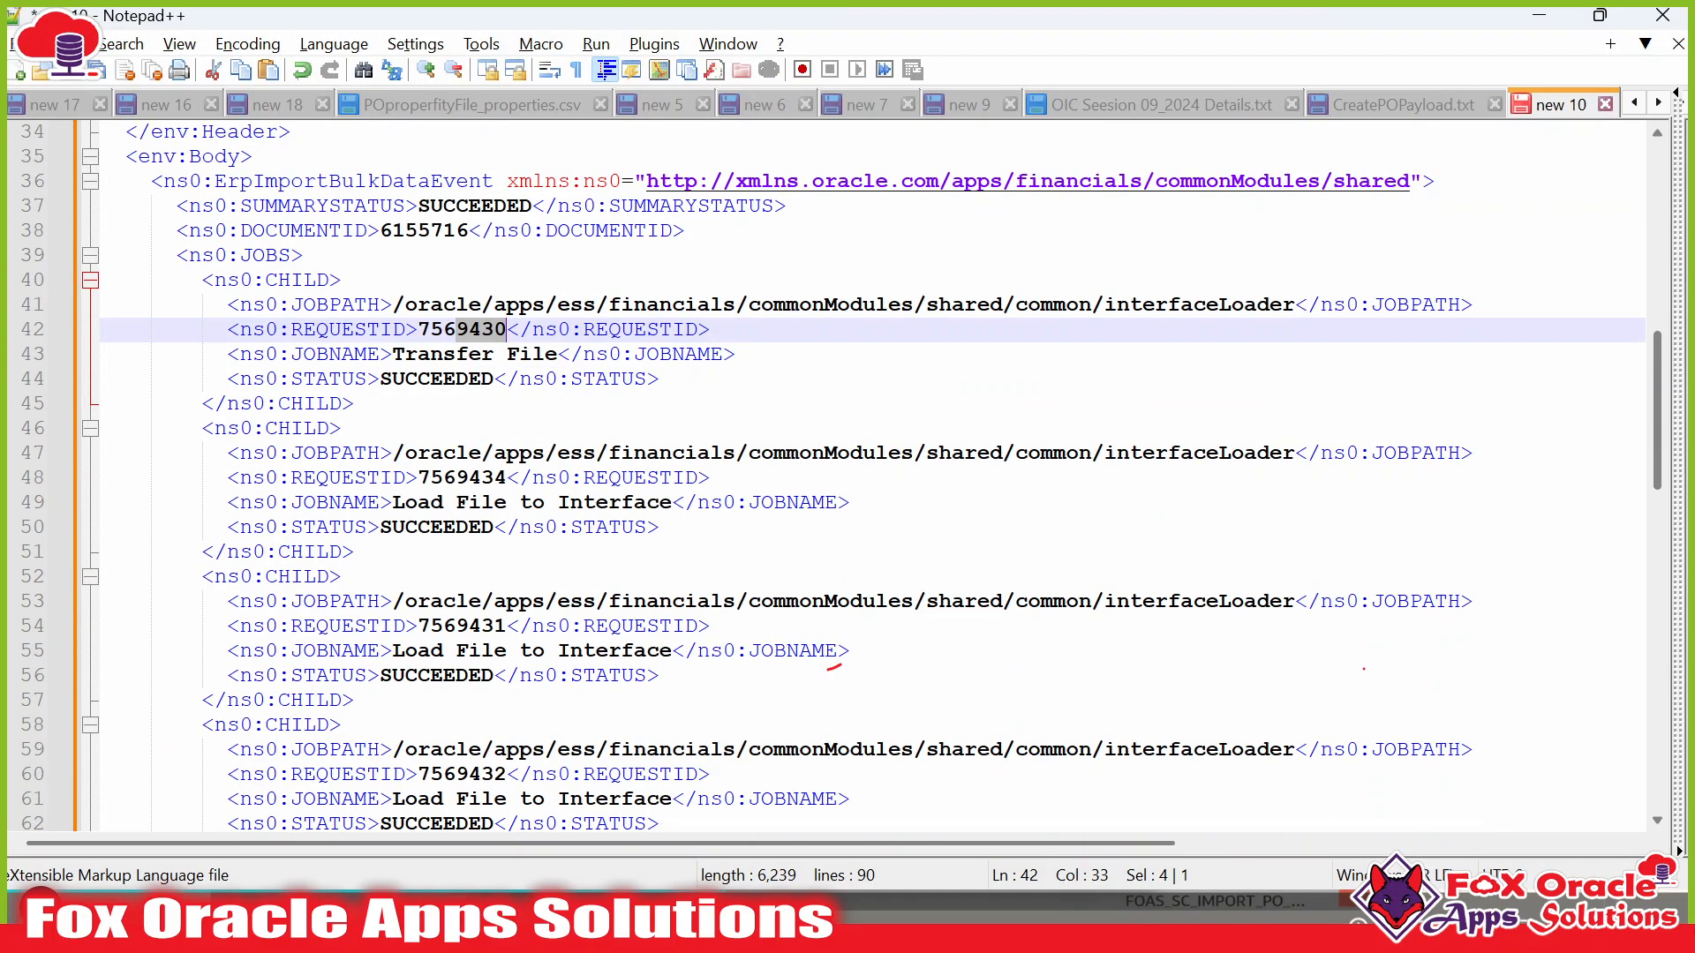
key("alt+Tab")
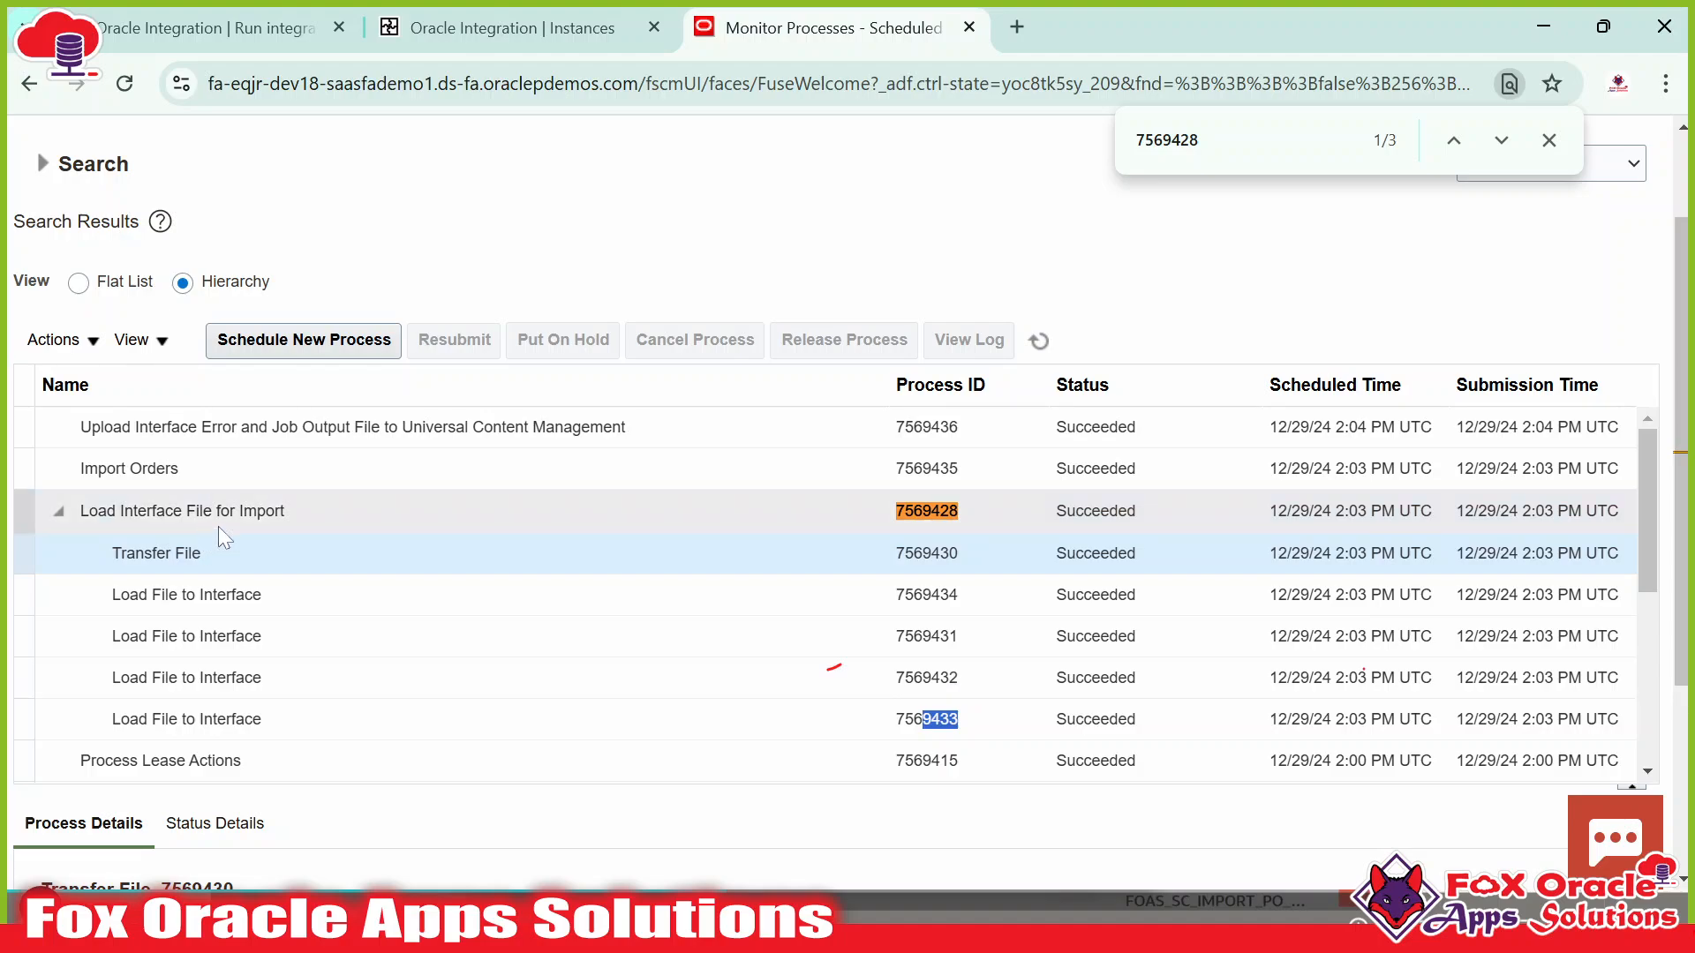
left_click(85, 512)
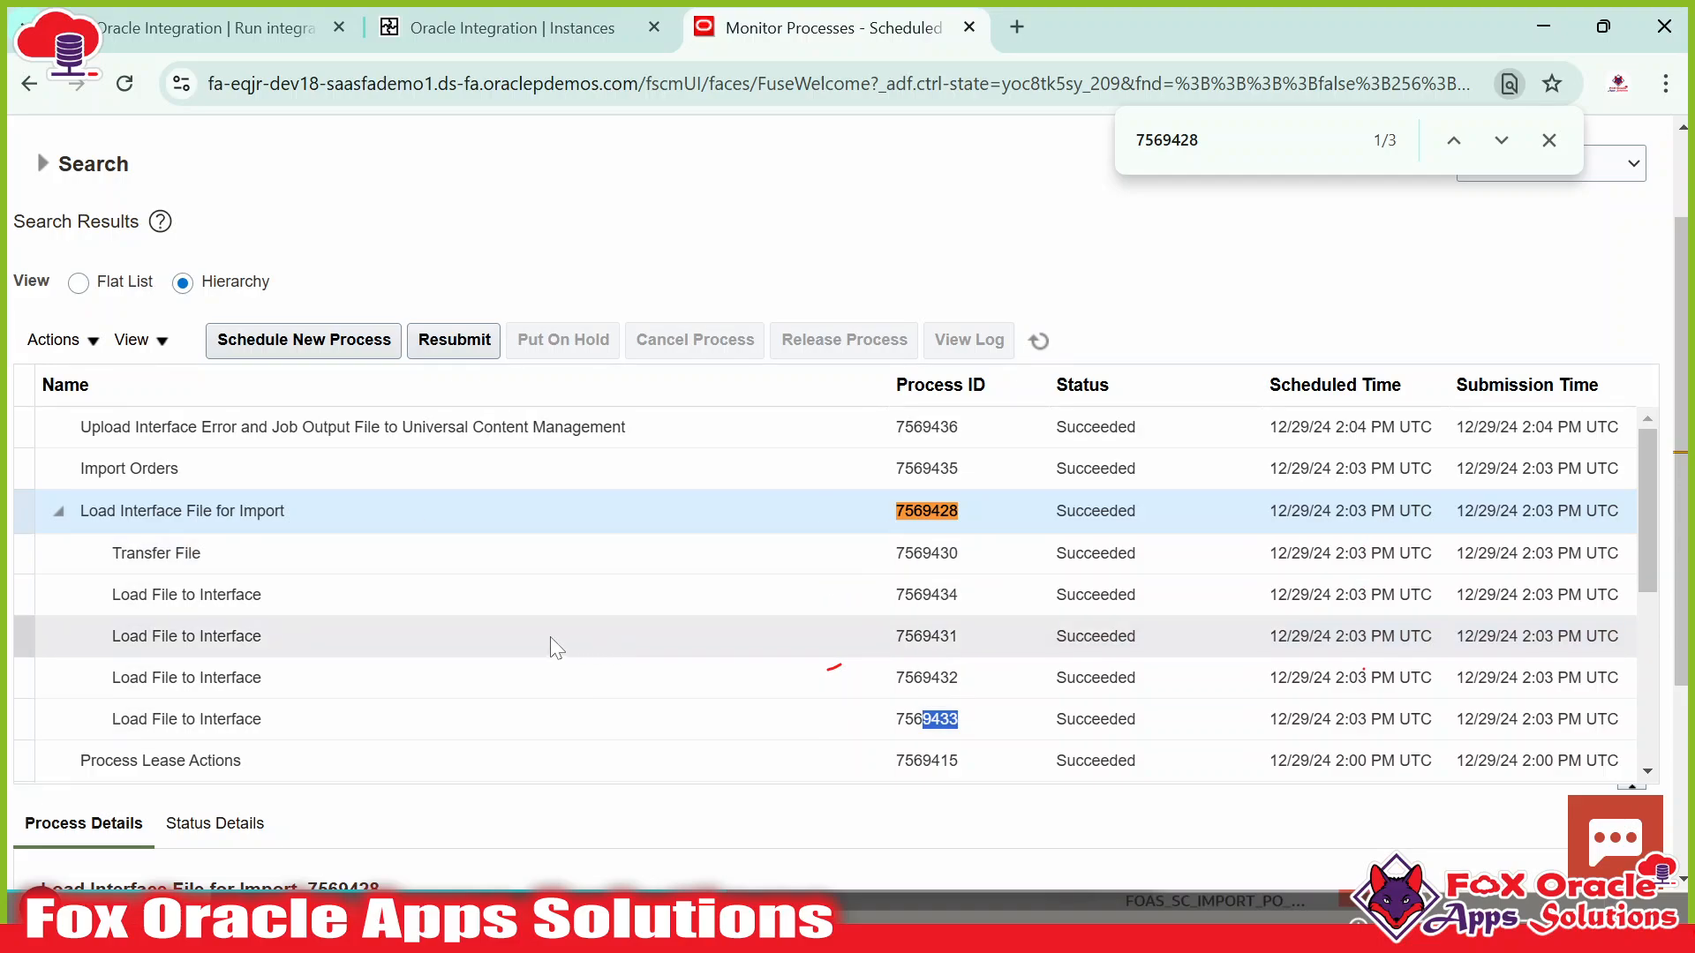
key("alt+Tab")
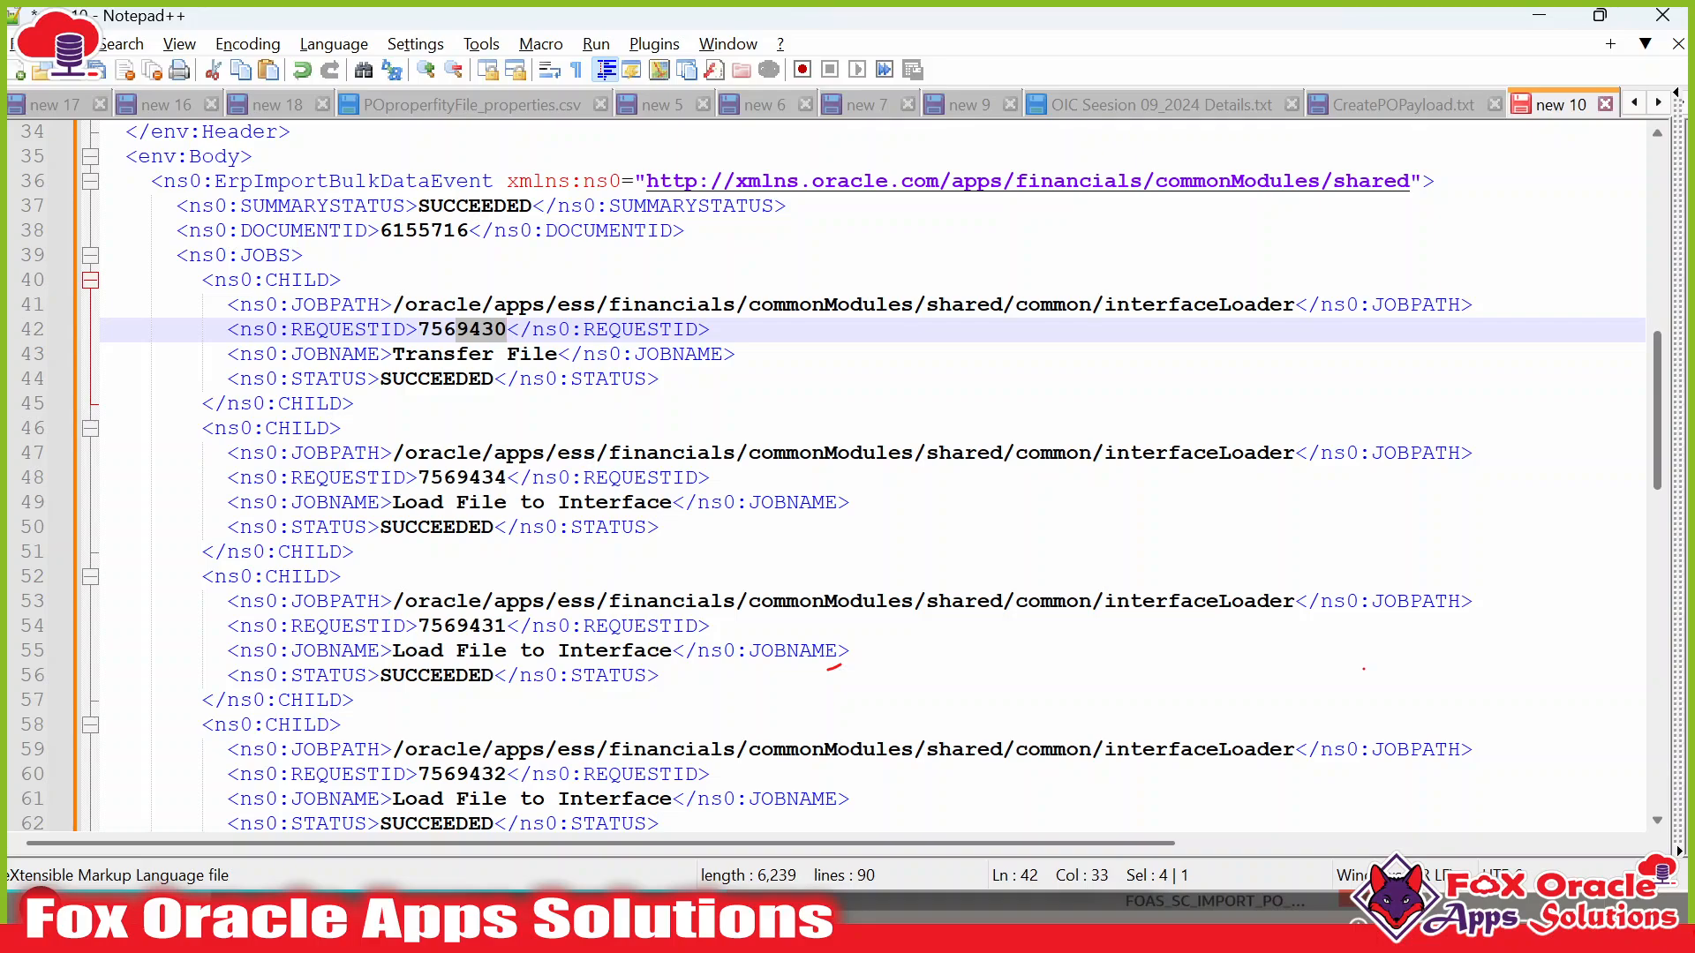
Compare the Import Orders job's ID and SUCCEEDED status with its ERP process.
scroll(830, 669, "up", 1)
scroll(835, 668, "down", 12)
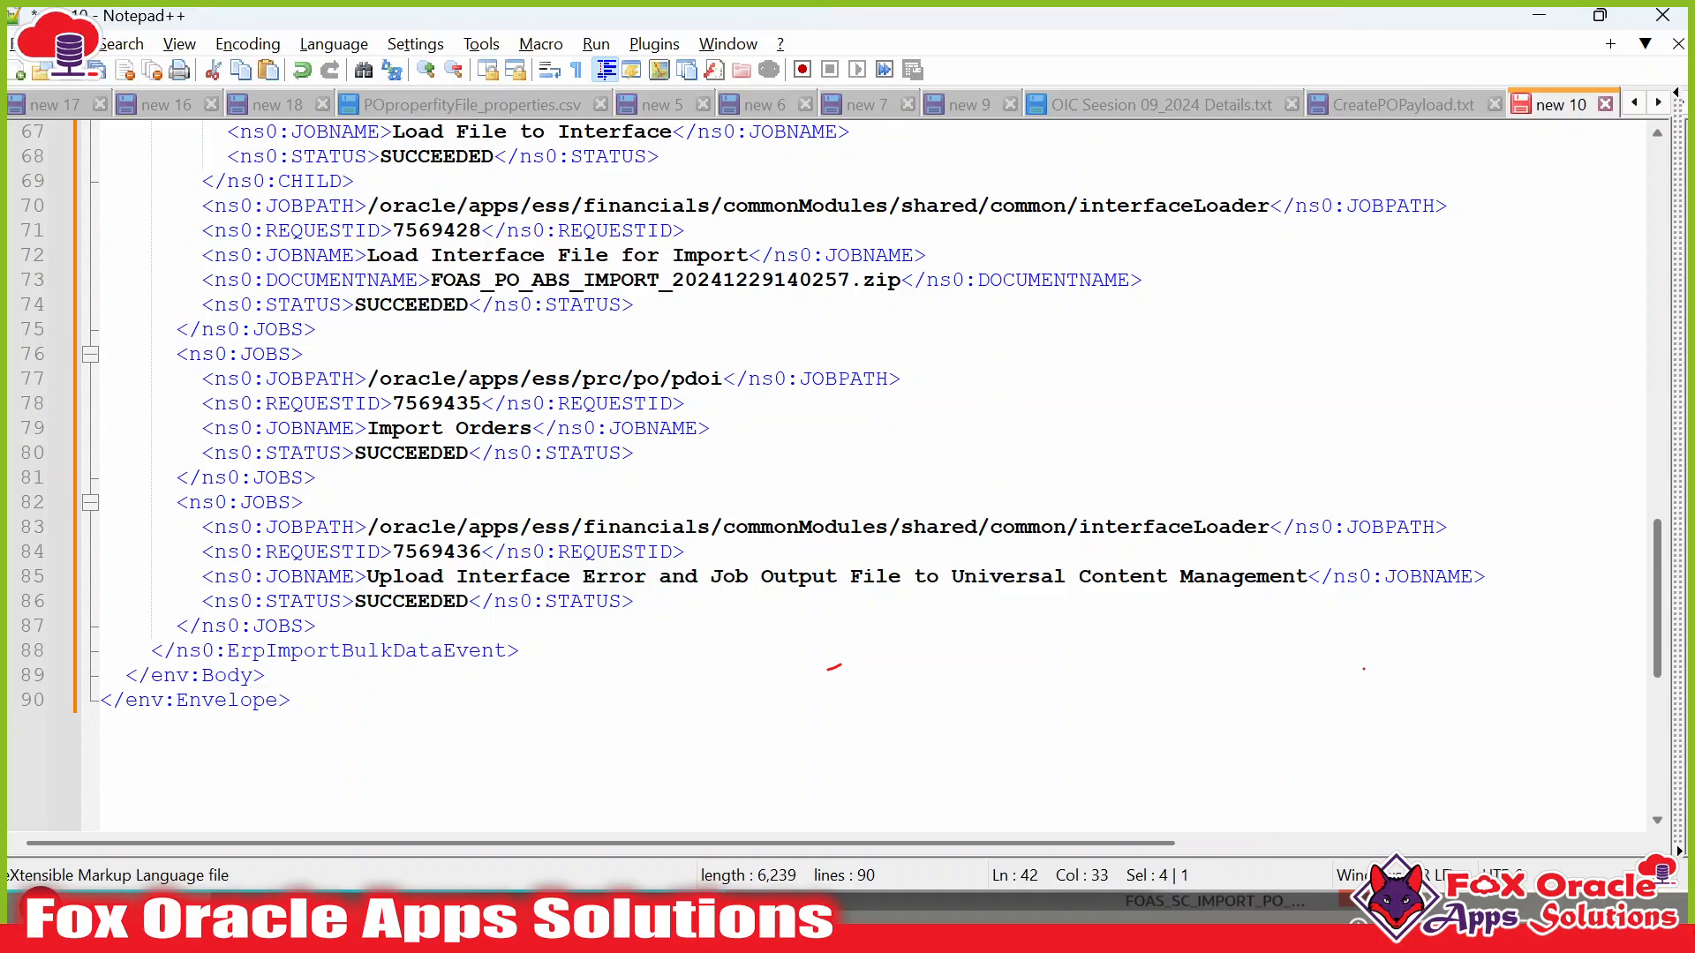
left_click_drag(368, 428, 483, 403)
key("alt+Tab")
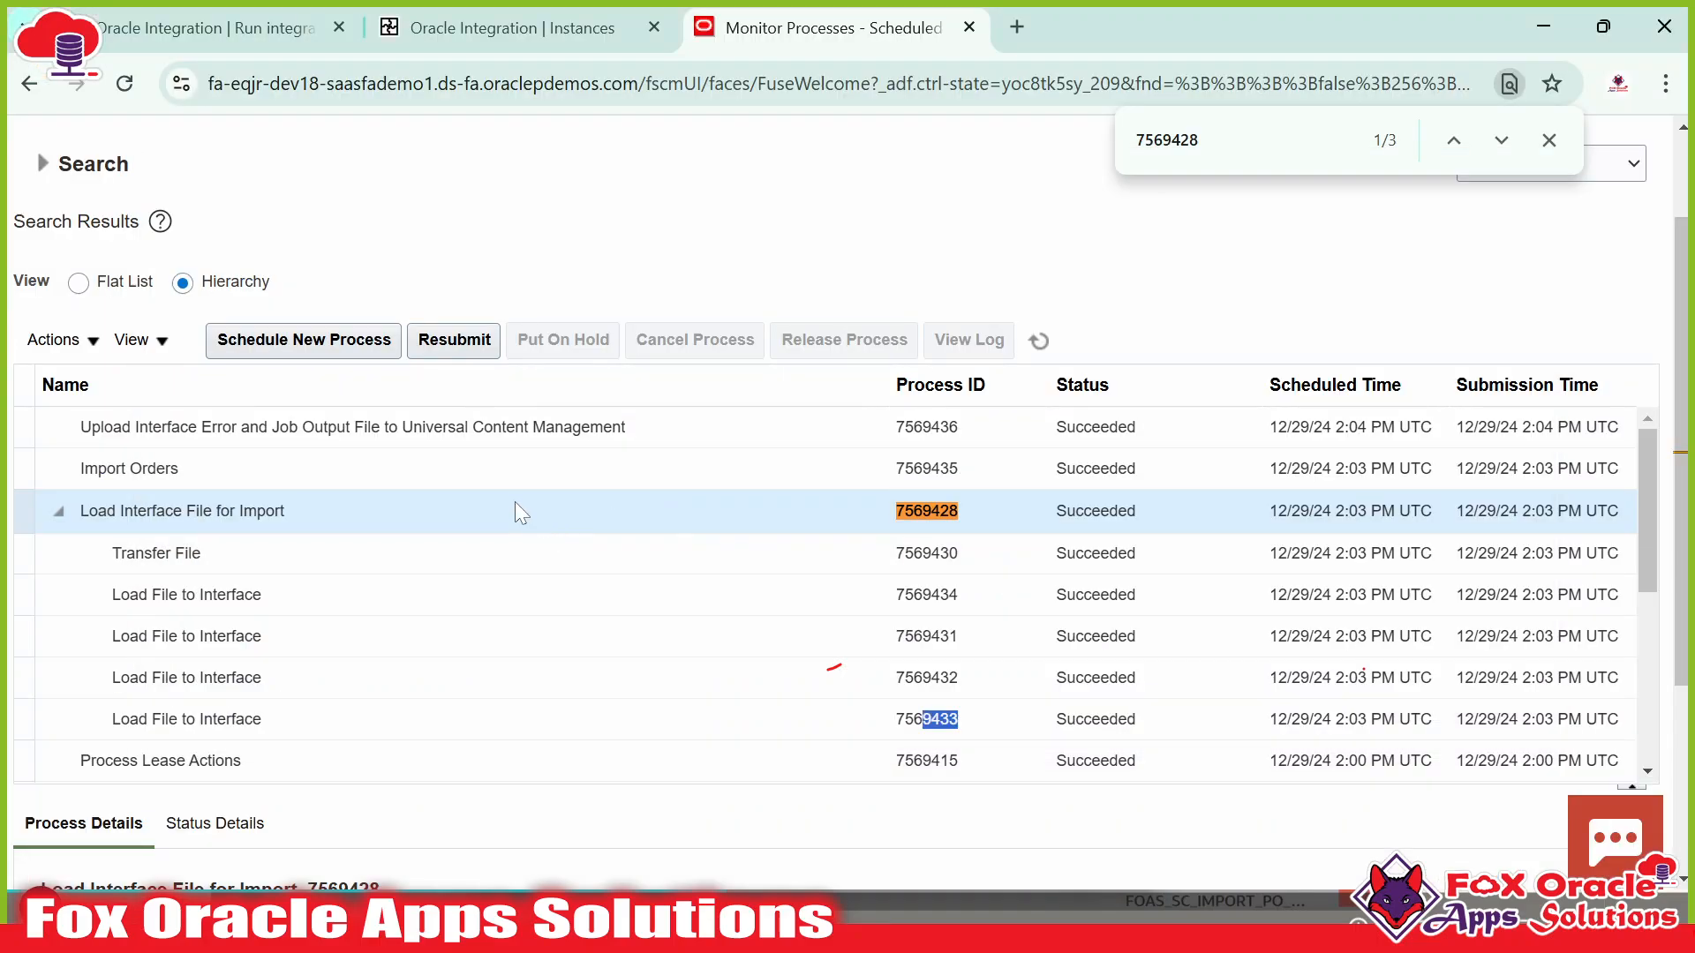
left_click(188, 469)
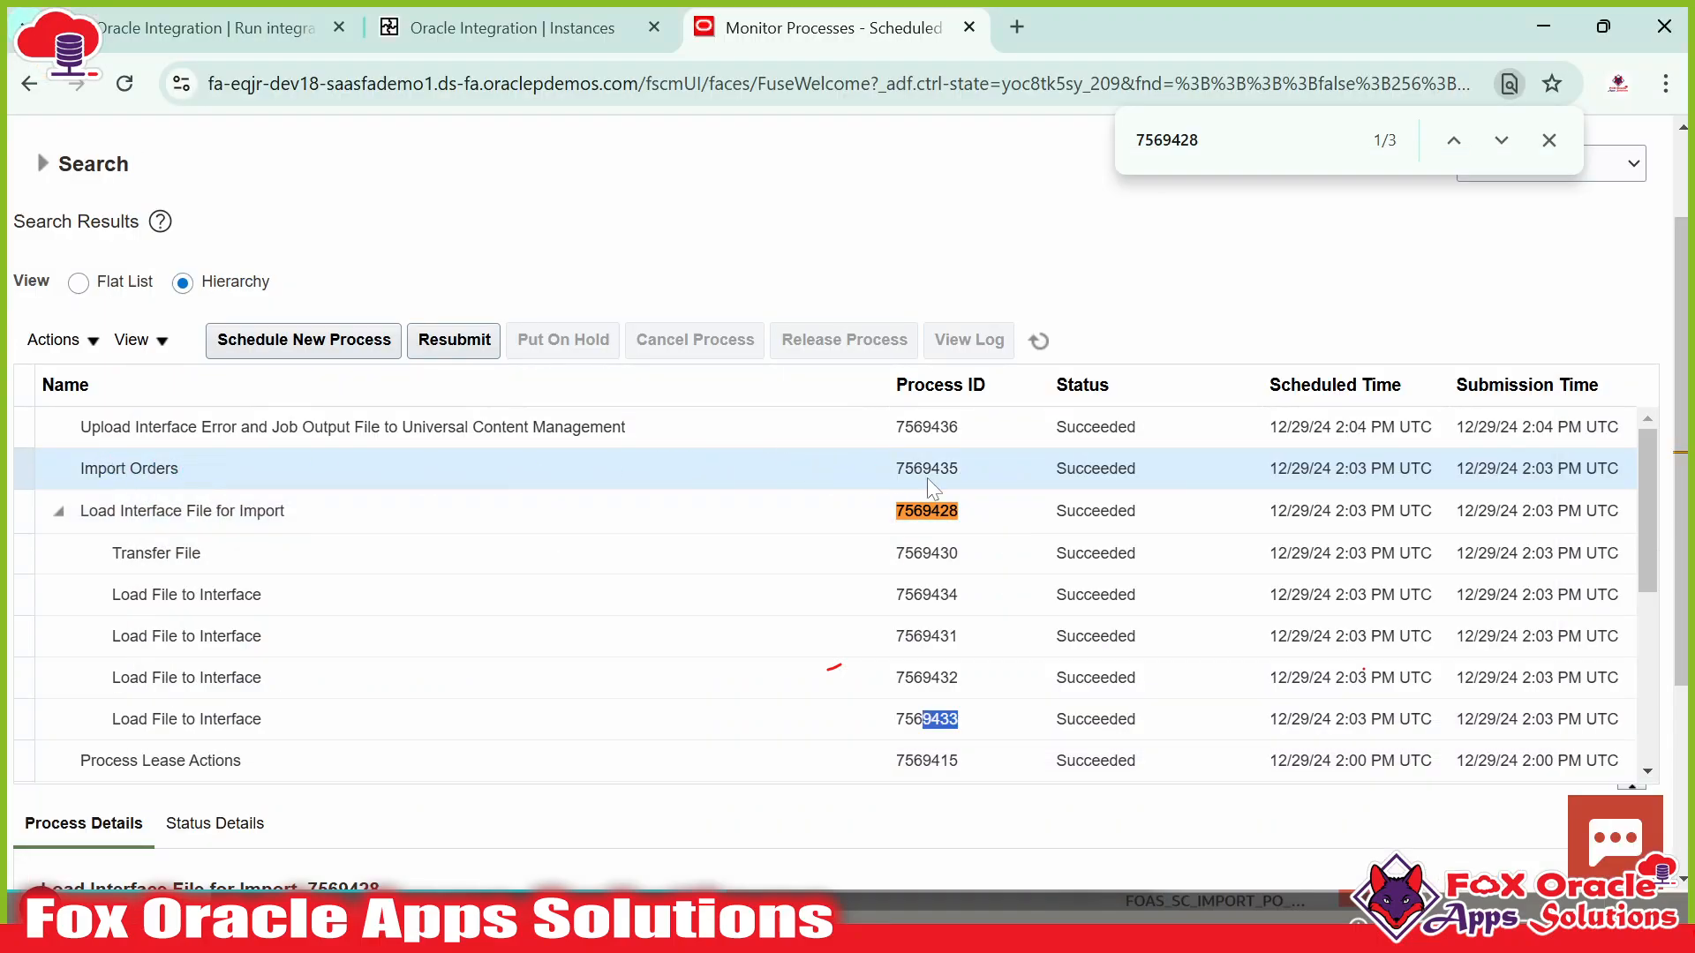
left_click_drag(932, 469, 940, 470)
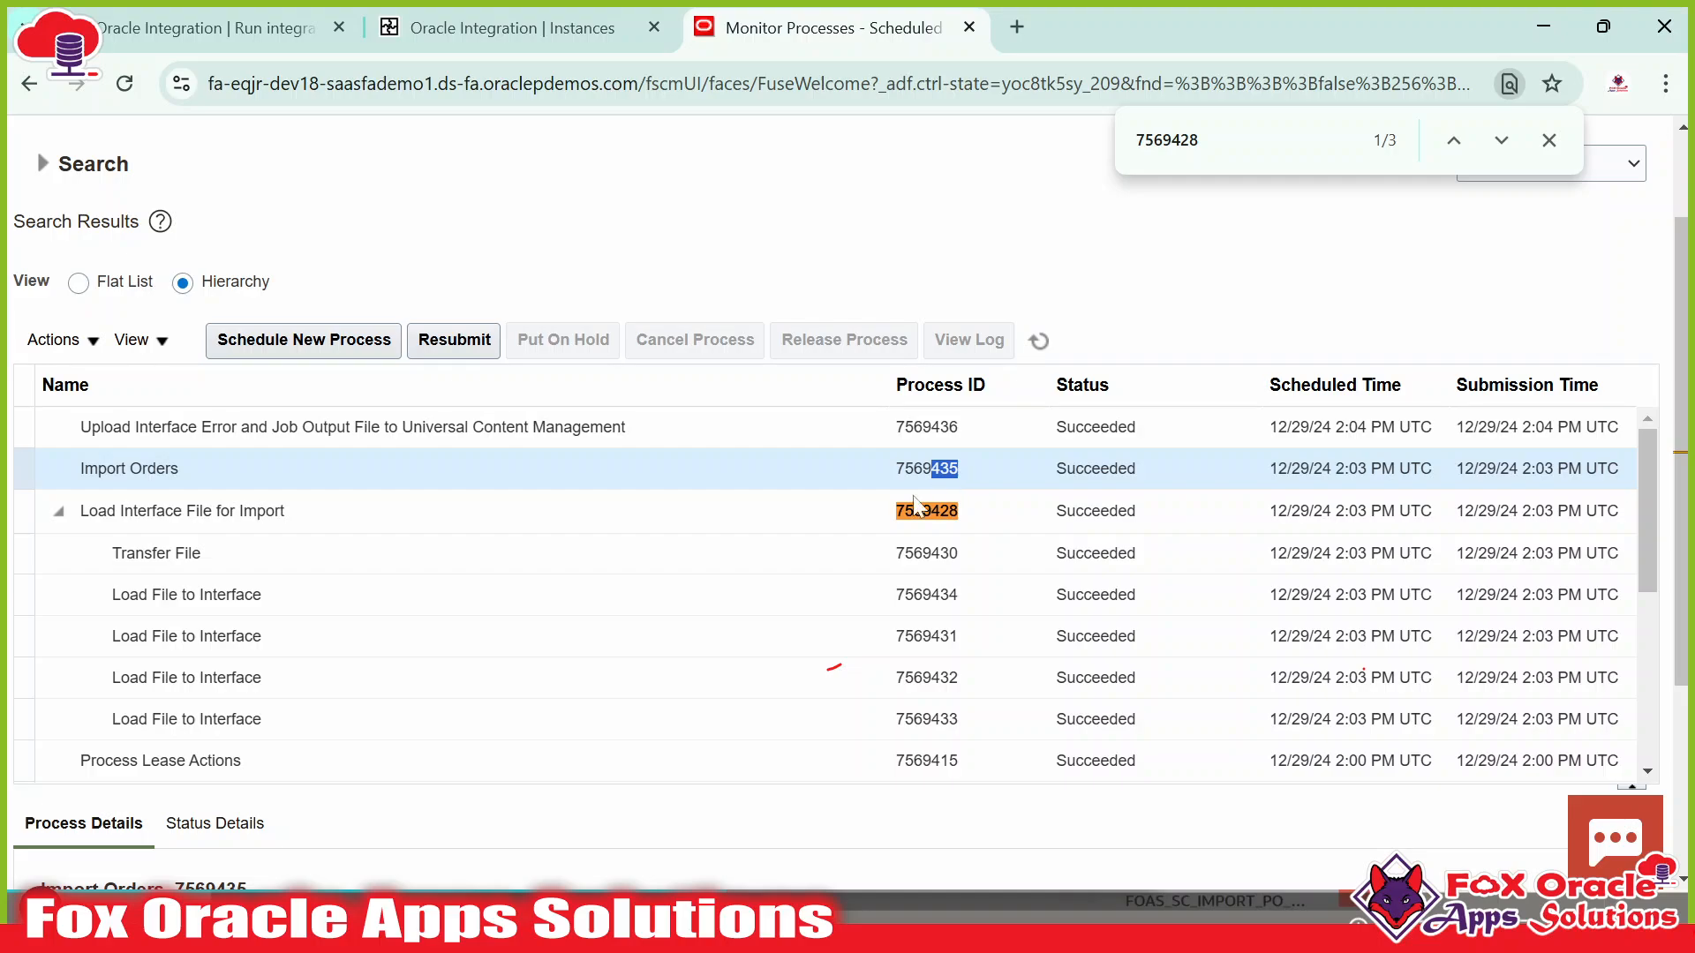
key("alt+Tab")
left_click_drag(379, 452, 470, 453)
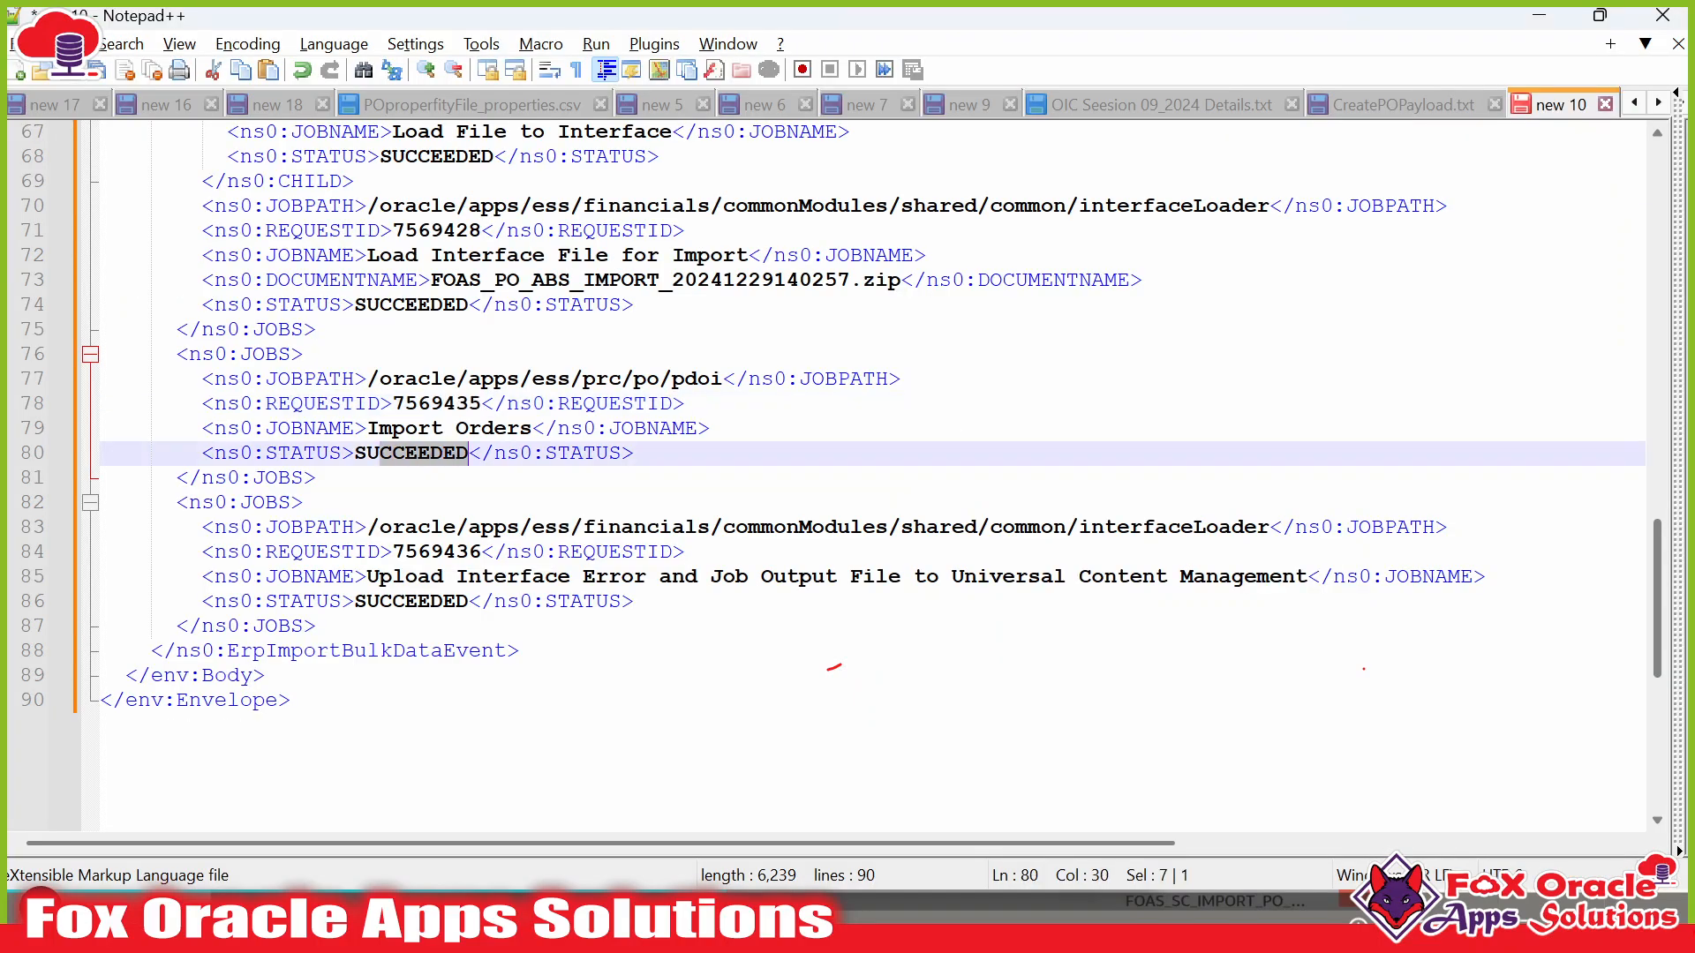
key("alt+Tab")
Match upload job request ID 7569436 and its status to the Upload Interface Error process.
left_click(182, 436)
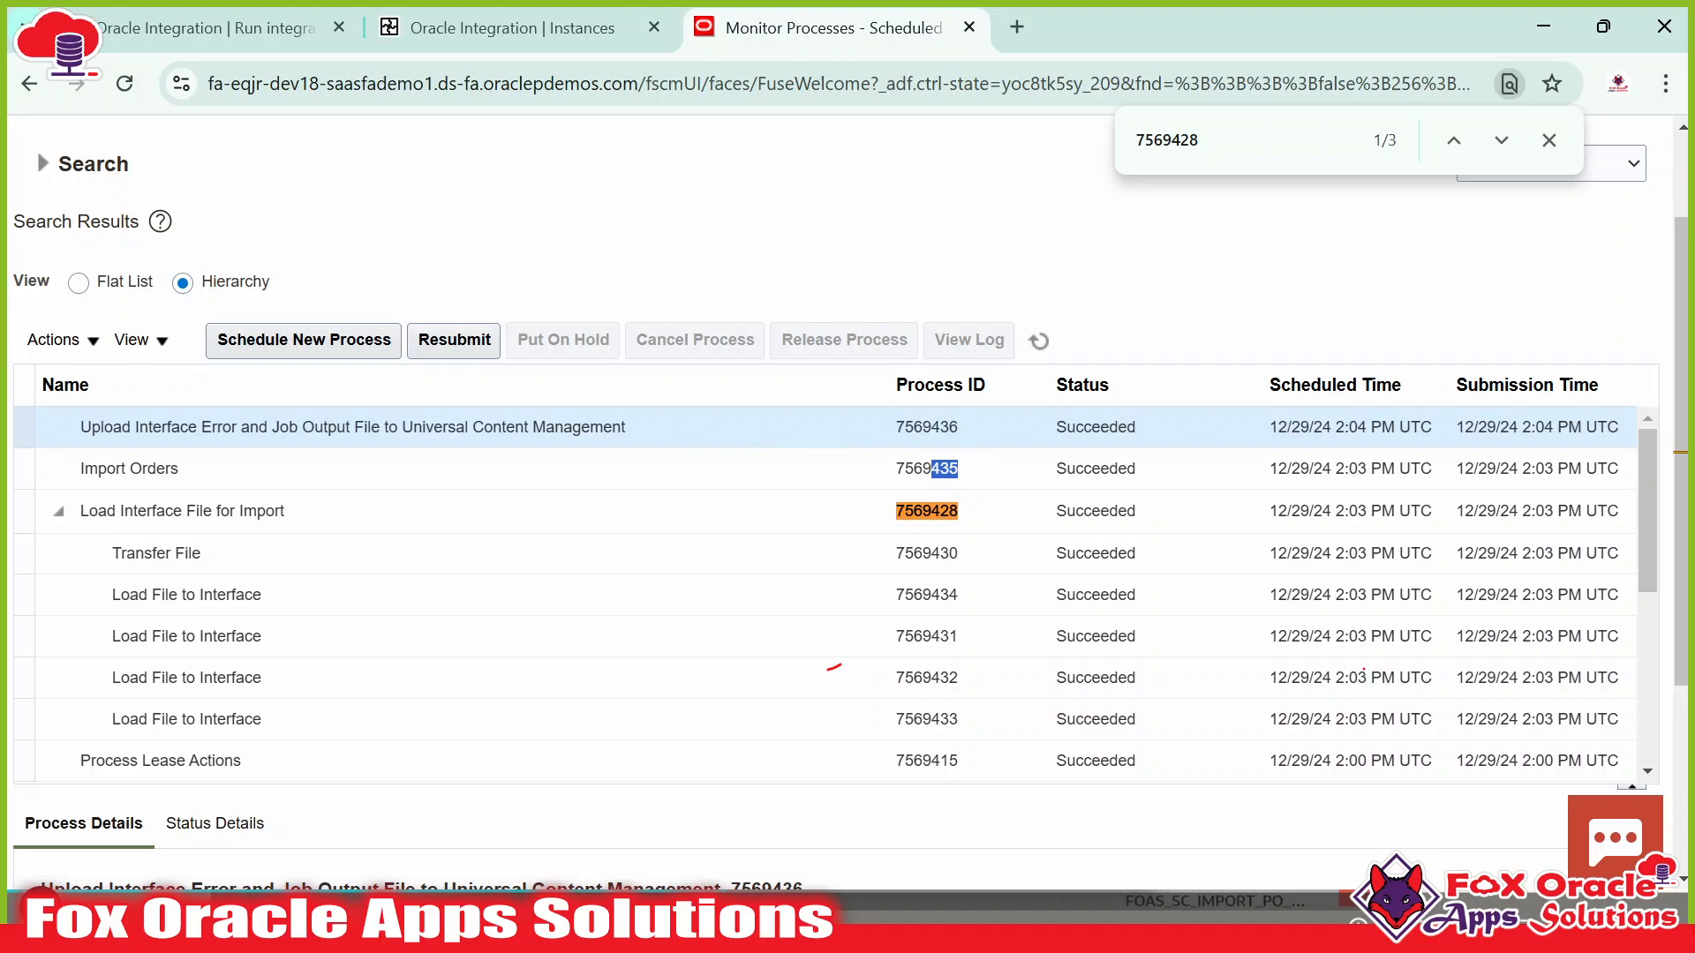
left_click_drag(931, 427, 1005, 427)
key("alt+Tab")
scroll(847, 379, "down", 1)
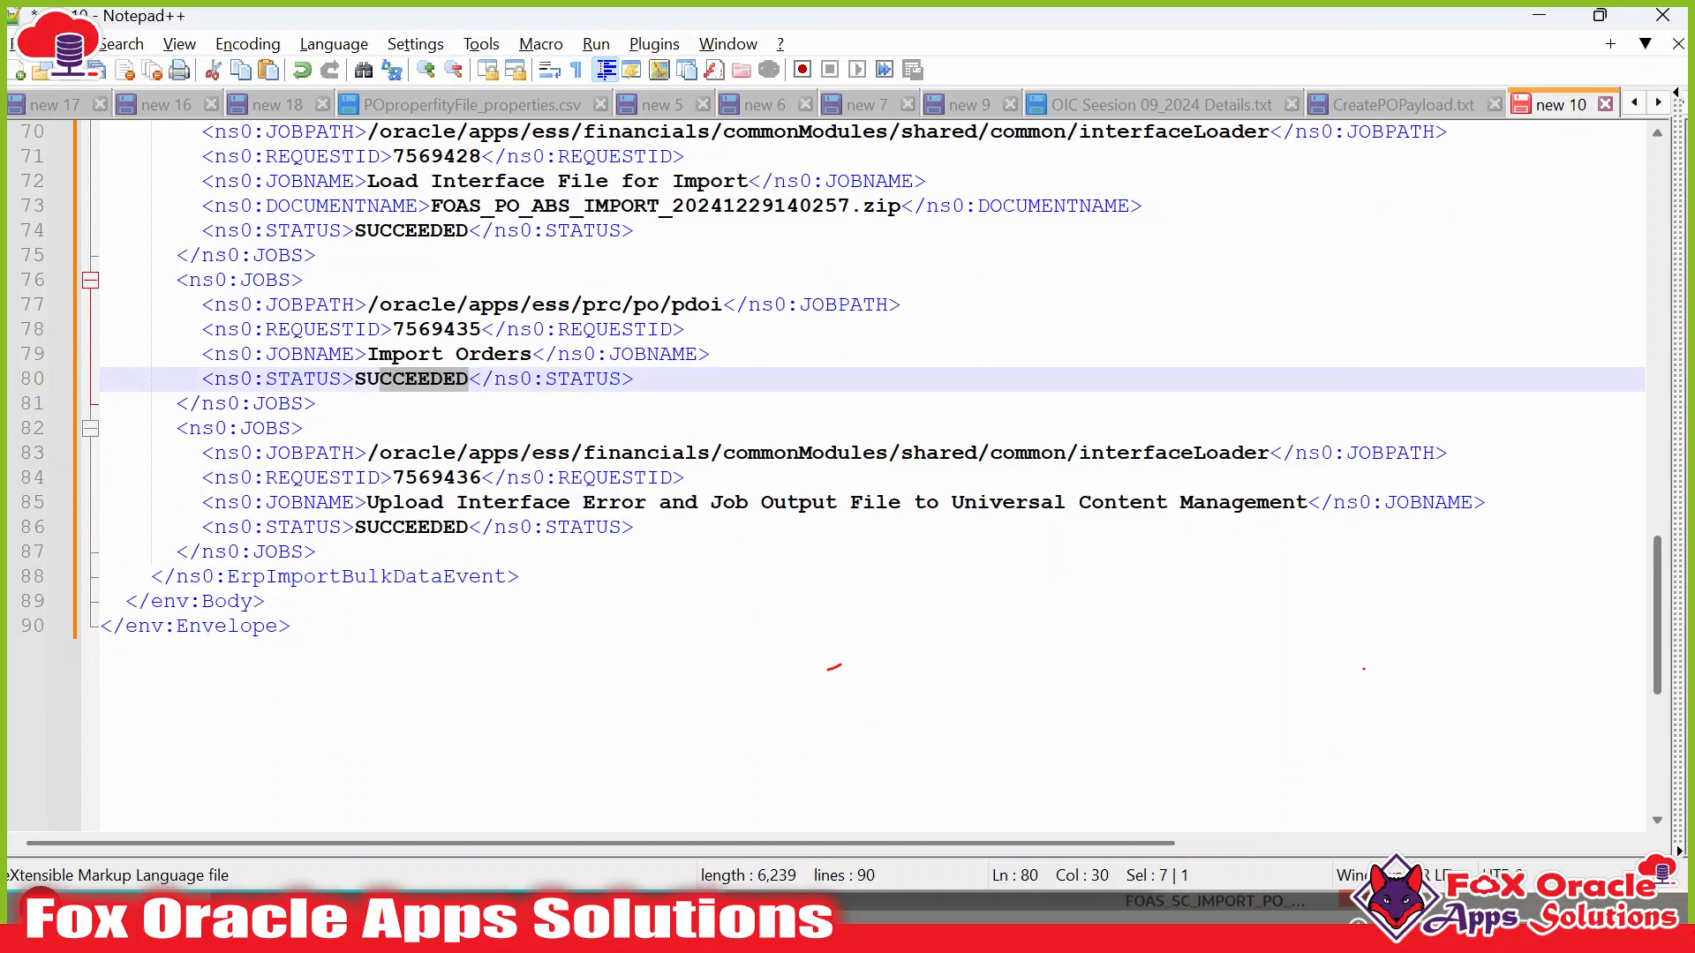
left_click_drag(367, 502, 1254, 506)
left_click(405, 527)
double_click(415, 479)
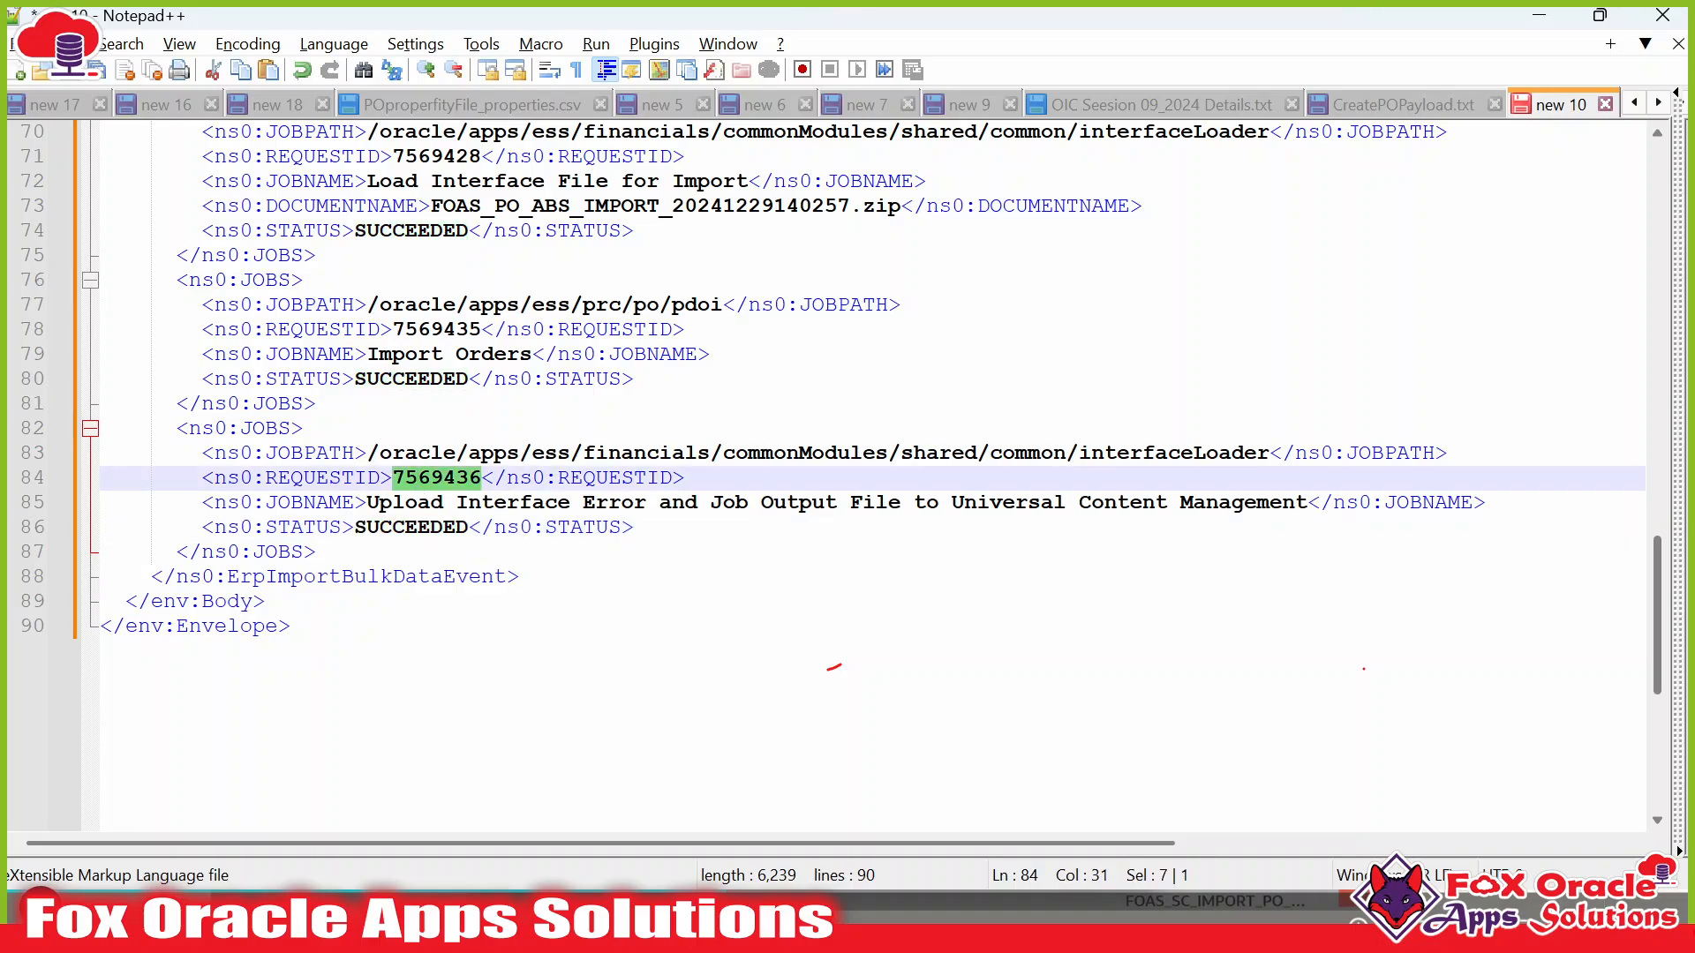
scroll(829, 668, "up", 20)
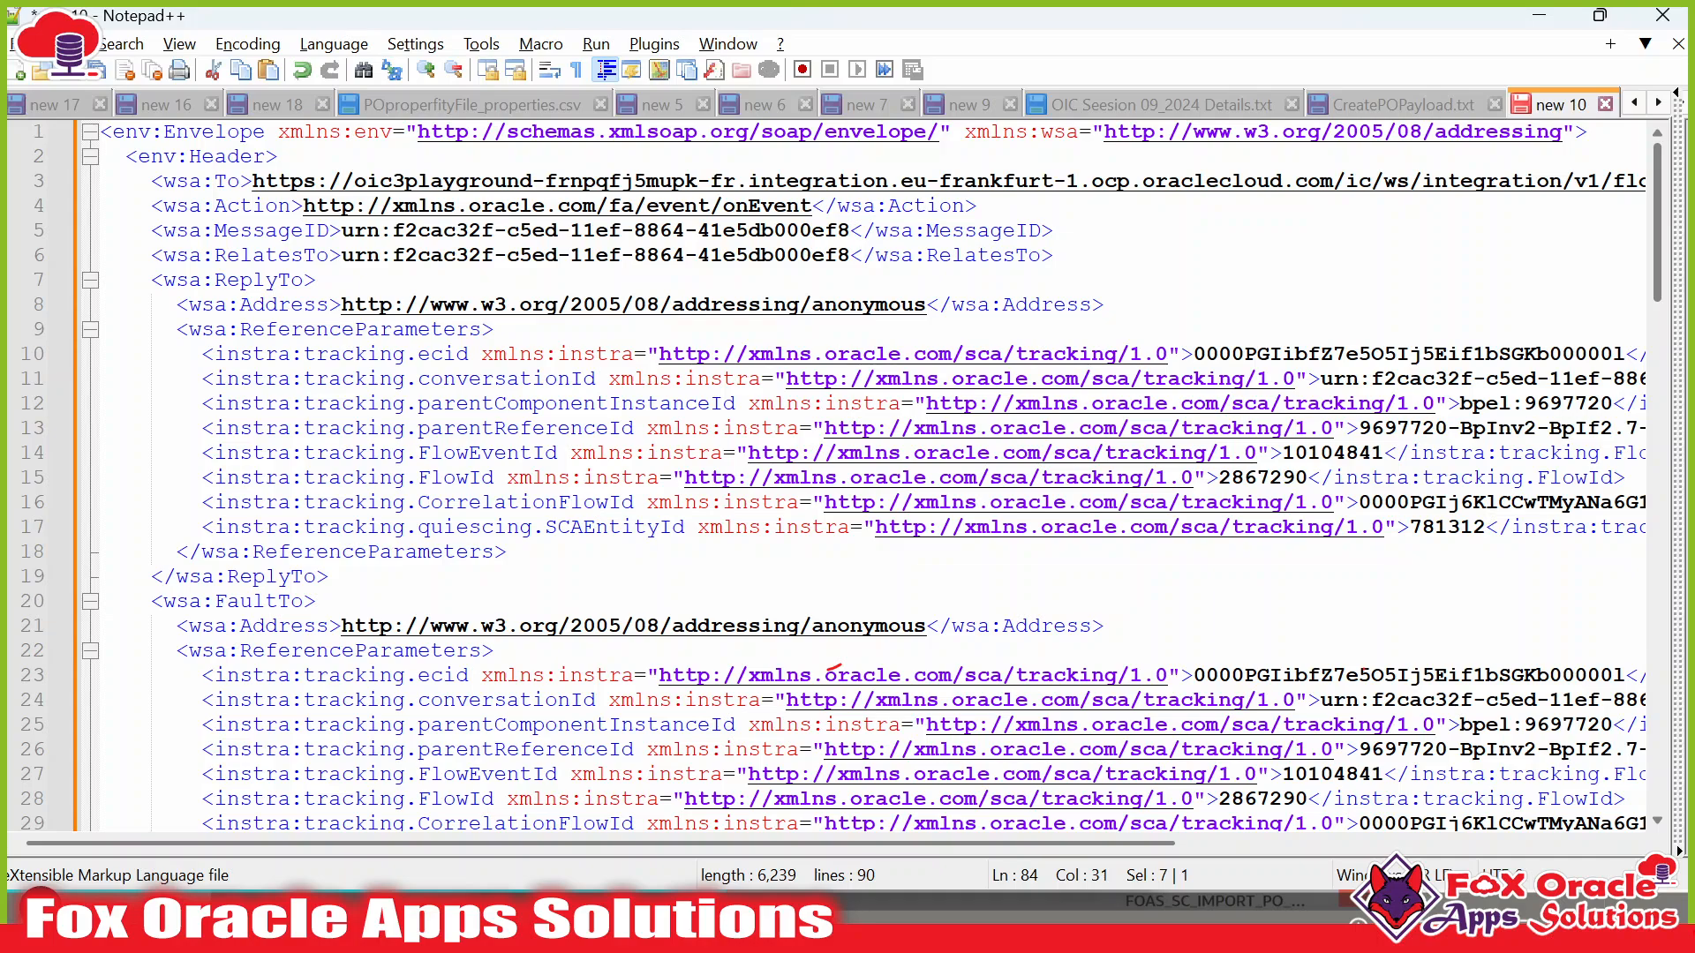
key("alt+Tab")
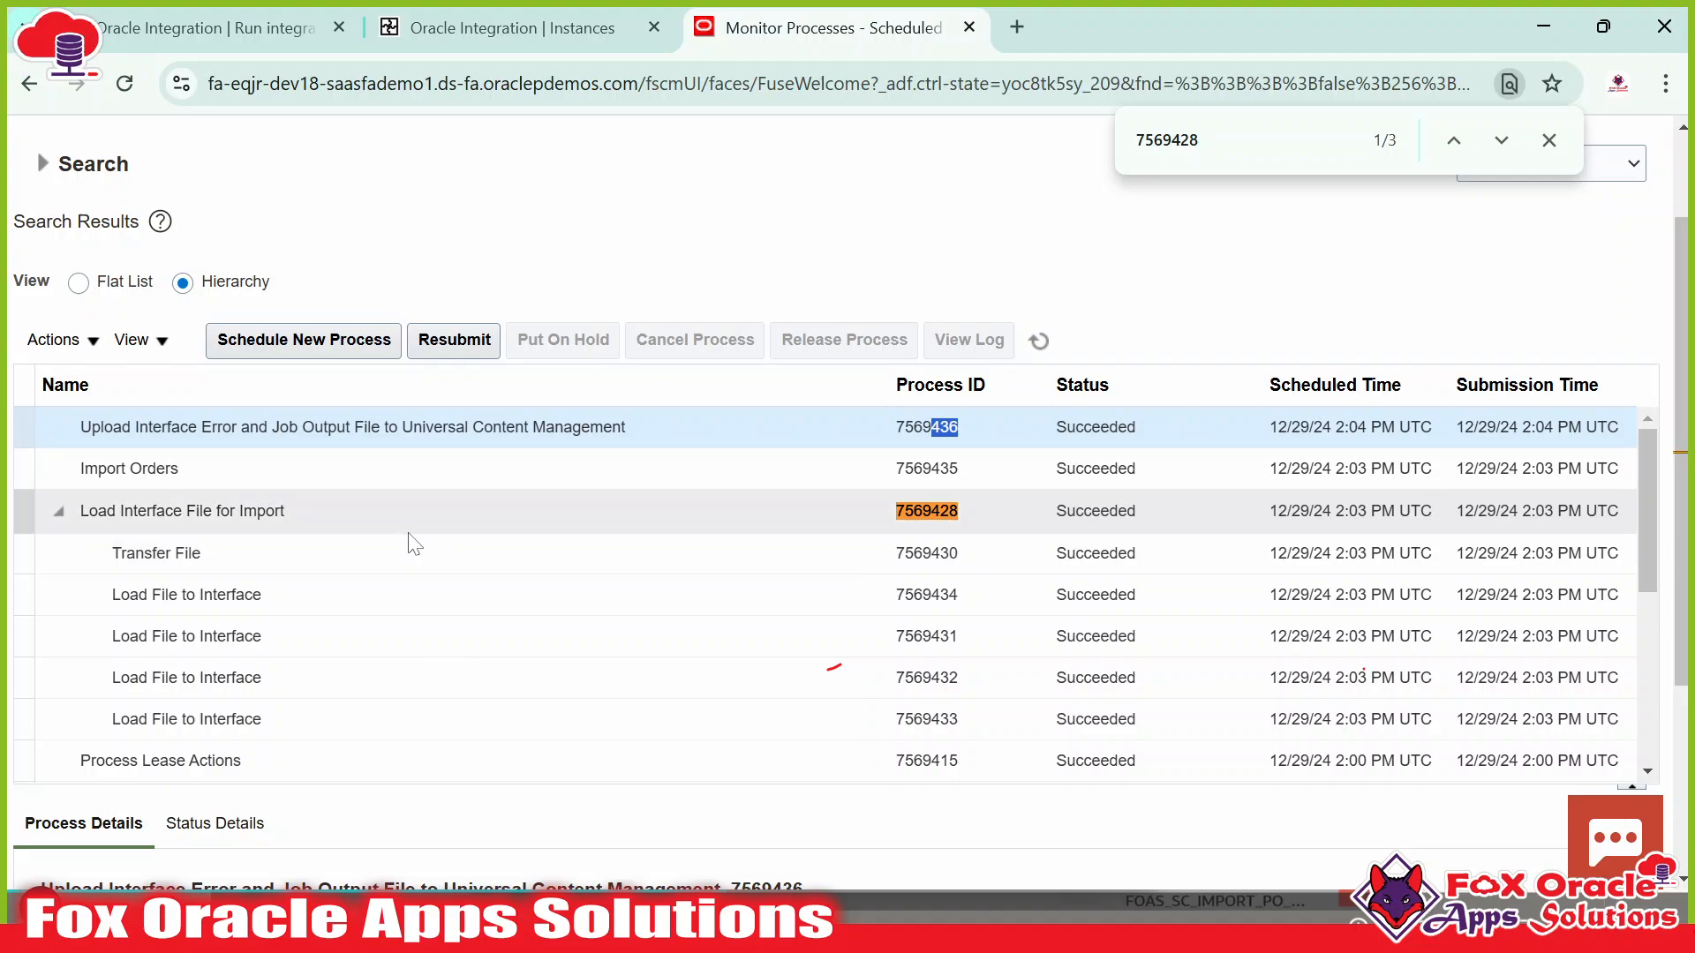
left_click(249, 465)
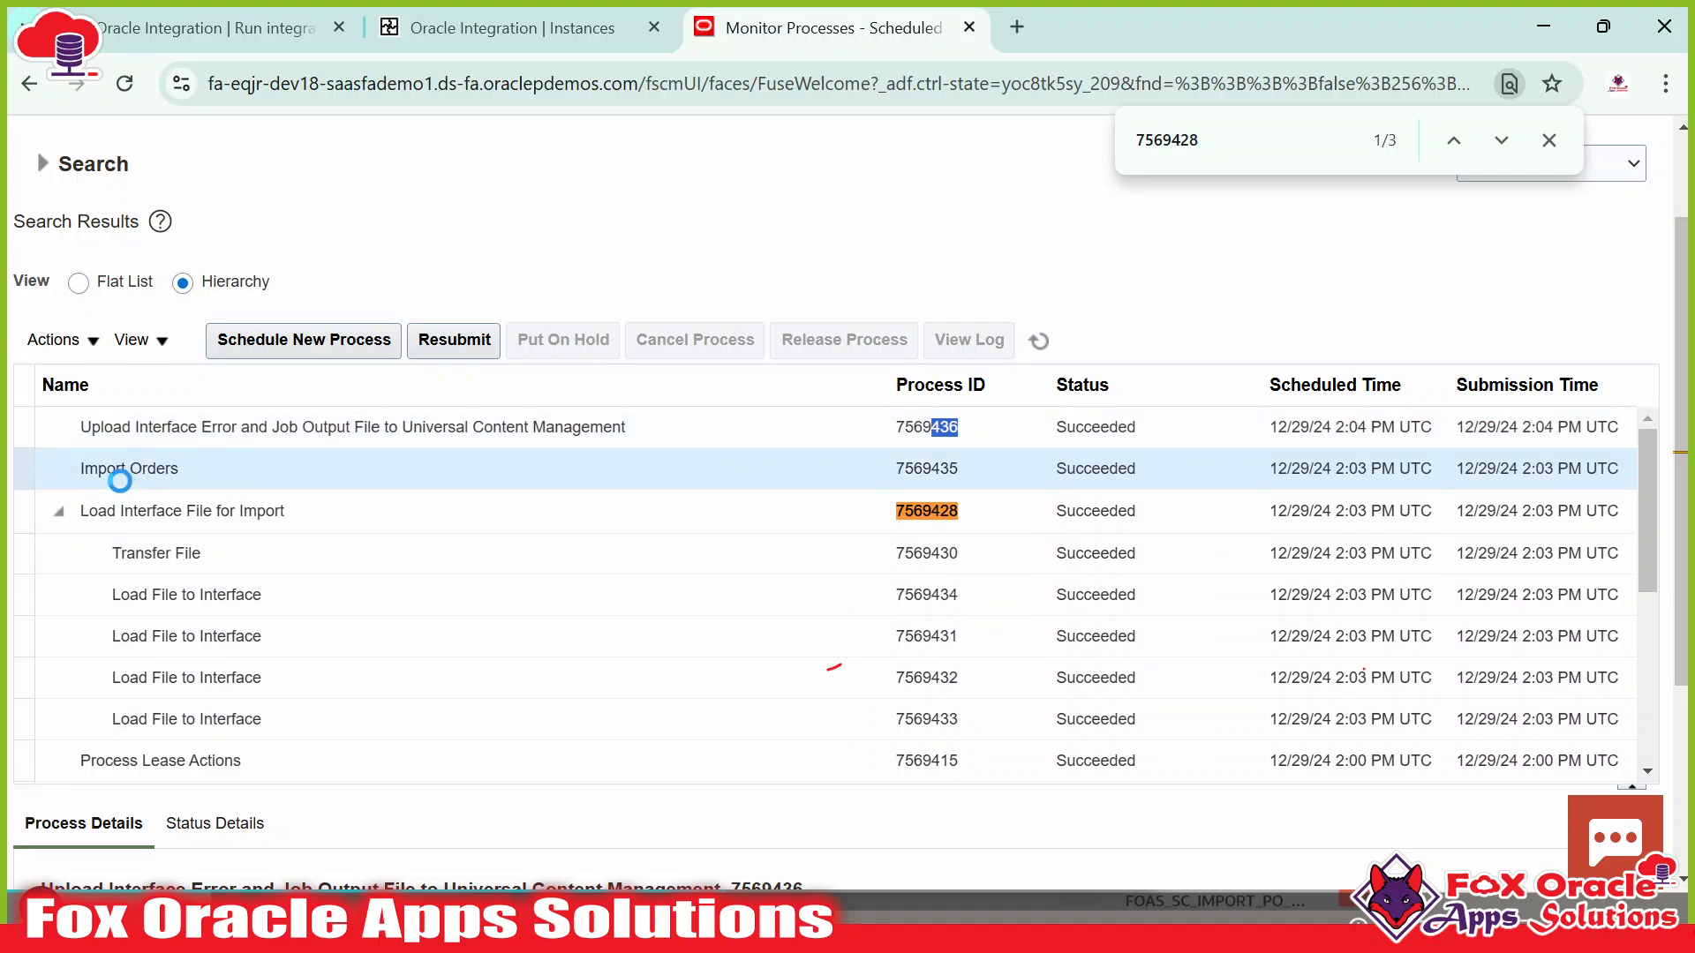
Download and open the Import Orders log 7569435.
scroll(353, 276, "down", 3)
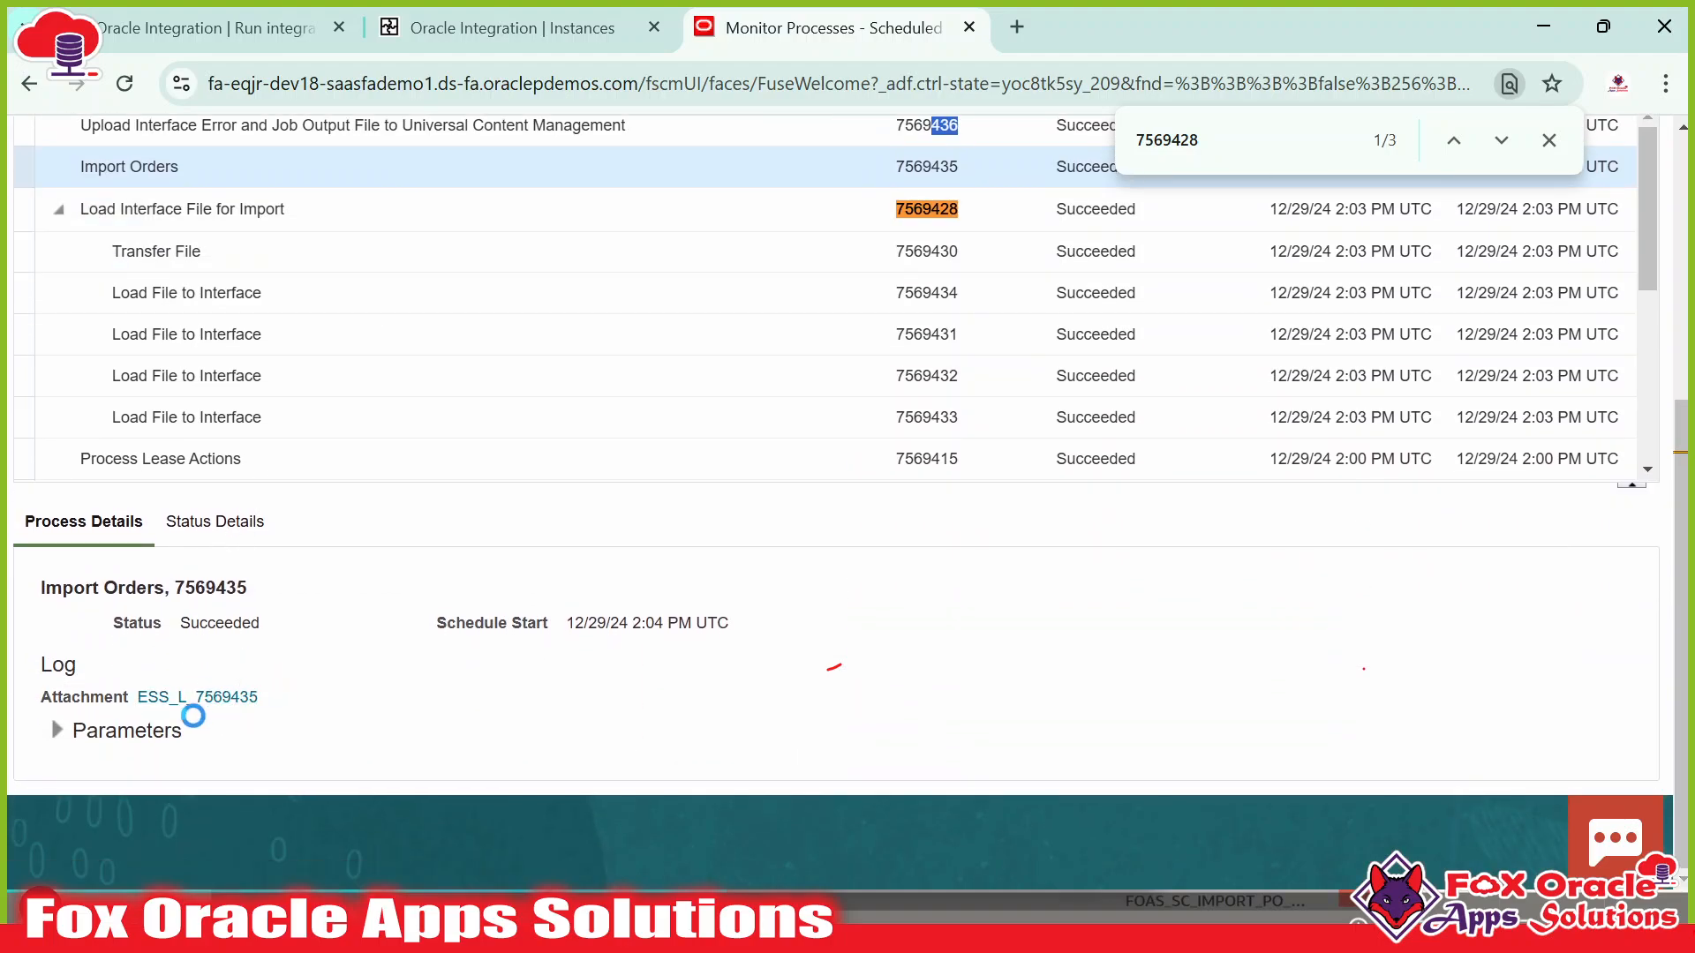
left_click(226, 700)
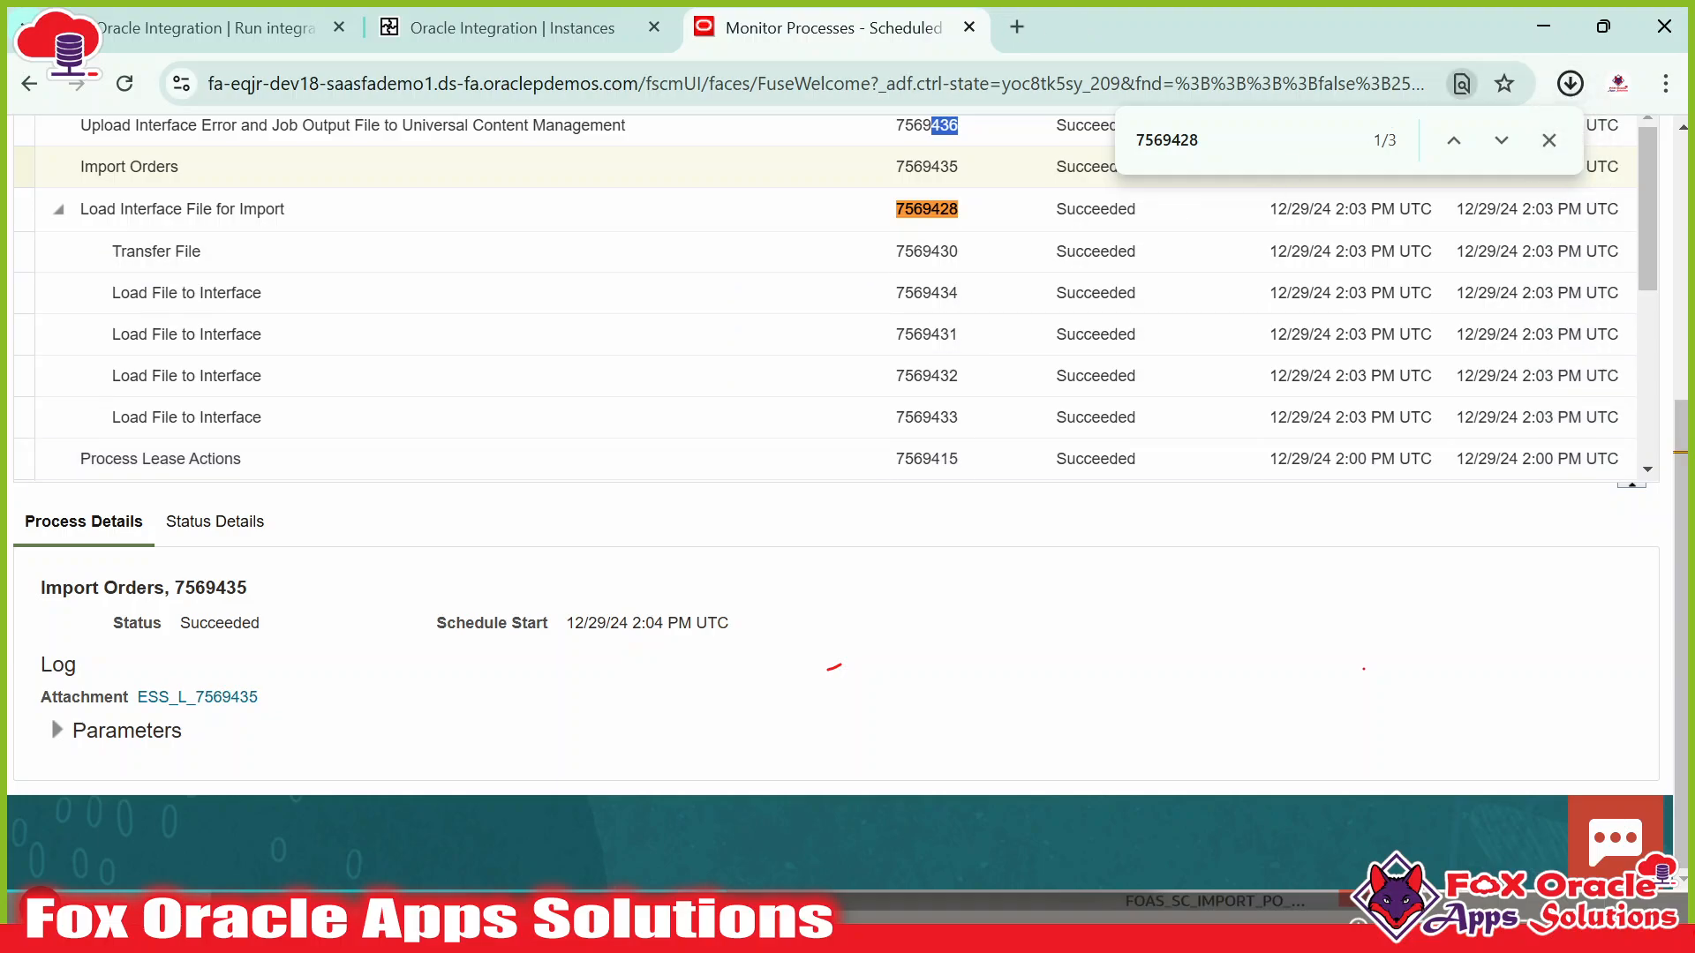
left_click(1342, 153)
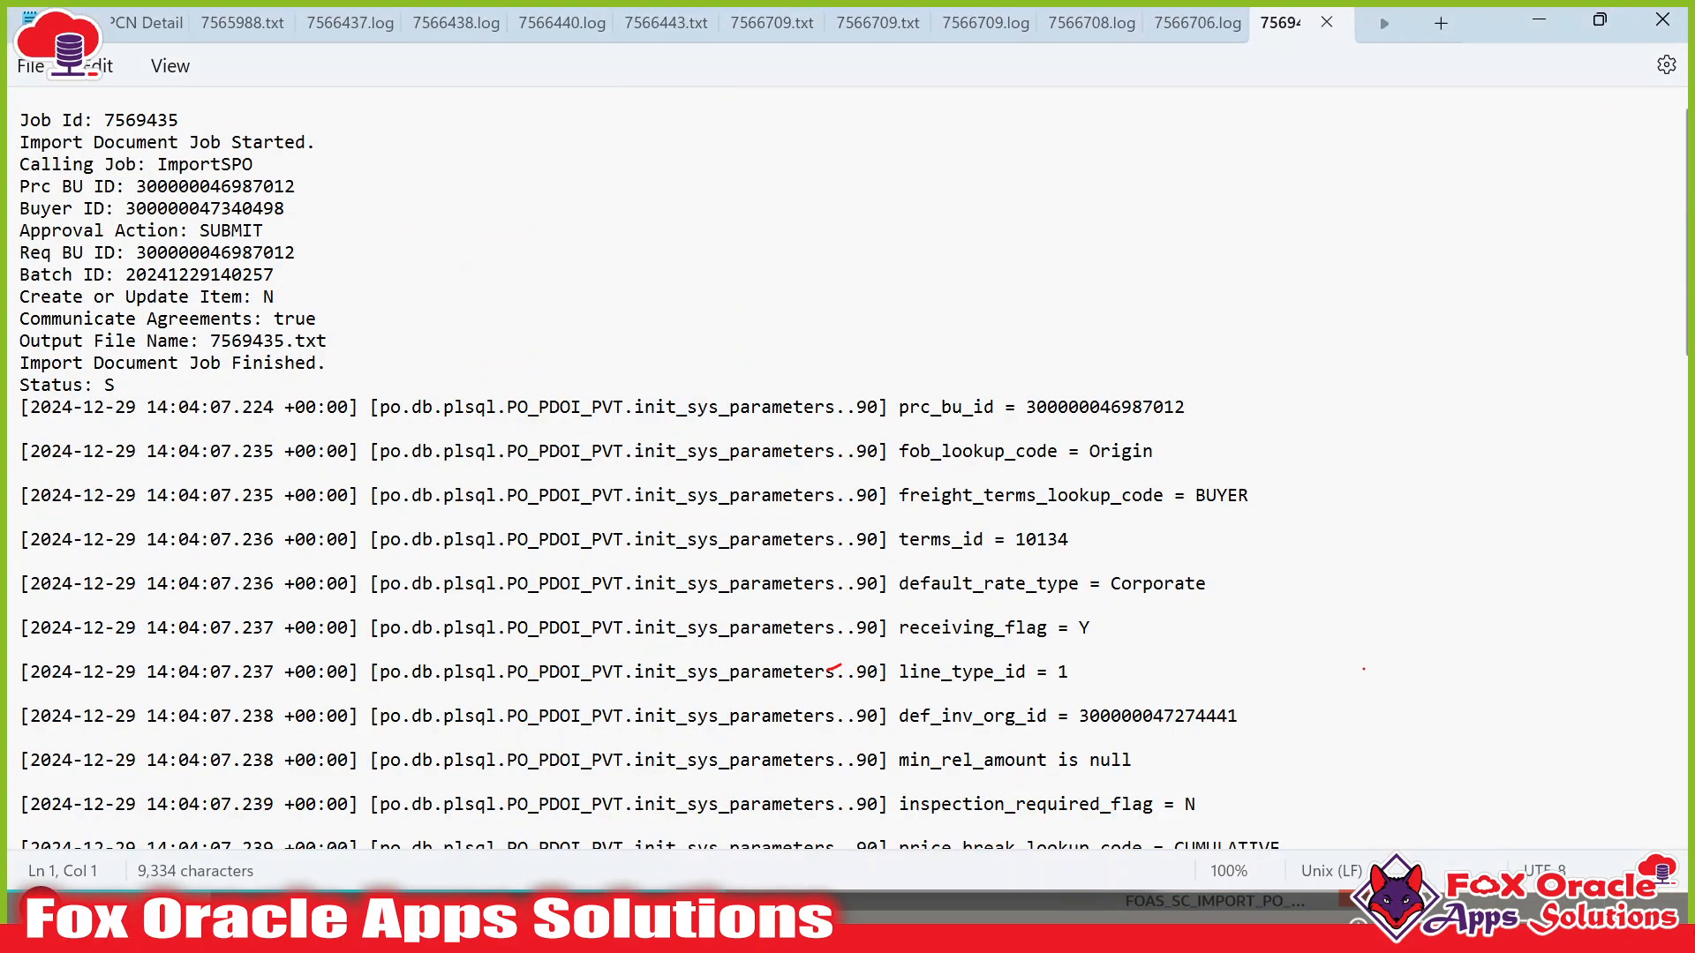
key("alt+Tab")
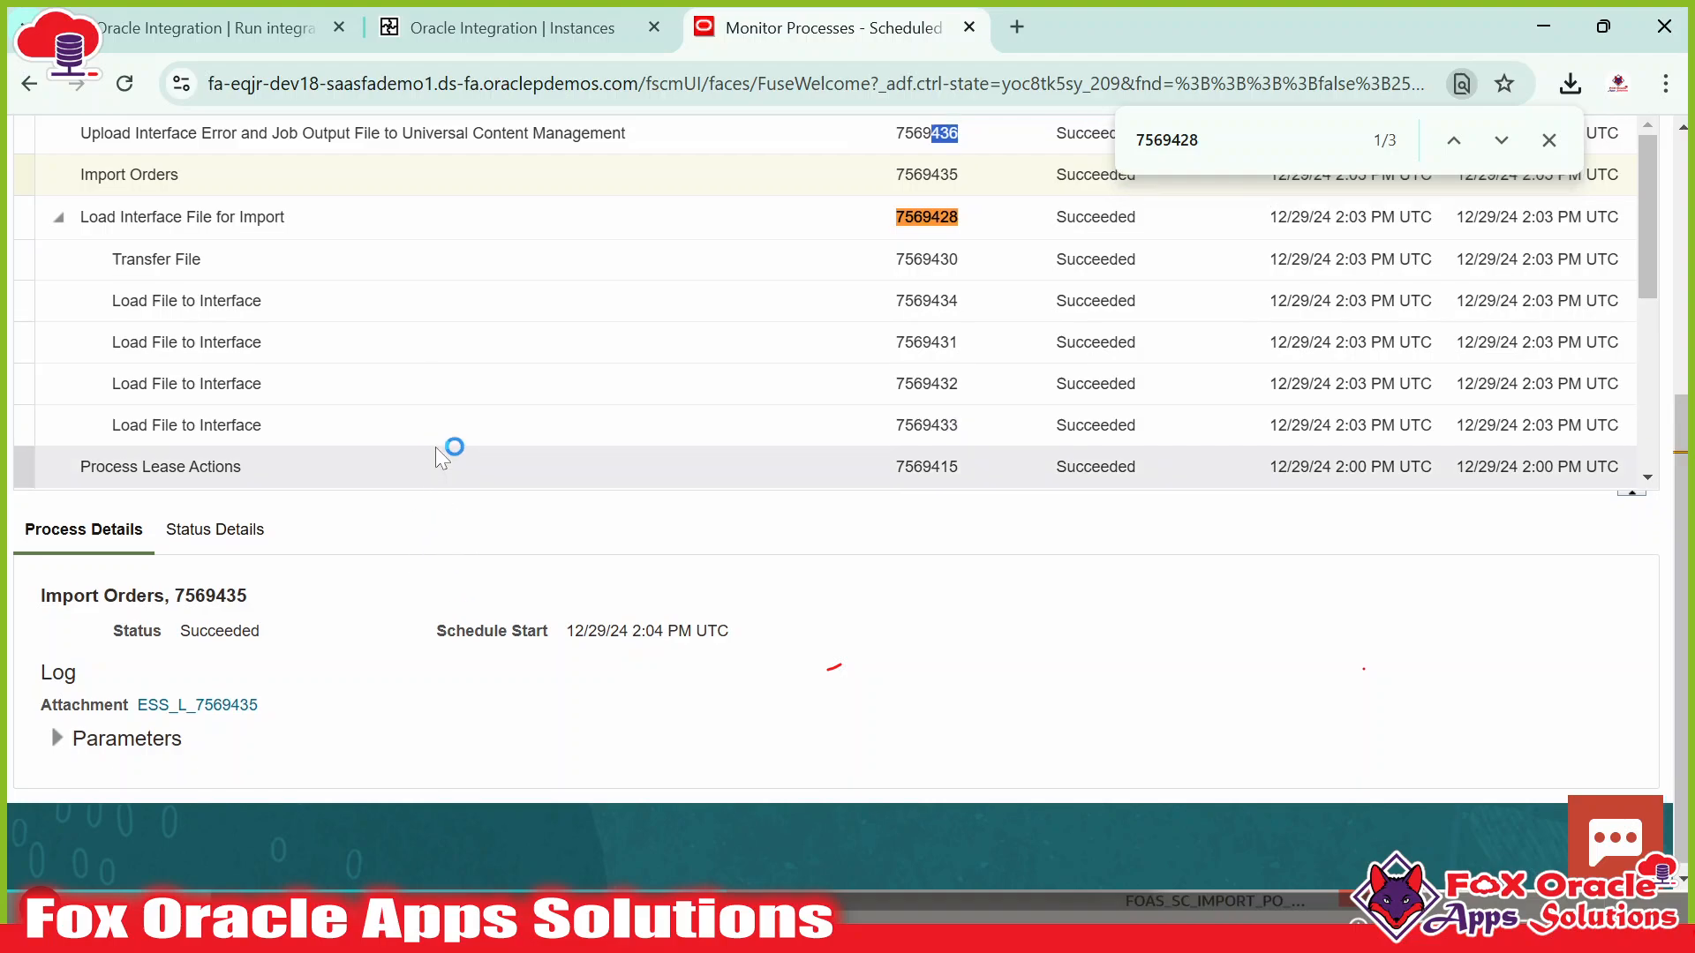
Download and read the Transfer File log 7569430.log, then return to the Integration Instances tab.
scroll(446, 447, "up", 3)
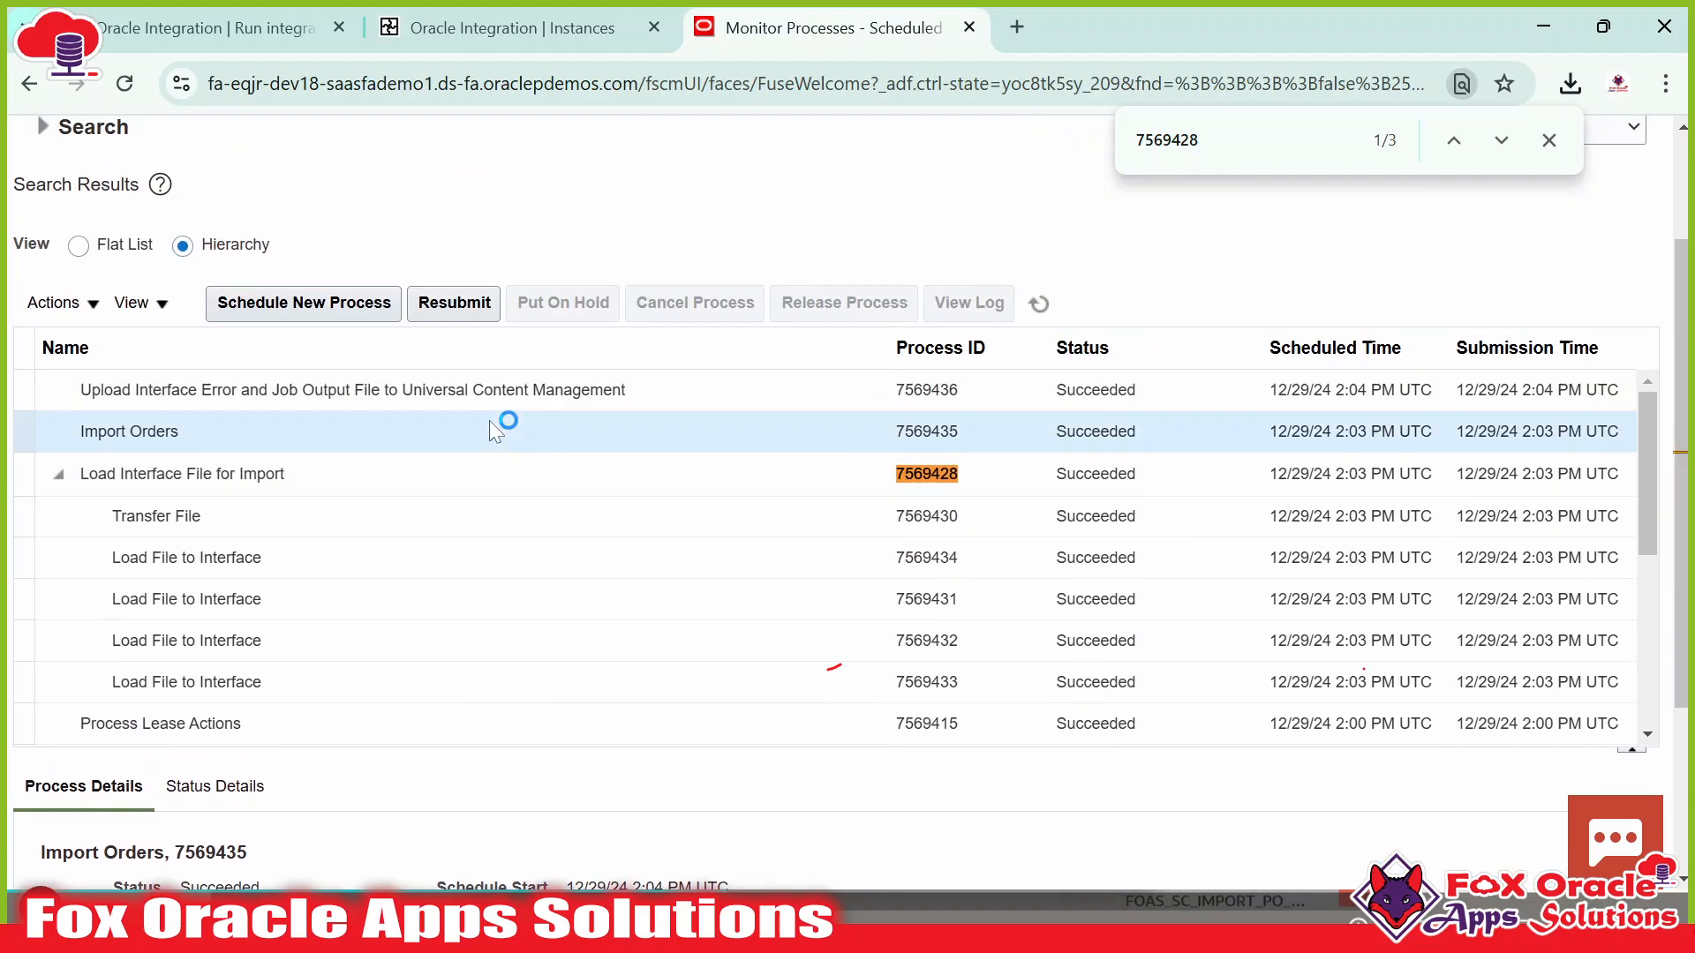
scroll(530, 447, "down", 3)
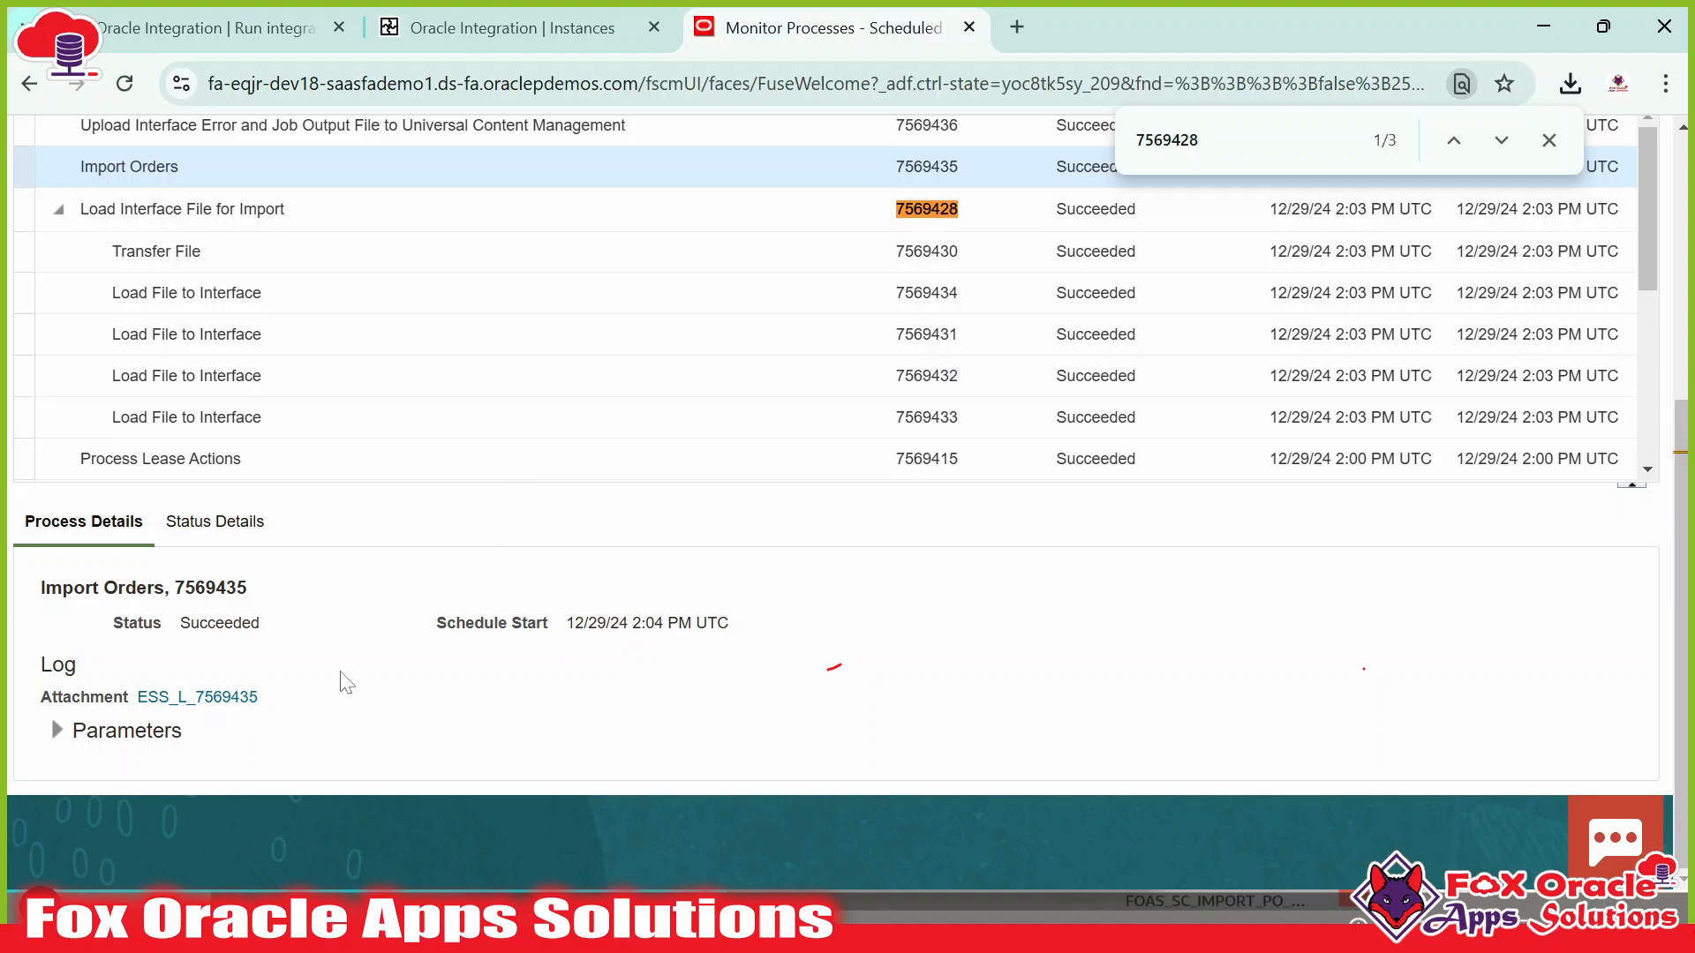
scroll(389, 609, "up", 5)
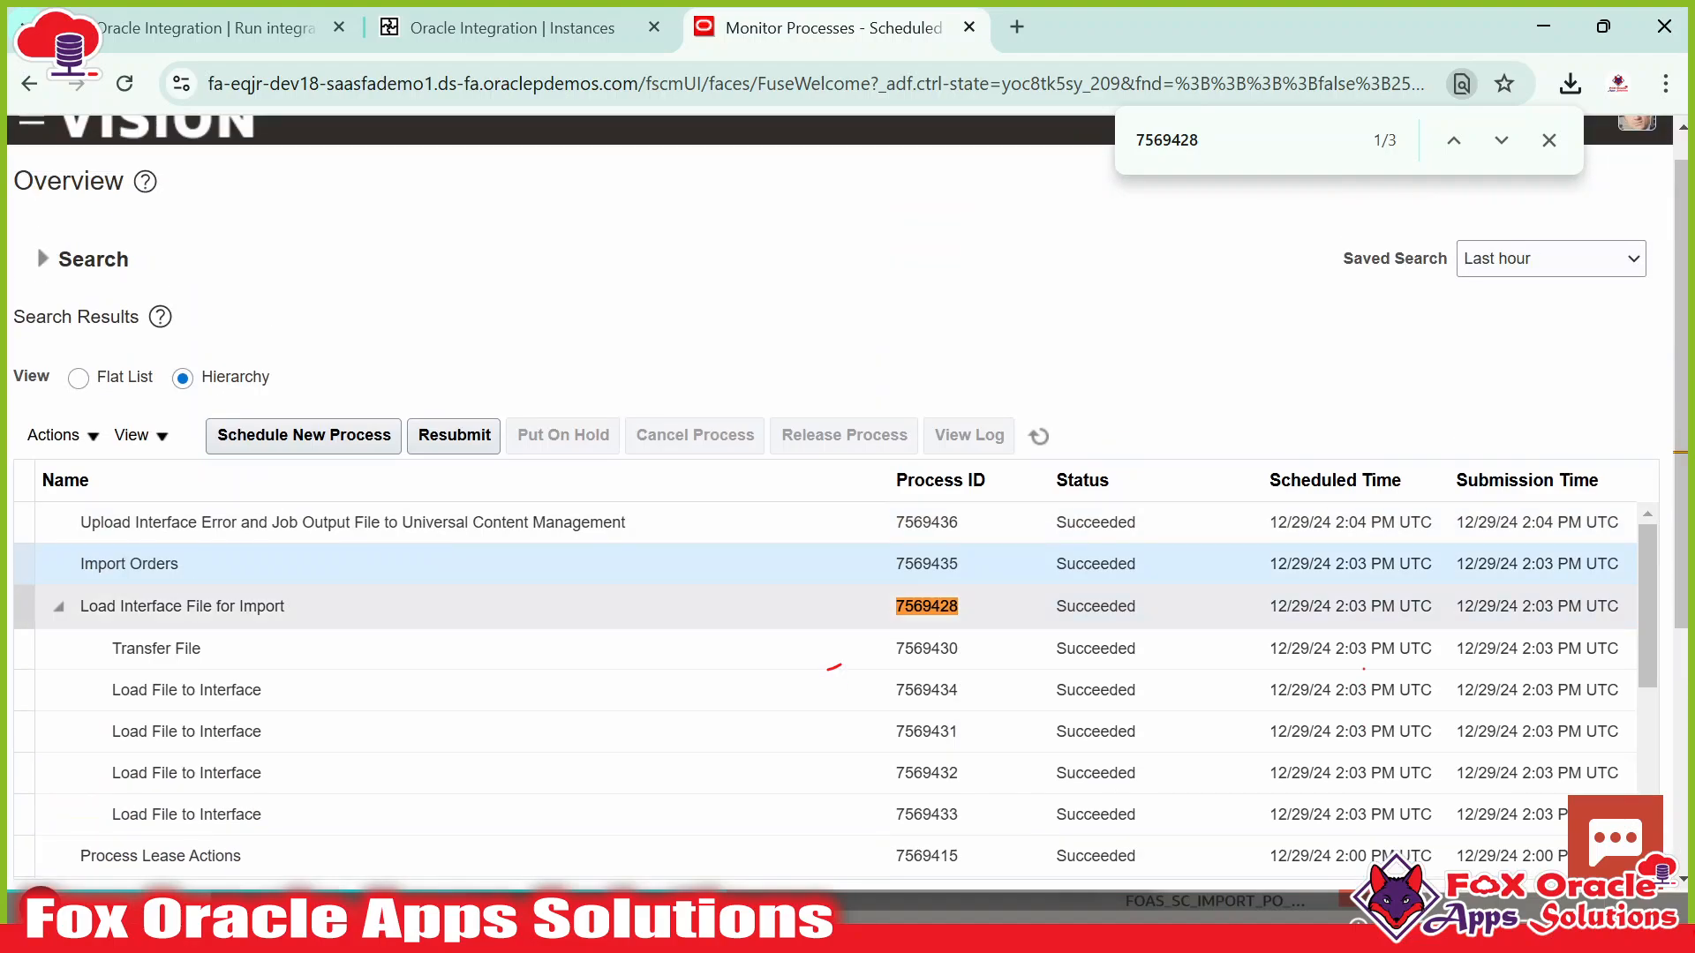
left_click(310, 614)
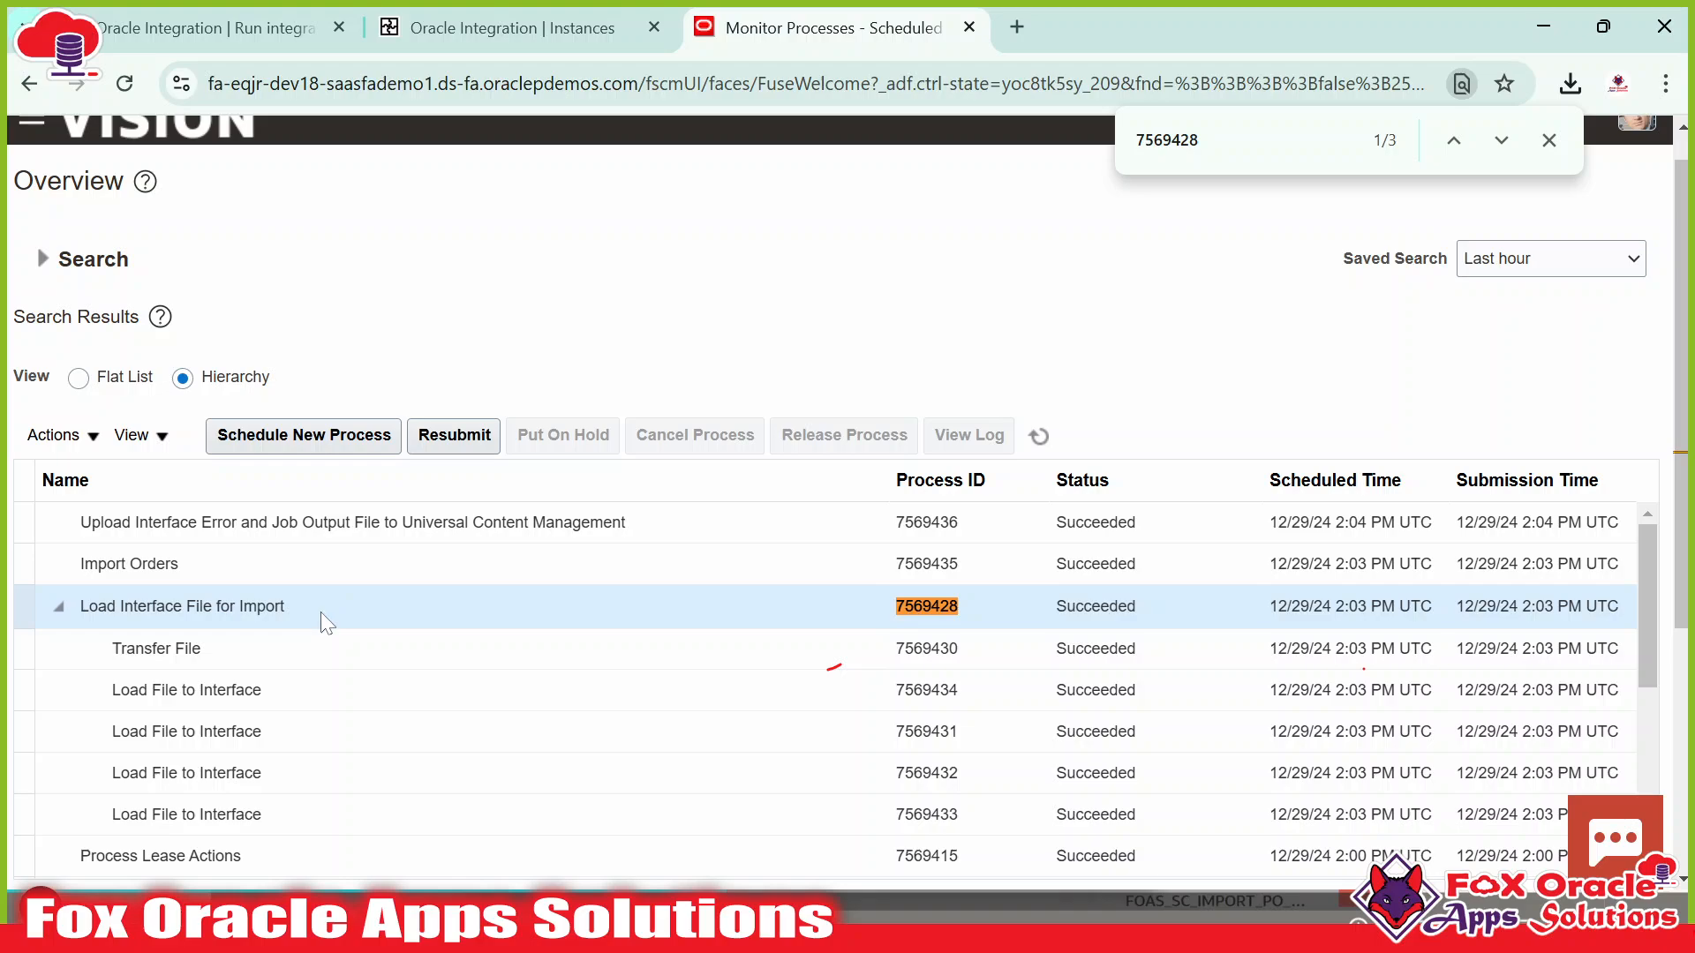
scroll(380, 604, "down", 5)
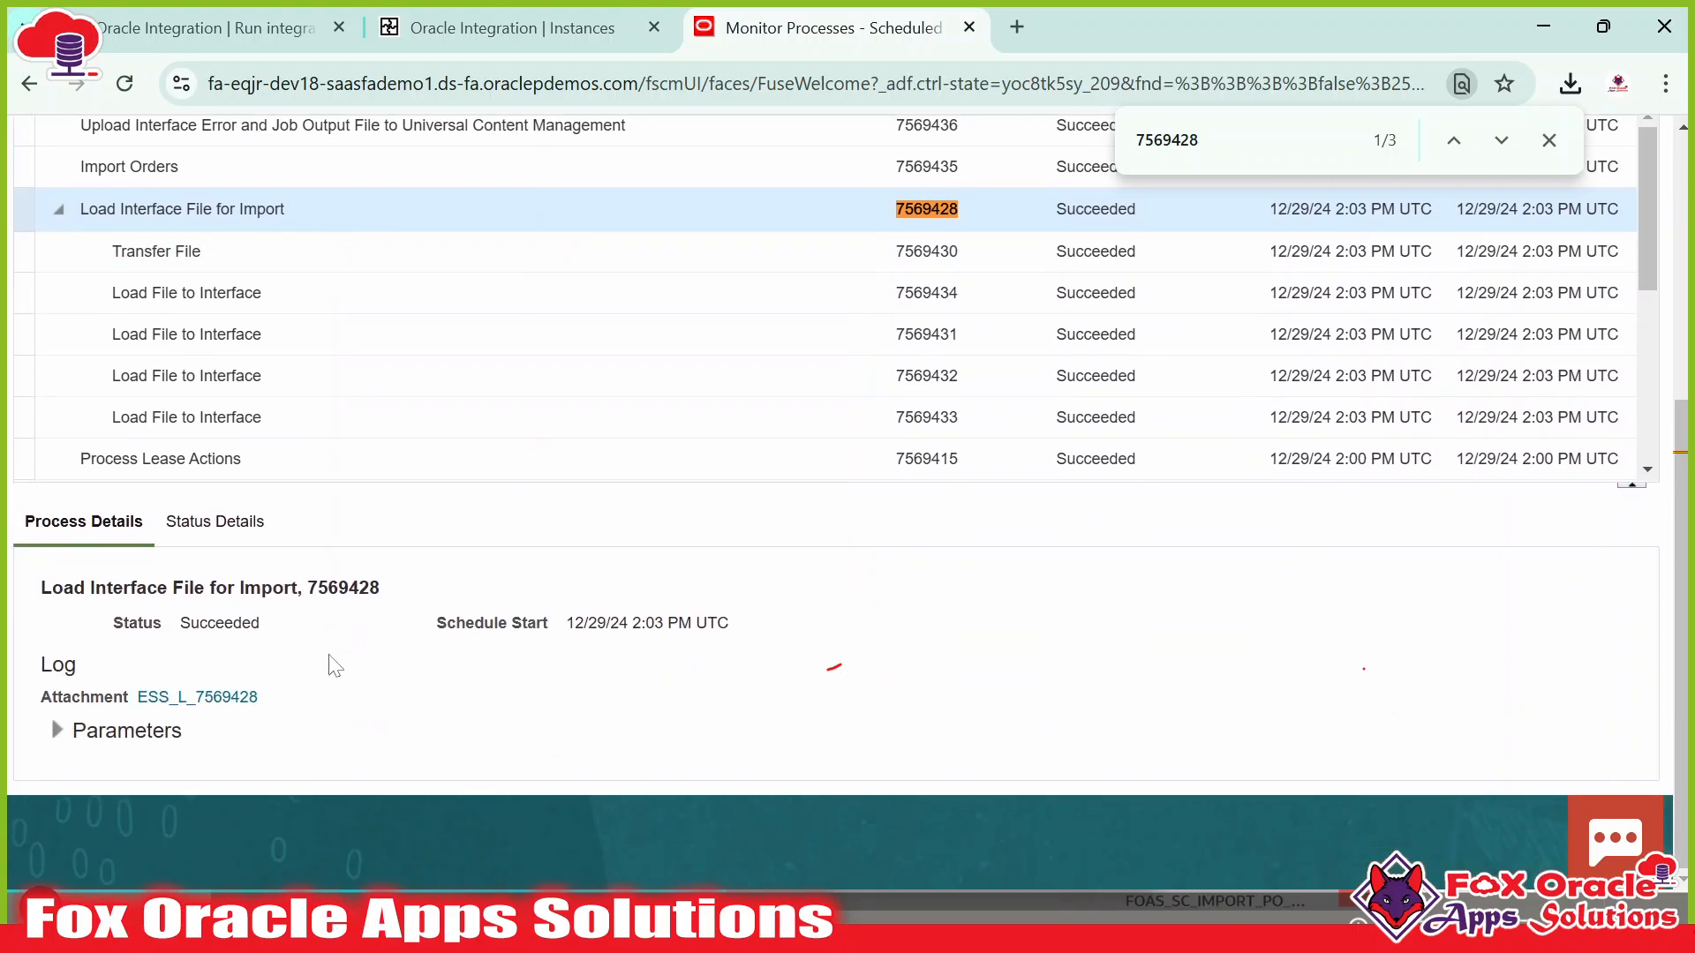
scroll(335, 666, "up", 2)
left_click(252, 380)
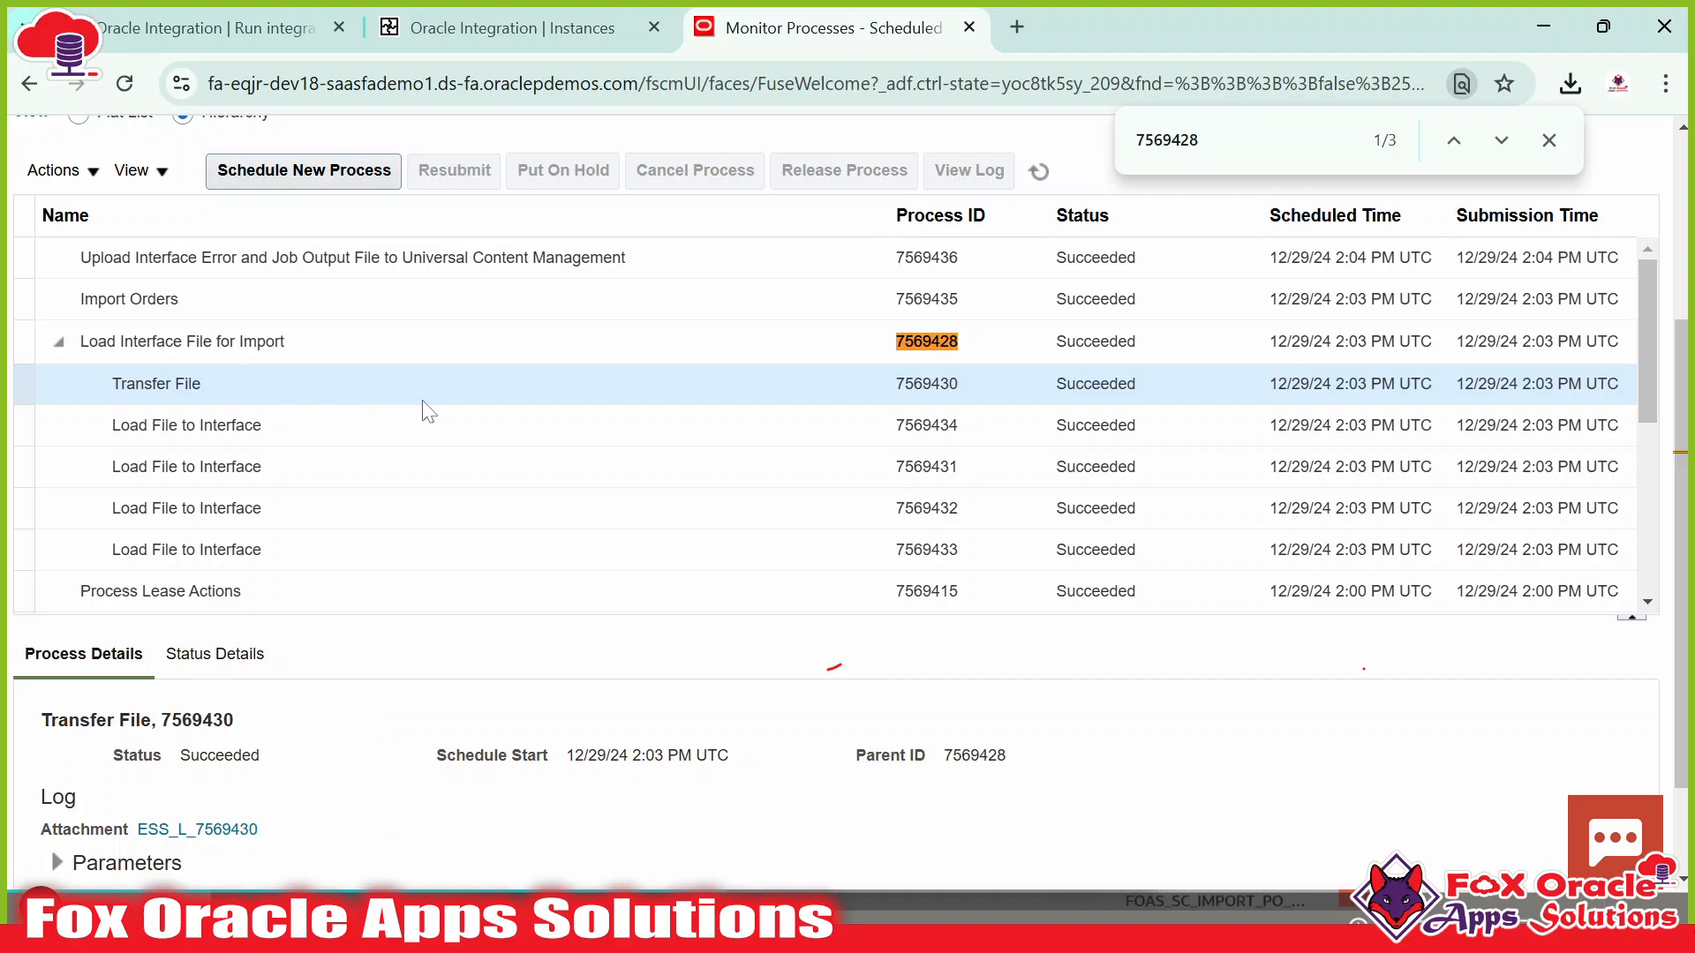
scroll(424, 406, "down", 5)
left_click(231, 698)
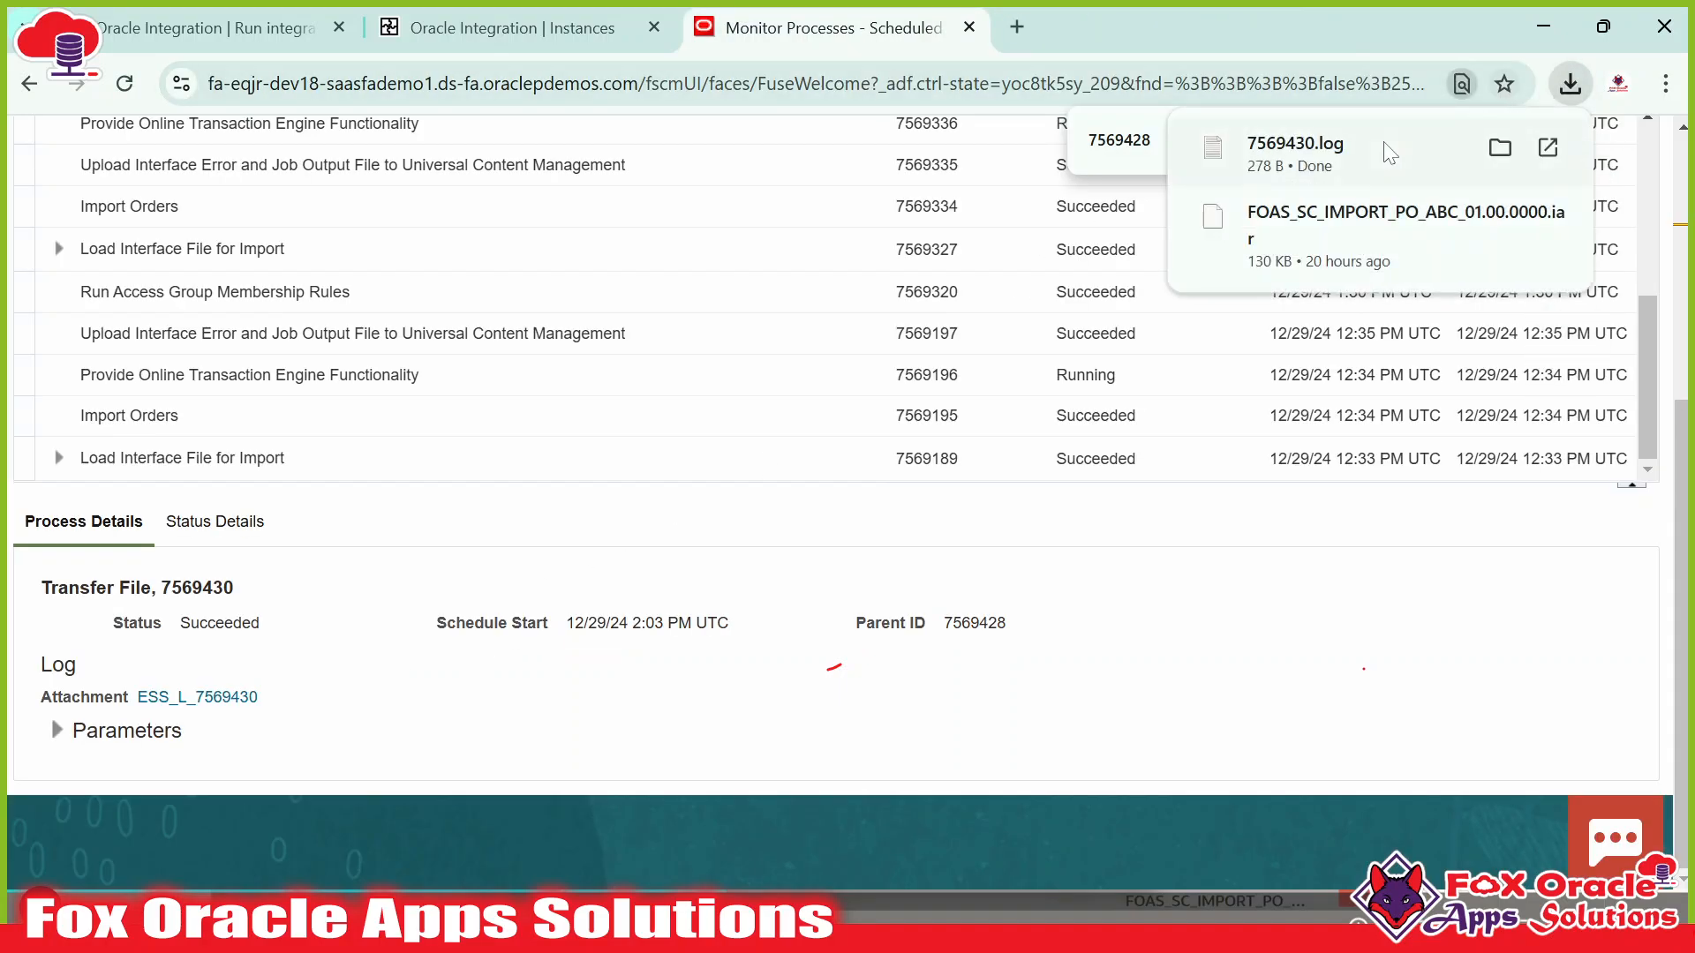
left_click(1384, 152)
key("ctrl+a")
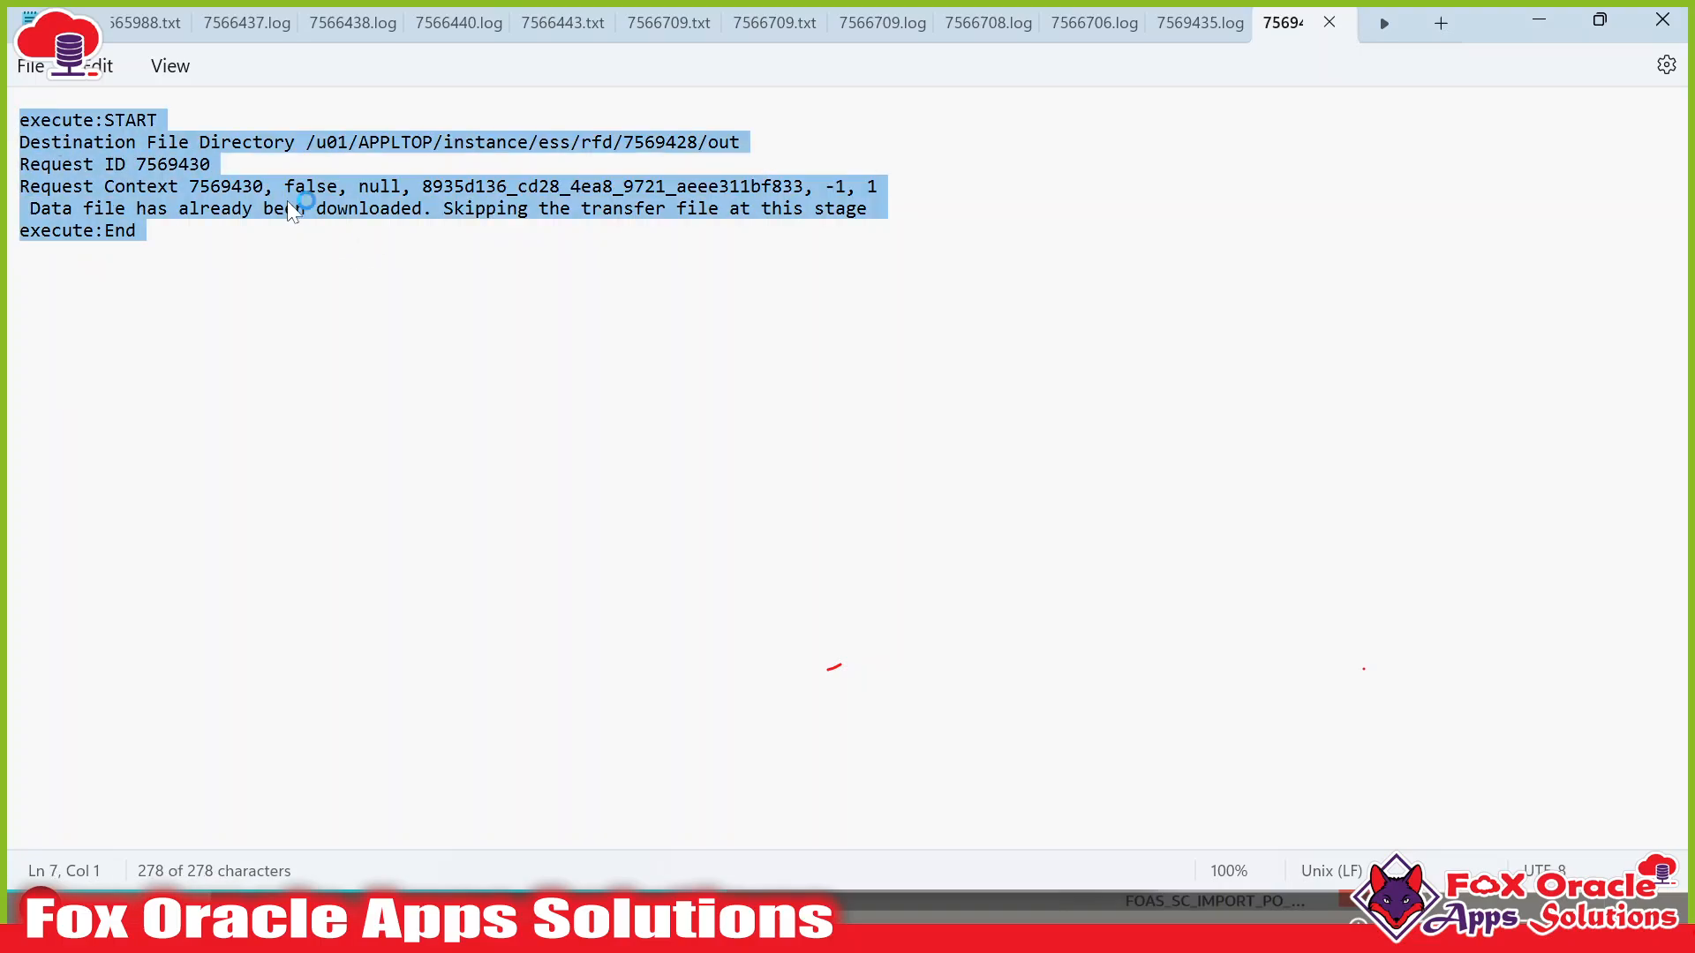
left_click(726, 231)
key("alt+Tab")
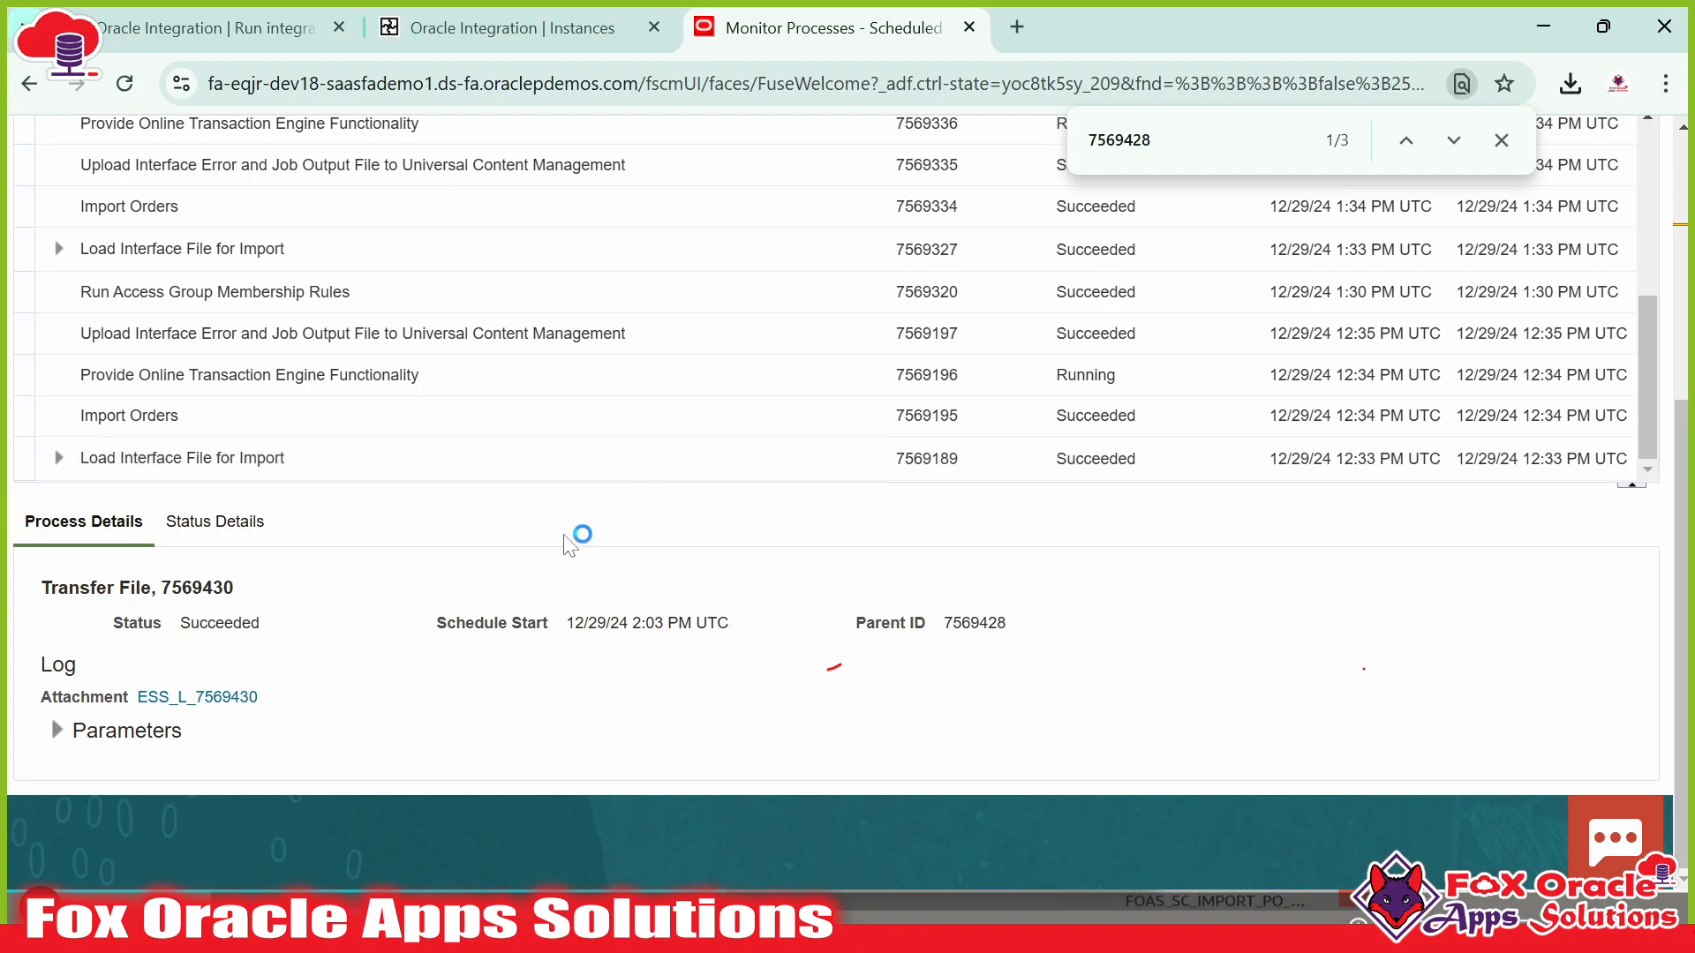
scroll(572, 494, "up", 10)
left_click(503, 29)
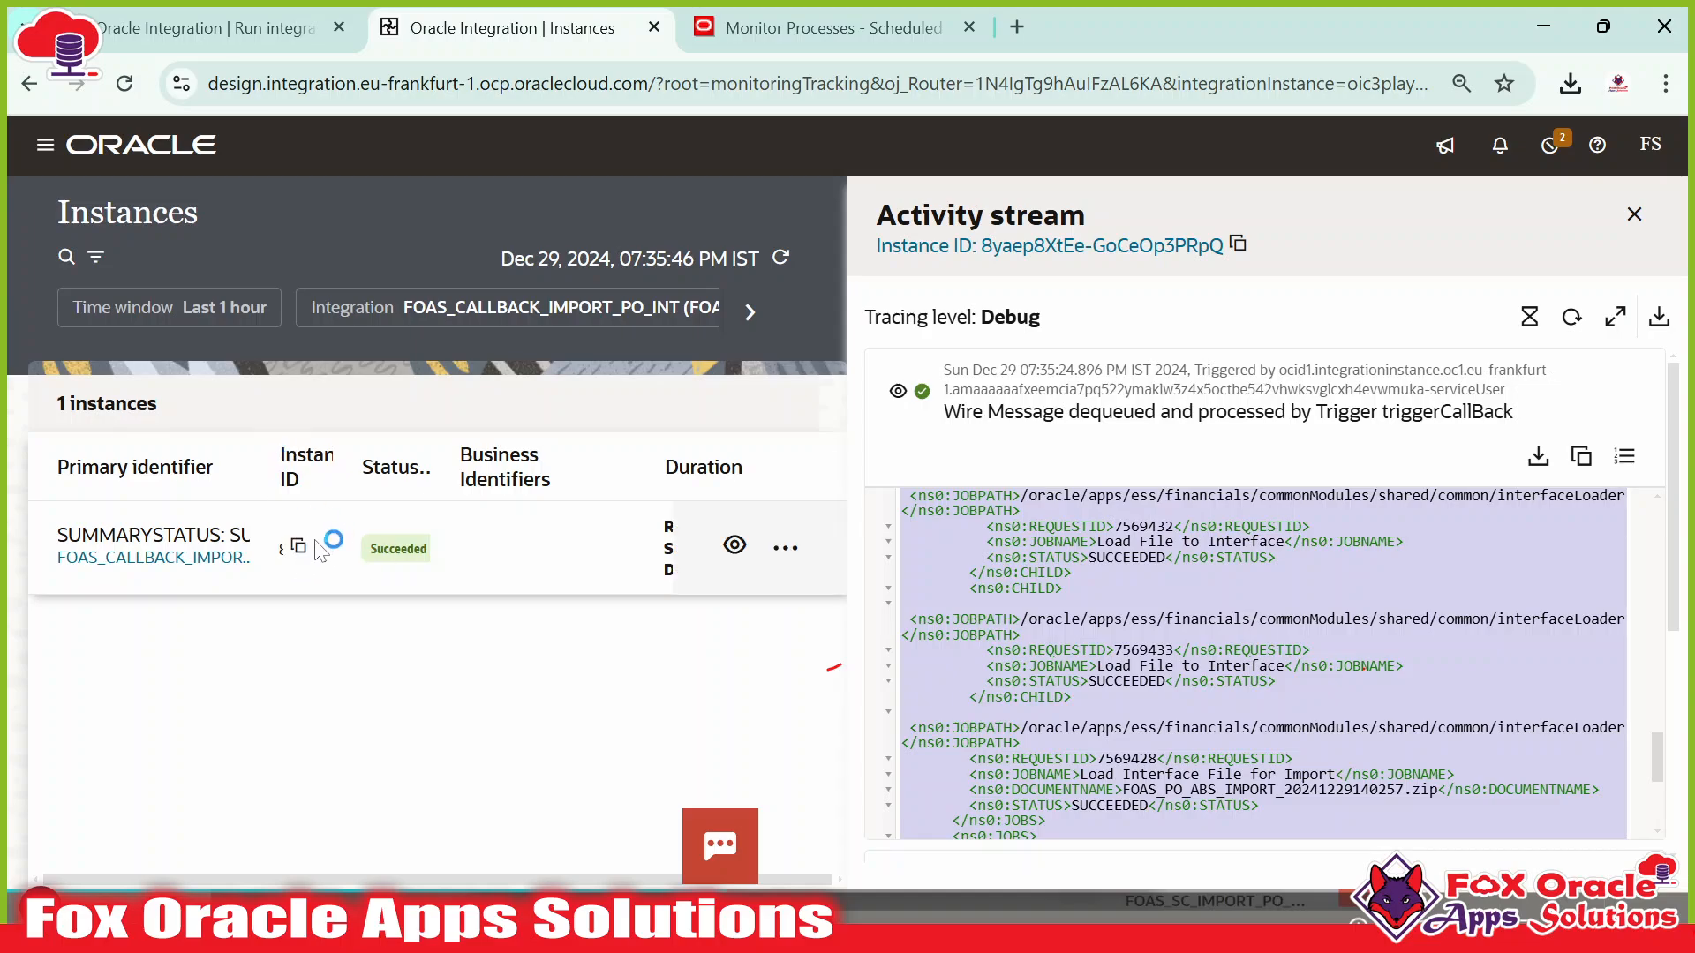
Scroll through the callback activity stream XML, close it, and open a new browser tab.
scroll(1262, 662, "up", 5)
scroll(1364, 668, "down", 15)
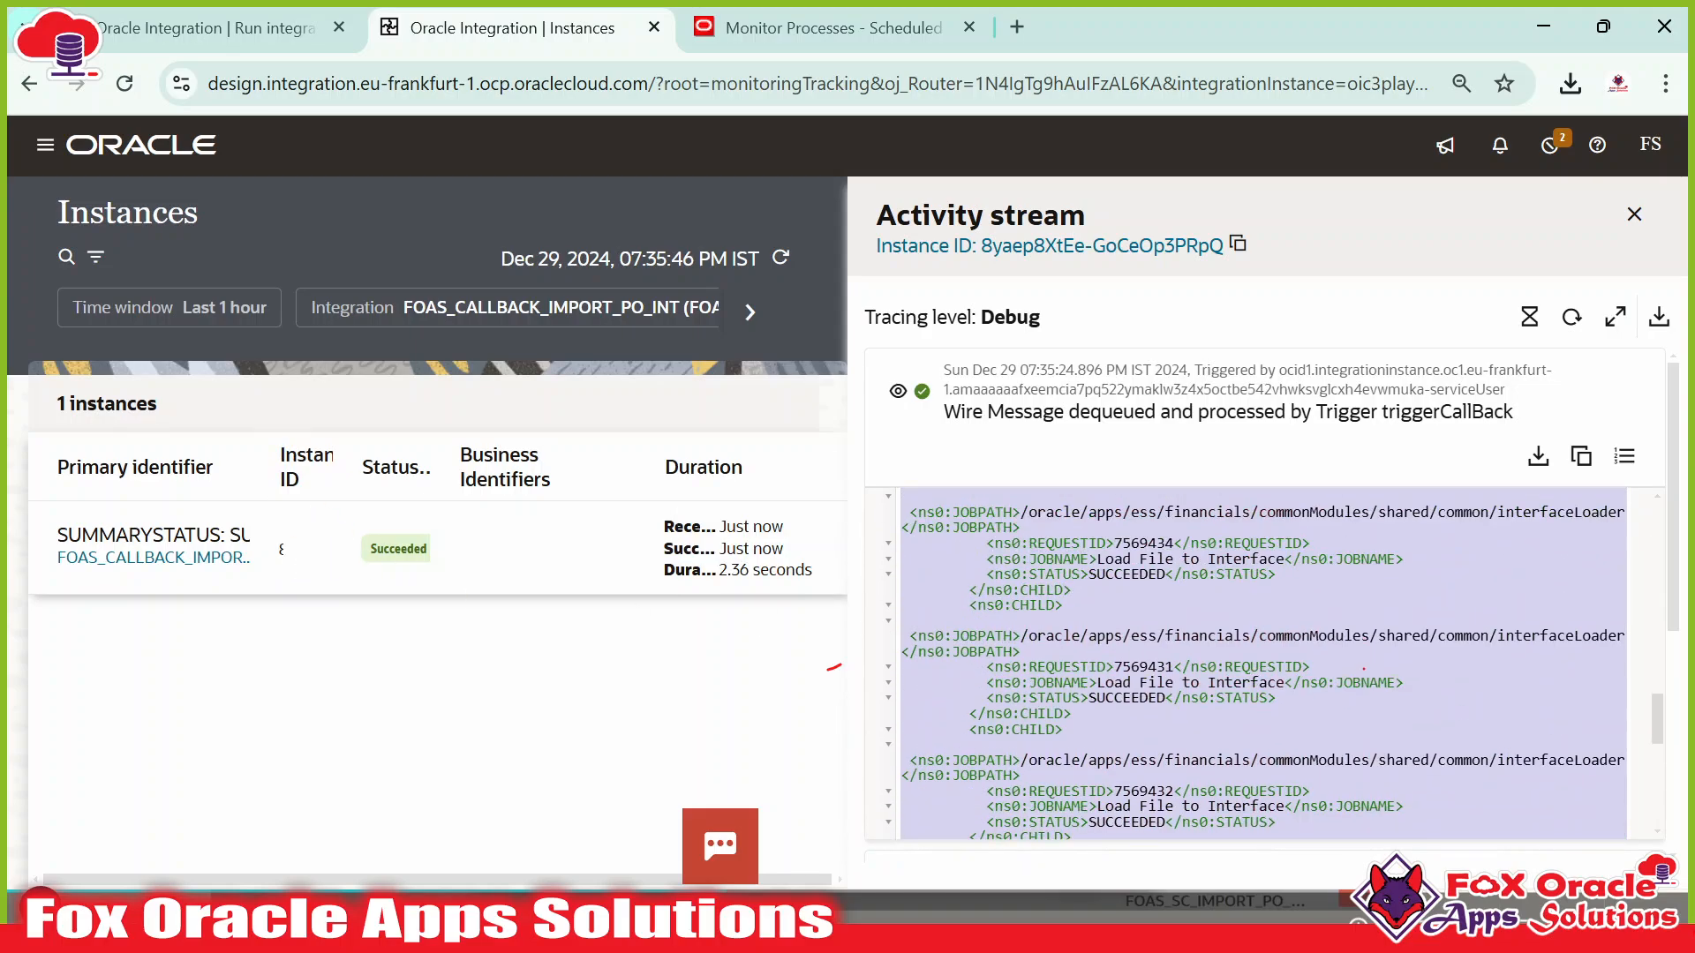
scroll(1205, 647, "up", 10)
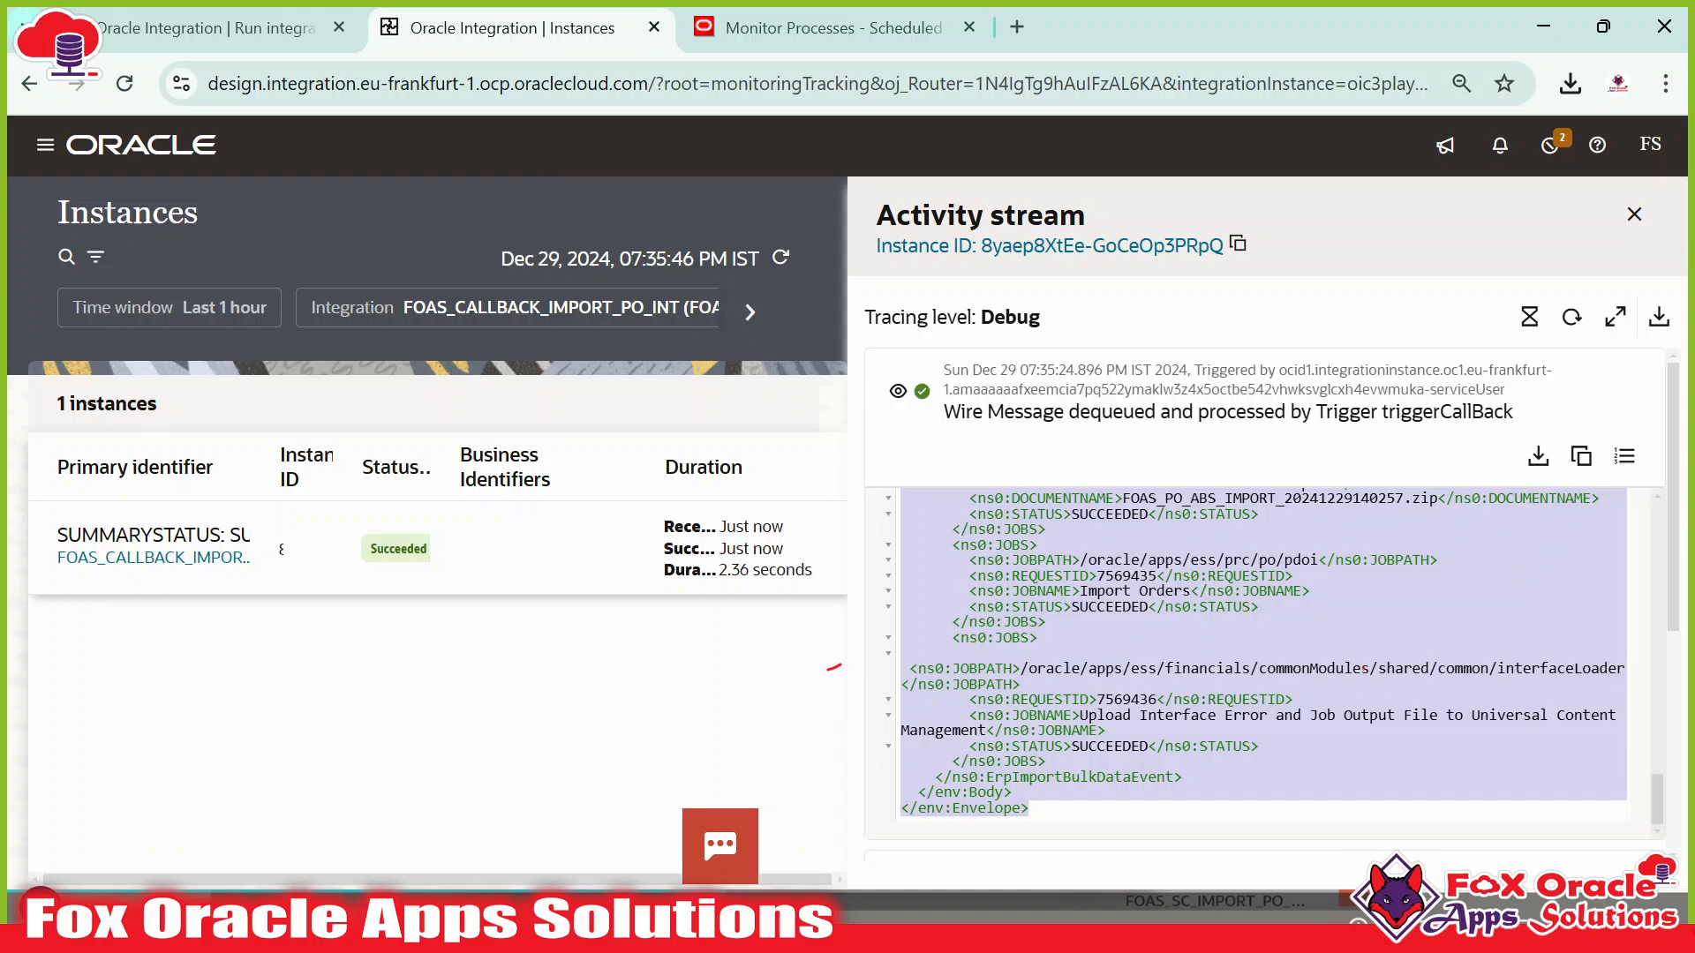
left_click(1635, 216)
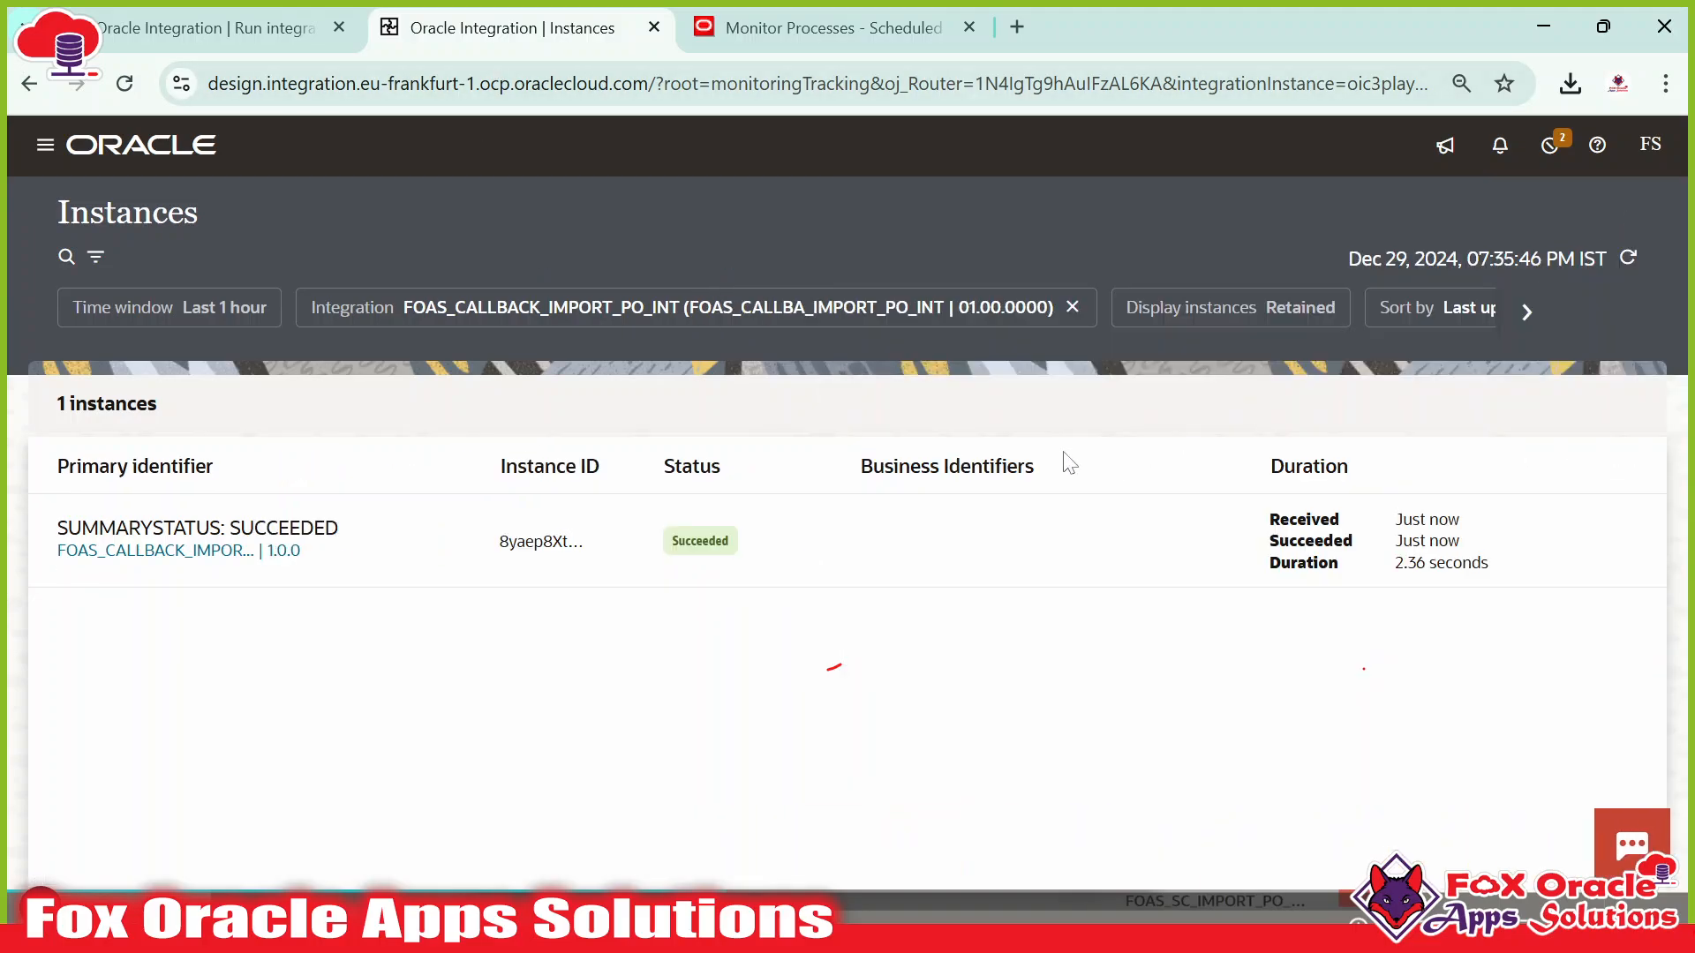
left_click(1017, 26)
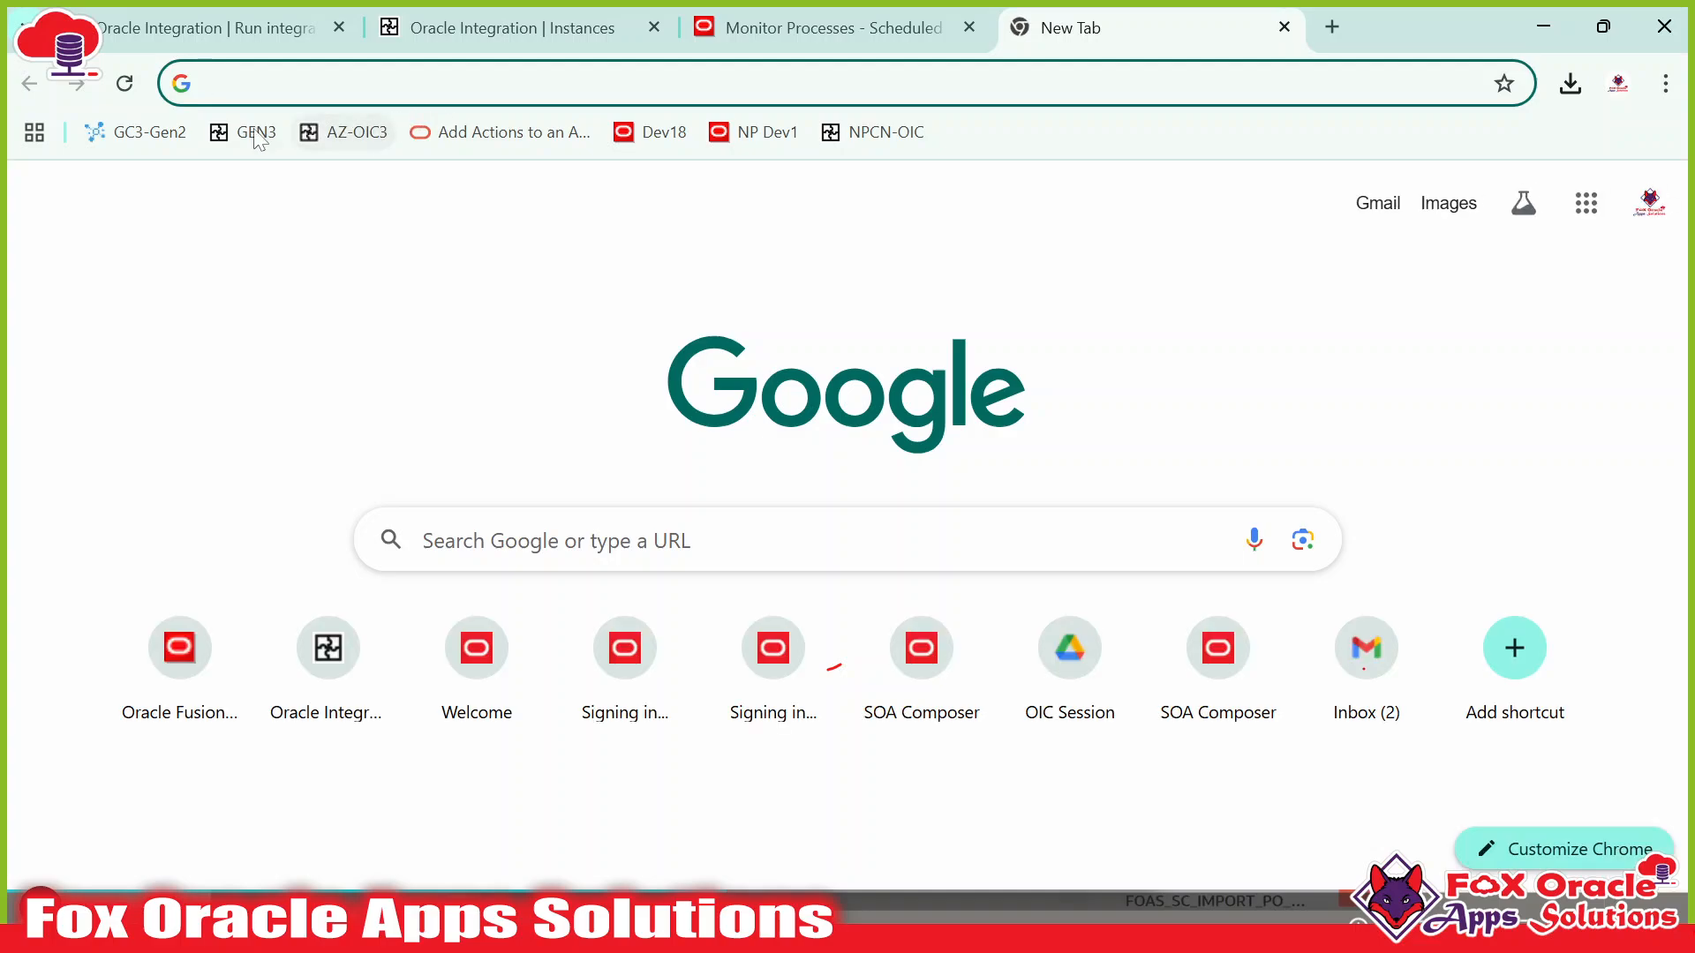
From the GEN3 bookmark, deactivate FOAS_CALLBACK_IMPORT_PO_INT in Integrations and open it in the designer.
left_click(245, 131)
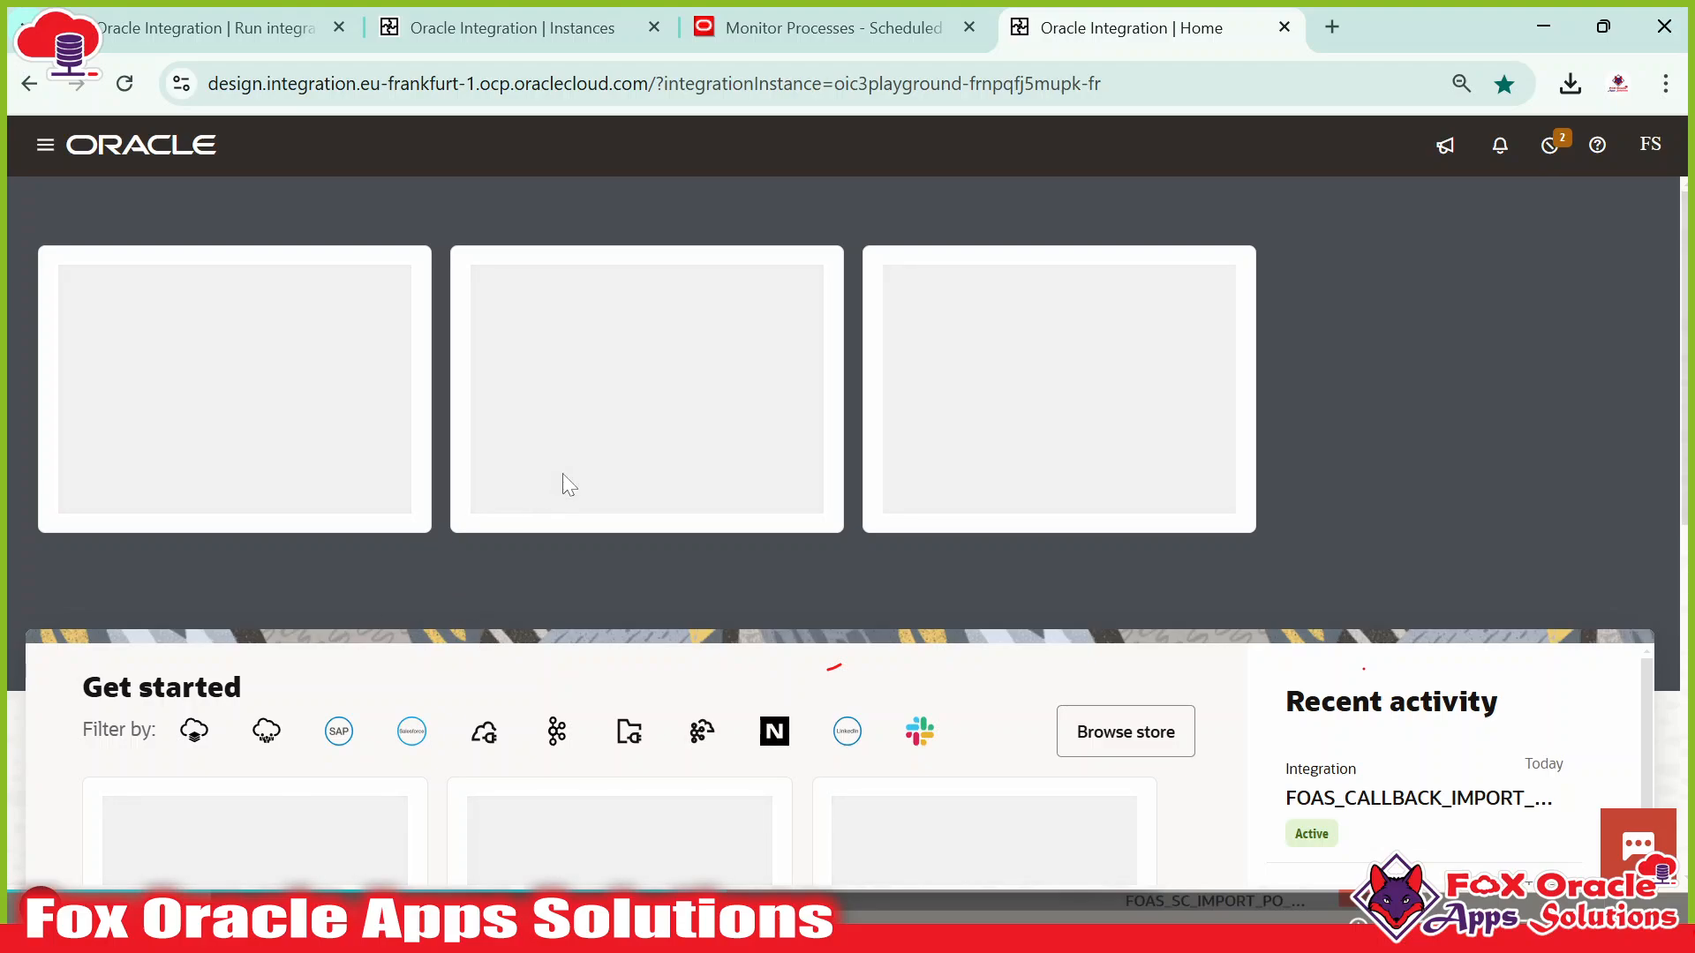
left_click(45, 144)
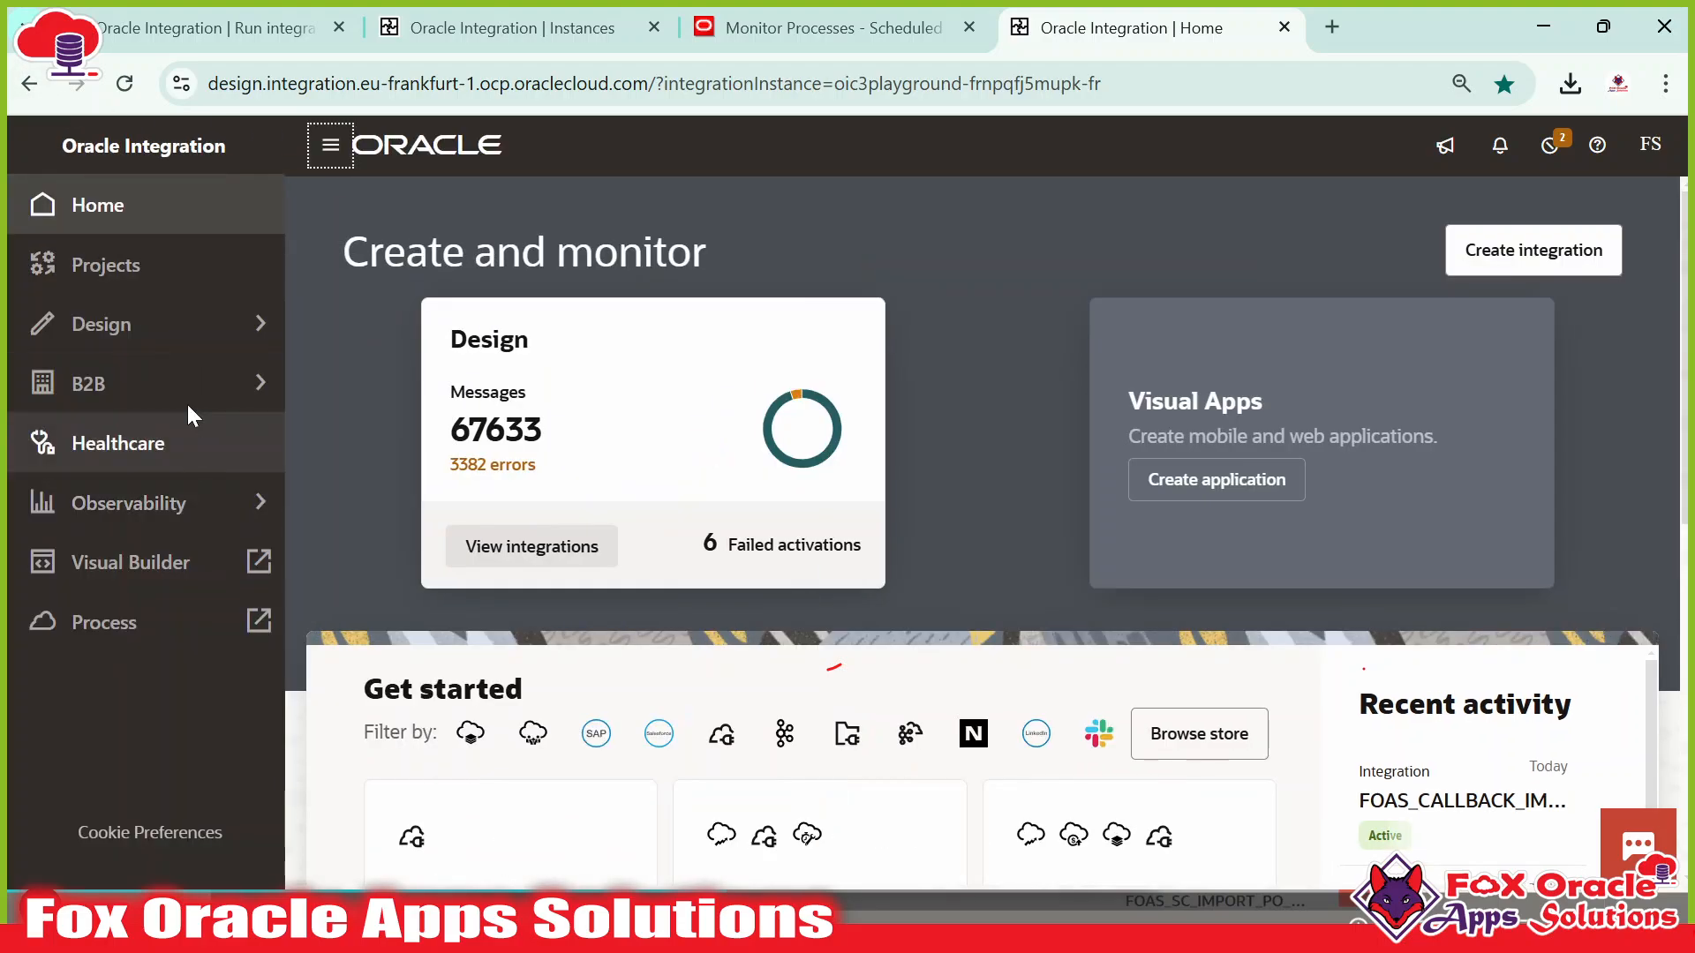
left_click(174, 328)
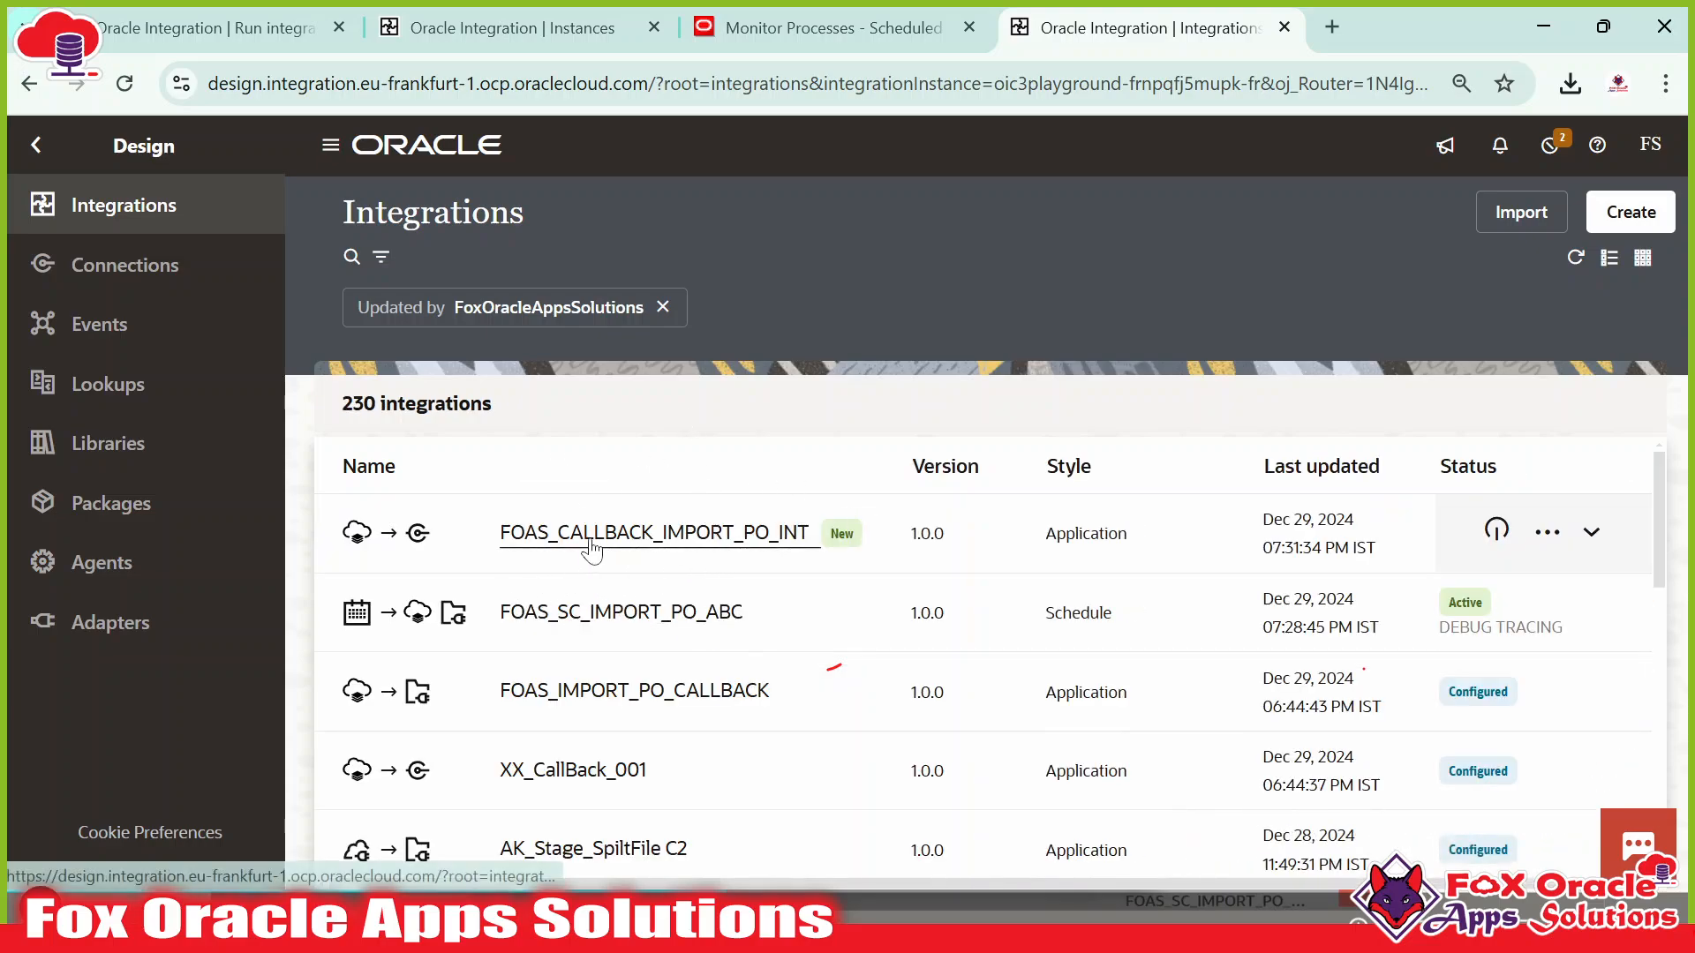
left_click(1496, 532)
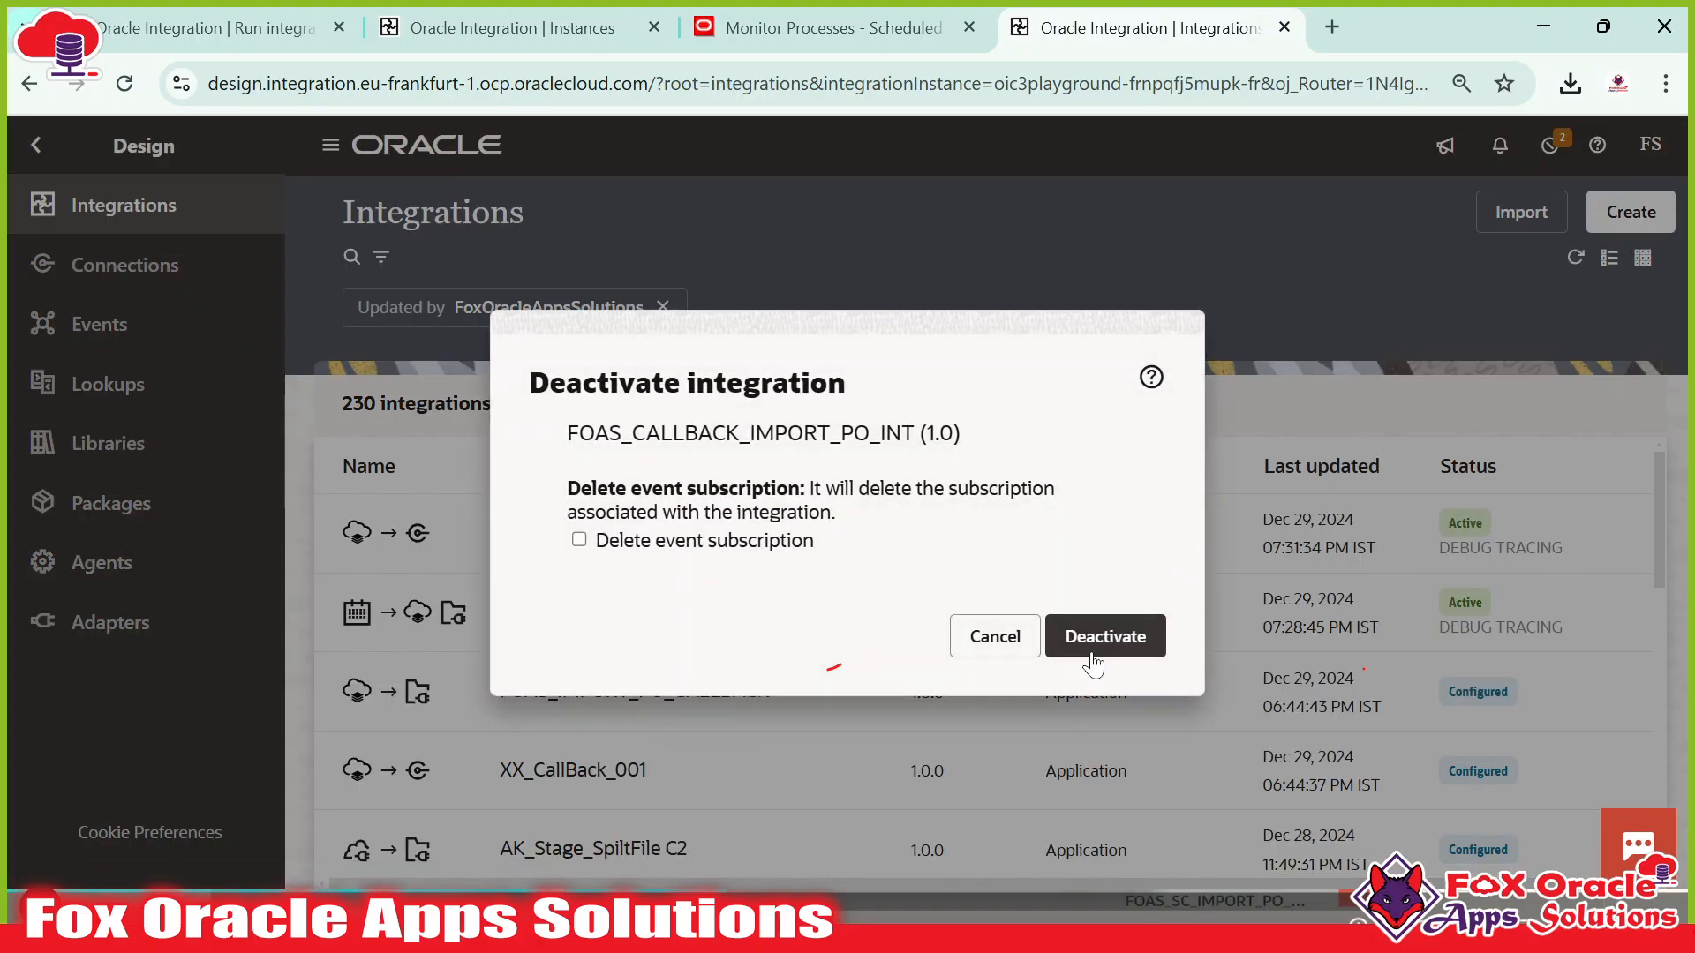
left_click(1093, 638)
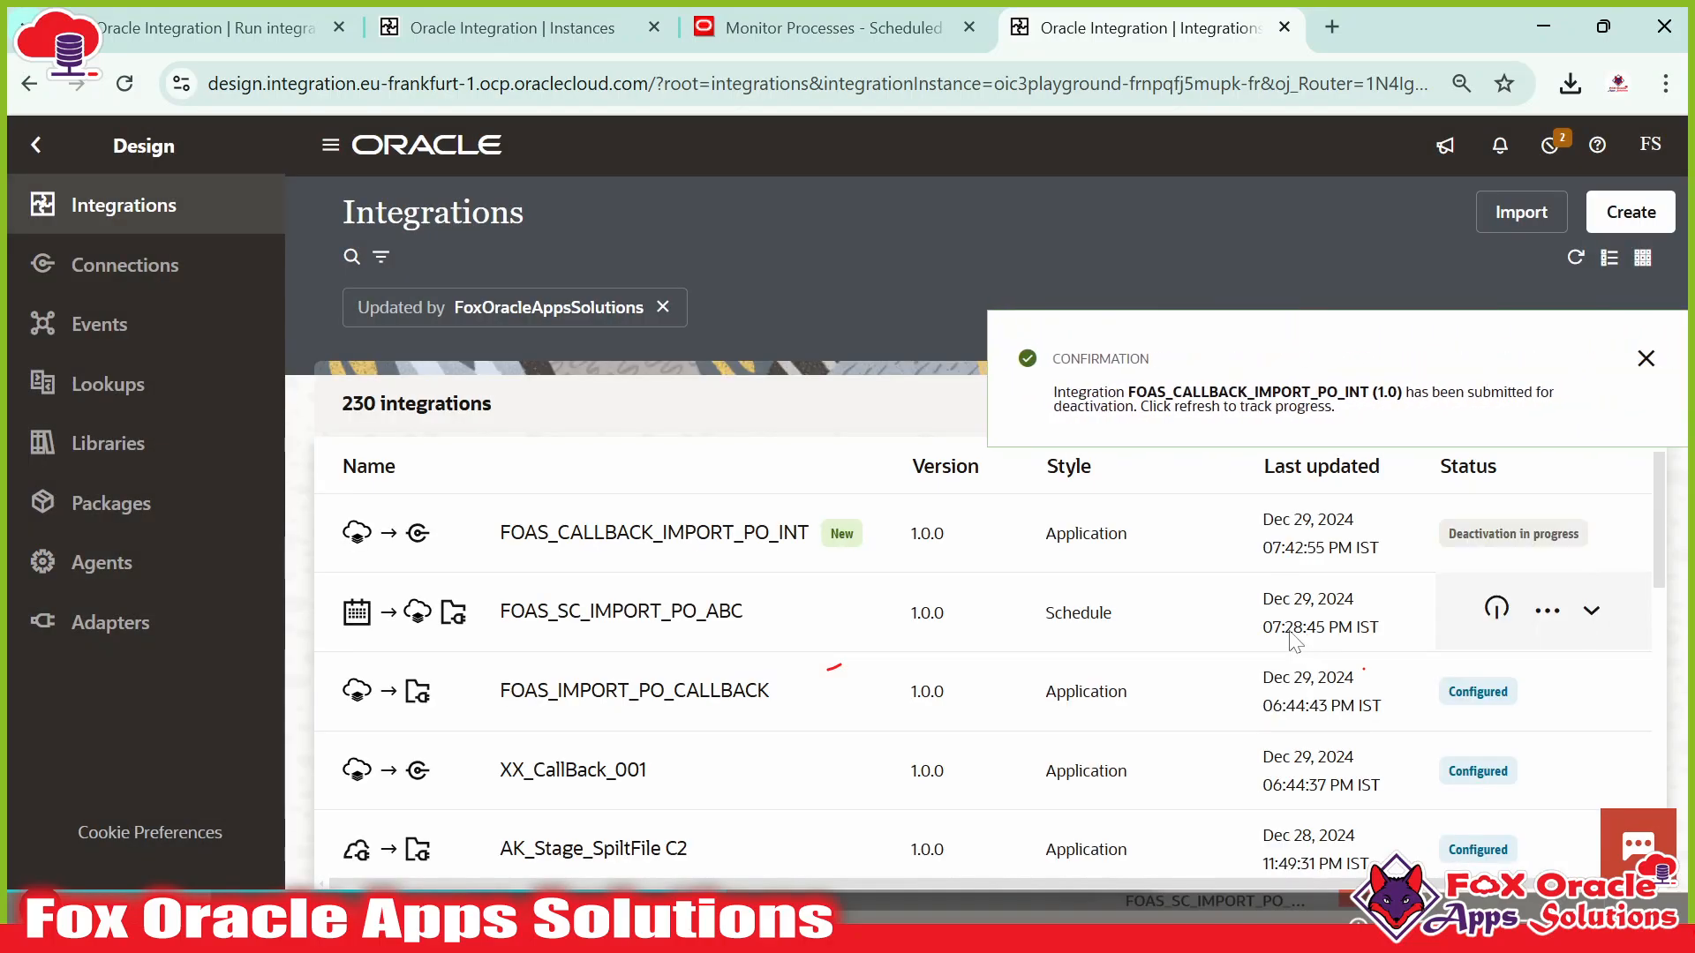
left_click(1575, 259)
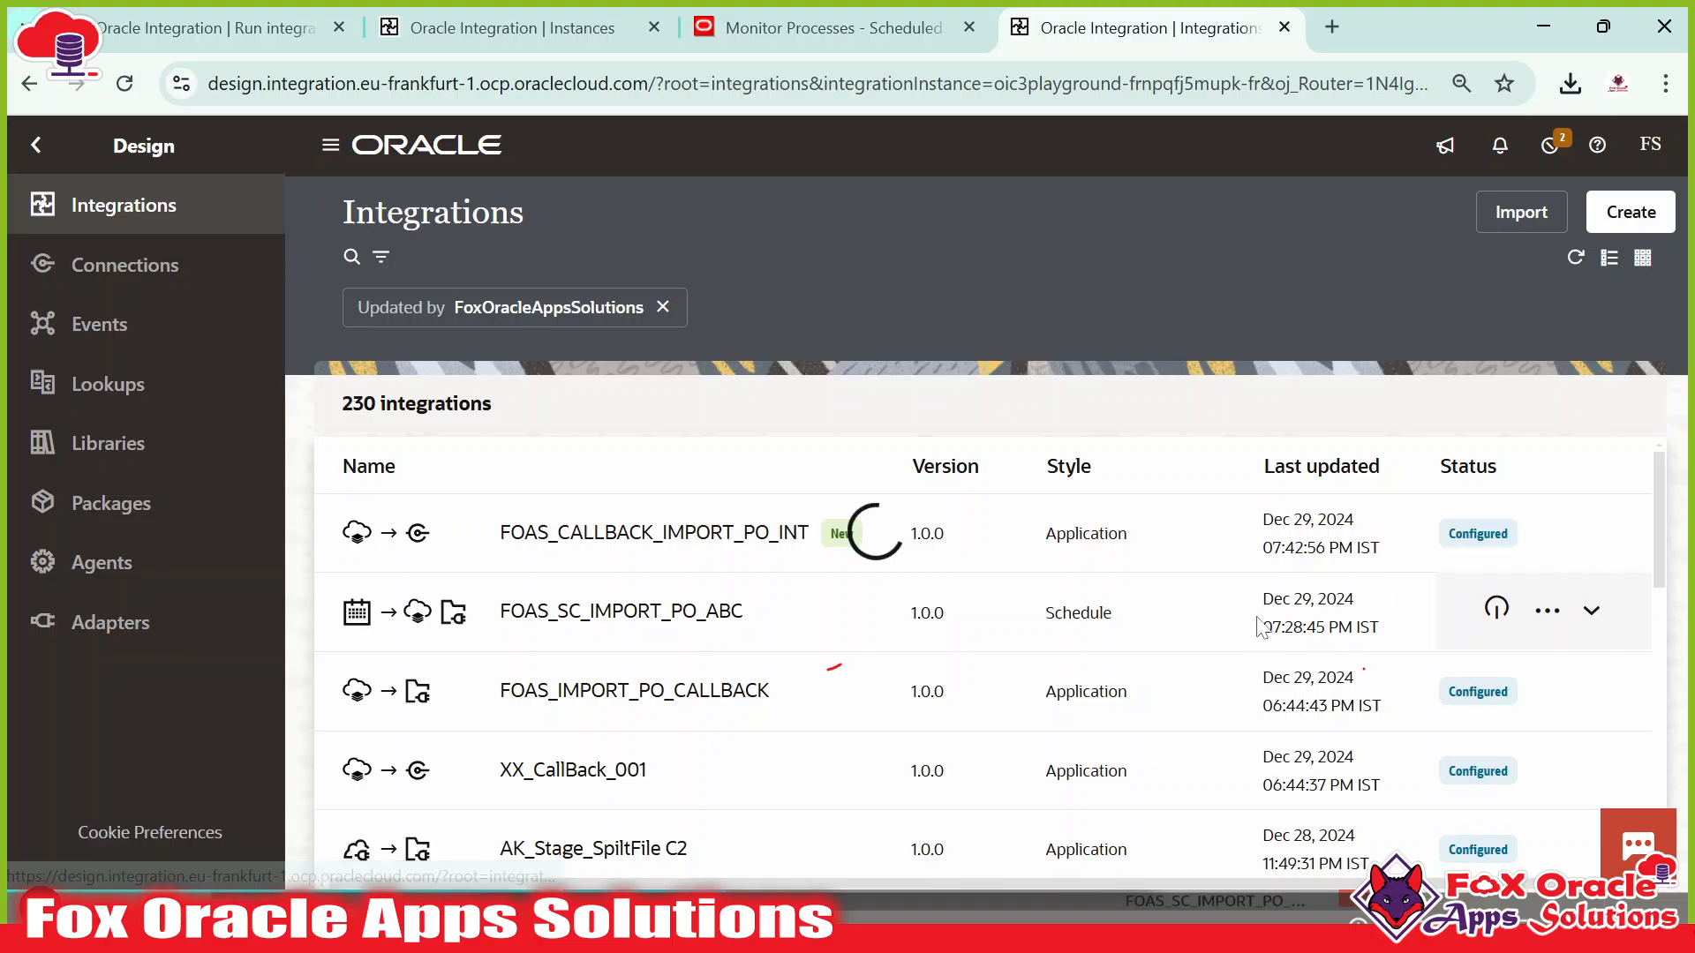
left_click(995, 533)
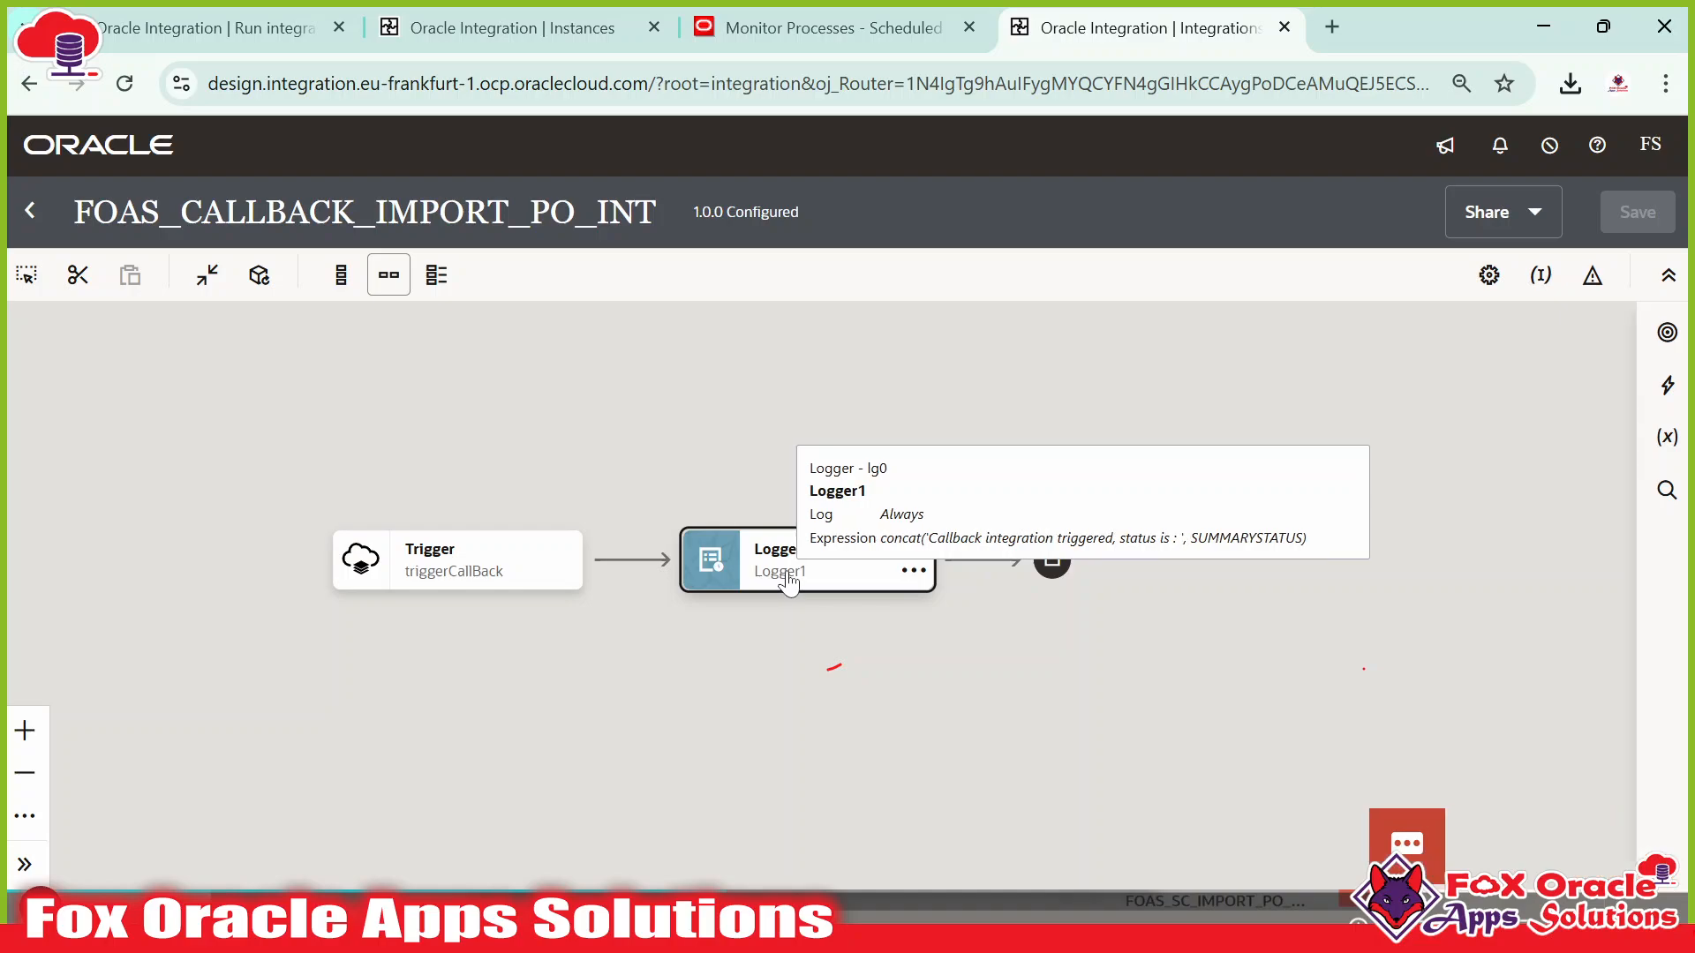
In the Logger configuration, expand ErpImportBulkDataEvent's ICSFile and Properties to show FileReference.
left_click(789, 580)
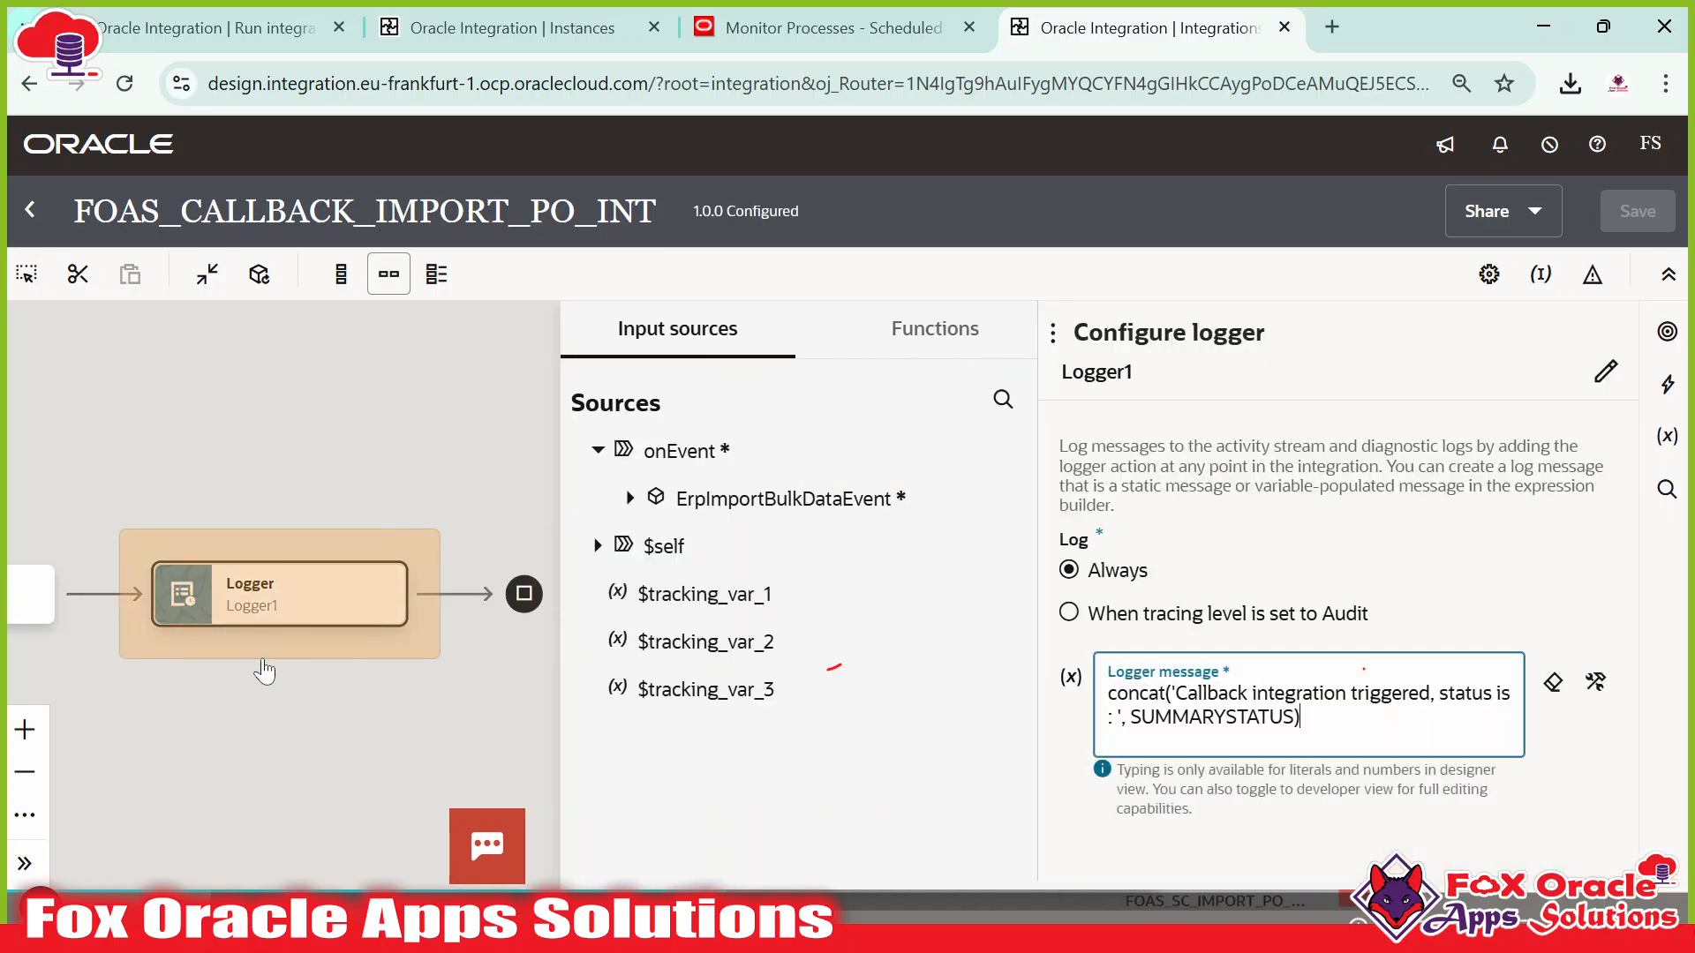
left_click(264, 671)
mouse_move(276, 609)
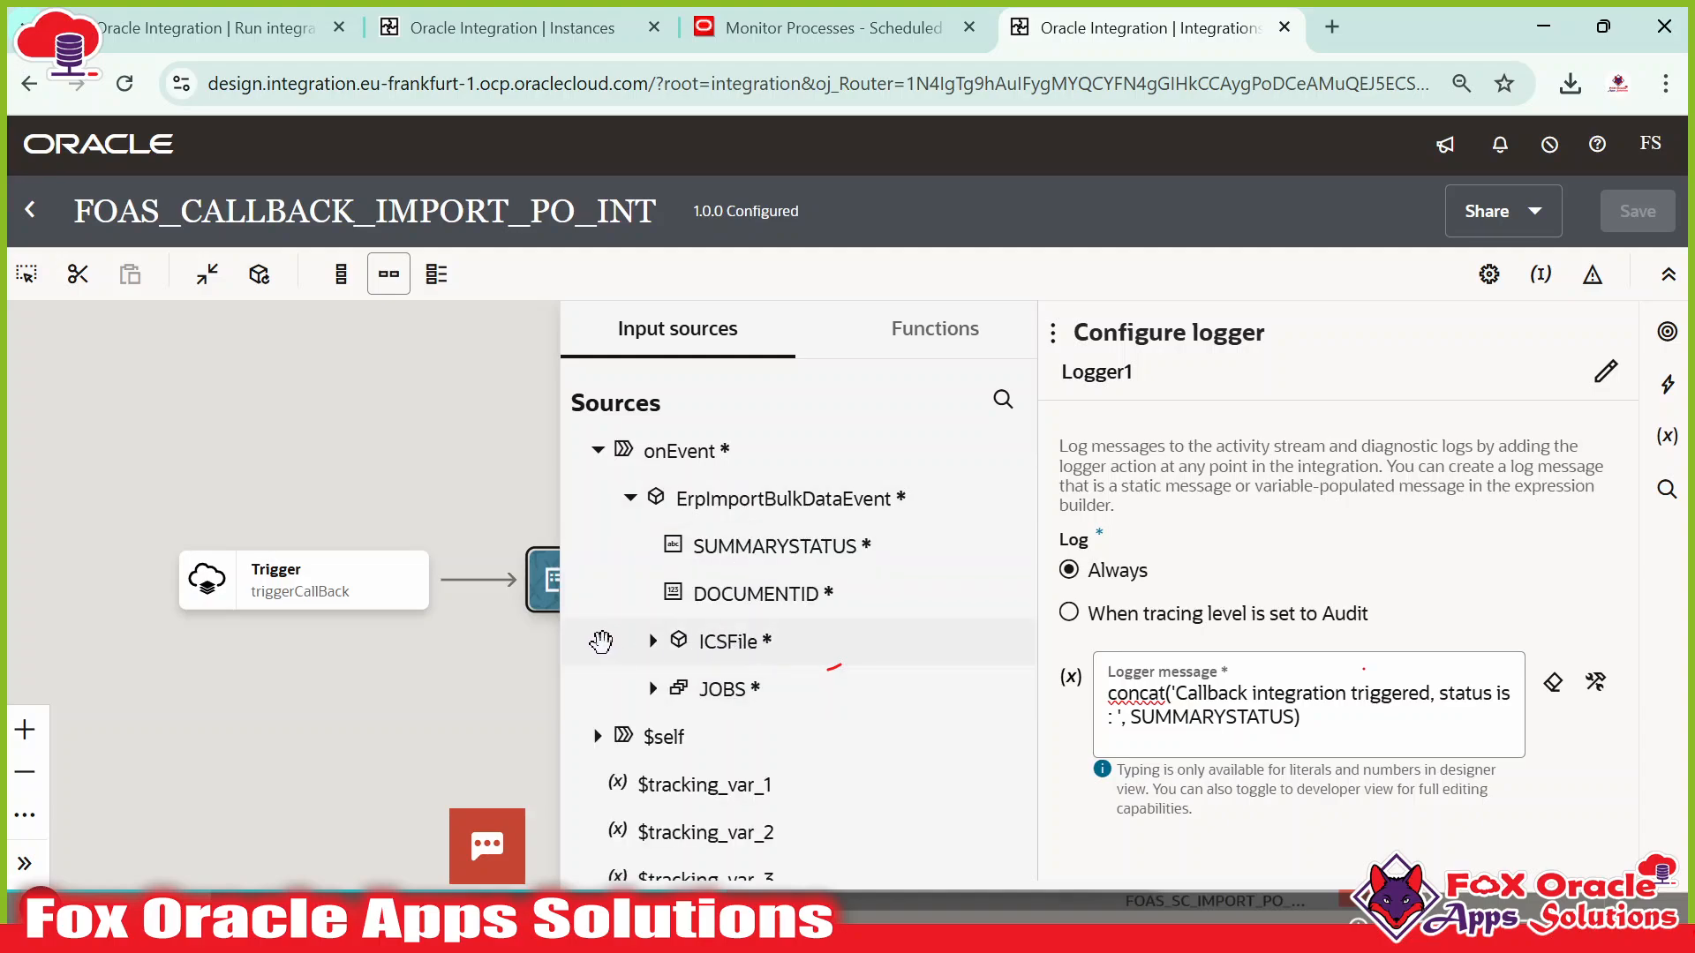
left_click(654, 642)
scroll(785, 605, "down", 1)
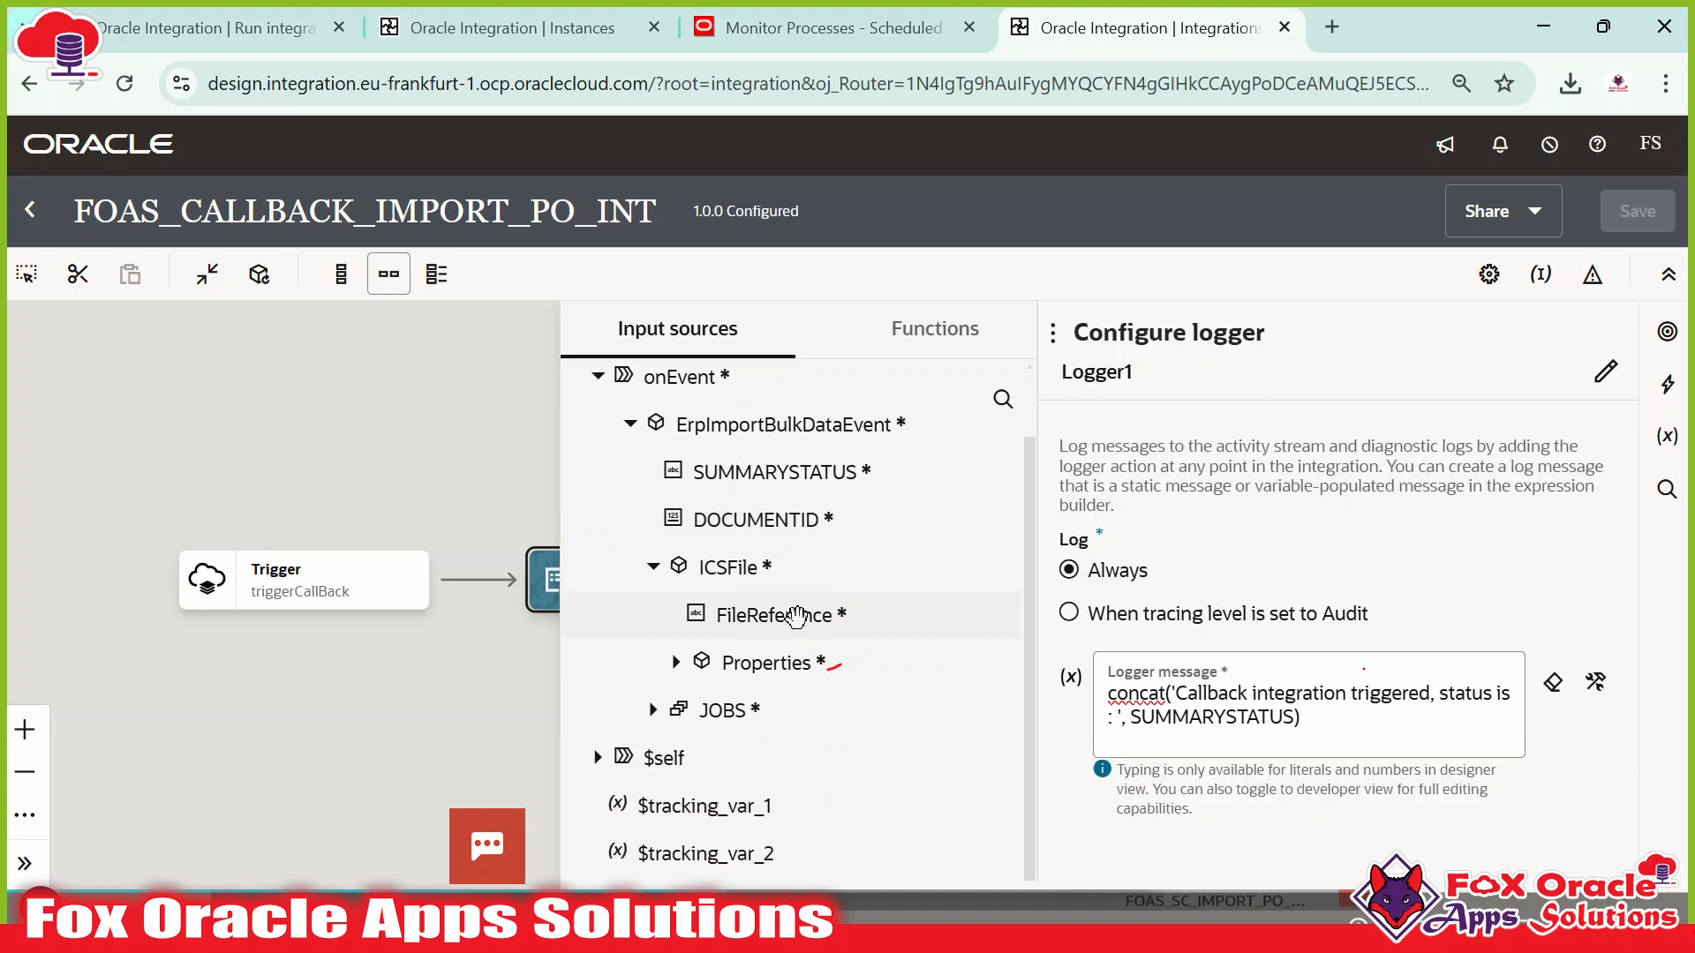
left_click(775, 615)
left_click(675, 662)
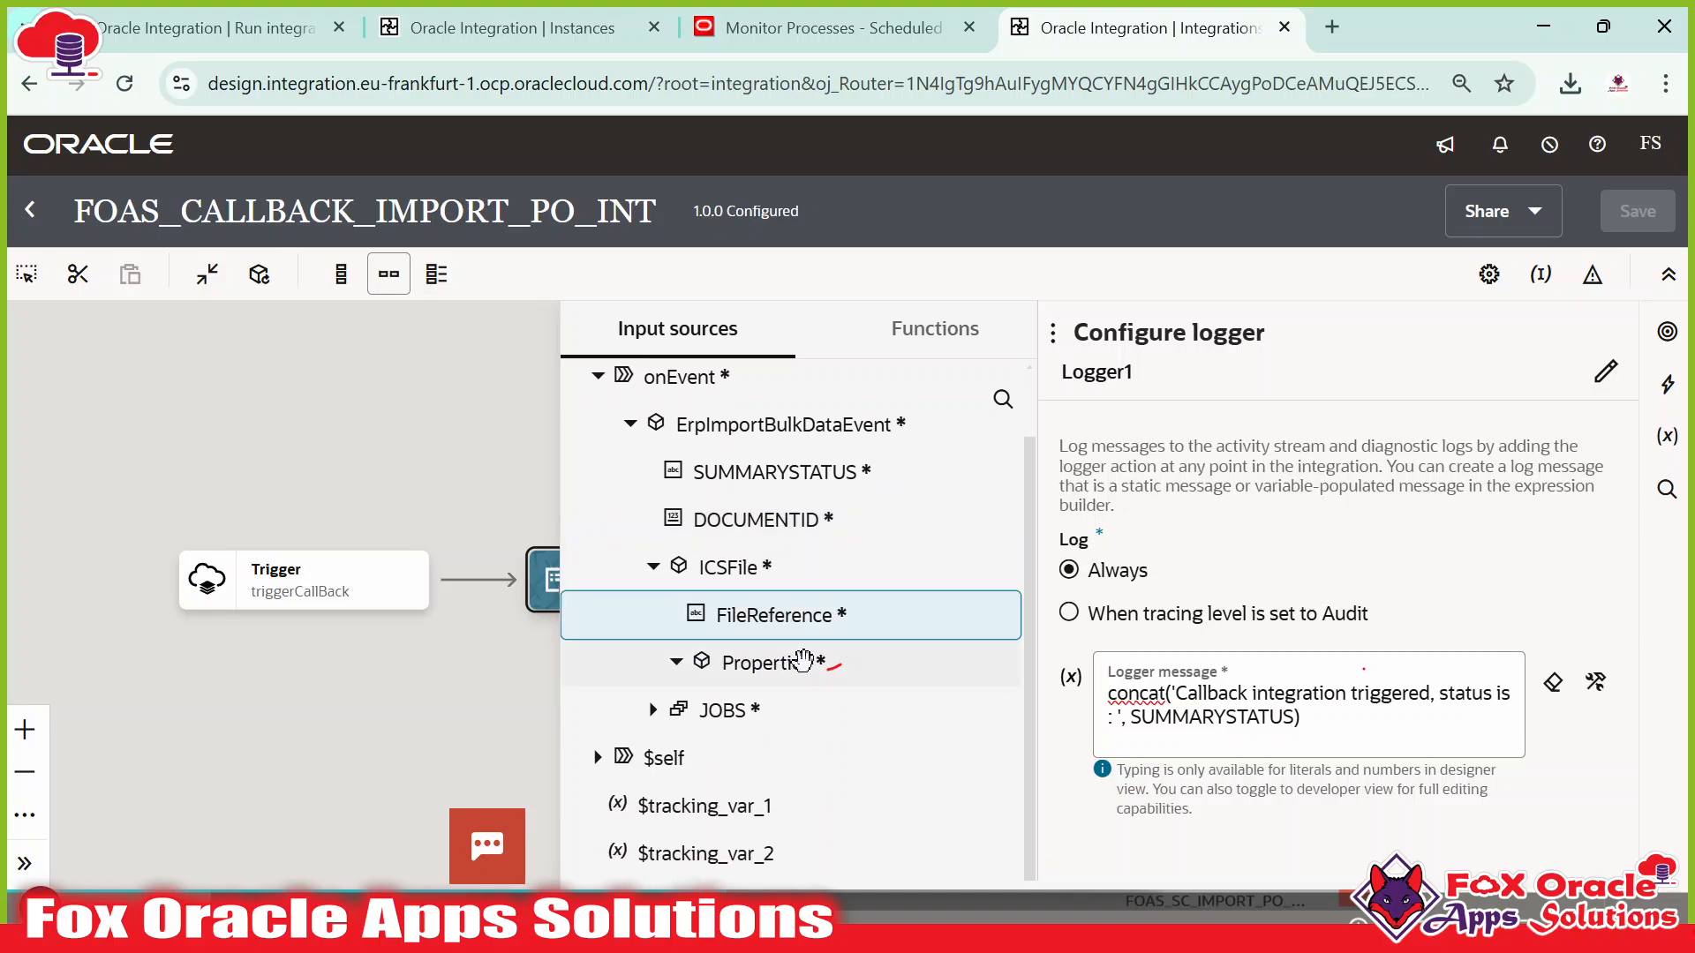
scroll(808, 602, "down", 4)
scroll(821, 574, "up", 4)
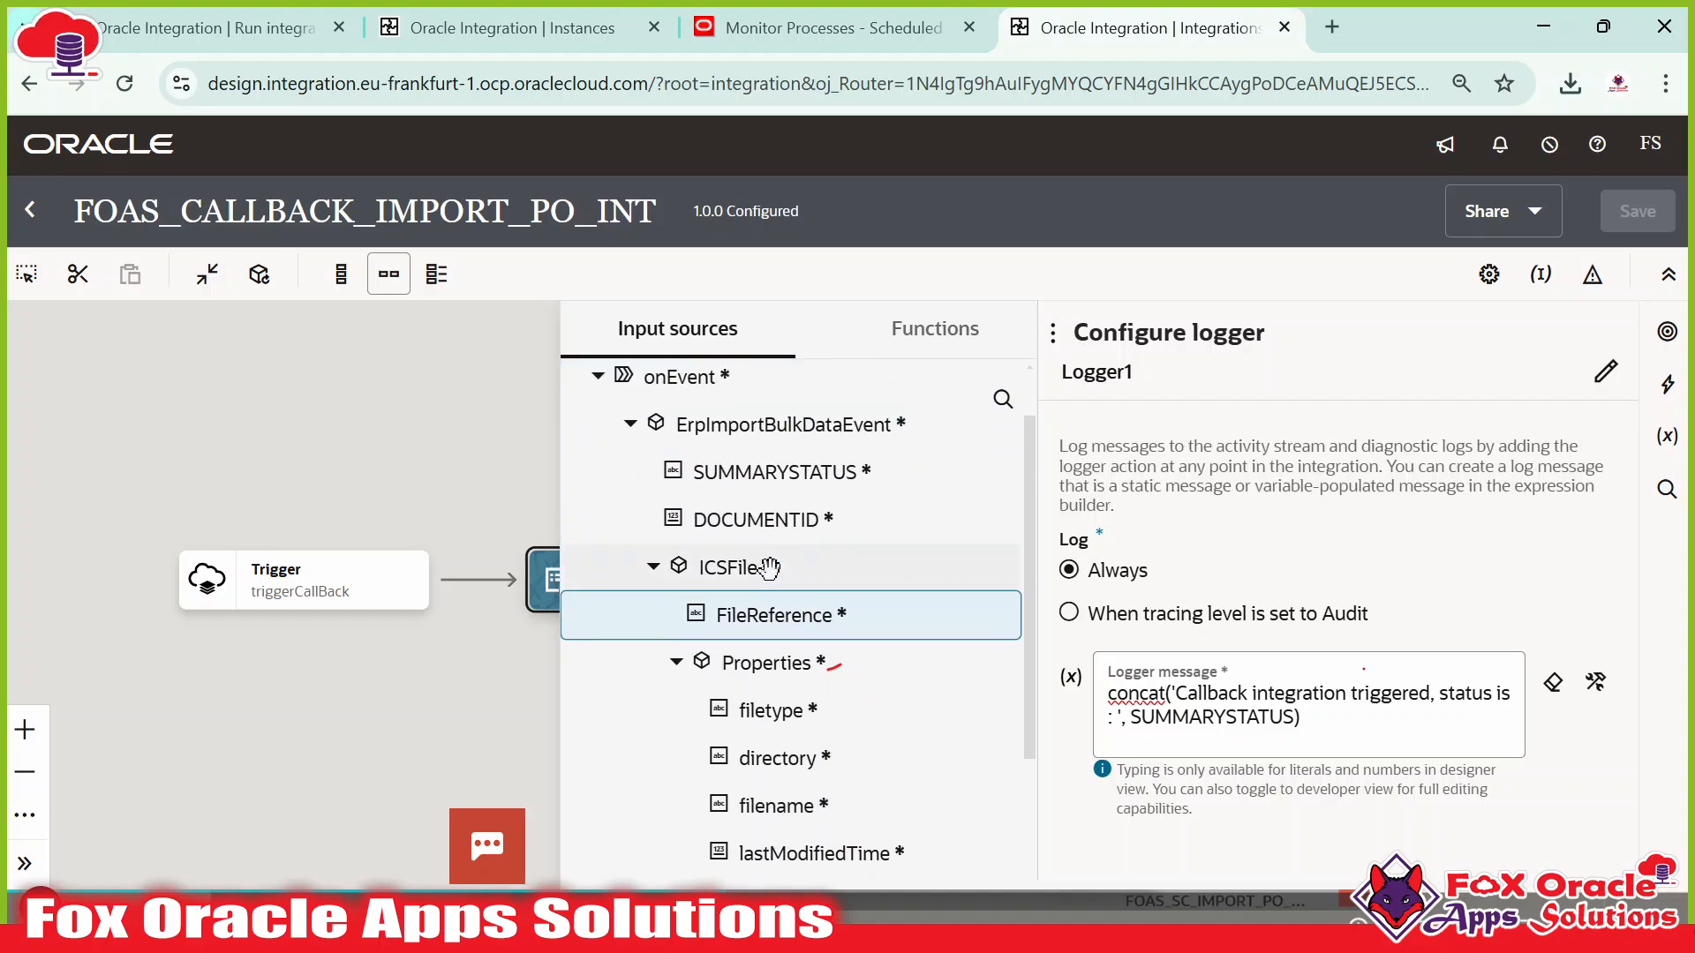
scroll(781, 618, "down", 4)
scroll(777, 564, "up", 3)
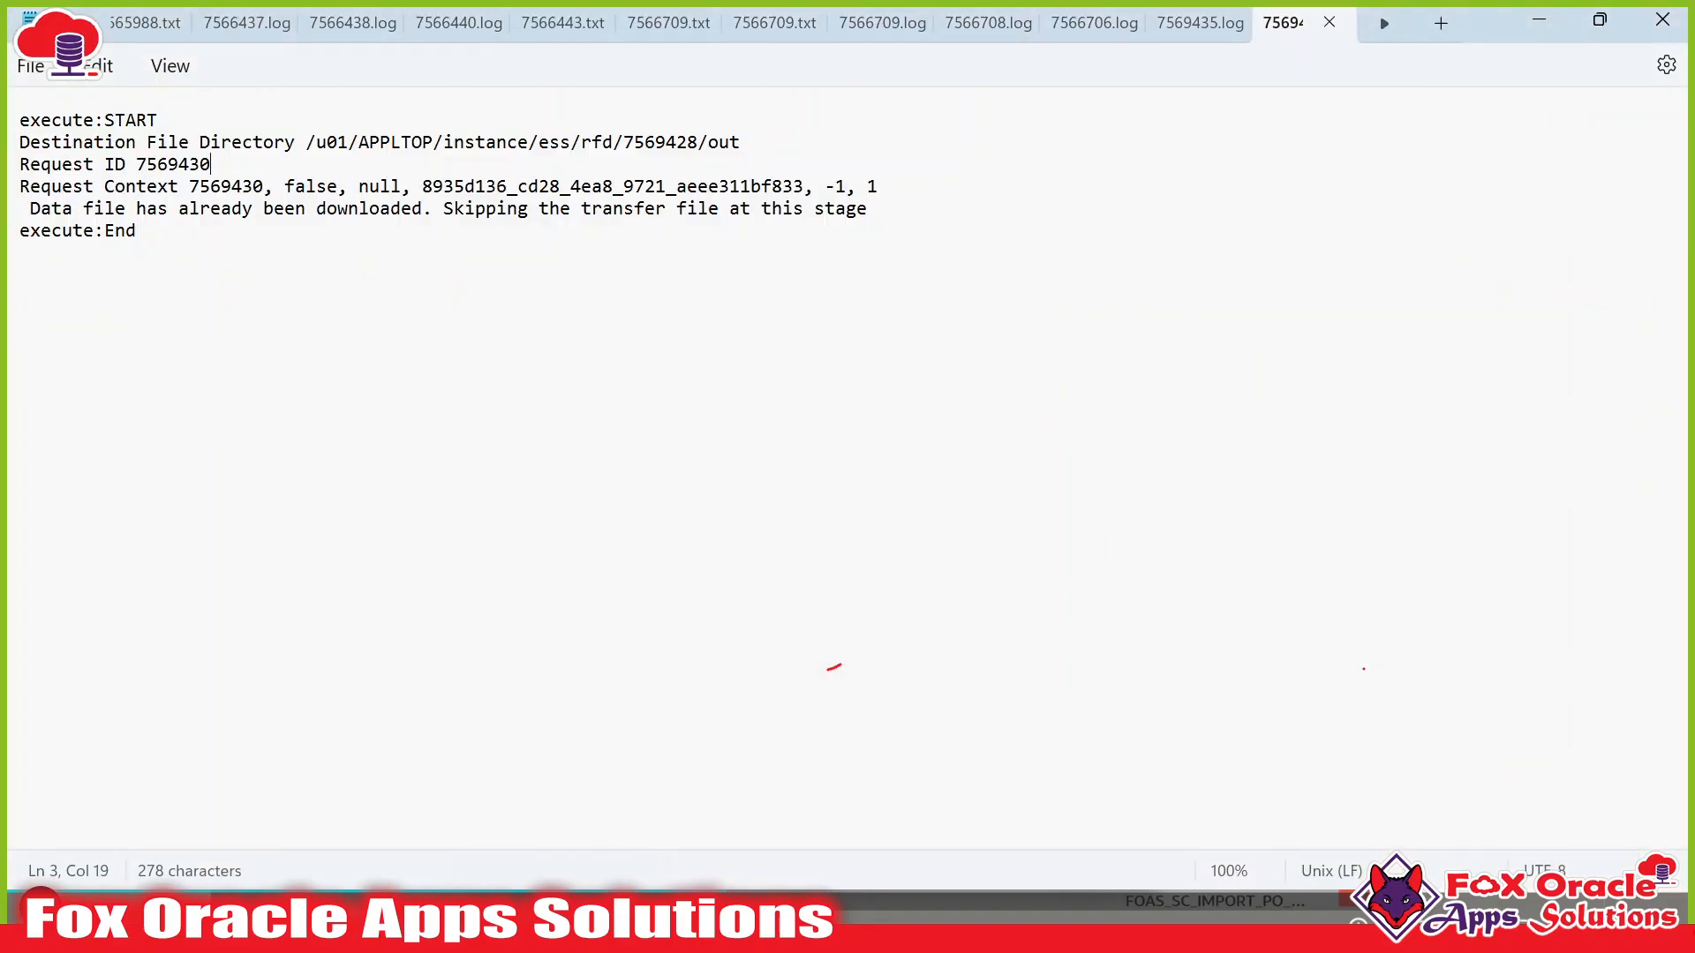
Search the Notepad++ callback payload for '.zip'.
key("alt+Tab")
key("alt+Tab")
left_click(1004, 290)
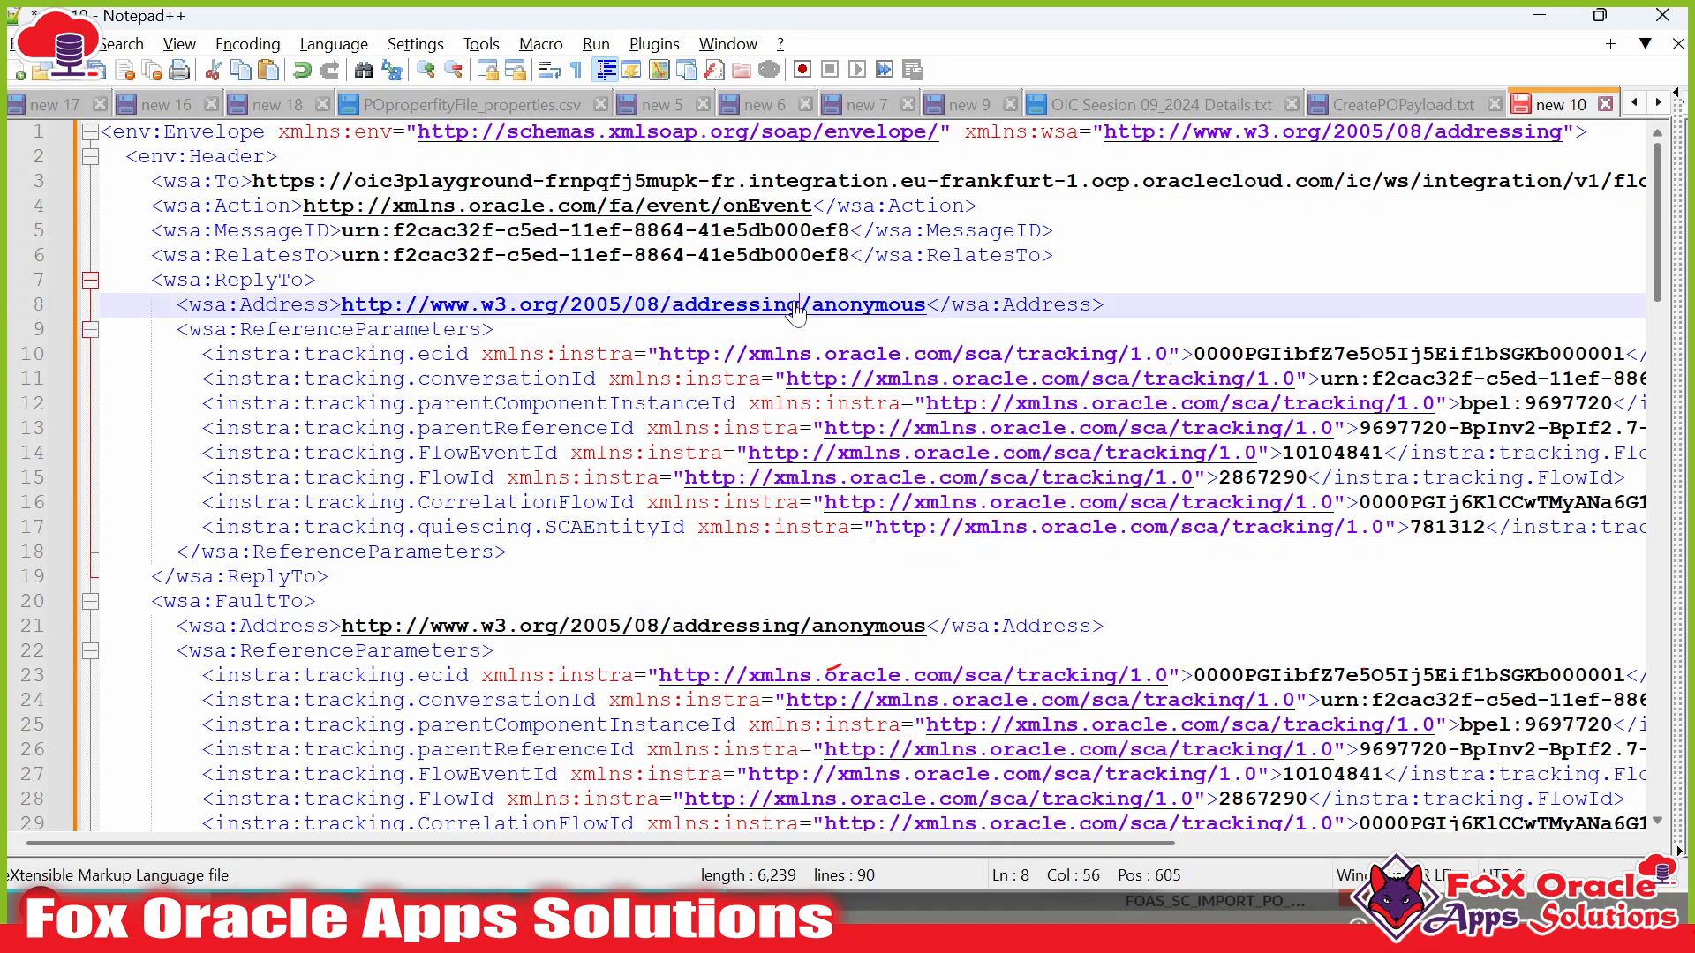
double_click(927, 204)
key("ctrl+f")
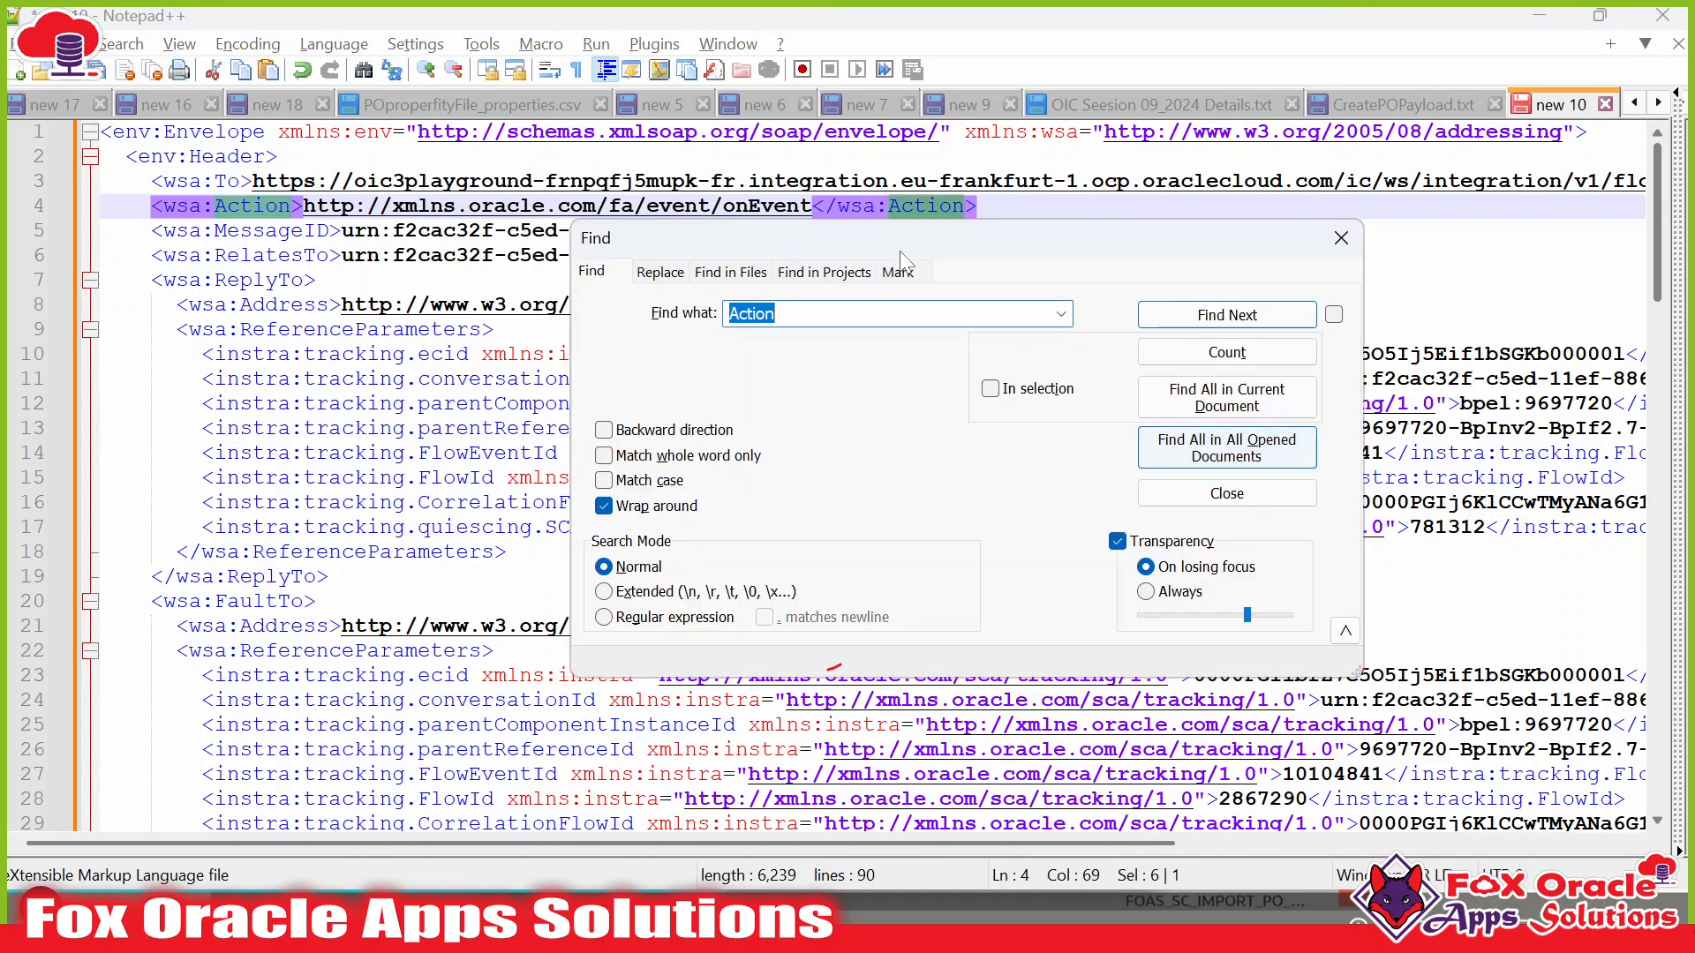
type(".zip")
key("Return")
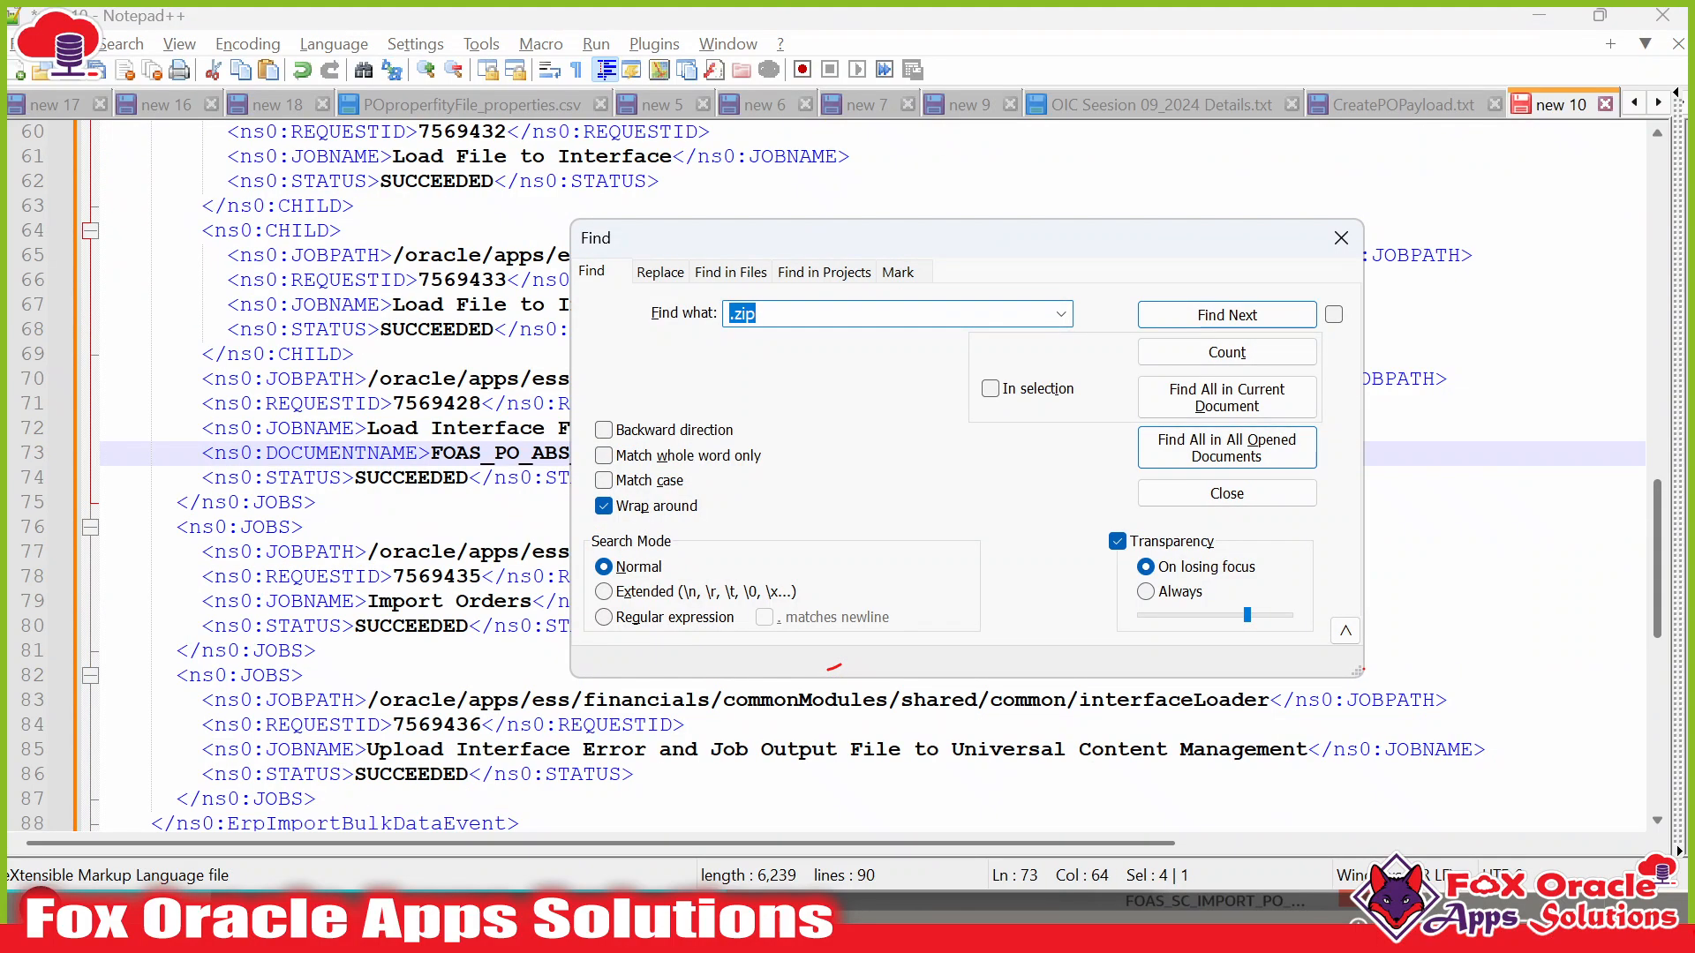
left_click_drag(1031, 237, 999, 566)
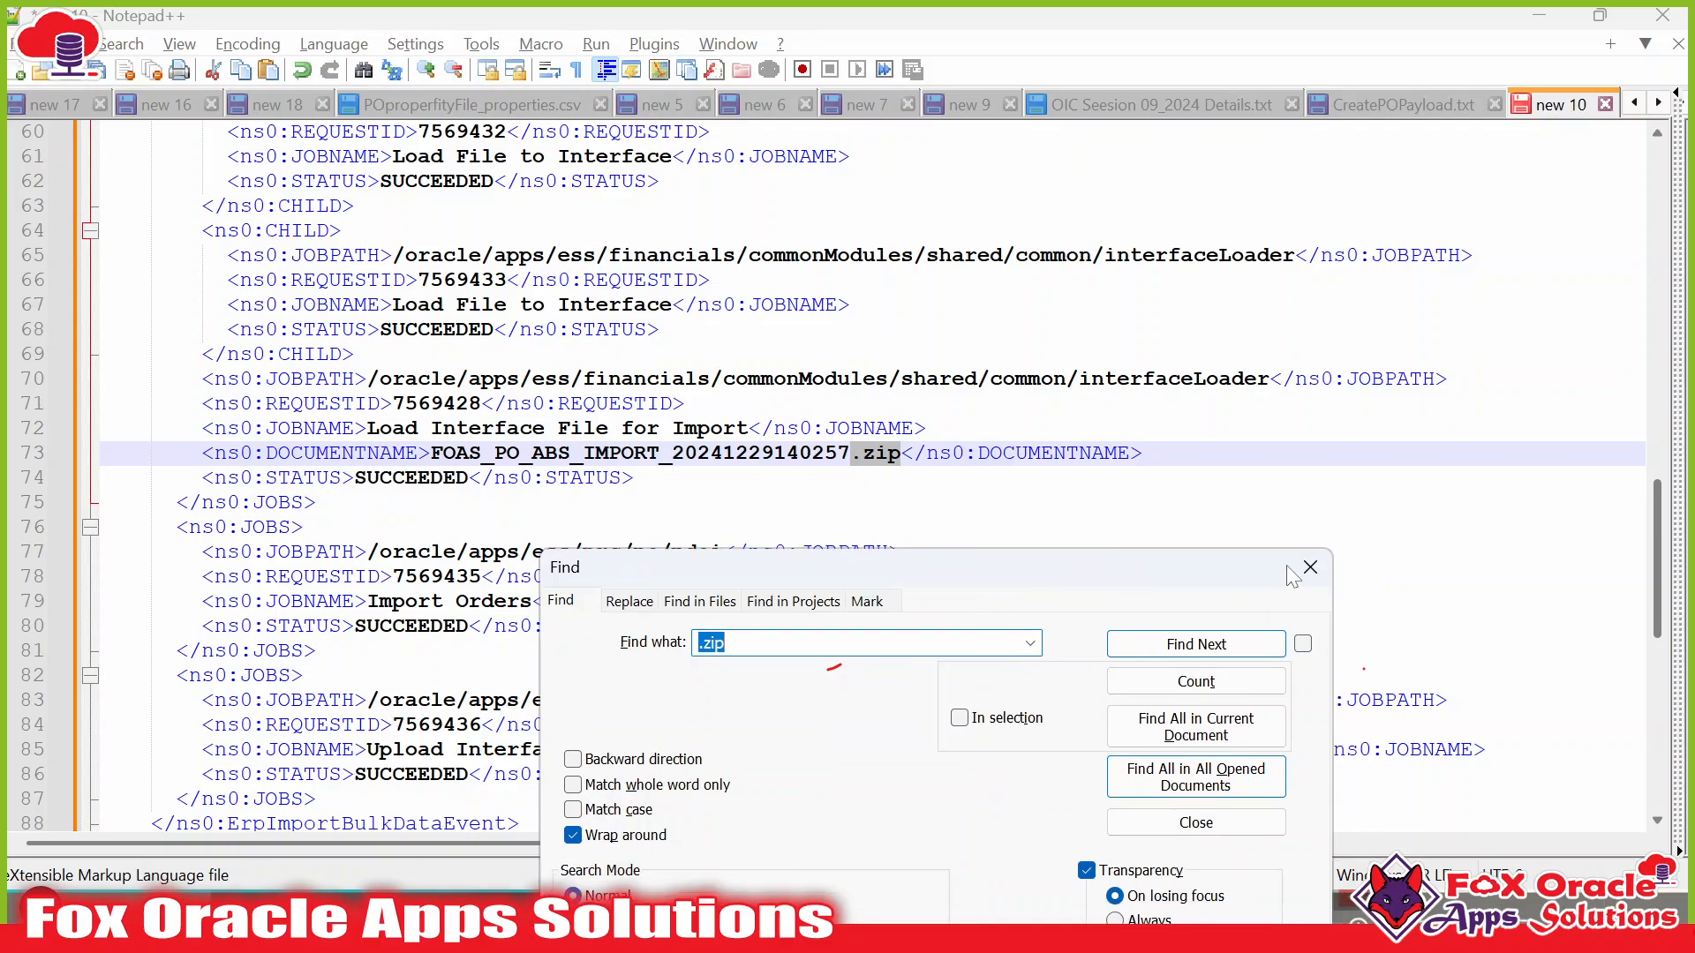
key("Escape")
Select FOAS_PO_ABS_IMPORT_20241229140257.zip on line 73, then return to the Logger page.
left_click_drag(381, 428, 738, 428)
left_click_drag(429, 452, 900, 453)
double_click(880, 453)
left_click_drag(620, 453, 862, 453)
key("alt+Tab")
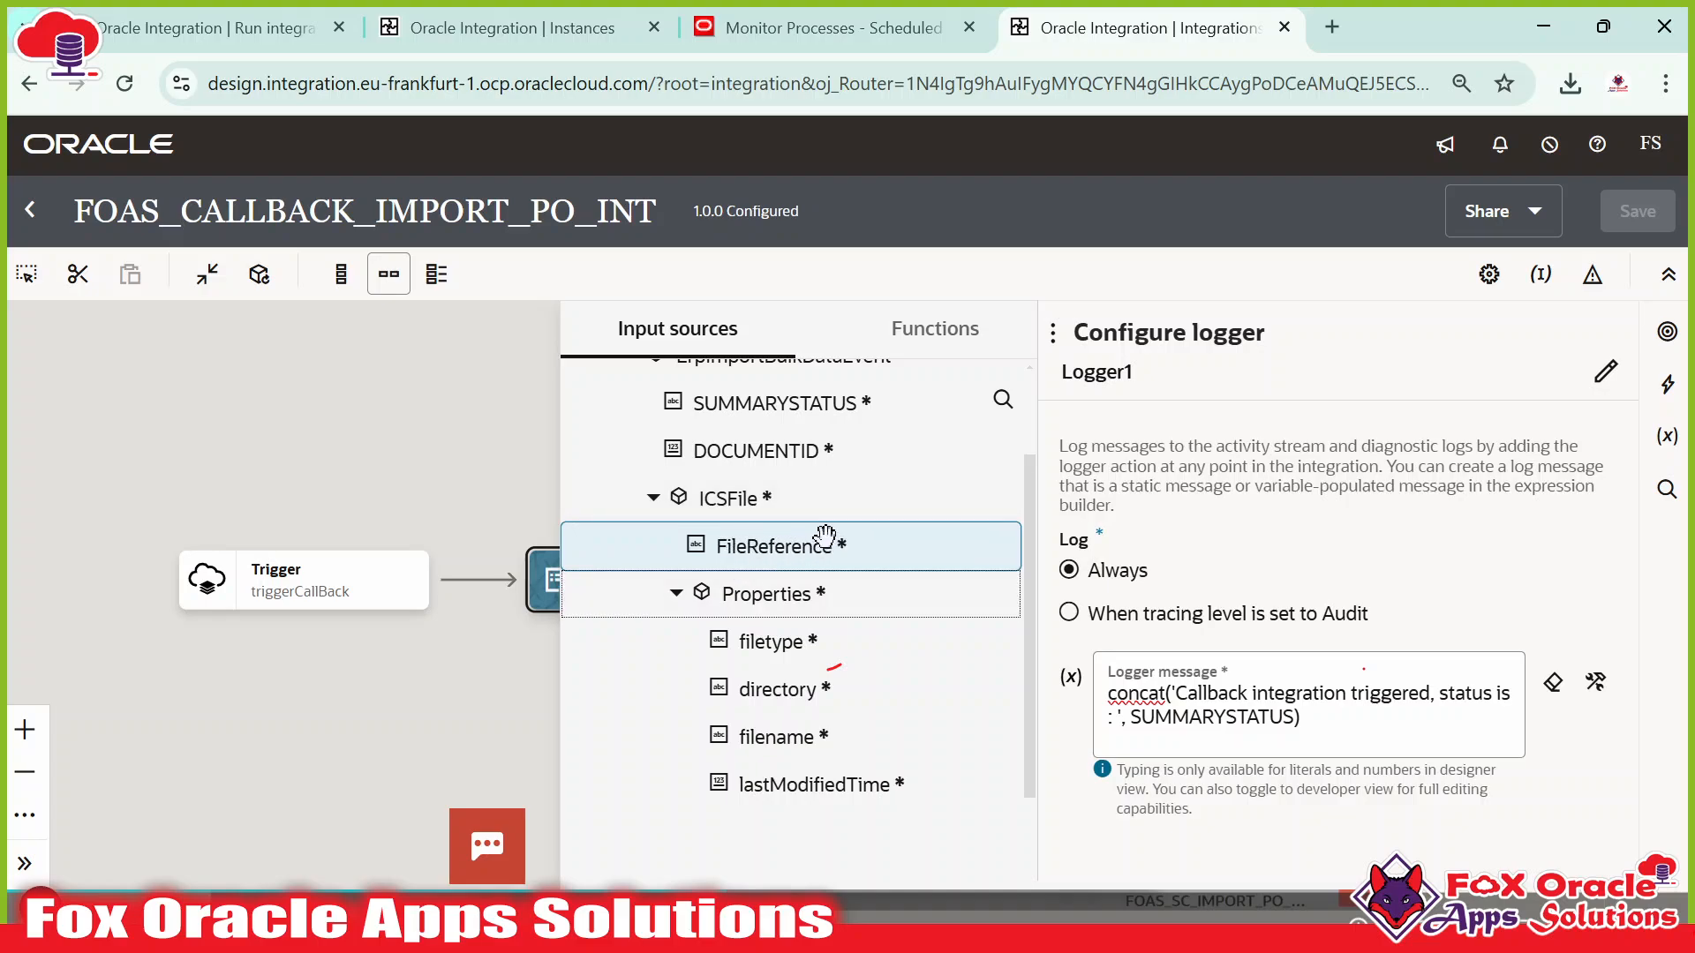
key("alt+Tab")
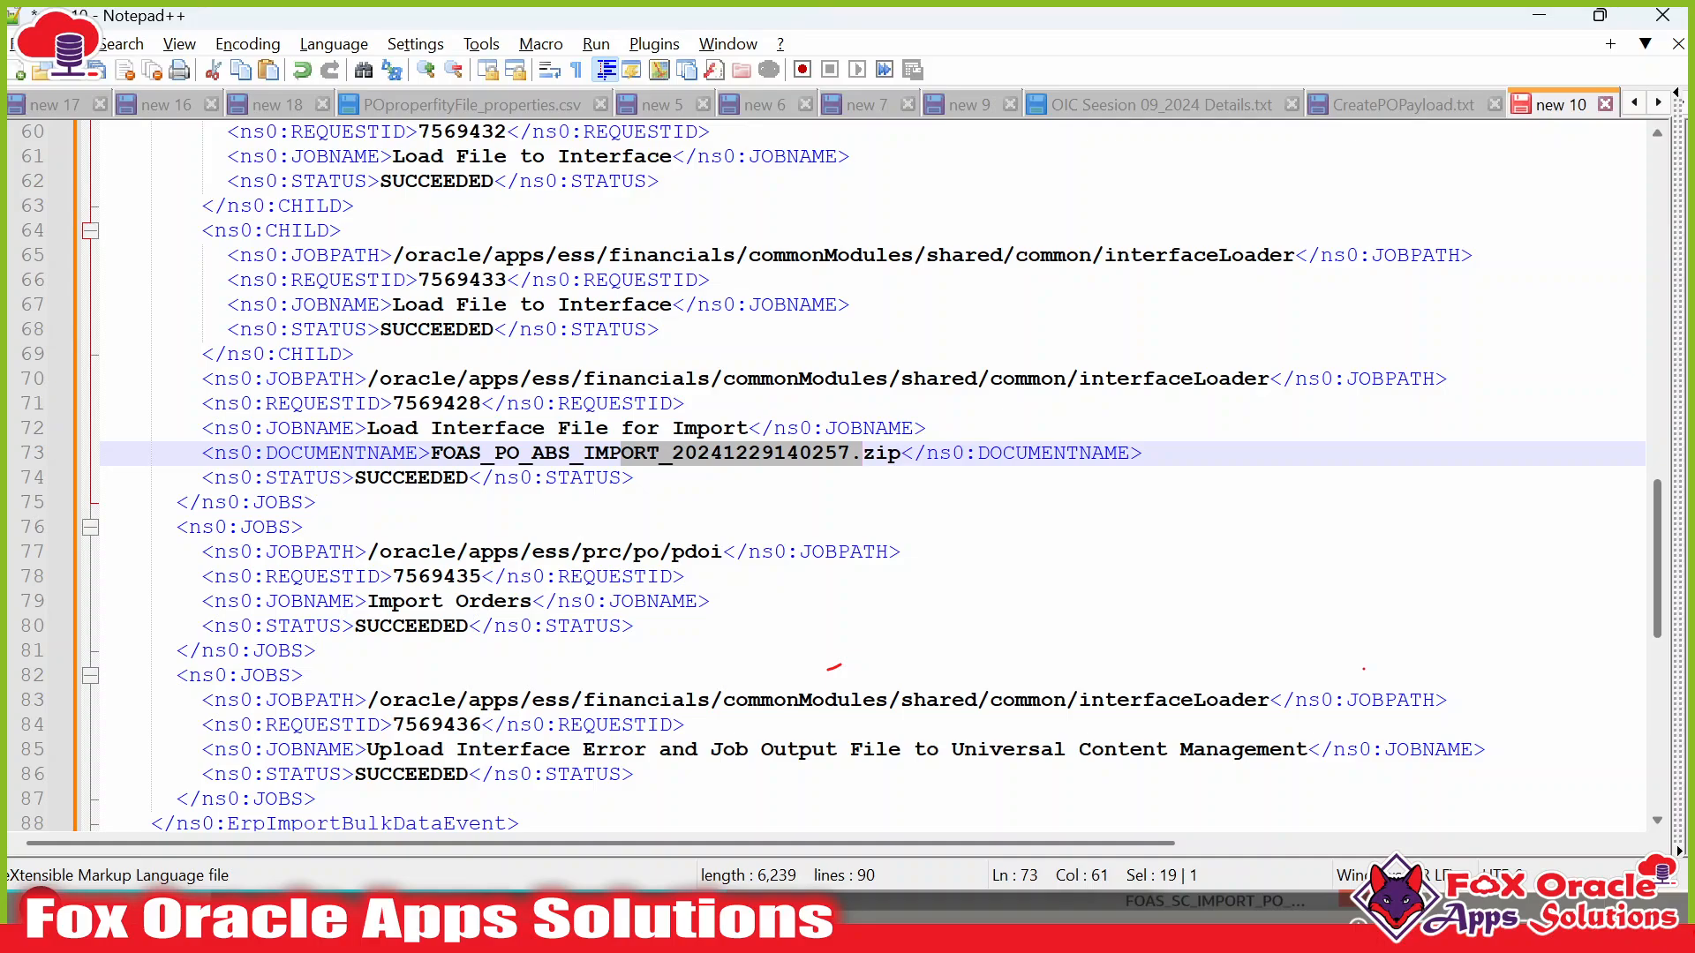
key("alt+Tab")
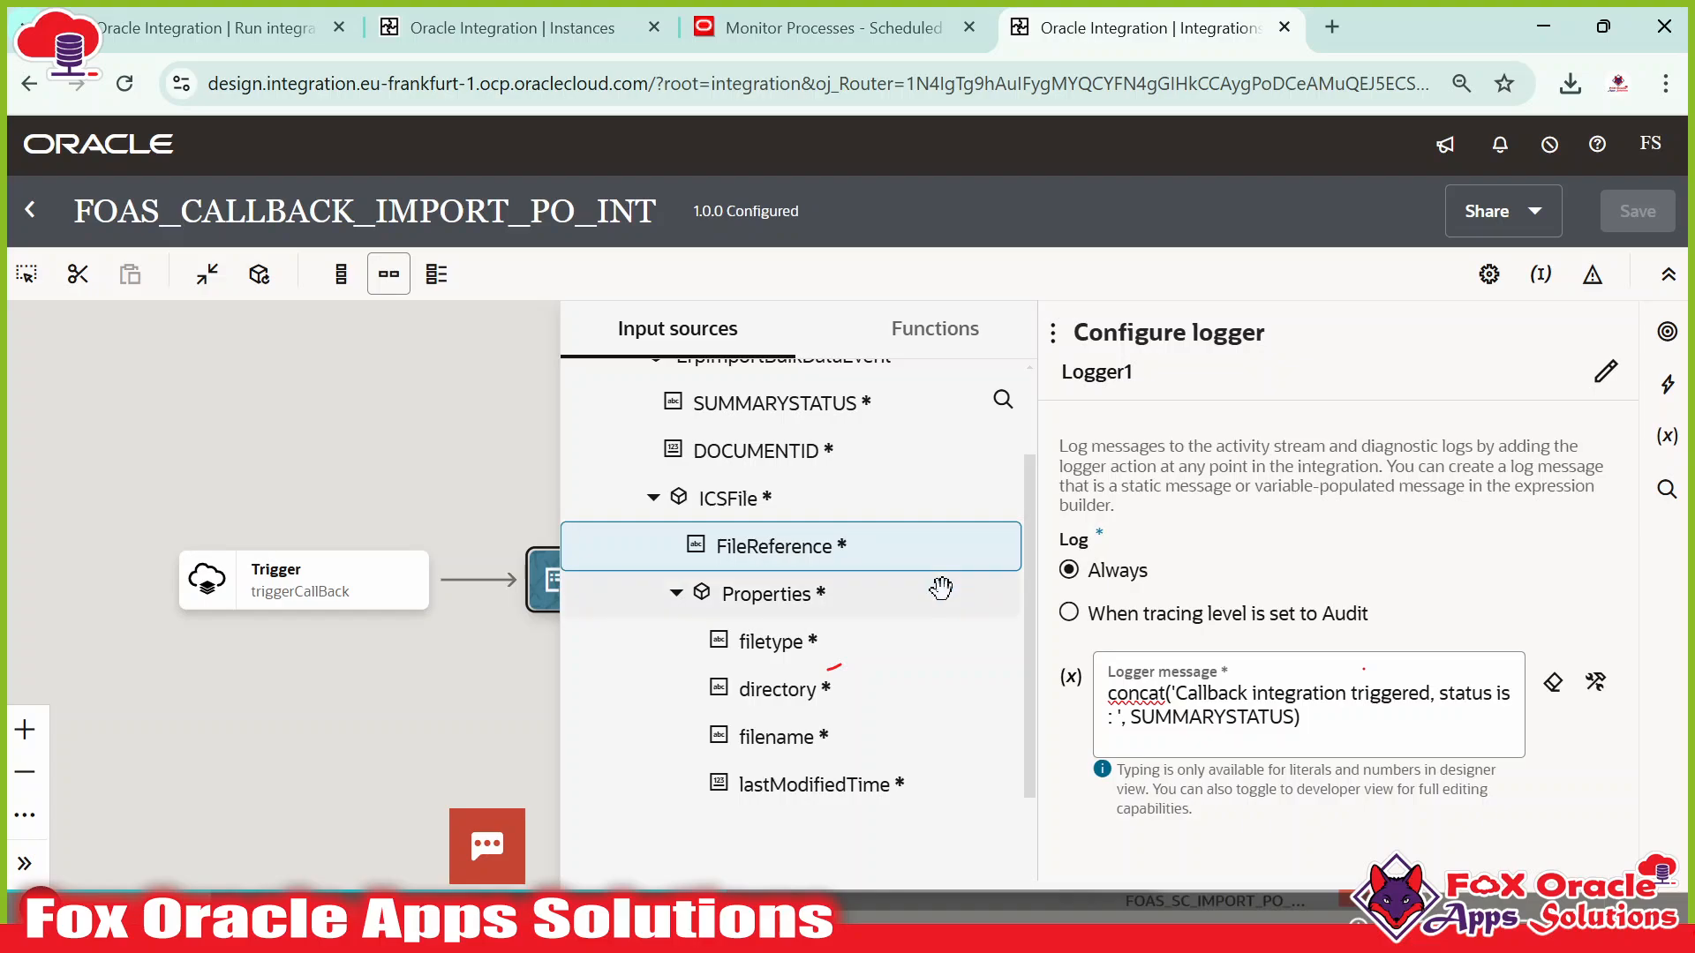
Drag a Notification action from the Actions palette between Trigger and Logger1.
left_click(408, 458)
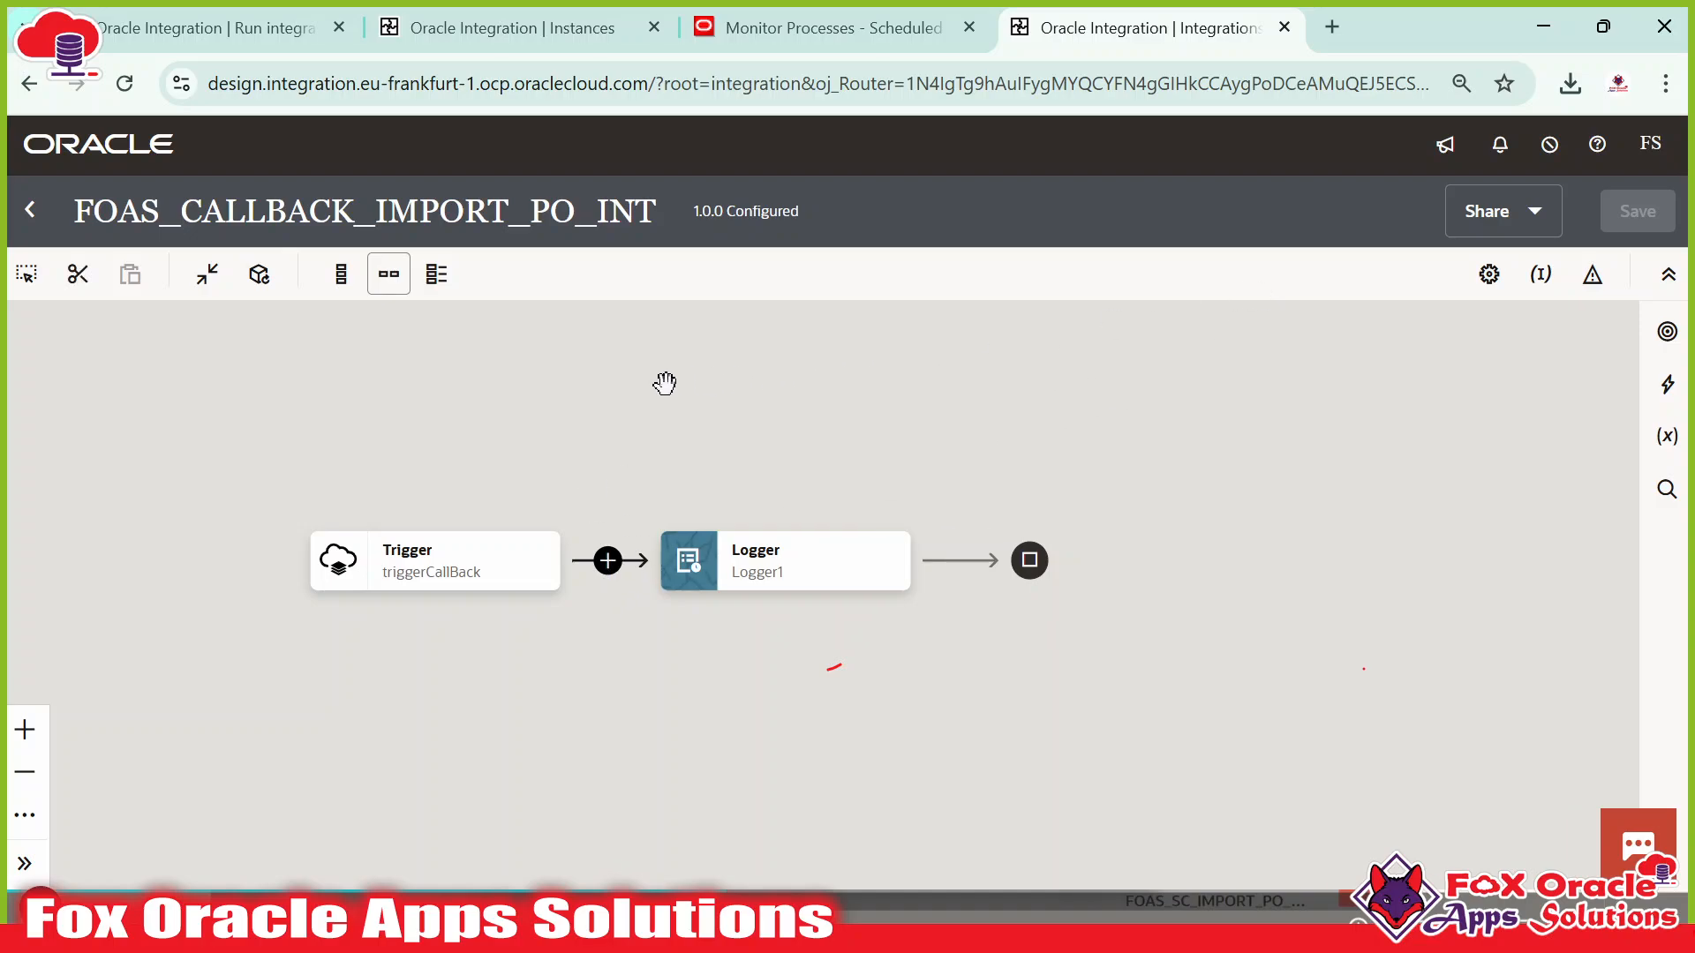
left_click(1667, 384)
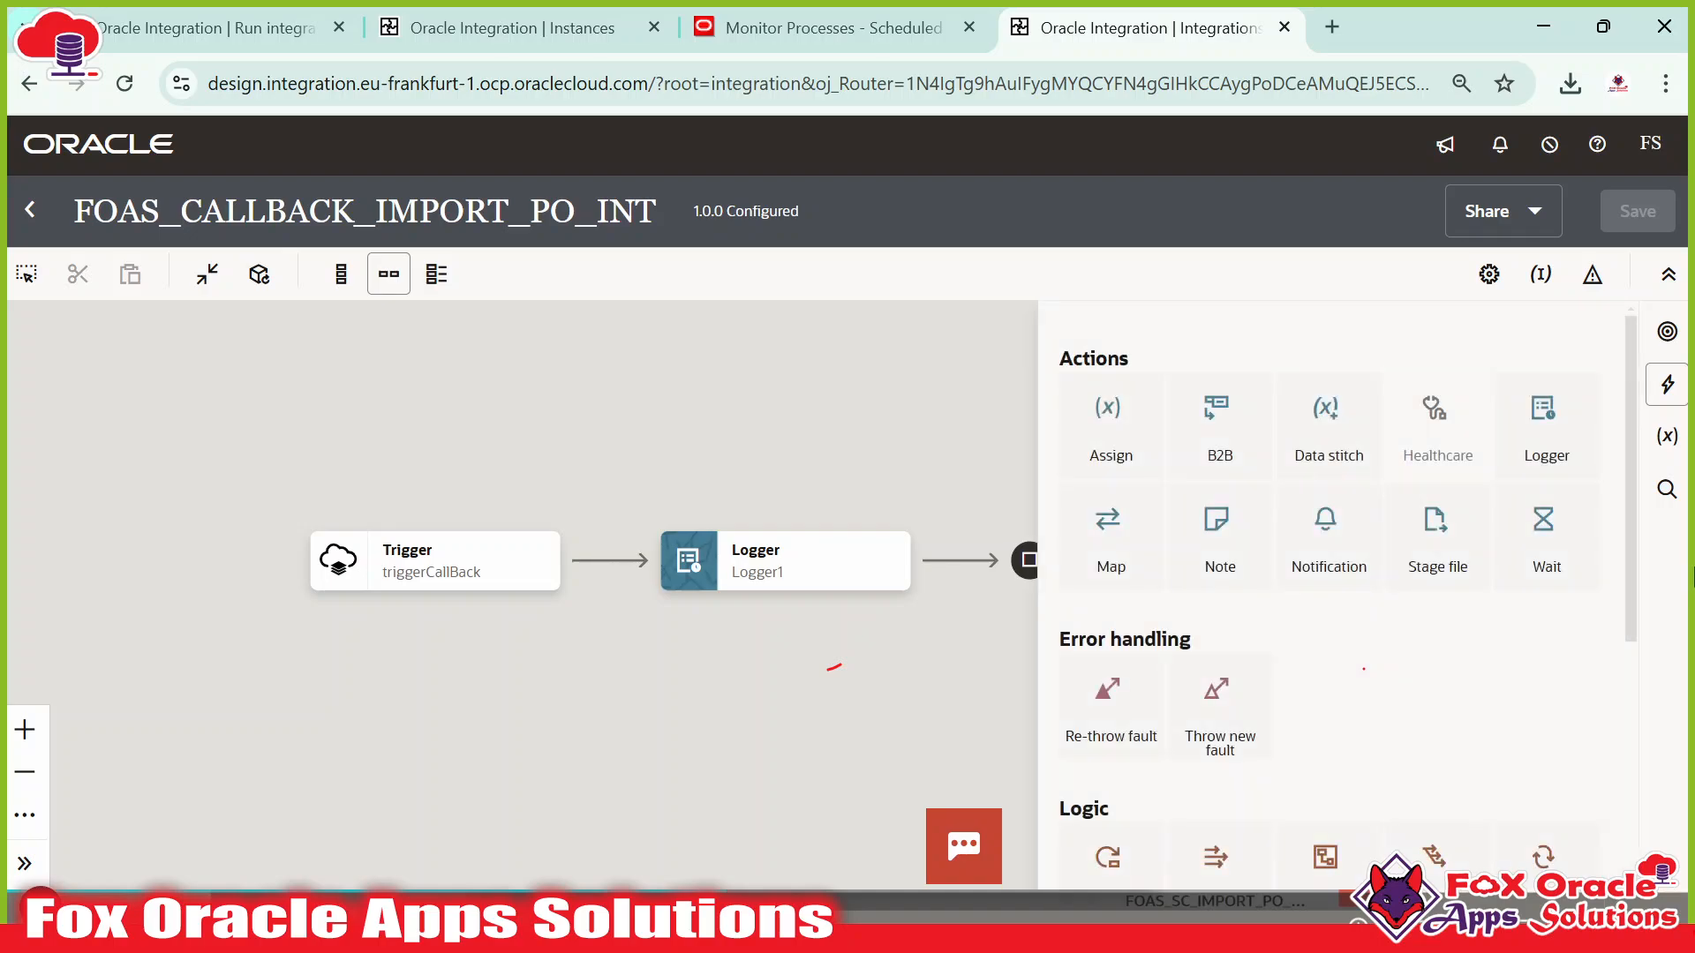
left_click_drag(1359, 574, 609, 574)
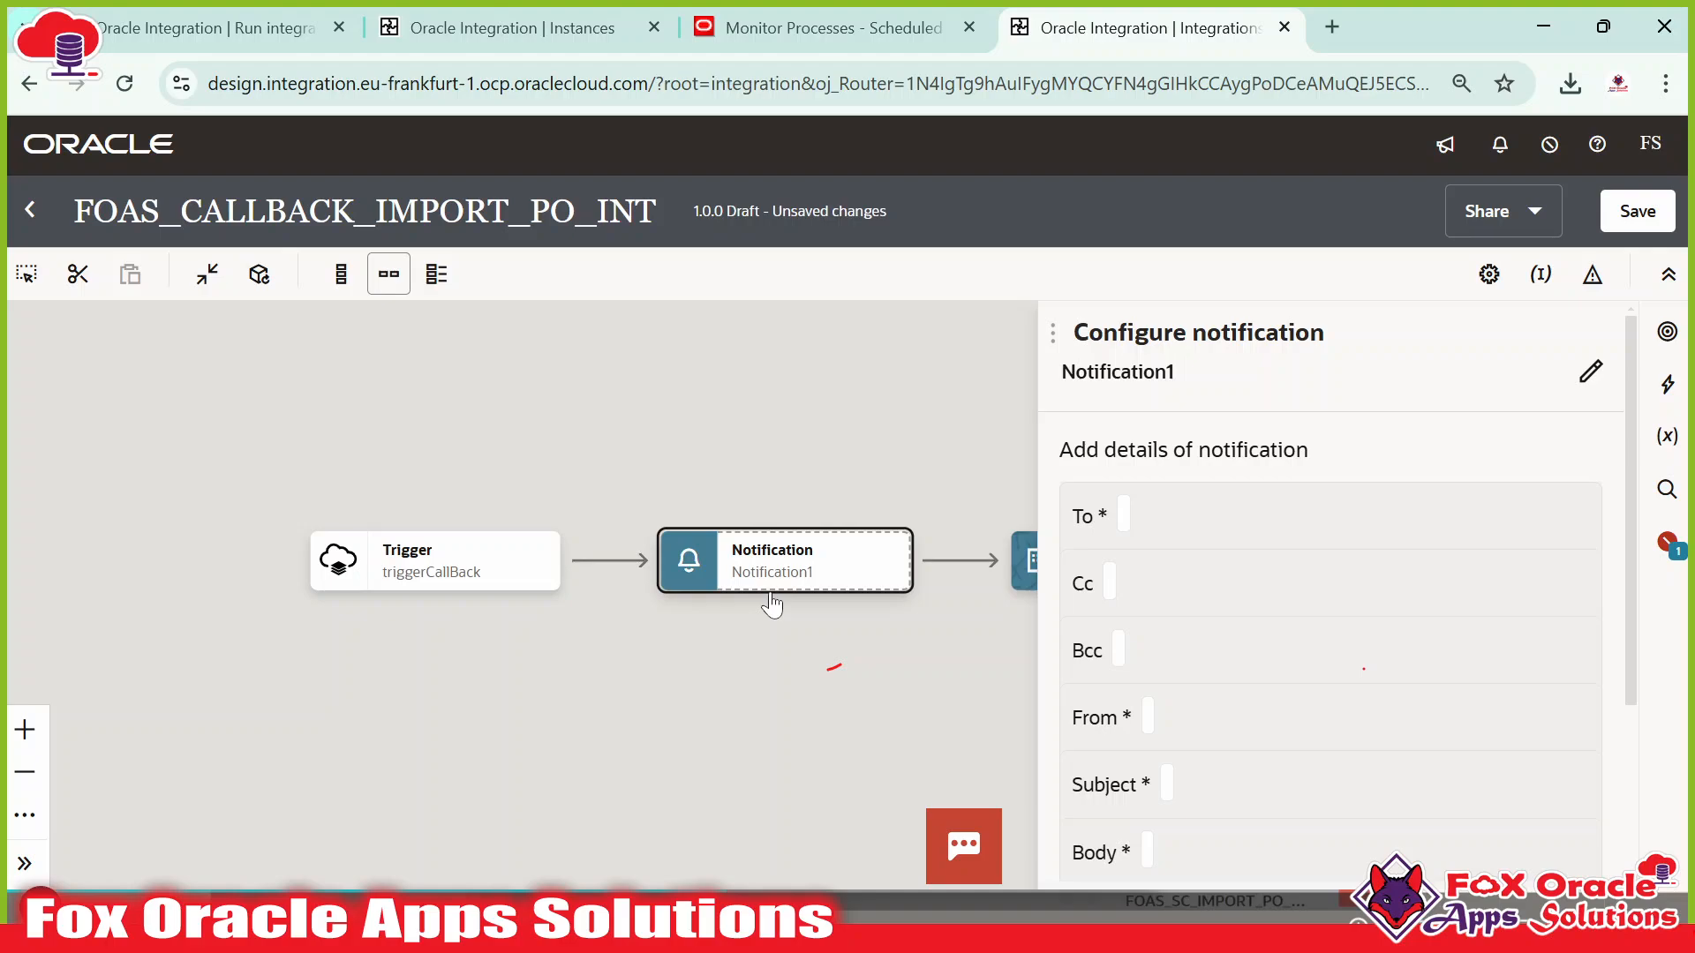
Replace the name Notification1 with sendZipFile_notification and confirm it.
scroll(1210, 643, "down", 3)
scroll(1392, 522, "up", 3)
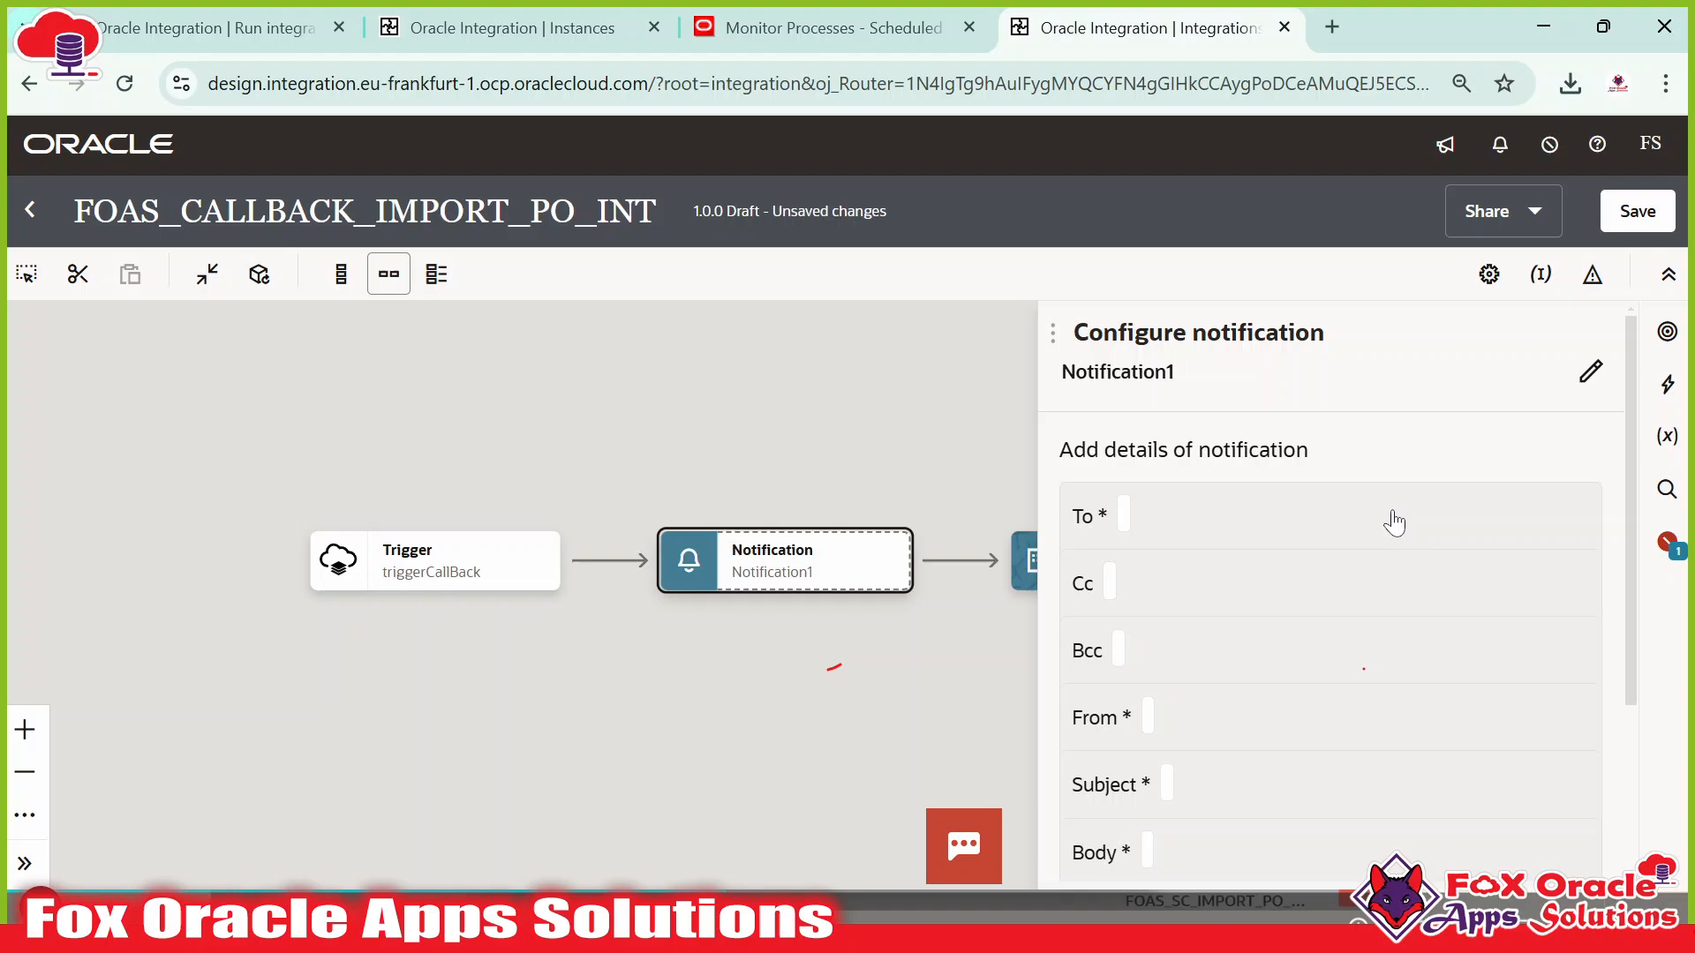
left_click(1586, 377)
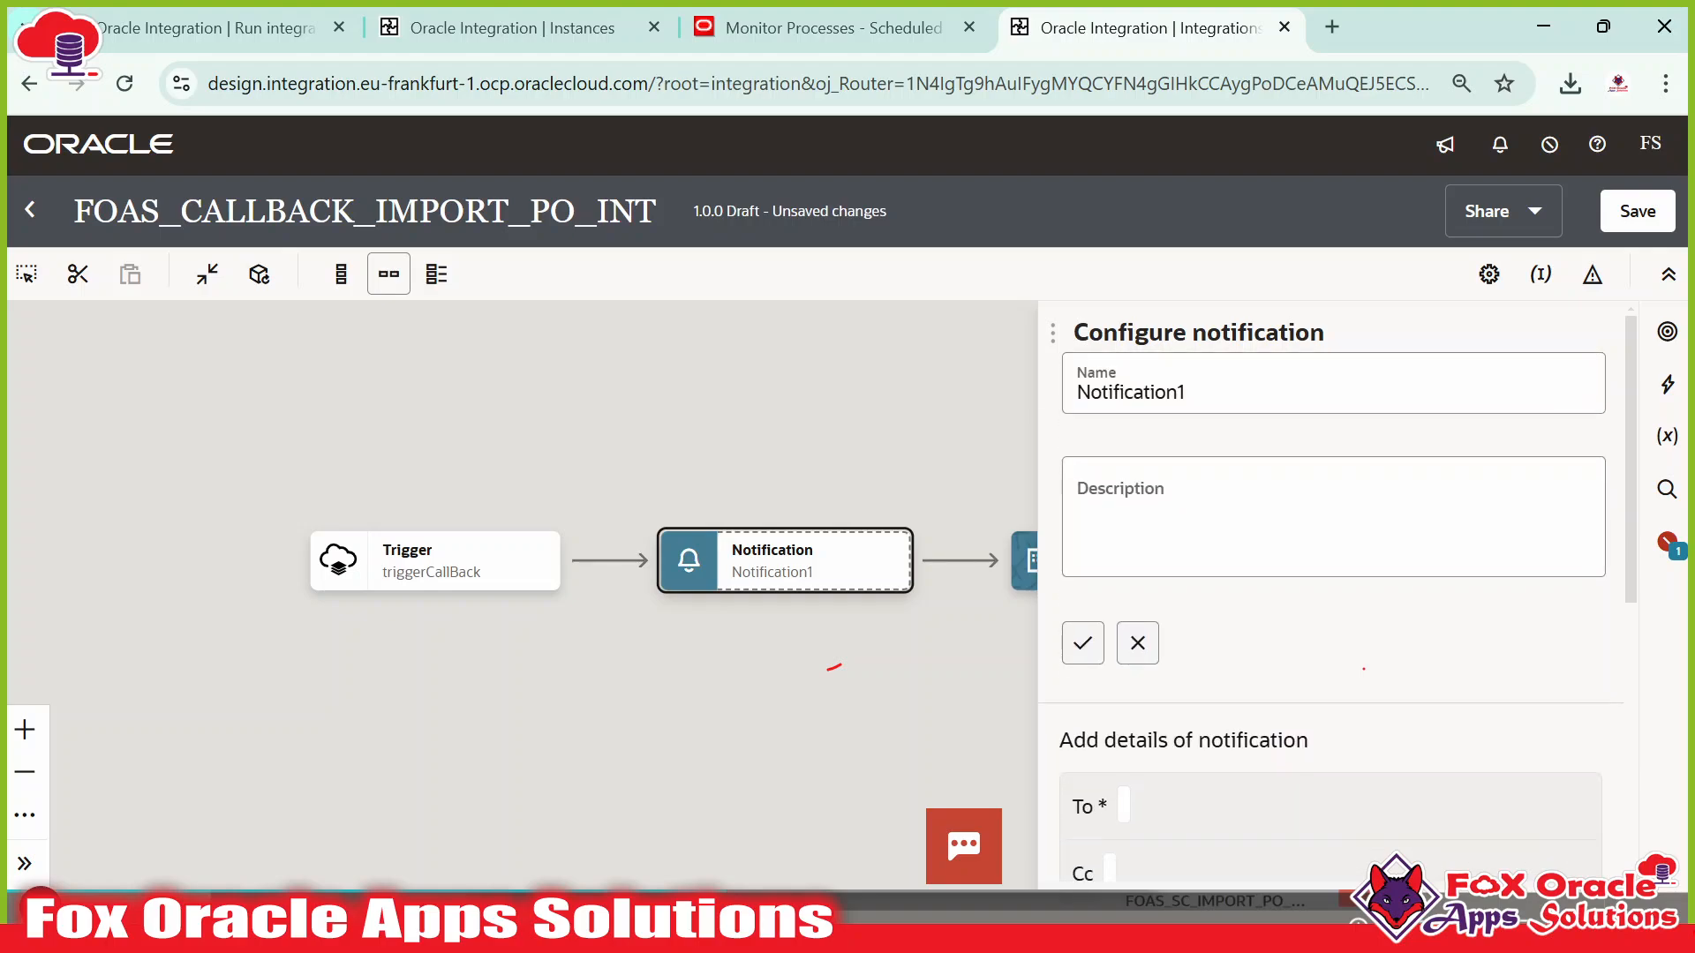
key("BackSpace")
type("send")
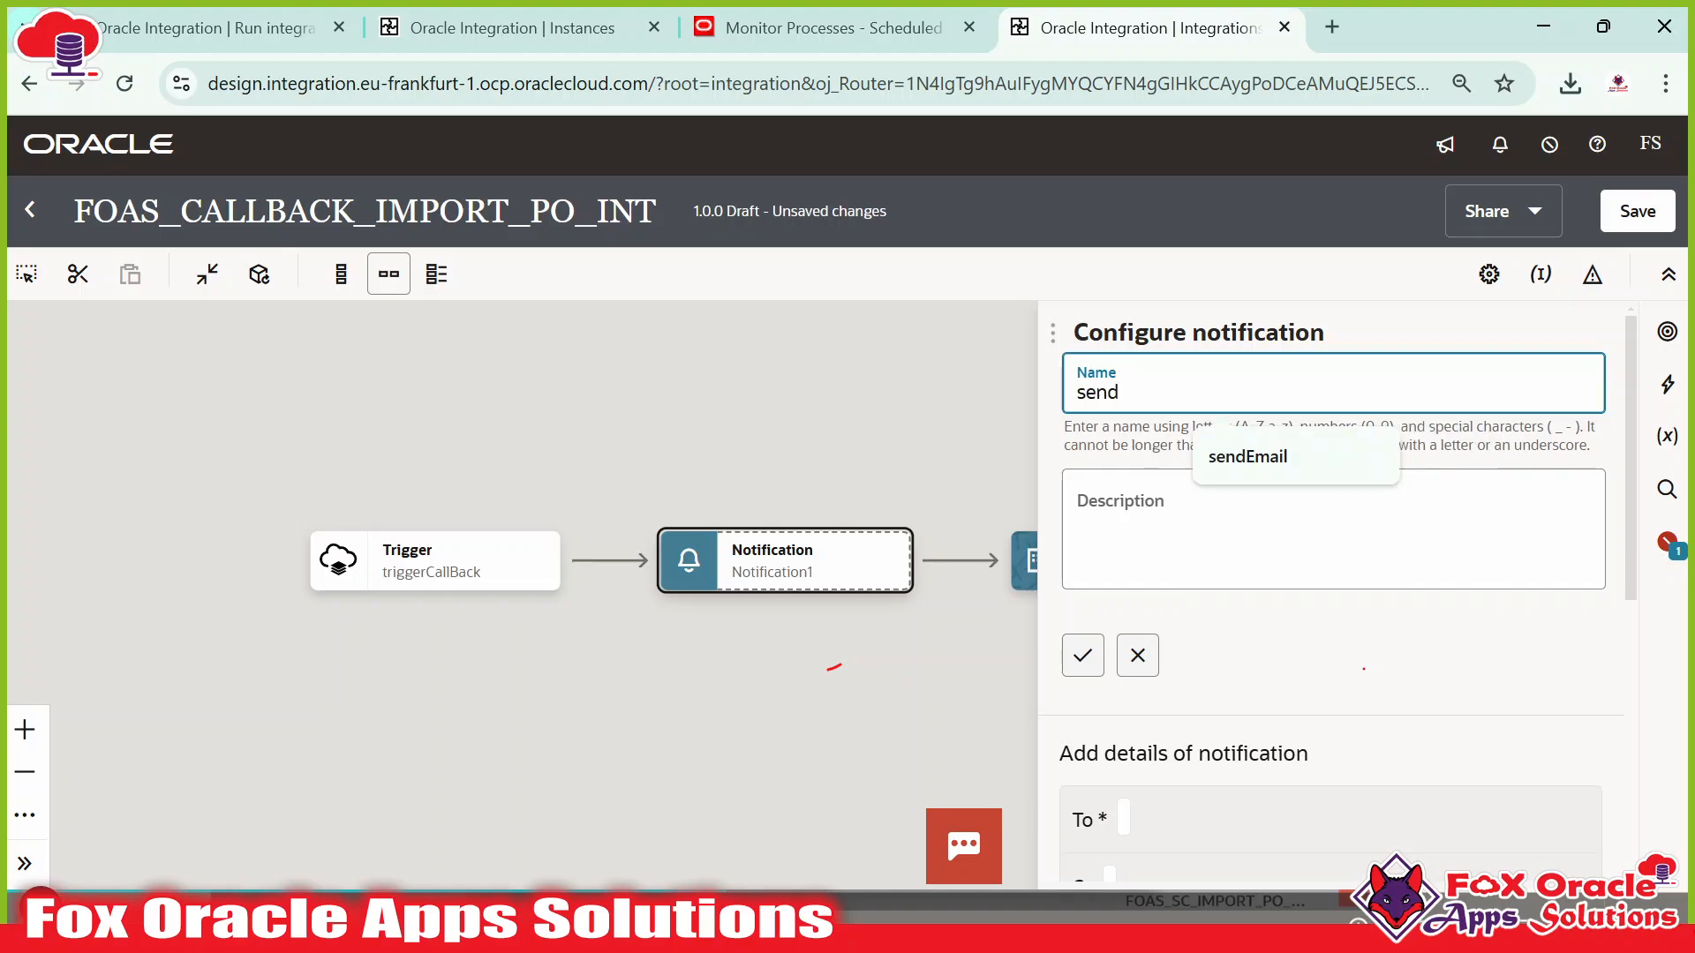
type("Zip")
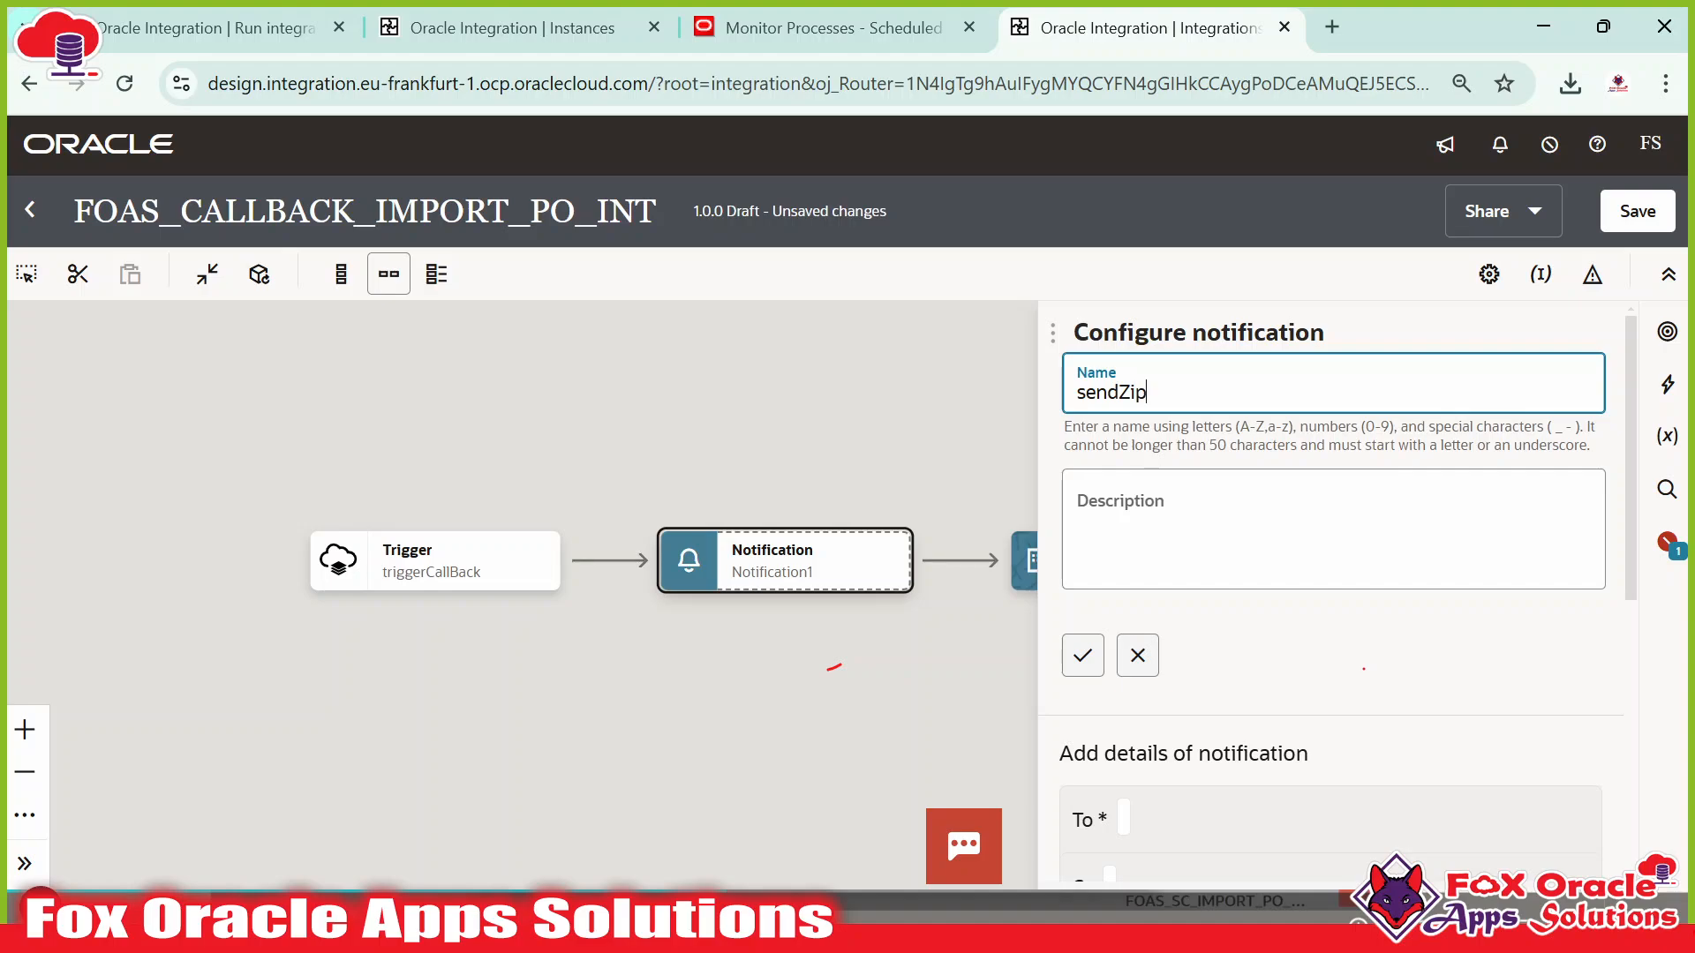
type("FilePno")
key("BackSpace")
key("Home")
type("_")
key("BackSpace")
left_click(1082, 655)
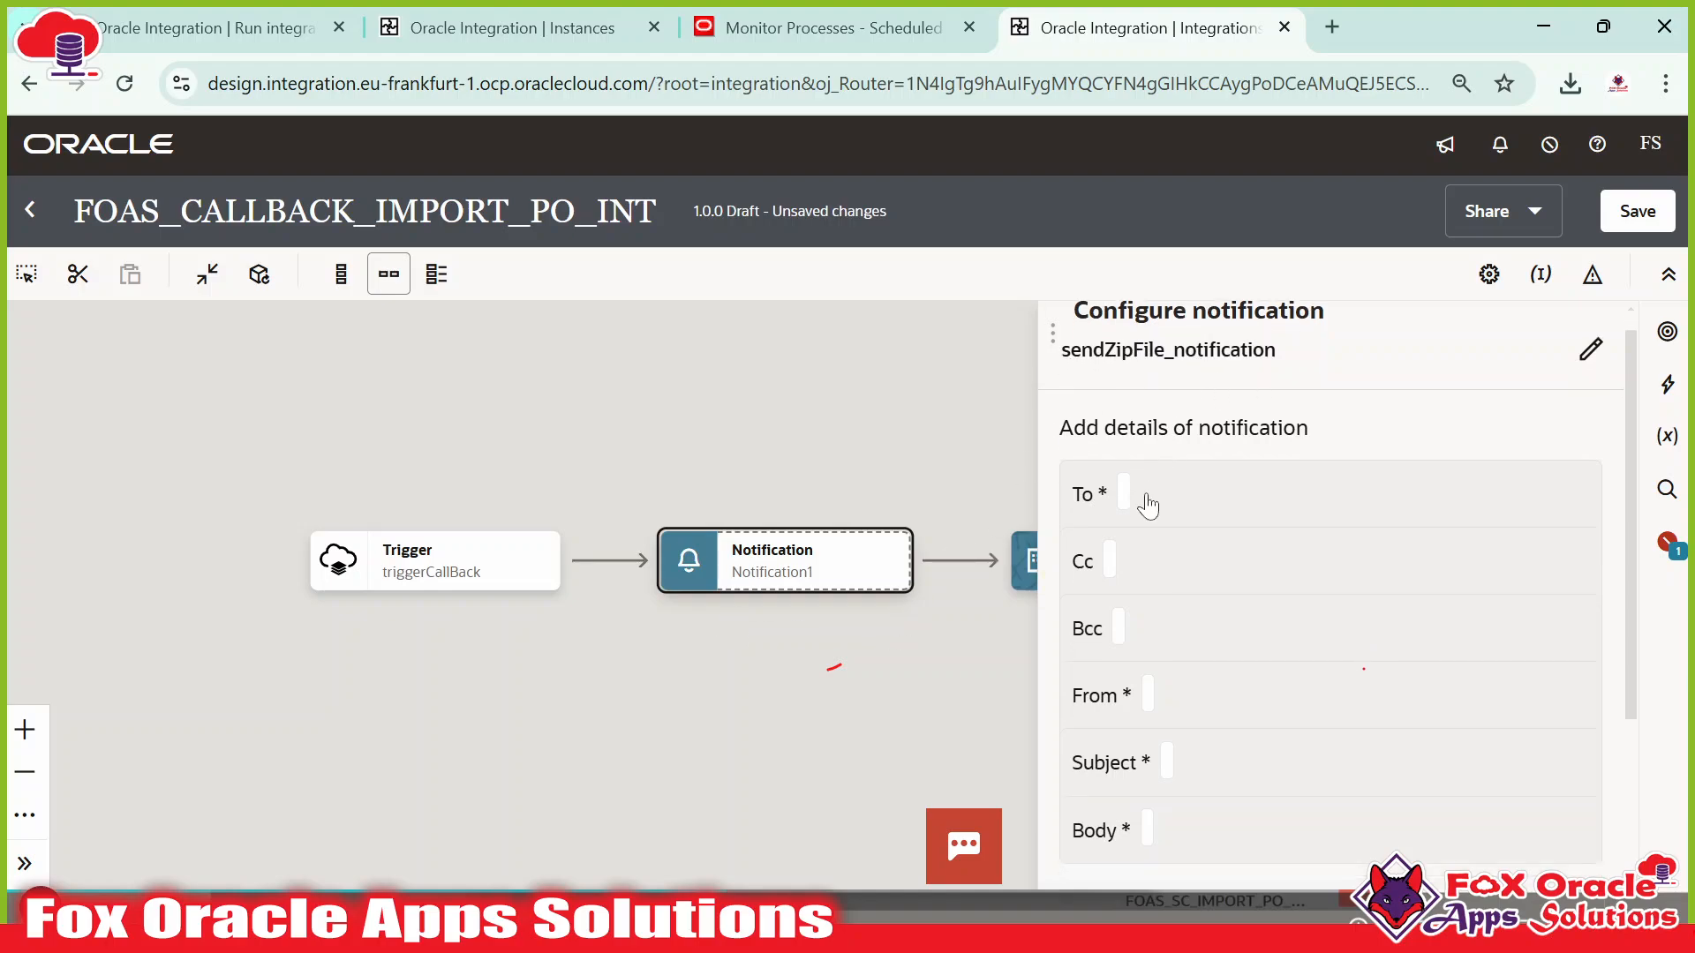
scroll(1142, 495, "down", 2)
Enter the two recipient e-mail addresses as a quoted, comma-separated string in To.
scroll(1127, 512, "up", 2)
left_click(1123, 528)
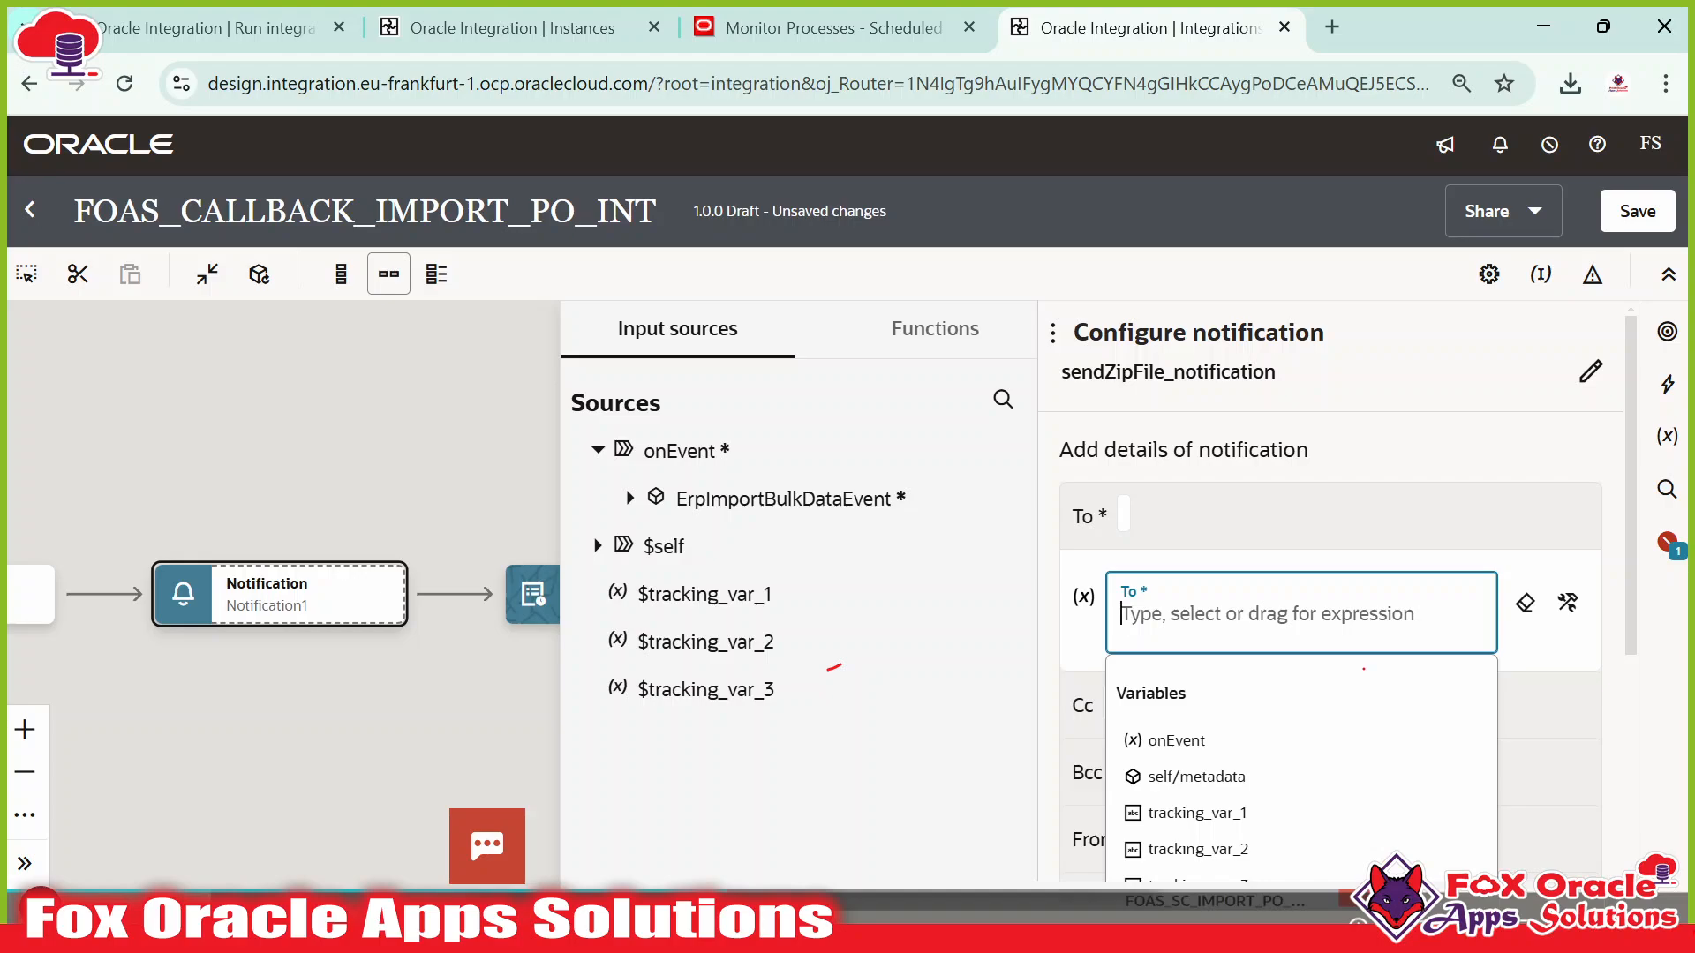
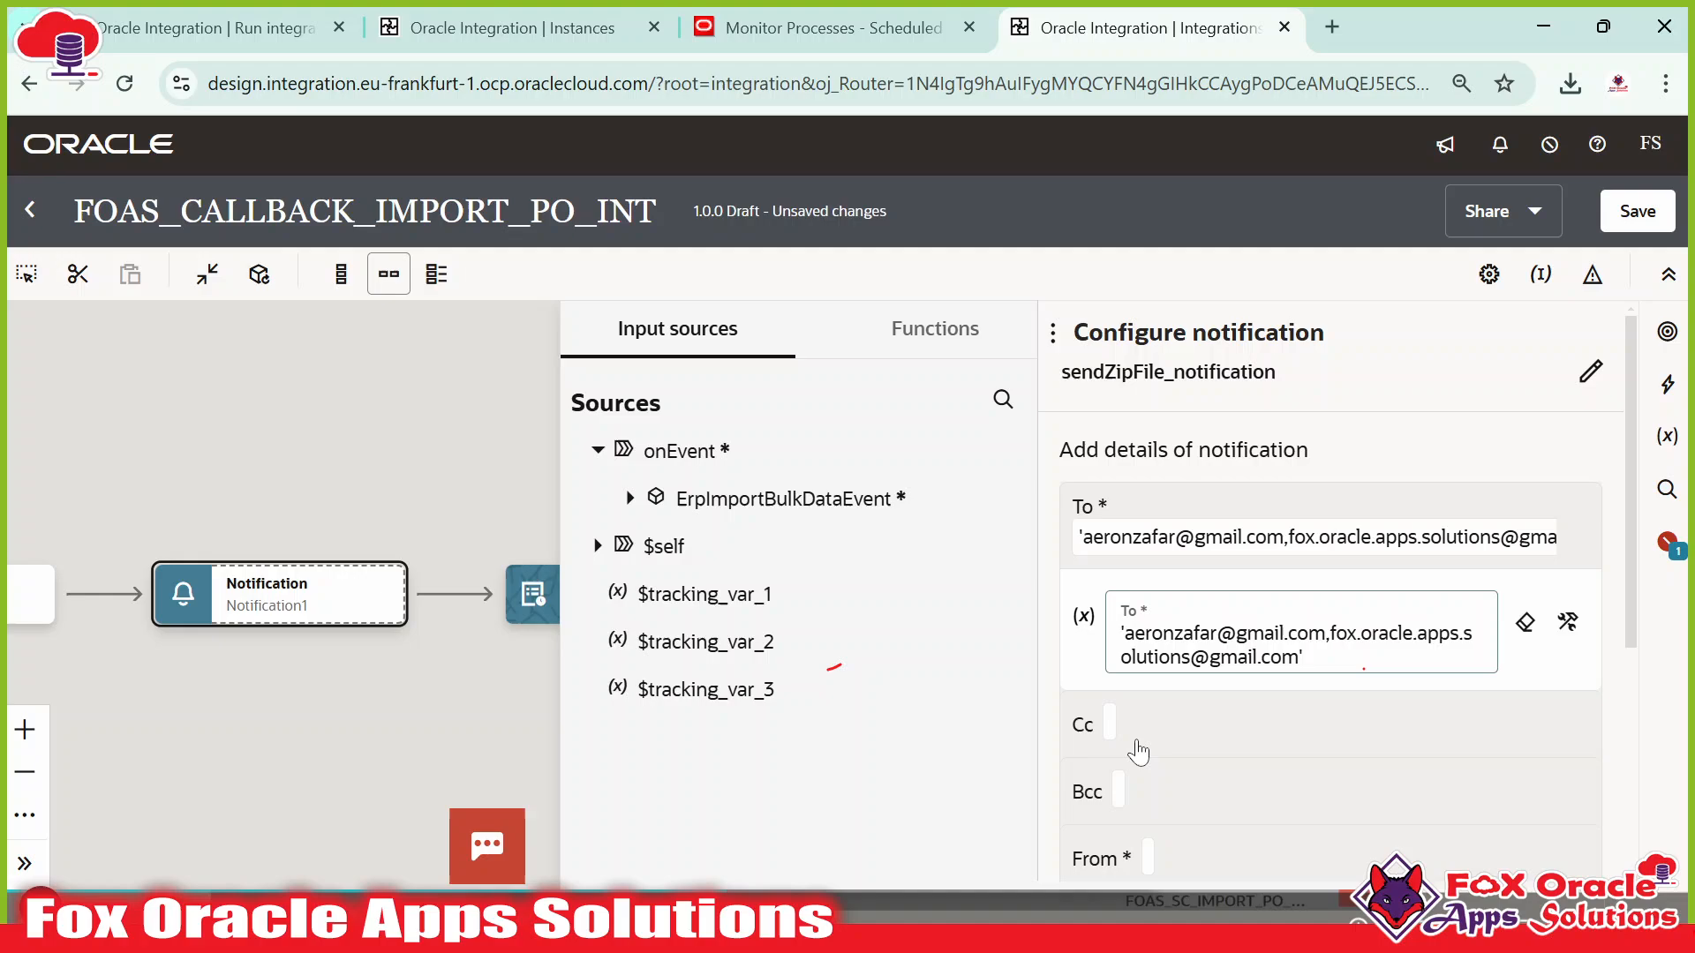
left_click(1303, 732)
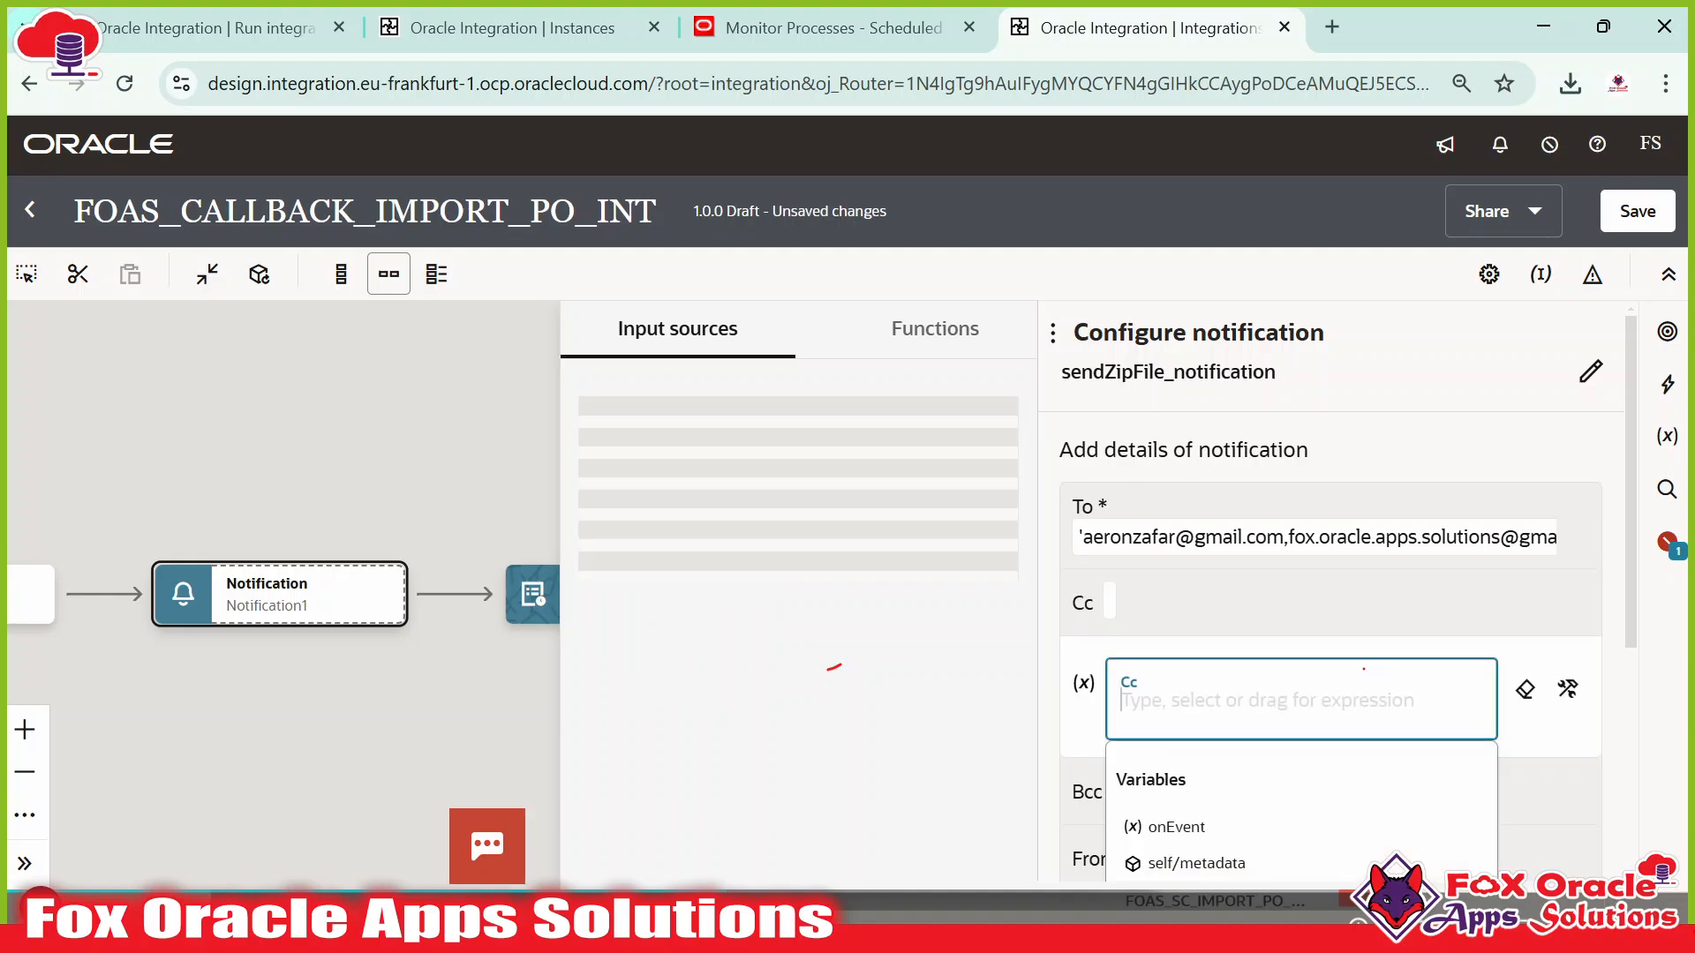
left_click(1533, 658)
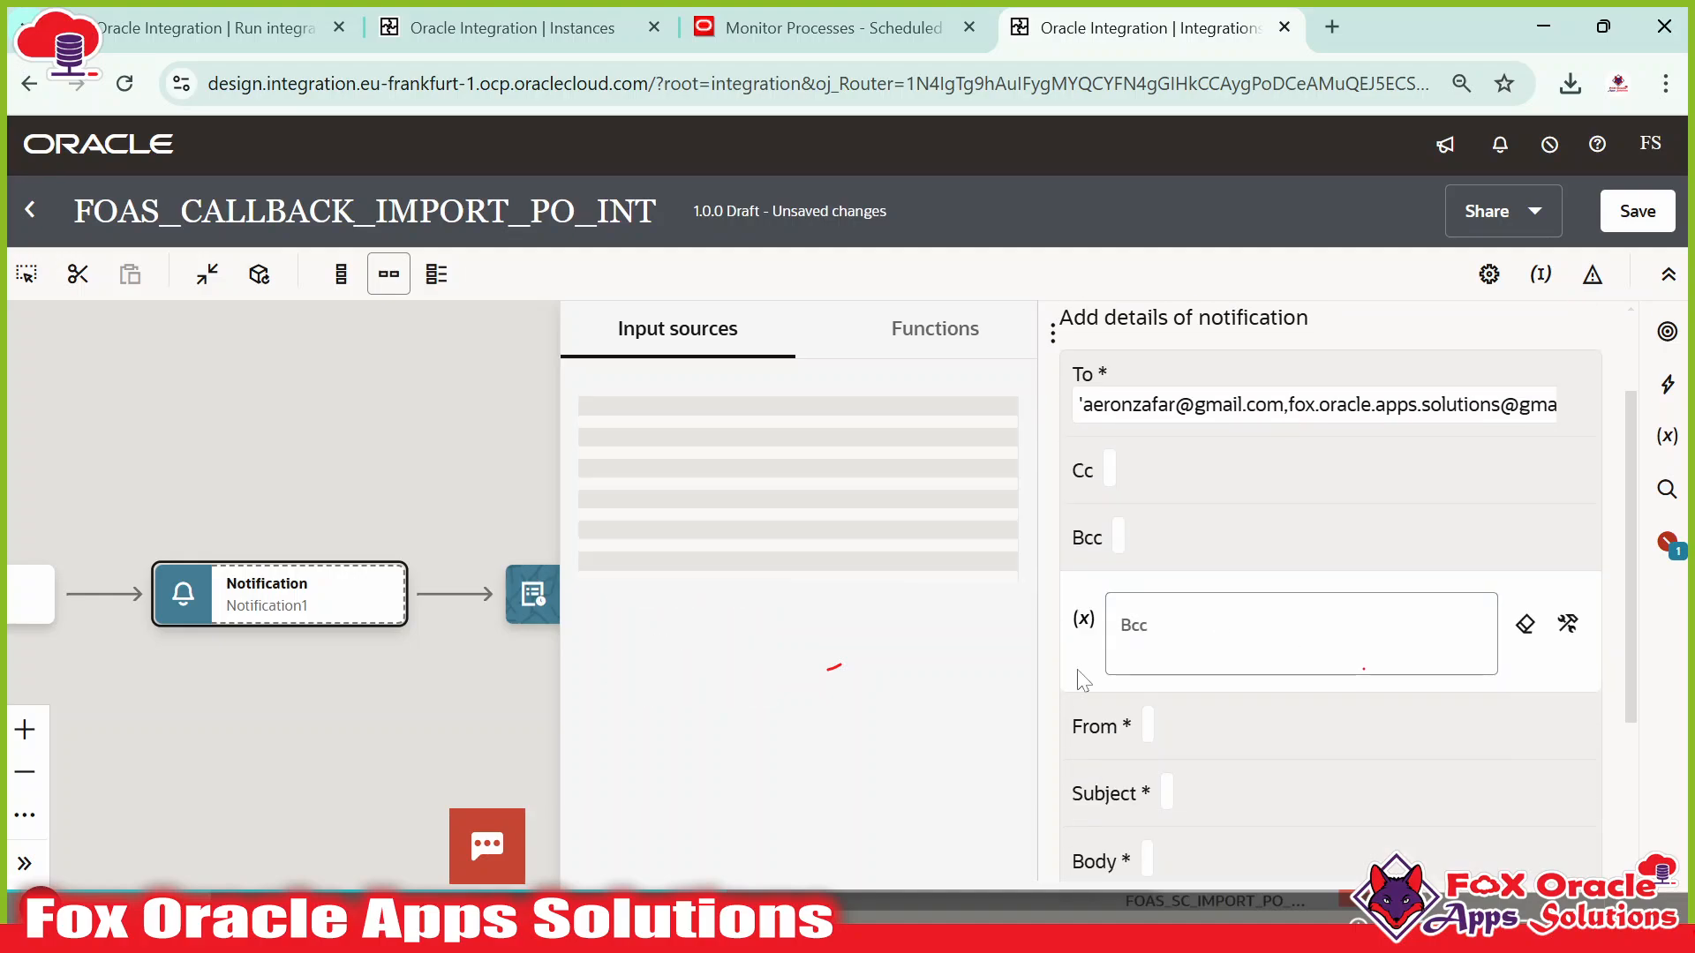
left_click(1178, 720)
scroll(1192, 684, "down", 1)
left_click(1204, 578)
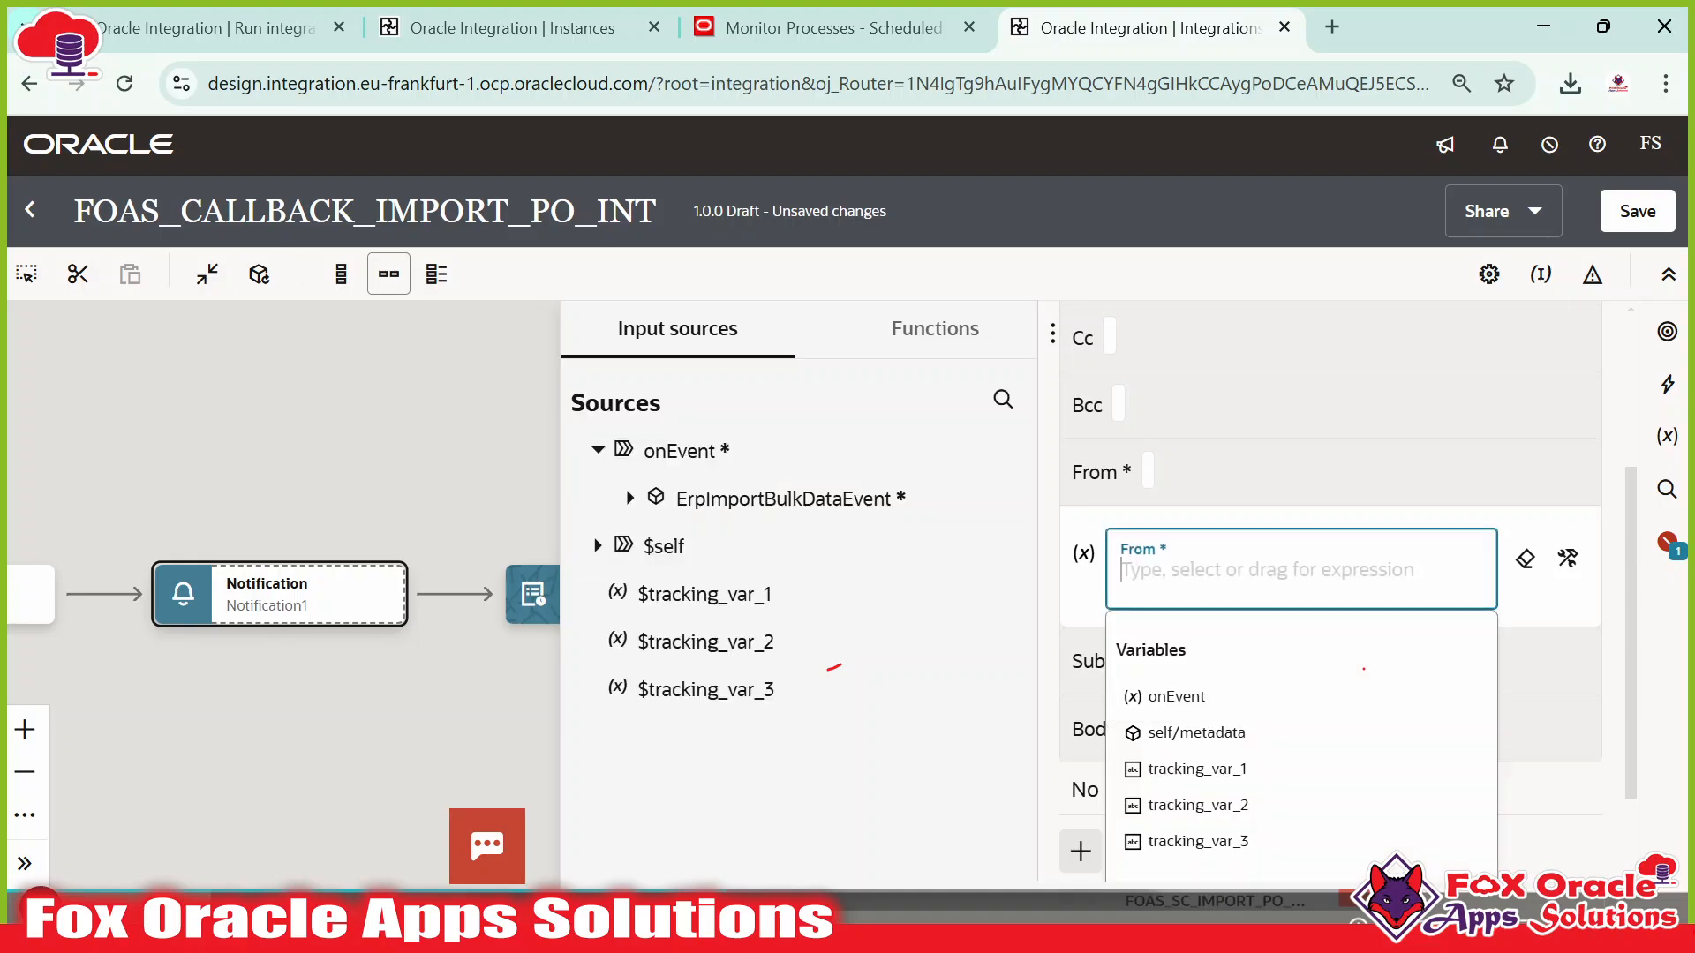
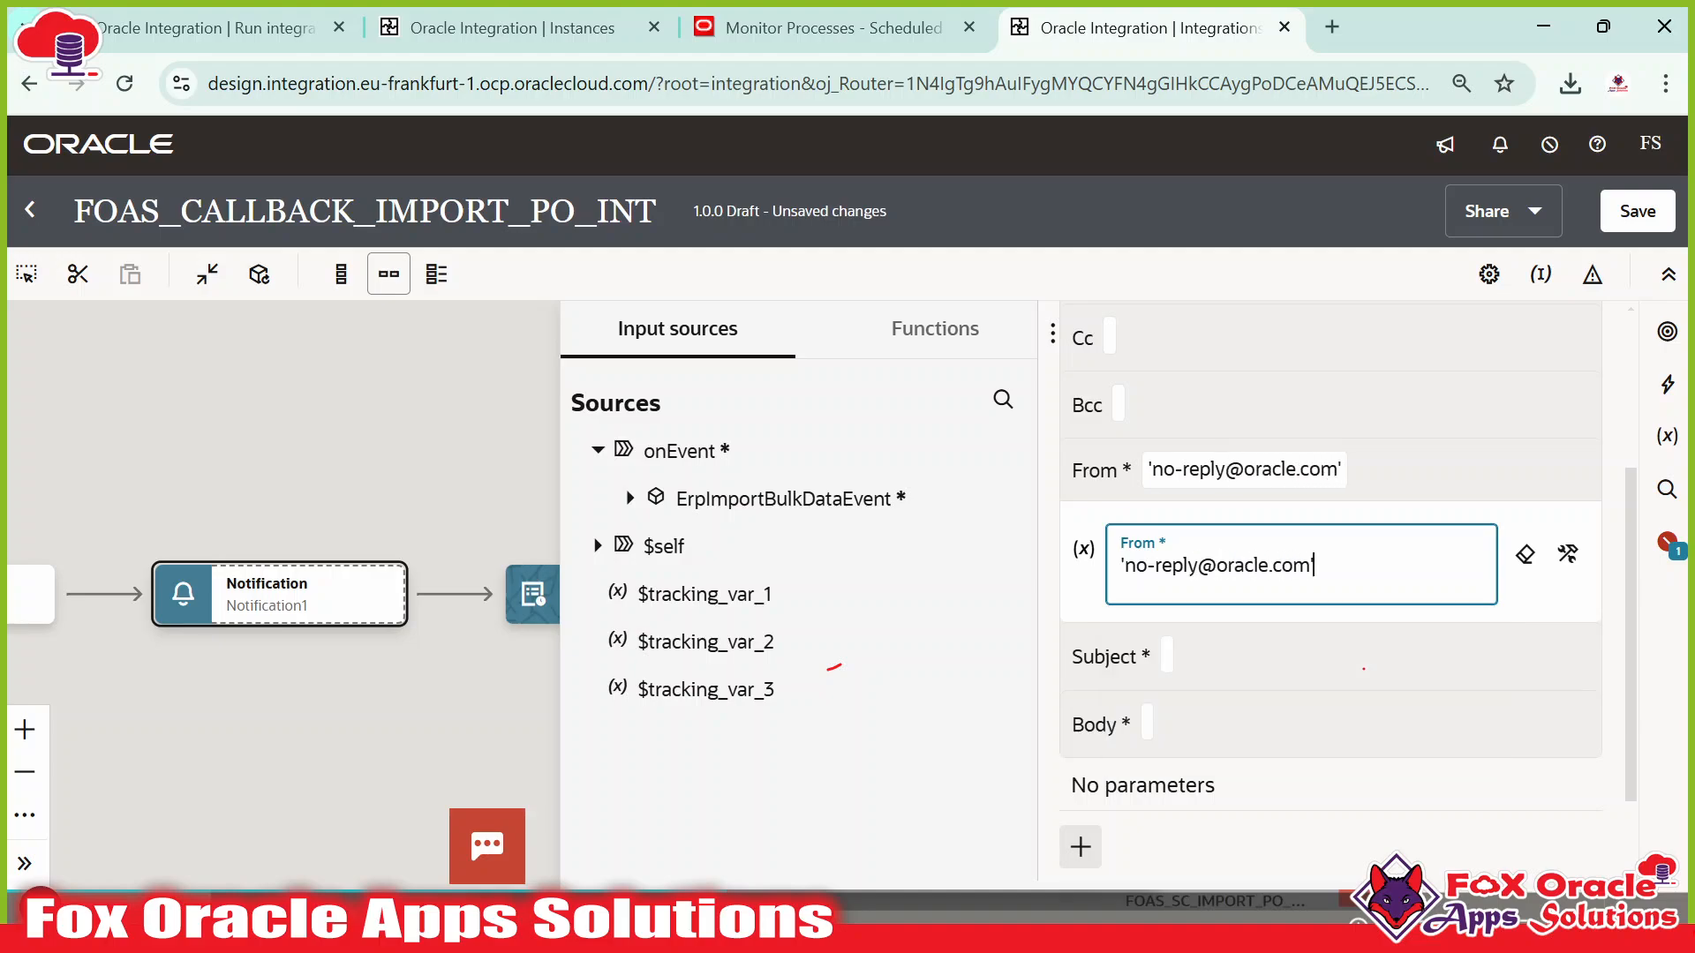
Set the Subject to concat('Call Back Integration status : ', SUMMARYSTATUS).
left_click(1285, 669)
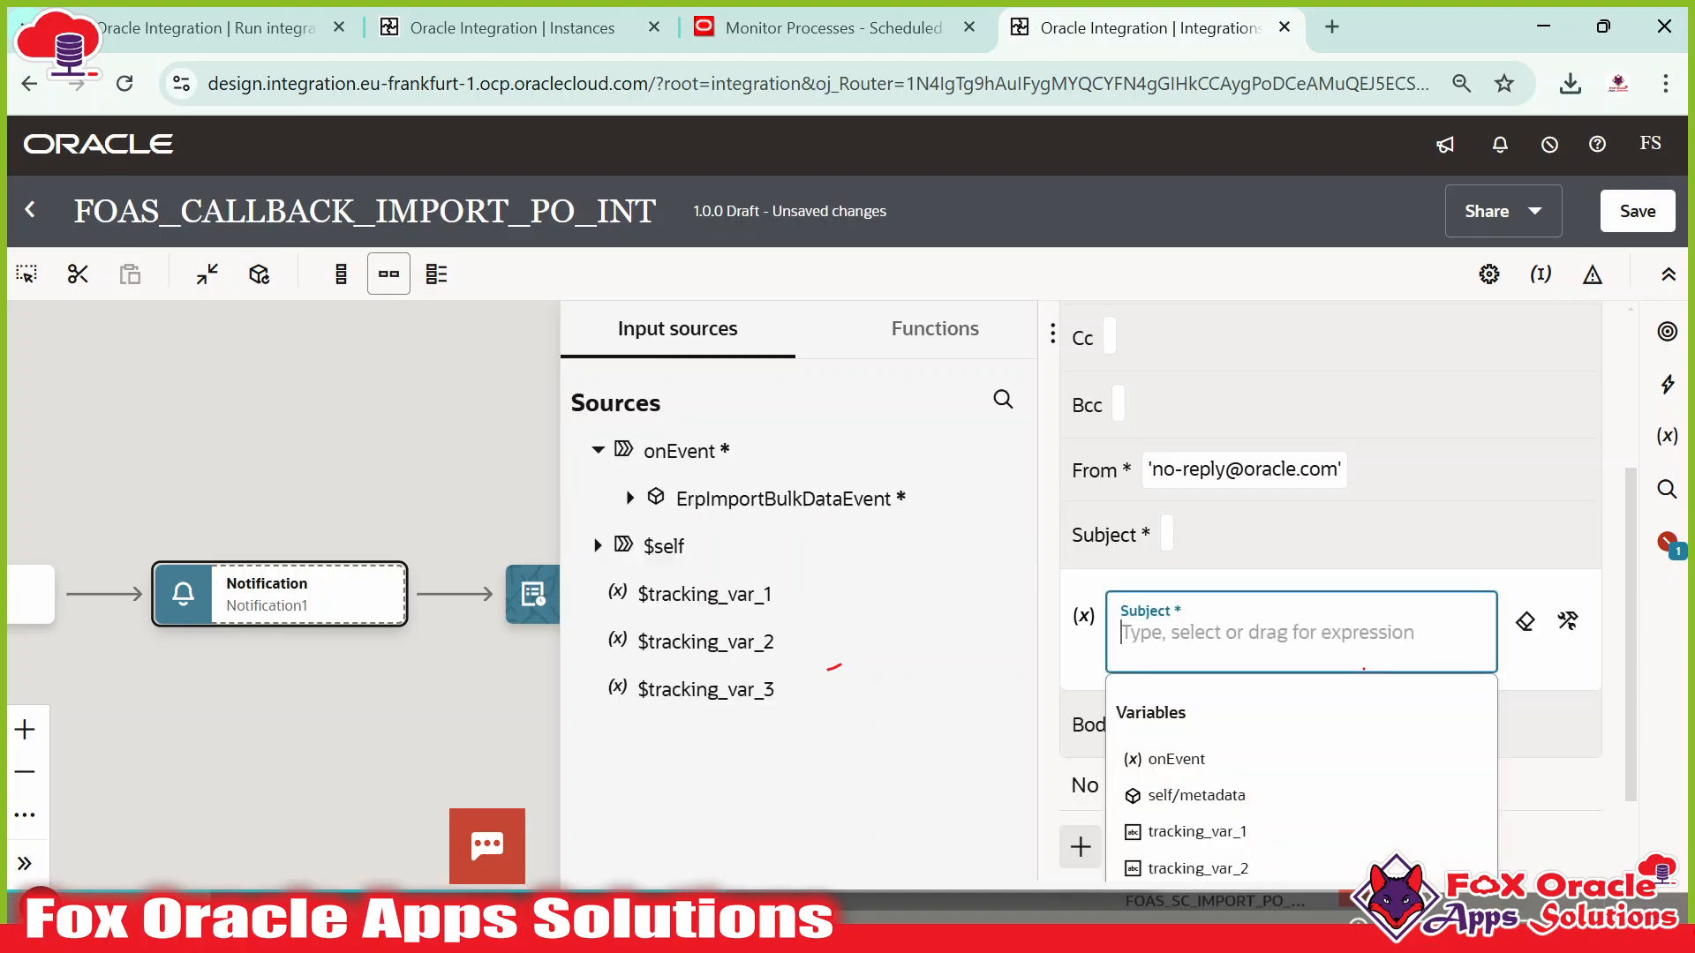
type("'C")
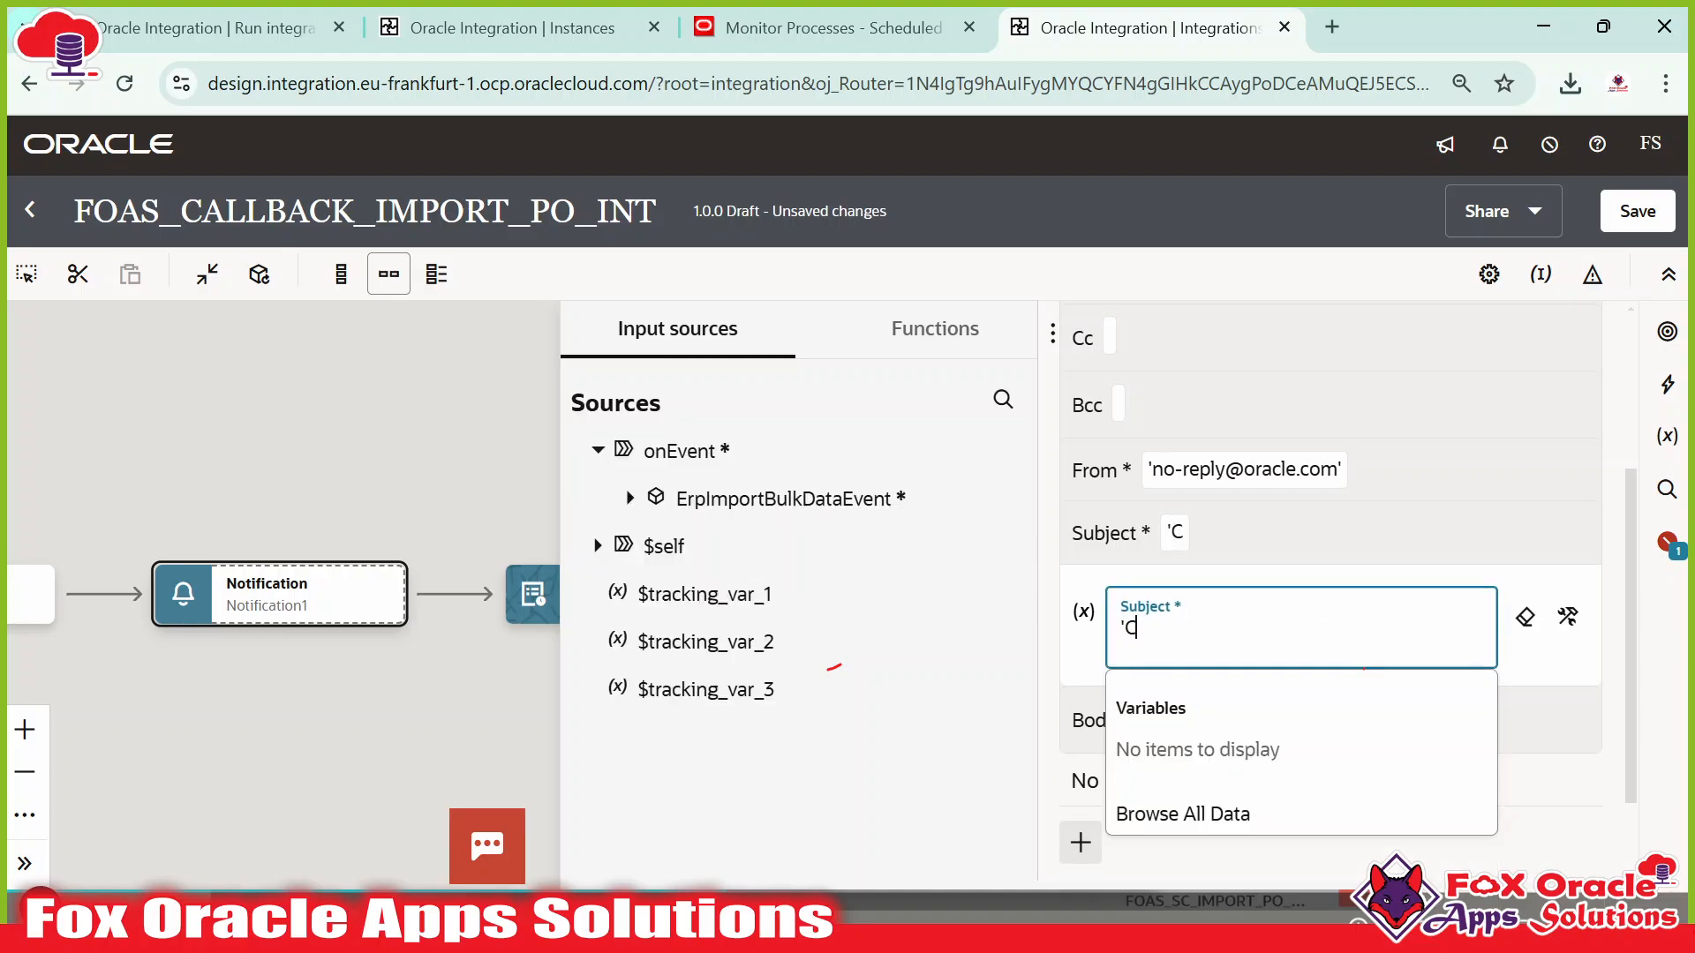
type("all Back In")
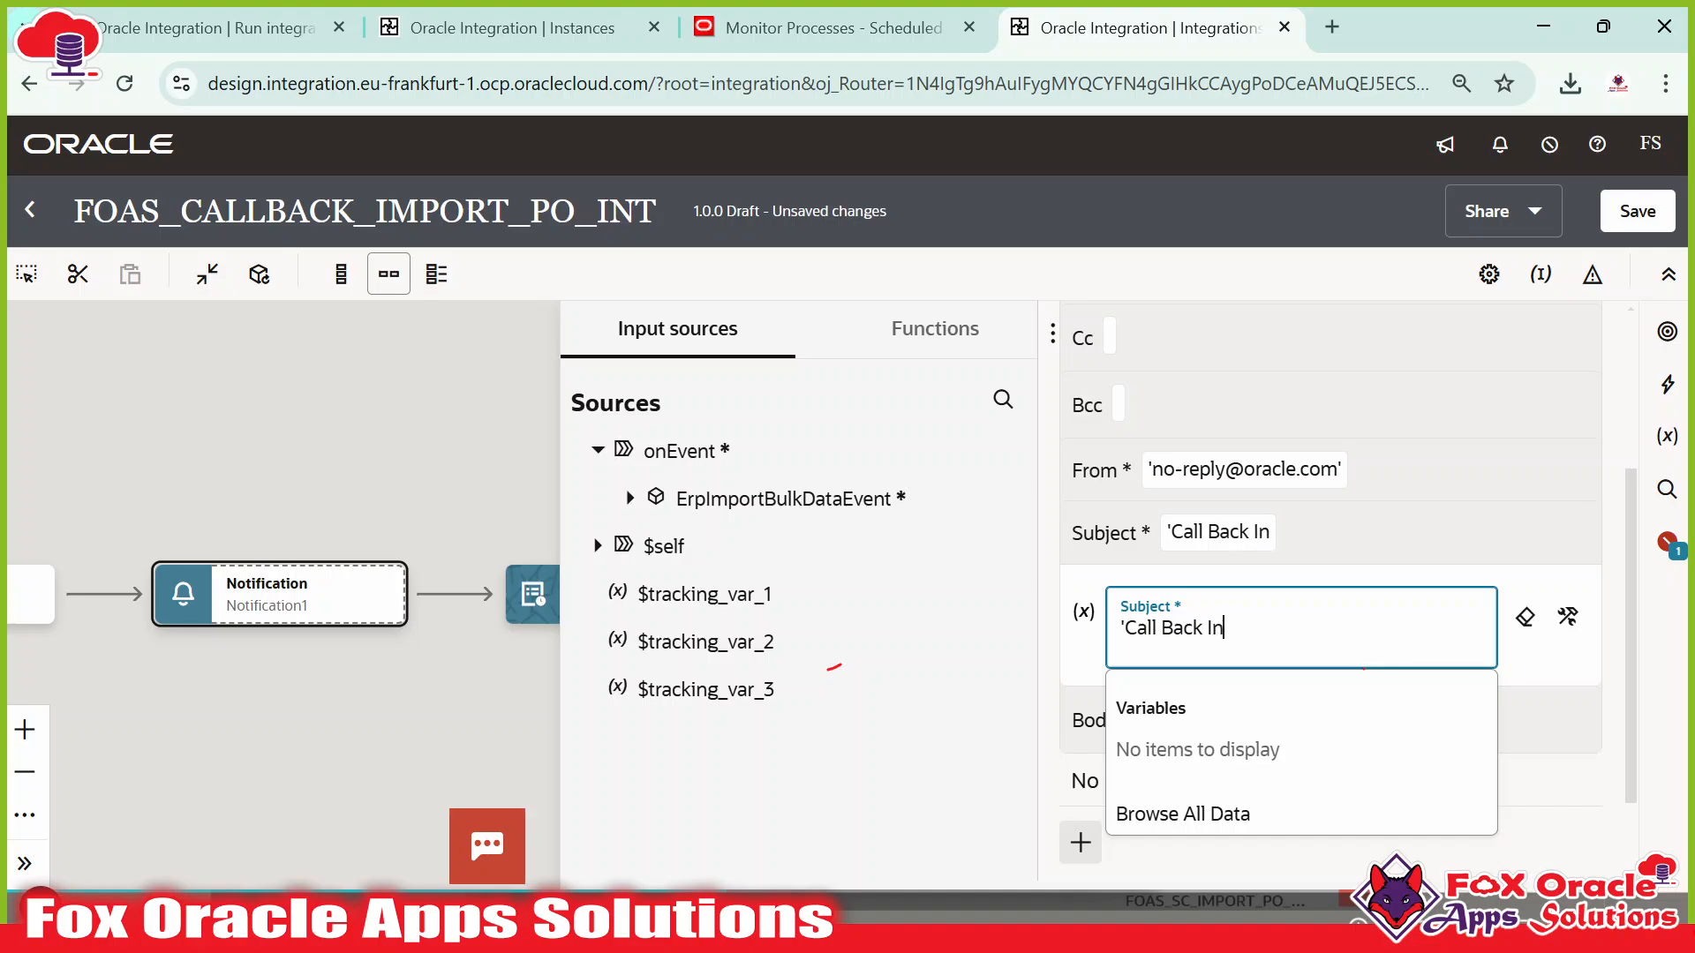
type("tegration")
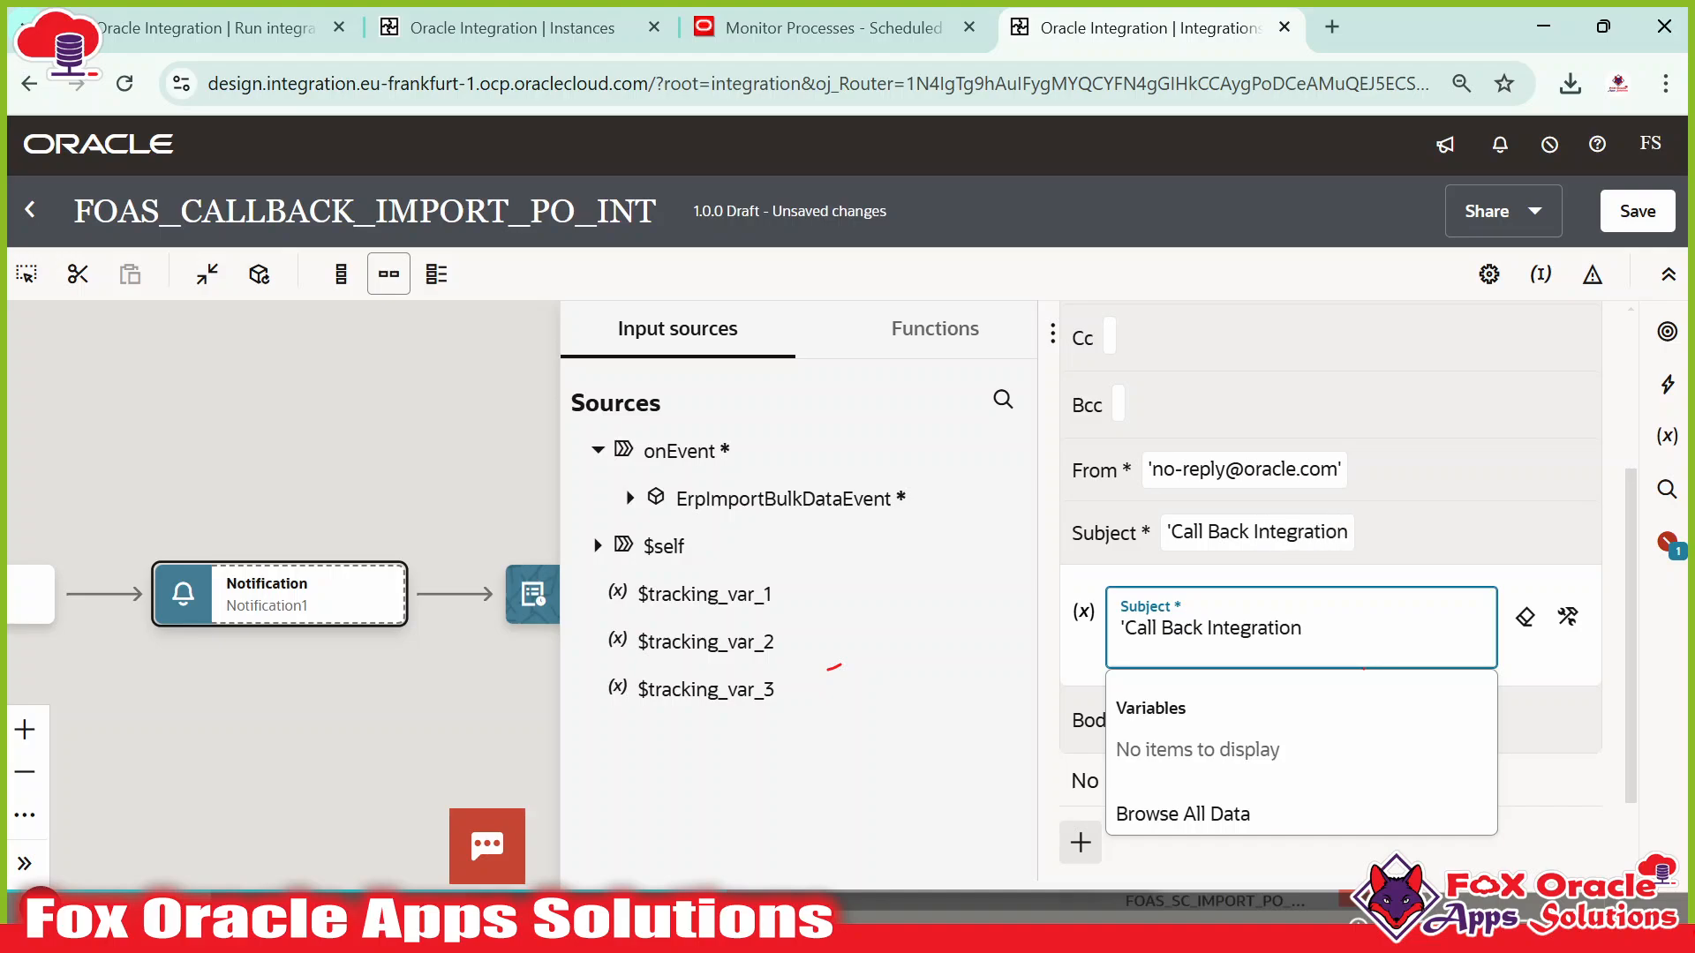
type(" status : '")
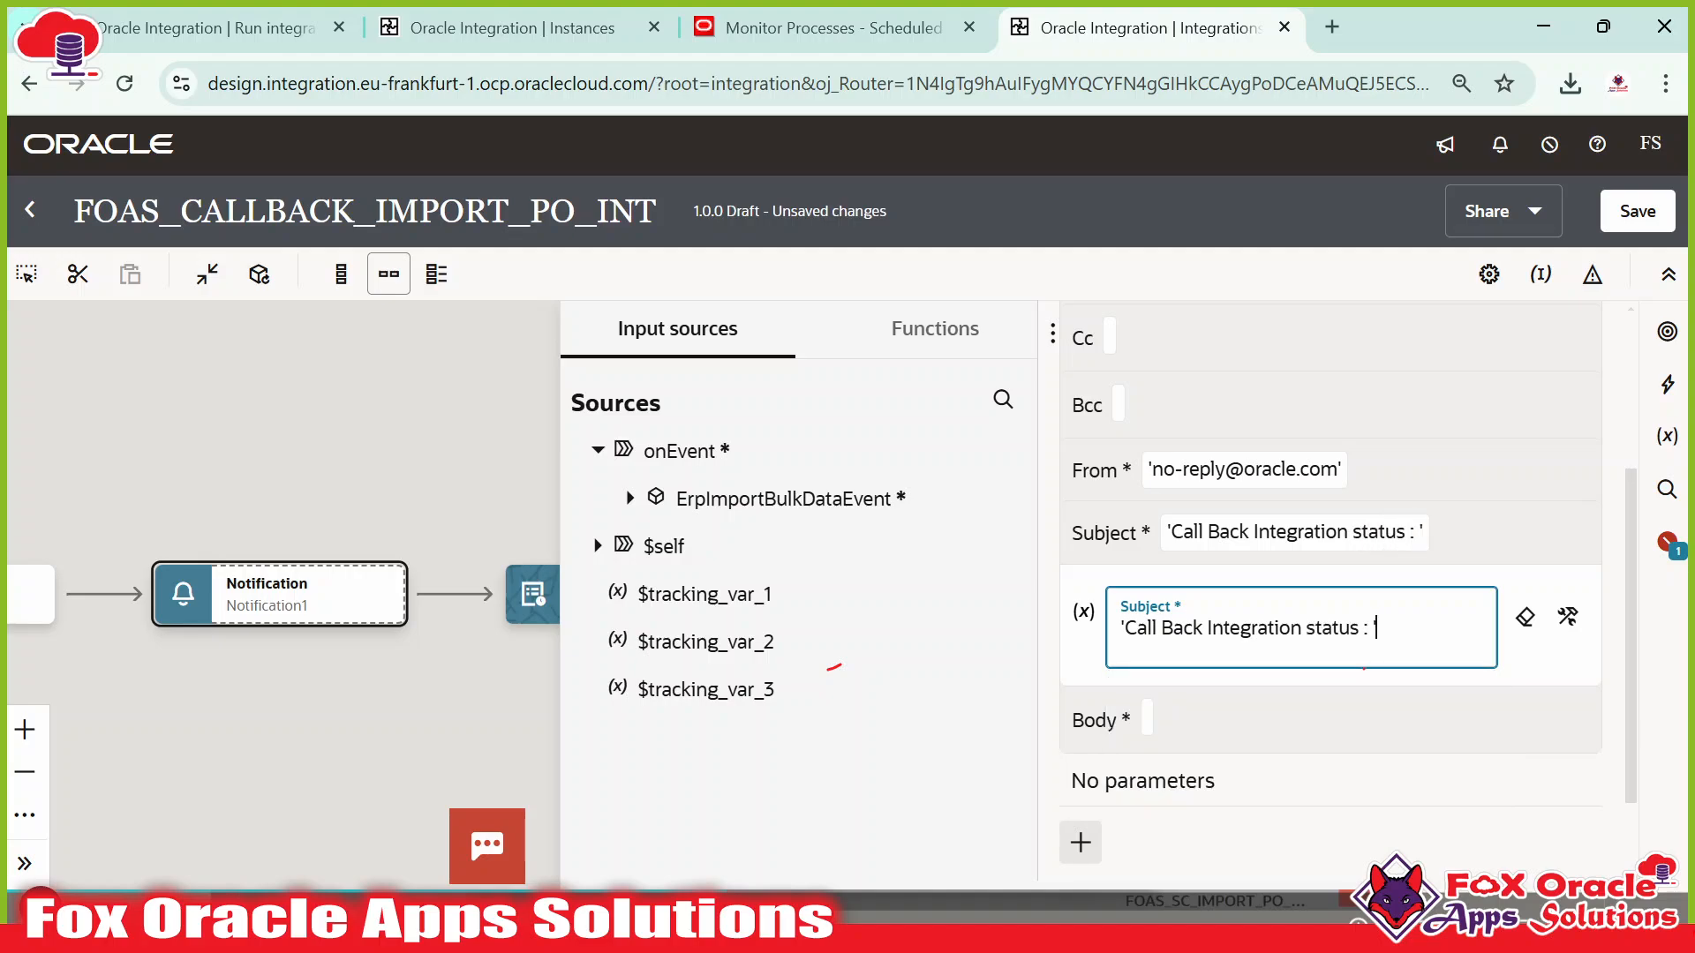
key("ctrl+a")
key("ctrl+c")
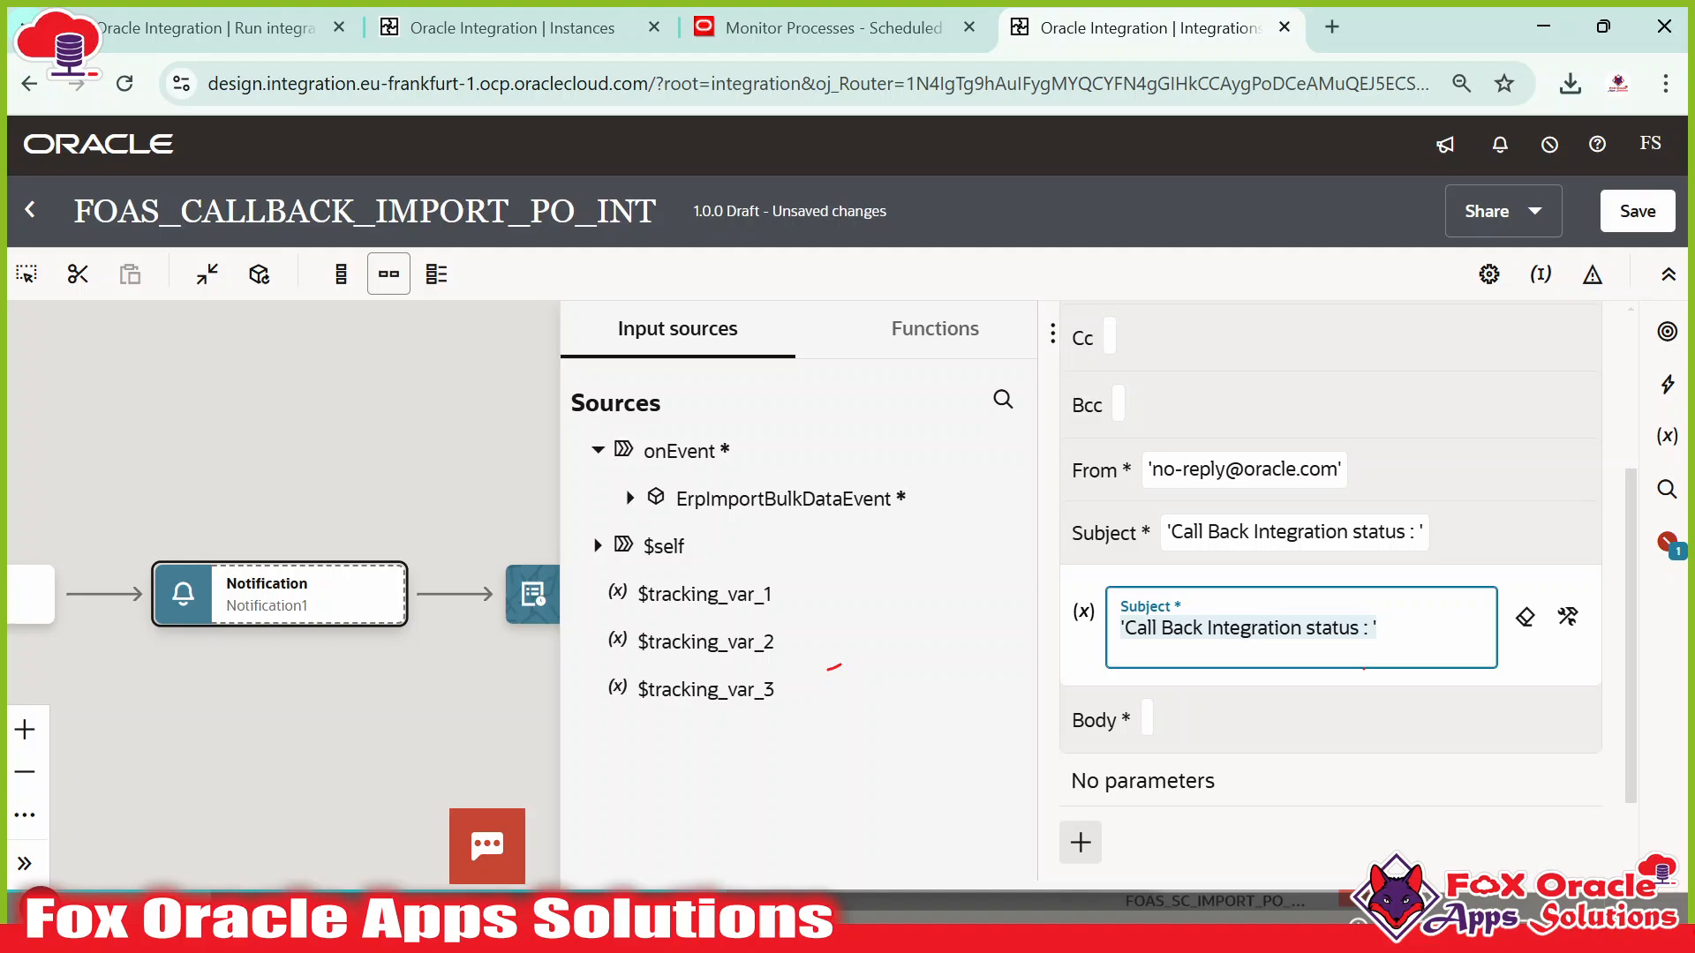
key("BackSpace")
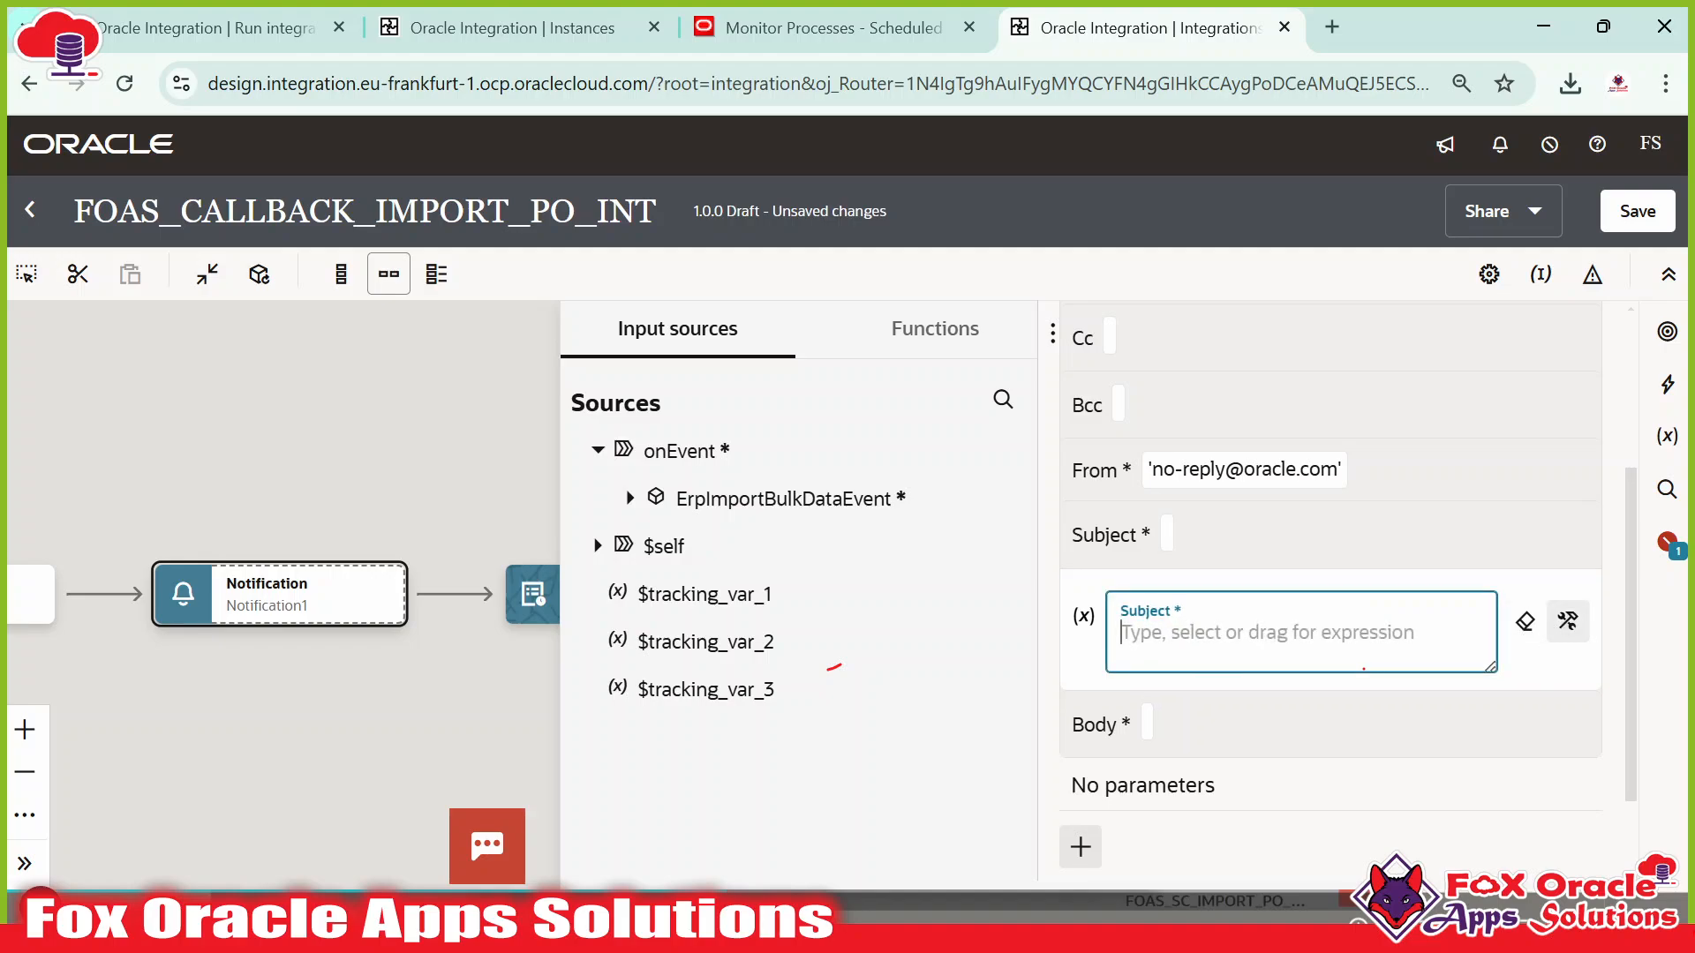
type("concat(")
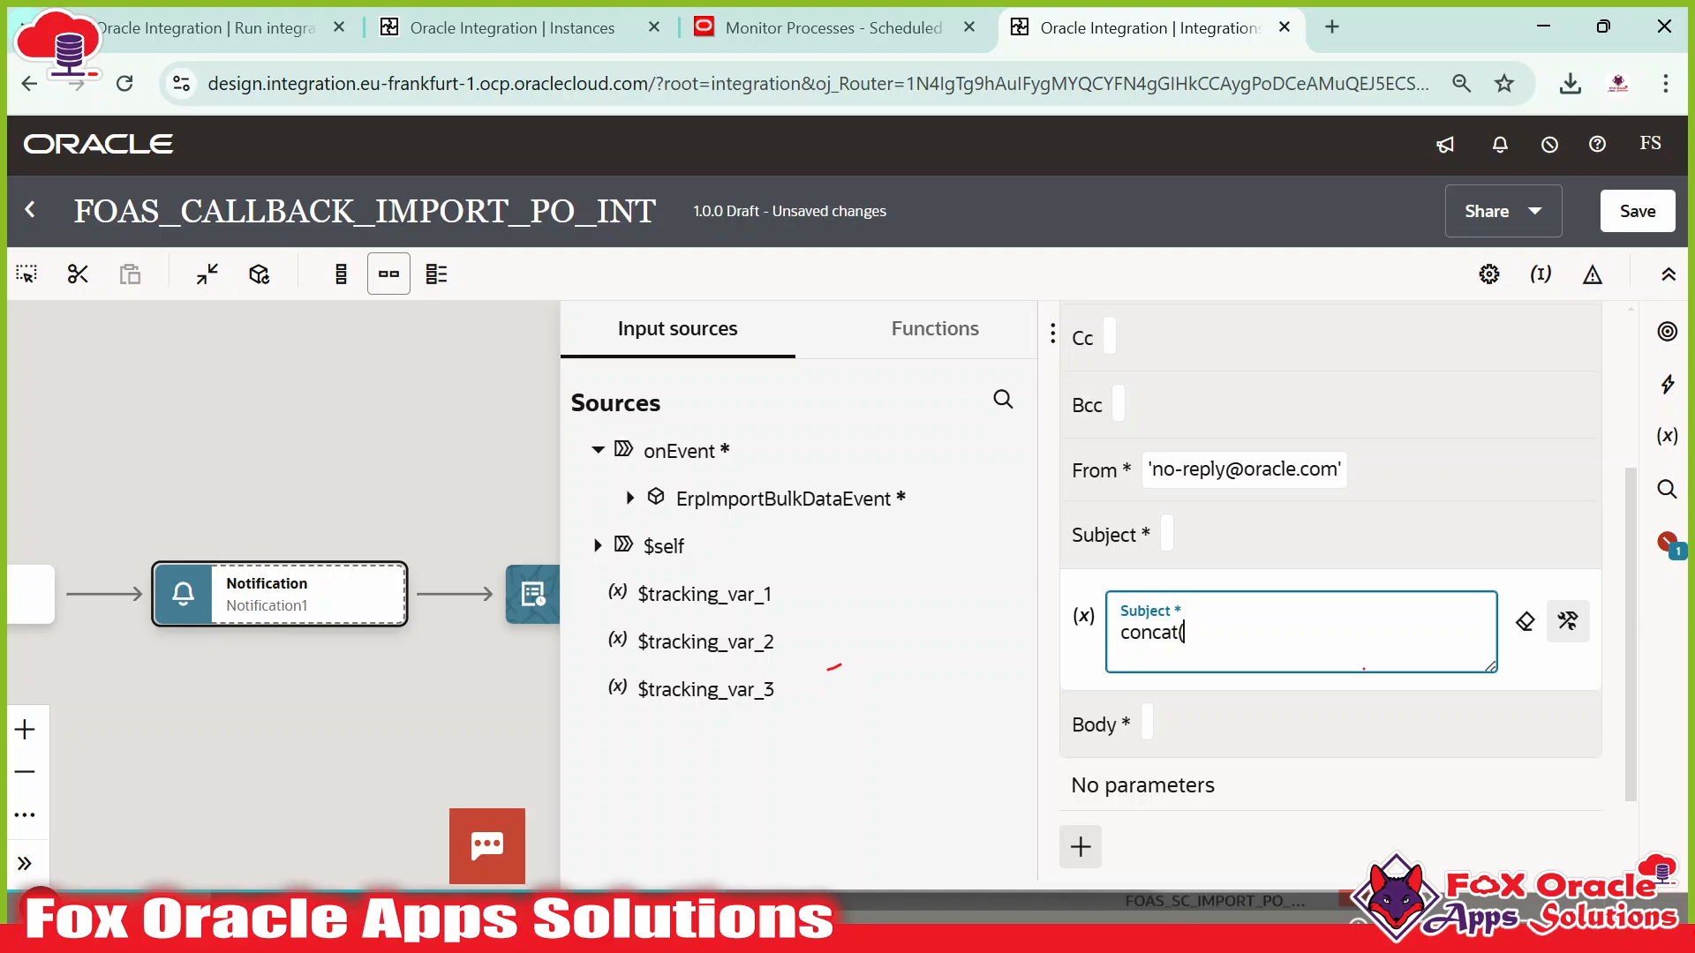
key("ctrl+v")
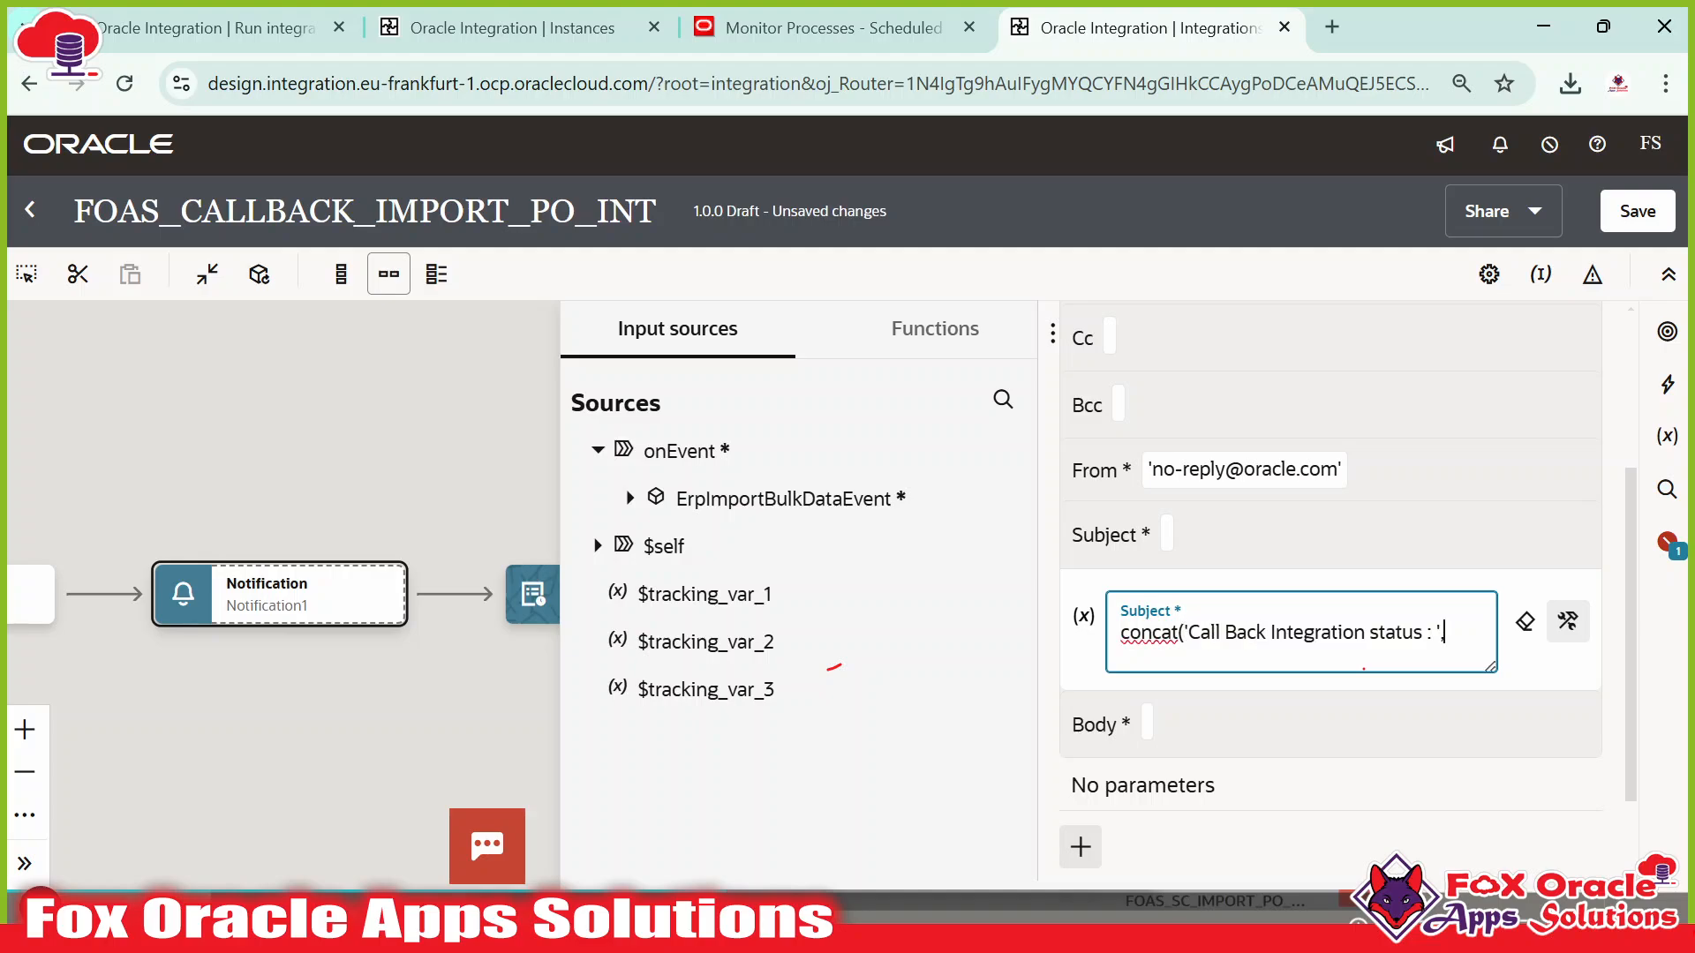
left_click(630, 500)
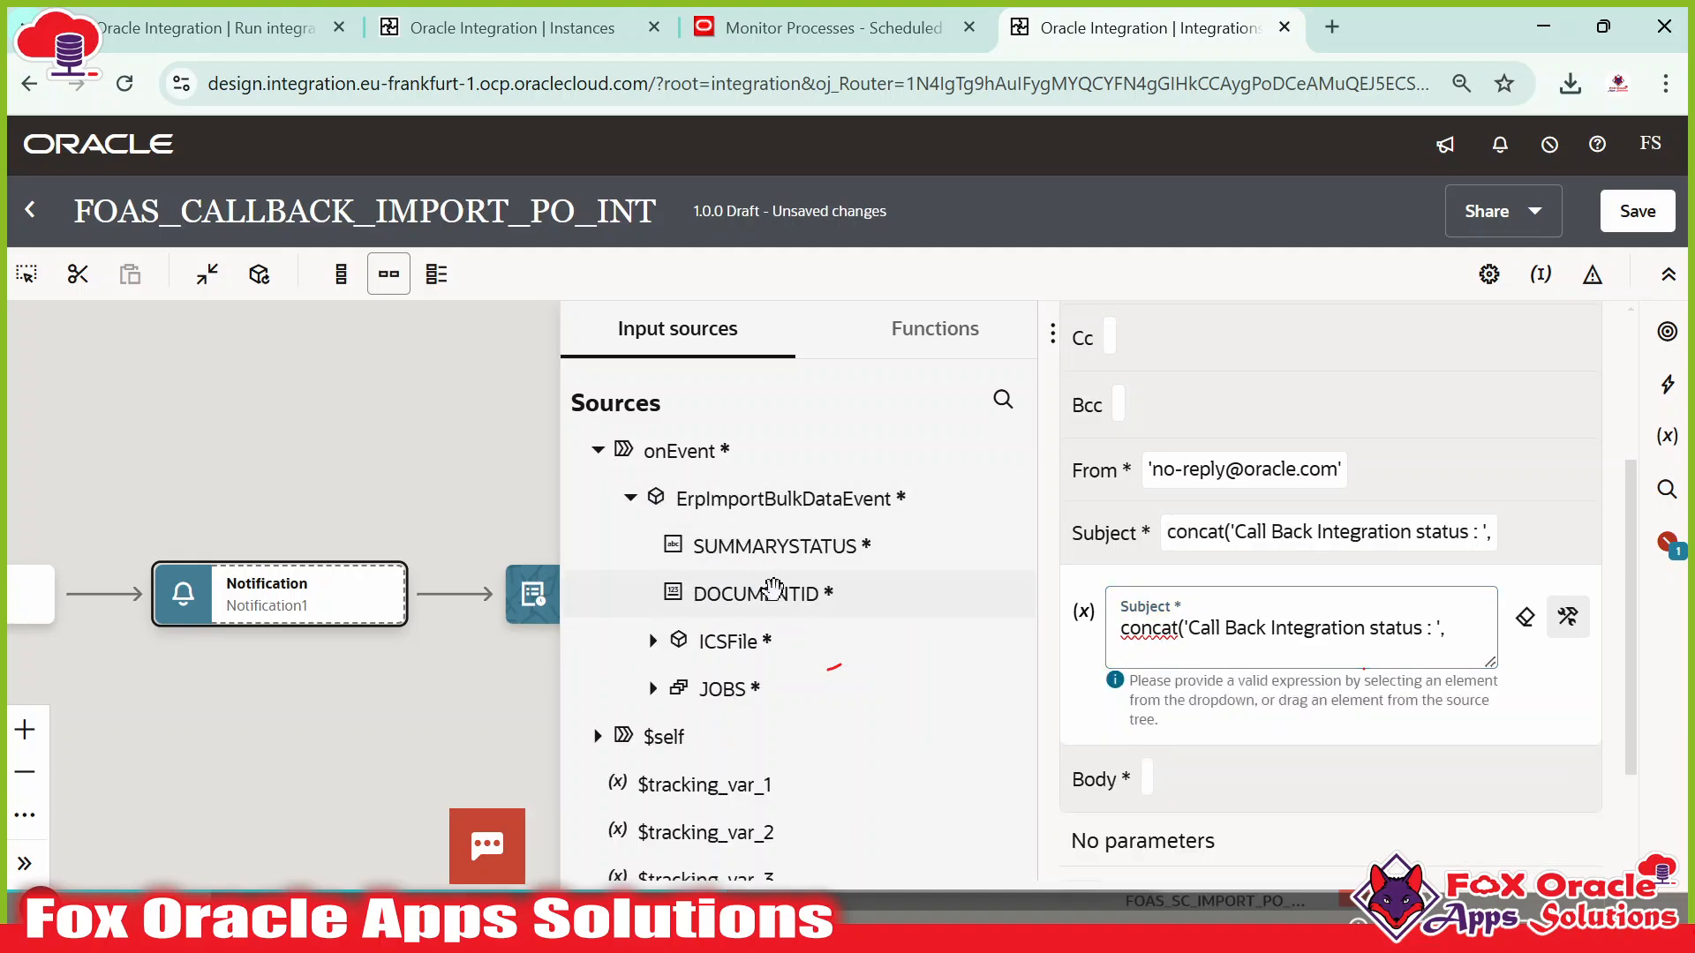
left_click_drag(804, 549, 1472, 632)
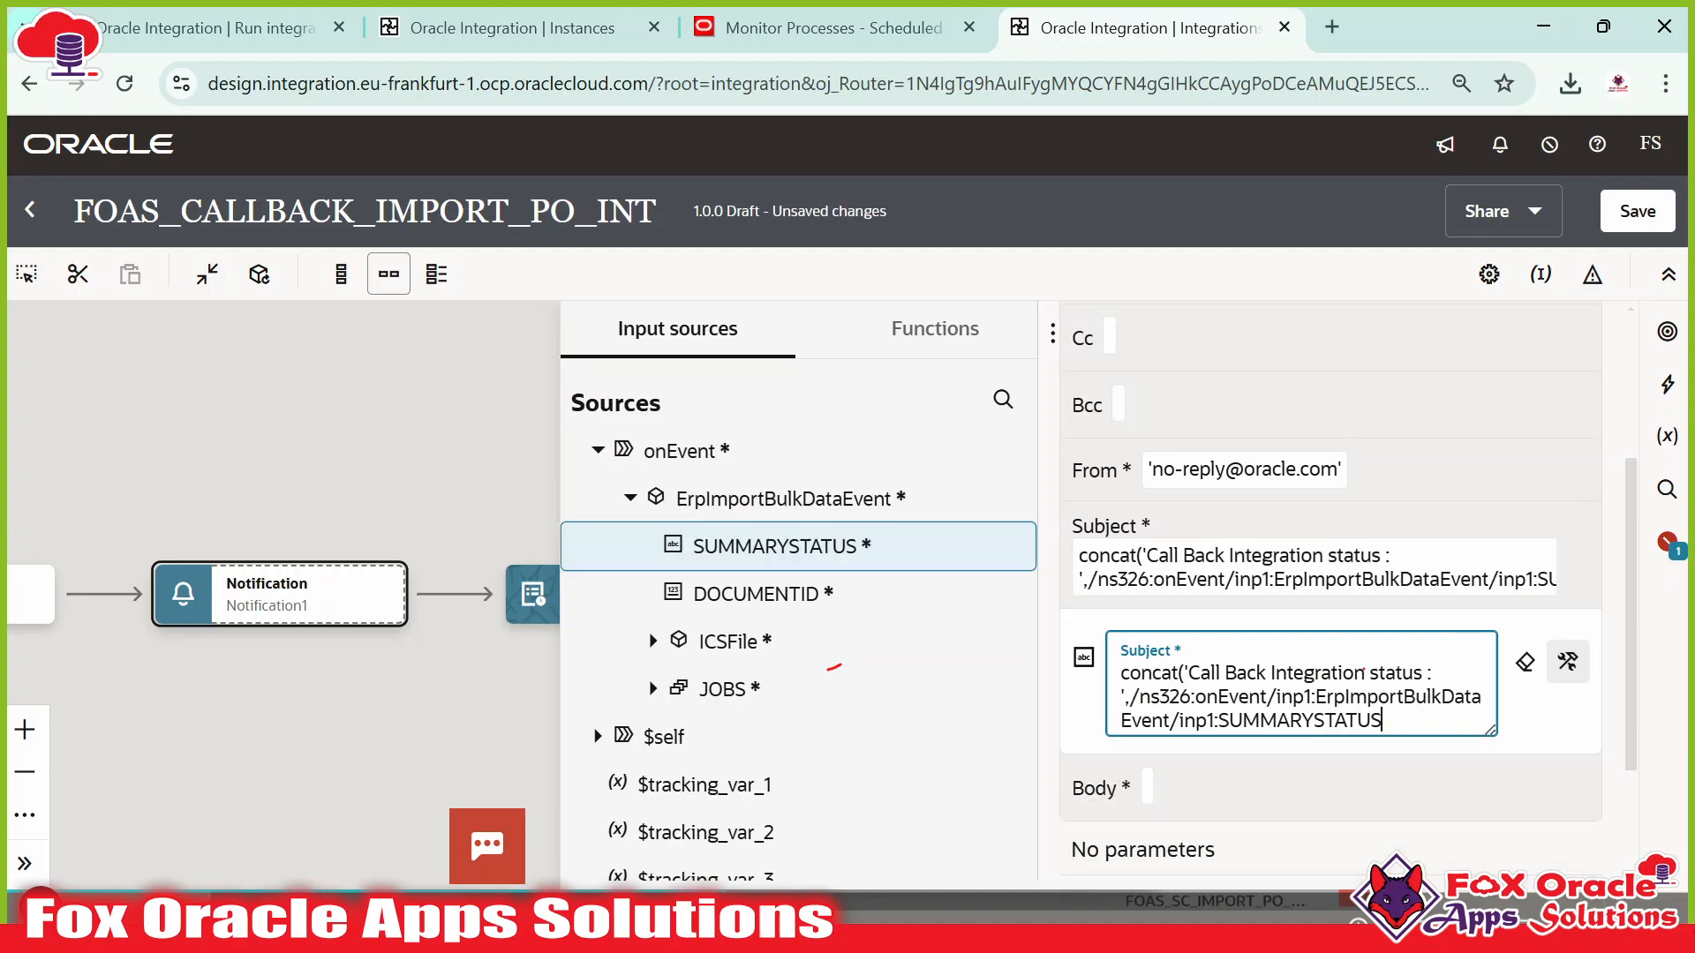
type(")")
left_click(1276, 541)
left_click(1149, 618)
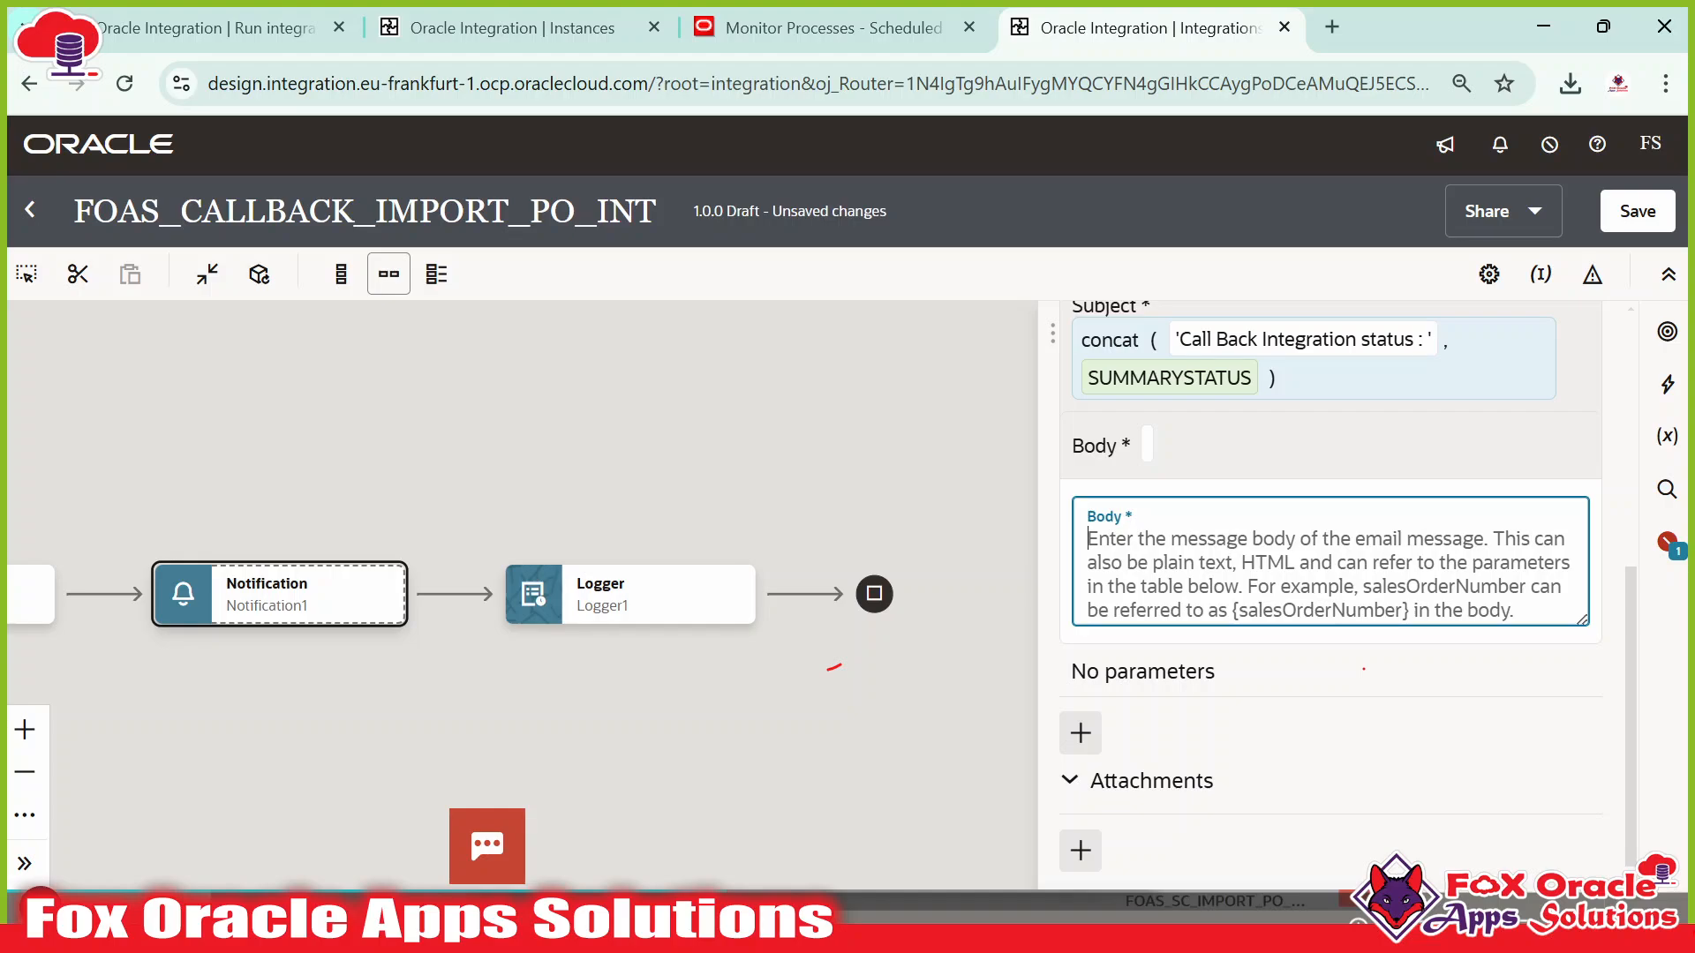
Write the body 'Hi Team, Please find attached zip file…' for the Purchase Order load, signed 'Regards: OIC Support Team'.
type("H")
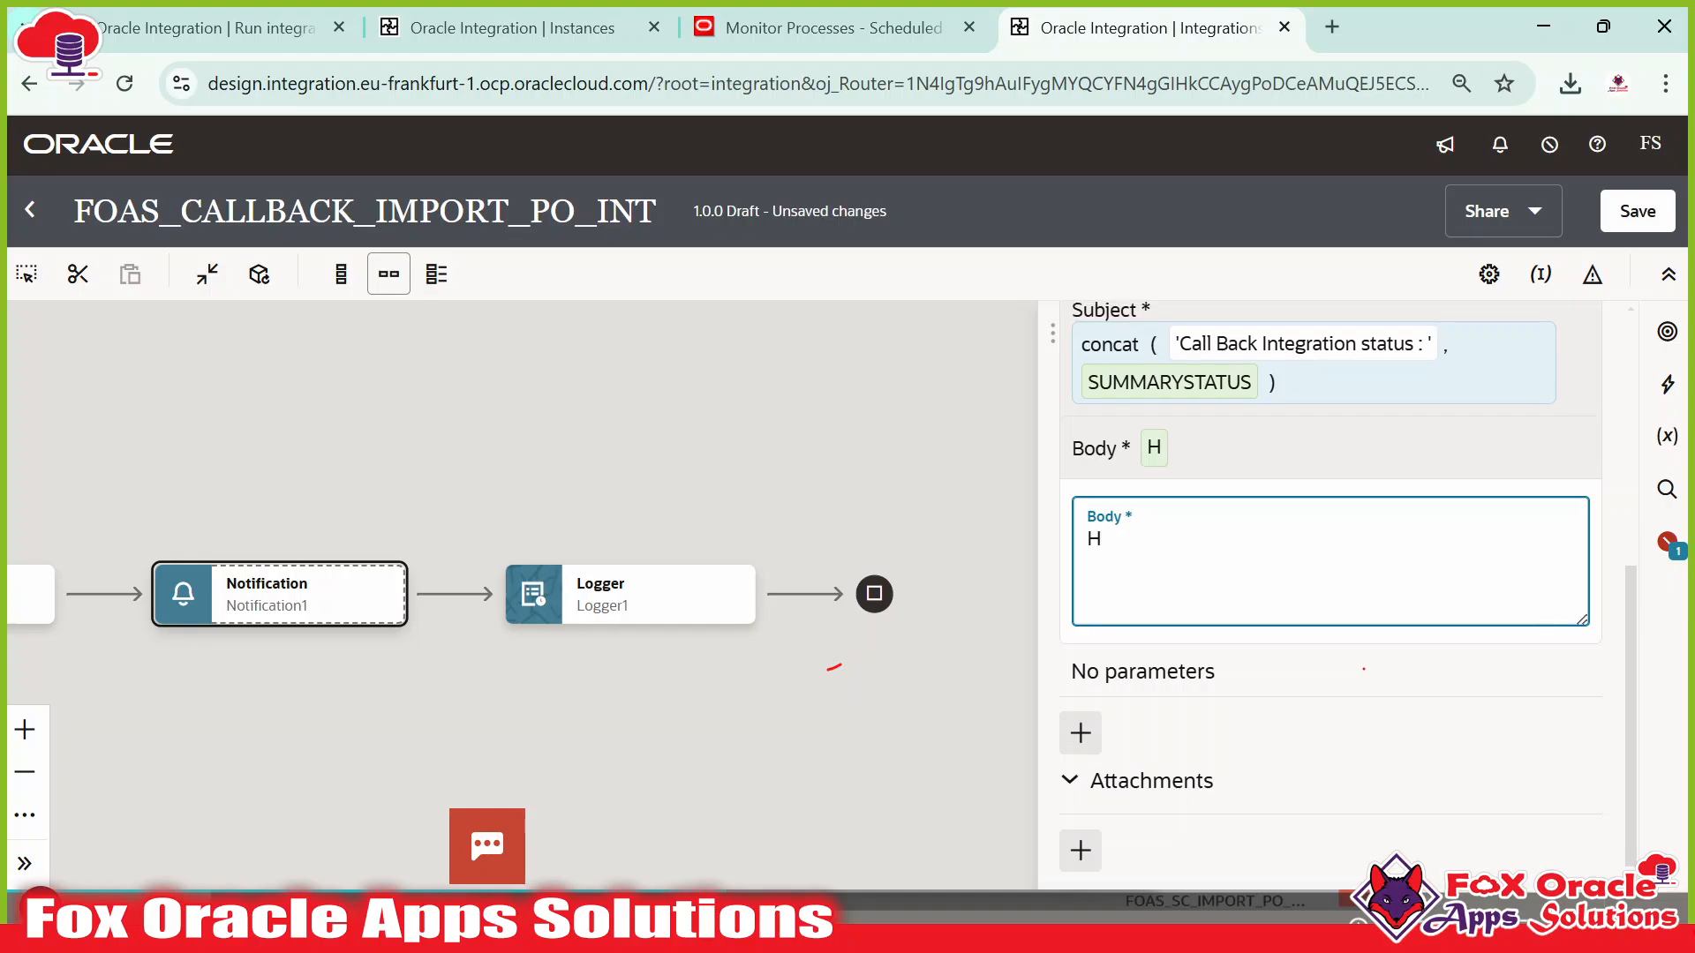
type("I Team,")
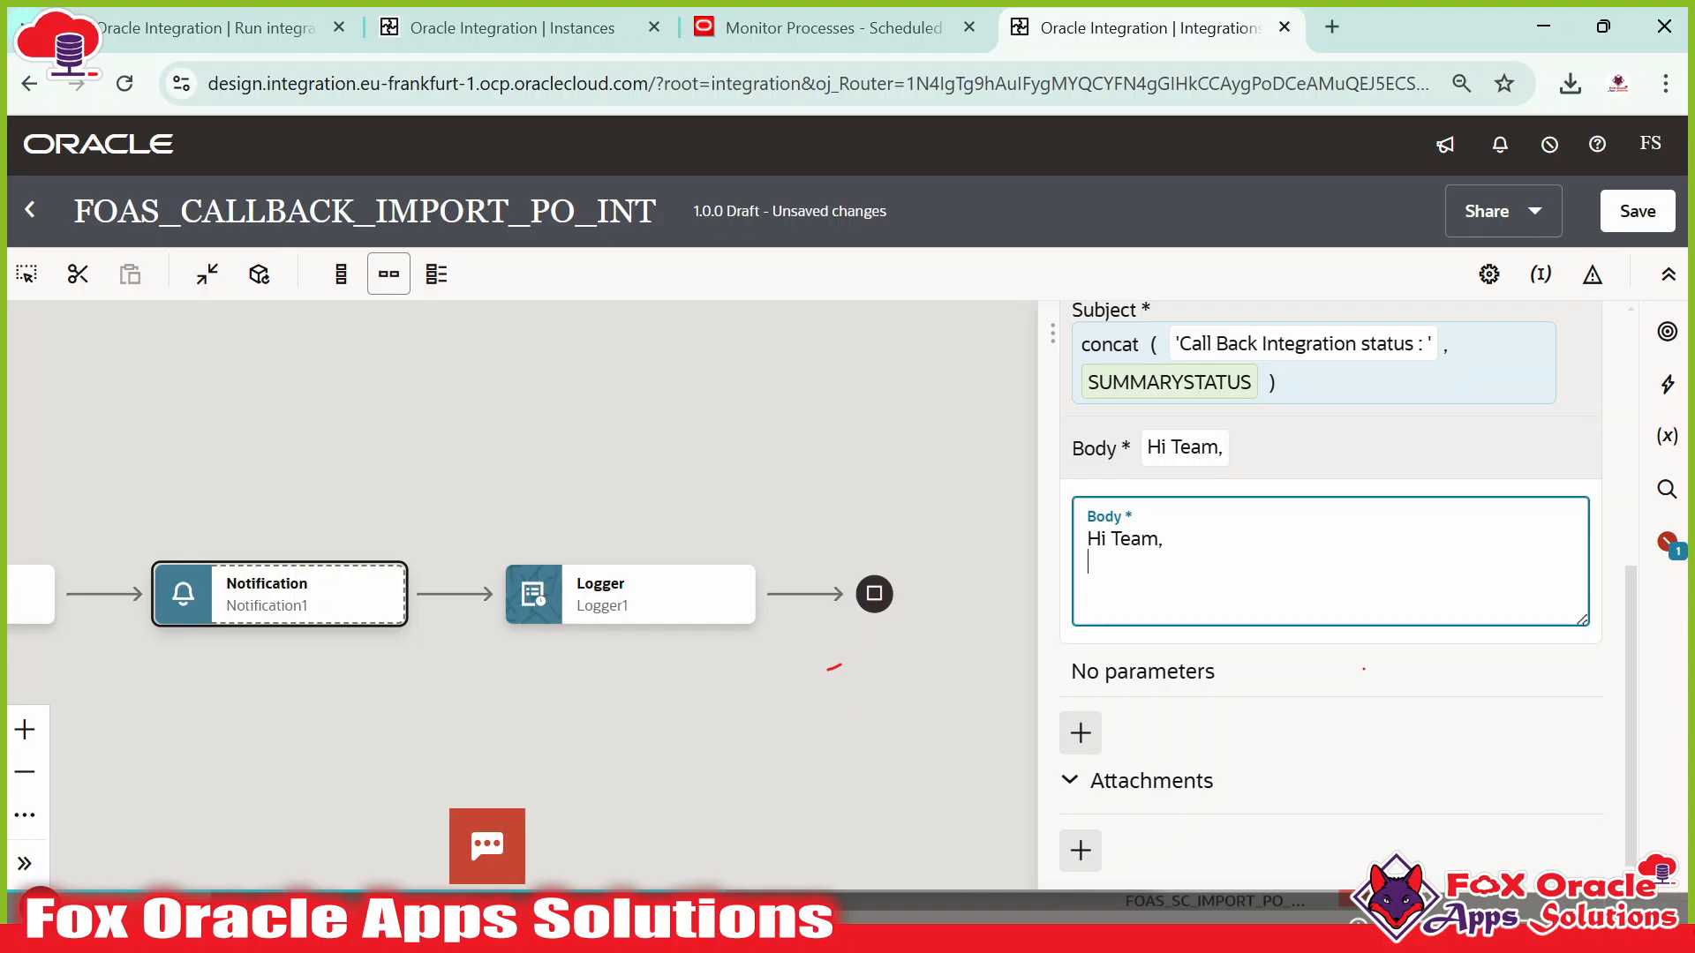
key("Return")
type("Please find at")
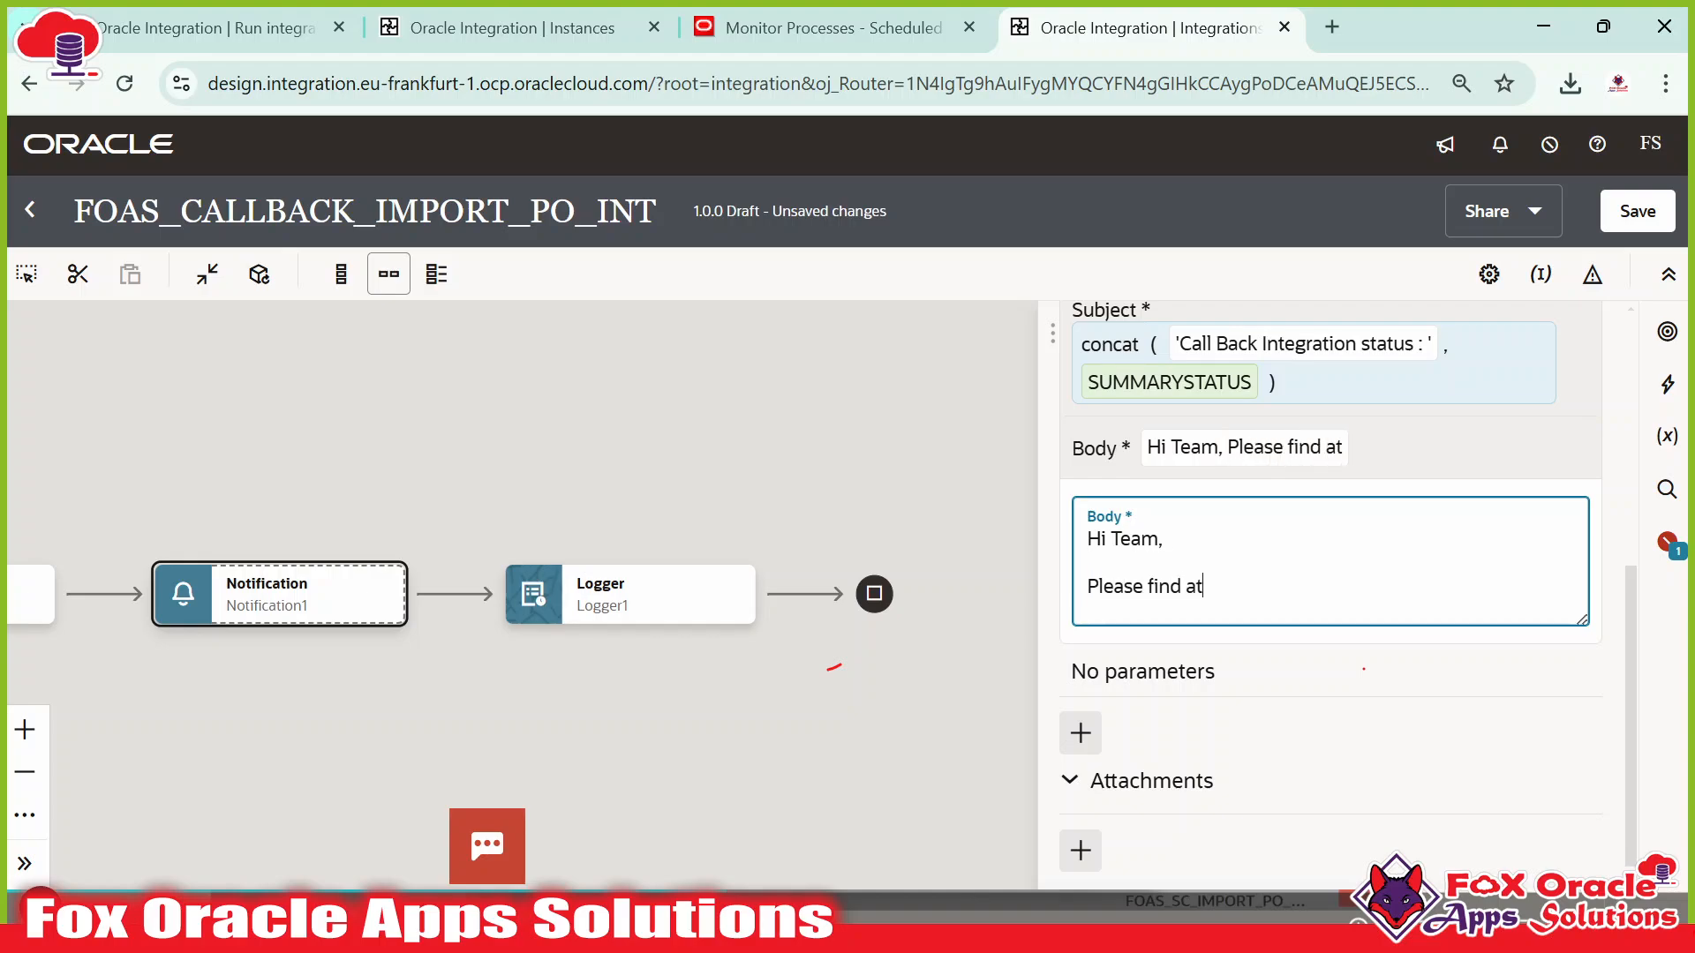
type("tached")
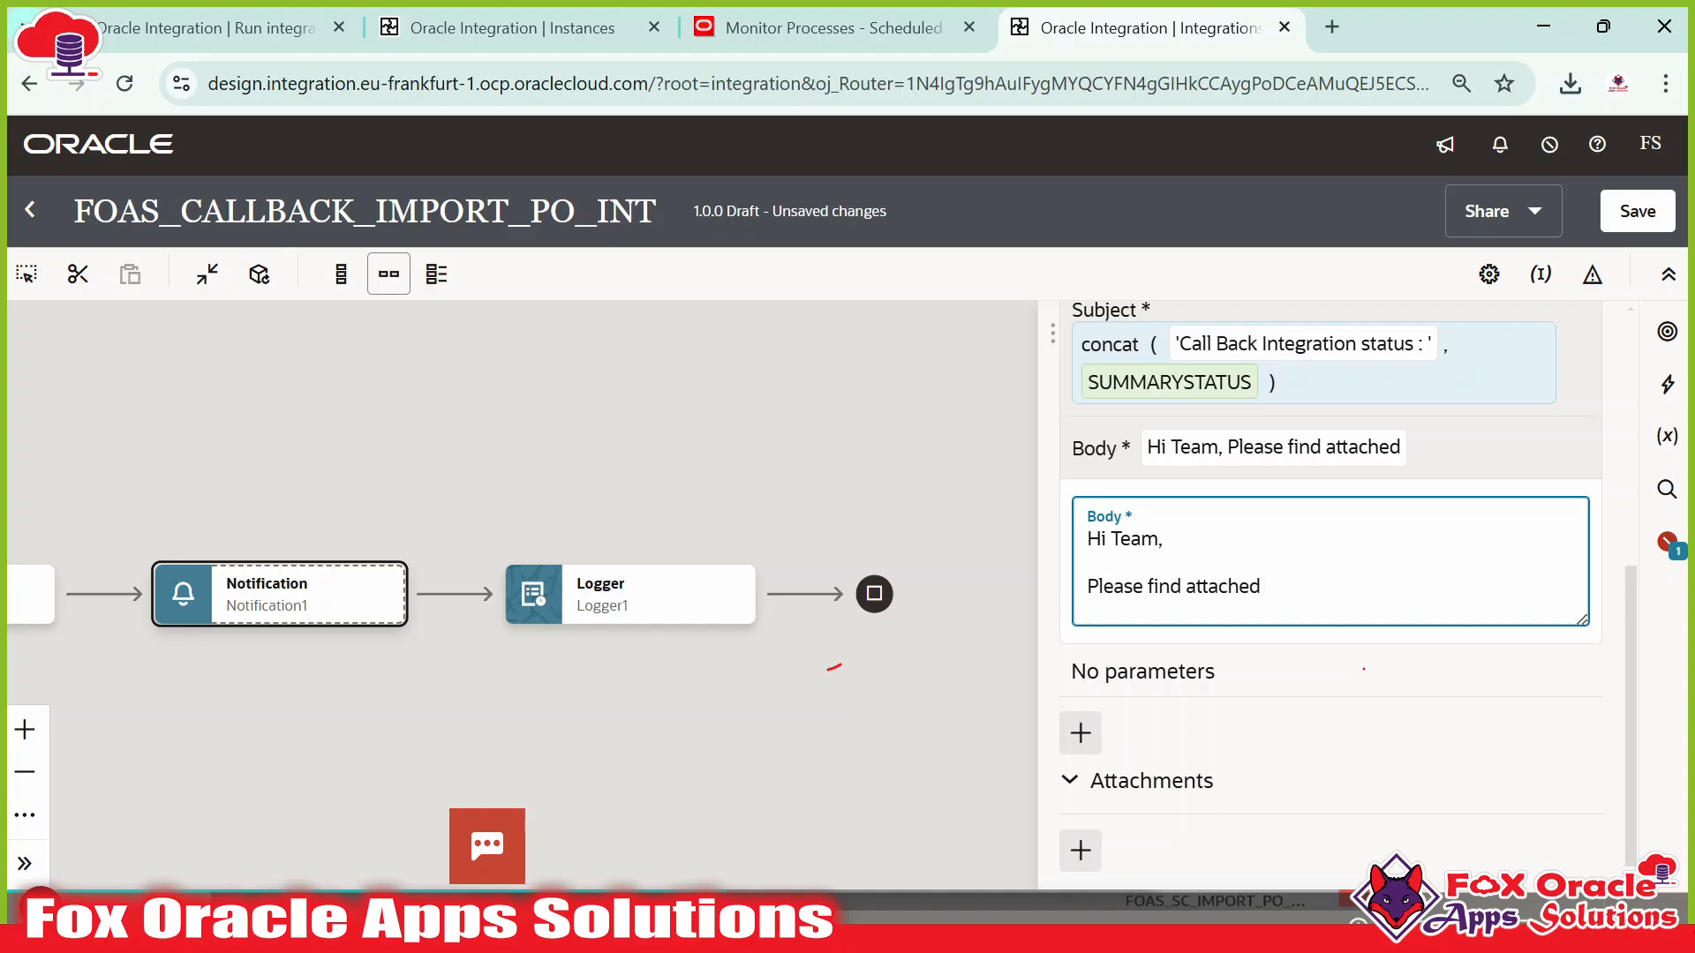
type(" zip file ")
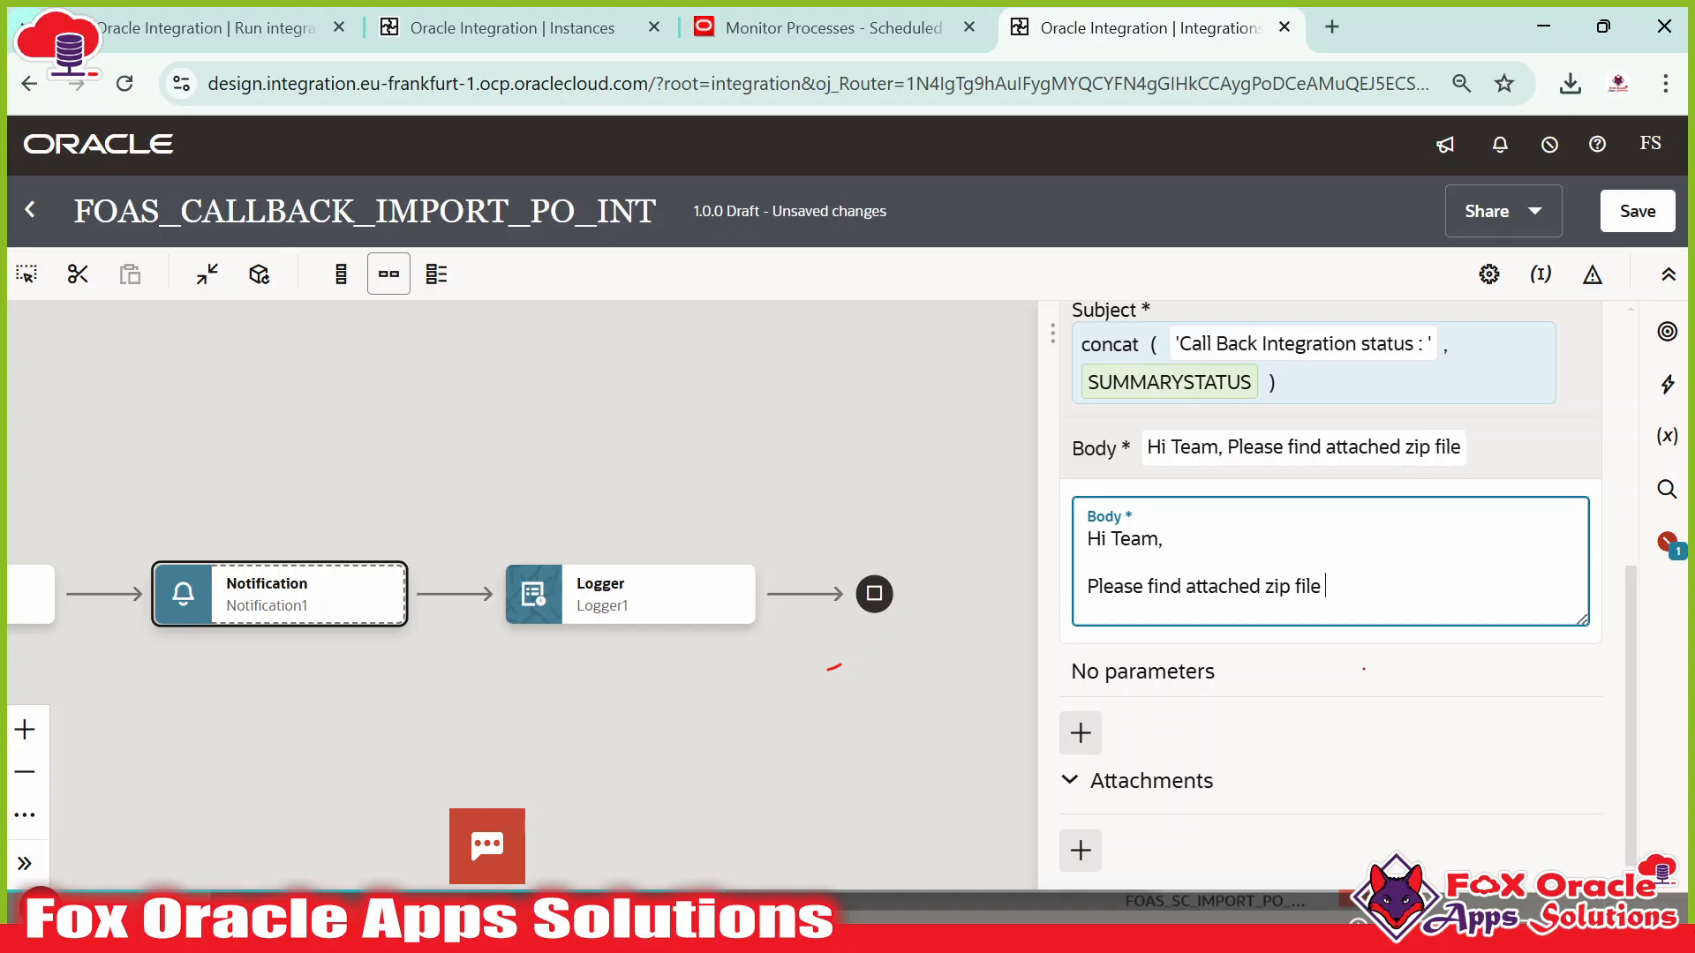
type("received in")
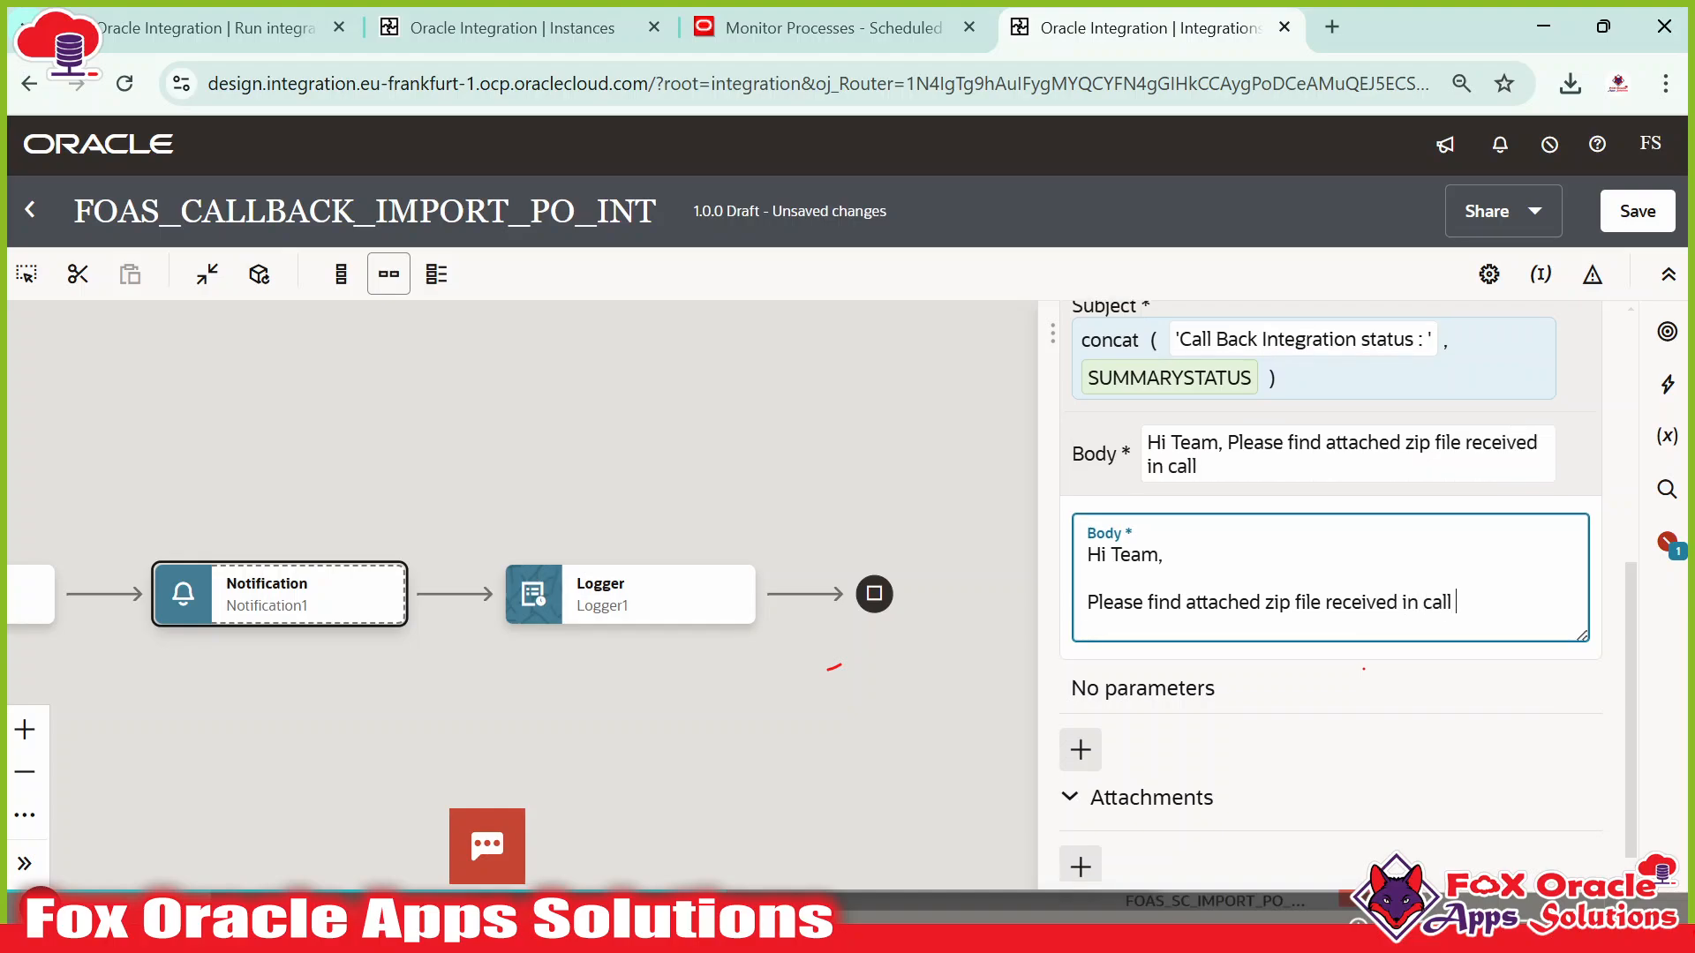
type(" callback integration for")
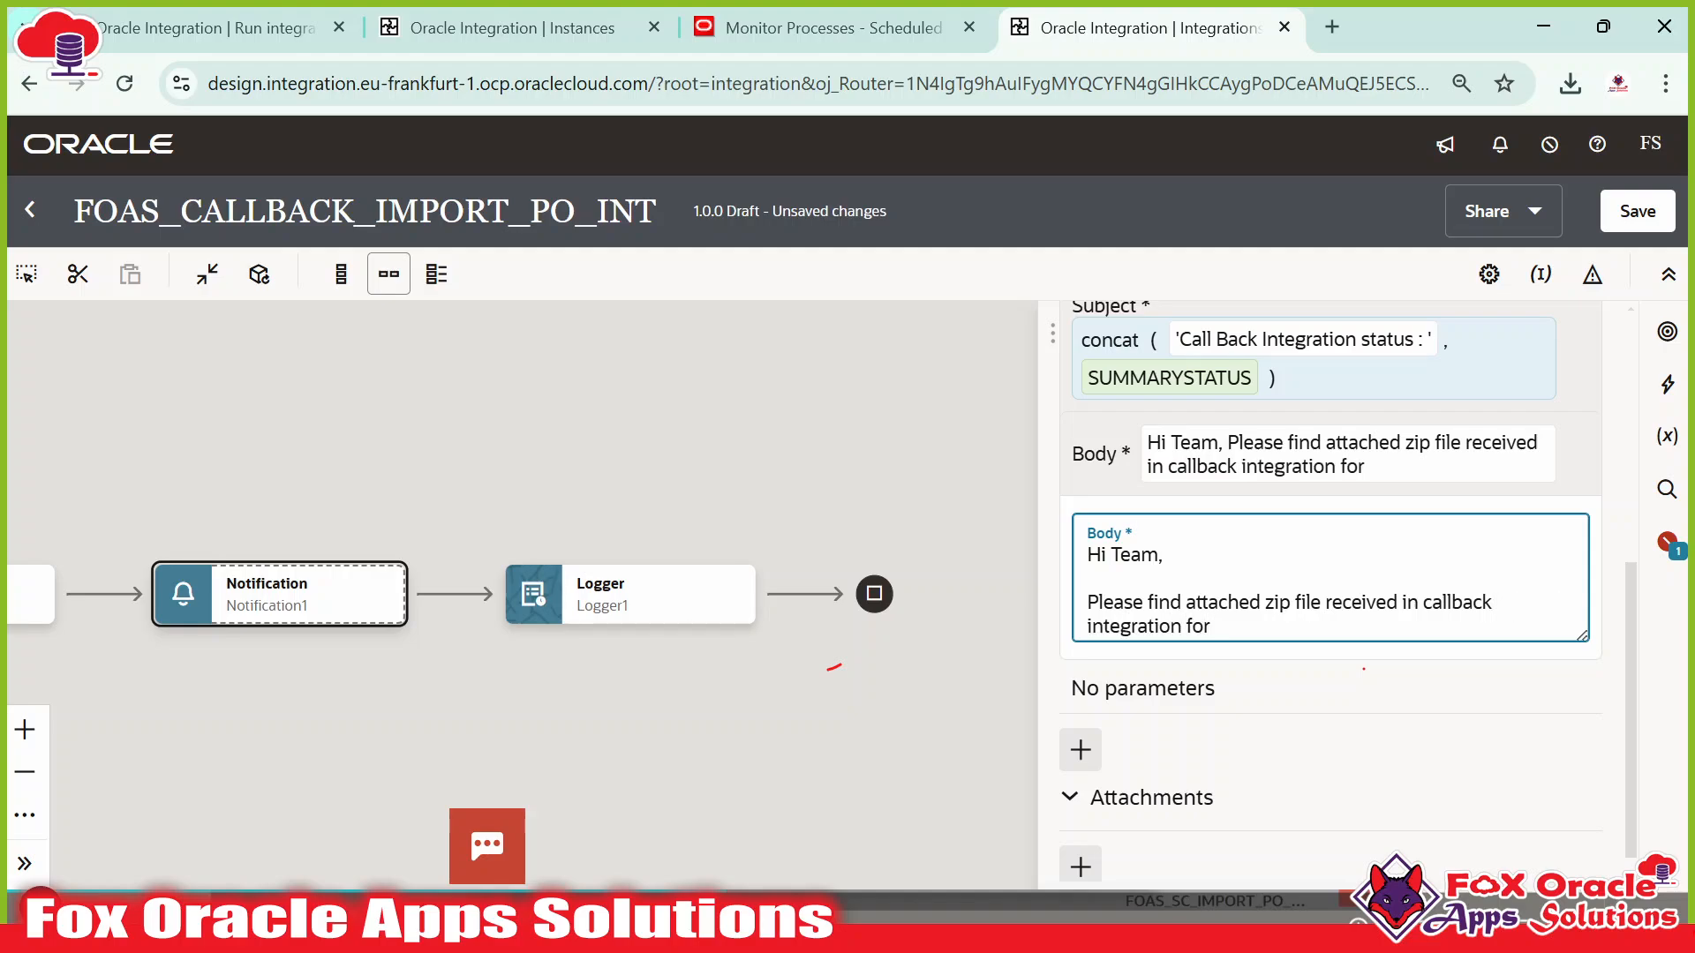
type(" Purchase")
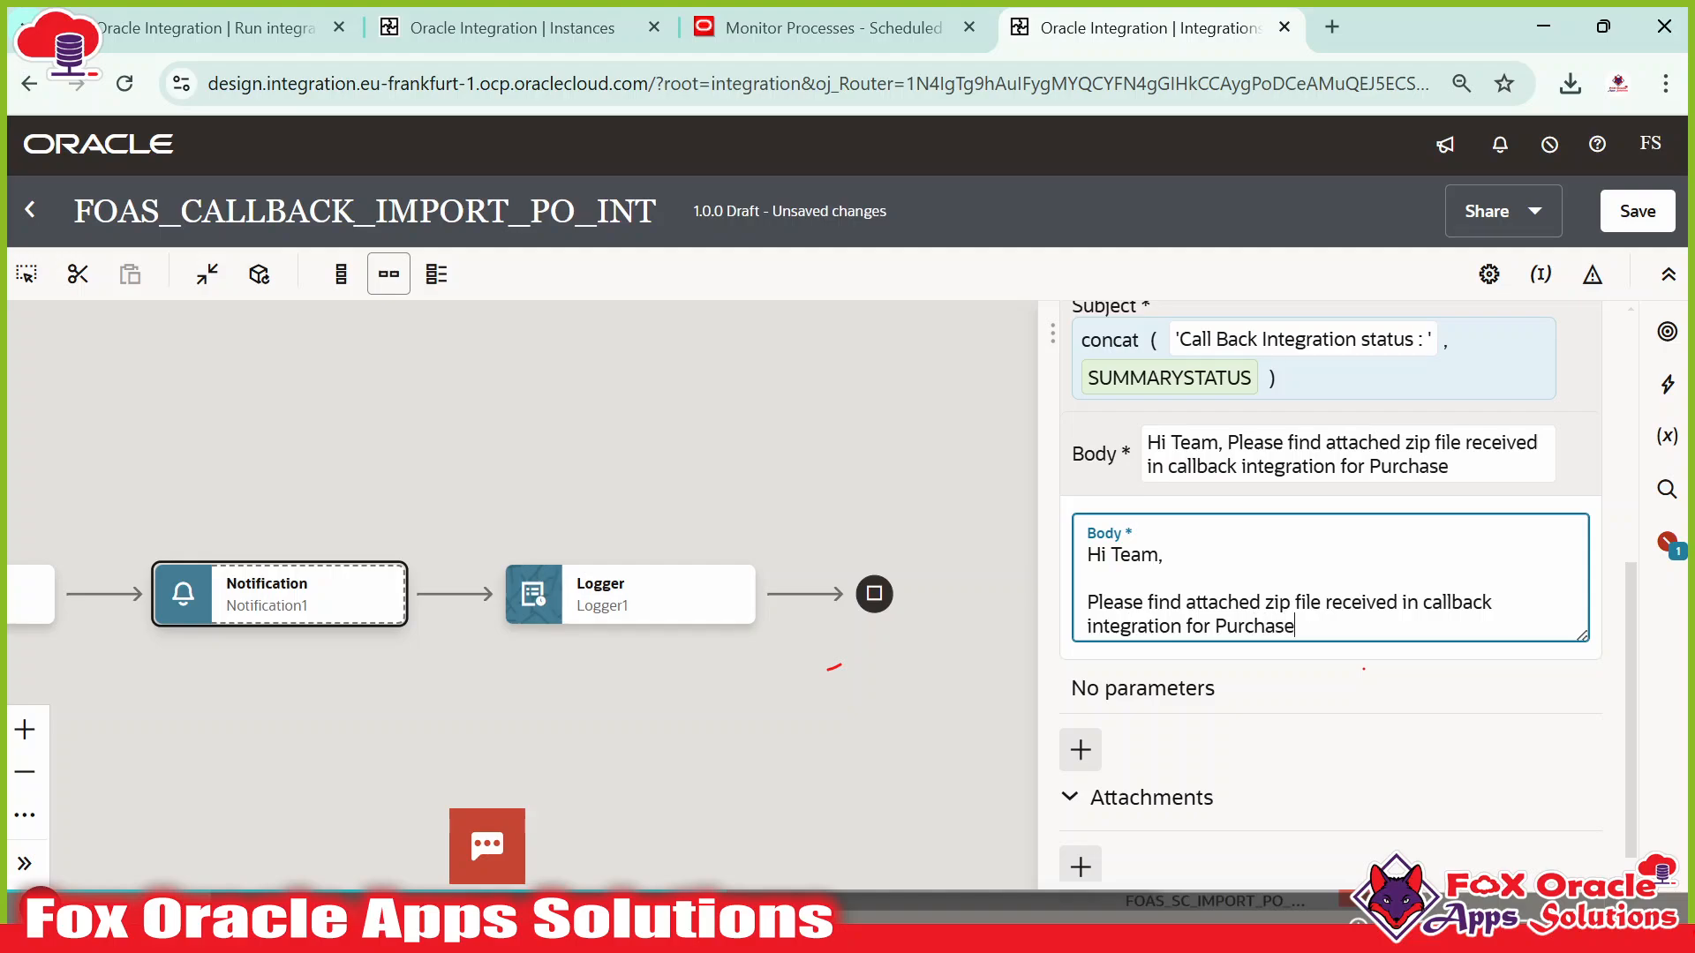
type(" Order loa")
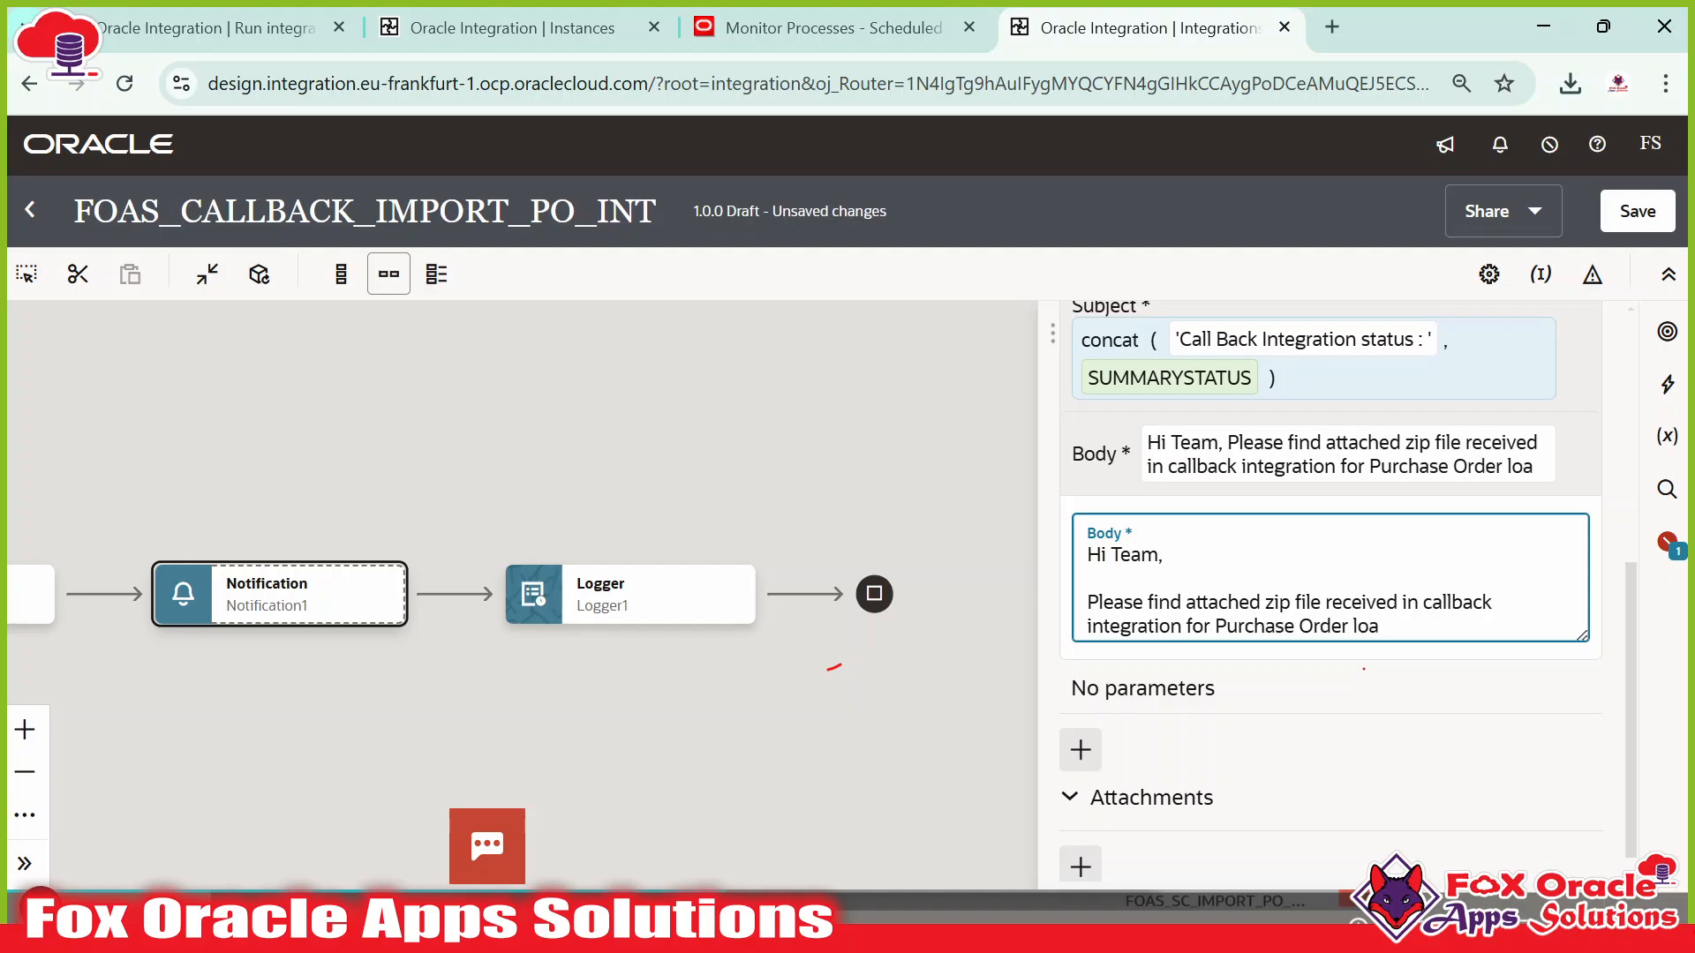
type("d into")
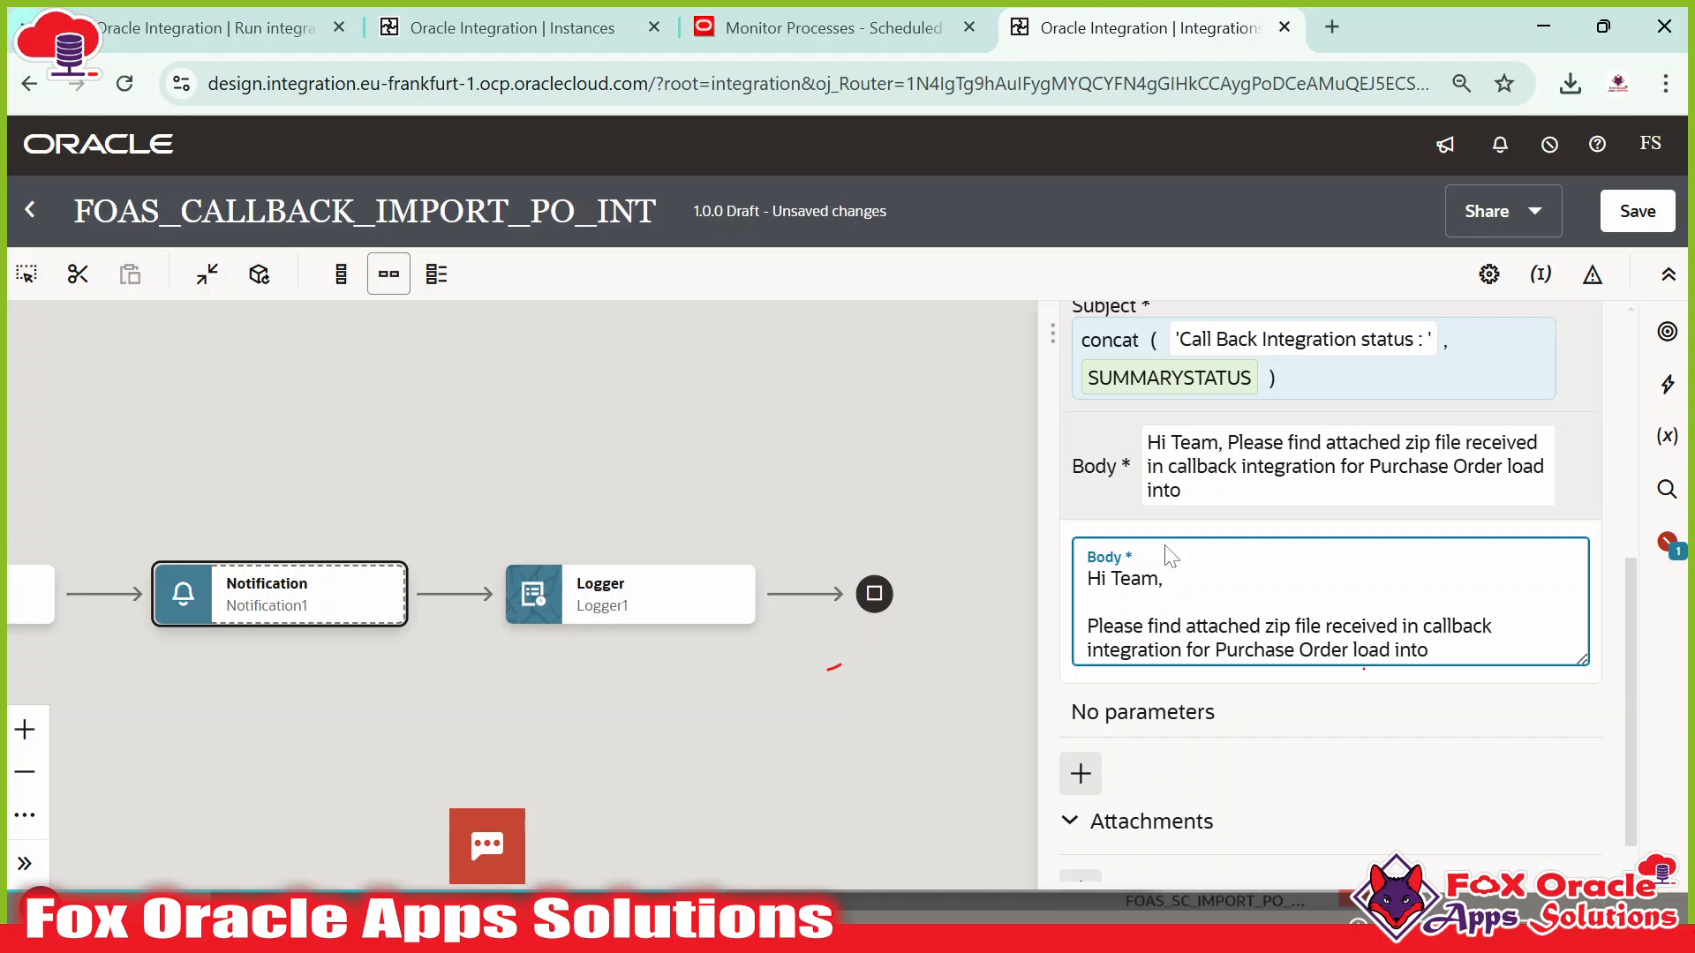
type(" Oracle ERP.")
key("Return")
key("Return")
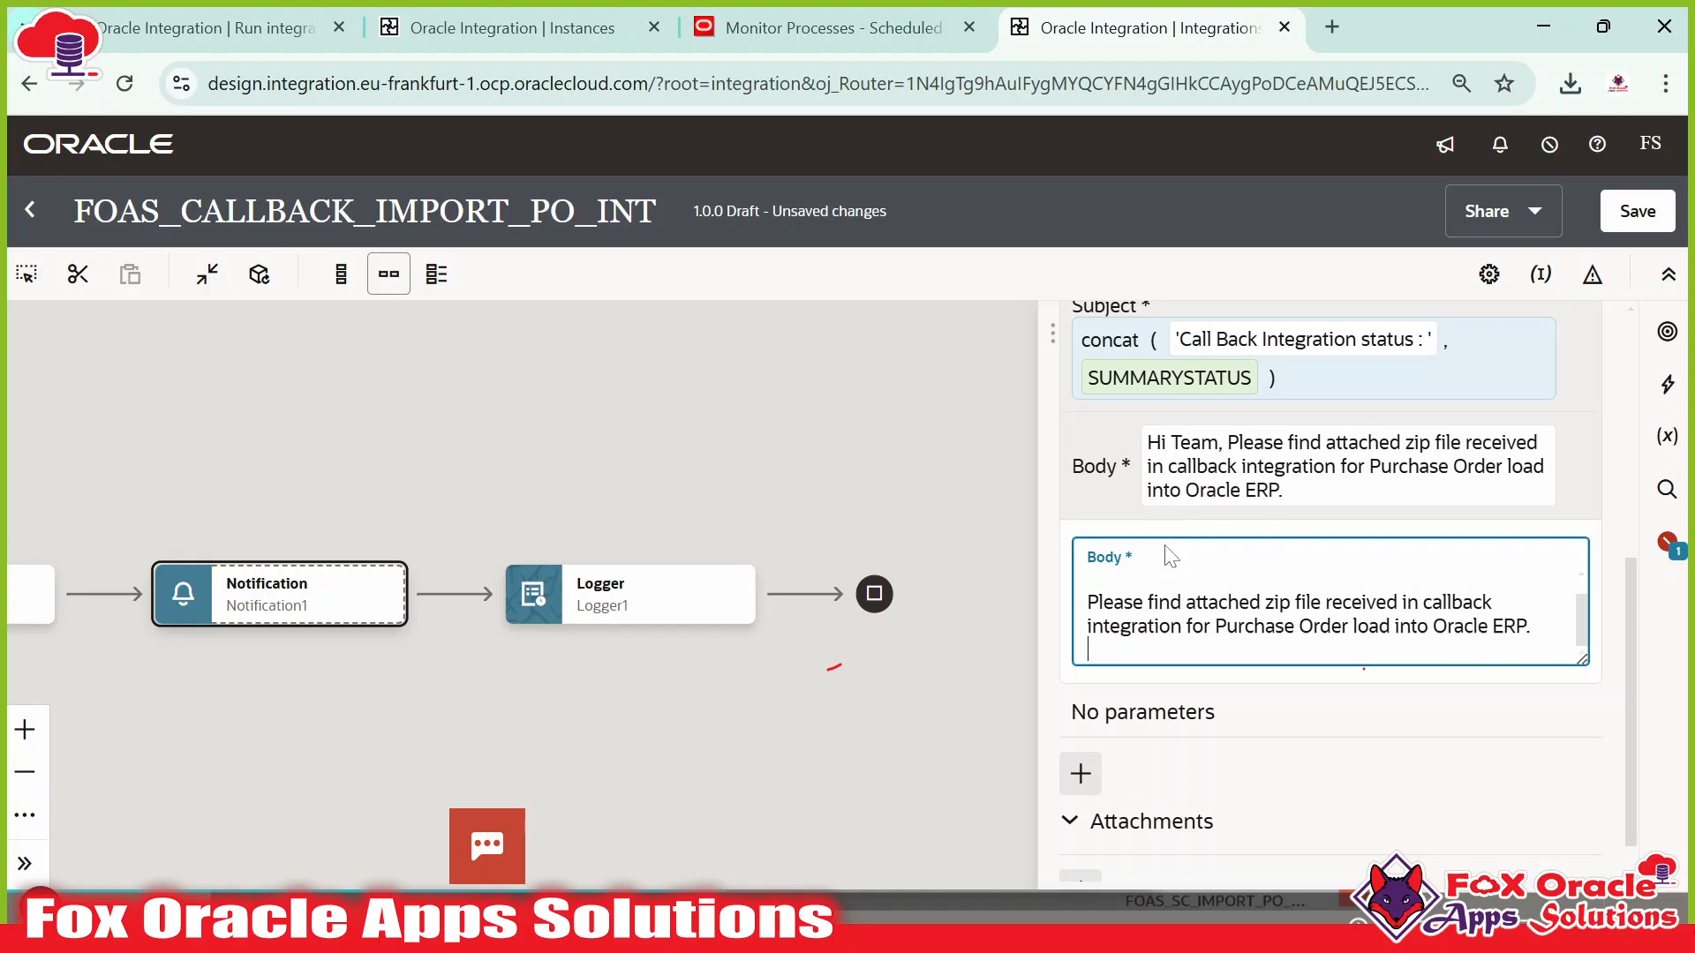
type("Regards")
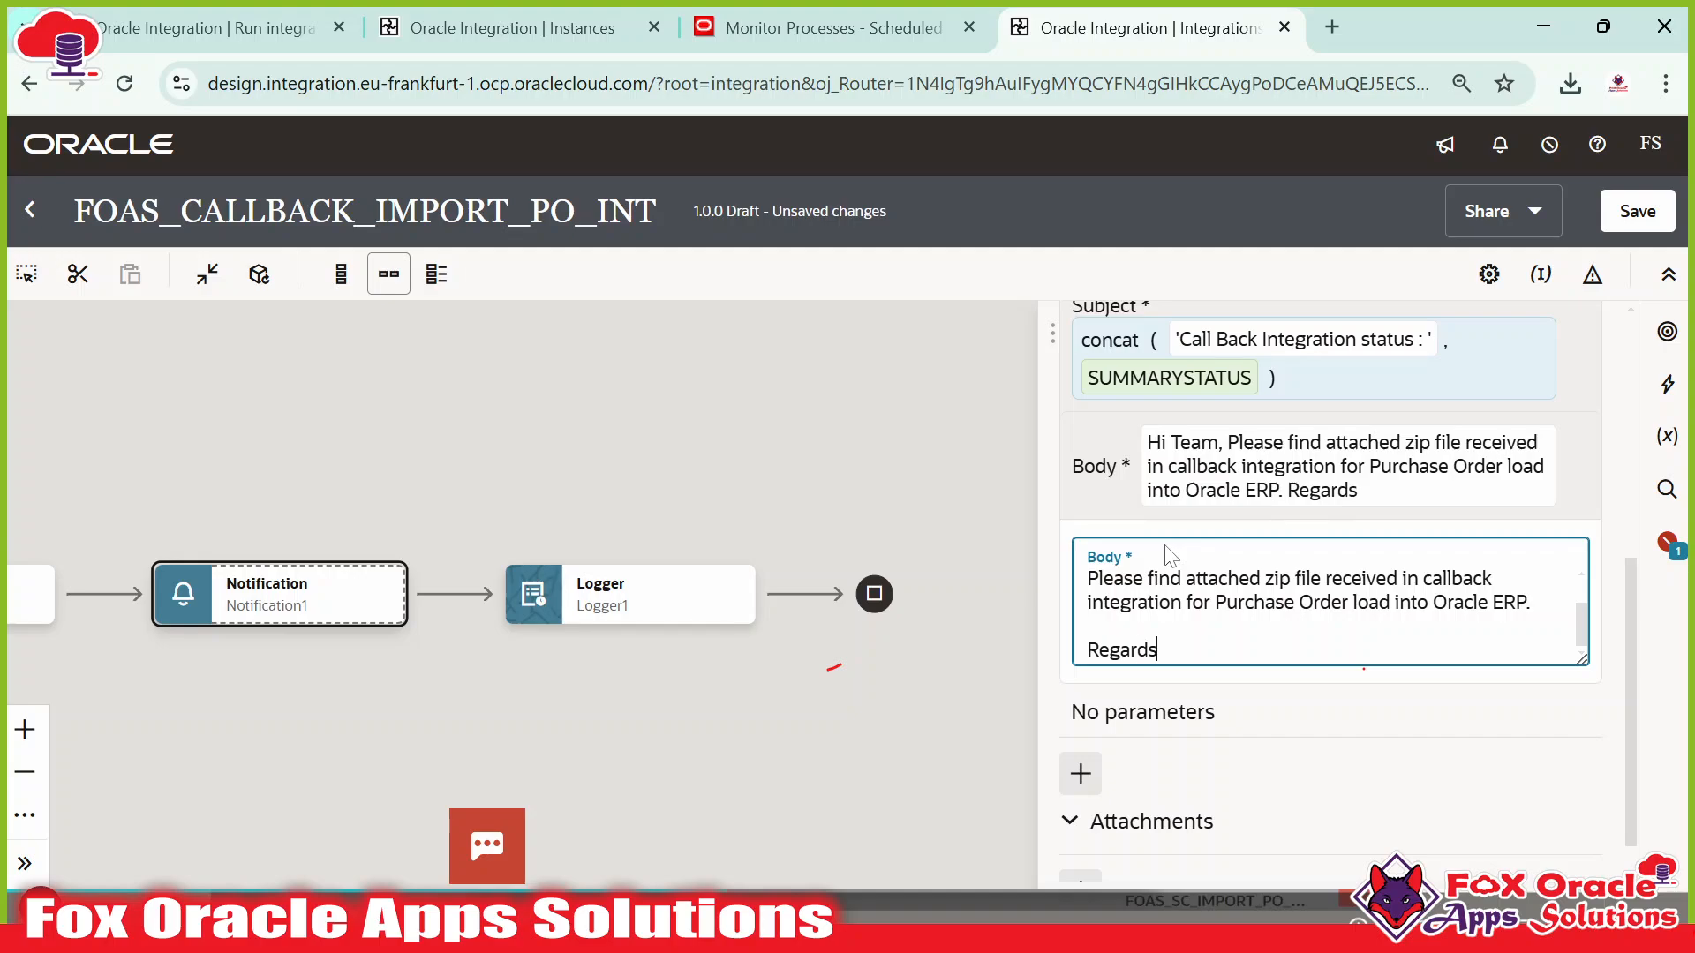
type(":")
key("Return")
type("OIC Su")
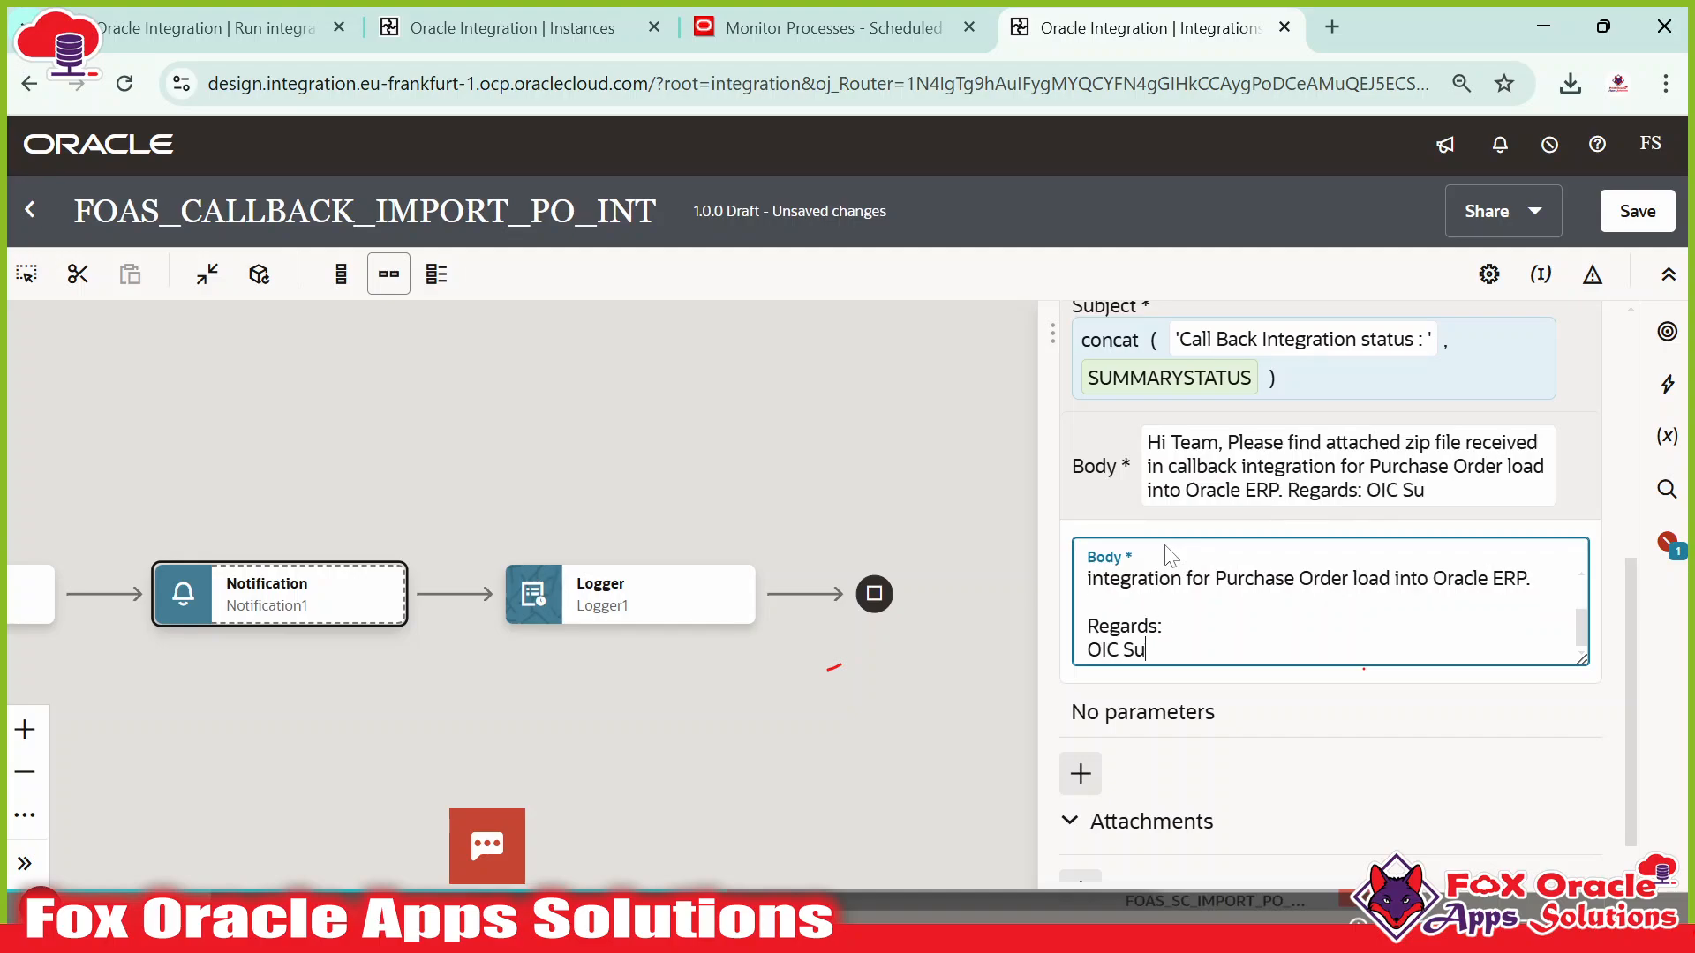
type("pport Team")
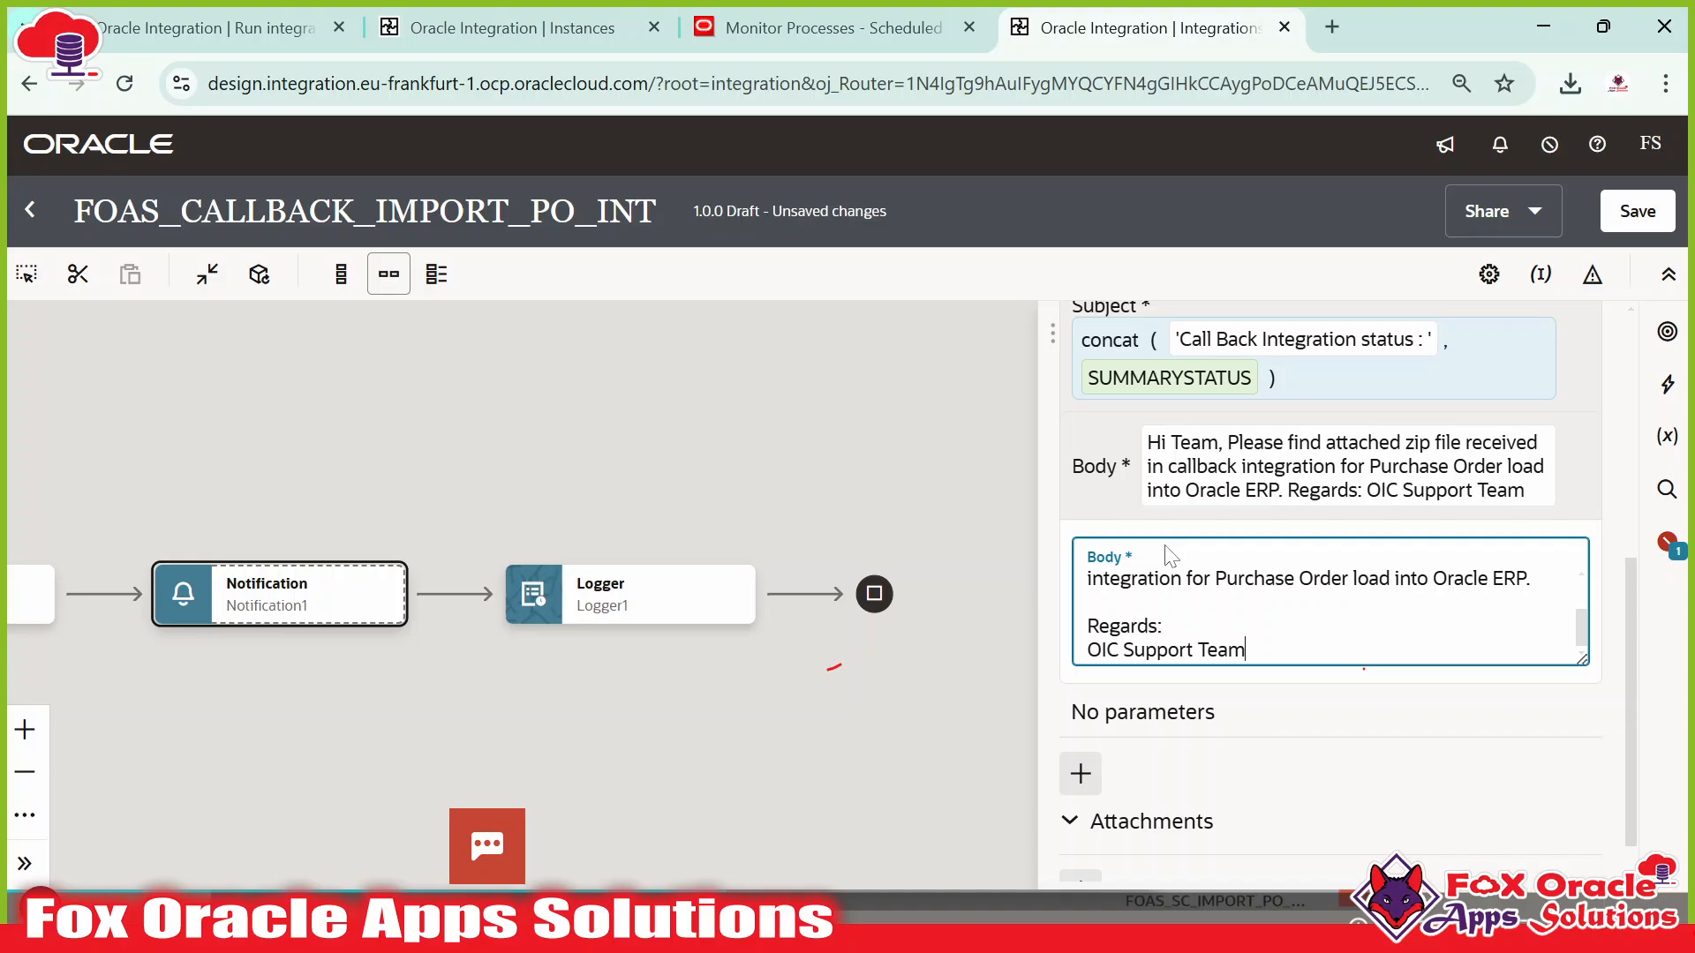
scroll(1148, 618, "down", 1)
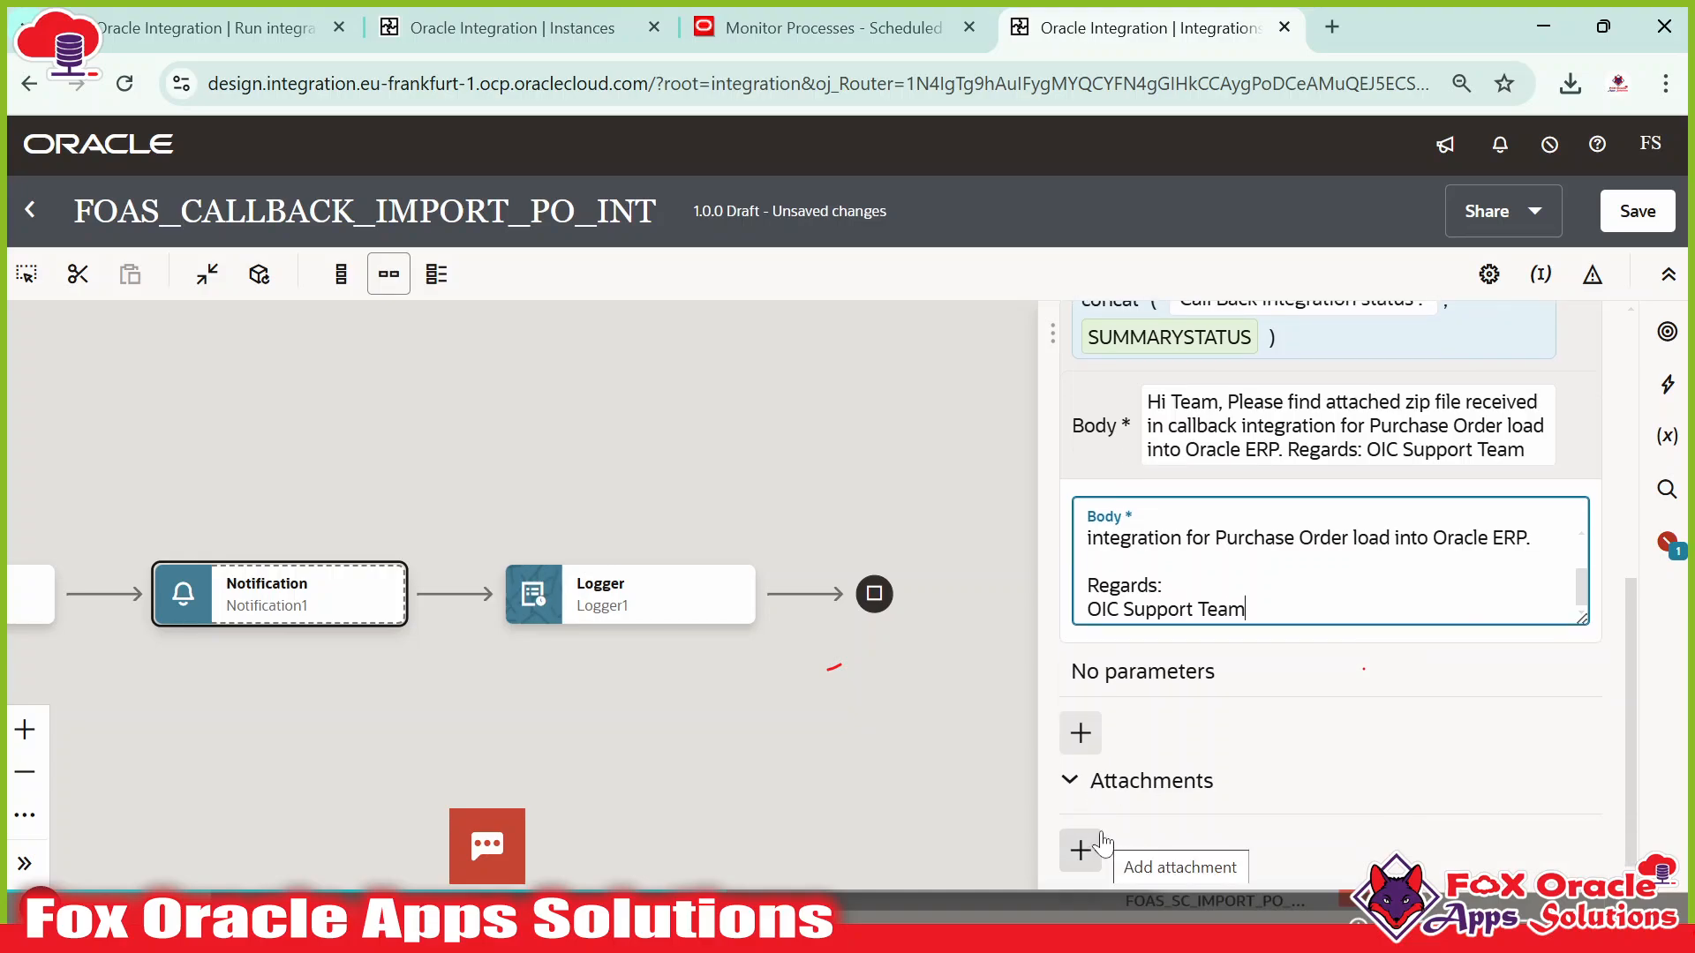
scroll(1275, 587, "up", 6)
scroll(1244, 618, "down", 6)
Add an email attachment whose value maps the event's ICSFile FileReference, then close the mapper.
left_click(1080, 850)
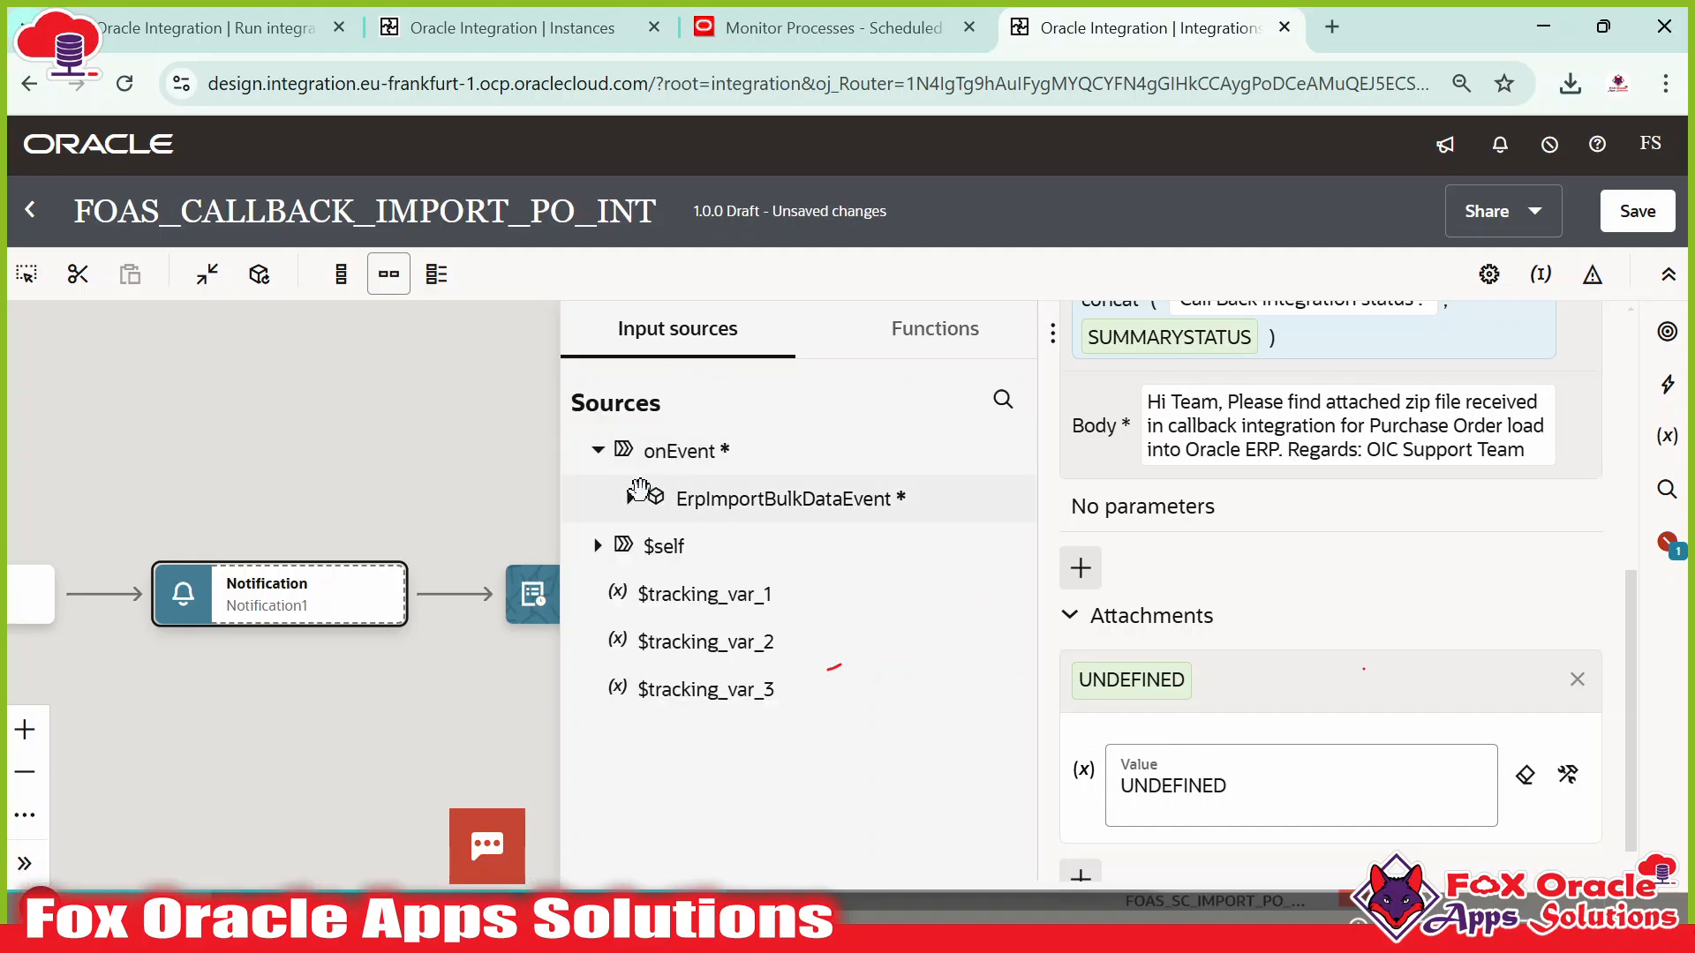
left_click(628, 497)
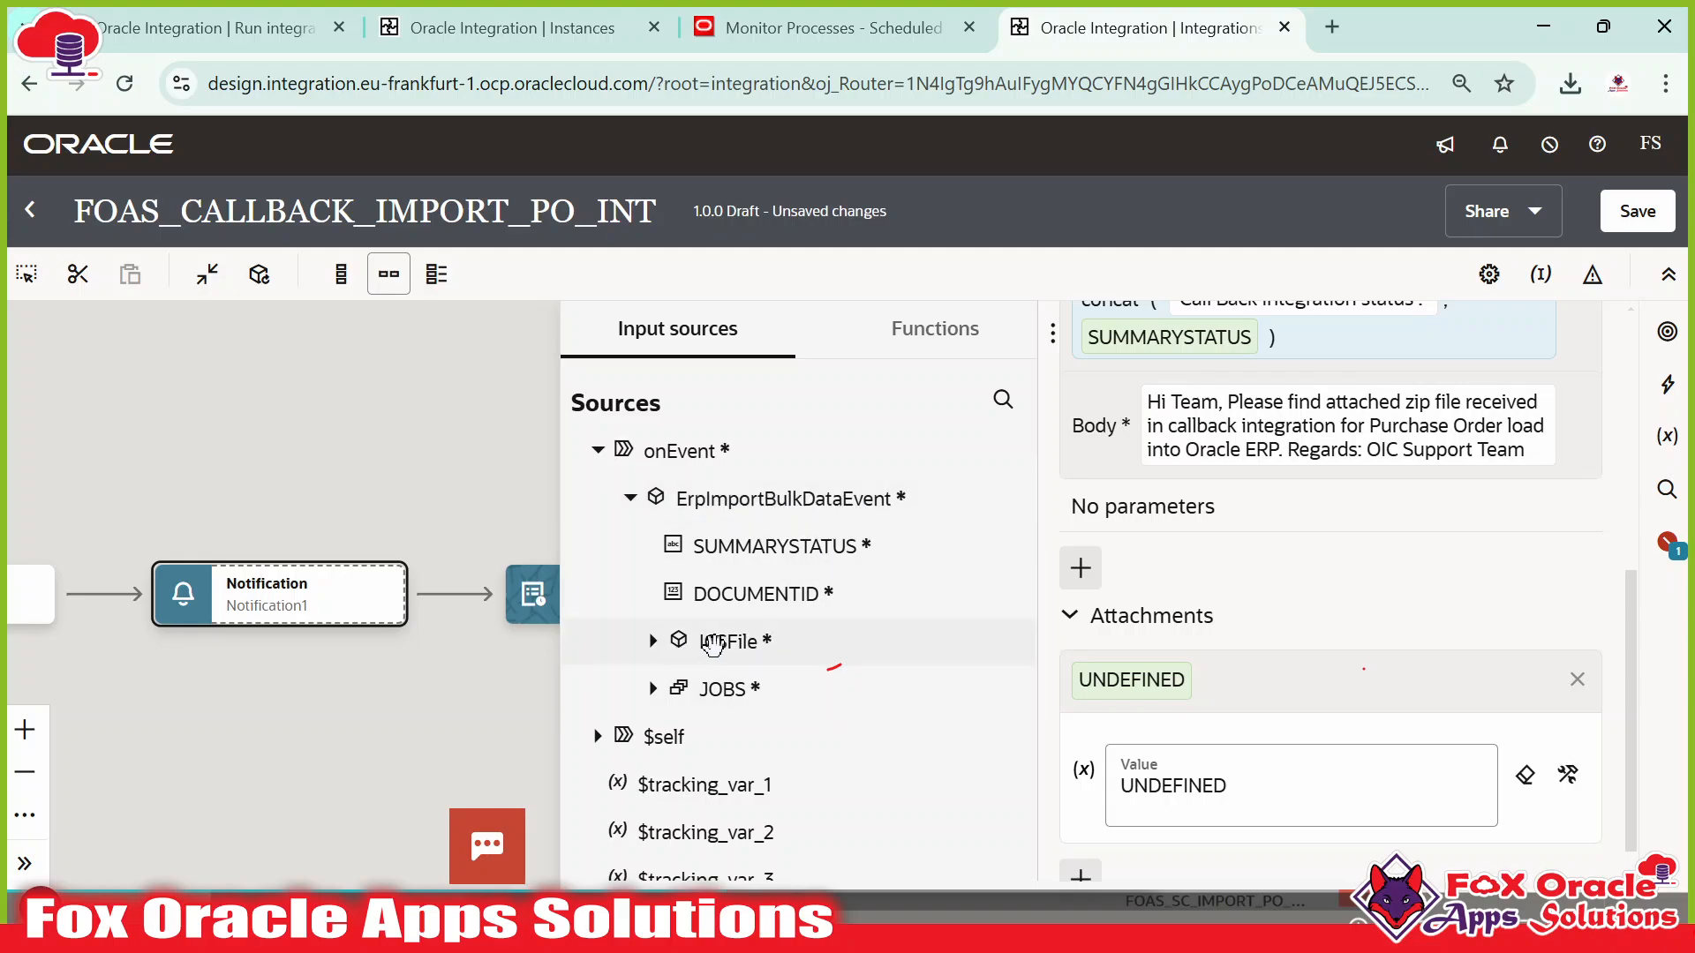
left_click(653, 642)
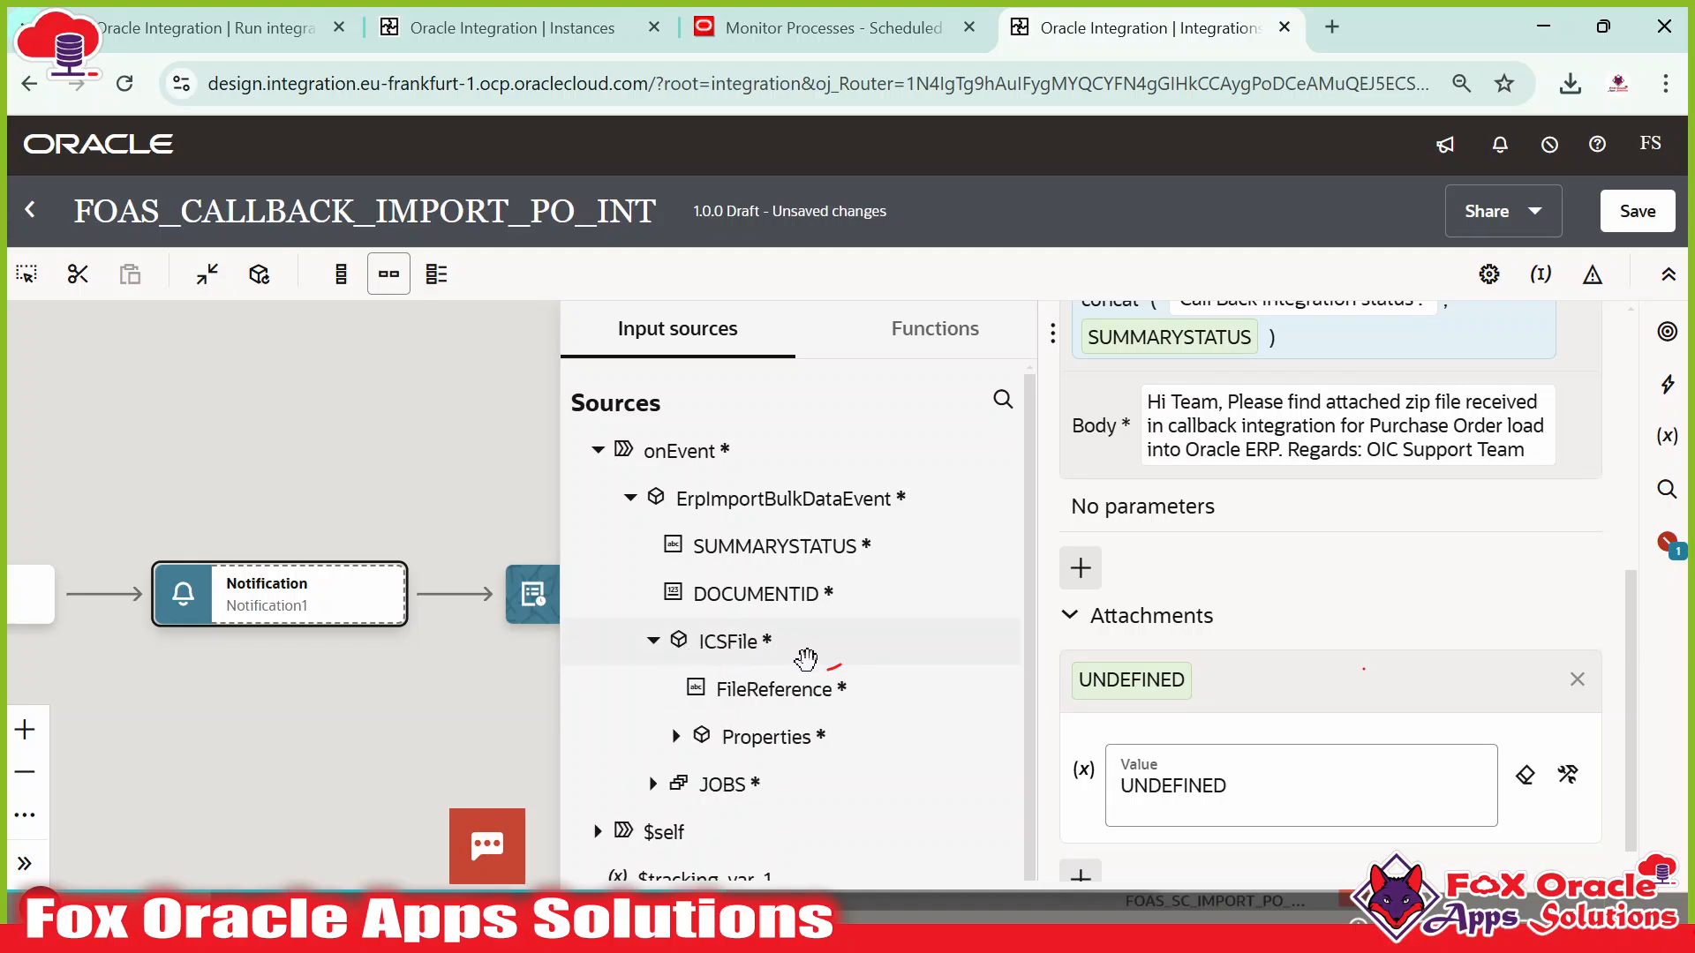
key("alt+Tab")
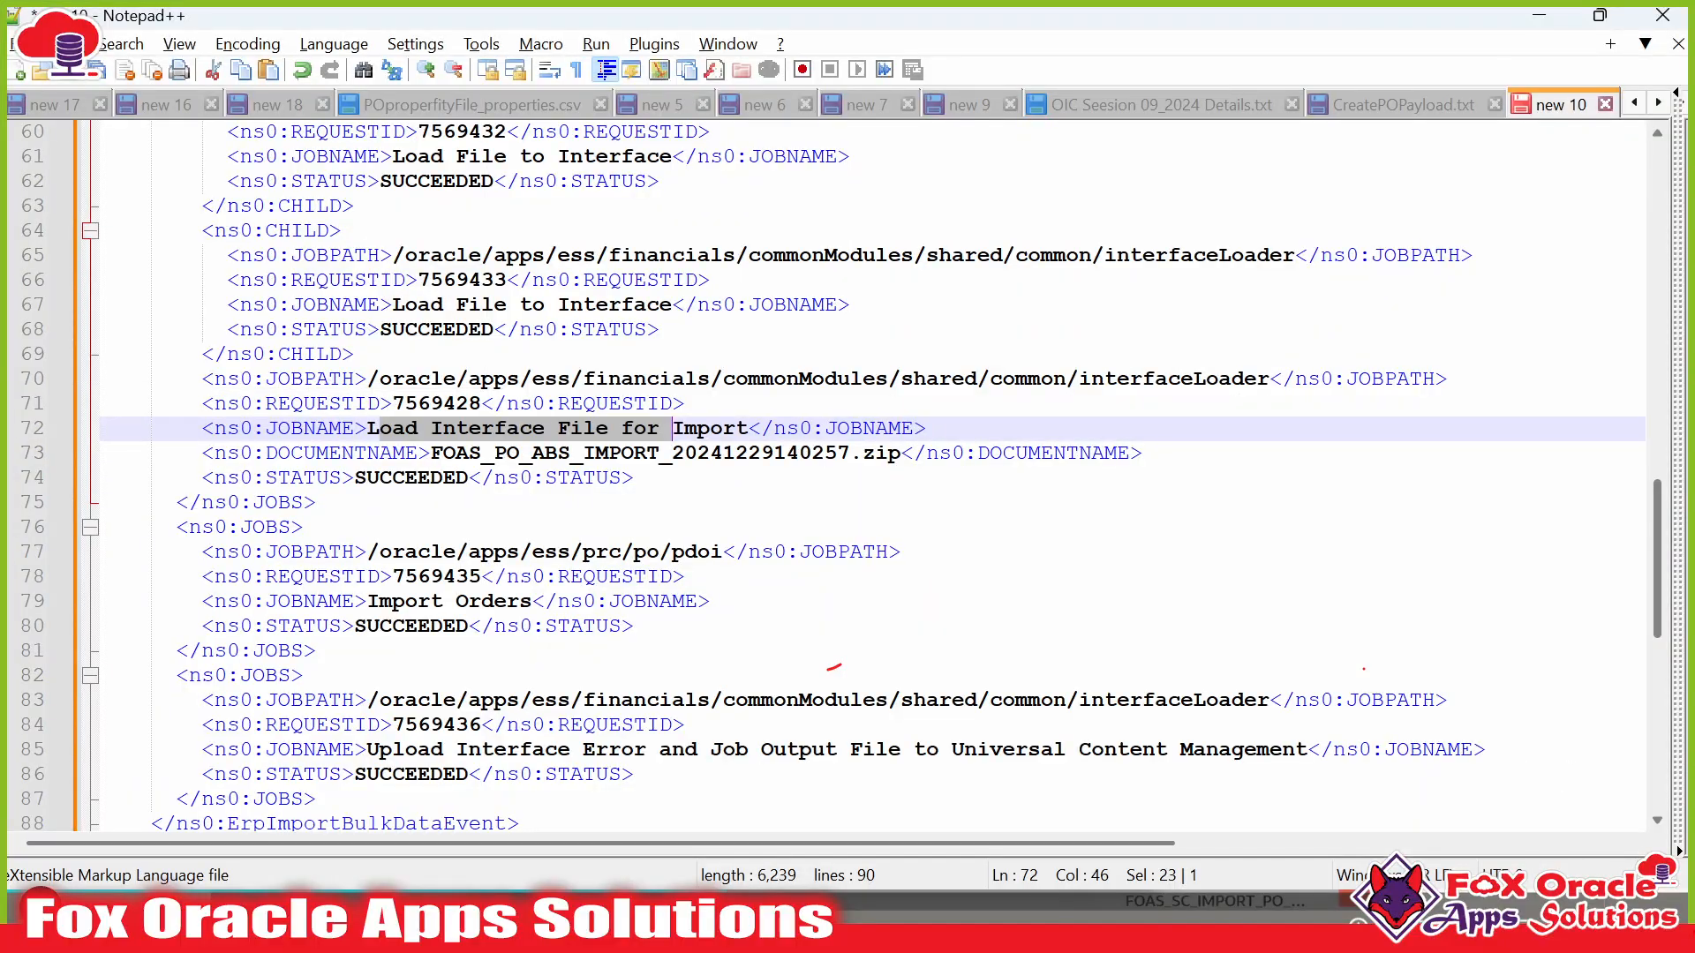
scroll(821, 549, "up", 20)
scroll(821, 549, "down", 8)
scroll(830, 669, "up", 8)
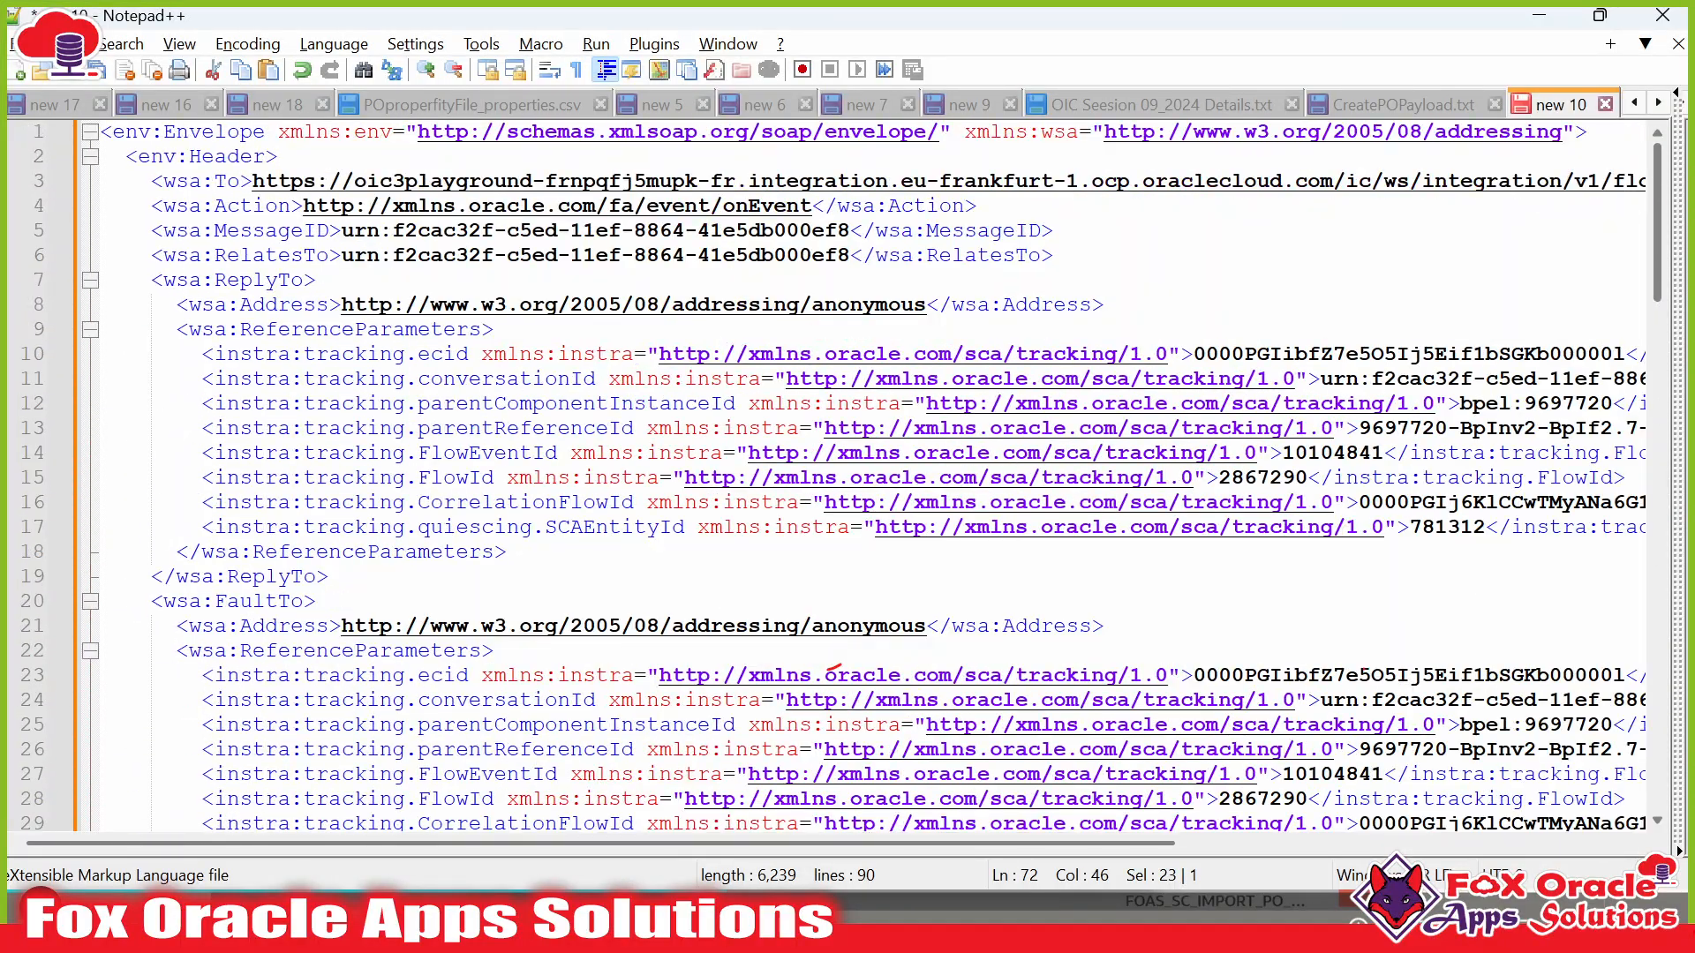
key("alt+Tab")
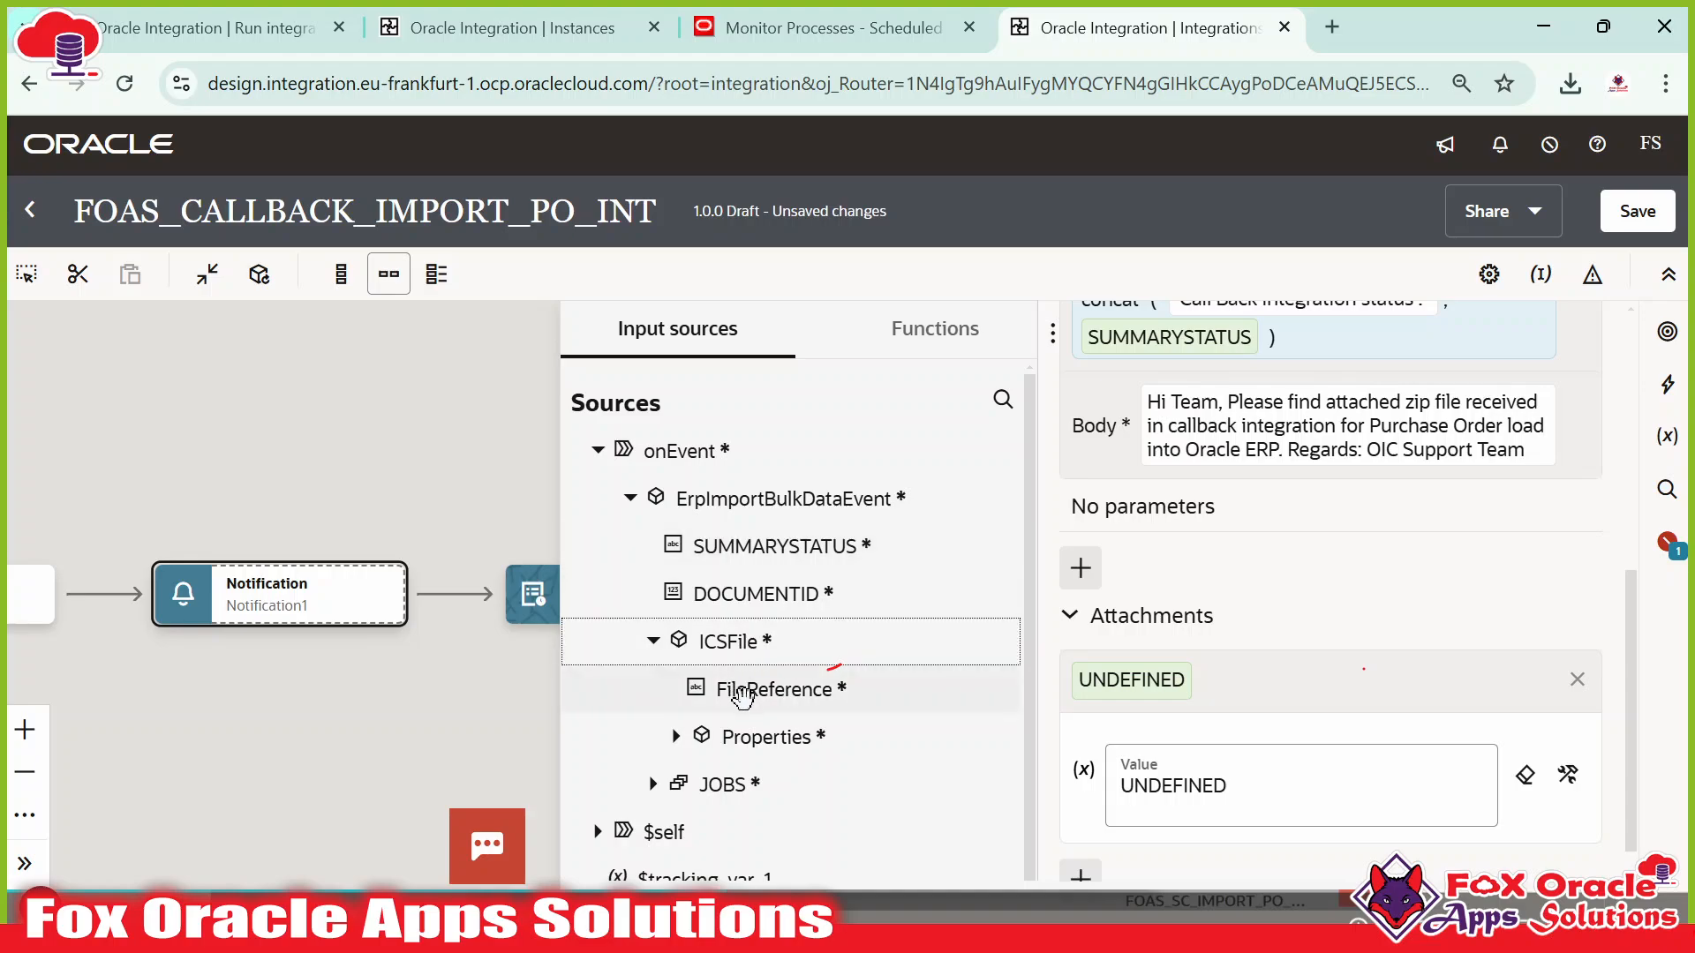
left_click_drag(745, 690, 1165, 795)
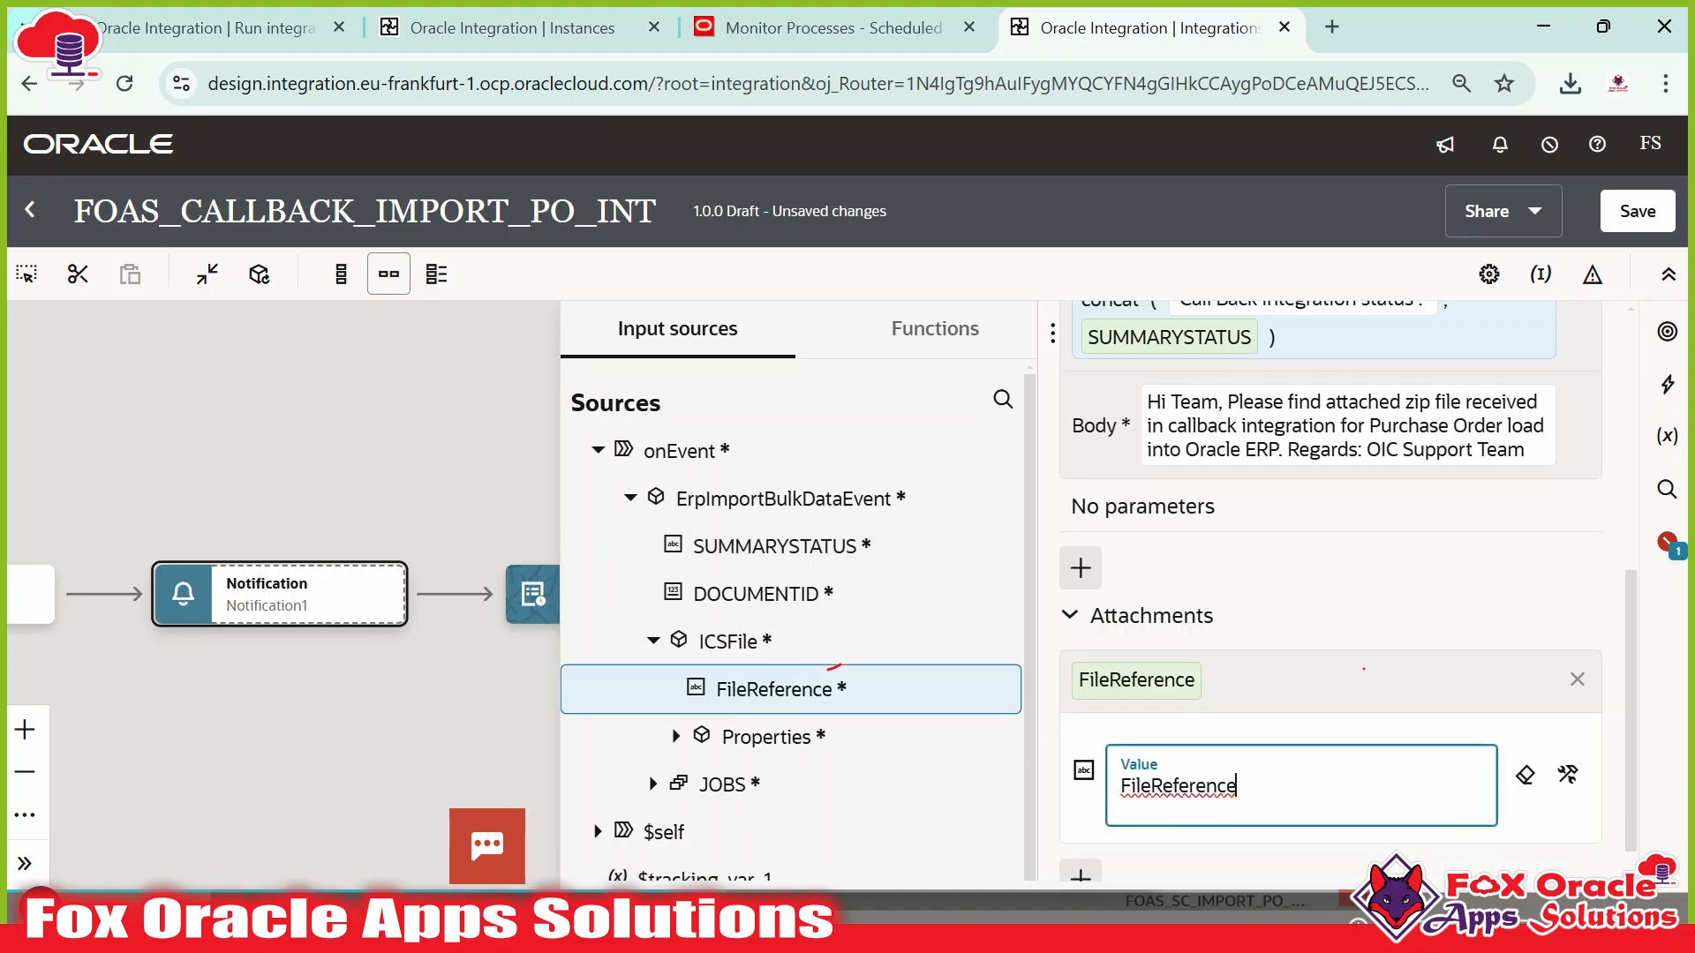
left_click(1343, 681)
left_click(925, 651)
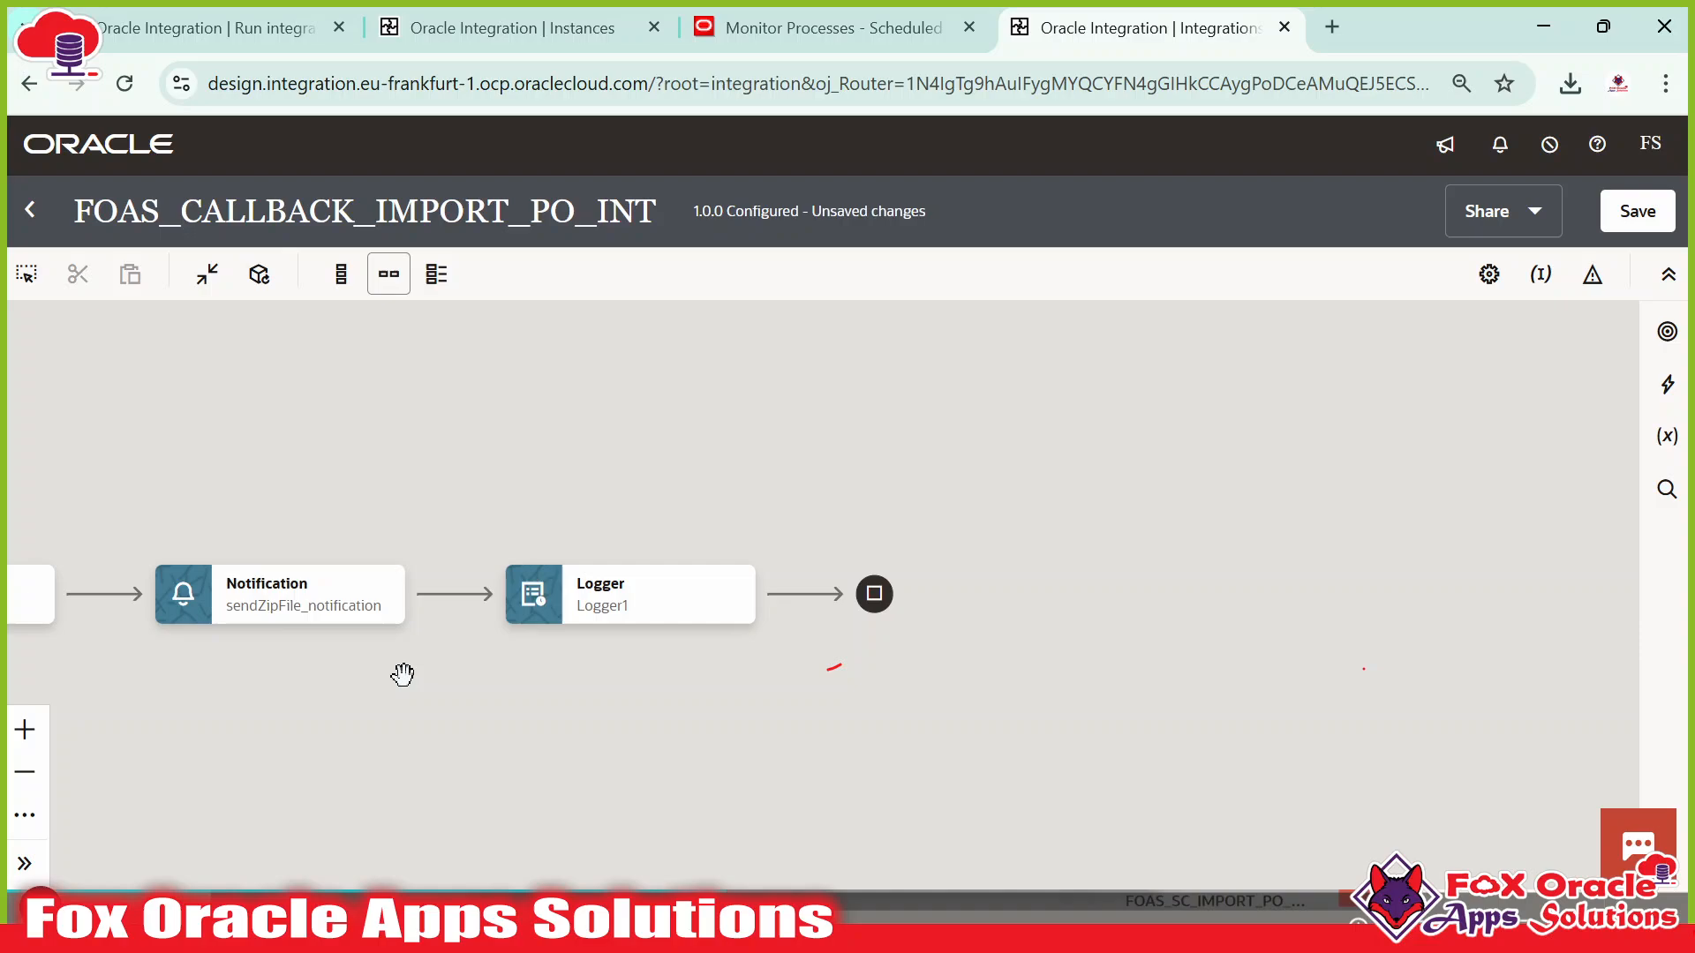
Save the FOAS_CALLBACK_IMPORT_PO_INT integration.
left_click_drag(397, 674, 794, 693)
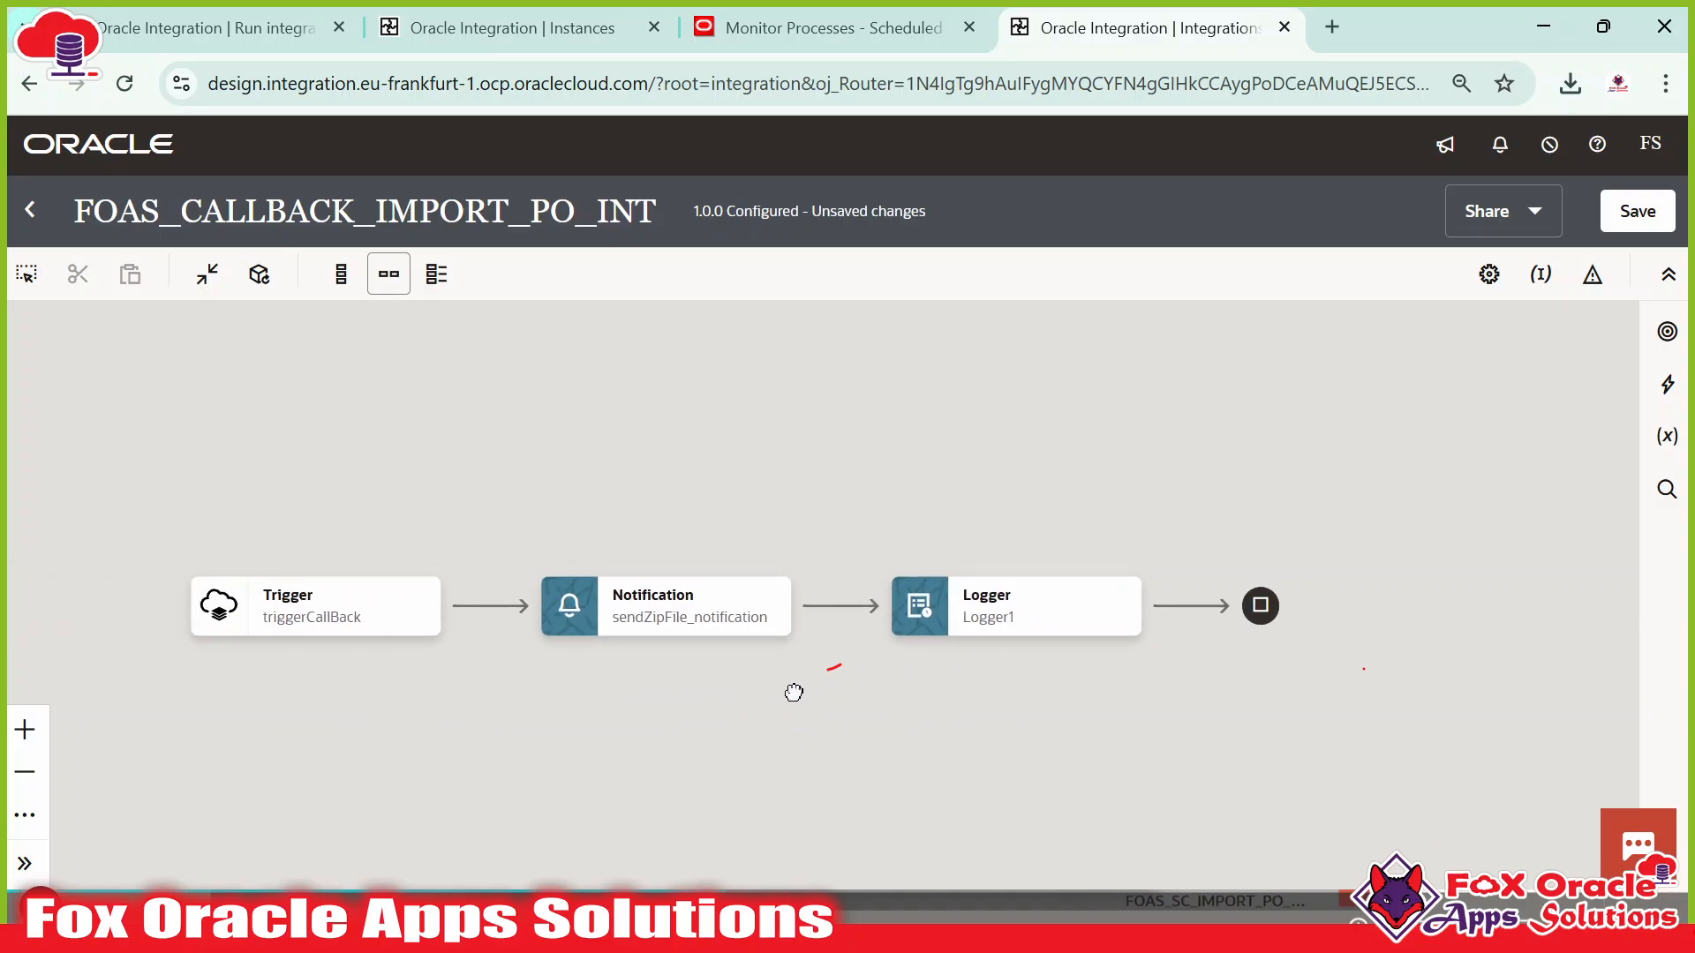
mouse_move(799, 621)
left_click(1637, 211)
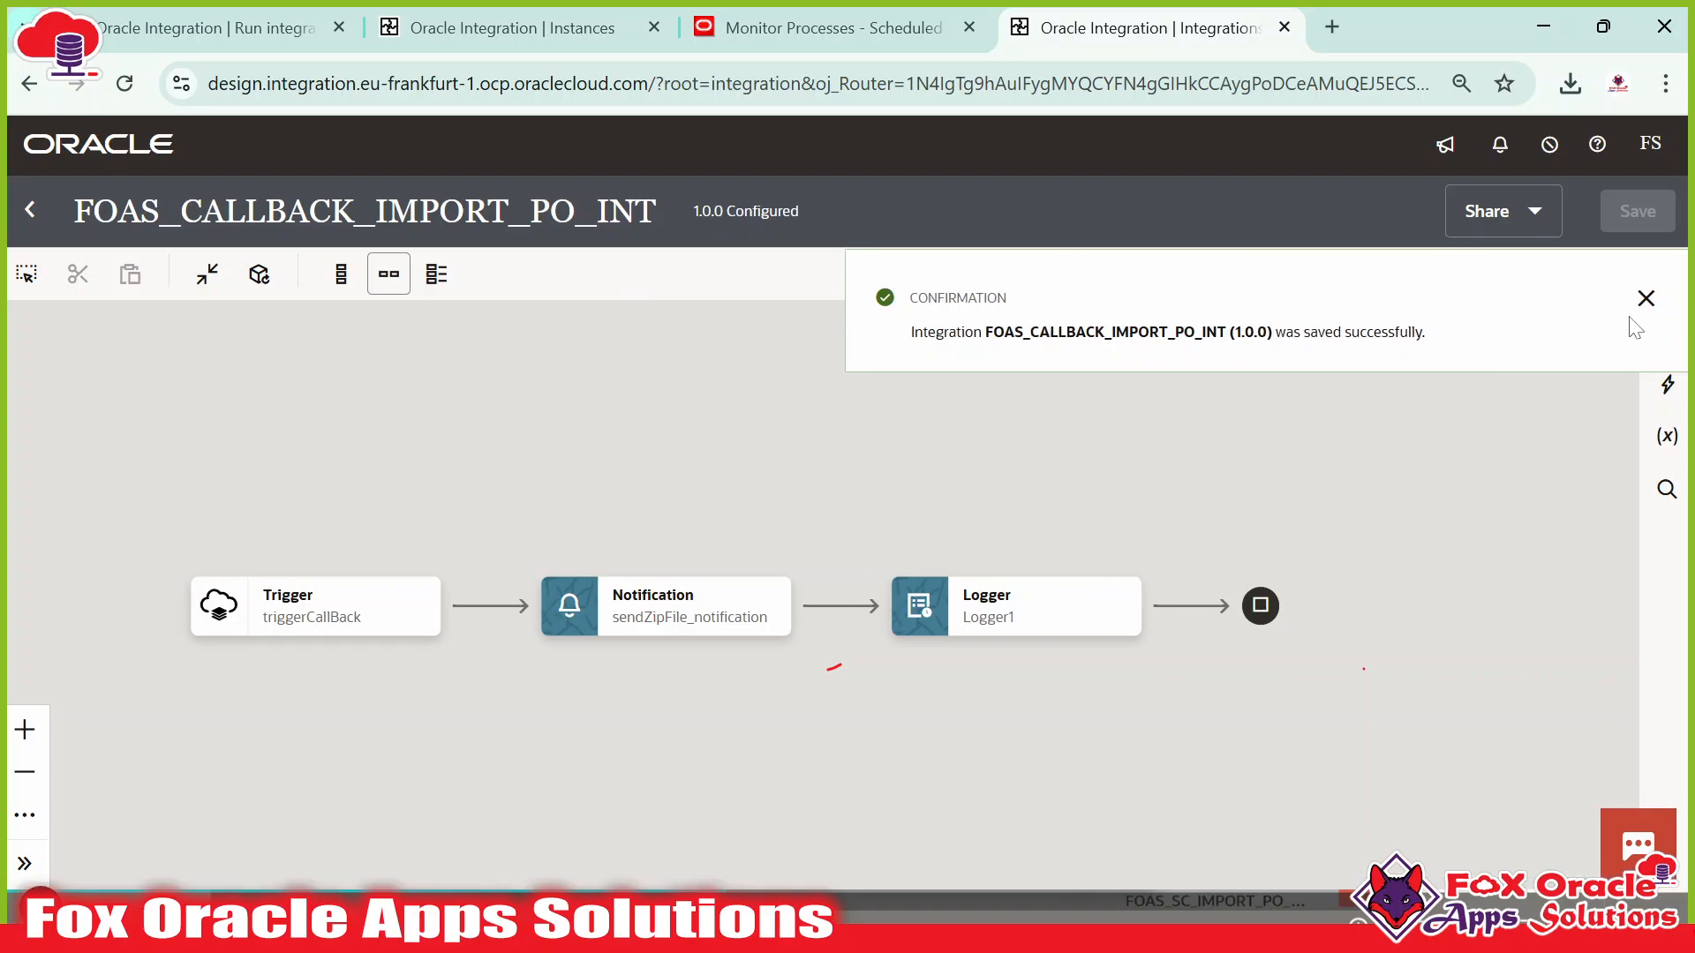
left_click(1644, 299)
Activate the integration with debug tracing and refresh the list to confirm it's Active.
mouse_move(647, 618)
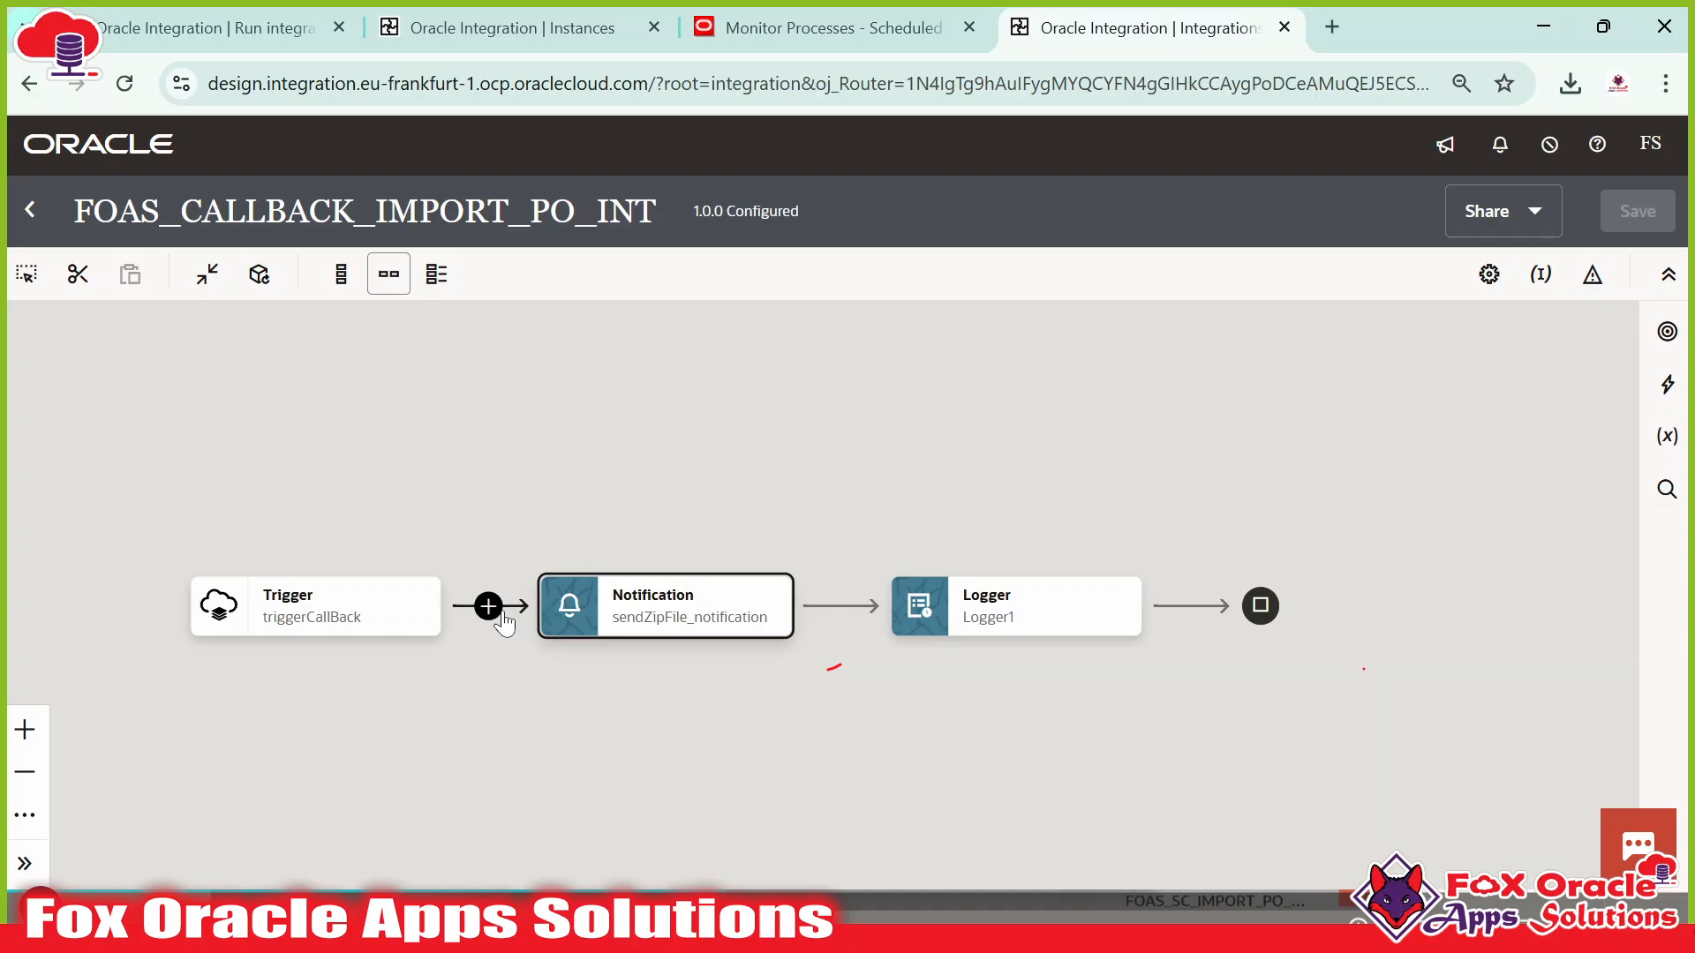
left_click(26, 212)
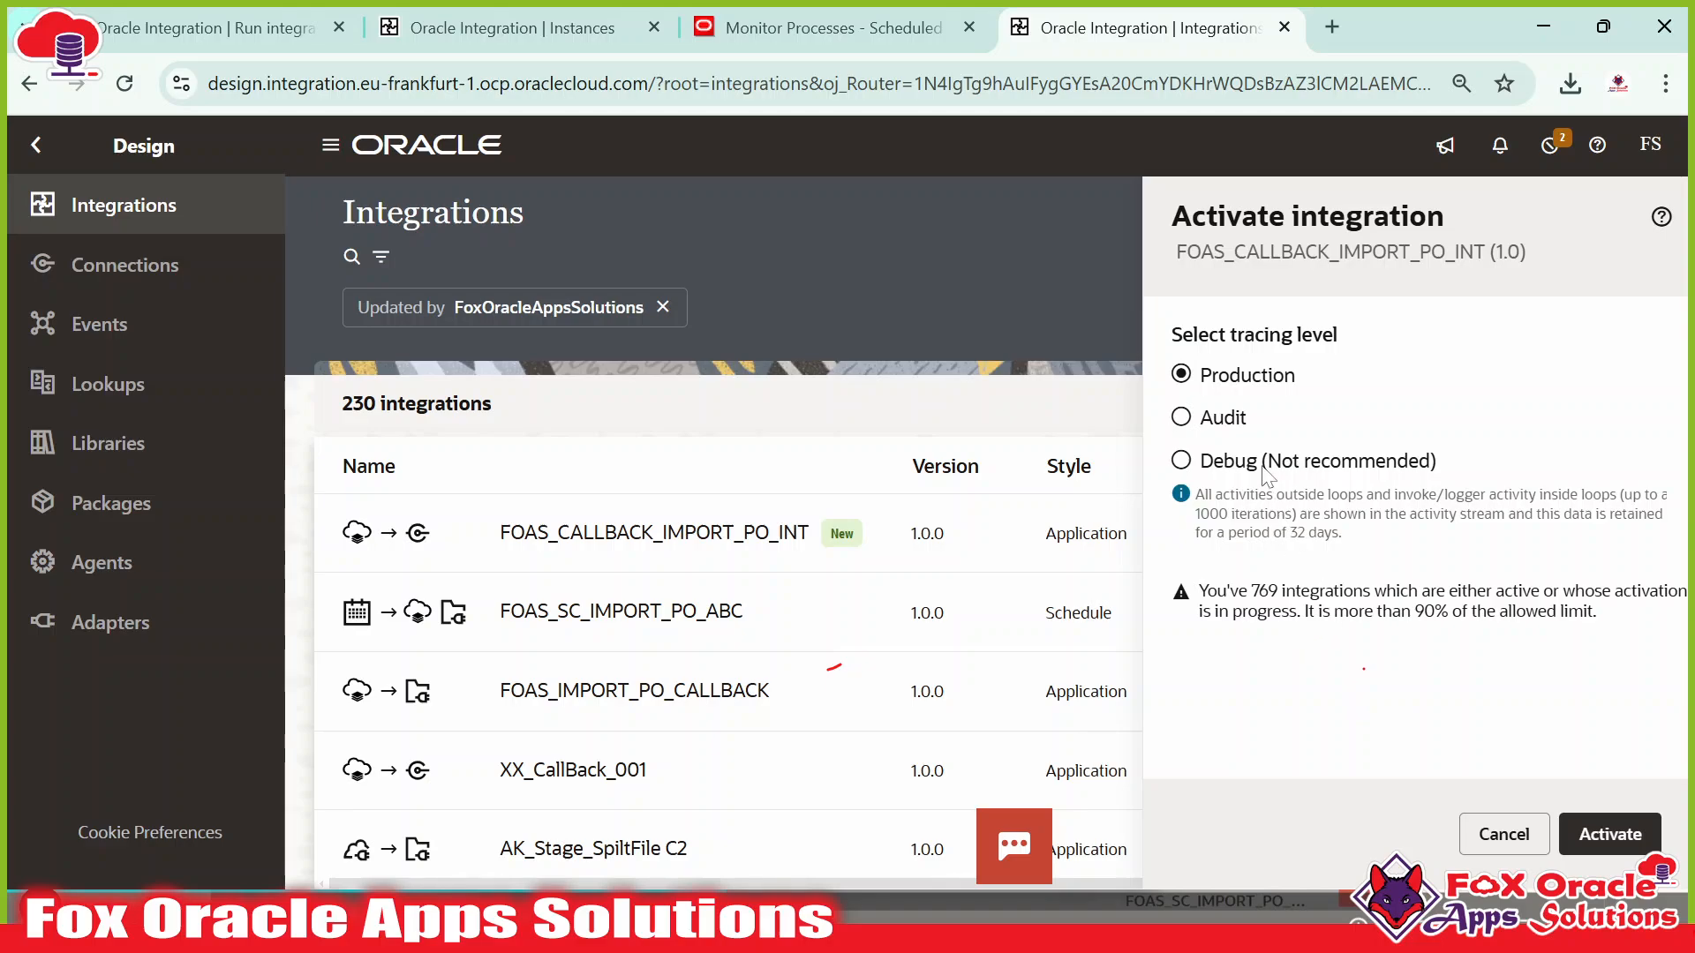
left_click(1264, 468)
left_click(1610, 835)
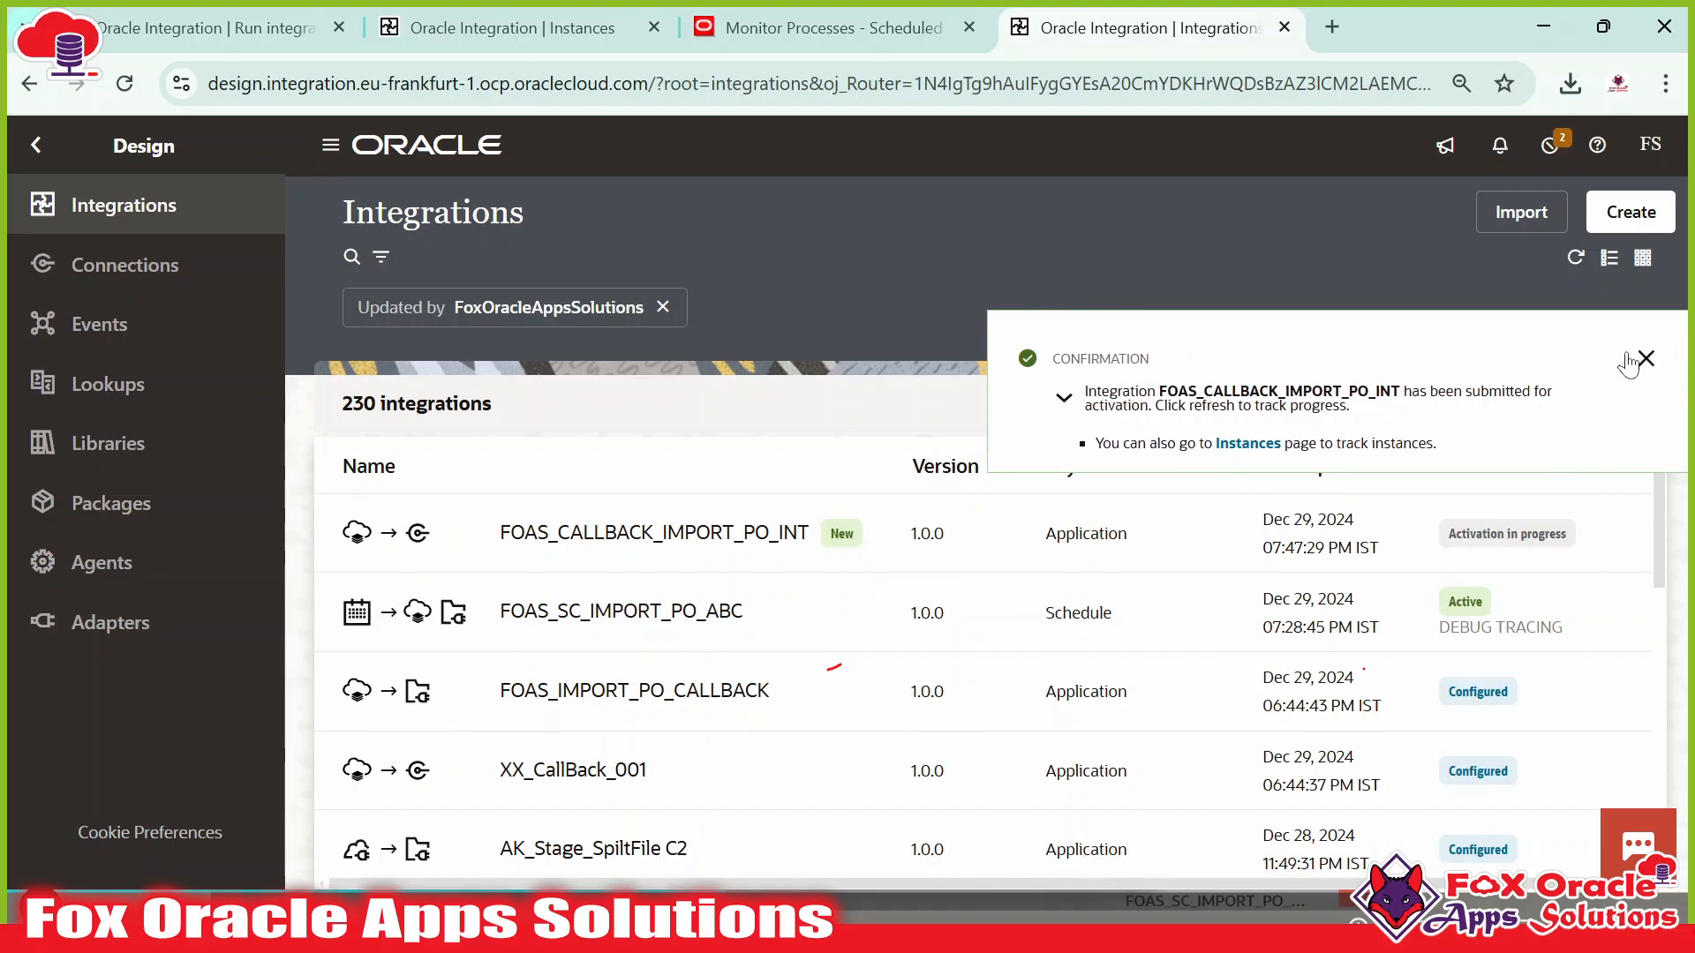
left_click(1644, 358)
left_click(1575, 258)
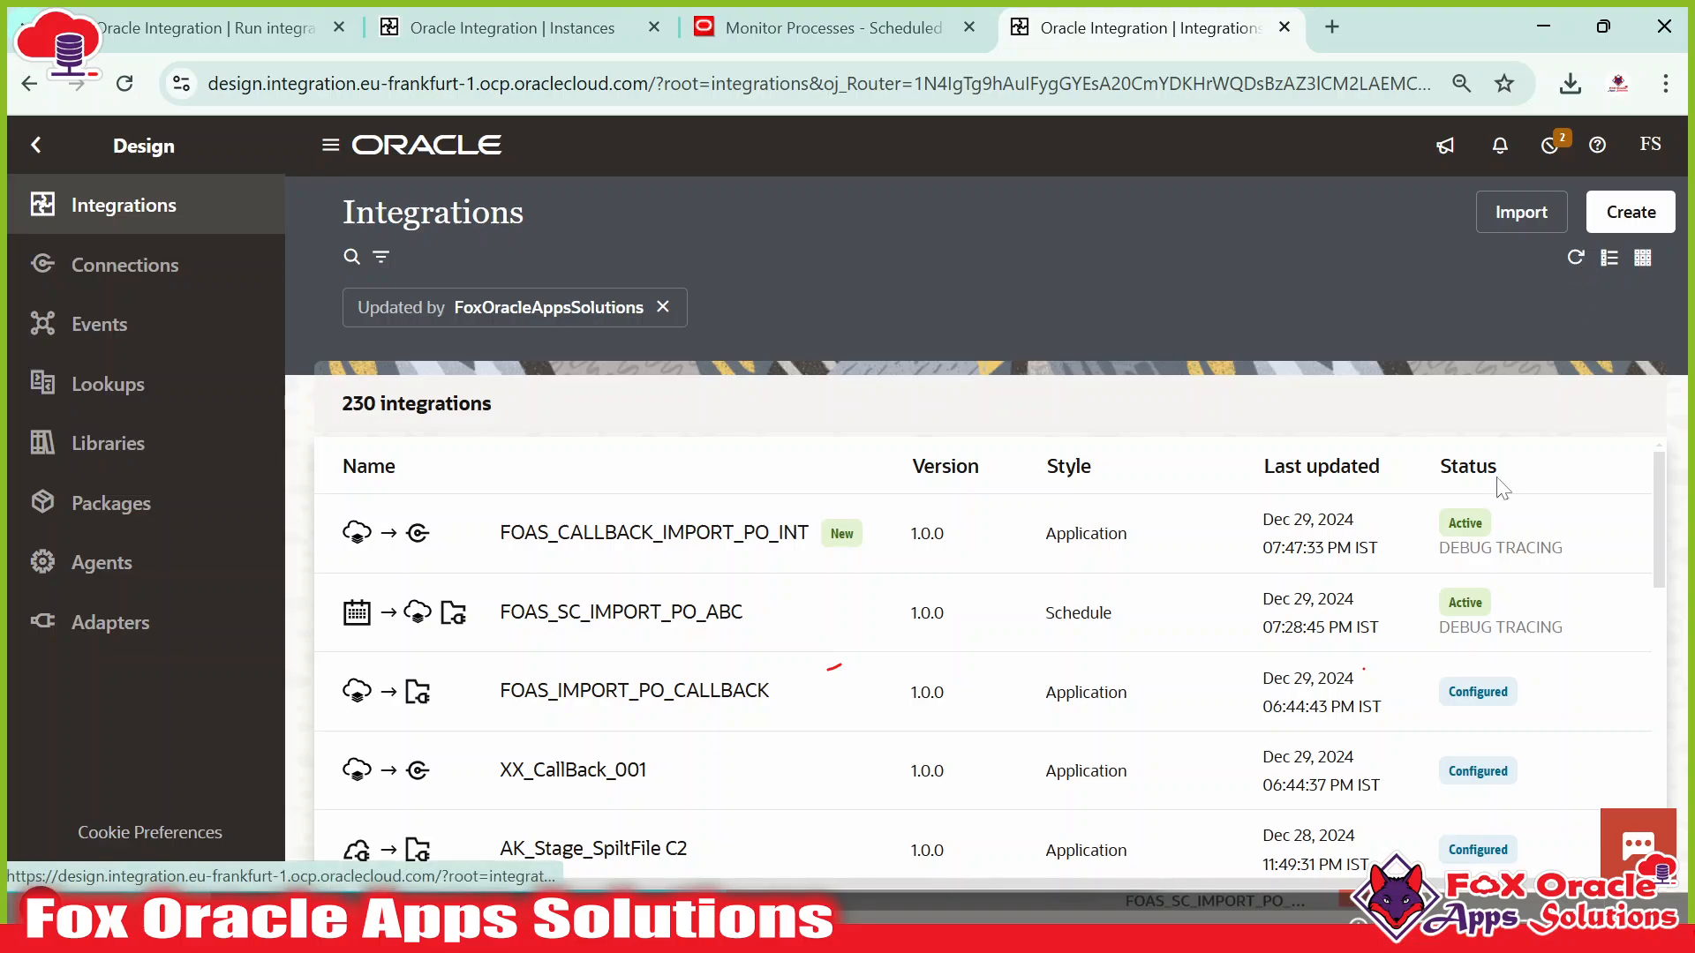
Close the previous activity stream and run FOAS_SC_IMPORT_PO_ABC again.
left_click(218, 24)
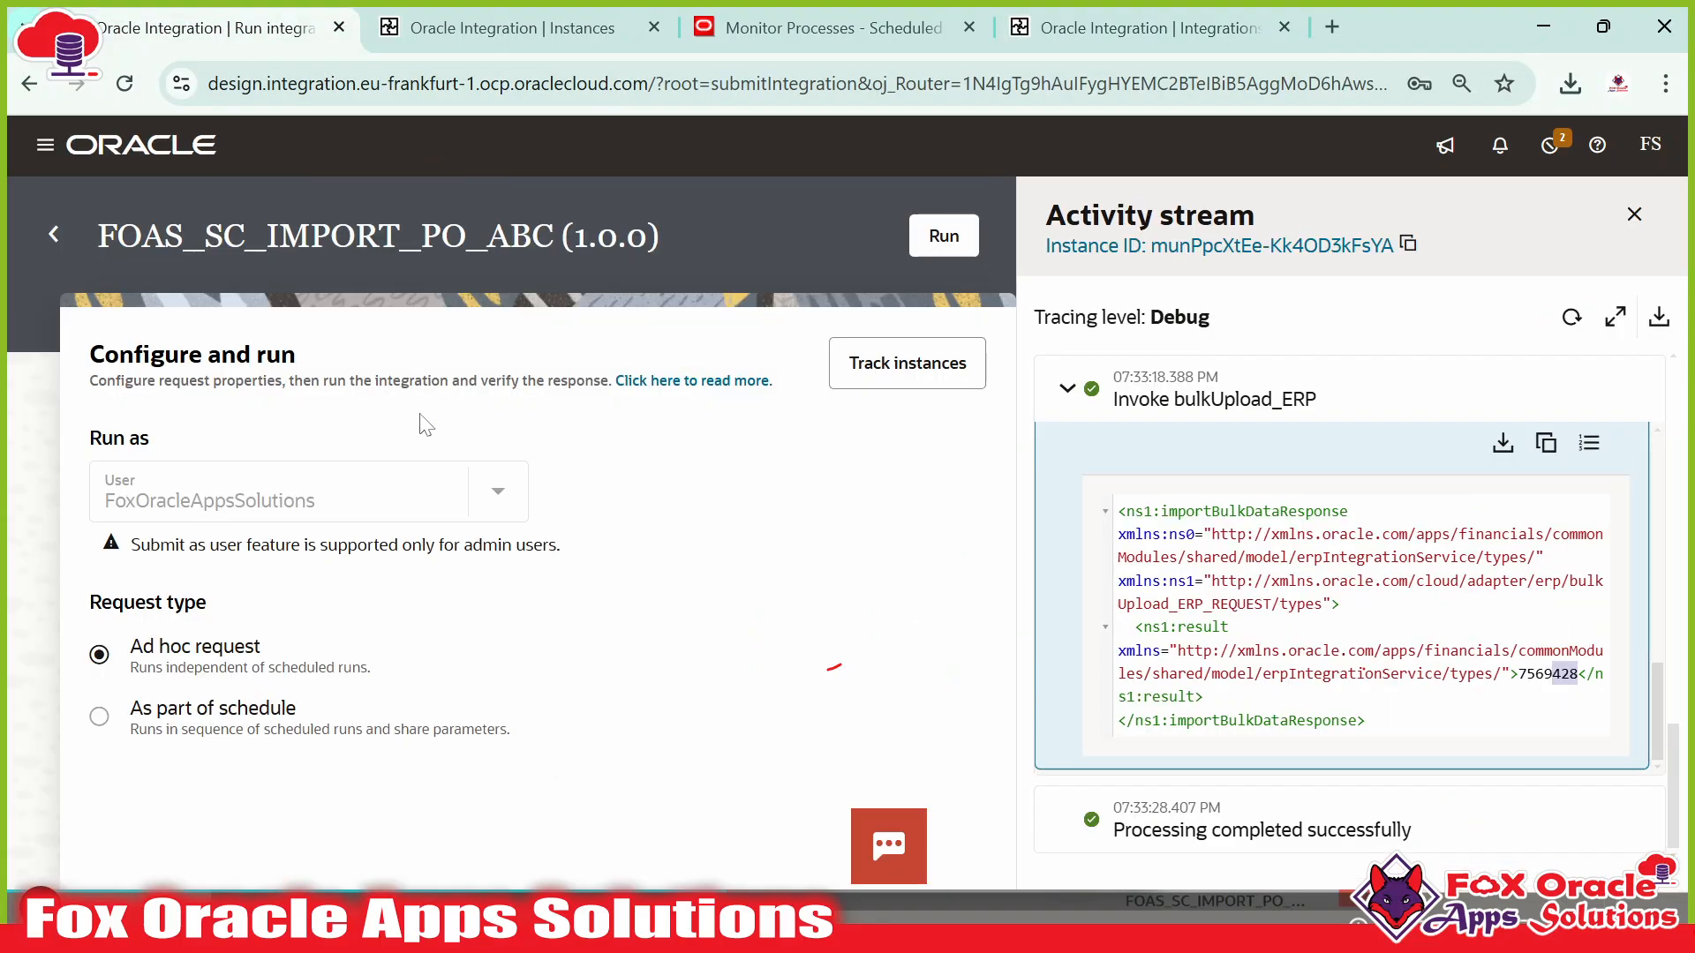
left_click(1633, 214)
left_click_drag(99, 238, 453, 245)
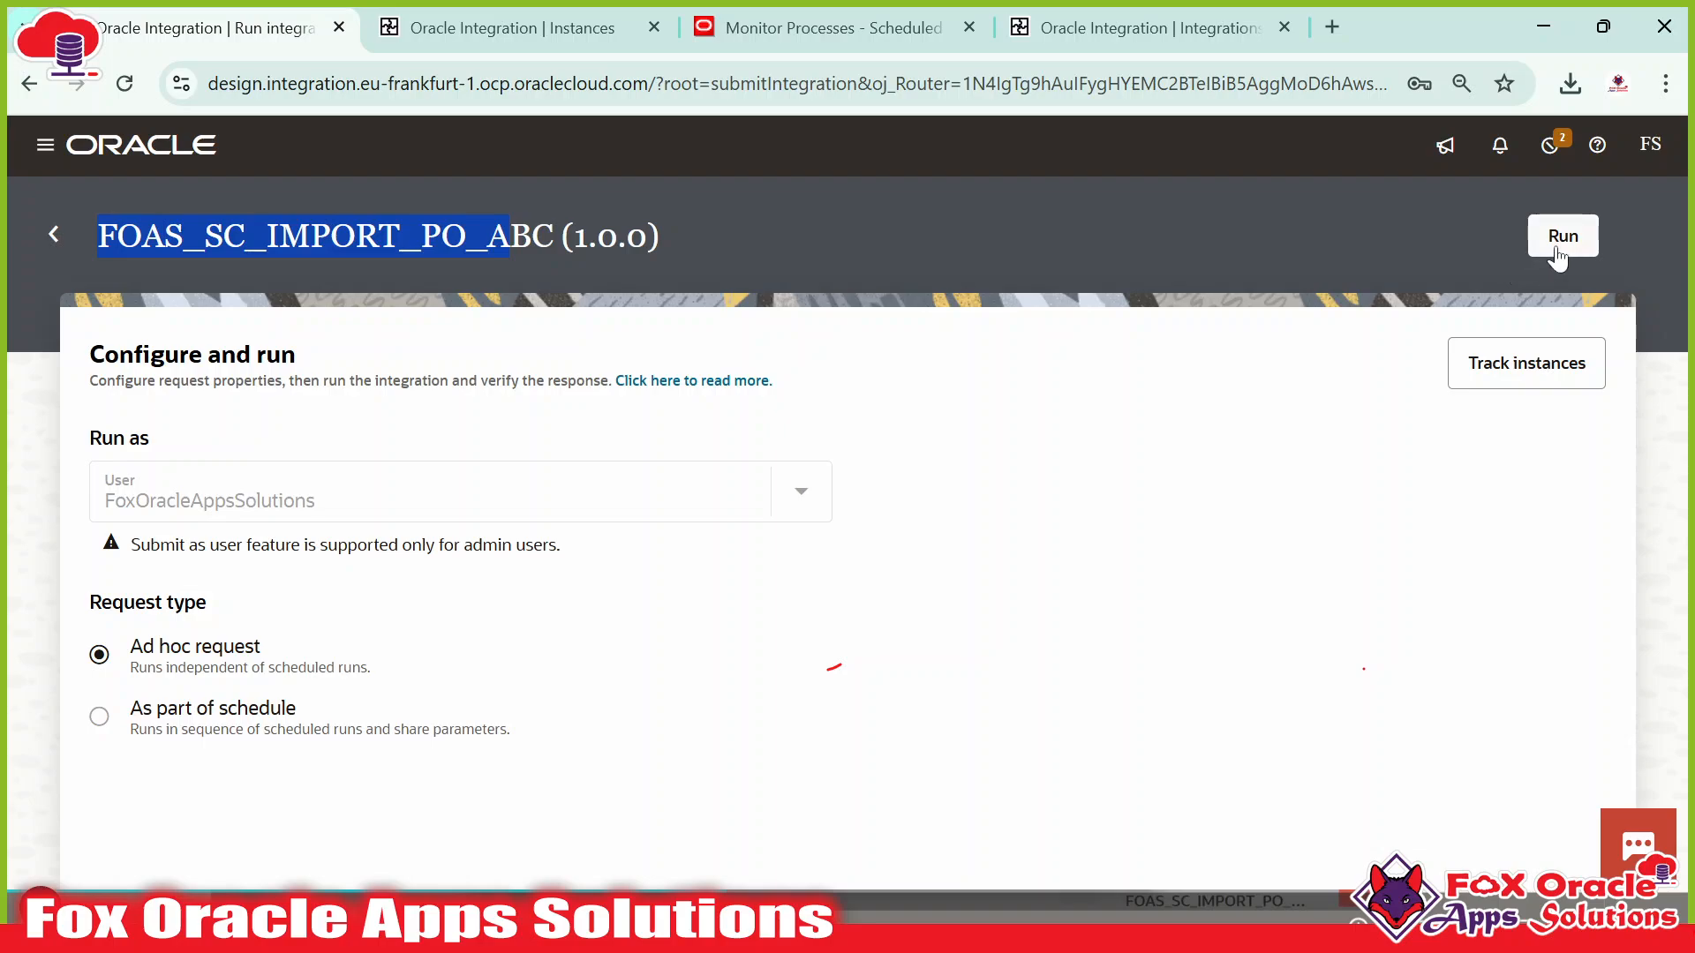
left_click(1560, 240)
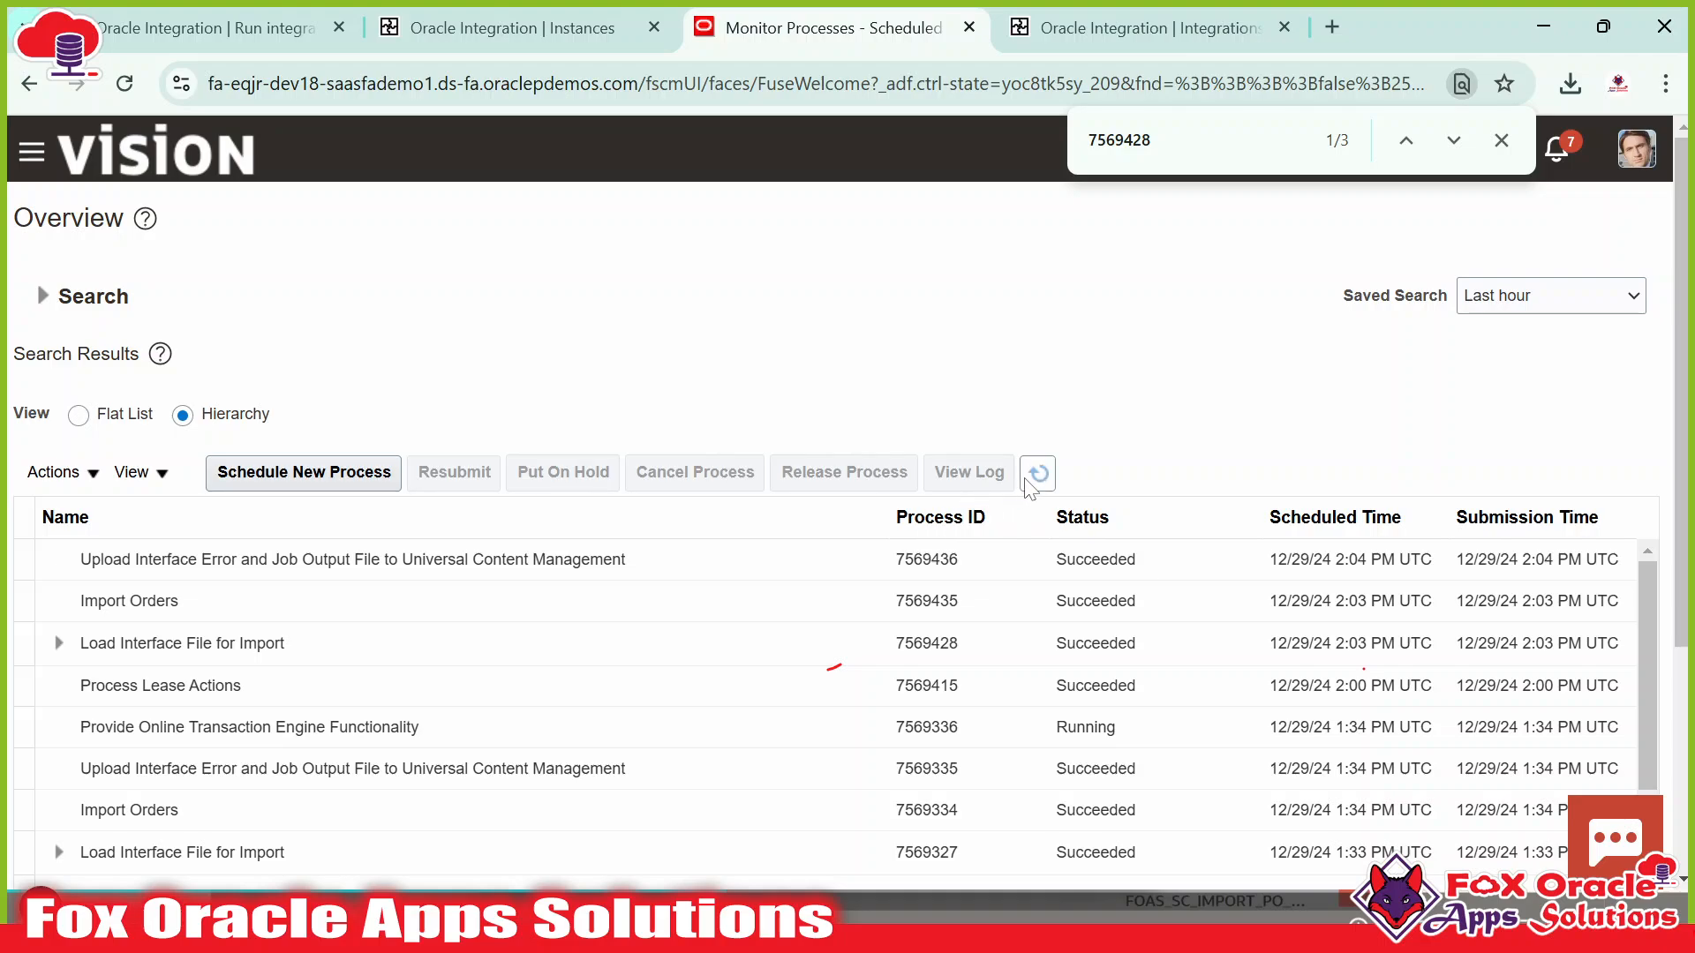
Refresh Monitor Processes and the OIC activity stream until job 7569456 appears as Paused.
left_click(1030, 484)
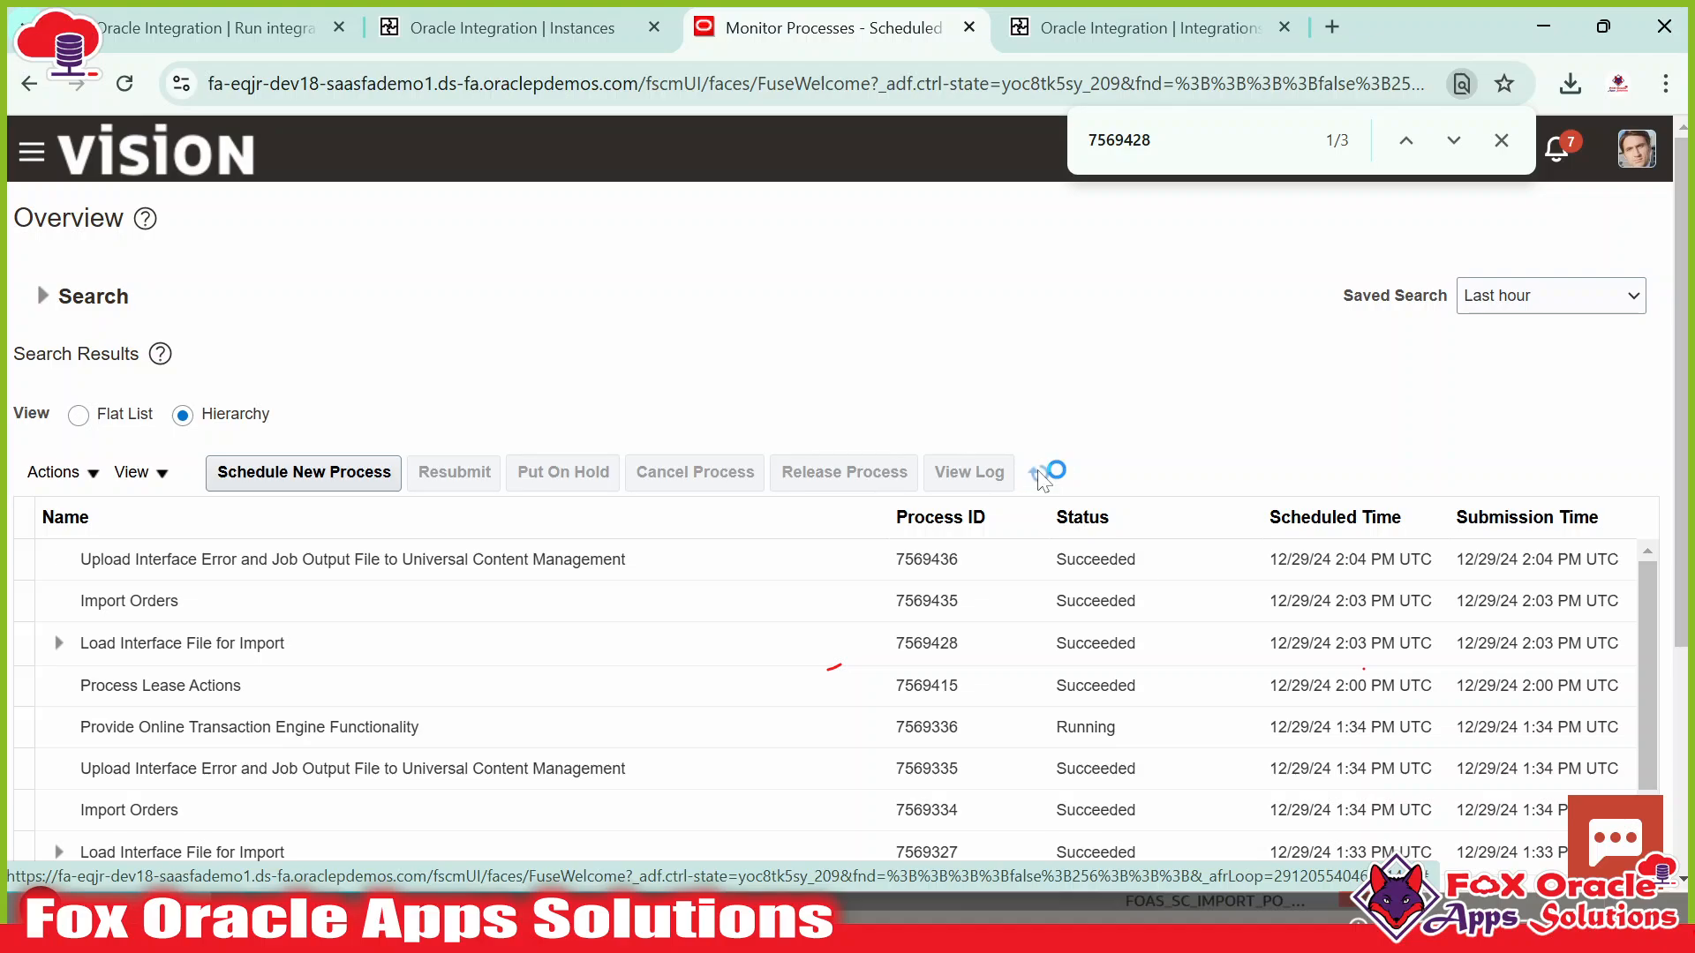
key("ctrl+shift+Tab")
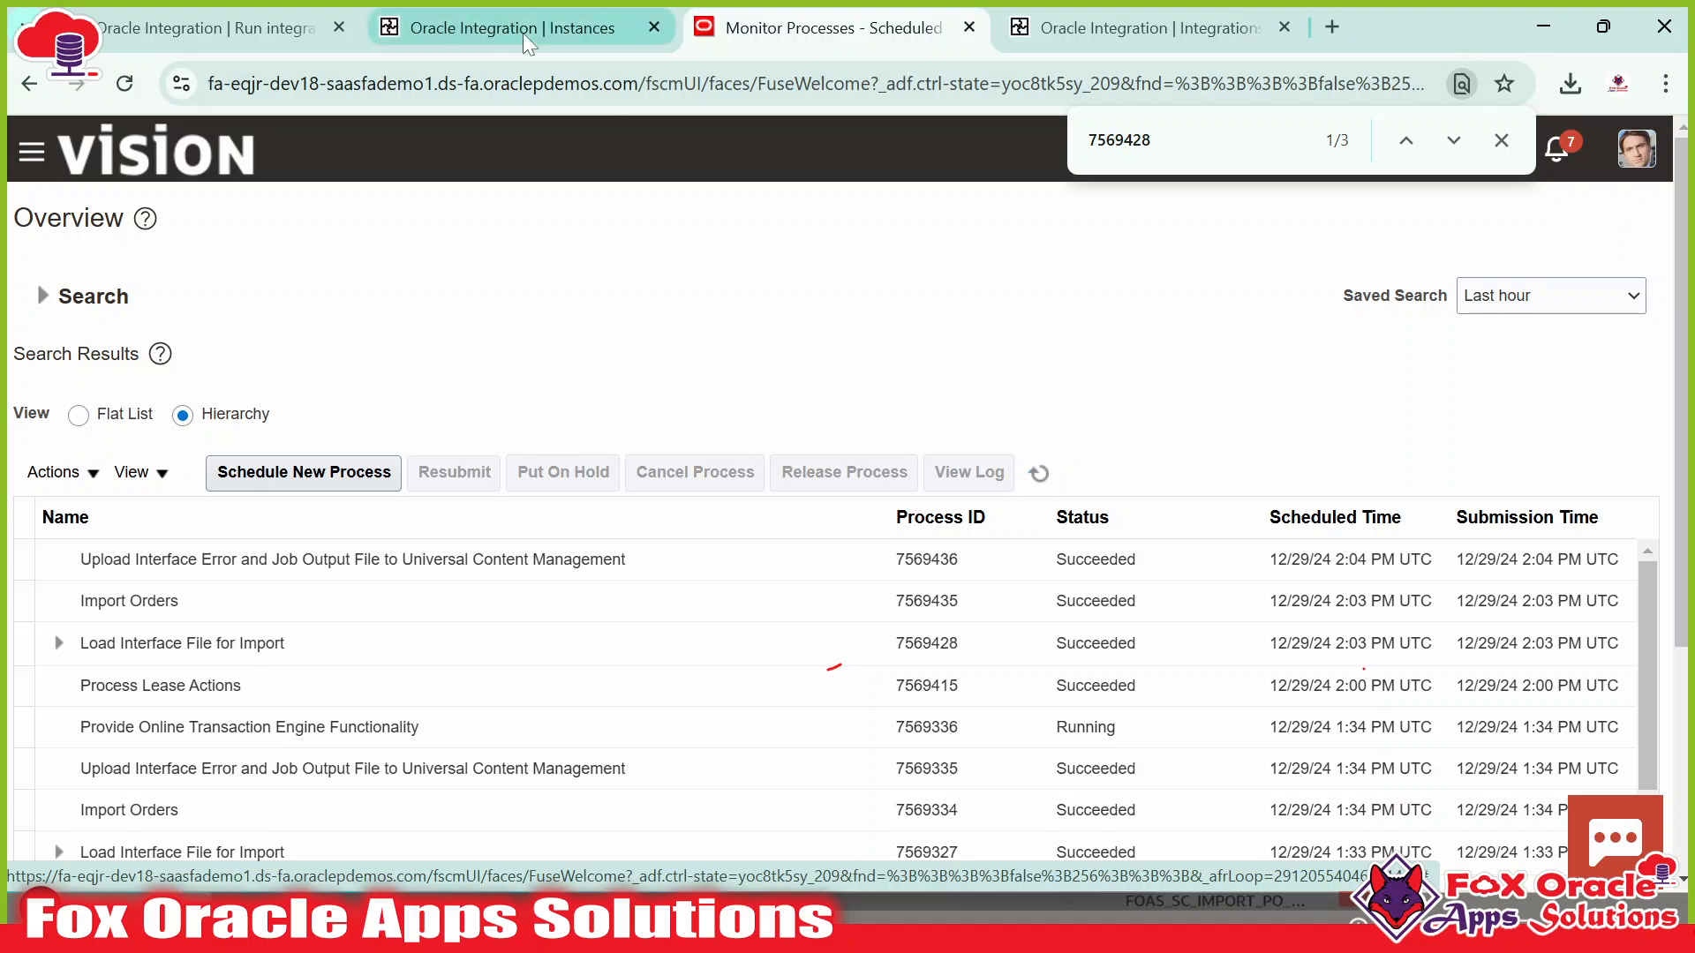
key("ctrl+shift+Tab")
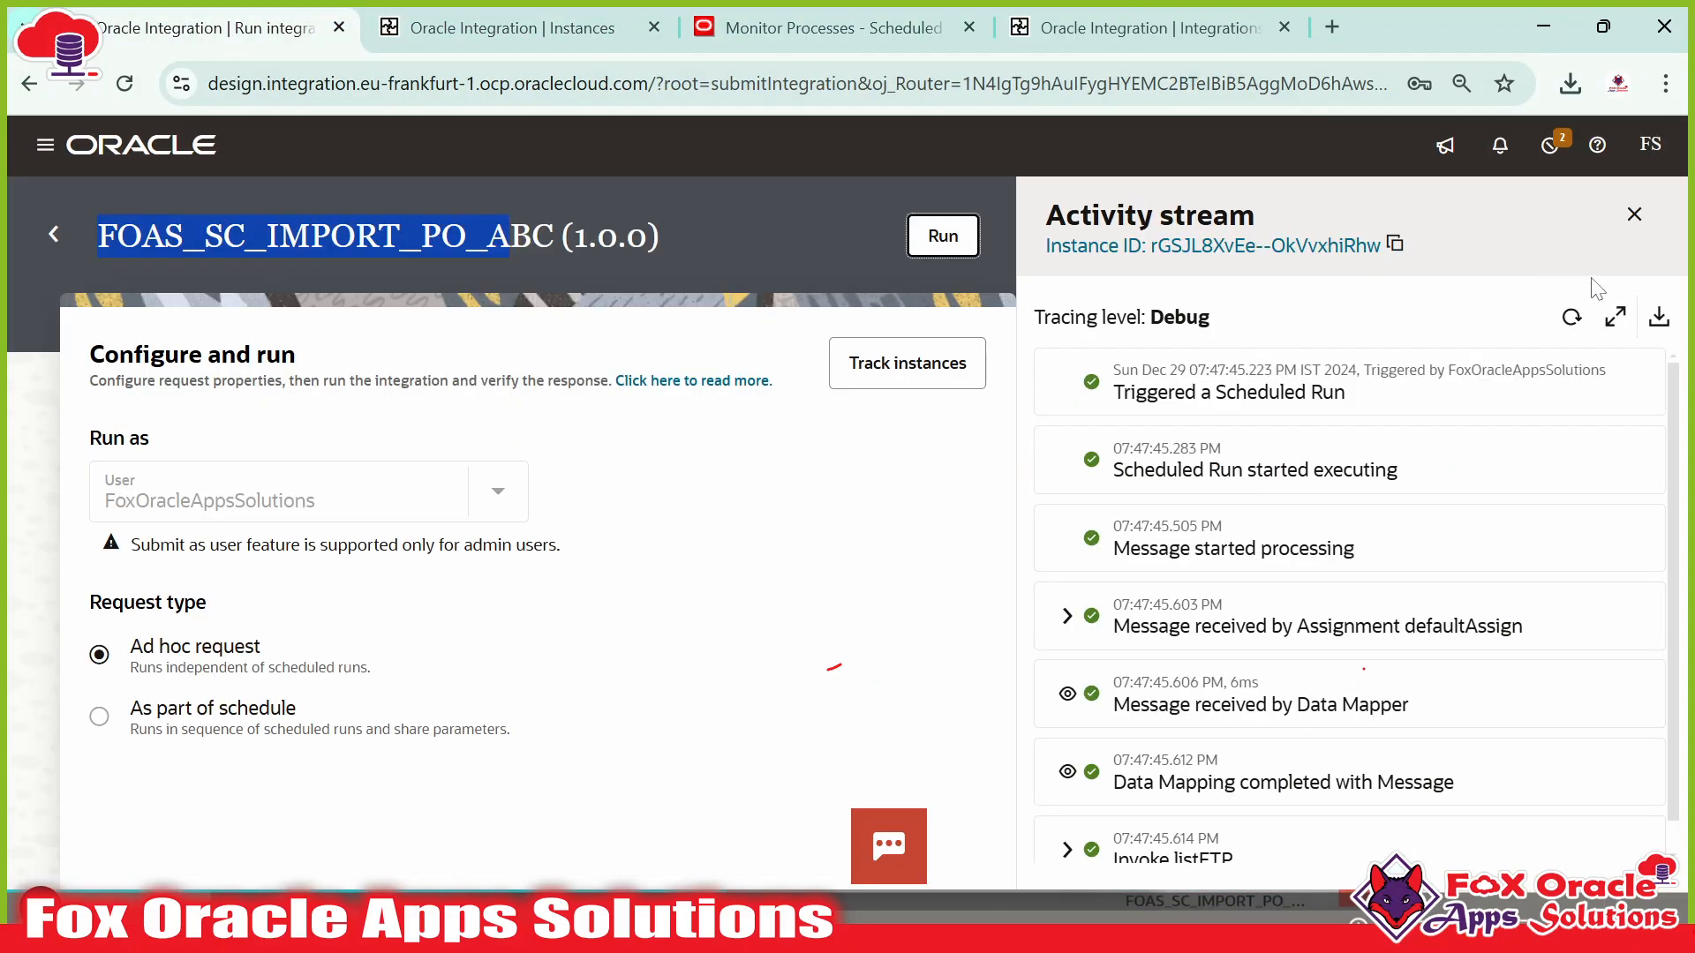
left_click(1571, 317)
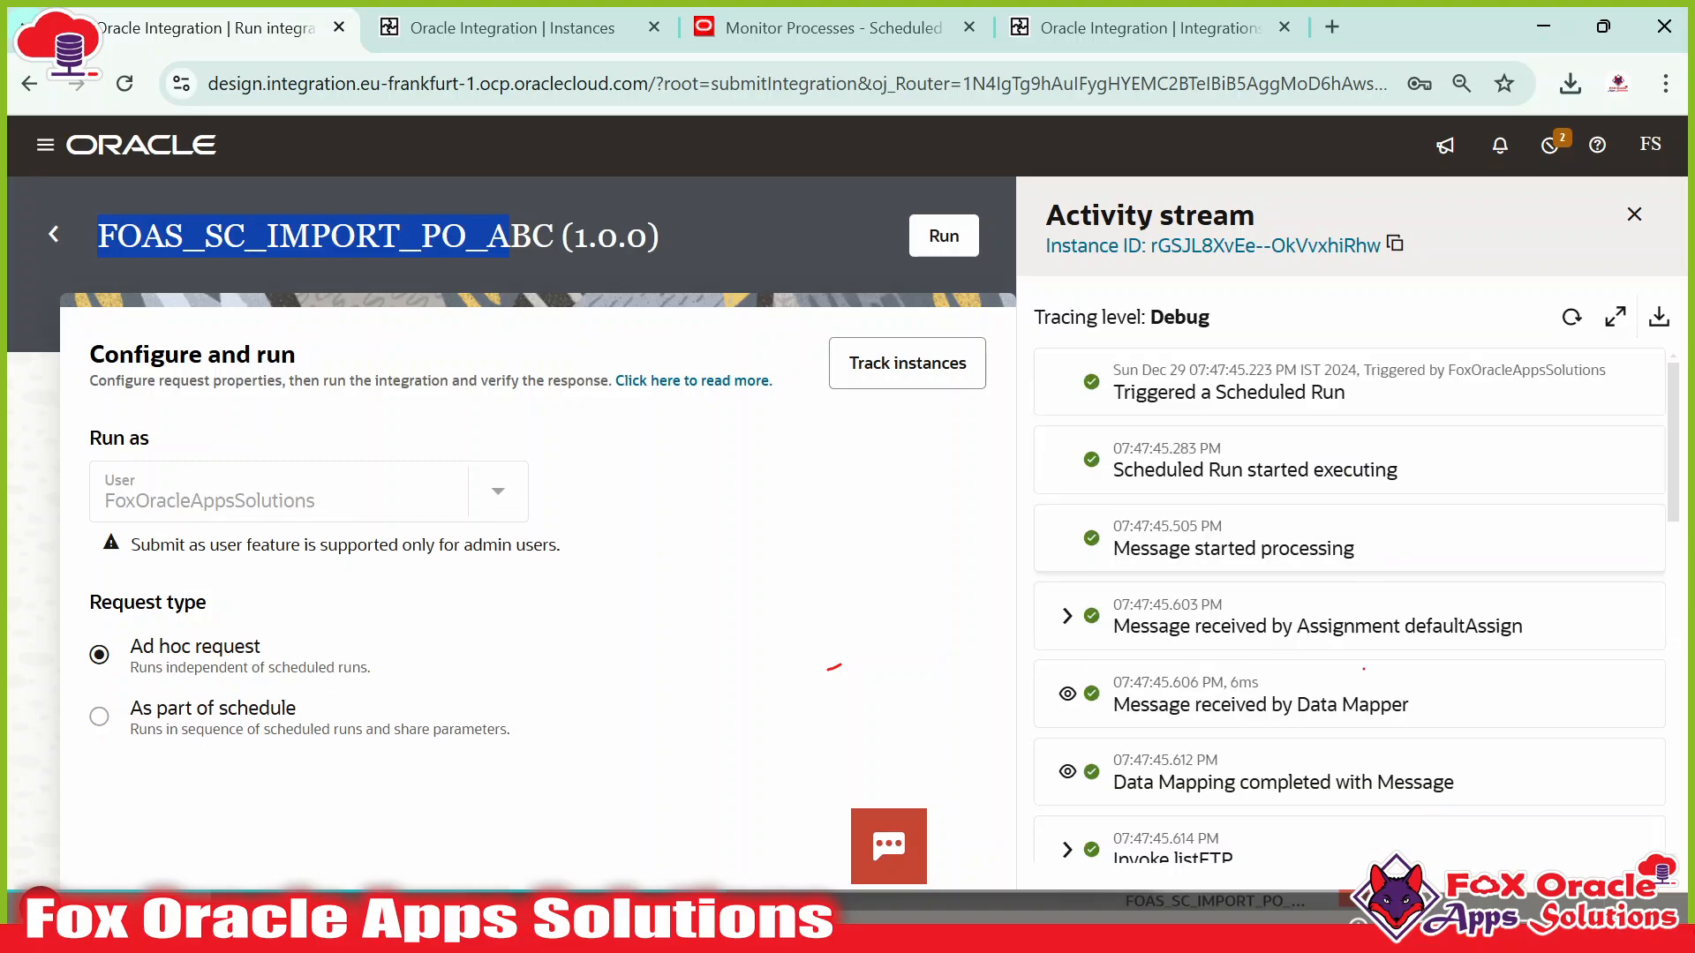
scroll(1363, 668, "down", 10)
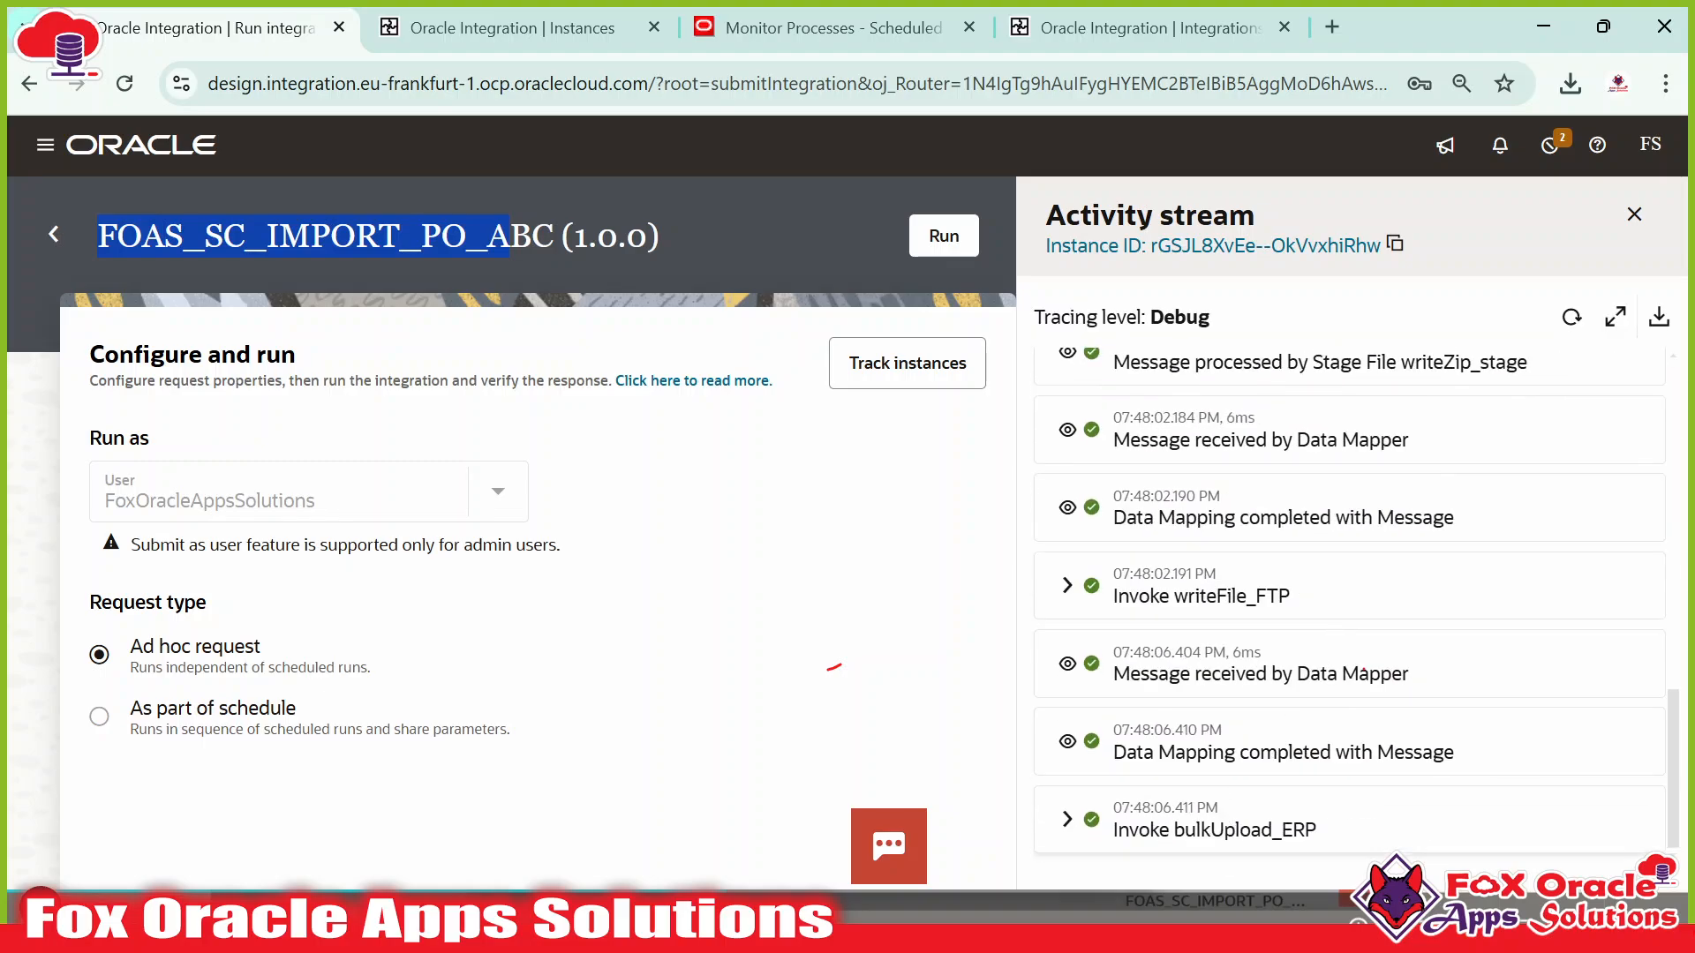
left_click(781, 28)
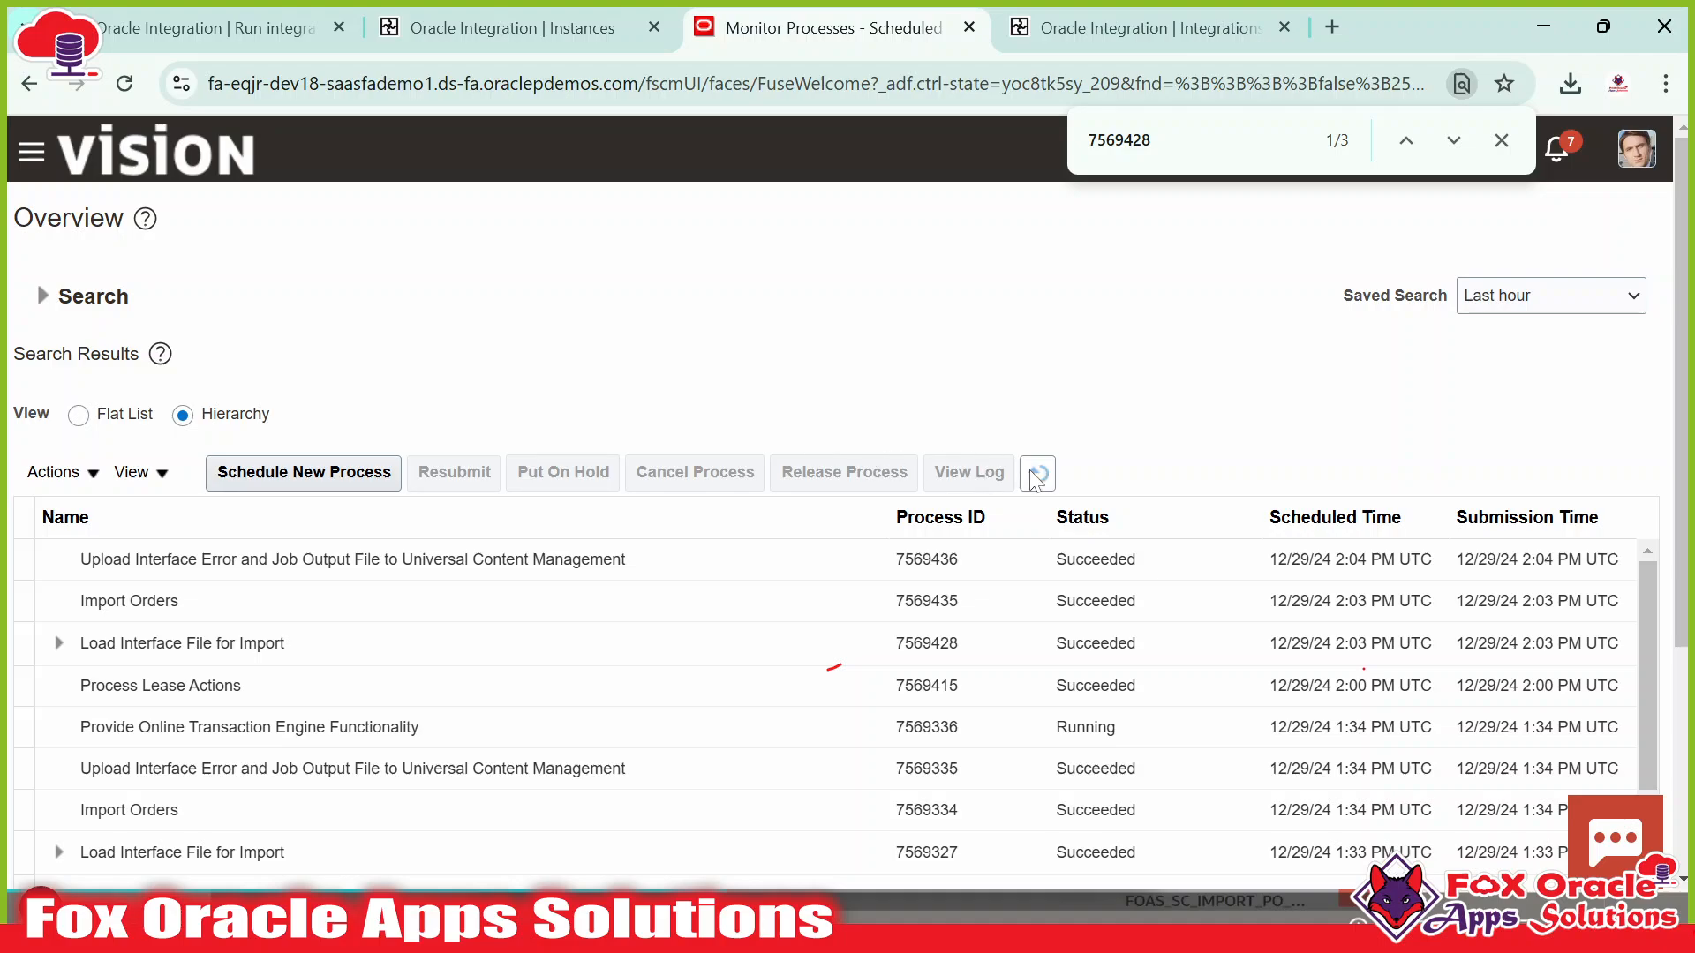
left_click(1038, 475)
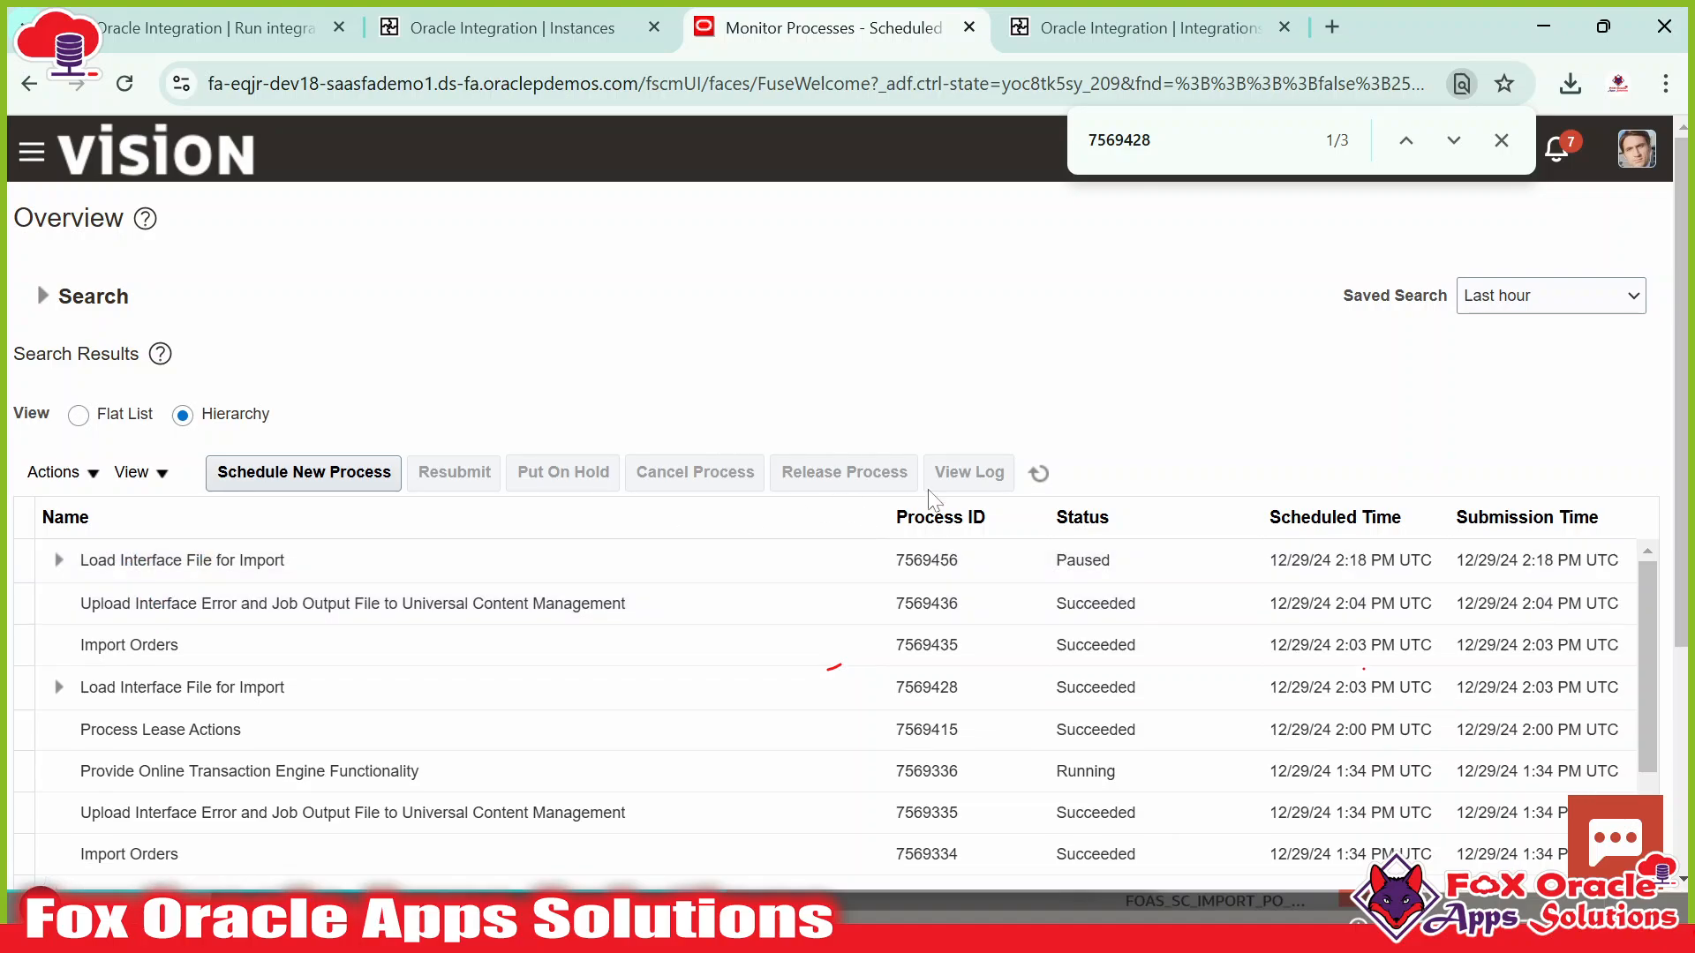
left_click(1039, 472)
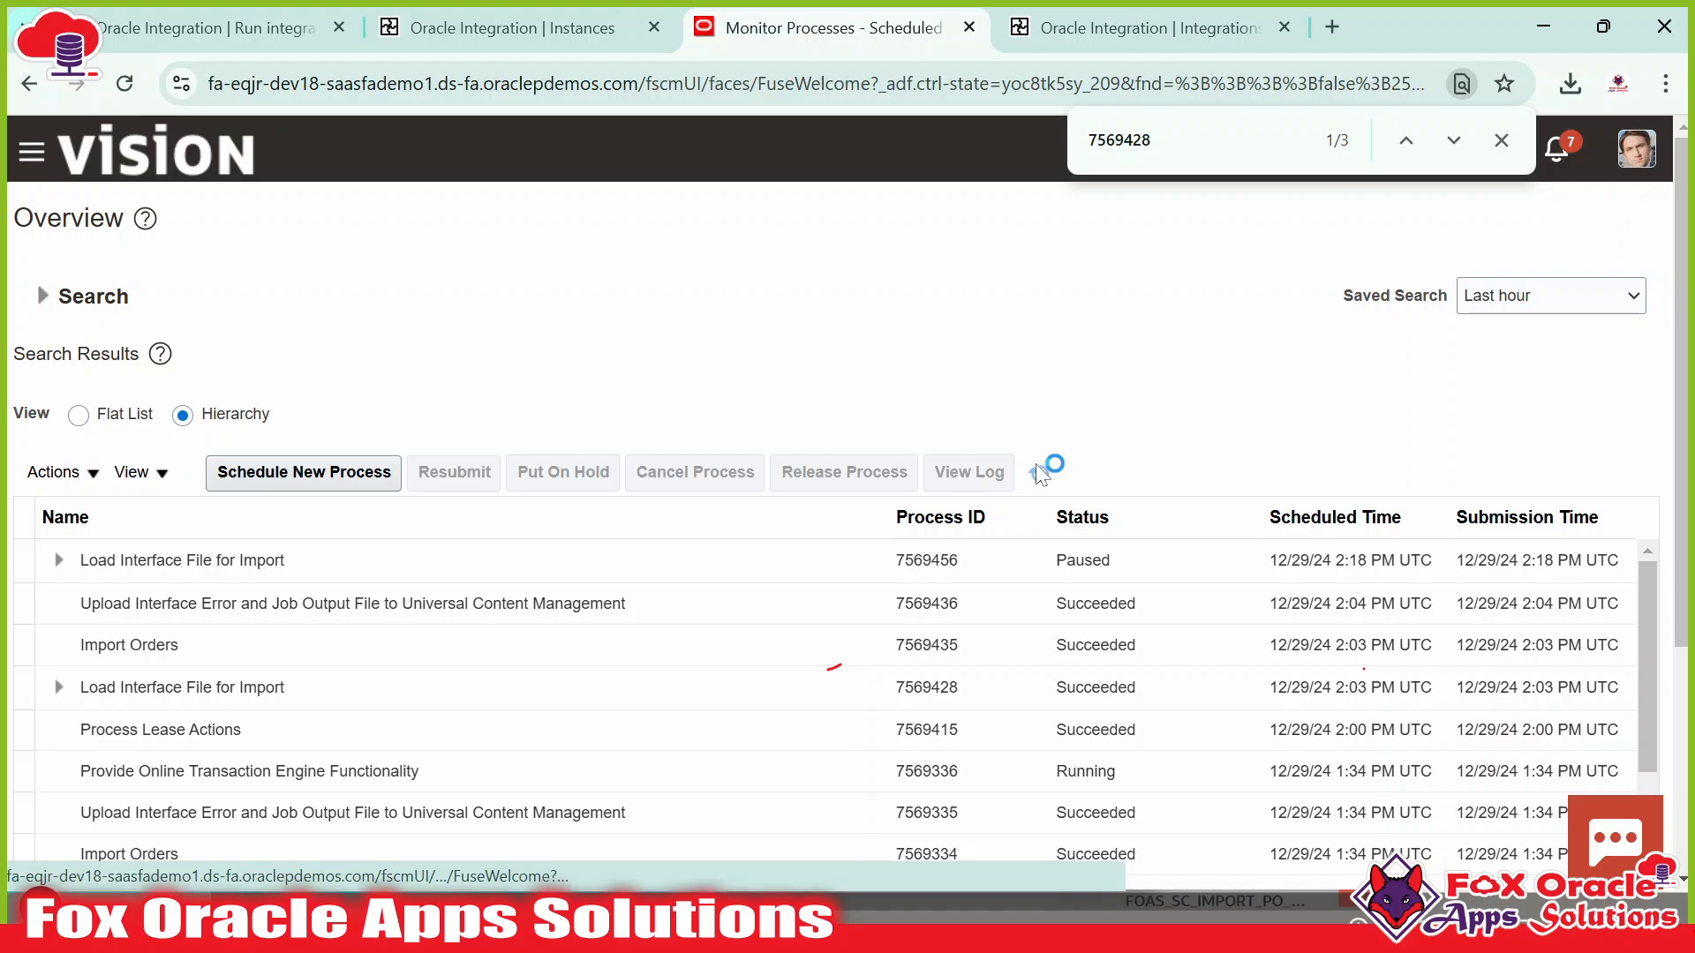
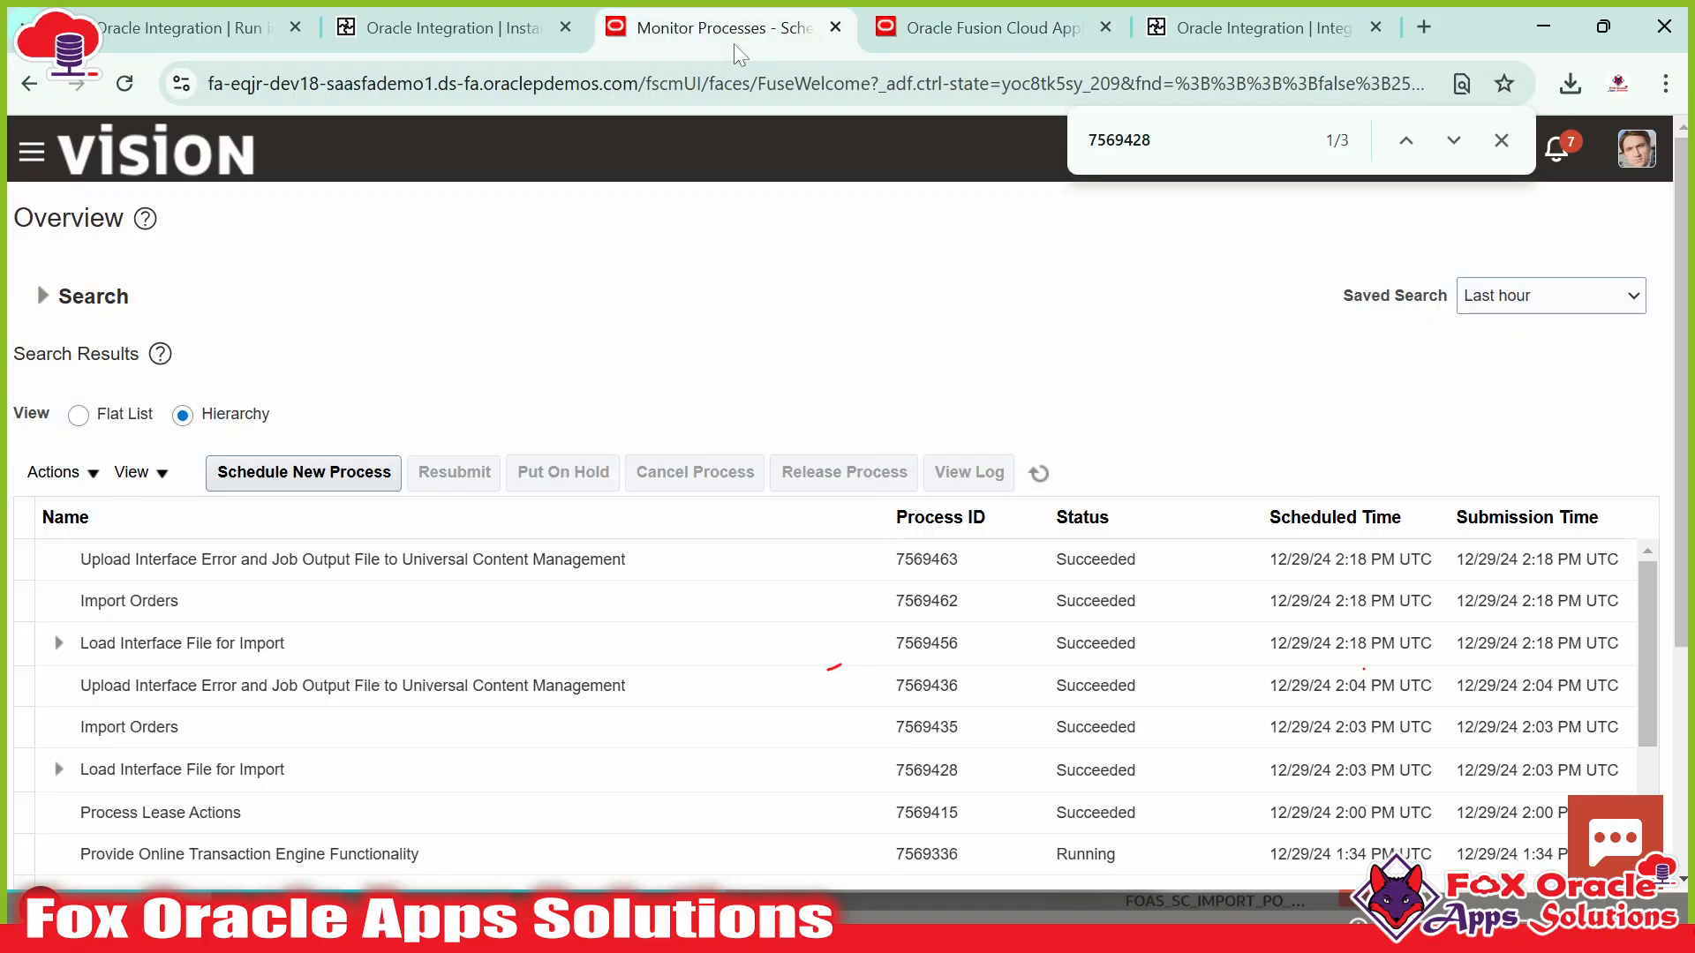
Refresh the Monitor Processes search results to see the latest Import Orders runs.
left_click(1040, 474)
Refresh the Integration Instances list until the new FOAS_CALLBACK_IMPORT_PO_INT run shows Succeeded.
left_click(512, 40)
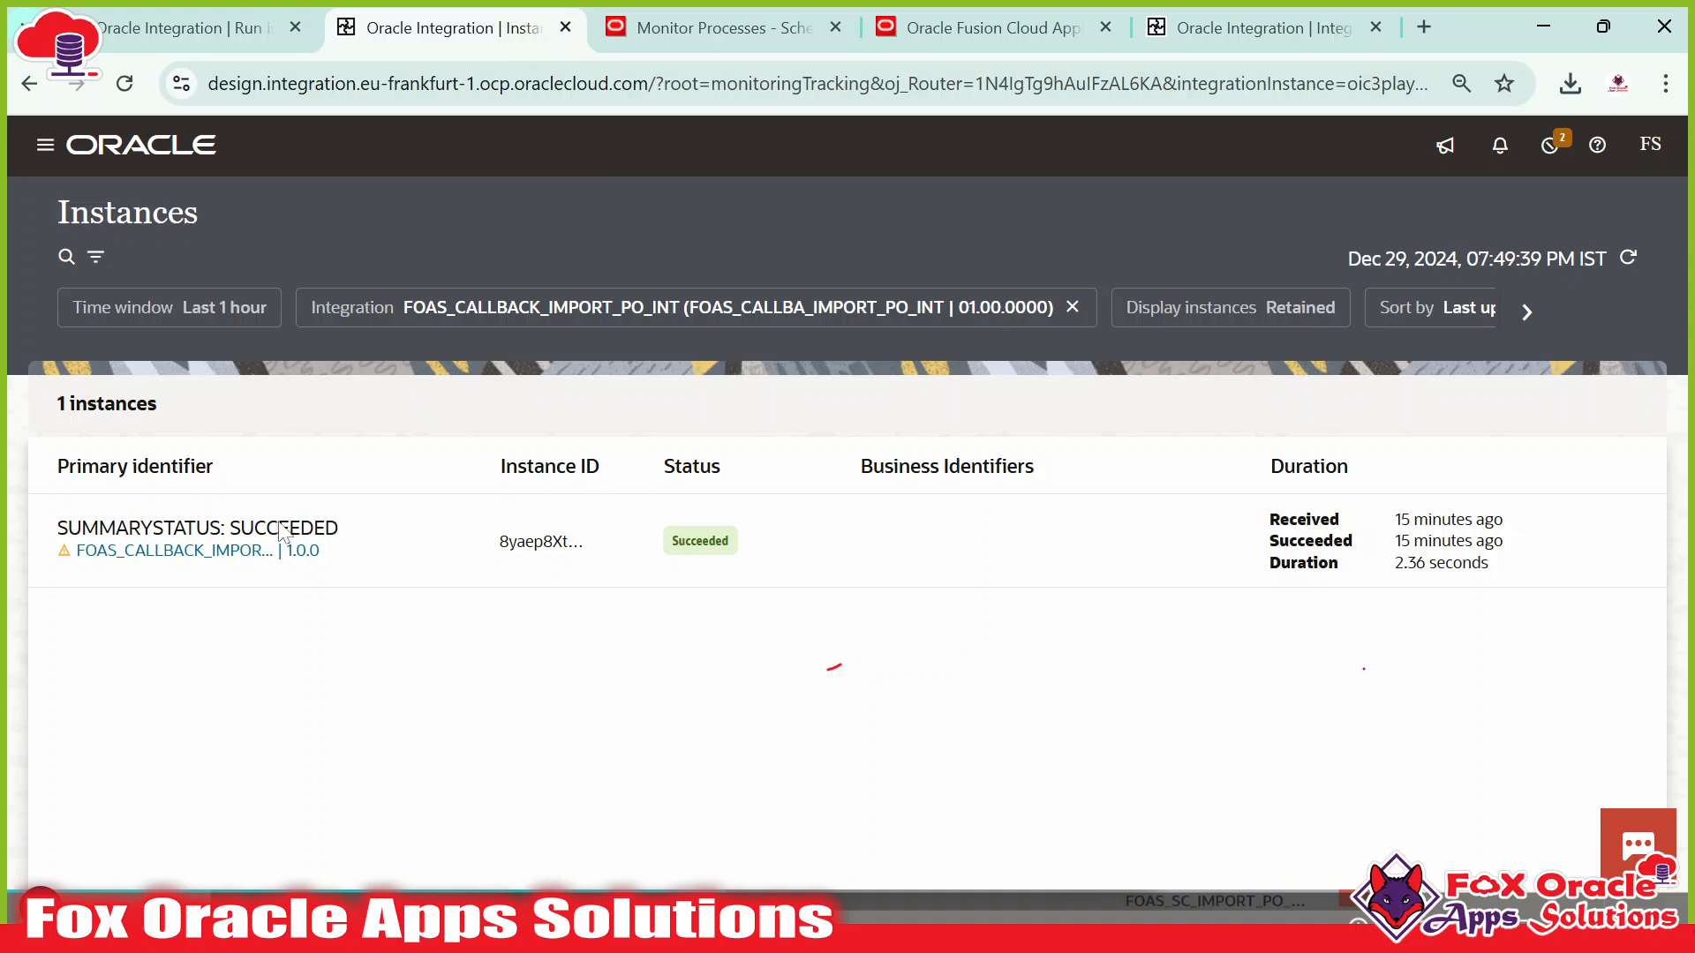
left_click(1620, 261)
left_click(1624, 263)
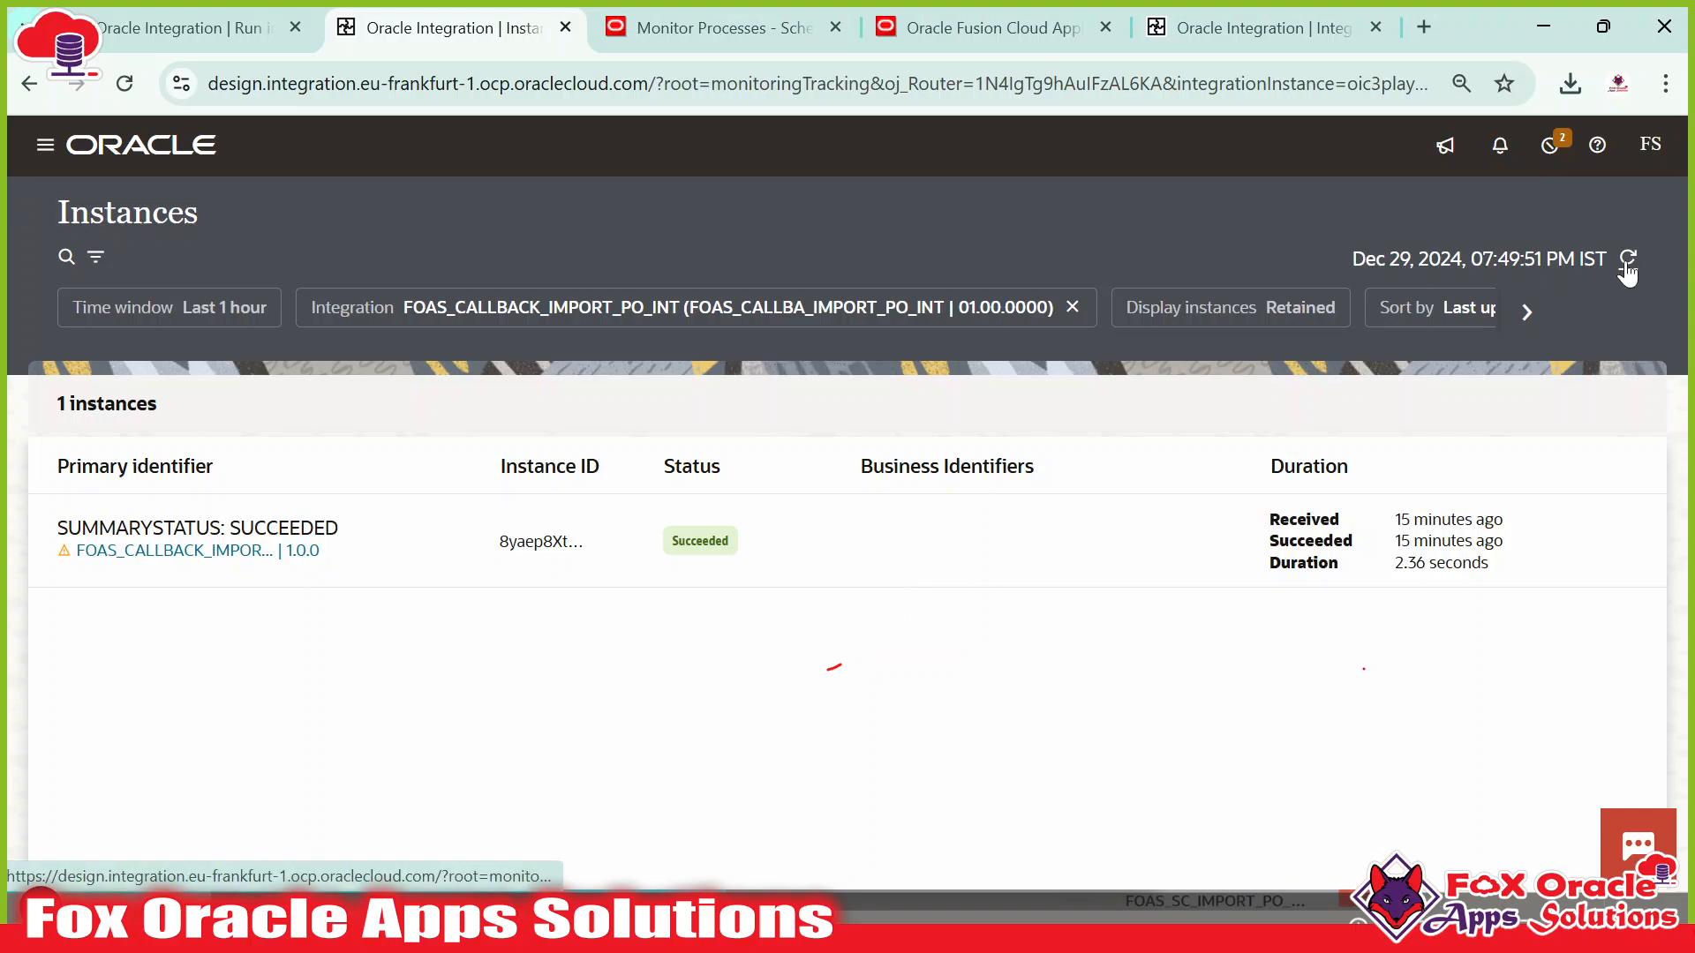
left_click(1627, 263)
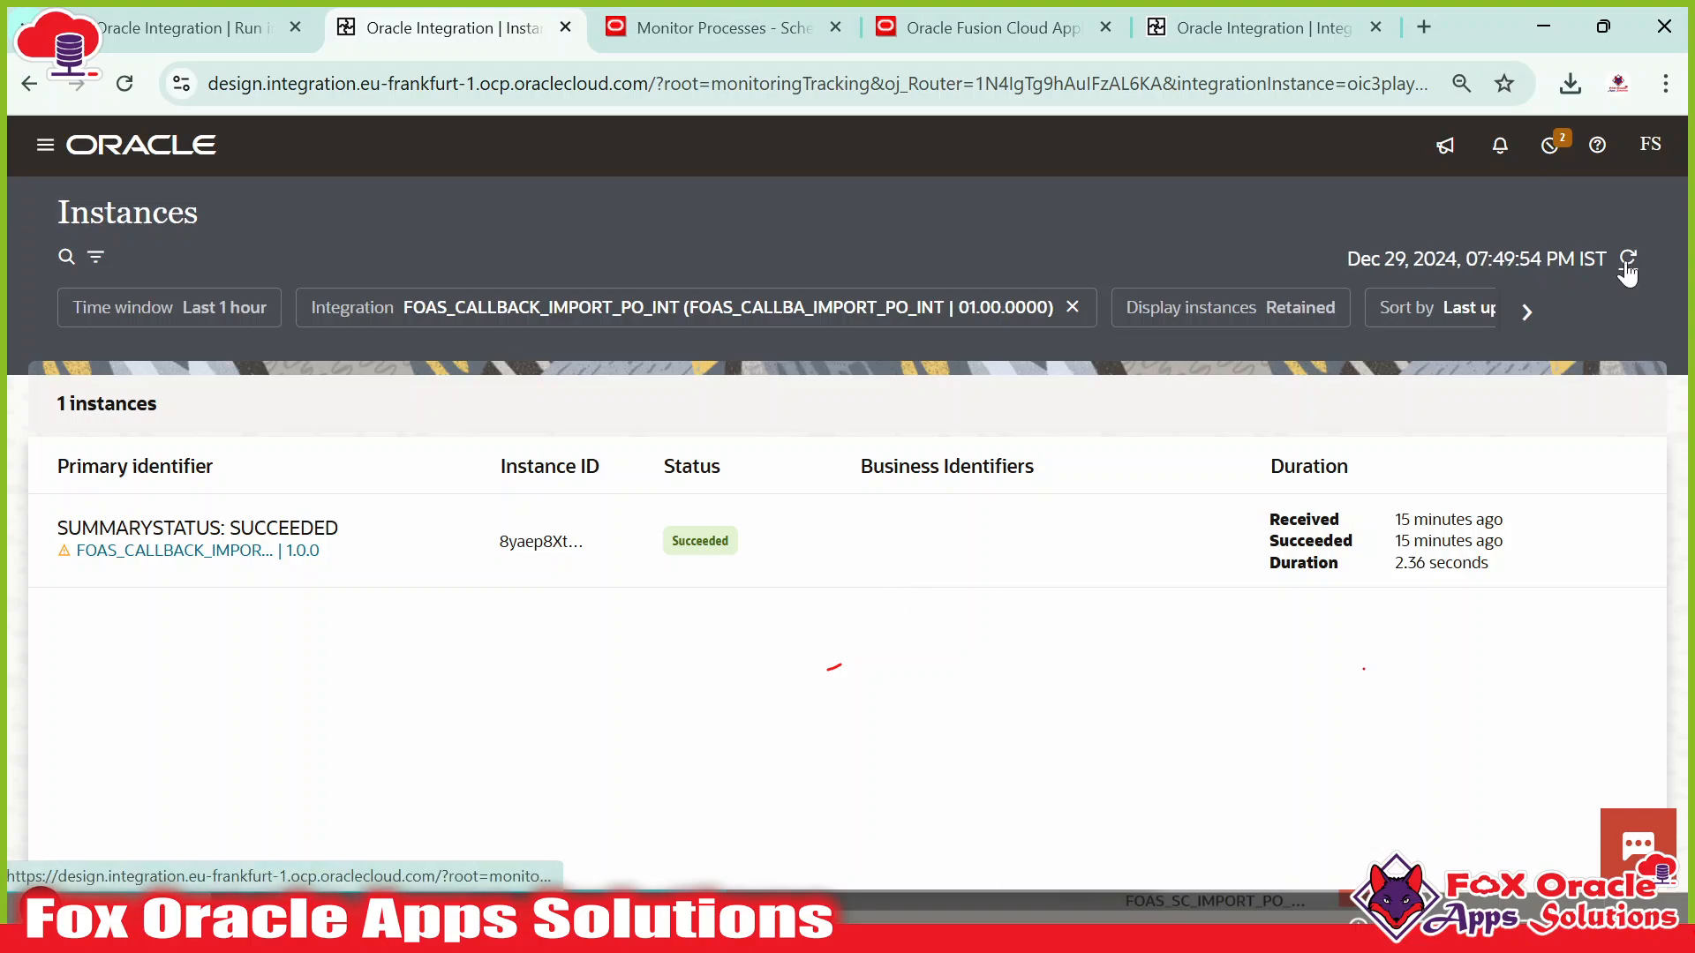
left_click(1626, 263)
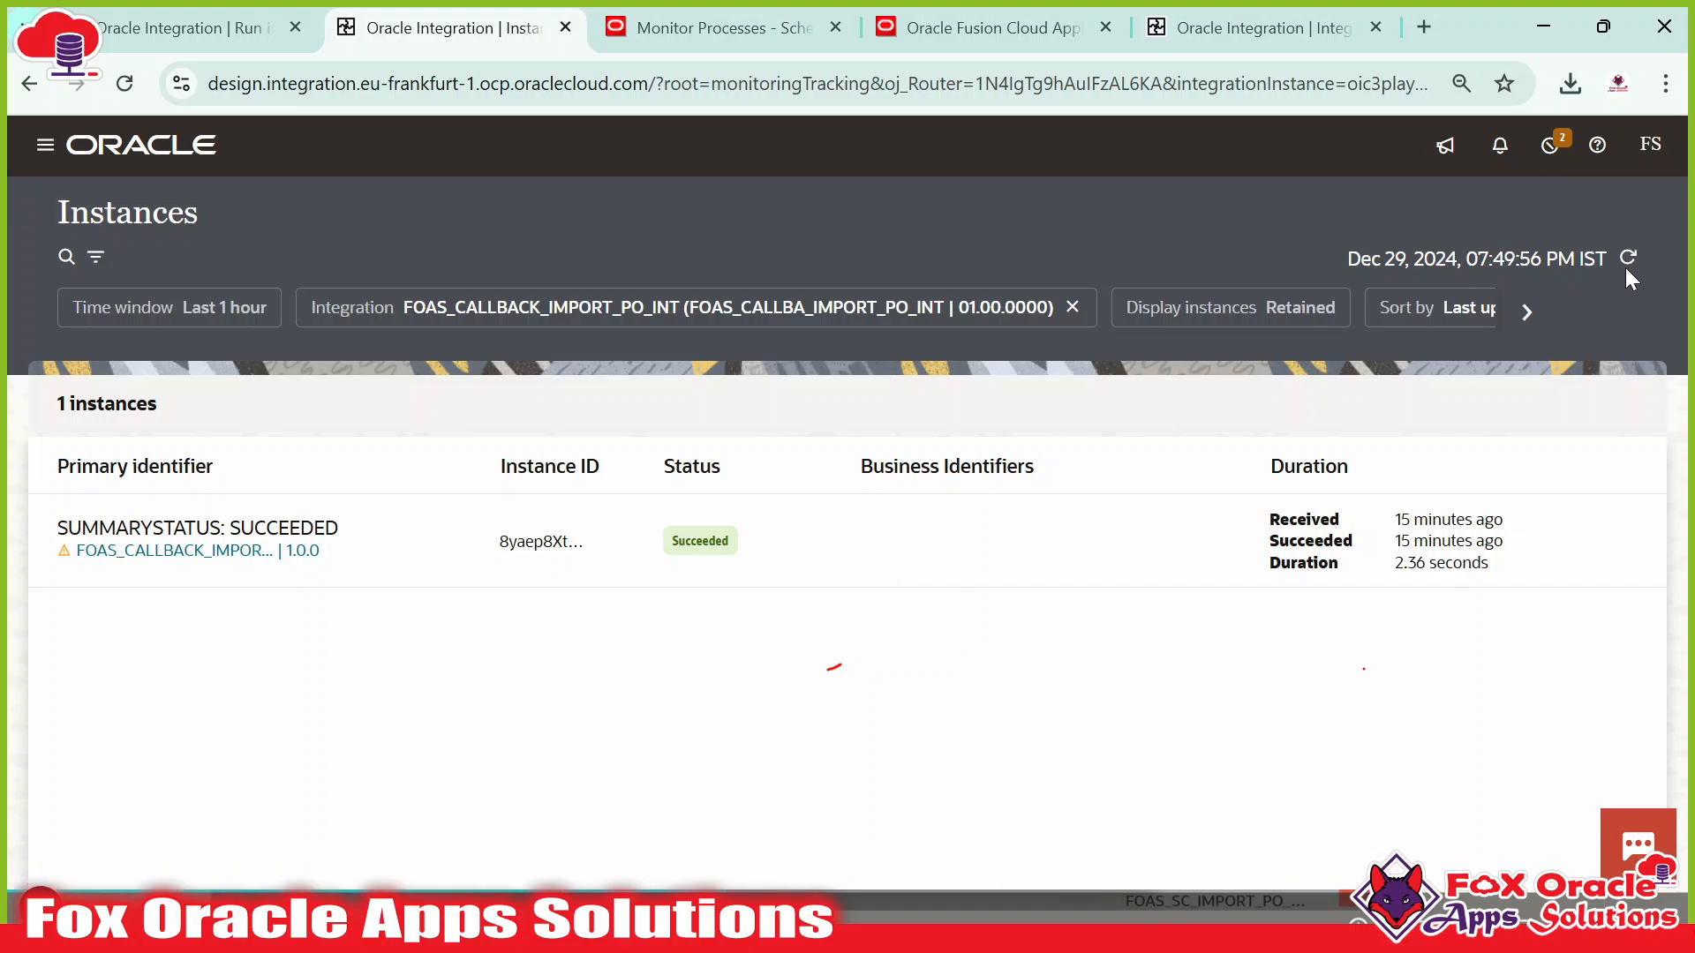
left_click(1629, 257)
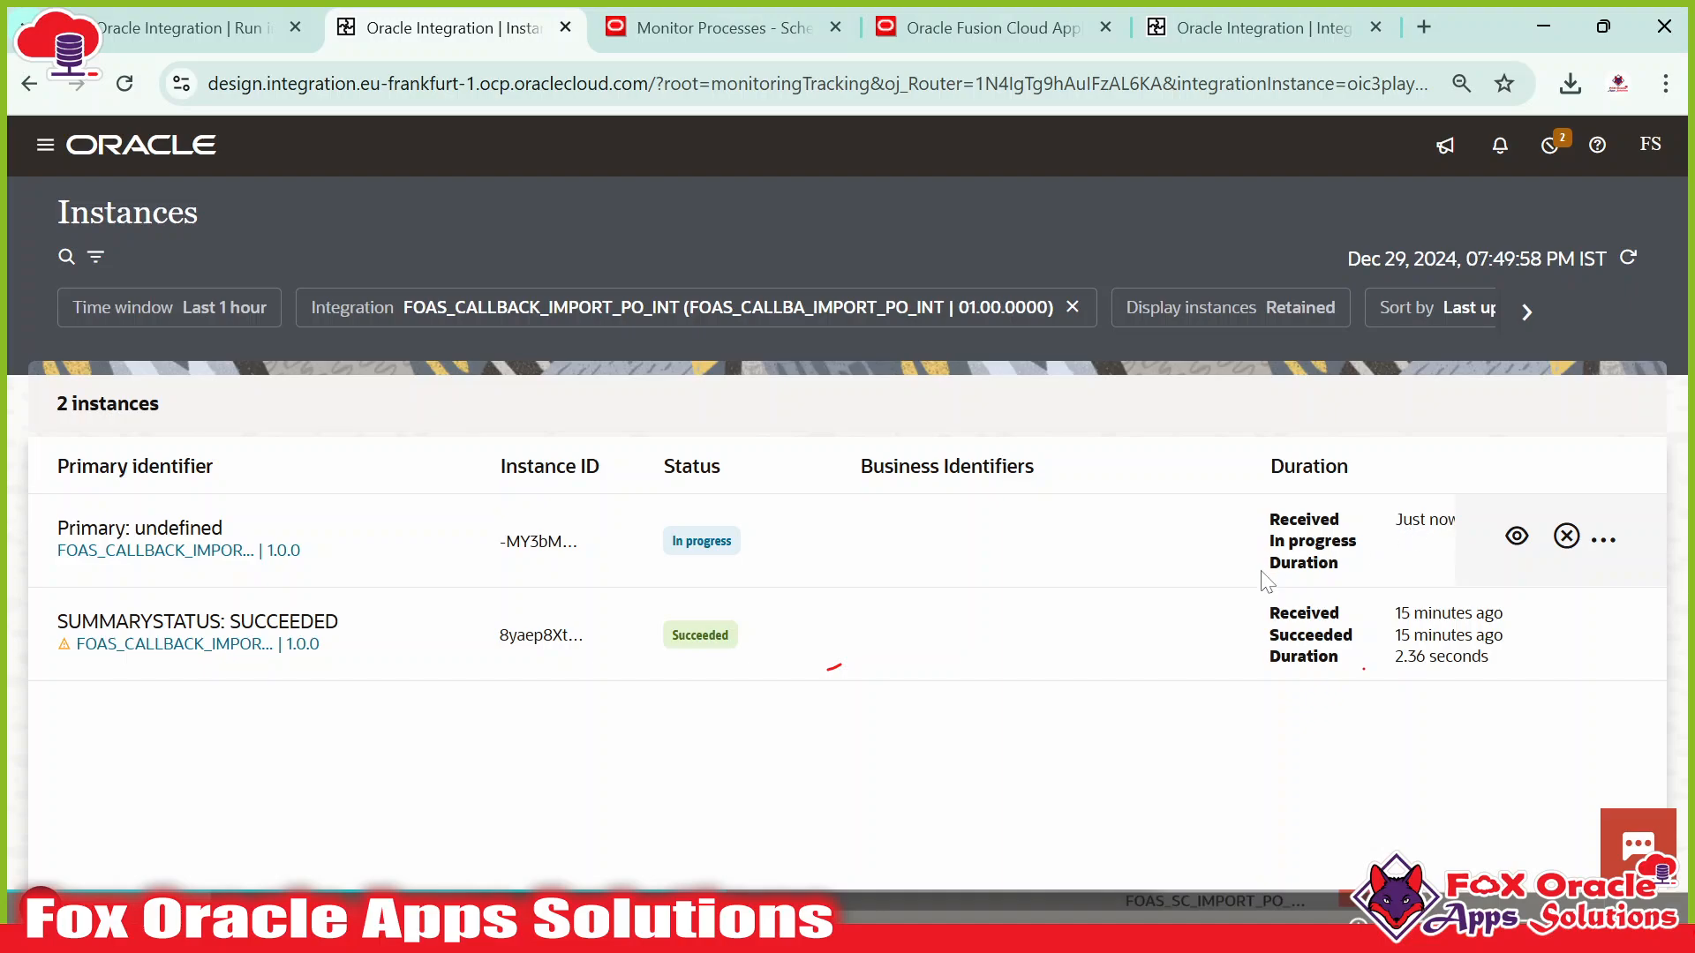
left_click(1627, 260)
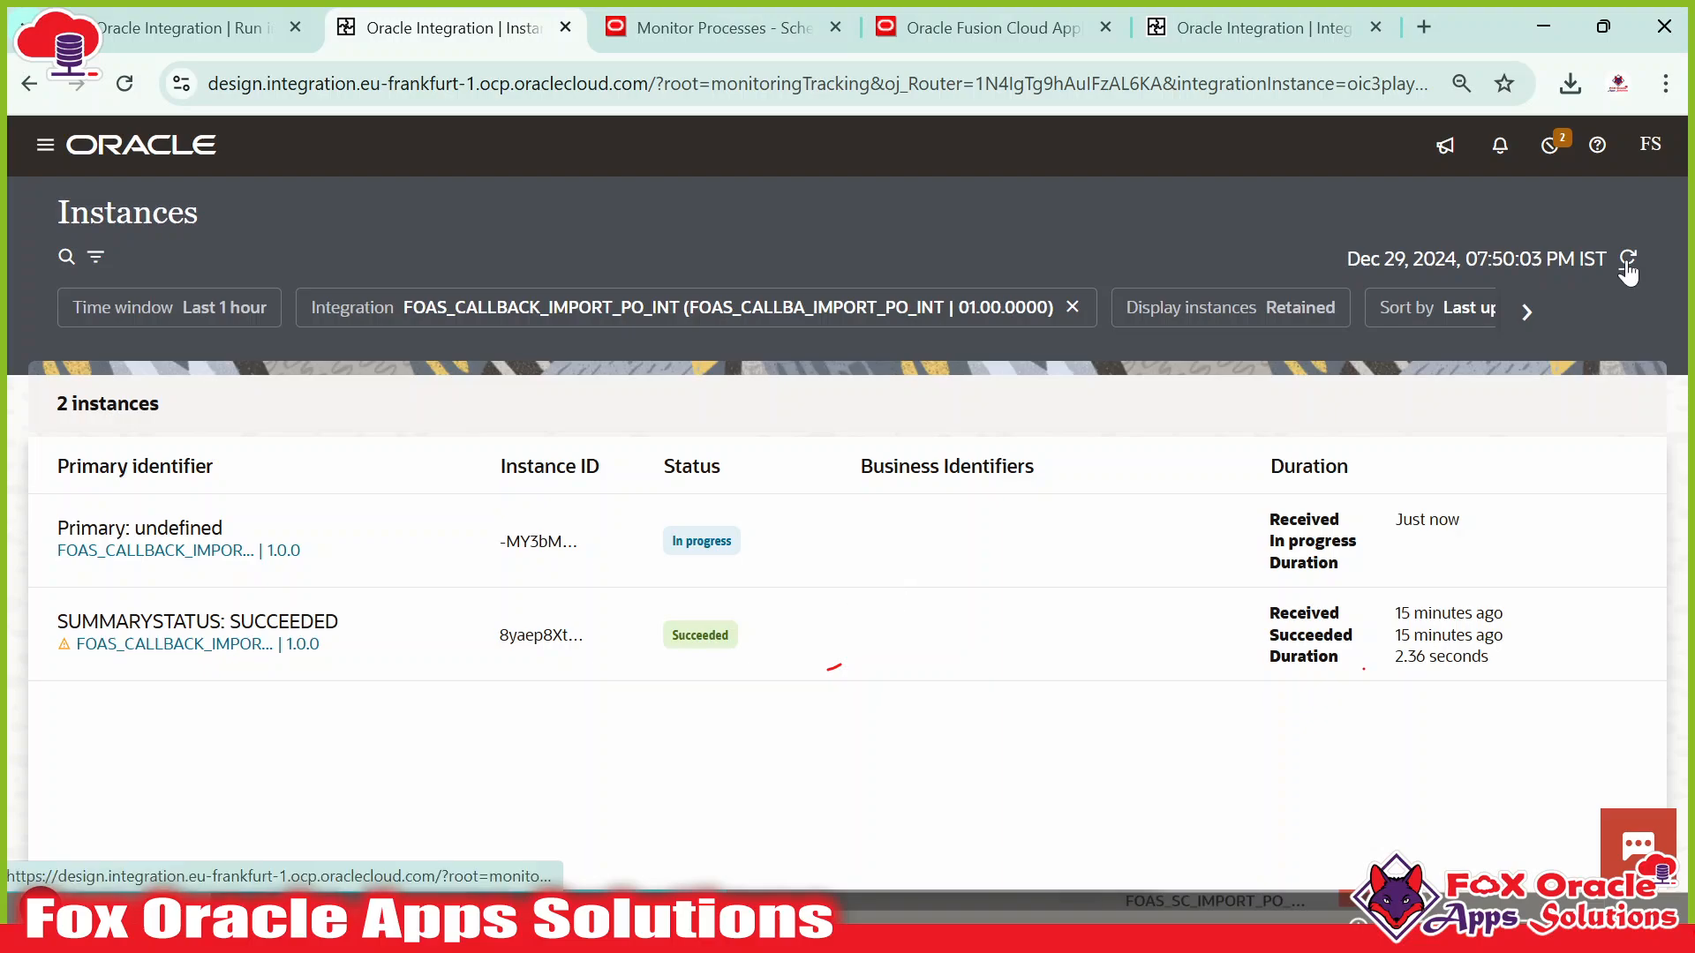
left_click(1627, 258)
left_click(1627, 257)
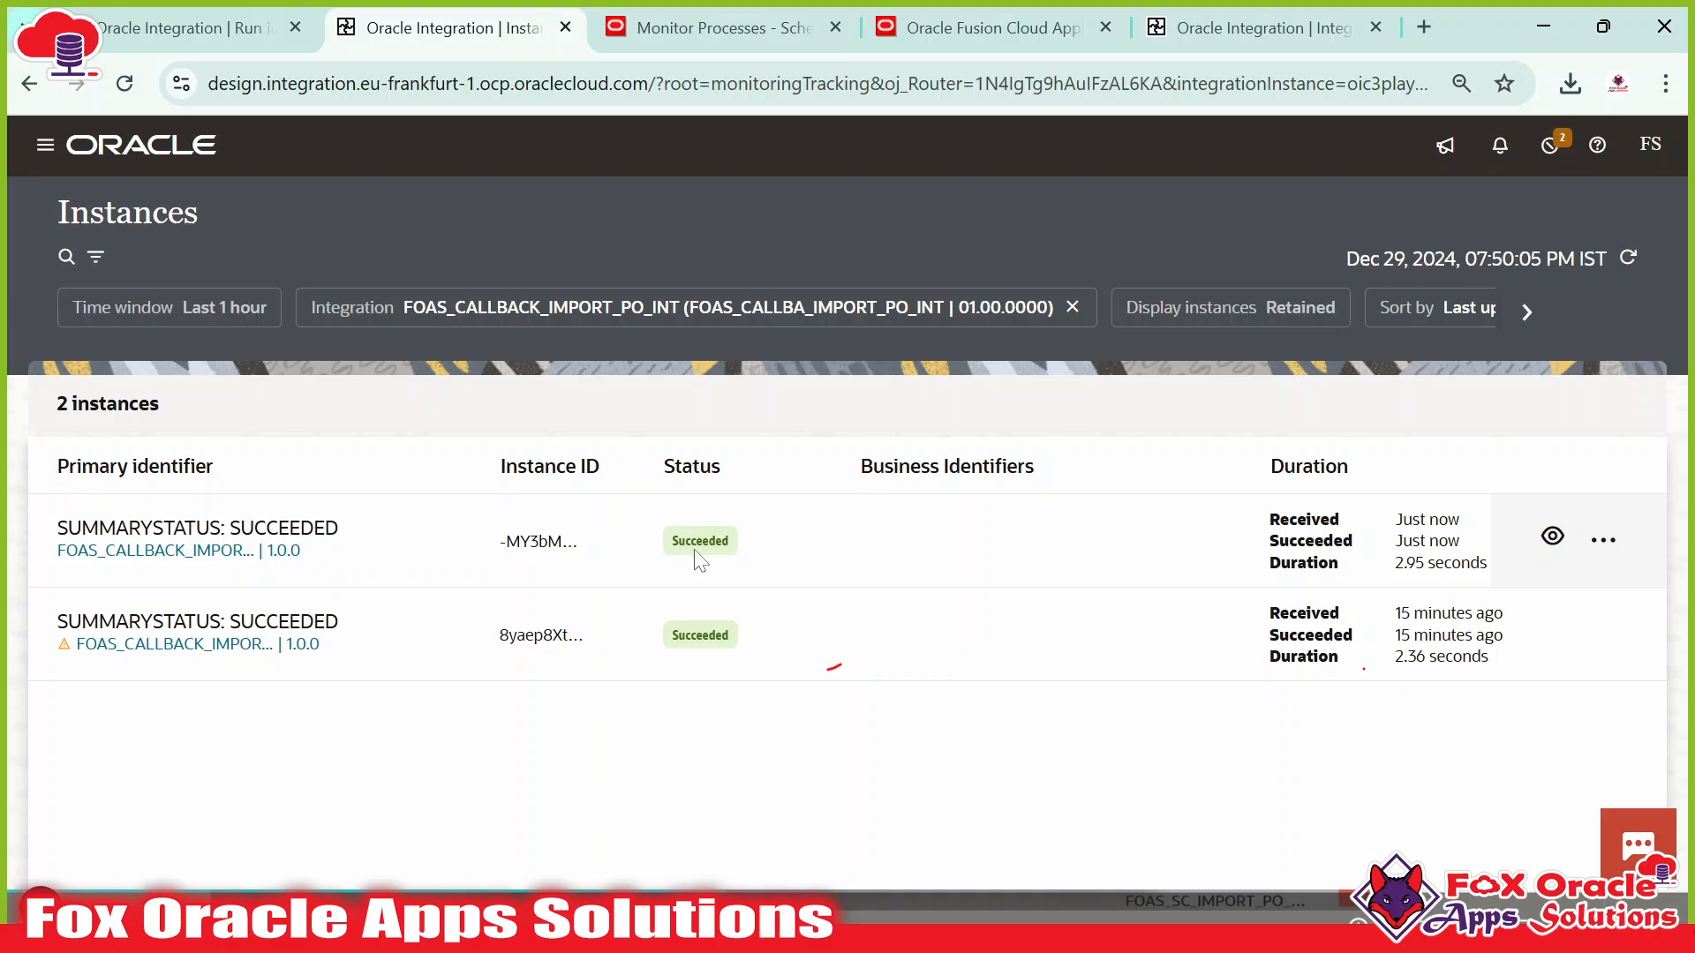
left_click(1627, 258)
Open the activity stream of the newest callback instance.
left_click(1413, 26)
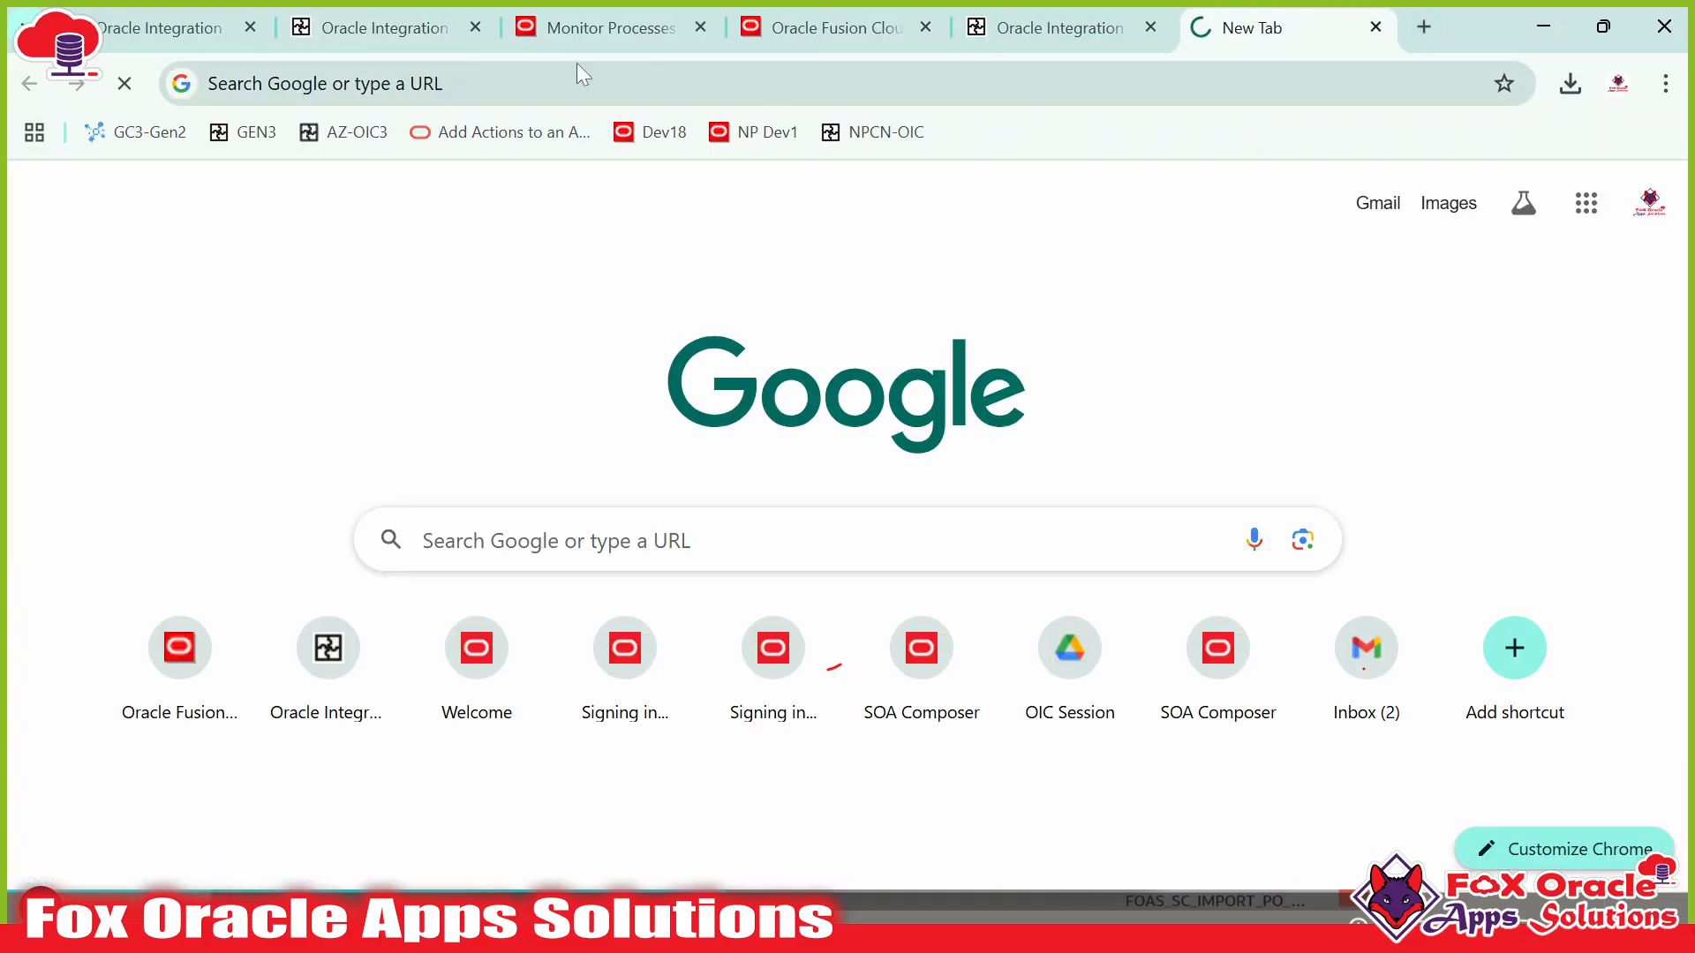
left_click(415, 28)
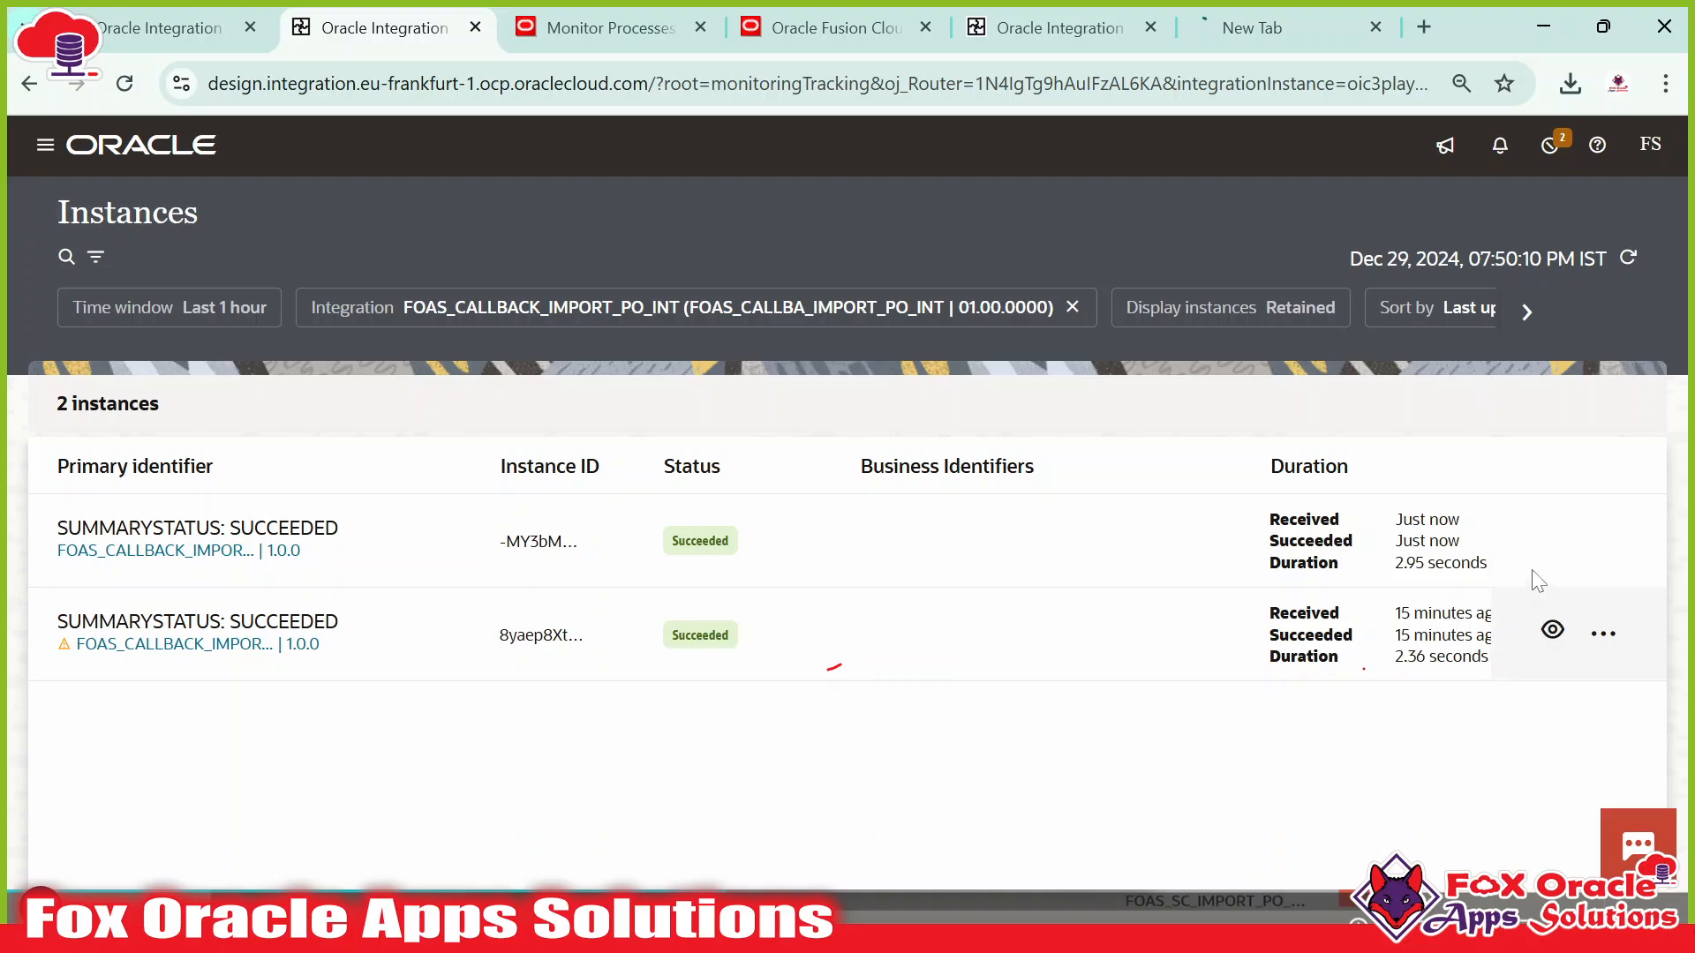
left_click(1556, 539)
Check the sendZipFile_notification step and the 'Message started processing' payload in the activity stream.
scroll(1435, 583, "down", 1)
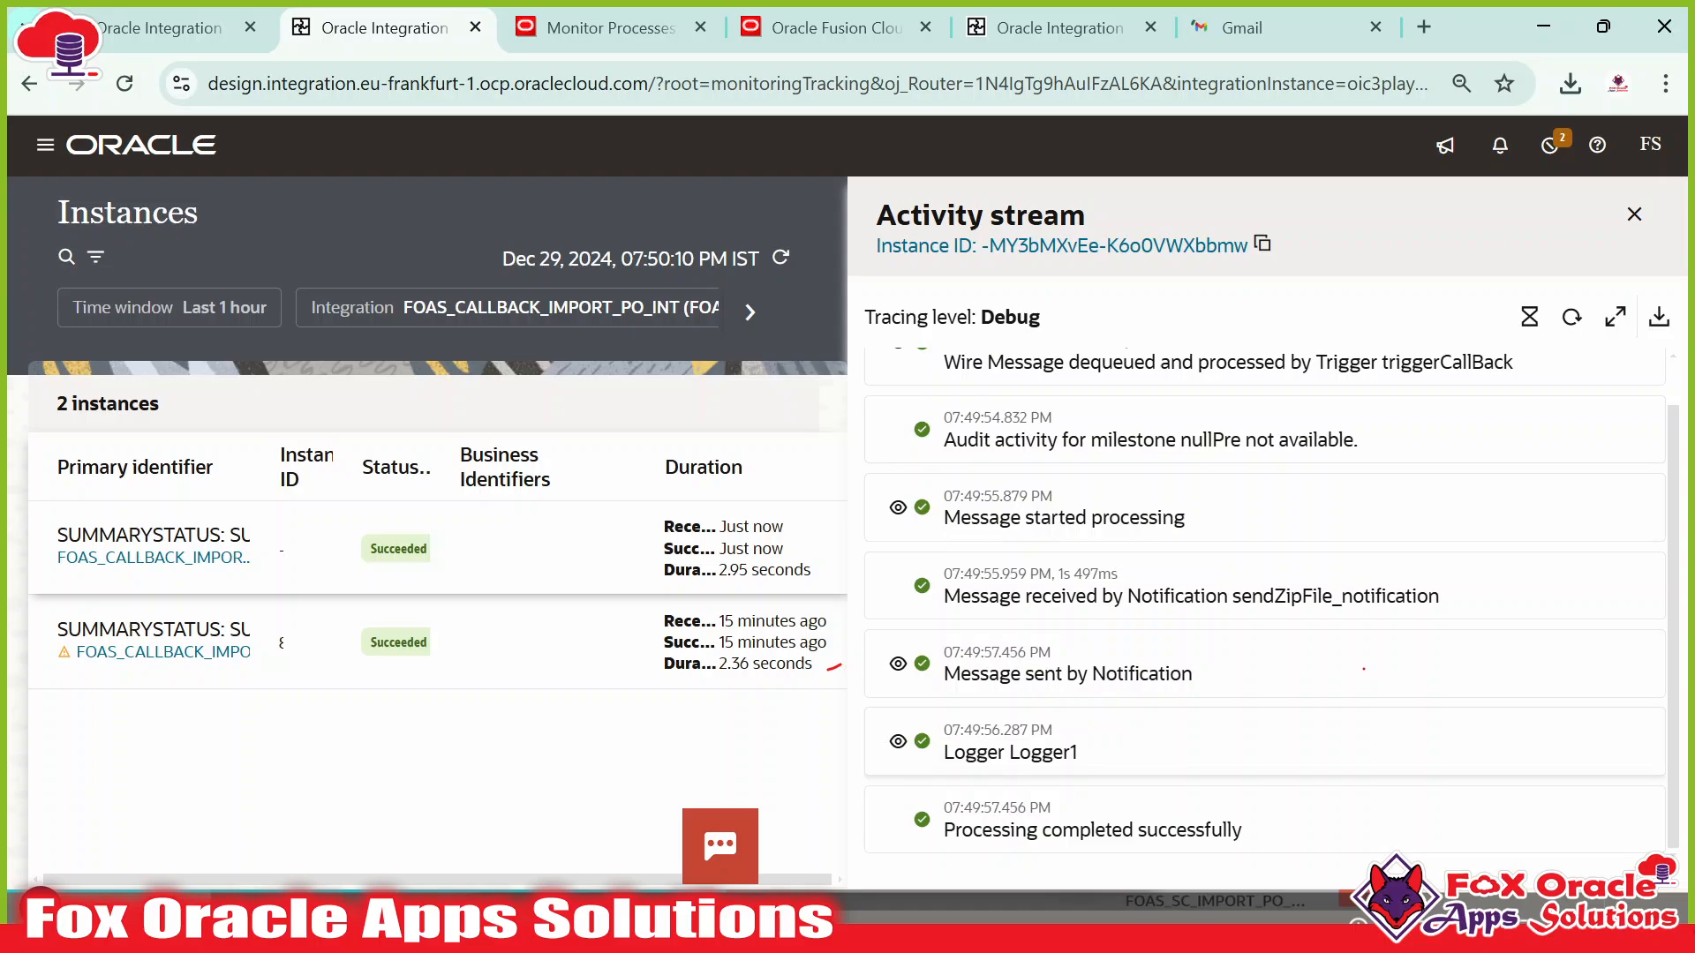
scroll(1139, 653, "up", 1)
scroll(1139, 653, "down", 1)
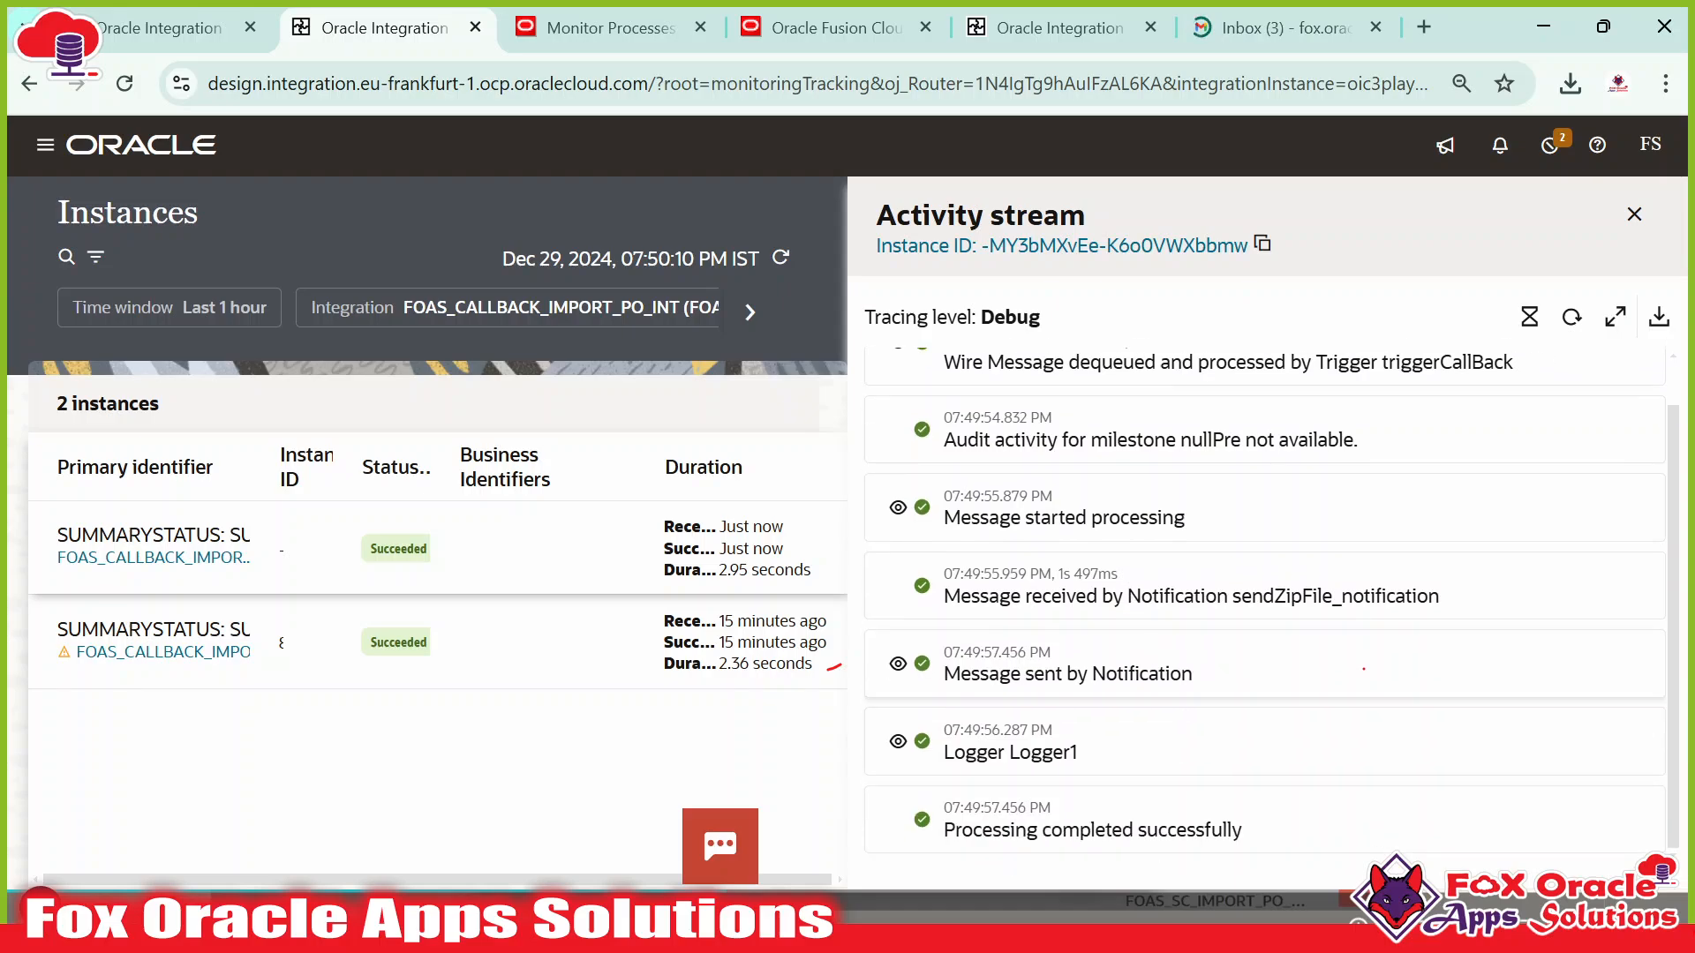
left_click_drag(1232, 596, 1439, 595)
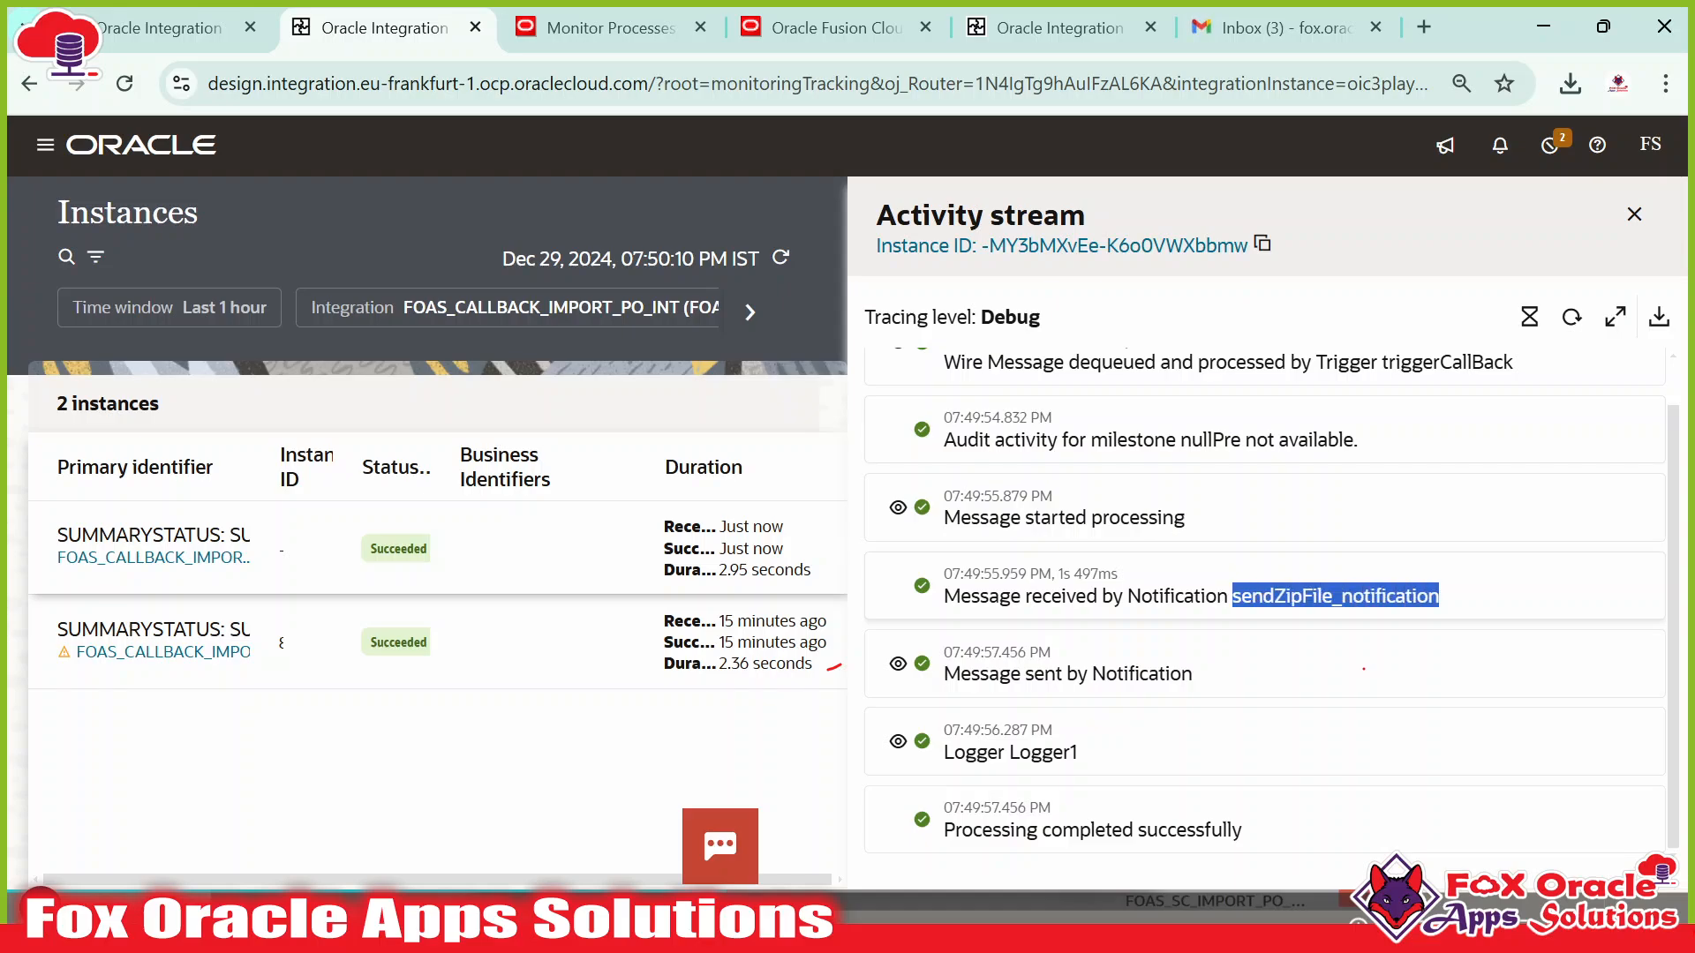
left_click(898, 507)
scroll(1047, 577, "up", 2)
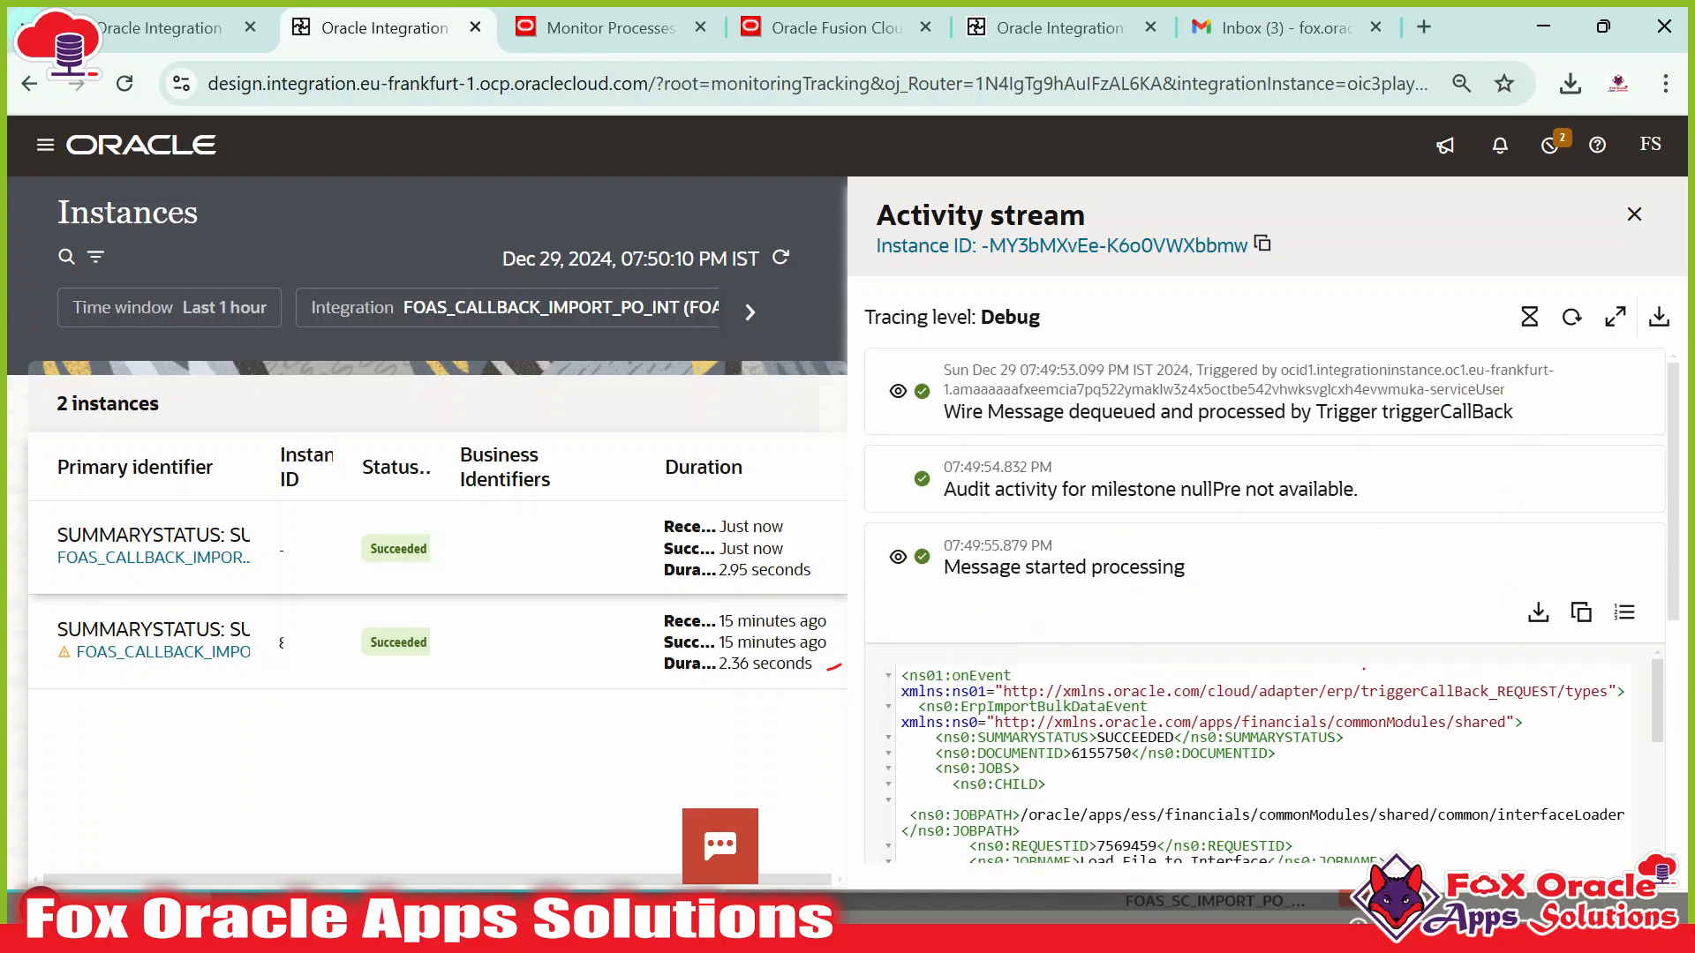
scroll(1047, 577, "down", 1)
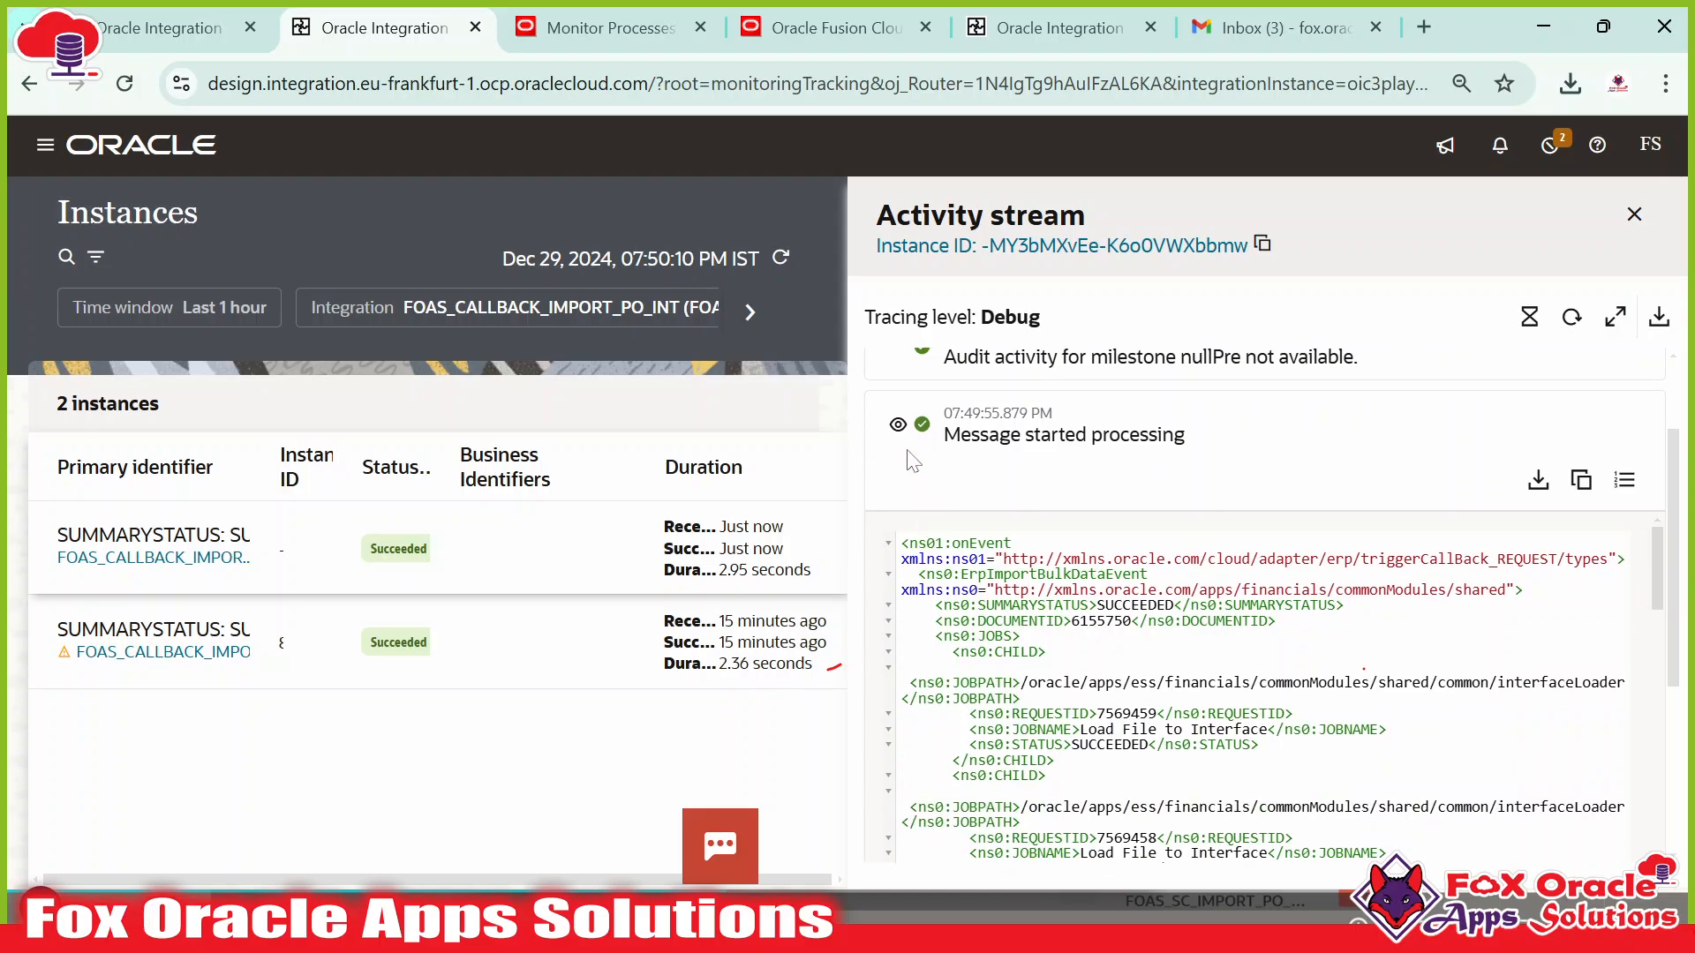
left_click(897, 425)
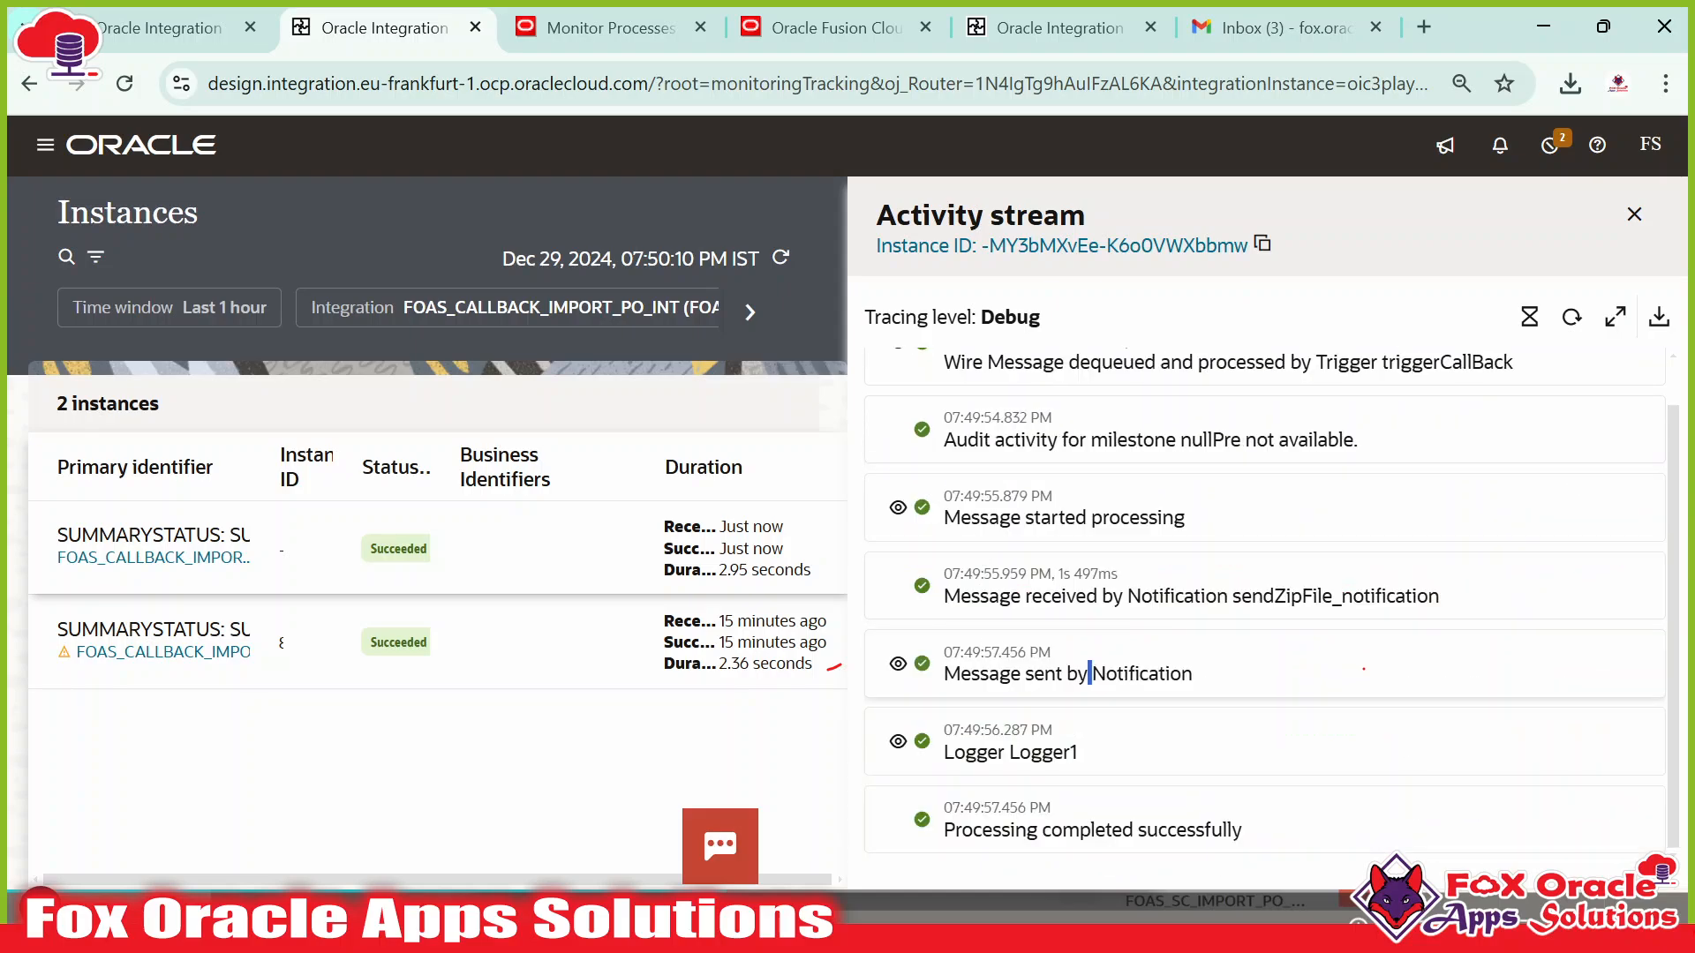
Inspect the 'Message sent by Notification' JSON payload and its email subject.
left_click_drag(1091, 674, 1171, 674)
left_click(897, 664)
scroll(1060, 675, "down", 2)
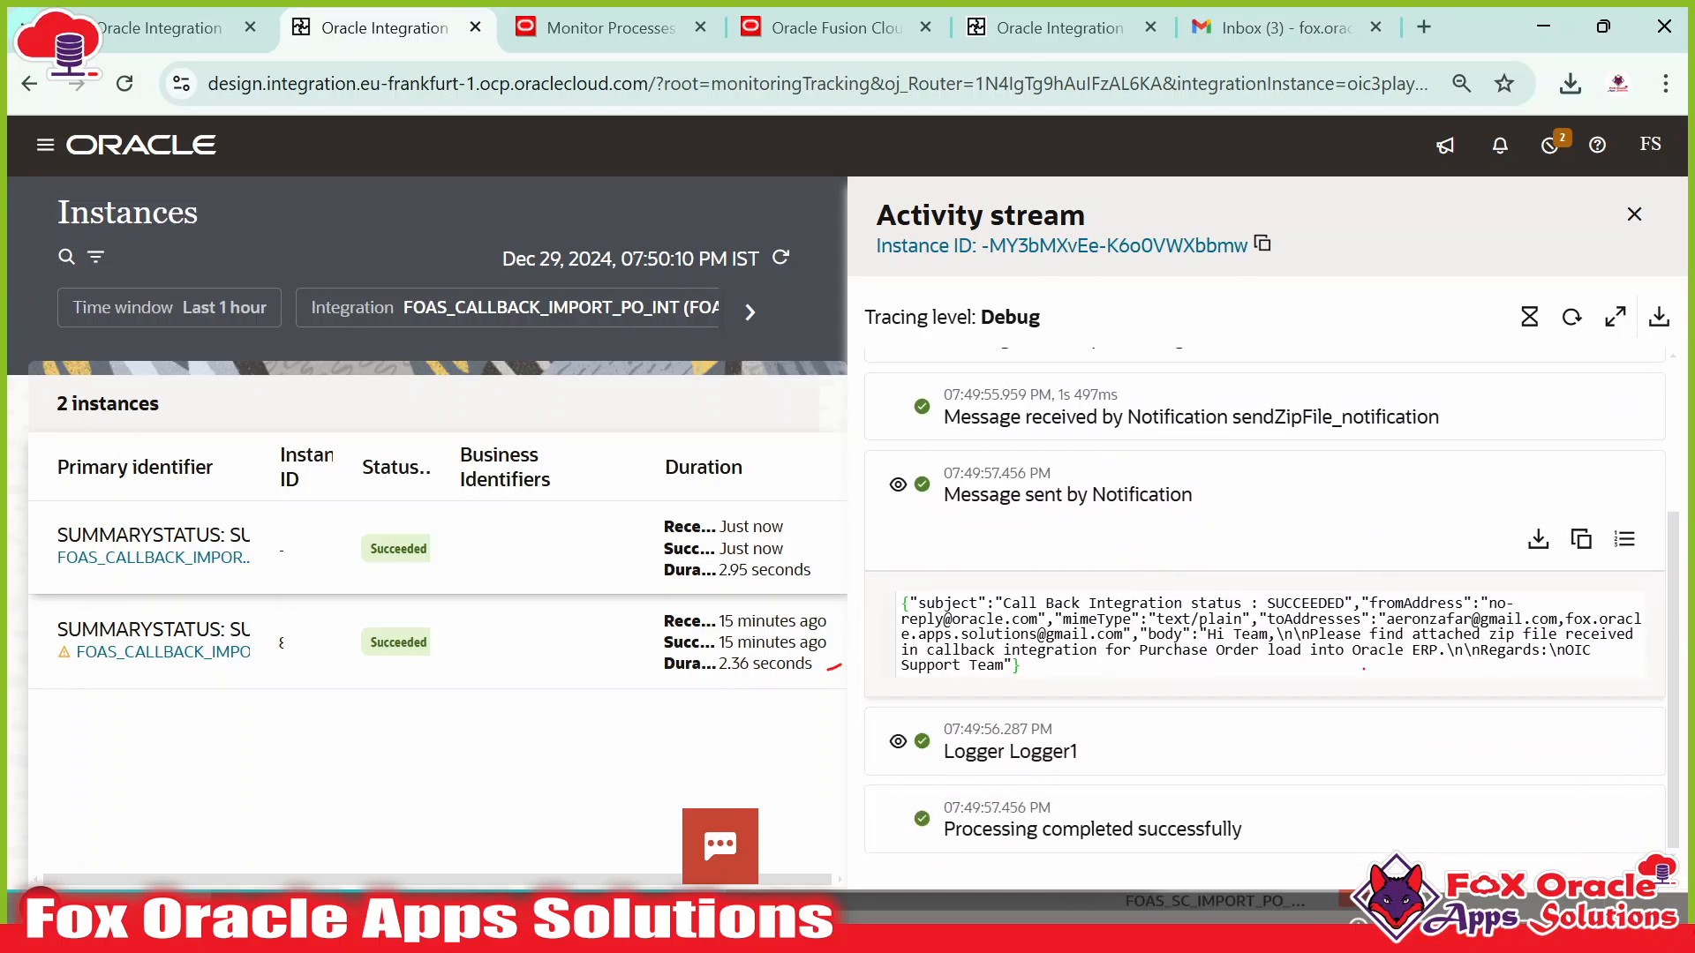
left_click_drag(1022, 666, 903, 605)
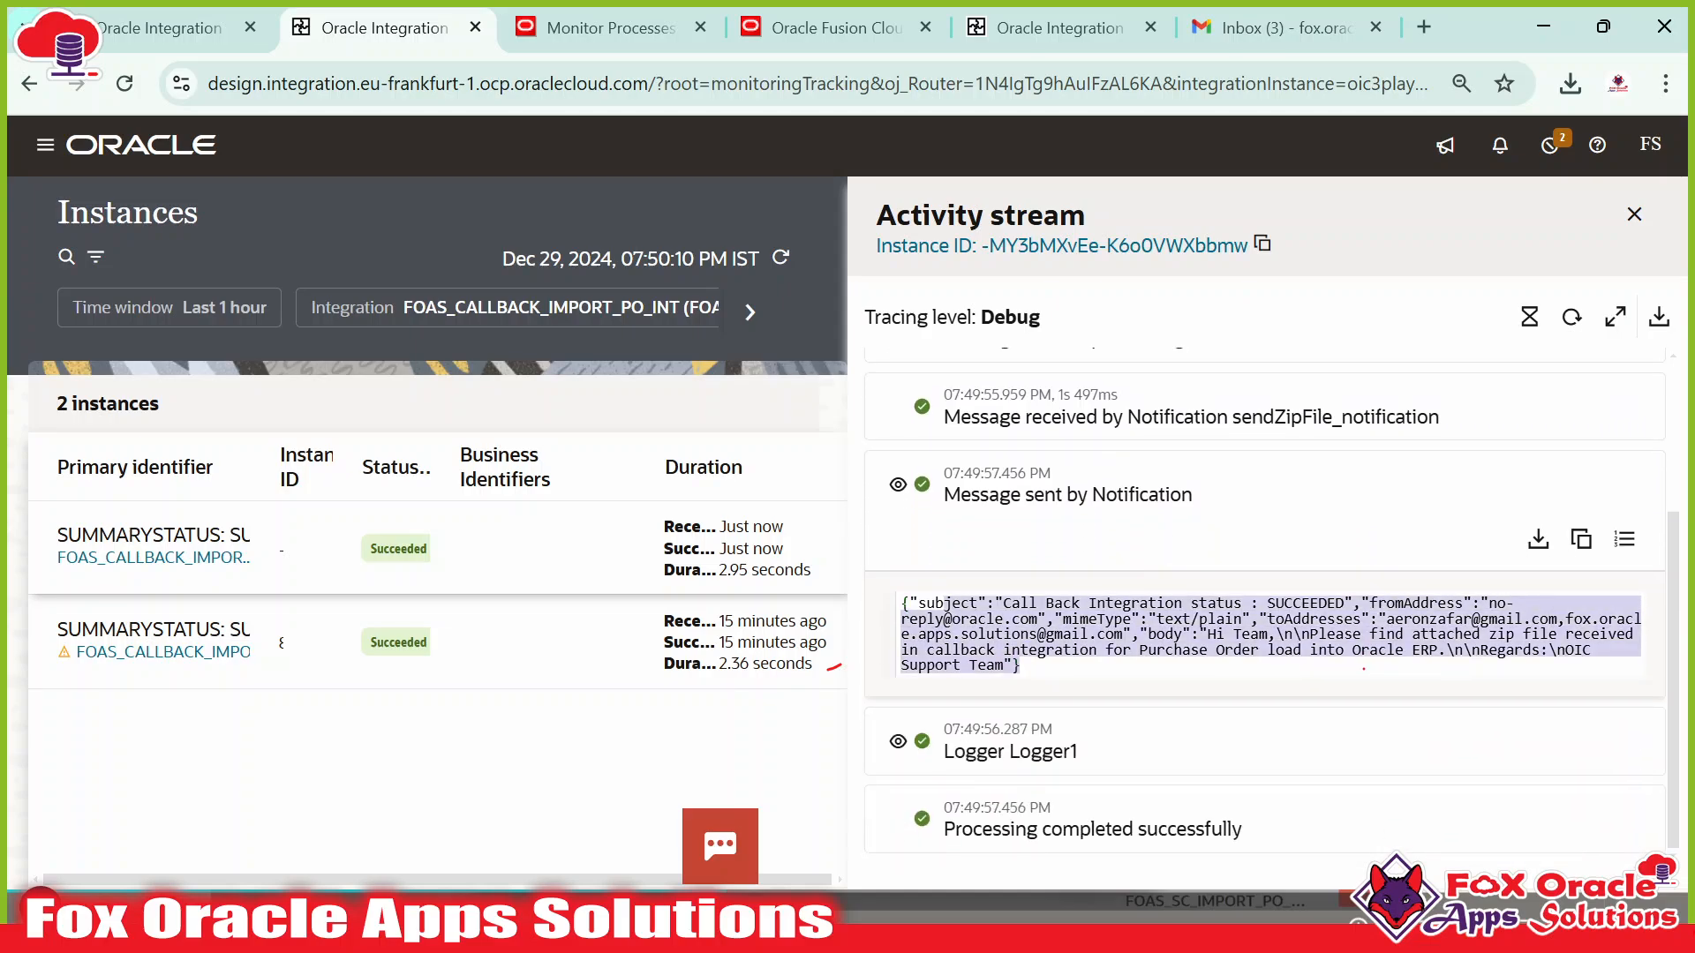
left_click(944, 611)
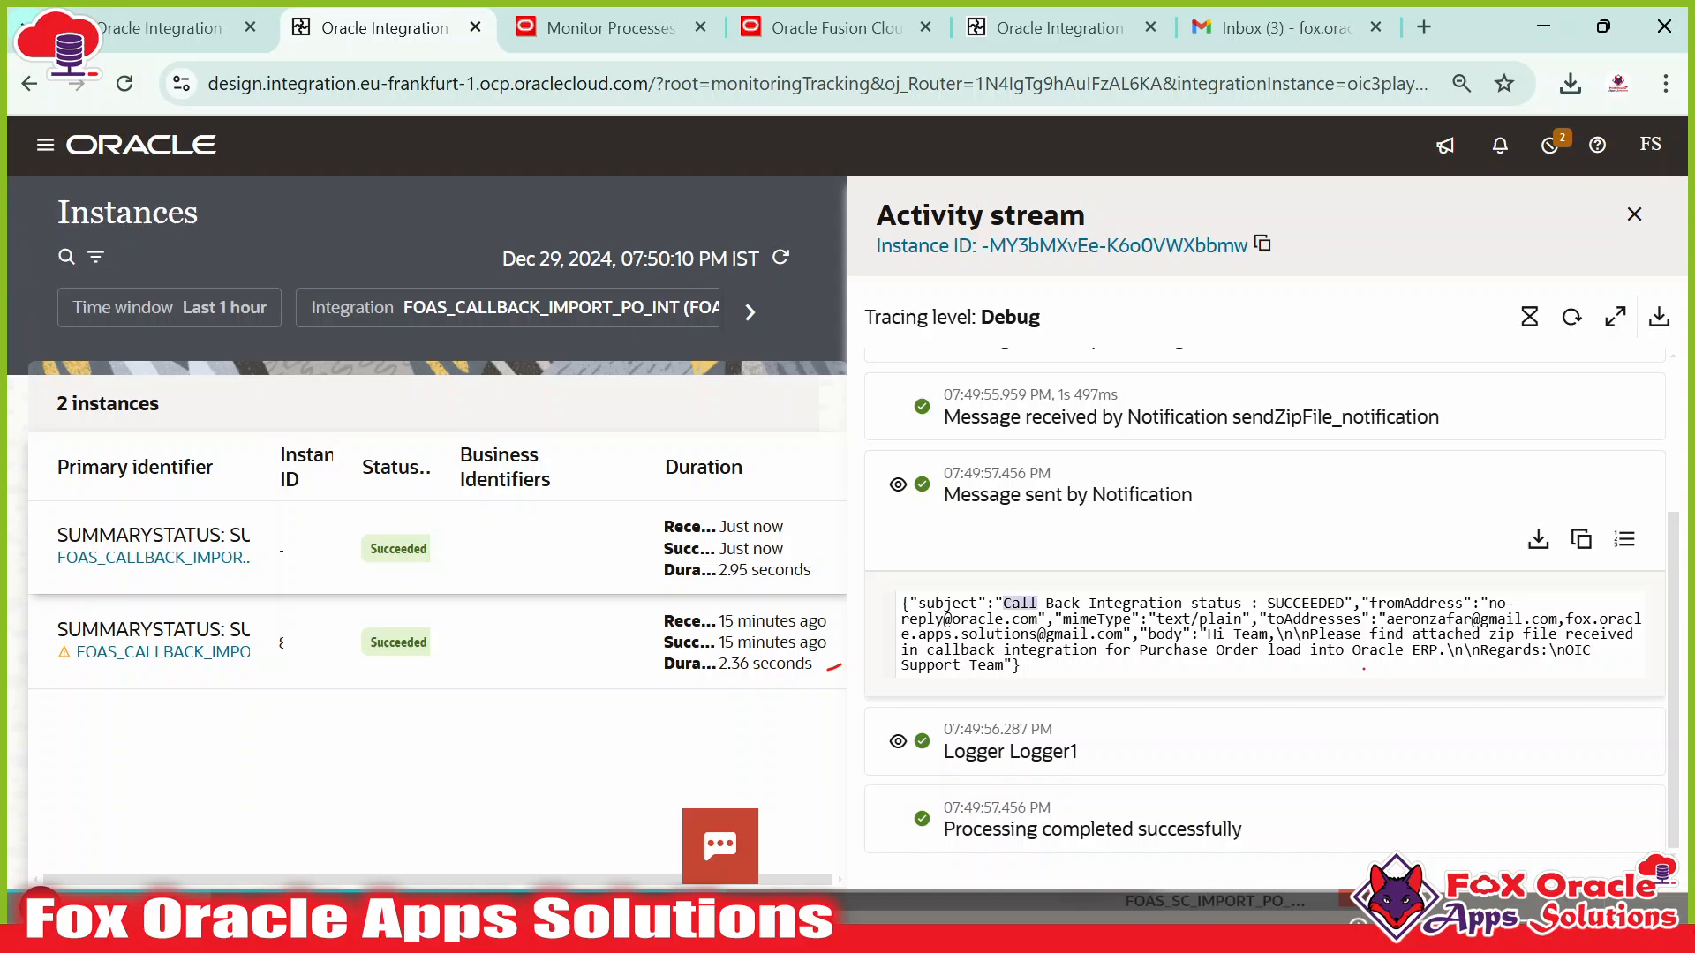
left_click_drag(1036, 604, 1345, 604)
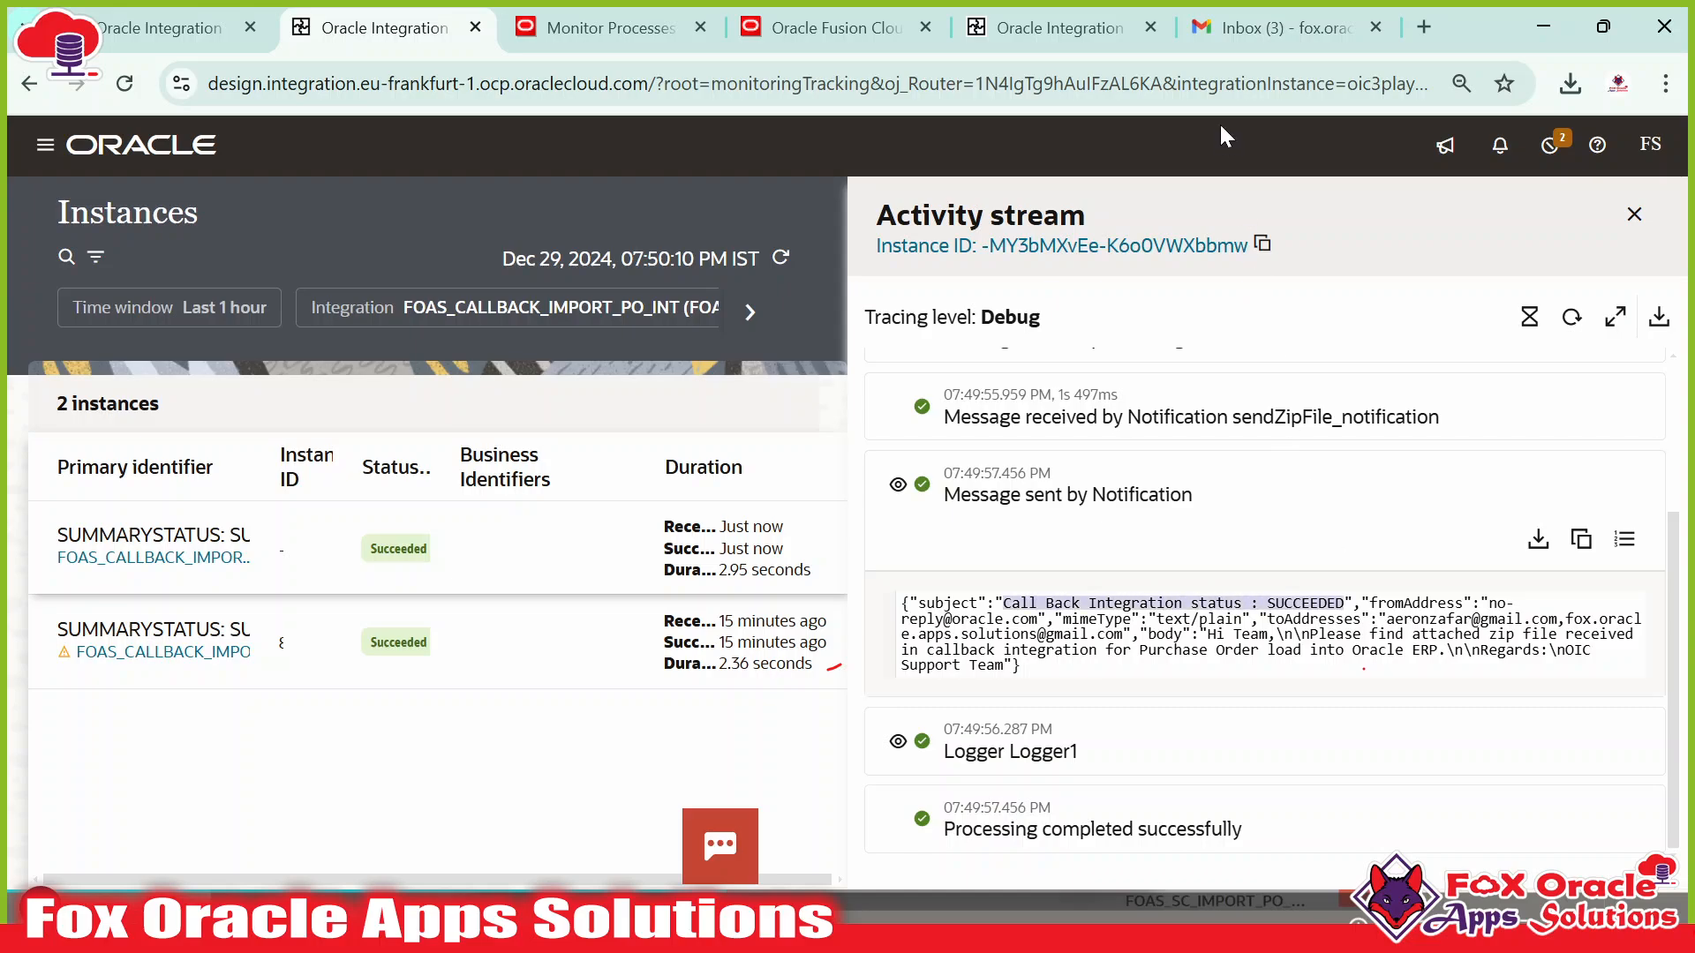
left_click(1236, 43)
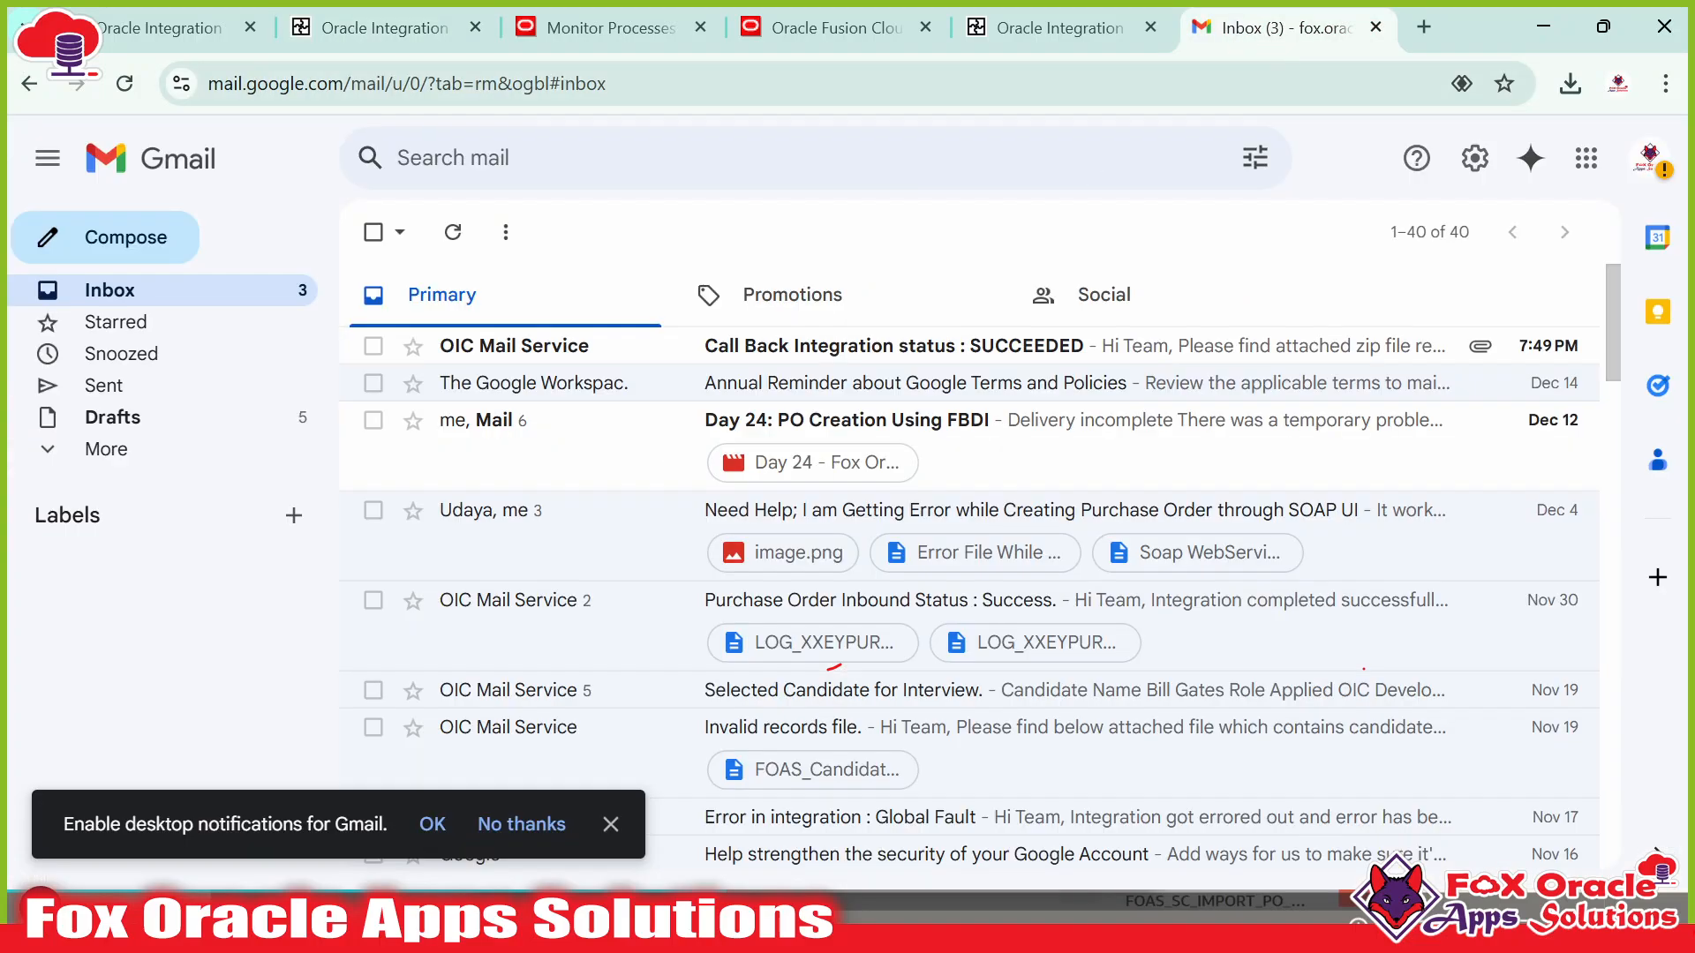
Open the 'Call Back Integration status : SUCCEEDED' email and read its subject and body.
left_click(749, 351)
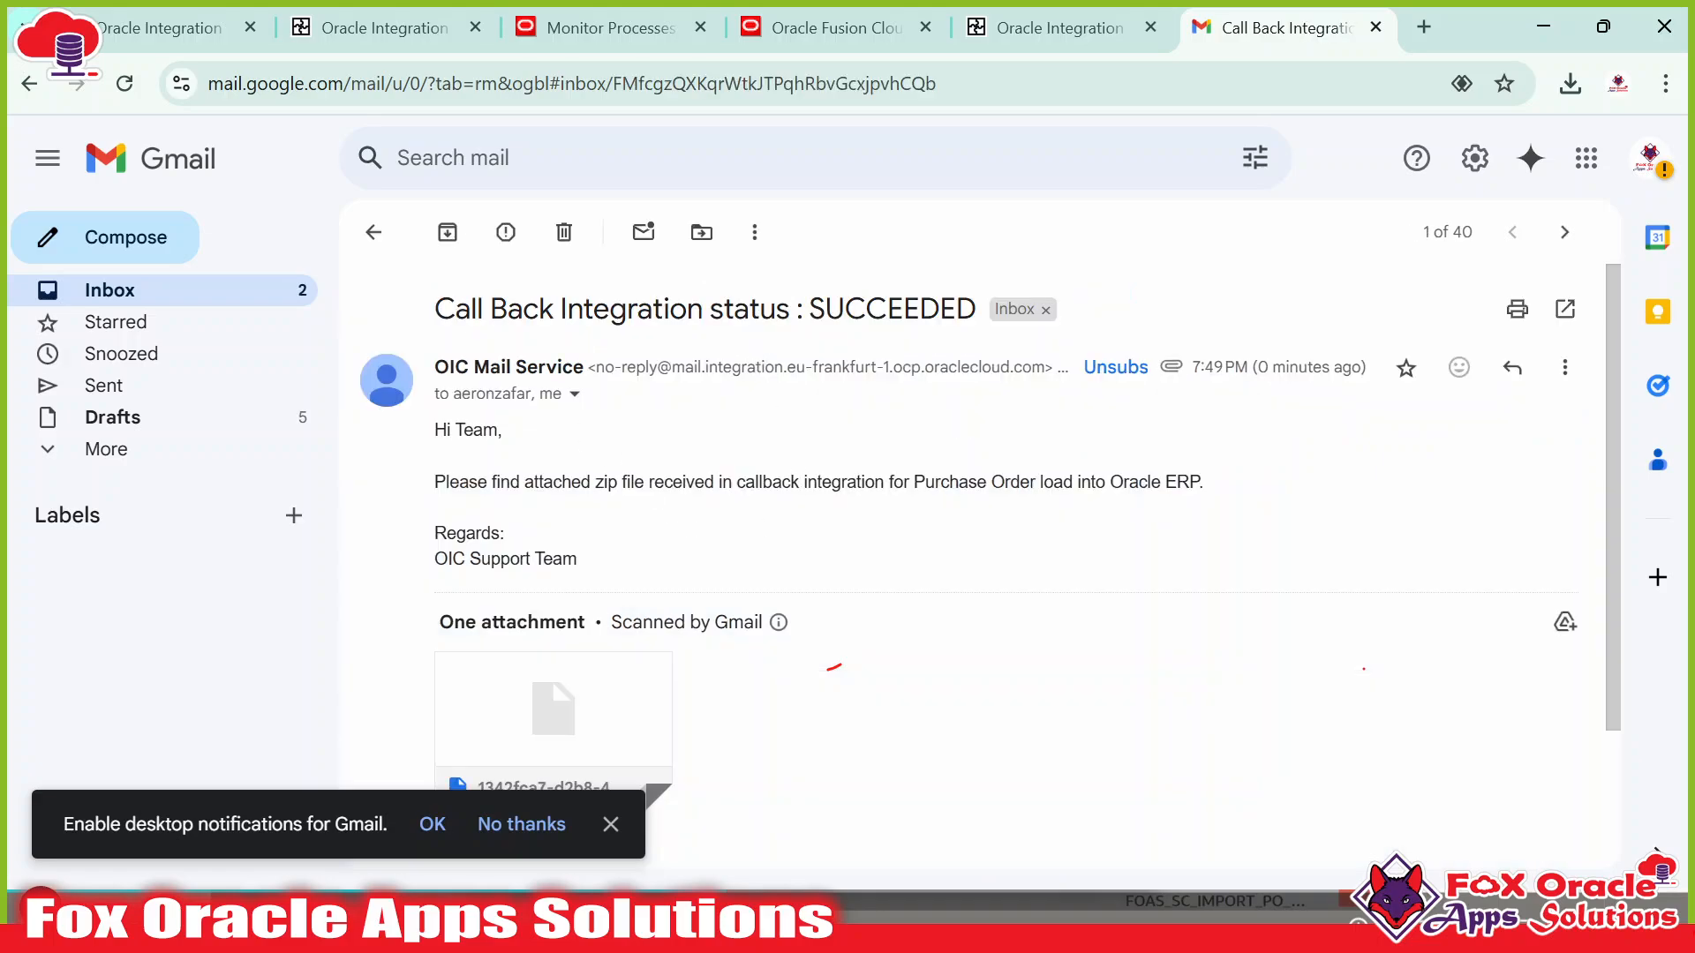
left_click_drag(436, 314, 987, 316)
left_click(888, 312)
left_click_drag(478, 483, 595, 483)
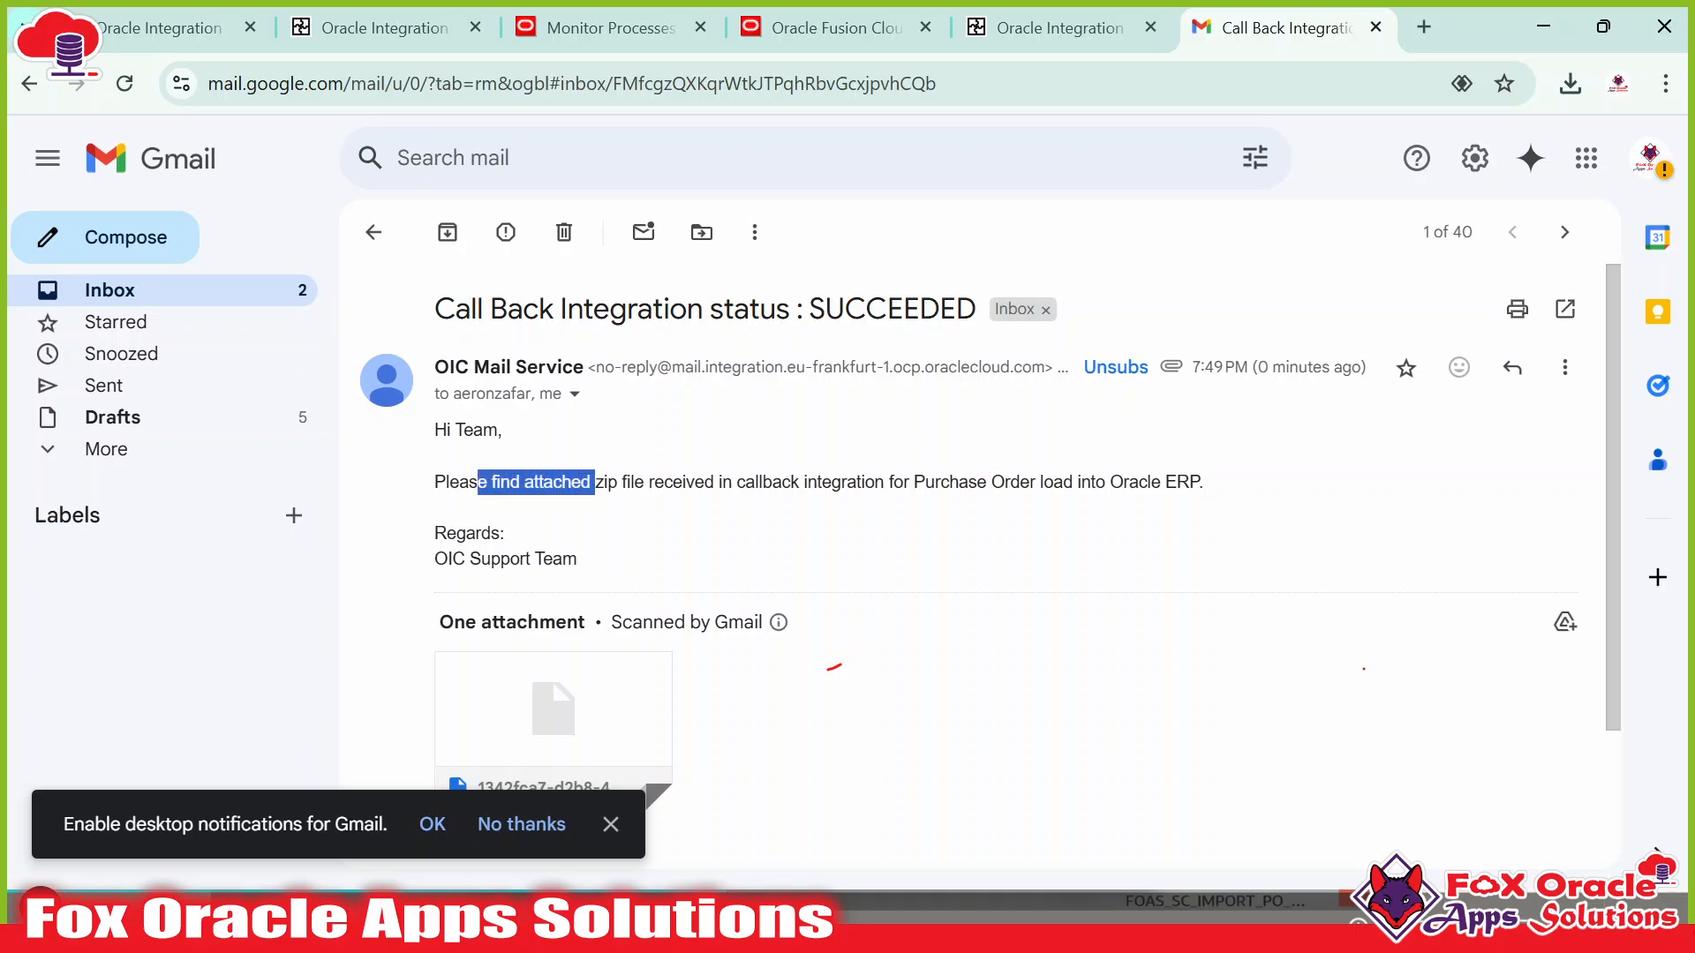
left_click(596, 484)
Download the email's zip attachment and show it in the Downloads folder.
scroll(689, 609, "down", 2)
mouse_move(541, 597)
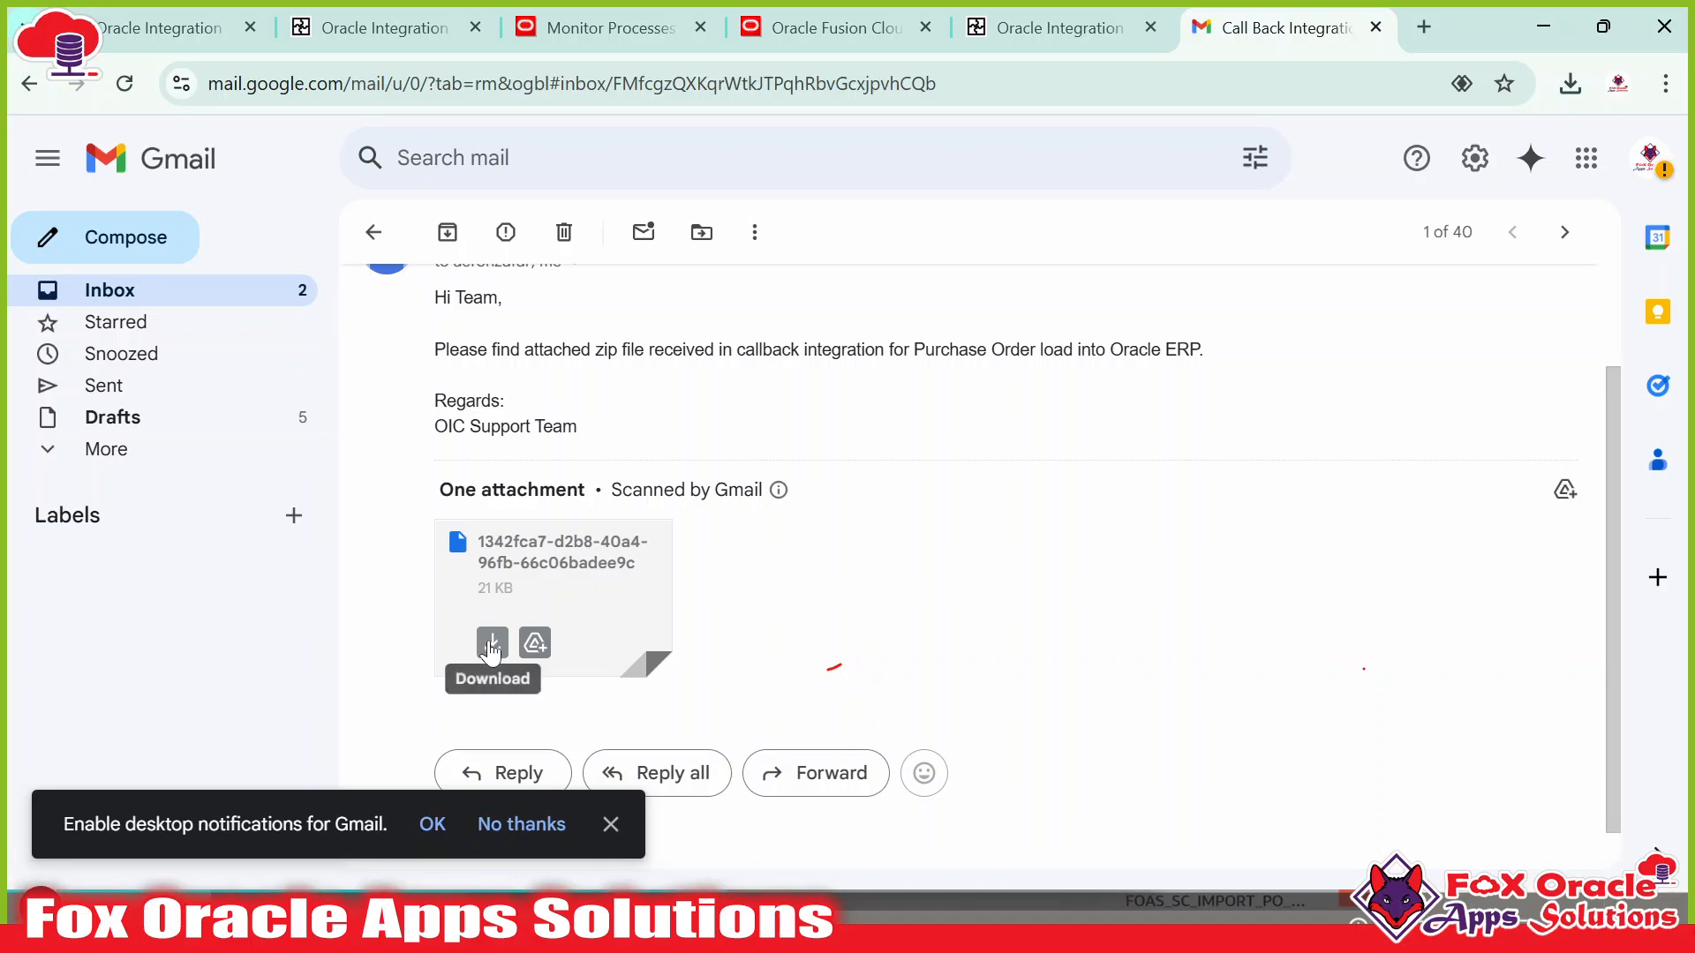
left_click(506, 565)
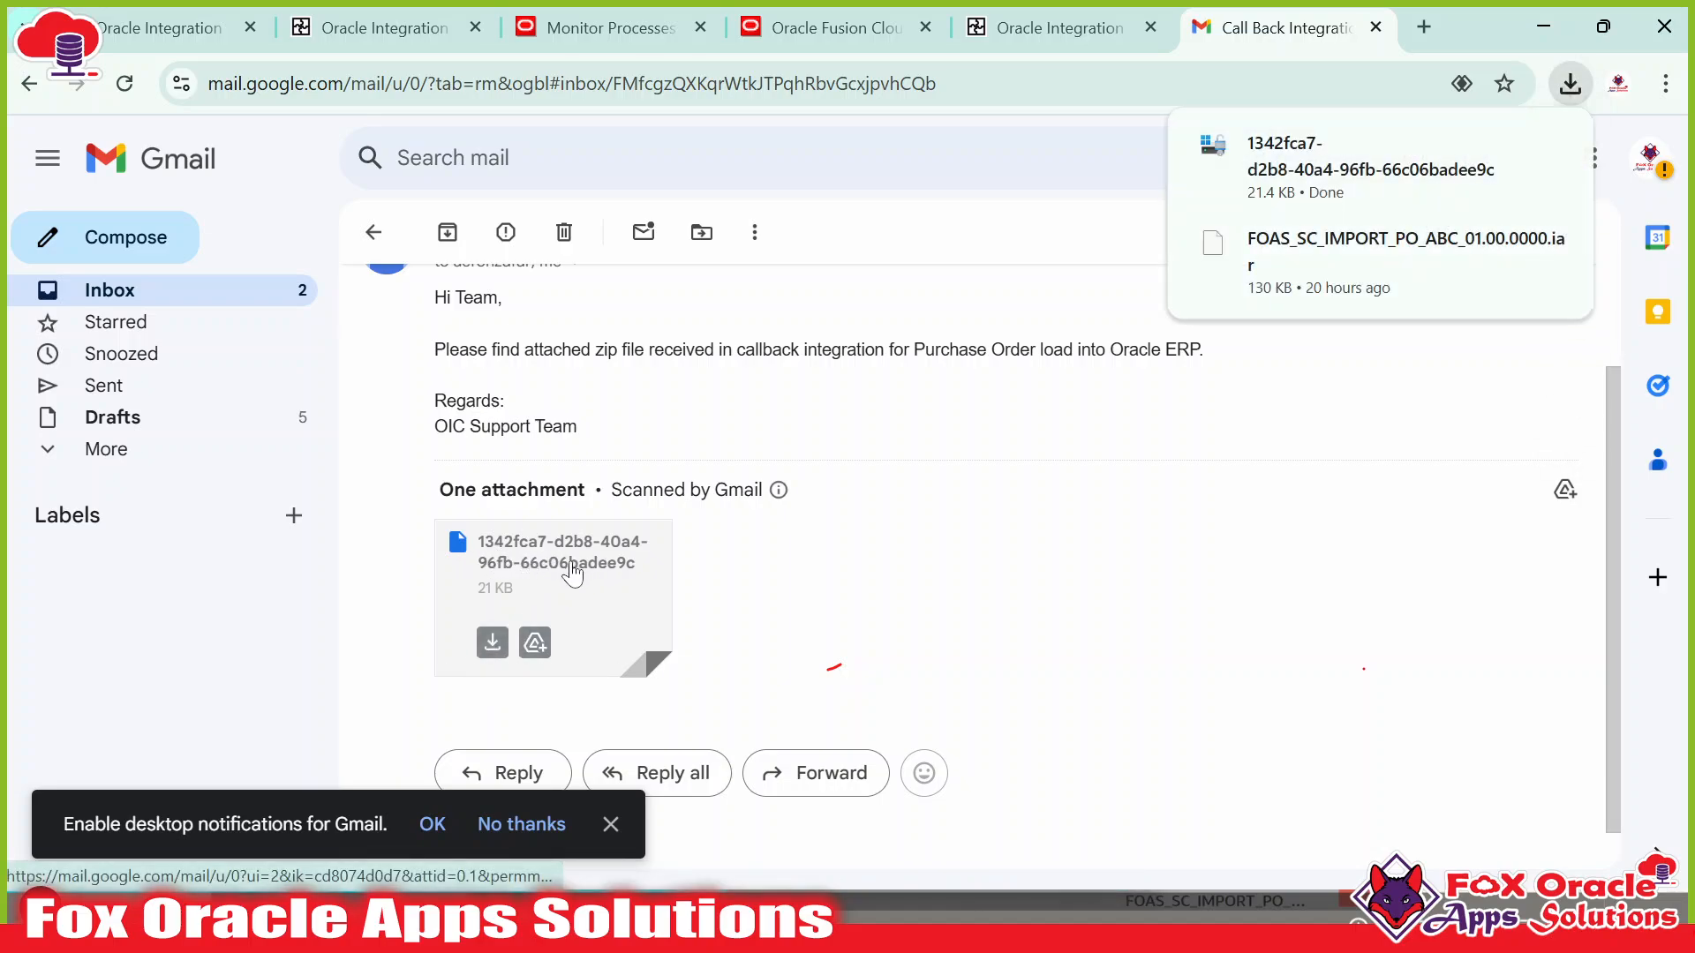
mouse_move(1350, 168)
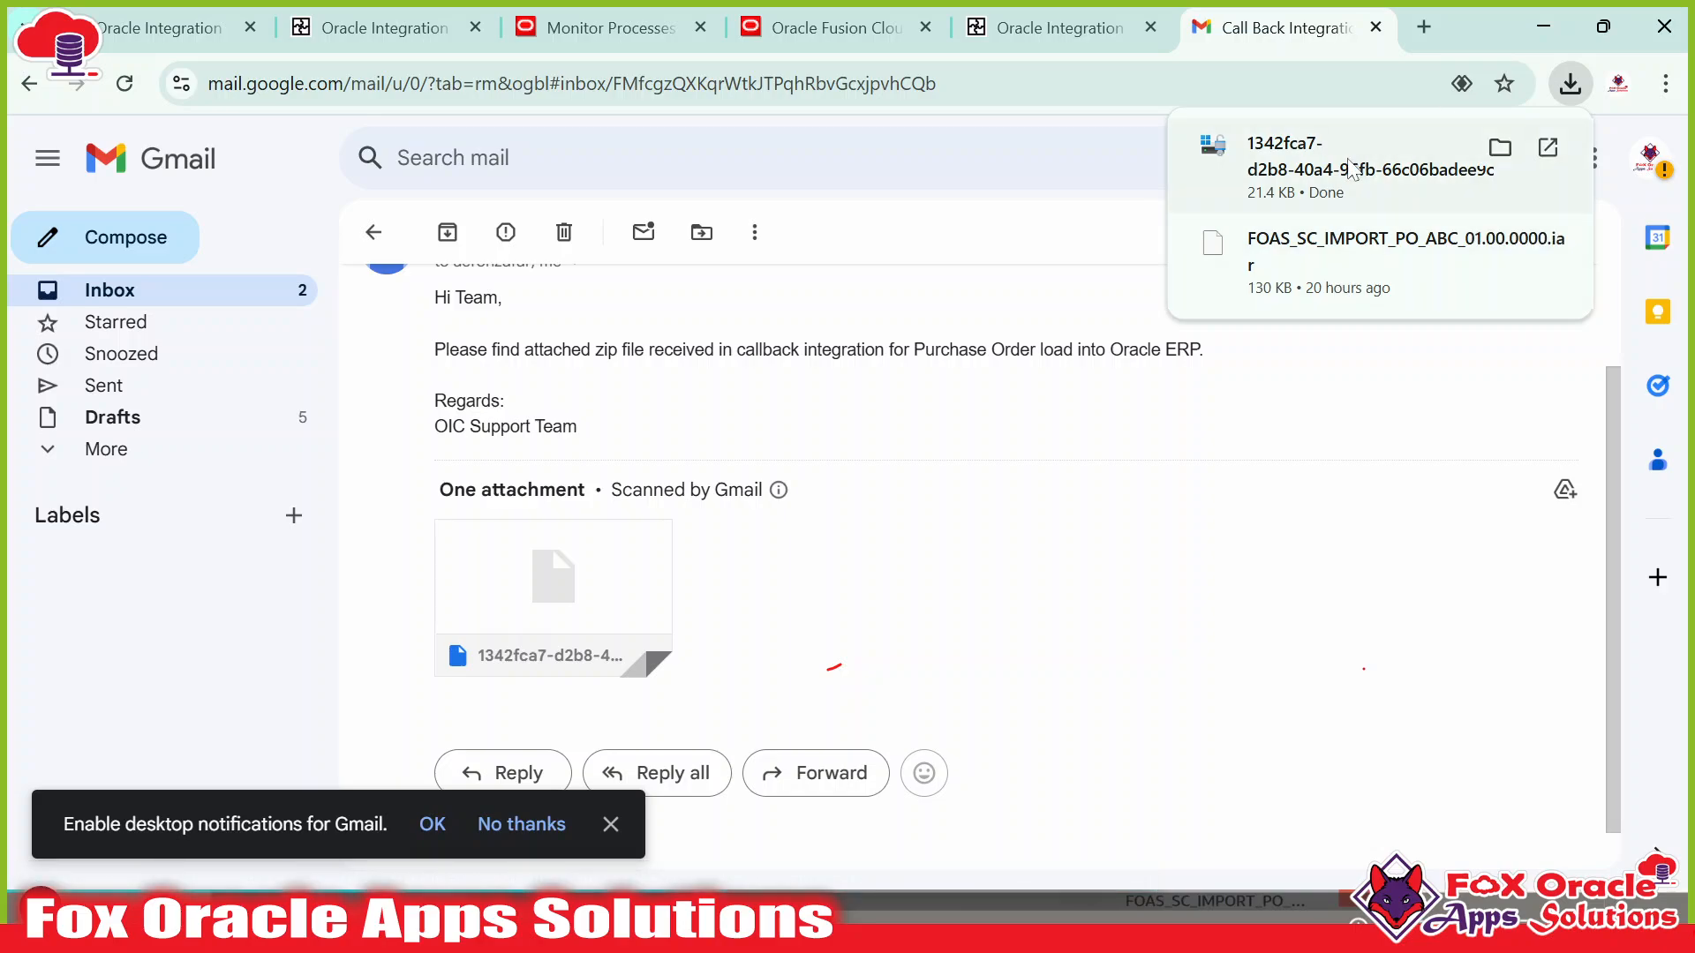
left_click(1500, 148)
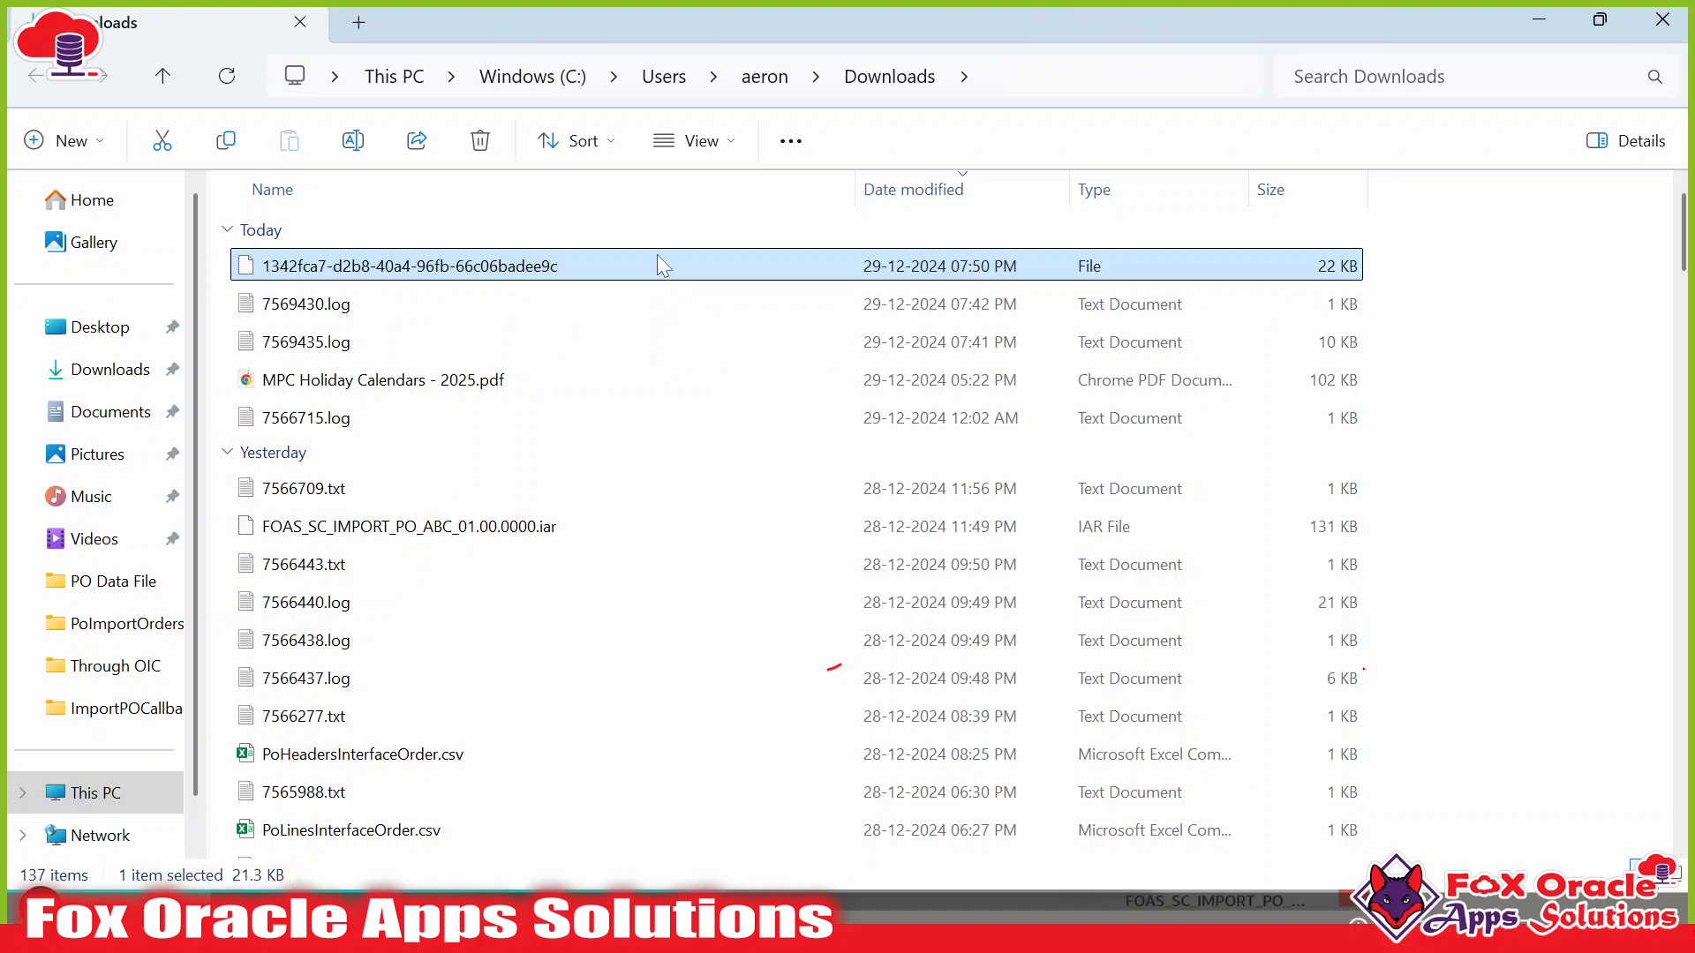
Rename the downloaded file to end in .zip and open it.
key("F2")
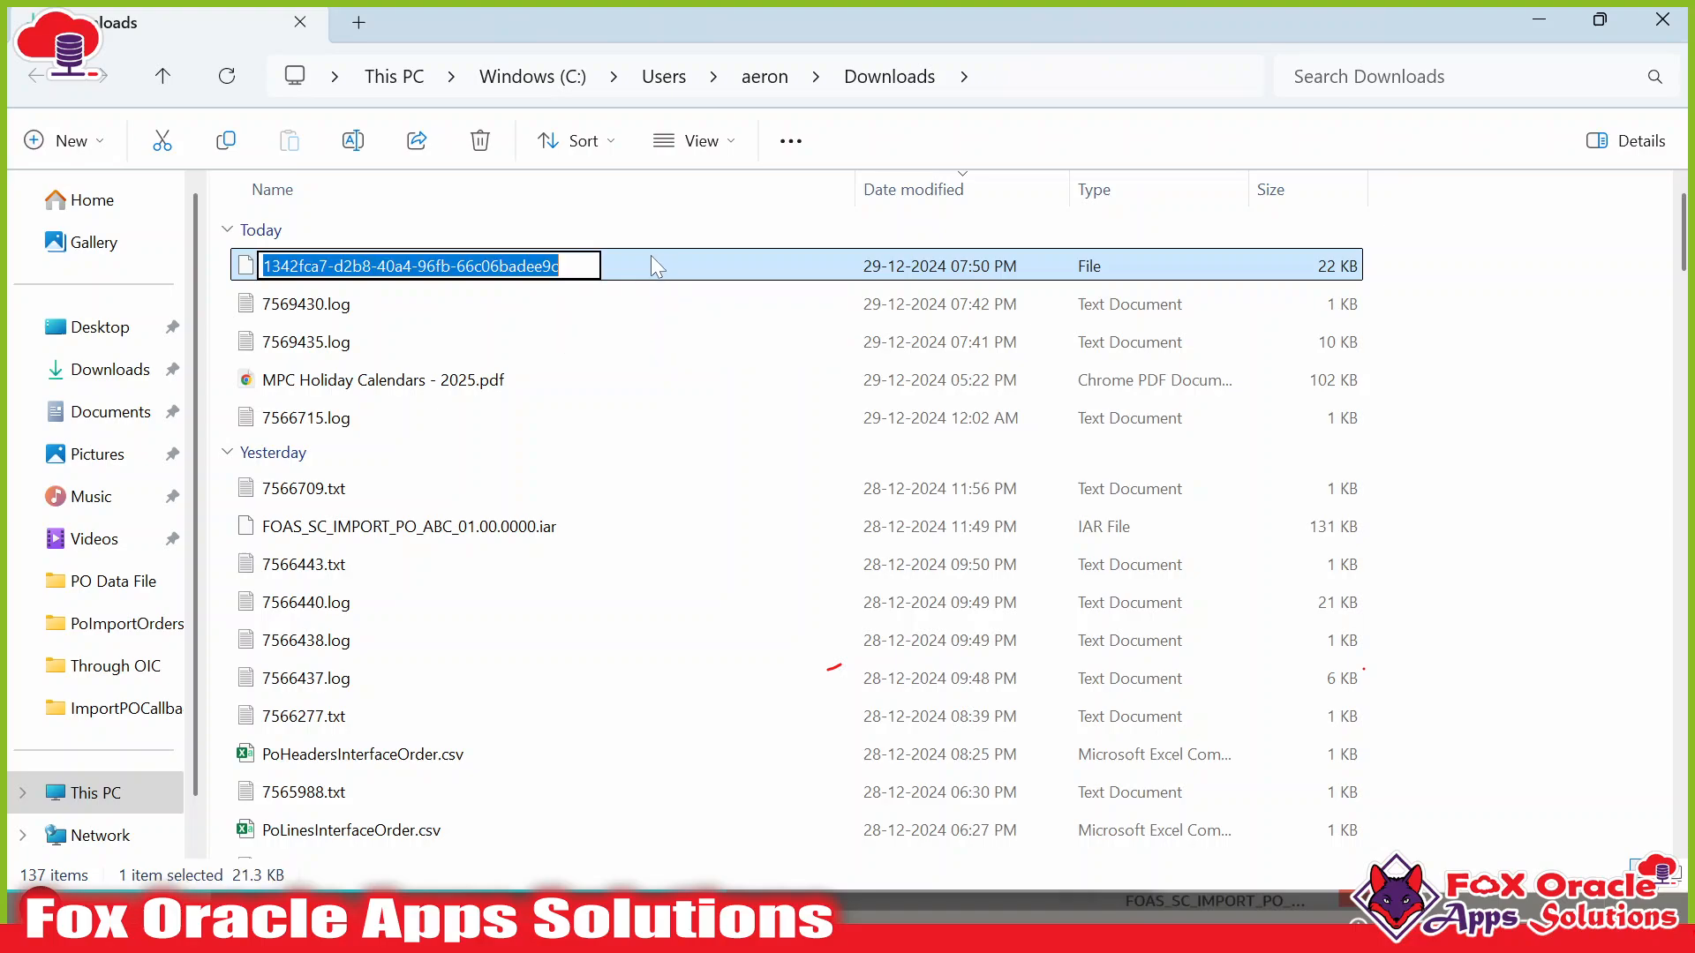
key("End")
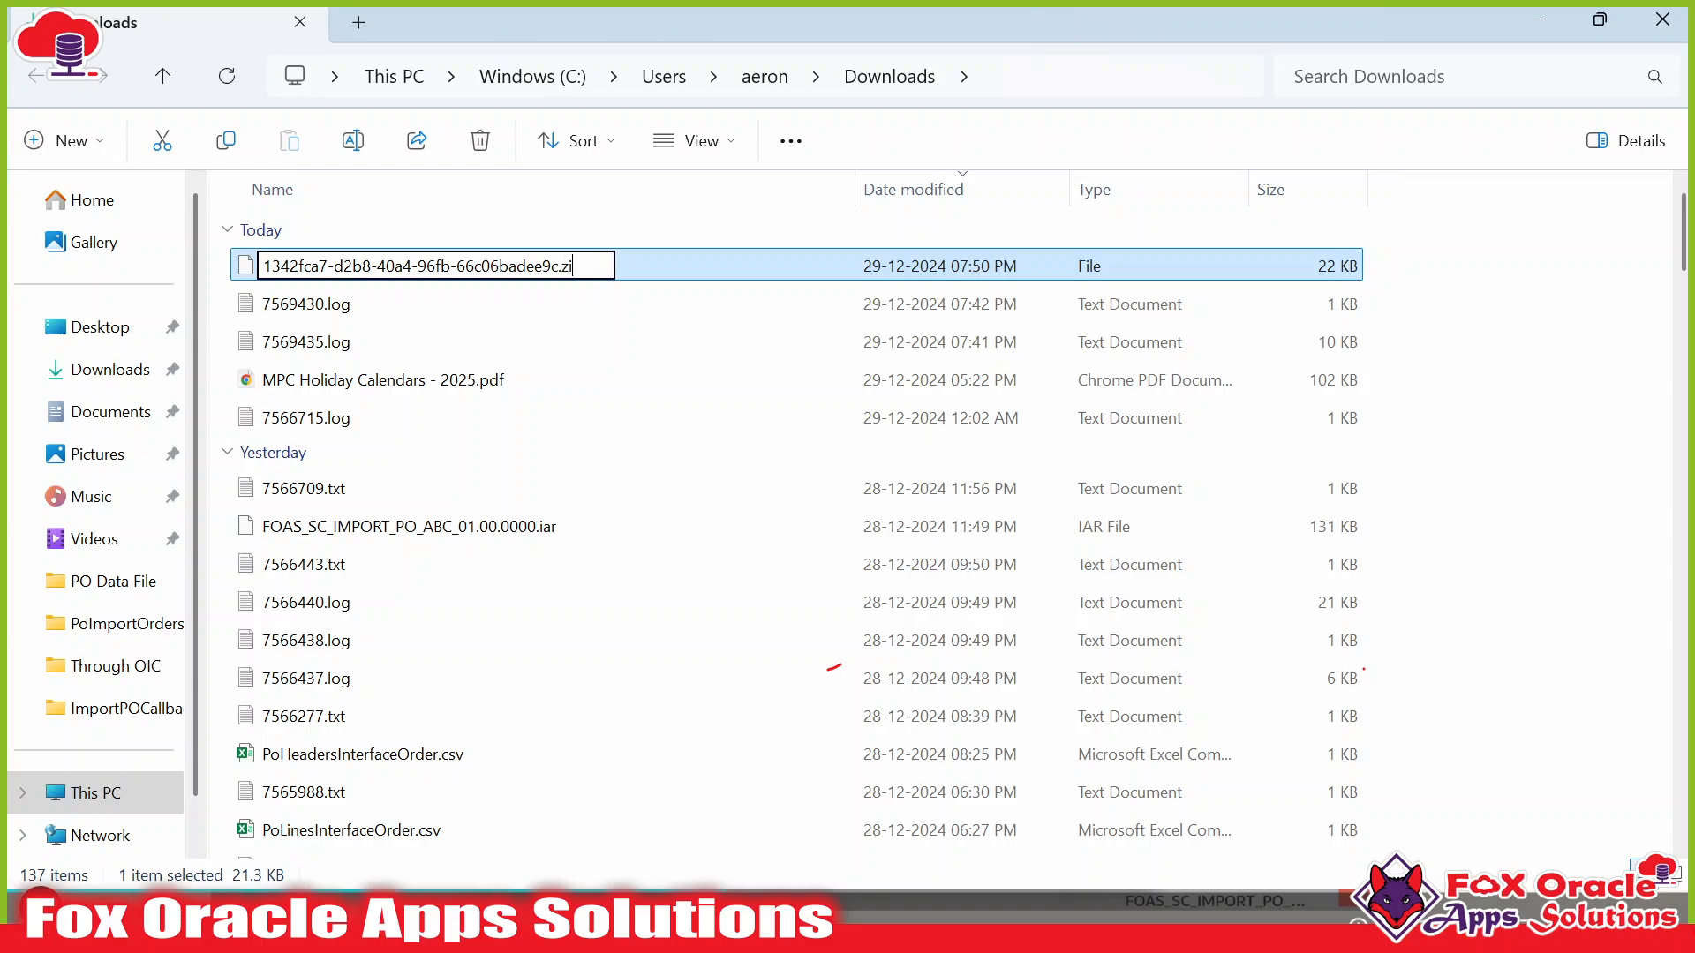
key("Return")
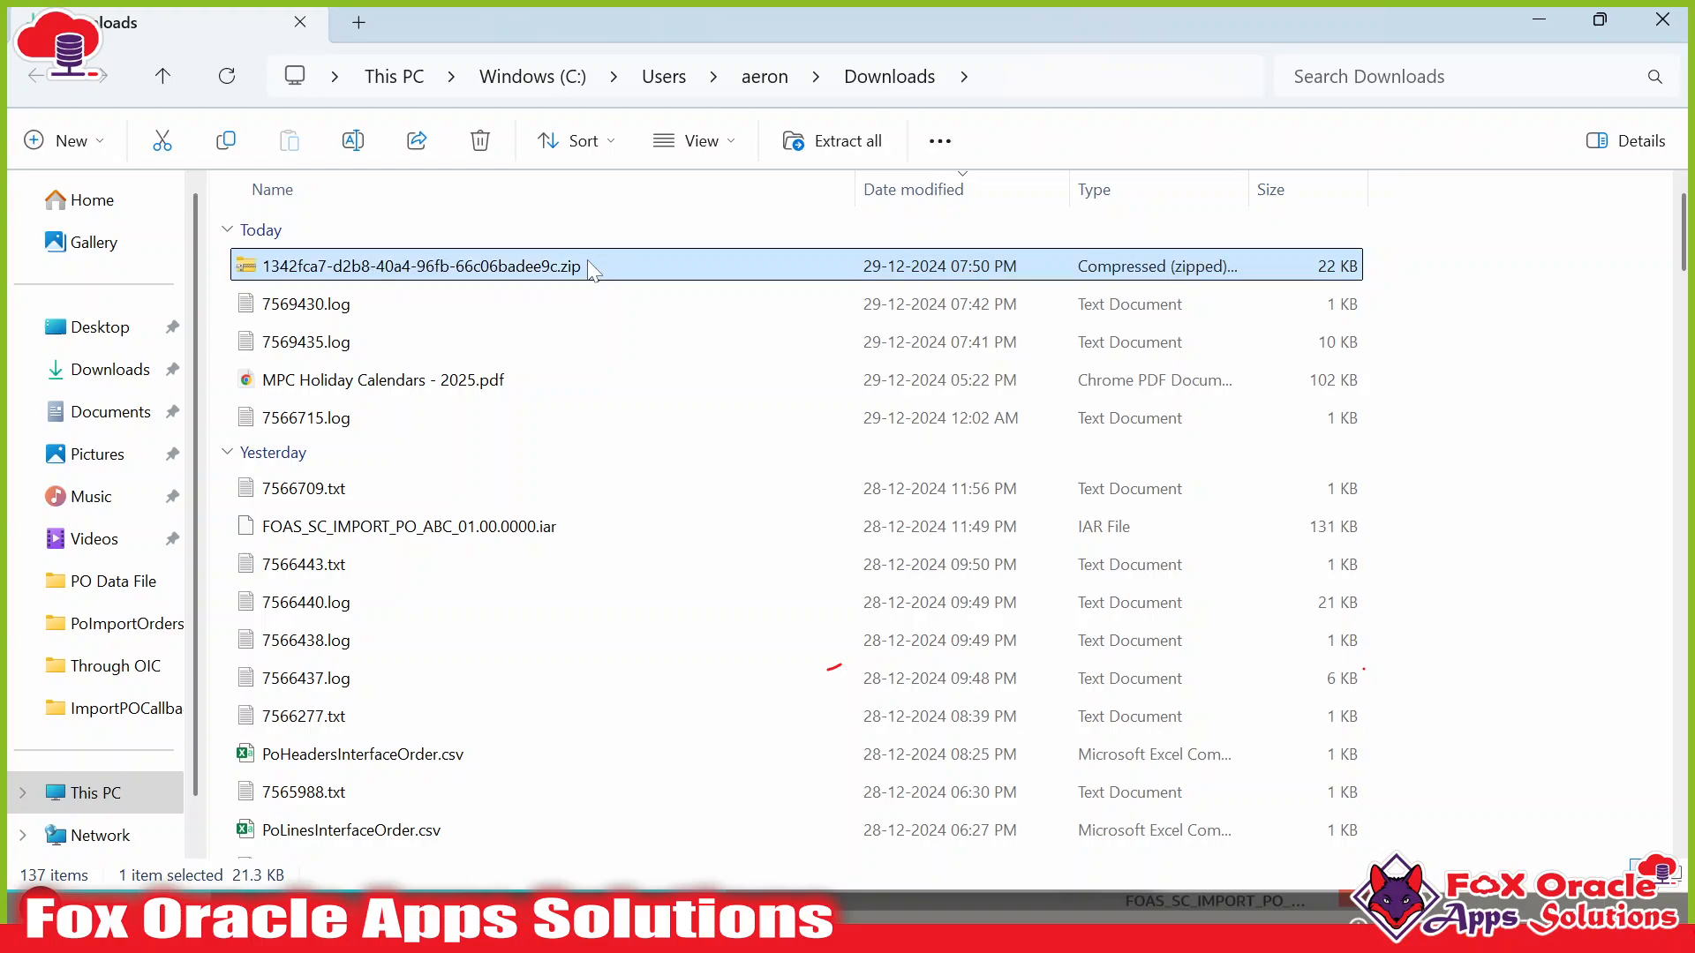
double_click(447, 267)
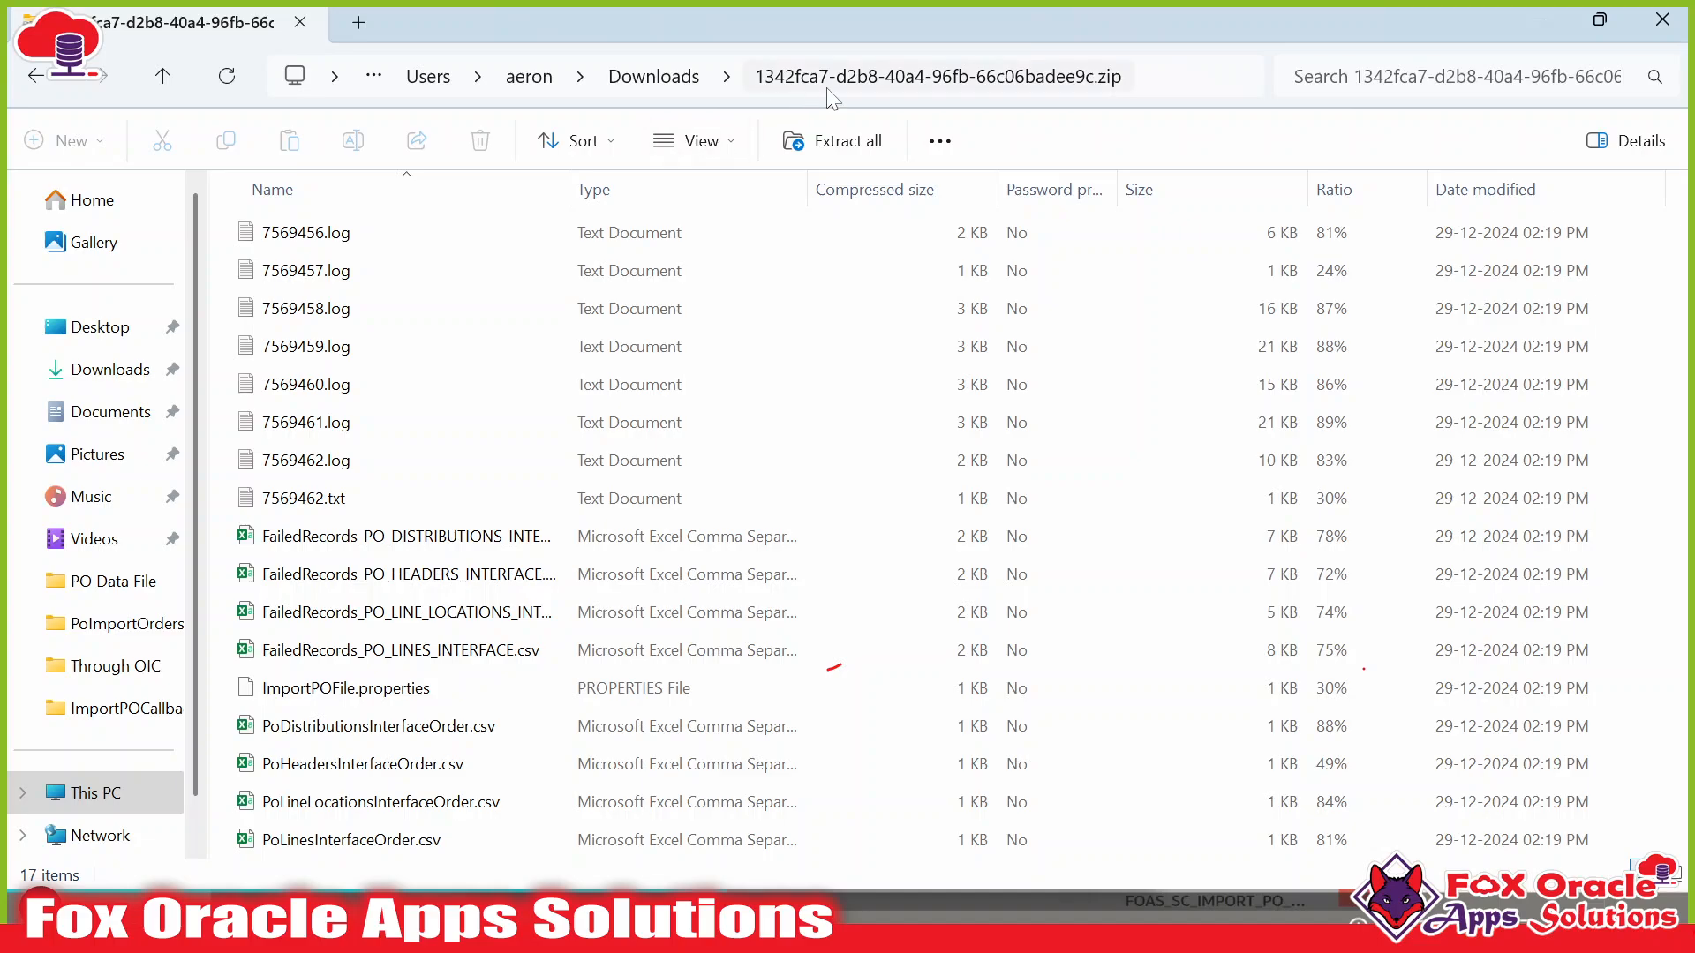
Browse the zip's 7569456.log, interface order CSVs, ImportPOFile.properties and FailedRecords files.
left_click(335, 234)
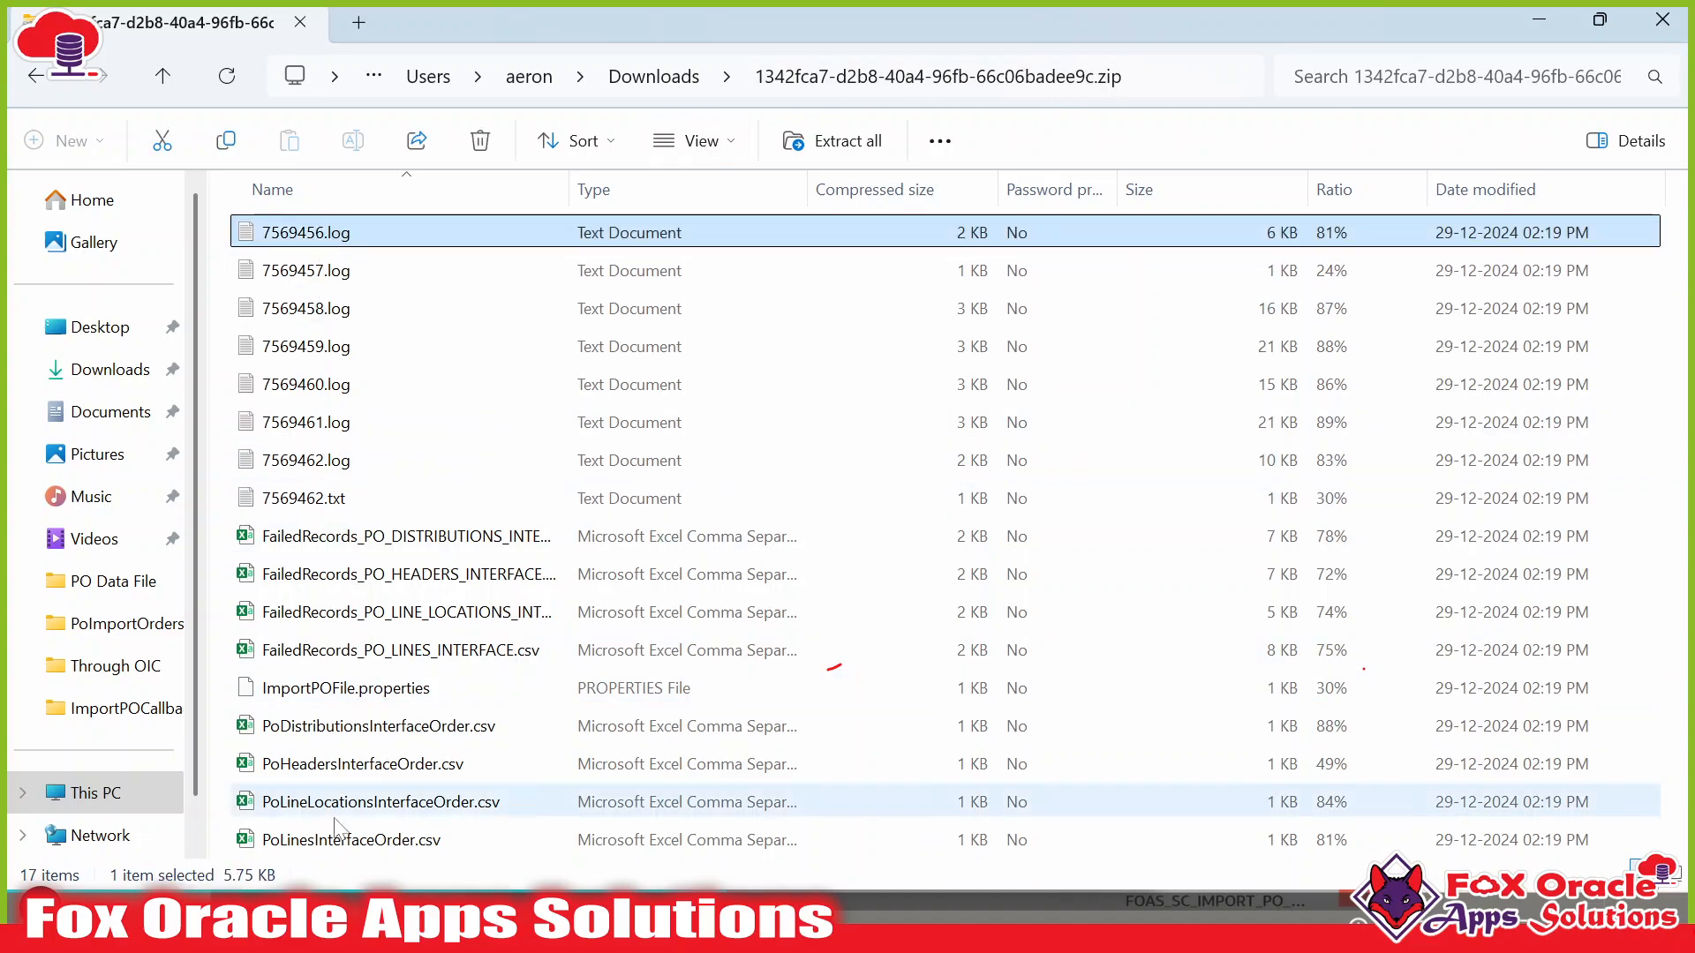
left_click(384, 729)
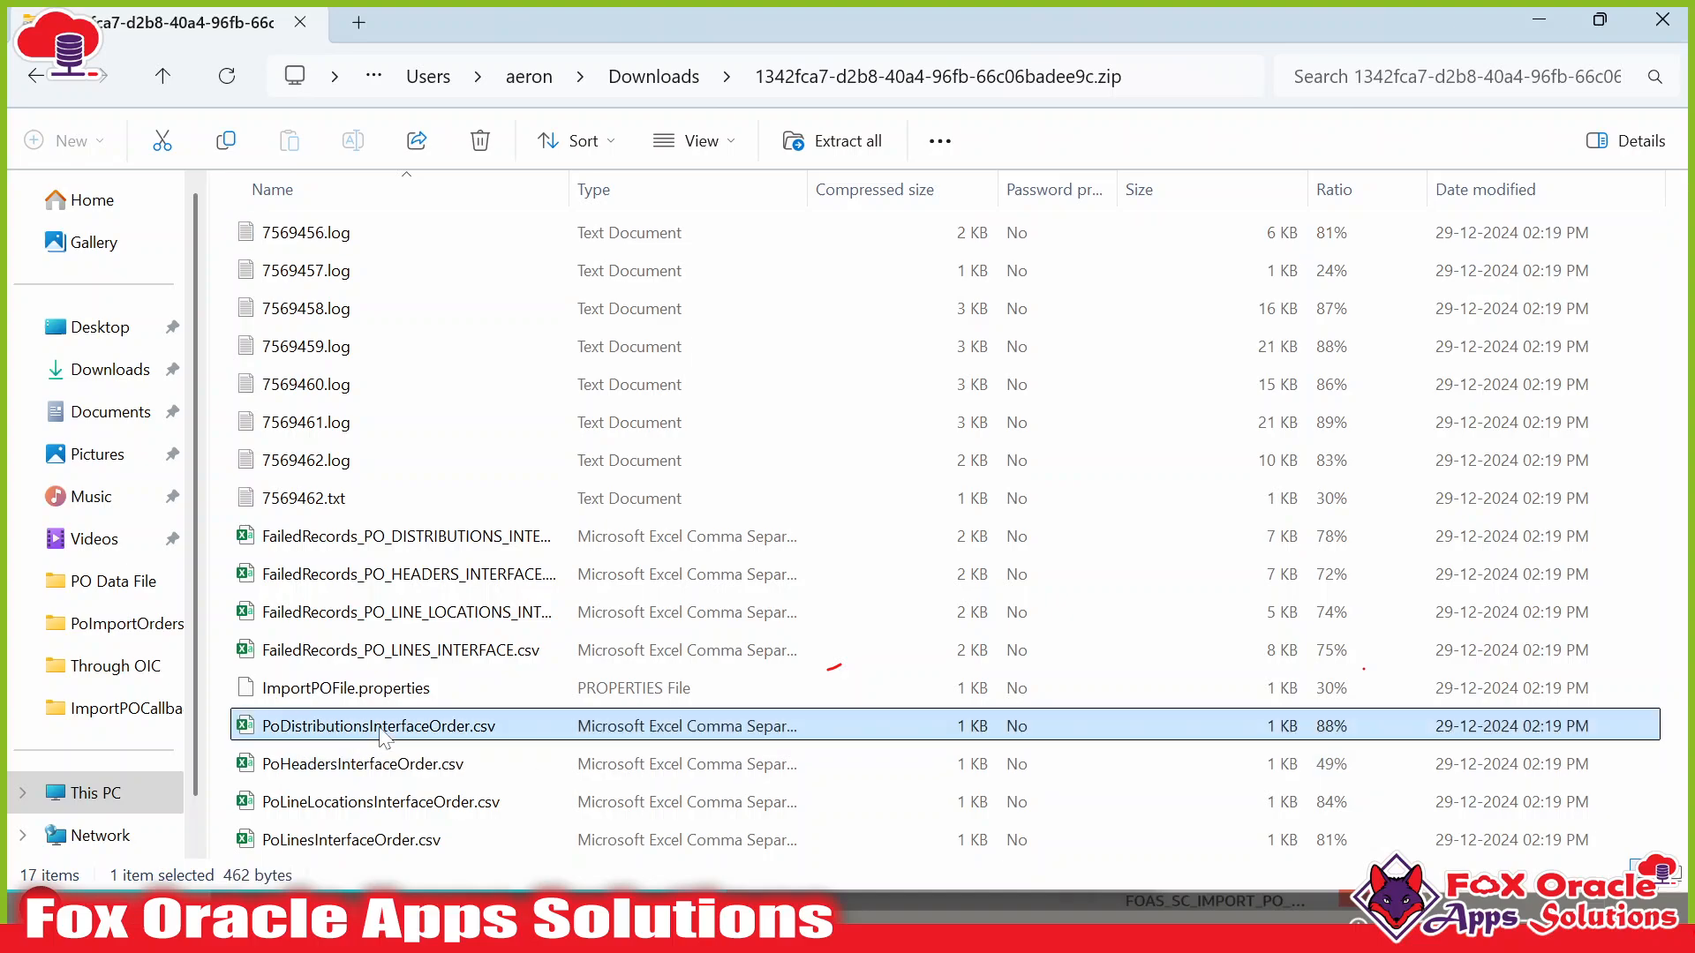
left_click(386, 840, "shift")
left_click(406, 693)
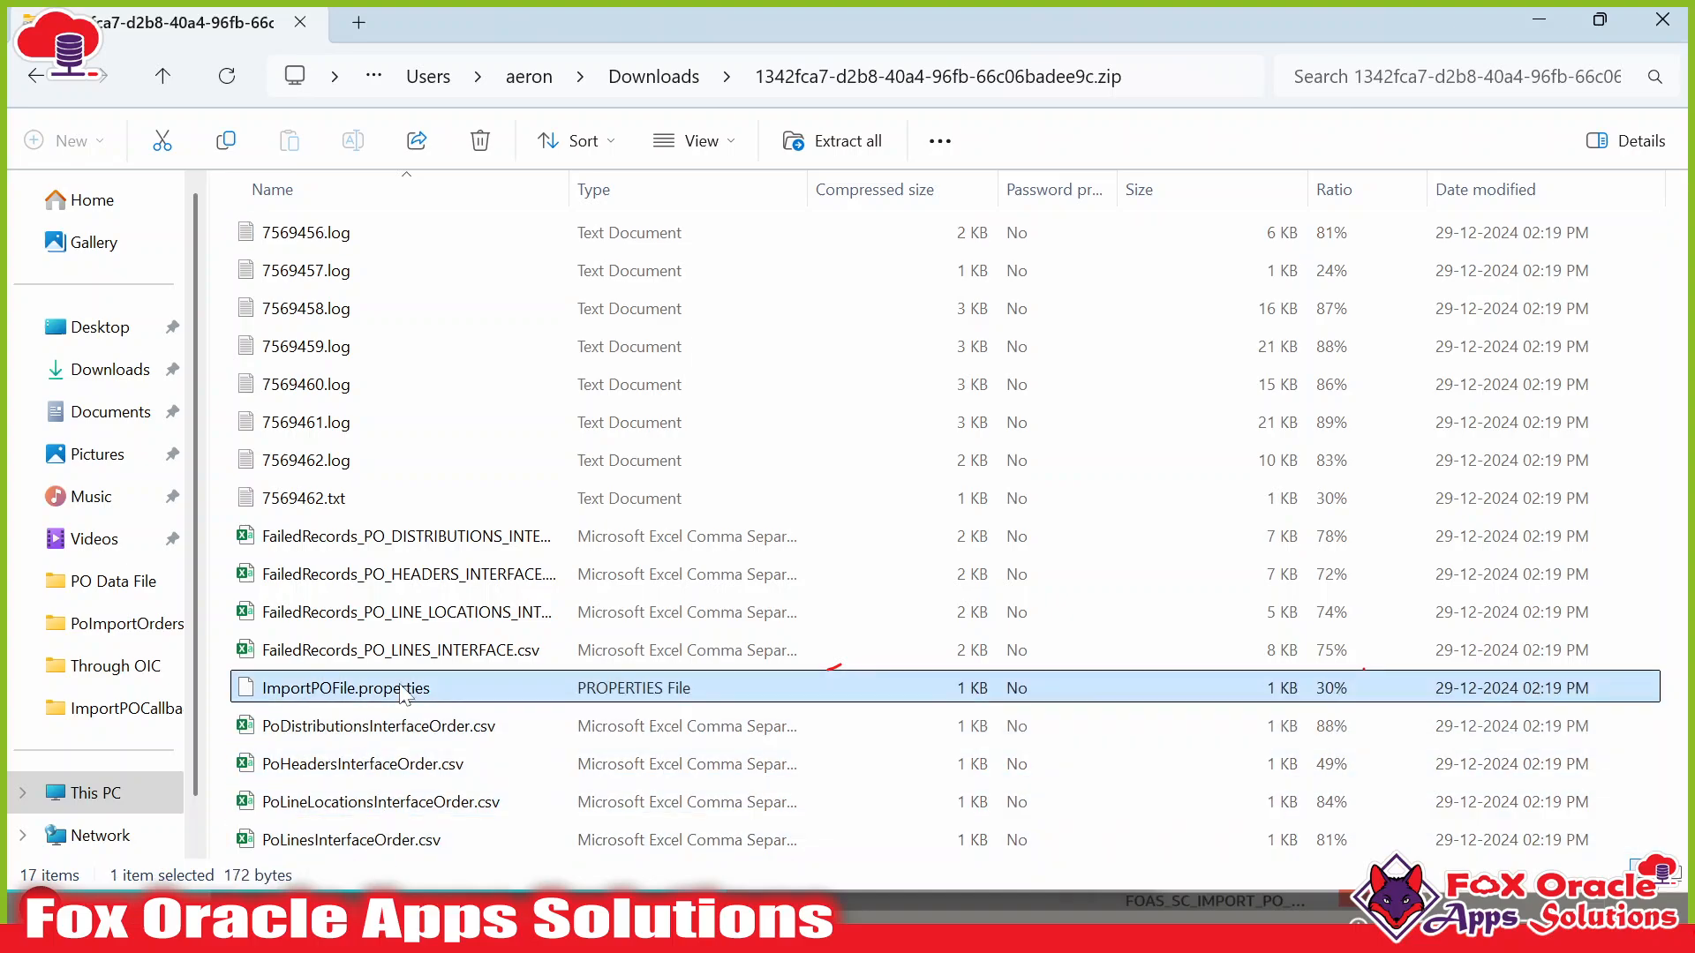
left_click(407, 539)
left_click(402, 651, "shift")
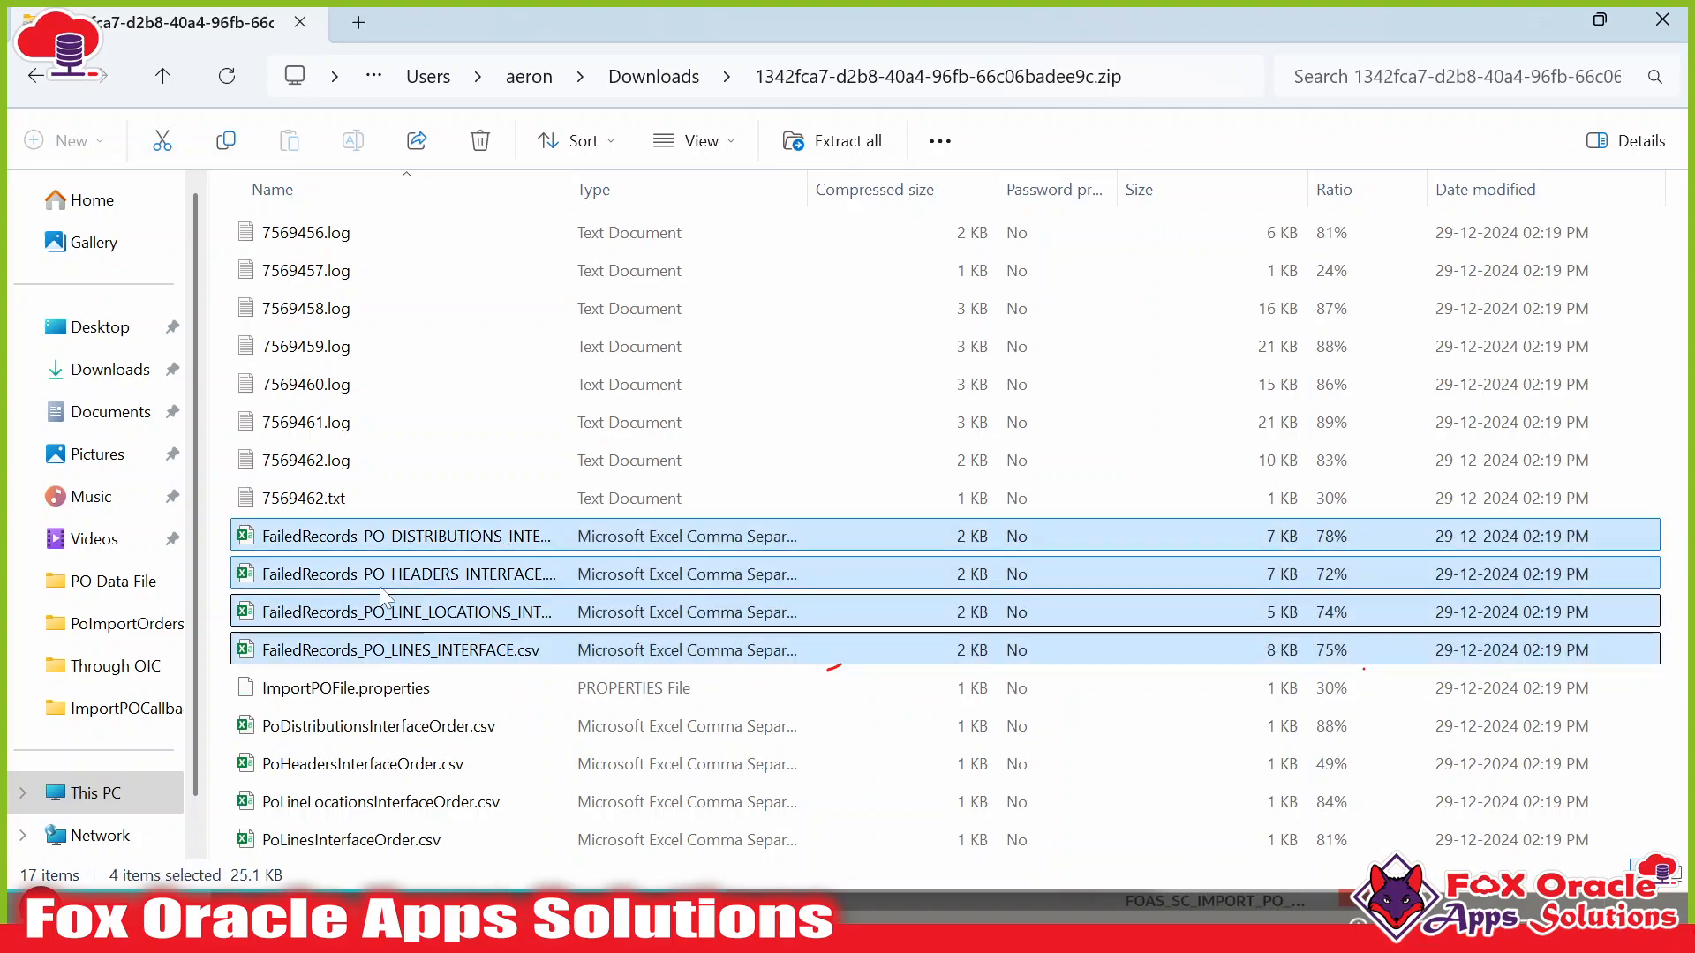
left_click(311, 503)
left_click(309, 232, "shift")
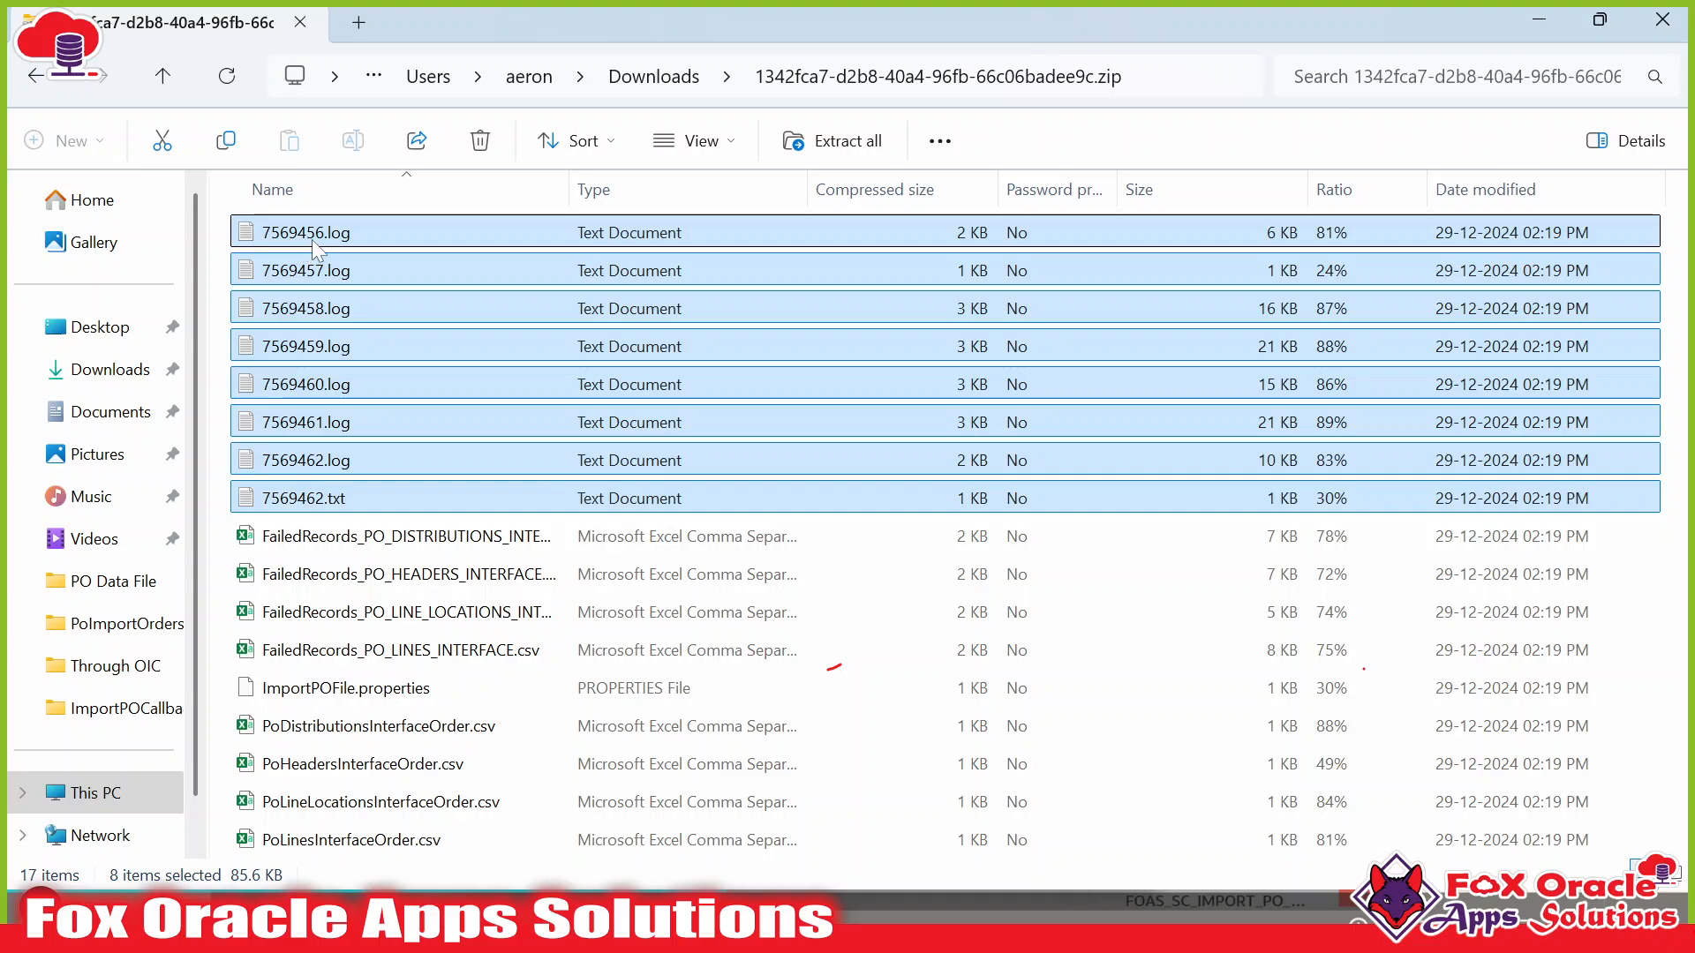
Cross-check Import Orders process 7569462 in Monitor Processes, then open 7569462.txt from the zip.
key("alt+Tab")
left_click(829, 28)
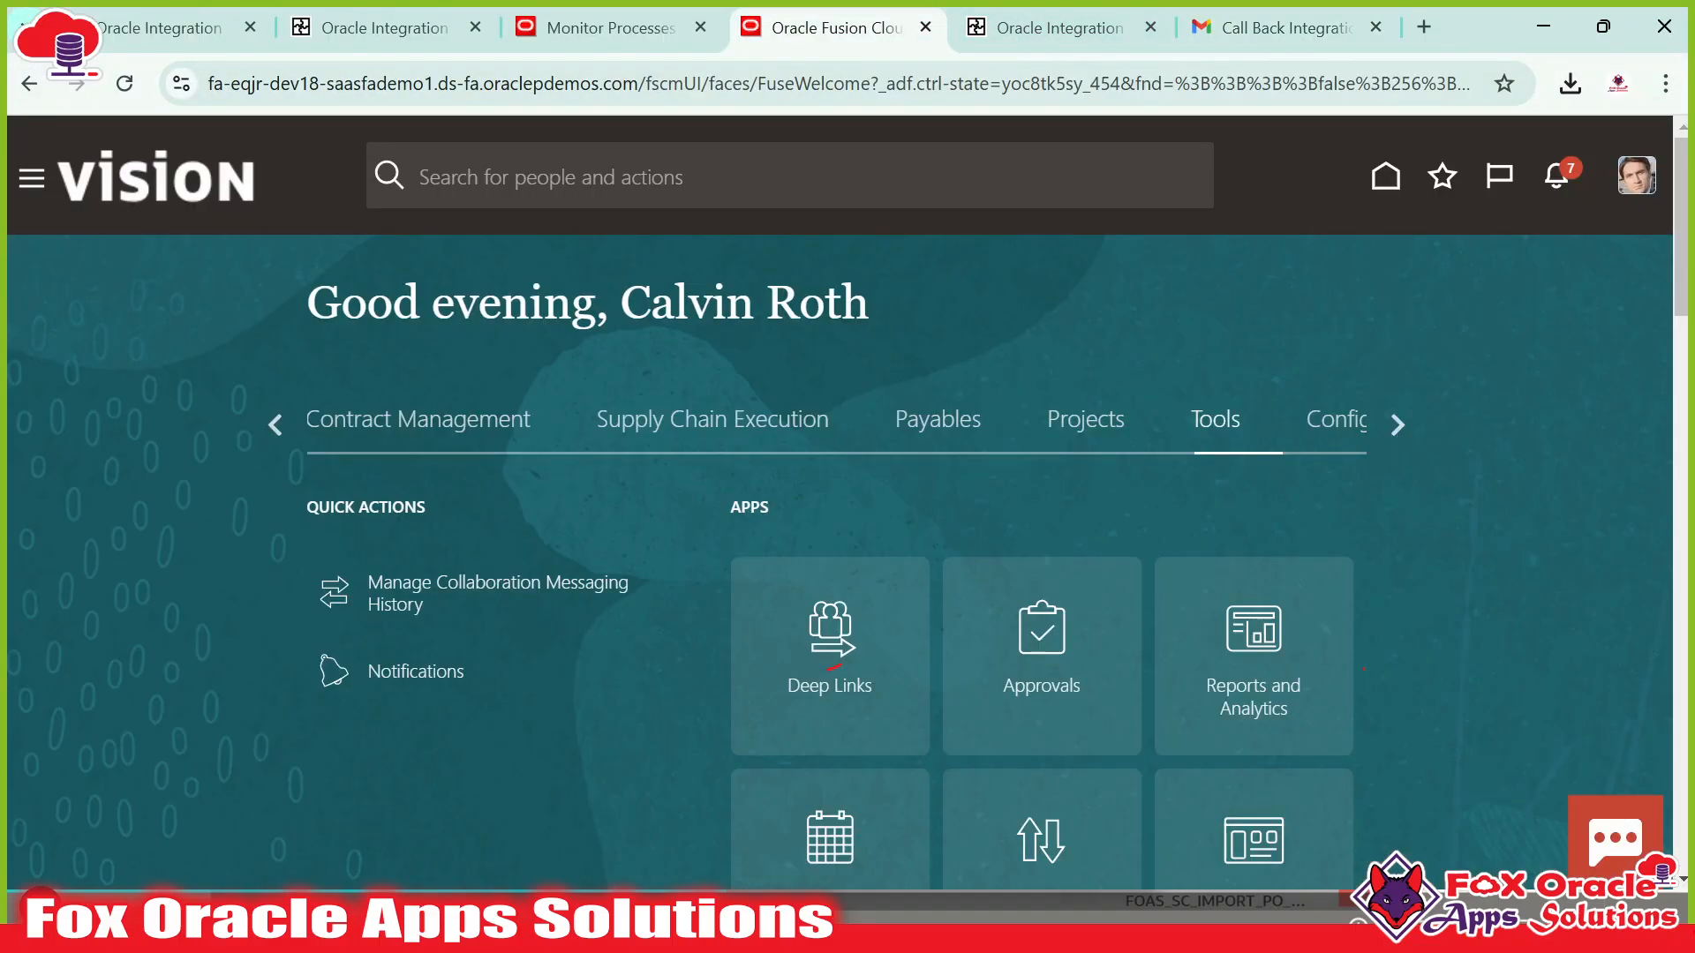
left_click(611, 27)
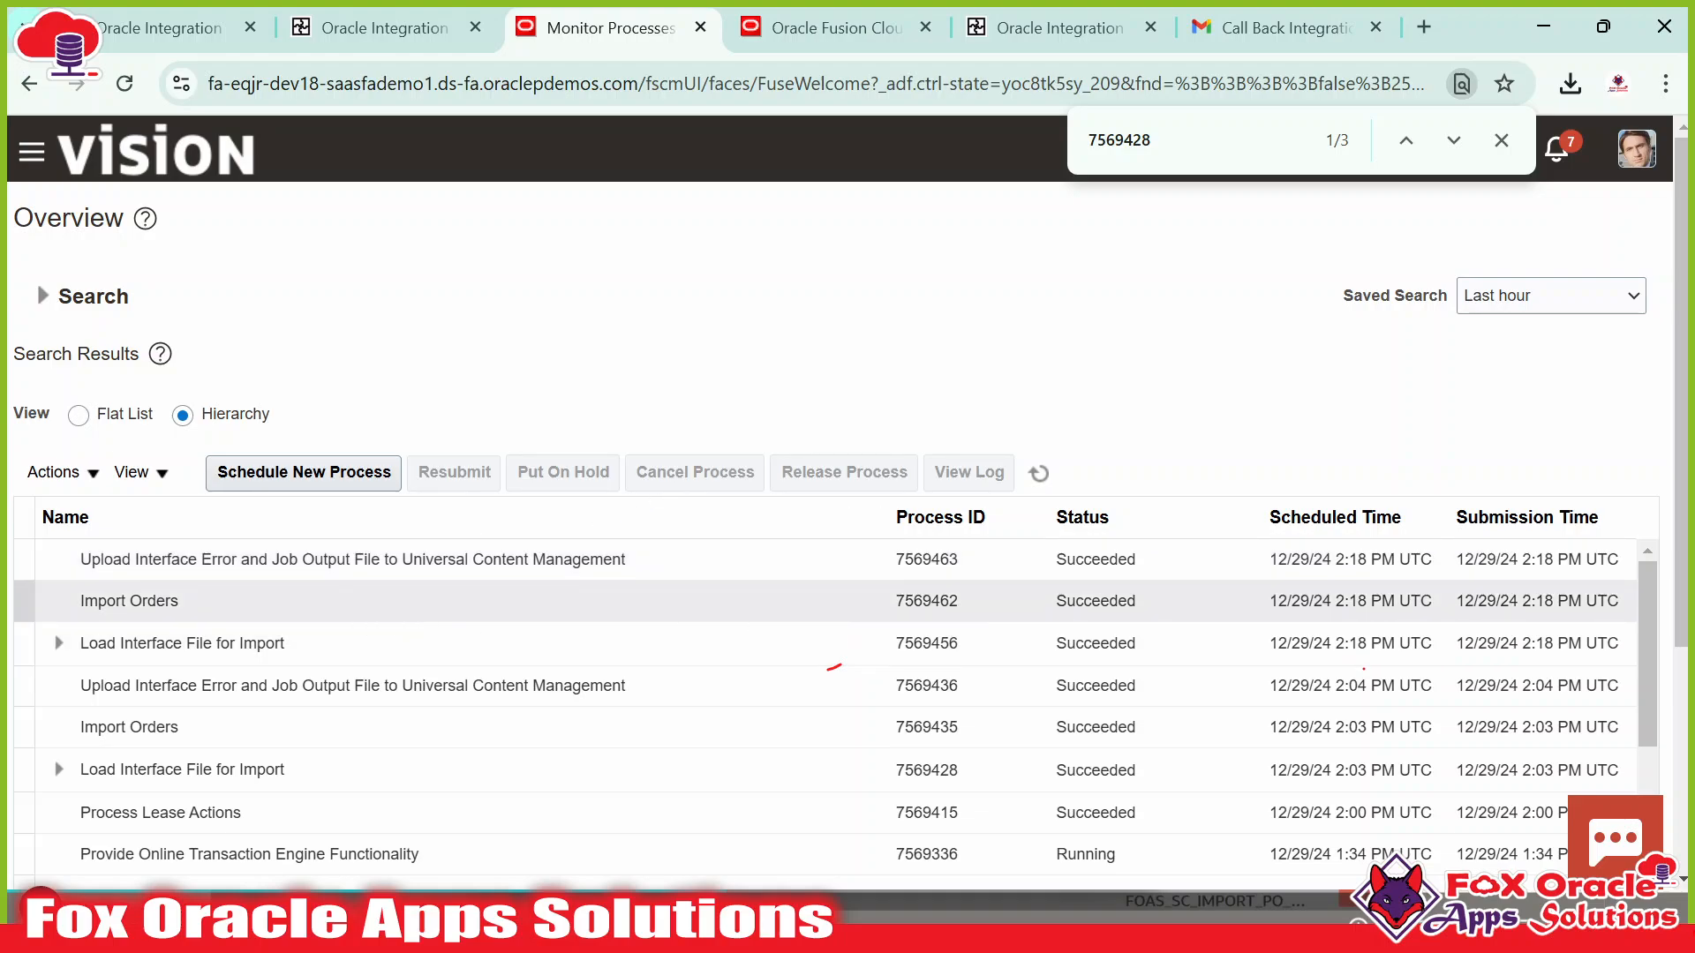
left_click(957, 599)
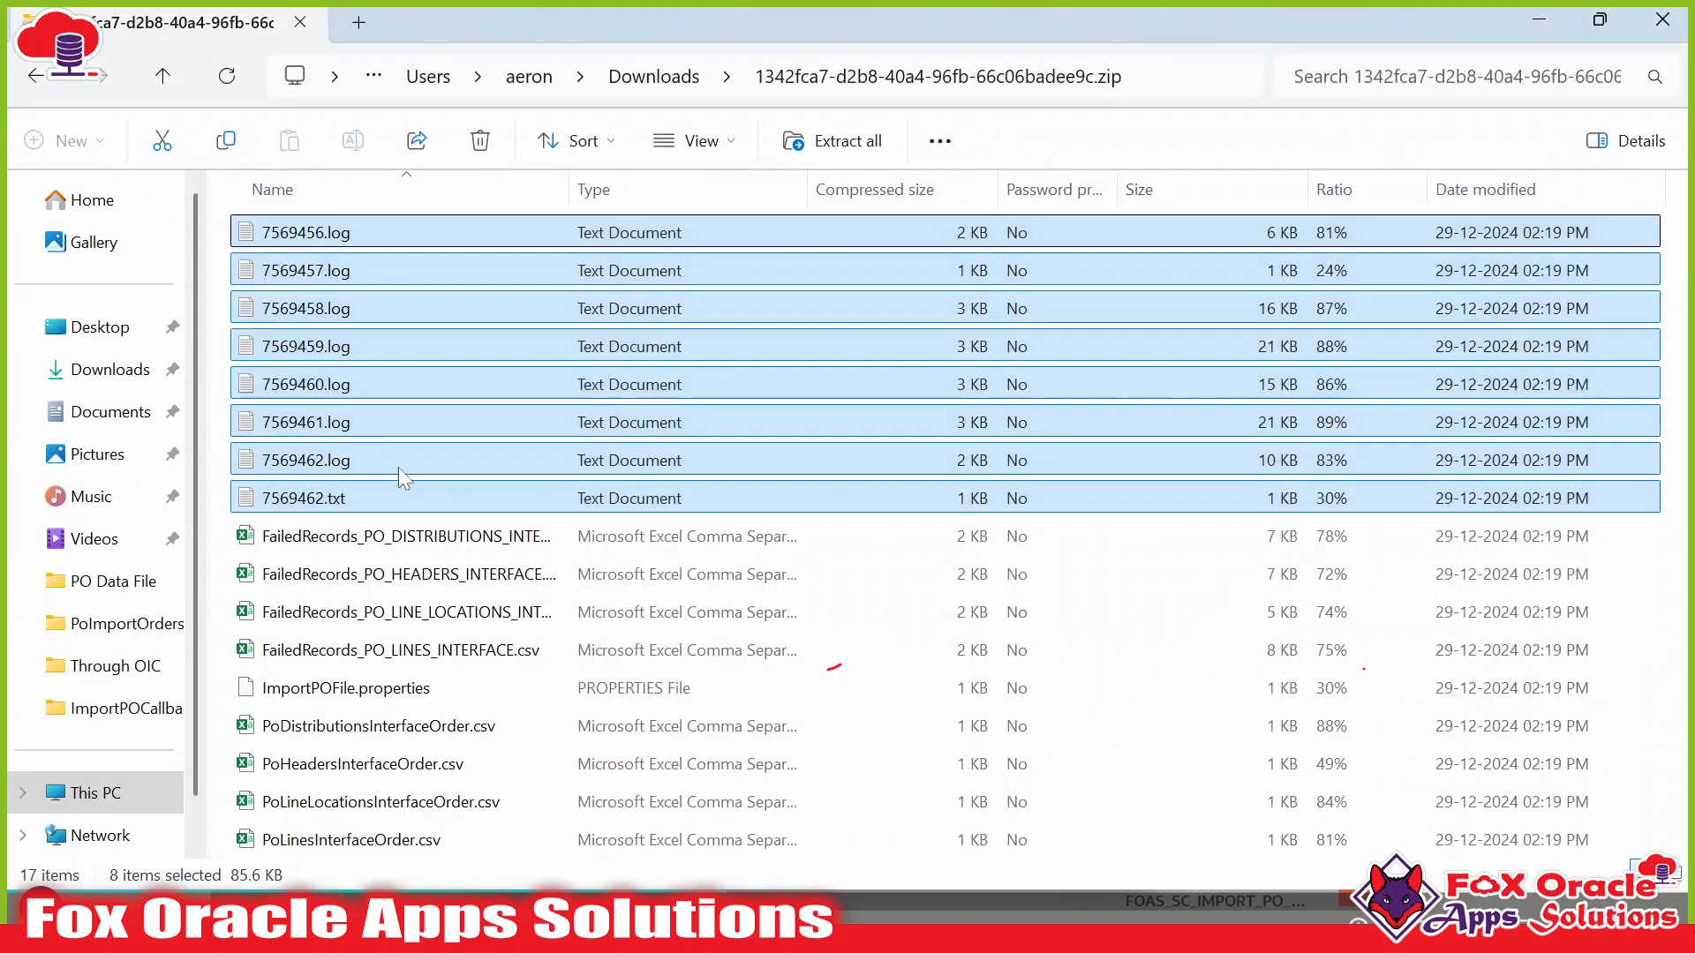
left_click(329, 466)
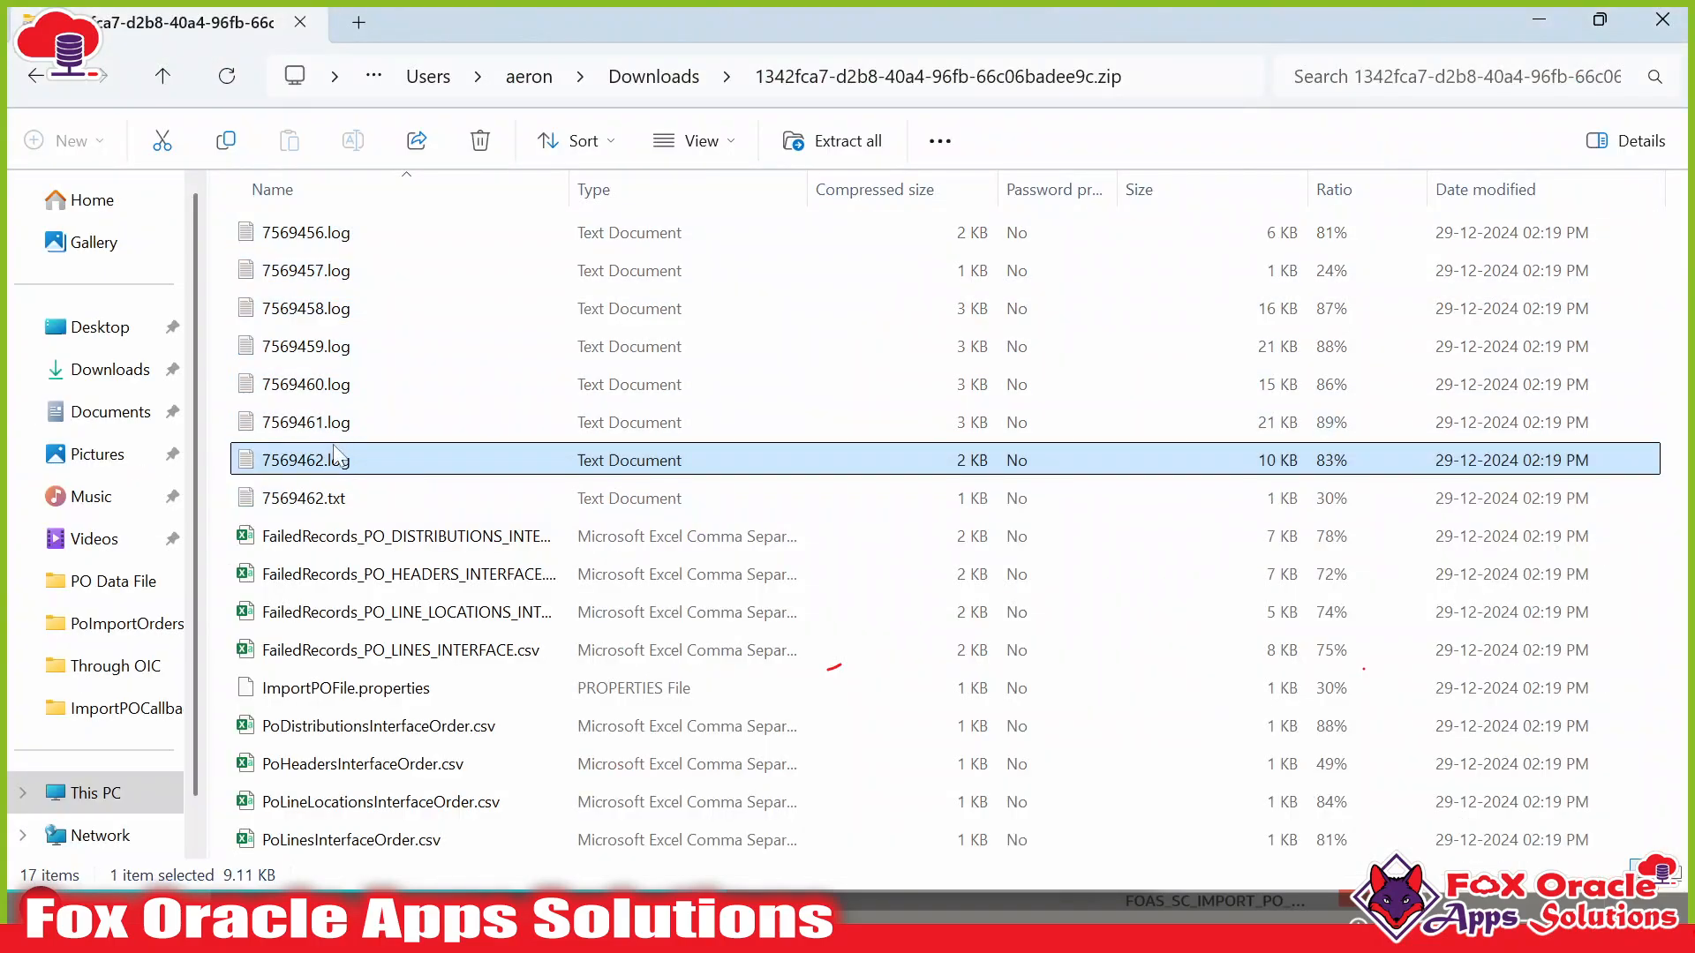
left_click(305, 507)
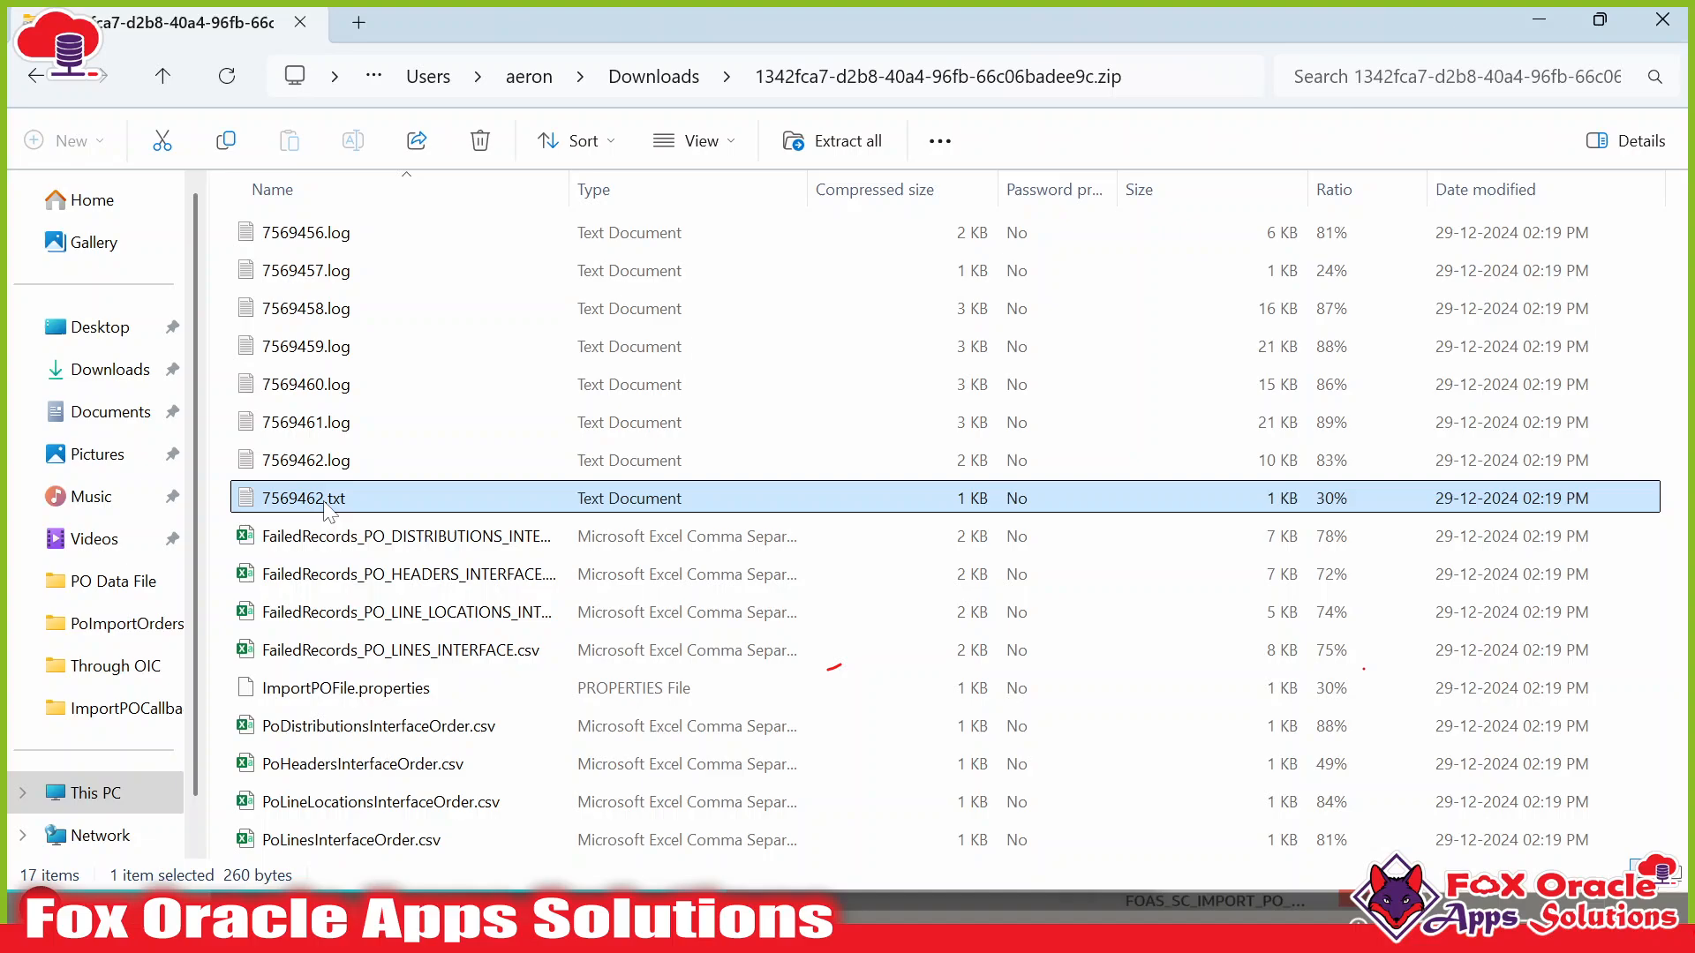
double_click(325, 500)
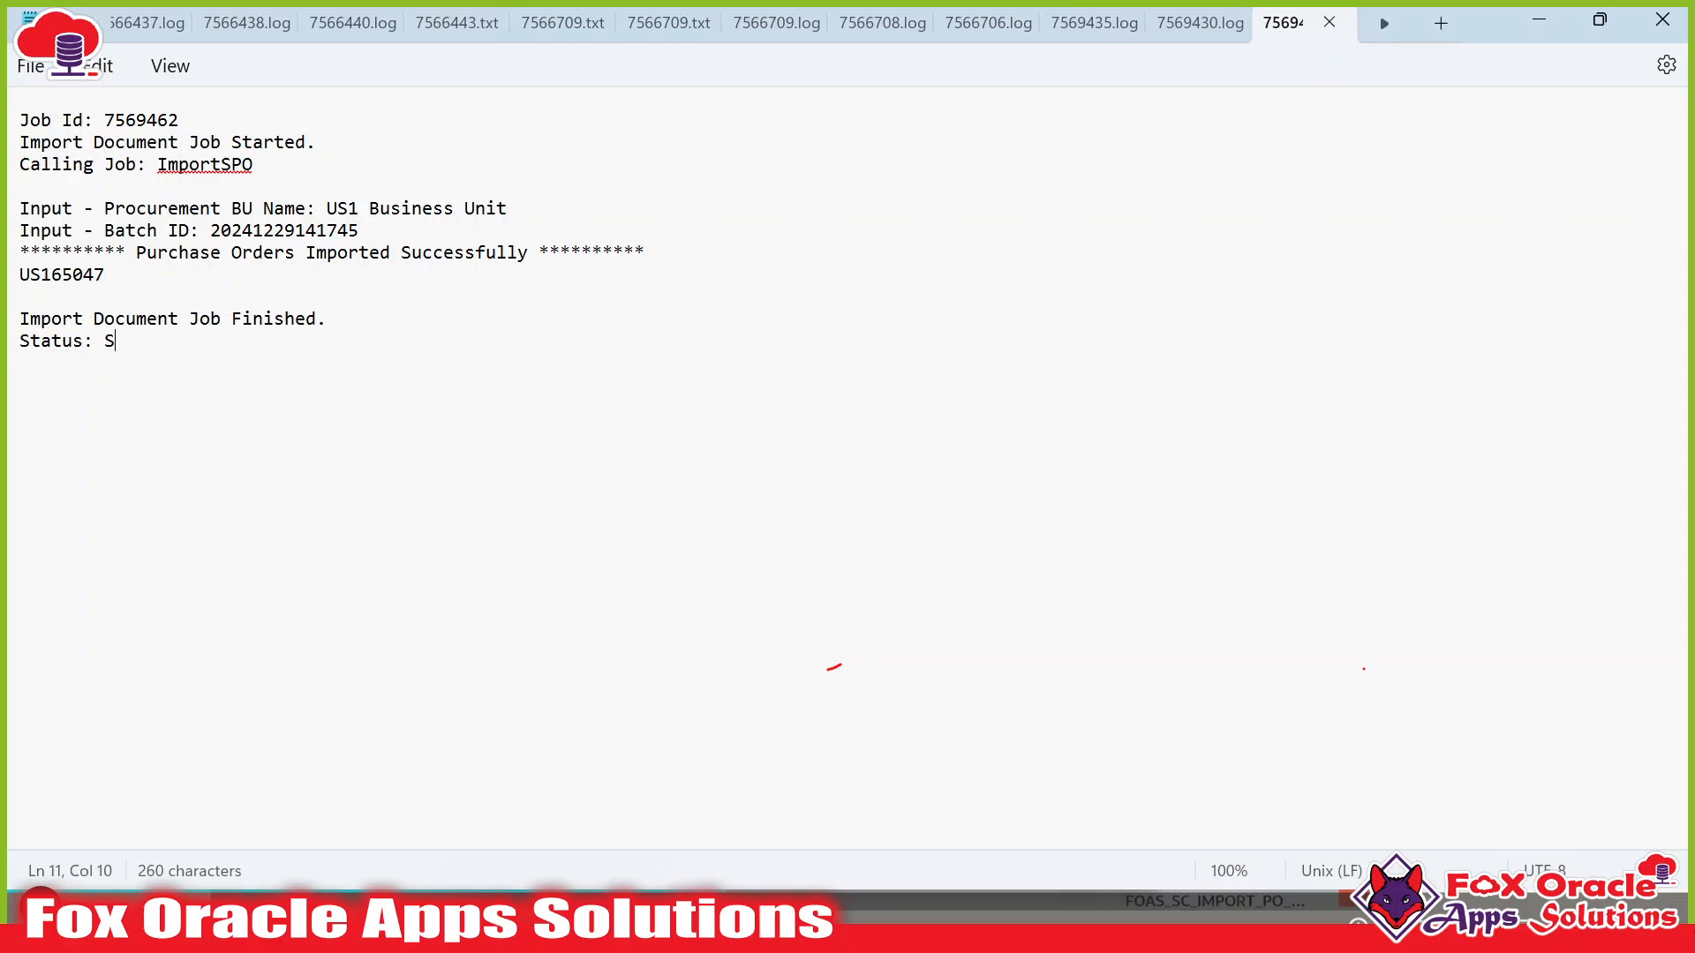
Copy order number US165047 from the 7569462.txt output and switch back to the browser.
left_click_drag(136, 254, 523, 260)
left_click(64, 295)
double_click(62, 283)
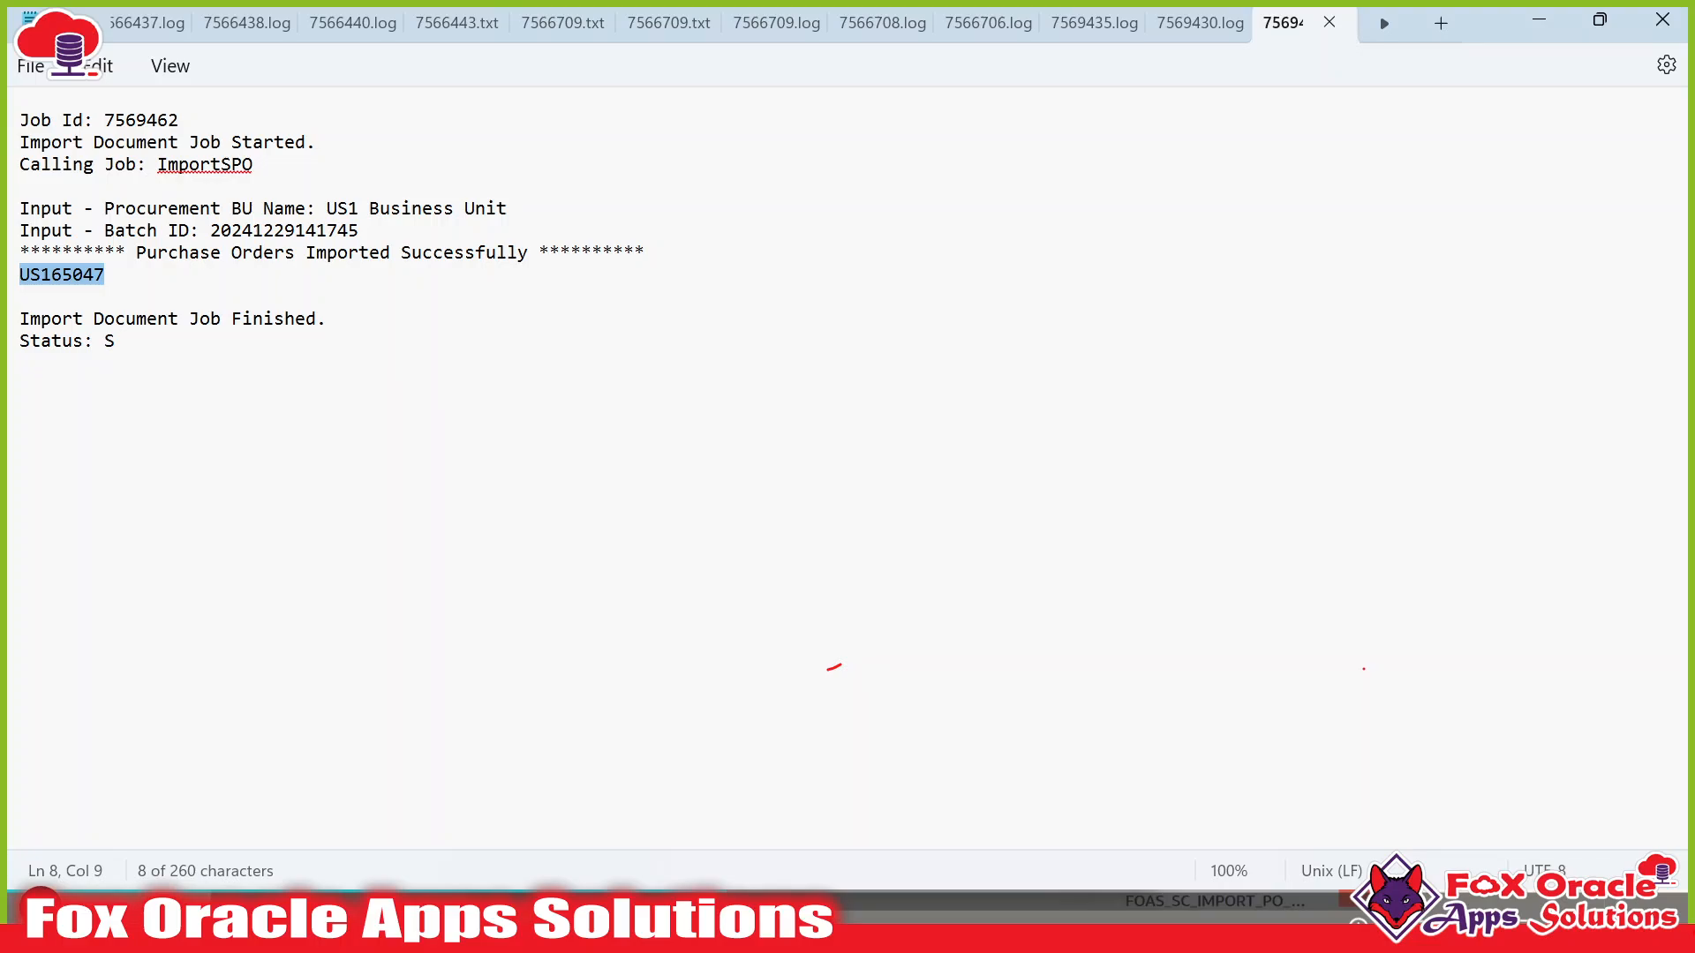
key("alt+Tab")
key("alt+Tab")
key("alt+Tab")
key("Tab")
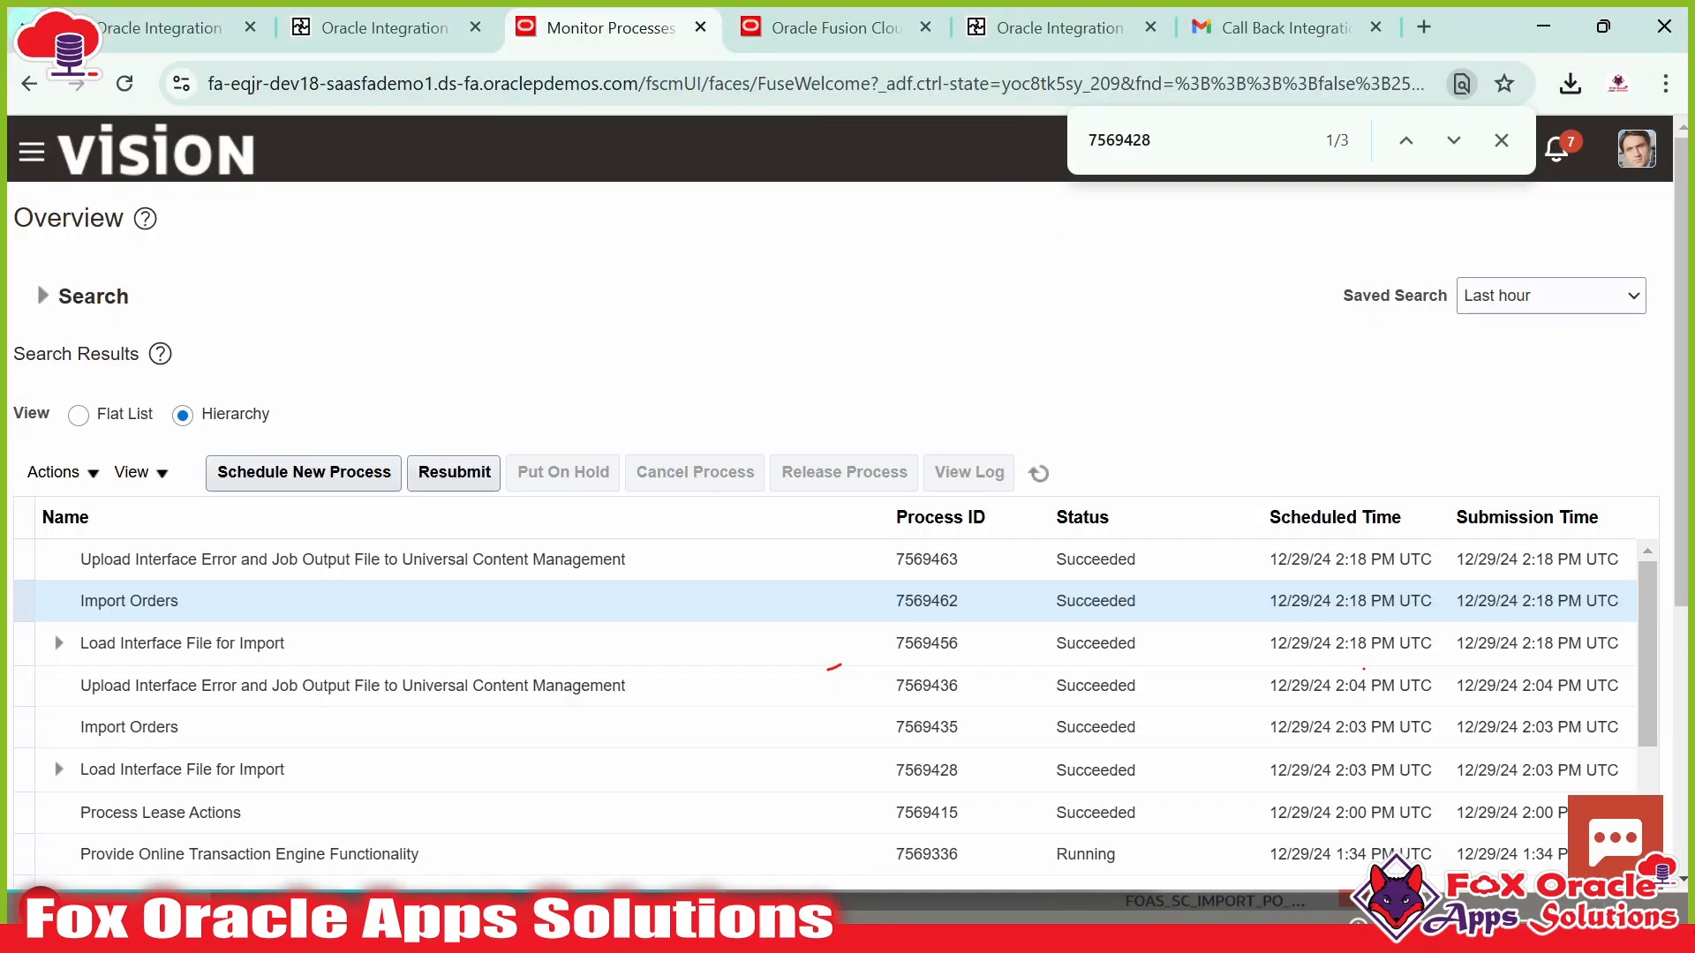
Go from the Fusion home page's Procurement area to Purchase Orders > Manage Orders.
left_click(814, 10)
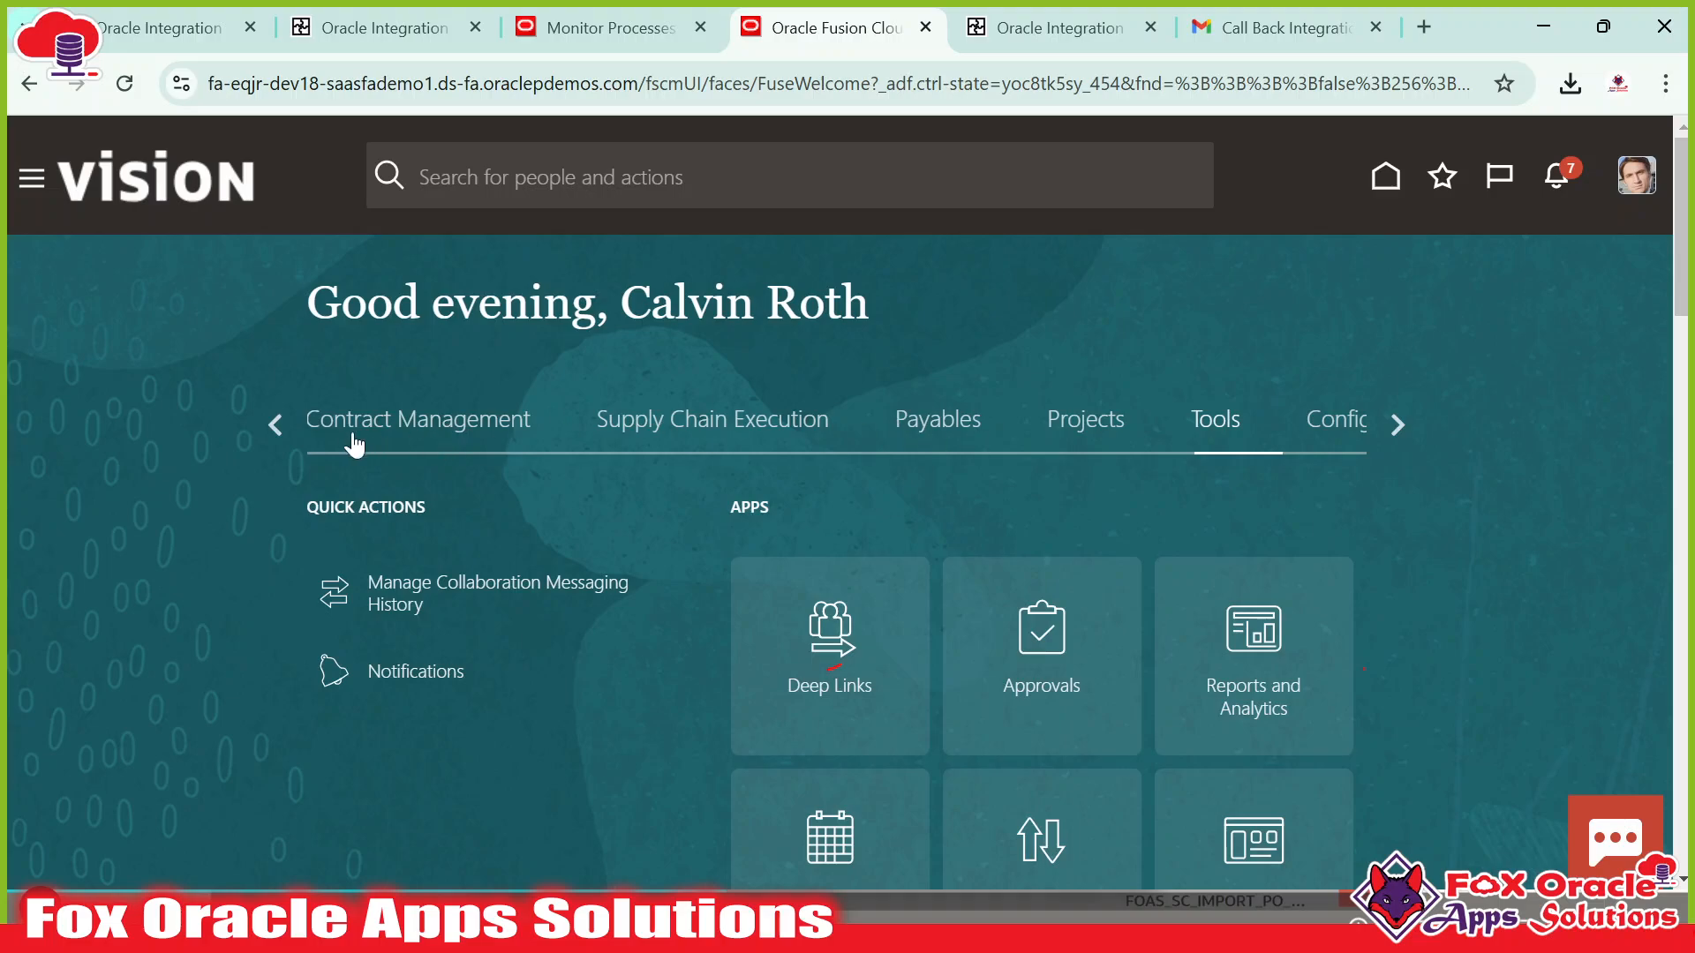
left_click(277, 425)
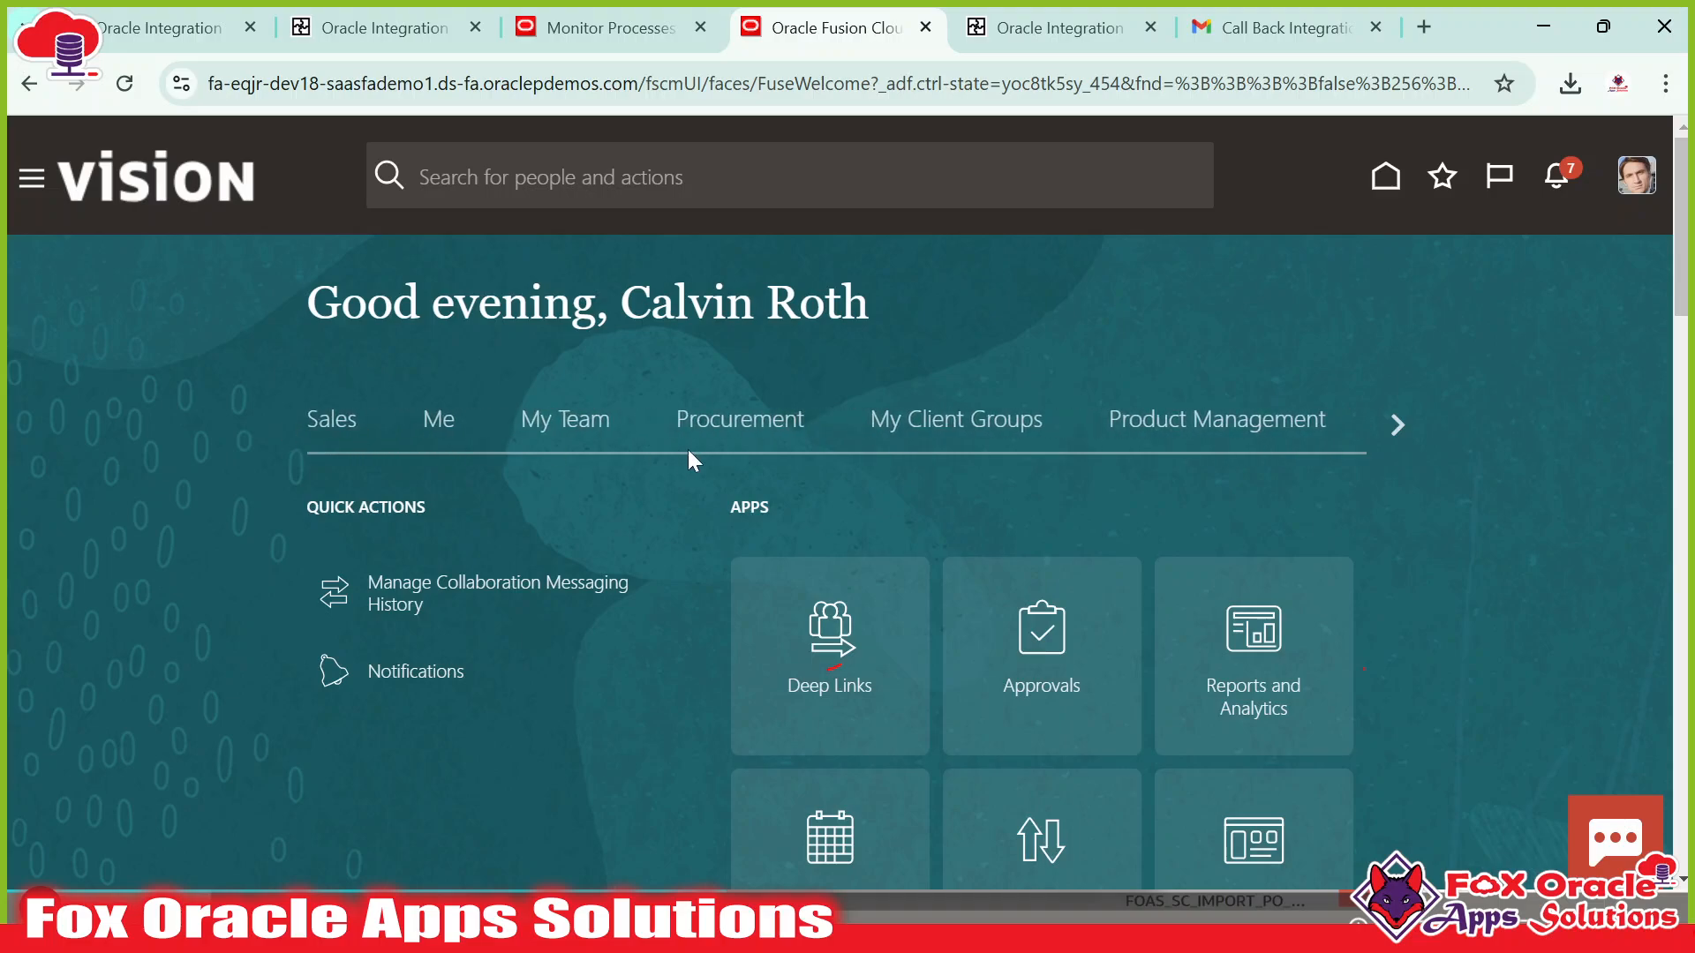
left_click(746, 425)
scroll(896, 740, "down", 1)
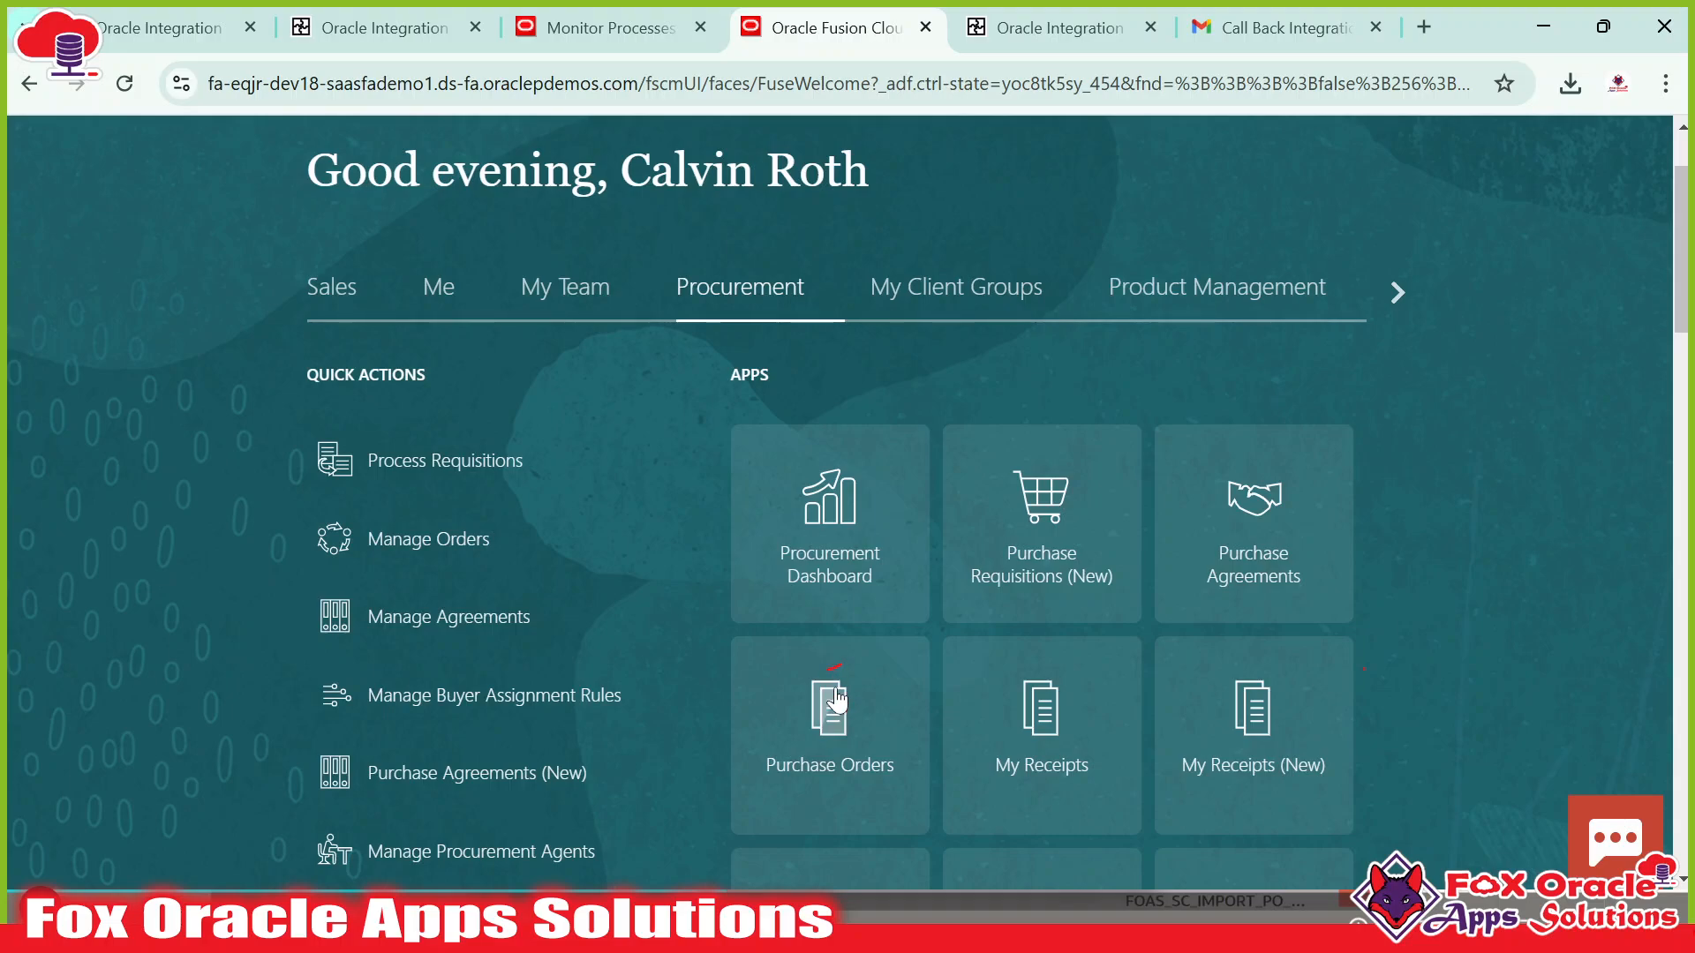
scroll(750, 434, "up", 1)
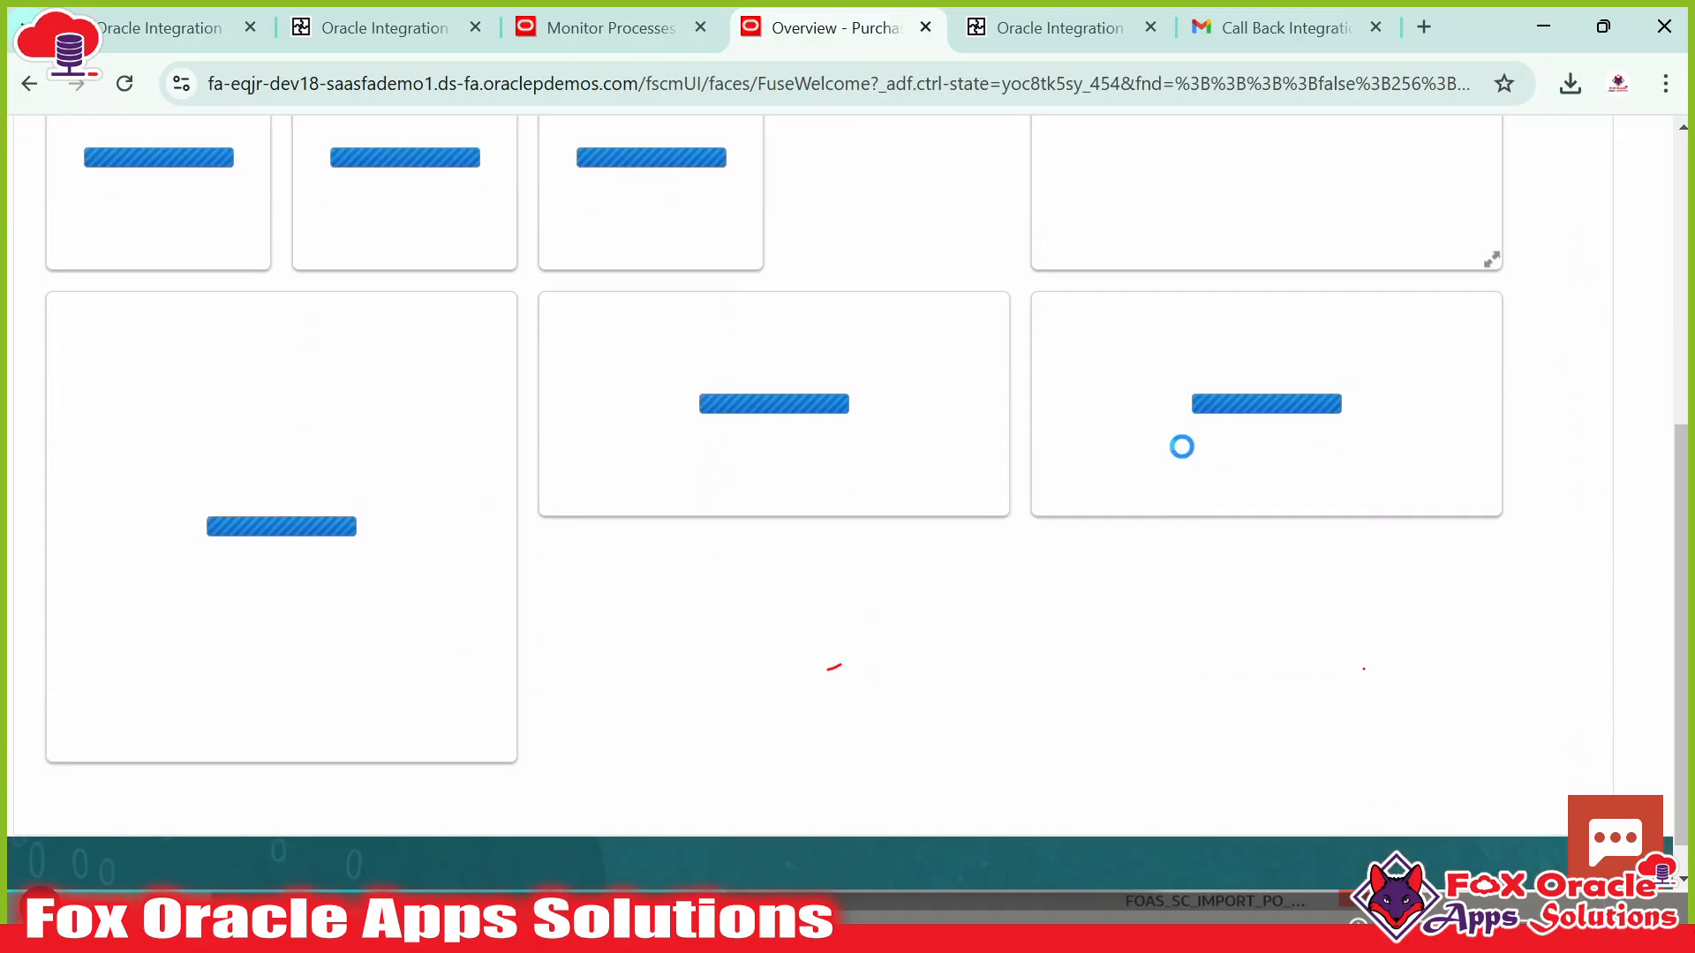
left_click(1639, 432)
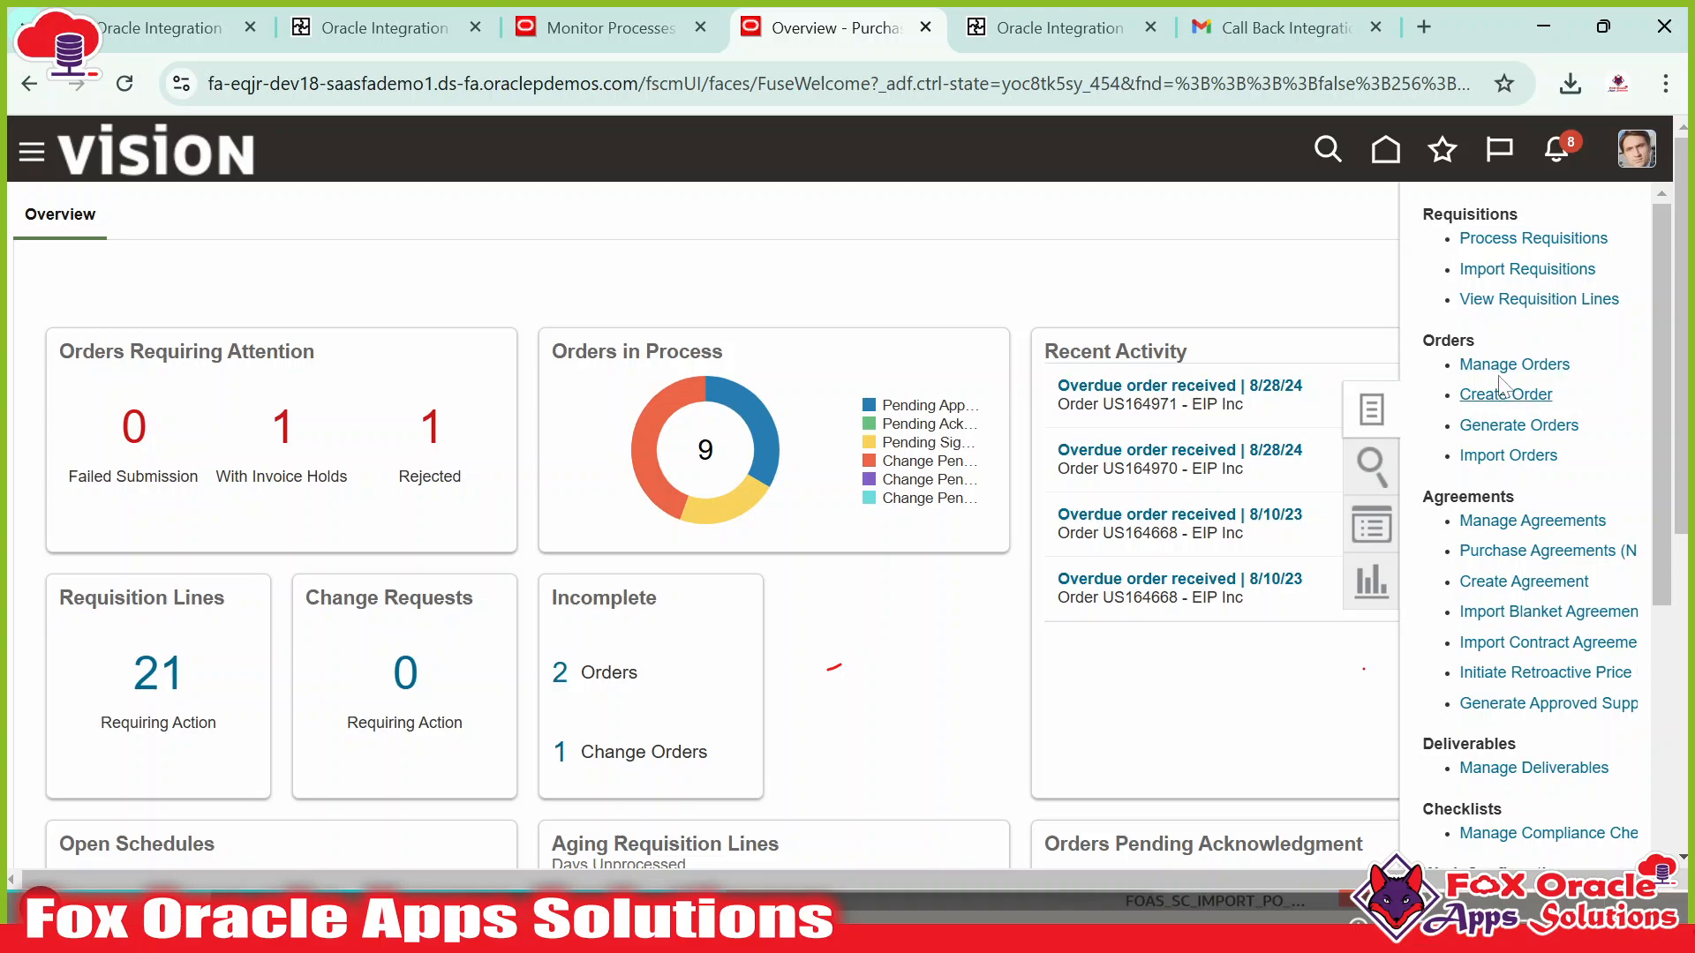
left_click(1513, 364)
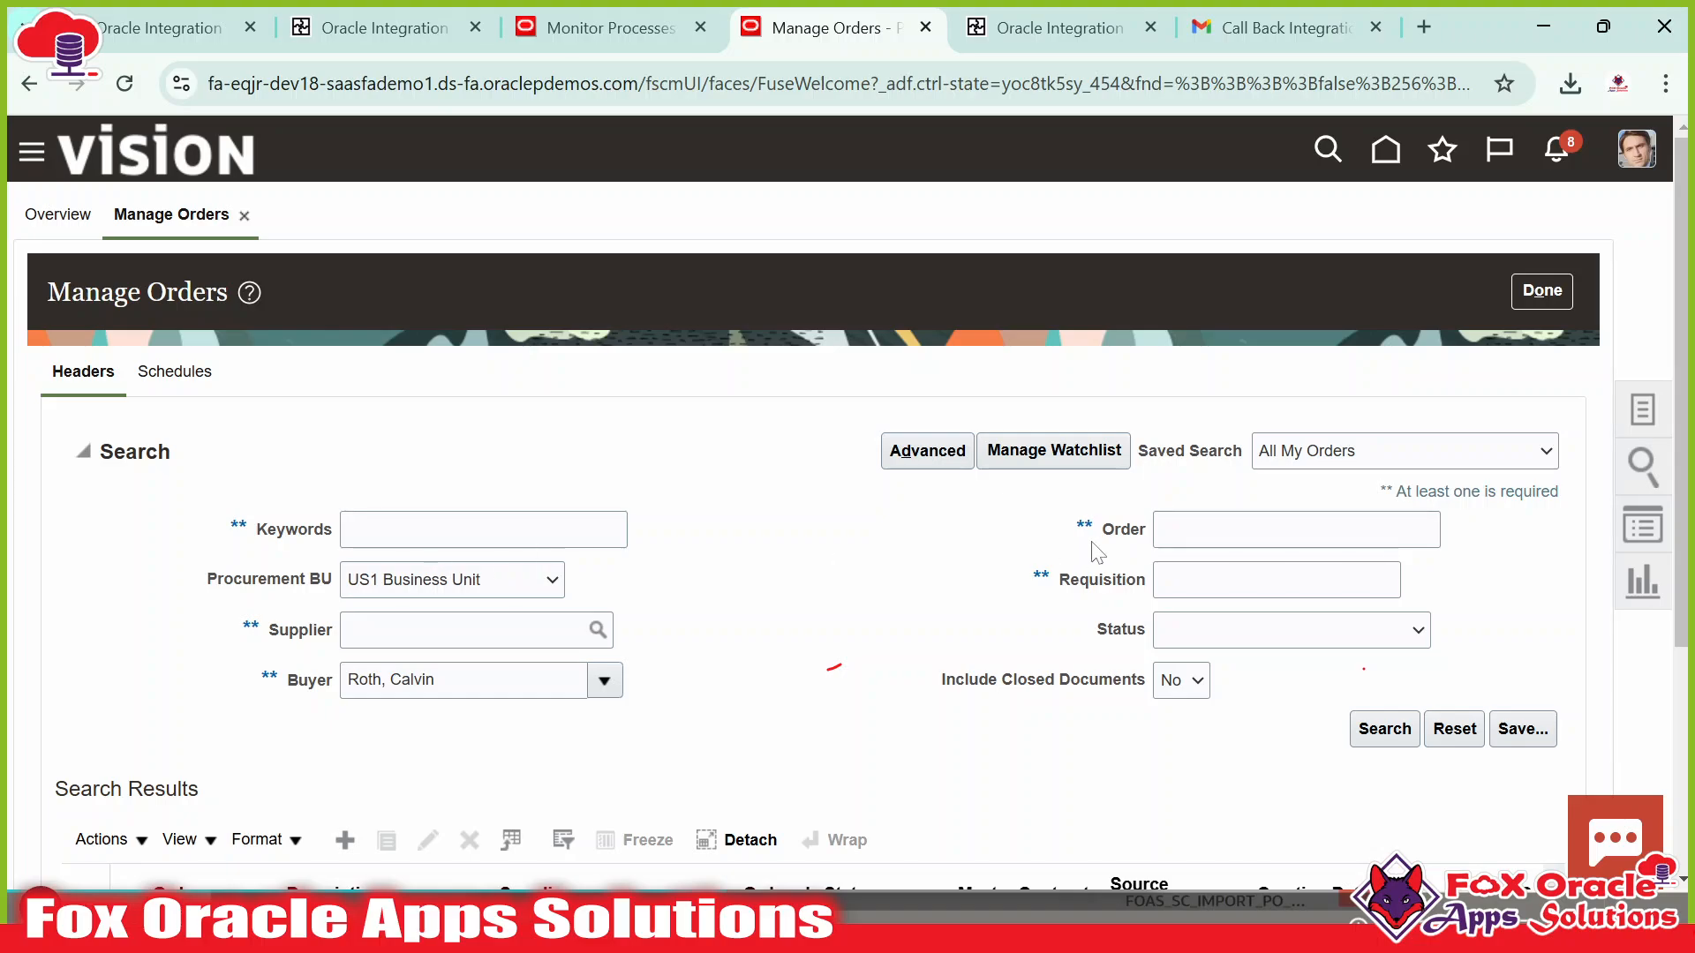
Search Manage Orders for order US165047 with the Buyer filter cleared.
left_click(1200, 530)
type("US165047")
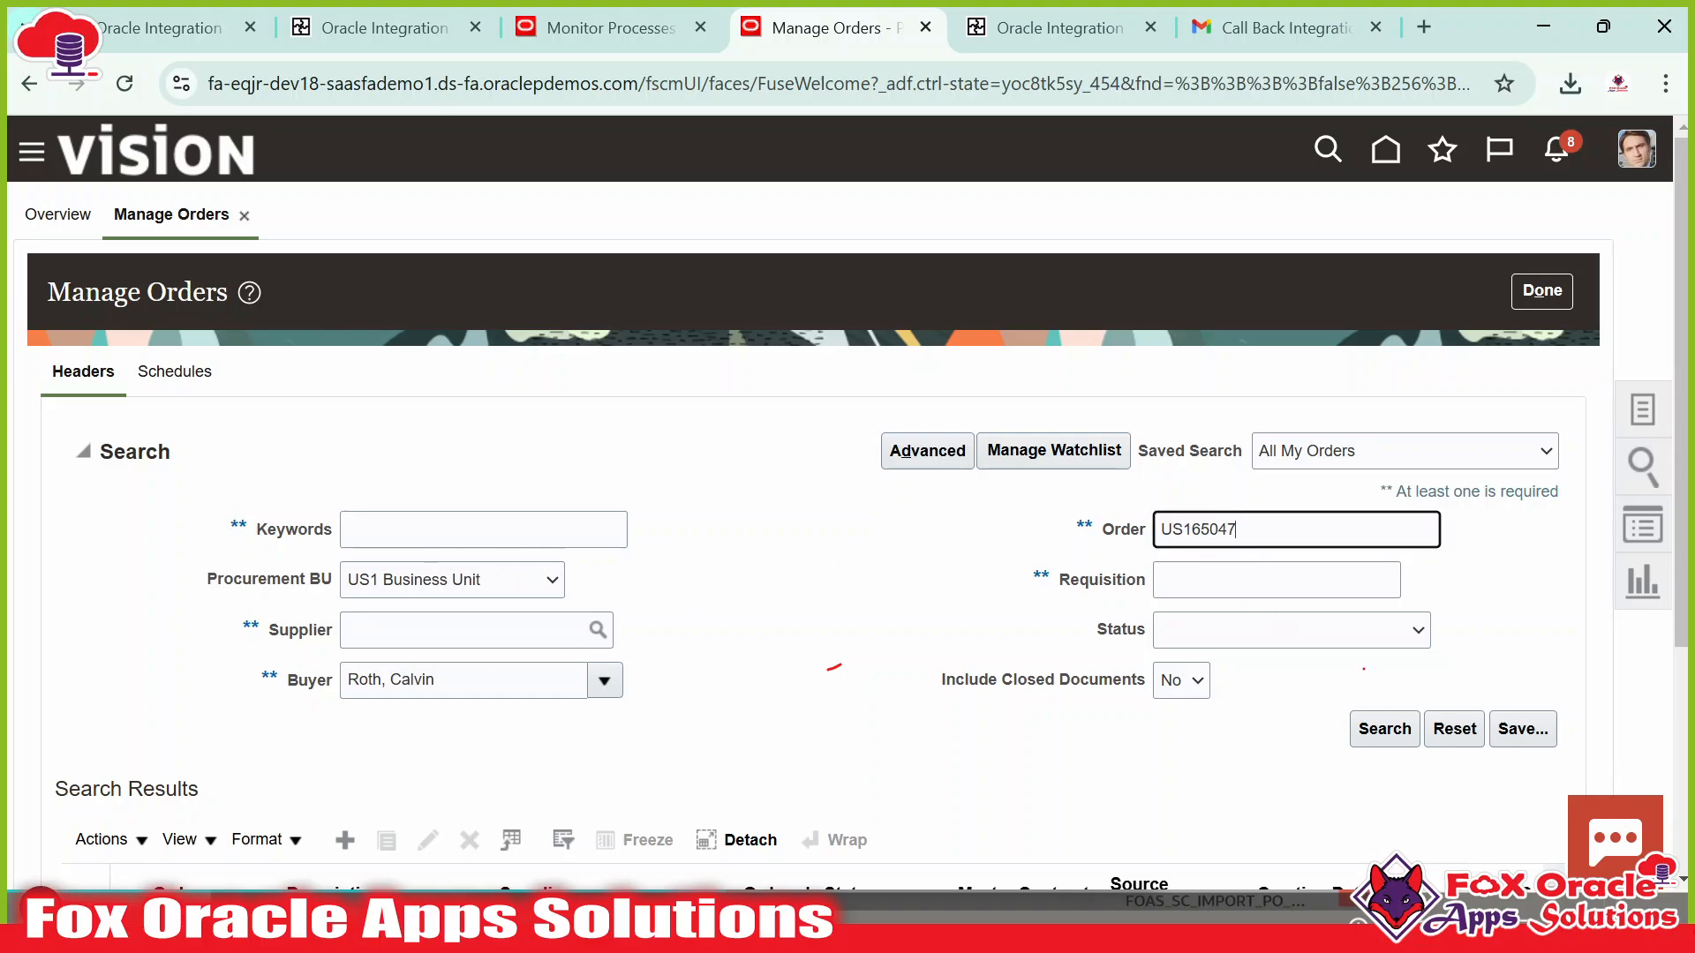
left_click_drag(442, 680, 231, 684)
key("BackSpace")
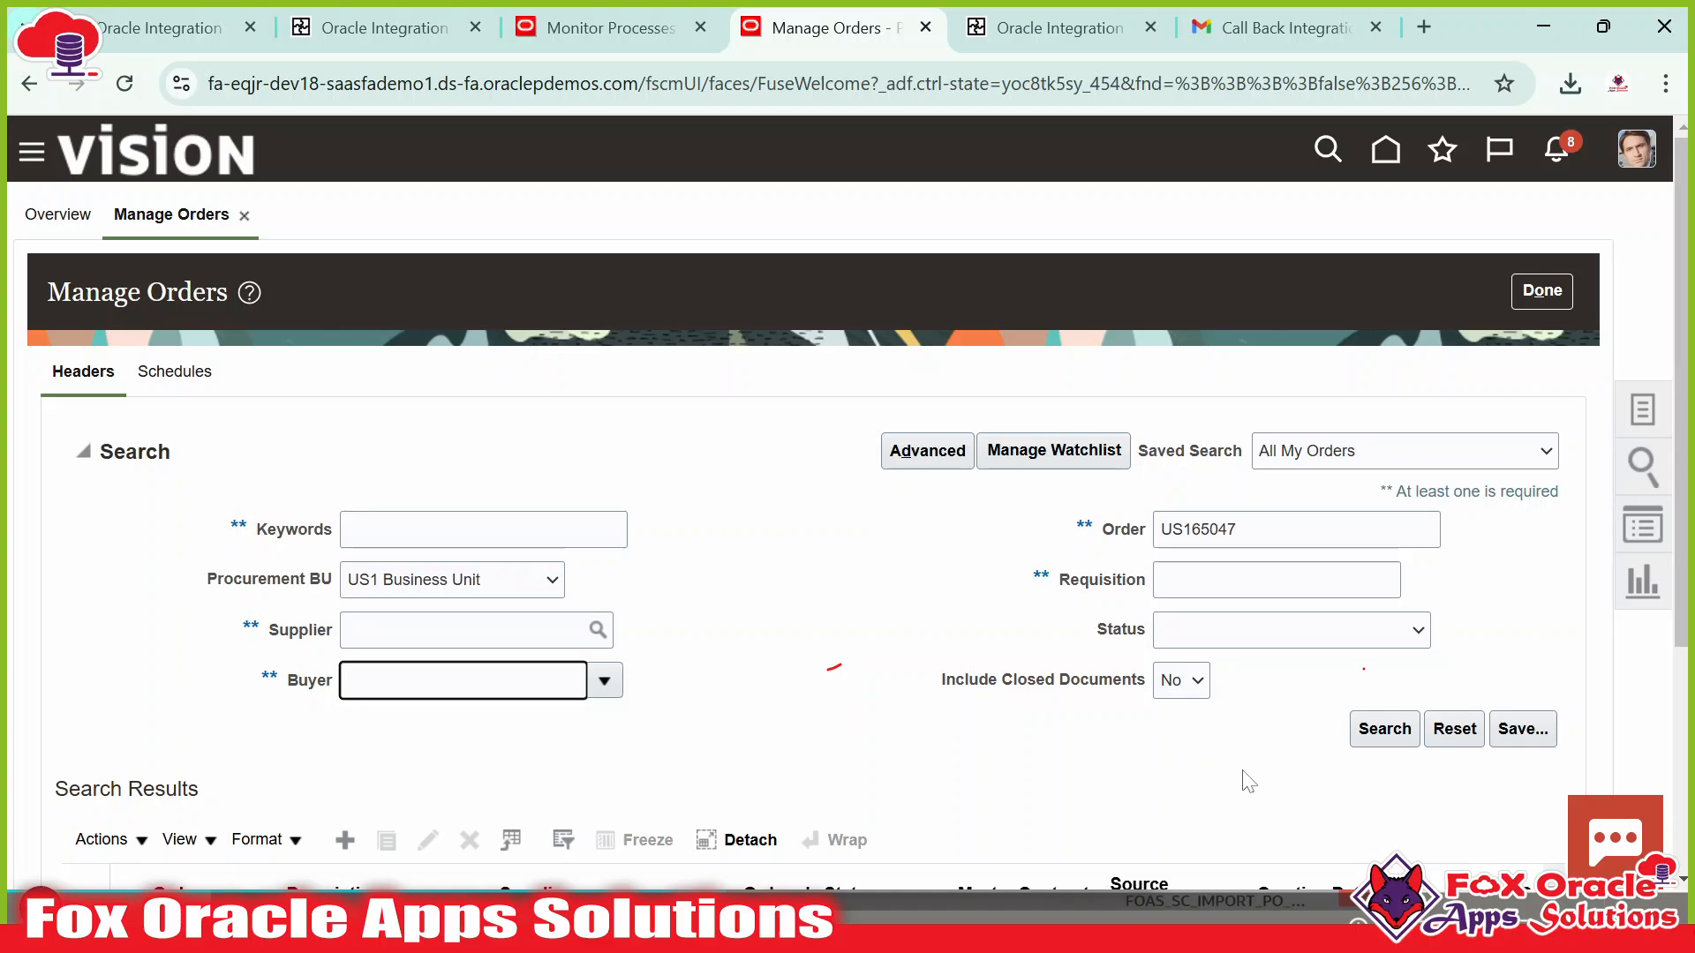
left_click(1405, 747)
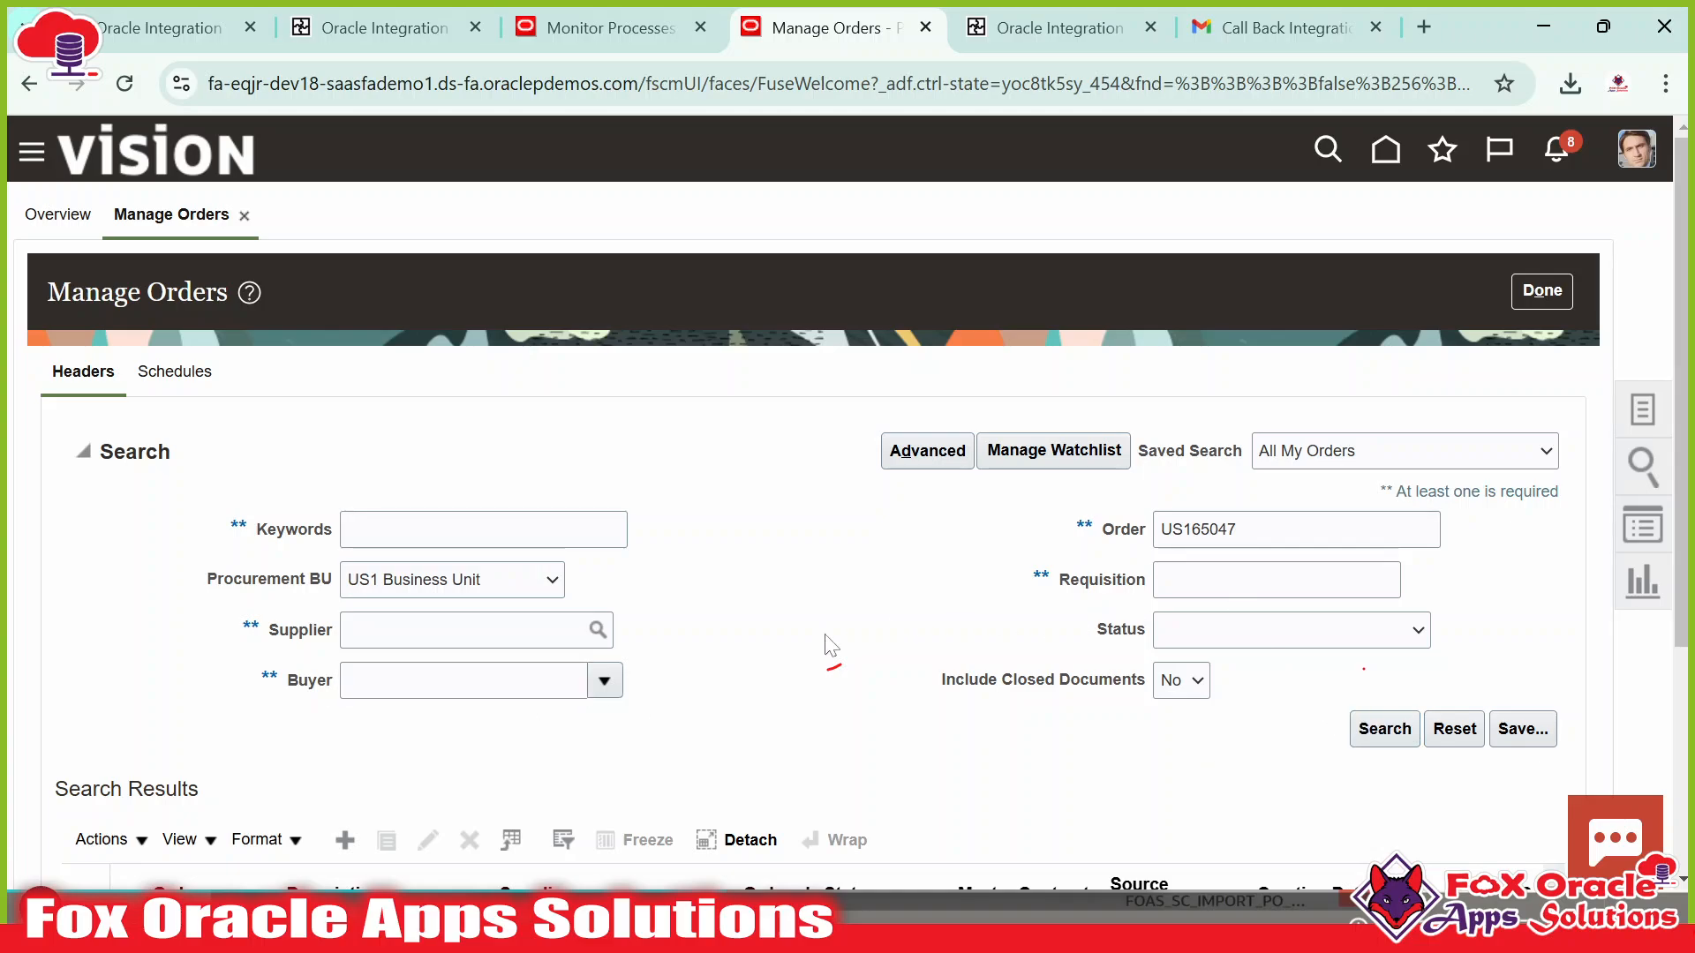
Open purchase order US165047 (Lee Supplies, 140,000.00, Open), then return to Monitor Processes.
scroll(1015, 720, "down", 4)
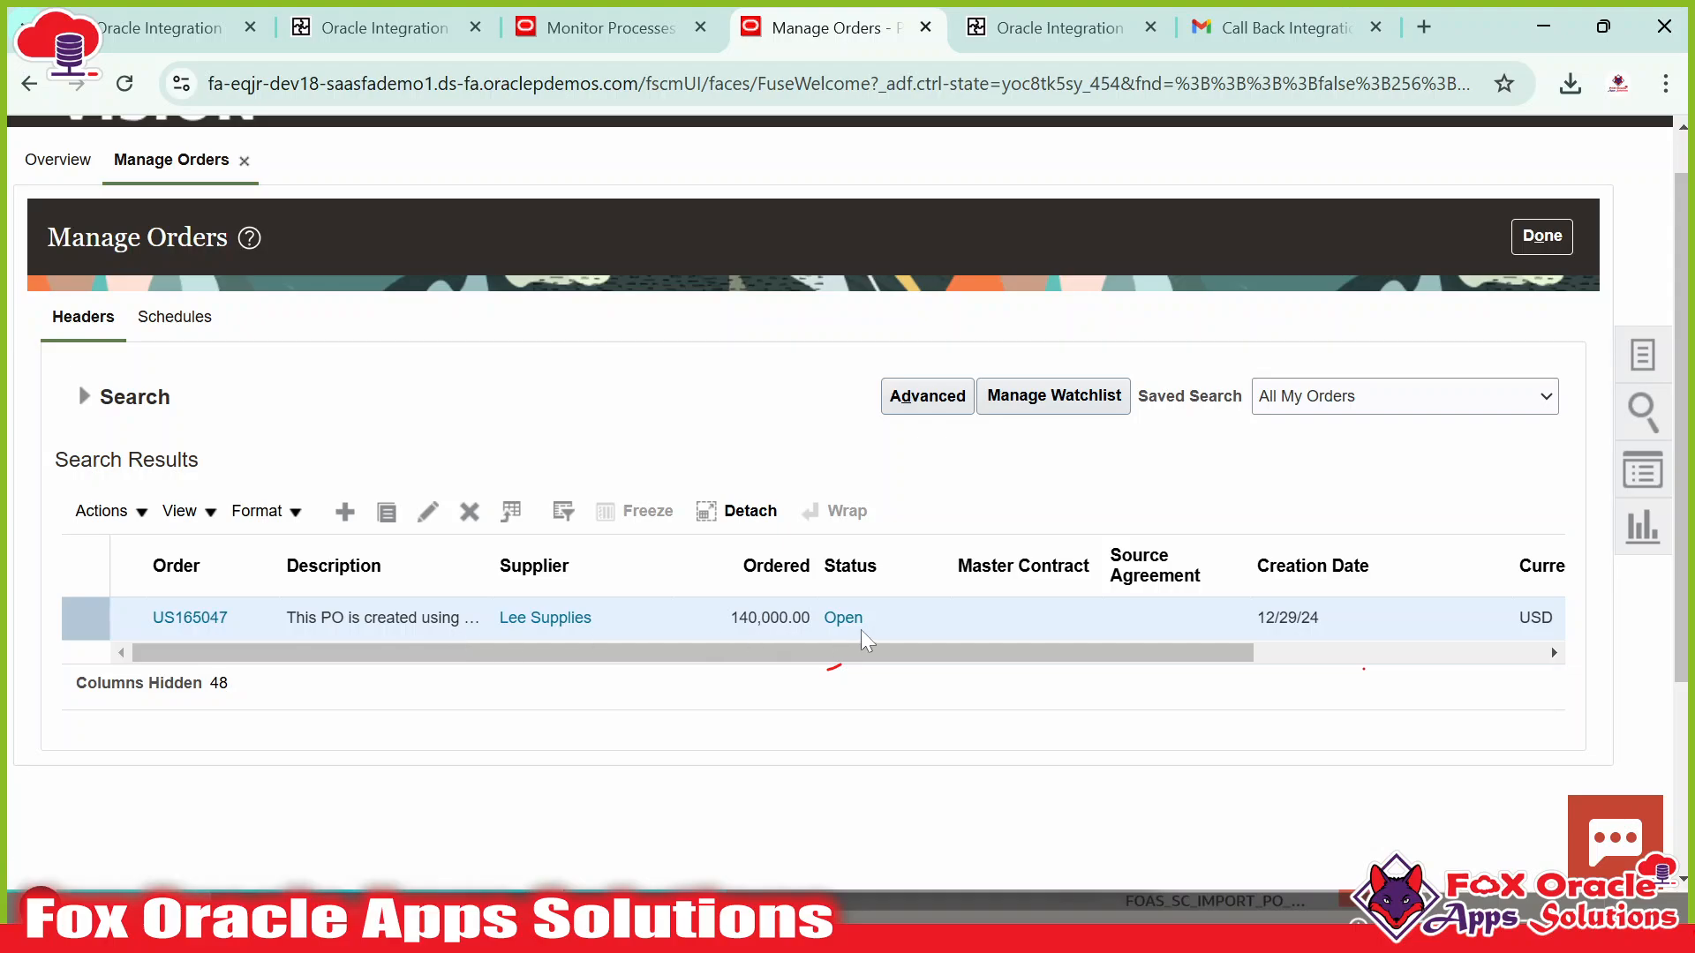
left_click(190, 618)
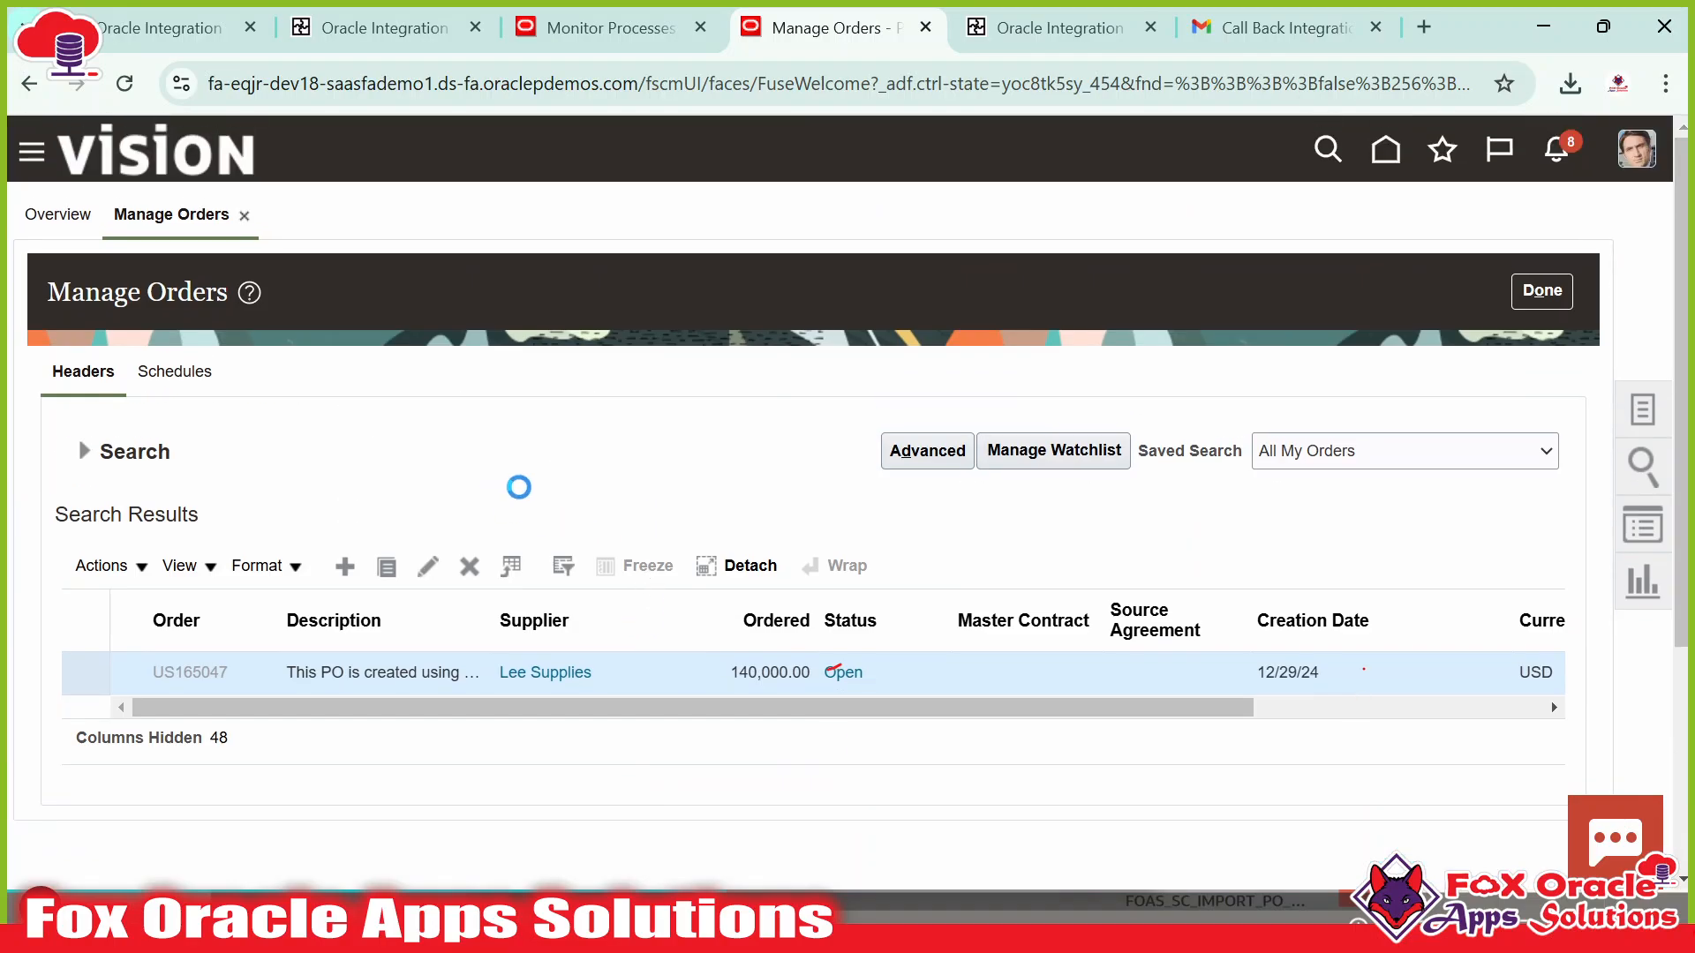
left_click(577, 19)
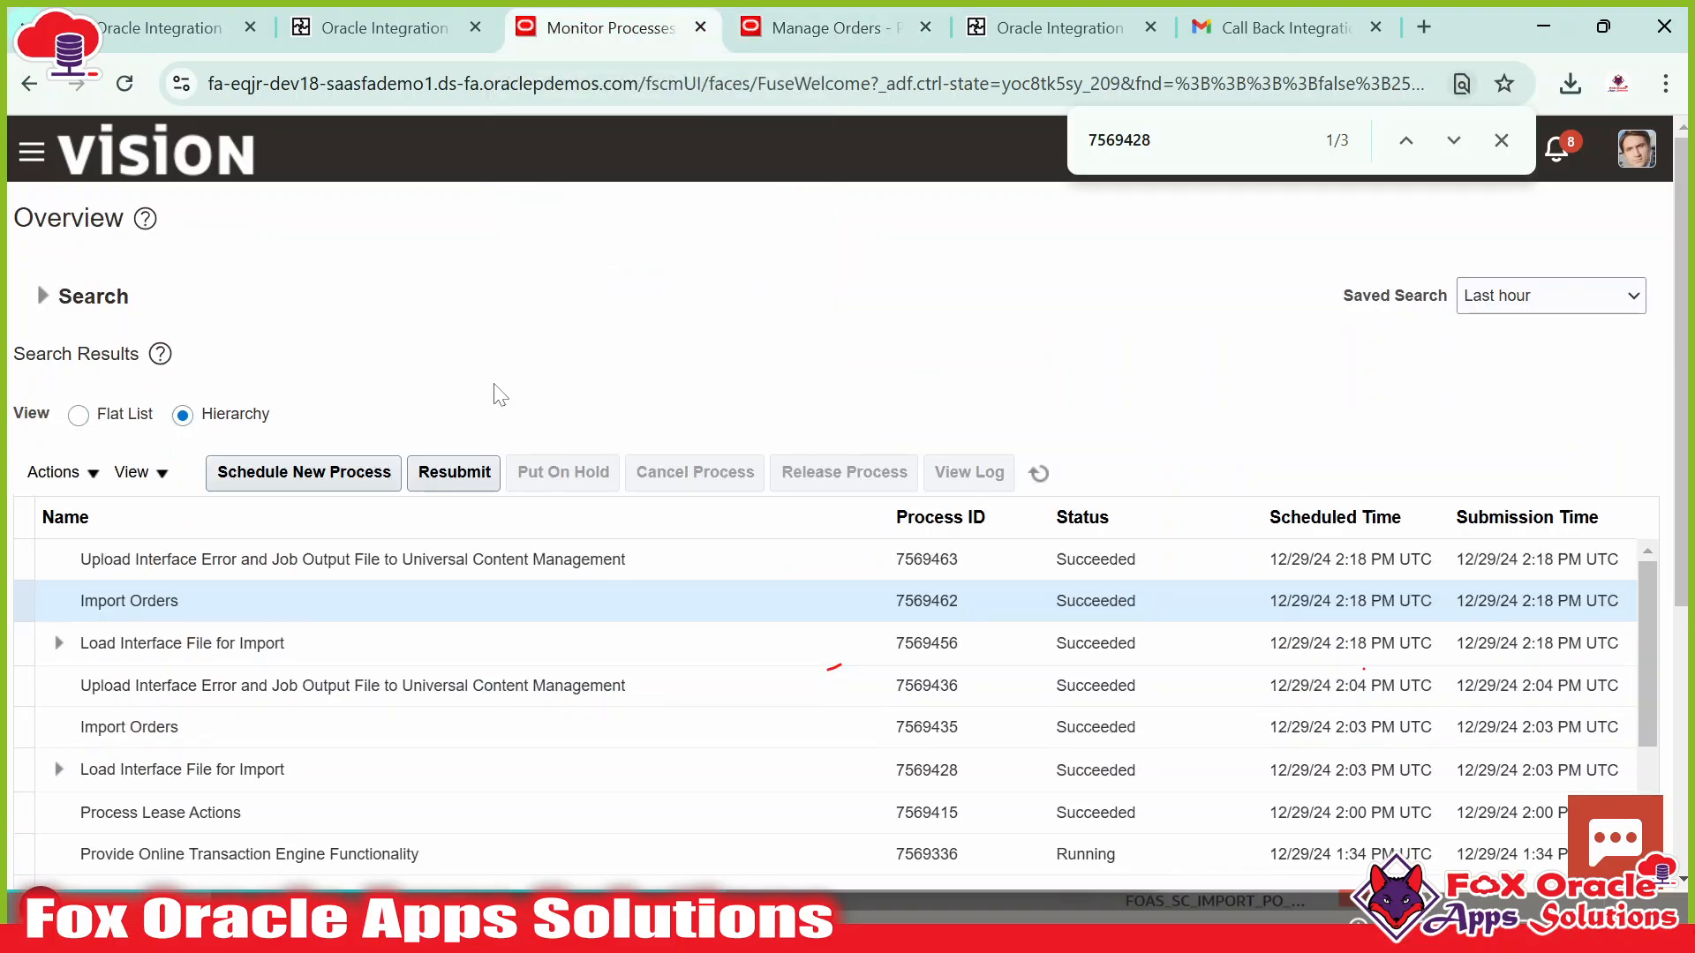
Download the ESS_L_7569462 log for Import Orders process 7569462 and read it.
left_click(802, 606)
scroll(311, 655, "down", 5)
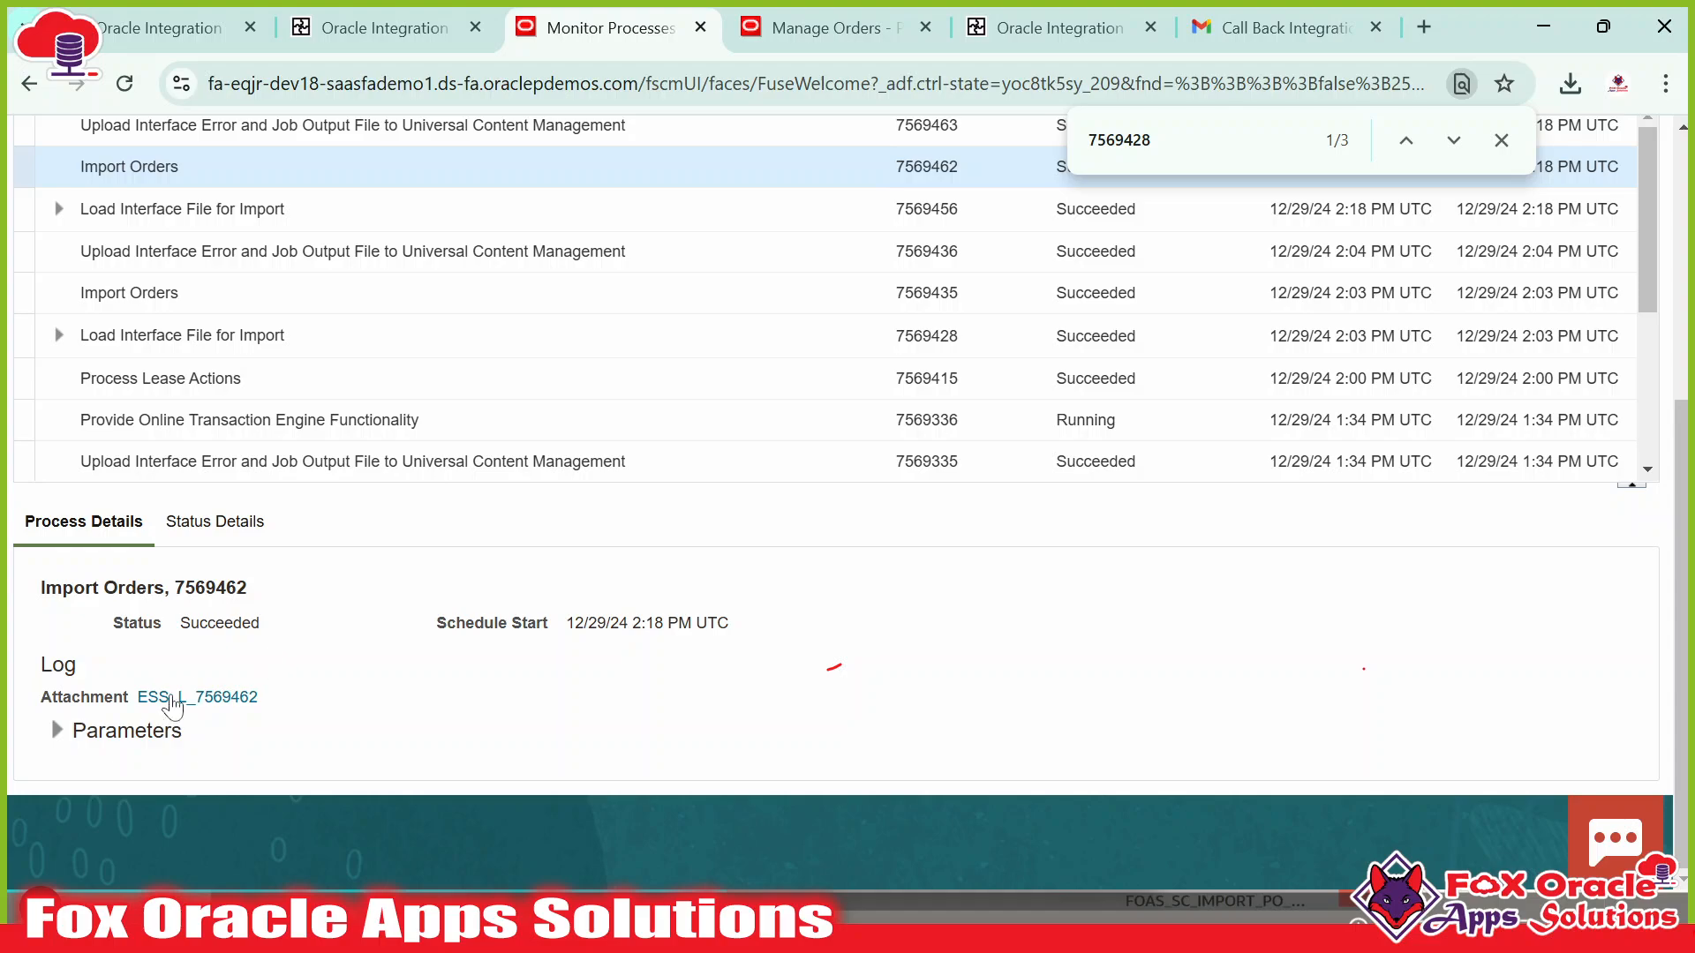
left_click(57, 731)
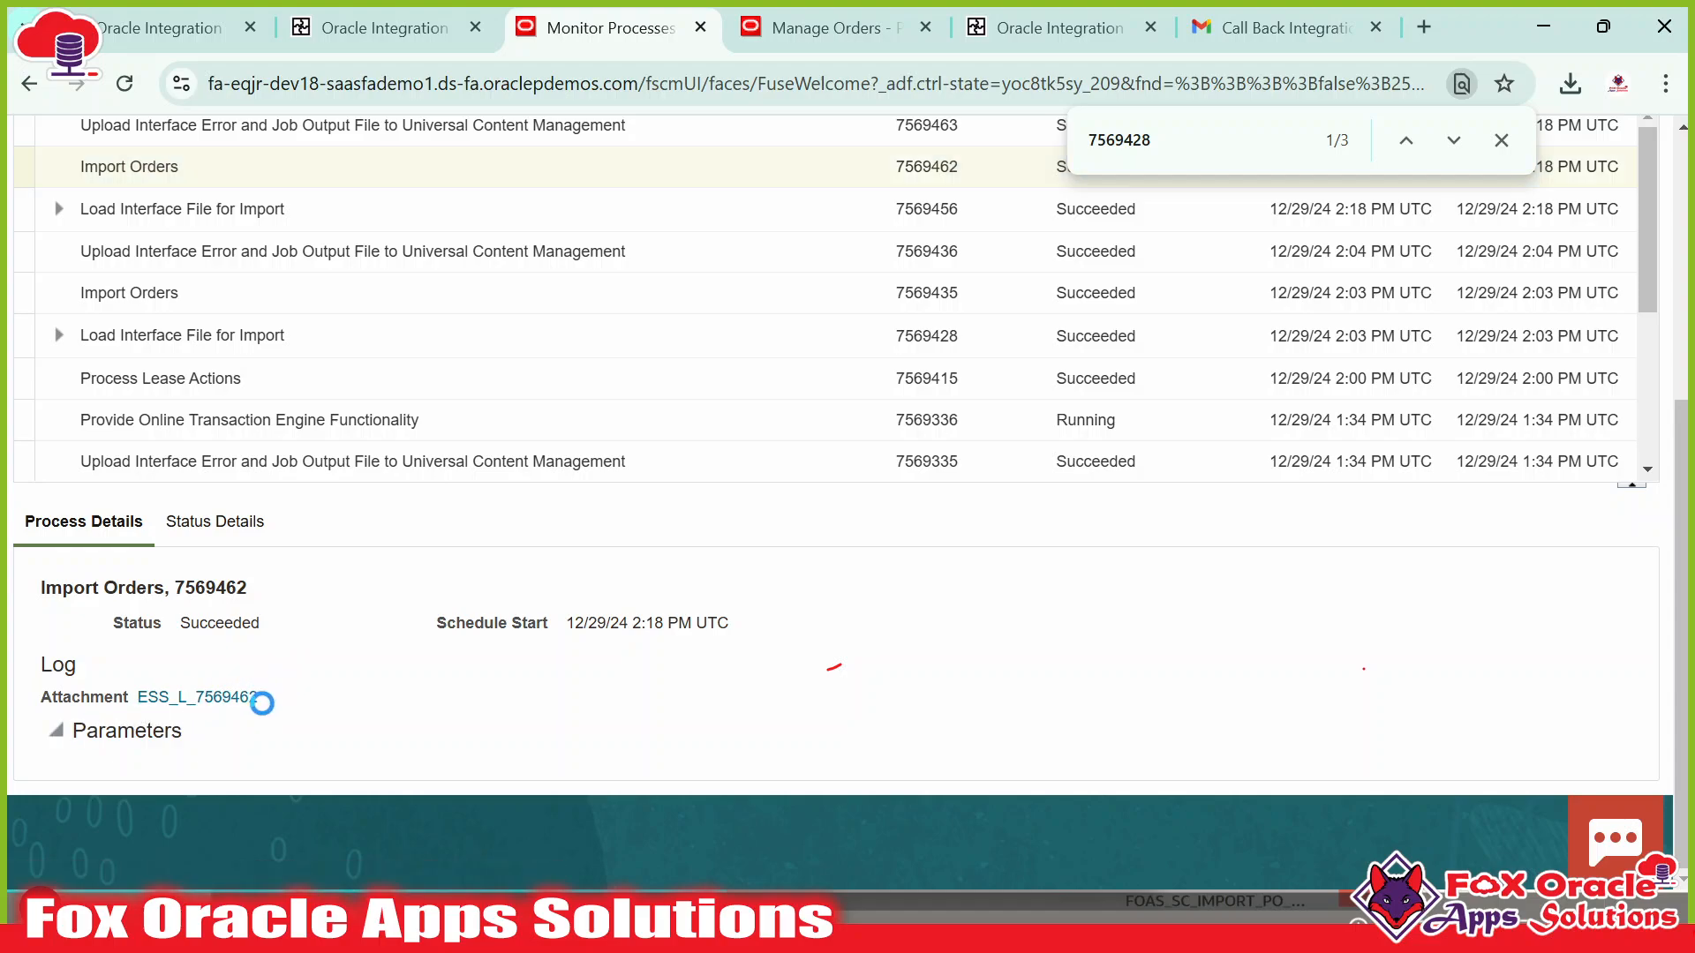
left_click(225, 653)
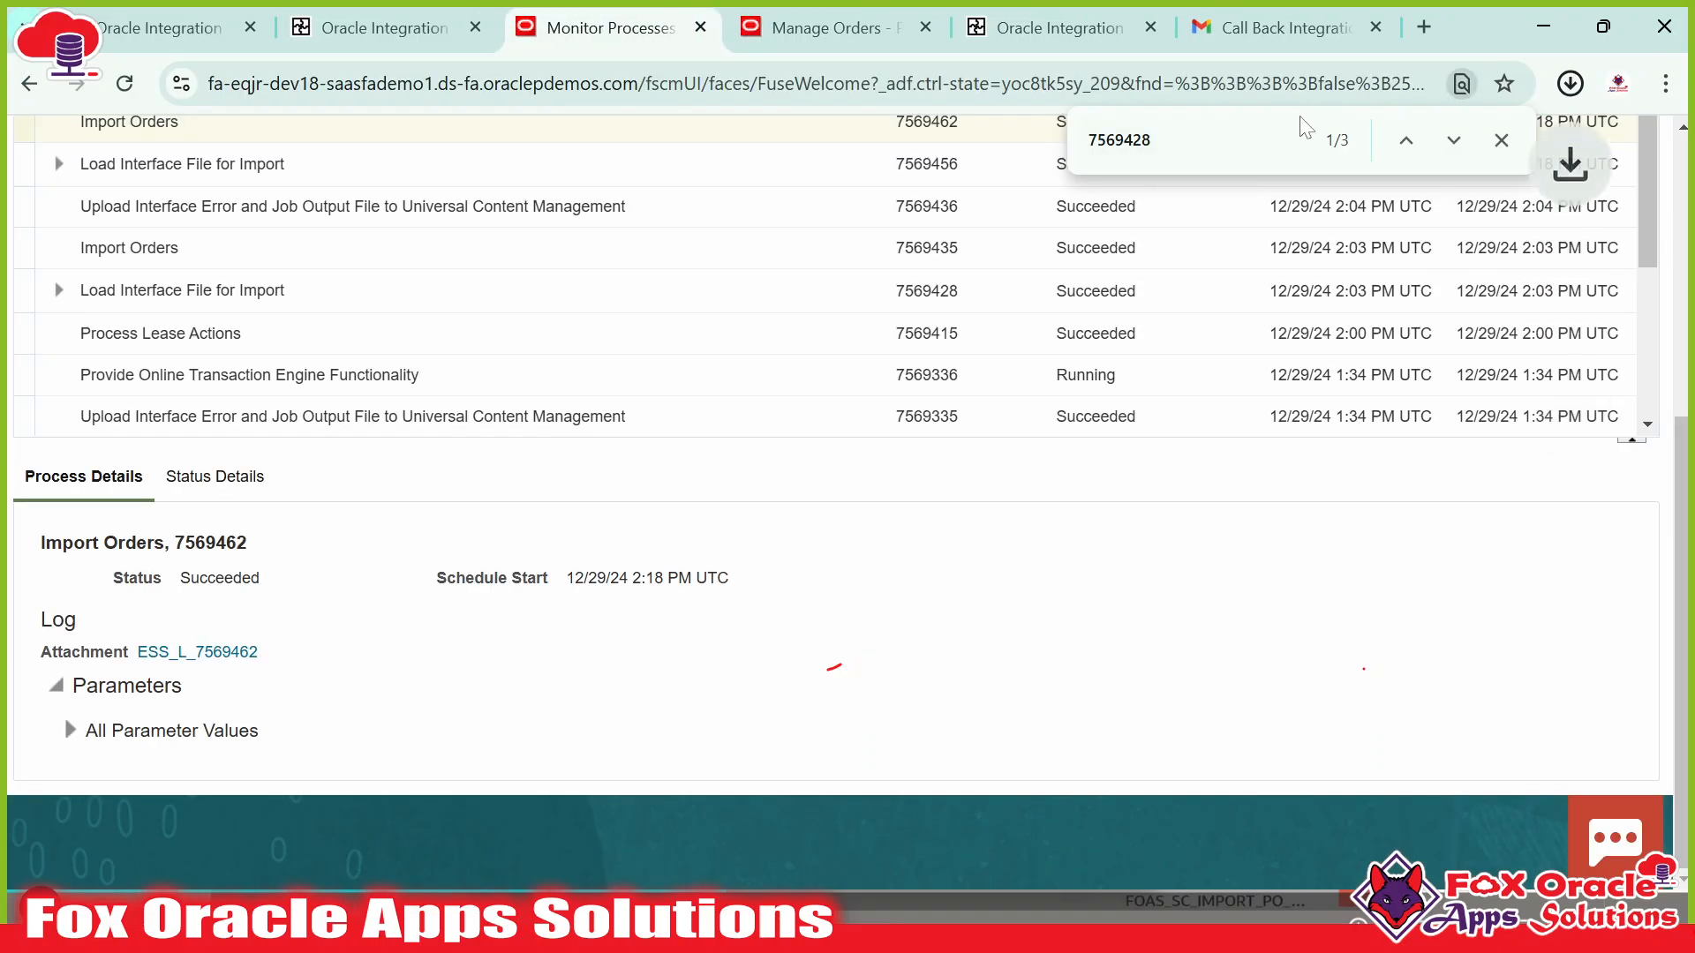
left_click(1568, 83)
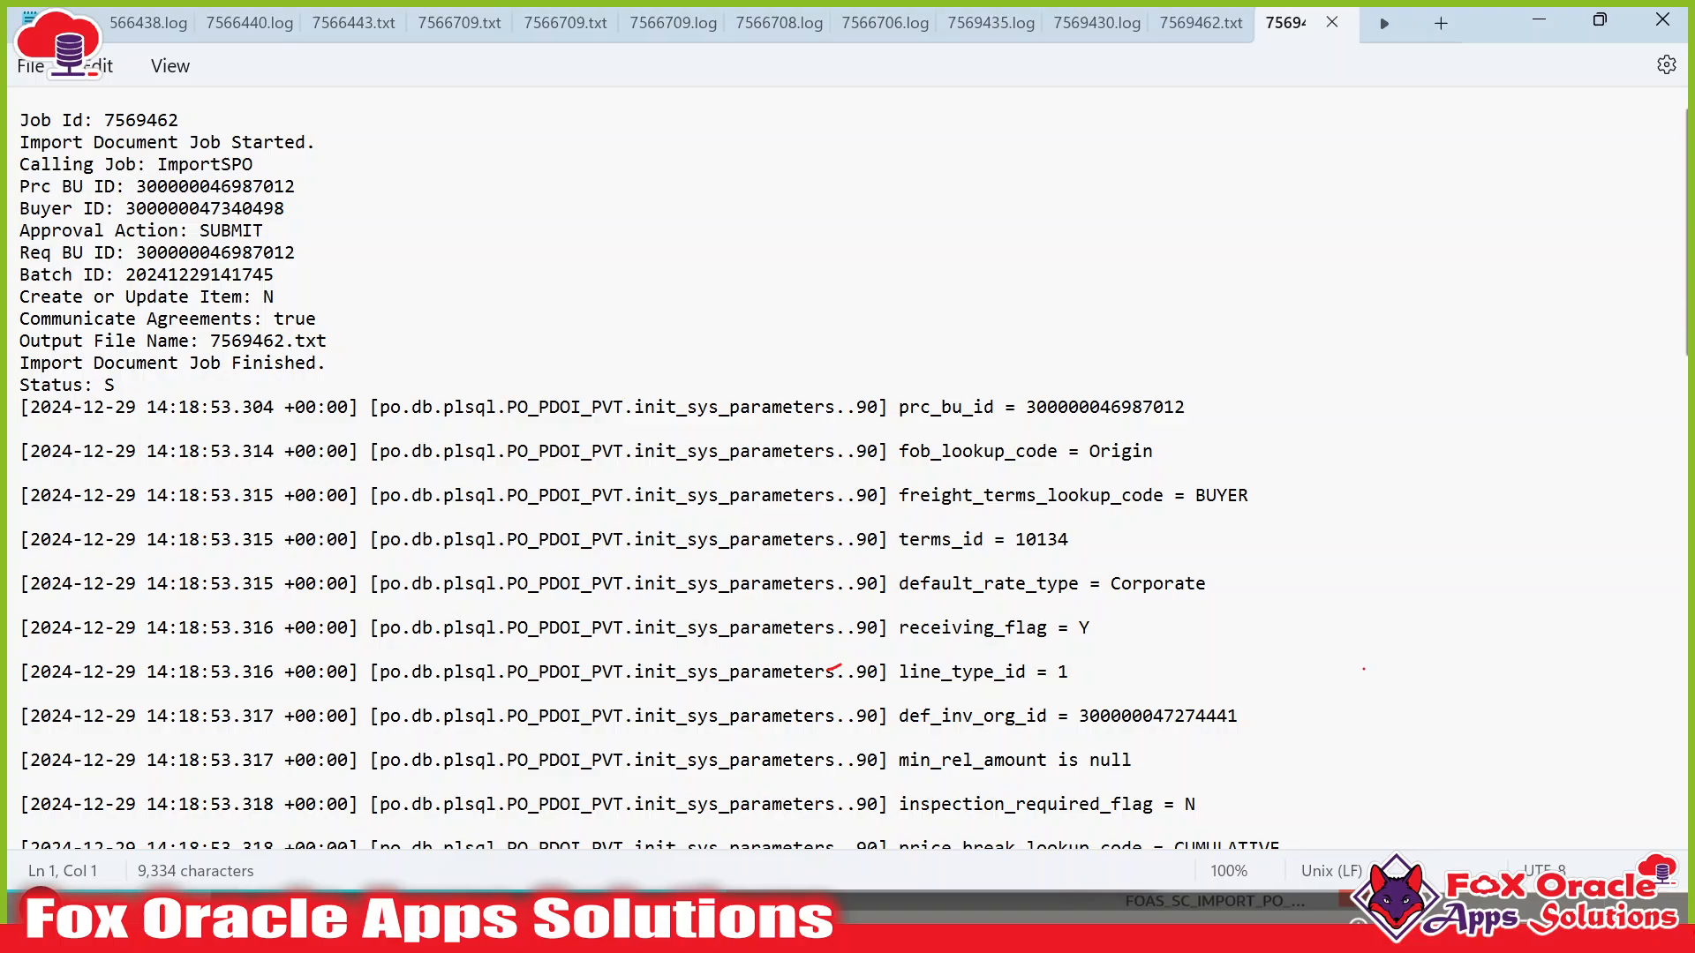
scroll(597, 353, "down", 15)
scroll(598, 353, "up", 15)
left_click(1331, 24)
Back in Monitor Processes, reselect Import Orders process 7569462.
left_click(1539, 20)
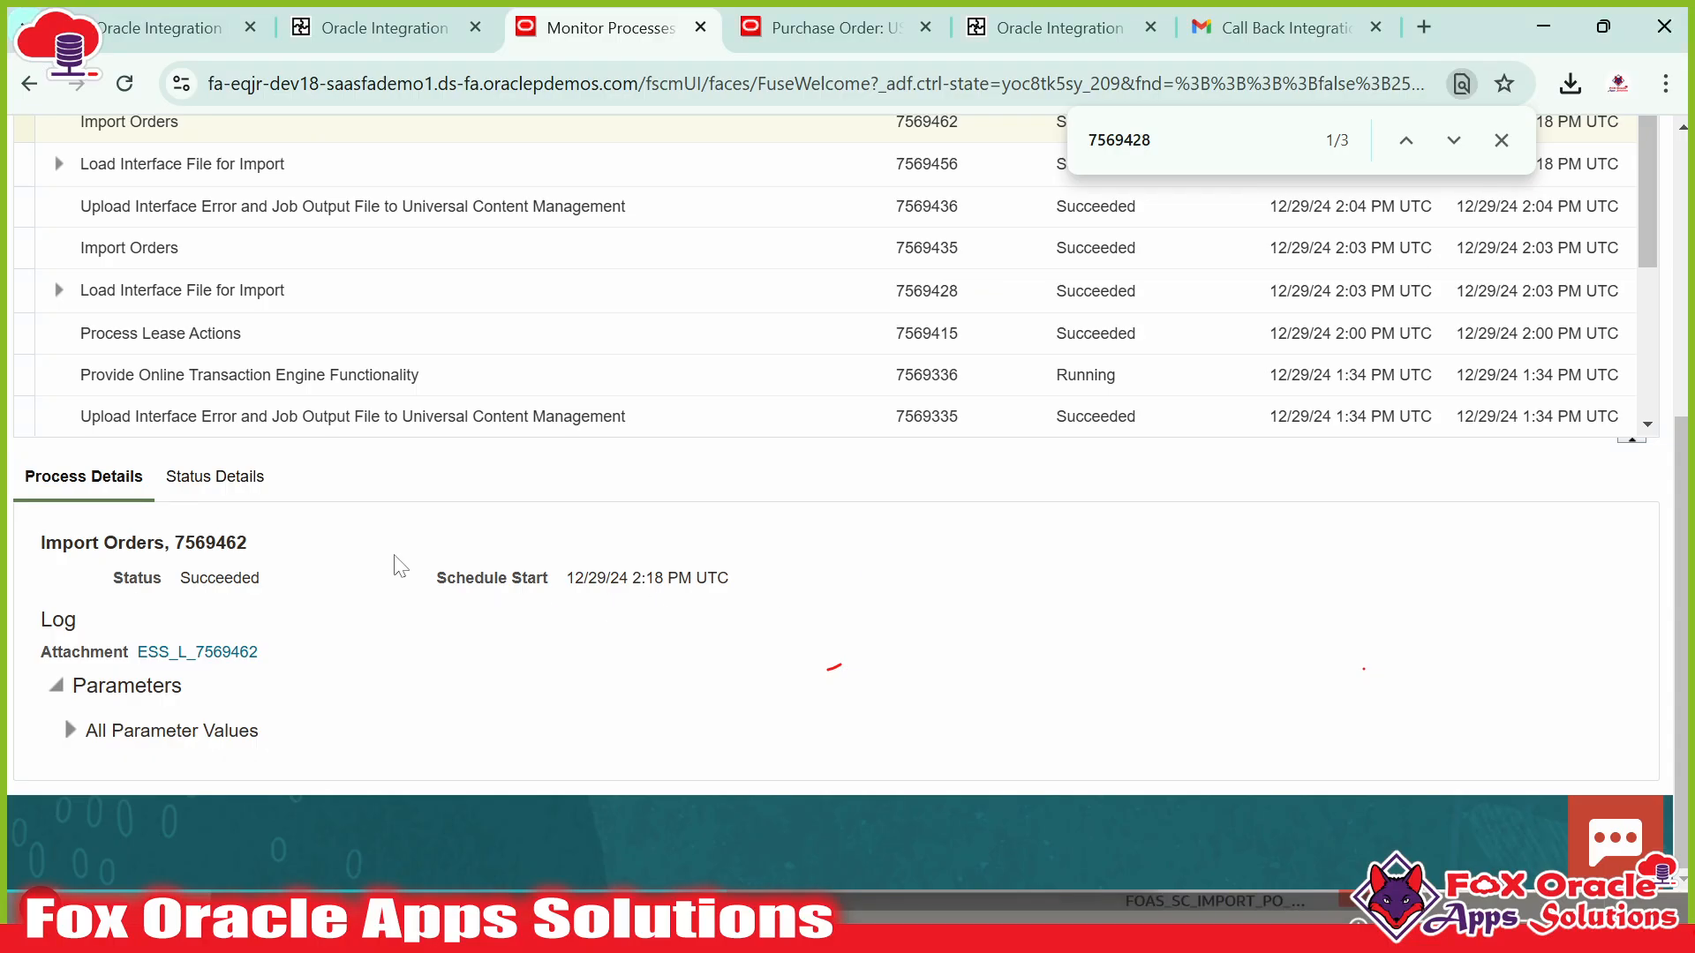
scroll(484, 435, "up", 4)
scroll(484, 435, "up", 3)
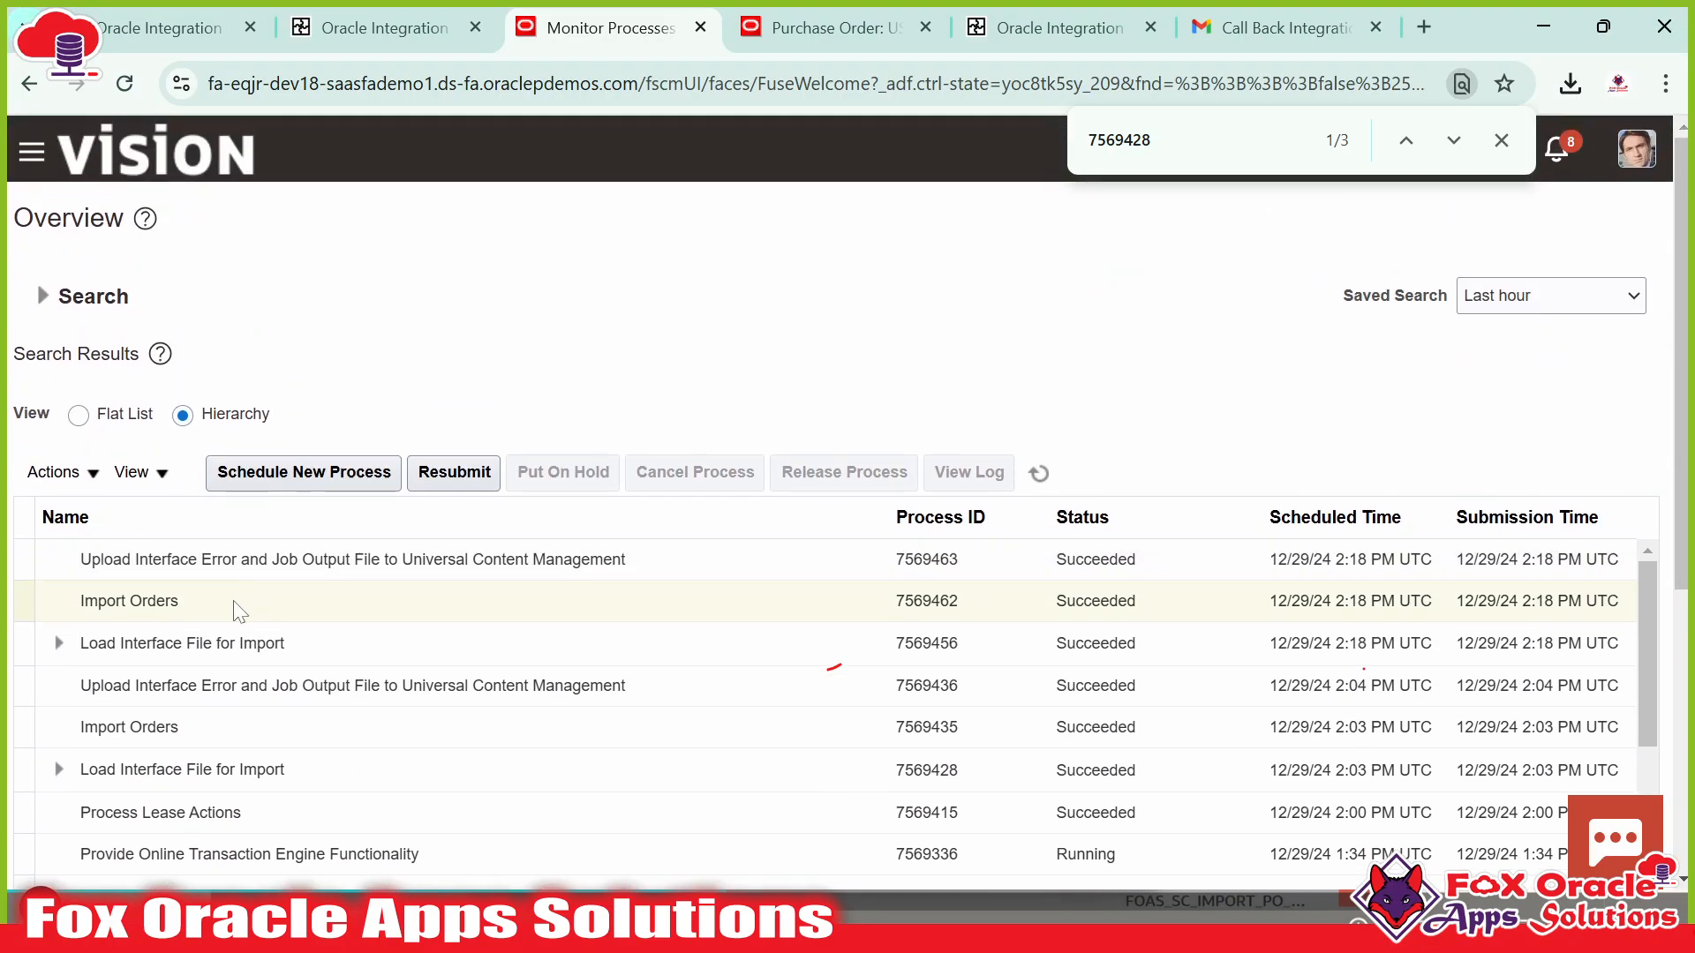
left_click(237, 603)
Glance at the zip's log and PoLinesInterfaceOrder.csv, return to Downloads, then switch to Monitor Processes.
left_click(1060, 316)
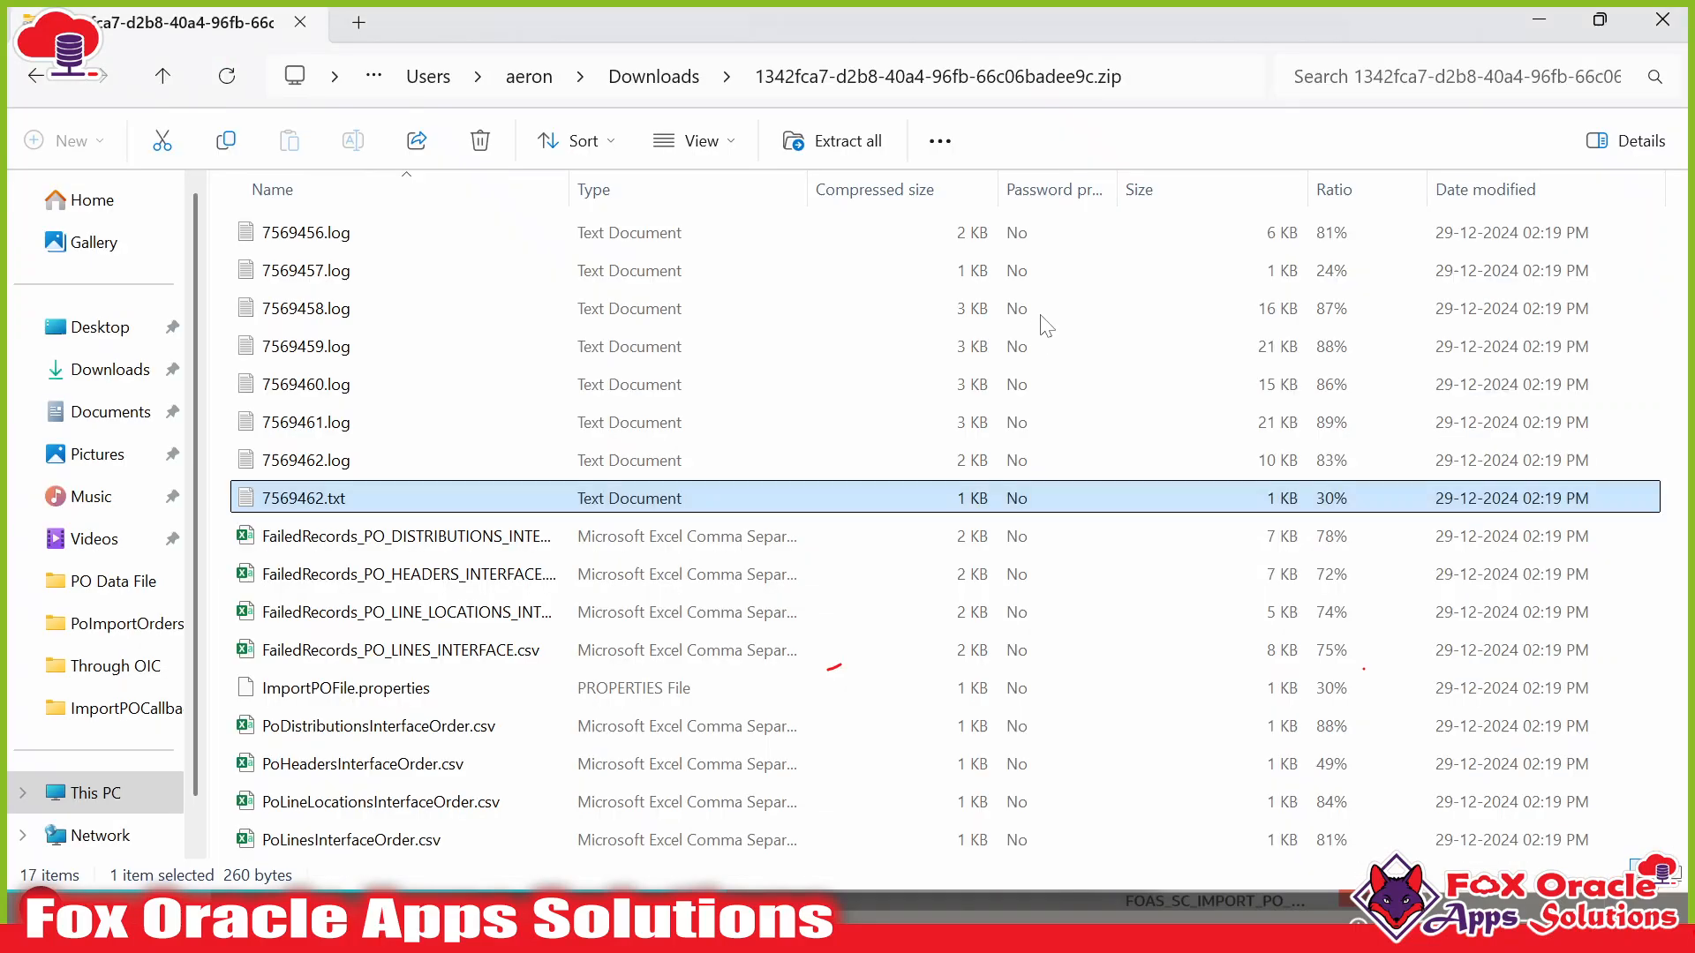
left_click(492, 390)
left_click(358, 839)
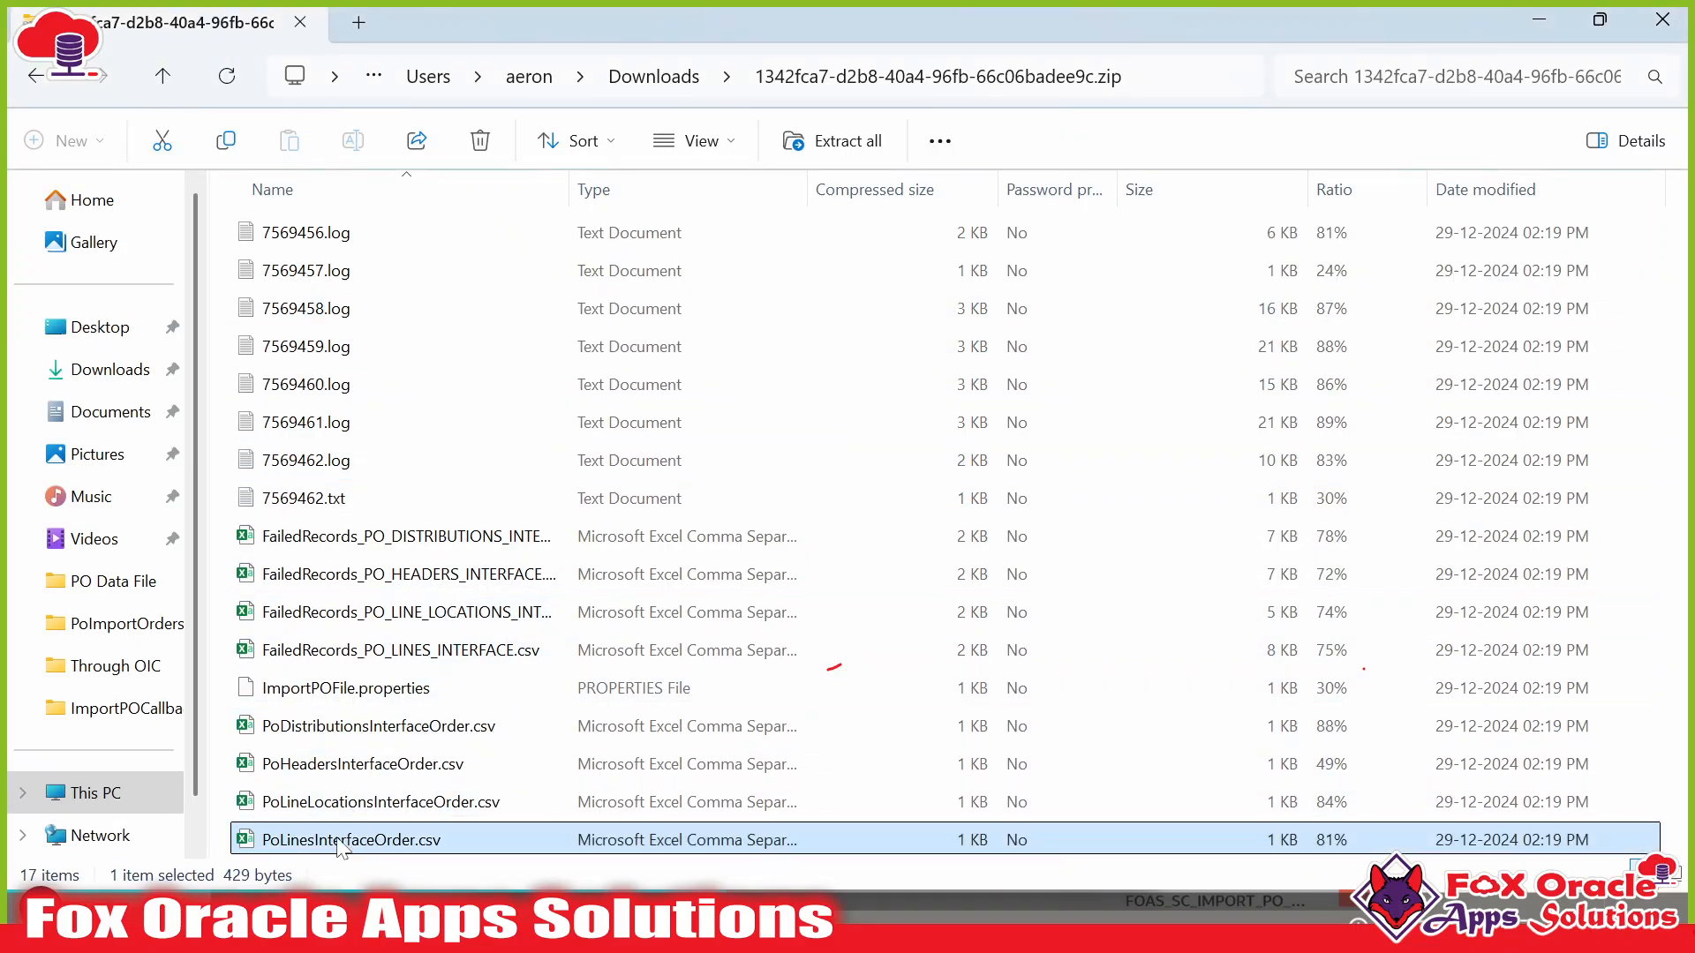
left_click(653, 77)
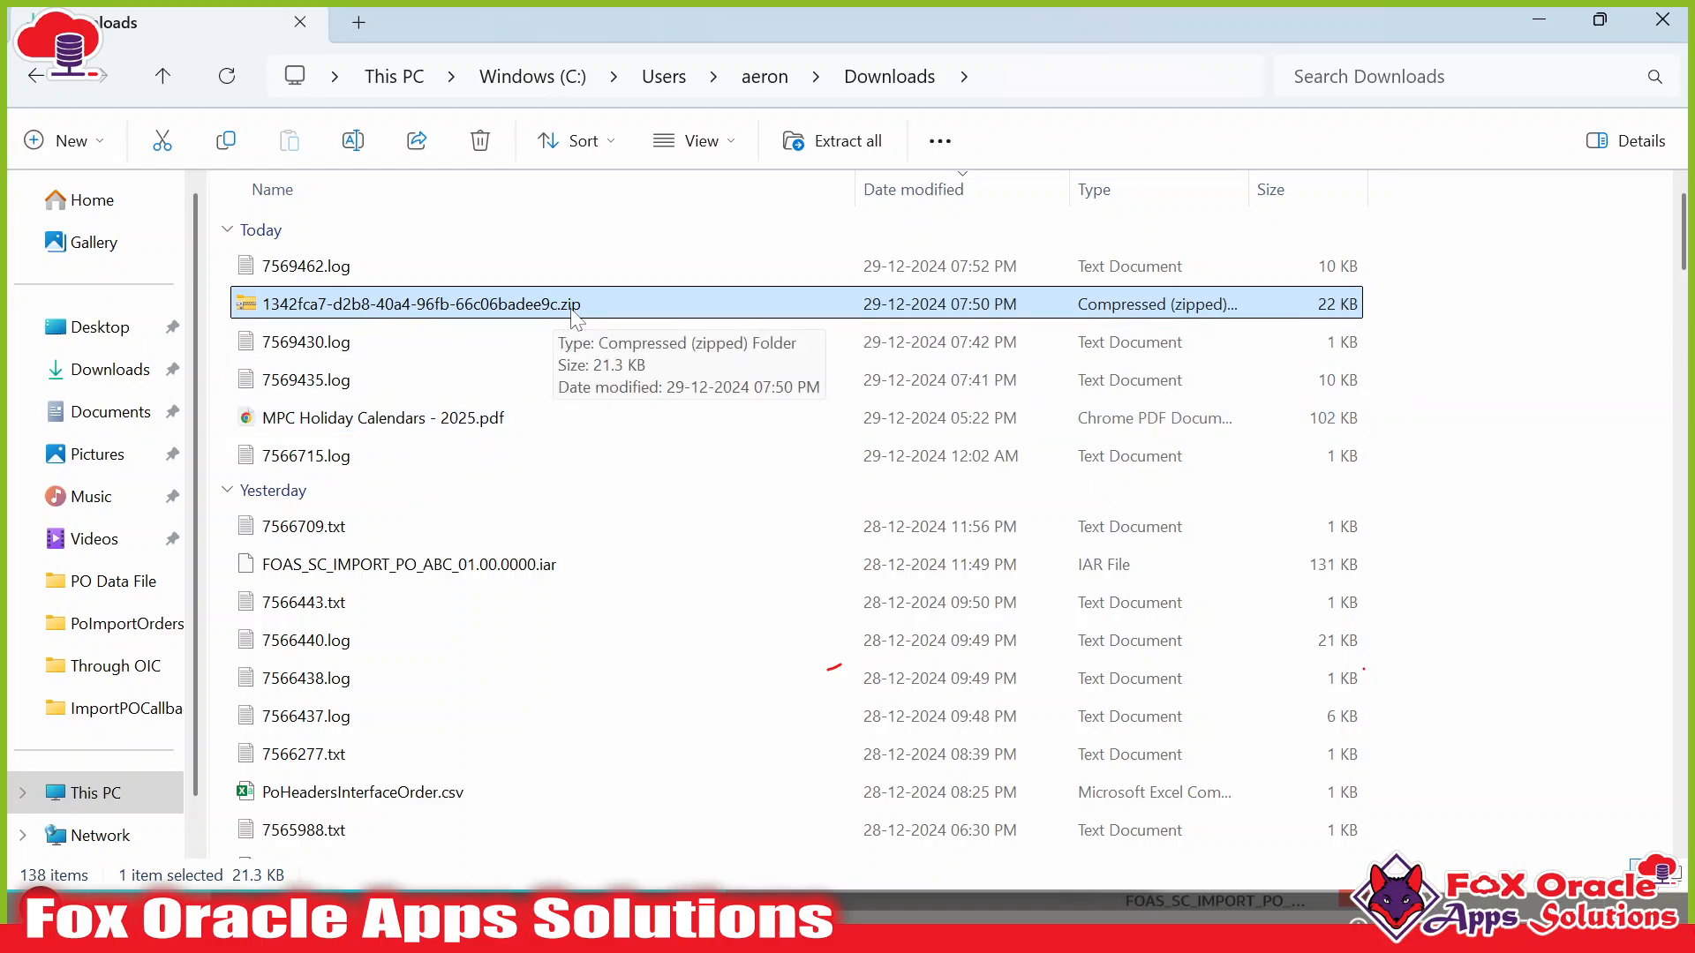
key("alt+Tab")
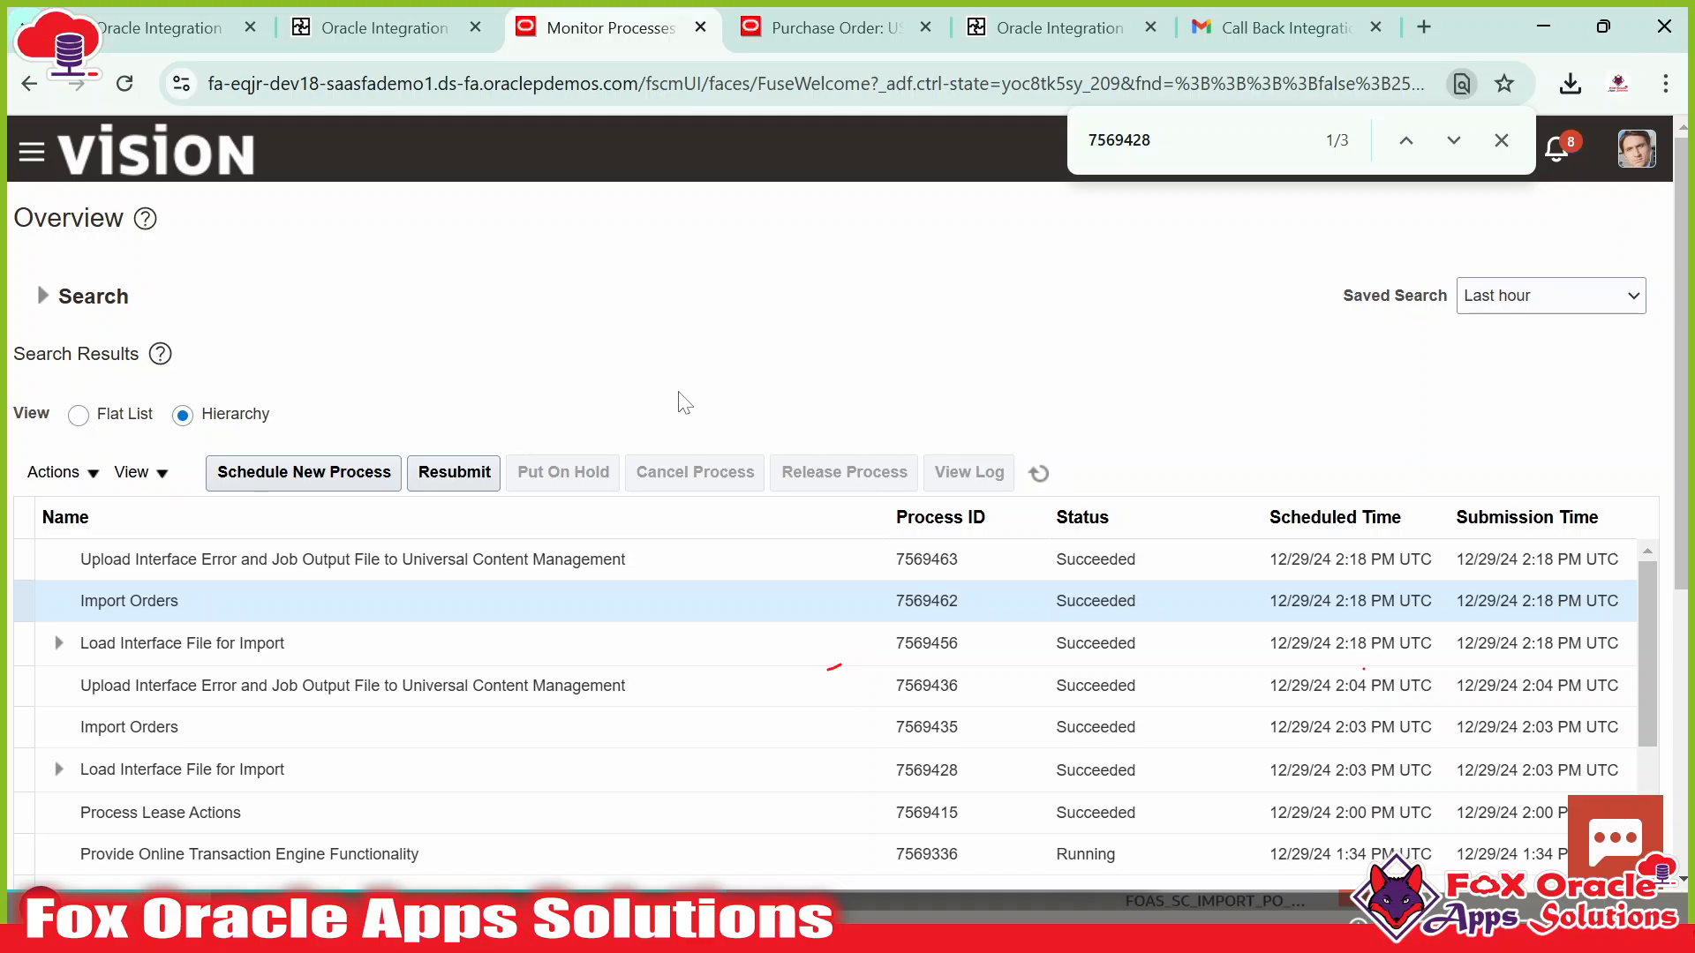
Dismiss the 7569428 search and switch to the Integrations list tab.
left_click(1500, 140)
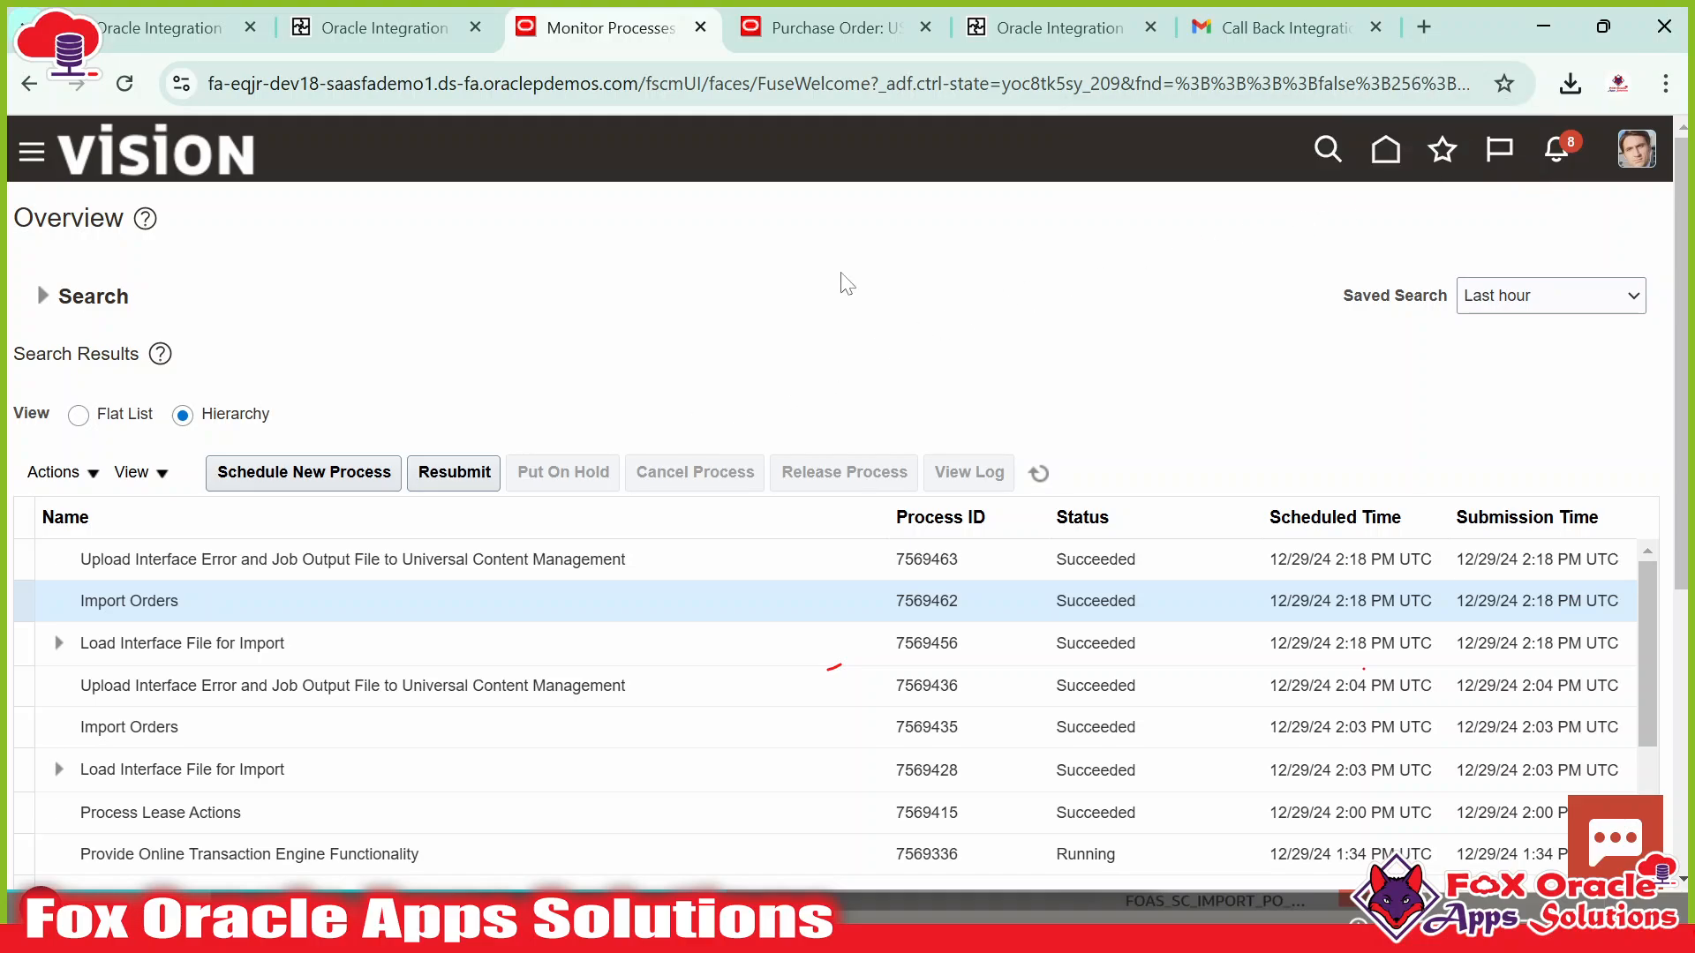
left_click(380, 27)
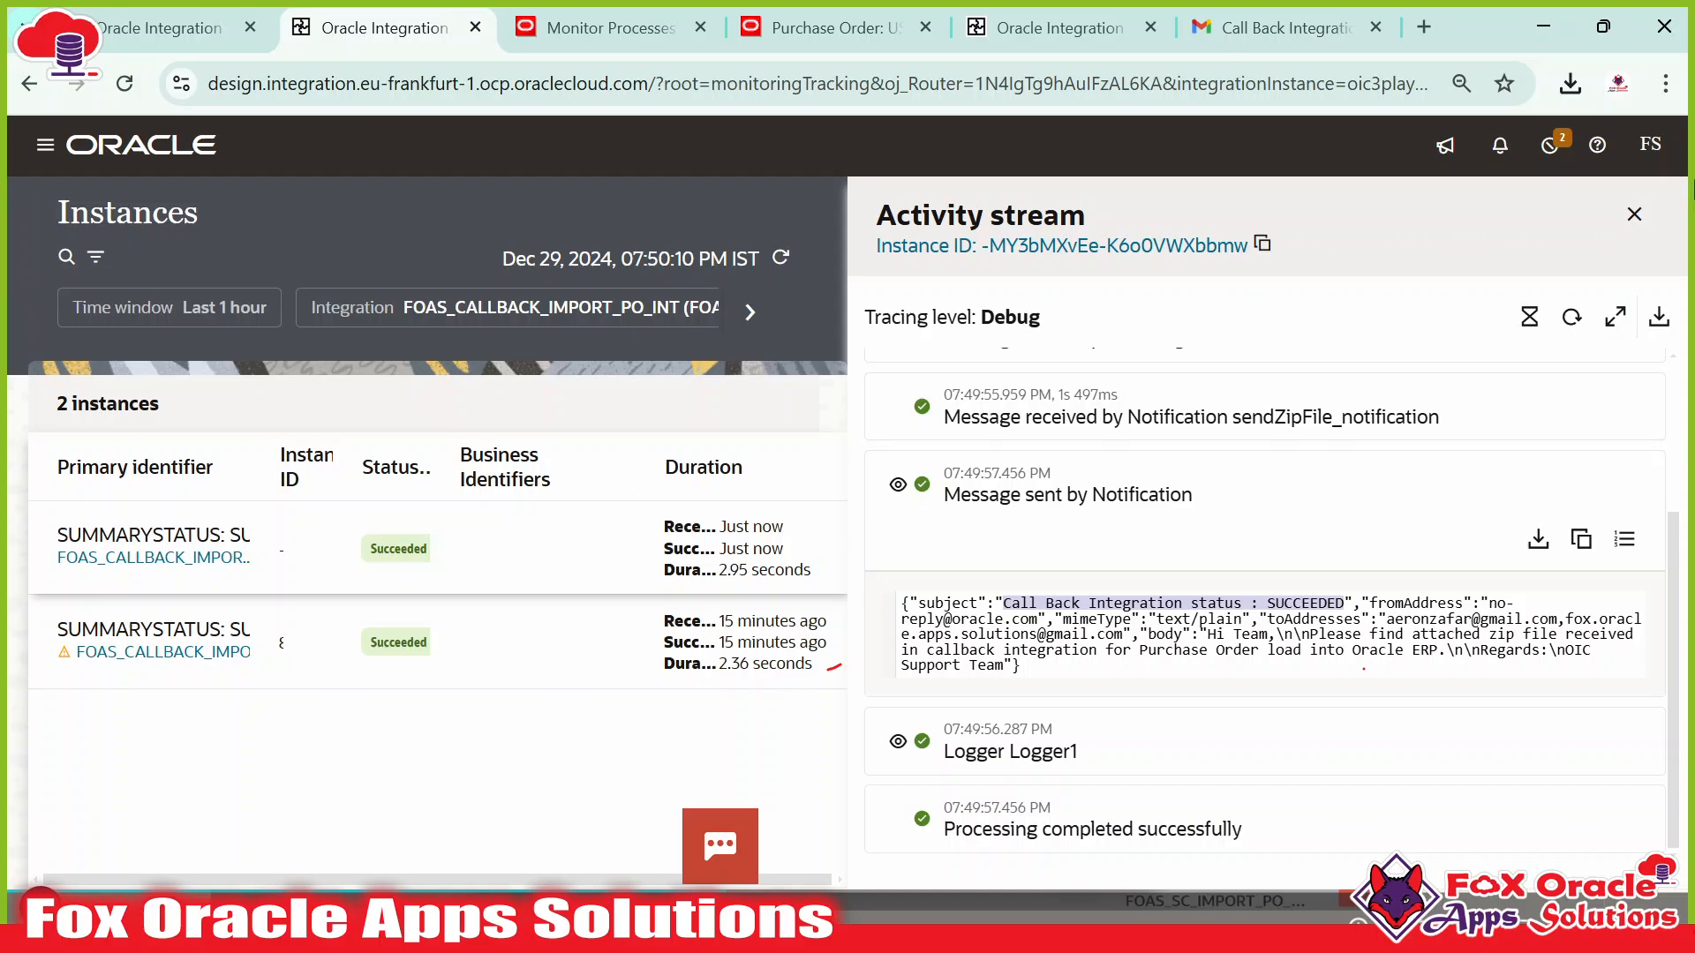
left_click(192, 24)
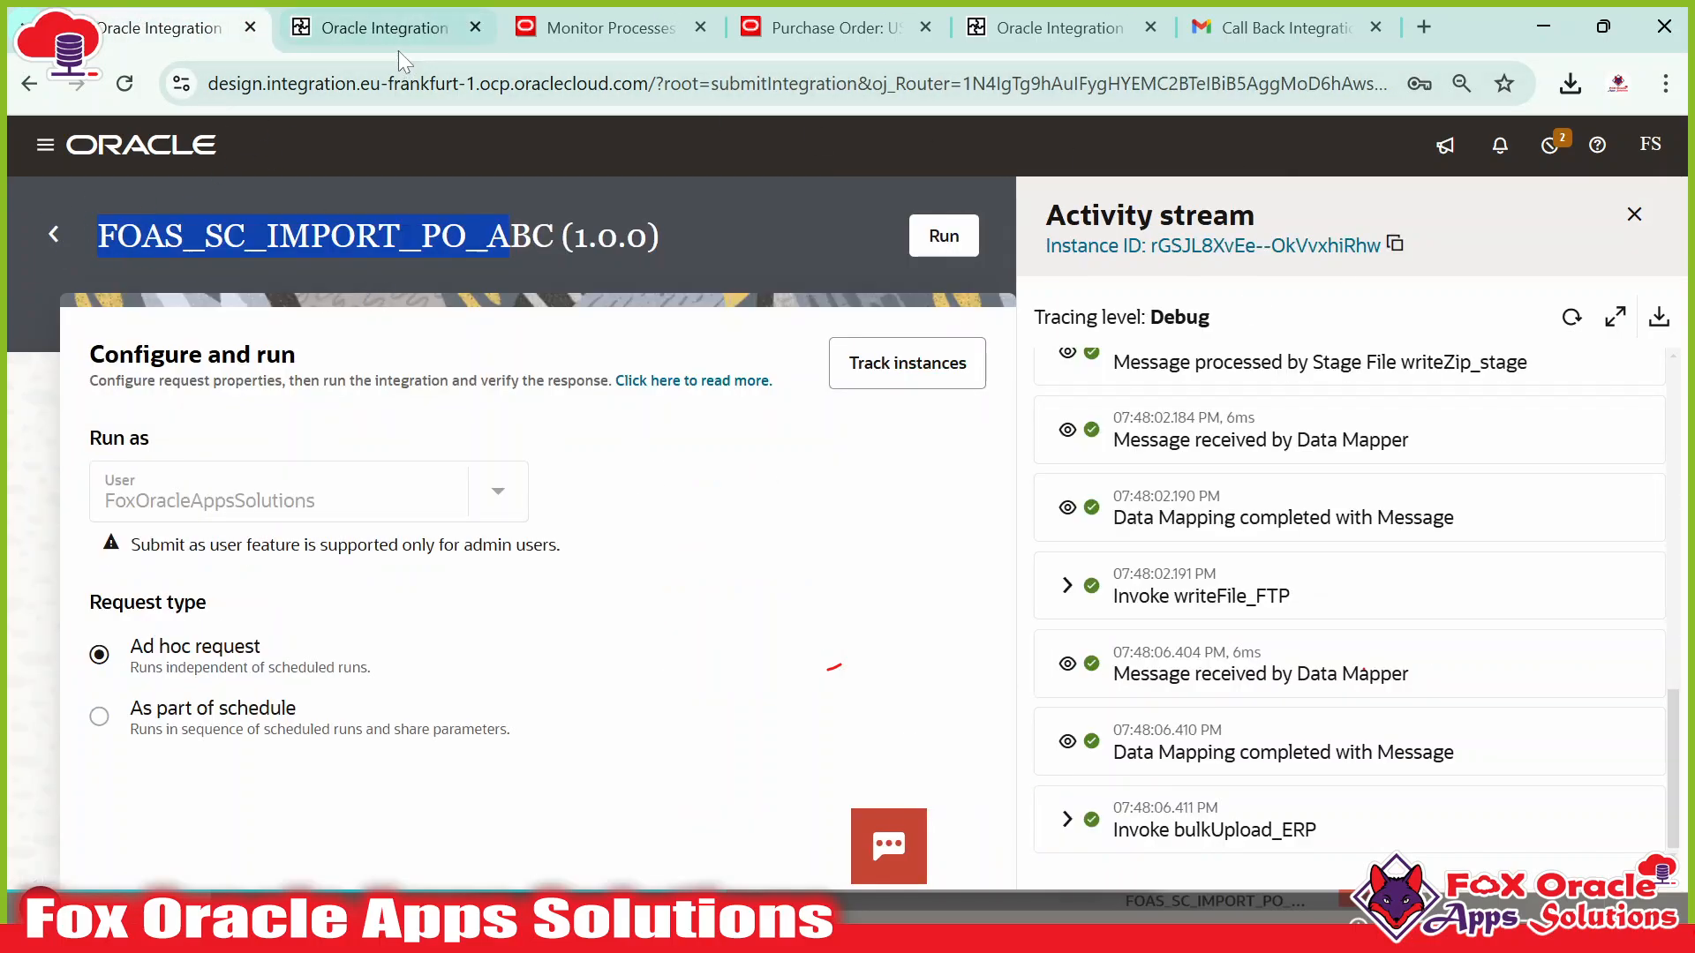
left_click_drag(1029, 27, 548, 20)
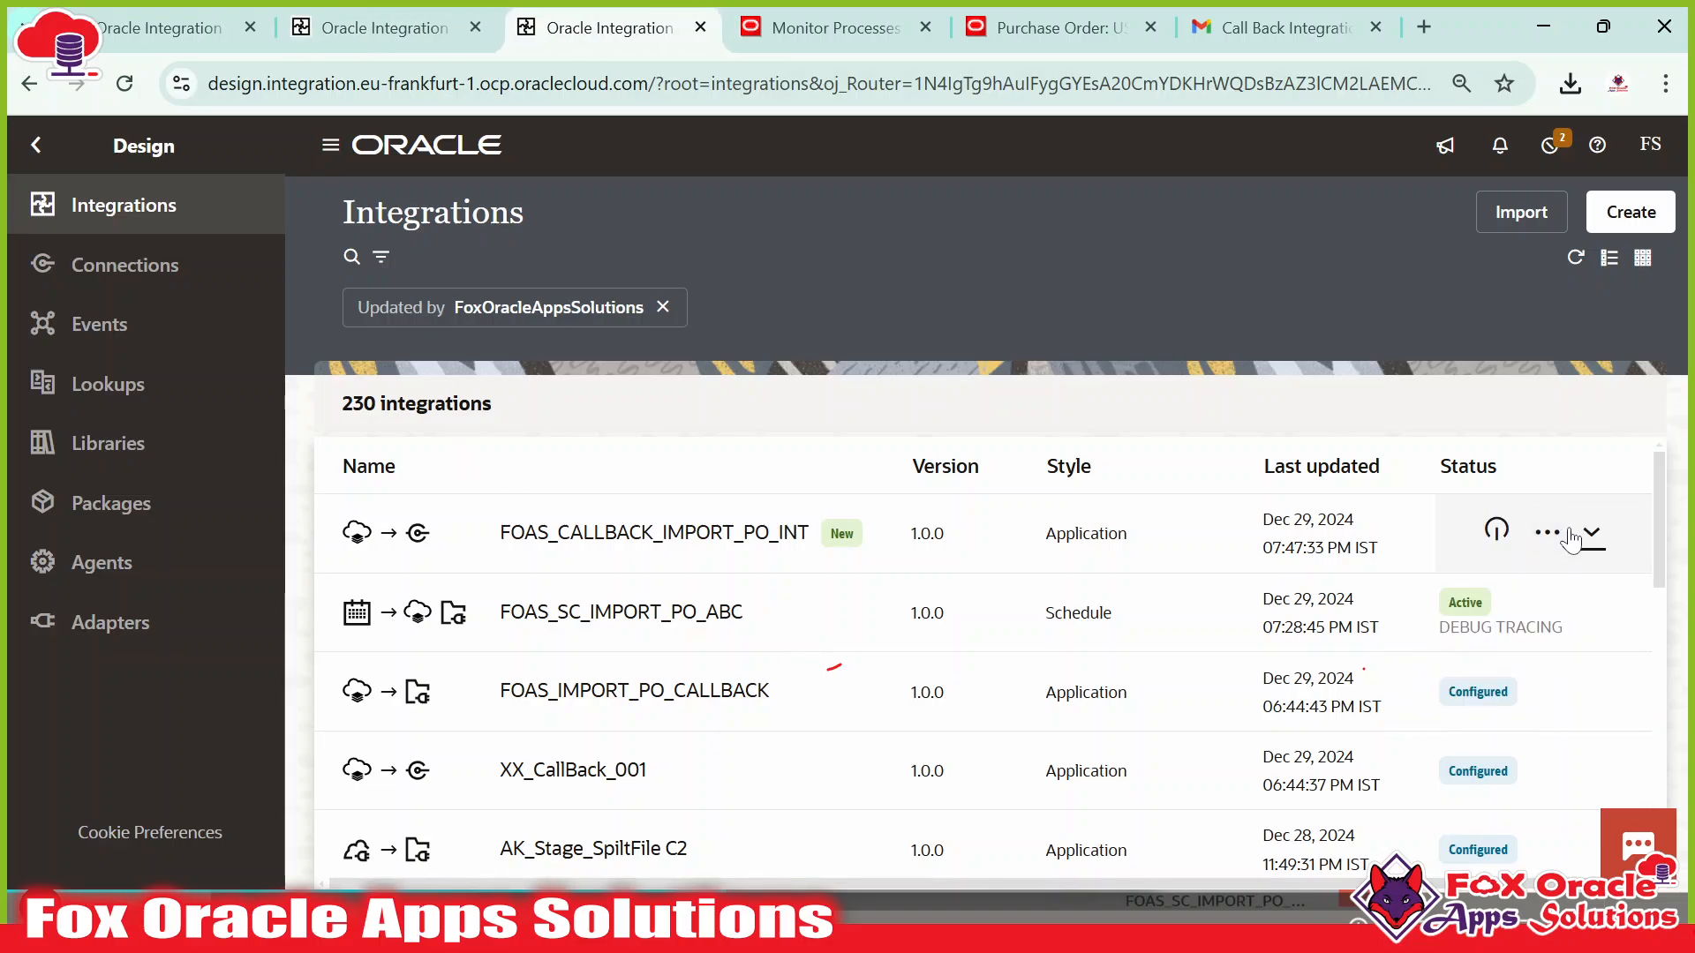
Deactivate FOAS_CALLBACK_IMPORT_PO_INT, refresh the list, and open it in the editor.
left_click(1492, 538)
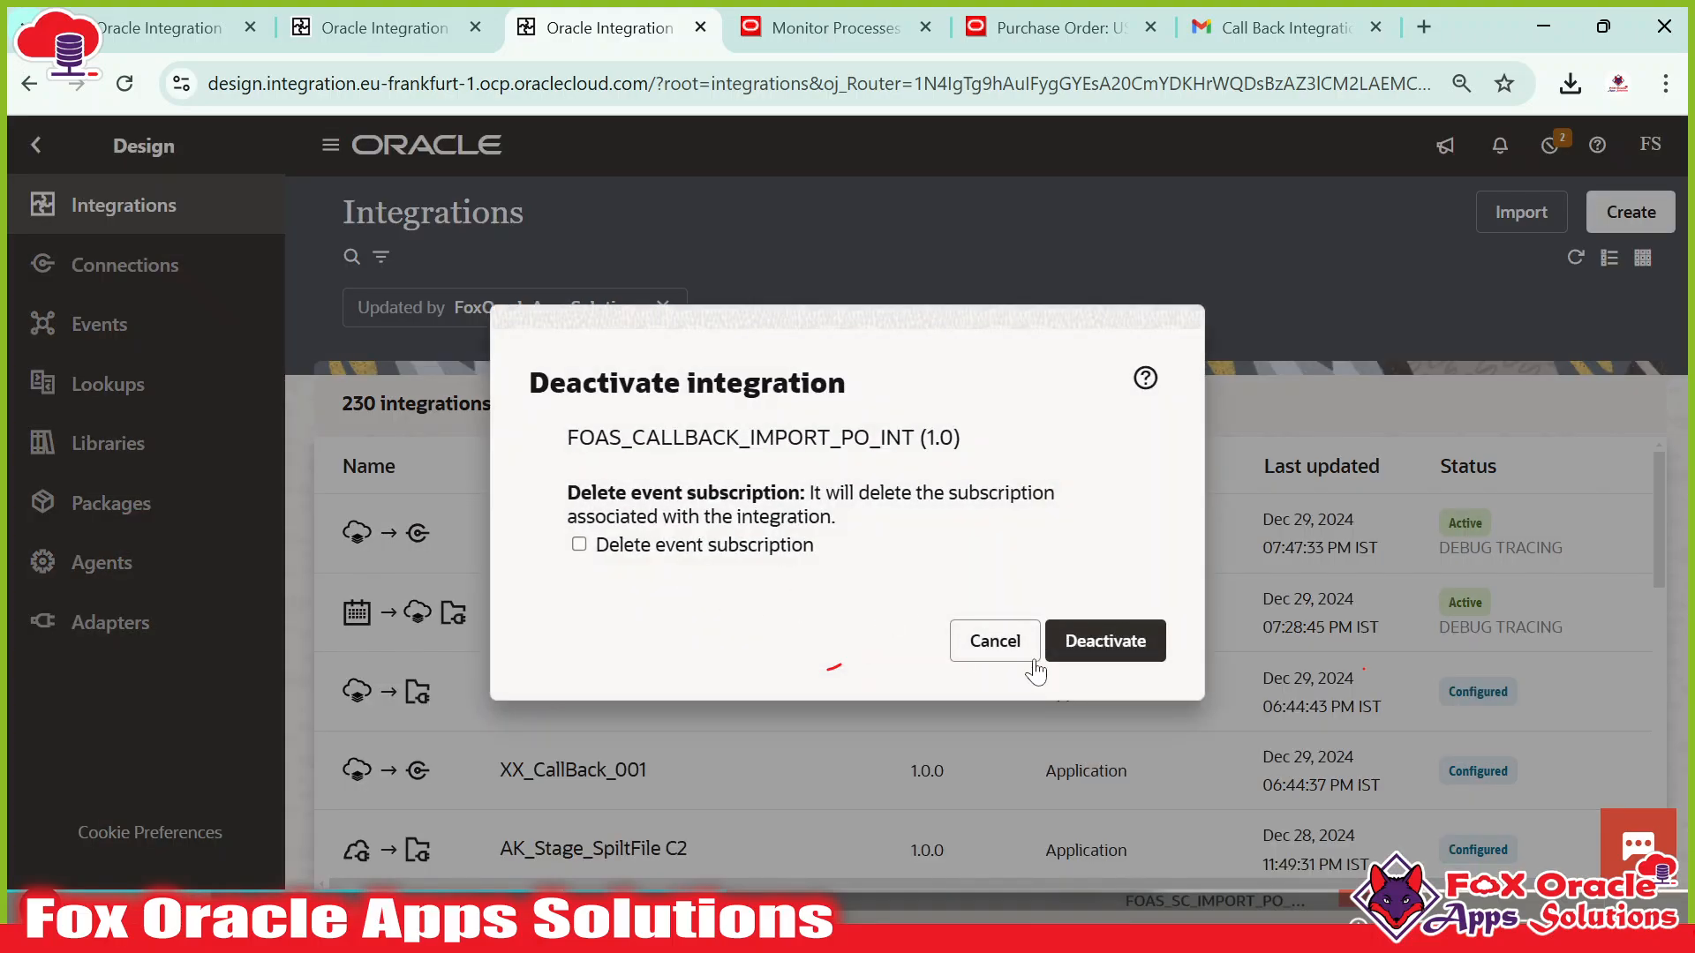
left_click(1099, 649)
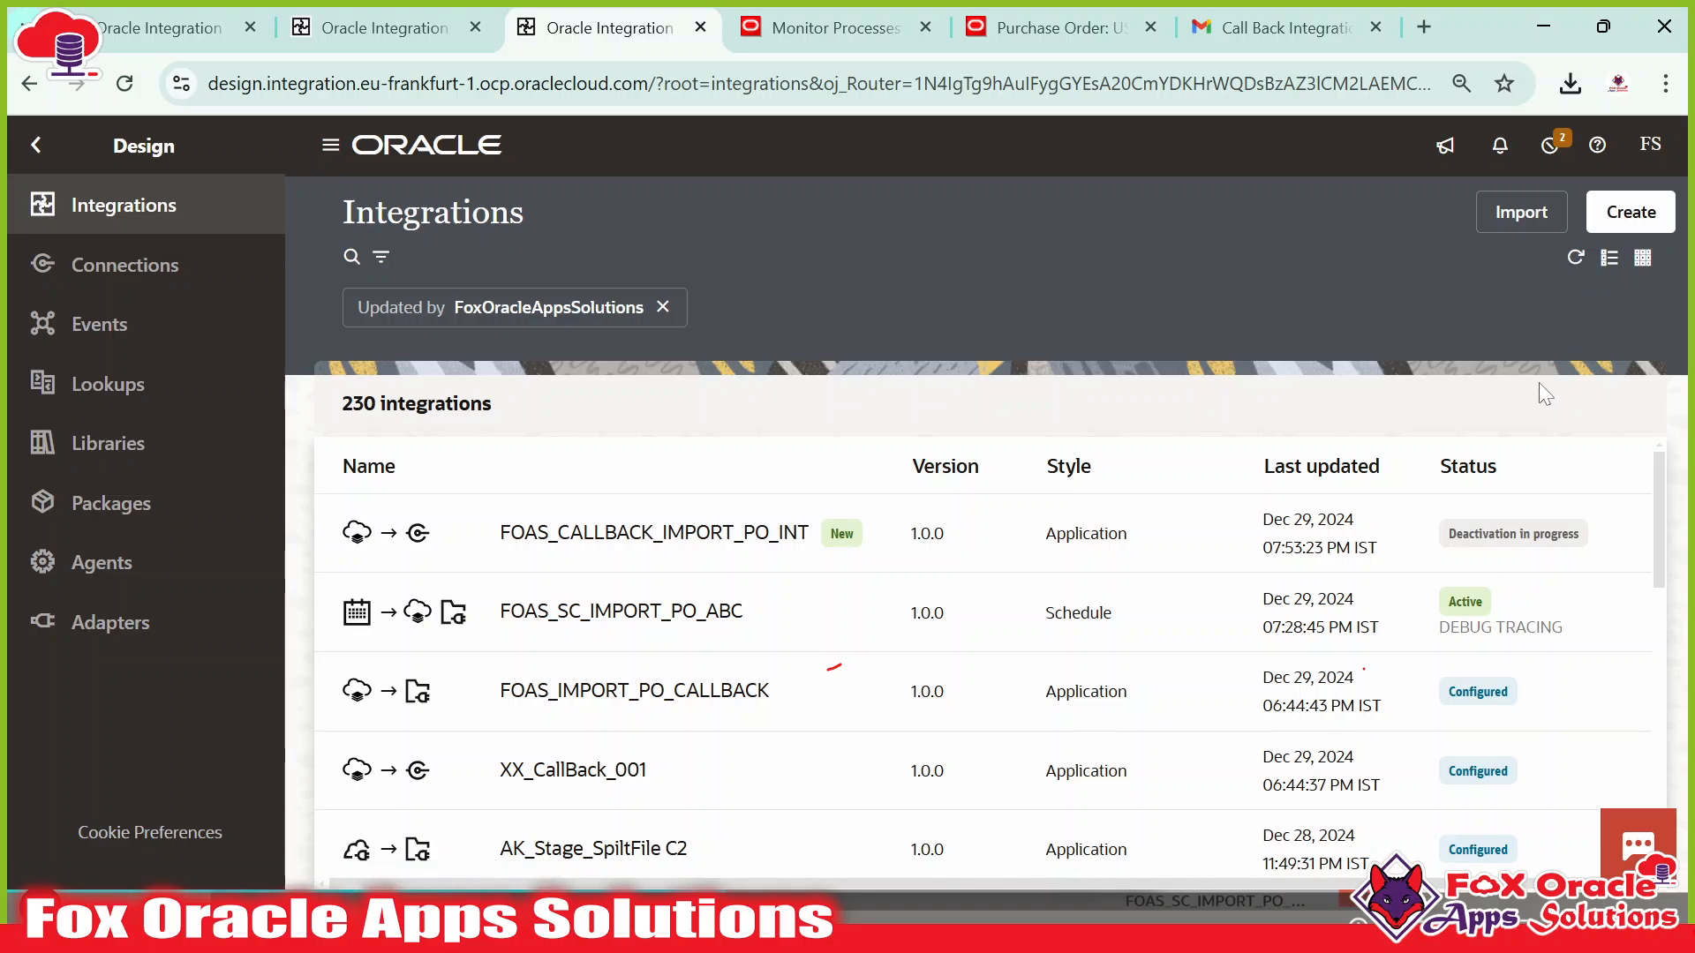
left_click(1576, 258)
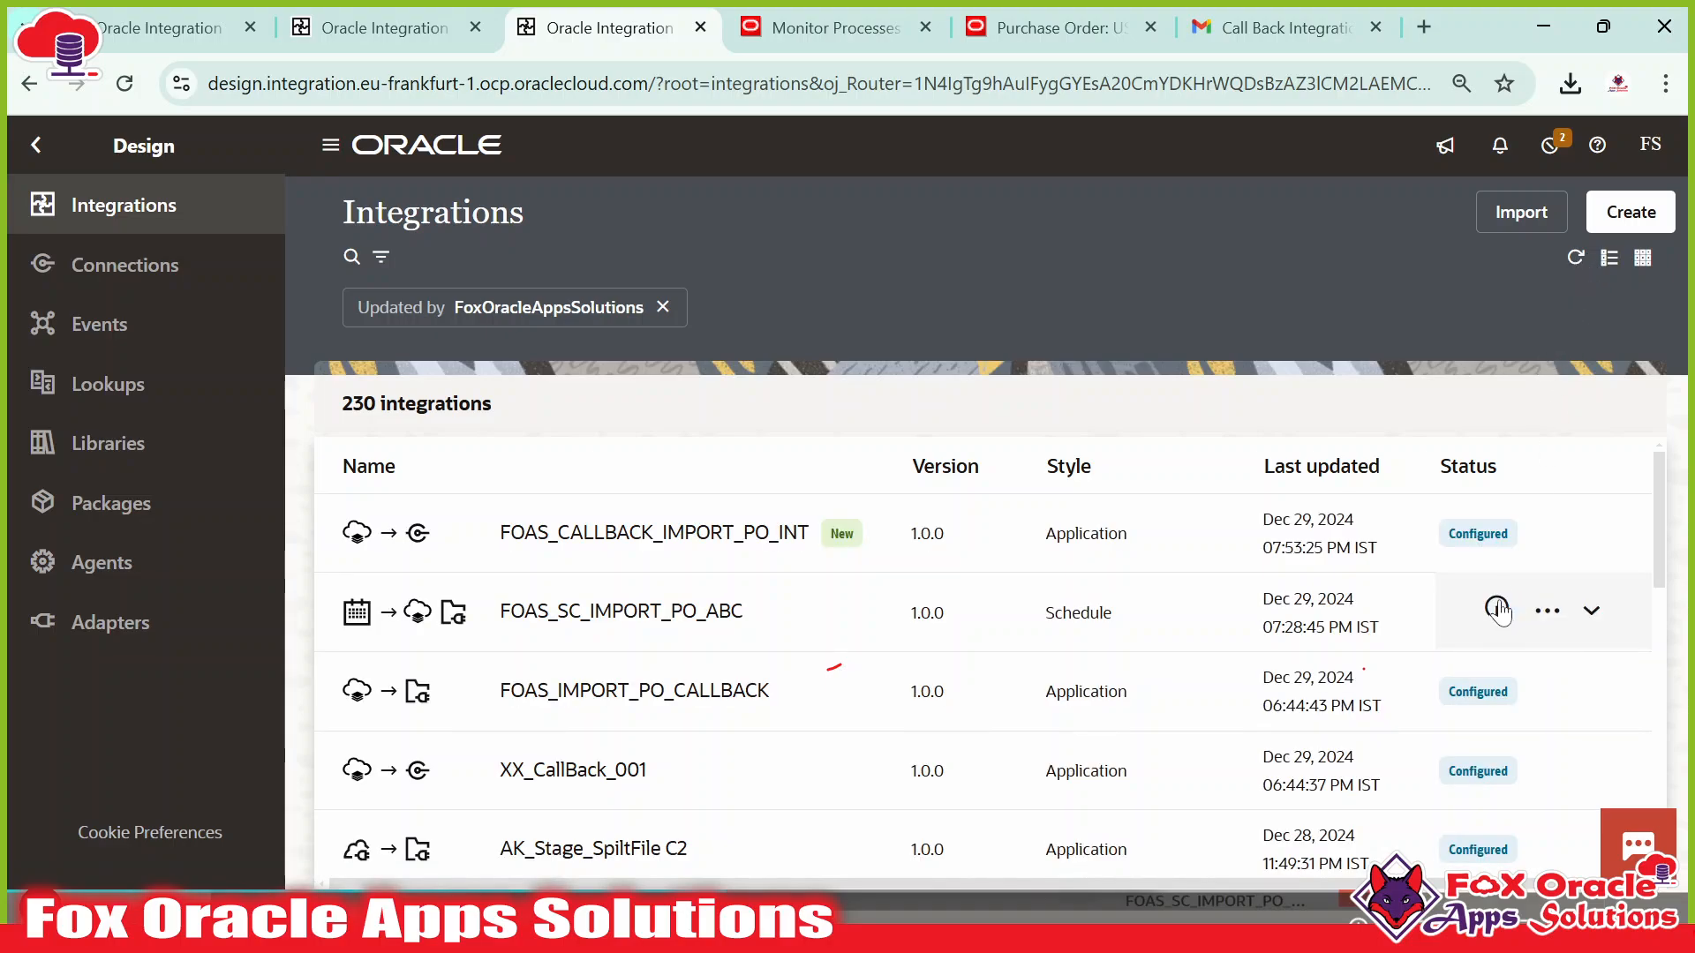
left_click(1447, 534)
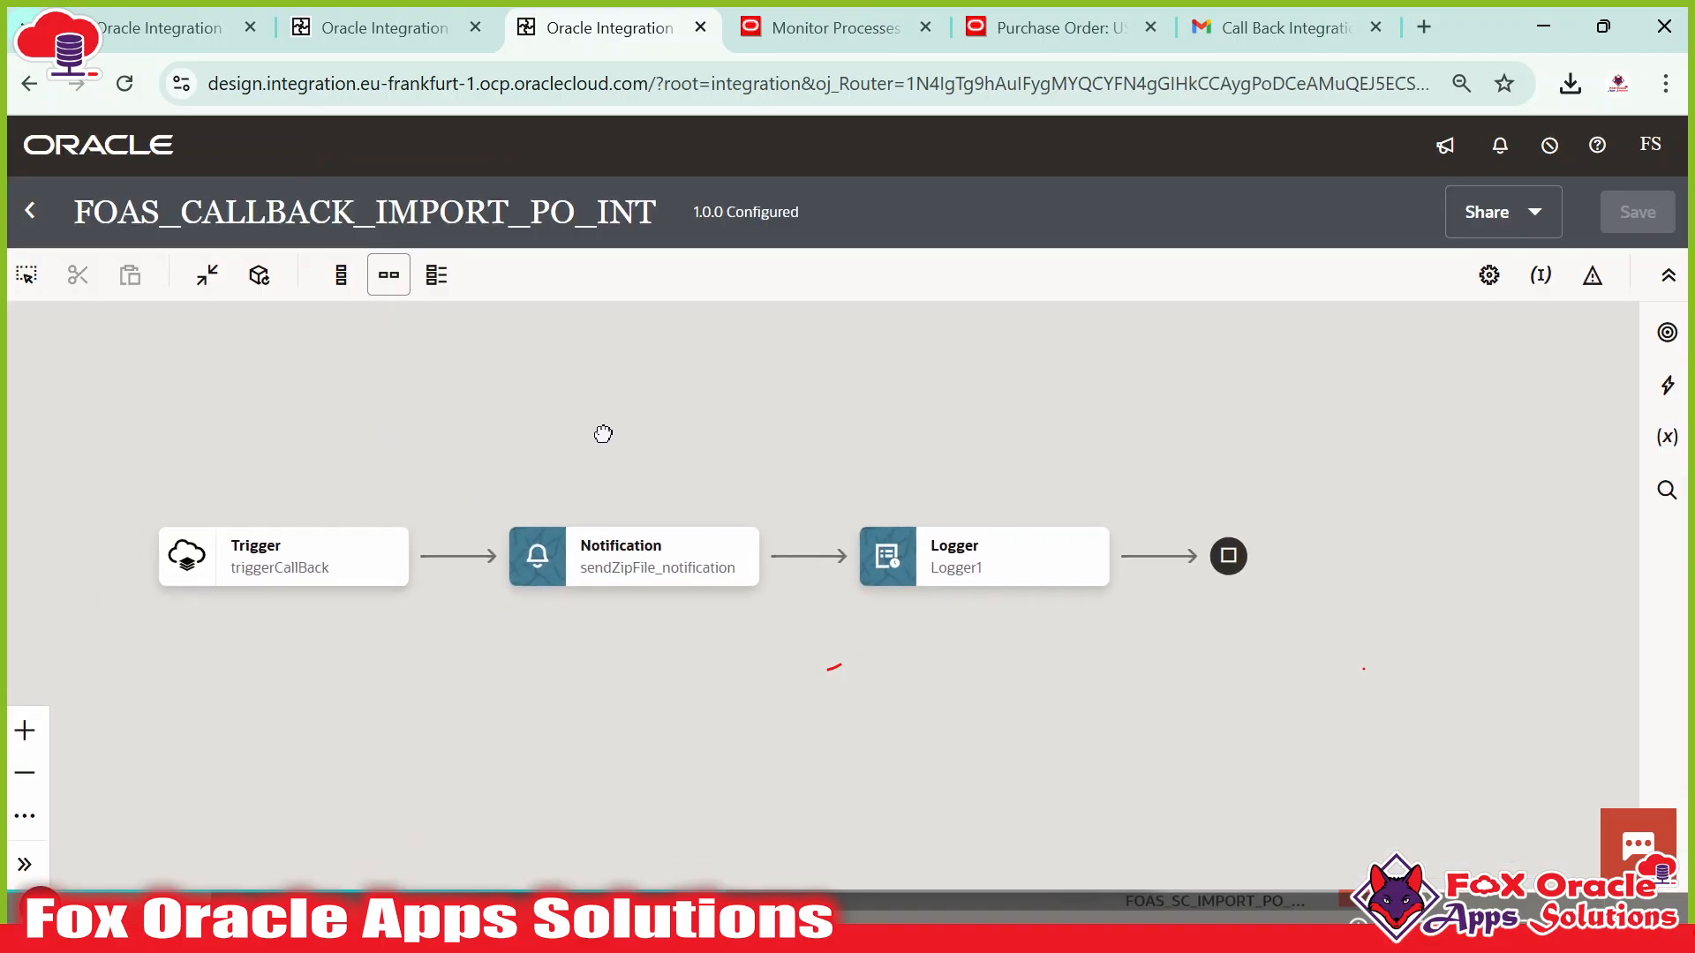
left_click(352, 574)
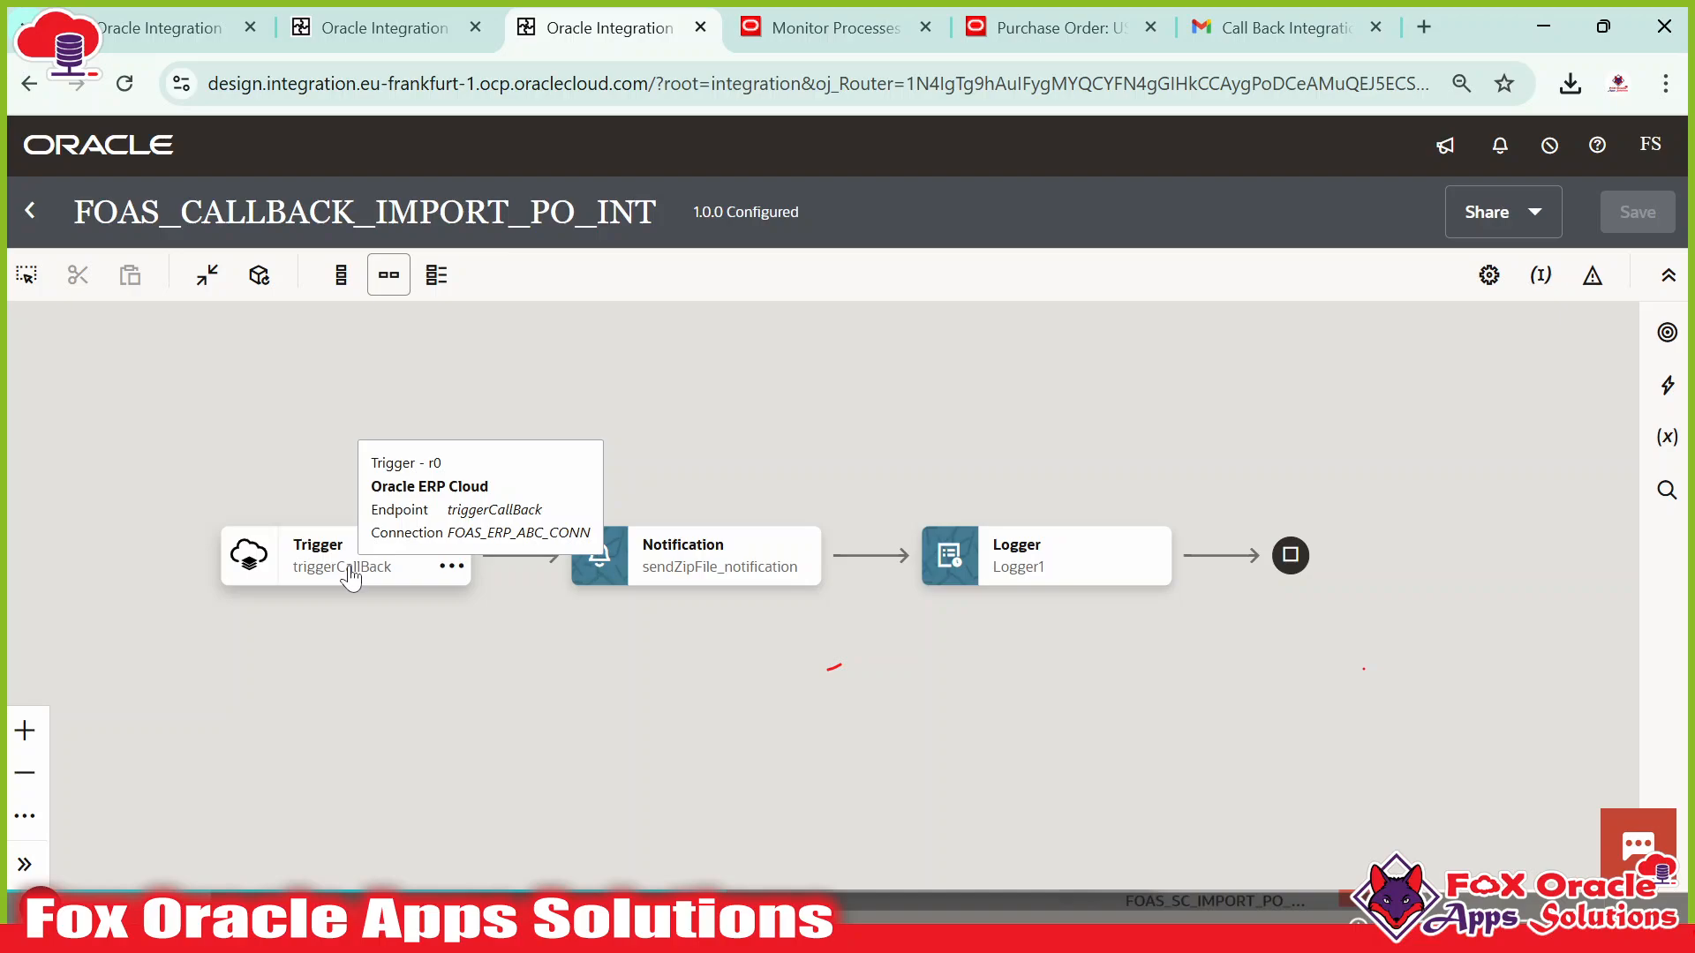
left_click(673, 578)
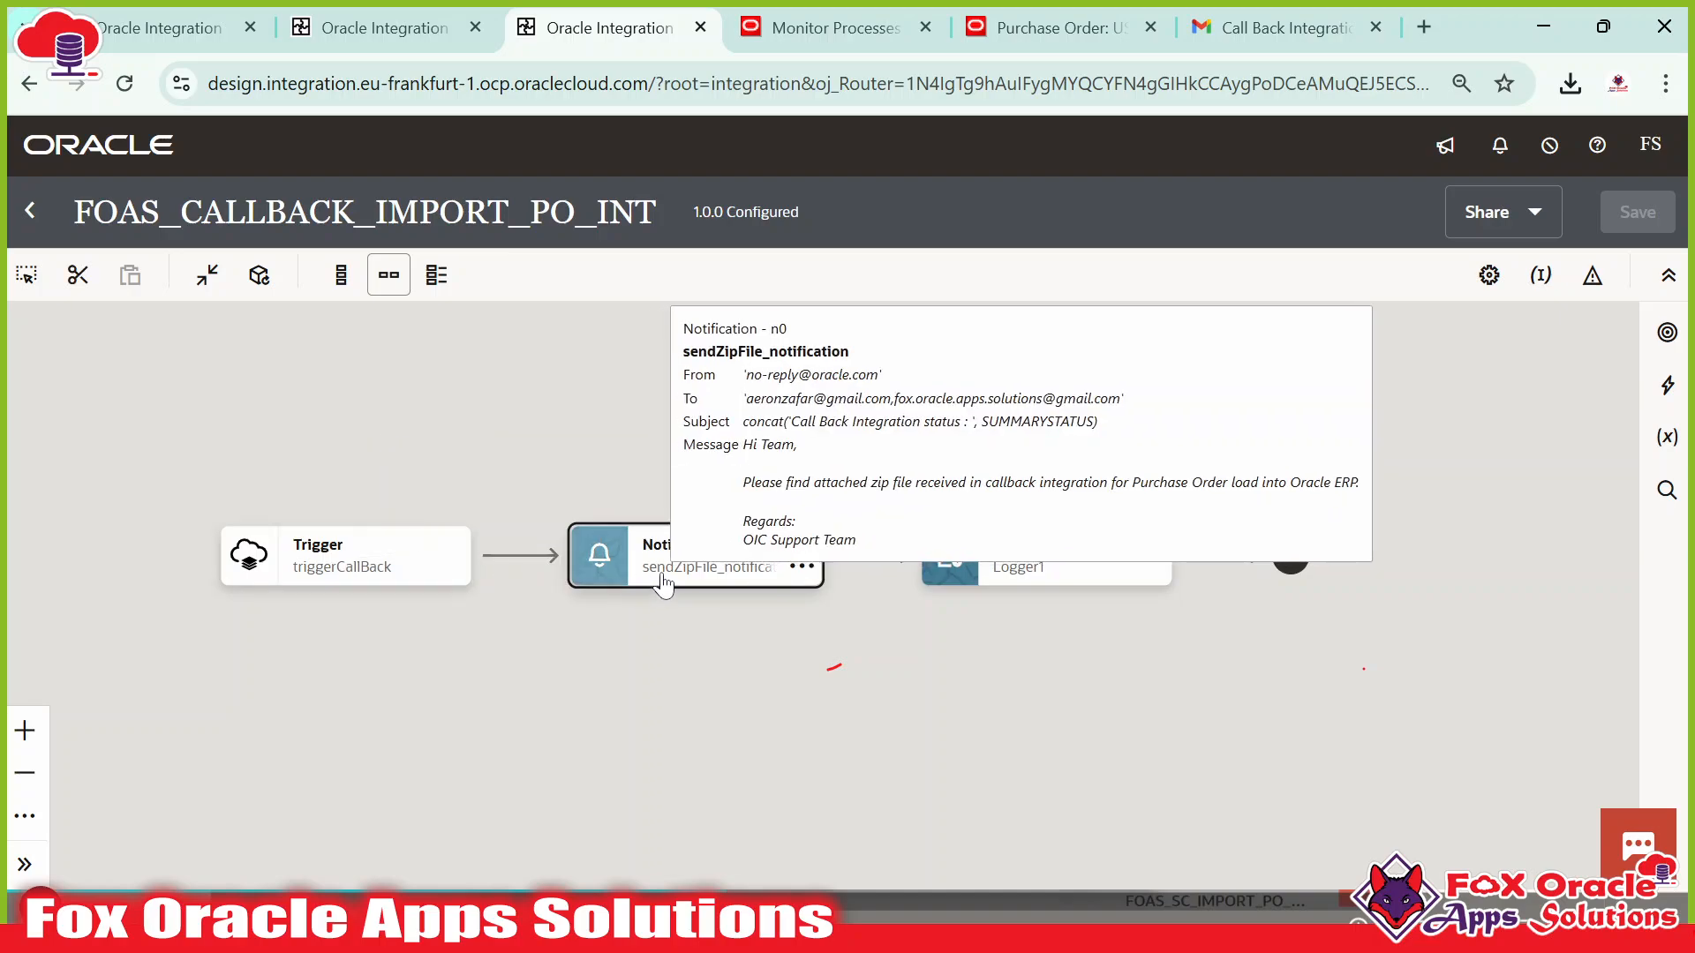
left_click(712, 583)
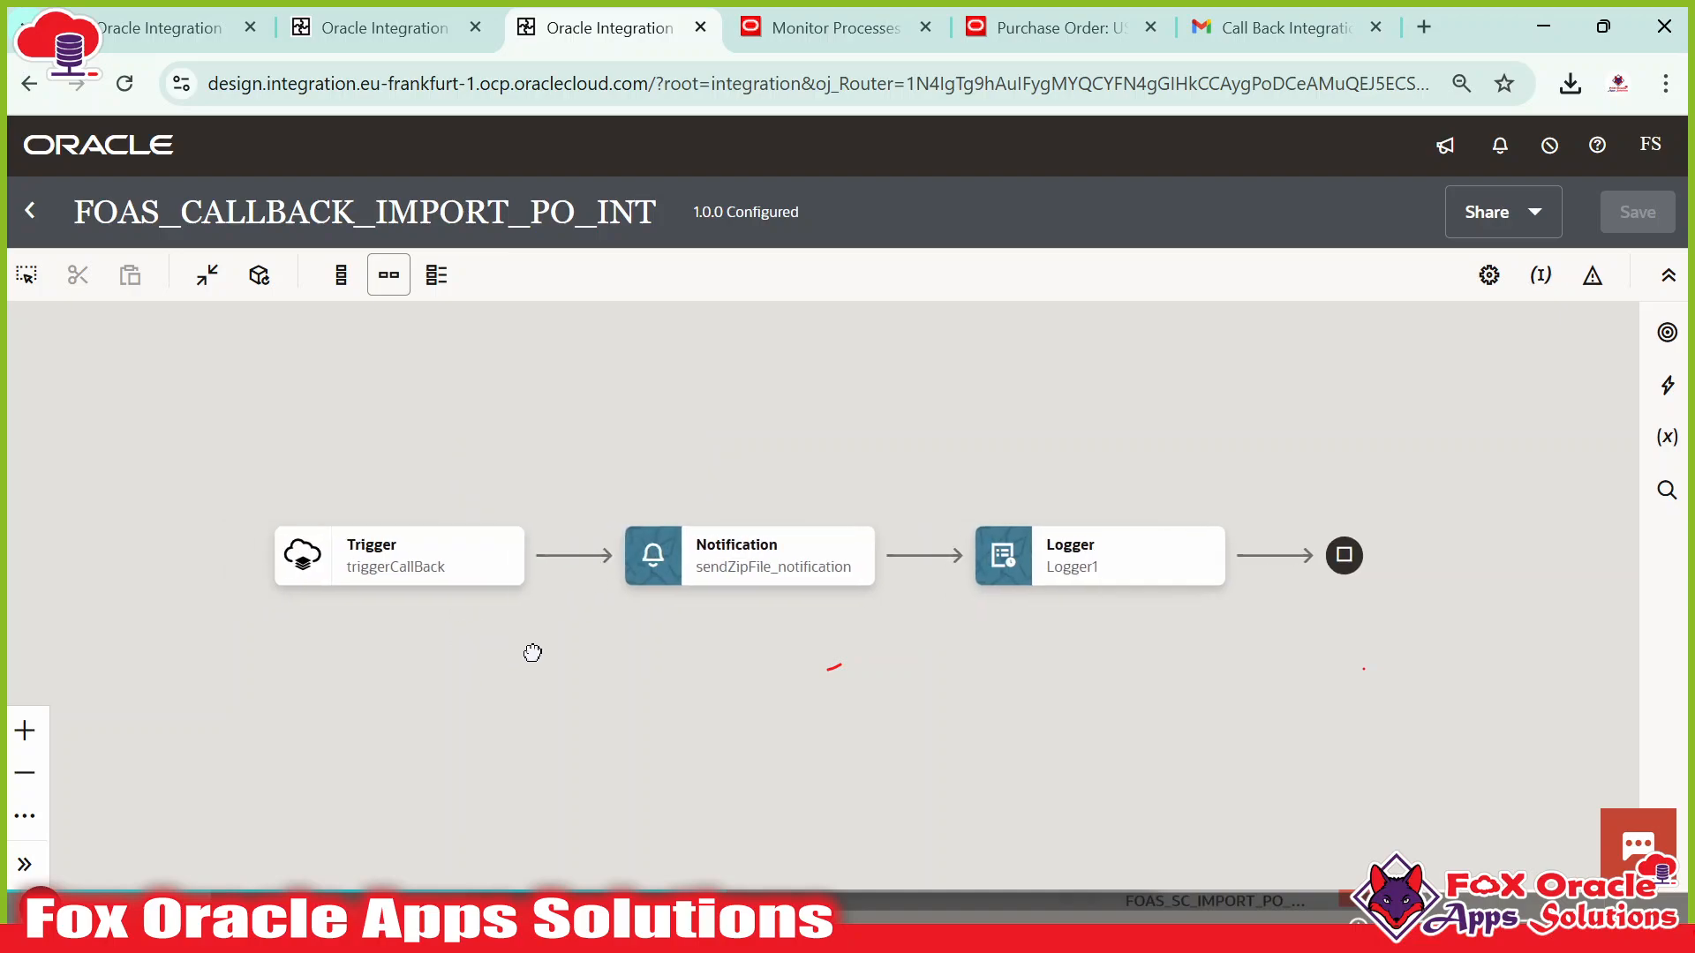
left_click(426, 544)
left_click(494, 590)
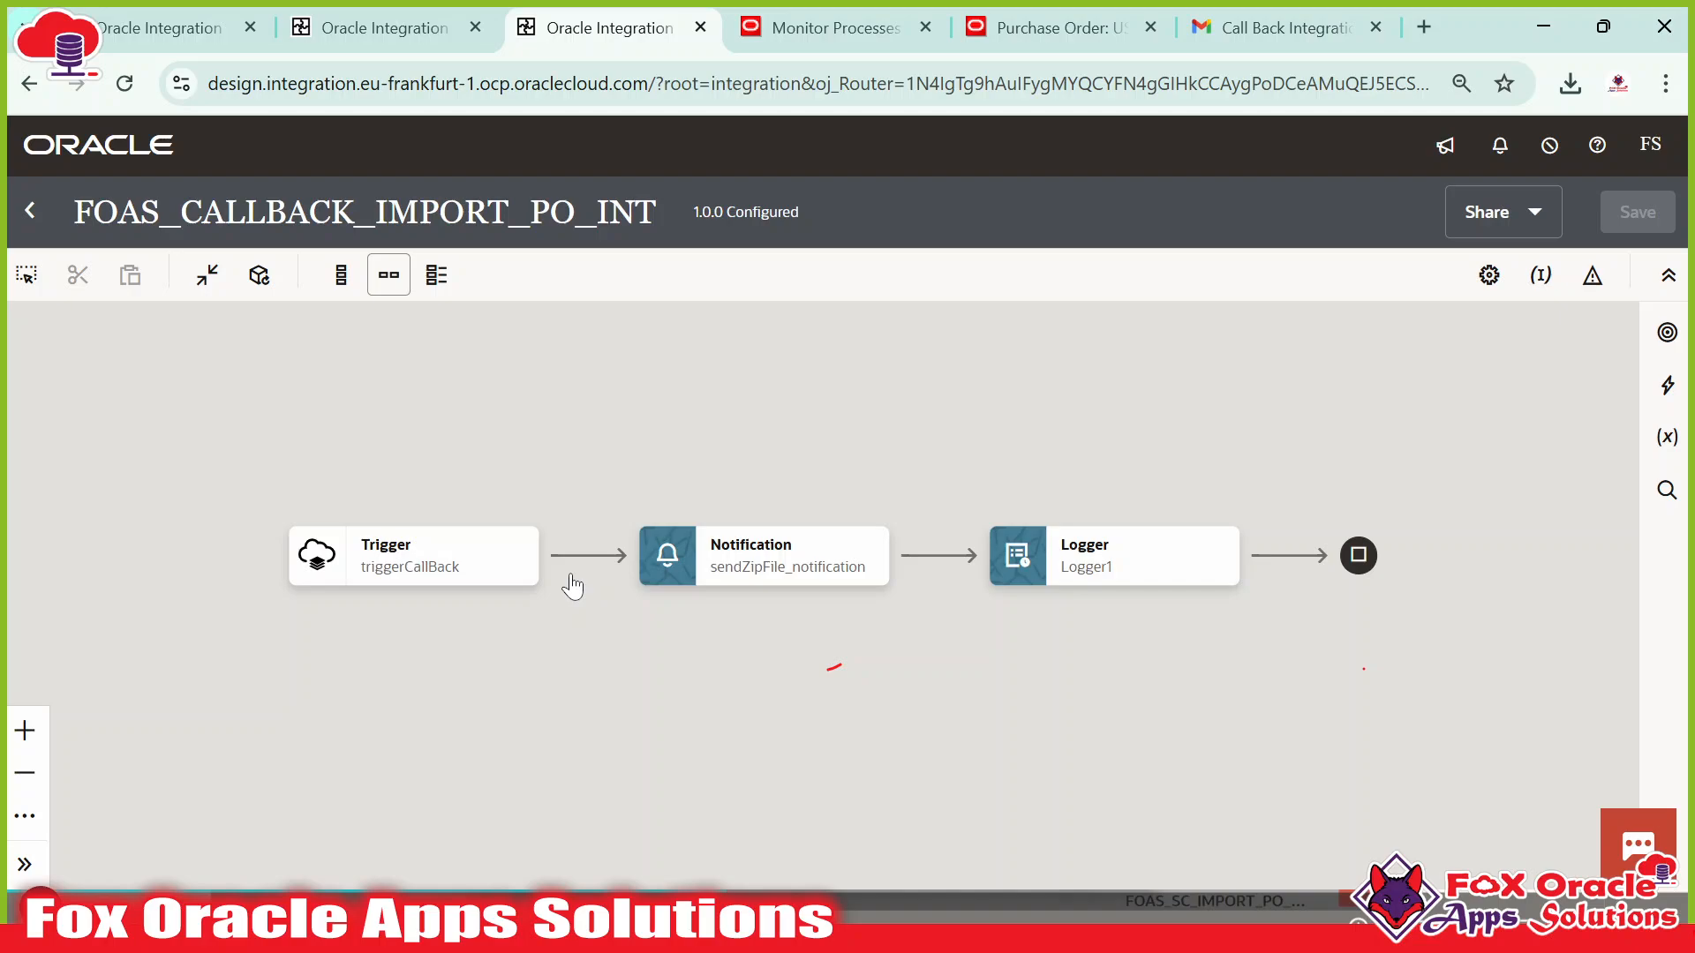
left_click(797, 565)
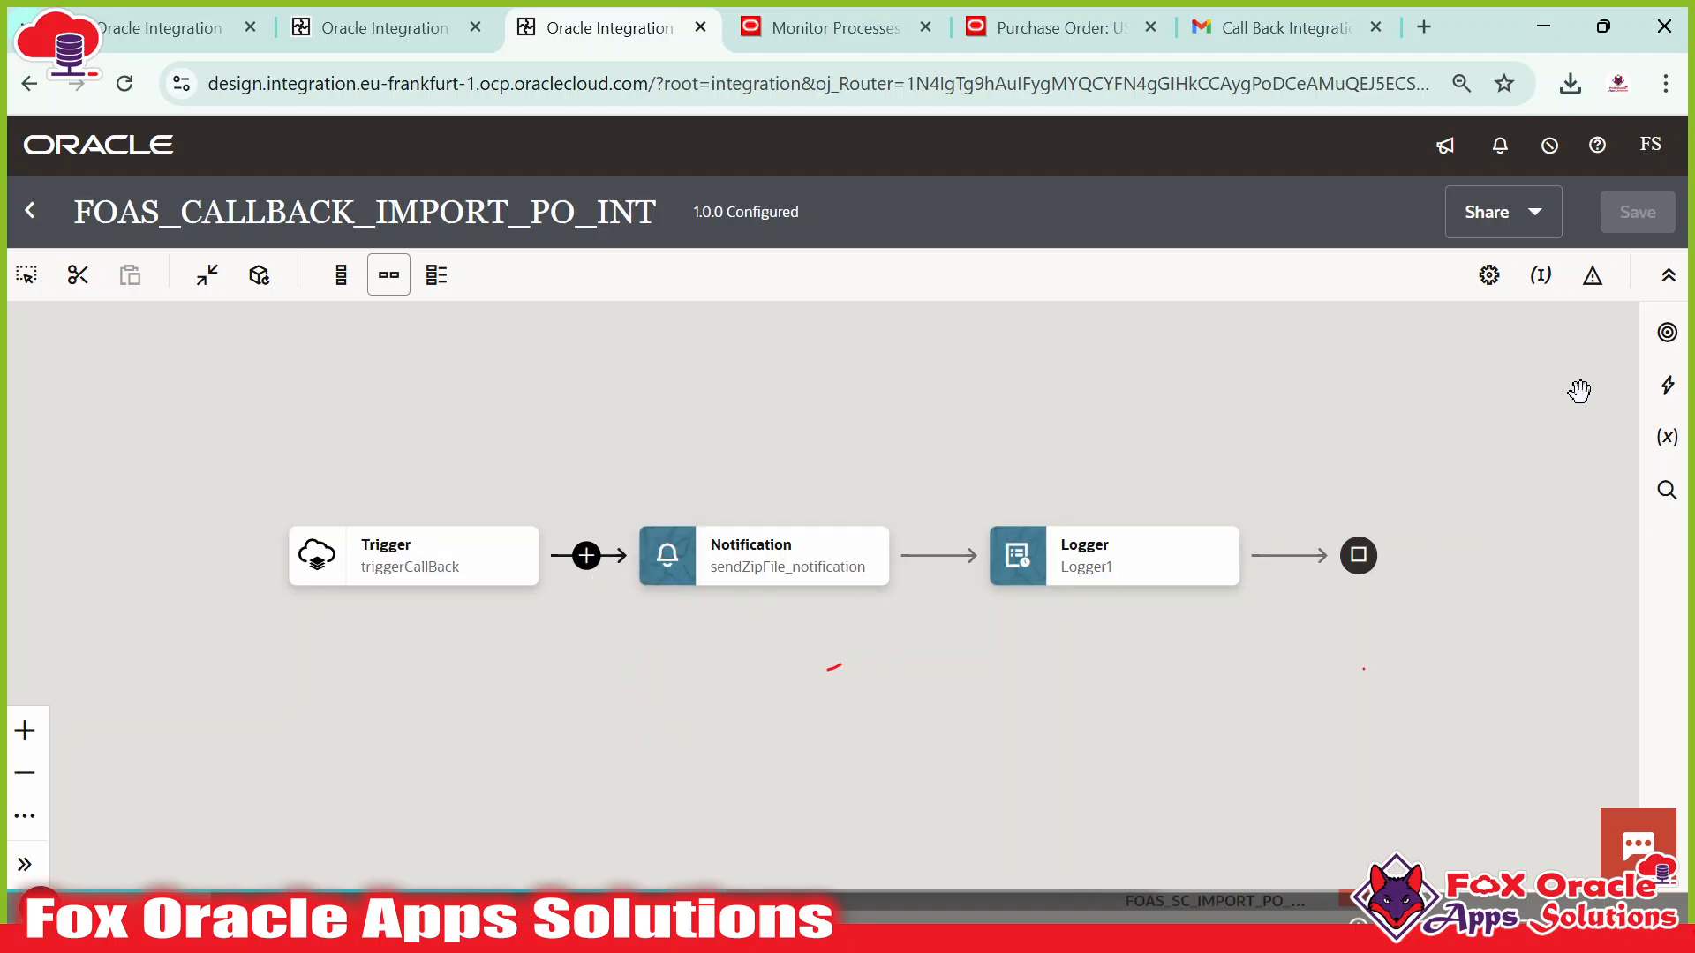
Insert a Stage File action named writeFile_stage using the Write File operation.
left_click(1667, 385)
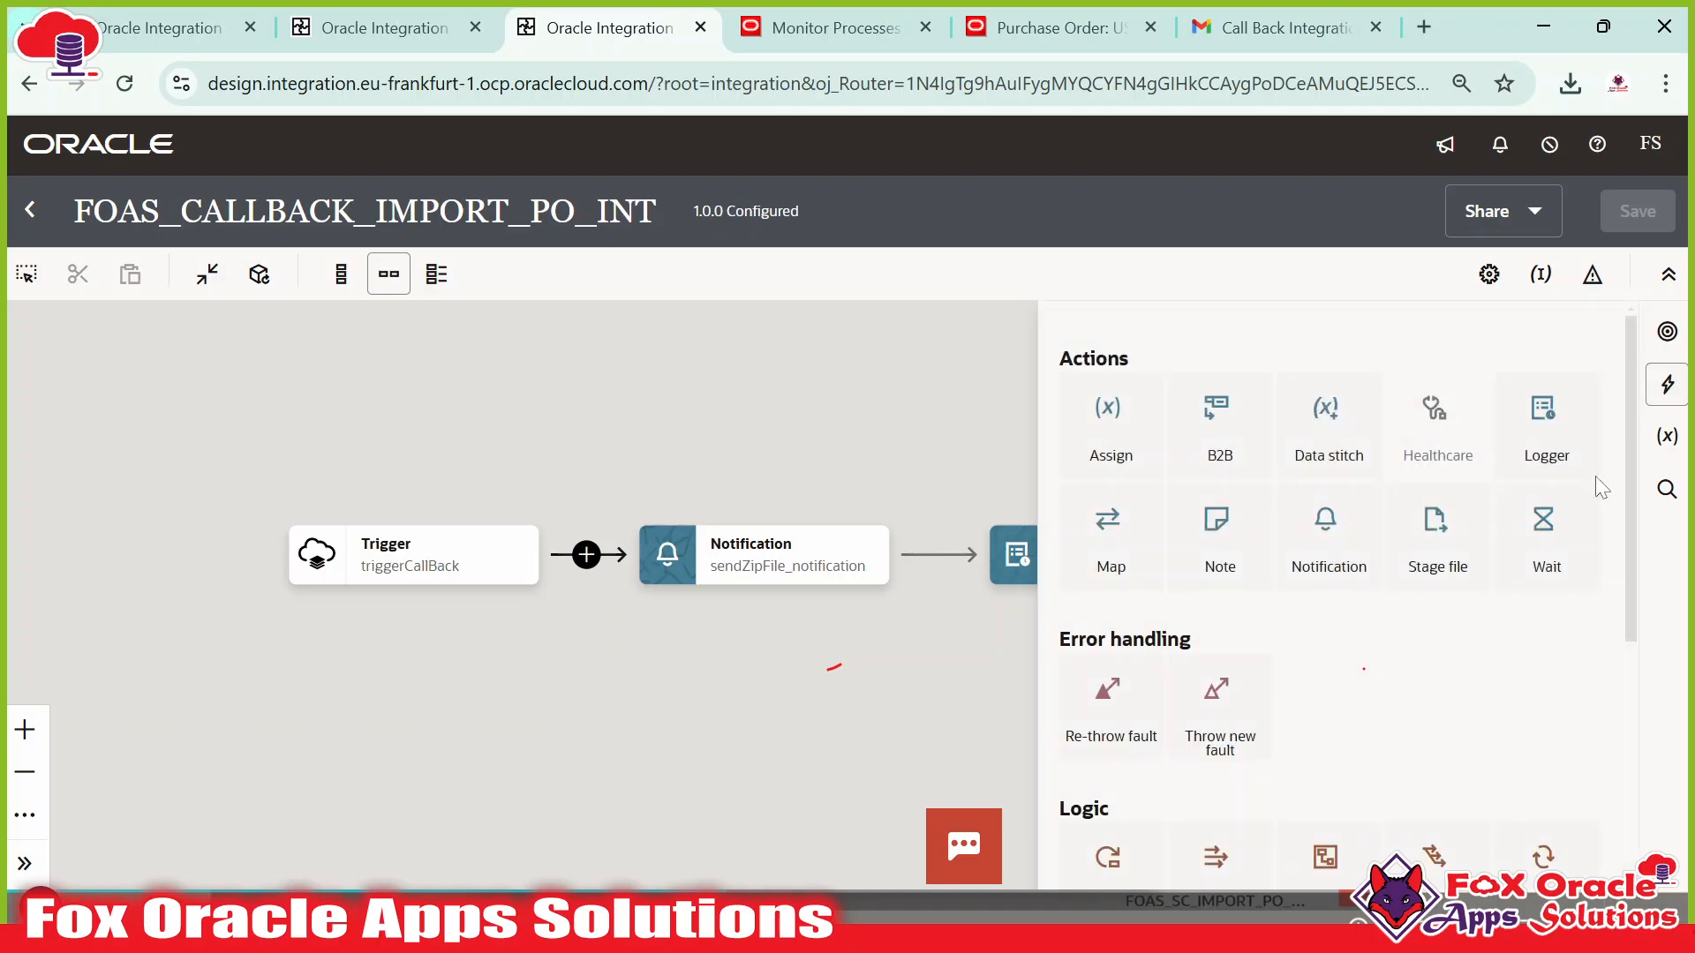
left_click_drag(1435, 522, 586, 569)
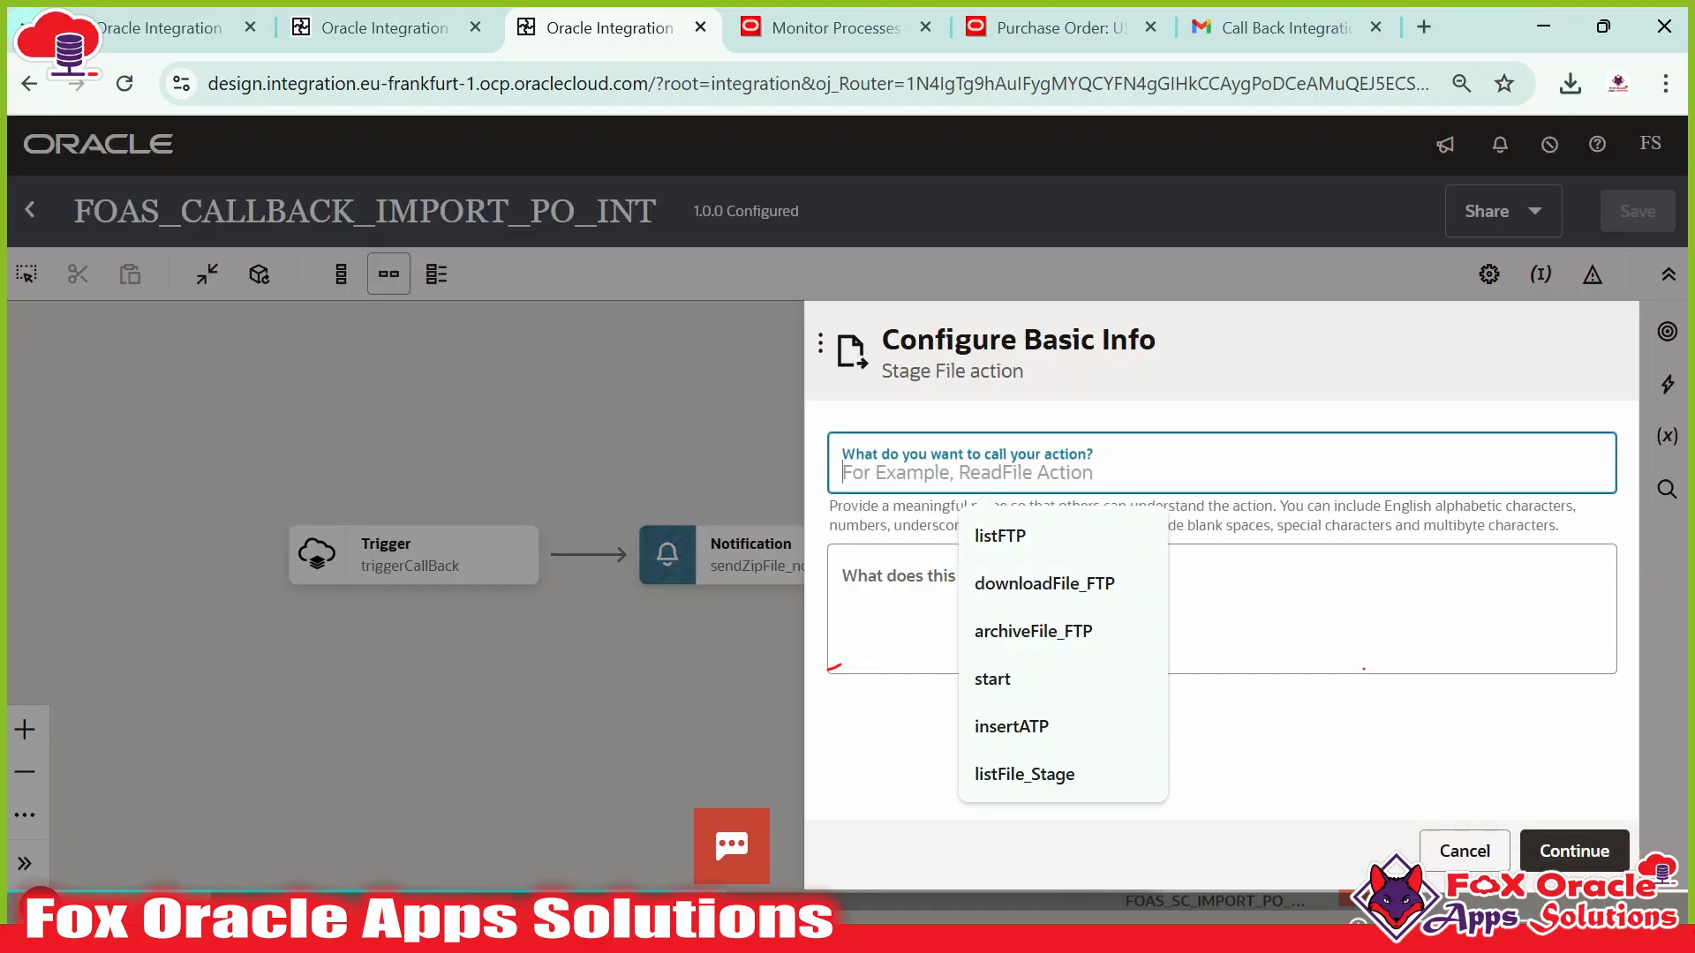
type("W")
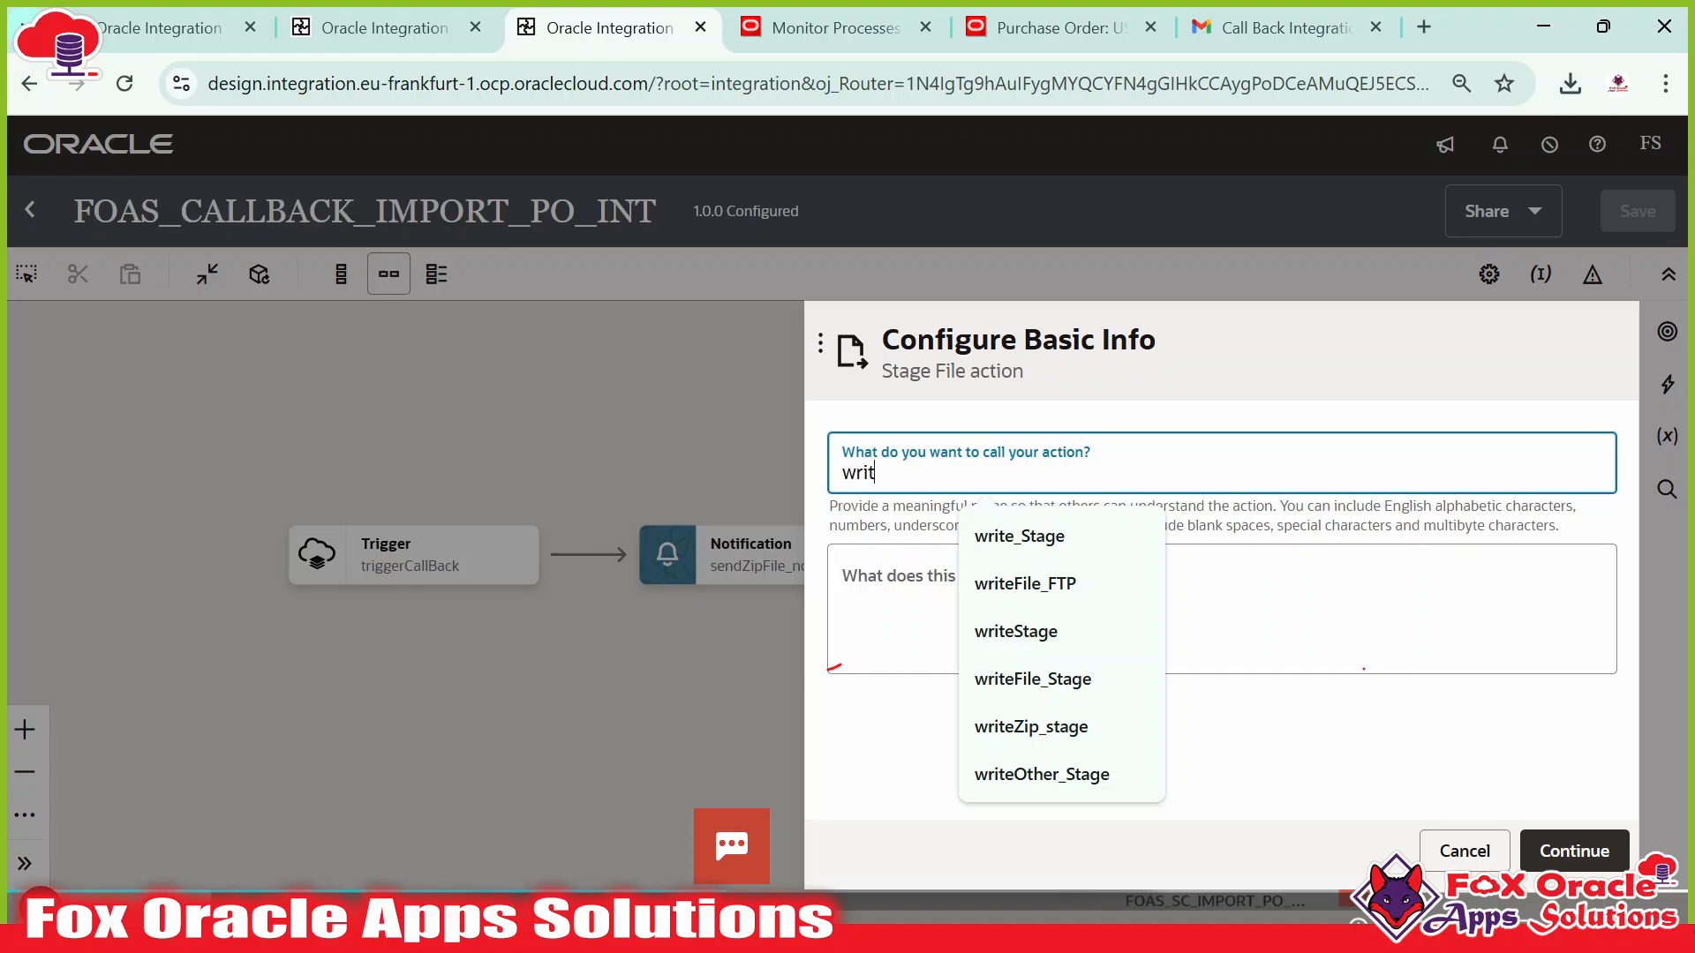
type("riteFile_stage")
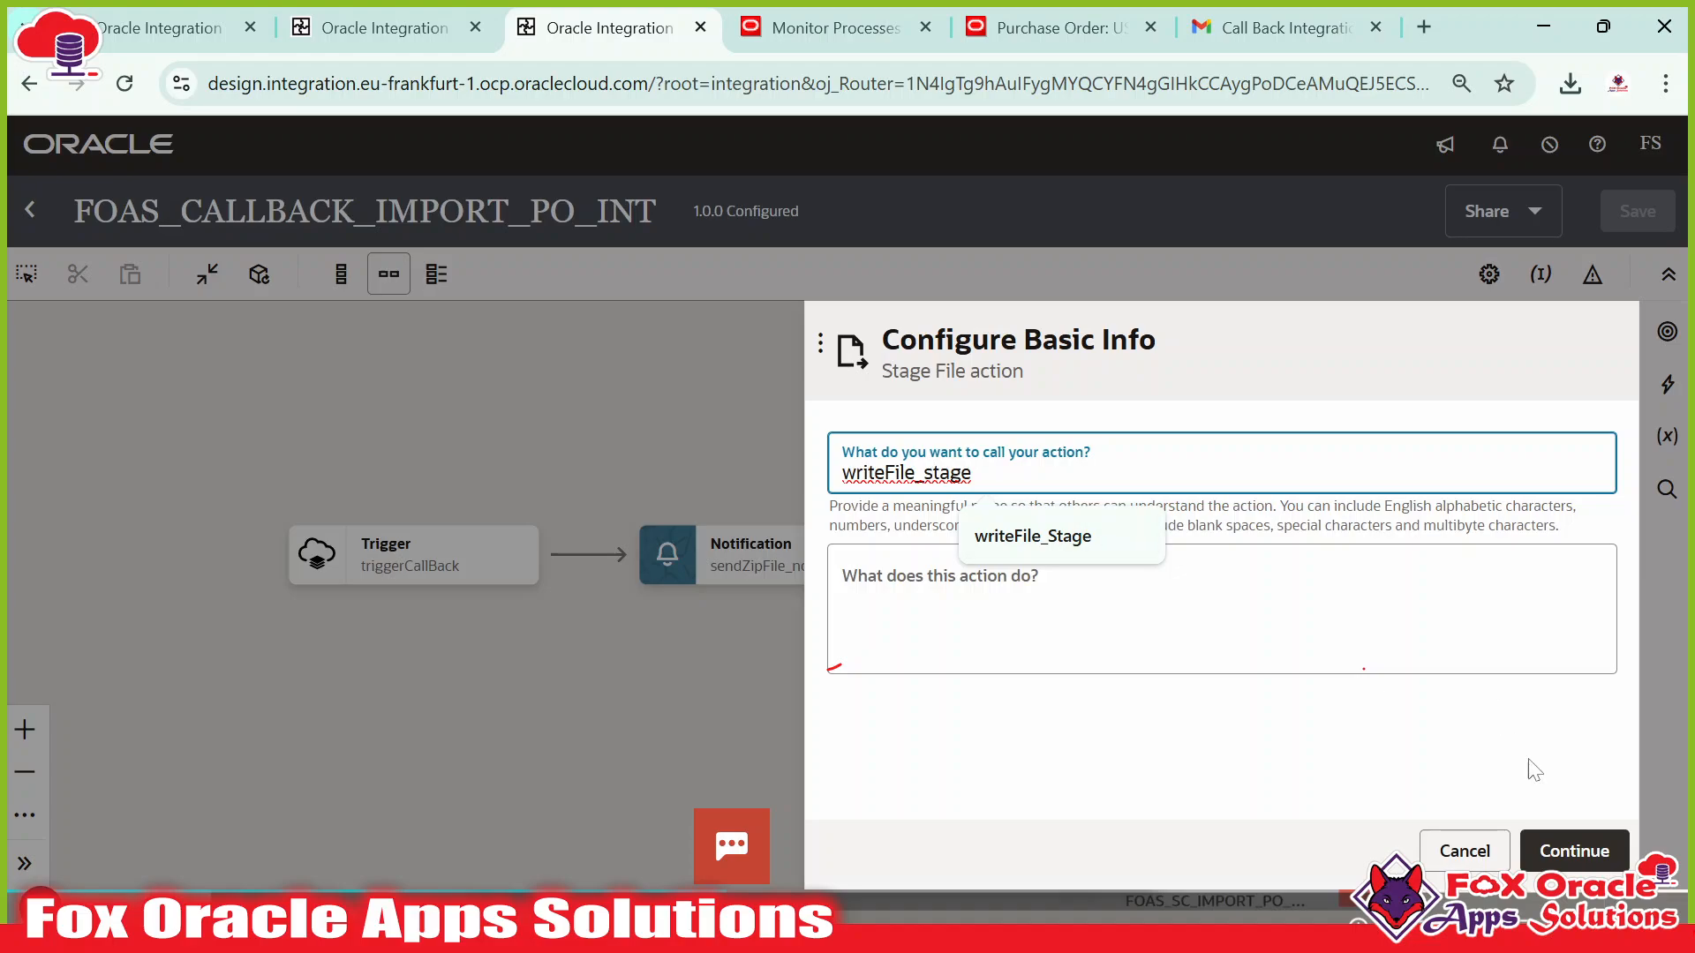
left_click(1574, 850)
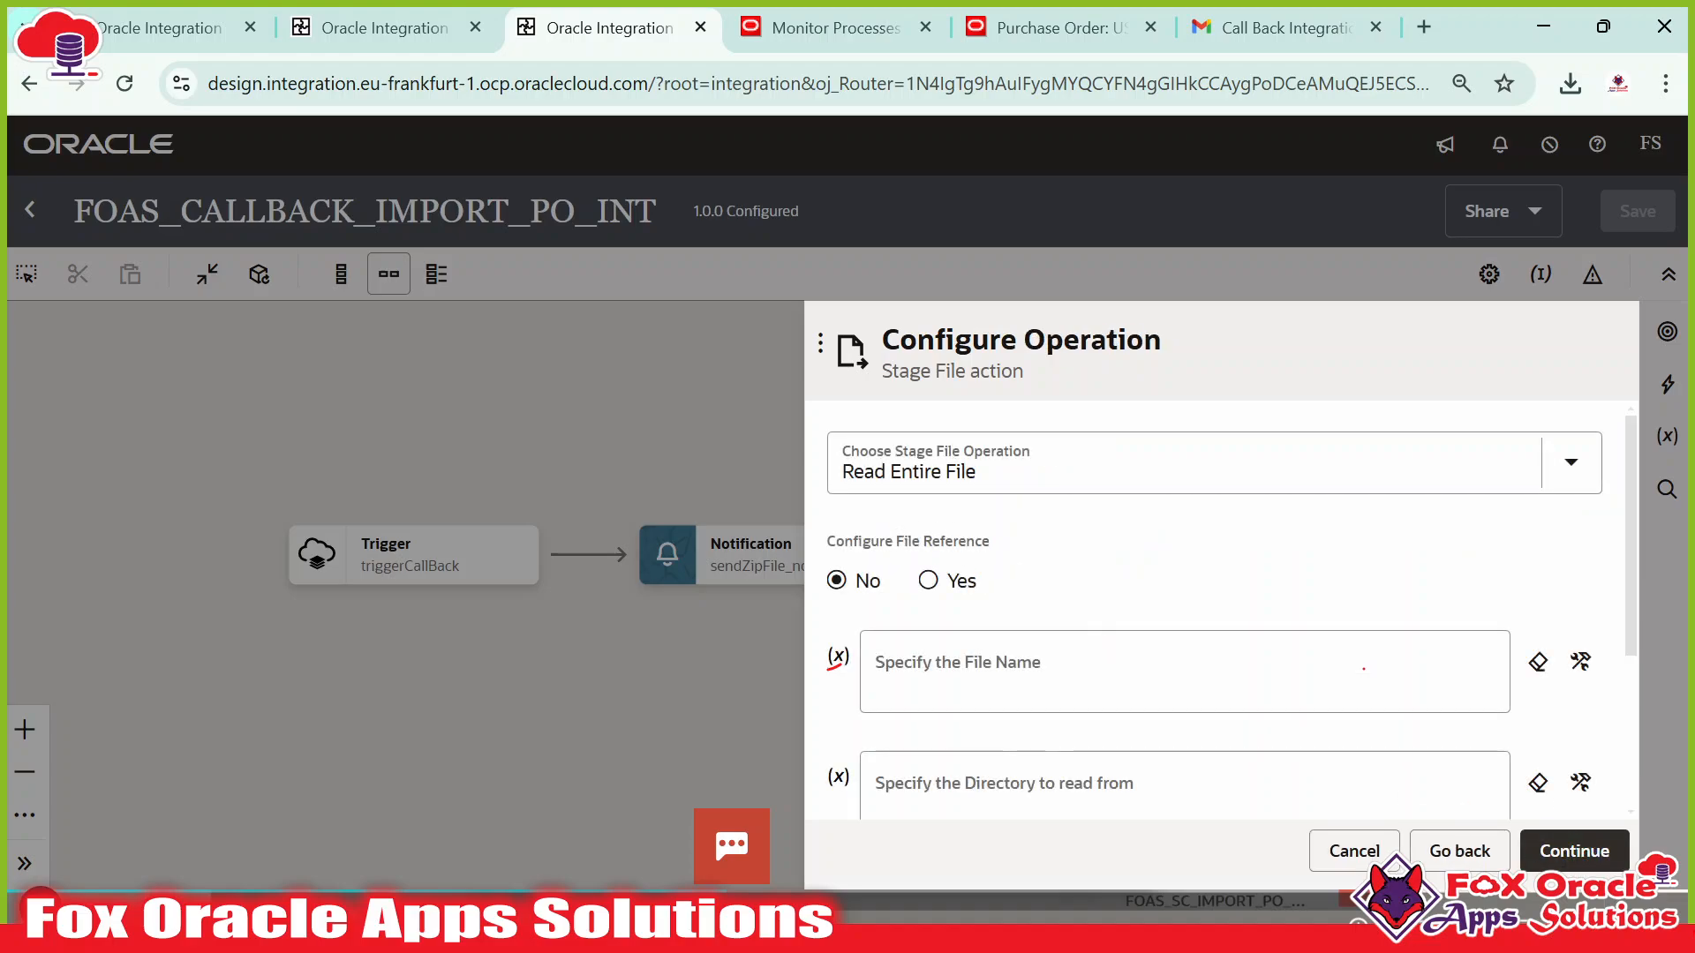
left_click(1002, 461)
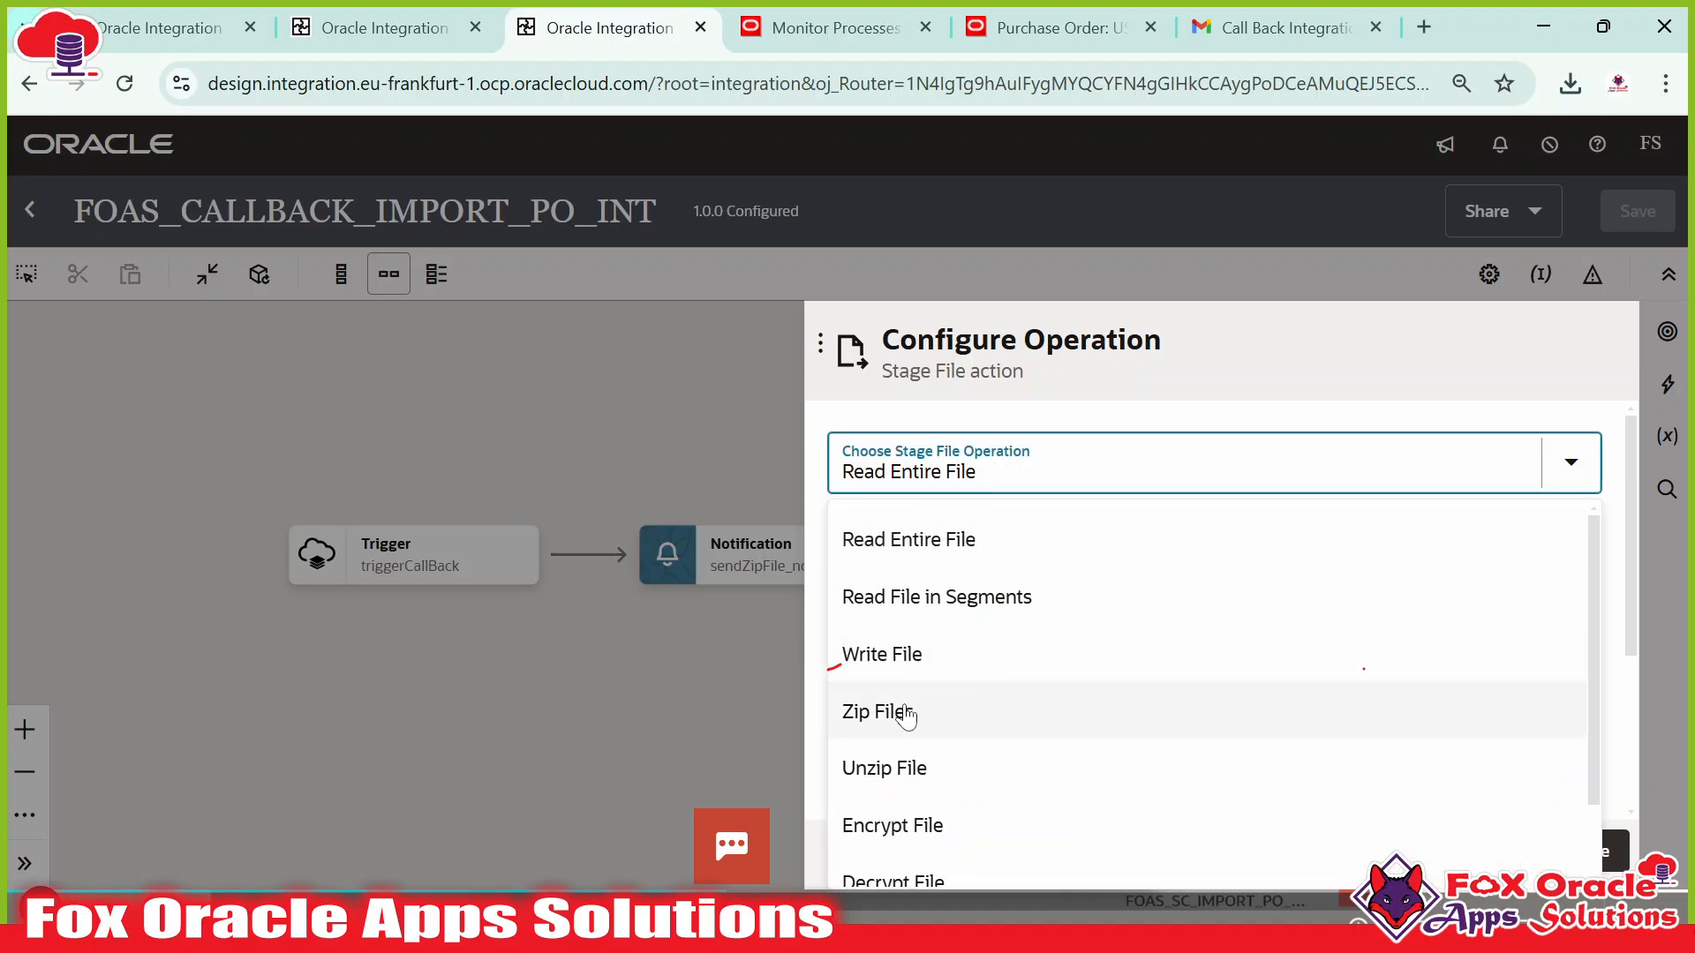
left_click(895, 673)
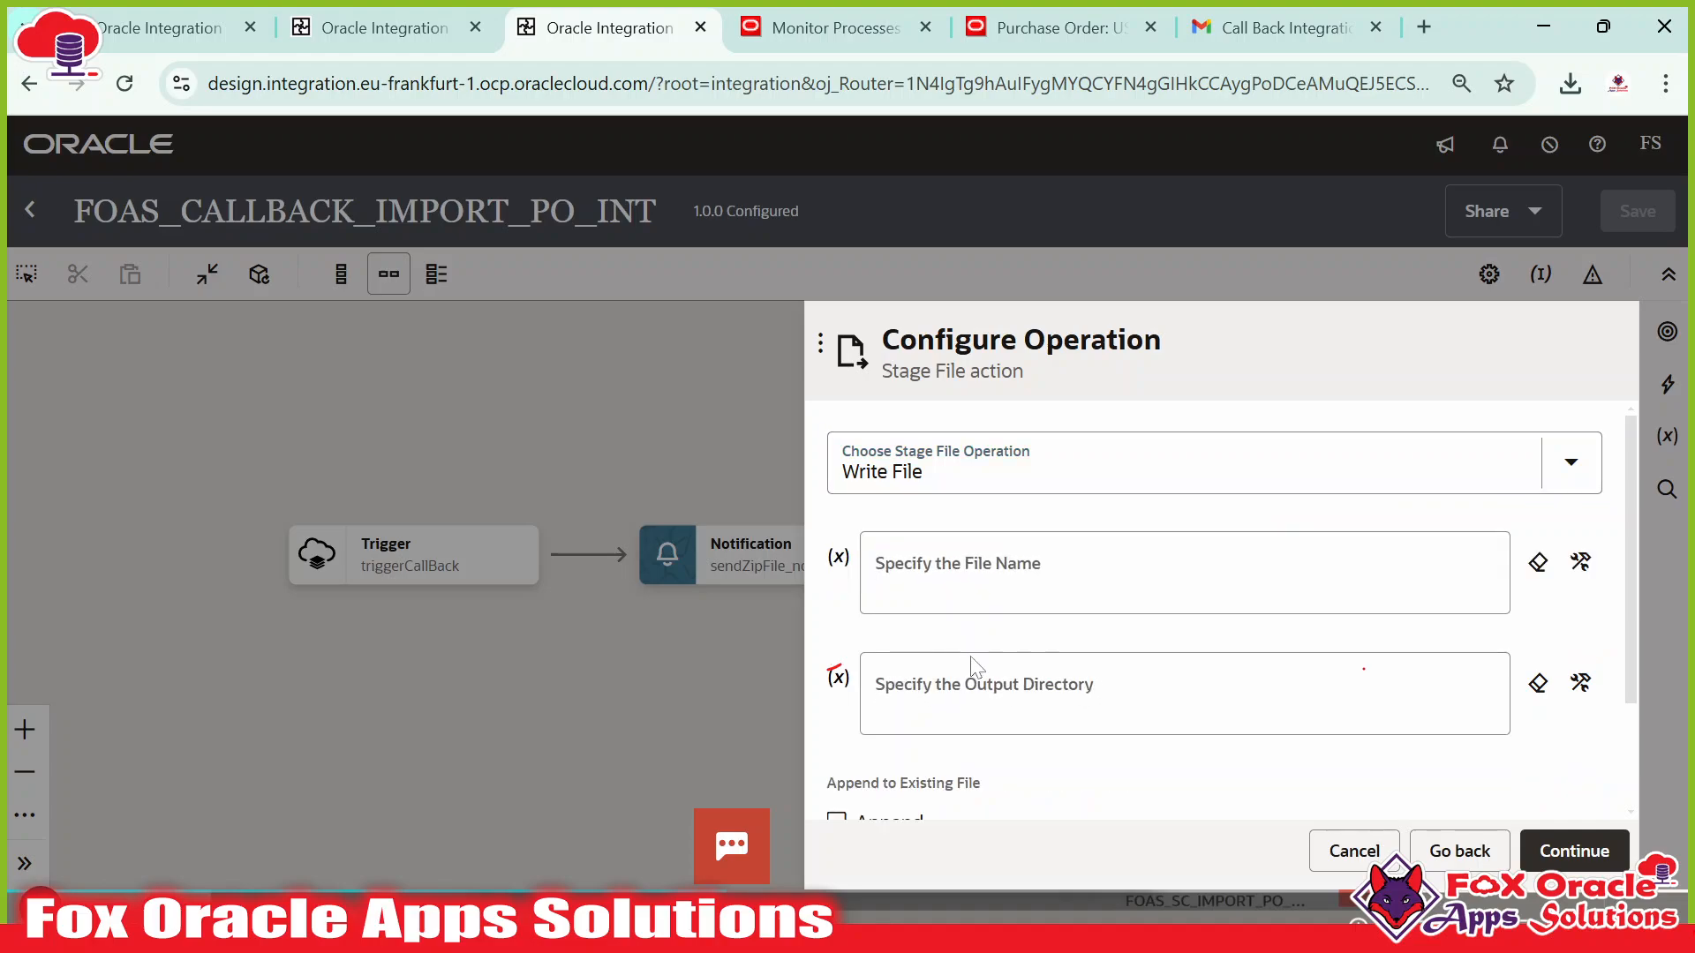
Build the file name concat('IMPORT_PO_CALLBACK_', $self runtime instanceId, '.zip').
left_click(1012, 583)
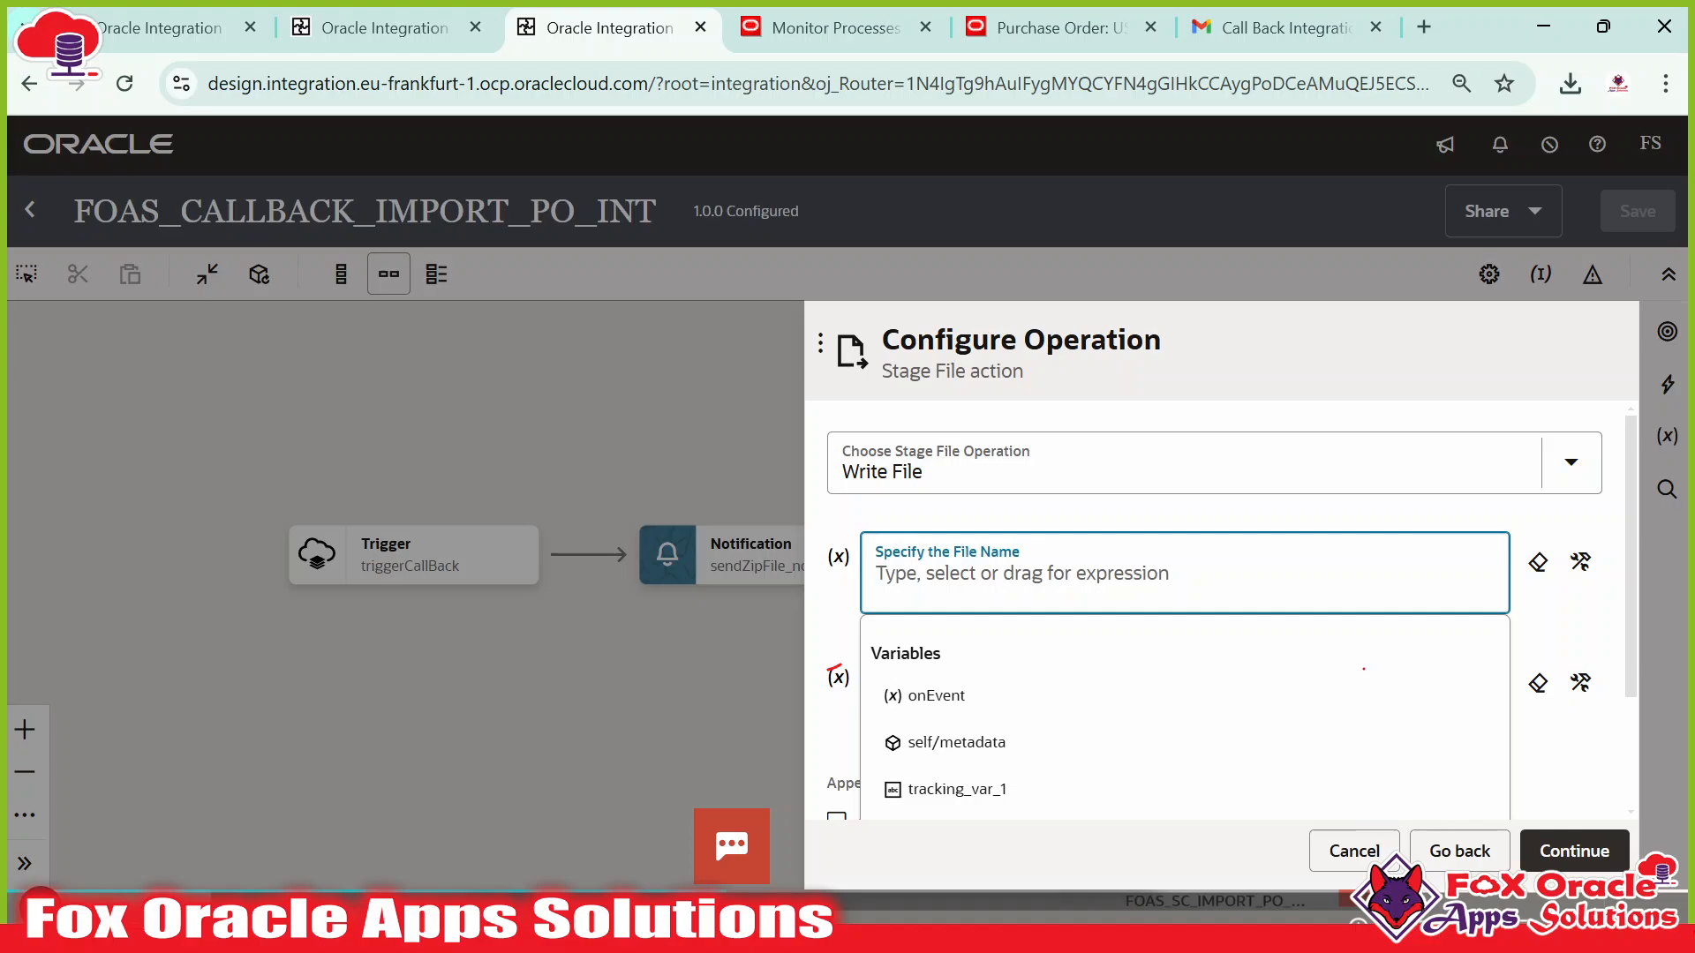
left_click(1580, 562)
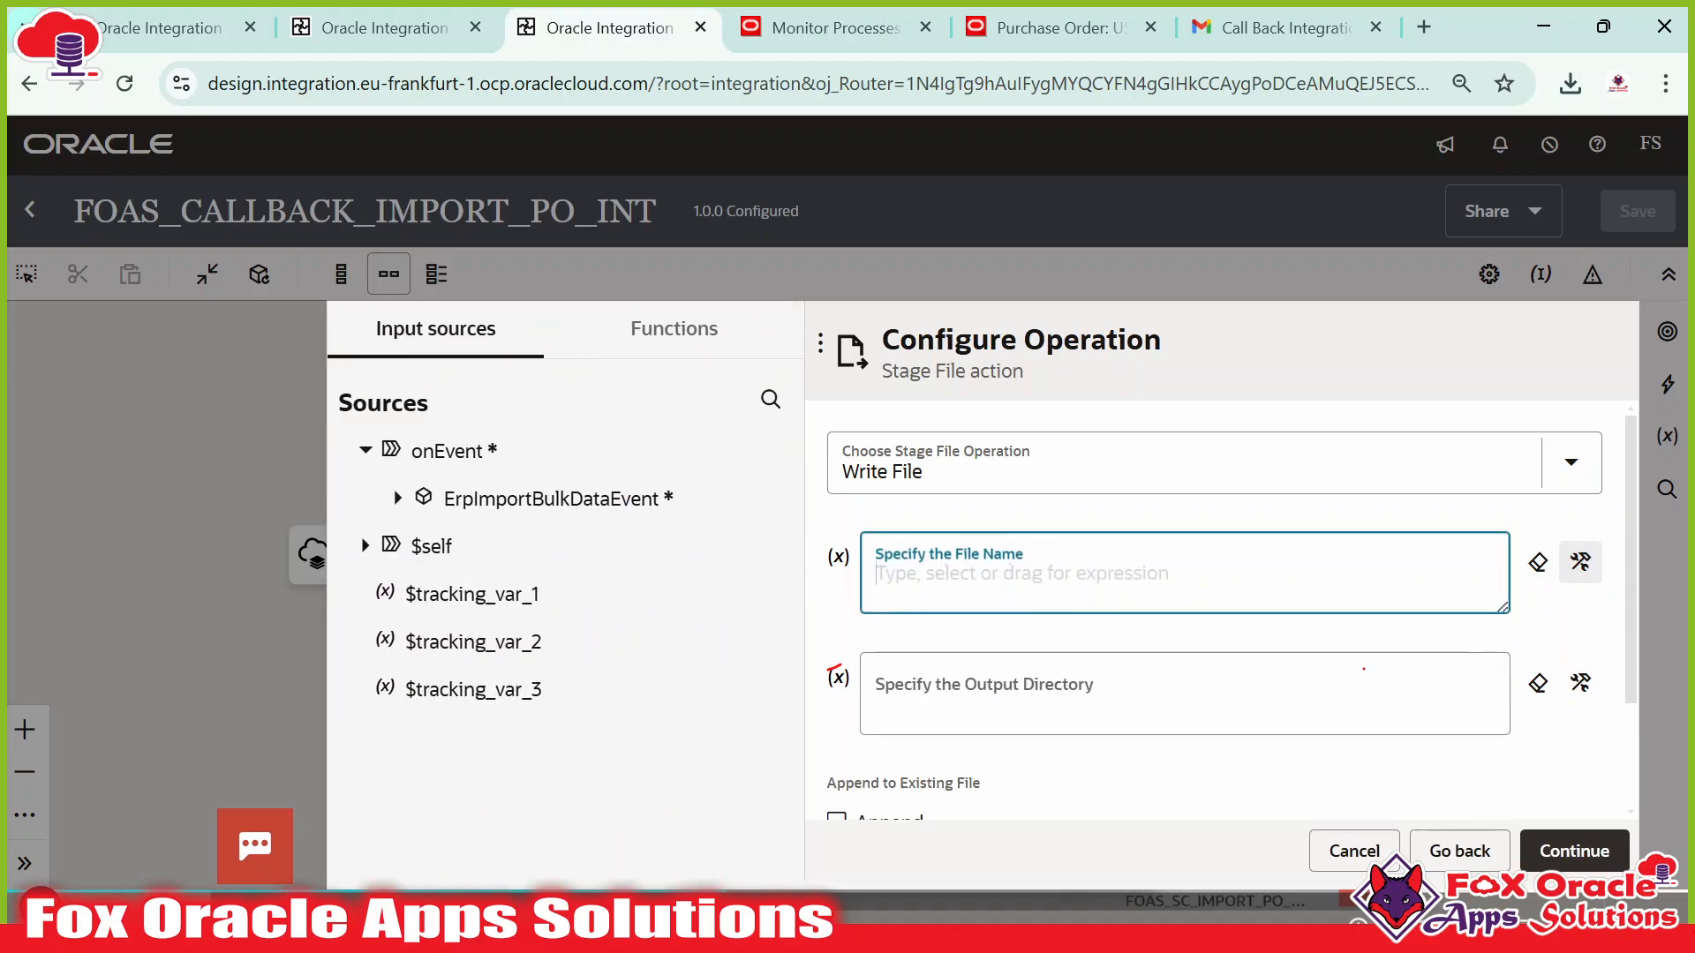
type("concat")
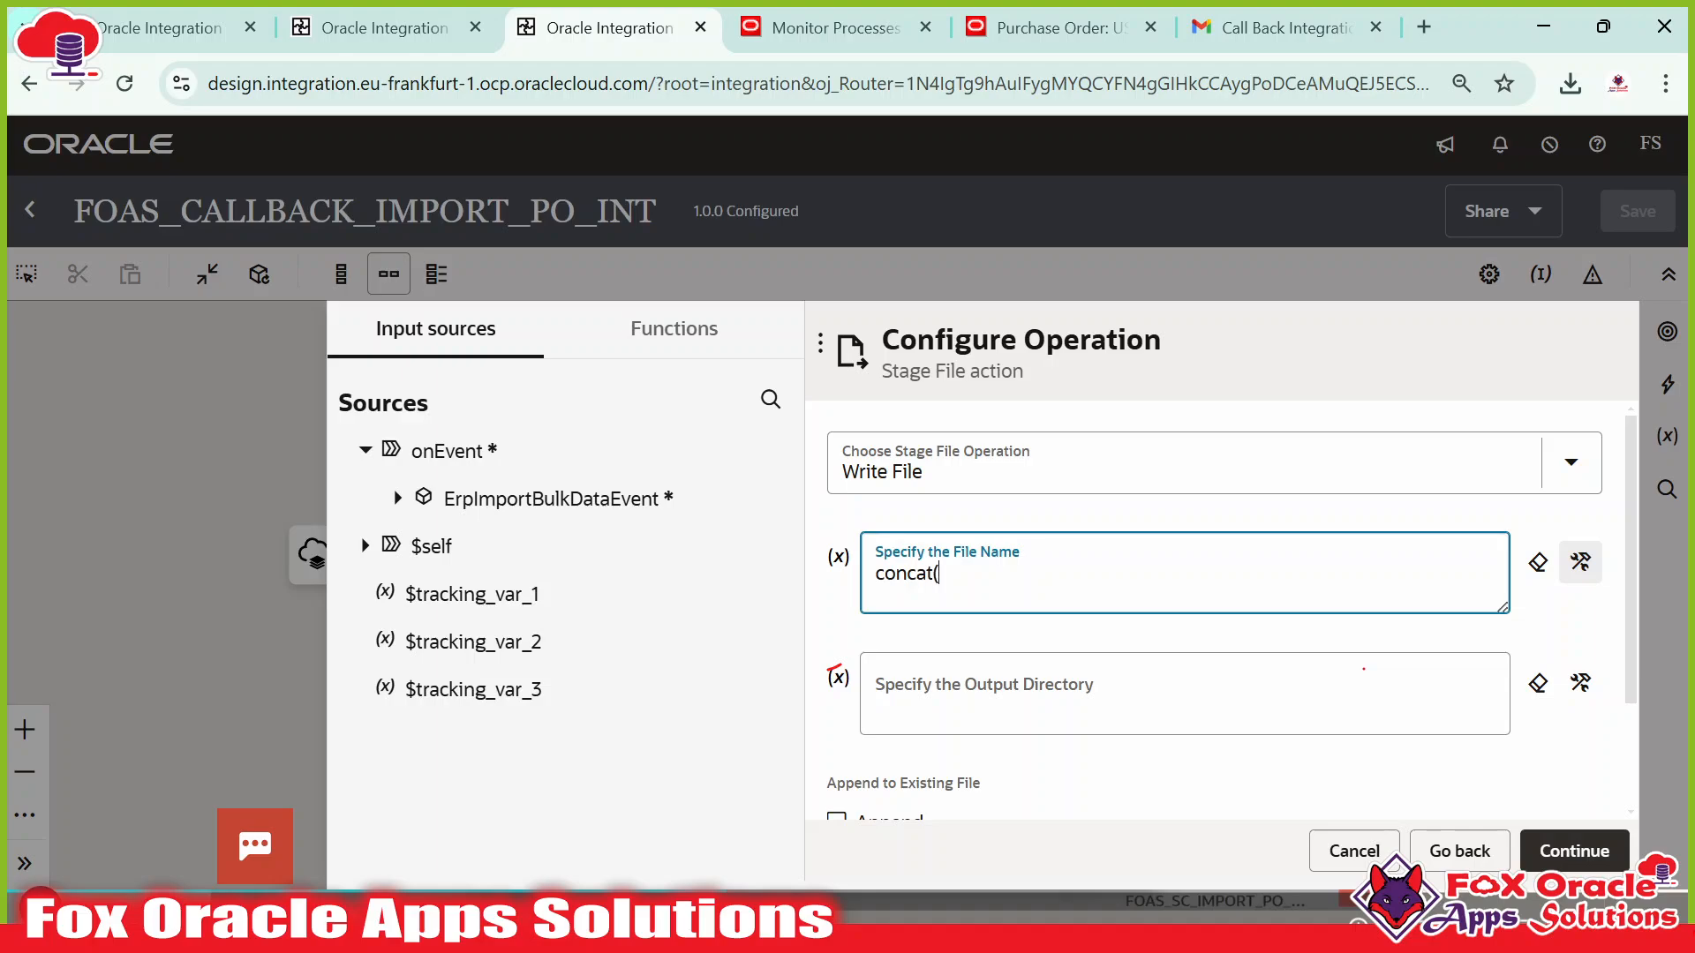
type("('IMPORT_PO_CALLBACK")
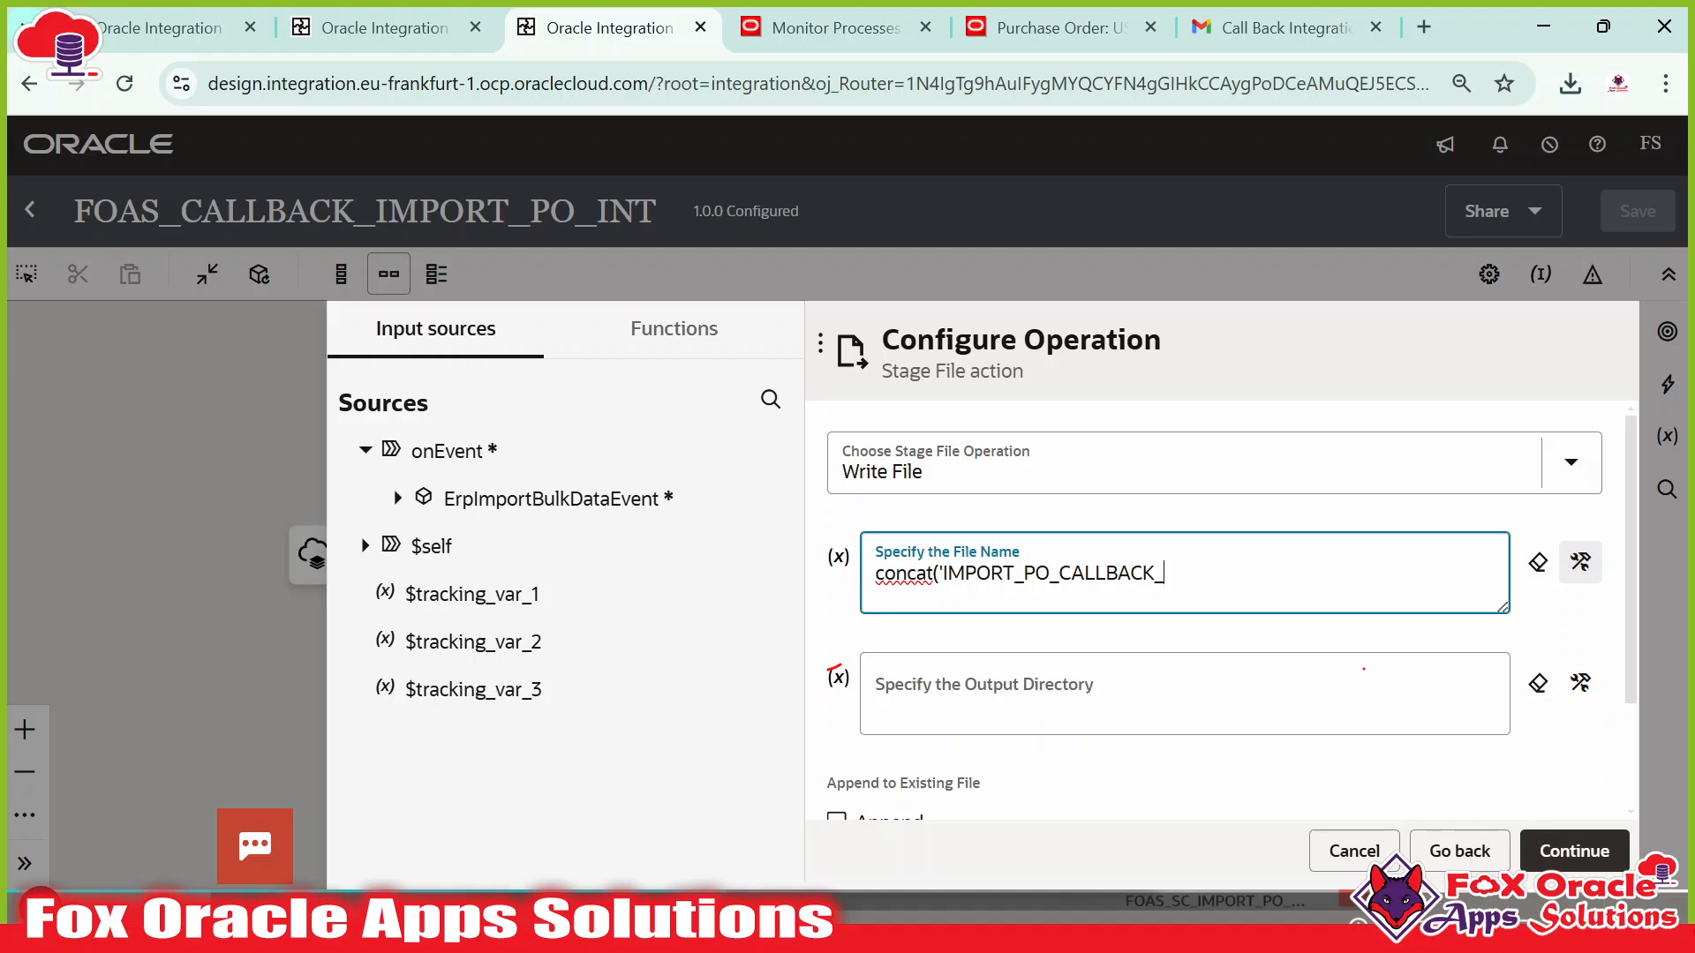
type("_")
left_click(364, 545)
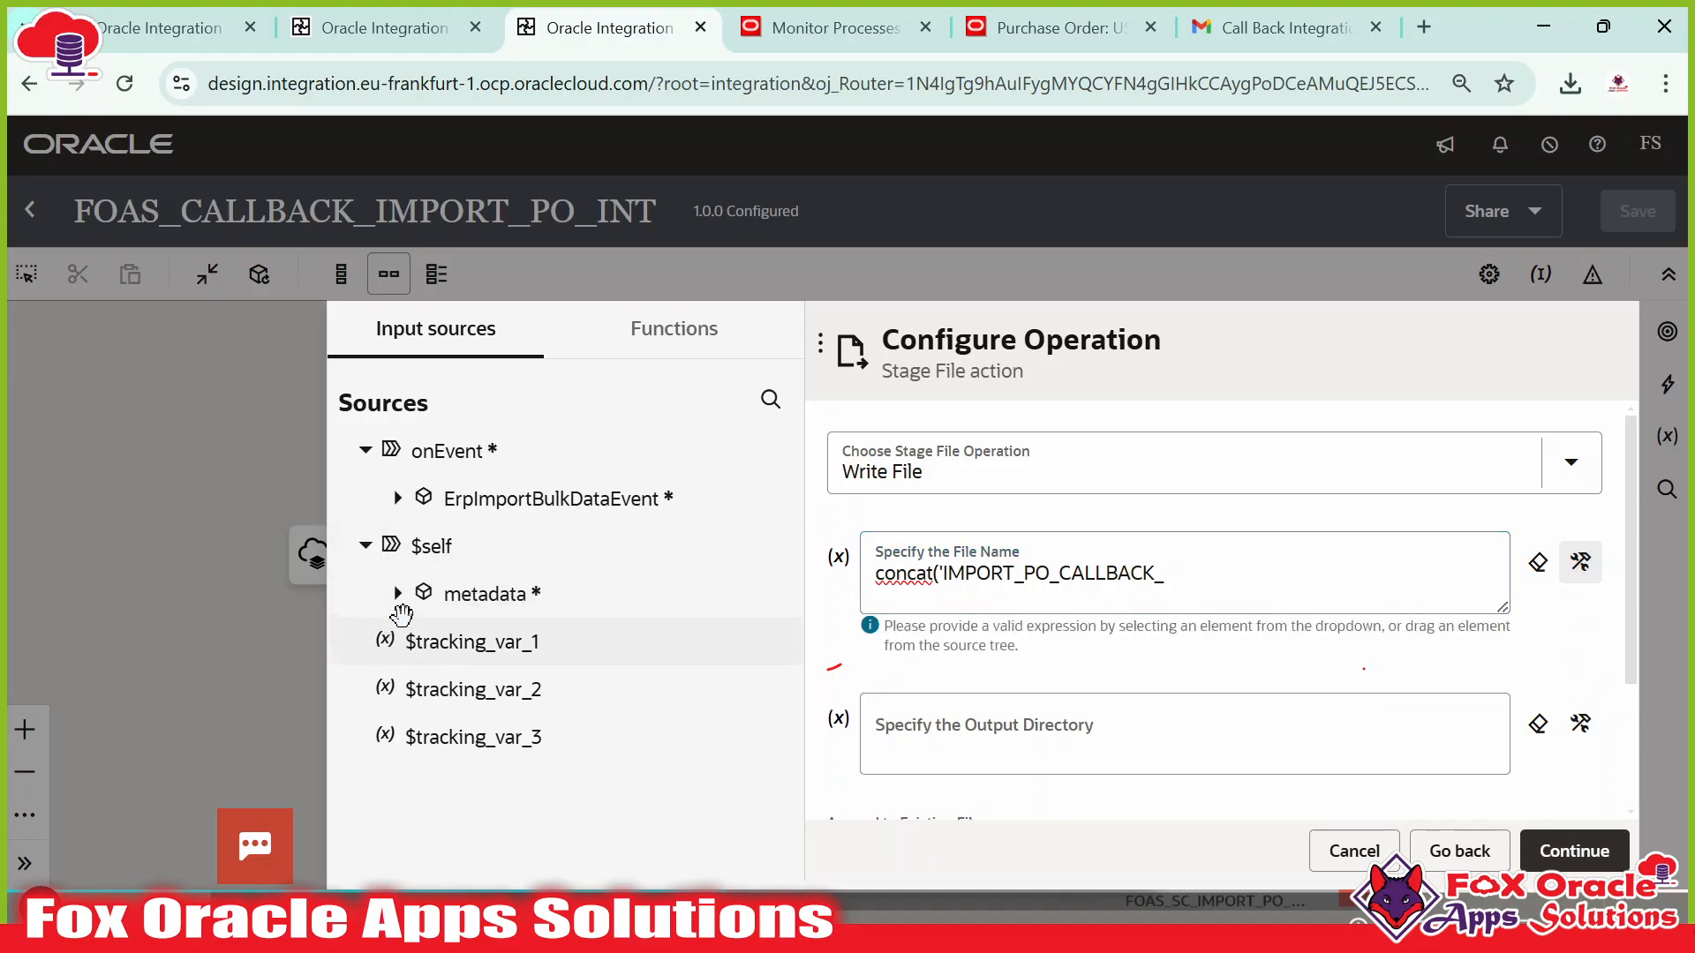
left_click(398, 593)
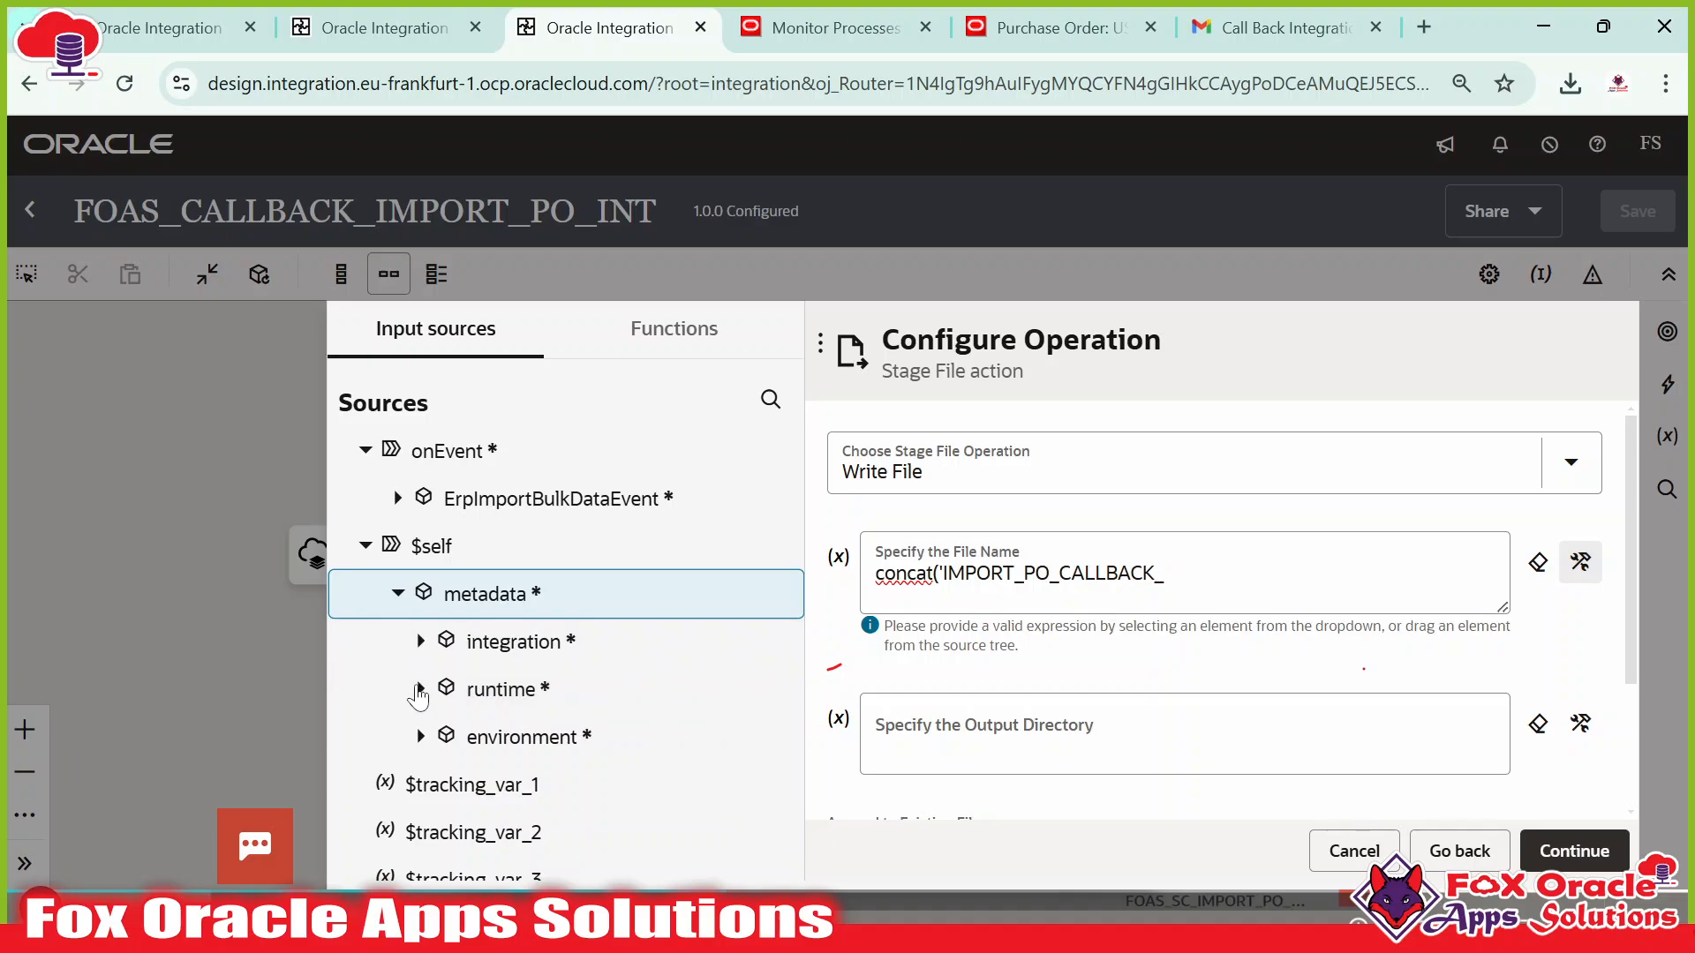
left_click(420, 689)
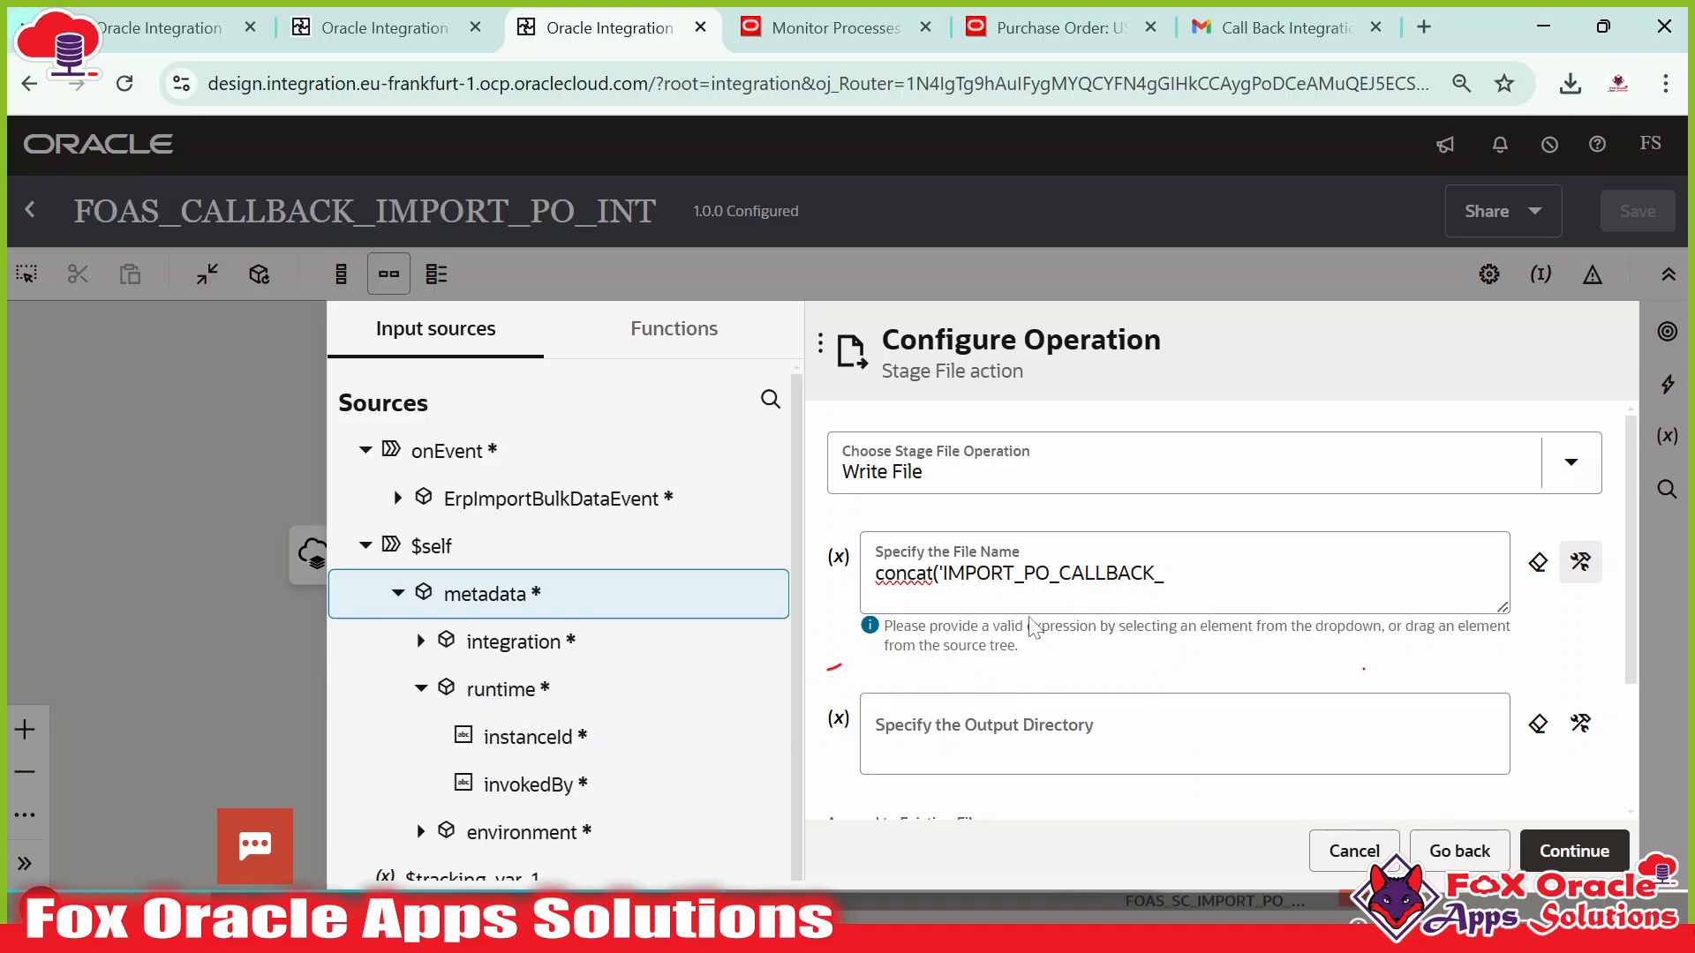
left_click_drag(529, 742, 1200, 602)
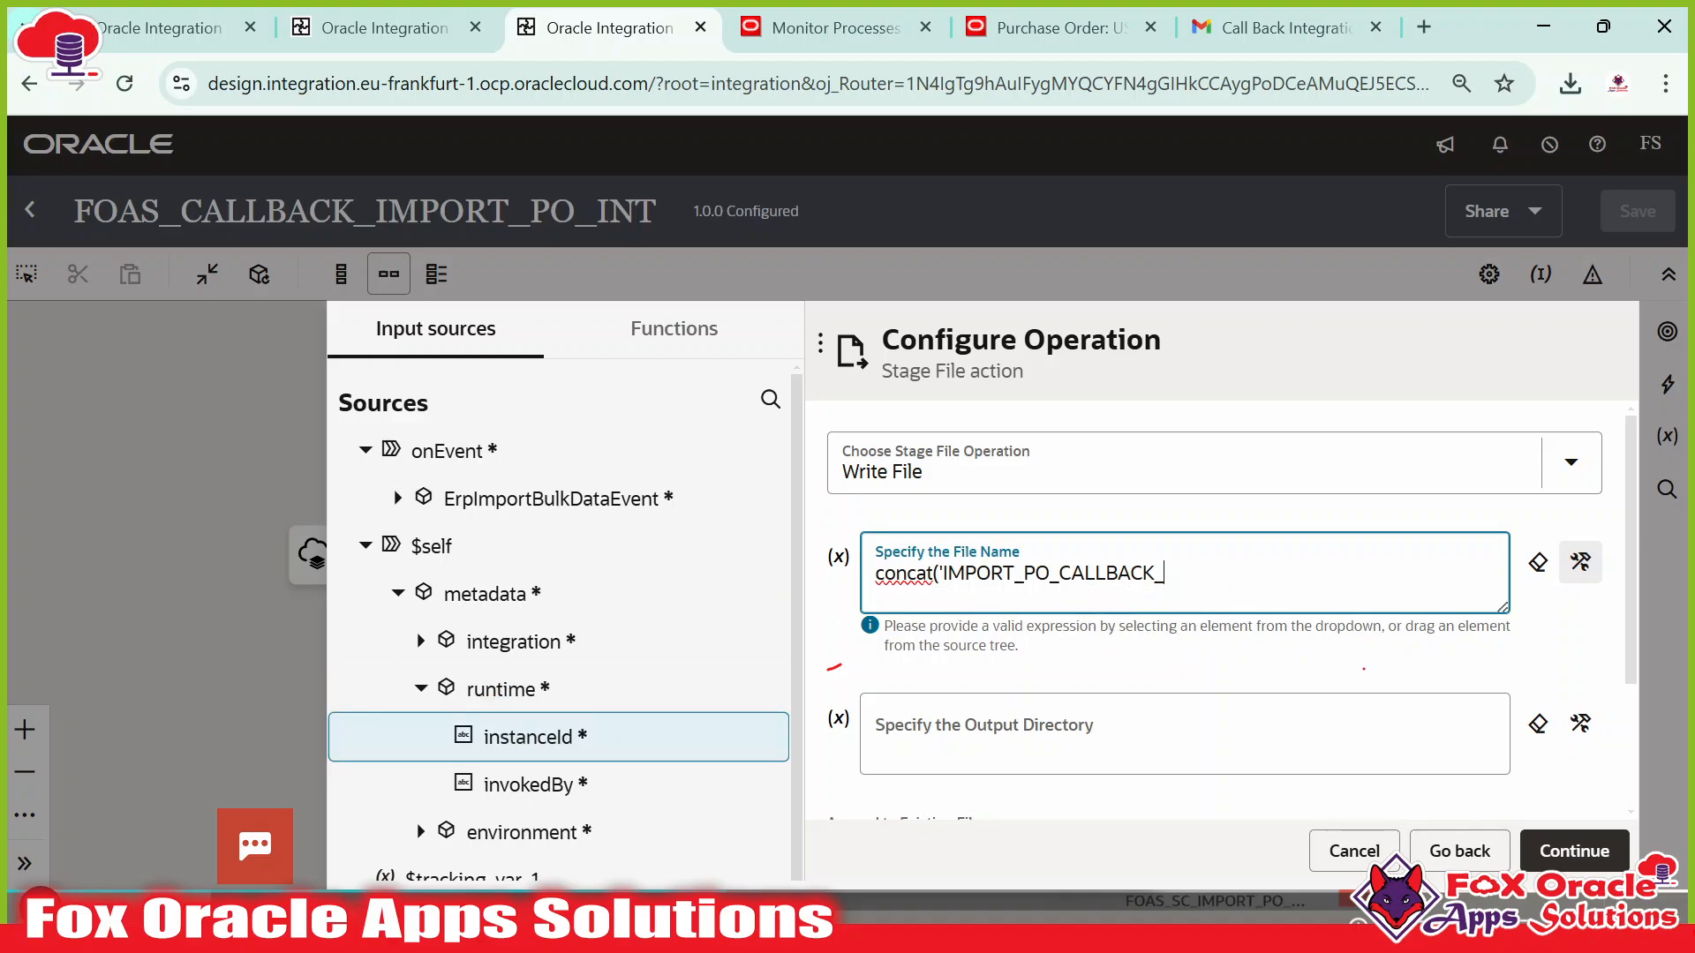
type("',")
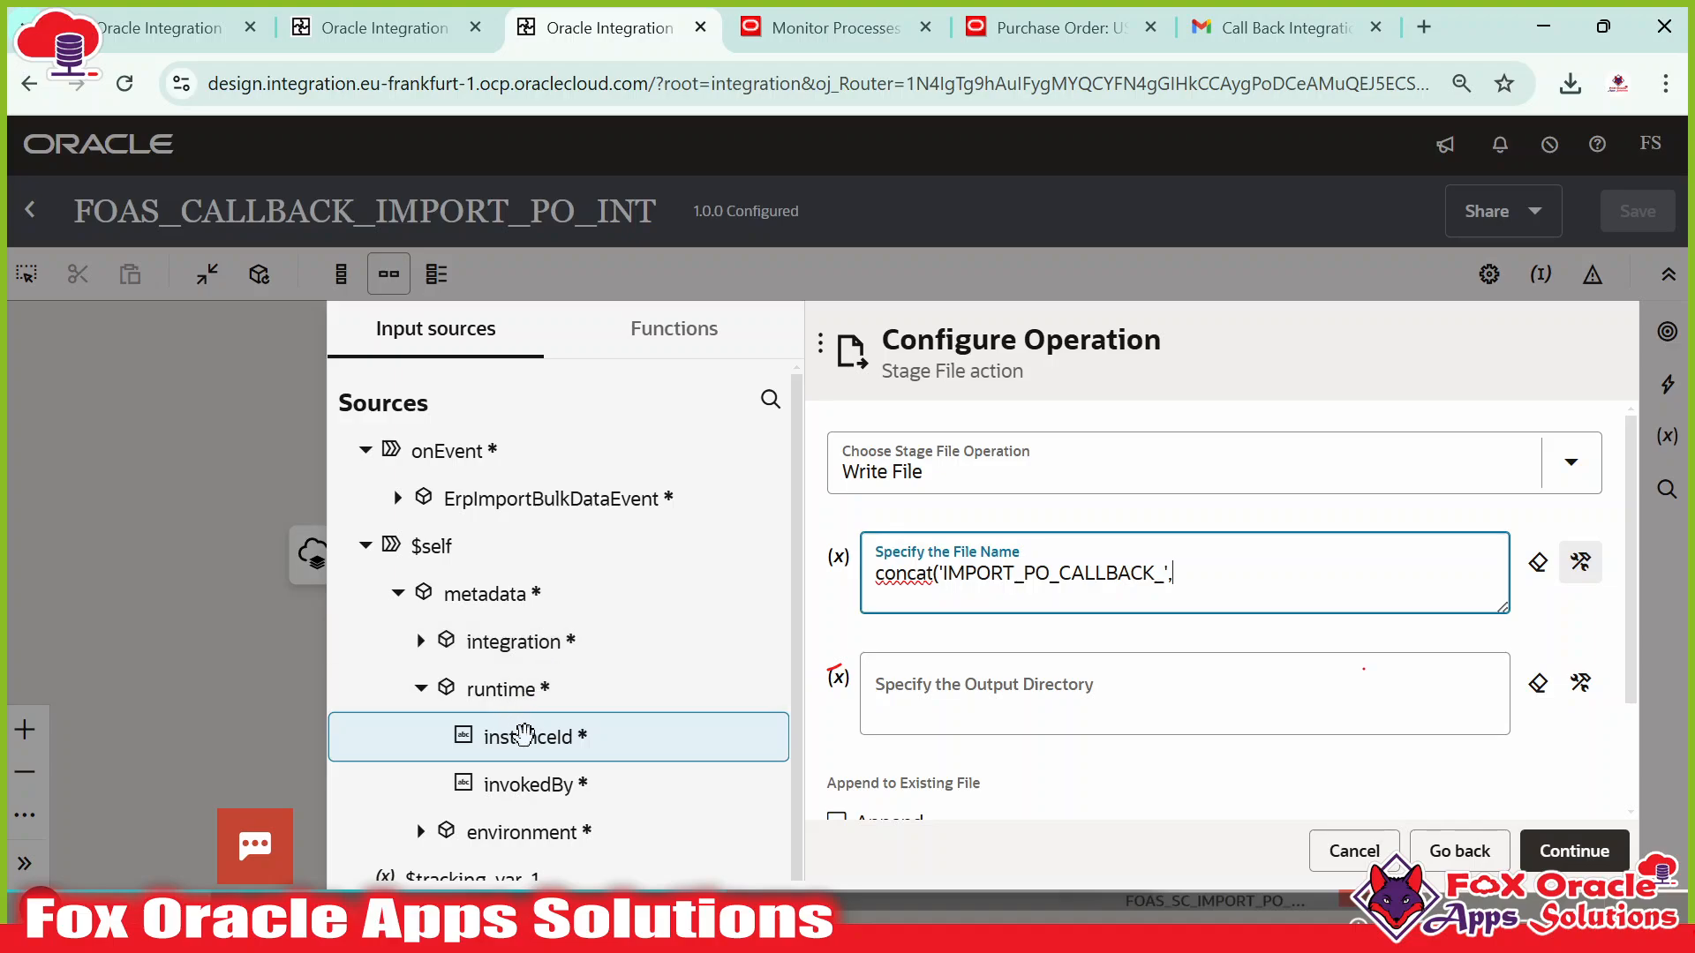
left_click_drag(524, 734, 1186, 578)
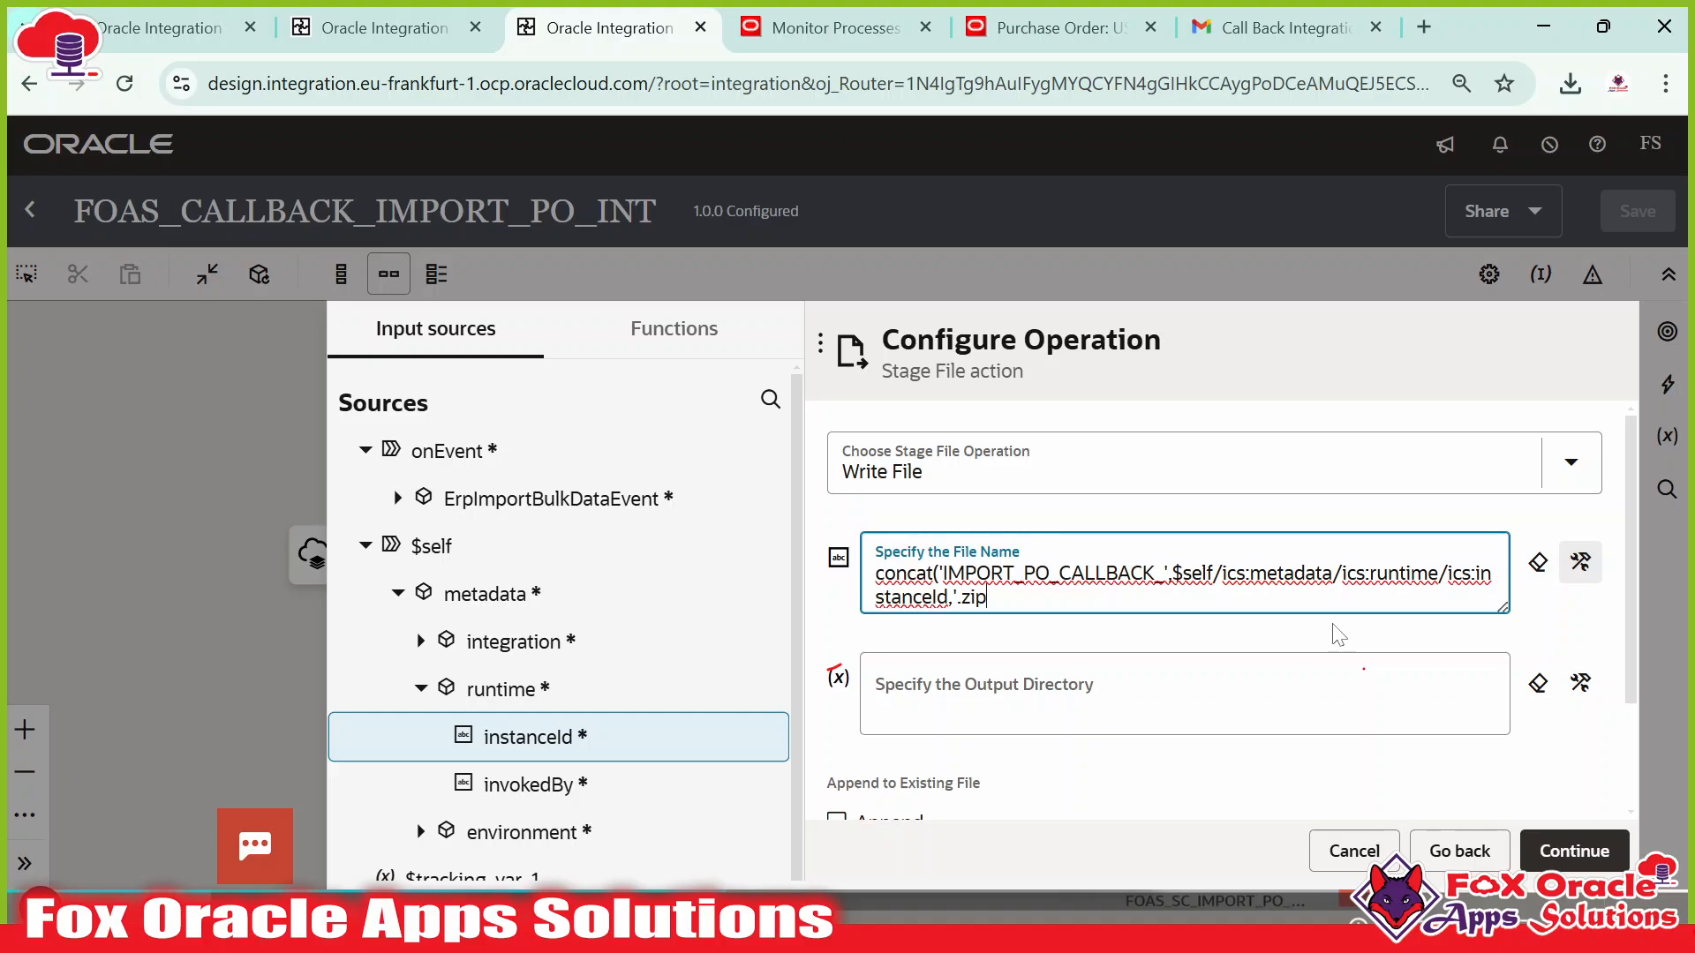
left_click(1571, 617)
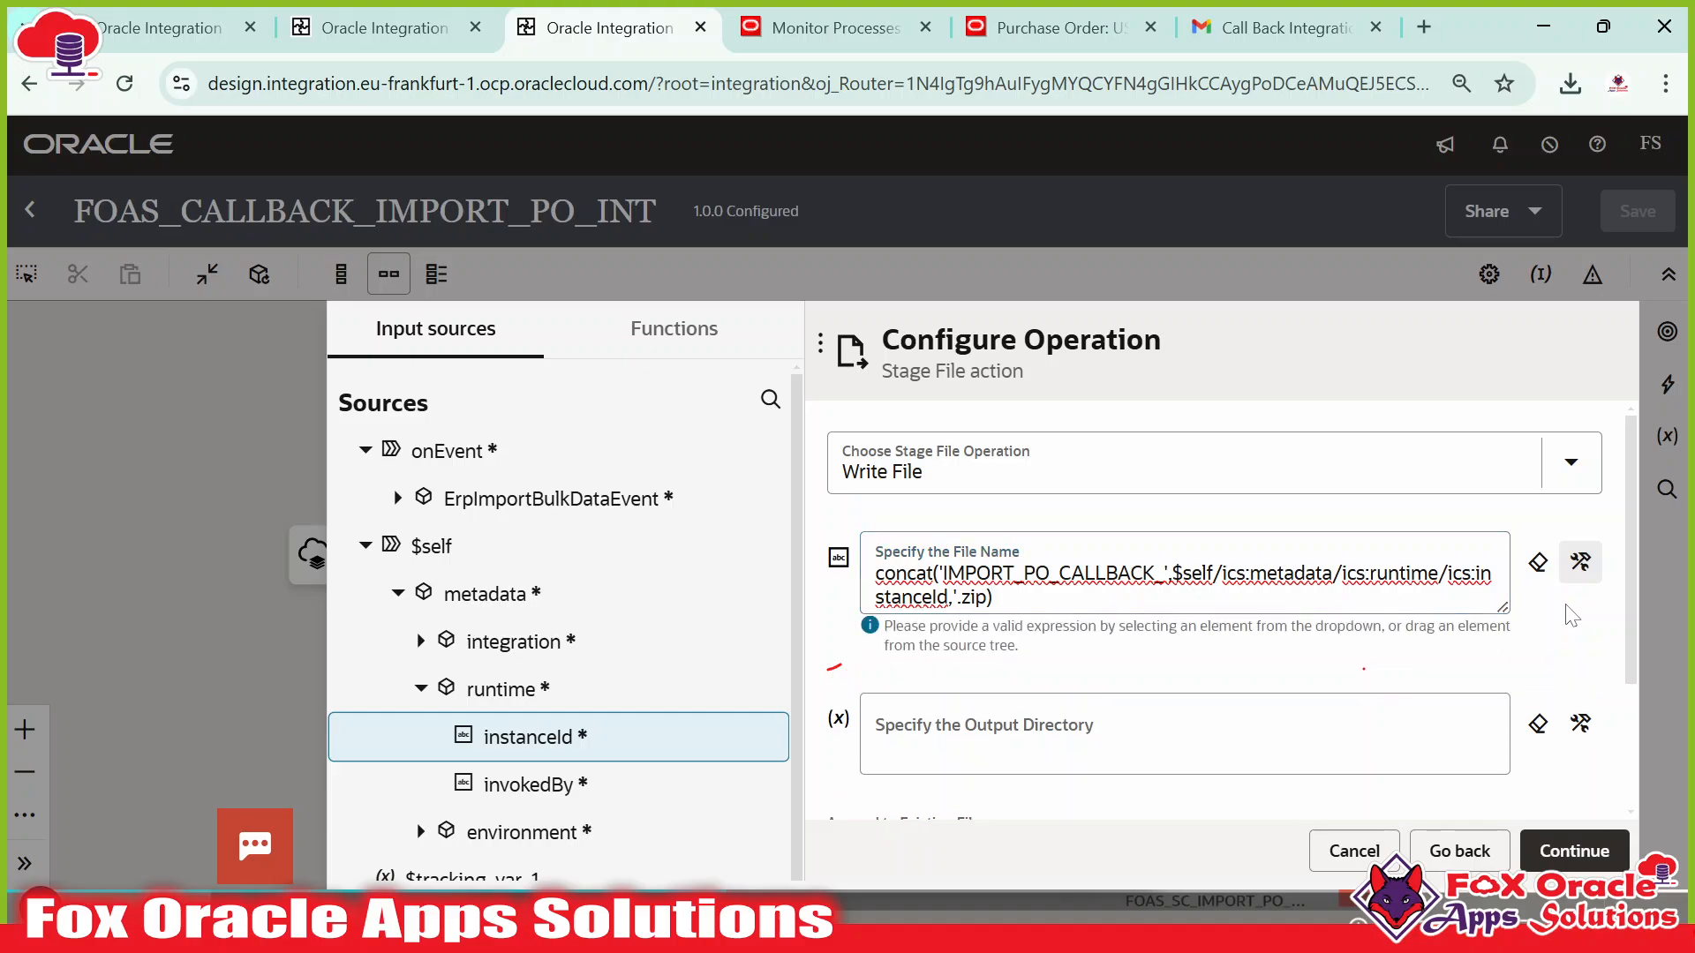
left_click(955, 734)
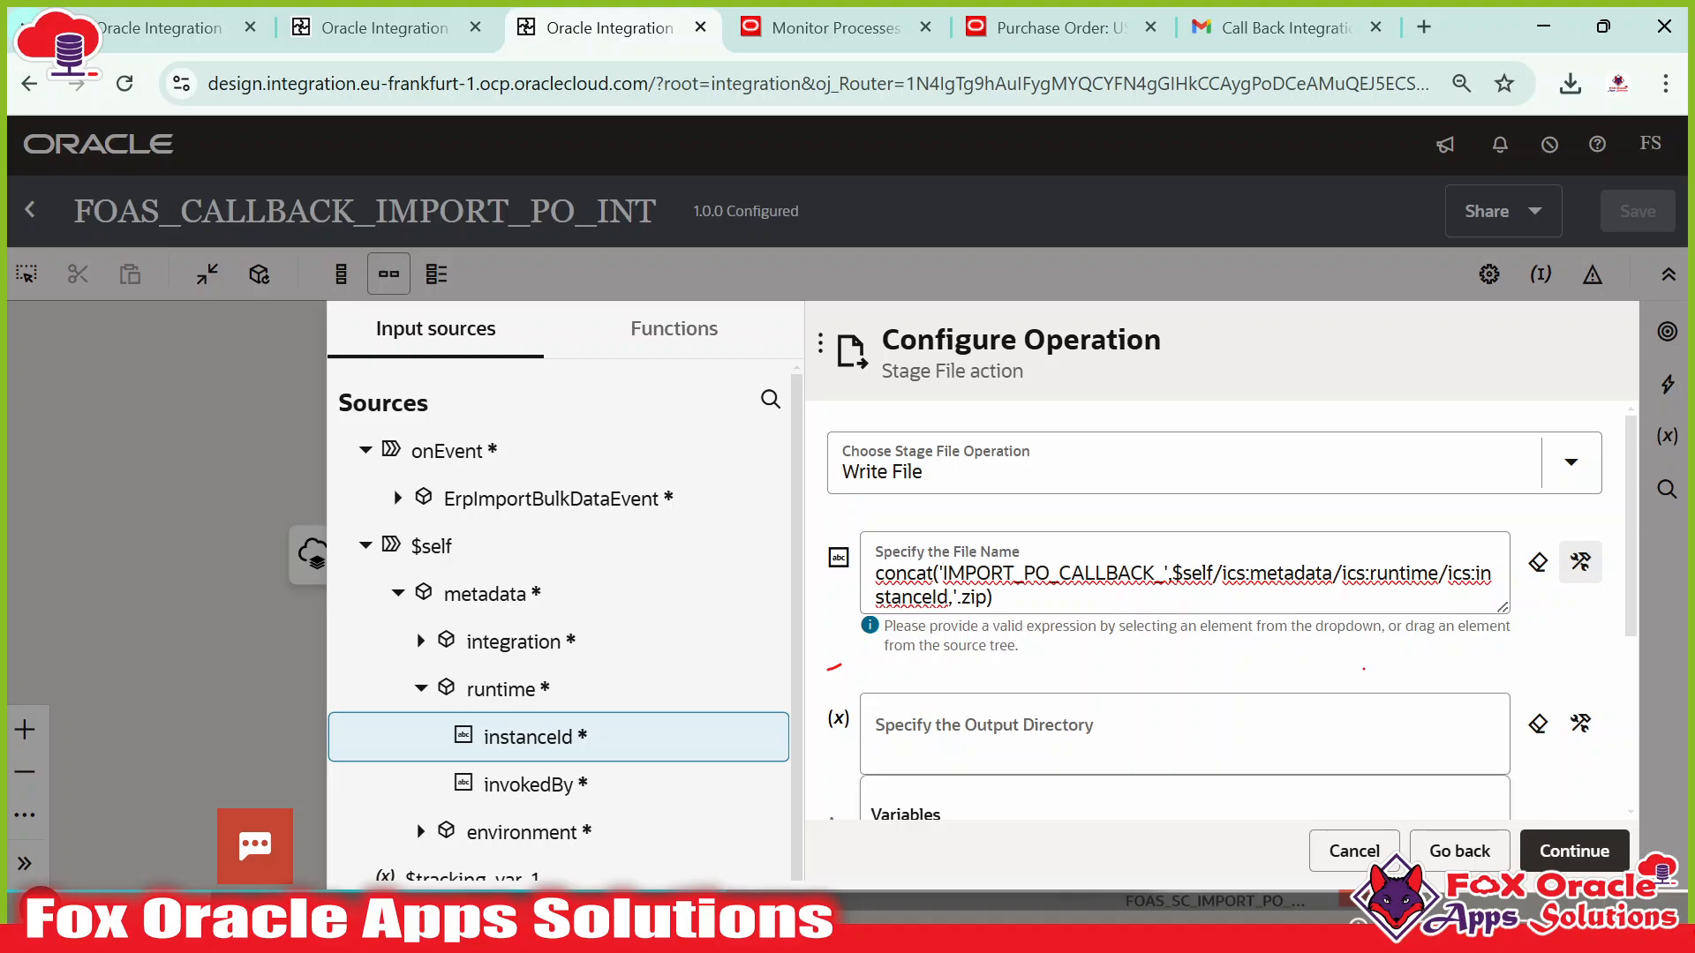
Enter '/oic' as the output directory and continue to the schema options.
scroll(1006, 659, "down", 1)
left_click(1042, 609)
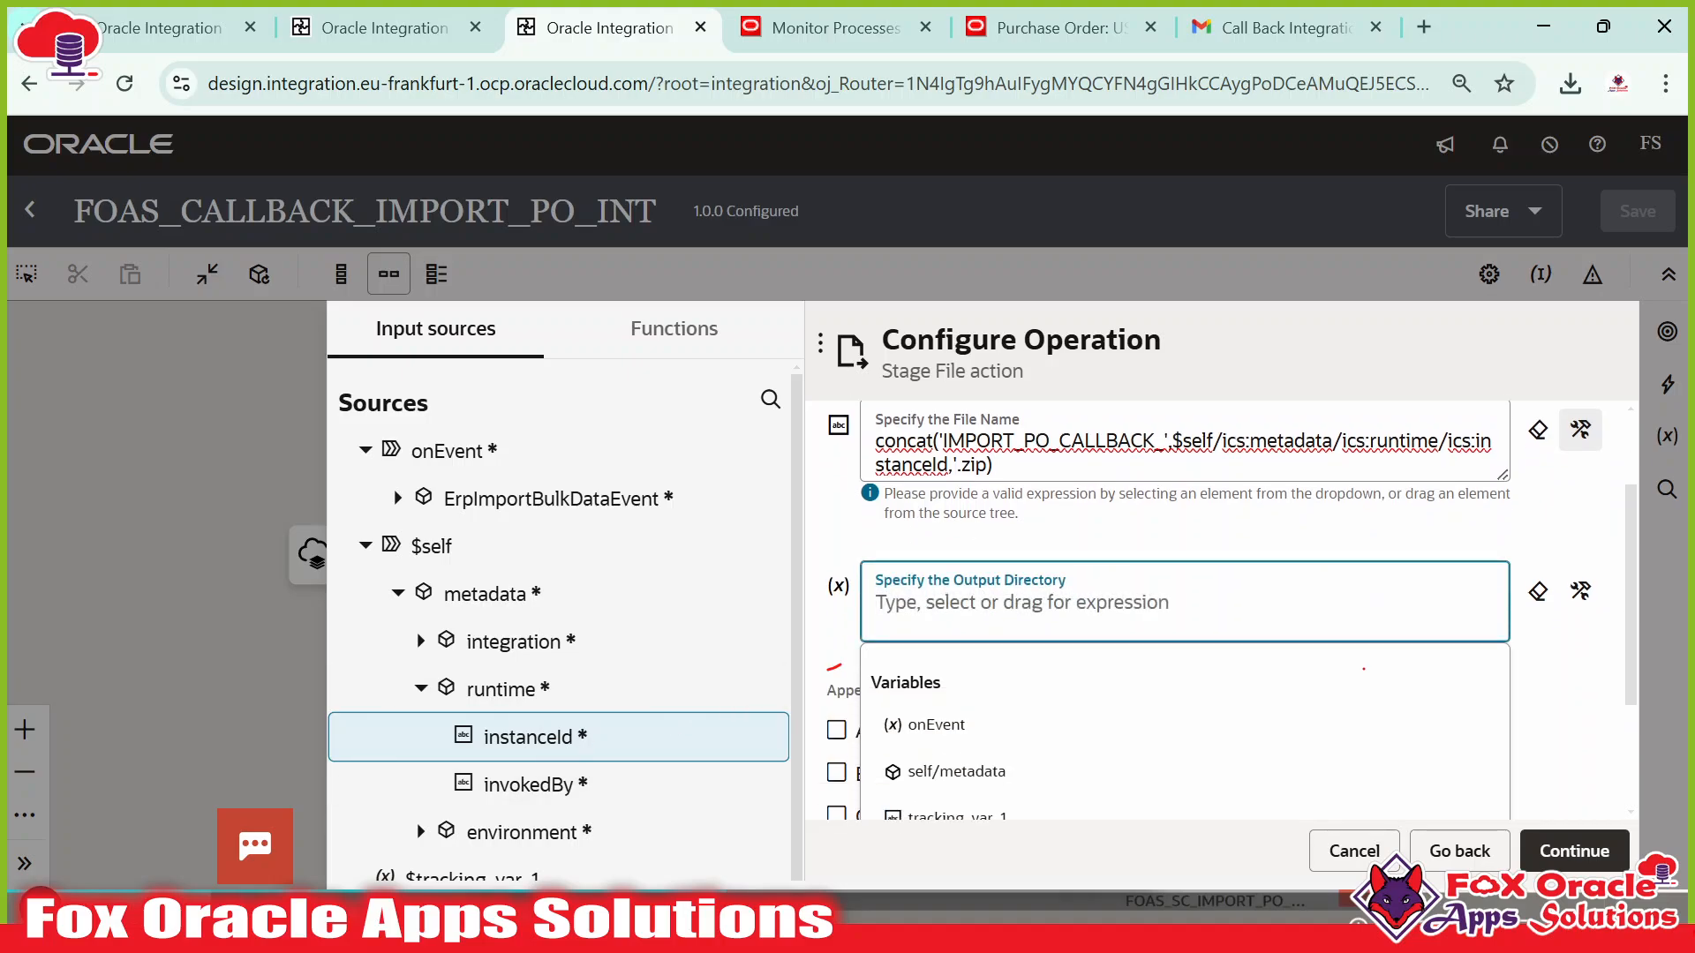
type("'/oic")
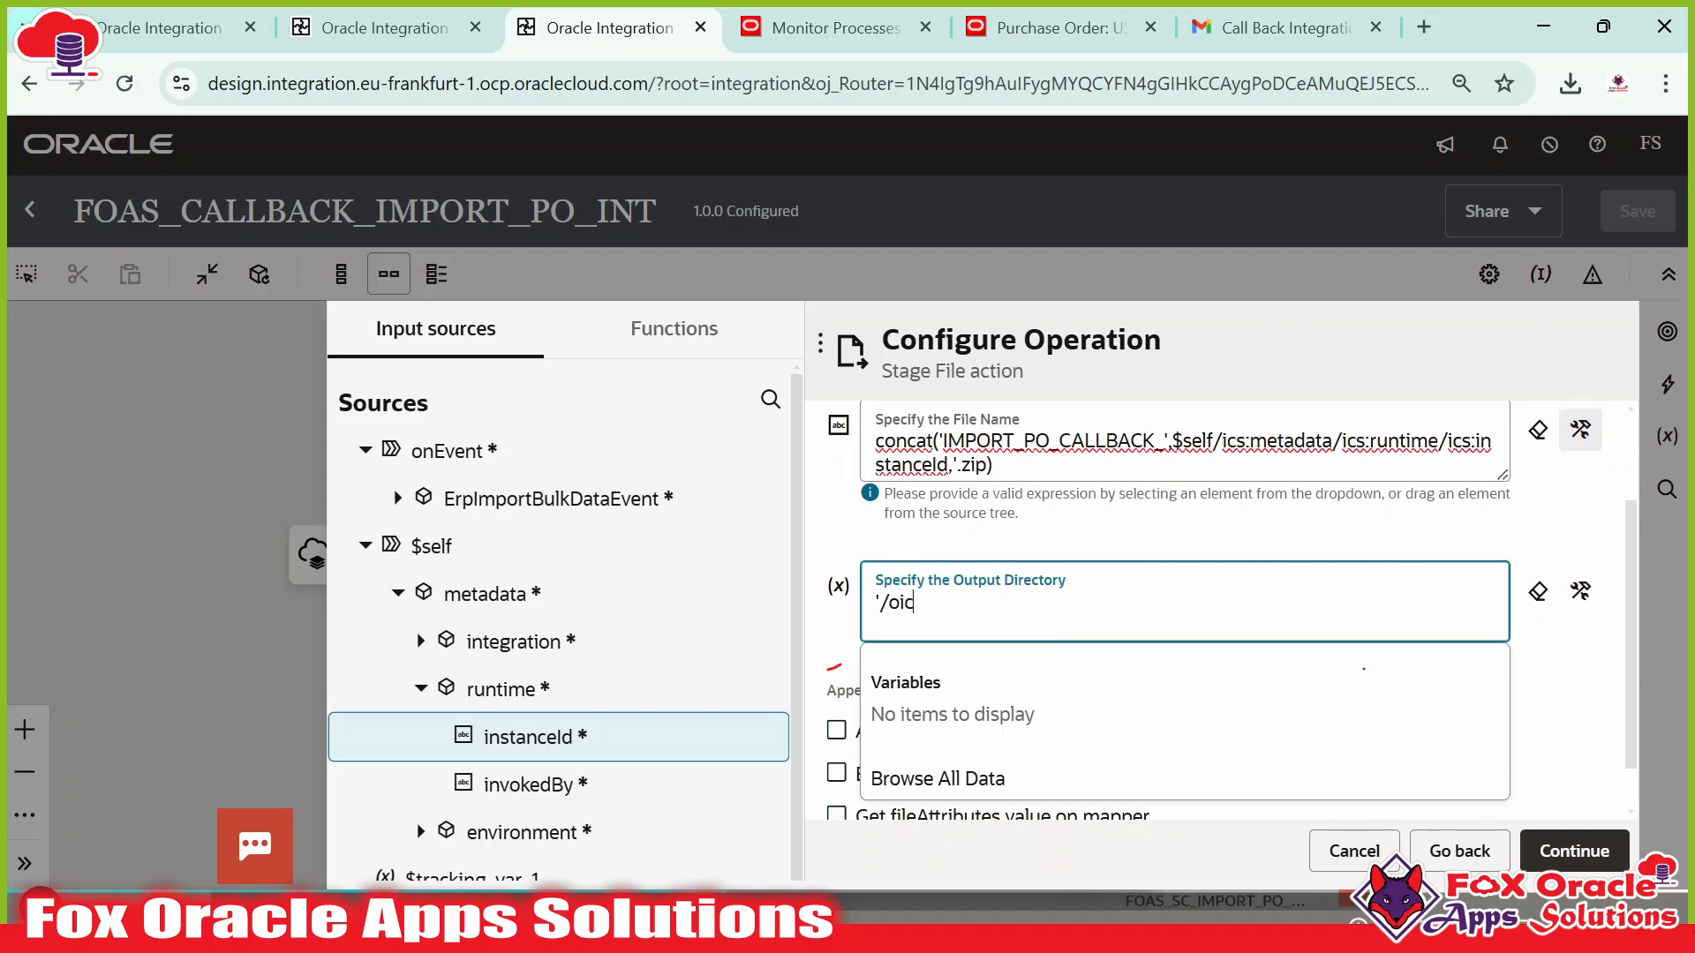
type("'")
scroll(1086, 733, "down", 1)
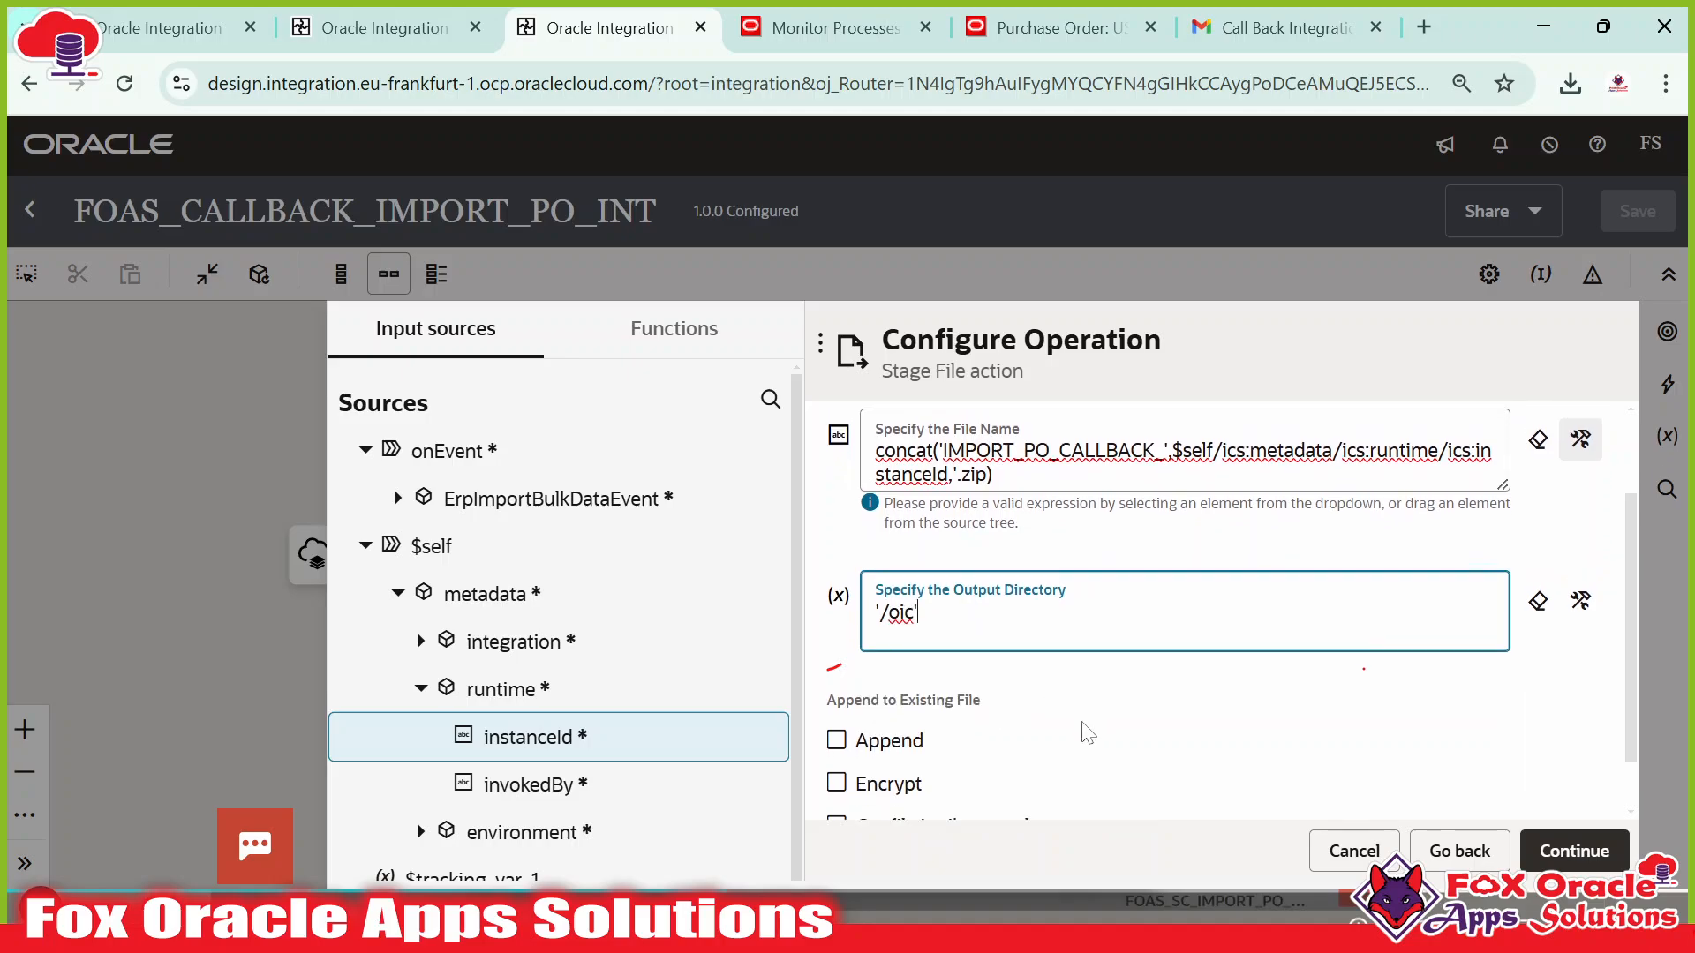
left_click(1561, 853)
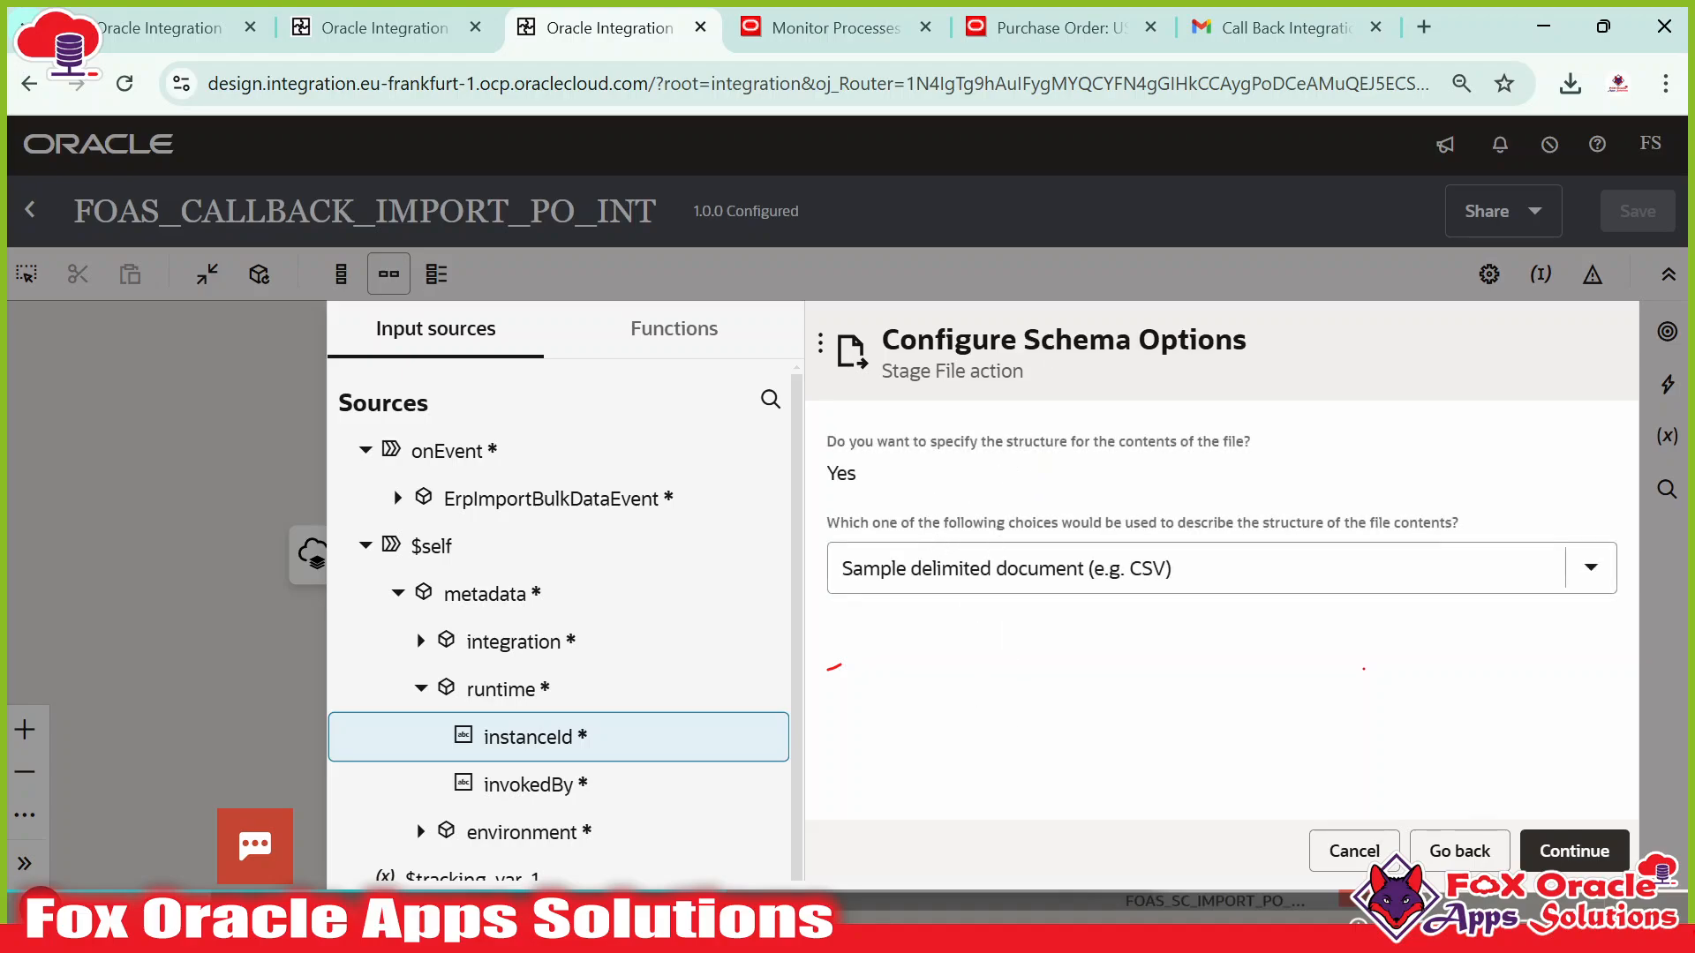
Expand ErpImportBulkDataEvent and ICSFile in Sources and select FileReference.
left_click(398, 499)
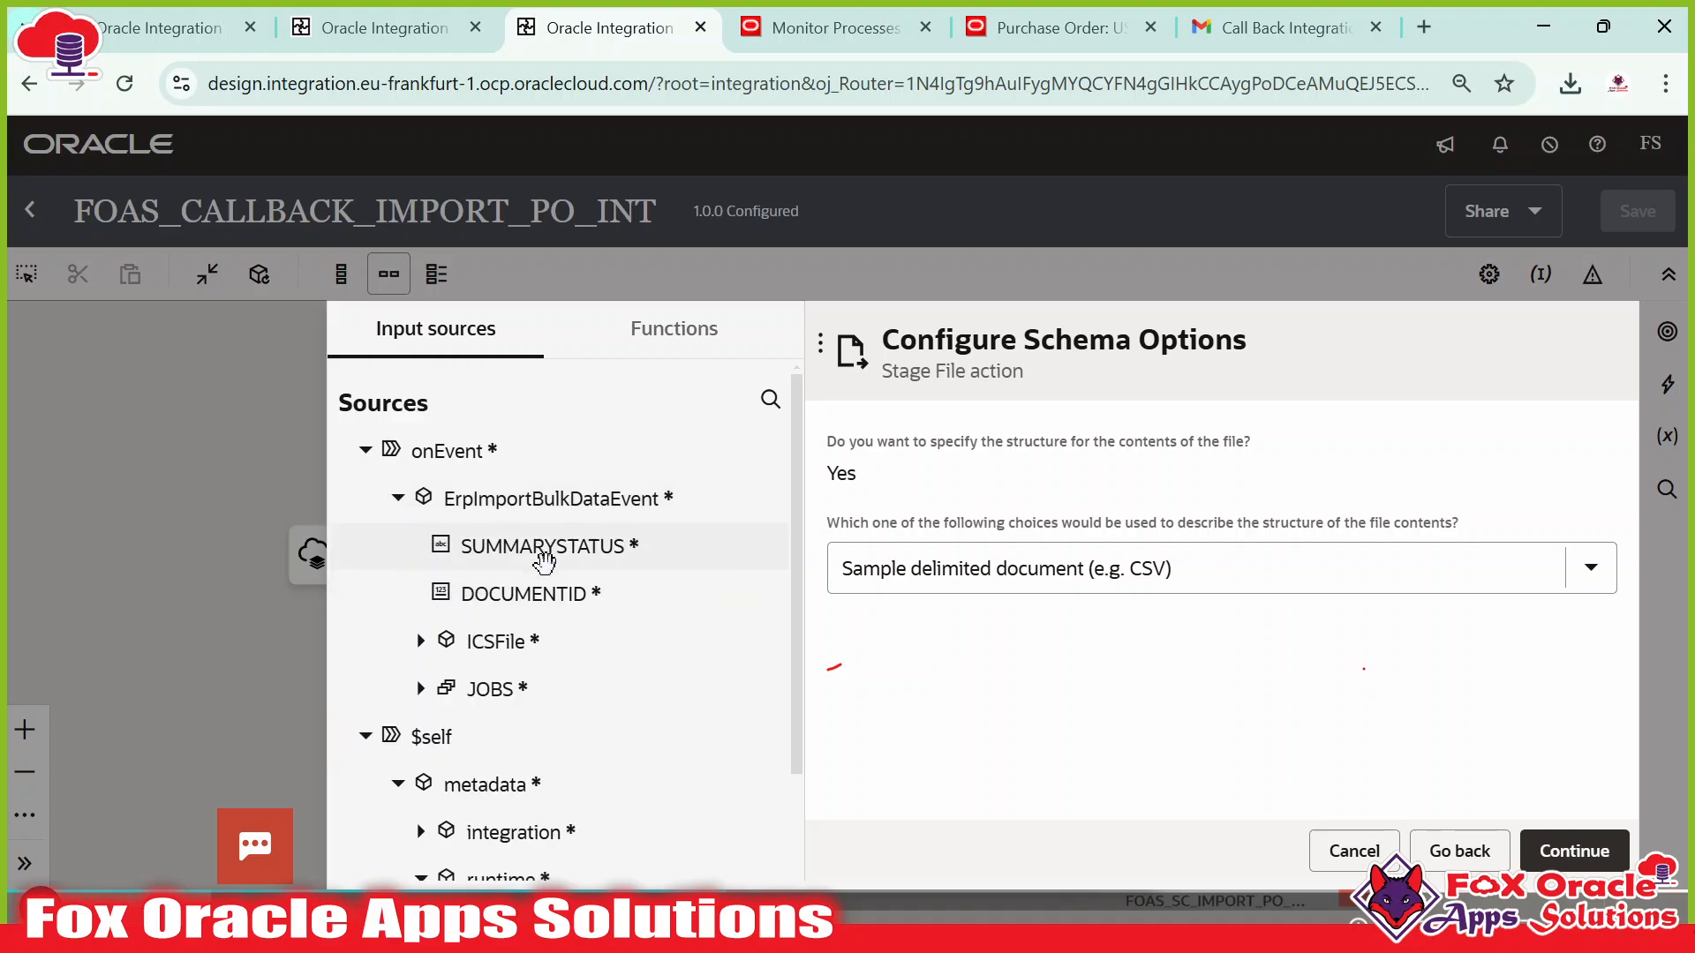
left_click(545, 564)
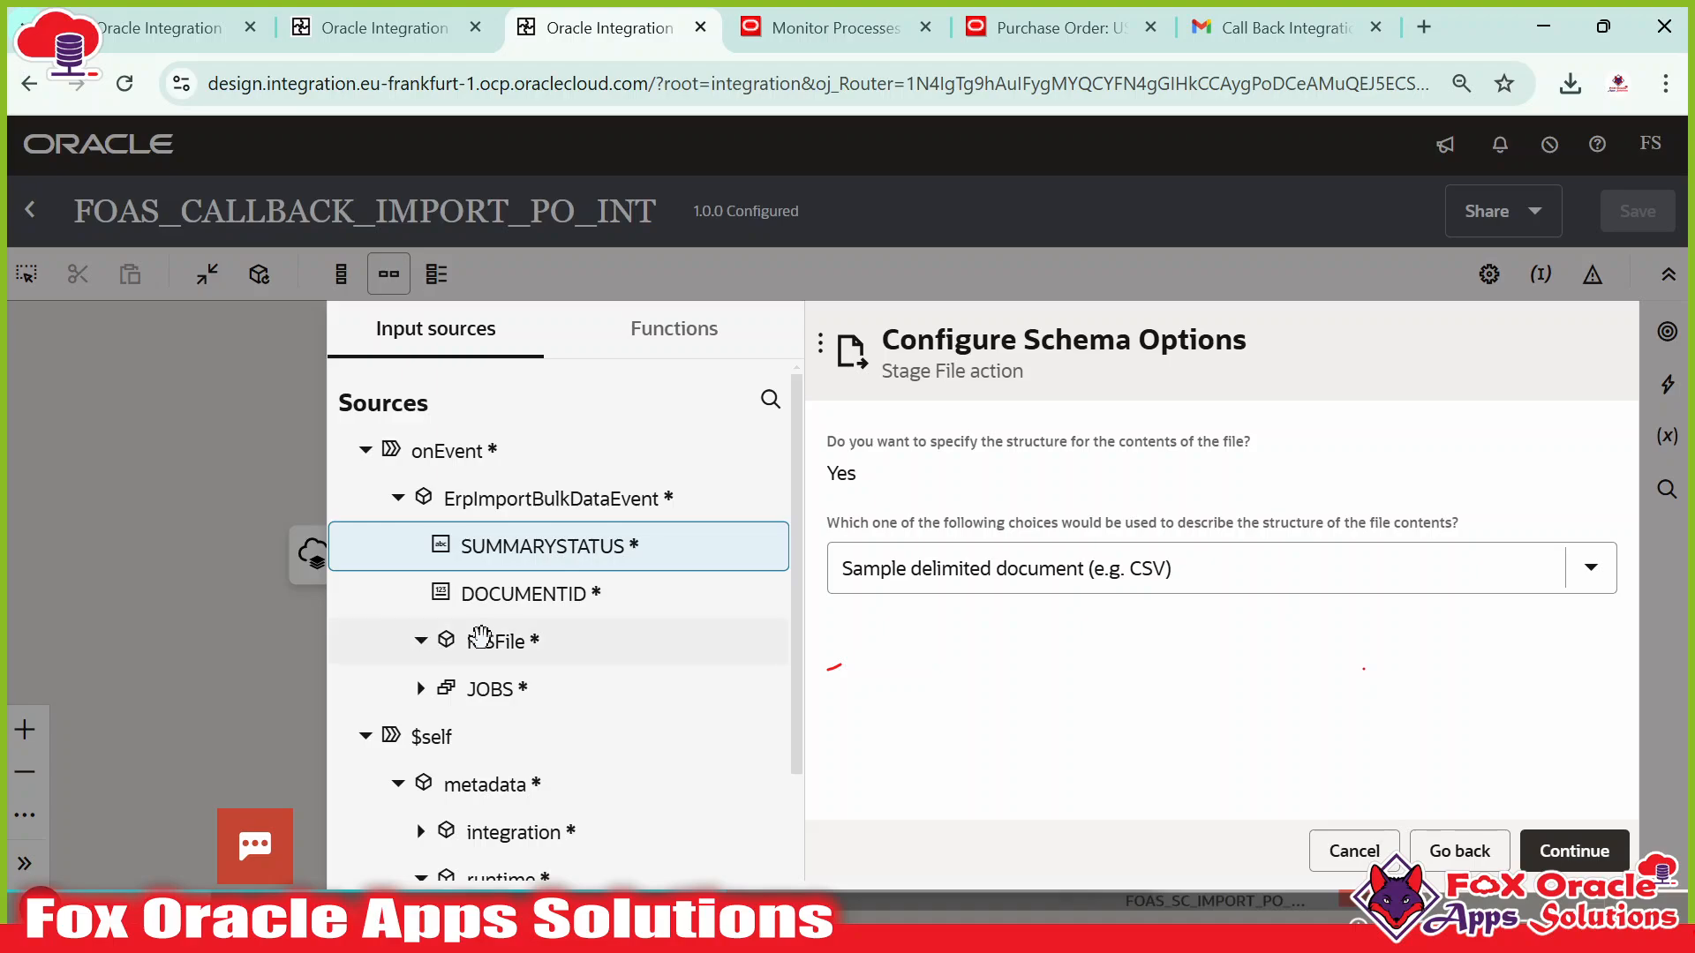
left_click(421, 641)
scroll(510, 606, "down", 2)
left_click(530, 567)
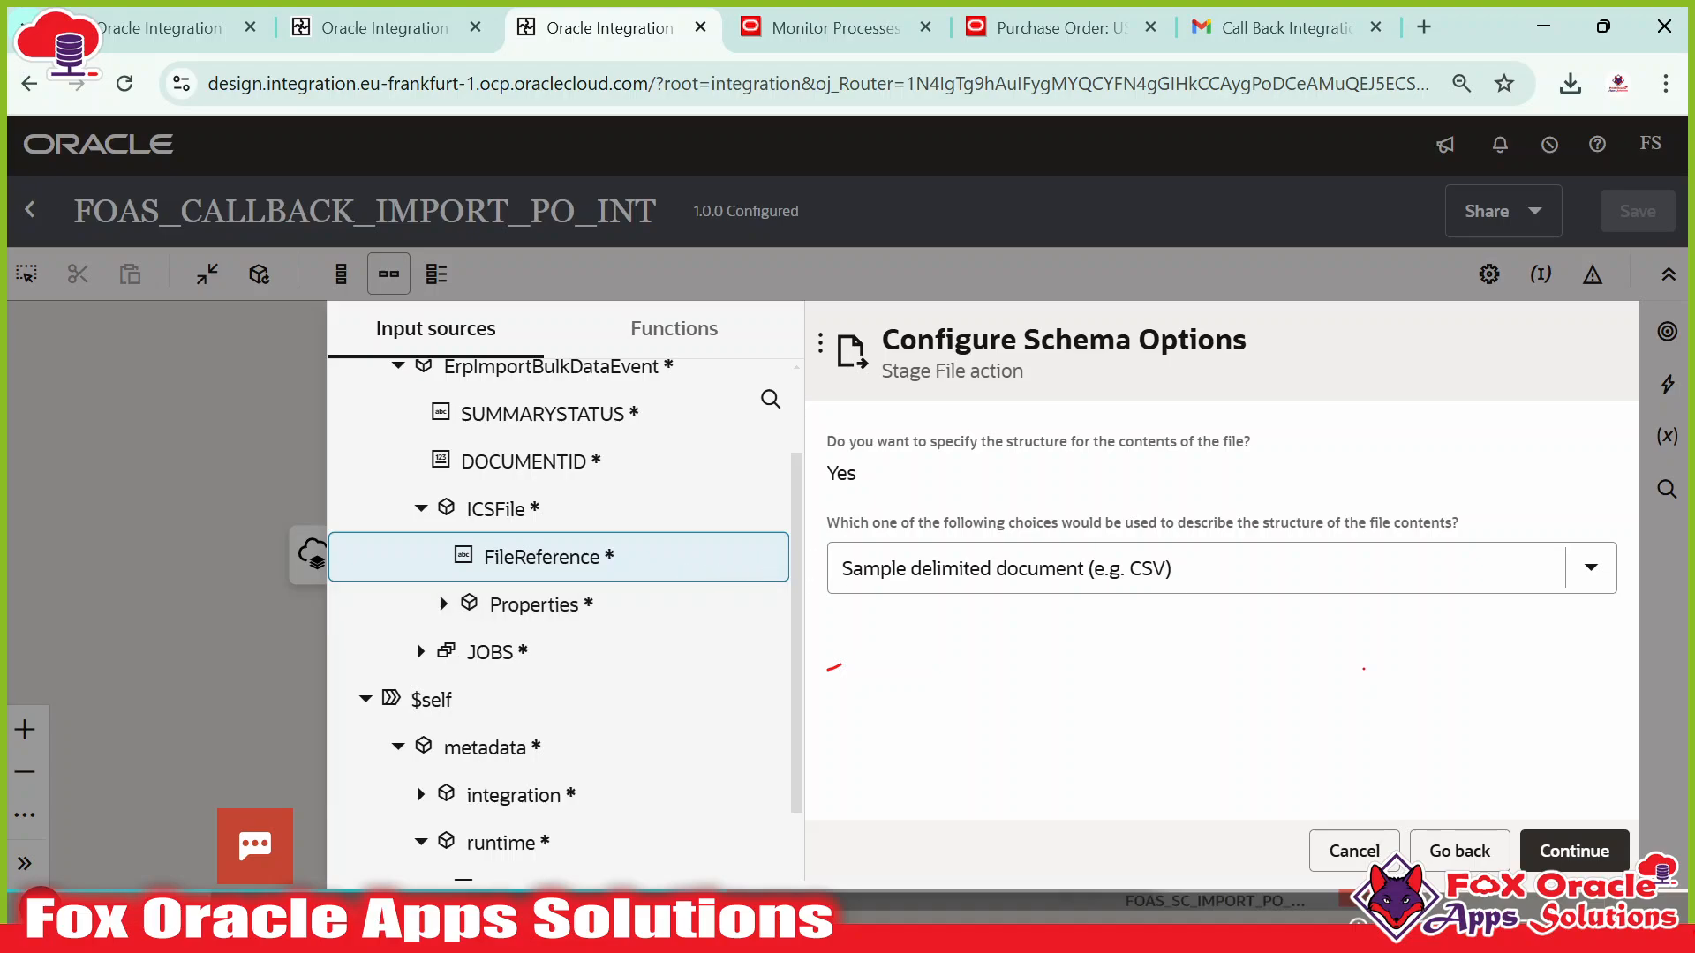
Choose XML schema (XSD) document as the file structure.
left_click(1192, 568)
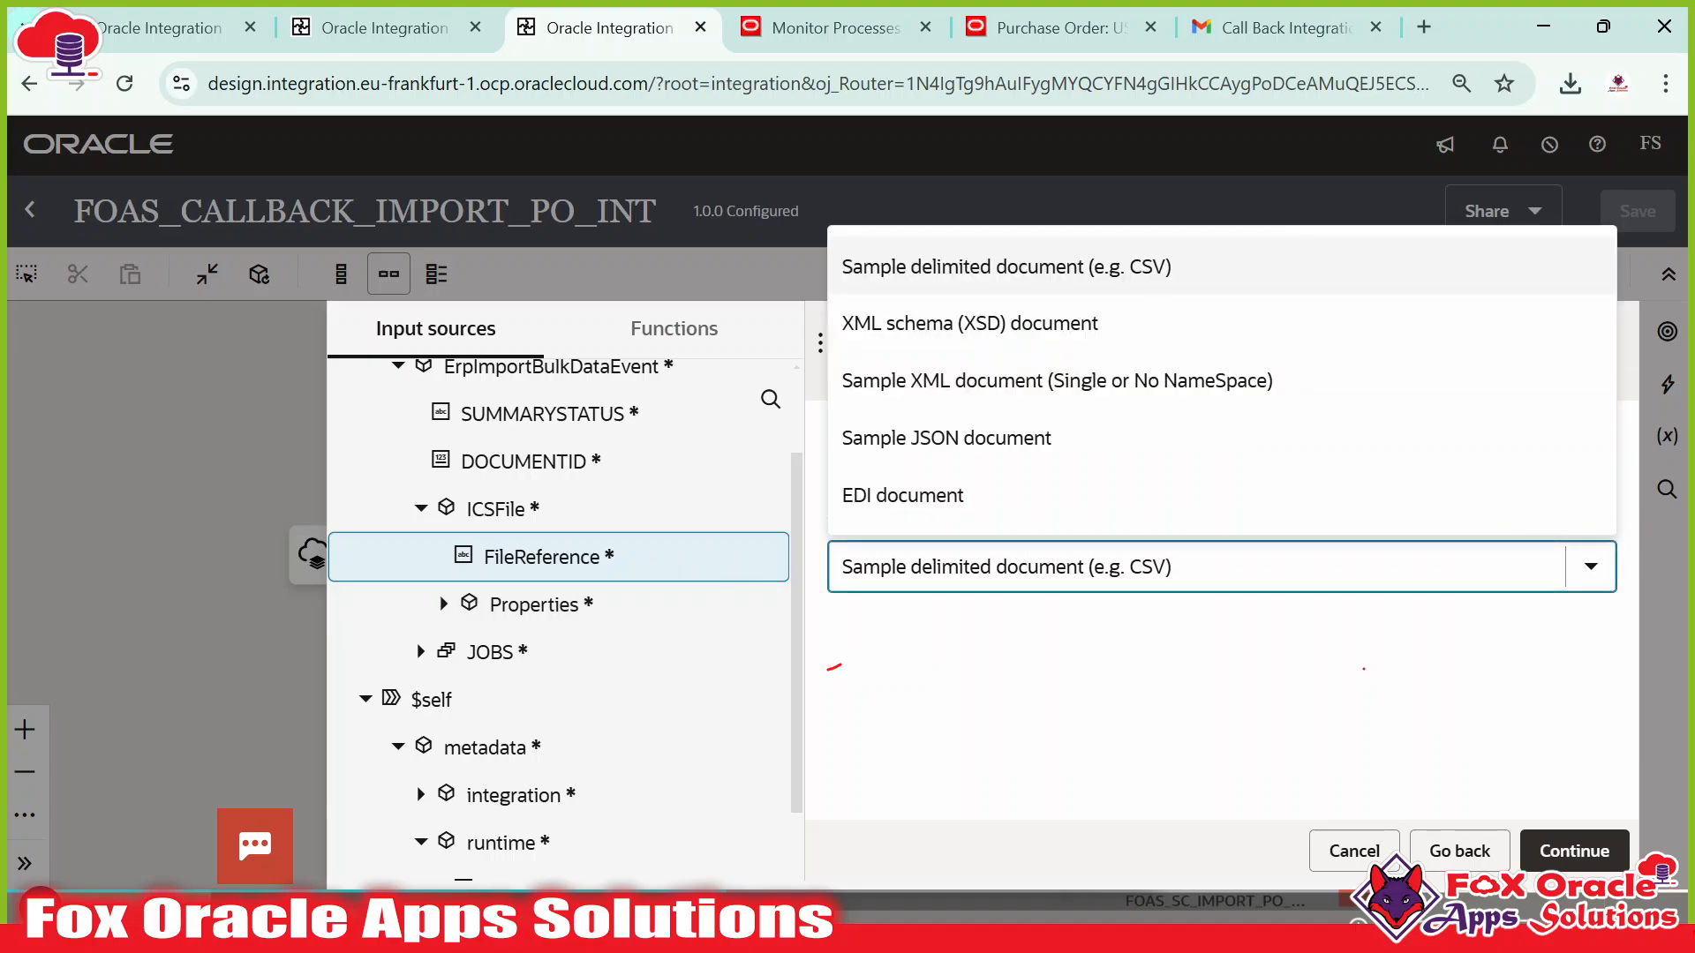
left_click(1075, 694)
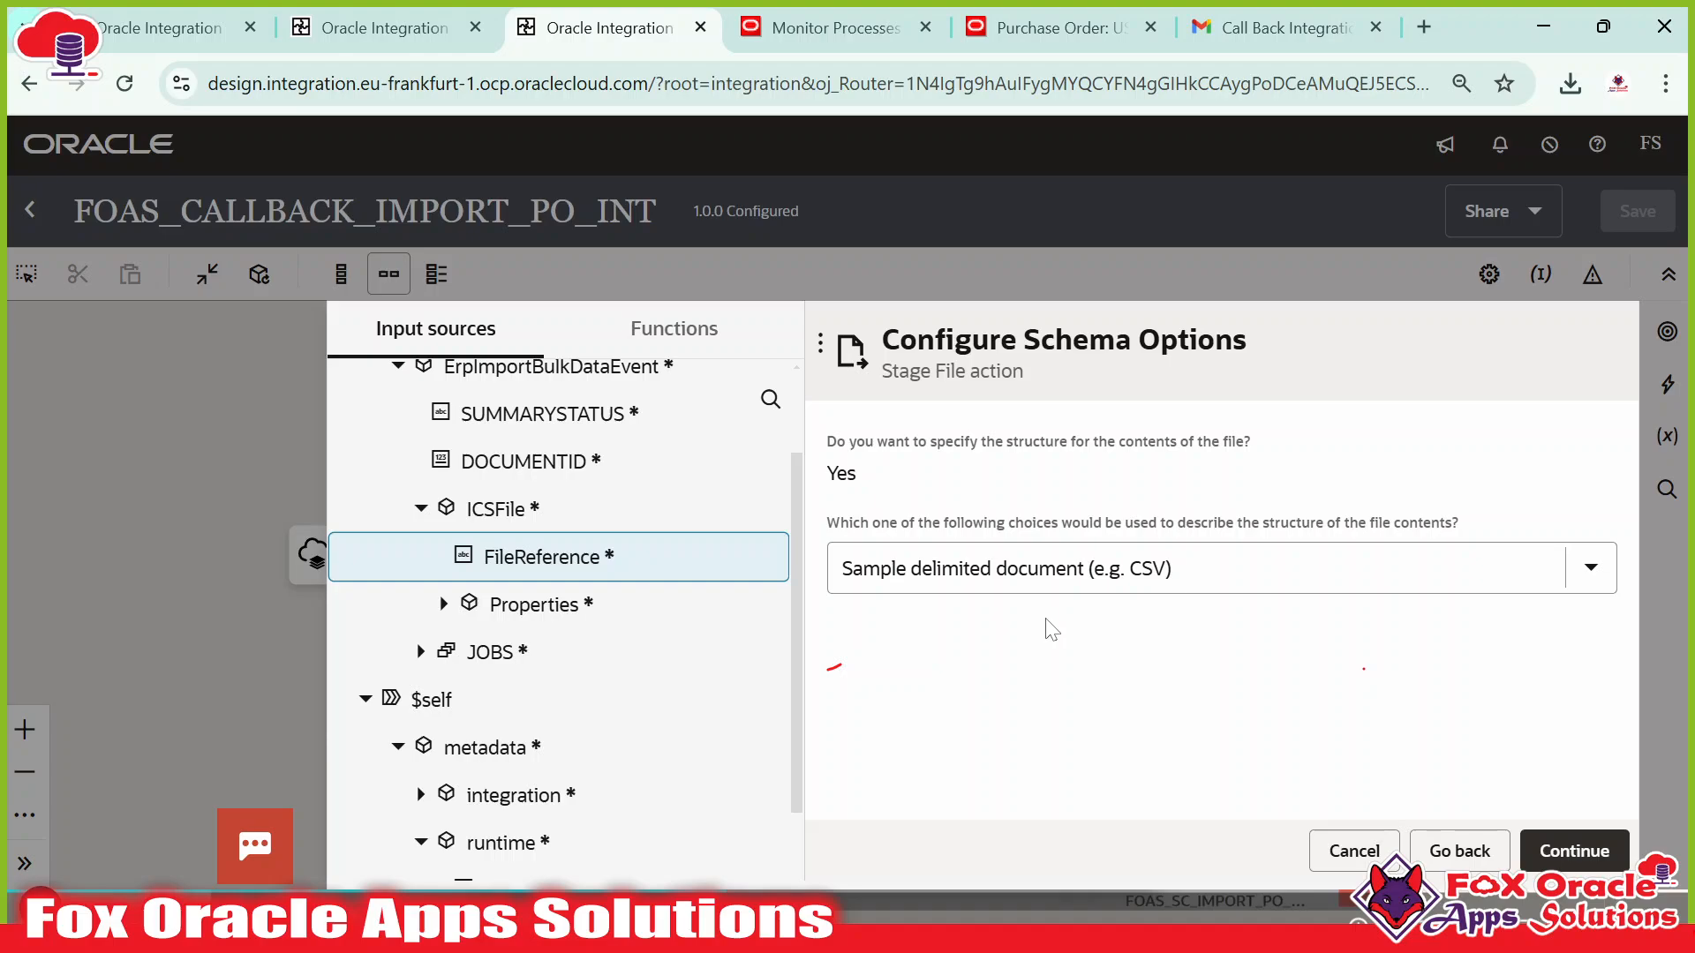
left_click(1072, 578)
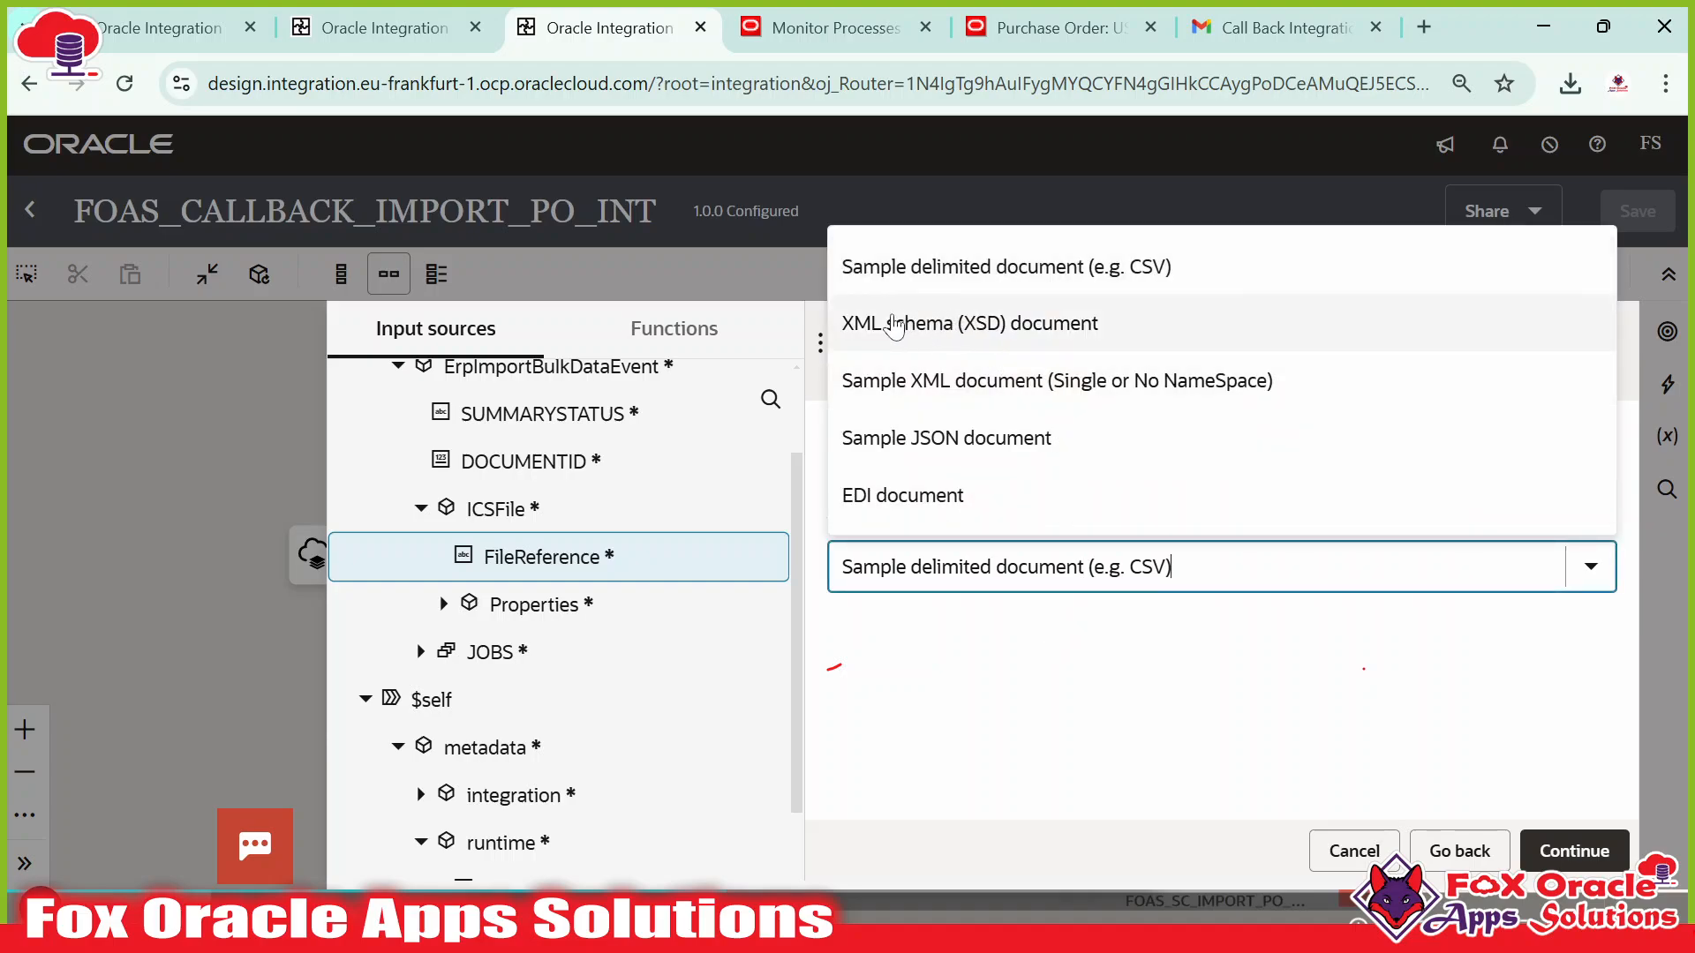
left_click(895, 324)
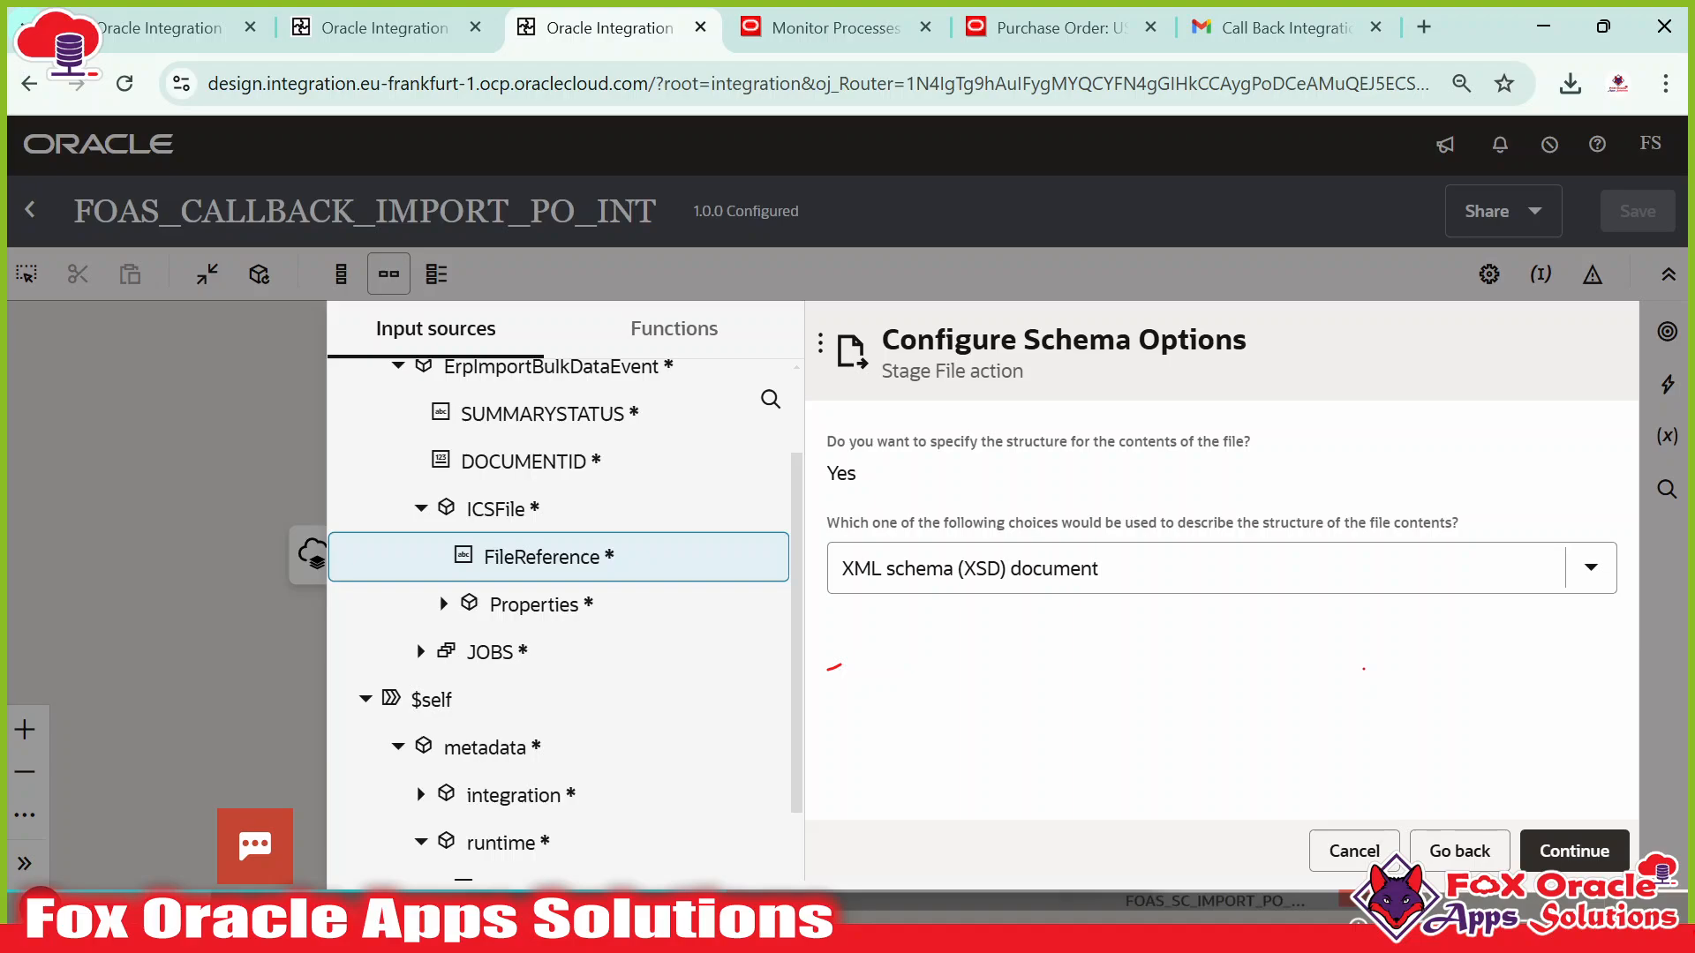
Search Google in a new tab for 'opaque schema in oic'.
left_click(1424, 27)
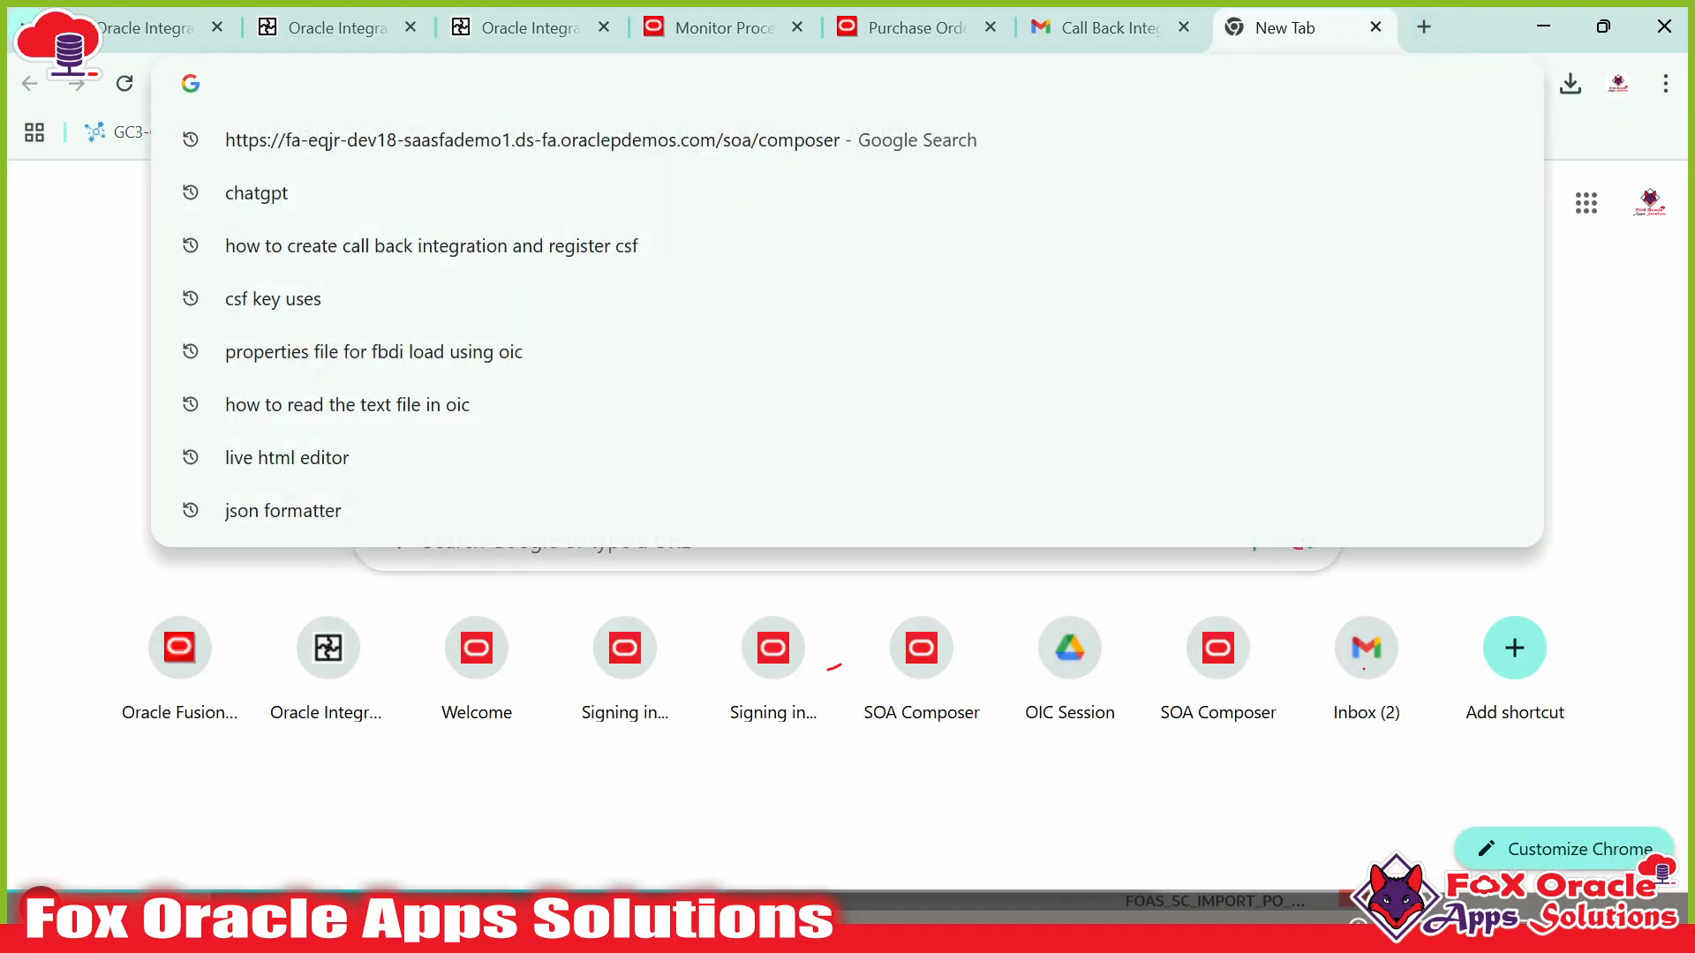
type("ope")
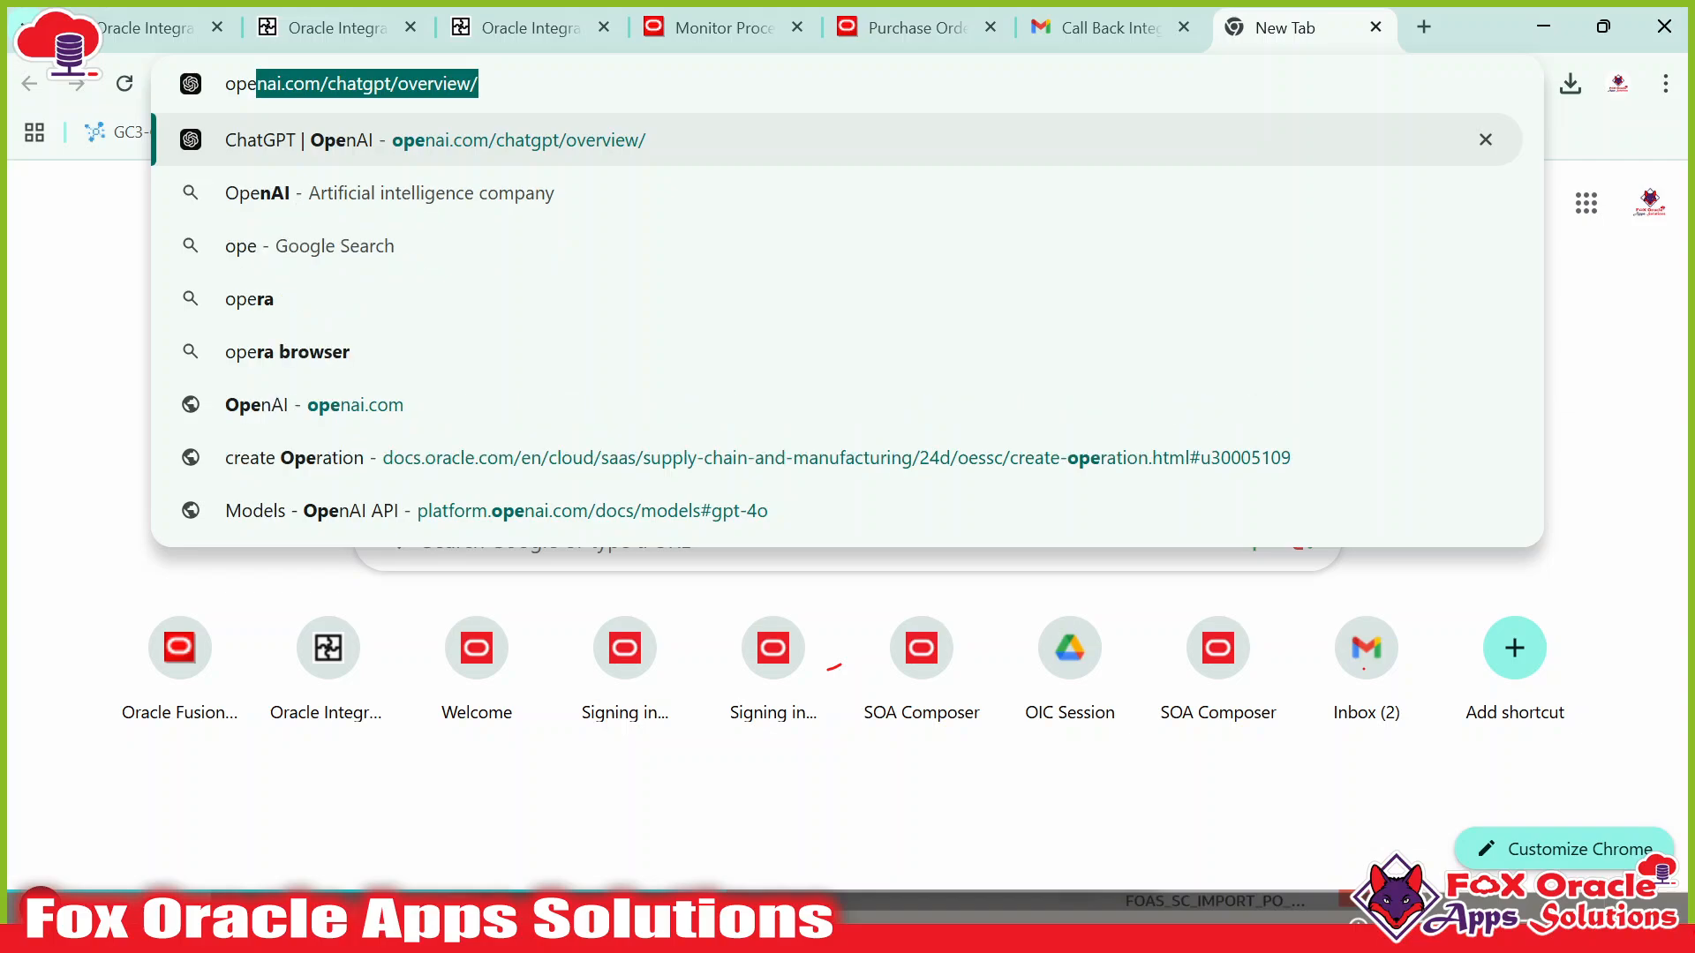
key("BackSpace")
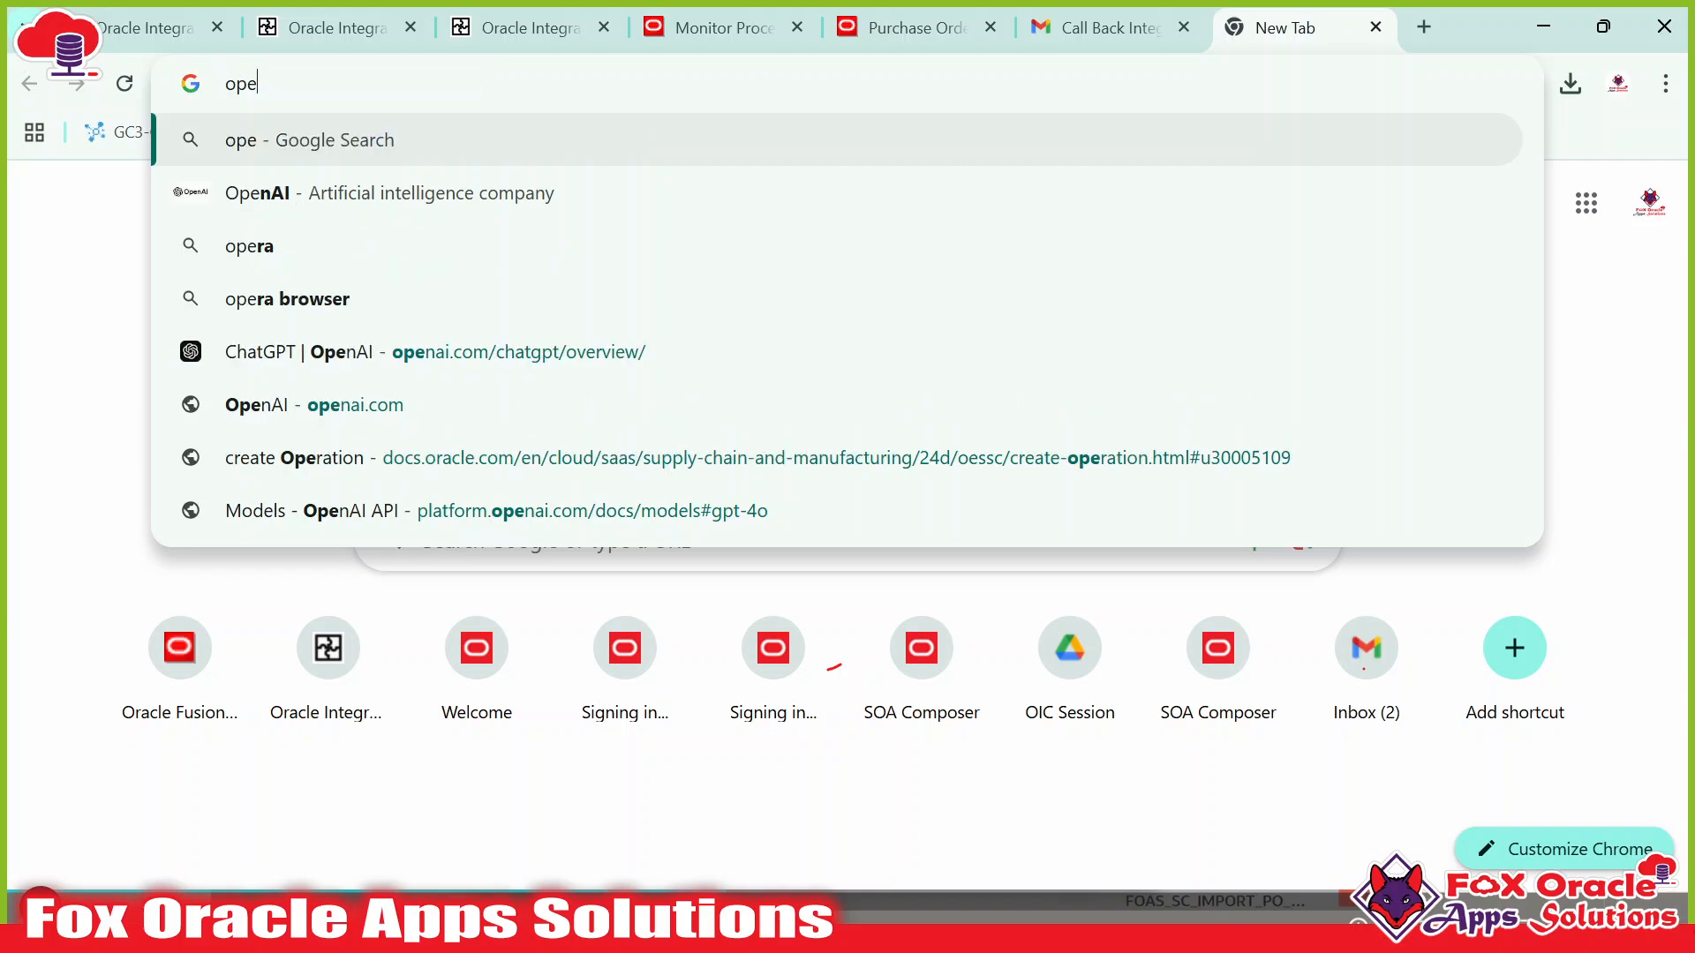
key("BackSpace")
type("aque sche")
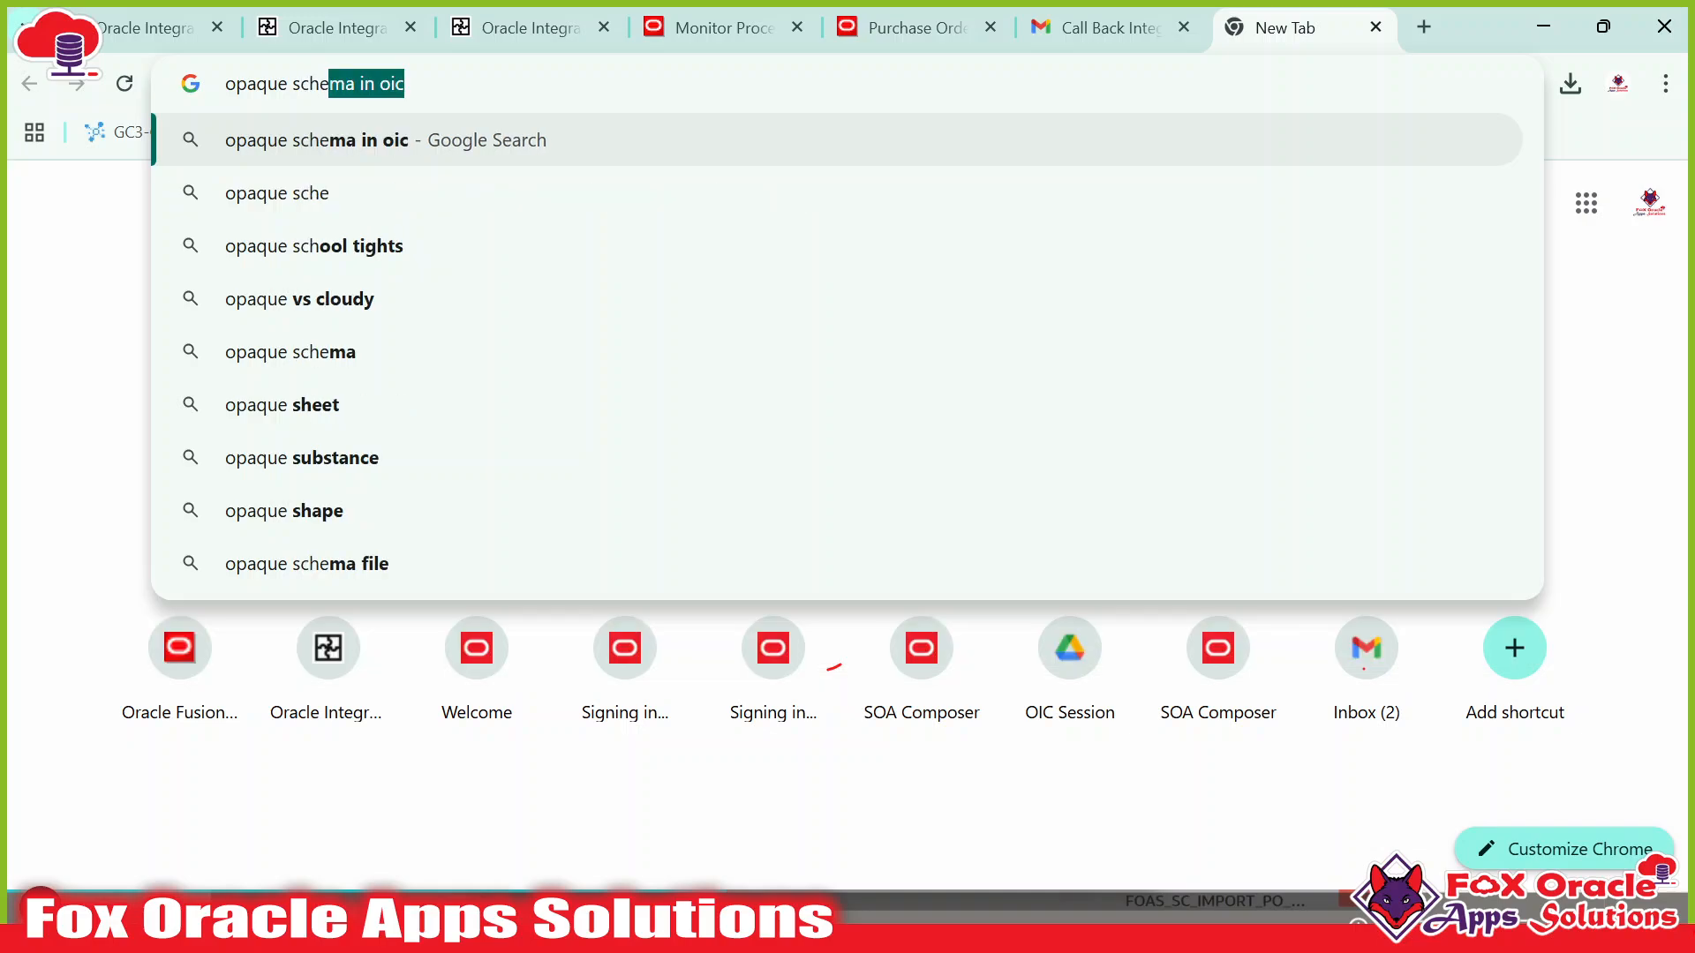
key("Return")
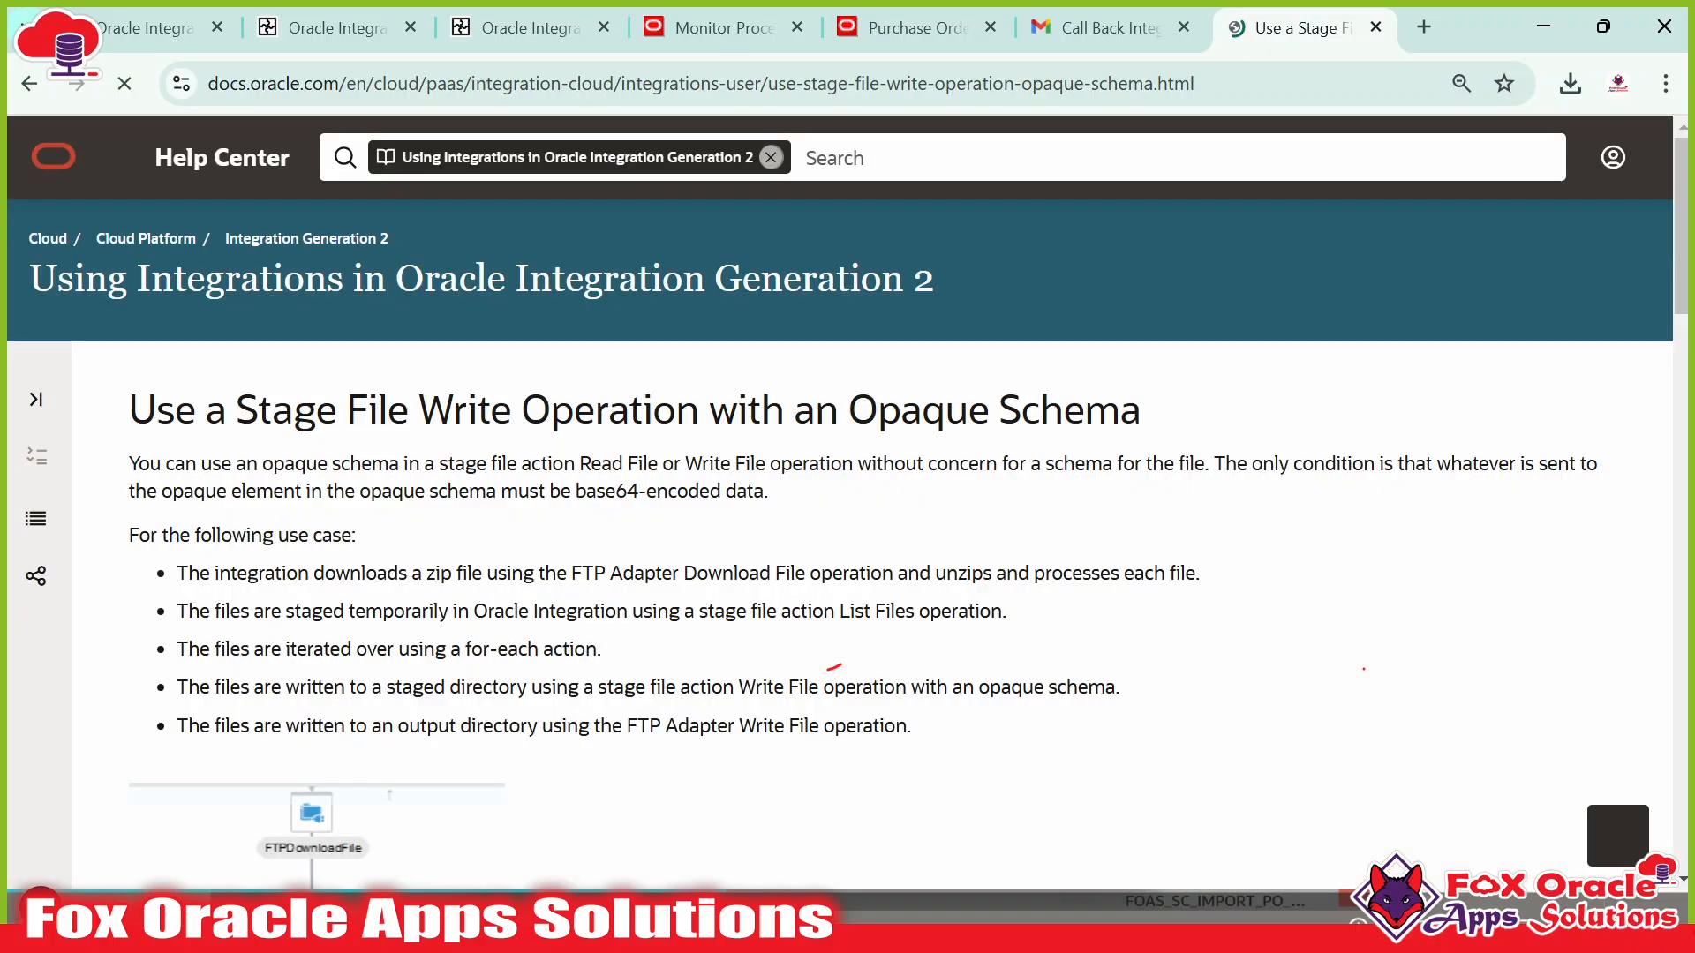
Scroll the Help Center opaque schema article and copy its sample opaque_schema.xsd code.
scroll(812, 507, "down", 10)
scroll(834, 494, "down", 6)
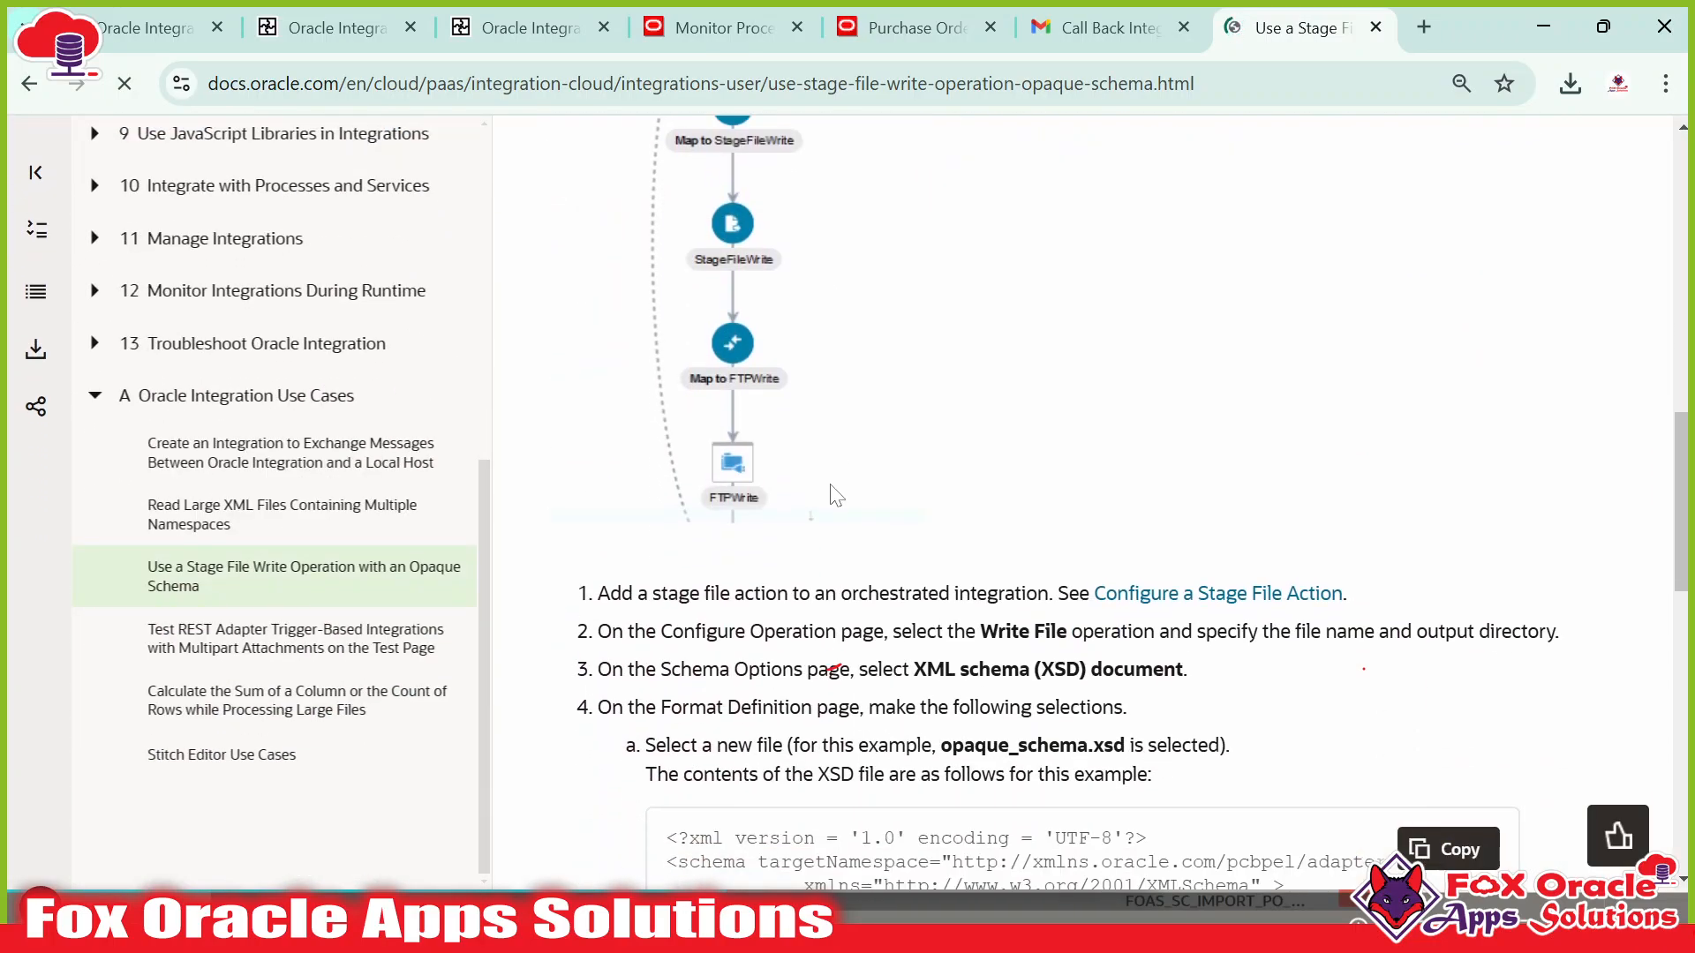
scroll(912, 547, "down", 1)
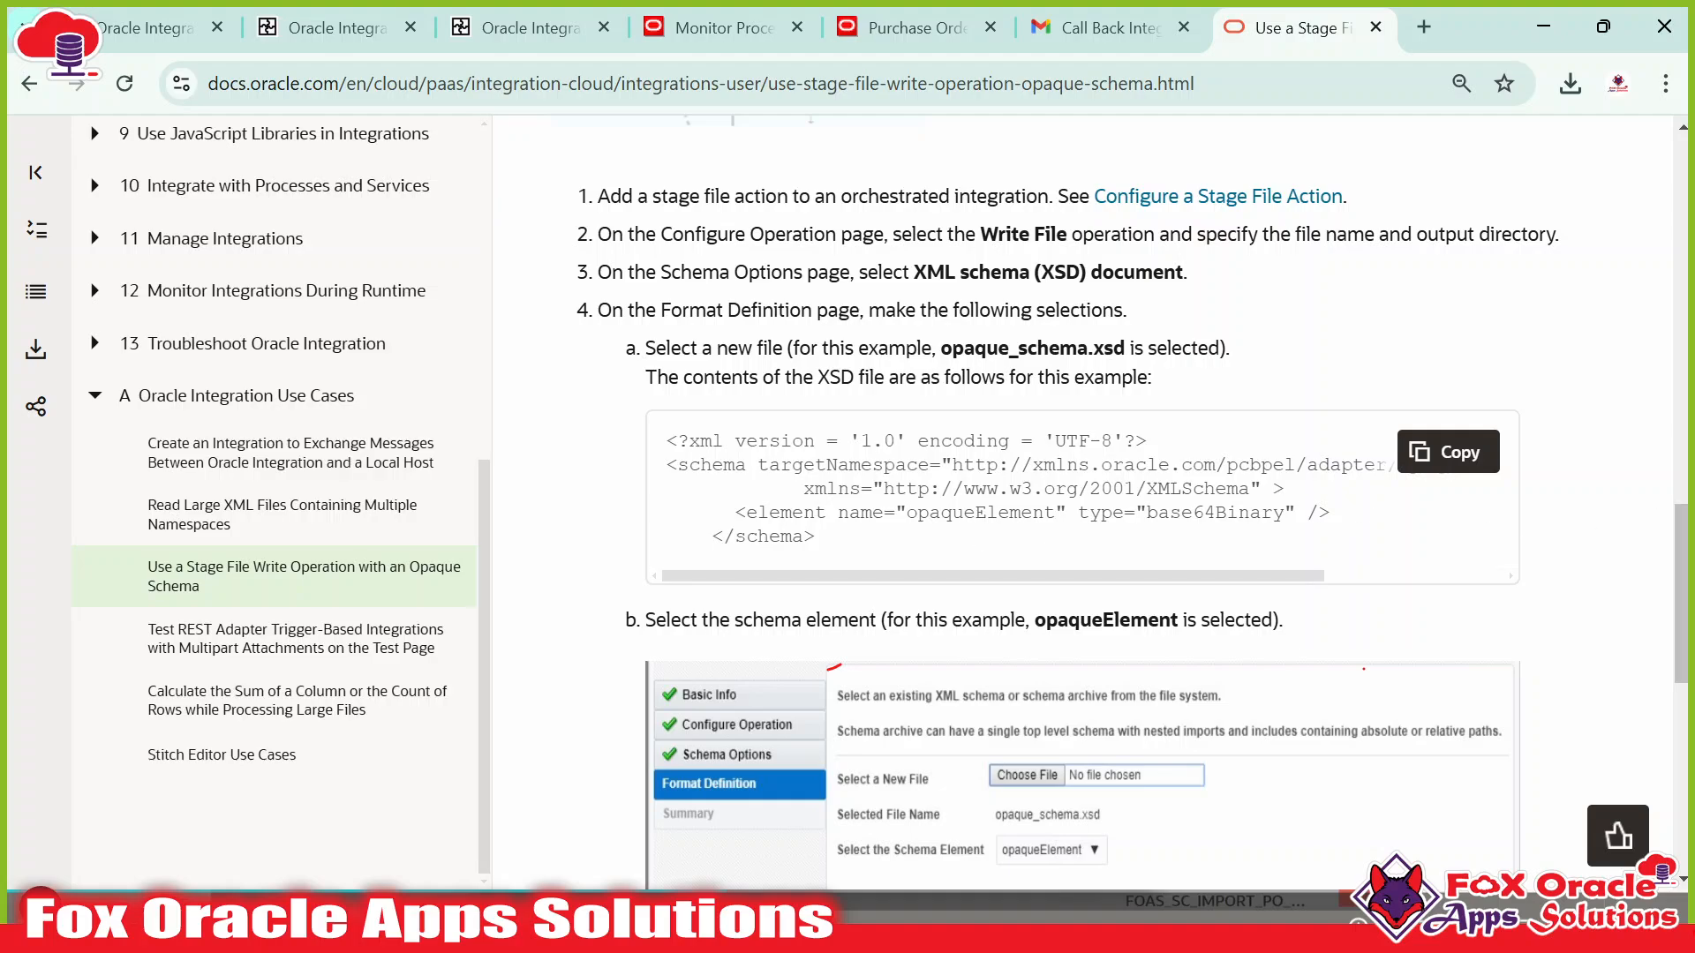
mouse_move(666, 440)
left_mouse_down()
mouse_move(768, 512)
mouse_move(874, 541)
mouse_move(700, 488)
mouse_move(668, 441)
left_mouse_up()
left_click(880, 539)
left_click(672, 443)
left_click(1448, 452)
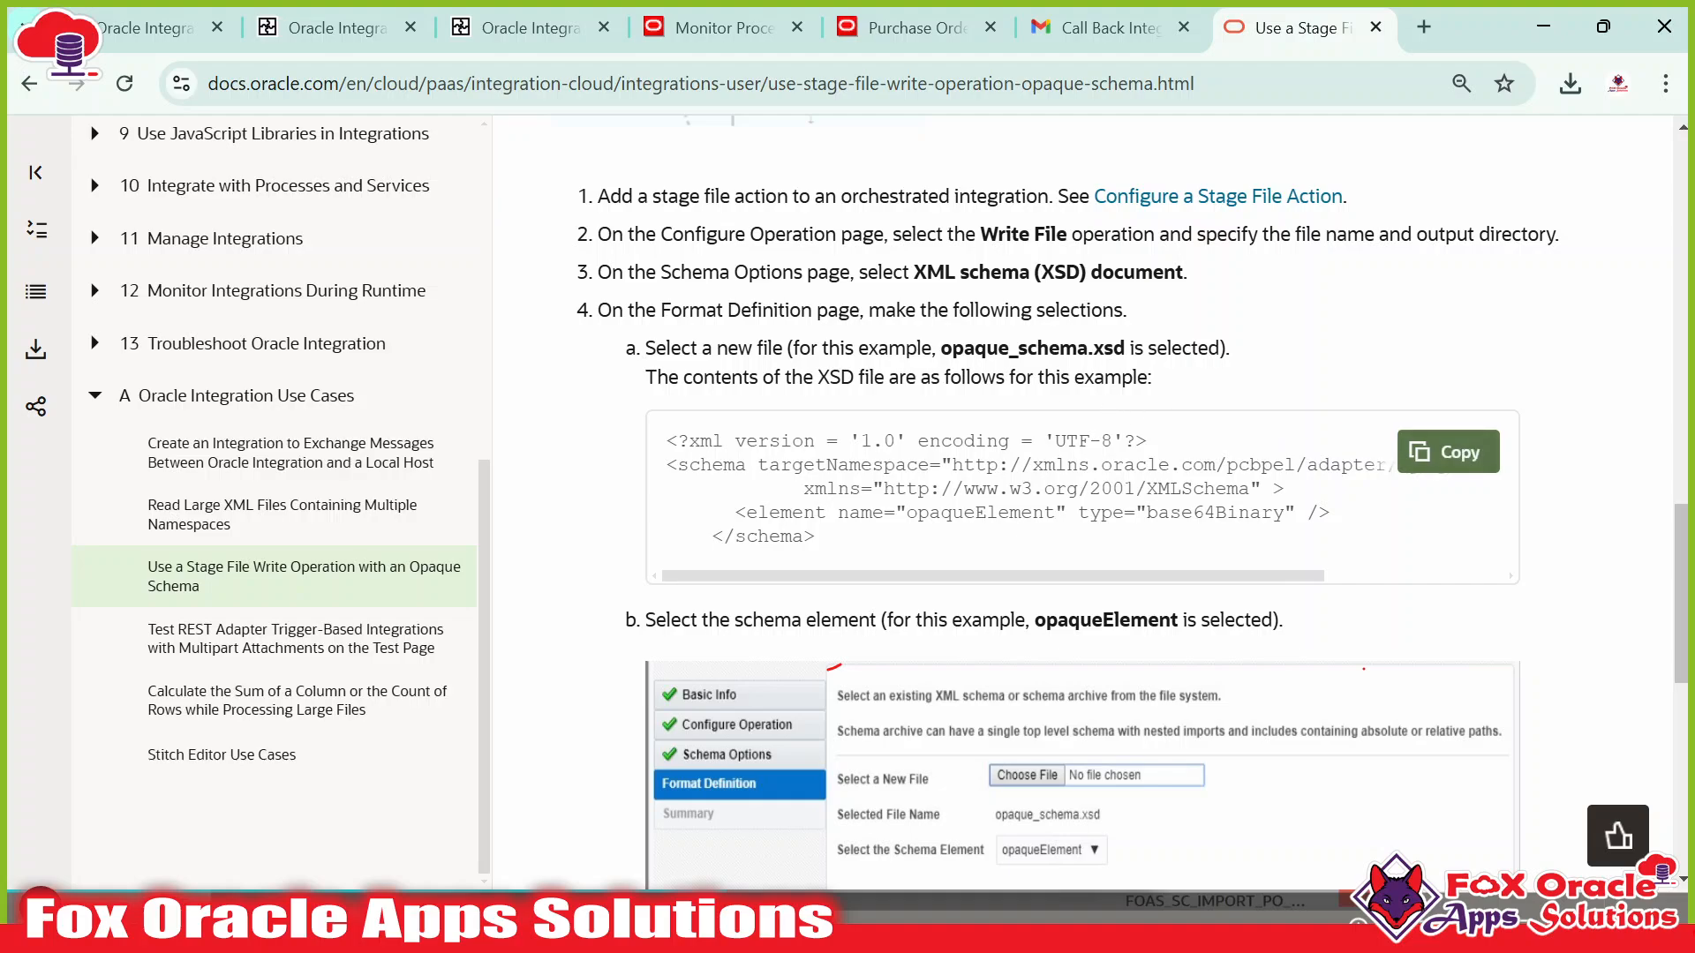
double_click(1109, 348)
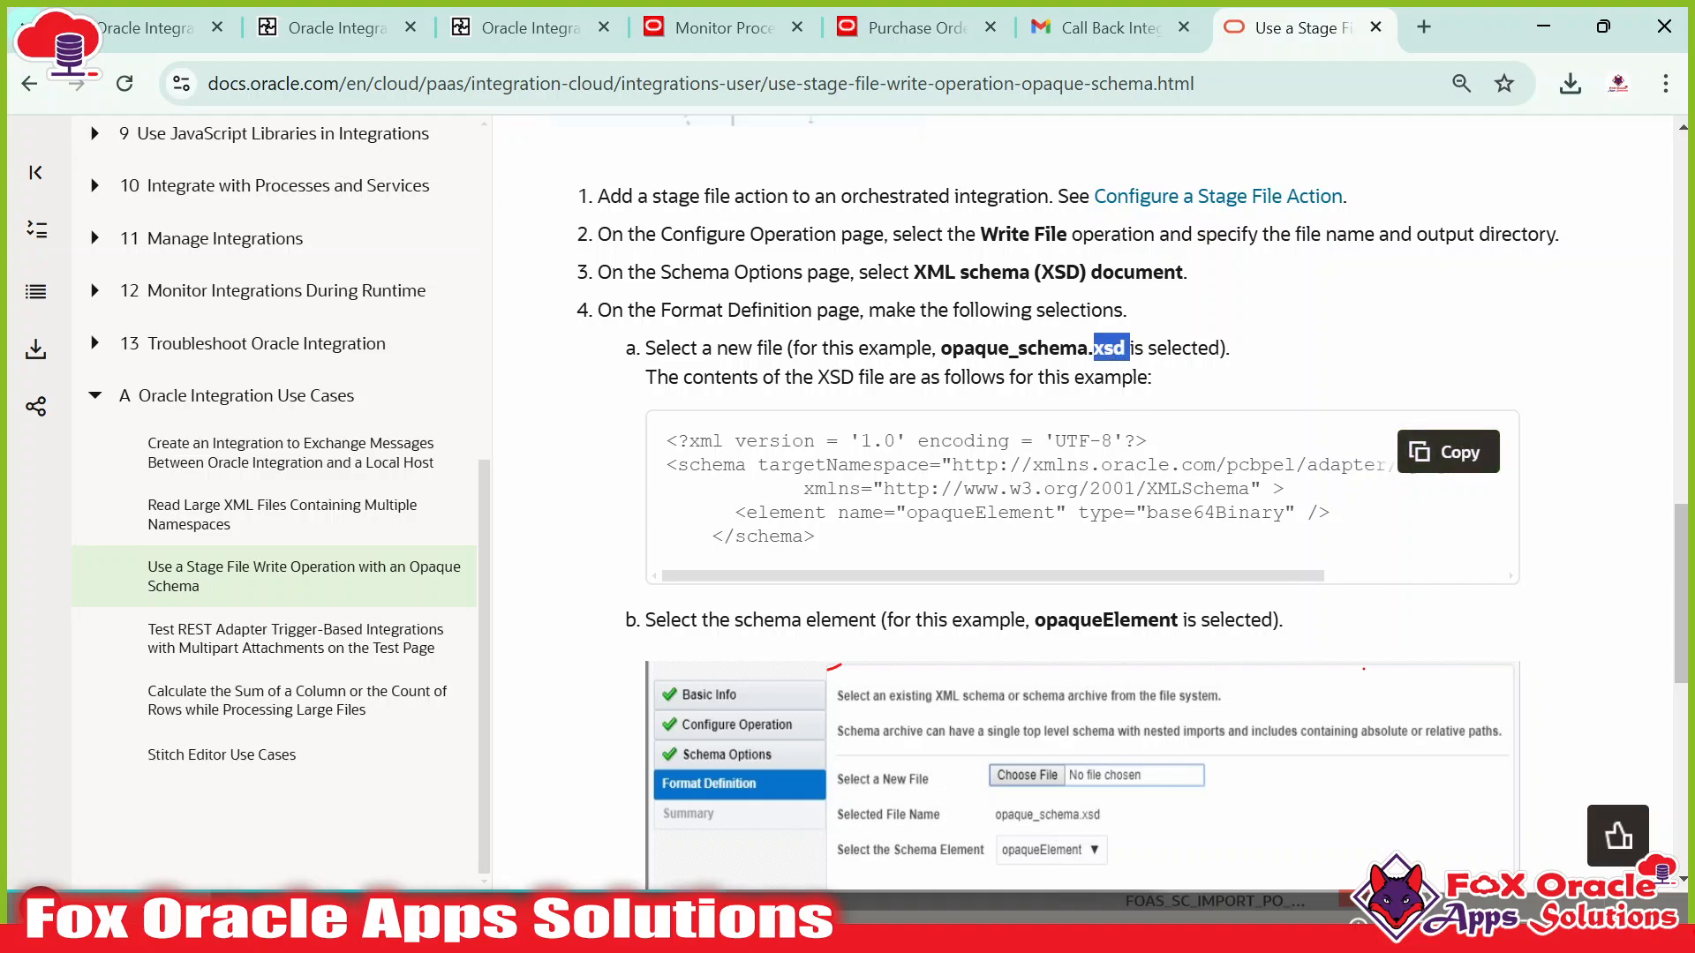
left_click(1110, 348)
key("alt+Tab")
Paste the copied XSD into a new Notepad++ document and start saving it.
key("alt+Tab")
key("Tab")
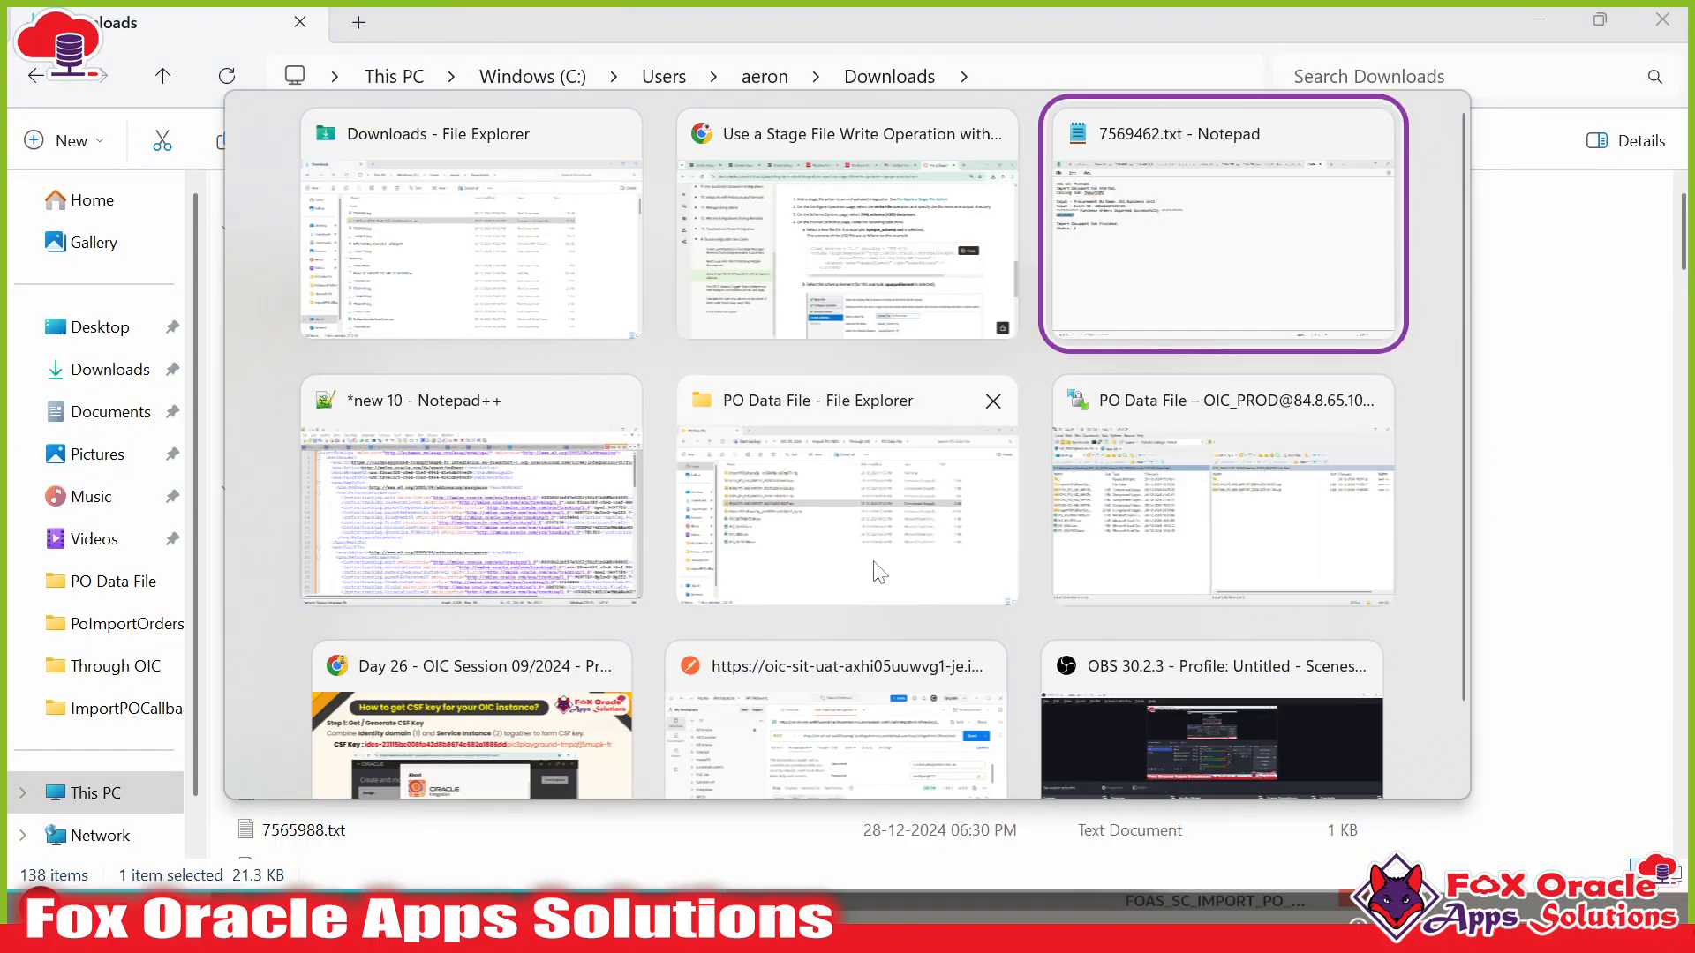
key("alt+Tab")
key("ctrl+n")
key("ctrl+v")
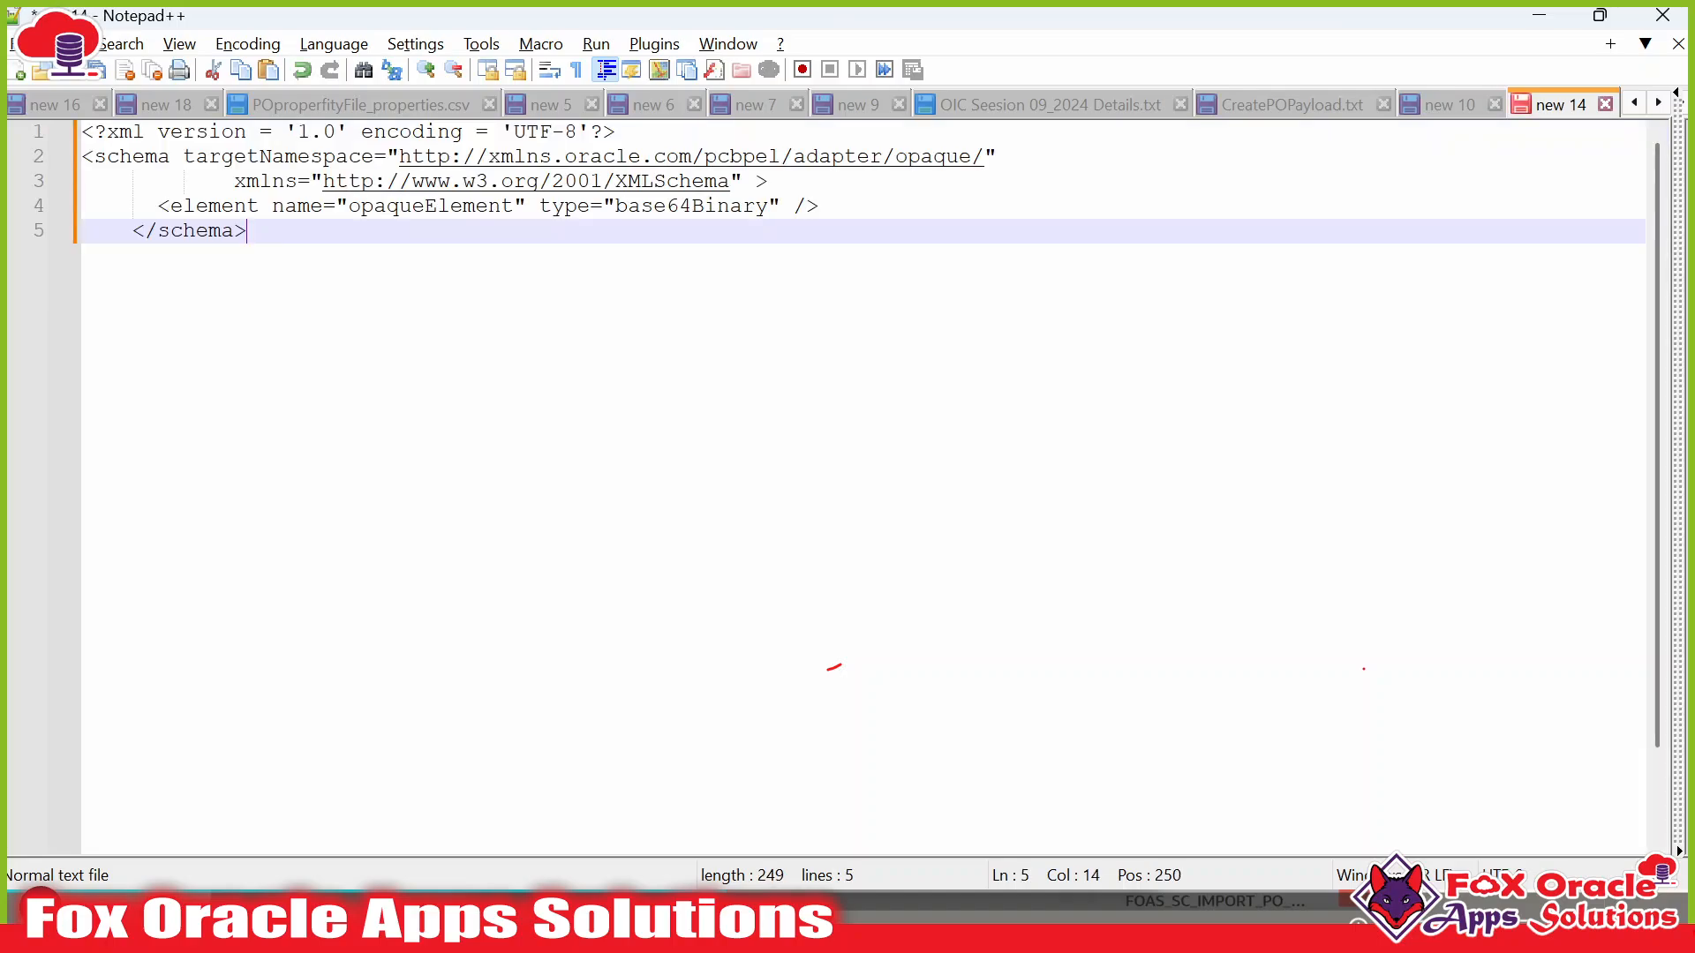
key("ctrl+s")
Save into the OIC 09_2024 folder under the name OpaqueSchemaFile.xsd.
left_click(546, 276)
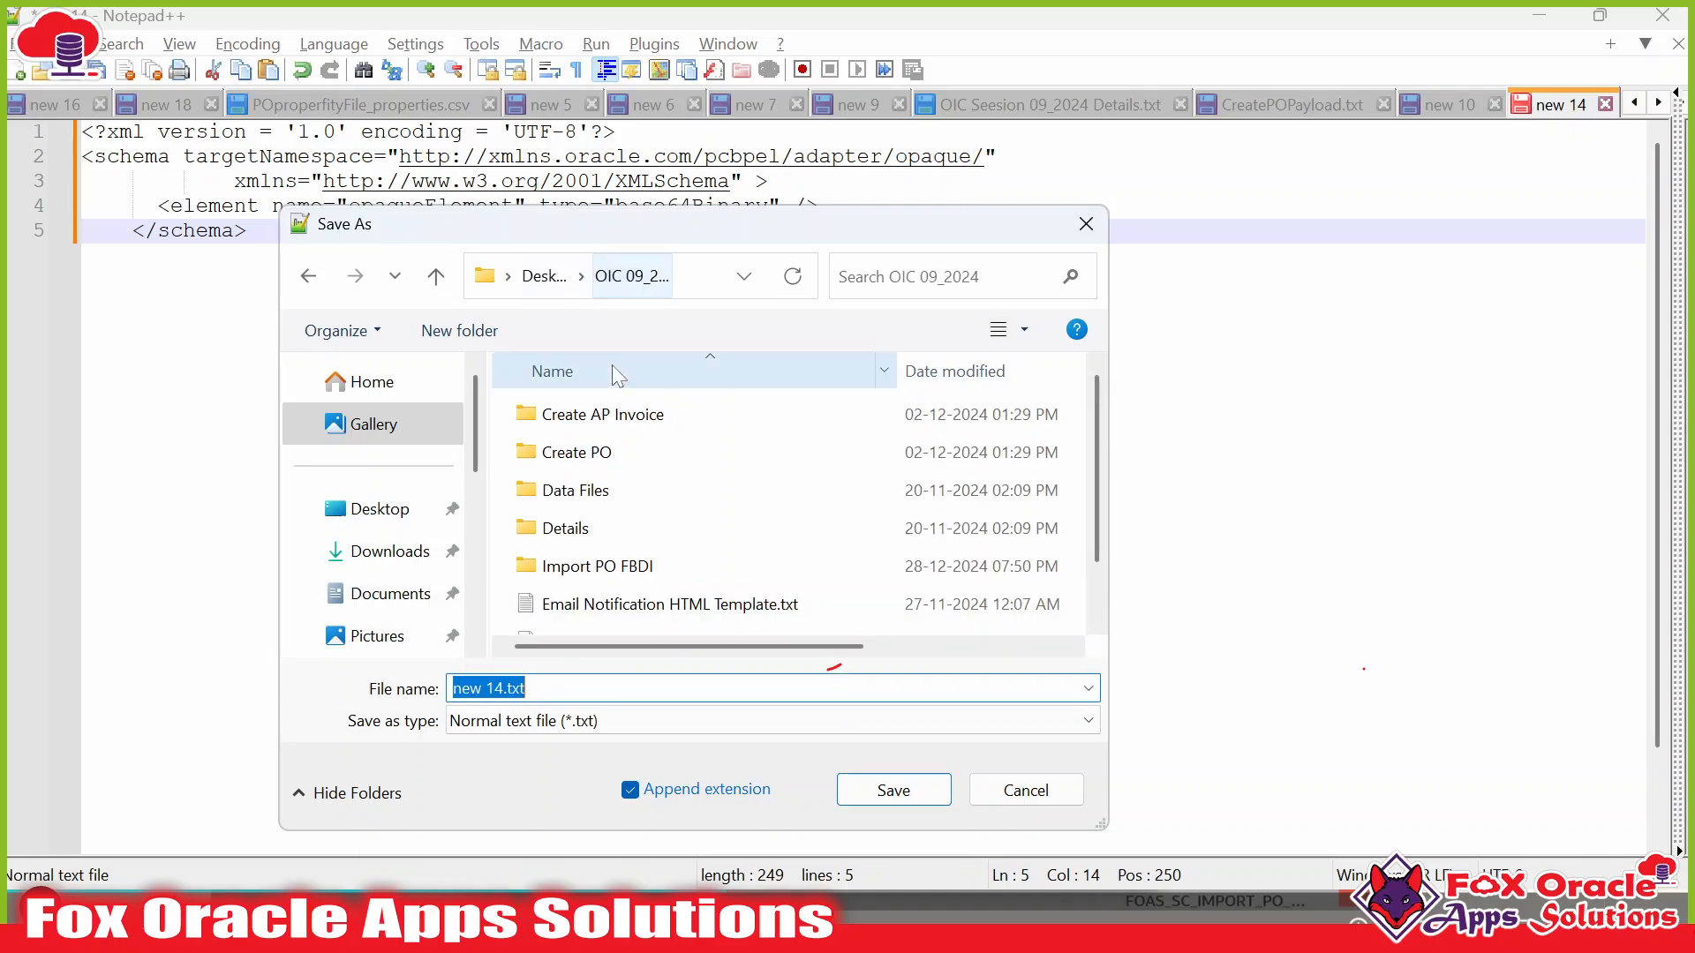
double_click(590, 567)
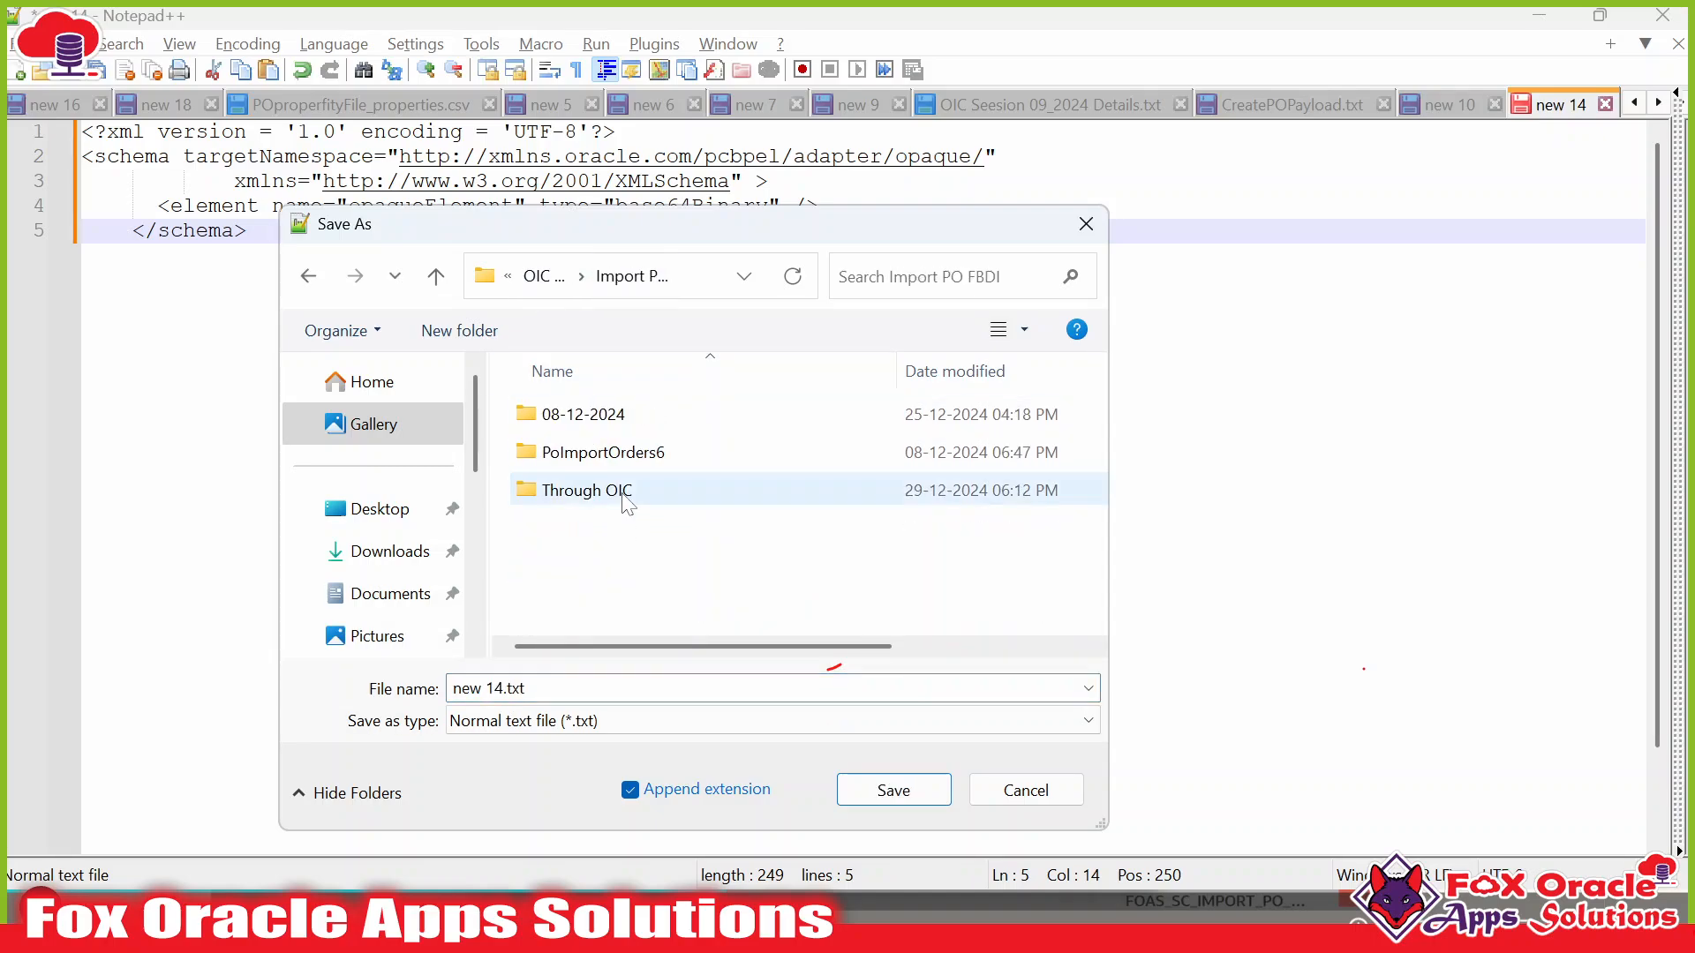
left_click(555, 276)
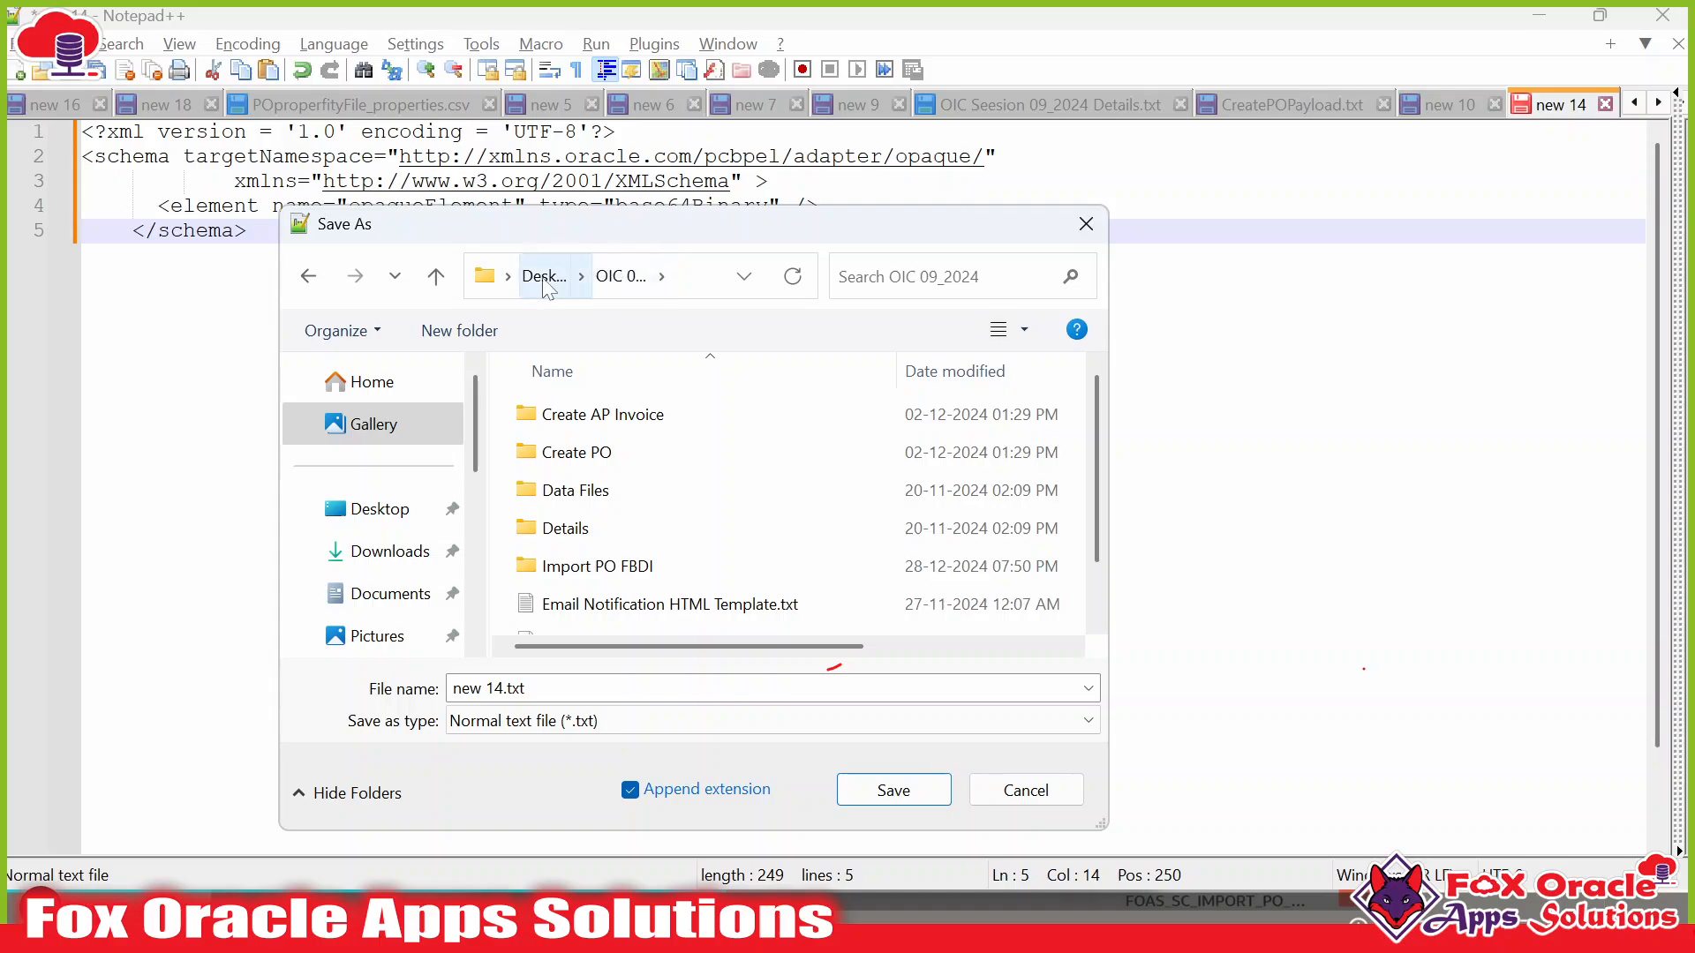
scroll(795, 503, "down", 1)
left_click(671, 689)
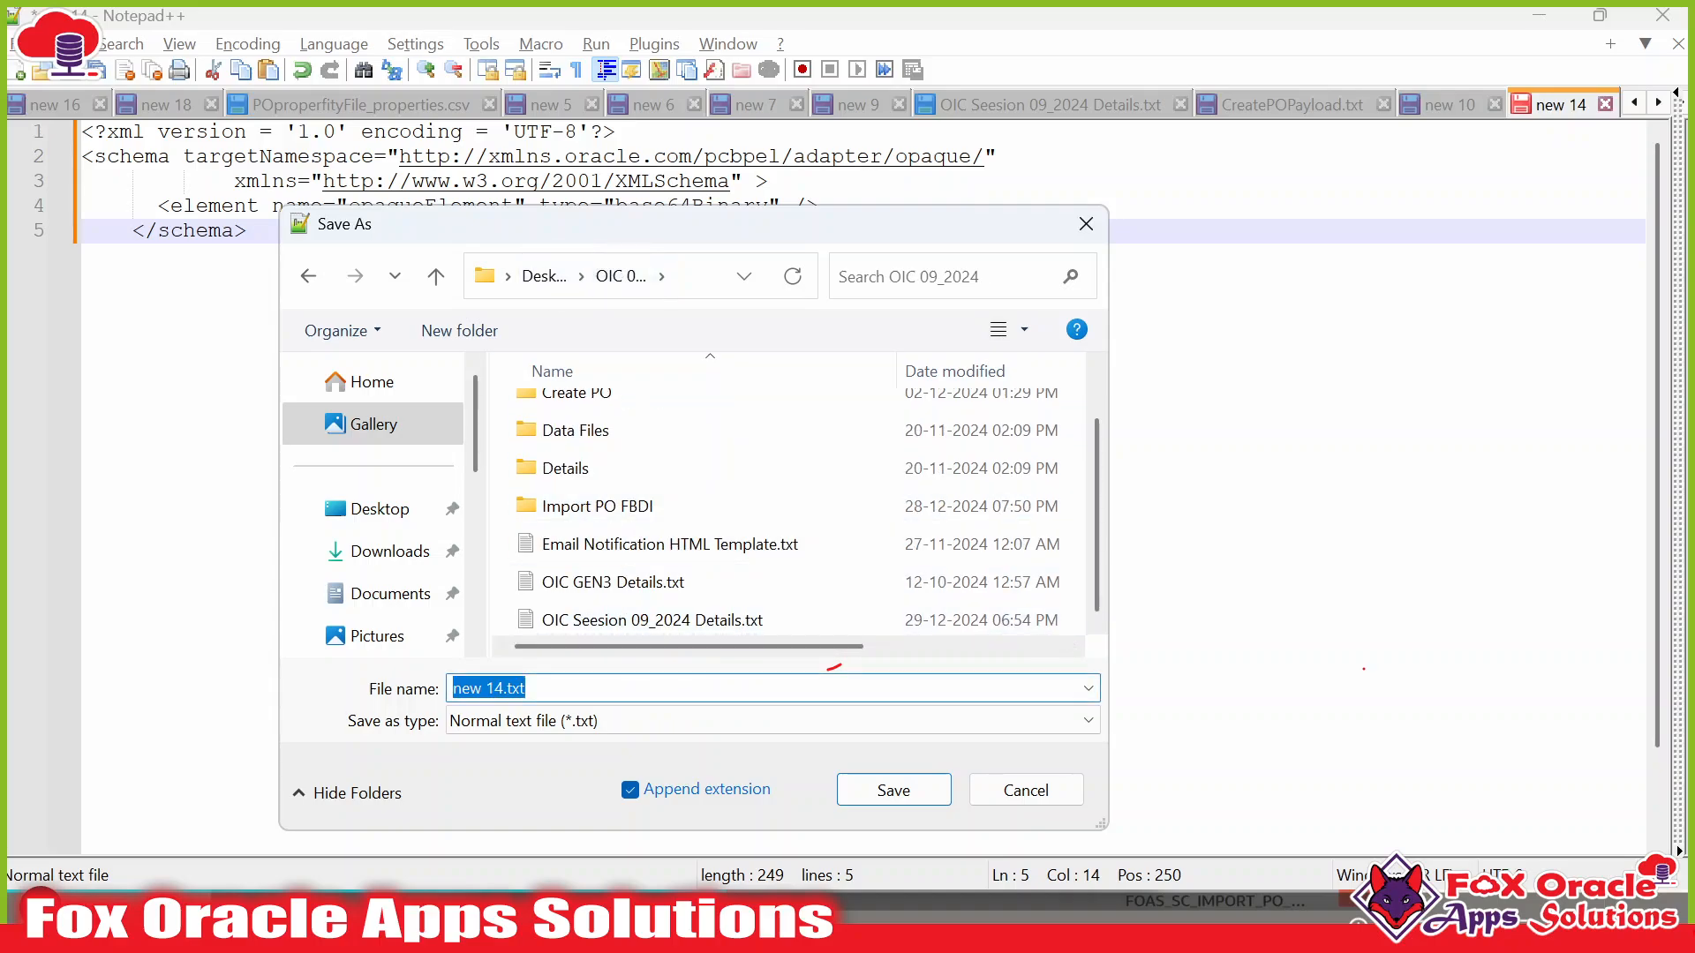
type("OpaqueSchema")
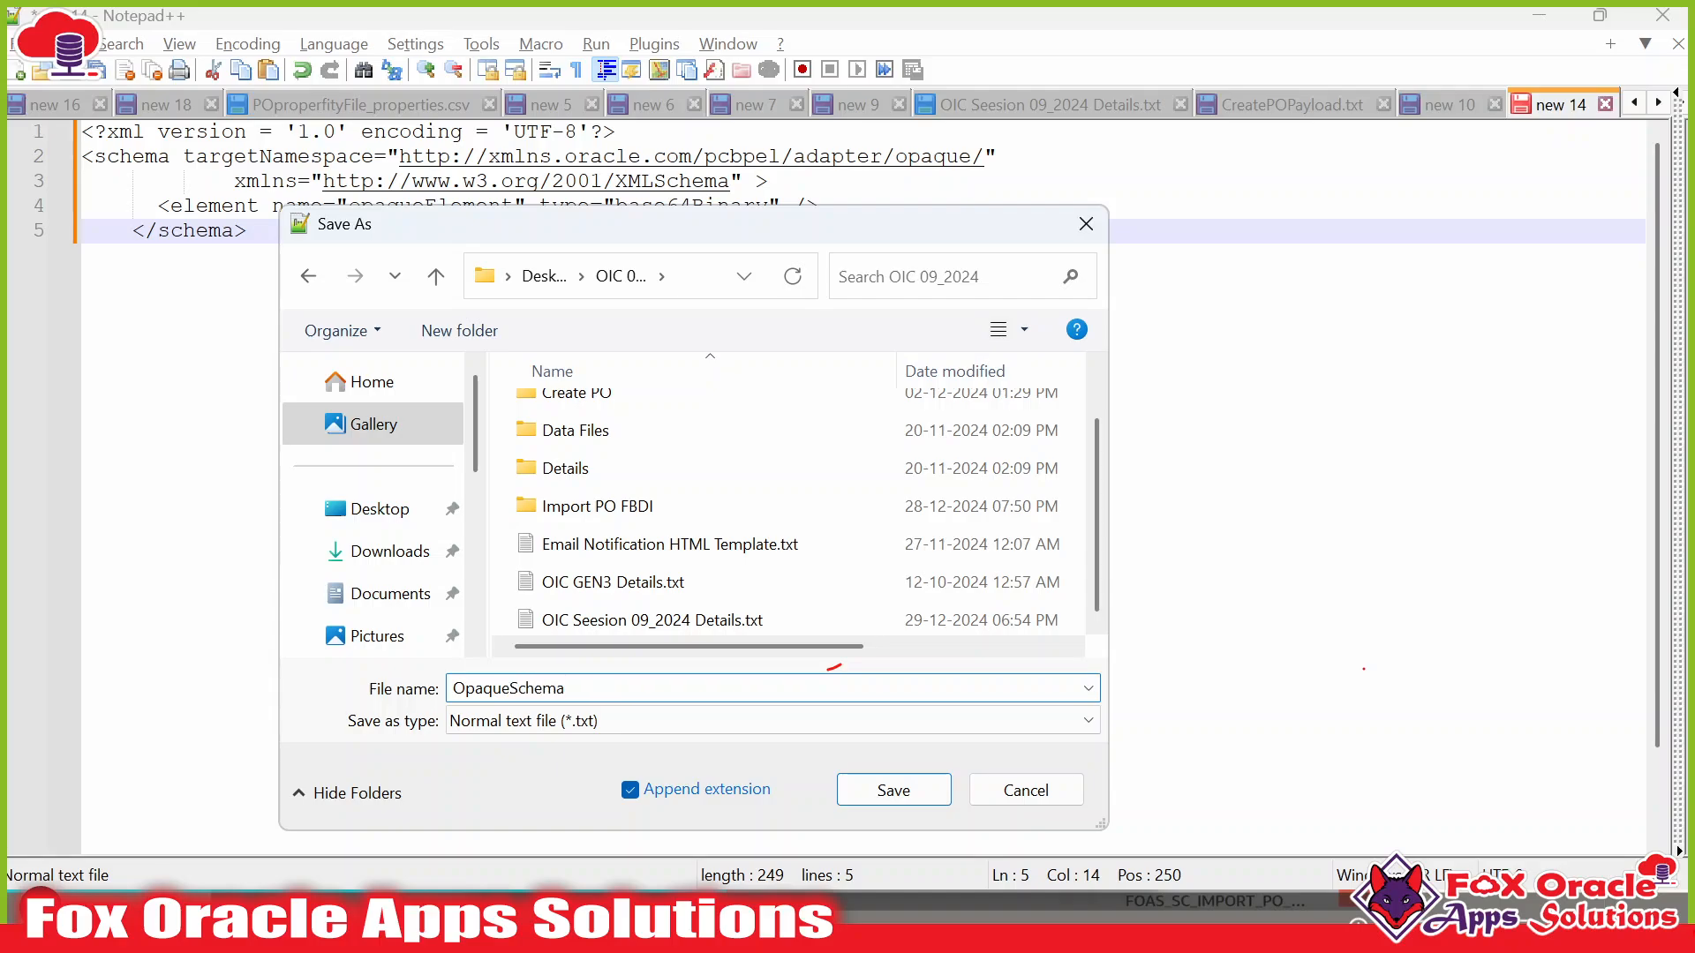
type("File.")
type("<?xml version = '1.0' encoding = 'UTF-8'?>")
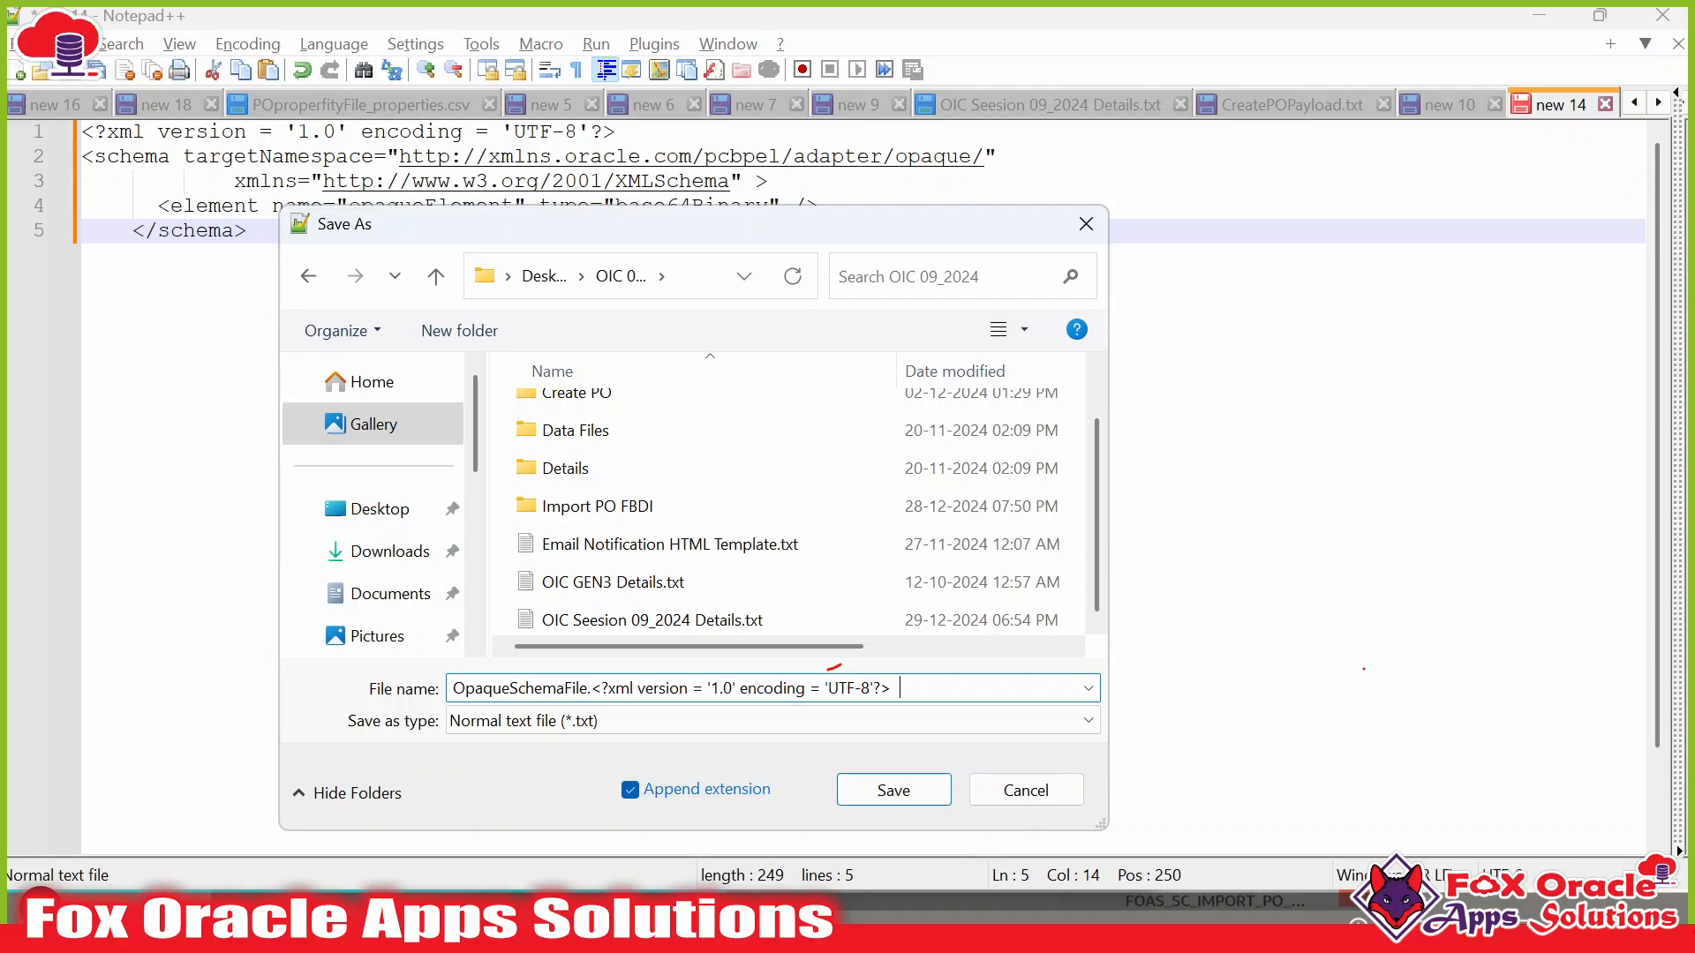
key("ctrl+z")
key("ctrl+z")
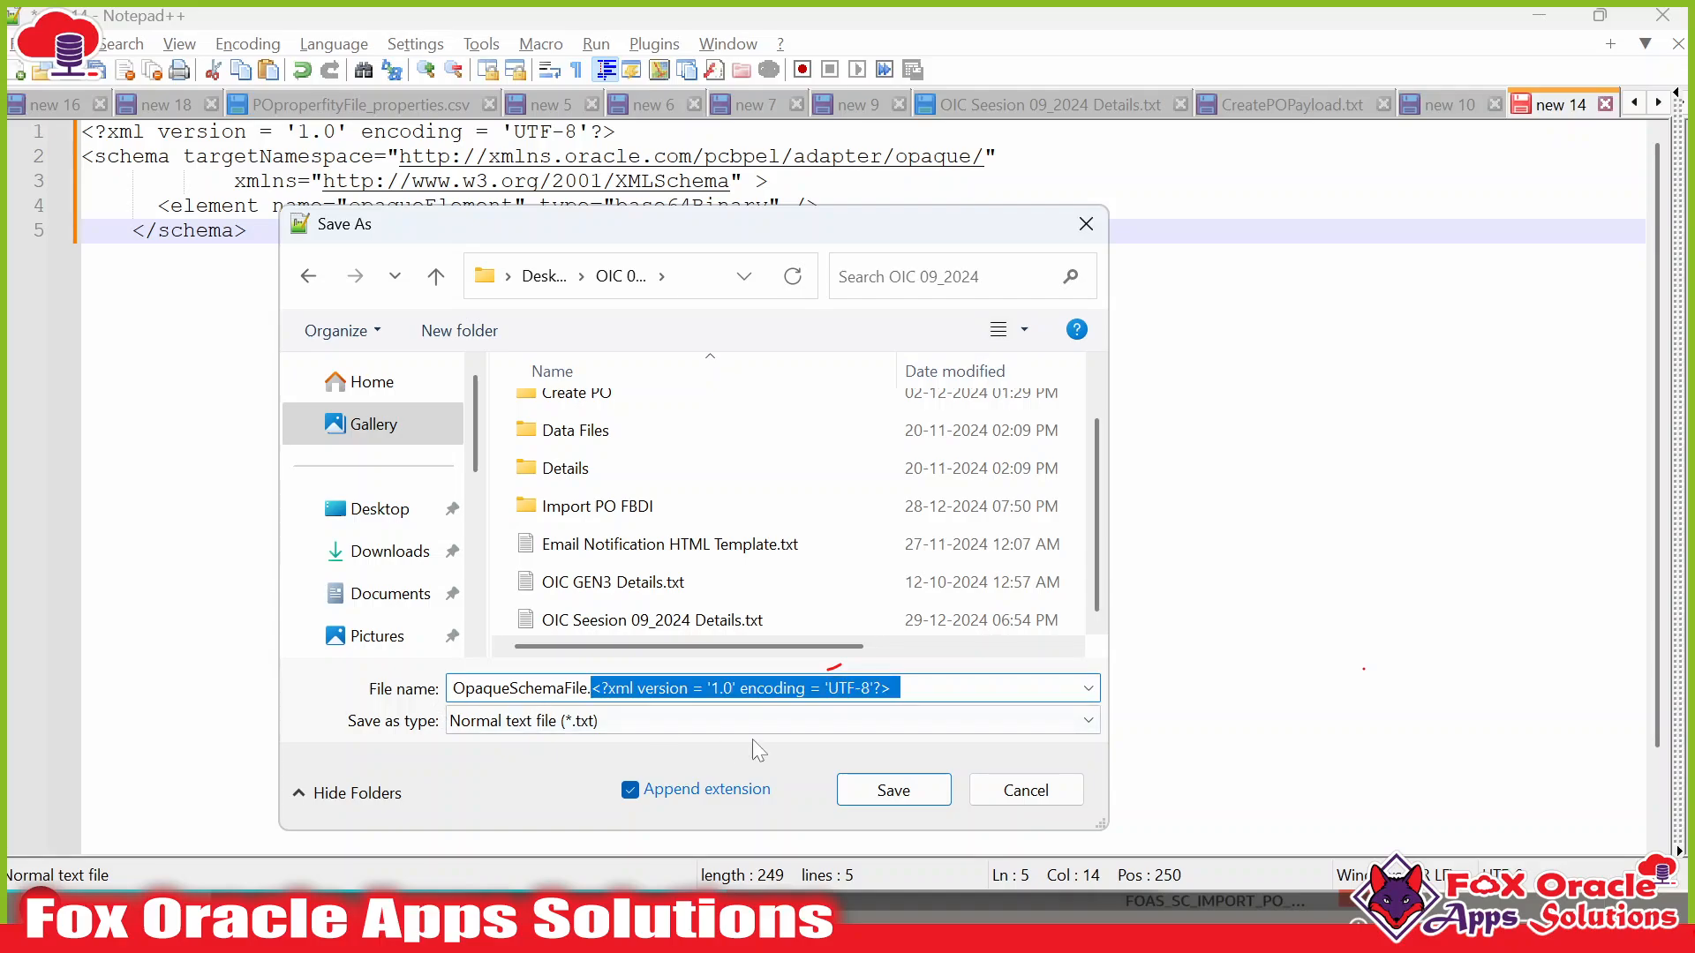
key("BackSpace")
type("xsd")
Set the save type to All types and save as OpaqueSchemaFile.xsd.
key("alt+Tab")
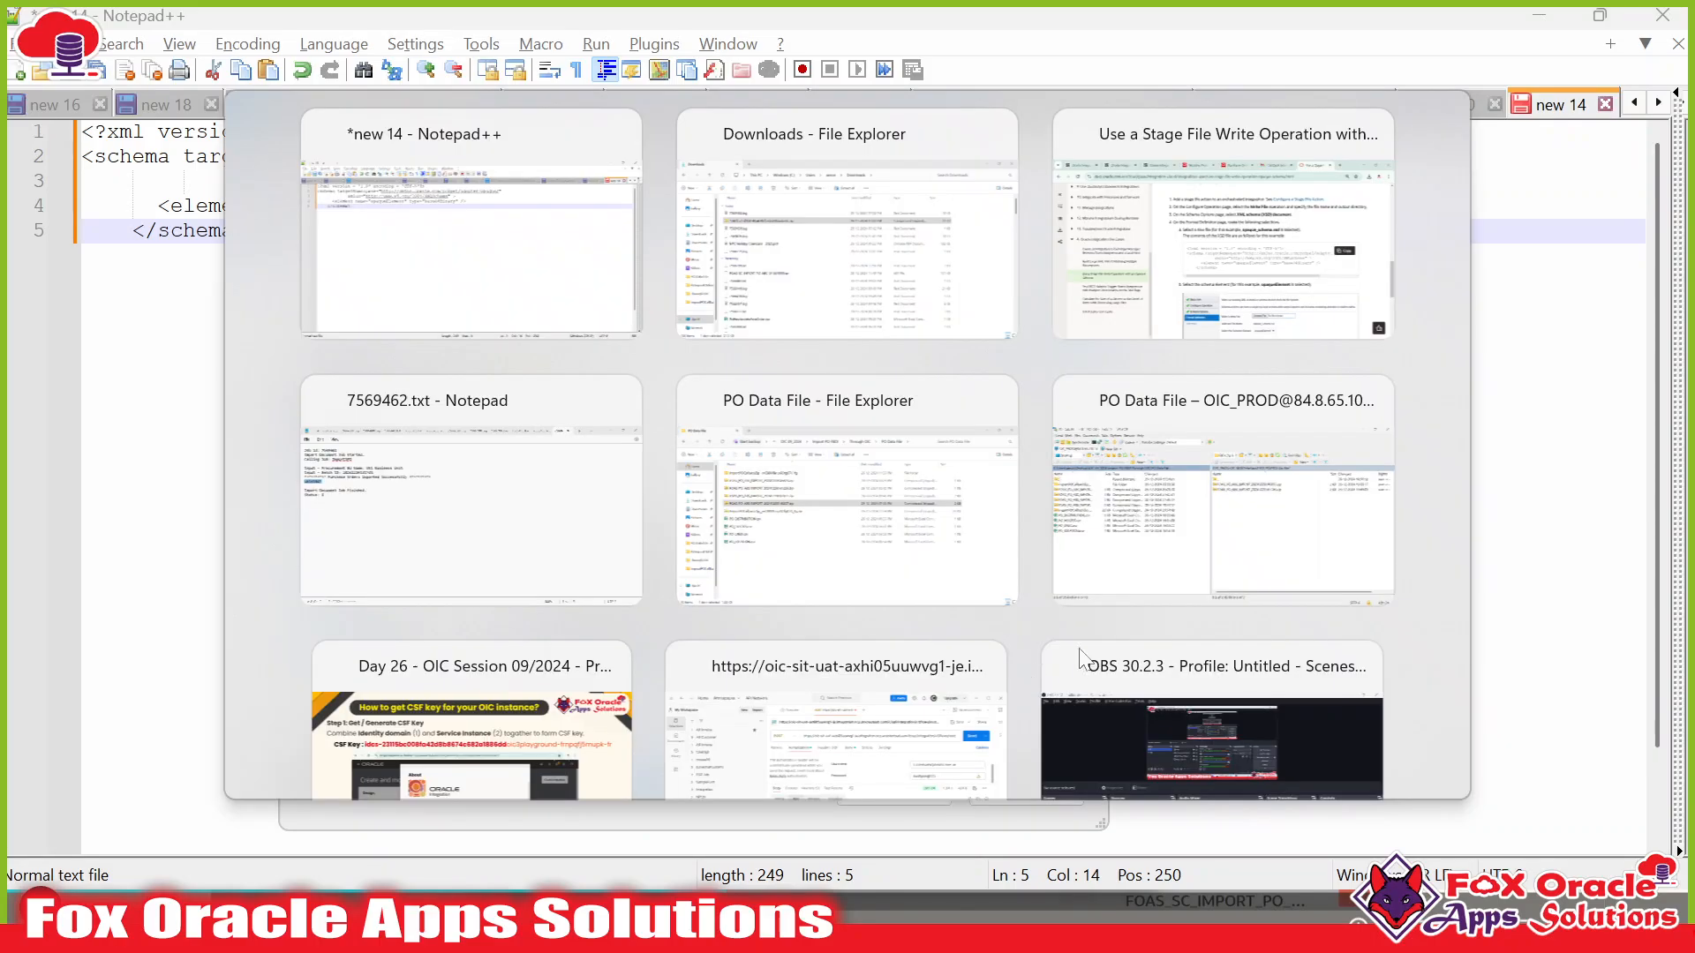
key("alt+Tab")
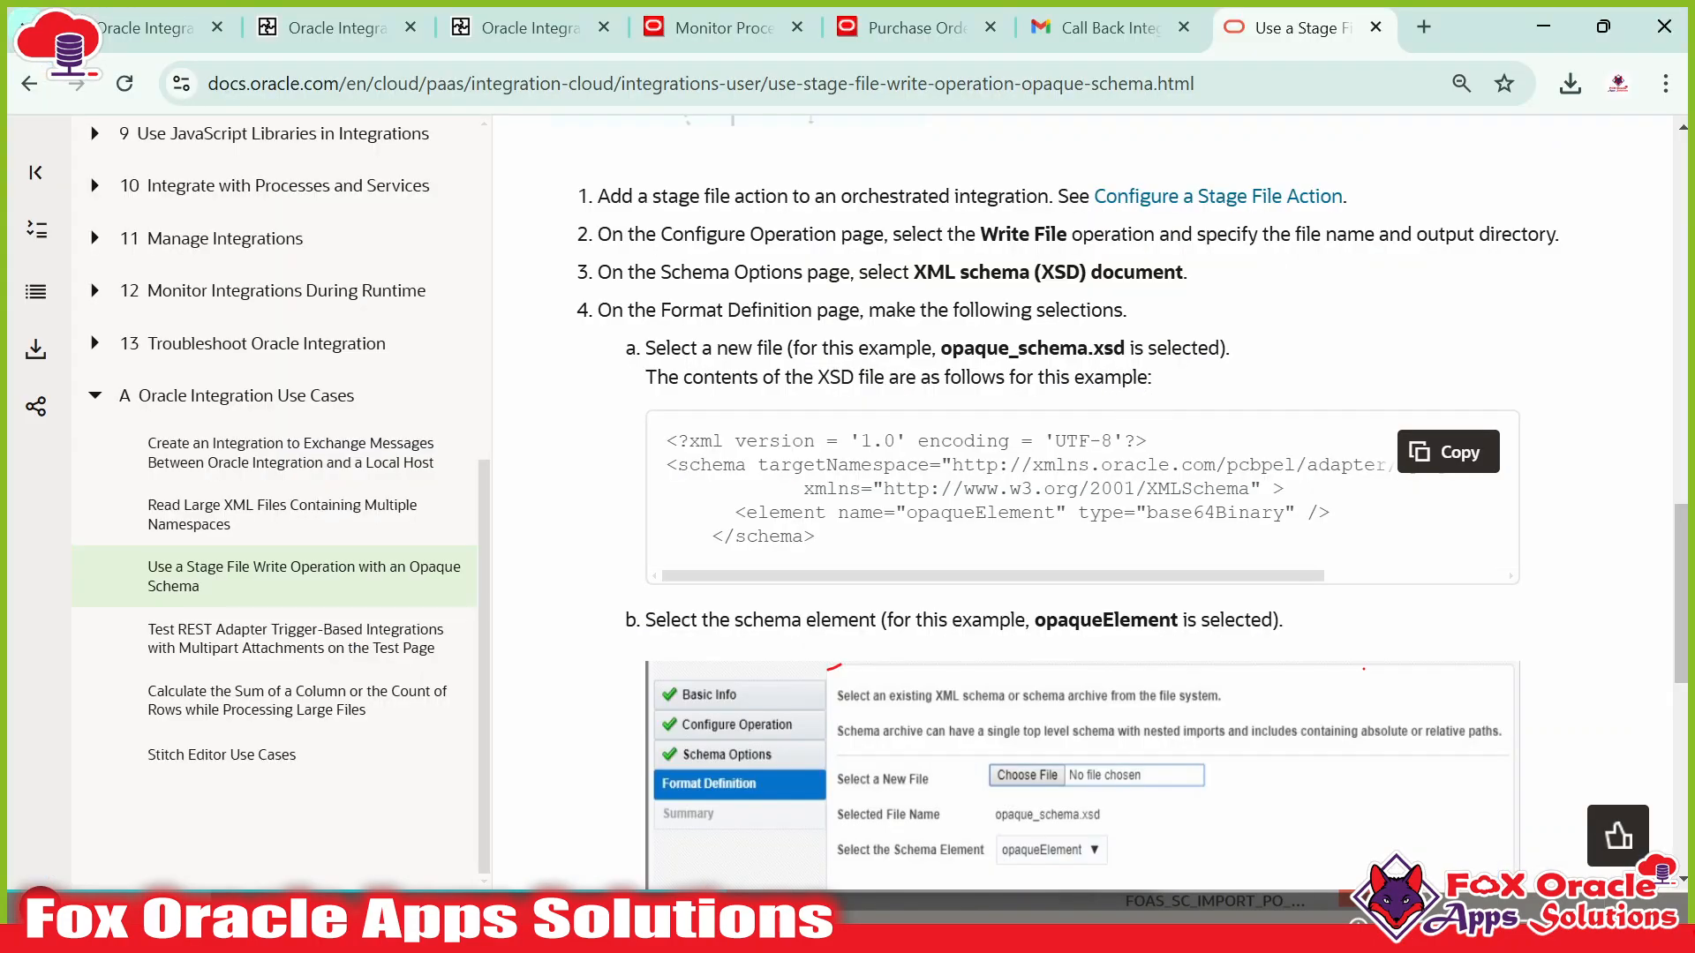
left_click_drag(1087, 348, 1125, 348)
key("alt+Tab")
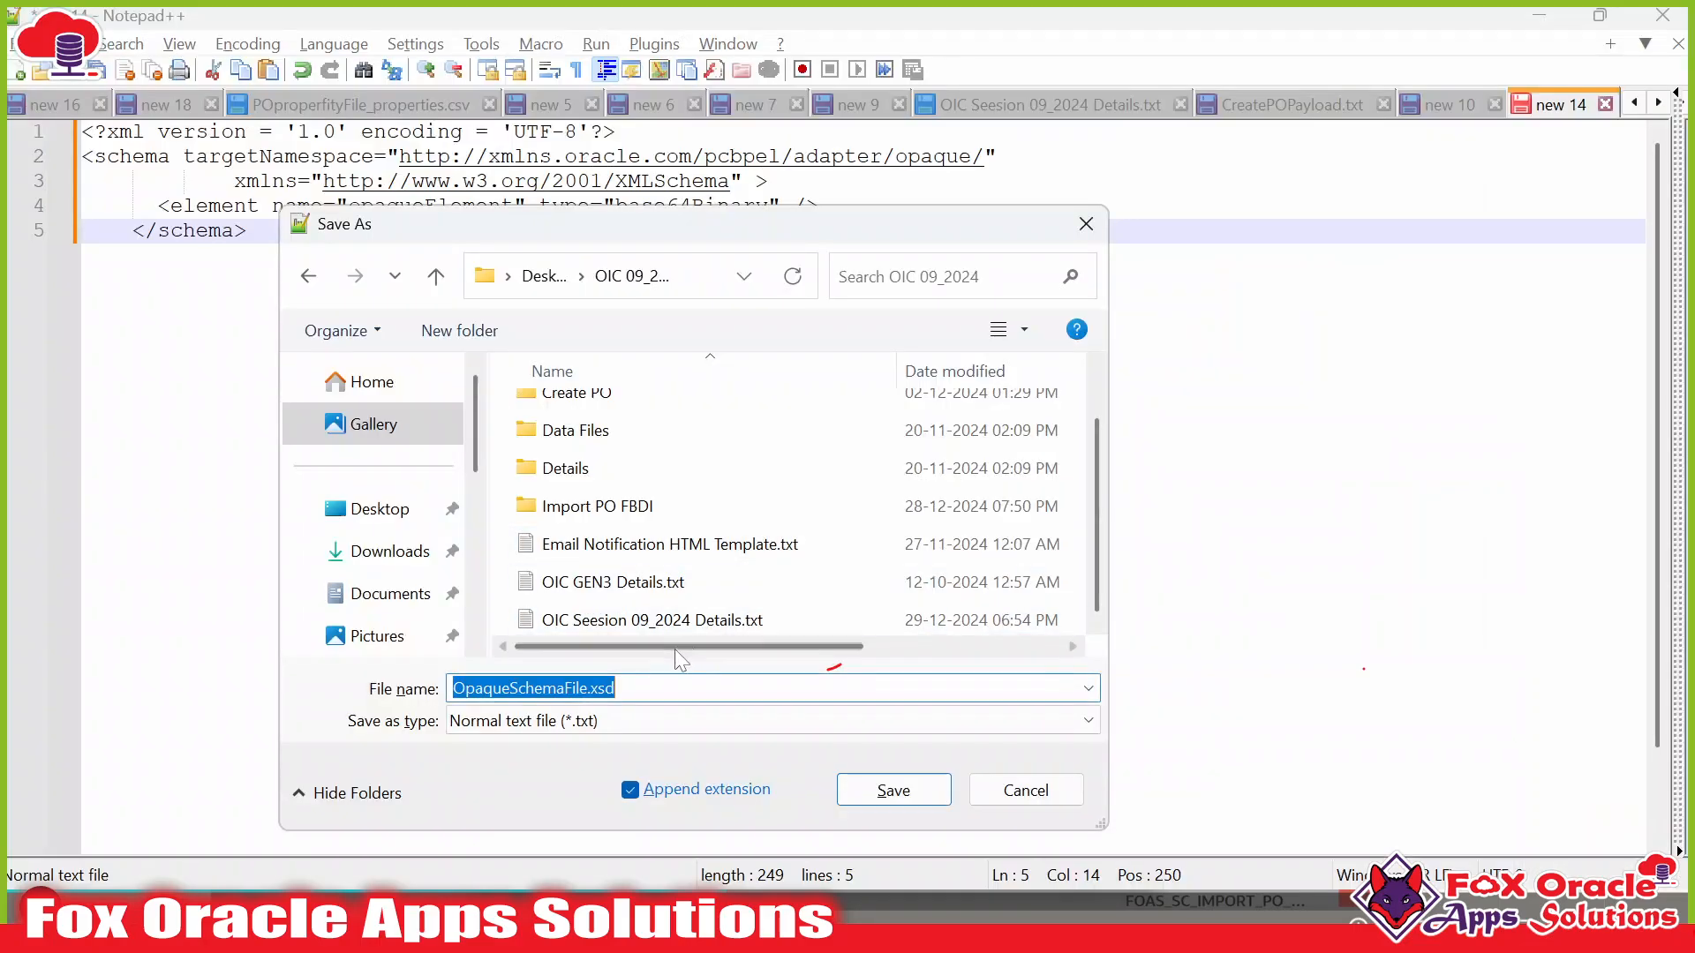
left_click(611, 721)
scroll(565, 265, "up", 2)
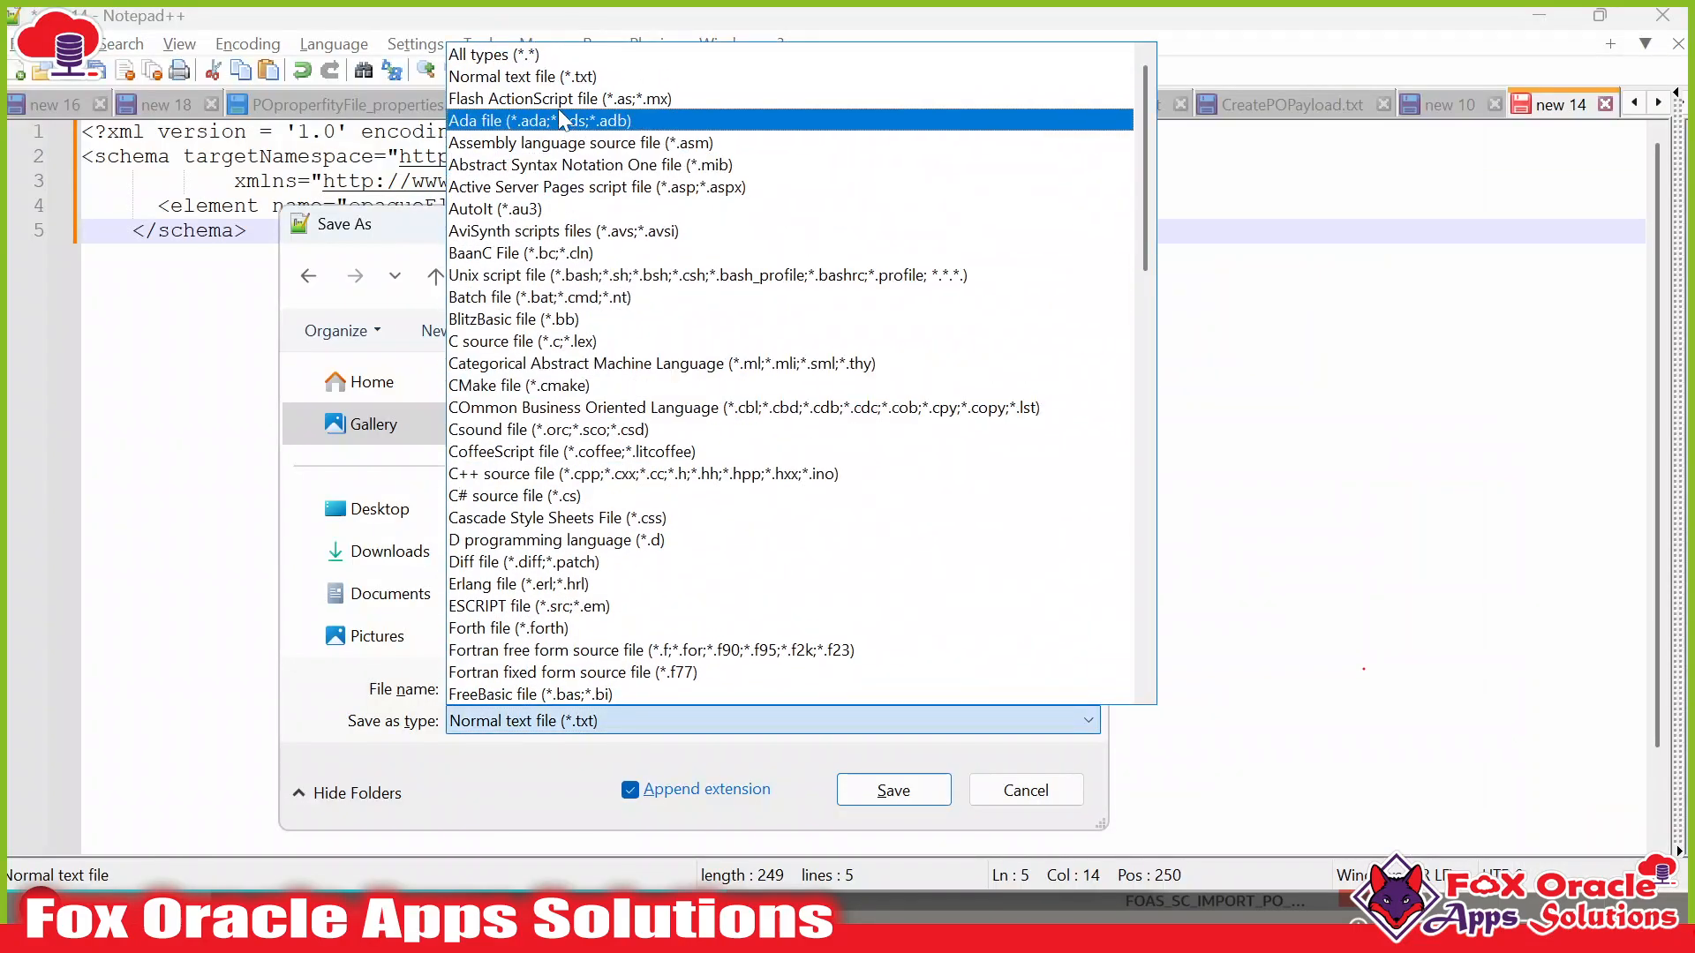
left_click(555, 53)
left_click(607, 689)
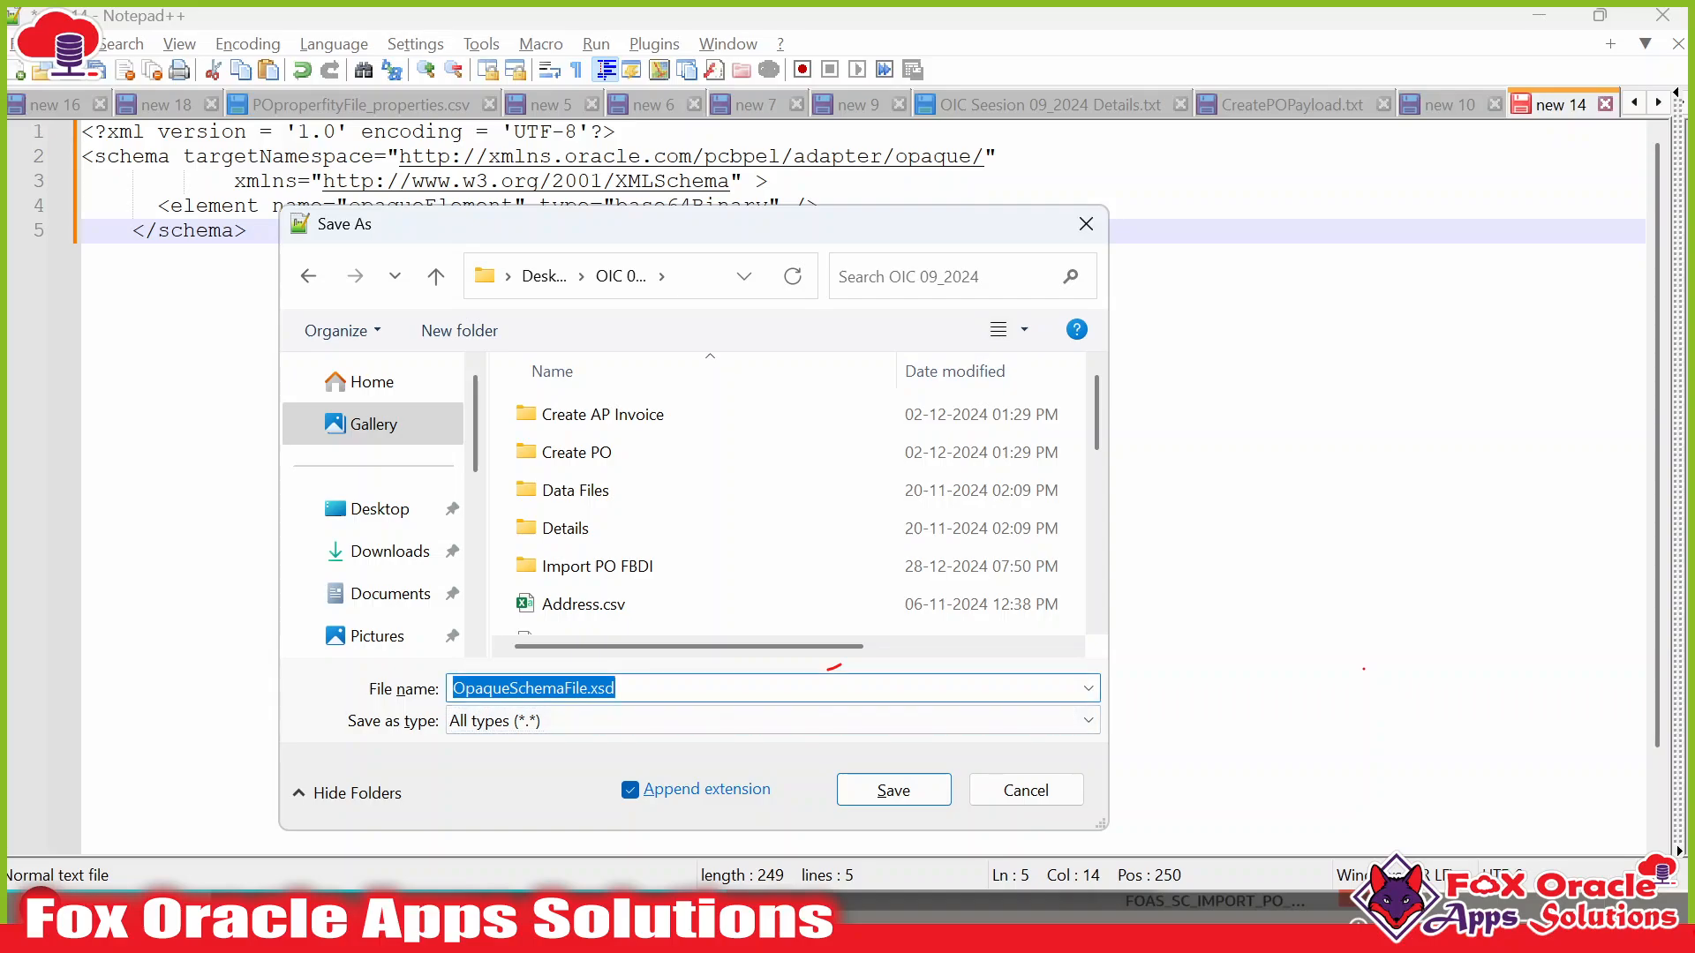
left_click(893, 791)
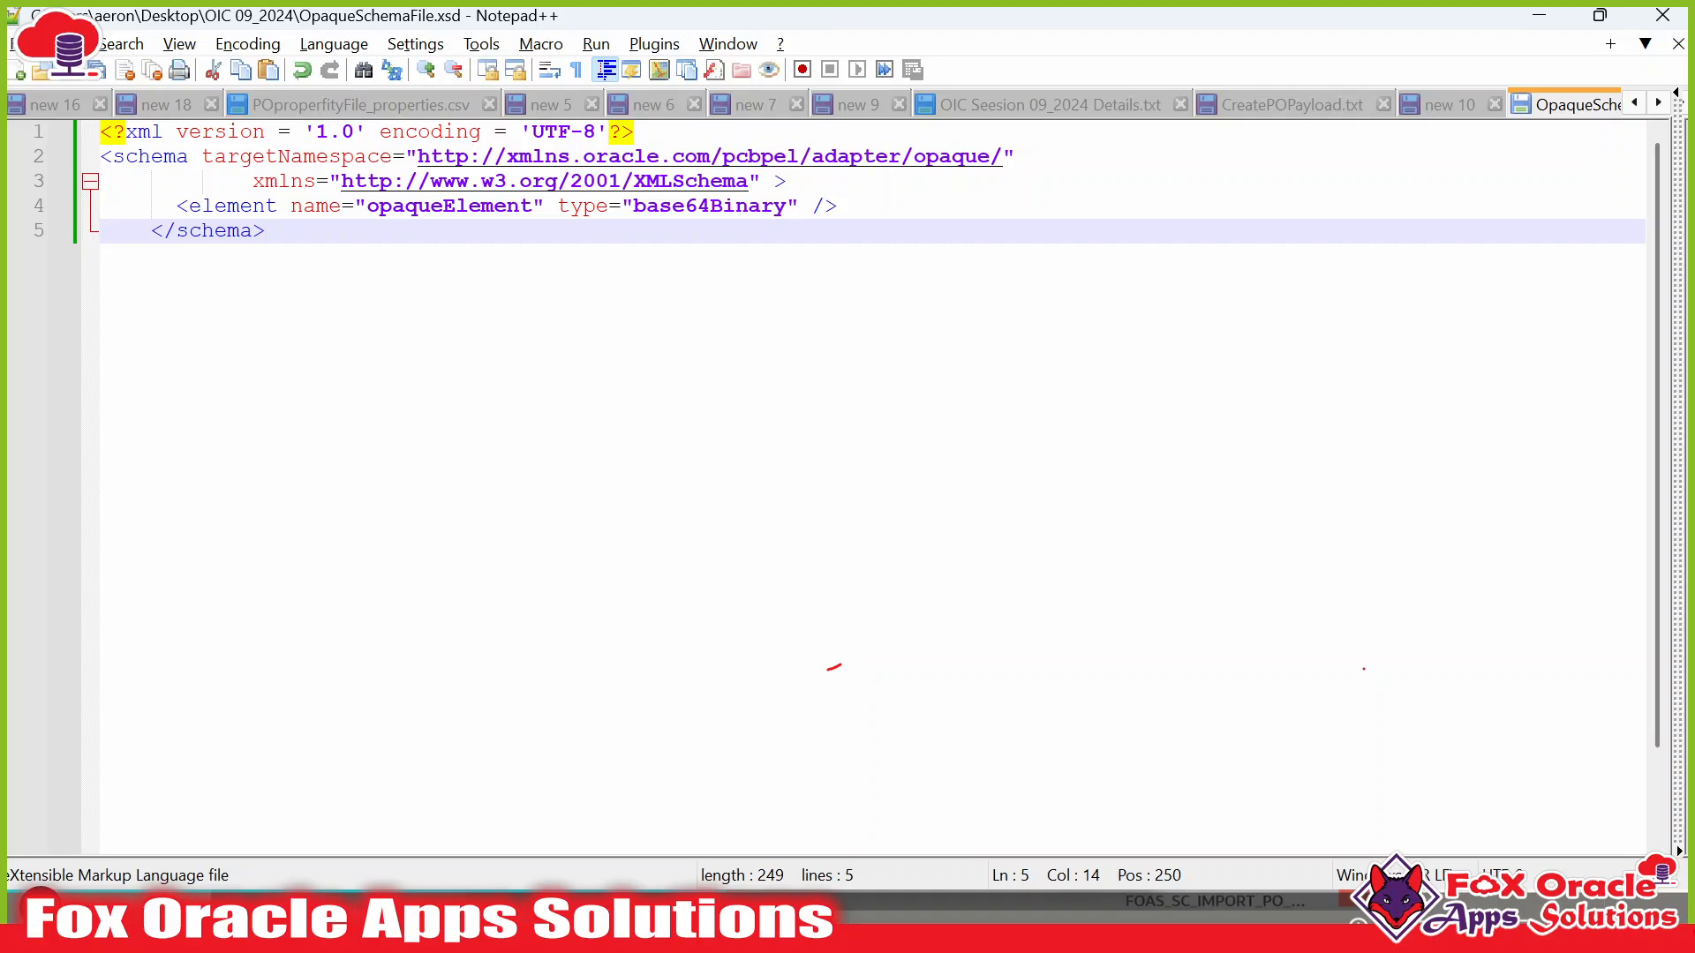
Review the opaqueElement definition in the schema, then return to Oracle Integration.
left_click_drag(366, 205, 519, 206)
left_click(503, 232)
left_click(456, 207)
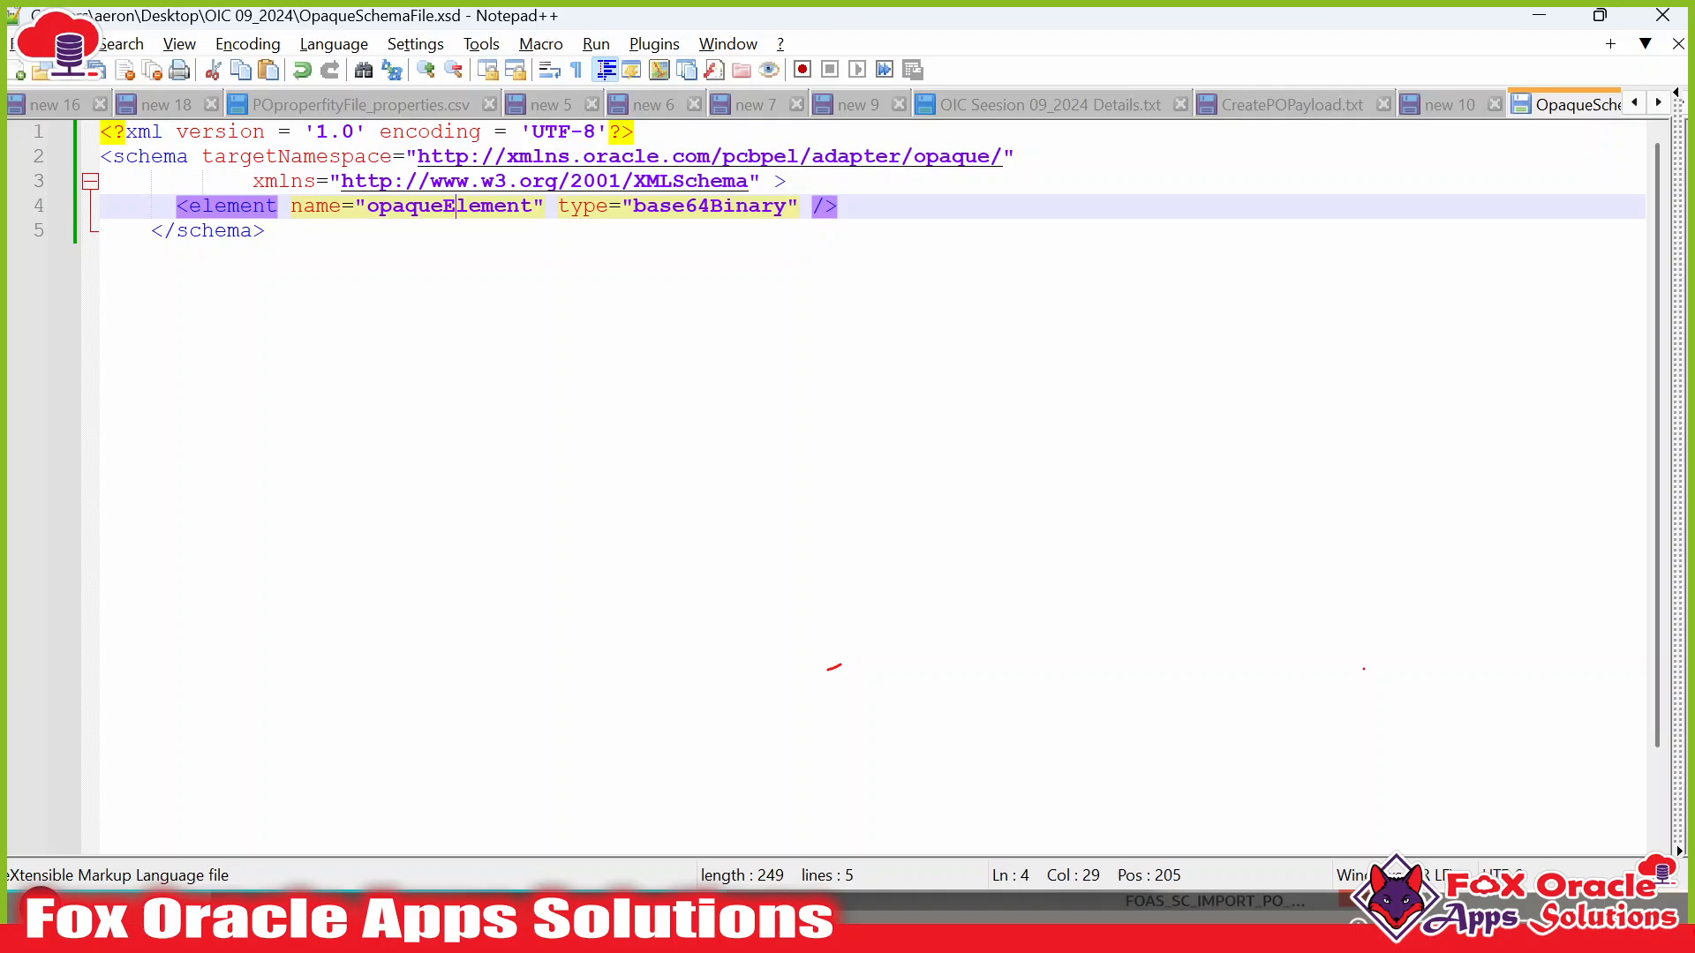
left_click(266, 232)
key("ctrl+a")
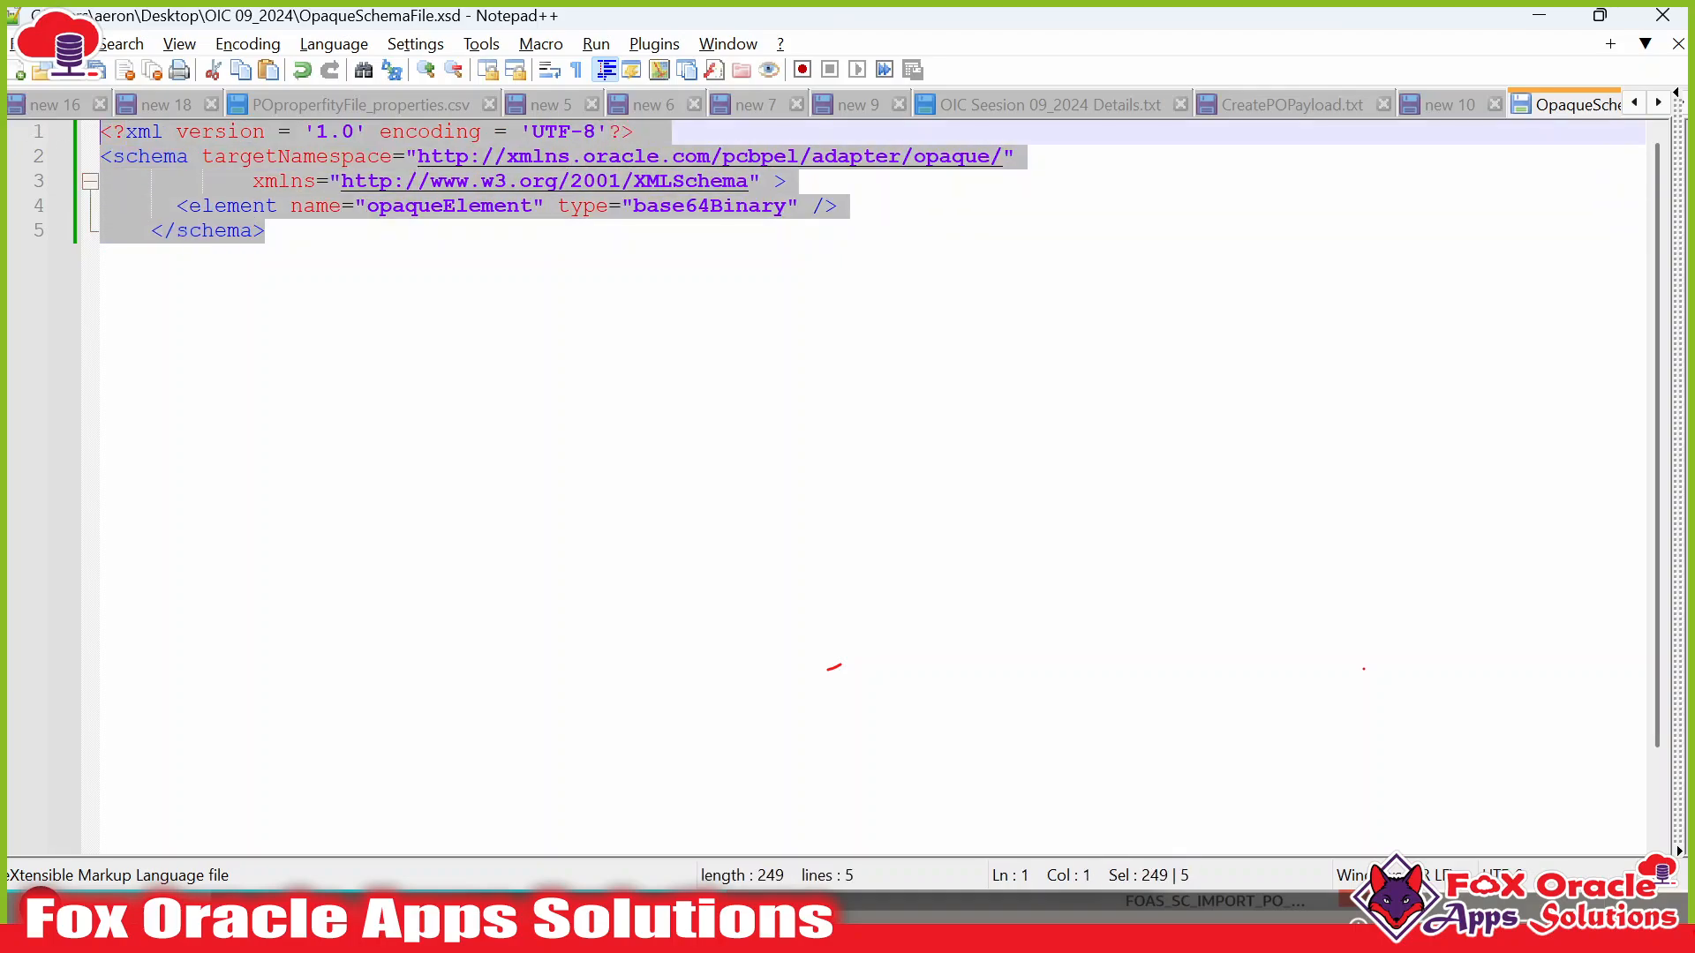
left_click(265, 231)
key("alt+Tab")
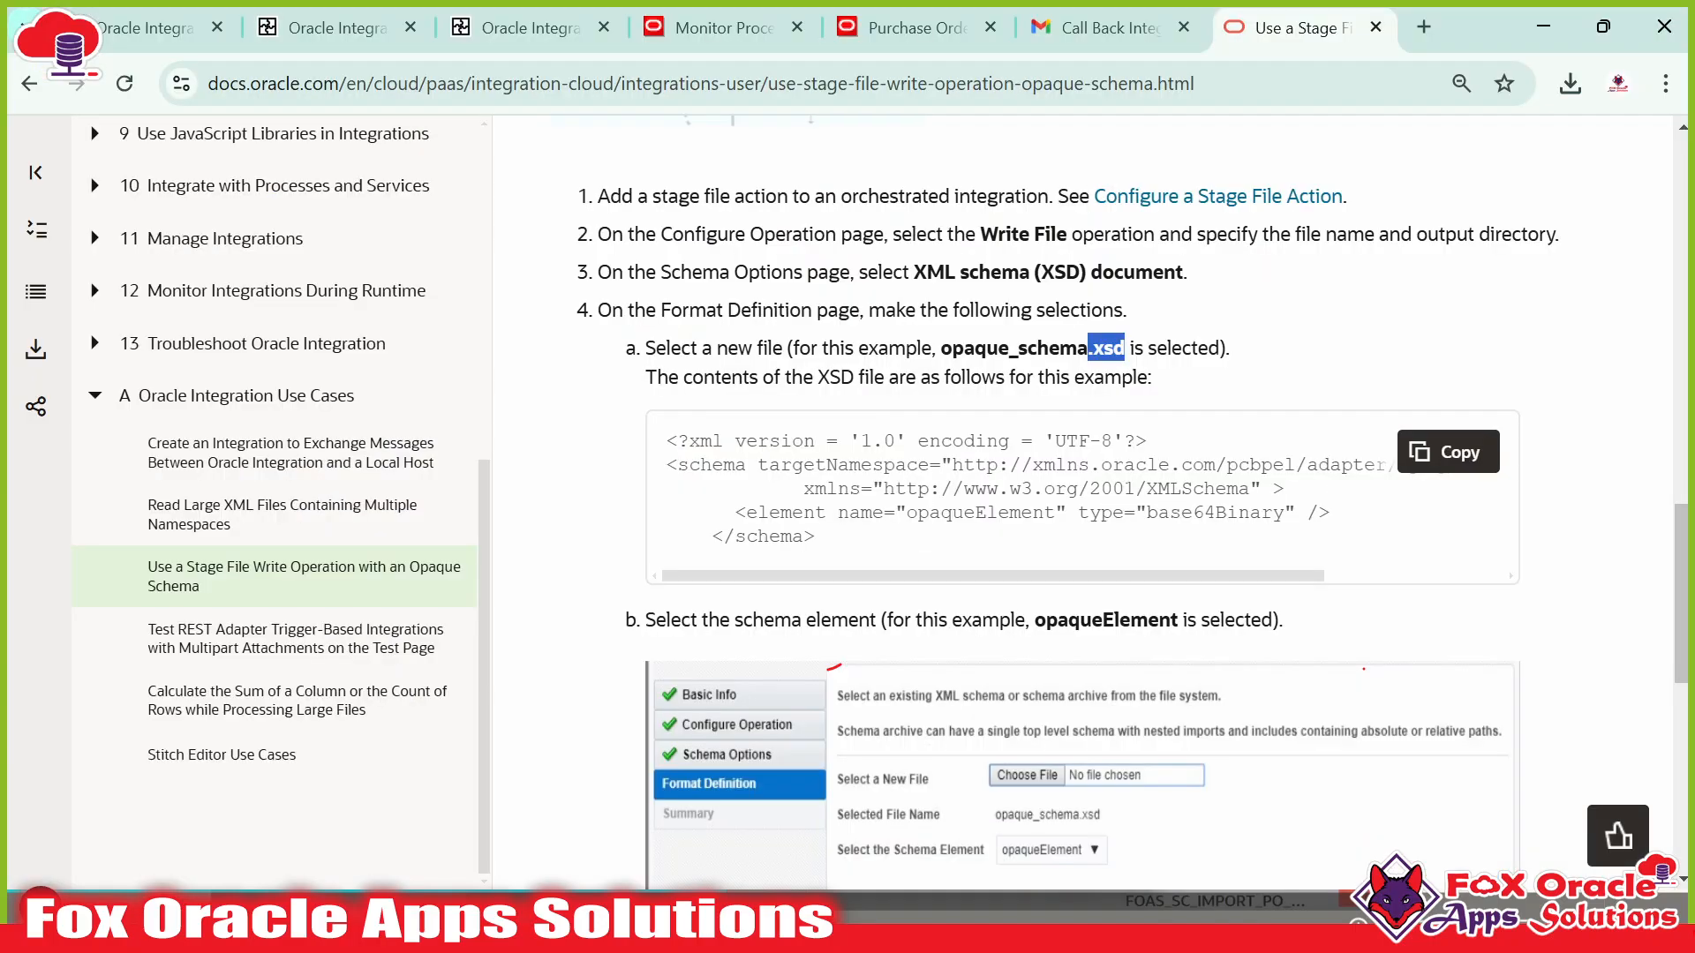
left_click(539, 34)
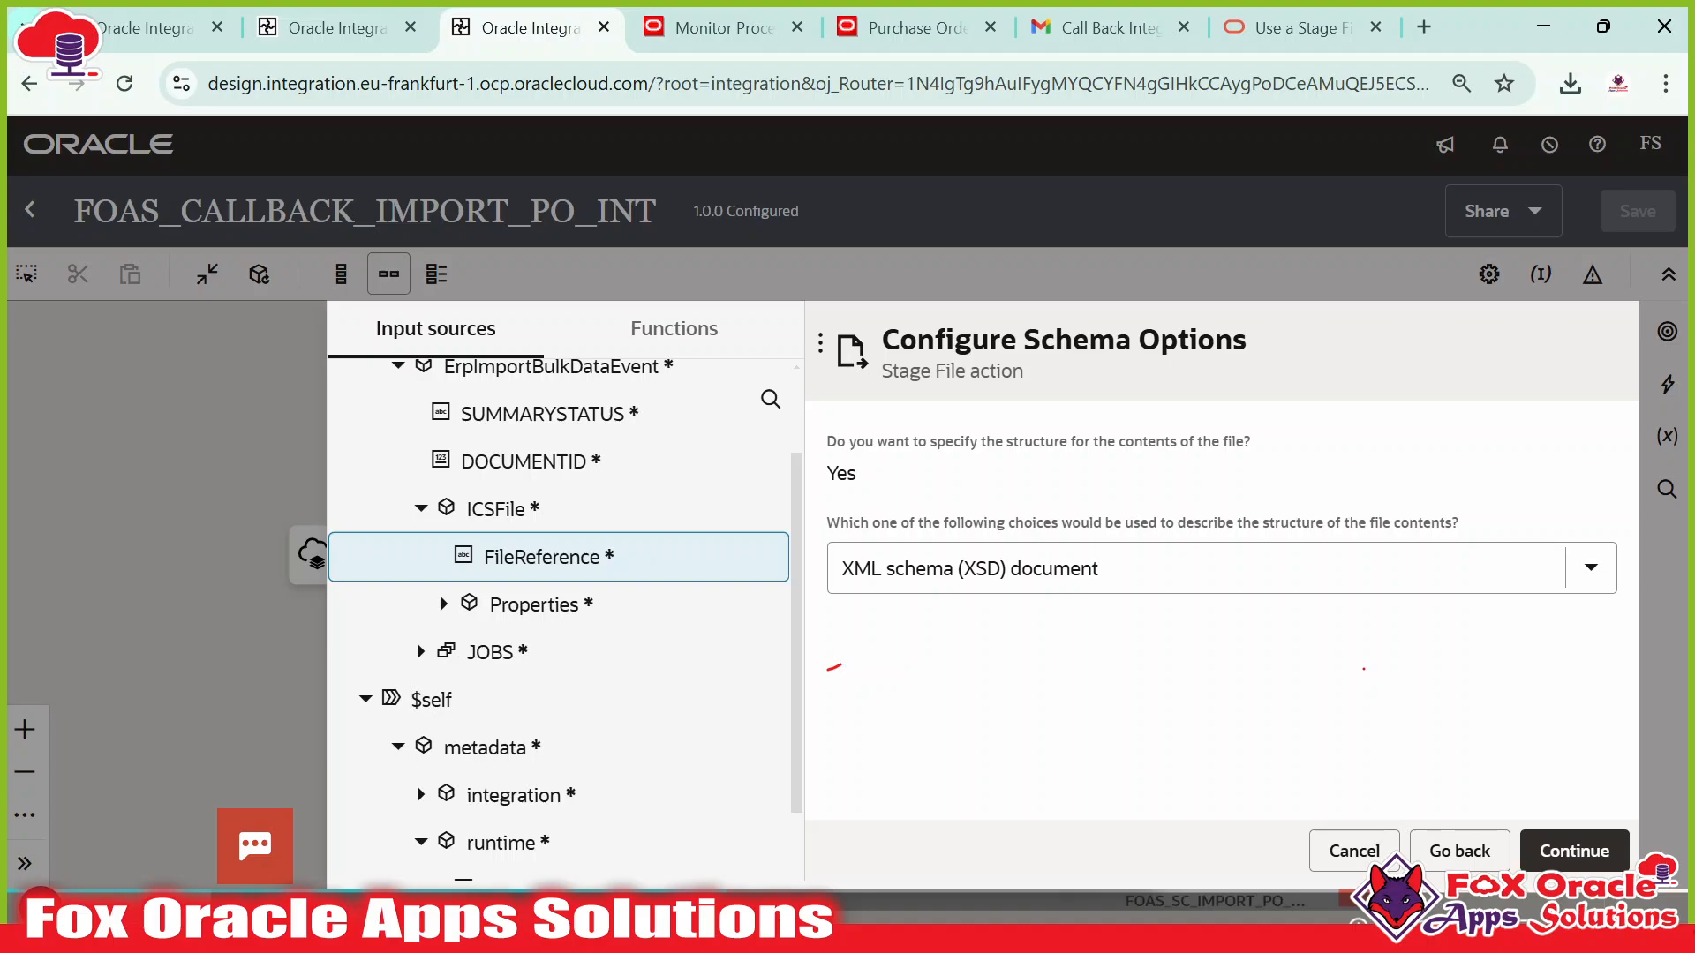
Keep XML schema (XSD) document and upload OpaqueSchemaFile.xsd from the OIC 09_2024 folder.
left_click(1205, 568)
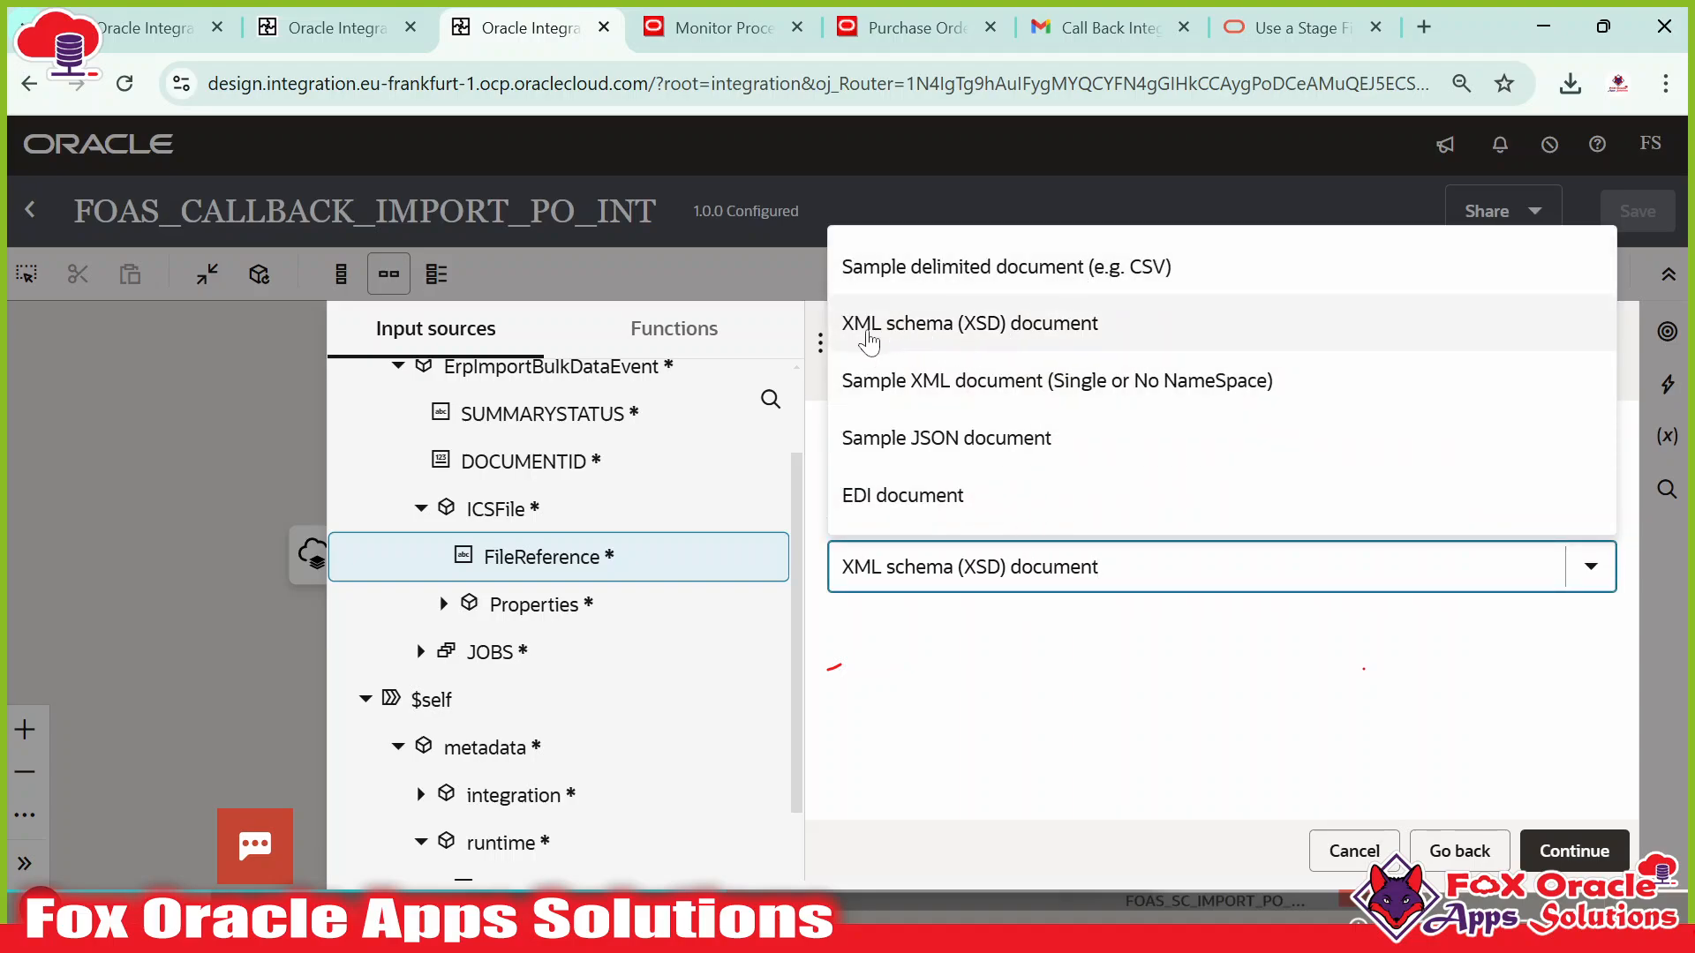
left_click(952, 340)
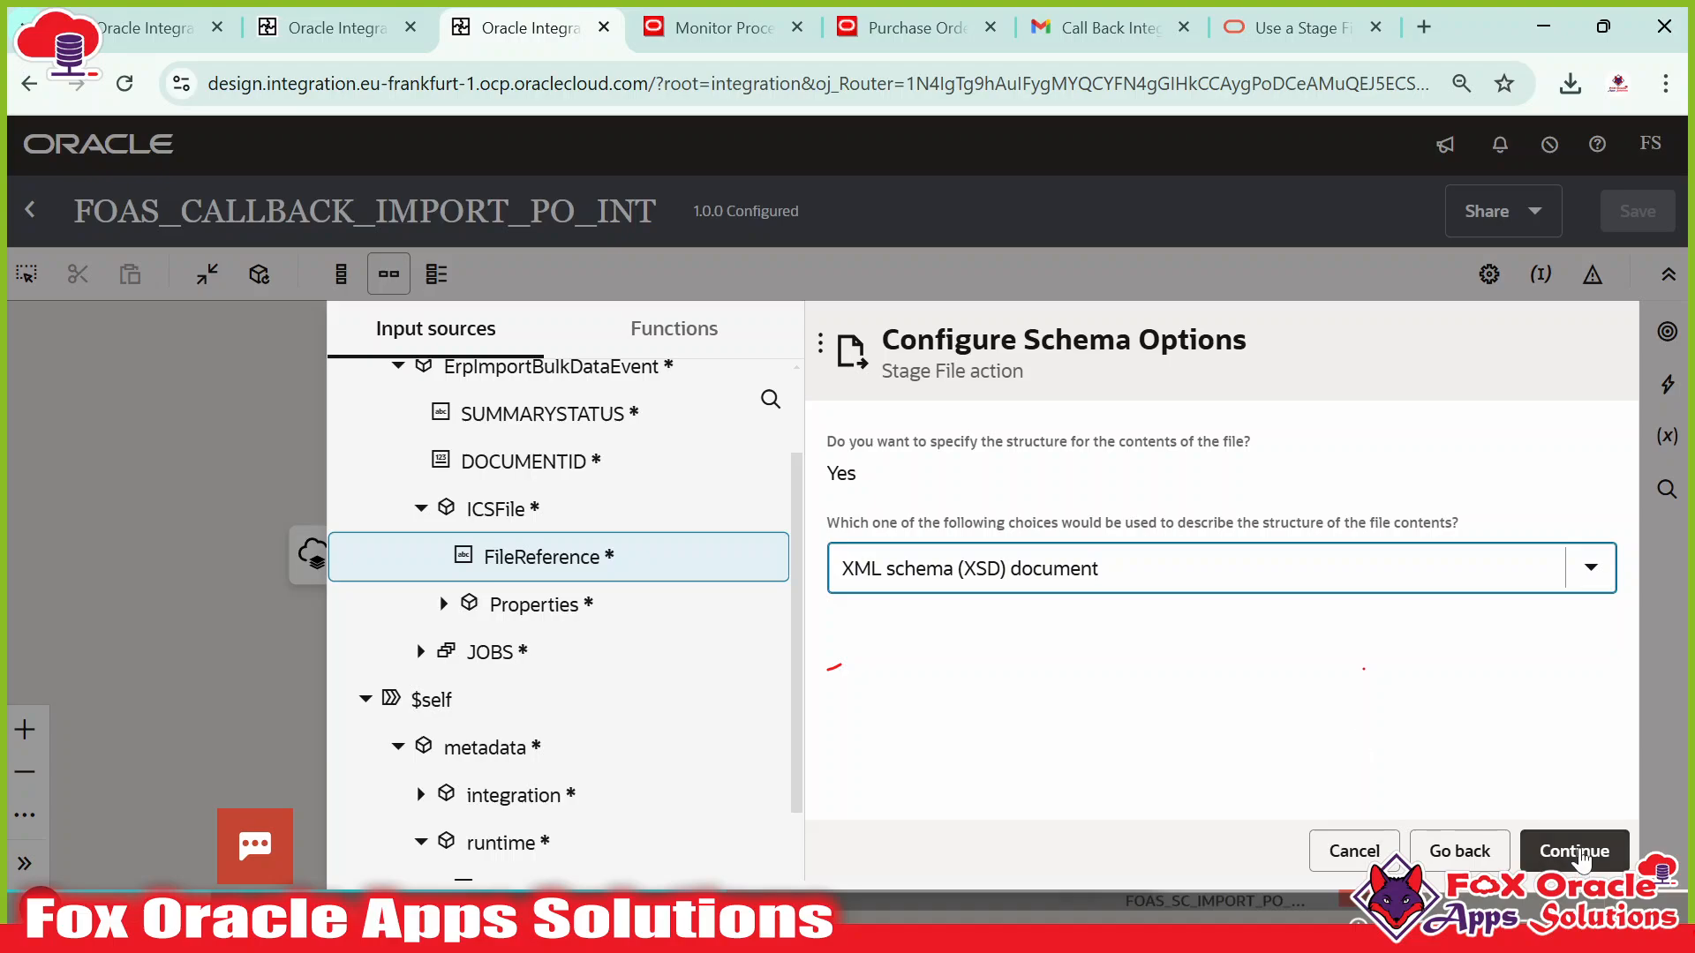
left_click(1577, 851)
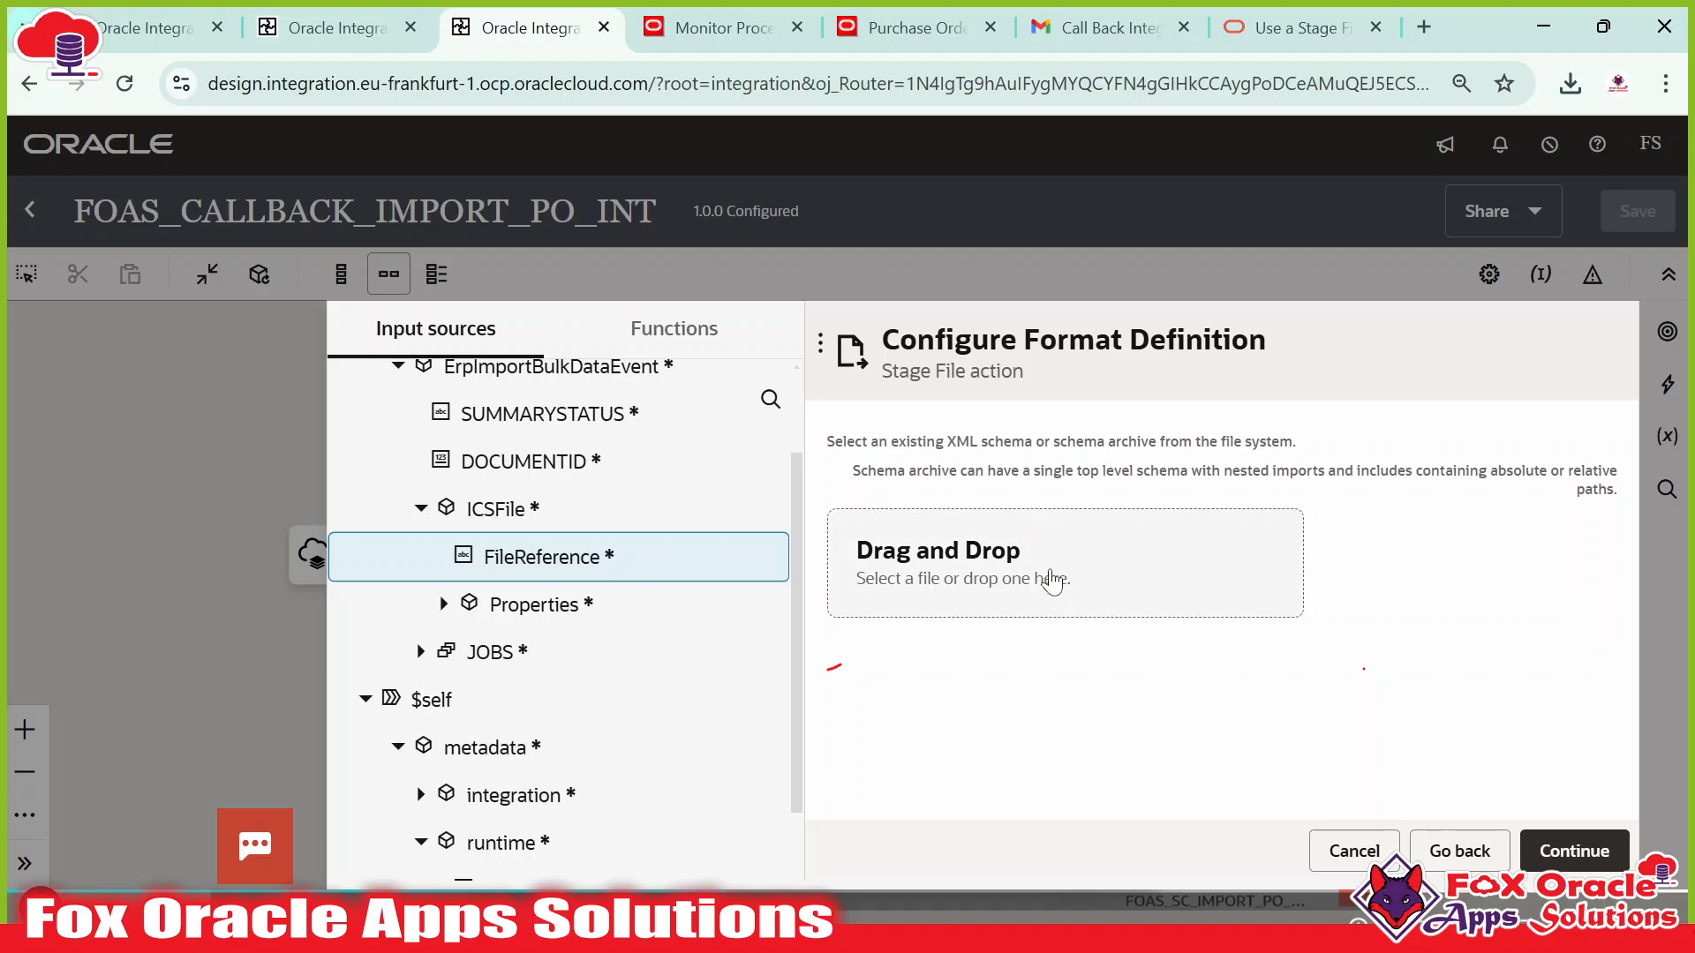
left_click(1088, 569)
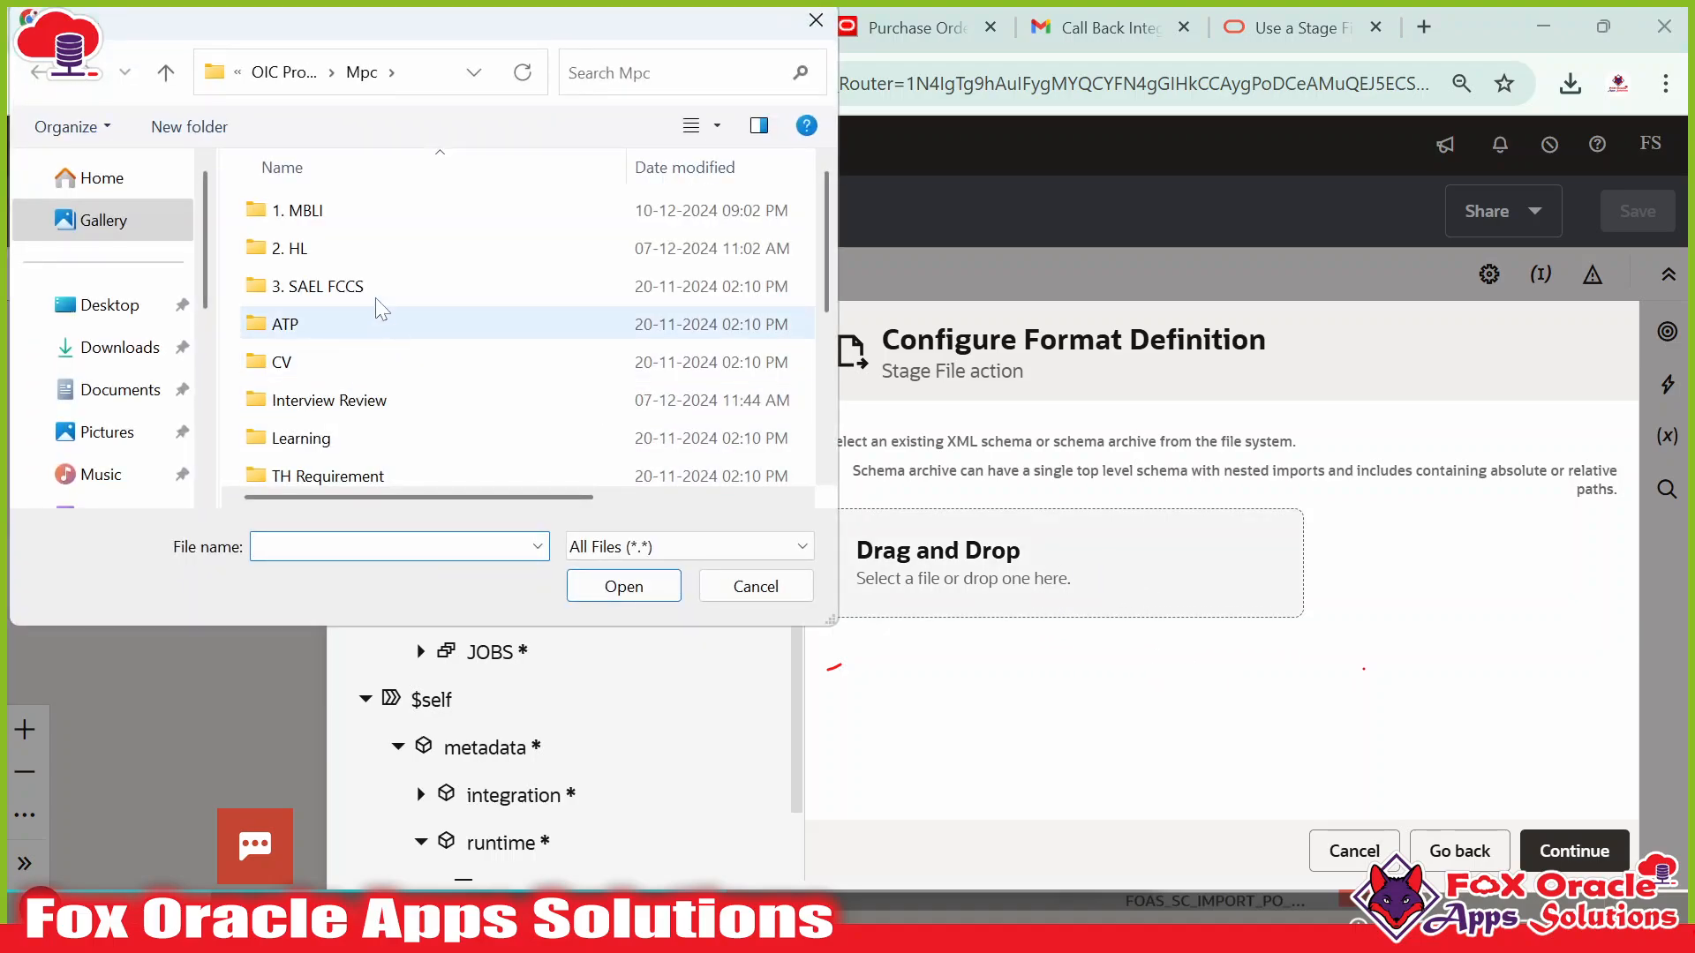
left_click(97, 304)
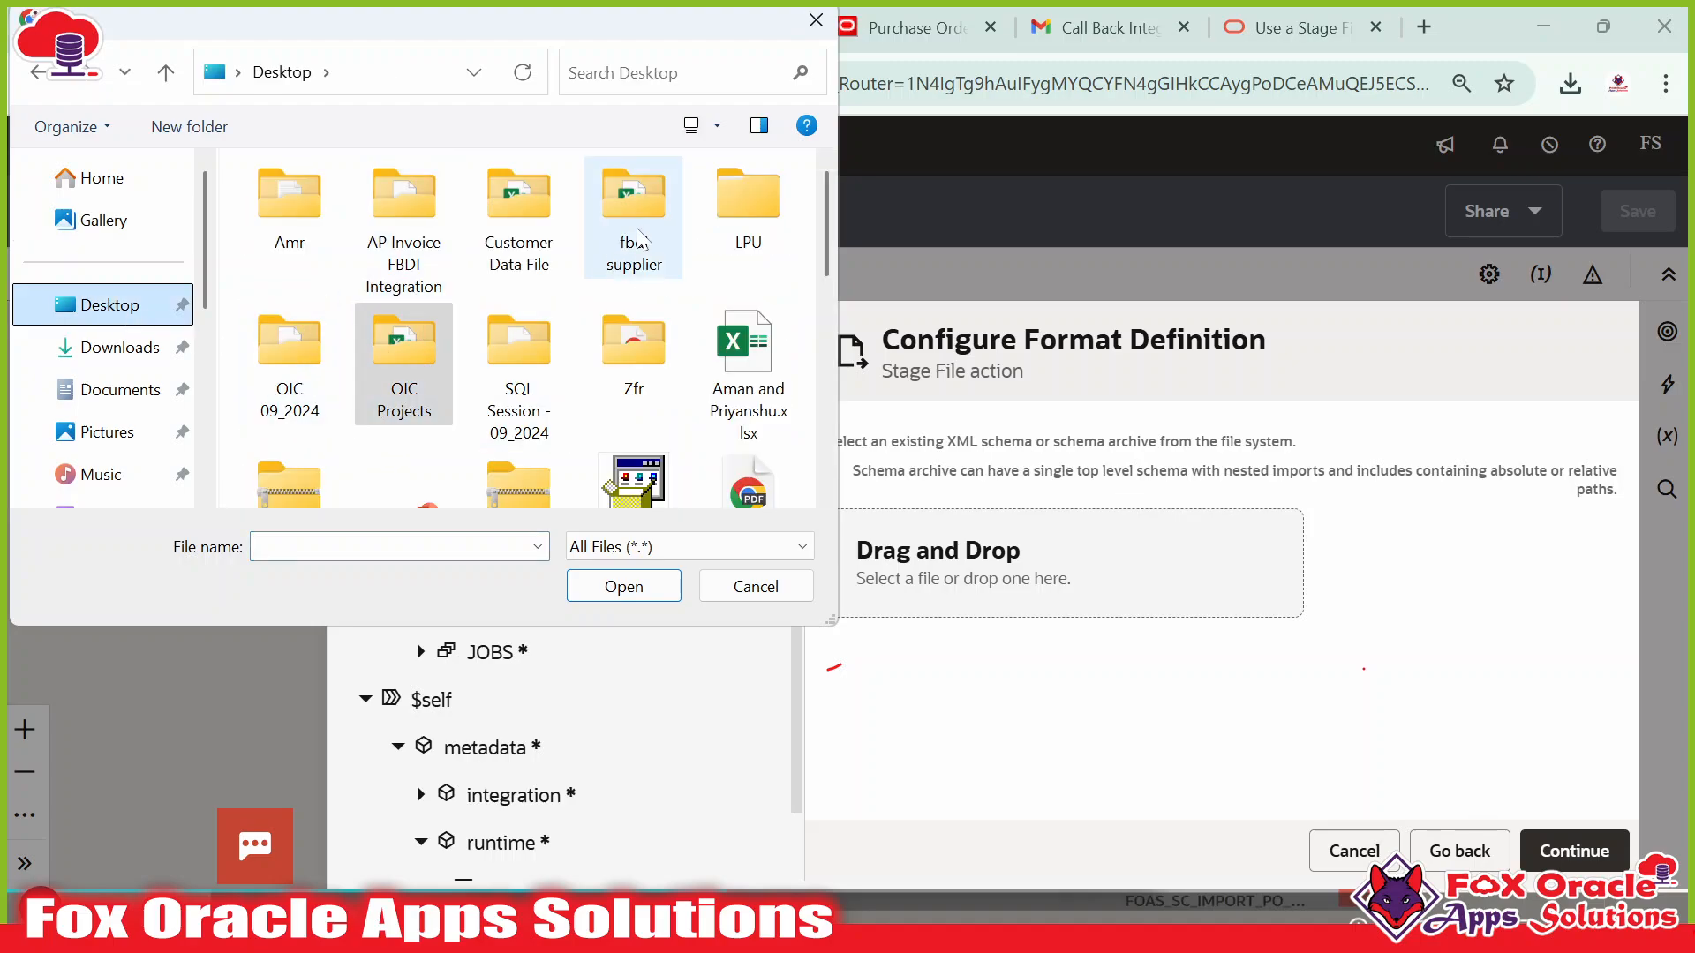
double_click(289, 353)
scroll(371, 441, "down", 5)
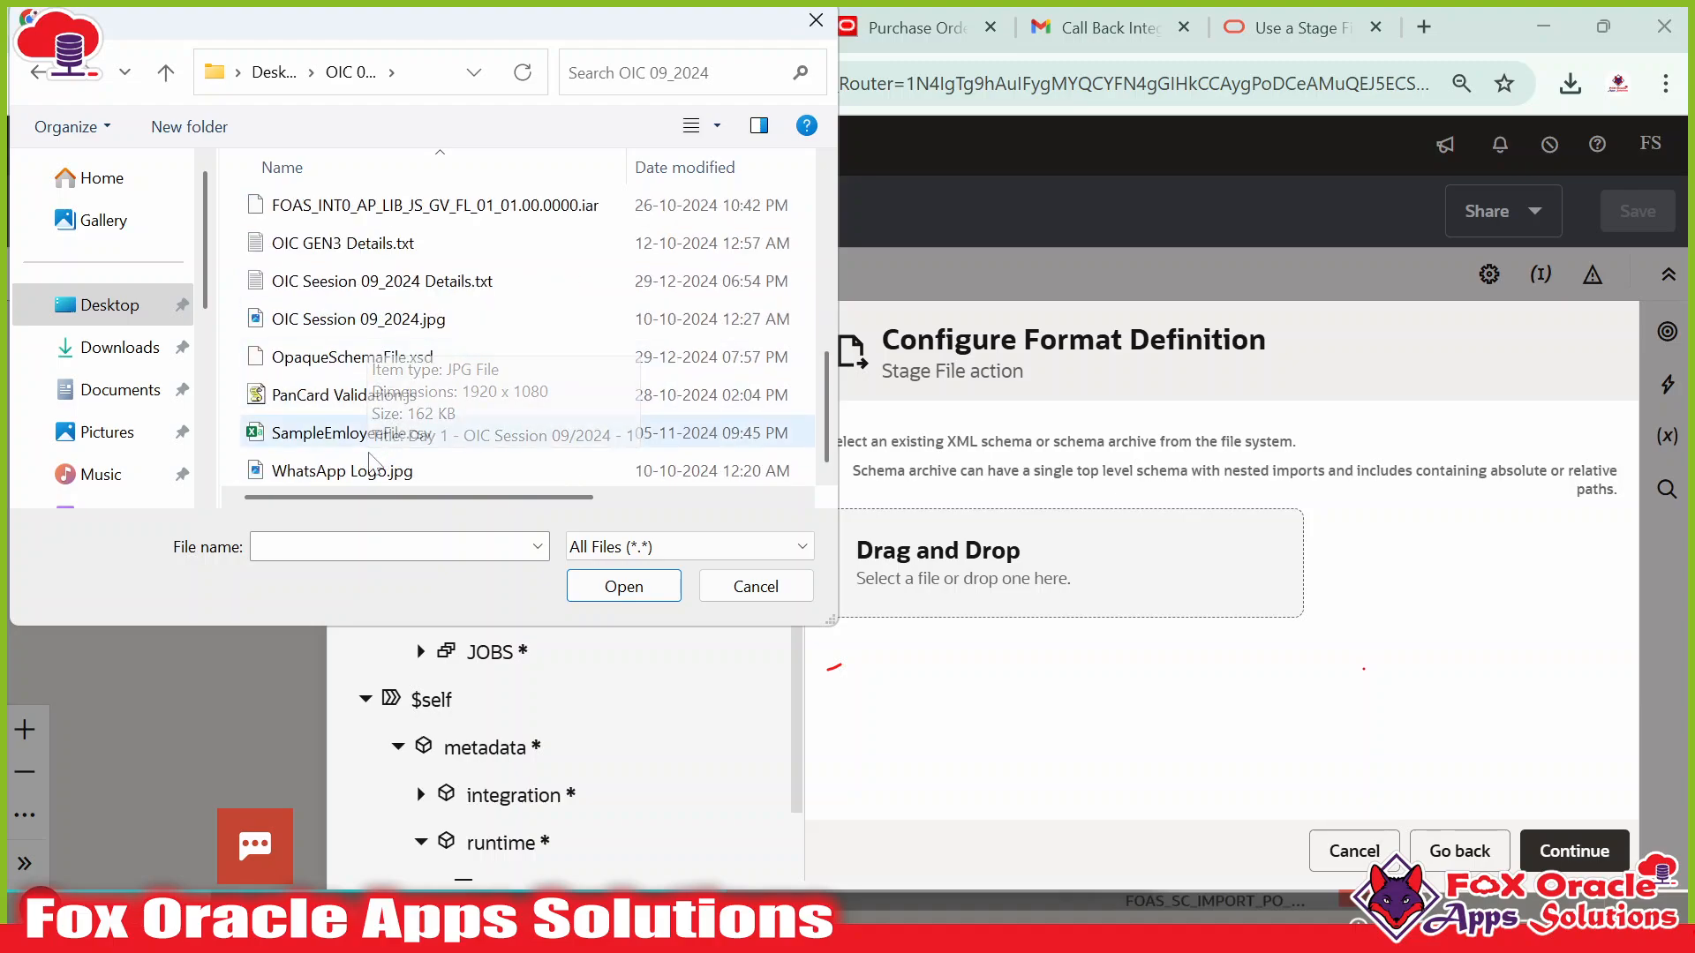
left_click(355, 364)
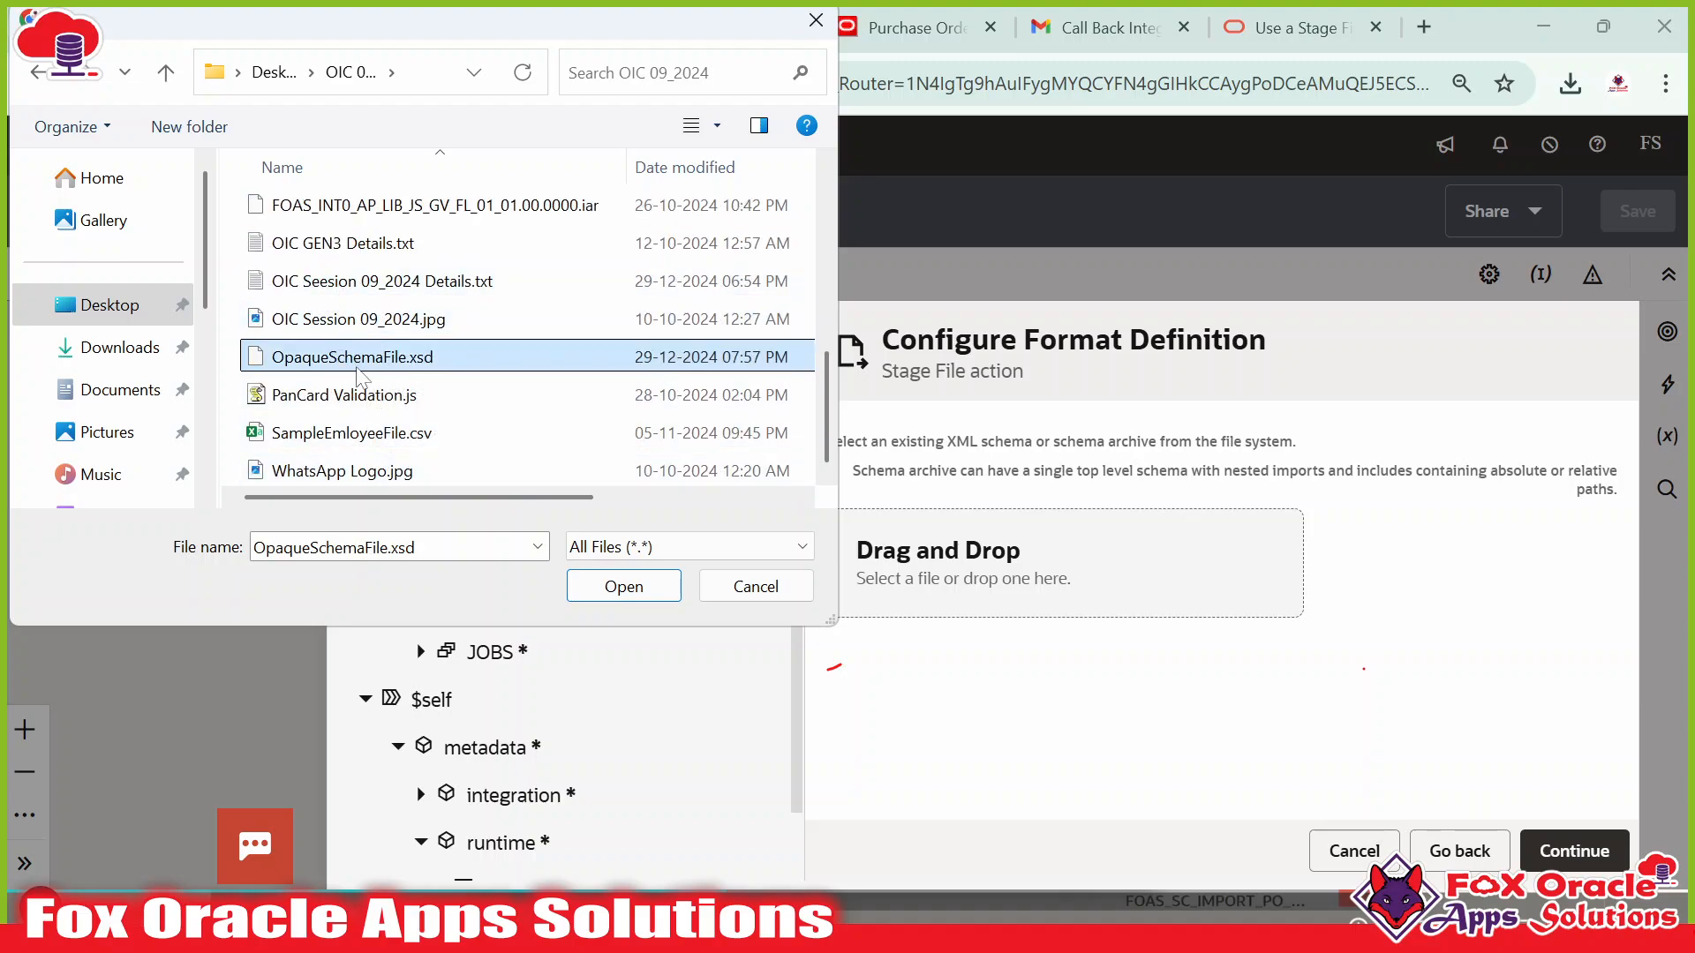
left_click(623, 586)
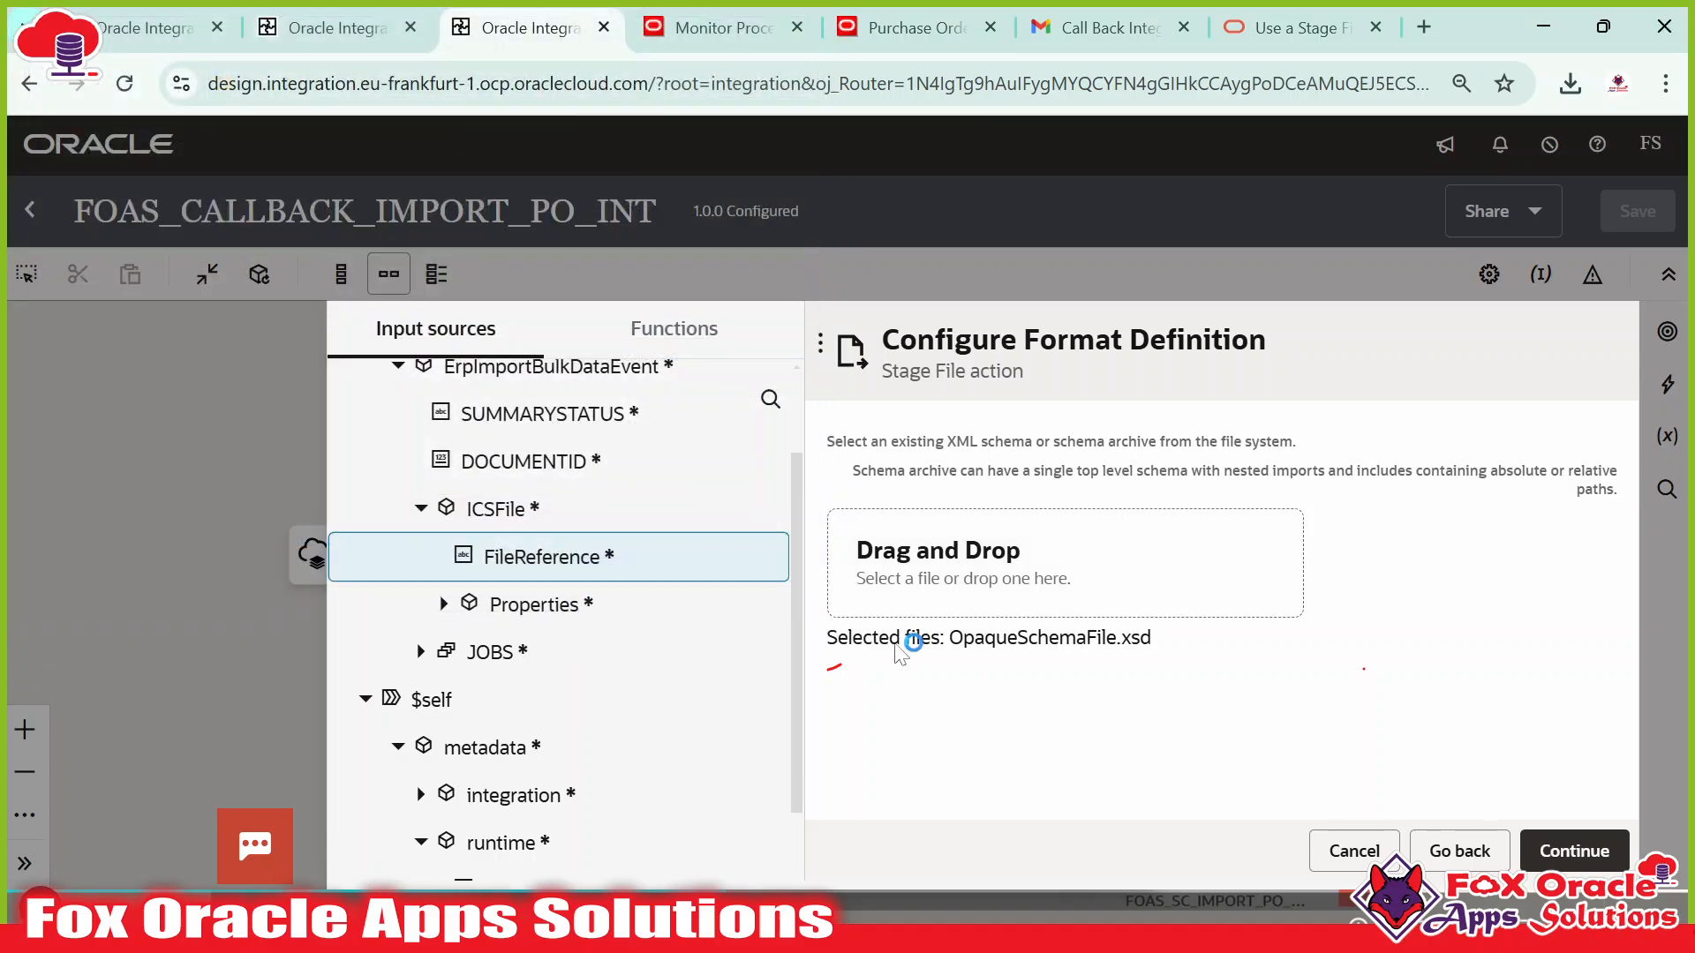
Confirm opaqueElement as the schema element and finish the Stage File action.
scroll(1364, 669, "down", 1)
scroll(1364, 669, "up", 1)
scroll(1364, 669, "down", 1)
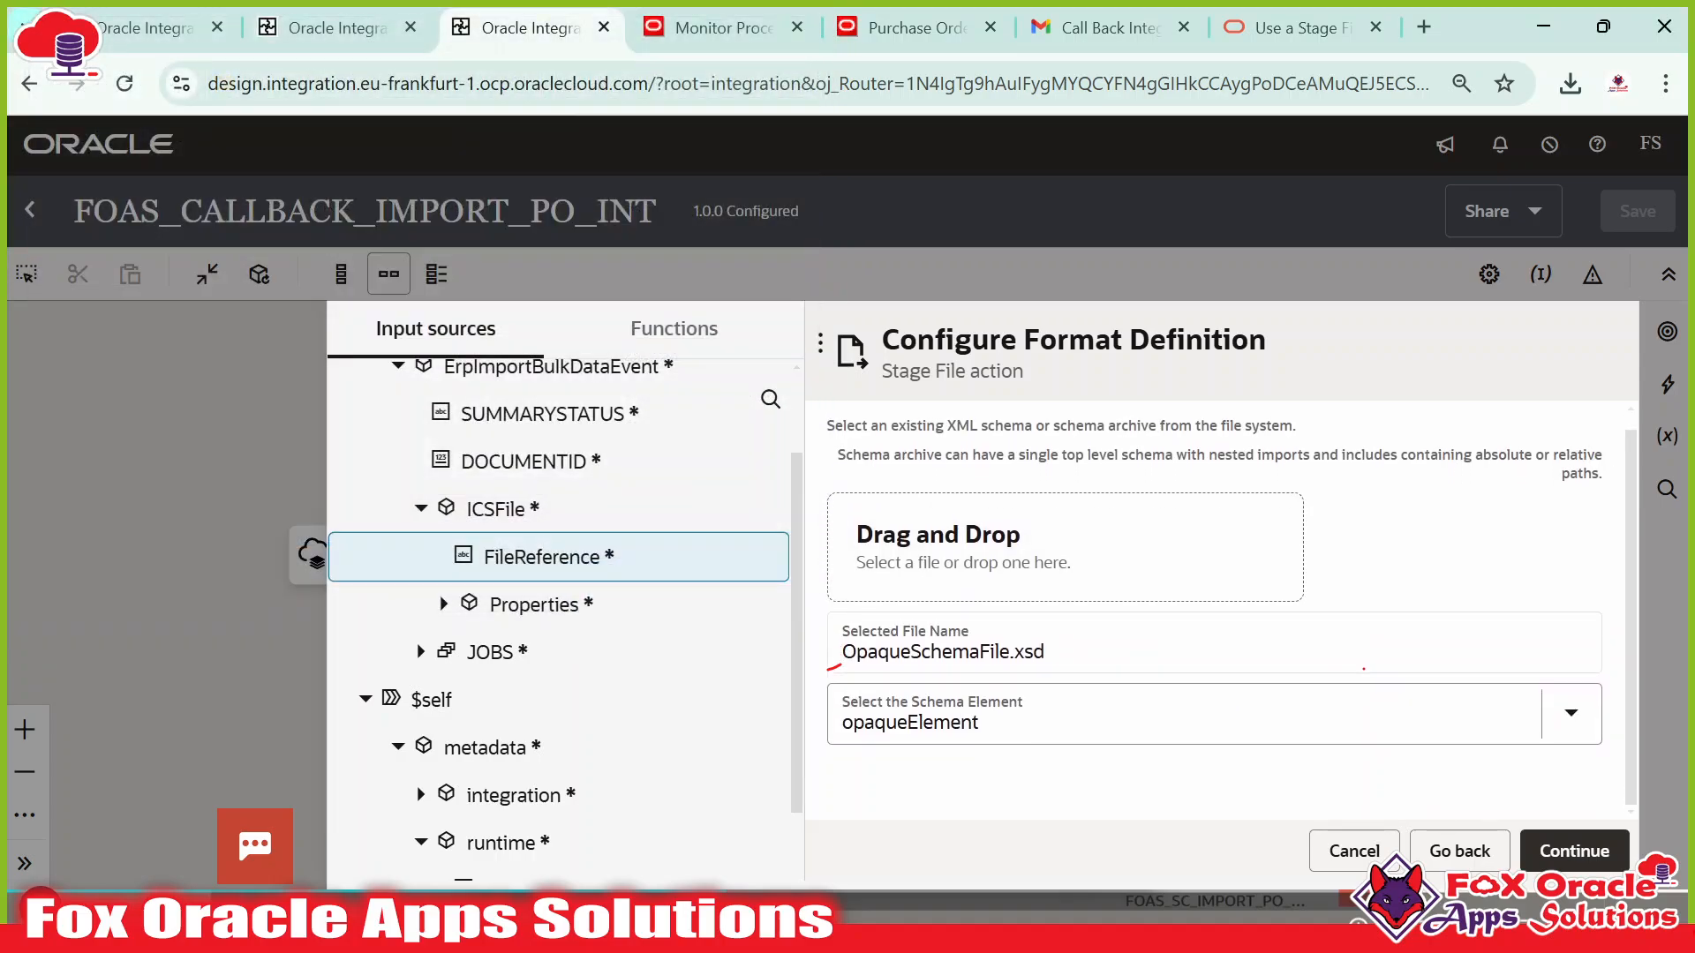
key("alt+Tab")
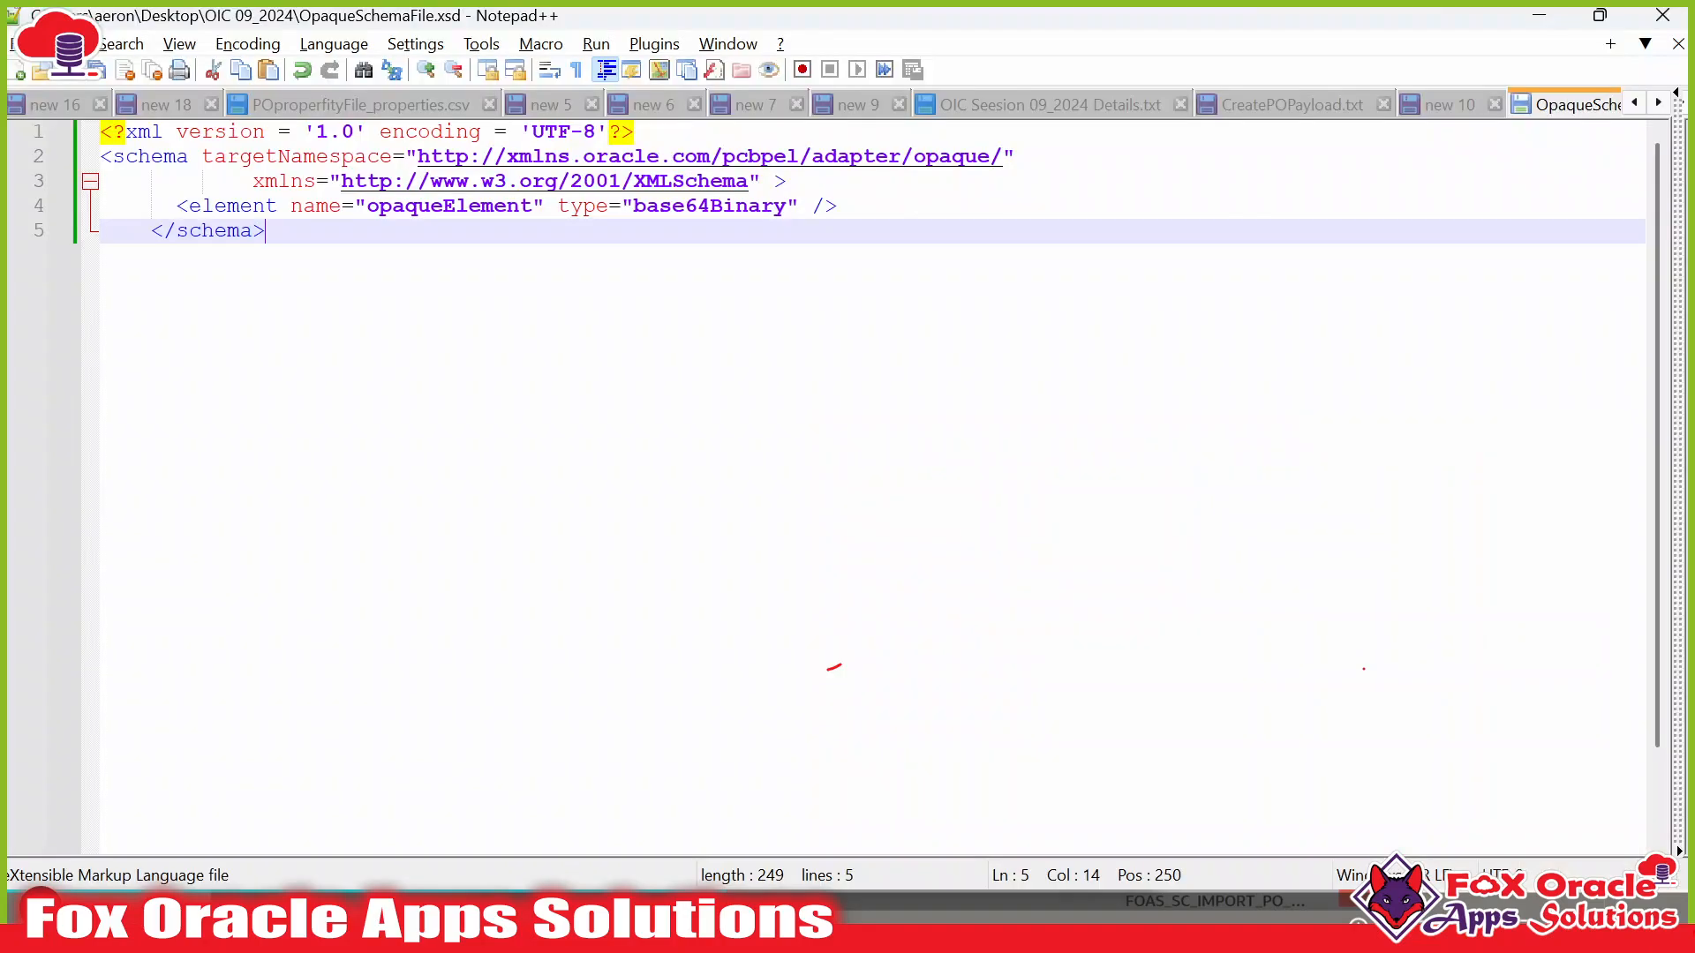
double_click(440, 210)
key("alt+Tab")
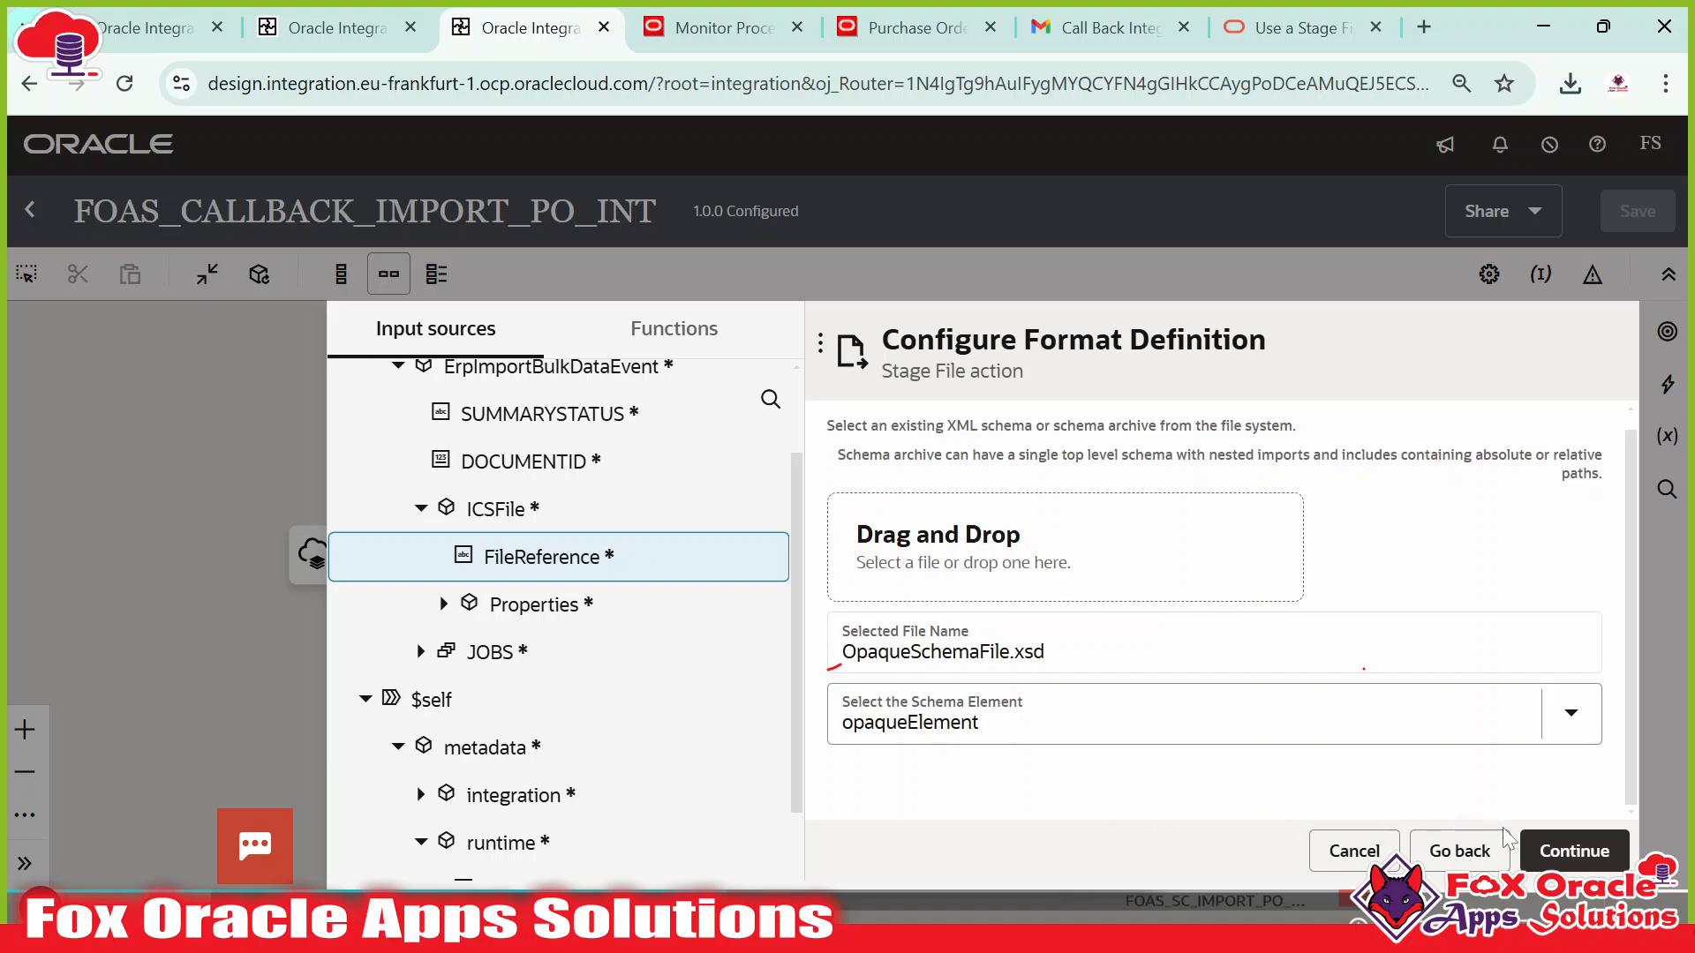
left_click(1567, 850)
scroll(1192, 723, "down", 3)
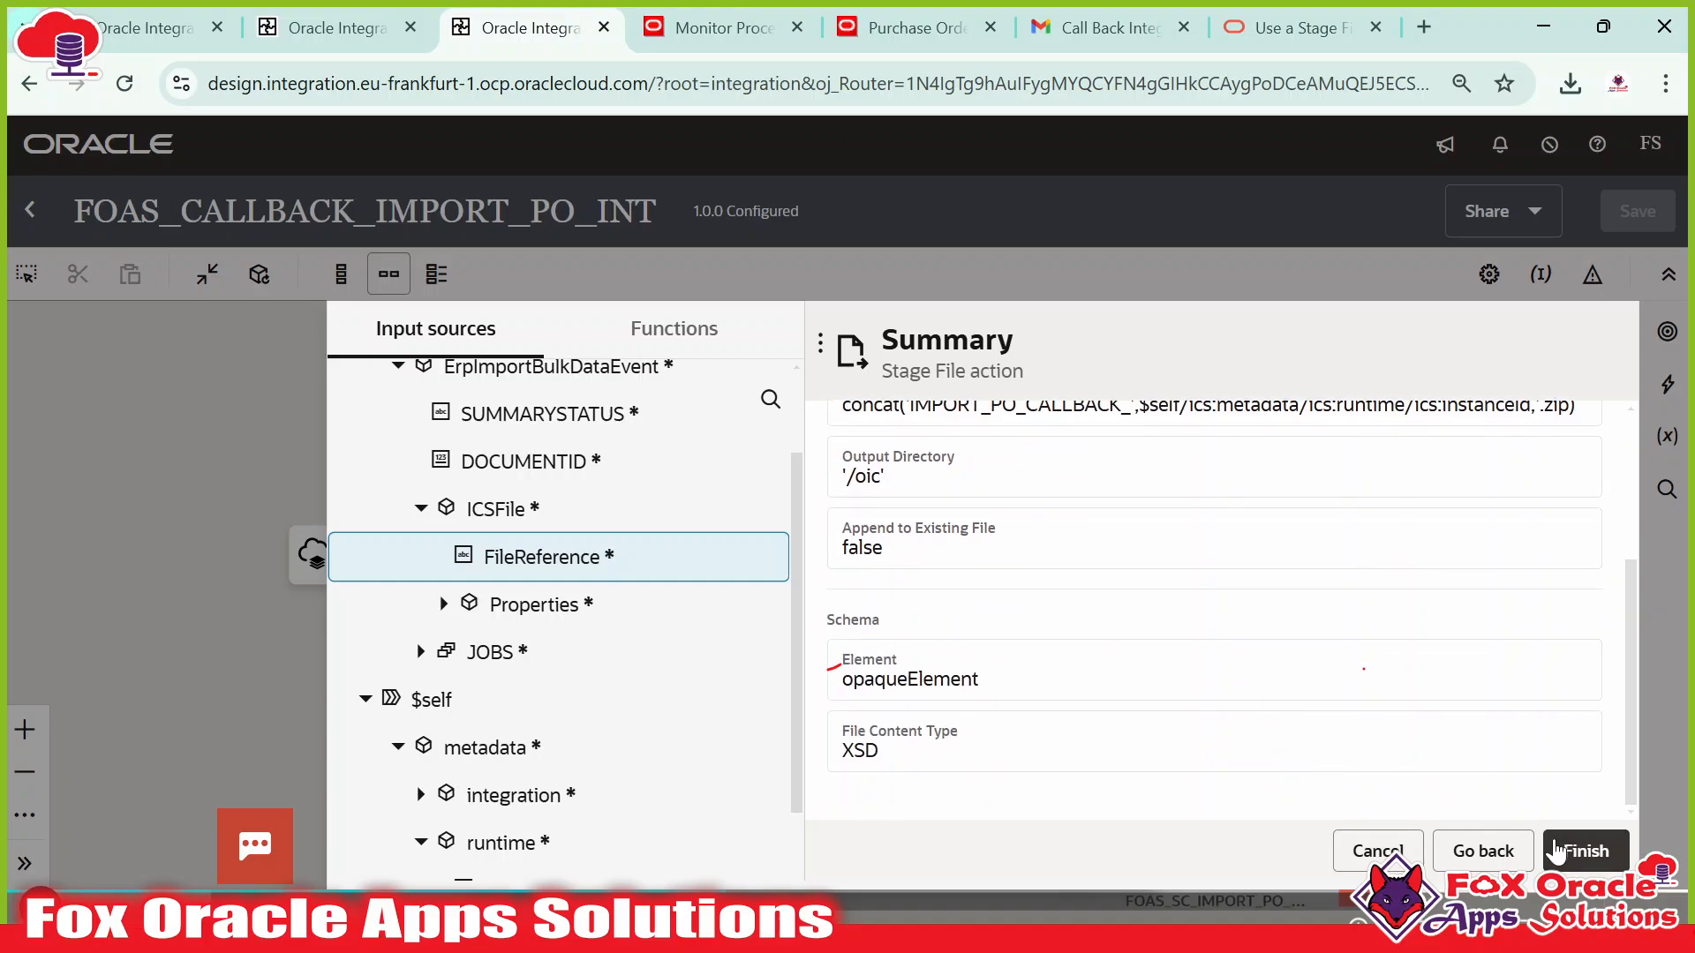
left_click(1576, 861)
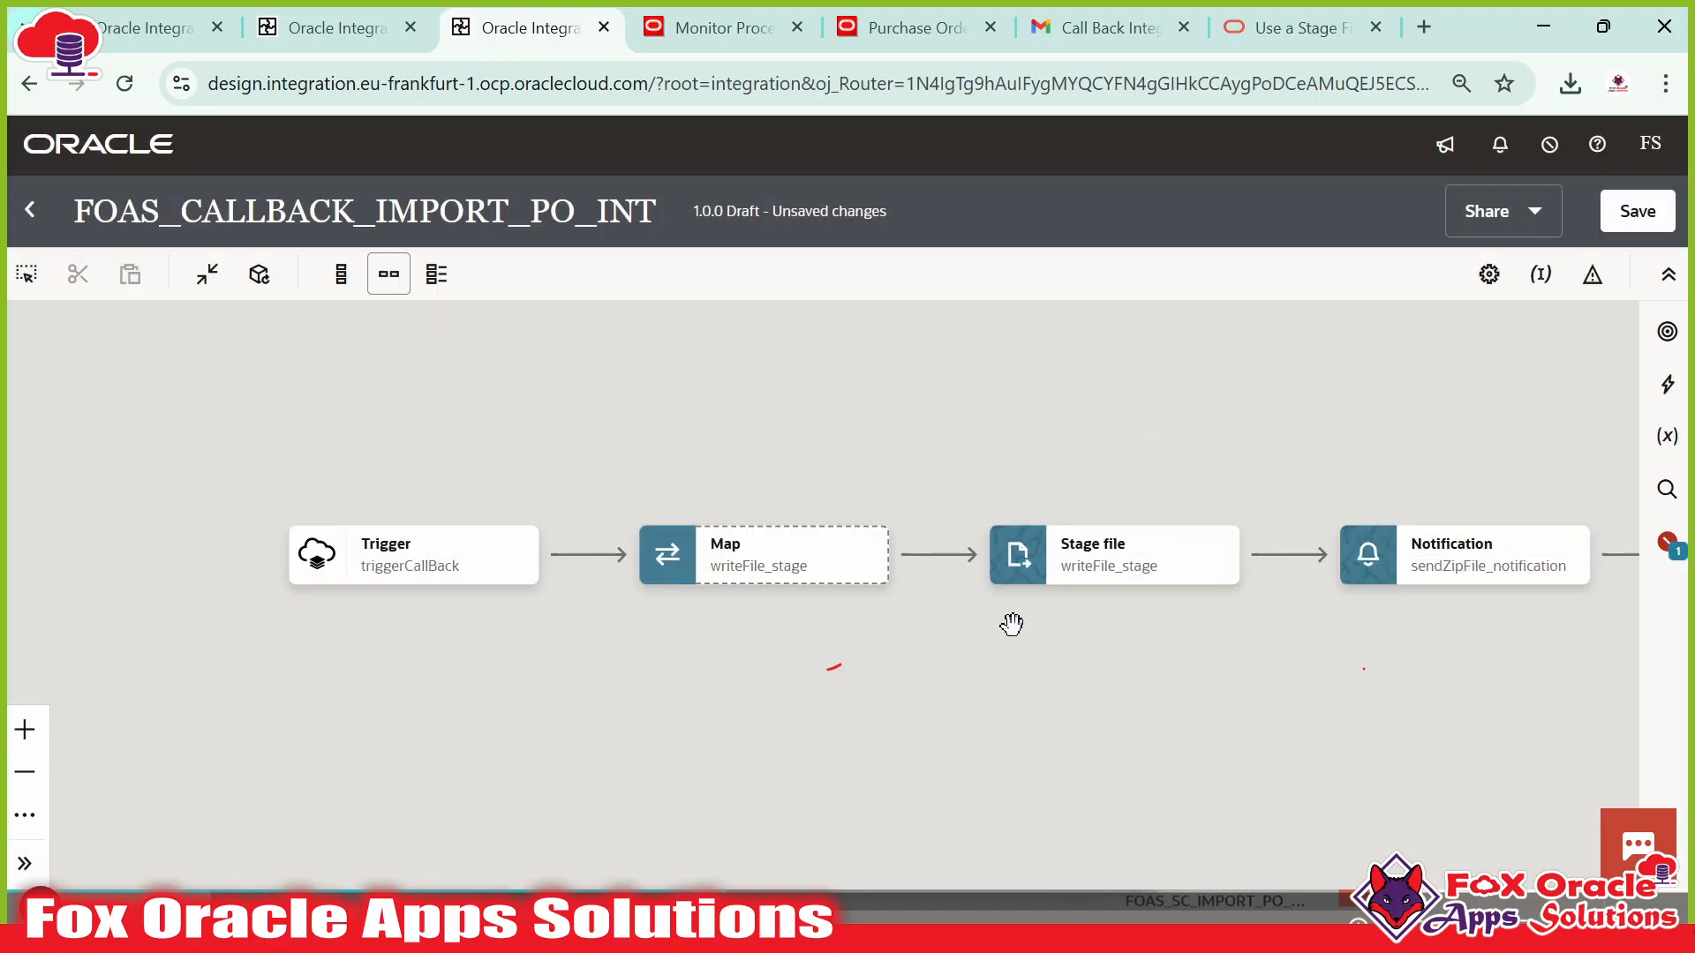
Open the mapper of the Map step preceding writeFile_stage.
left_click_drag(1097, 636, 1013, 659)
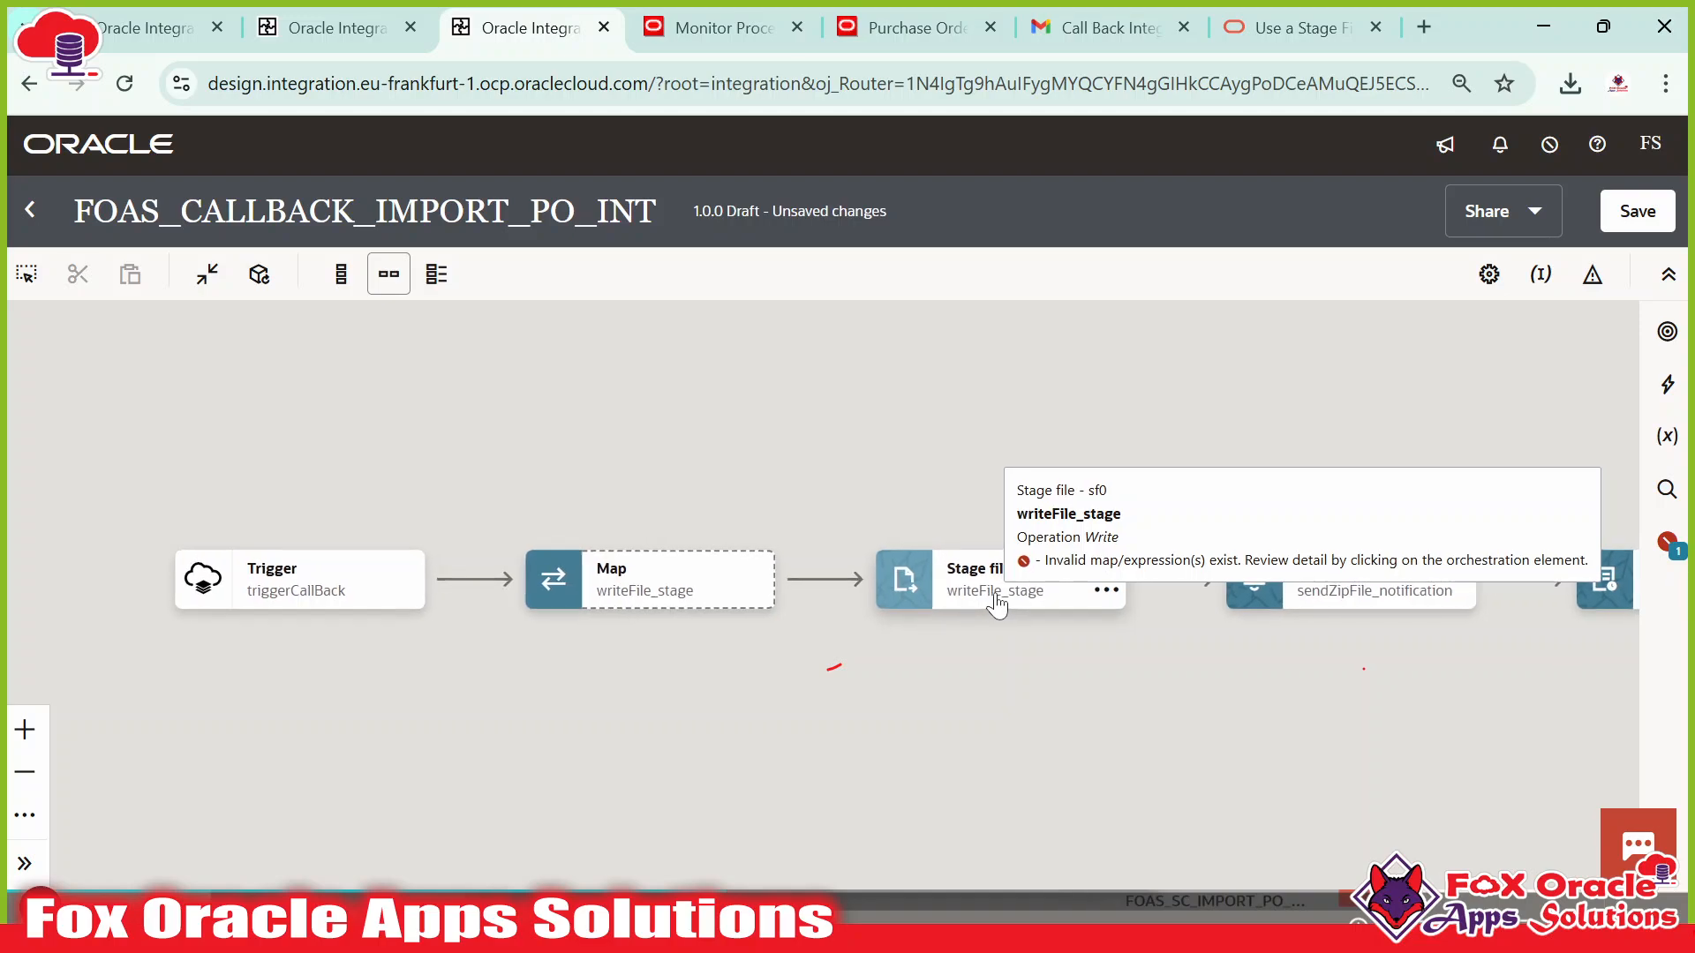
mouse_move(962, 599)
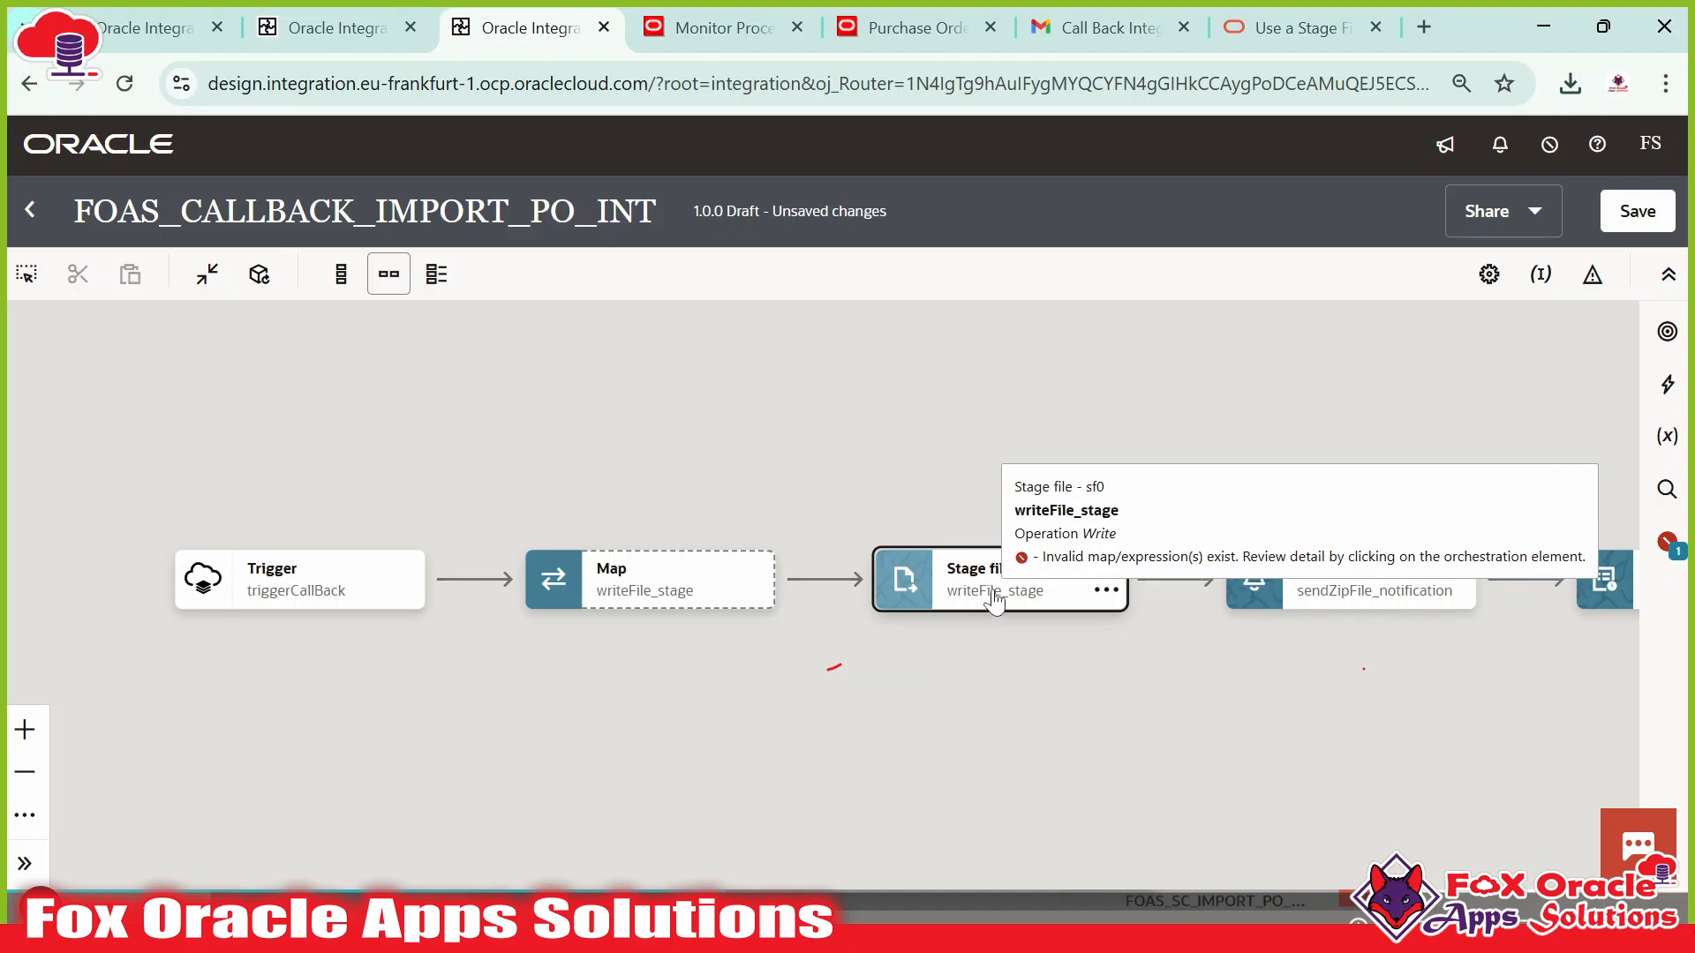
left_click(1001, 601)
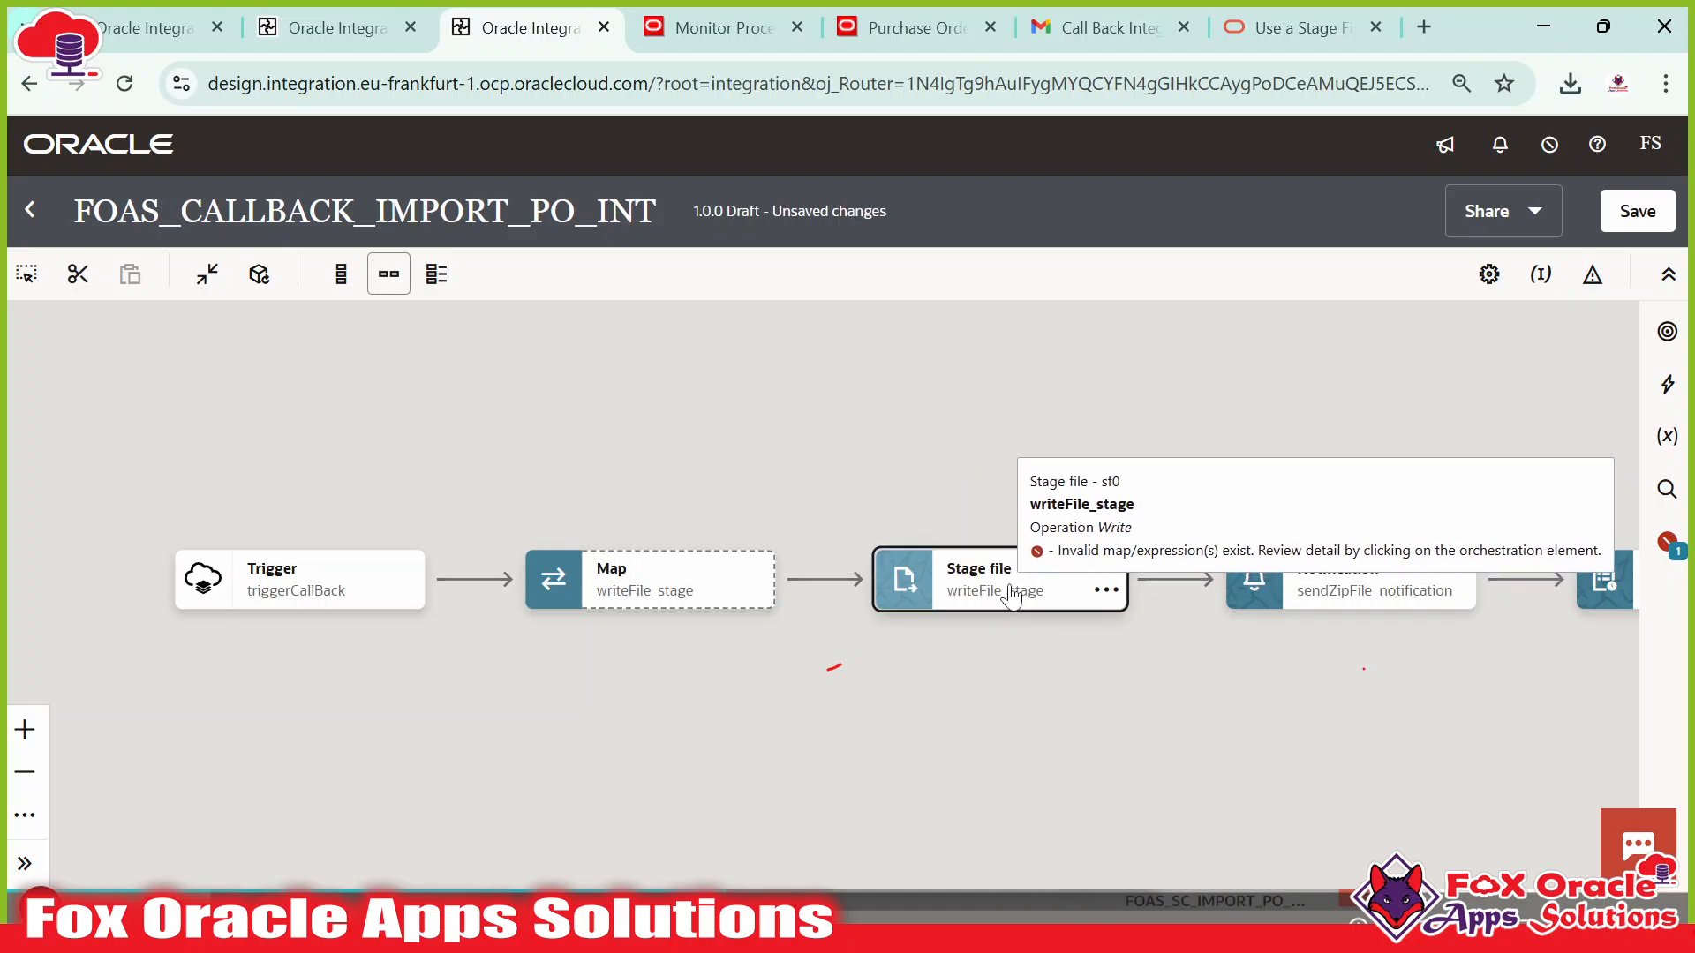
left_click(790, 641)
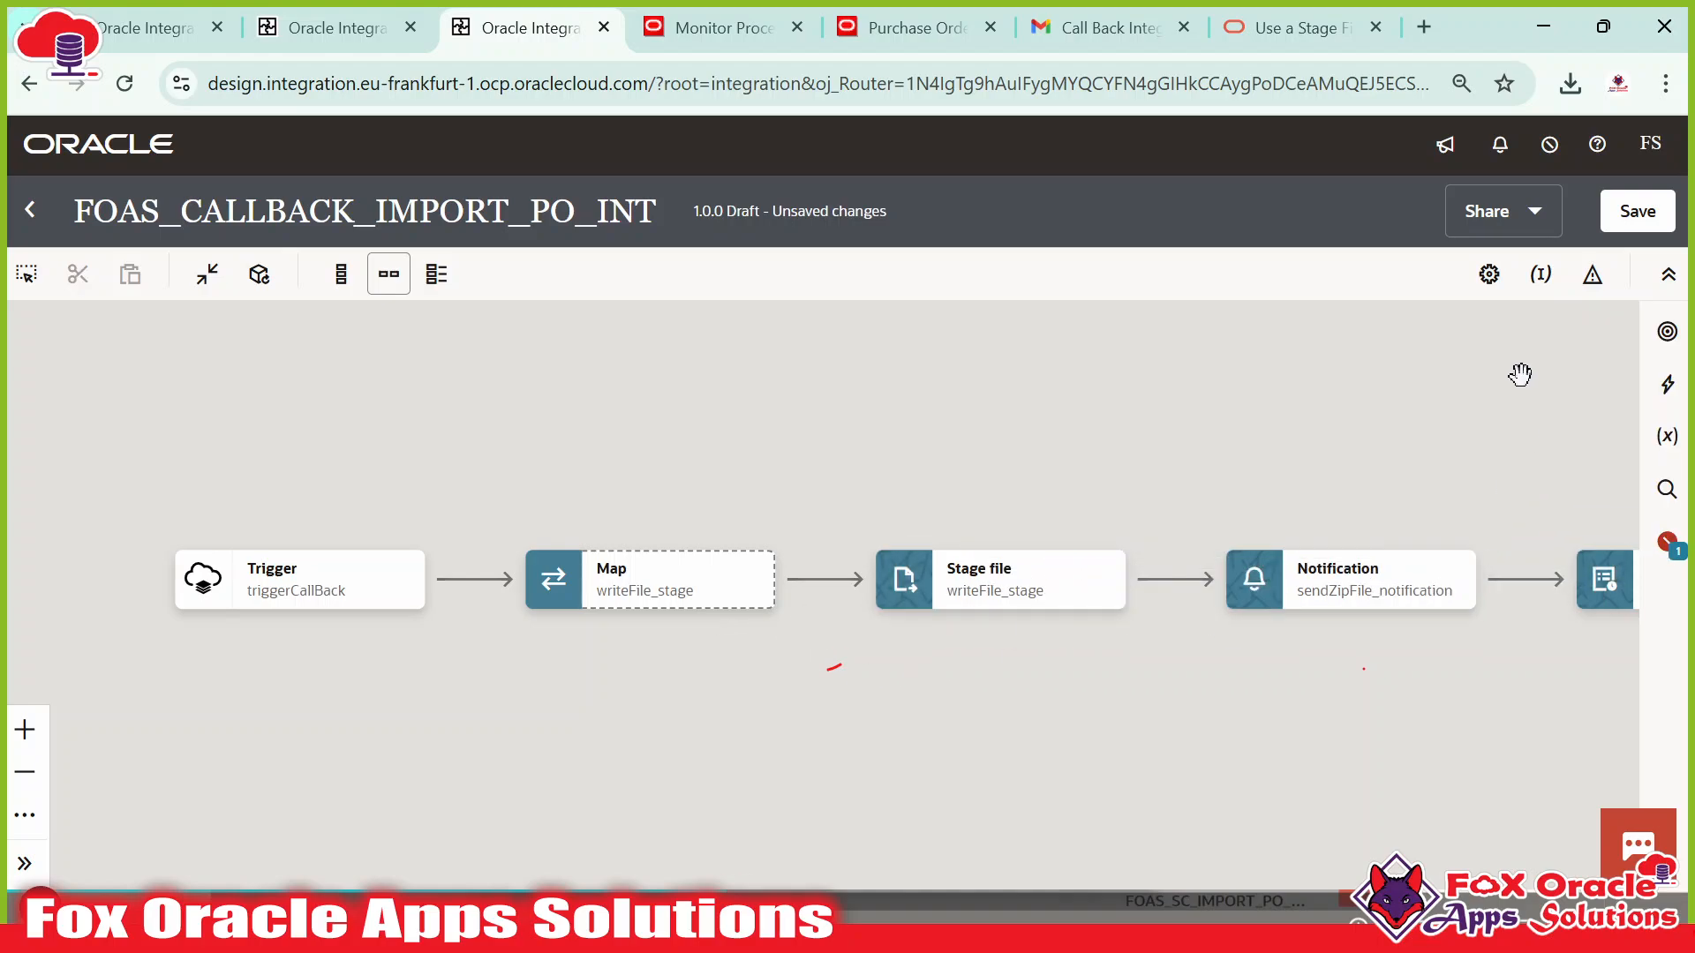
left_click(642, 597)
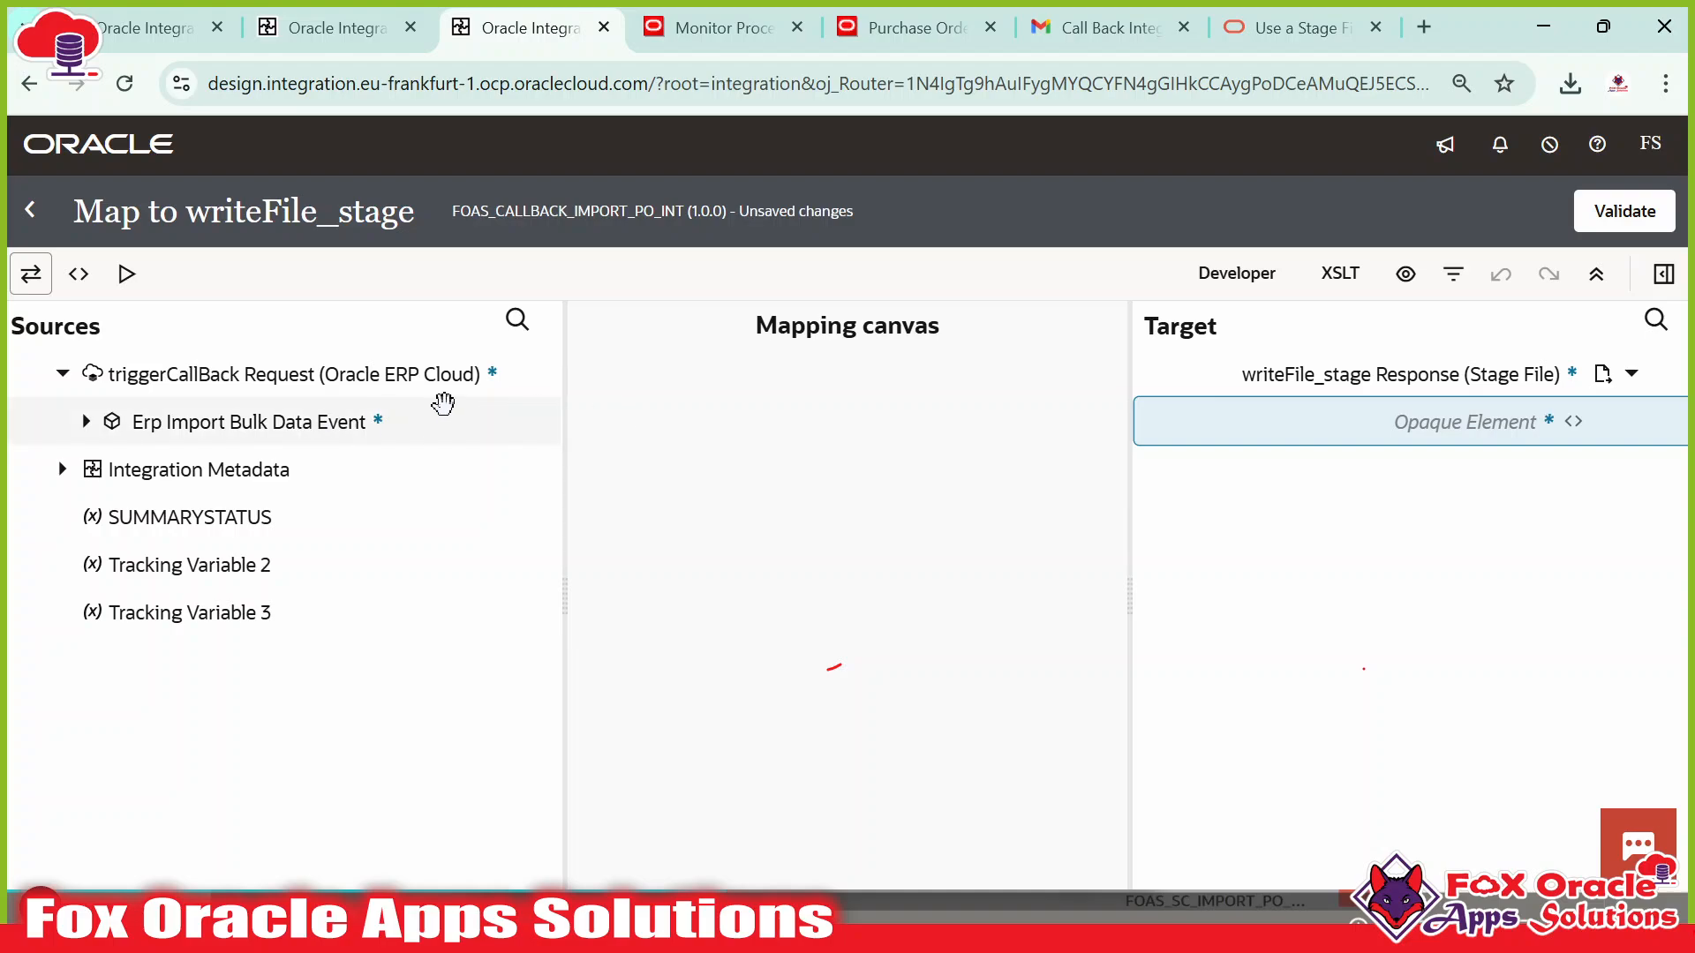
Expand ICS File in sources and drop encodeReferenceToBase64 onto the Opaque Element target.
left_click(87, 423)
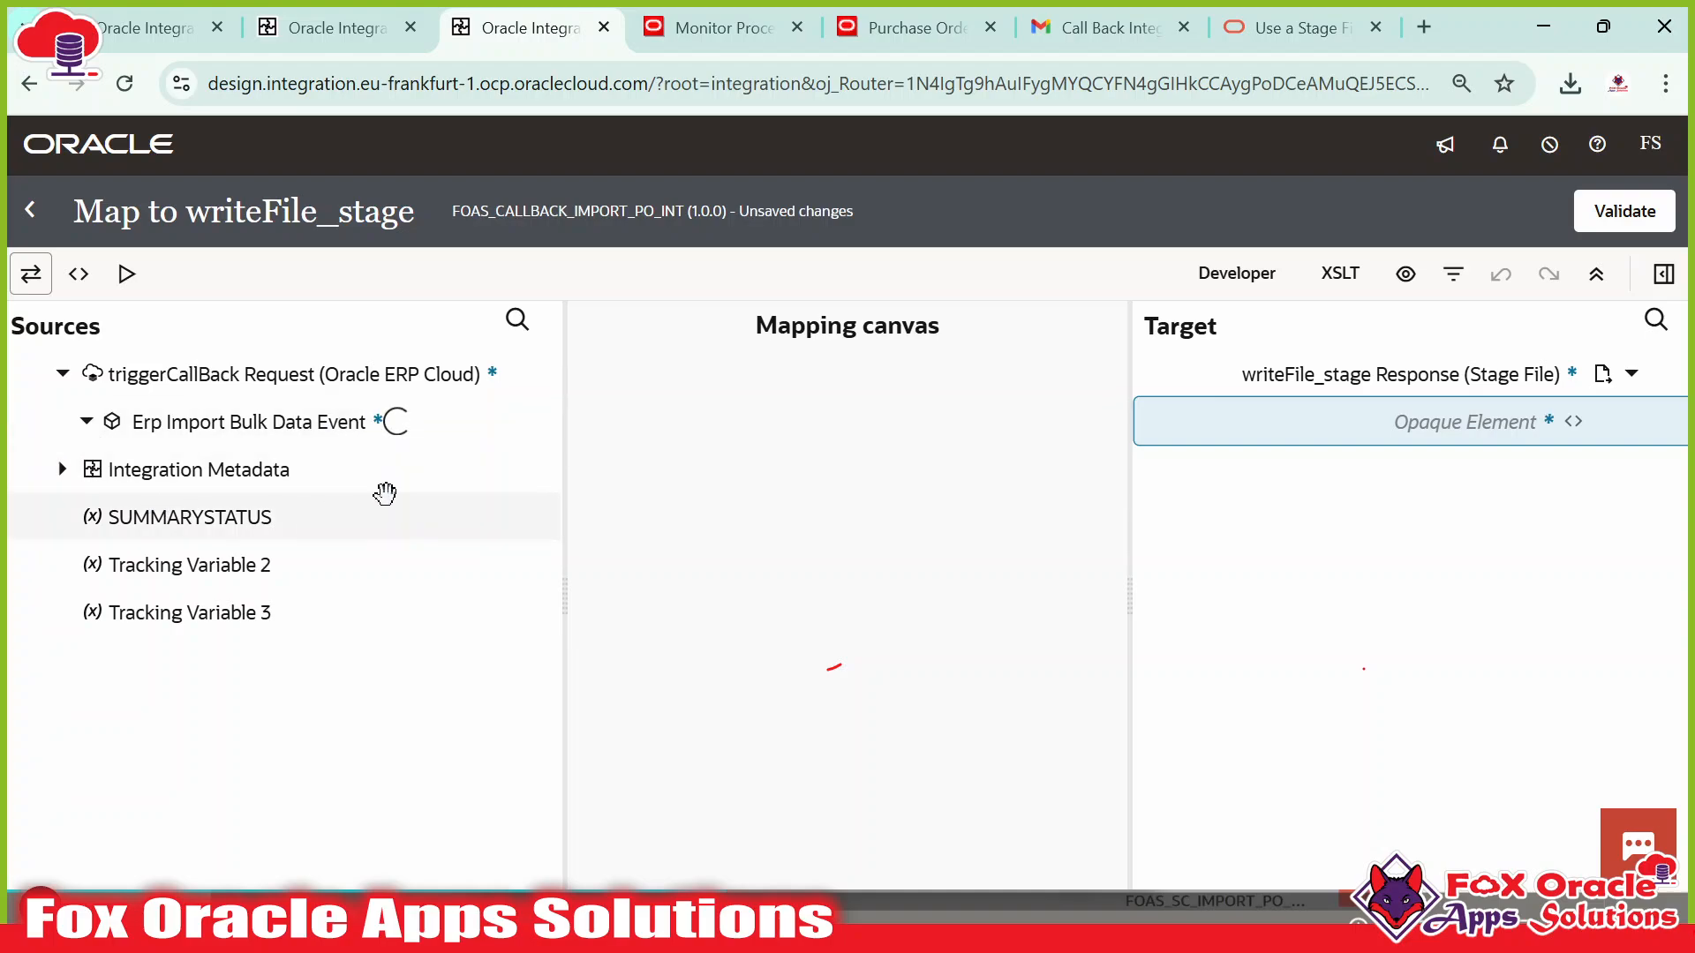
left_click(110, 564)
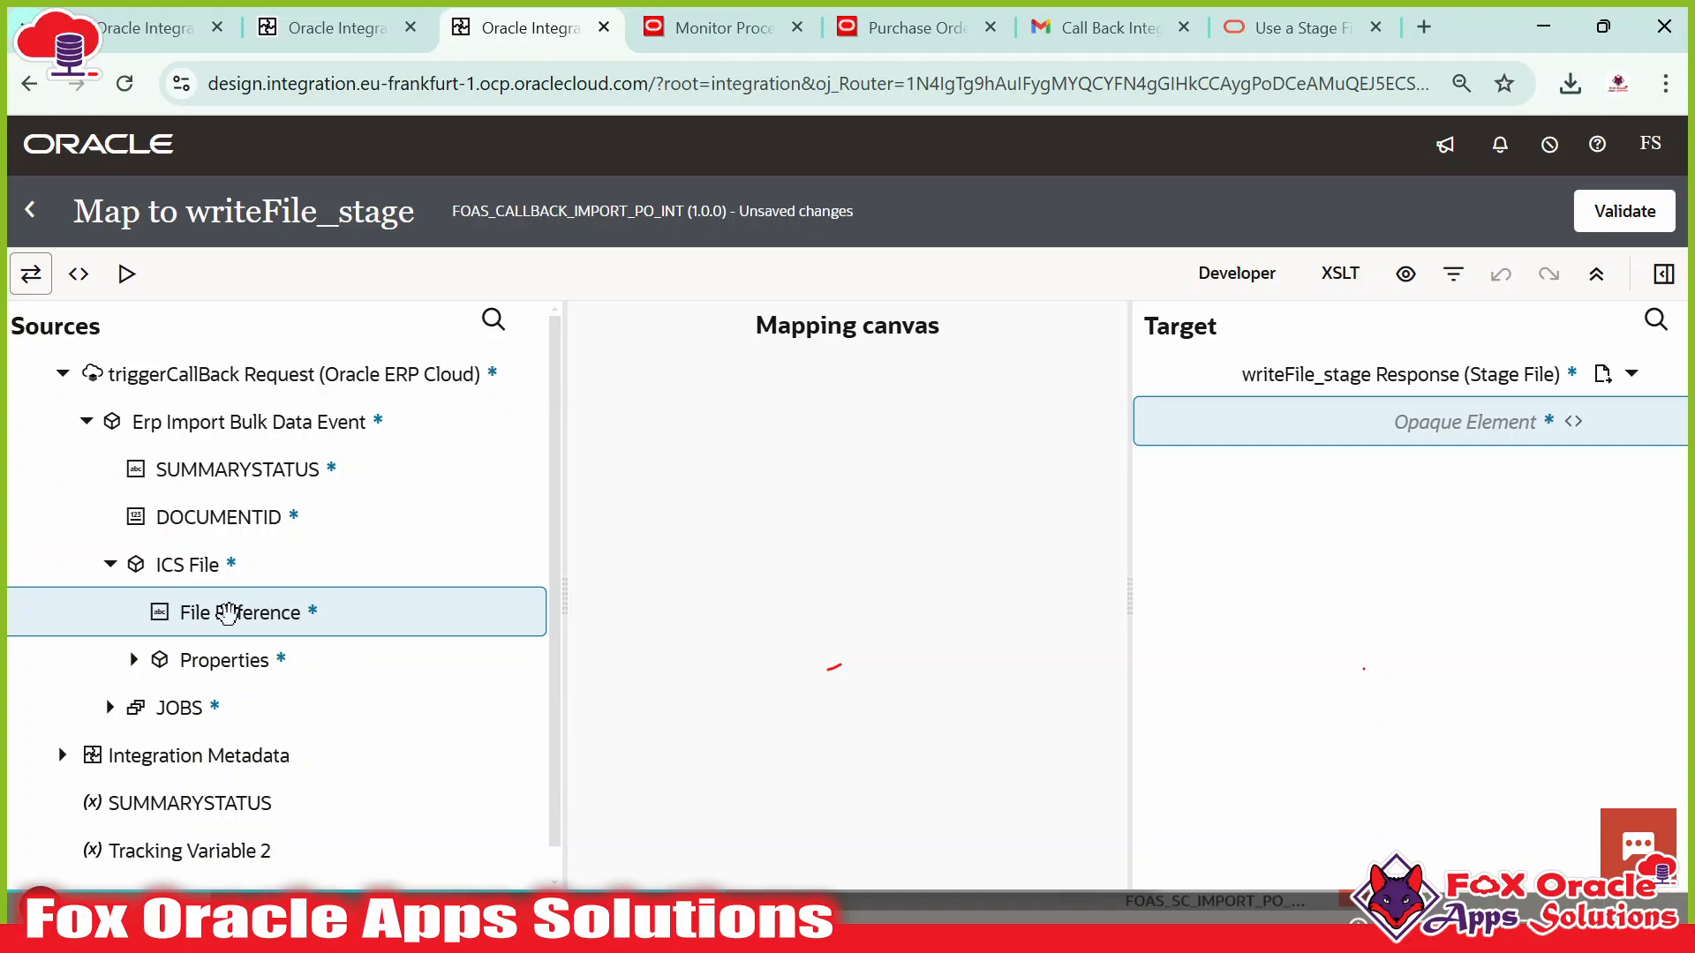
left_click(1663, 275)
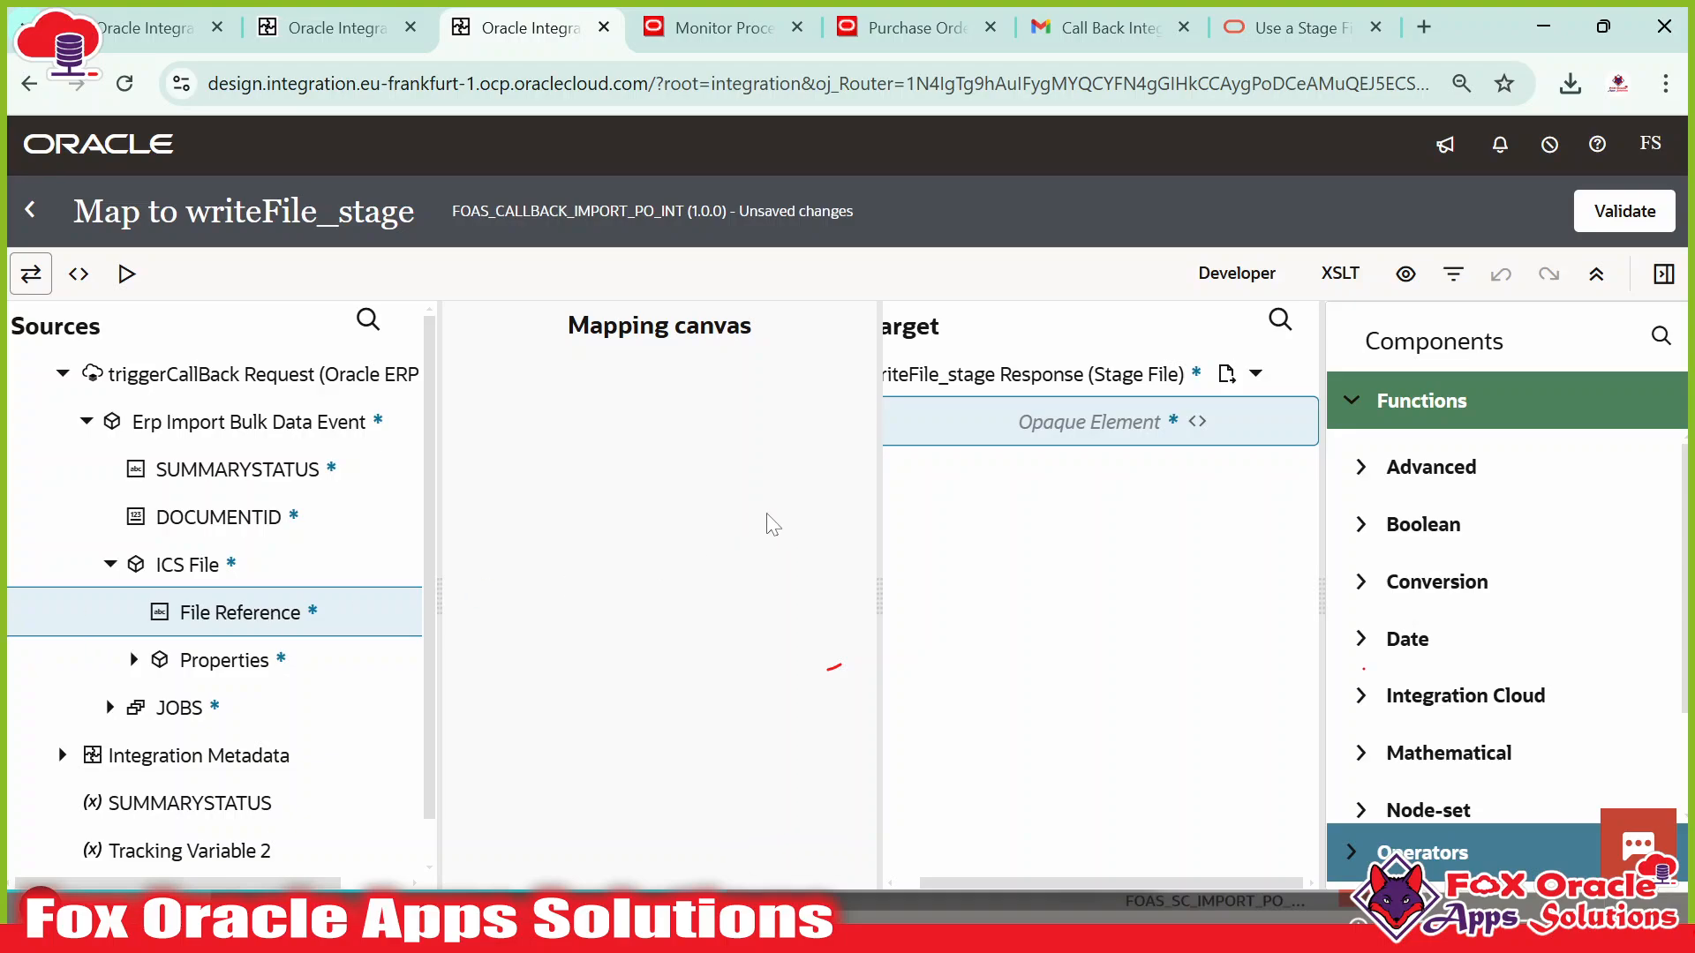
left_click(1658, 336)
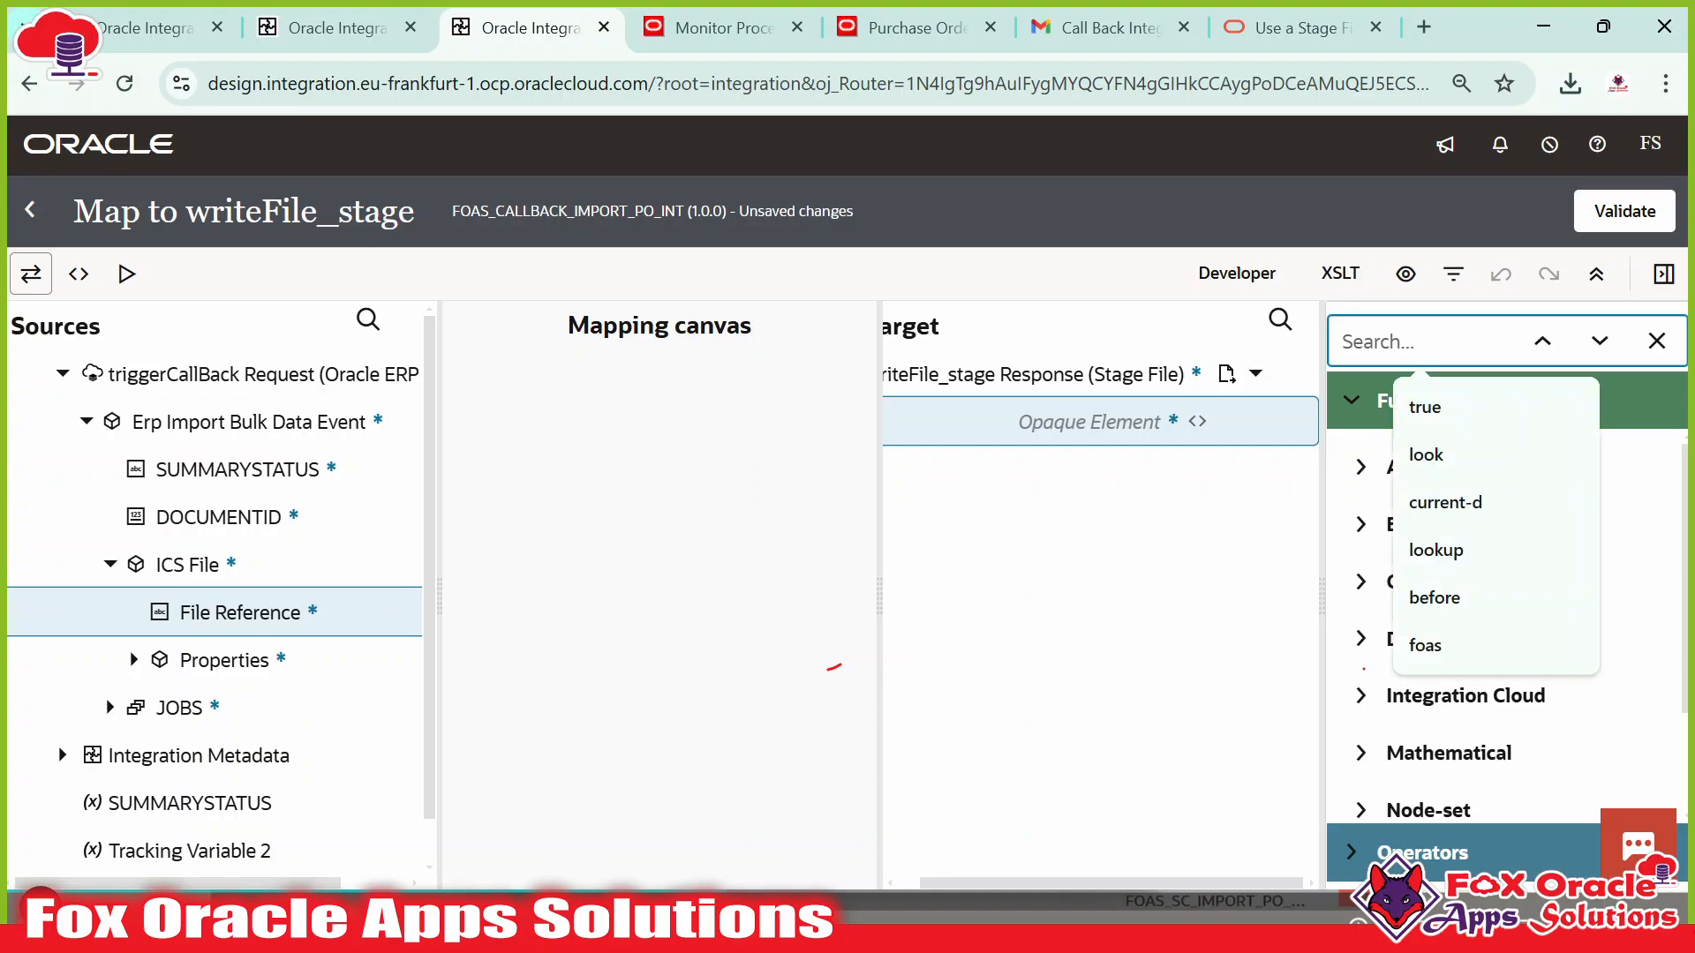
type("base")
scroll(1506, 682, "down", 2)
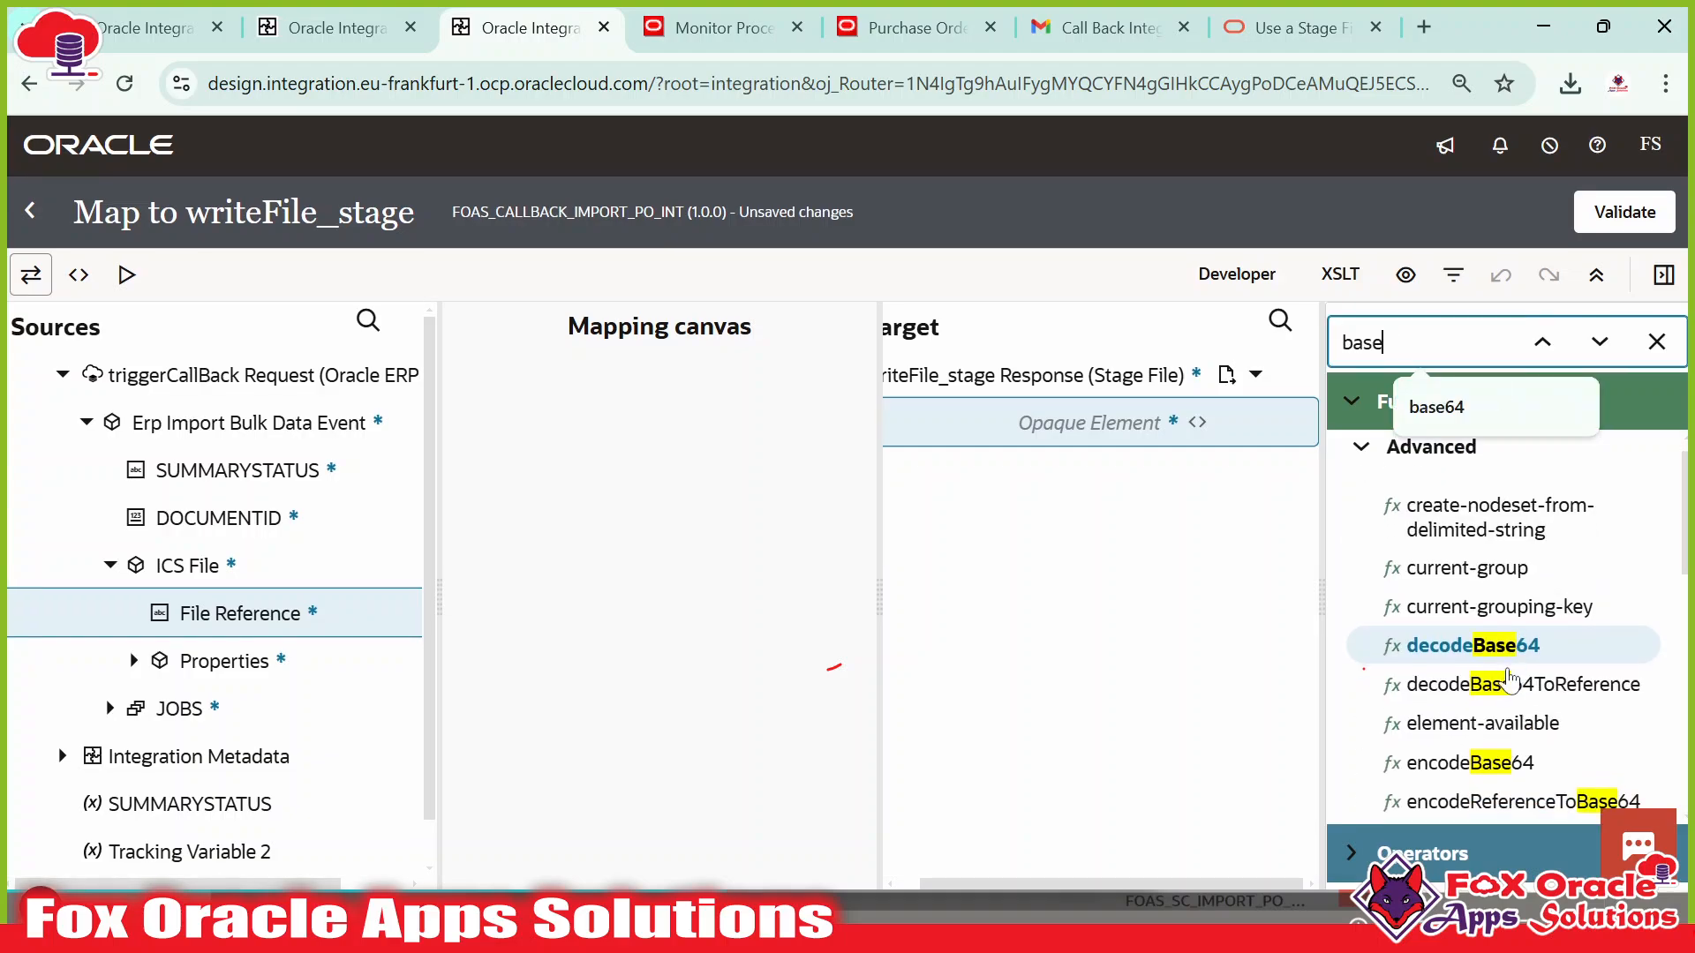
scroll(1513, 674, "up", 1)
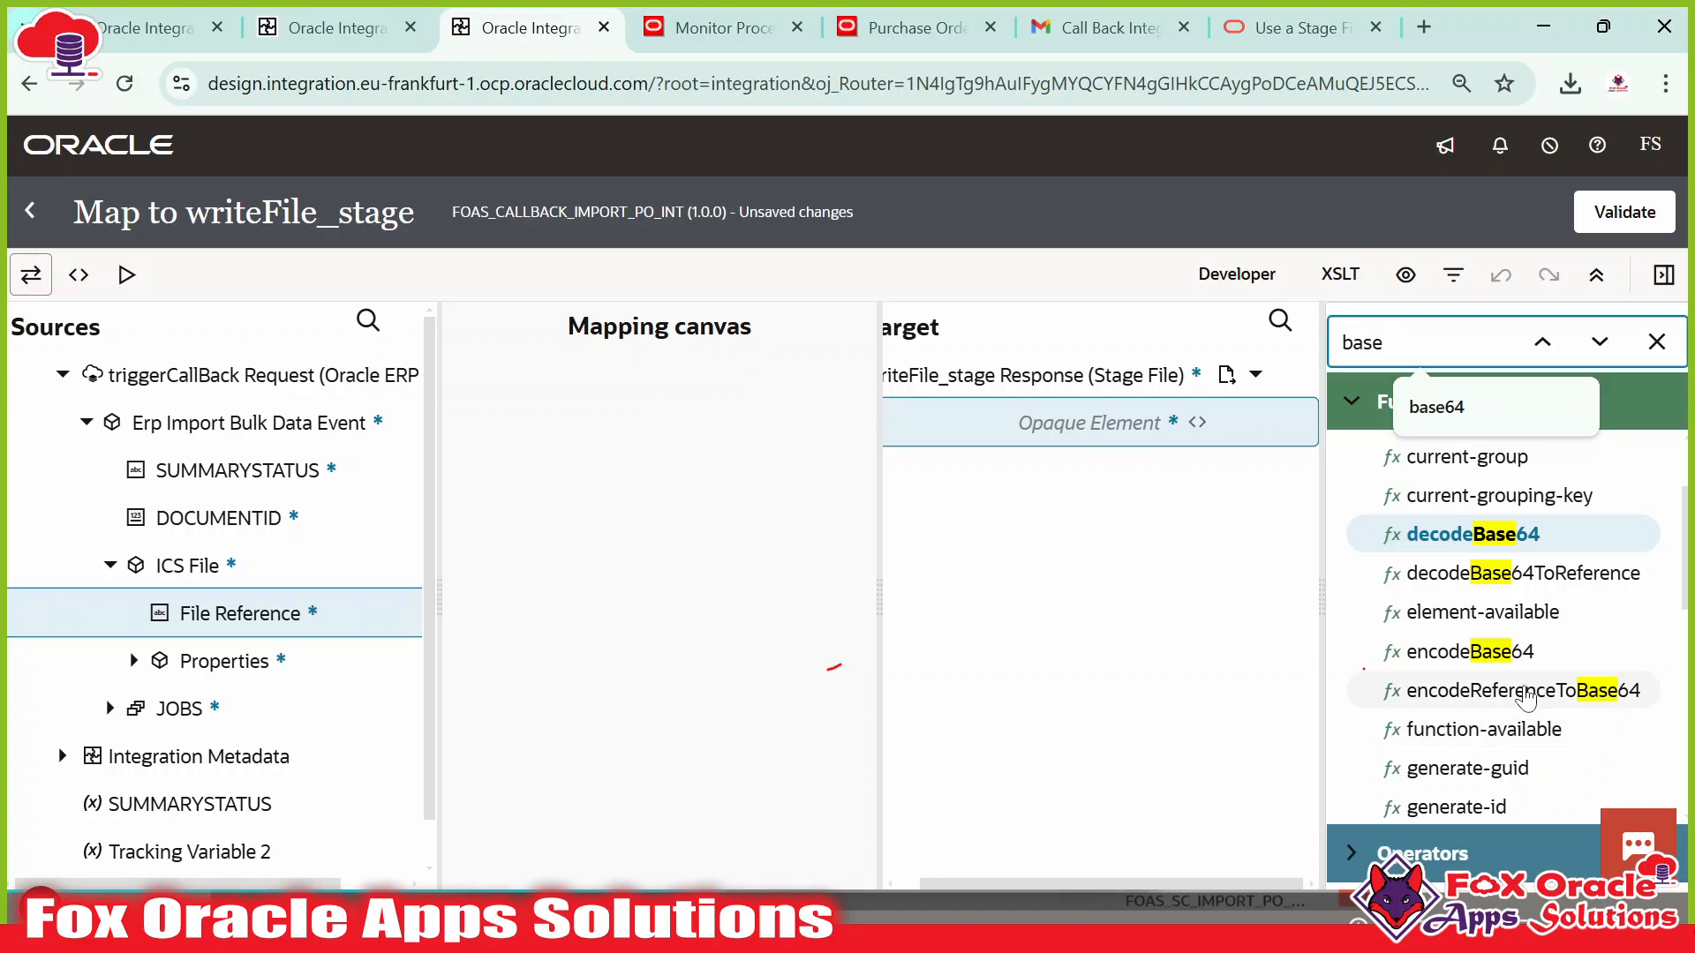
left_click_drag(1526, 697, 1135, 423)
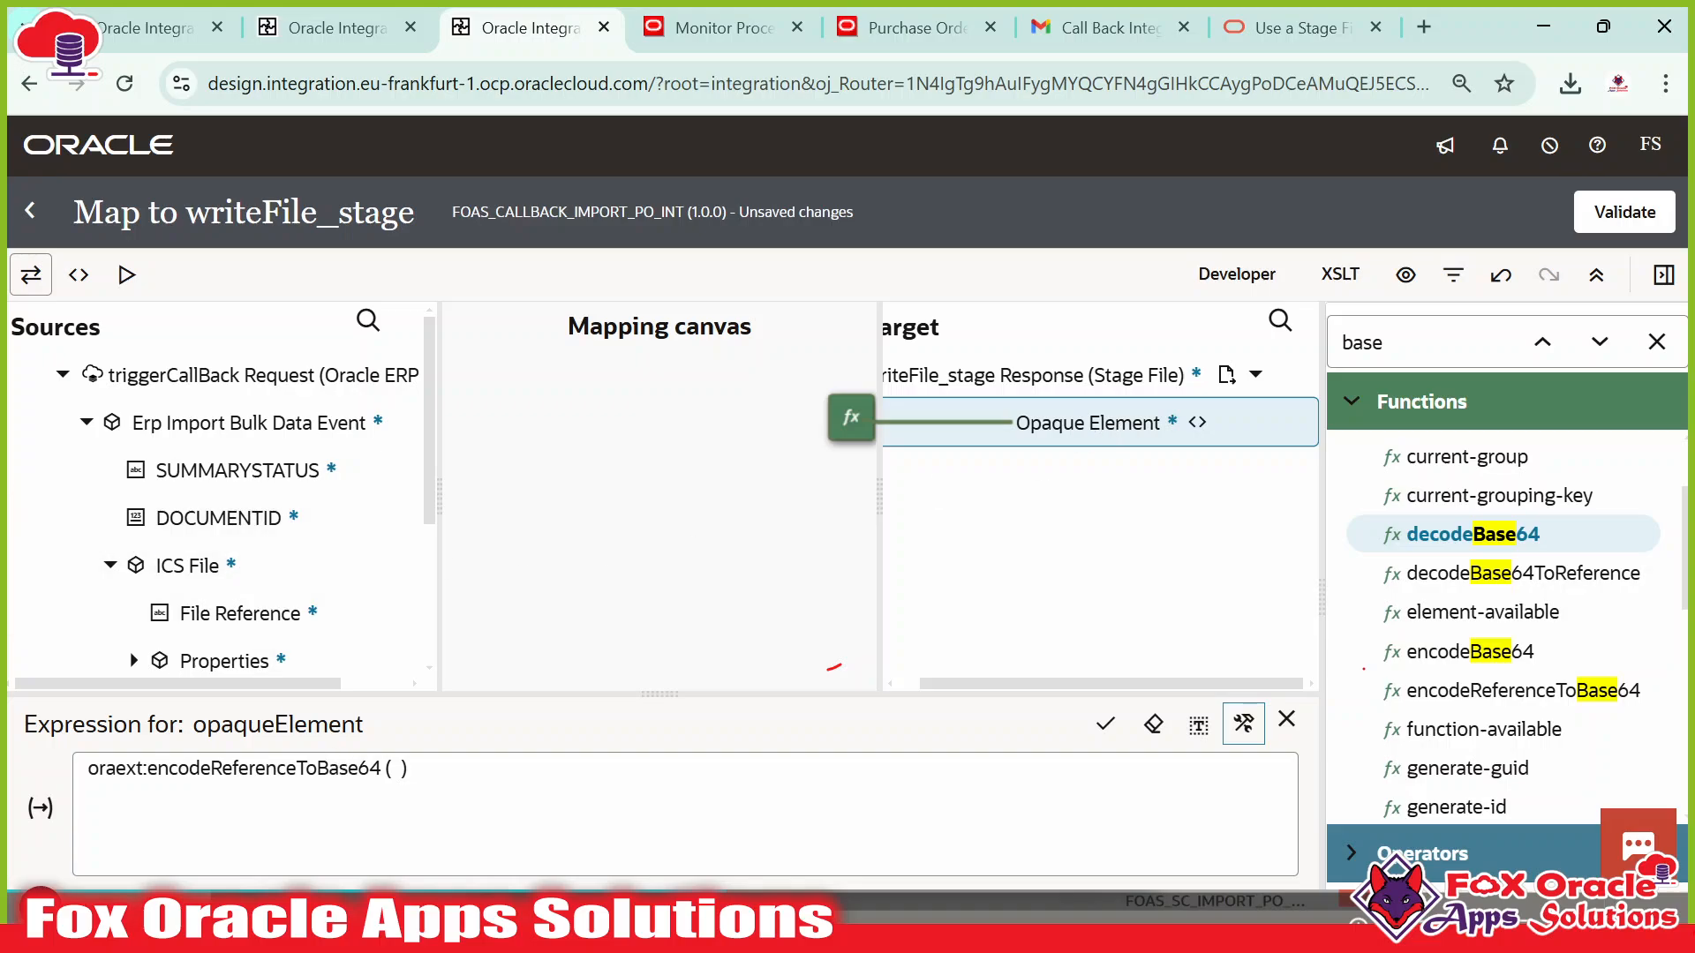
Feed File Reference into the function, apply and validate the mapping, and return to the flow.
left_click(395, 769)
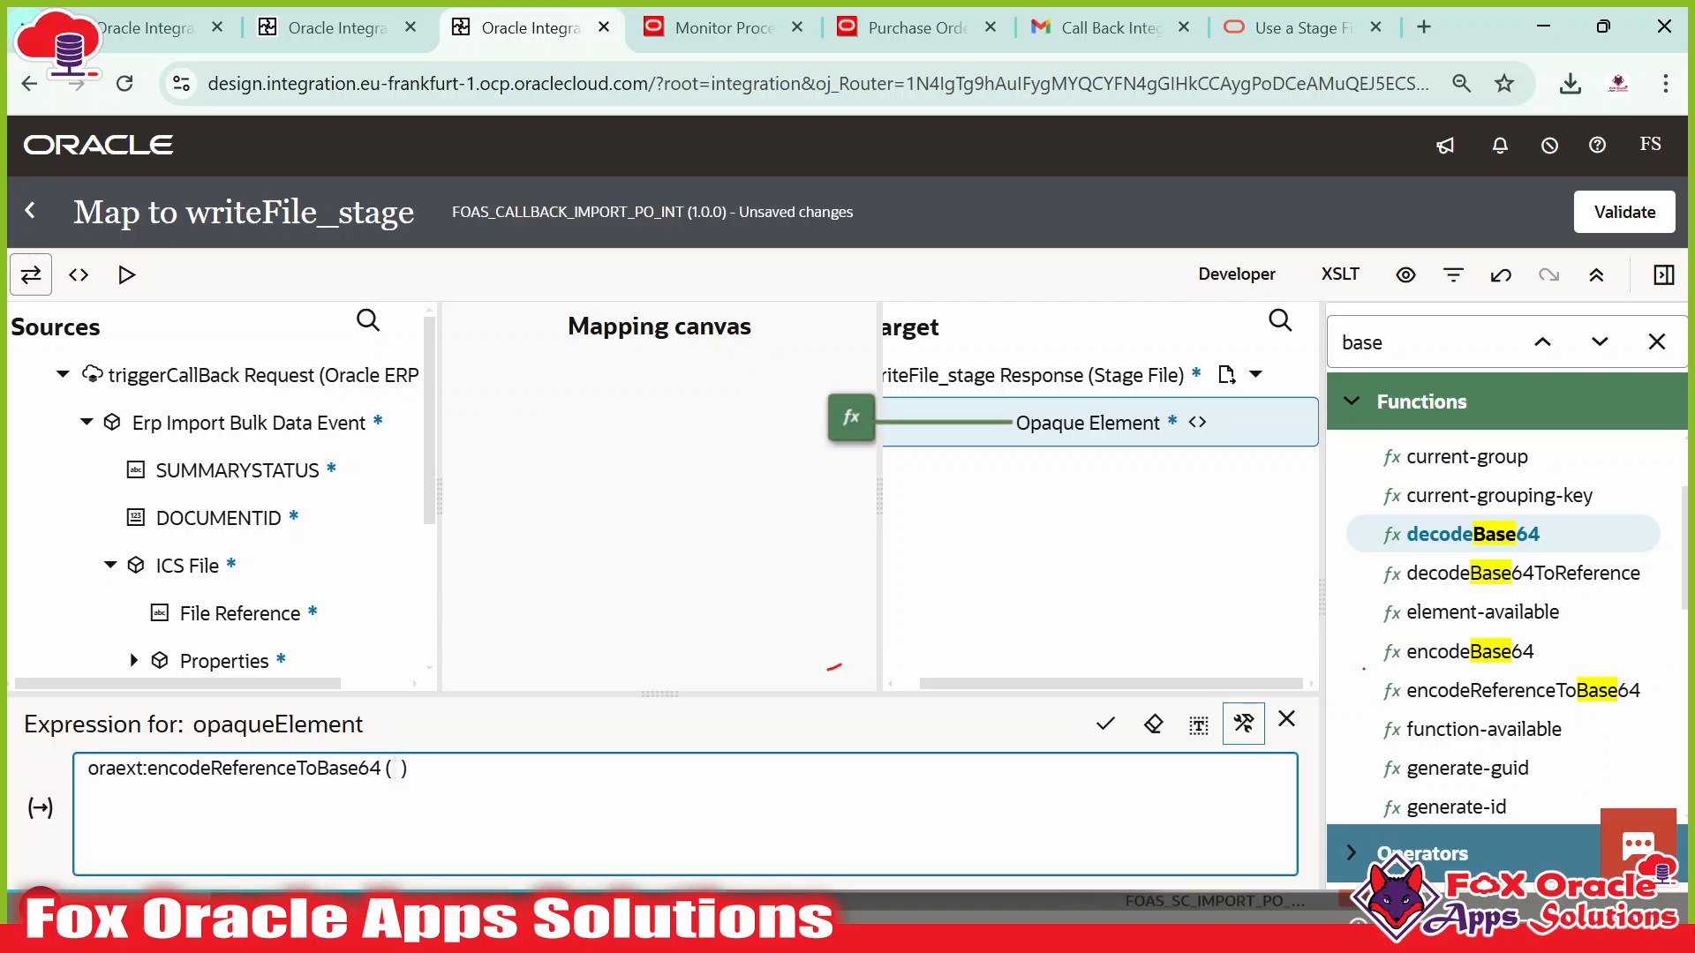
left_click_drag(227, 612, 402, 794)
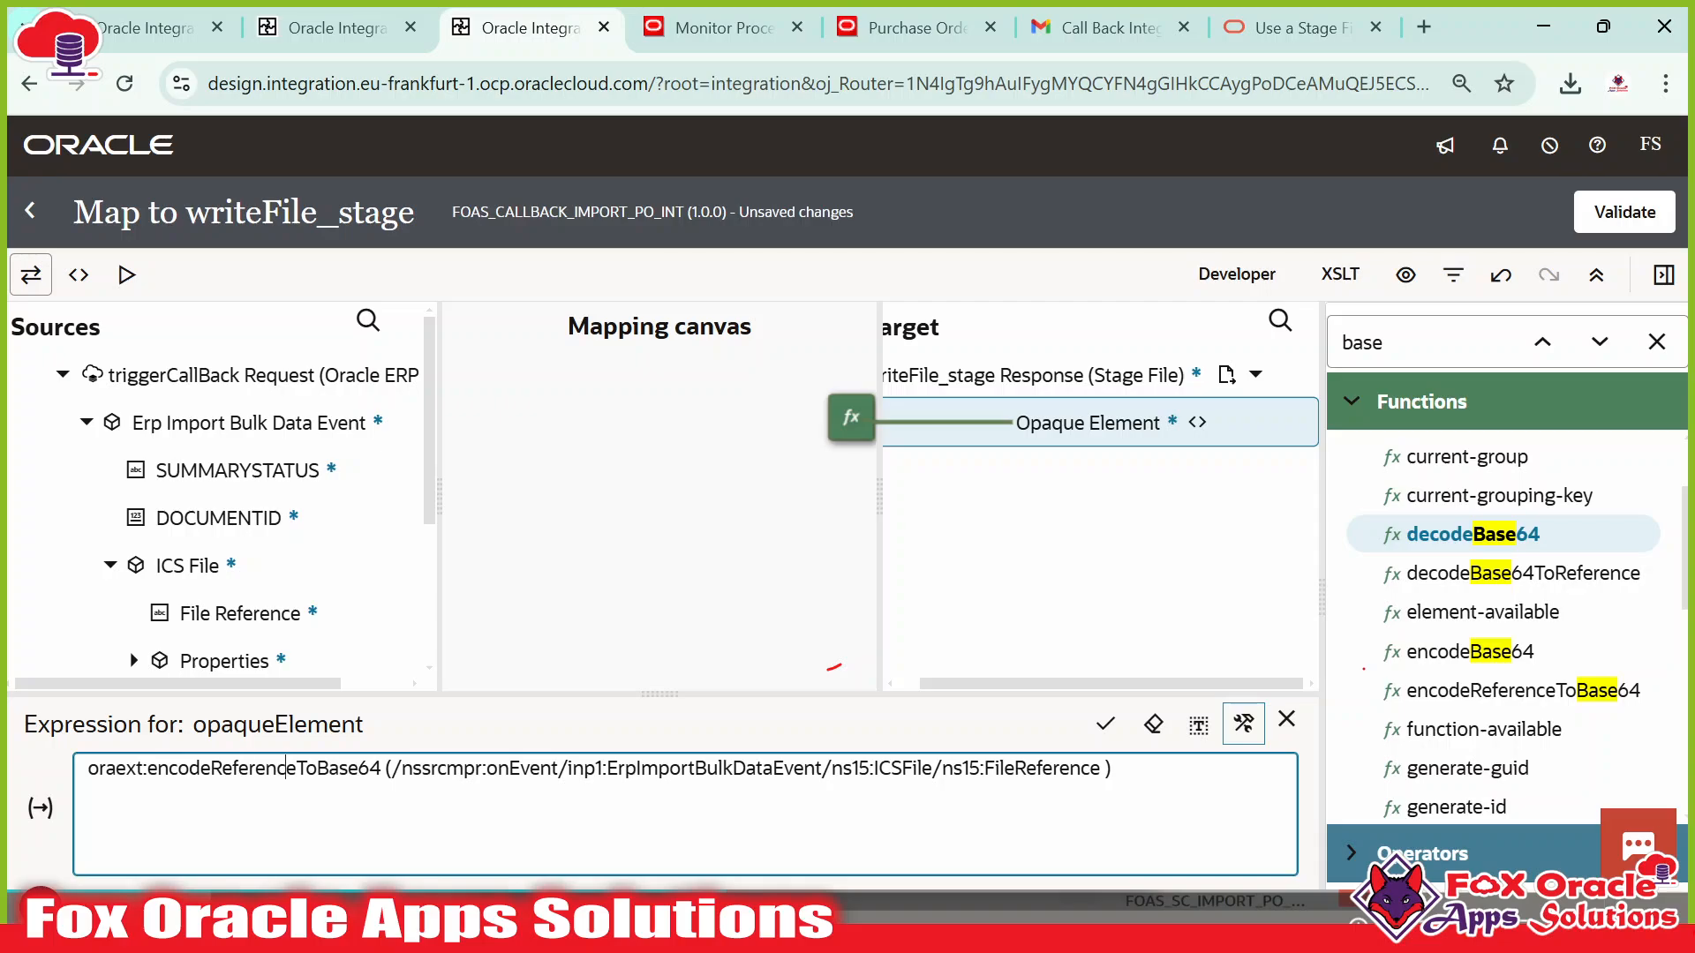
double_click(285, 768)
left_click_drag(391, 768, 66, 775)
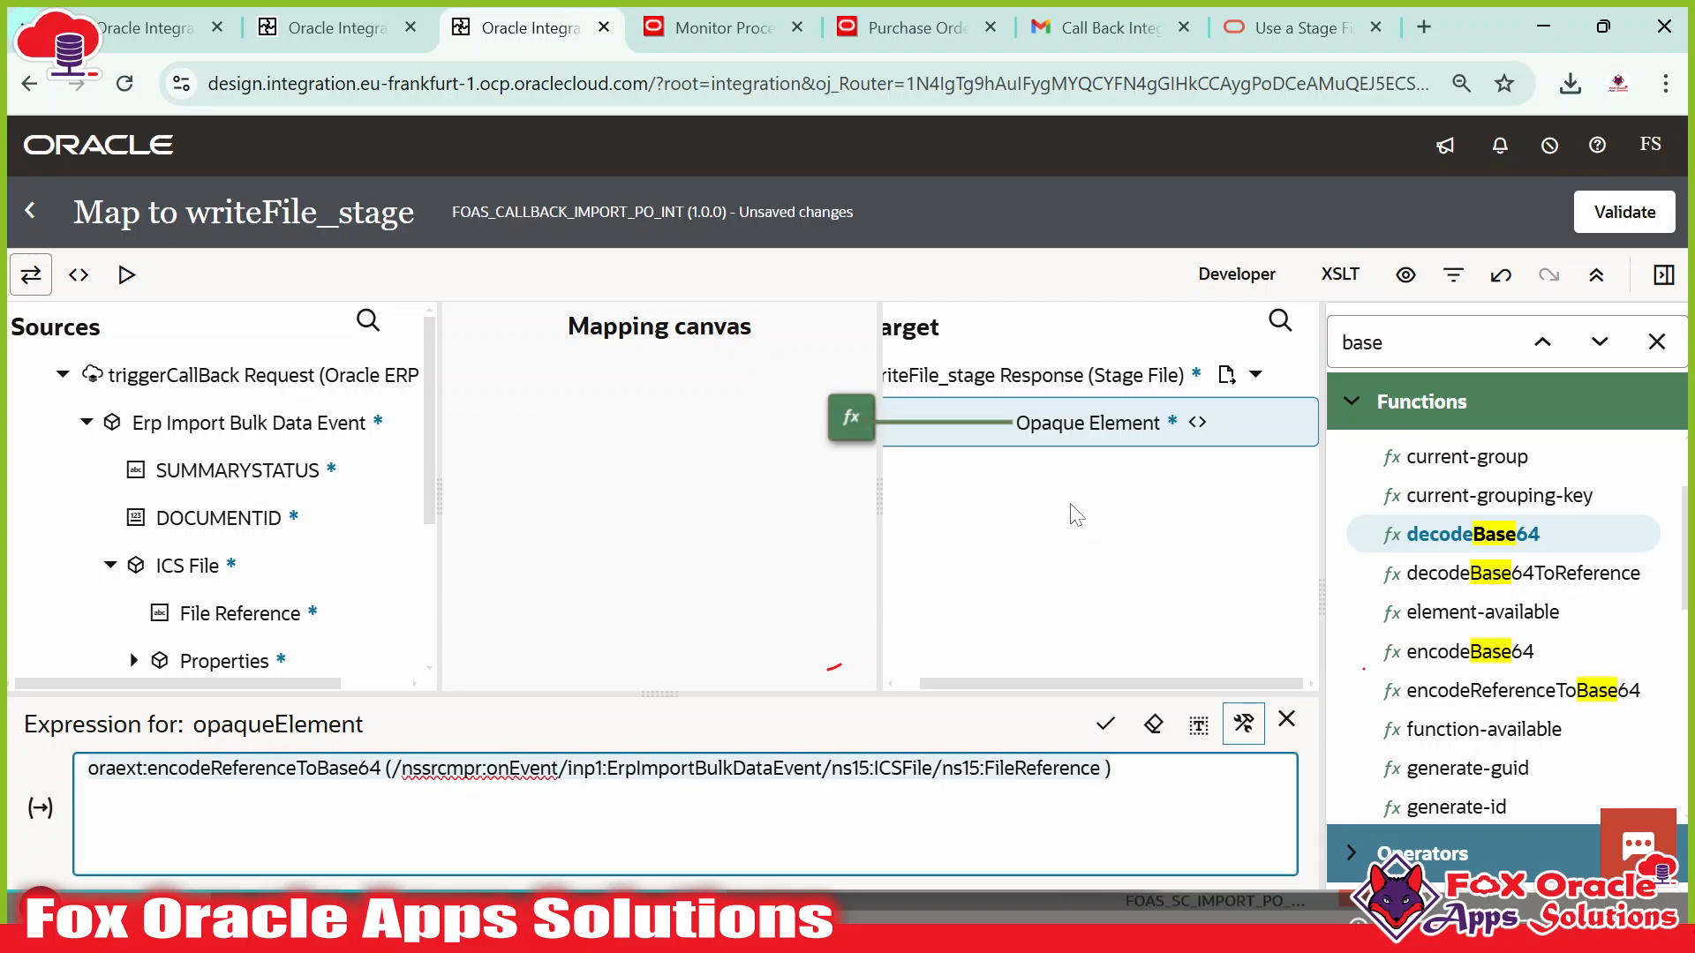
left_click(1105, 724)
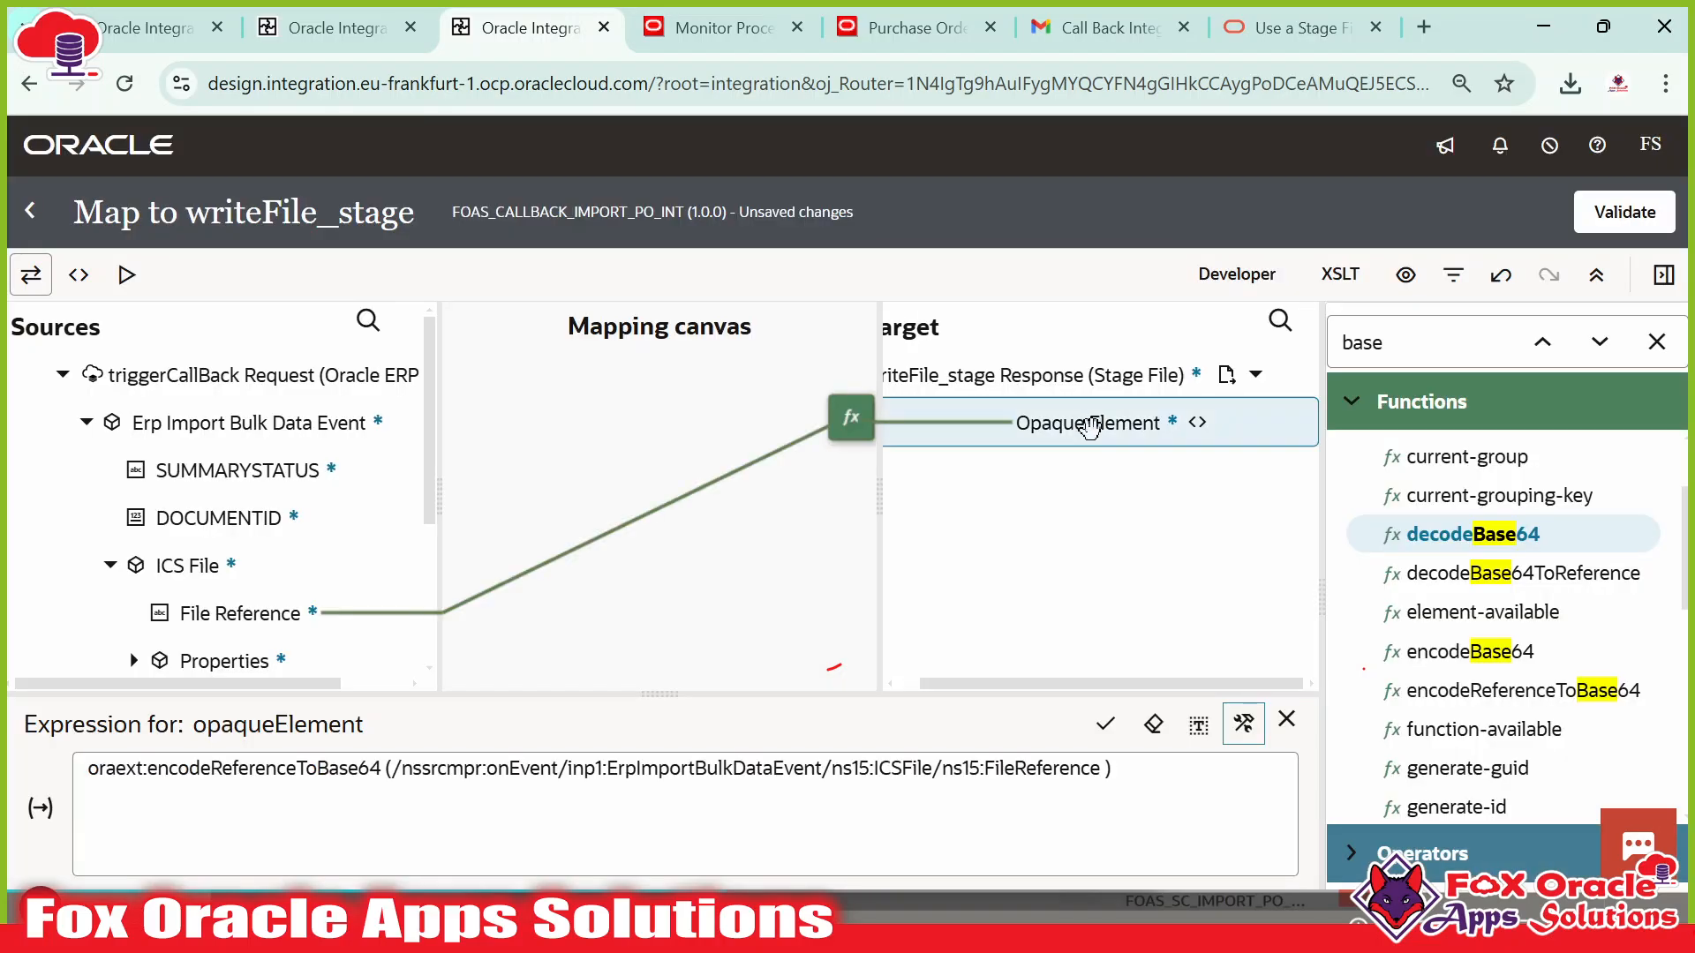
left_click(1609, 215)
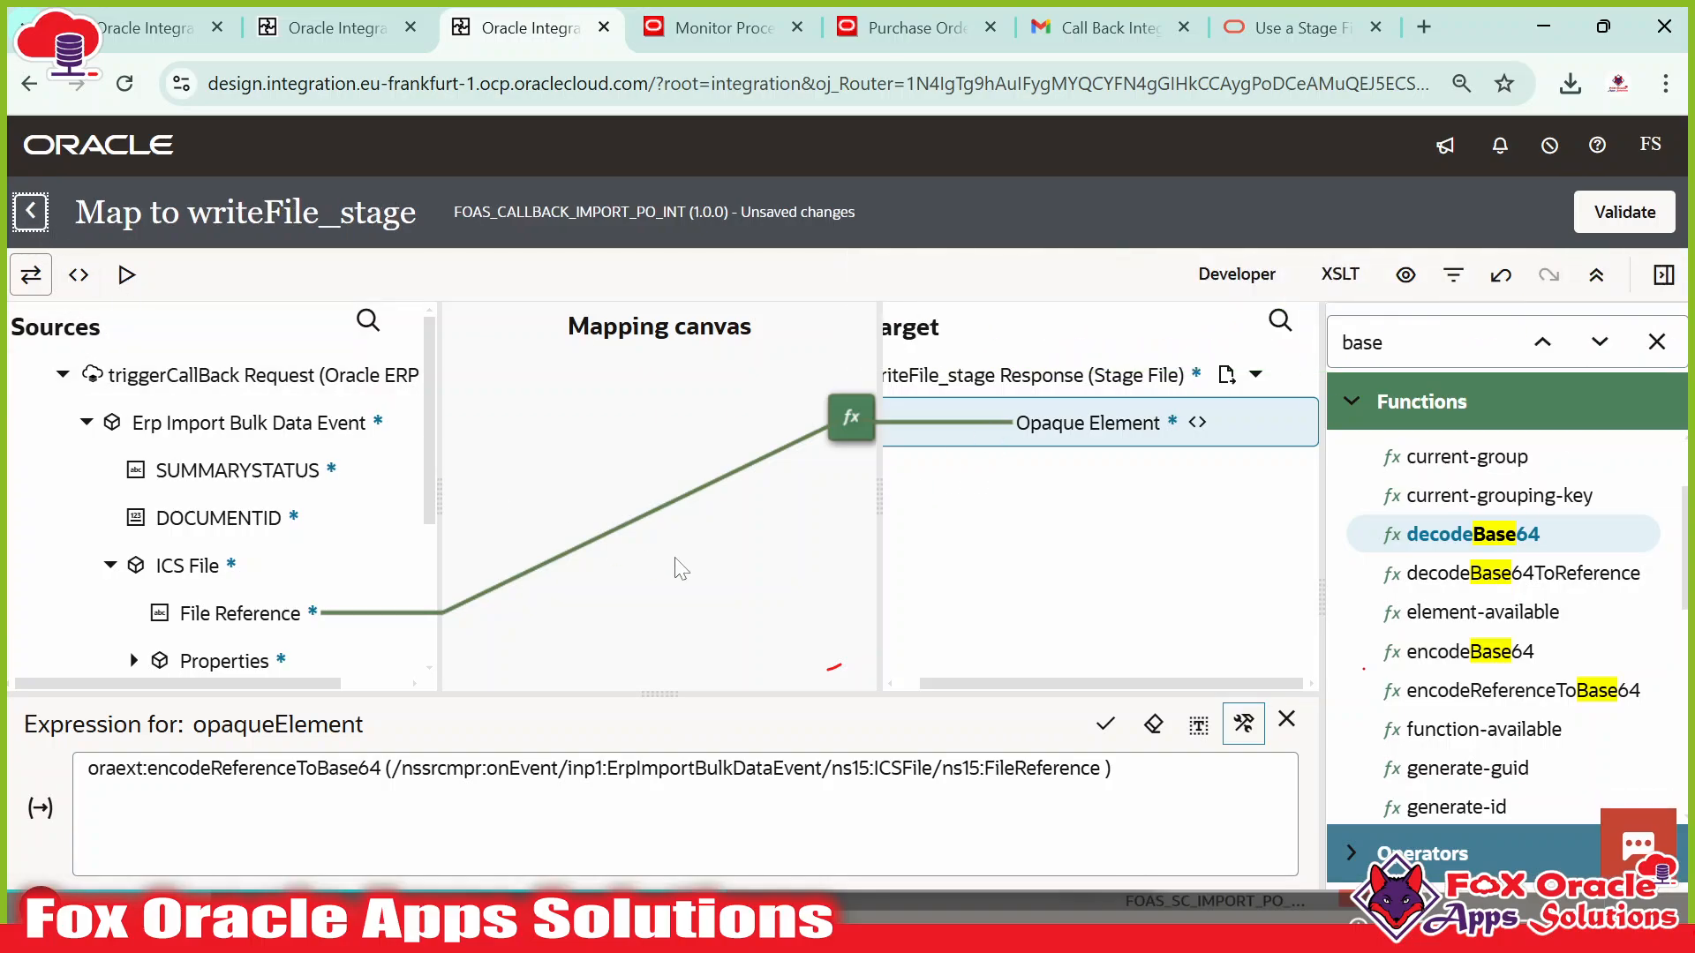
left_click(41, 225)
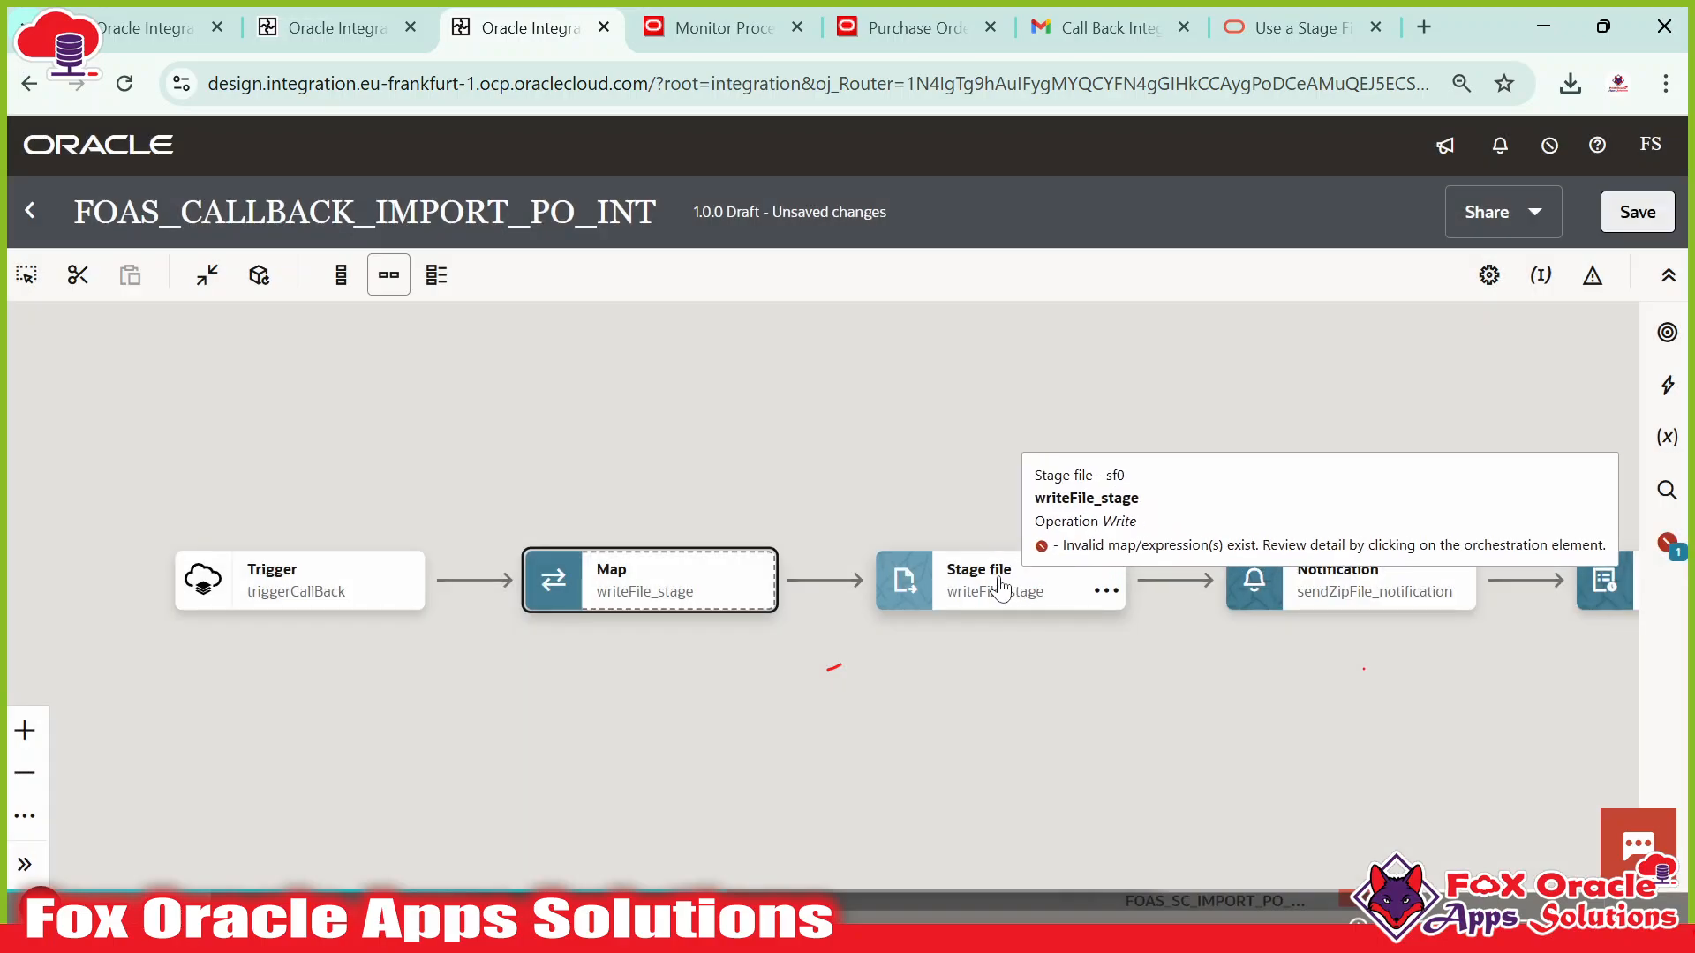
Save the integration and reopen the Stage file action's configuration.
left_click_drag(1017, 655, 895, 652)
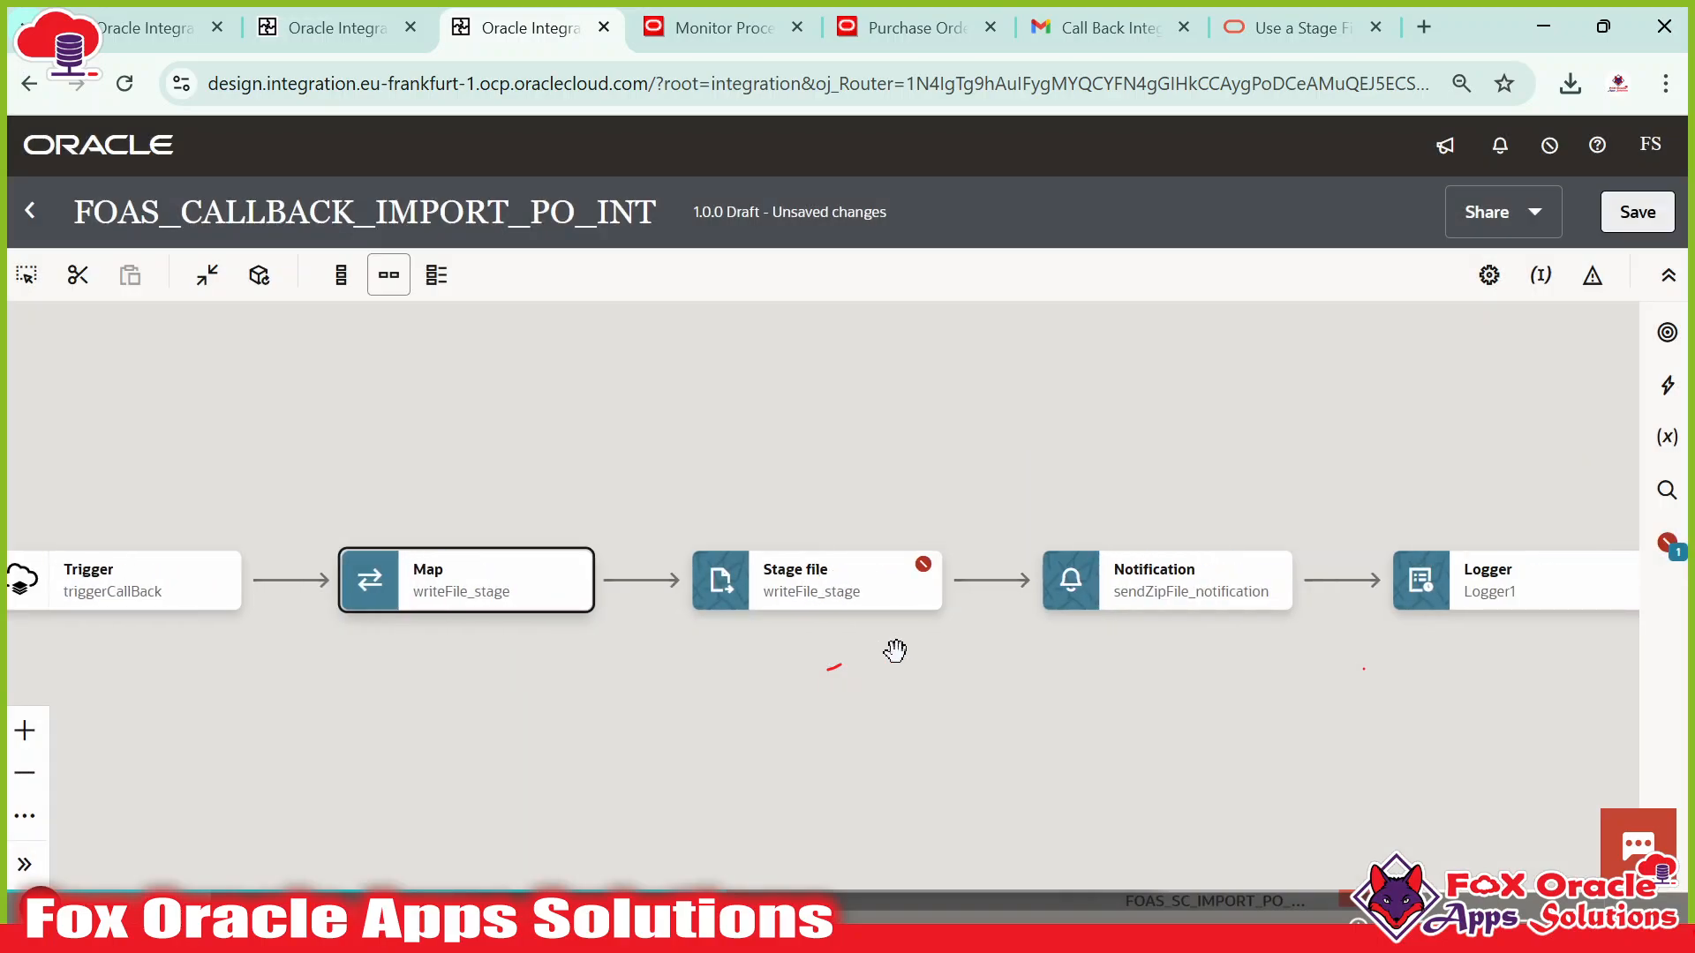
left_click(1641, 215)
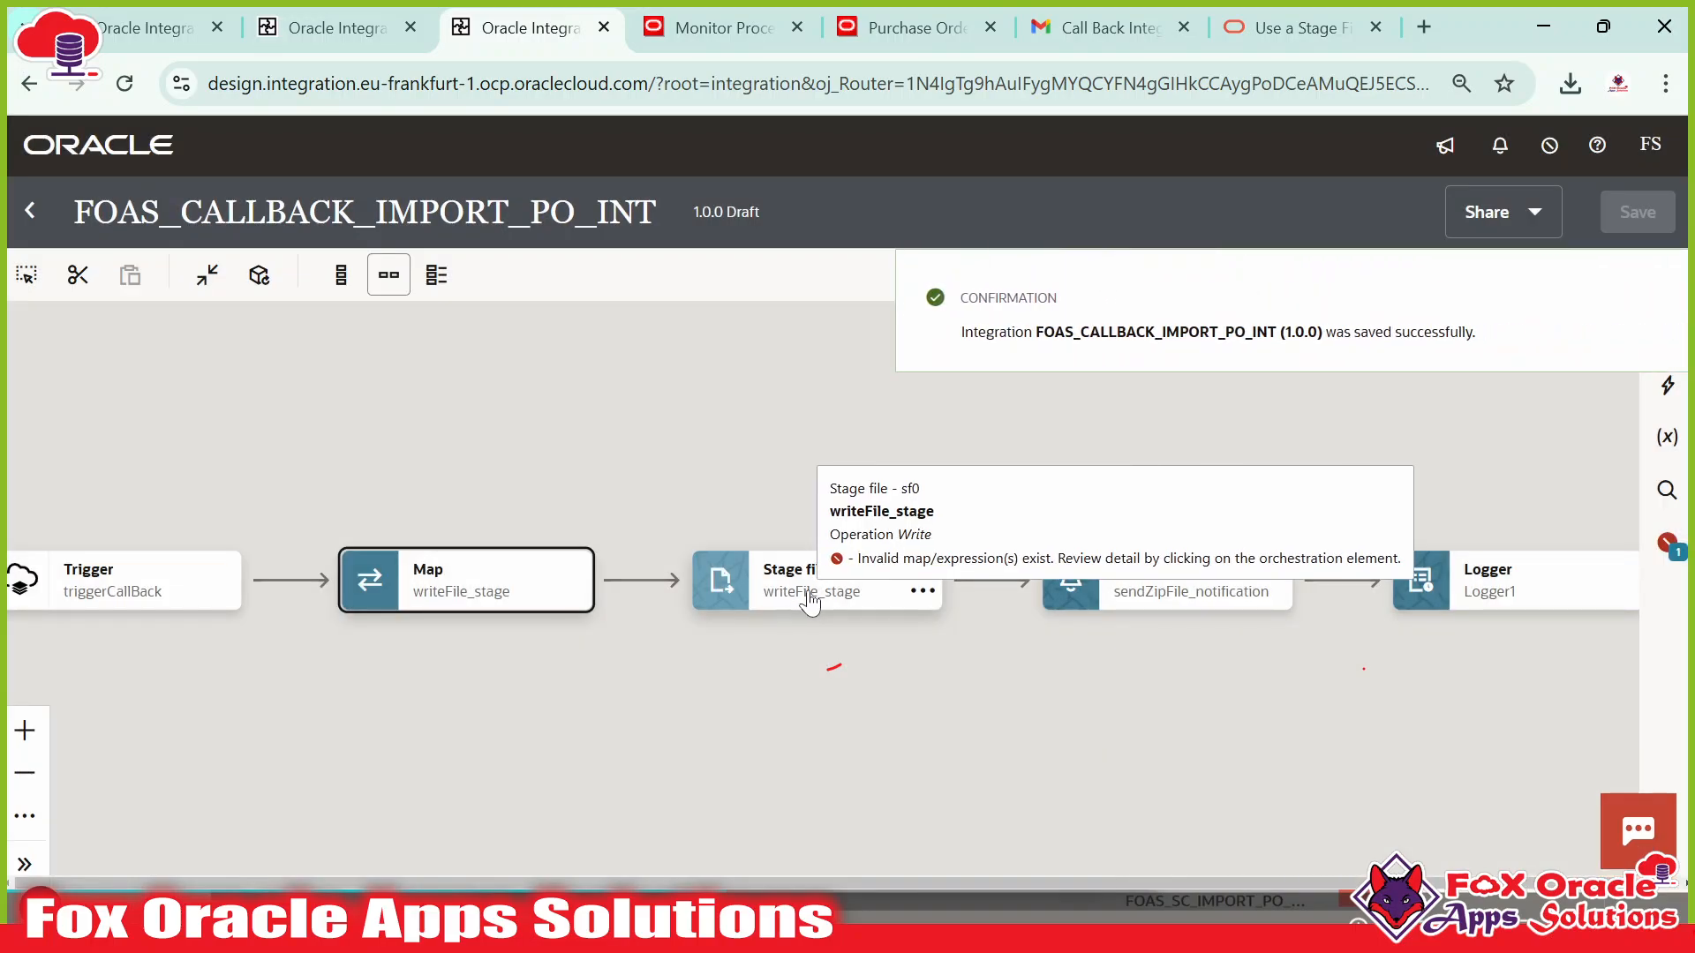
left_click(799, 587)
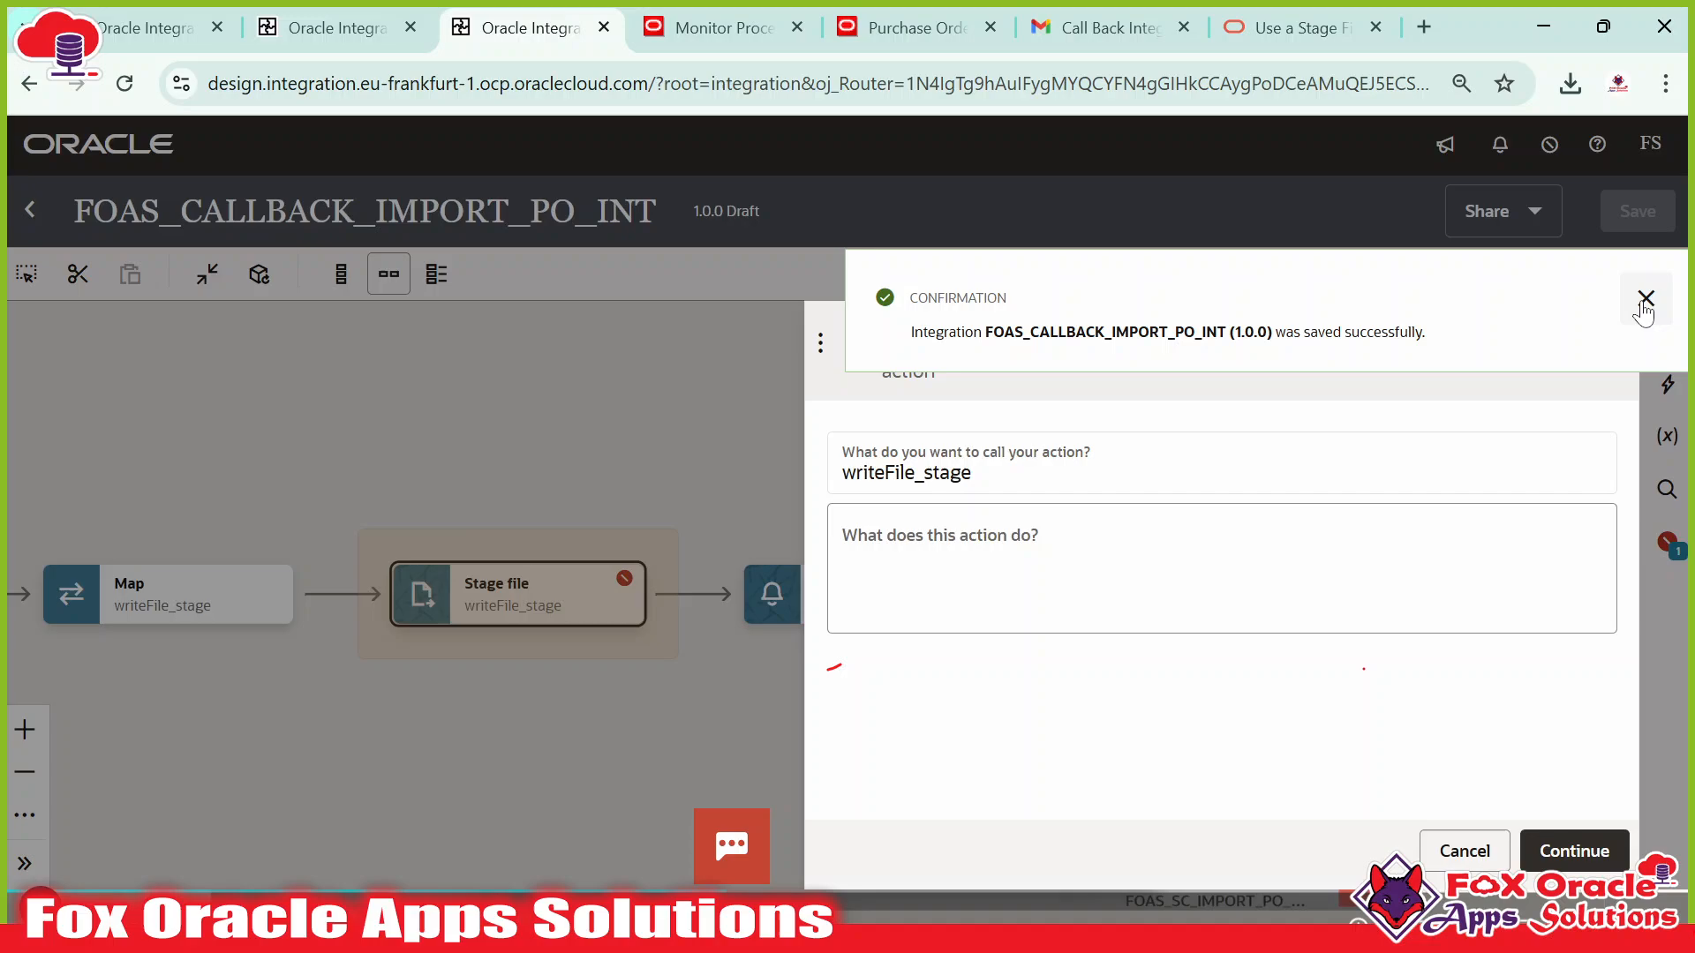
left_click(1645, 298)
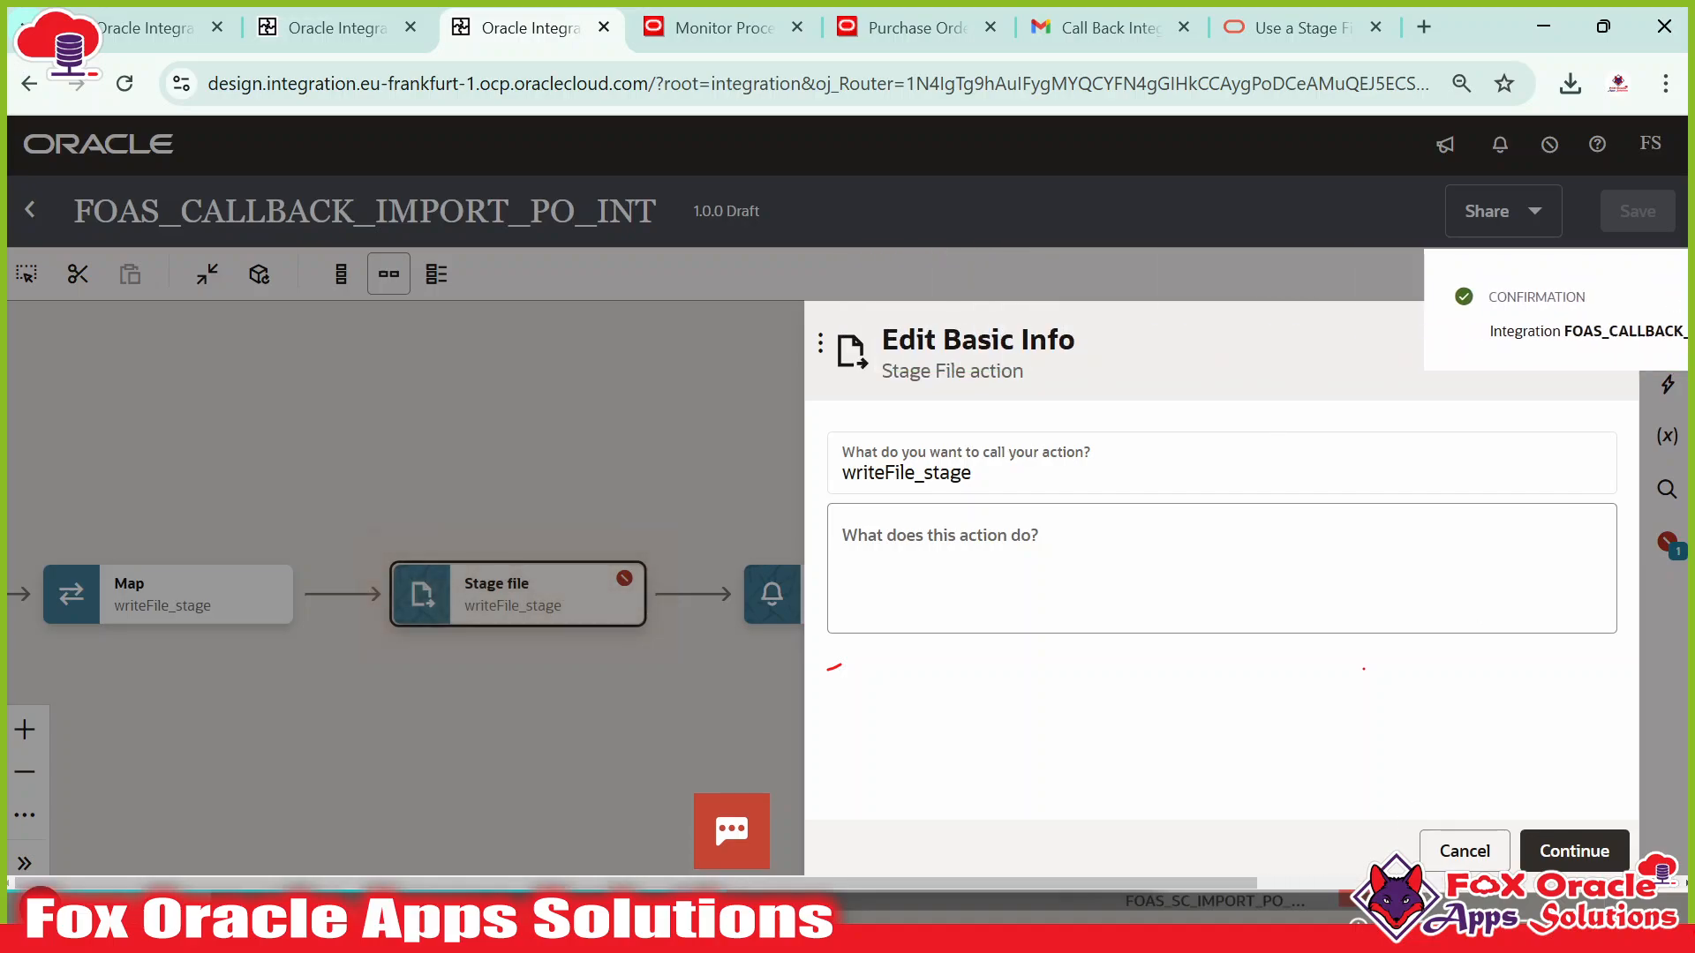
Delete '[ Invalid Expression ]' from the Stage file's file name and continue through the wizard.
left_click(1573, 850)
scroll(1244, 720, "down", 2)
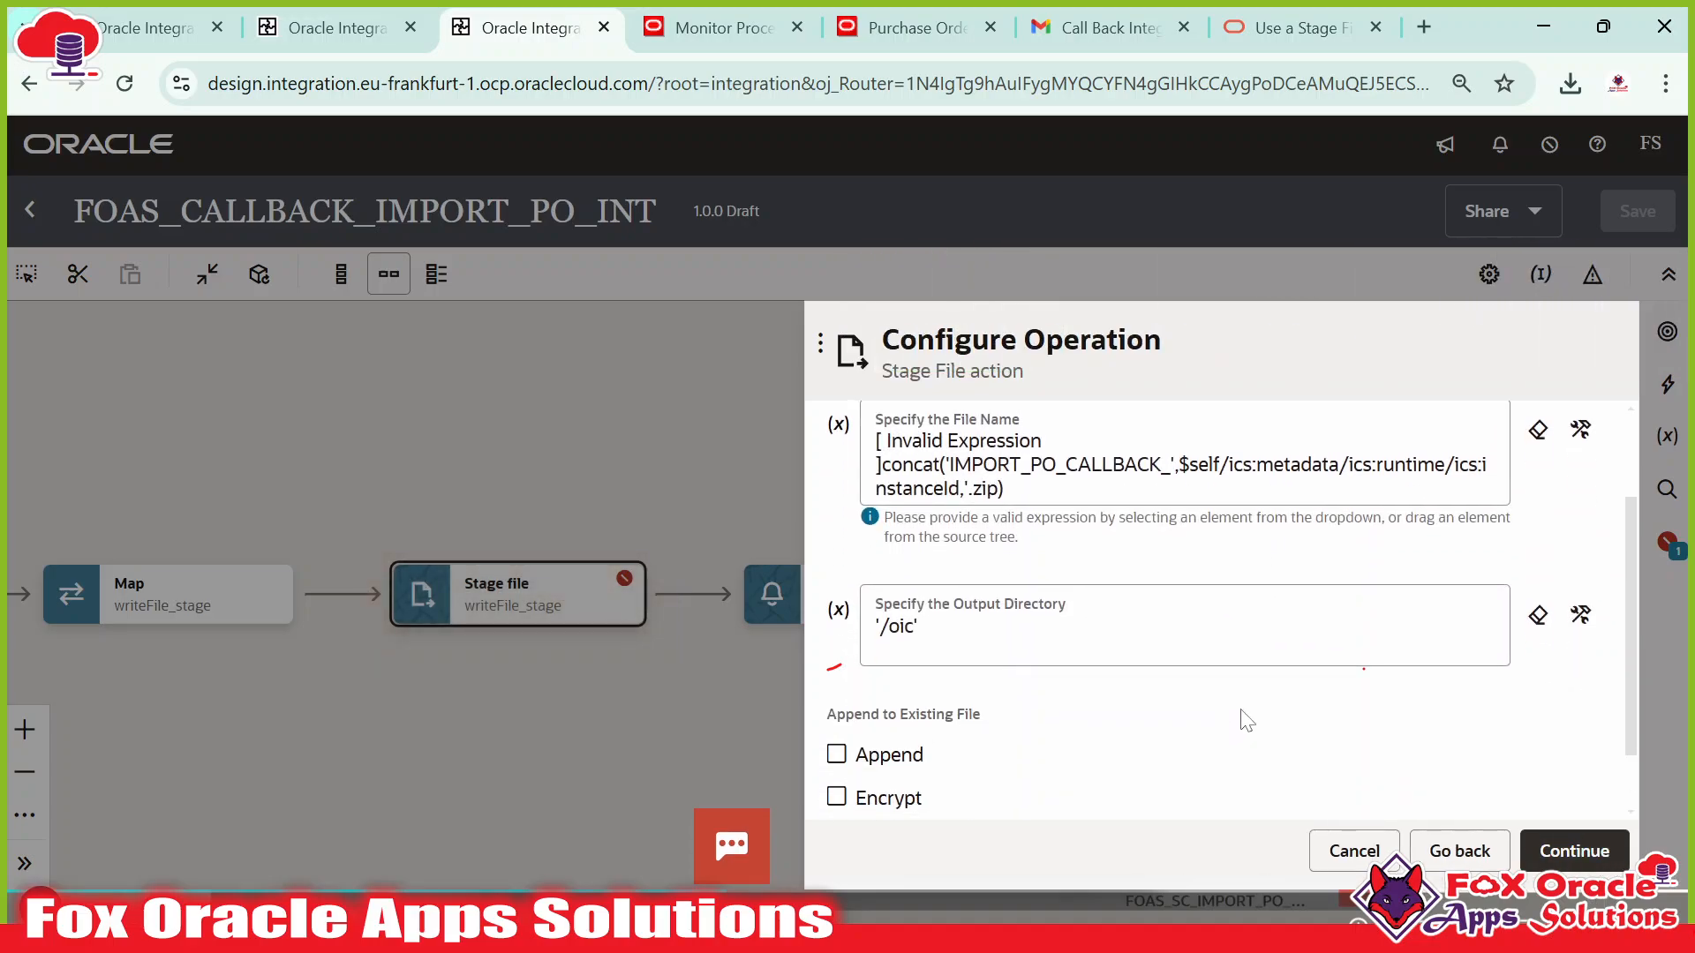
scroll(1242, 719, "down", 1)
scroll(1061, 678, "up", 3)
left_click(886, 574)
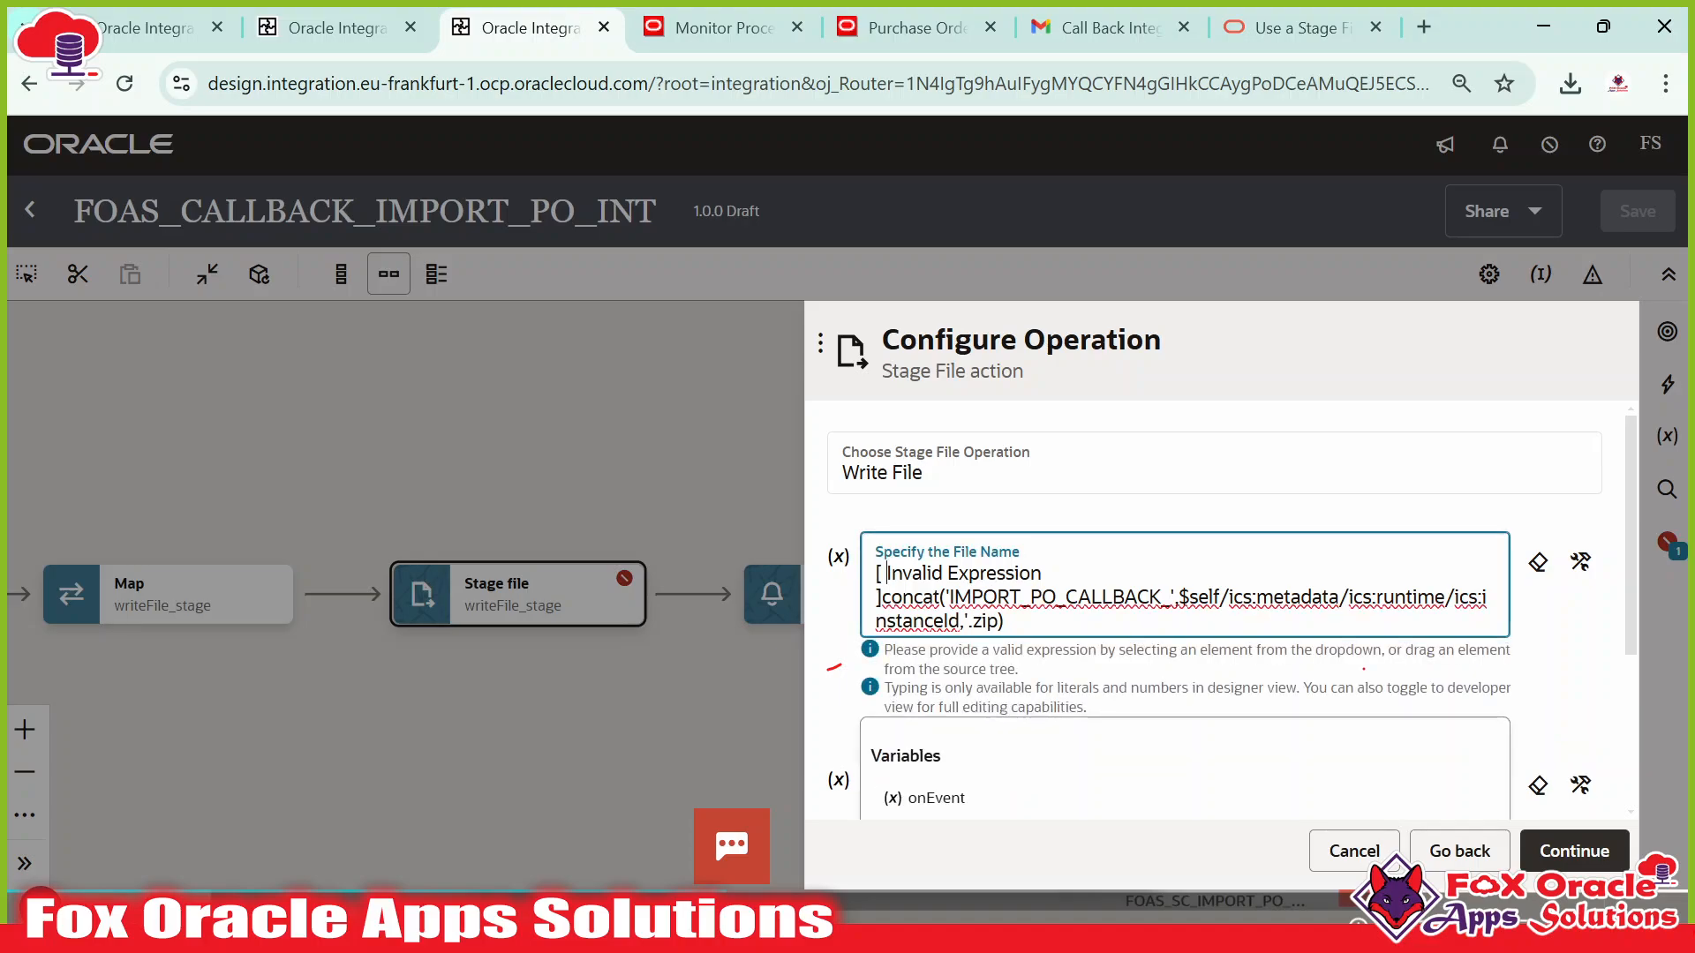
left_click(1580, 562)
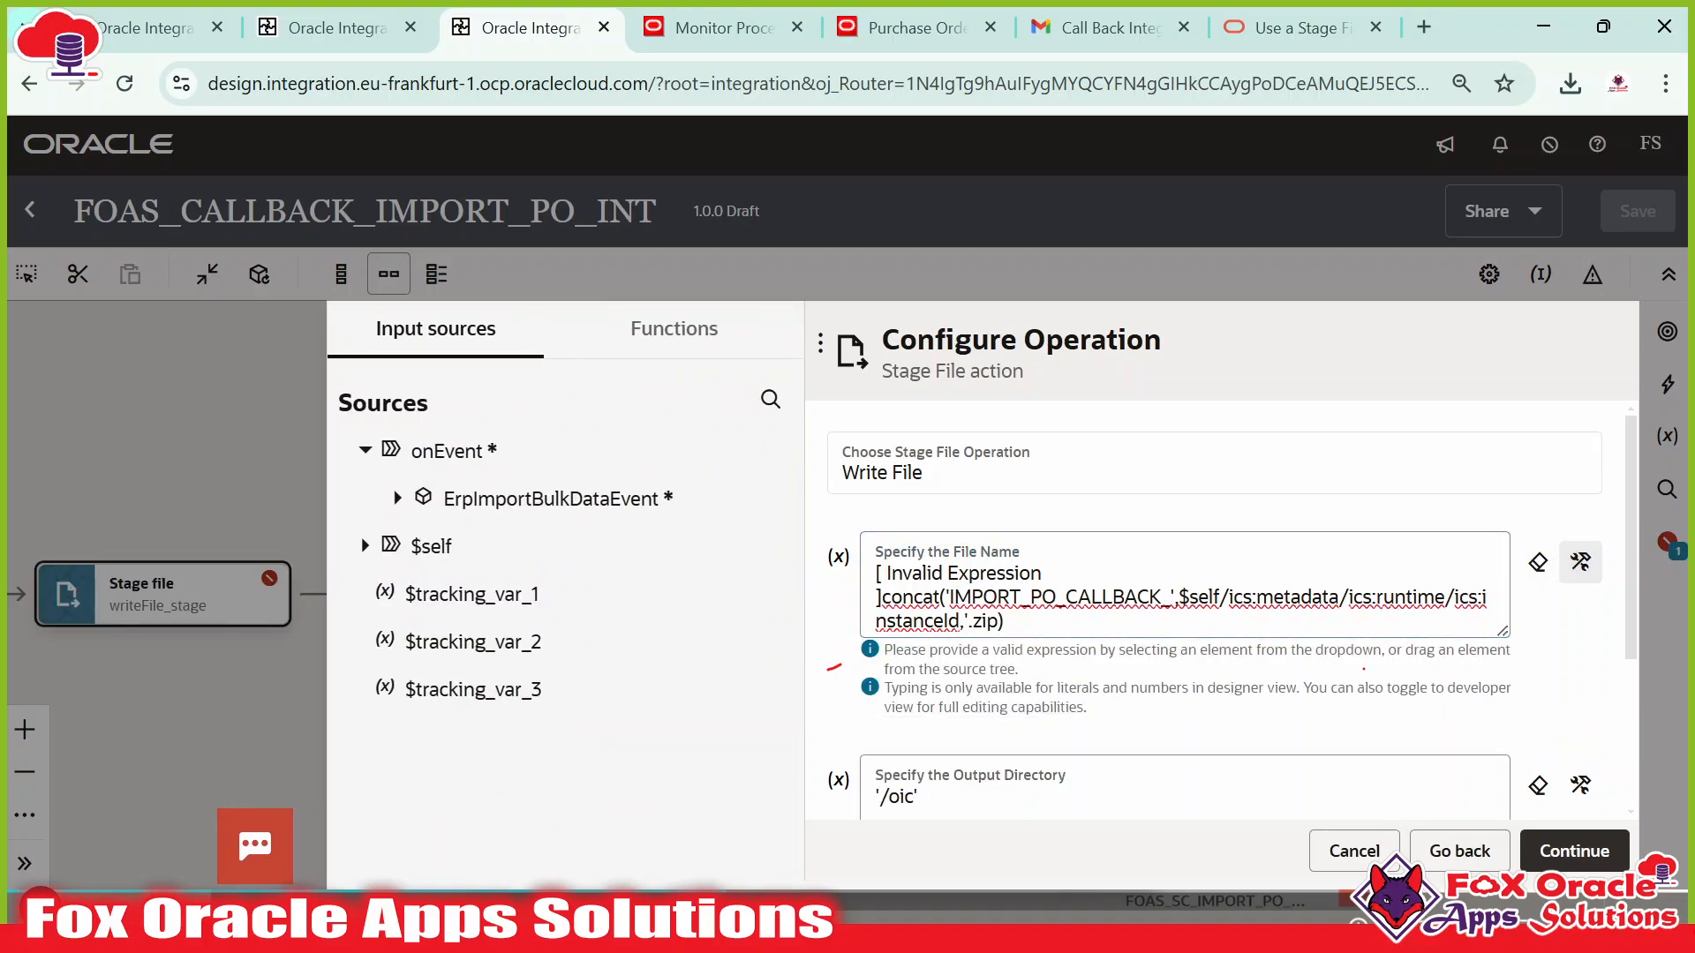
left_click_drag(883, 598, 858, 569)
key("BackSpace")
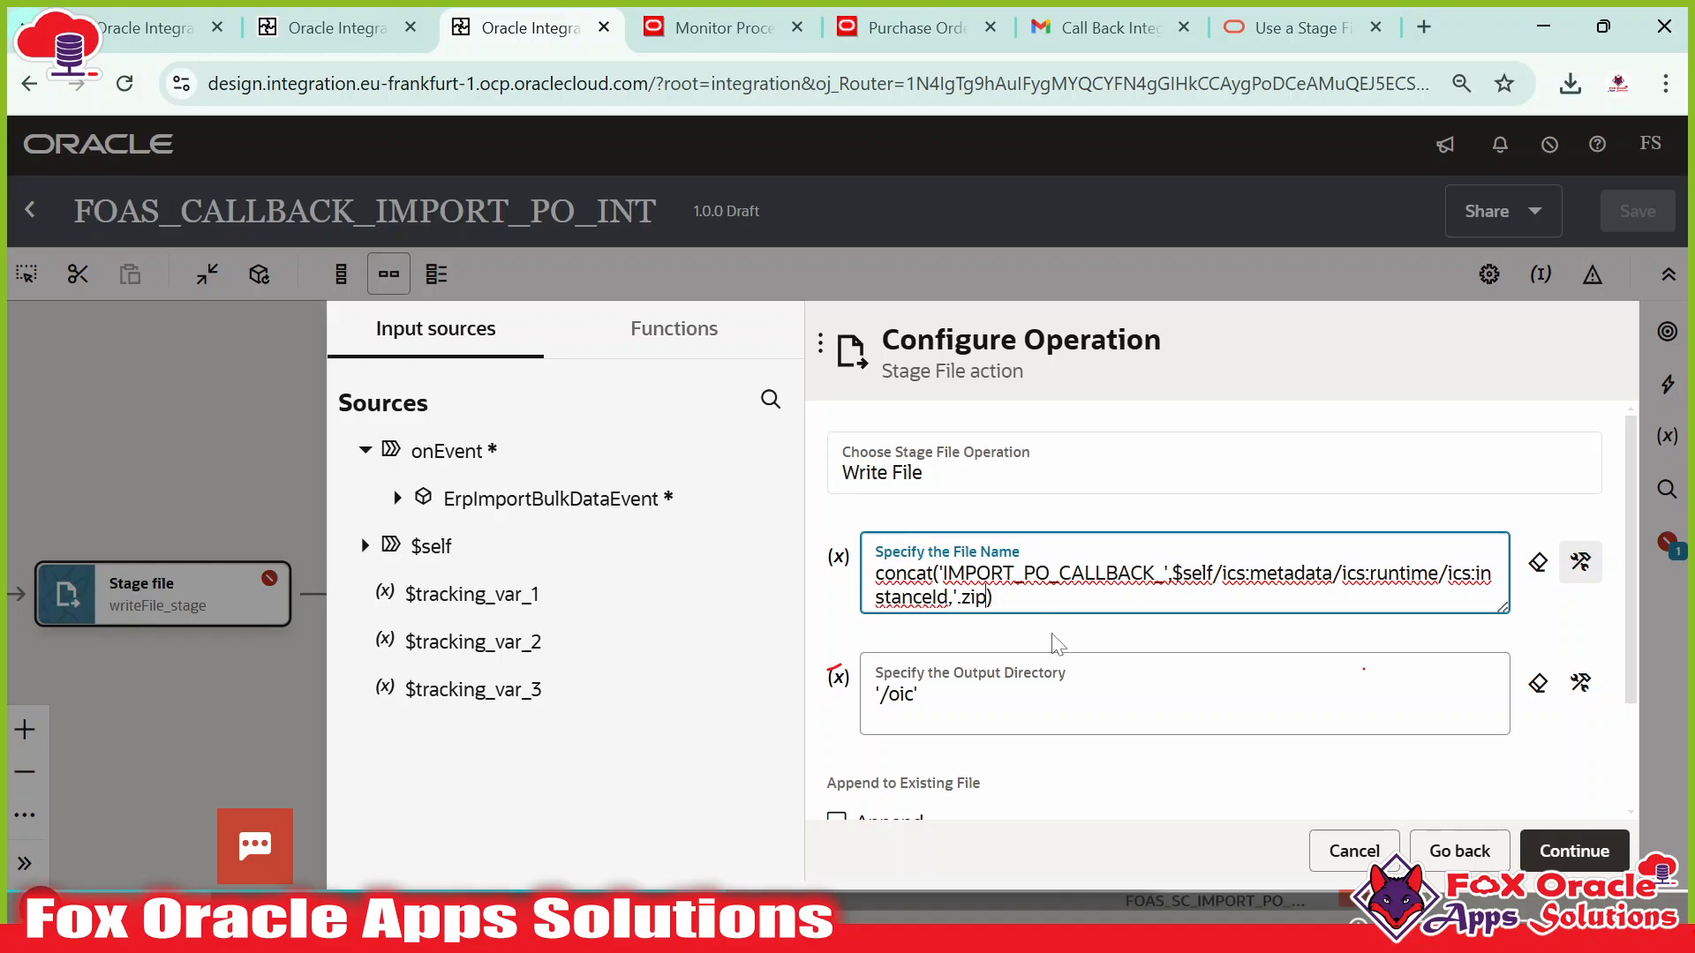
left_click(1569, 849)
left_click(1563, 853)
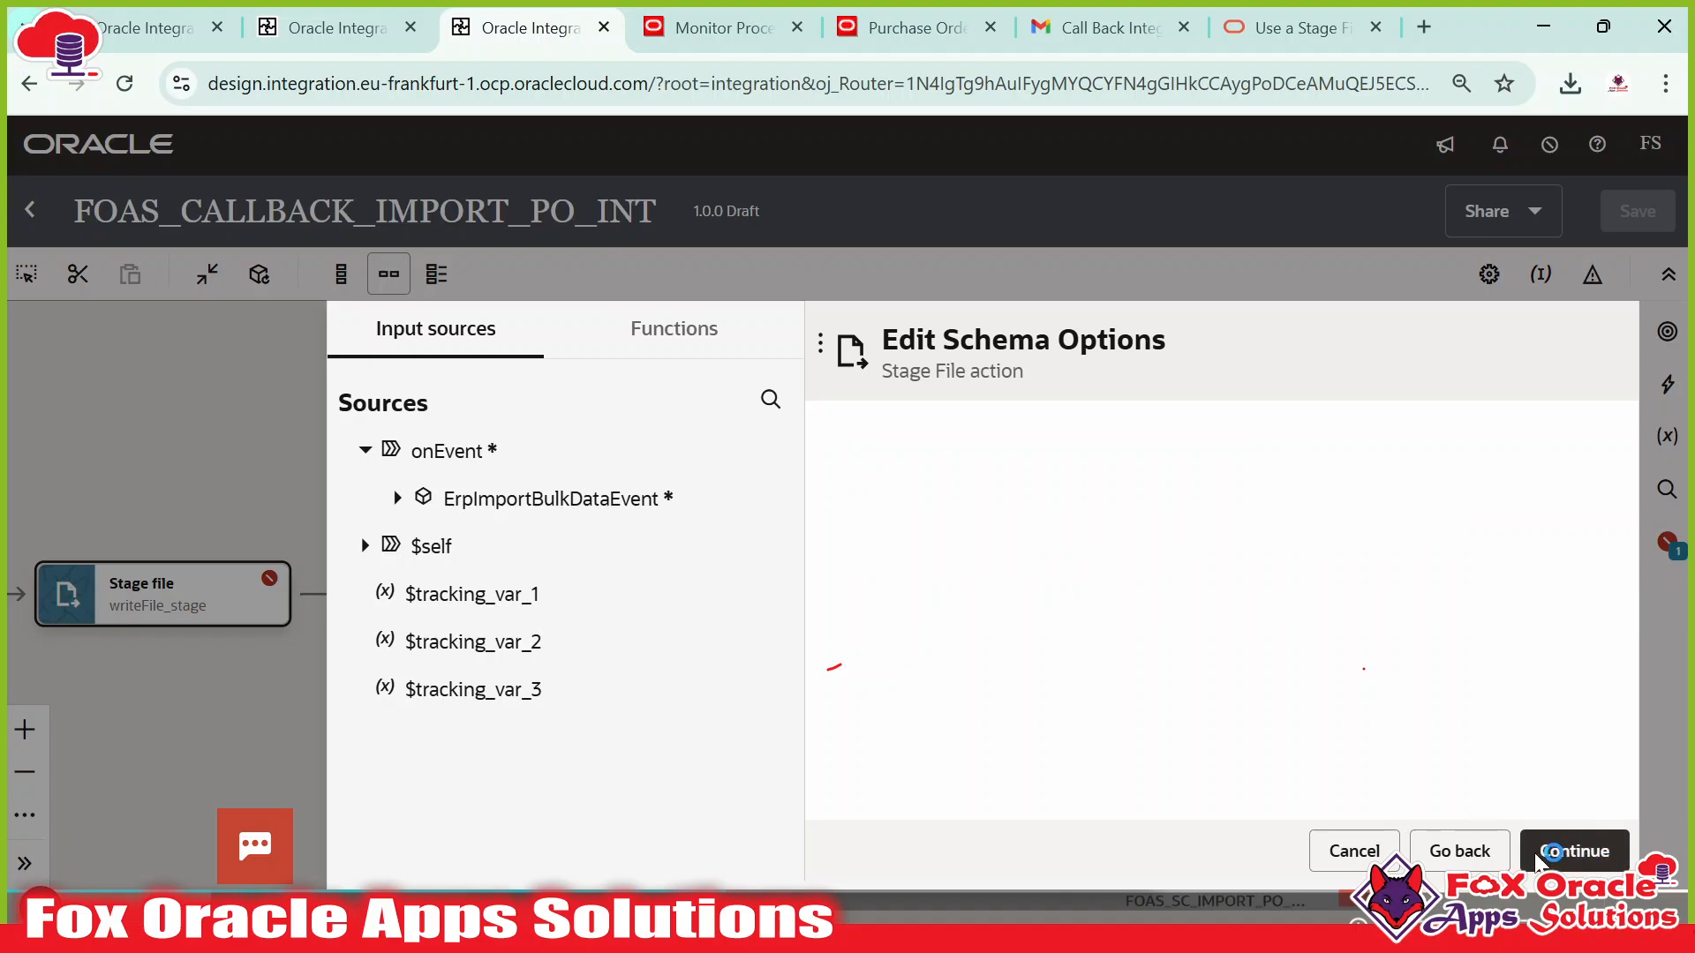
left_click(1560, 853)
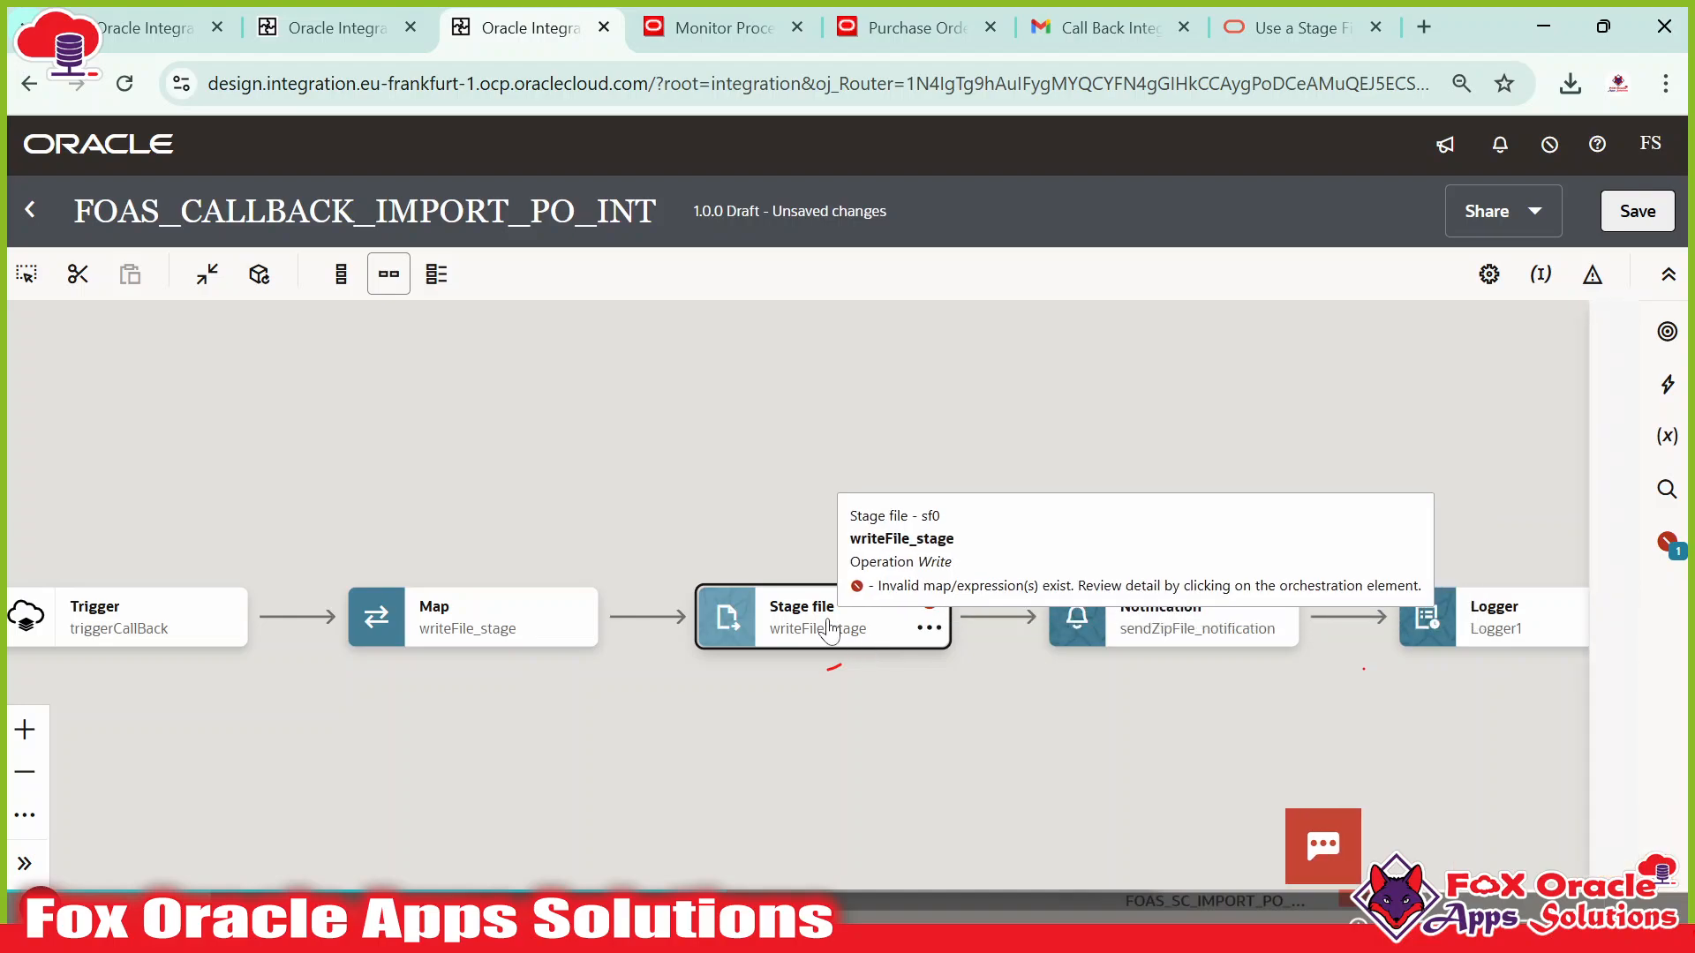
Start a new writeFile_stage file name expression by pasting the IMPORT_PO_CALLBACK_ literal into concat(.
left_click(874, 640)
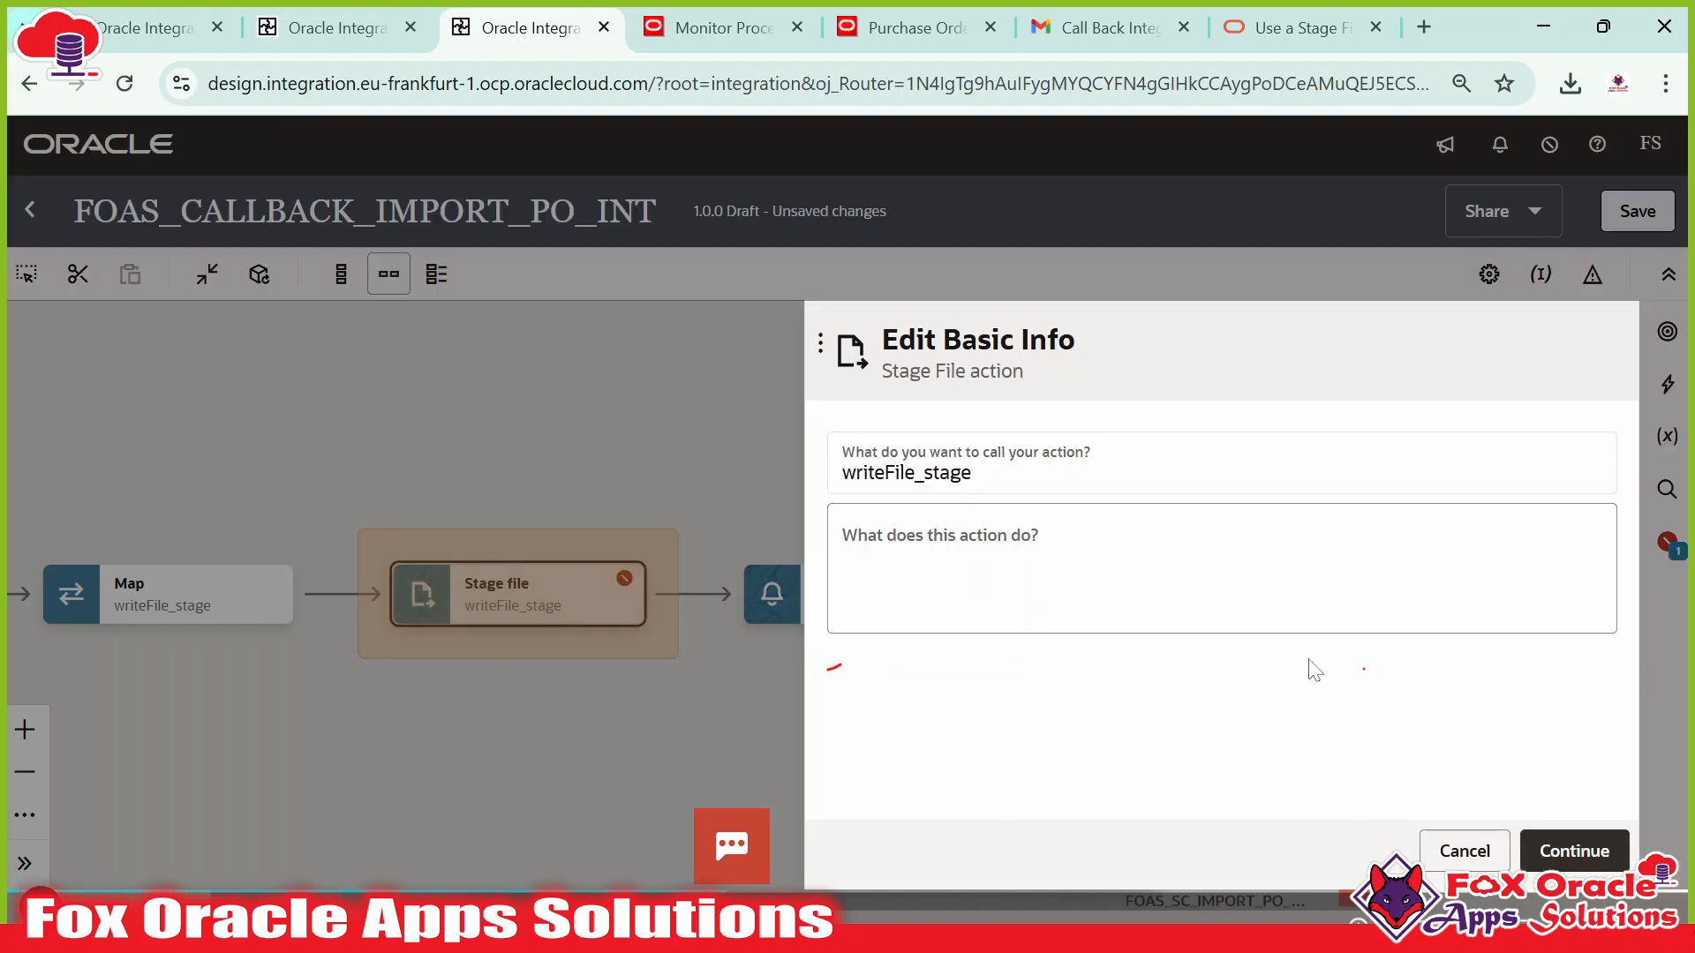
left_click(1571, 849)
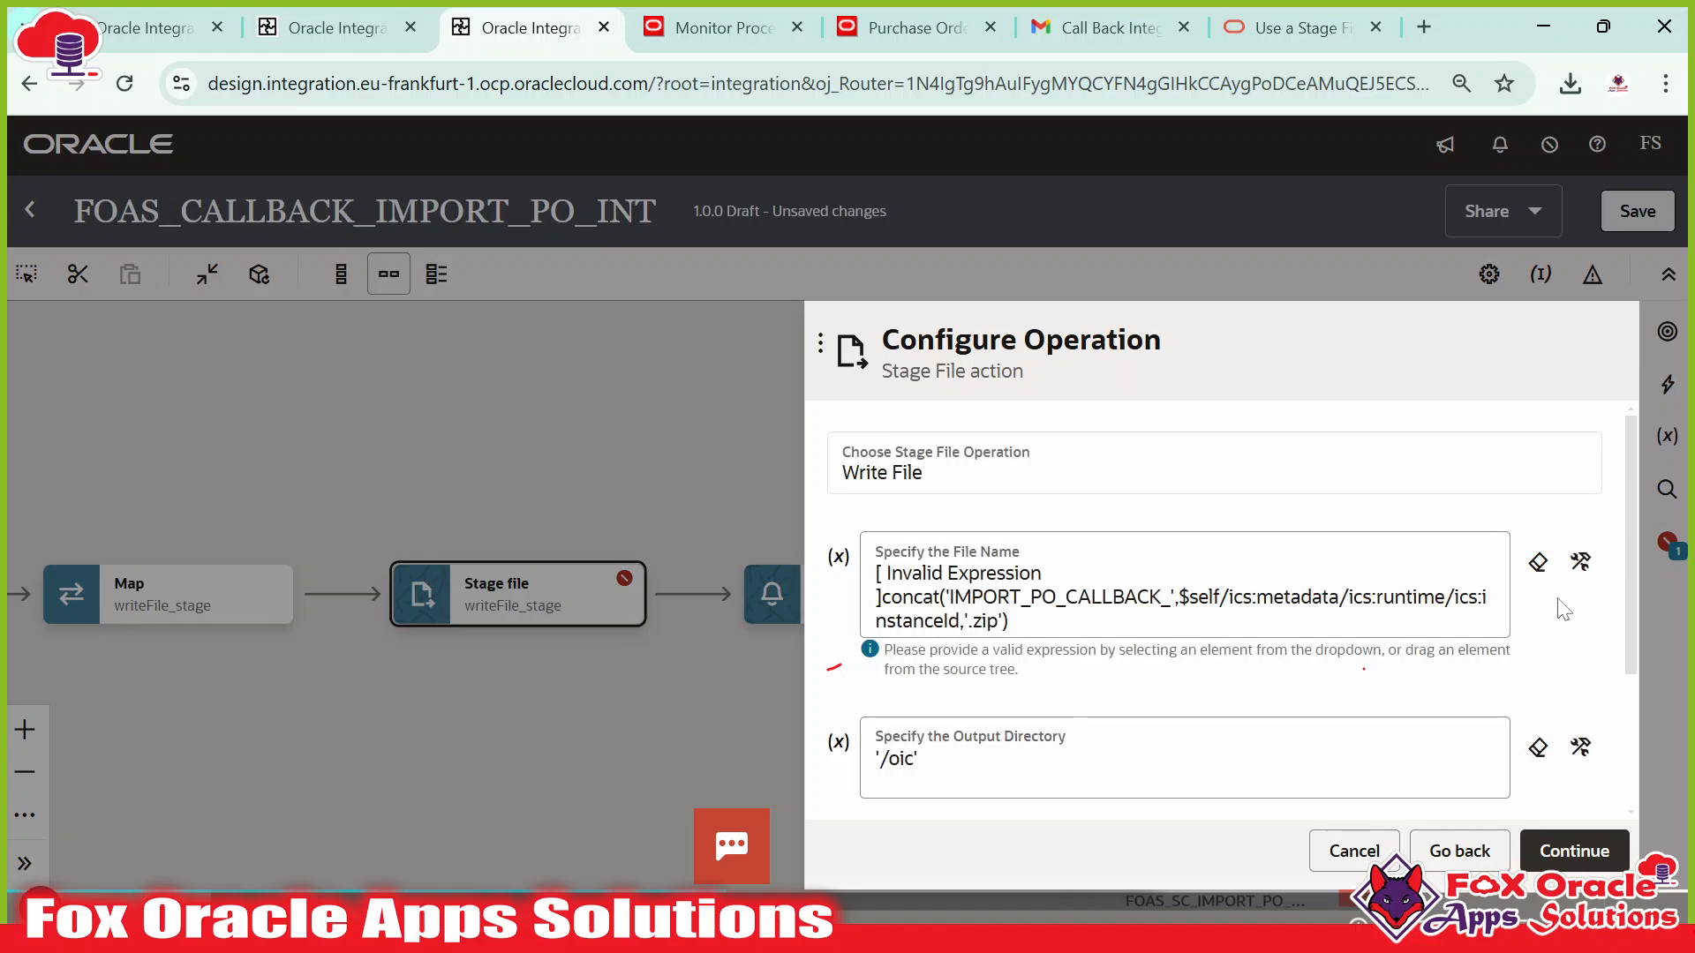
left_click(1580, 561)
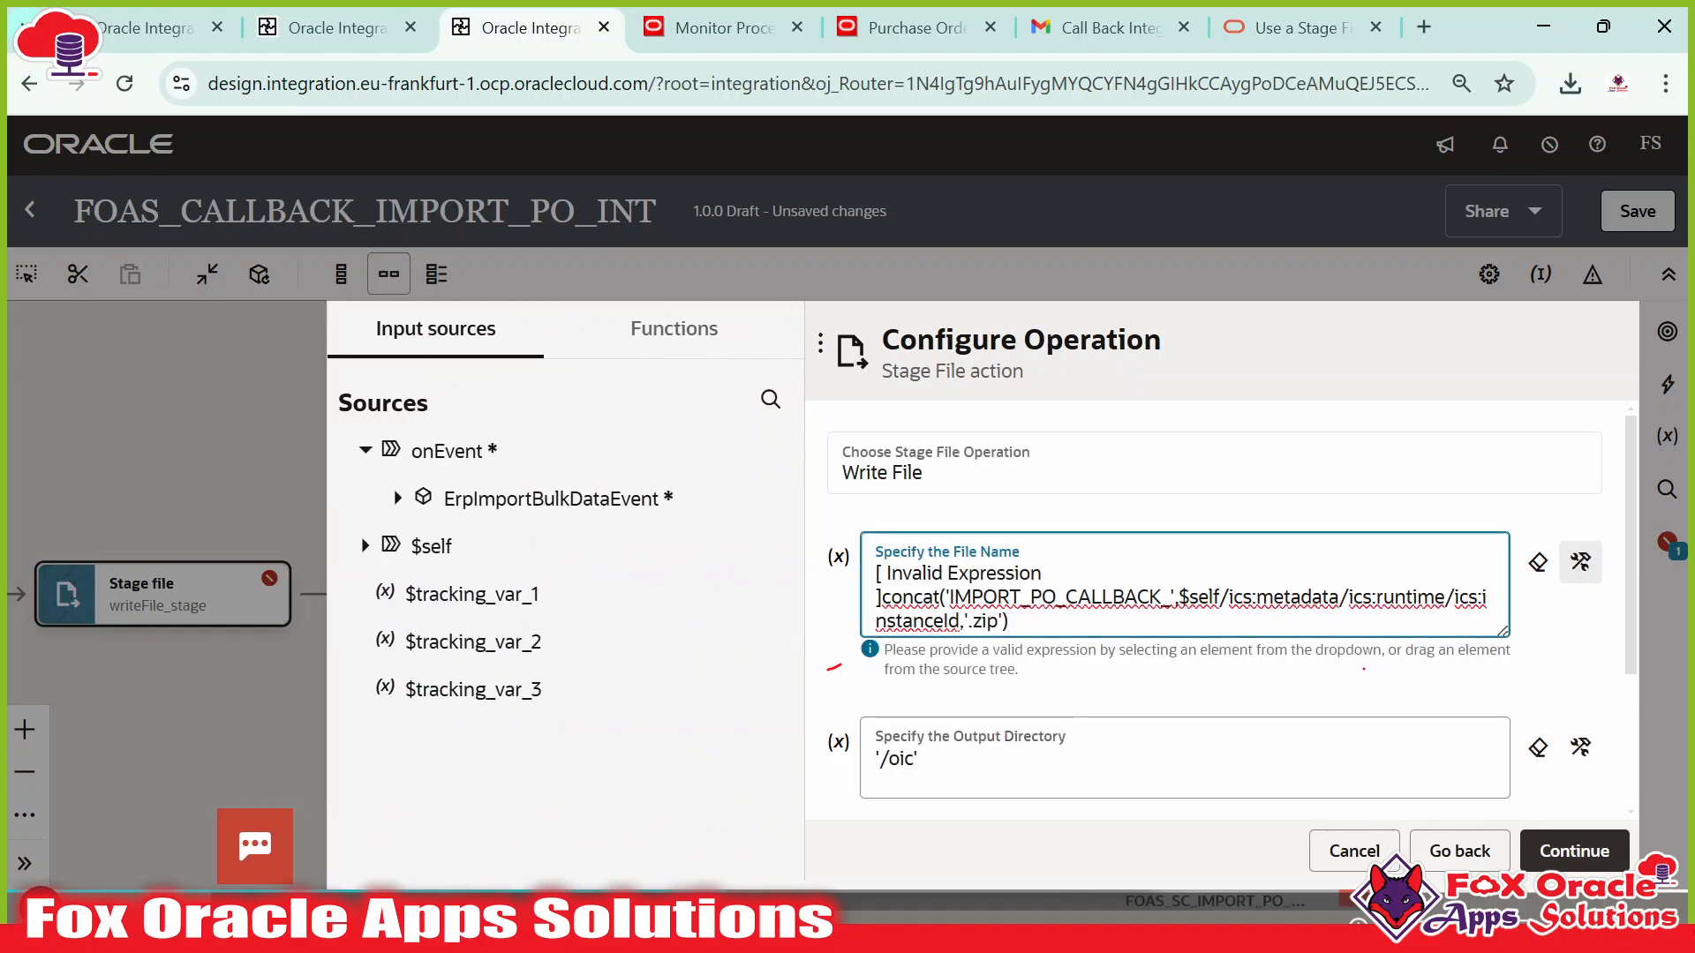
key("Return")
key("Return")
key("Return")
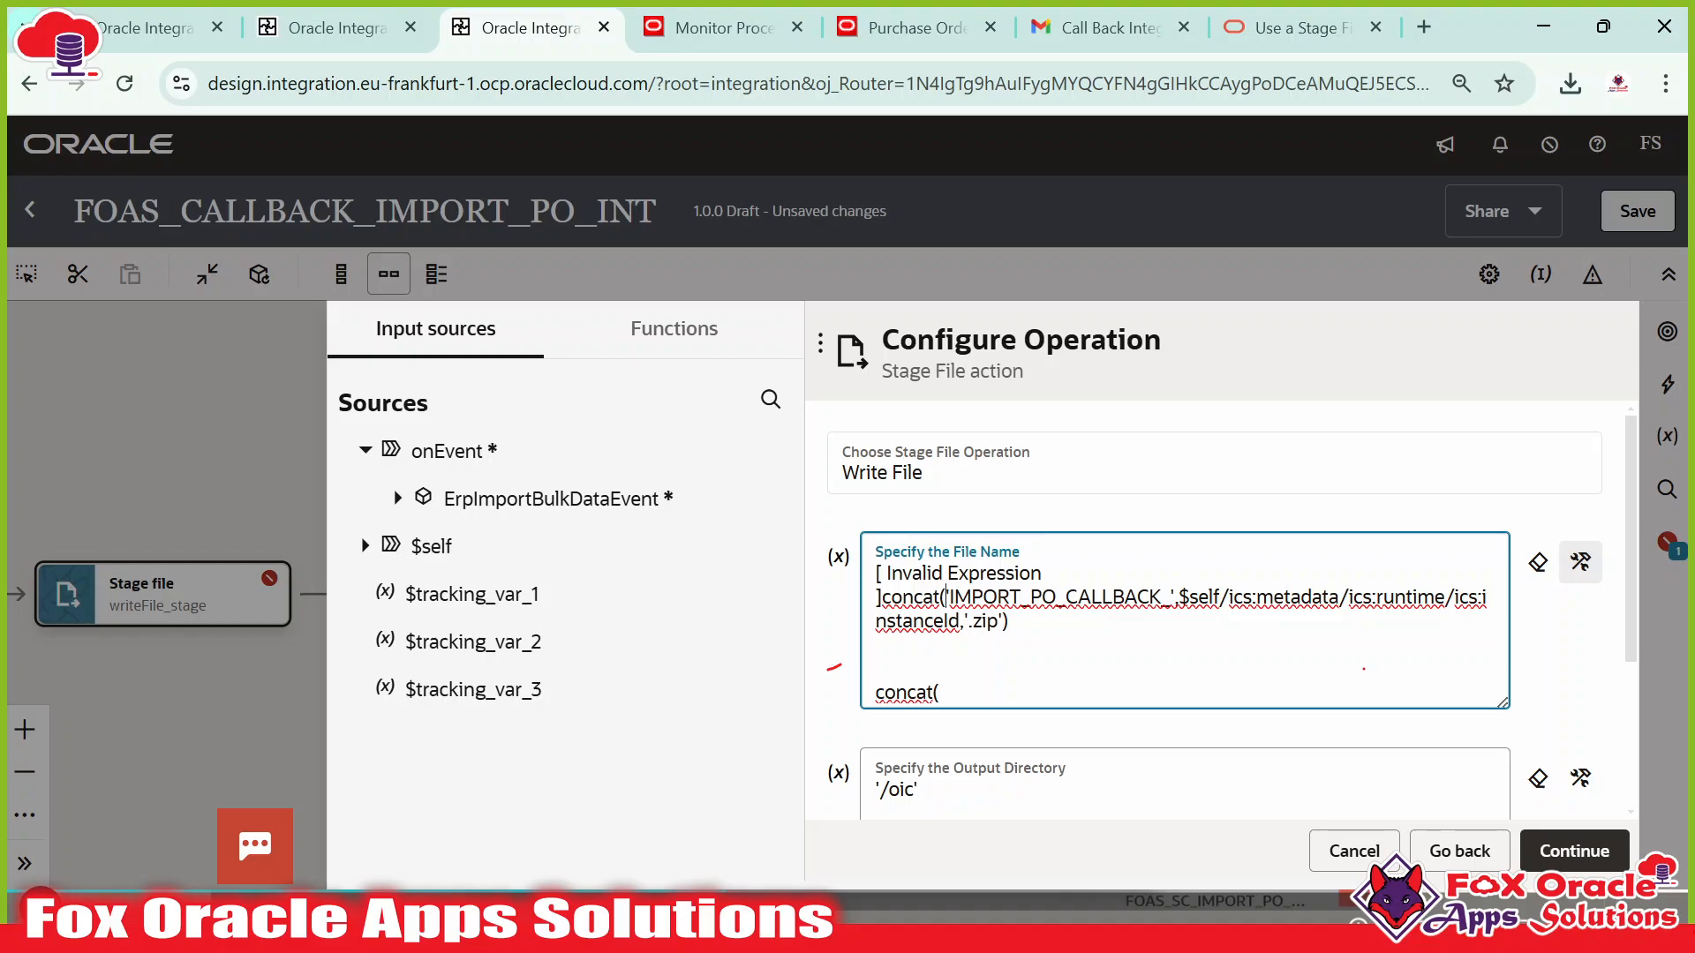
left_click_drag(945, 597, 1177, 598)
key("ctrl+c")
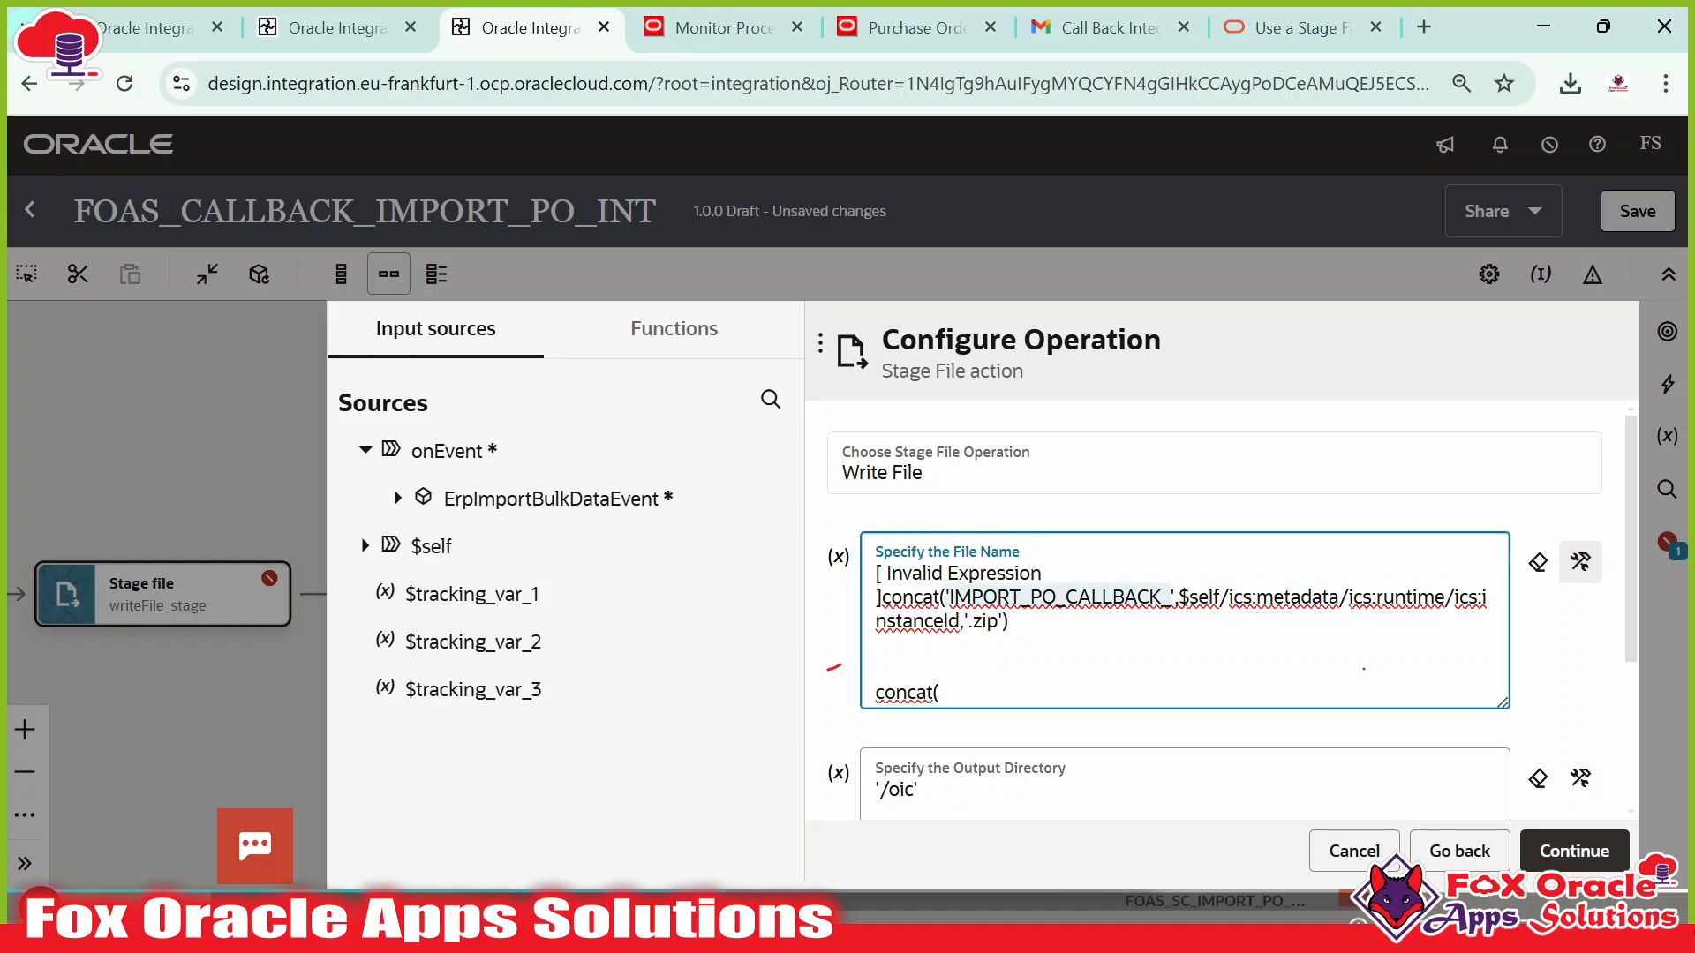
left_click(953, 695)
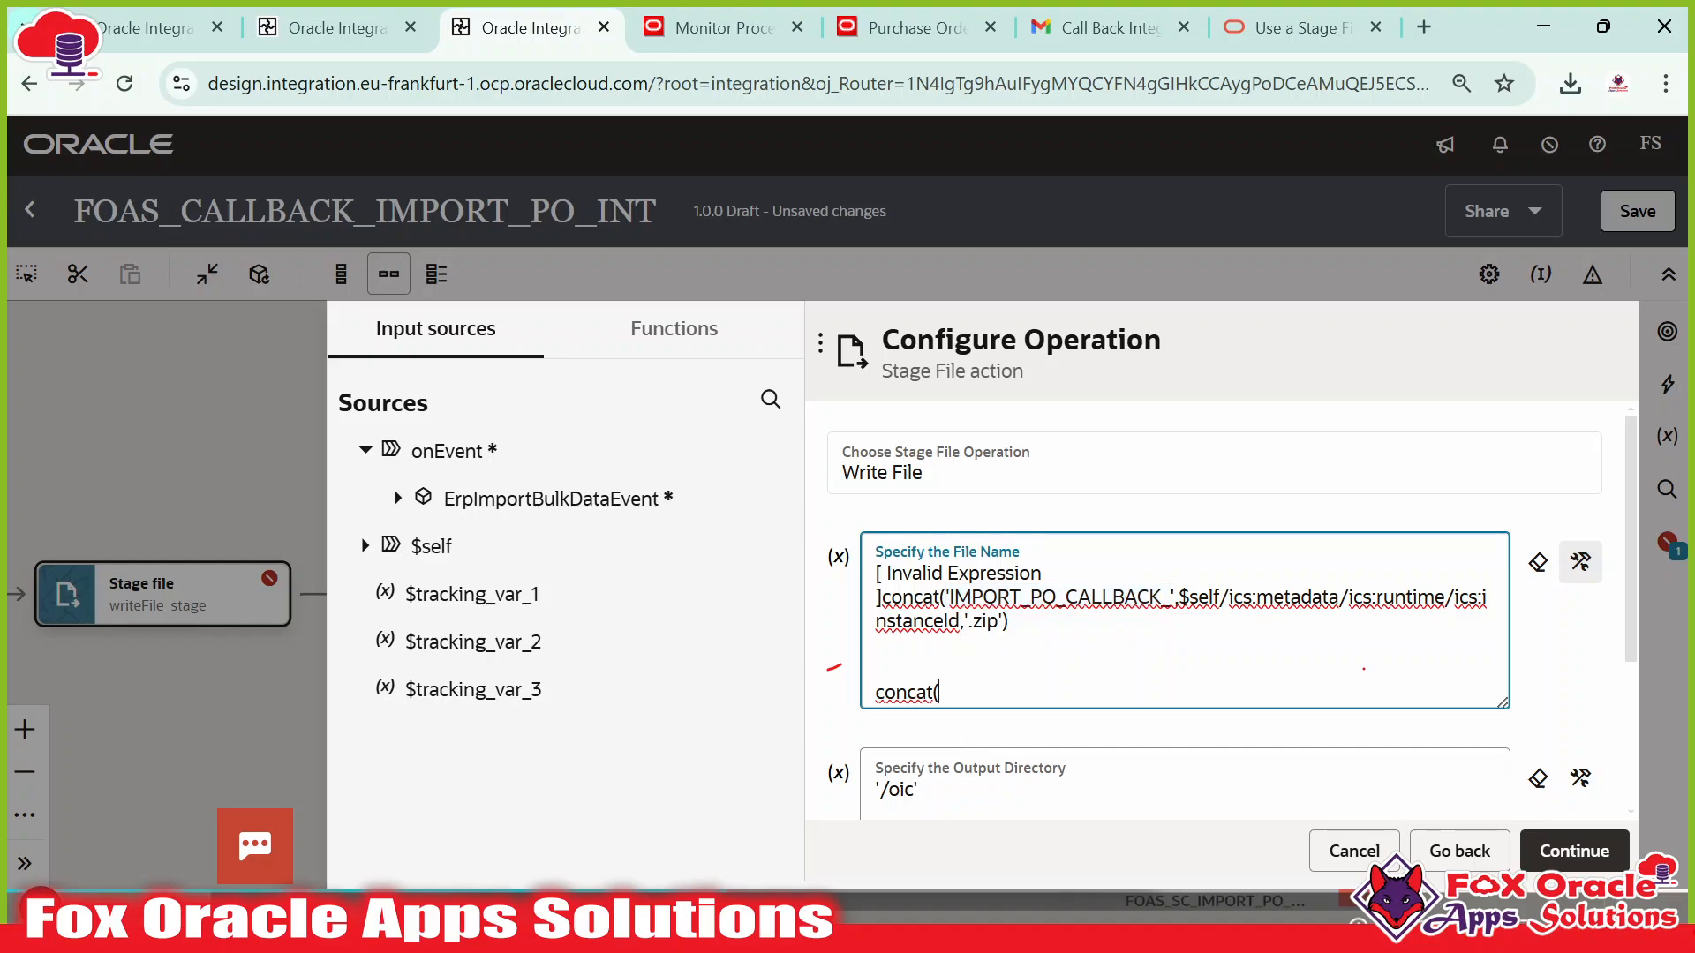
key("ctrl+v")
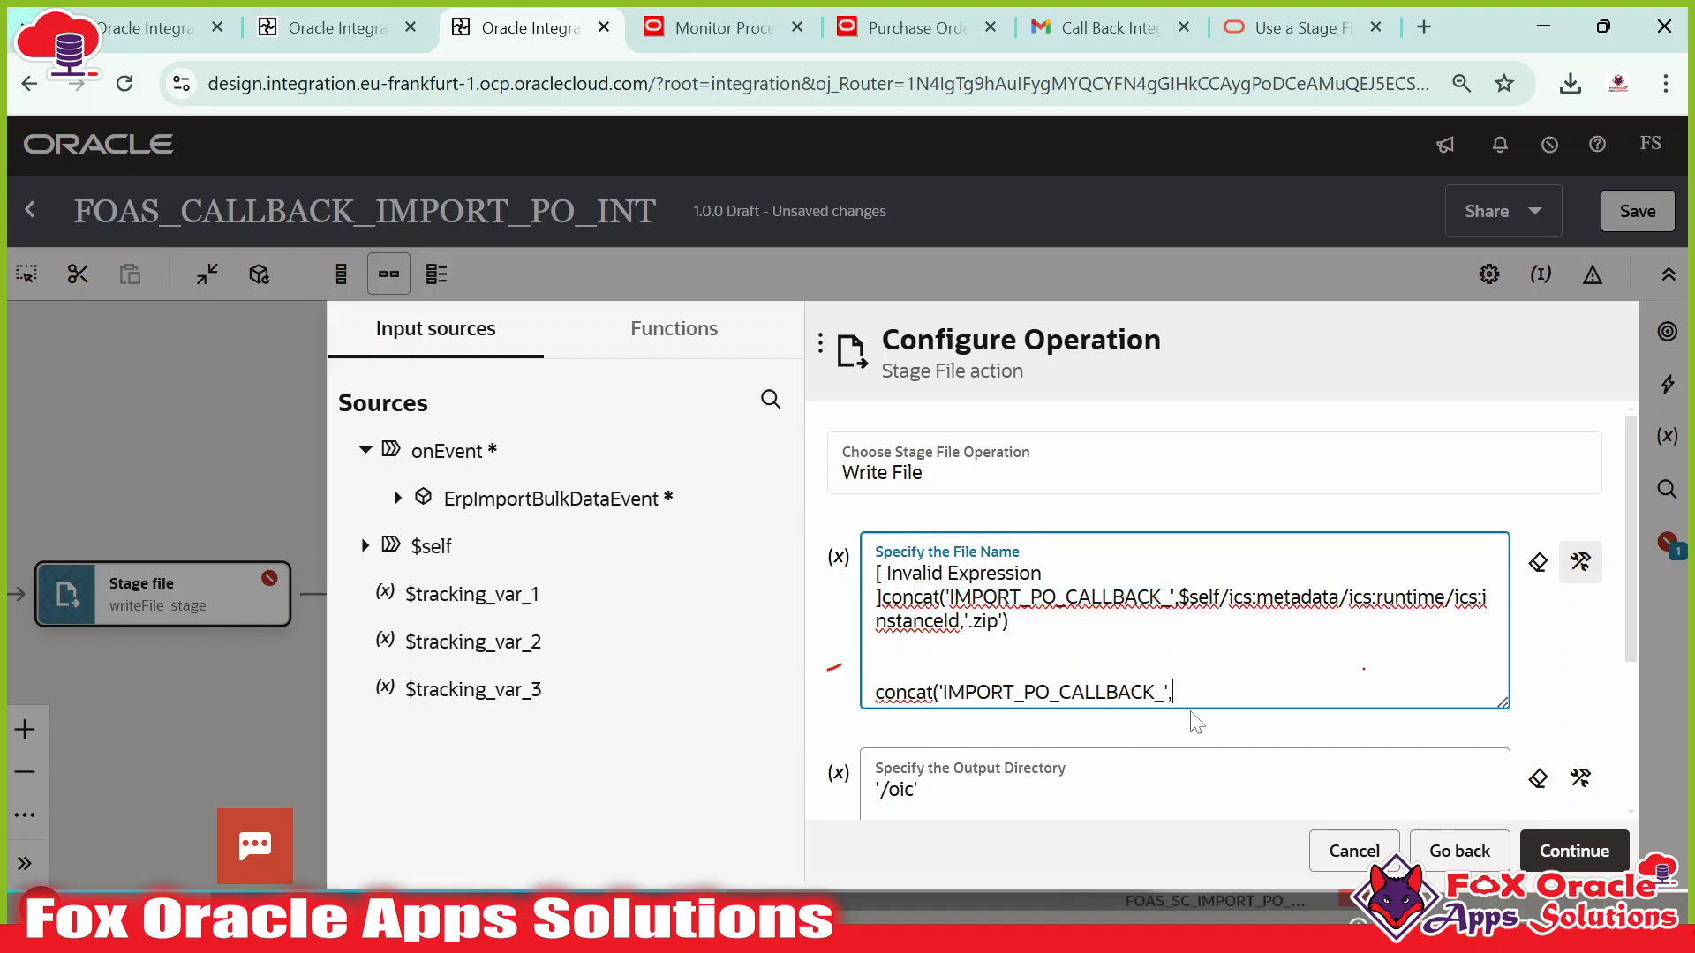
Add $self metadata runtime instanceId to the new expression and delete the old invalid one.
left_click(364, 546)
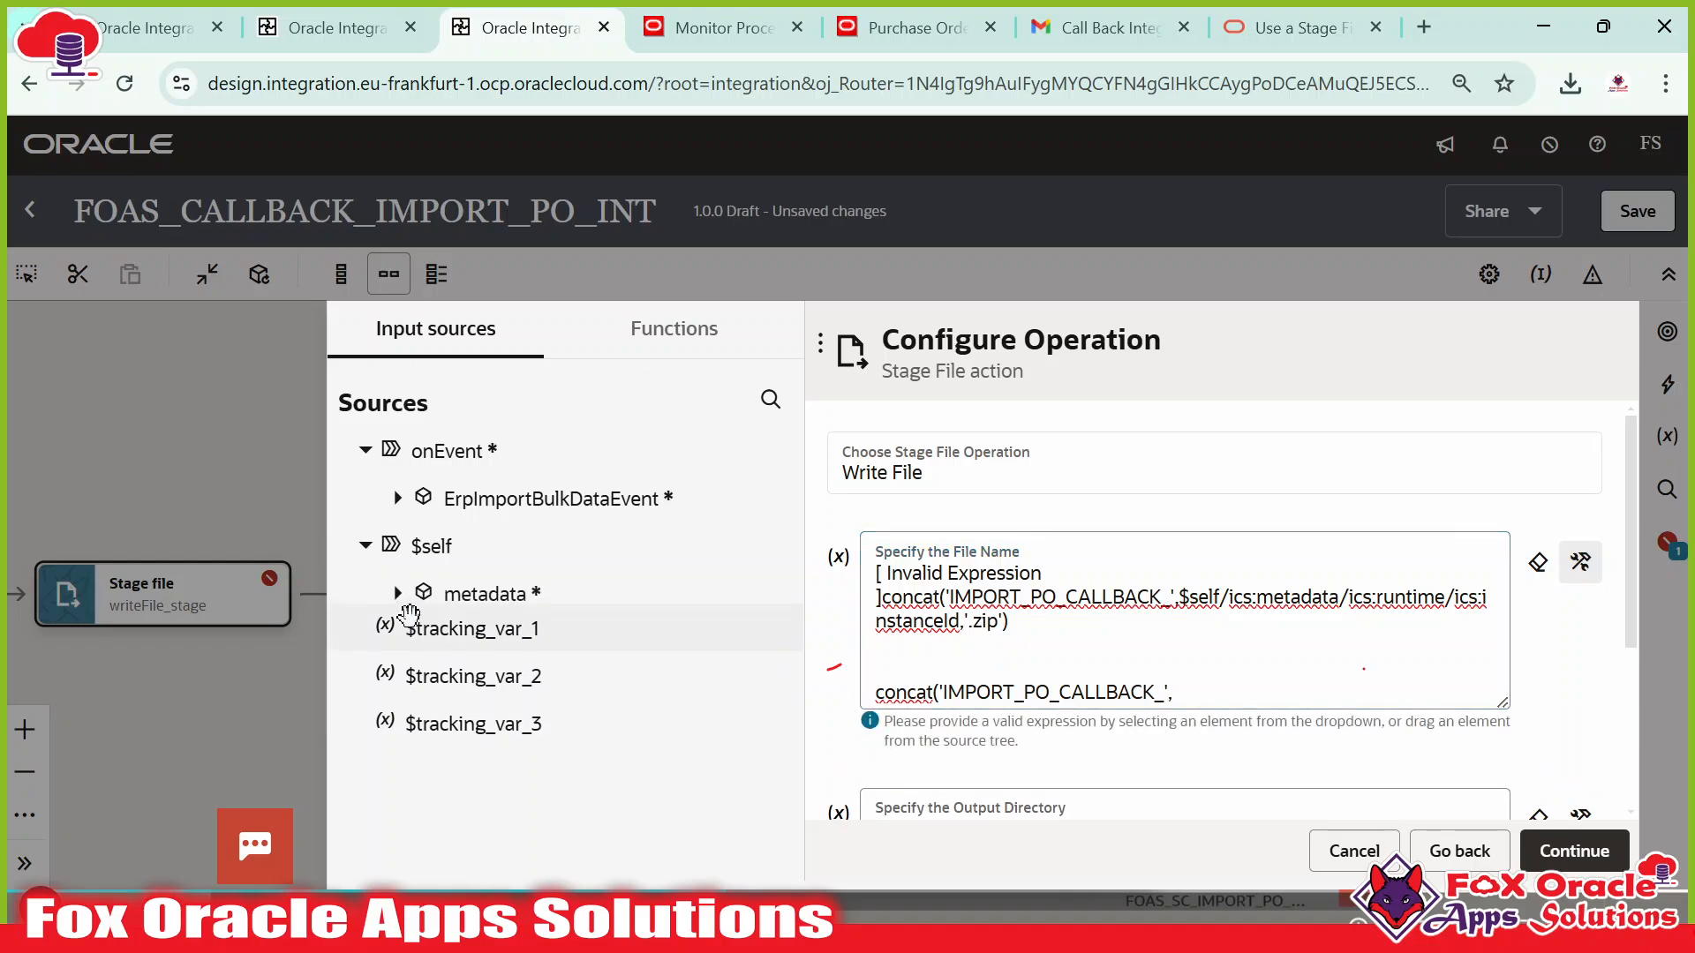
left_click(398, 593)
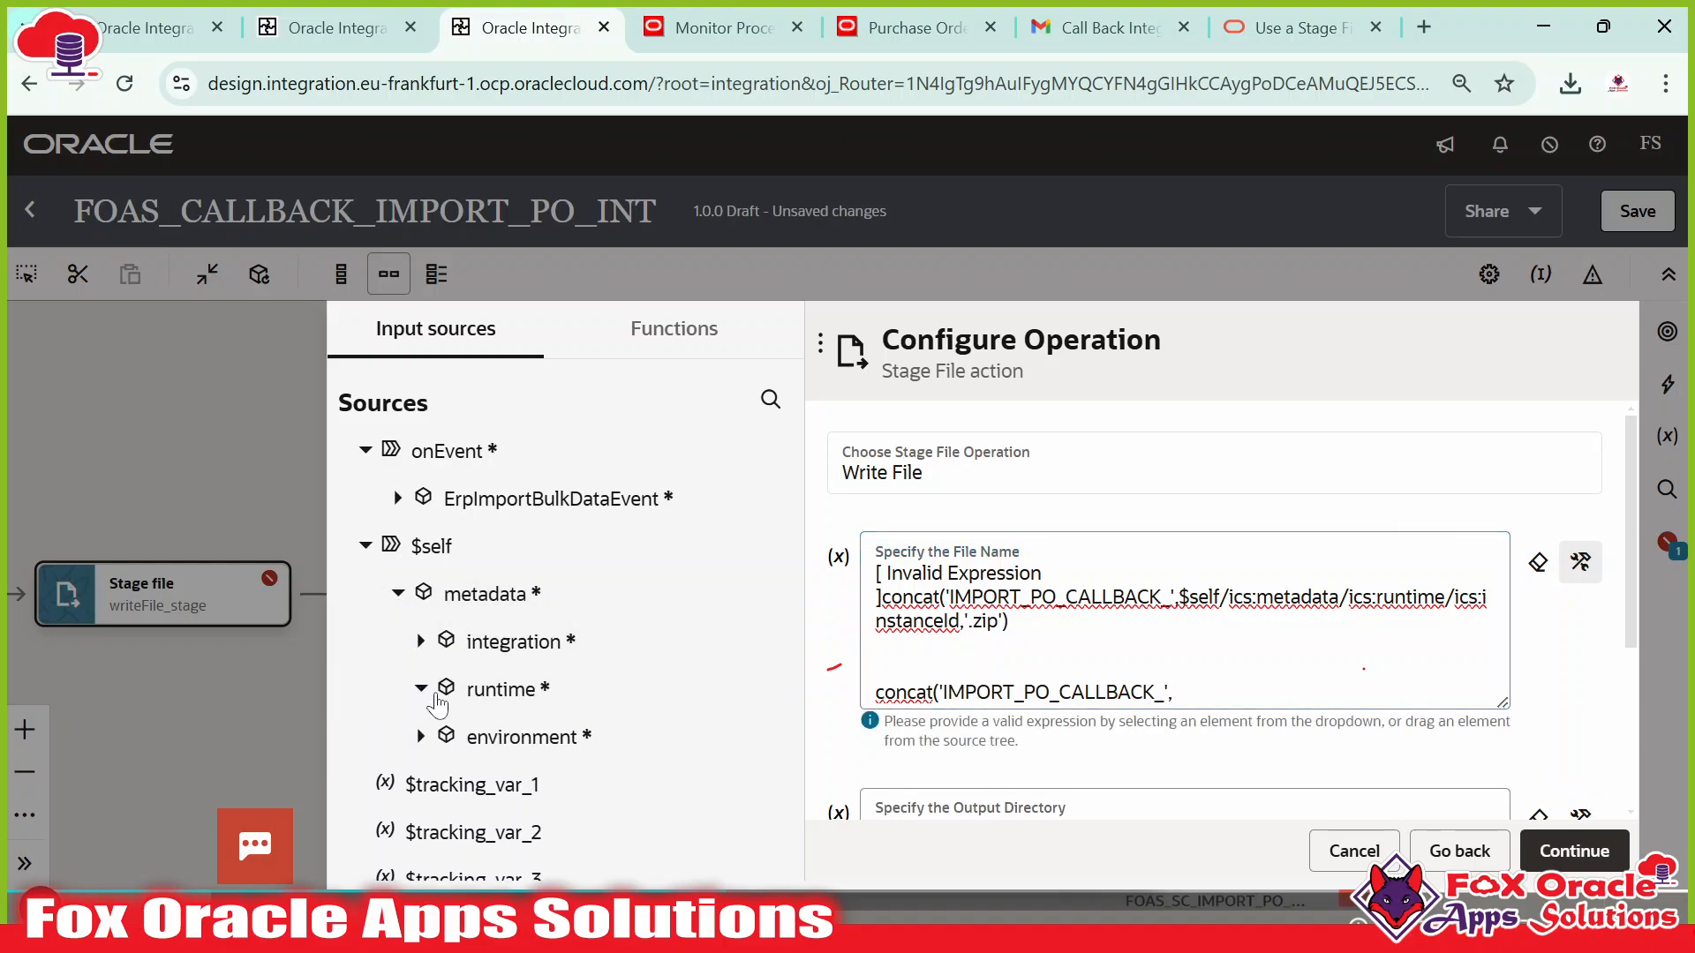
left_click(562, 685)
scroll(562, 684, "down", 1)
left_click_drag(528, 662, 1165, 702)
type(",")
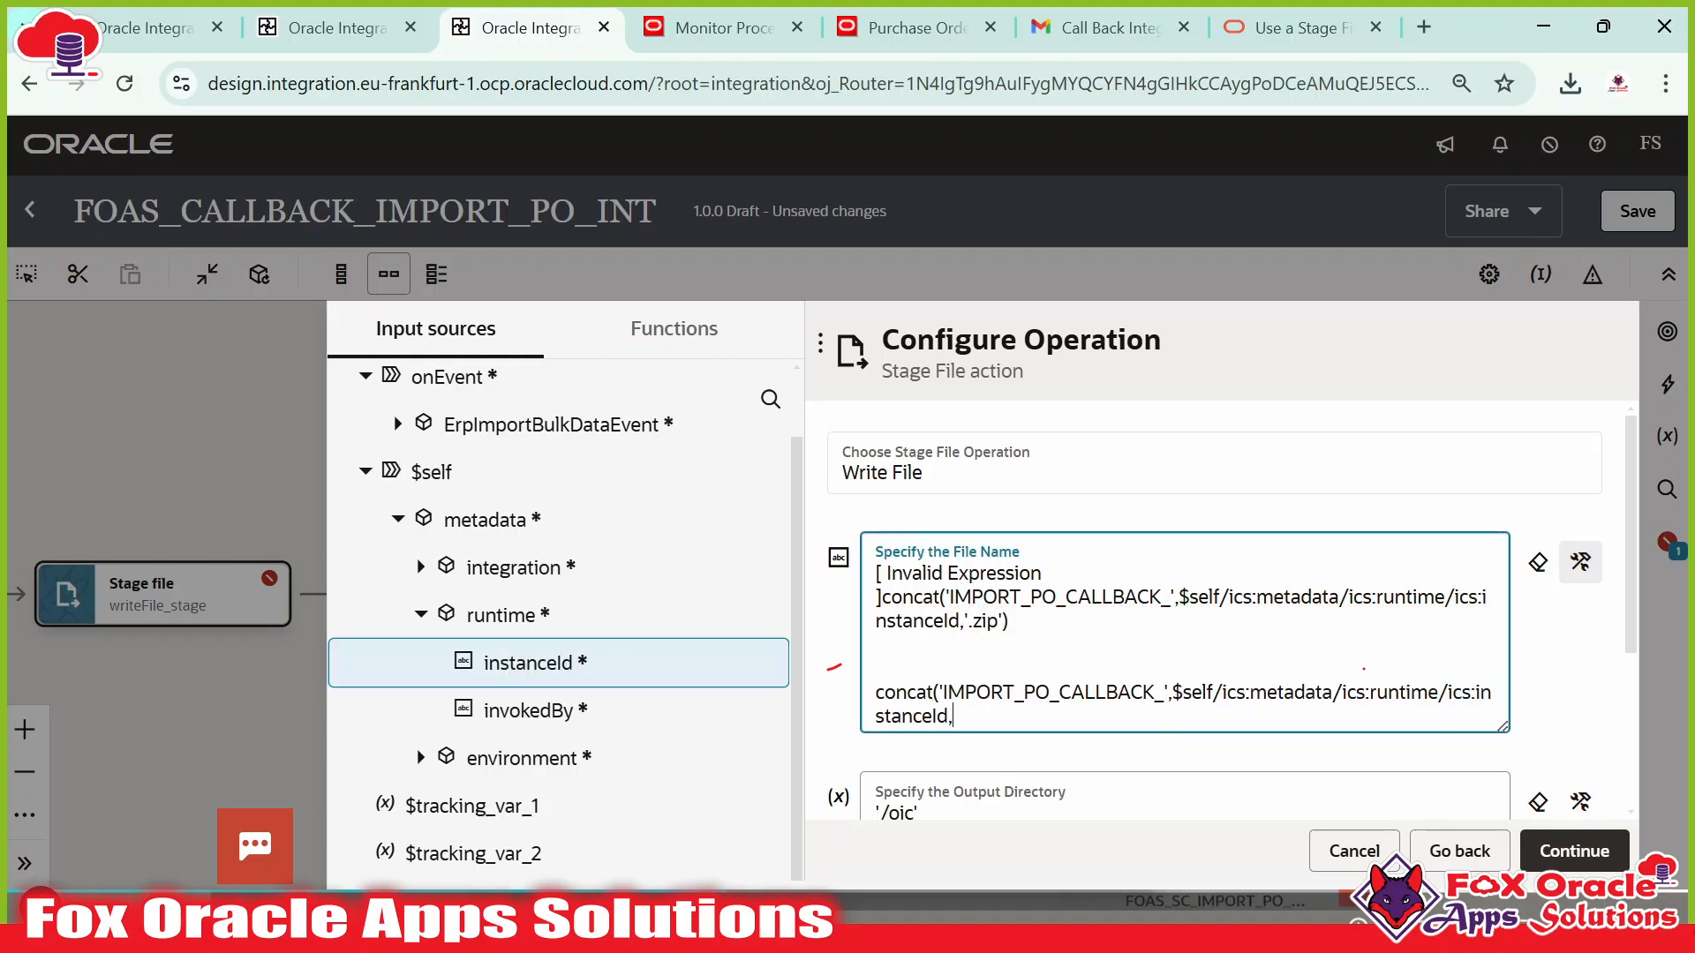
type("'.zip")
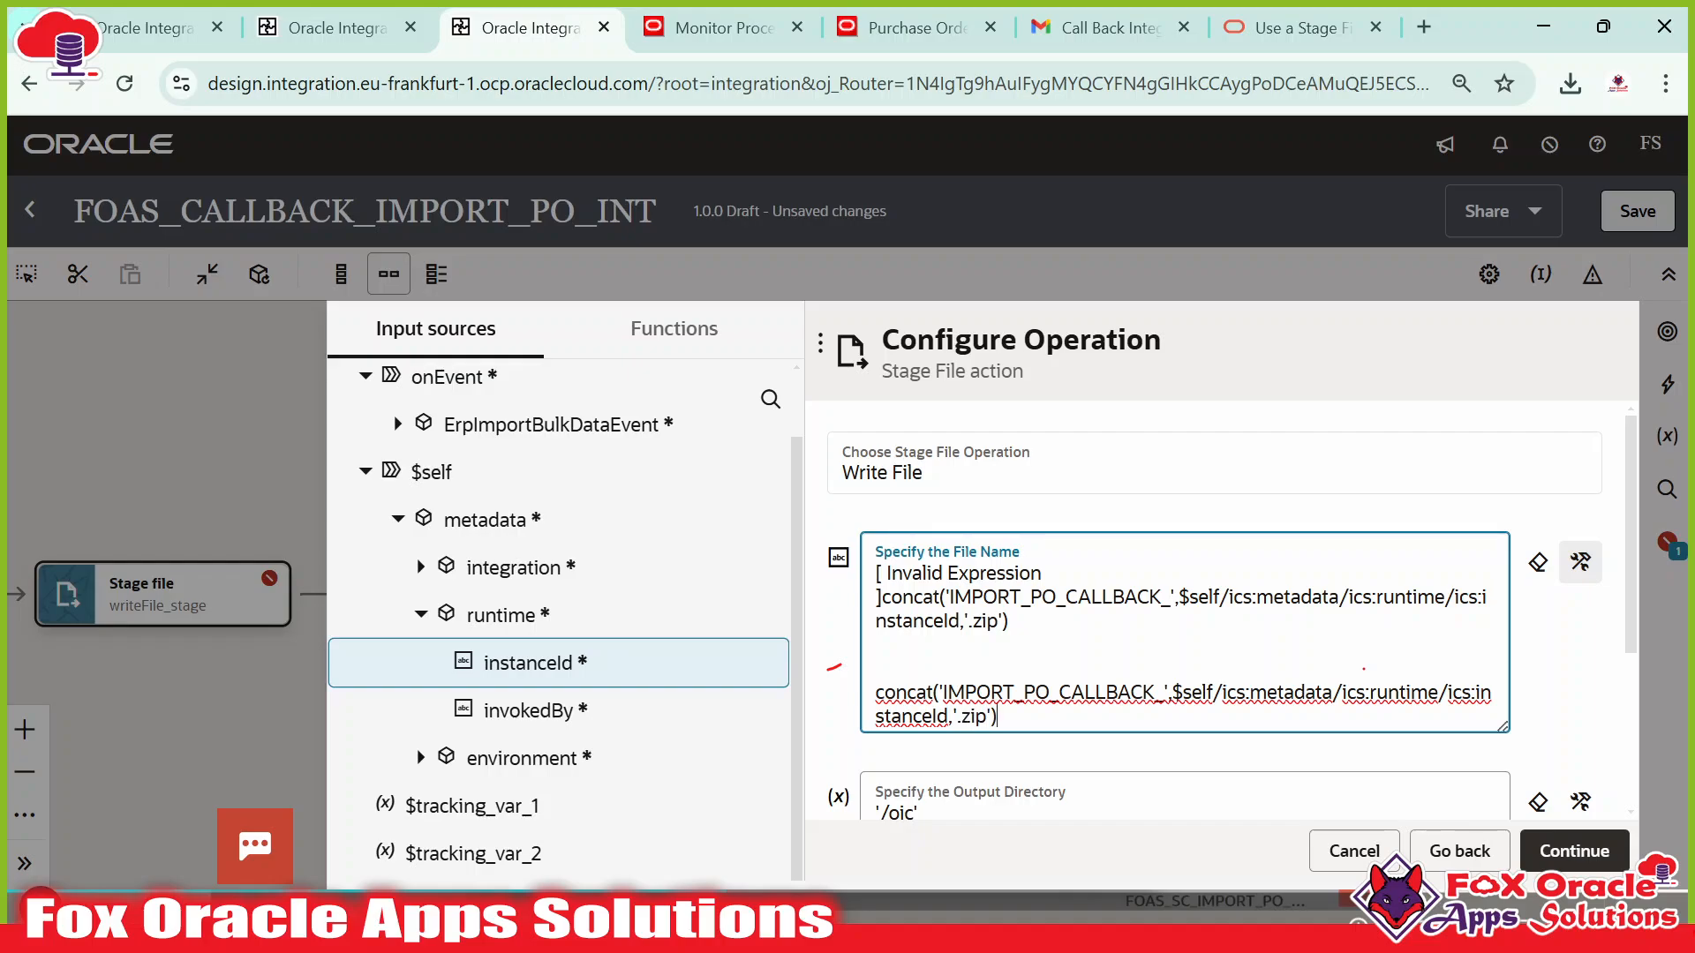
left_click_drag(997, 668, 709, 462)
key("Delete")
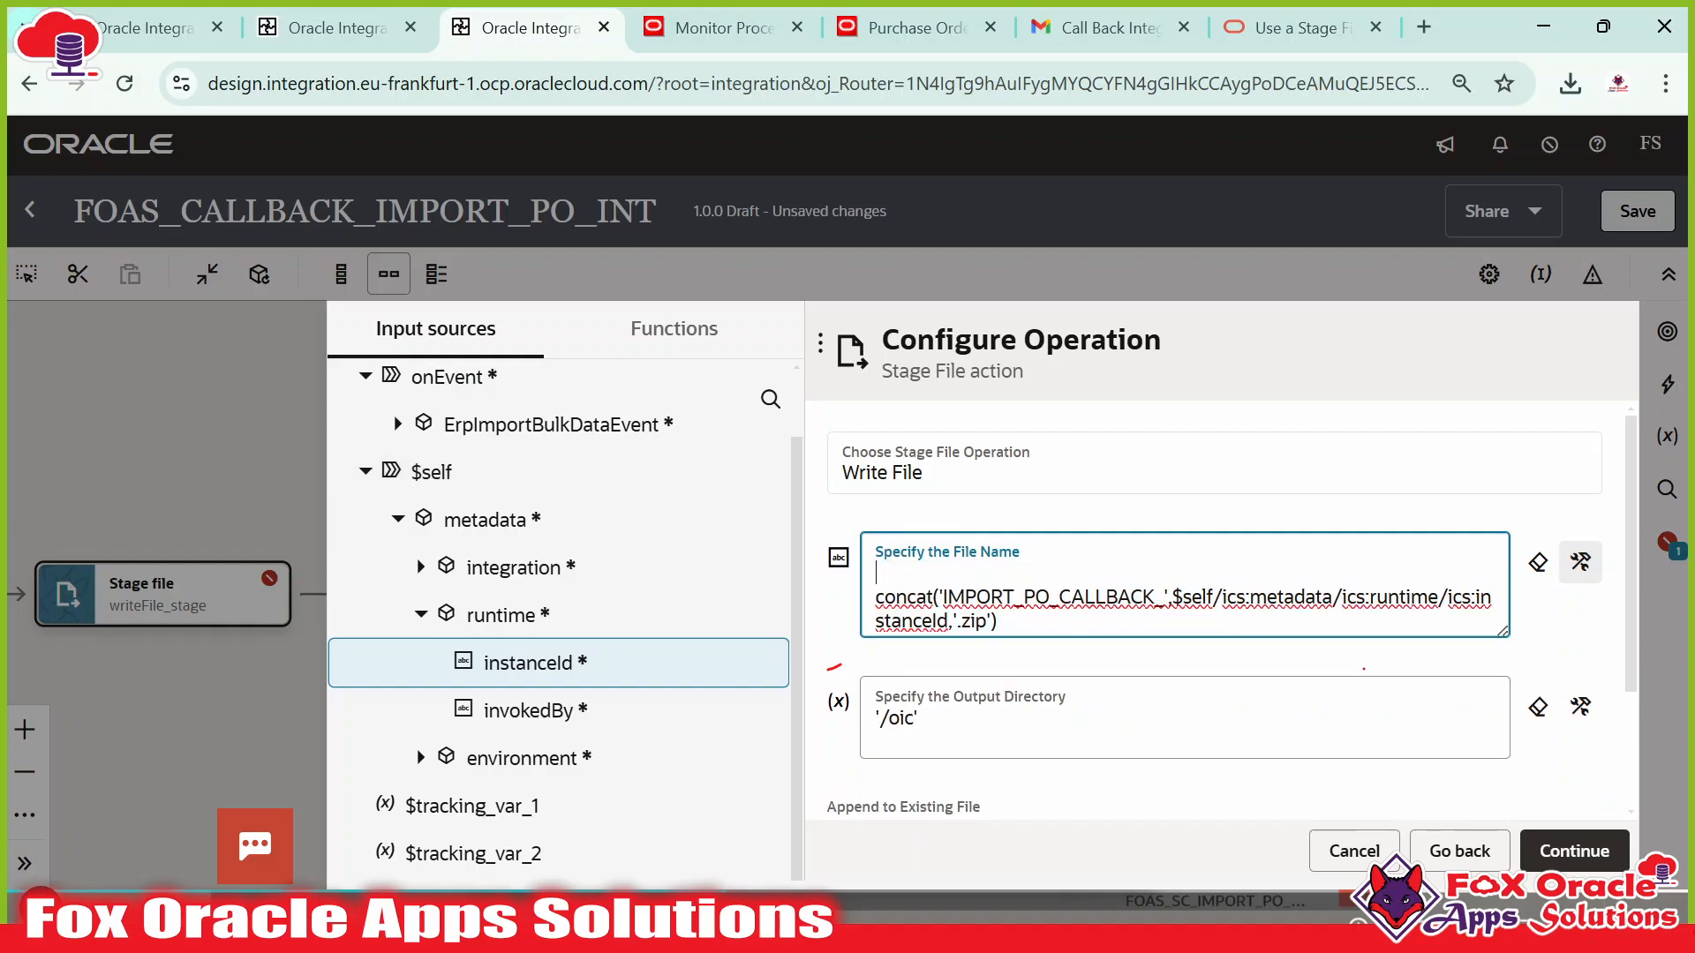
key("Delete")
left_click(1580, 561)
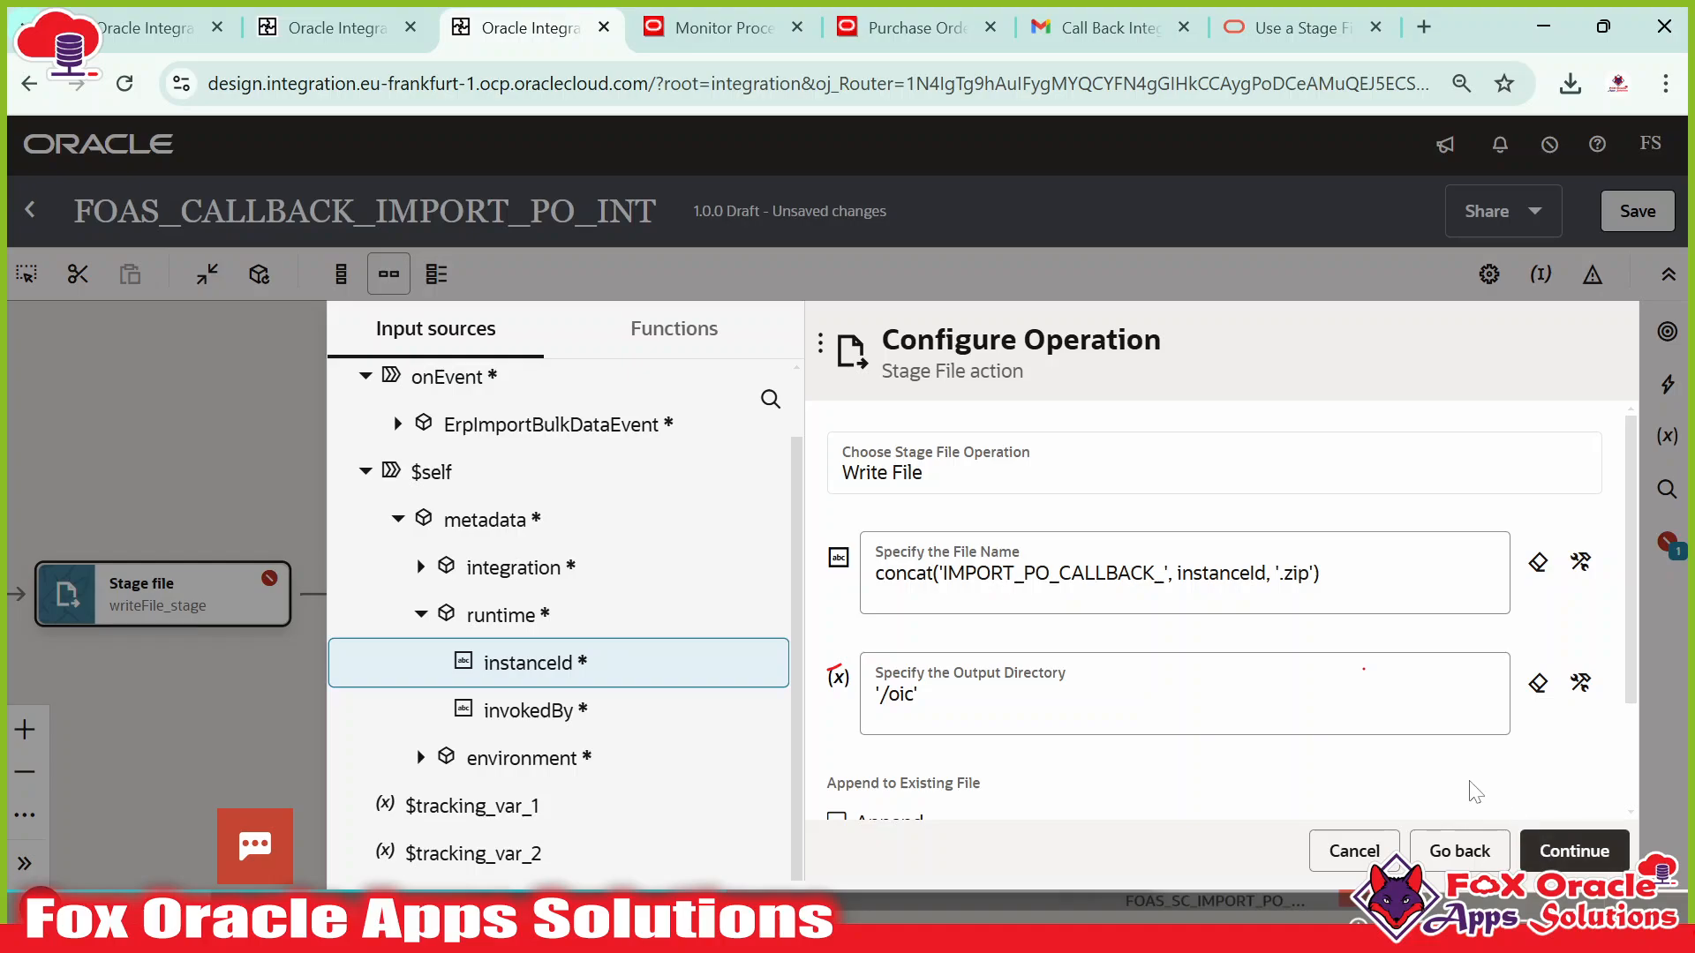
Continue through the remaining writeFile_stage pages and finish on the Summary.
scroll(1460, 839, "down", 2)
left_click(1571, 850)
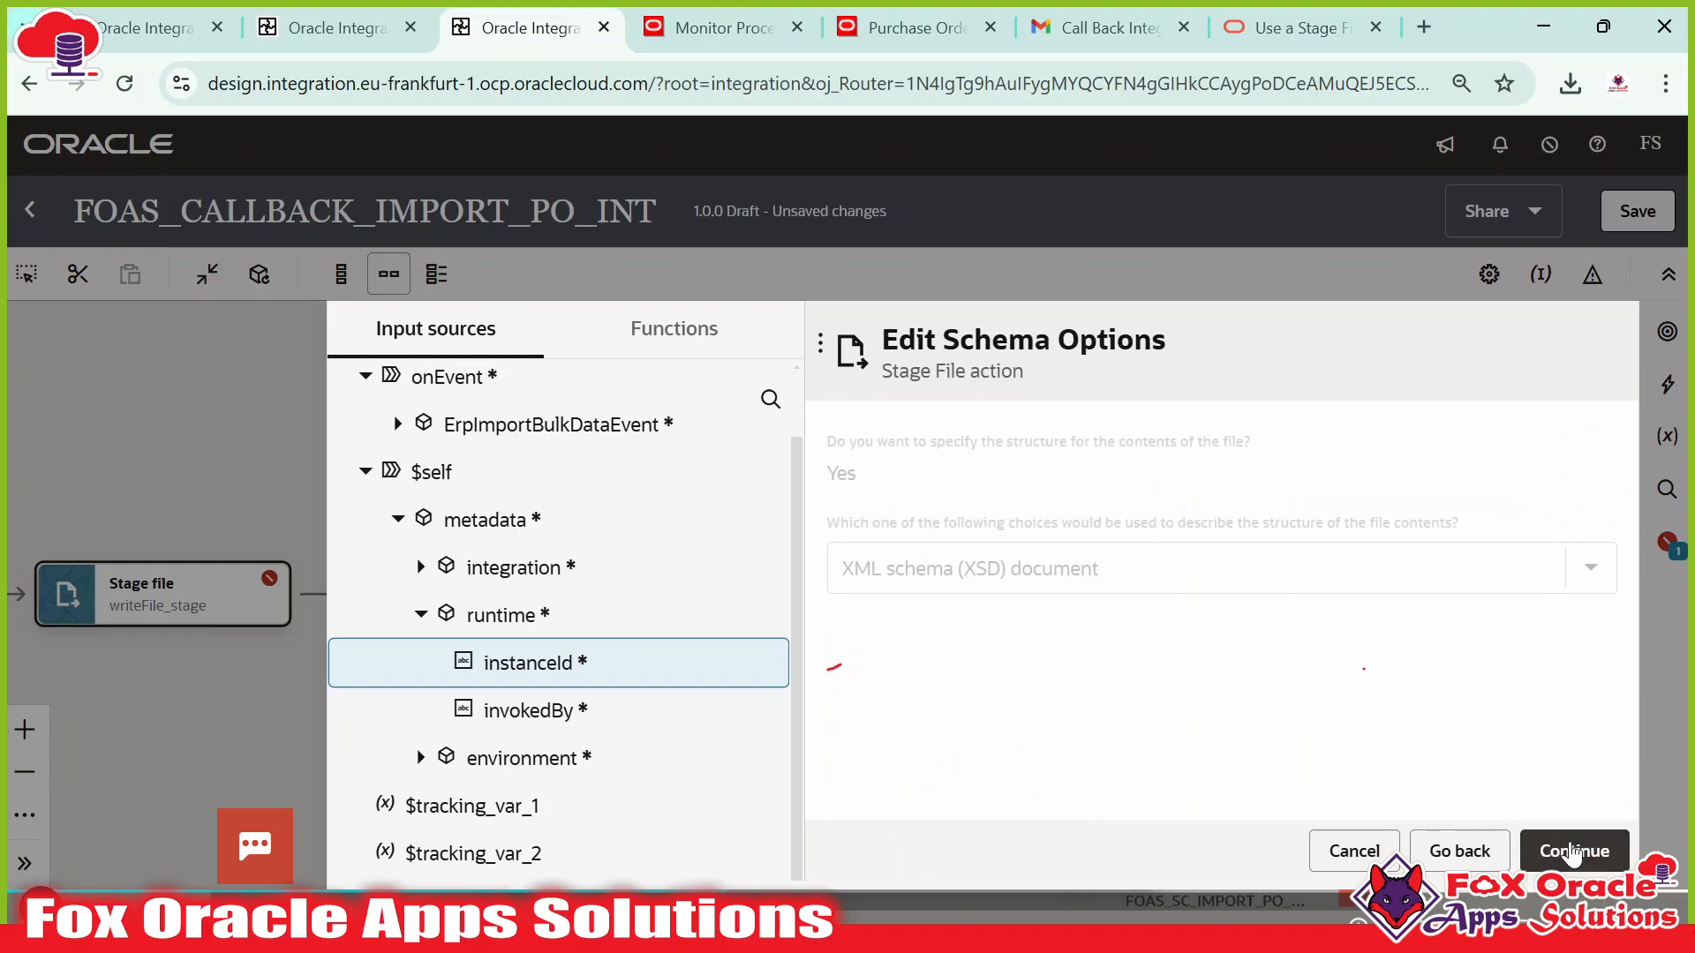
left_click(1576, 850)
left_click(1571, 852)
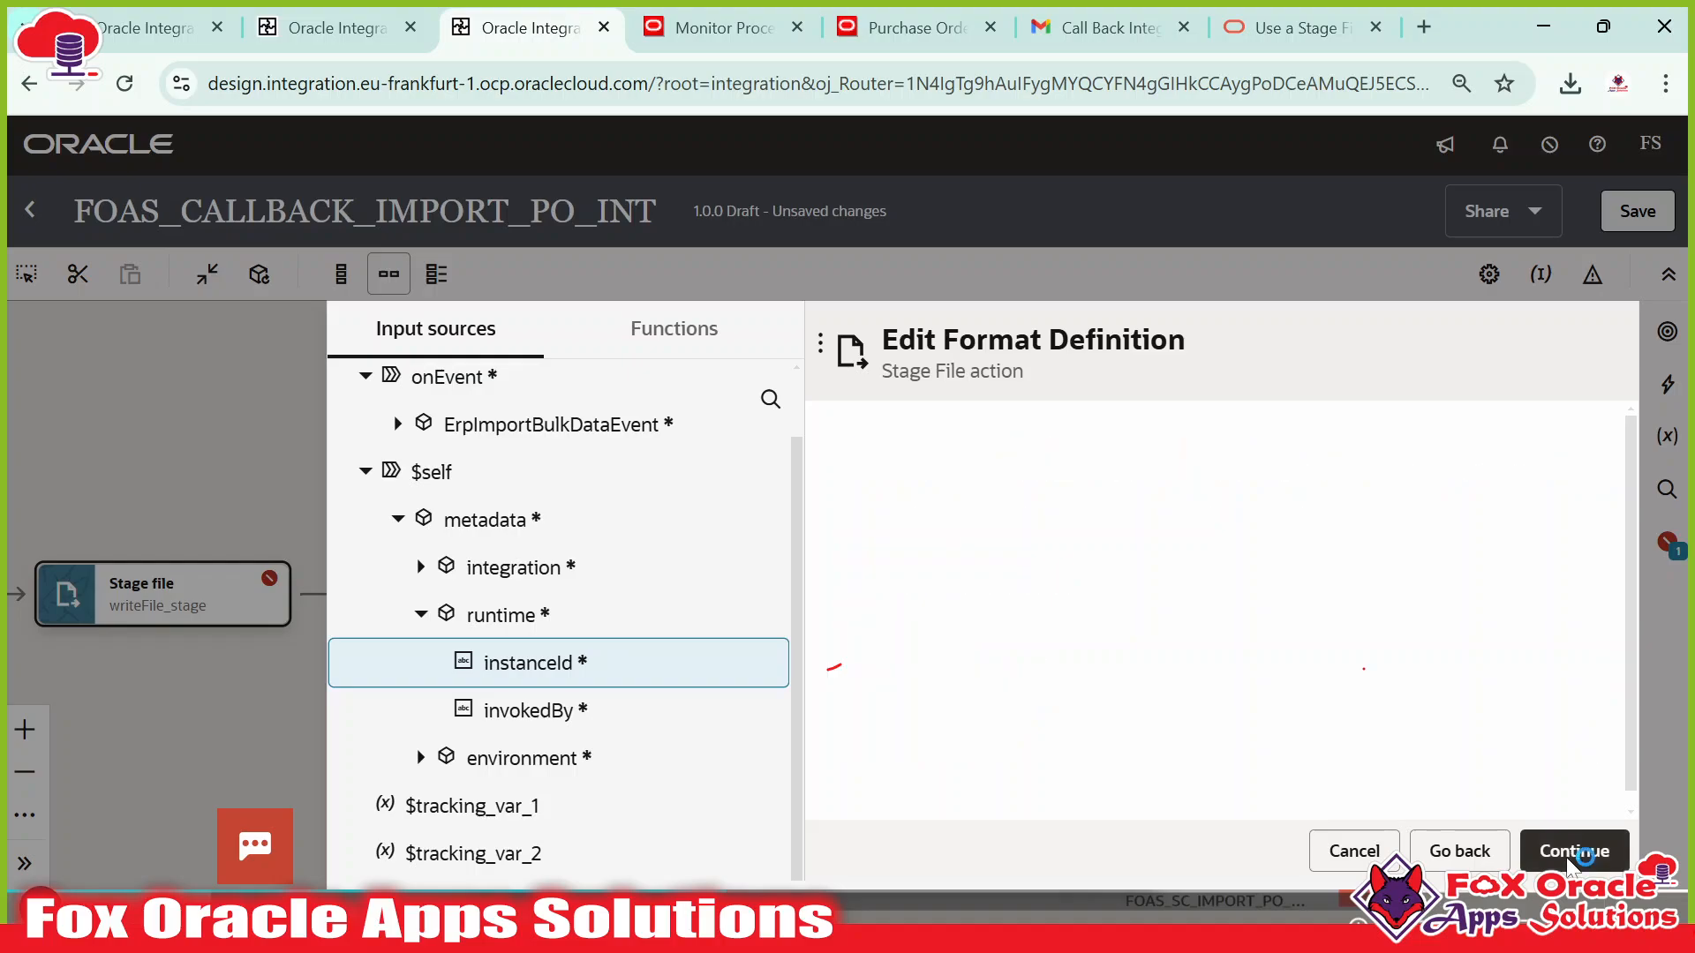
left_click(1585, 850)
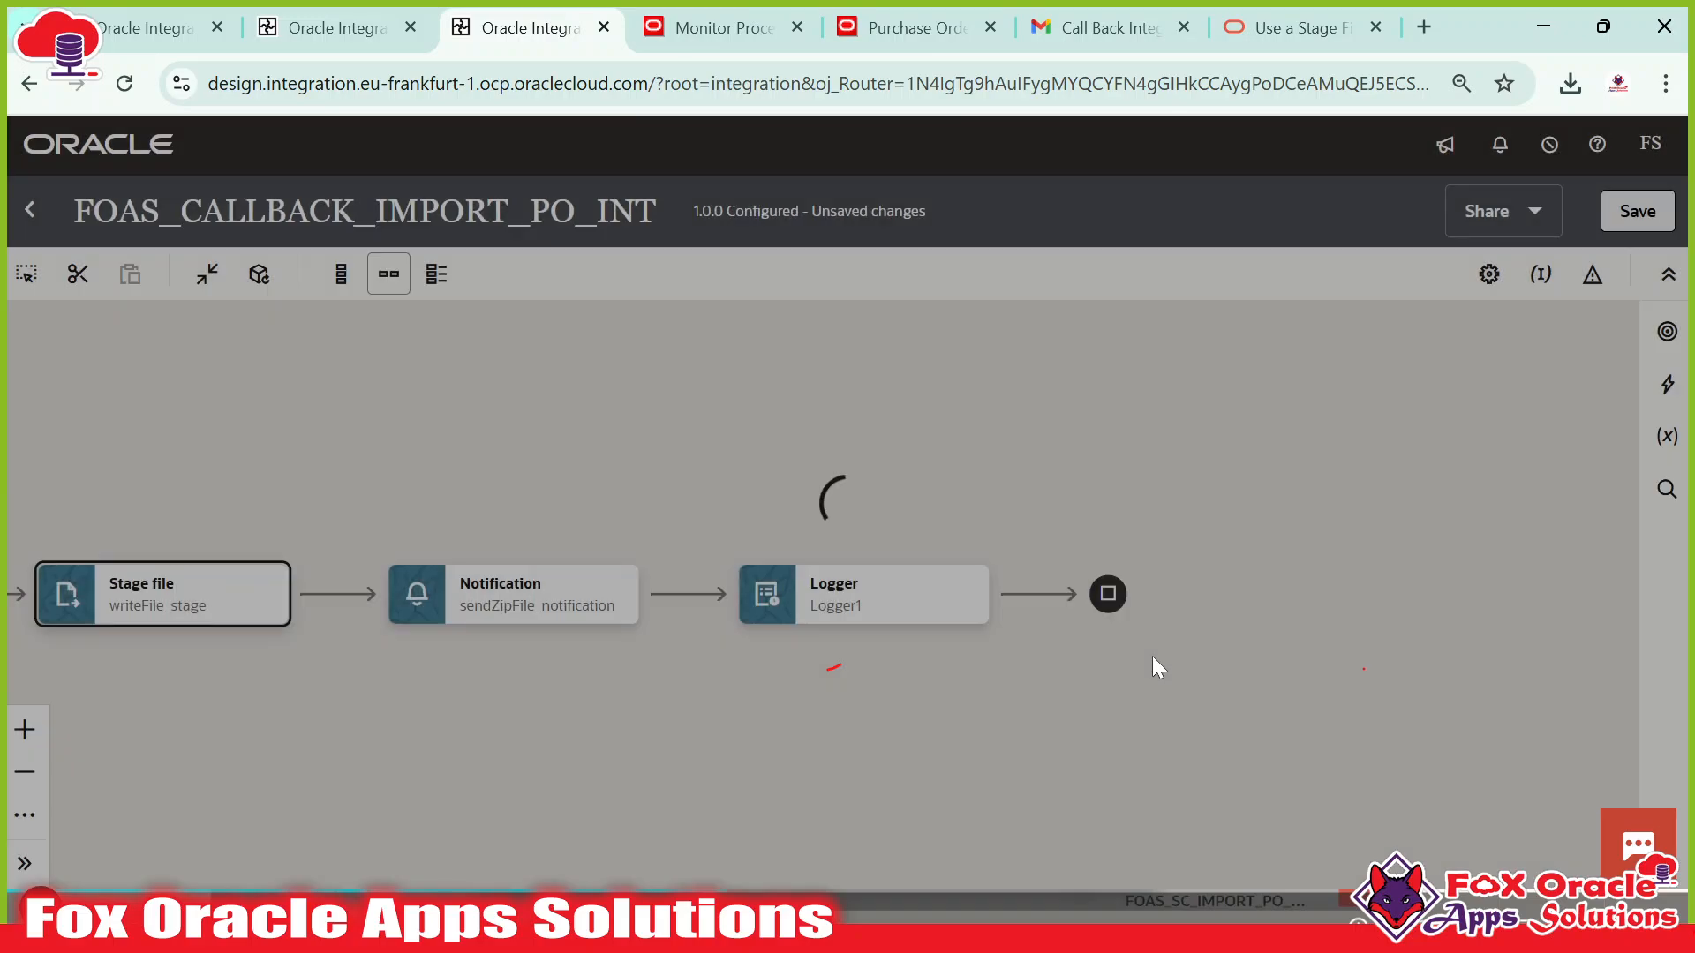
Save FOAS_CALLBACK_IMPORT_PO_INT and check the Trigger and Stage file steps on the canvas.
mouse_move(227, 628)
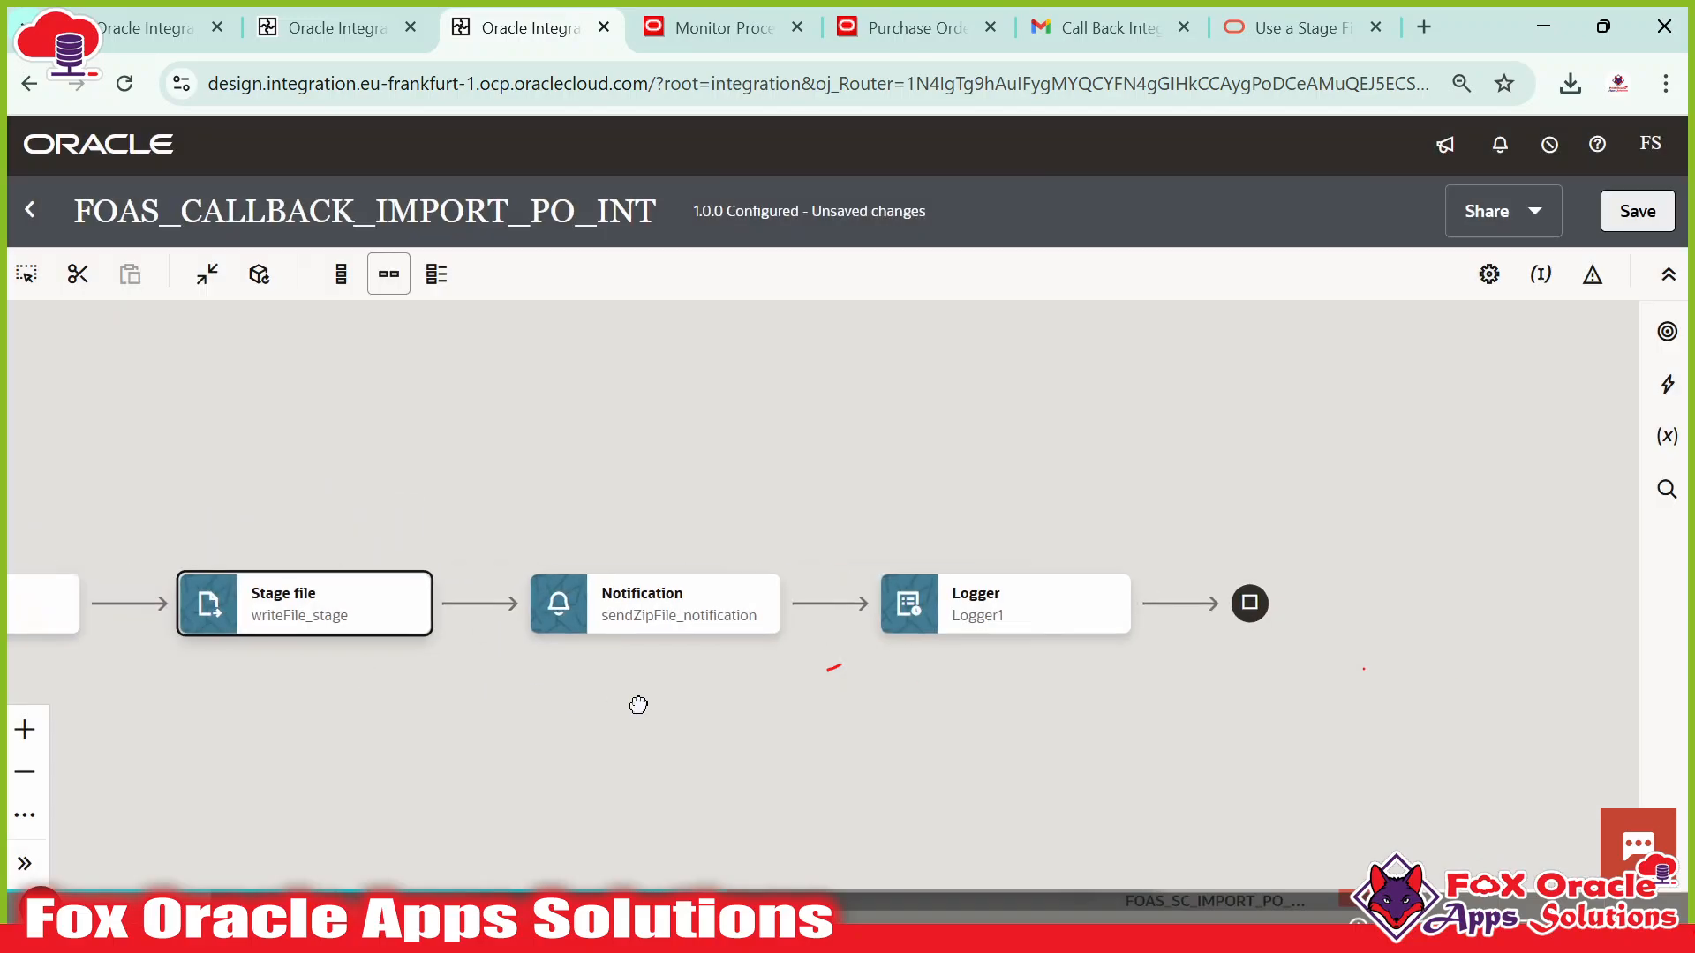
left_click(1636, 221)
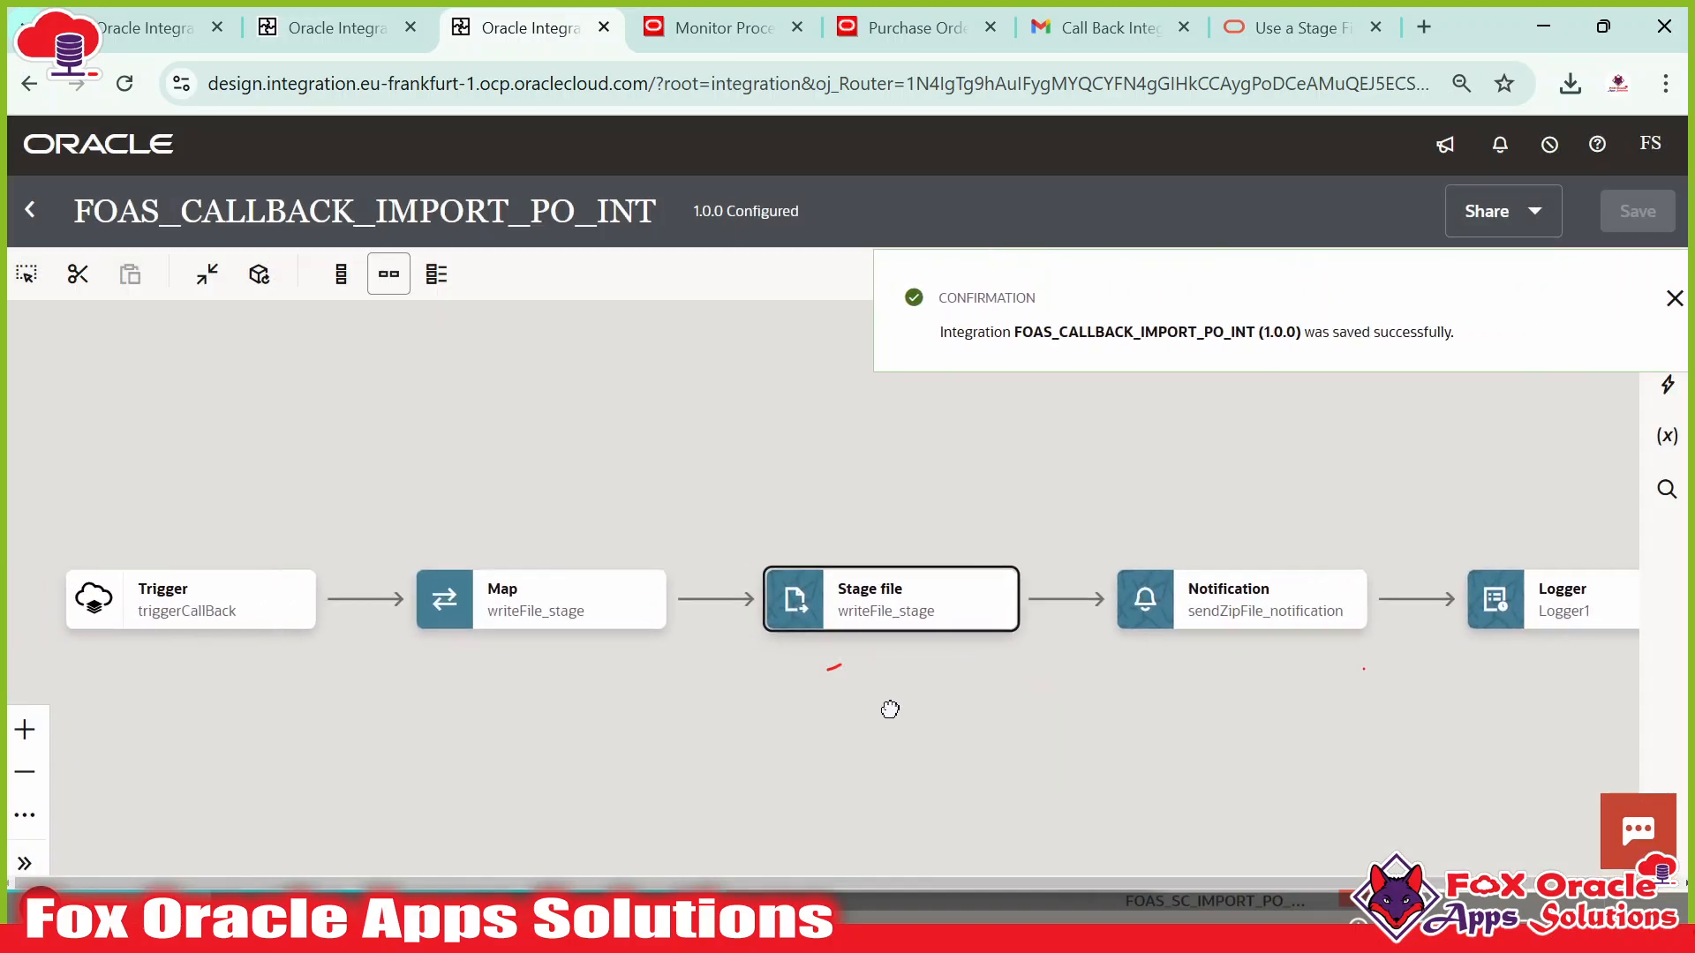
left_click(325, 609)
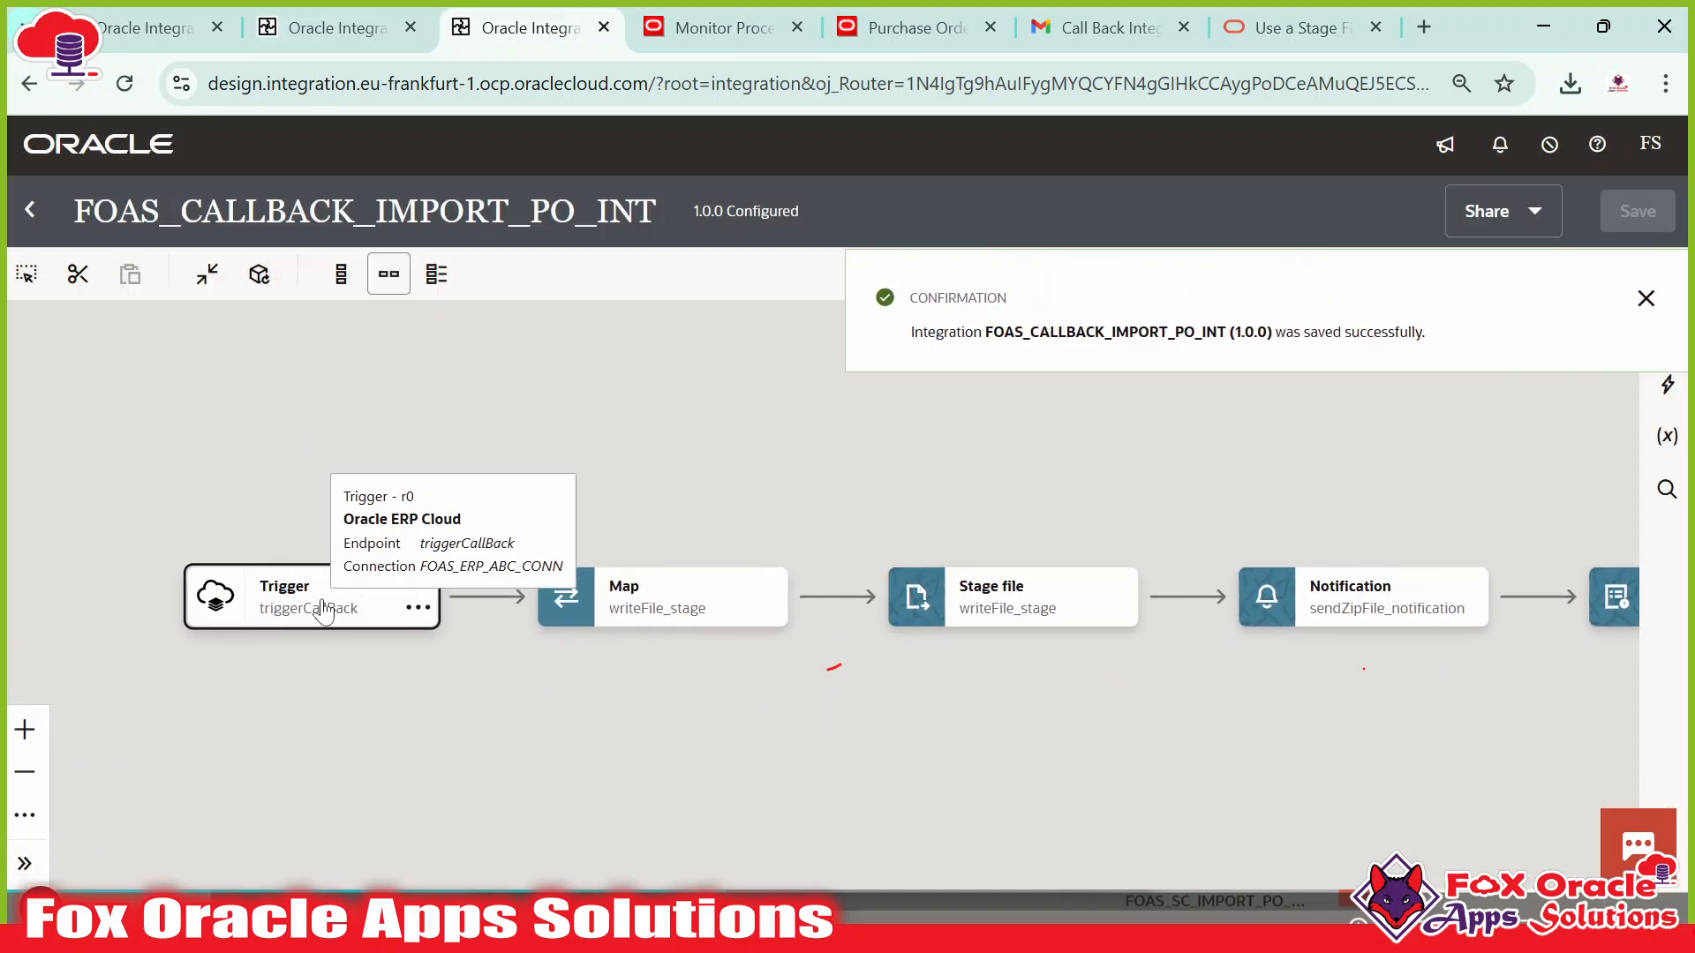
left_click(918, 589)
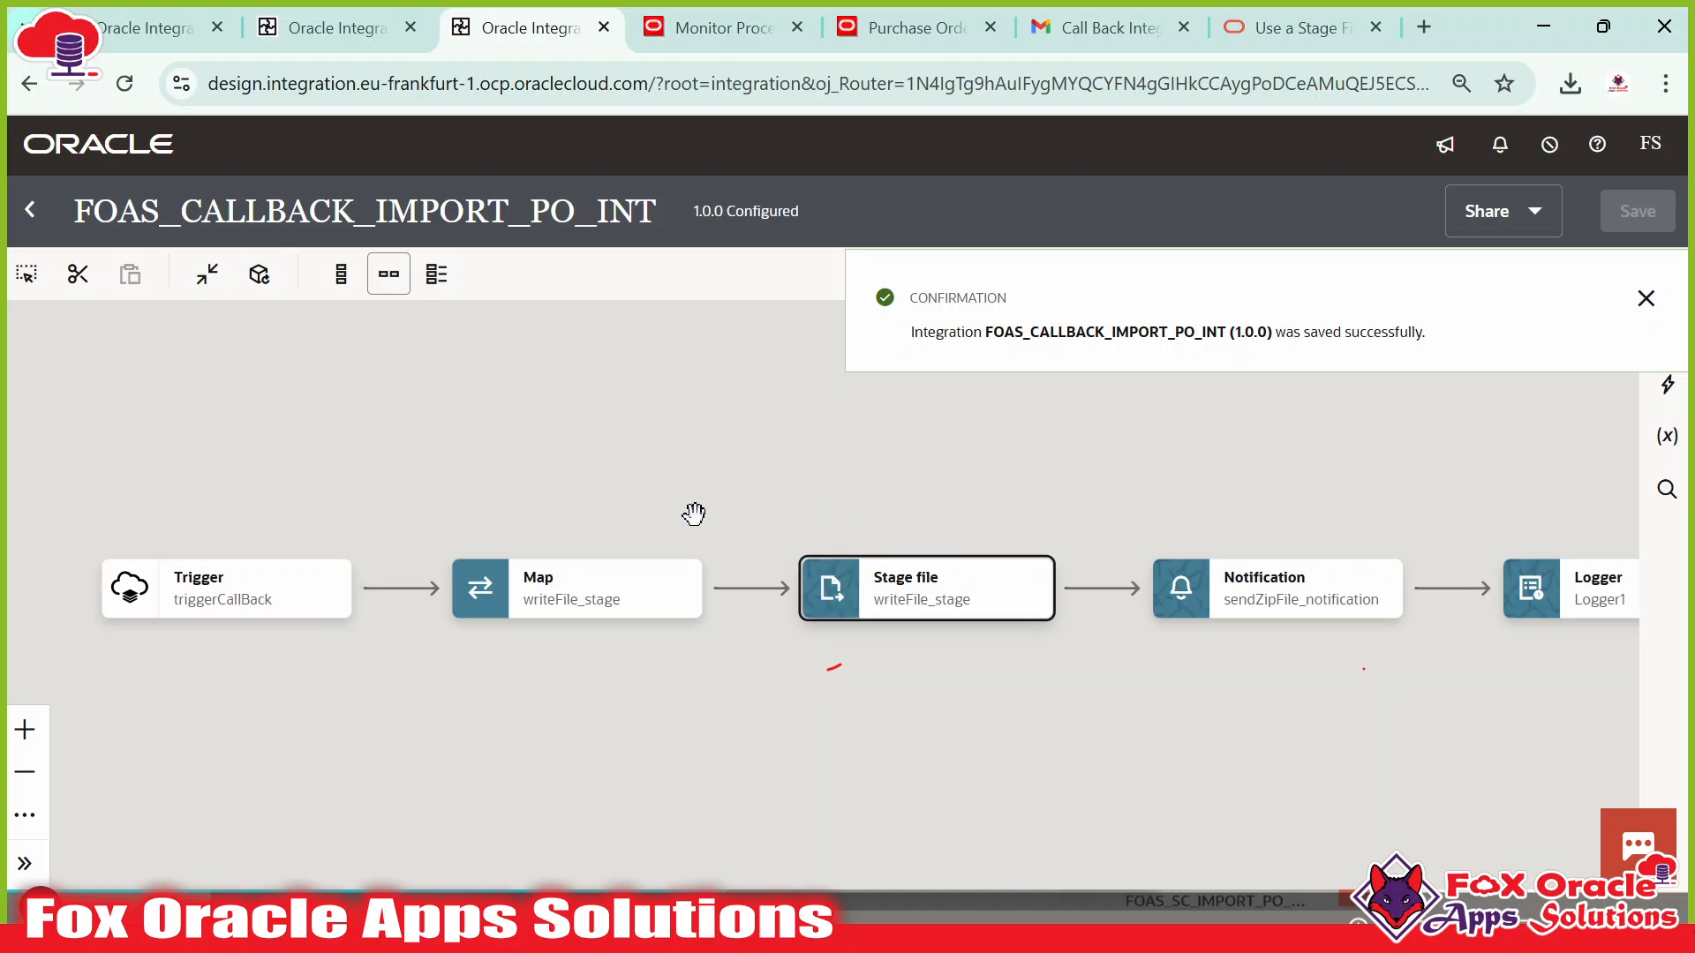
left_click(979, 610)
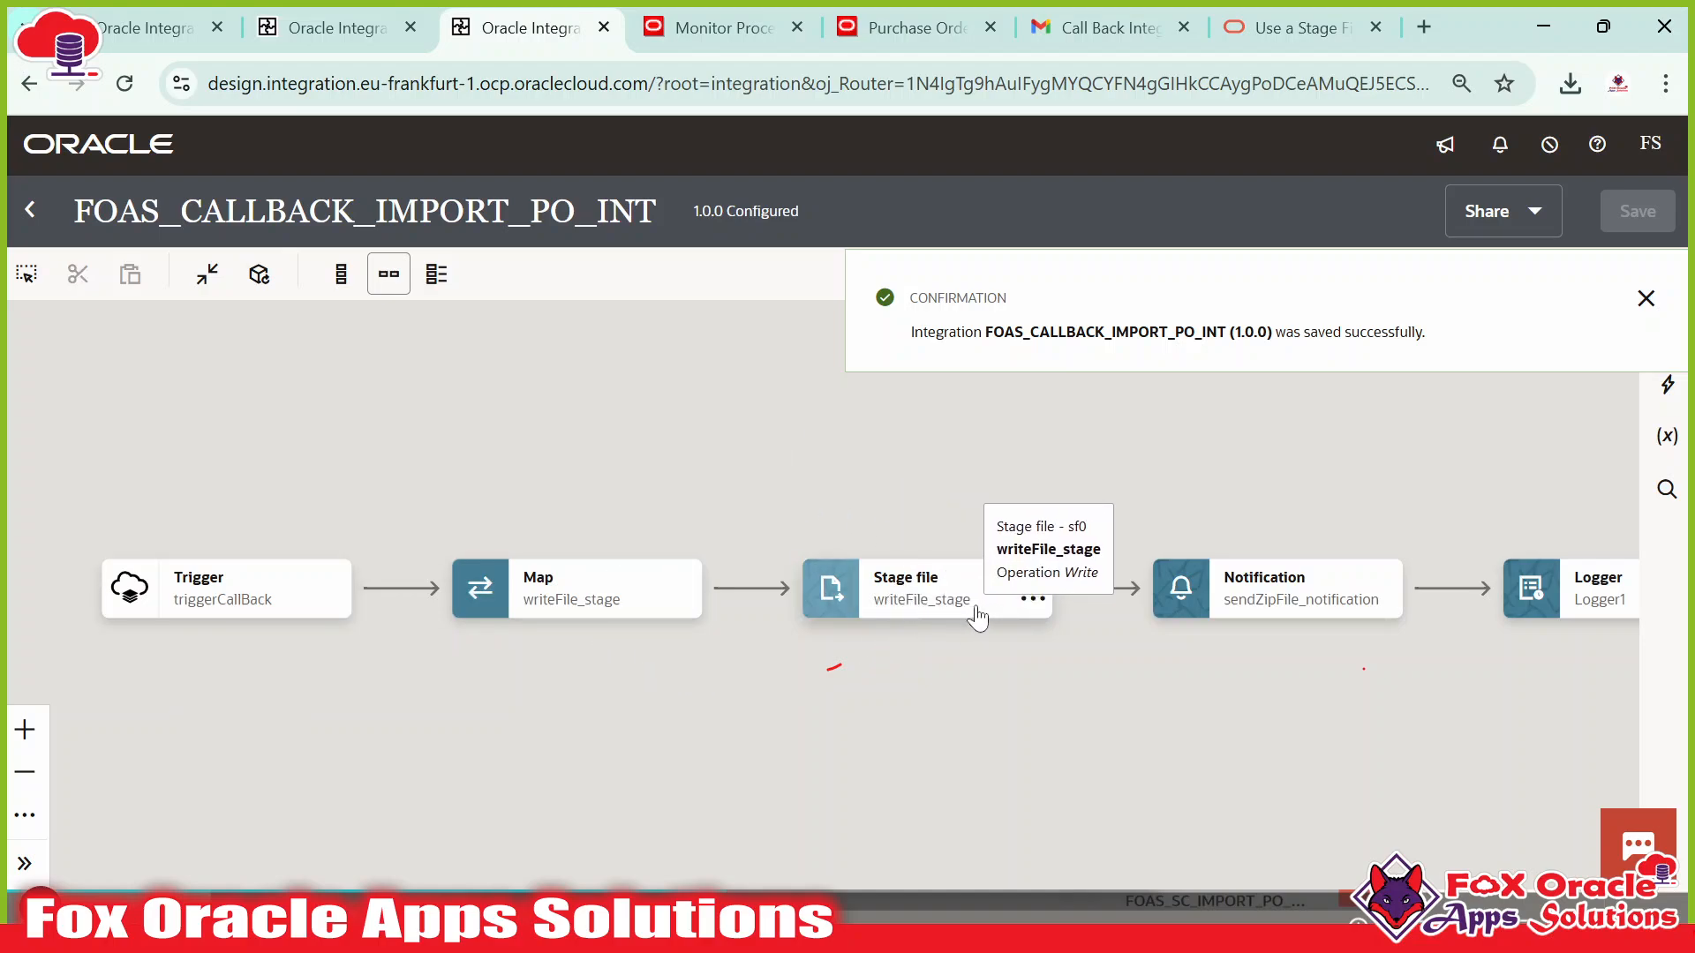
left_click(874, 606)
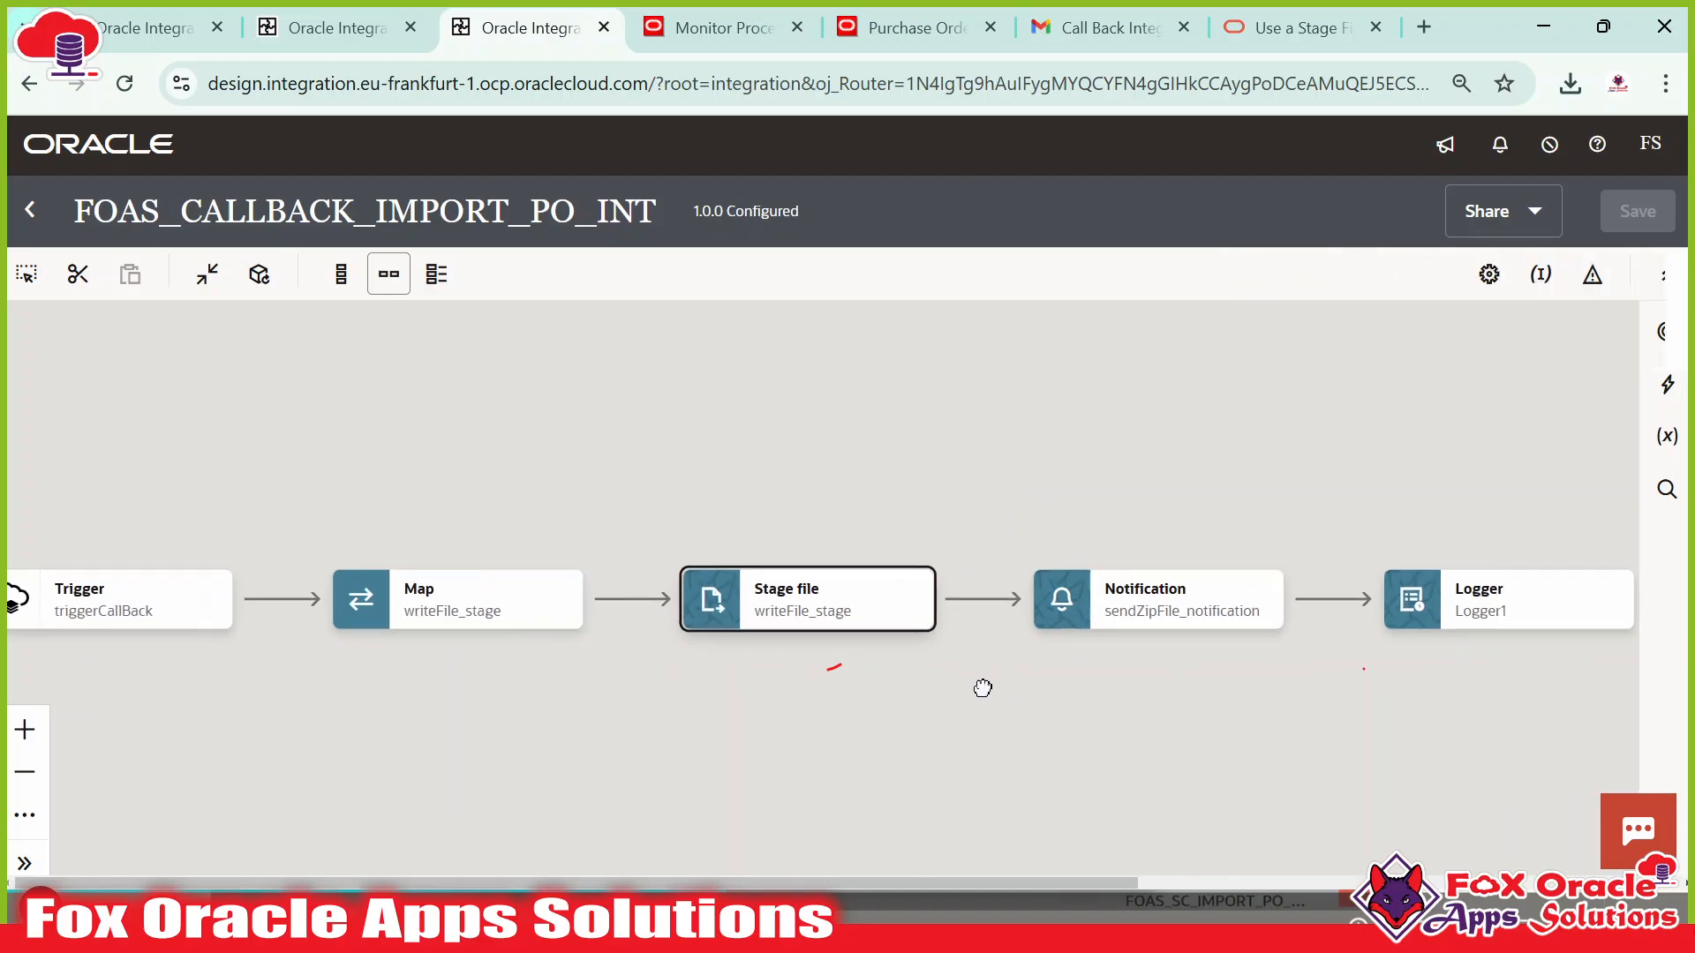
left_click(672, 609)
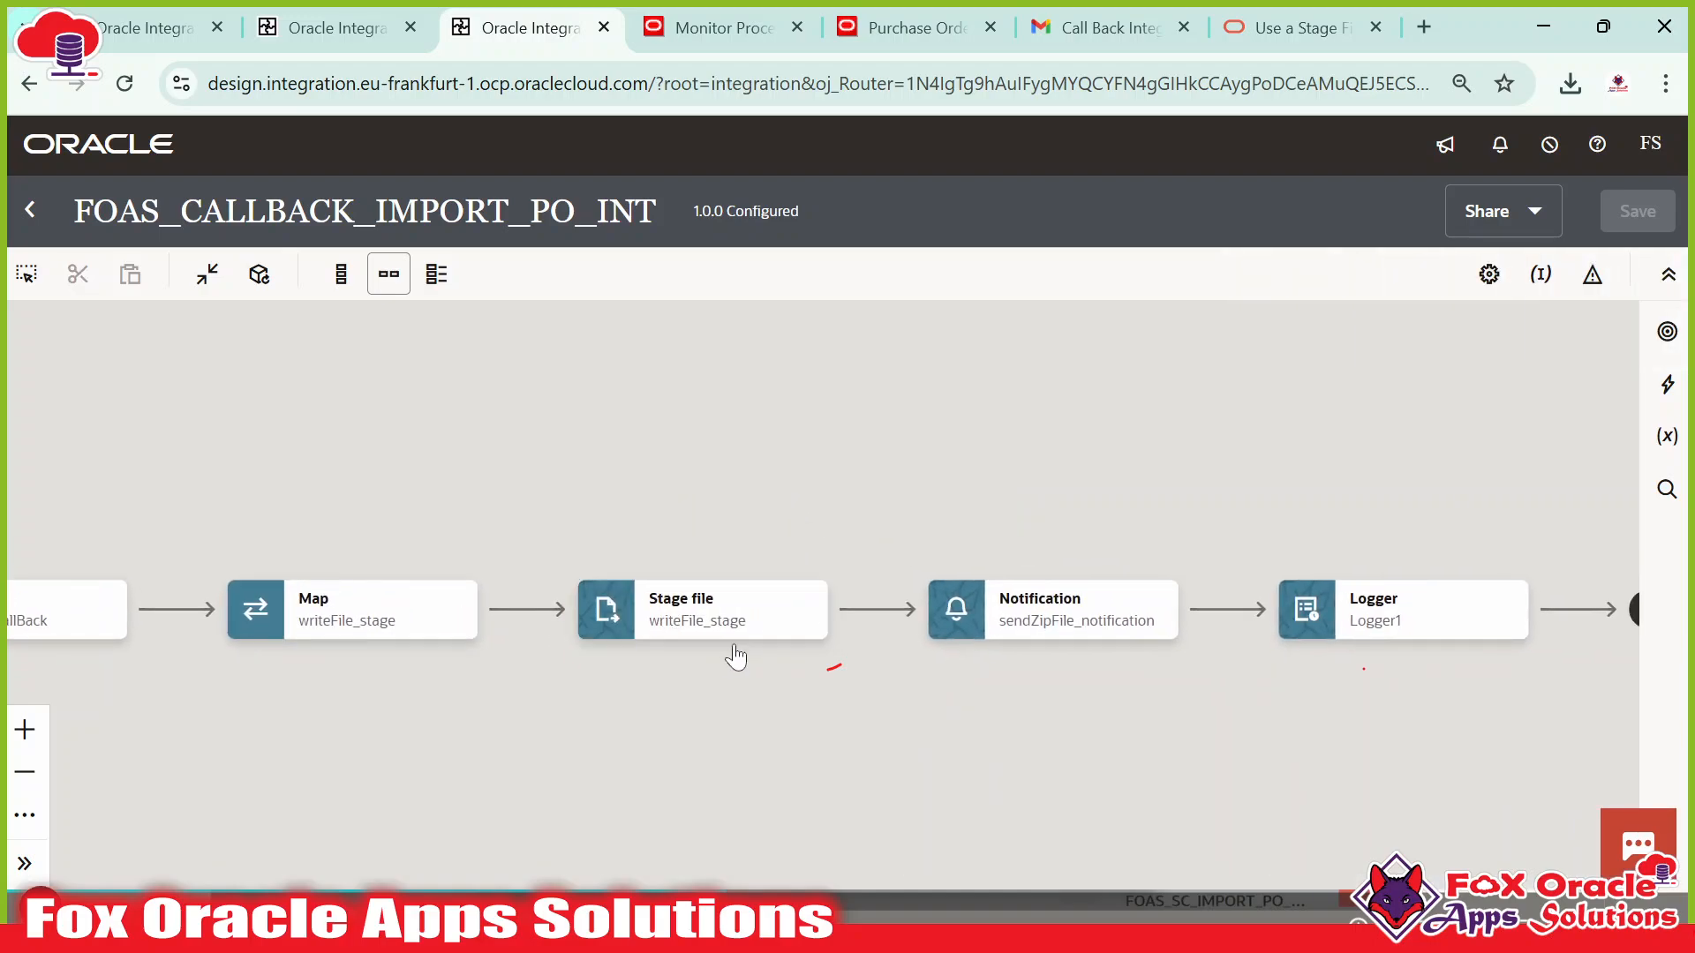
Clear the Notification's existing attachment value expression.
left_click(1023, 638)
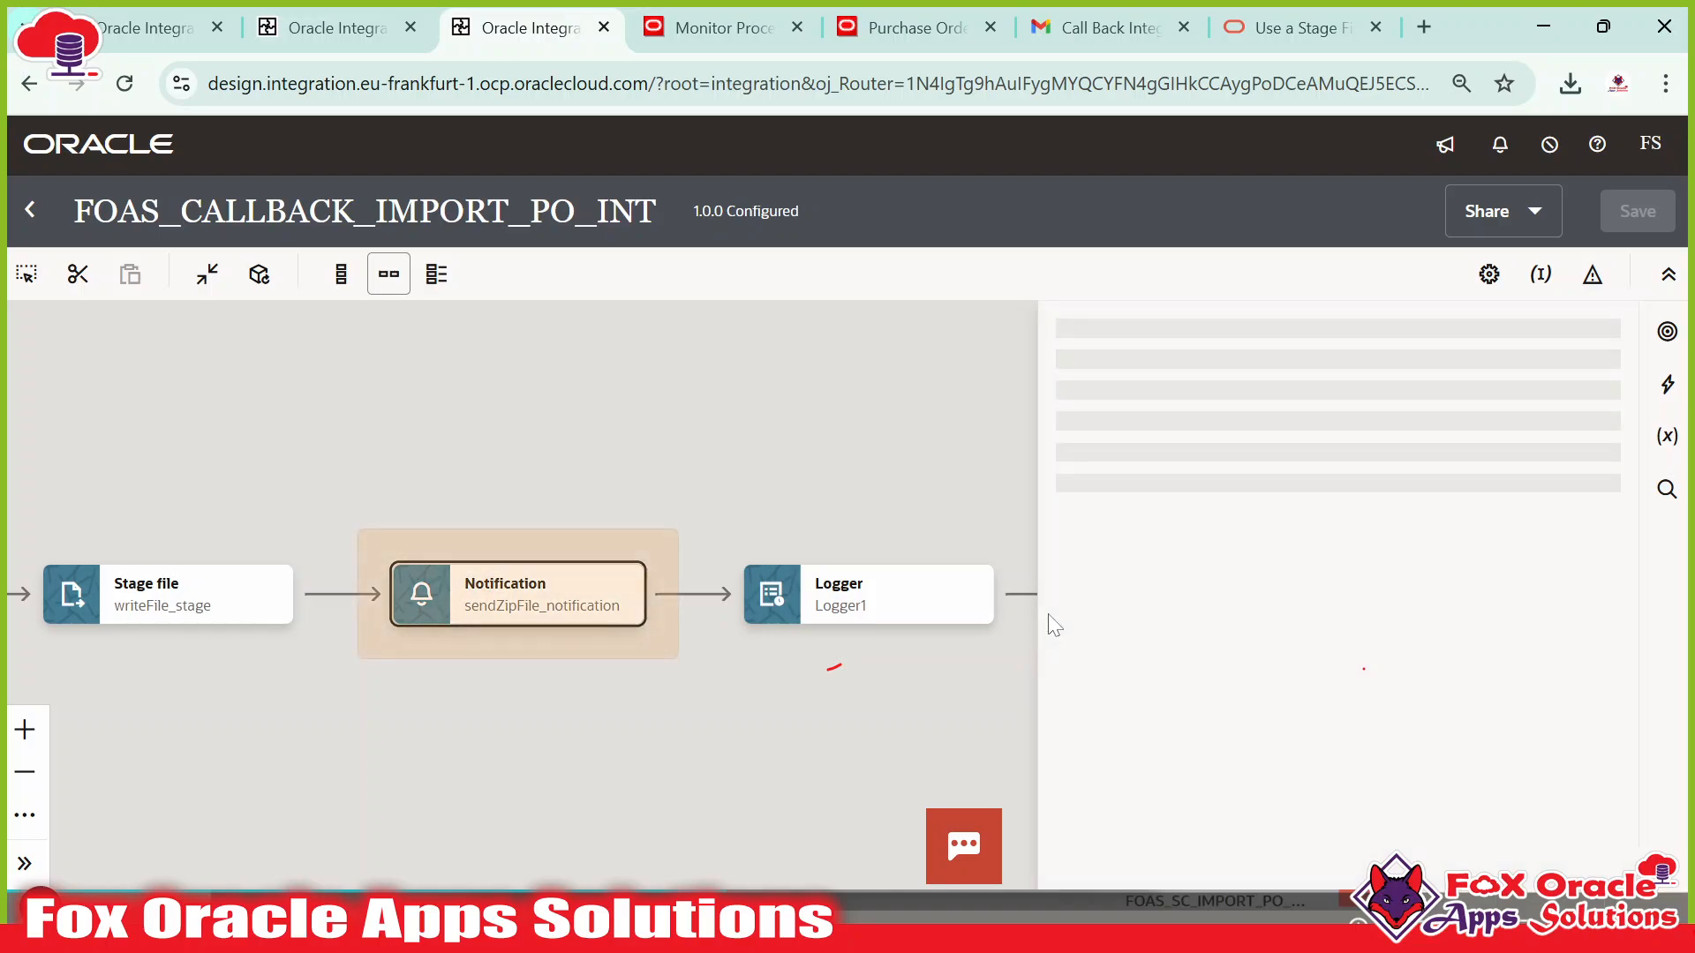
scroll(1184, 812, "down", 5)
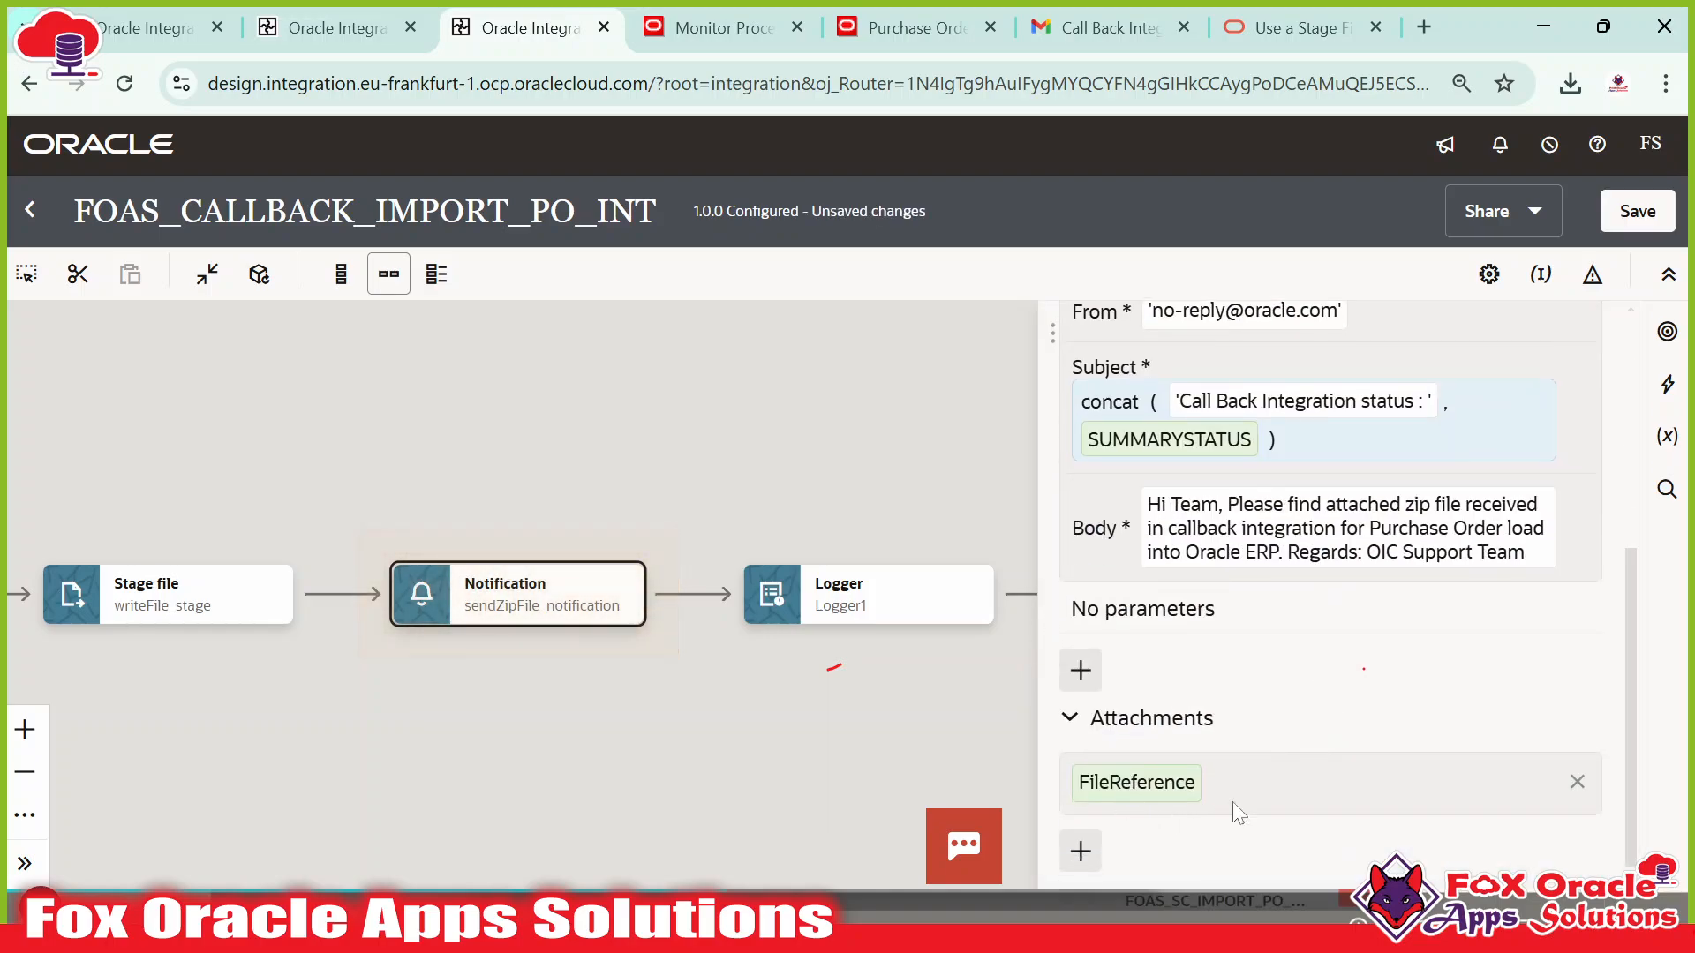
scroll(1293, 811, "down", 2)
left_click(1274, 776)
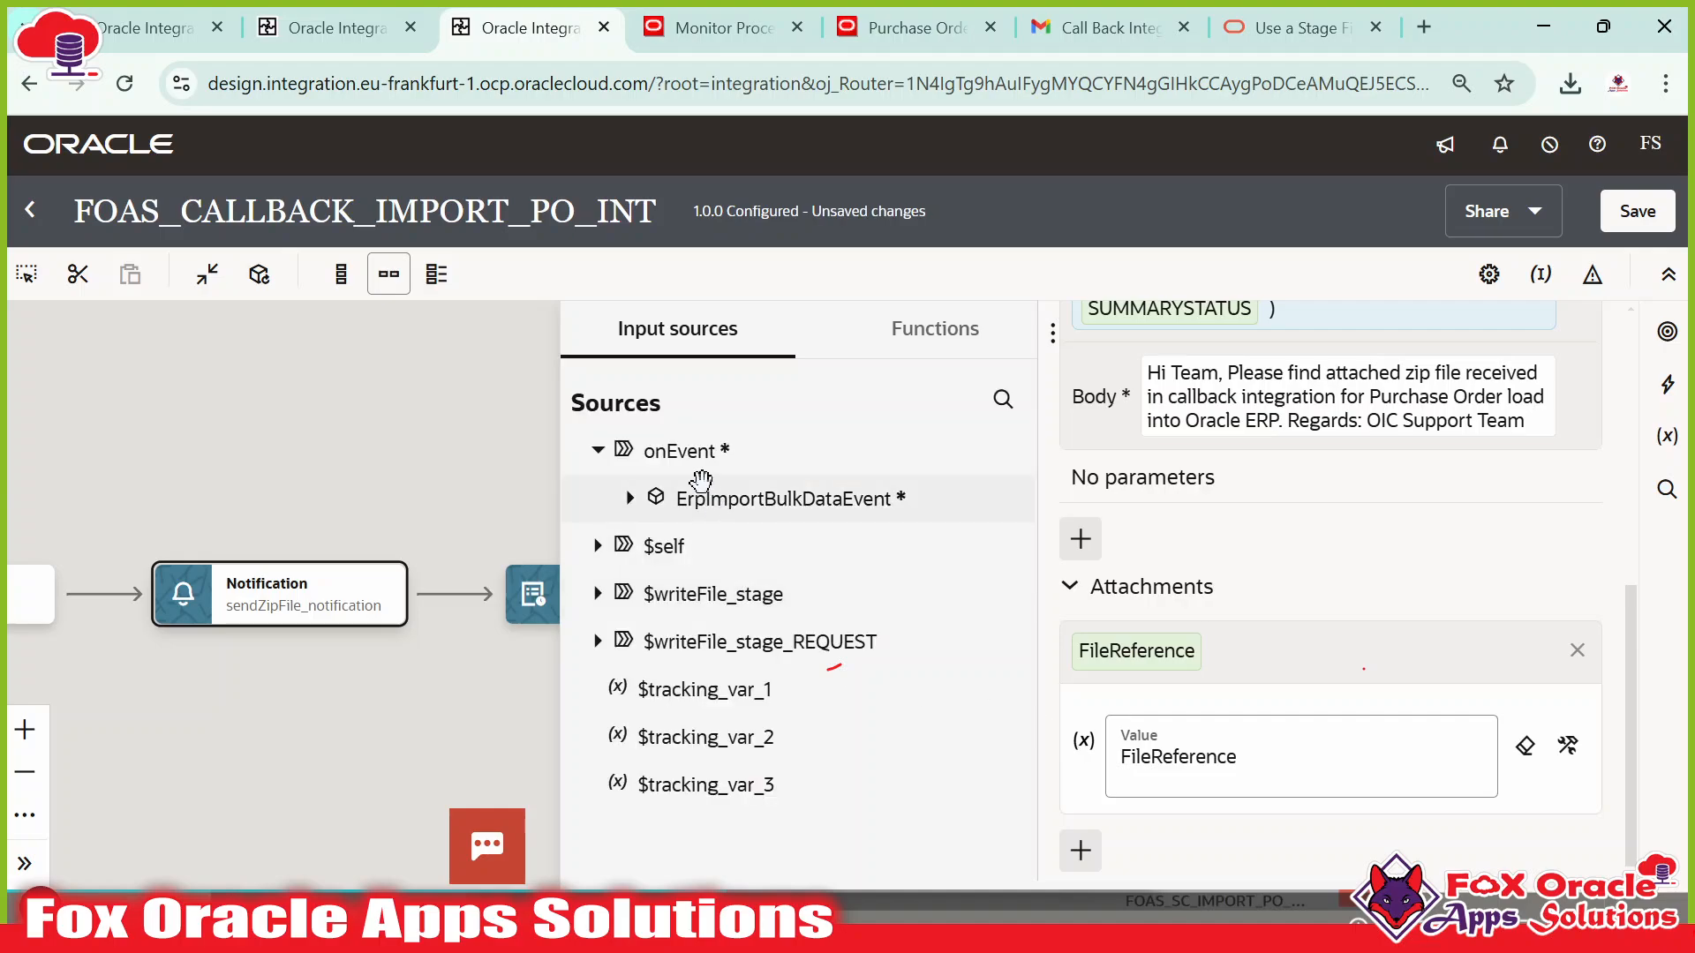
left_click(1567, 745)
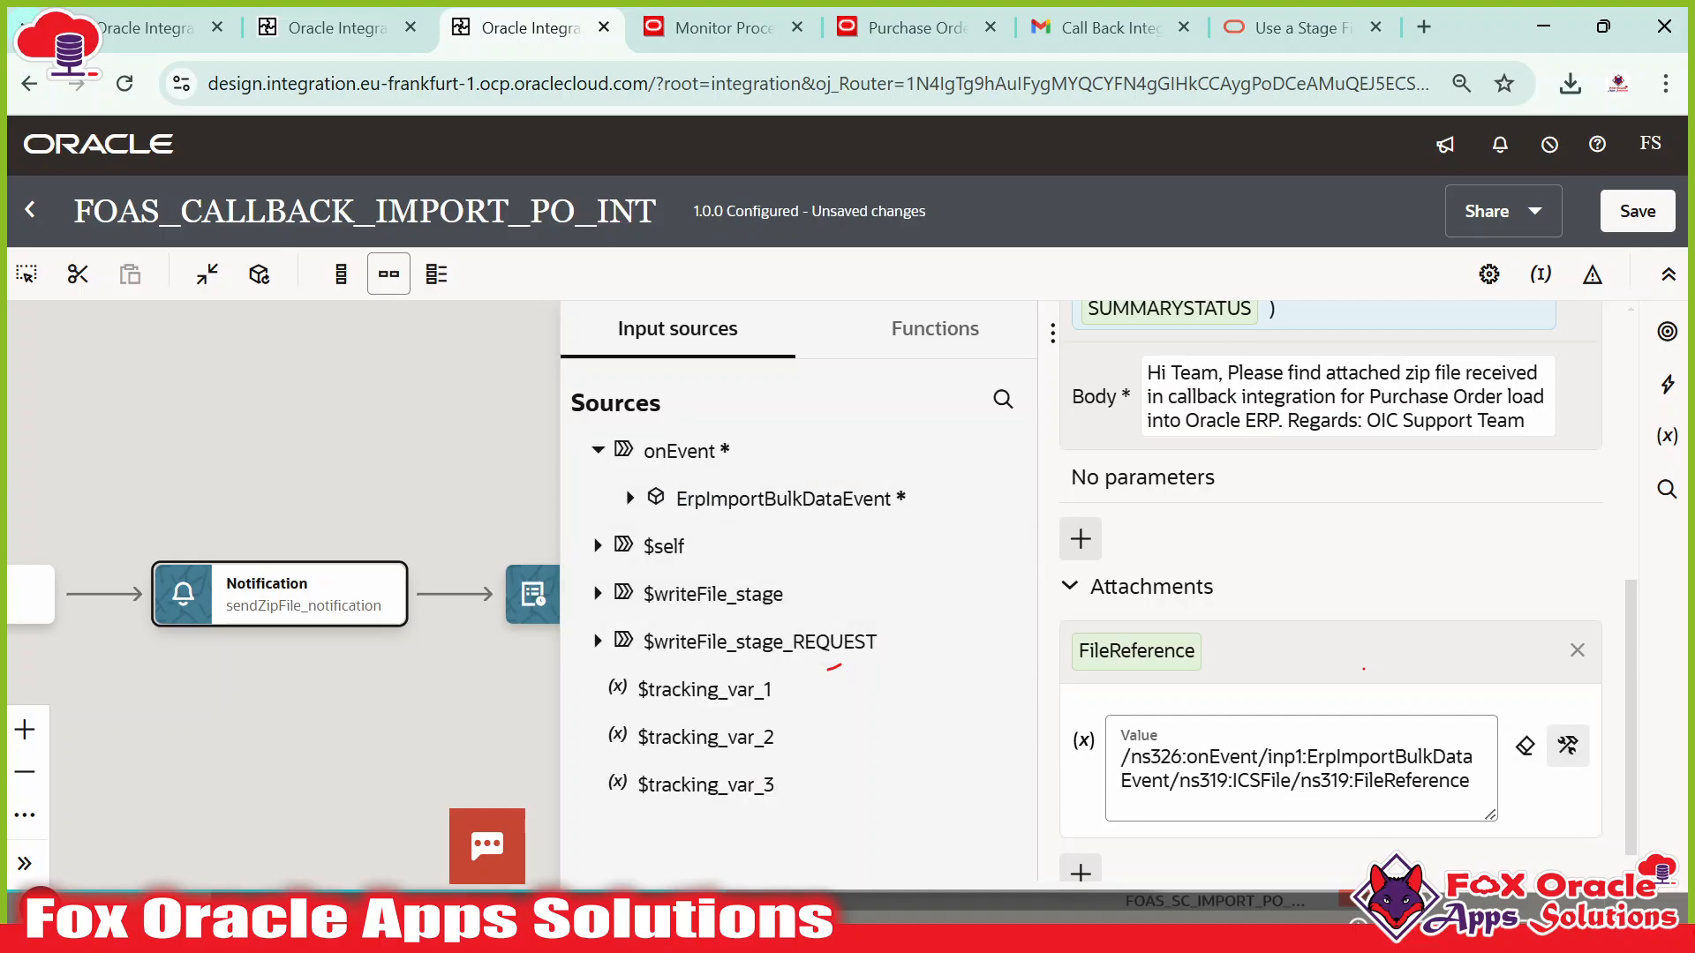
left_click(1293, 793)
key("ctrl+a")
key("BackSpace")
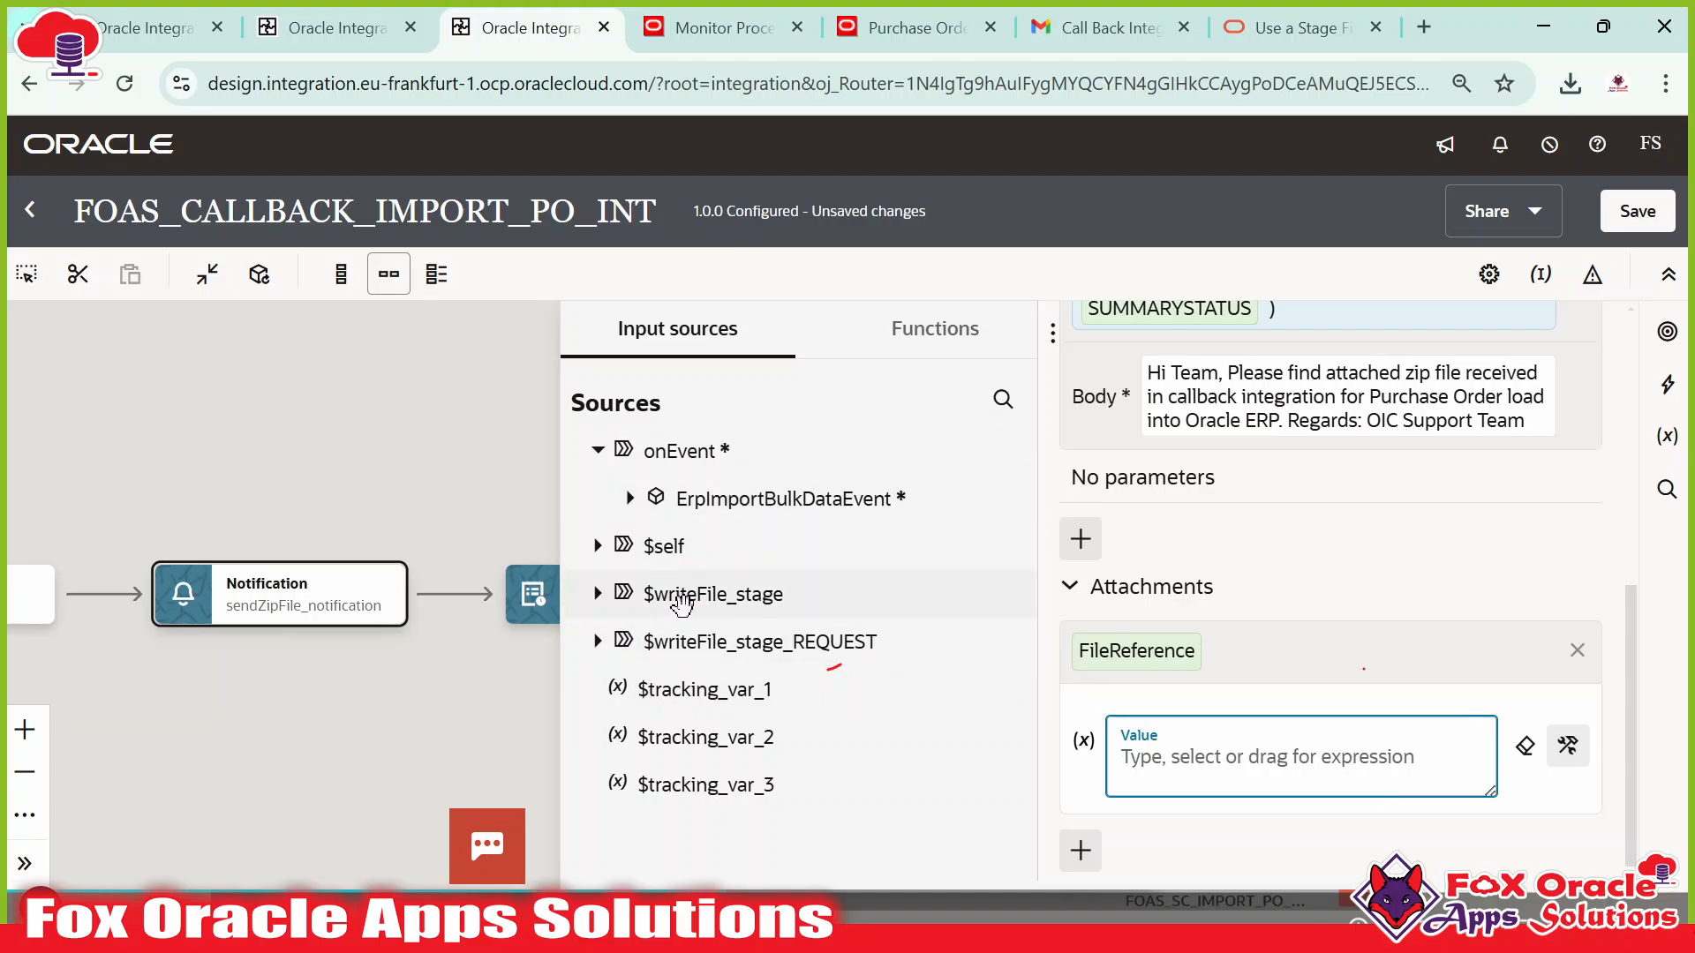
Map $writeFile_stage > WriteResponse > ICSFile > FileReference into the attachment value and apply it.
left_click(598, 593)
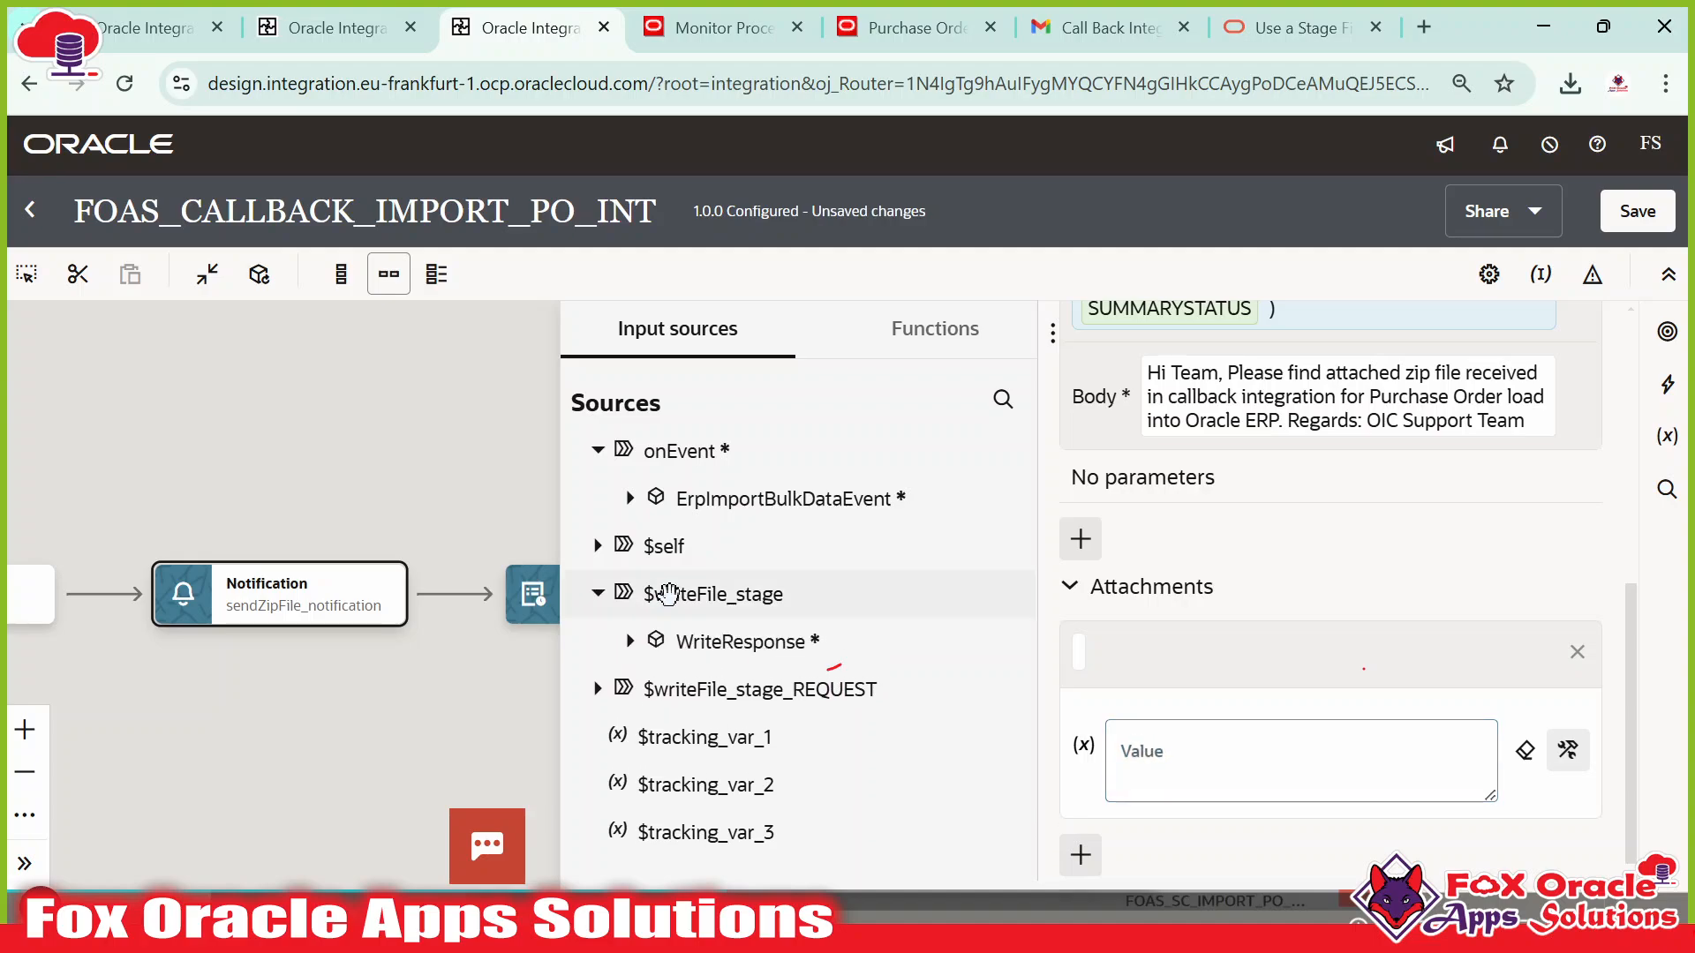
left_click(630, 641)
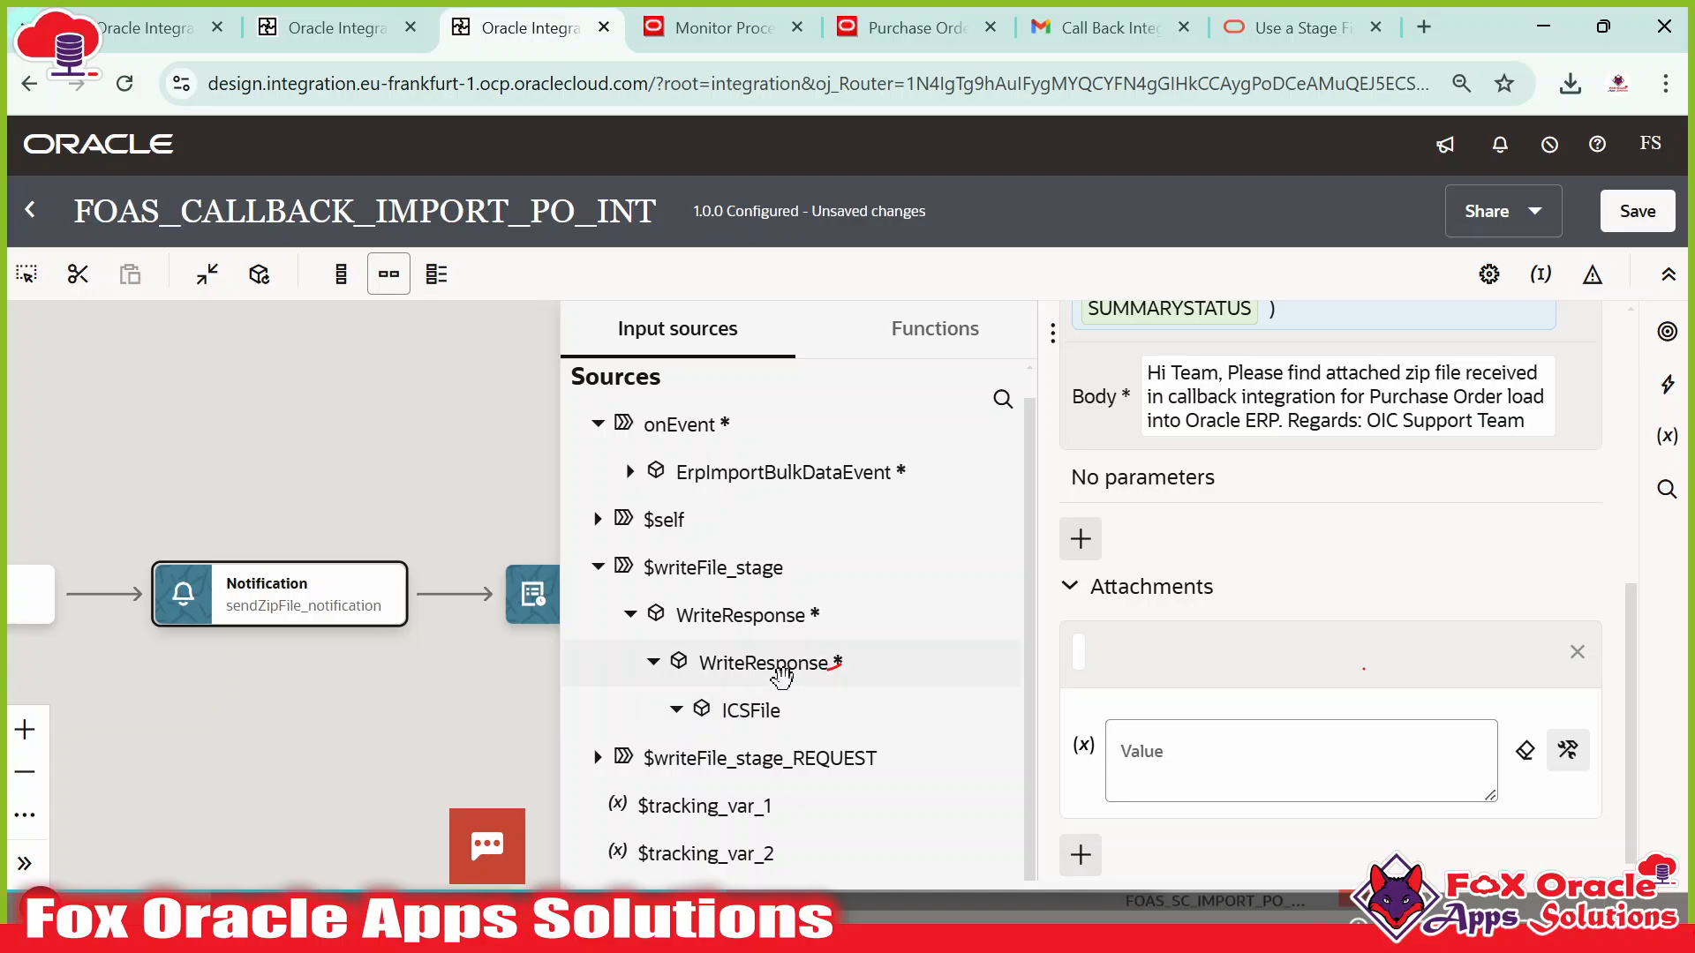
left_click_drag(797, 669, 1165, 766)
scroll(1321, 650, "down", 1)
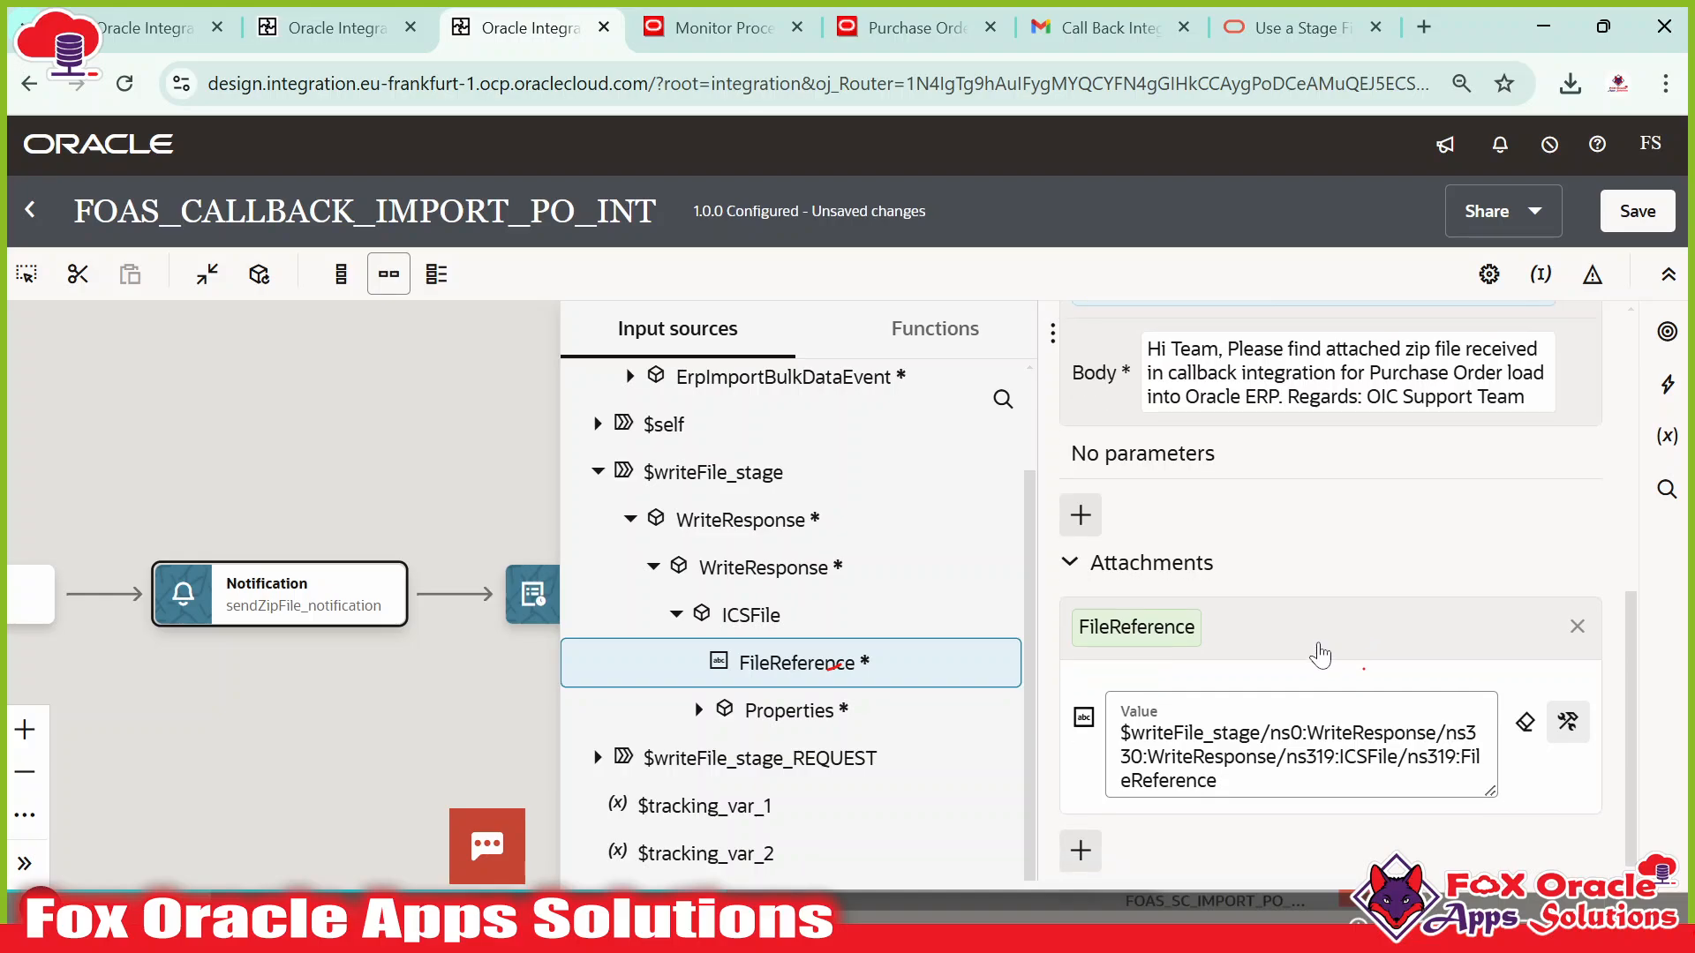
left_click(1321, 649)
scroll(1350, 633, "up", 3)
left_click(951, 518)
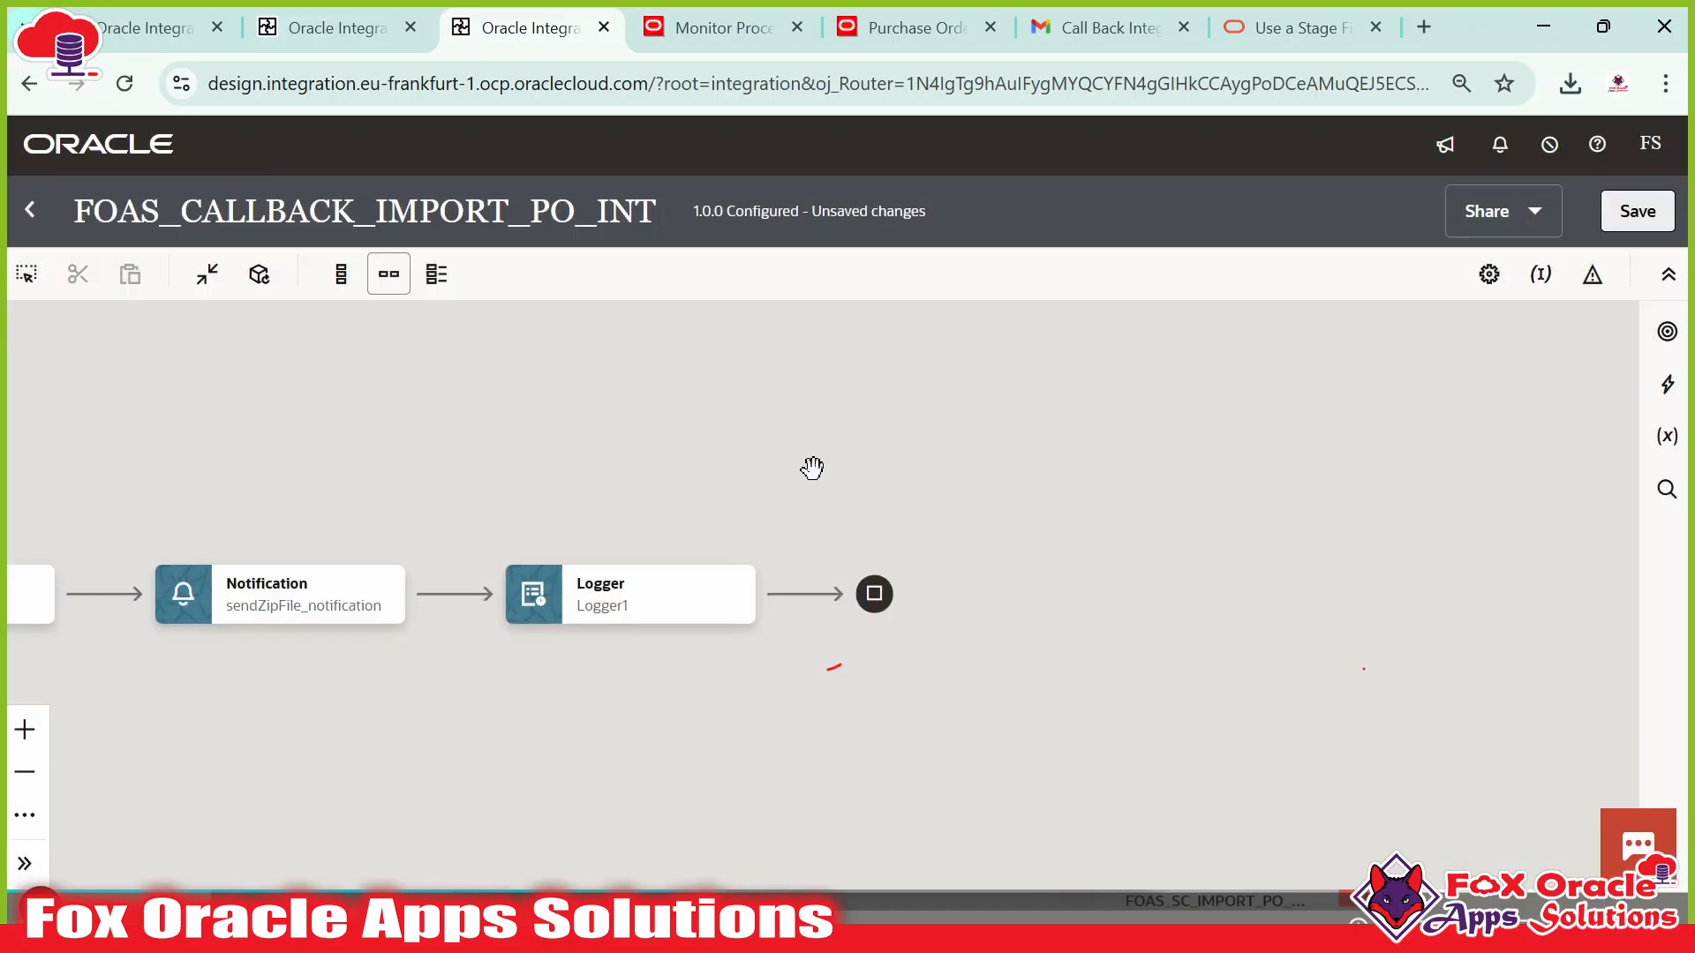
Save the integration, select the Notification step, and switch to WinSCP.
left_click_drag(821, 466, 1074, 468)
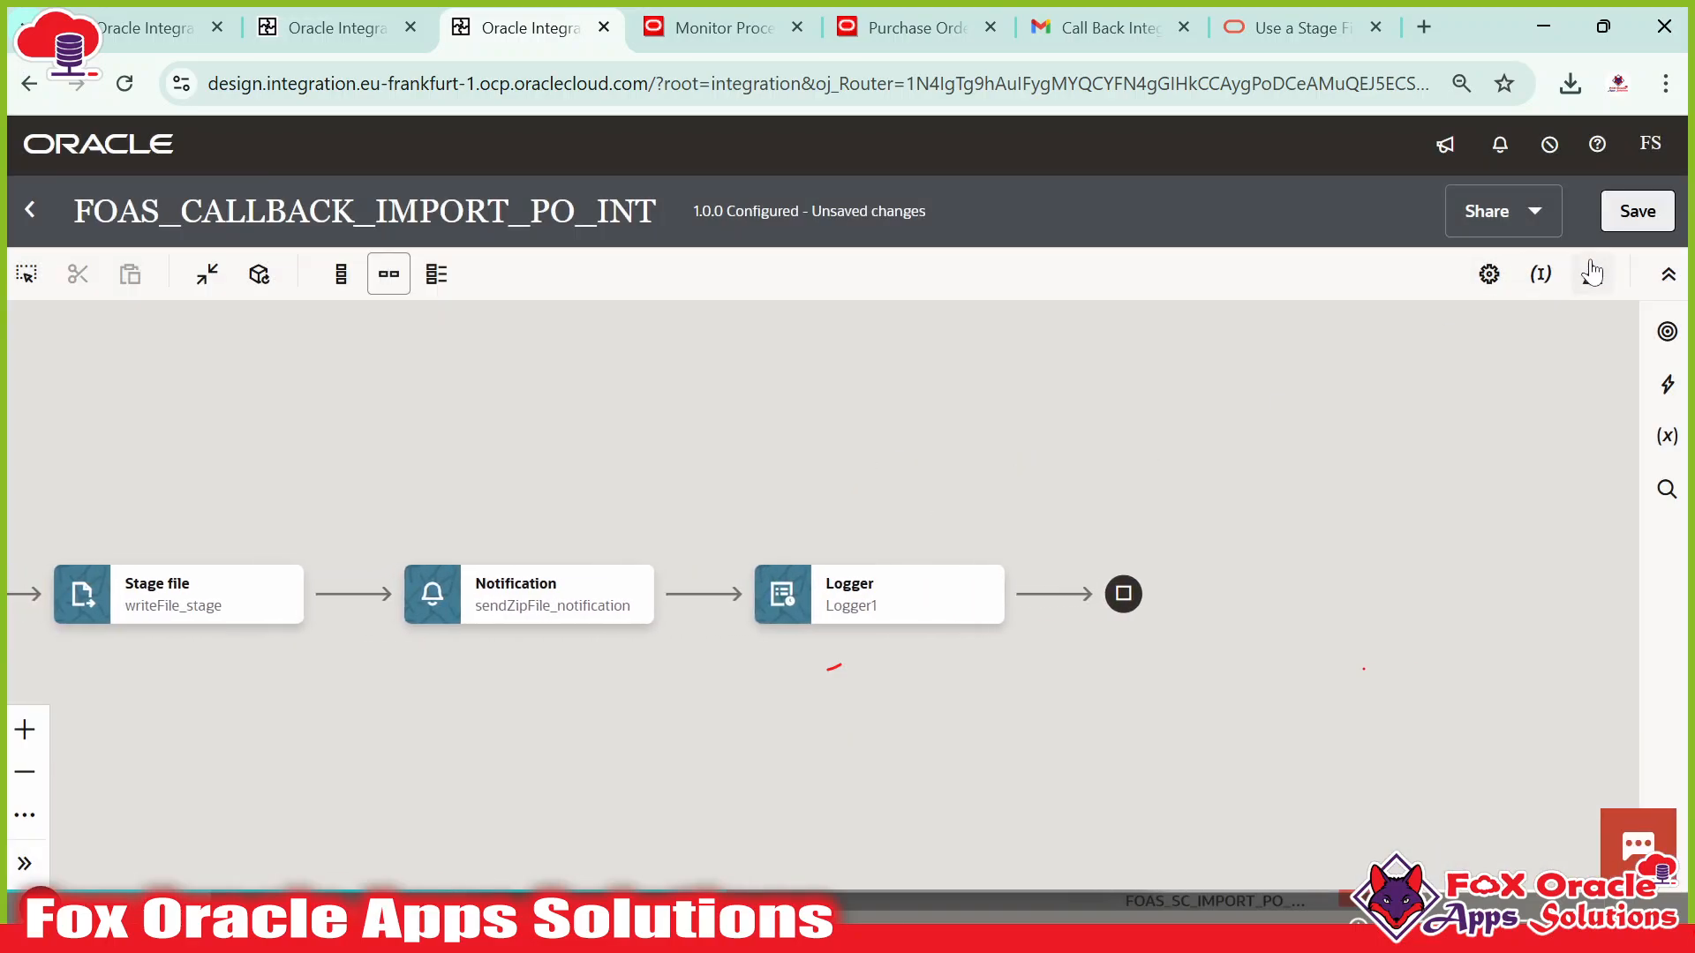
left_click(1638, 211)
mouse_move(563, 620)
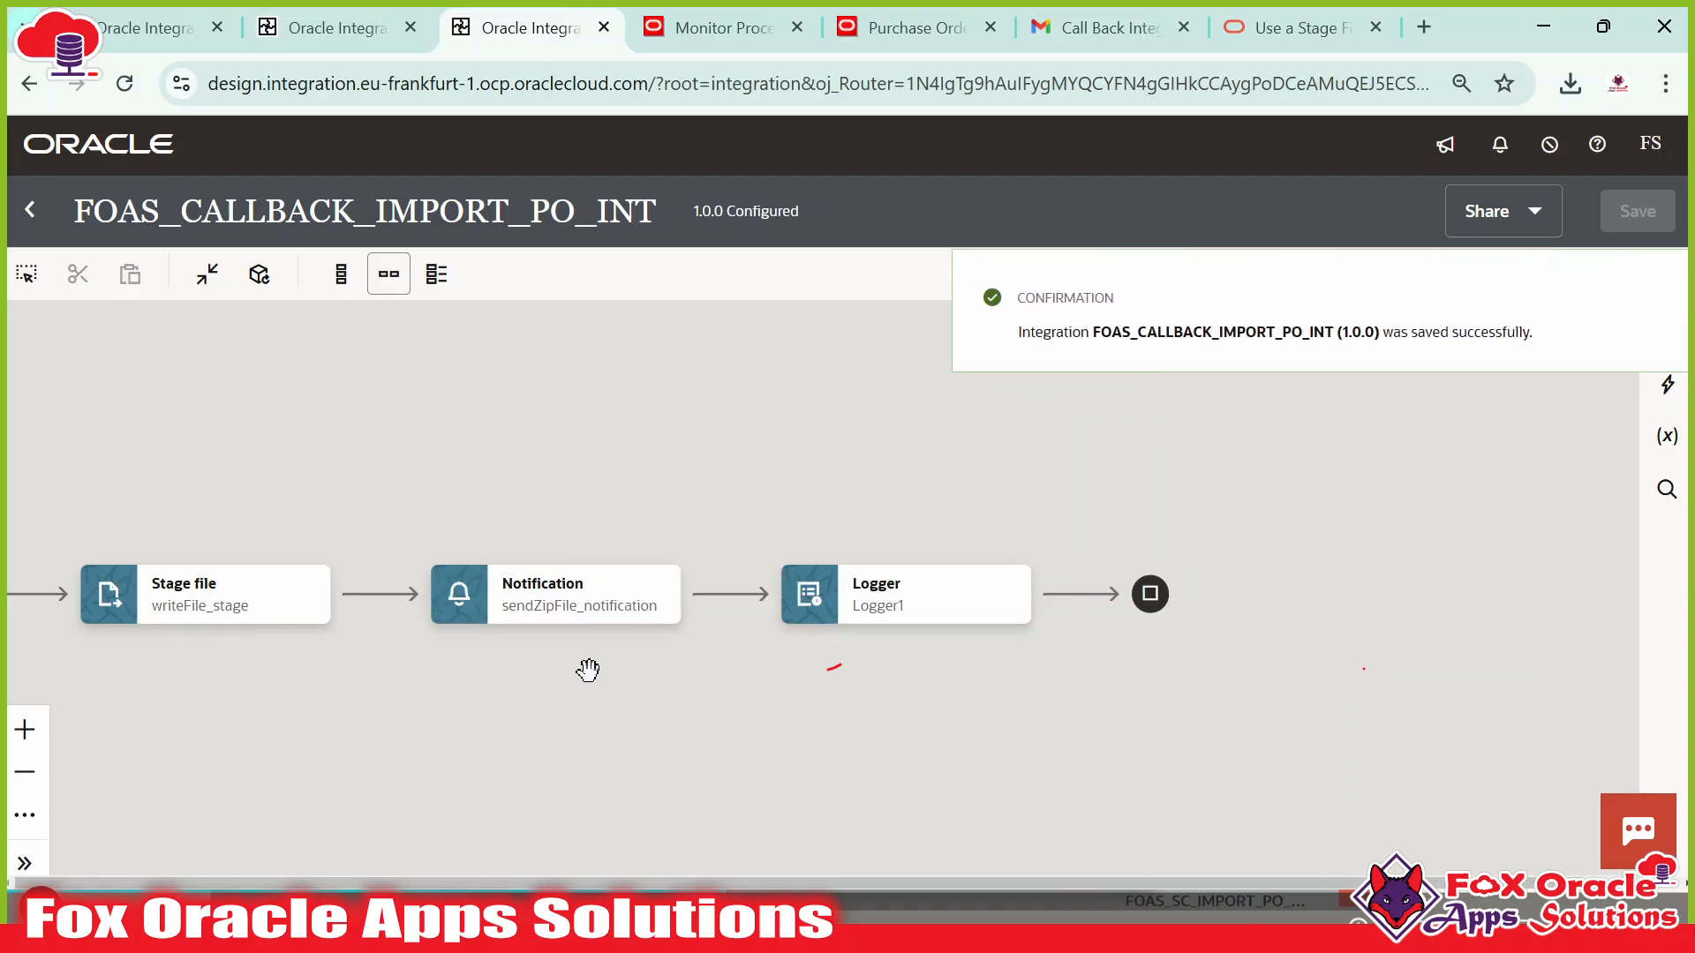
left_click_drag(586, 669, 805, 669)
left_click(805, 611)
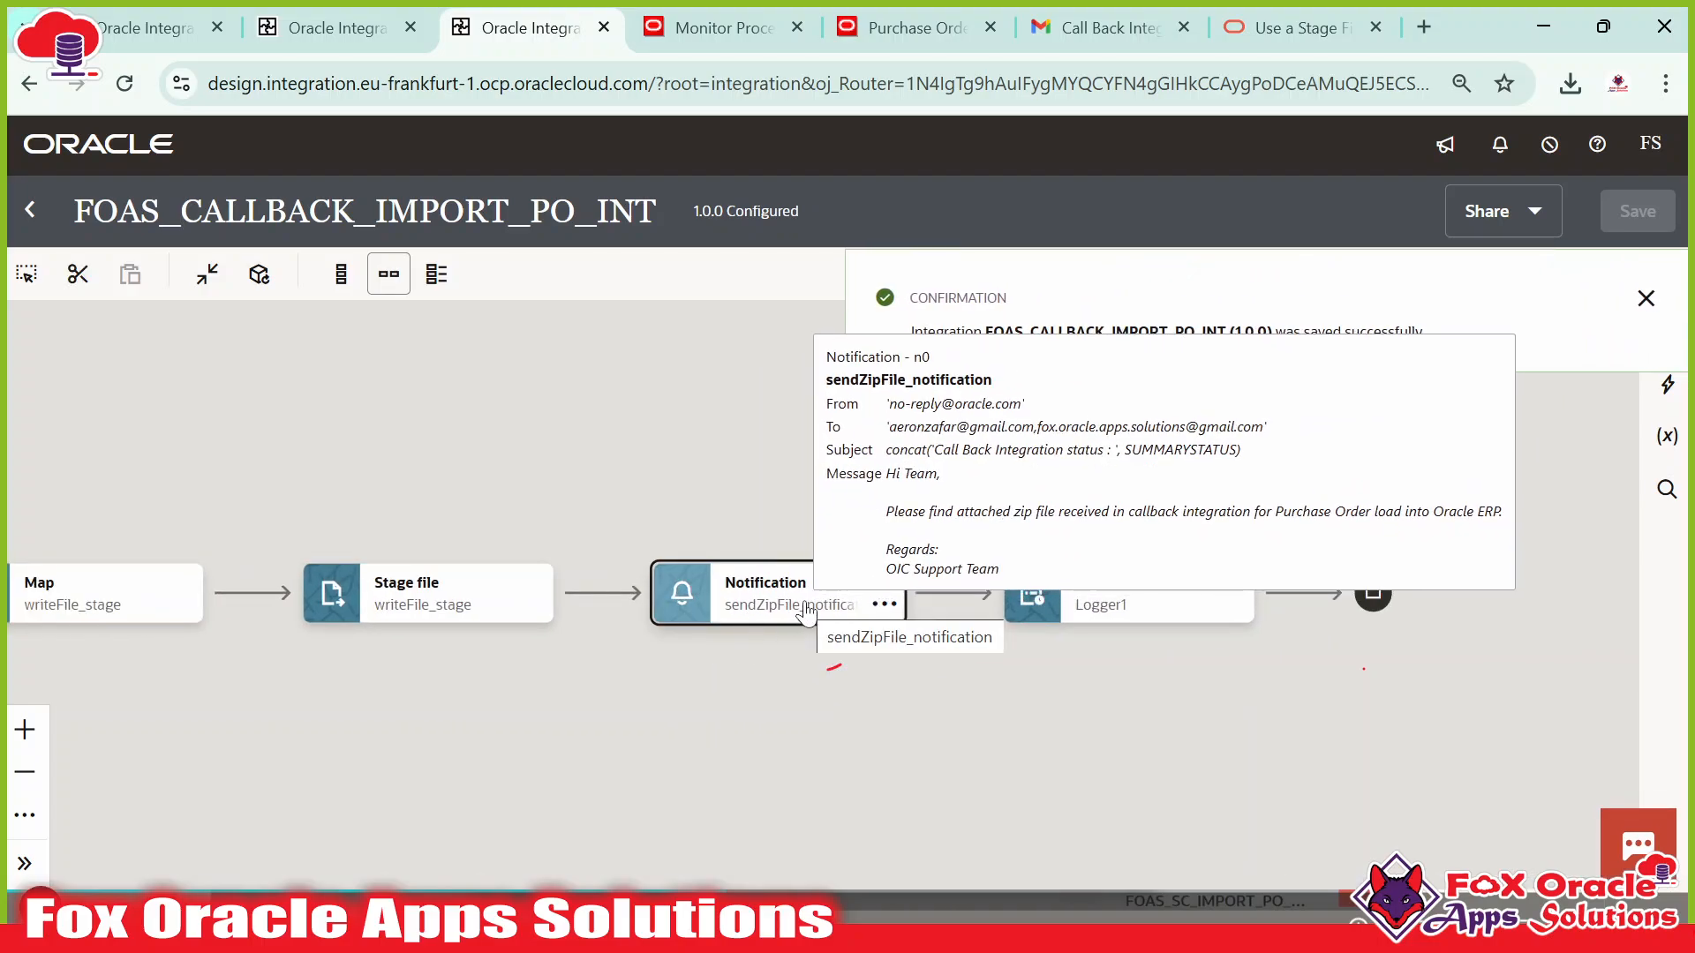
key("alt+Tab")
key("alt+Tab")
key("alt+Tab")
key("alt+Tab")
key("alt+Tab")
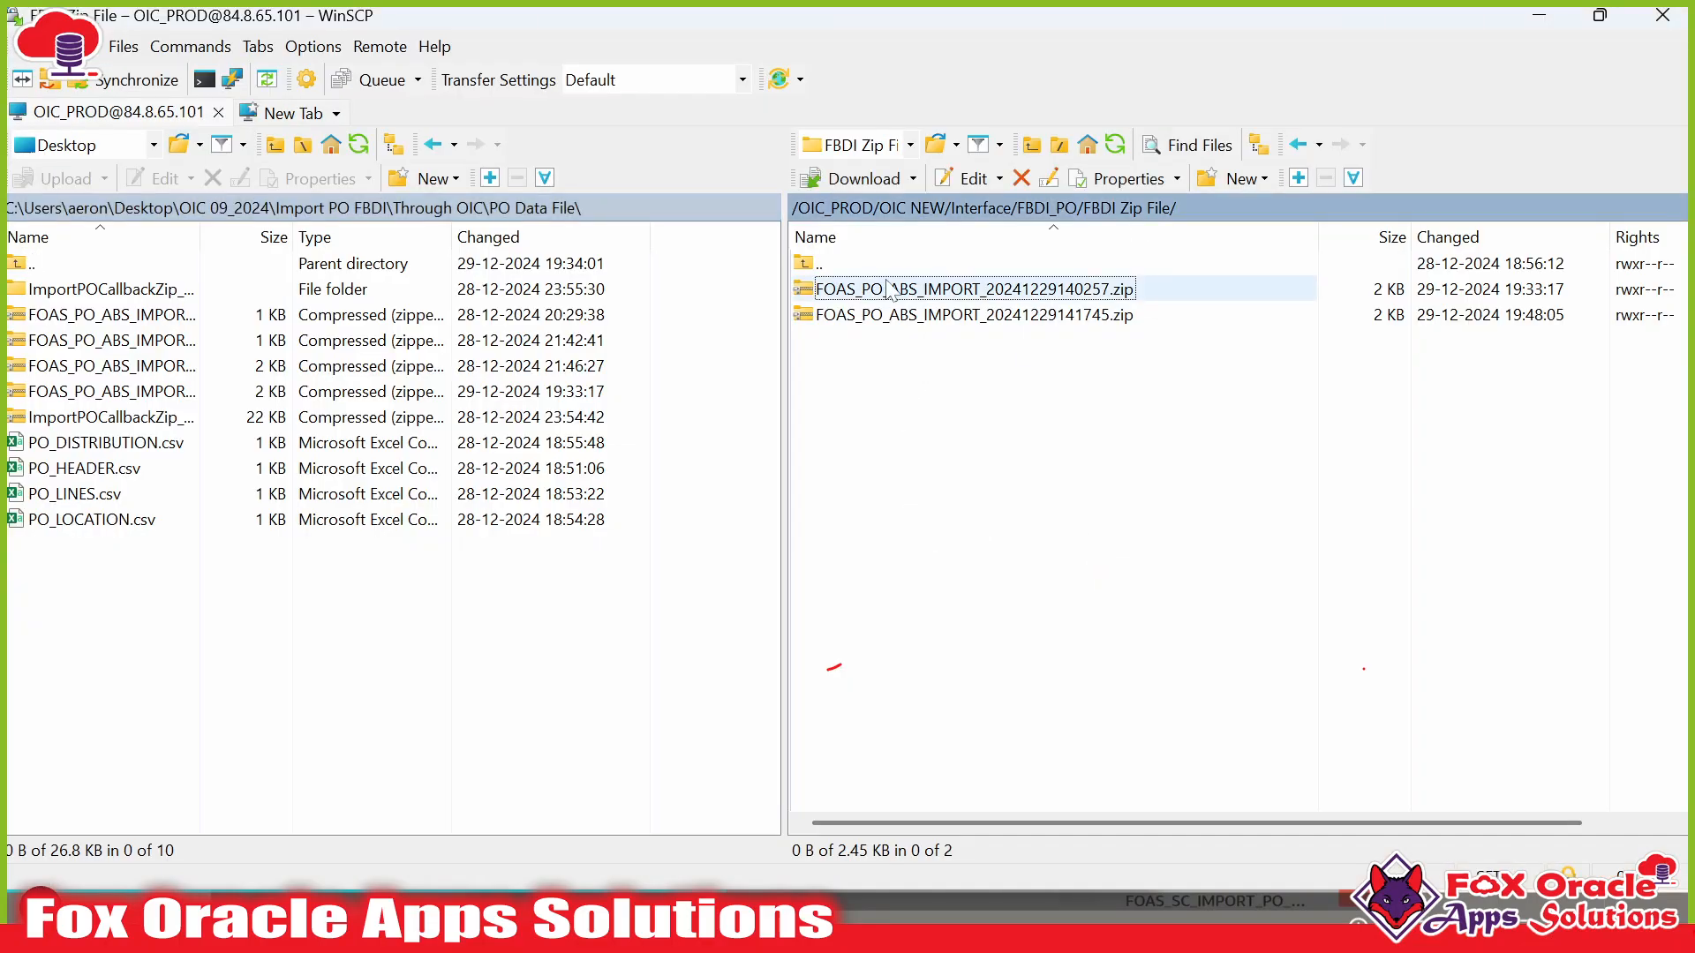
In WinSCP, go up to FBDI_PO, open Call Back Files to confirm it's empty, then return to Chrome.
double_click(840, 259)
left_click(922, 424)
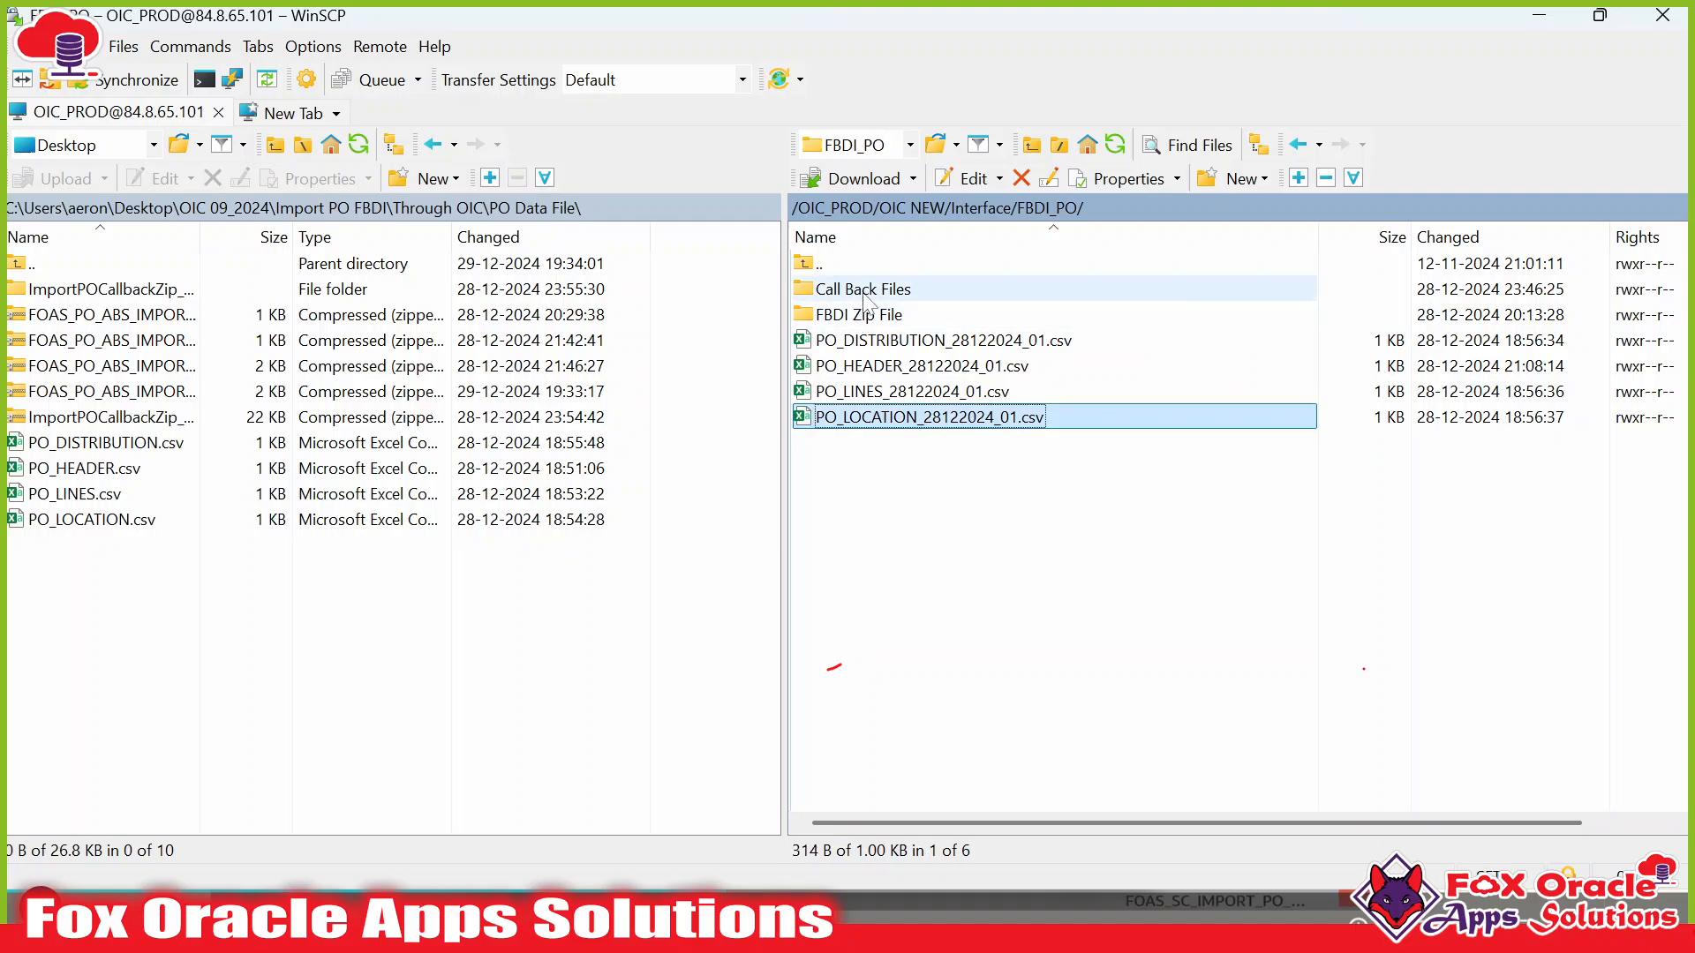
double_click(887, 292)
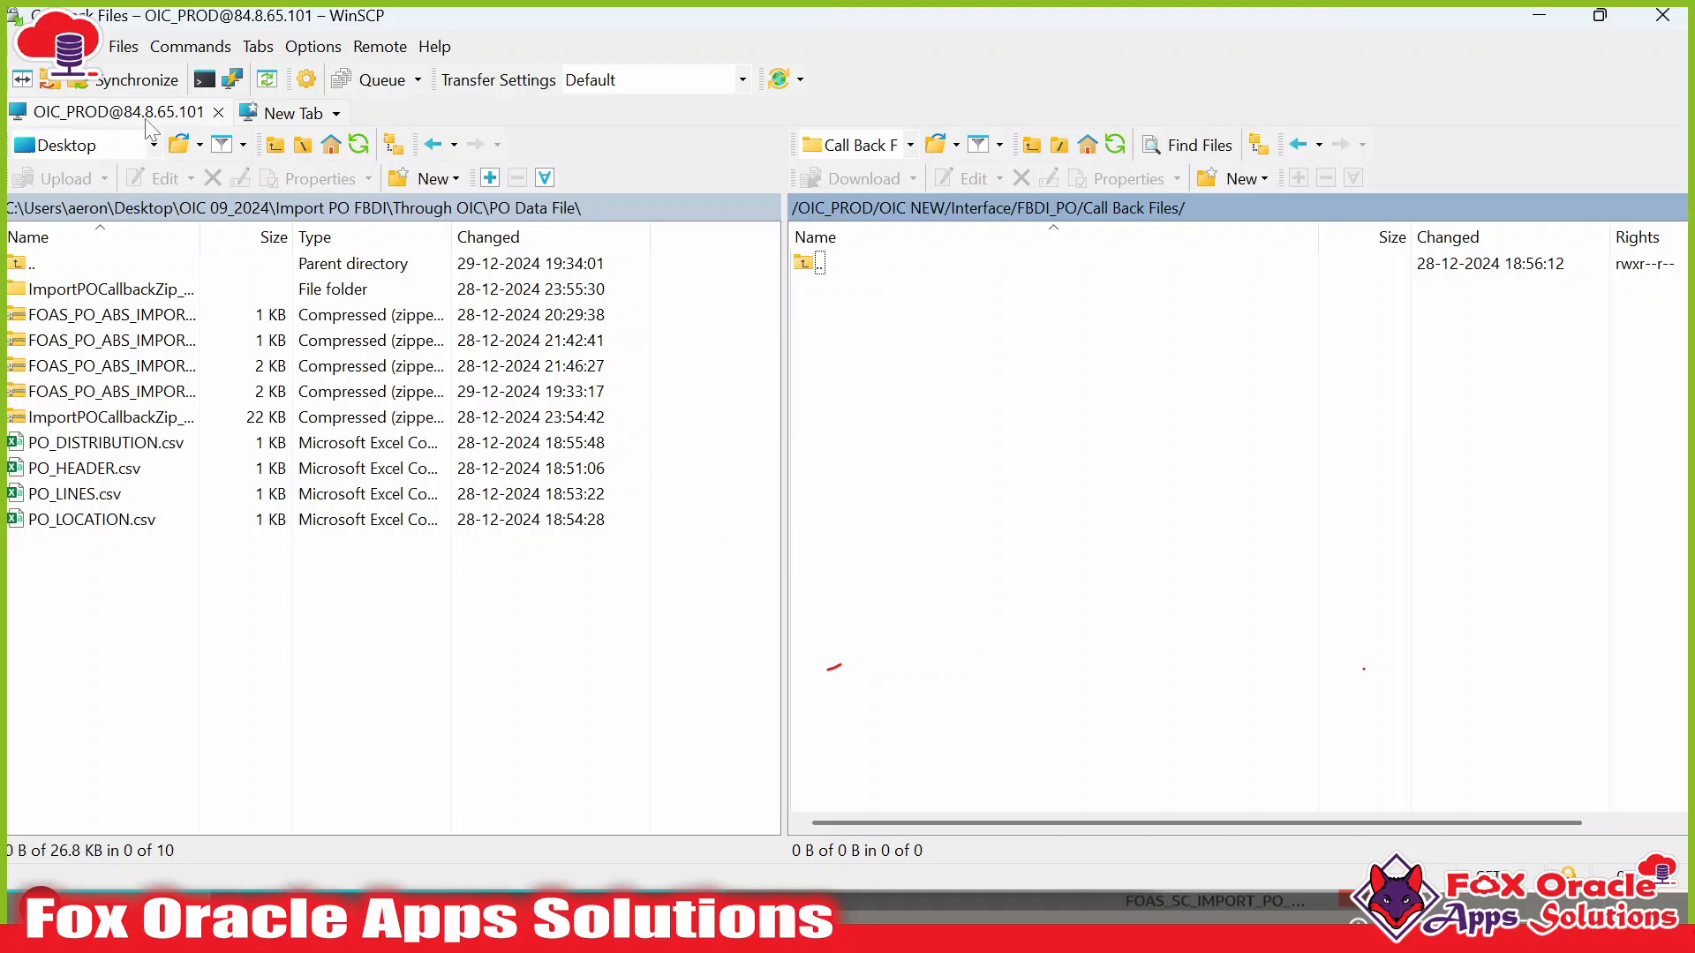
left_click(605, 910)
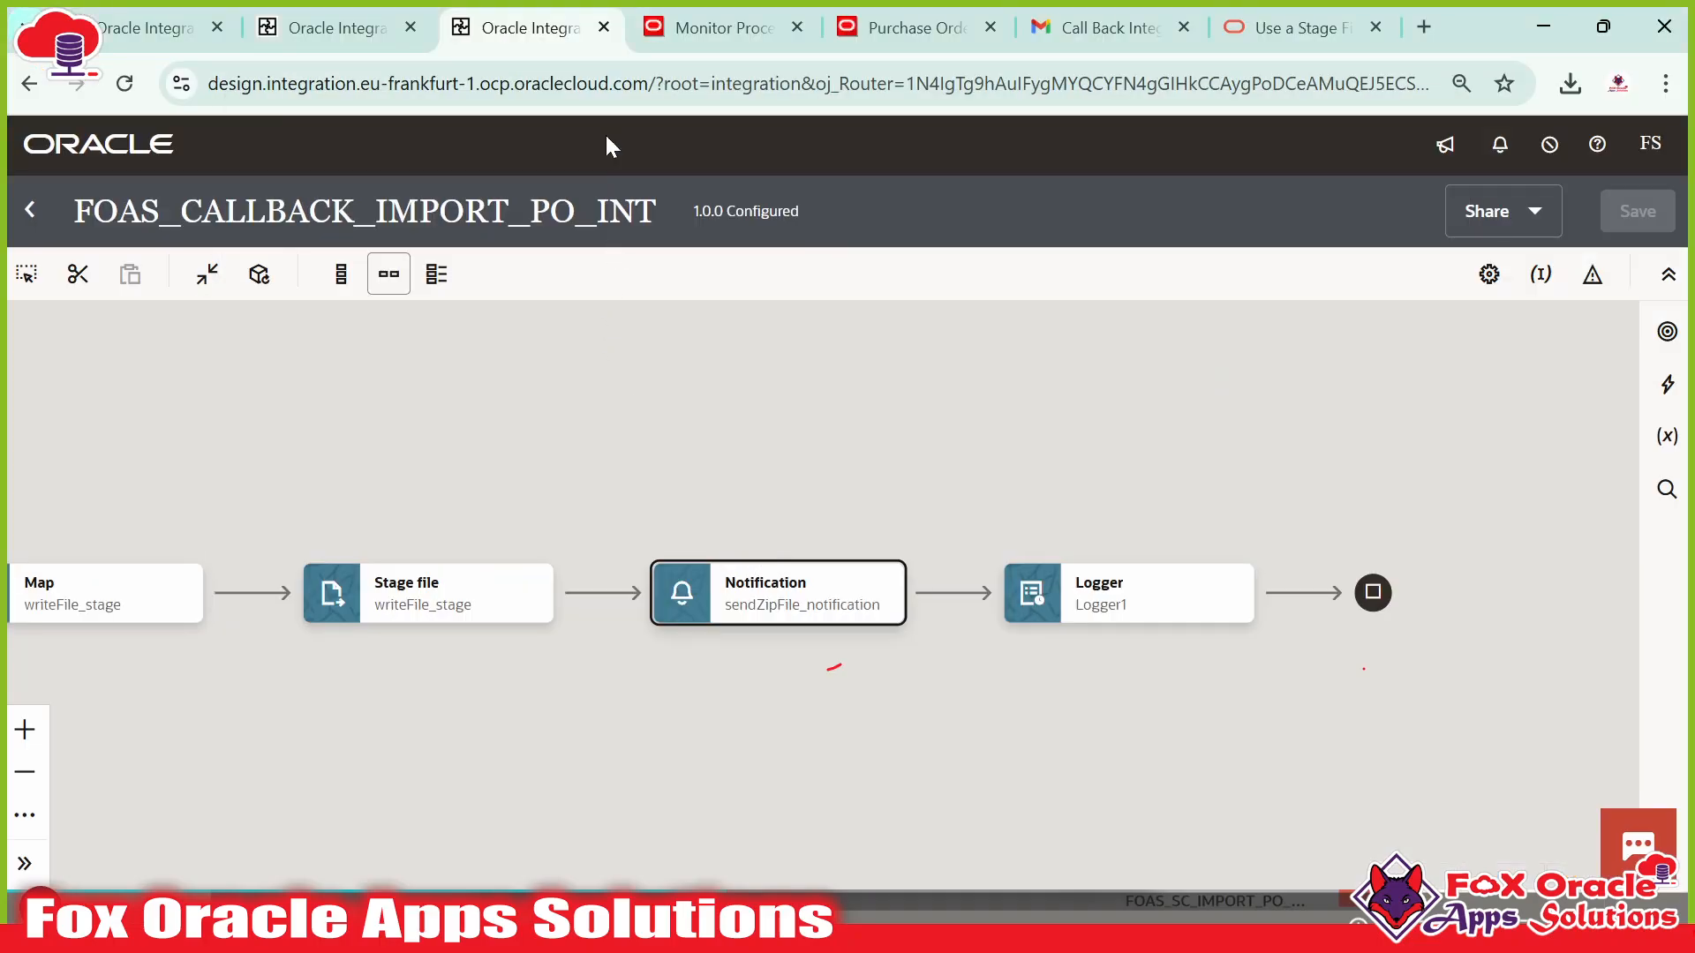
Load the Oracle Integration home page from the GEN3 bookmark in a new tab beside the integration tabs.
left_click(334, 40)
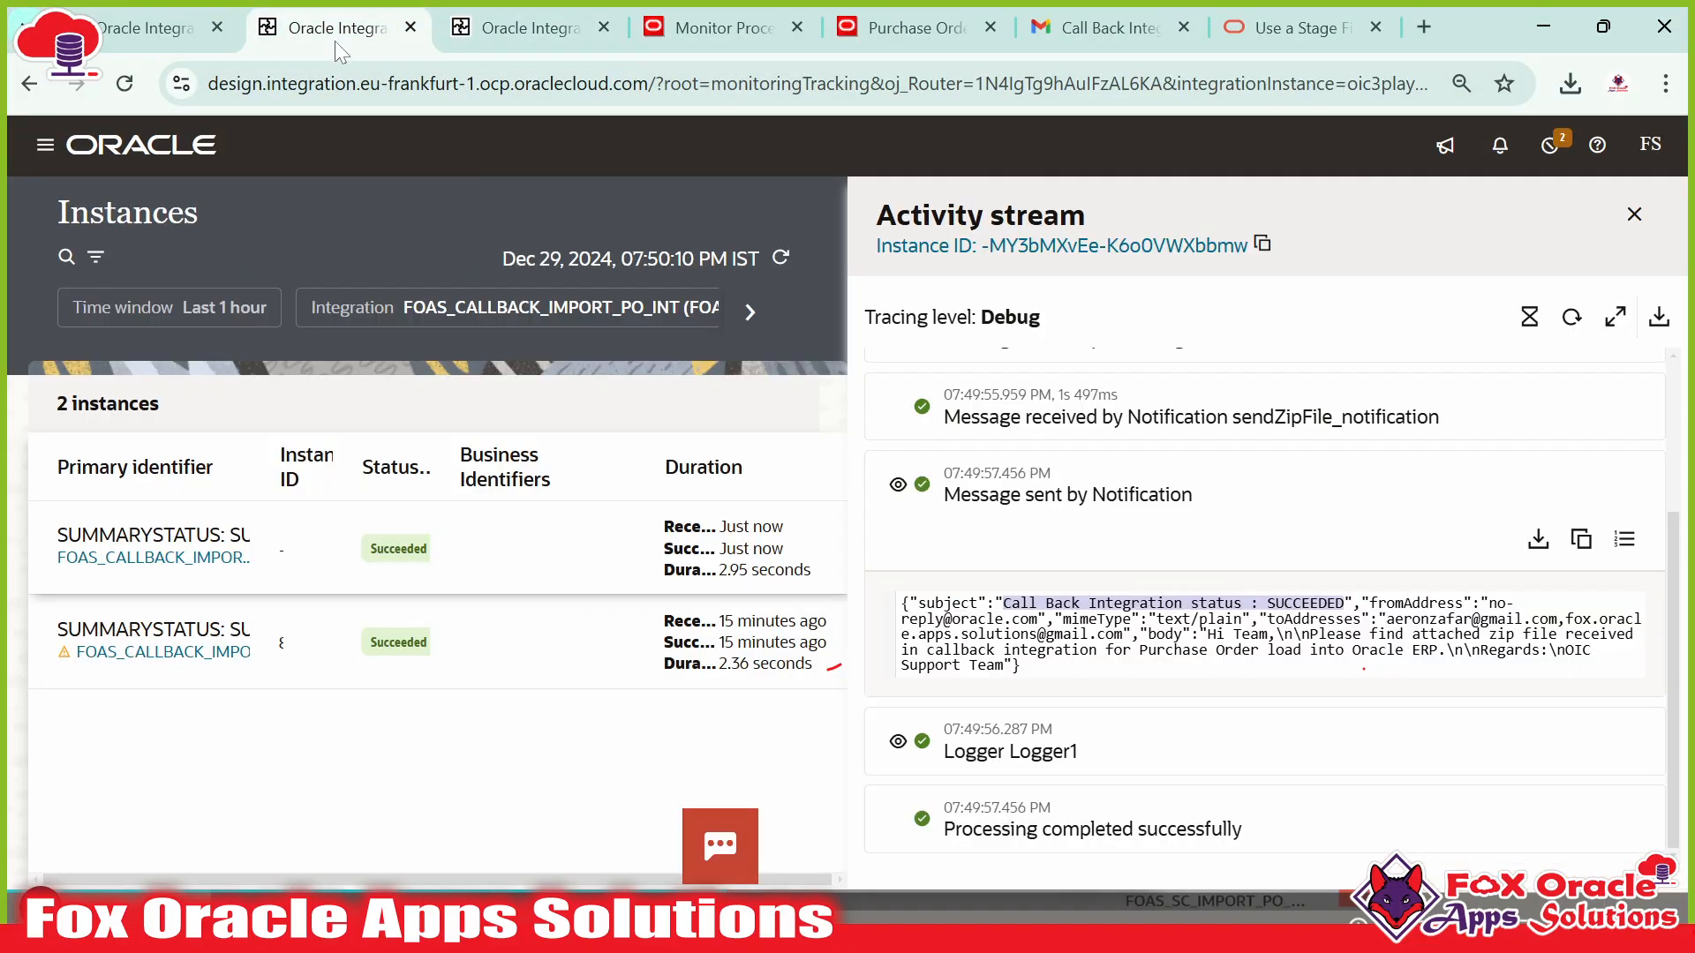
left_click(162, 26)
left_click(547, 30)
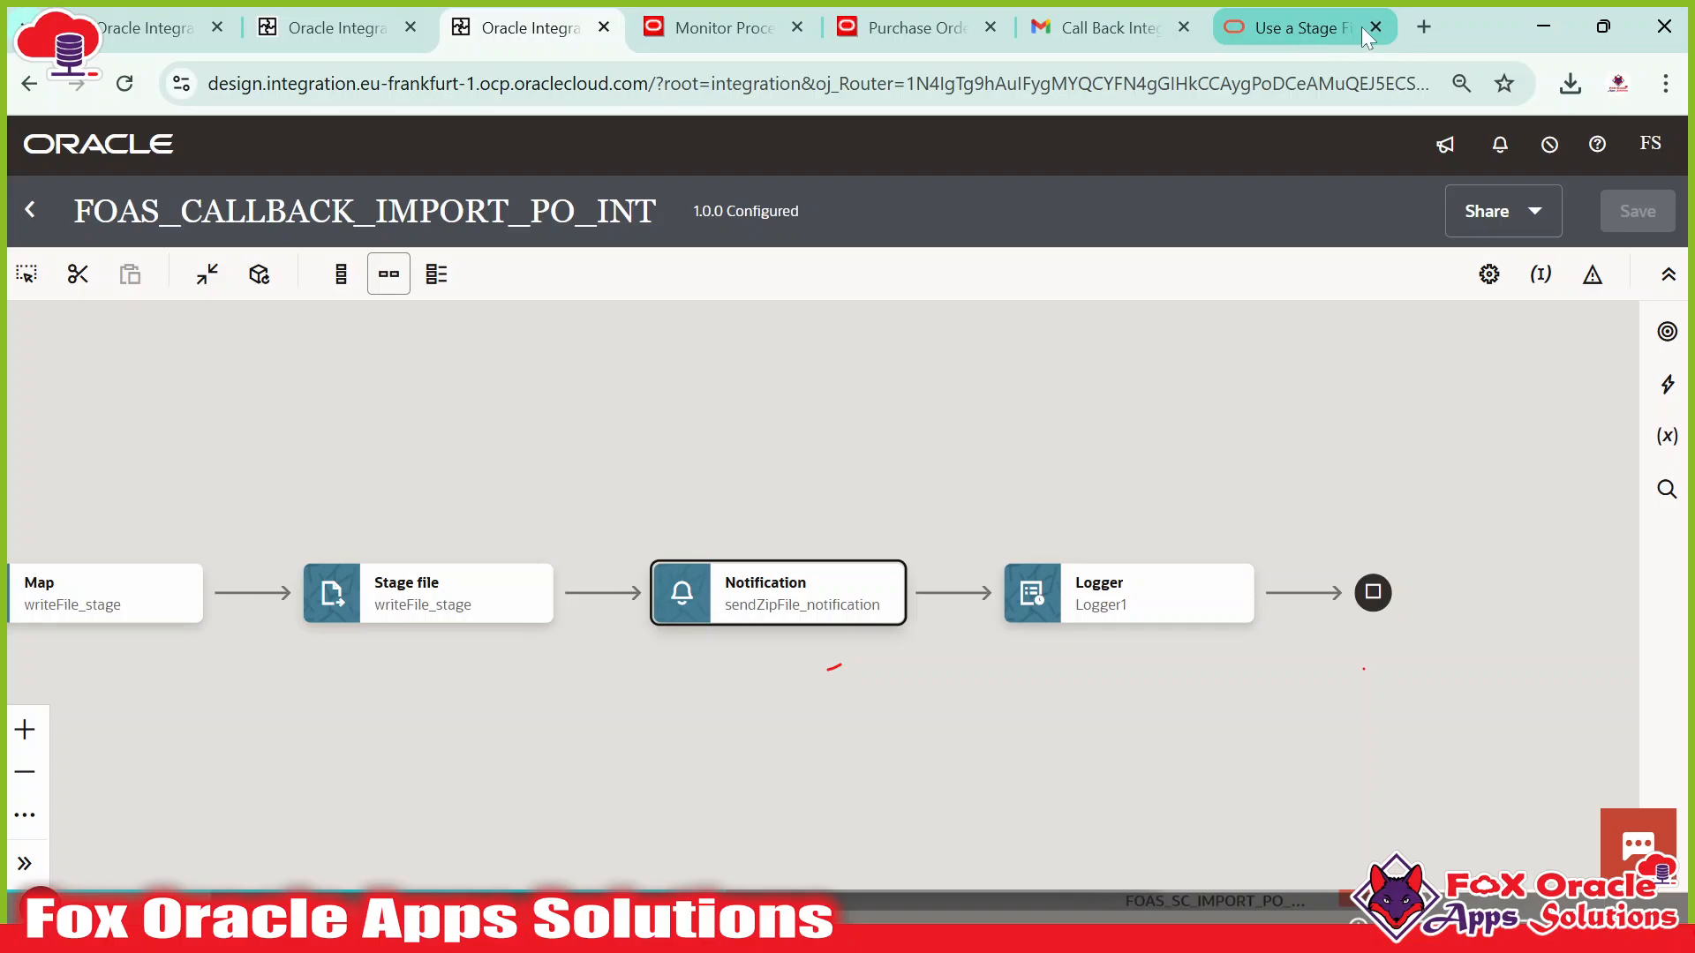
left_click(1290, 27)
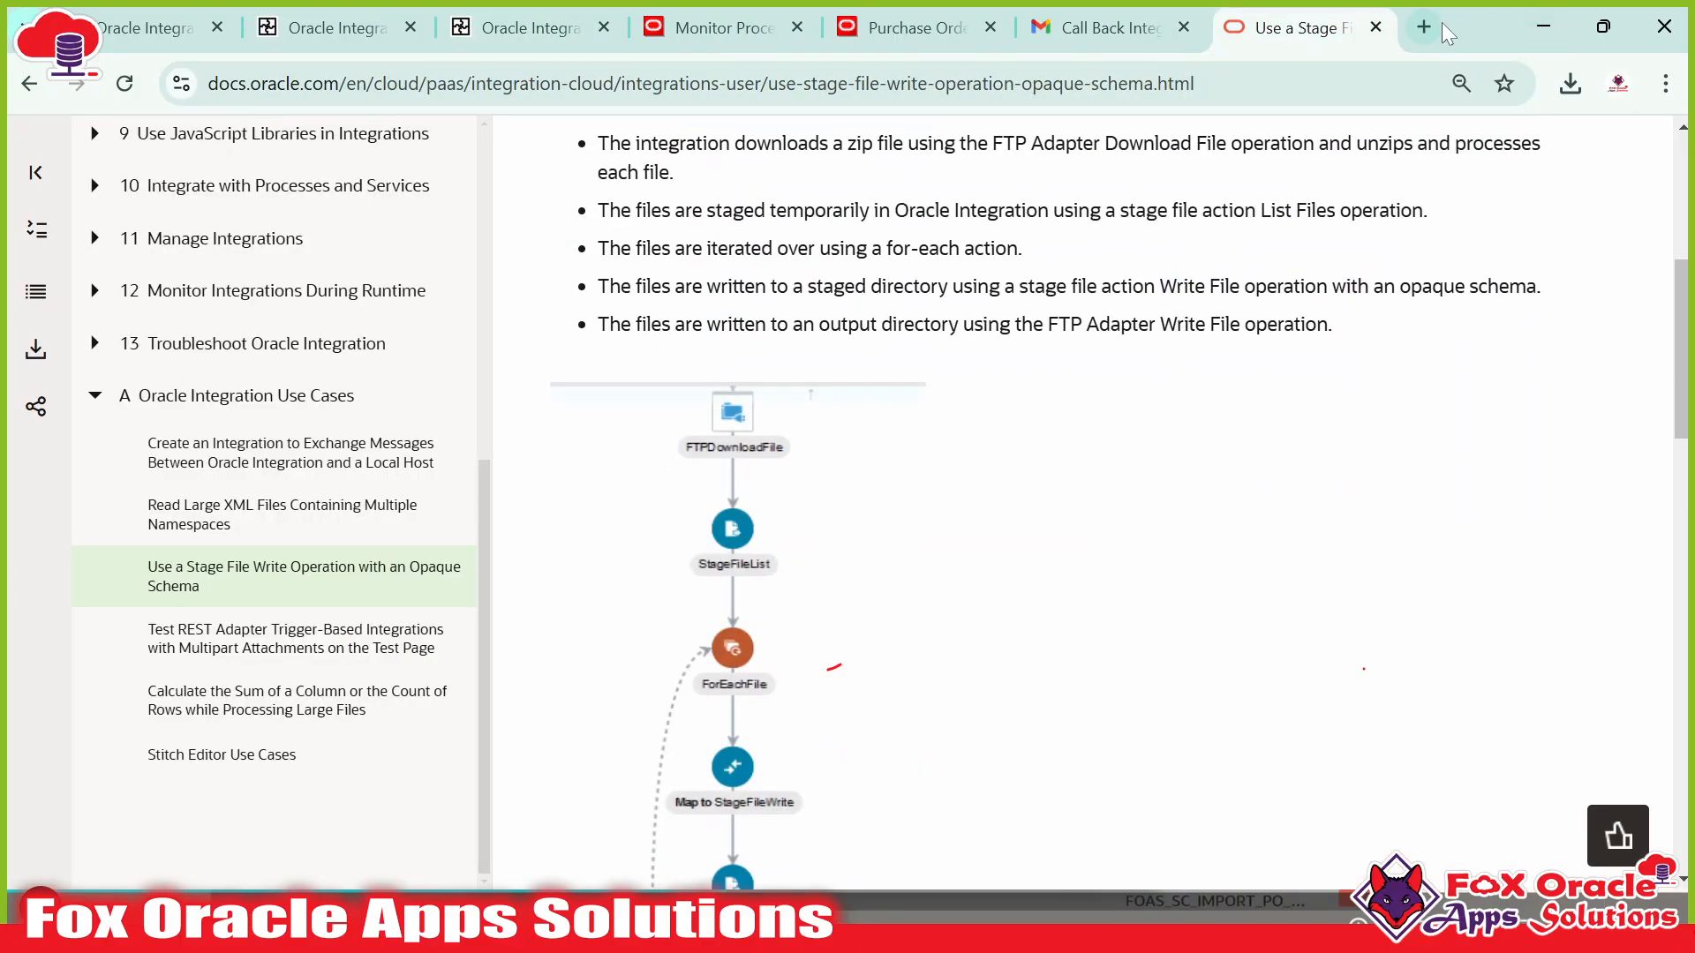
left_click(1440, 25)
left_click(247, 132)
left_click_drag(1276, 51, 493, 38)
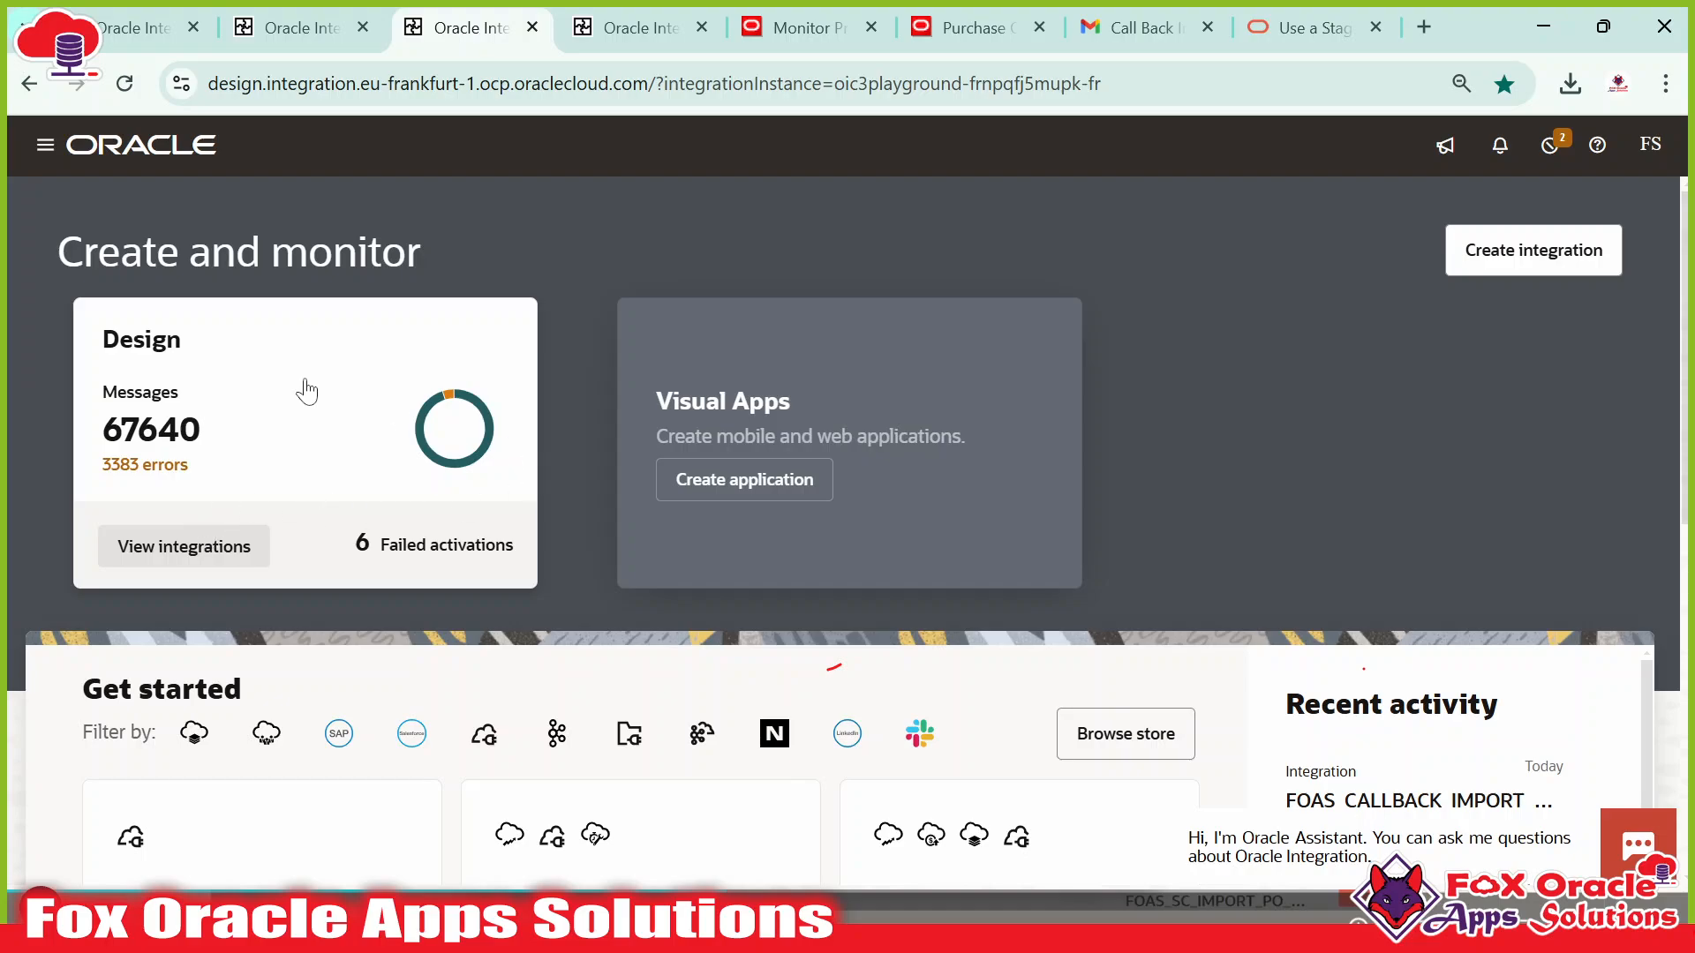
Navigate to Design > Connections and open the FOAS_FTP_ABC_CONN connection.
left_click(45, 144)
left_click(189, 329)
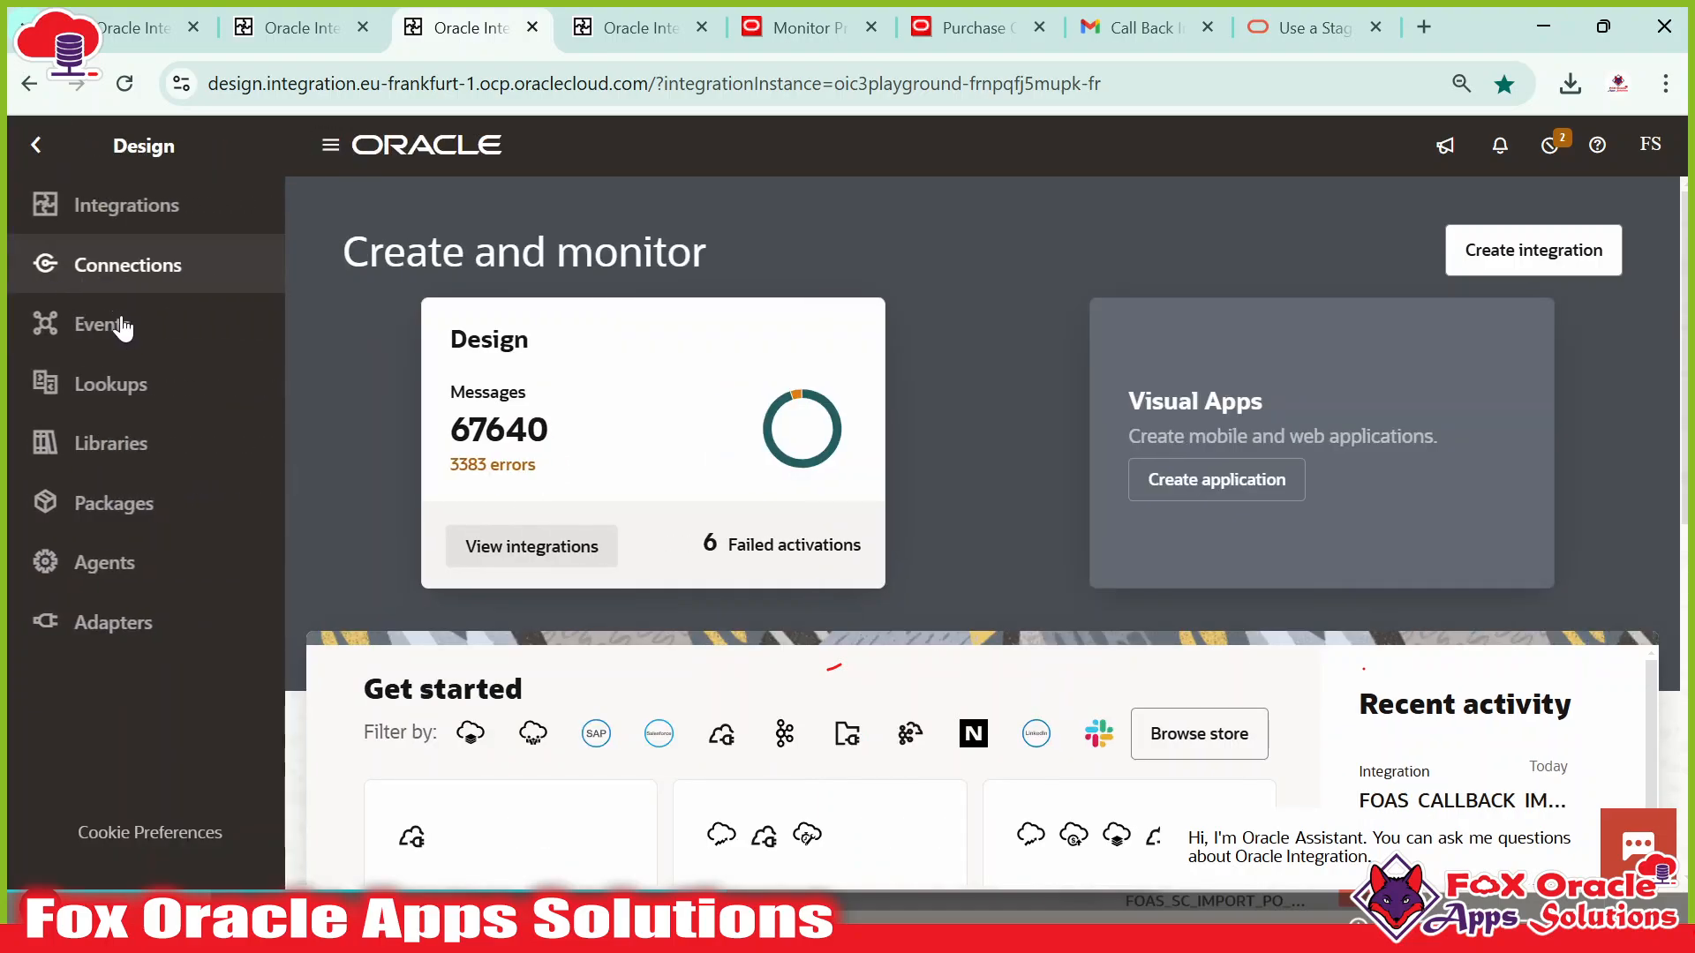
left_click(150, 274)
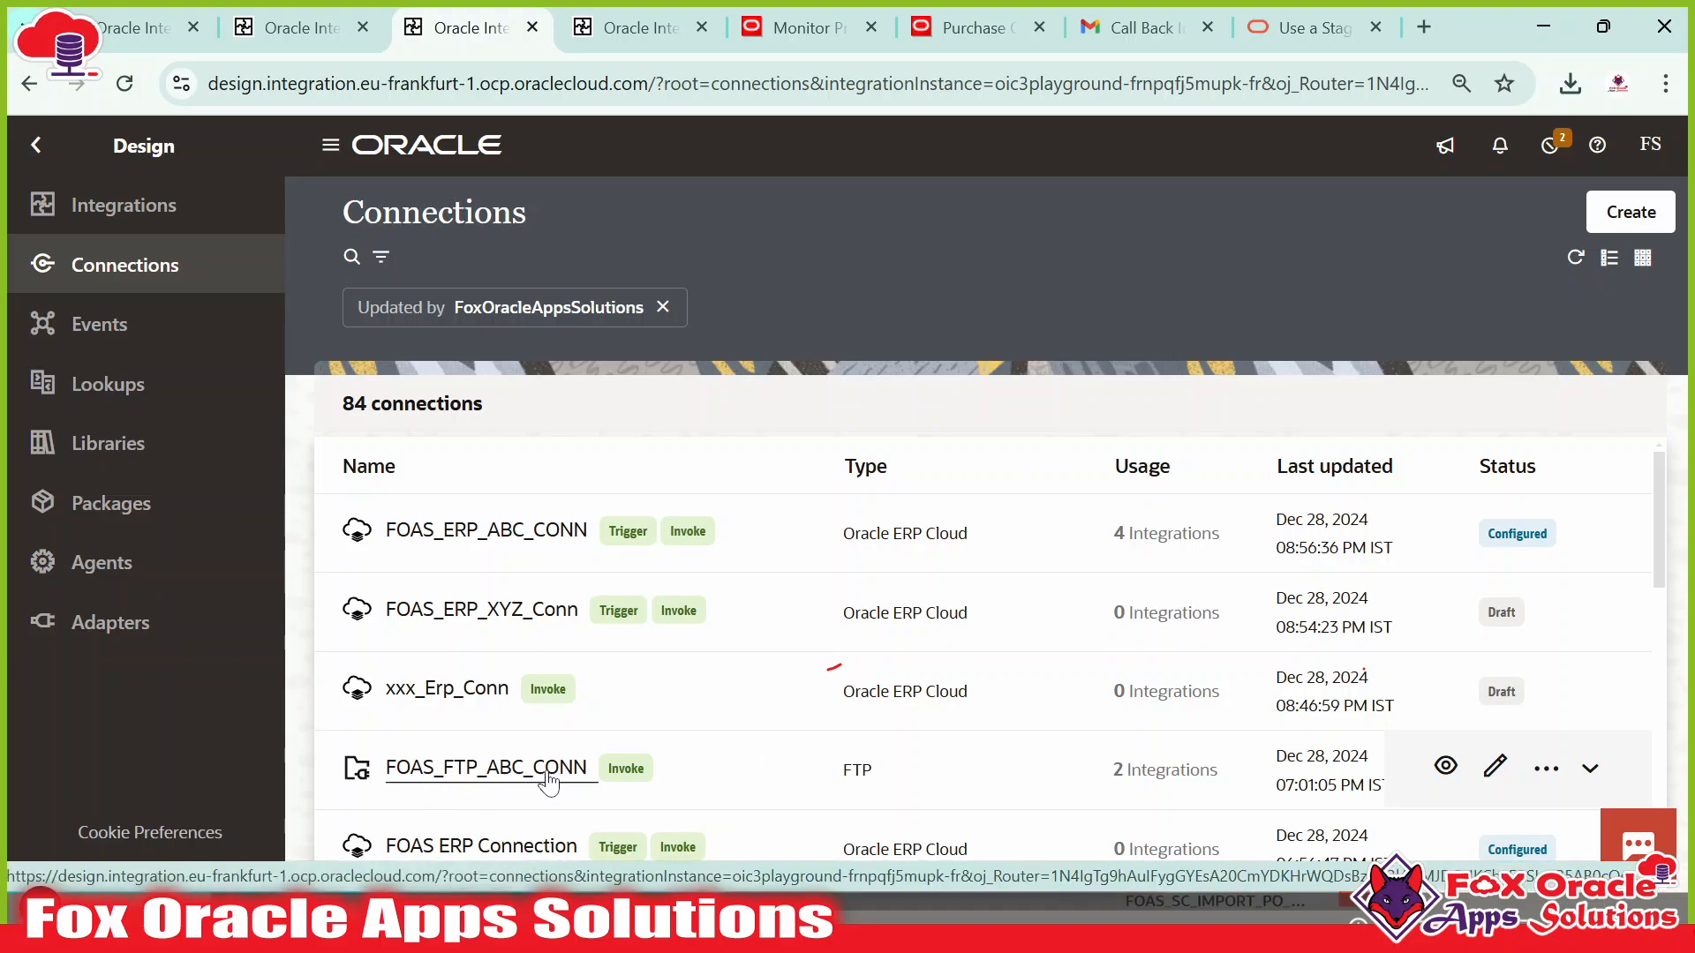
left_click(993, 611)
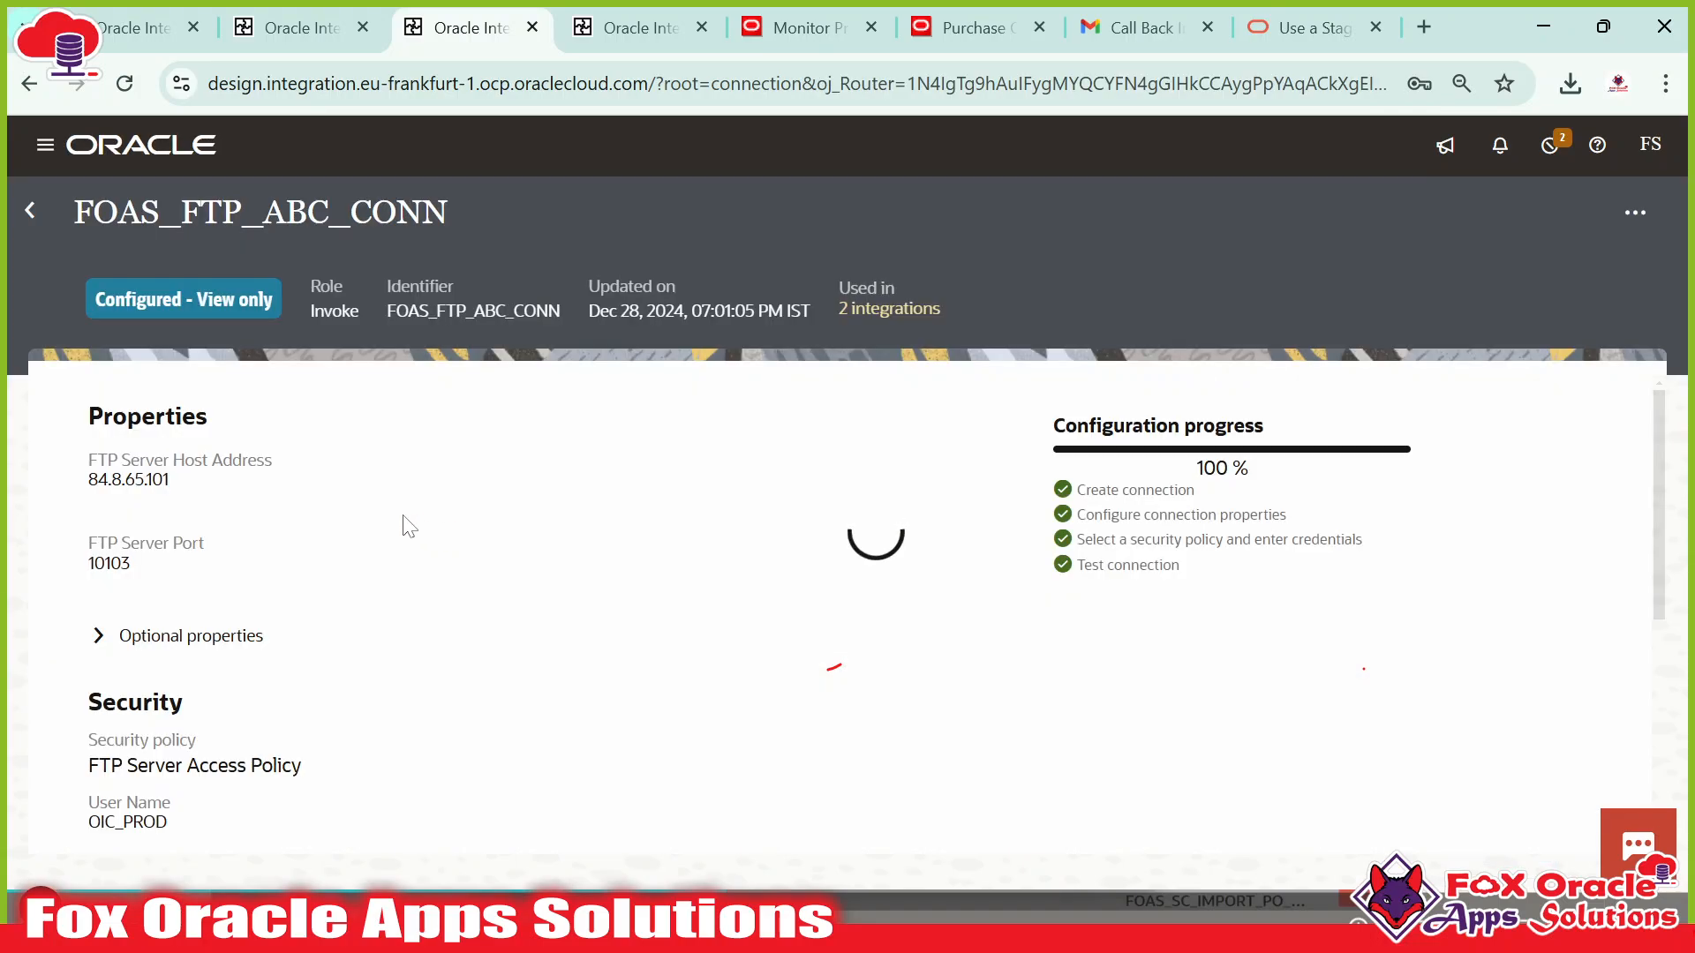
Review the FOAS_FTP_ABC_CONN details against the FTP server folders shown in WinSCP.
scroll(370, 636, "down", 5)
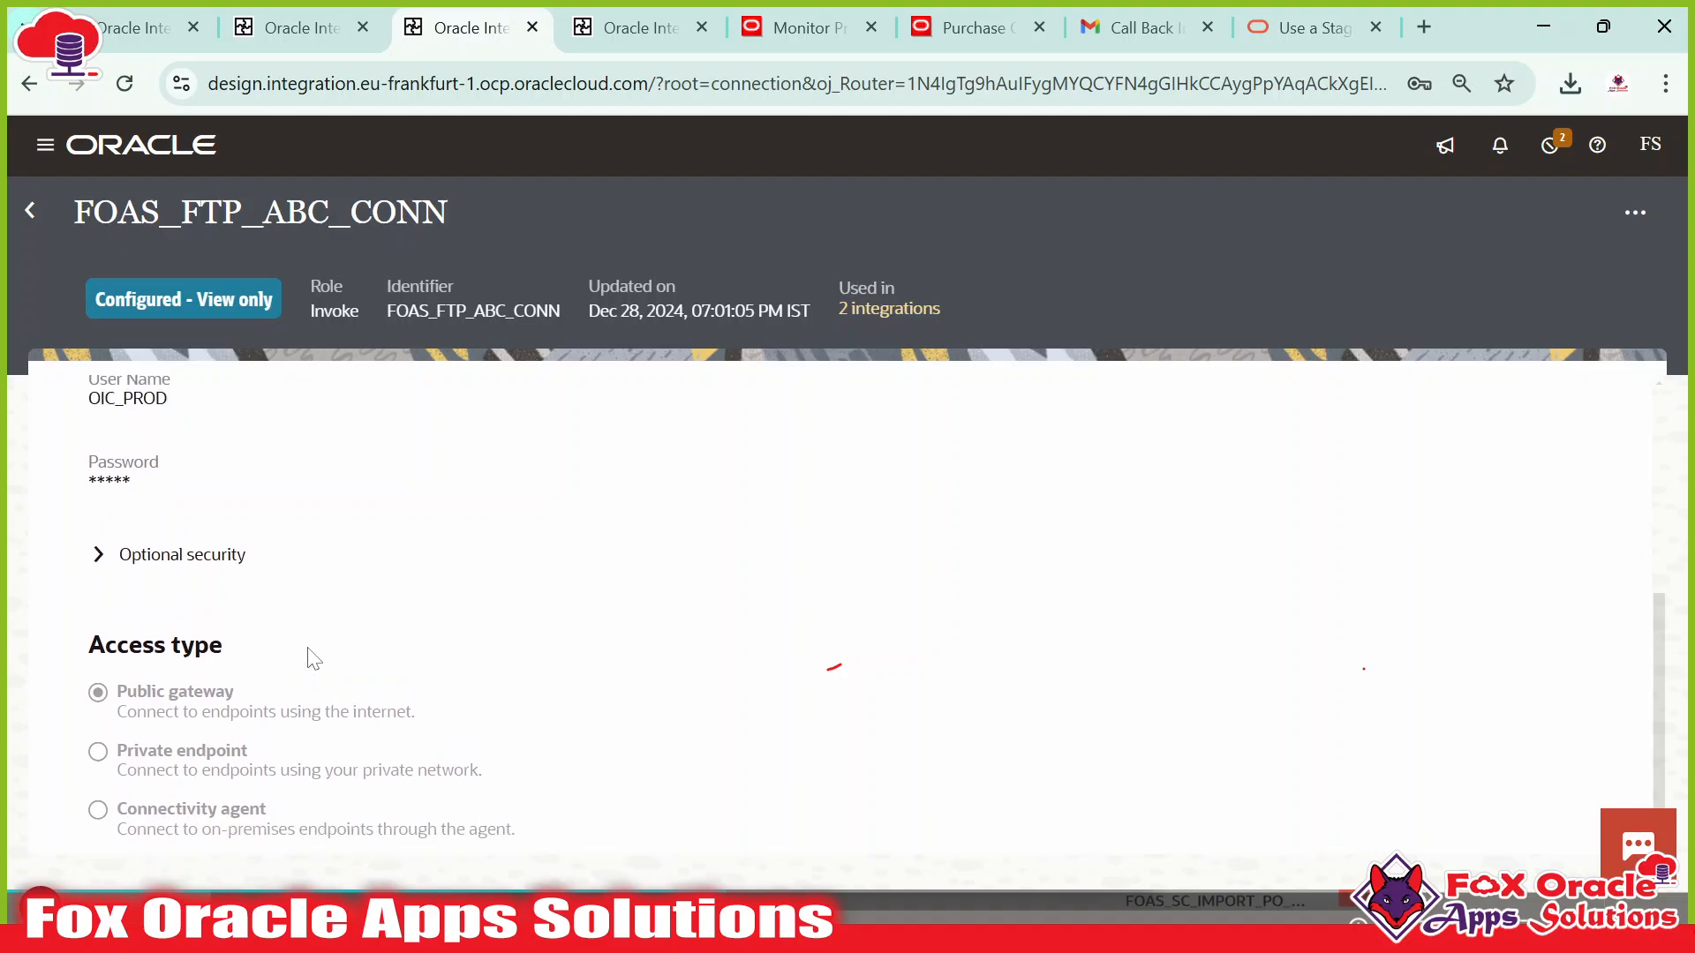
scroll(250, 628, "up", 3)
scroll(194, 621, "up", 3)
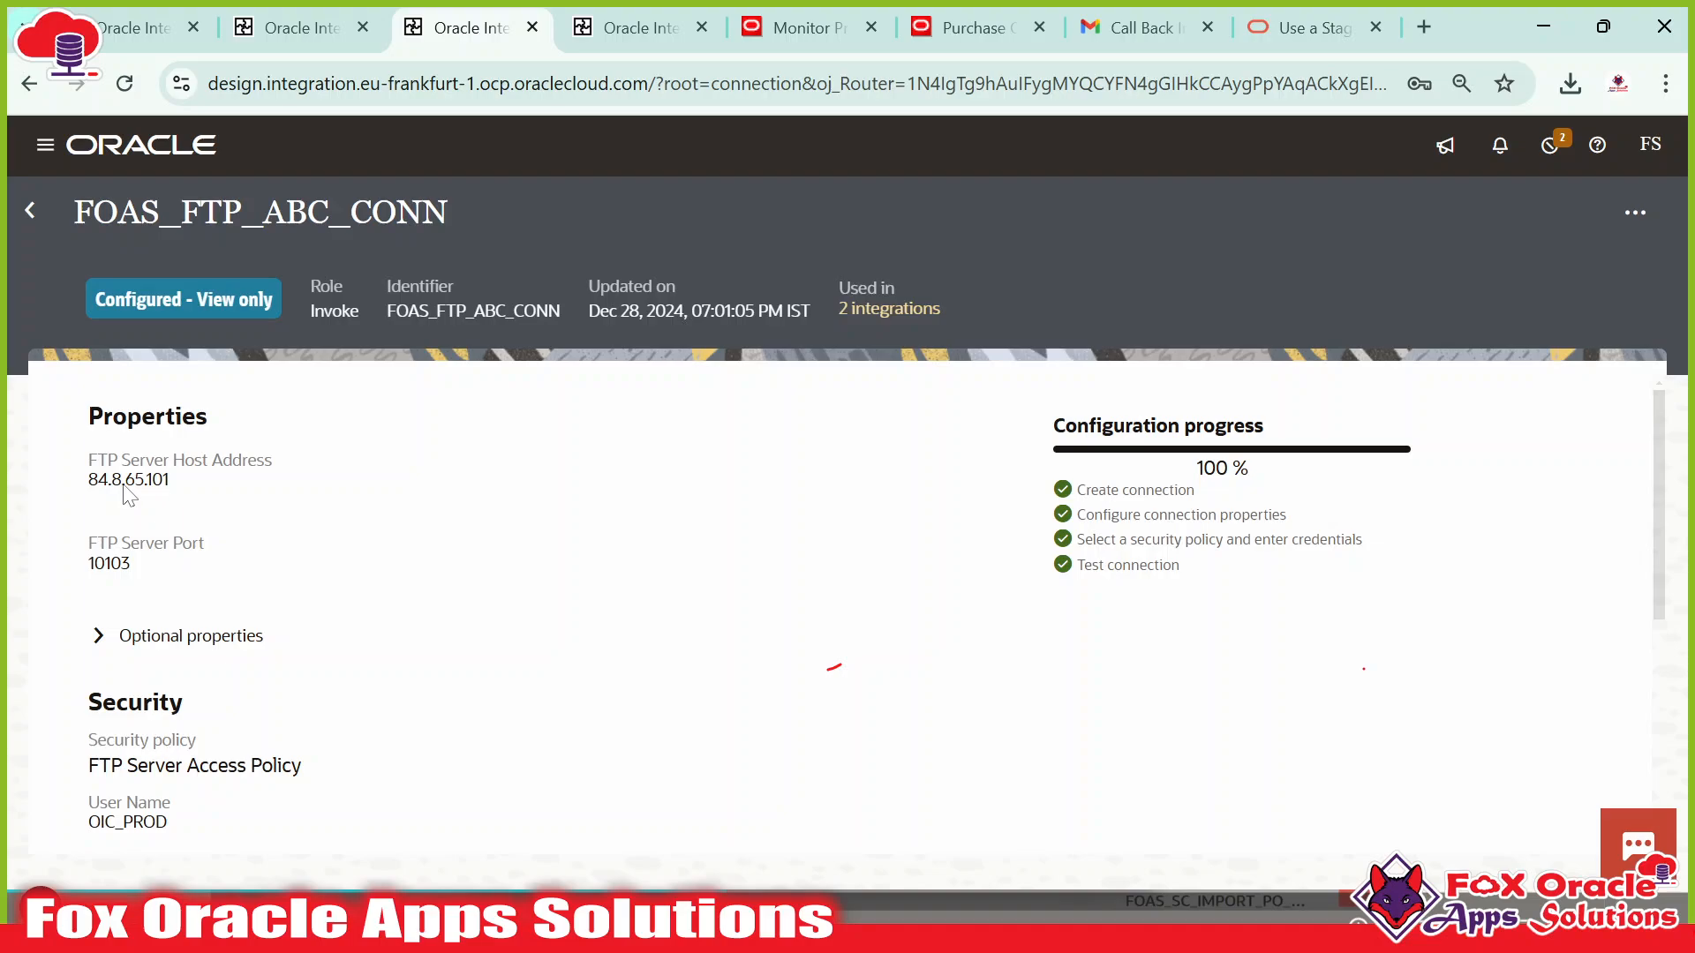
key("alt+Tab")
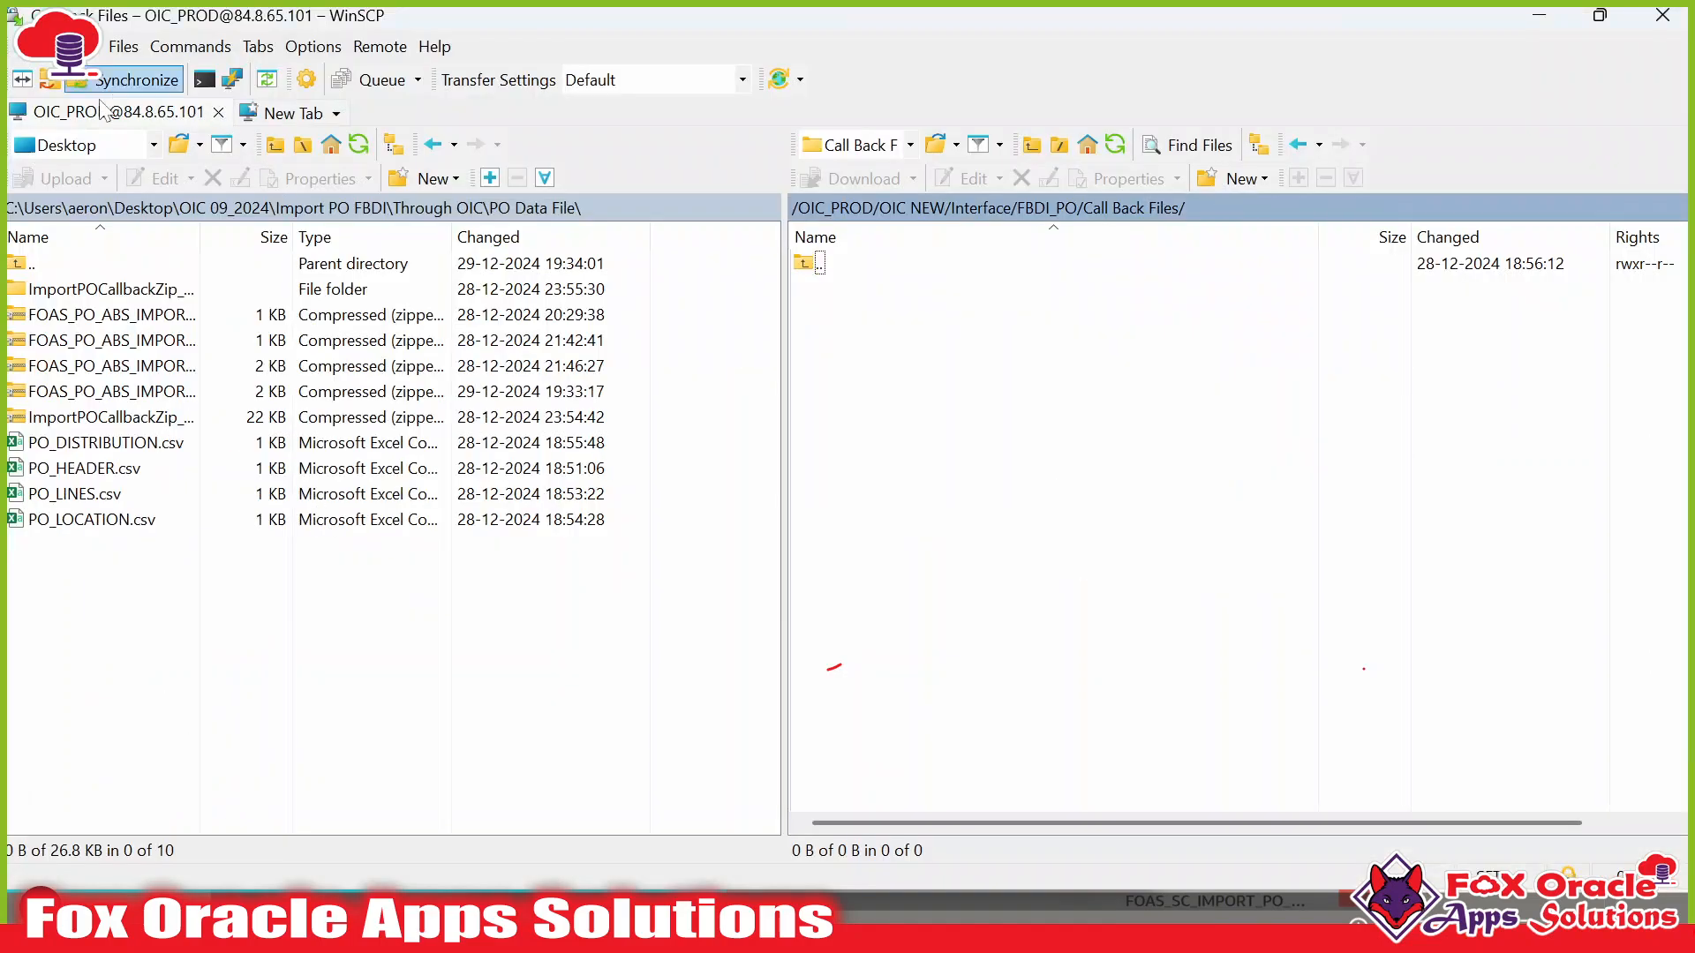
key("alt+Tab")
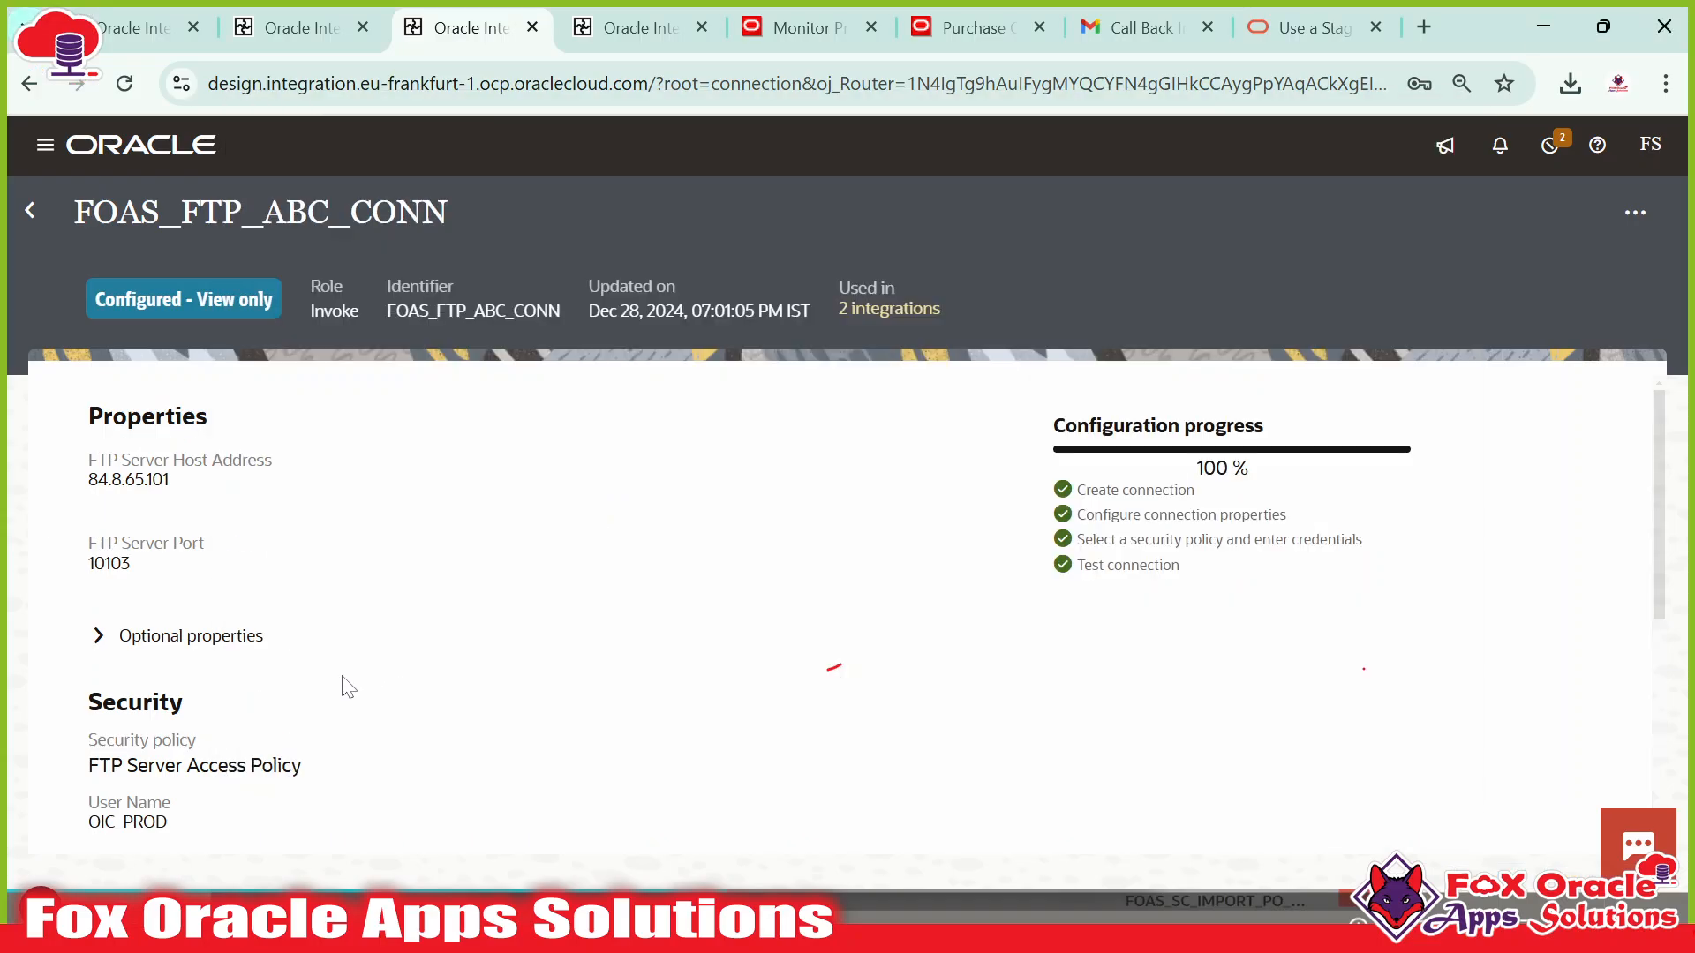
scroll(341, 685, "down", 5)
scroll(221, 654, "up", 3)
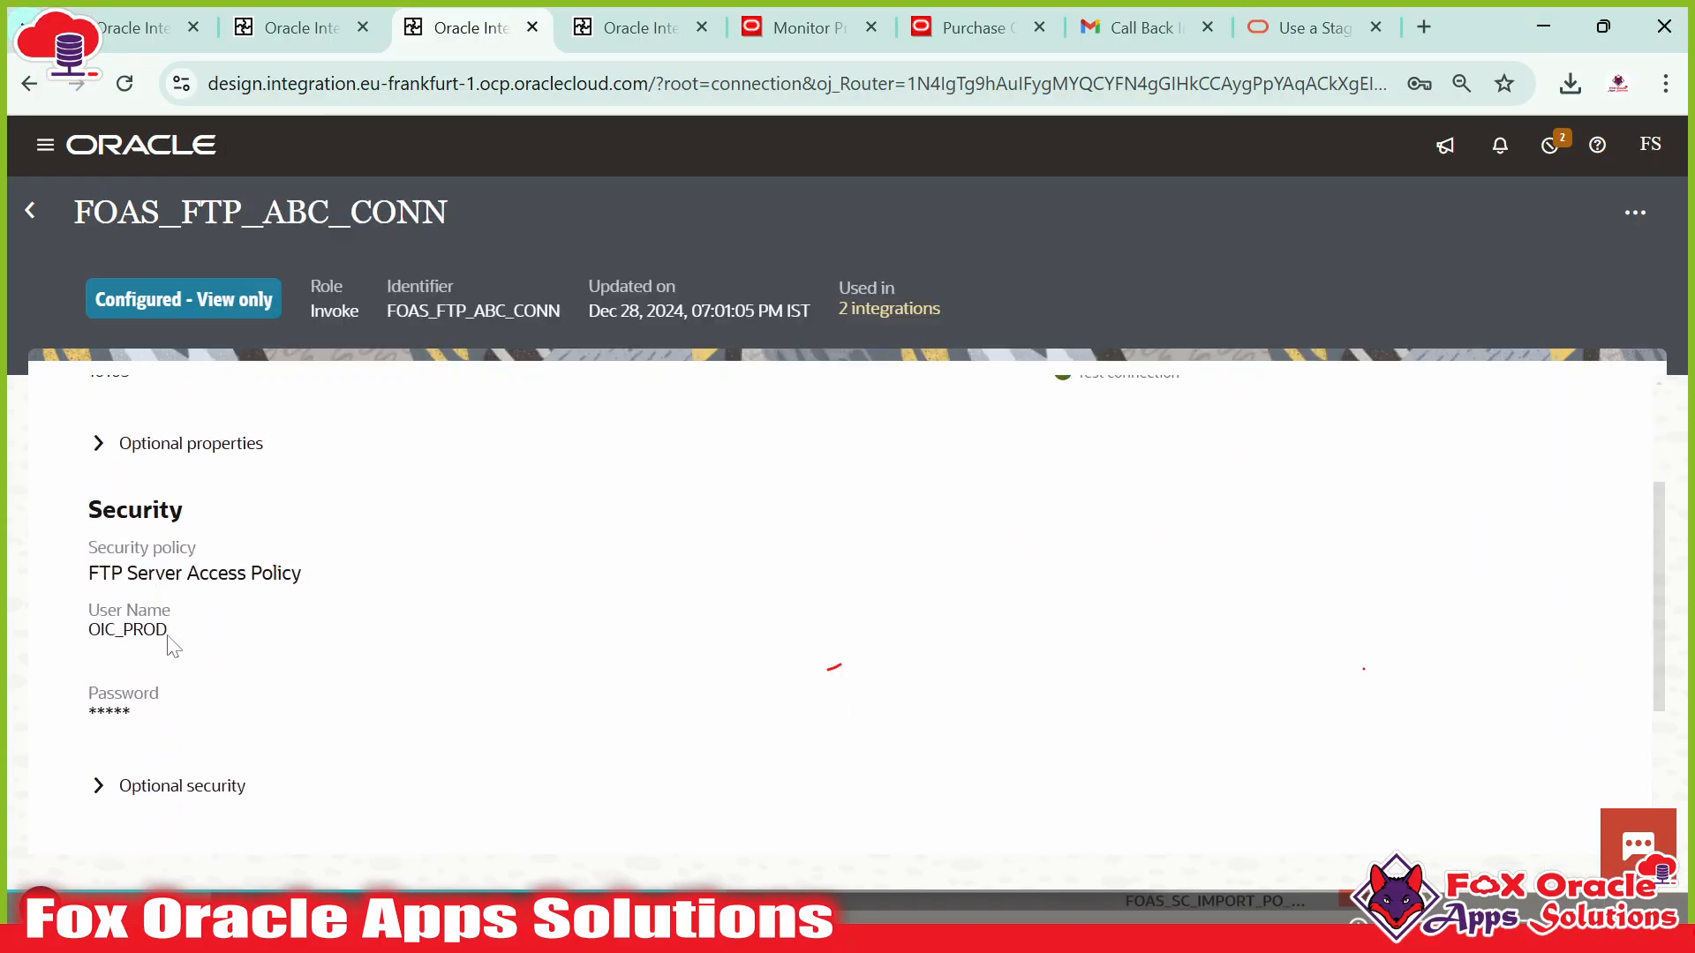
scroll(171, 647, "up", 3)
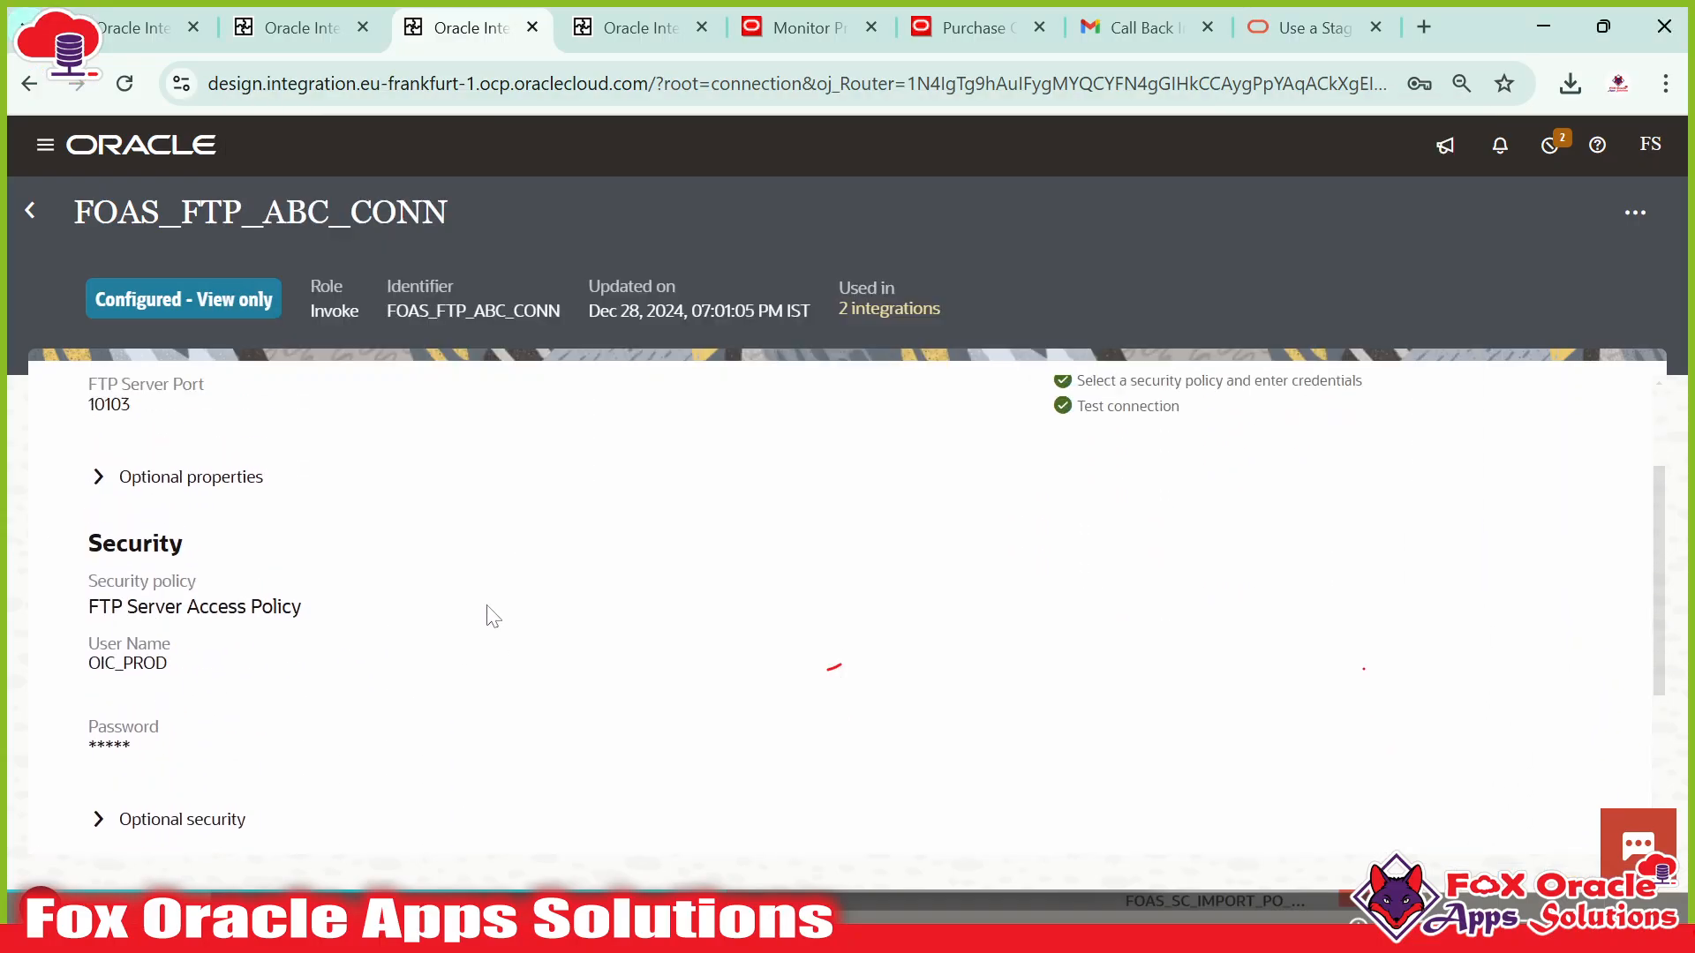
Leave the connection and pan the FOAS_CALLBACK_IMPORT_PO_INT canvas to the Notification step.
left_click(30, 210)
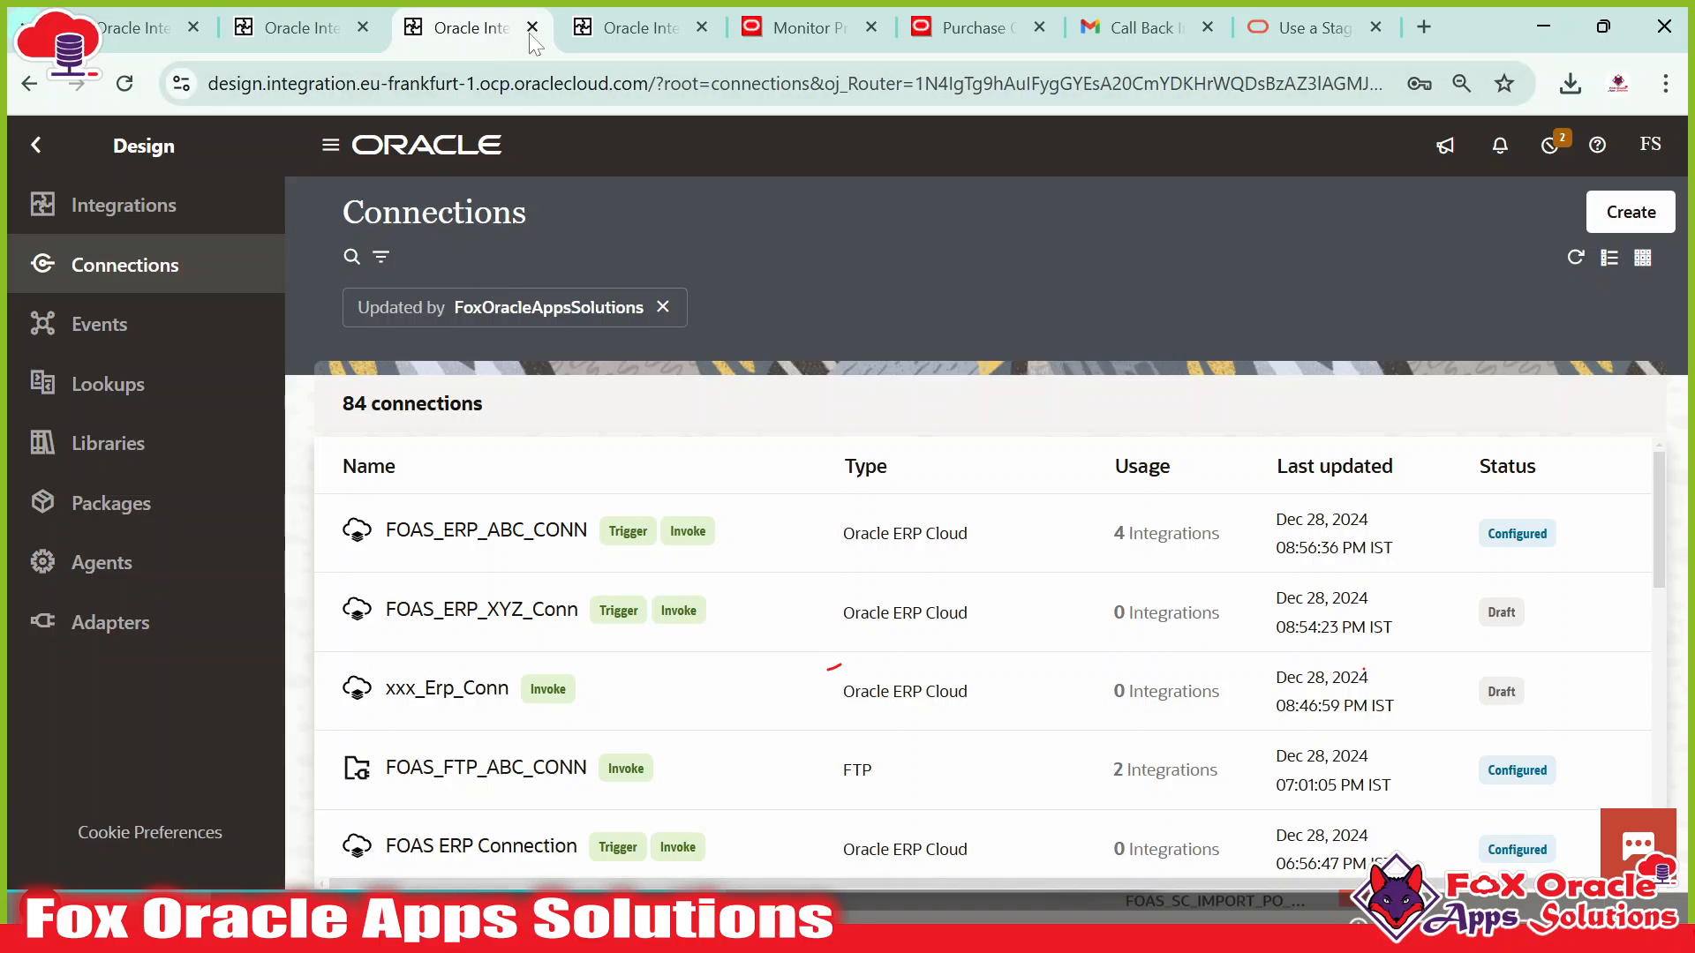
left_click(620, 37)
left_click_drag(858, 639, 811, 658)
Insert a FOAS_FTP_ABC_CONN invoke after Notification with endpoint name writeZipFile_FTP.
mouse_move(704, 580)
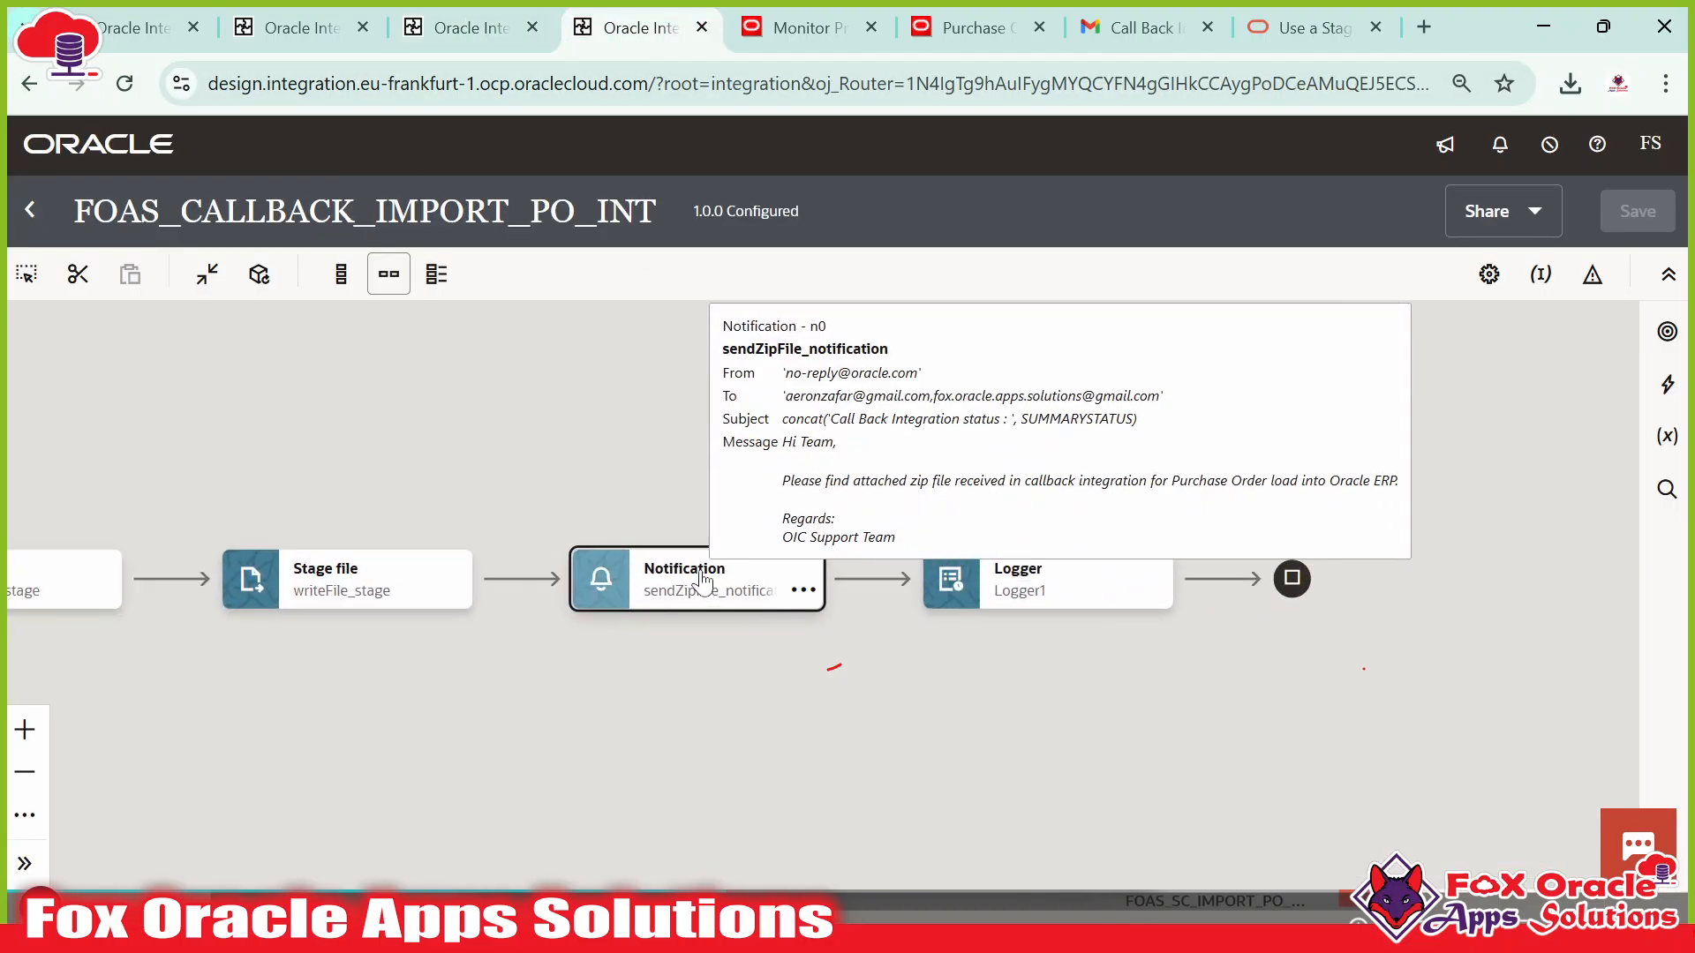
left_click(868, 579)
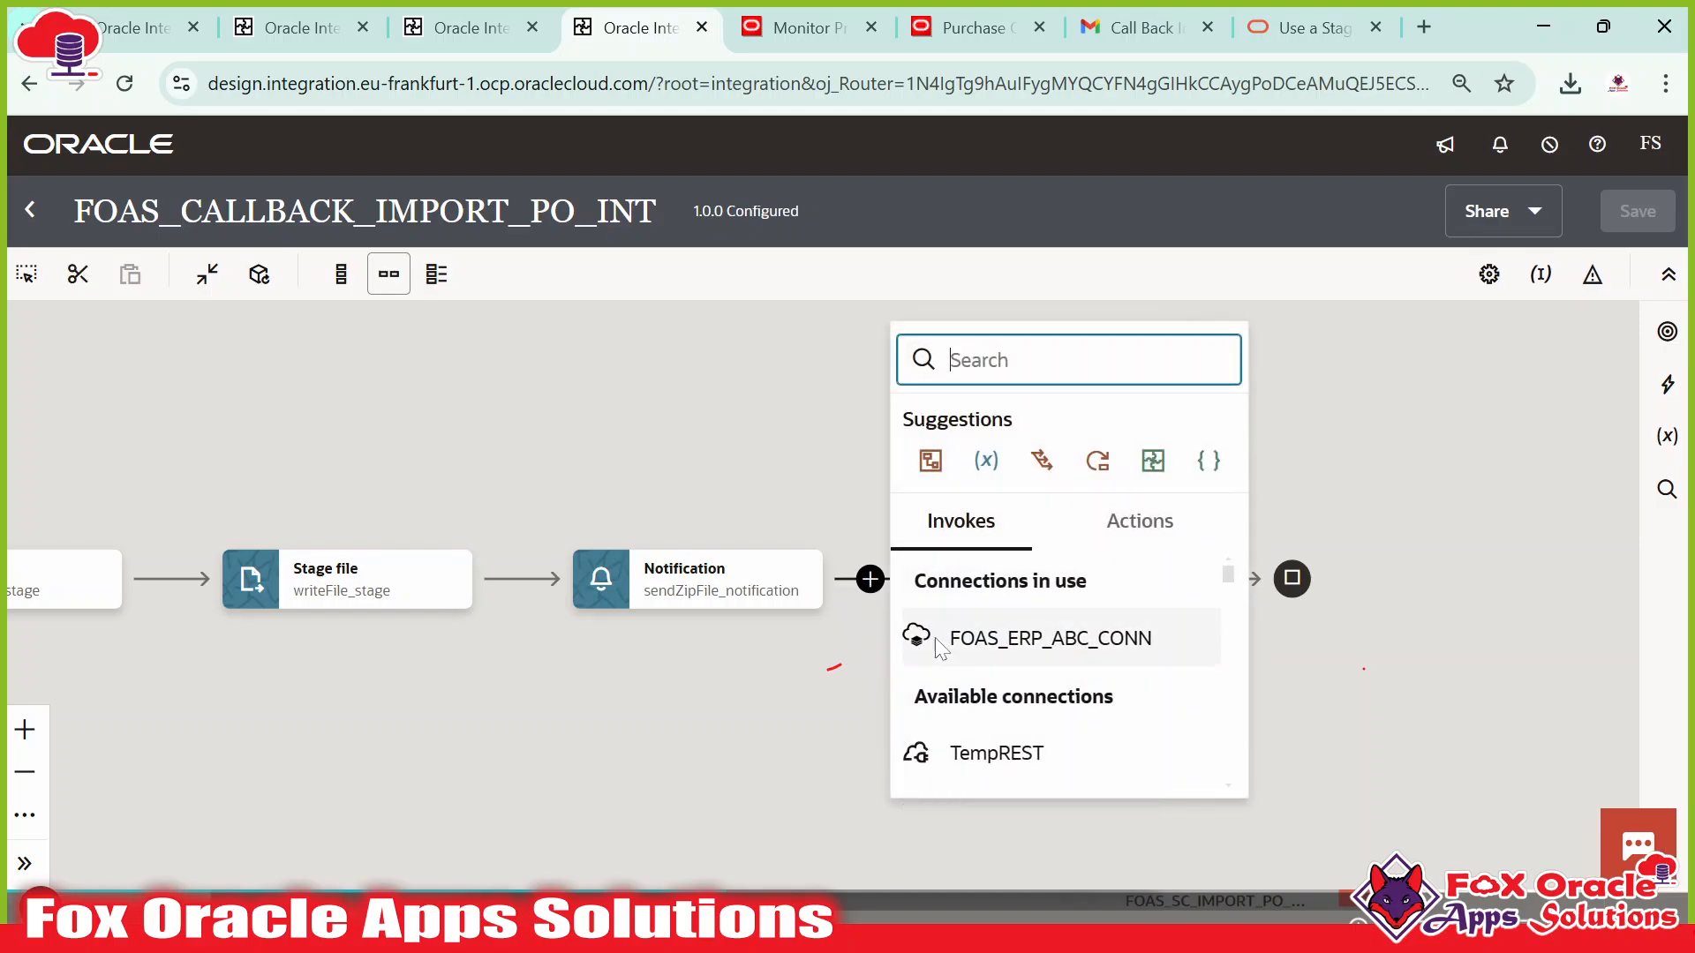
scroll(1015, 645, "down", 3)
scroll(1059, 706, "up", 2)
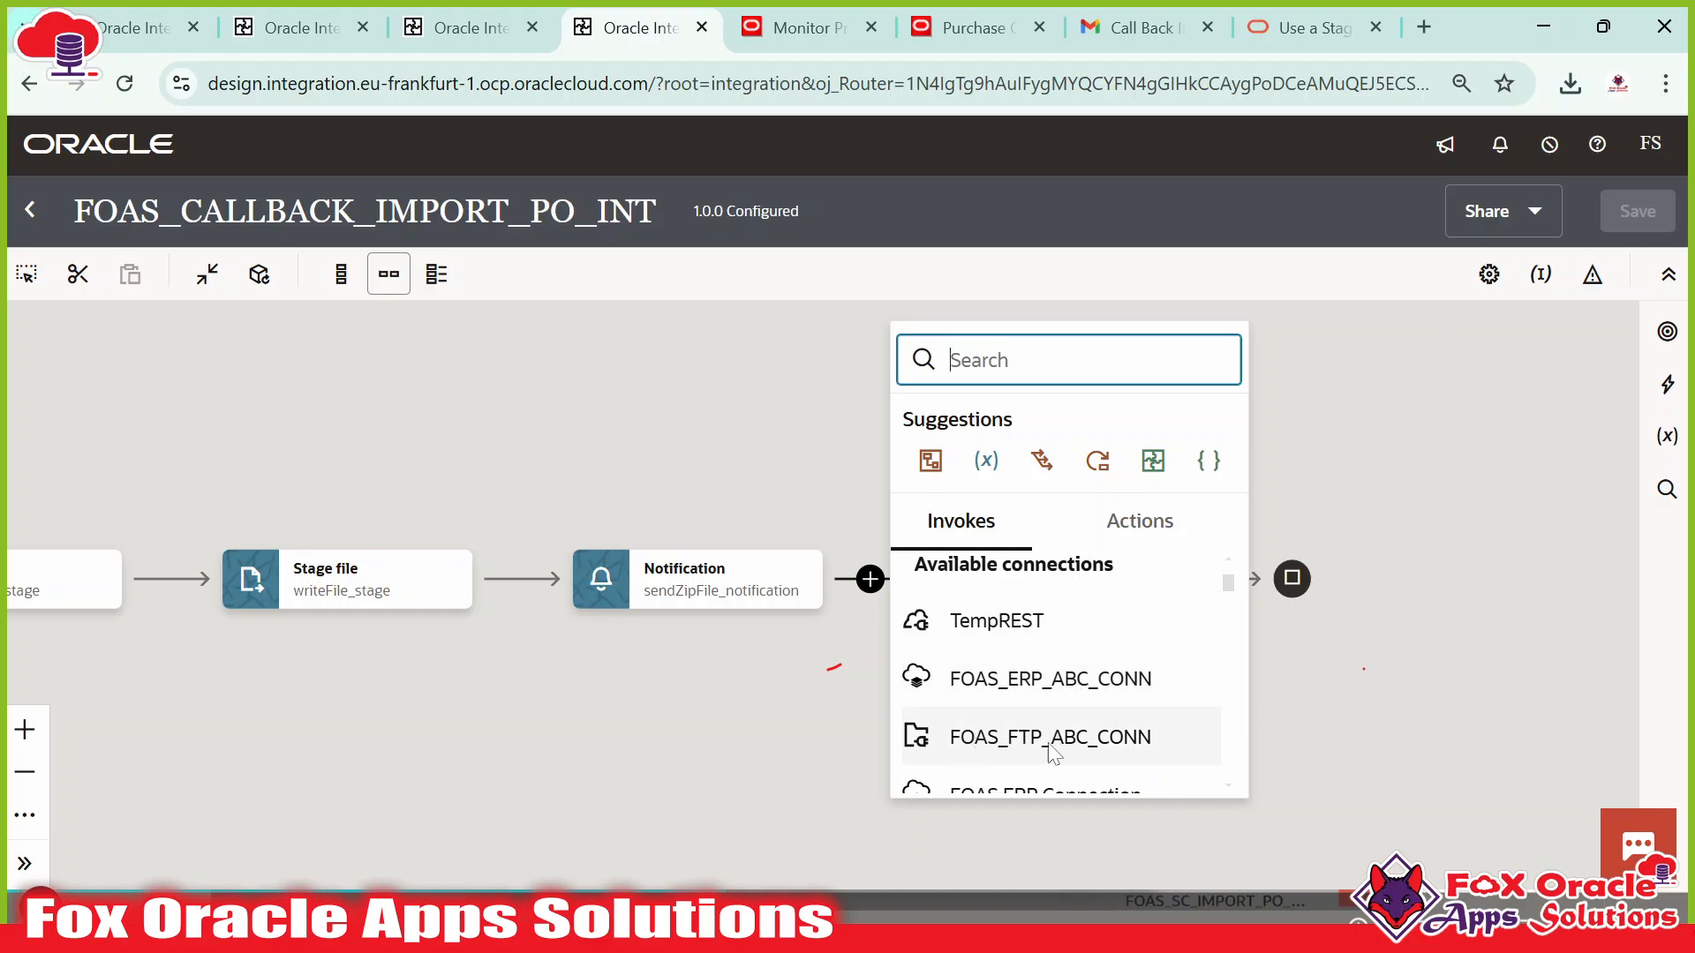
left_click(1106, 744)
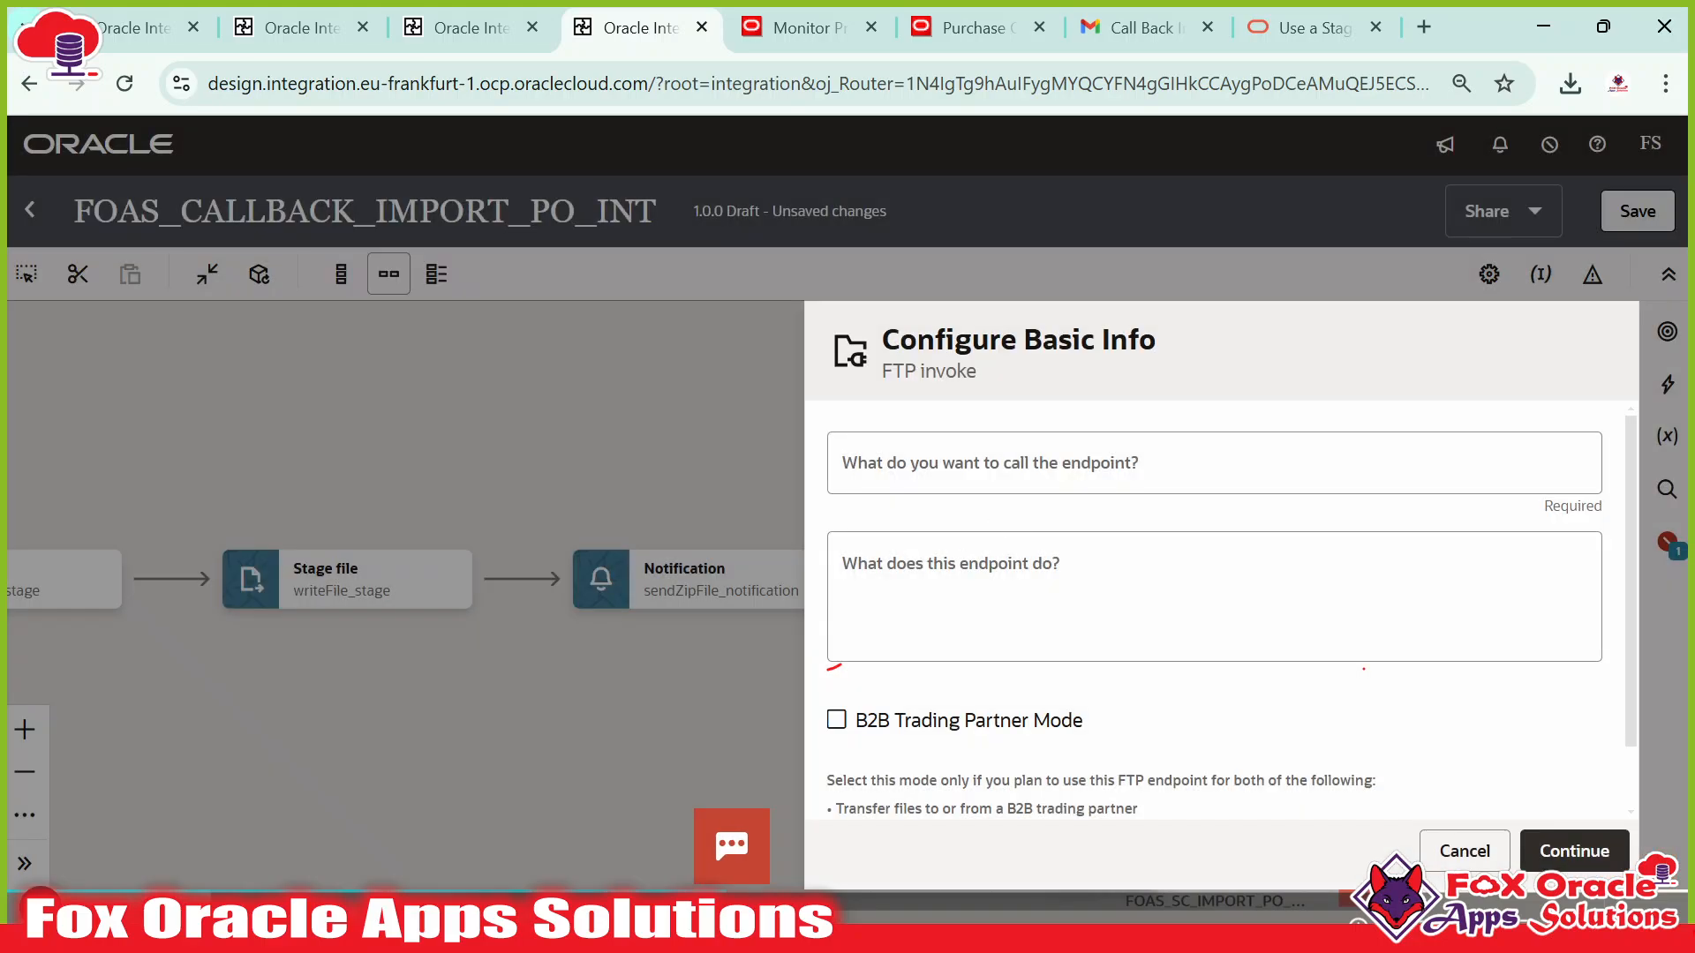
left_click(1059, 464)
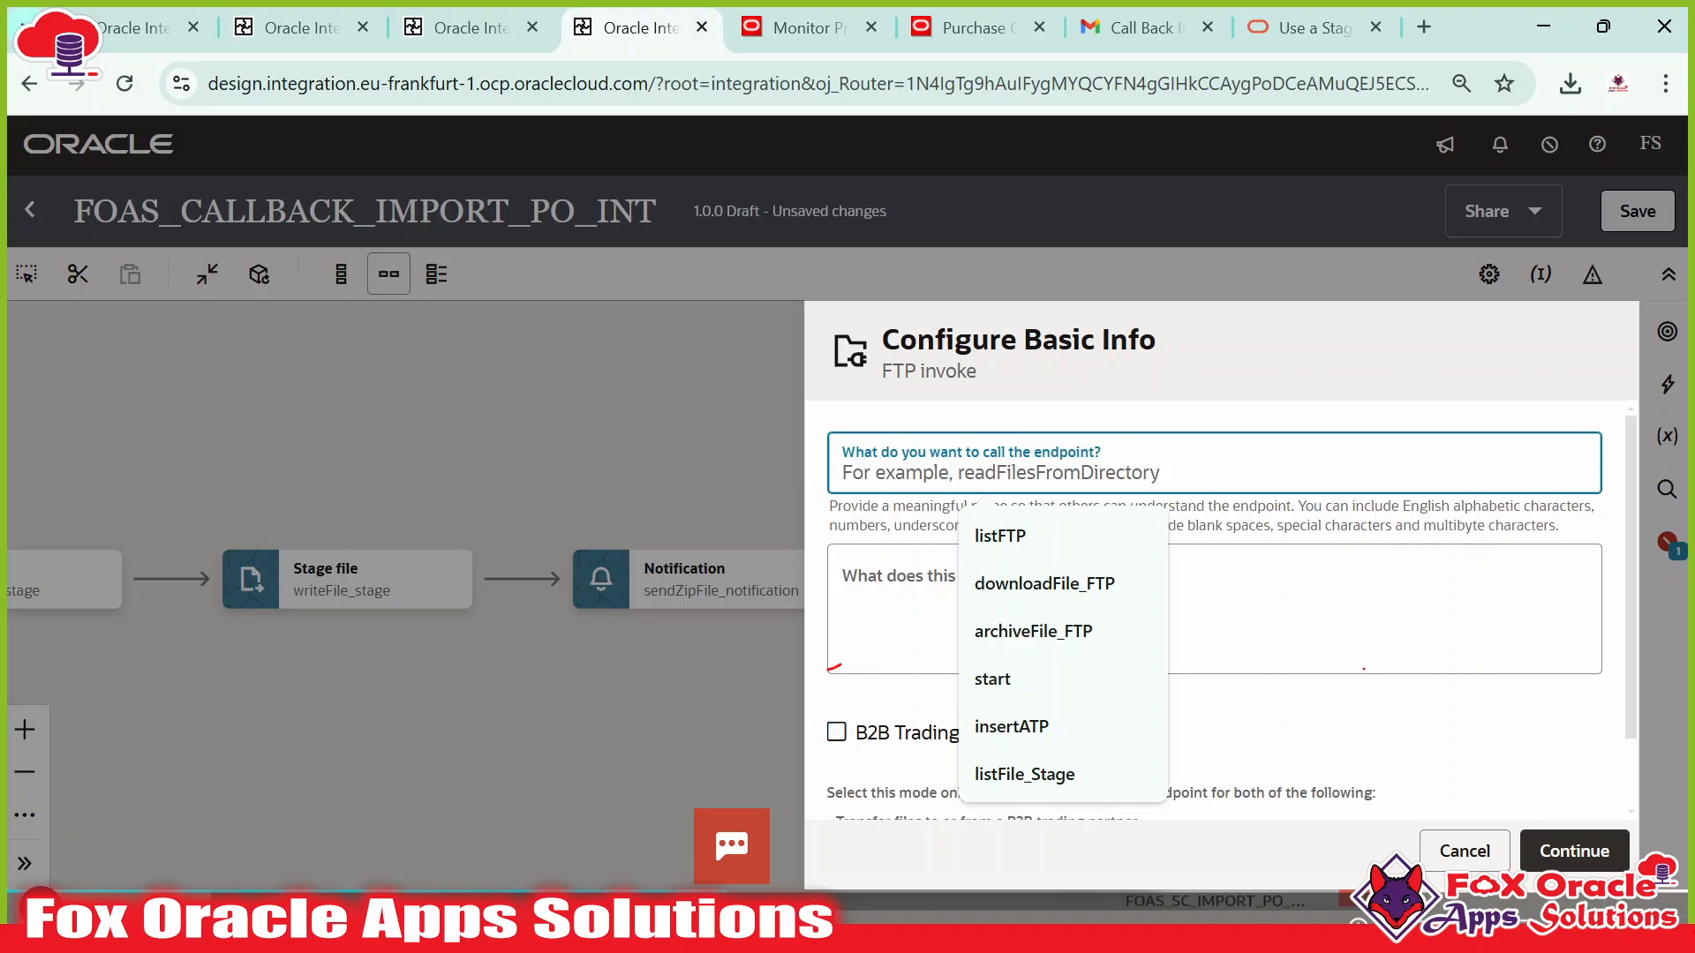
type("write")
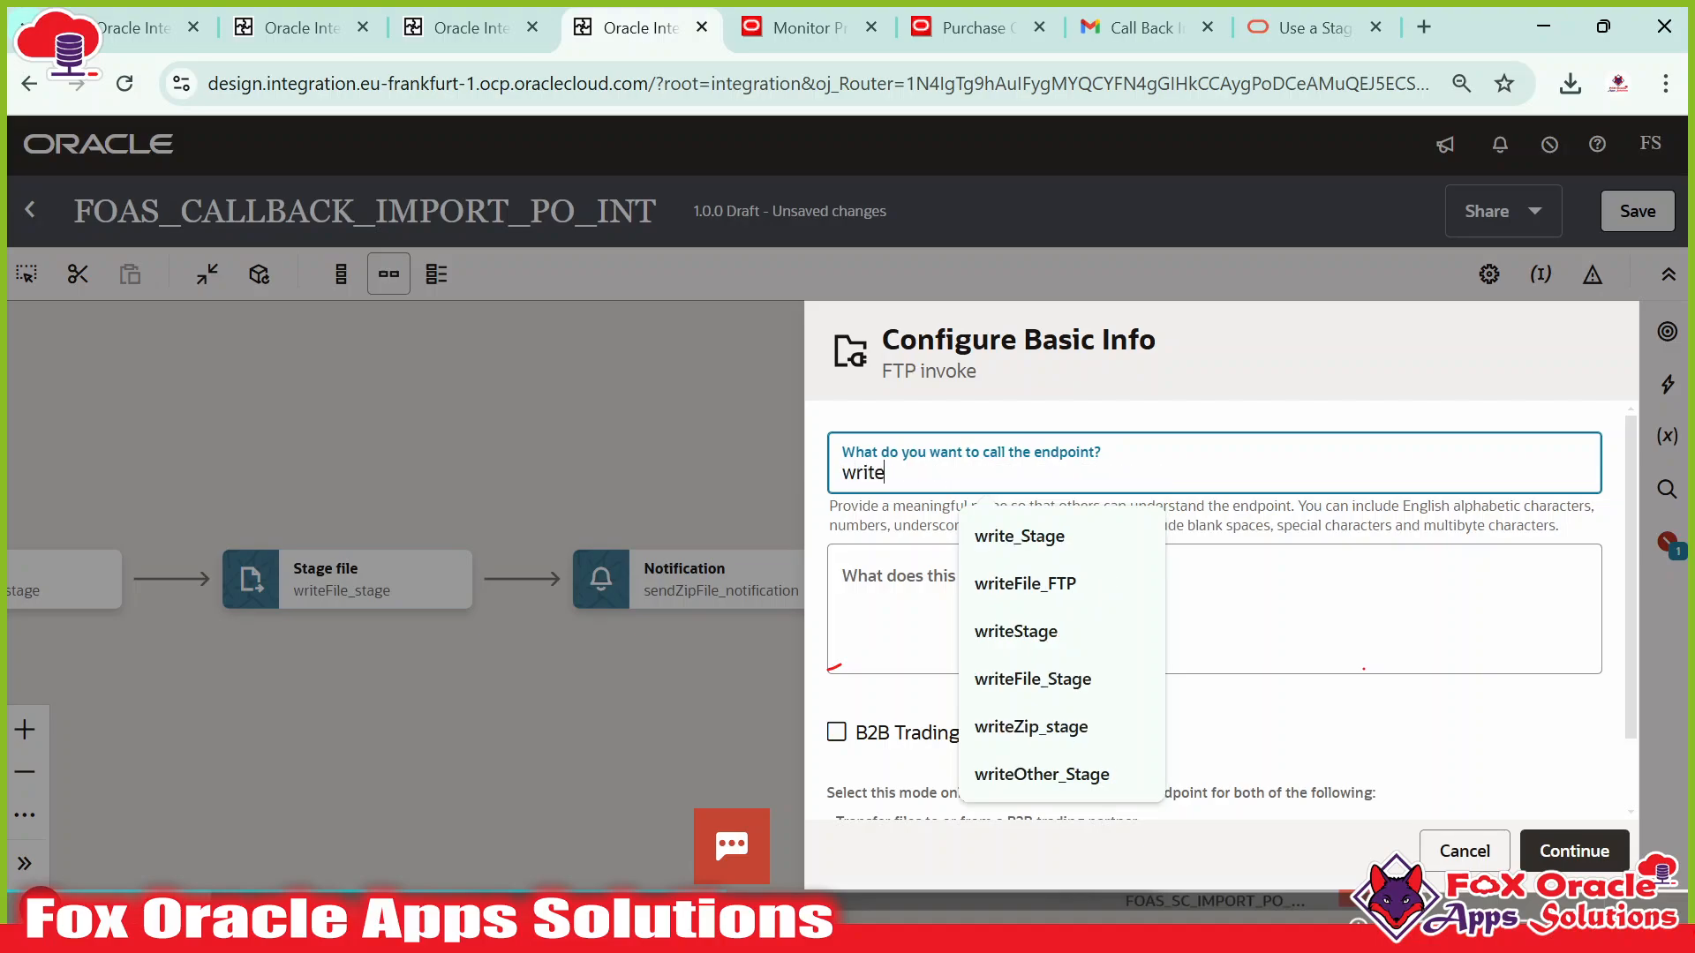
type("ZipFile_FTP")
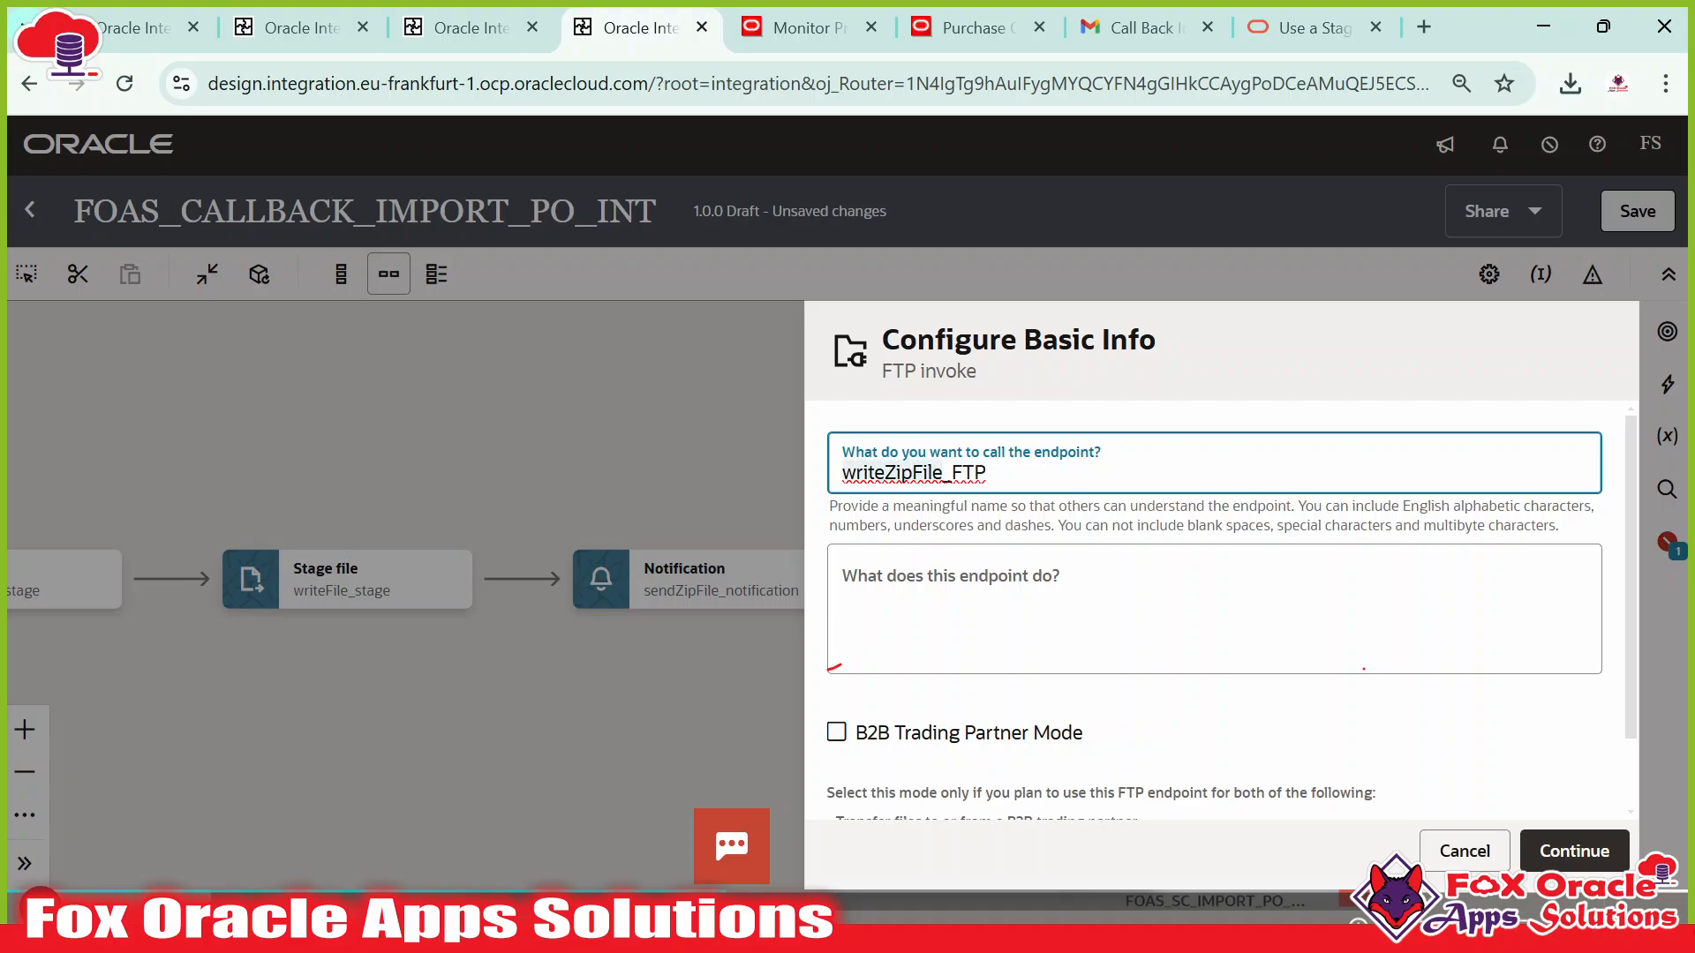
left_click(1578, 847)
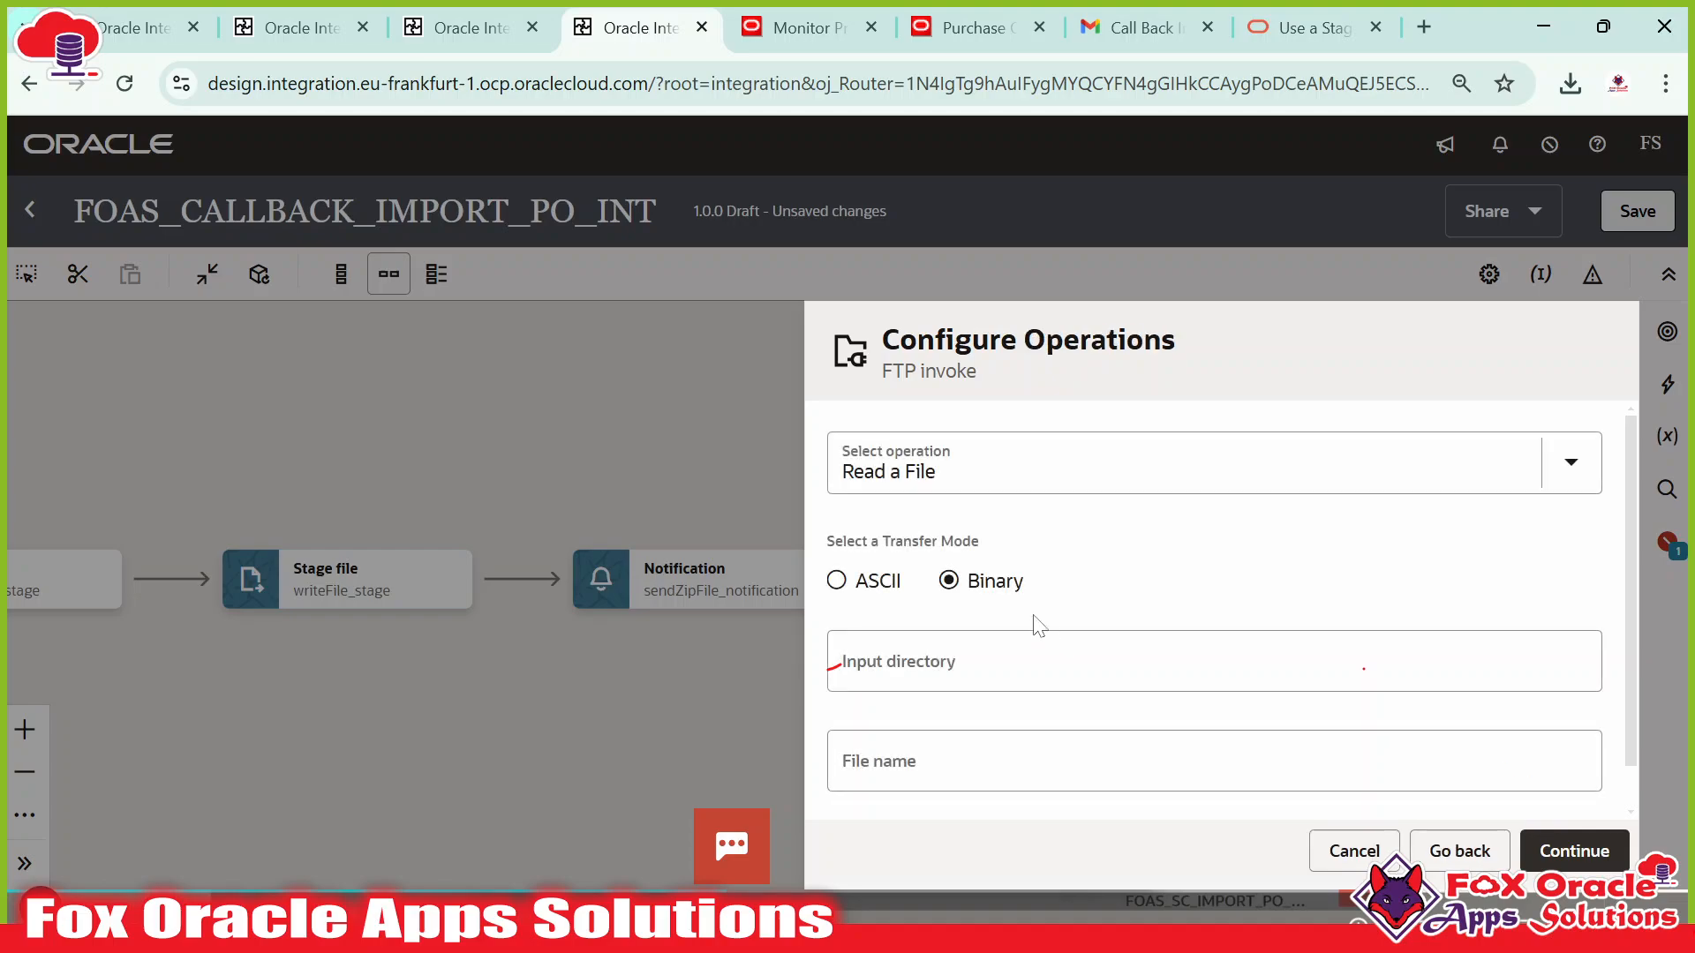
Select the Write File operation for the FTP invoke.
left_click(869, 600)
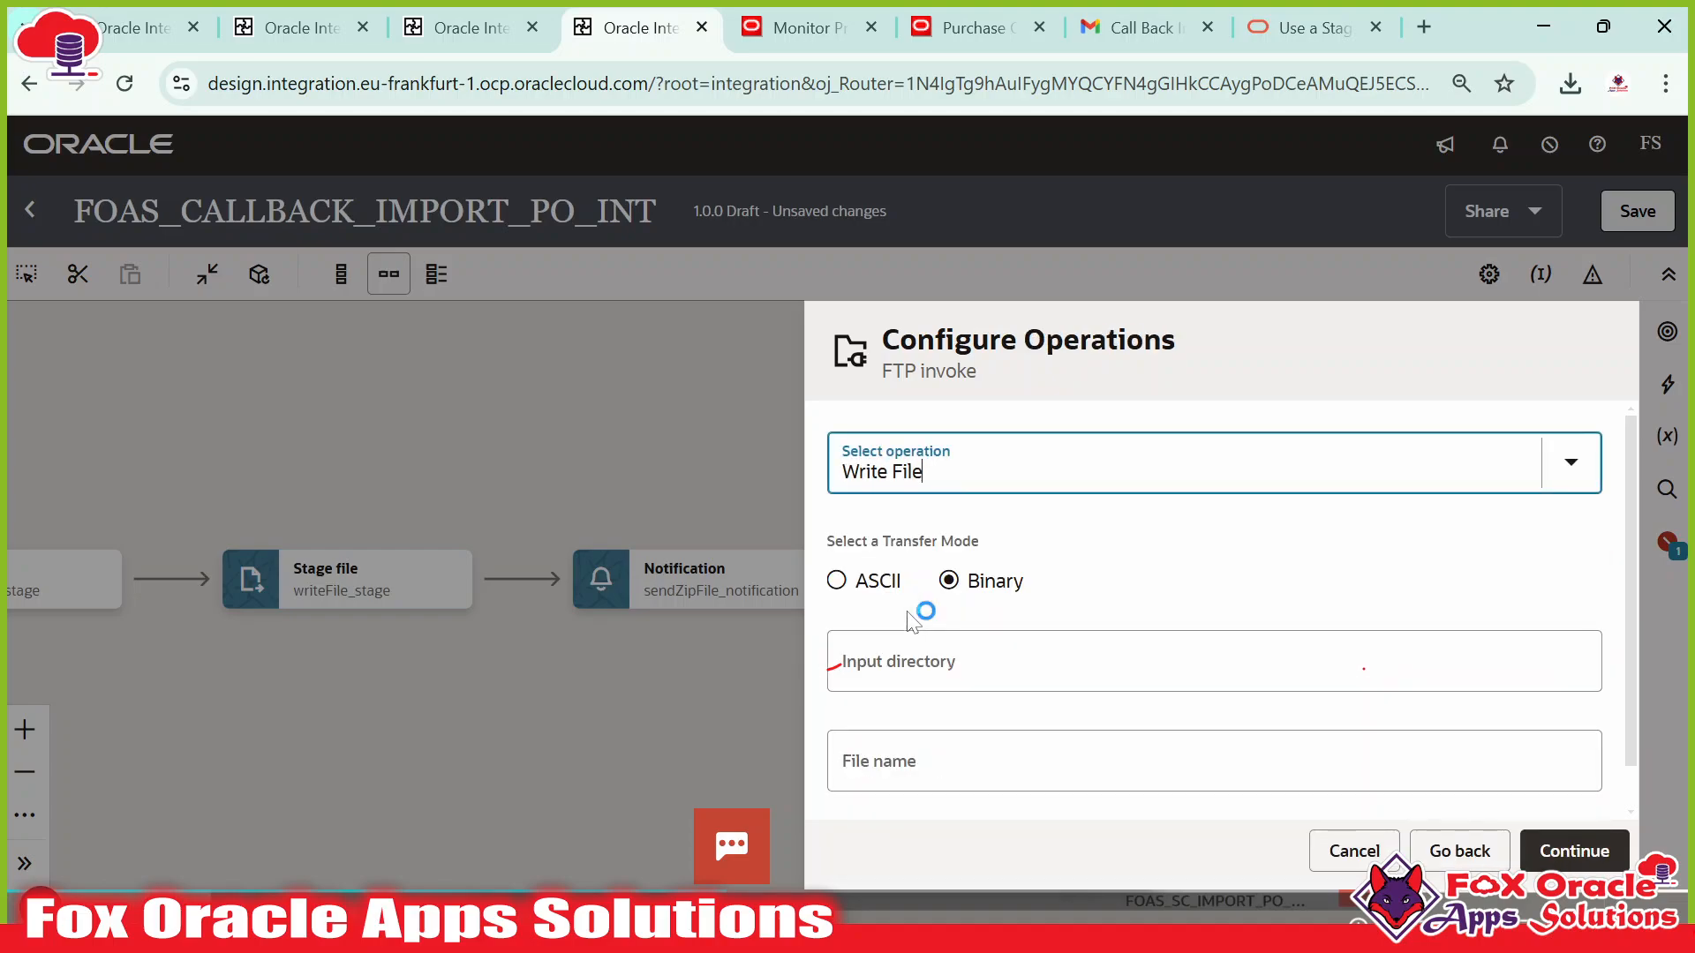
scroll(987, 612, "down", 2)
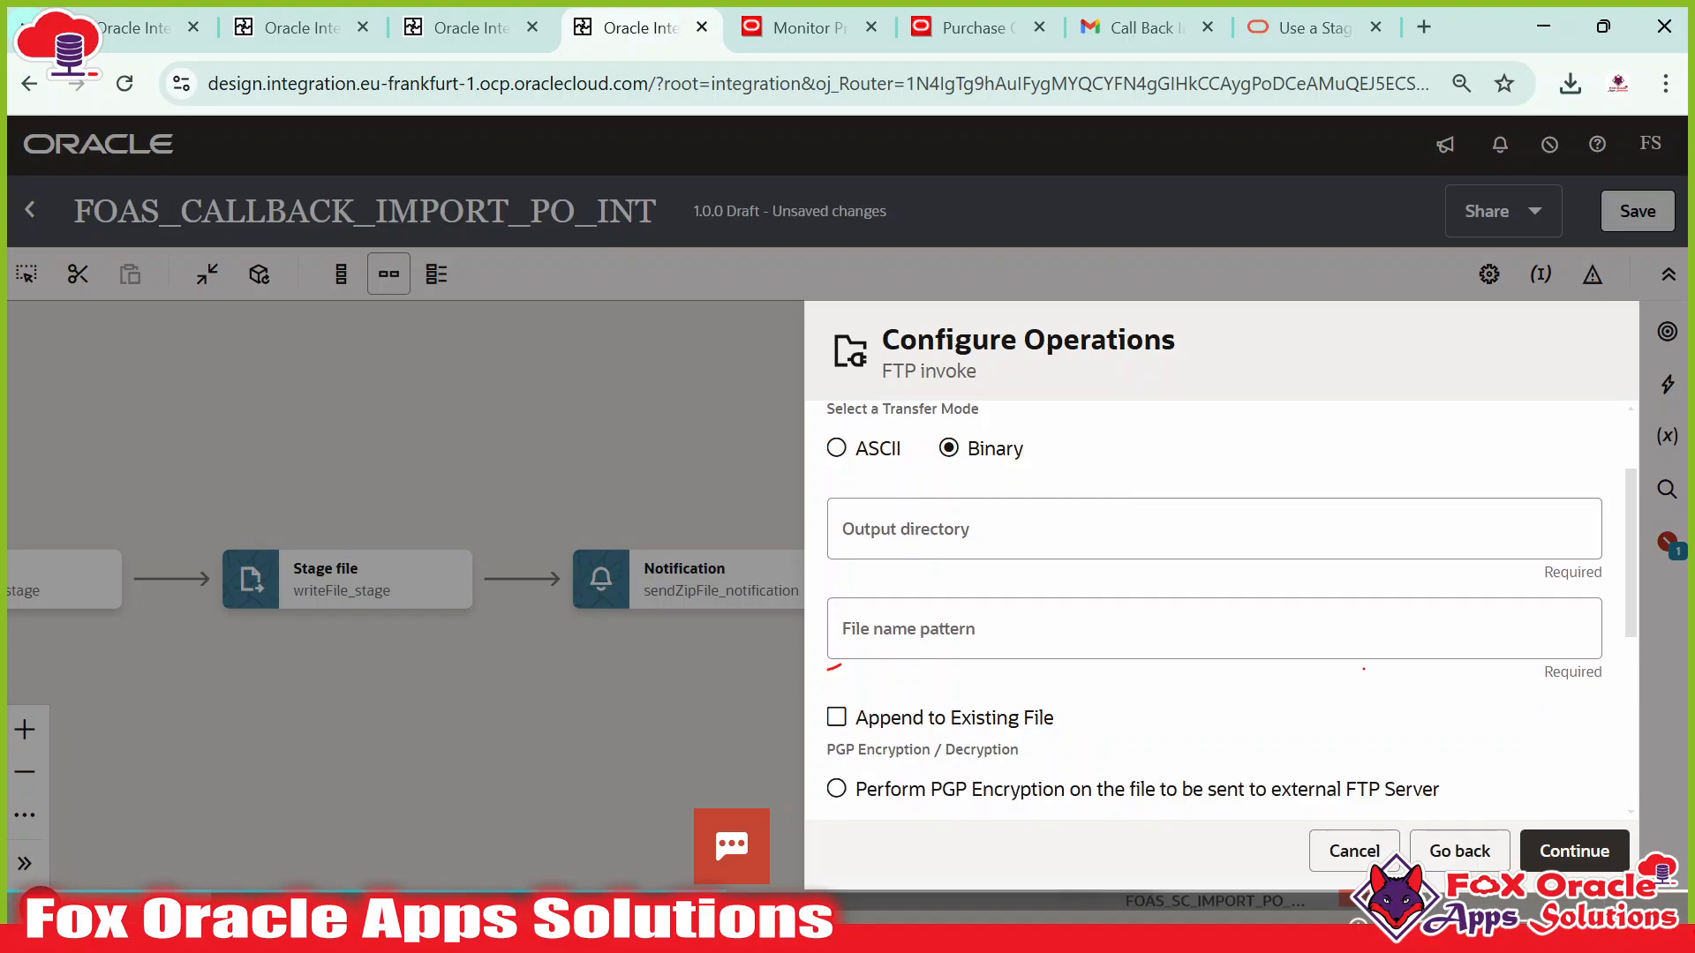
left_click(891, 534)
left_click(880, 642)
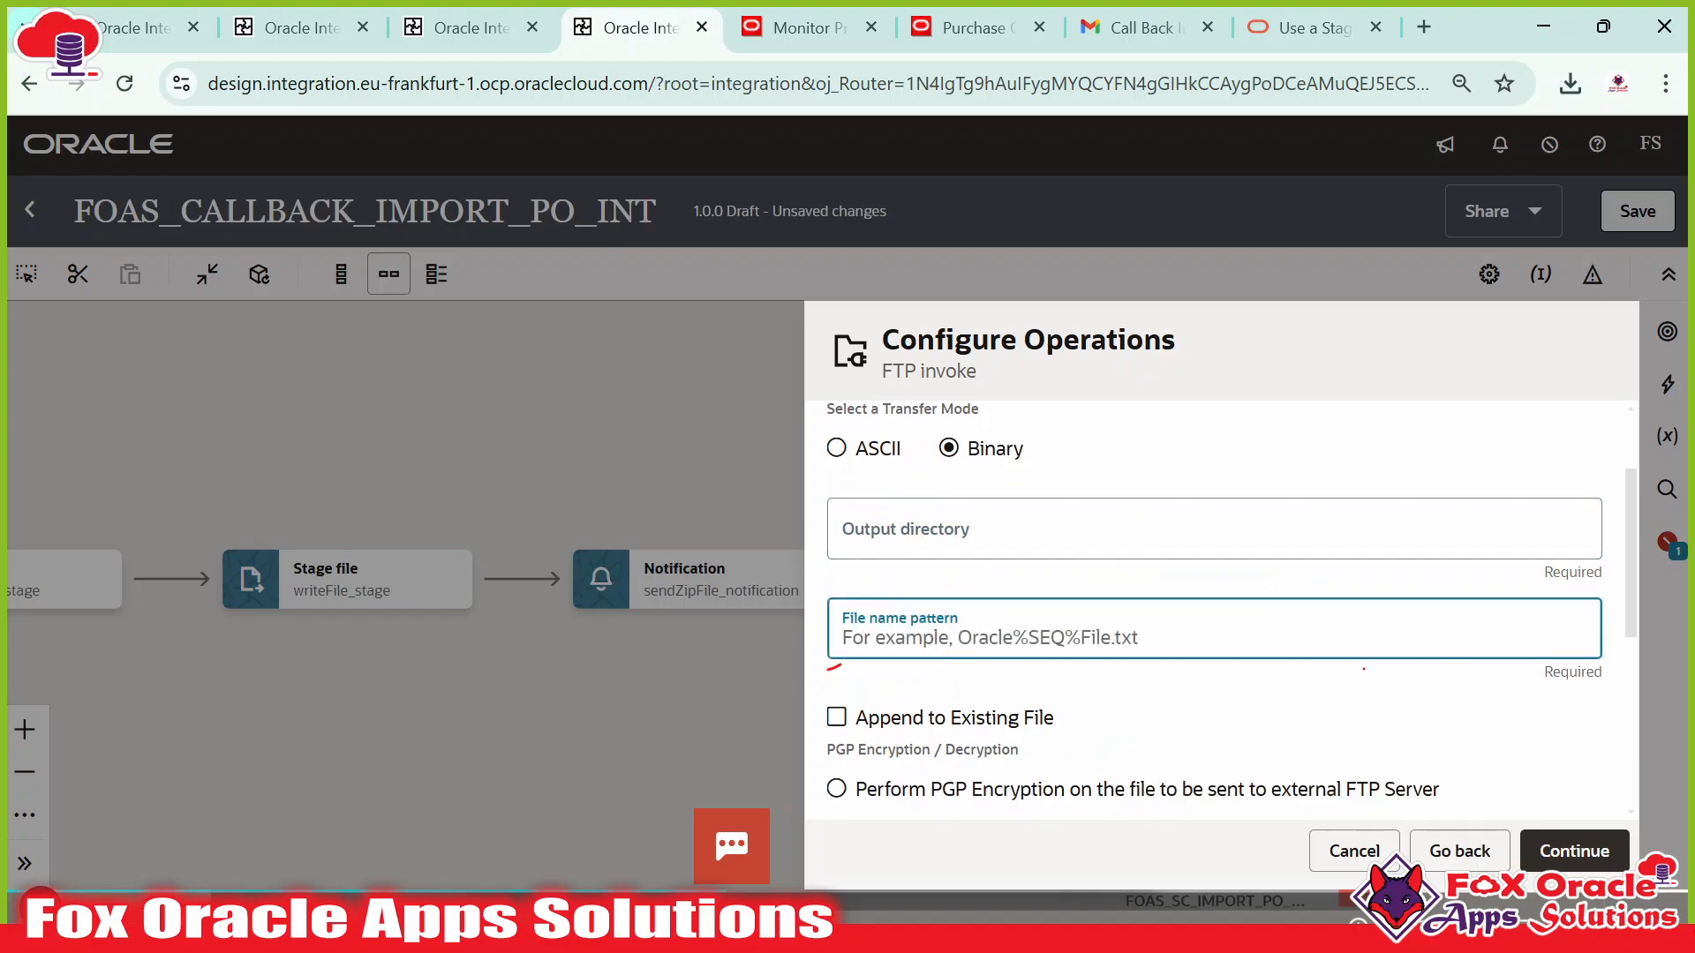
key("shift+Tab")
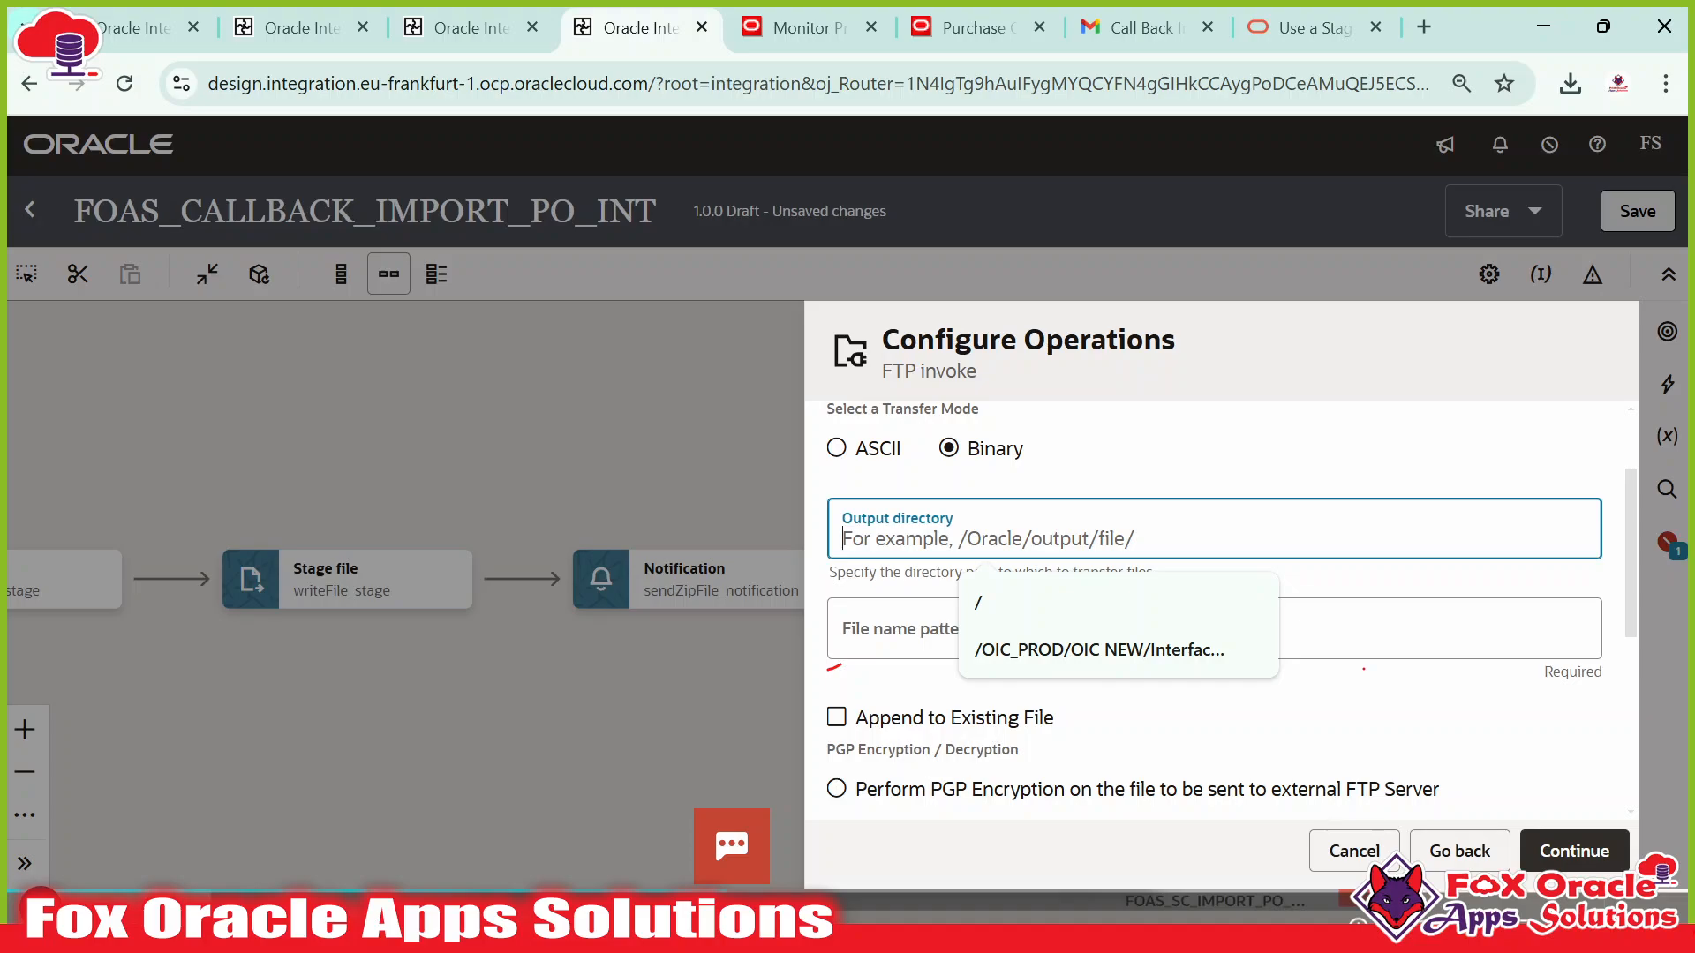
Set the output directory to /OIC_PROD/OIC NEW/Interface/FBDI_PO/Call Back Files, copied from WinSCP.
key("alt+Tab")
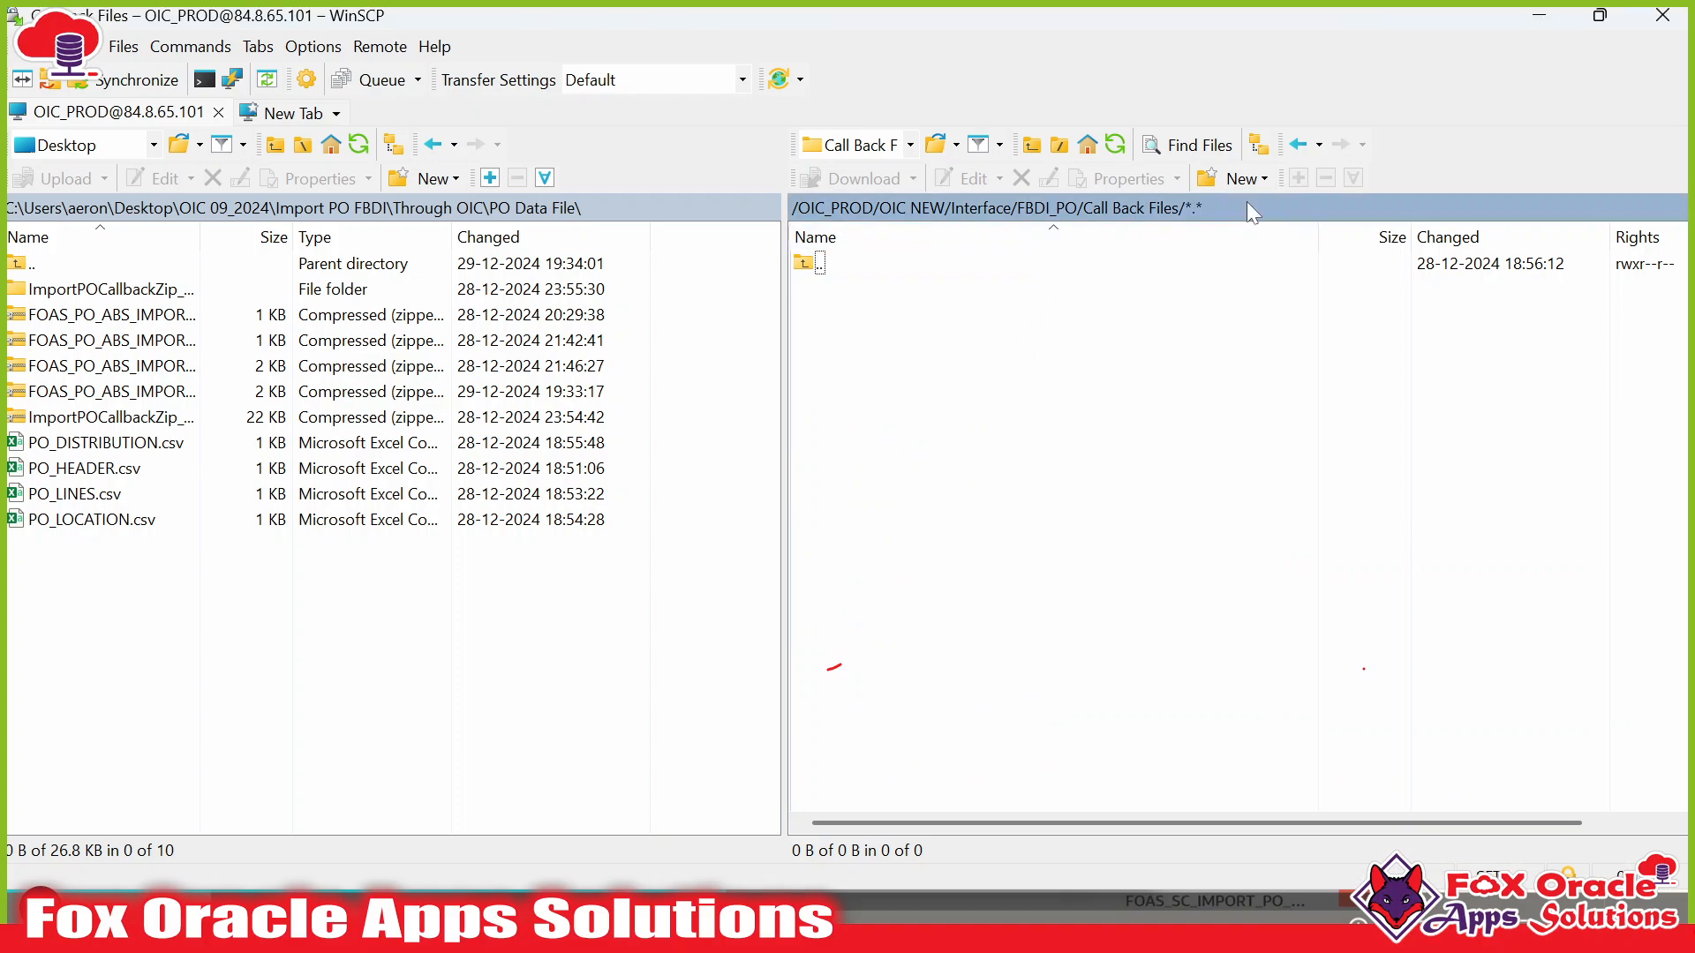
double_click(1246, 204)
key("ctrl+c")
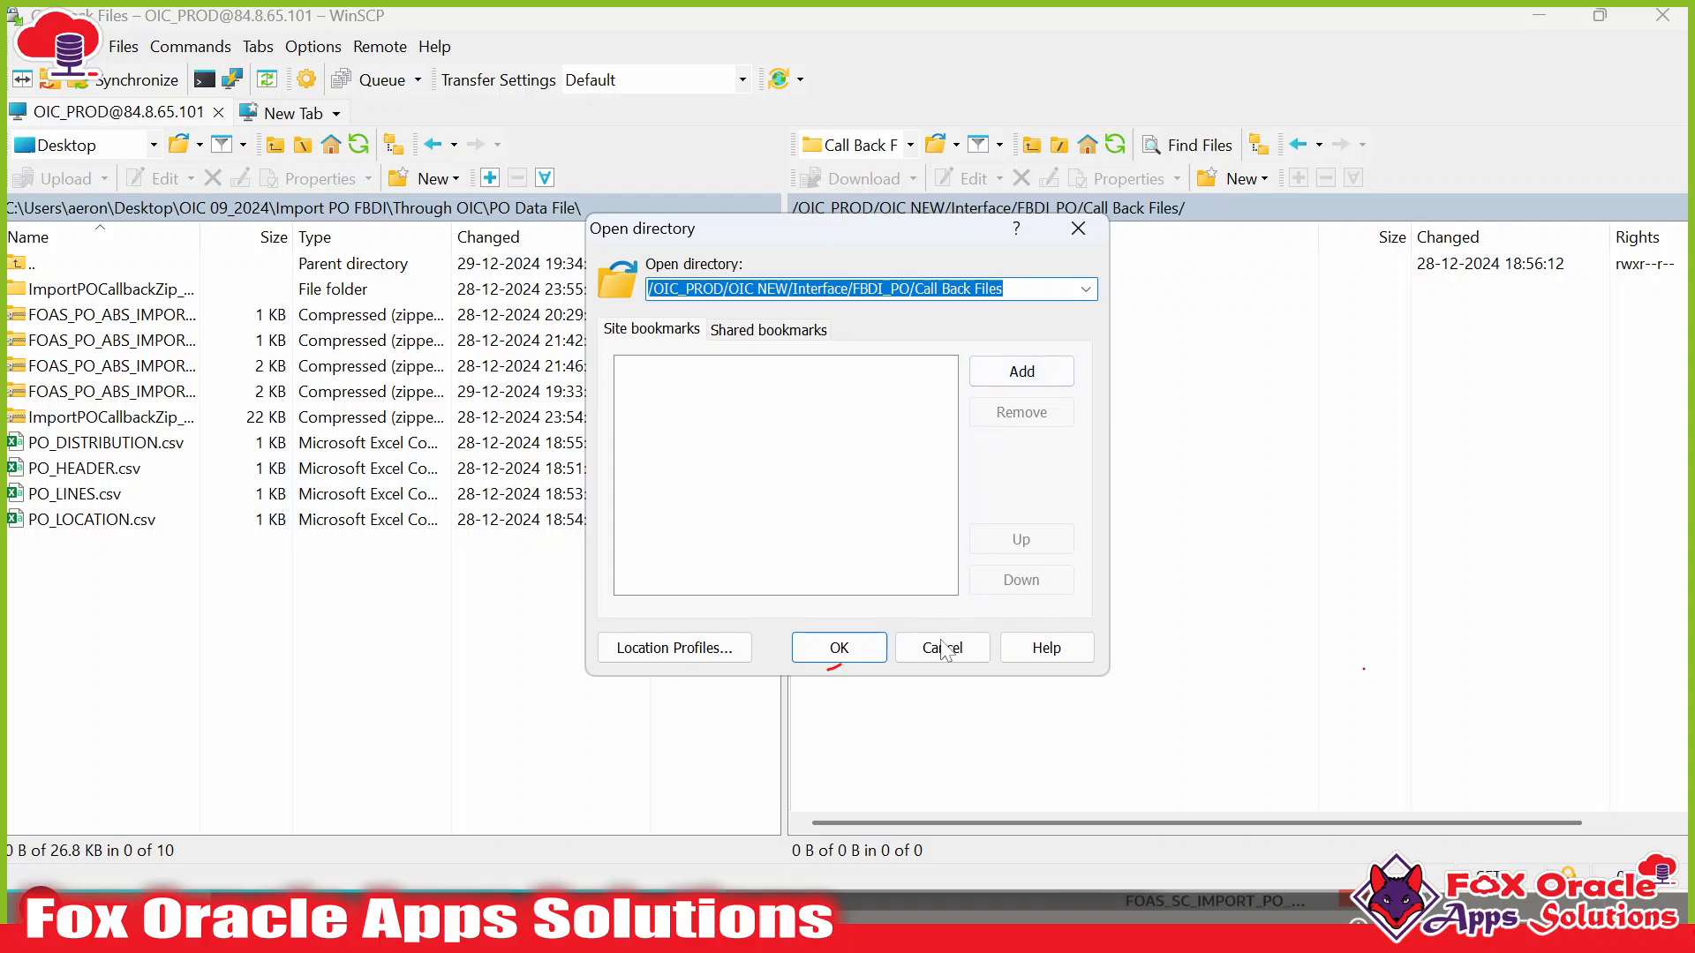
left_click(942, 648)
key("alt+Tab")
key("ctrl+v")
left_click(934, 539)
key("ctrl+v")
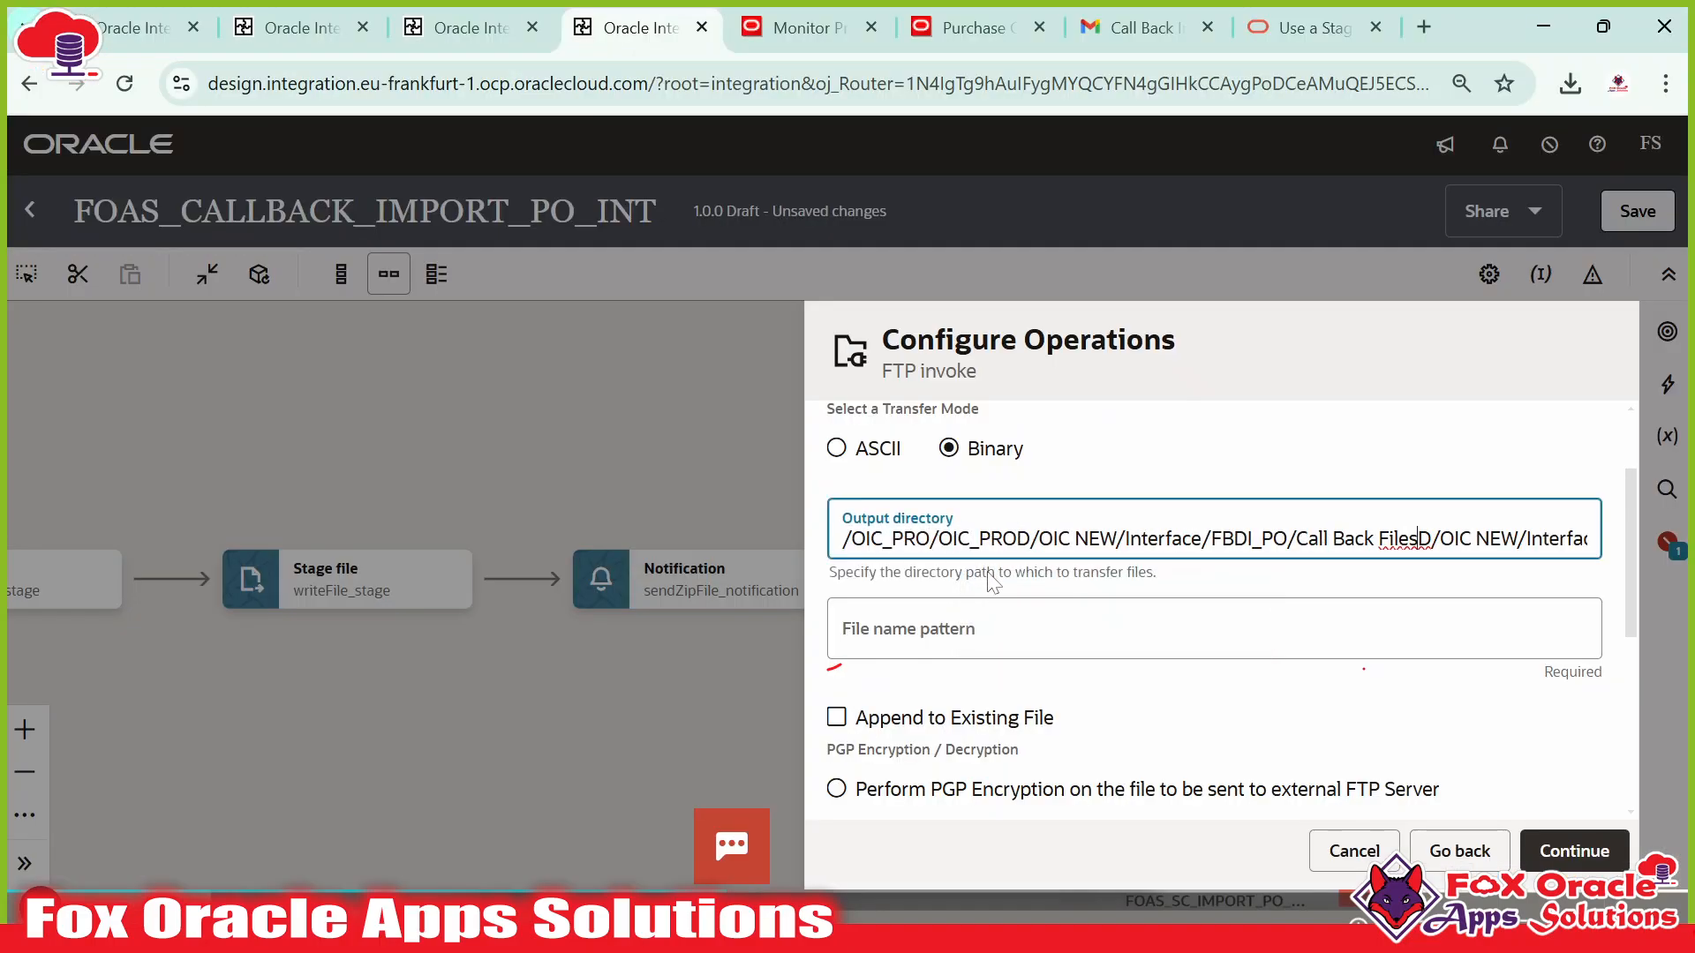
key("BackSpace")
key("ctrl+v")
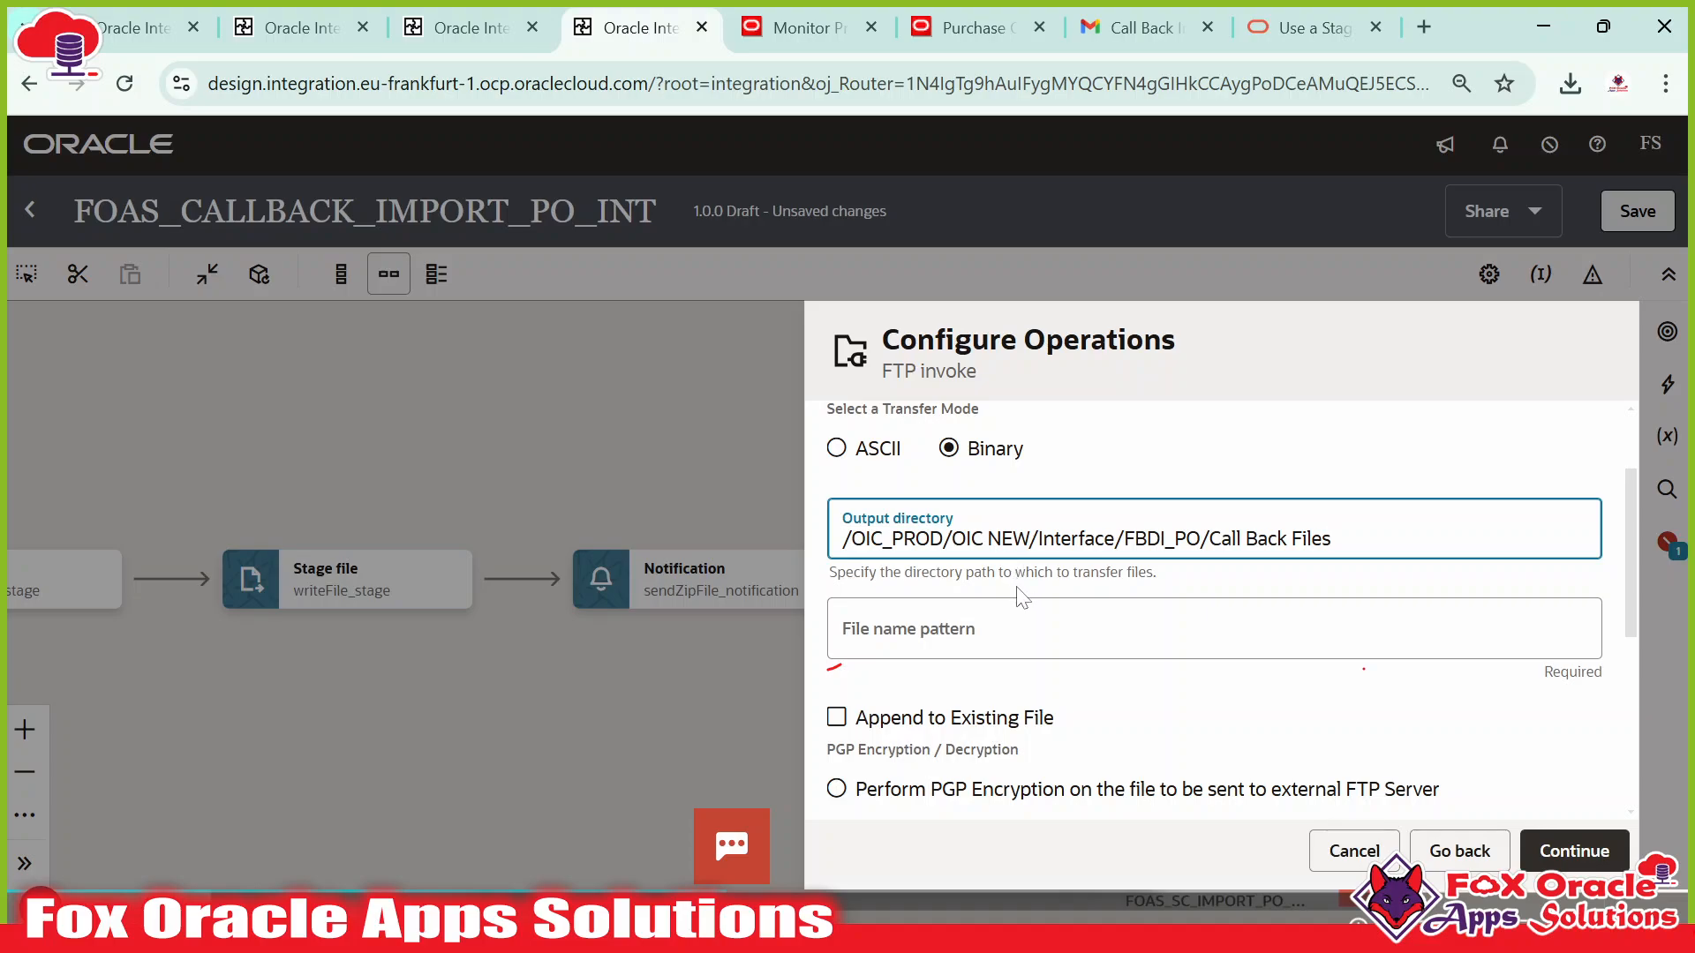
Set the file name pattern to * and continue to the schema settings.
left_click(986, 638)
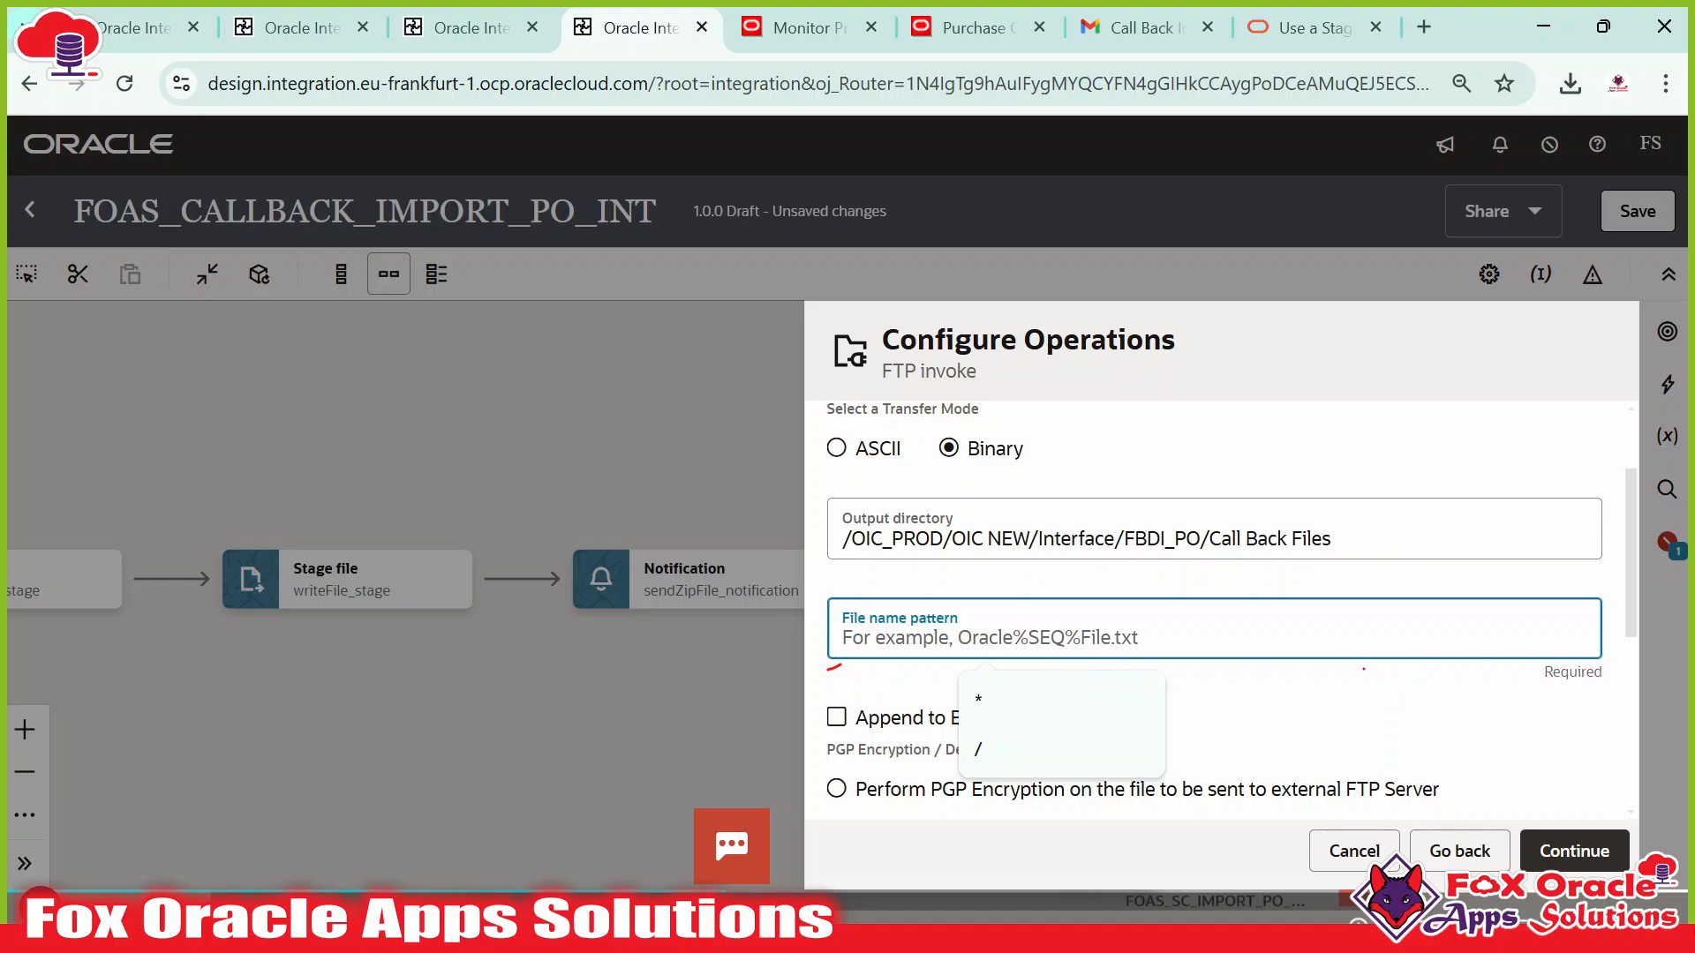
type("*")
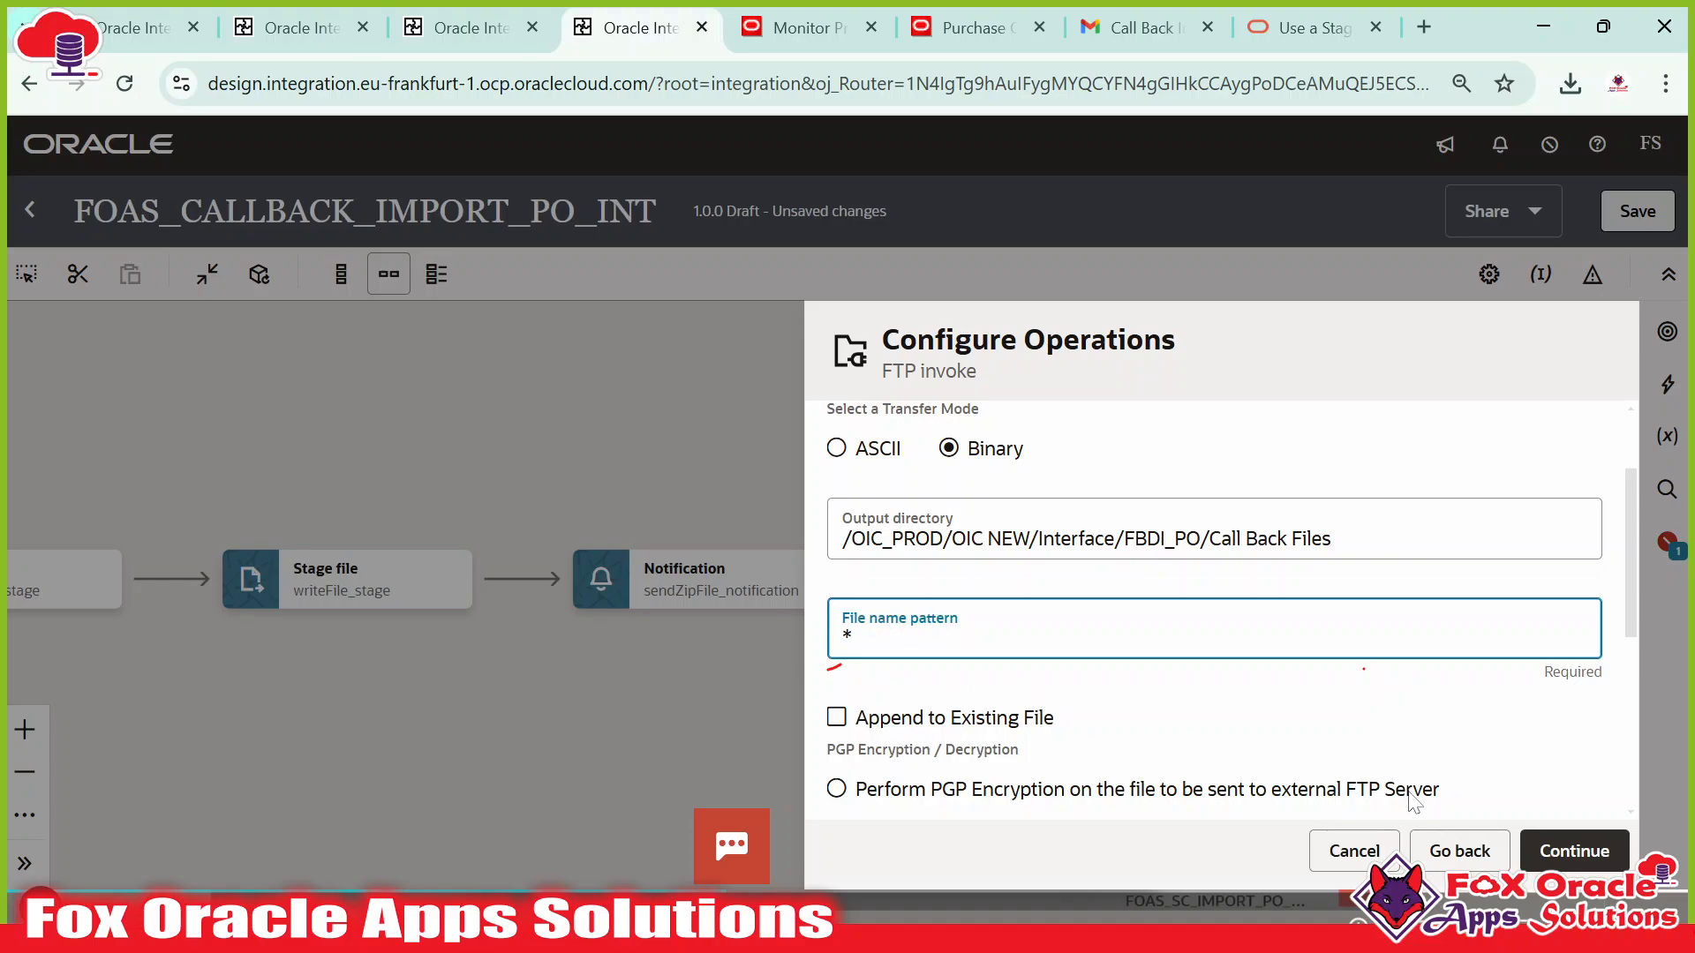
scroll(1427, 746, "down", 3)
left_click(1567, 849)
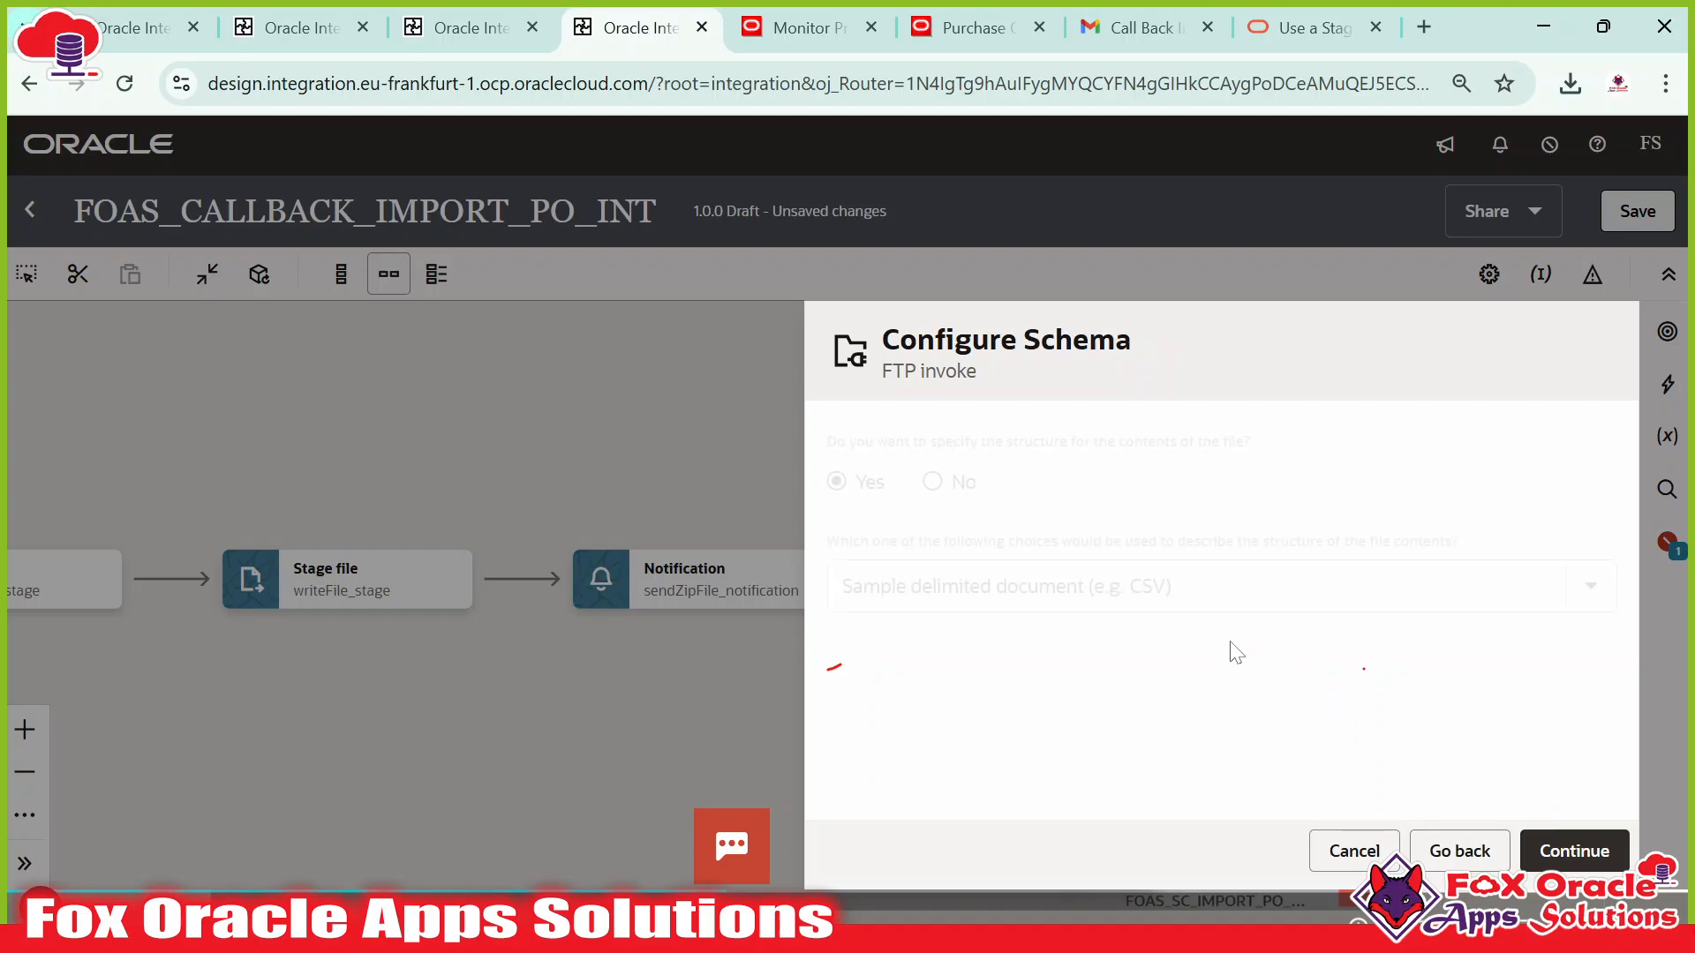
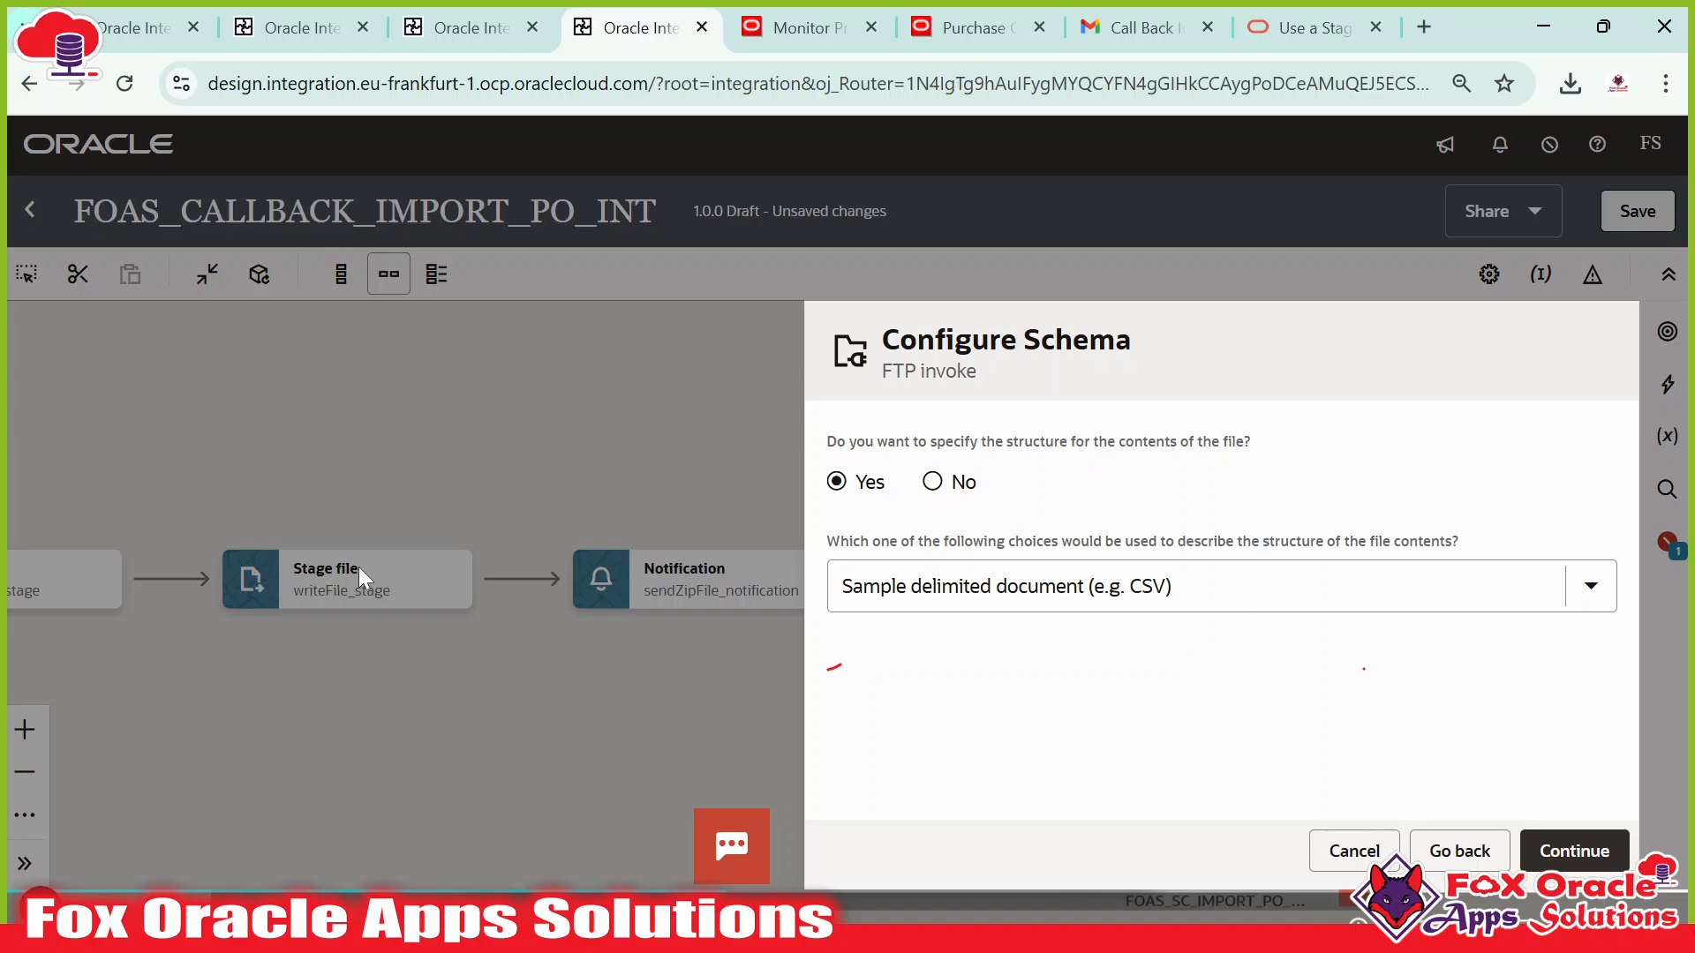
Finish the writeZipFile_FTP invoke without a file schema, revealing its new Map step.
left_click(930, 486)
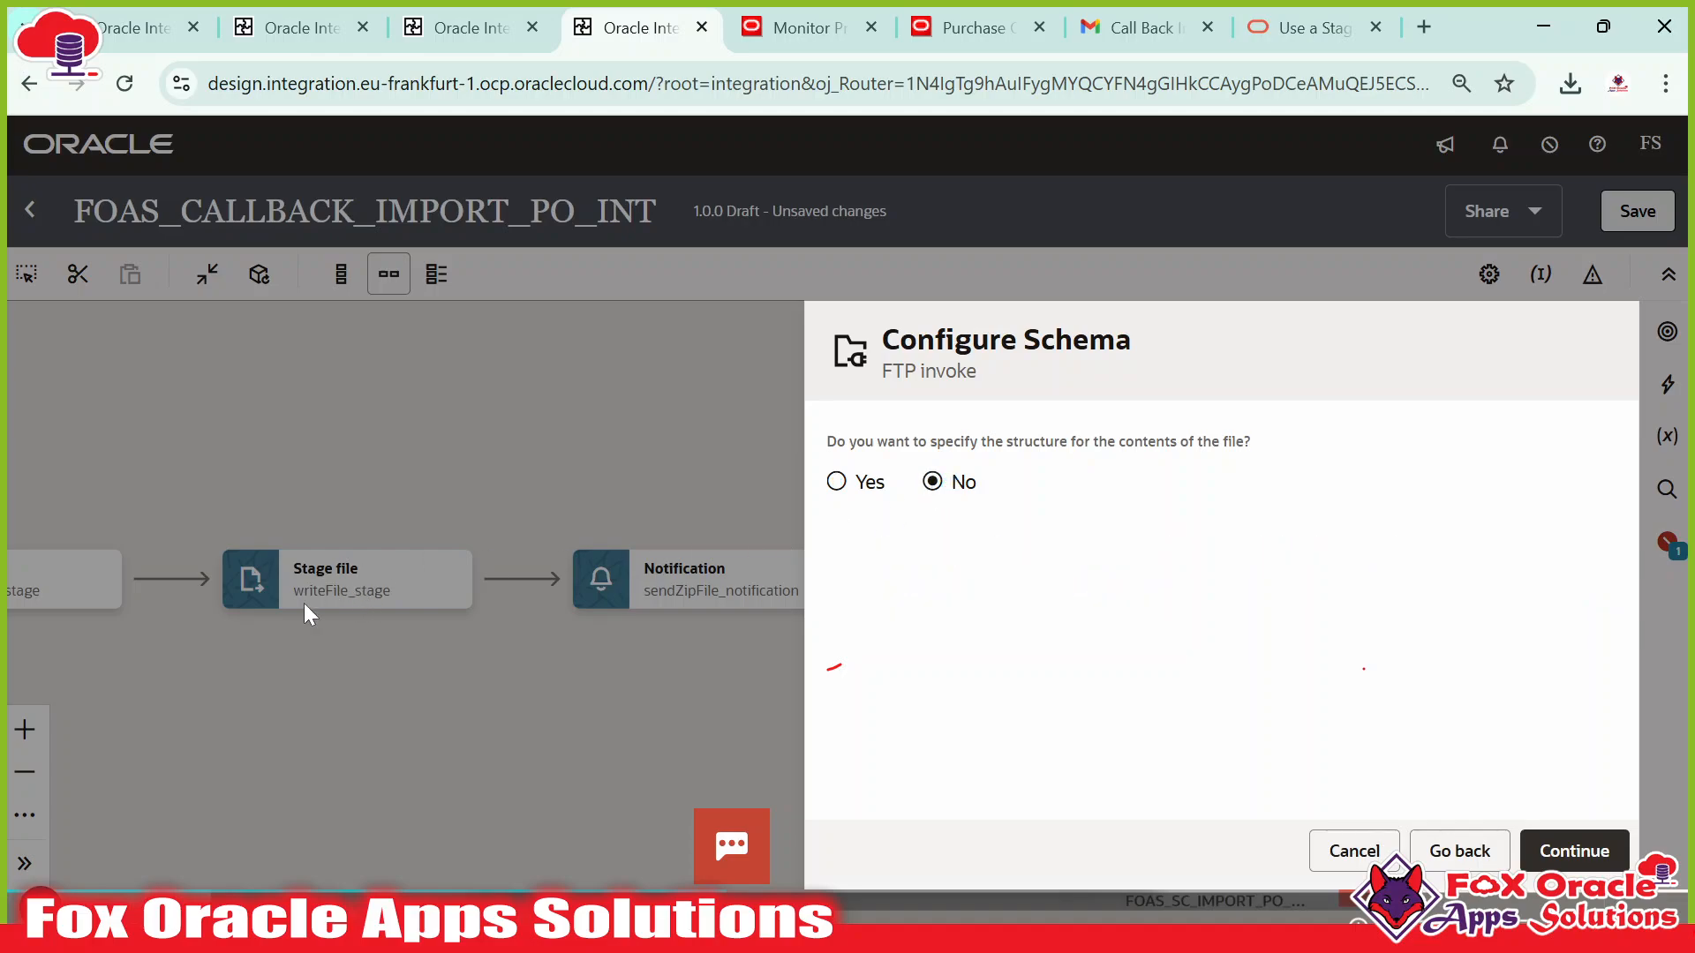
left_click(1573, 851)
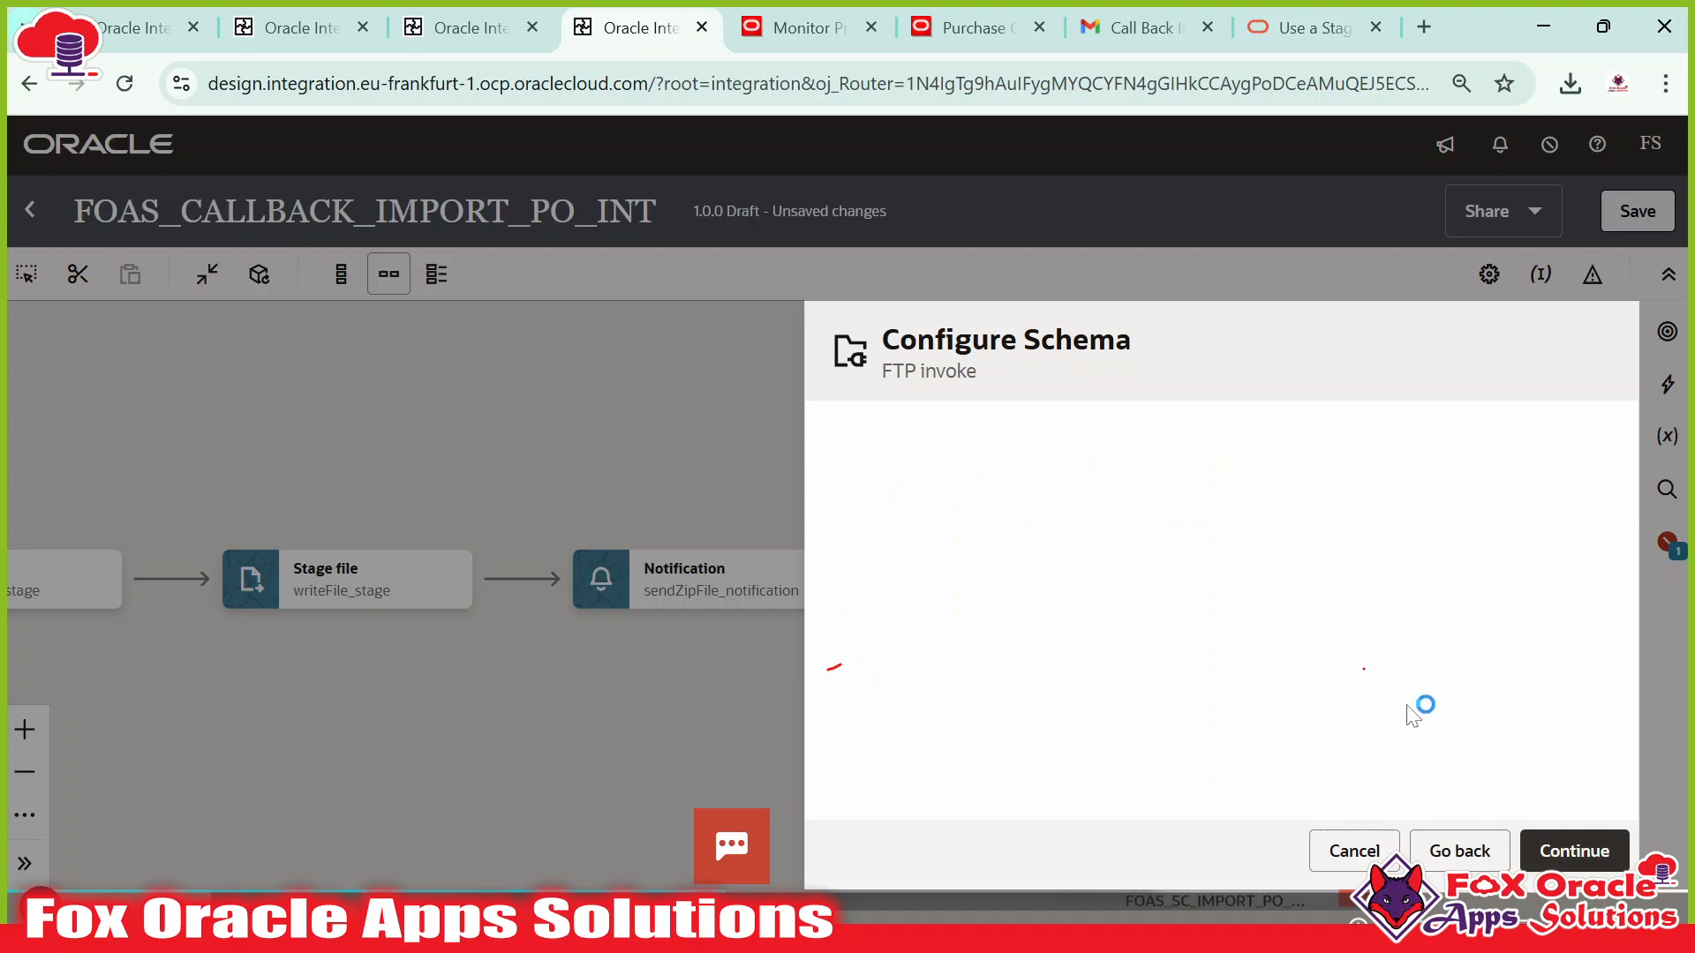
scroll(1474, 777, "down", 3)
left_click(1585, 851)
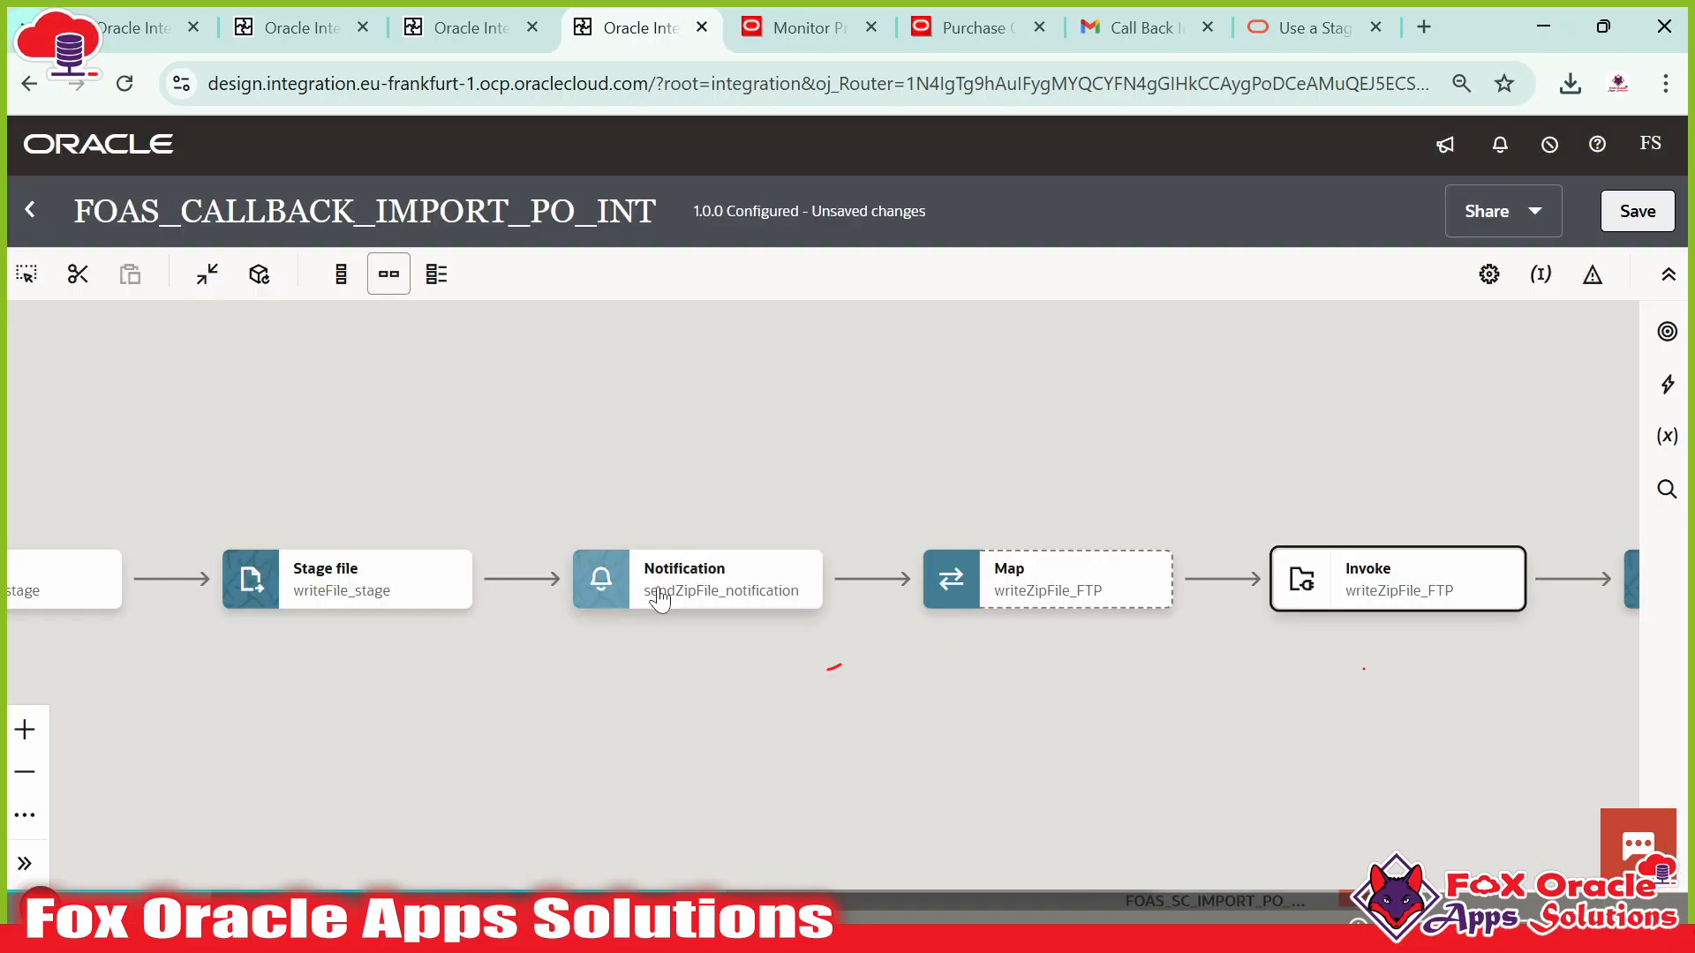
left_click_drag(1075, 685, 869, 678)
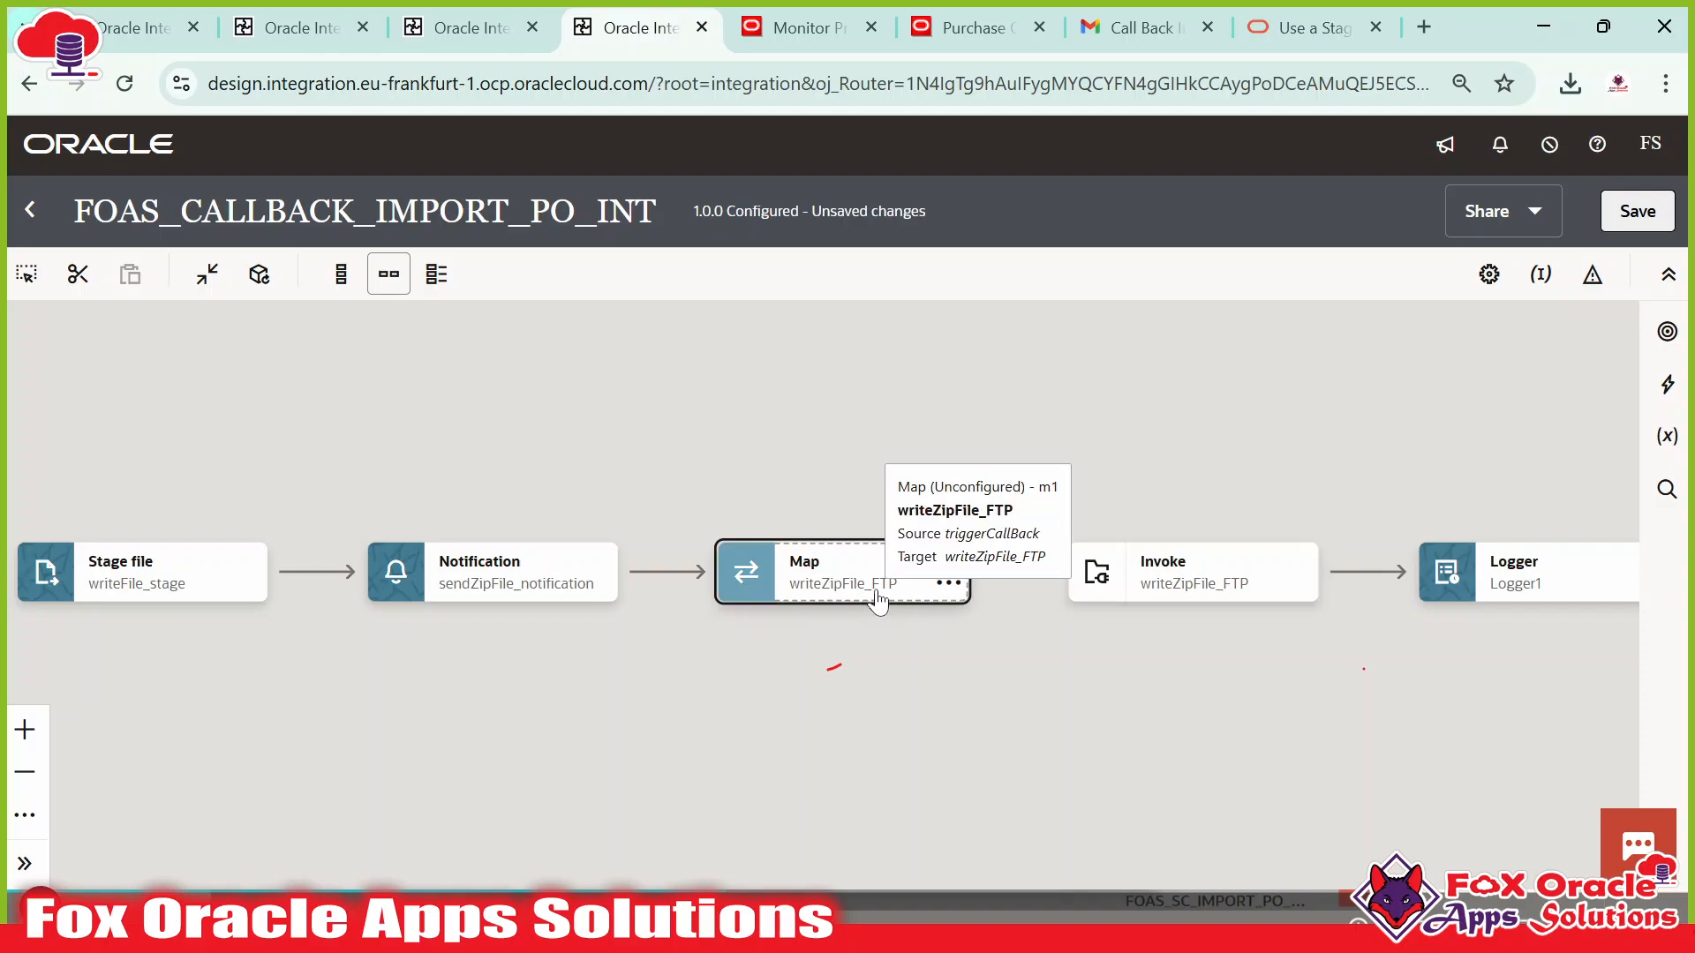
Open the writeZipFile_FTP mapper and expand Outbound FTP Header Type to reveal File Name and Directory.
double_click(840, 579)
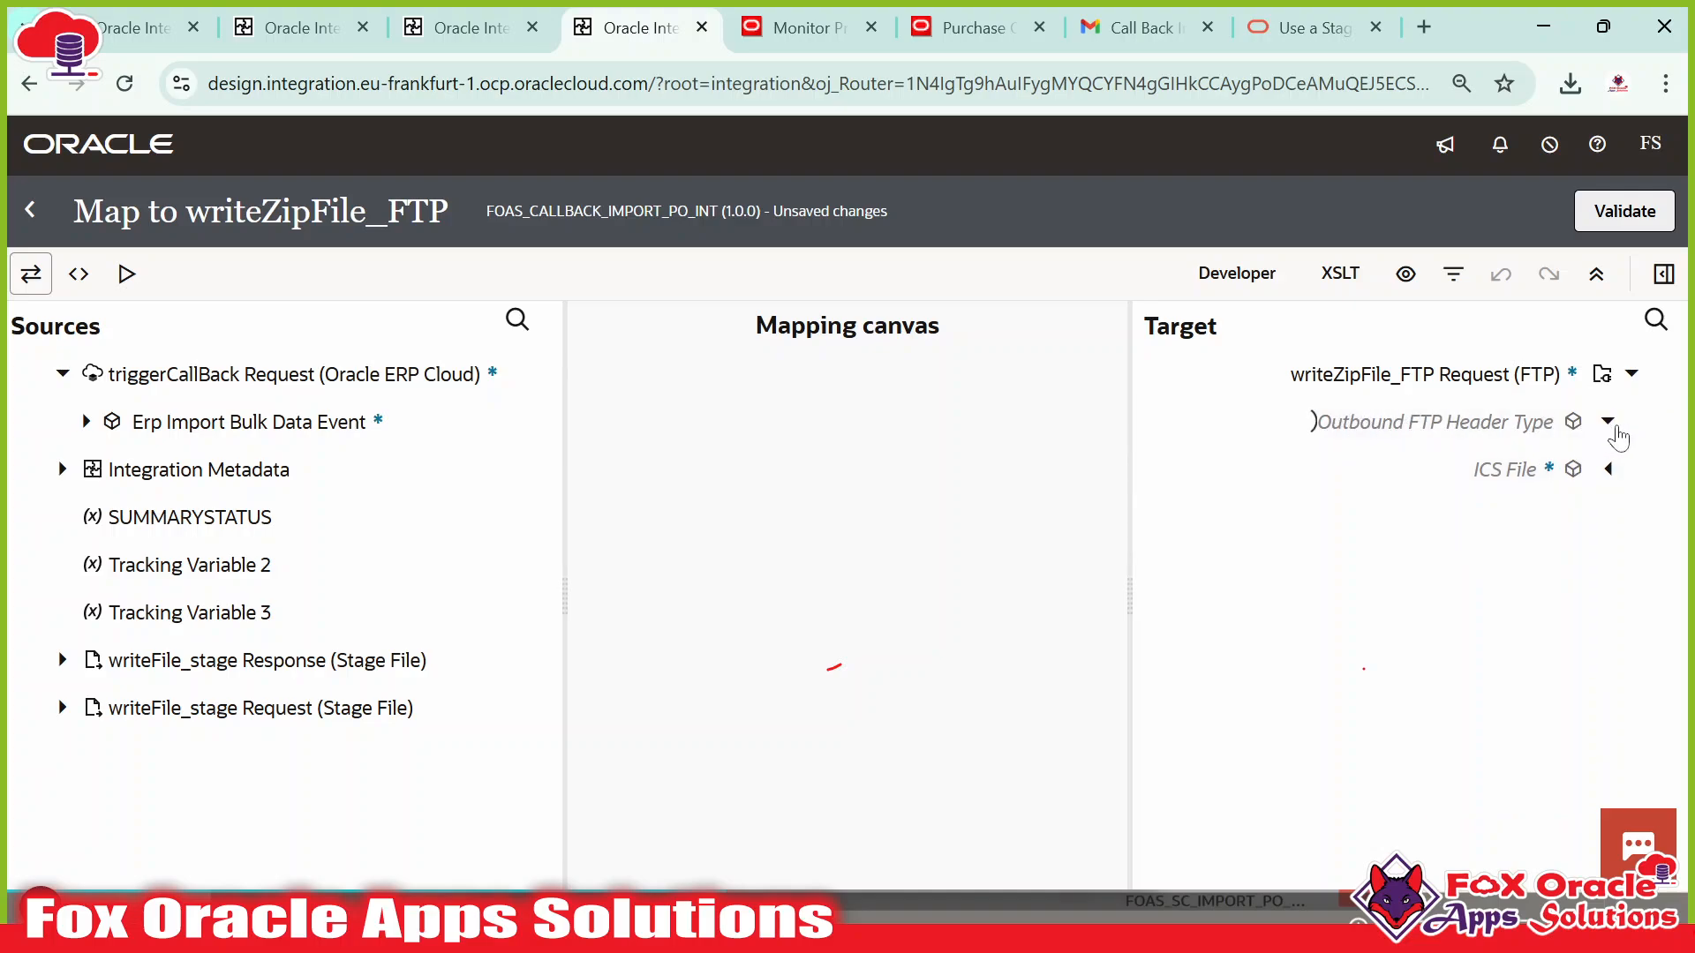
left_click(1498, 472)
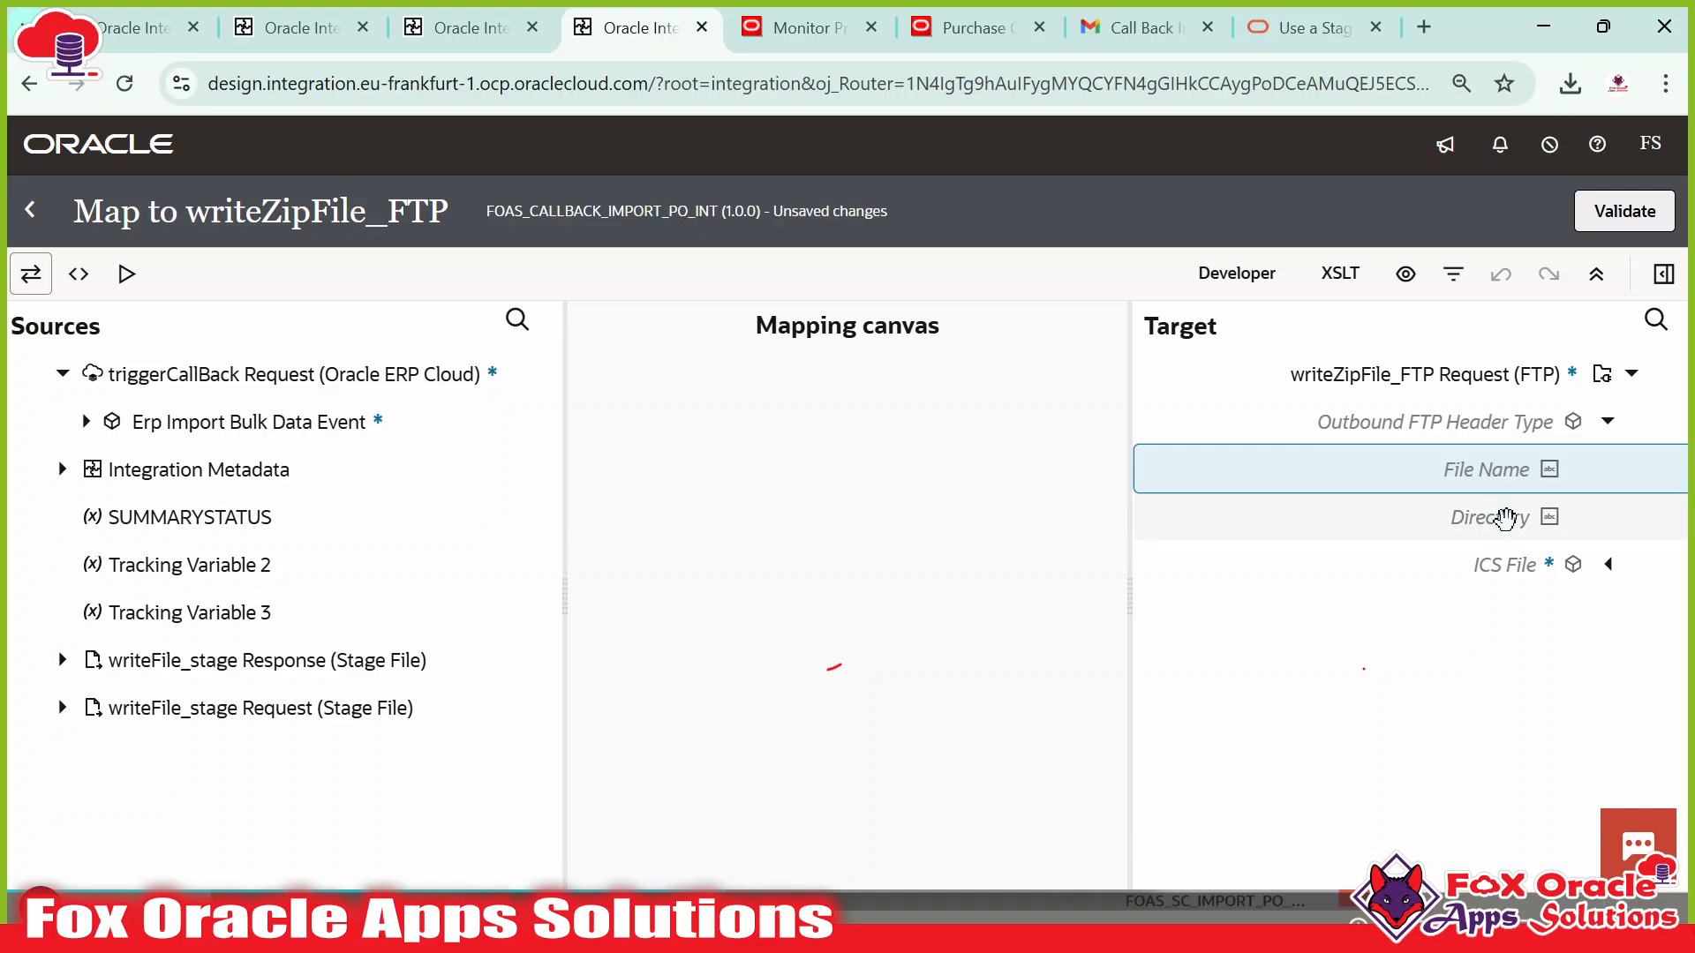
left_click(1505, 518)
key("alt+Tab")
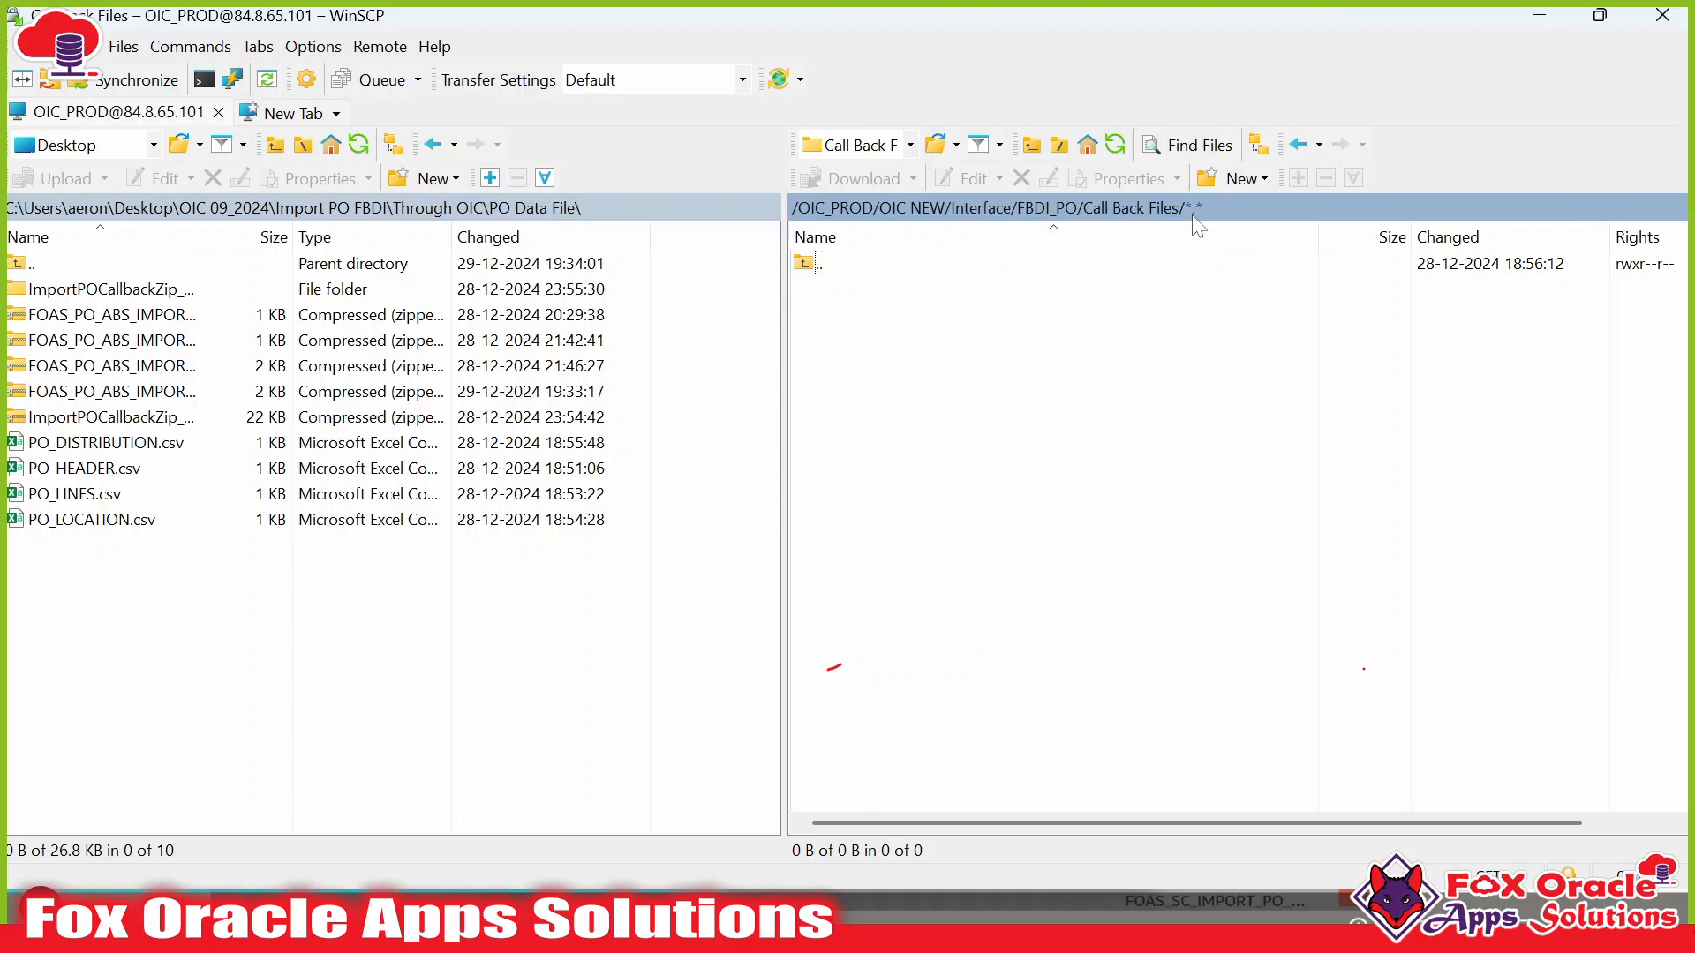
key("alt+Tab")
left_click(1505, 472)
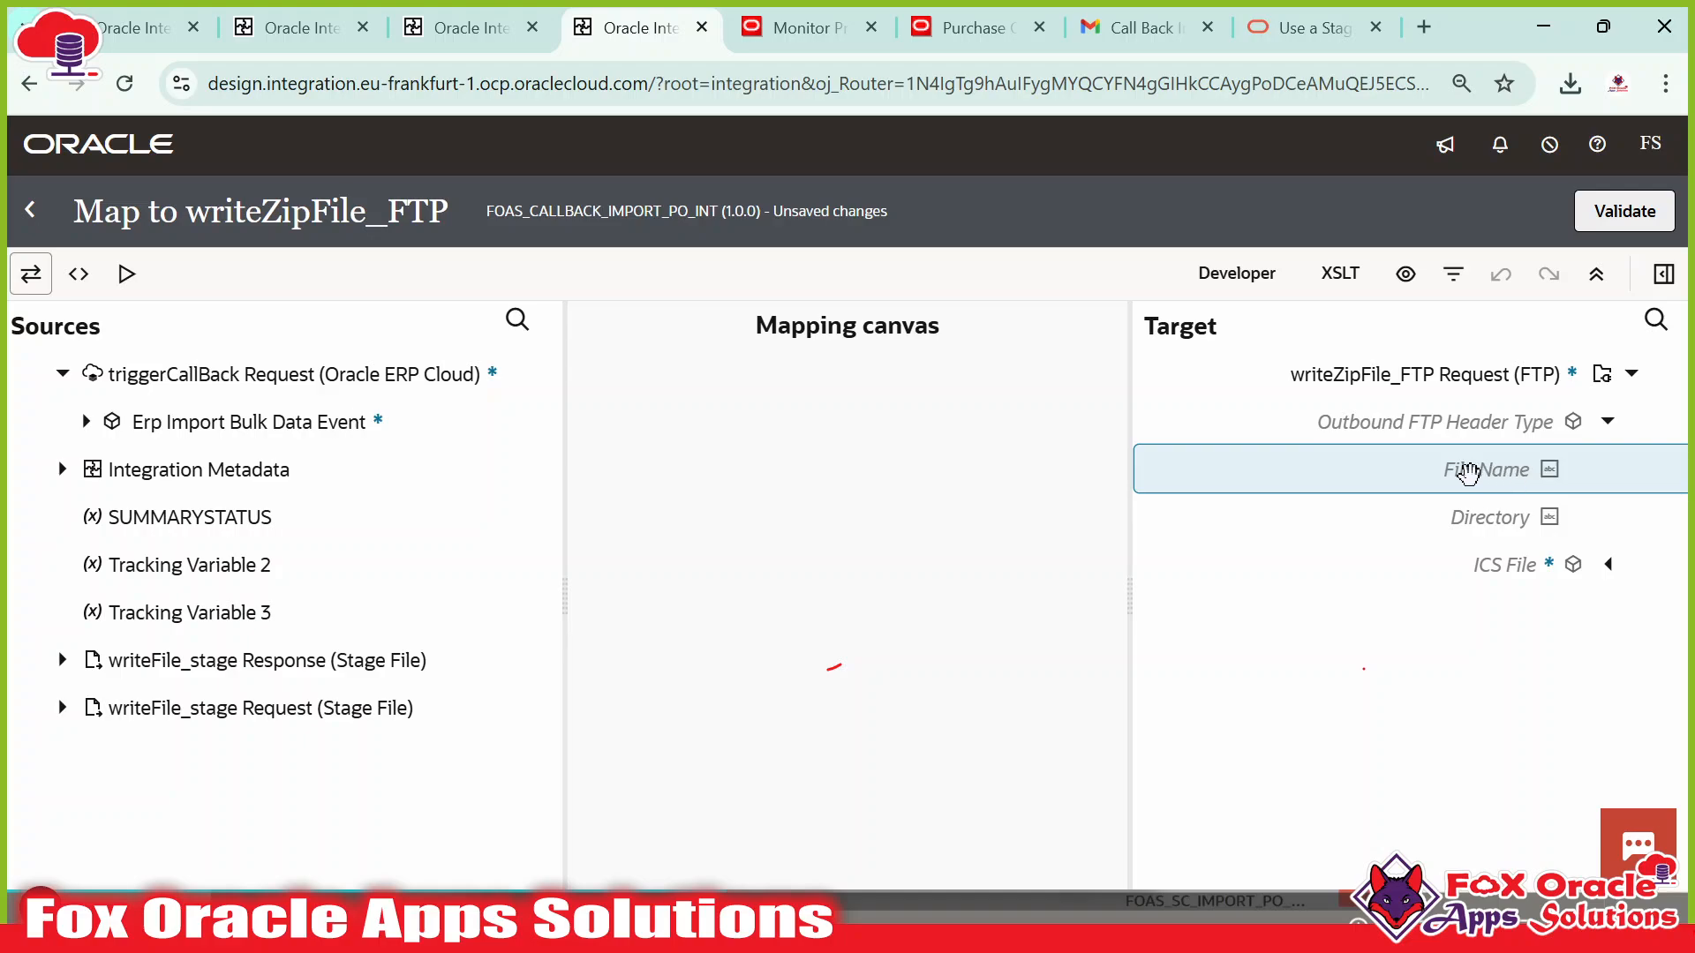
key("alt+Tab")
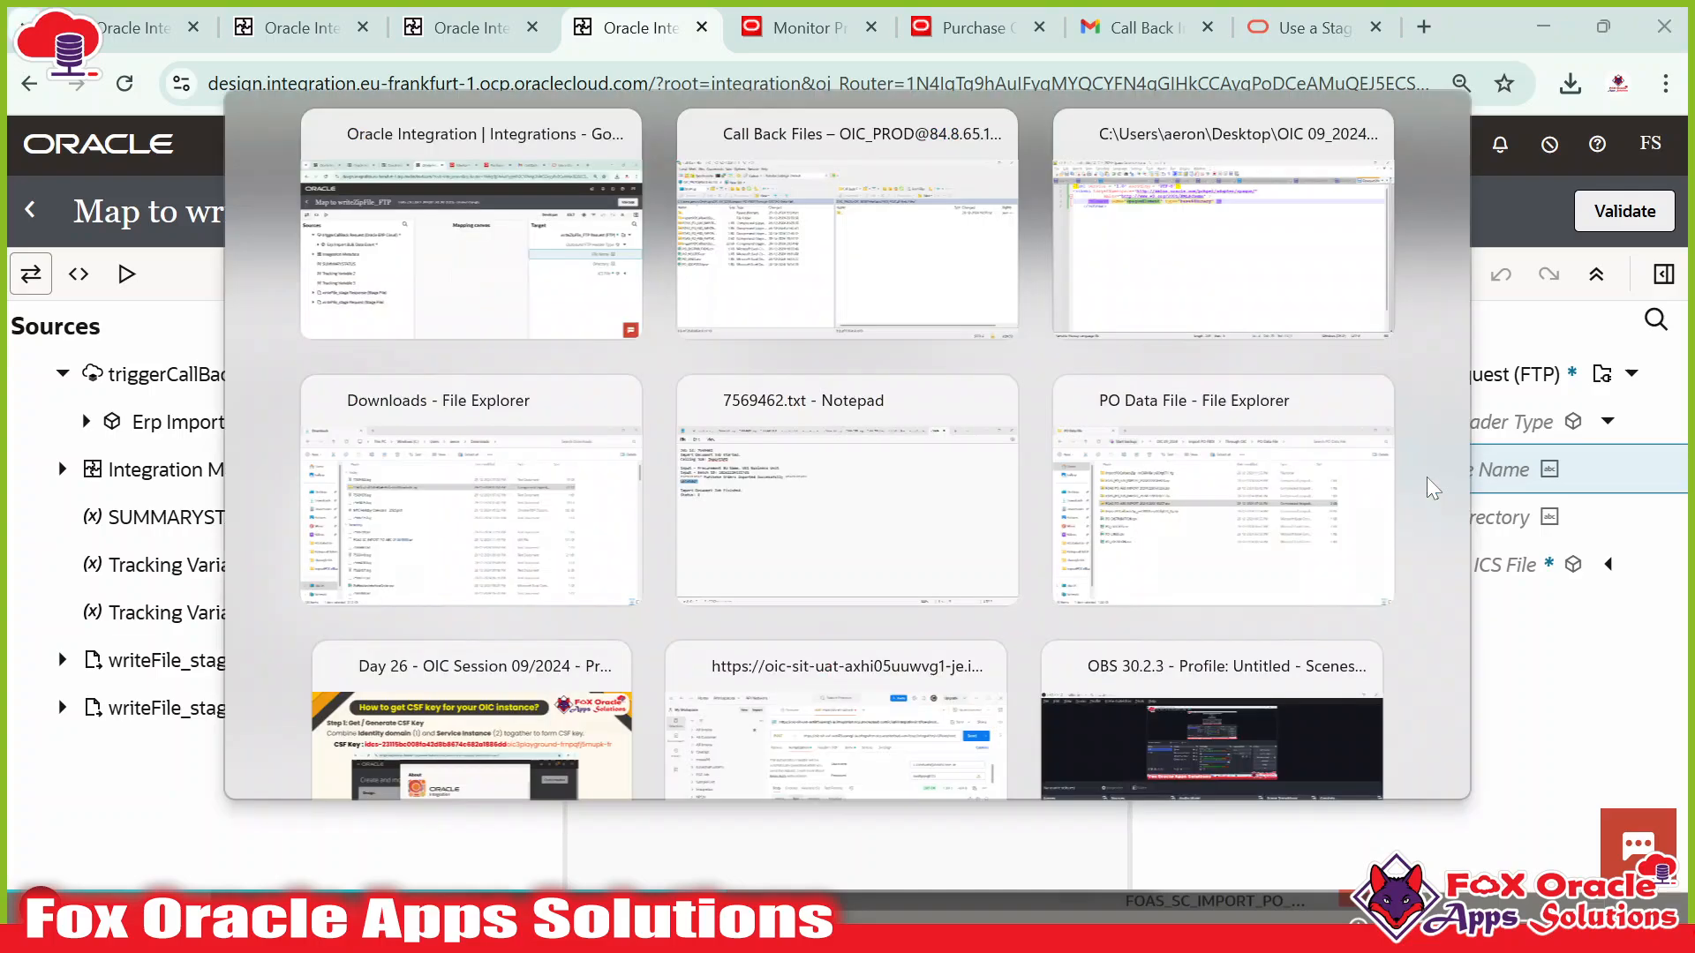
key("alt+Tab")
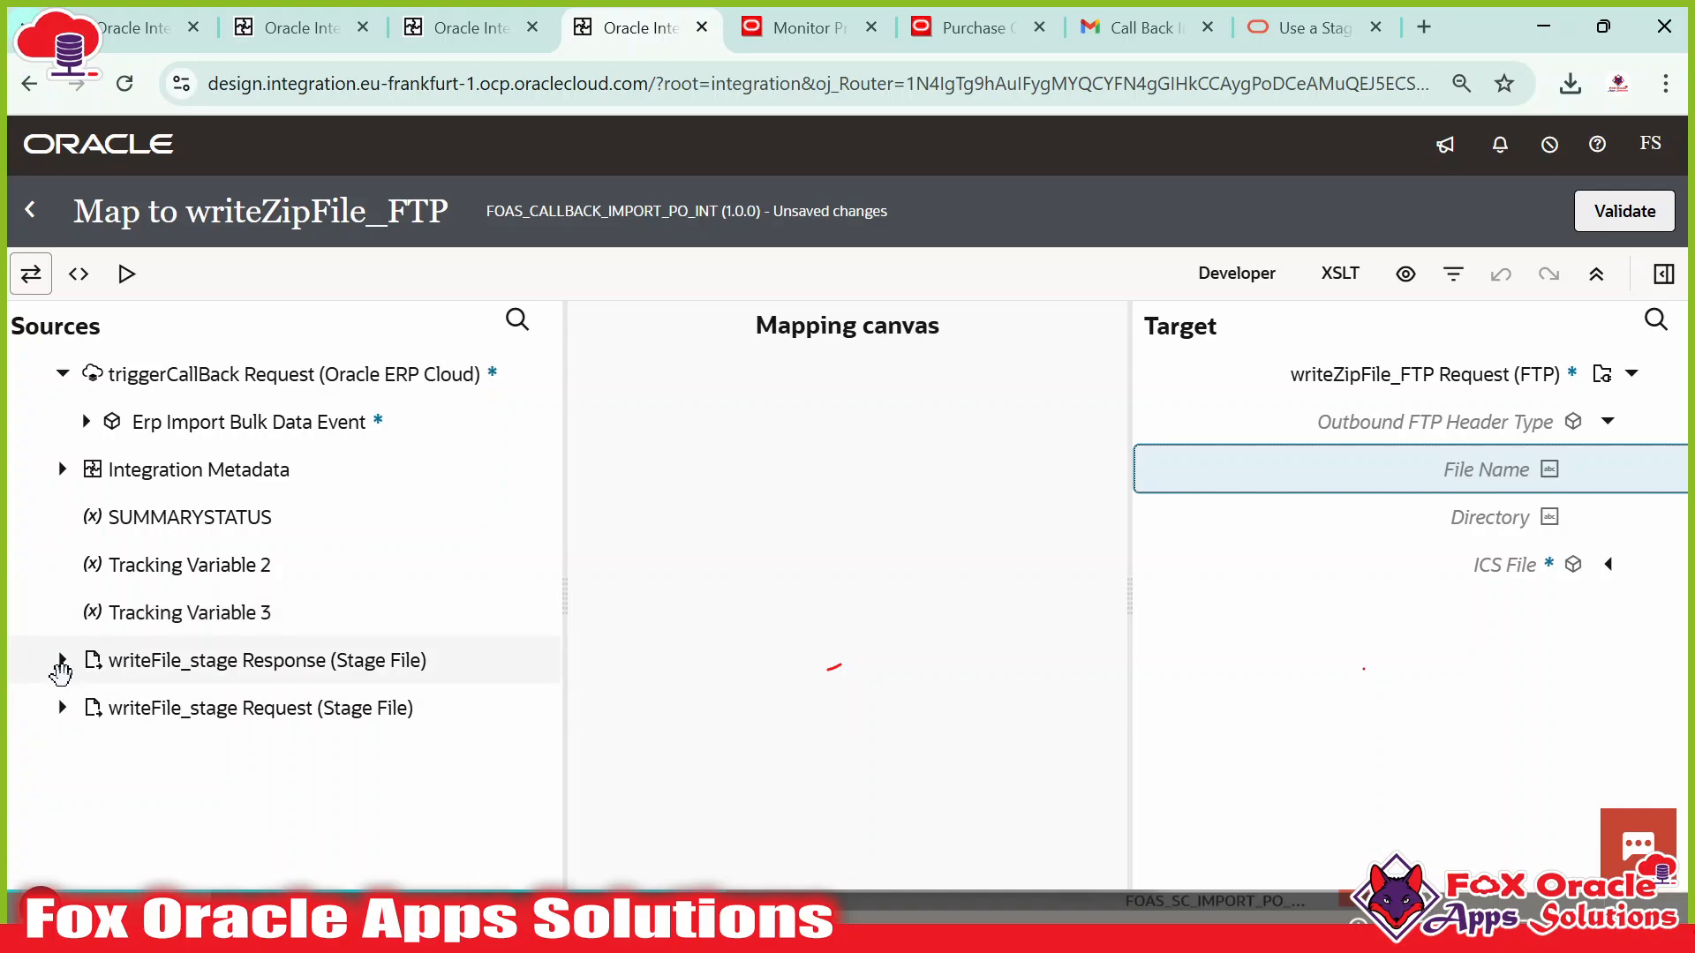
Map writeFile_stage Write Response ICS File Properties Filename onto the FTP target File Name.
left_click(61, 660)
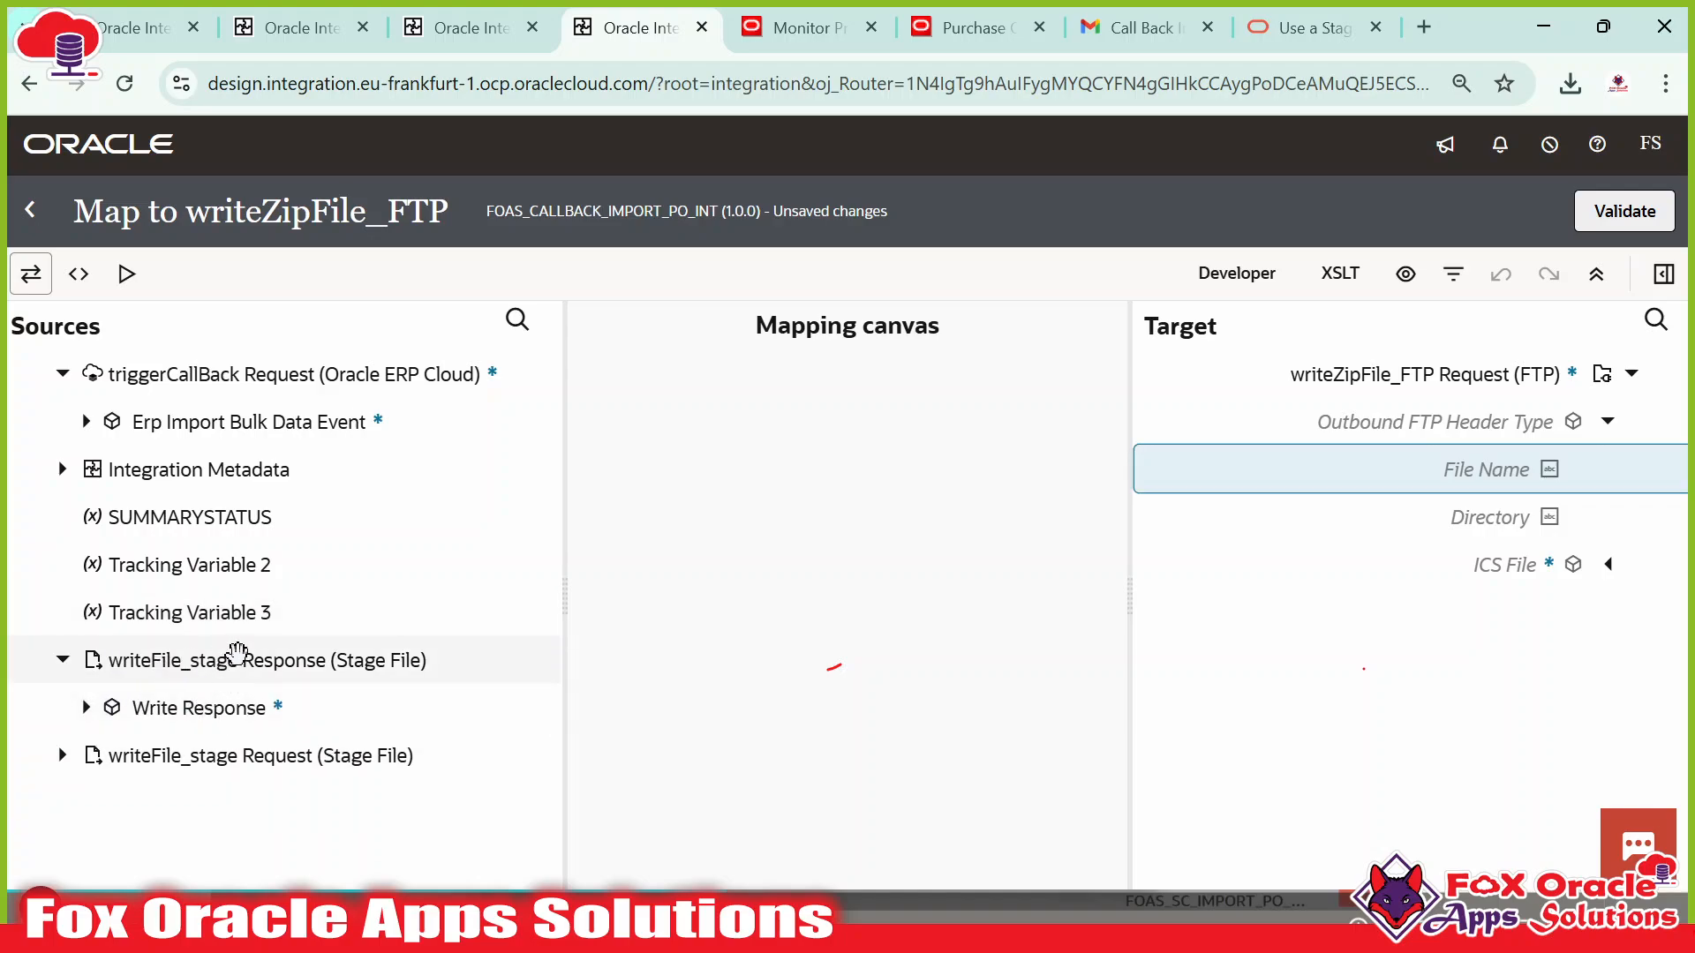
left_click(86, 707)
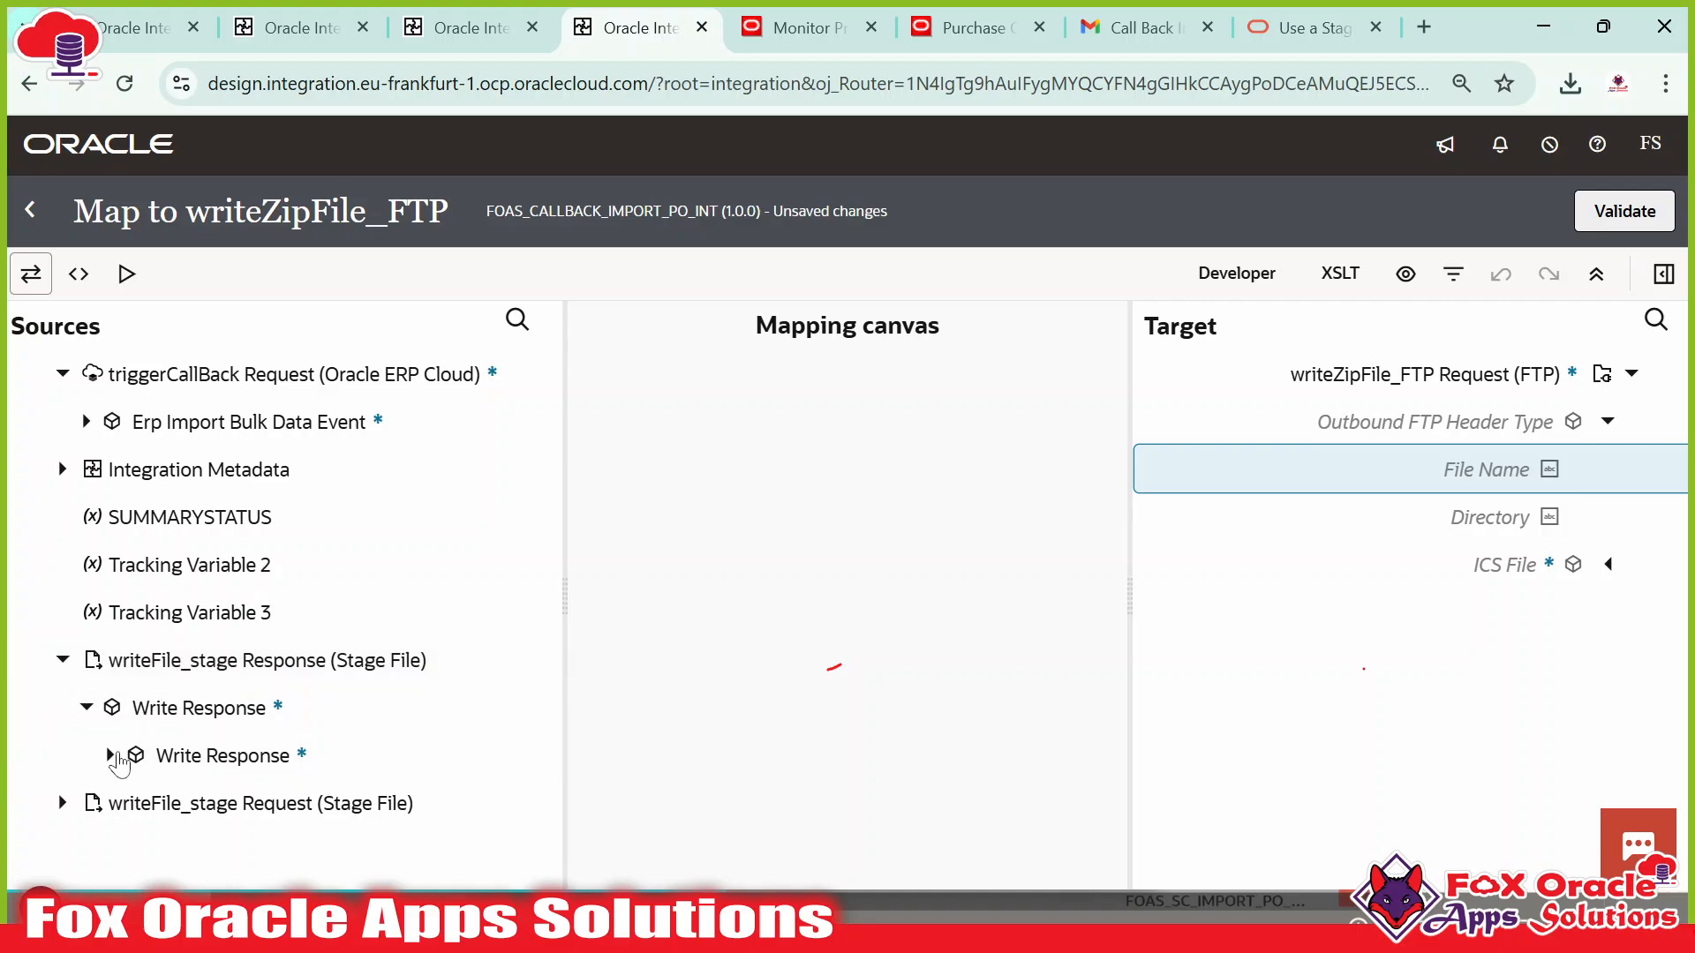
left_click(110, 755)
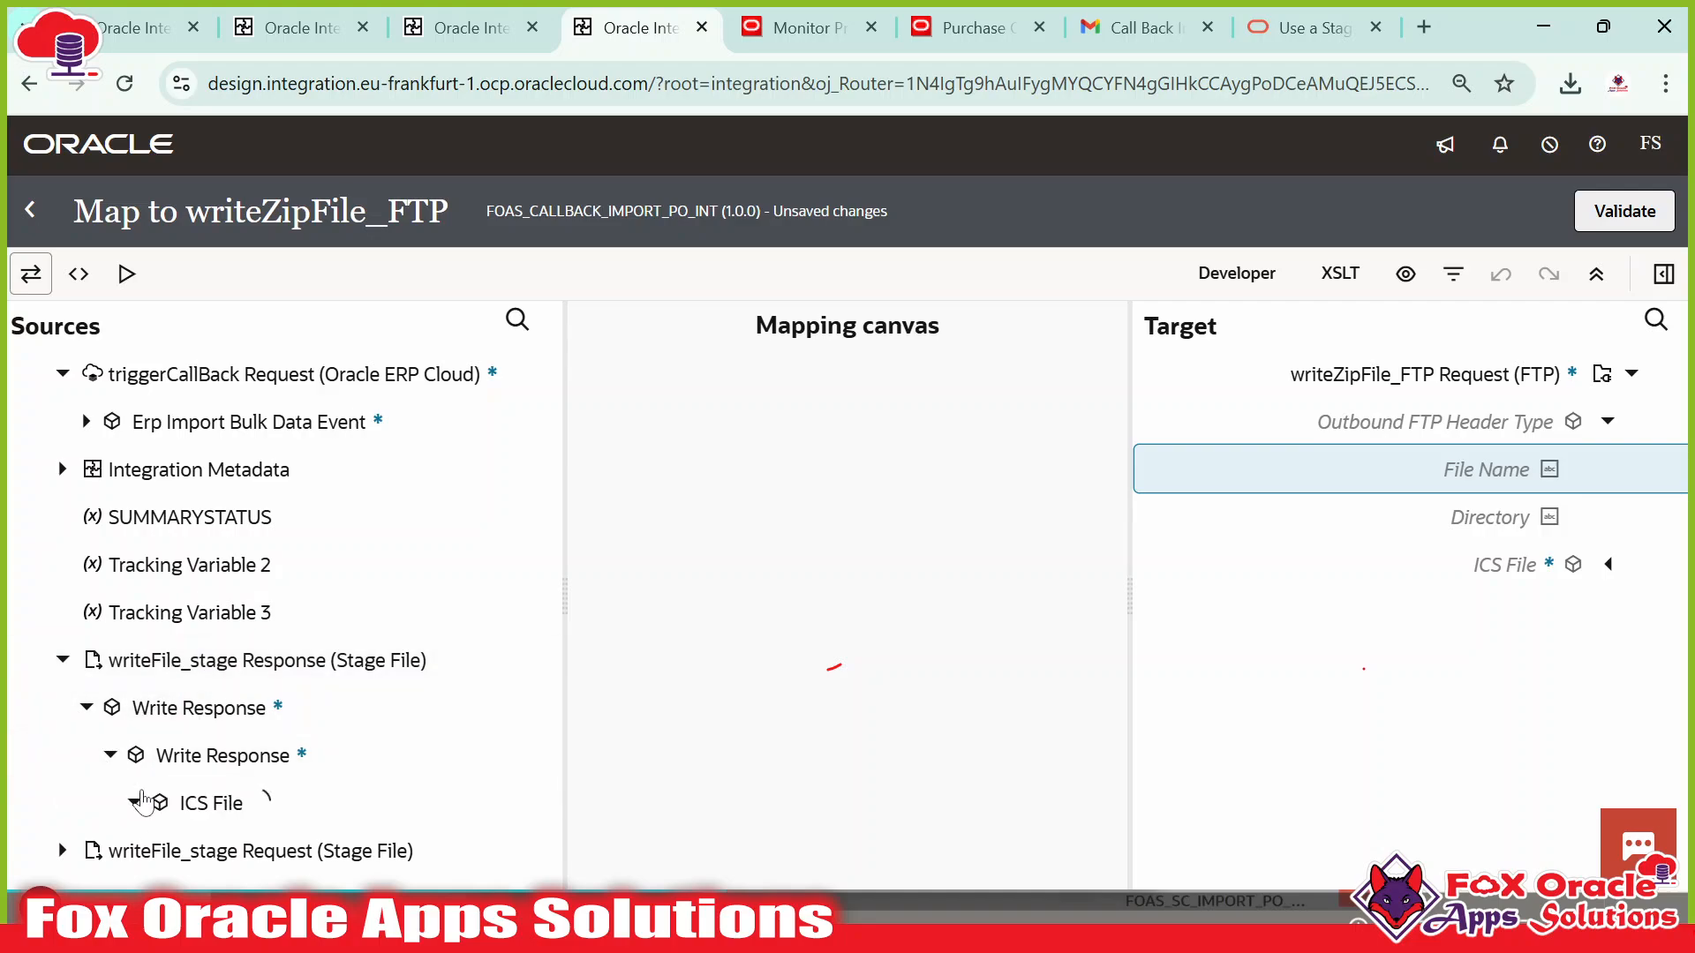
scroll(237, 766, "down", 1)
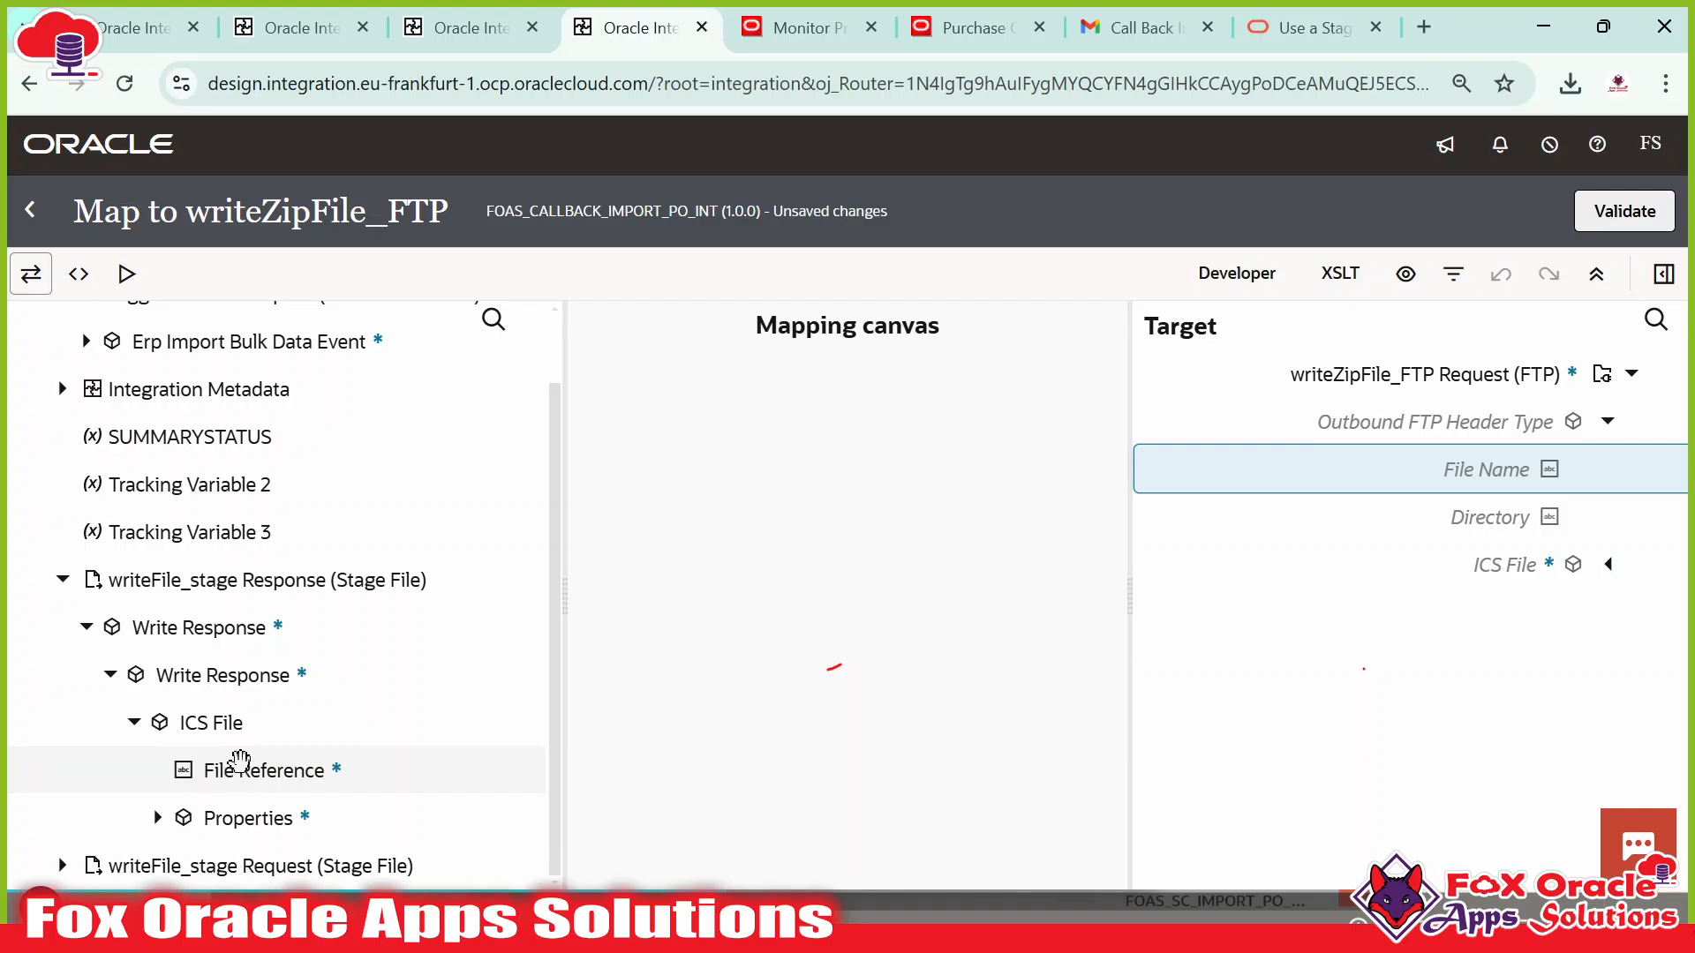
left_click(157, 817)
scroll(254, 753, "down", 4)
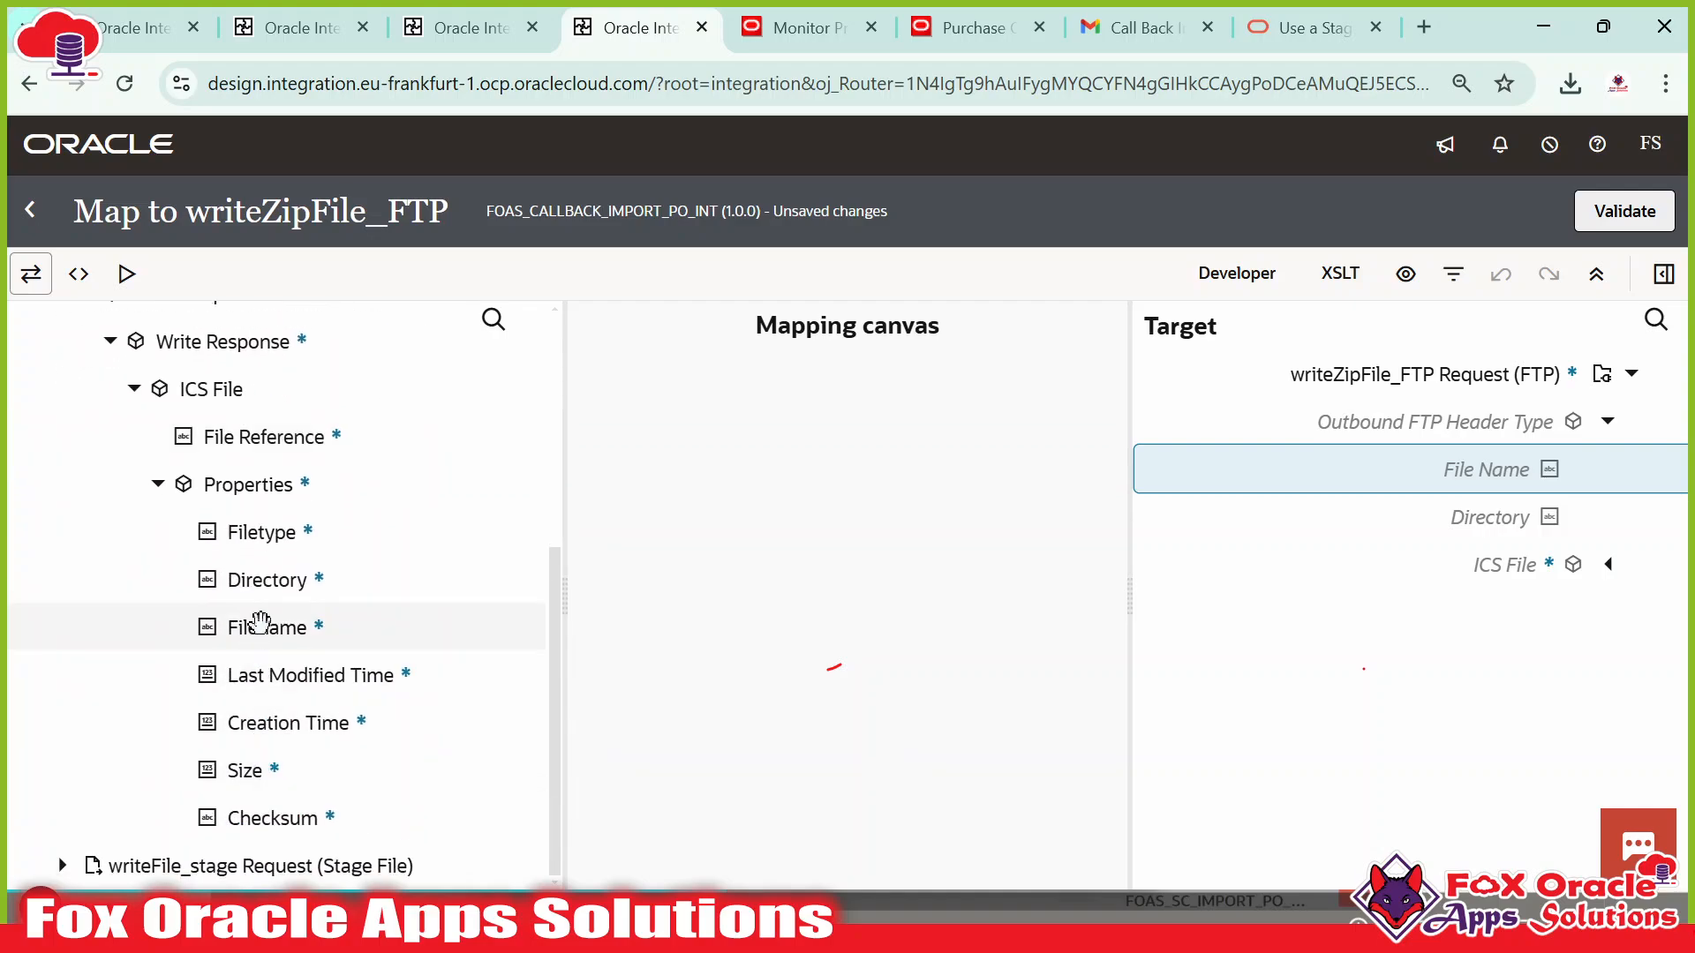
left_click_drag(247, 624, 1436, 465)
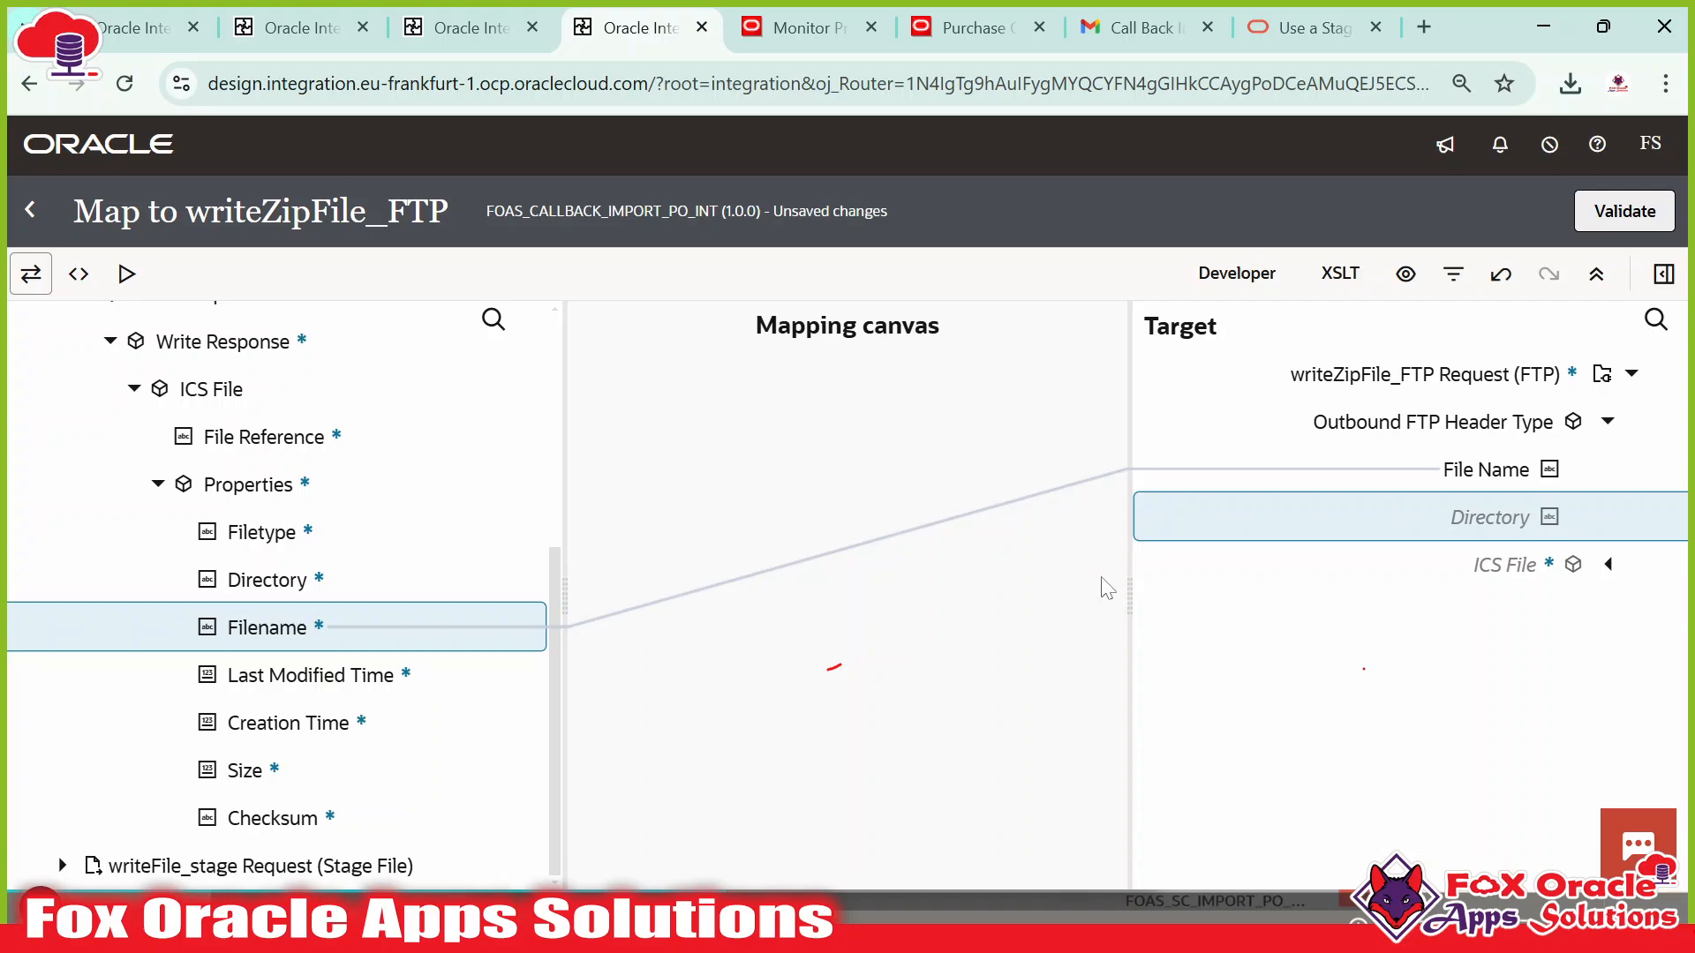
left_click(1471, 470)
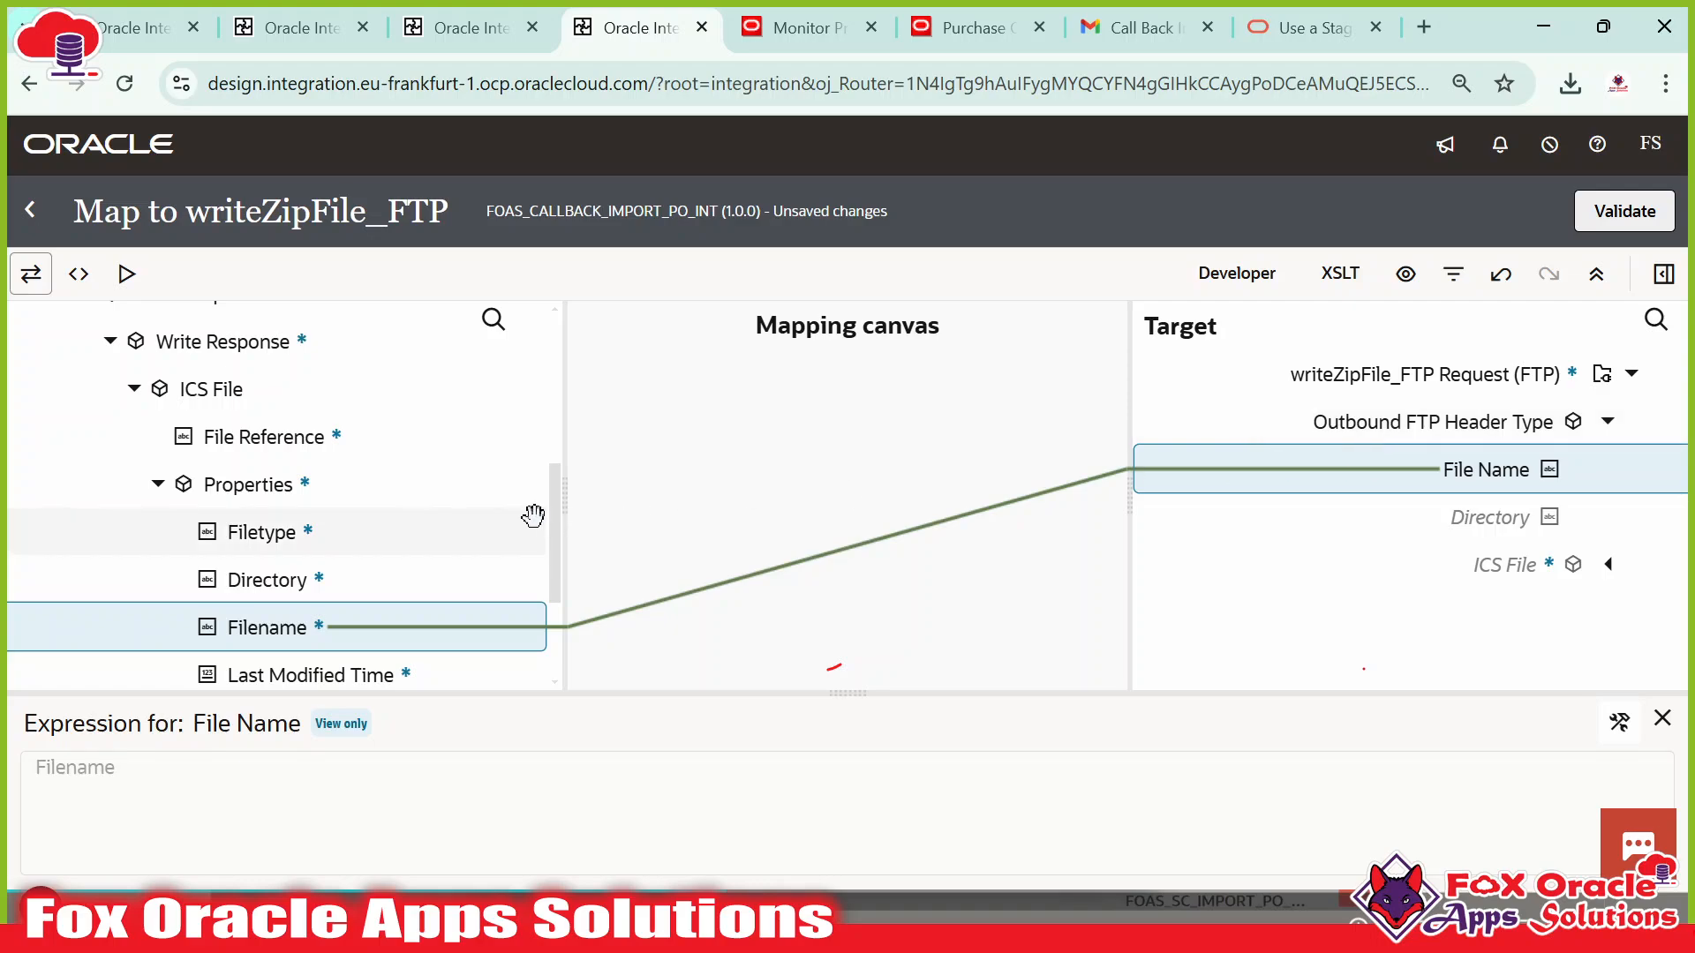
scroll(347, 624, "down", 2)
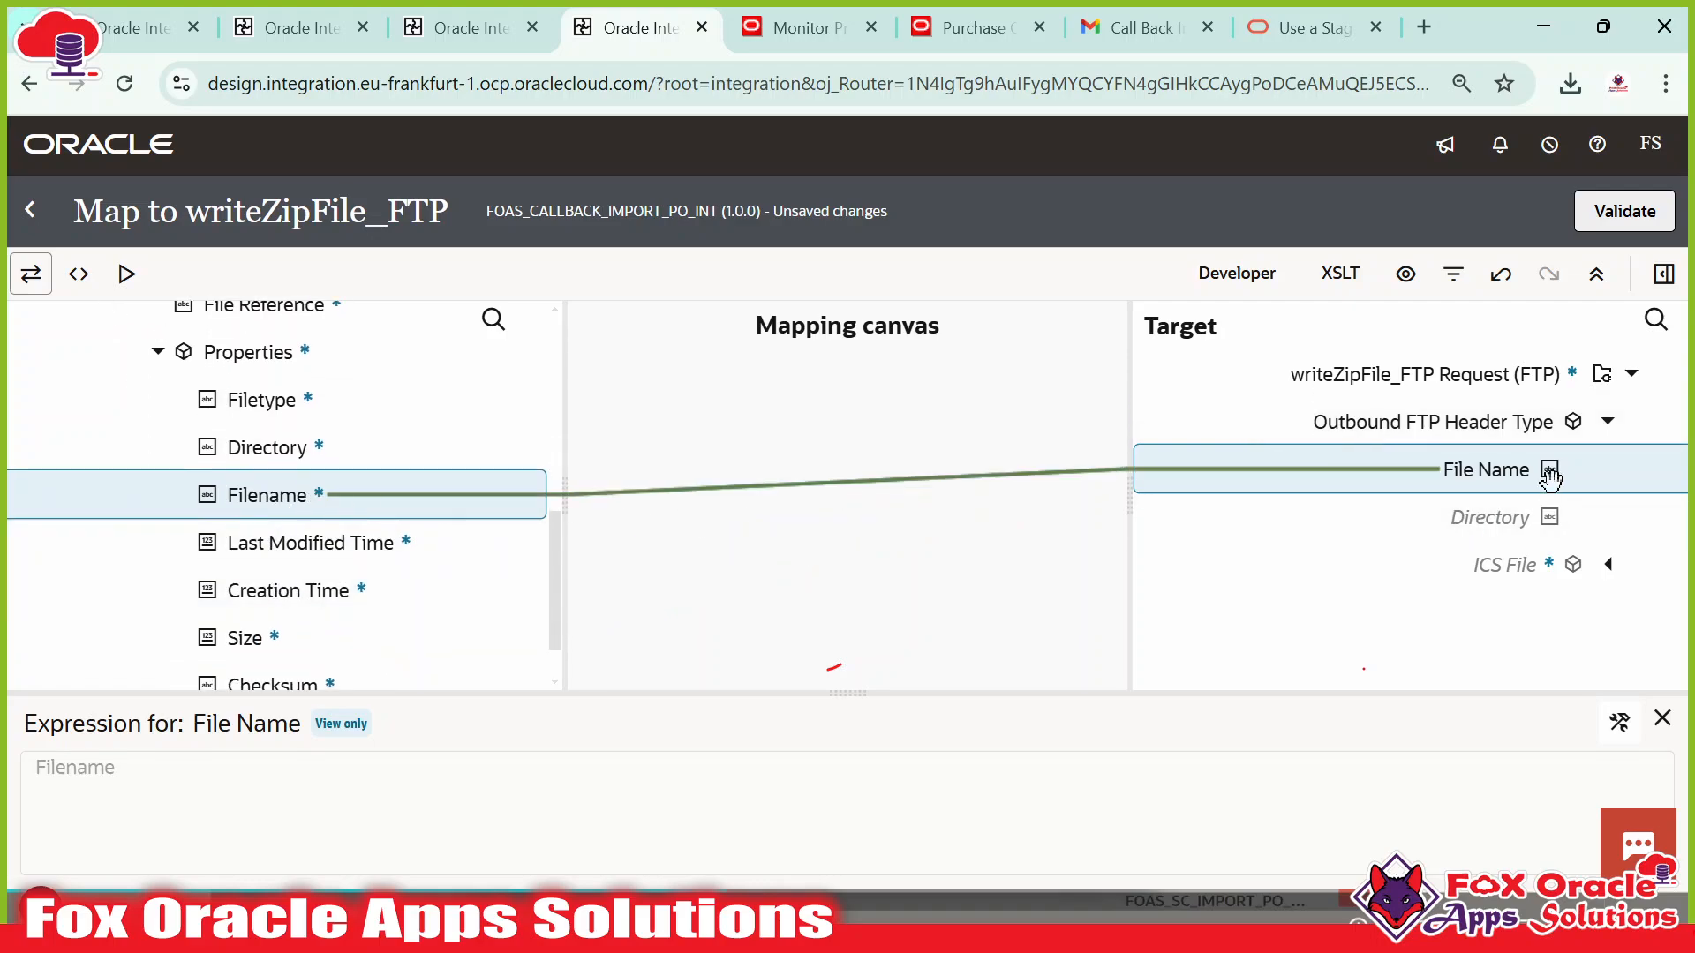
Map the staged ICS File Reference to the target File Reference and validate the map.
left_click(1608, 564)
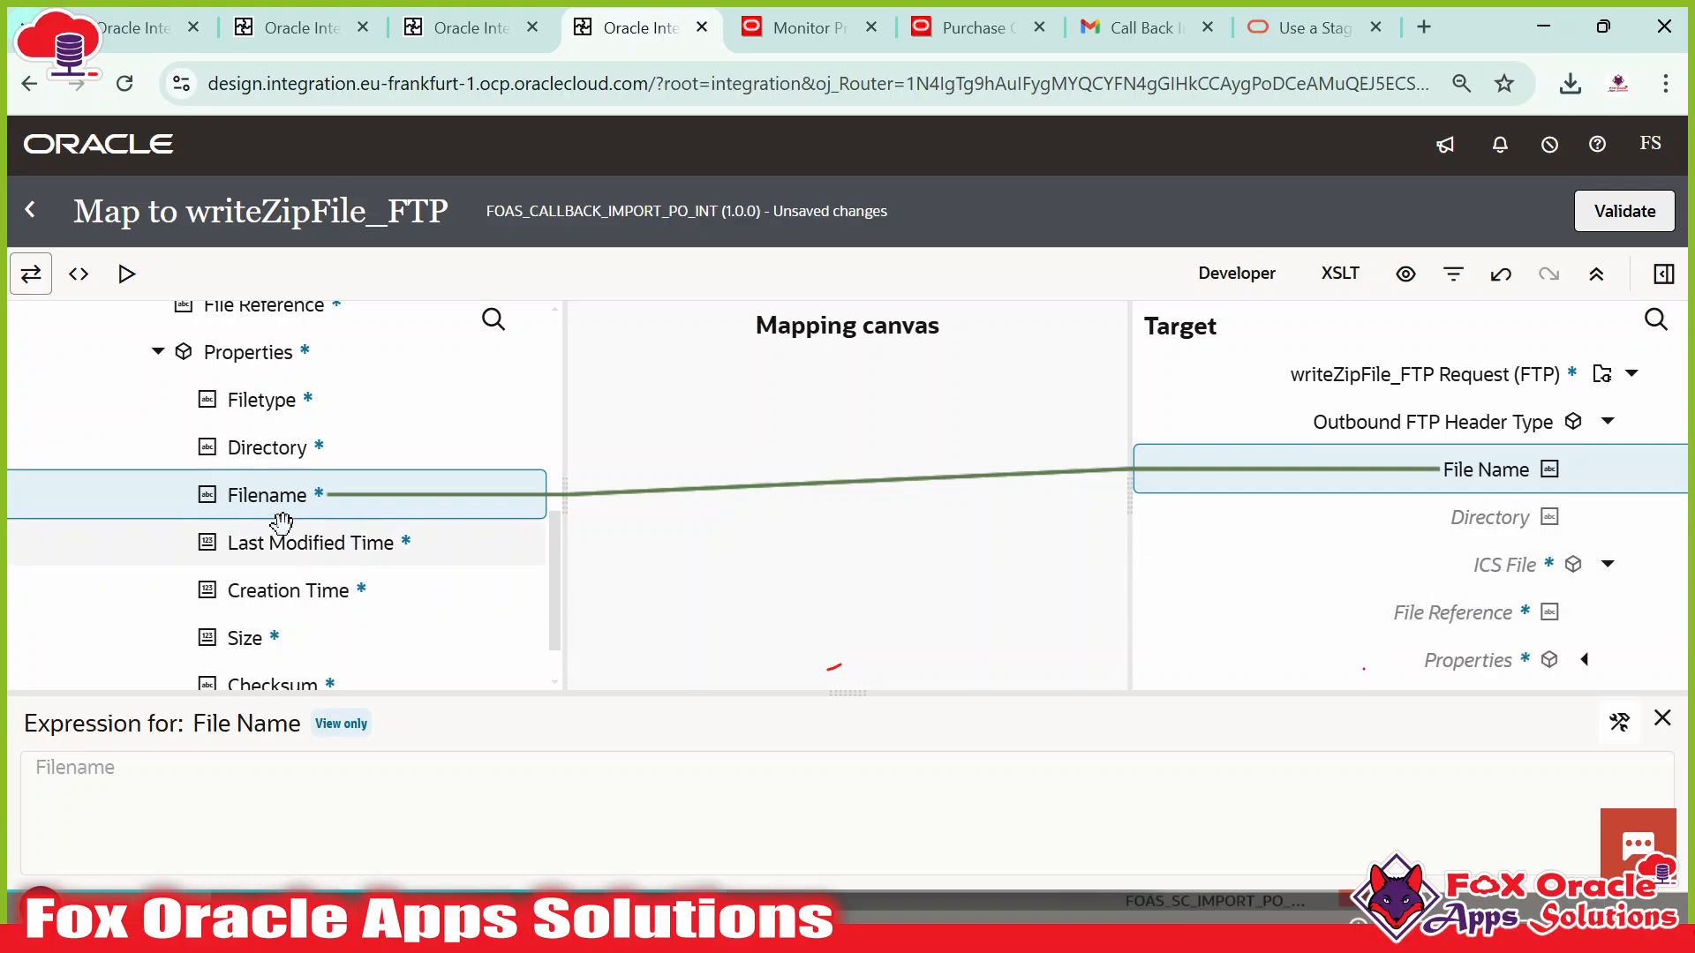
scroll(291, 520, "up", 3)
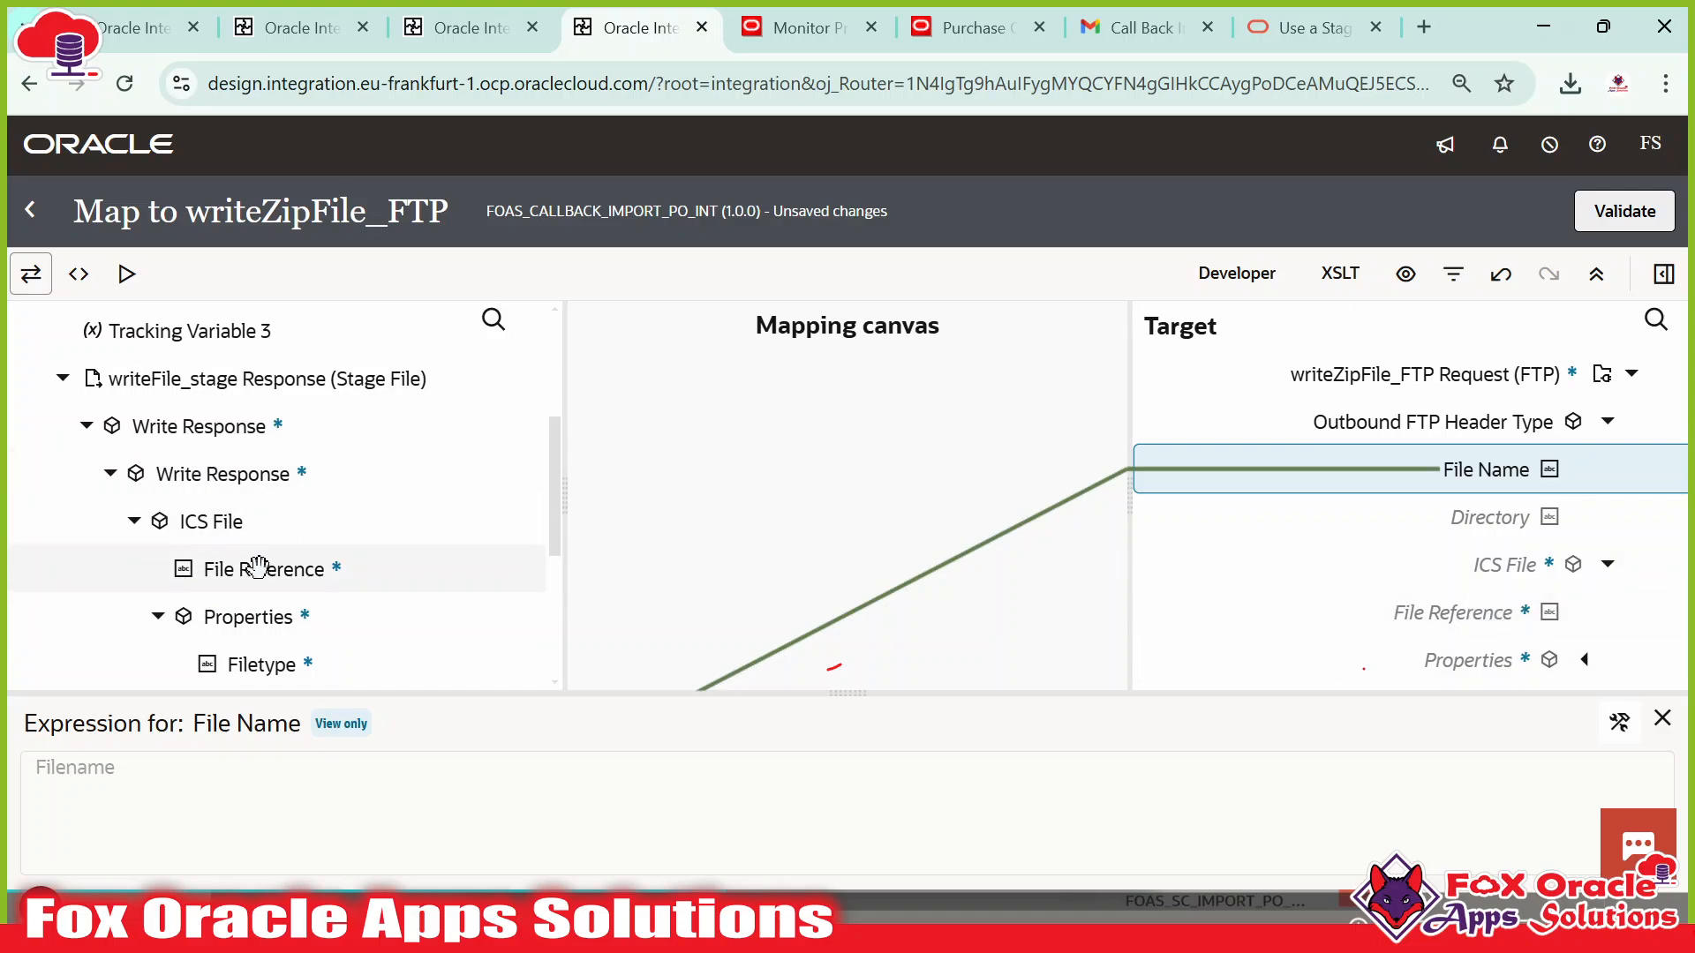
left_click_drag(257, 568, 1457, 608)
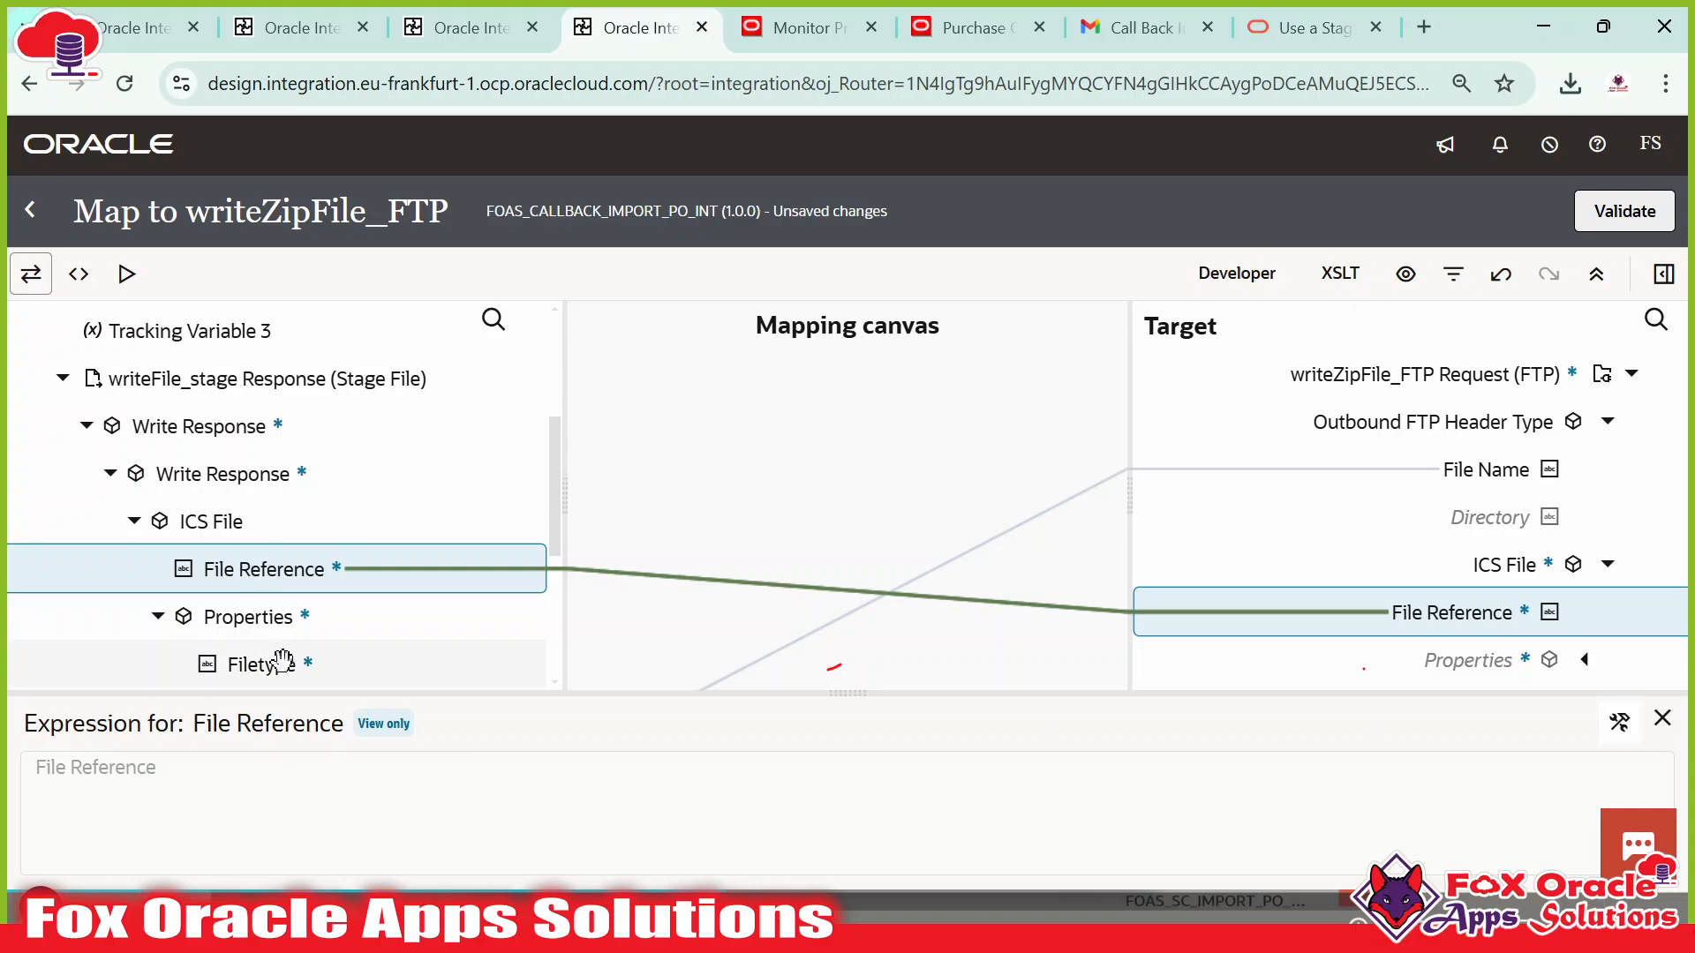
scroll(231, 645, "down", 3)
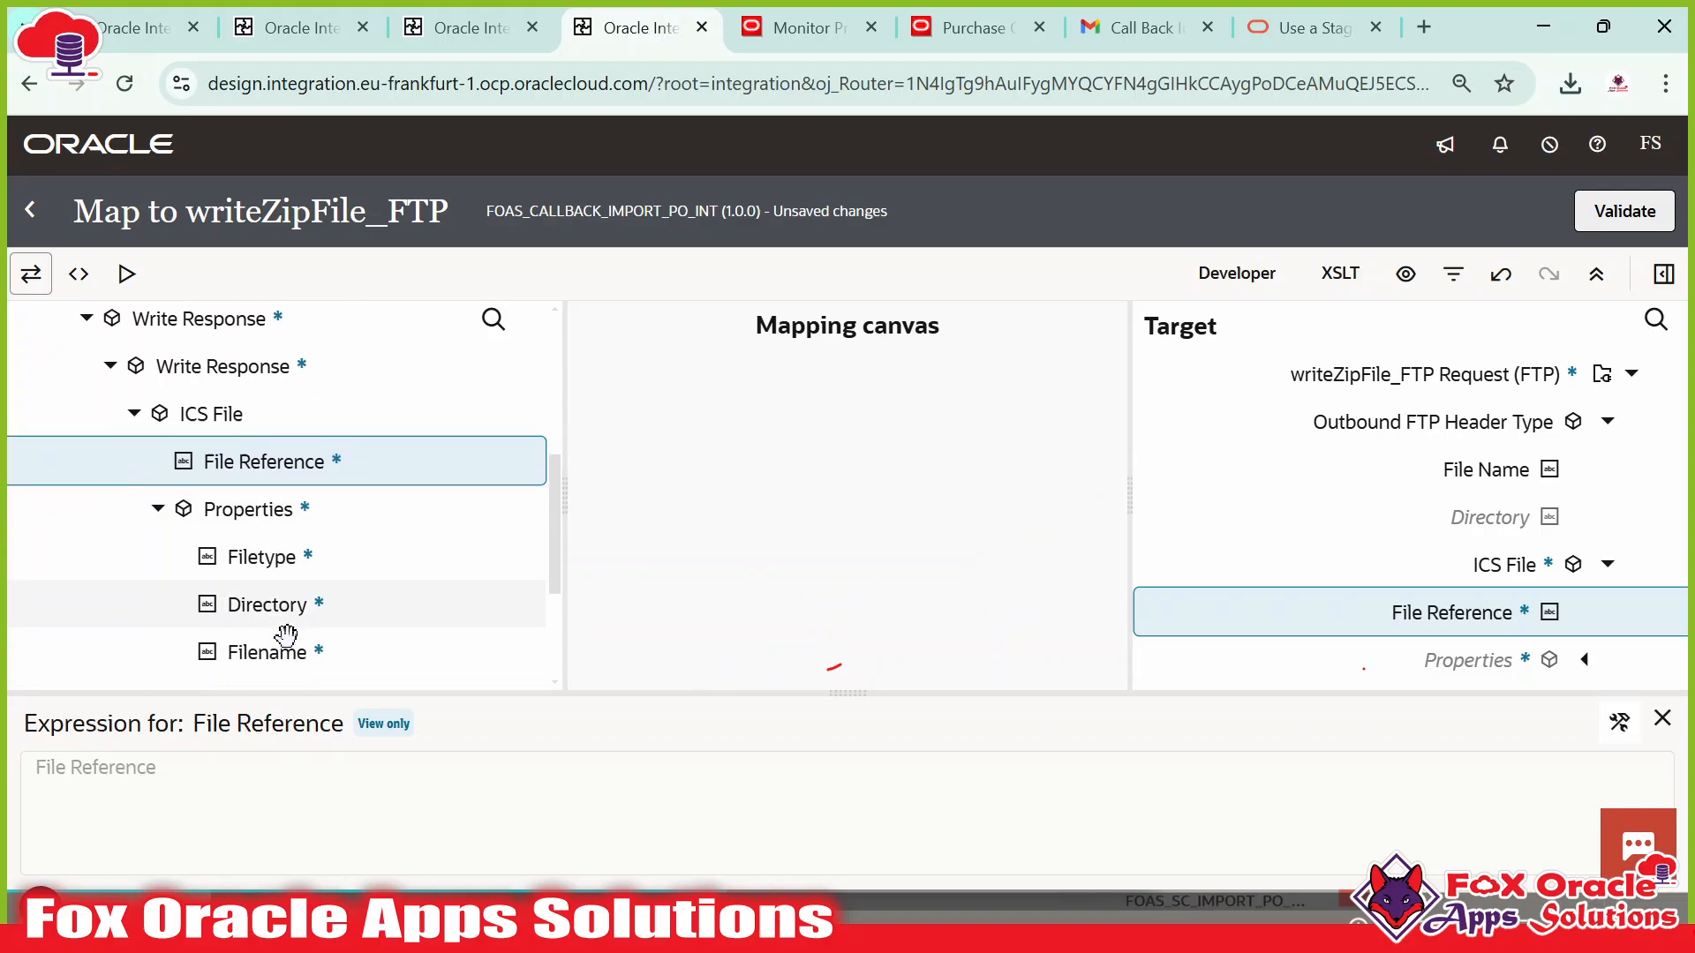
left_click(1633, 220)
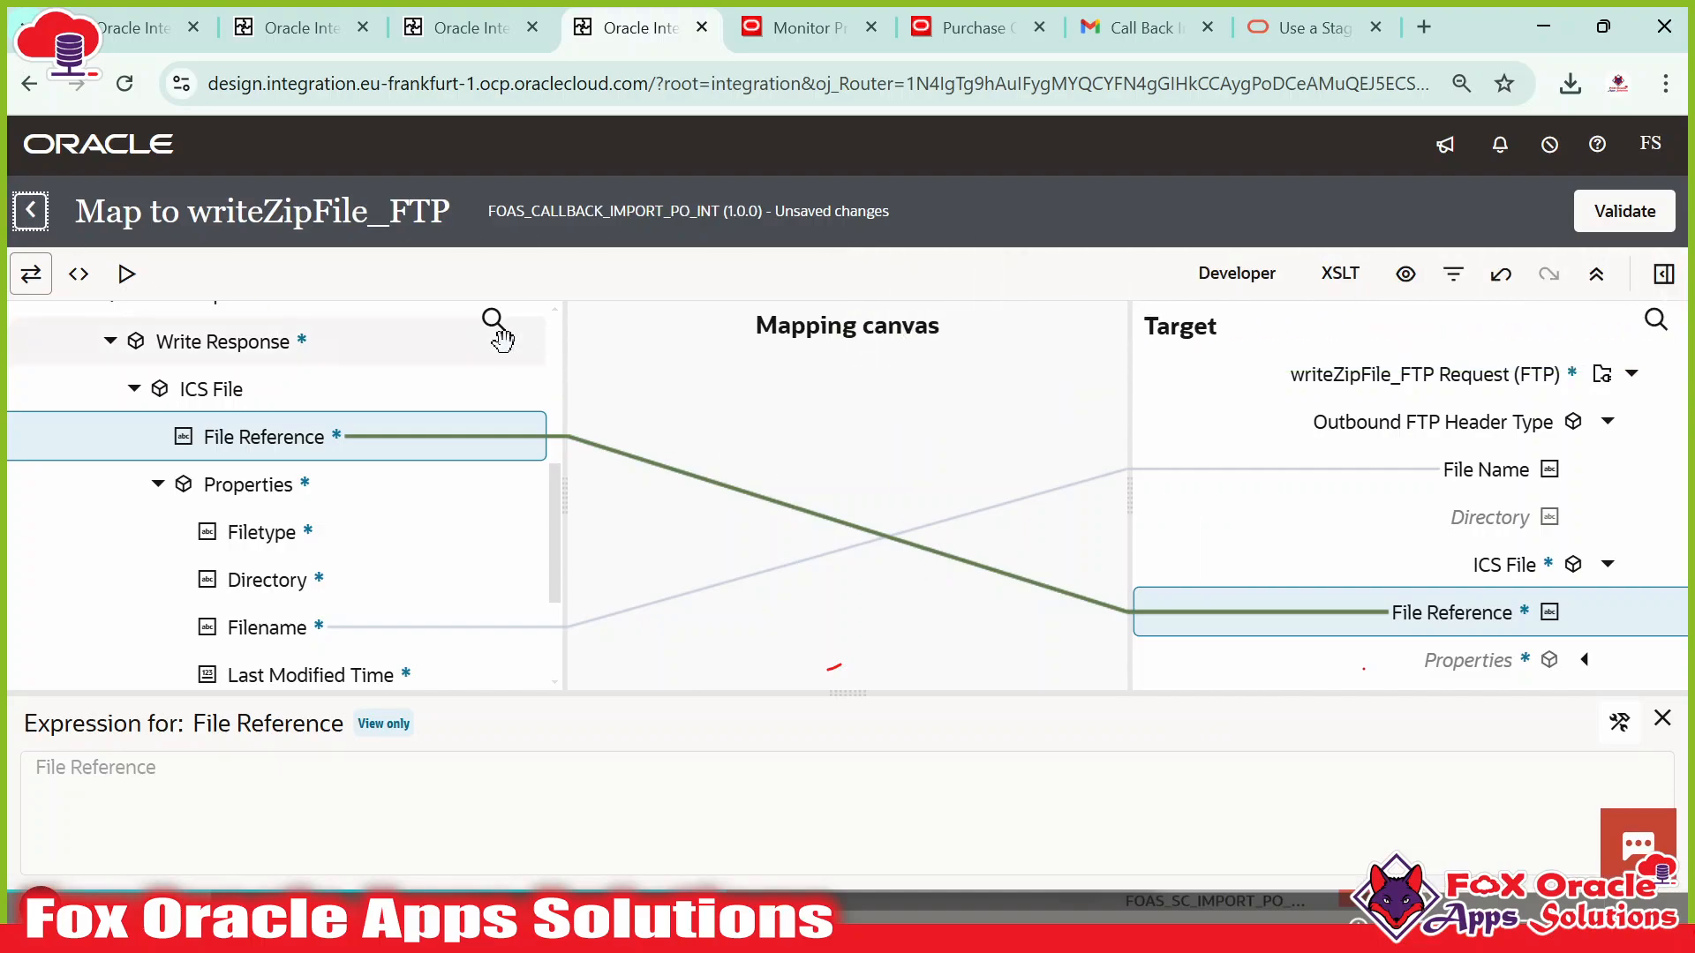
left_click(30, 210)
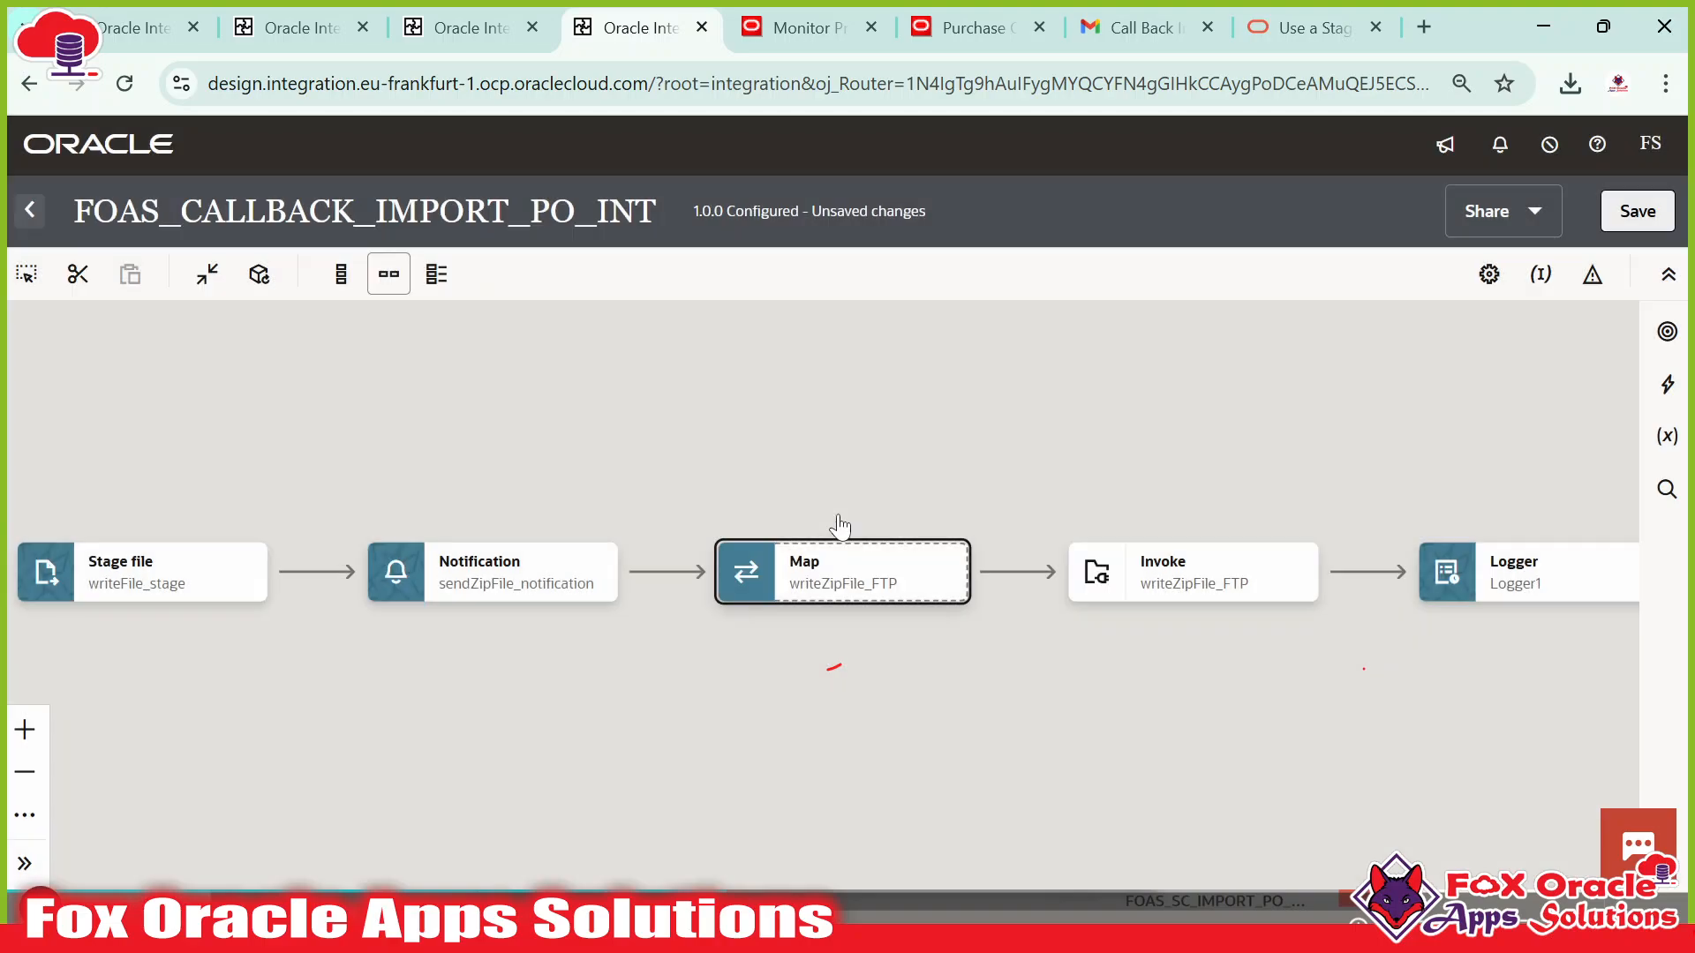
left_click(1637, 211)
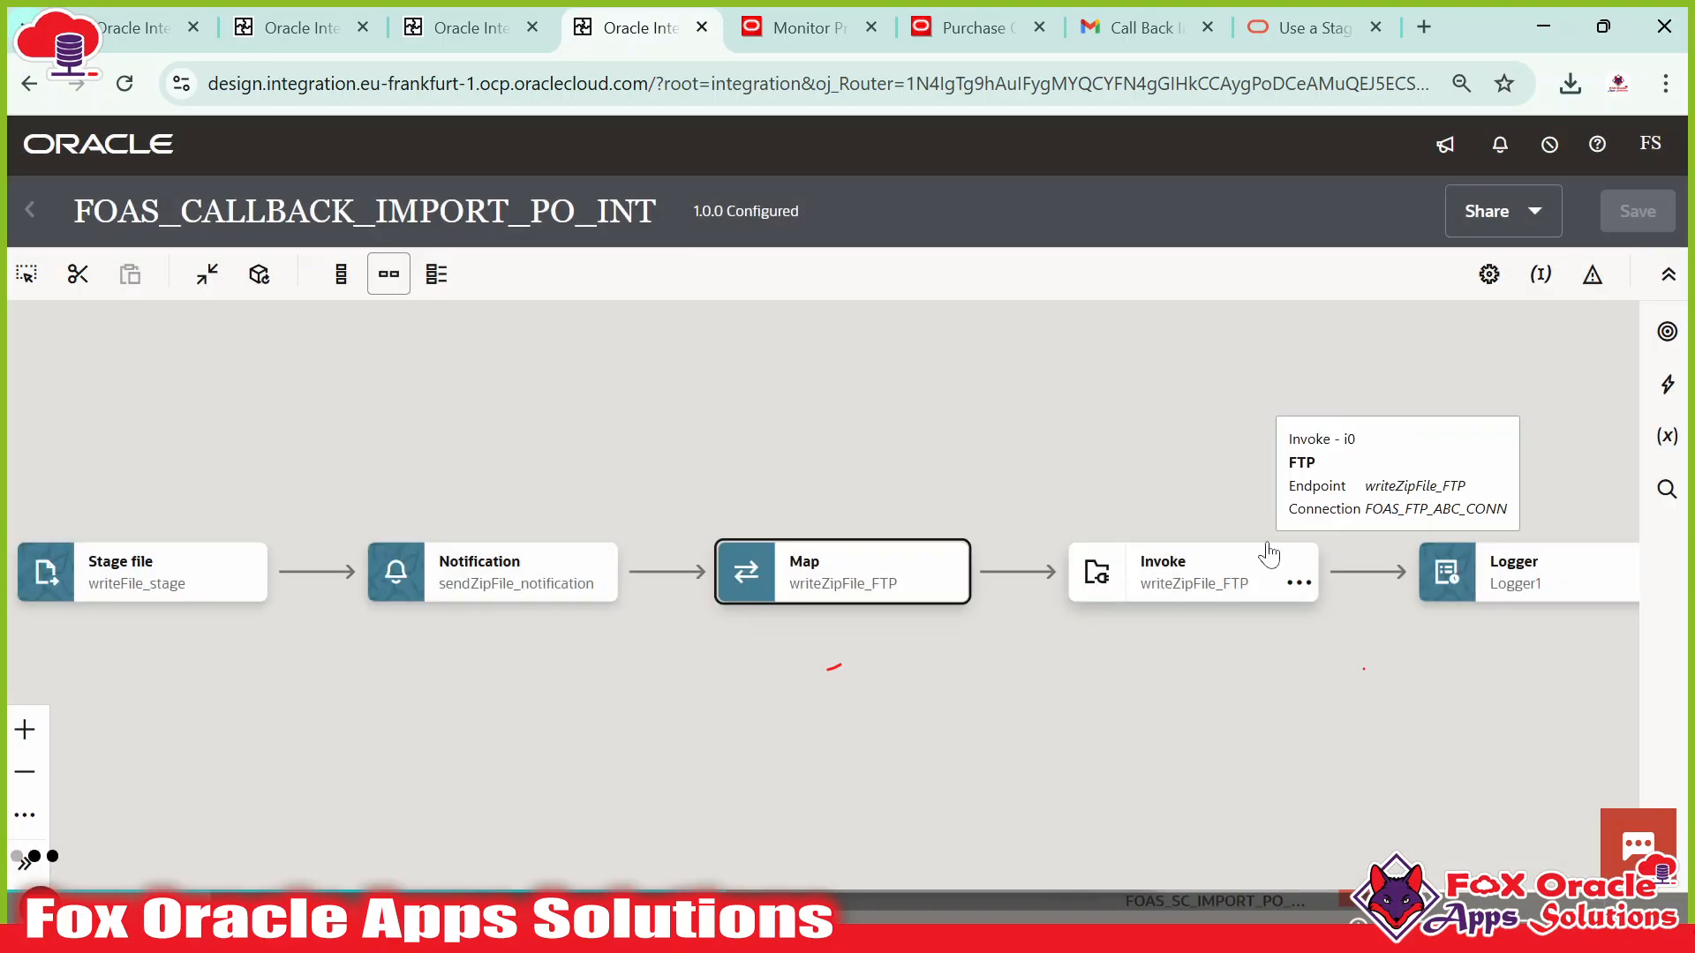
left_click_drag(1286, 477, 988, 485)
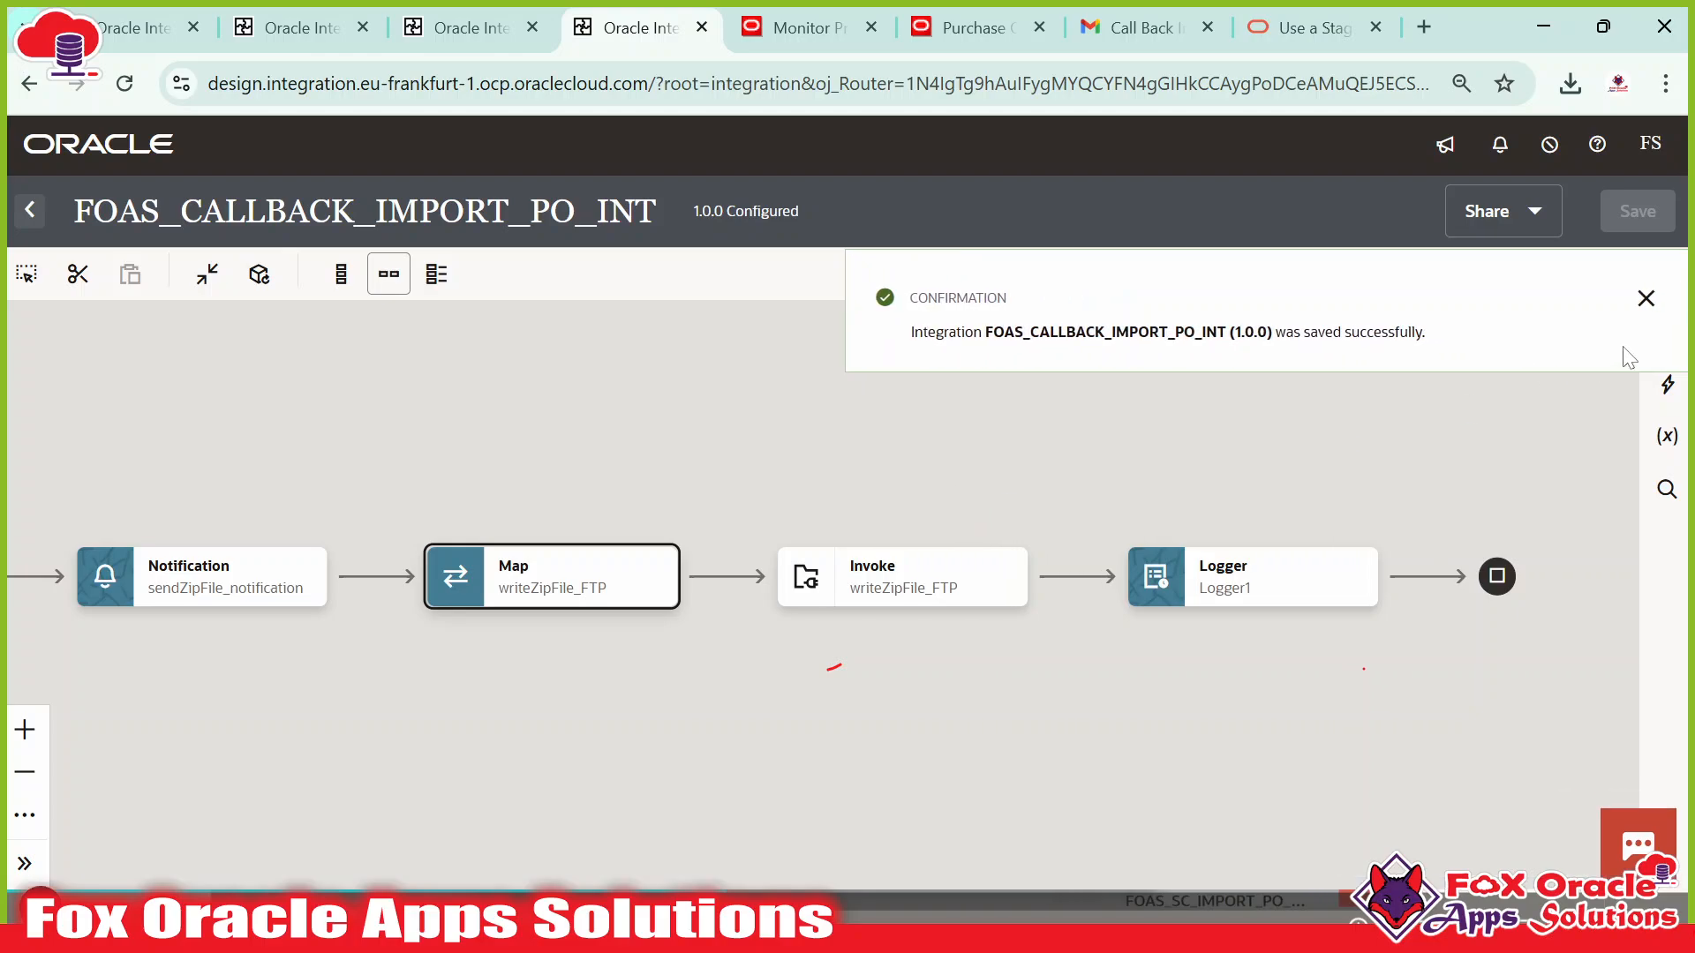
scroll(1075, 424, "down", 3)
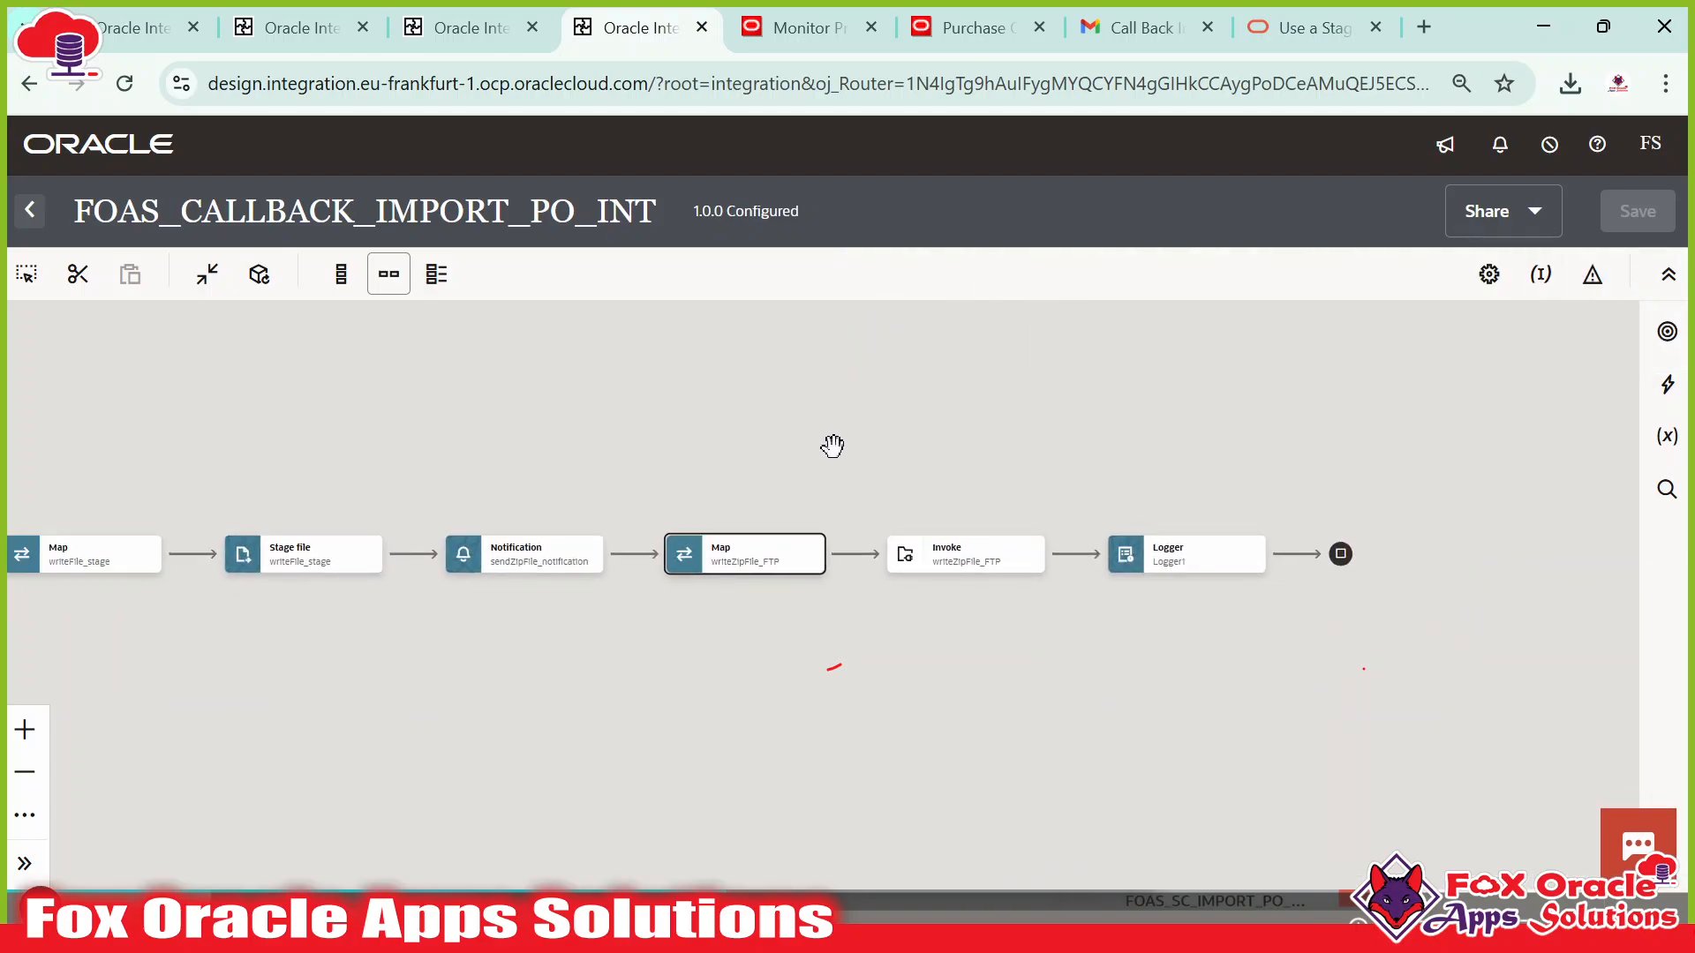
left_click_drag(761, 442, 1094, 441)
left_click(190, 565)
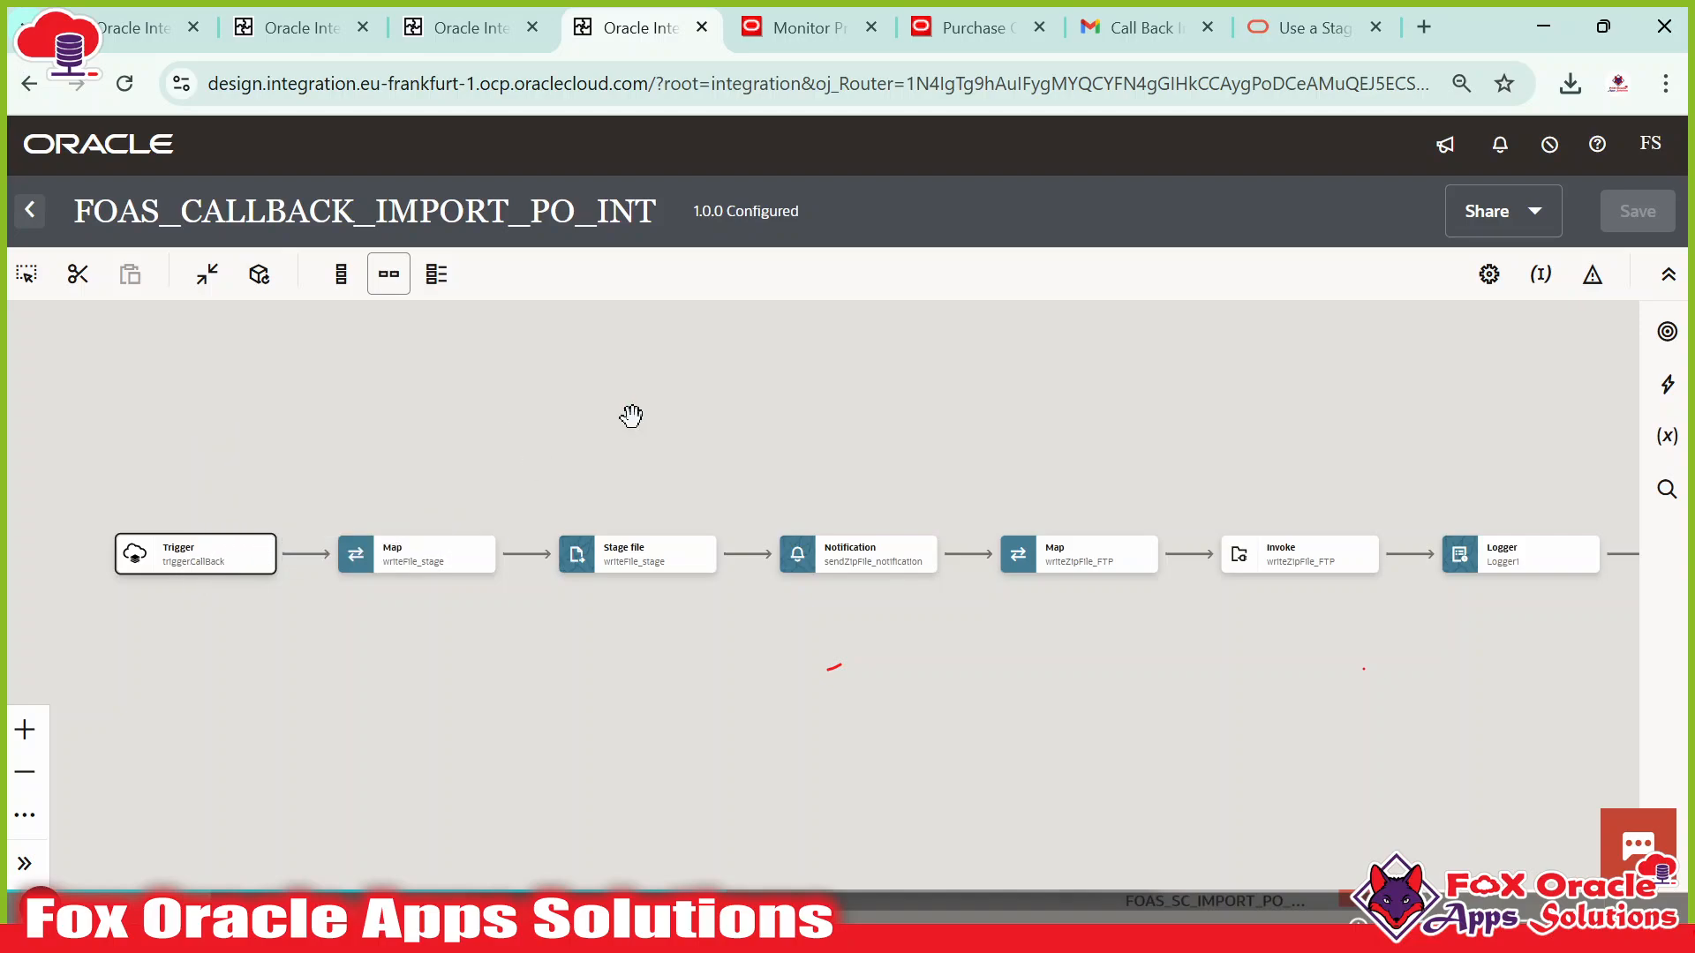
left_click(579, 558)
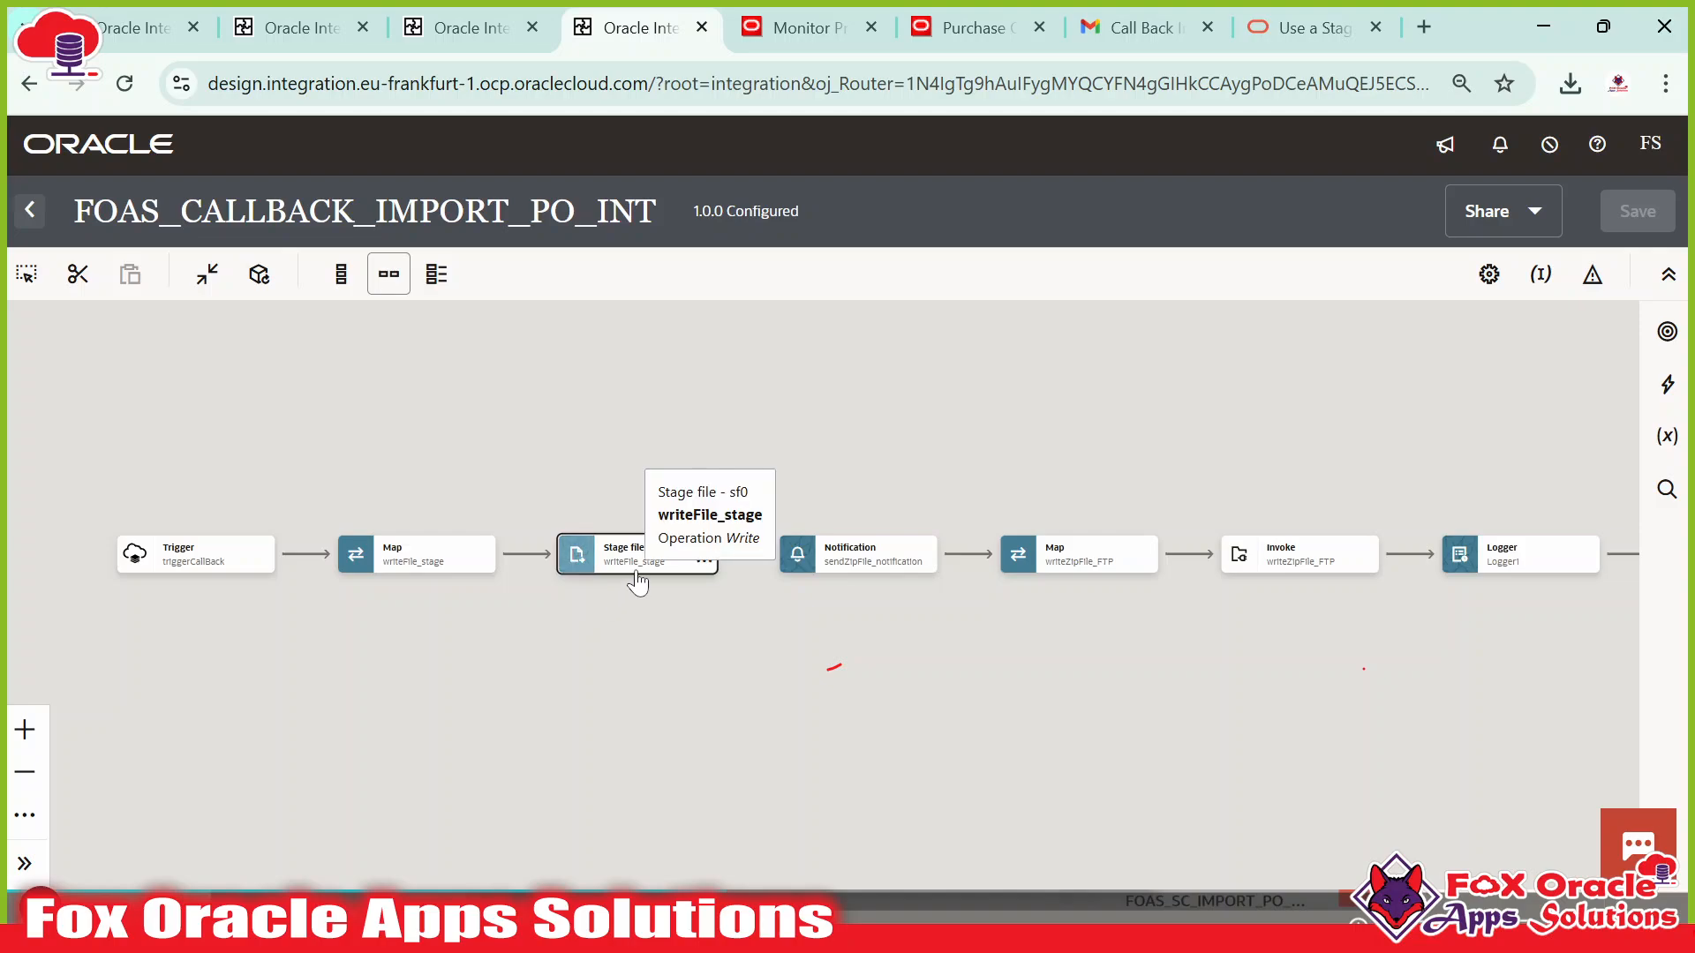
left_click(655, 571)
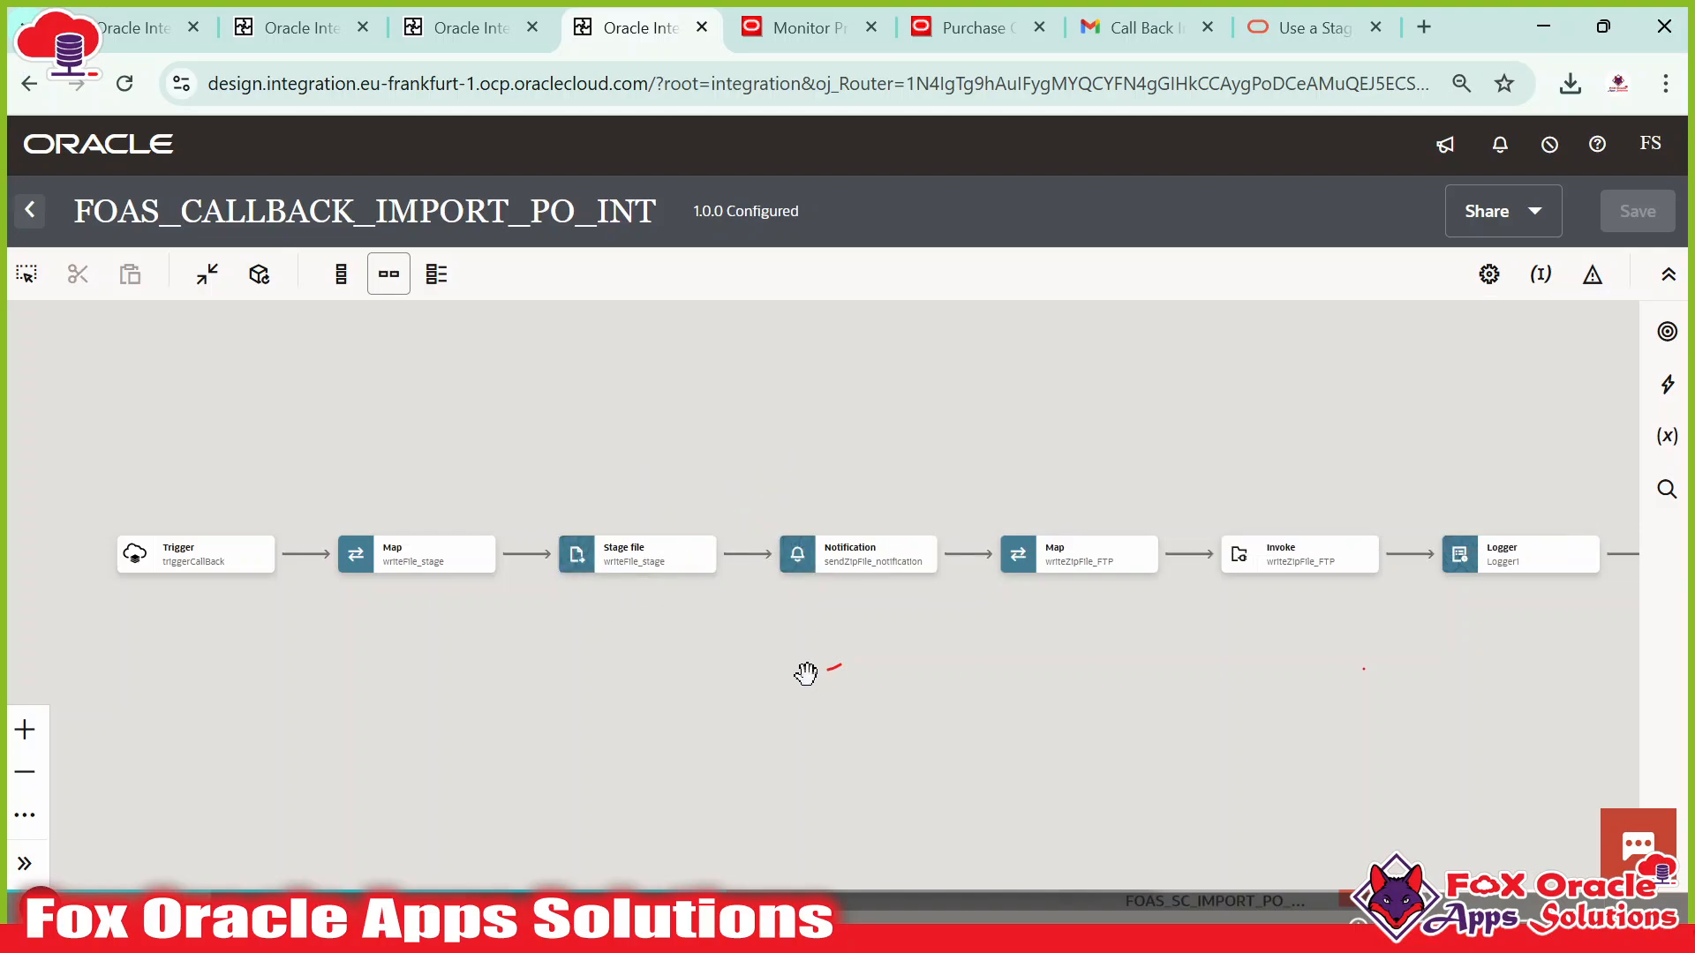
left_click(1300, 572)
left_click_drag(1232, 647, 1055, 678)
left_click_drag(783, 401, 913, 343)
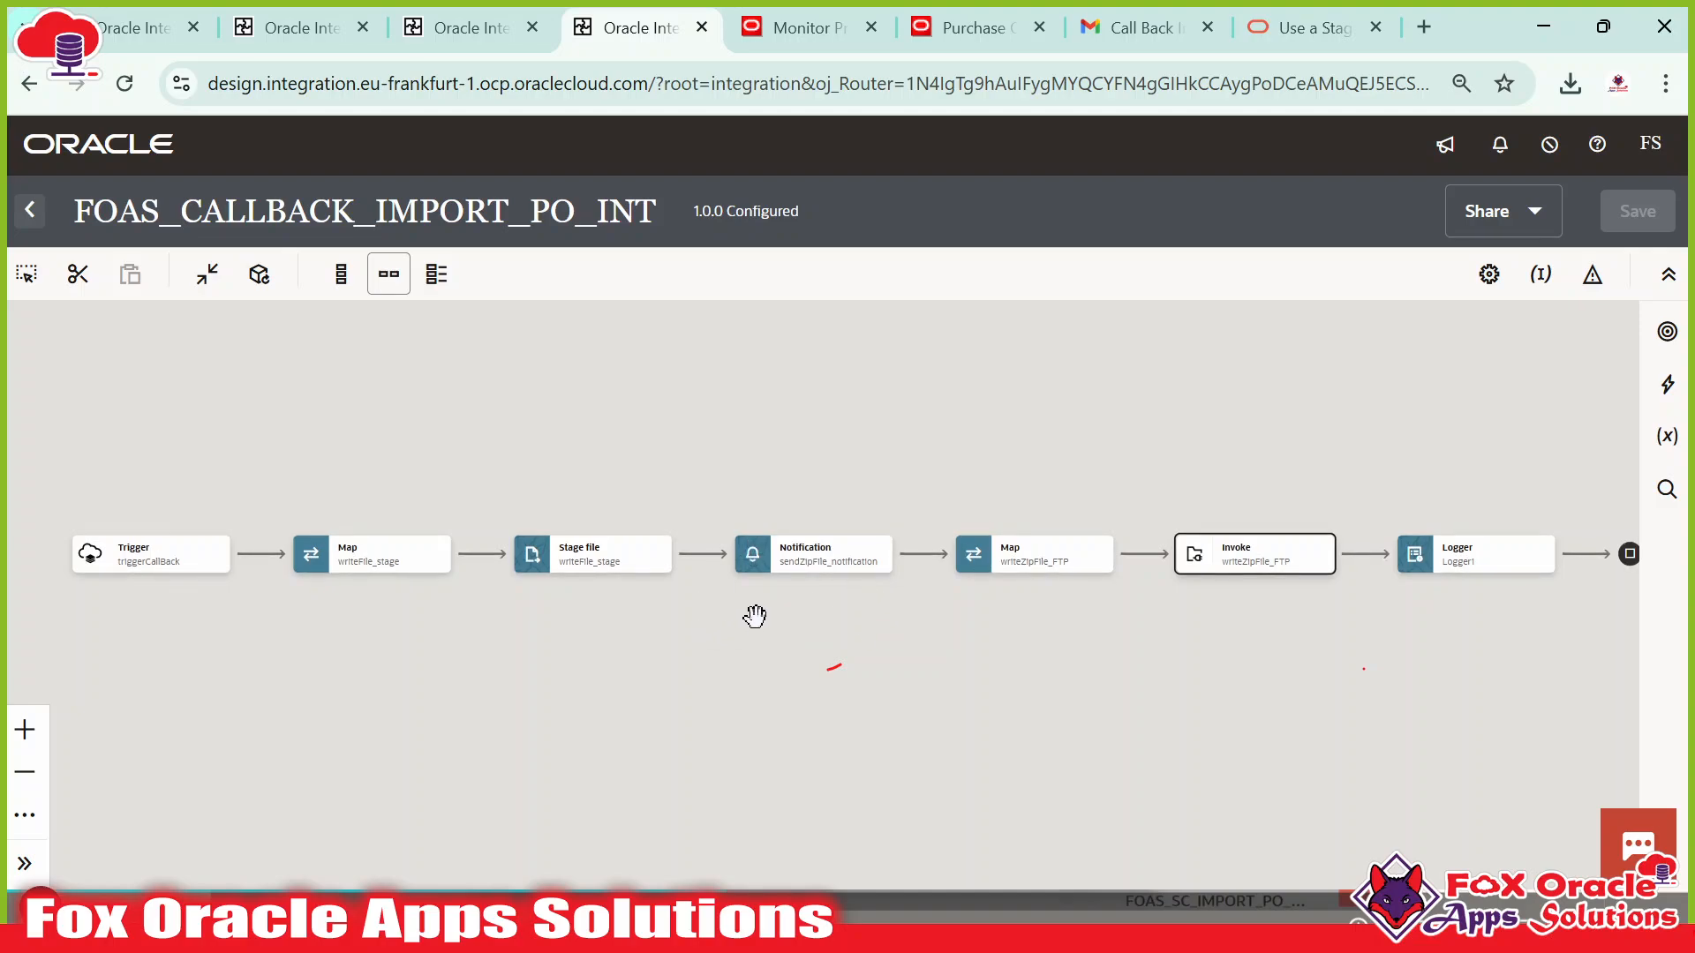
Activate FOAS_CALLBACK_IMPORT_PO_INT and refresh until it shows Active, then return to FOAS_SC_IMPORT_PO_ABC.
left_click(29, 212)
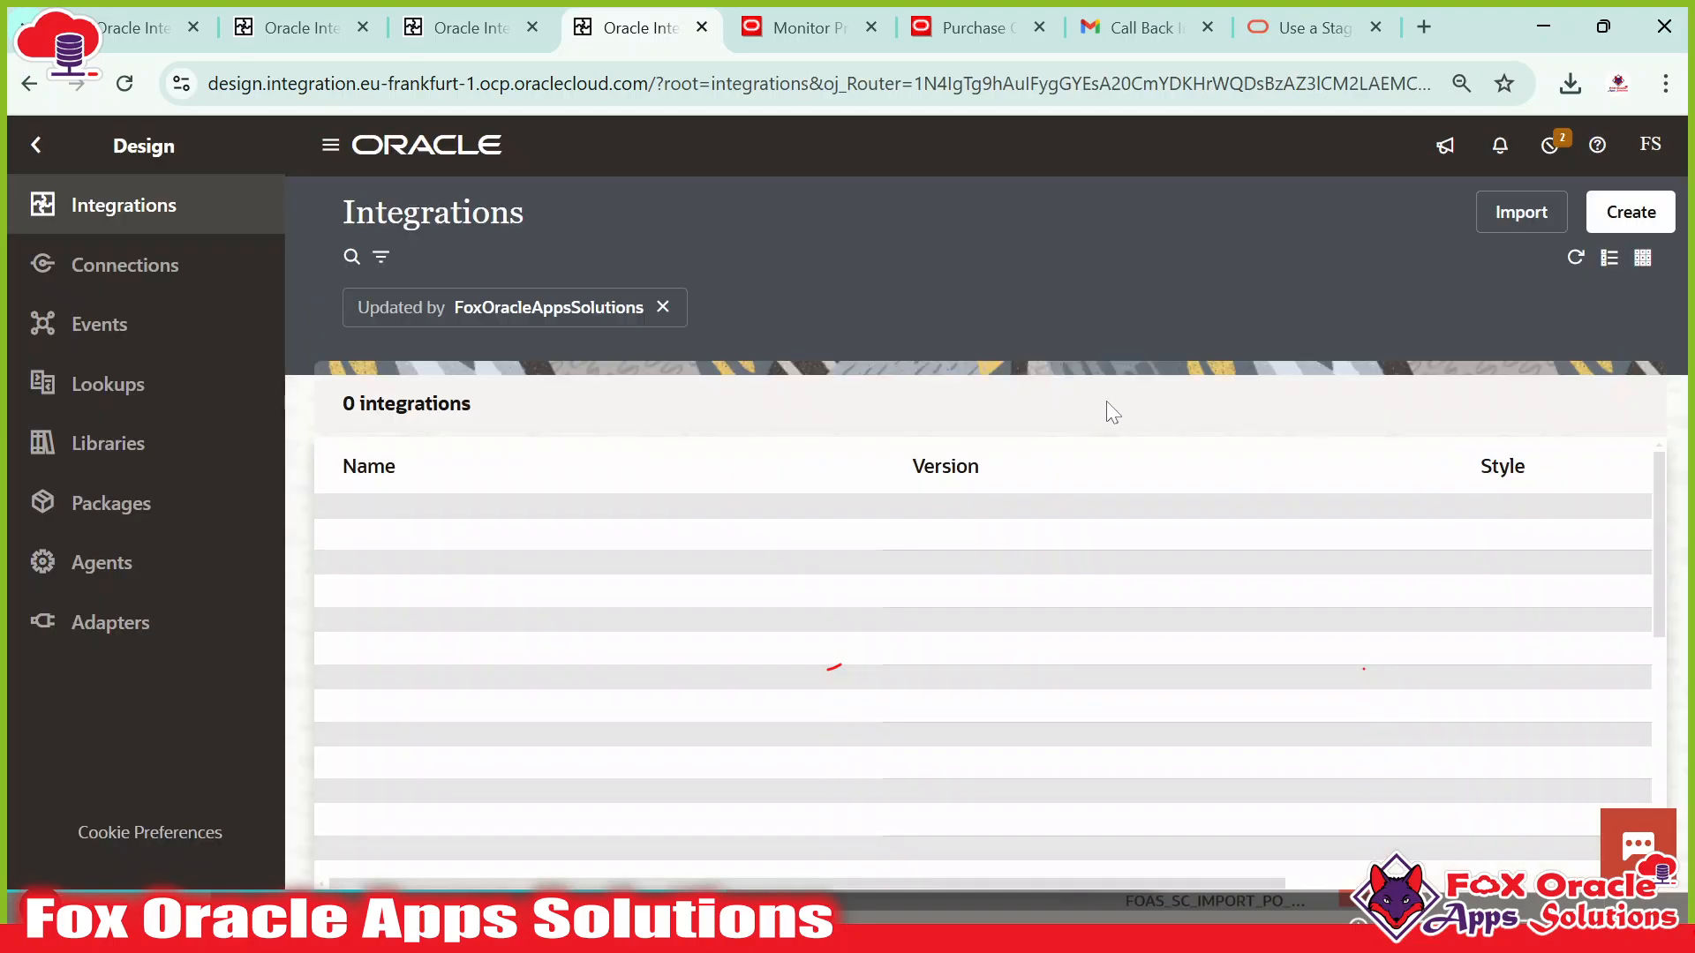
left_click(1496, 533)
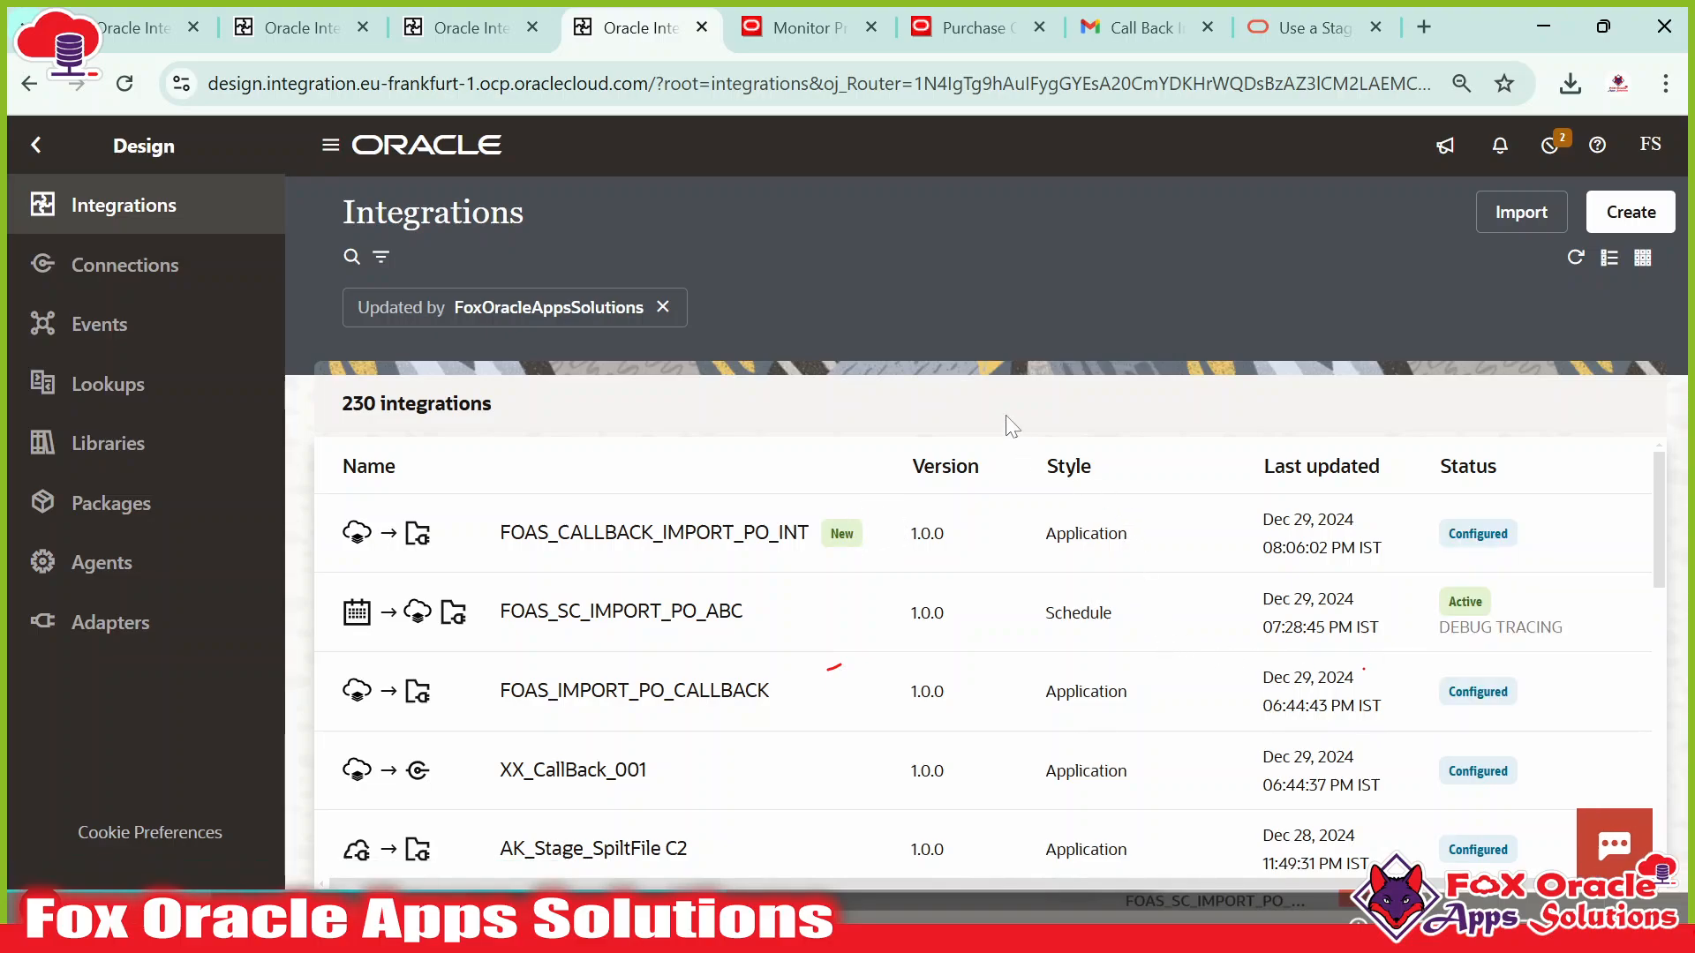
left_click(1610, 833)
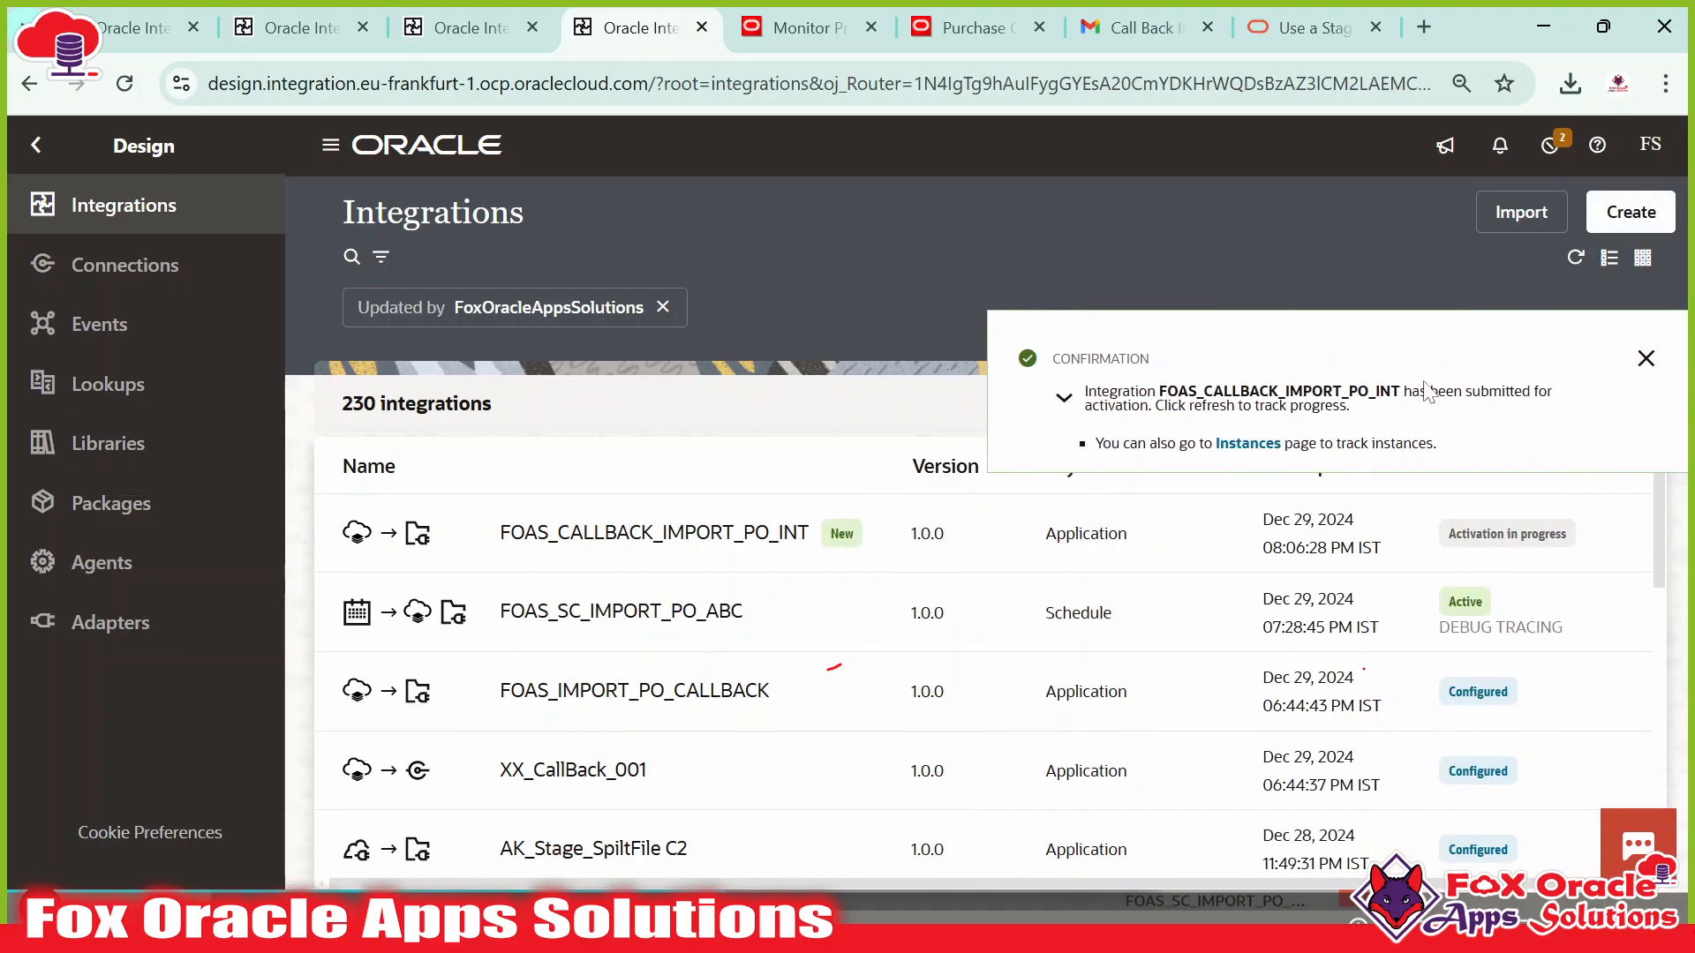
left_click(1645, 360)
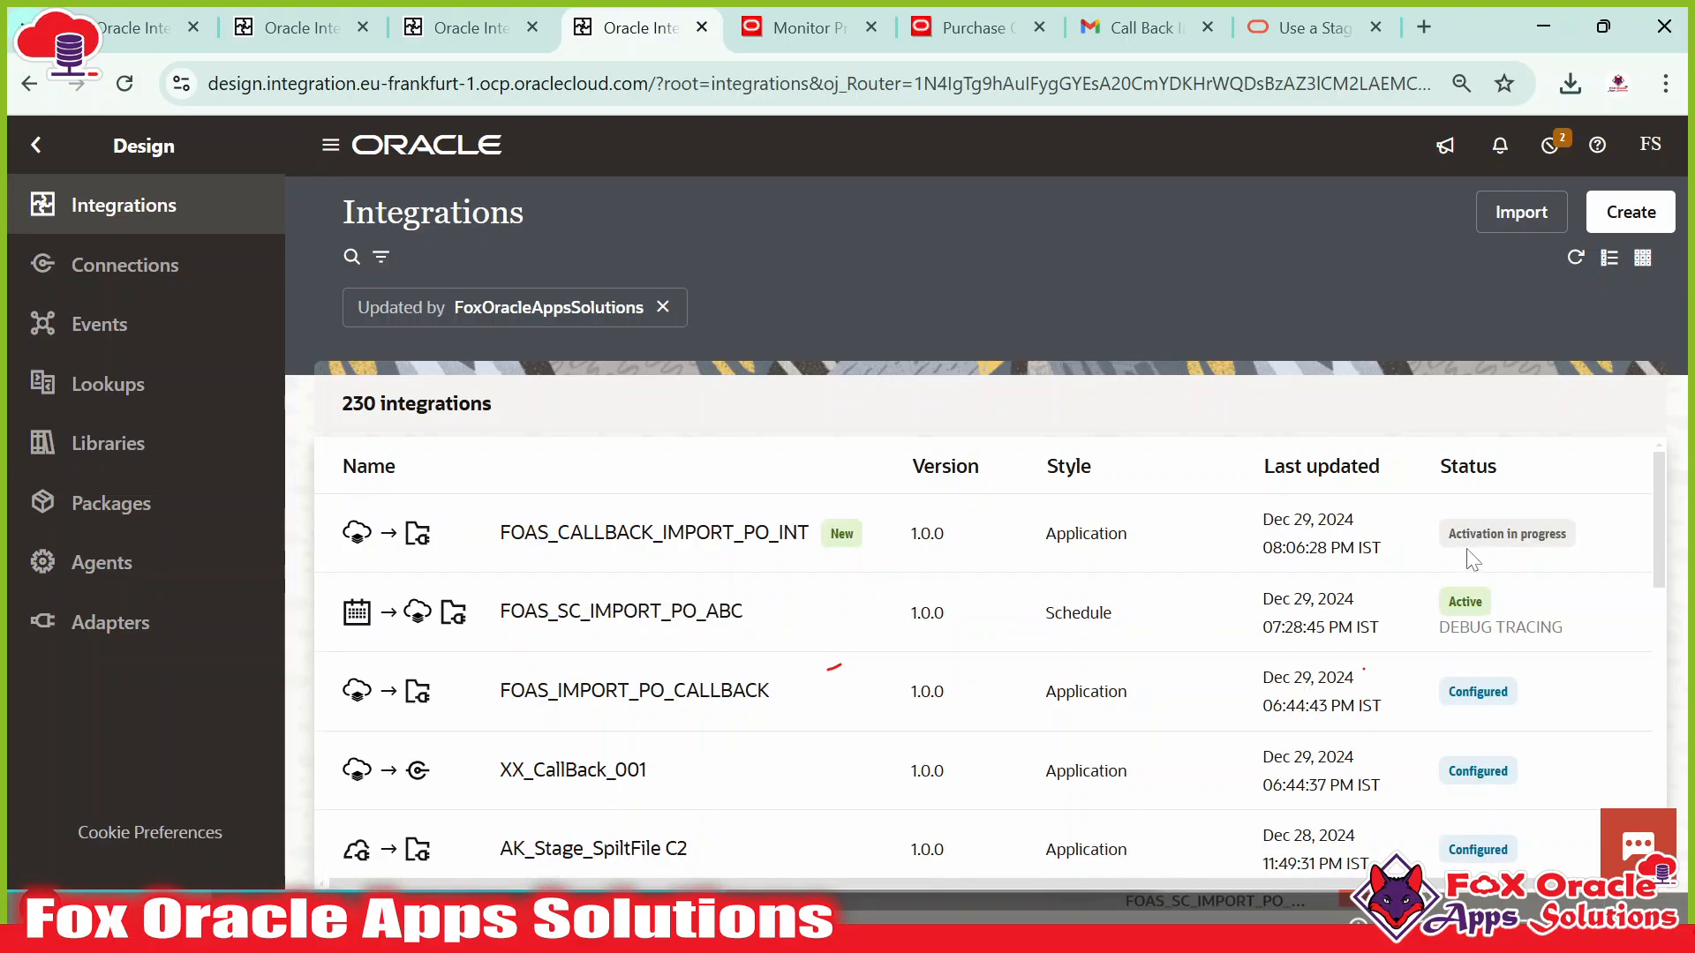
left_click(1576, 263)
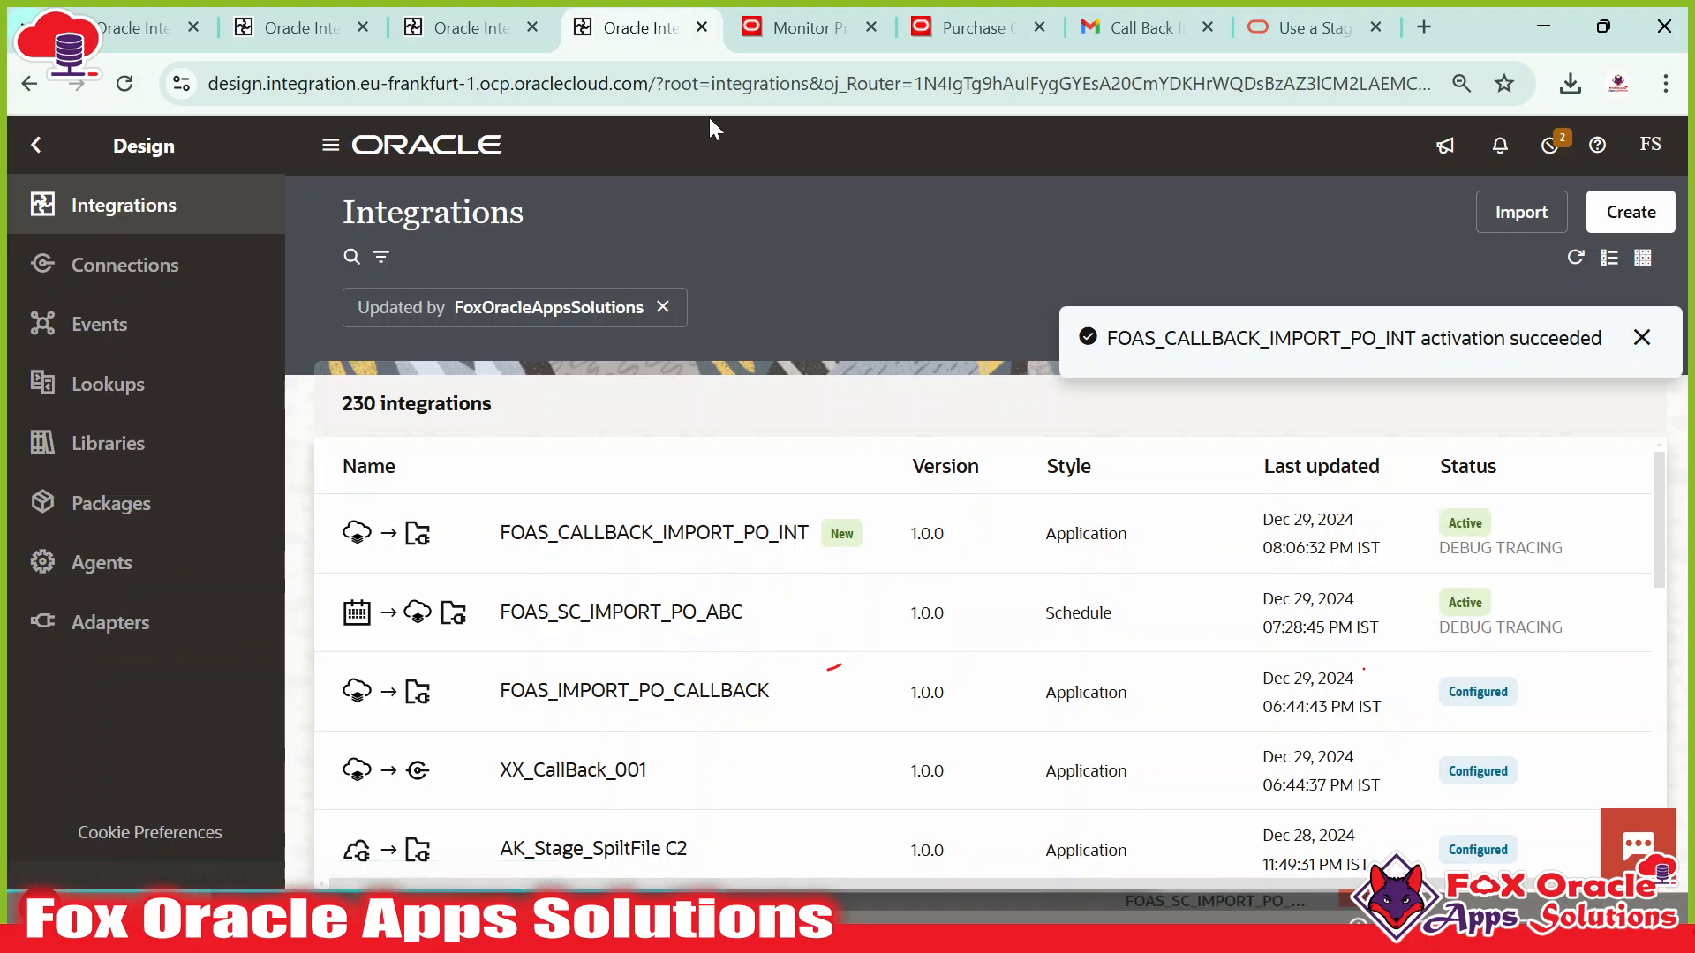
left_click(170, 30)
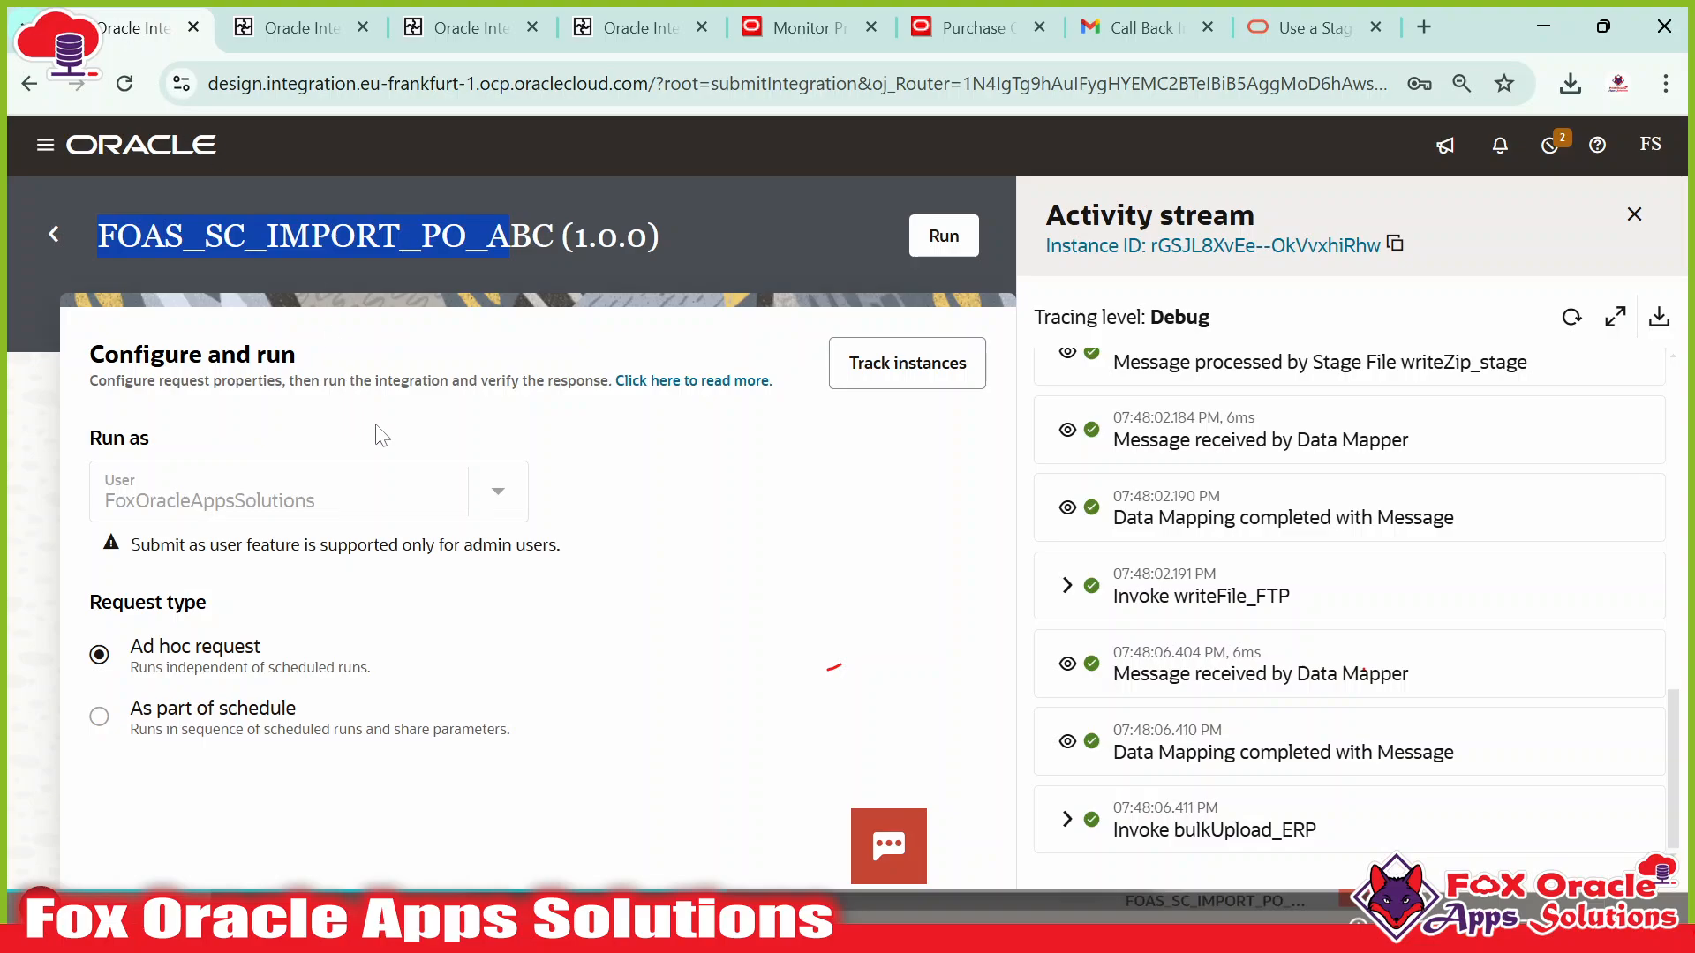
Close the previous activity stream and run FOAS_SC_IMPORT_PO_ABC ad hoc from Configure and run.
left_click_drag(116, 238, 429, 242)
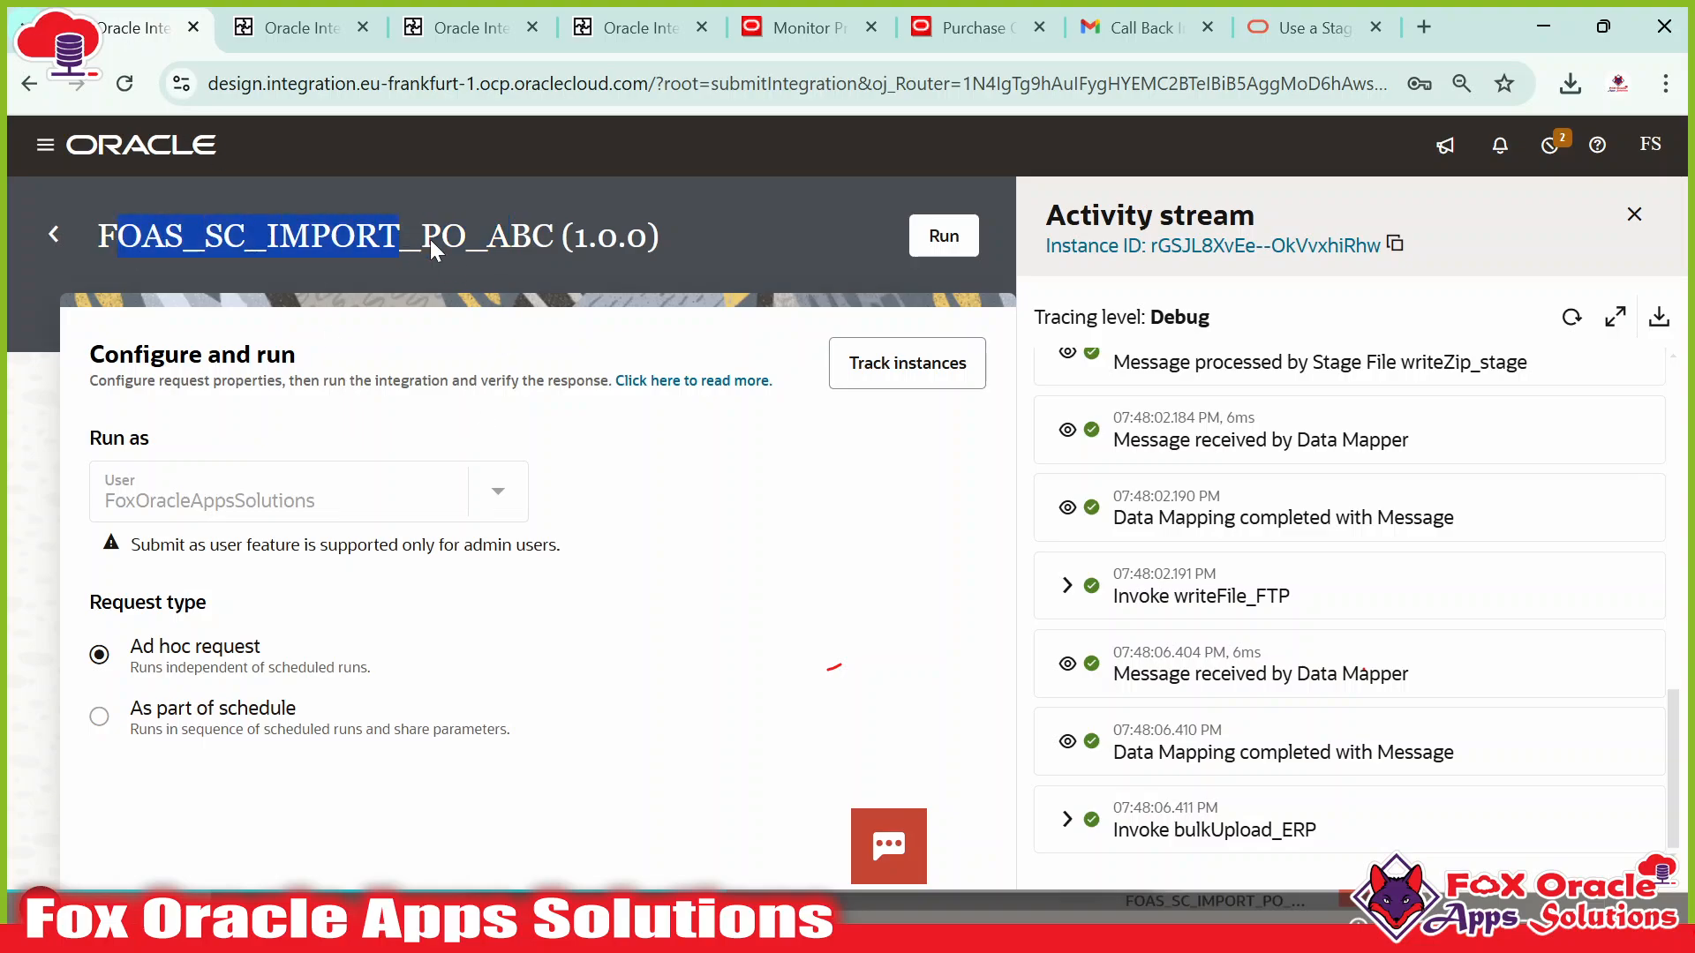
left_click_drag(559, 242, 241, 247)
left_click(753, 540)
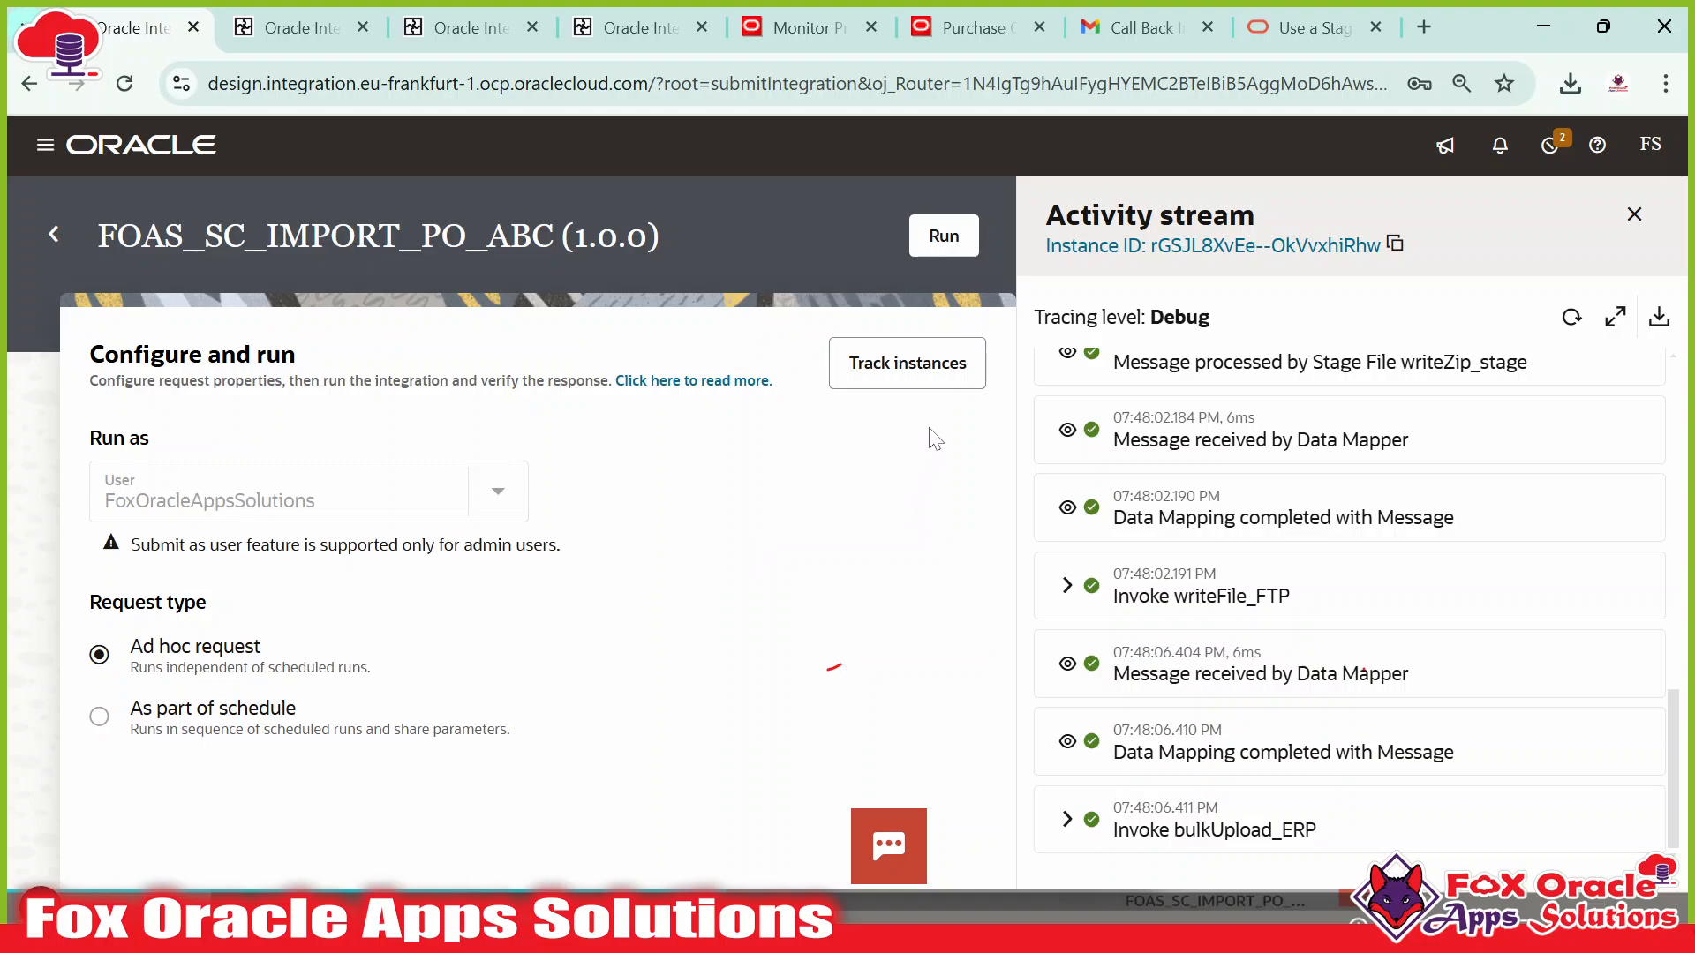
left_click(1632, 226)
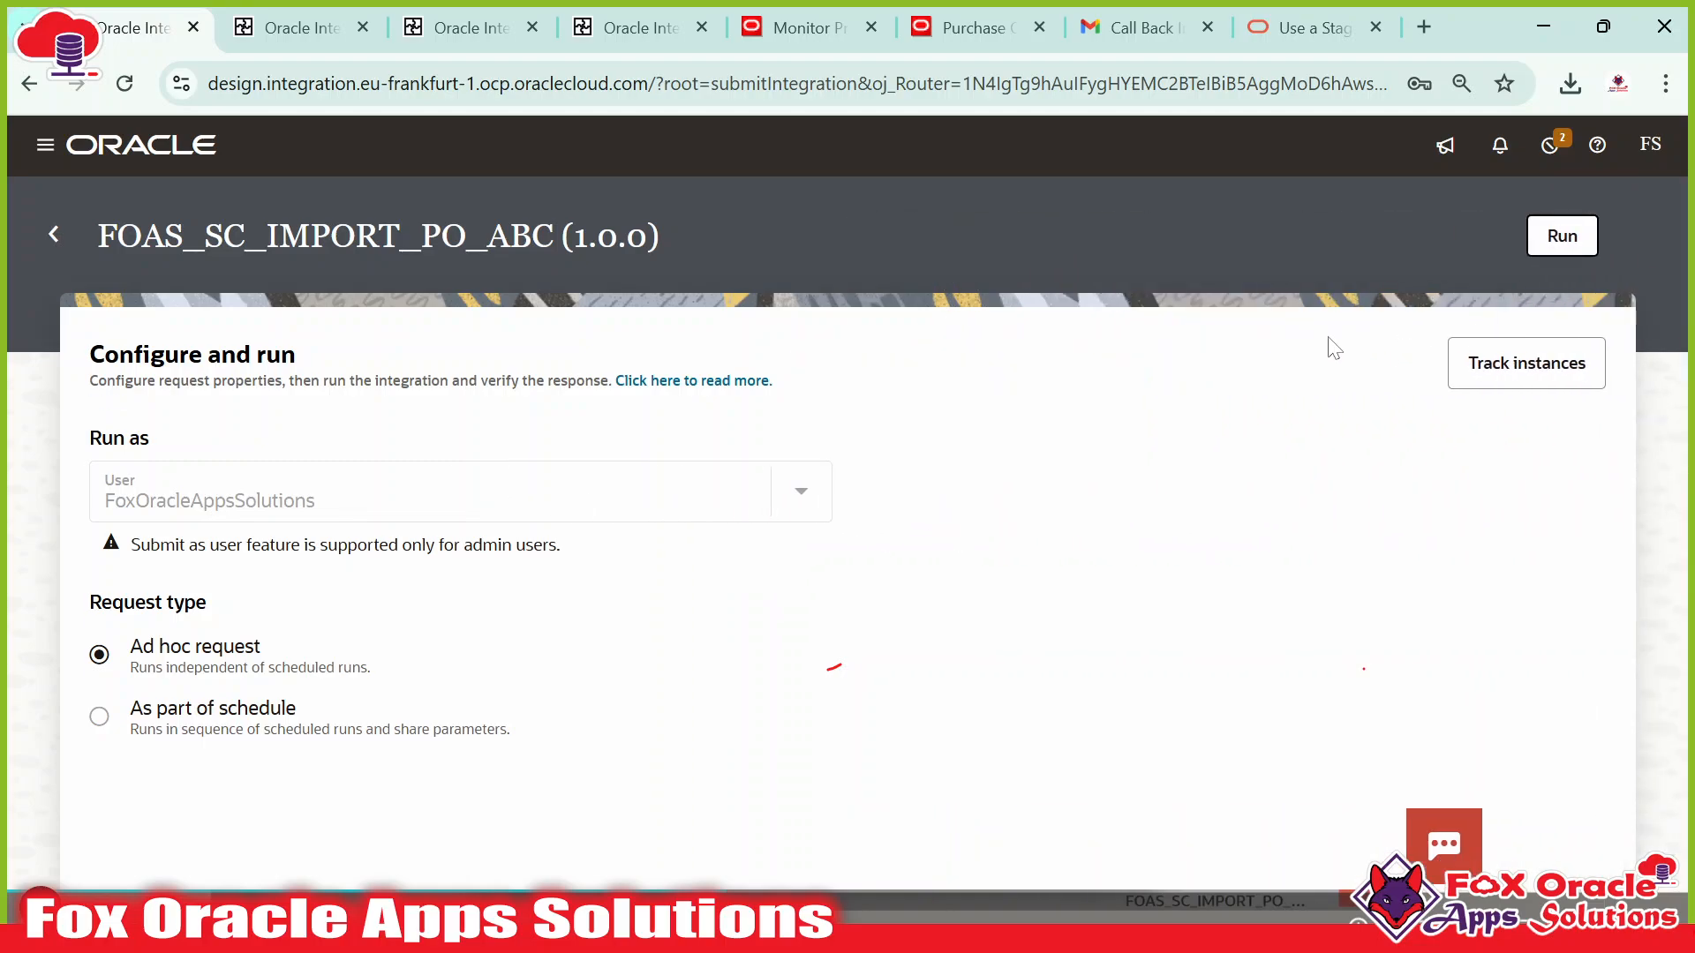
left_click(1564, 238)
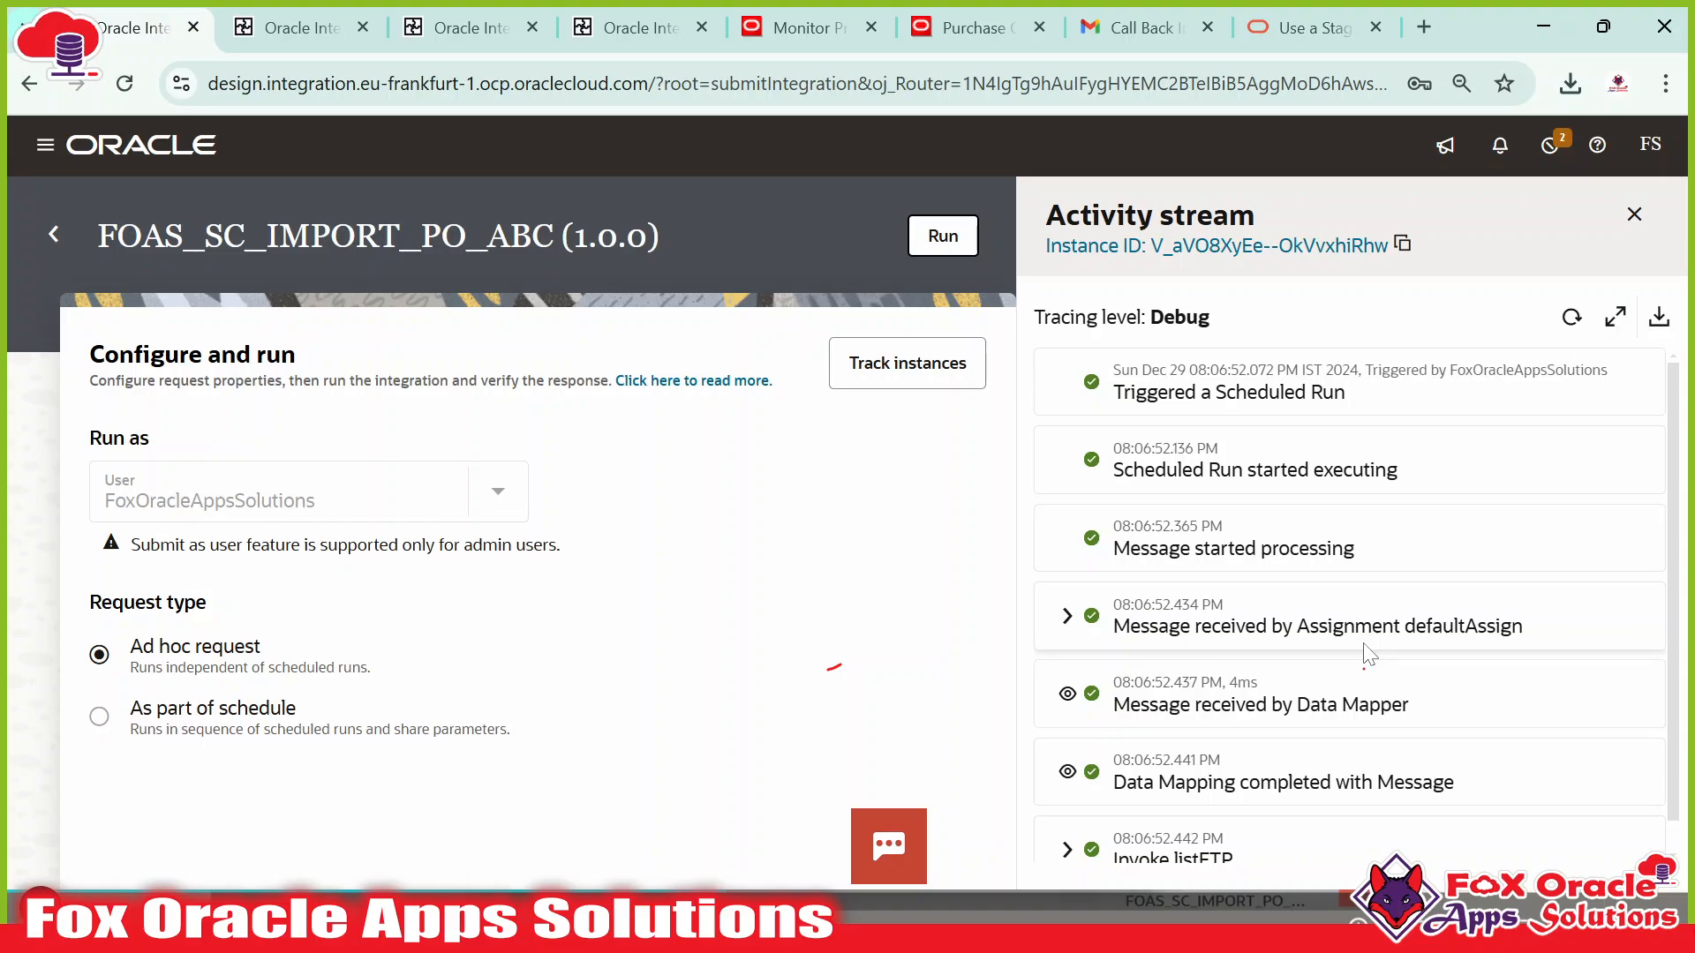
scroll(1423, 630, "down", 2)
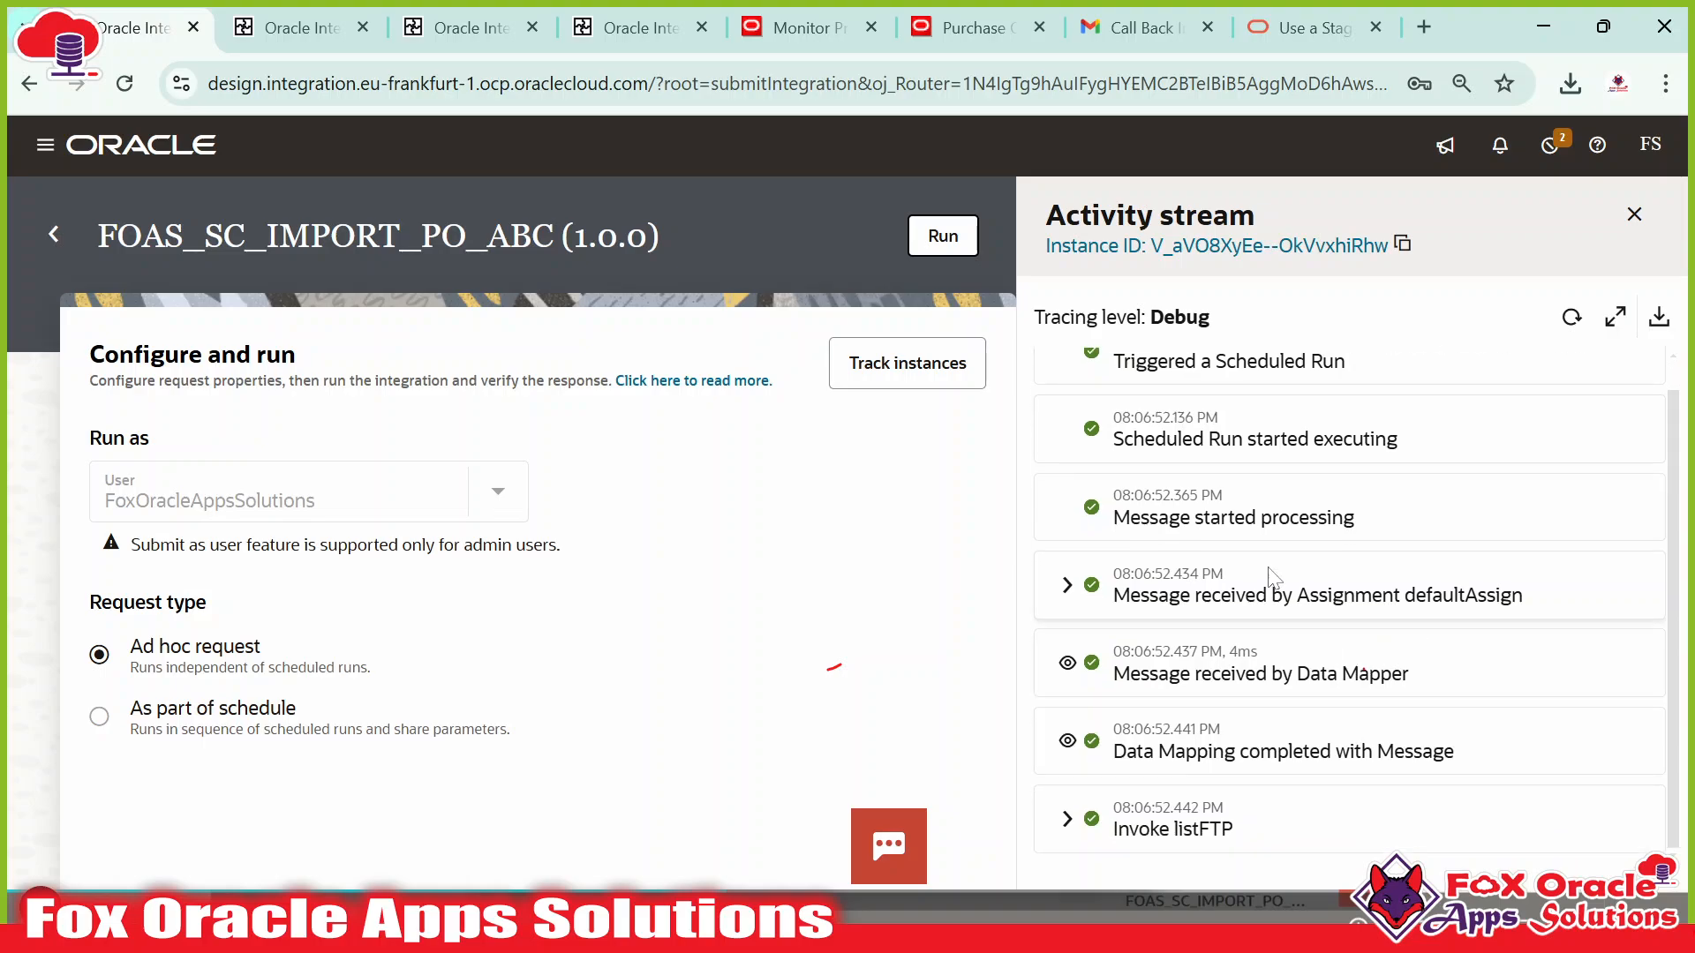
scroll(1271, 572, "up", 2)
left_click(934, 29)
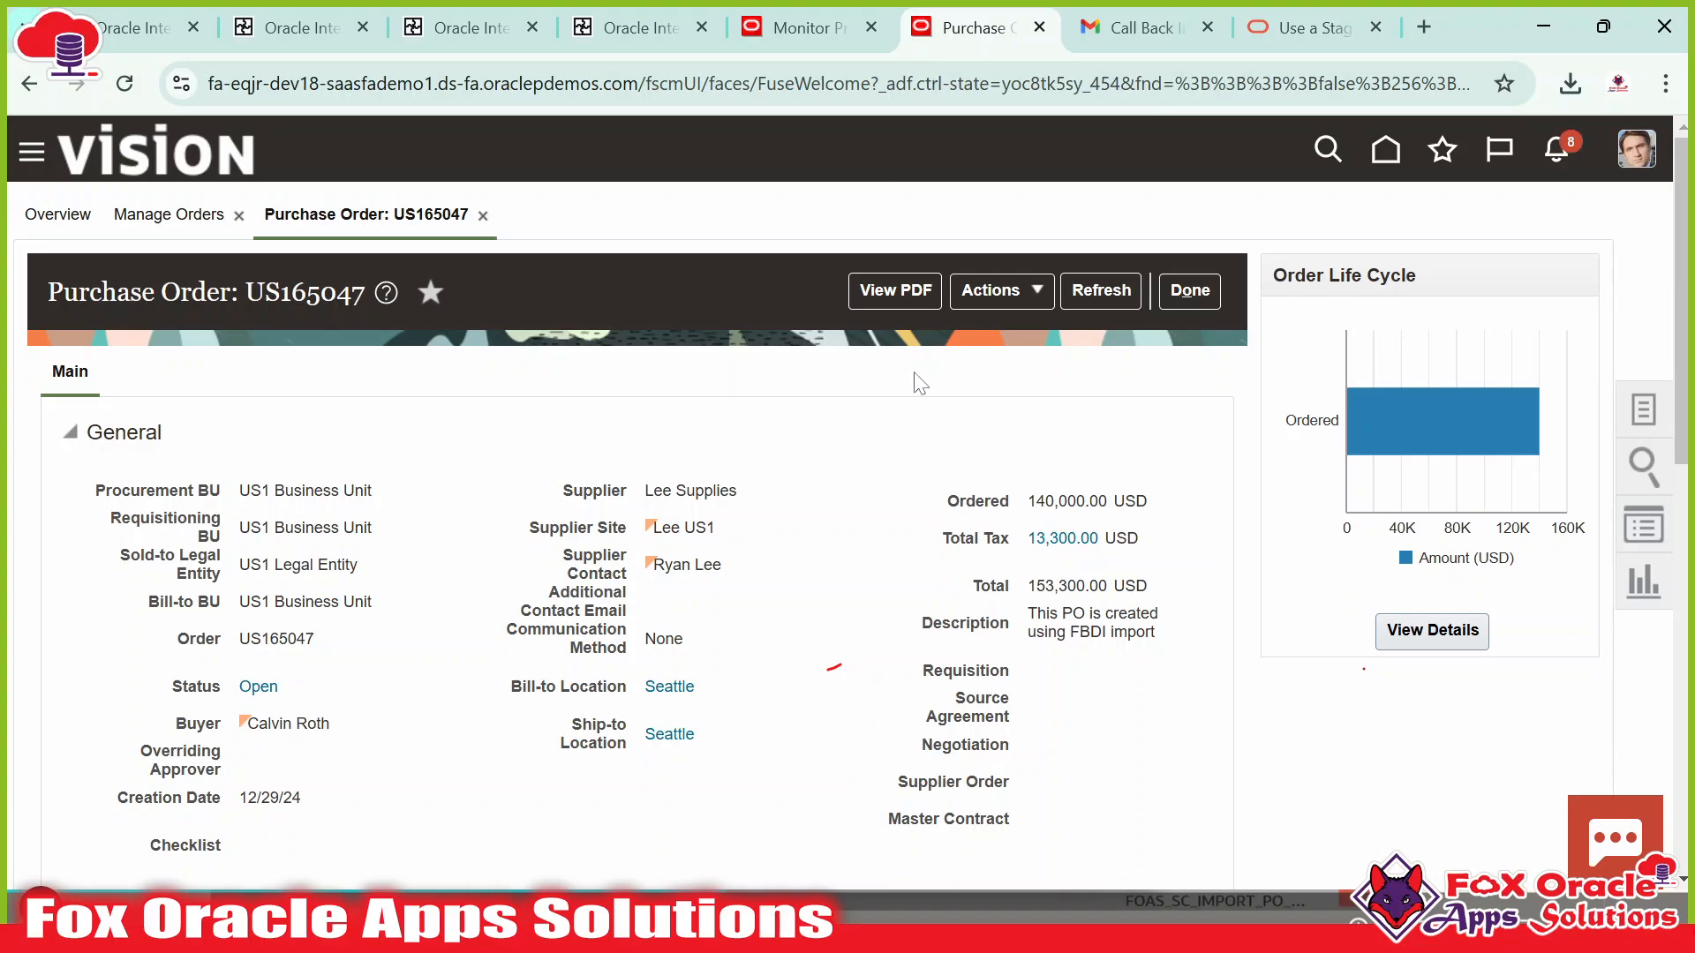
Close purchase order US165047 and refresh the Fusion scheduled processes list.
left_click(1179, 290)
left_click(798, 35)
left_click(1039, 473)
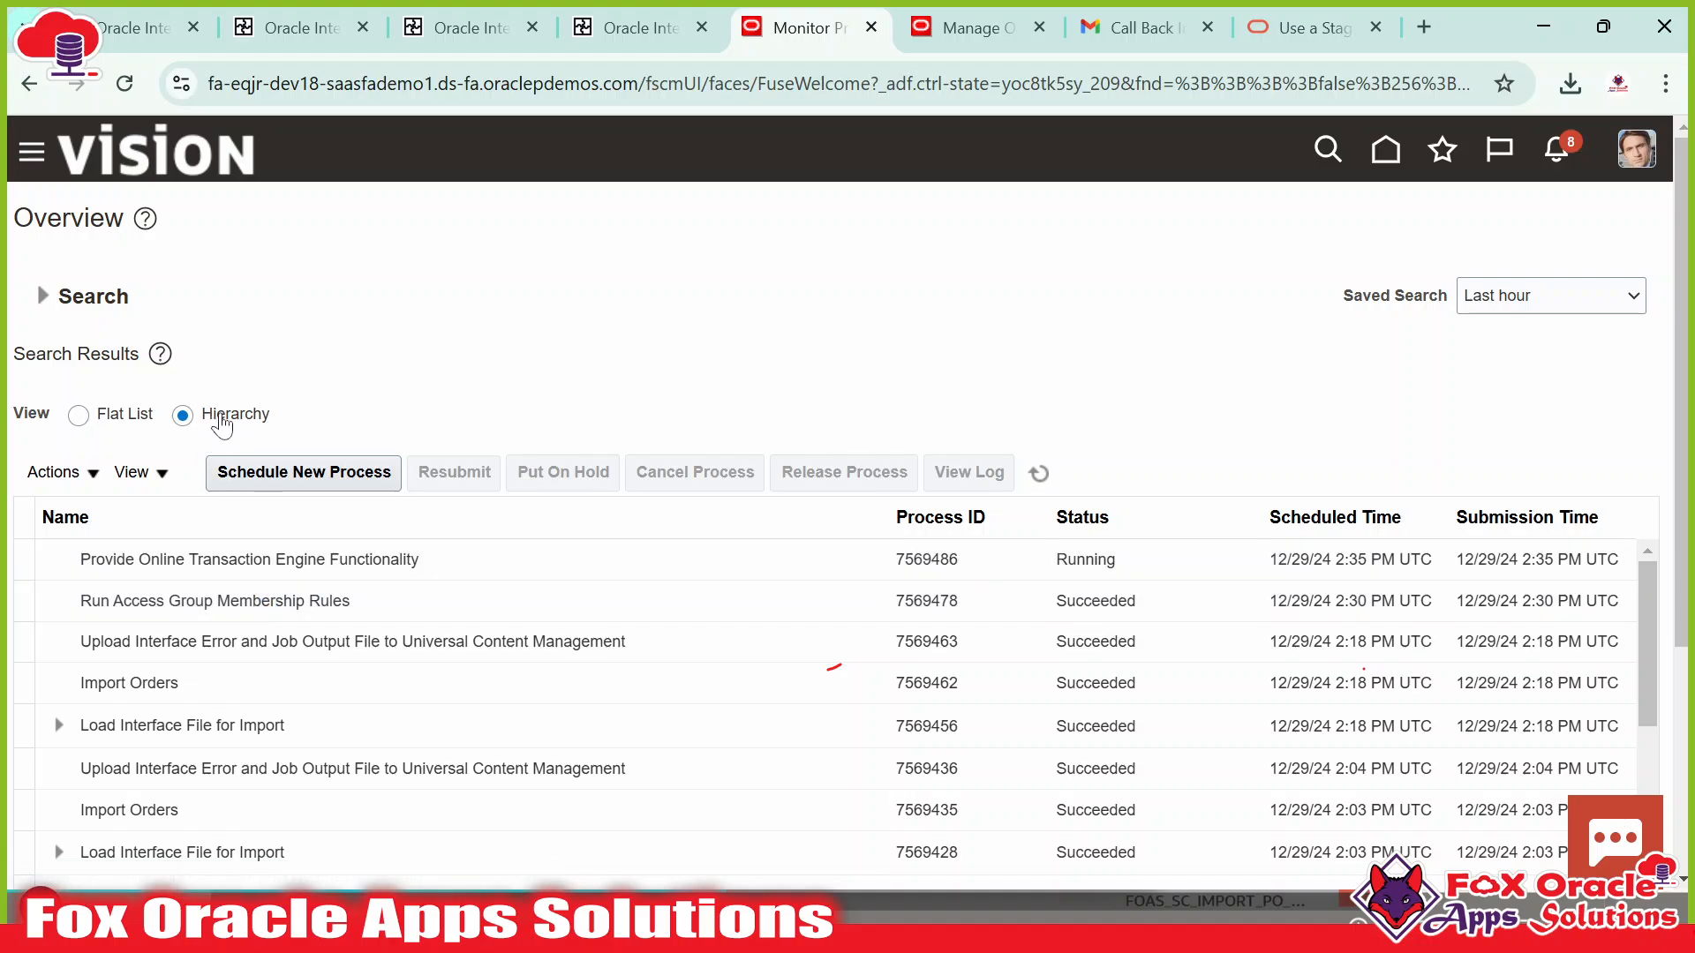
scroll(395, 715, "down", 10)
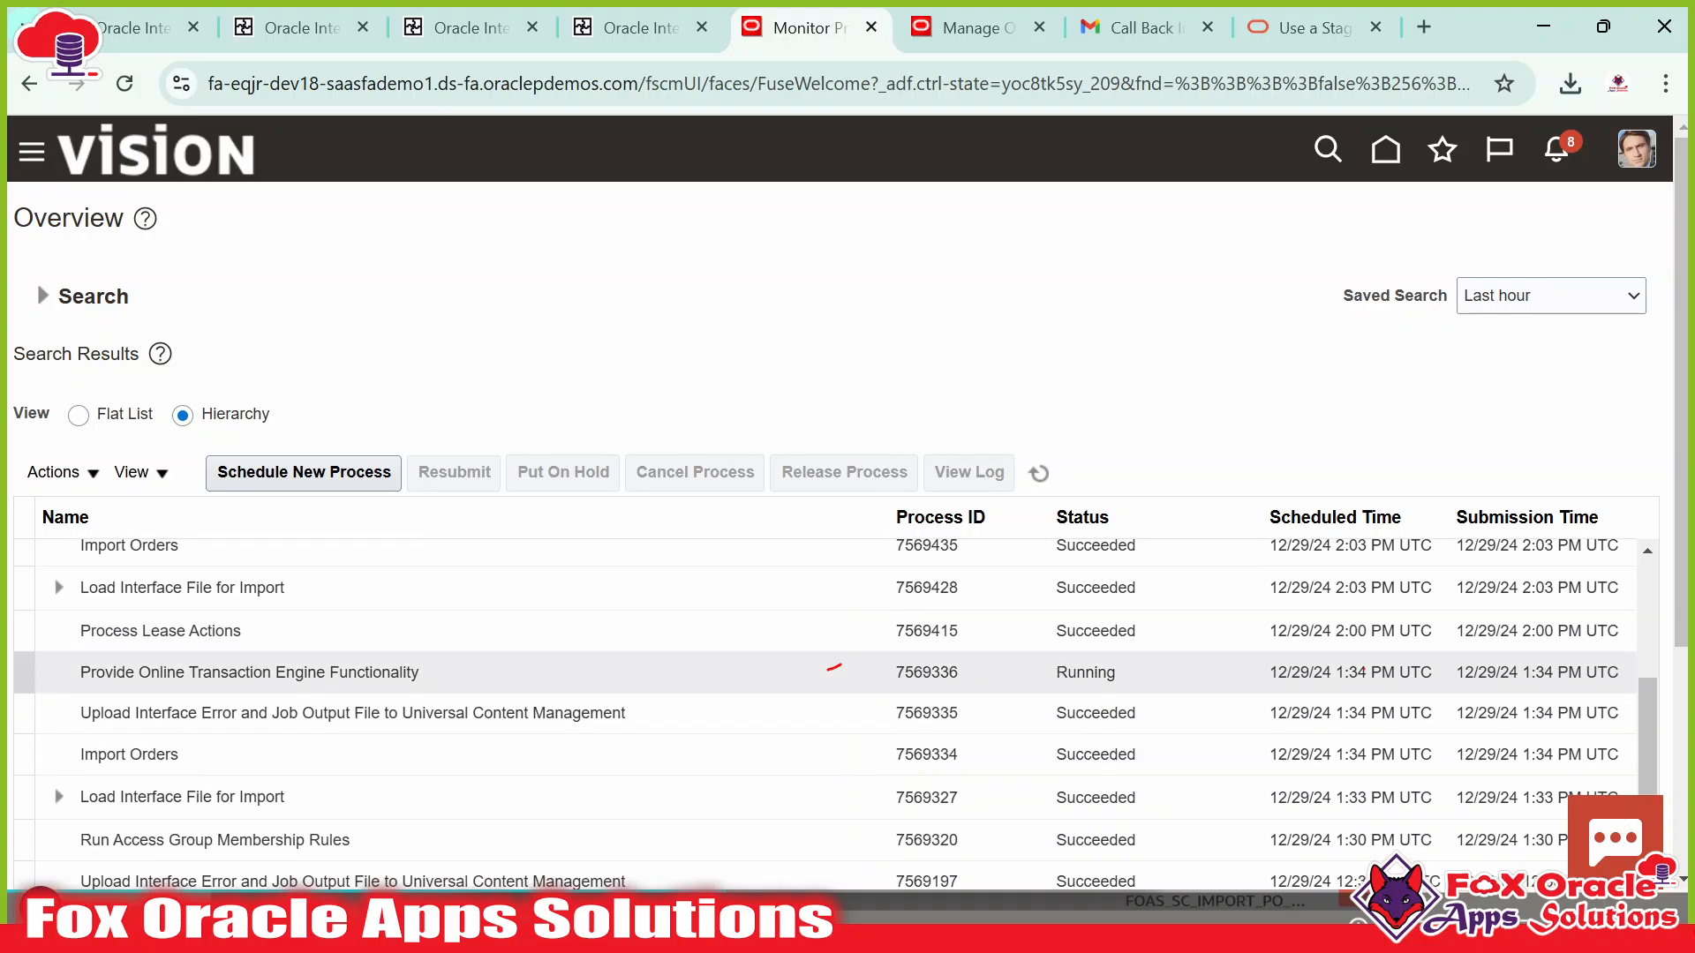
scroll(394, 715, "up", 10)
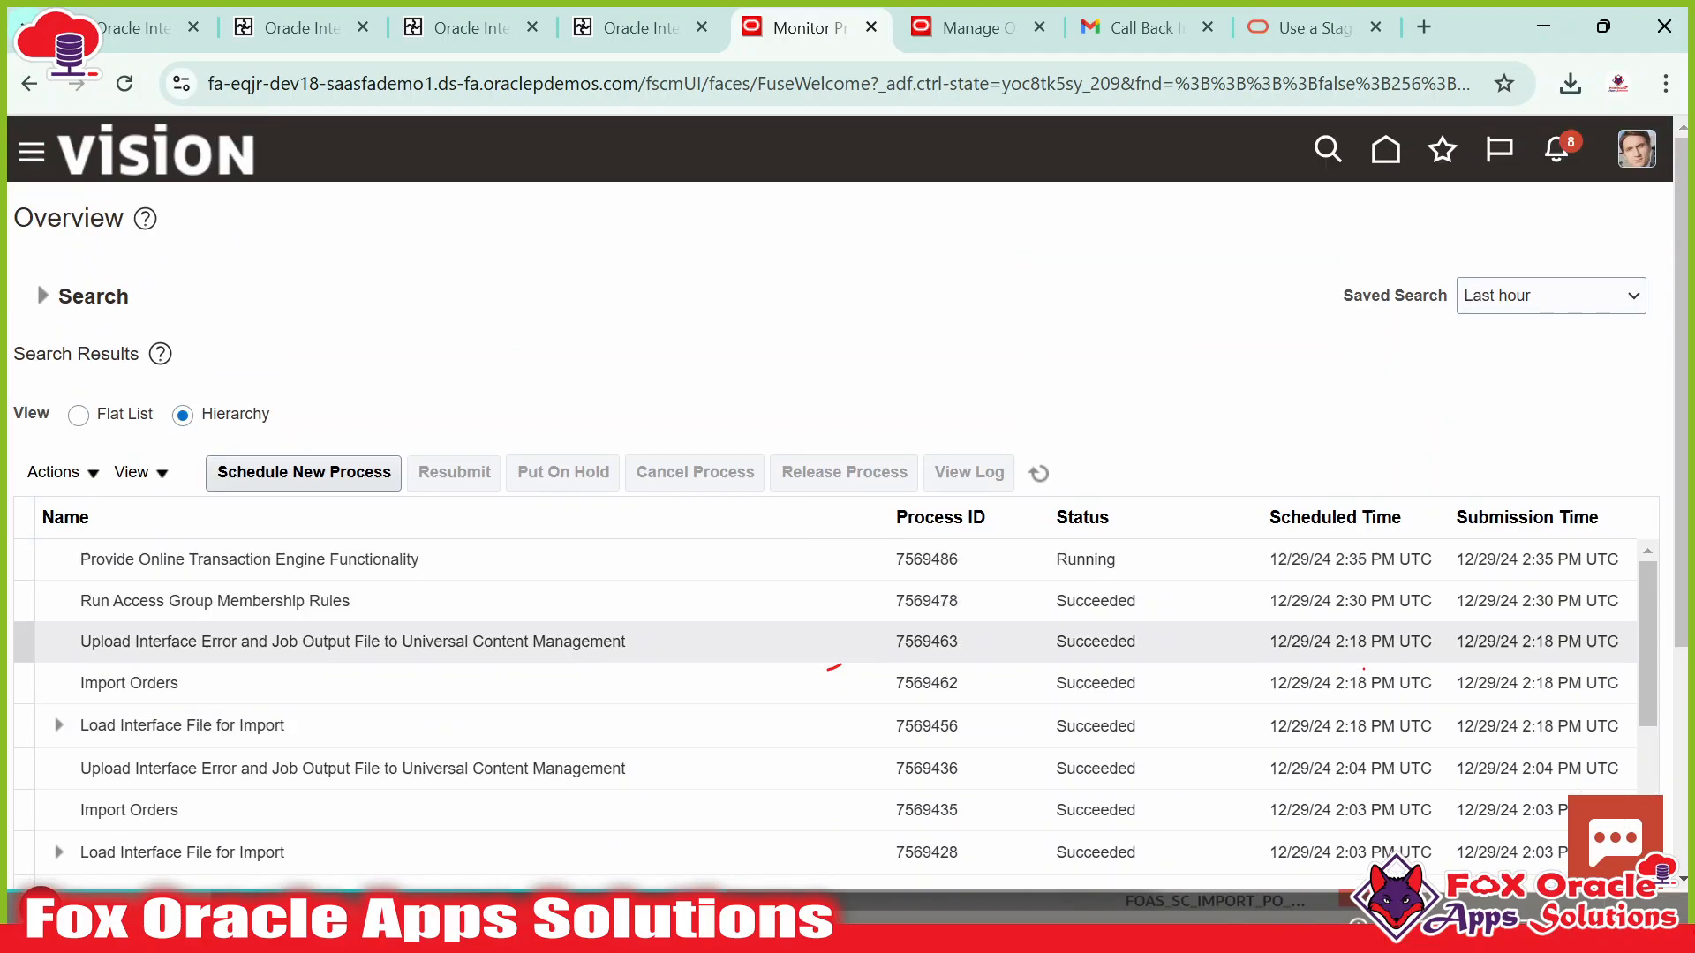
Expand Load Interface File for Import and refresh until job 7569490 shows Running.
left_click(59, 726)
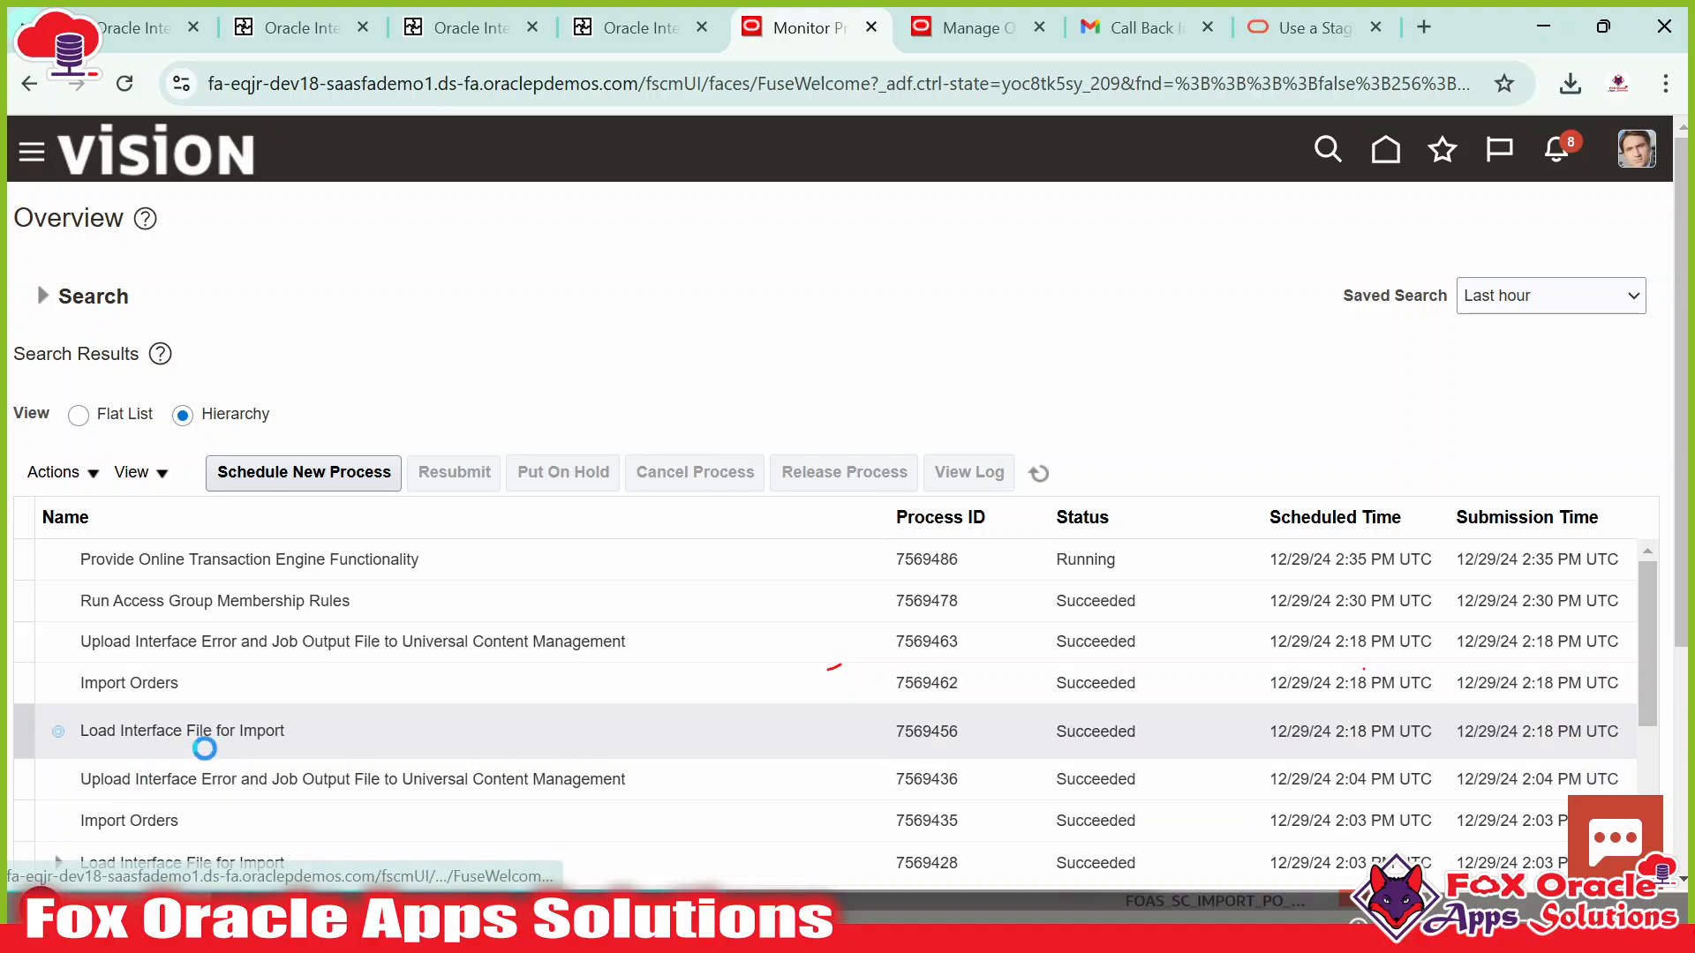
scroll(267, 757, "down", 2)
scroll(268, 750, "up", 2)
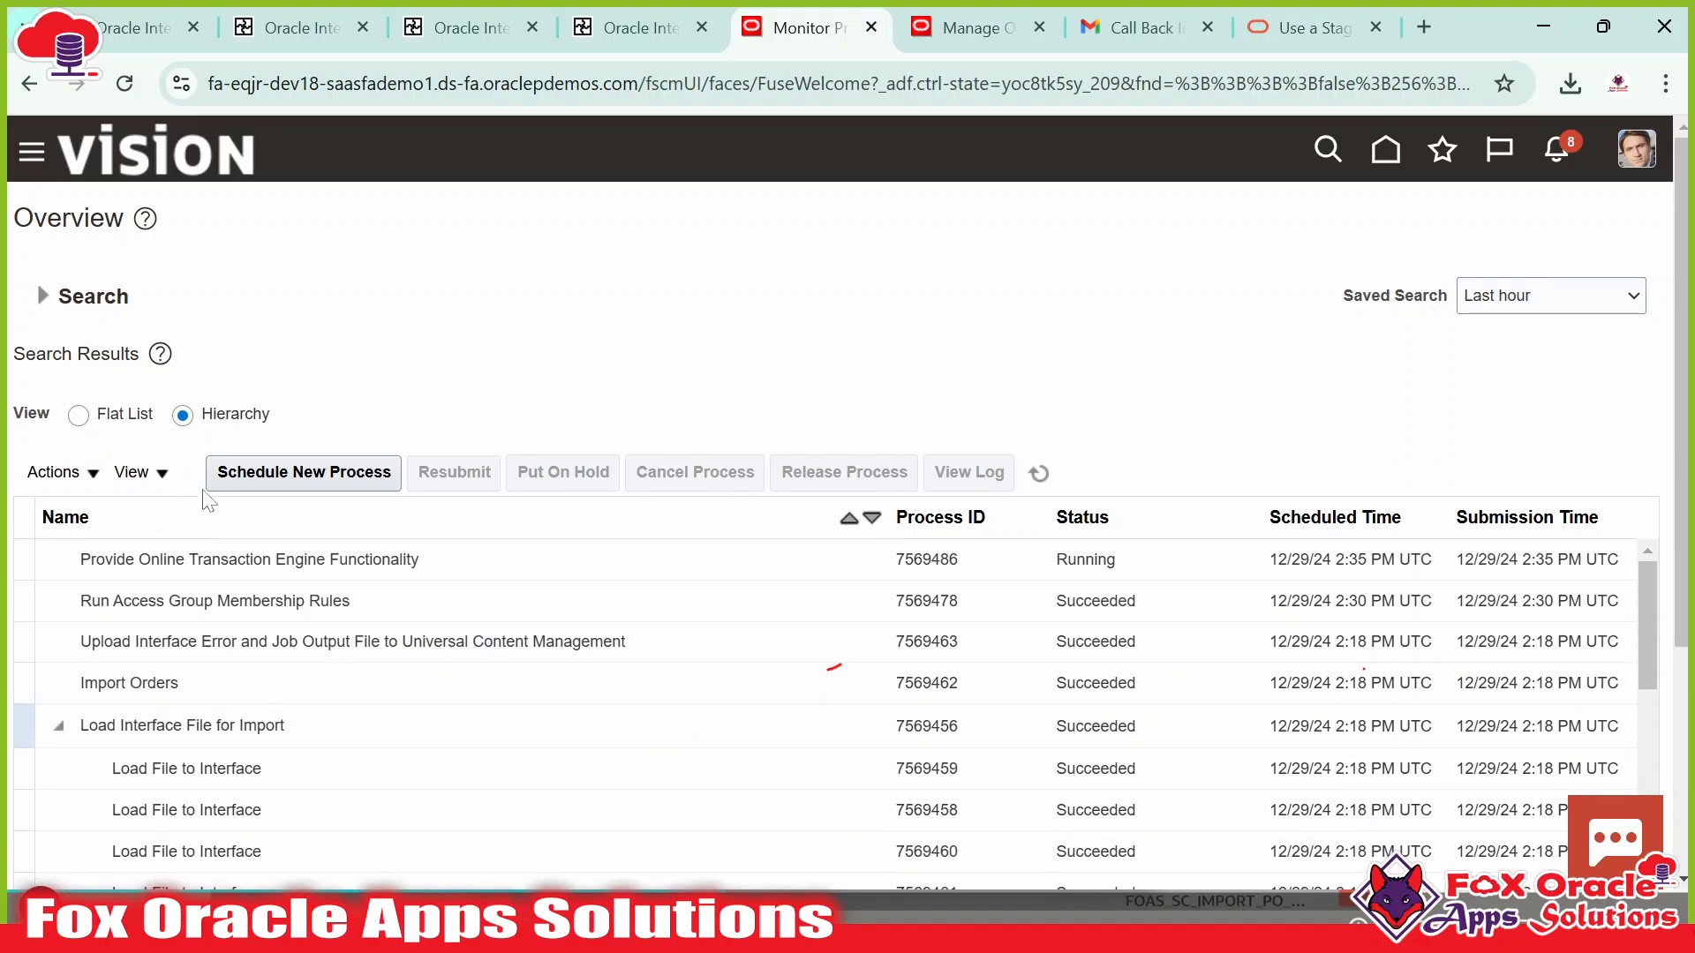
left_click(1039, 473)
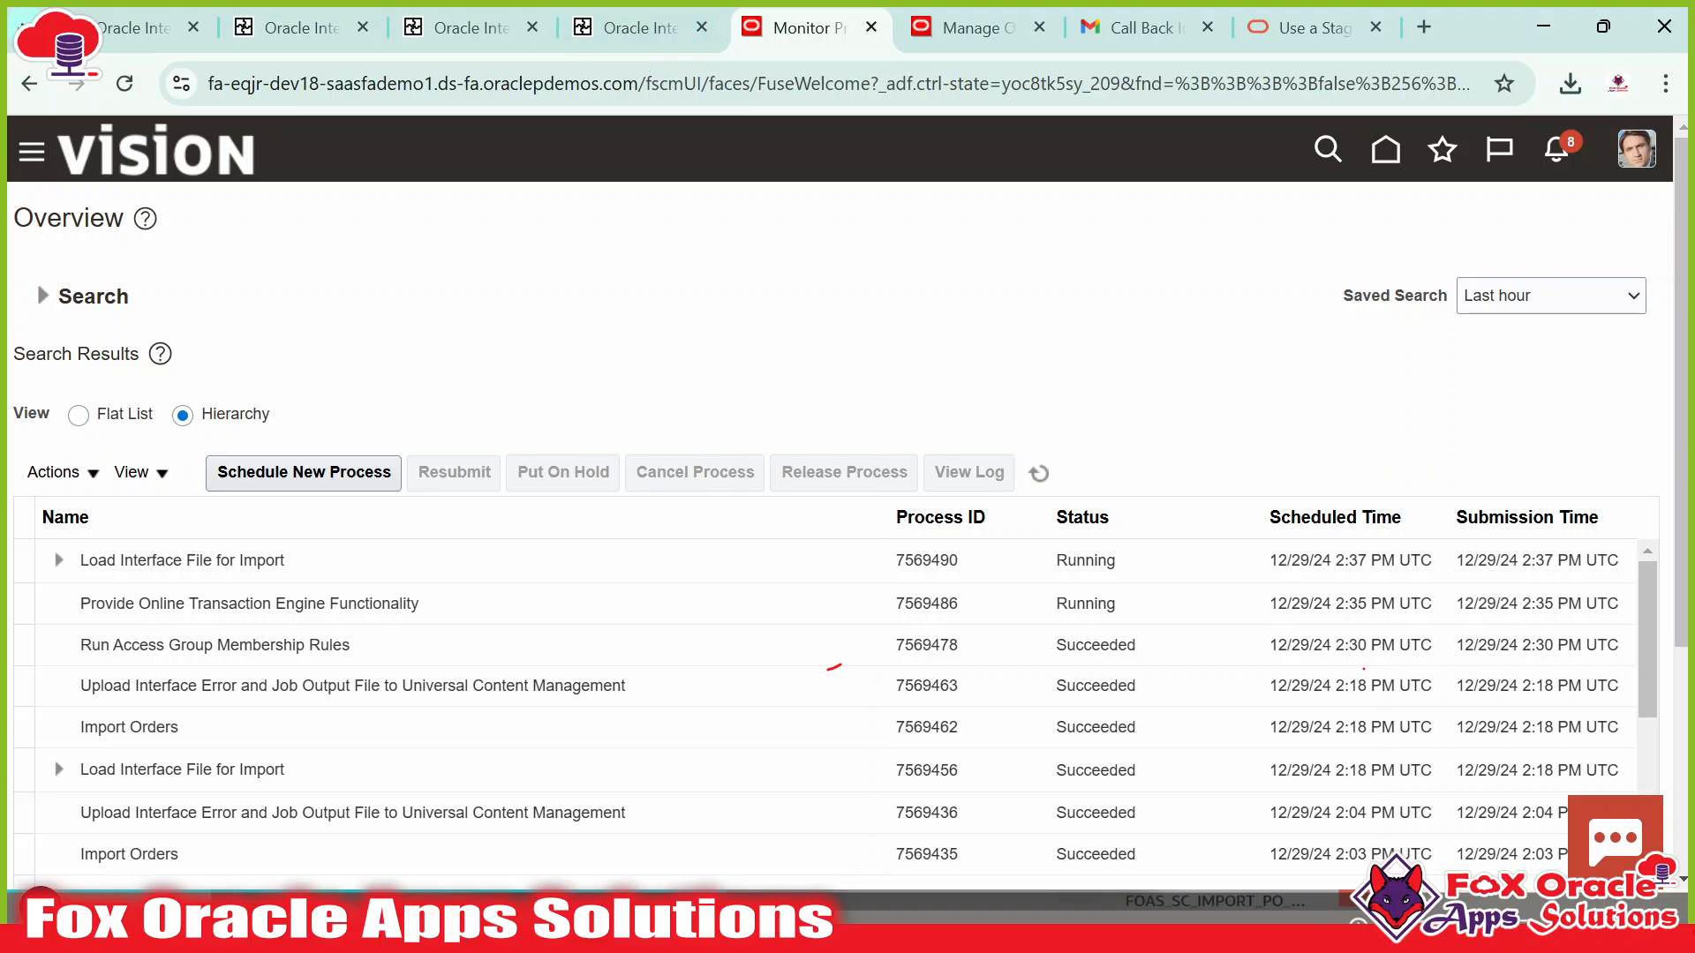
left_click(132, 27)
scroll(1312, 644, "down", 1)
scroll(1313, 644, "up", 1)
Refresh the activity stream and open the bulkUpload_ERP invoke's response payload.
left_click(1571, 318)
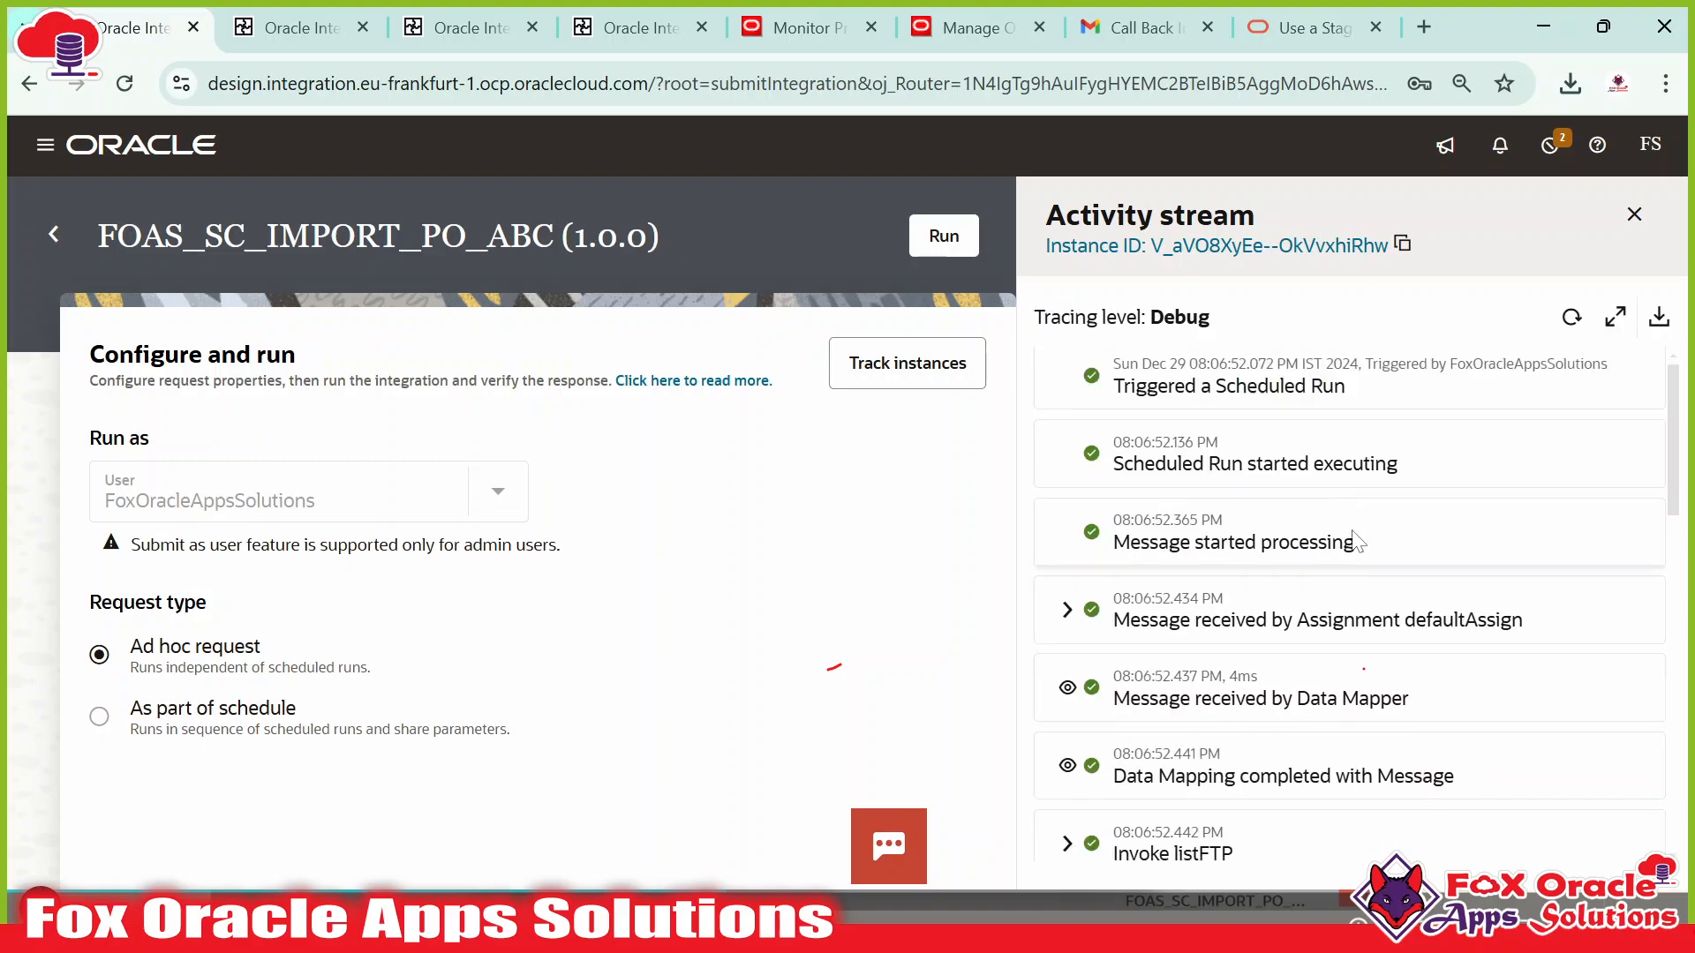
scroll(1234, 748, "down", 5)
left_click(1067, 741)
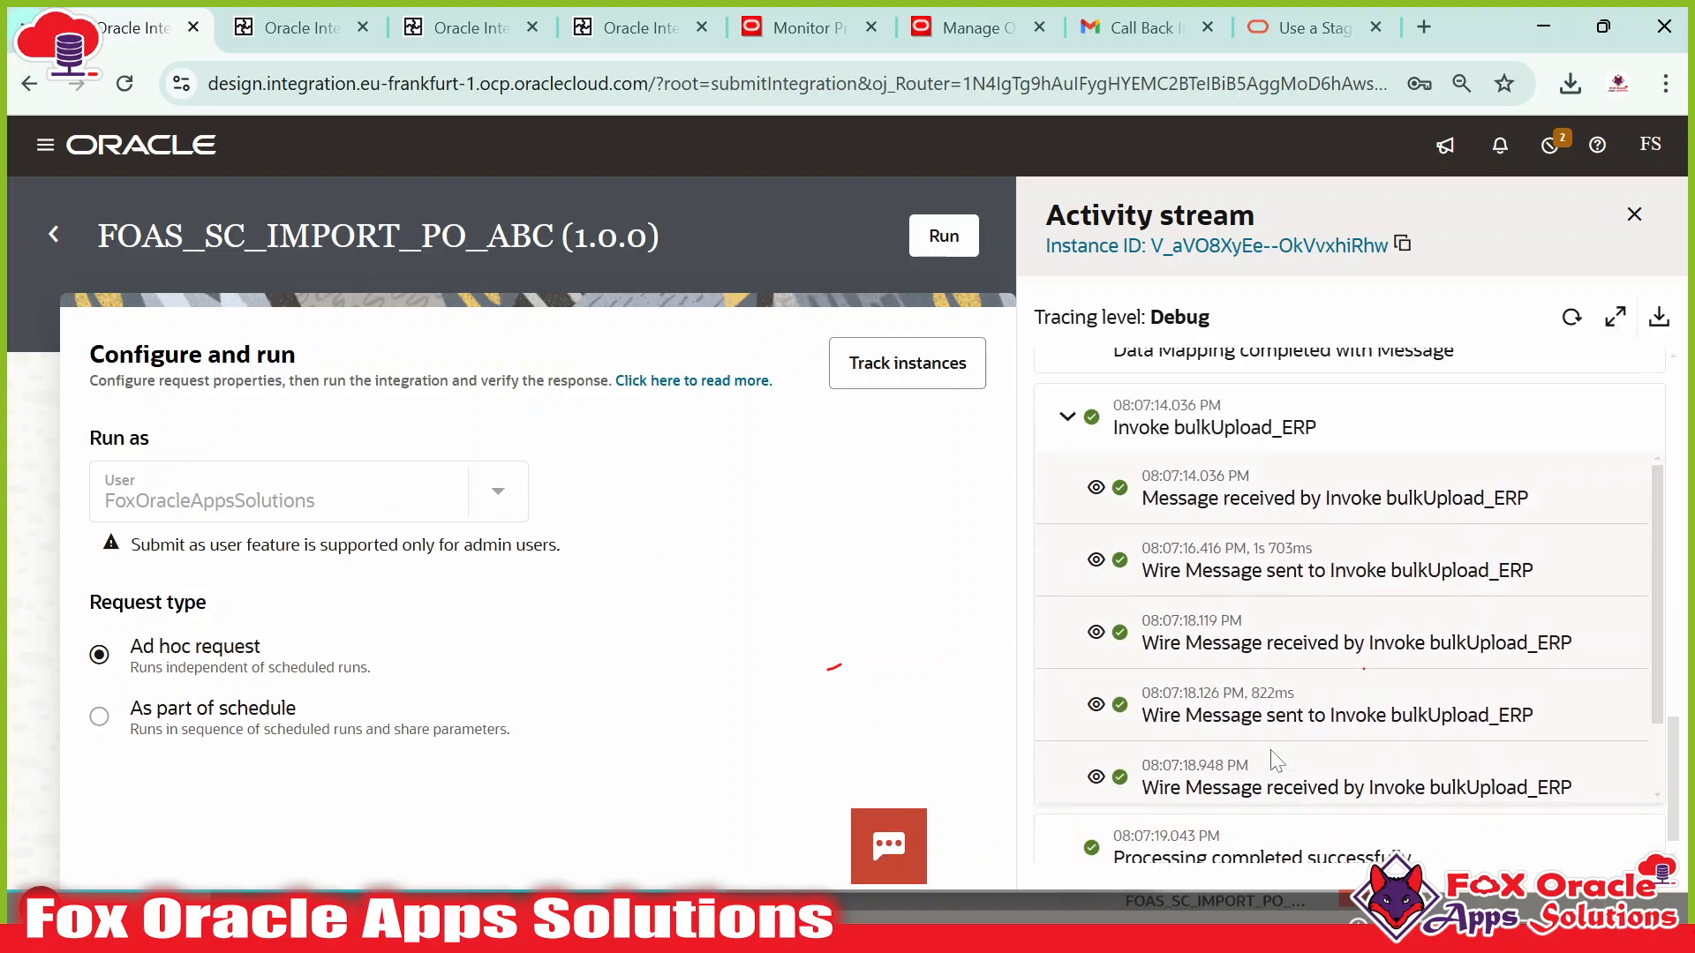
left_click(1097, 755)
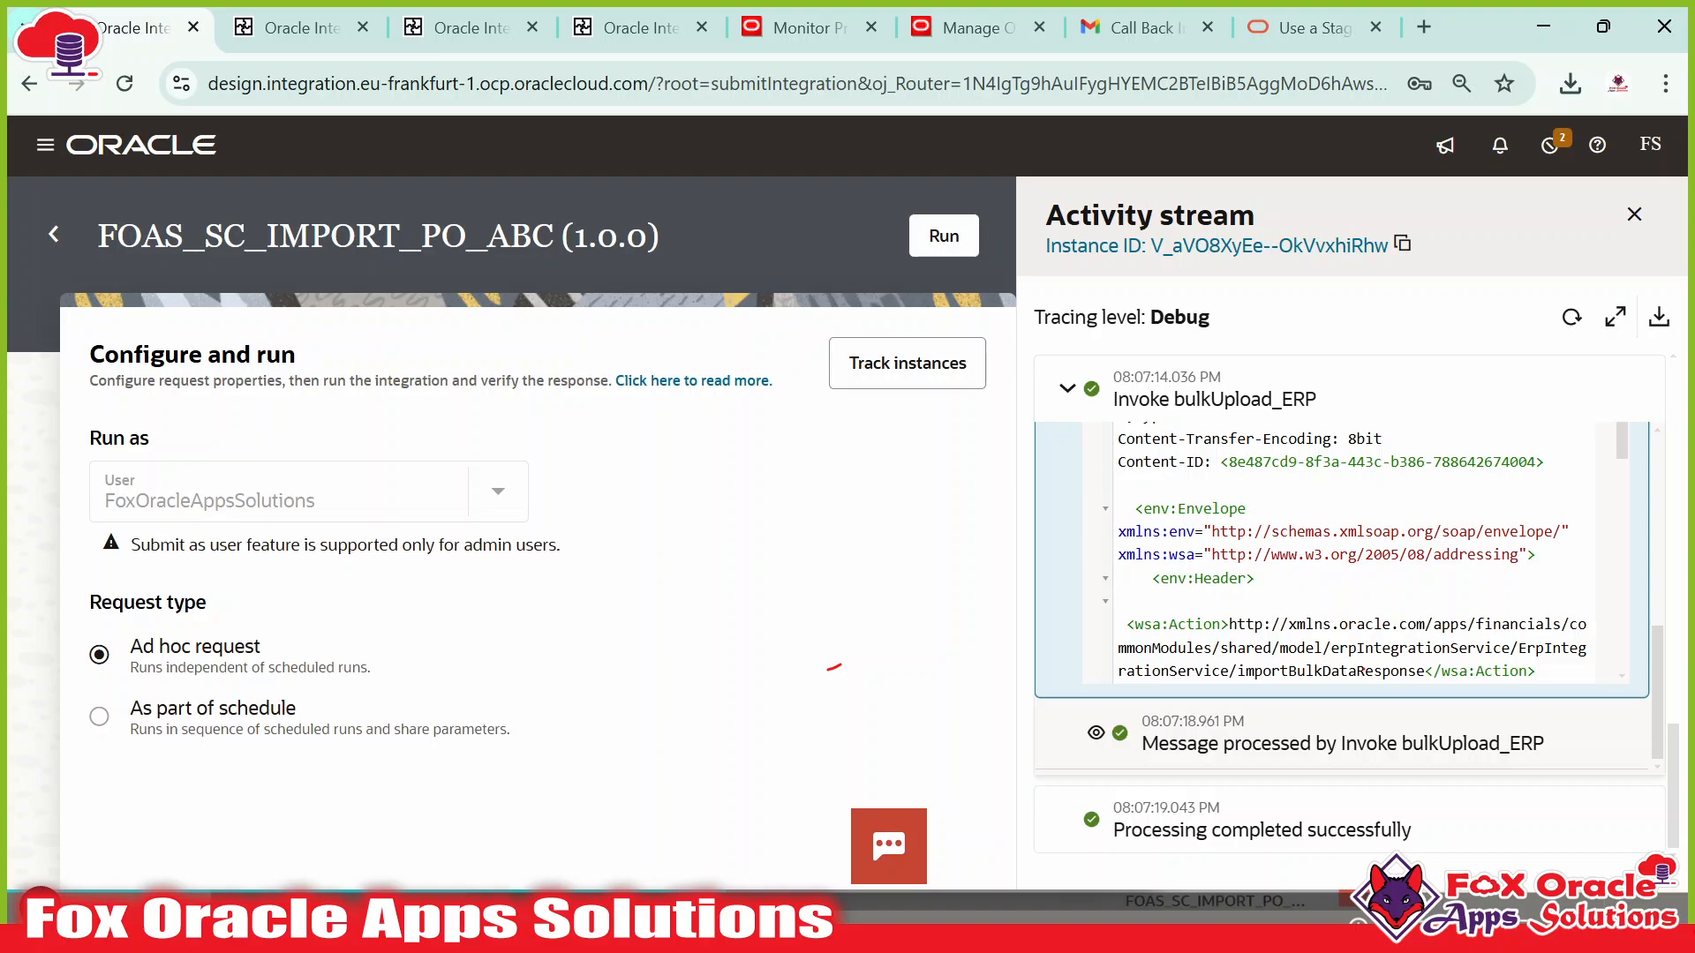
scroll(1364, 668, "down", 10)
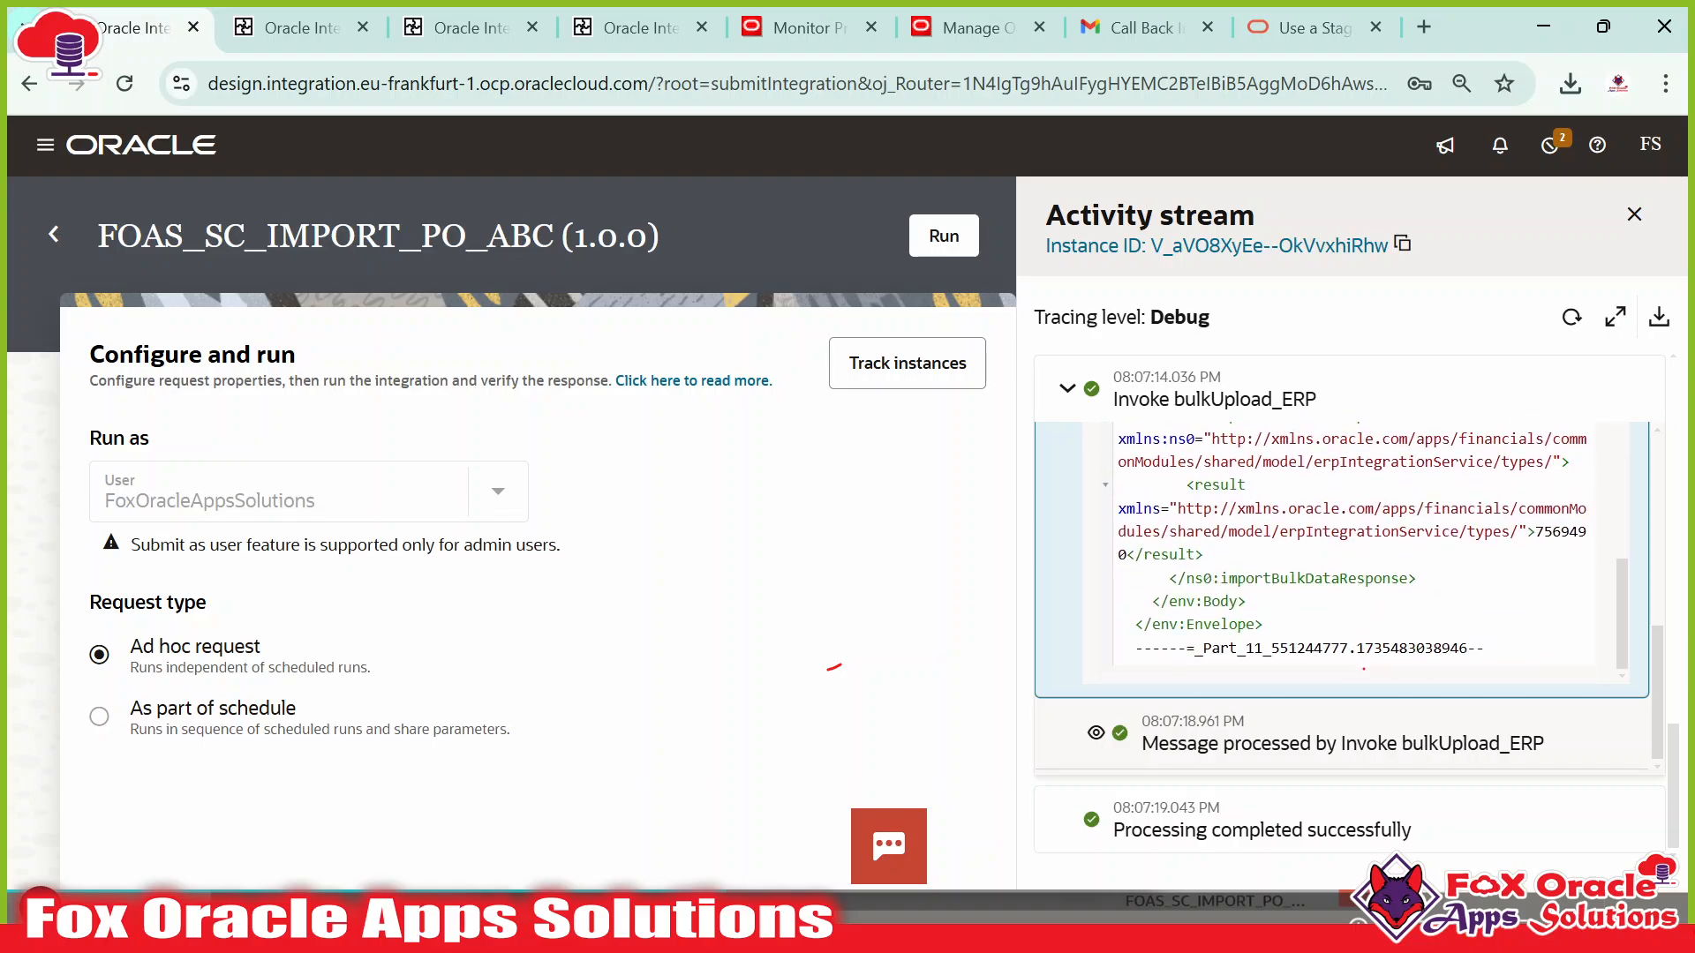
scroll(1364, 668, "up", 5)
scroll(1364, 668, "down", 5)
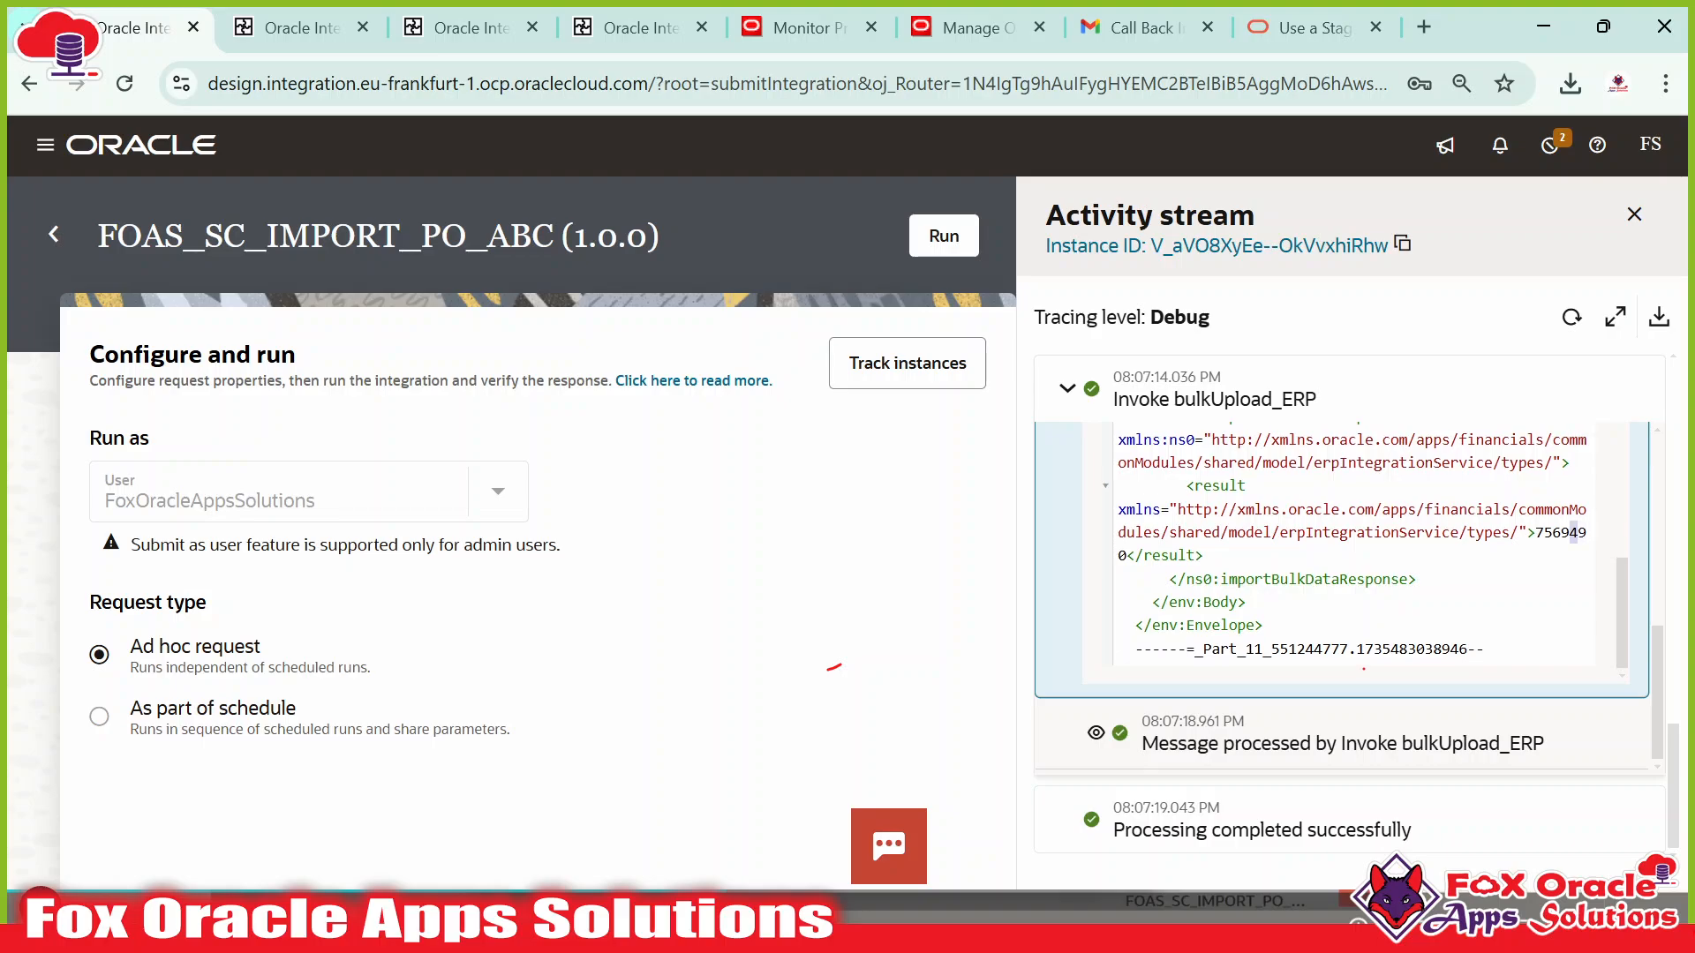
Copy job ID 7569490 from the response and check its status in Fusion scheduled processes.
left_click(810, 29)
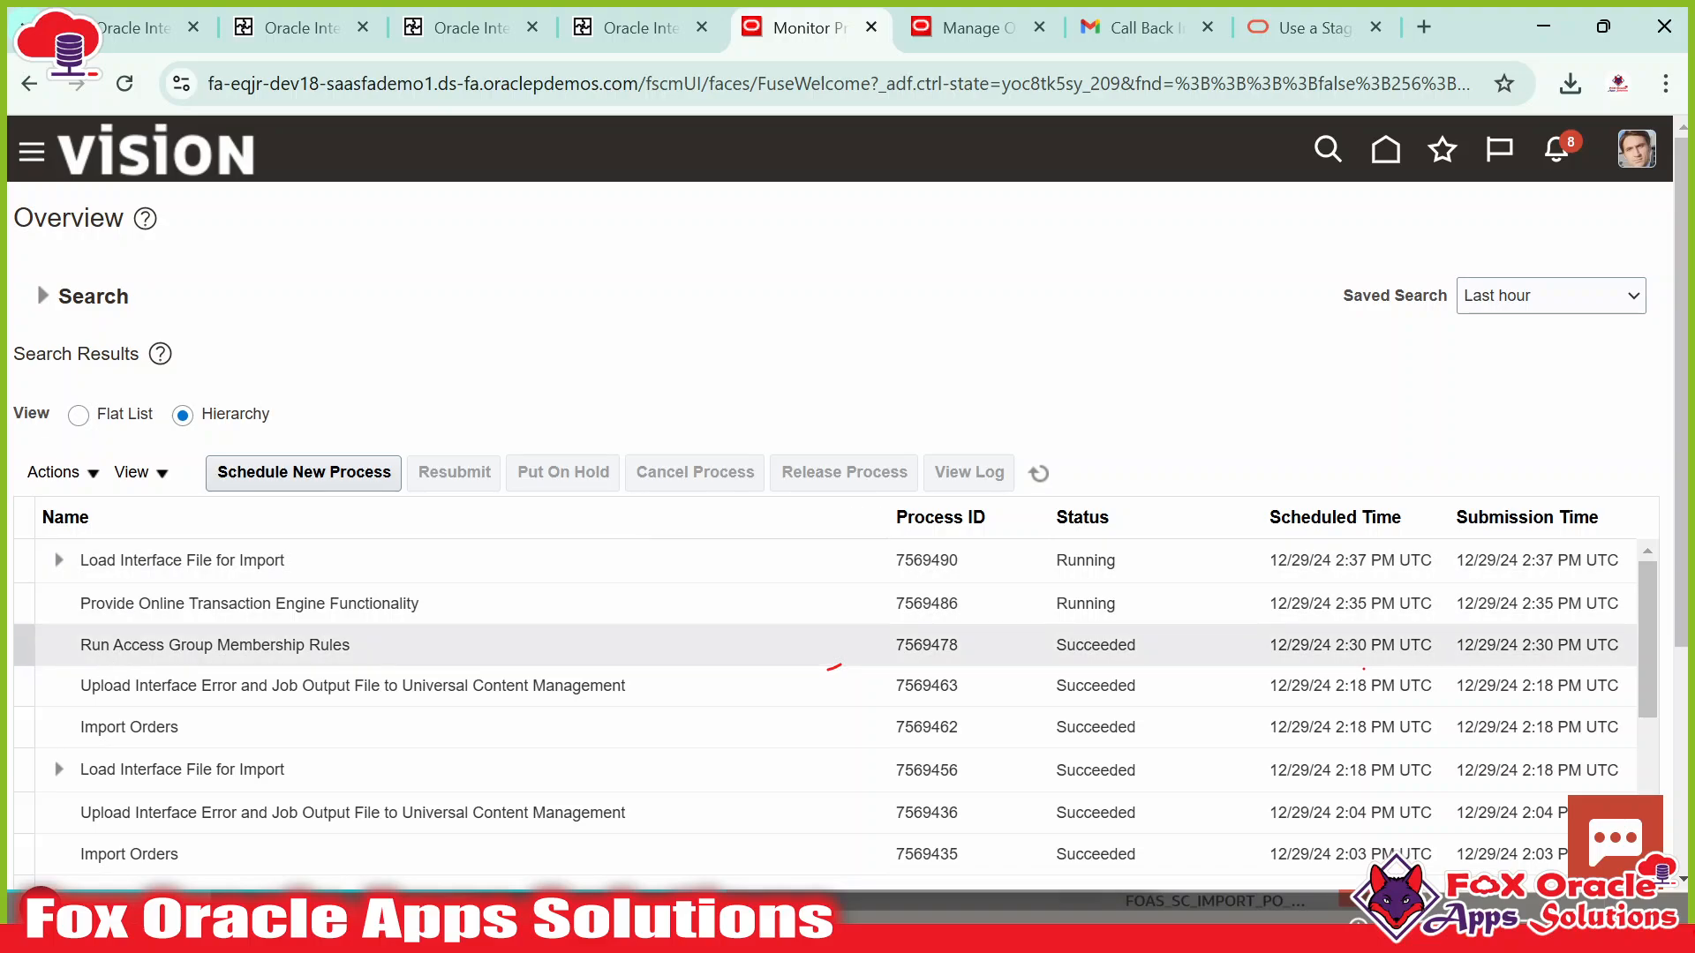
left_click(144, 39)
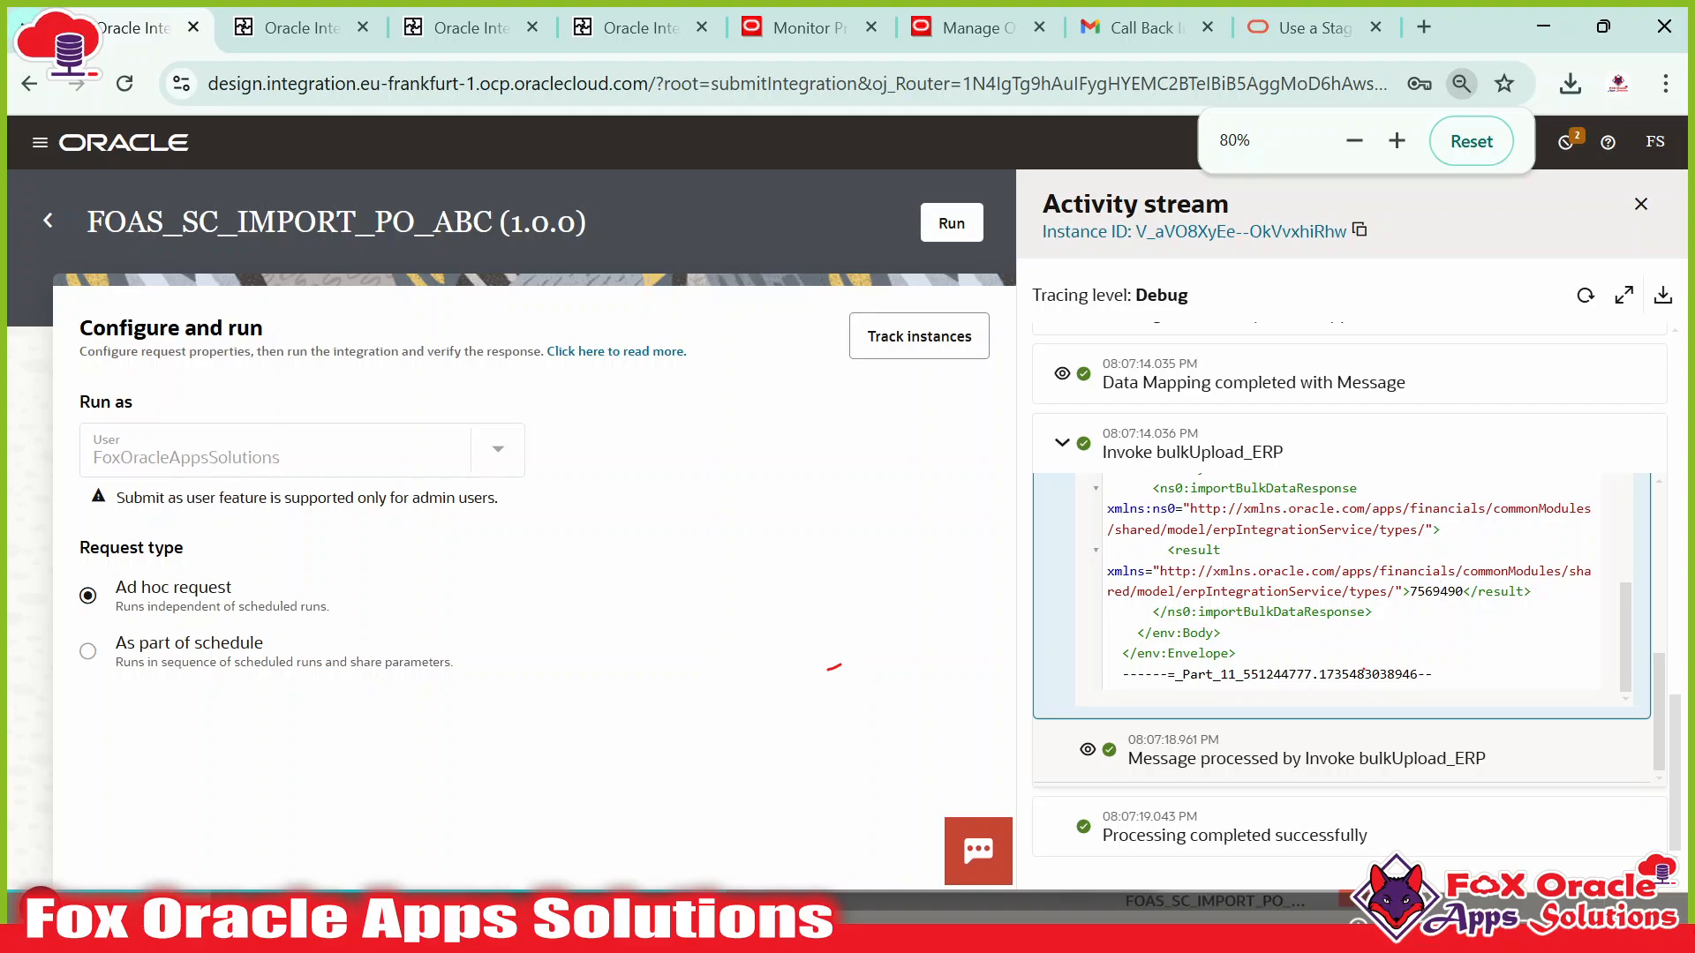
double_click(1436, 592)
double_click(1436, 592)
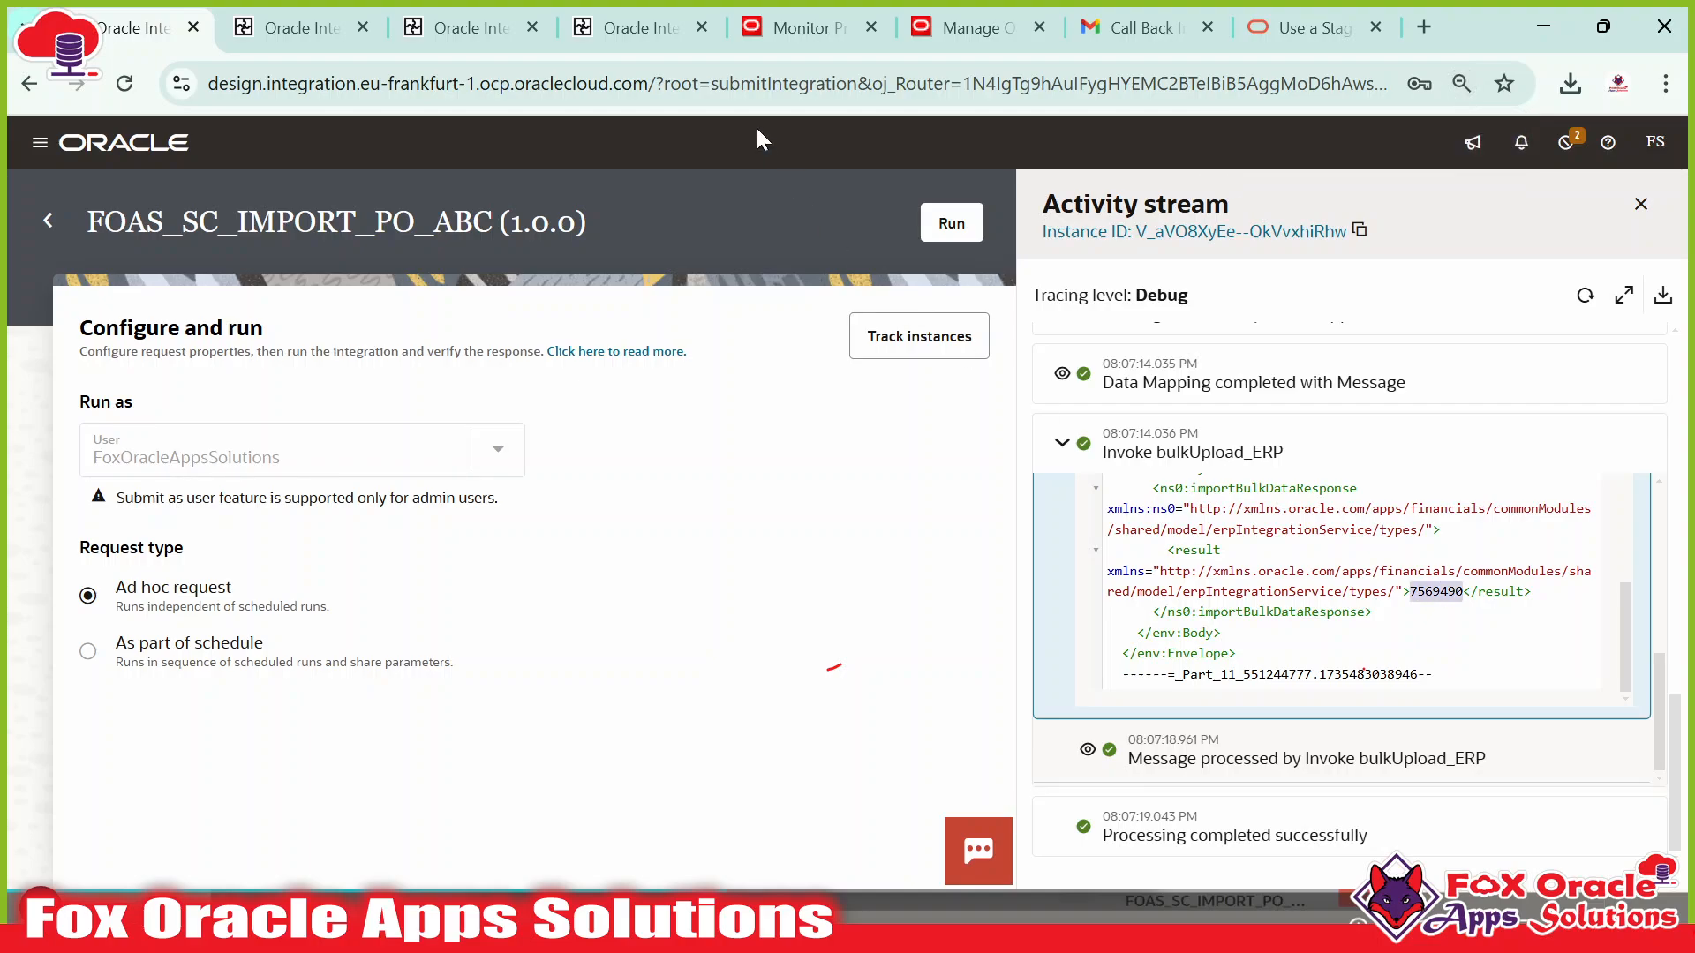
left_click(769, 35)
left_click(1038, 473)
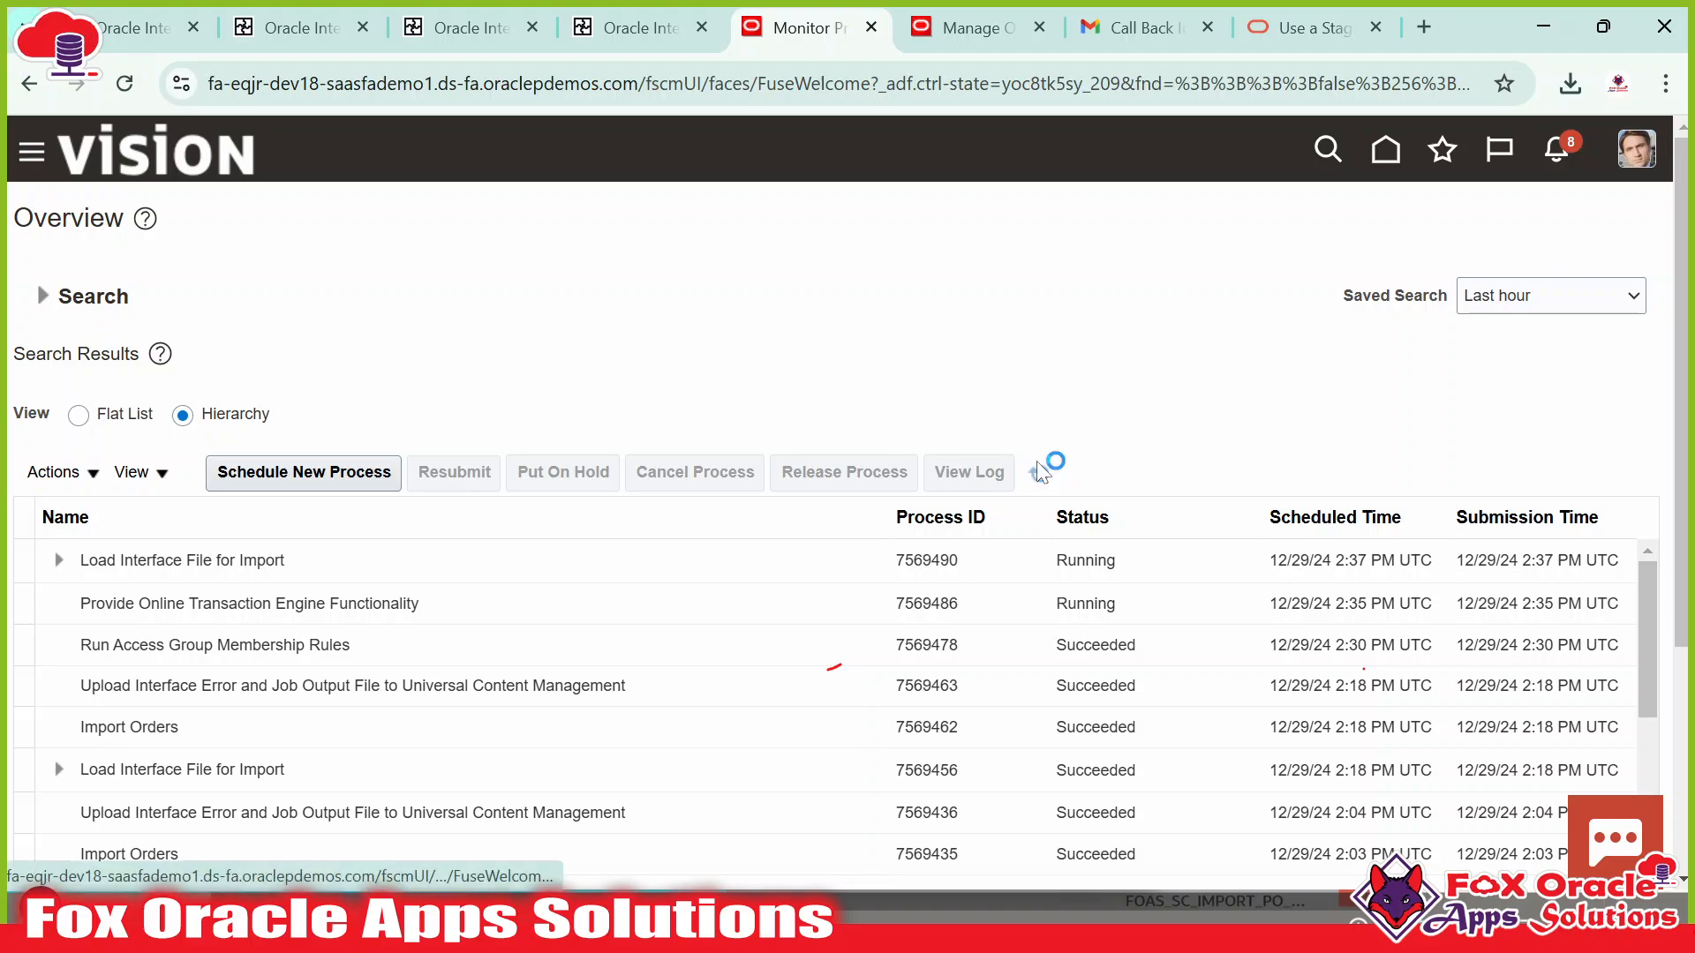
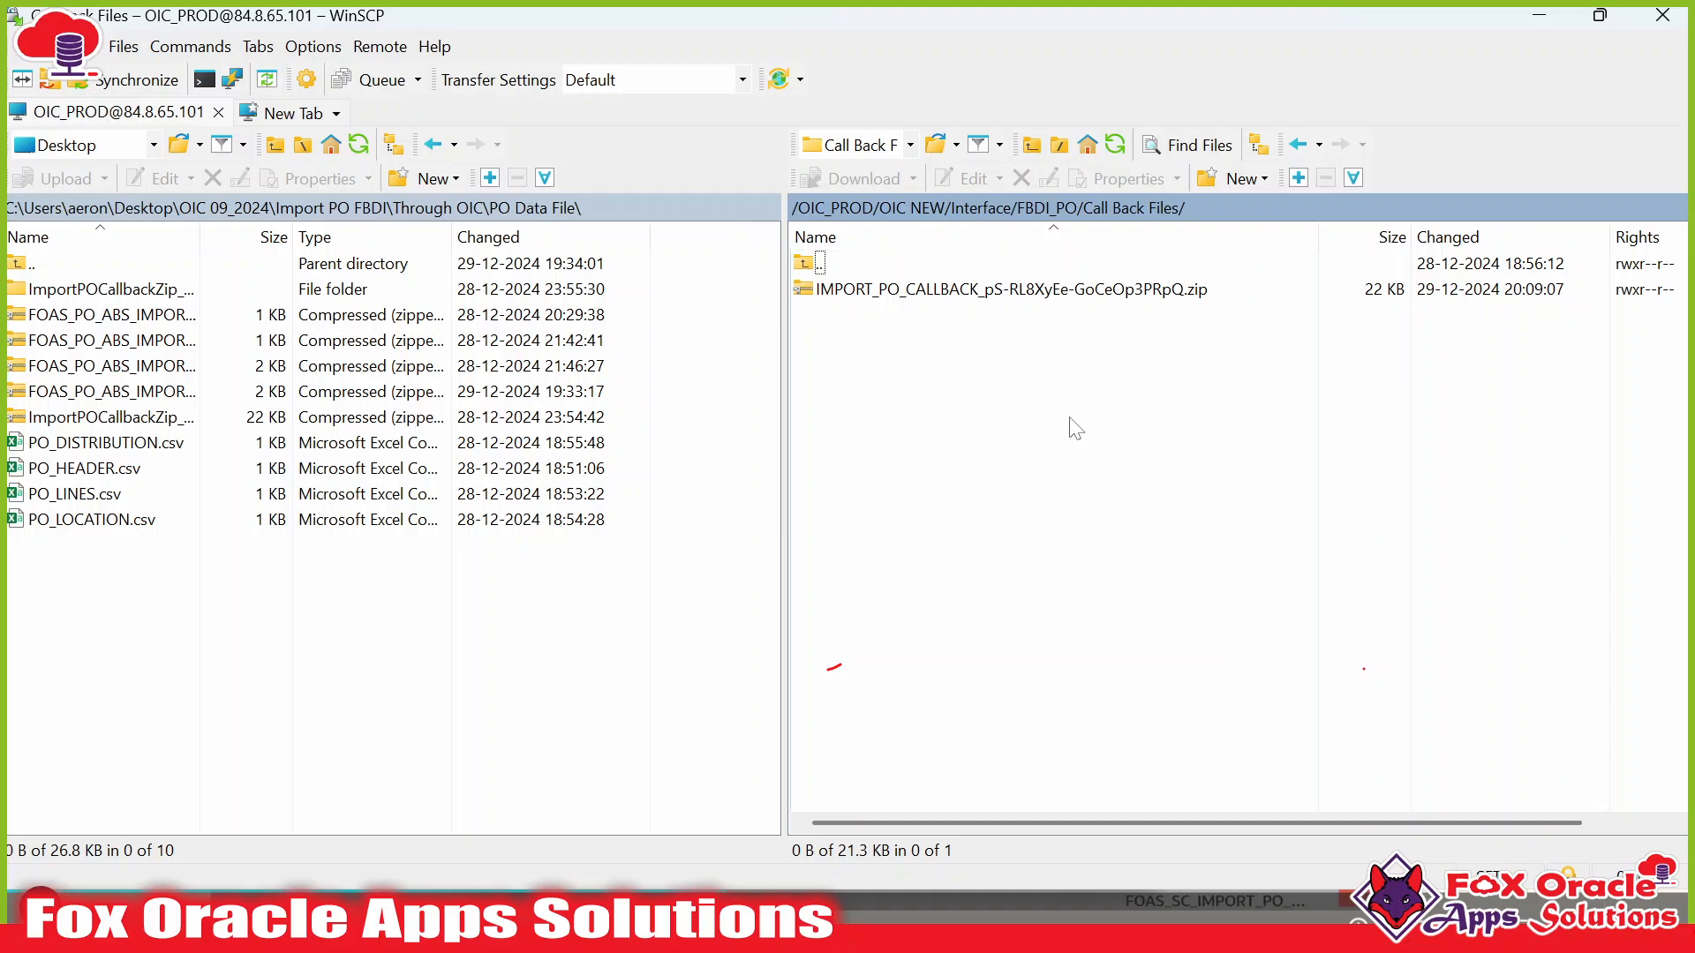
Drag IMPORT_PO_CALLBACK_pS-RL8XyEe-GoCeOp3PRpQ.zip from the remote pane into the local PO Data File folder.
left_click(906, 303)
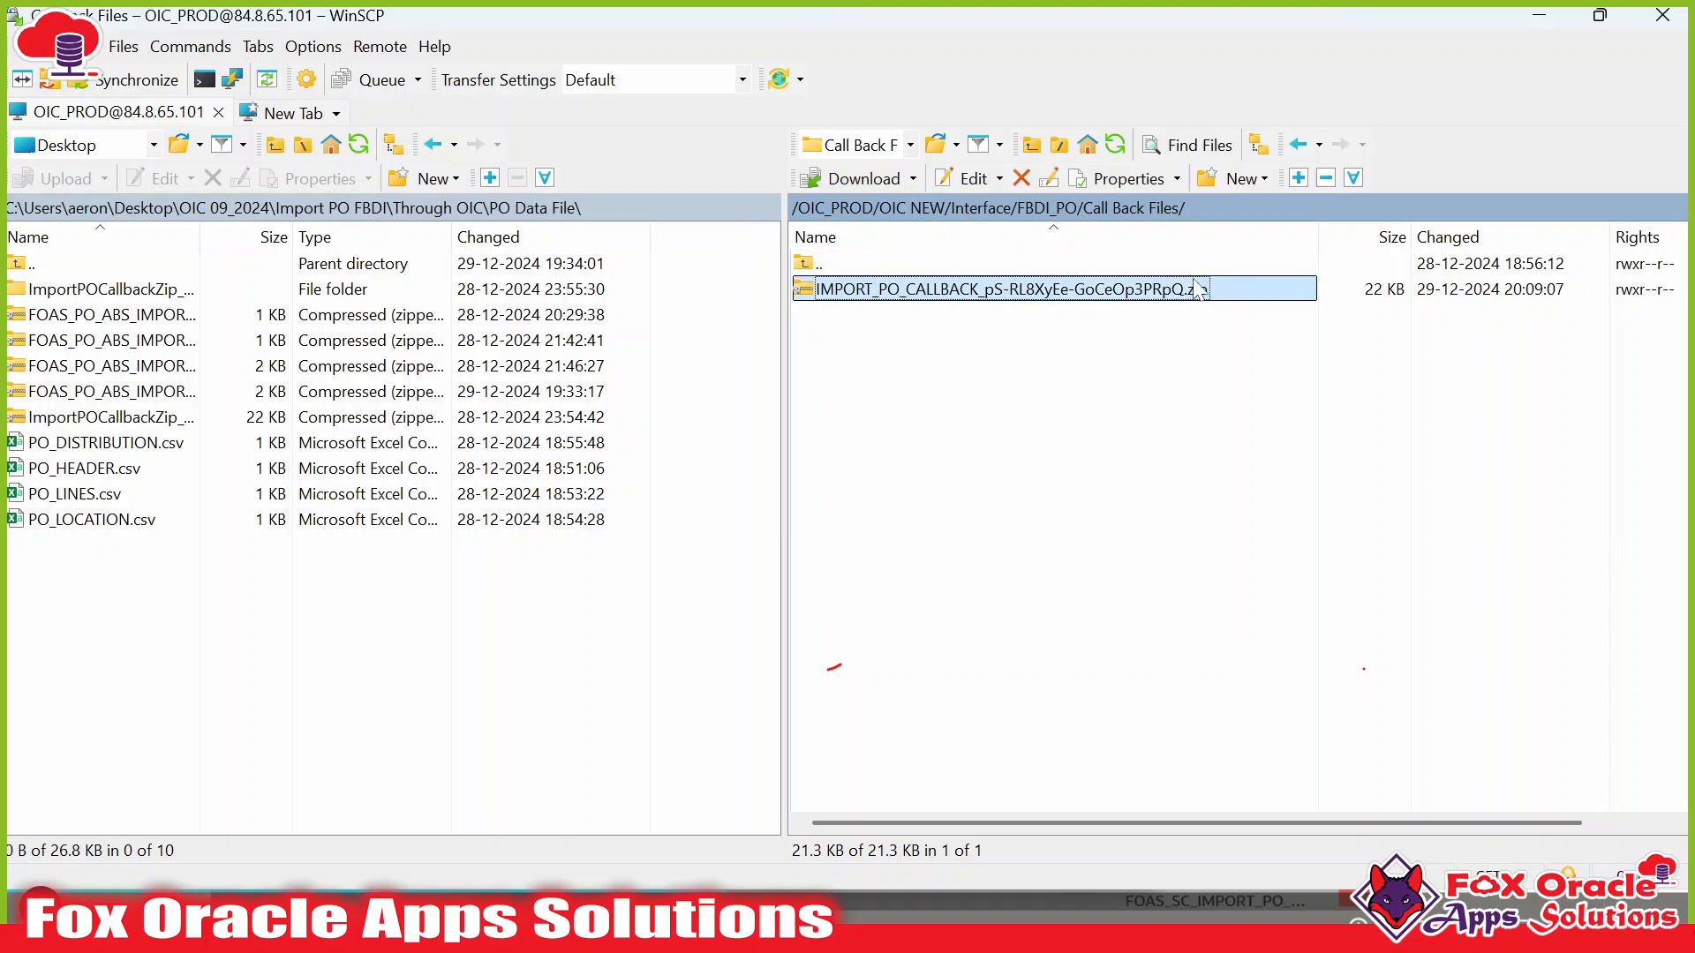
left_click(1068, 347)
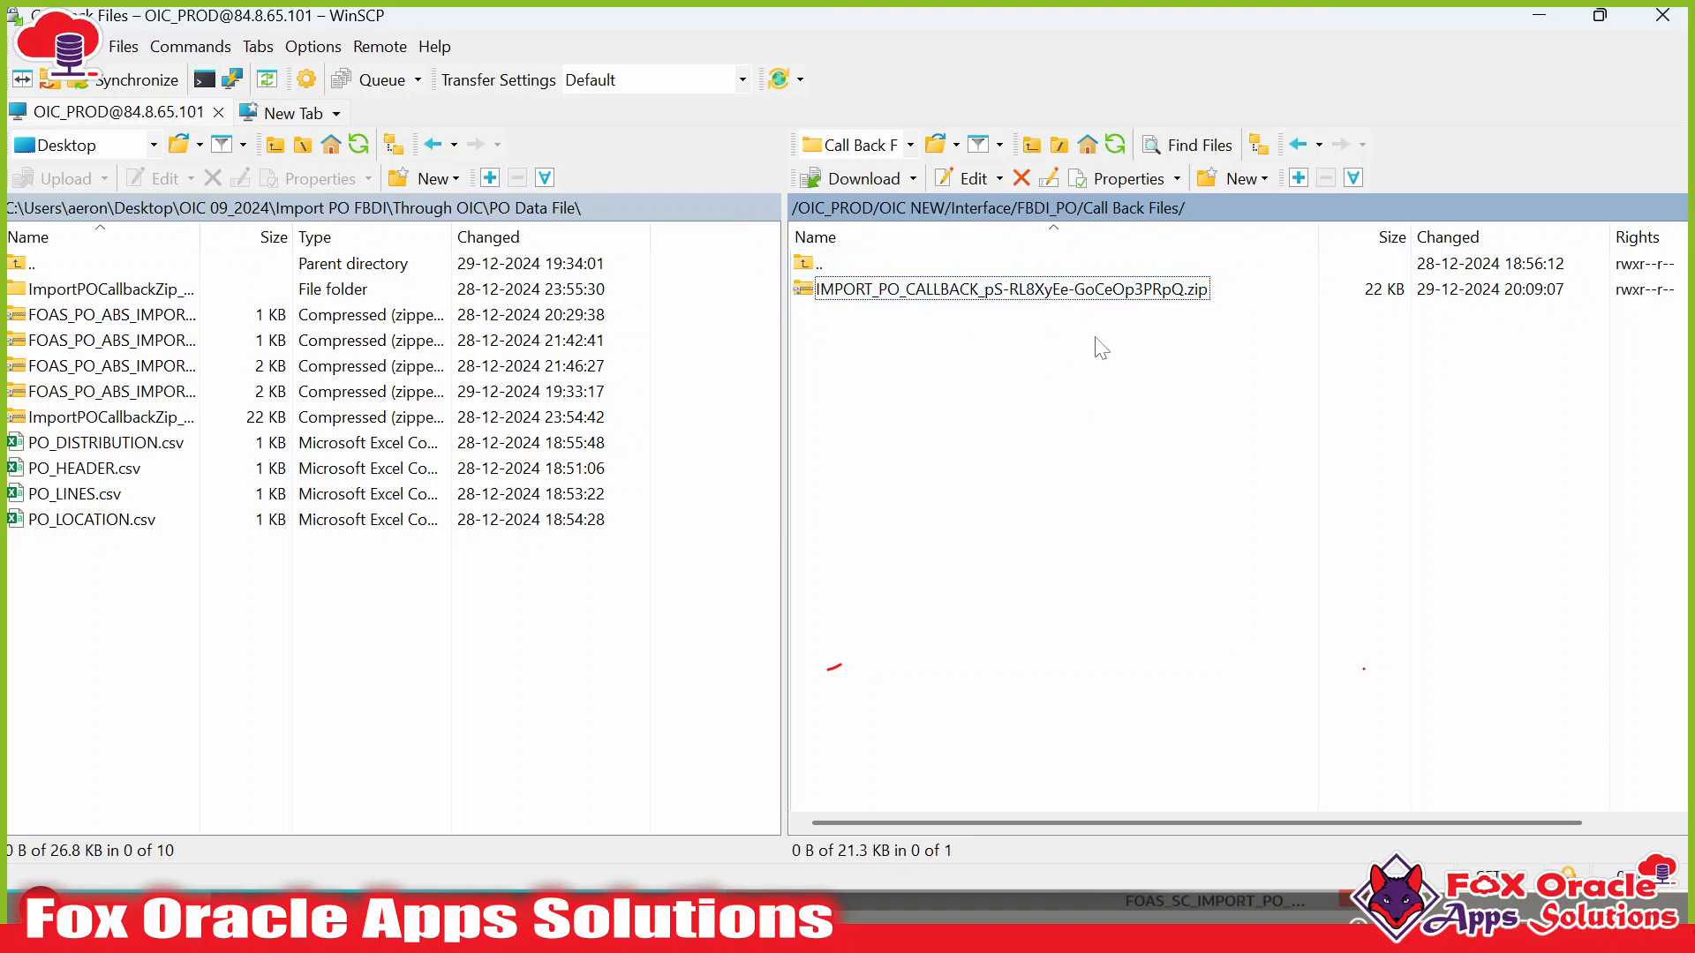
left_click(949, 299)
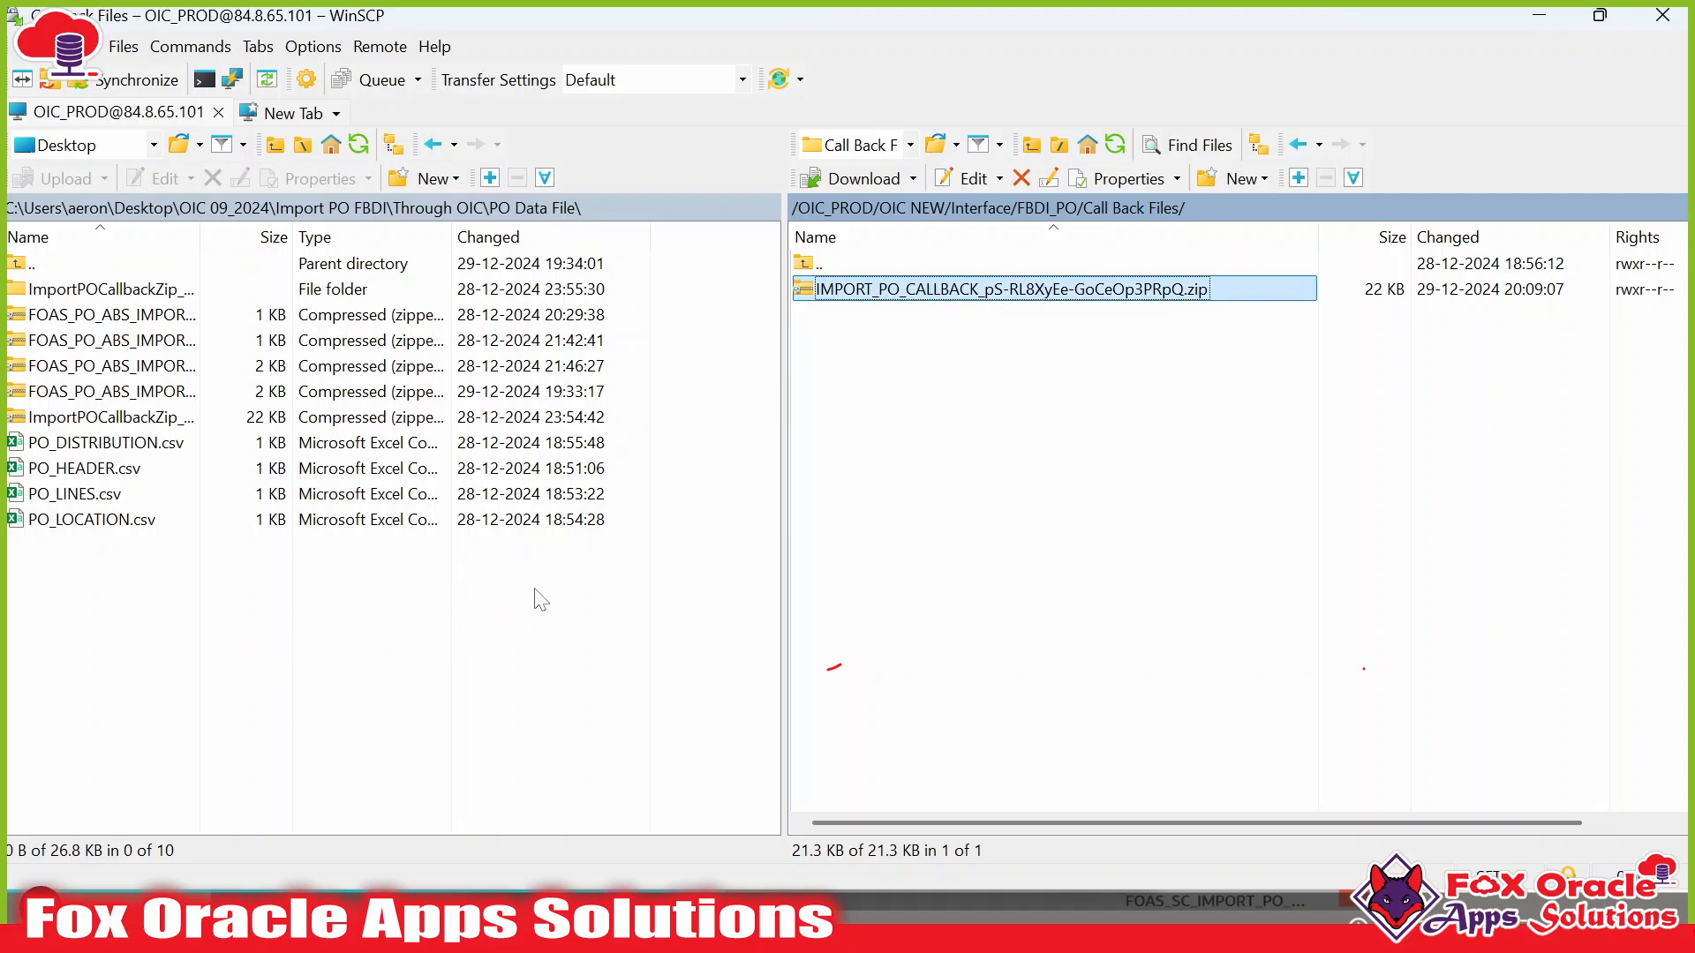
left_click_drag(949, 295, 535, 589)
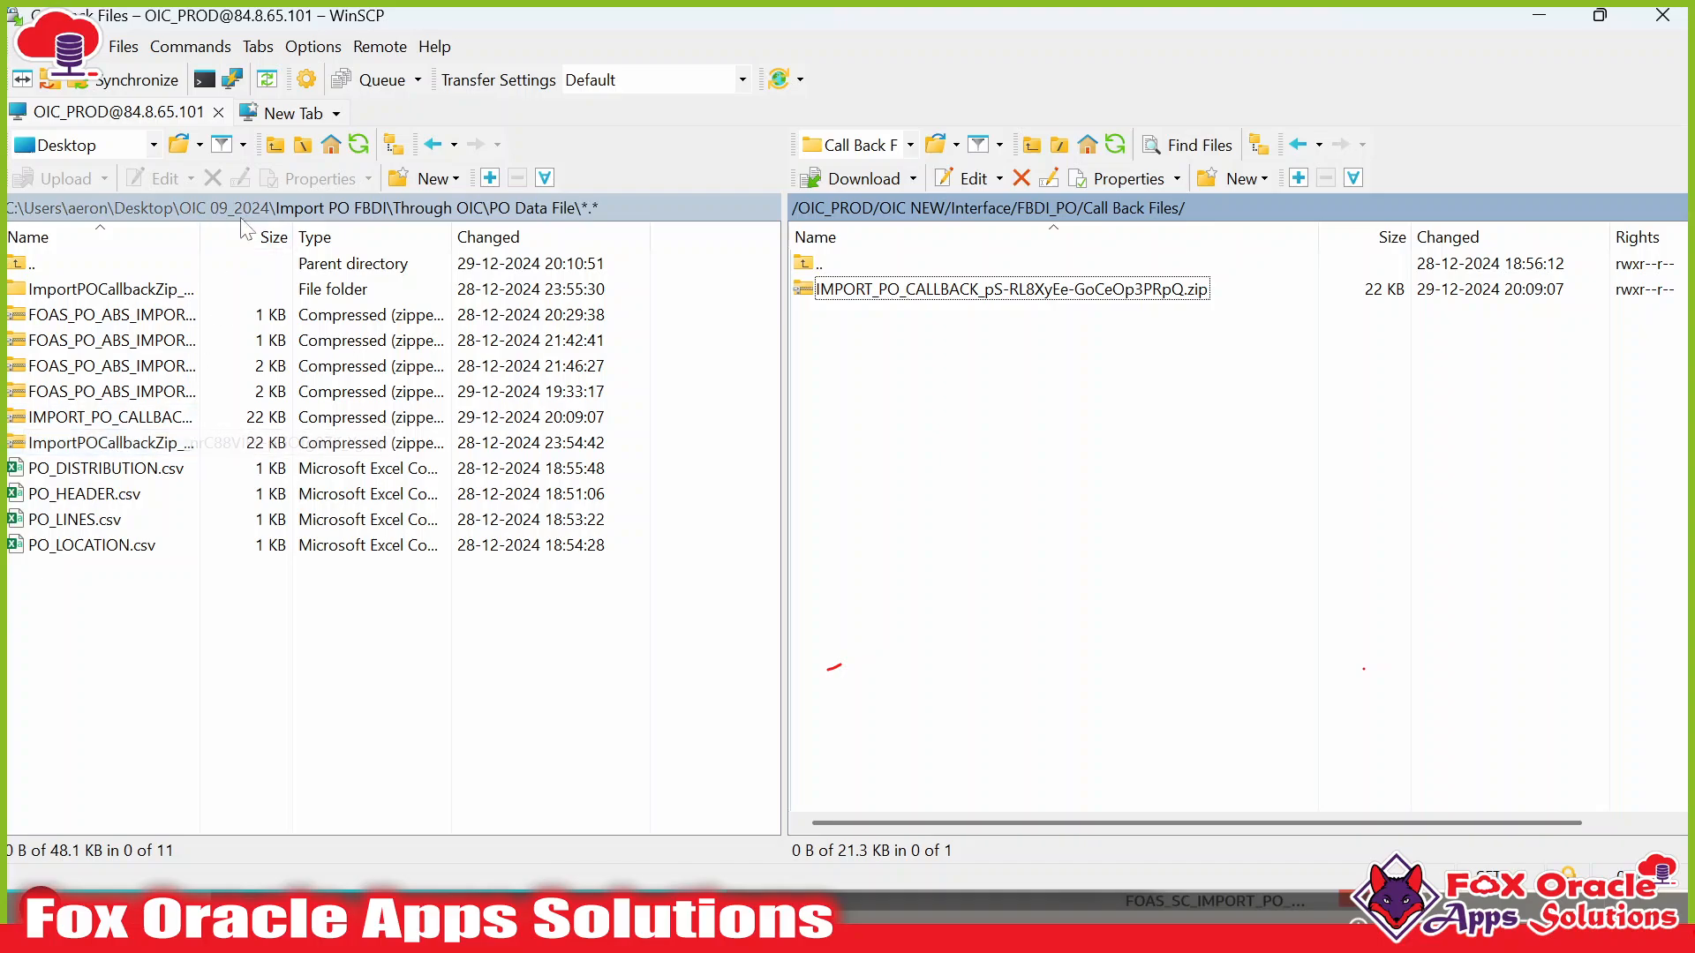
double_click(202, 237)
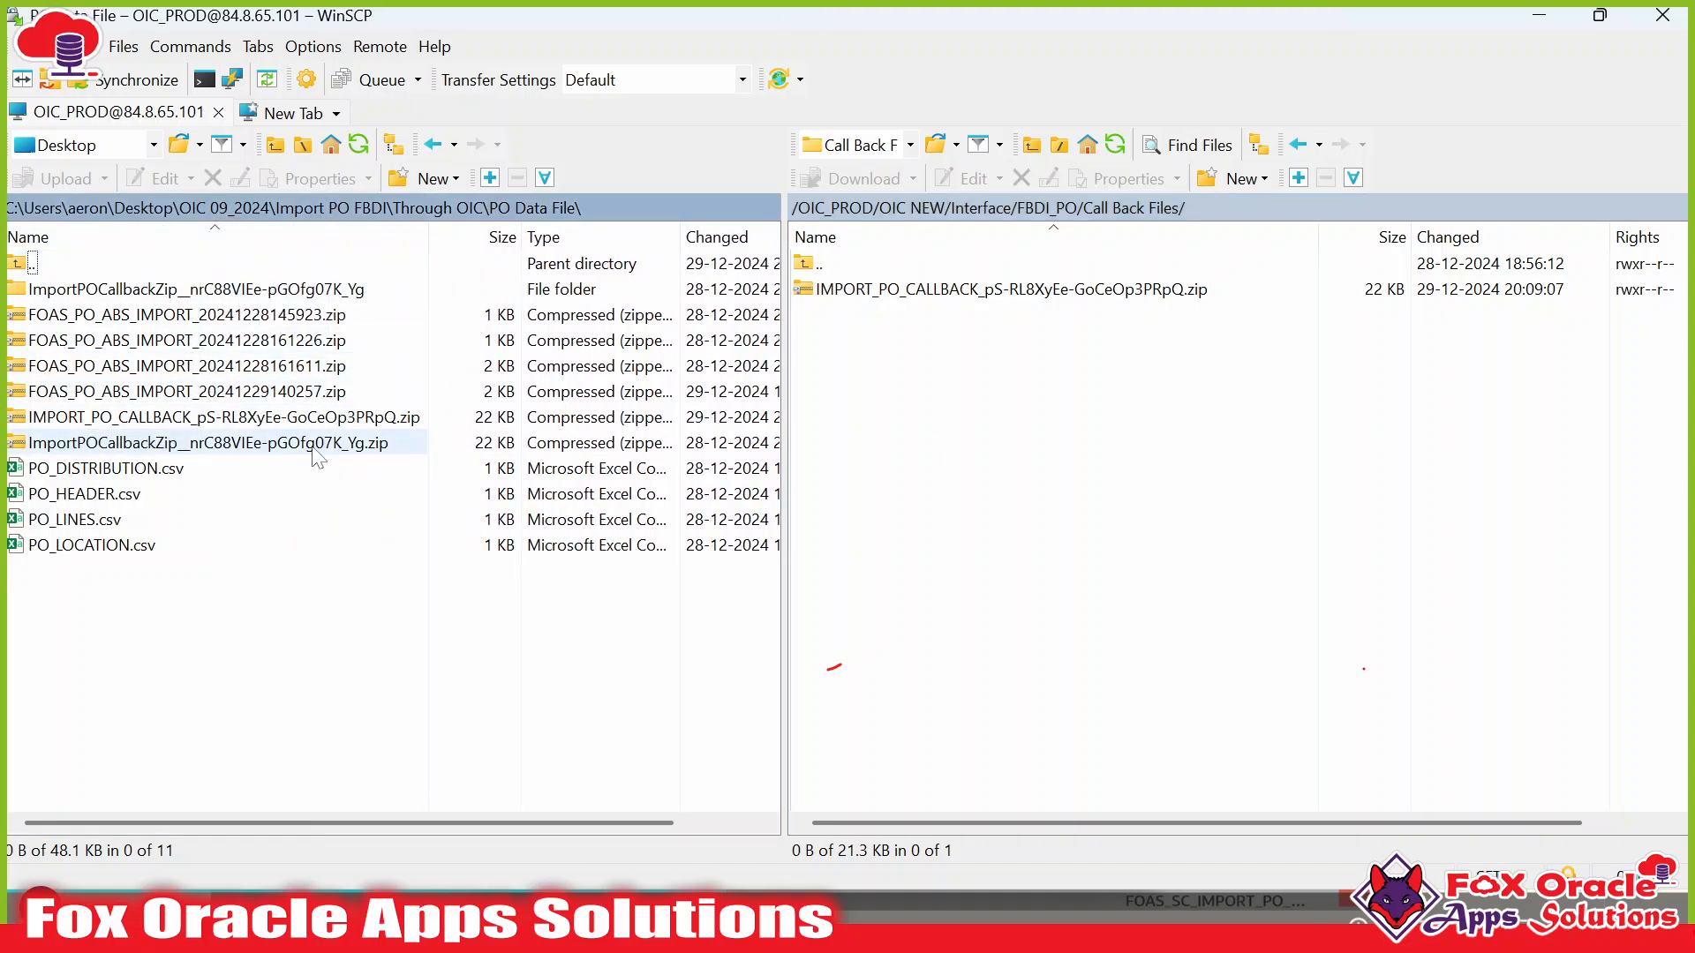
key("alt+Tab")
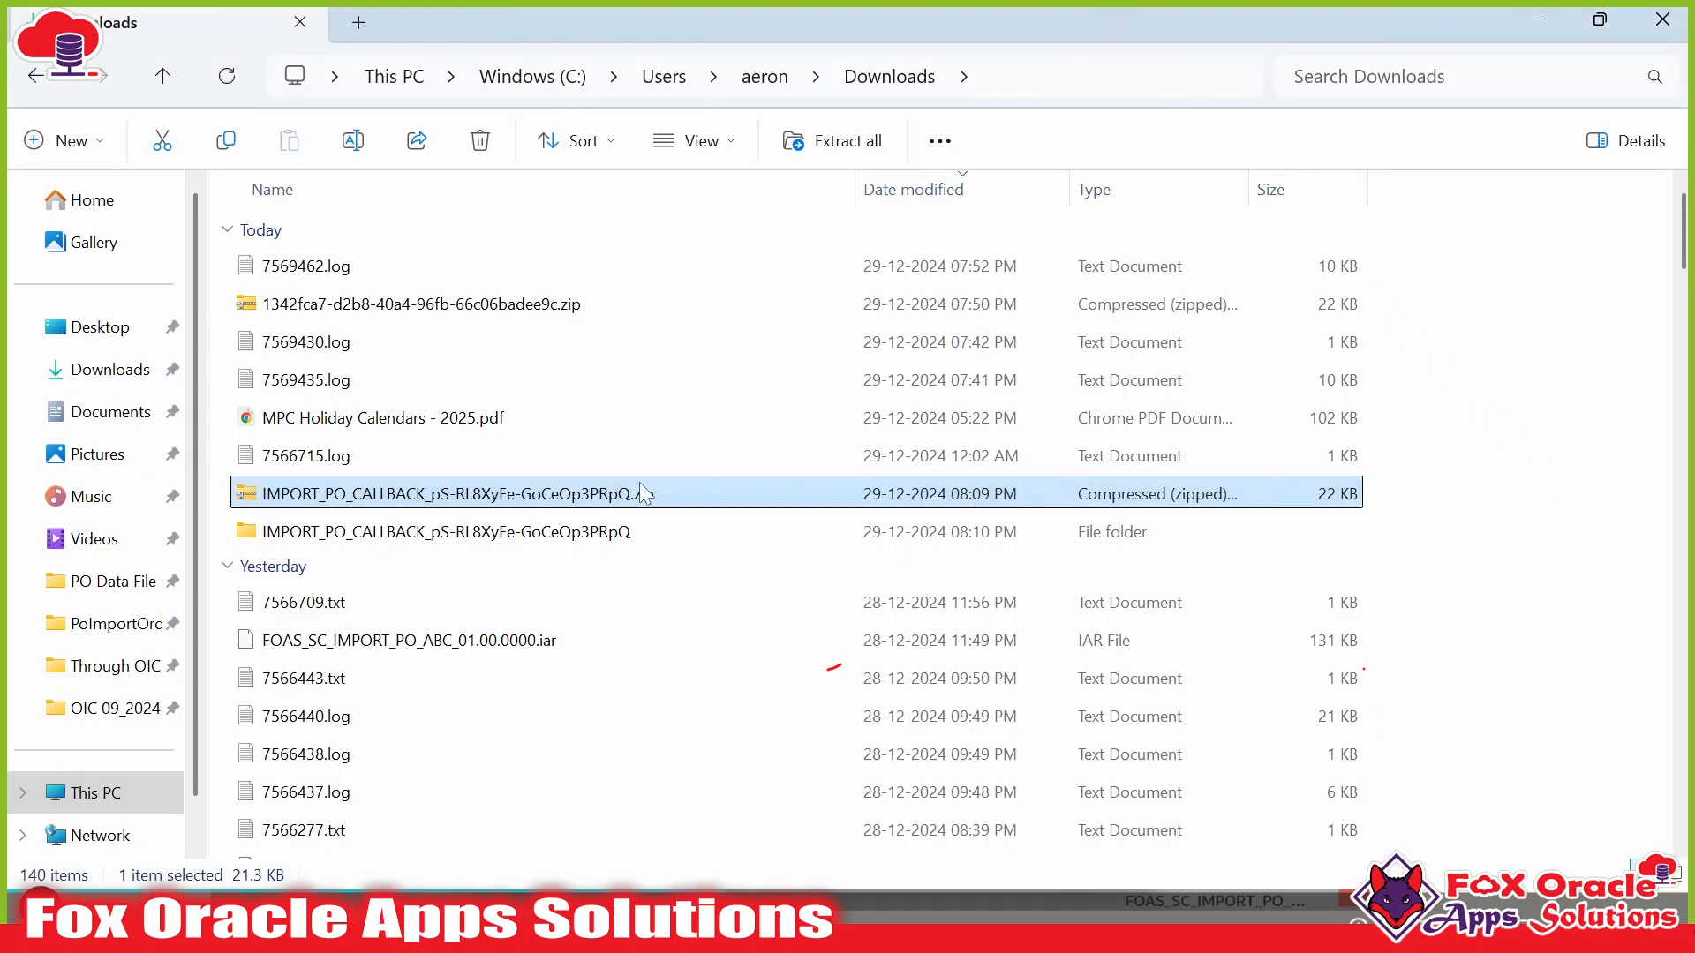
Check the extracted callback folder in Downloads, then bring up the PO Data File folder window.
key("alt+Tab")
key("alt+Tab")
key("alt+Tab")
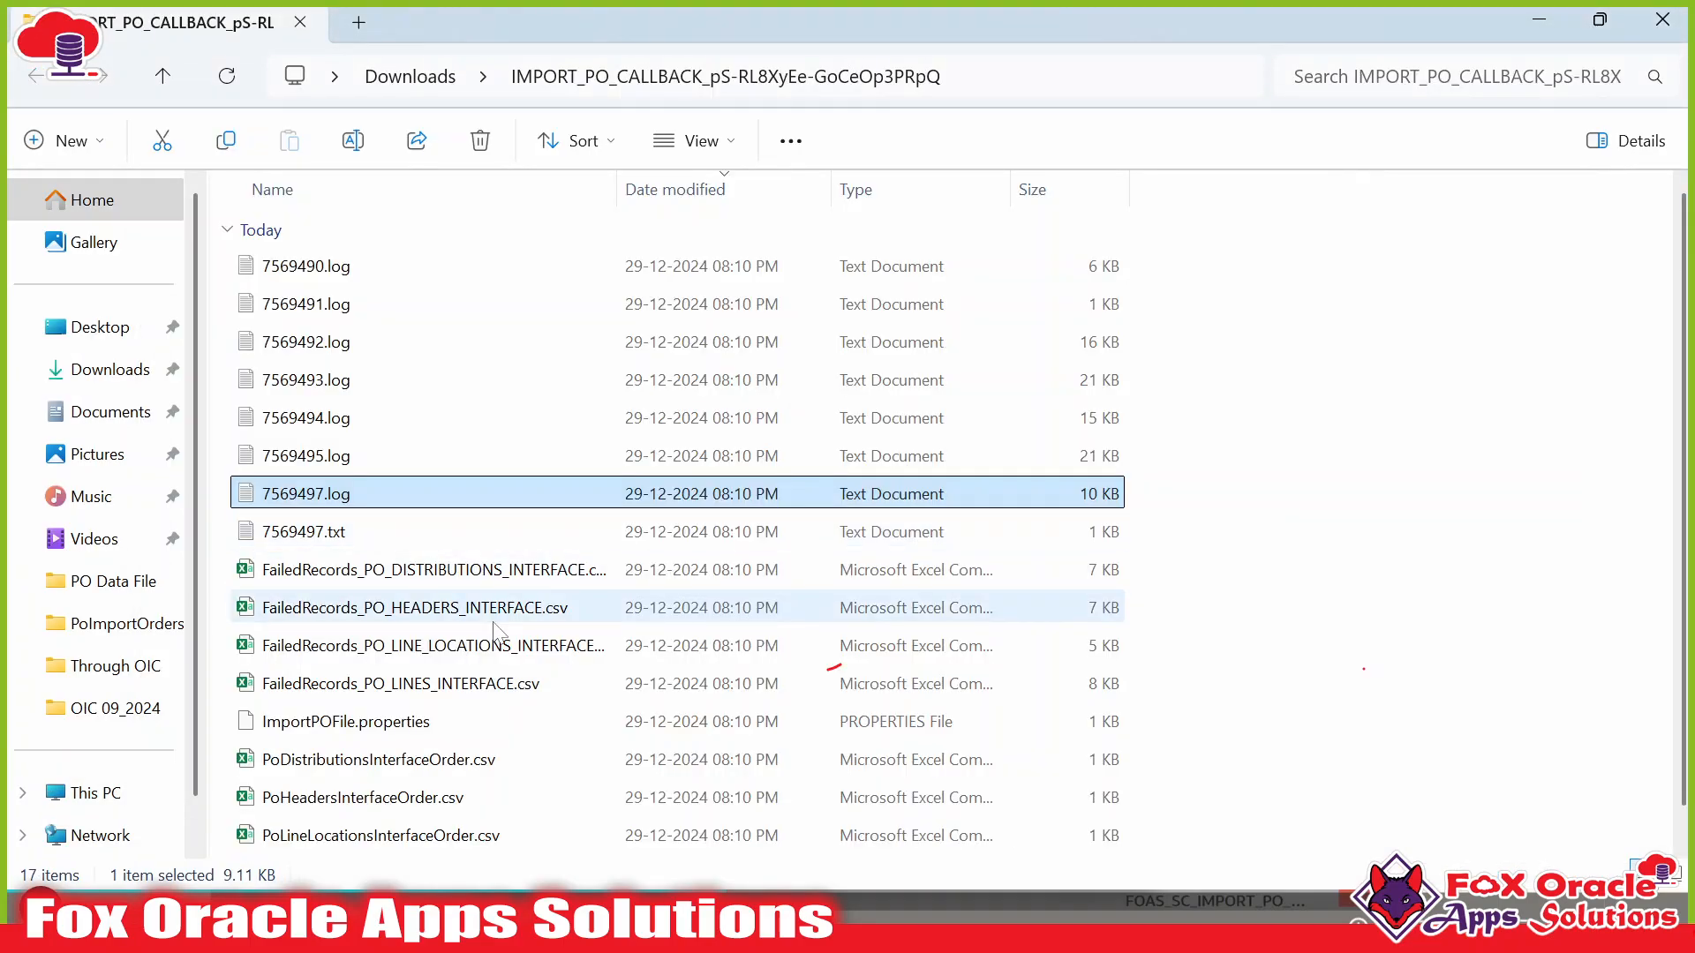
scroll(505, 622, "down", 1)
scroll(563, 495, "up", 1)
left_click(411, 77)
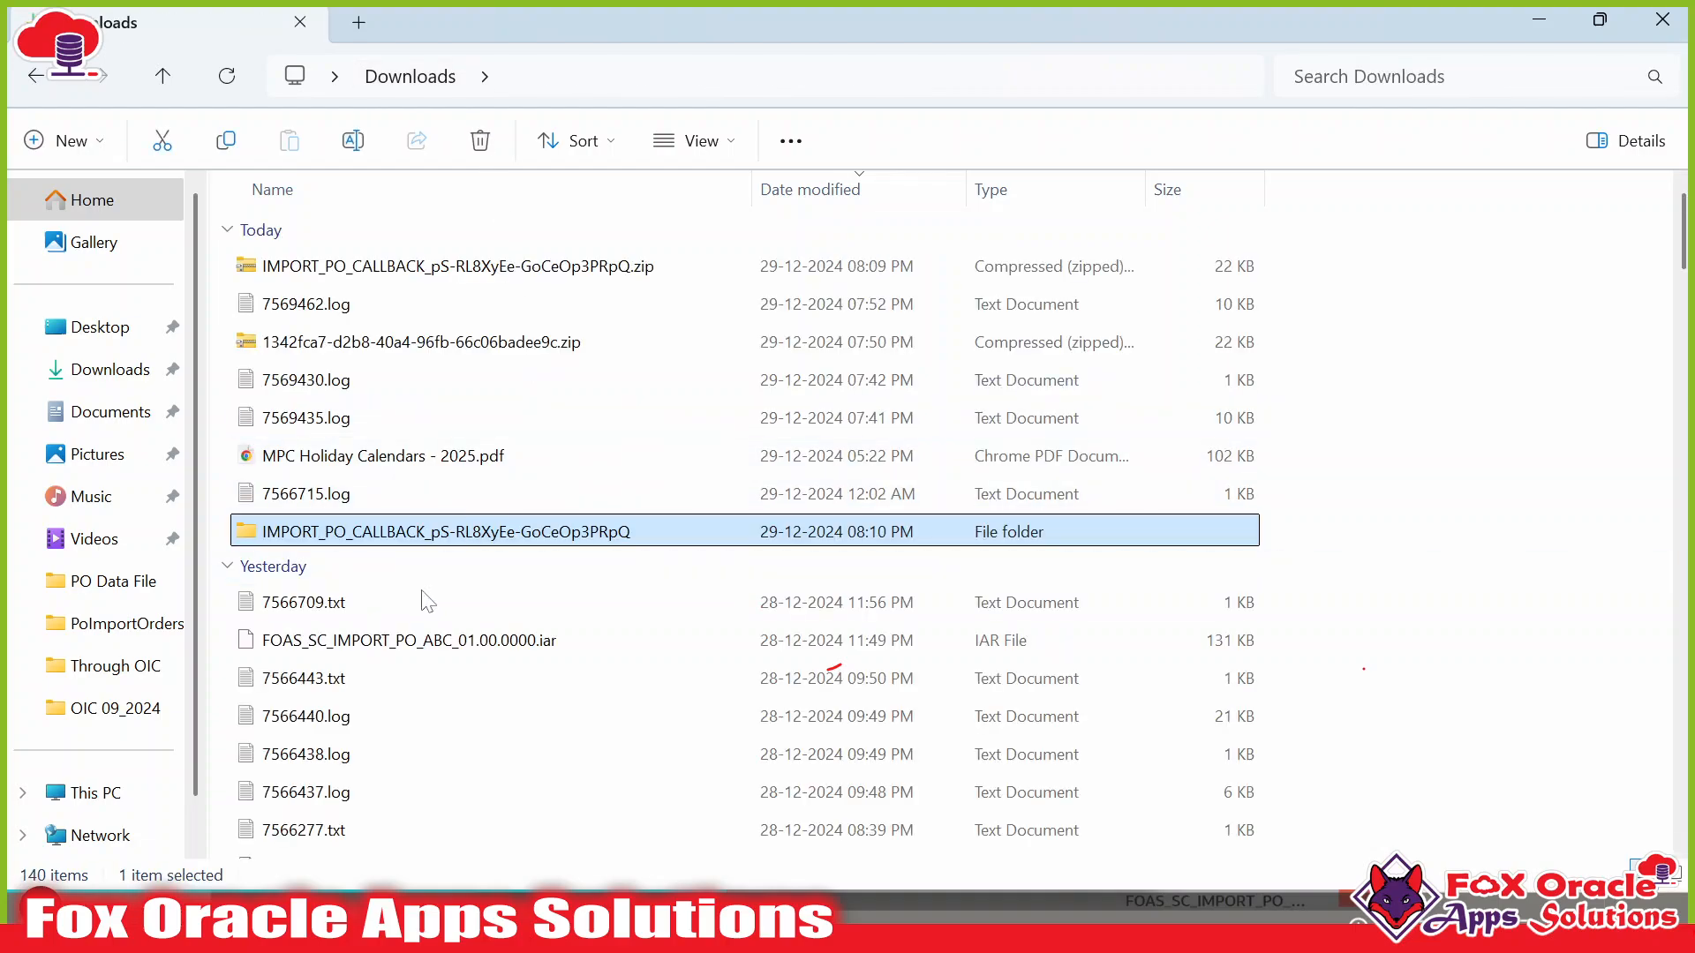
key("alt+Tab")
key("alt+Tab")
key("alt+Tab")
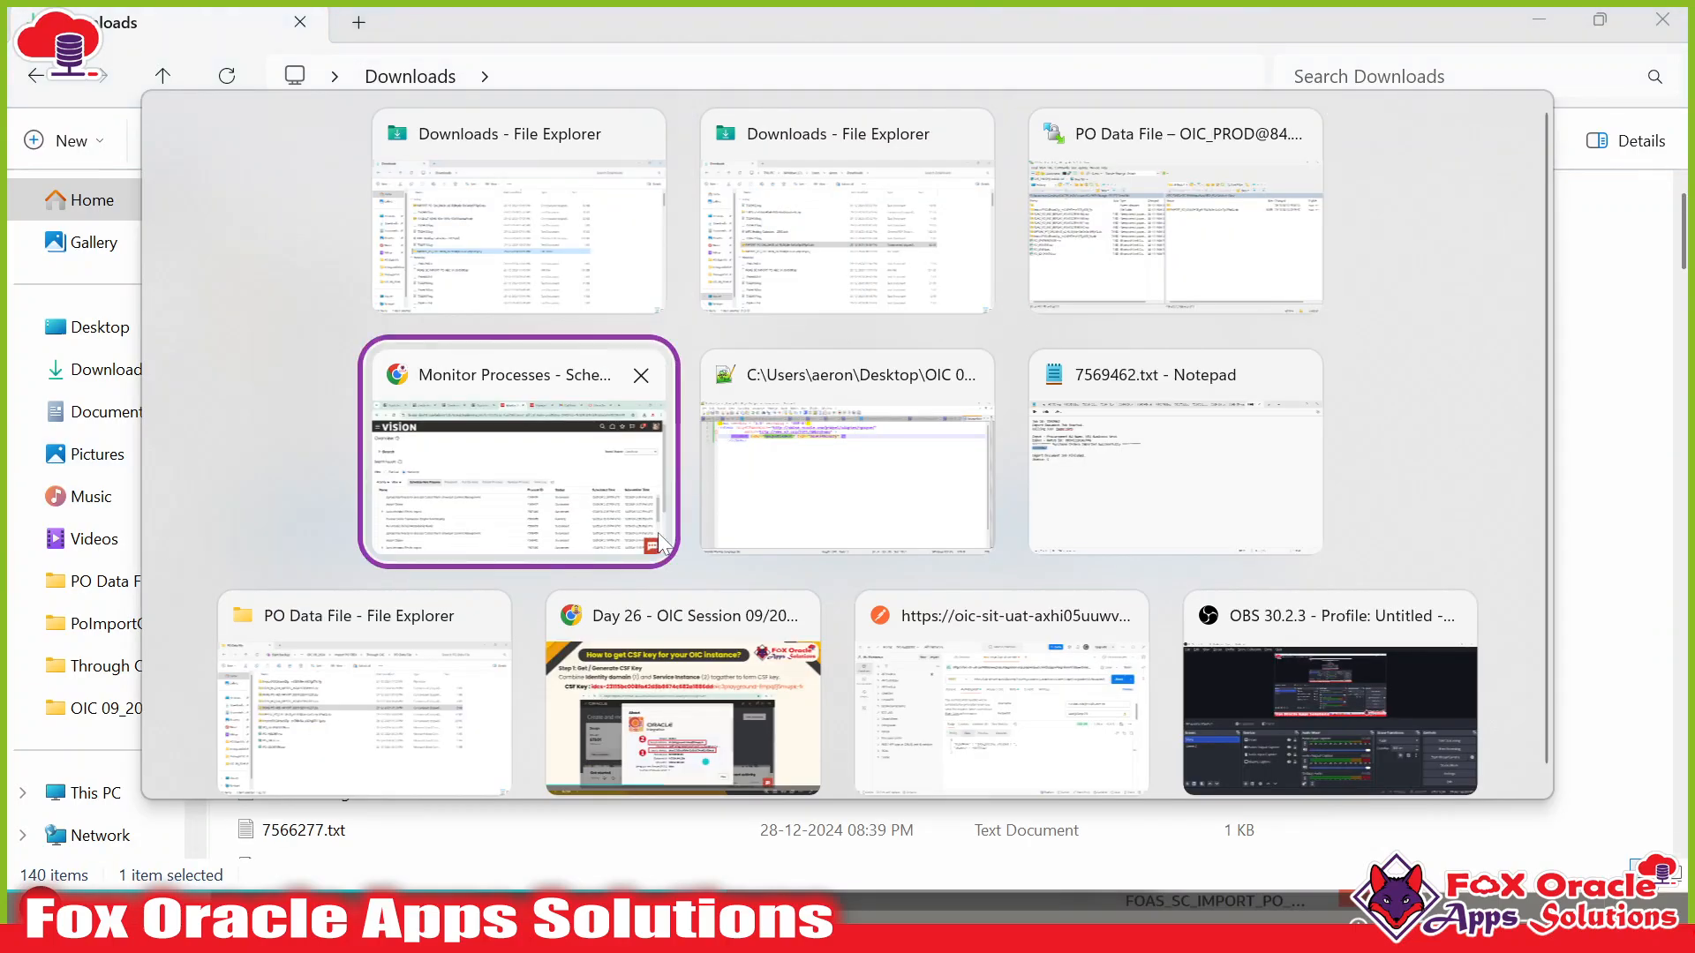
key("alt+Tab")
left_click(364, 670)
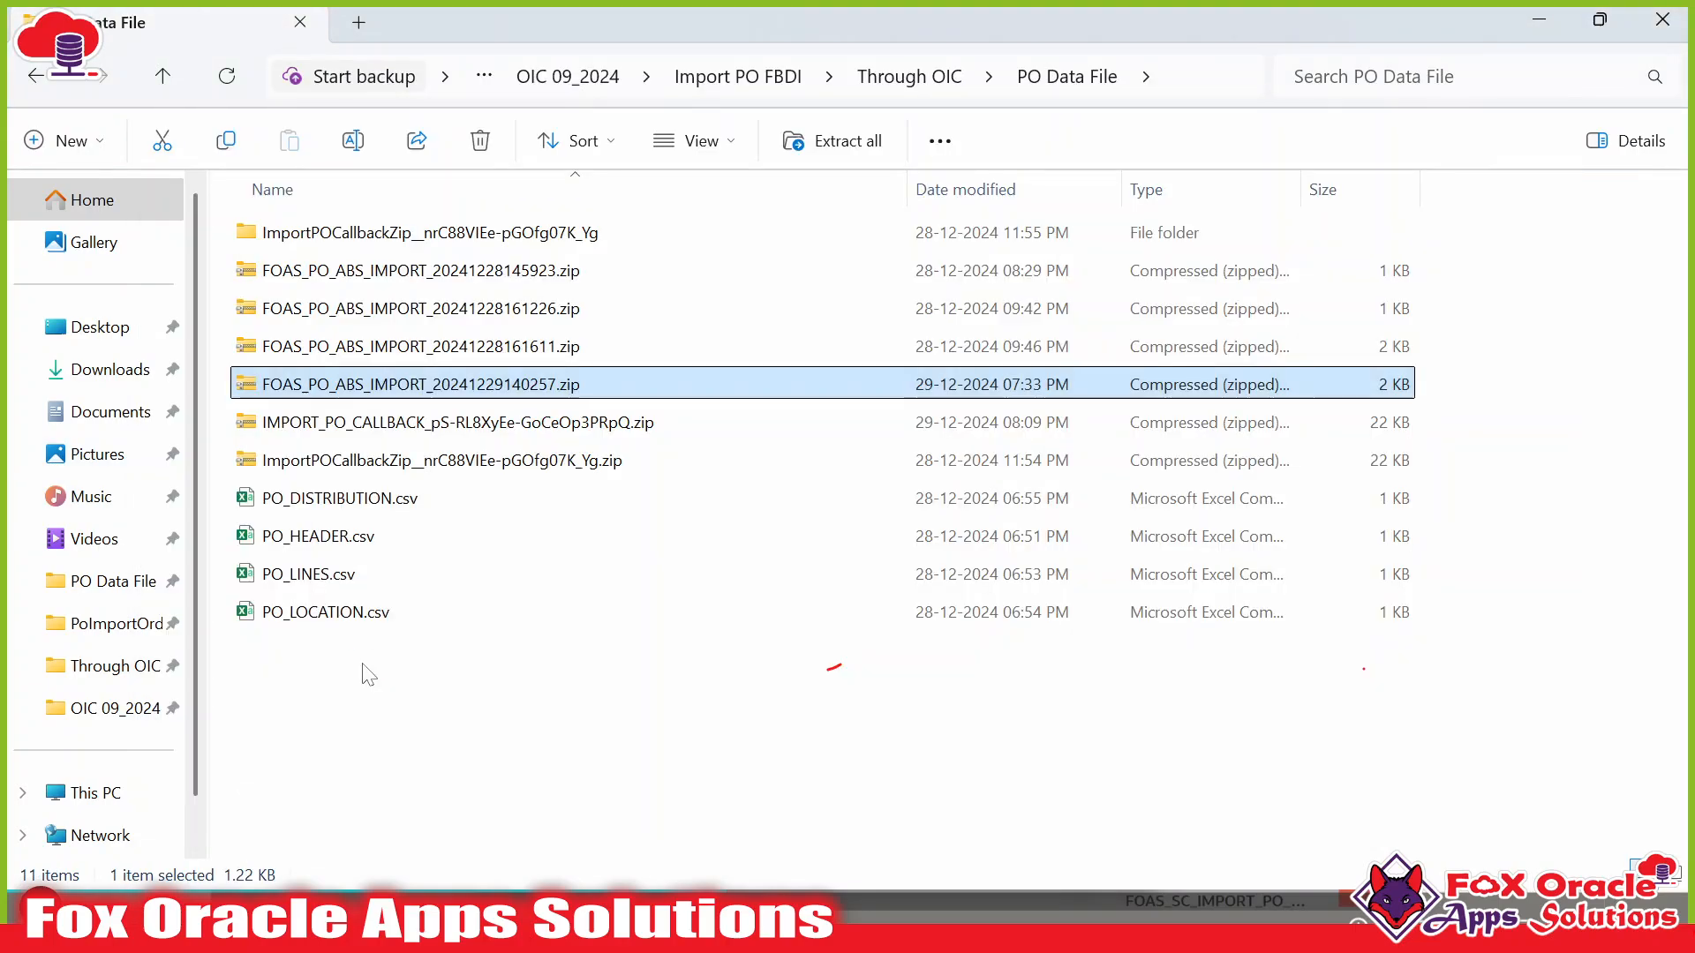
Open the new IMPORT_PO_CALLBACK zip to view its log and FailedRecords files, then return to PO Data File.
left_click(629, 687)
left_click(379, 460)
left_click(302, 431)
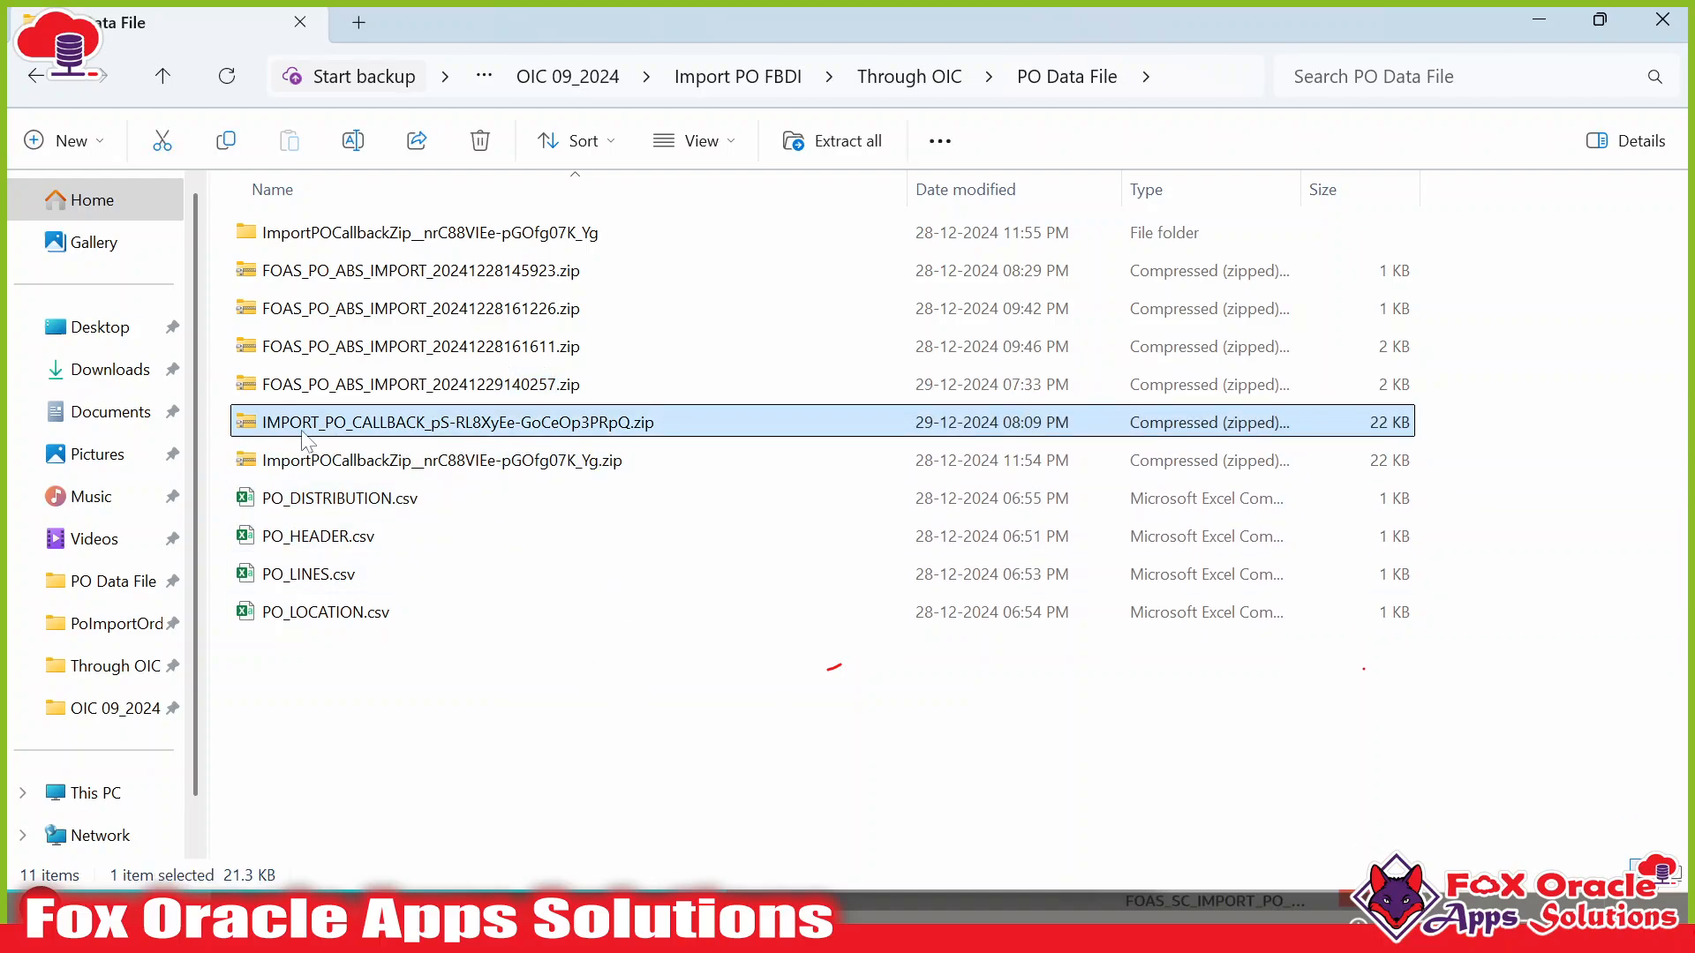
double_click(484, 424)
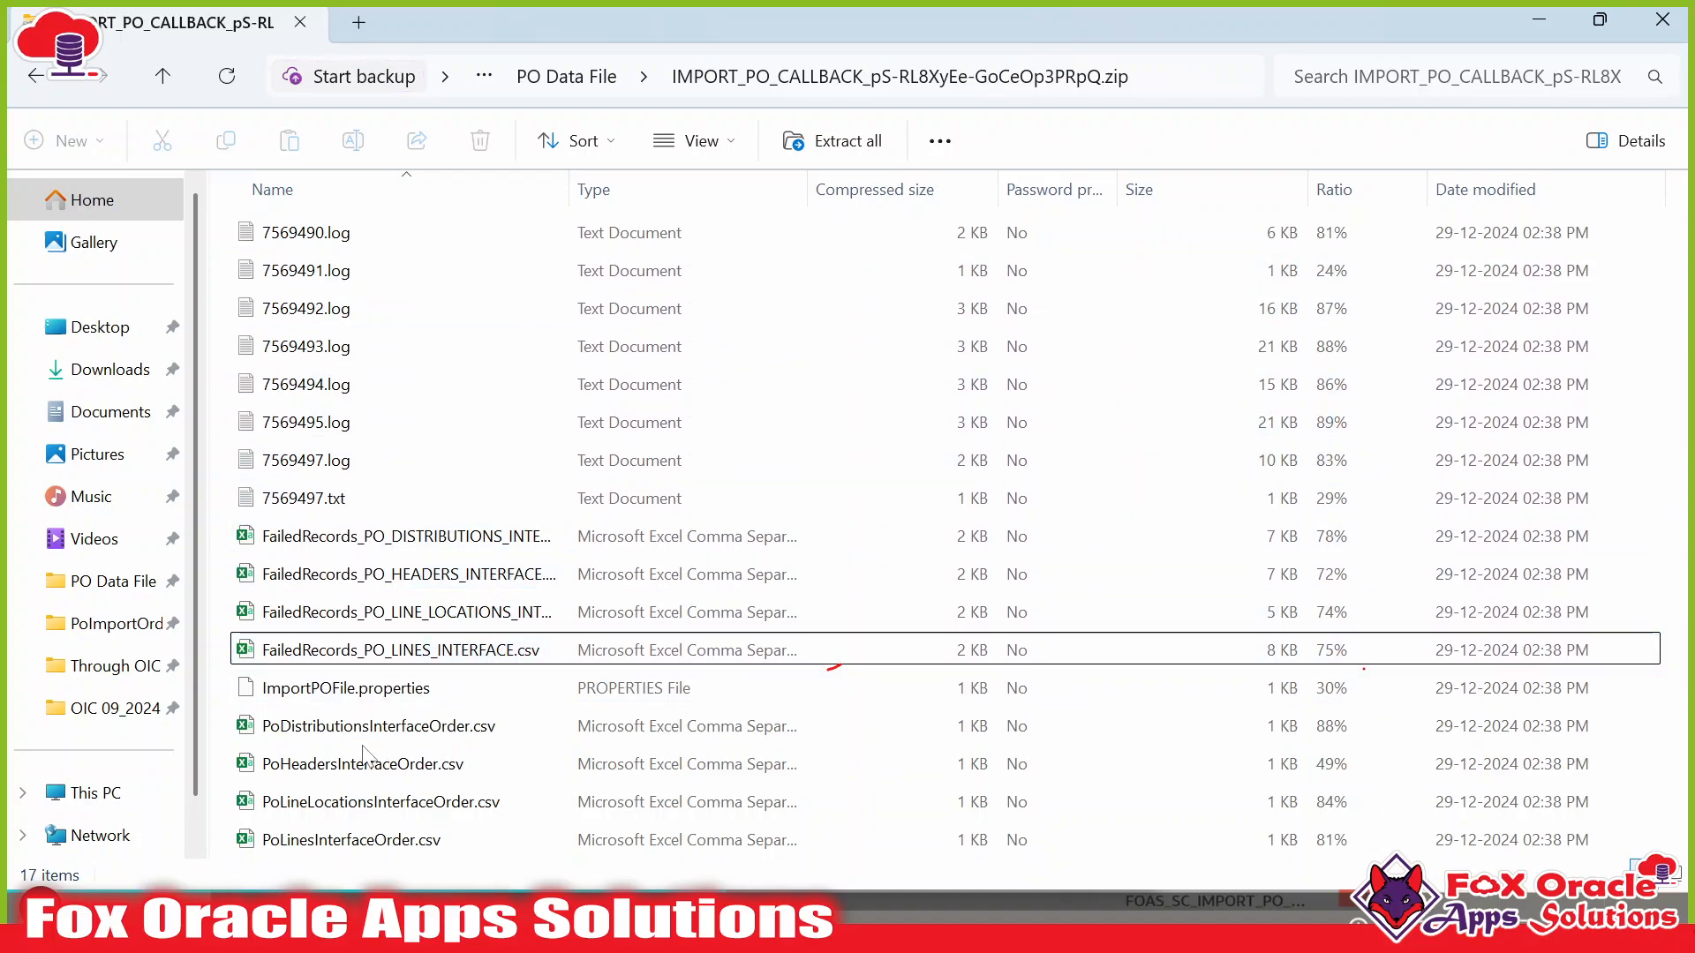
left_click(585, 77)
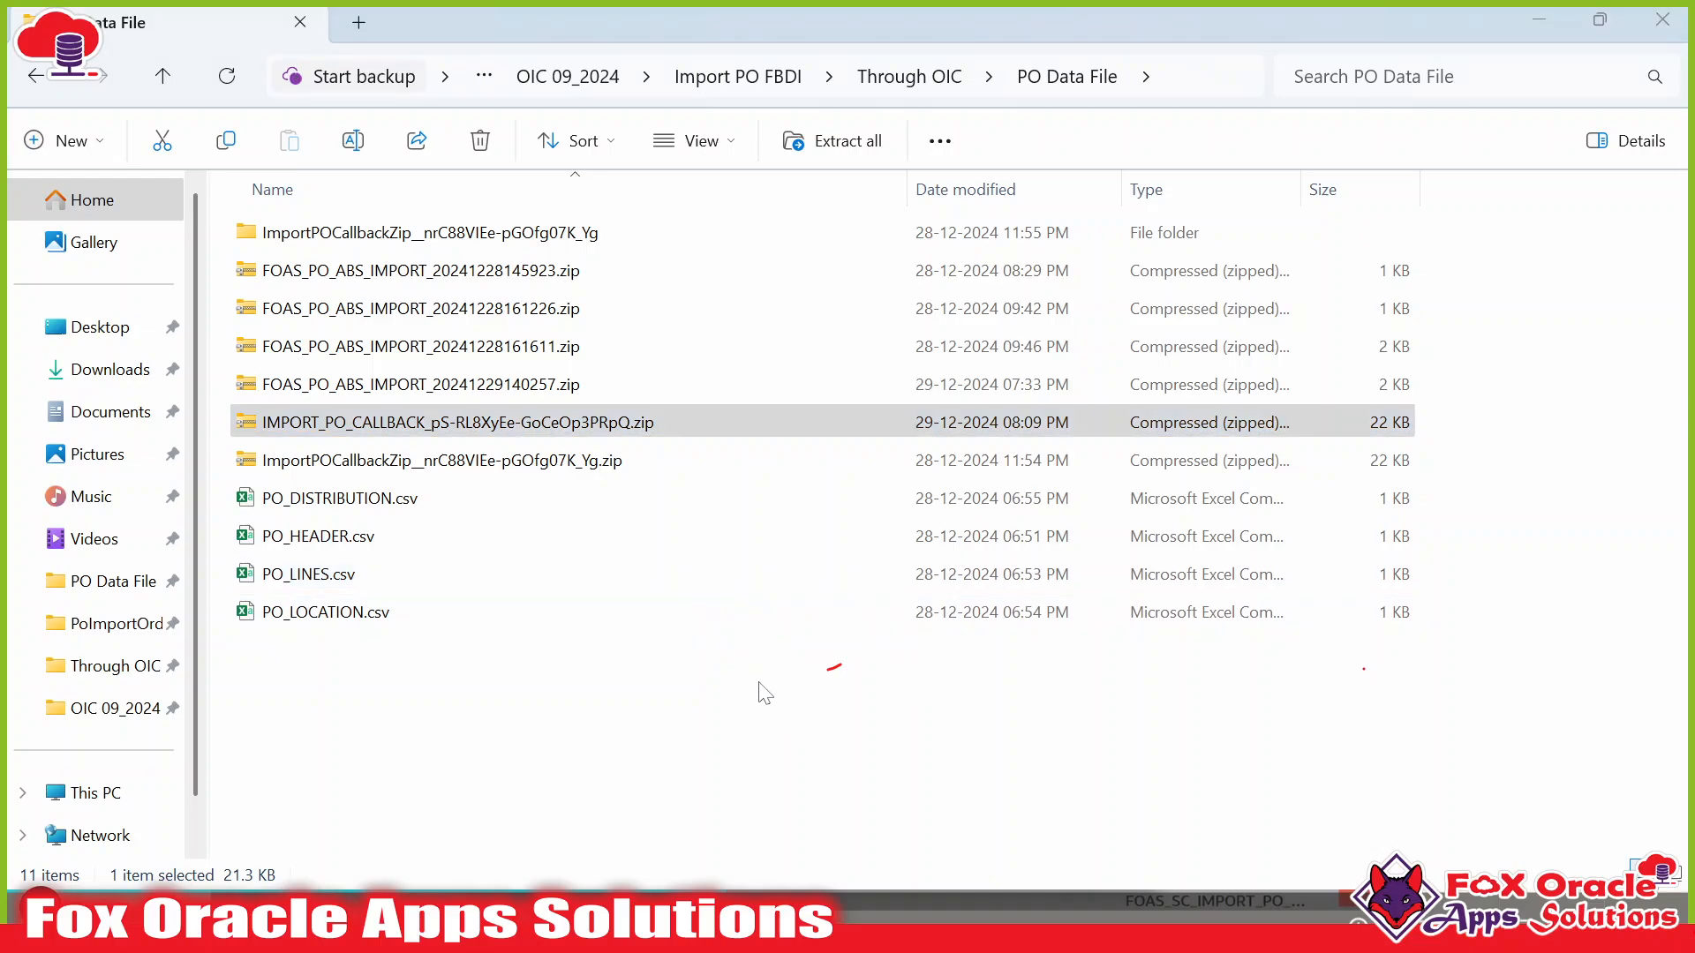
key("alt+Tab")
key("alt+Tab")
key("alt+Tab")
key("alt+Tab")
key("alt+Tab")
key("alt+Tab")
key("alt+Tab")
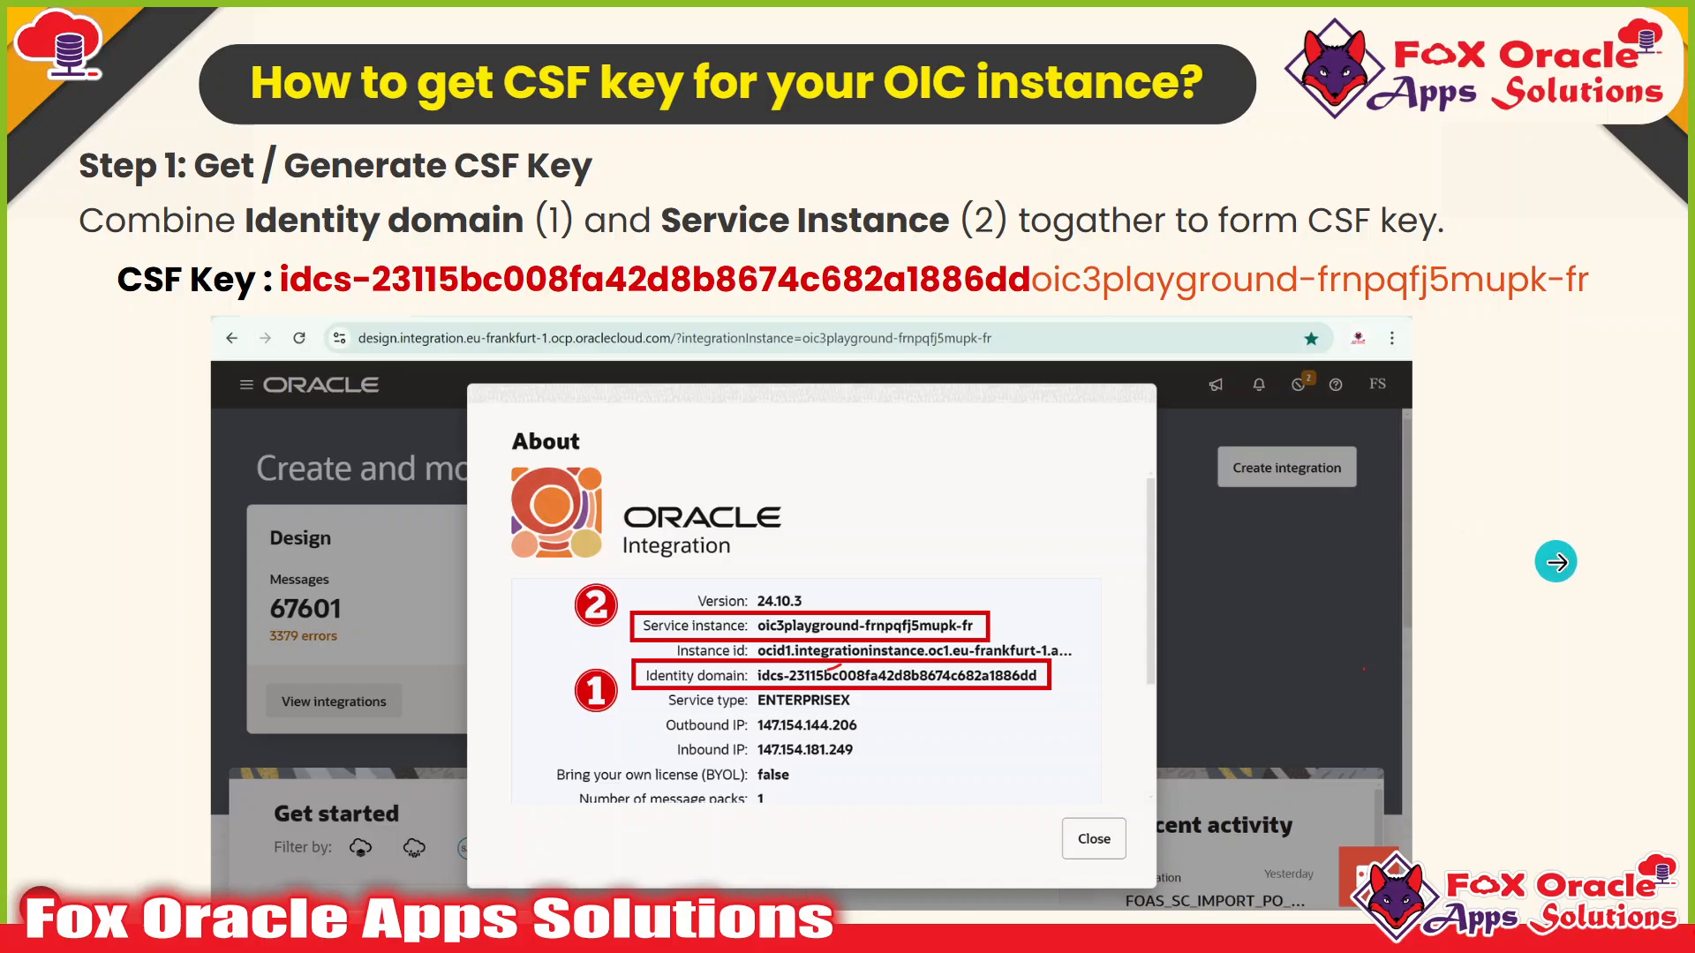
Advance through the CSF key and Callback Integration slides to the practice slide.
left_click(1555, 562)
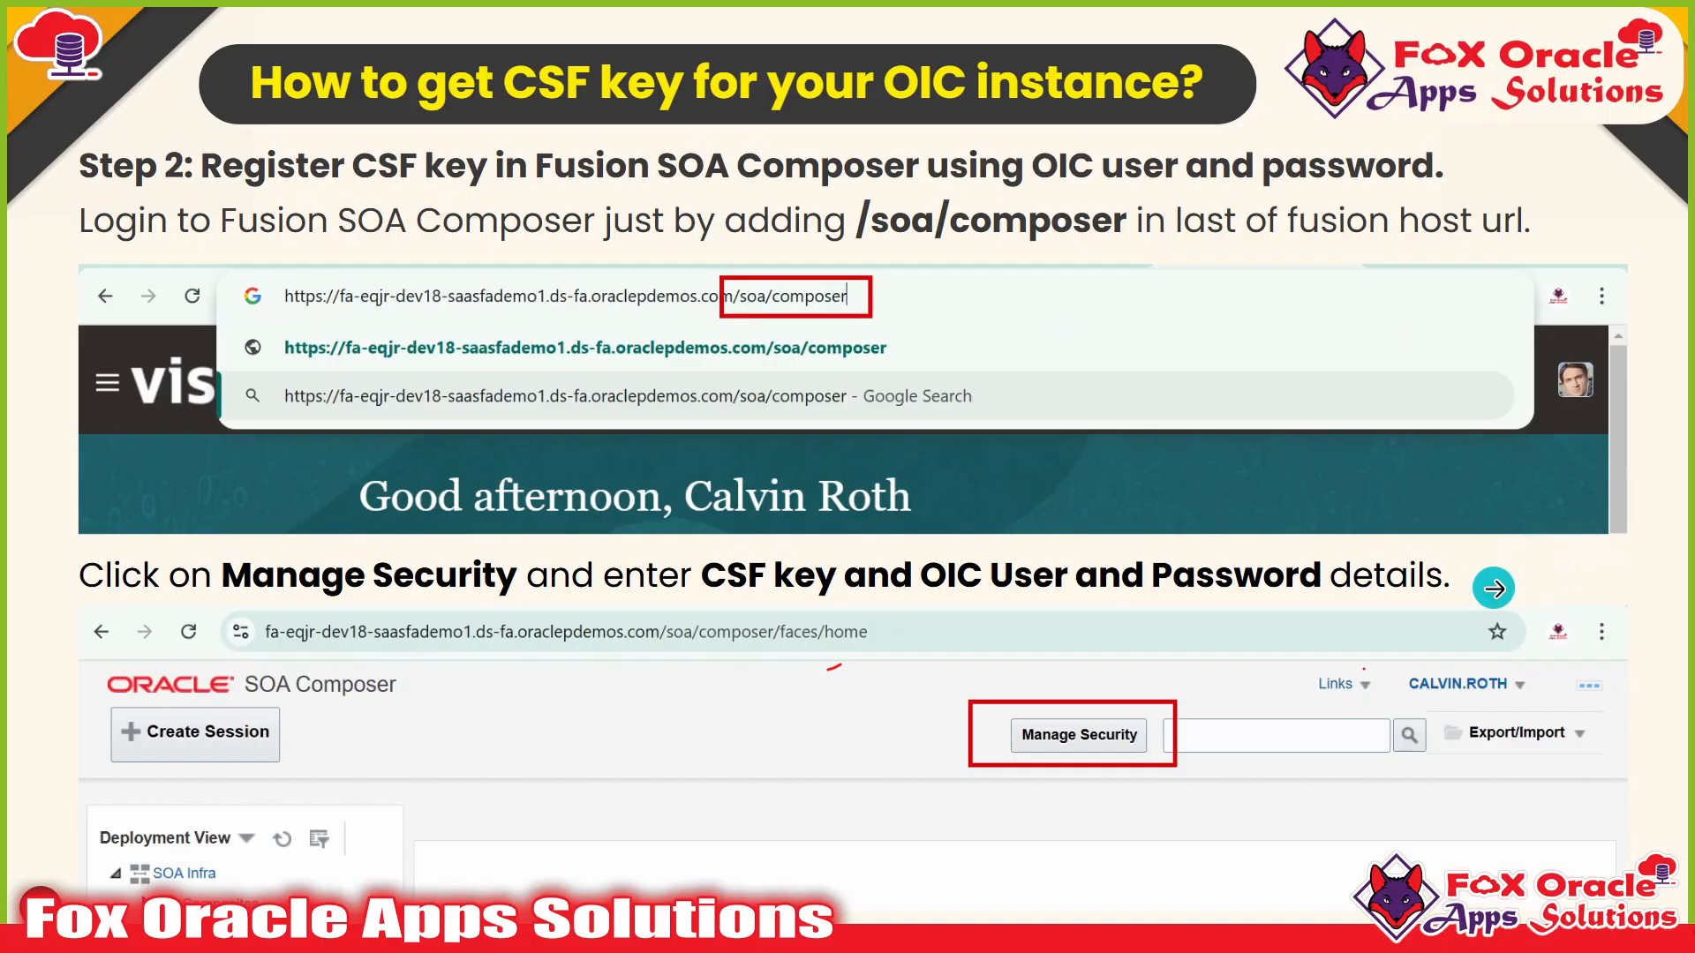
left_click(1494, 588)
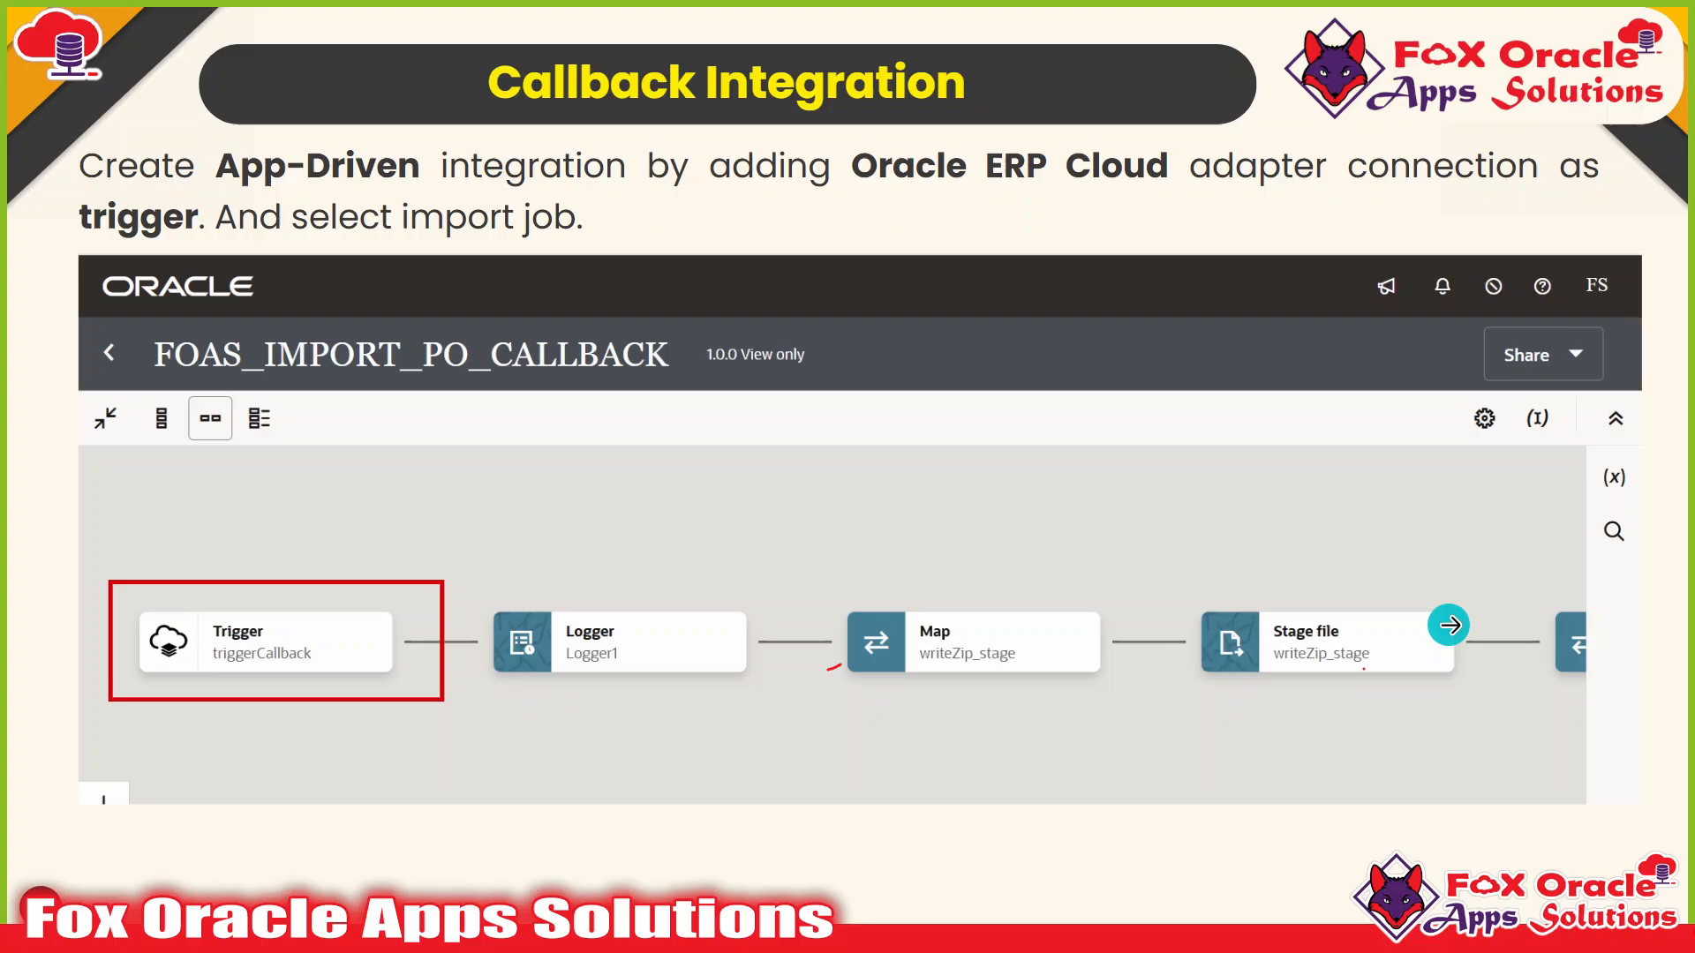
left_click(1455, 624)
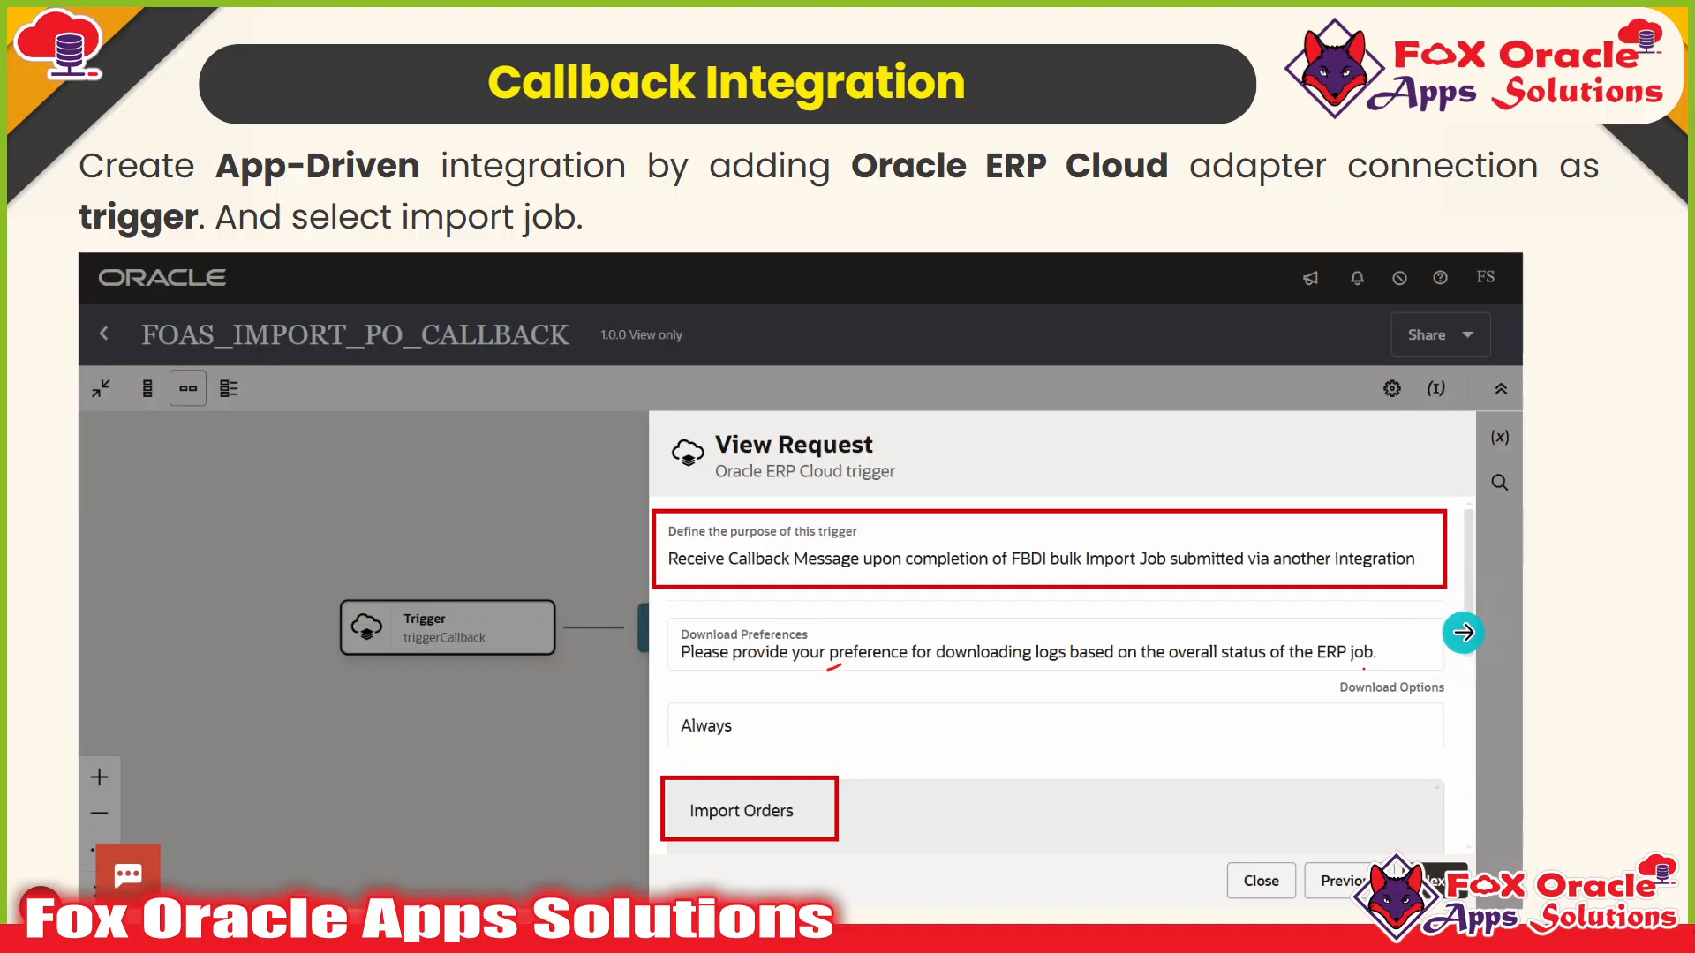
left_click(1456, 624)
left_click(1533, 592)
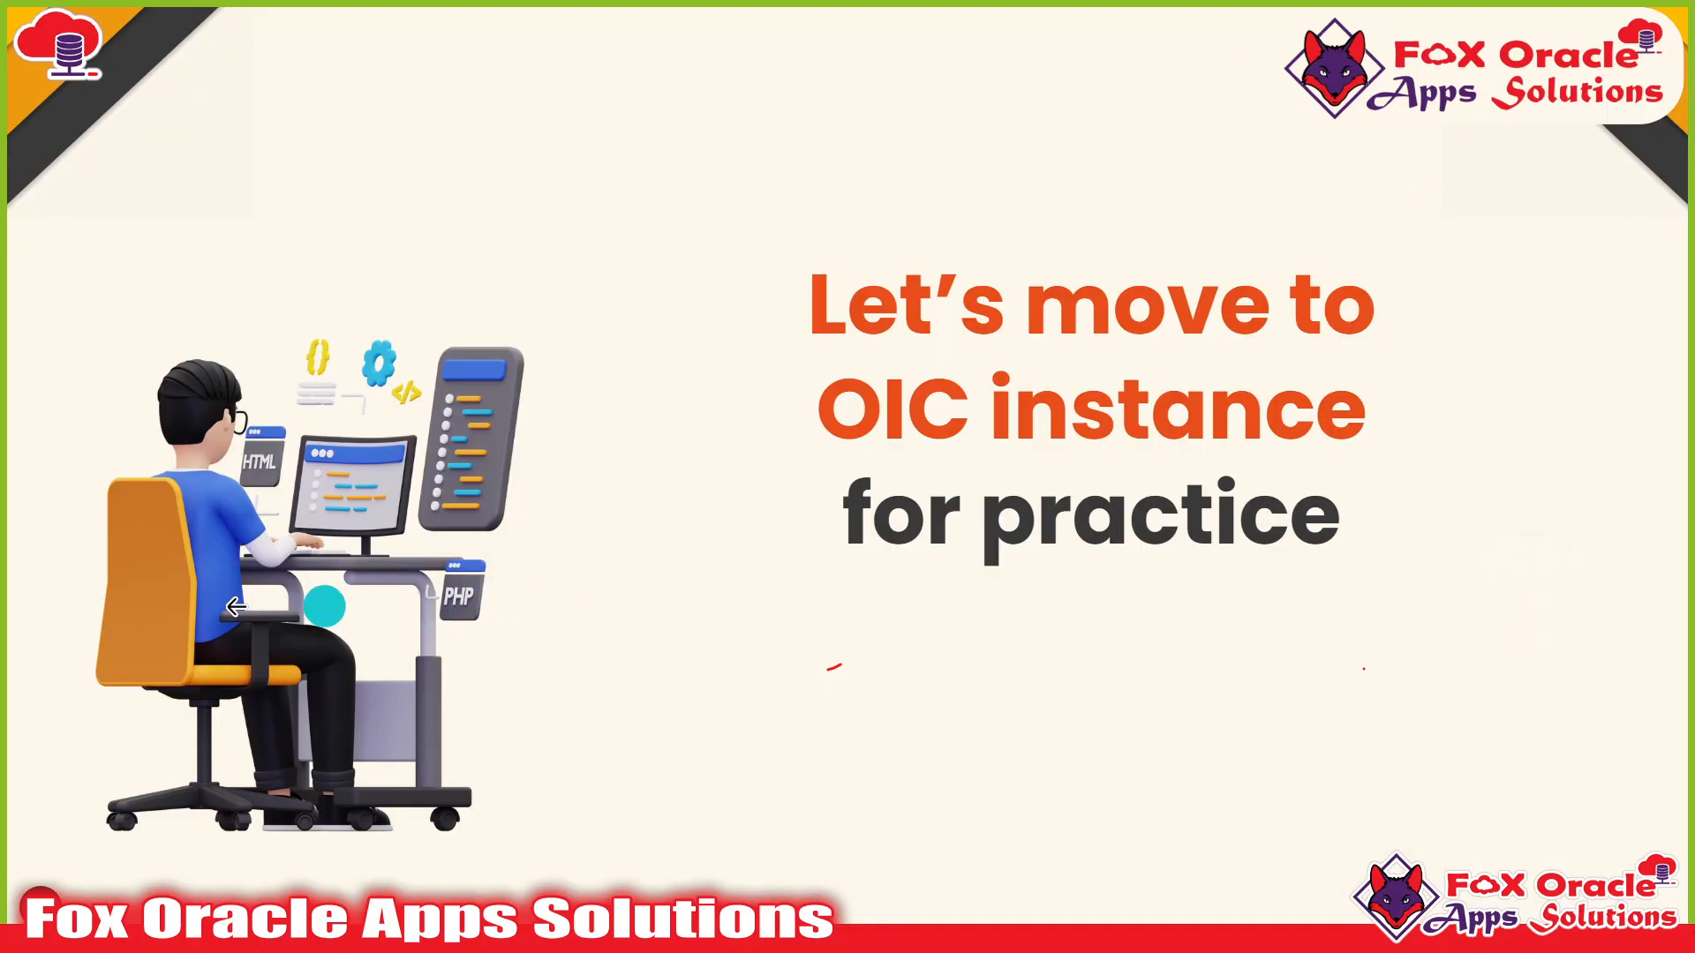
Step back through the slides to the Day 24 Agenda slide.
left_click(108, 580)
left_click(109, 580)
left_click(141, 575)
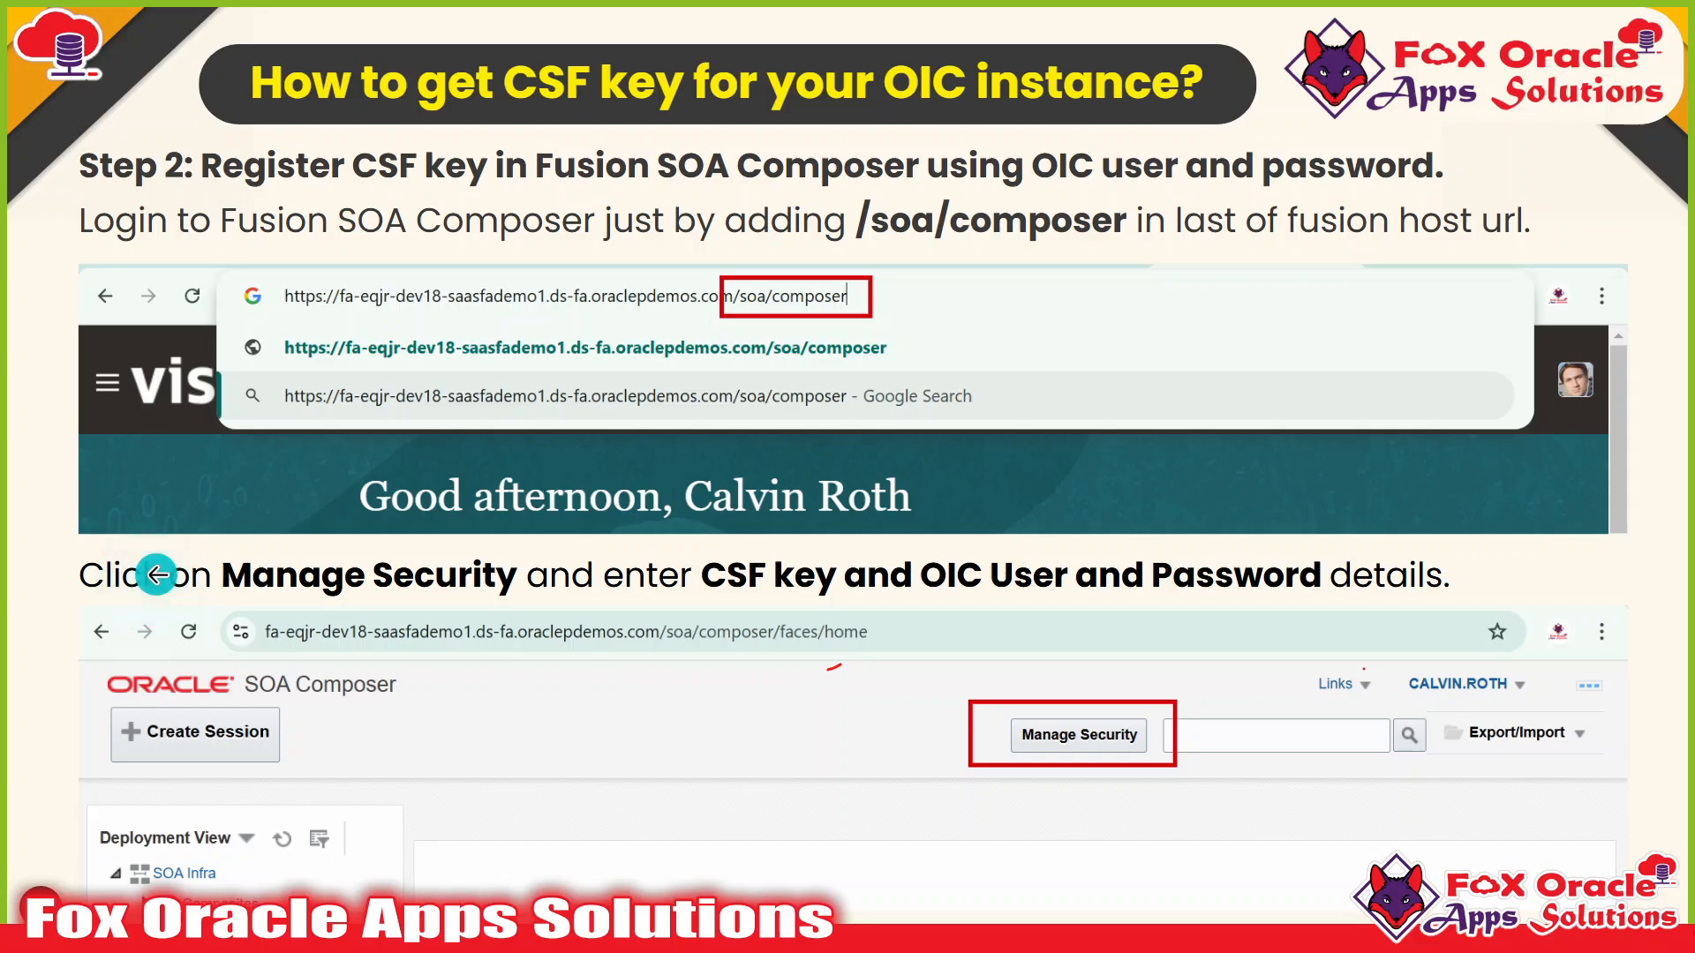
left_click(152, 576)
left_click(146, 495)
left_click(148, 503)
left_click(144, 517)
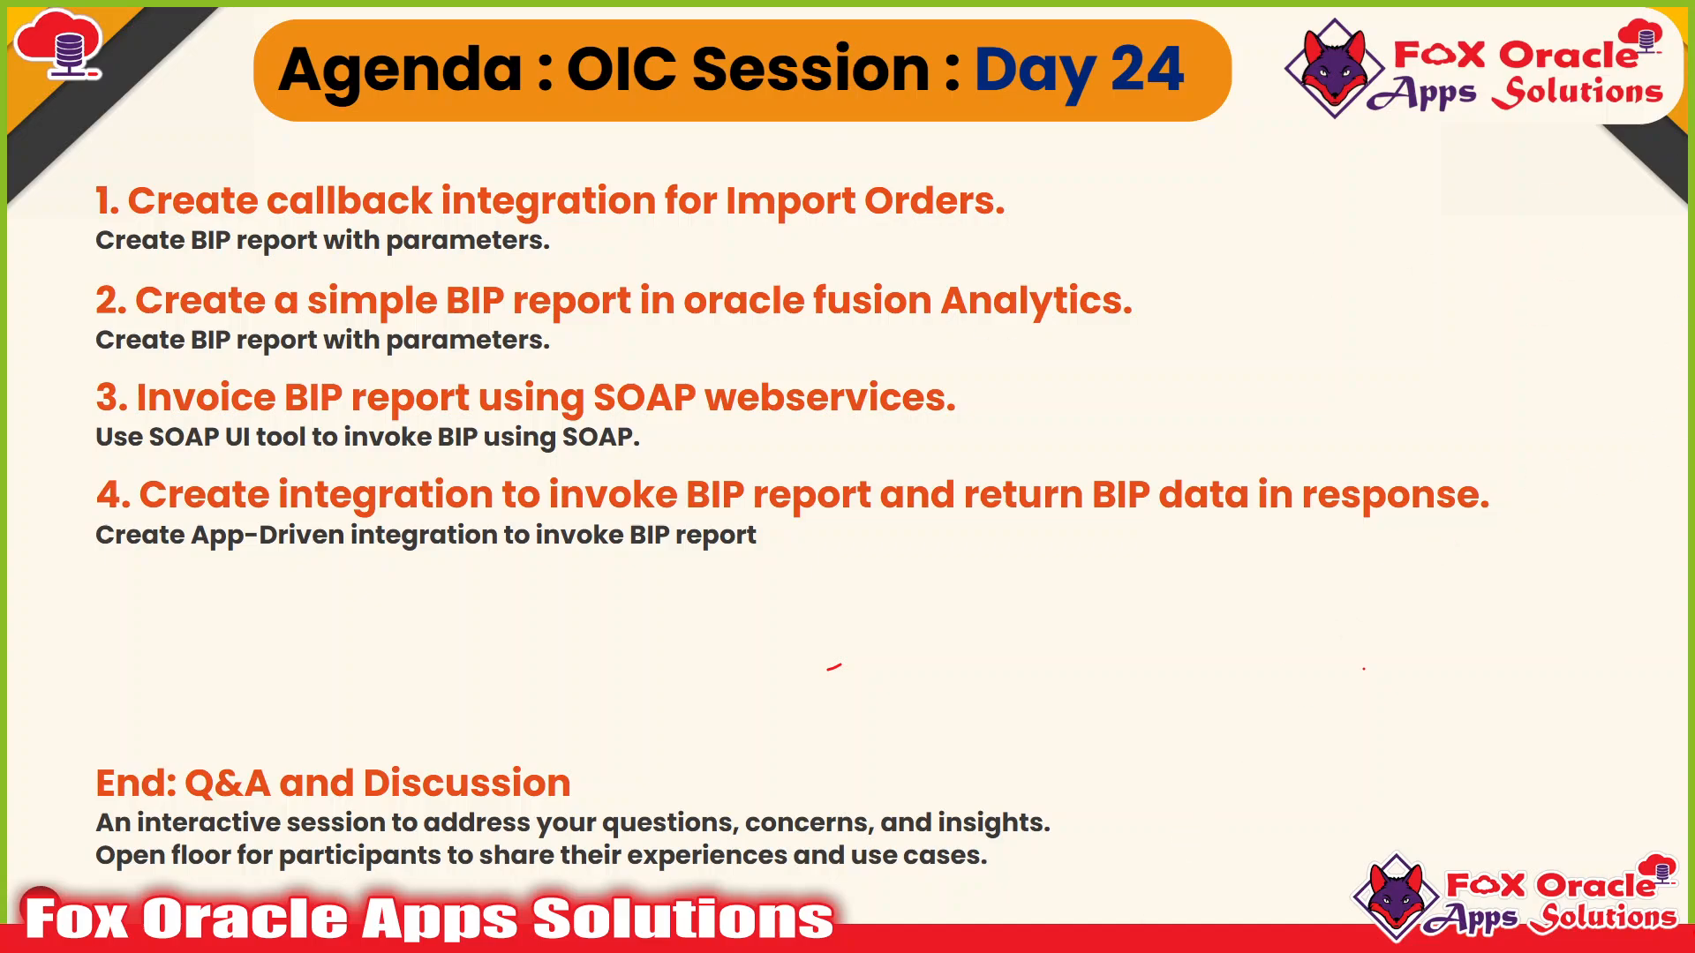
key("alt+Tab")
Close the extra Oracle Integration pages in Chrome.
key("Tab")
key("Tab")
key("Tab")
key("Tab")
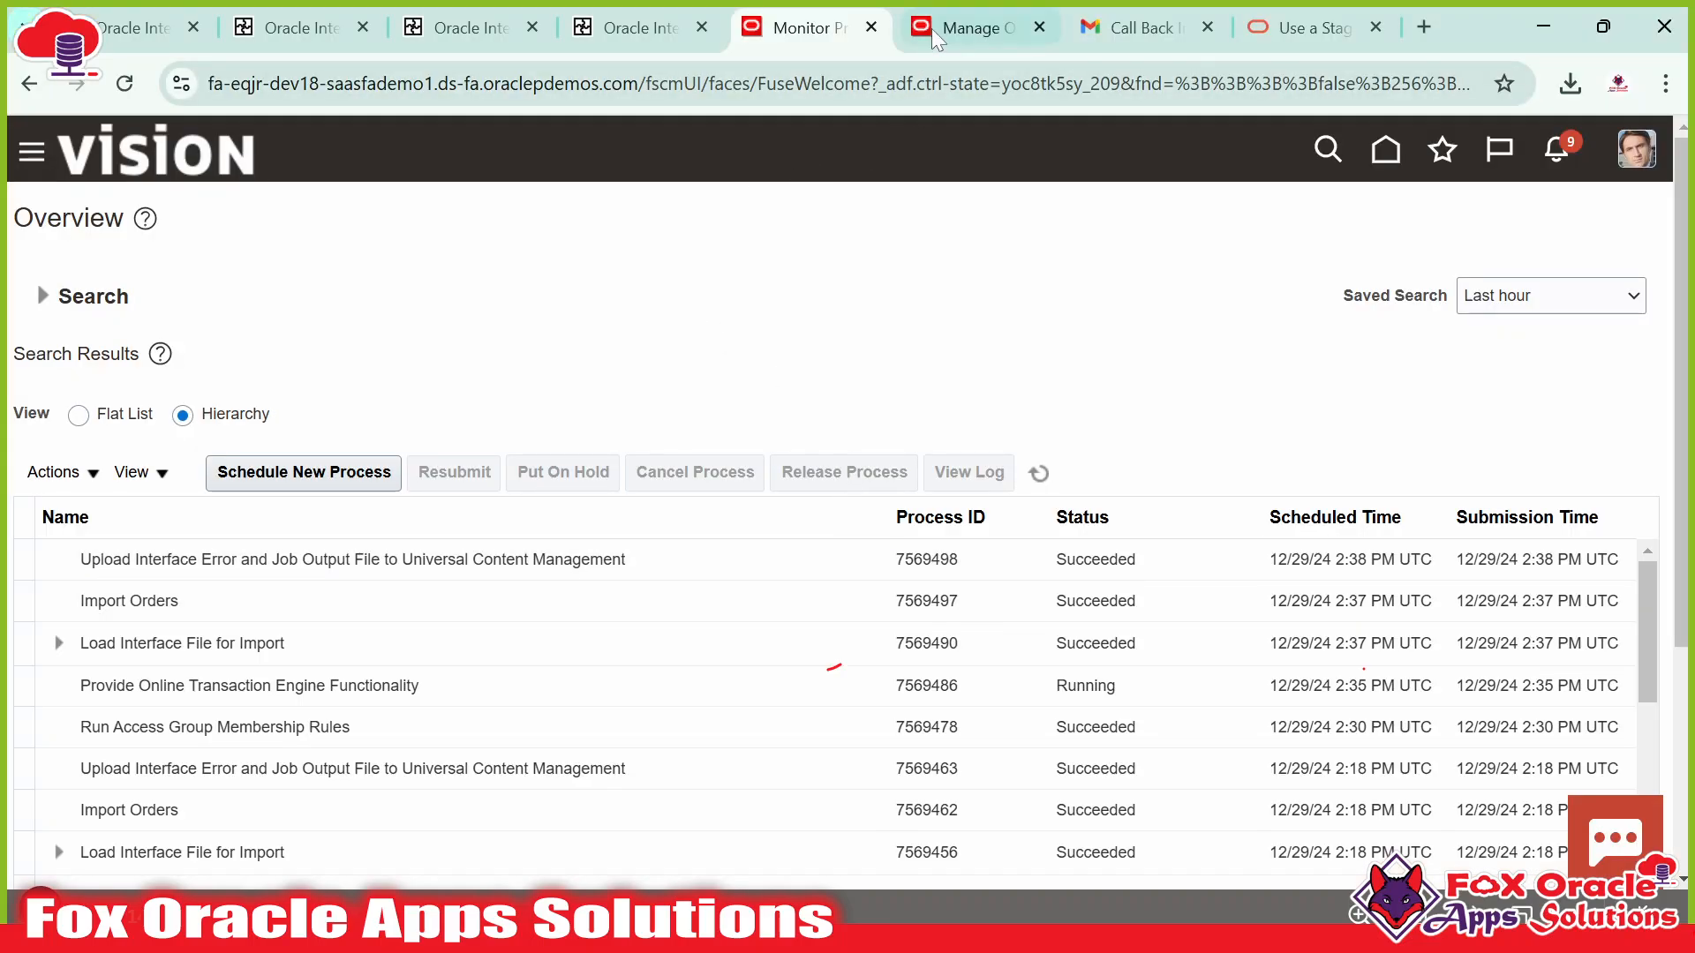
left_click(328, 30)
left_click(363, 29)
left_click(363, 29)
left_click(362, 29)
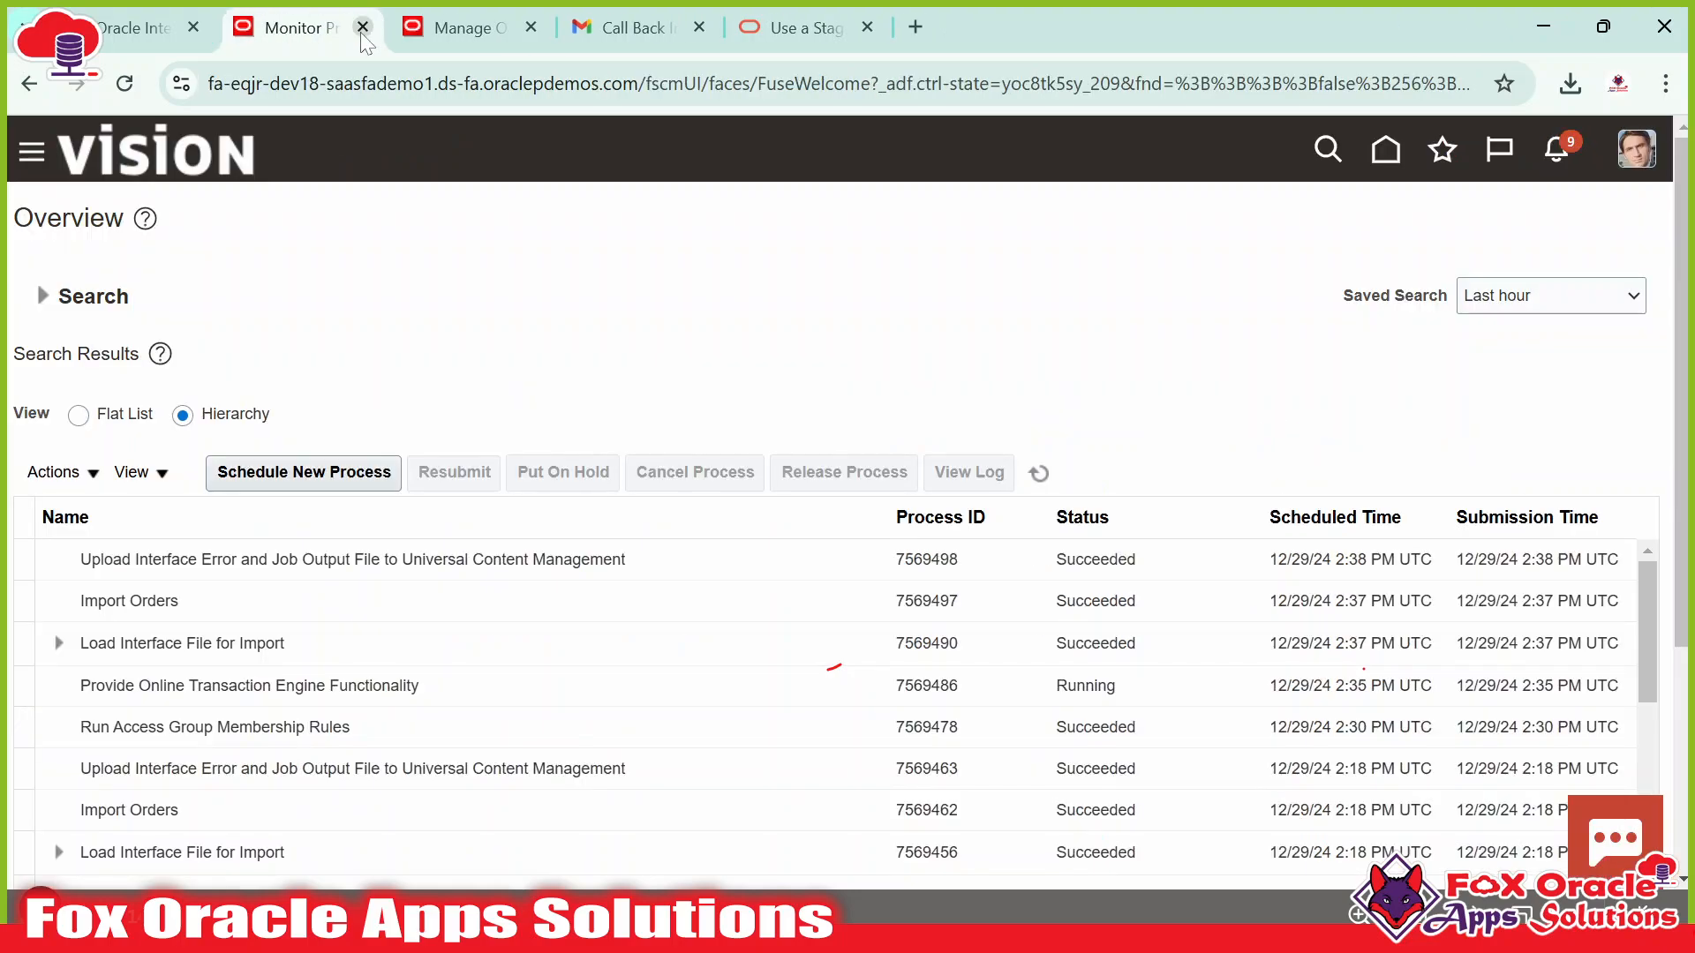
Close the Monitor Processes and Use a Stage File documentation pages, then go to the Vision home page.
left_click(459, 27)
left_click(348, 37)
left_click(363, 27)
left_click(622, 27)
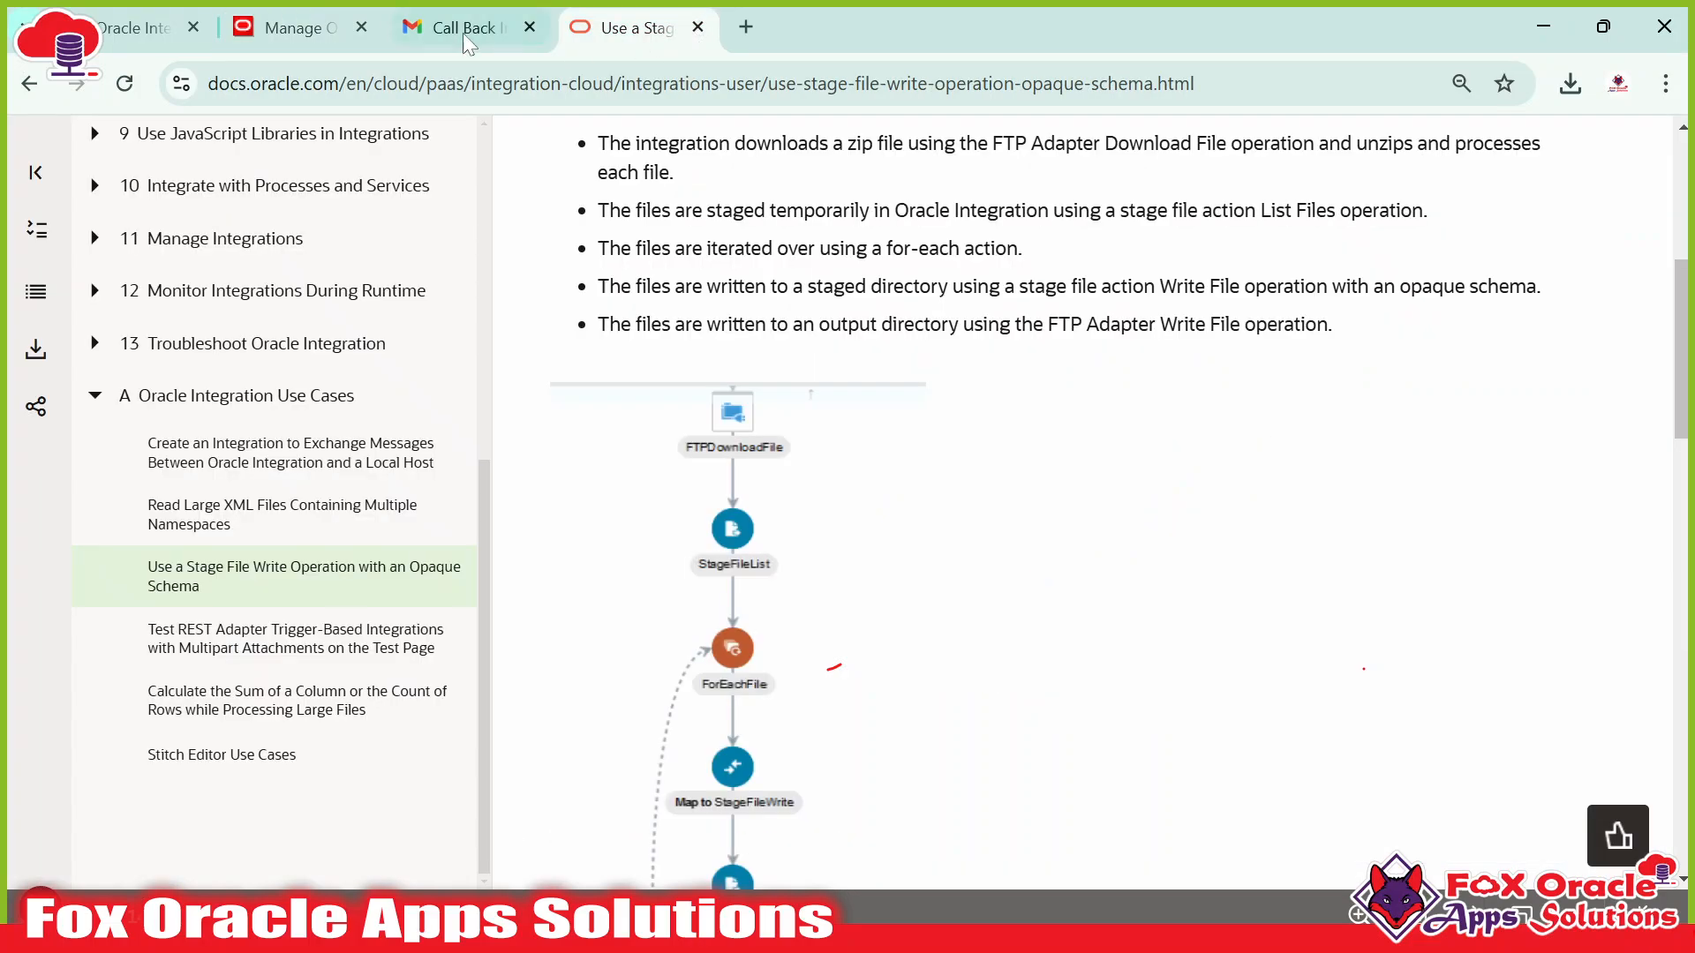
left_click(697, 28)
left_click(385, 35)
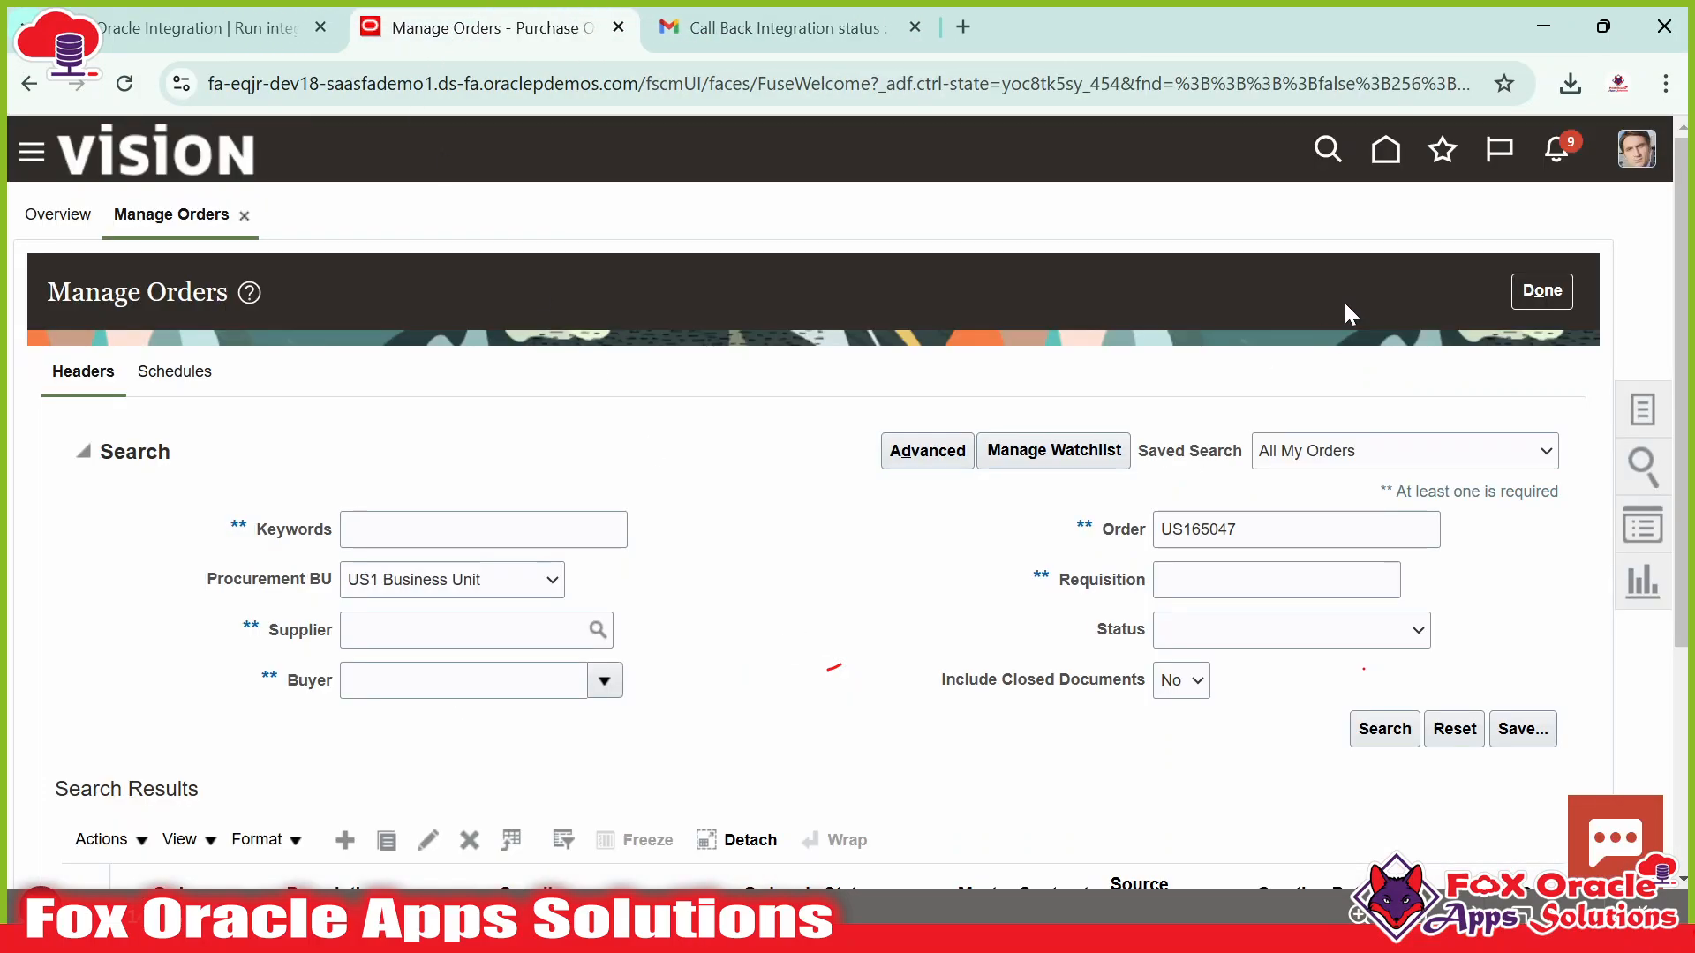
left_click(1386, 150)
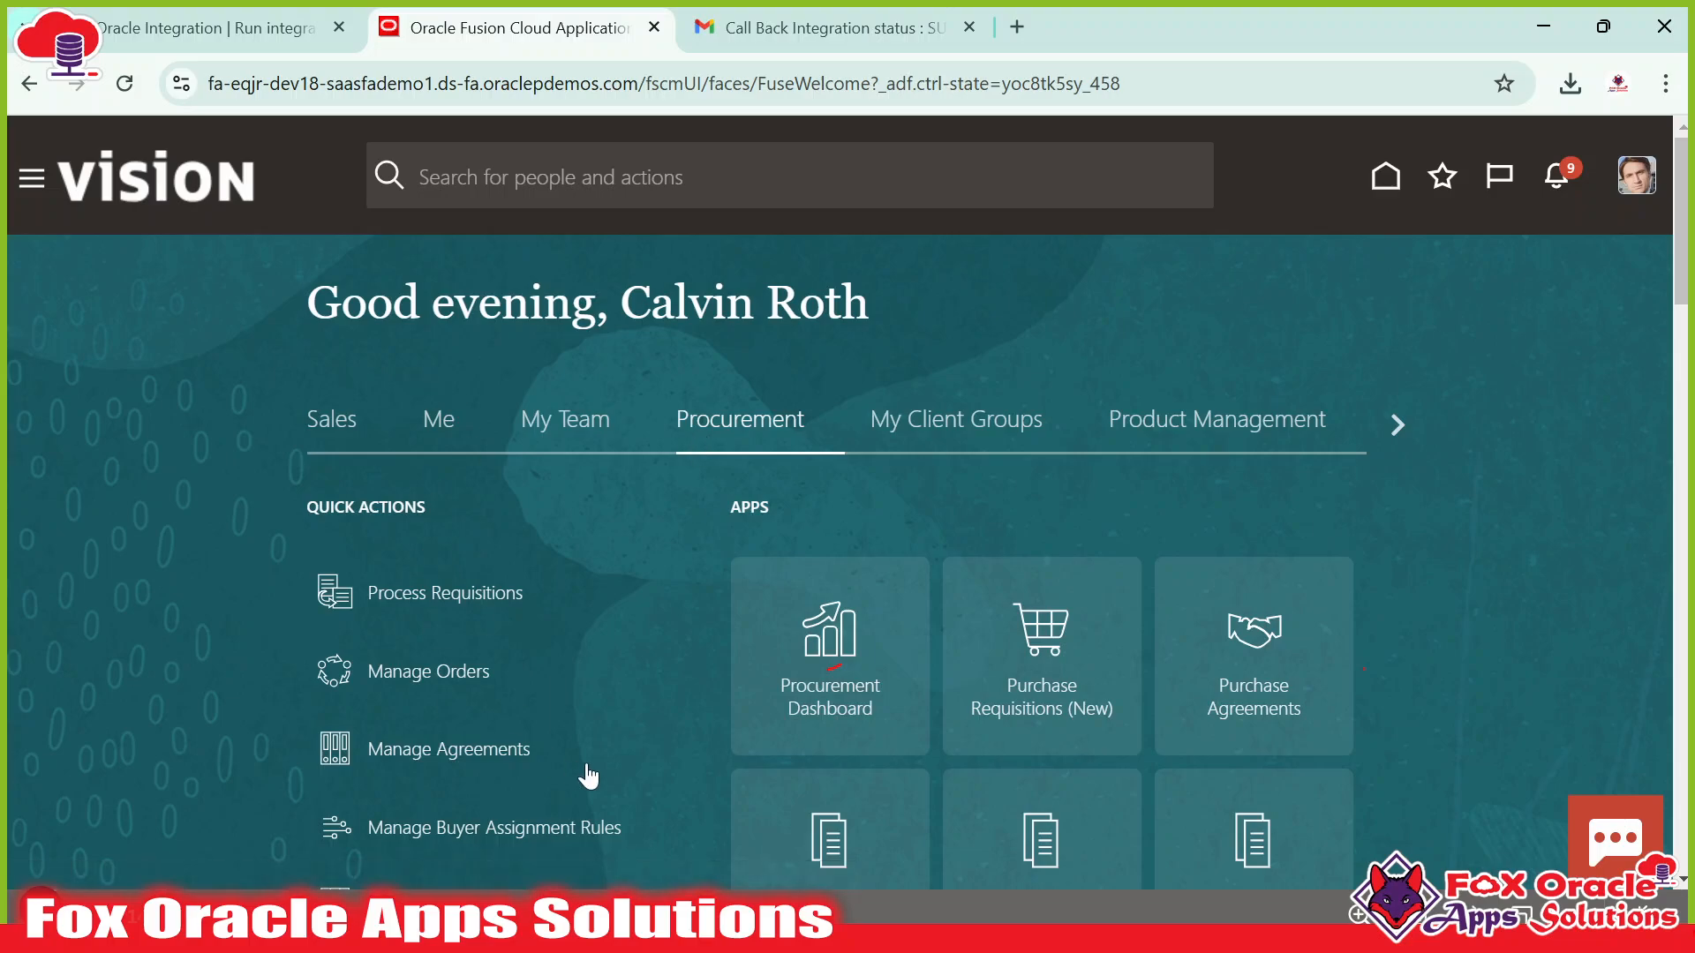
Page through the home page sections to Tools and open the Reports and Analytics tile.
scroll(757, 632, "down", 10)
scroll(756, 624, "up", 10)
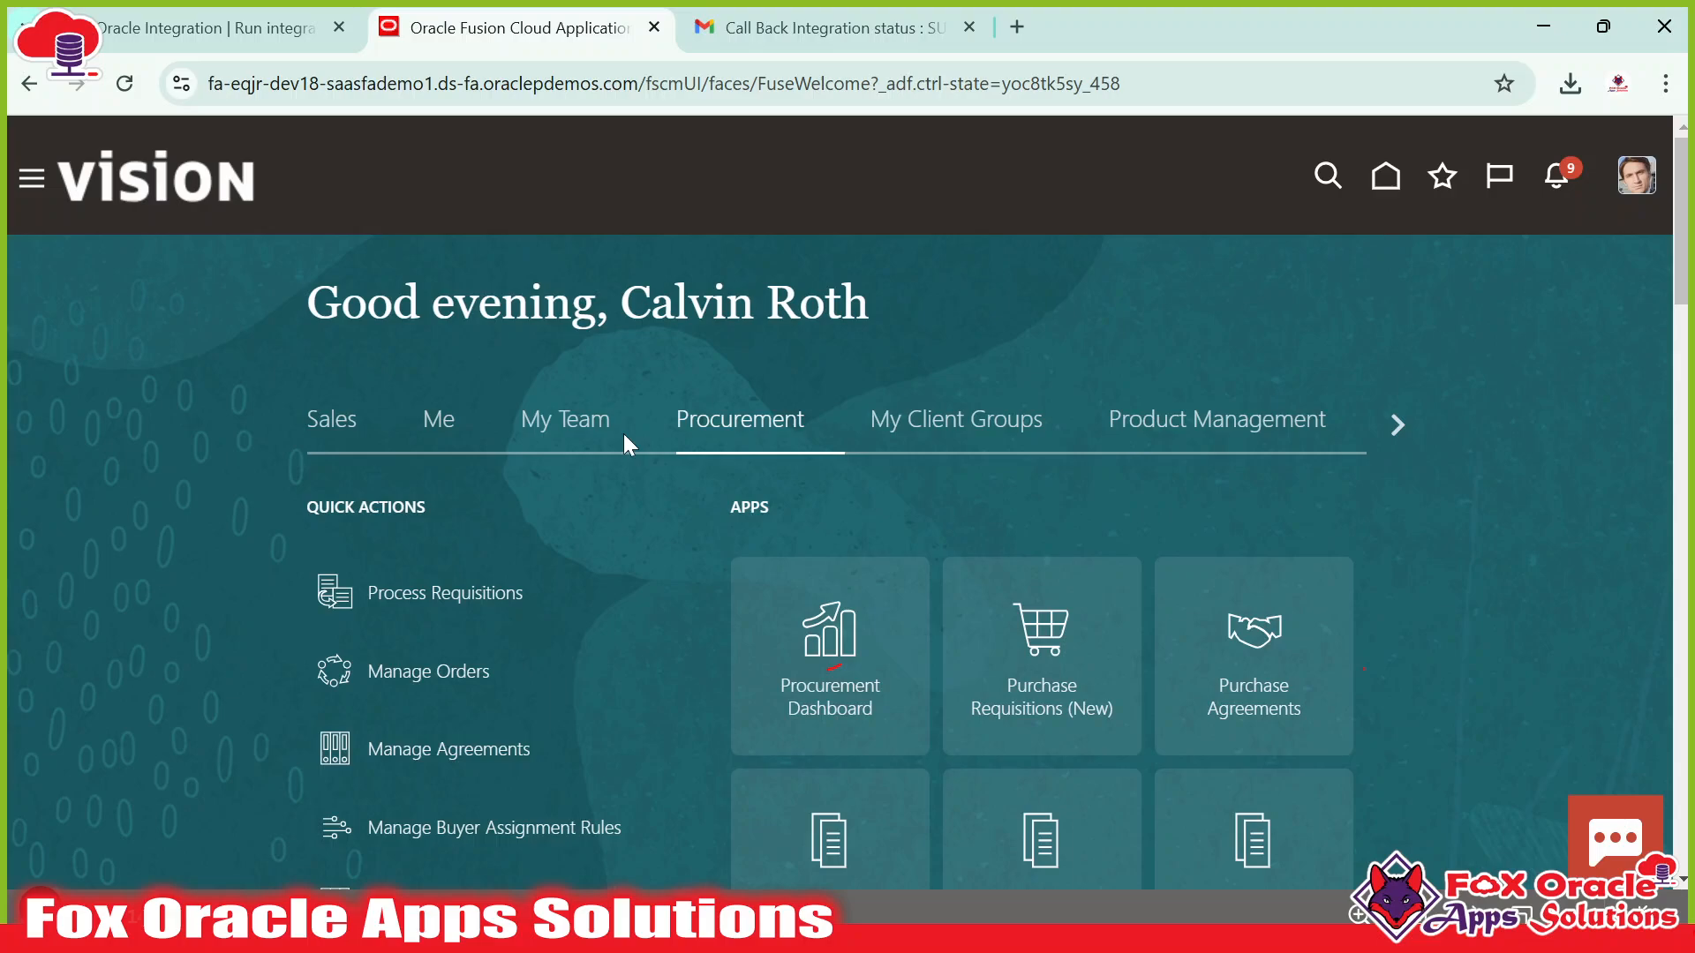
left_click(1392, 424)
left_click(1393, 424)
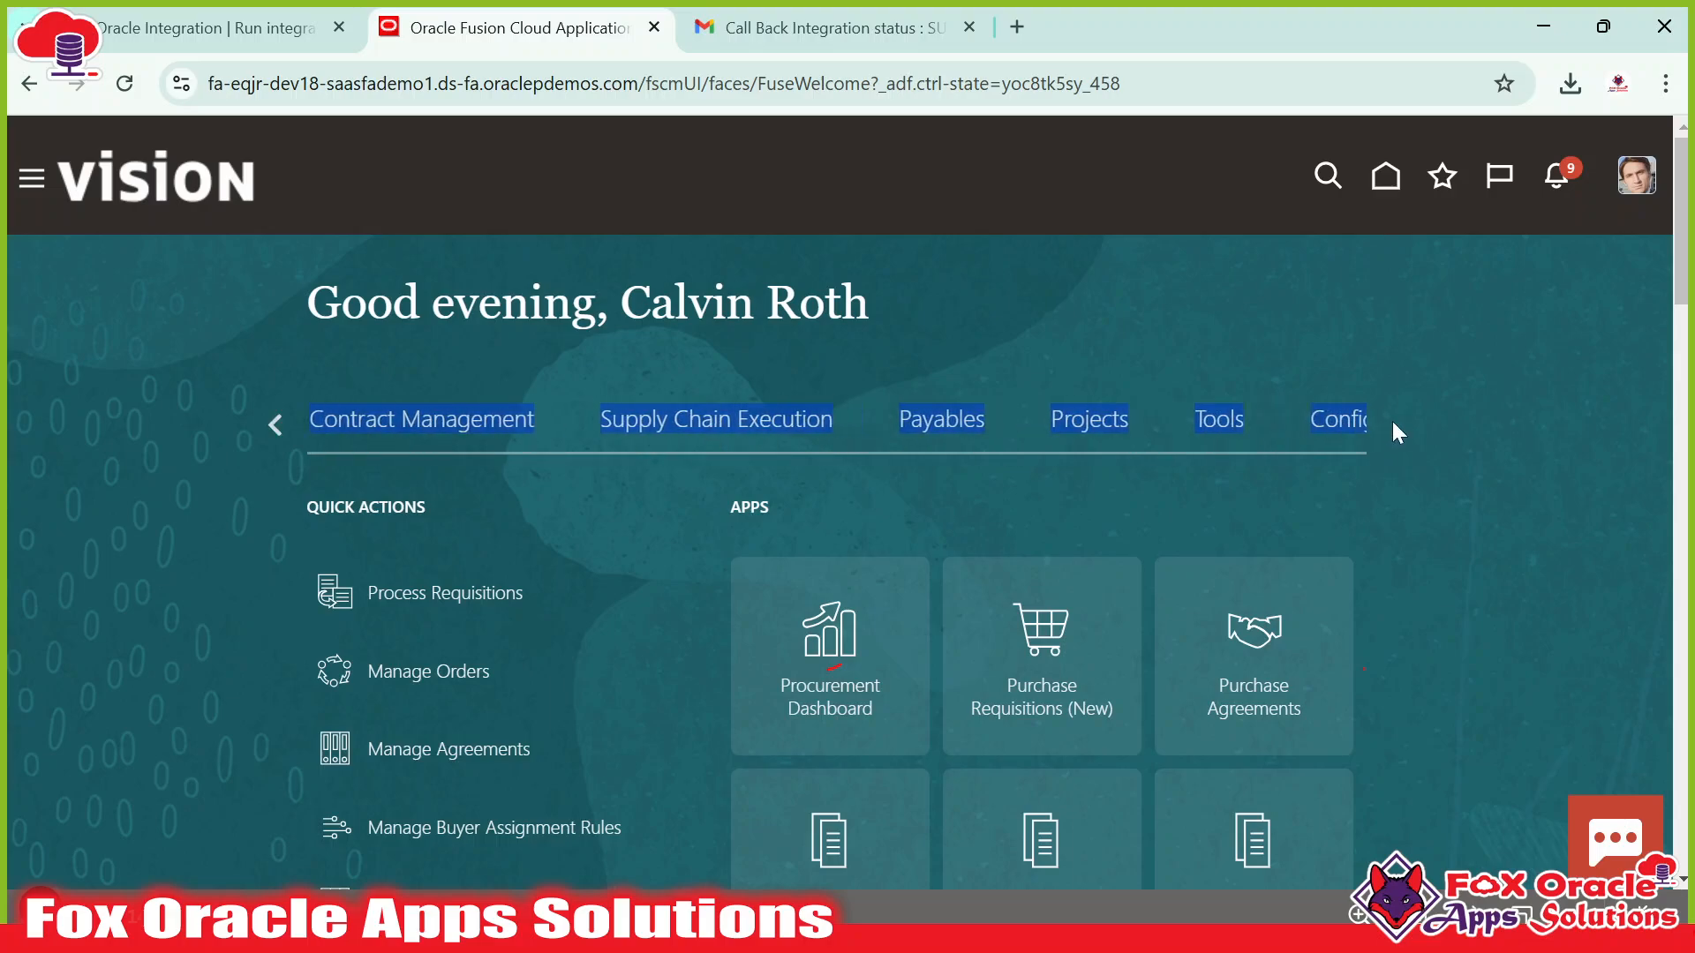
left_click(1393, 424)
left_click(444, 480)
left_click(274, 425)
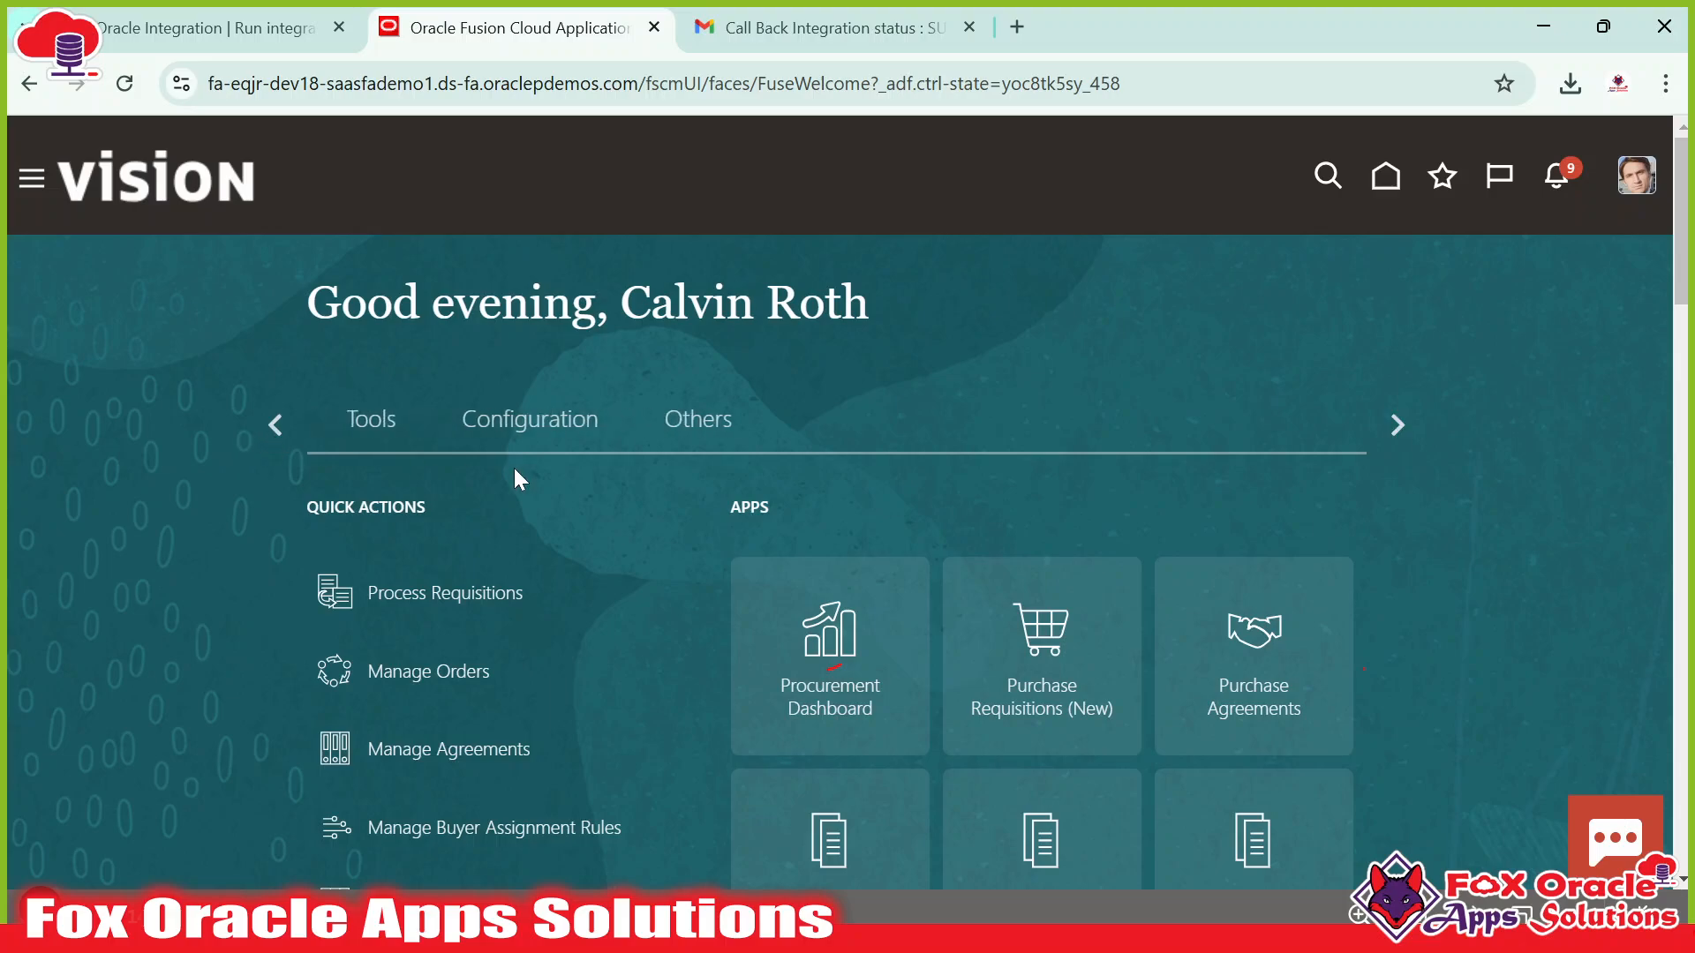
left_click(1214, 424)
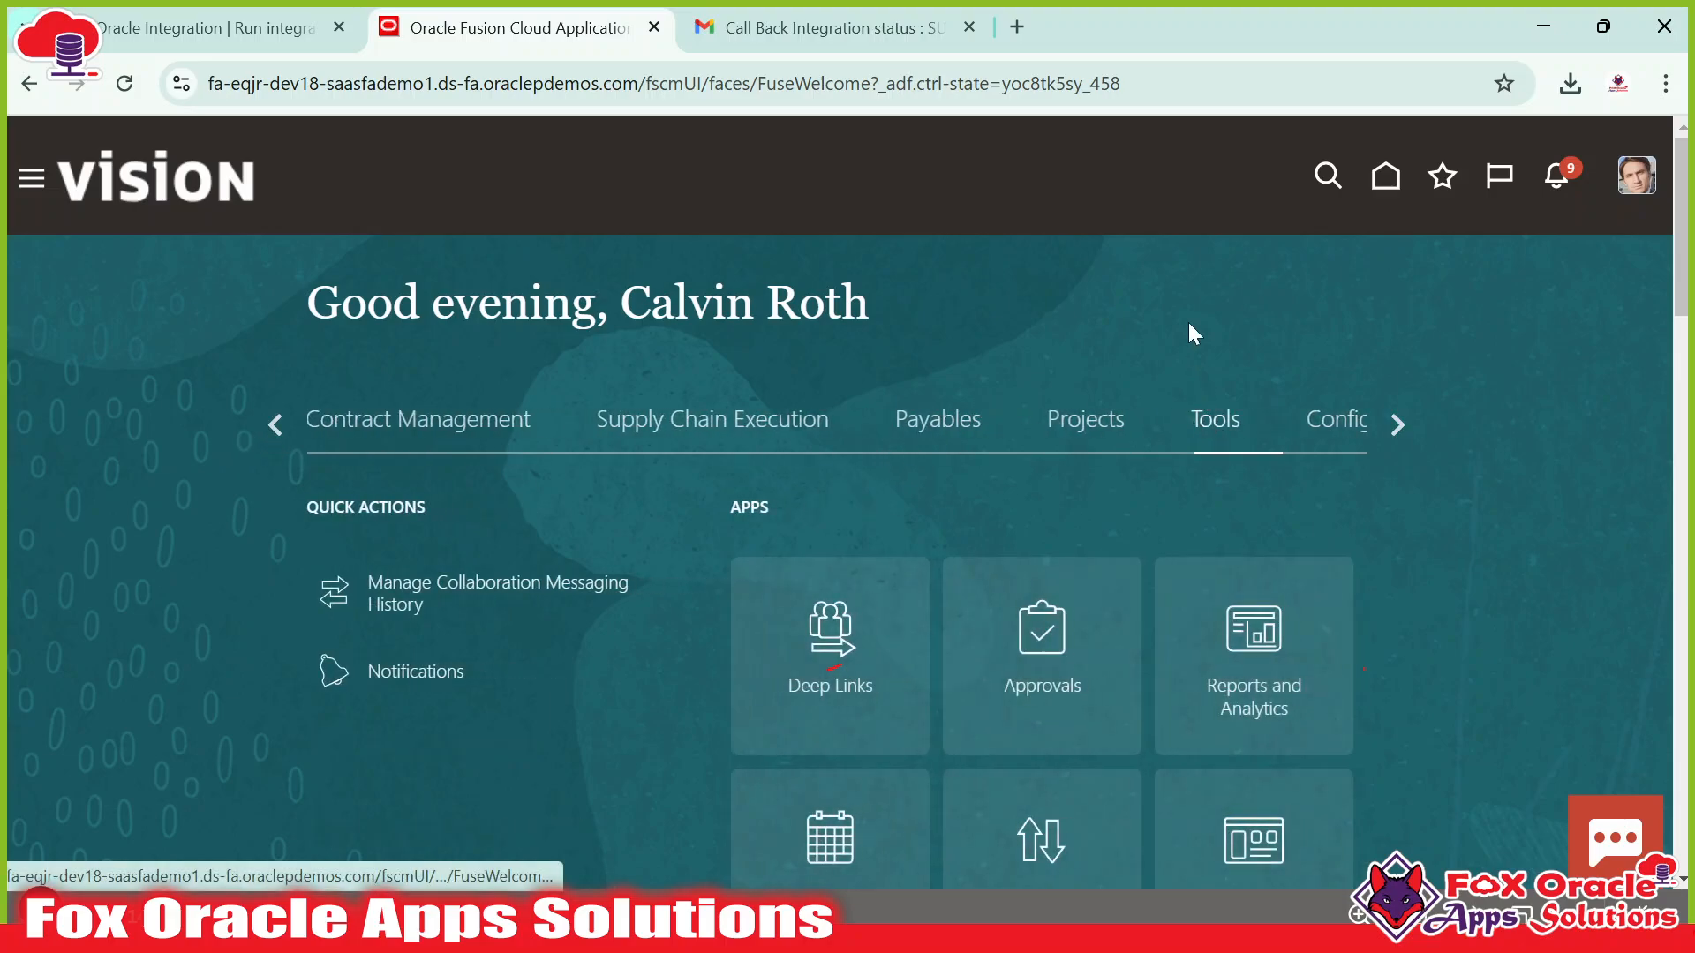
scroll(1188, 333, "down", 5)
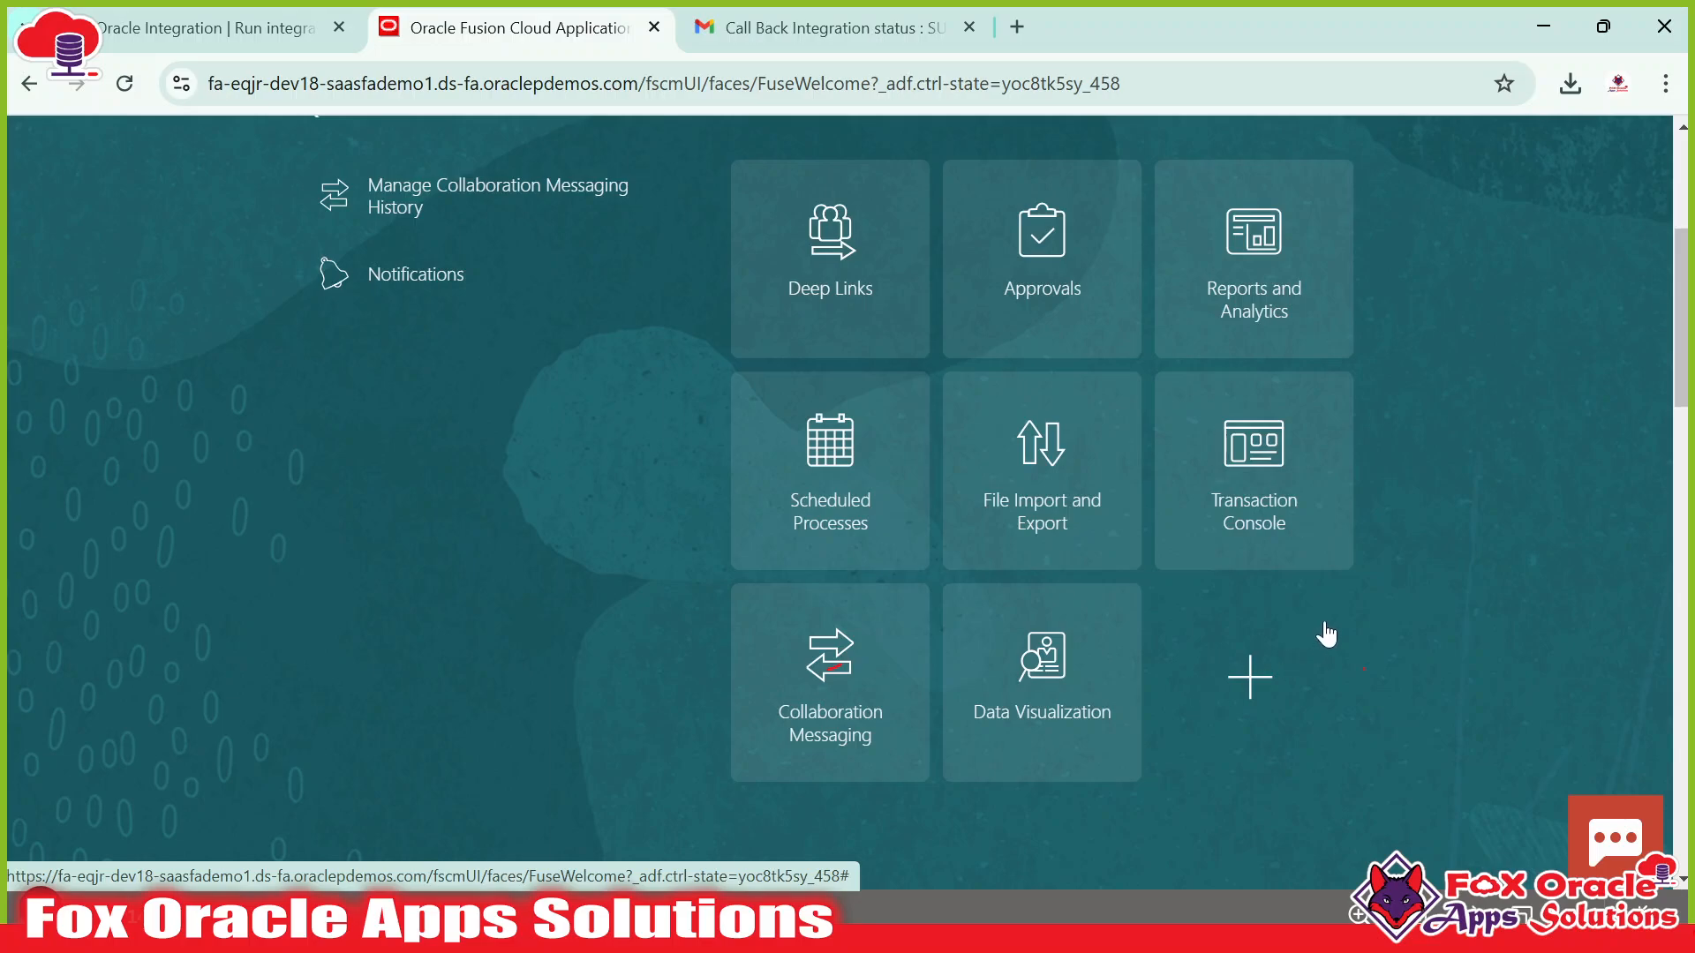
scroll(1328, 644, "up", 2)
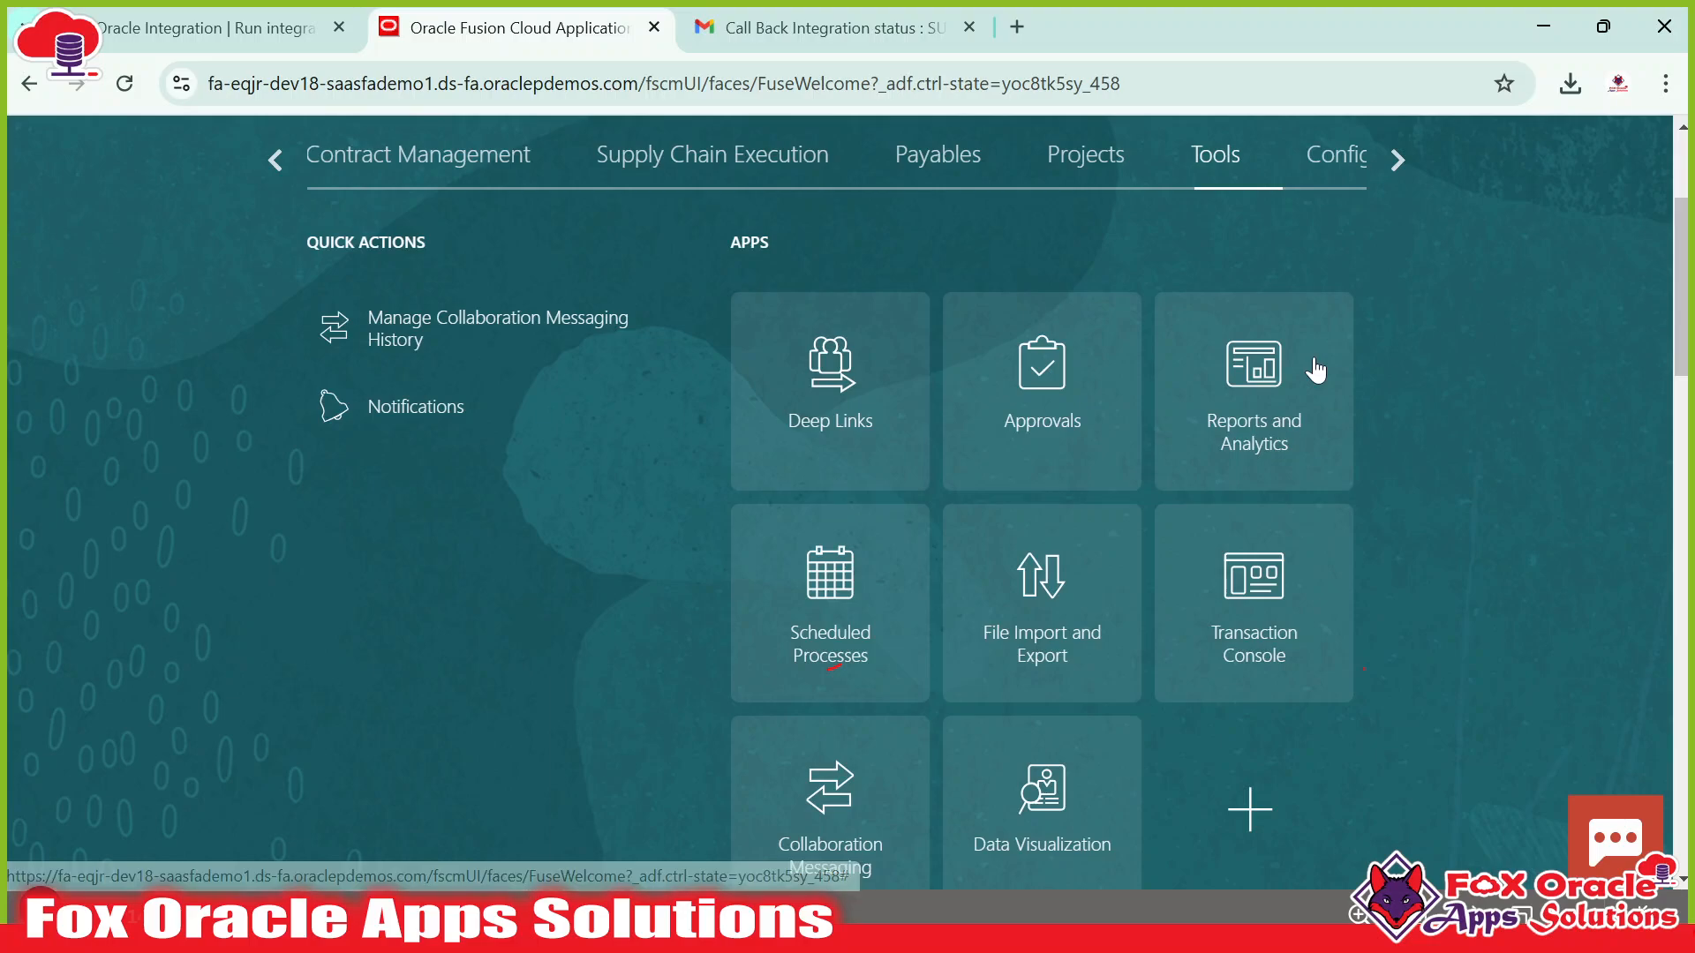
left_click(1226, 419)
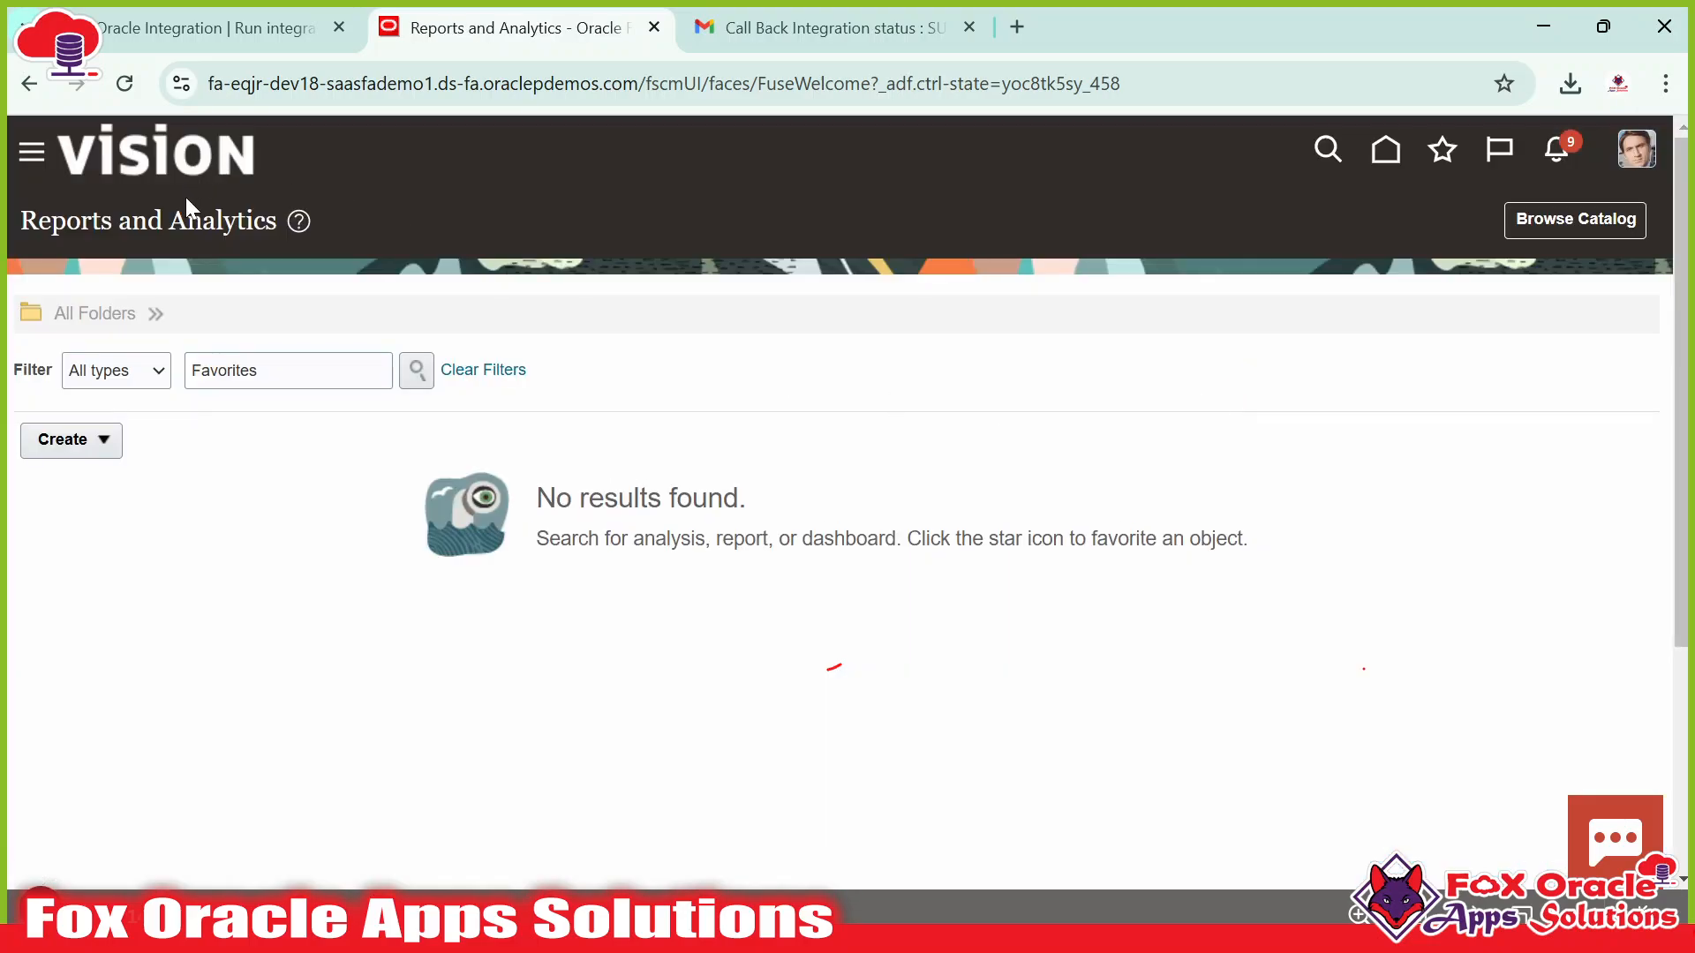
Use Browse Catalog to open the BI catalog's My Folders in a new tab.
left_click(1573, 227)
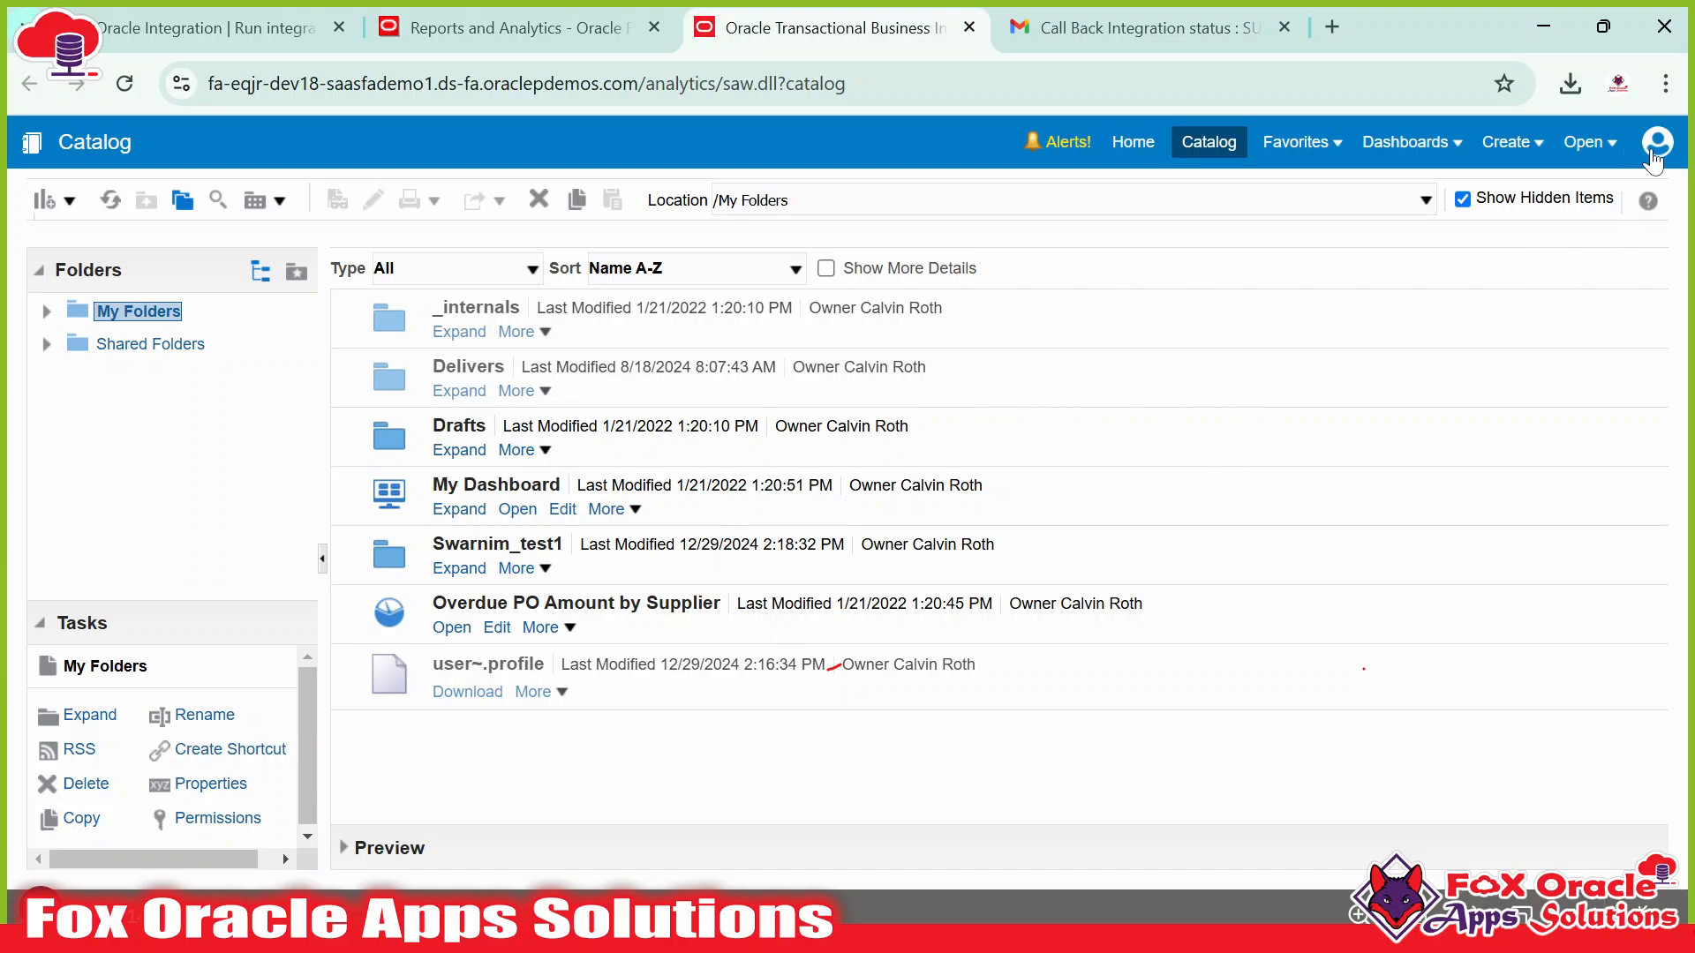
Show the Shared Folders contents and highlight the server domain in the catalog page address.
left_click(1656, 144)
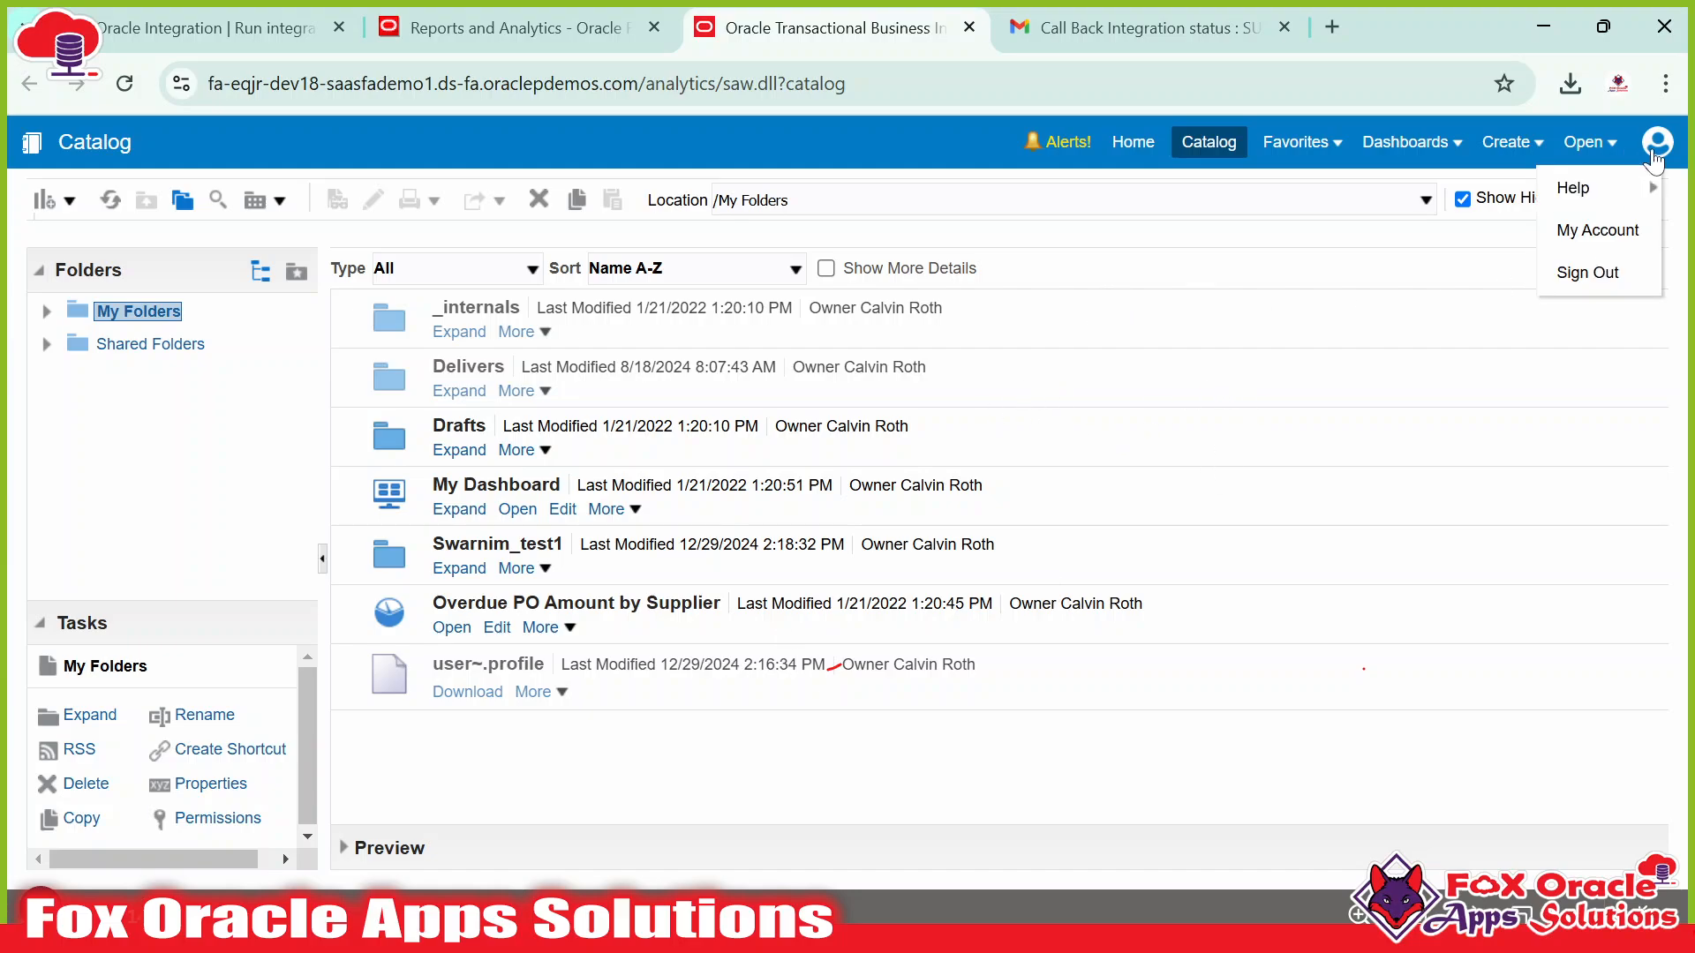
left_click(1401, 547)
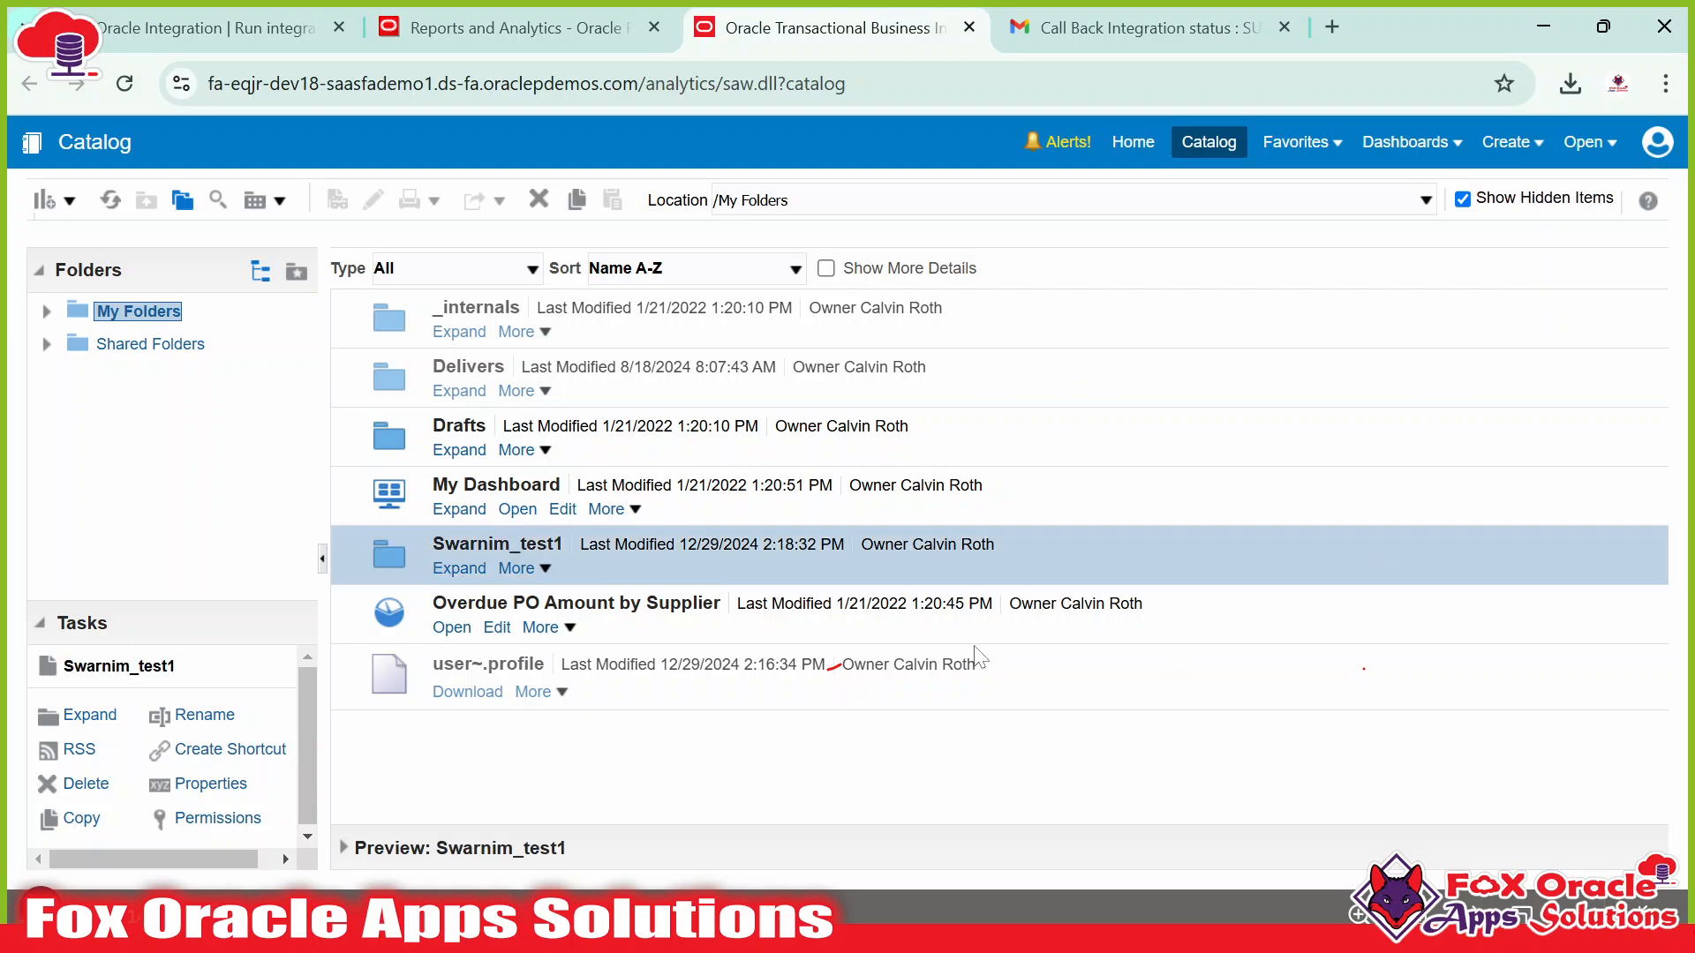
left_click(152, 346)
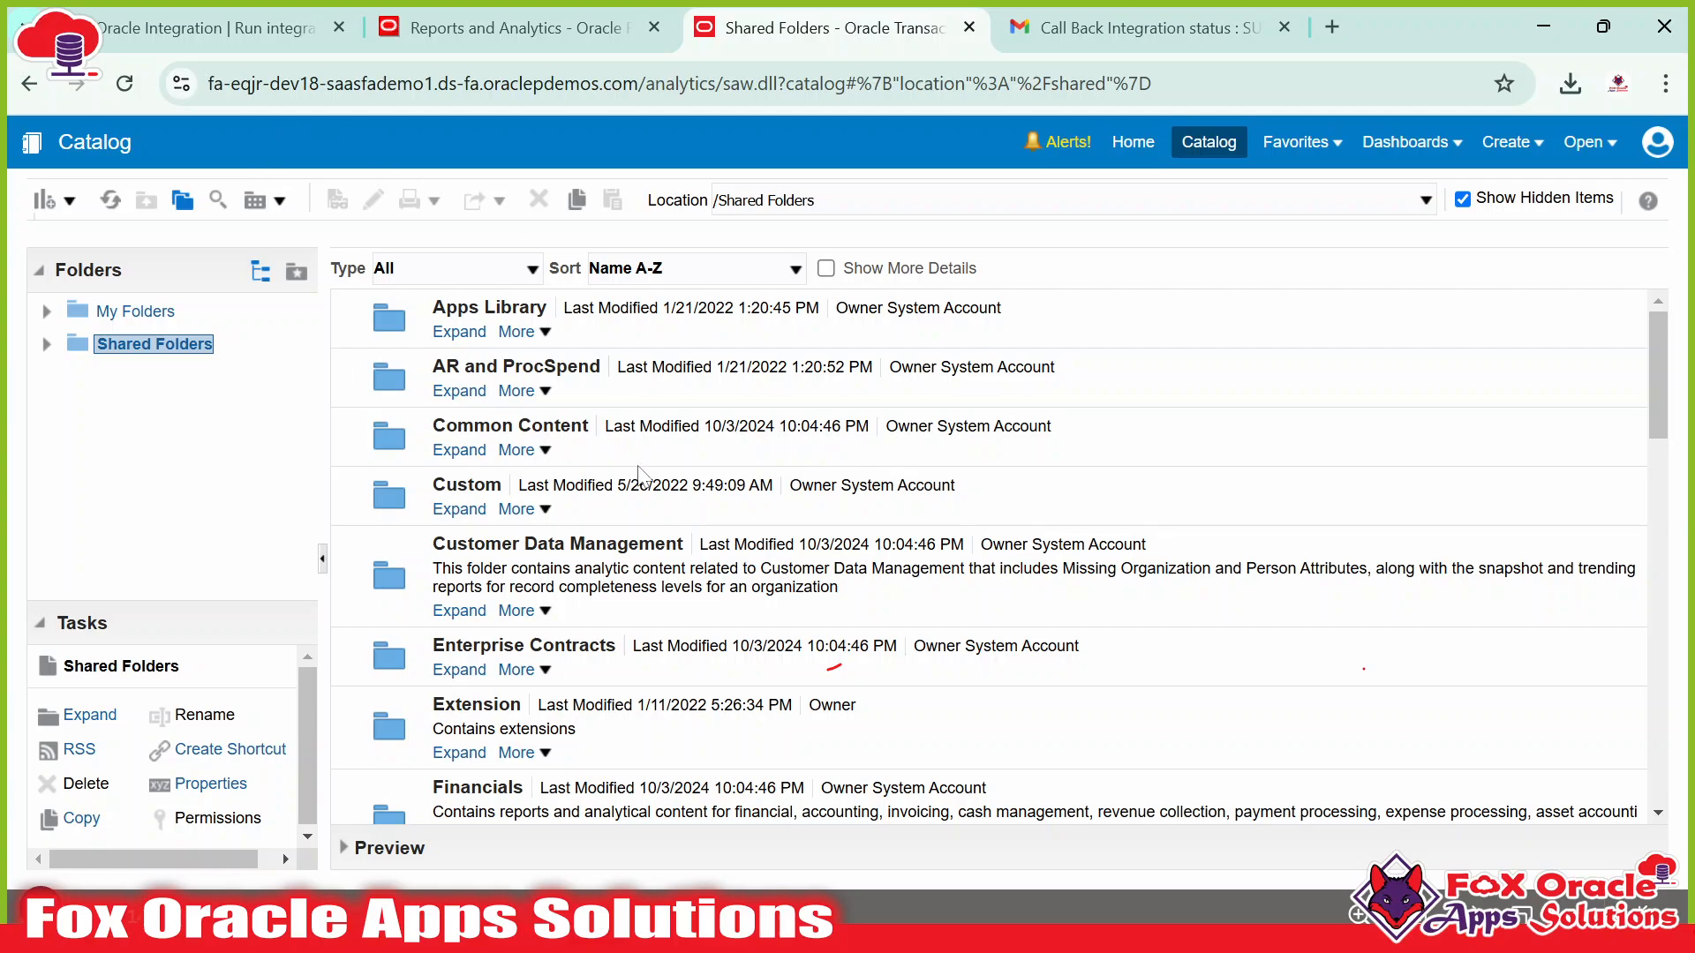
left_click(478, 84)
left_click(478, 84)
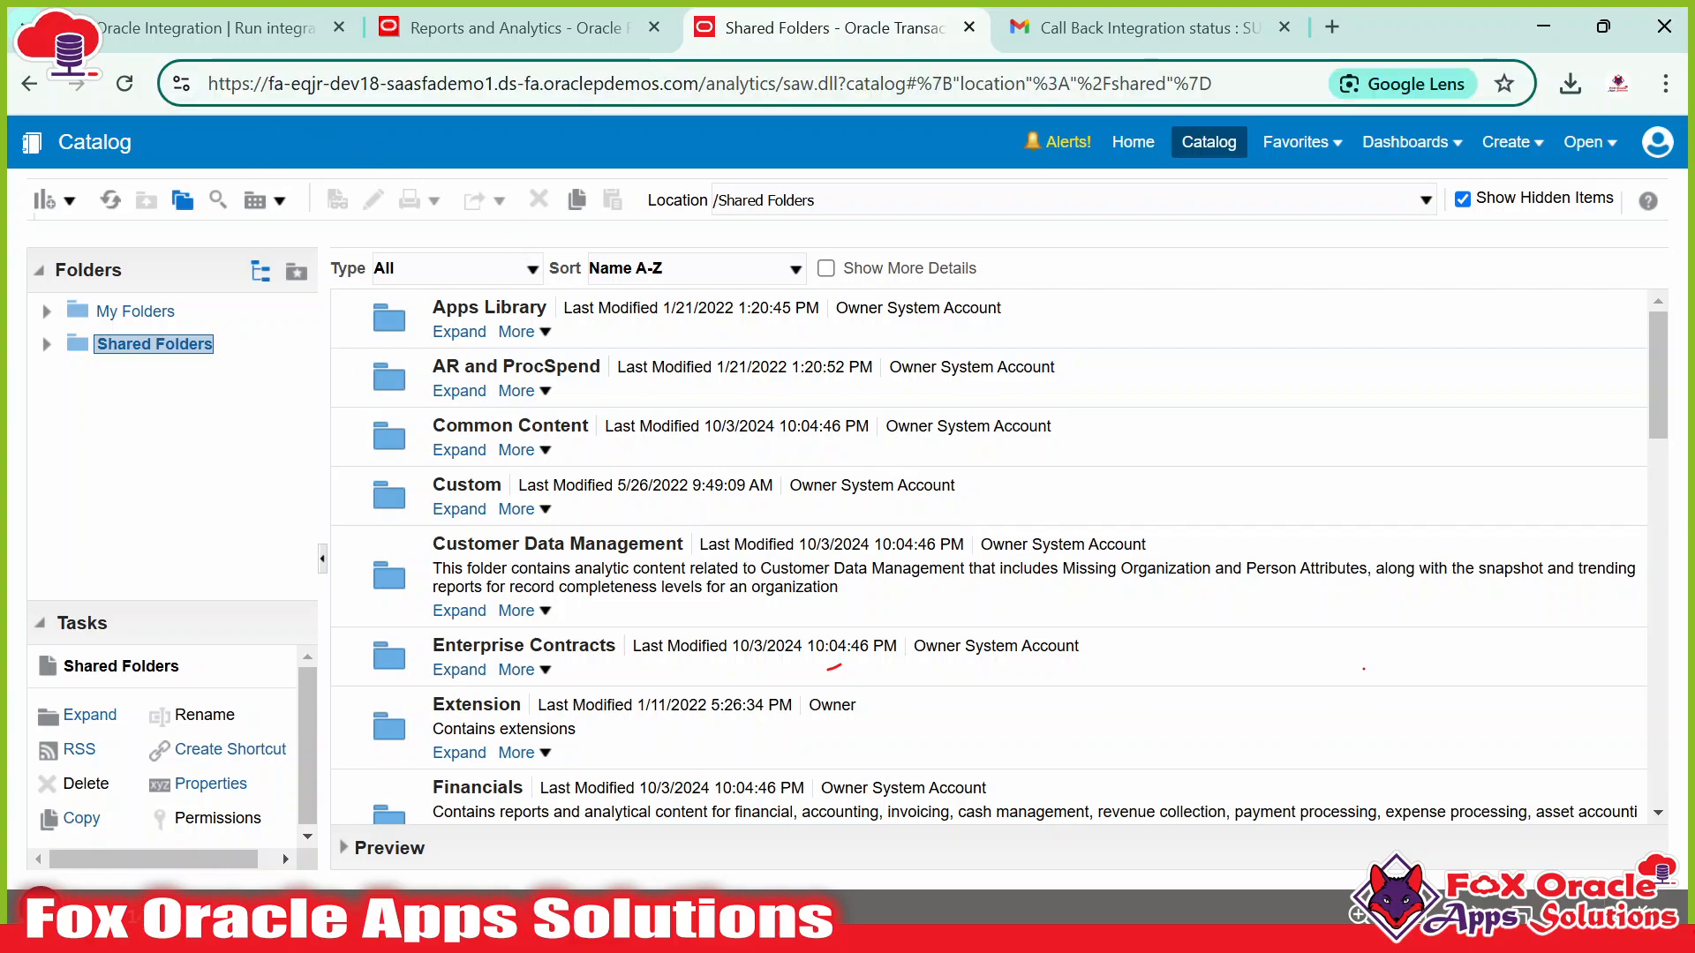
left_click_drag(699, 84, 497, 84)
left_click(158, 349)
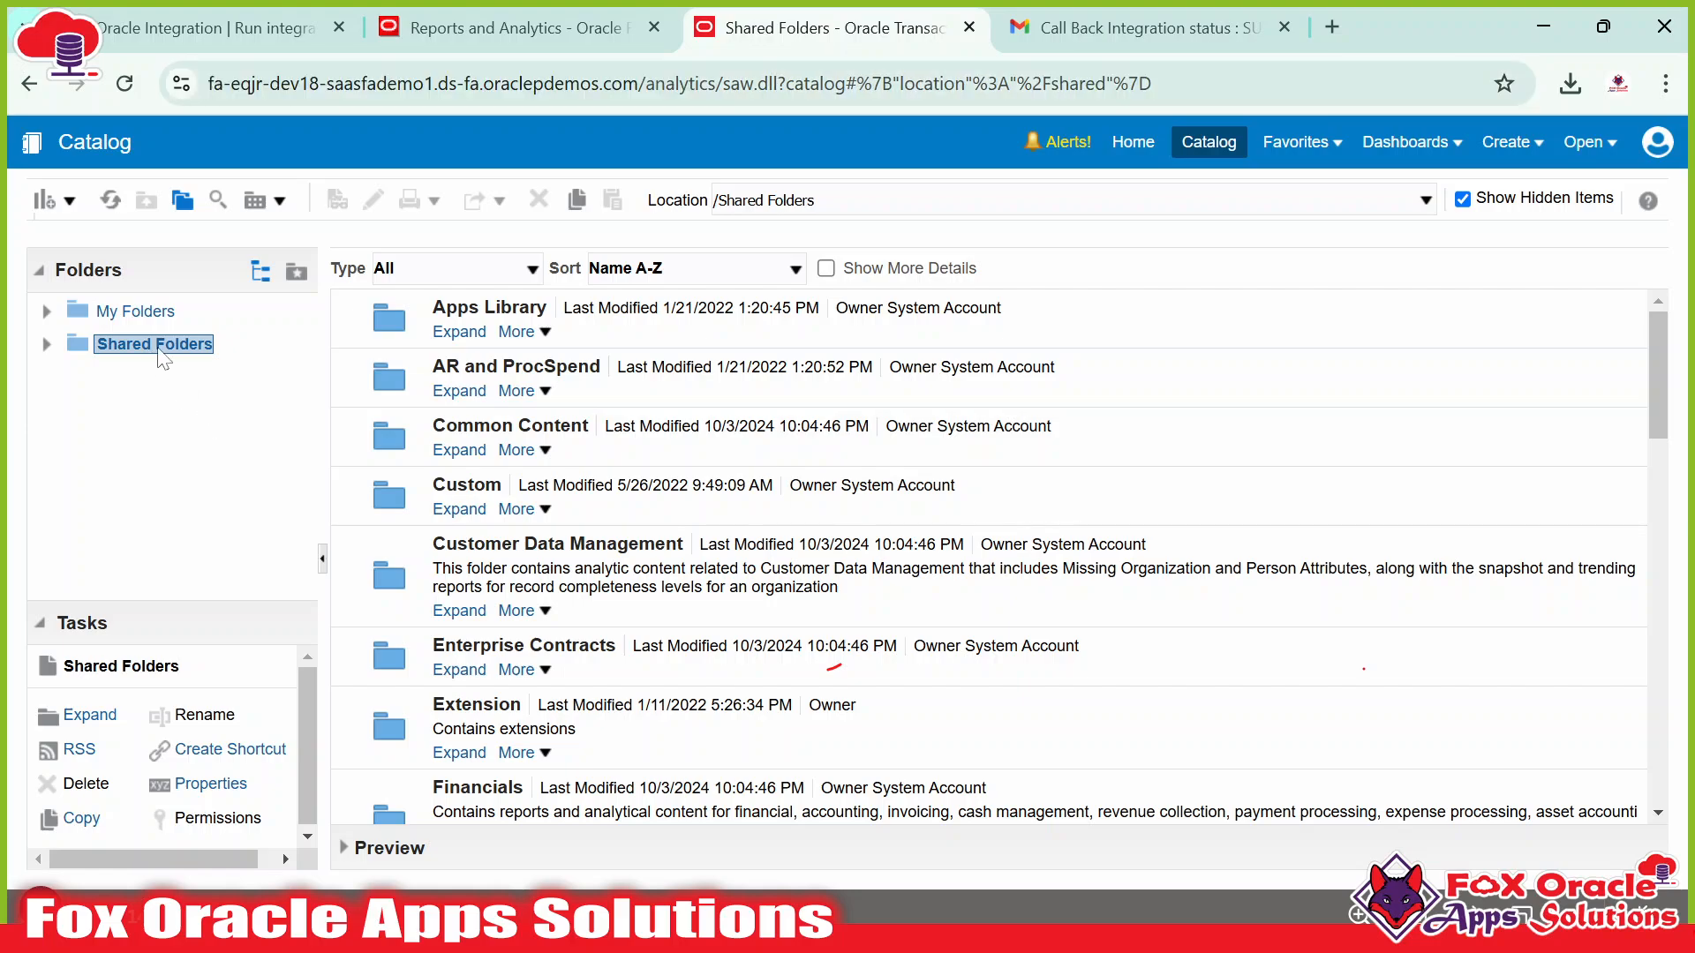
Scroll through the Shared Folders list, then return to the Fusion home page via Reports and Analytics.
scroll(675, 618, "down", 10)
scroll(675, 618, "up", 10)
scroll(645, 645, "down", 15)
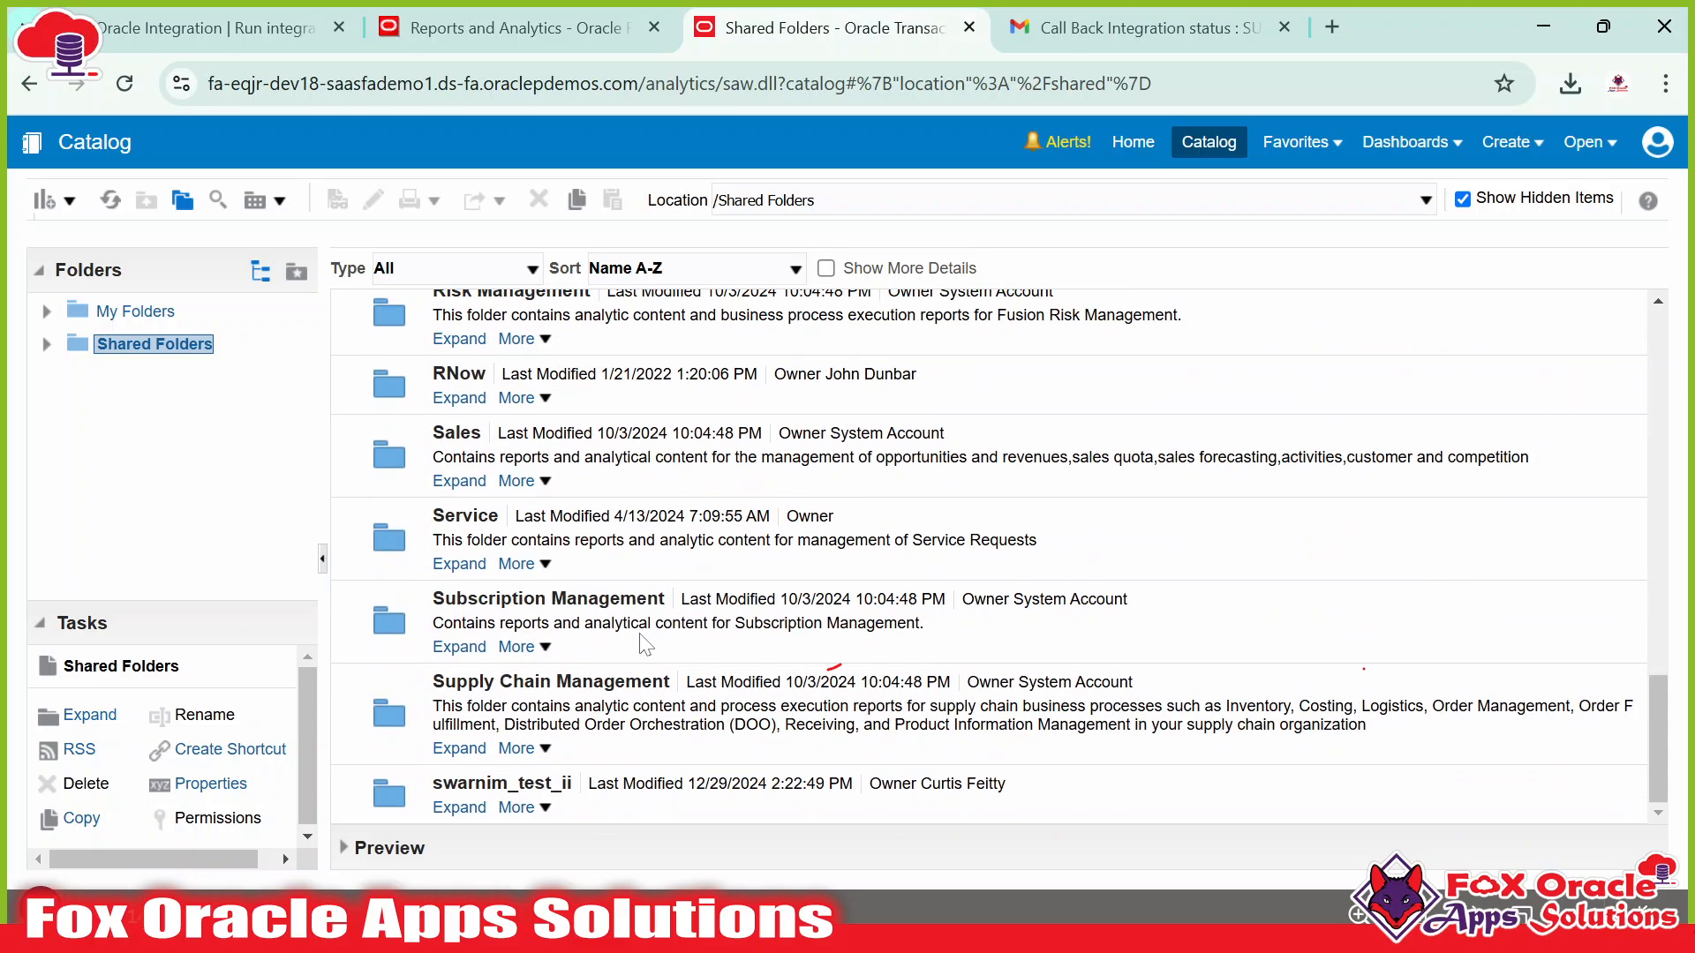
scroll(633, 616, "up", 15)
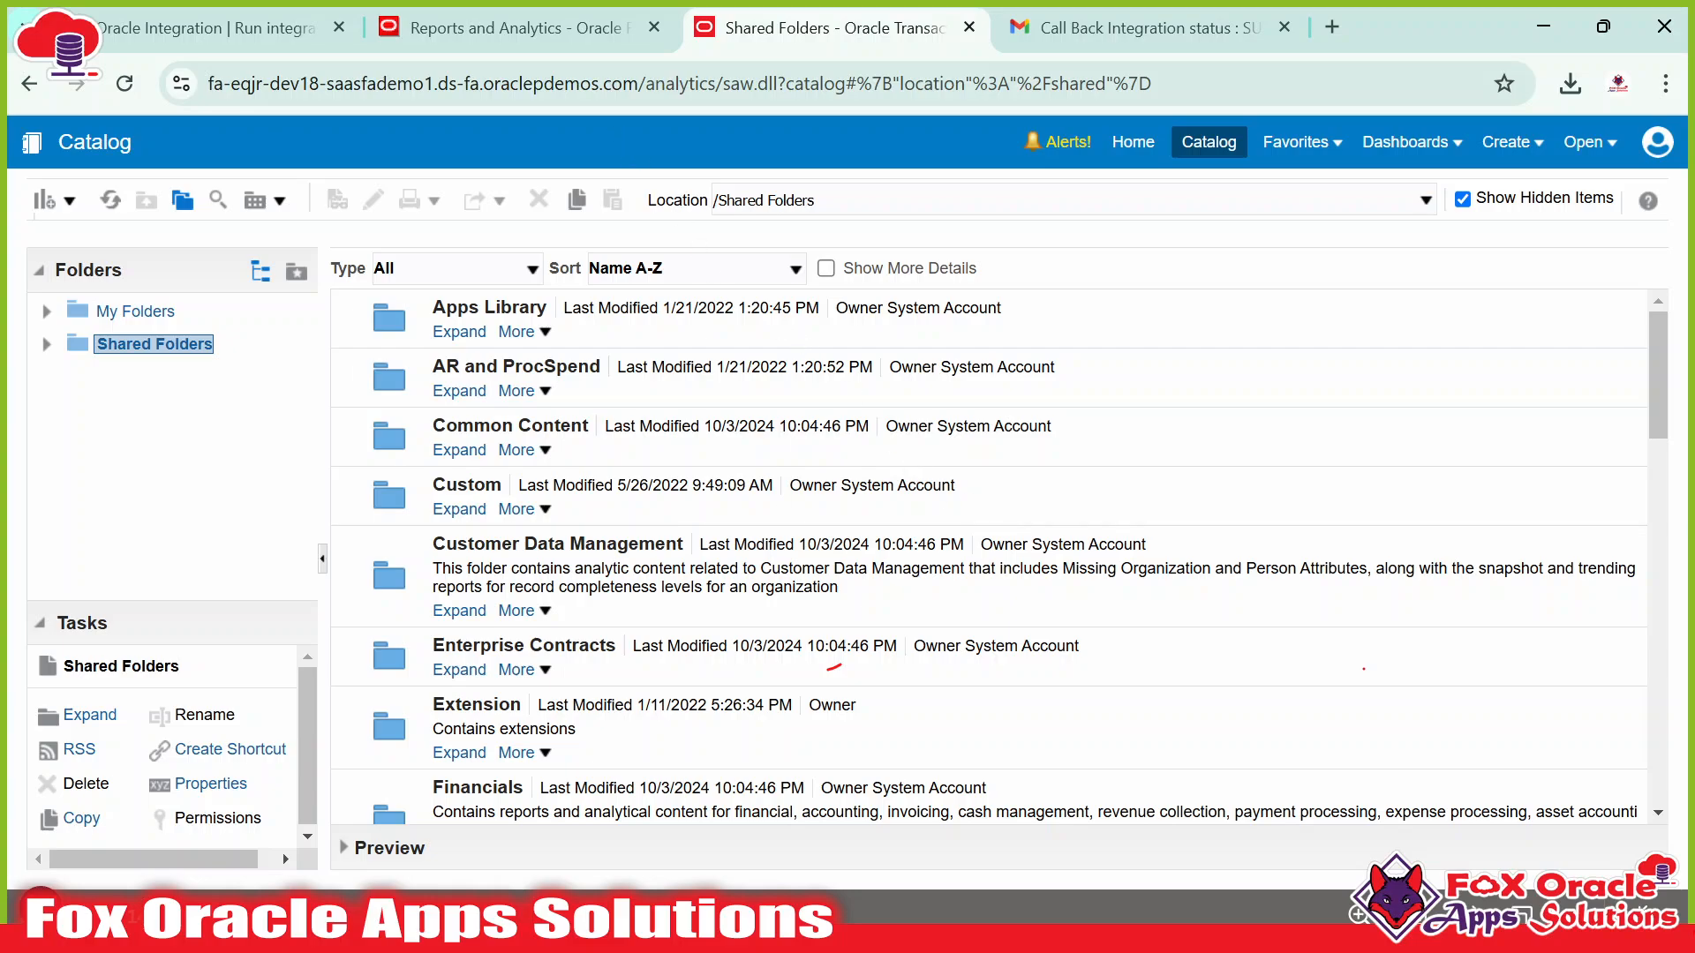
left_click(520, 28)
left_click(1386, 150)
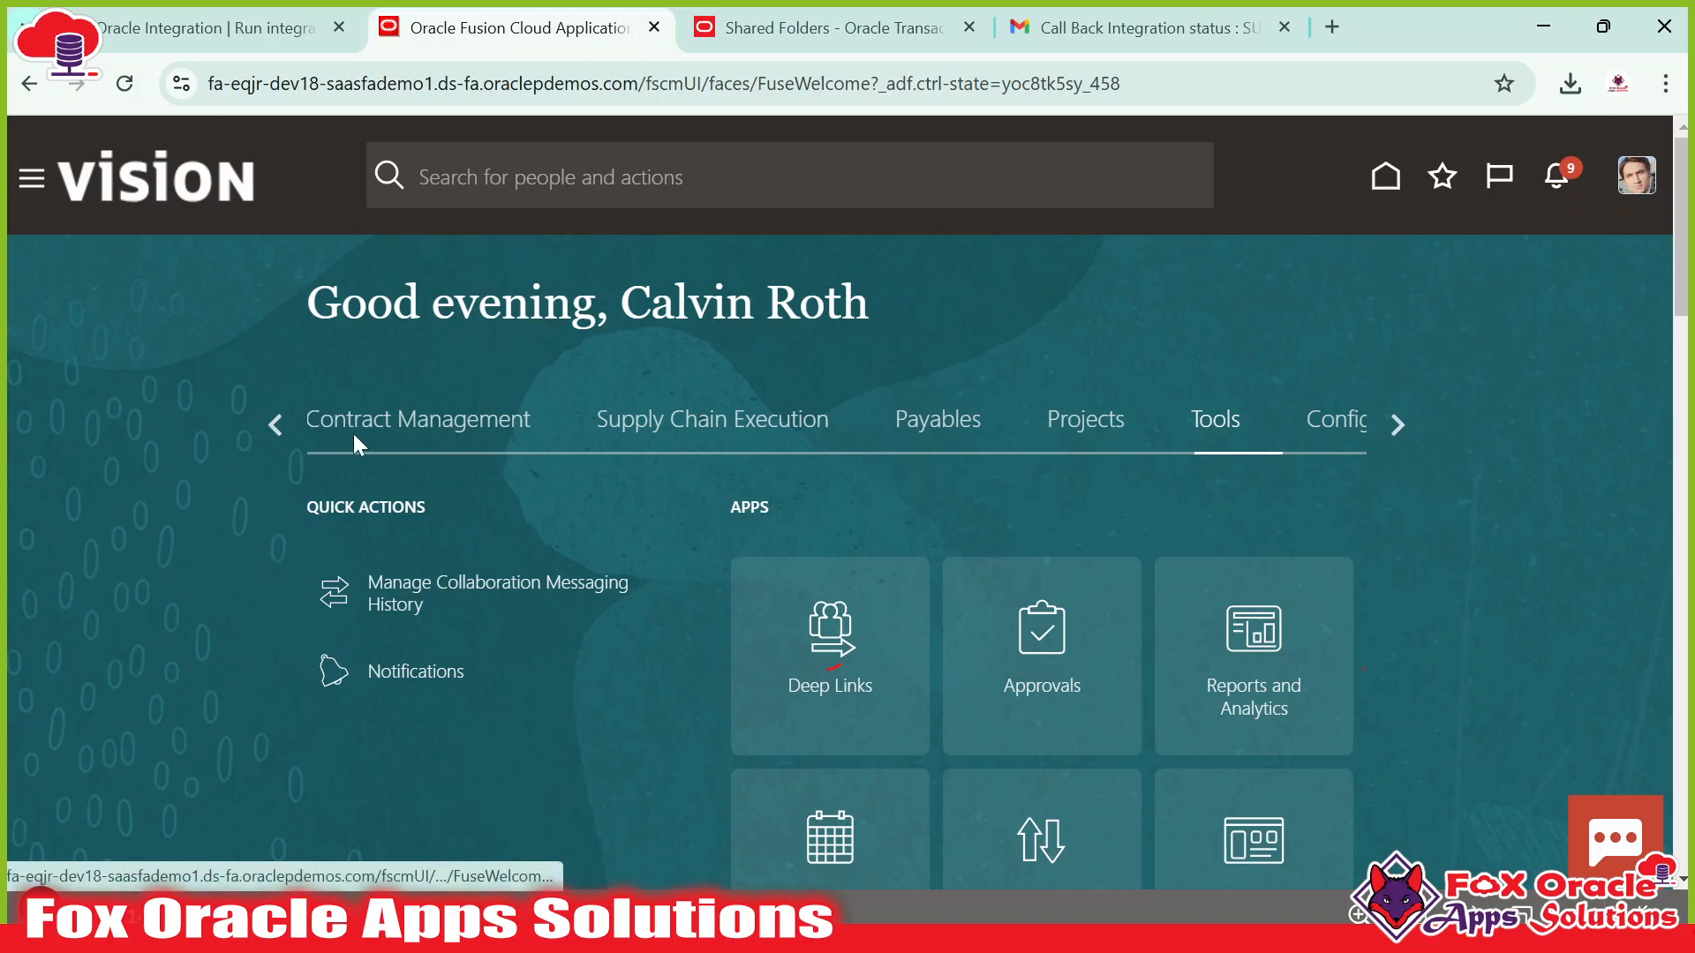
Open Purchase Orders from the Procurement app group, then switch to the PO Data File Explorer window.
left_click(276, 426)
left_click(275, 426)
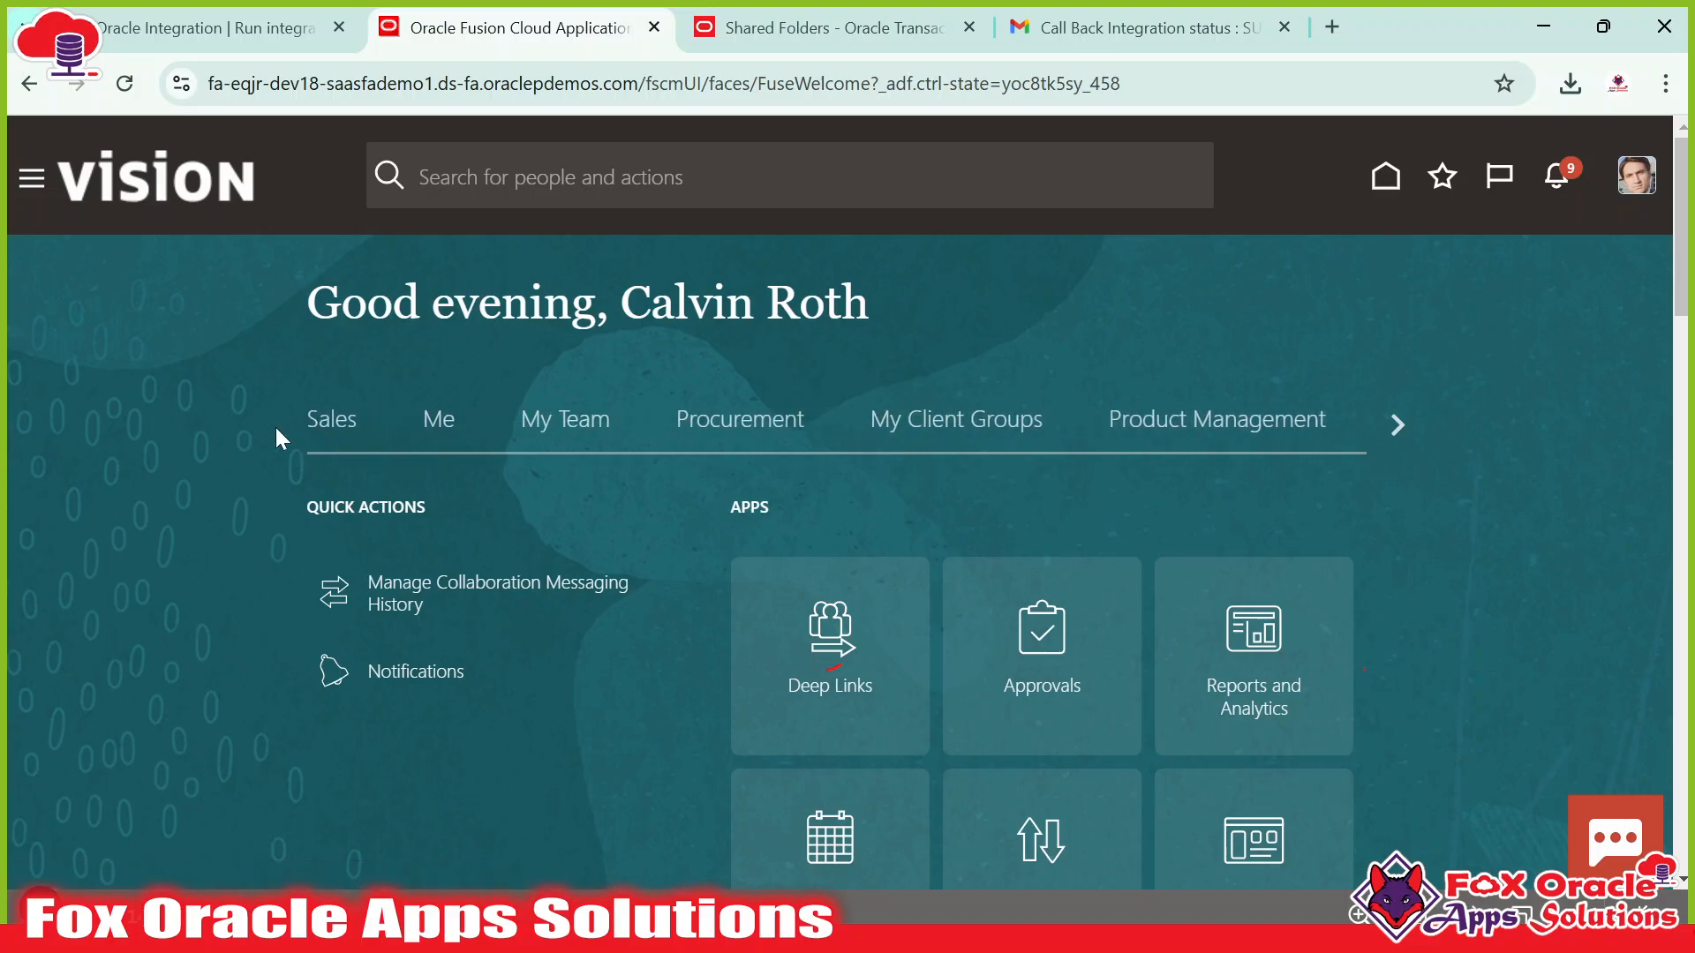
left_click(722, 422)
scroll(879, 484, "down", 5)
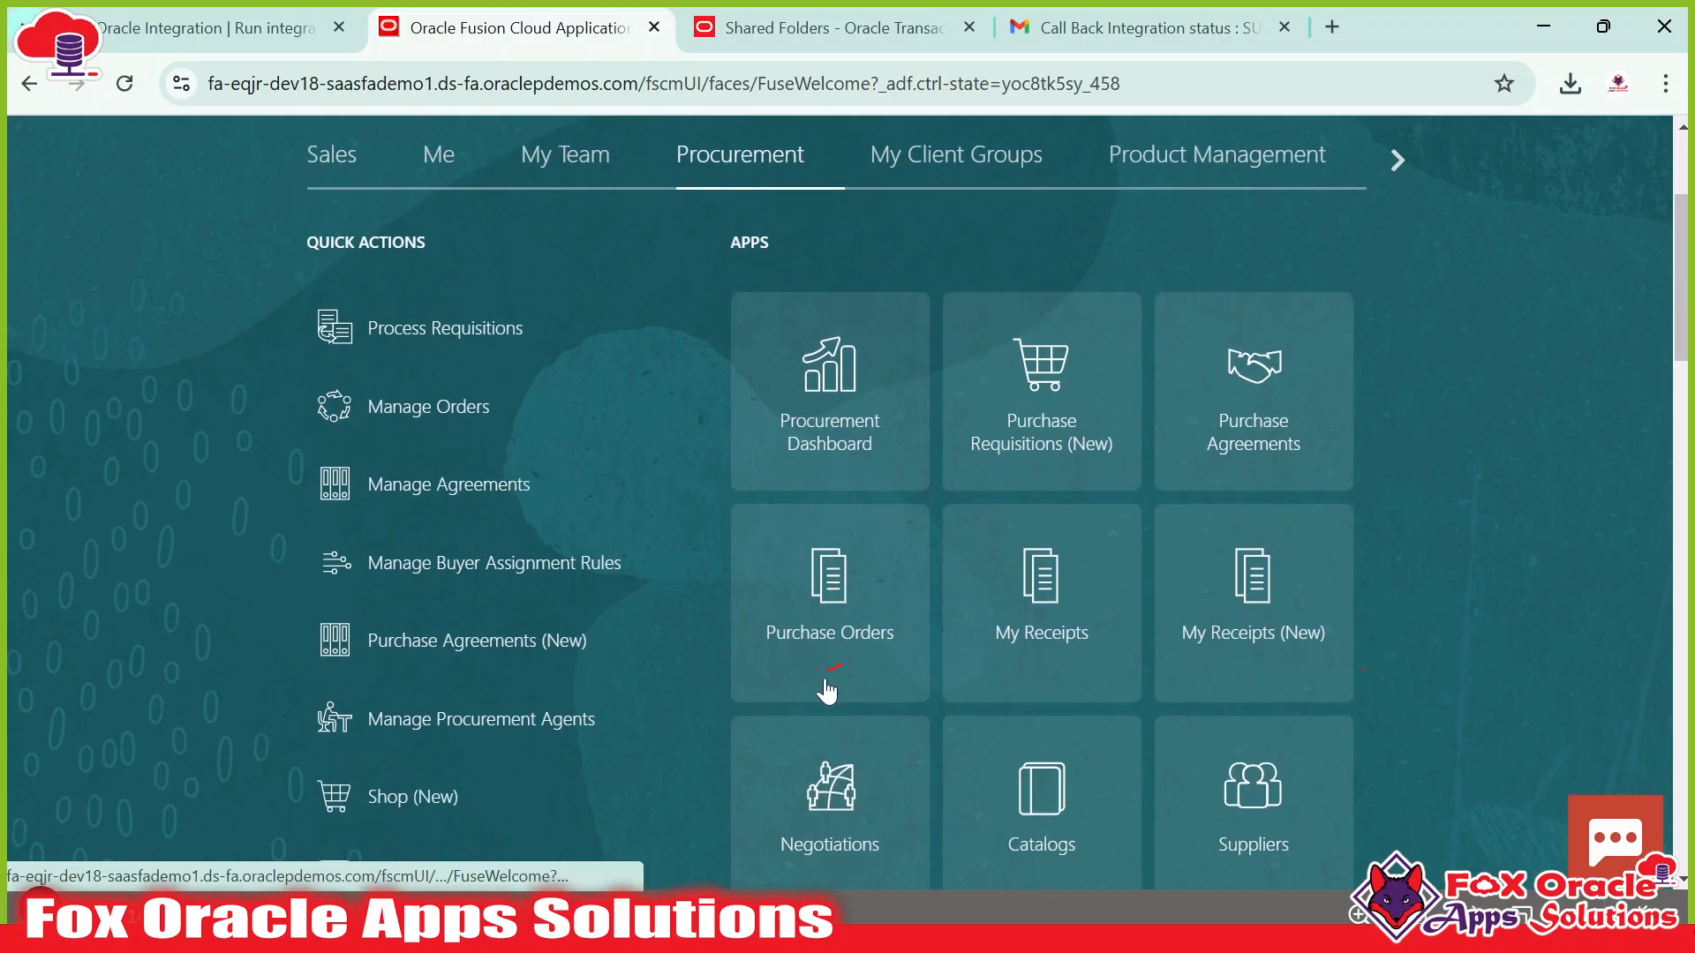
left_click(761, 436)
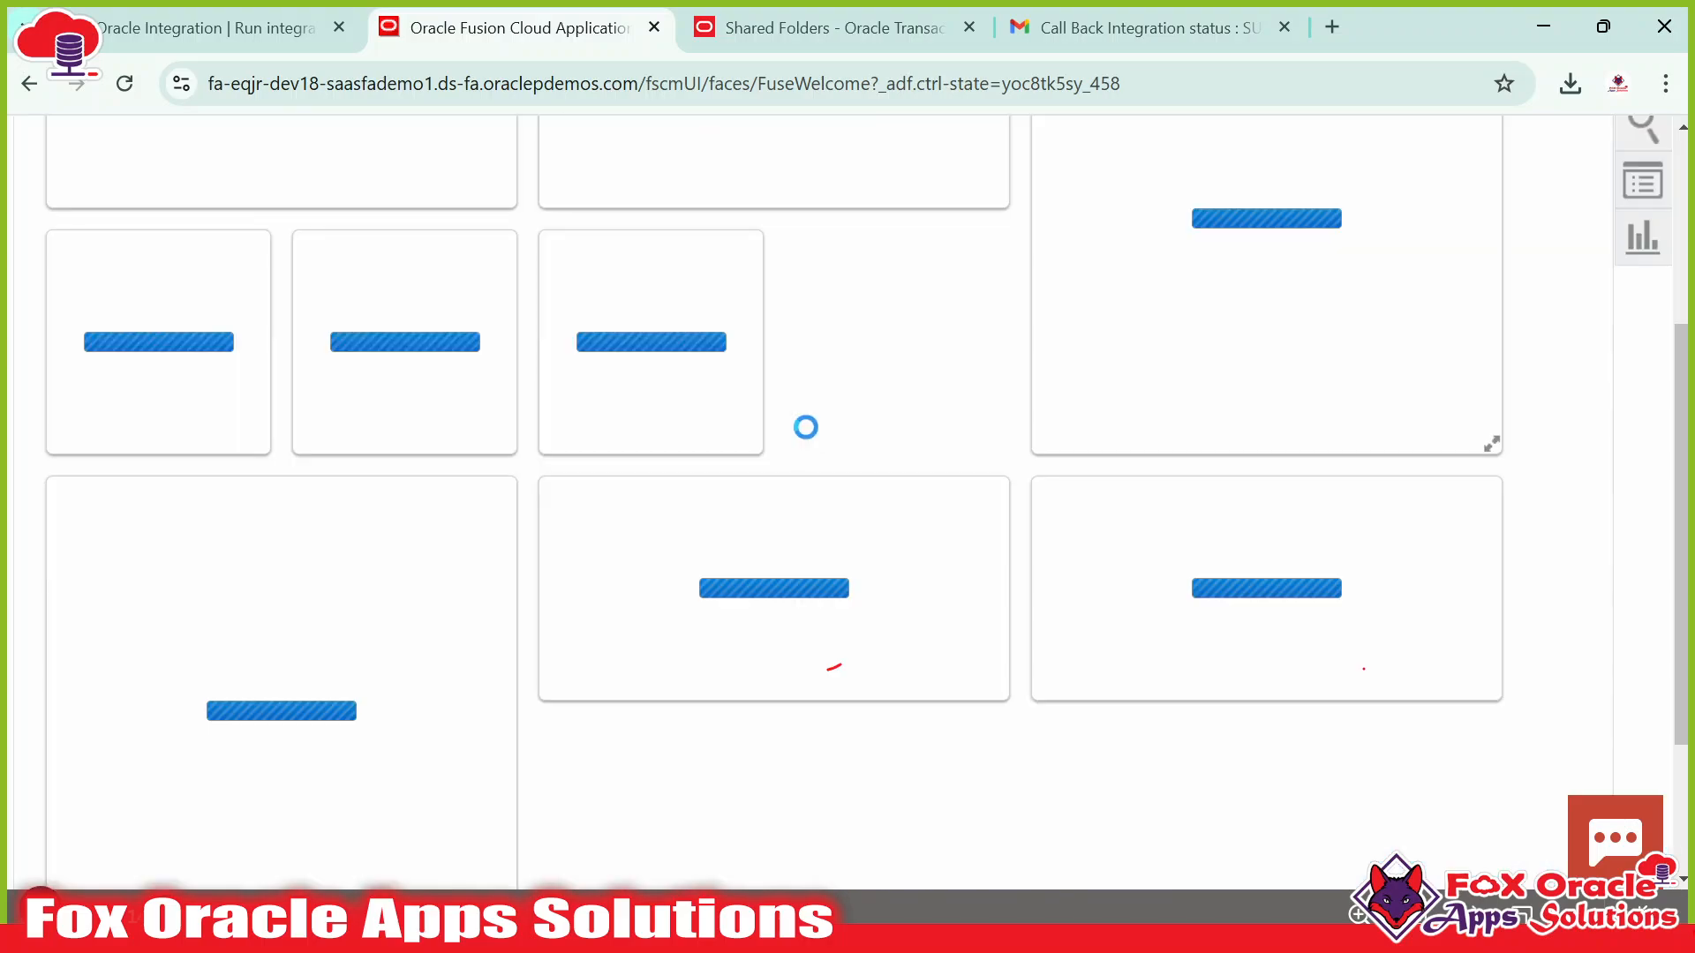
key("alt+Tab")
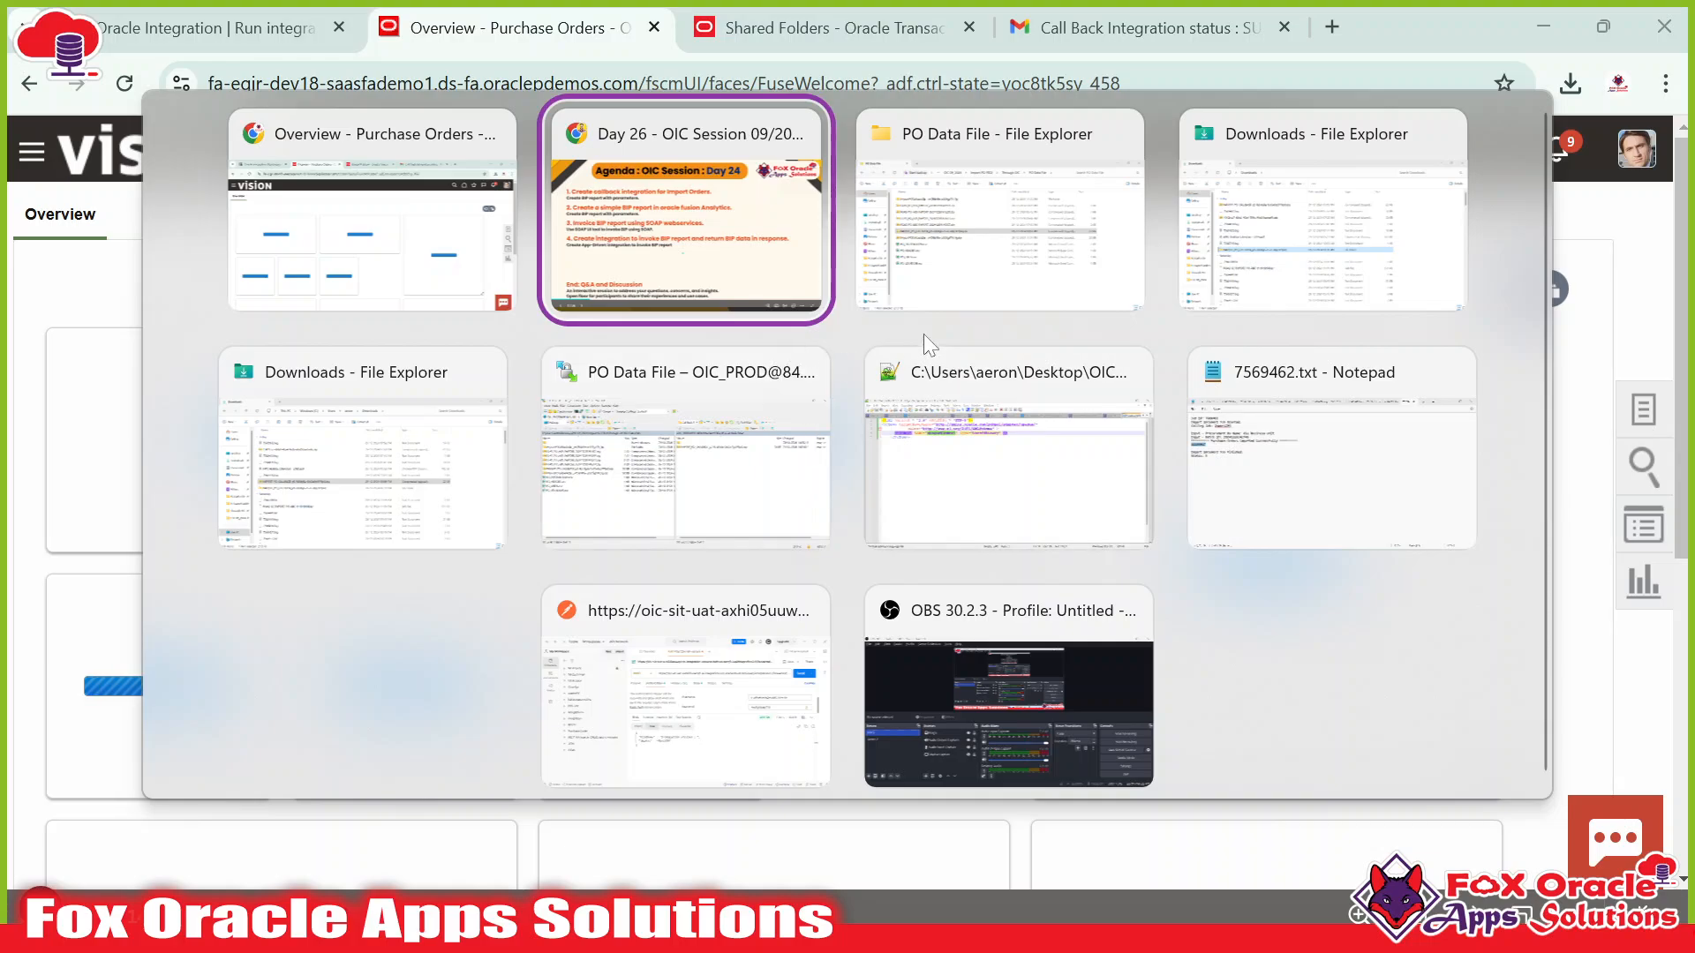
left_click(944, 274)
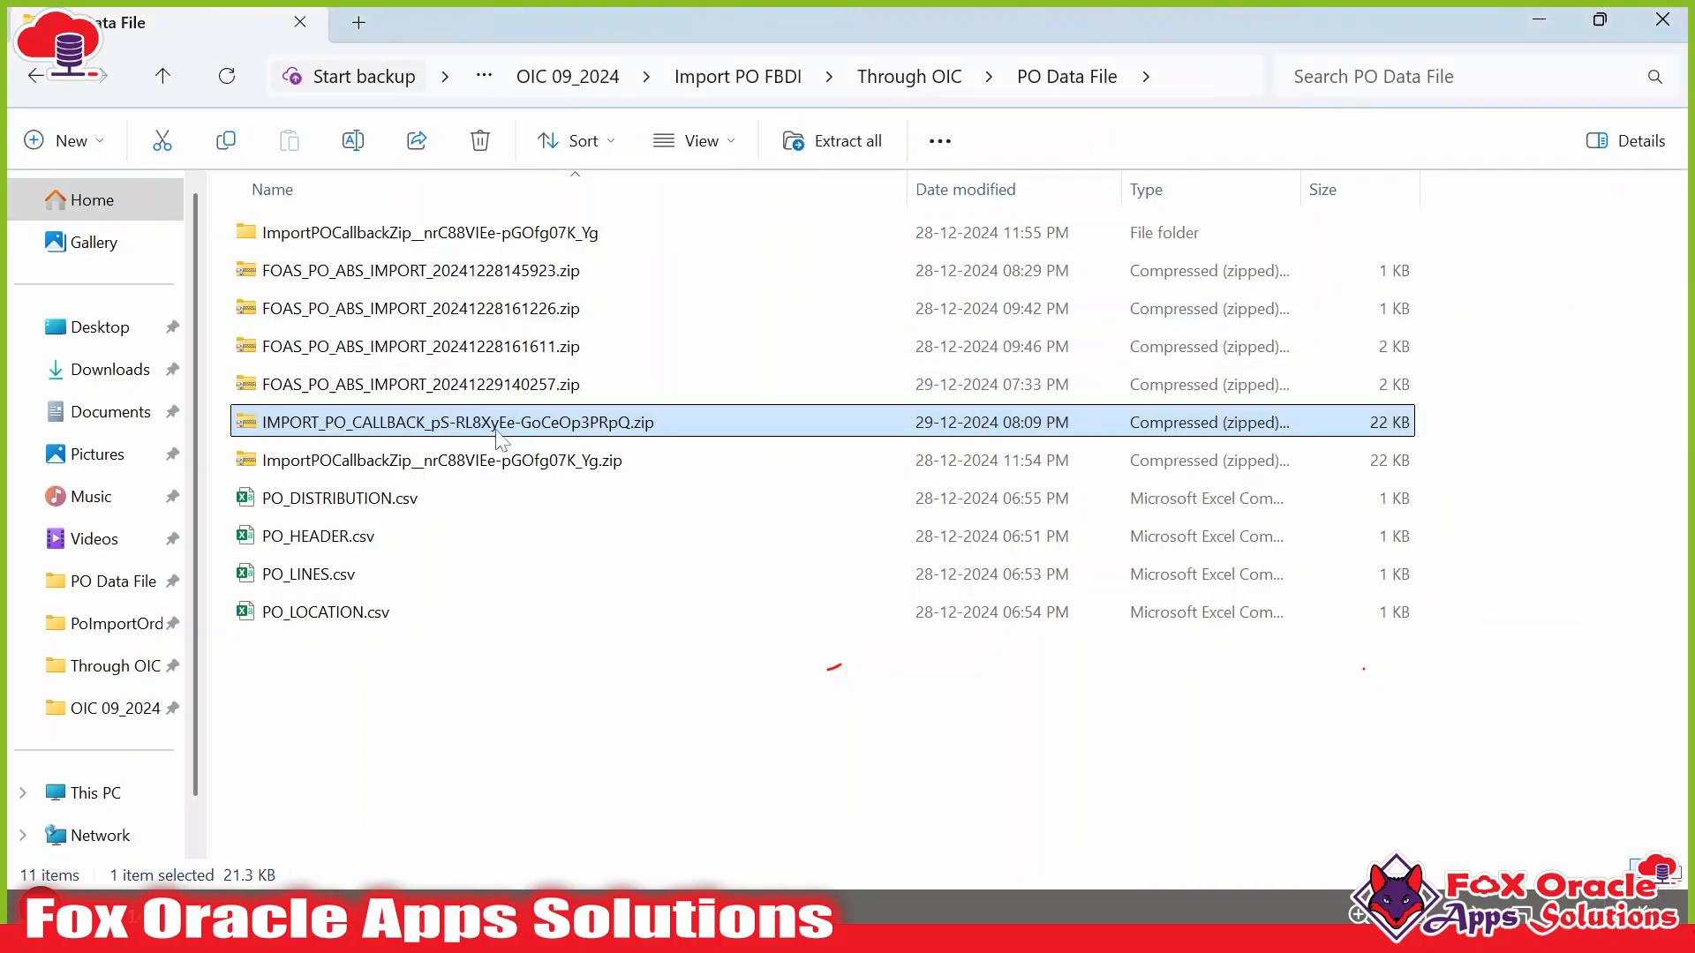
Open the 7569497.txt job log from the callback zip and copy order number US165048.
double_click(412, 427)
key("alt+Tab")
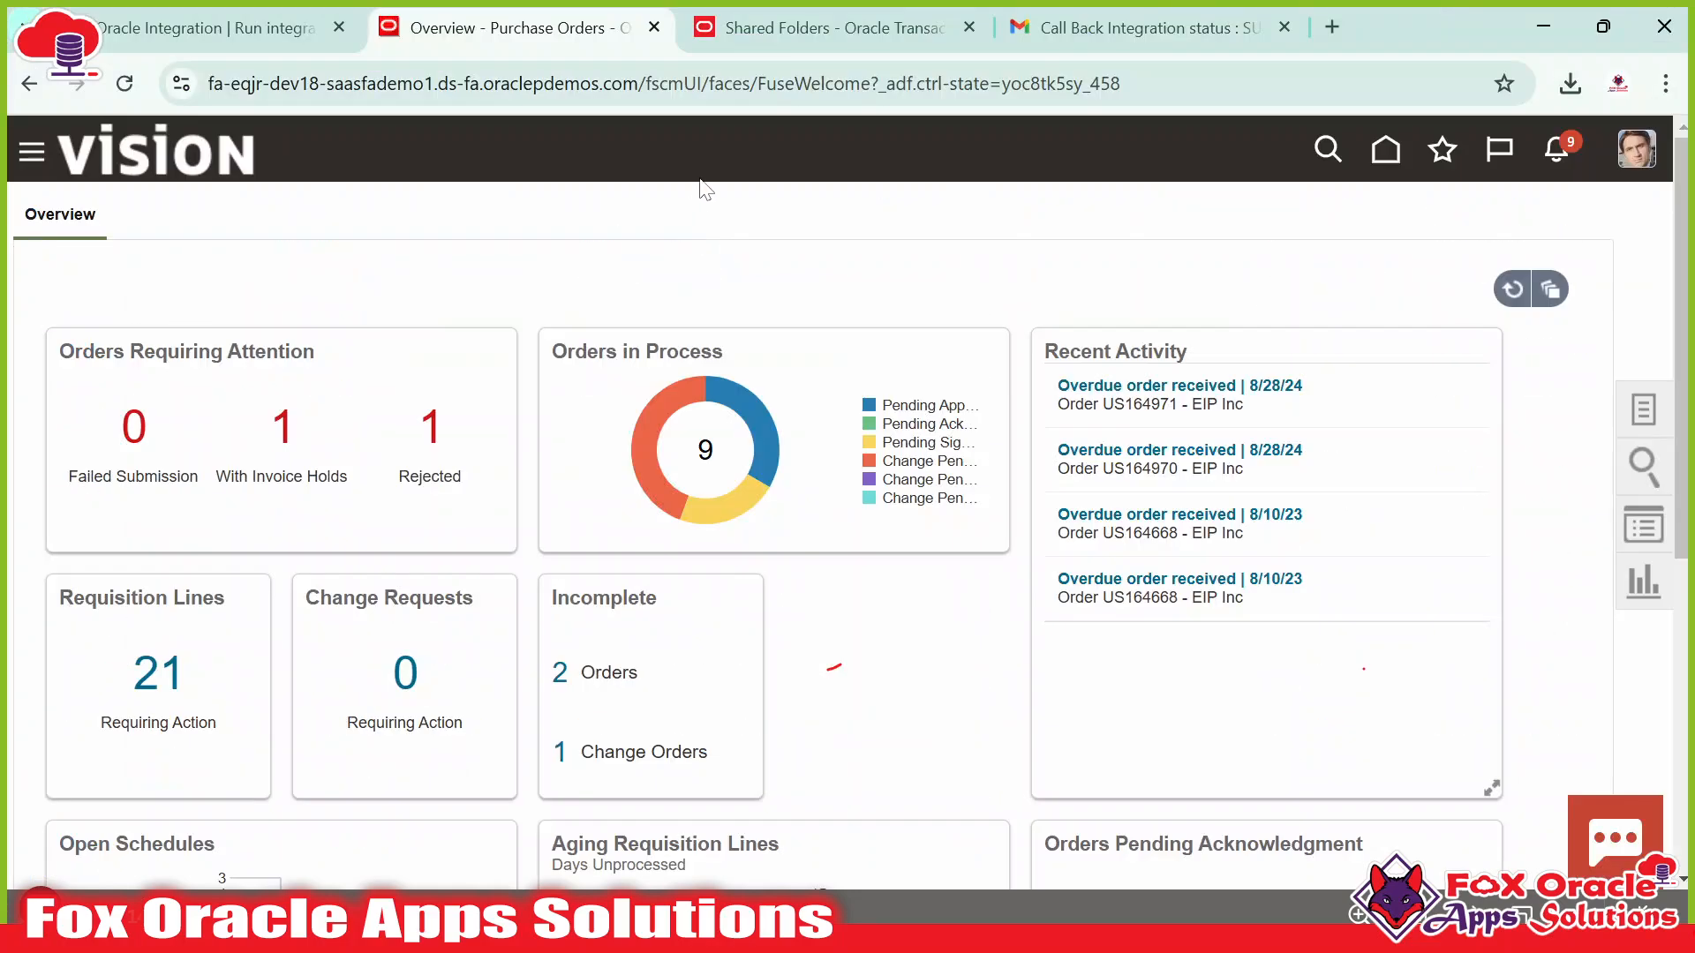
key("alt+Tab")
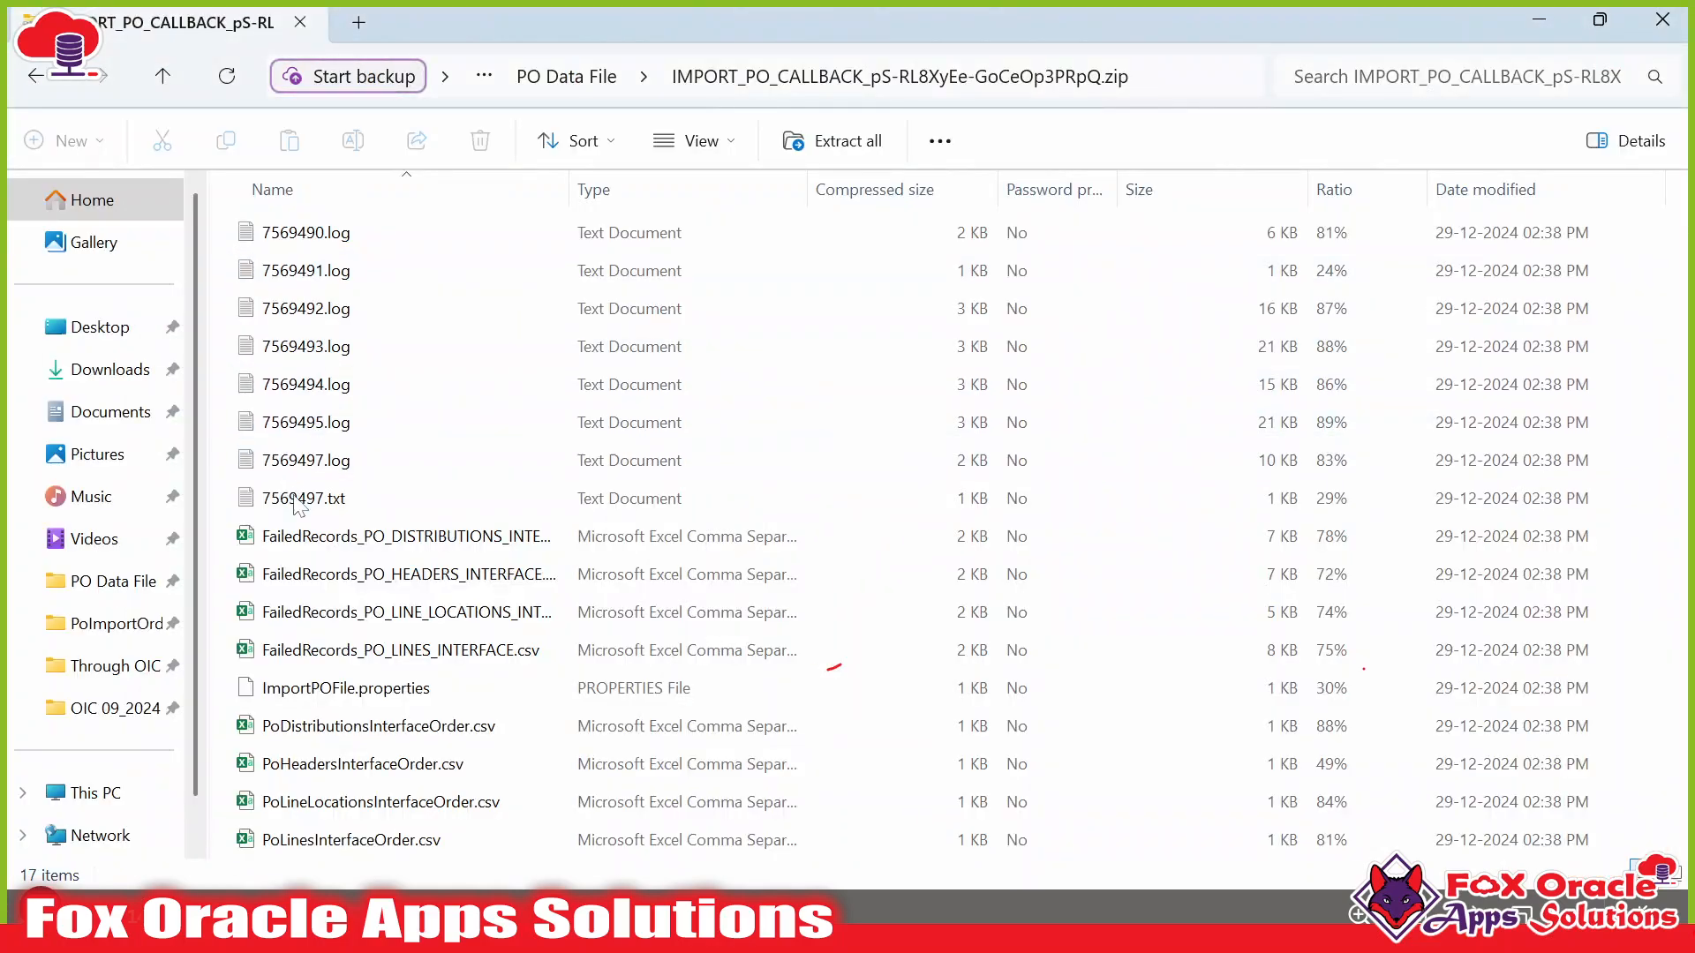
double_click(297, 500)
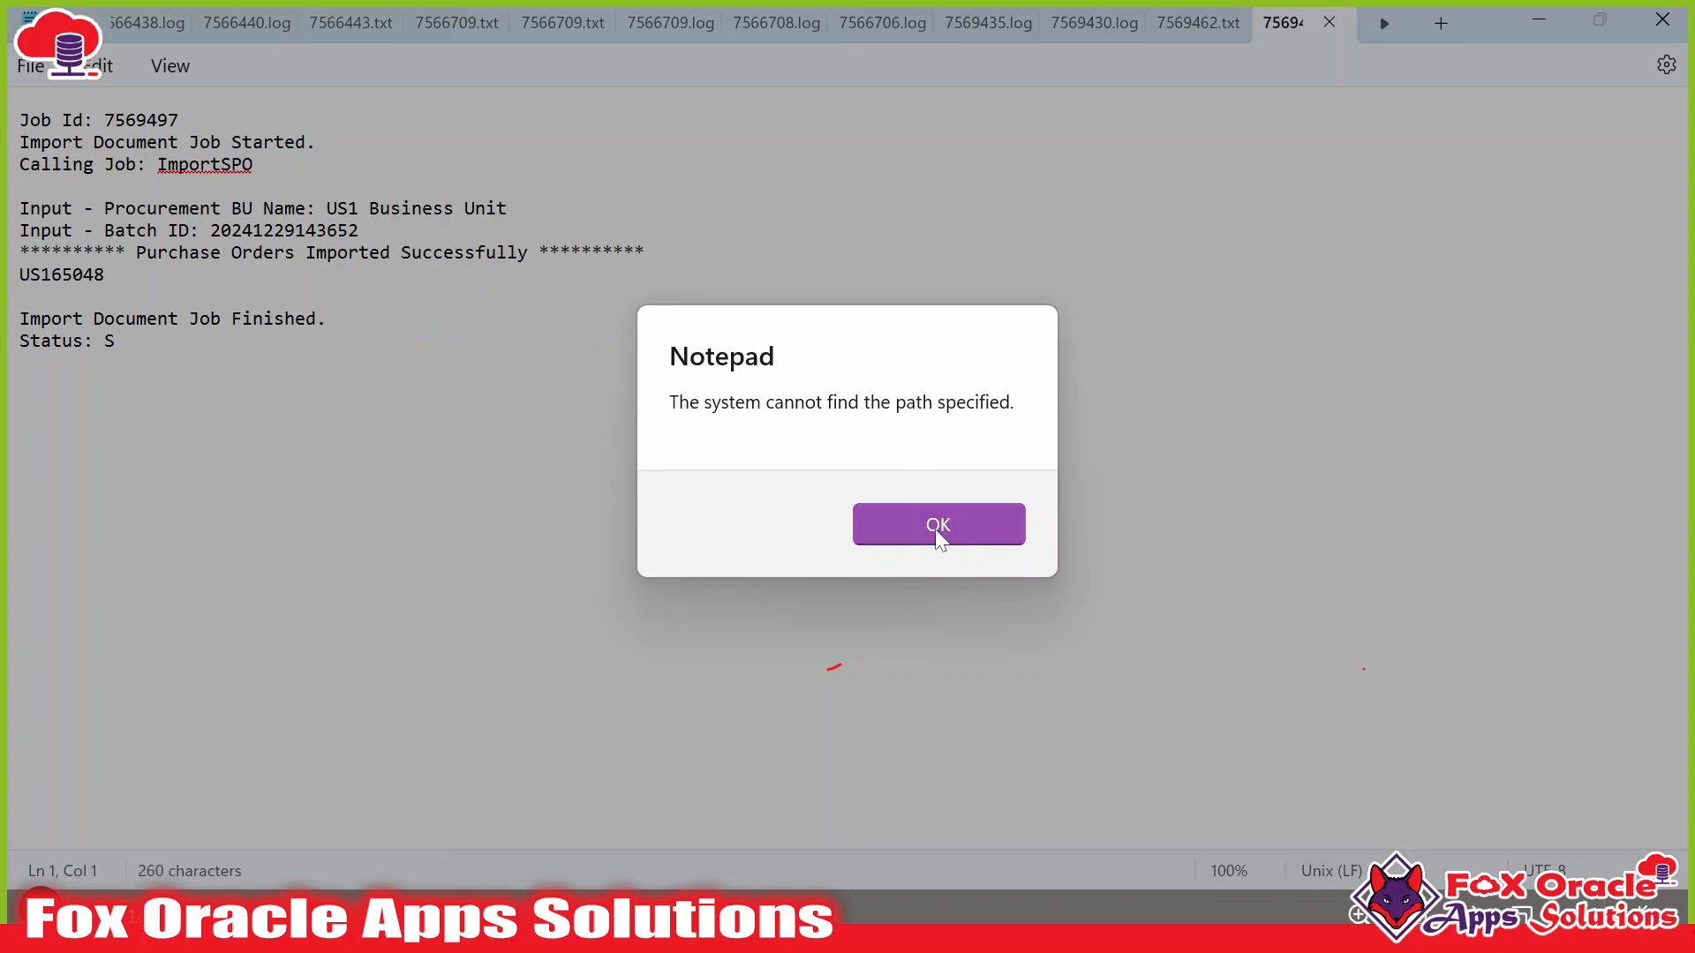
left_click(939, 528)
double_click(62, 275)
key("ctrl+c")
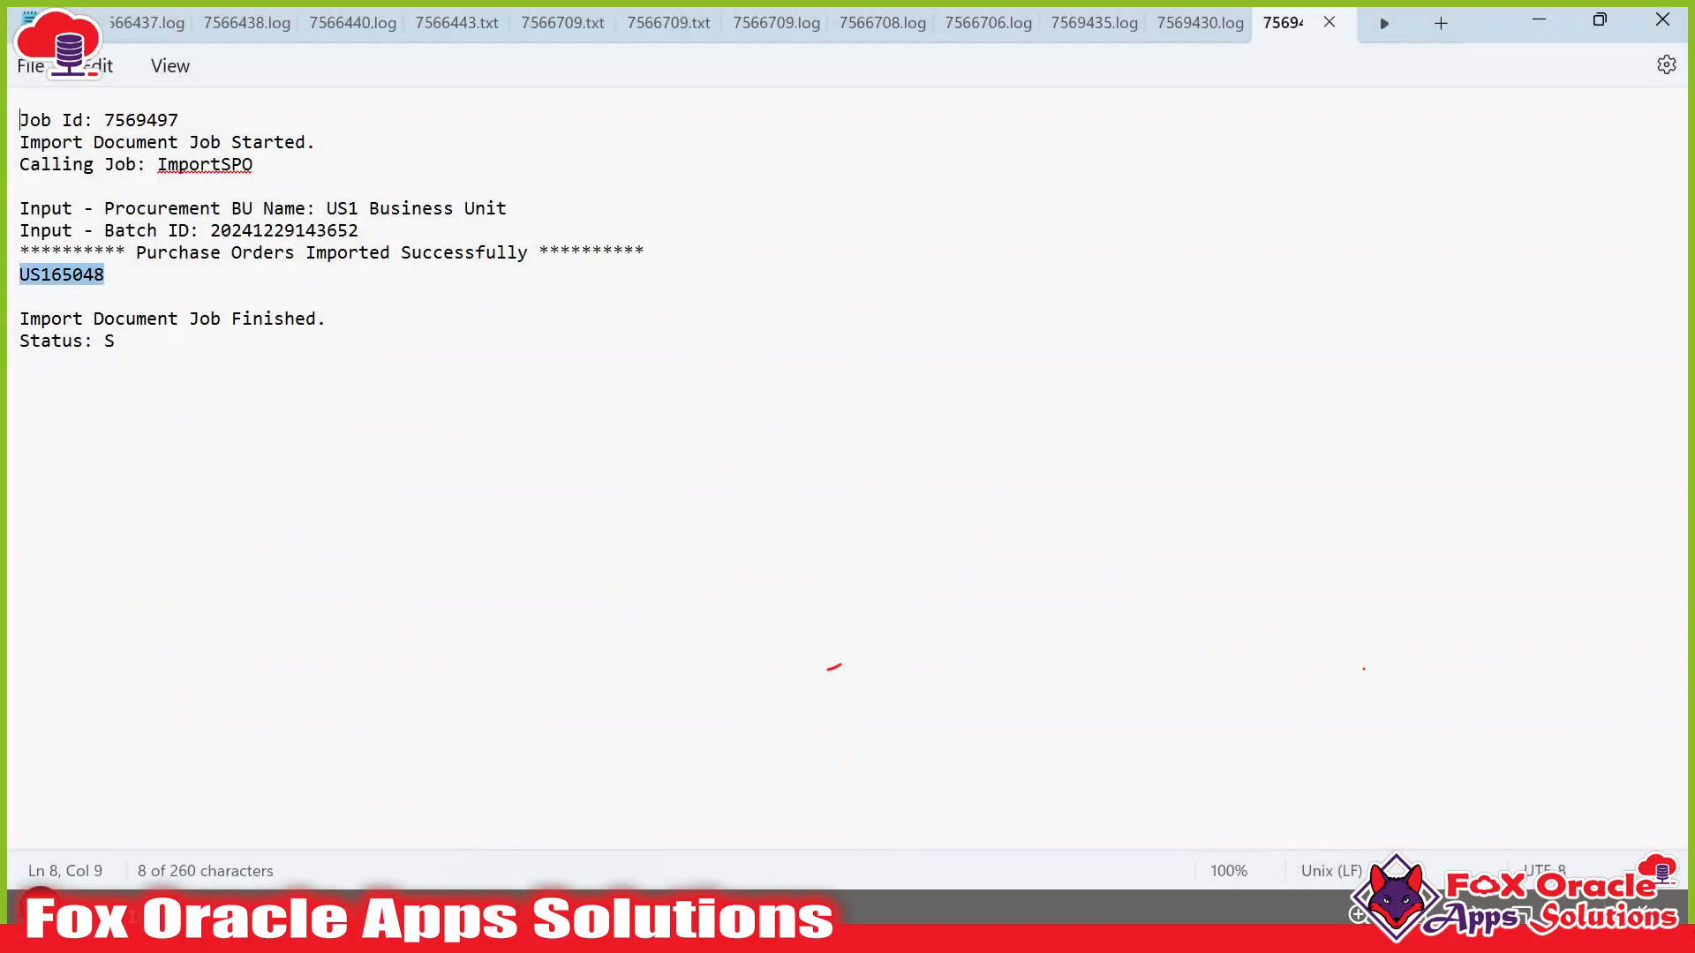
key("alt+Tab")
key("alt+Tab")
left_click(973, 275)
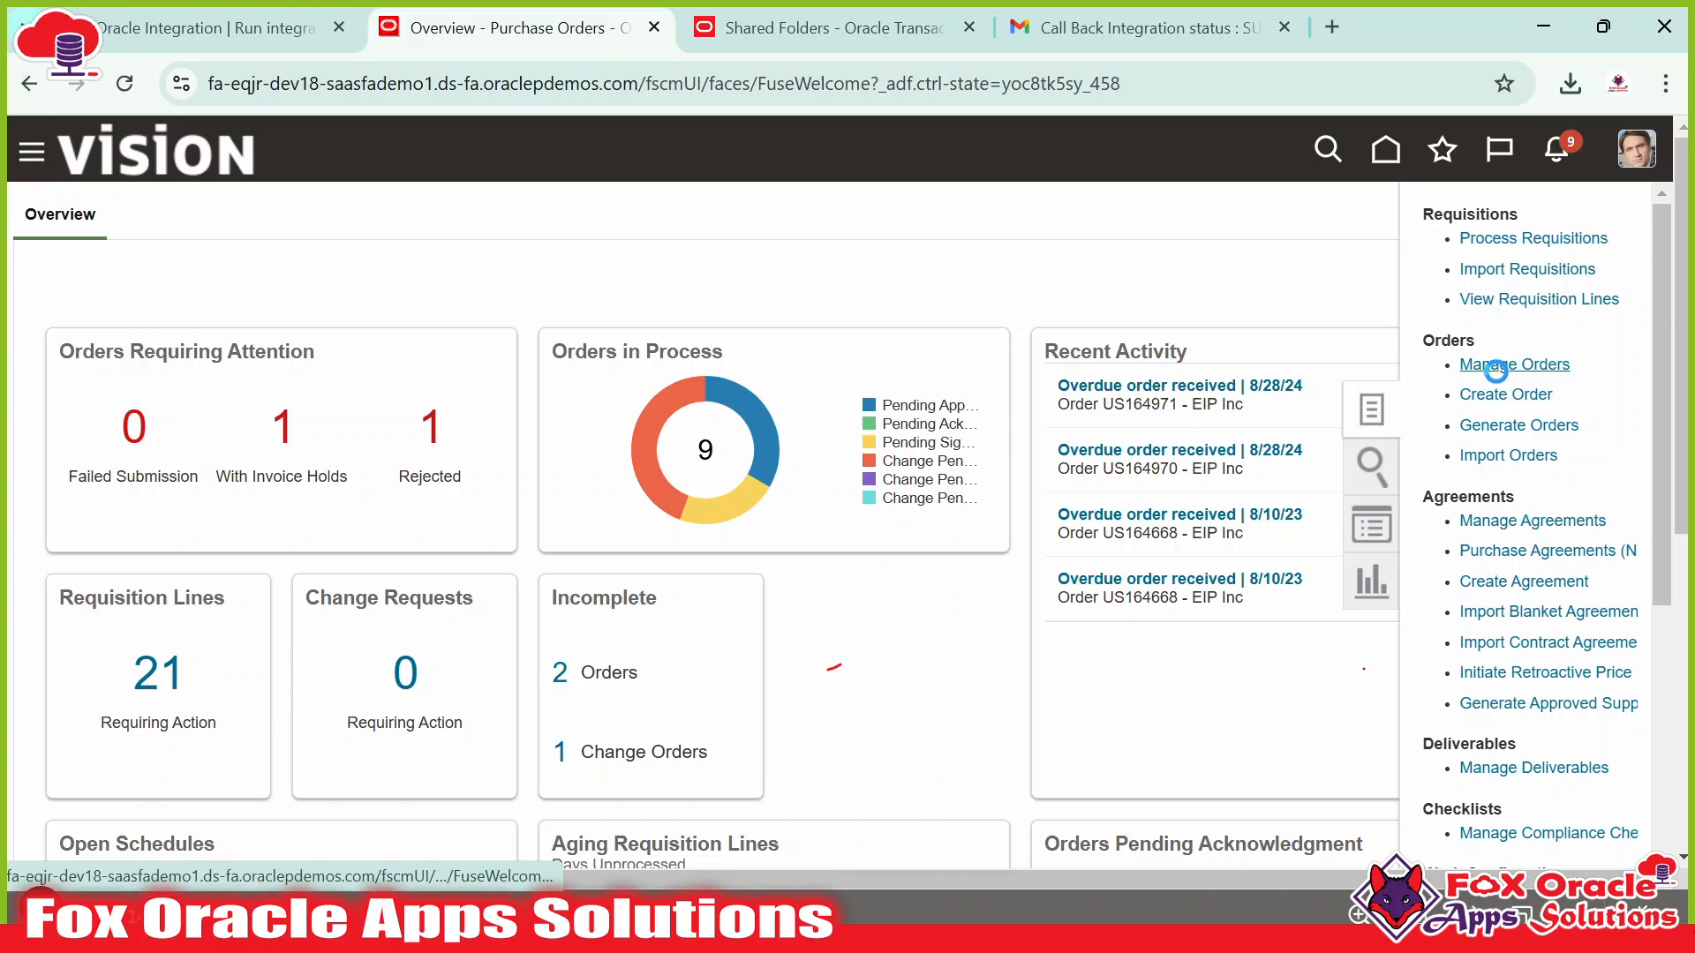
Search Manage Orders for order US165048 with the Buyer filter cleared.
left_click(1513, 364)
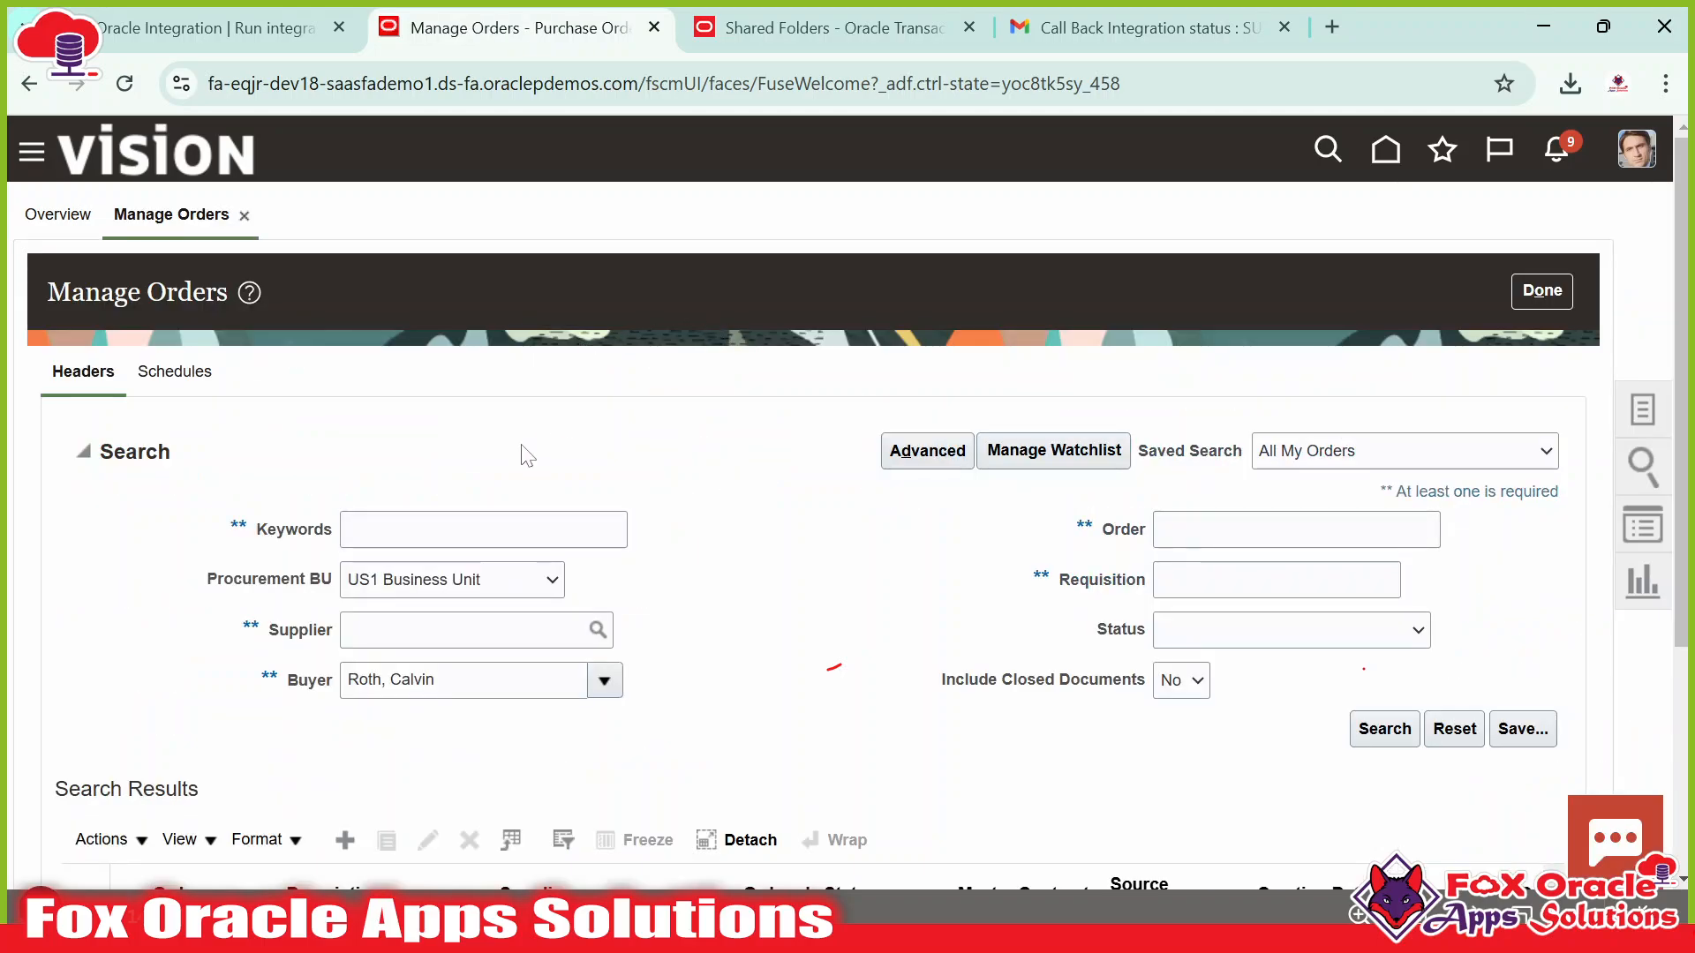
left_click(1271, 529)
key("ctrl+v")
left_click(270, 688)
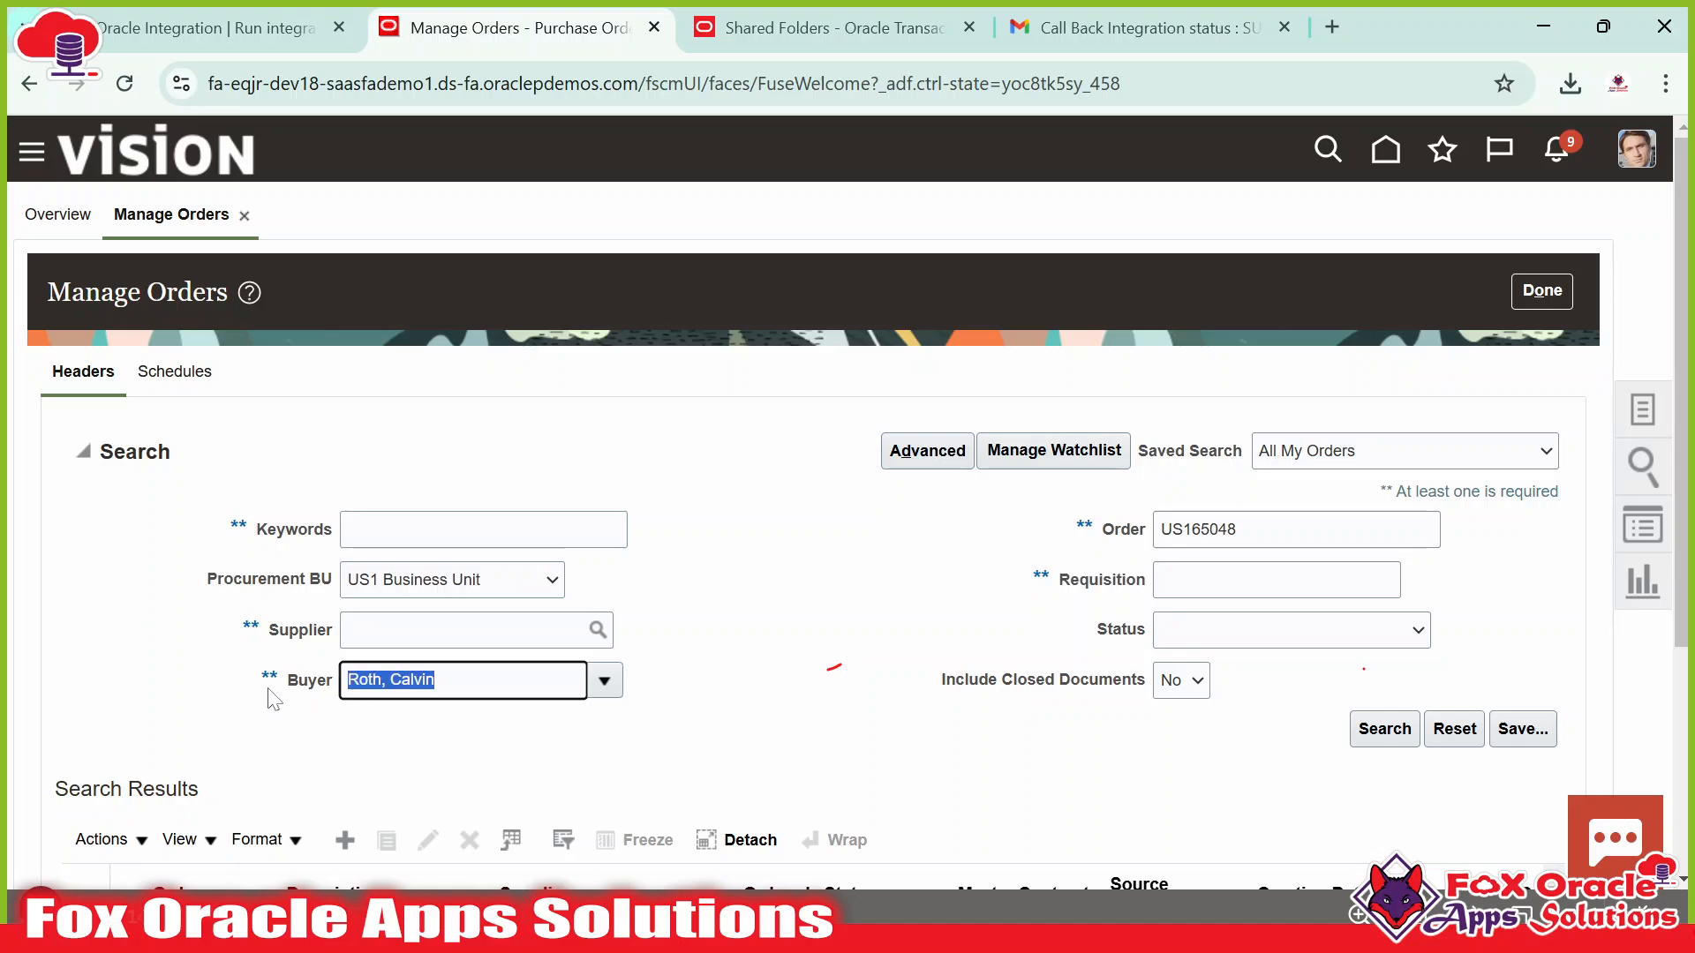
key("BackSpace")
left_click(1364, 730)
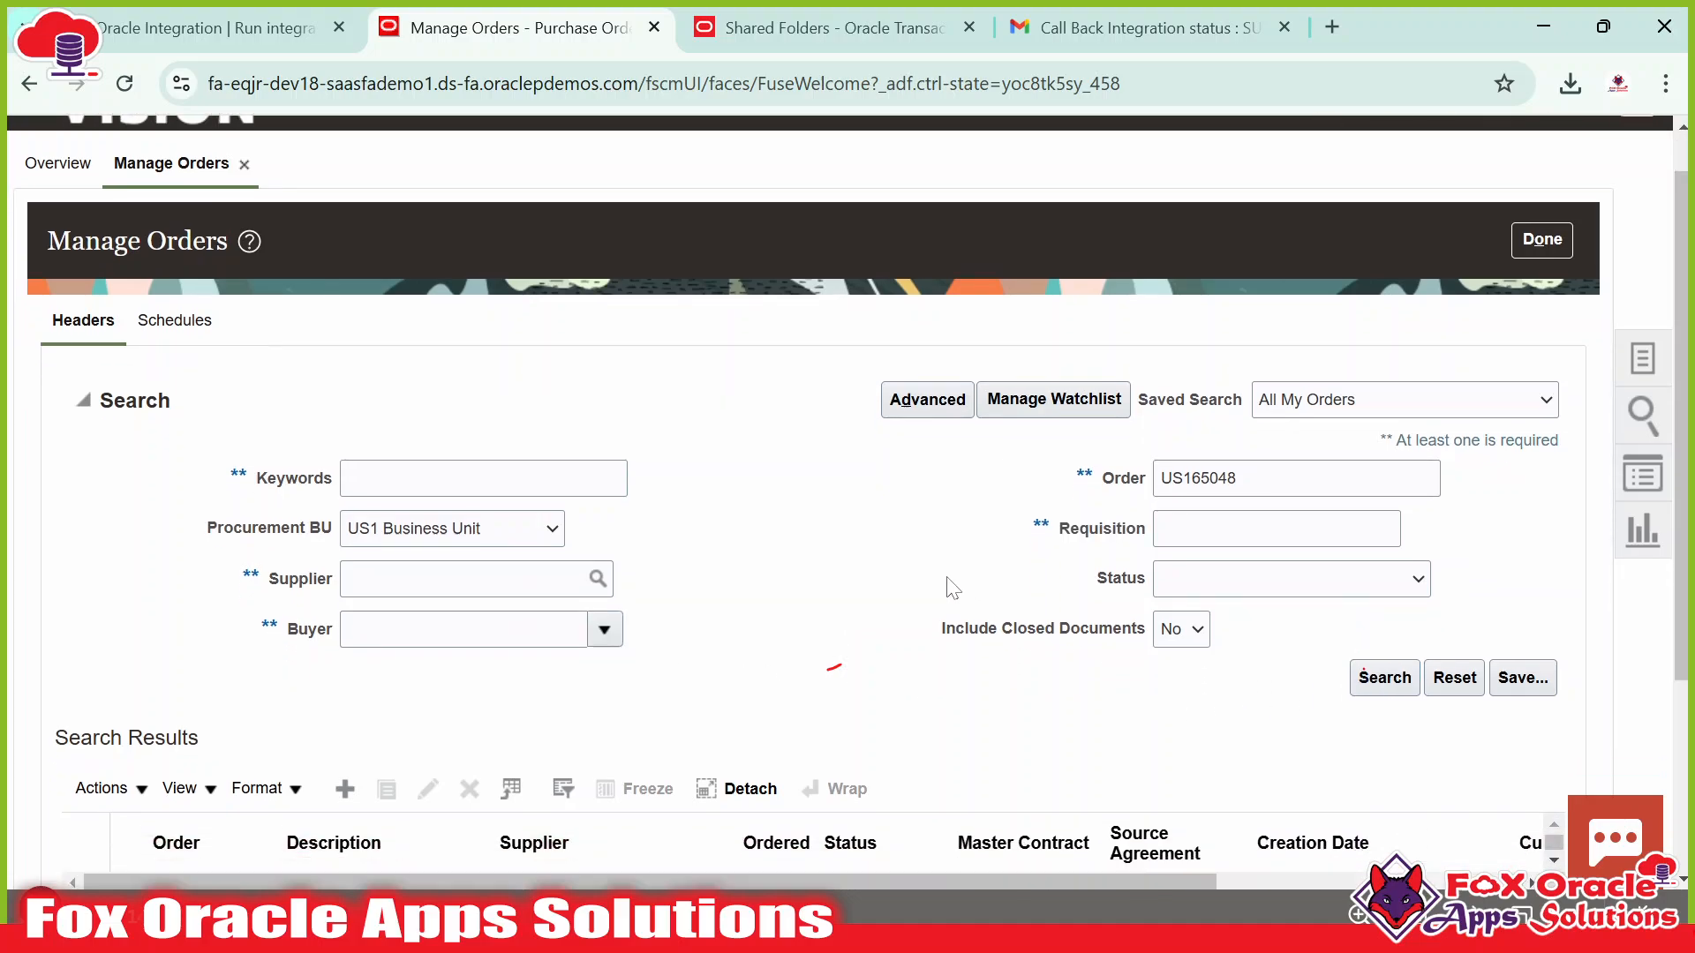
Open purchase order US165048 and review its Open status, Lee Supplies supplier and total.
scroll(748, 508, "up", 3)
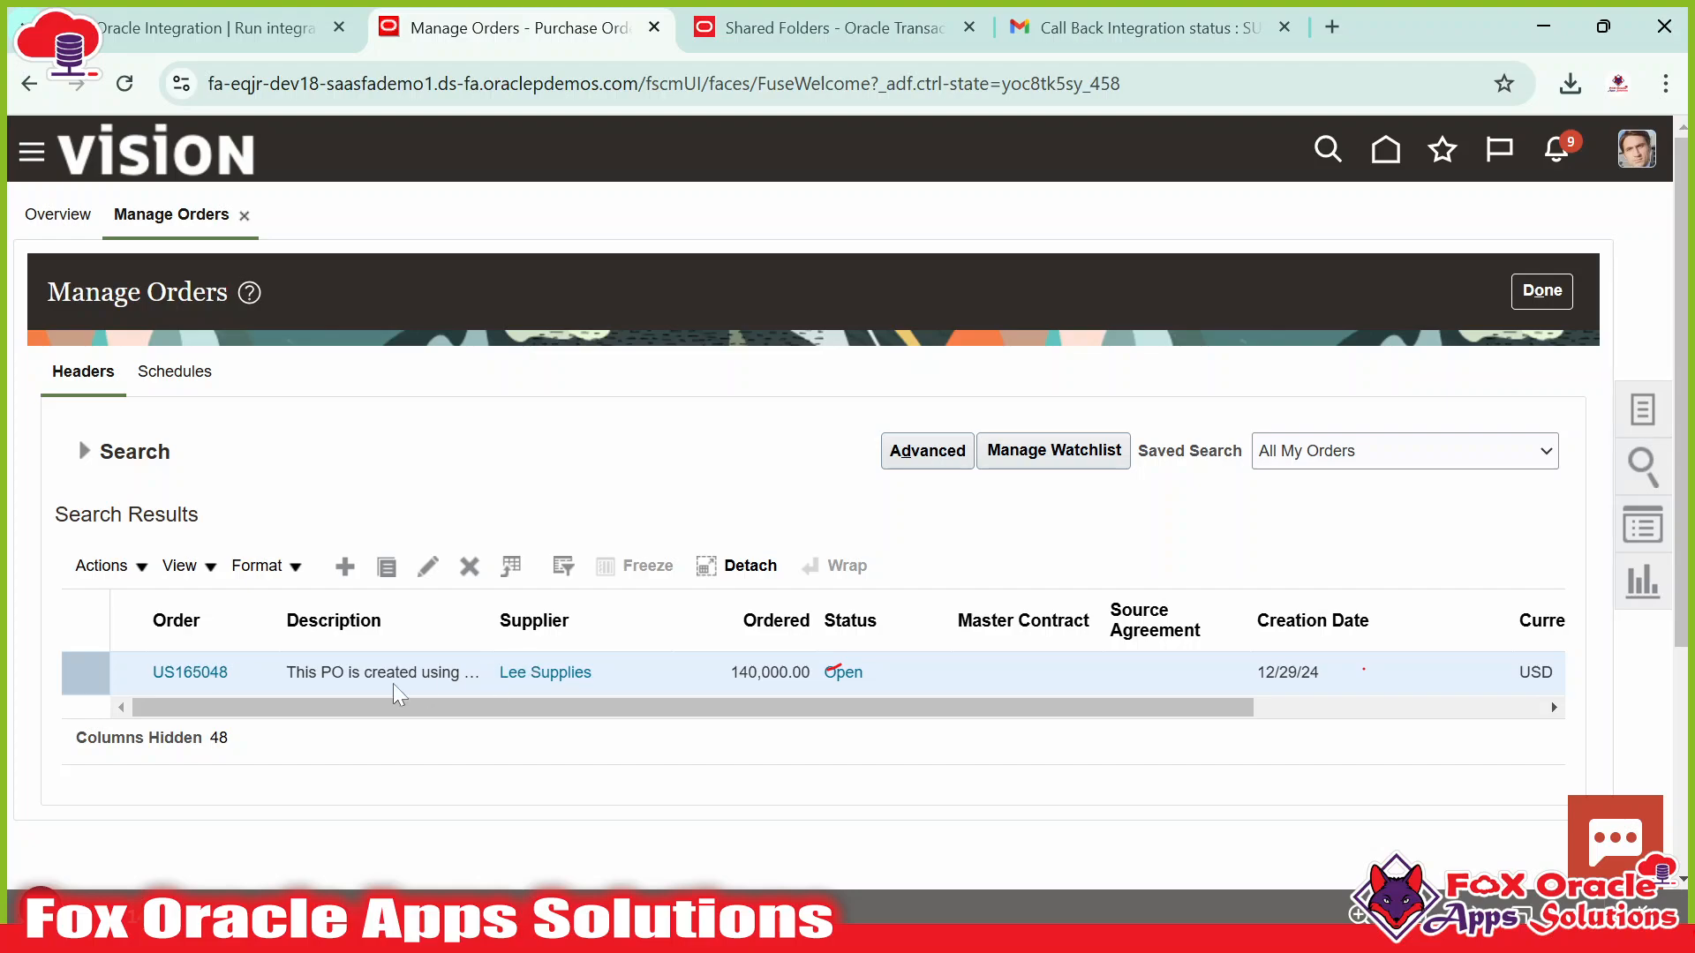
left_click(196, 676)
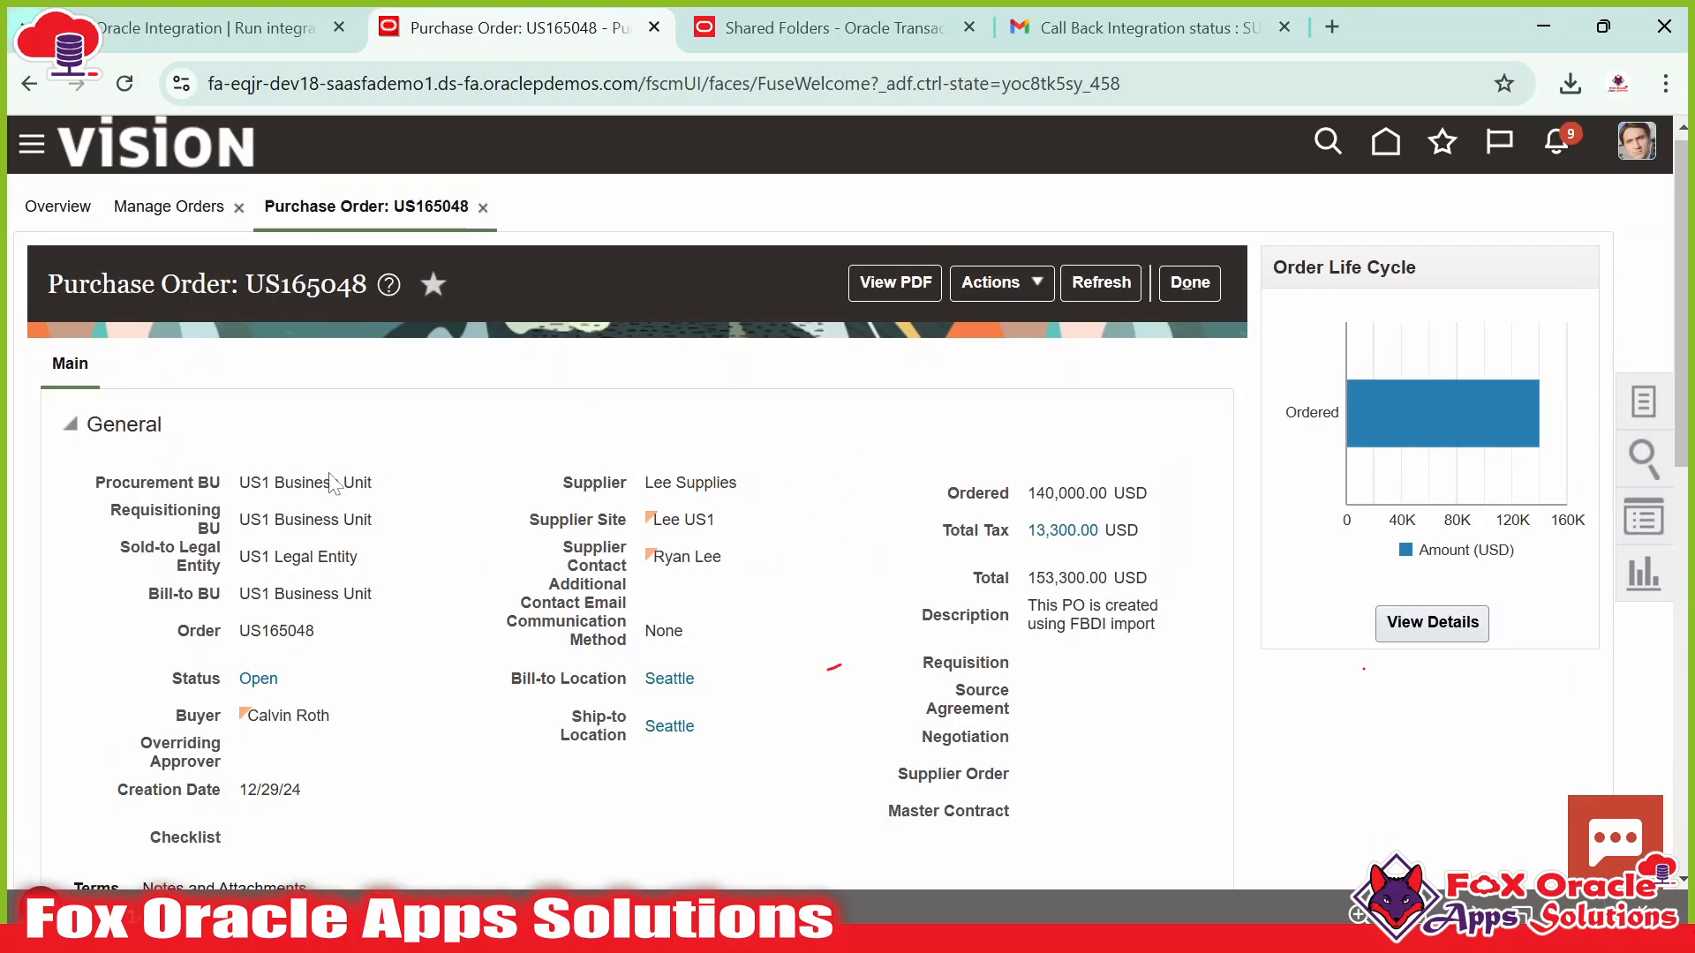
scroll(444, 497, "down", 8)
scroll(439, 488, "down", 3)
scroll(870, 389, "up", 10)
scroll(870, 389, "down", 10)
scroll(1029, 450, "up", 10)
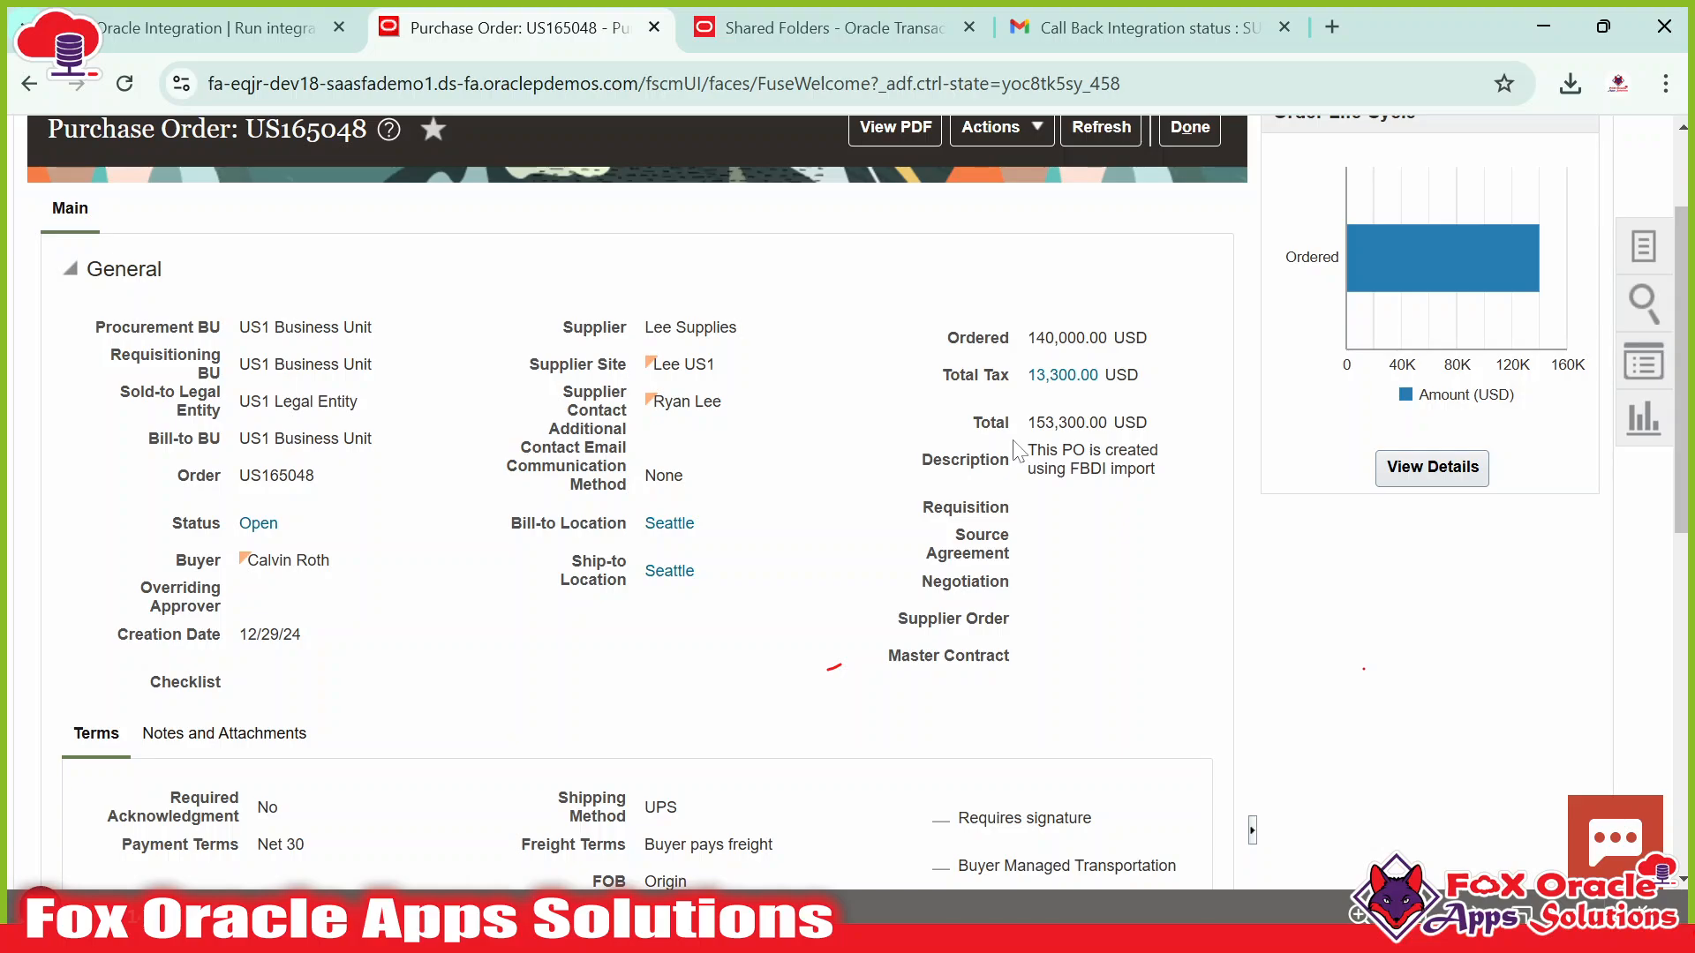
scroll(954, 503, "up", 2)
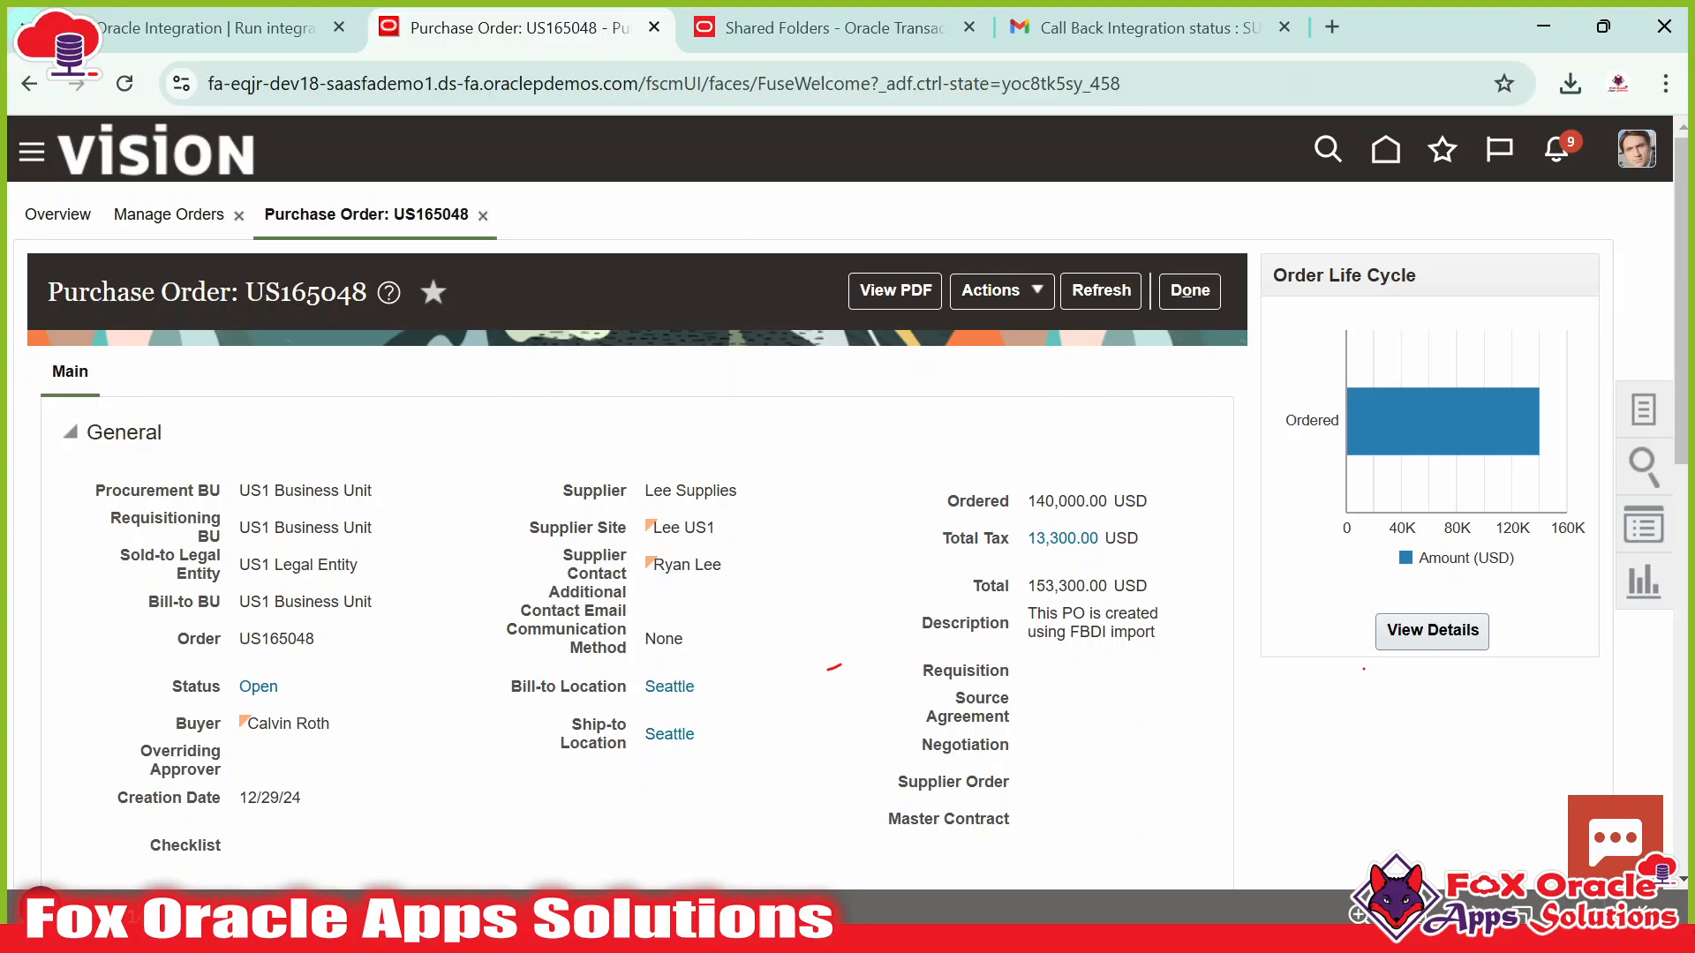
Open the Oracle documentation site (docs) in a new browser tab.
left_click(1333, 27)
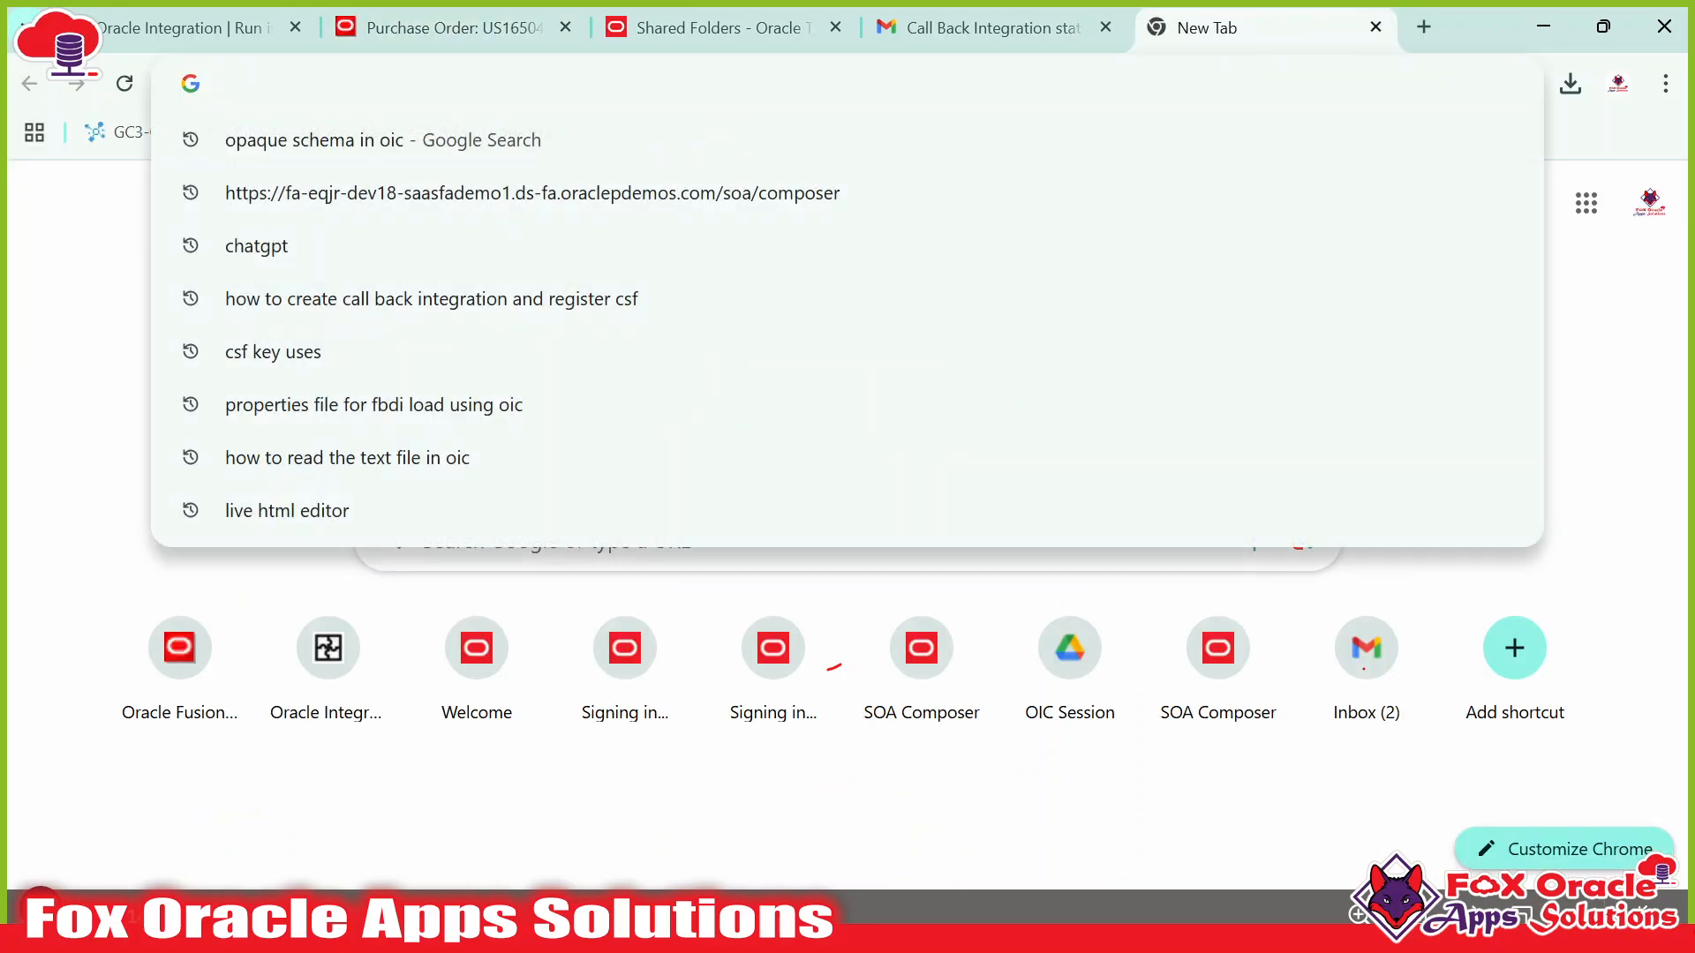
type("ora")
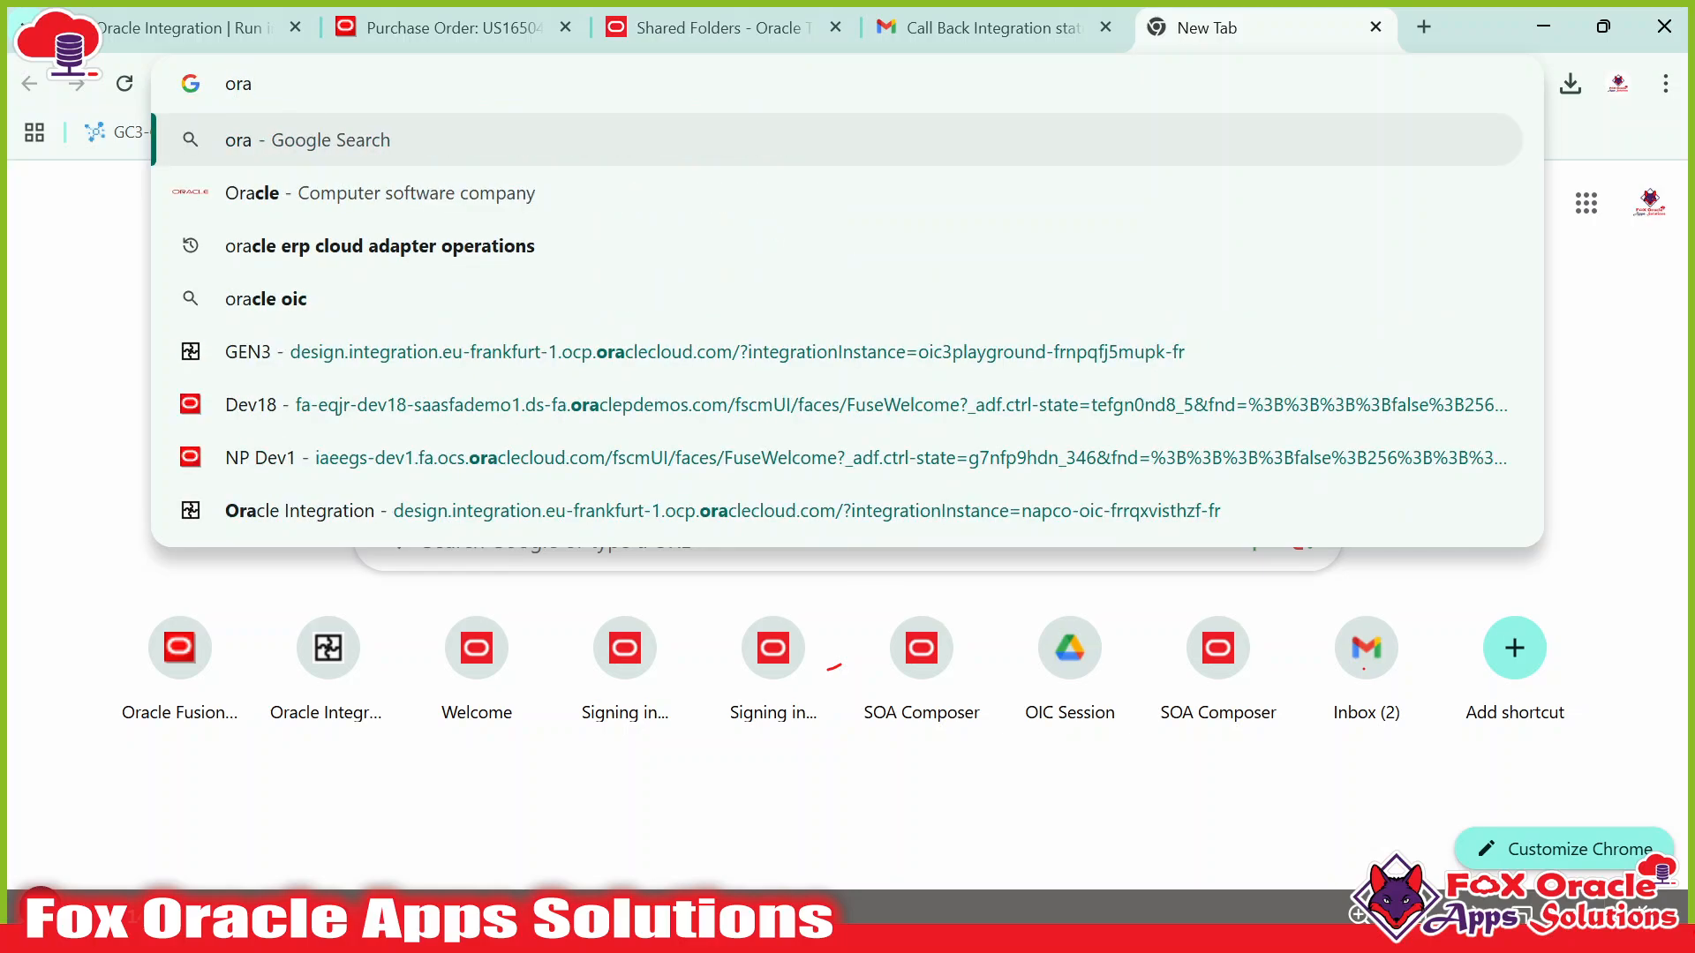
key("BackSpace")
key("BackSpace")
key("BackSpace")
type("doc")
key("Return")
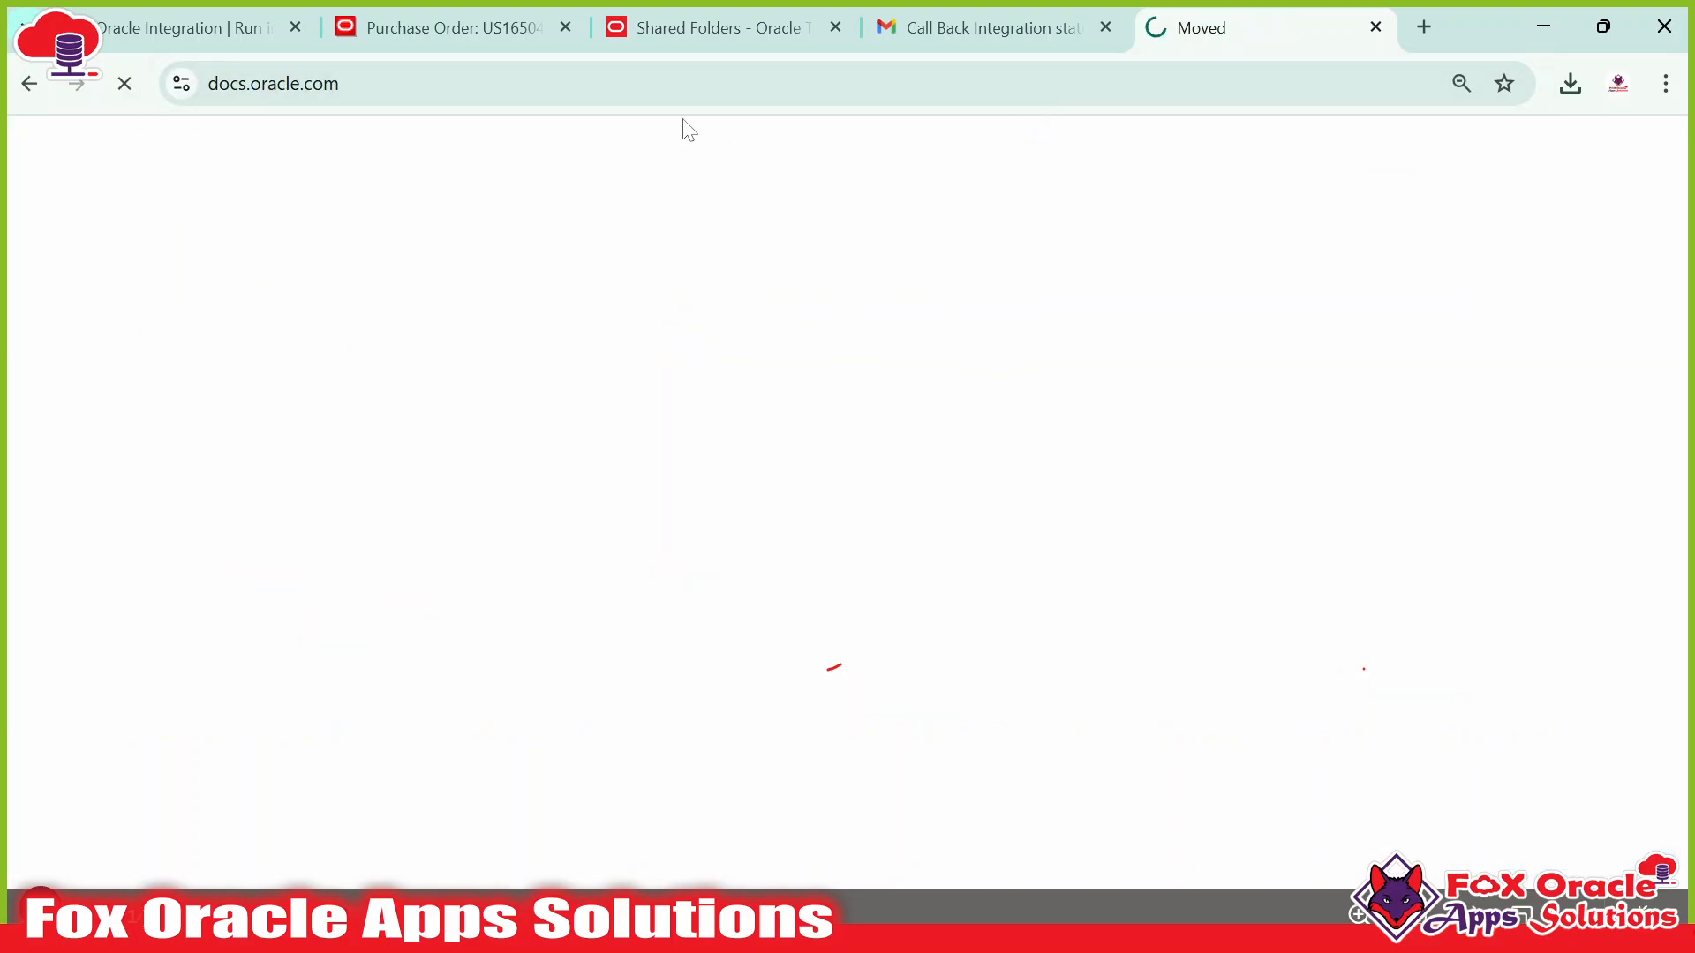
Glance back at purchase order US165048, then open the Fusion Applications Suite documentation.
left_click(500, 34)
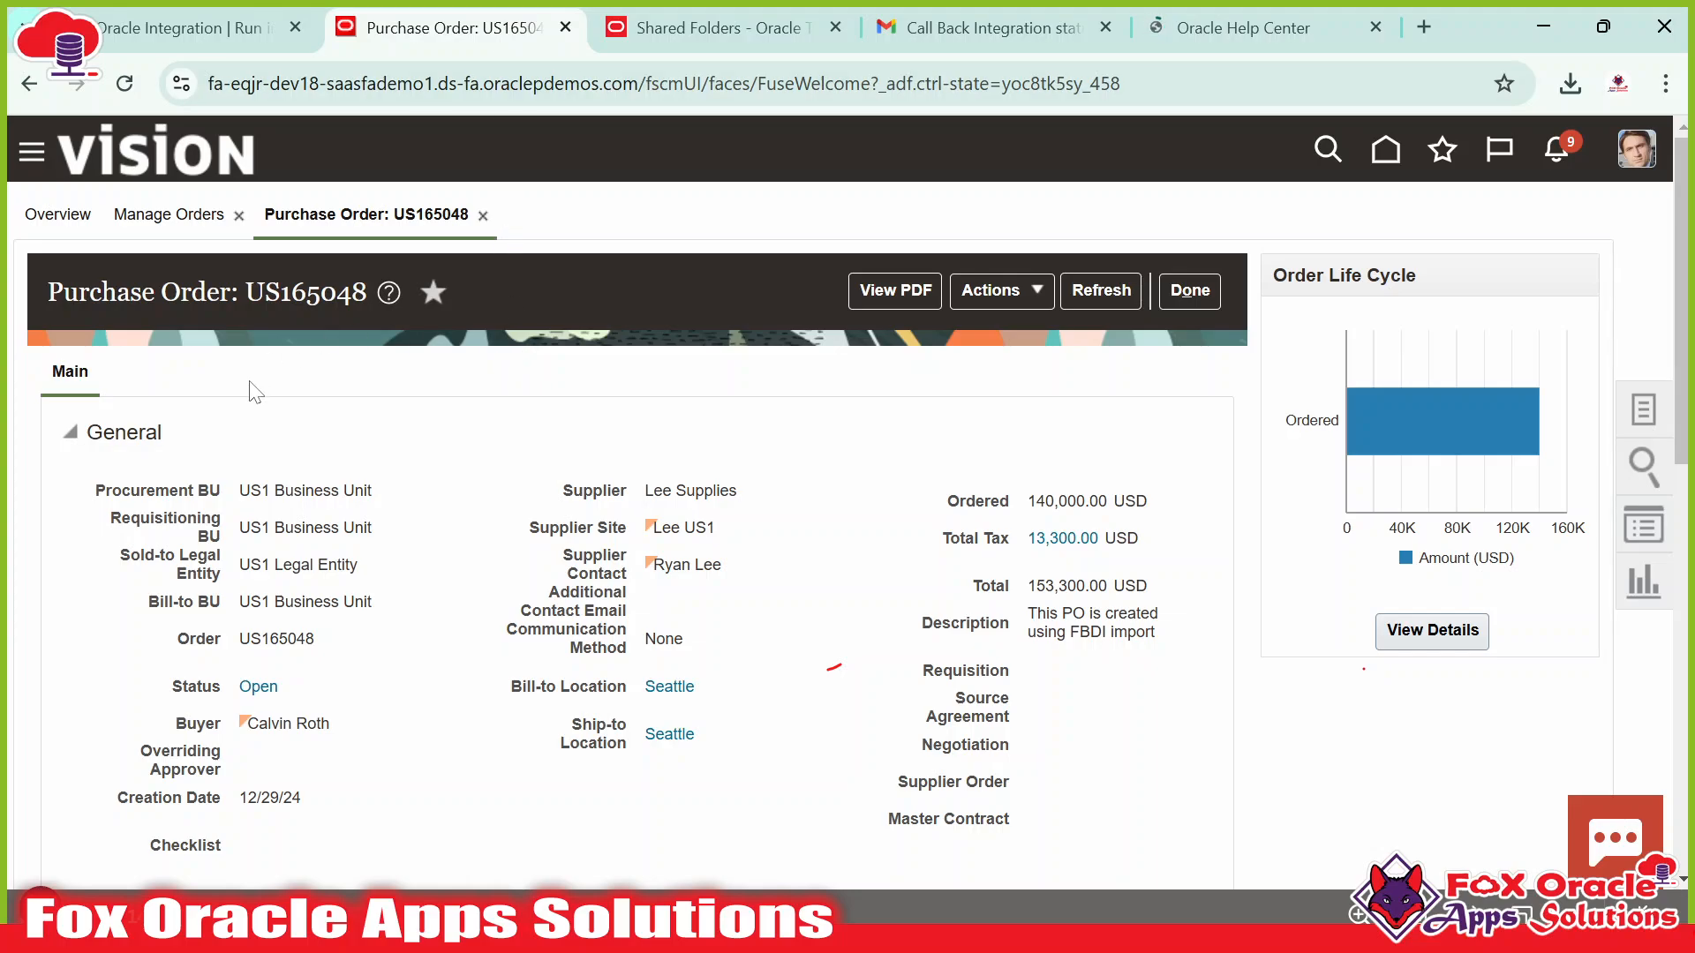
scroll(619, 558, "down", 10)
scroll(619, 557, "up", 10)
left_click(1313, 24)
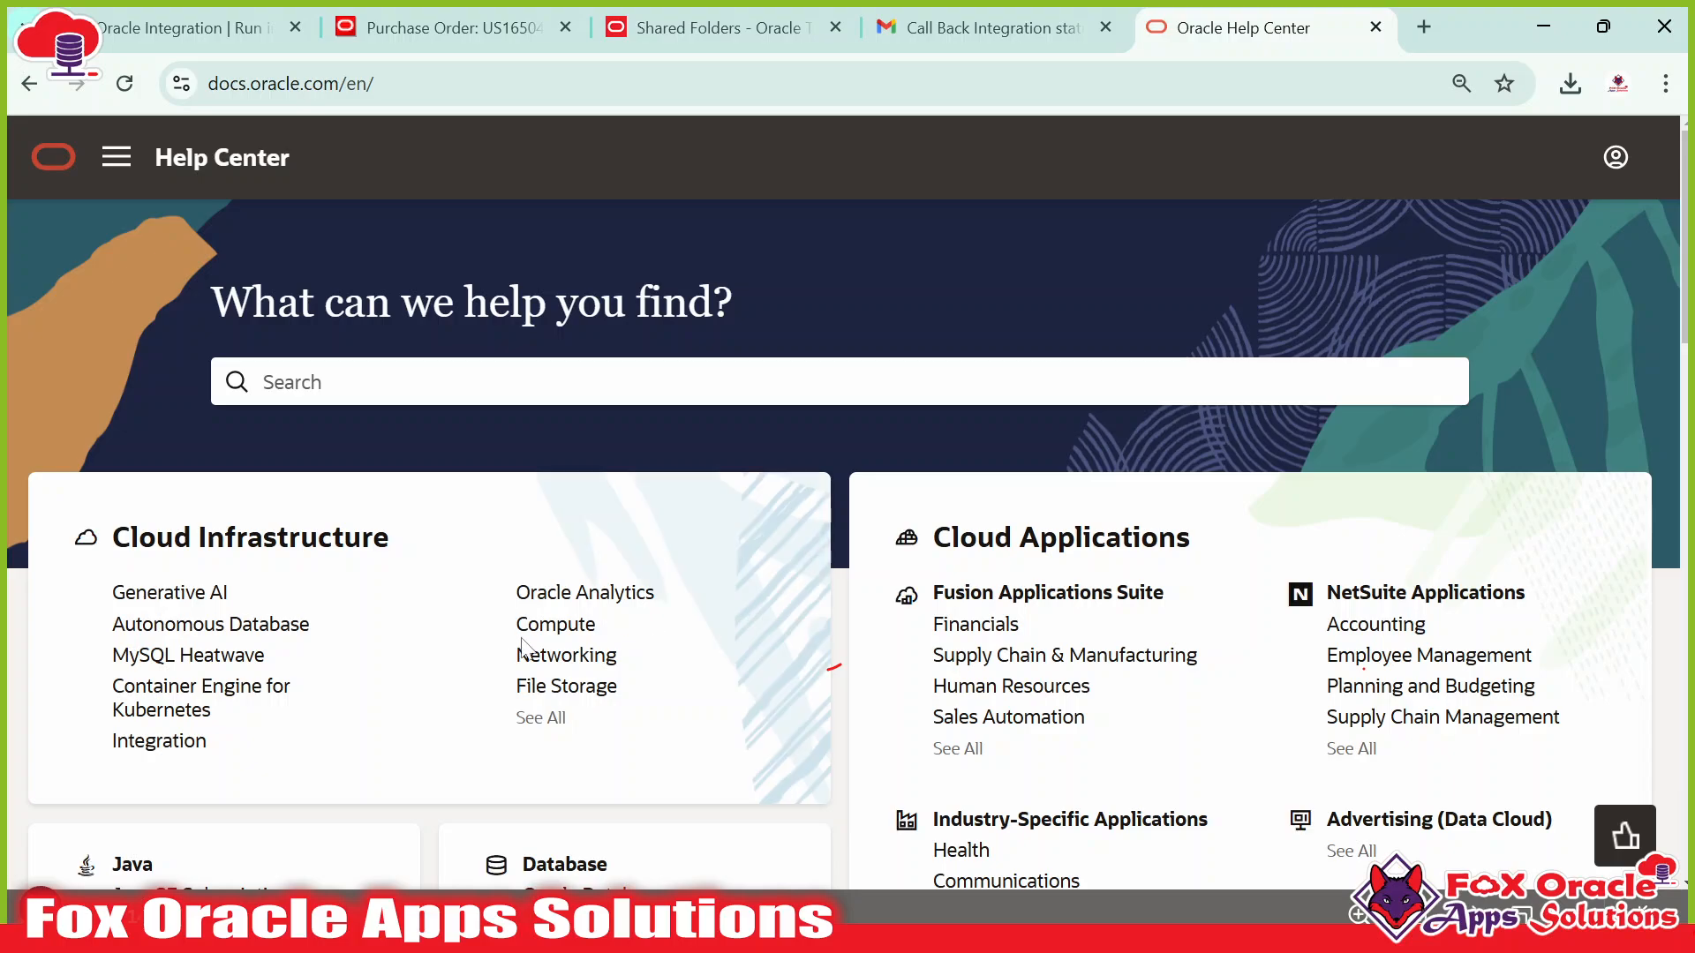
scroll(563, 537, "down", 3)
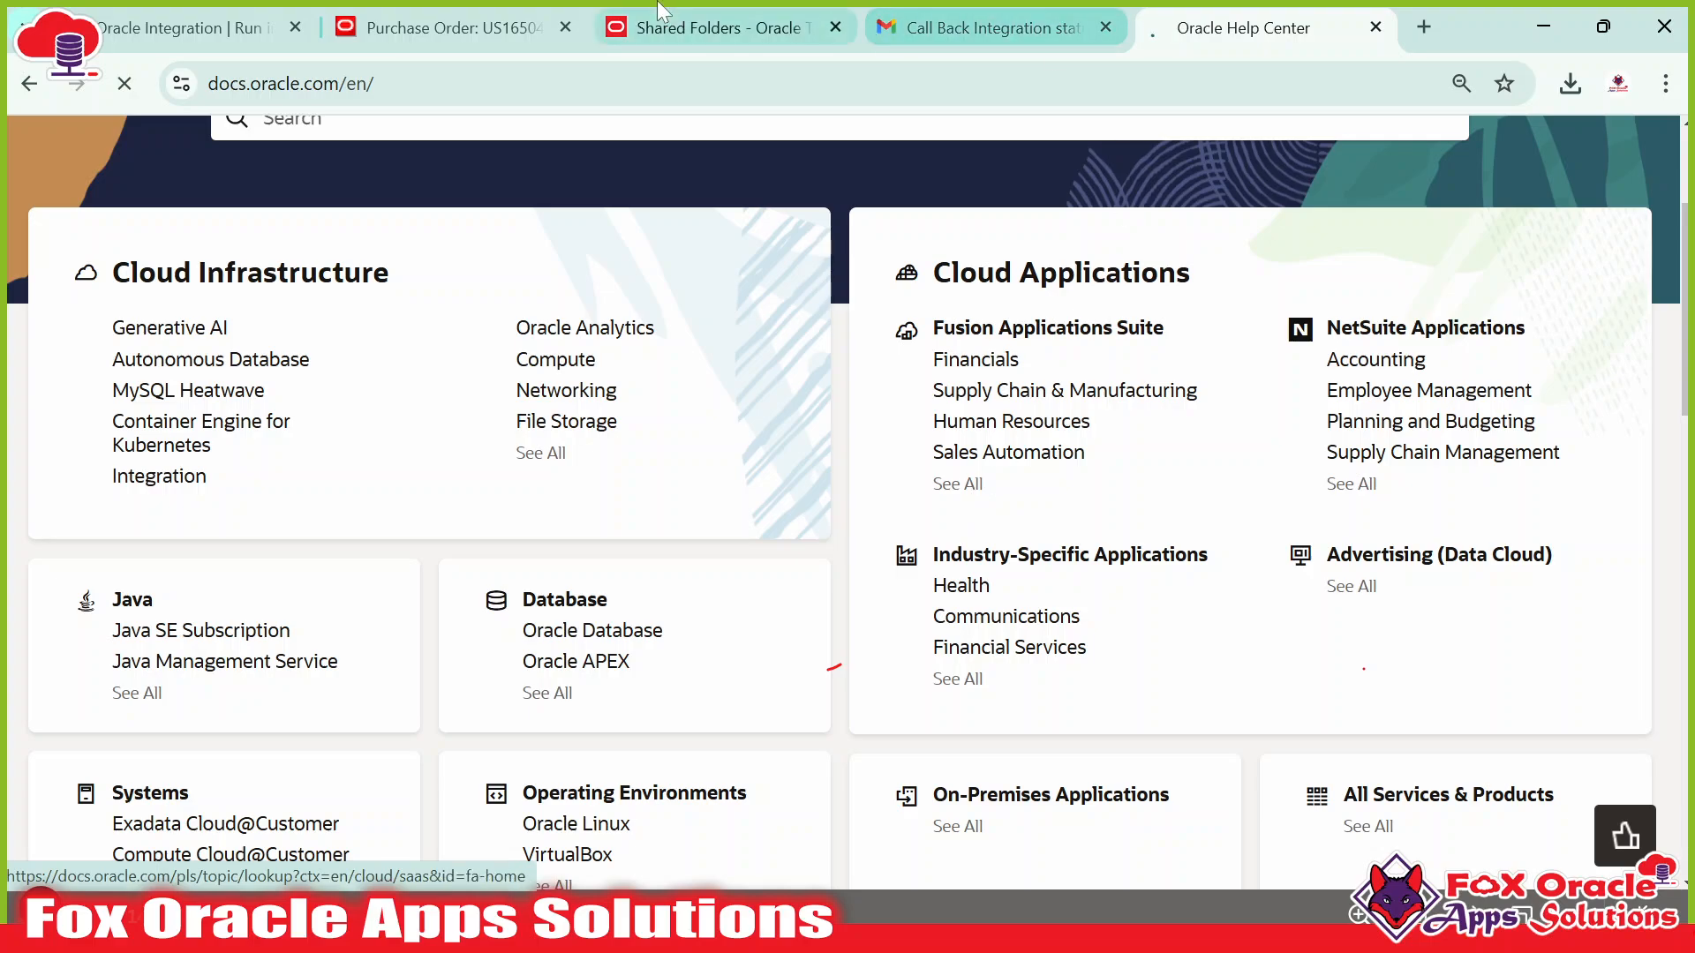
left_click(493, 35)
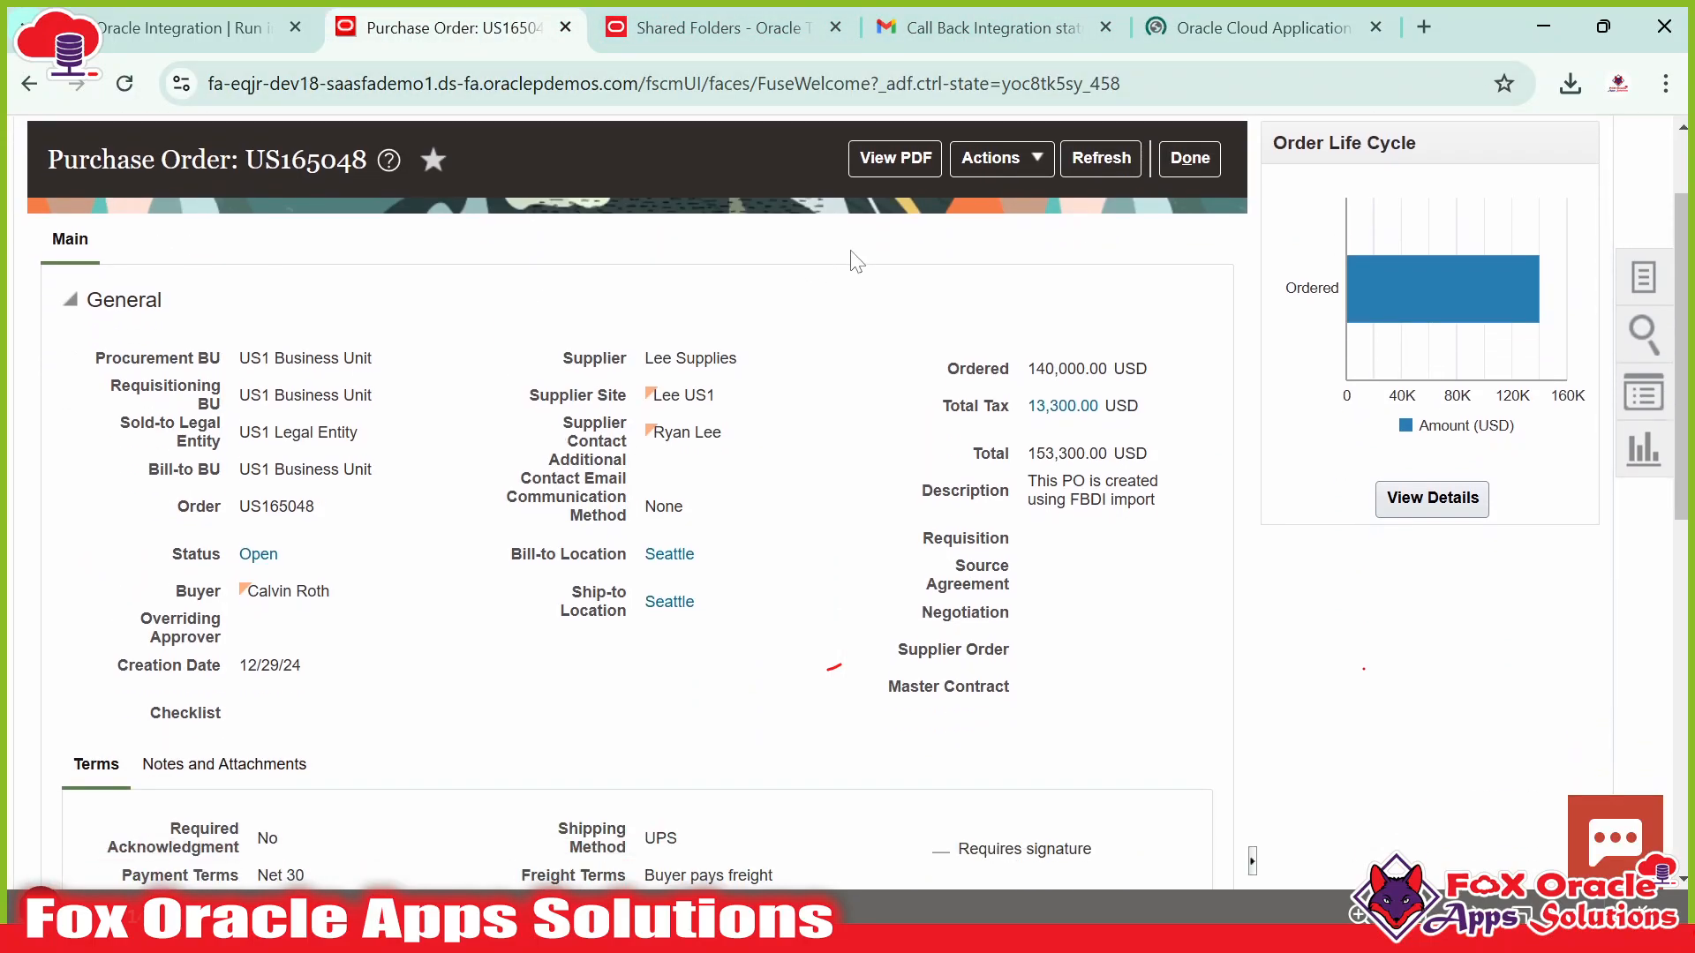
Open the Procurement documentation from Fusion Cloud Applications and browse its page.
left_click(1263, 27)
scroll(397, 618, "down", 1)
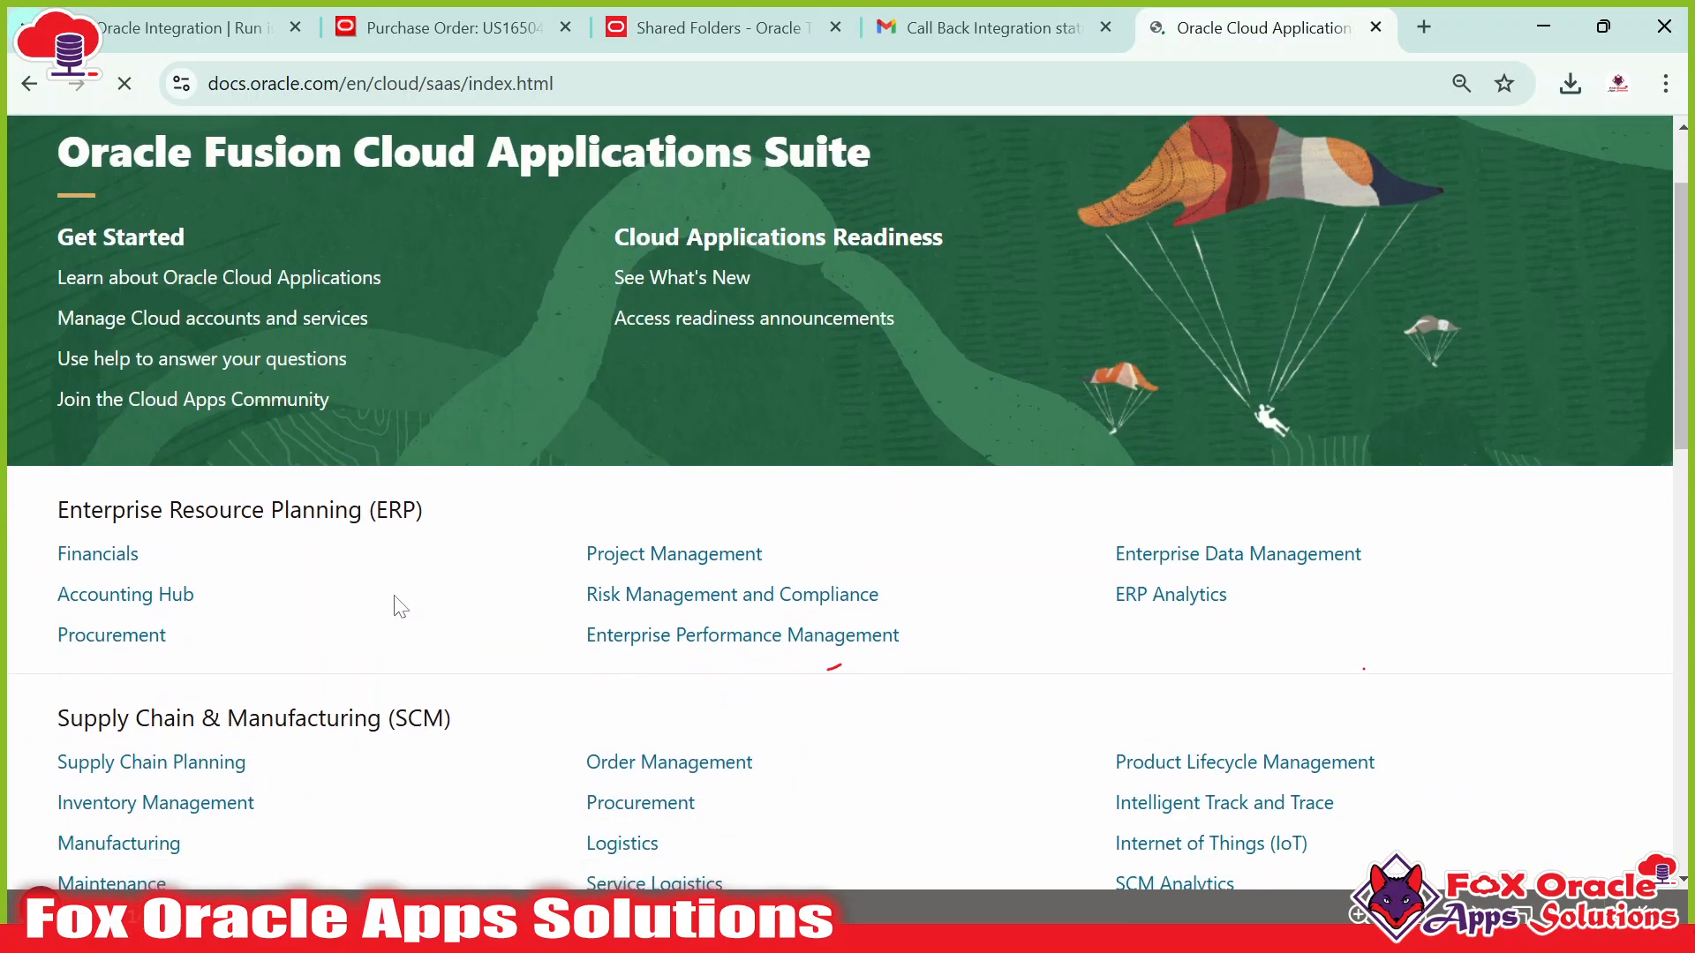
left_click(134, 642)
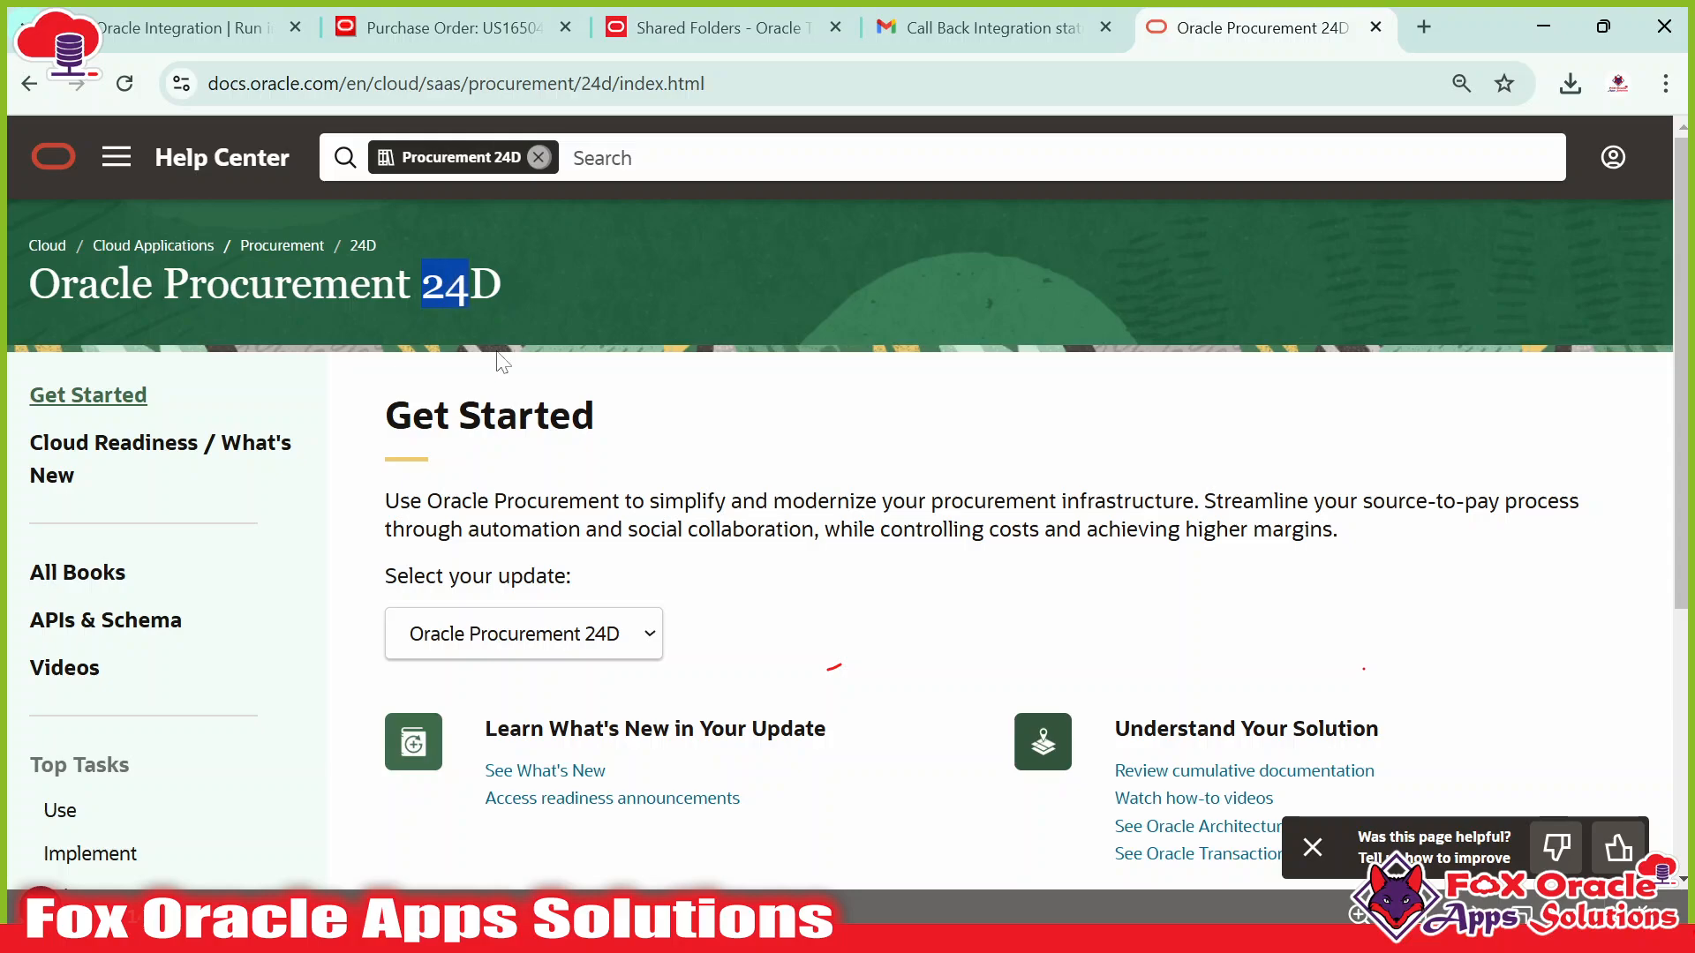
scroll(454, 296, "down", 2)
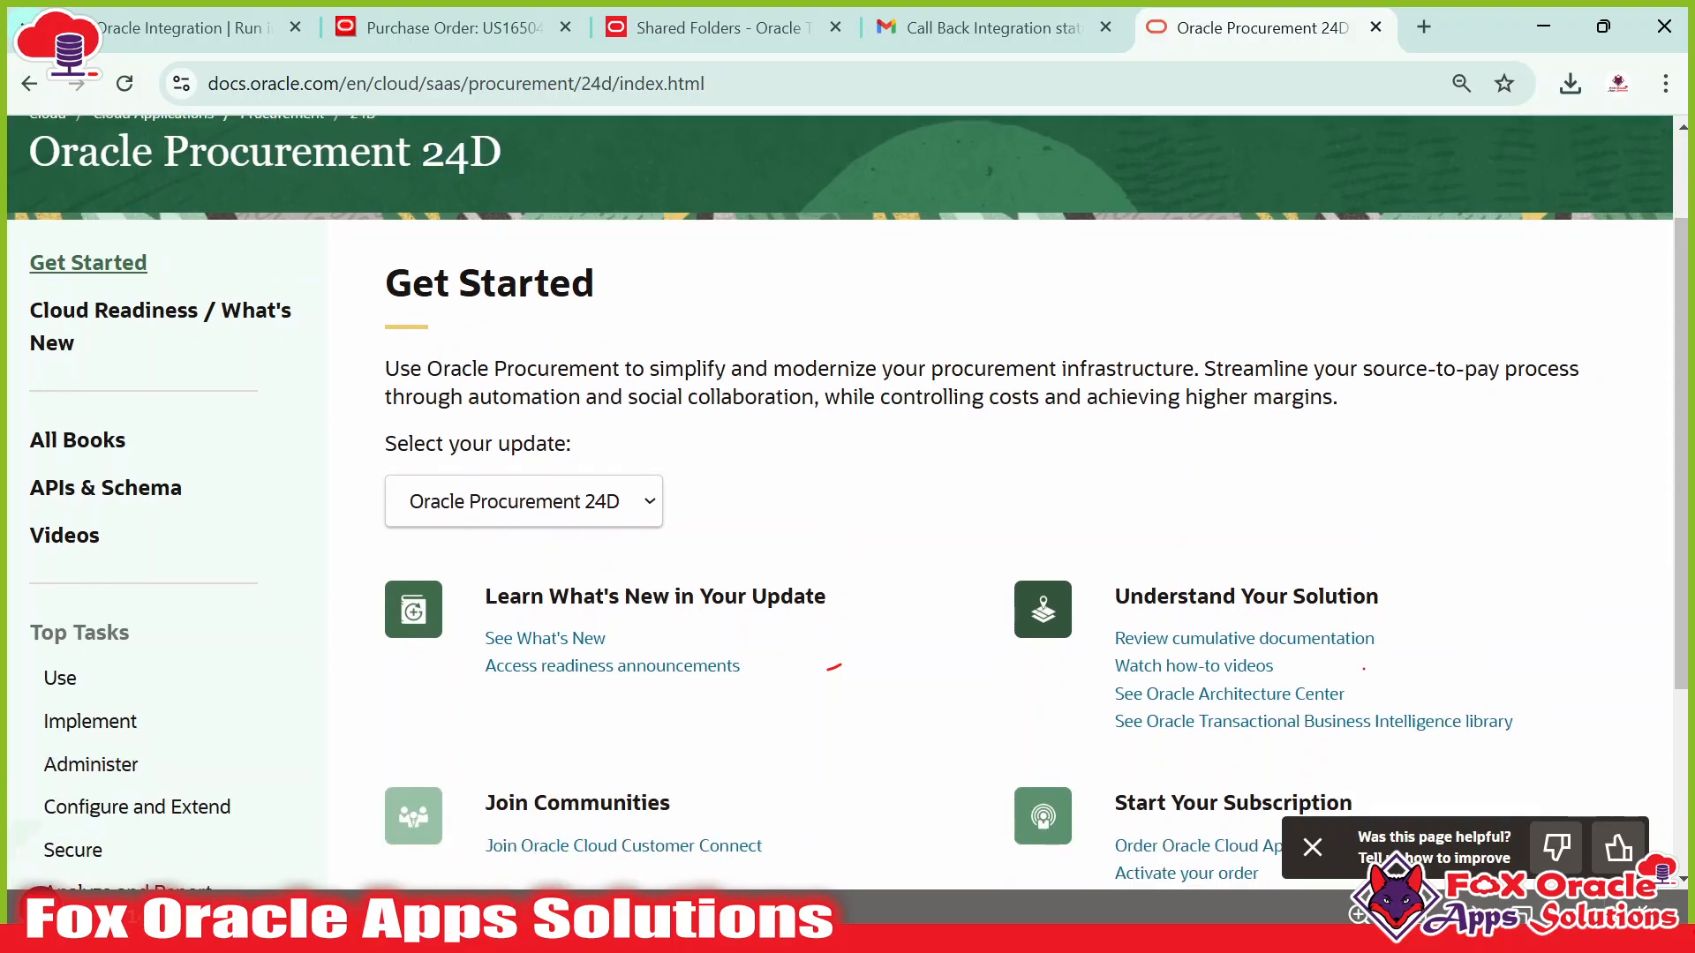
scroll(182, 446, "down", 3)
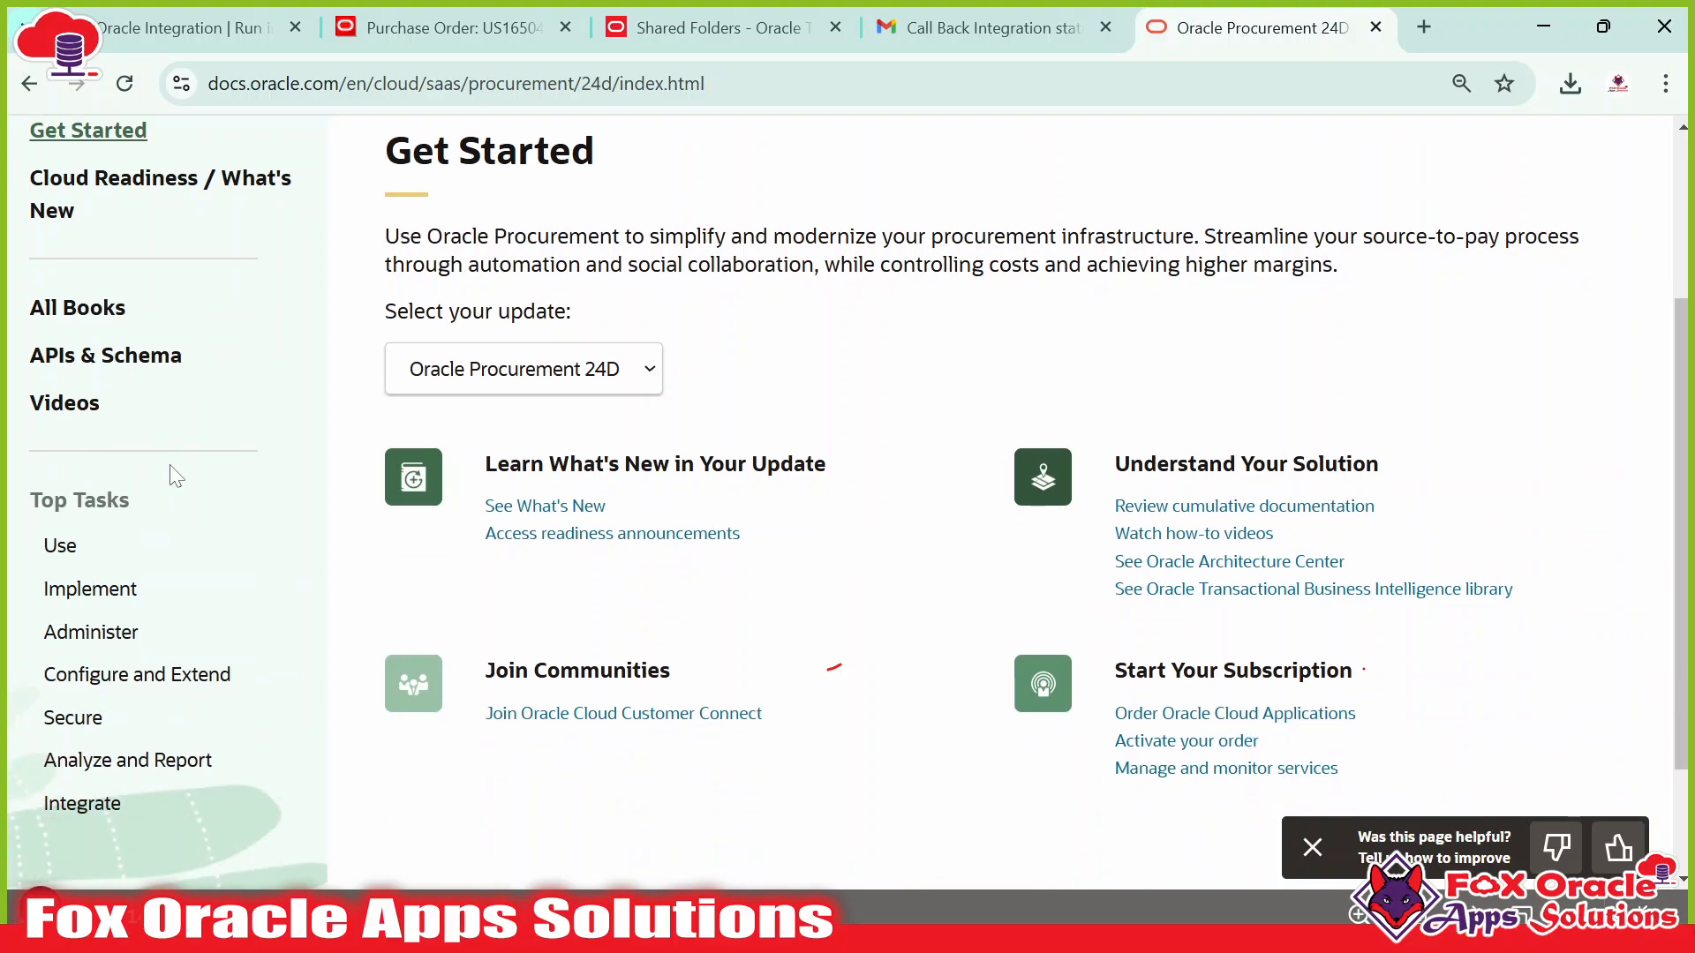
scroll(265, 525, "up", 3)
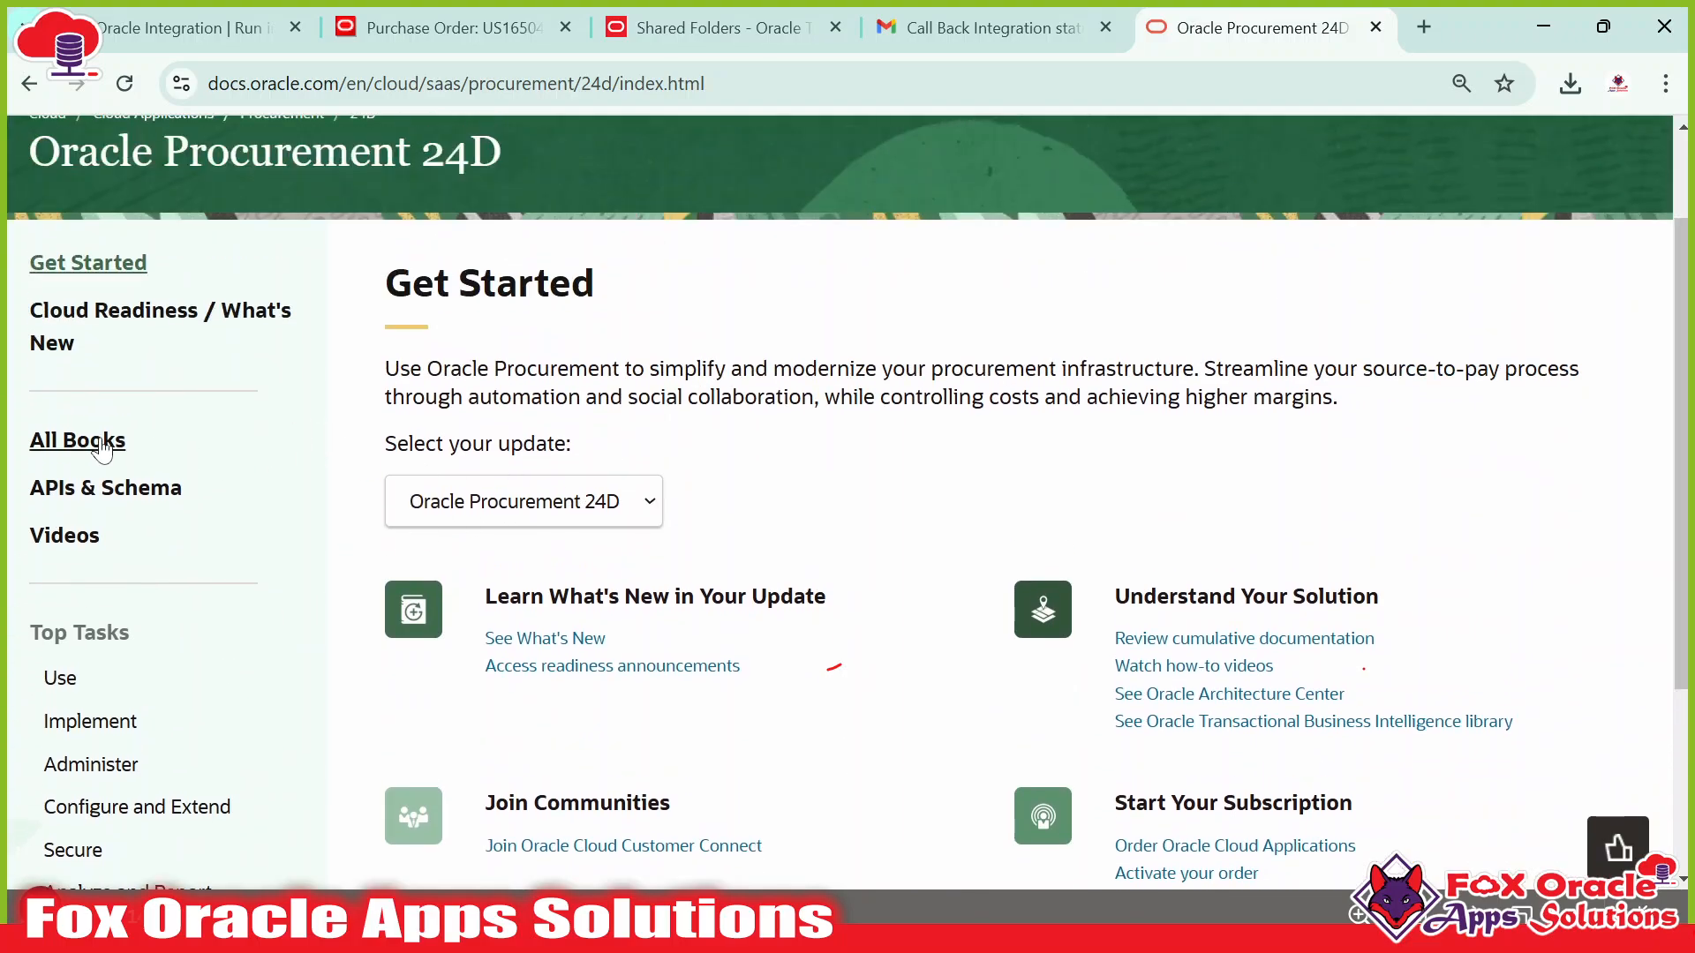
scroll(97, 503, "down", 2)
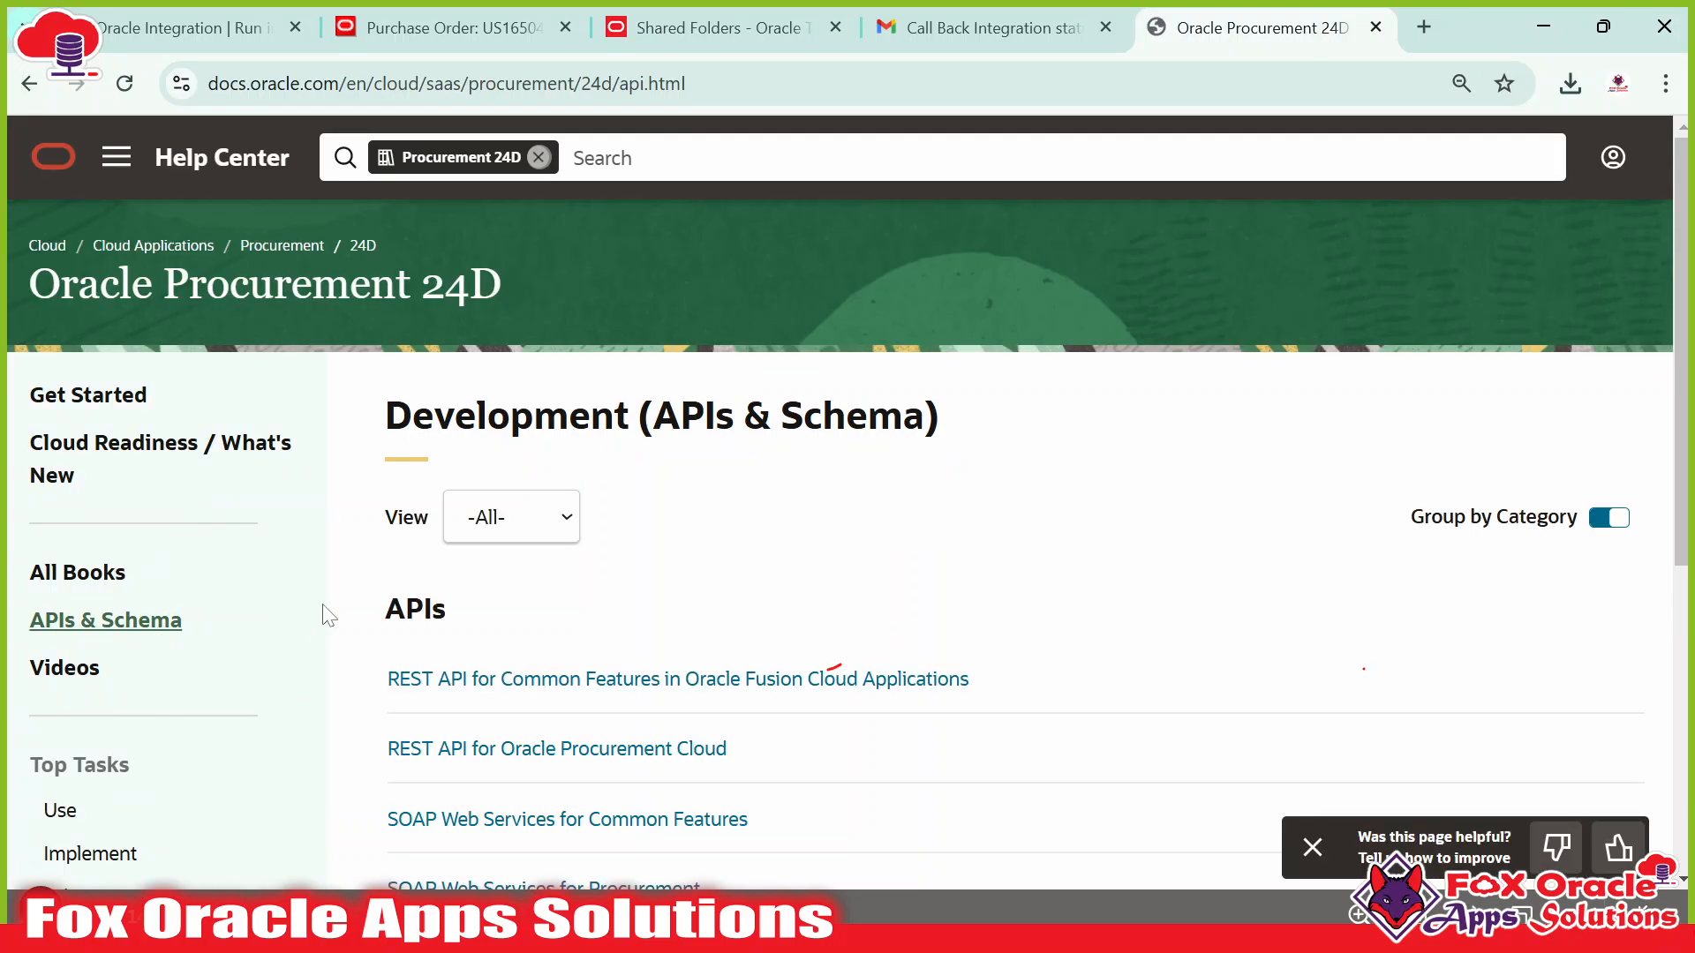
Filter the view to Schema and open Tables and Views for Procurement.
scroll(424, 565, "down", 6)
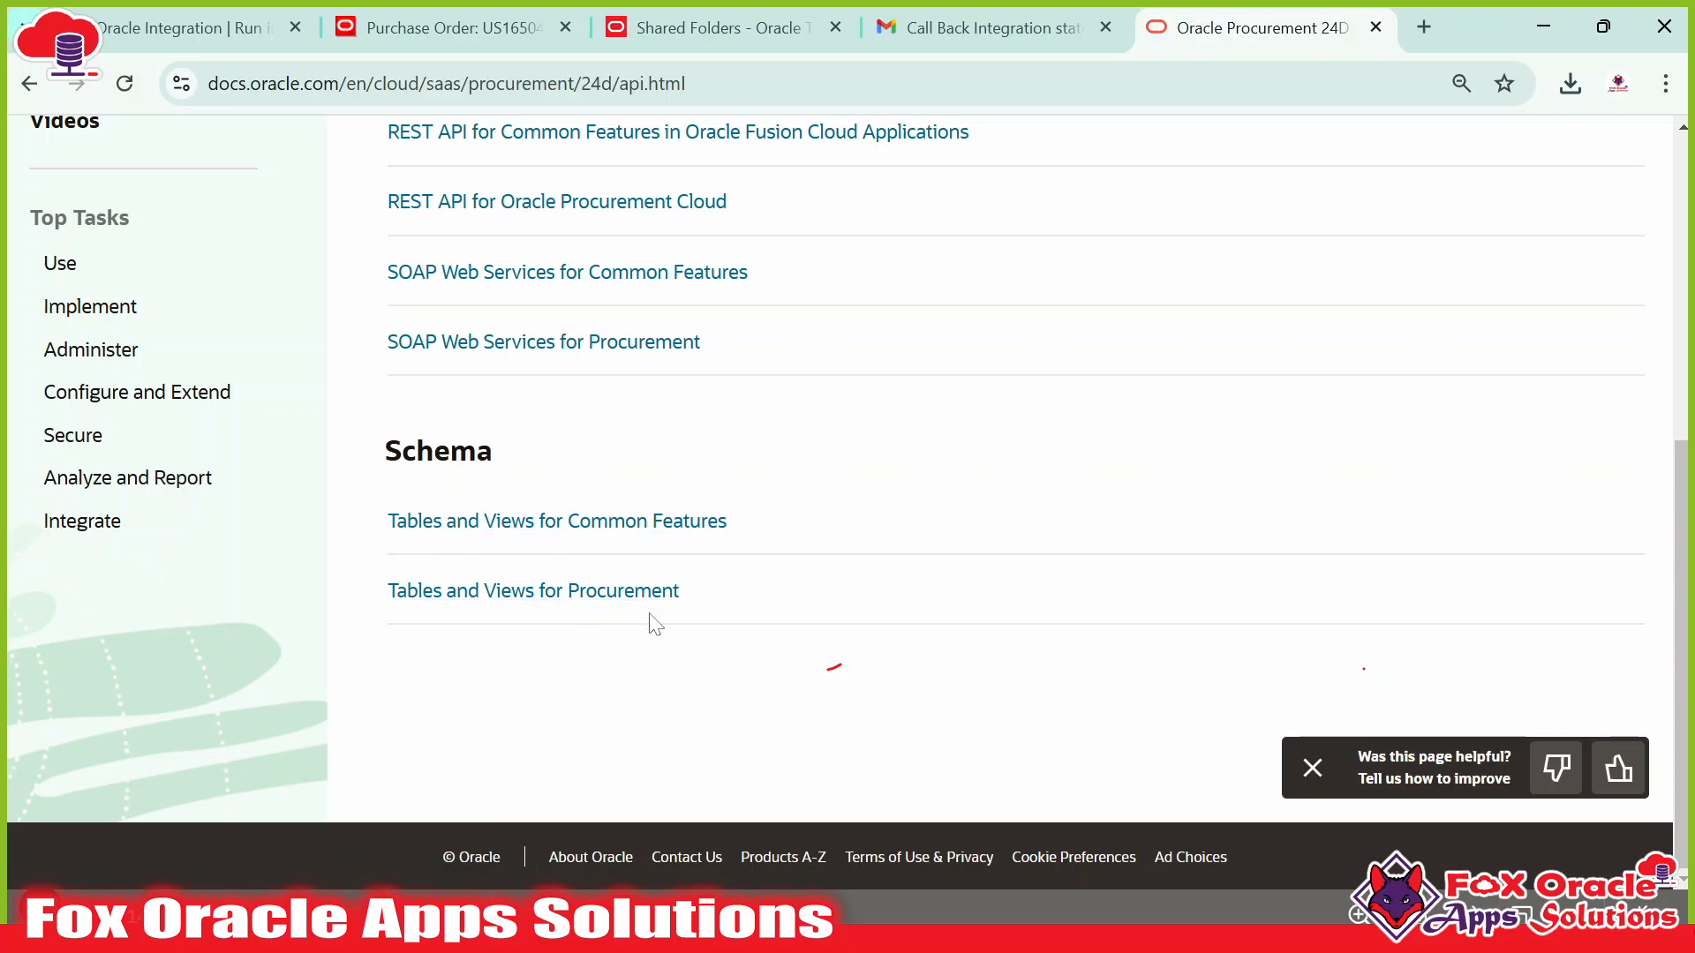
scroll(666, 573, "up", 6)
left_click(463, 525)
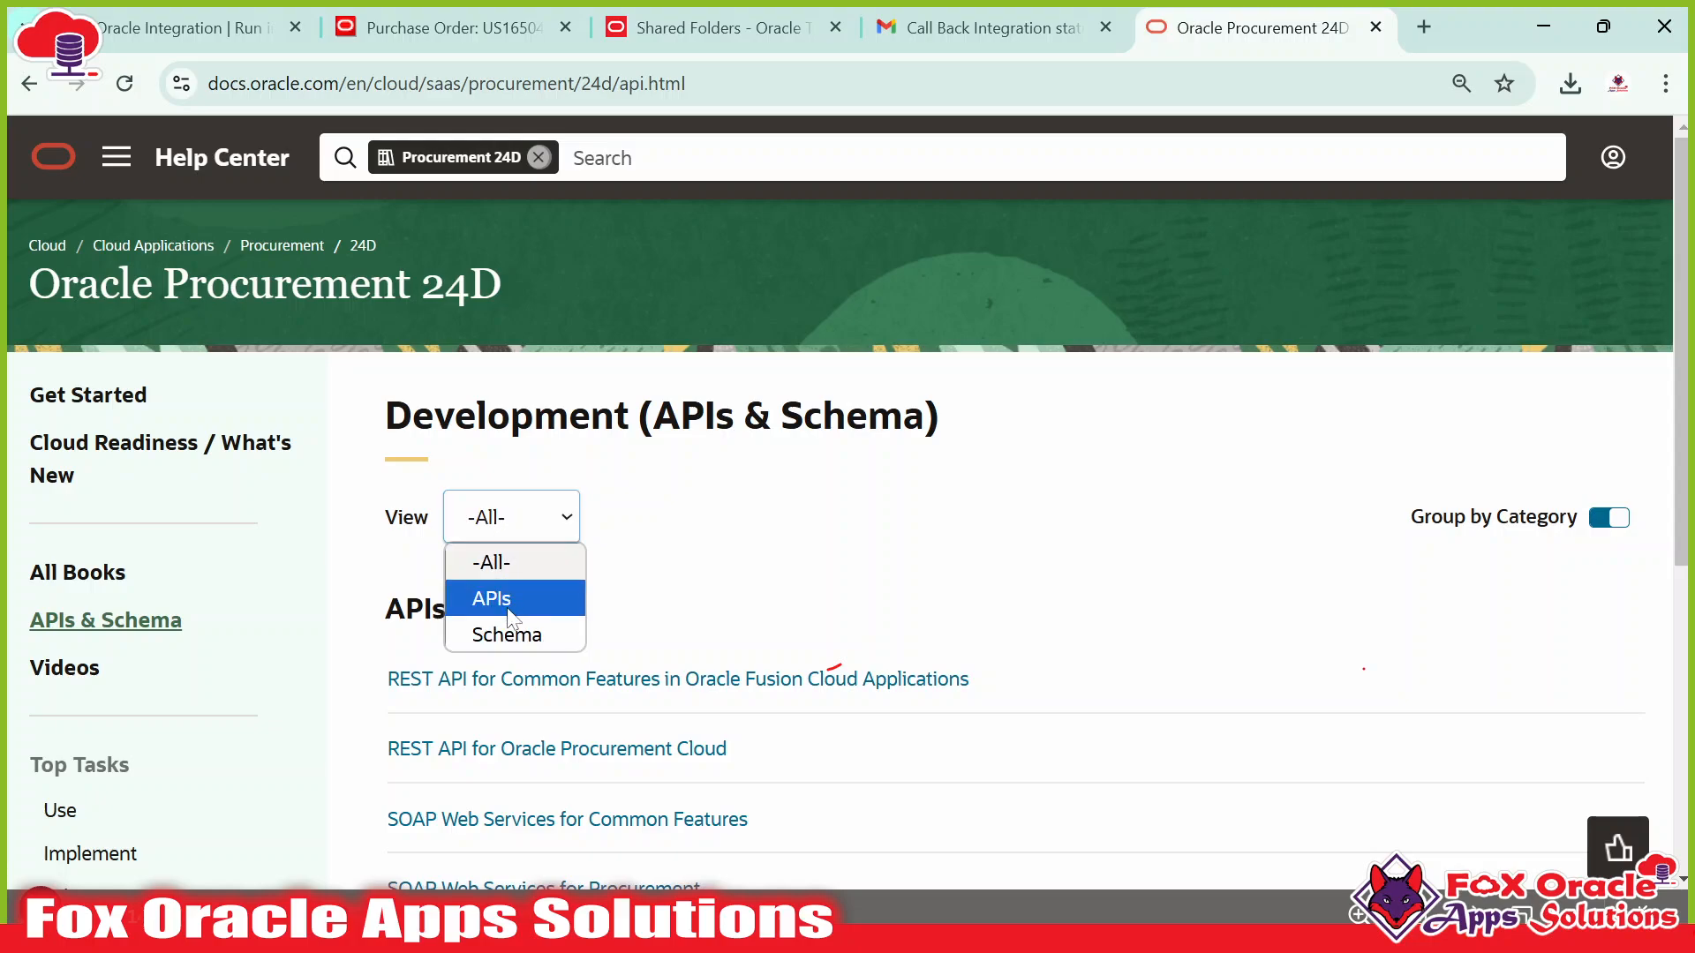
left_click(501, 632)
scroll(618, 529, "down", 4)
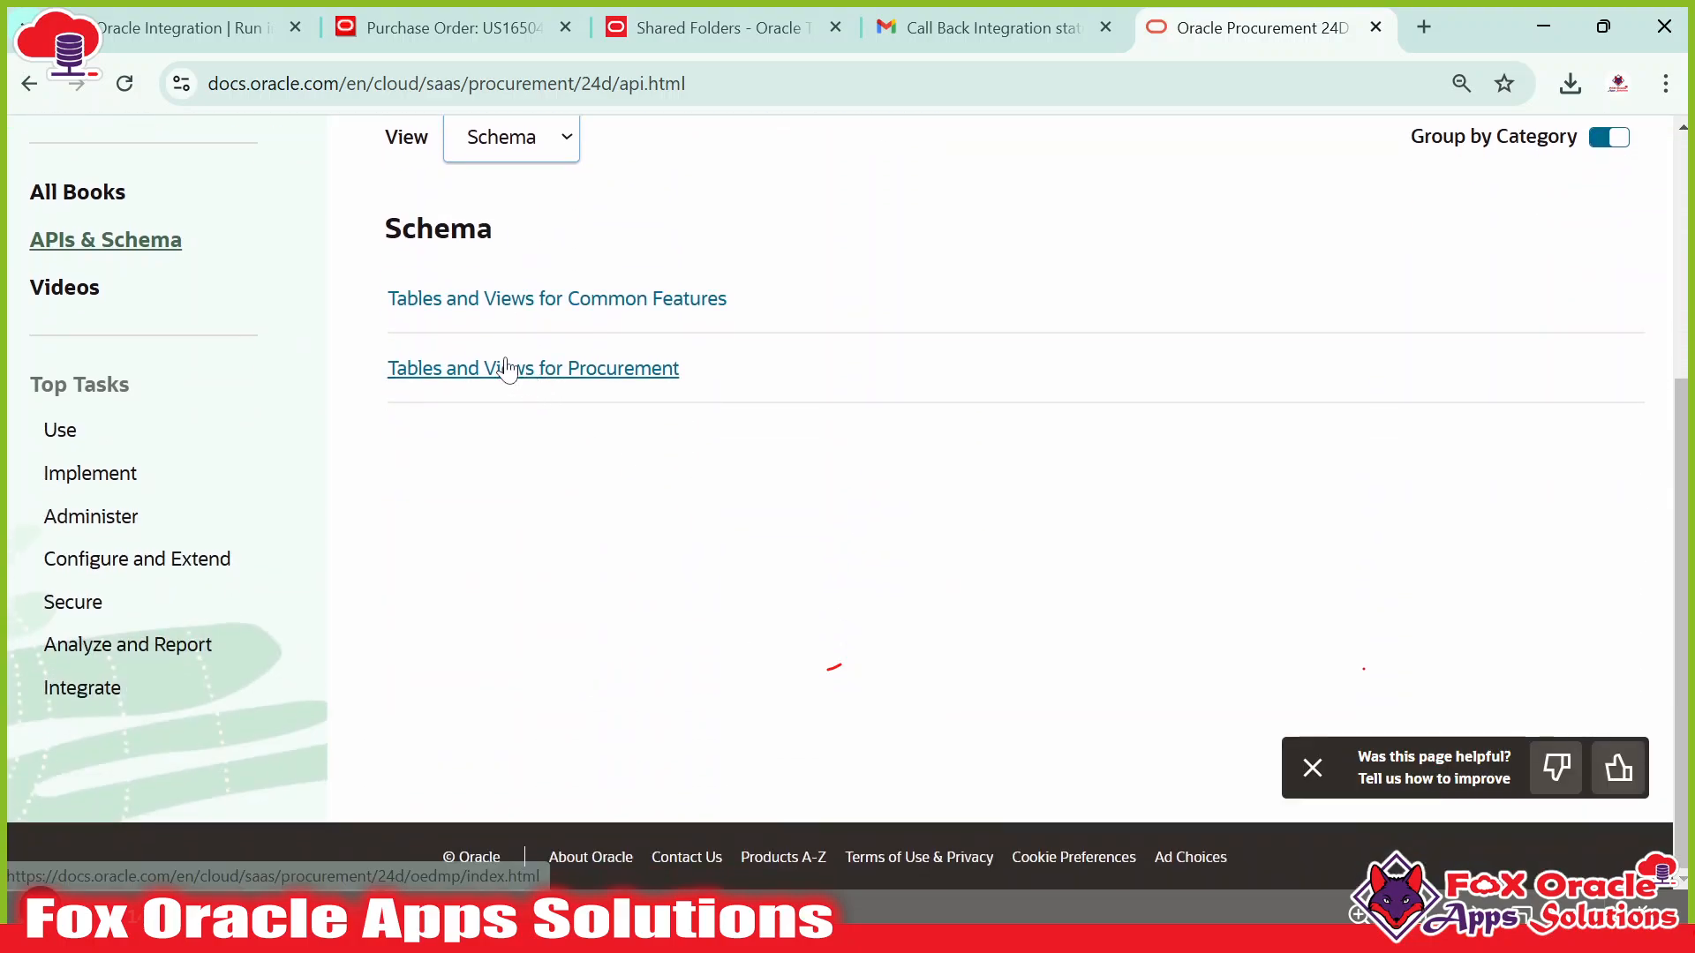
scroll(450, 377, "up", 4)
scroll(446, 378, "down", 4)
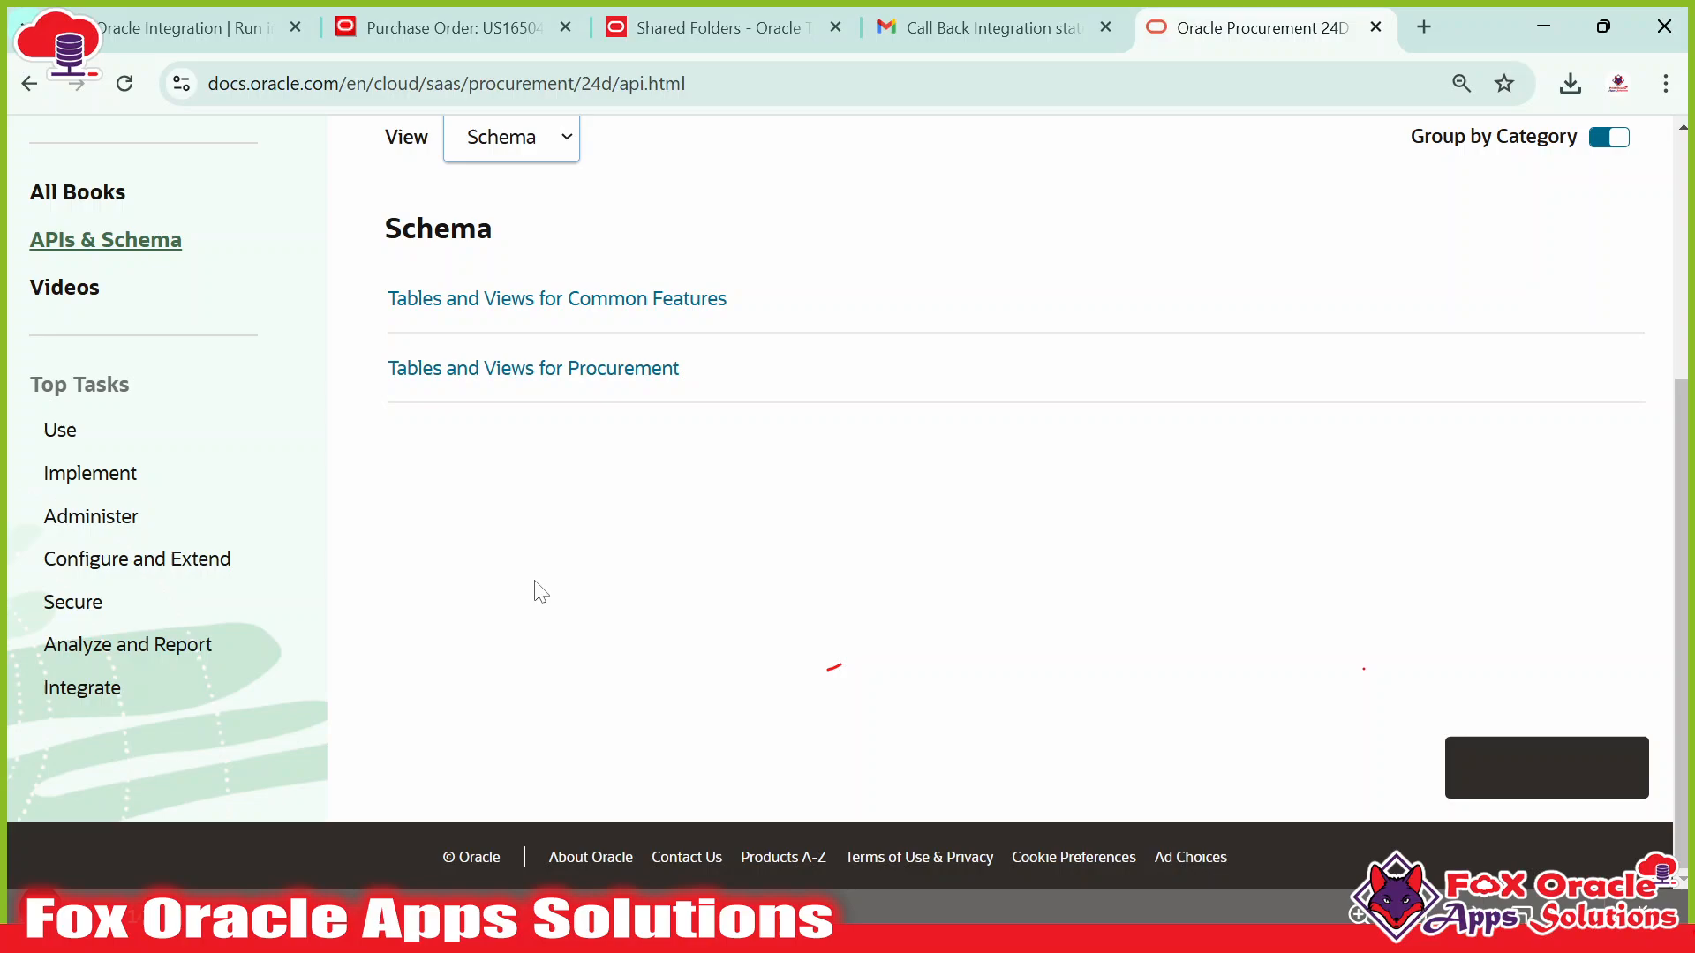
left_click(532, 369)
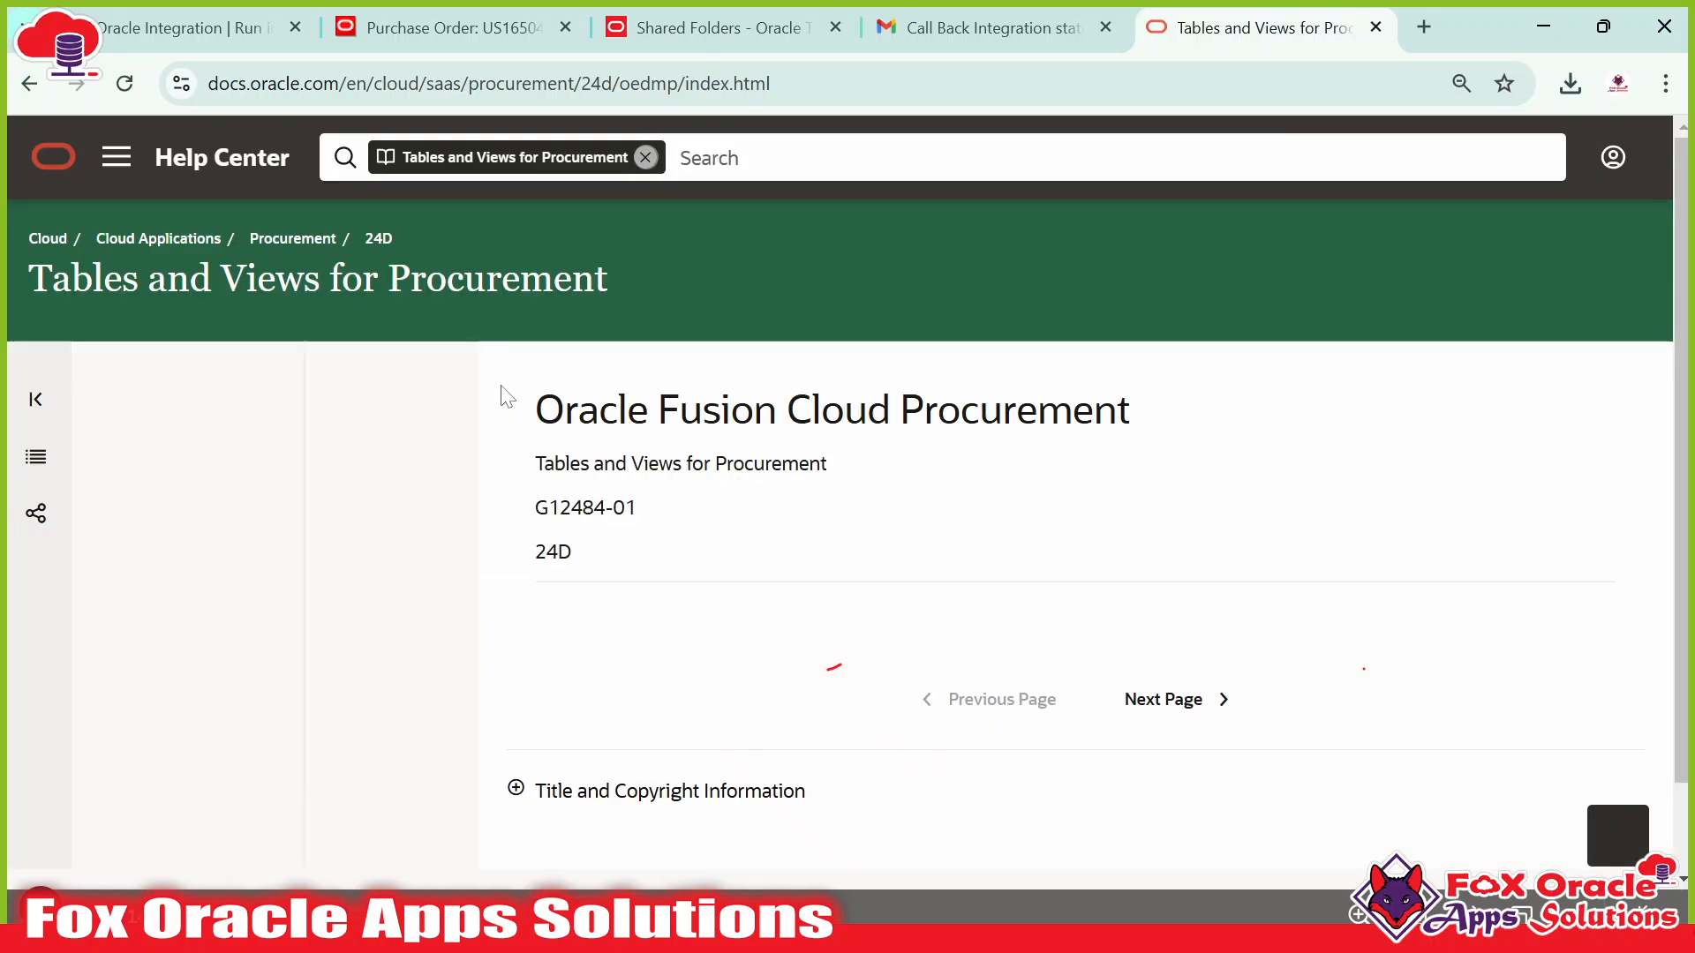
Expand the Purchasing tables list and open the PO_HEADERS_ALL table reference.
scroll(300, 647, "down", 4)
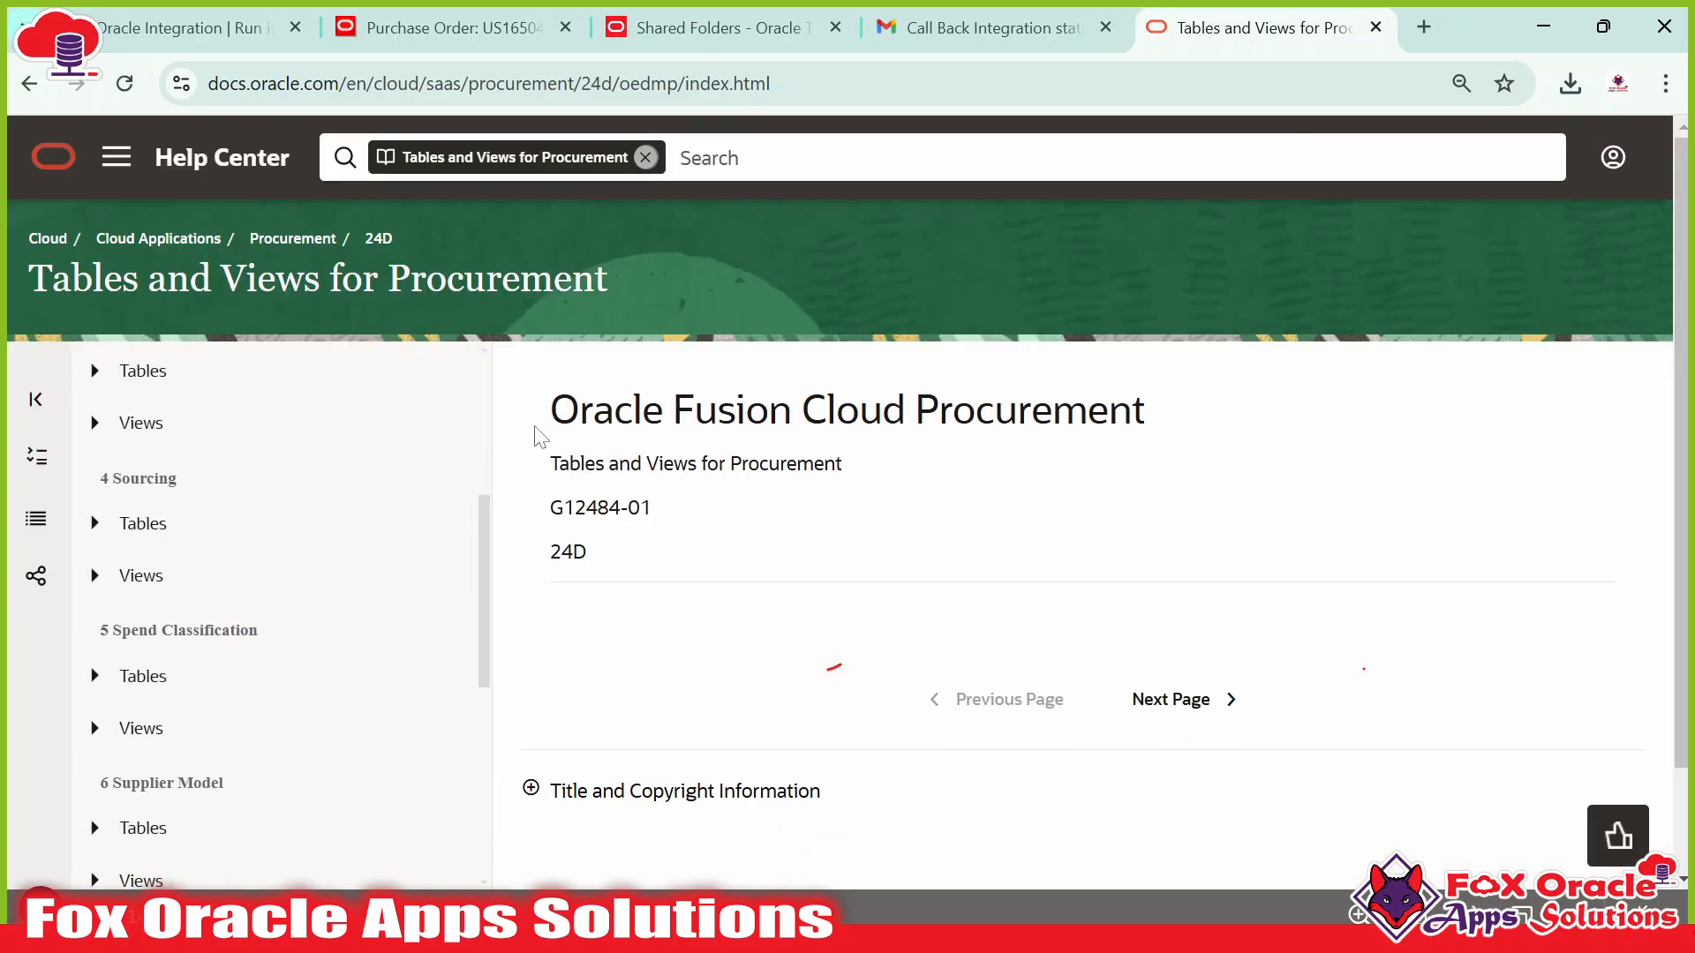
scroll(303, 635, "down", 5)
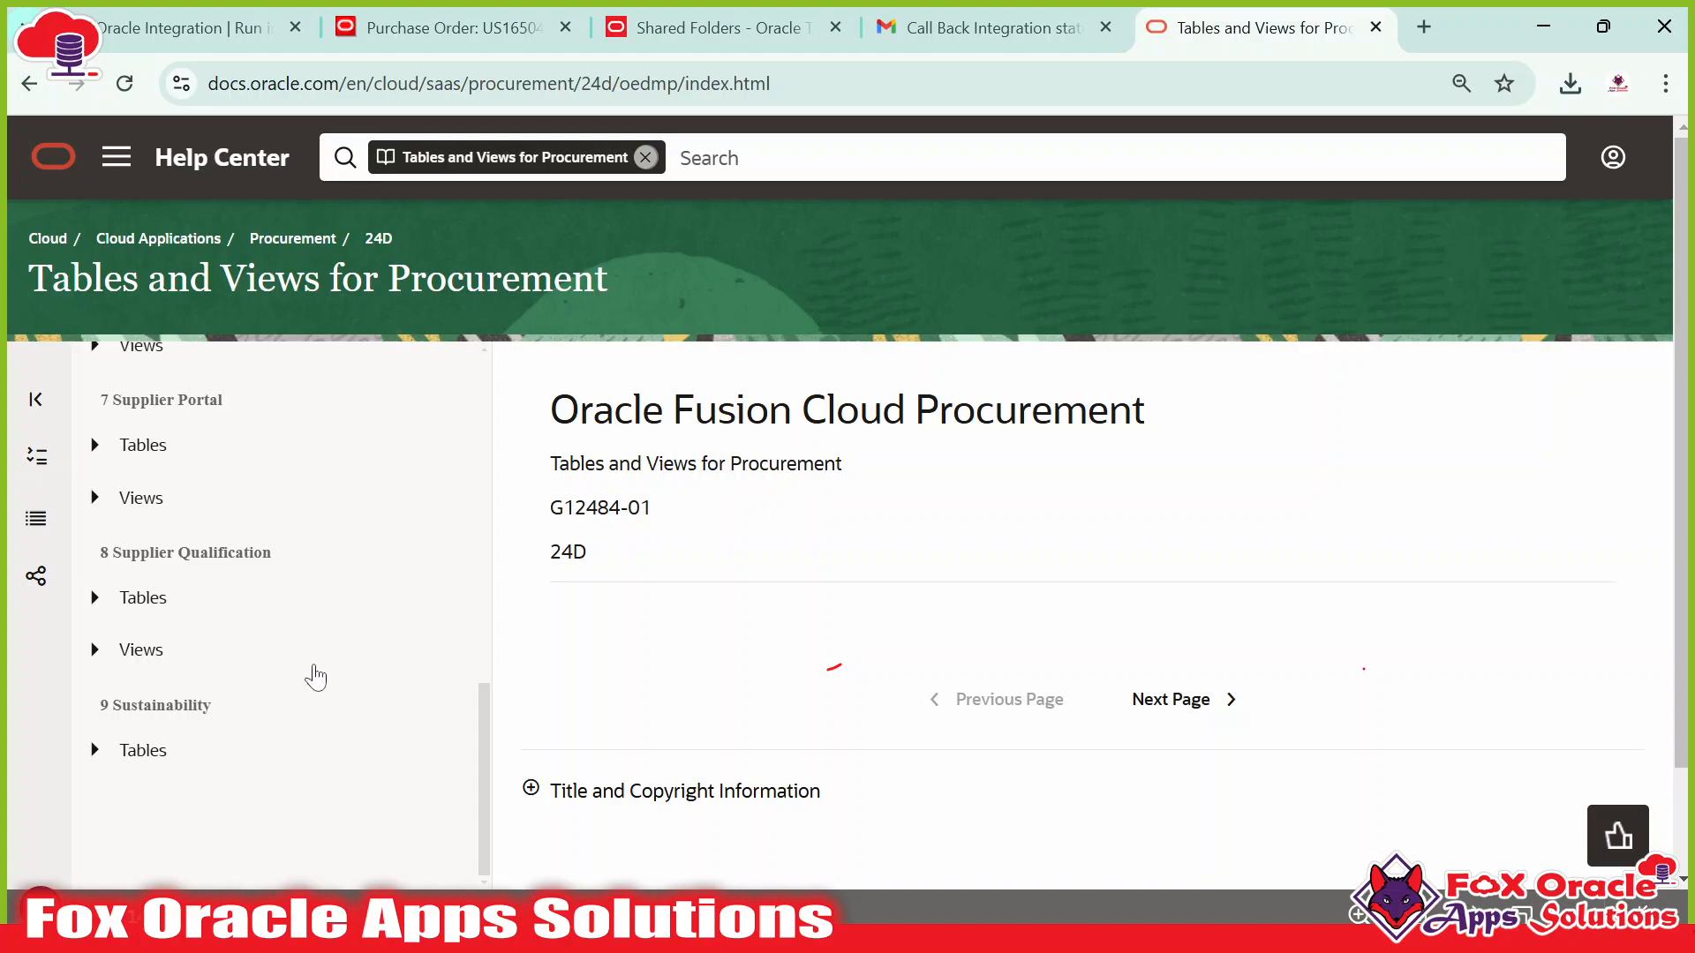
scroll(315, 678, "up", 10)
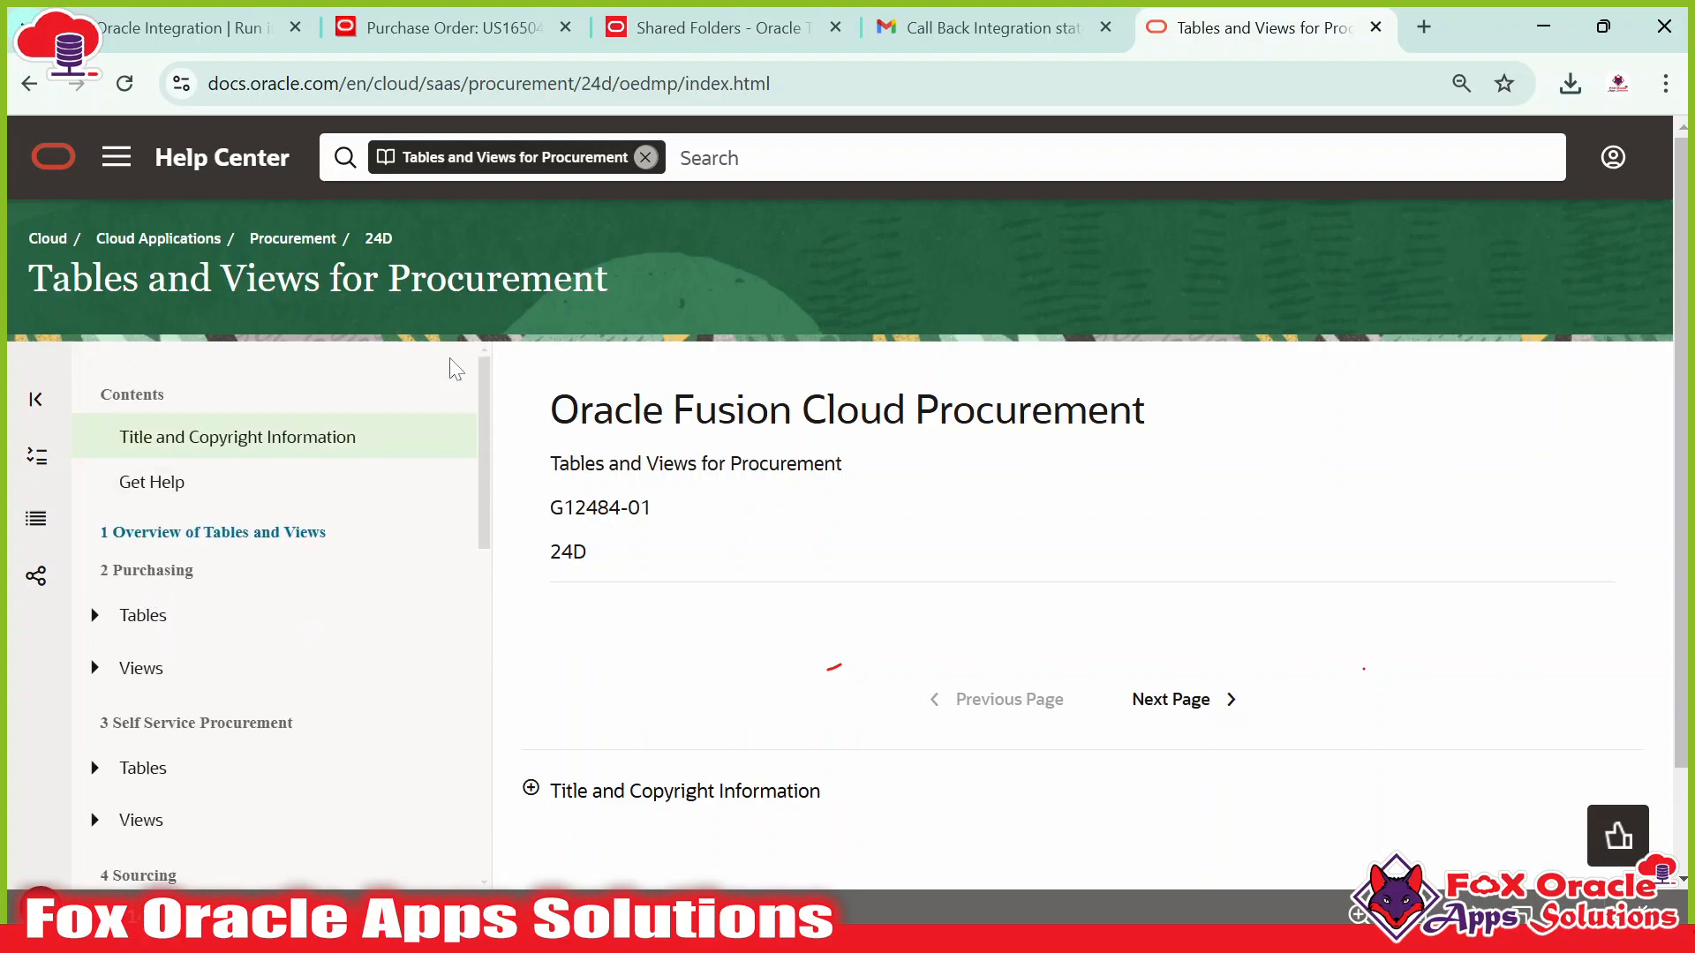
scroll(406, 371, "down", 3)
left_click(97, 360)
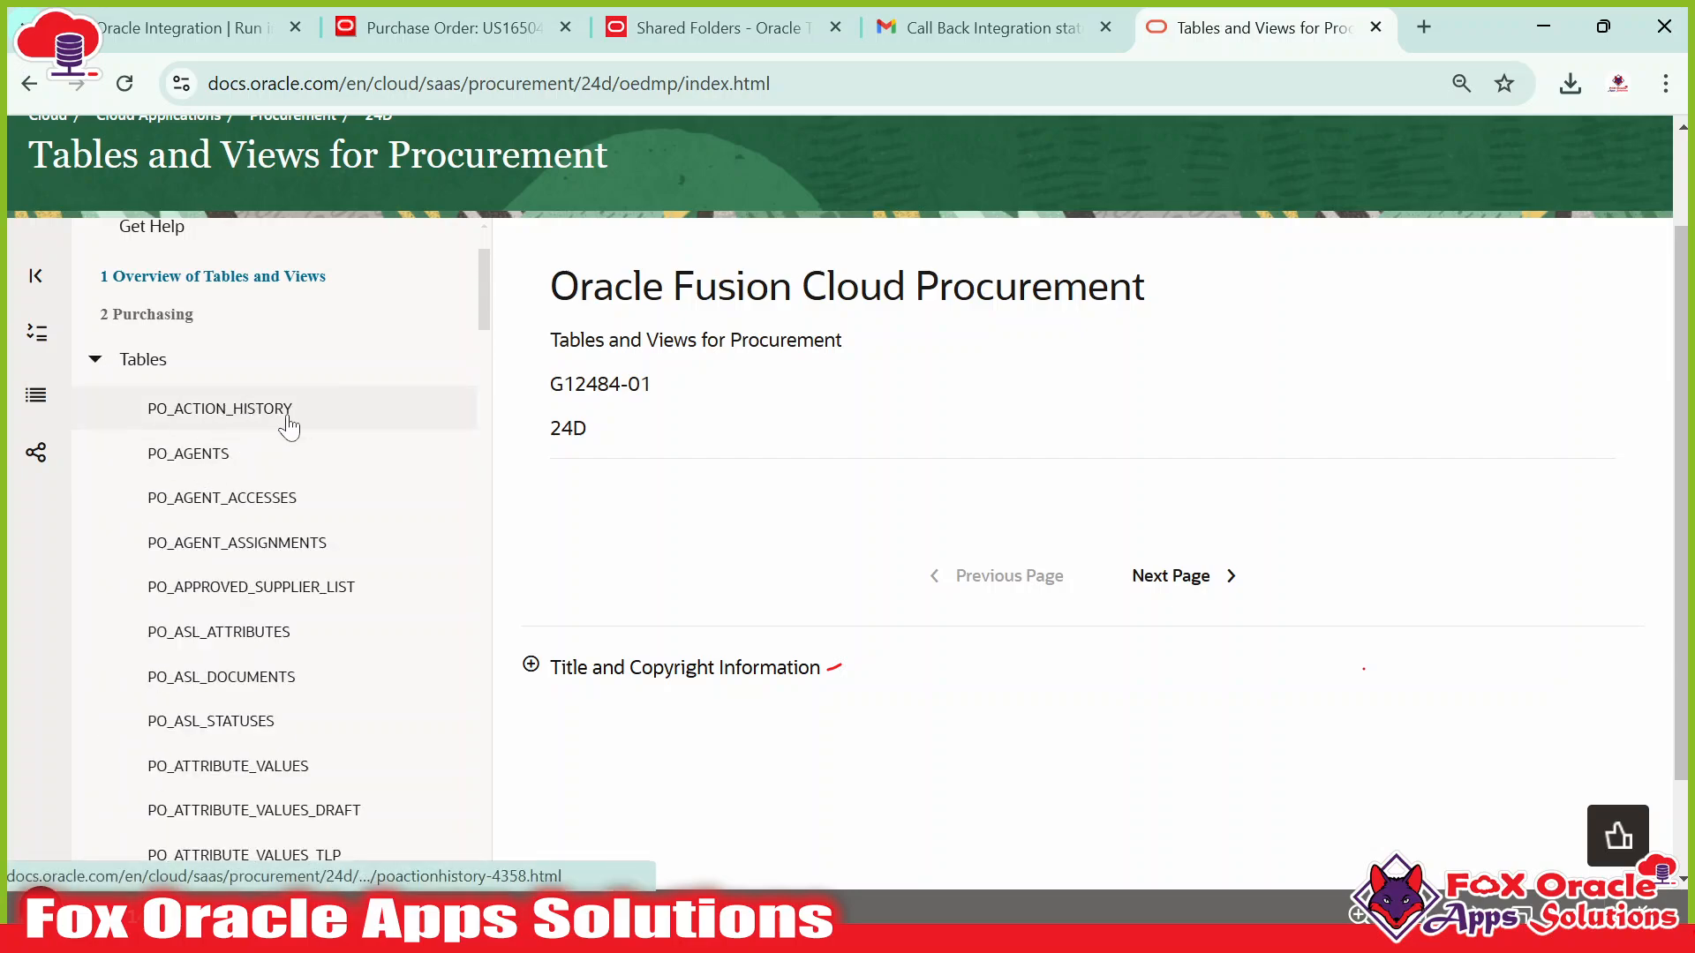
scroll(286, 530, "down", 2)
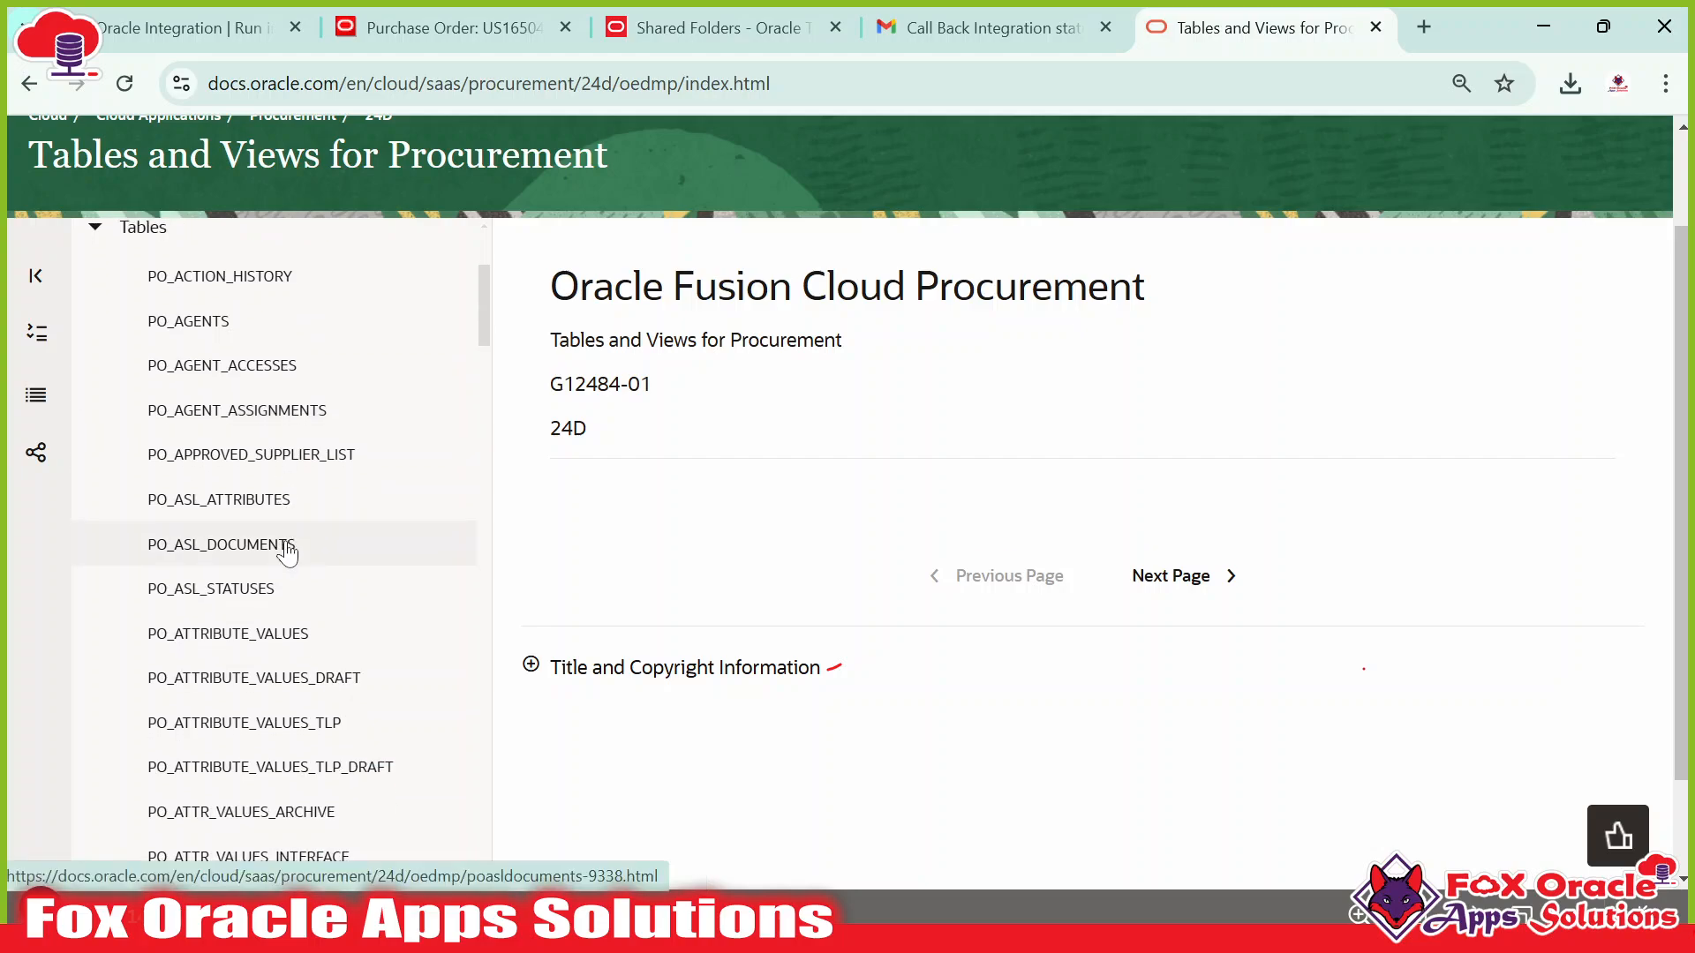
scroll(282, 547, "down", 5)
scroll(296, 538, "down", 4)
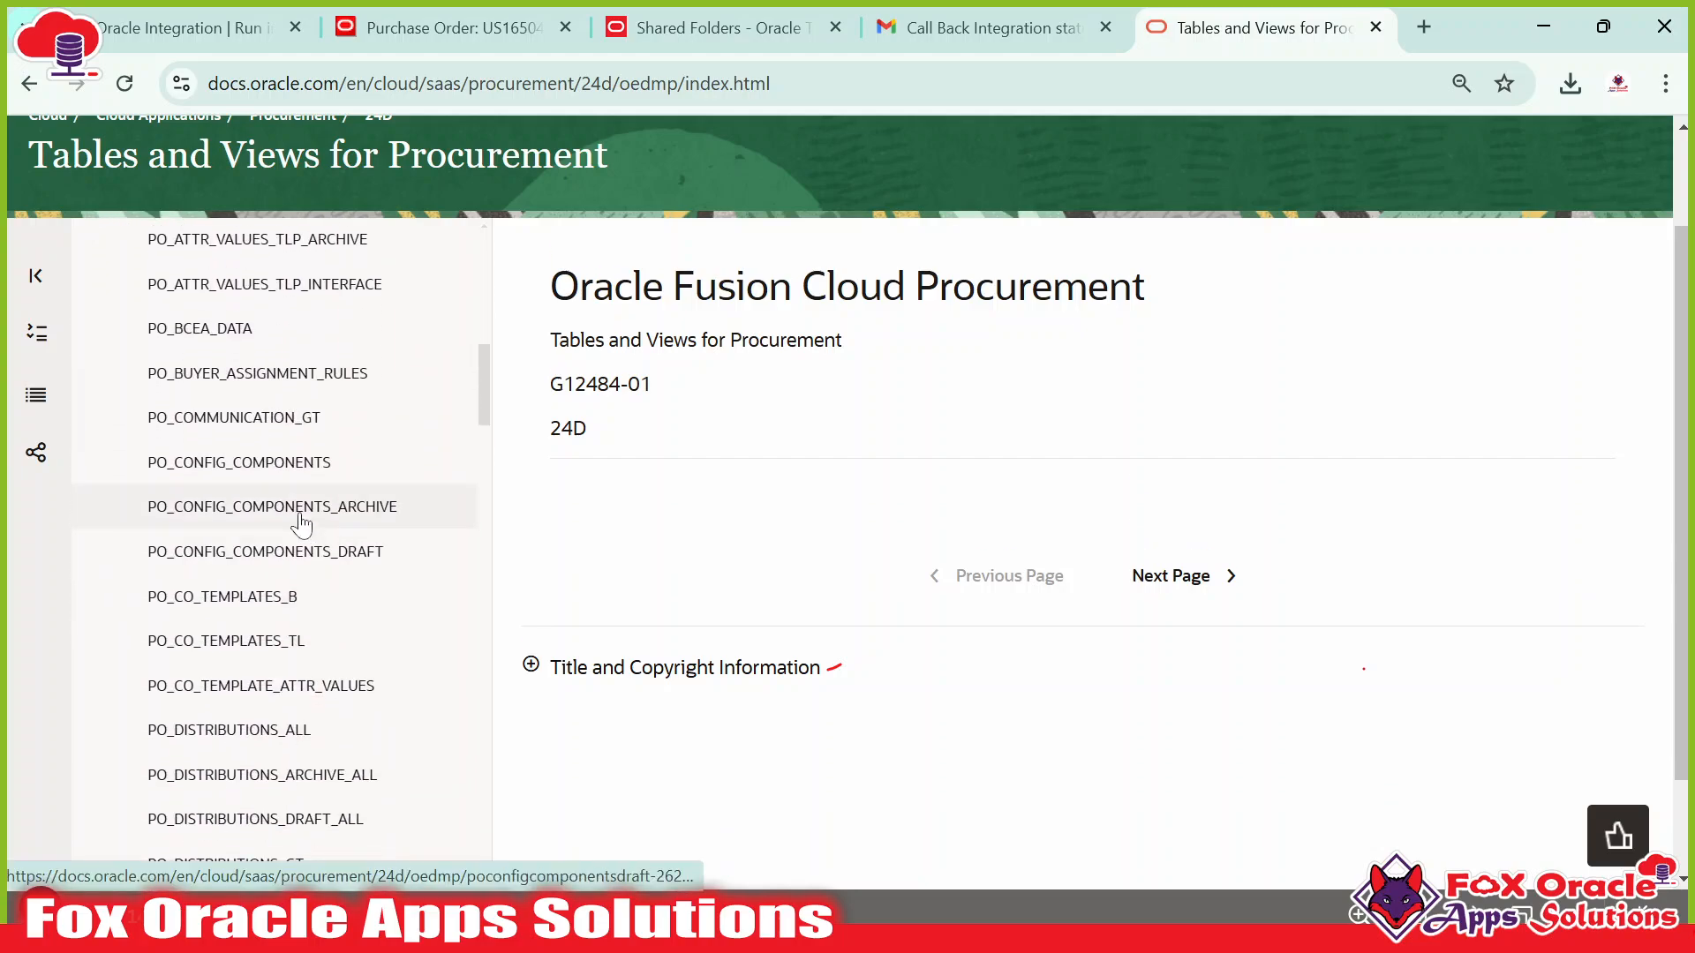
scroll(301, 524, "down", 10)
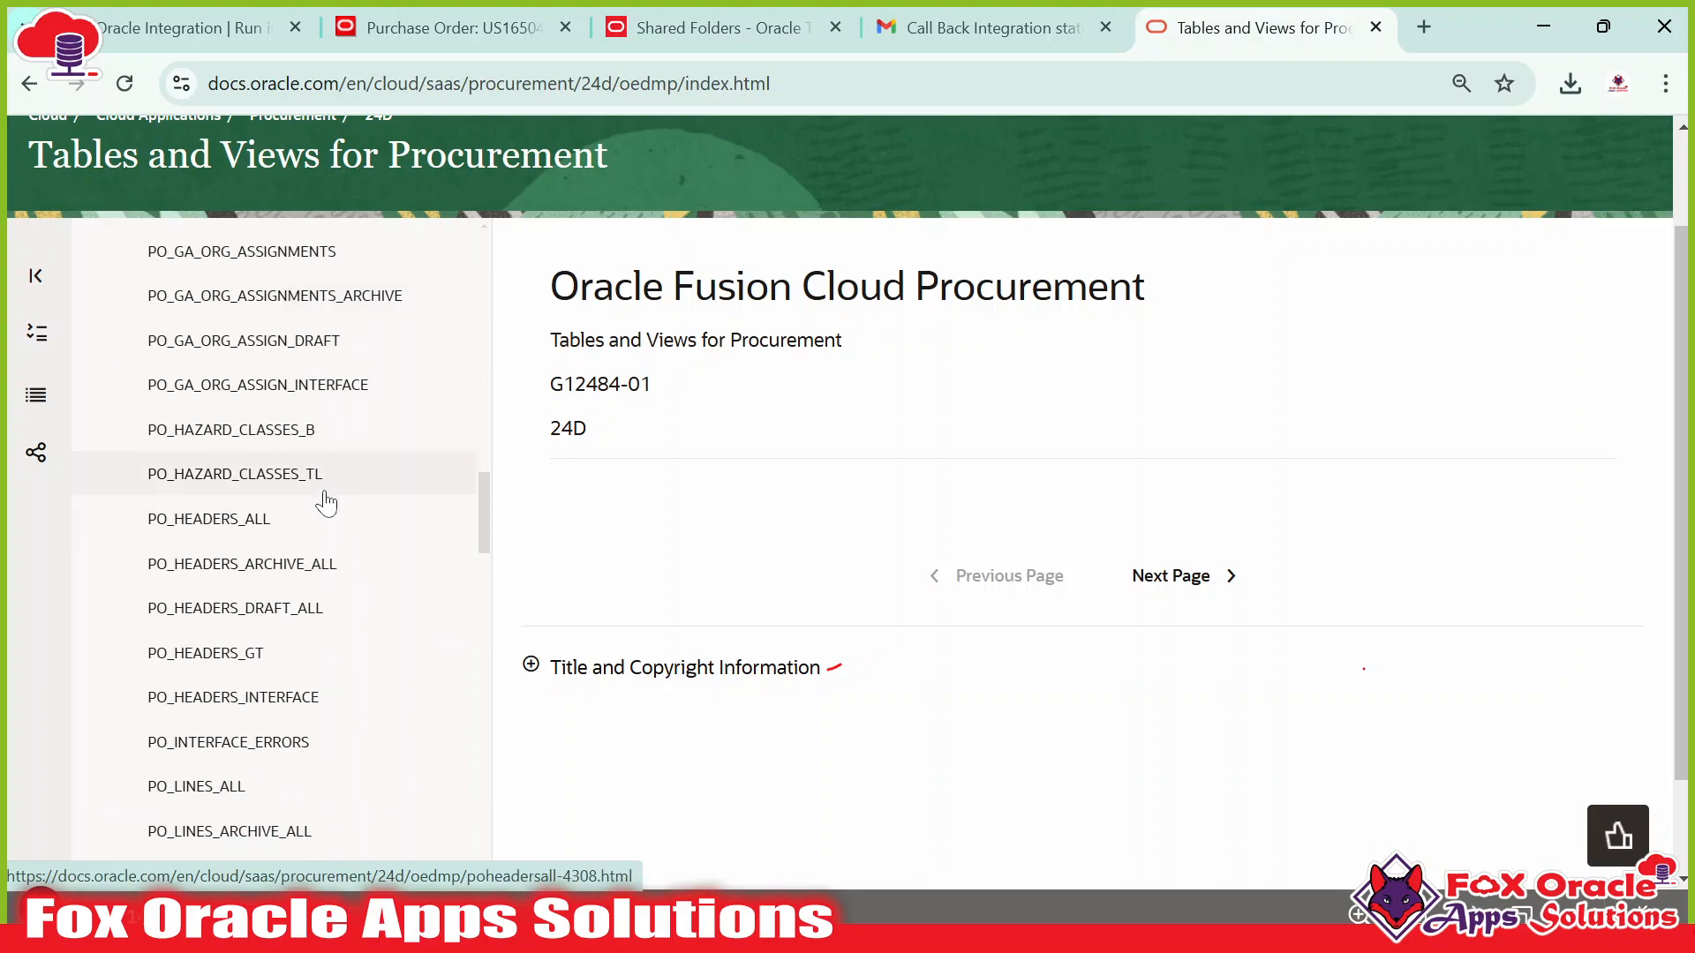
left_click(238, 530)
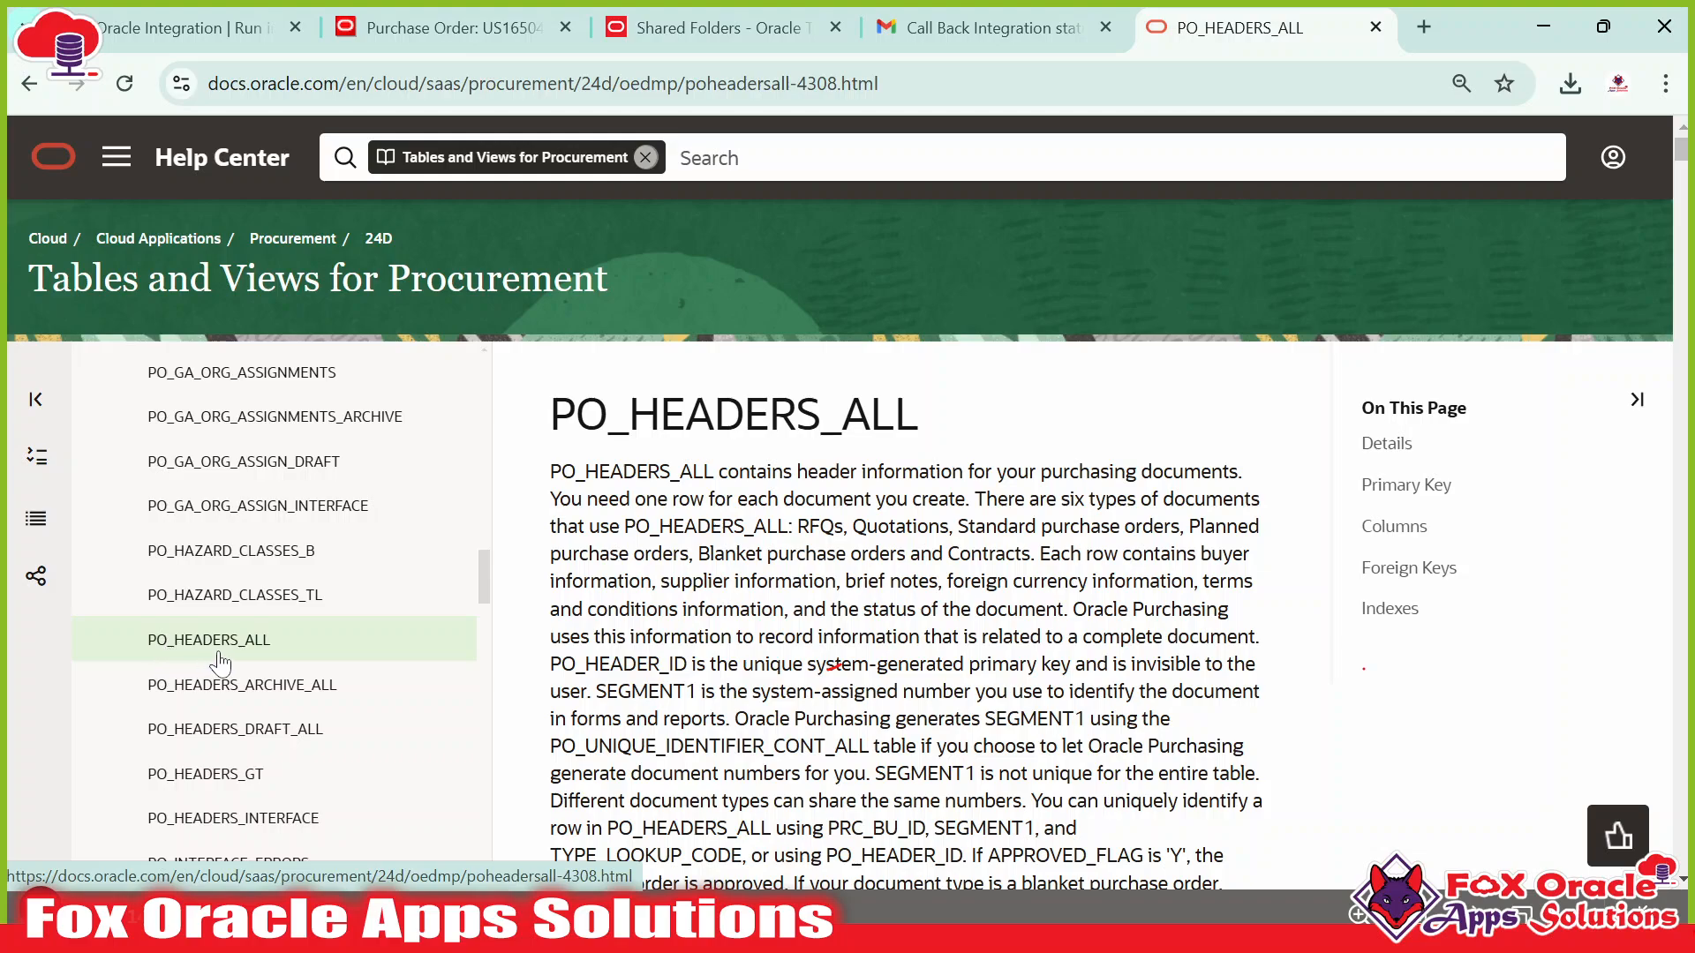
Highlight the PO_HEADERS_ALL table name on its reference page.
left_click_drag(549, 426, 953, 425)
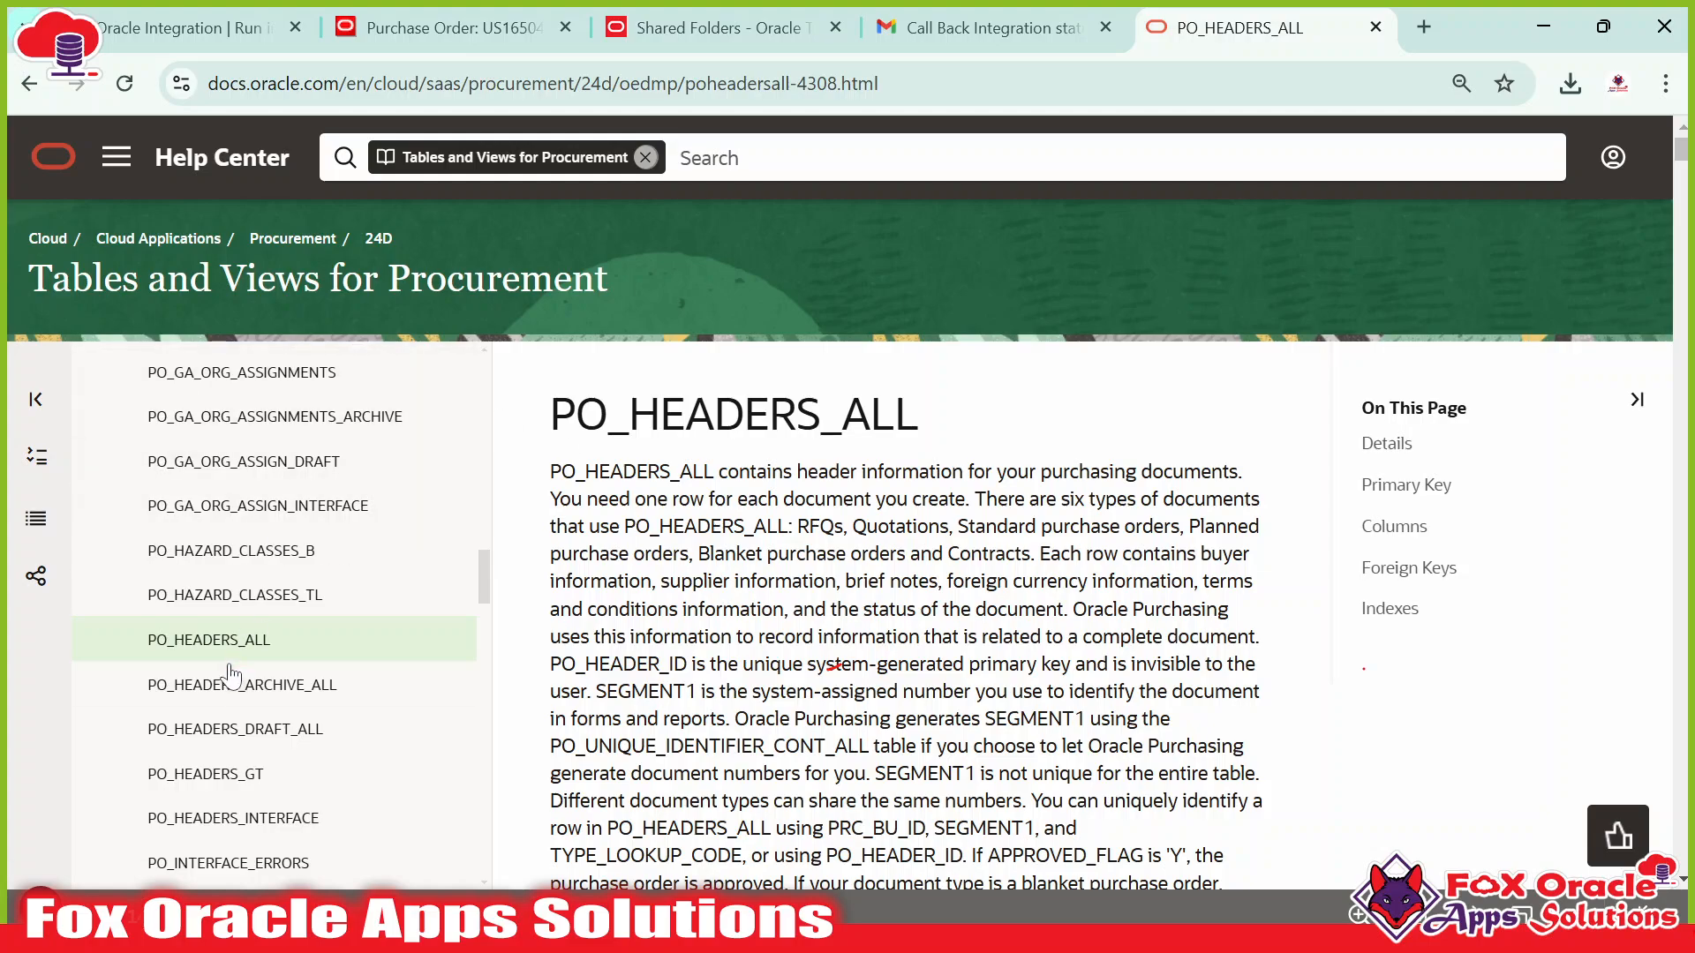
scroll(833, 668, "down", 2)
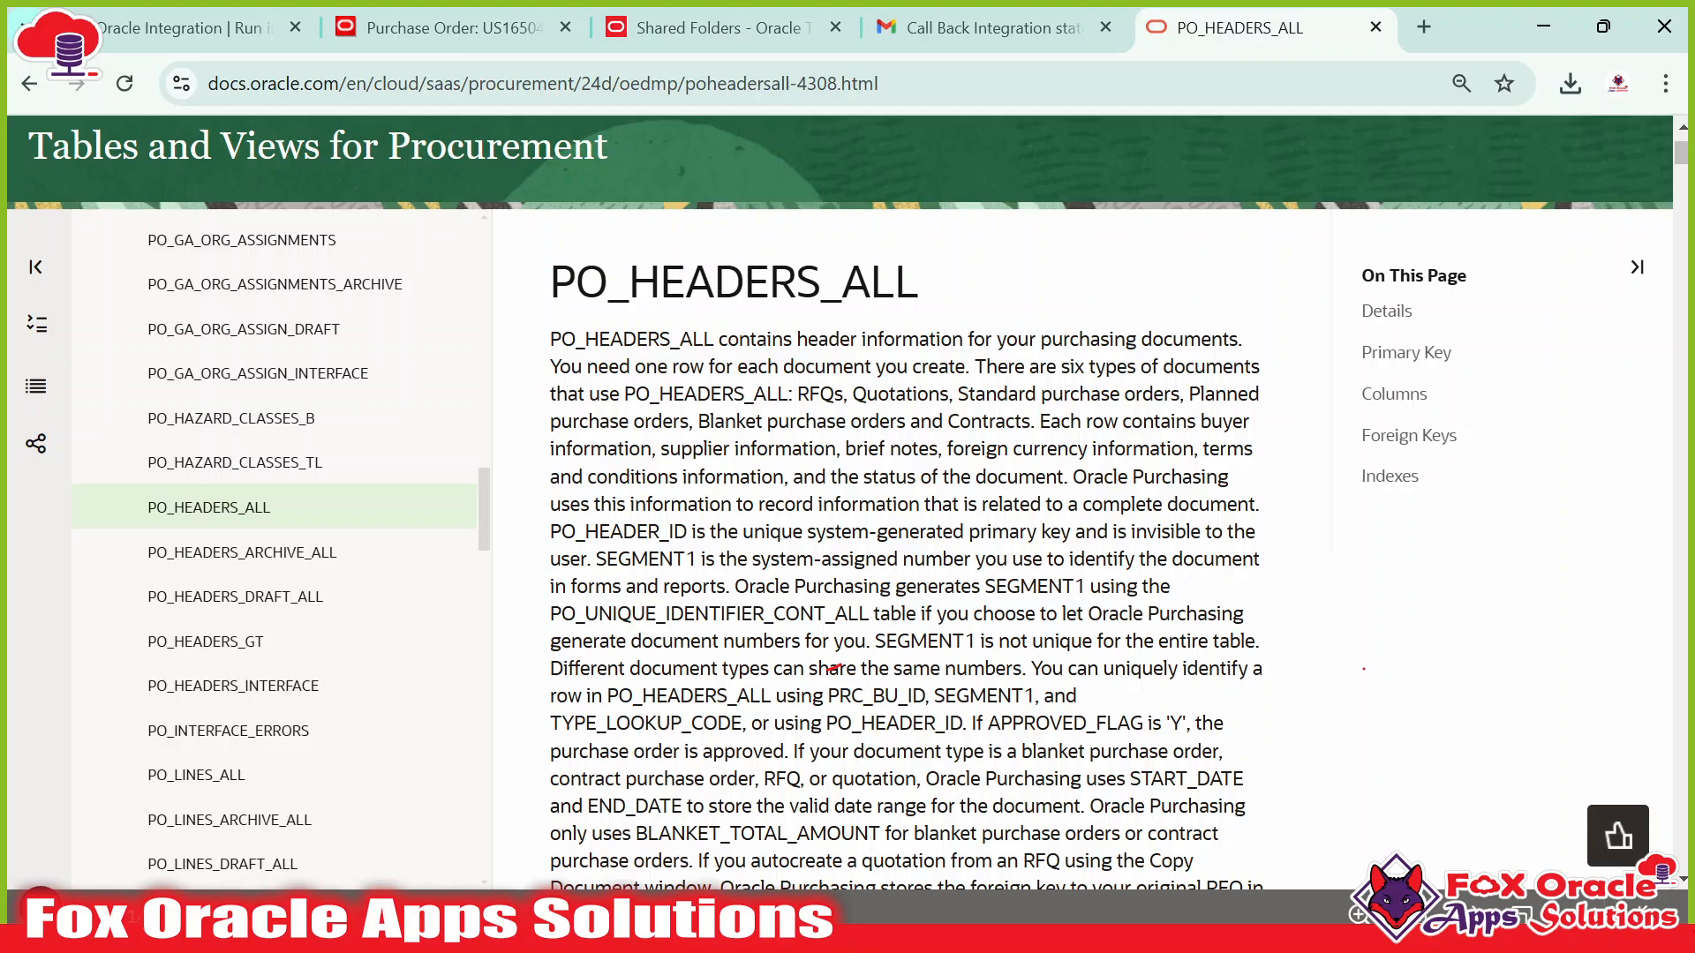
left_click_drag(550, 283, 894, 282)
left_click(924, 321)
Return to purchase order US165048 and view its schedules and distribution lines.
left_click(692, 35)
left_click(454, 27)
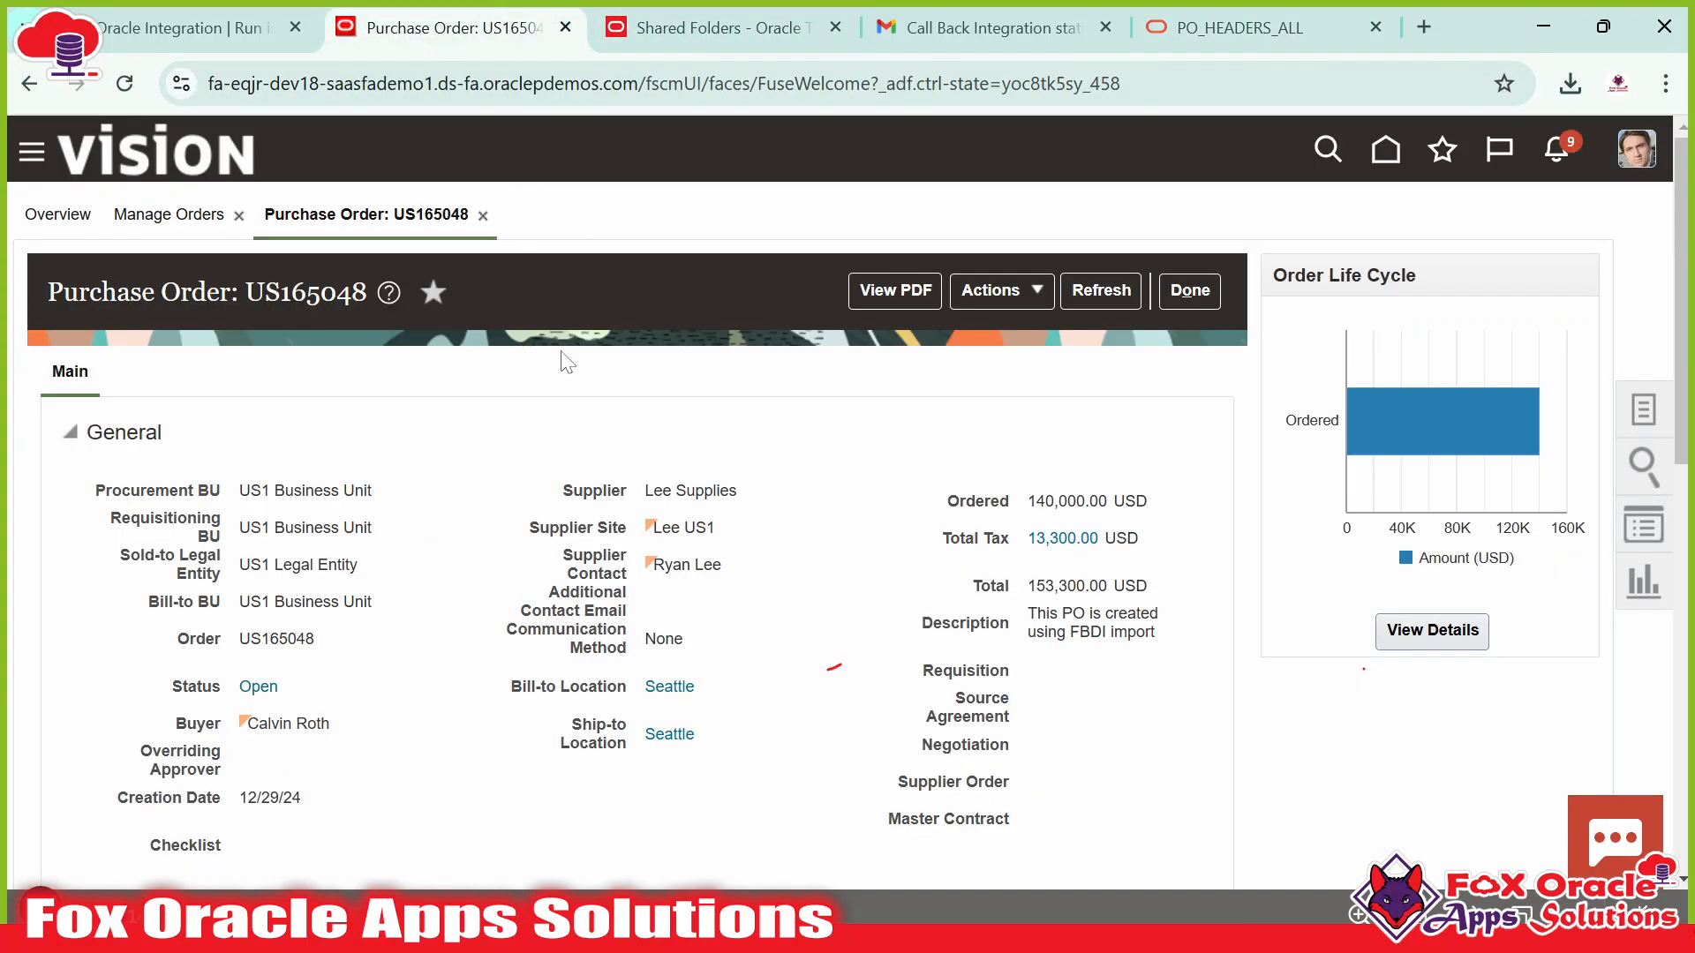
scroll(86, 352, "down", 3)
scroll(86, 351, "up", 2)
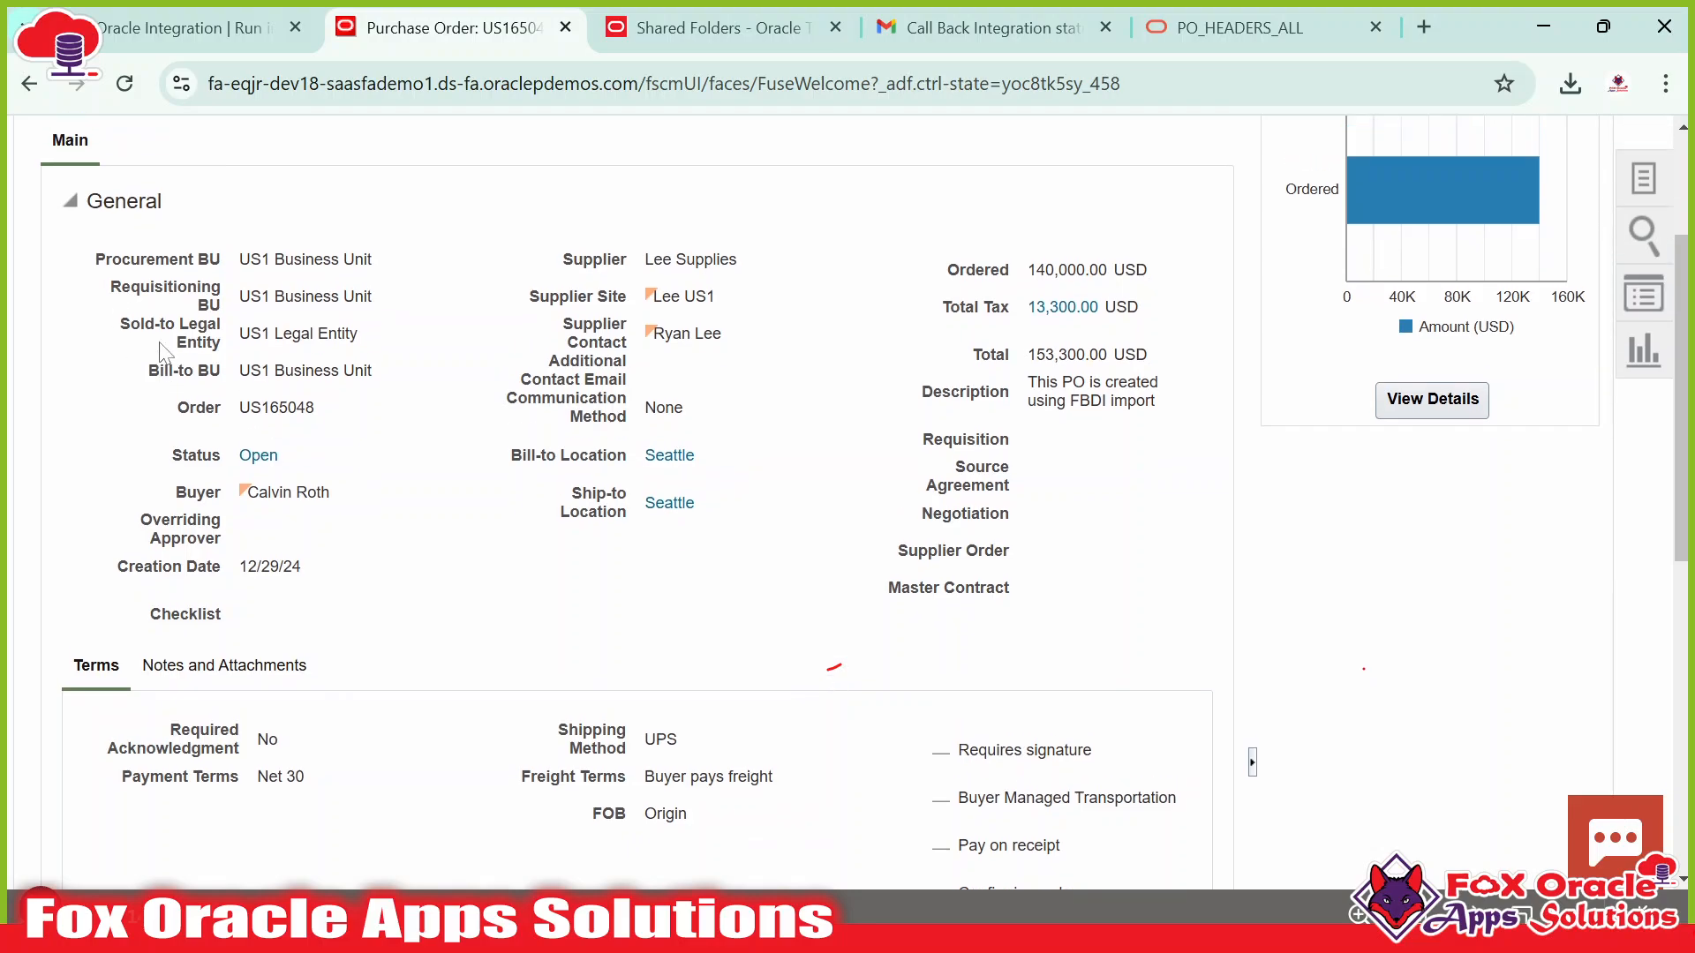
scroll(628, 675, "down", 2)
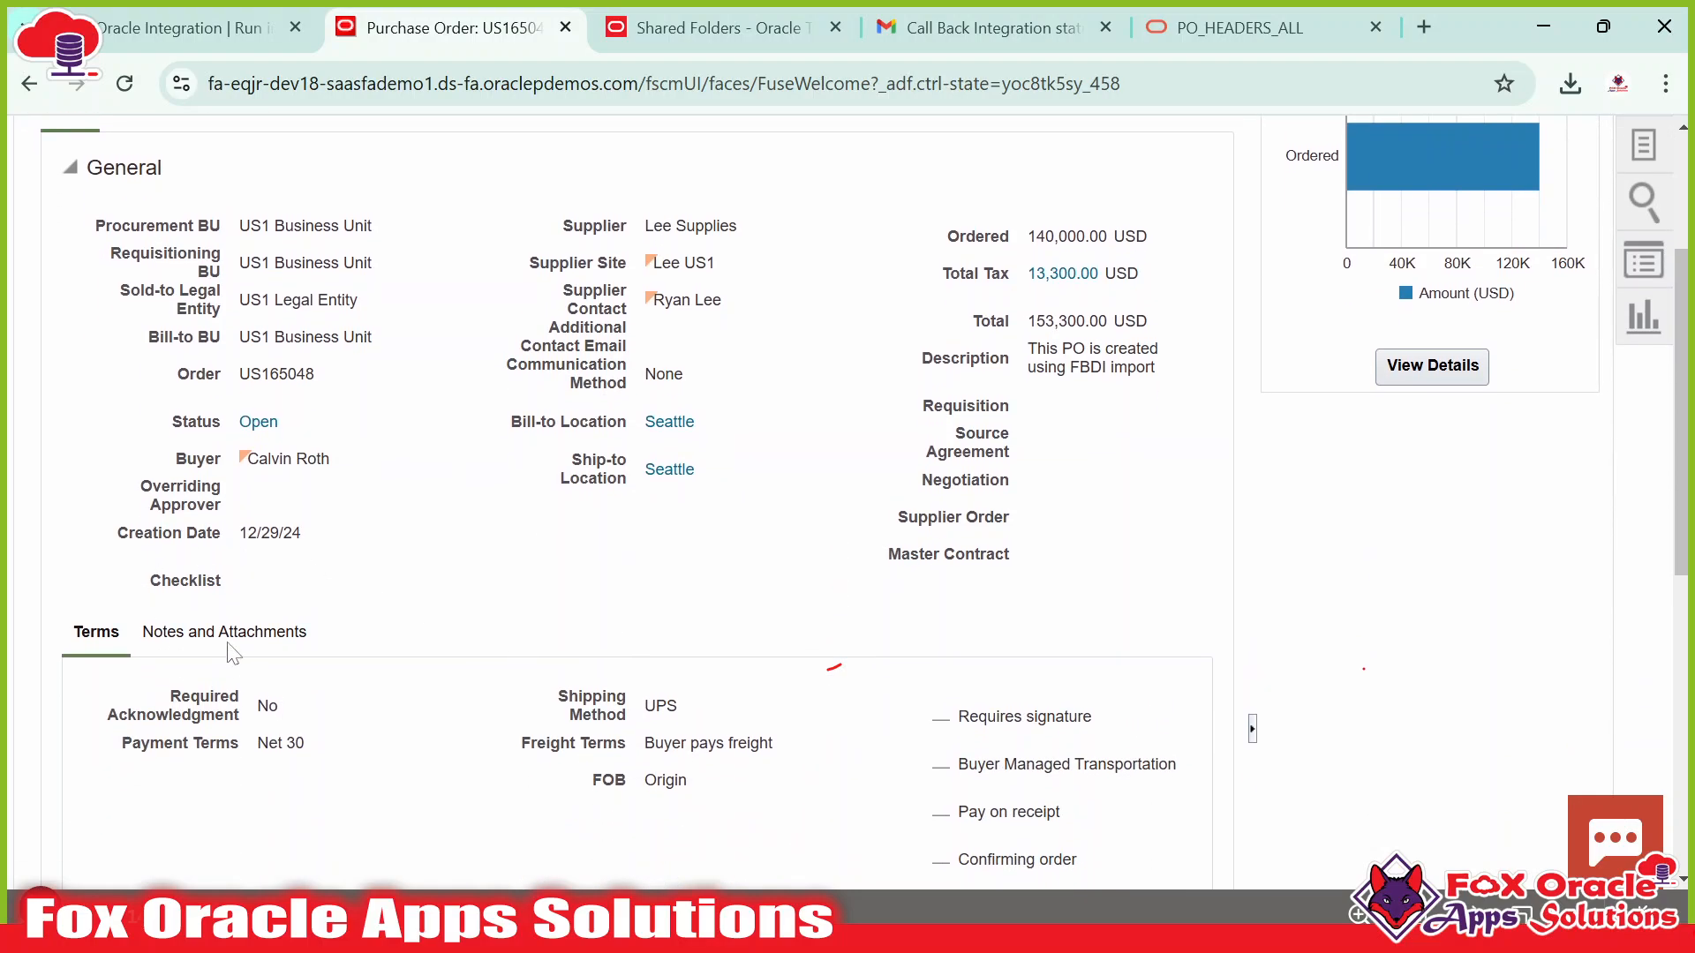
scroll(98, 371, "up", 2)
scroll(773, 722, "down", 10)
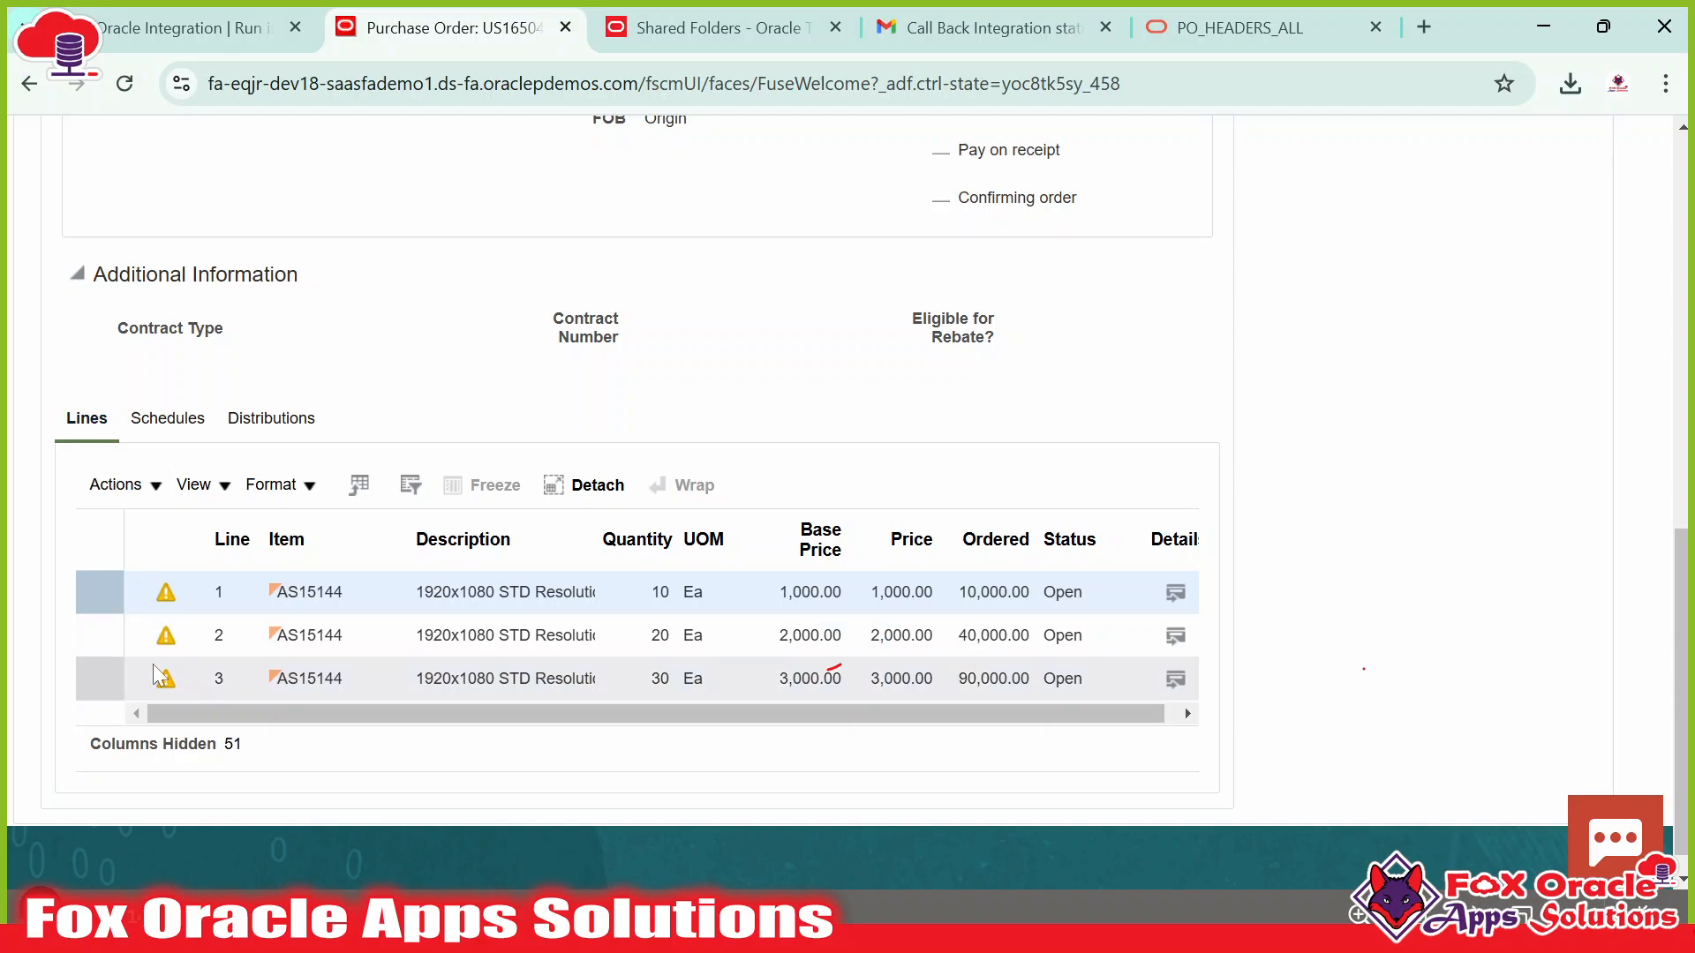
left_click(189, 424)
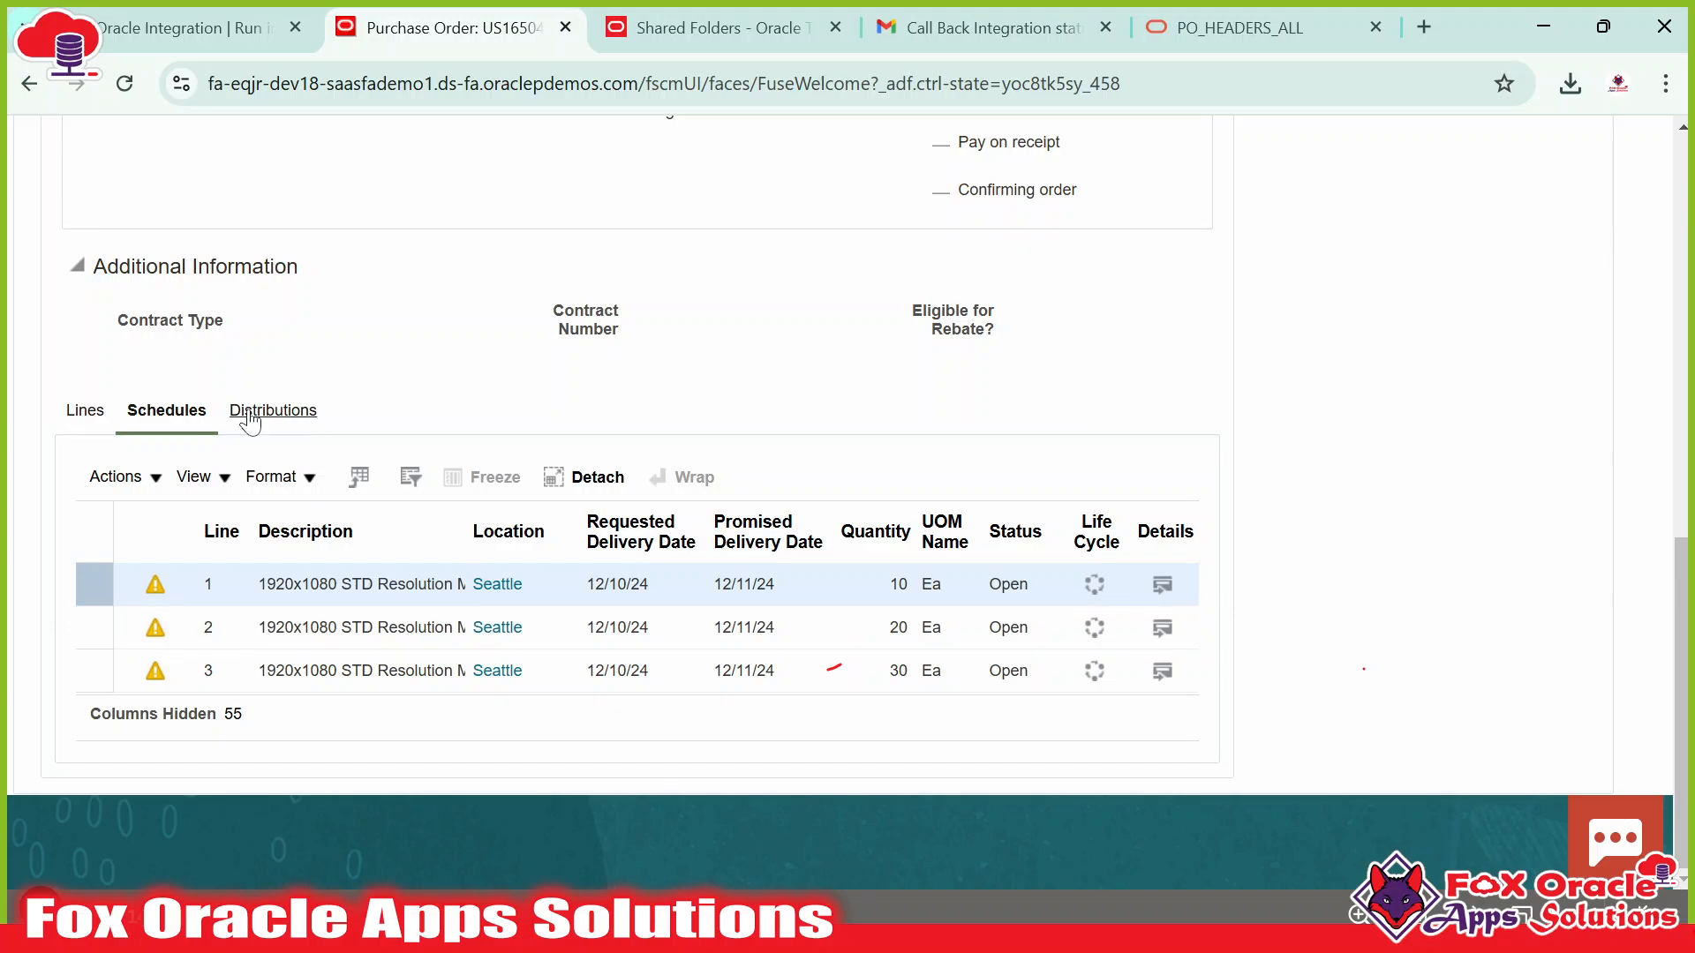
left_click(250, 417)
In File Explorer, select the four PO interface CSVs: headers, lines, distributions, line locations.
key("alt+Tab")
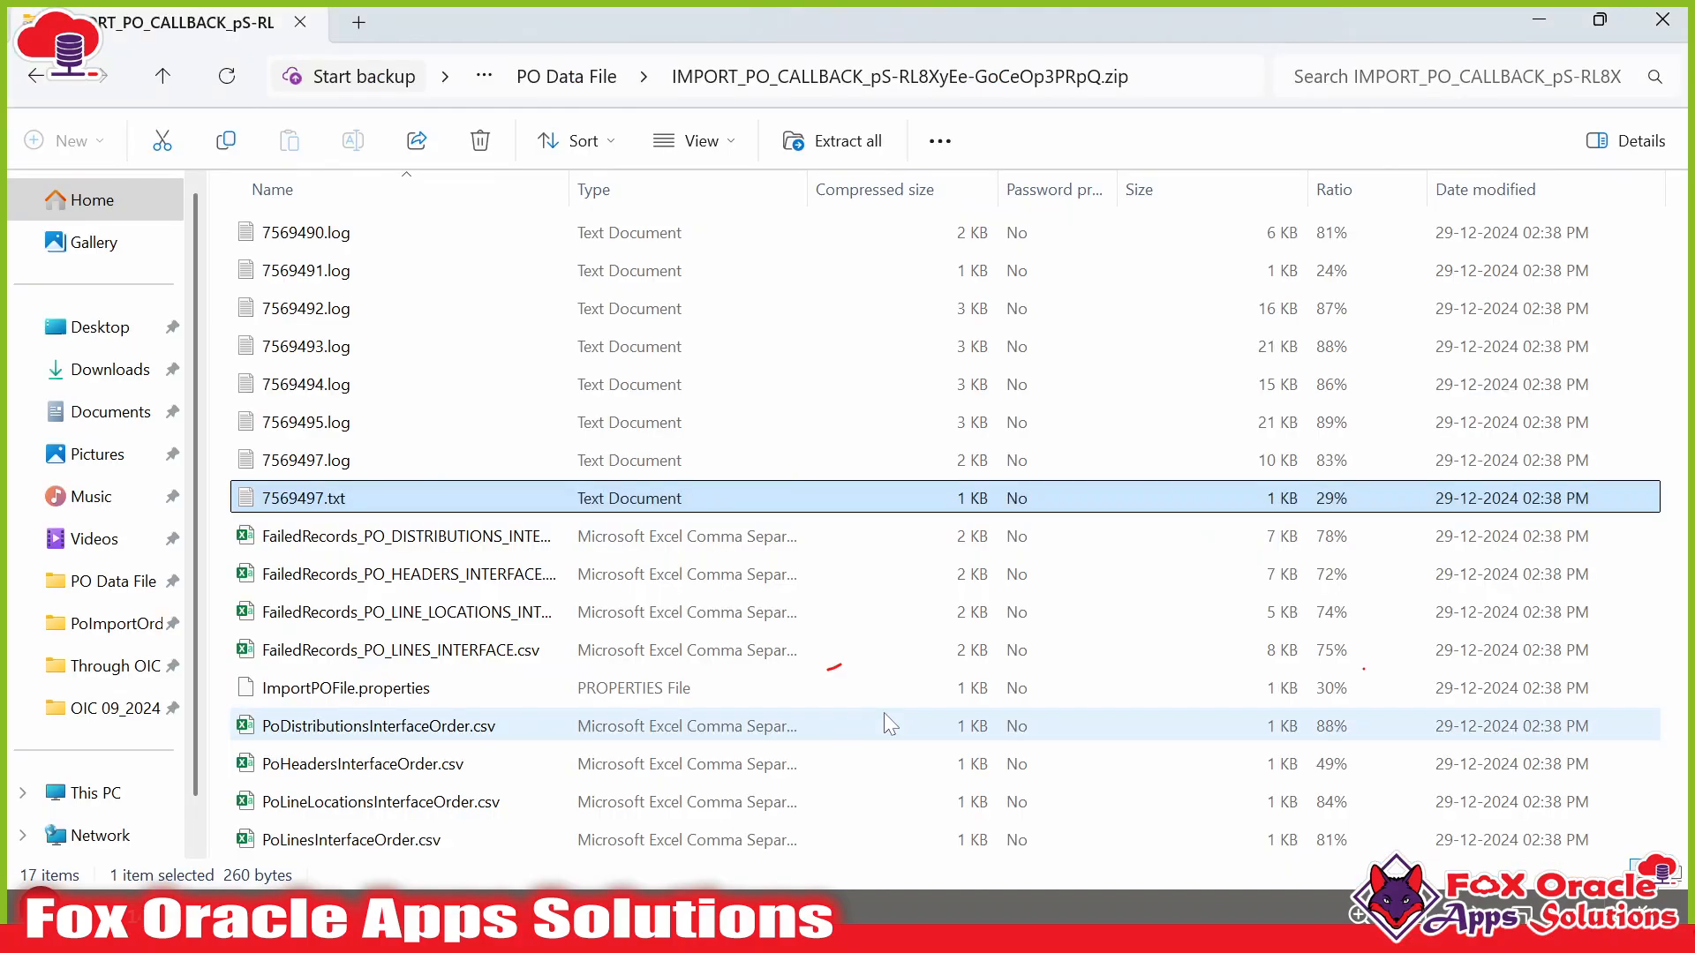
left_click(371, 737, "shift")
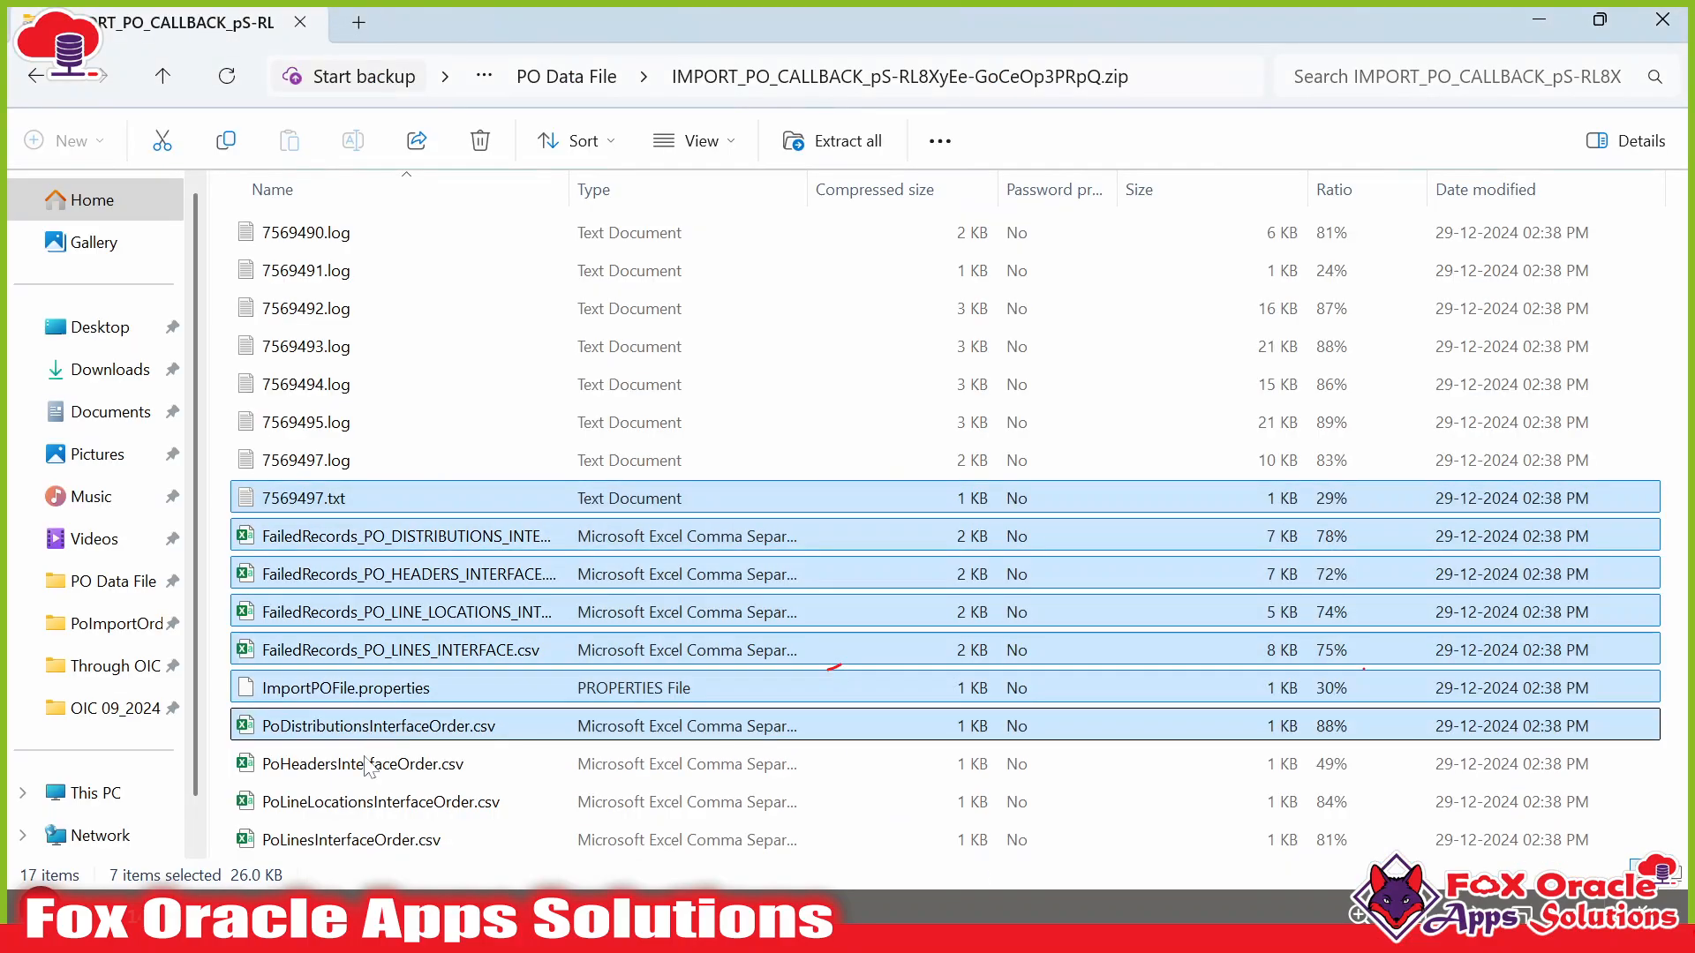
left_click(357, 843)
left_click(384, 734, "shift")
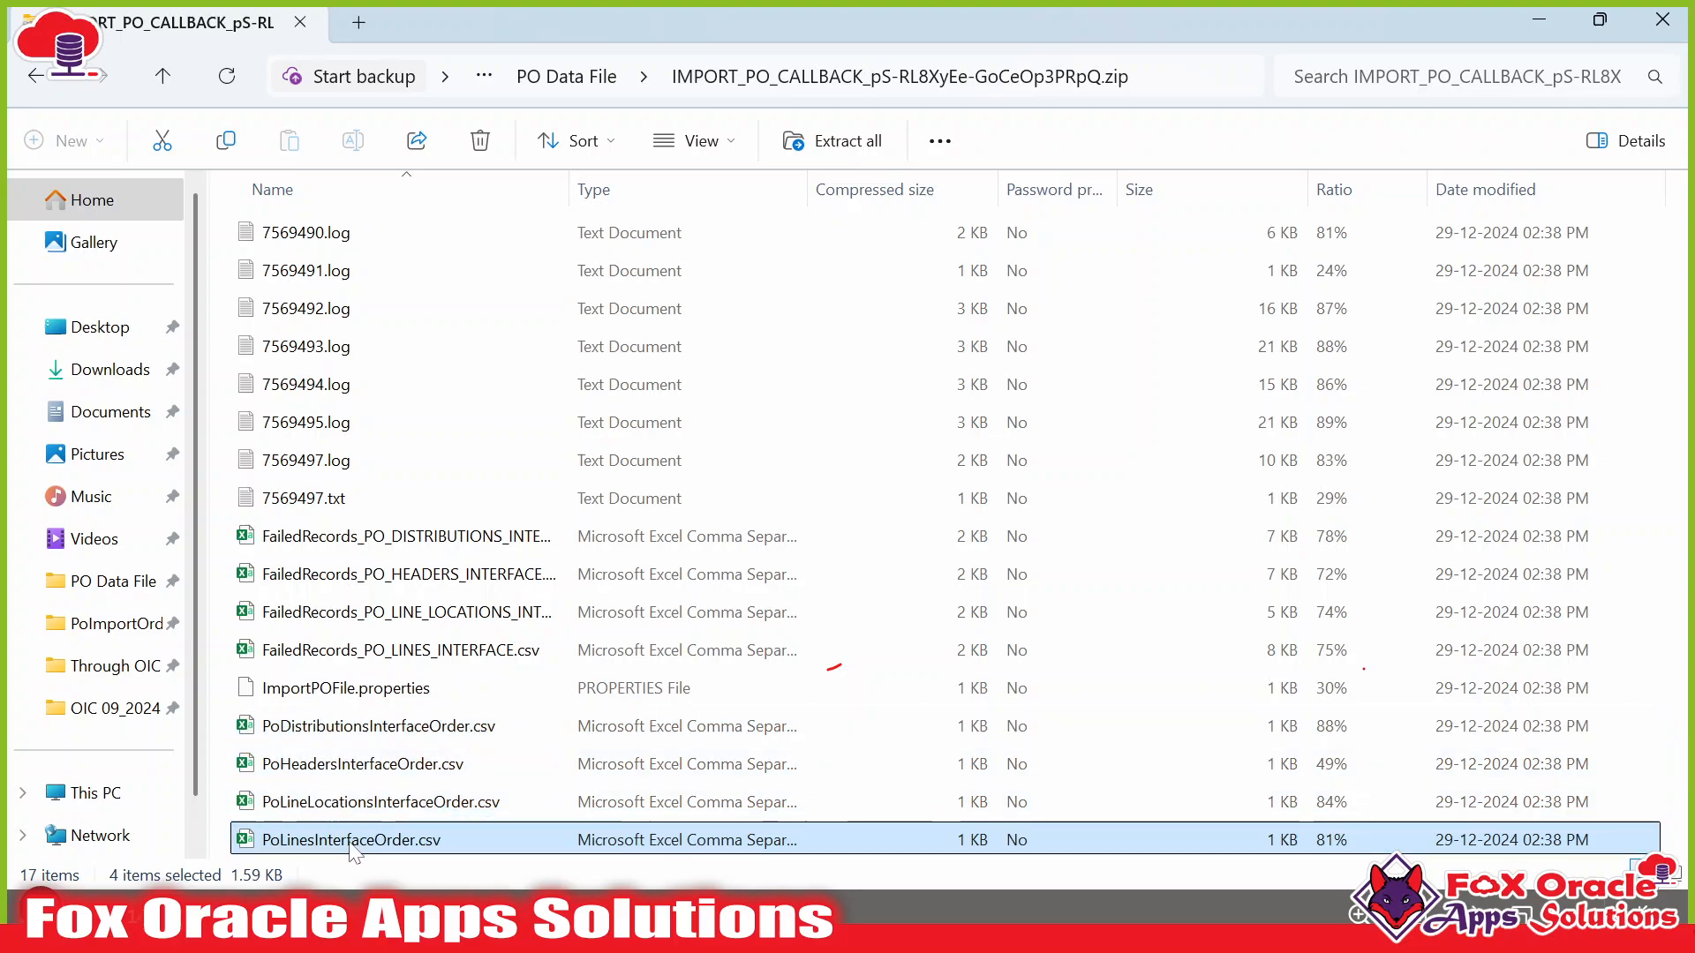
left_click(325, 765)
left_click(319, 847)
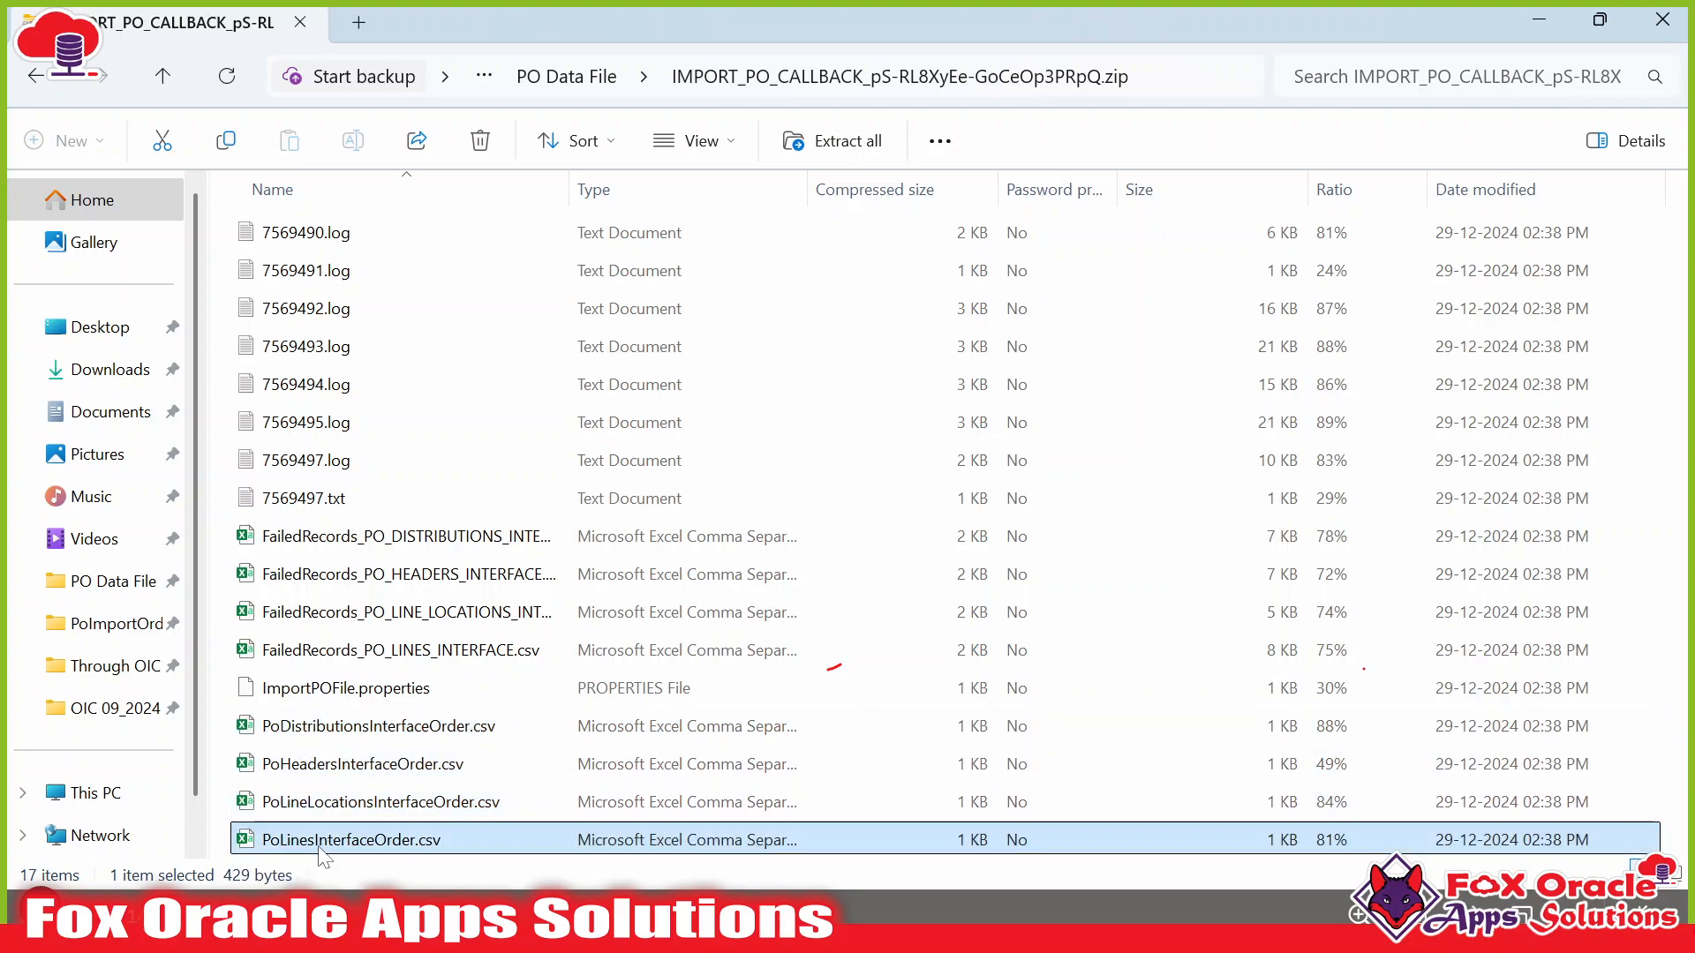
left_click(317, 726)
left_click(322, 804)
Switch back to purchase order US165048 and review its details.
key("alt+Tab")
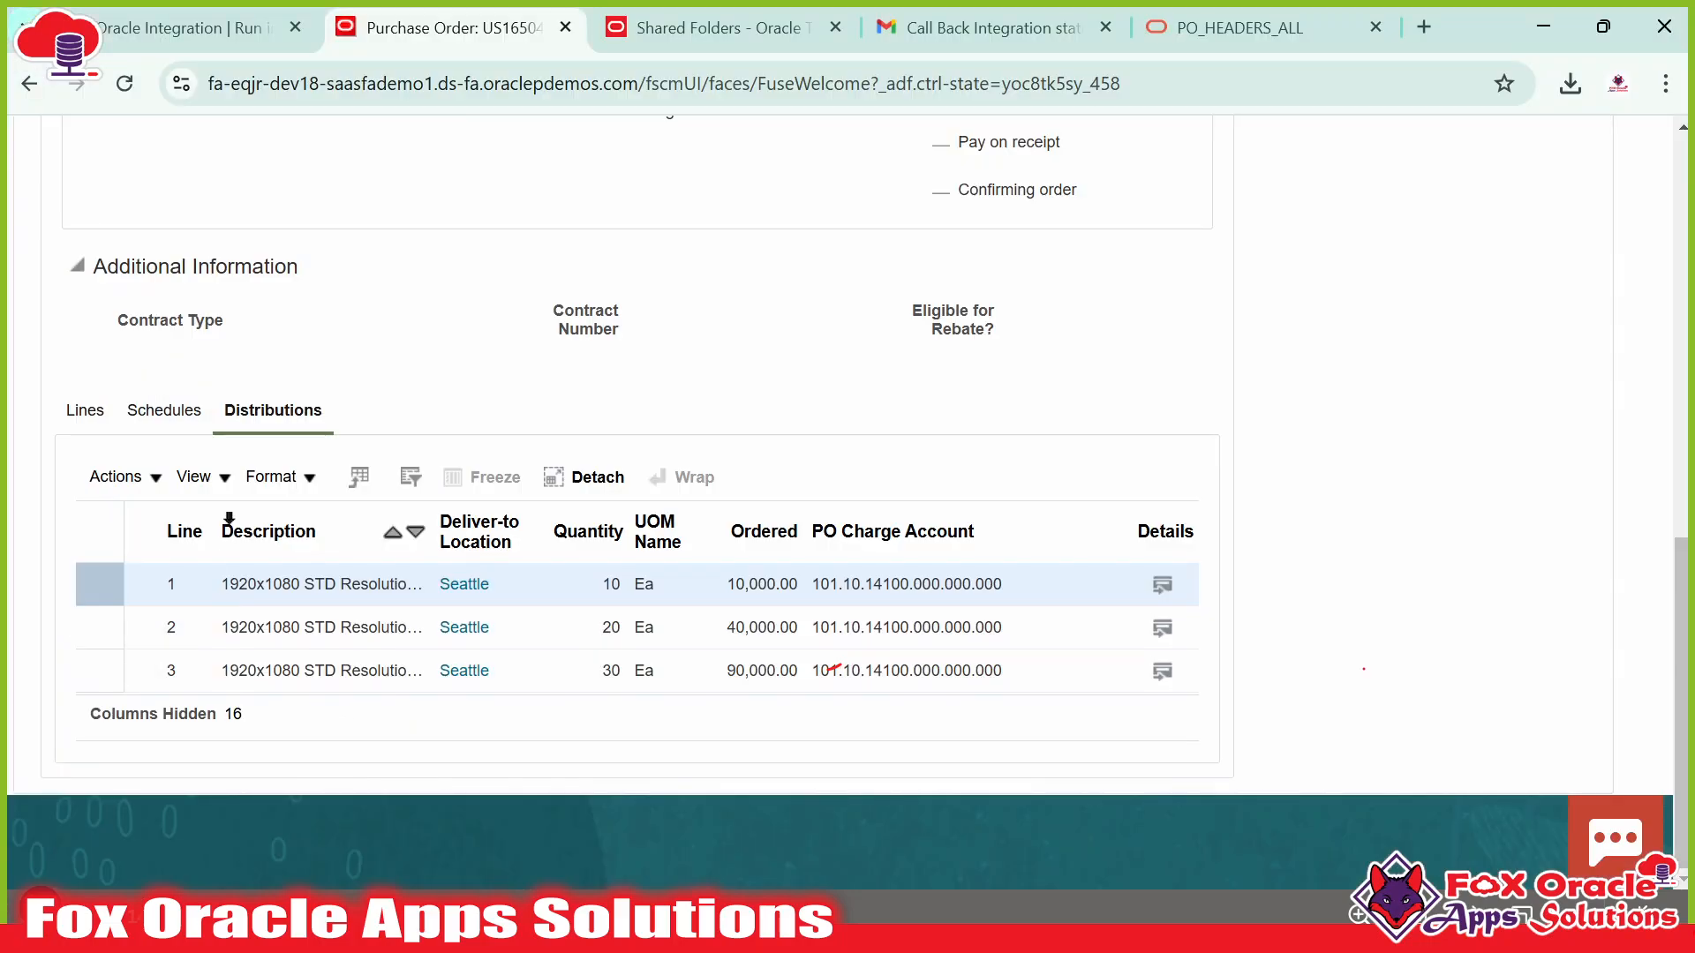
scroll(420, 556, "up", 6)
scroll(150, 668, "up", 4)
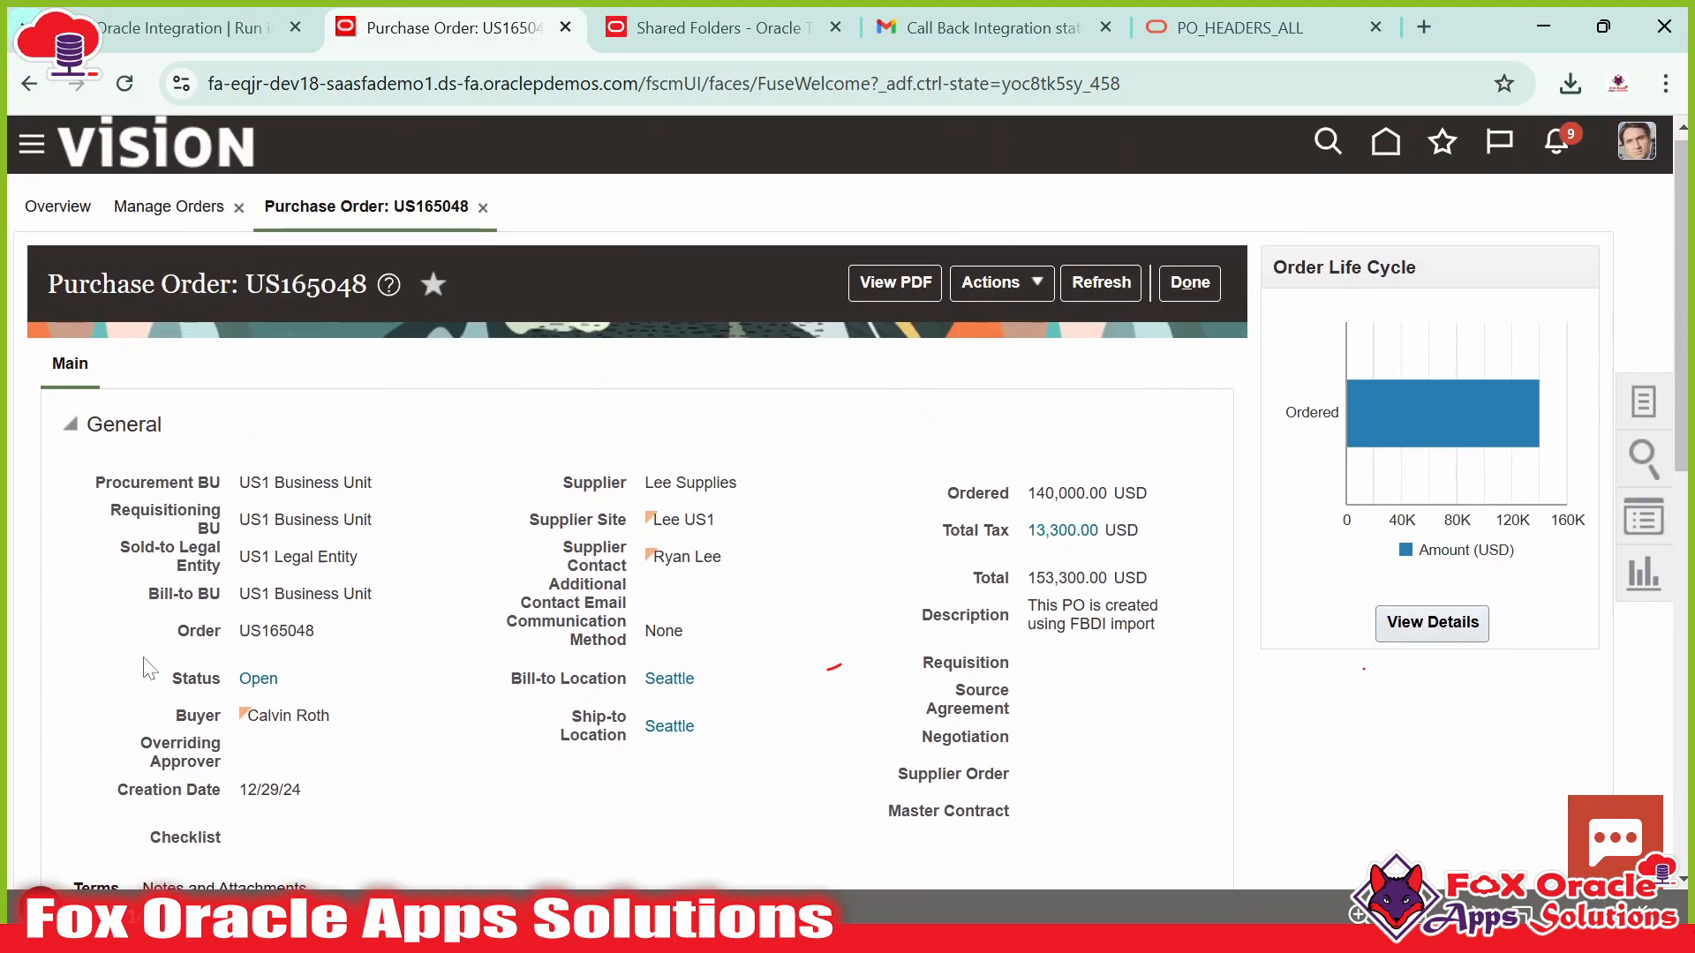
scroll(484, 653, "down", 3)
scroll(499, 591, "up", 3)
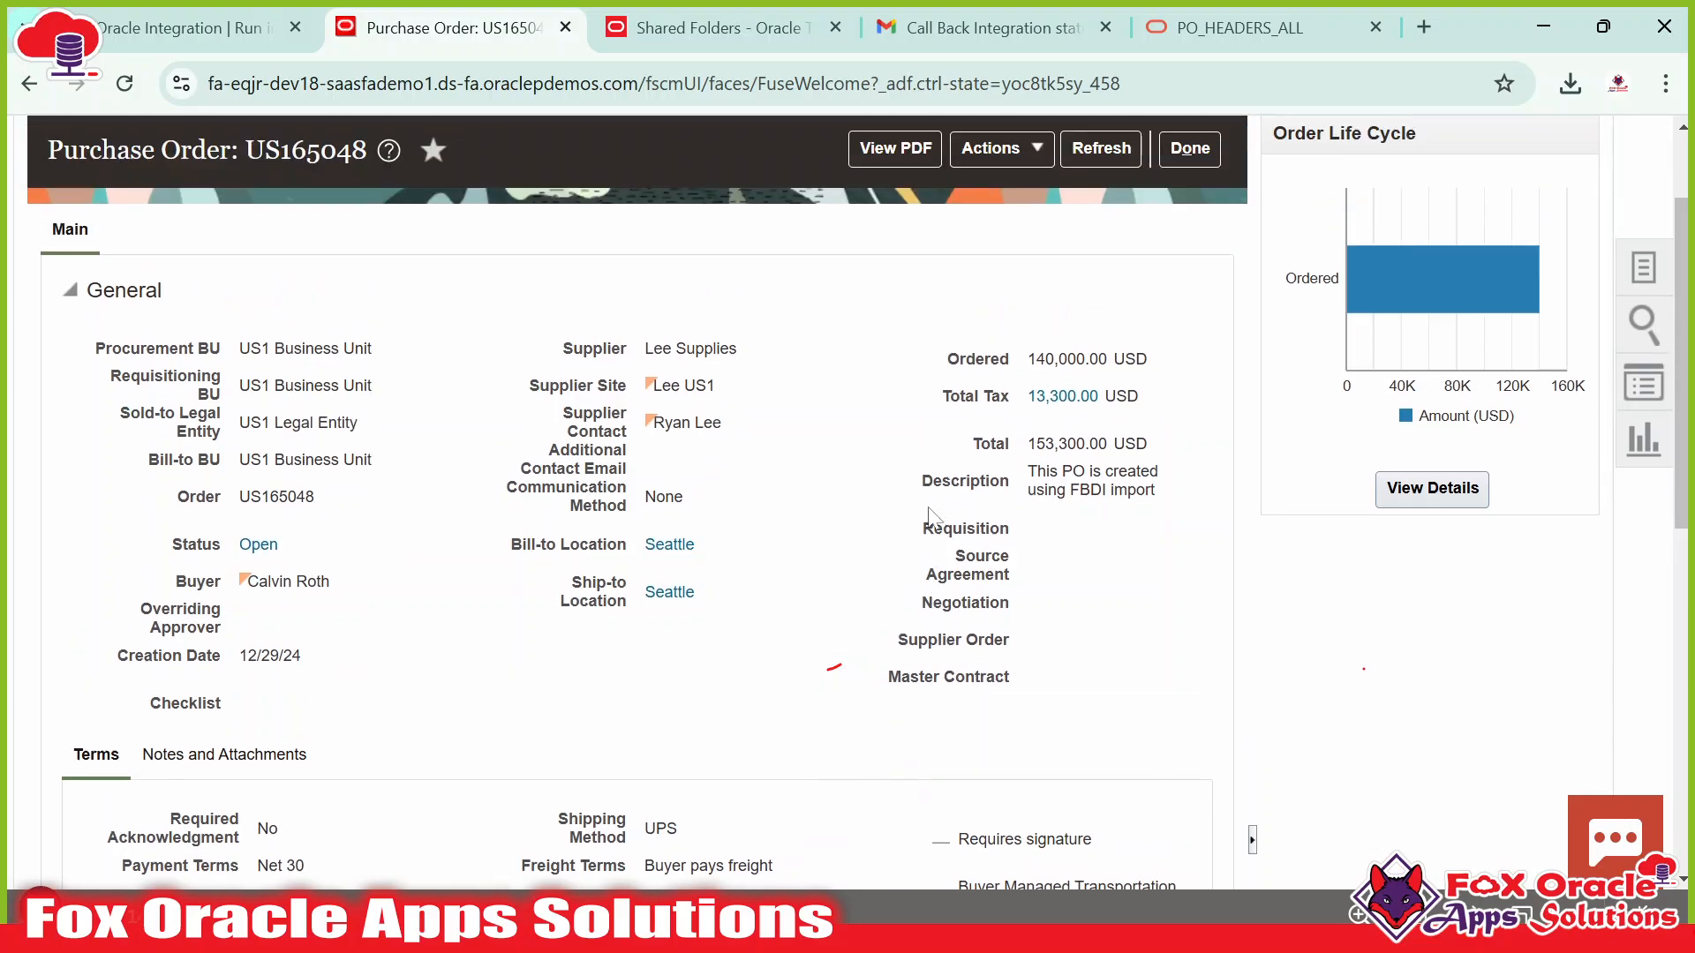
Compare the PO_HEADERS_ALL table name with the PO's Procurement BU, US1 Business Unit.
left_click(1236, 27)
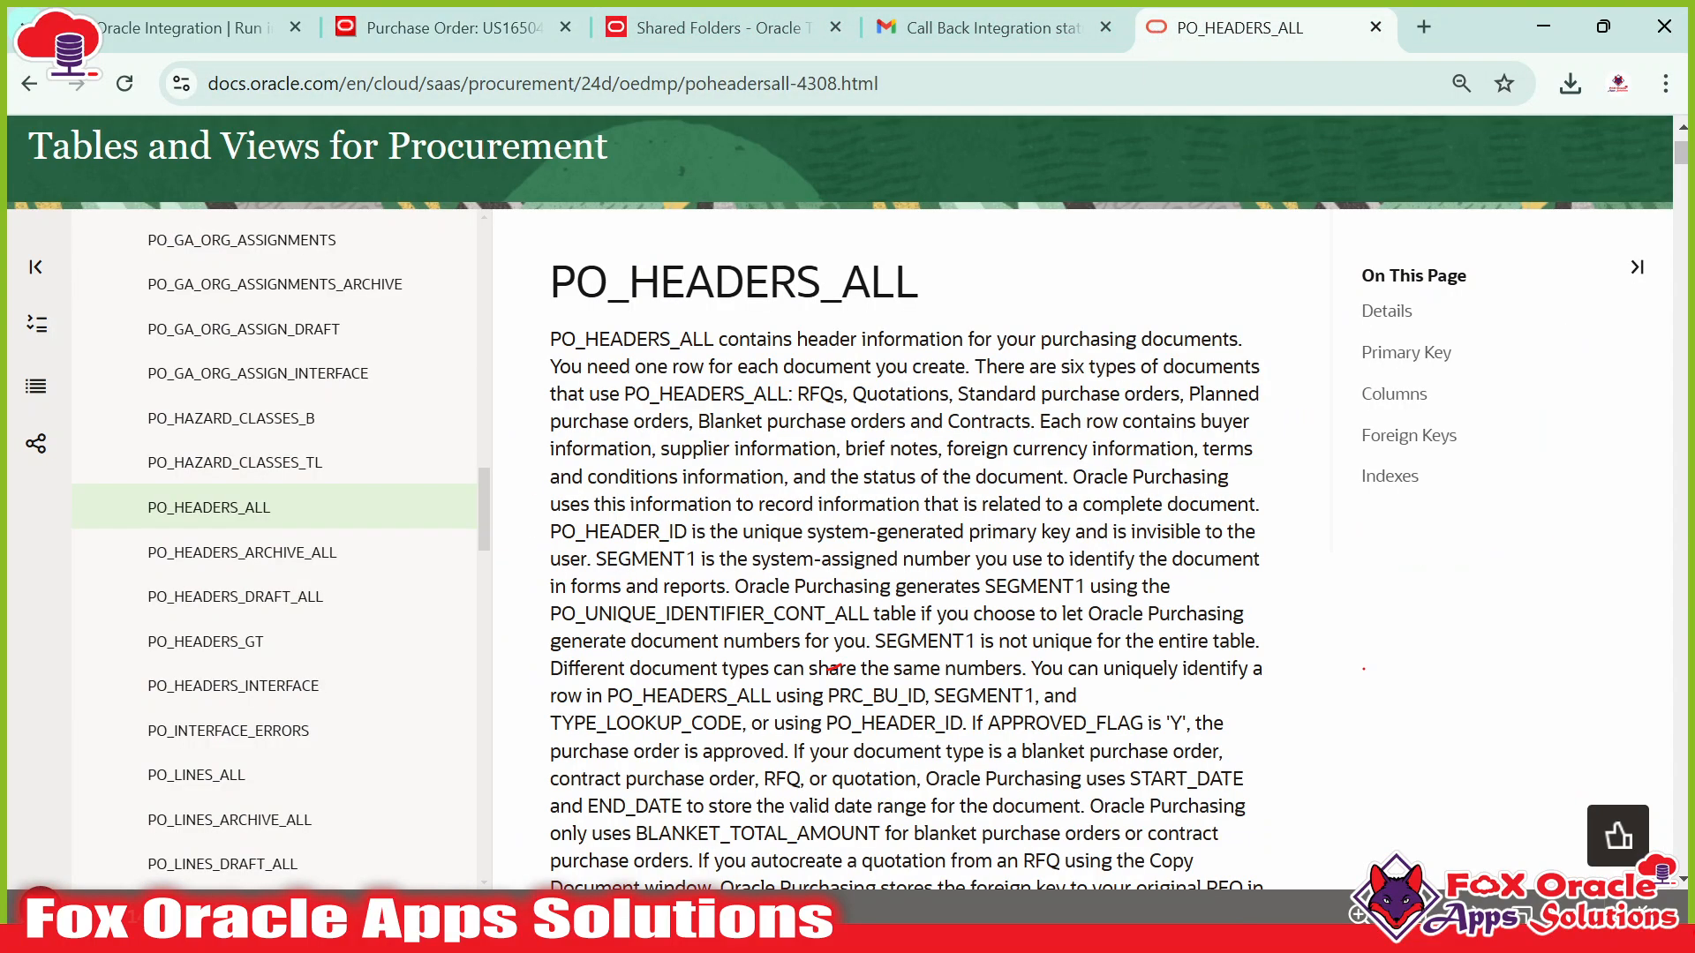
left_click_drag(546, 285, 920, 285)
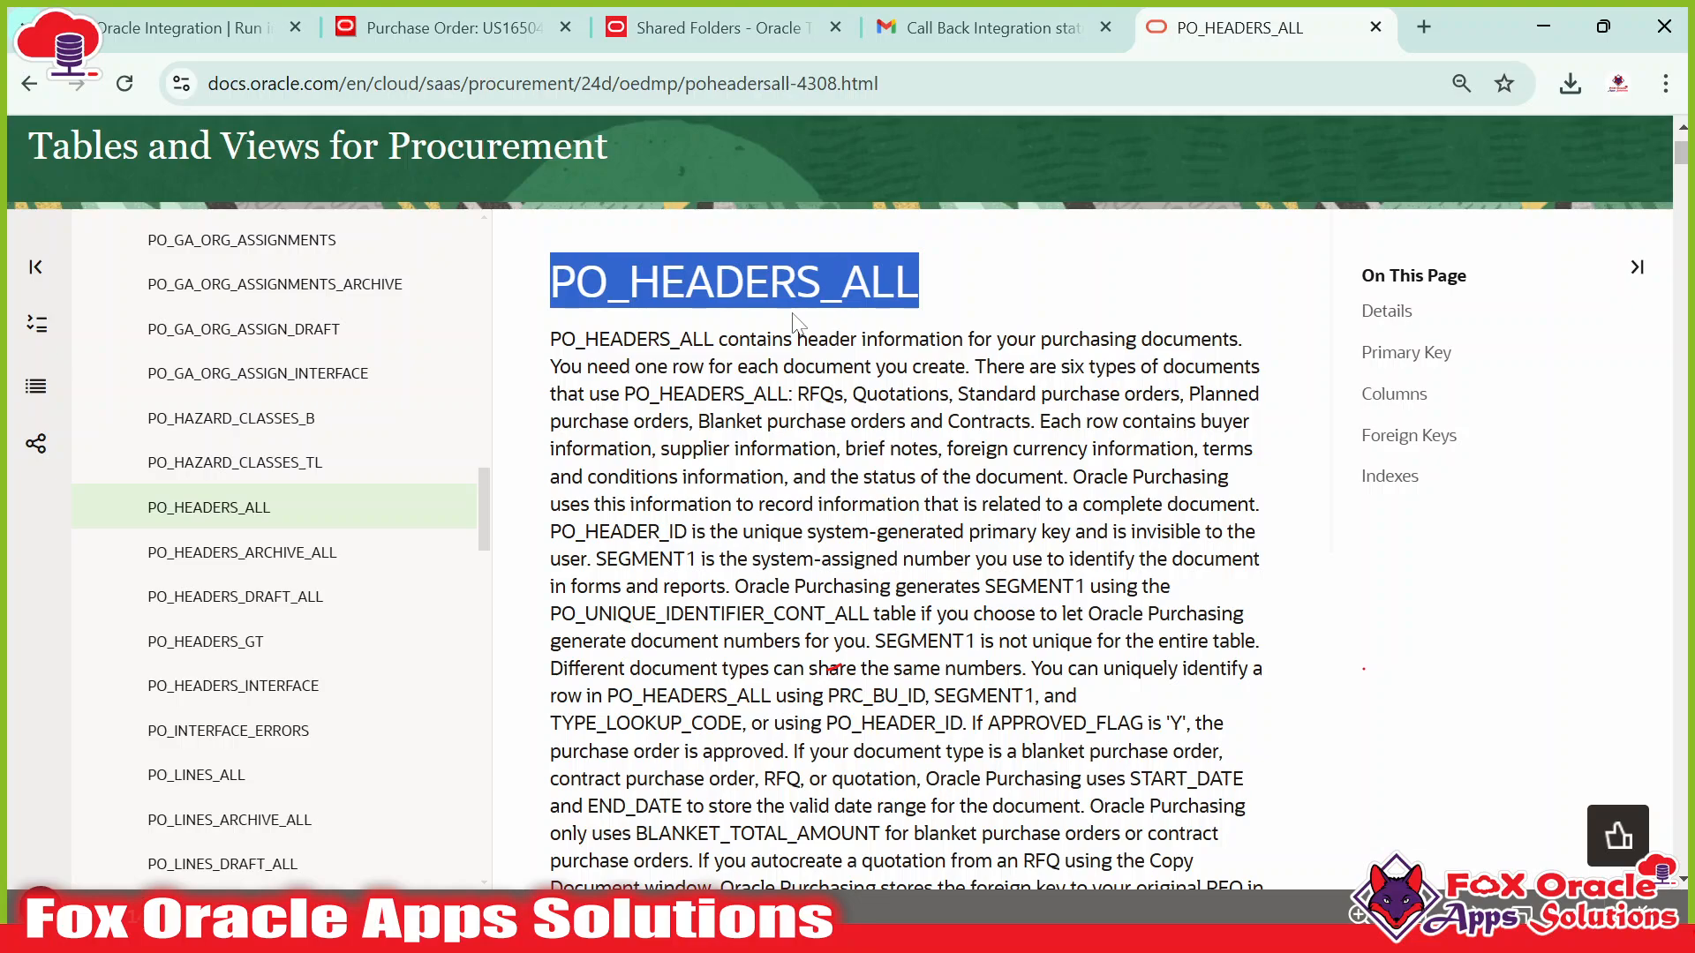
left_click(446, 25)
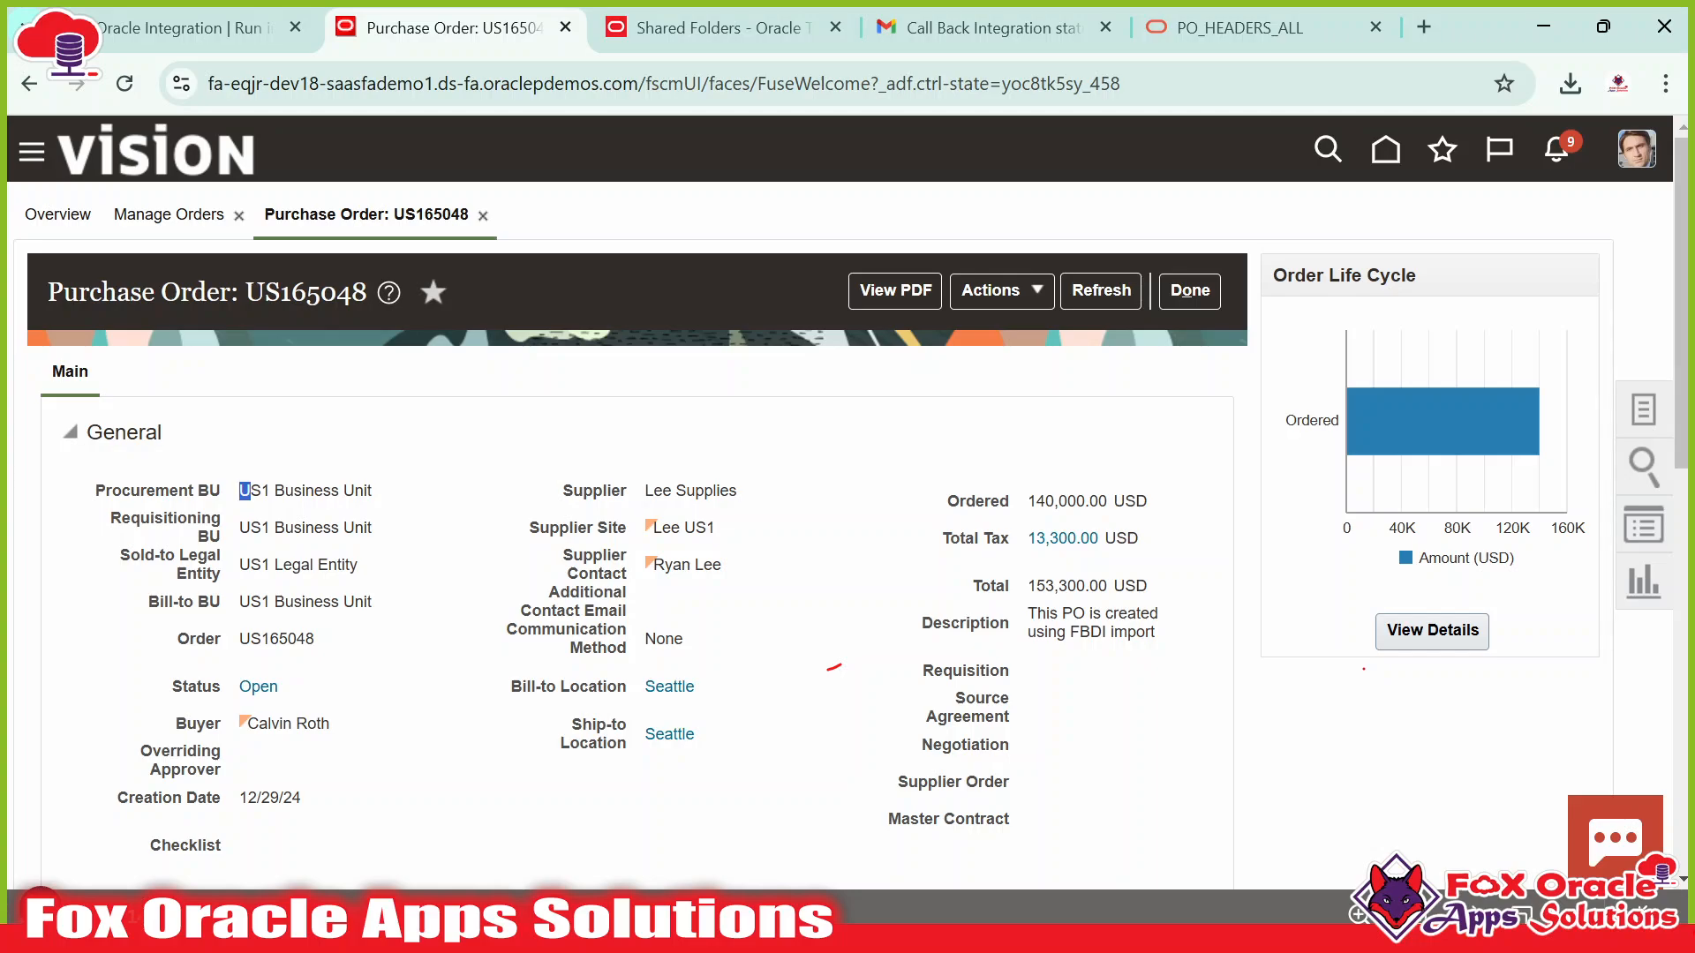
mouse_move(250, 490)
left_mouse_down()
mouse_move(368, 491)
mouse_move(236, 499)
left_mouse_up()
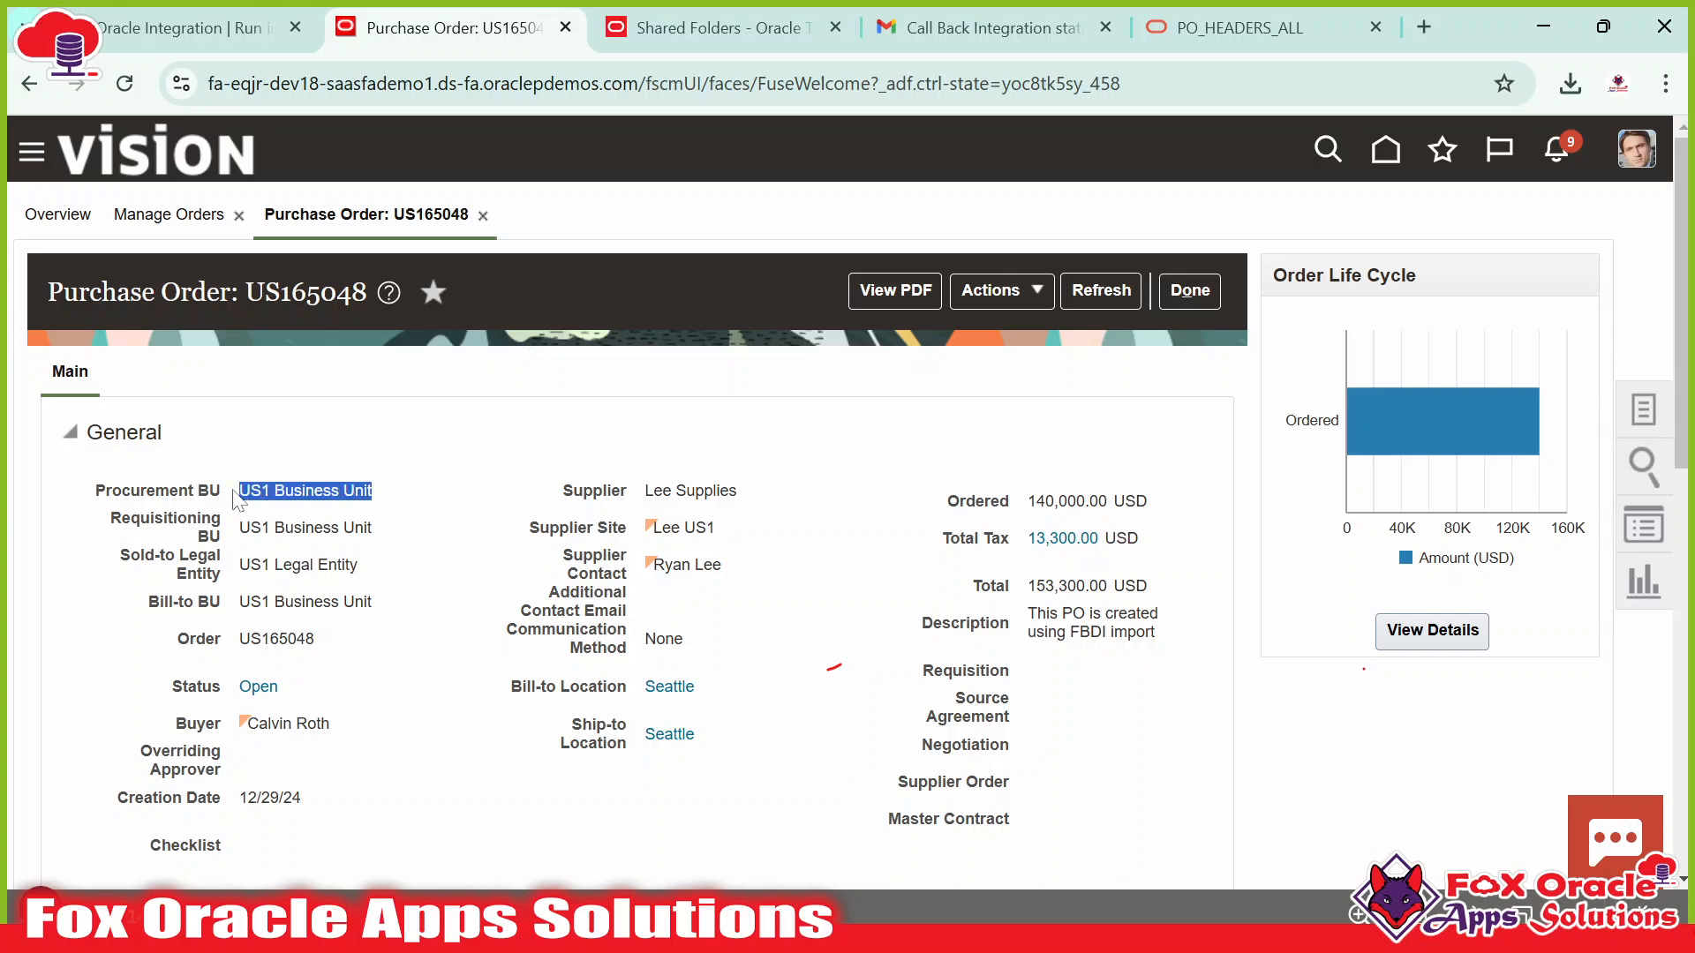
left_click(1253, 27)
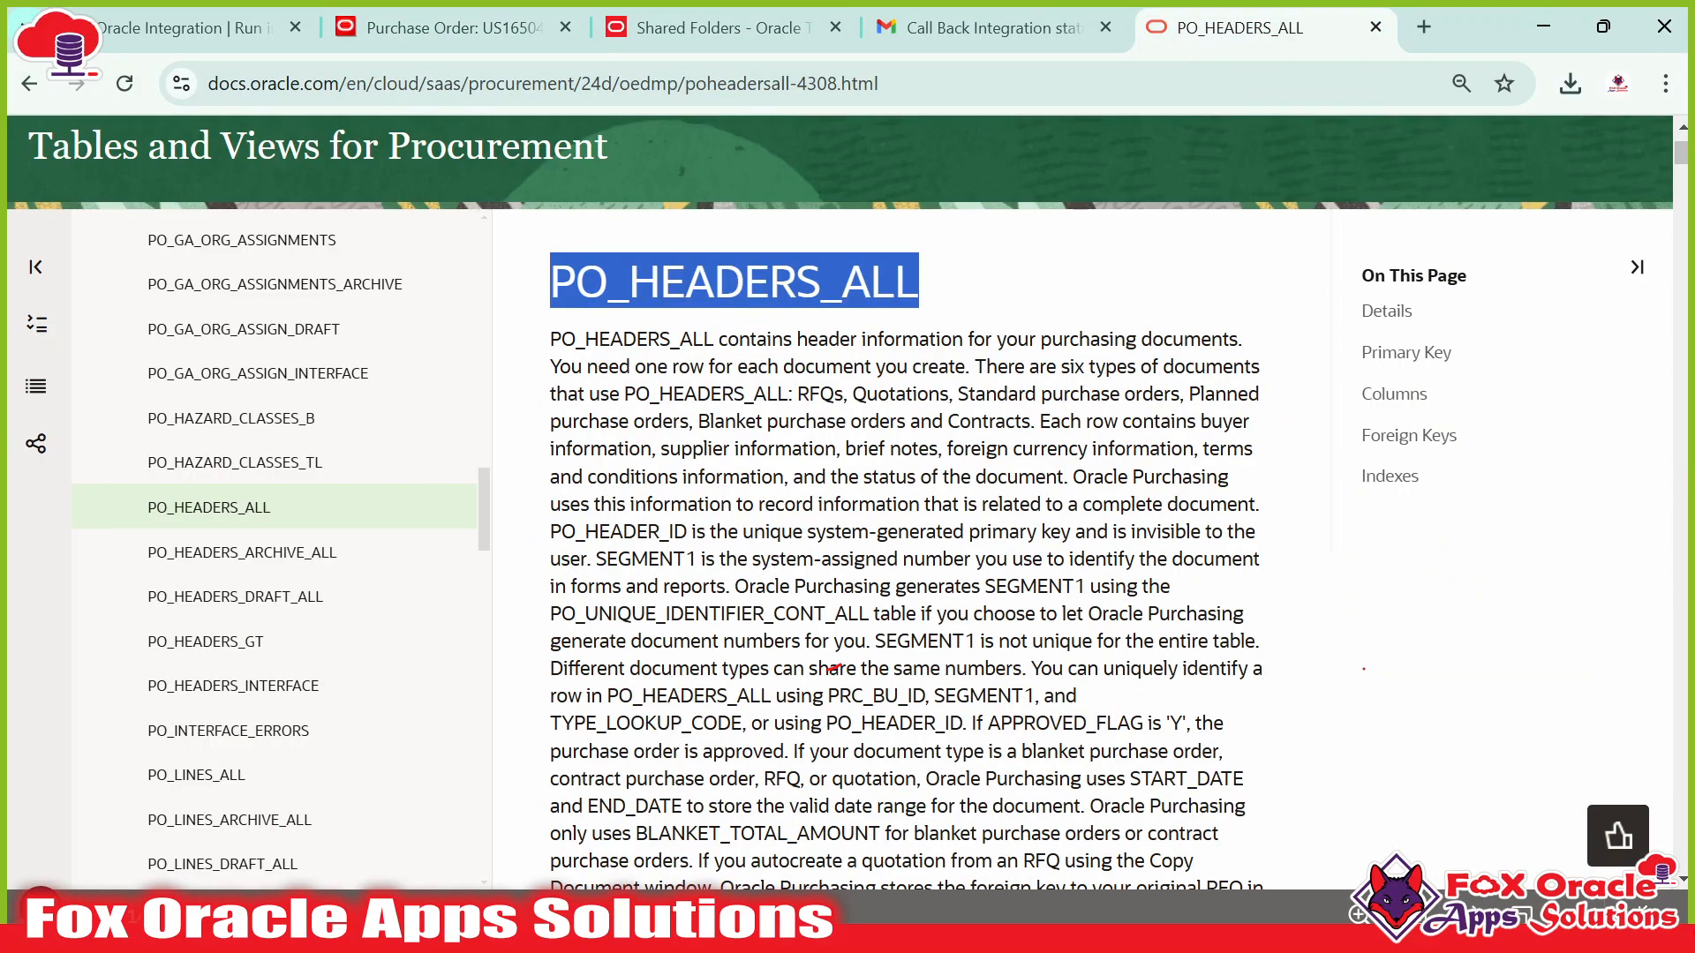
scroll(834, 669, "down", 9)
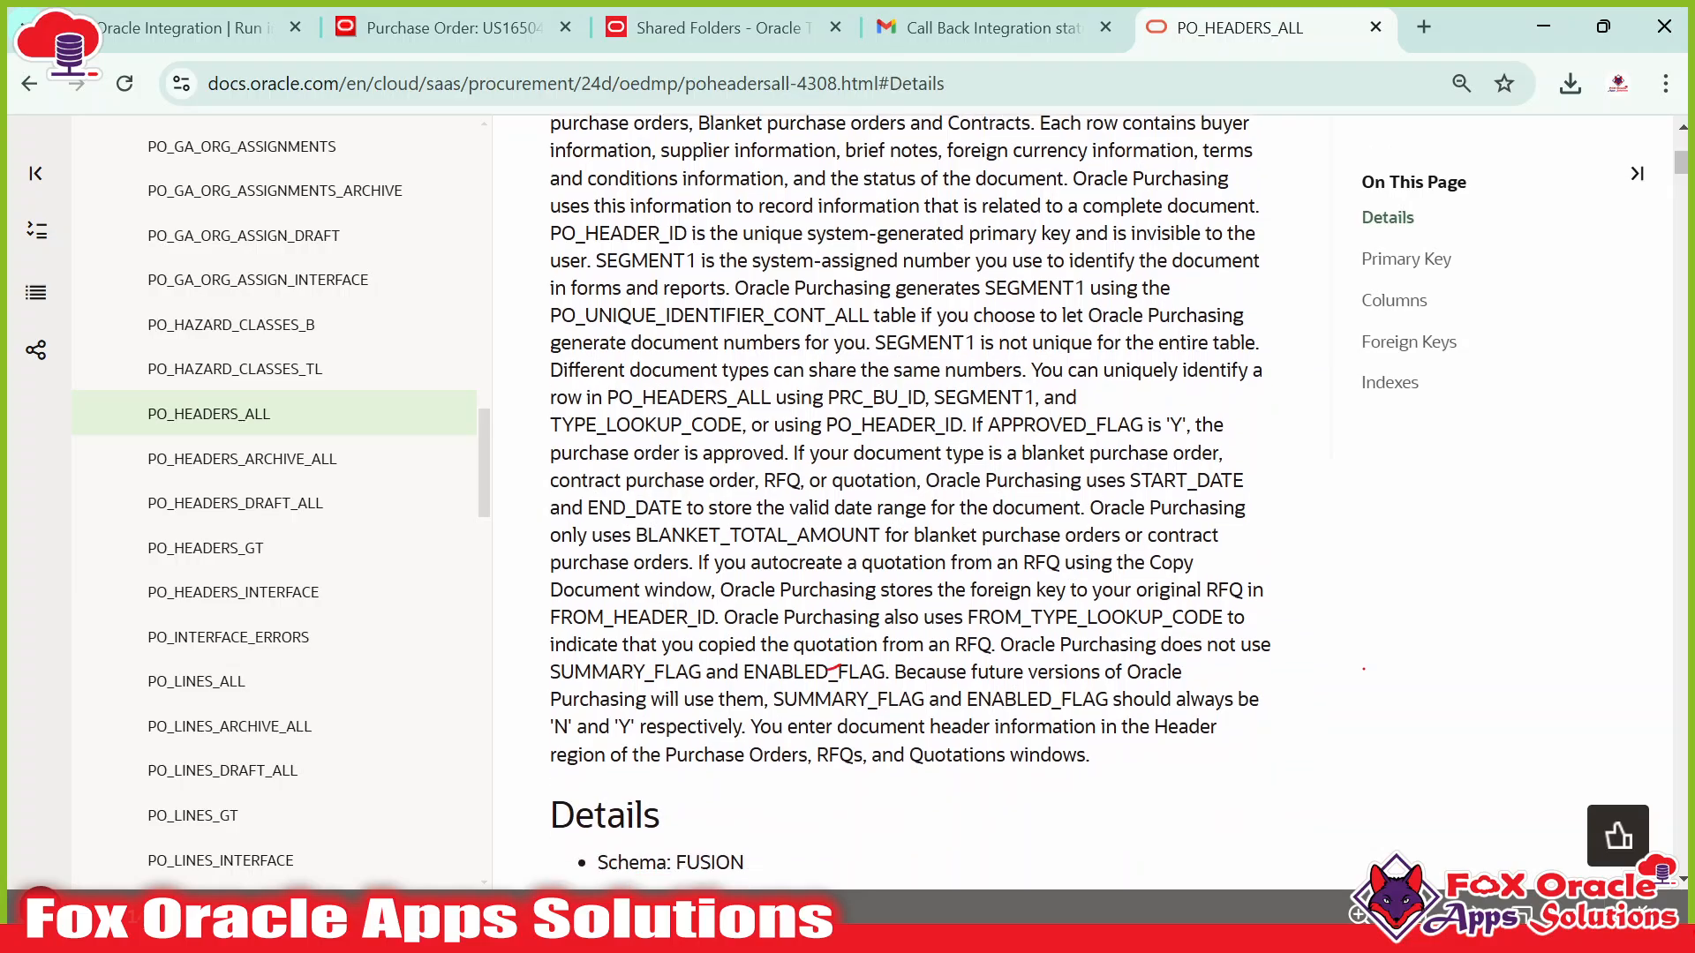
scroll(834, 668, "up", 10)
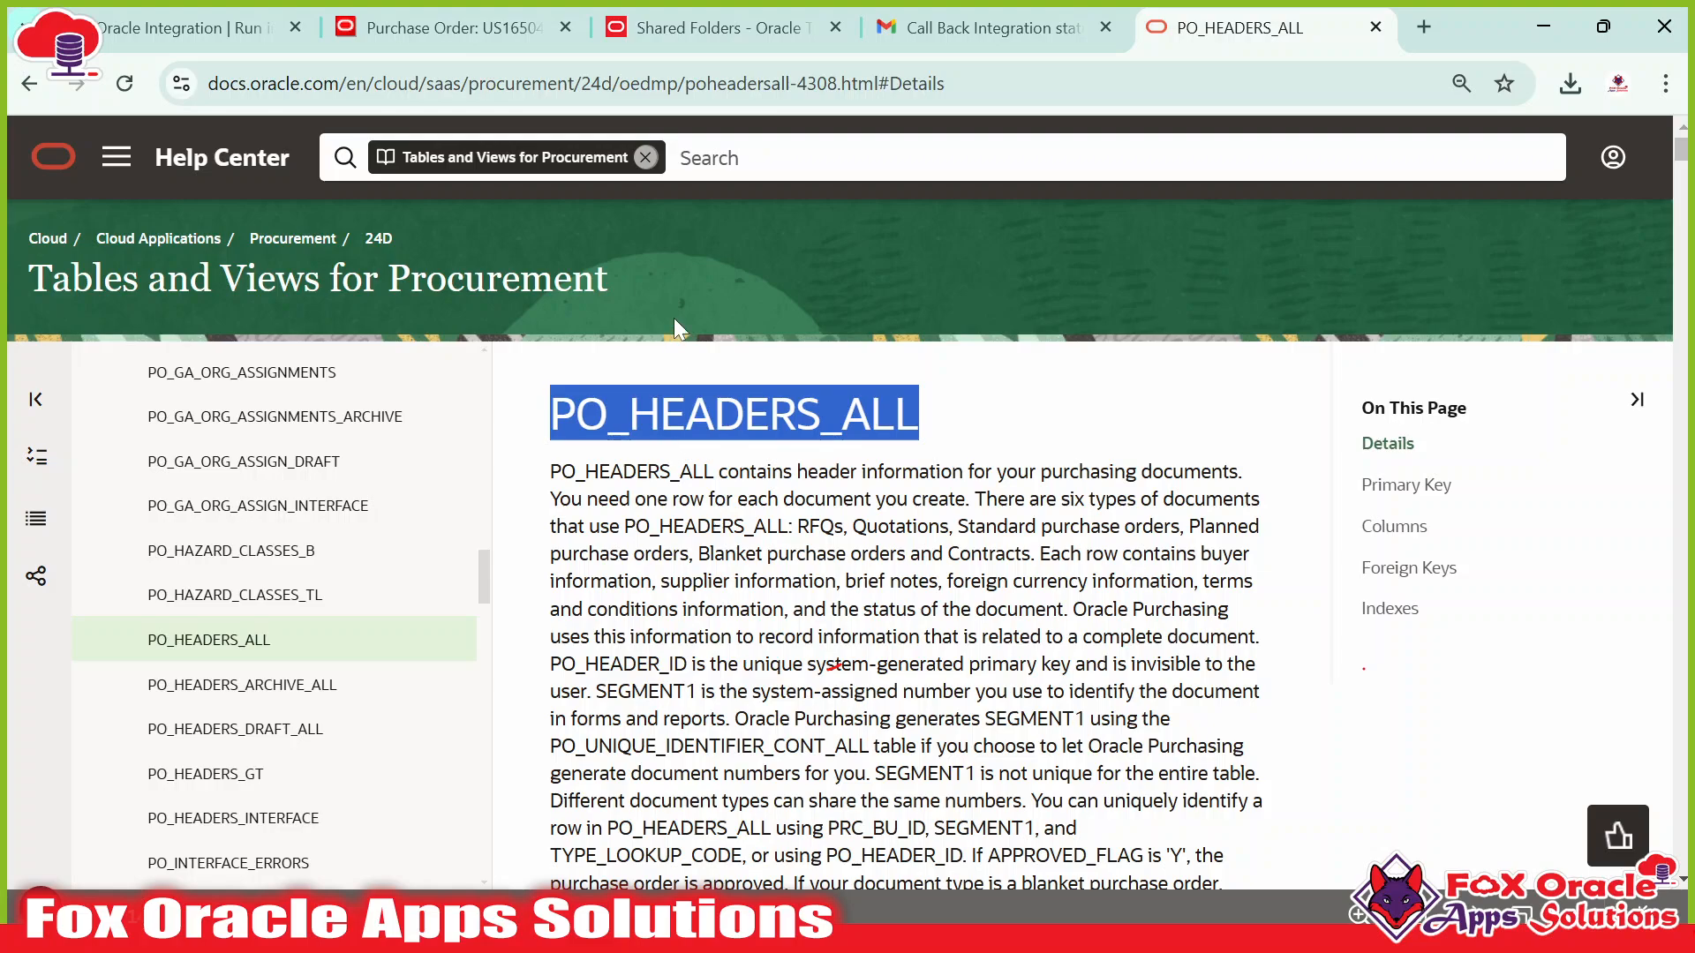
Switch to the Shared Folders analytics catalog and look over its folders.
left_click(679, 32)
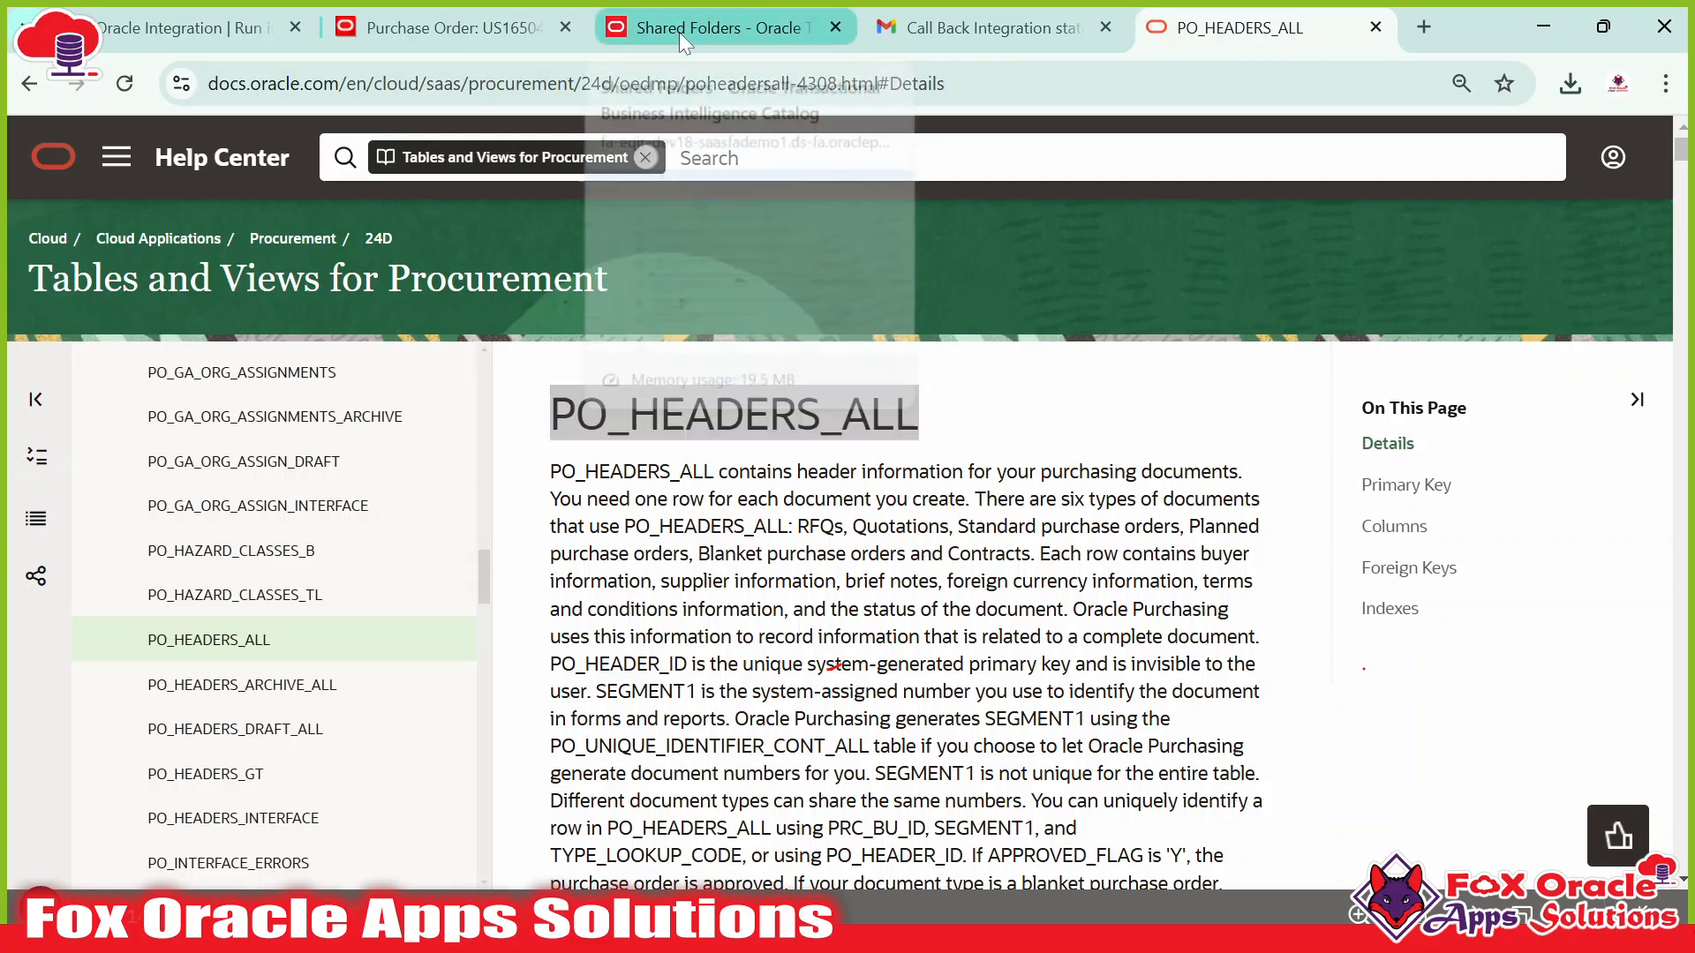
scroll(635, 636, "down", 10)
scroll(662, 500, "up", 10)
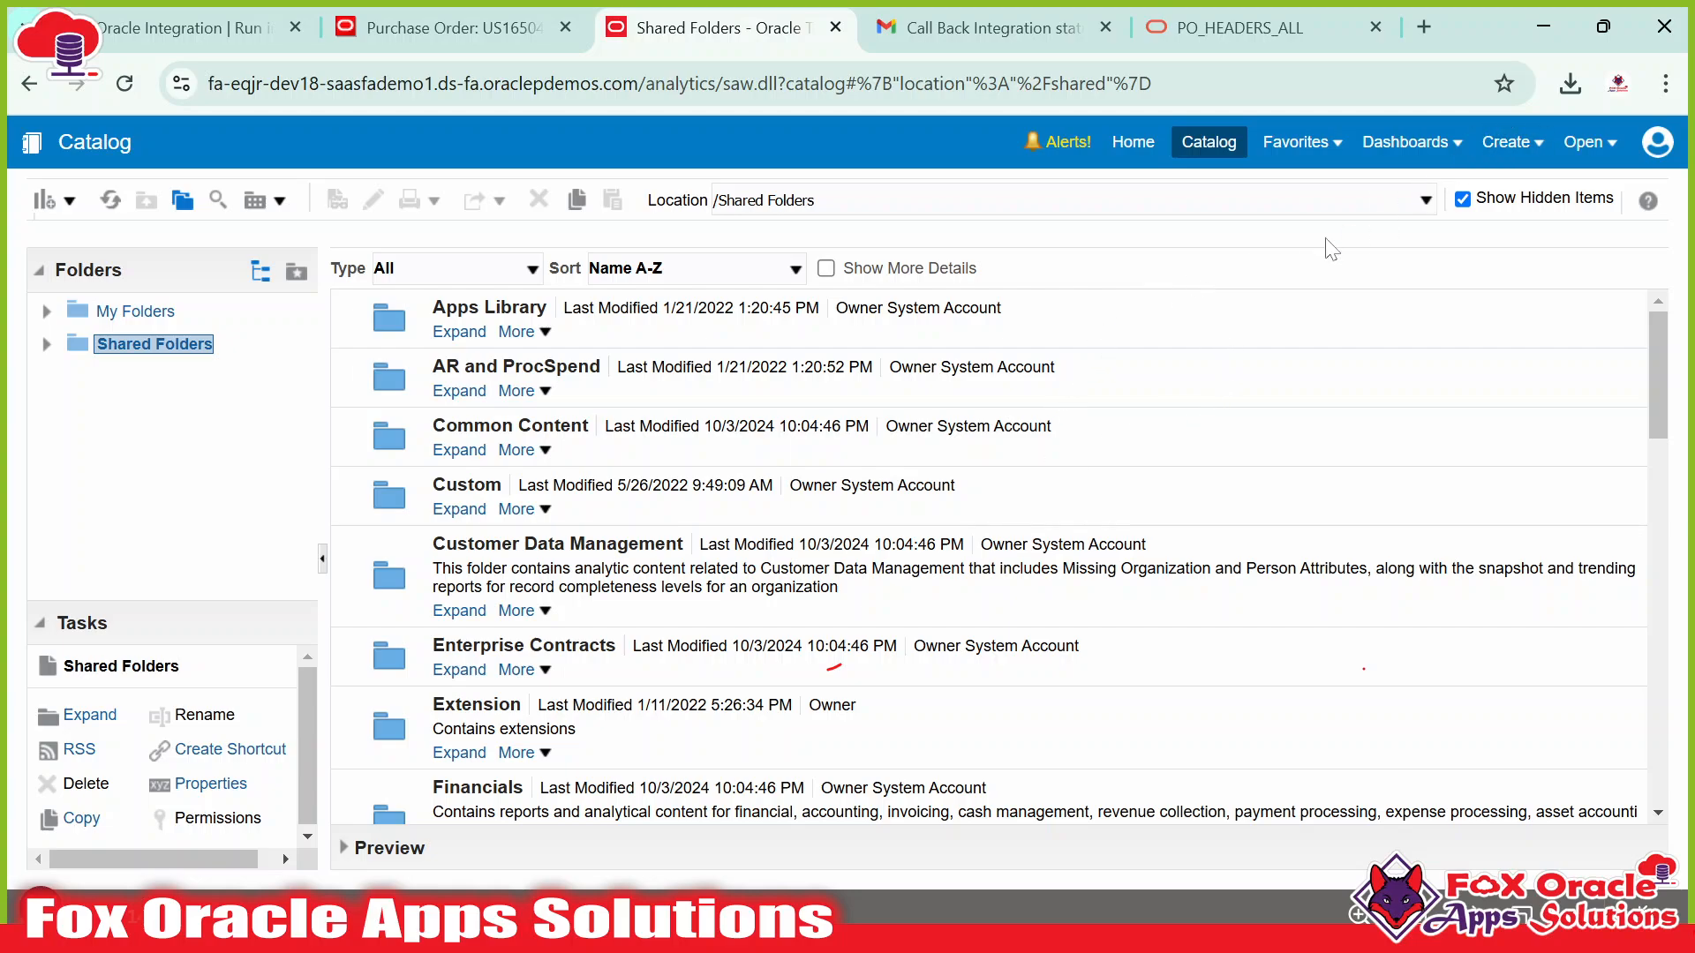
In a new tab, open the Dev18 Fusion site and load its analytics address.
left_click(1423, 26)
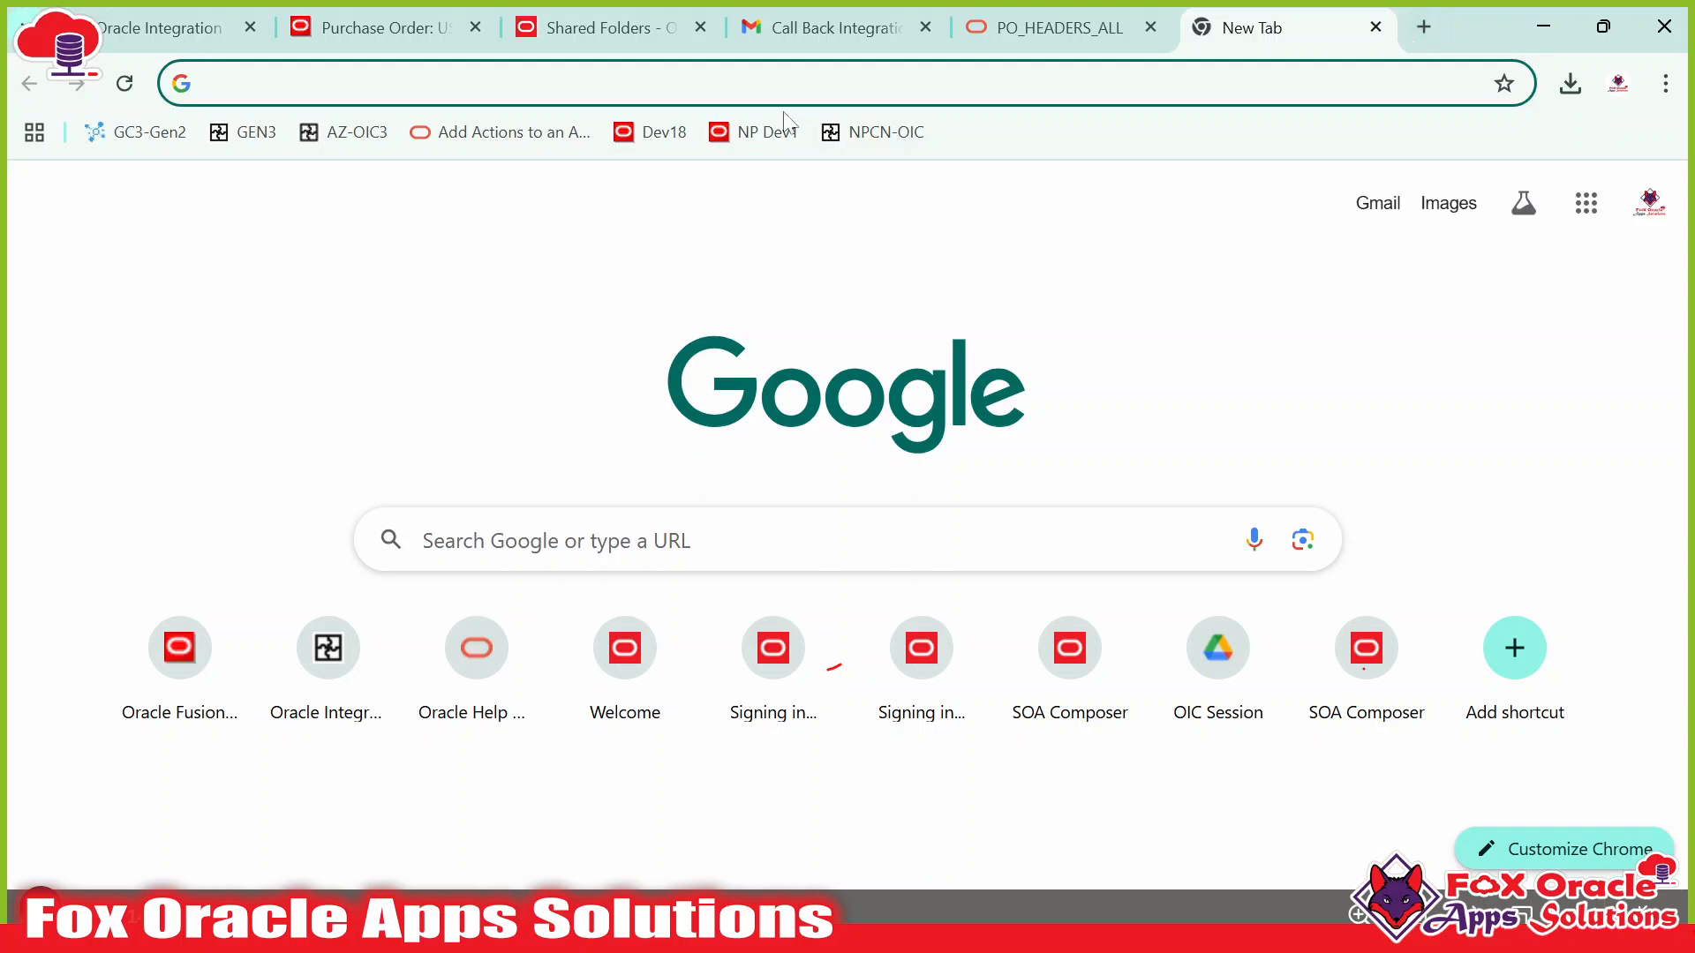
left_click(675, 143)
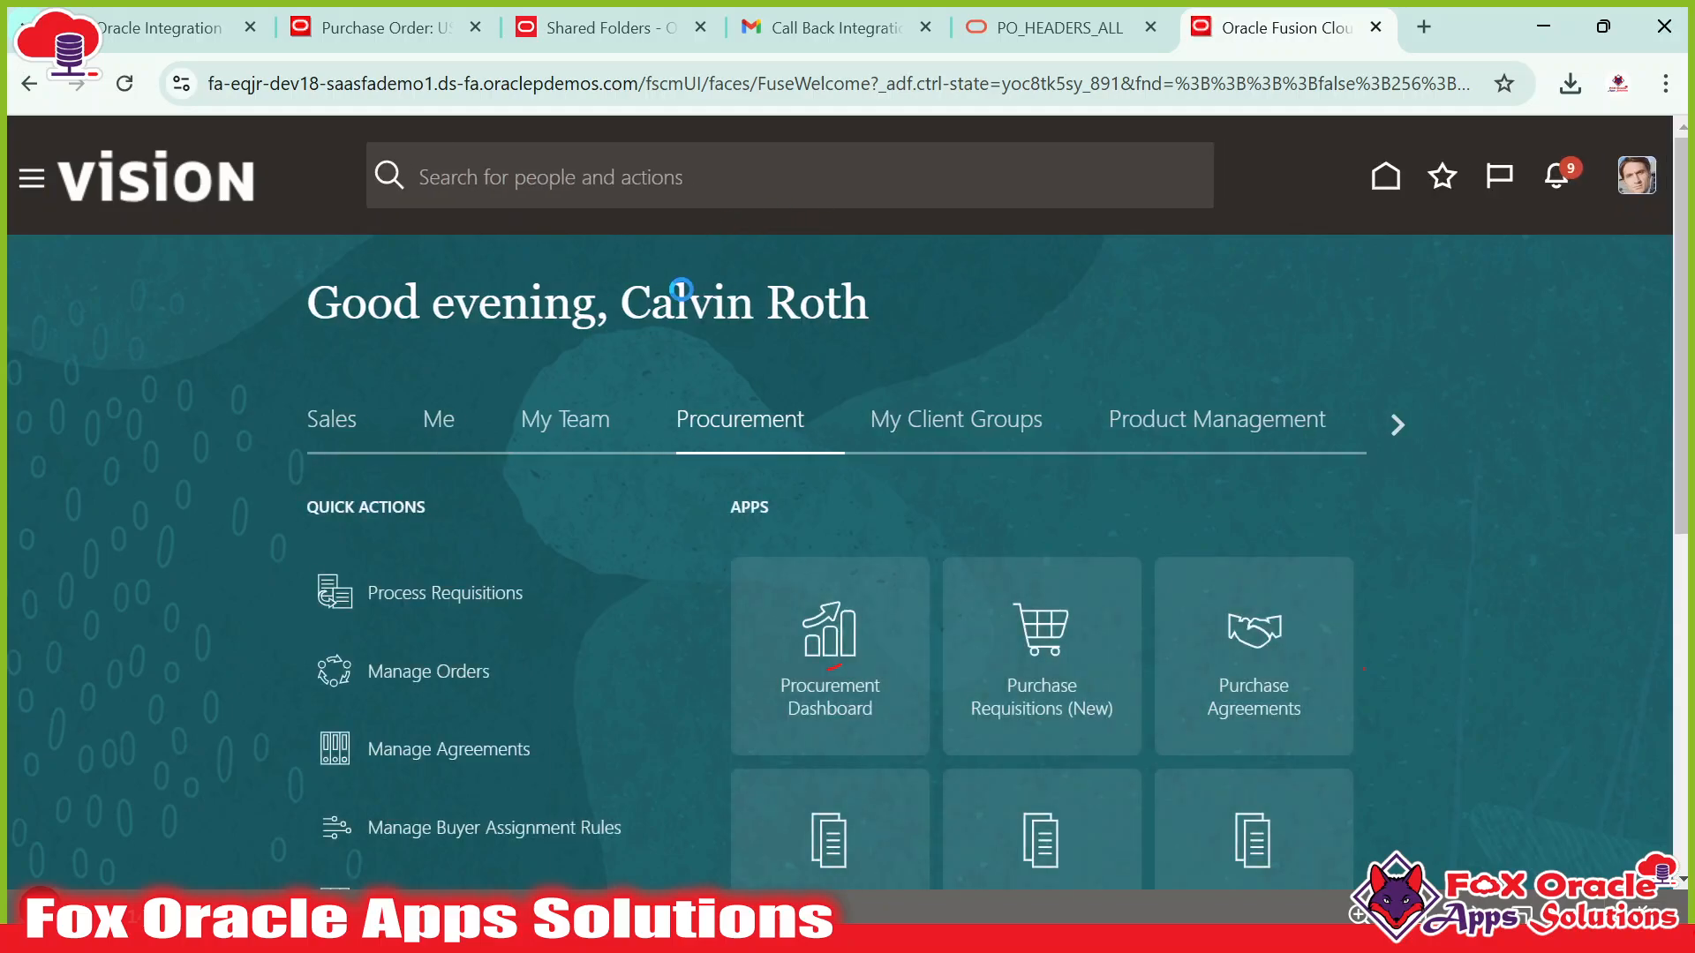
left_click(707, 83)
left_click(707, 83)
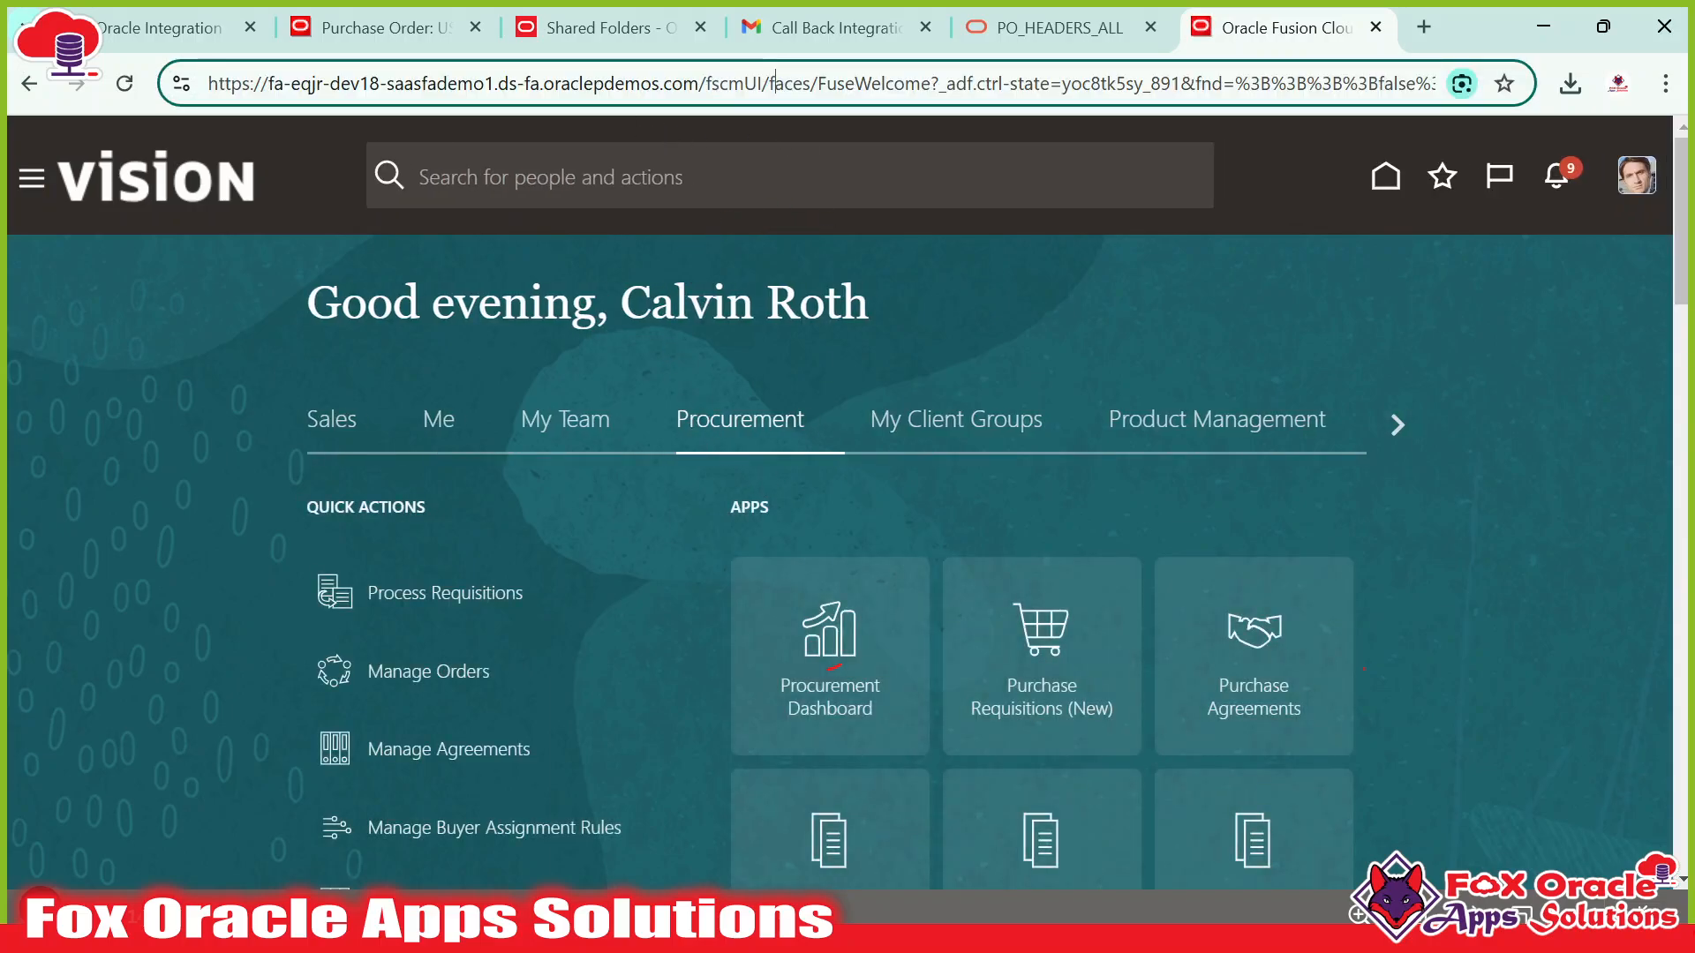
key("shift+End")
key("BackSpace")
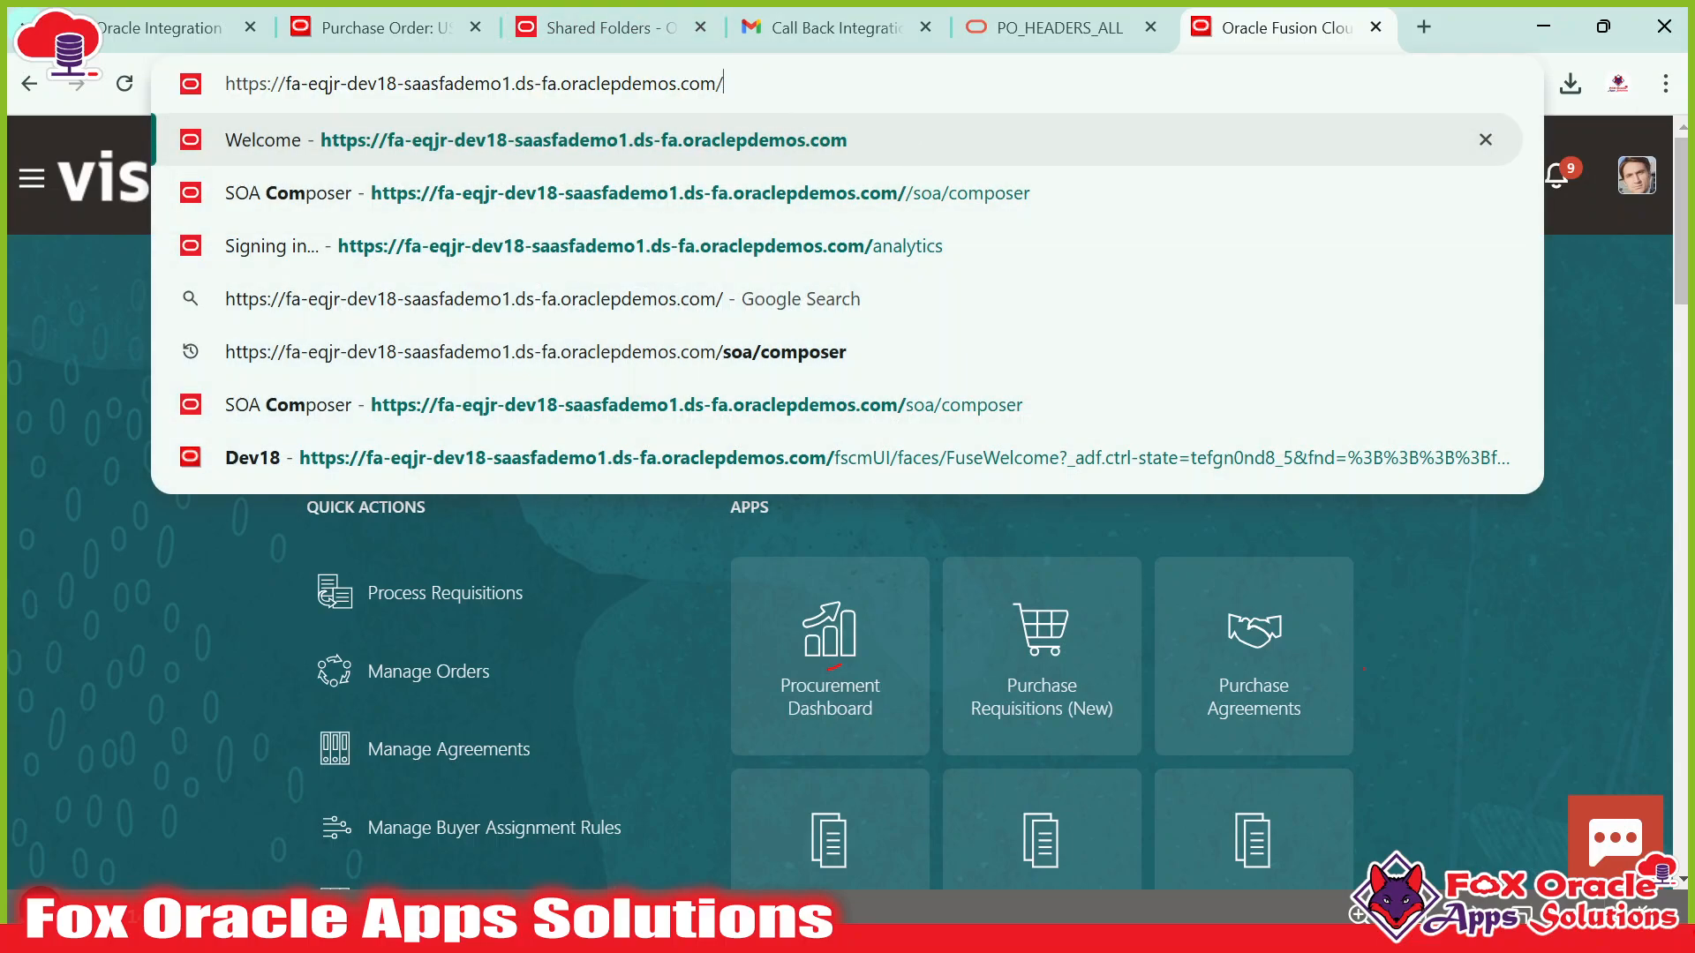
type("analytics")
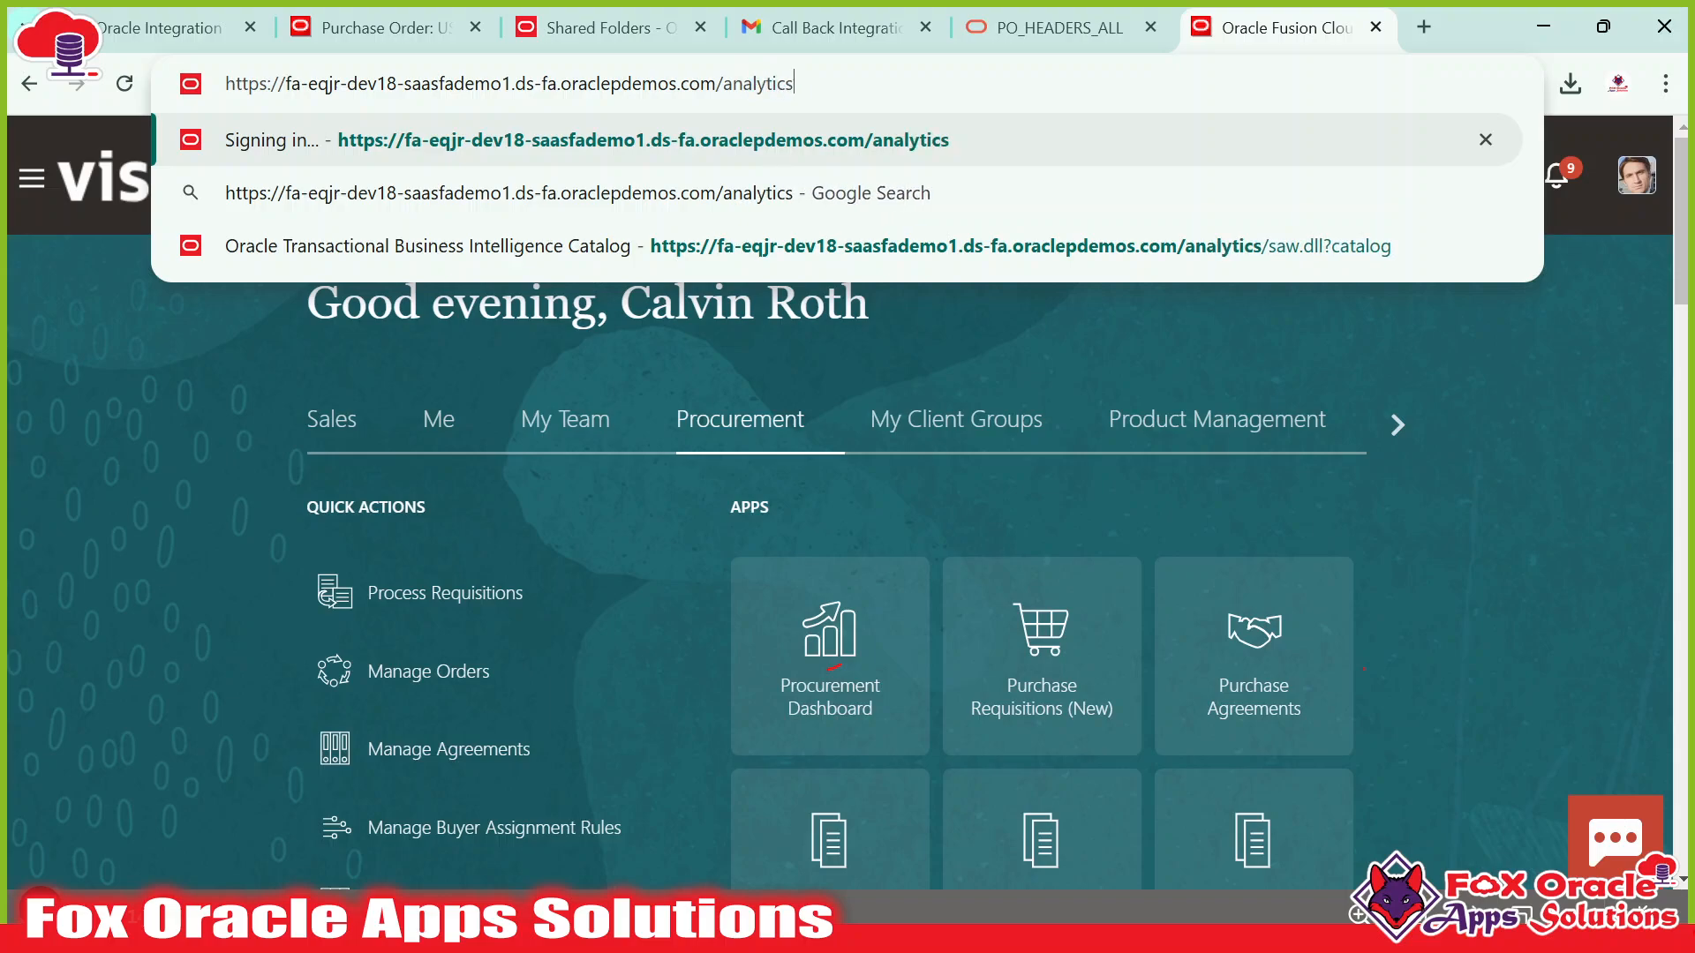
key("shift+Left")
key("shift+Left")
key("shift+Left")
key("shift+Left")
key("shift+Left")
key("shift+Left")
key("shift+Left")
key("shift+Left")
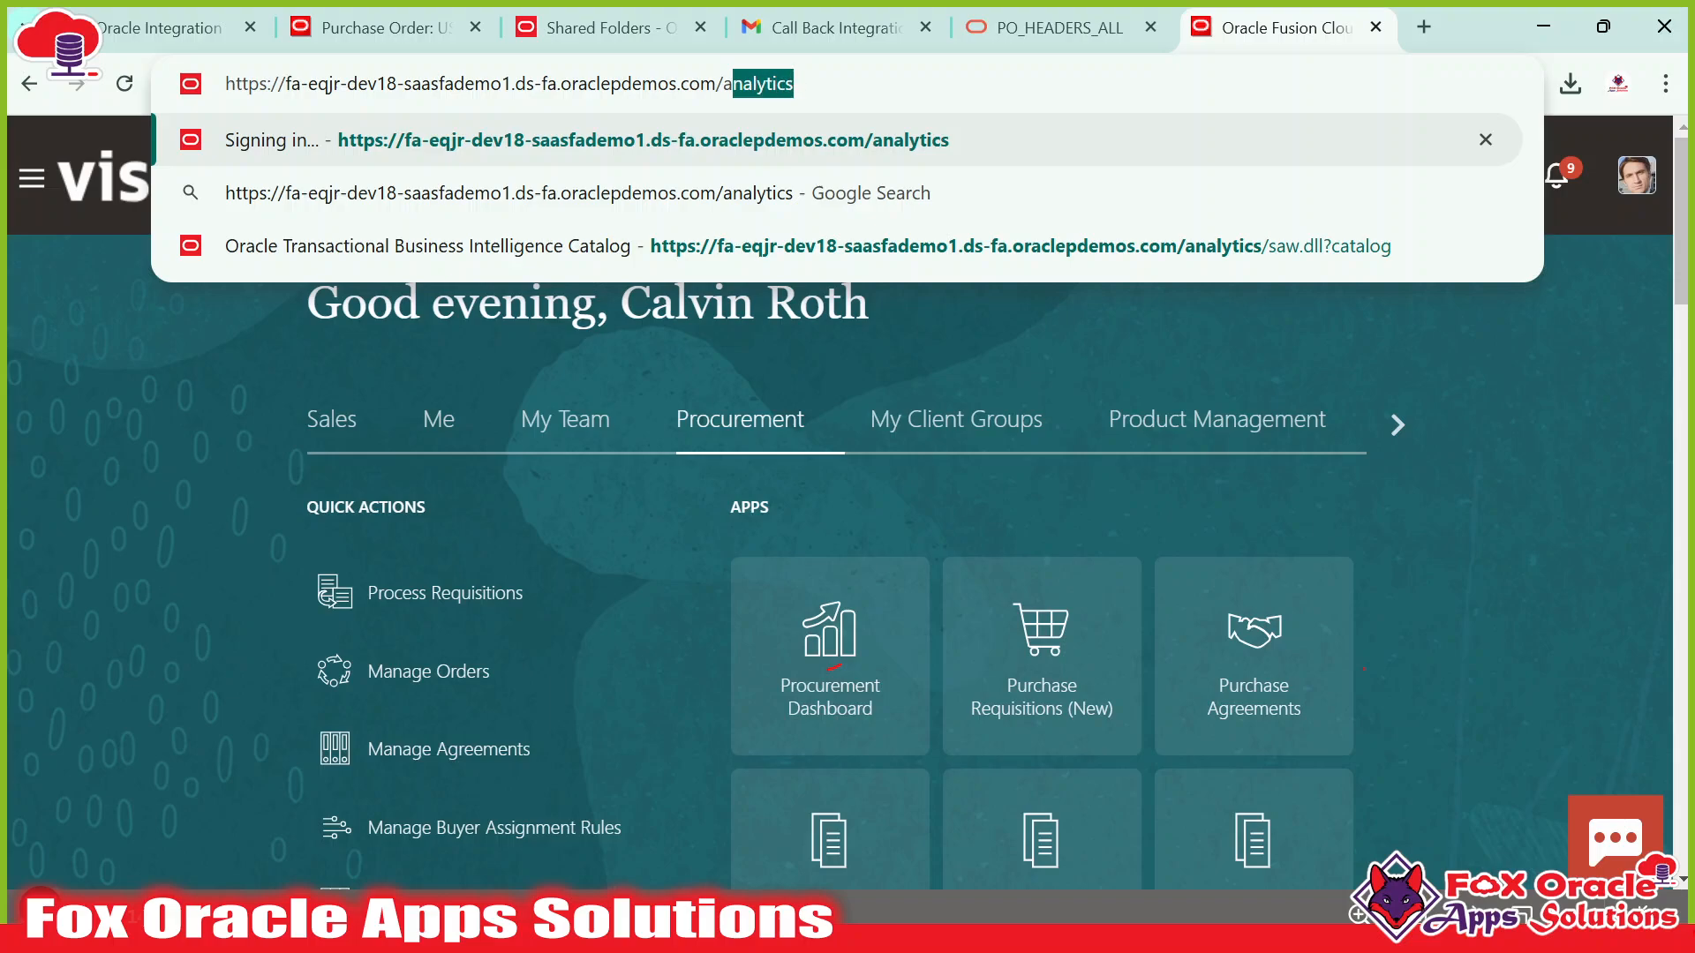
key("End")
key("Return")
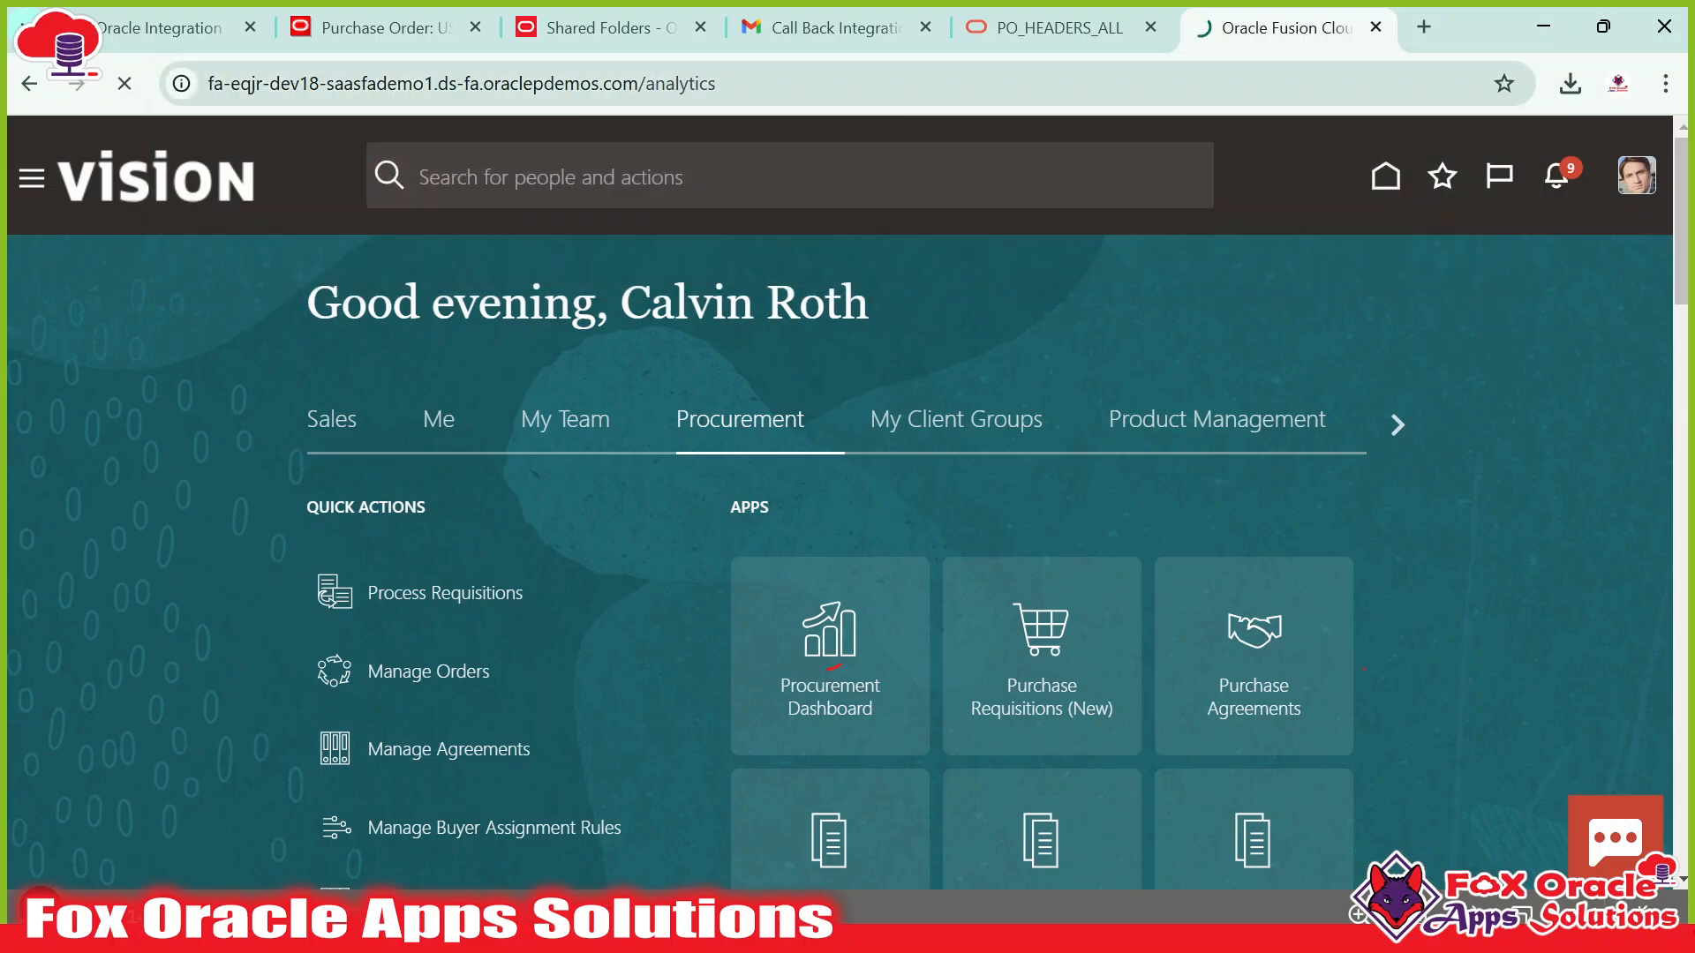
Move between the Shared Folders catalog and Fusion home tabs, rearranging the tabs.
left_click(615, 23)
scroll(1035, 406, "down", 10)
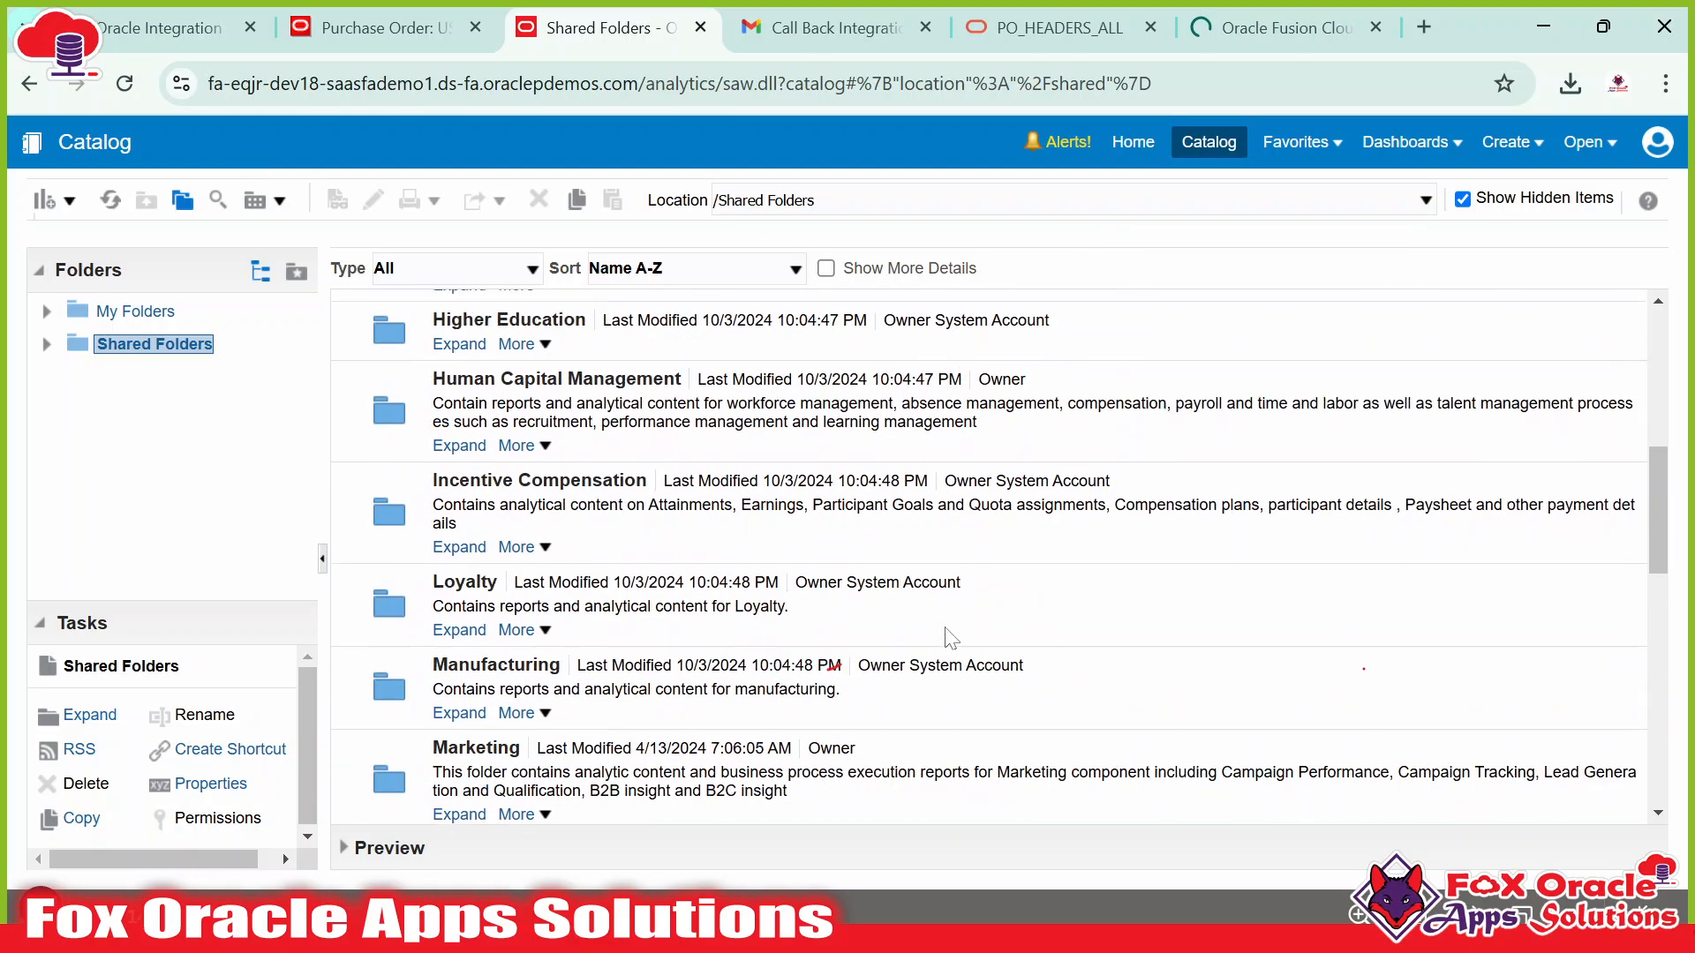
scroll(1035, 406, "up", 10)
left_click_drag(1280, 27, 700, 31)
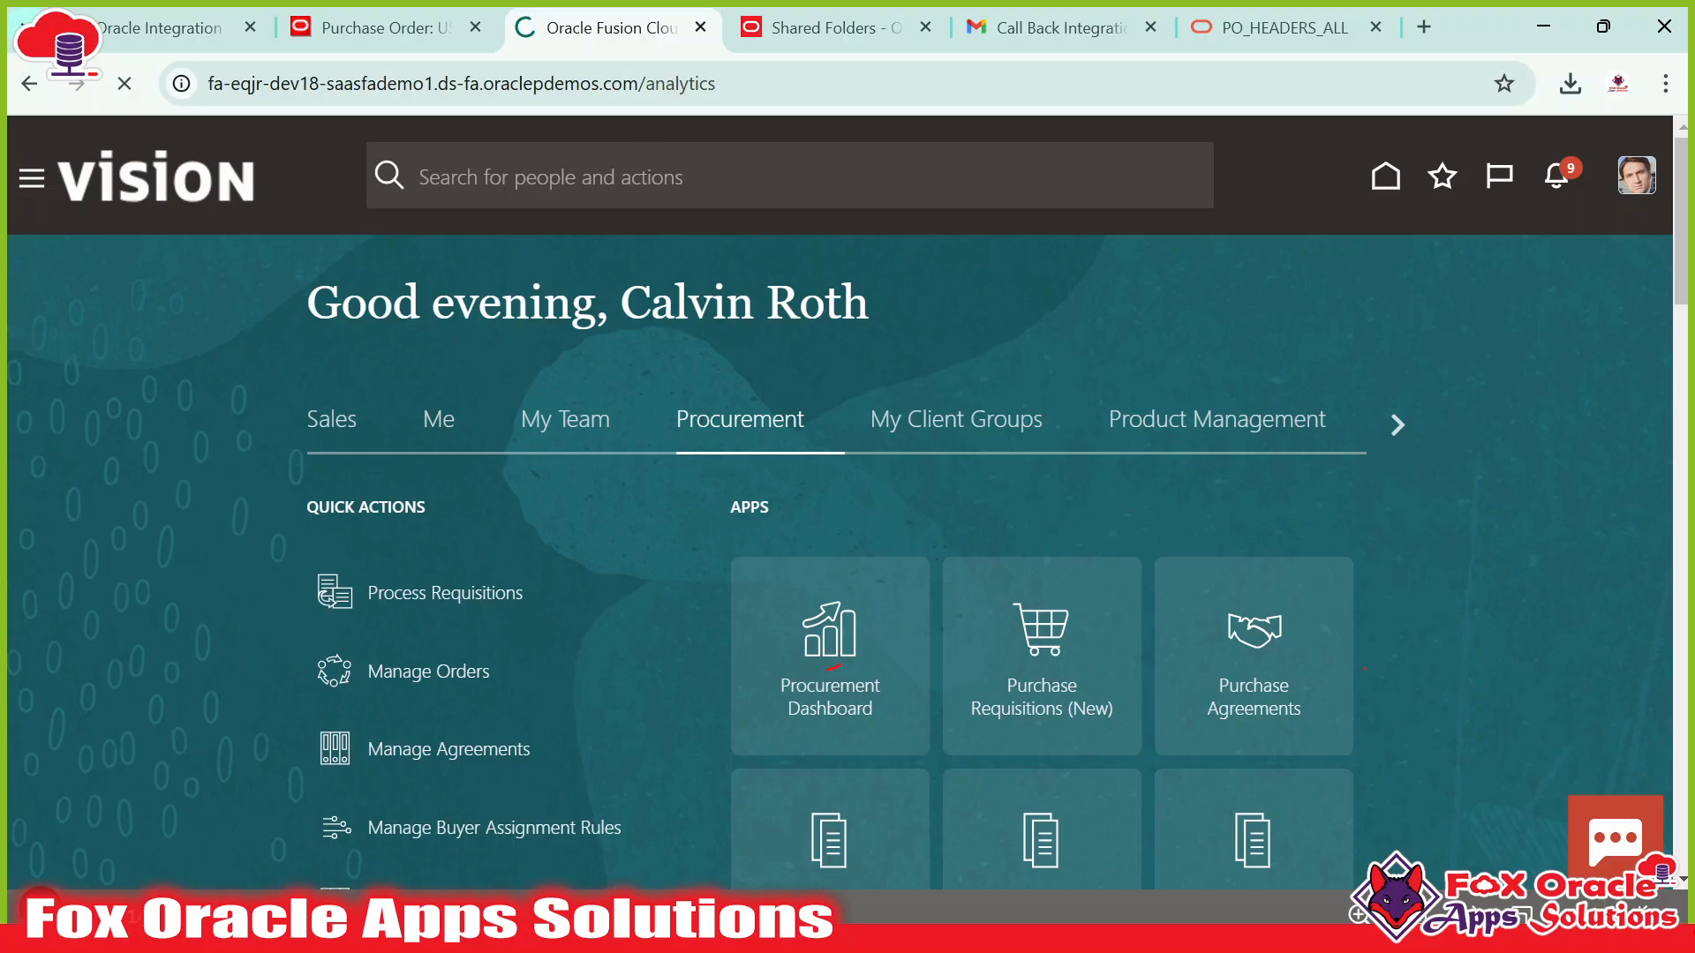
scroll(745, 435, "down", 4)
scroll(706, 264, "up", 4)
left_click(768, 36)
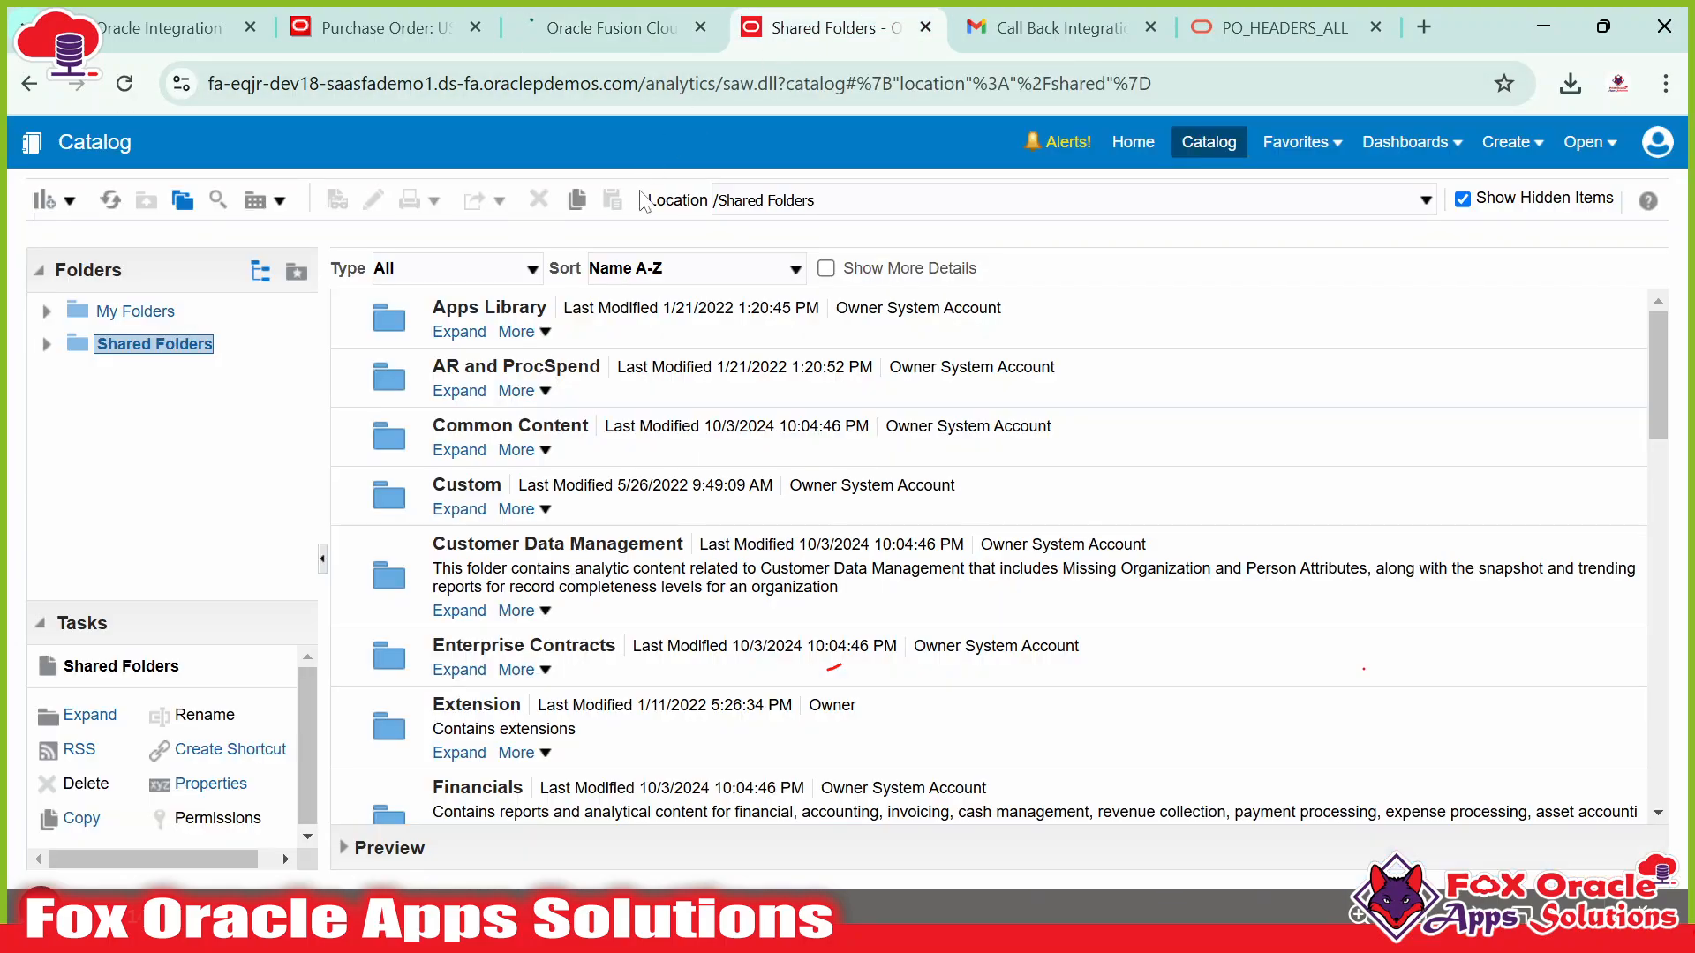
scroll(989, 556, "down", 10)
scroll(989, 556, "up", 10)
left_click(606, 27)
scroll(628, 431, "down", 3)
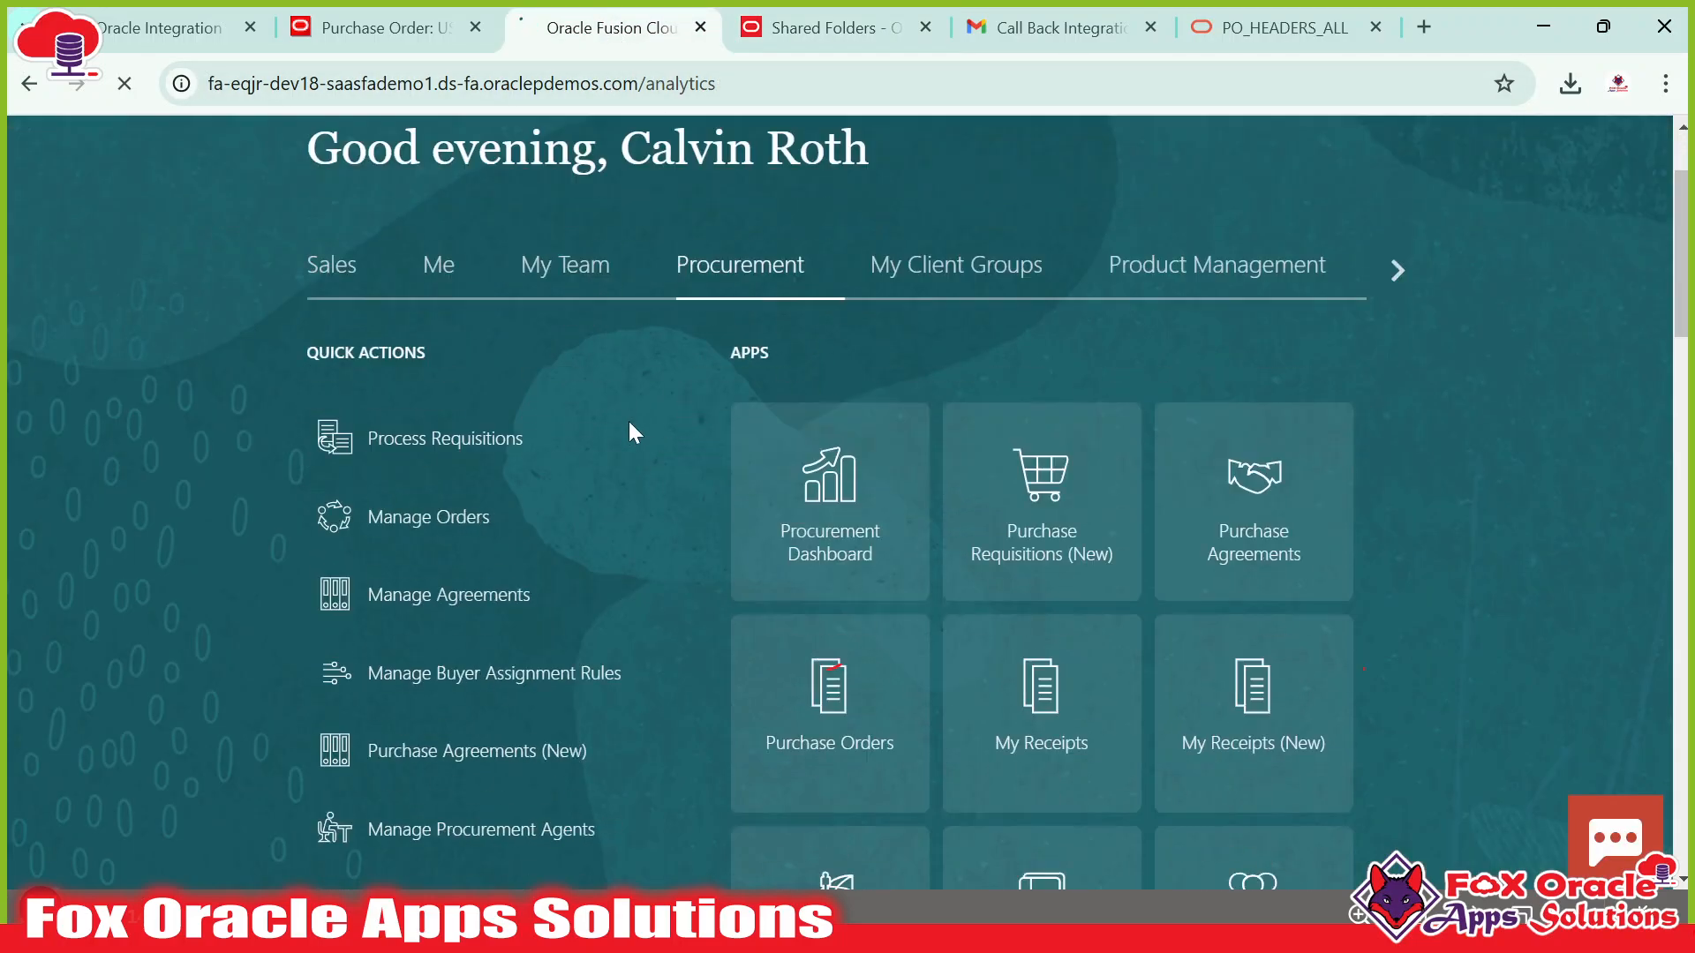
scroll(685, 442, "up", 3)
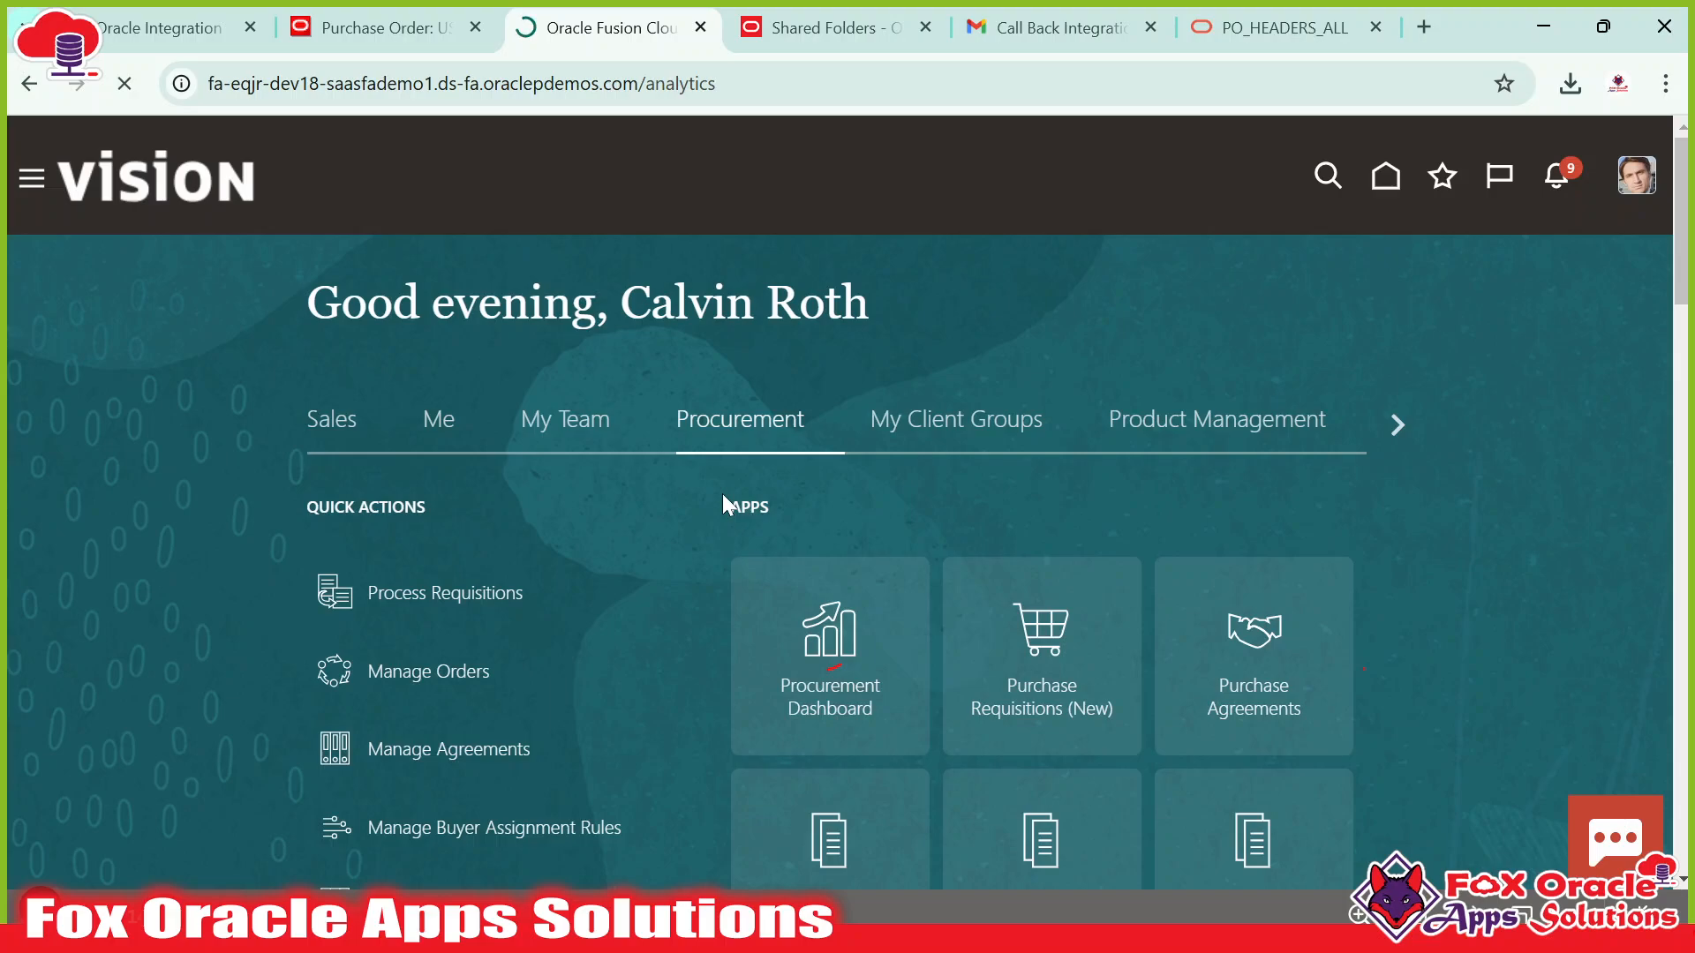
Erase all on-screen annotation marks and put away the drawing tools.
left_click(40, 900)
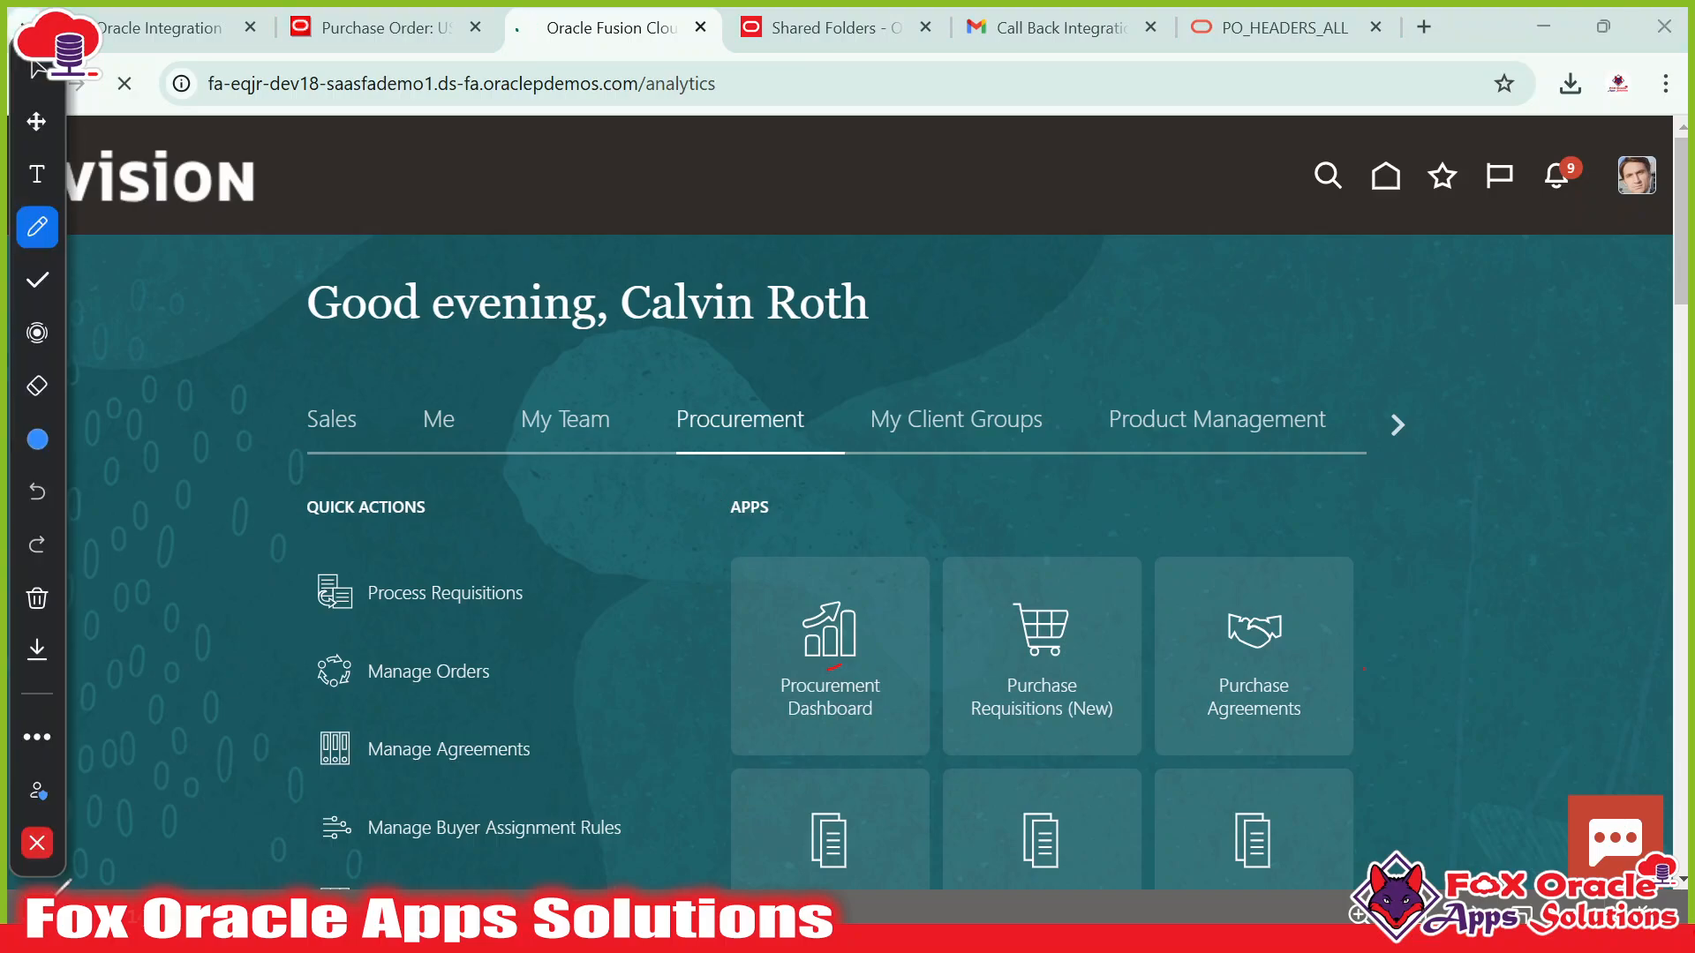
left_click(21, 847)
left_click(40, 896)
left_click(37, 599)
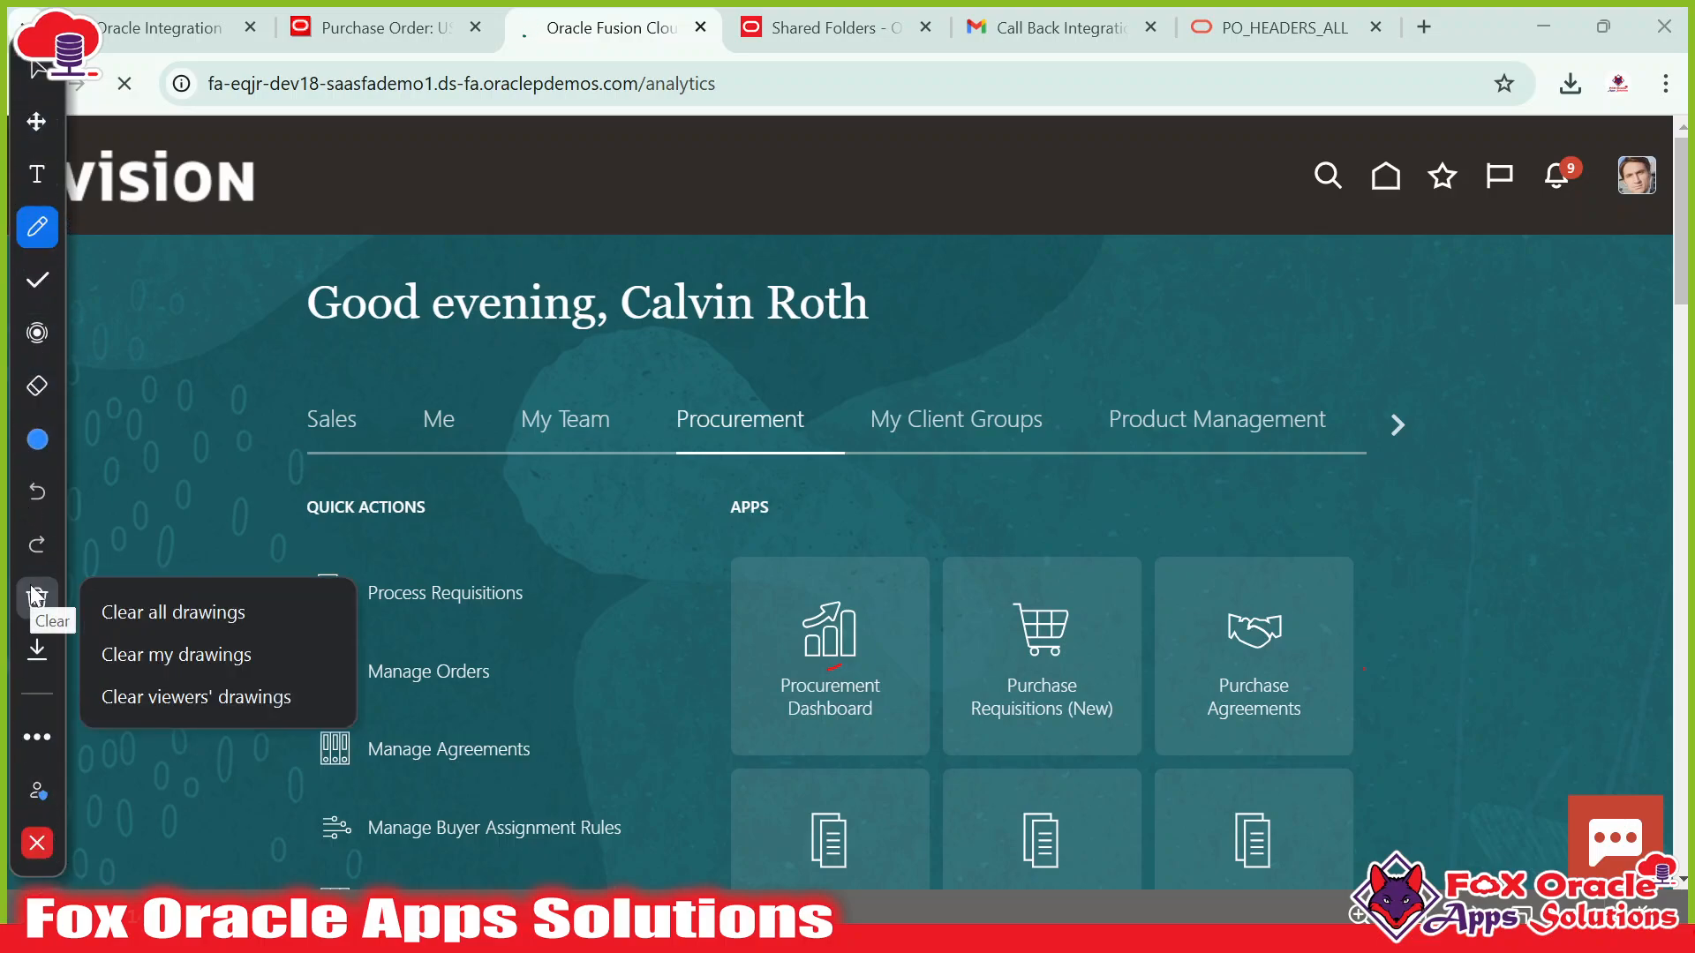
left_click(198, 620)
left_click(37, 843)
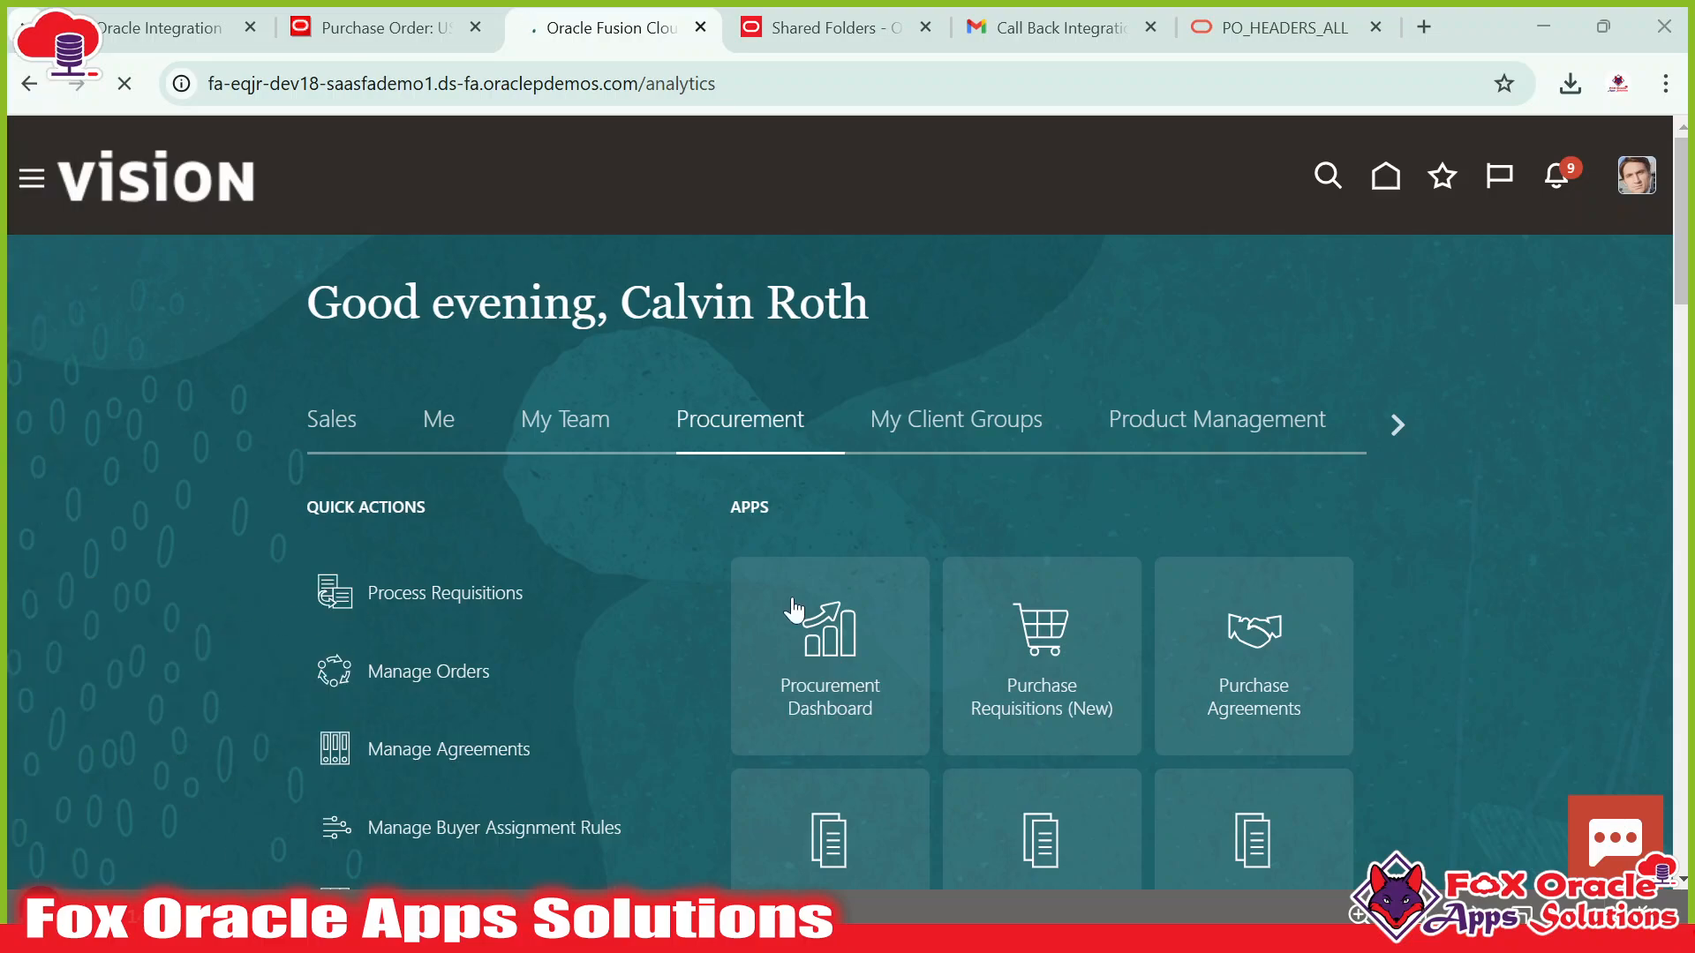
scroll(764, 411, "down", 7)
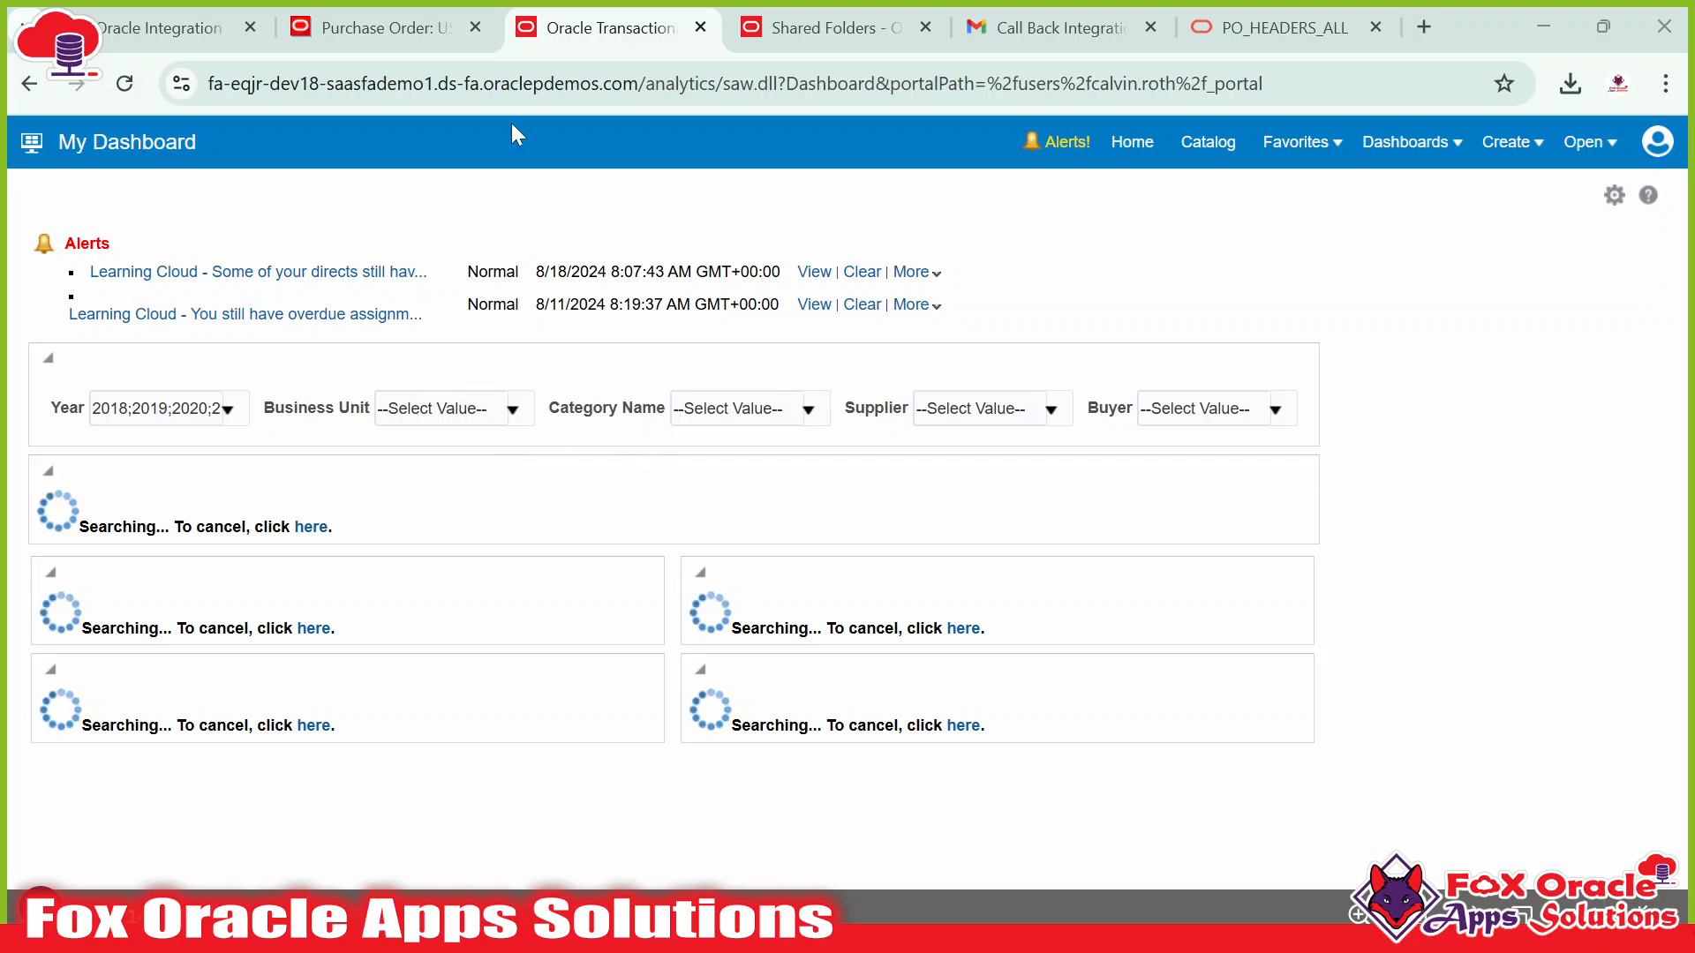
Go from the dashboard to the BI home page, confirming Leave site.
left_click(821, 28)
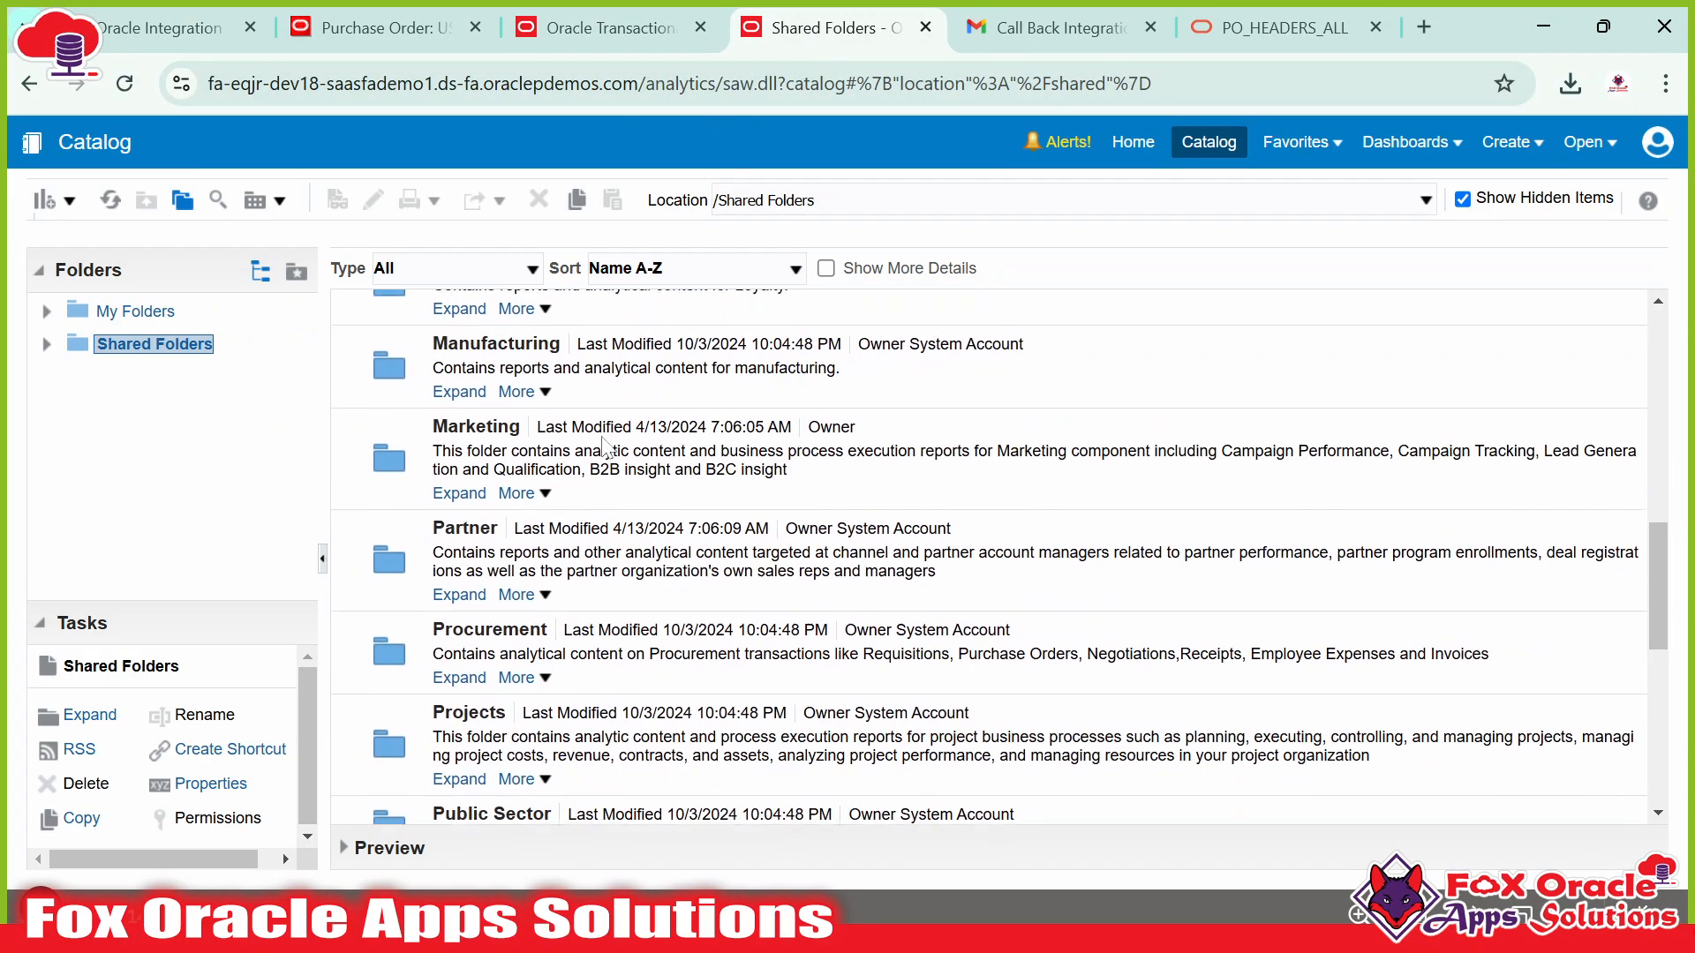
left_click(574, 46)
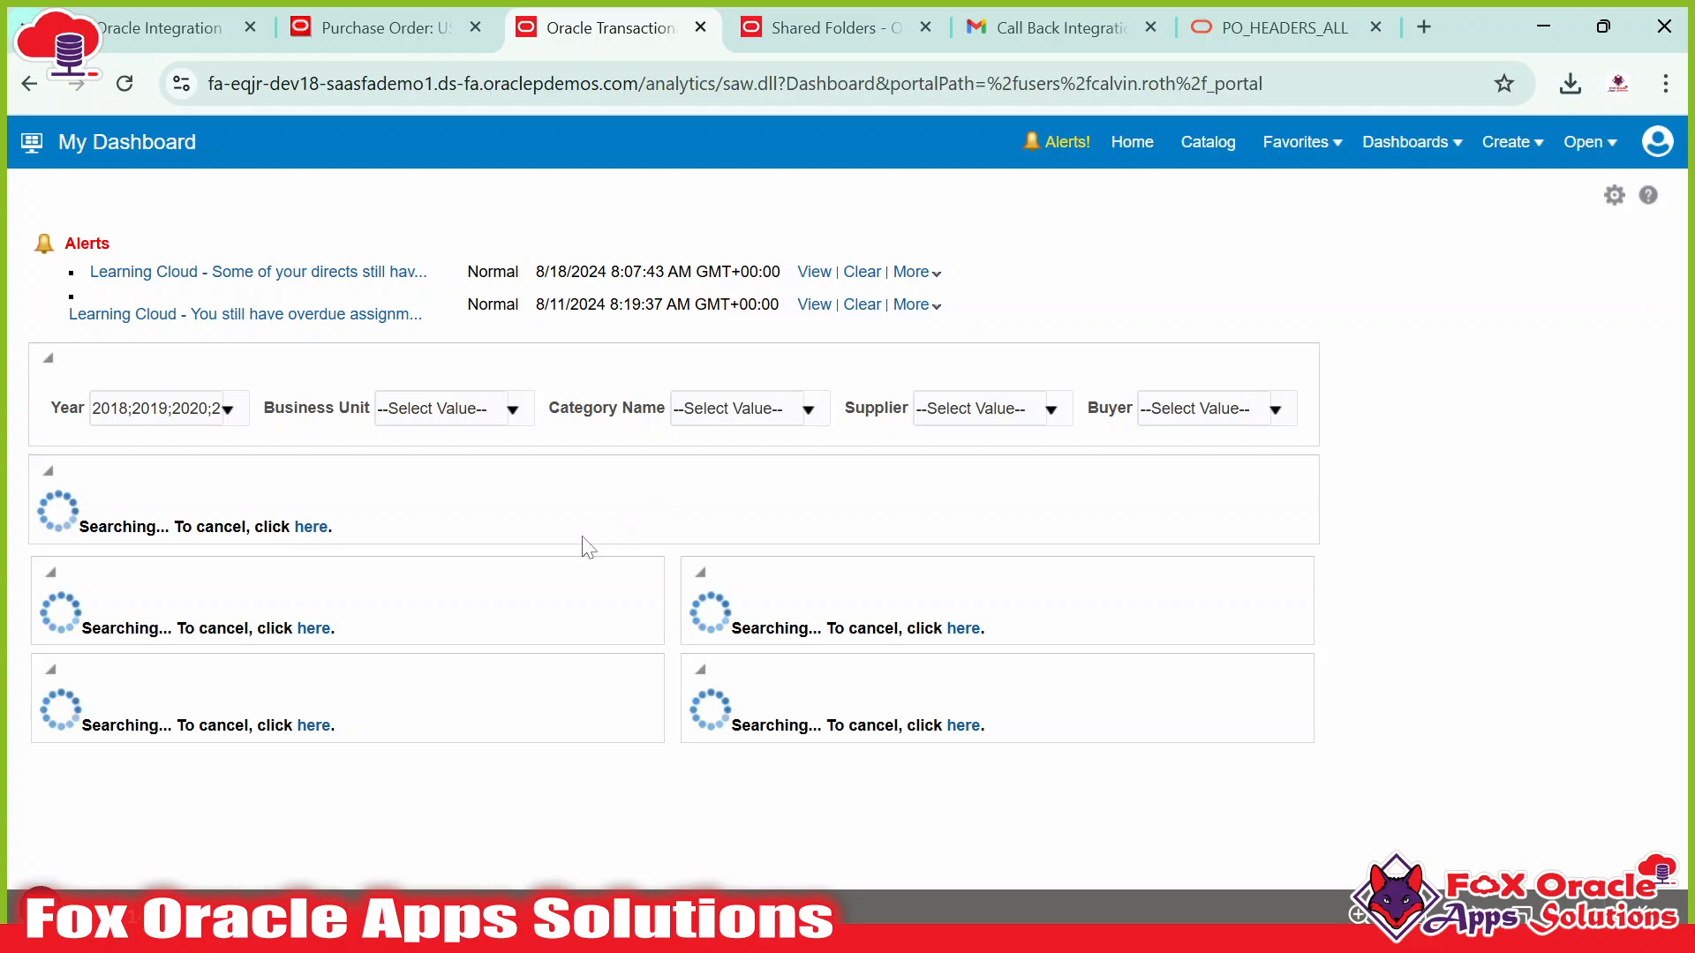
left_click(1133, 144)
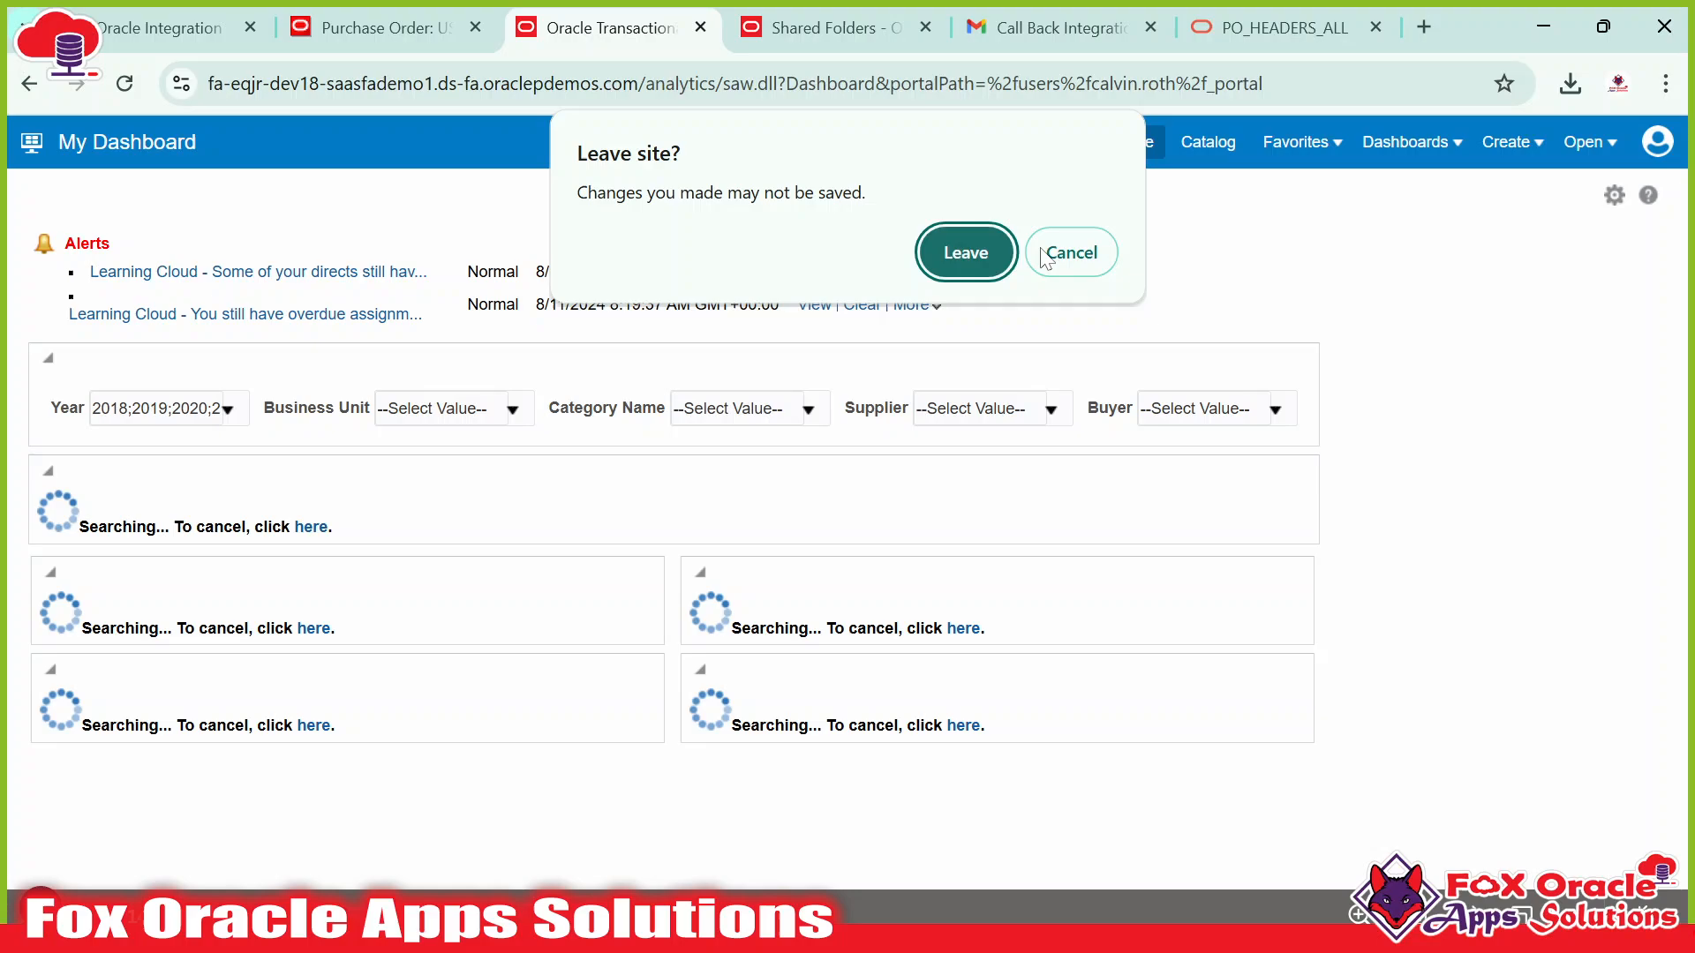
left_click(967, 252)
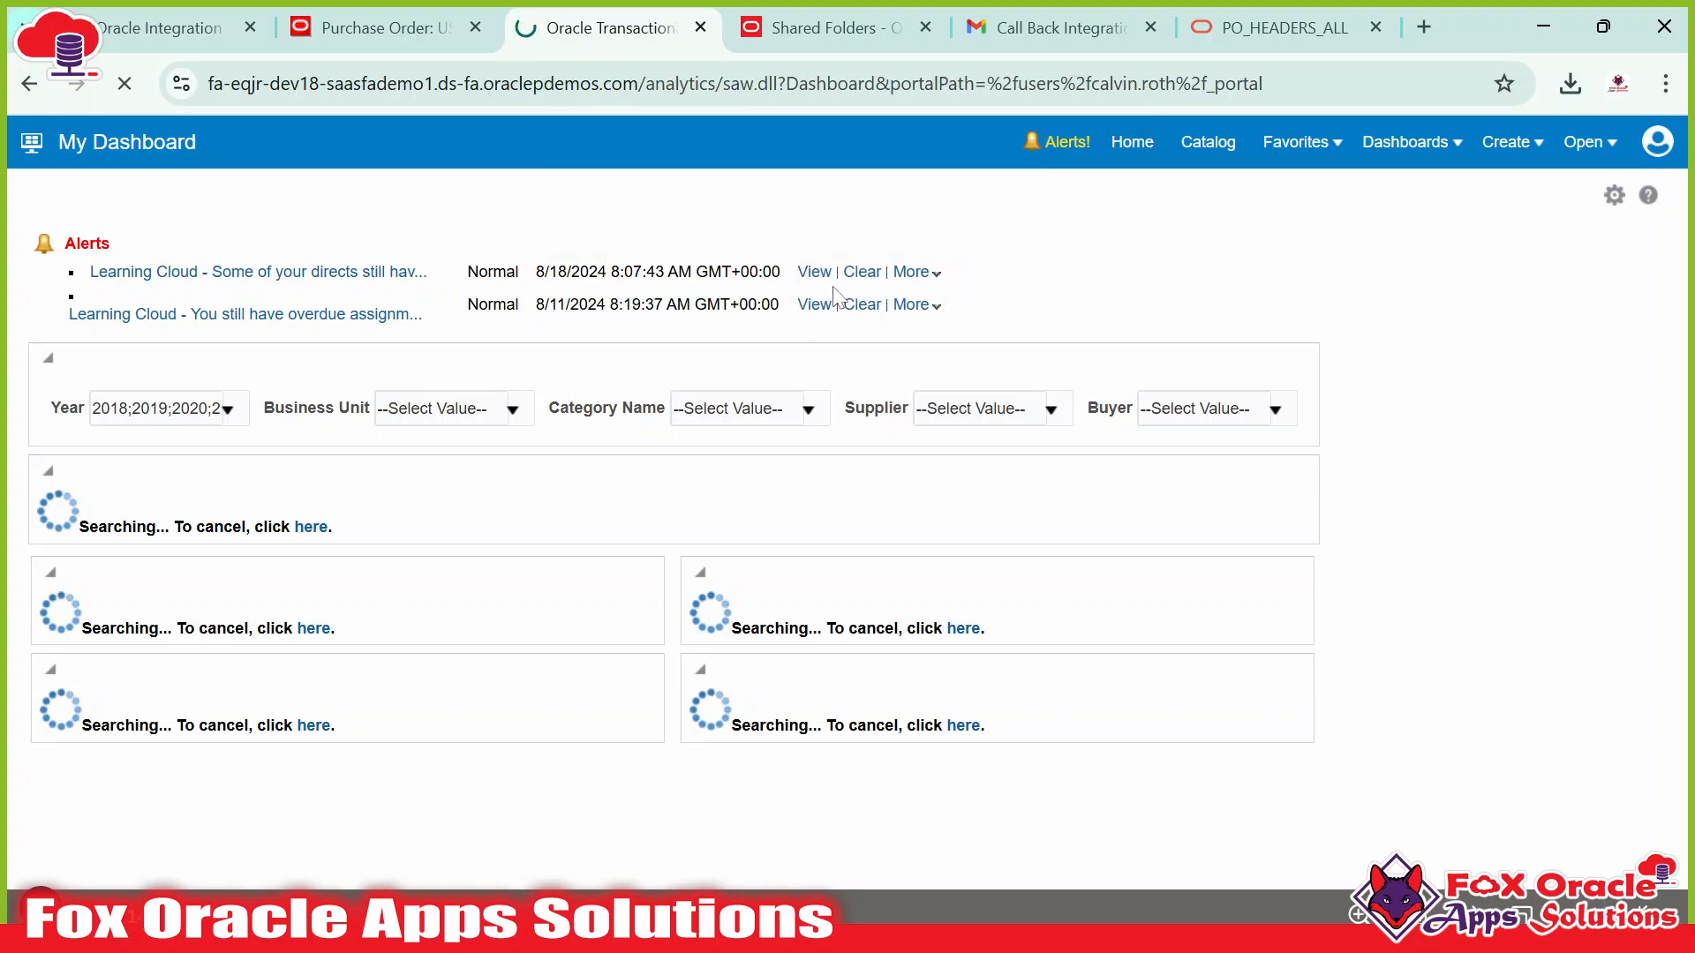
left_click(821, 35)
scroll(658, 519, "down", 8)
scroll(657, 519, "up", 10)
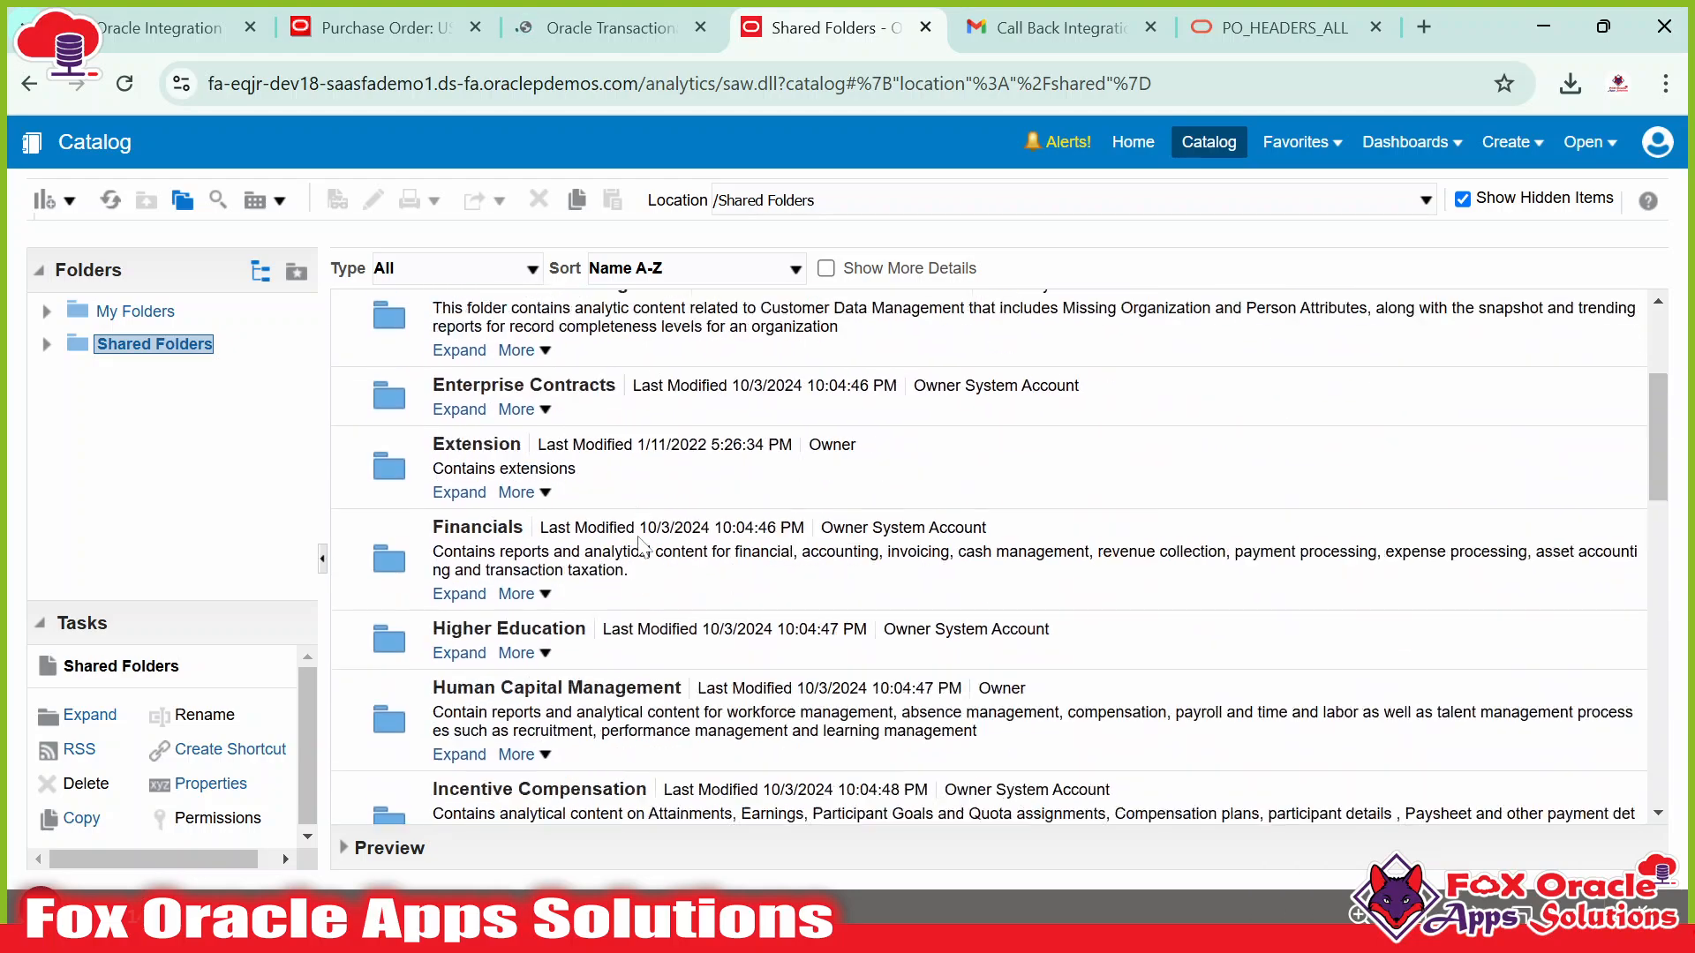
left_click(582, 29)
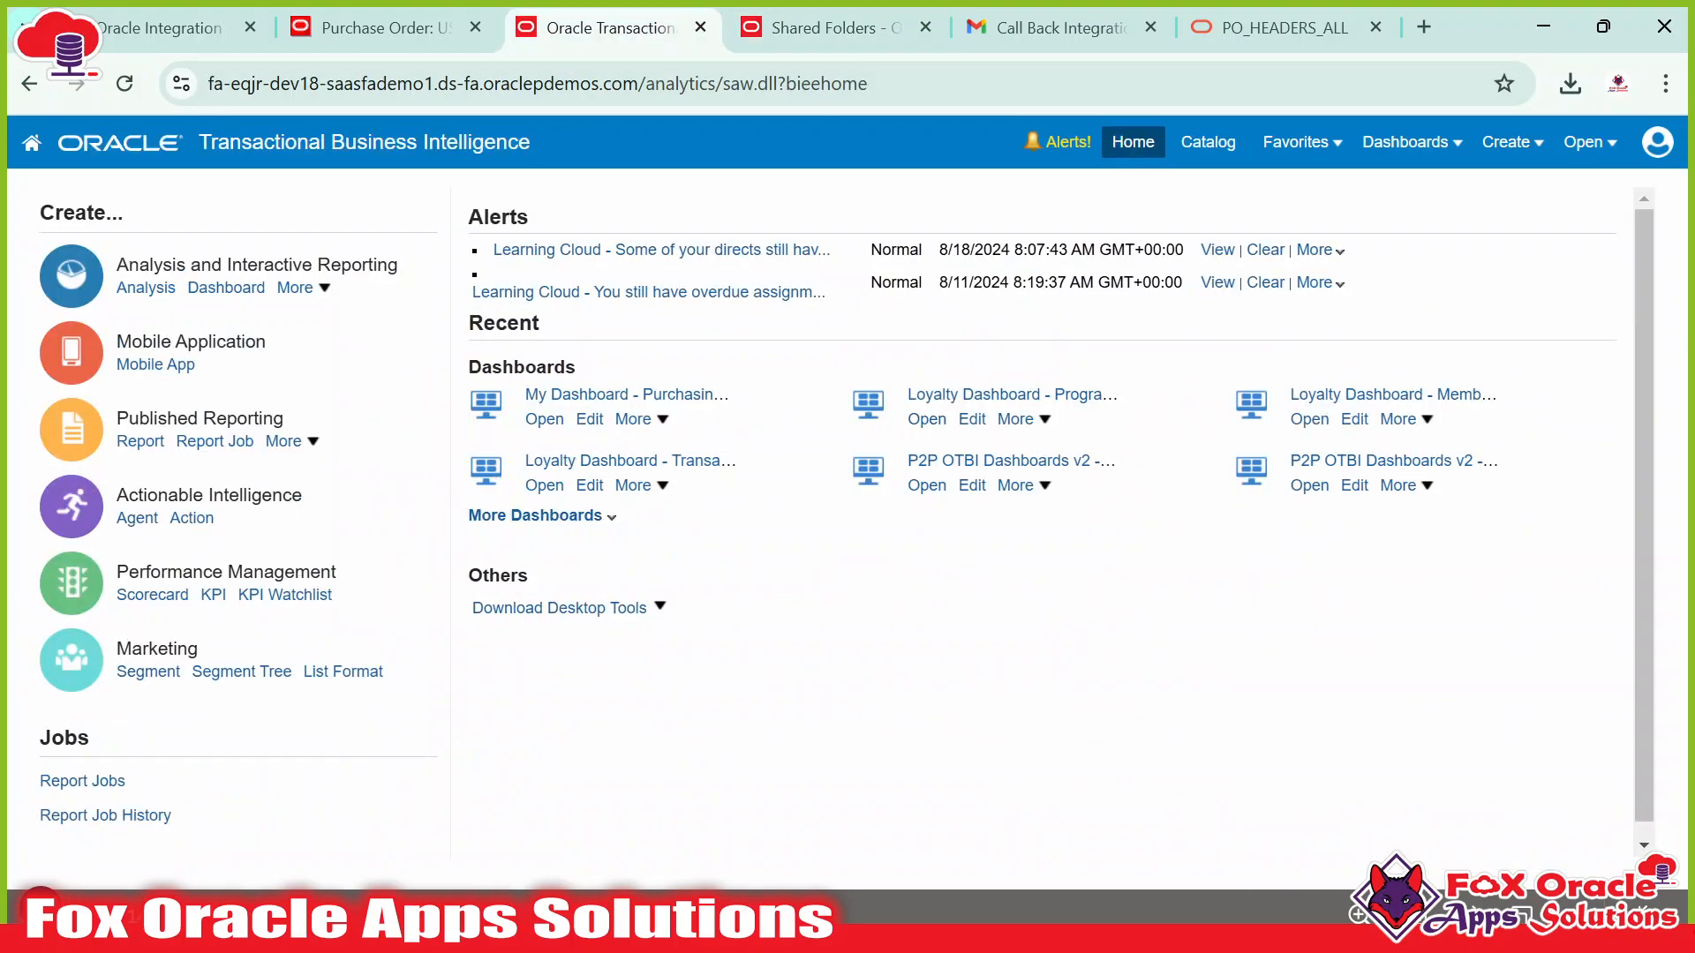
Load the BI home page in the Shared Folders tab too and check the Create options.
left_click(778, 32)
left_click(1123, 146)
left_click(638, 28)
left_click(1525, 150)
left_click(1656, 143)
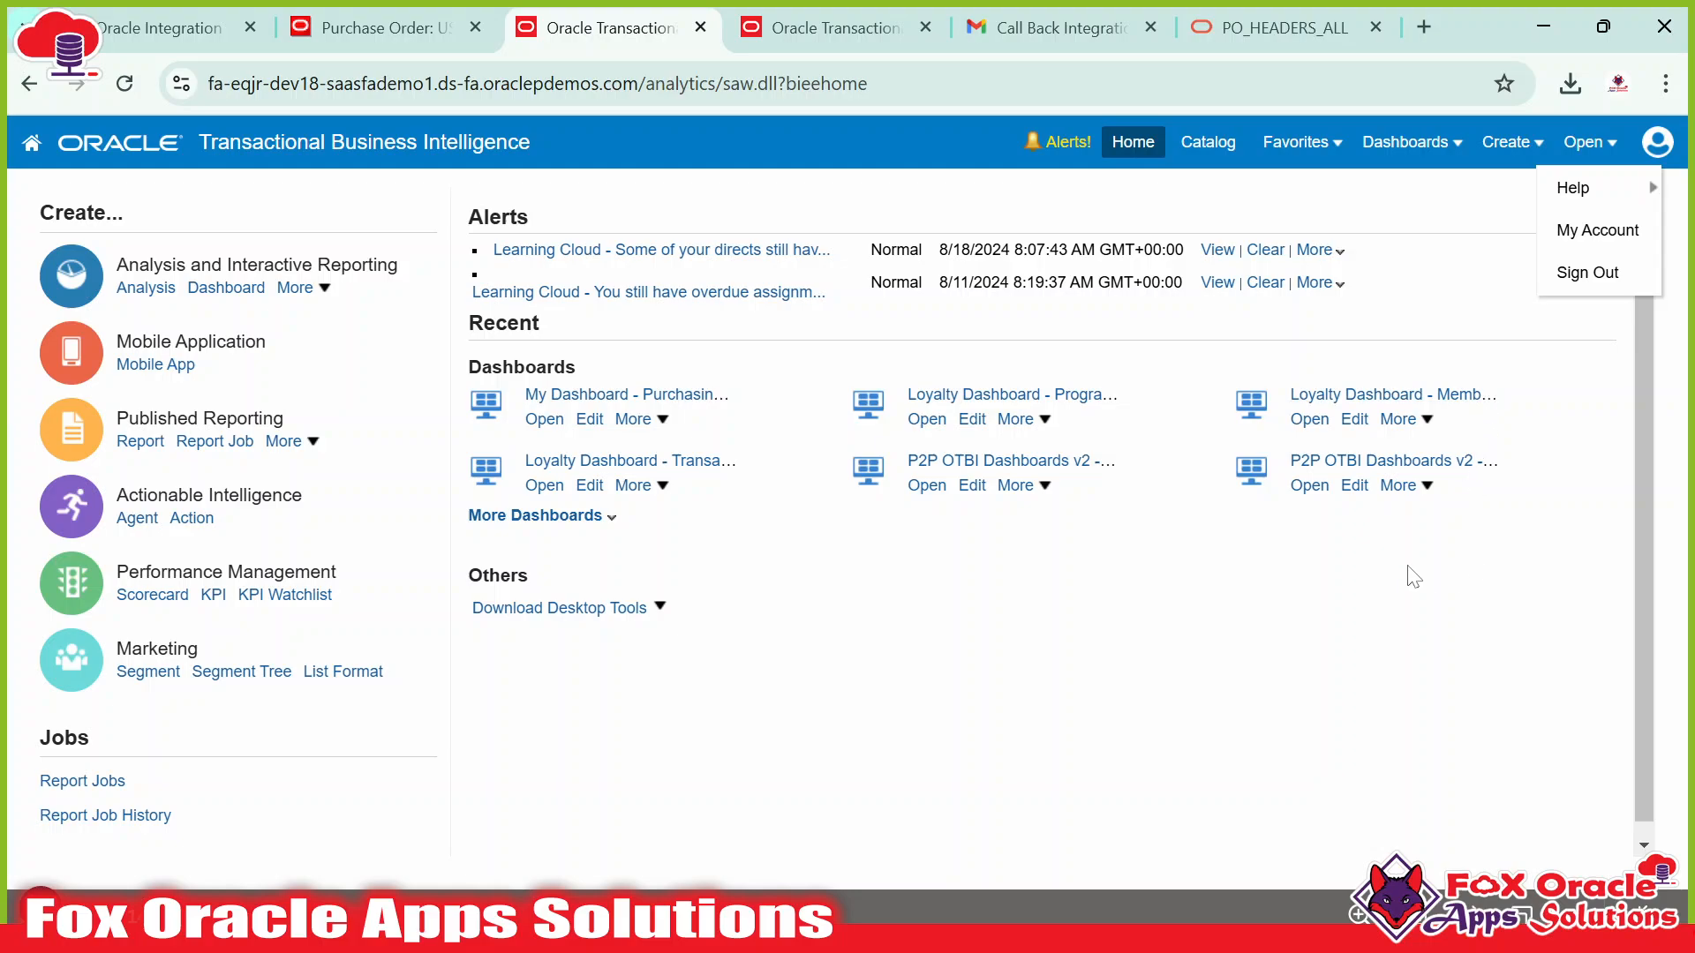
left_click(1511, 142)
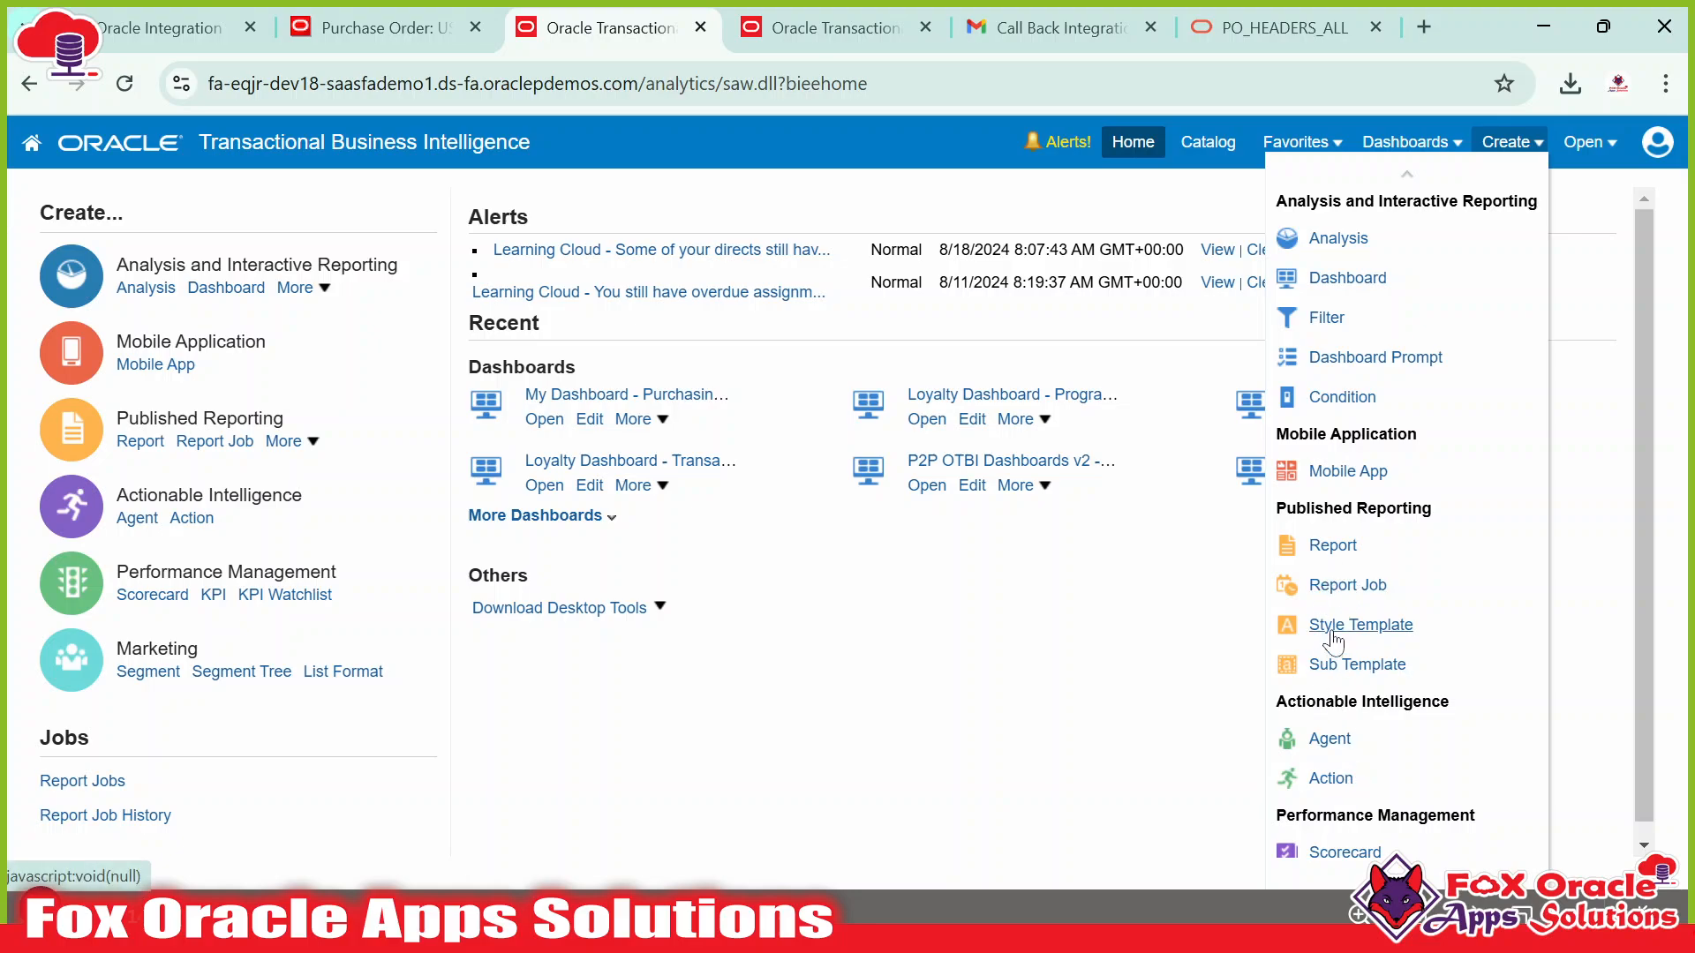
Sign out from the user menu, close the duplicate BI tab and confirm single sign-off.
left_click(1659, 144)
left_click(1578, 278)
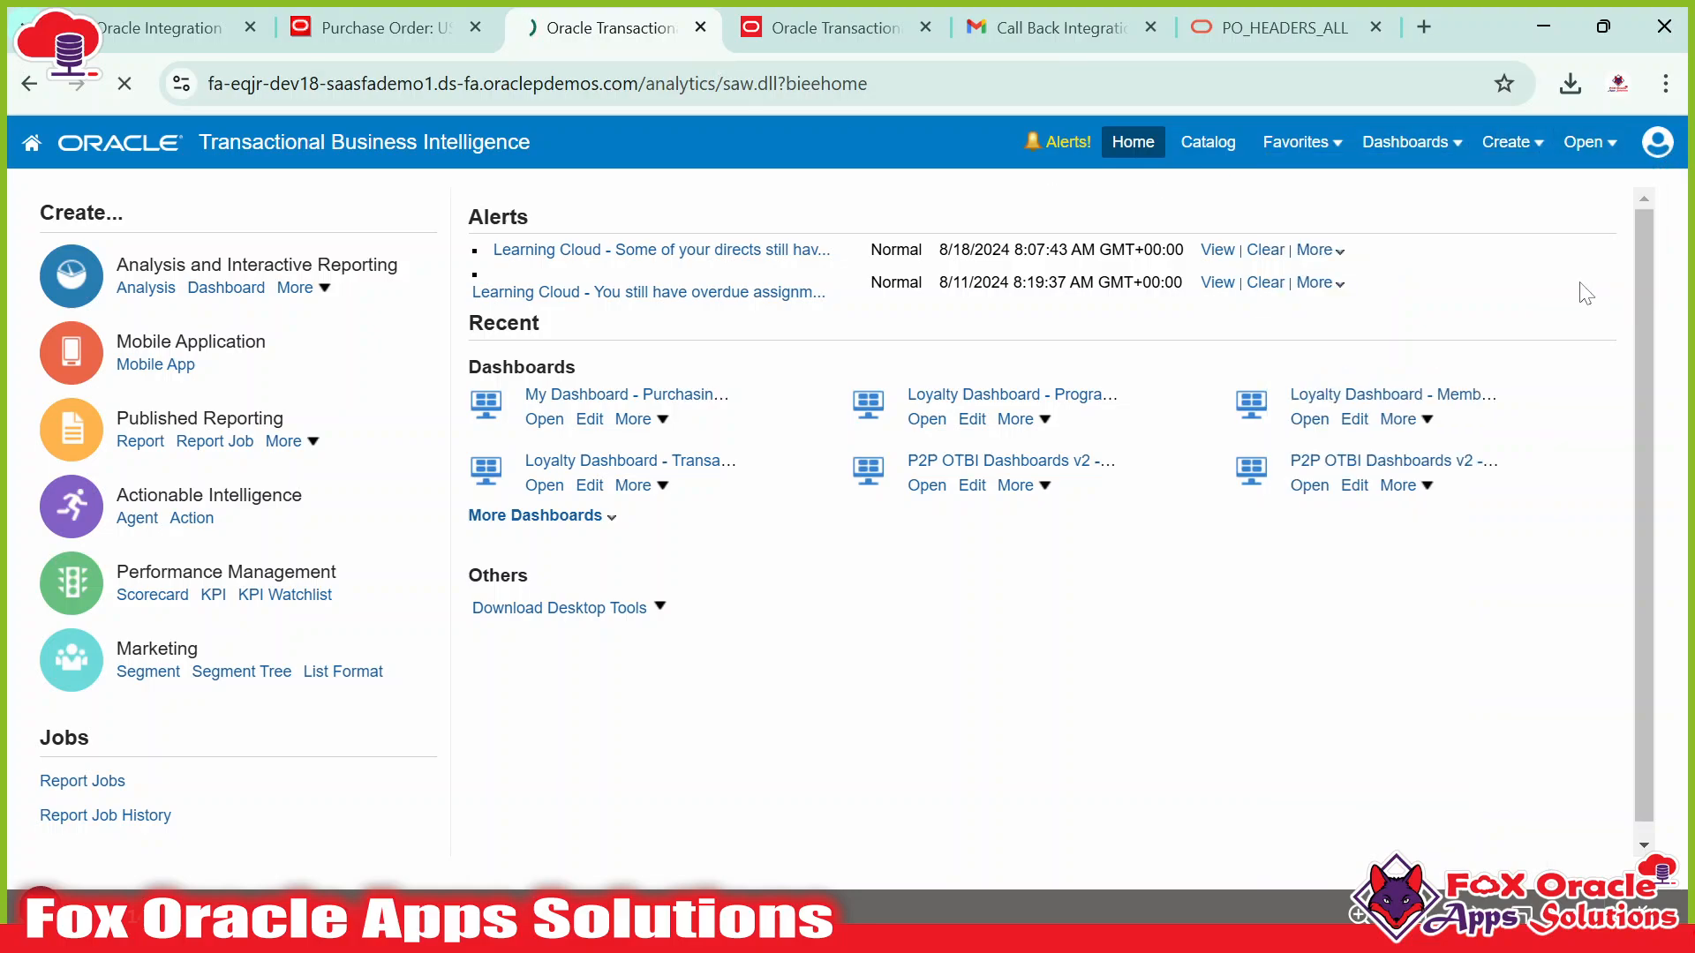
left_click(926, 28)
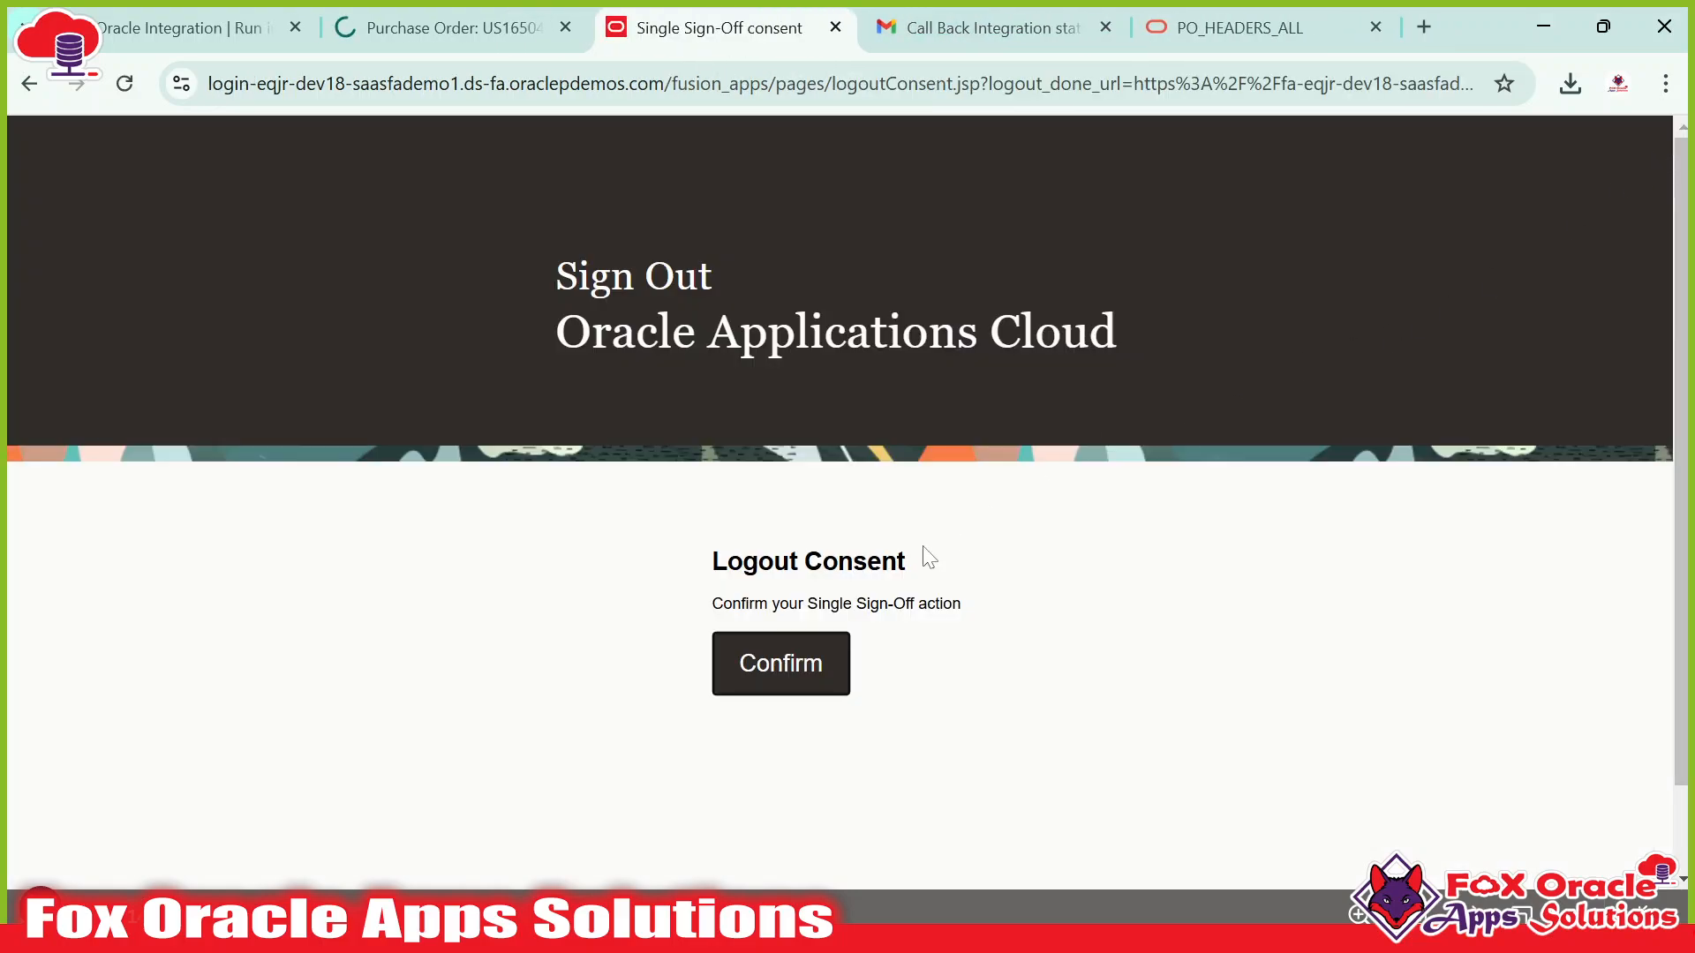
left_click(805, 666)
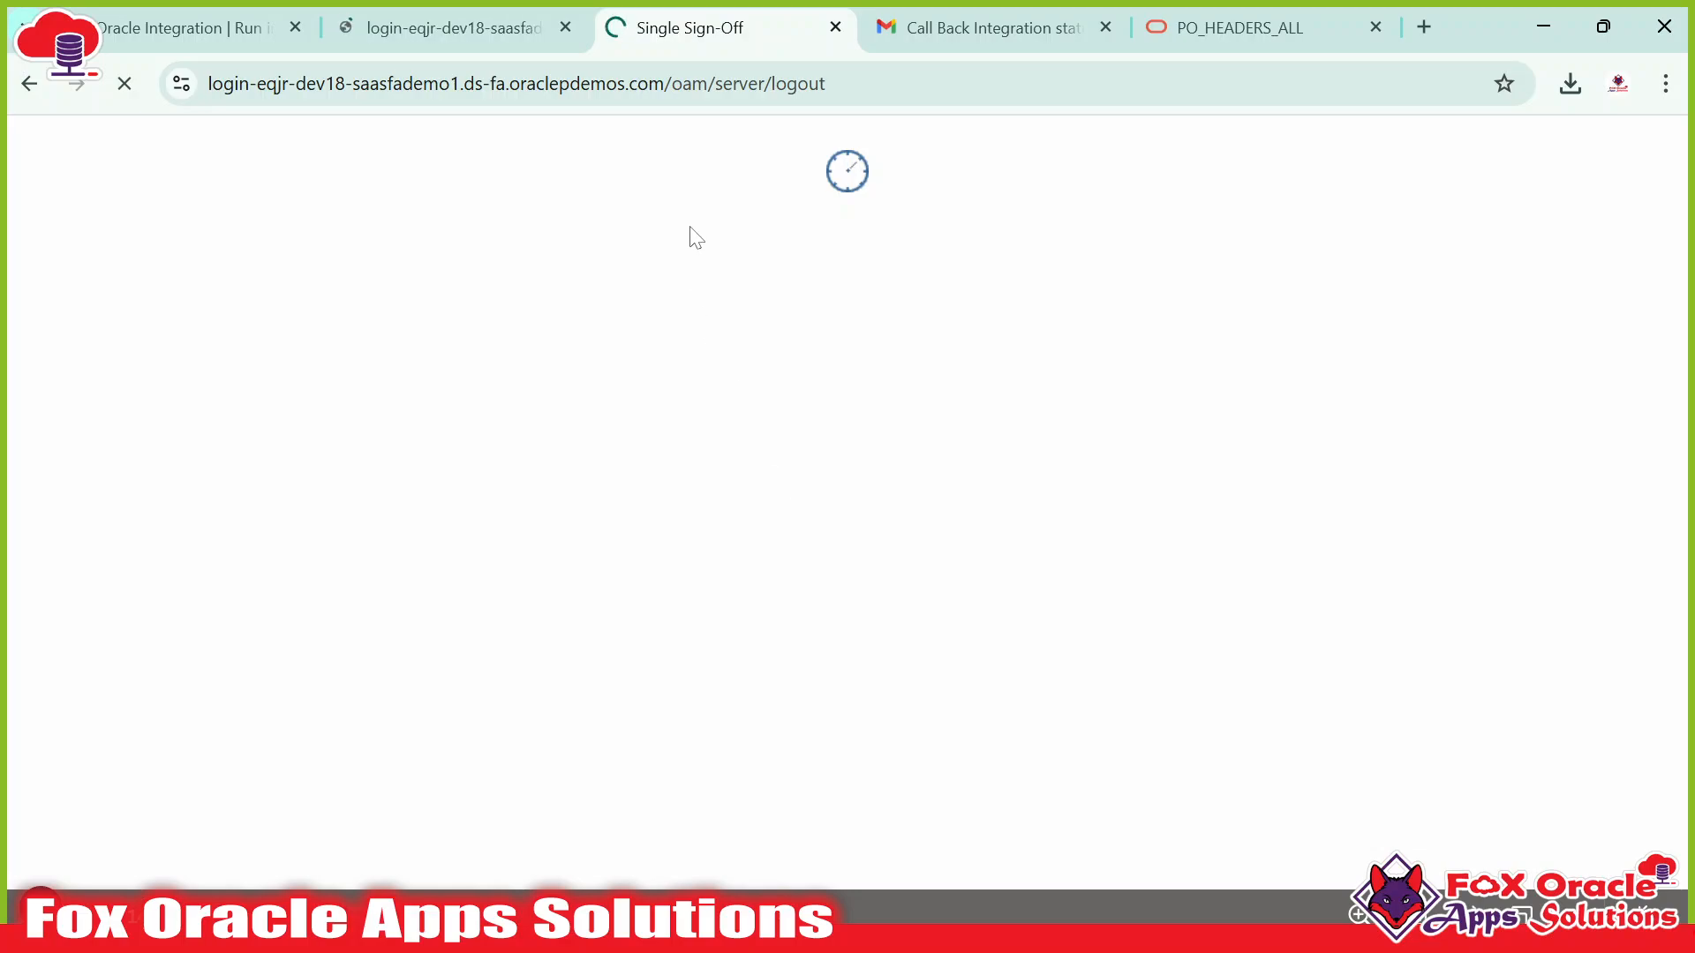
left_click(528, 34)
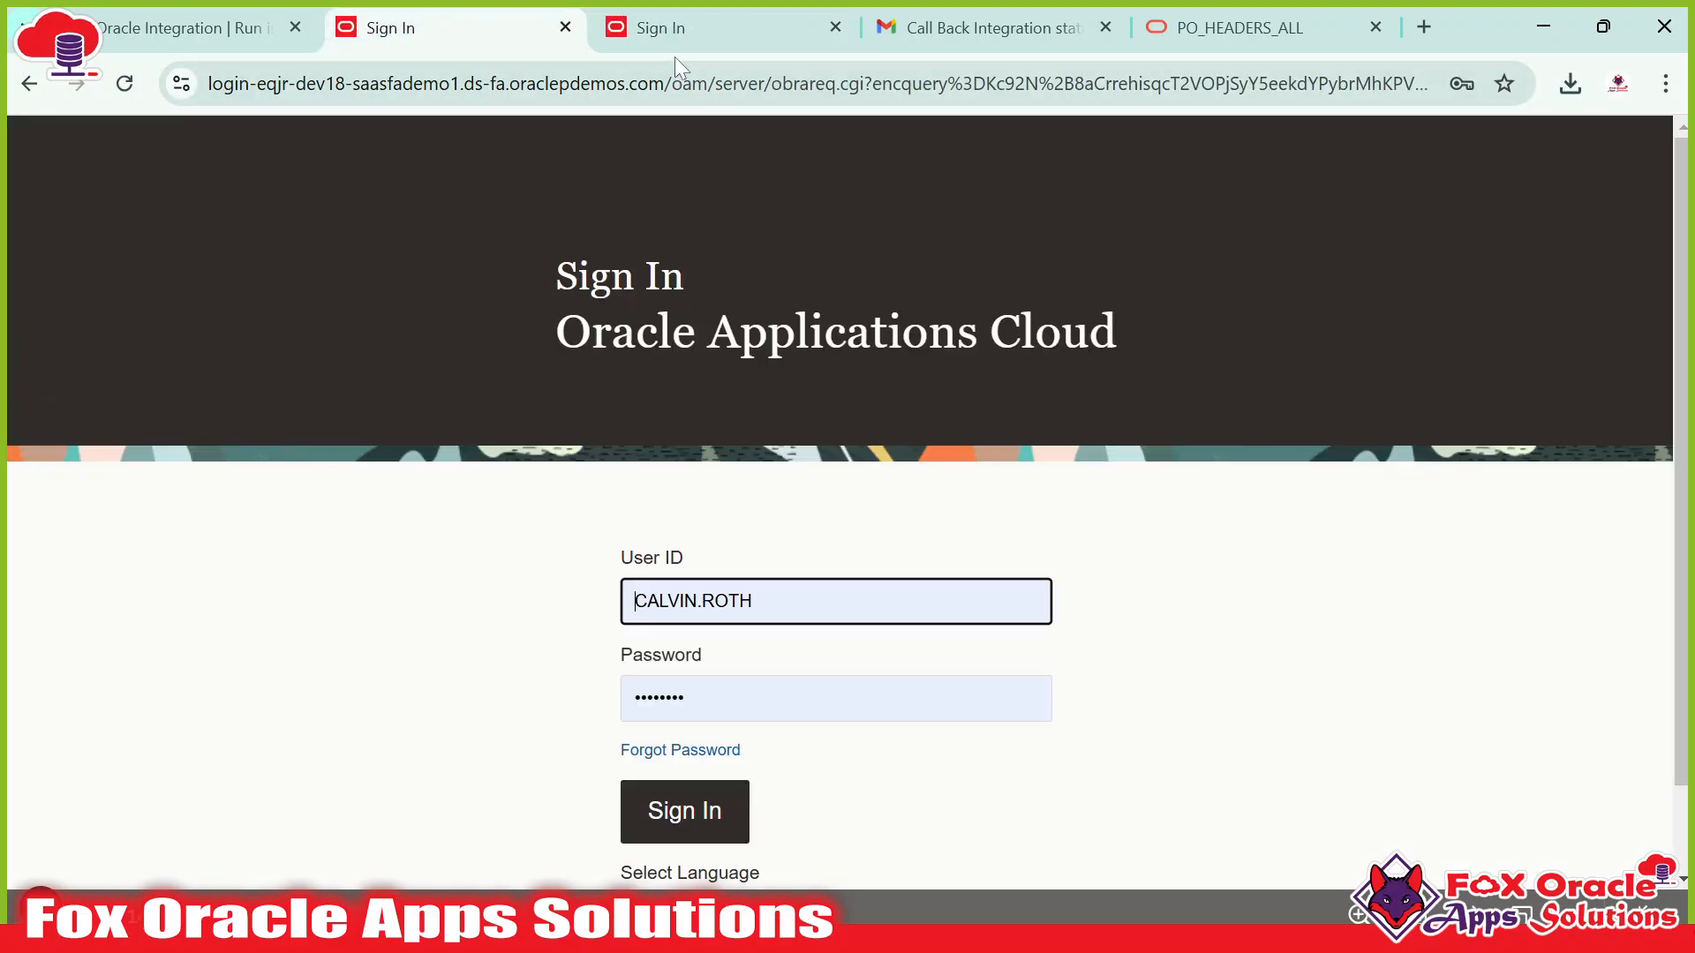
left_click(687, 35)
scroll(746, 540, "down", 2)
Copy the AP Invoice user name from the CreatePOPayload.txt notes in Notepad++.
left_click(775, 505)
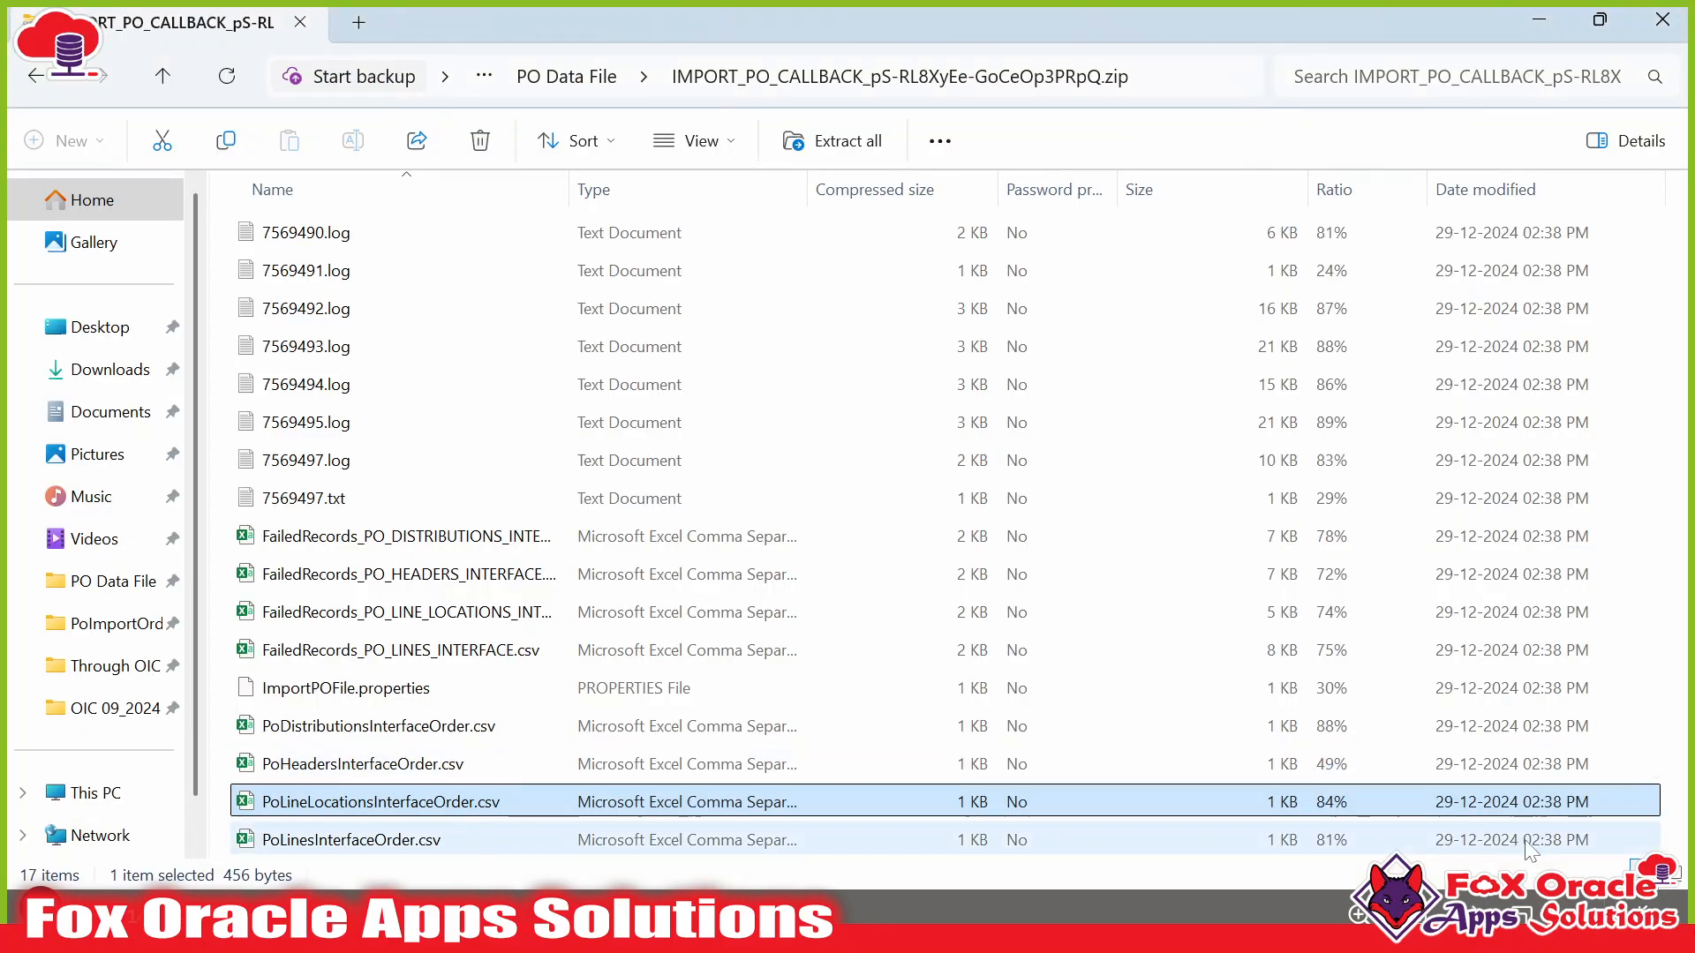
key("alt+Tab")
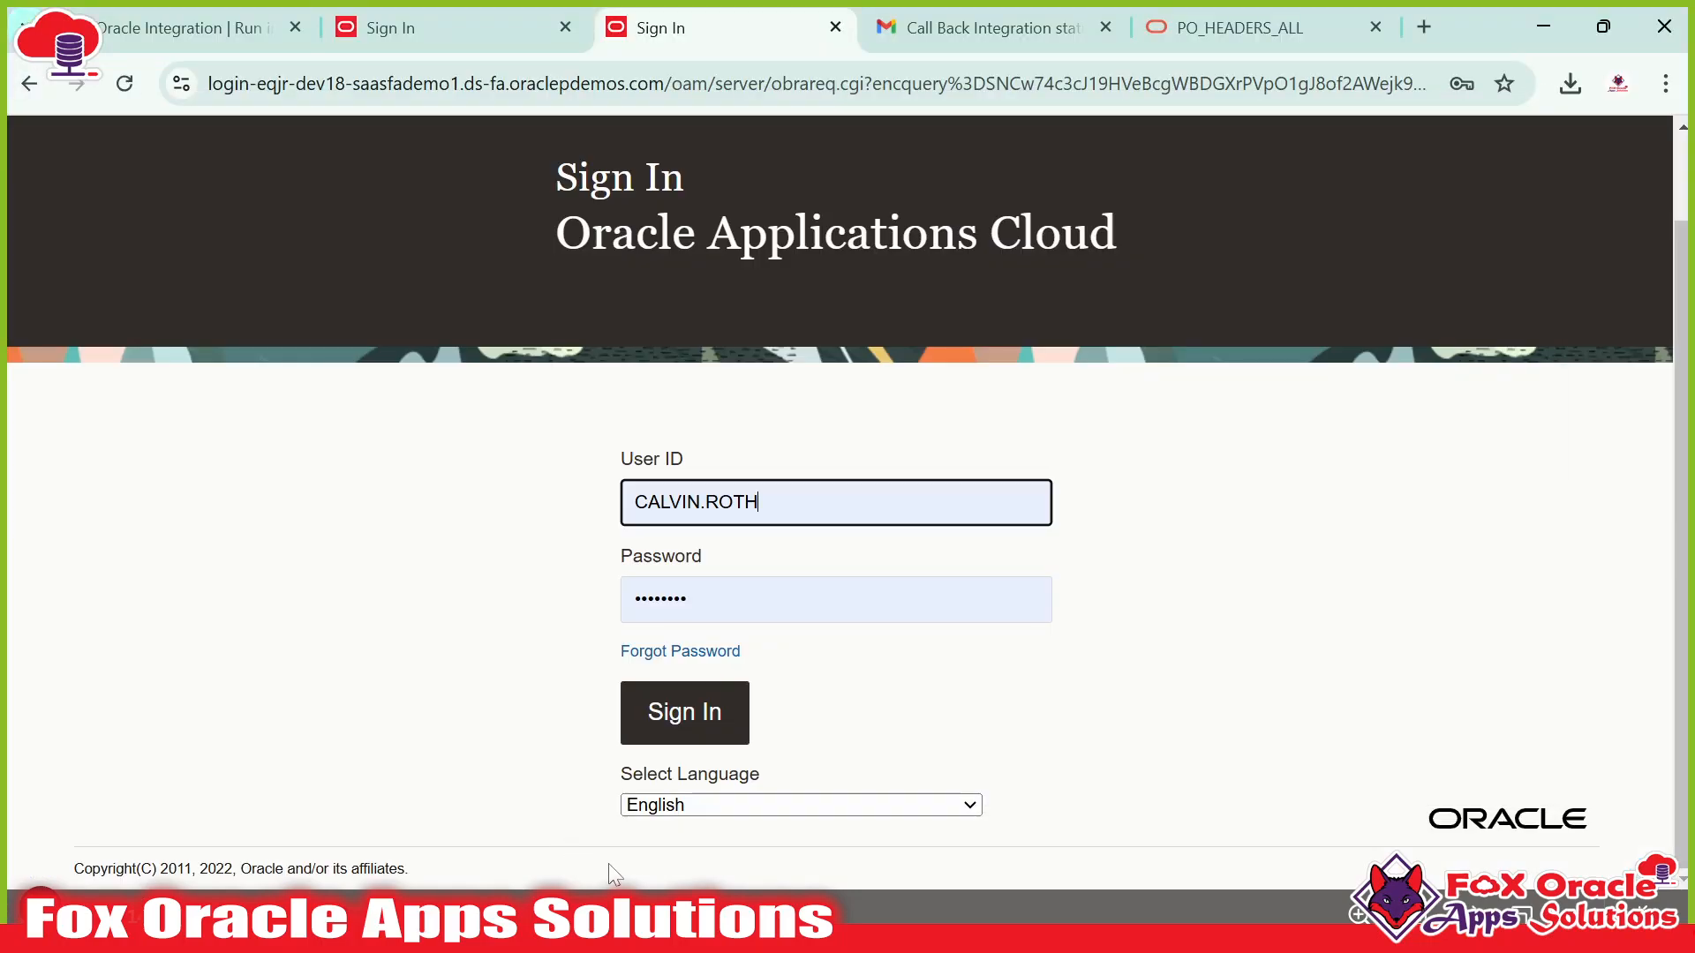
key("alt+Tab")
key("alt+Tab")
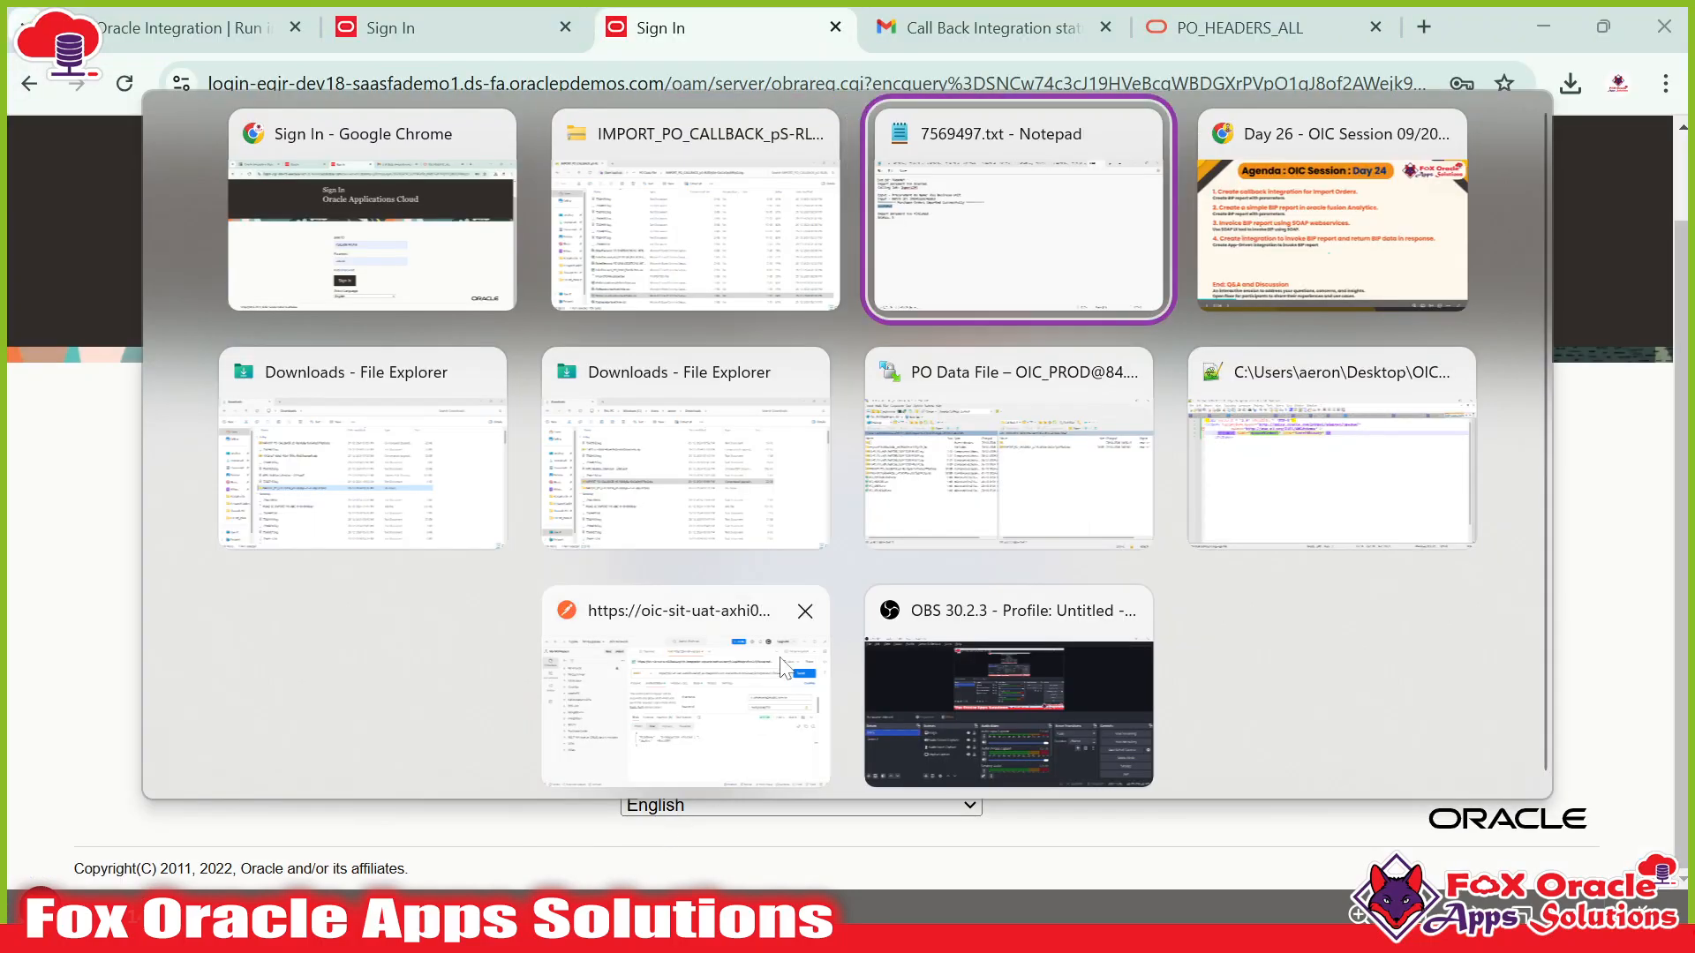
left_click(1330, 488)
left_click(1268, 113)
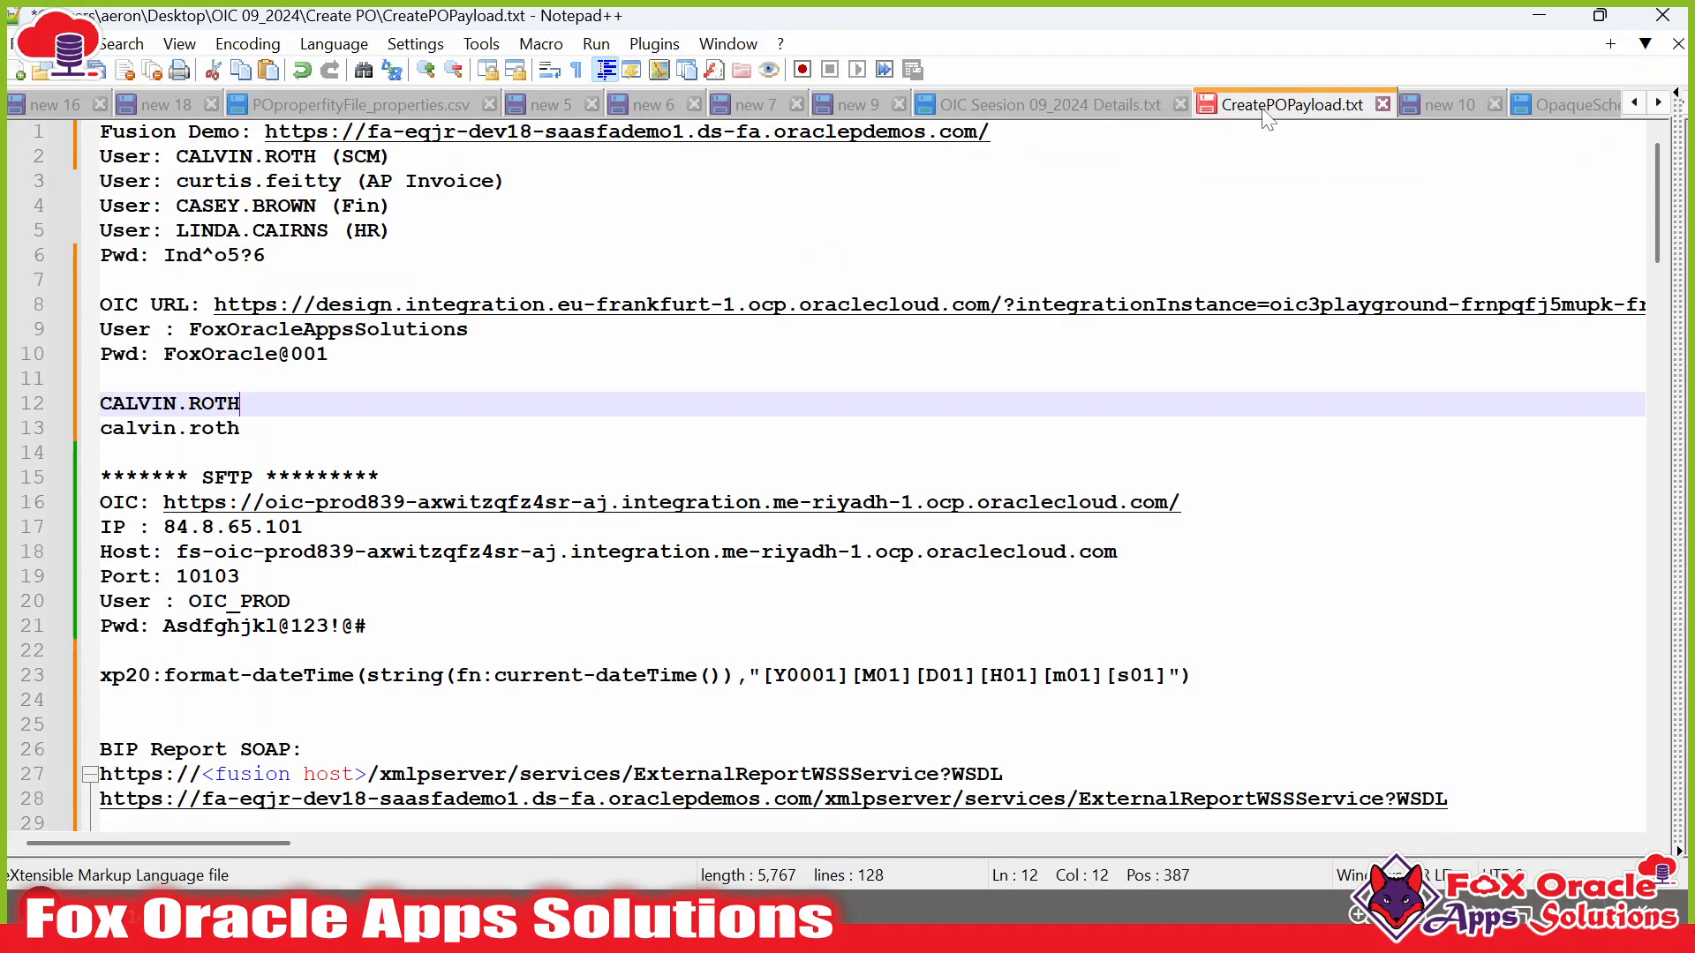
left_click(278, 206)
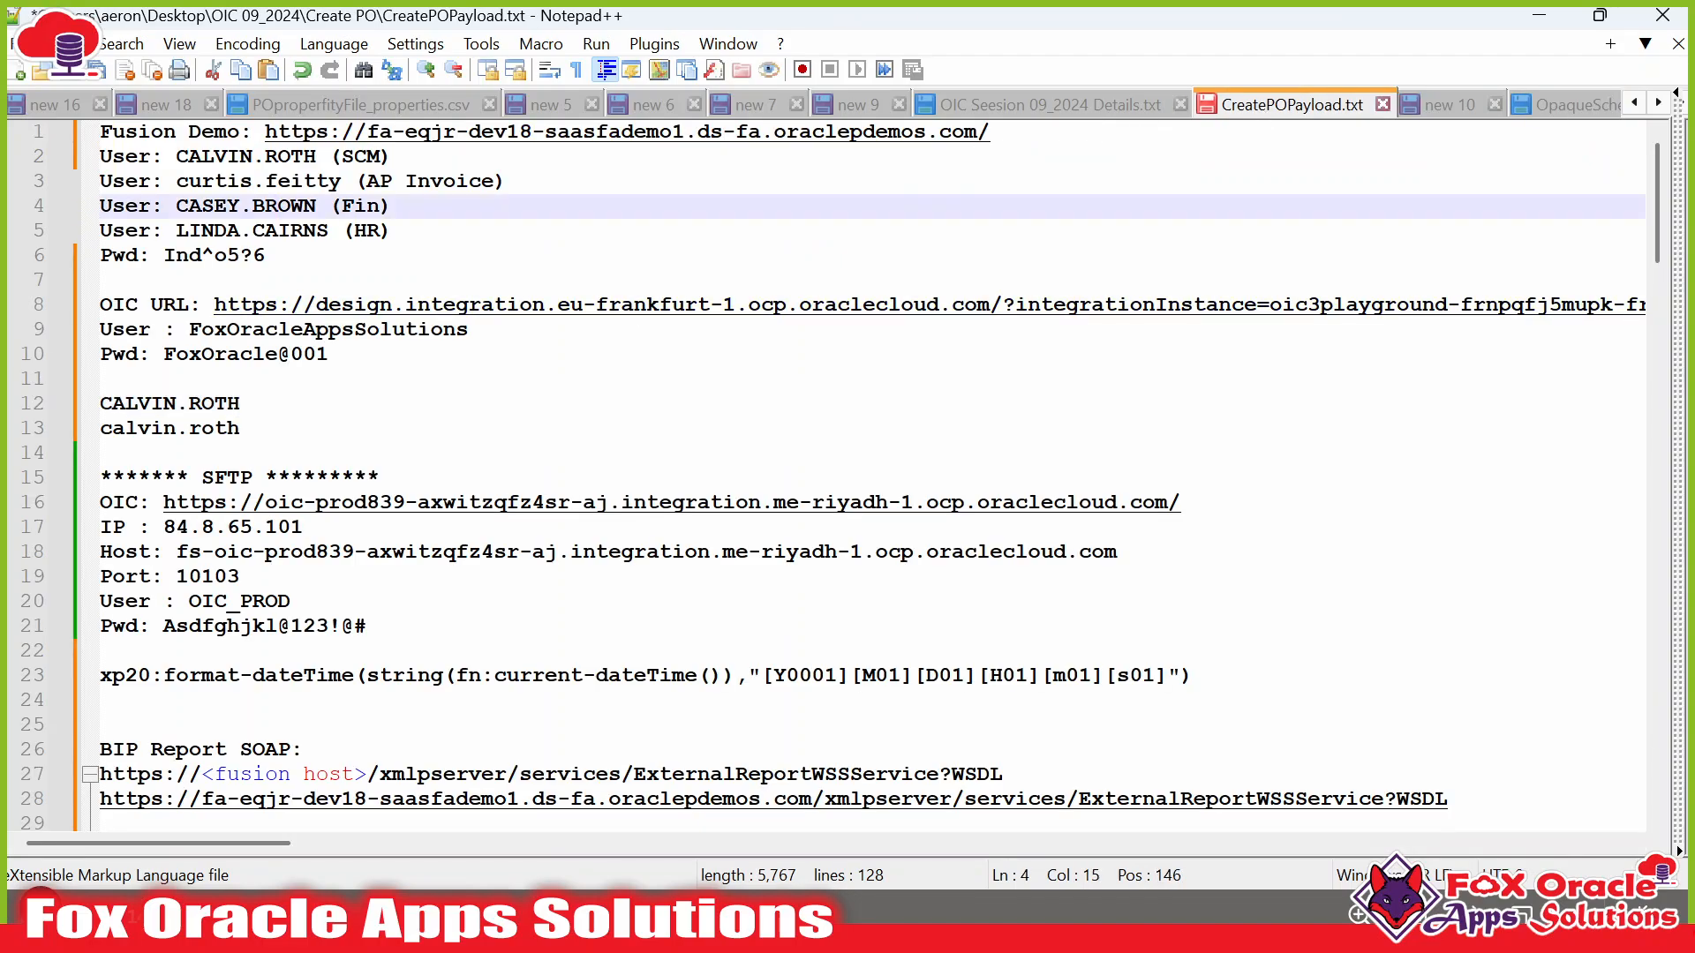
left_click(394, 206)
left_click(176, 182)
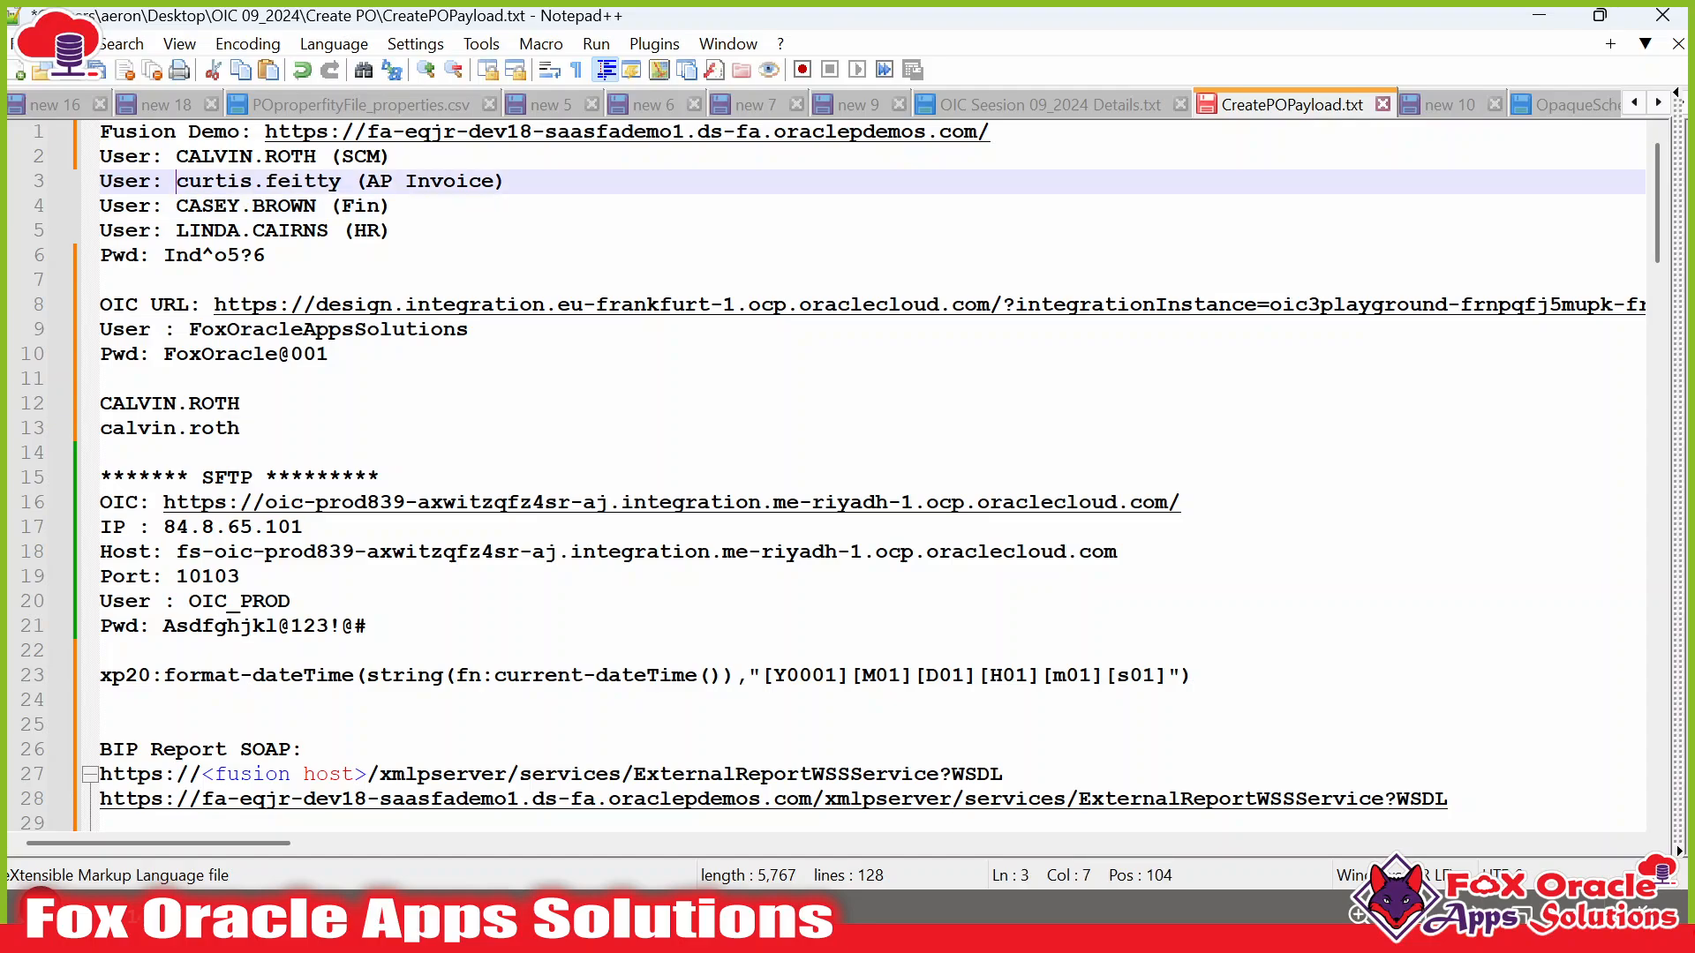
left_click_drag(177, 182, 342, 181)
key("ctrl+c")
Paste the AP Invoice user name into User ID, sign in and decline saving the password.
key("alt+Tab")
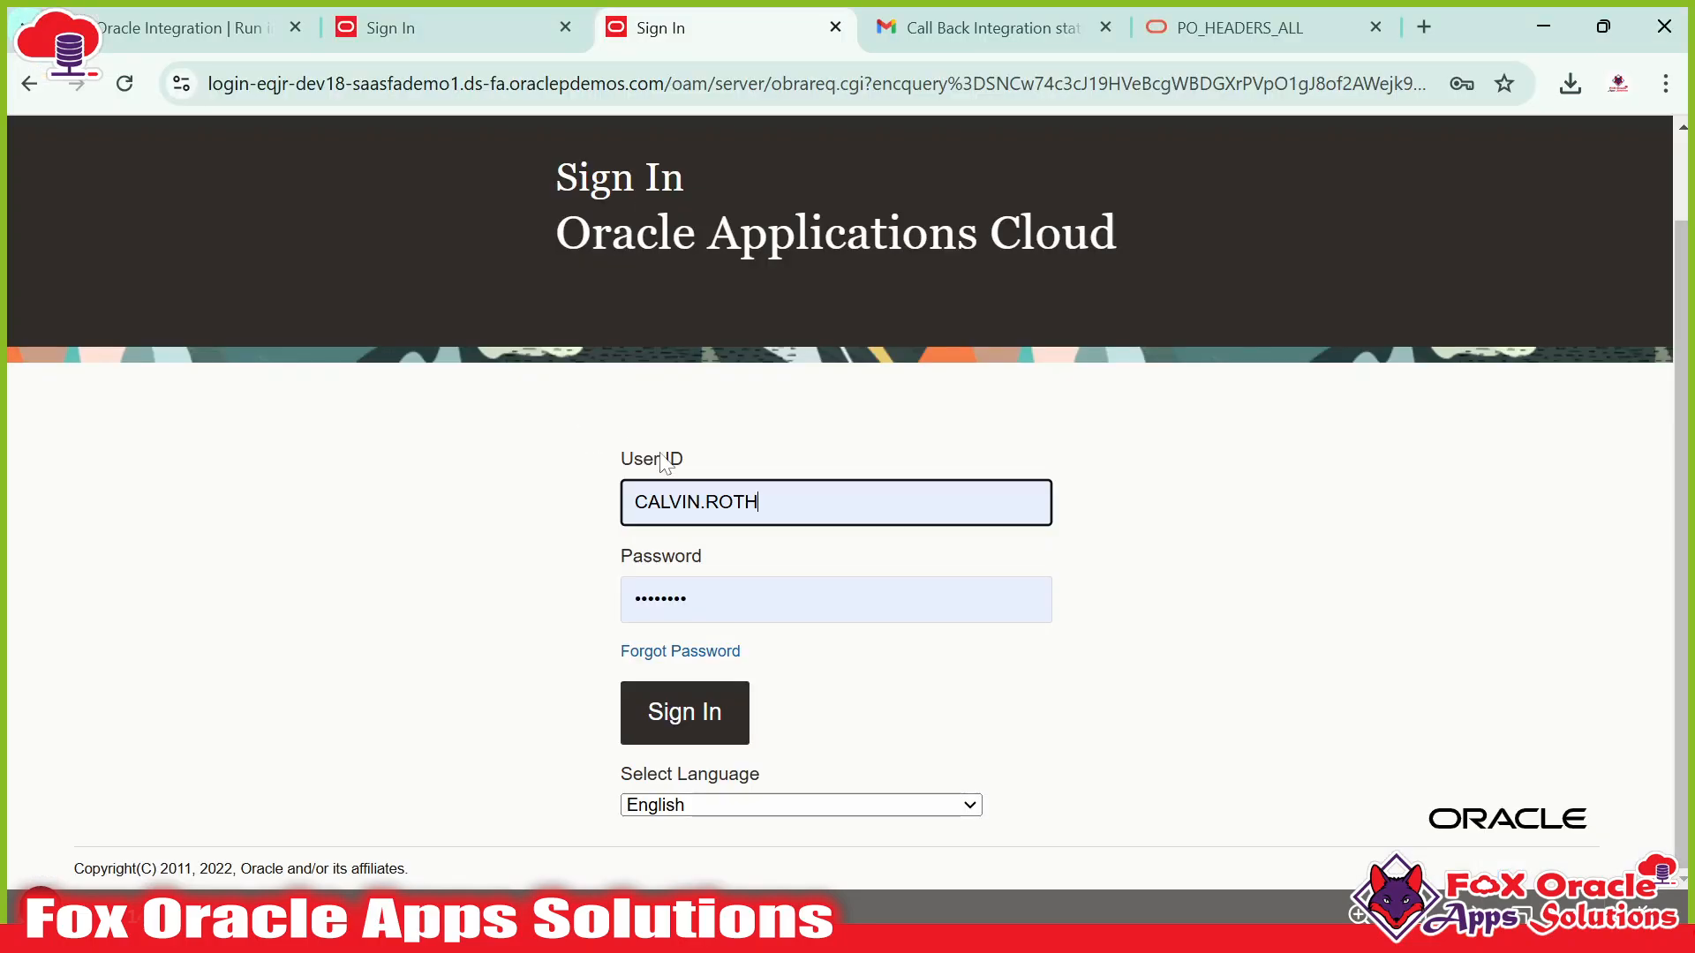
key("ctrl+a")
key("ctrl+v")
left_click(682, 706)
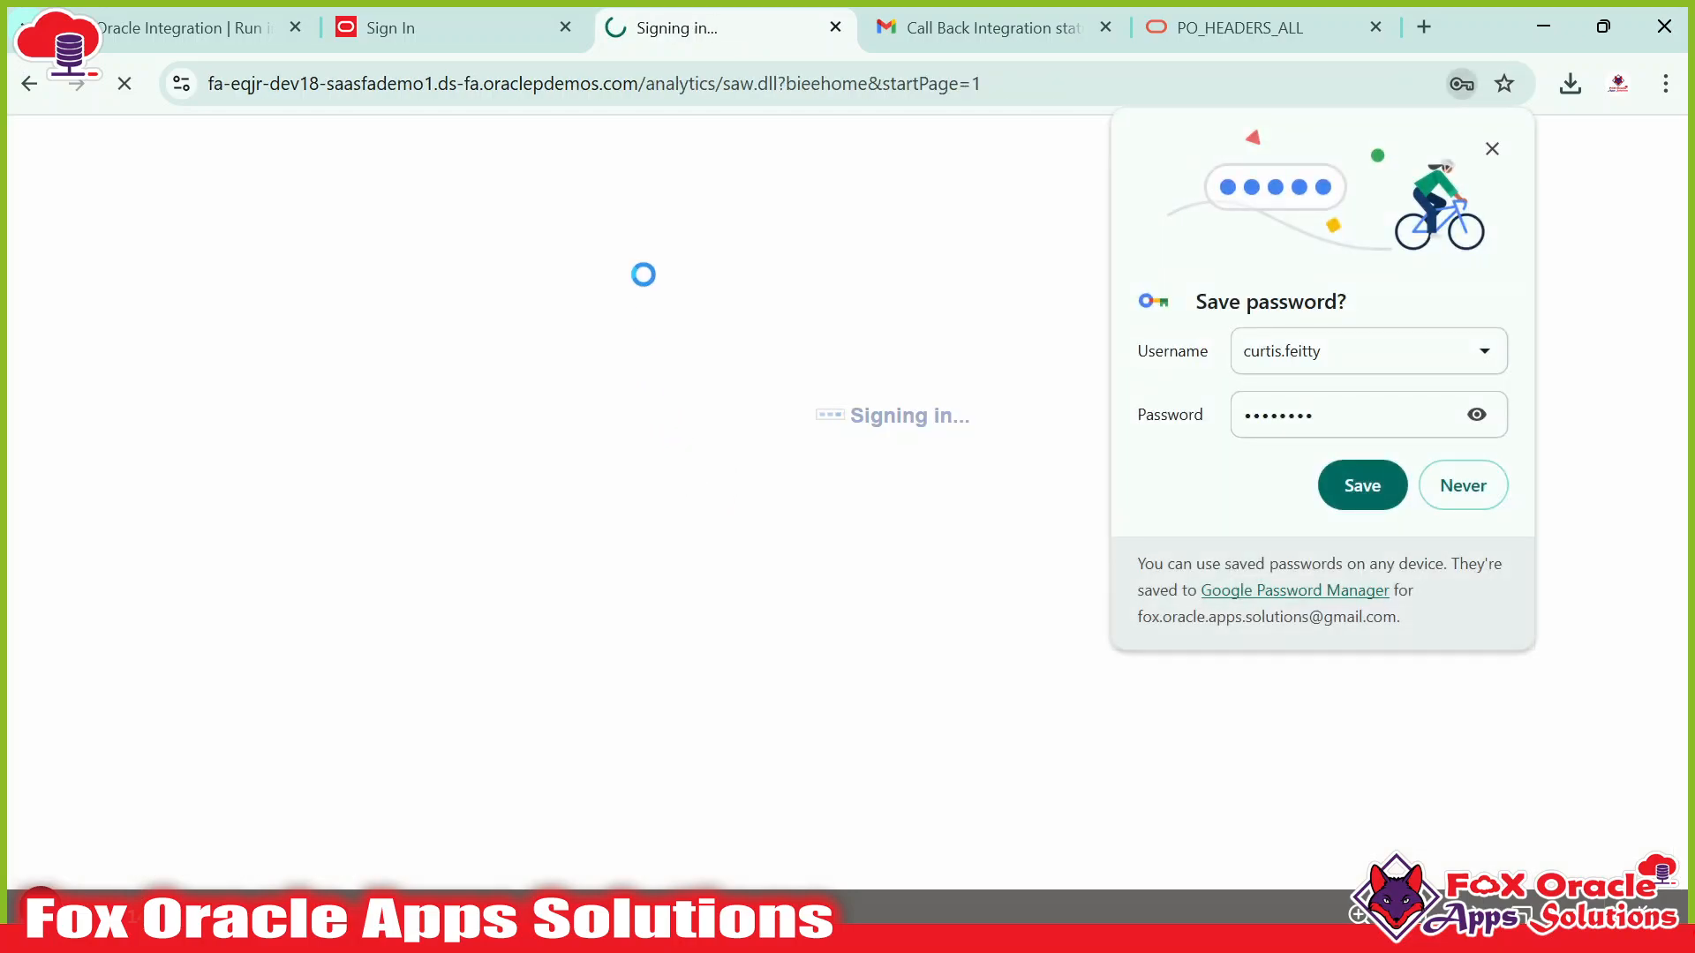
left_click(1459, 495)
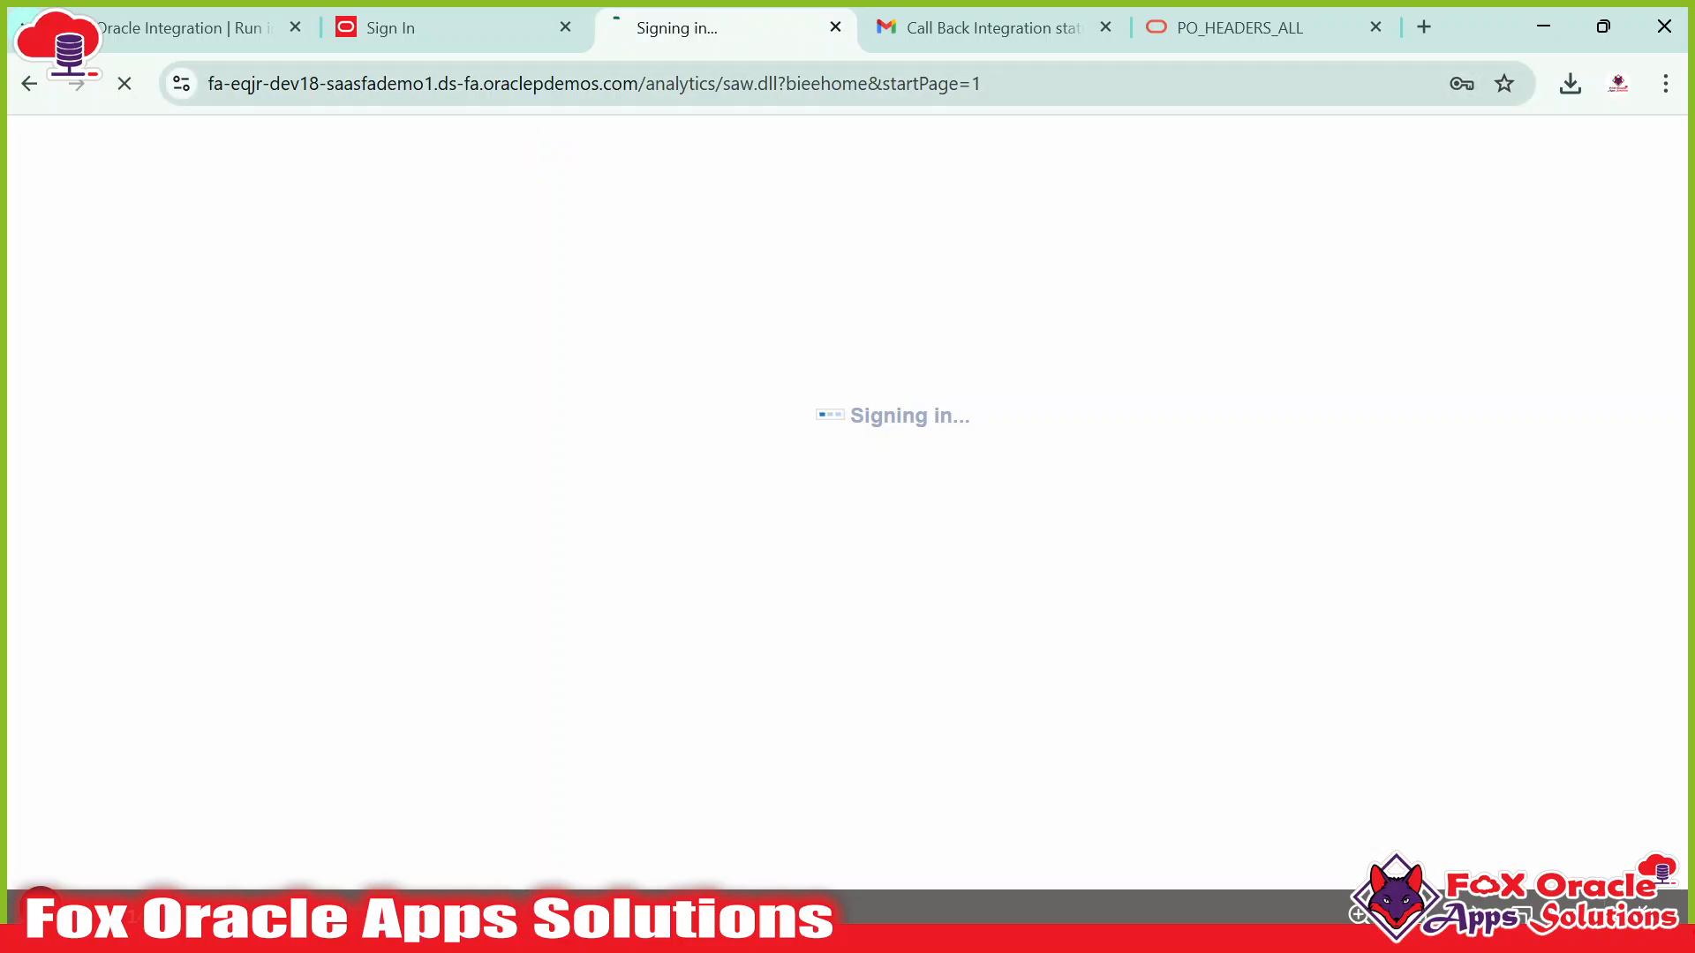
Close the extra sign-in tab and return to the browser as sign-in finishes.
left_click(485, 29)
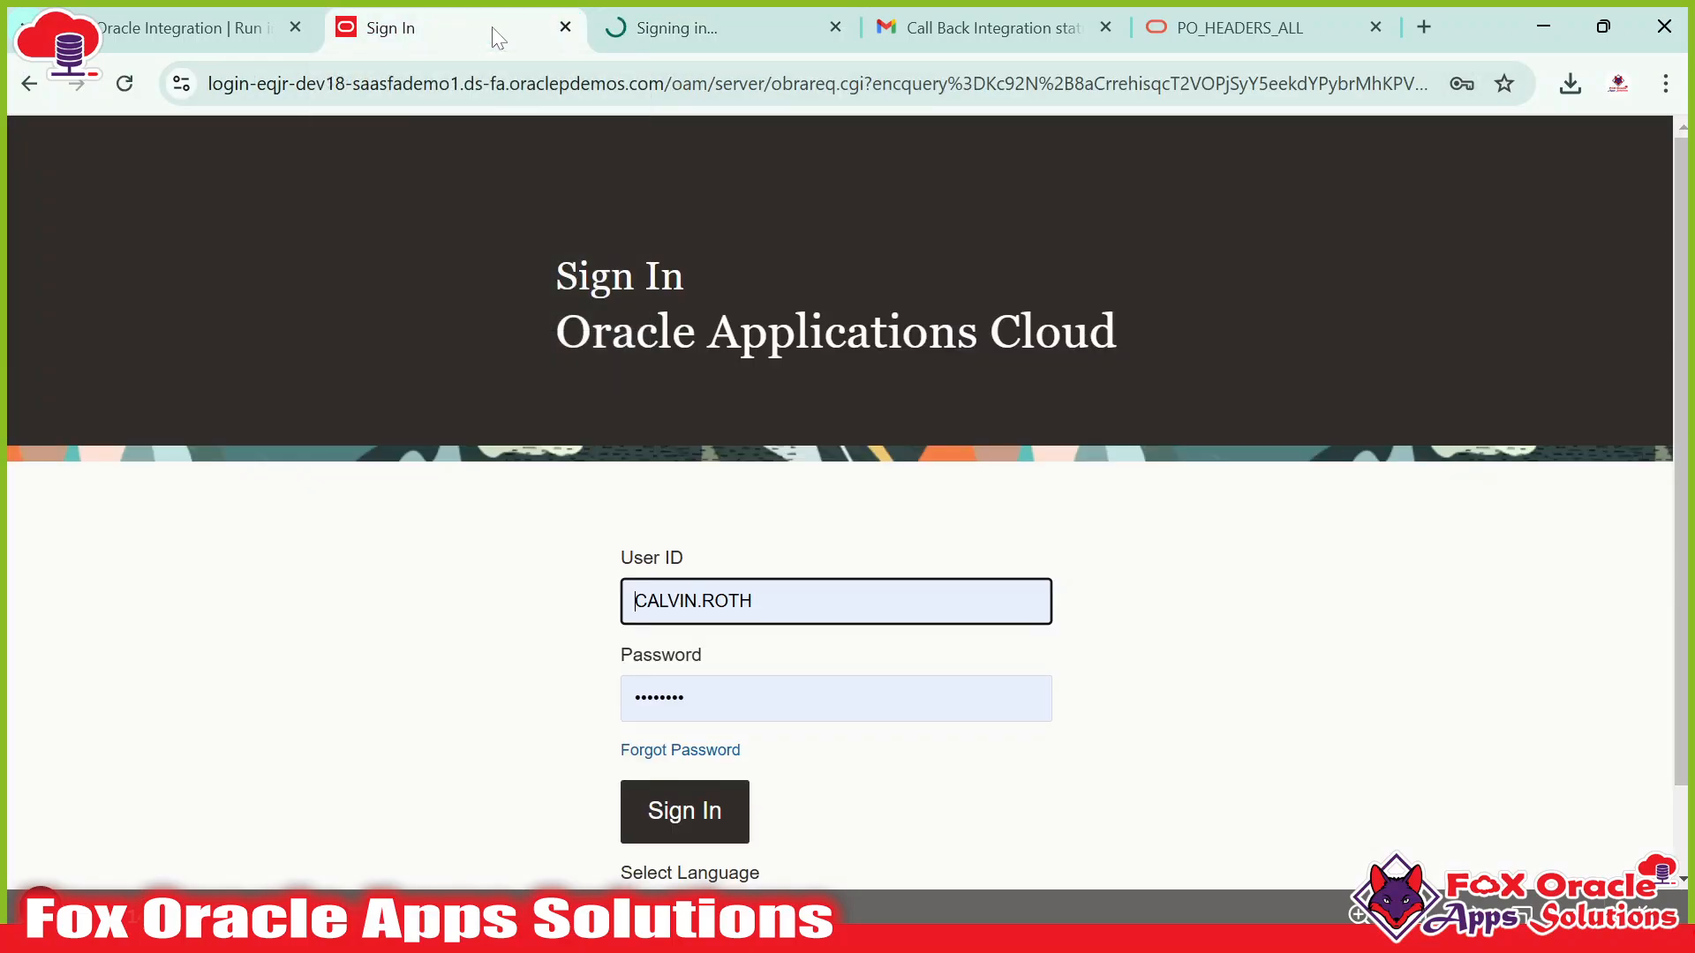
key("ctrl+w")
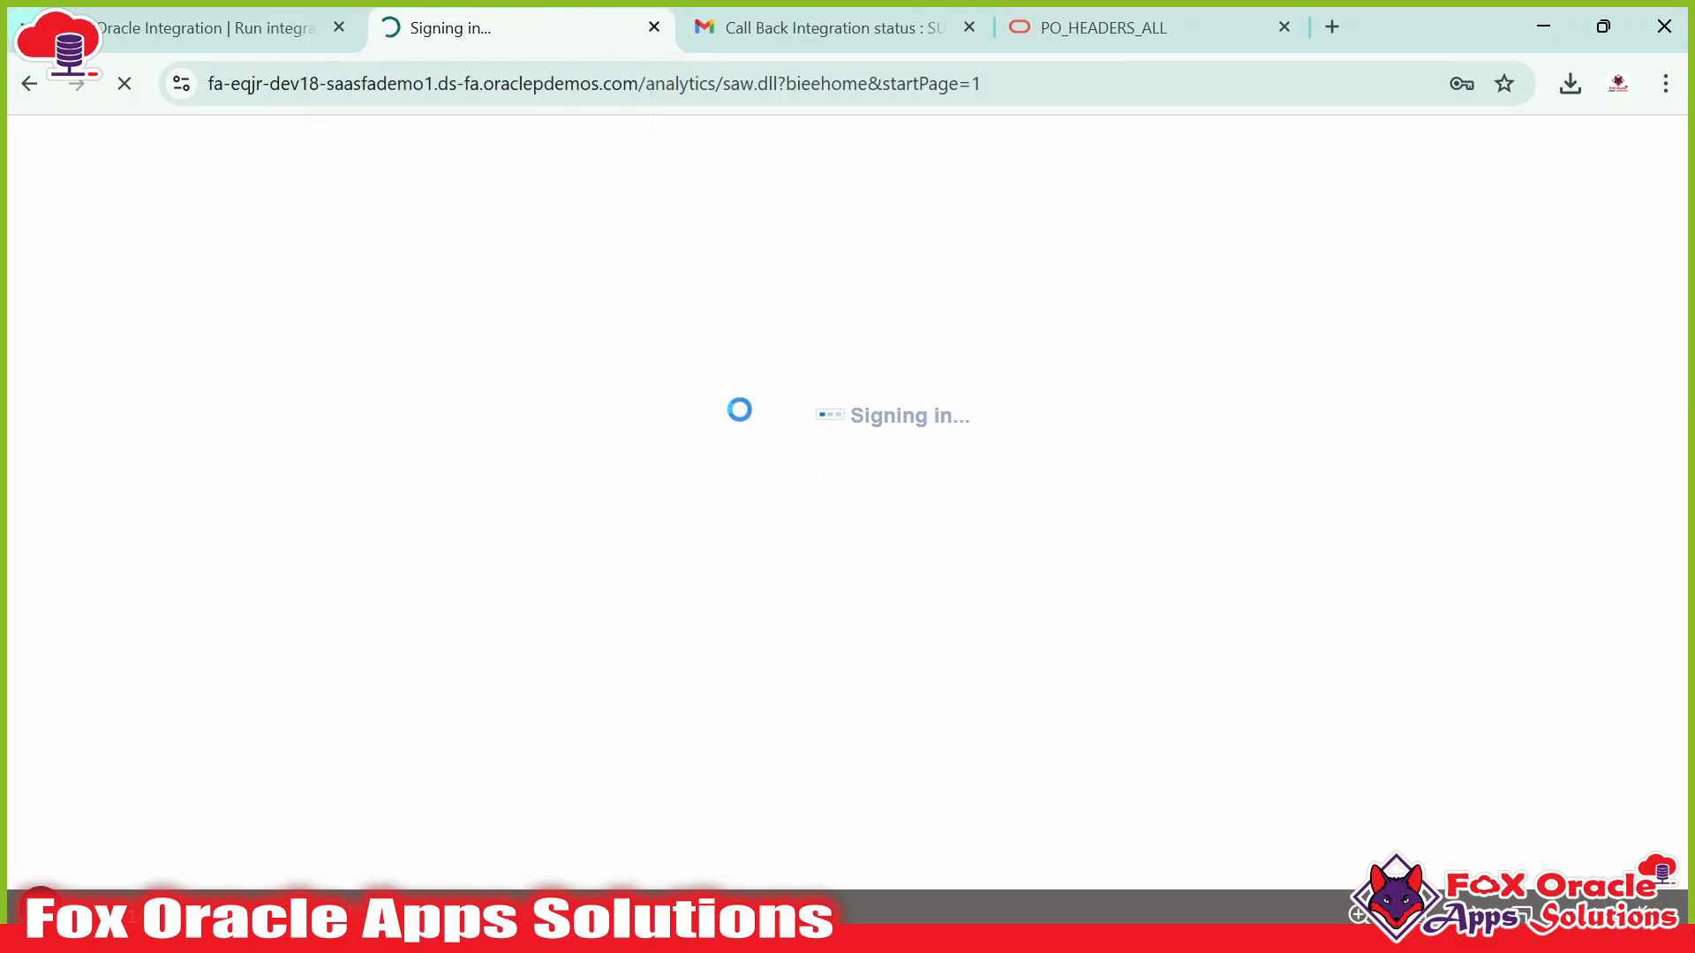
key("alt+Tab")
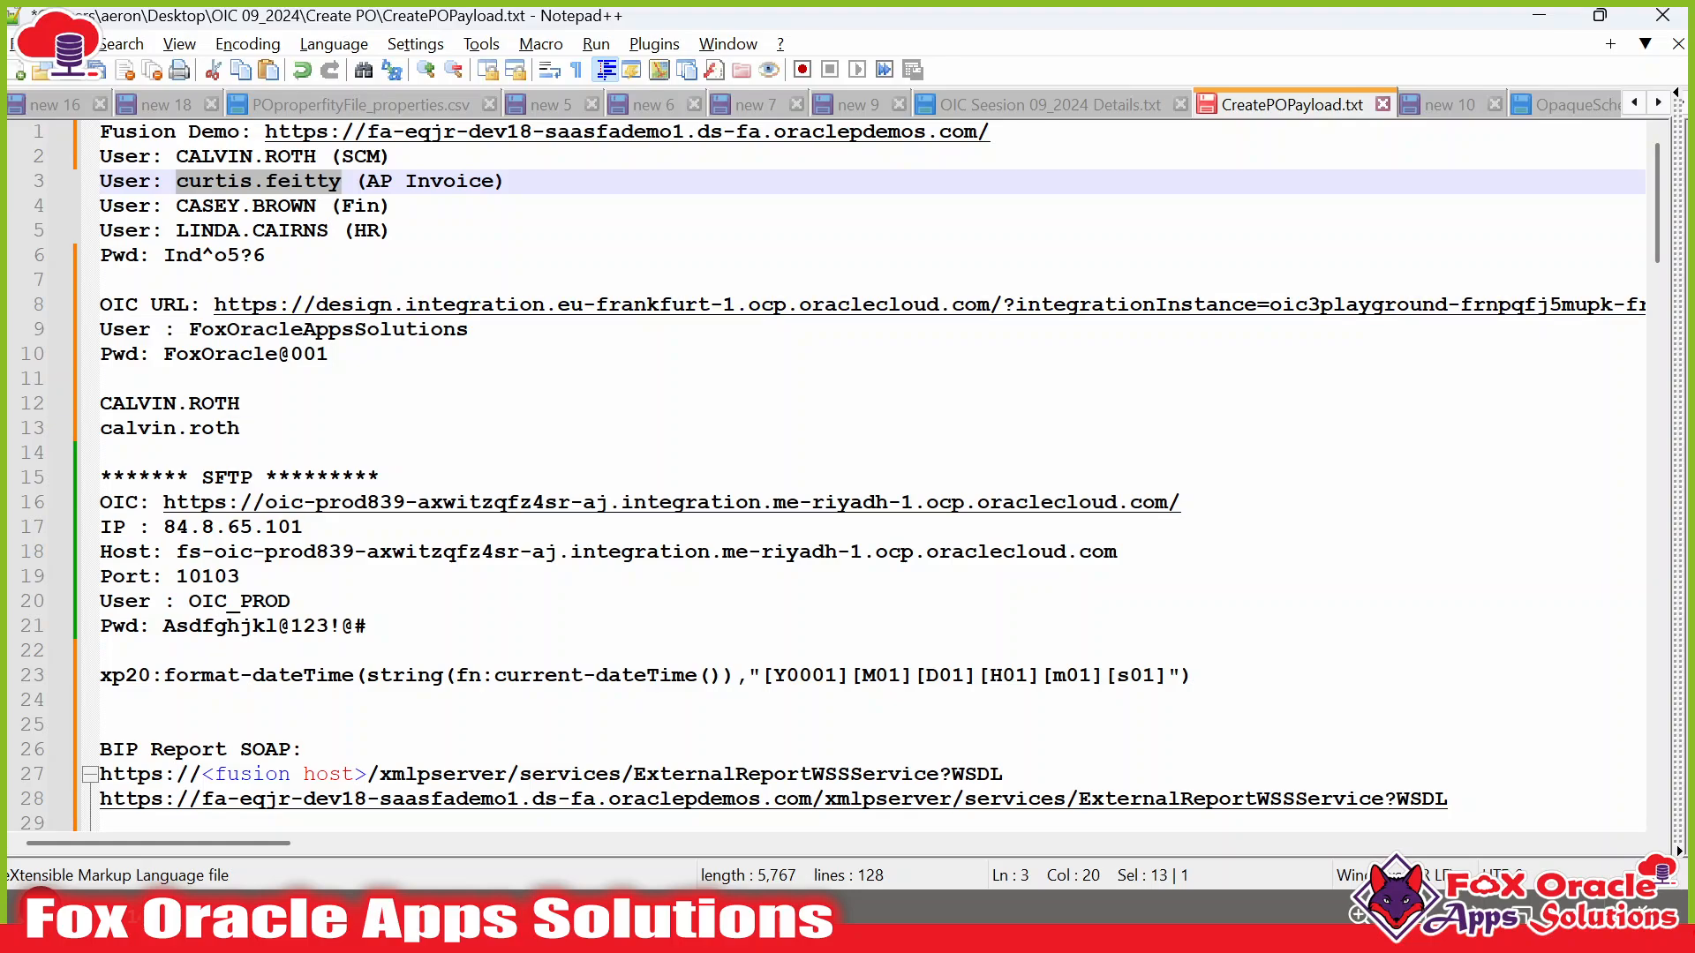
key("alt+Tab")
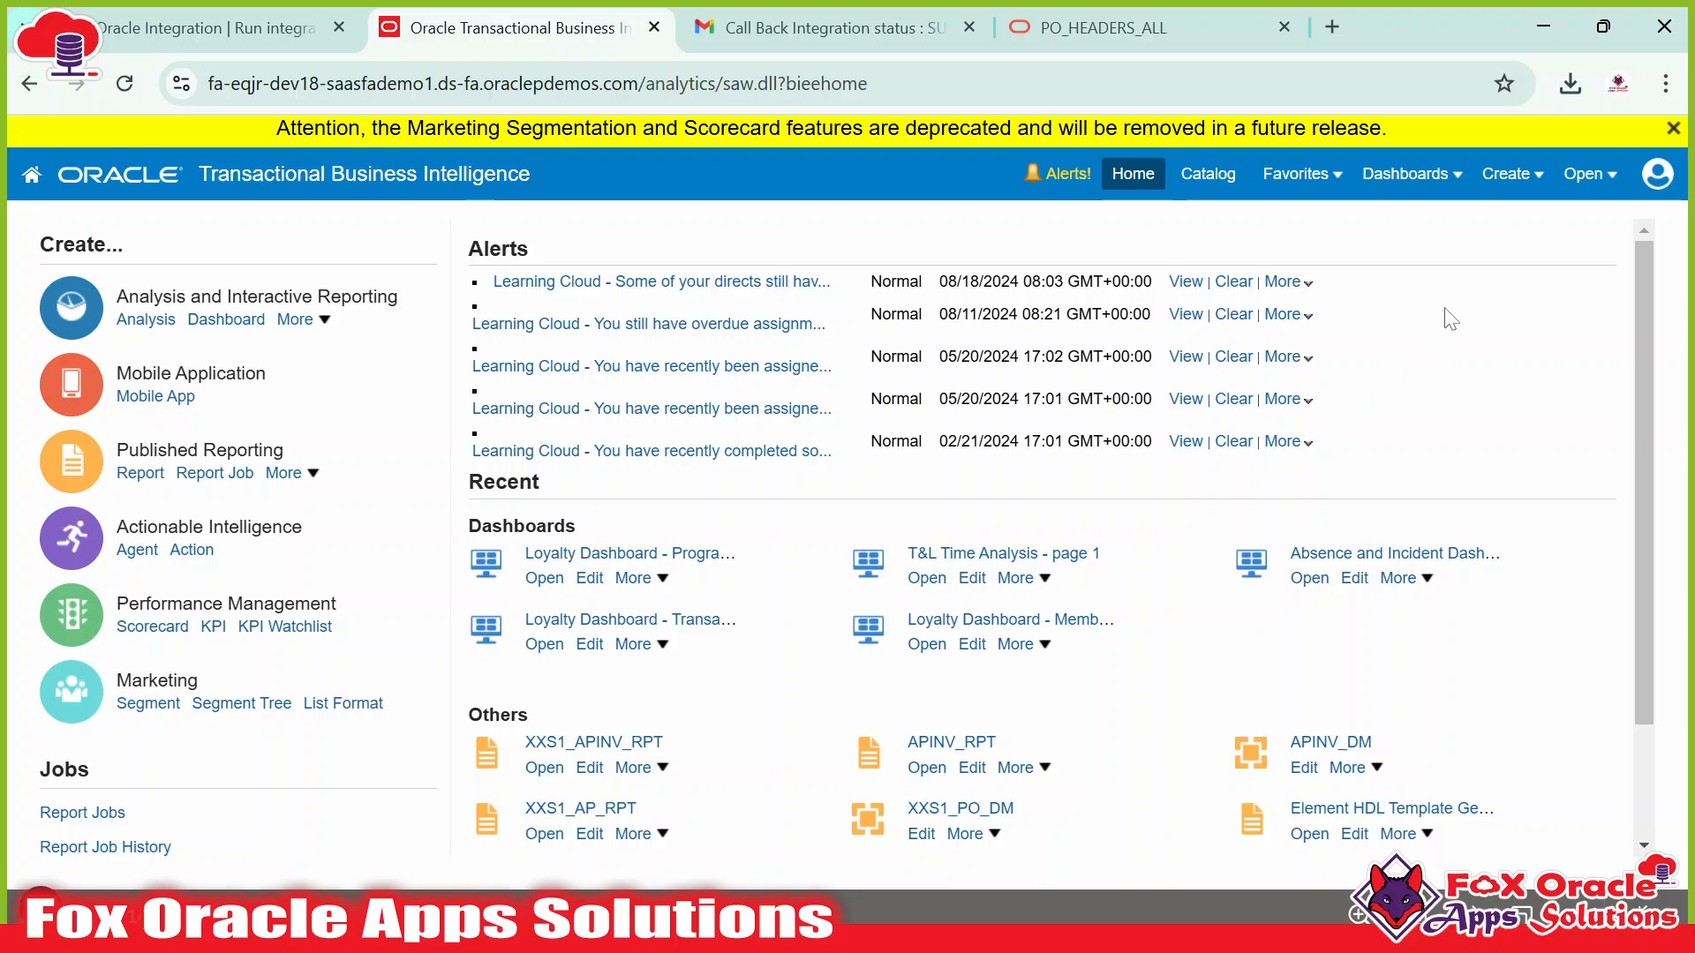
Check recent catalog items and the Create menu, then copy the procurement and invoice user logins from the notes file.
left_click(1580, 179)
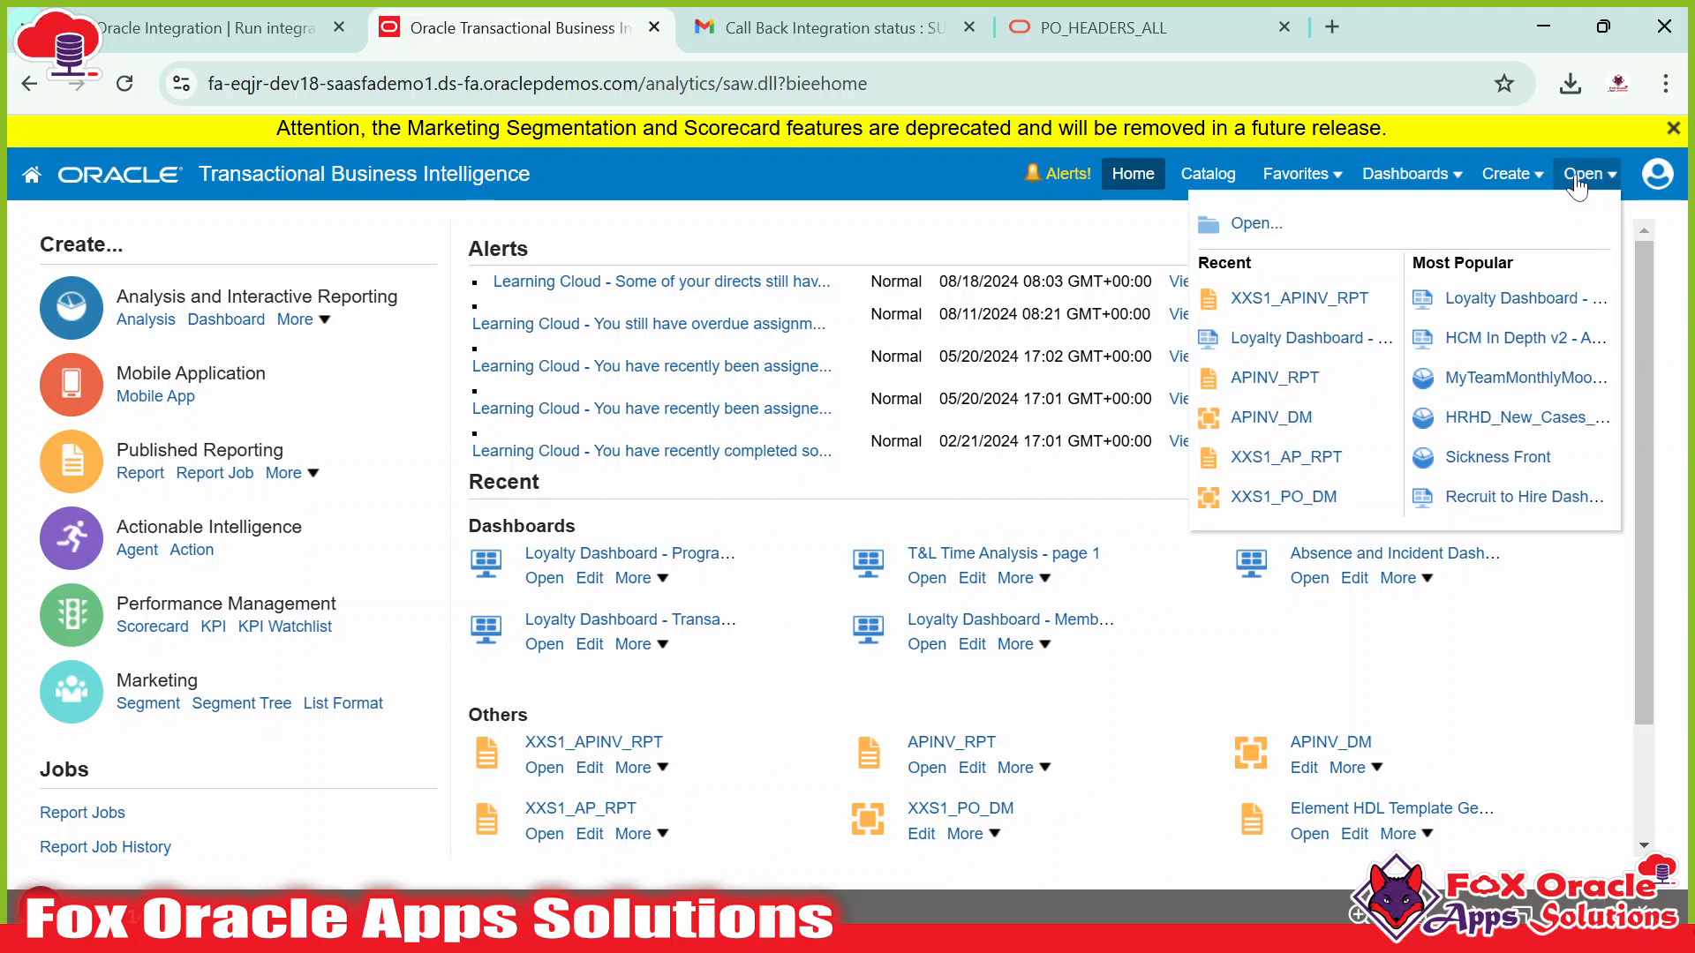
left_click(1511, 174)
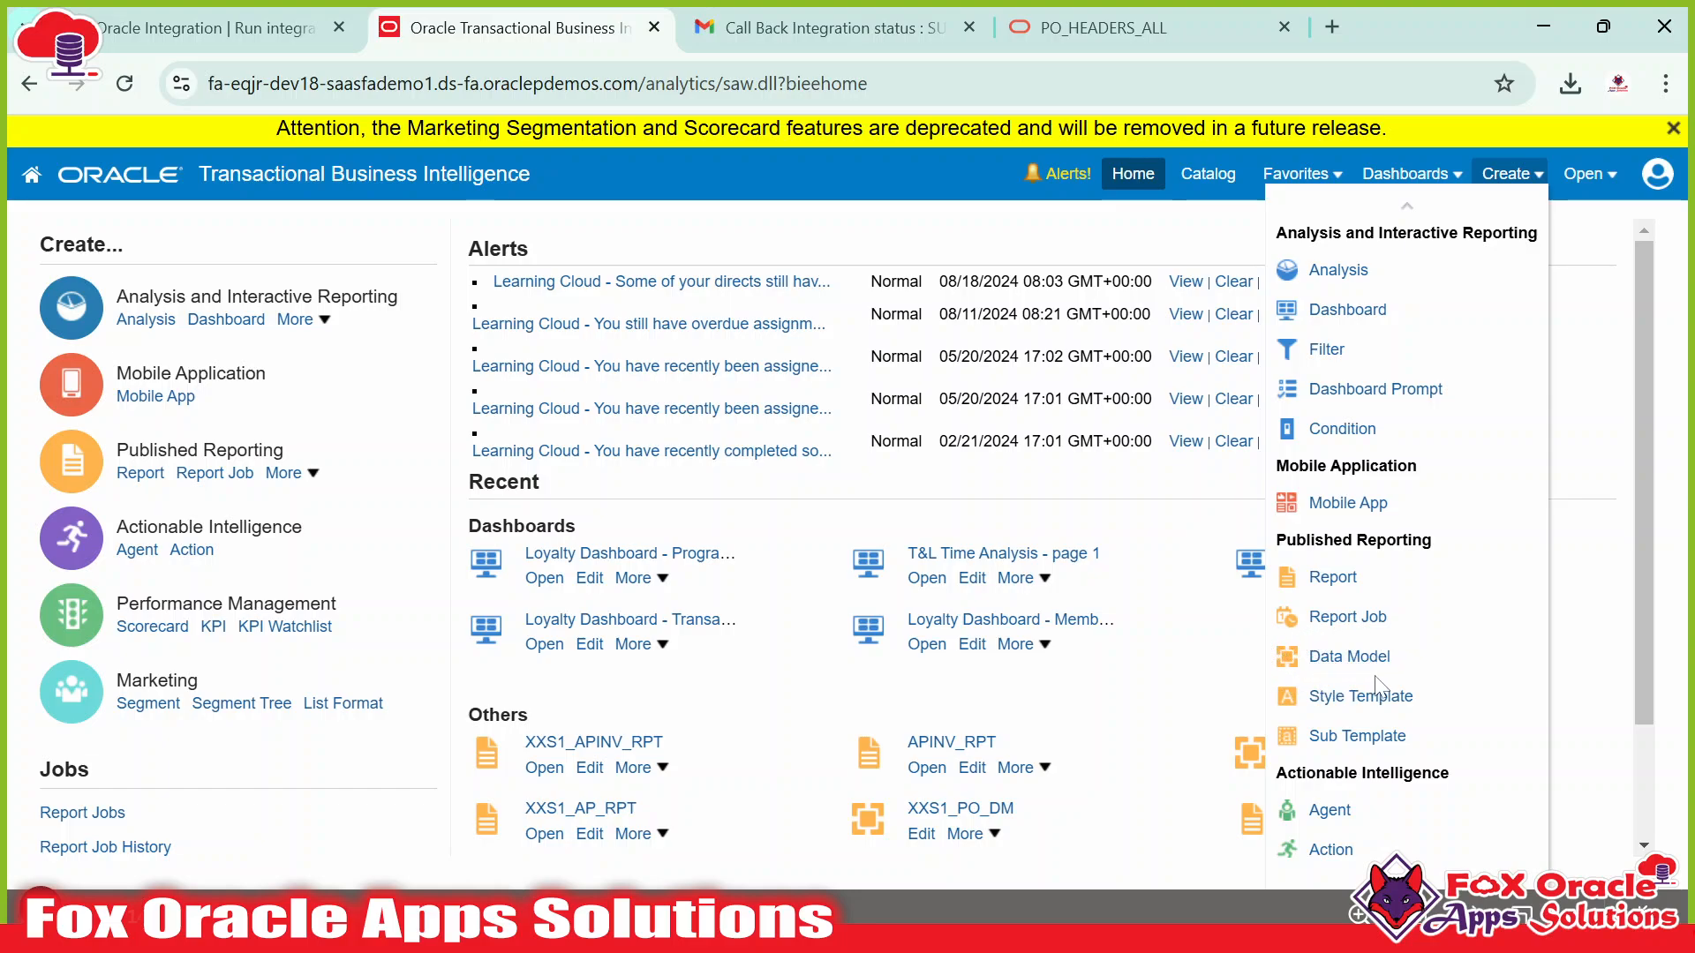
key("alt+Tab")
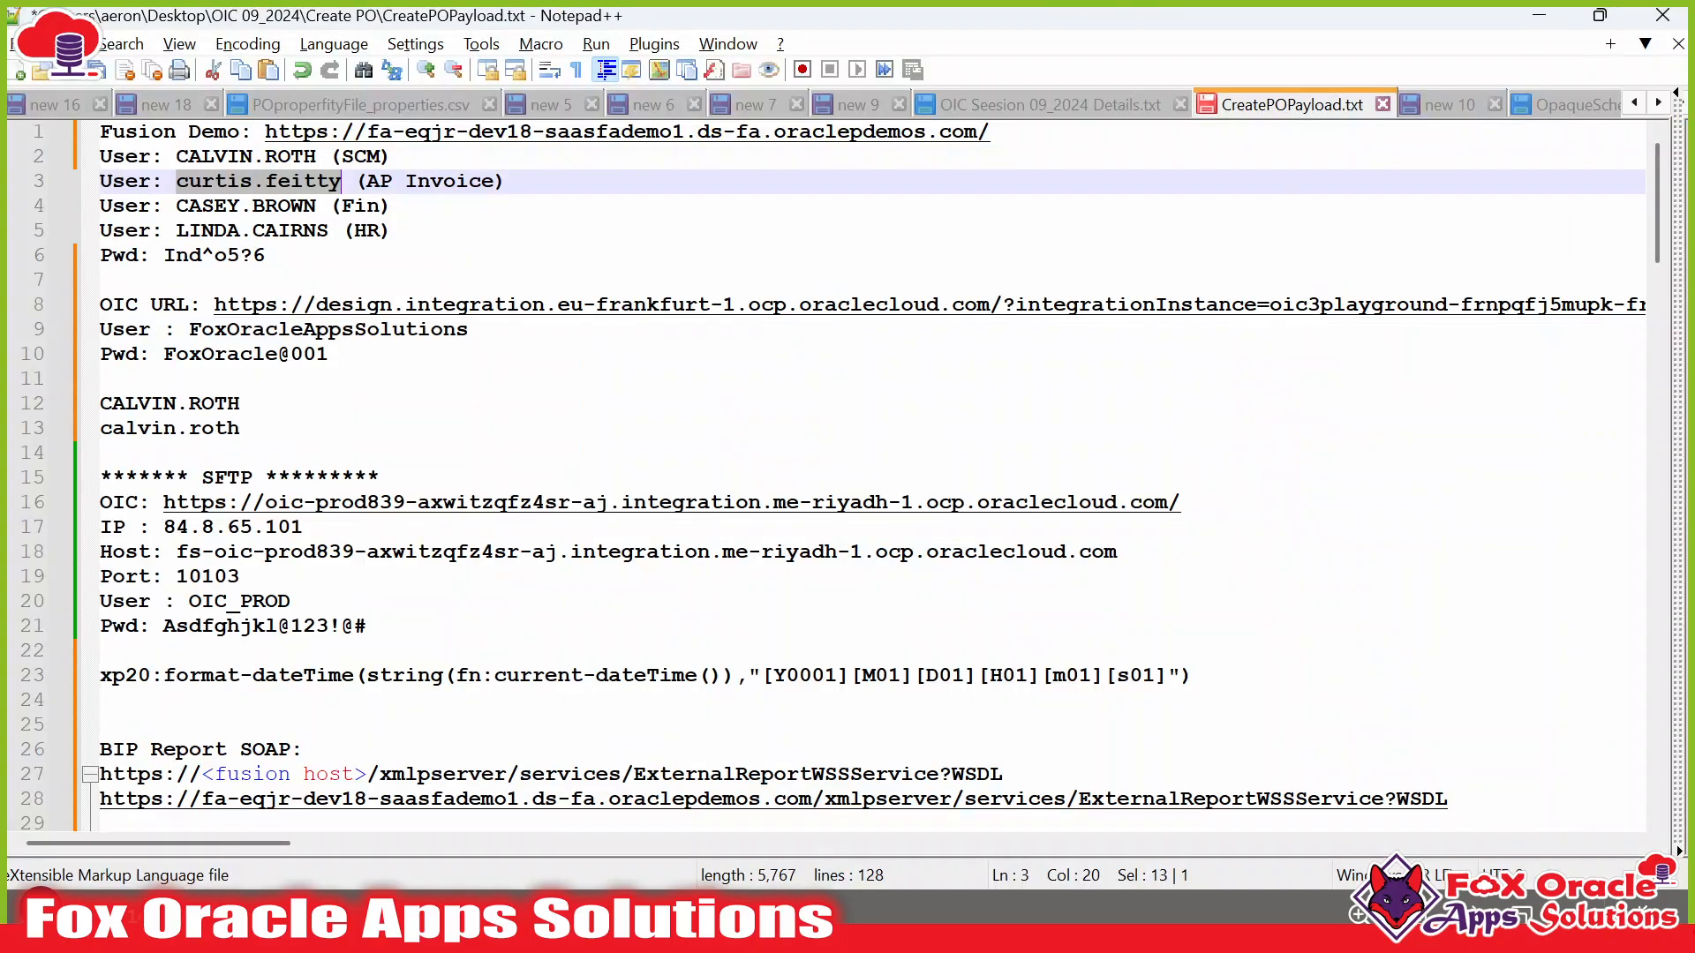
left_click_drag(176, 157, 316, 156)
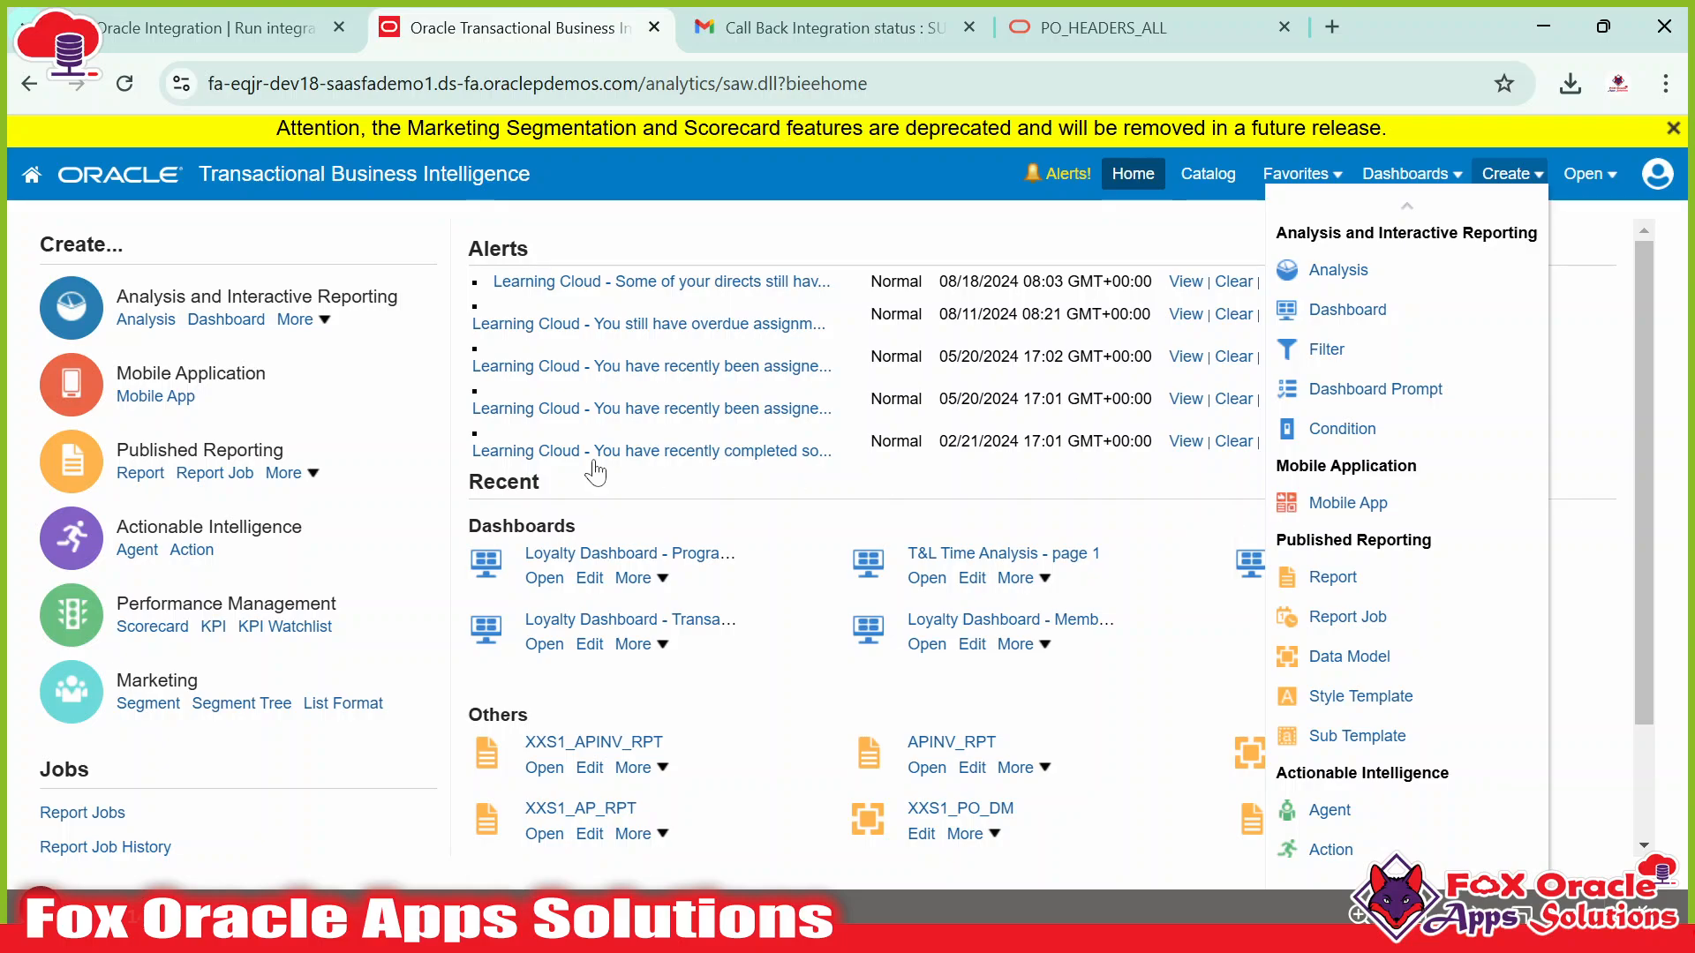
left_click(635, 919)
left_click_drag(176, 181, 342, 181)
key("alt+Tab")
Open Fusion Dev18 in a new tab beside the first, then create a new data model from BI home.
left_click(1332, 26)
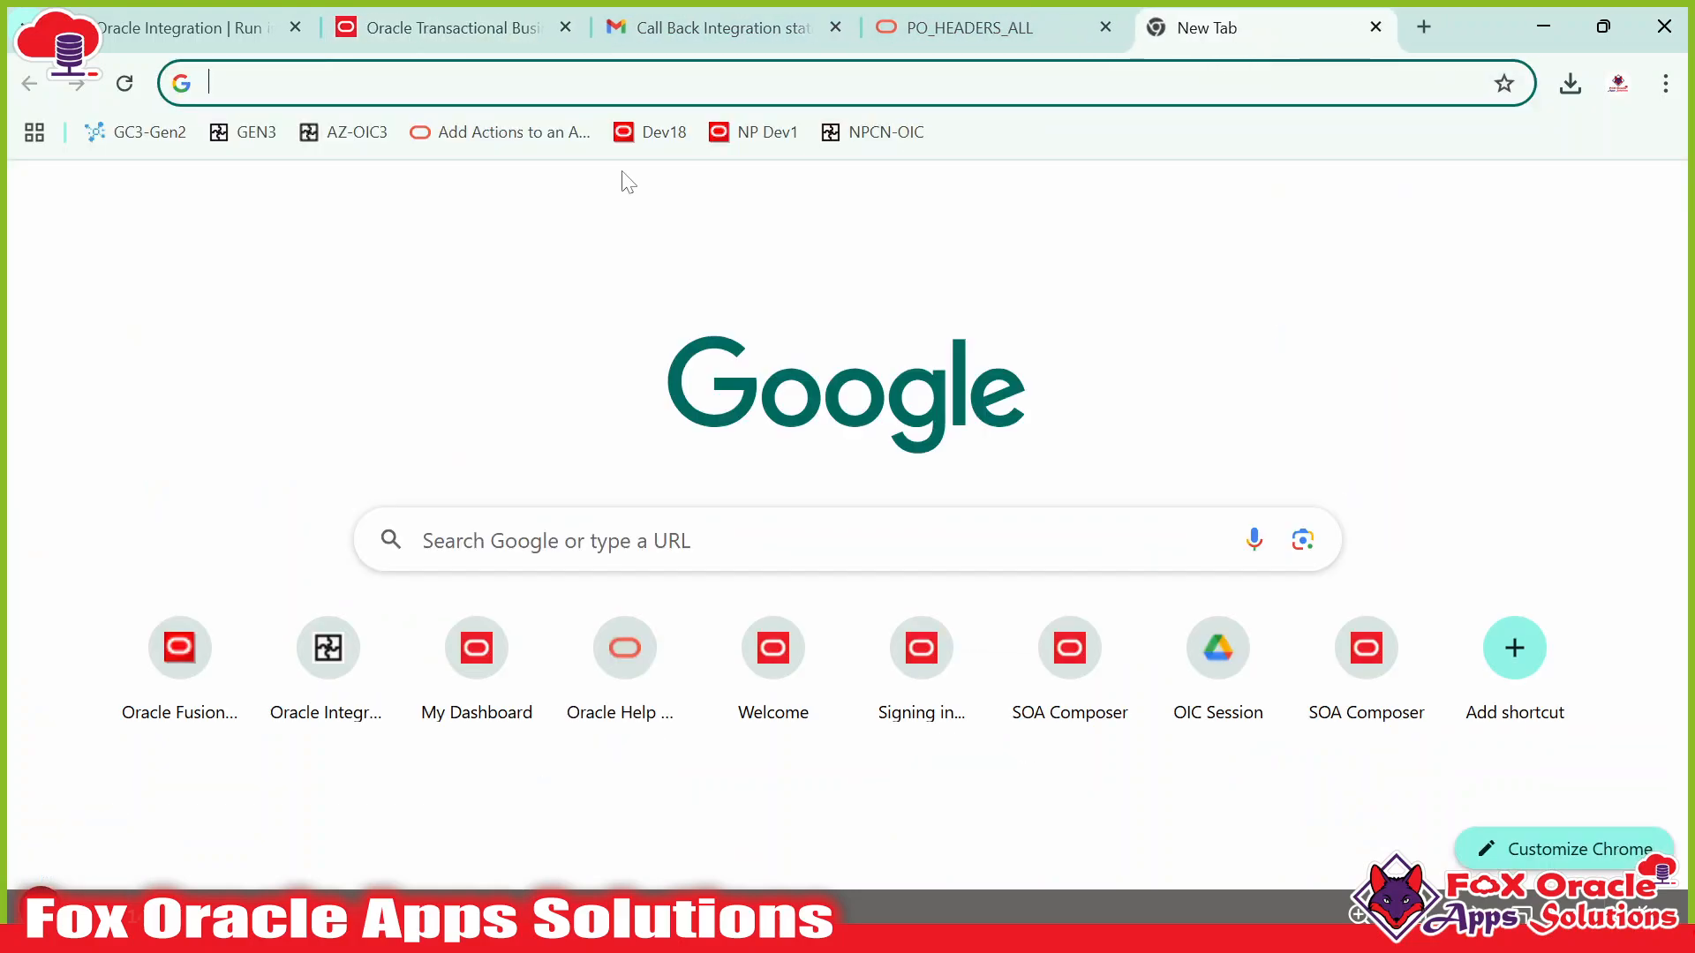
left_click(651, 132)
left_click_drag(1214, 42, 496, 46)
left_click(649, 37)
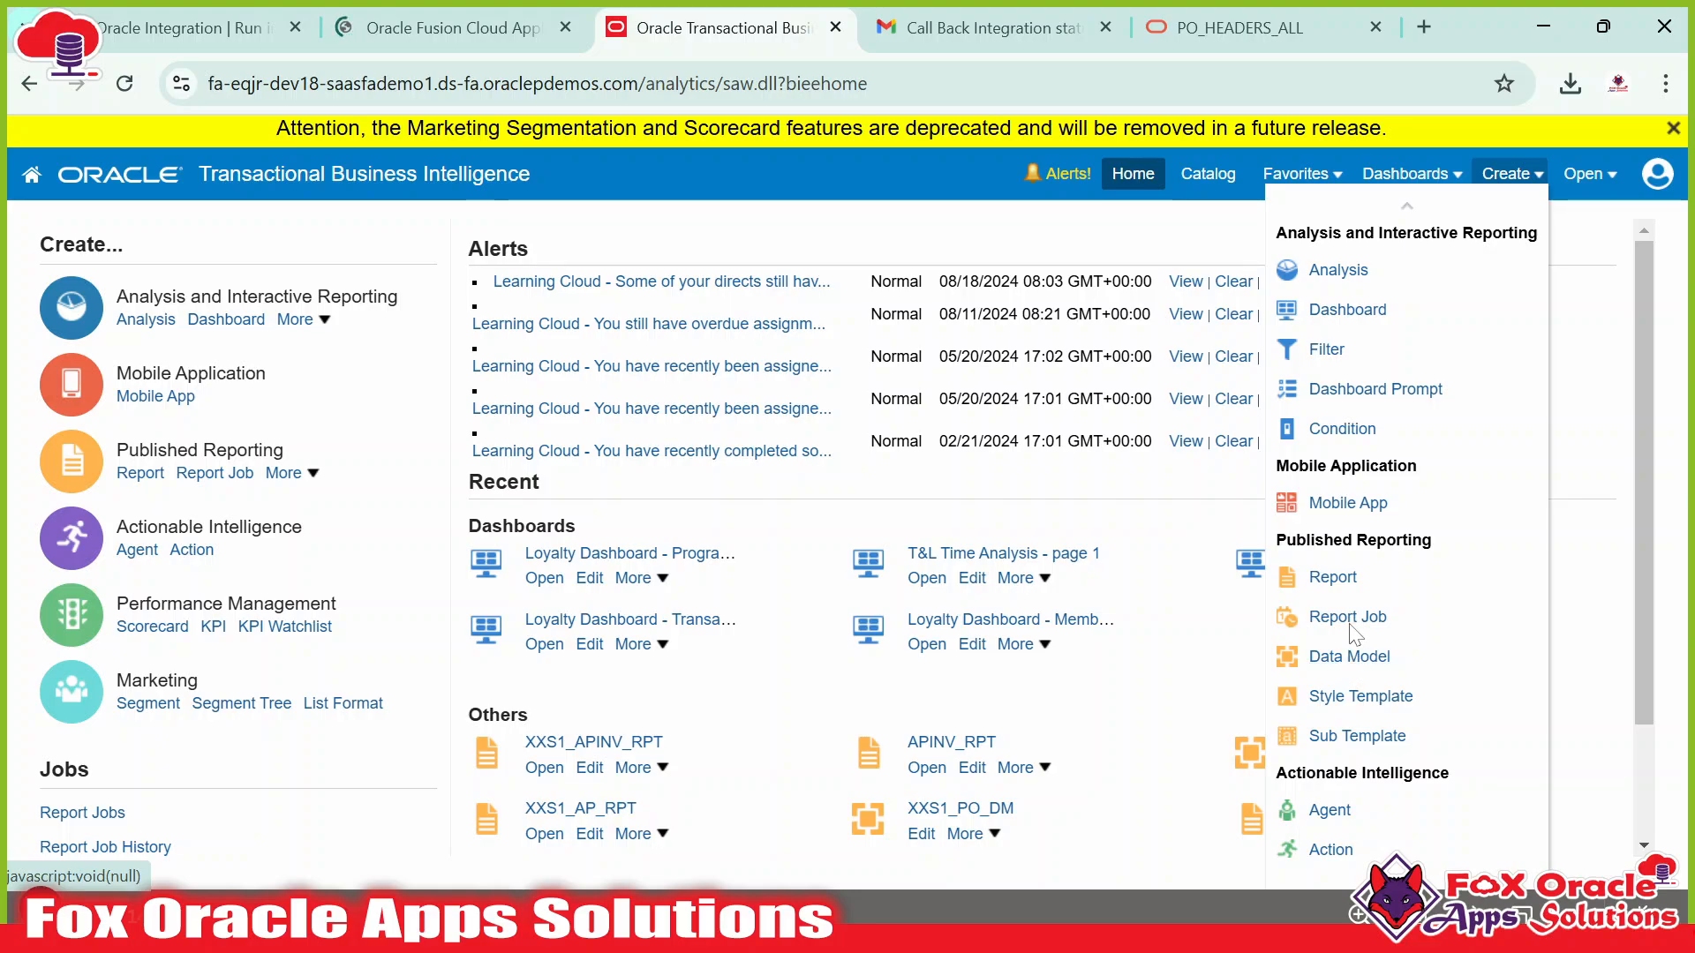
left_click(1348, 658)
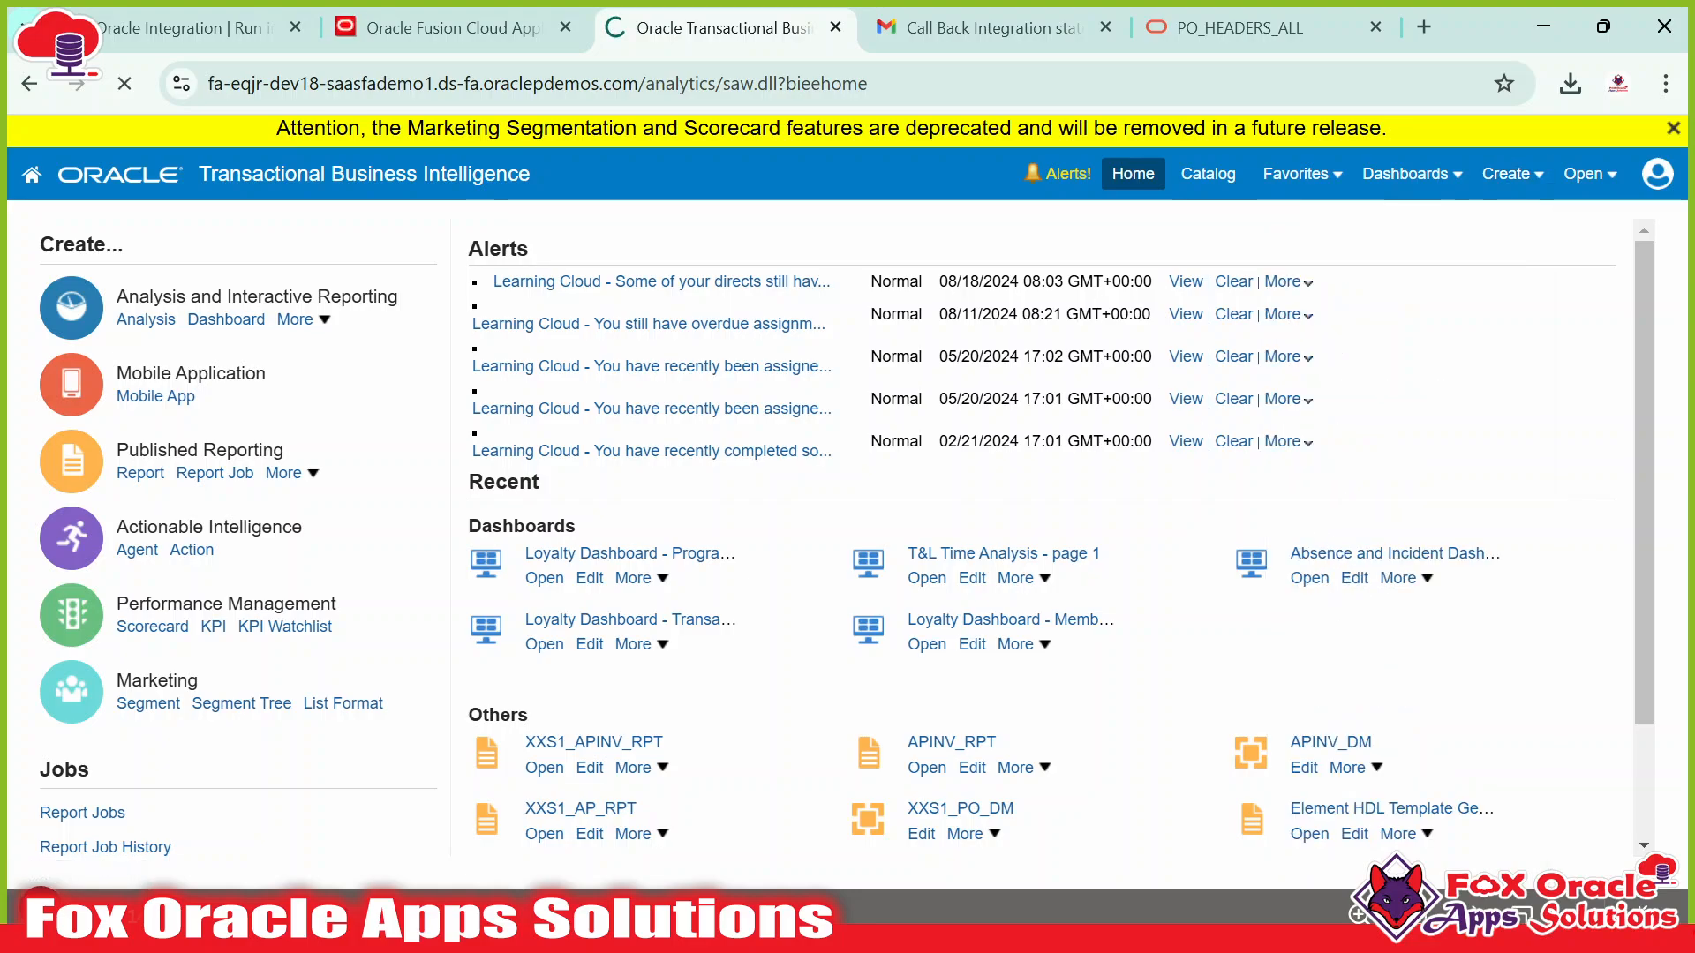
Review the PO_HEADERS_ALL table description, including its six purchasing document types such as RFQs.
left_click(1204, 35)
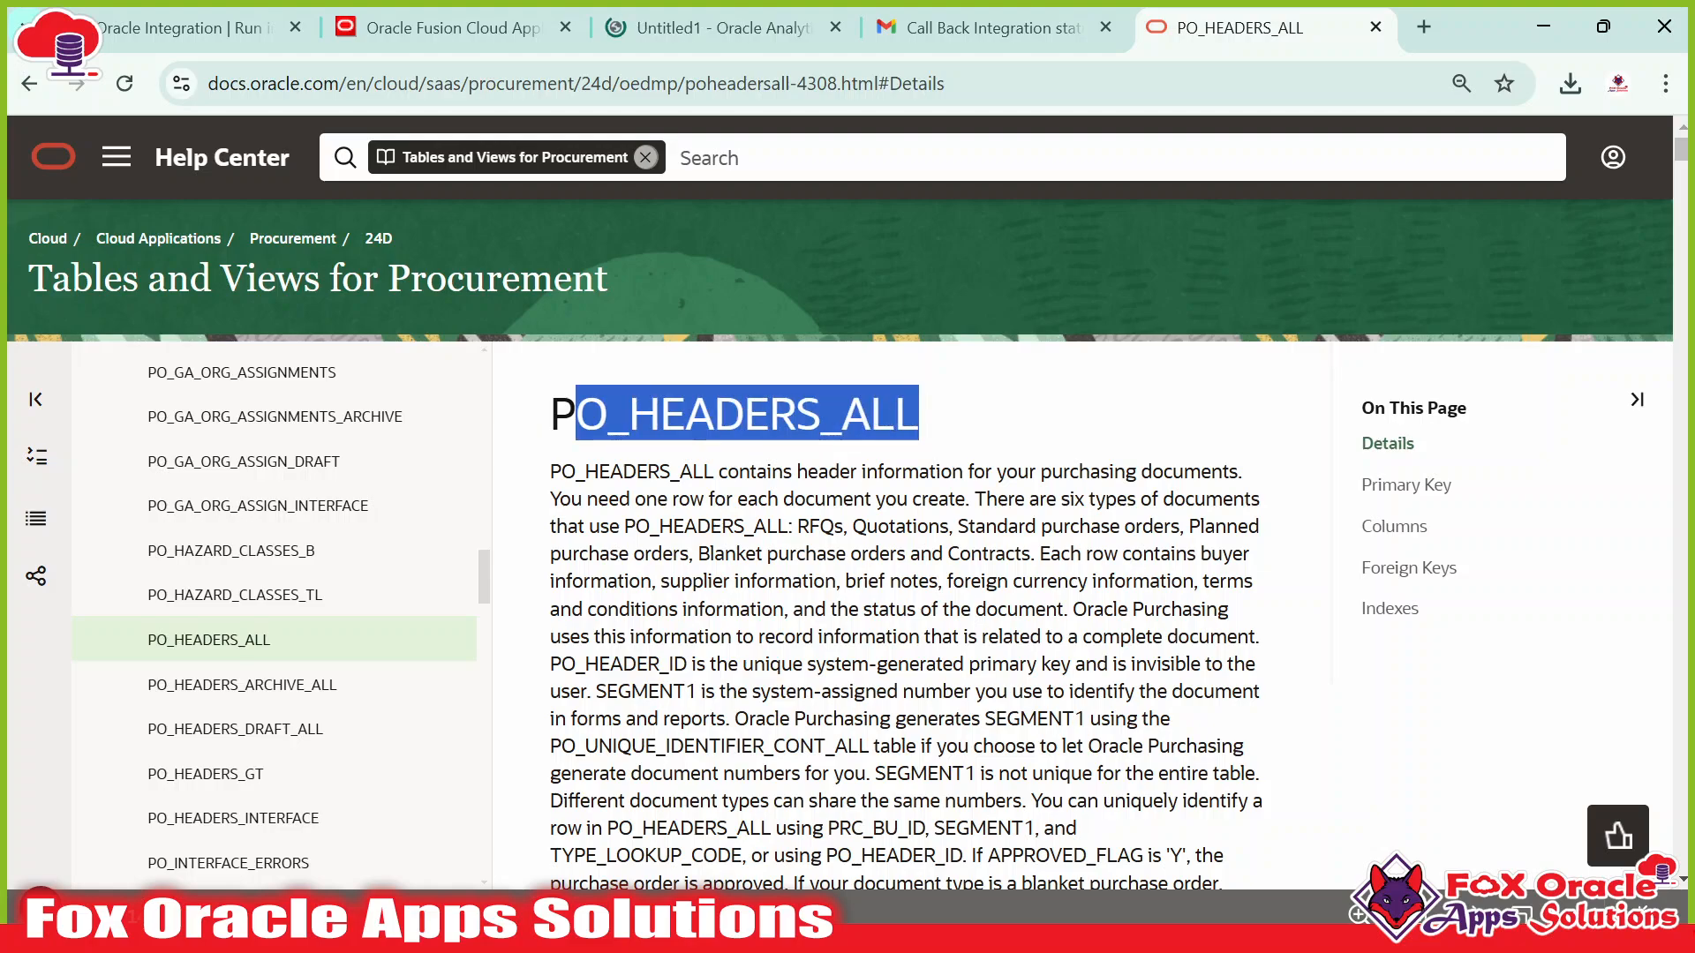
left_click_drag(768, 471, 936, 471)
left_click_drag(1051, 472, 1136, 471)
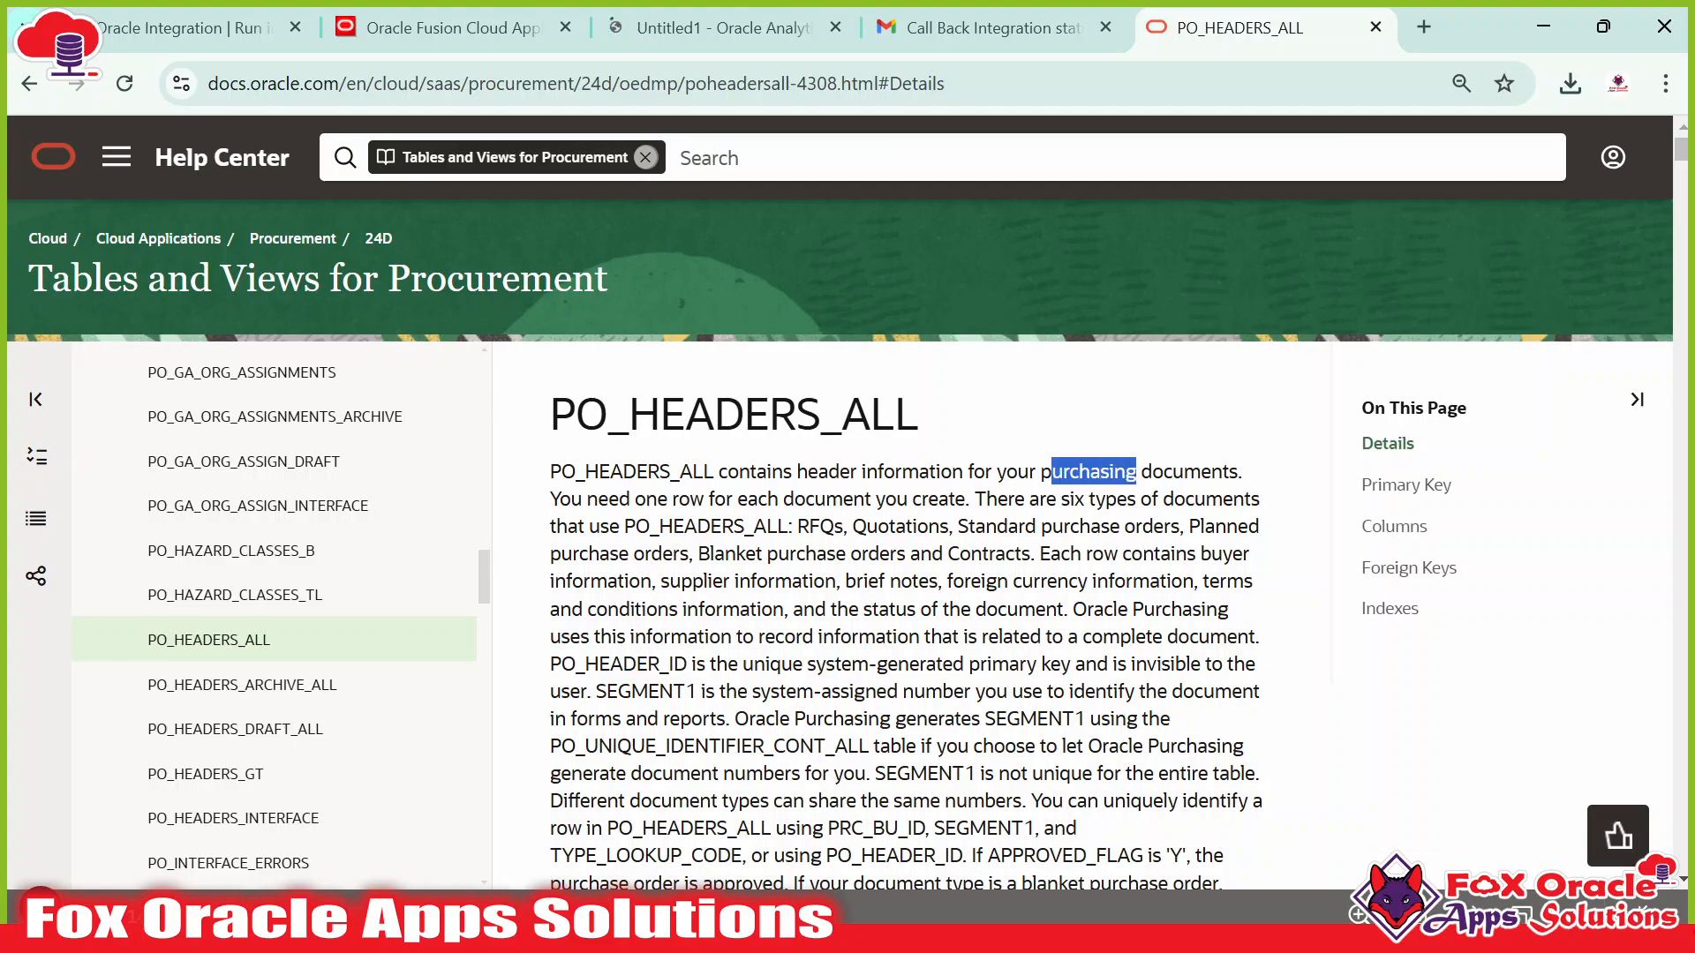
left_click(784, 524)
left_click_drag(975, 498, 622, 526)
left_click(745, 548)
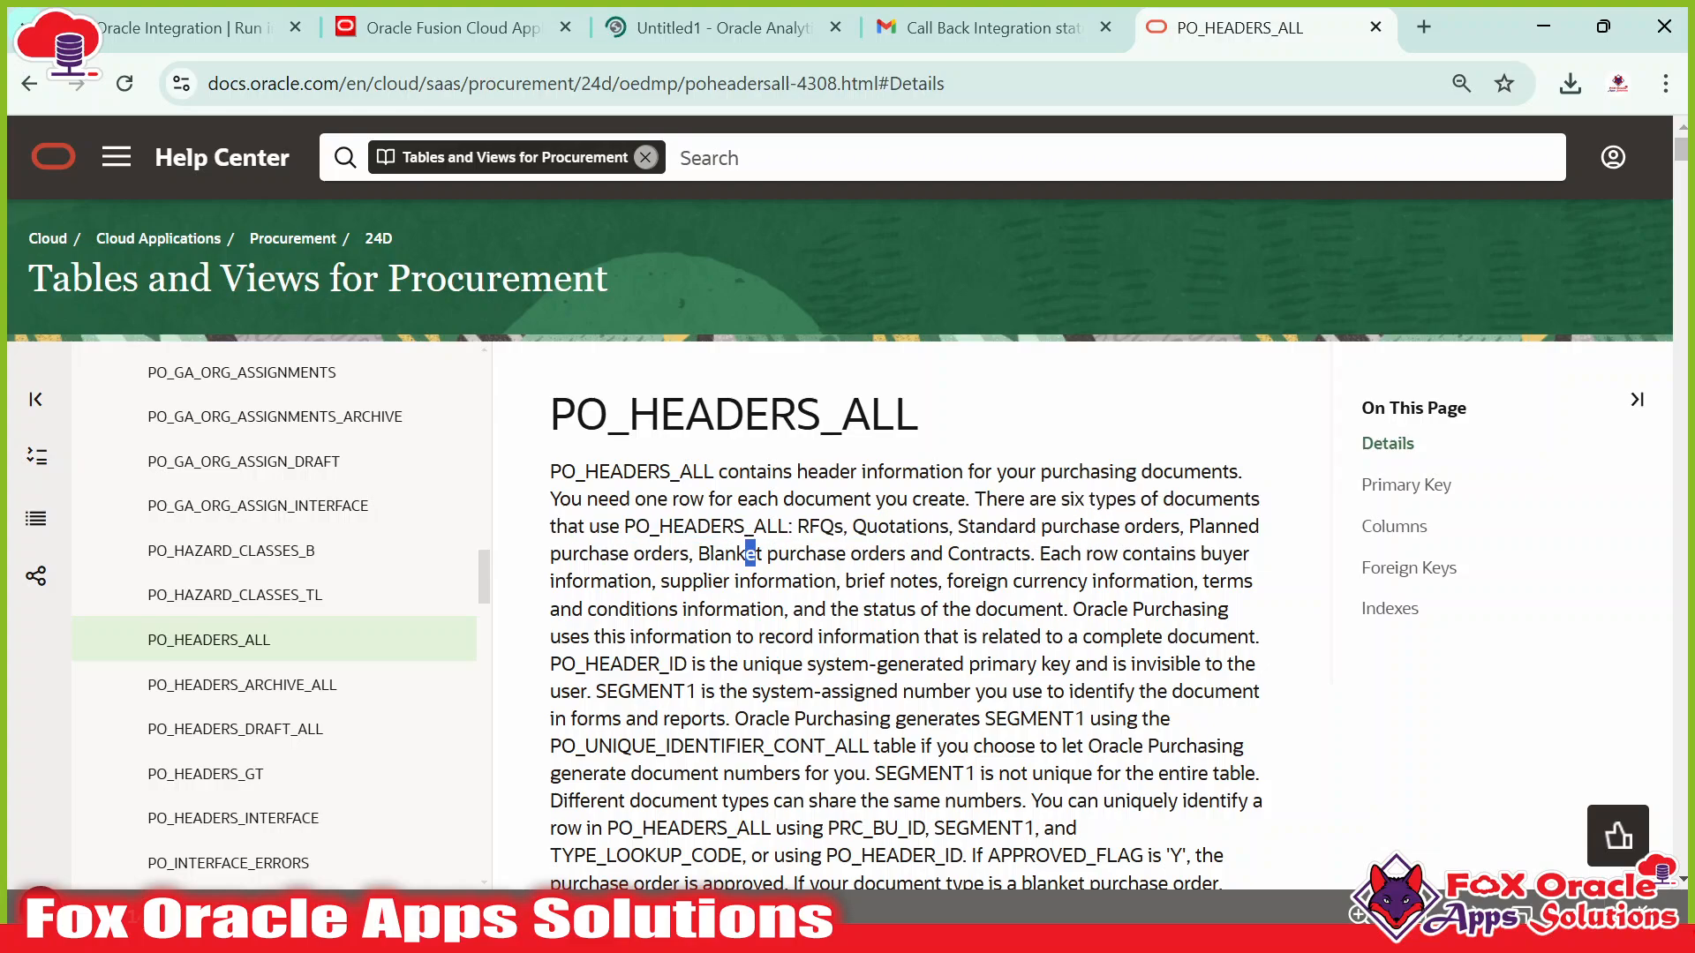
double_click(820, 527)
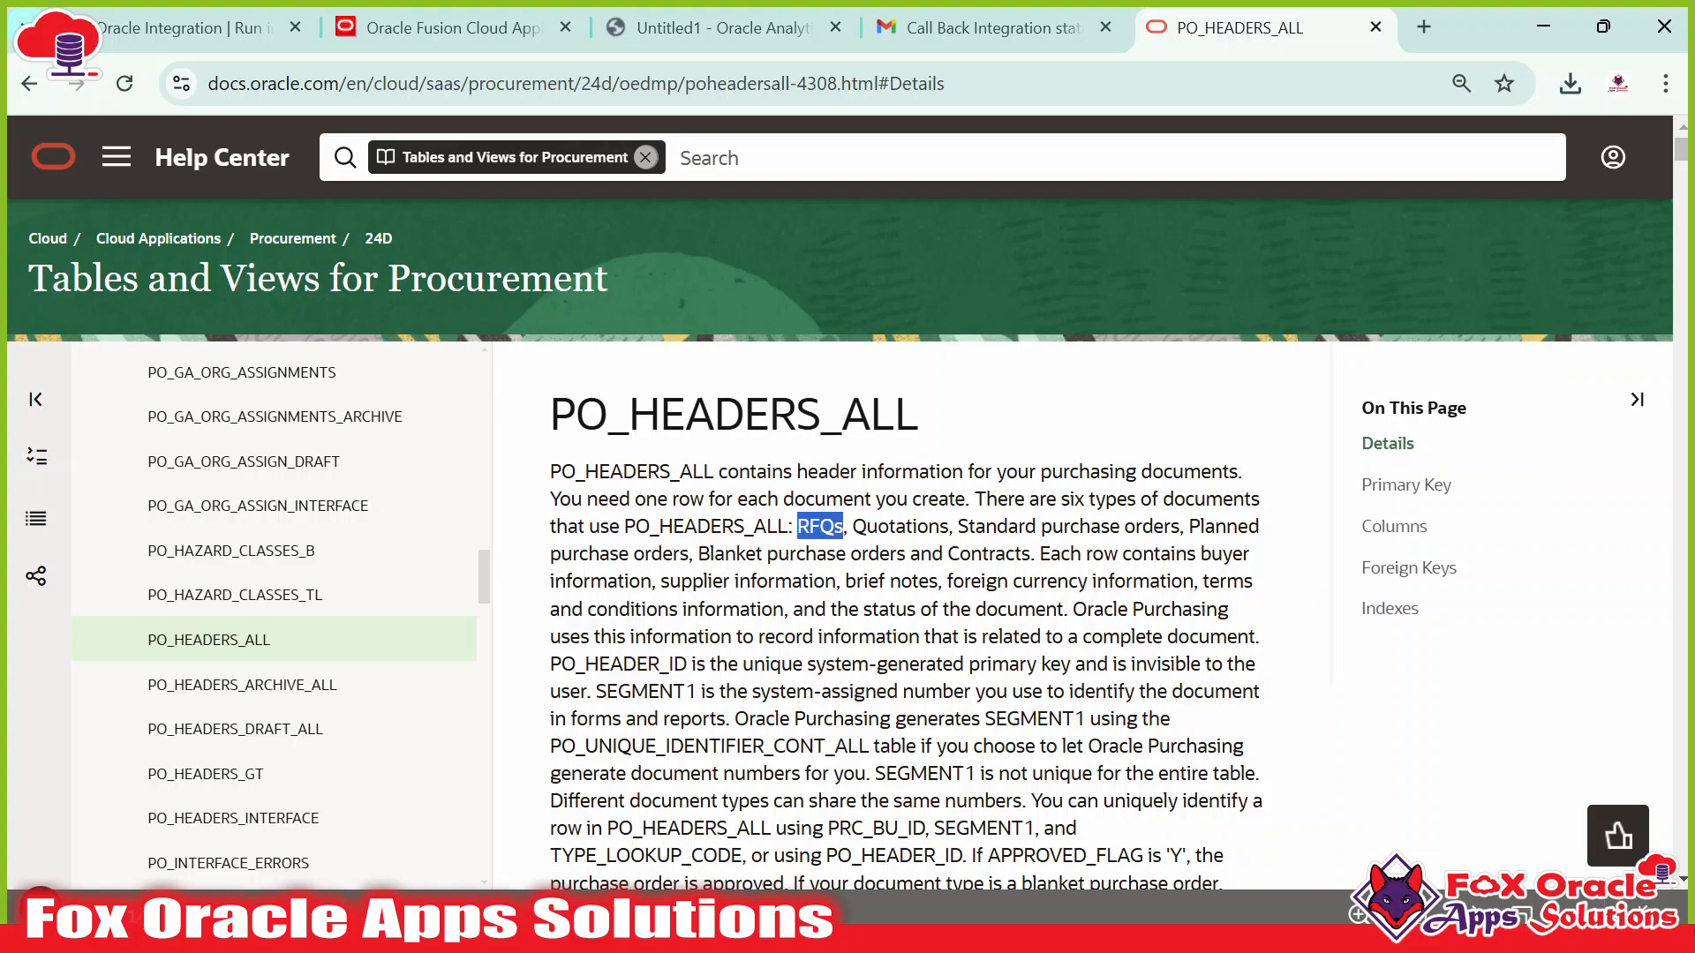
left_click(829, 530)
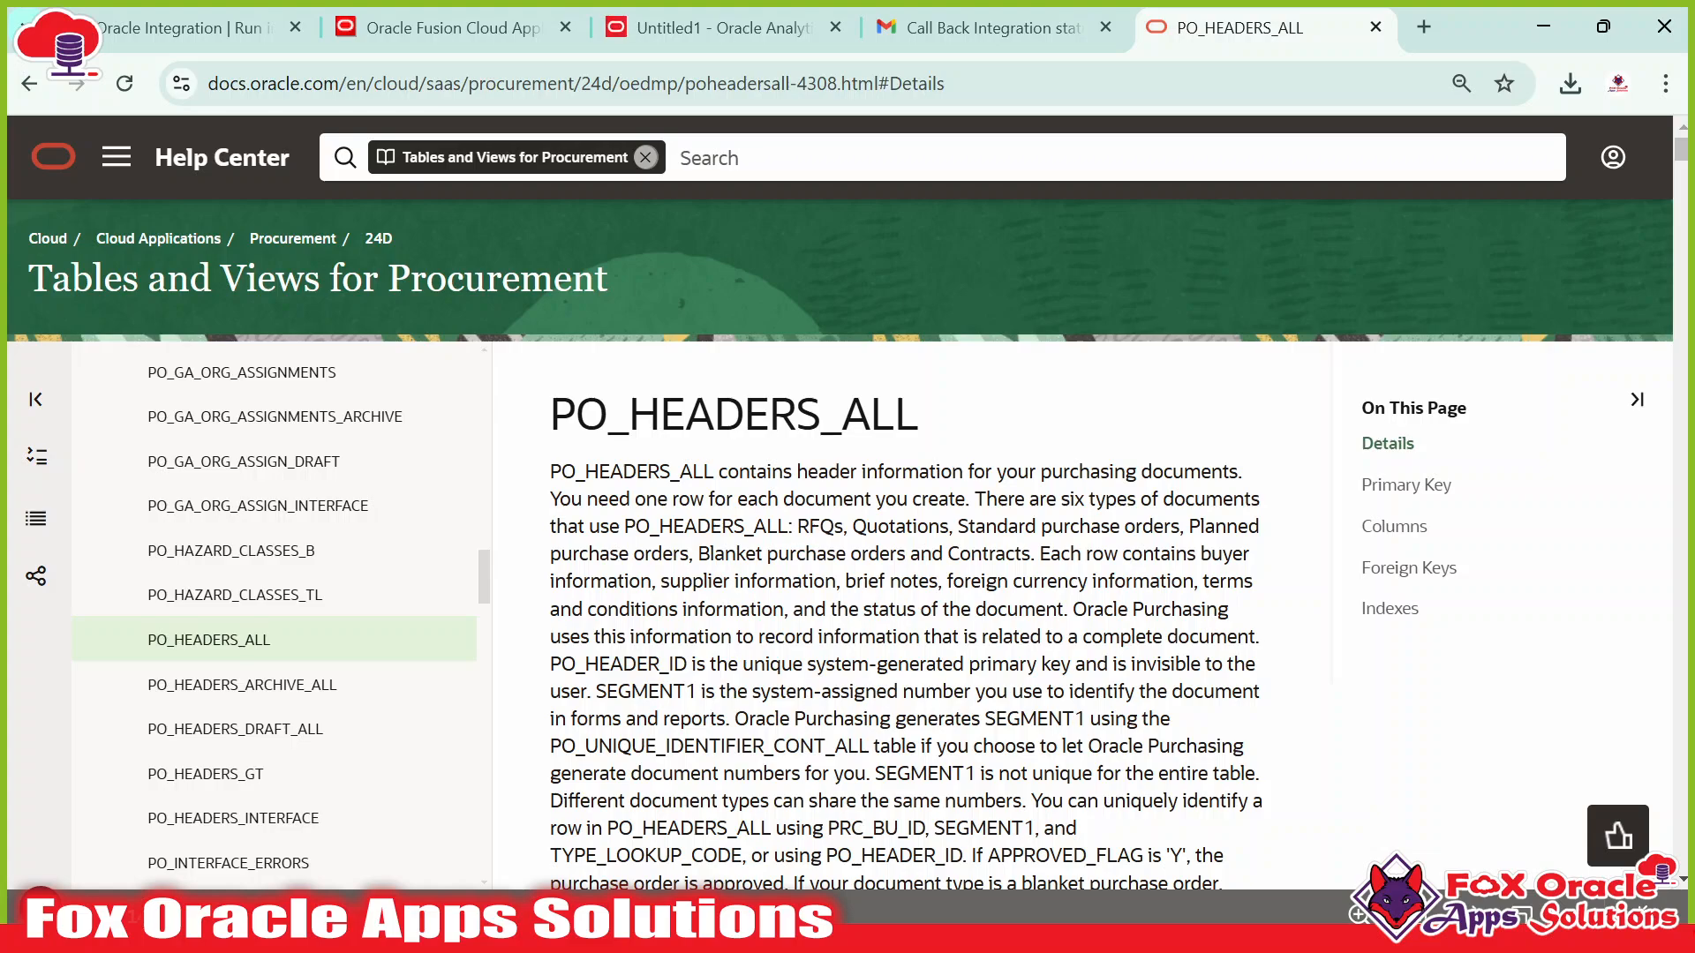
Look at the Procurement area's quick actions and apps on the Fusion Cloud home page.
left_click(674, 26)
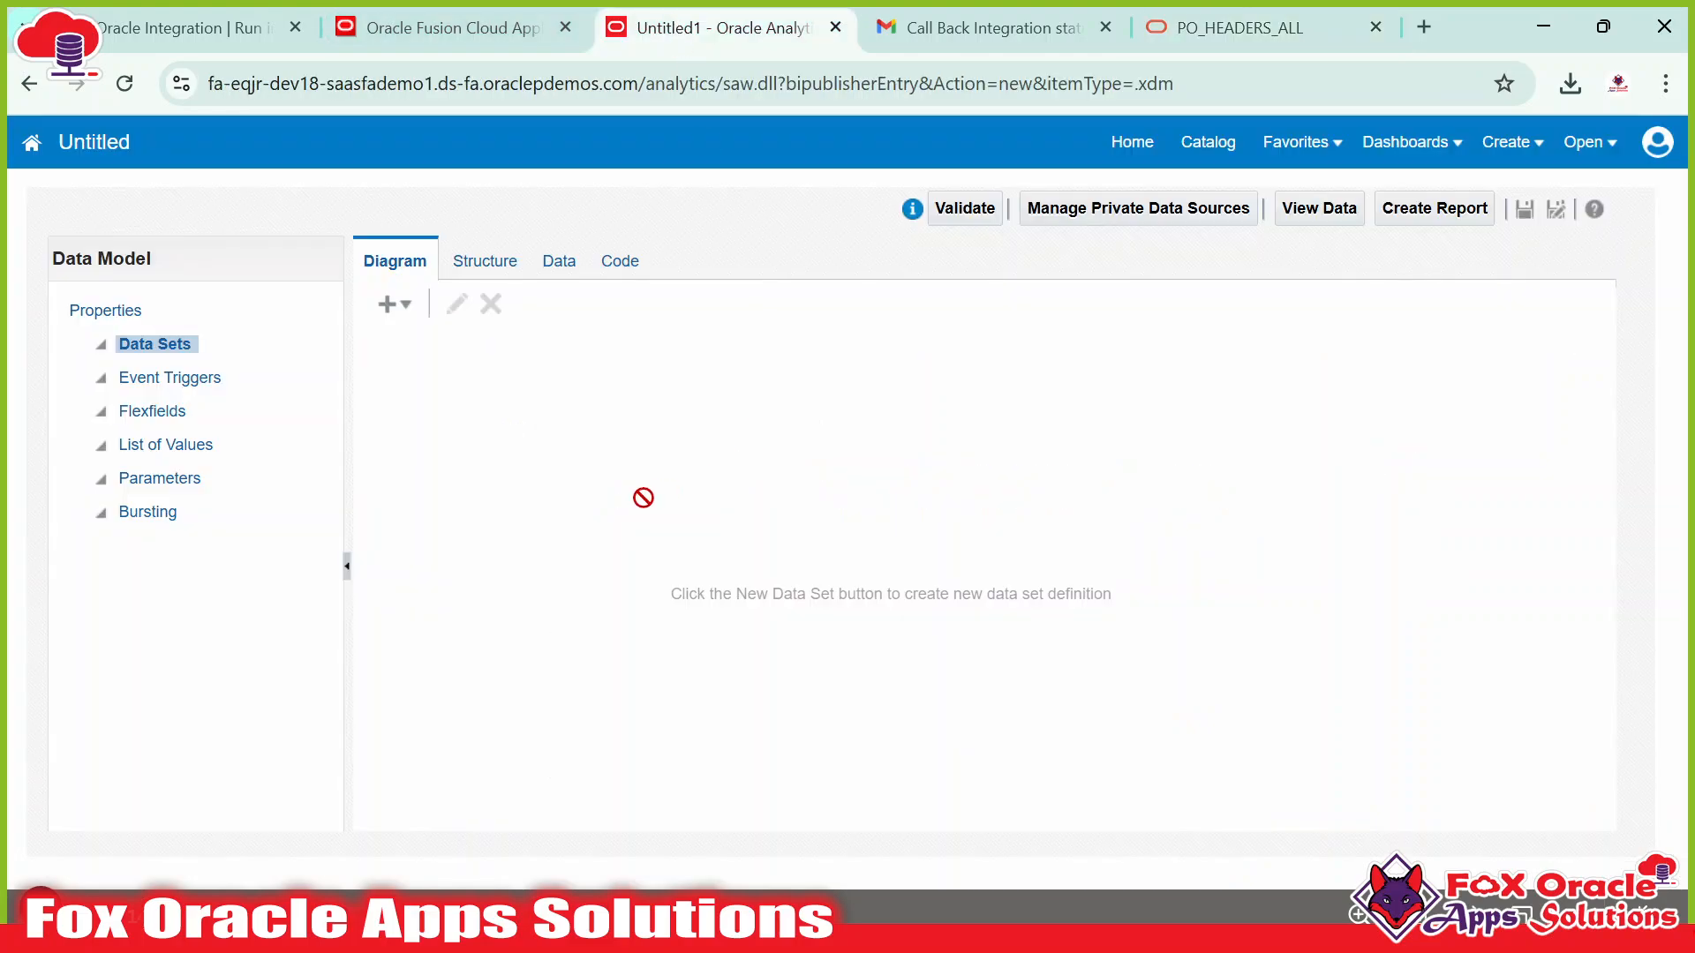
left_click(437, 33)
left_click(867, 498)
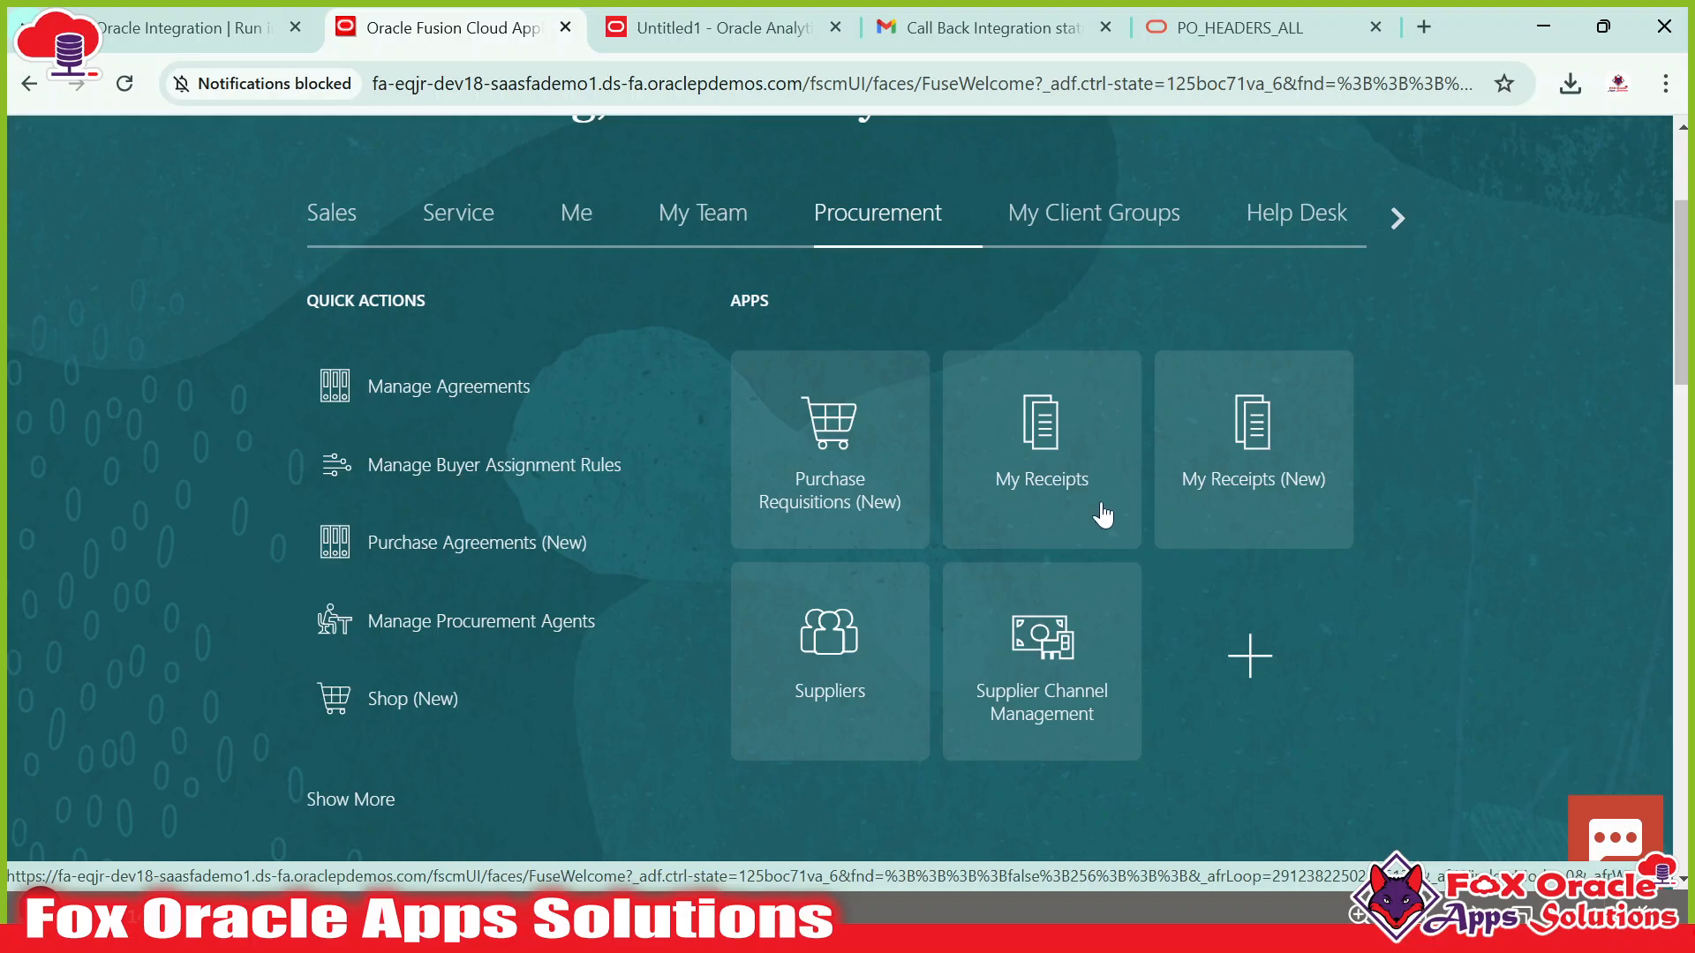
scroll(1101, 512, "up", 2)
scroll(1086, 574, "down", 2)
scroll(827, 256, "up", 3)
scroll(971, 521, "down", 3)
scroll(1019, 547, "up", 3)
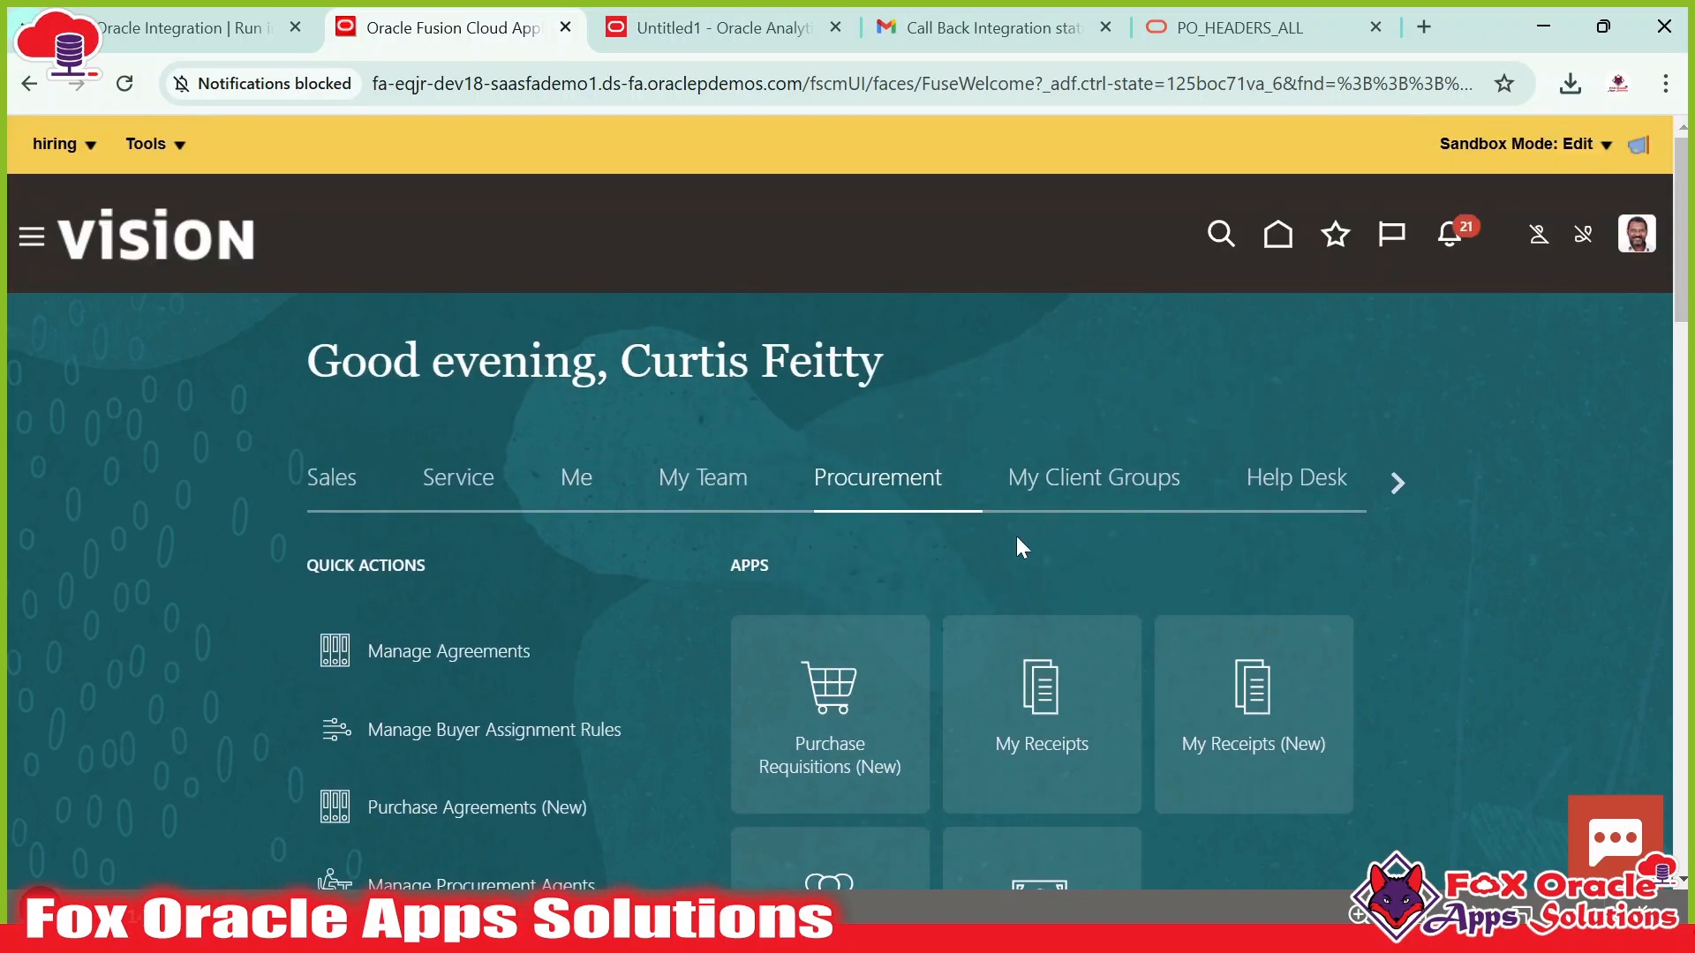
scroll(1020, 548, "down", 3)
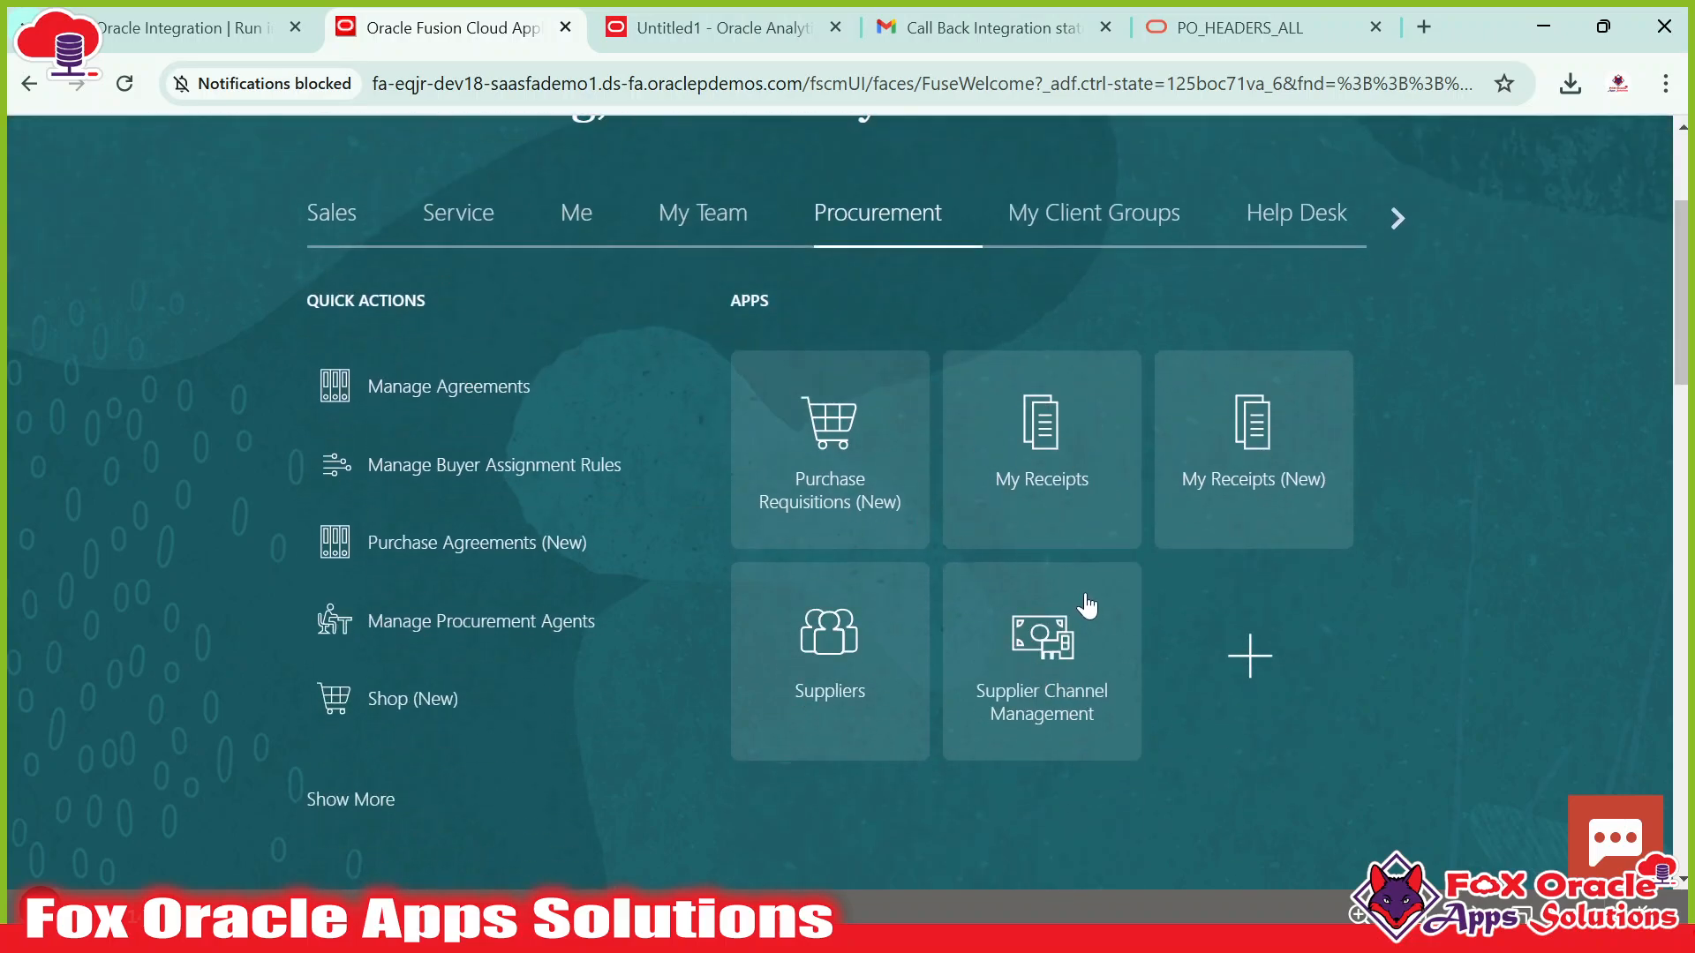
scroll(1078, 606, "up", 3)
Sign in to Fusion Dev18 in a private window with a saved login, then close the original Fusion tab.
left_click(1665, 84)
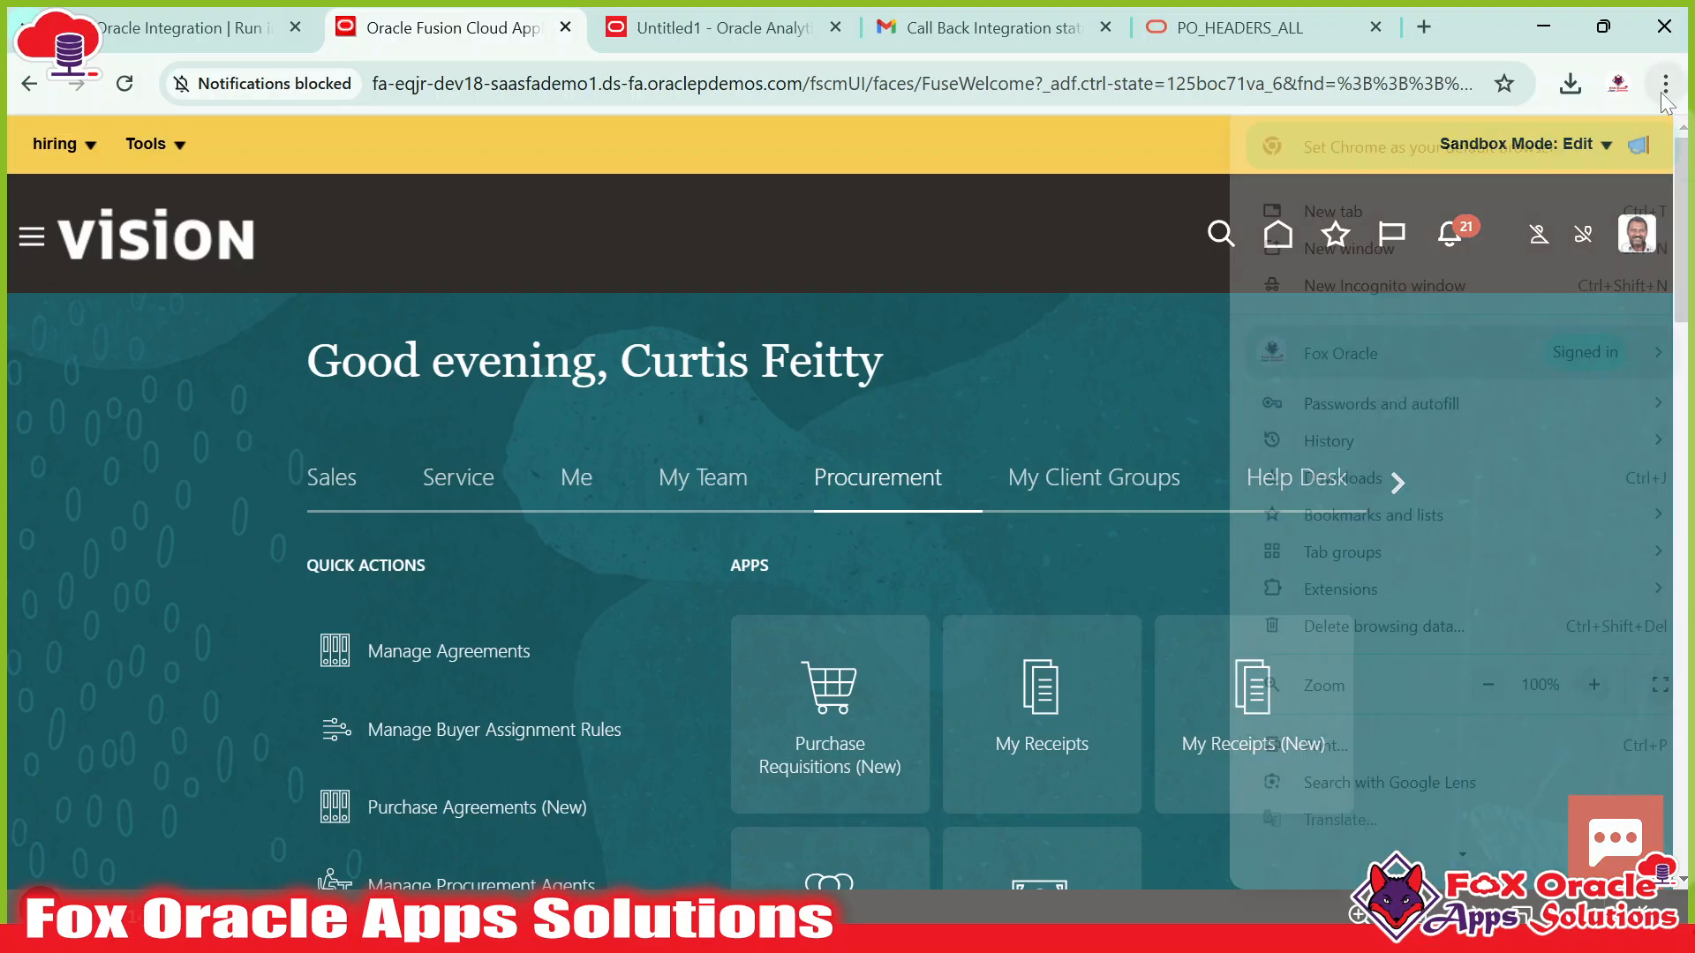
left_click(1479, 285)
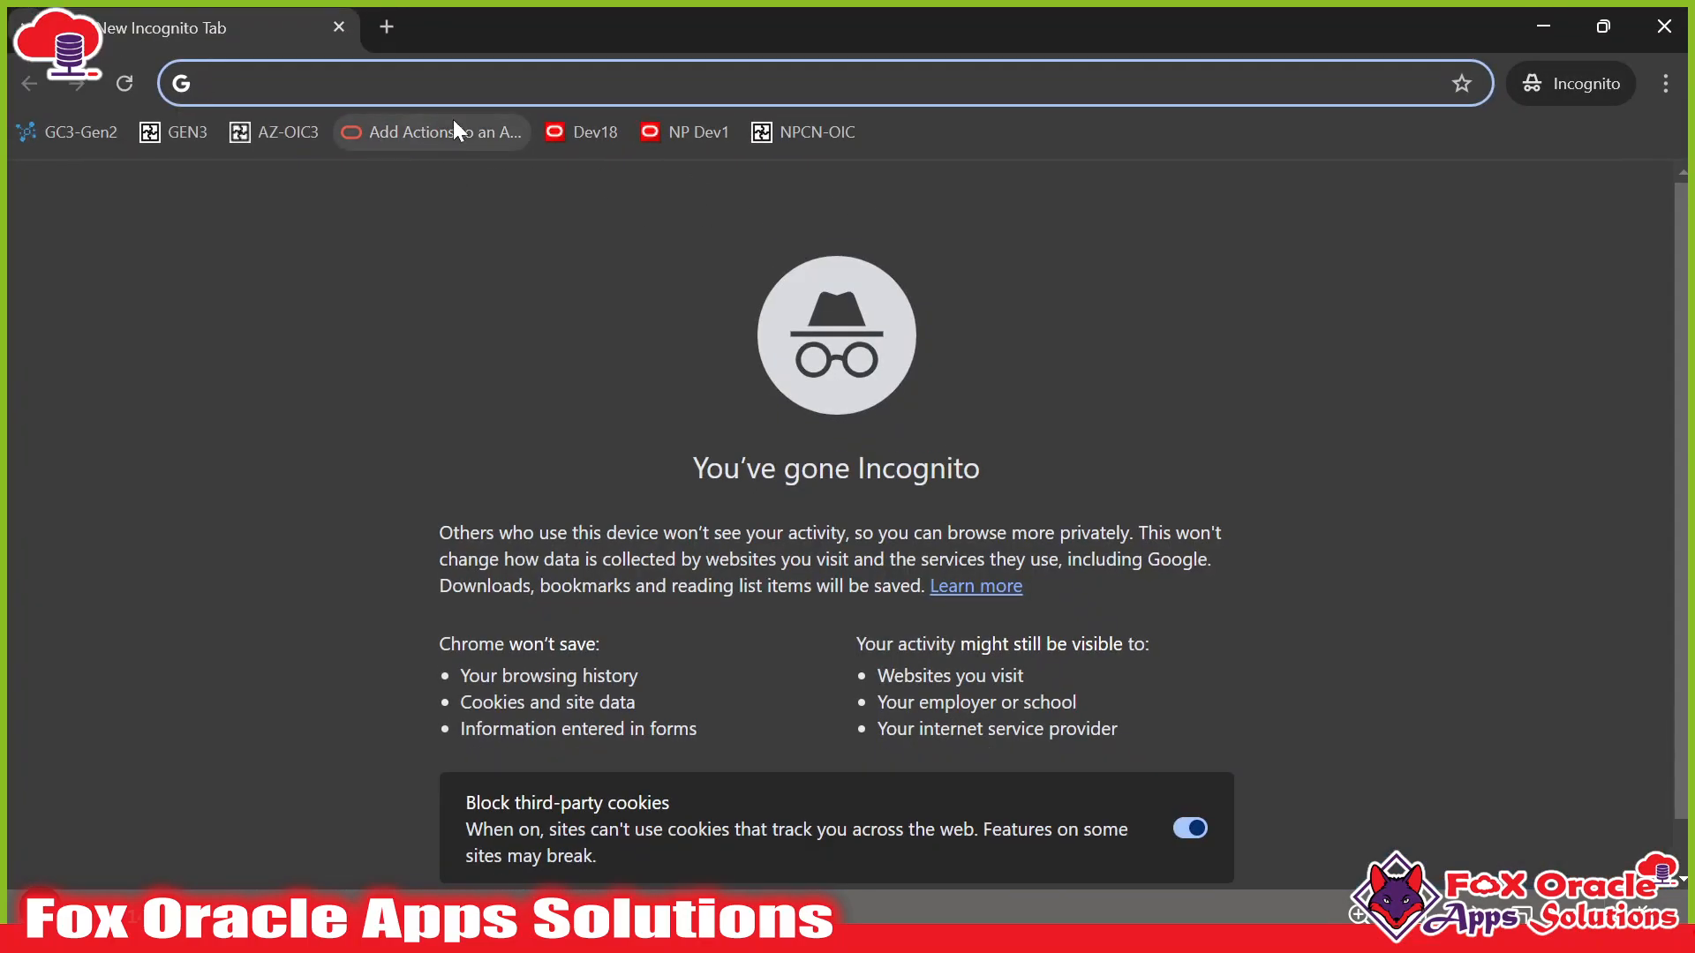
left_click(587, 133)
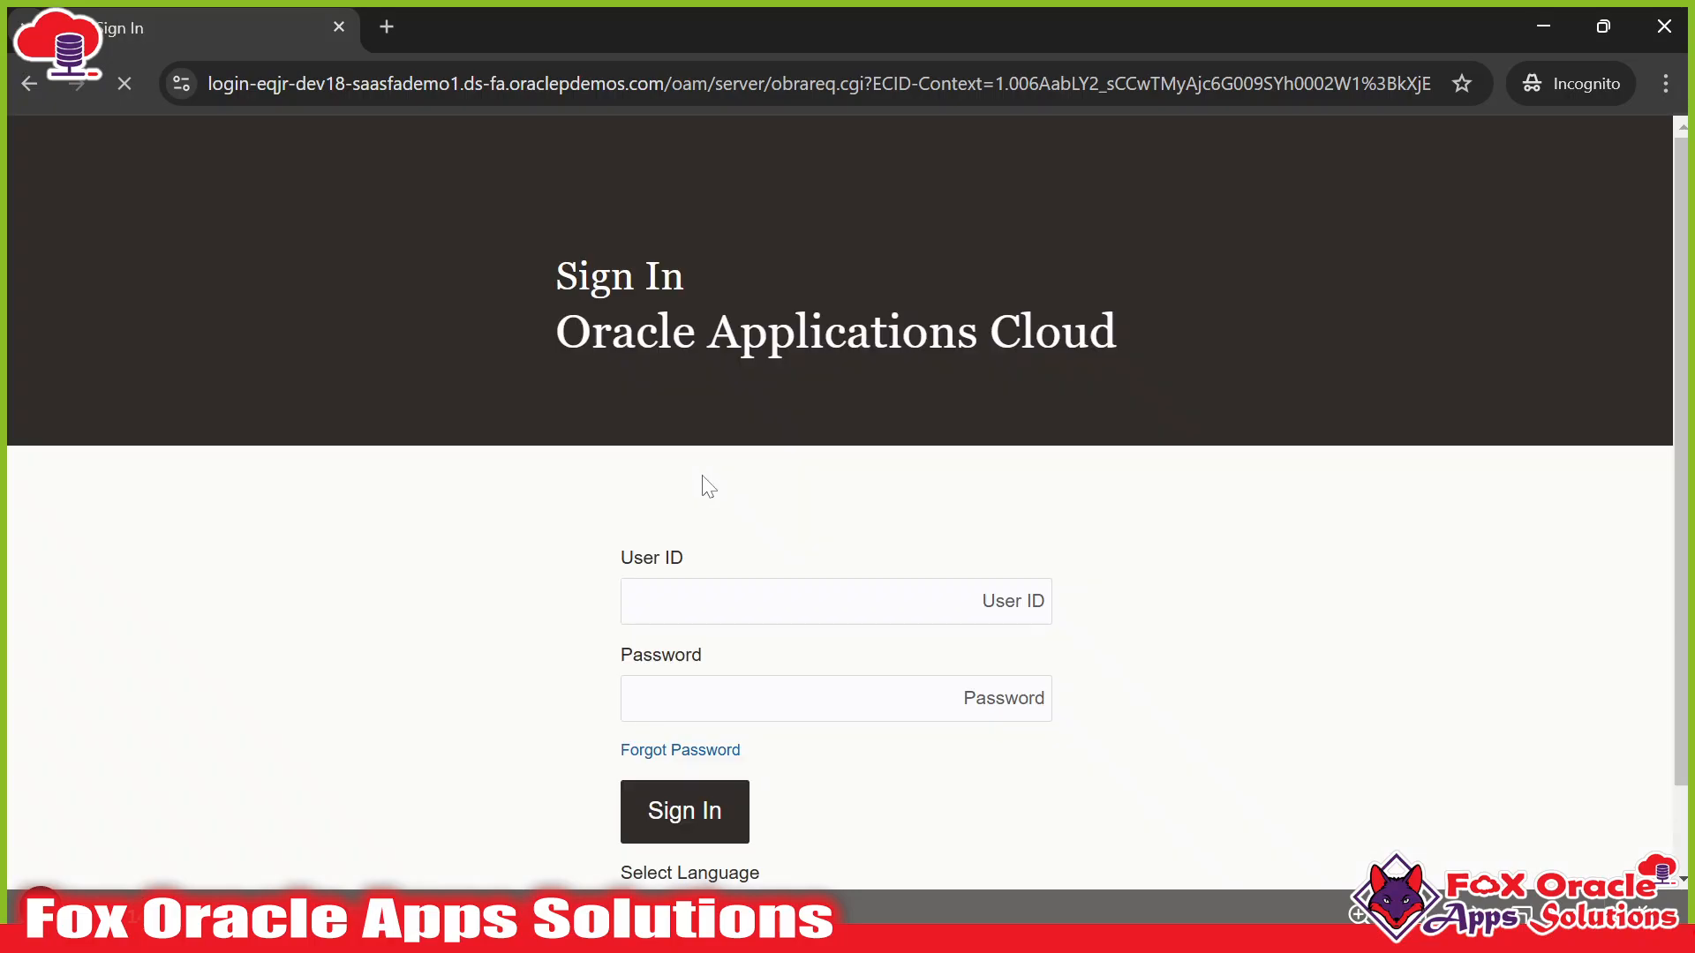
left_click(847, 601)
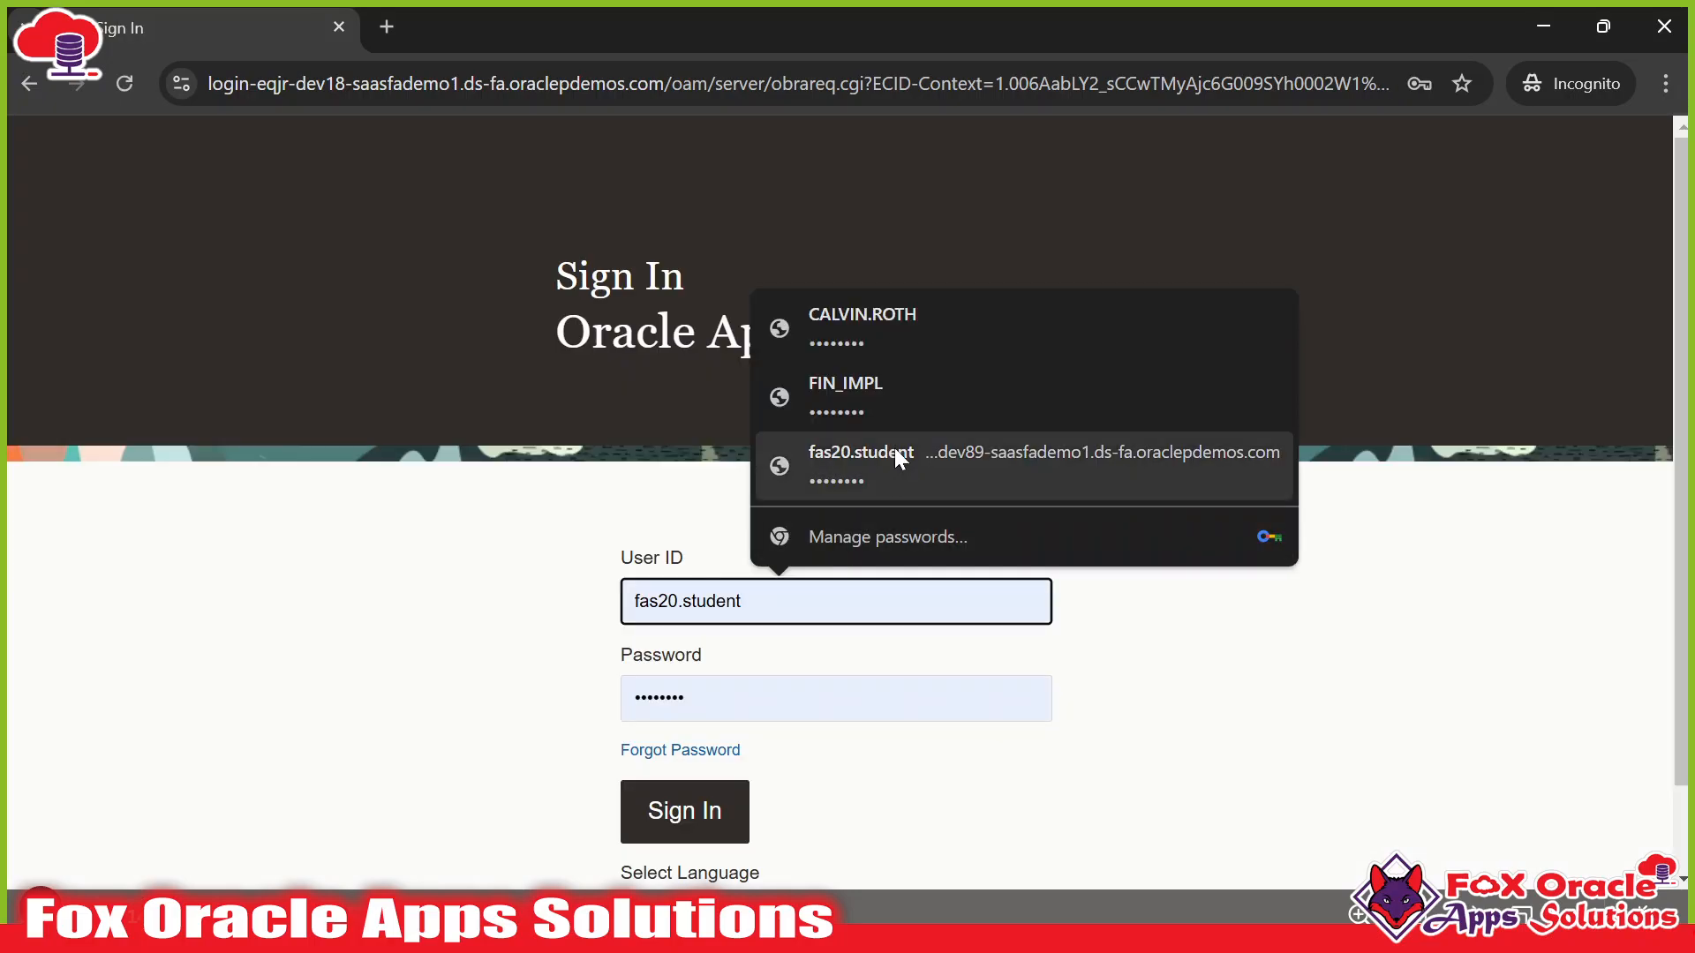
left_click(903, 341)
scroll(740, 692, "down", 1)
left_click(678, 708)
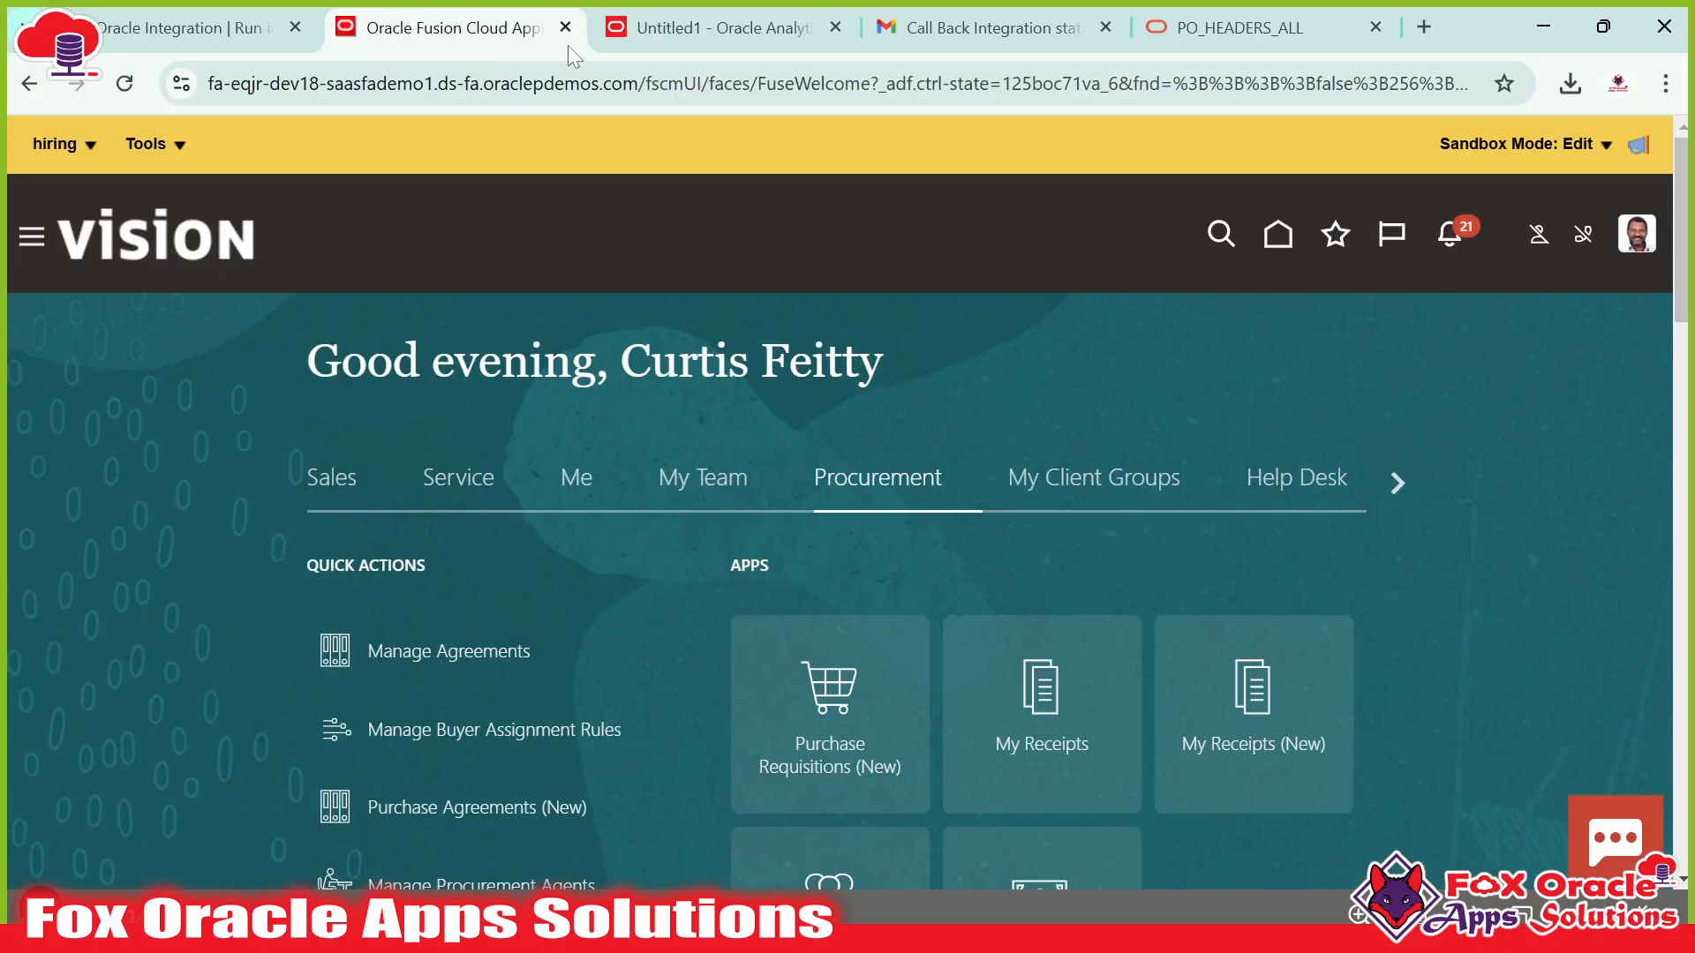
left_click(566, 27)
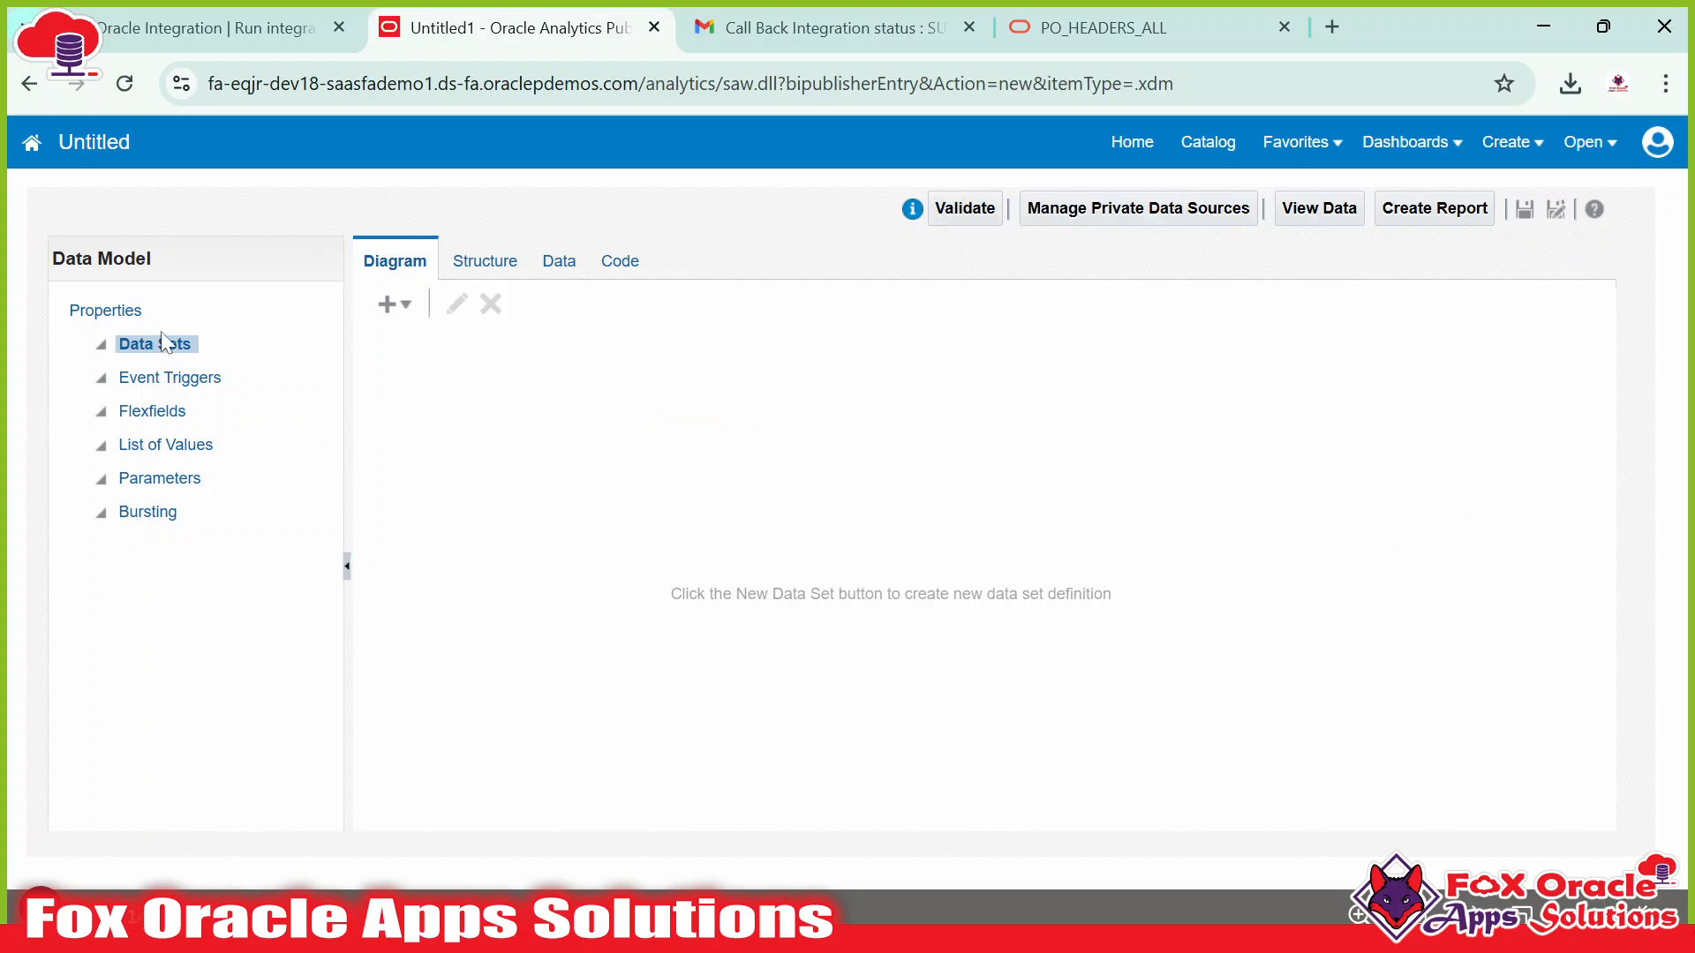
Add a SQL Query data set to the data model and type 'PO' into its Name field.
left_click(396, 307)
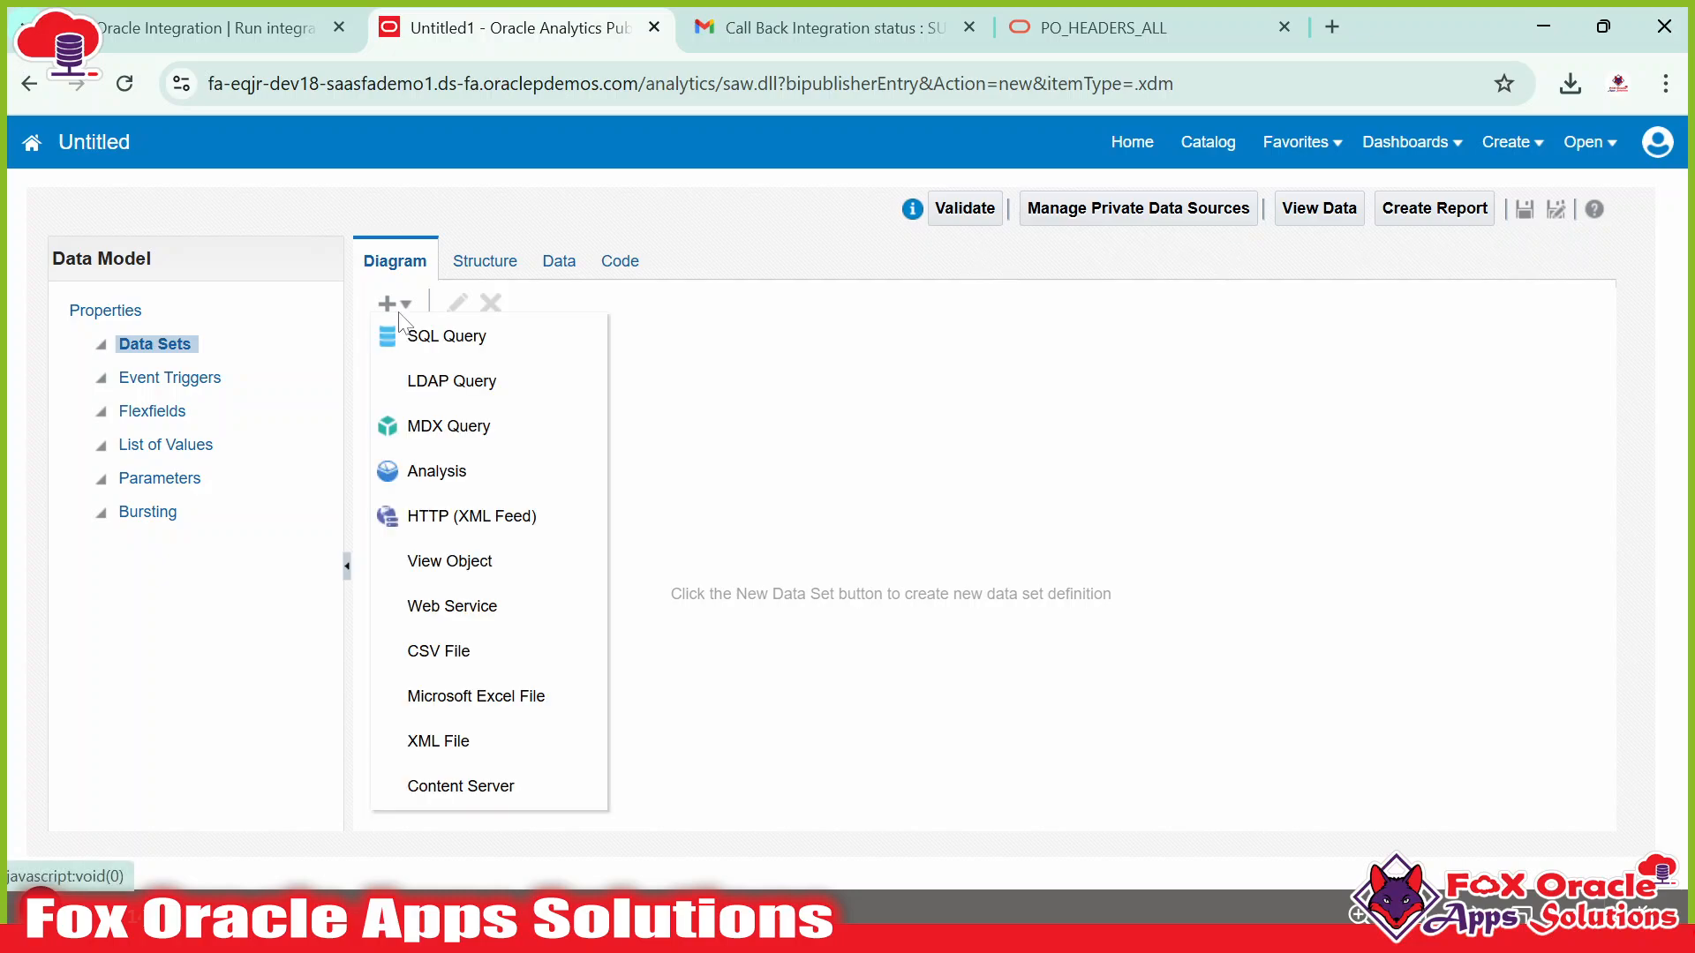
left_click(436, 346)
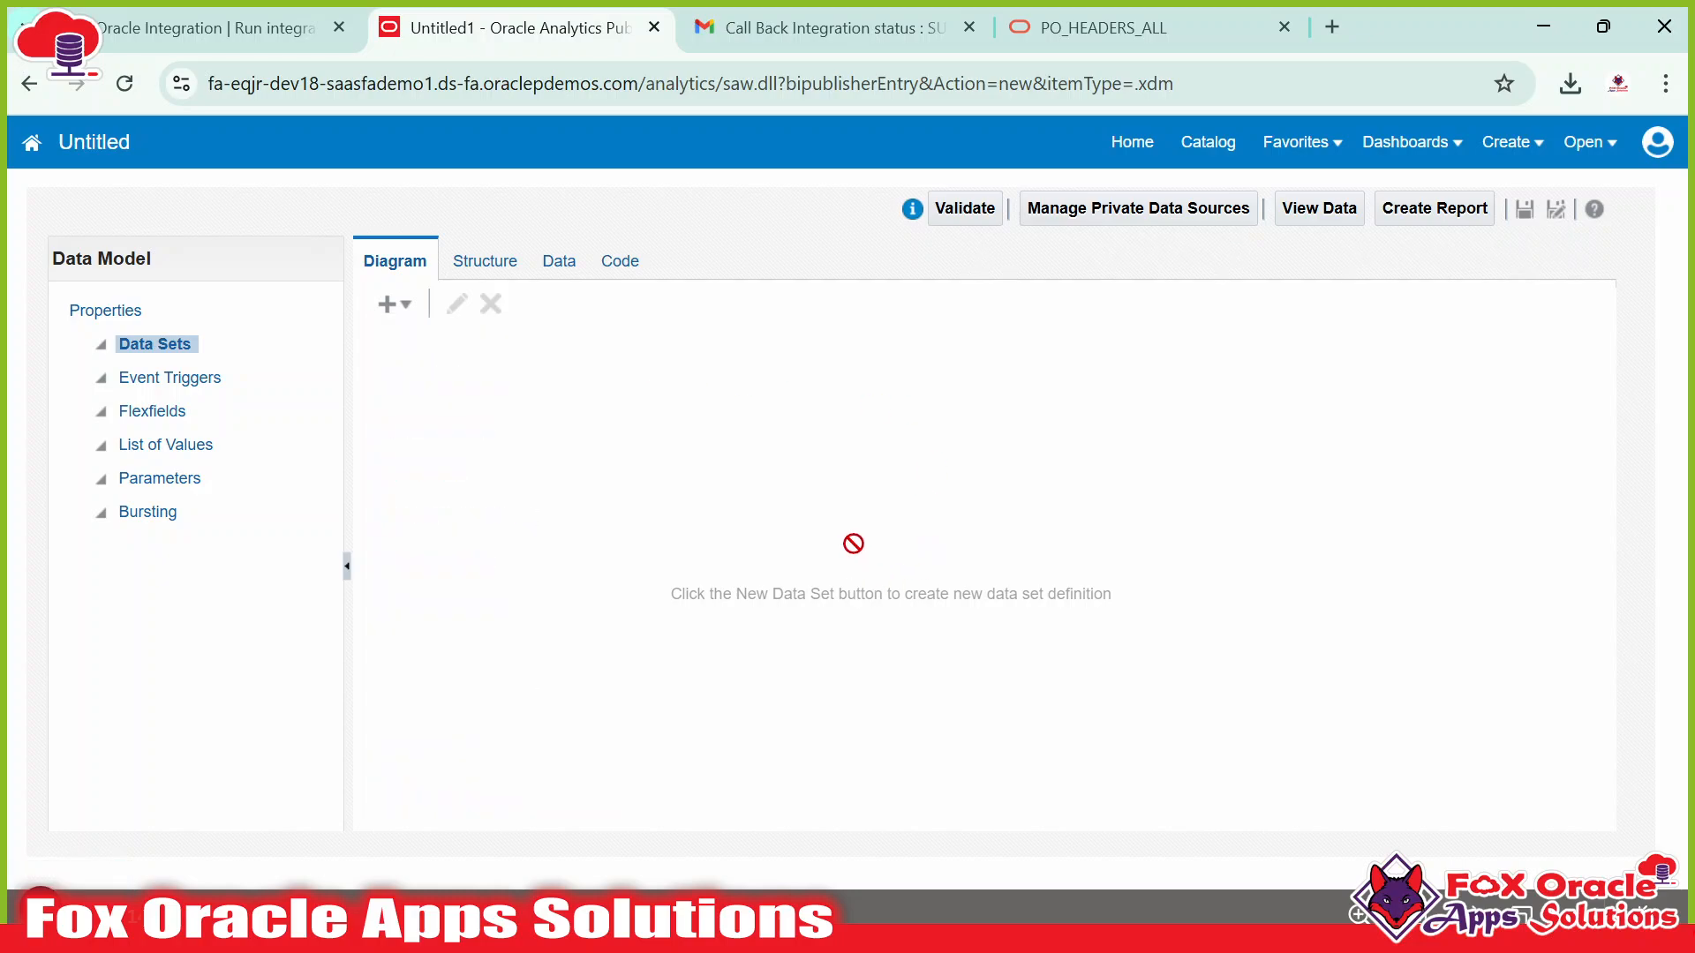
left_click(391, 309)
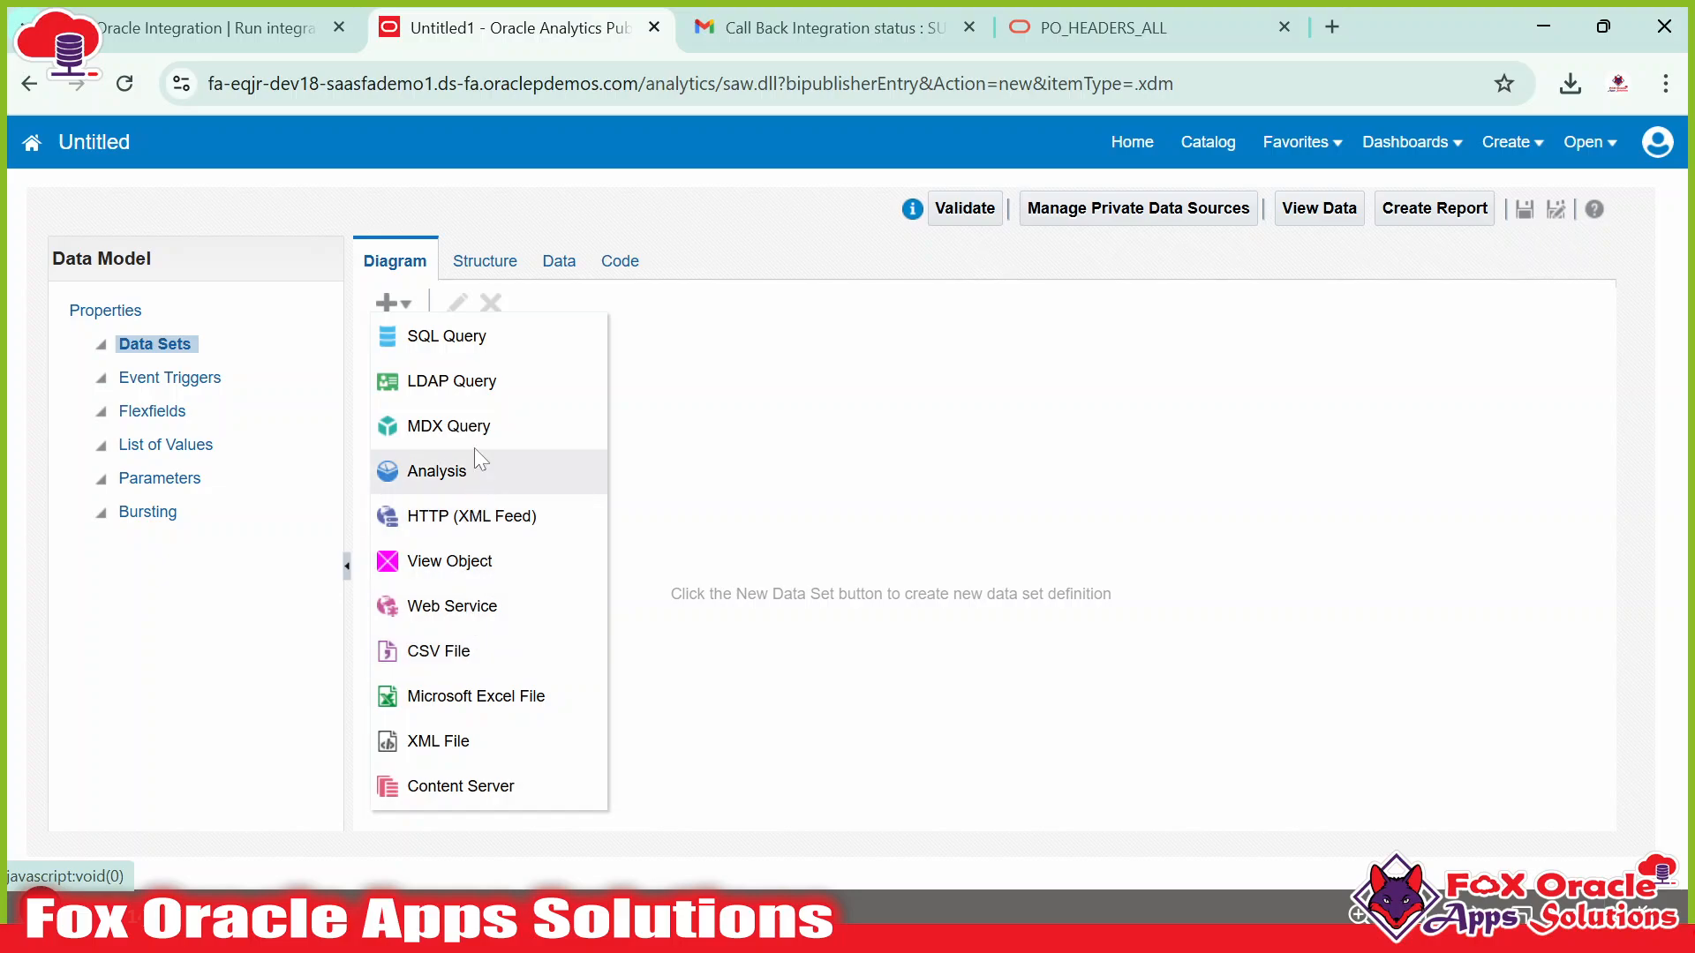
left_click(454, 346)
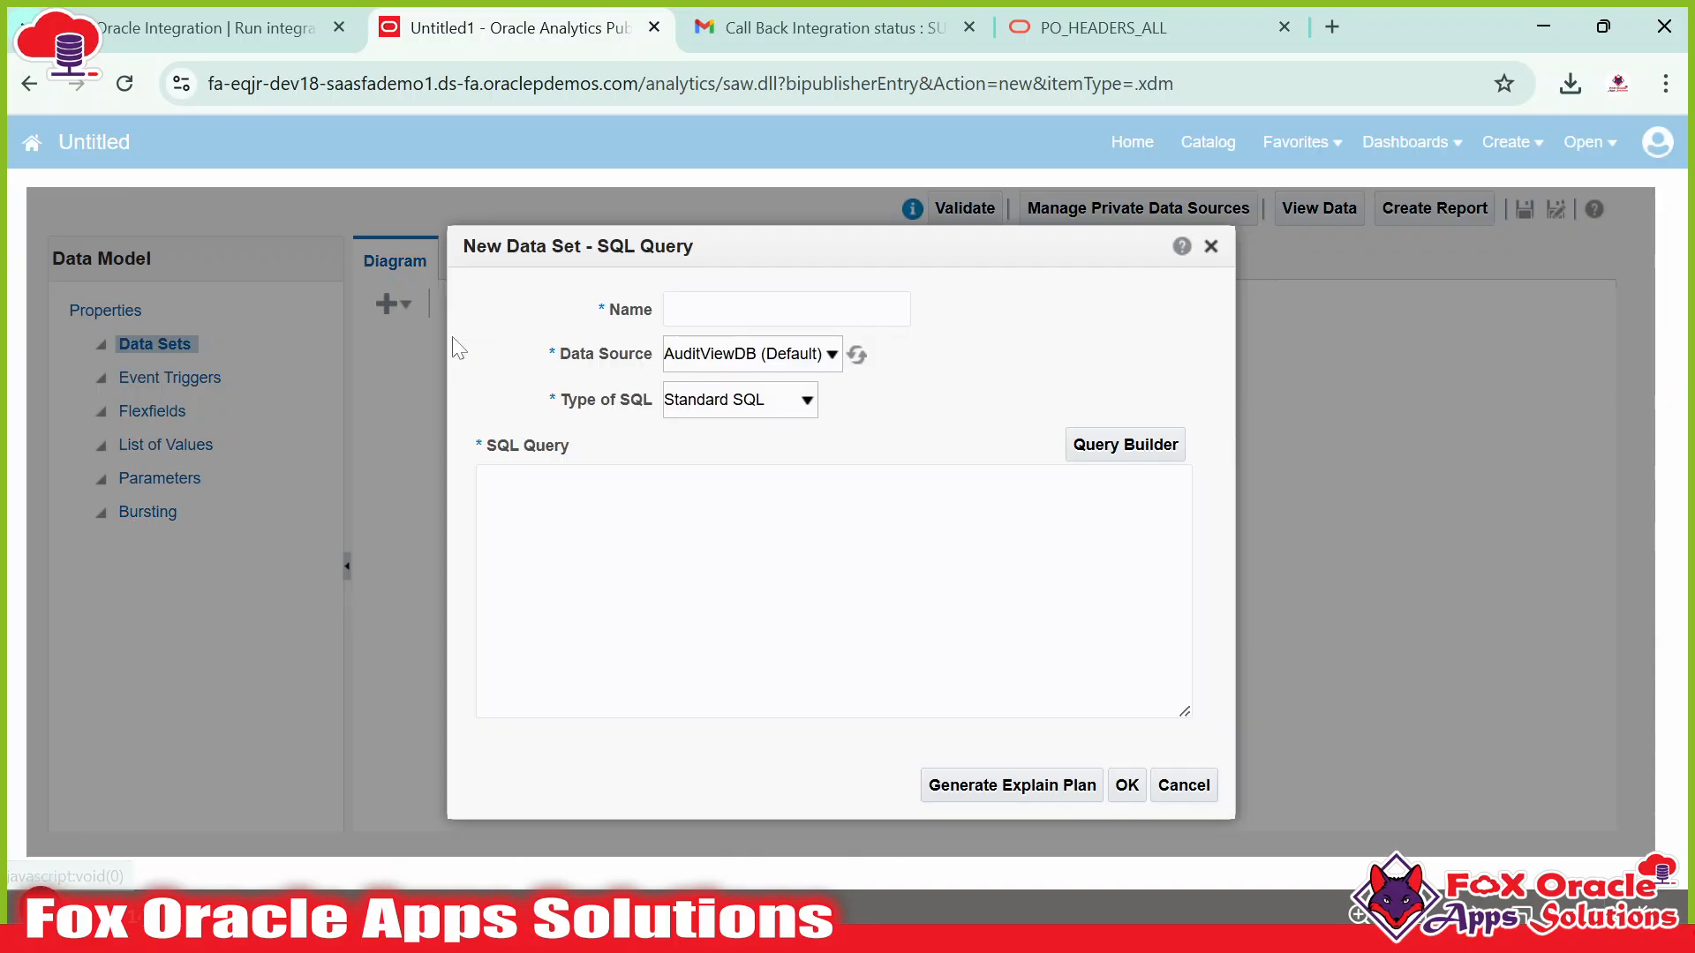
left_click_drag(567, 248, 599, 224)
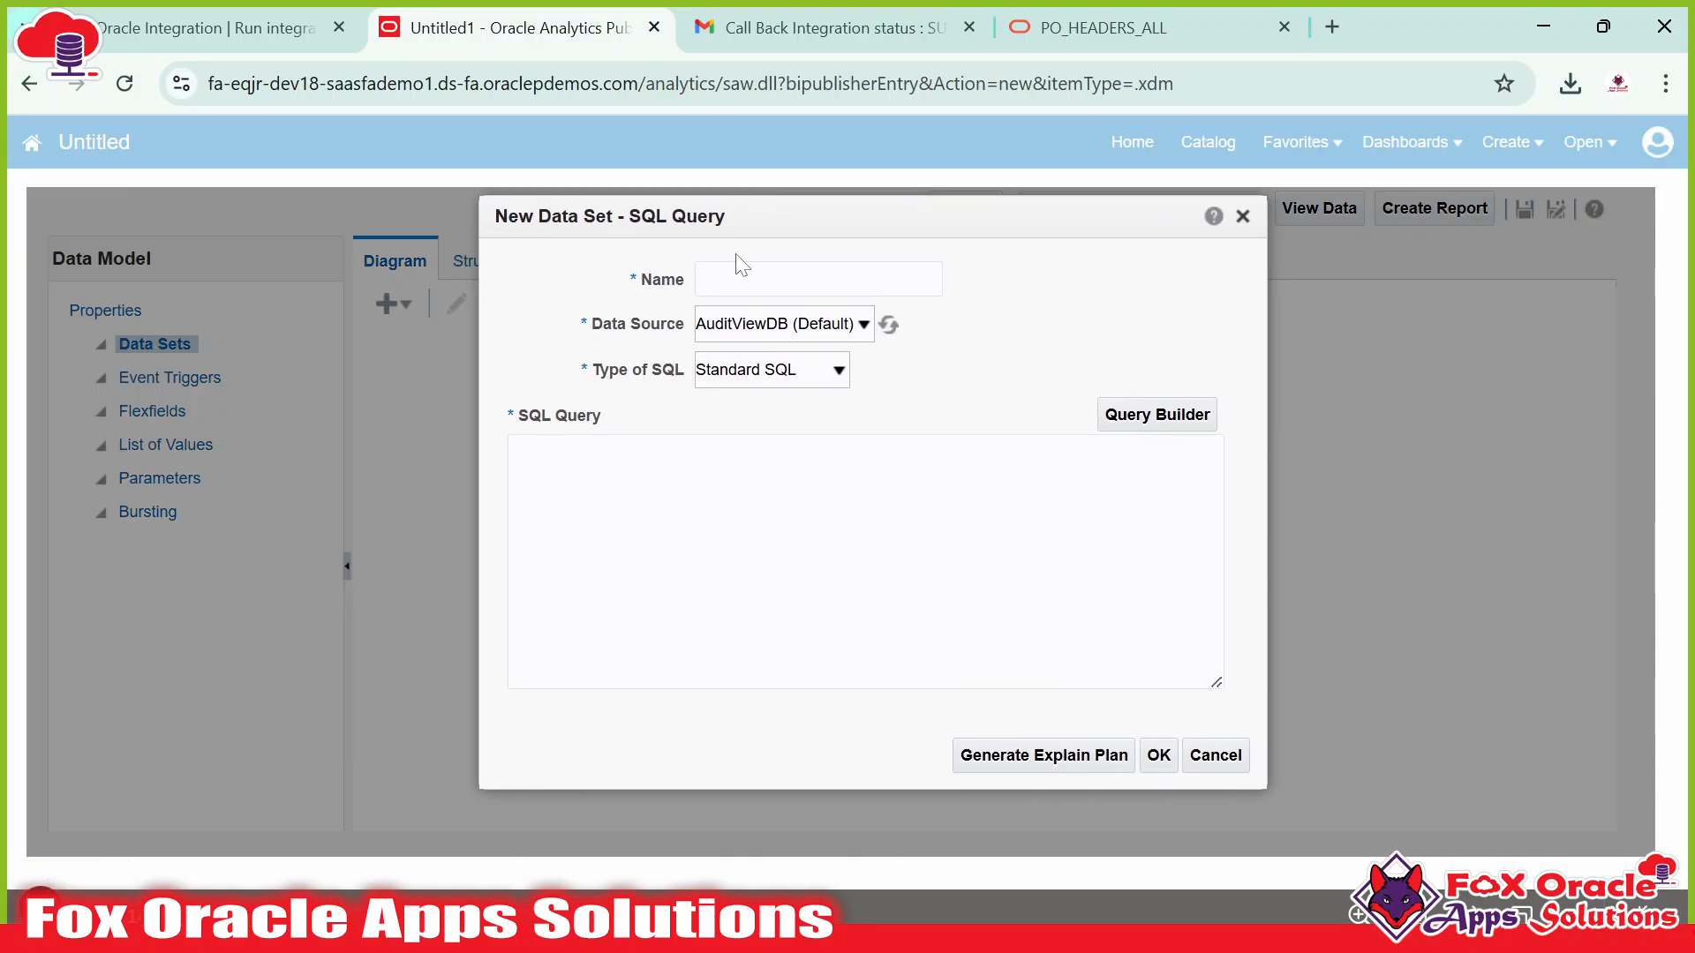
left_click(706, 547)
left_click(777, 295)
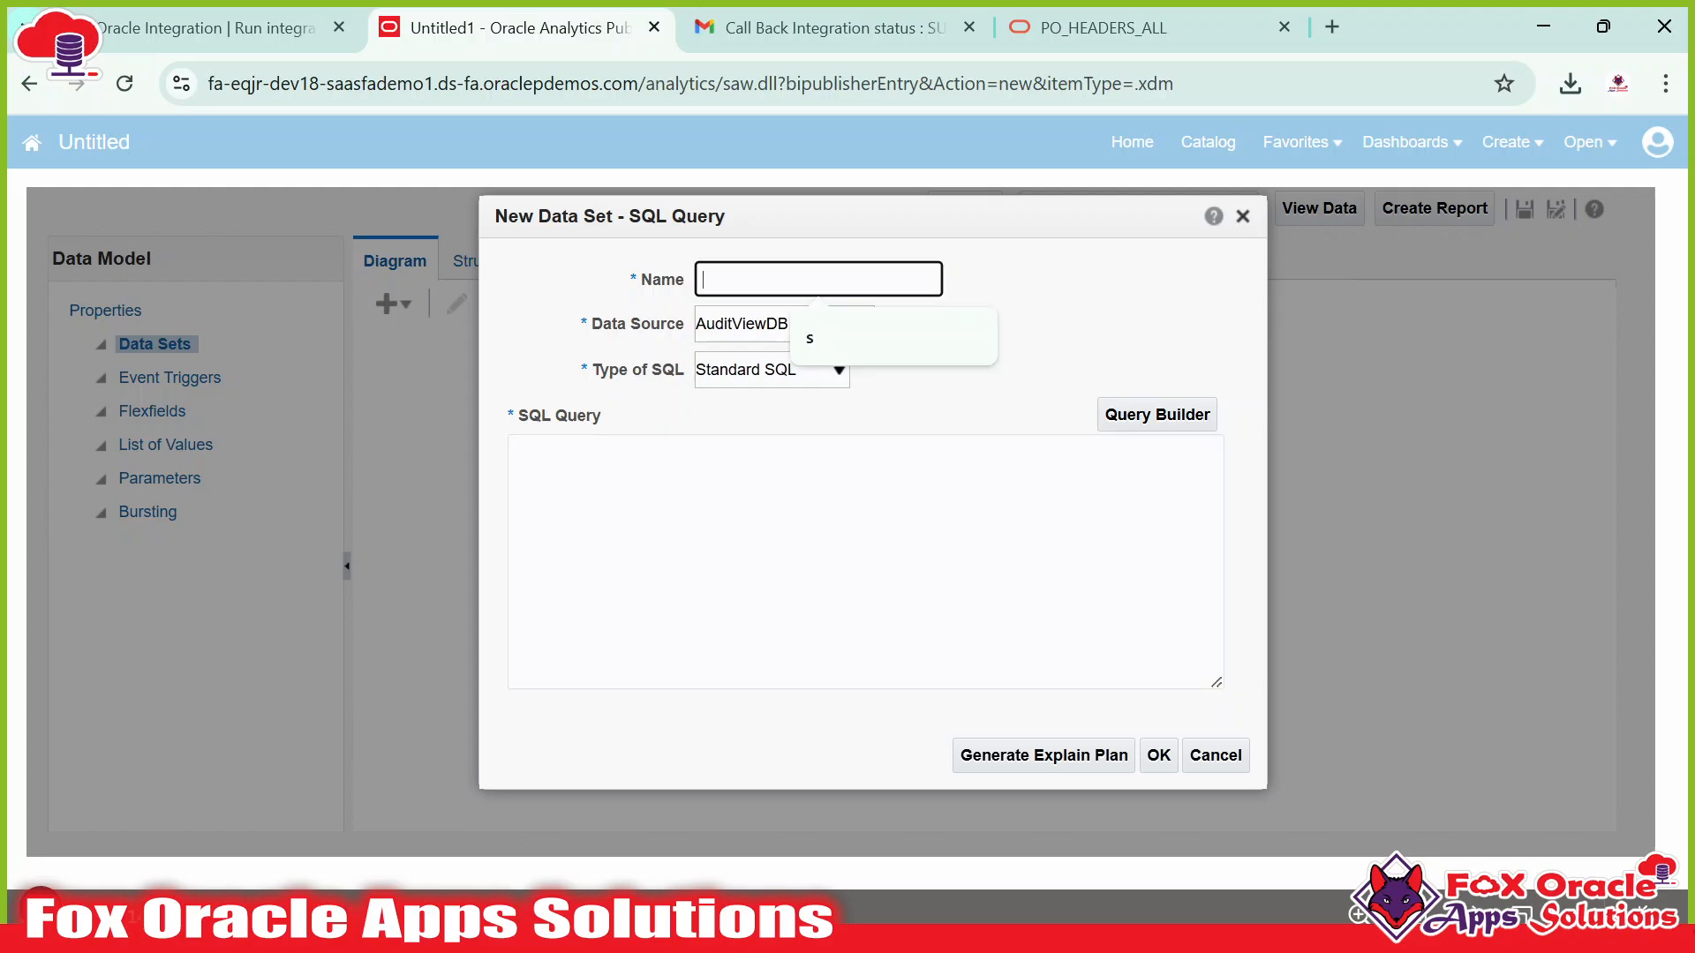
type("PO_")
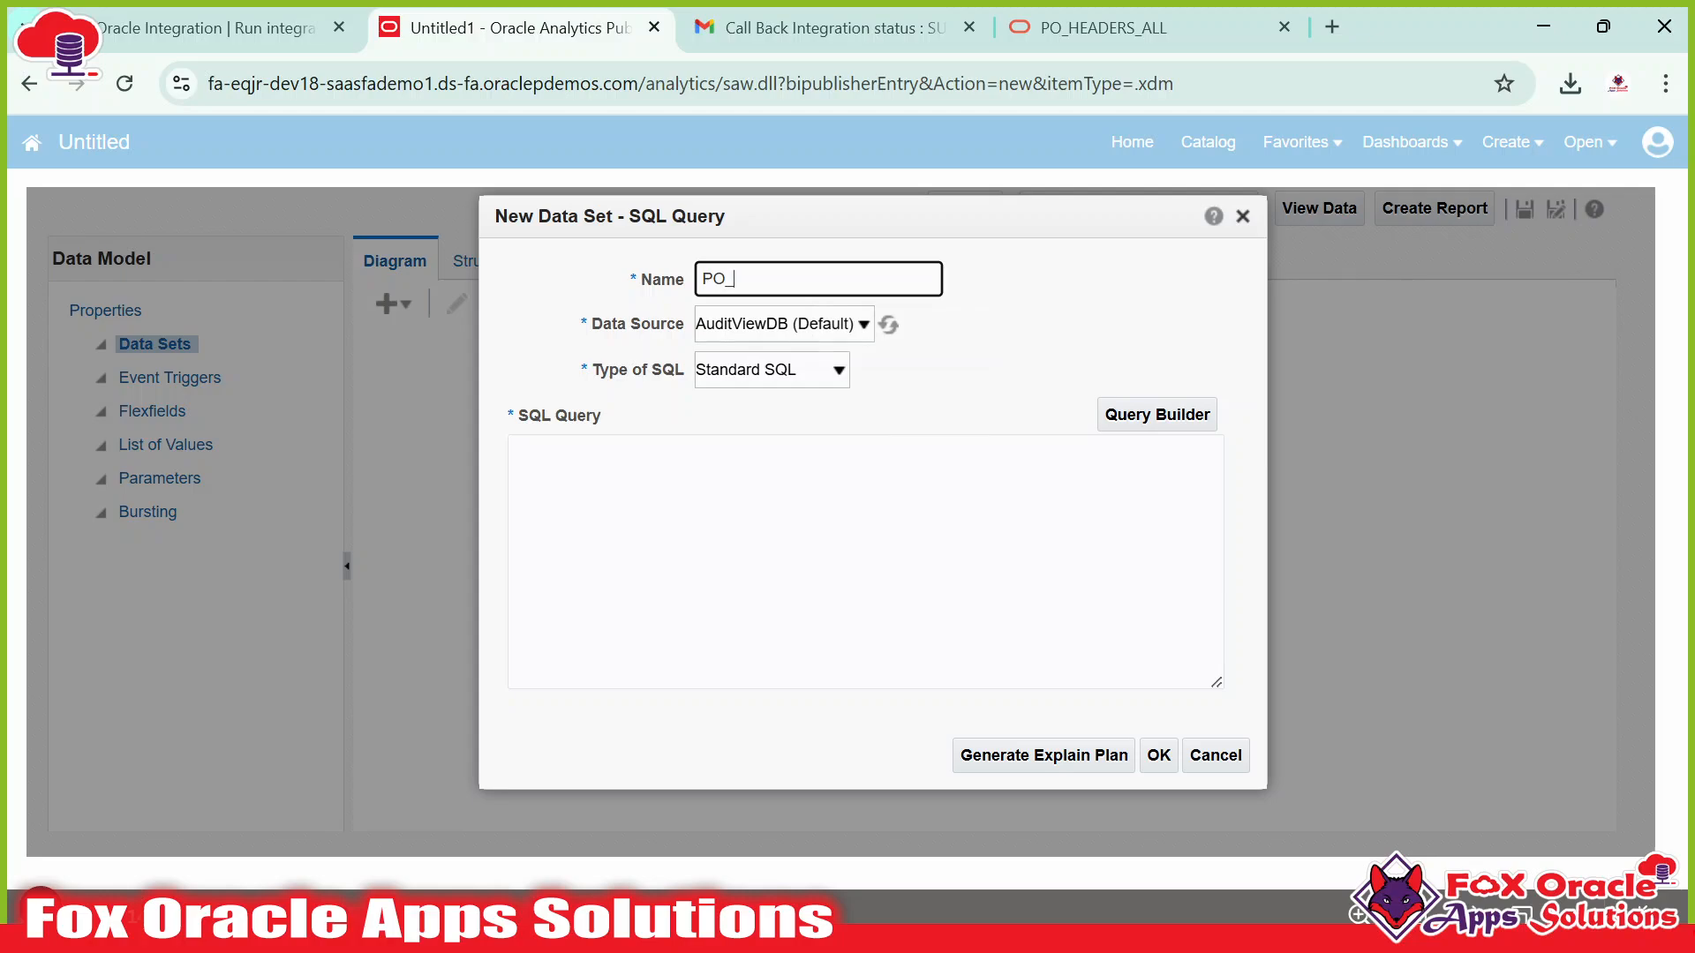
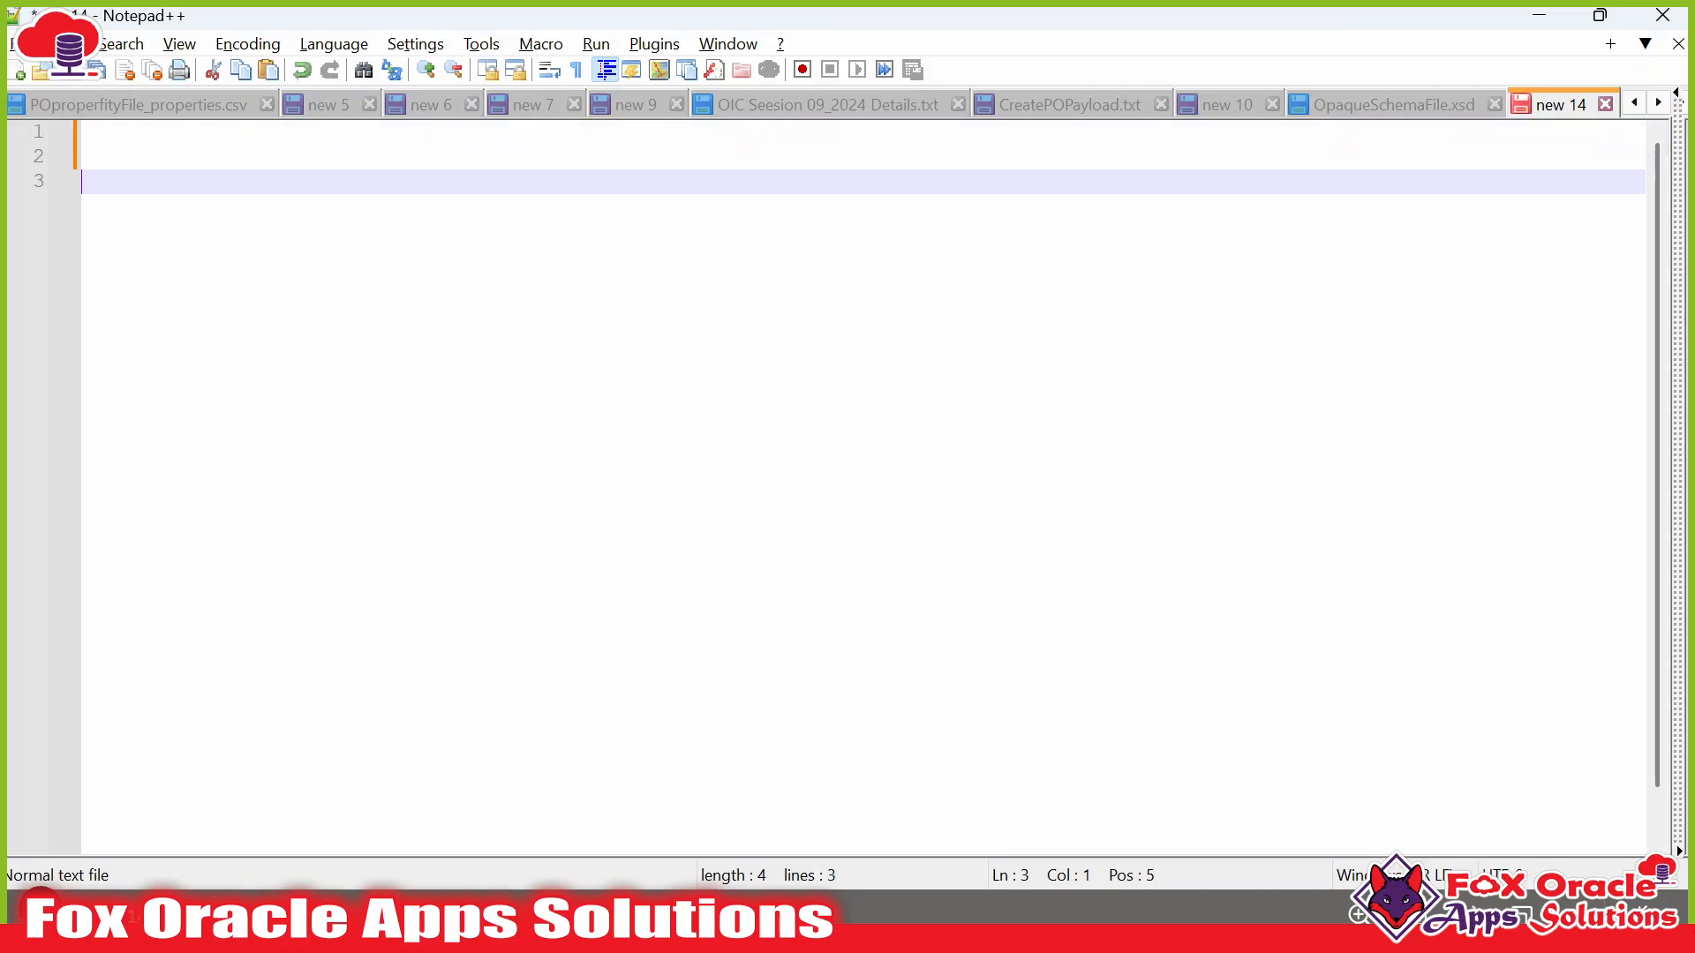
Write 'Select * from PO_HEADERS_ALL' on separate lines in Notepad++ and copy the whole query.
type("Select")
key("Return")
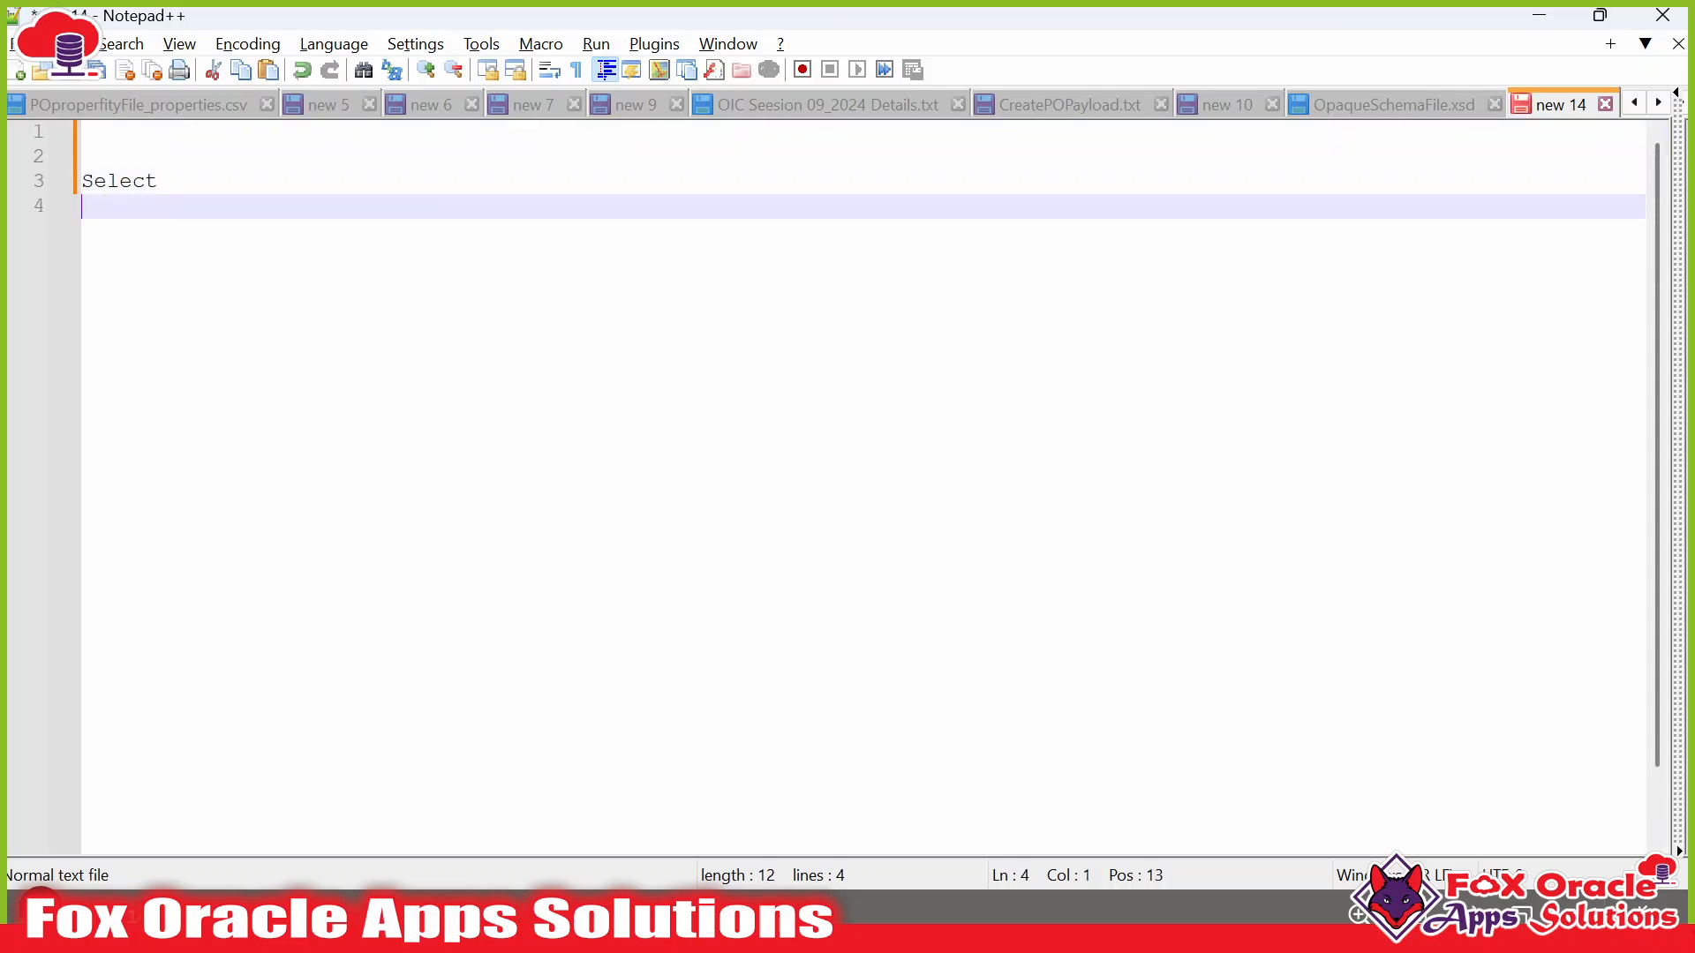
type("*")
key("Return")
type("from")
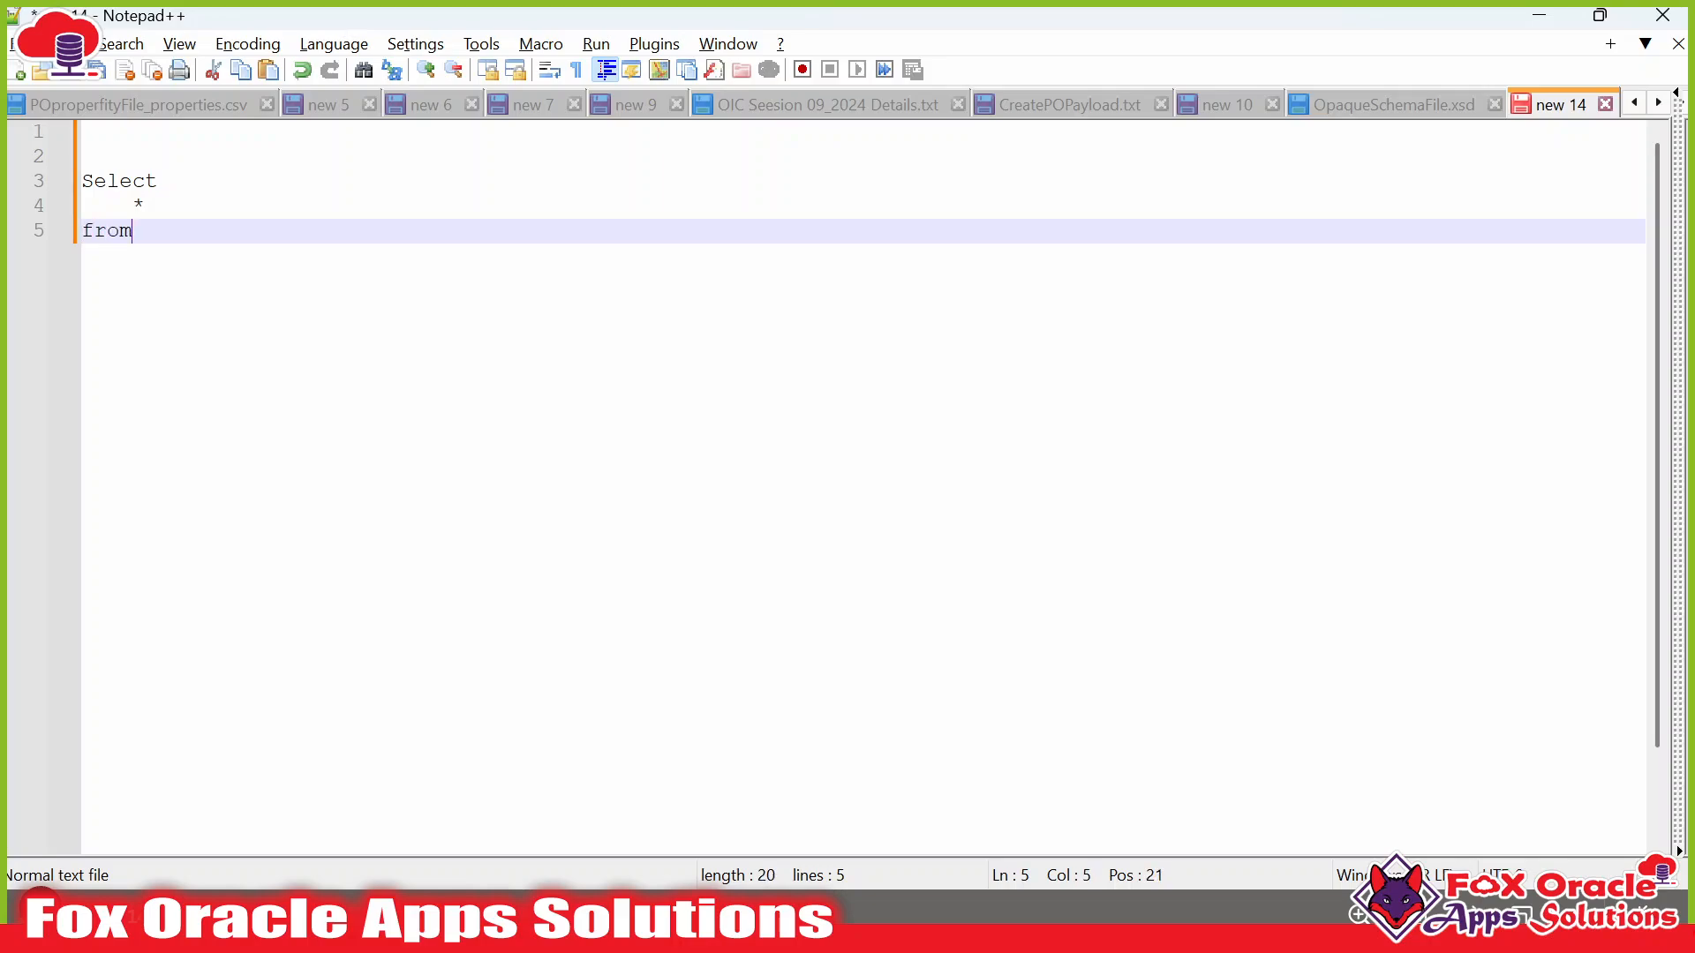
key("Return")
key("Tab")
type("PO_HEADERS_ALL")
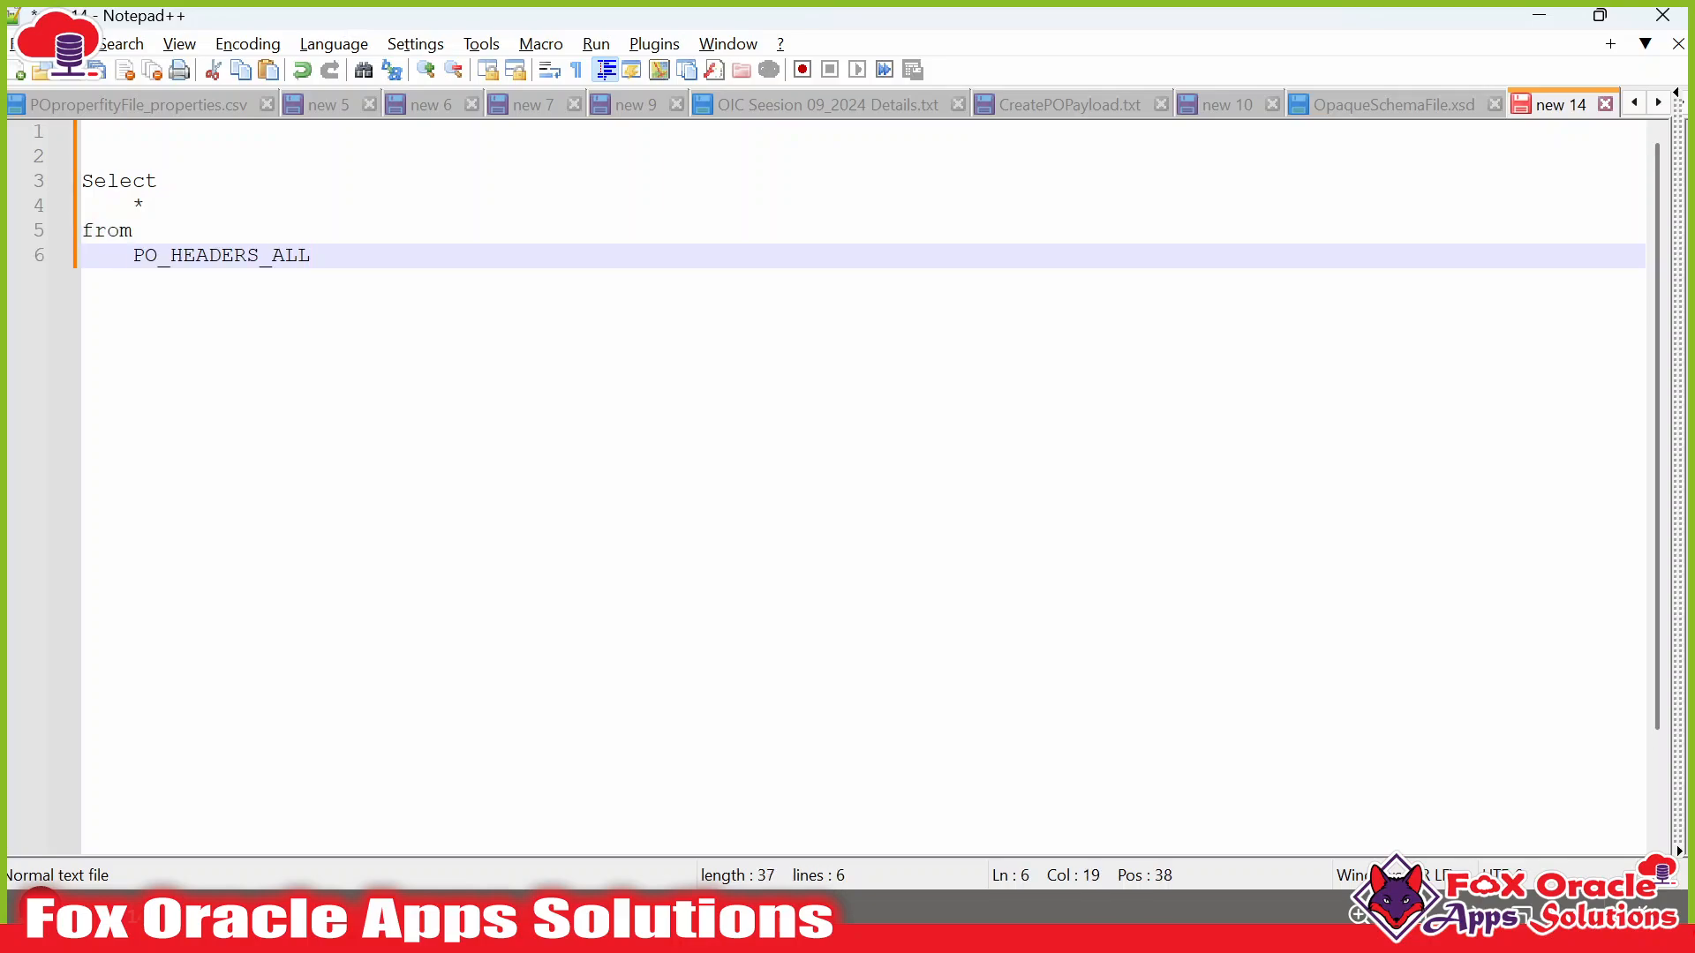
double_click(110, 231)
left_click_drag(320, 256, 84, 182)
key("ctrl+c")
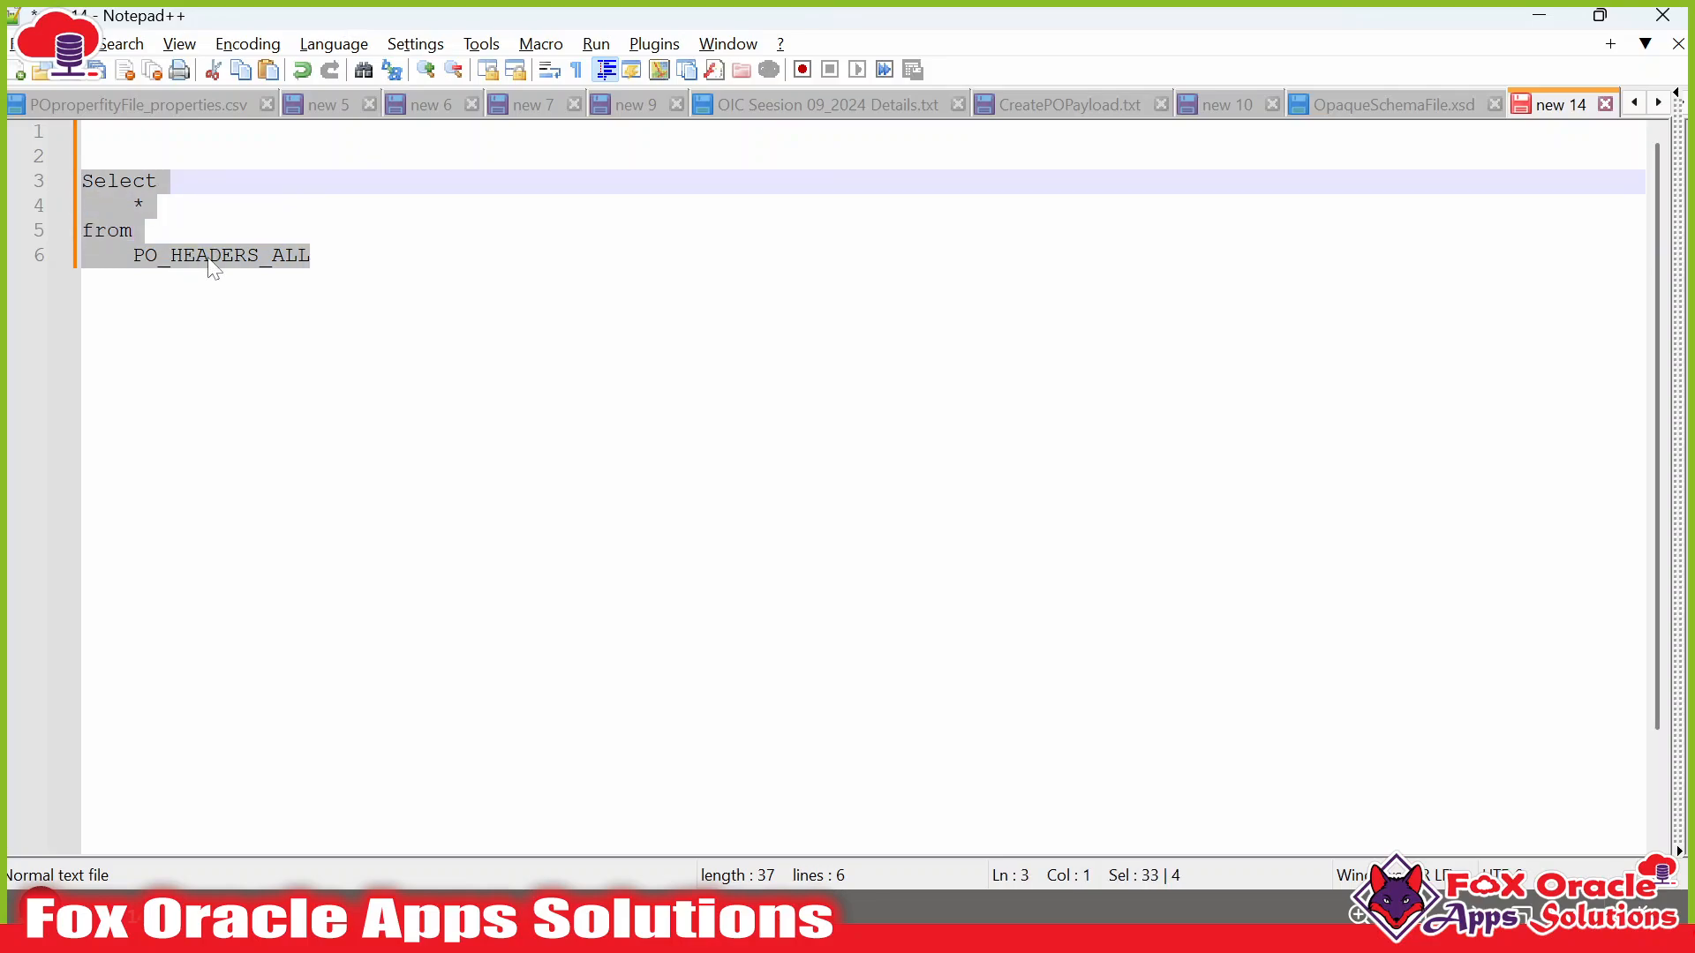
key("alt+Tab")
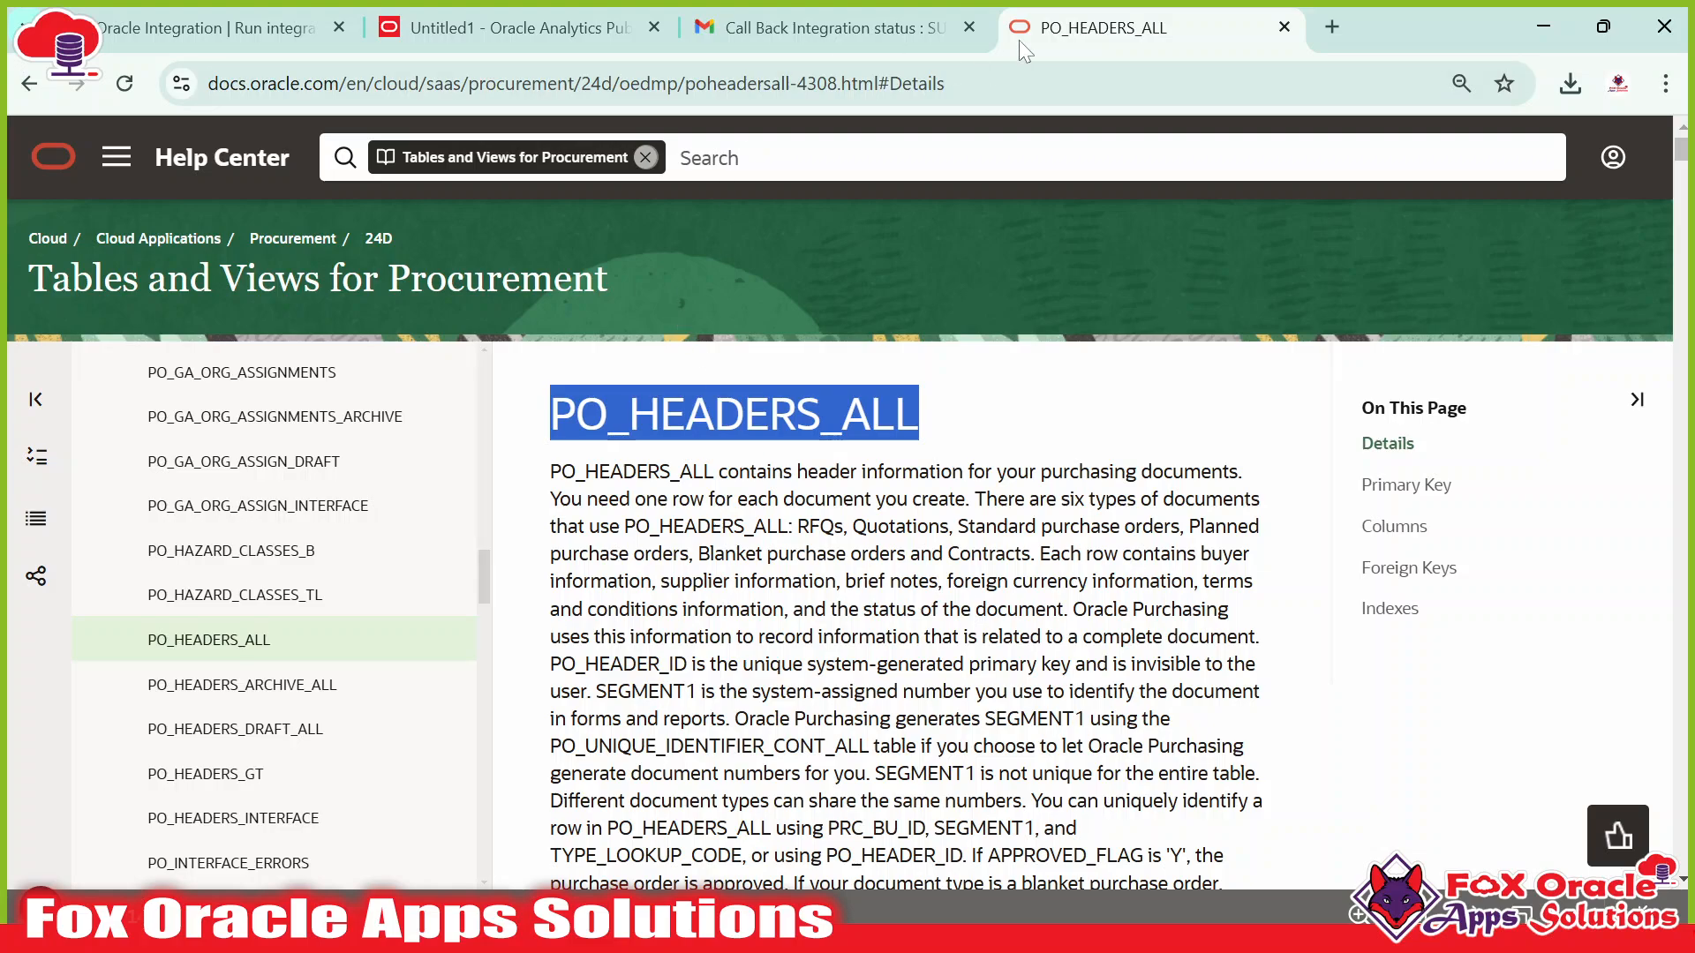
Paste the query into the PO_DATE SQL box, apply SQL highlighting in Notepad++, and confirm the data set.
left_click(556, 32)
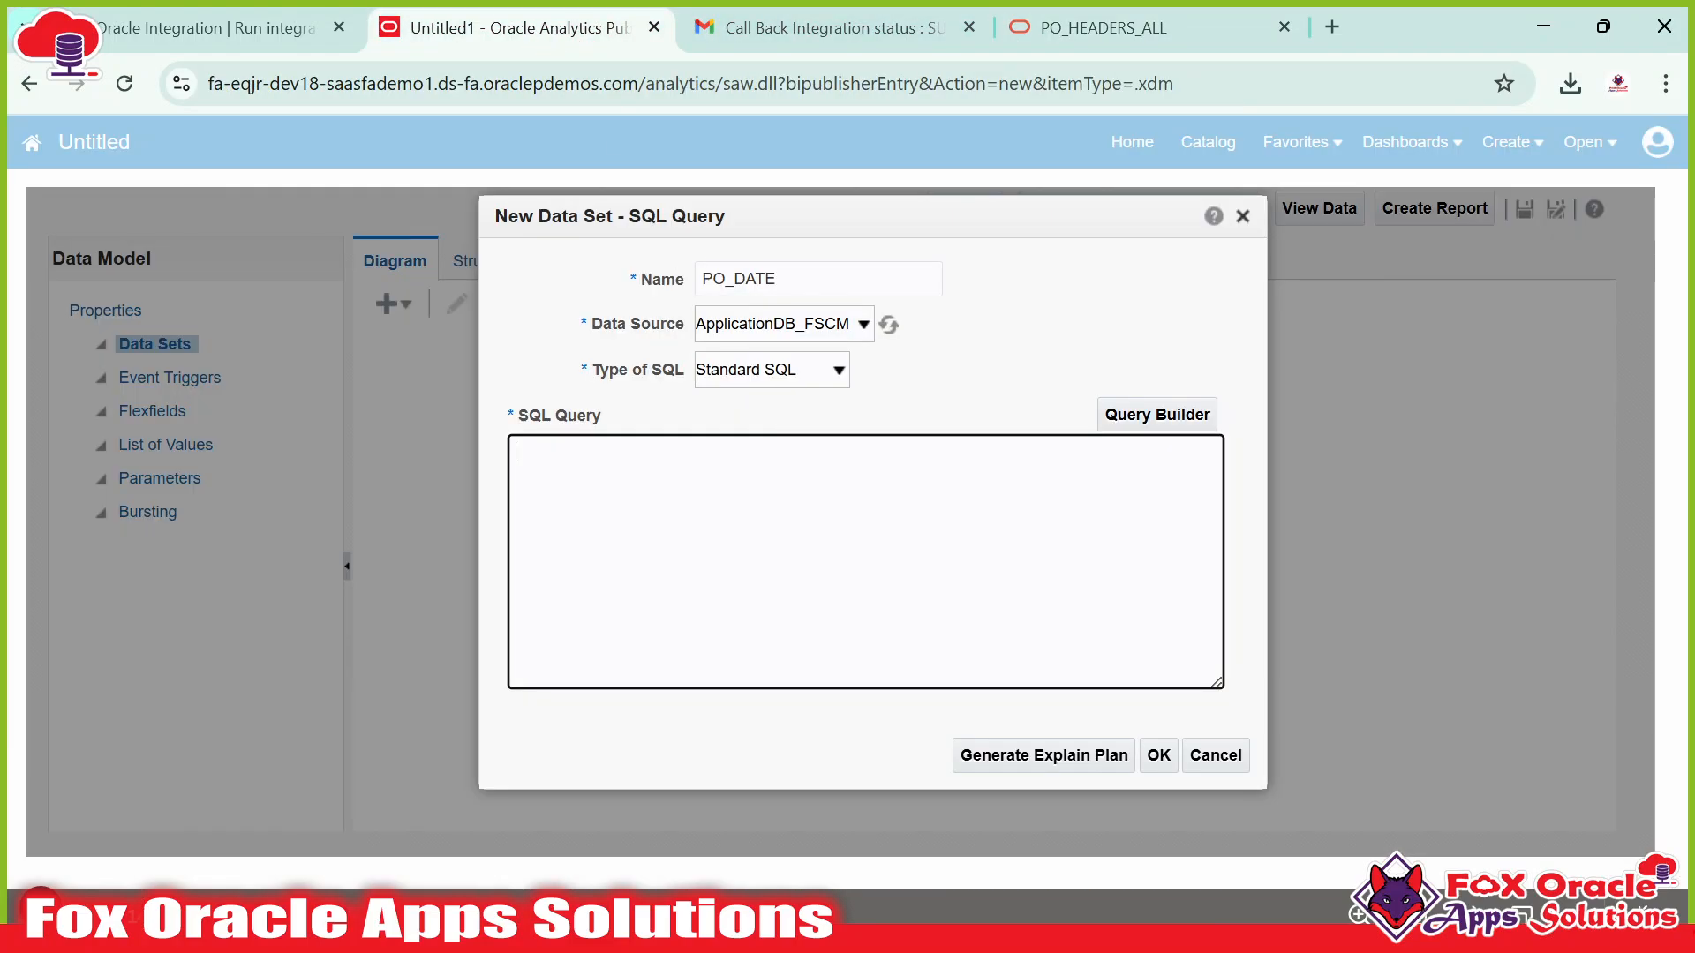
key("ctrl+v")
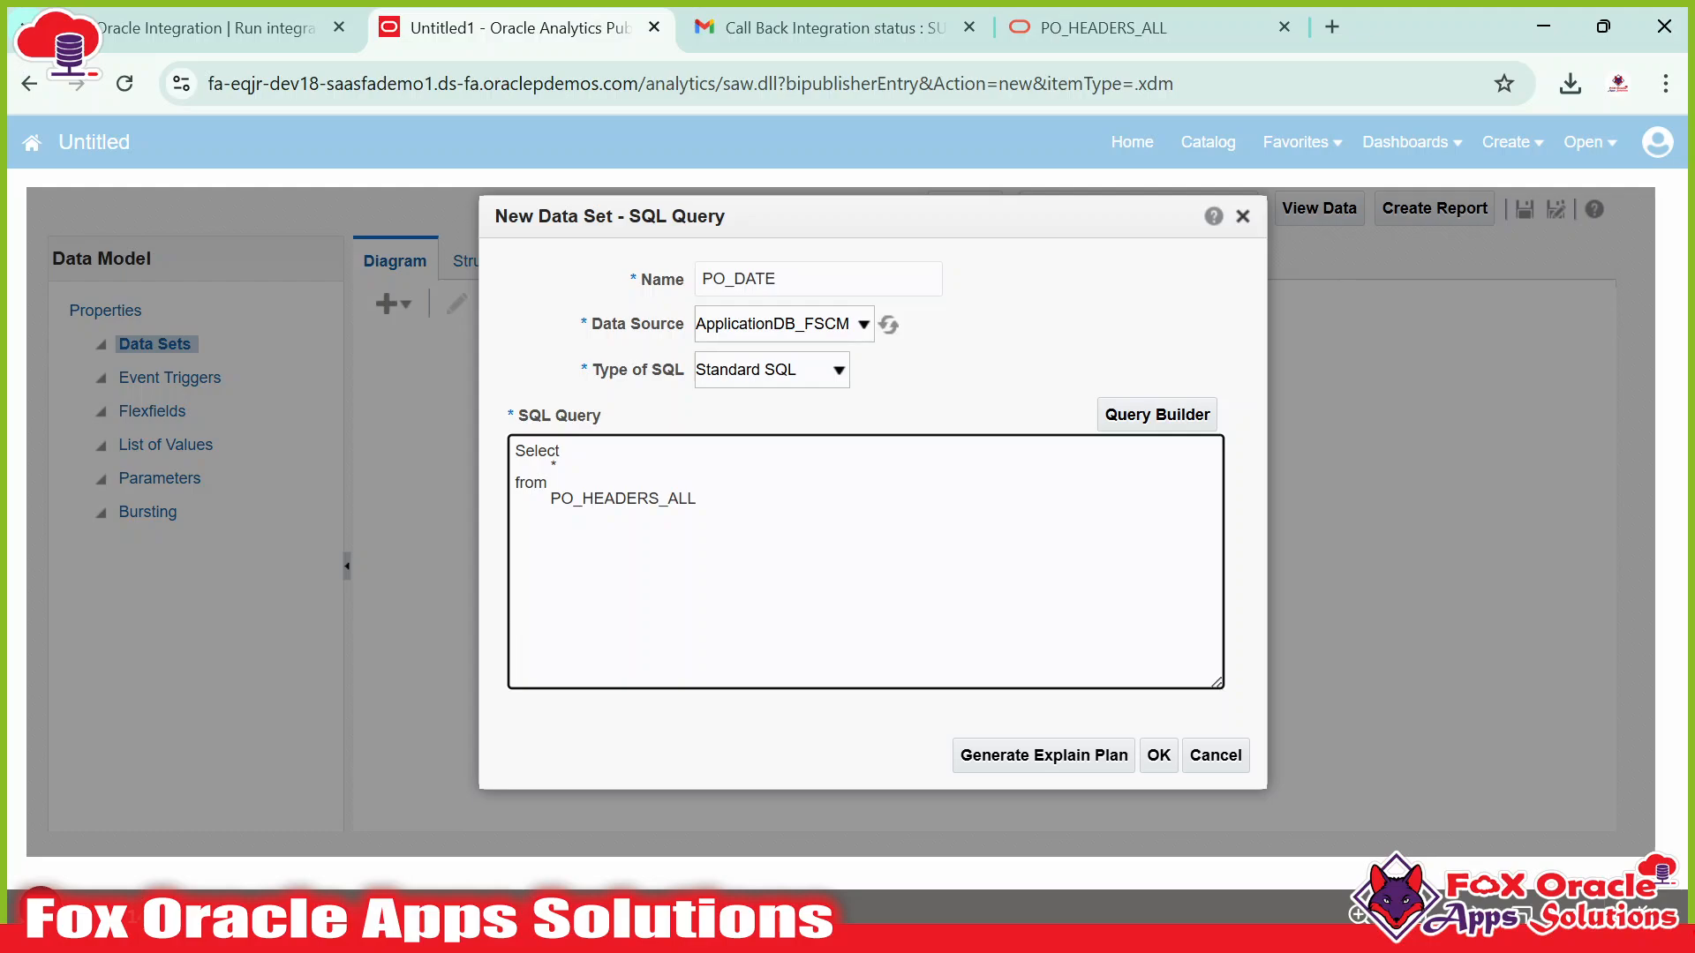
key("alt+Tab")
left_click(216, 231)
left_click(332, 256)
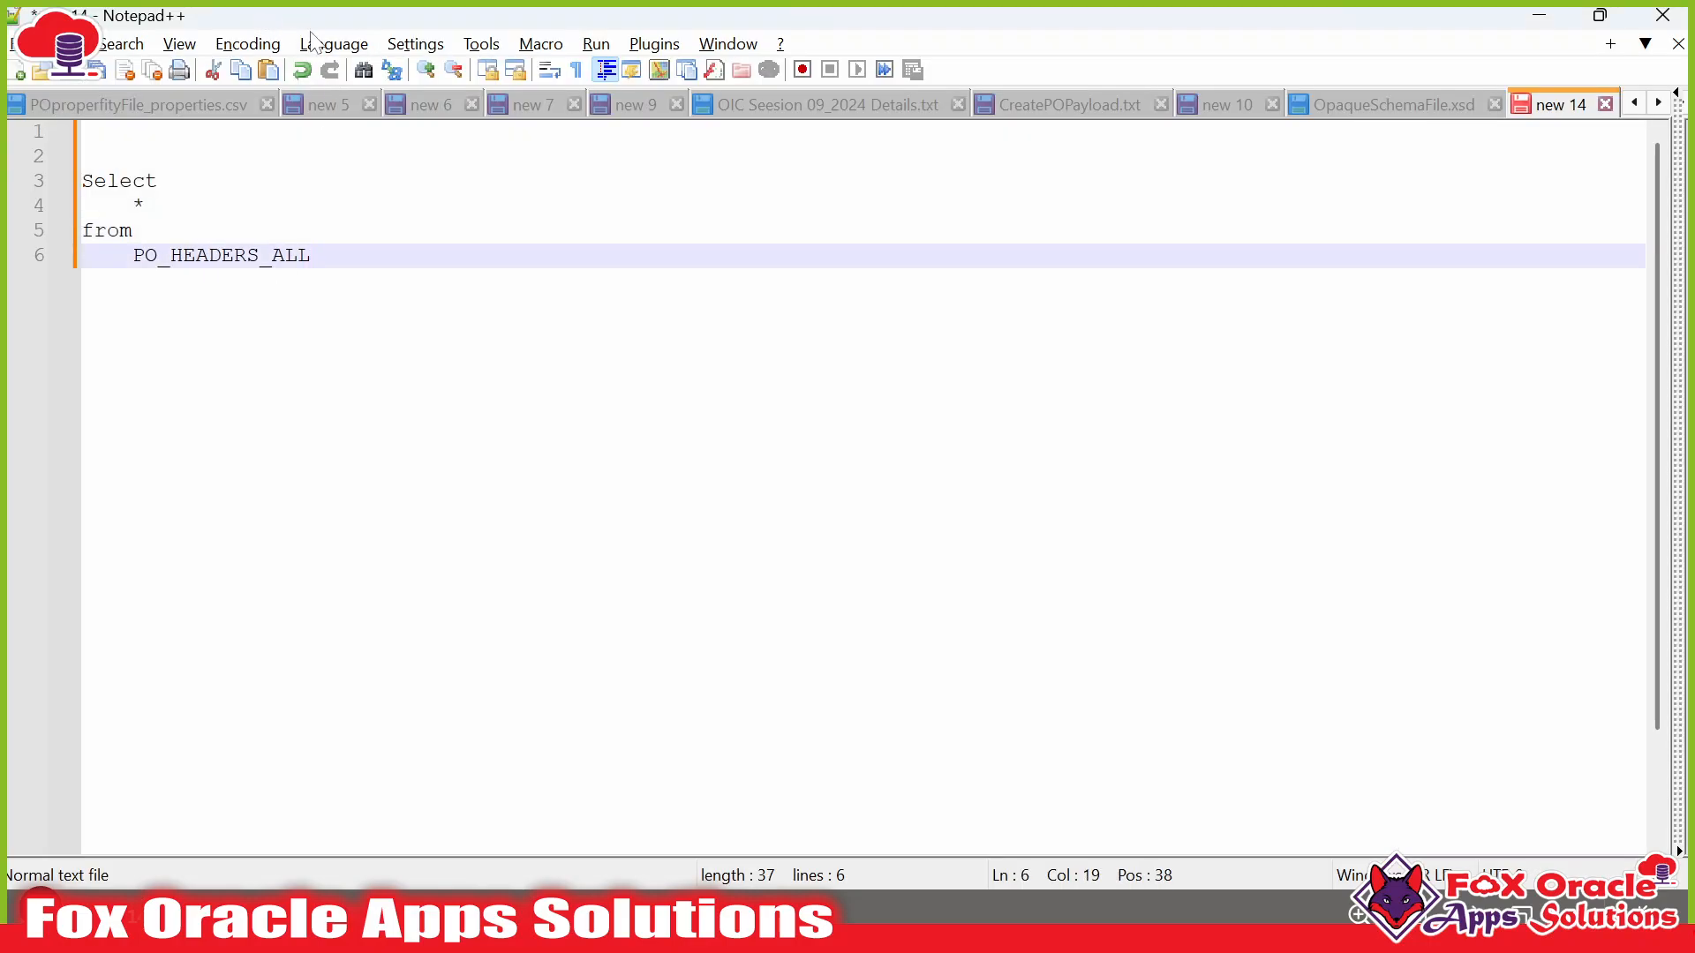
left_click(314, 42)
mouse_move(429, 637)
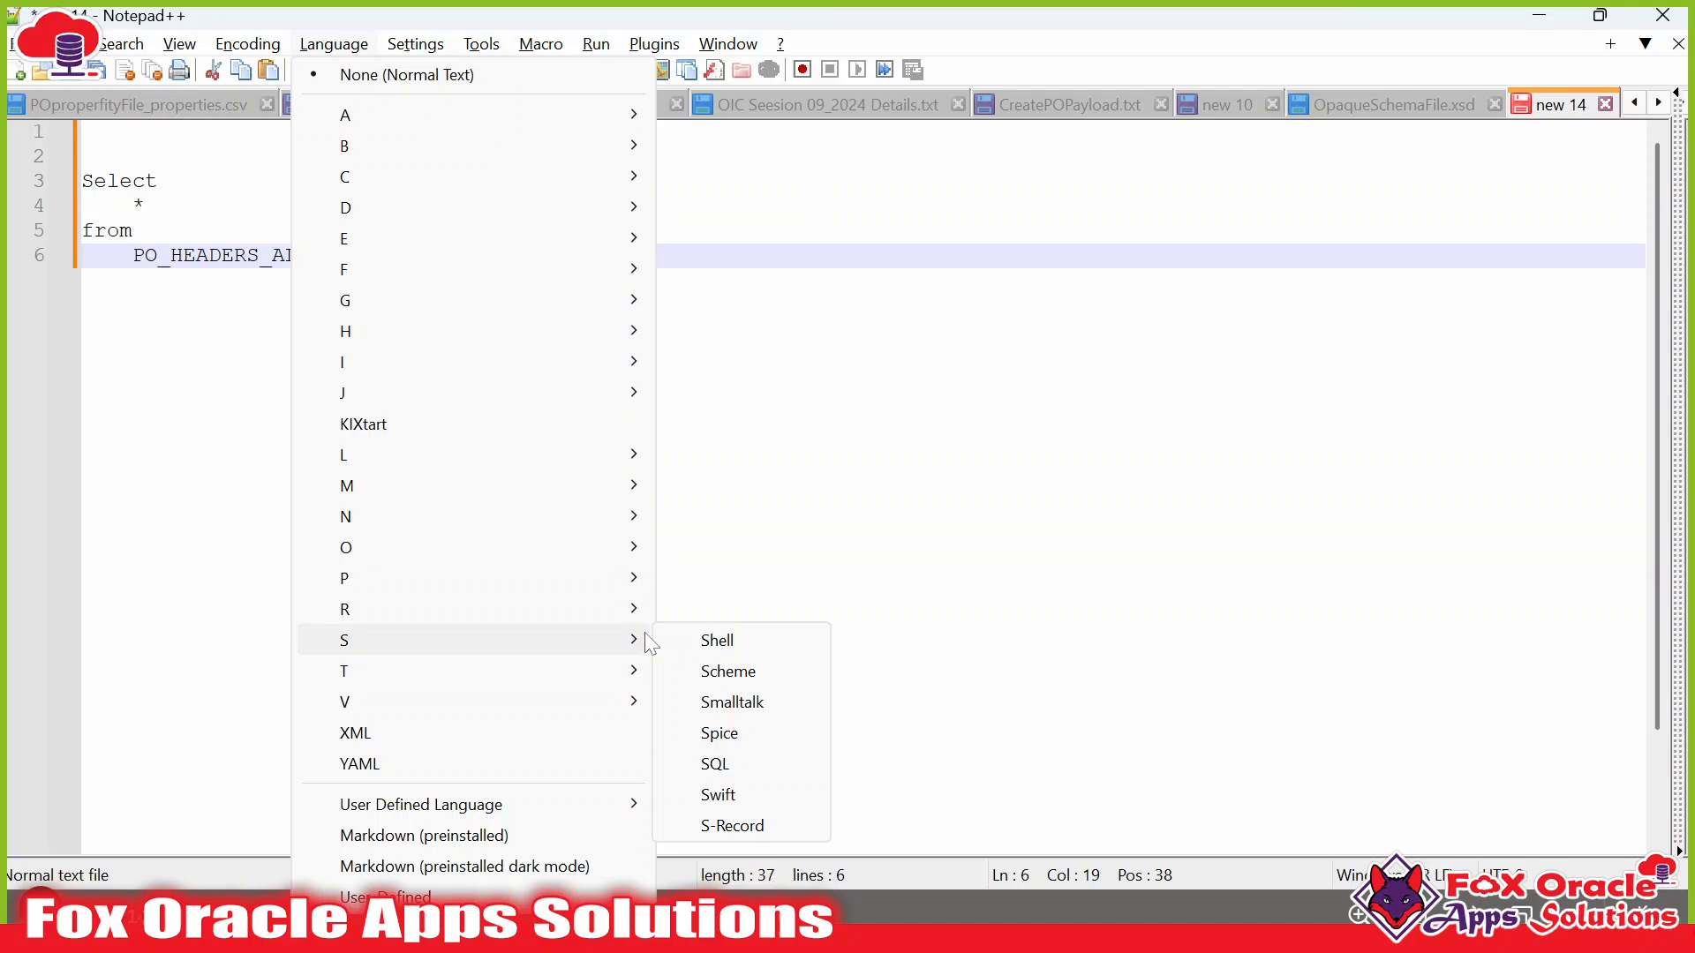
left_click(713, 765)
key("alt+Tab")
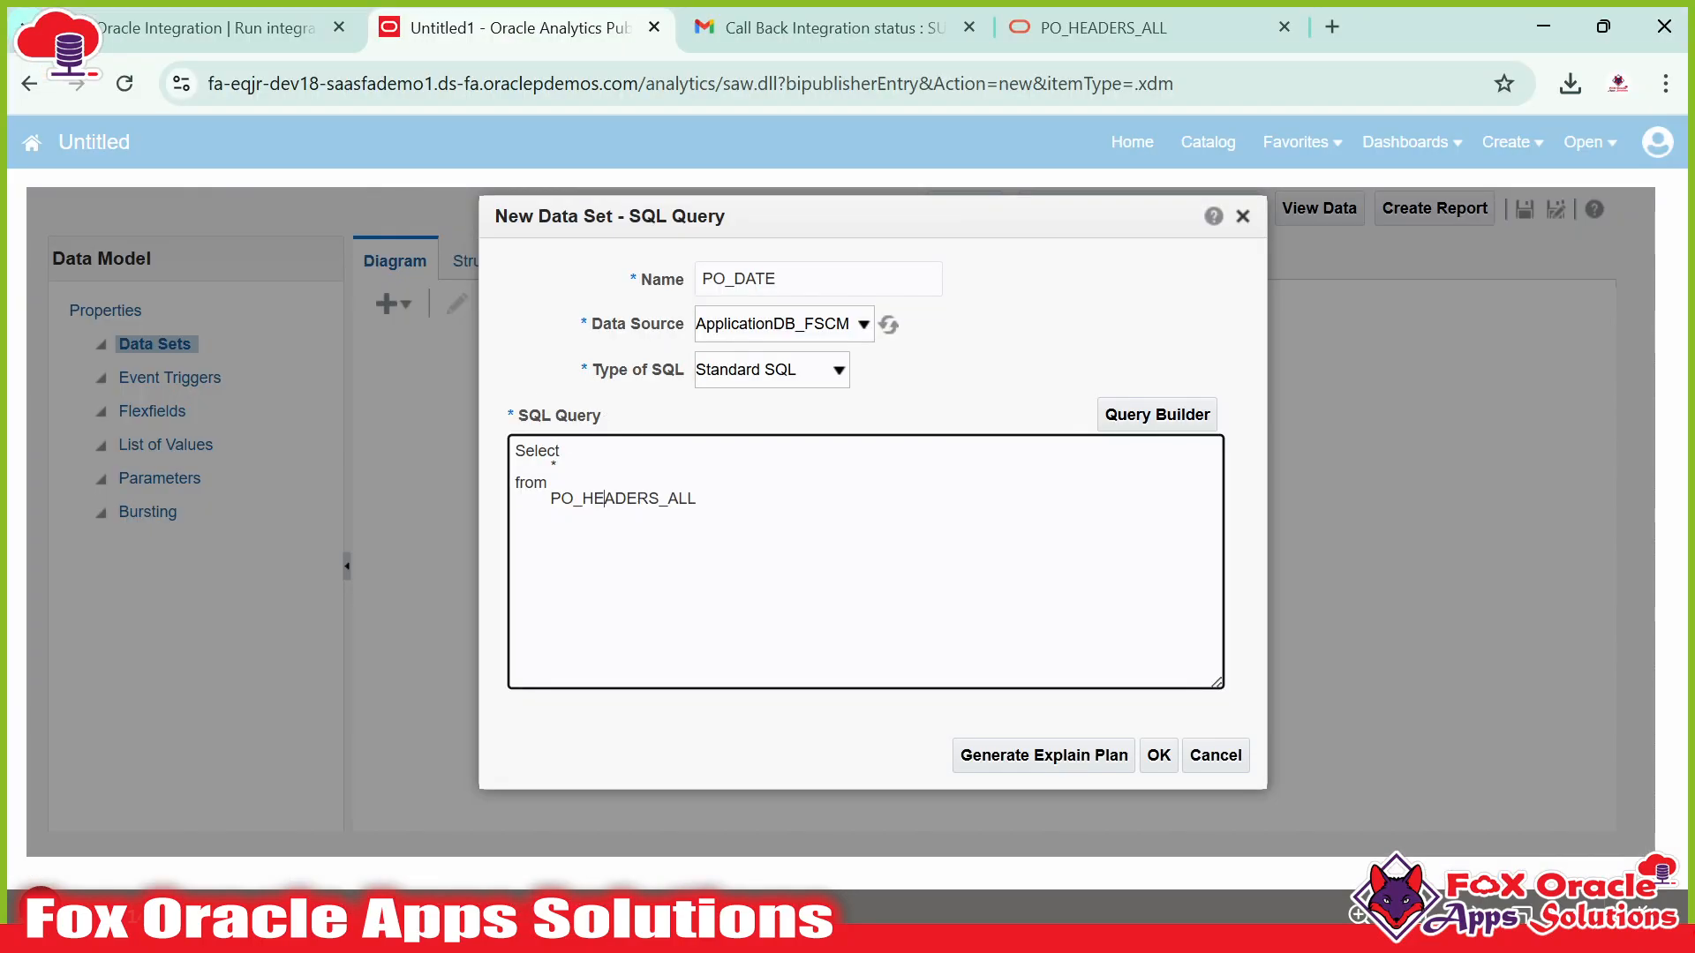
left_click(1158, 755)
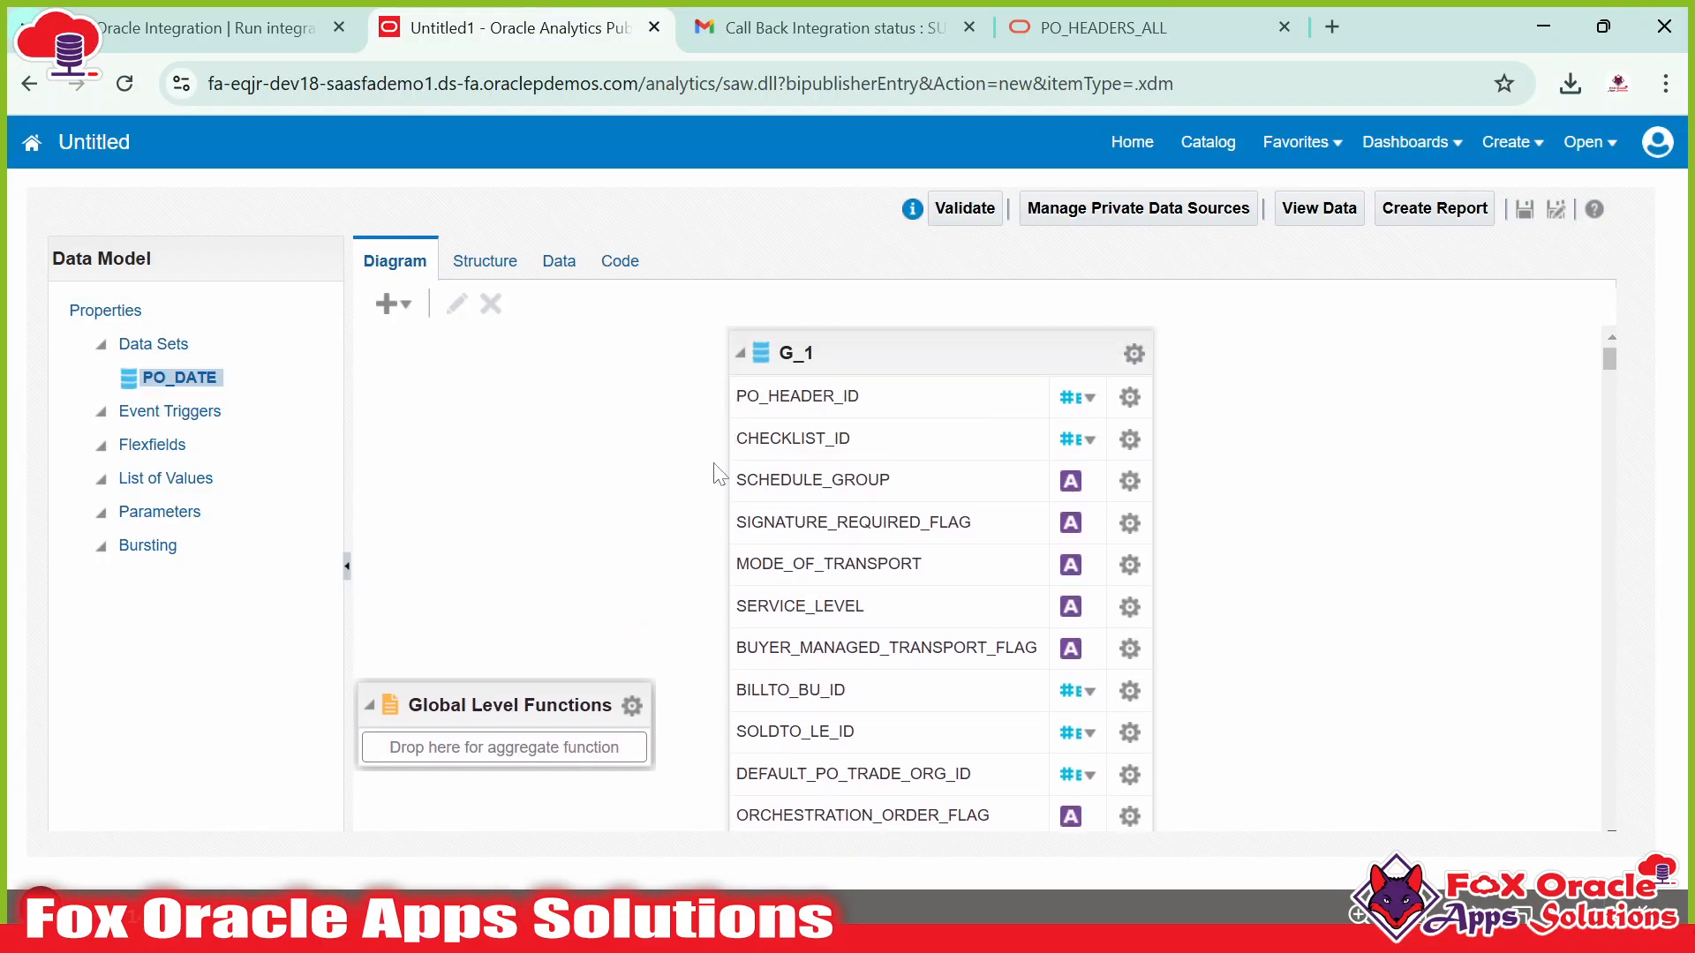
Move the G_1 group box to the left in the data model diagram.
key("alt+Tab")
double_click(242, 272)
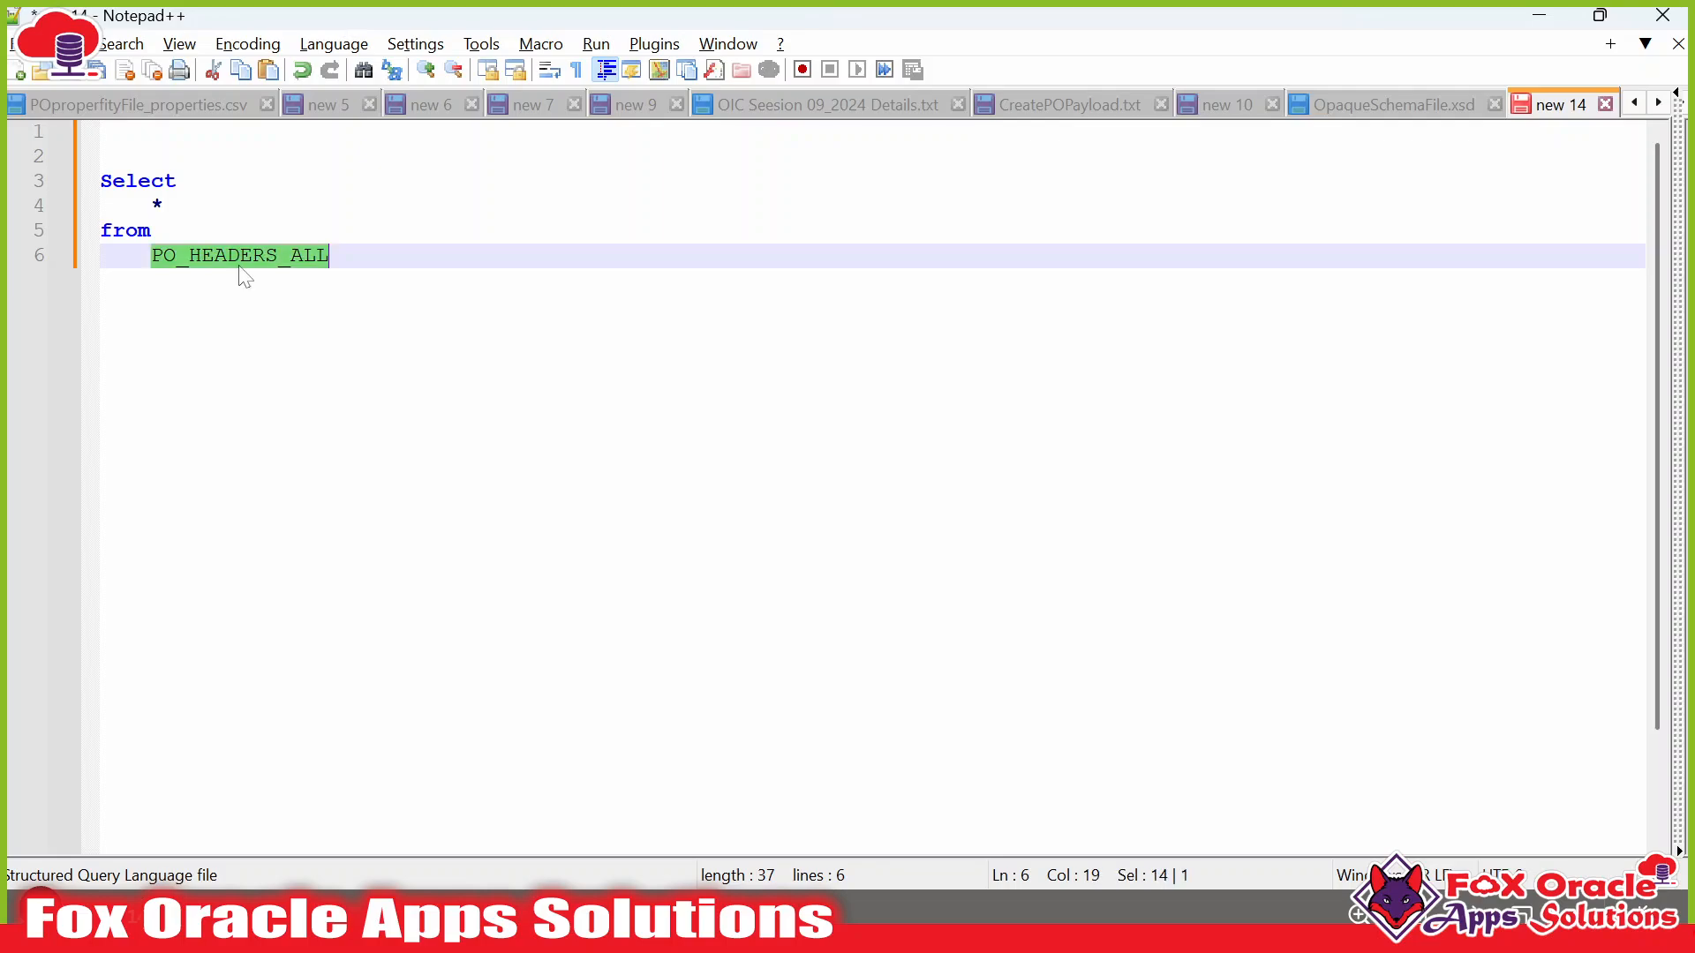
key("alt+Tab")
scroll(795, 464, "down", 15)
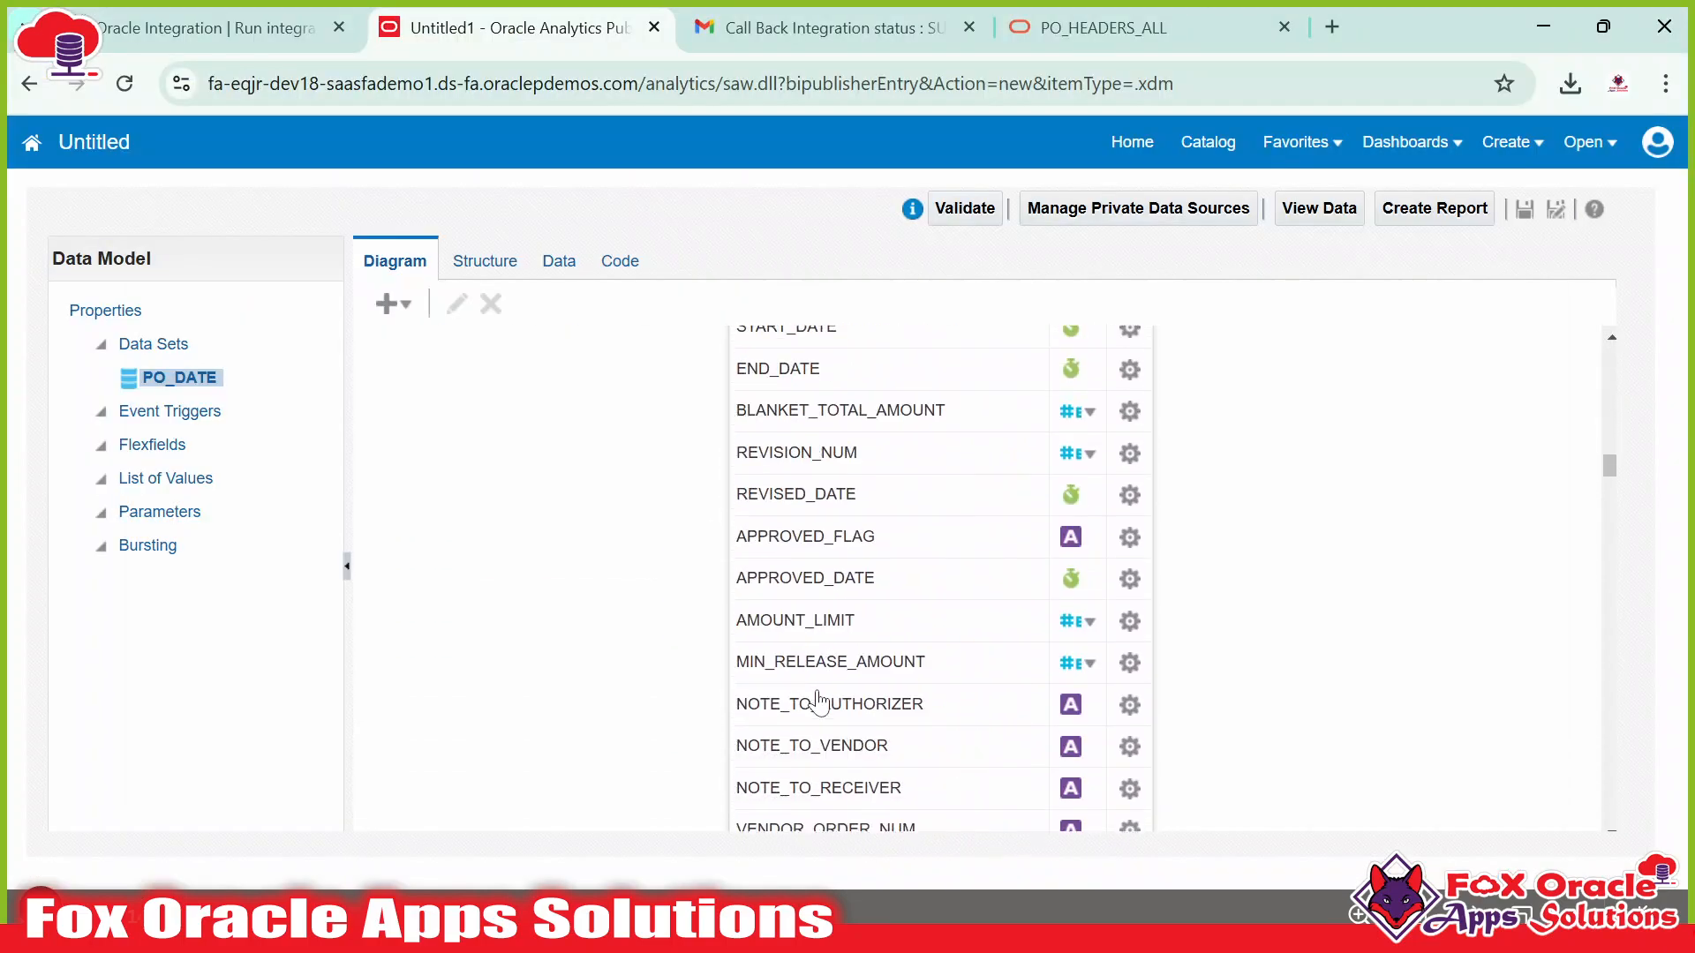
scroll(821, 715, "up", 15)
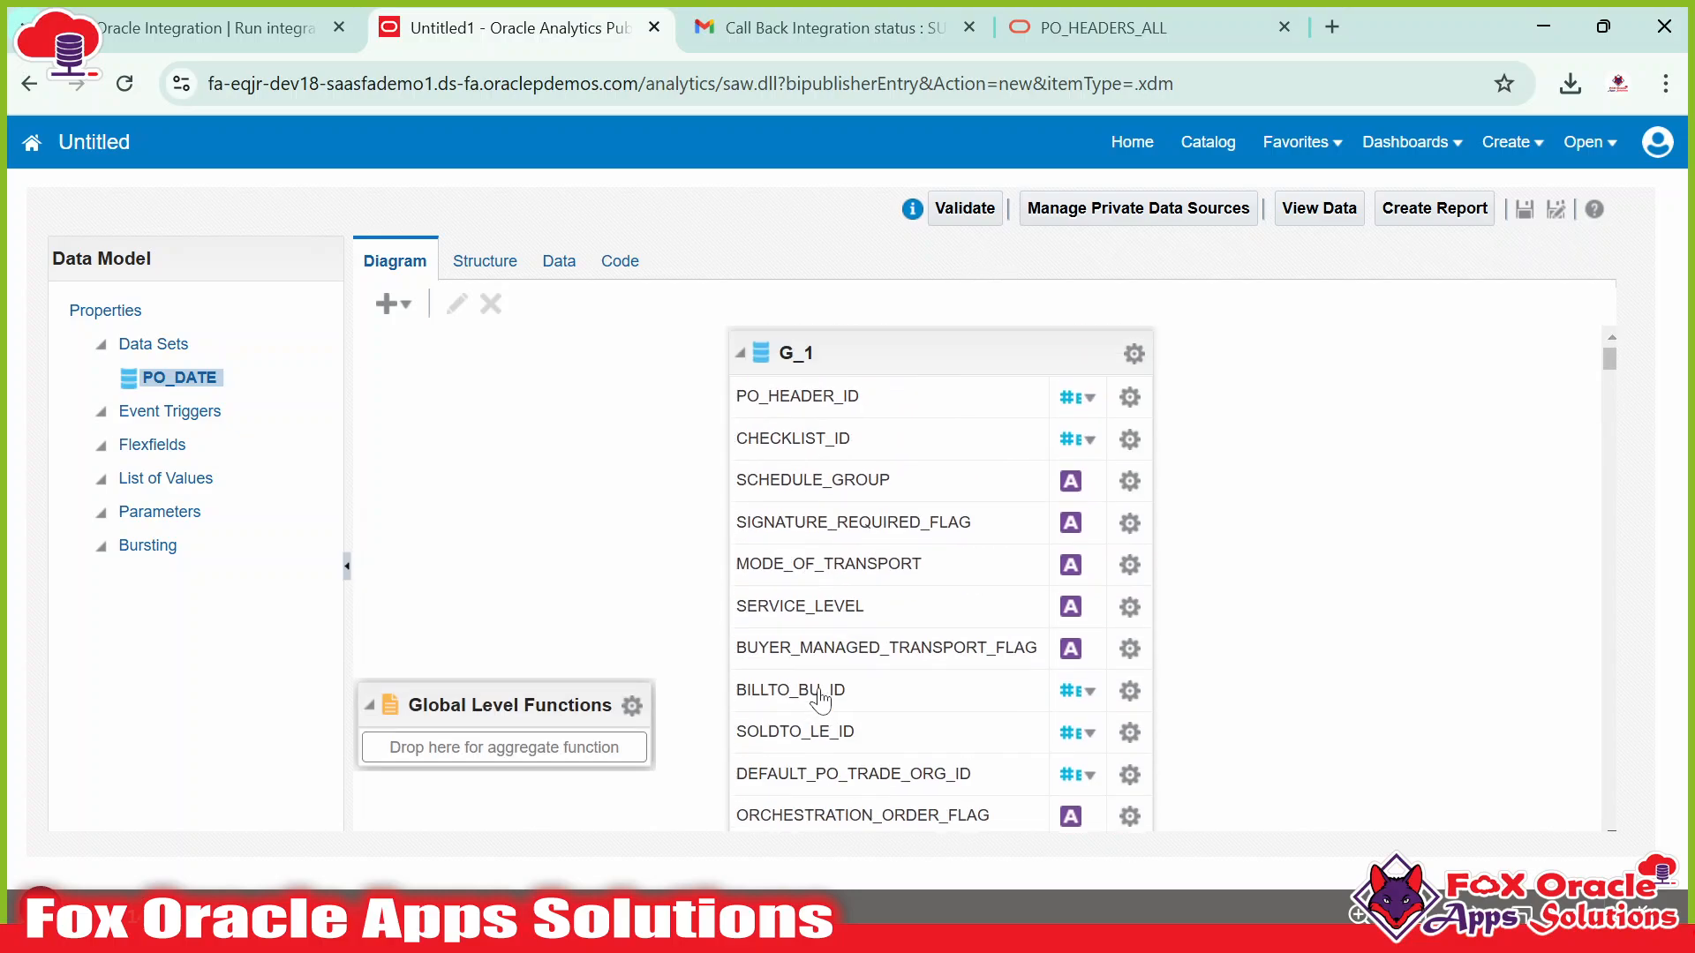
left_click_drag(876, 358, 669, 357)
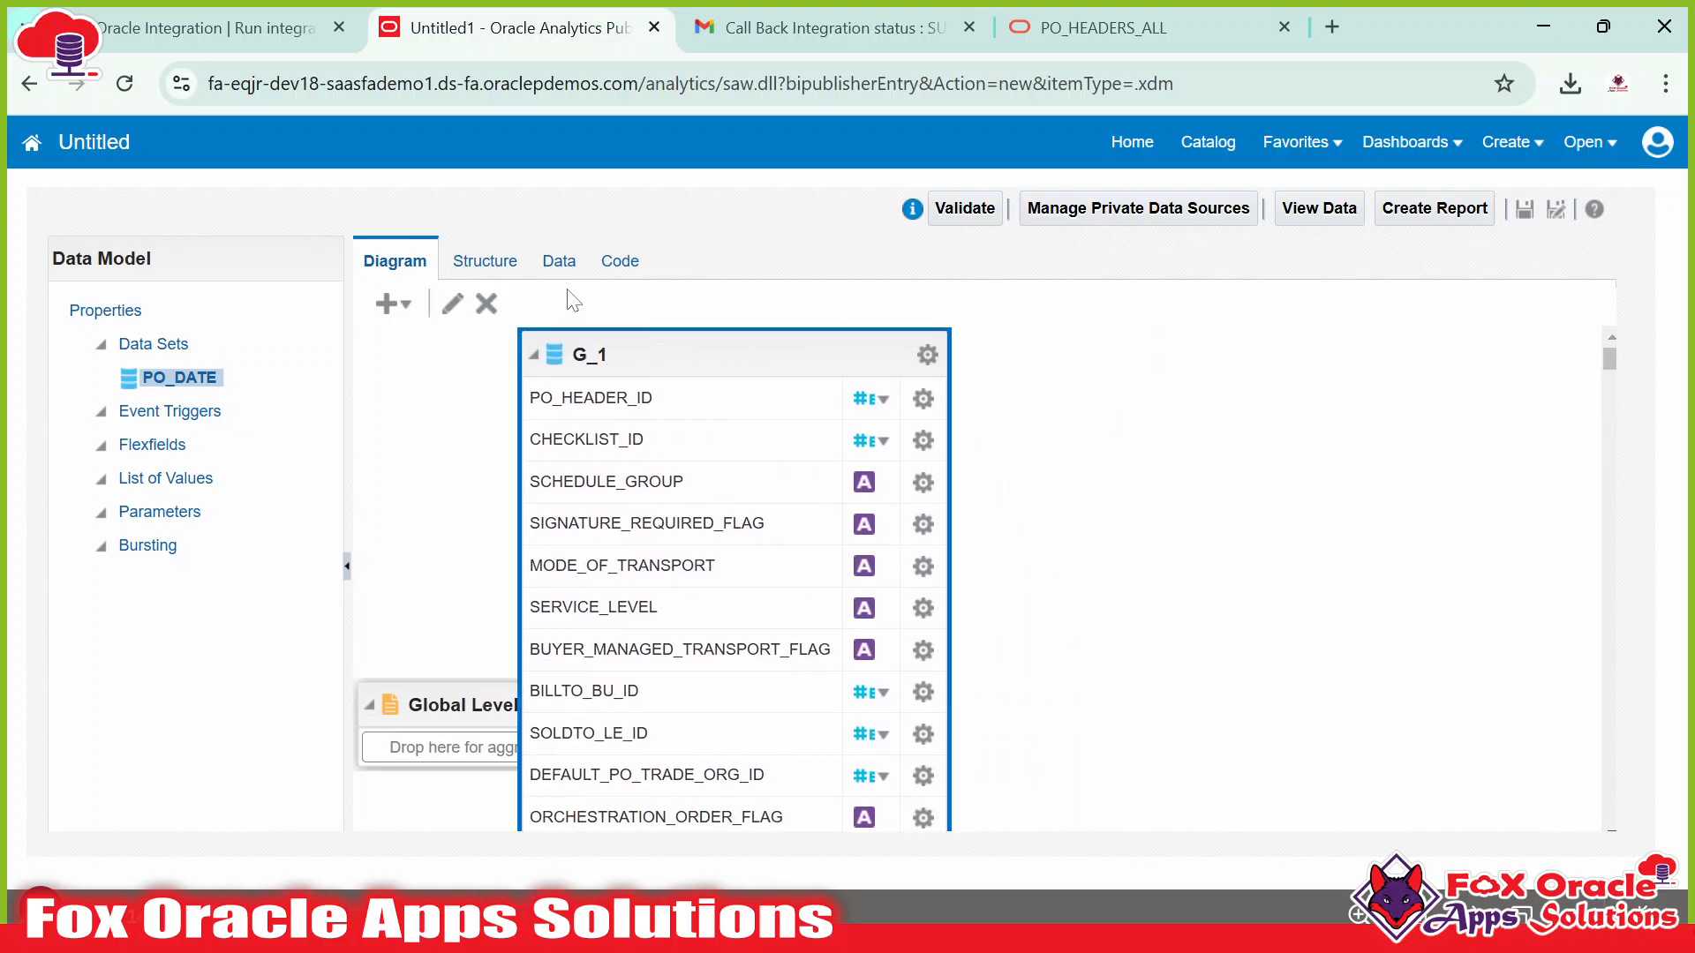
left_click(558, 264)
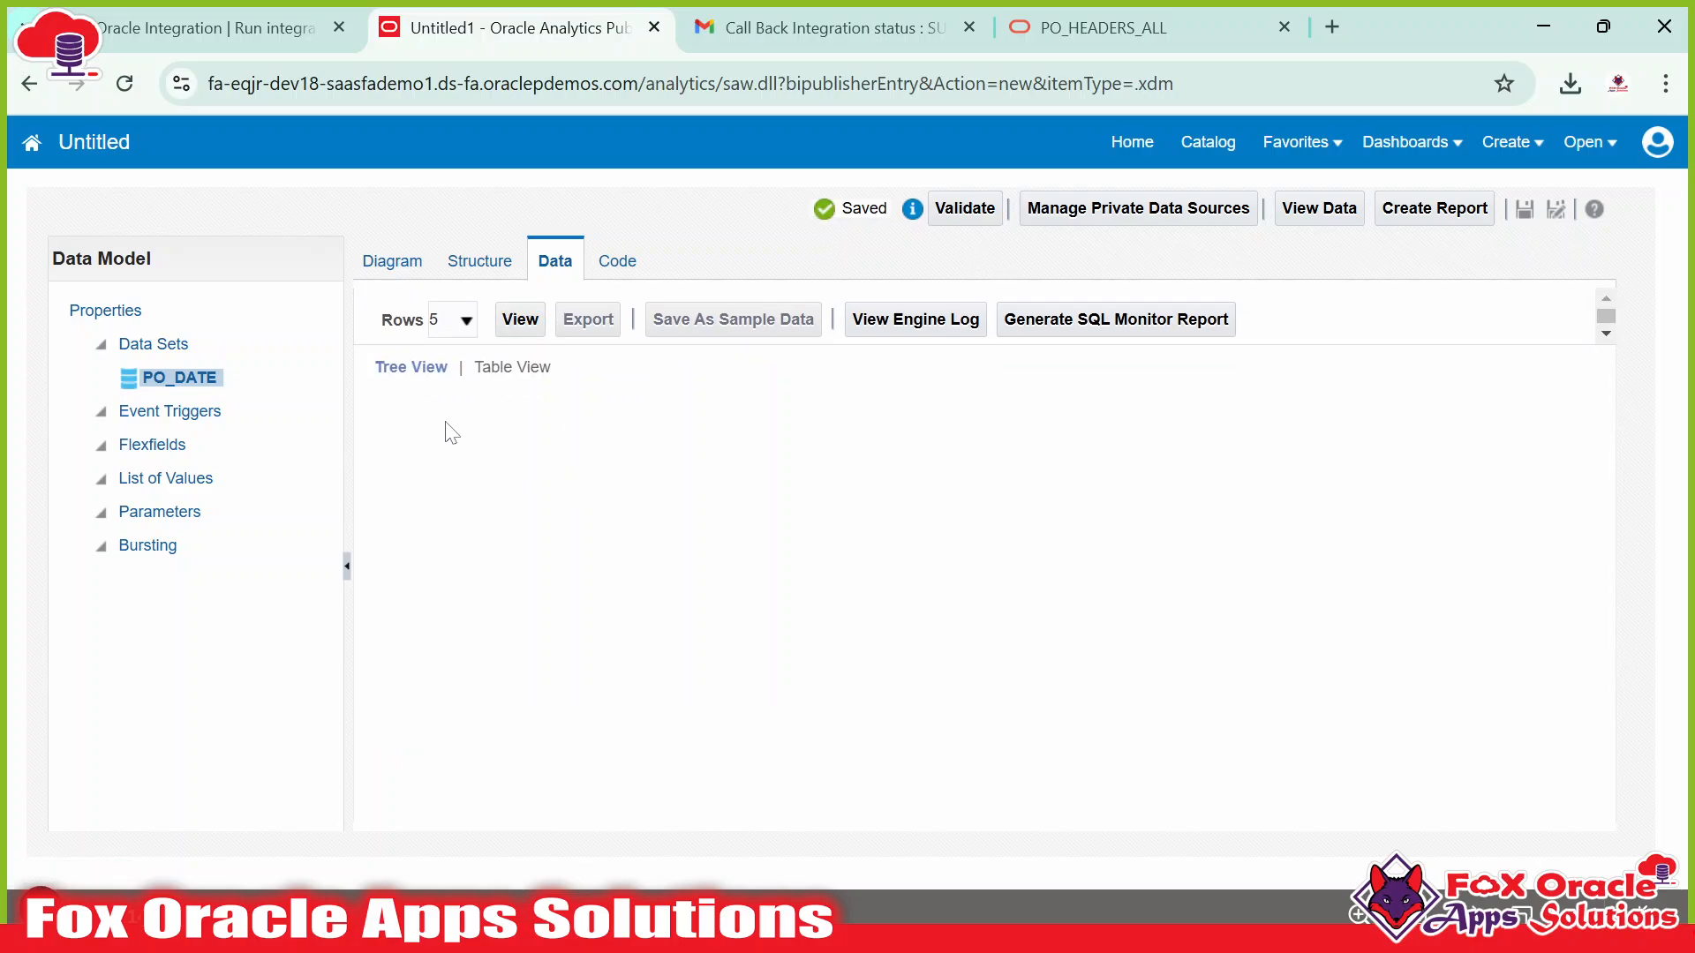
Run the PO_DATE data preview with 5 rows.
left_click(530, 327)
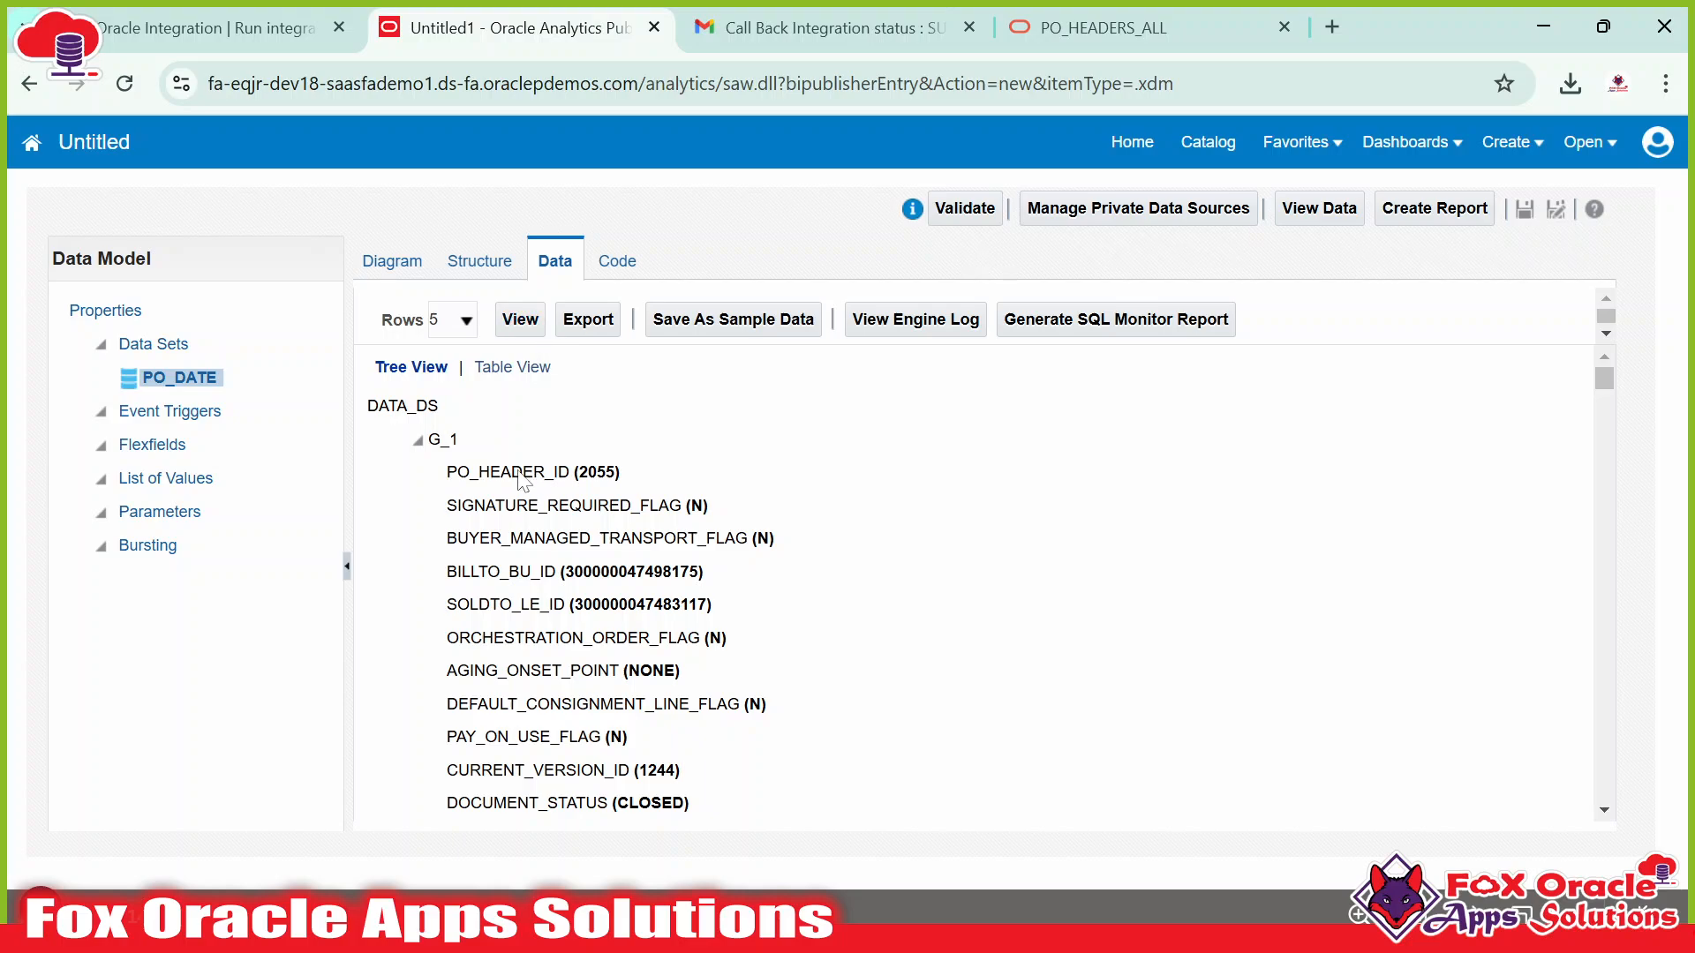
scroll(454, 487, "down", 1)
scroll(453, 490, "up", 1)
scroll(477, 481, "down", 10)
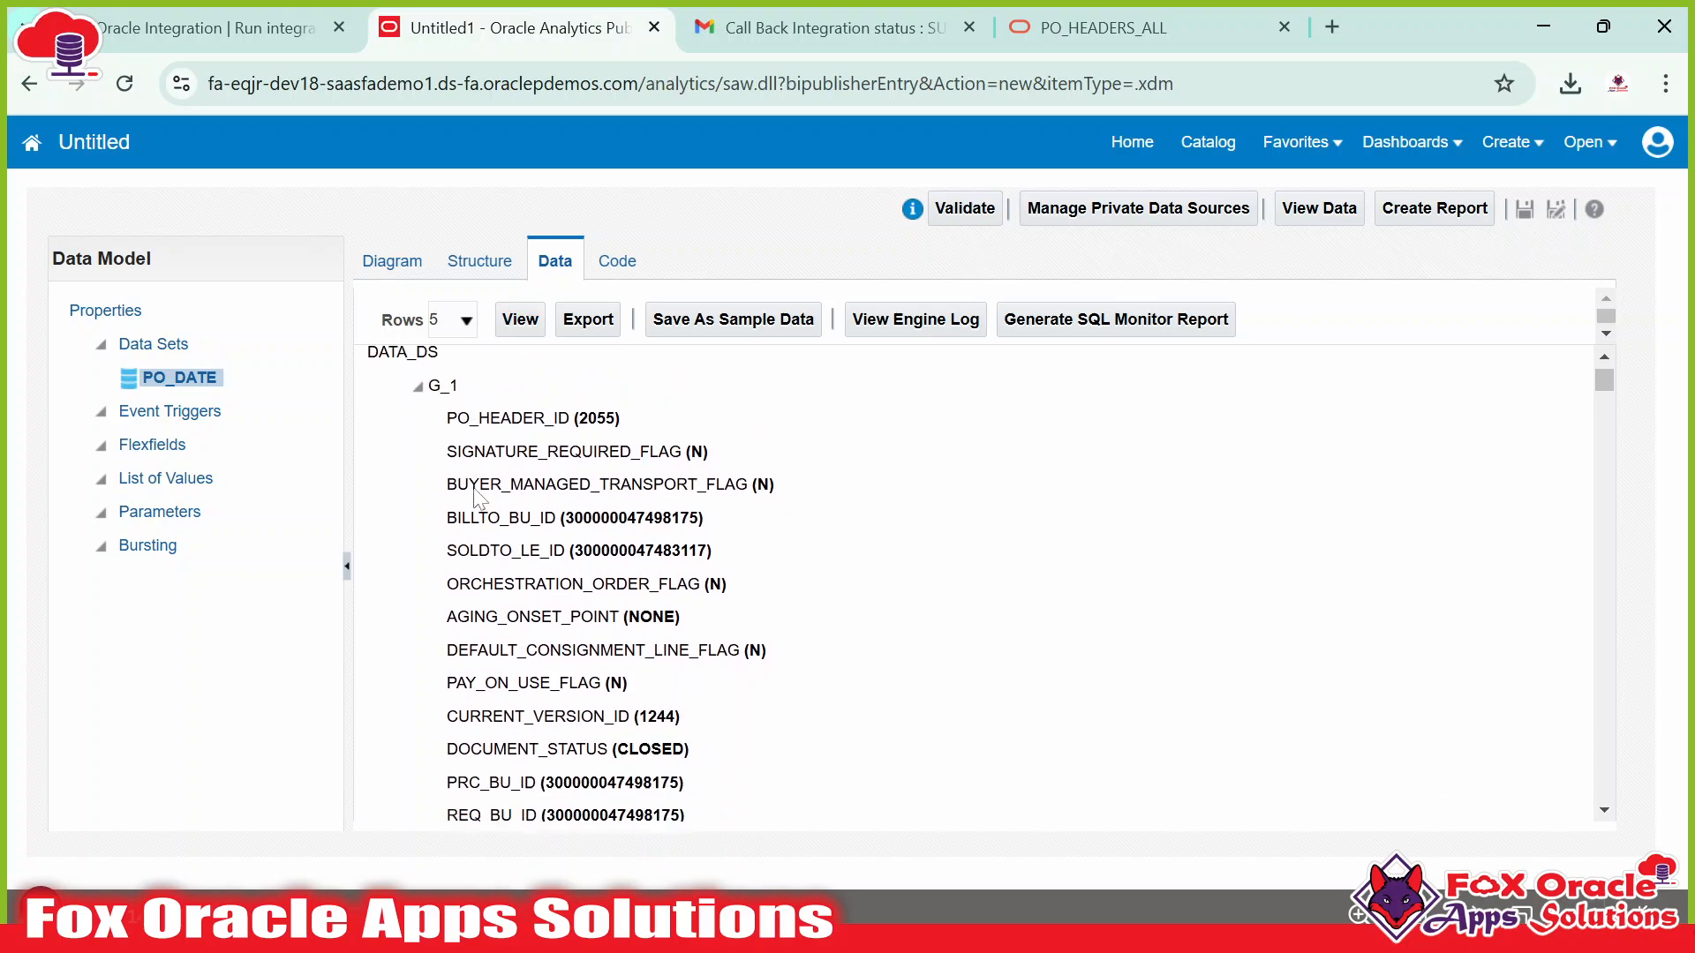
scroll(465, 530, "up", 10)
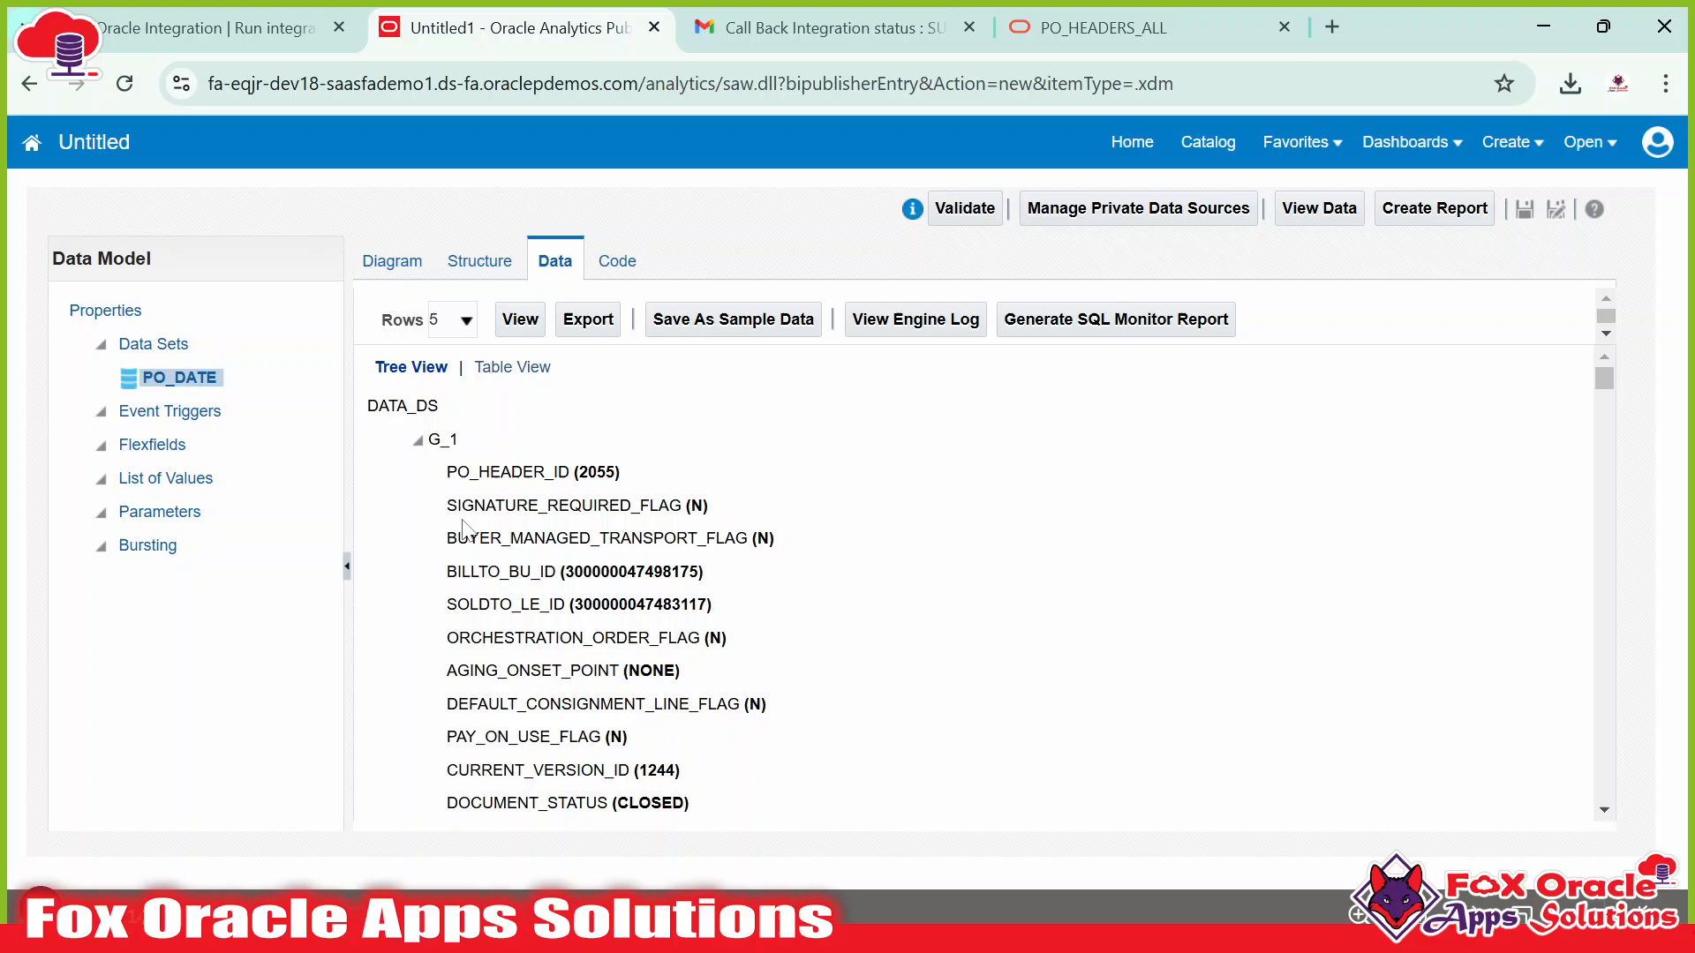
Collapse the first two G_1 records and show the preview as a table from PO_HEADER_ID 2055.
left_click(417, 440)
left_click(418, 473)
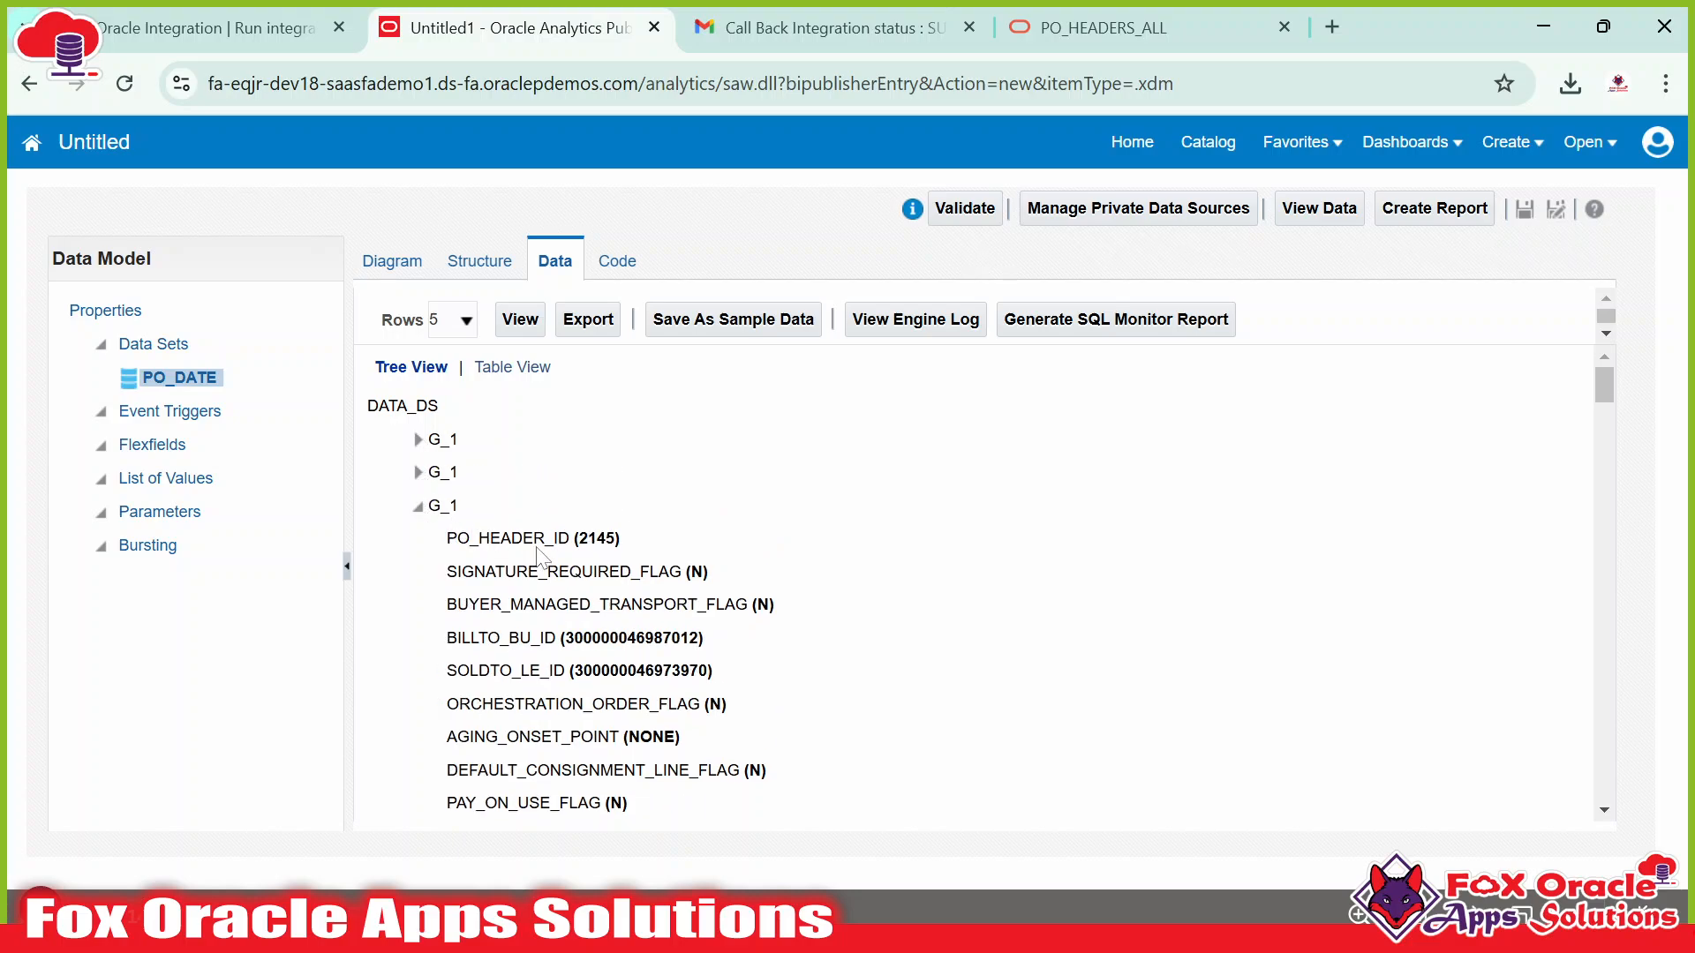
left_click_drag(487, 539, 522, 581)
scroll(546, 572, "down", 1)
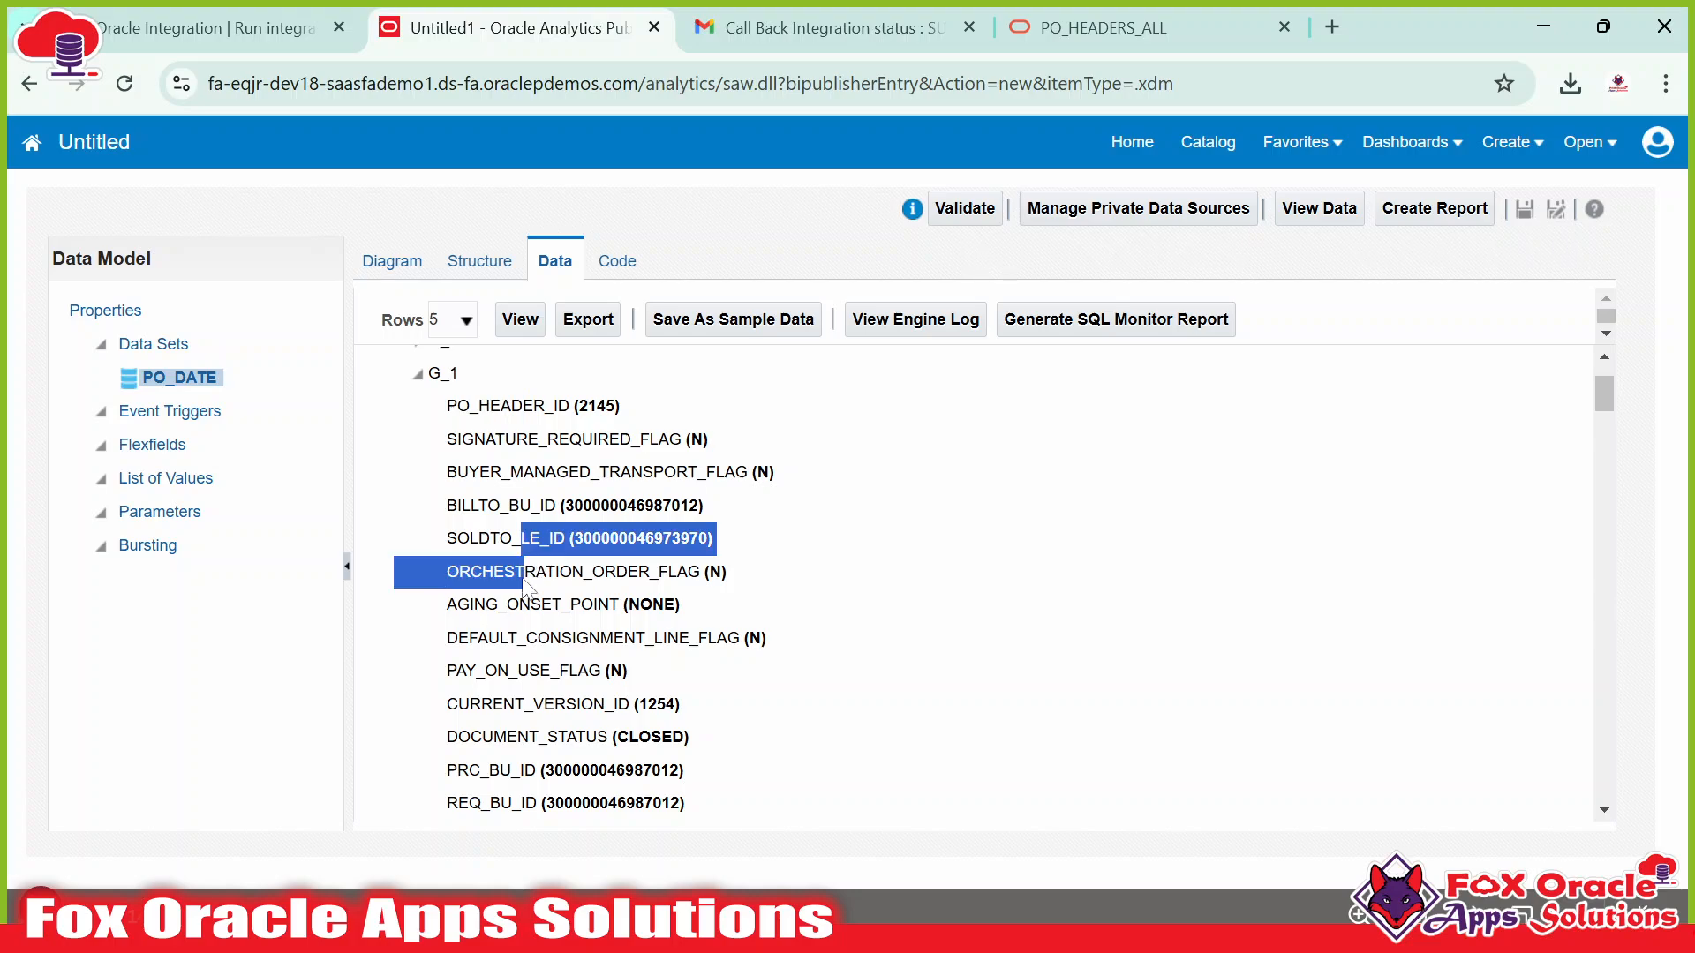
left_click(529, 620)
scroll(530, 624, "down", 3)
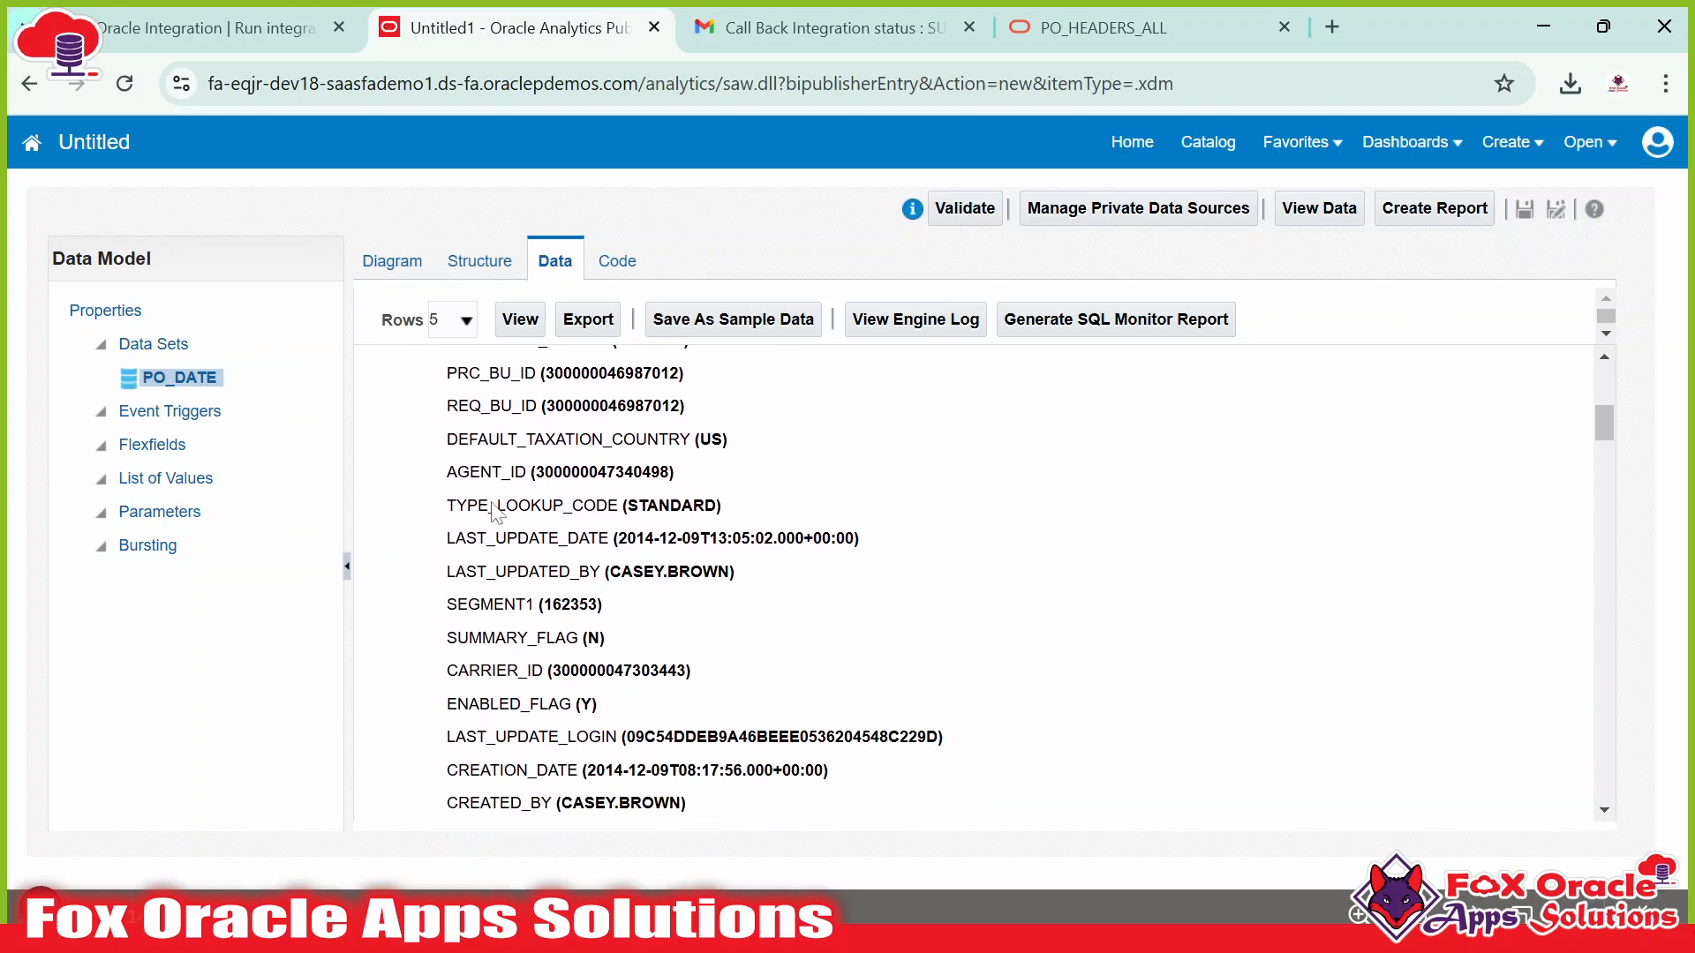
scroll(538, 741, "down", 8)
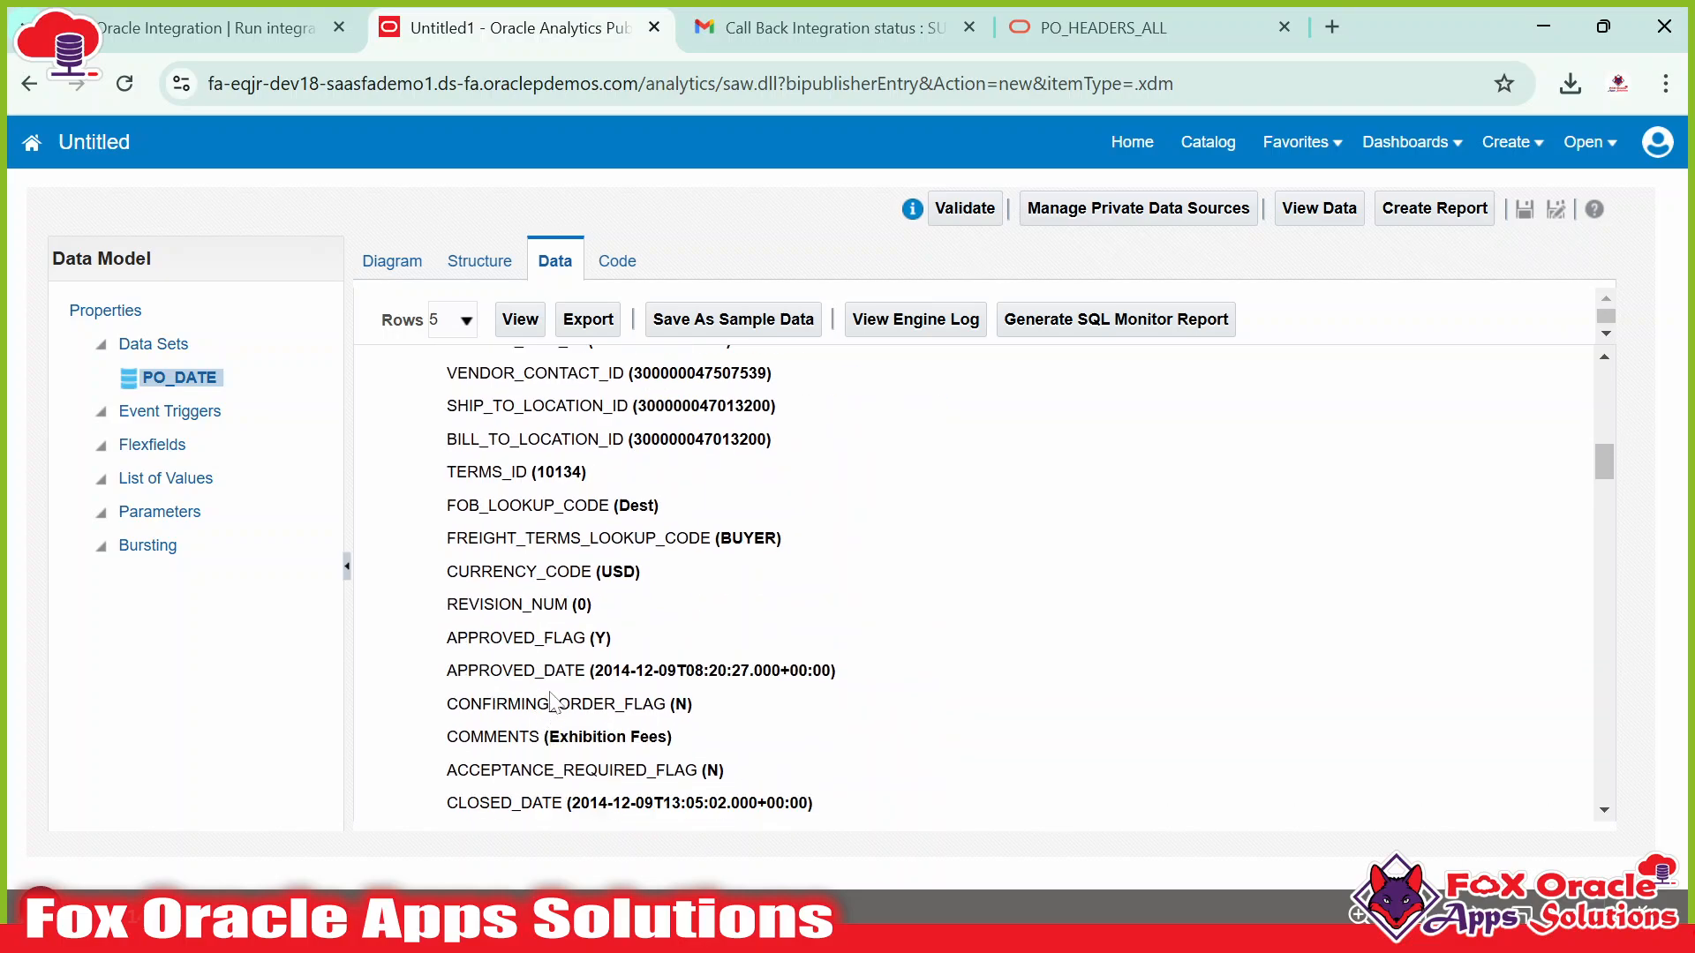
scroll(572, 682, "up", 10)
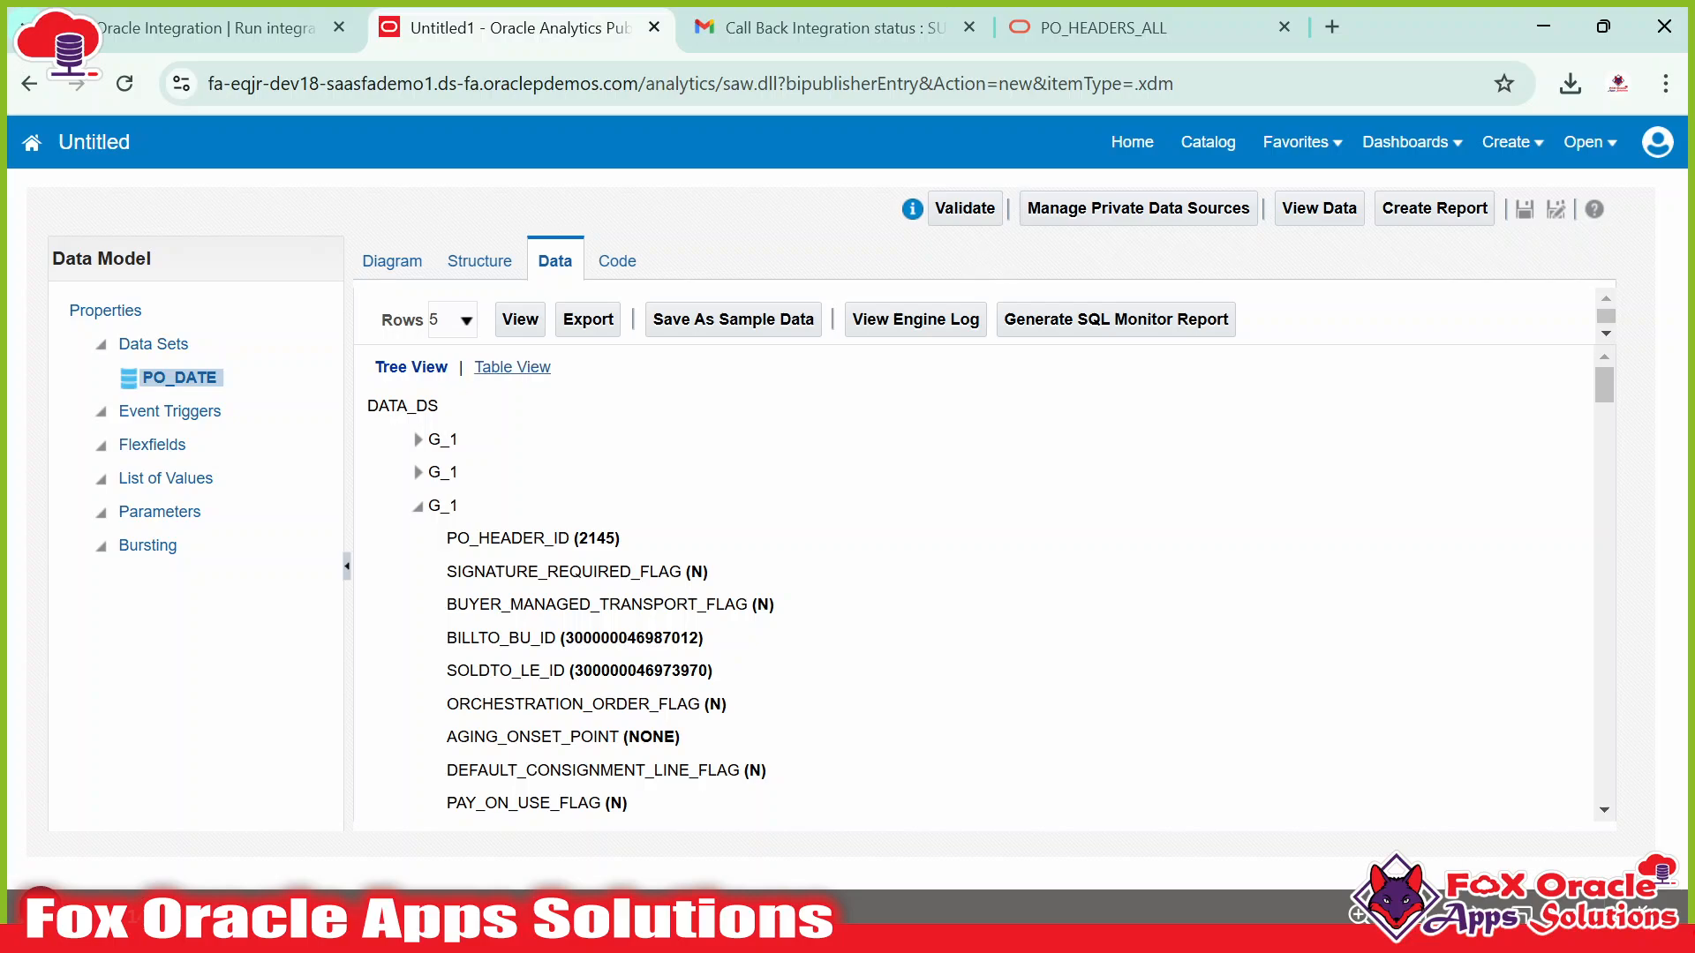
left_click(499, 367)
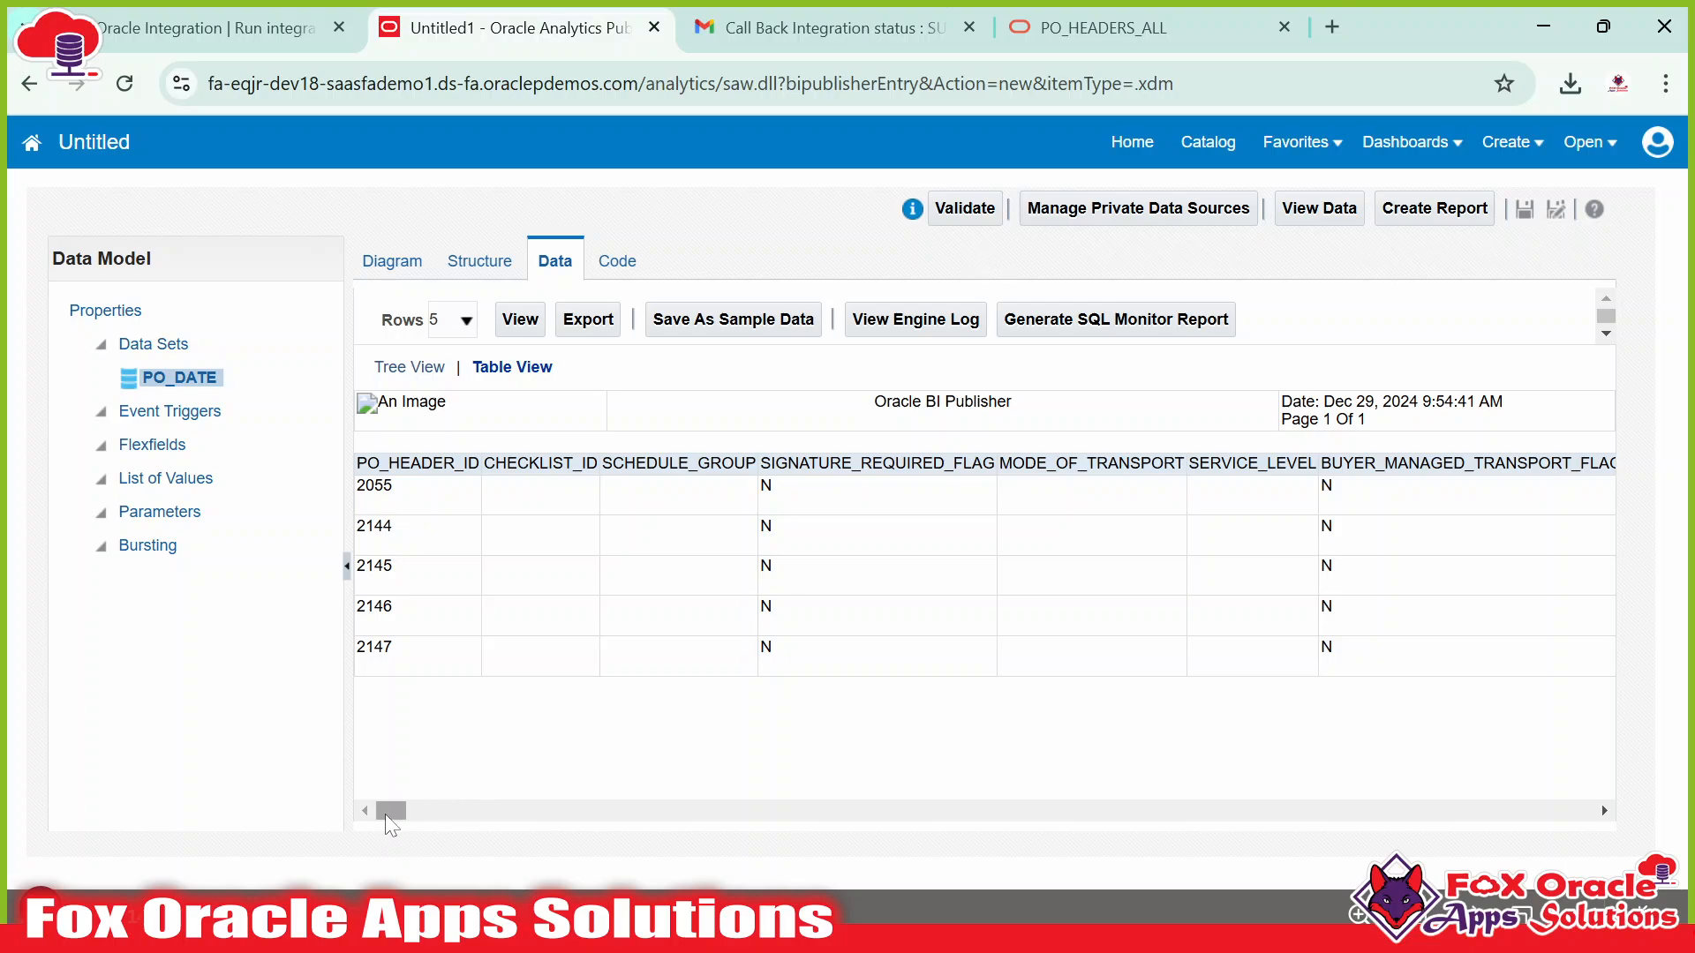
Scroll the preview sideways and inspect the PRC_BU_ID and REQ_BU_ID columns.
left_click_drag(385, 815, 527, 828)
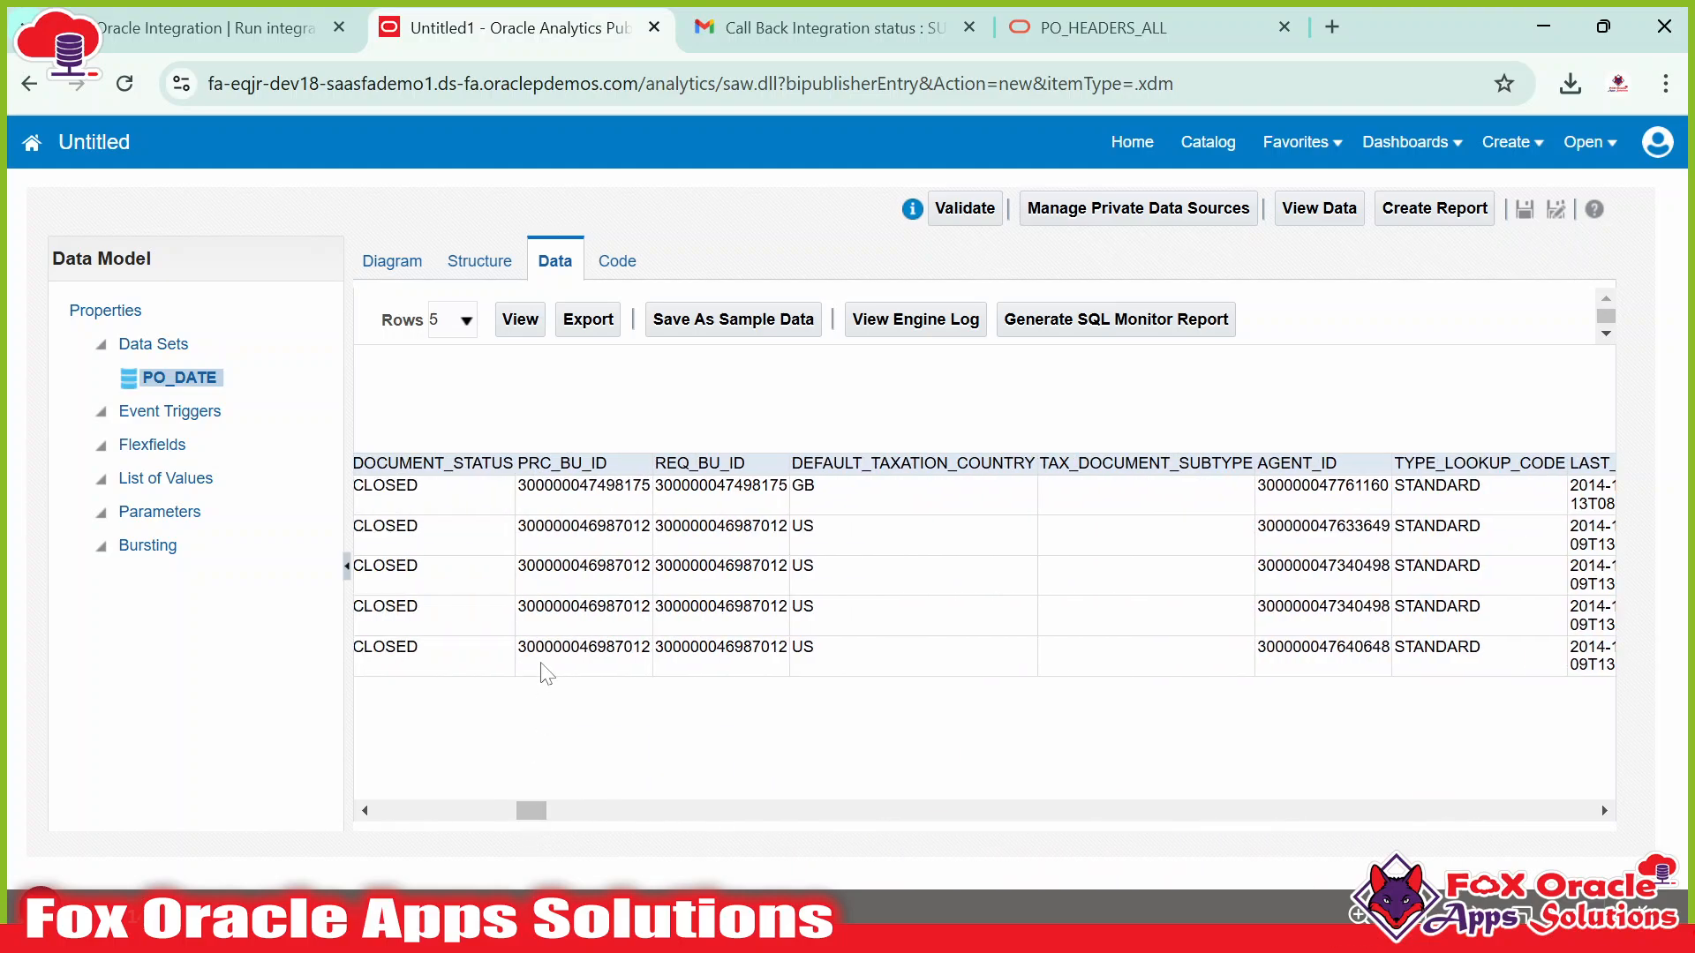
double_click(572, 484)
double_click(699, 462)
left_click(699, 463)
double_click(562, 463)
double_click(699, 463)
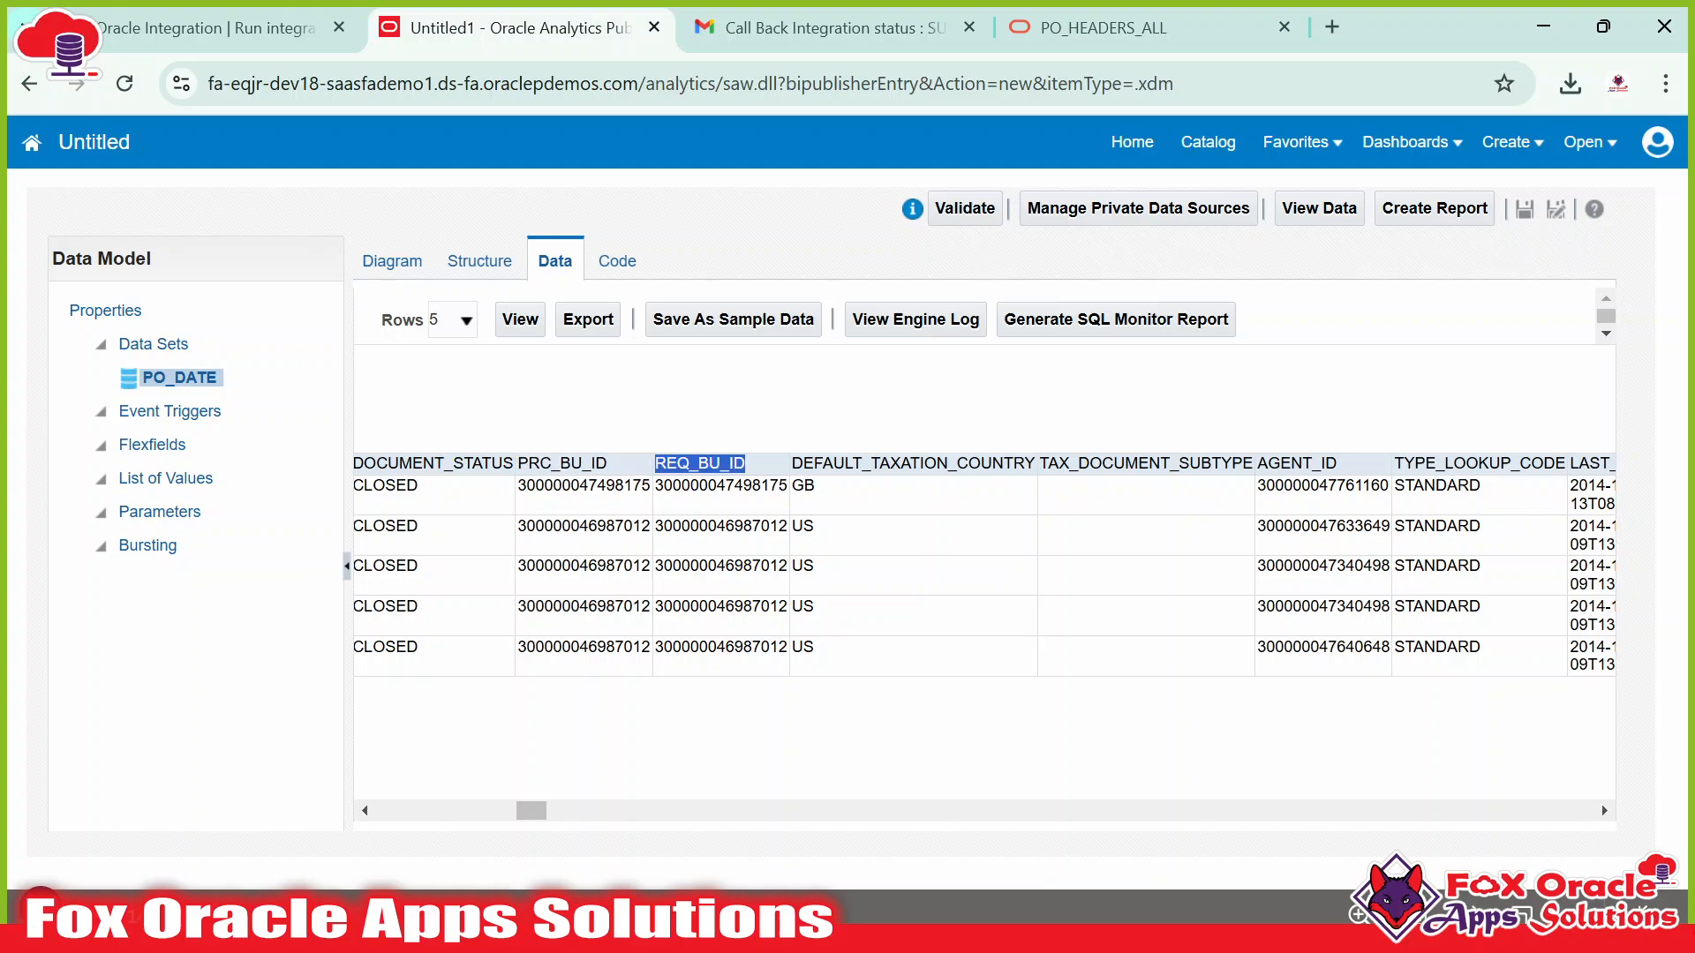
Scan DOCUMENT_STATUS, TYPE_LOOKUP_CODE, LAST_UPDATE_DATE and LAST_UPDATED_BY columns until reaching CREATION_DATE.
left_click_drag(524, 811, 520, 813)
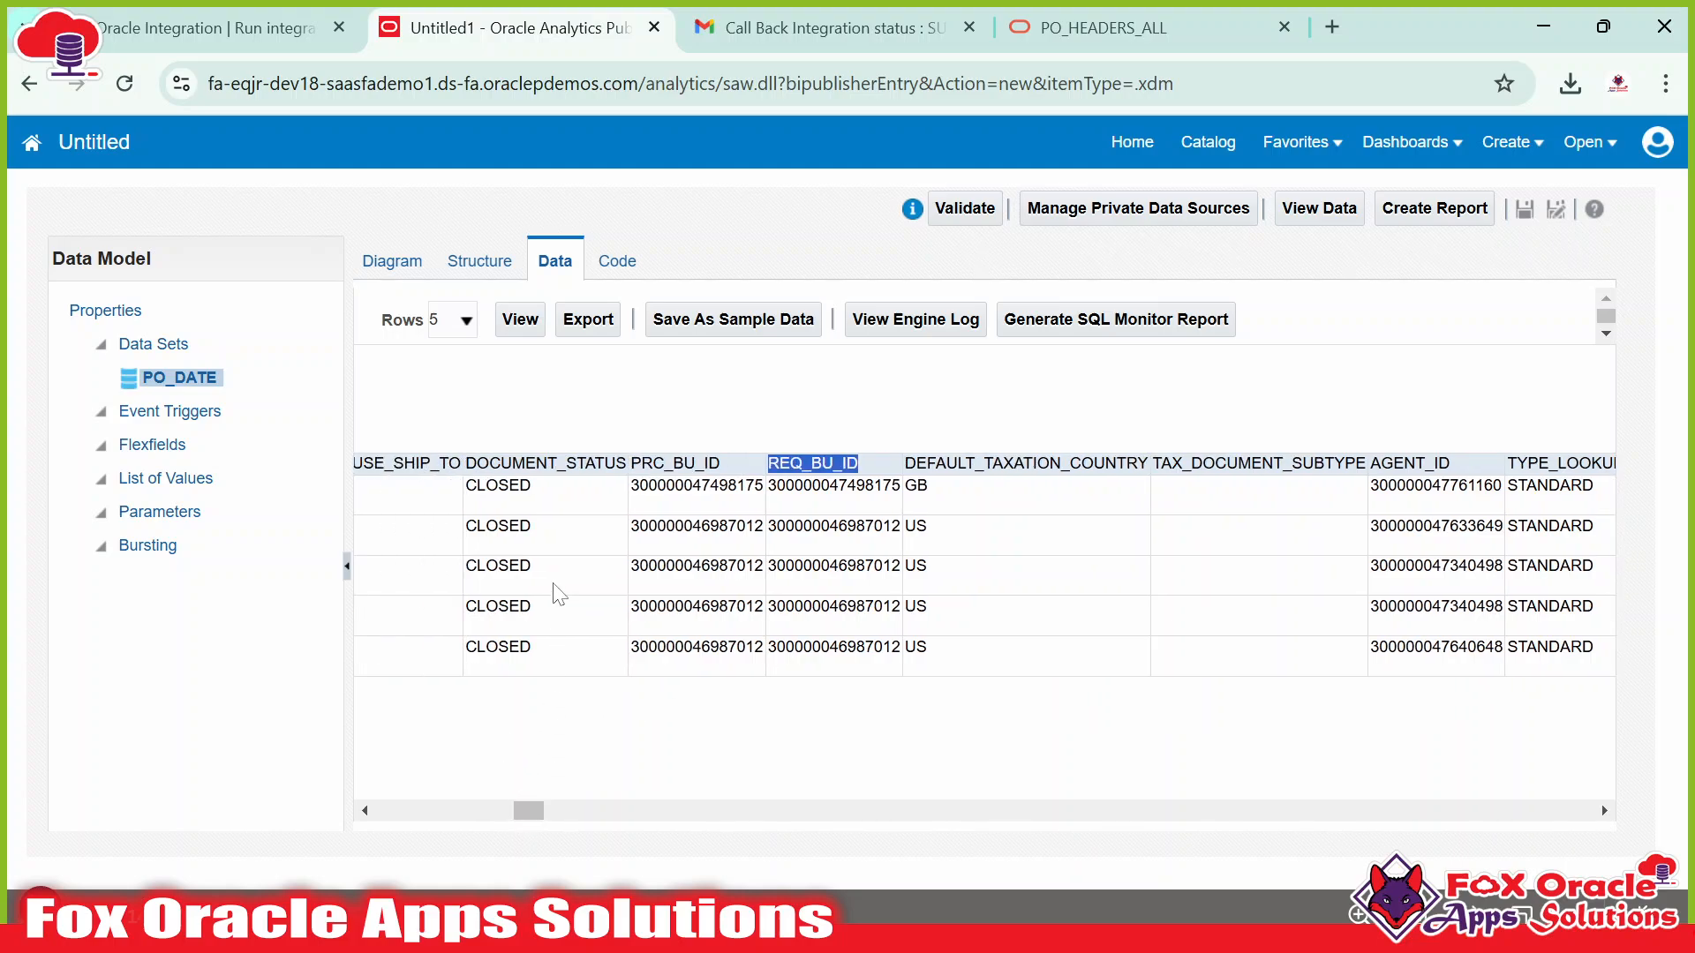
double_click(545, 464)
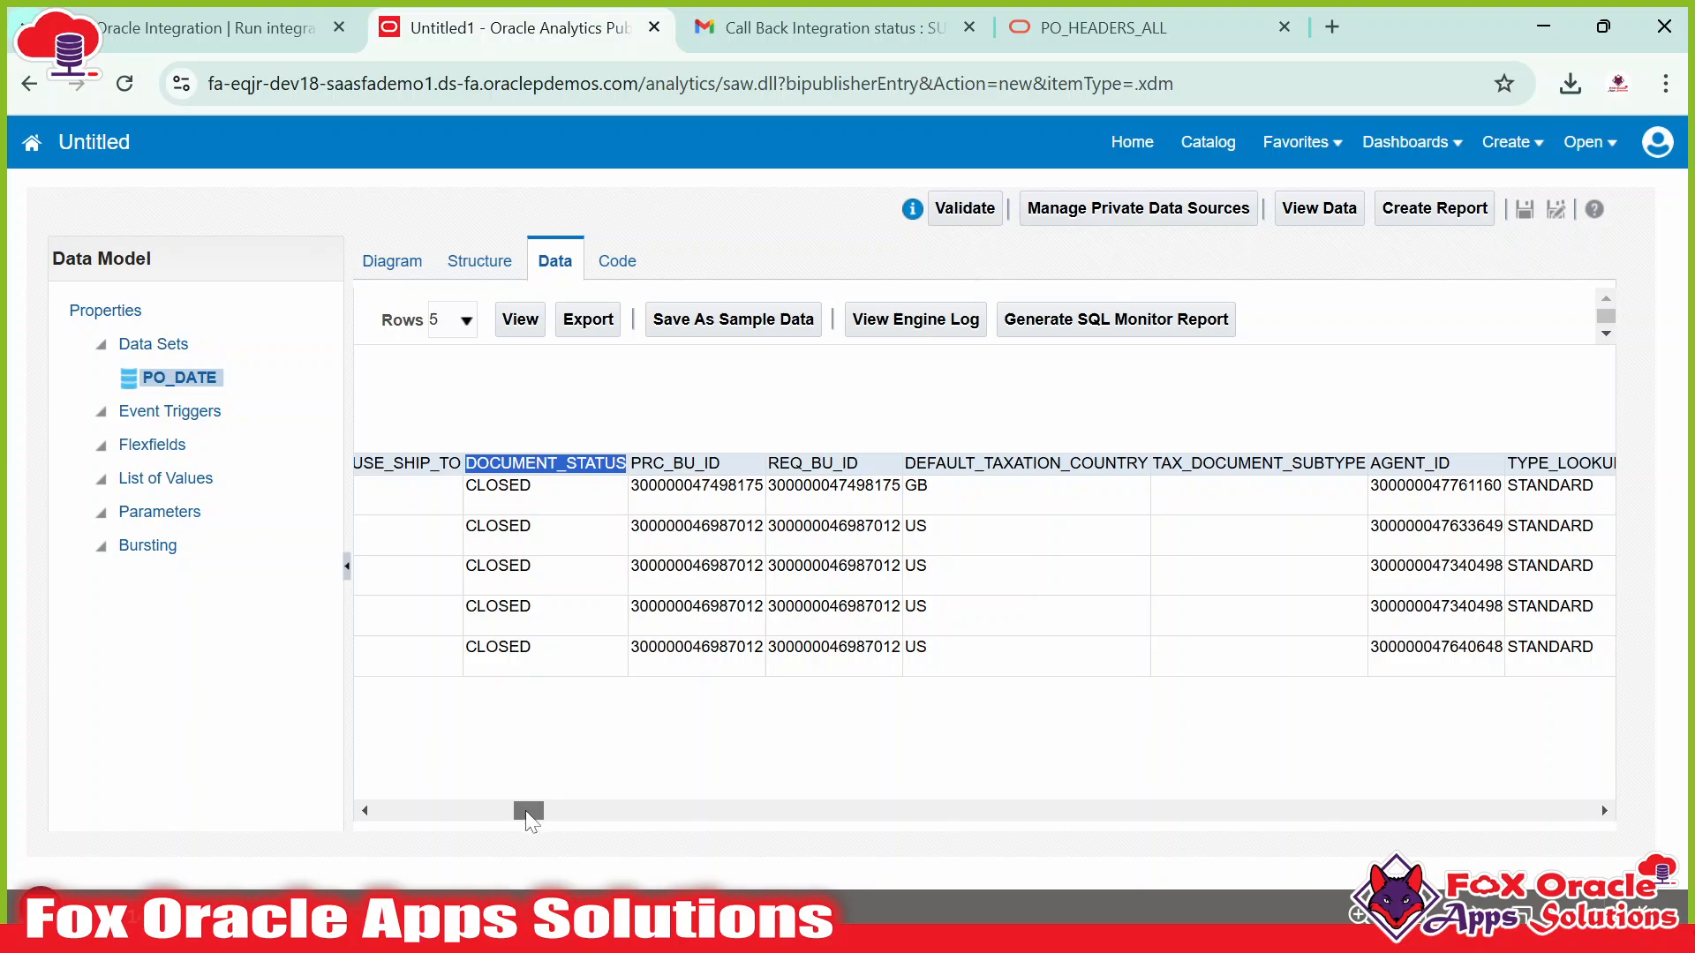
left_click_drag(527, 813, 542, 815)
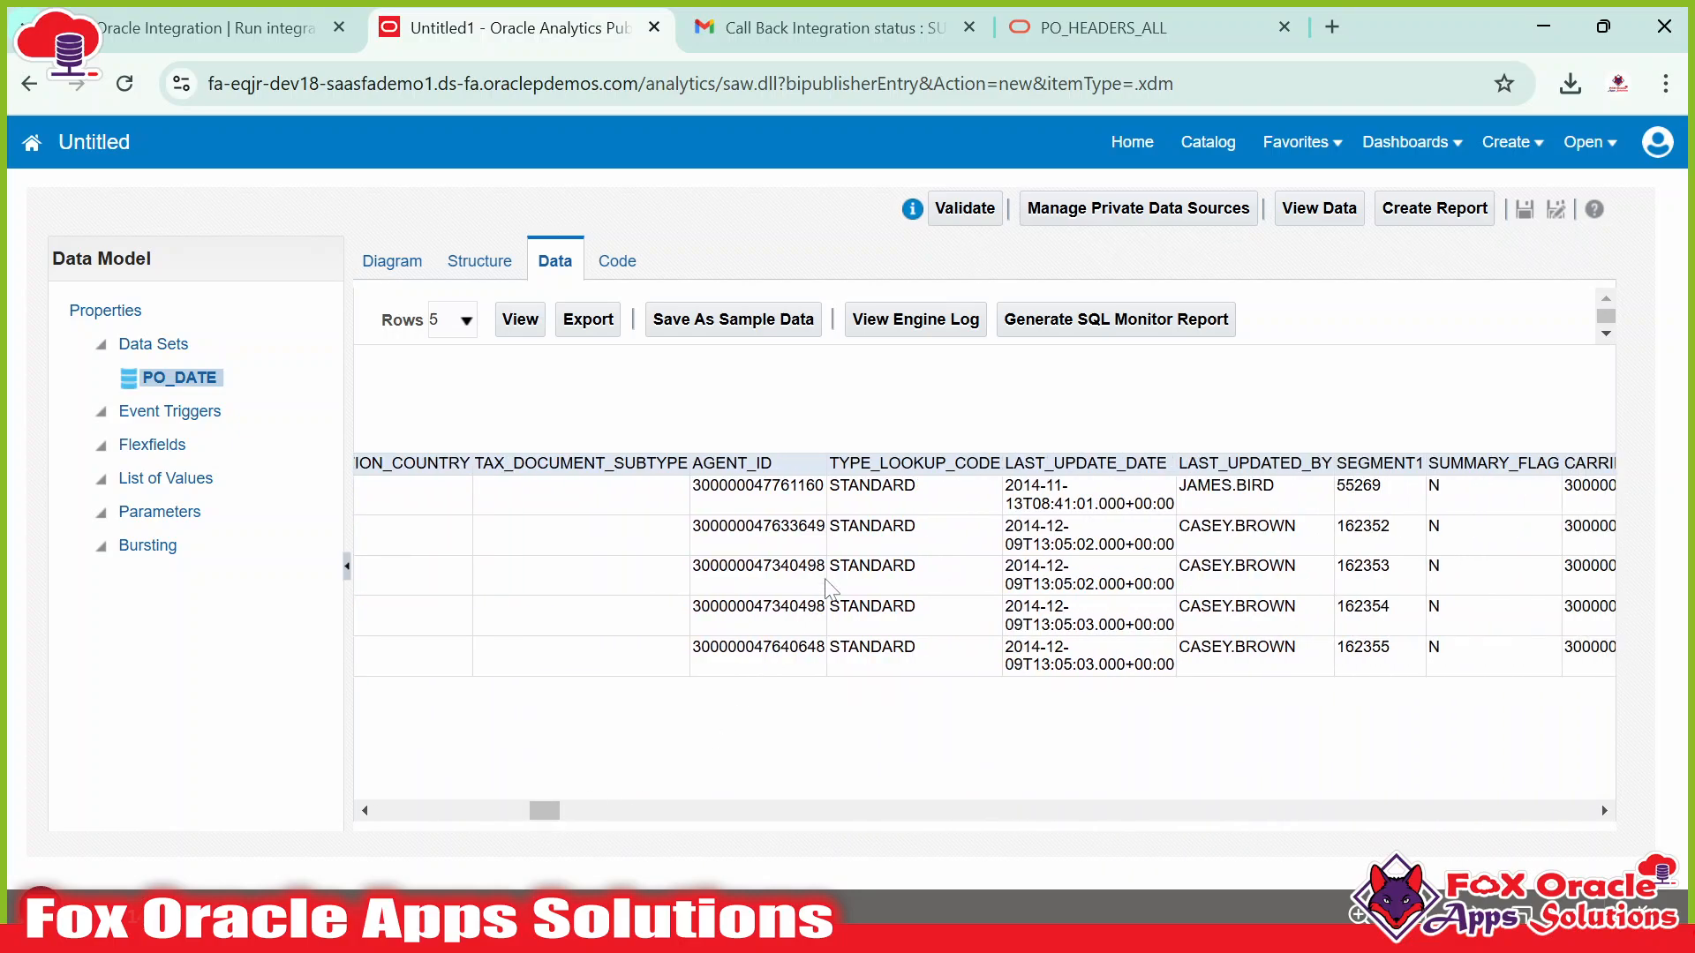
double_click(914, 463)
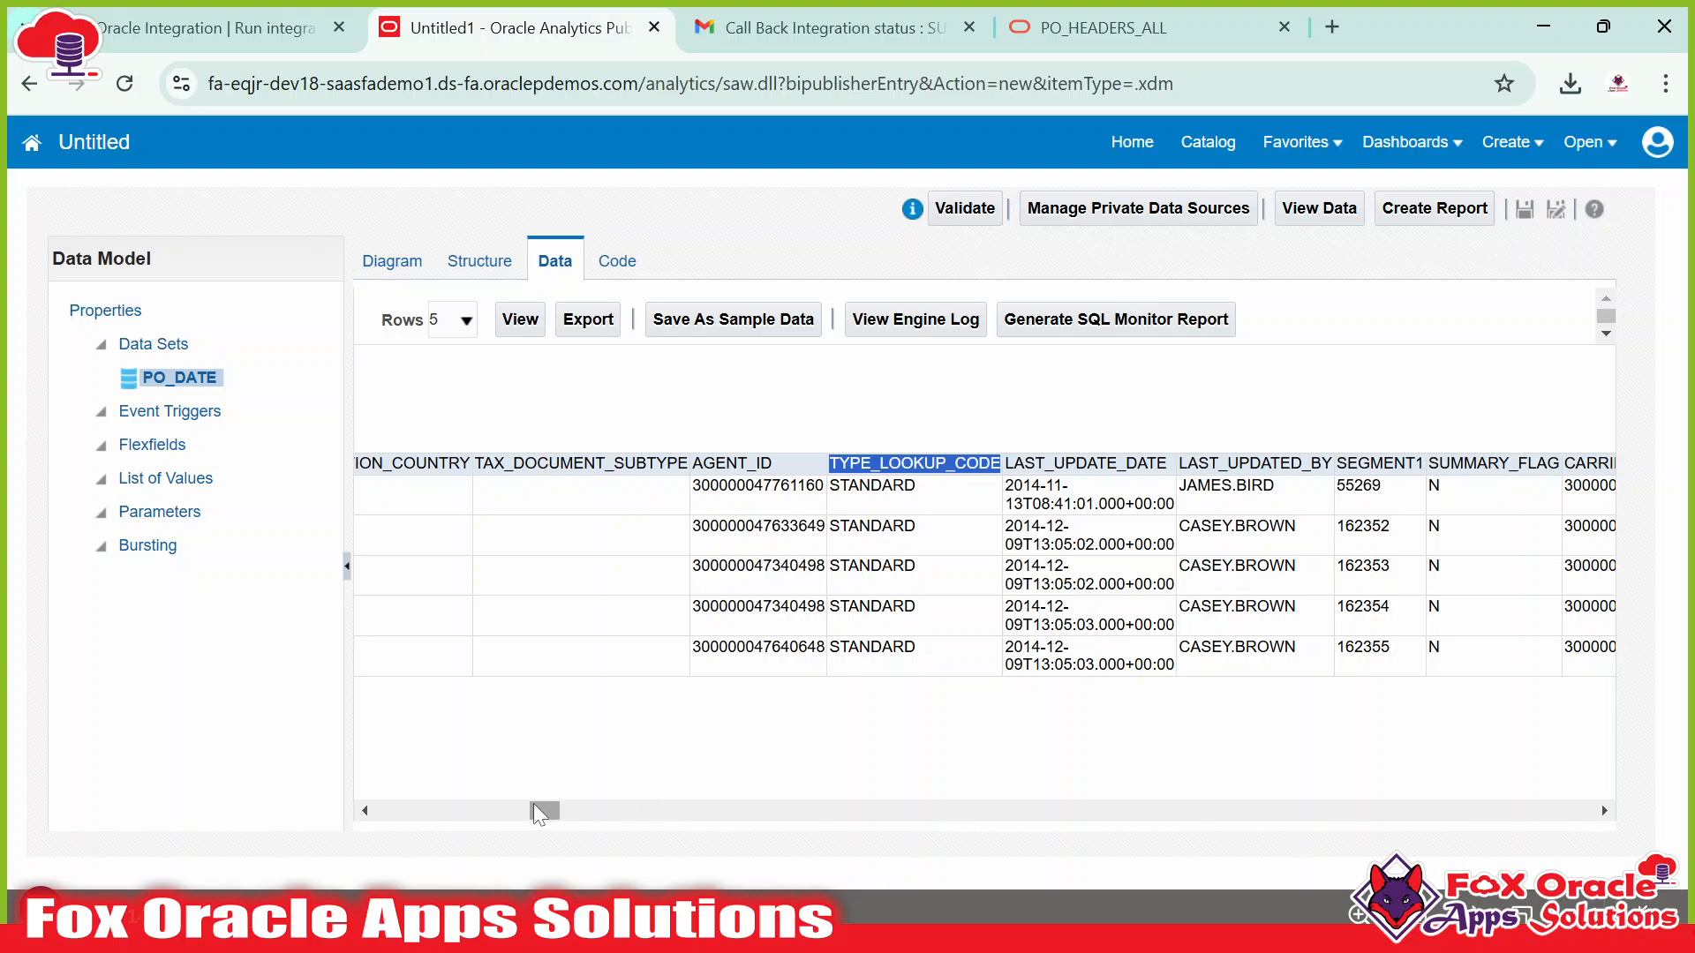
left_click_drag(533, 804, 545, 802)
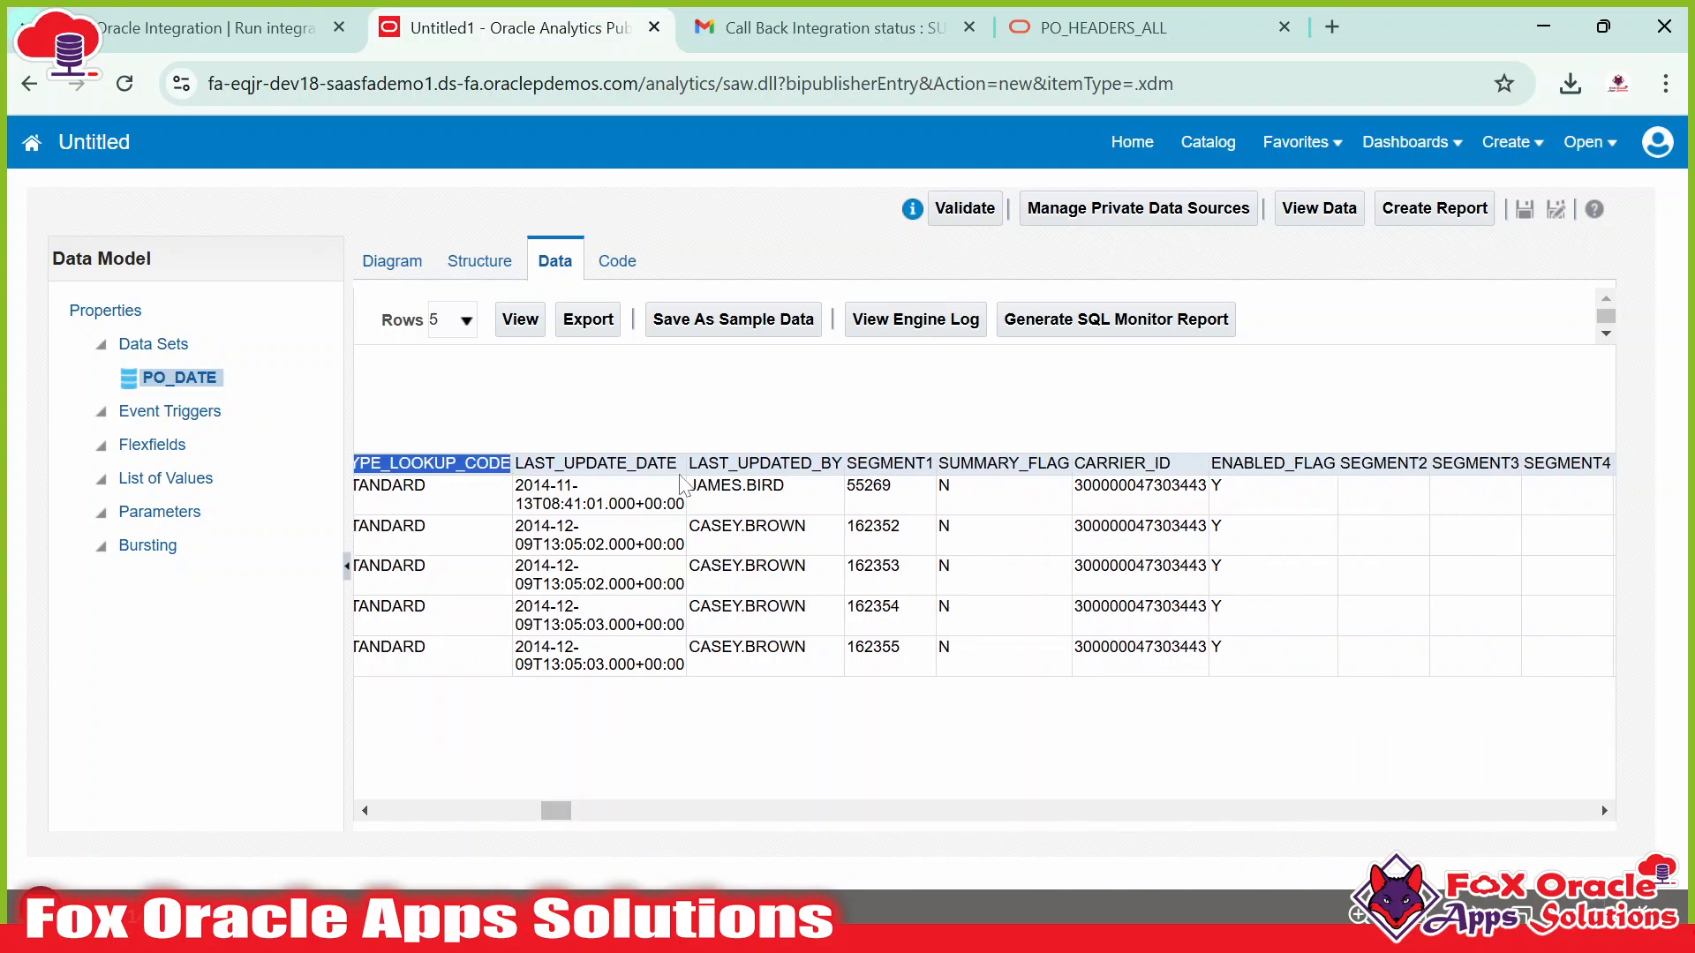
double_click(596, 463)
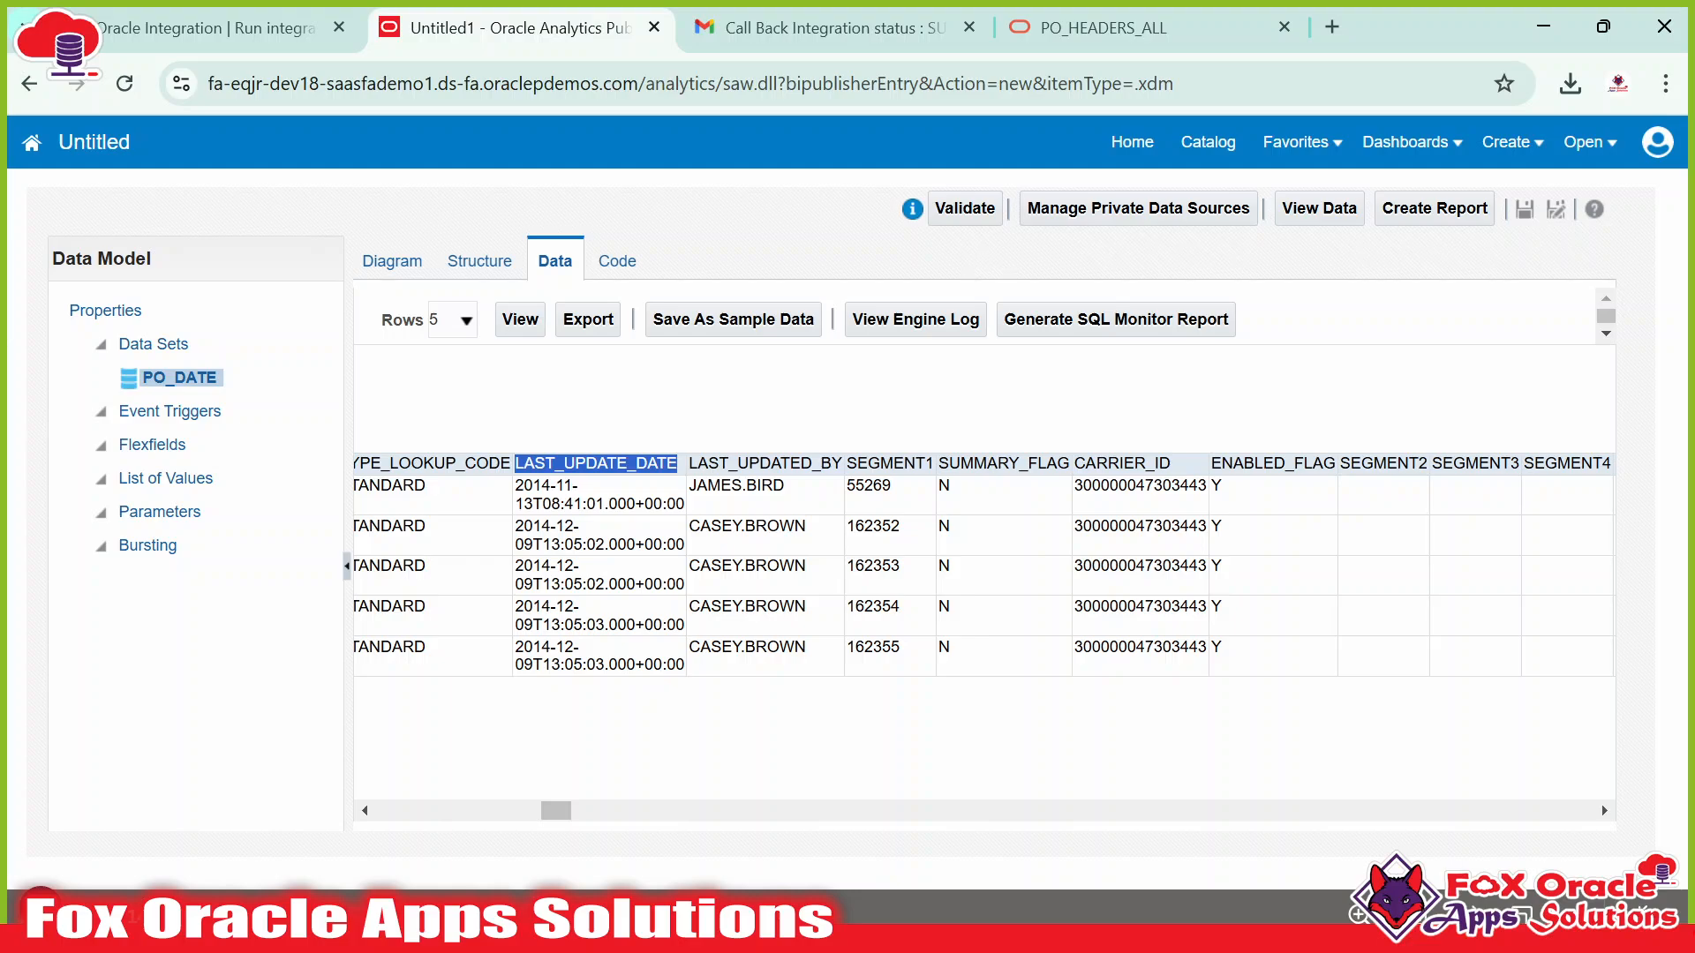
left_click(766, 463)
double_click(765, 463)
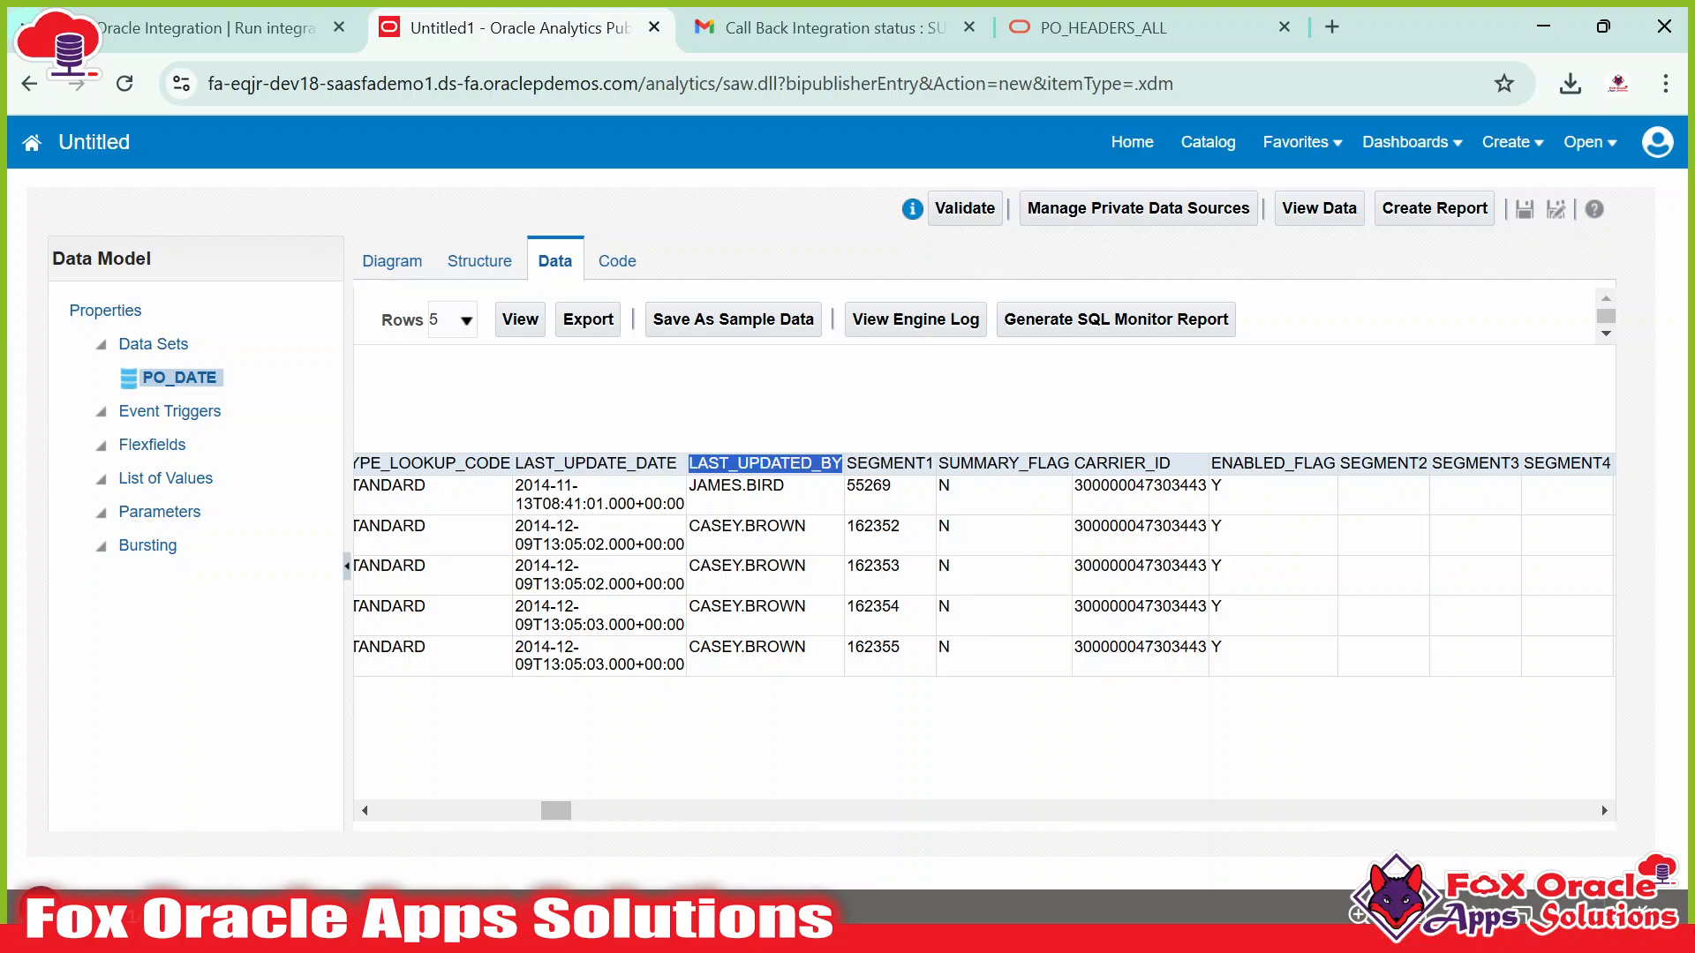
left_click(766, 464)
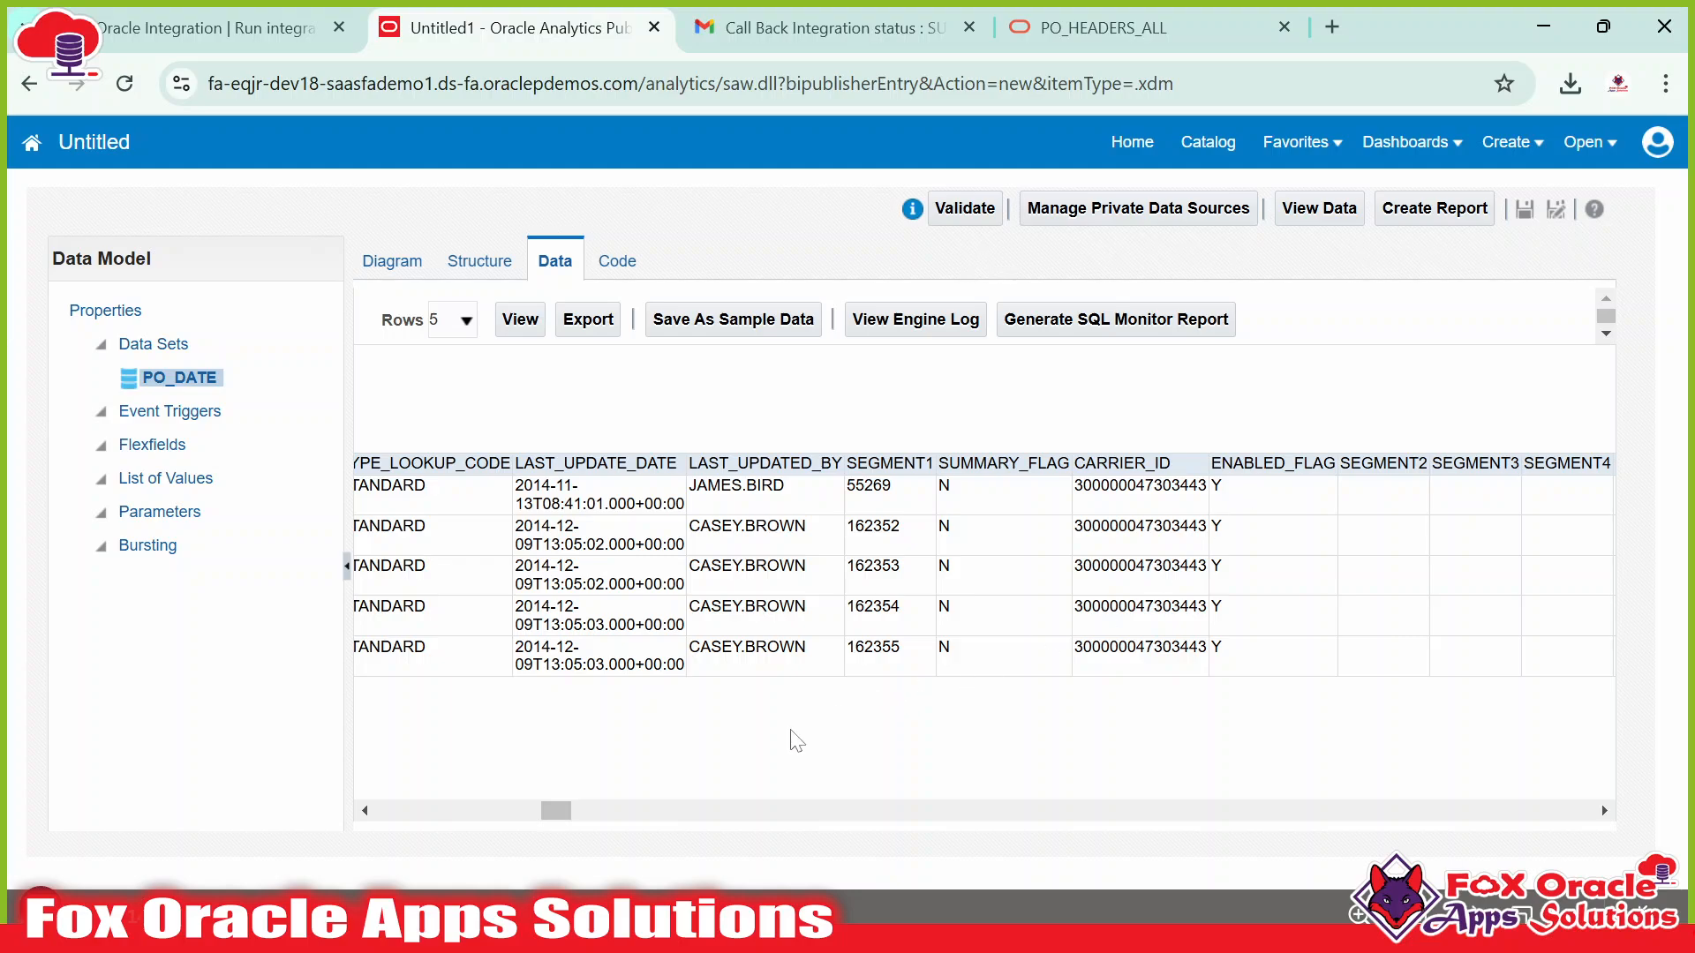
left_click_drag(572, 811, 596, 804)
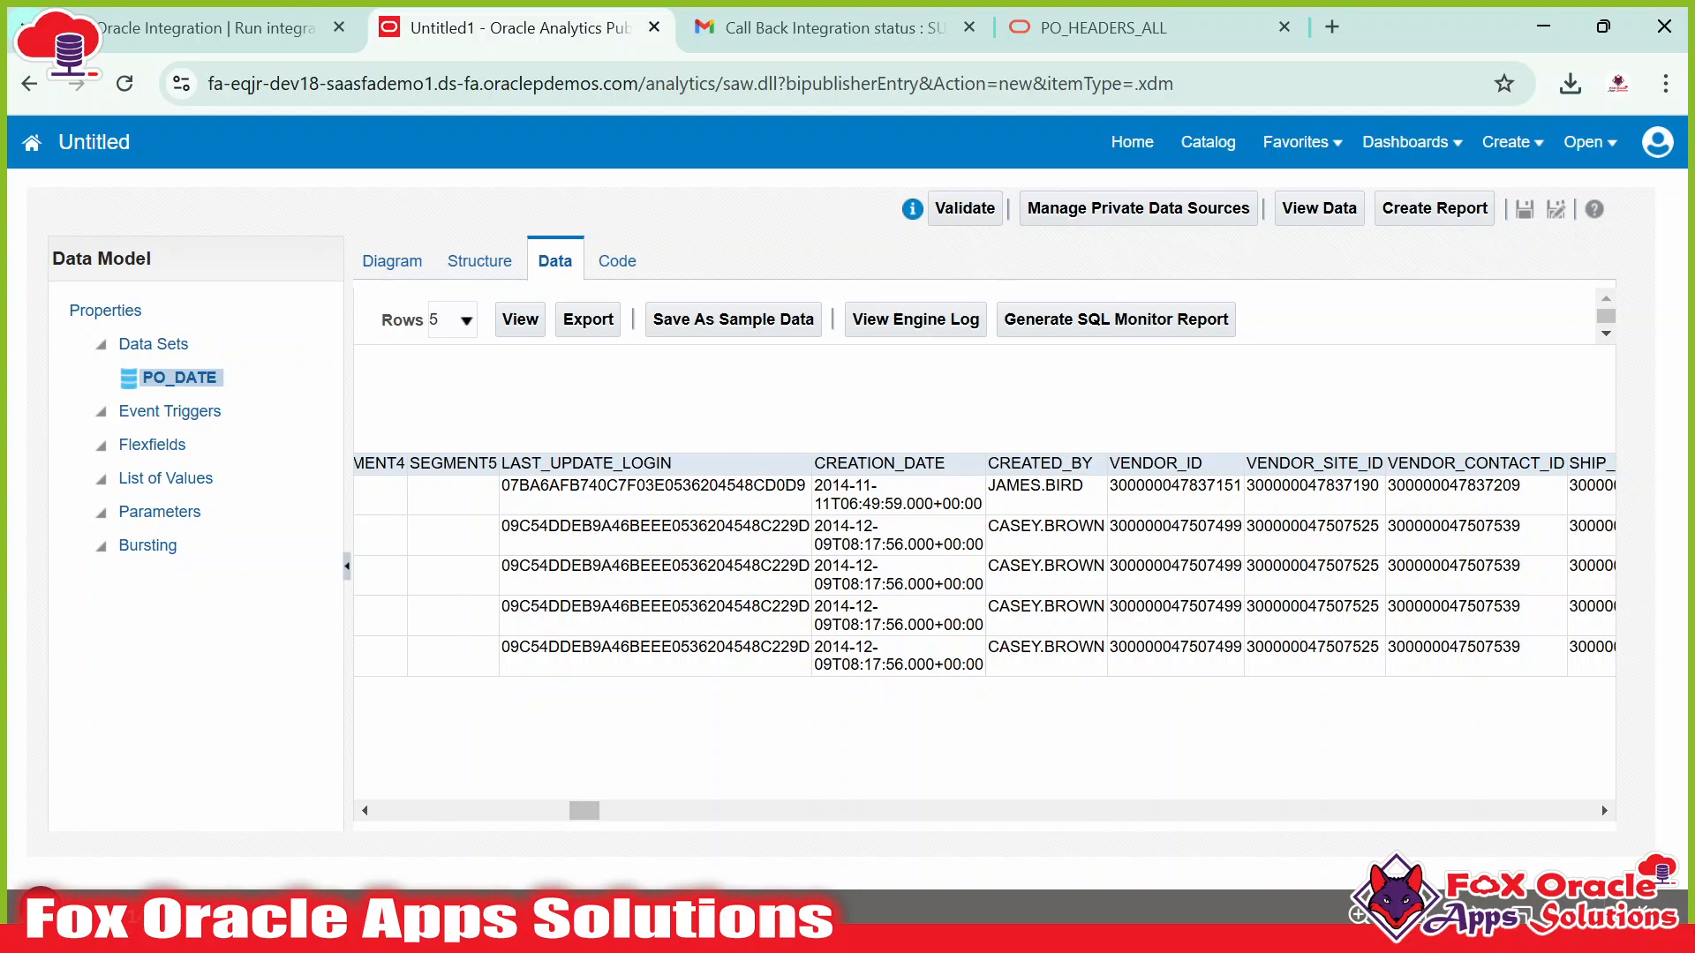
double_click(879, 463)
Append 'Order BY CREATION_DATE desc' to the Notepad++ query and select the whole query.
key("alt+Tab")
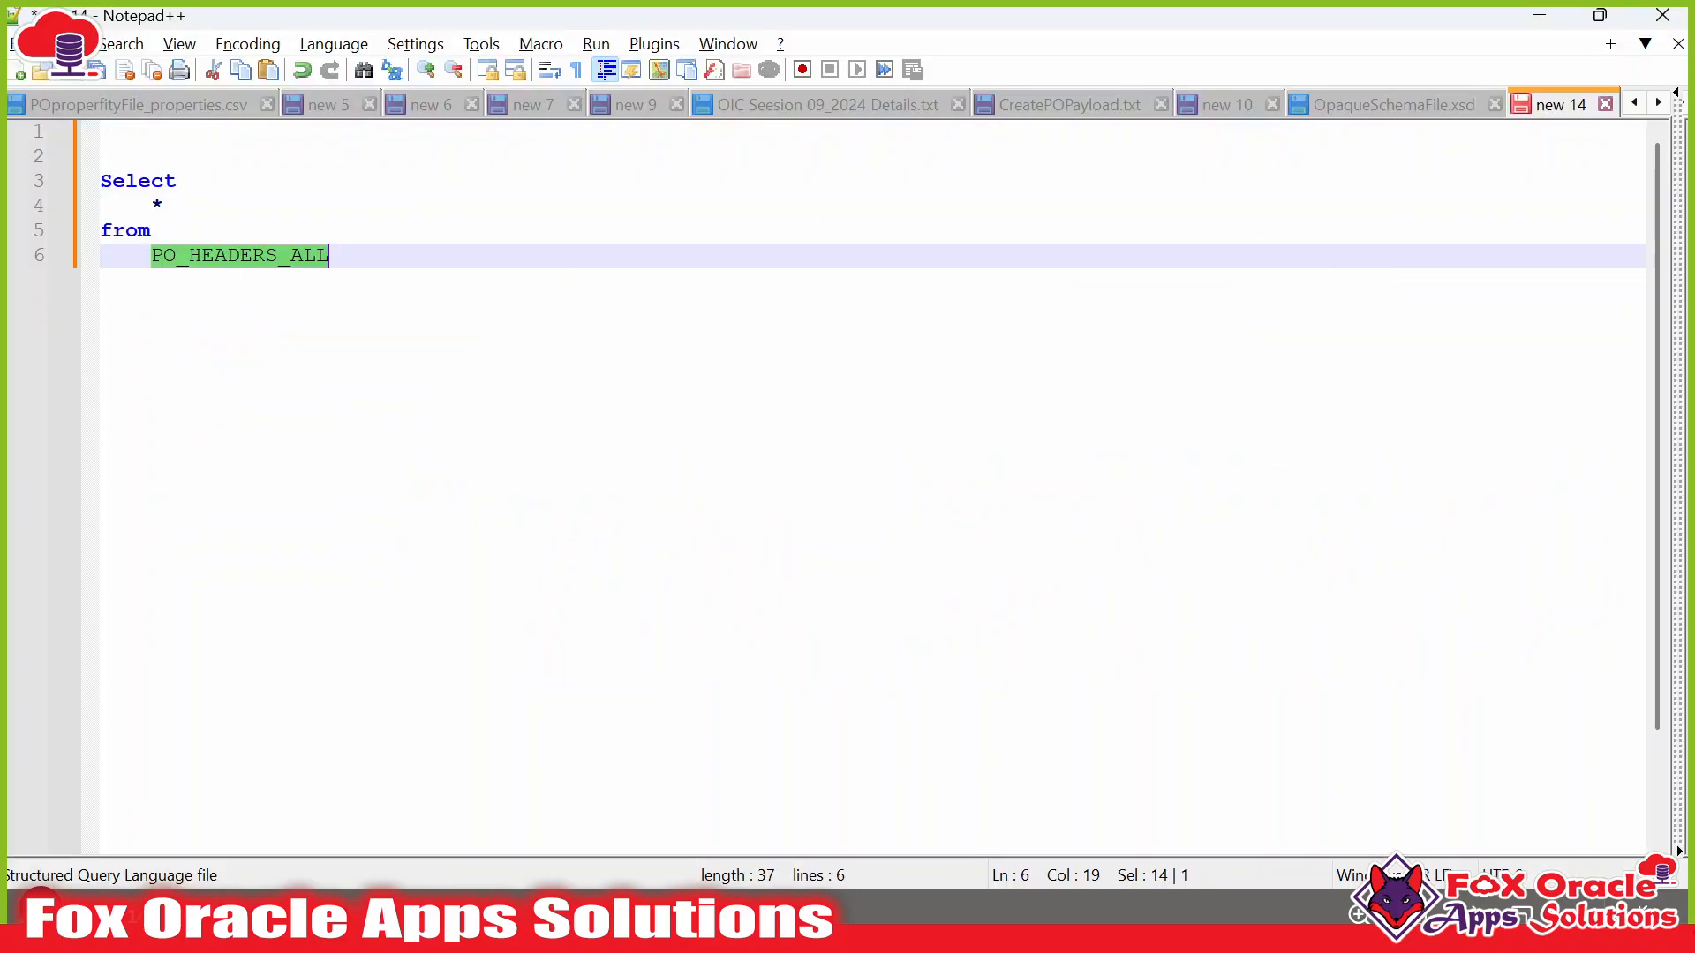
key("End")
key("Return")
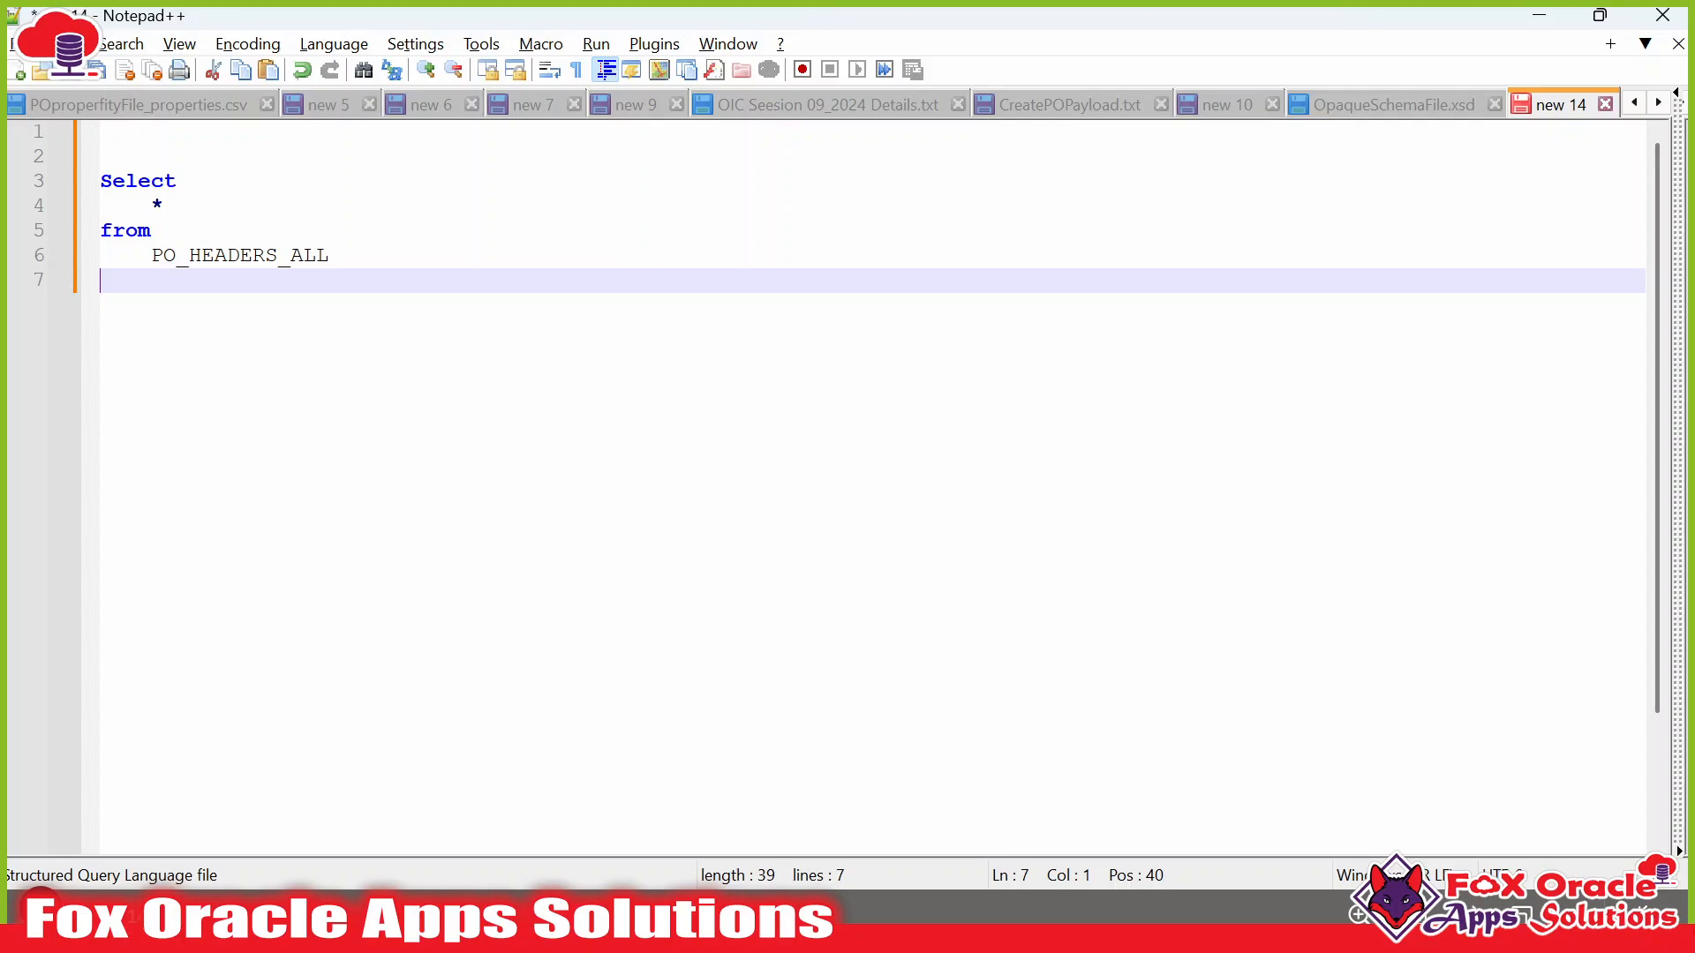
type("Order by")
key("Tab")
key("Tab")
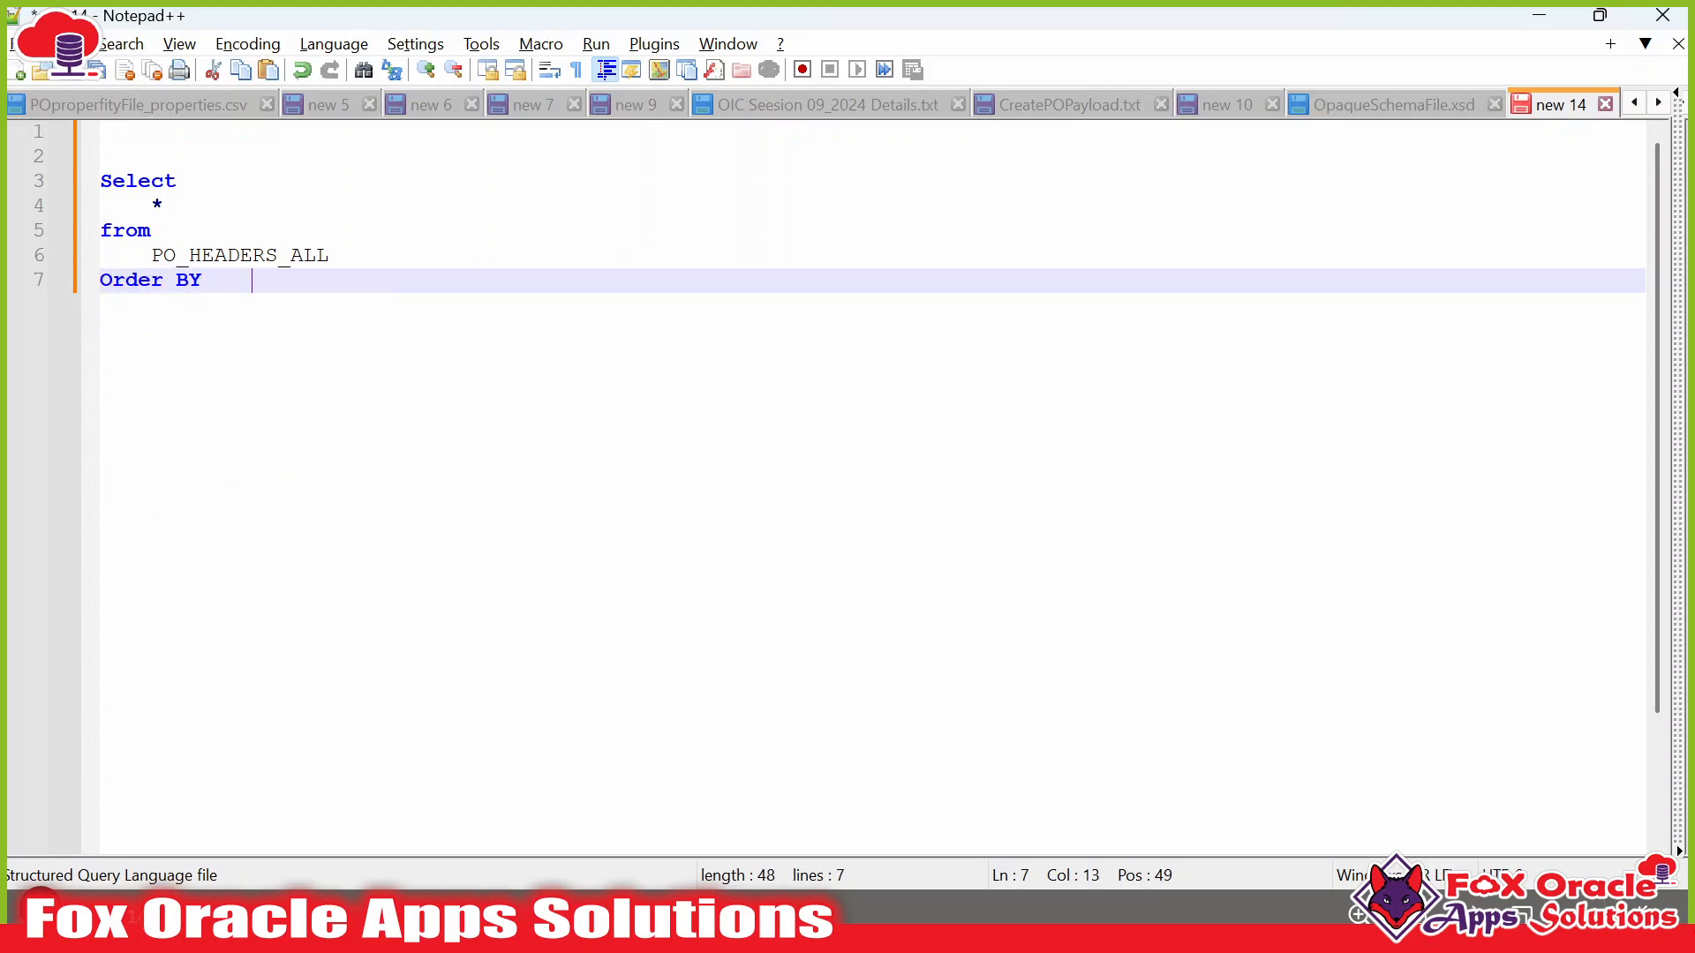
key("BackSpace")
key("Return")
type("CREATION_DATE de")
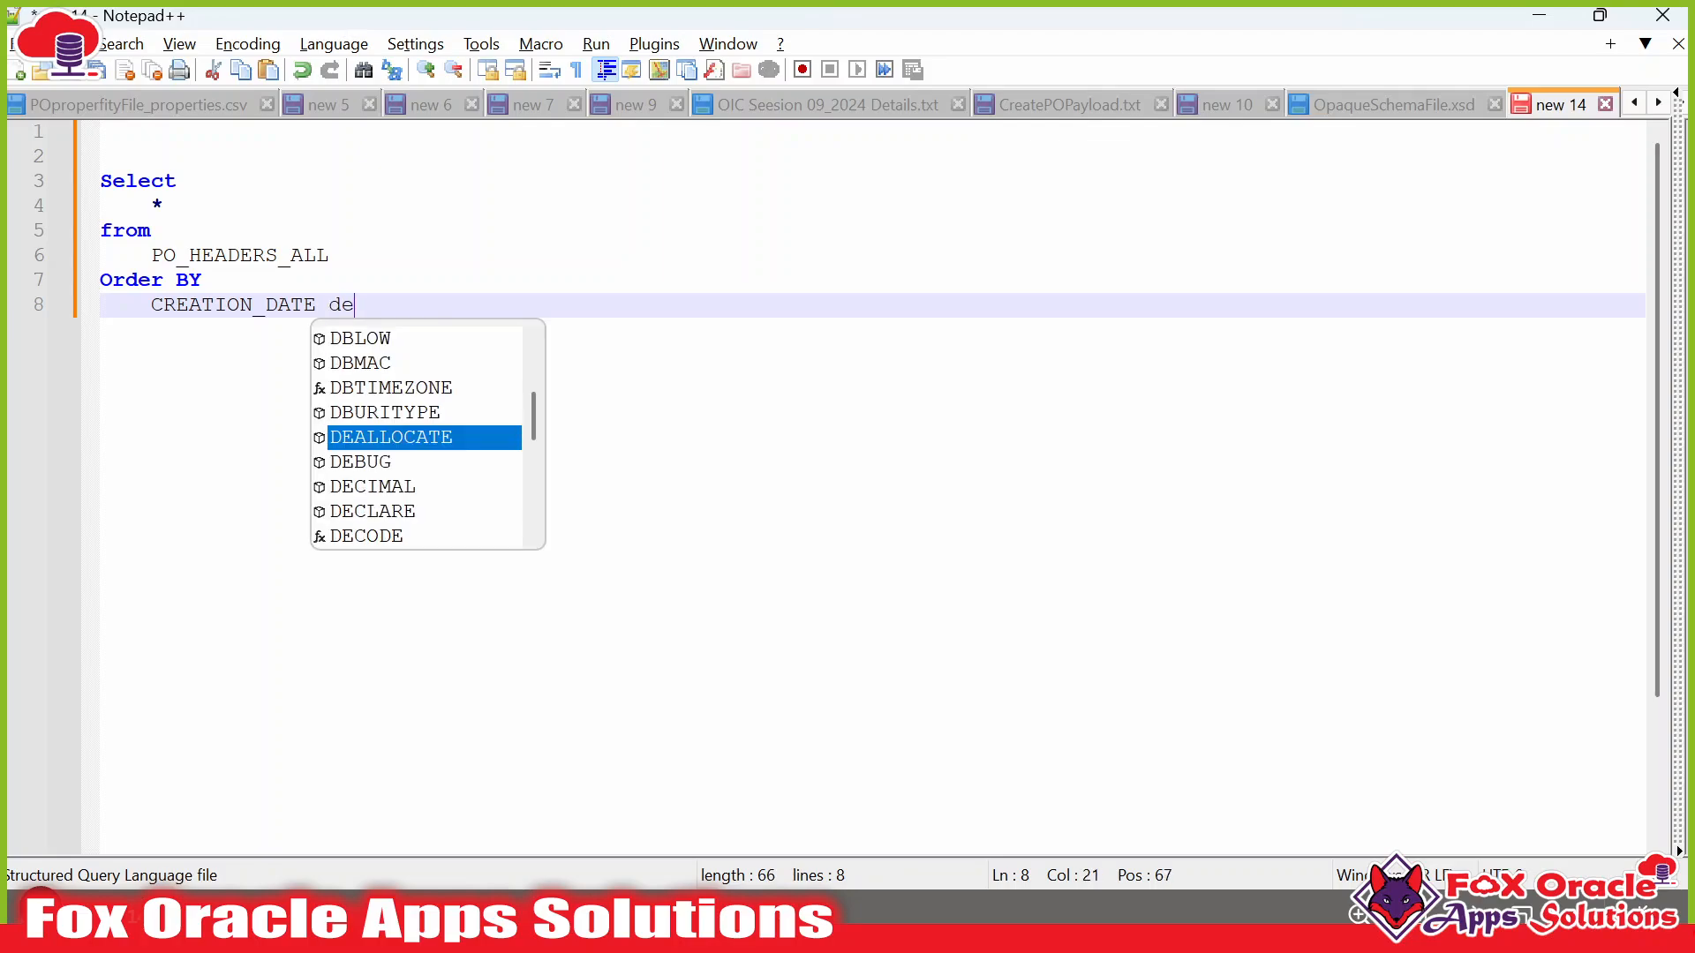
type("sc")
left_click(413, 255)
left_click_drag(383, 304, 101, 181)
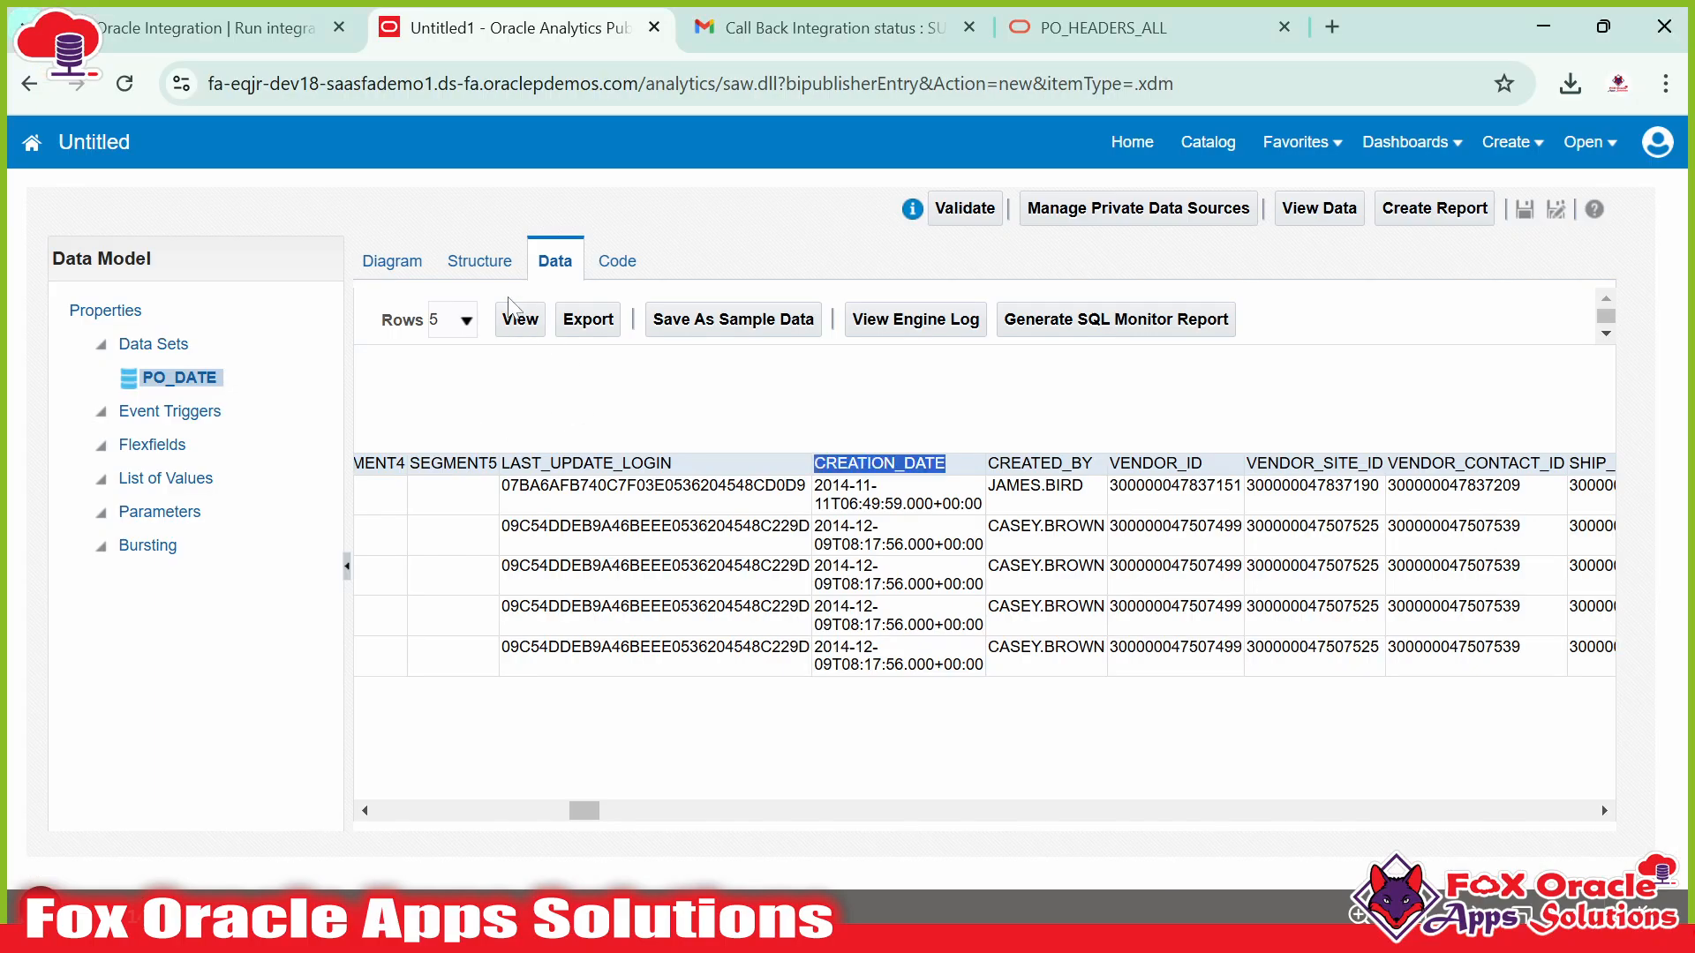
Replace the PO_DATE data set's SQL with the query sorted by CREATION_DATE desc.
left_click(389, 263)
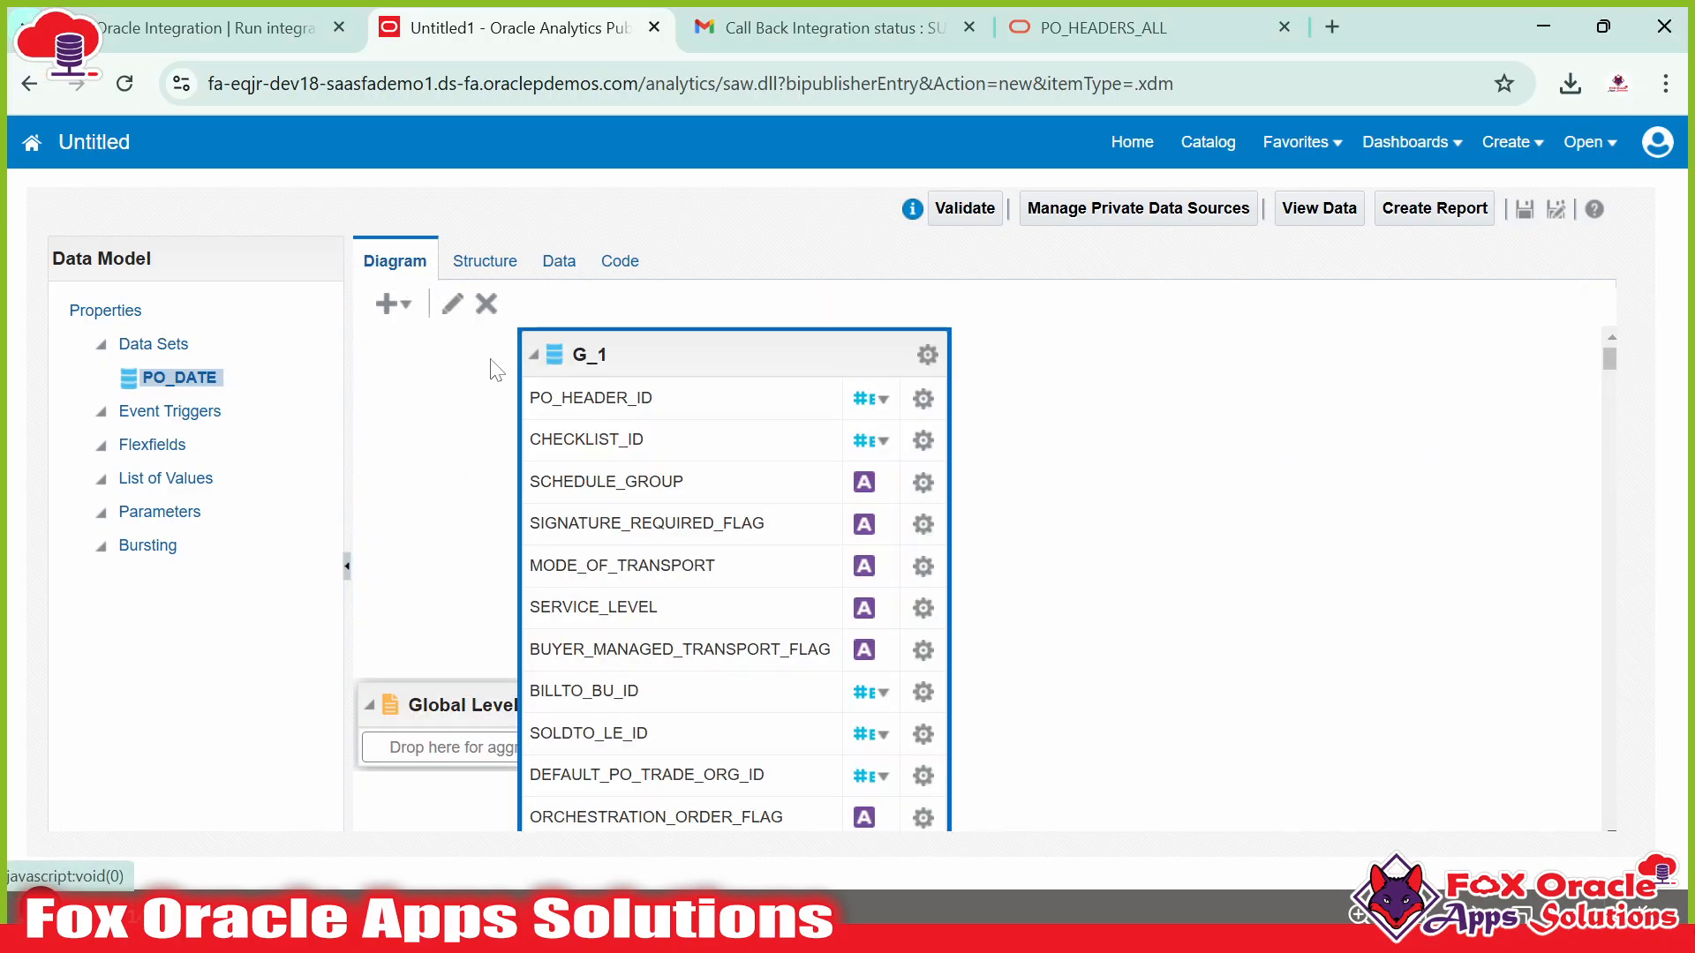
mouse_move(685, 356)
left_mouse_down()
mouse_move(741, 351)
mouse_move(719, 355)
left_mouse_up()
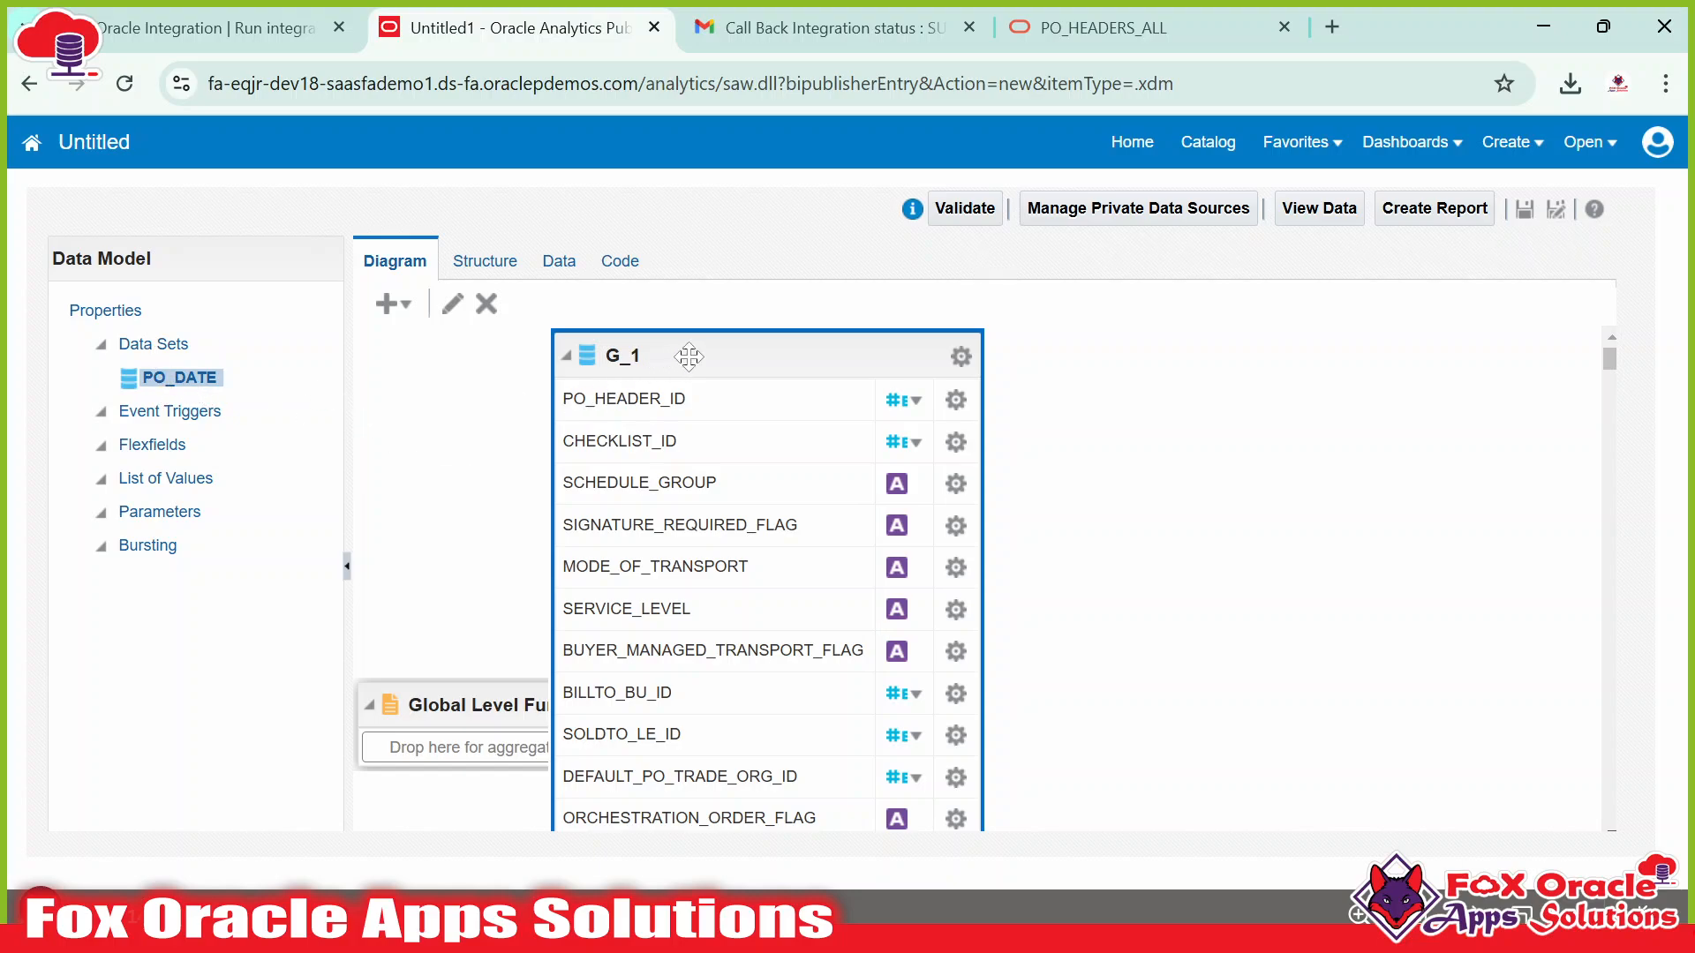
left_click(452, 304)
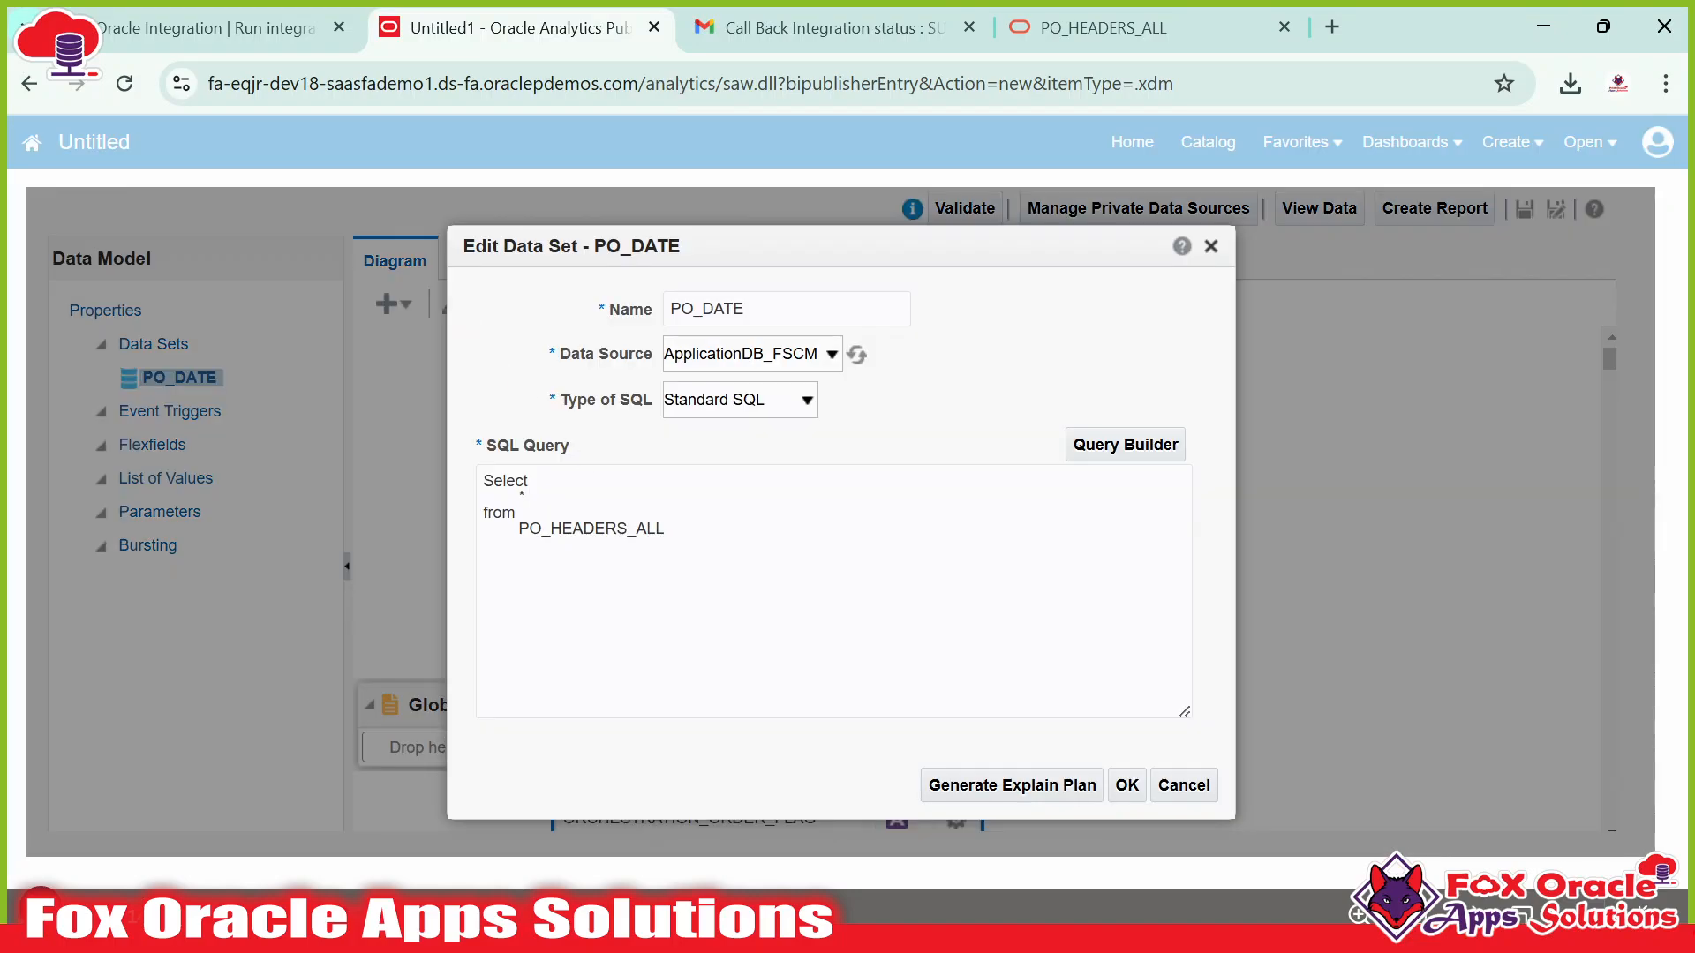
key("ctrl+a")
key("ctrl+v")
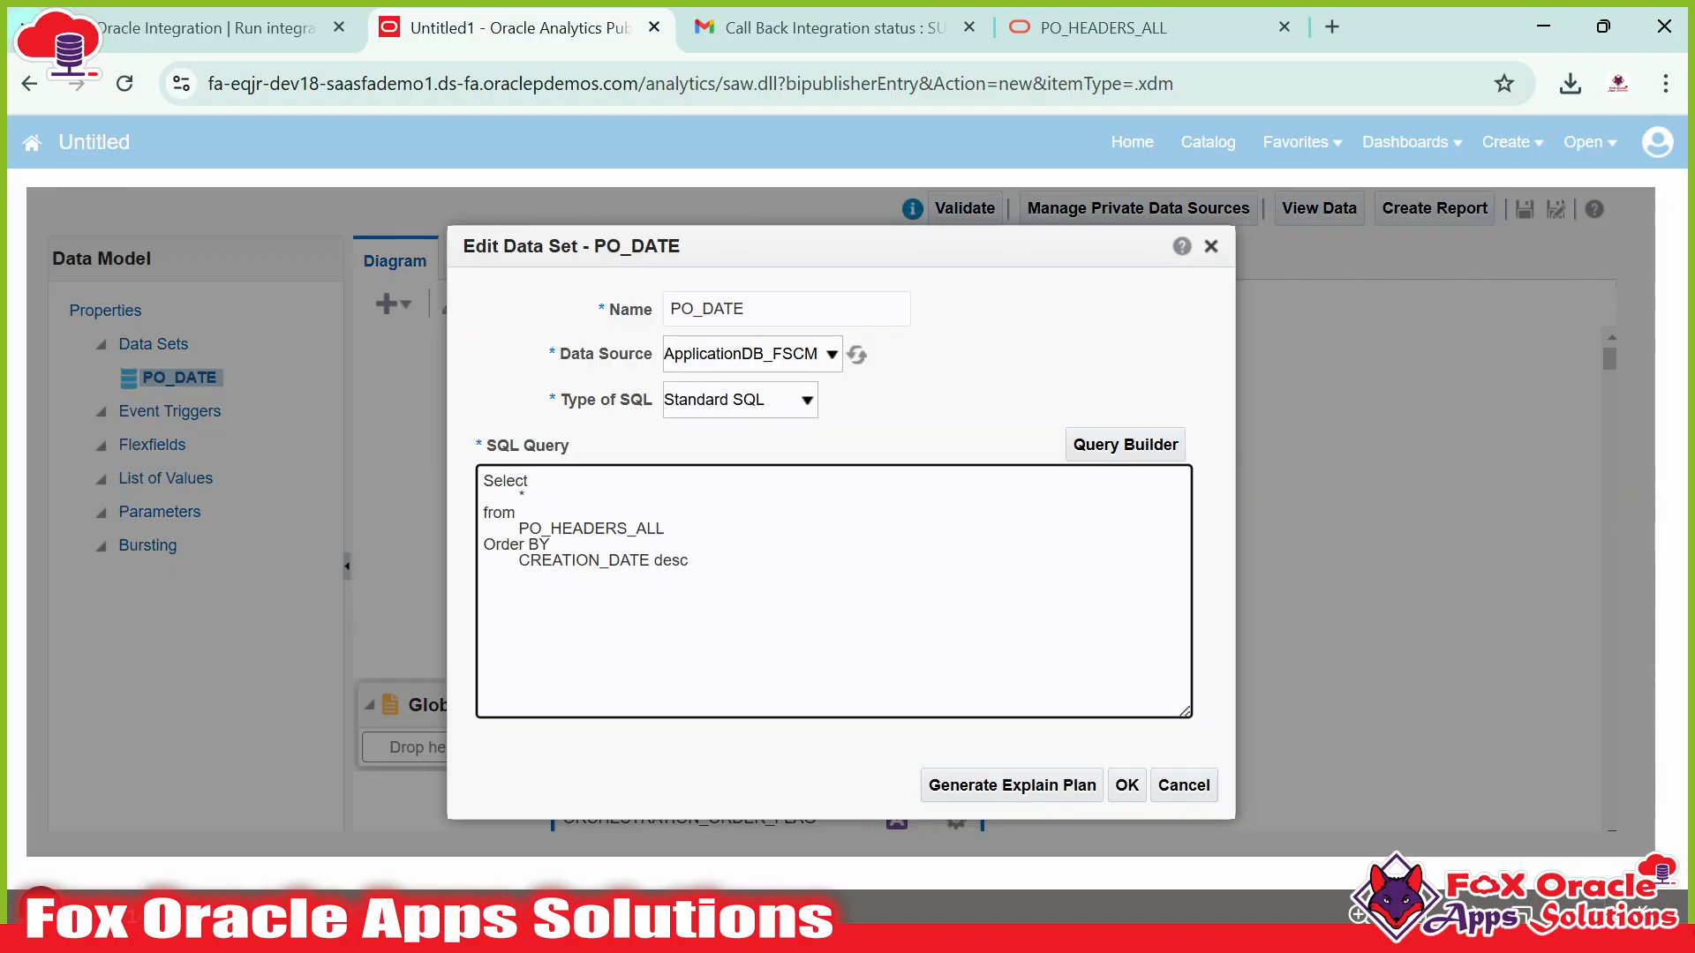
left_click(1126, 785)
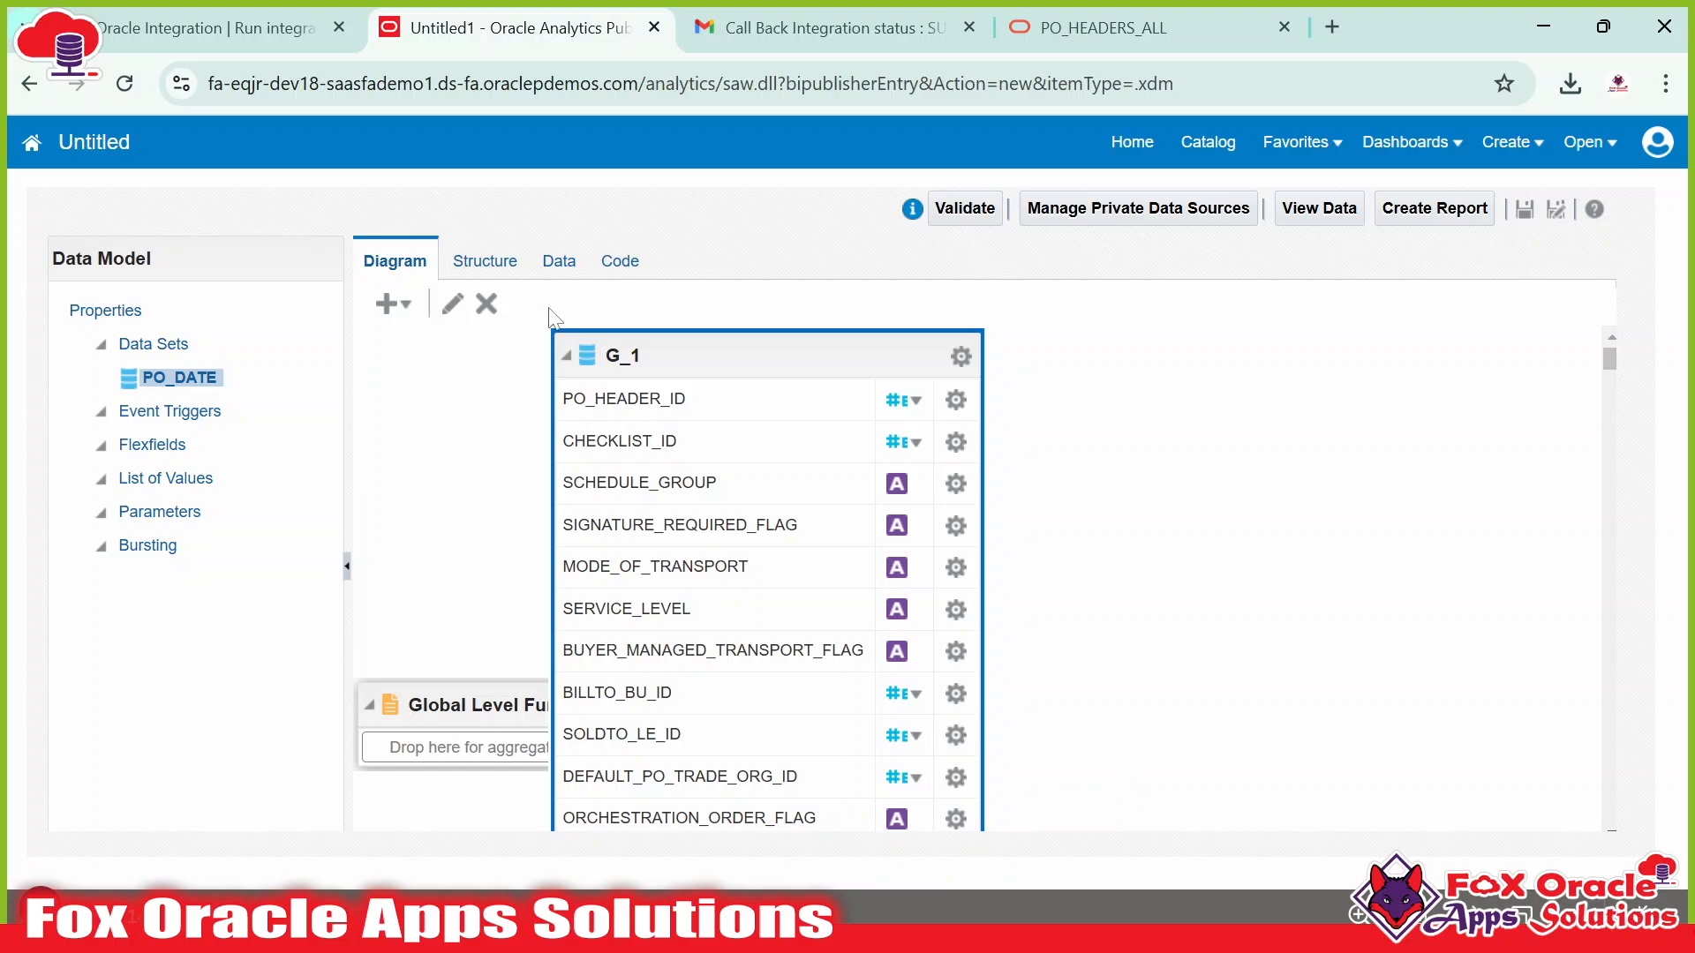
left_click(559, 262)
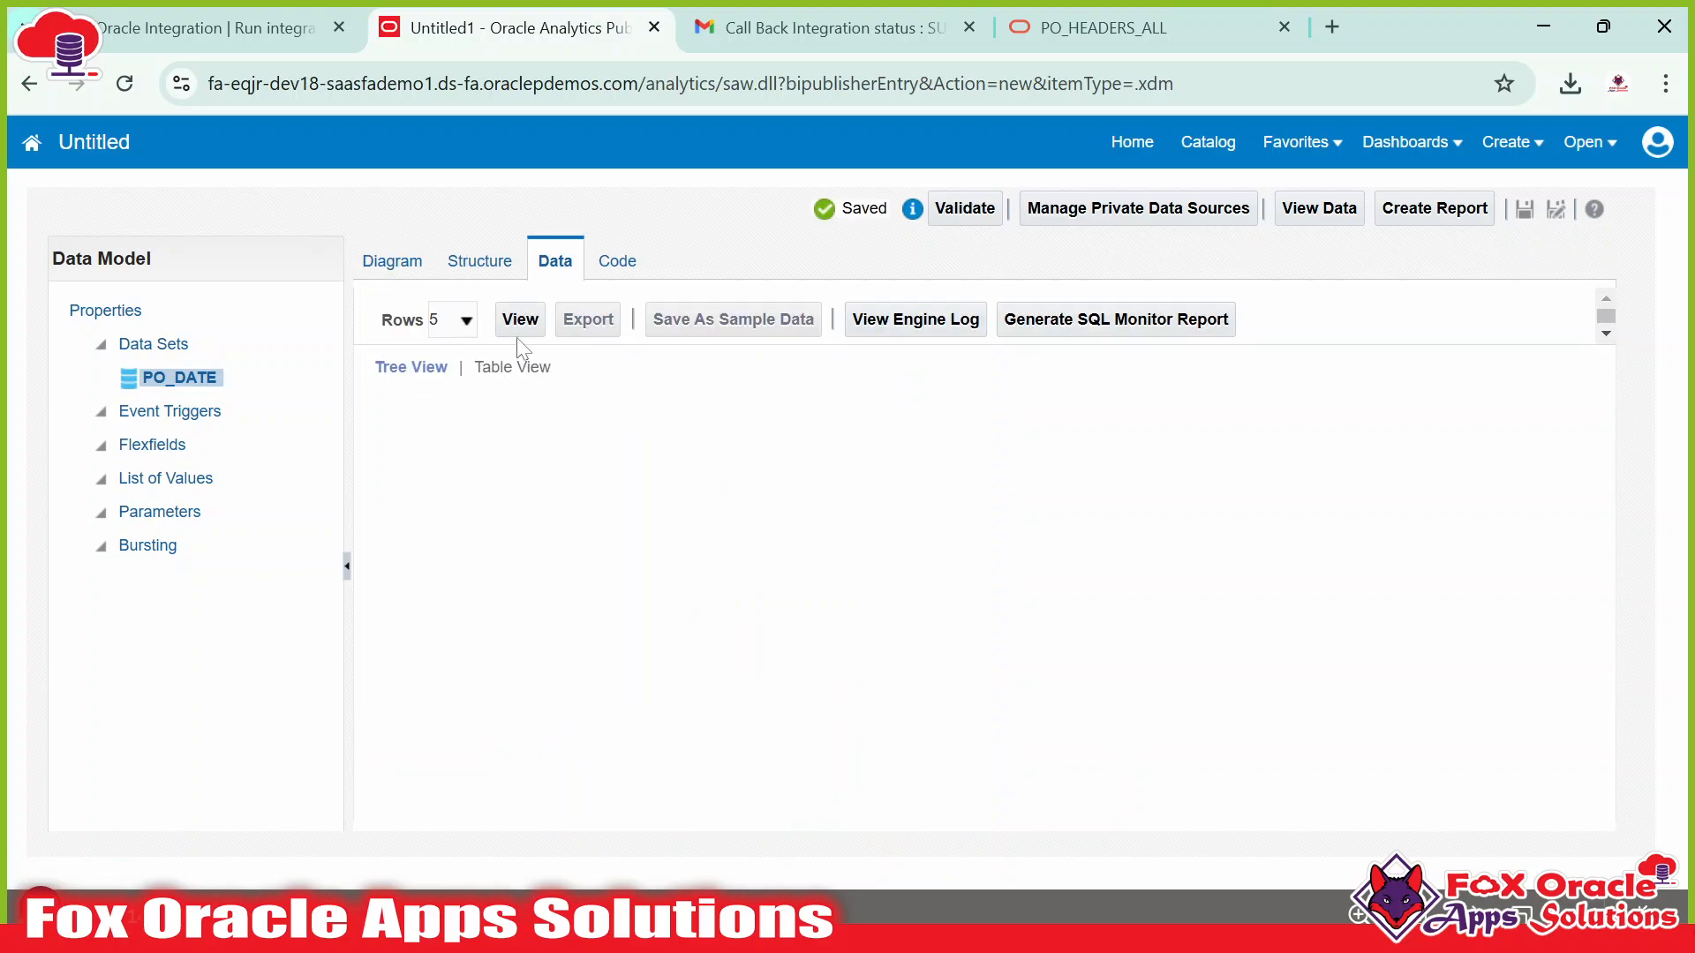
Run the sorted PO_DATE preview as a table and inspect the first rows, including 598869.
left_click(516, 323)
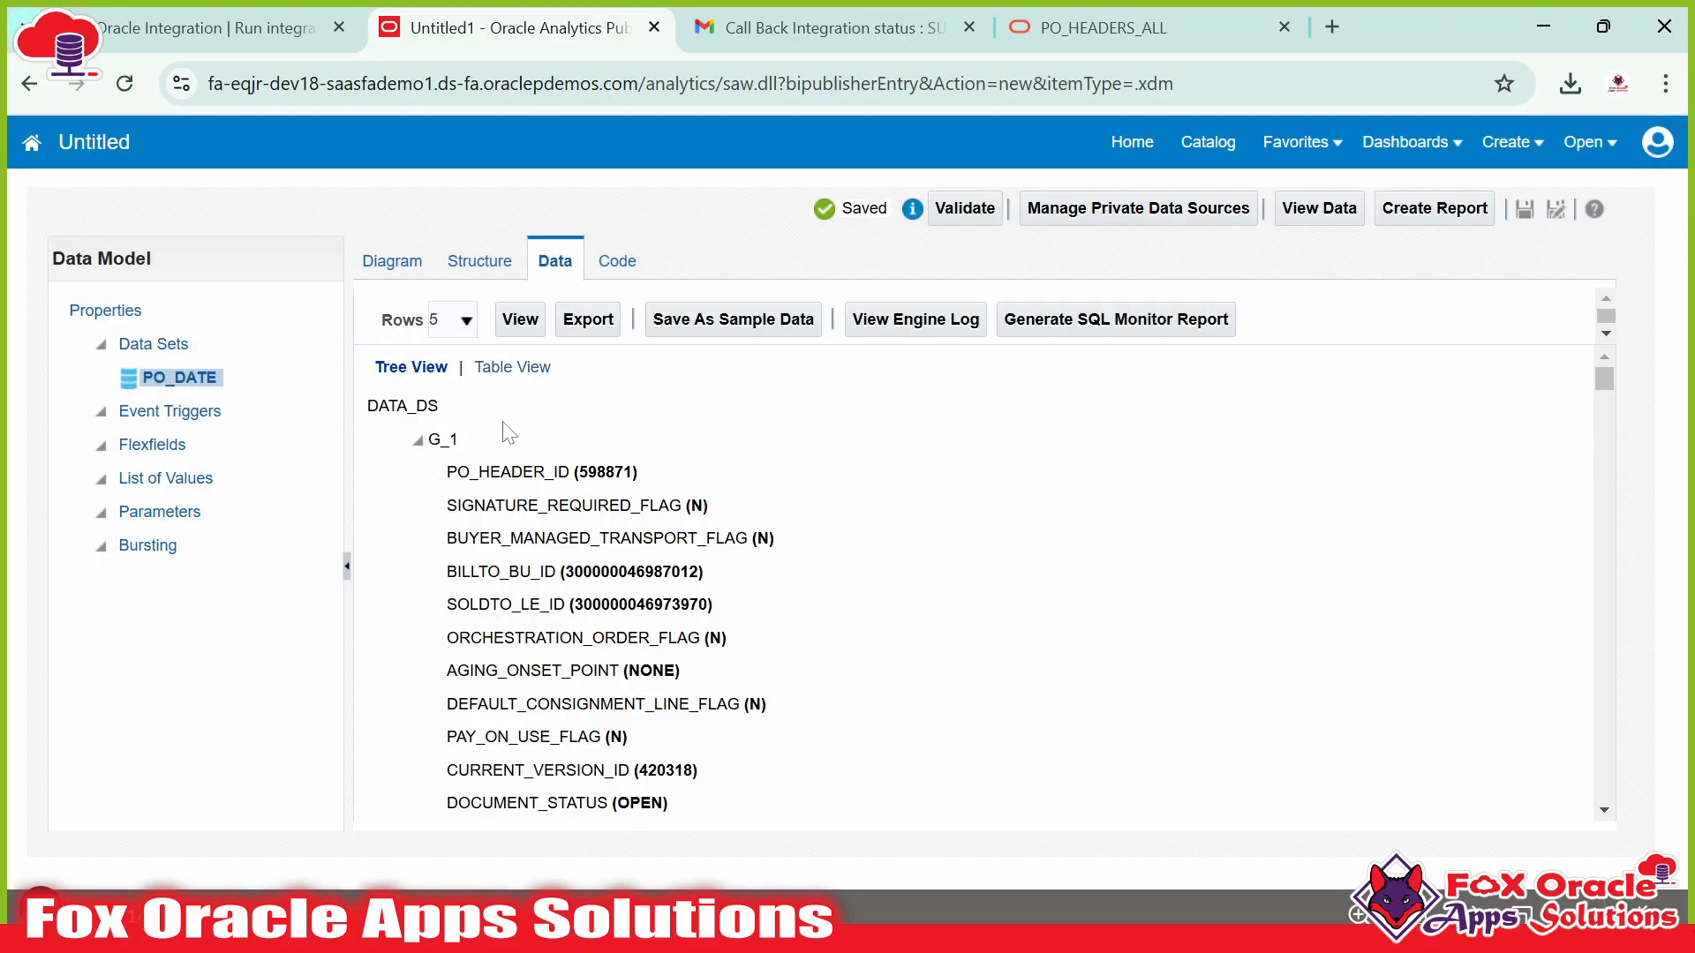
left_click(515, 369)
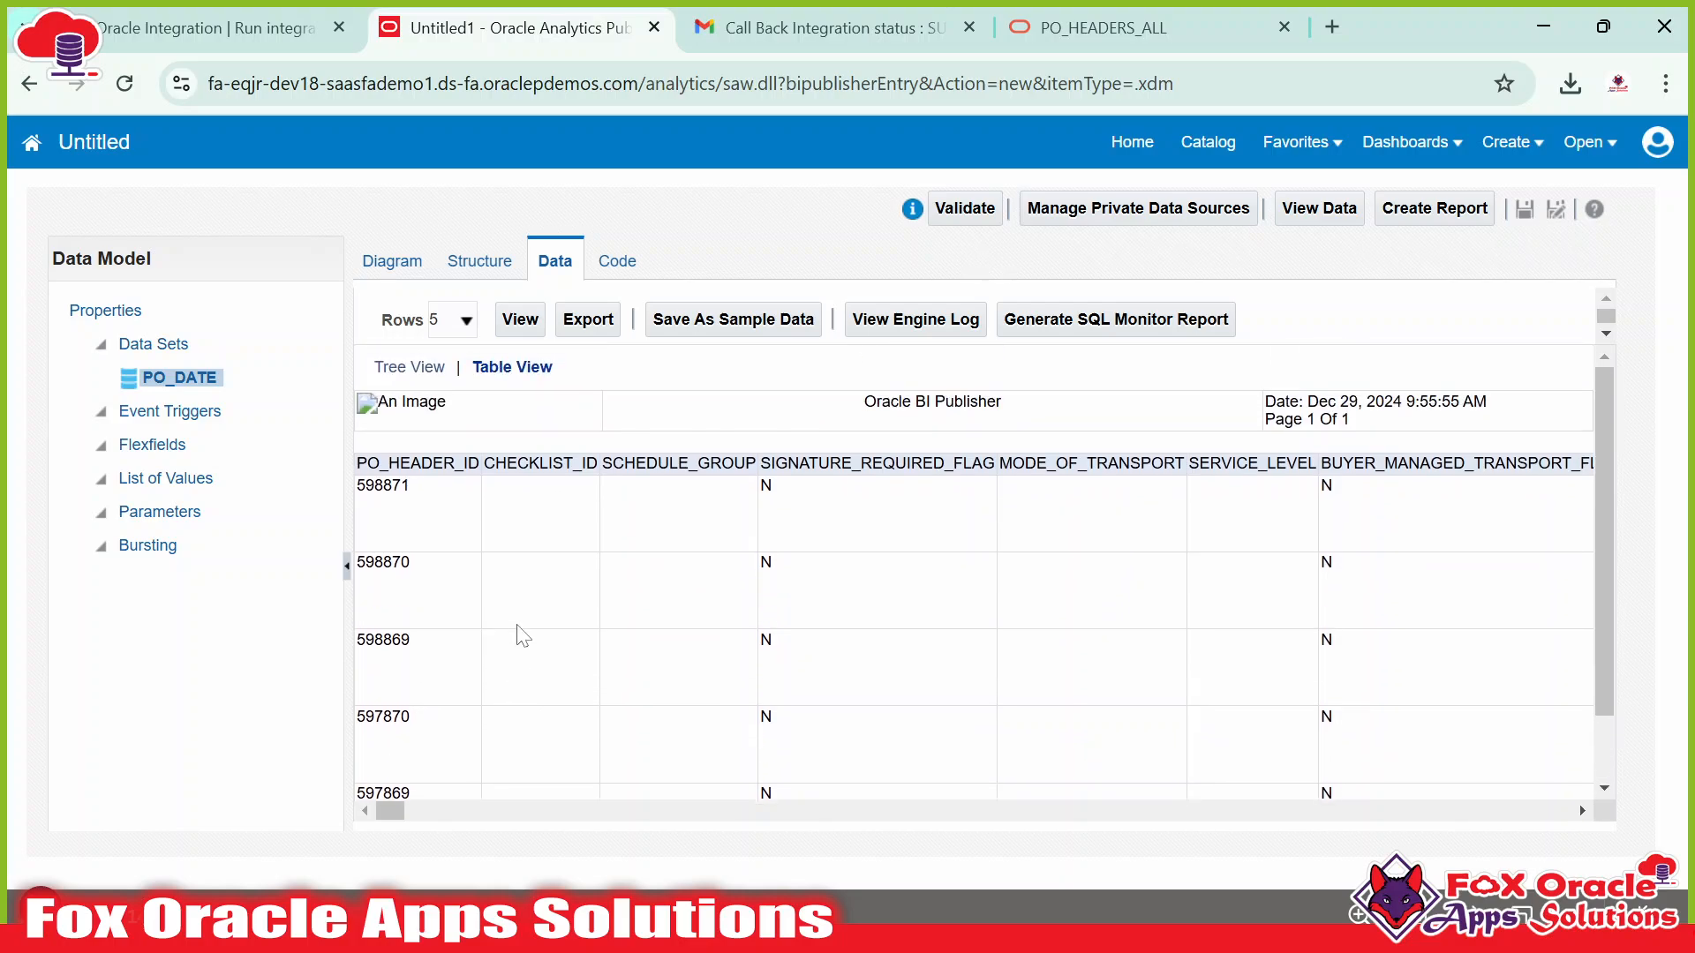
scroll(484, 509, "down", 1)
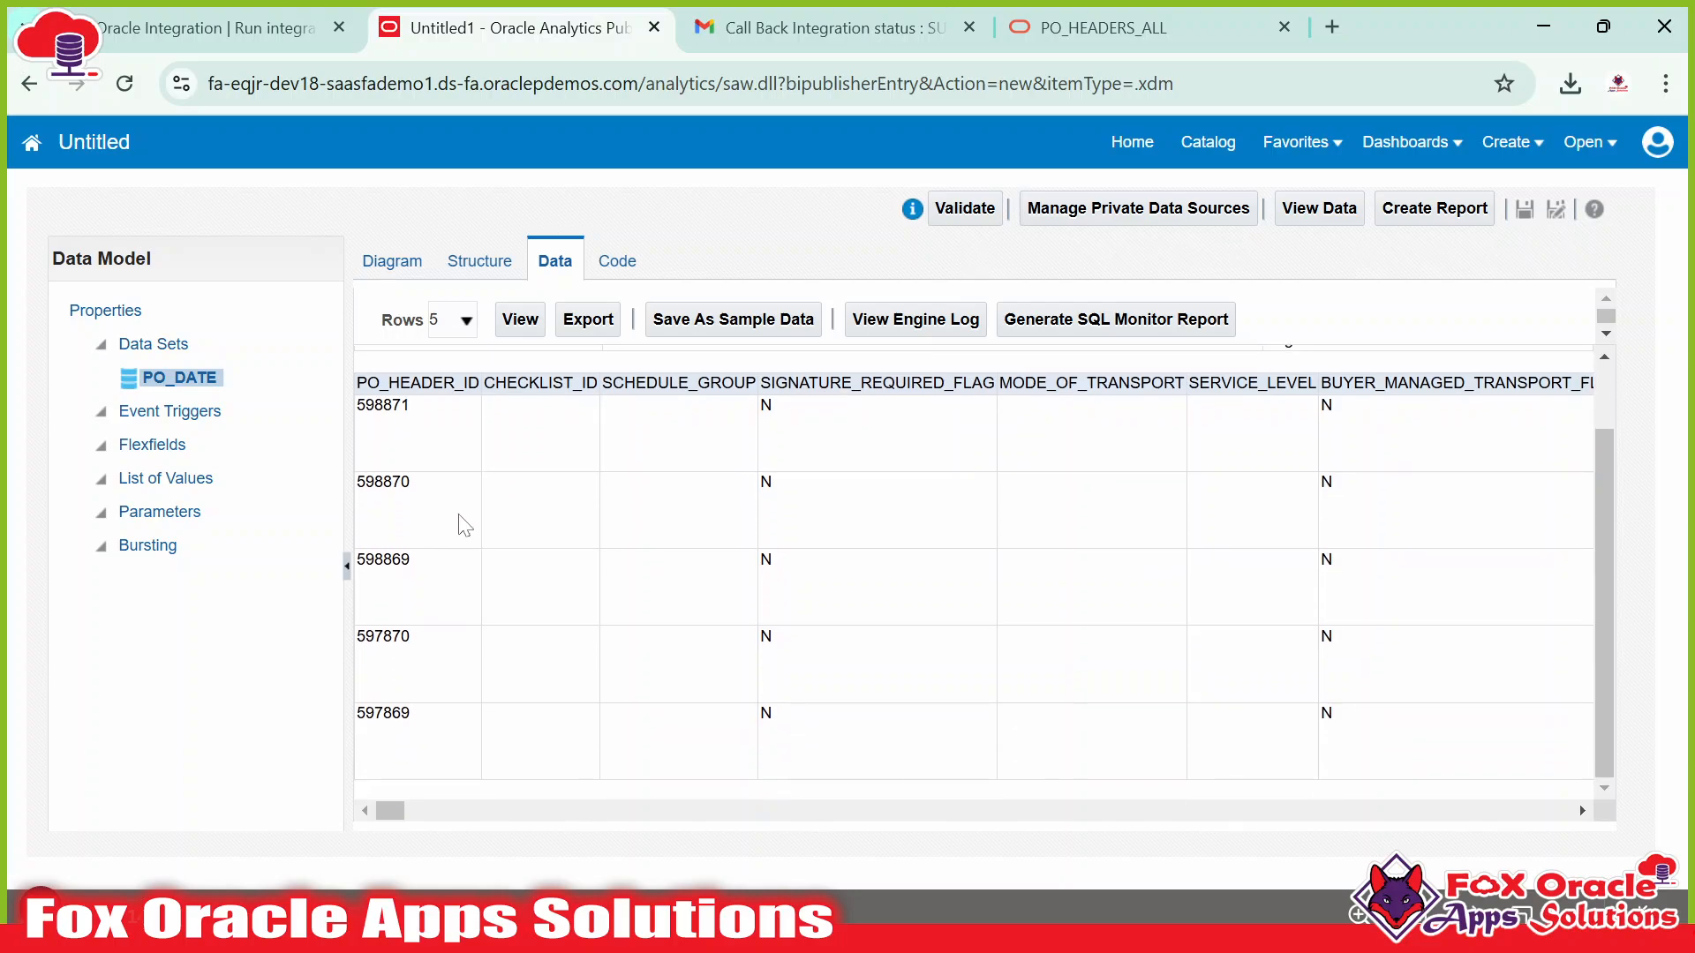
left_click_drag(357, 405, 410, 484)
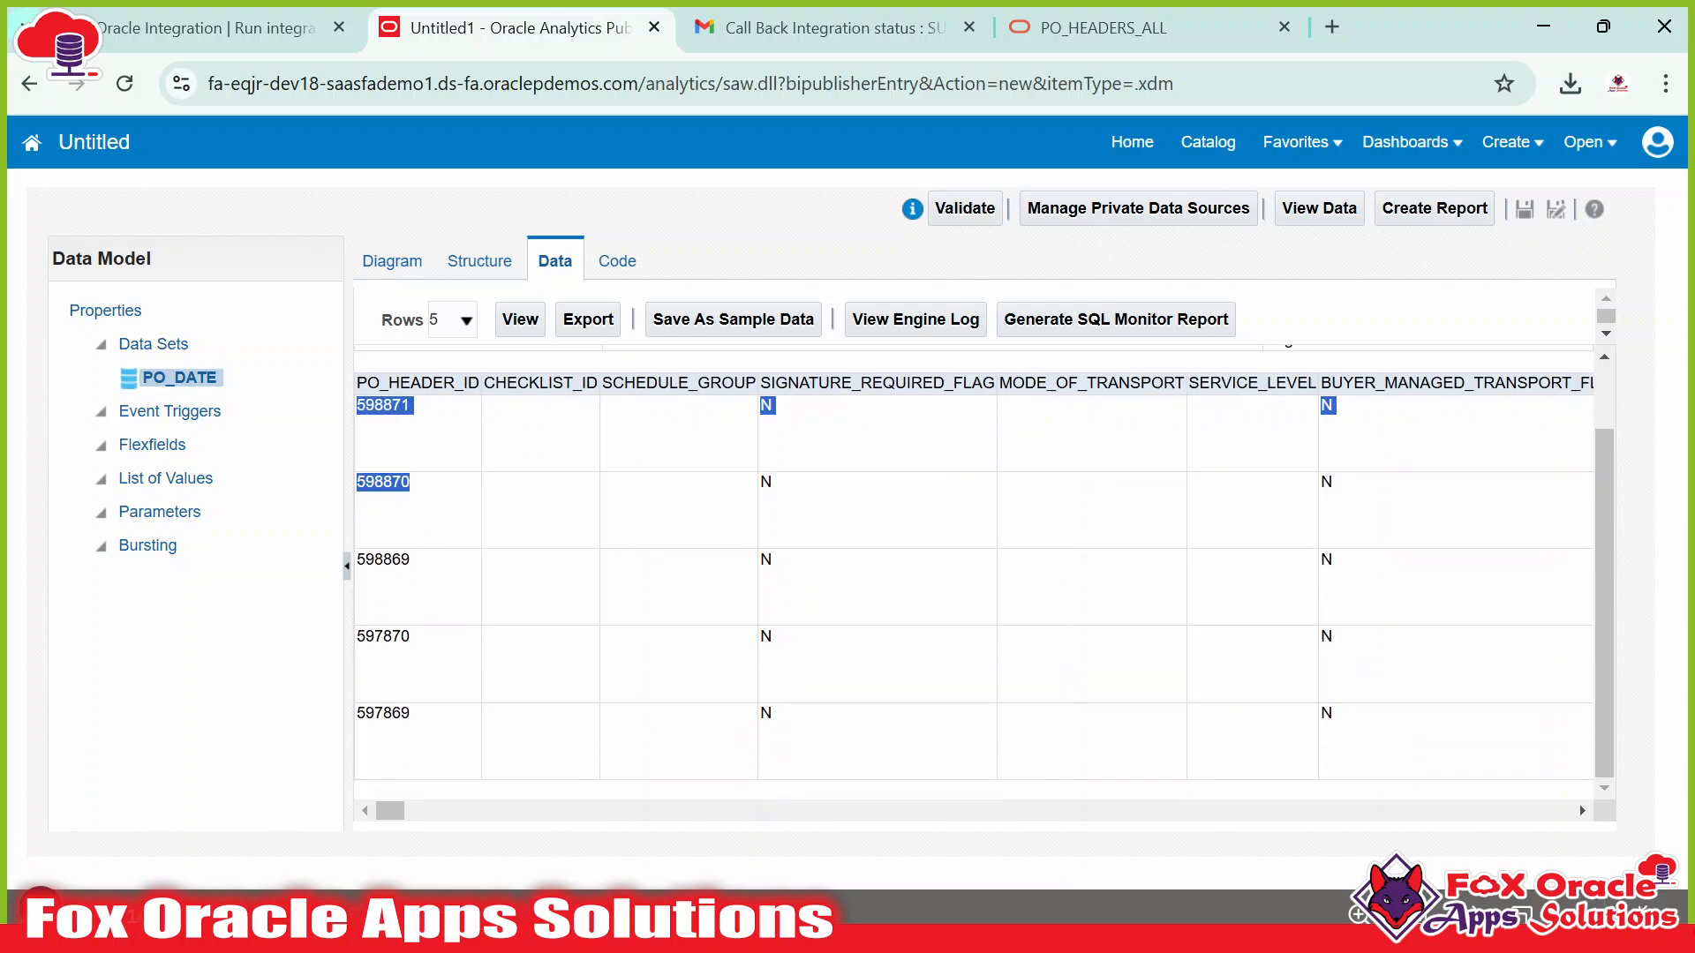
left_click_drag(365, 560, 418, 660)
left_click(408, 736)
scroll(450, 376, "up", 1)
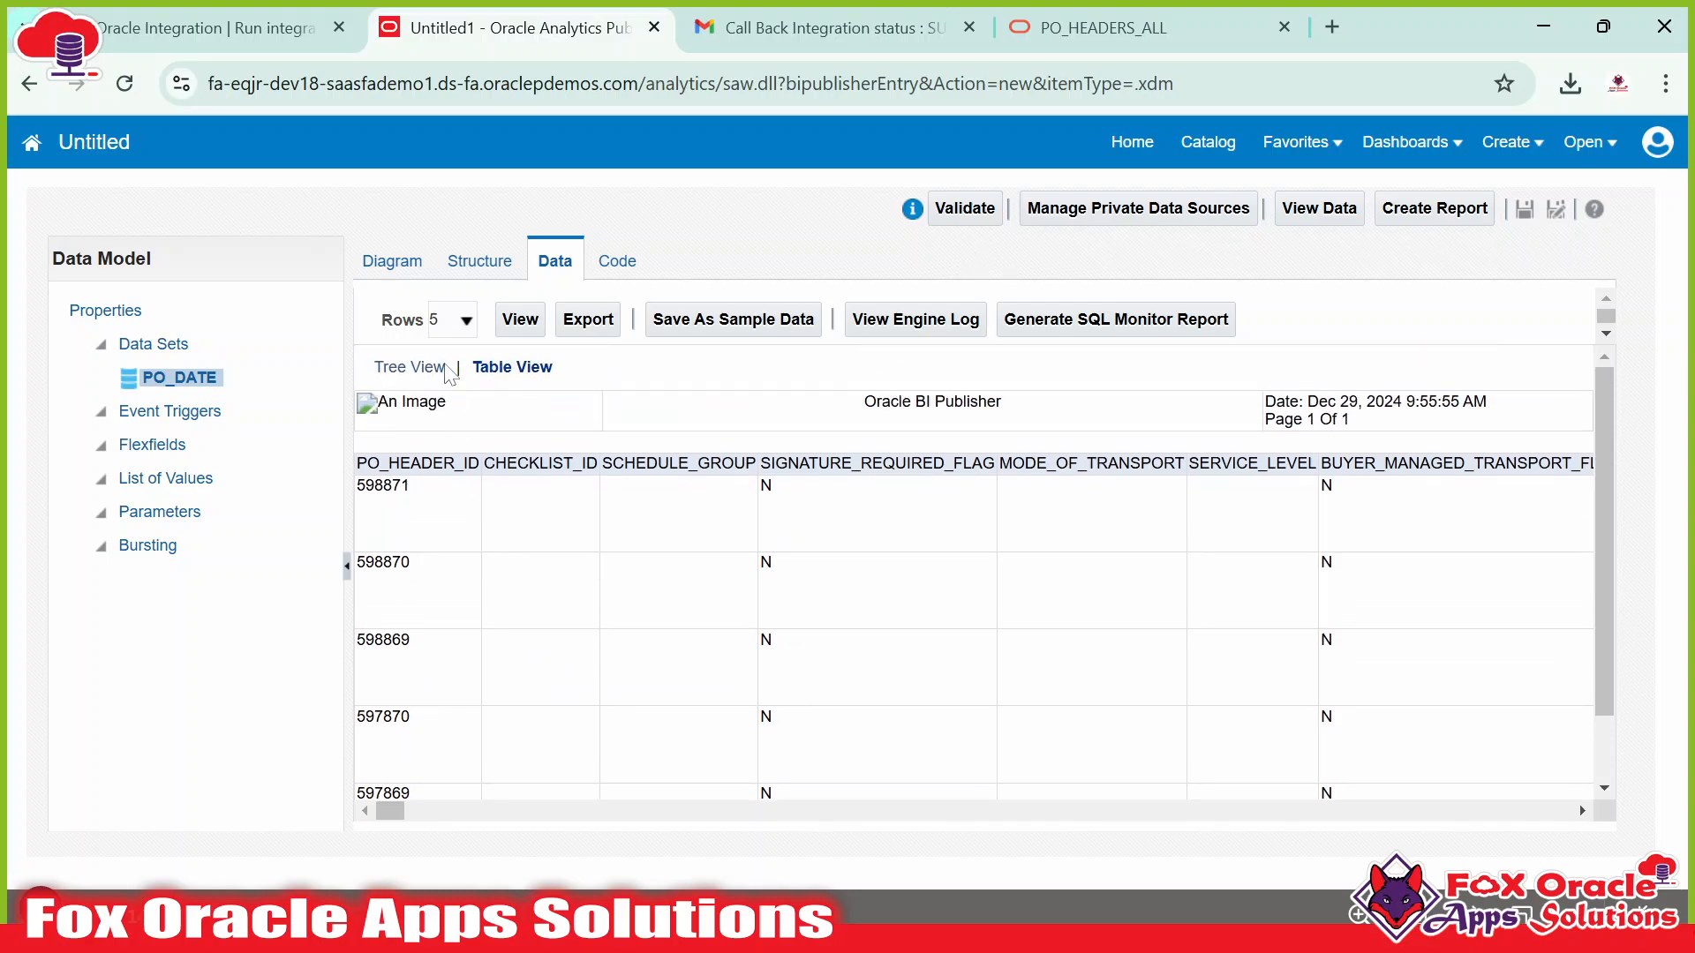
Set the preview to 10 rows and rerun it, starting at PO_HEADER_ID 598871.
left_click(457, 325)
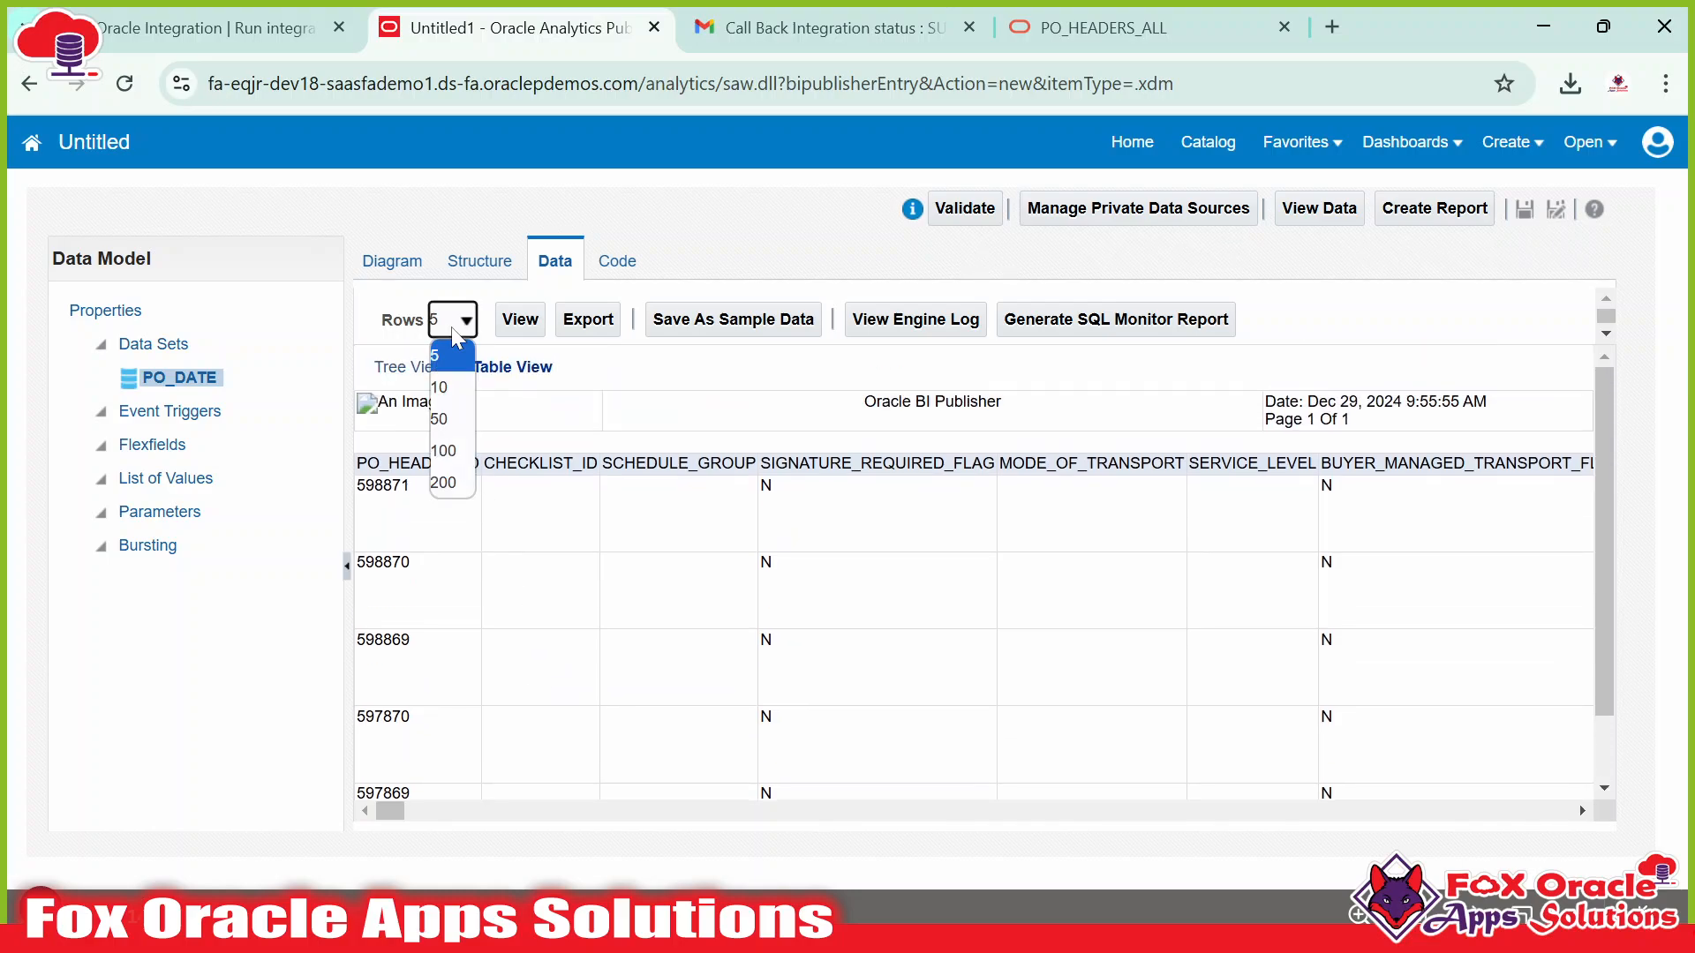
scroll(606, 526, "down", 1)
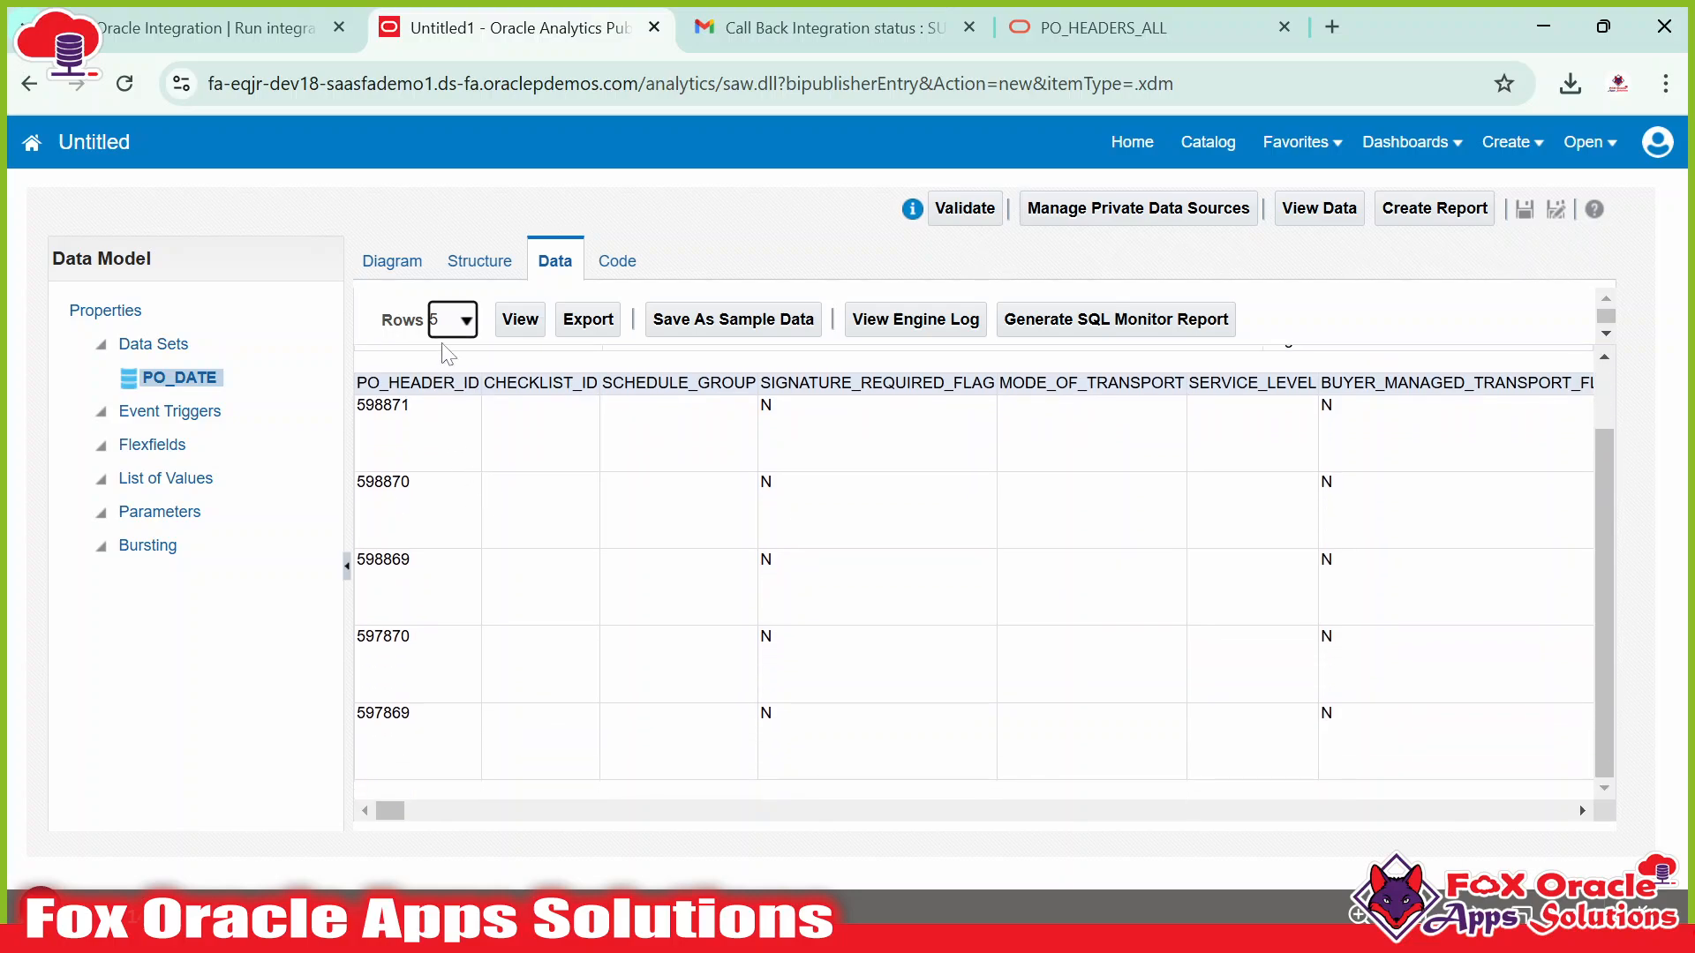
left_click(453, 325)
left_click(442, 386)
left_click(520, 320)
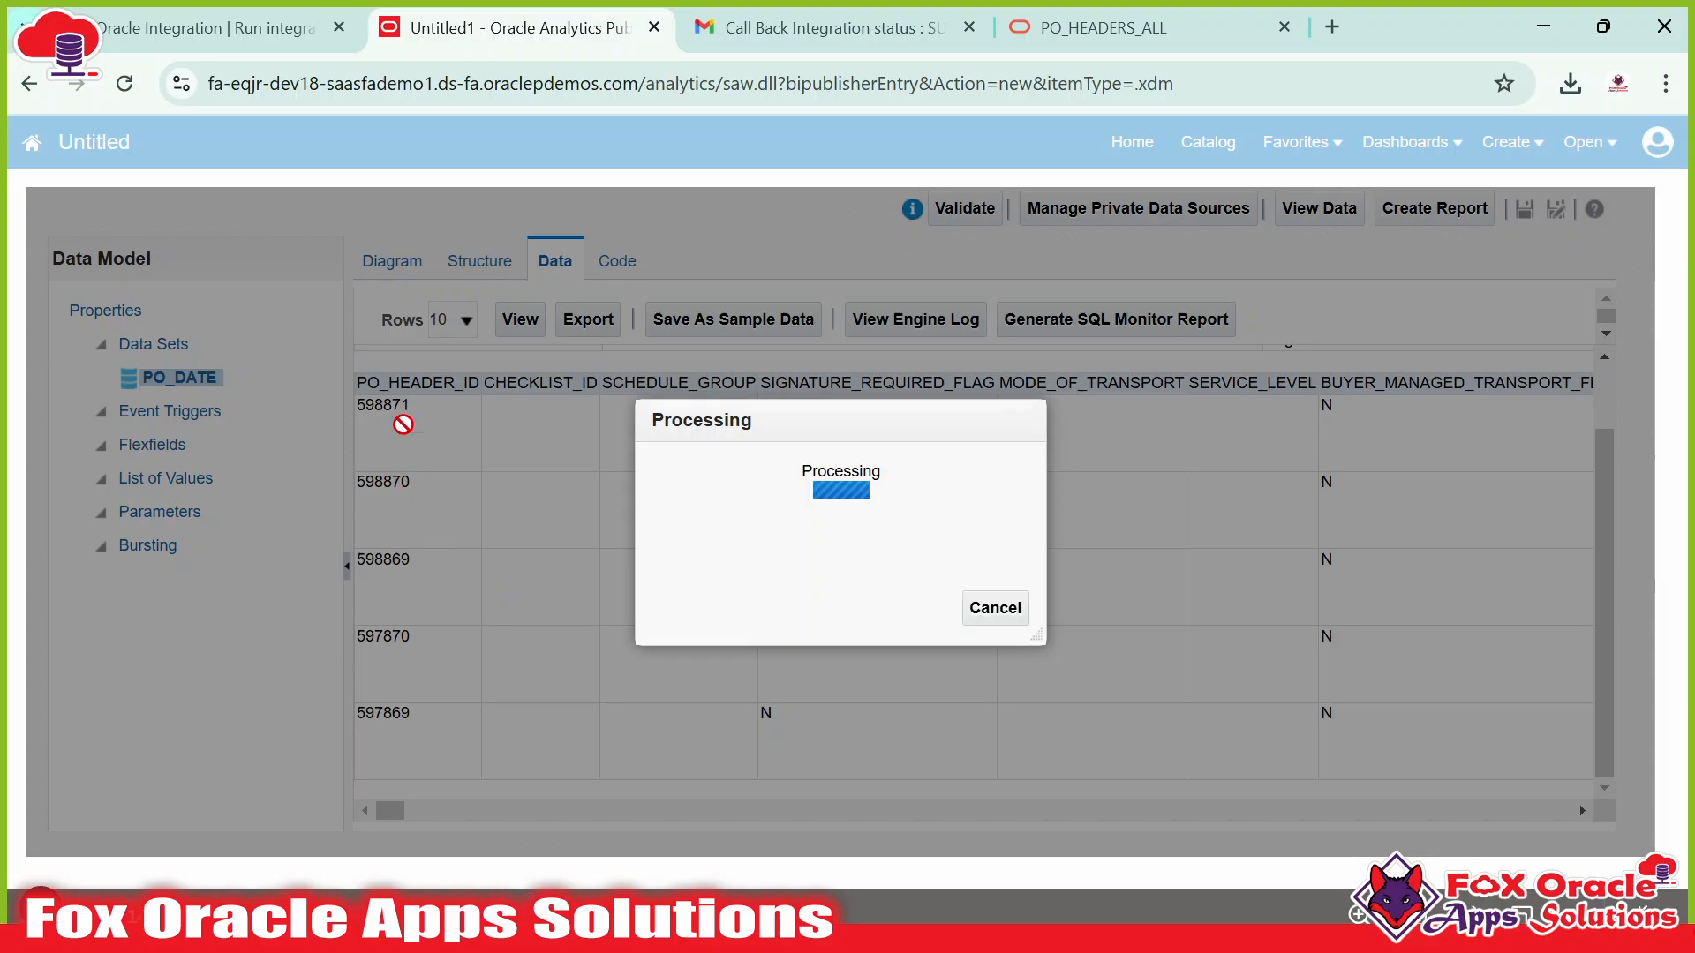
scroll(530, 583, "down", 1)
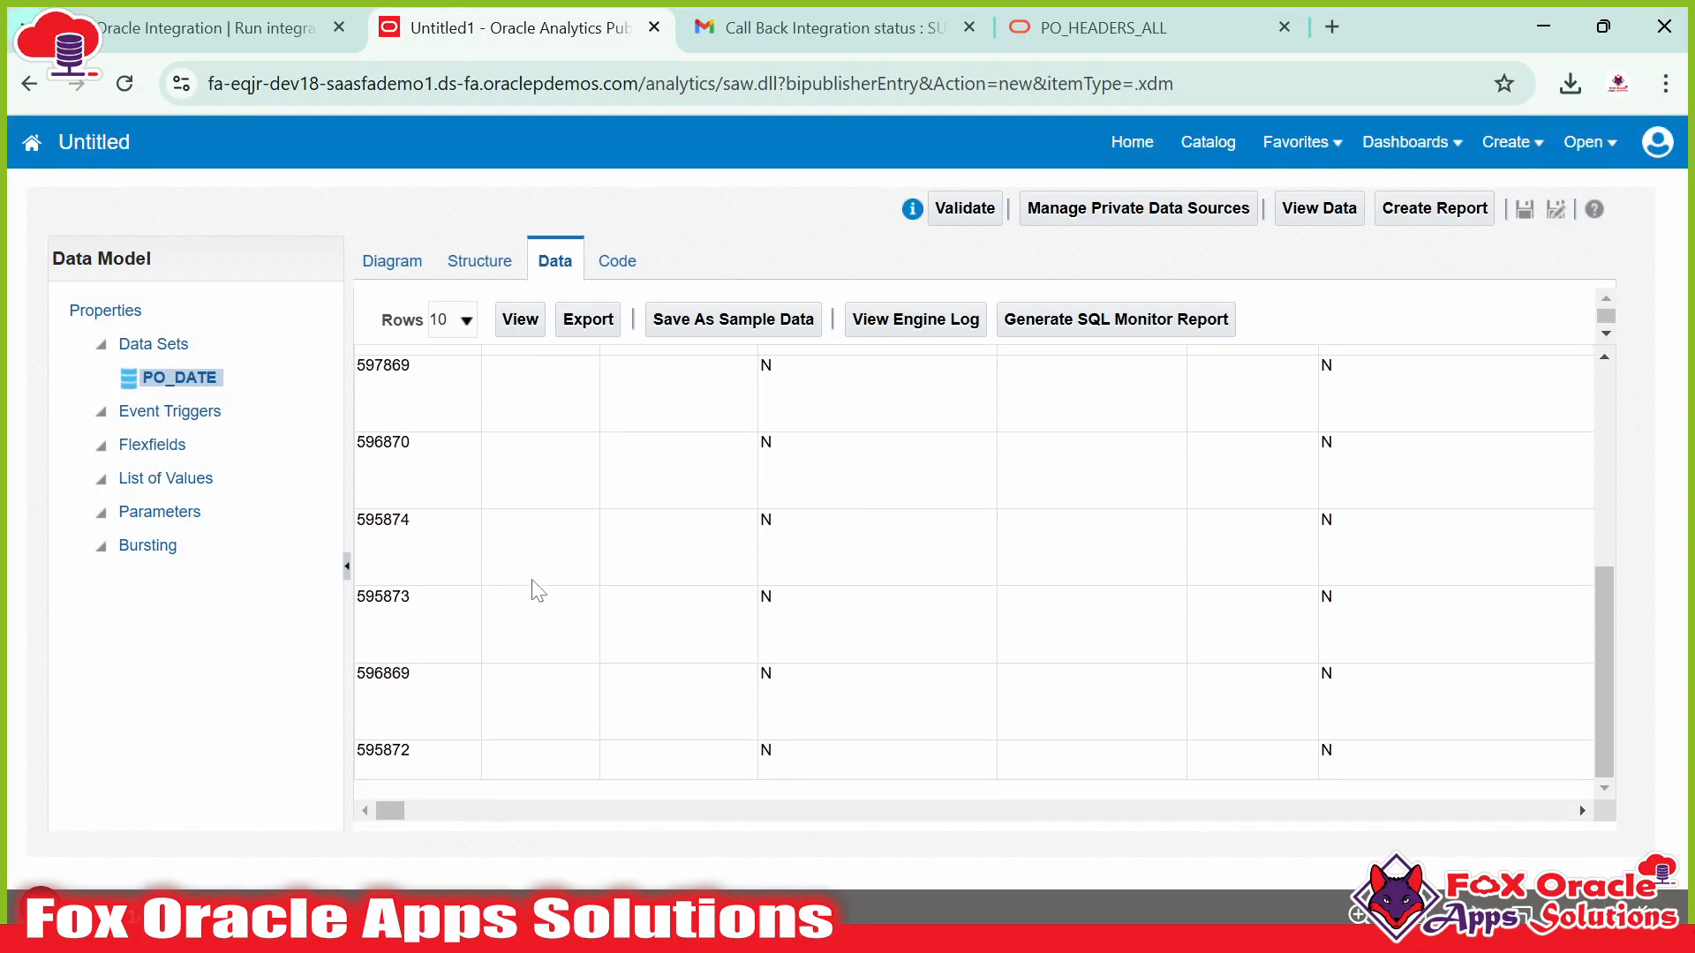
scroll(521, 579, "up", 3)
scroll(484, 530, "down", 3)
scroll(492, 512, "up", 3)
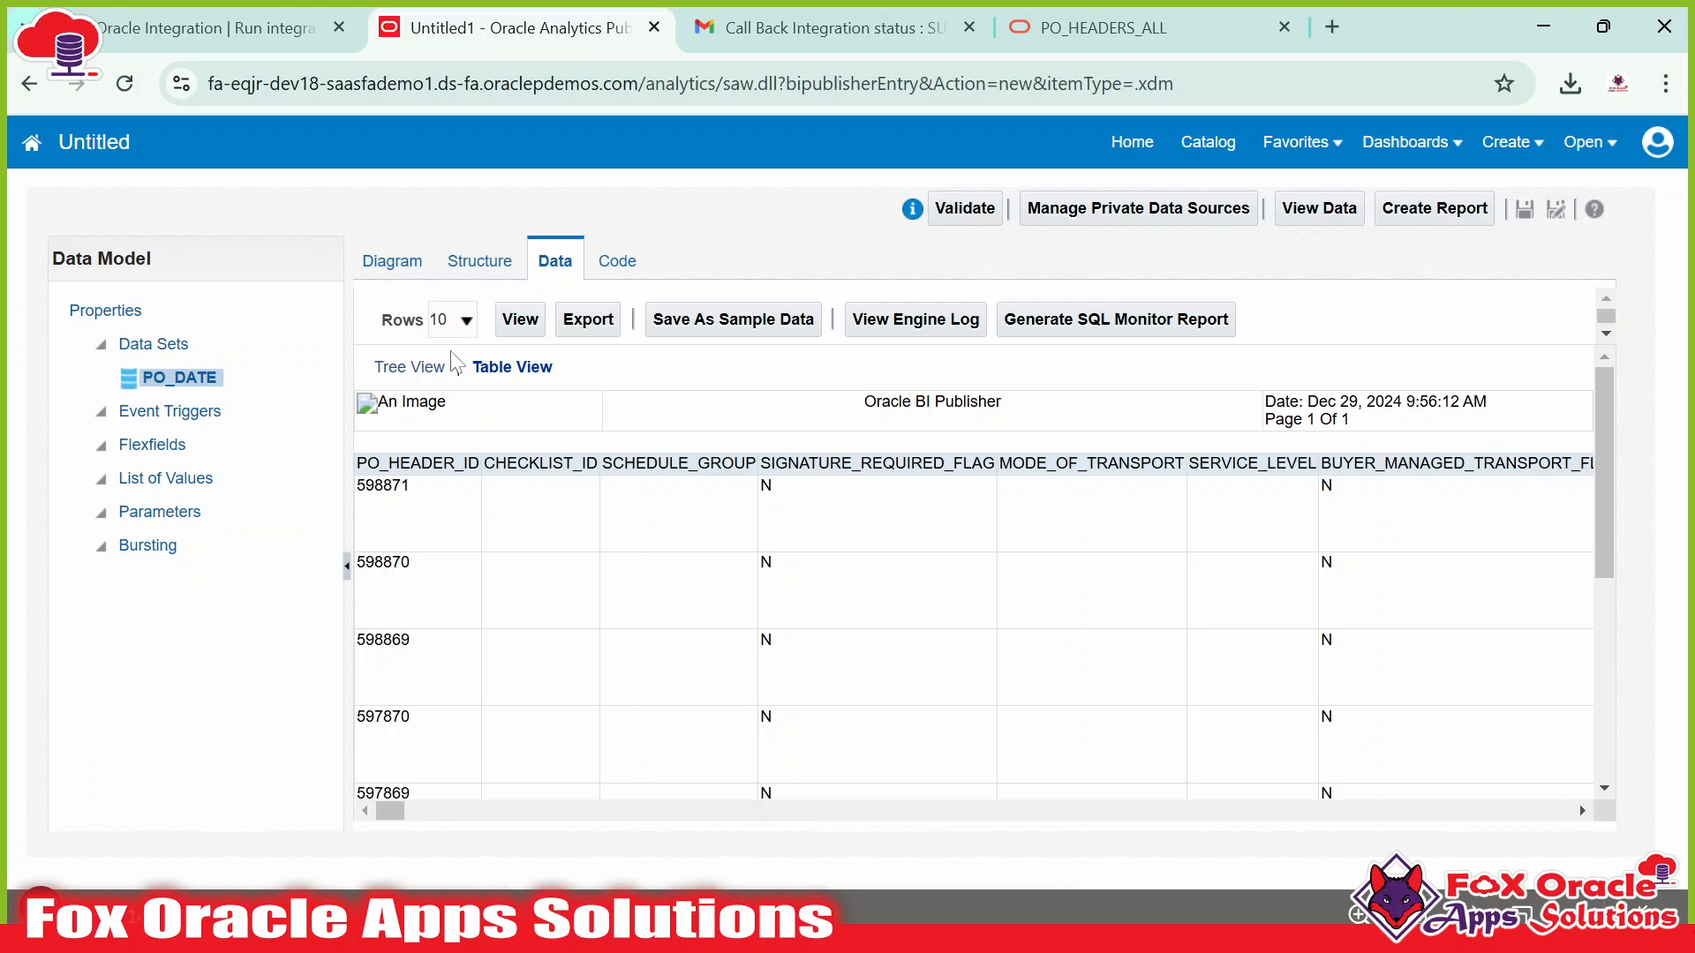
Check the COMMENTS values reading 'This PO is created using FBDI import' in the ten-row preview.
left_click(457, 319)
left_click(458, 320)
left_click_drag(393, 812, 695, 830)
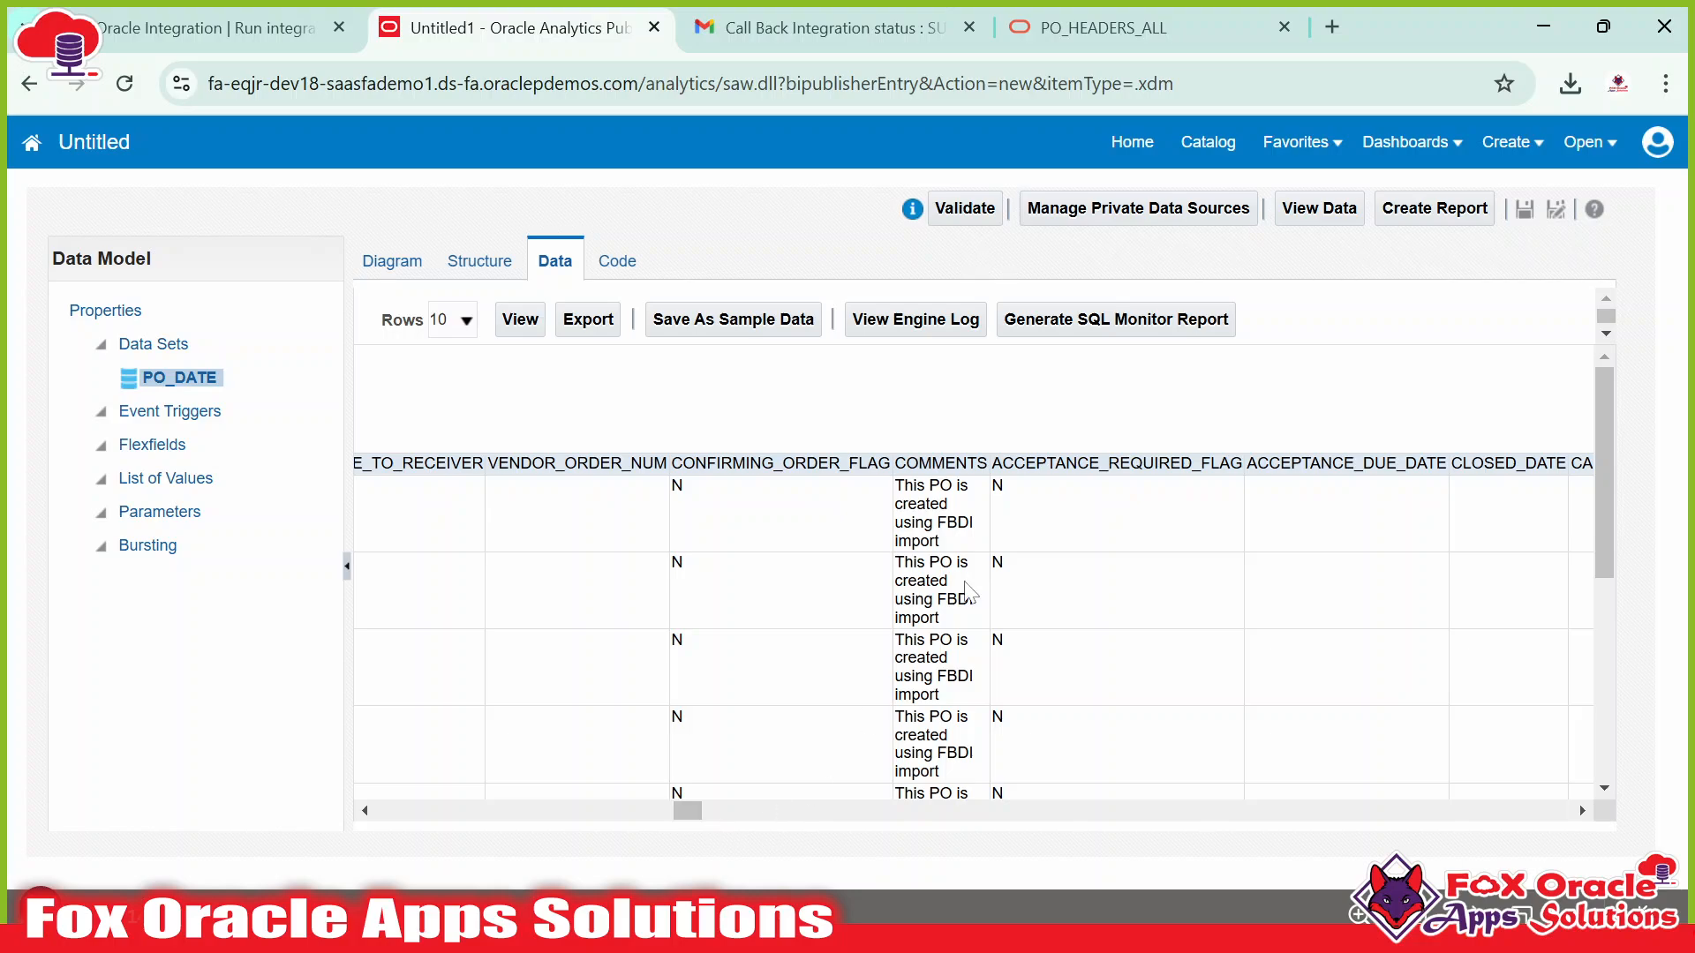
left_click_drag(895, 485, 966, 549)
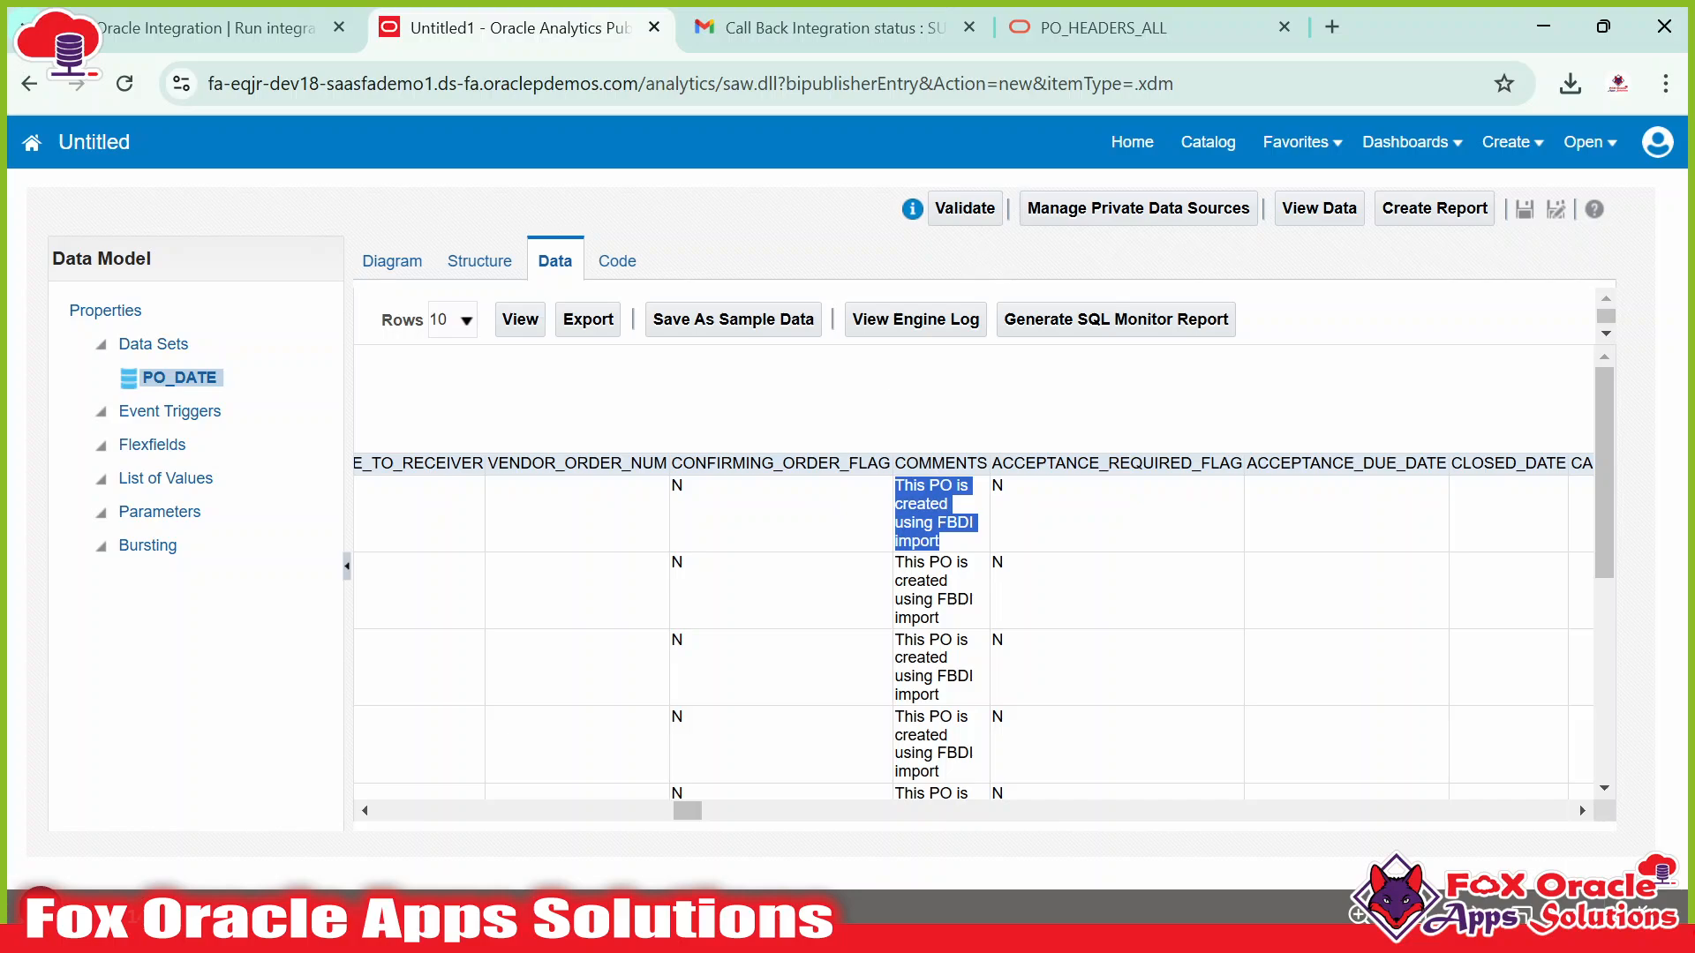
double_click(925, 522)
left_click(925, 521)
double_click(923, 505)
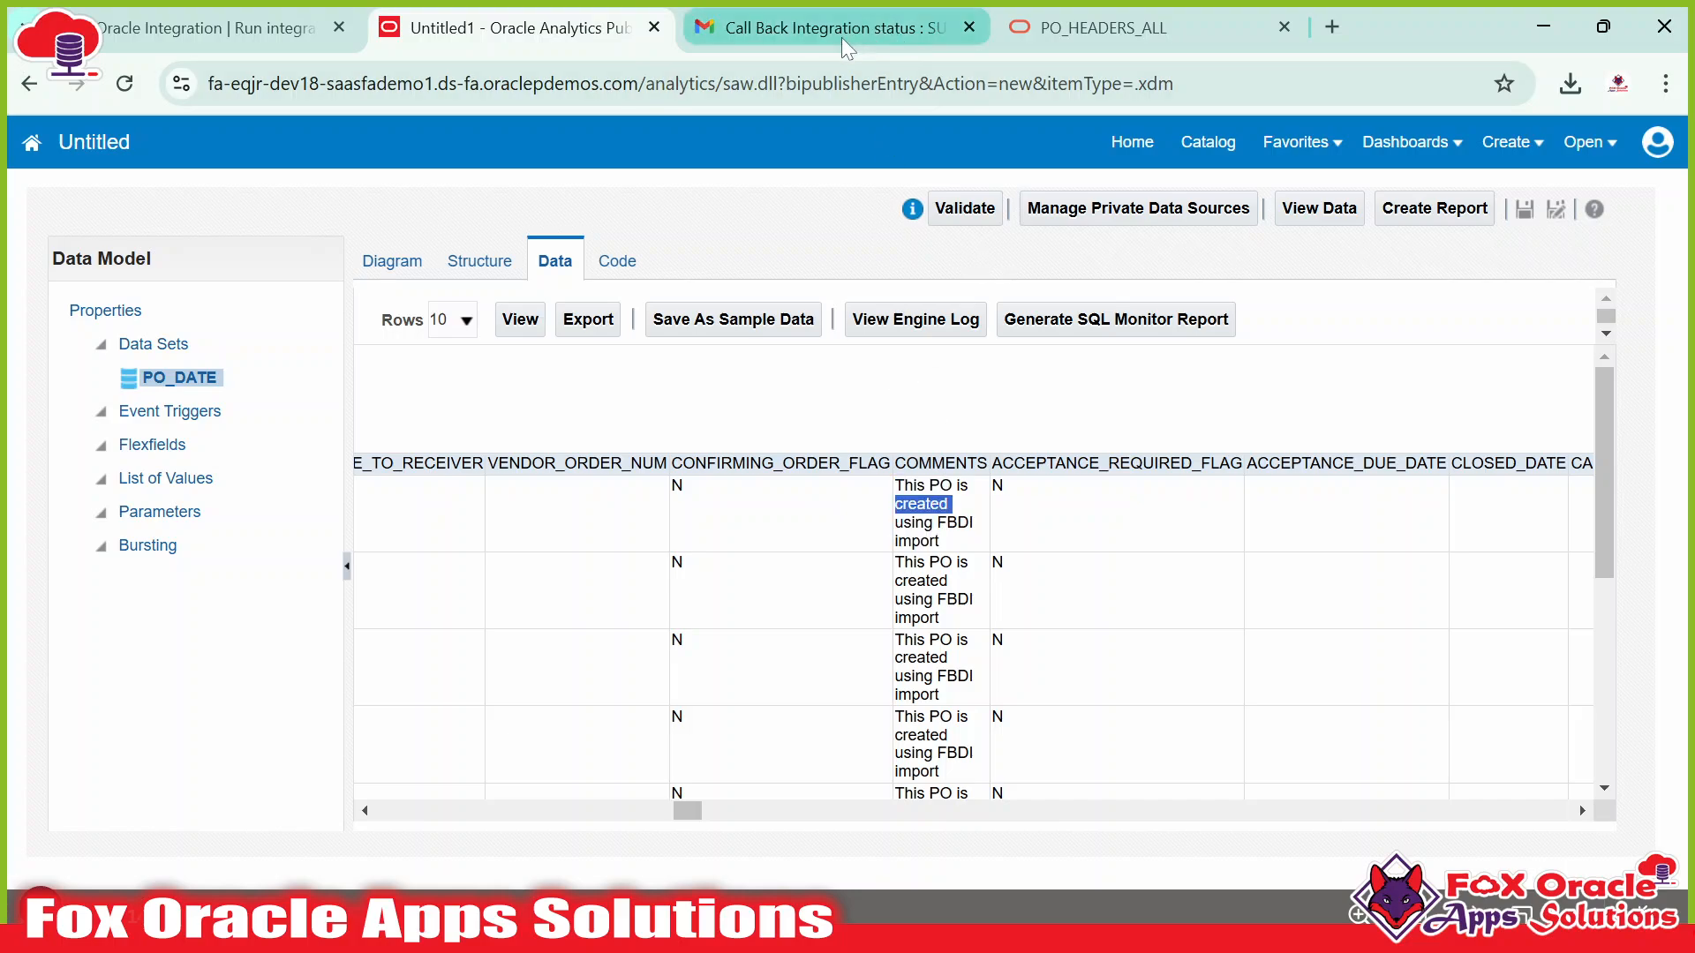
key("alt+Tab")
key("alt+Tab")
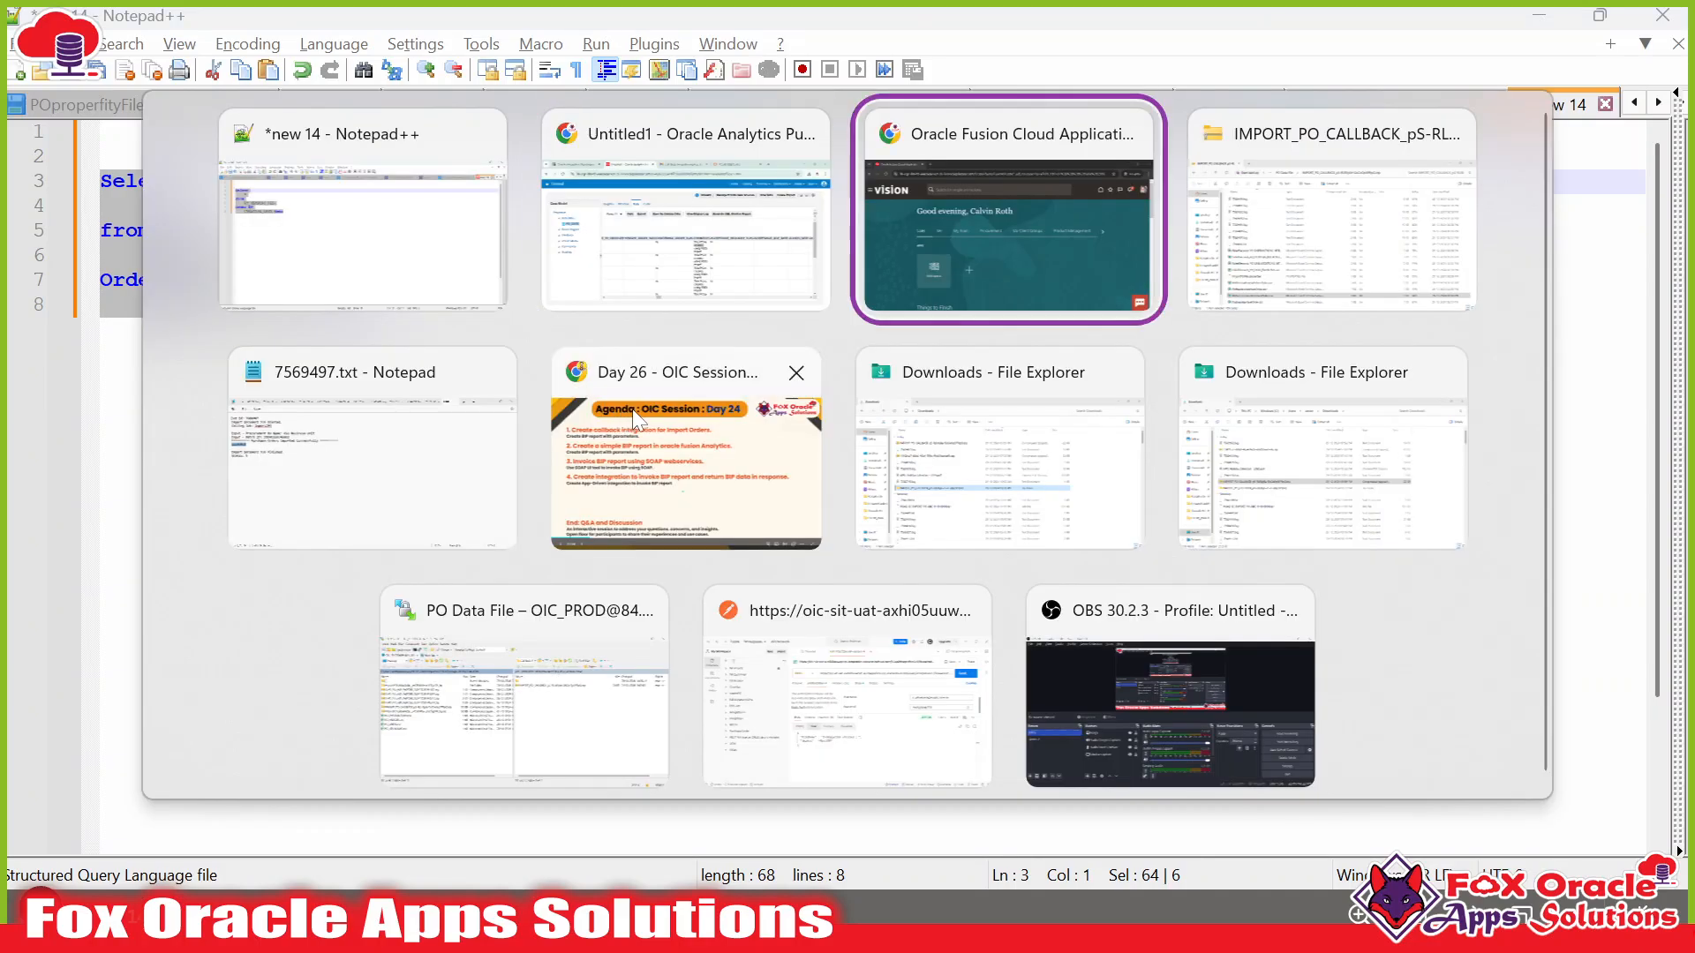
Open the Procurement area and copy PO number US165048 from the import job log.
left_click(715, 421)
scroll(931, 693, "down", 3)
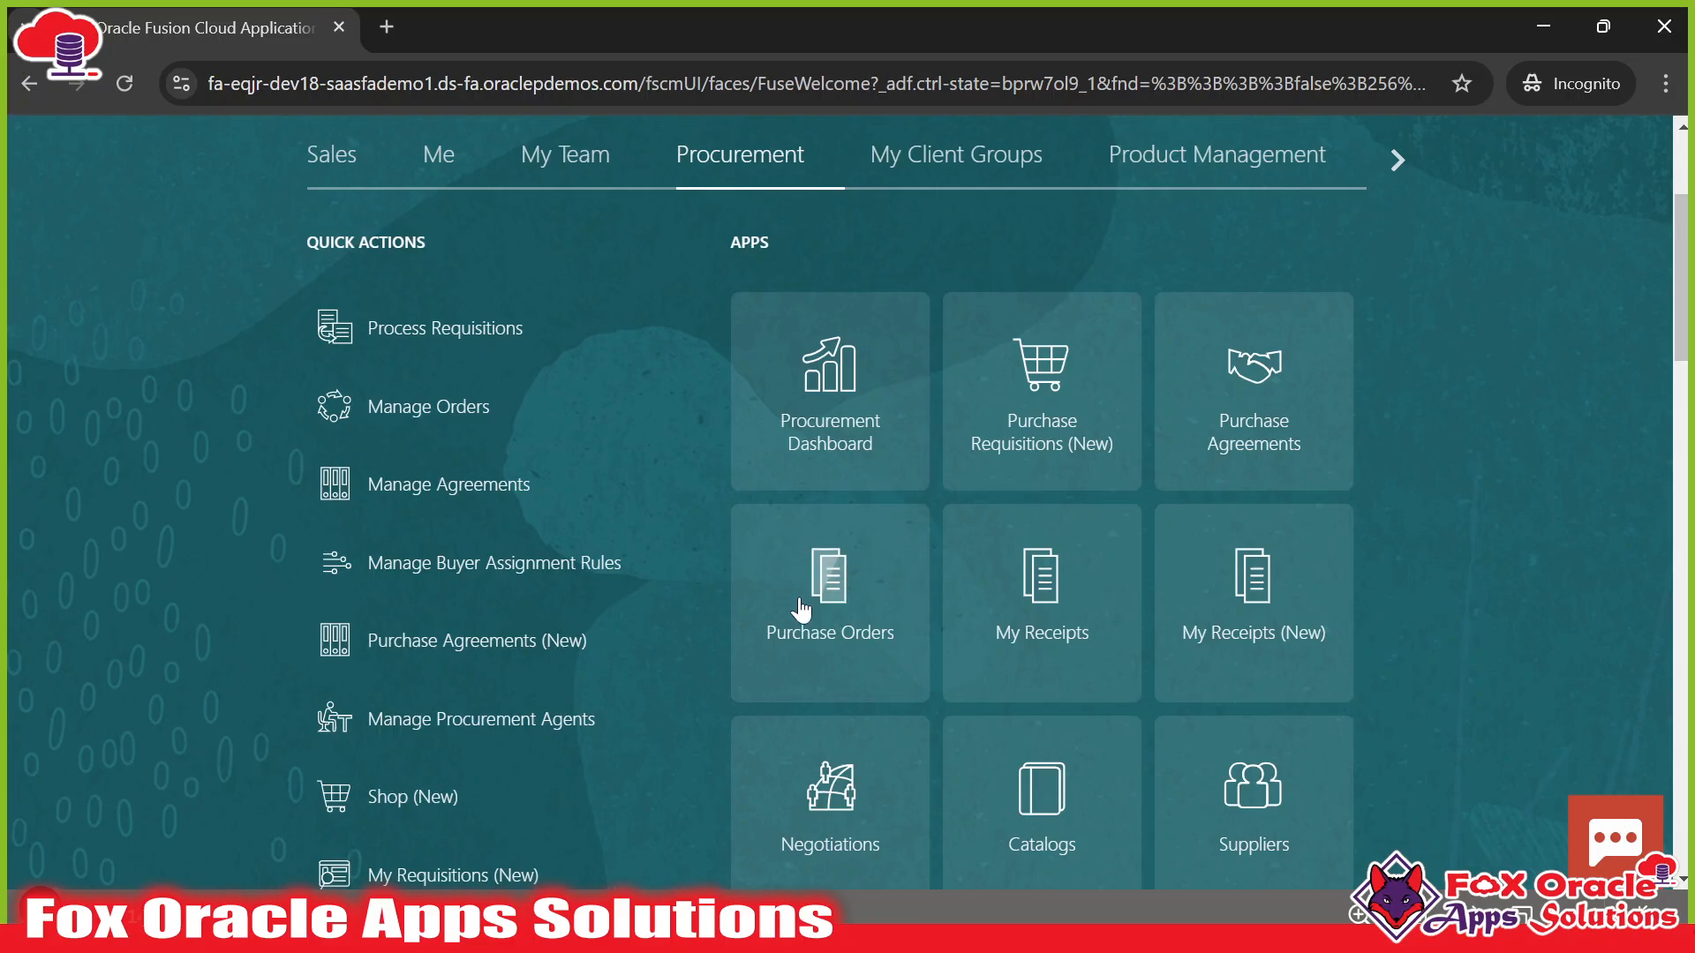
key("alt+Tab")
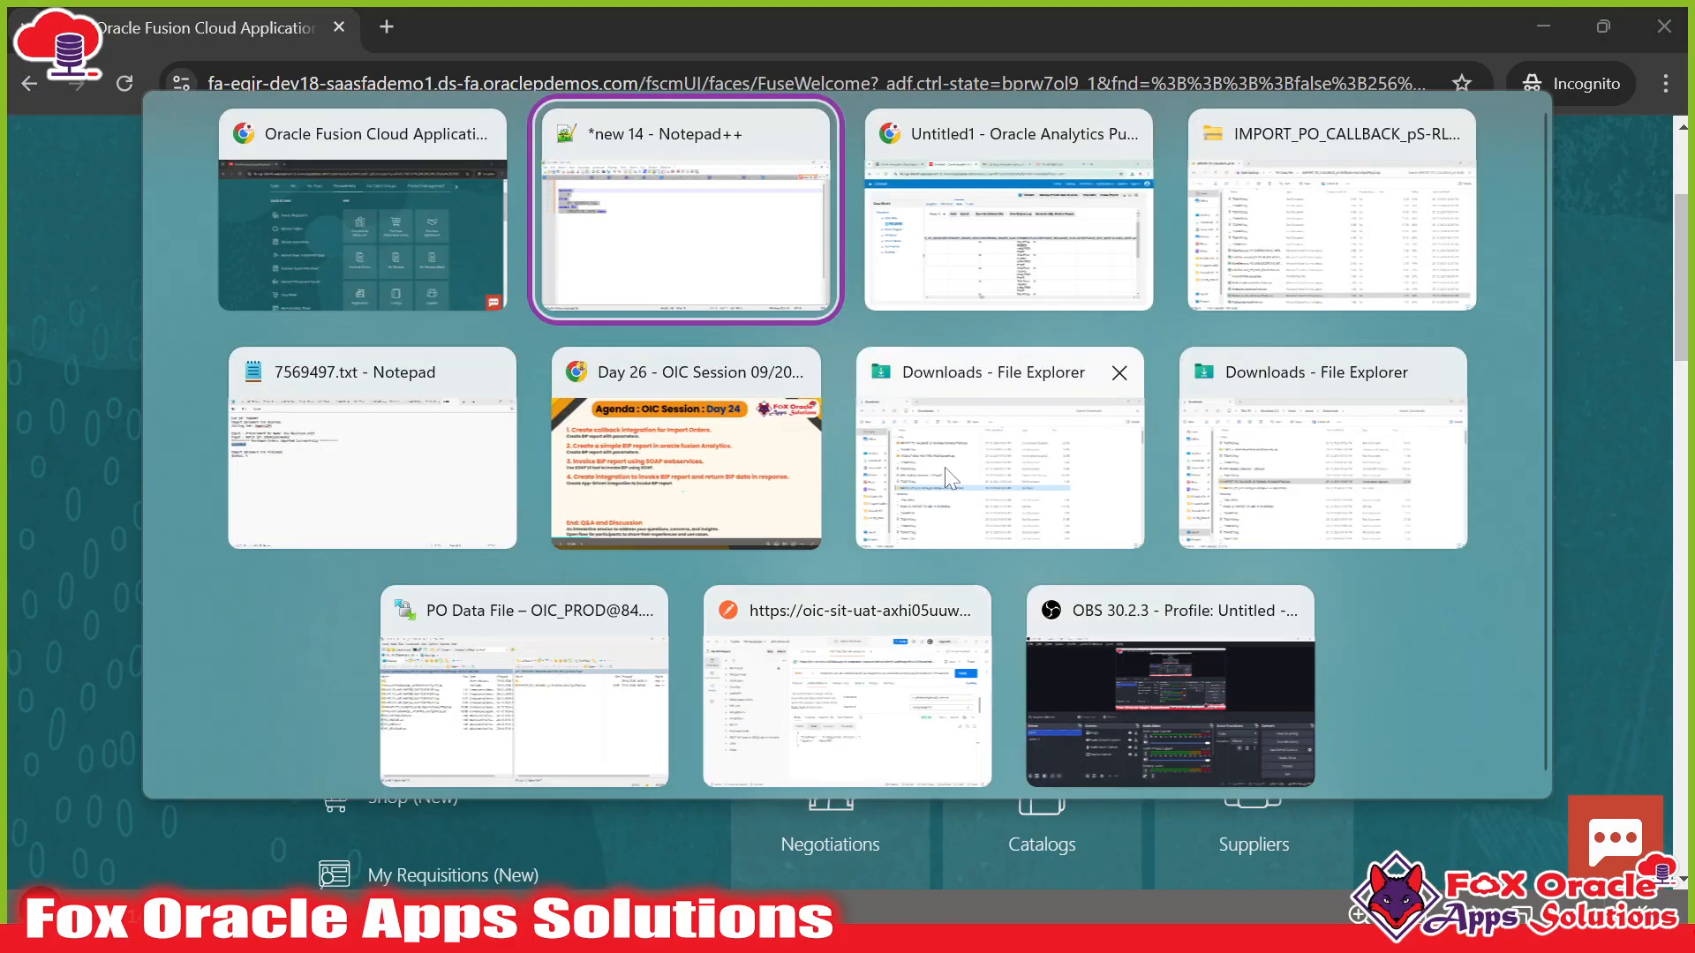
key("alt+Tab")
key("alt+Tab")
key("alt+Tab")
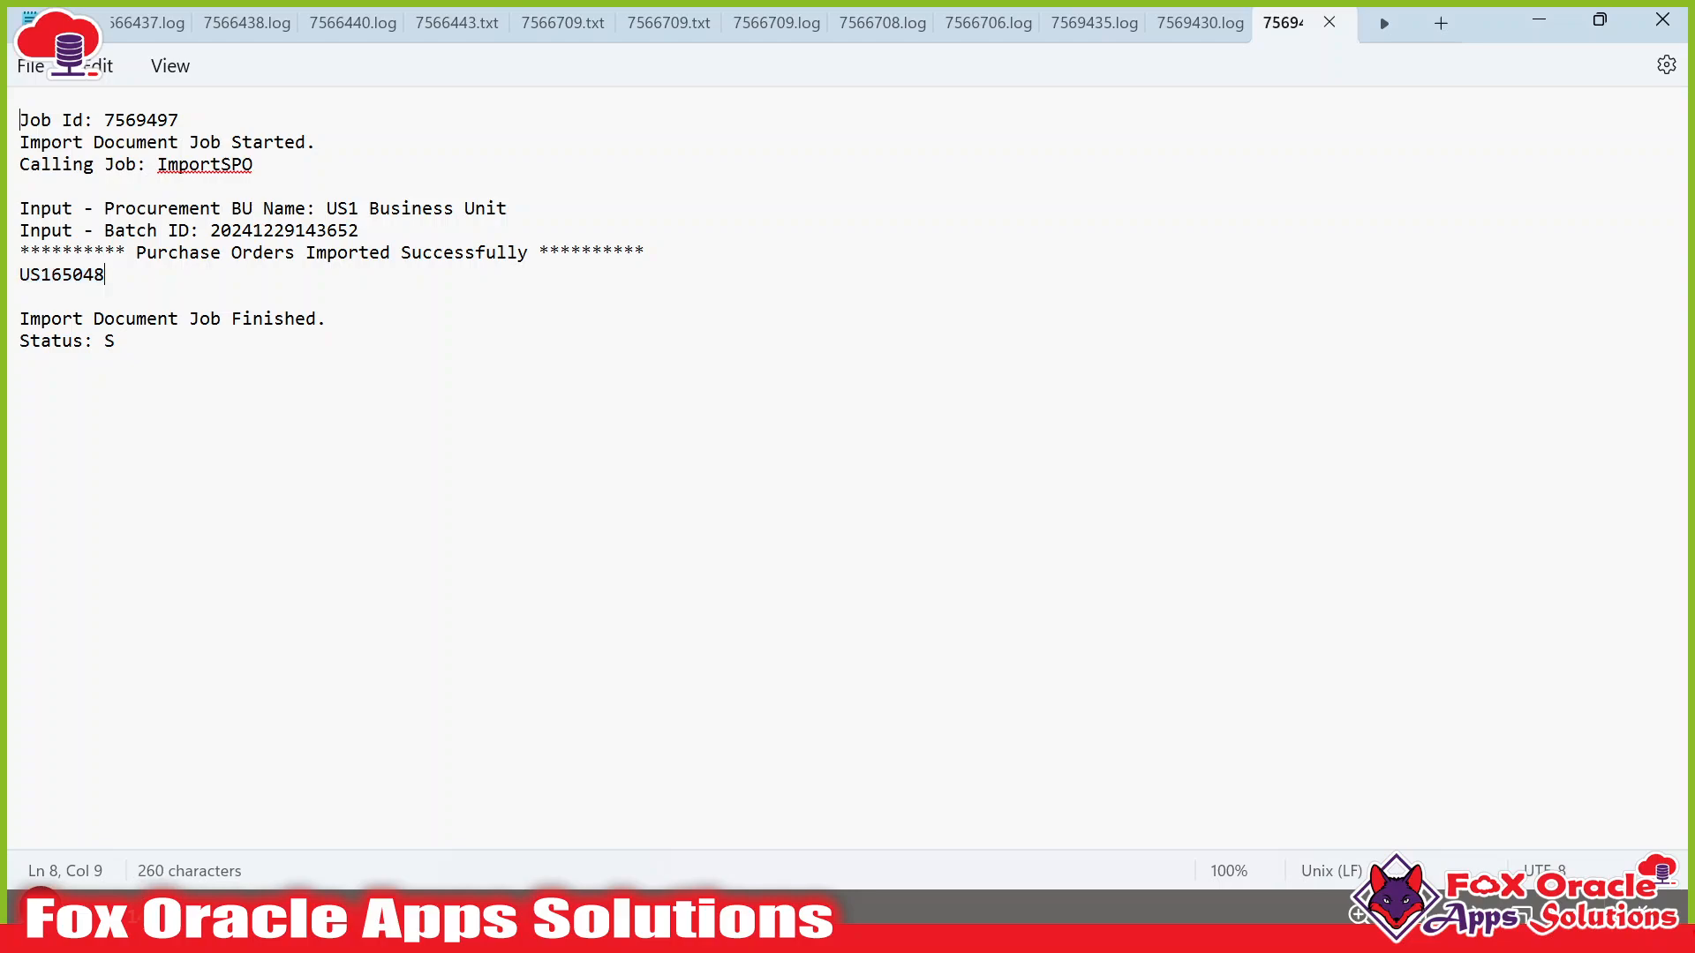
double_click(82, 280)
key("ctrl+c")
key("alt+Tab")
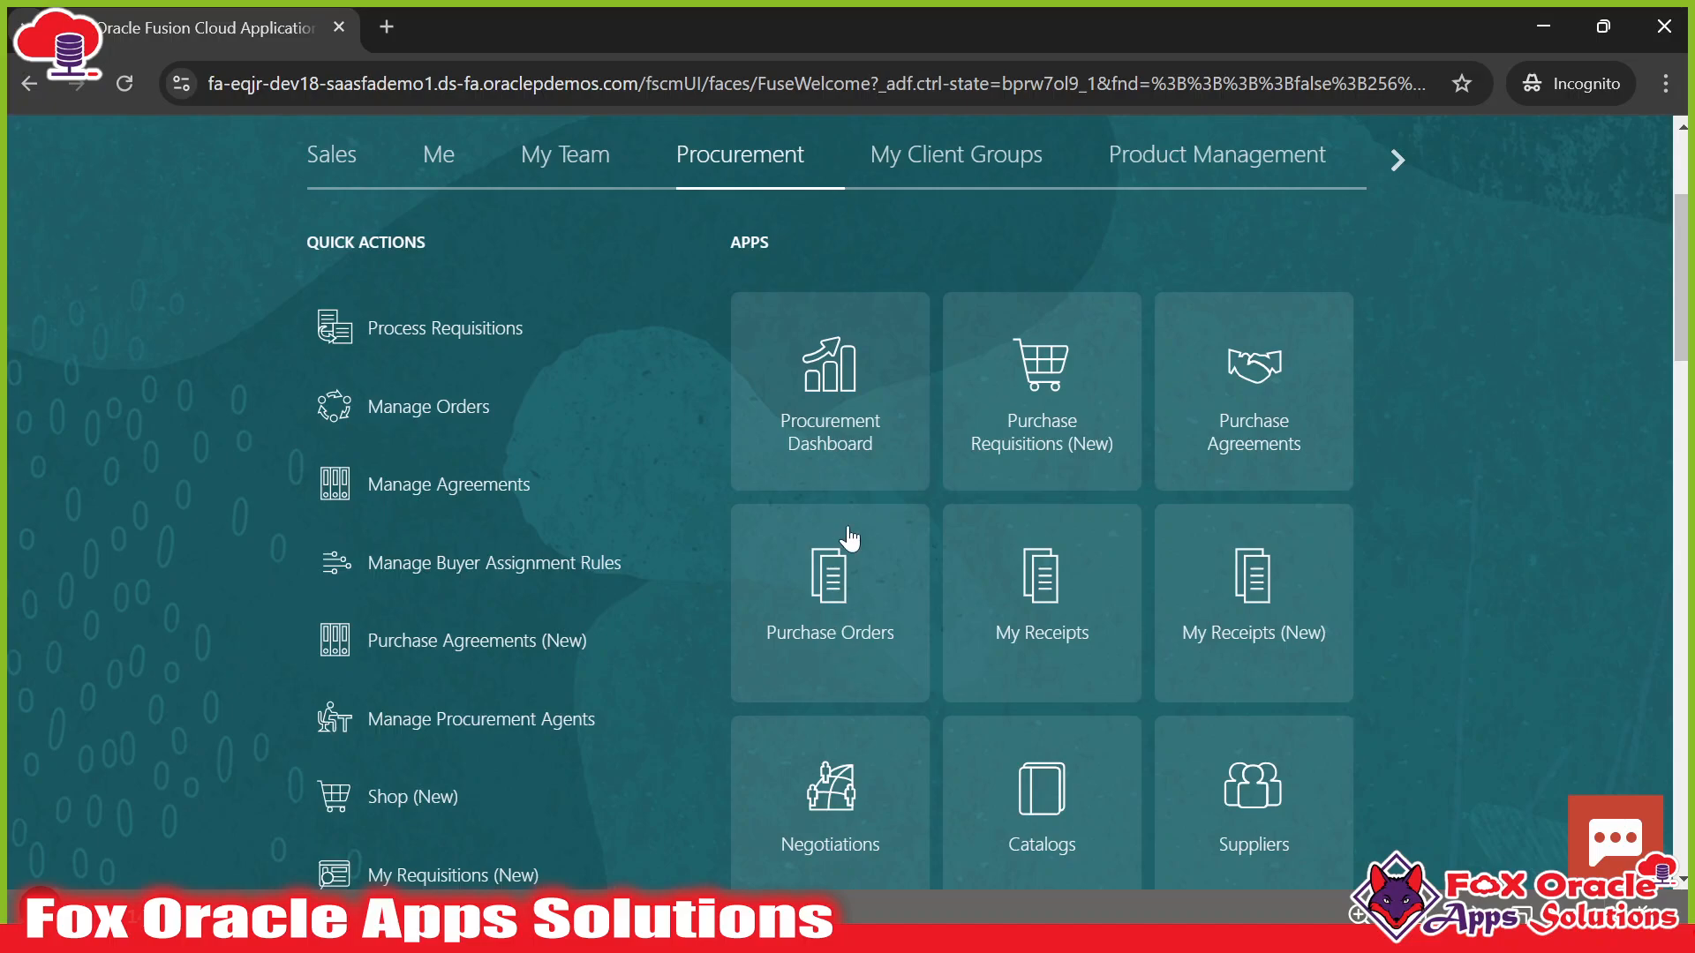
scroll(628, 370, "up", 3)
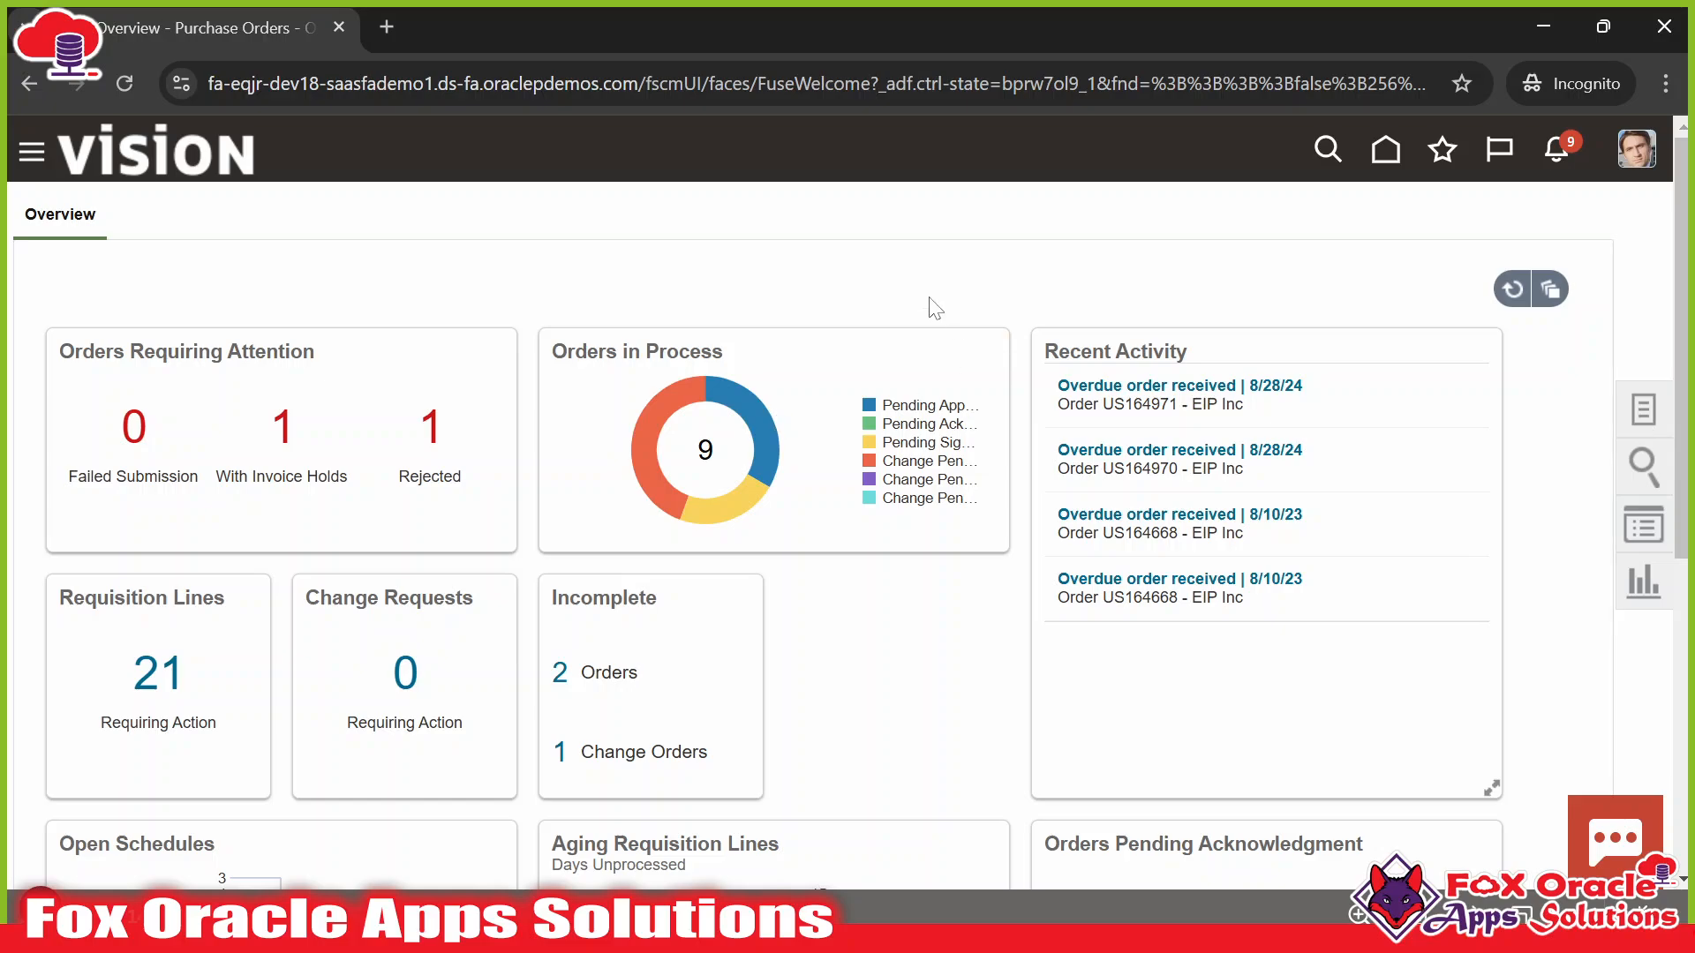
Search Manage Orders for order US165048 with the Buyer filter cleared.
left_click(1642, 409)
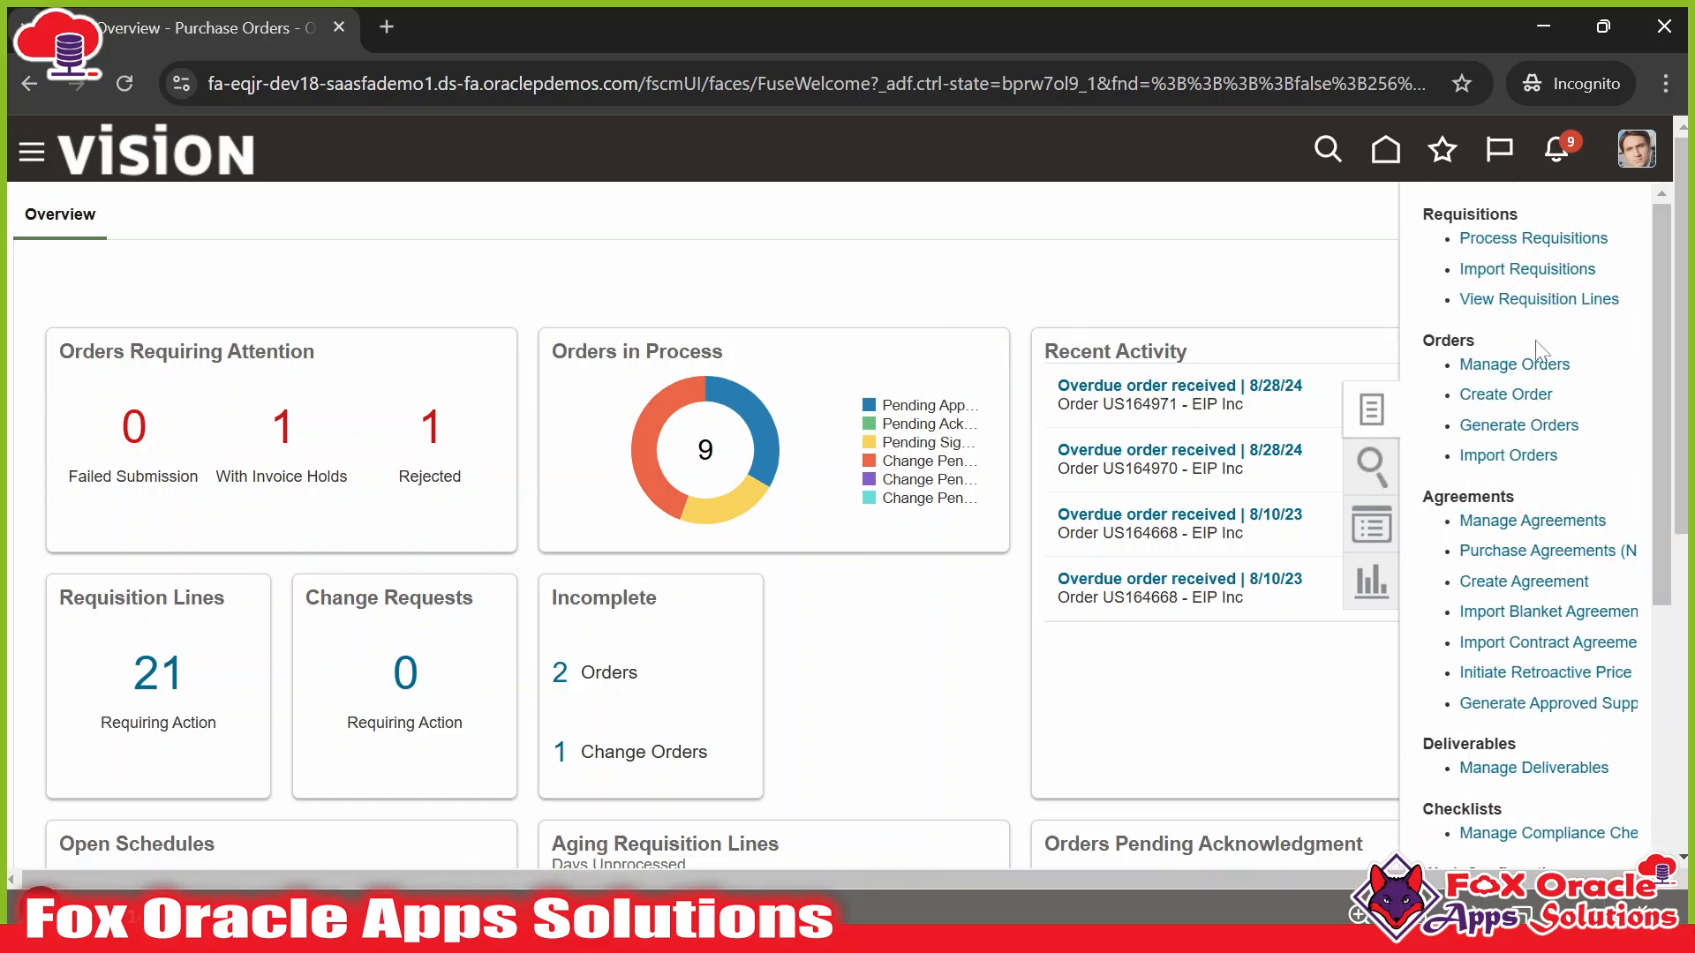
left_click(1511, 363)
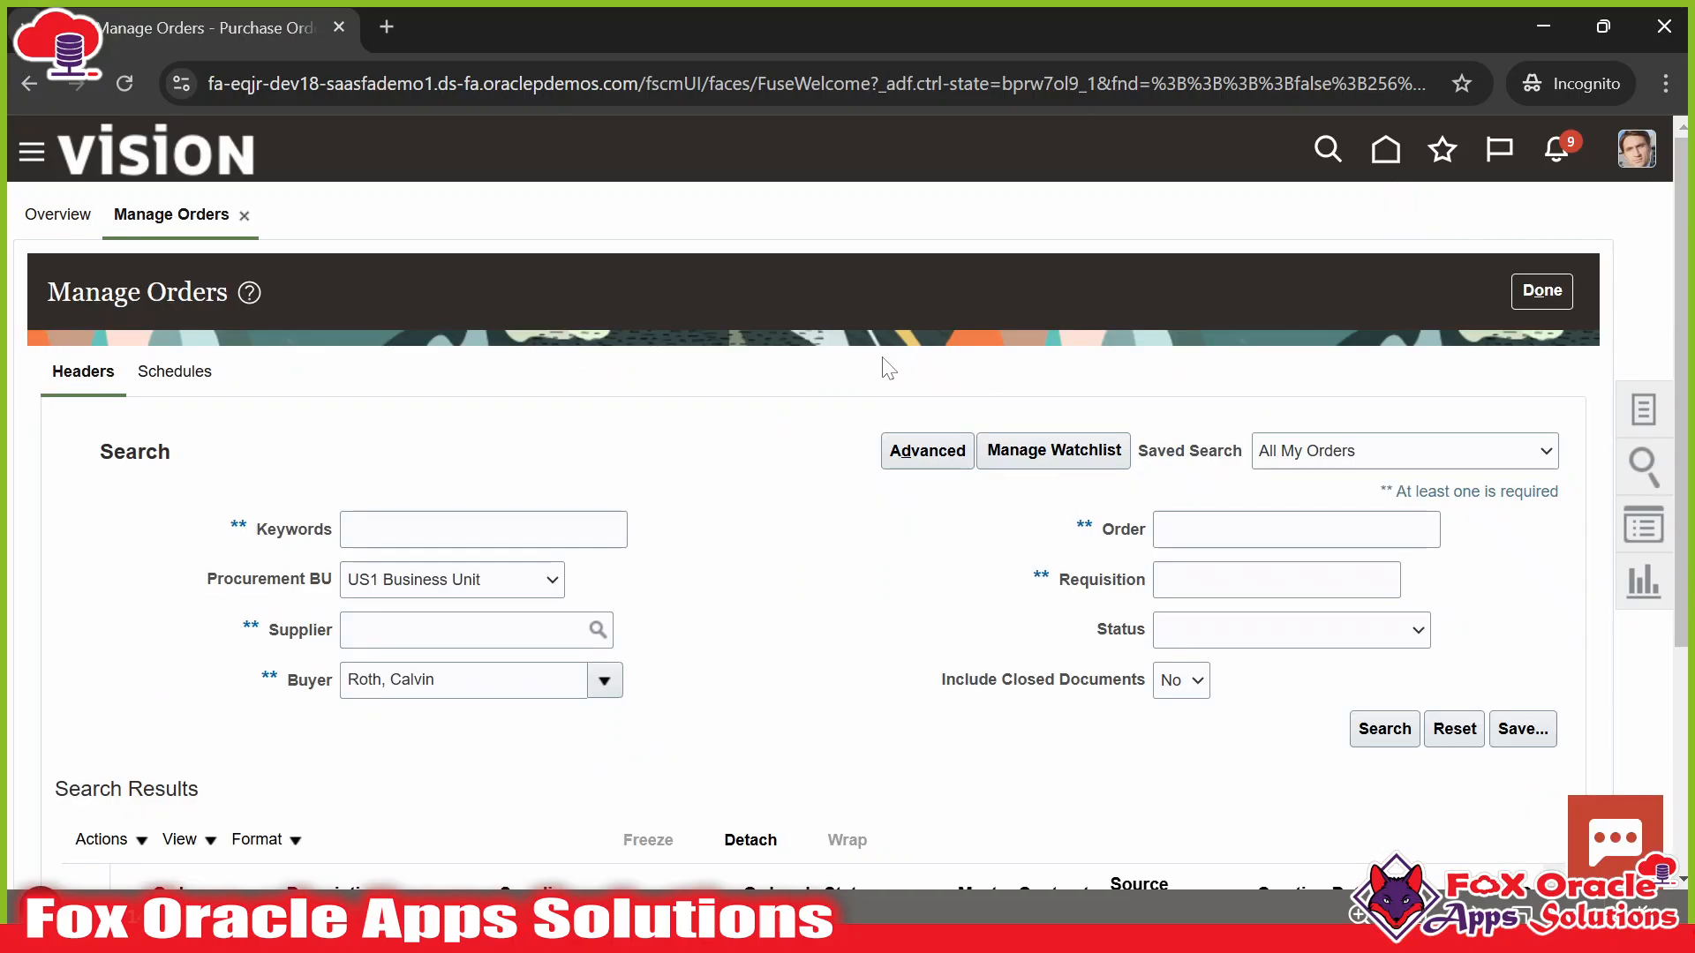
left_click(1271, 529)
key("ctrl+v")
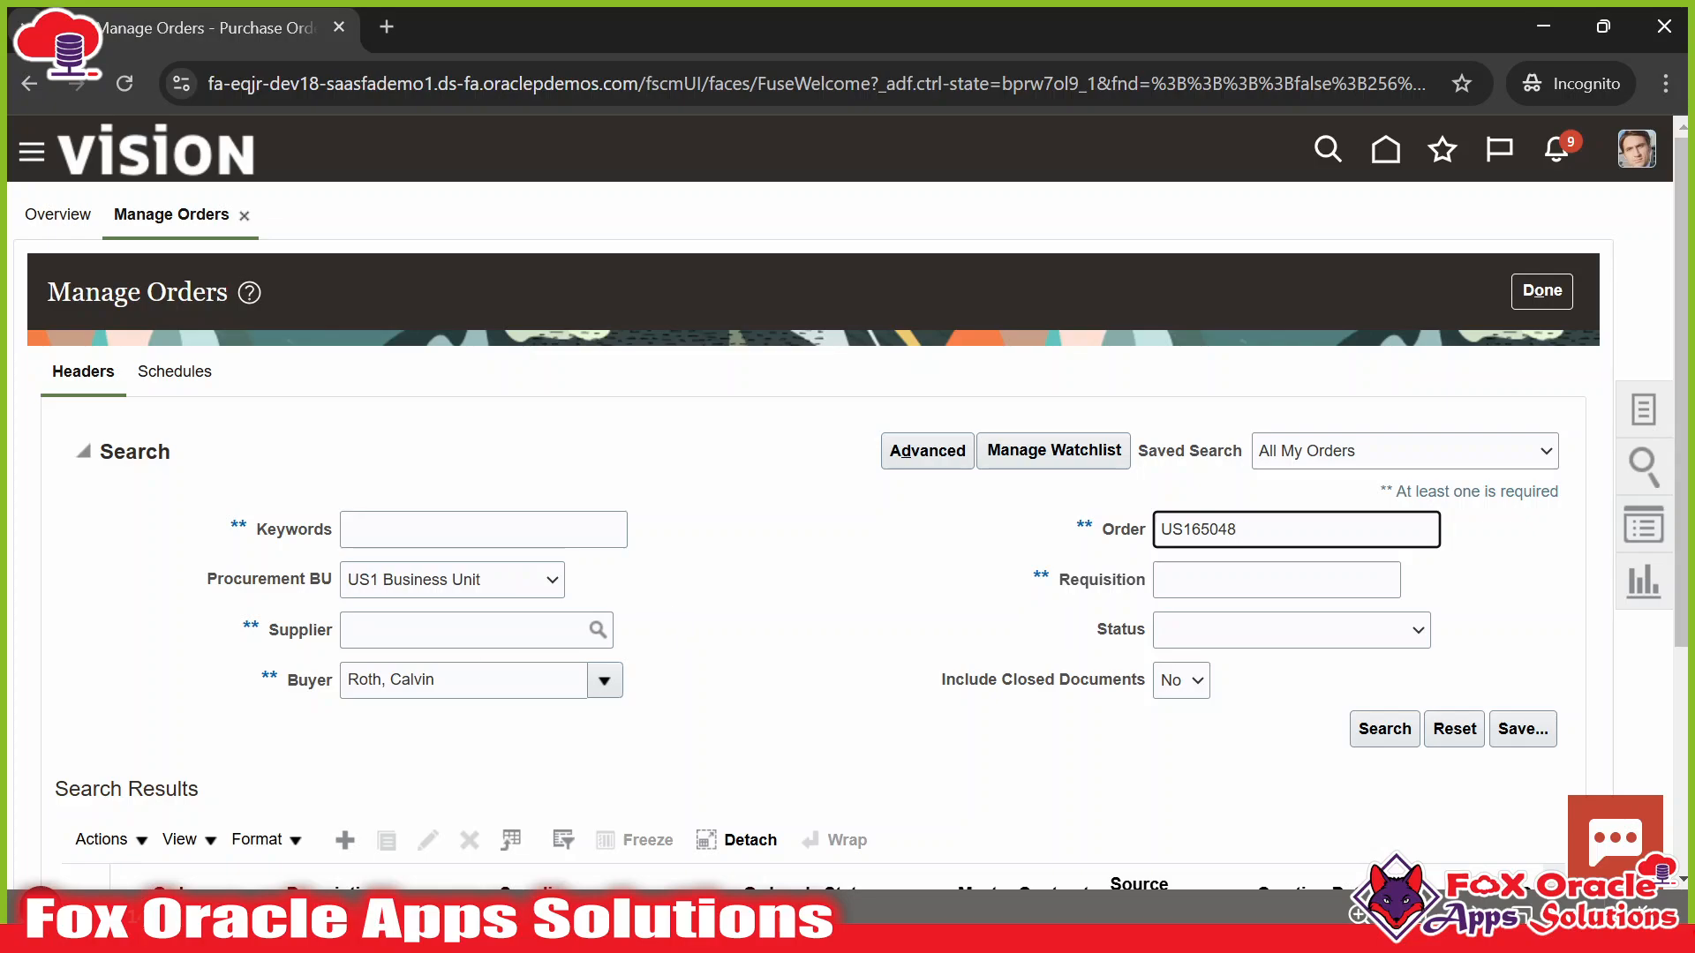
left_click_drag(437, 680, 265, 692)
key("BackSpace")
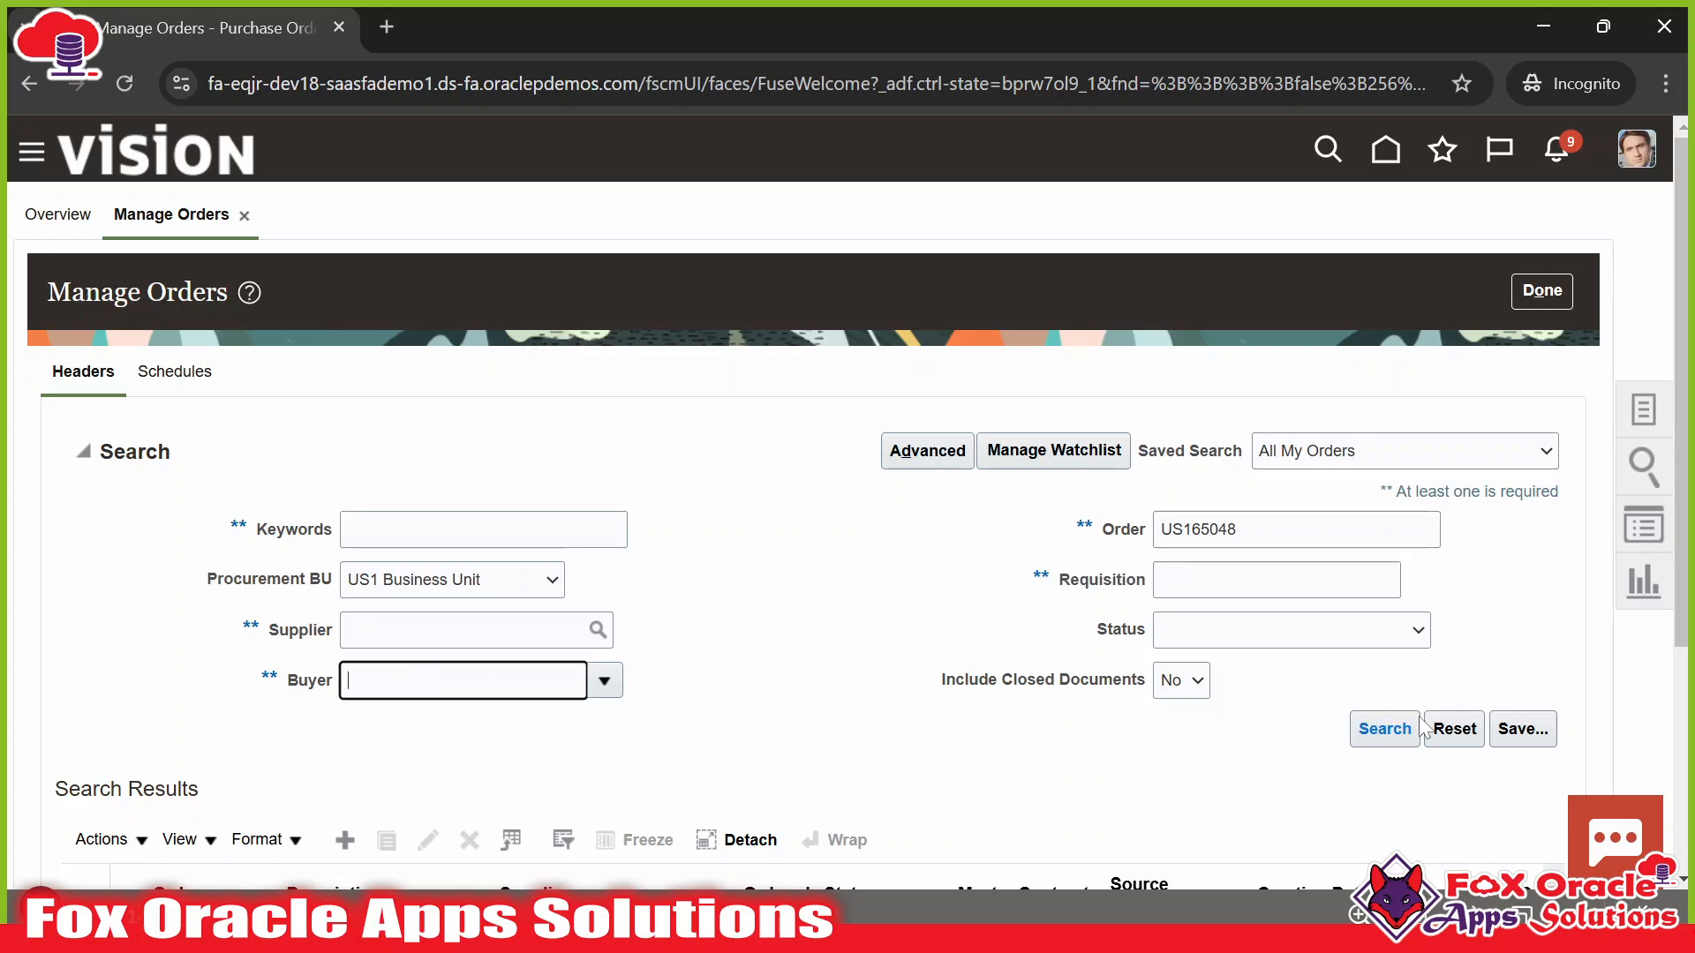
left_click(1383, 735)
Open the Lee Supplies order US165048 from the search results.
scroll(863, 529, "down", 3)
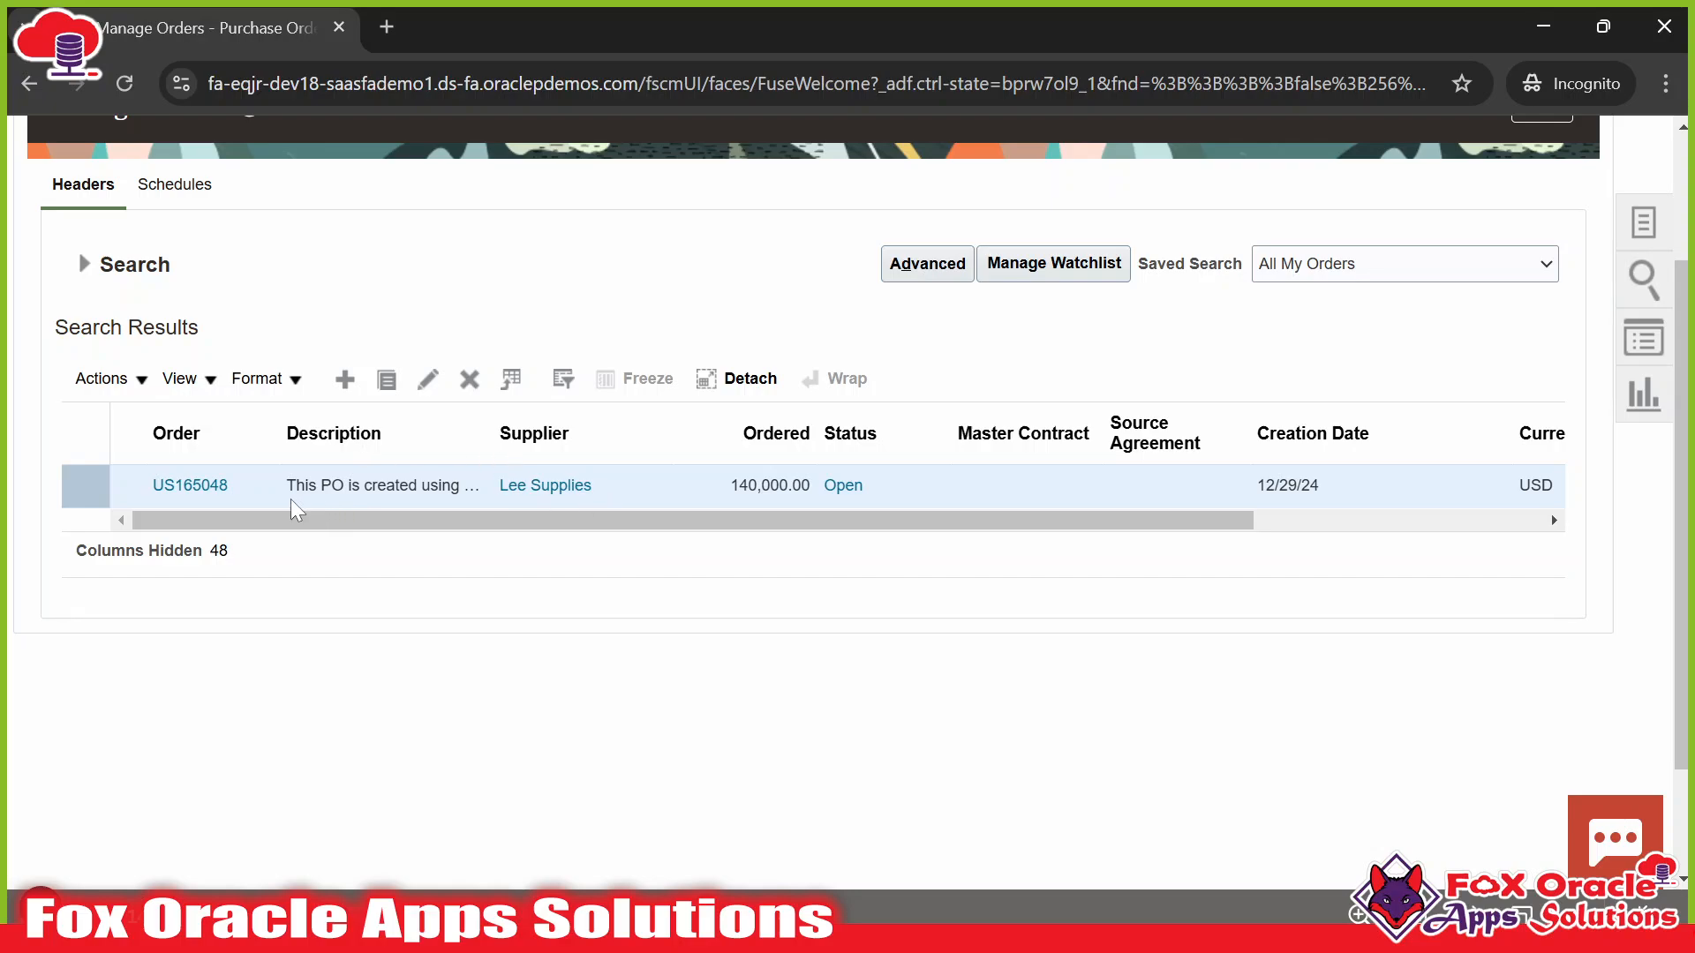
left_click(218, 501)
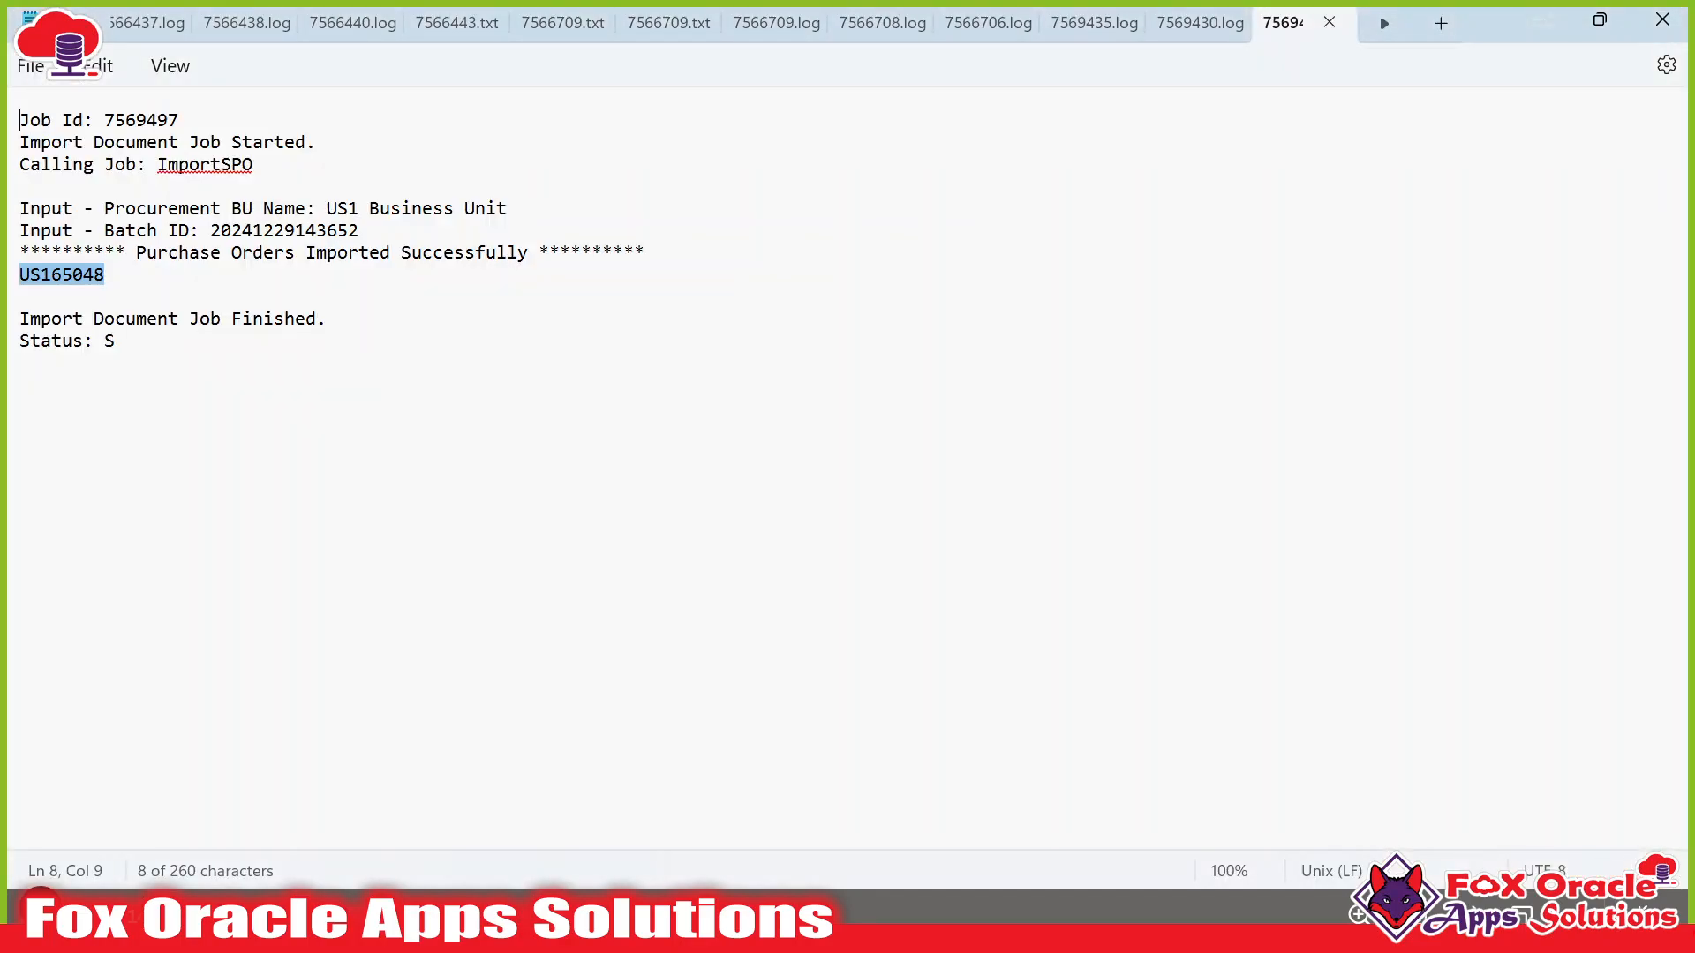
key("alt+Tab")
key("alt+Tab")
key("alt+Tab")
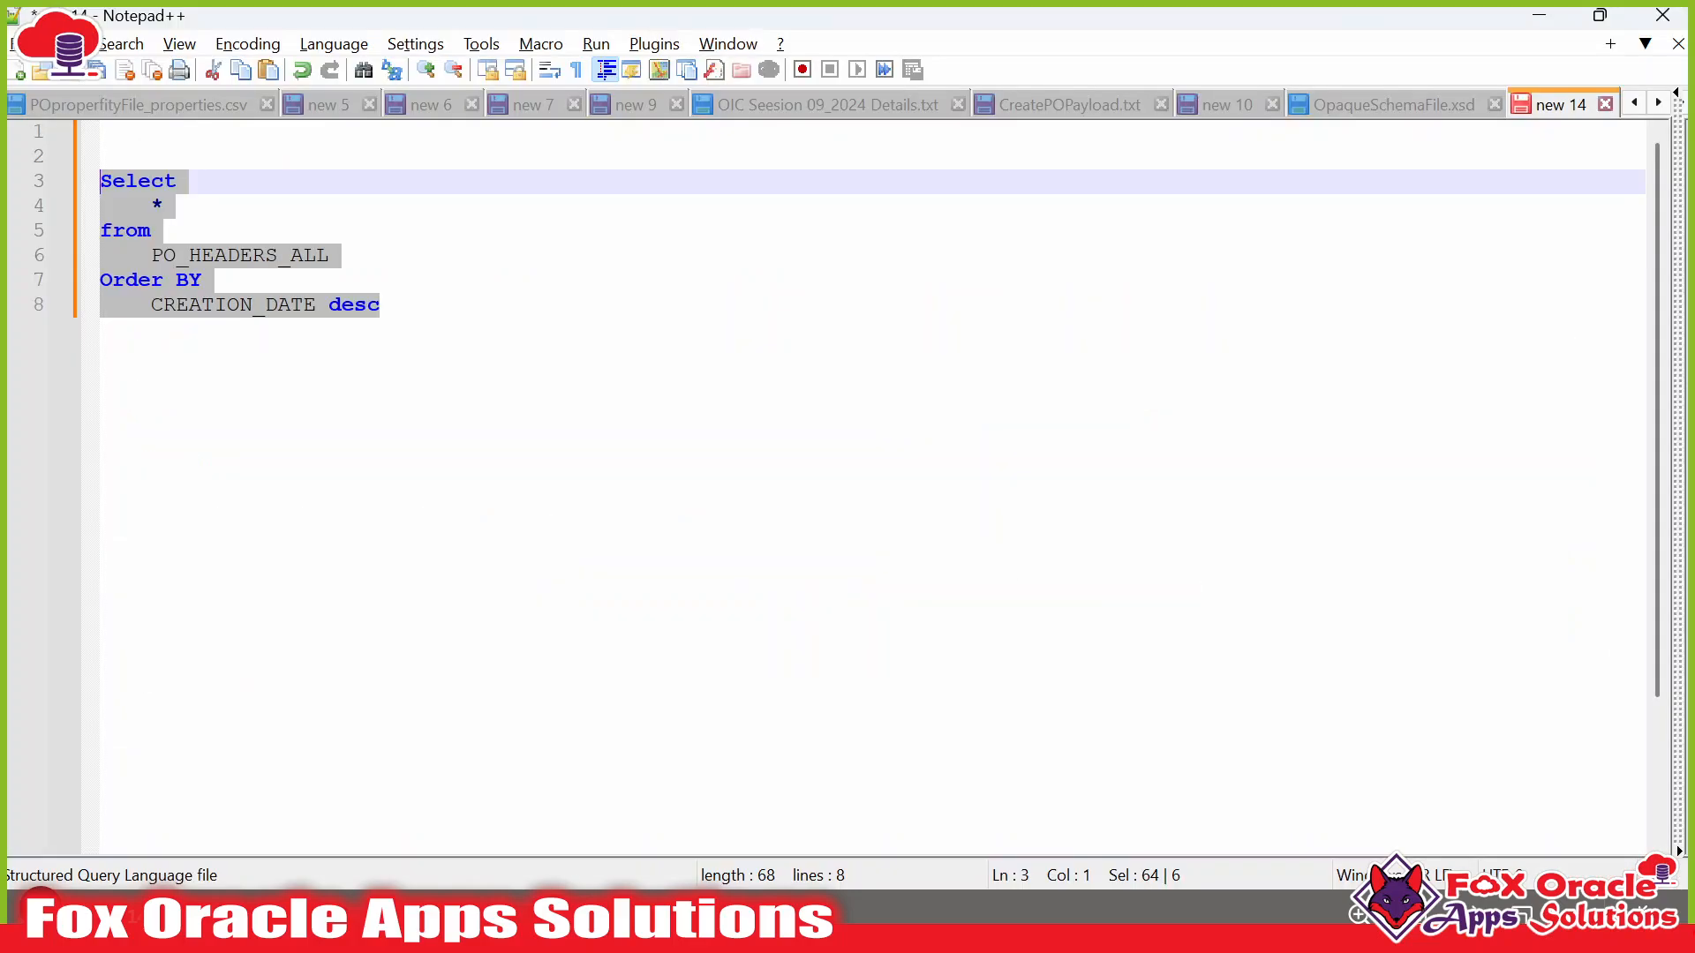
key("alt+Tab")
key("alt+Tab")
key("alt+Tab")
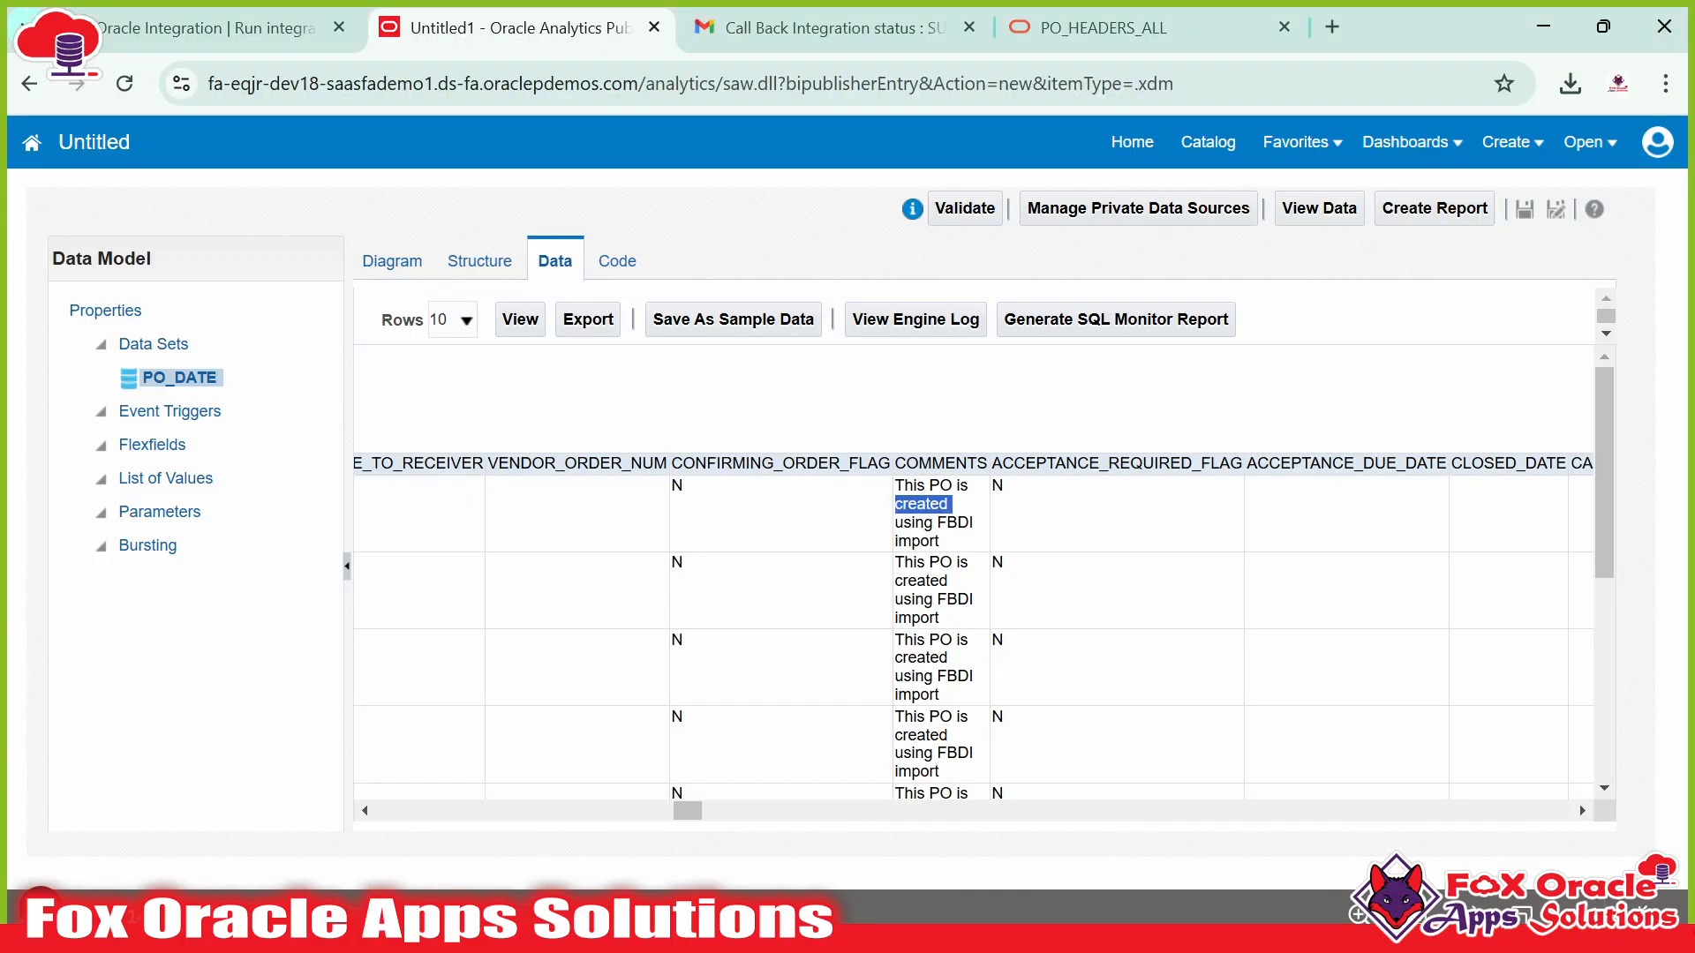
key("alt+Tab")
key("alt+Tab")
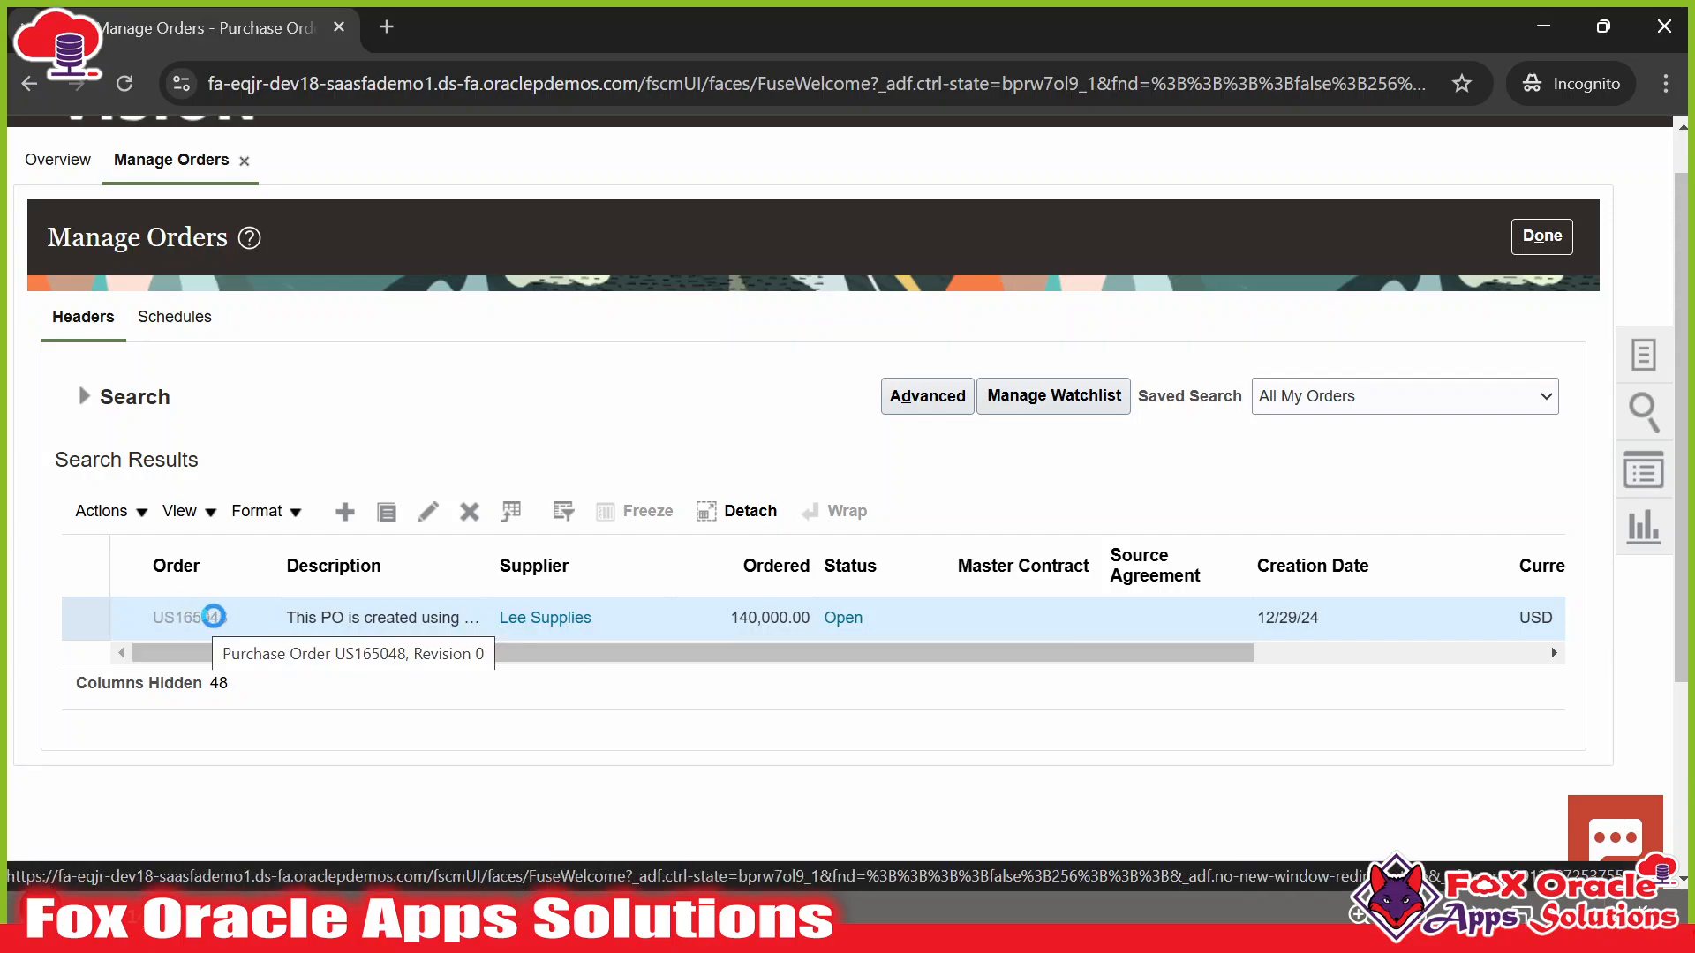
Open purchase order US165048 and review its Notes and Terms sections at 90% zoom.
left_click(224, 615)
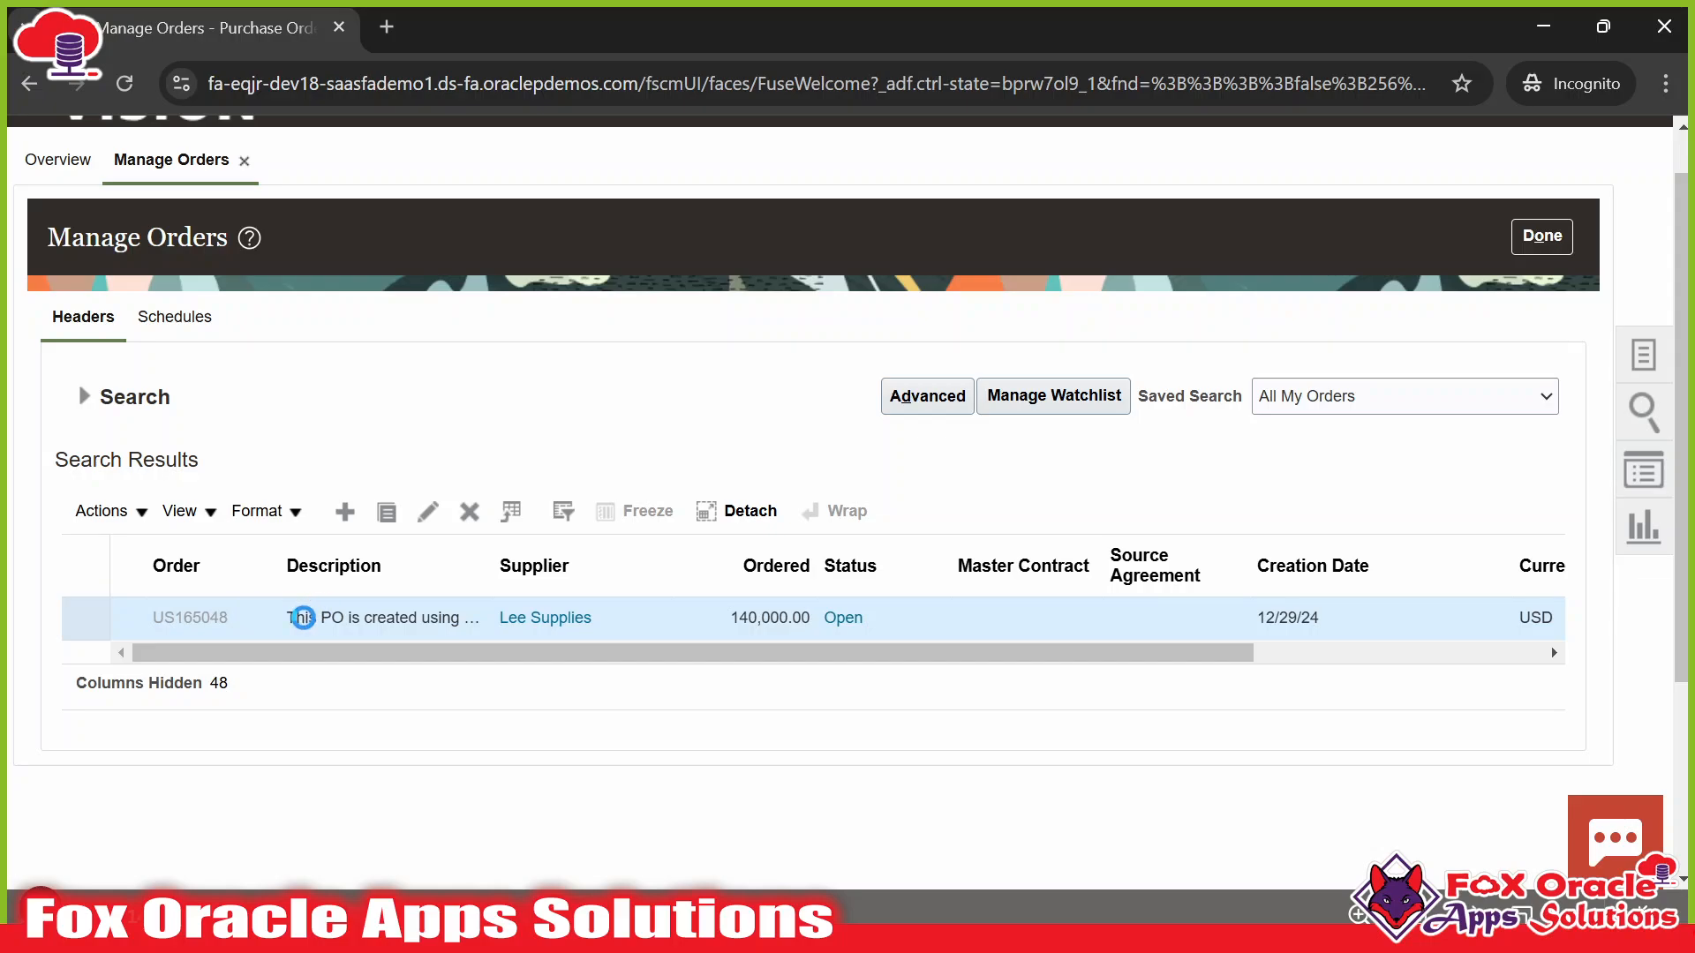
scroll(459, 582, "down", 4)
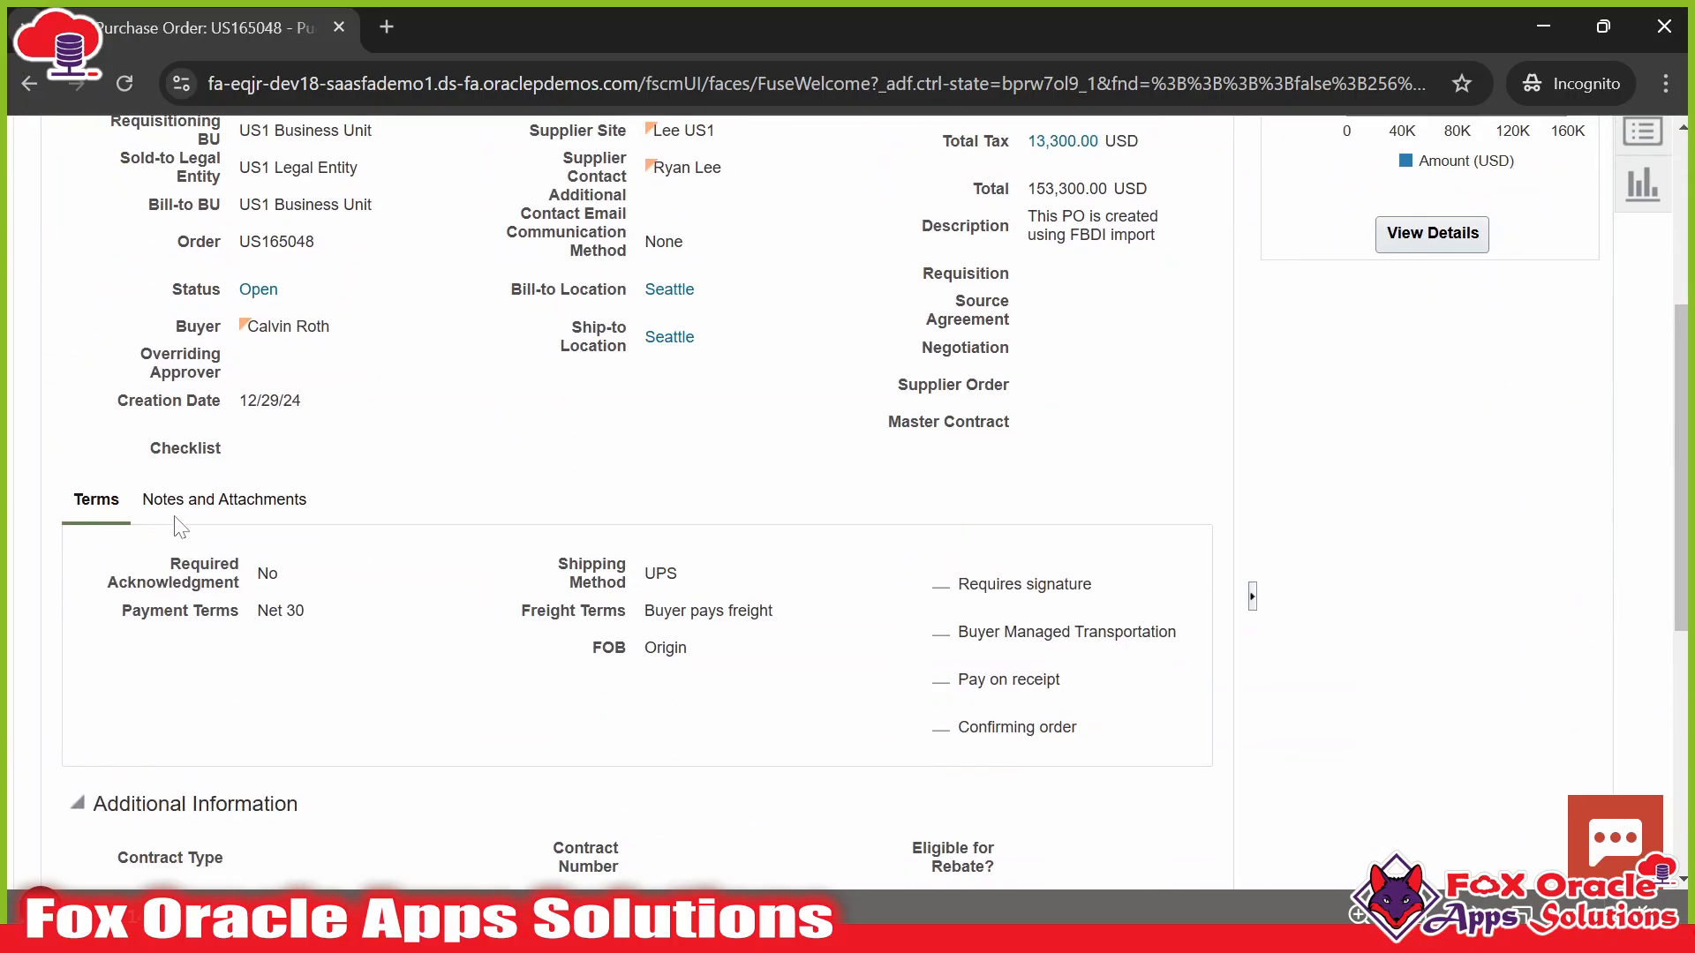
left_click(218, 510)
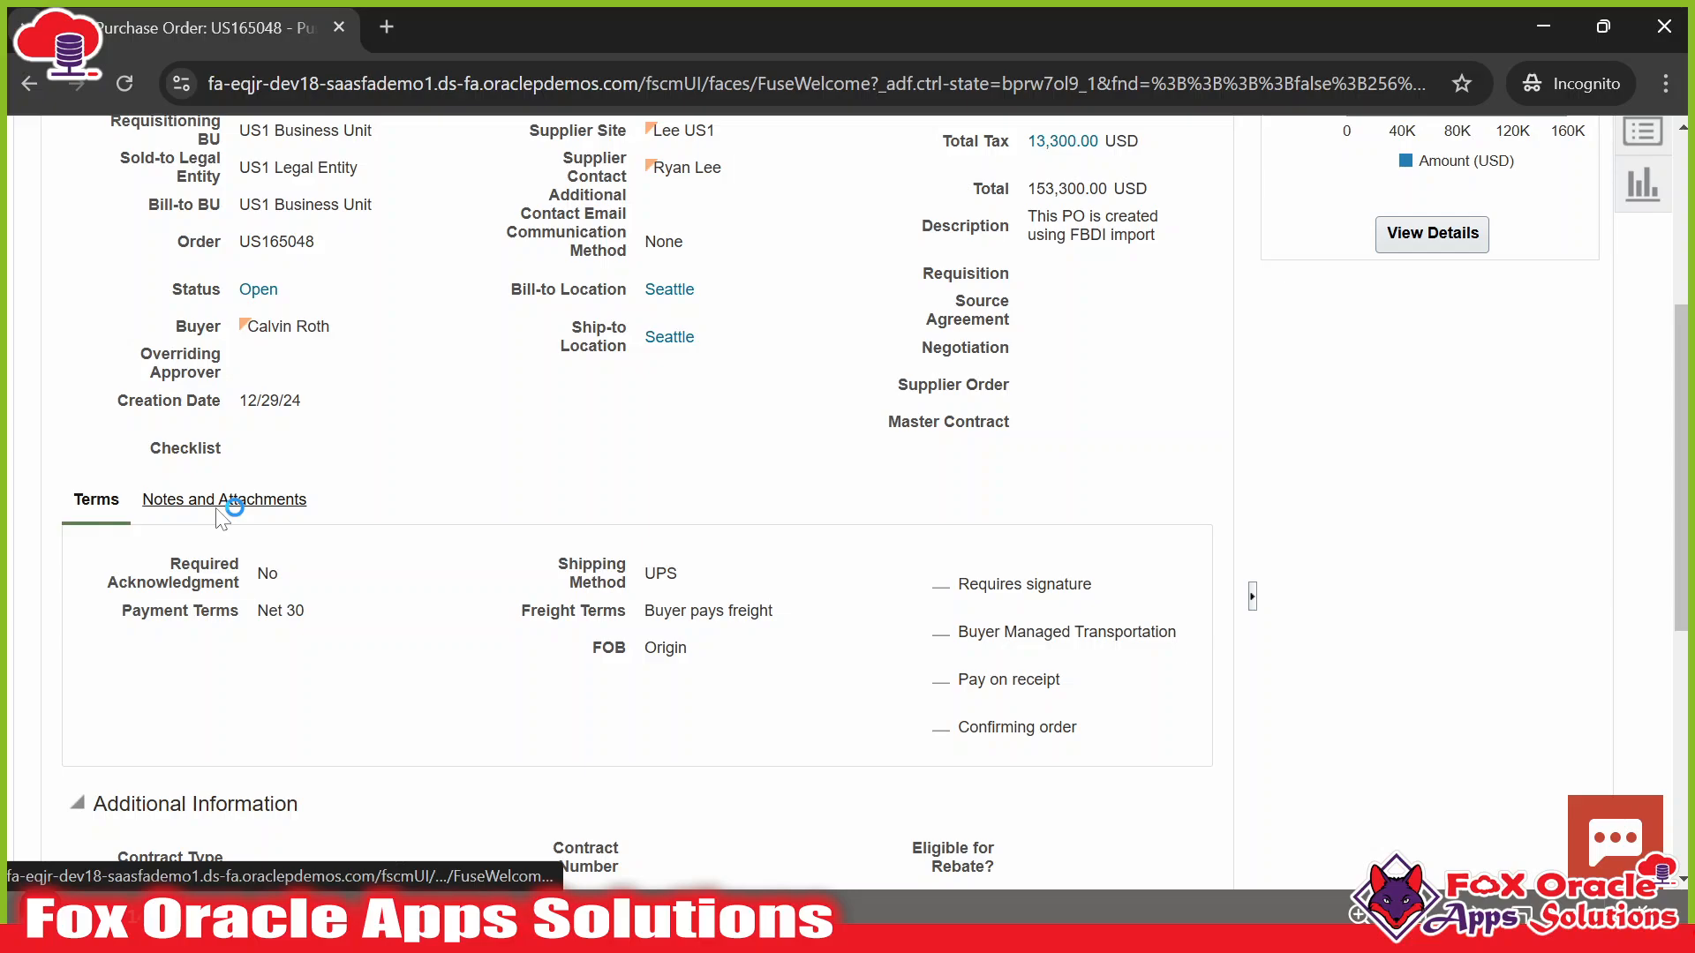
scroll(348, 526, "up", 5)
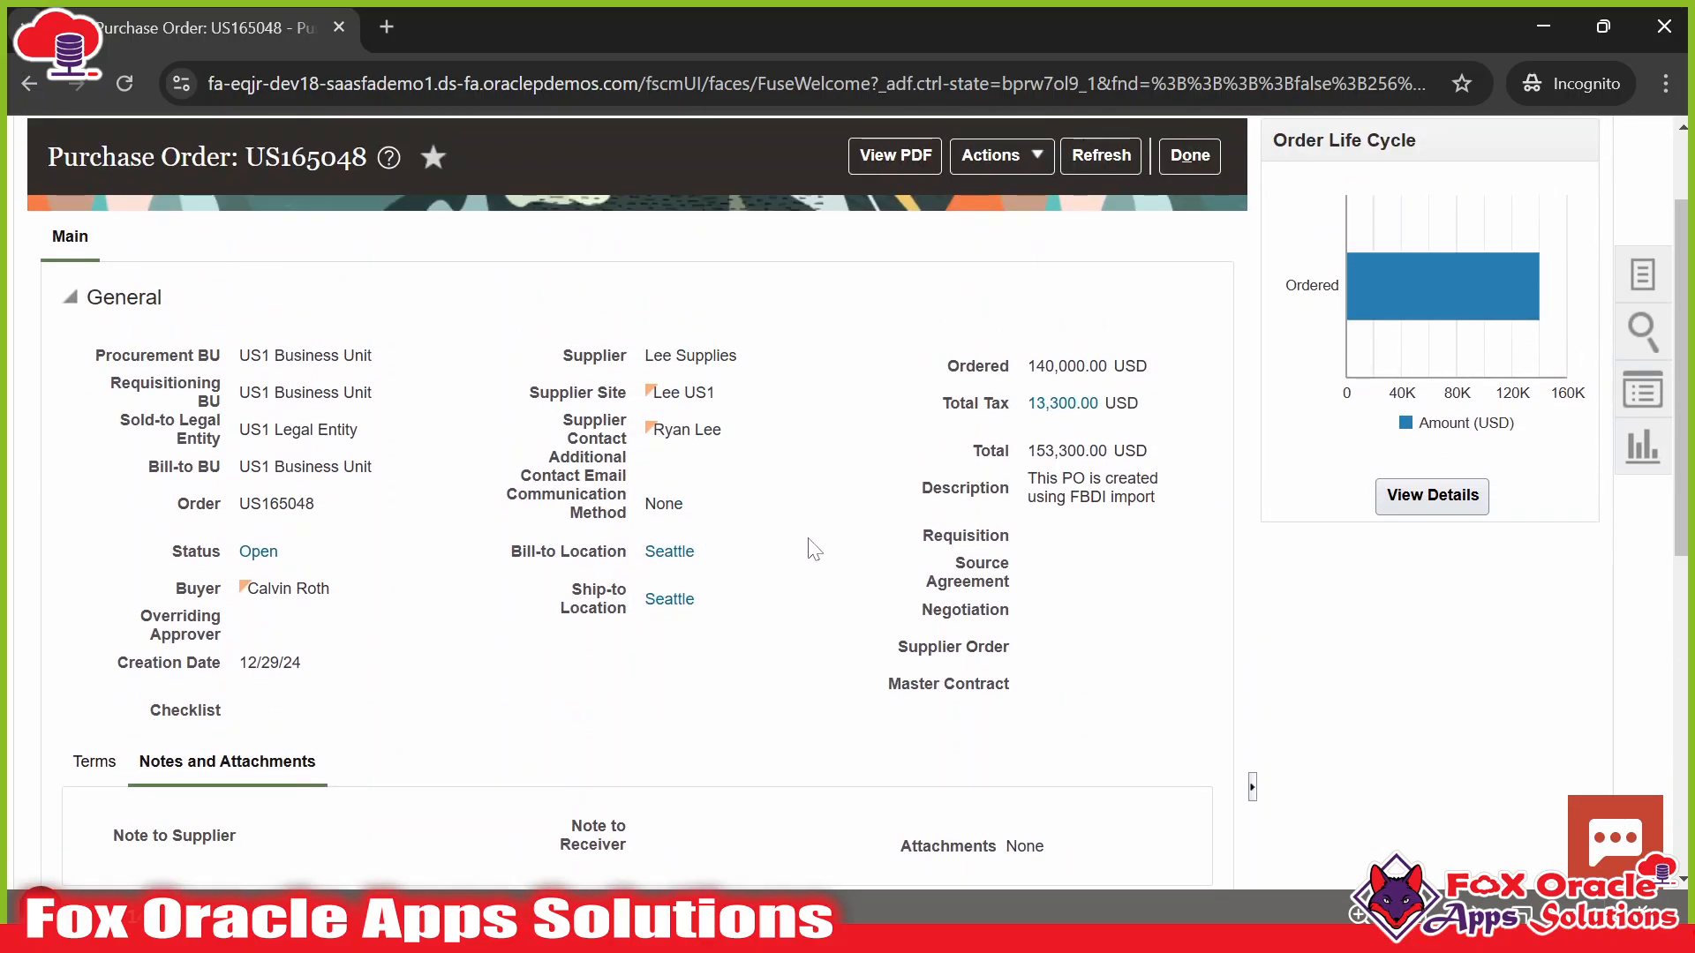
scroll(459, 565, "down", 7)
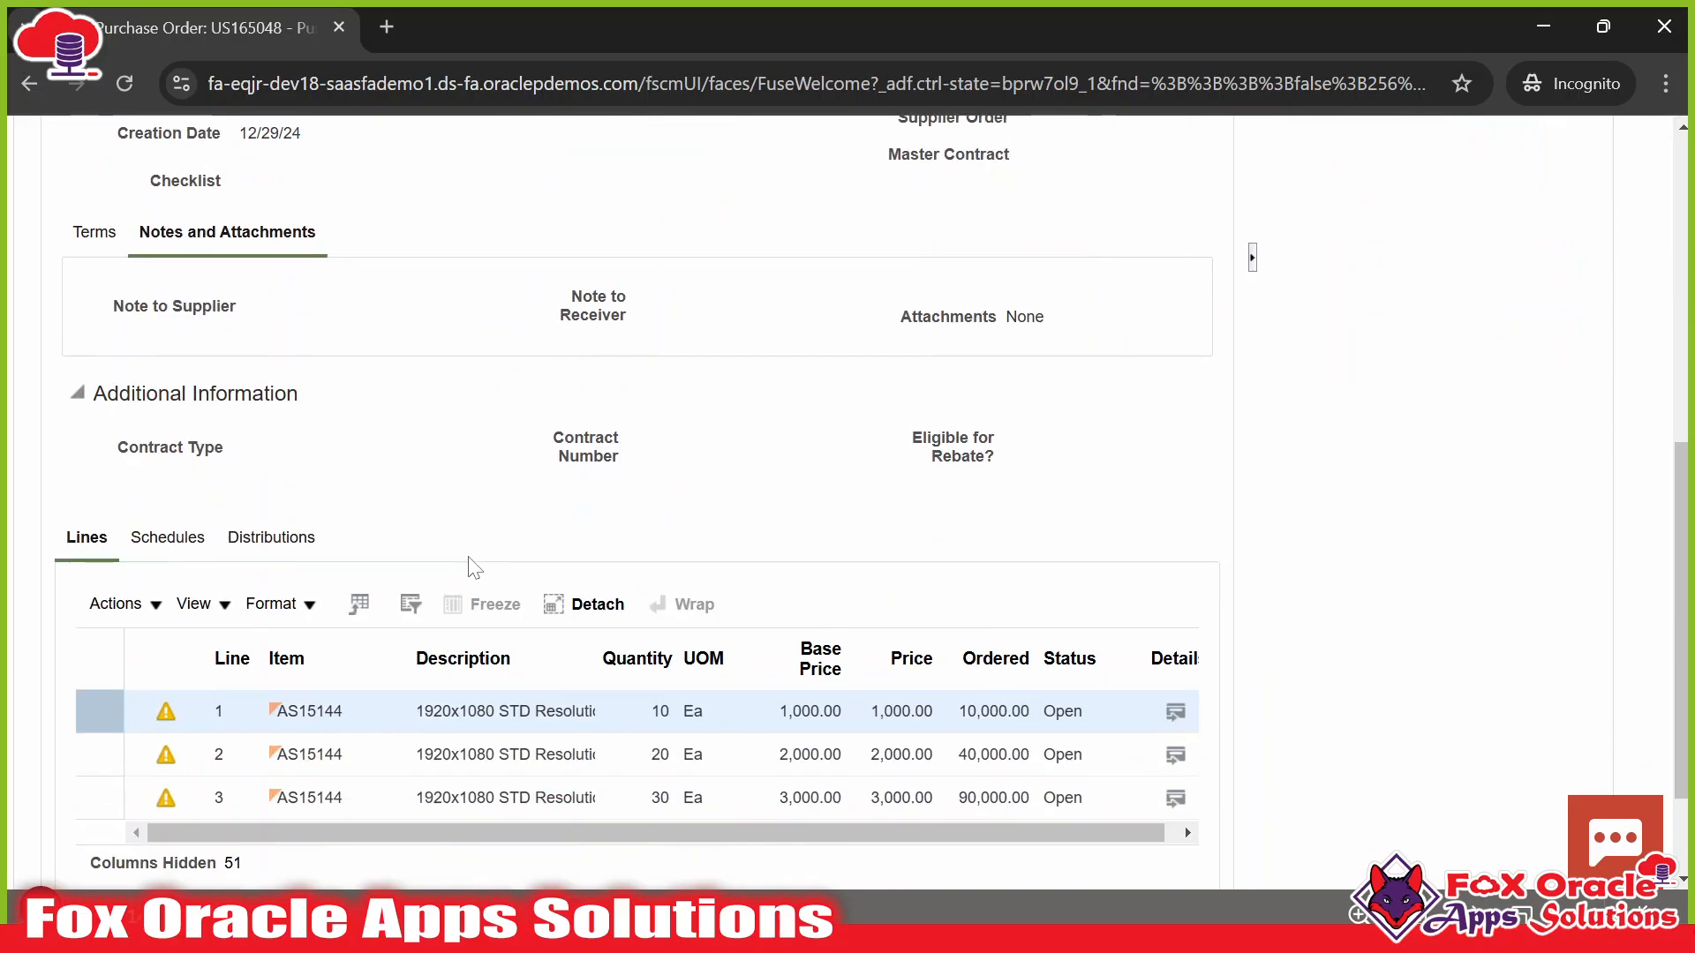
scroll(273, 521, "up", 3)
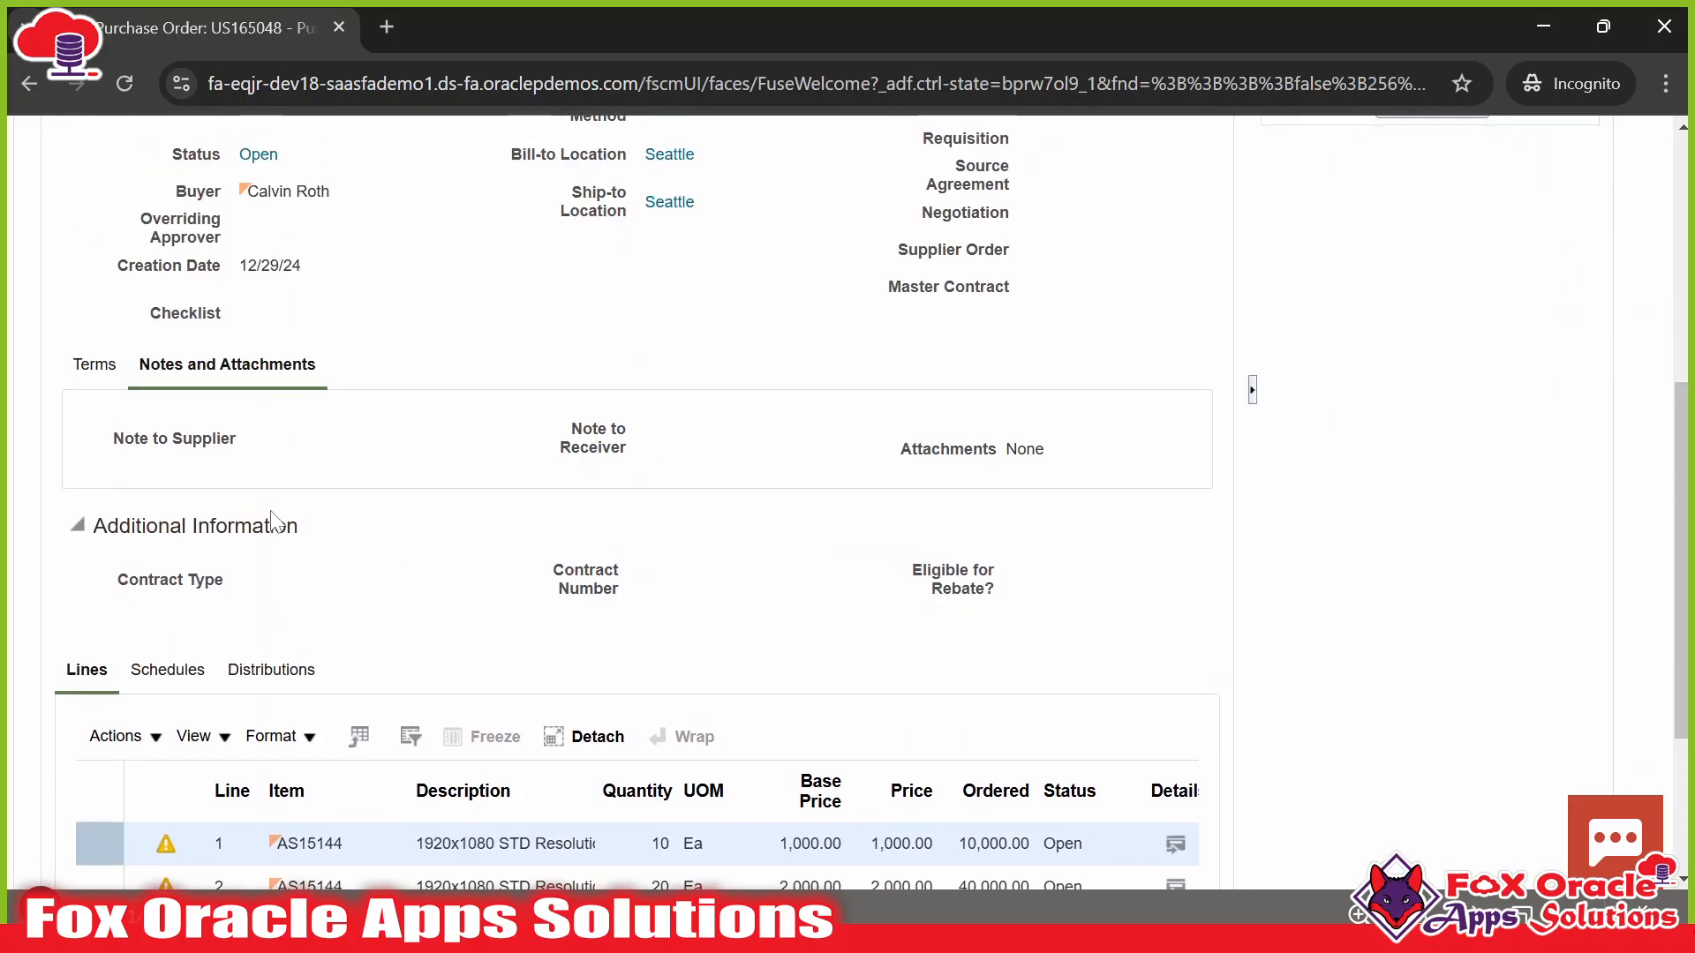
left_click(94, 364)
scroll(449, 469, "up", 1)
scroll(450, 469, "up", 4)
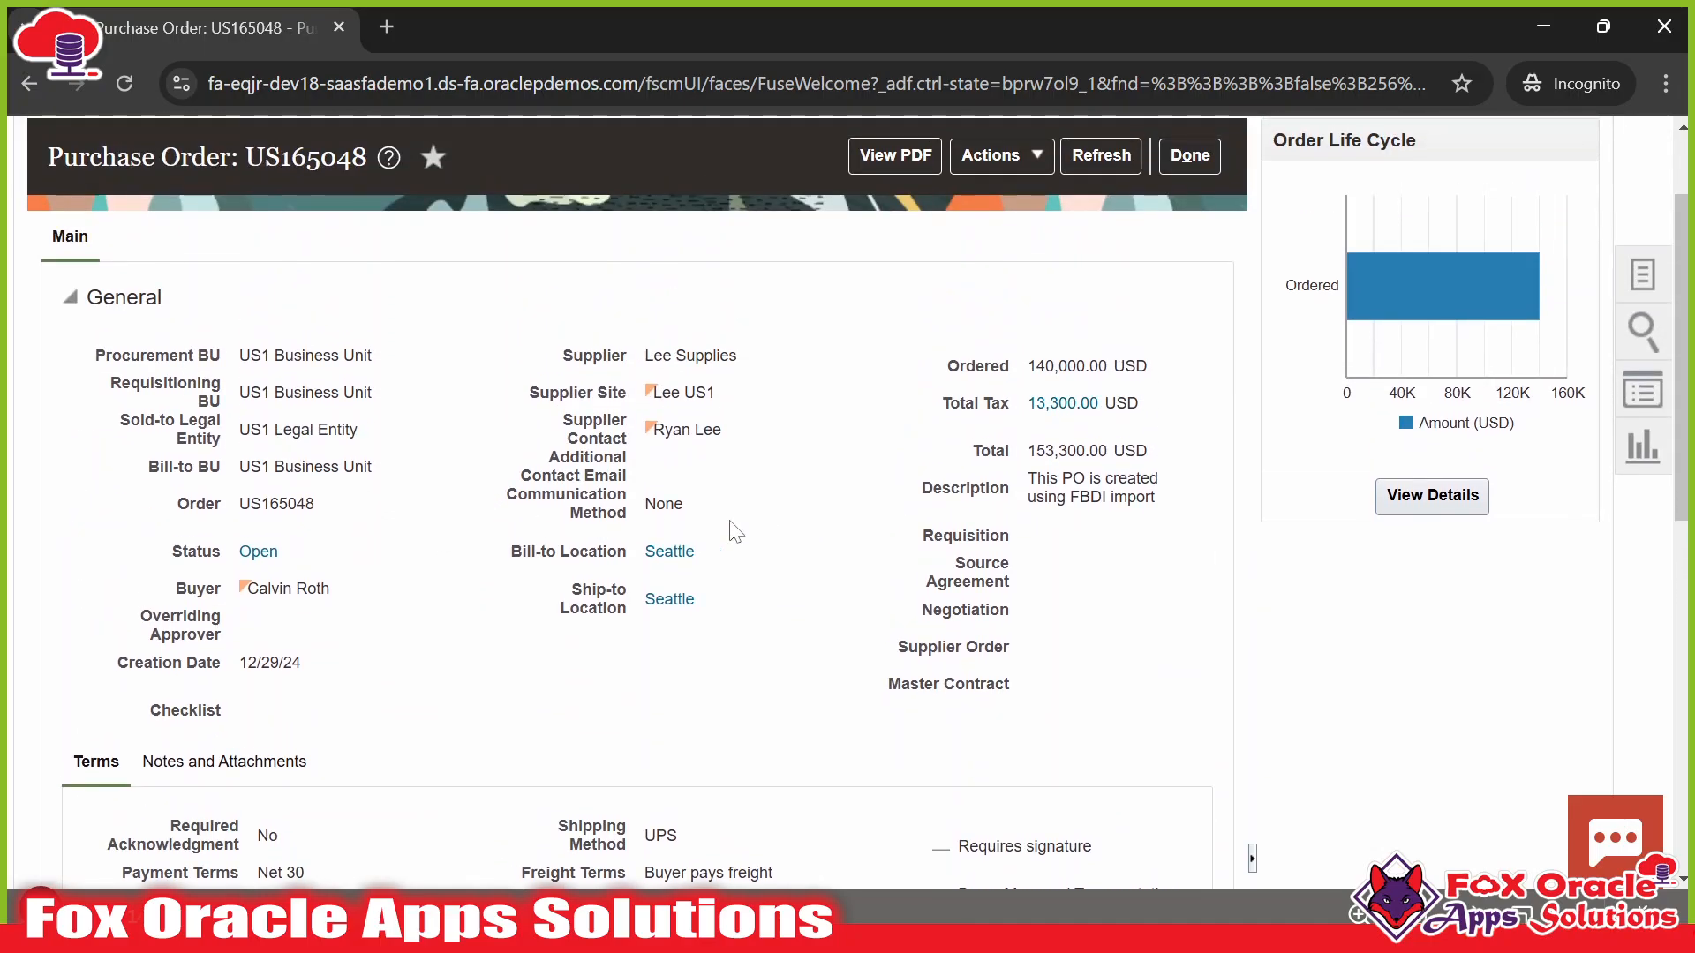
key("ctrl+minus")
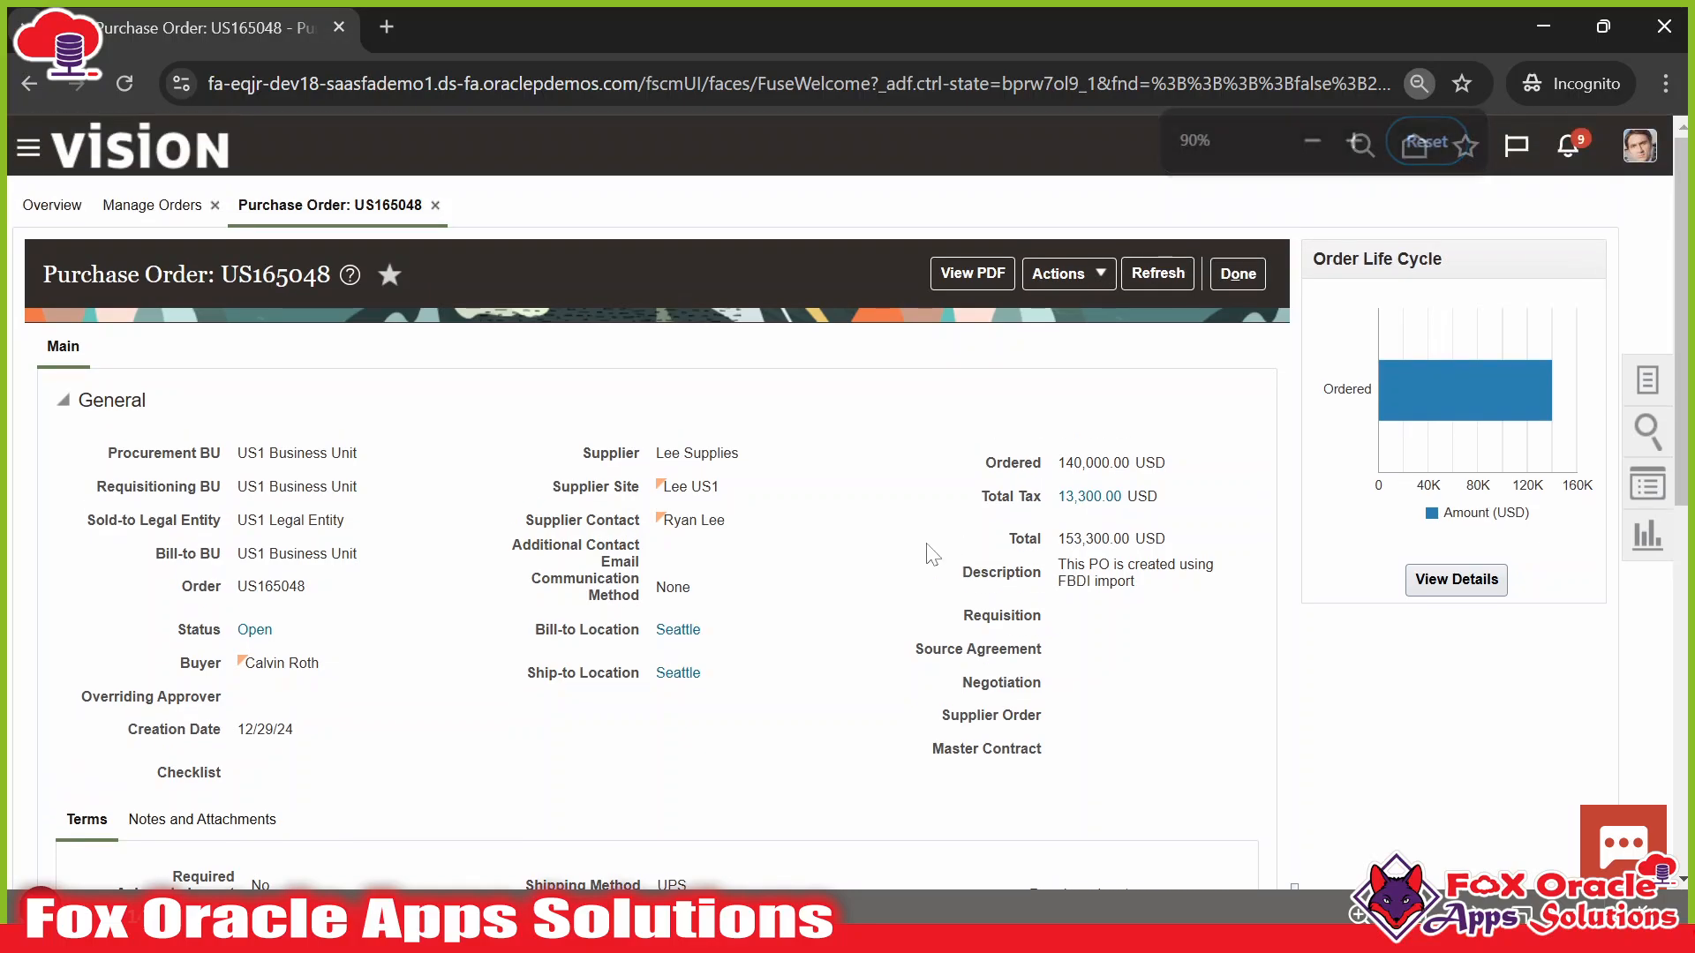
Copy the first data model comment and find it on the order page, matching Description 'This PO is created using FBDI import'.
key("alt+Tab")
left_click(894, 488)
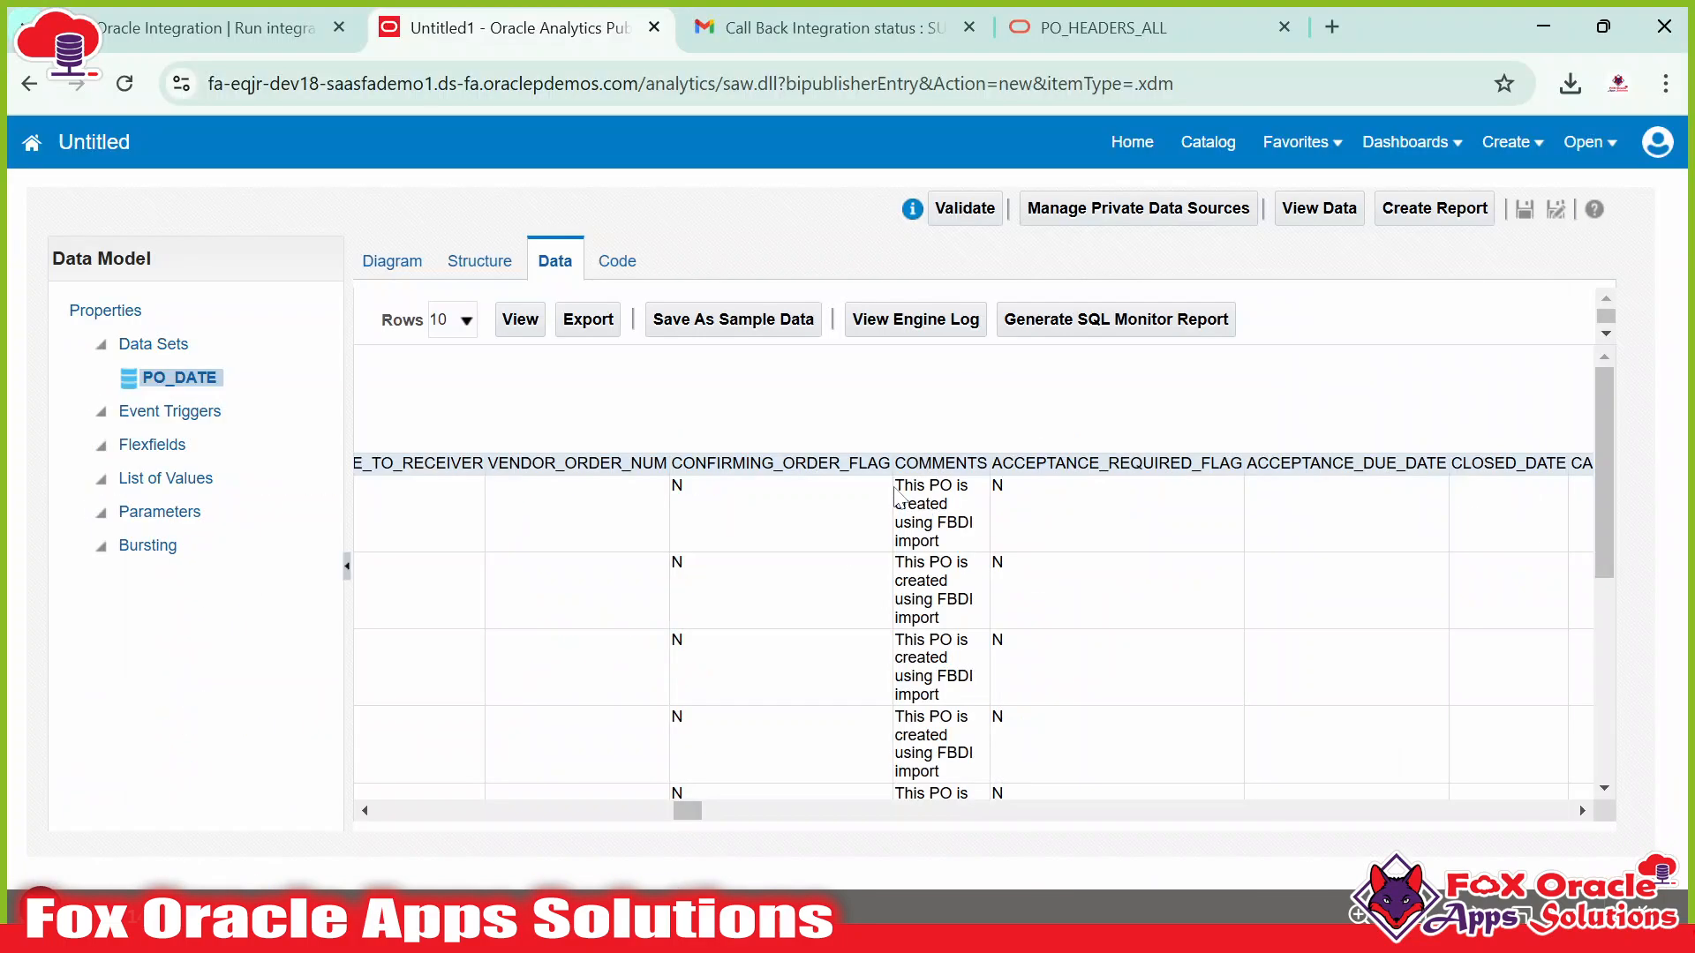
left_click_drag(895, 488, 958, 549)
key("ctrl+c")
key("alt+Tab")
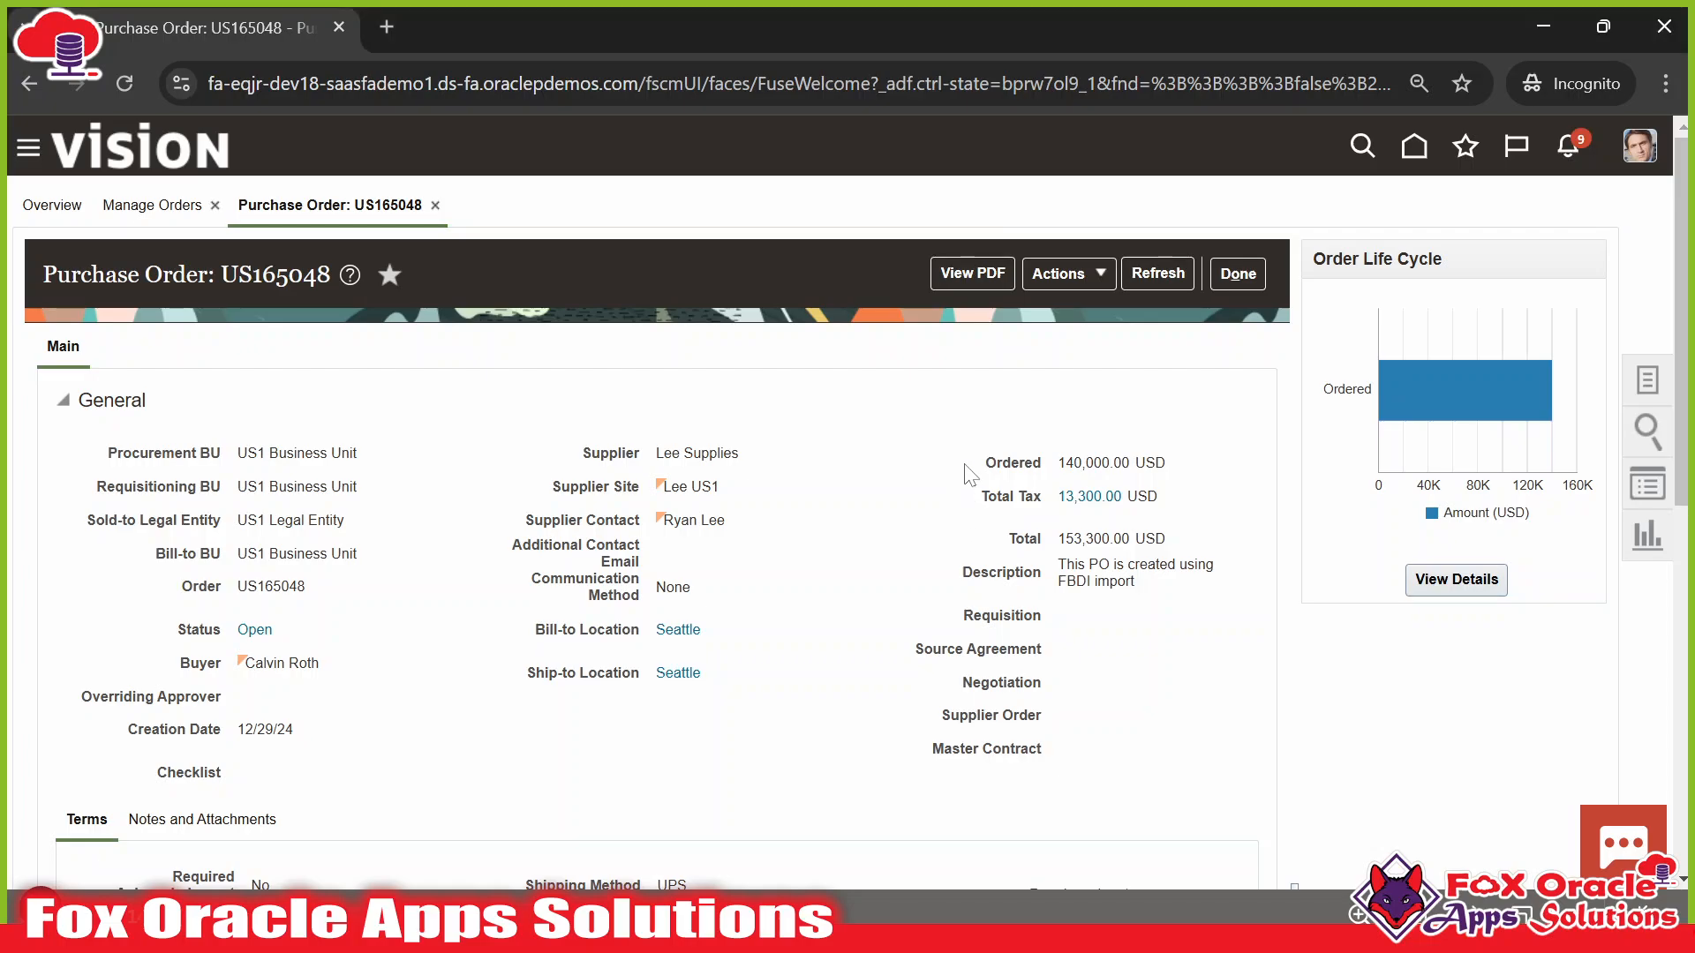
key("ctrl+f")
key("ctrl+v")
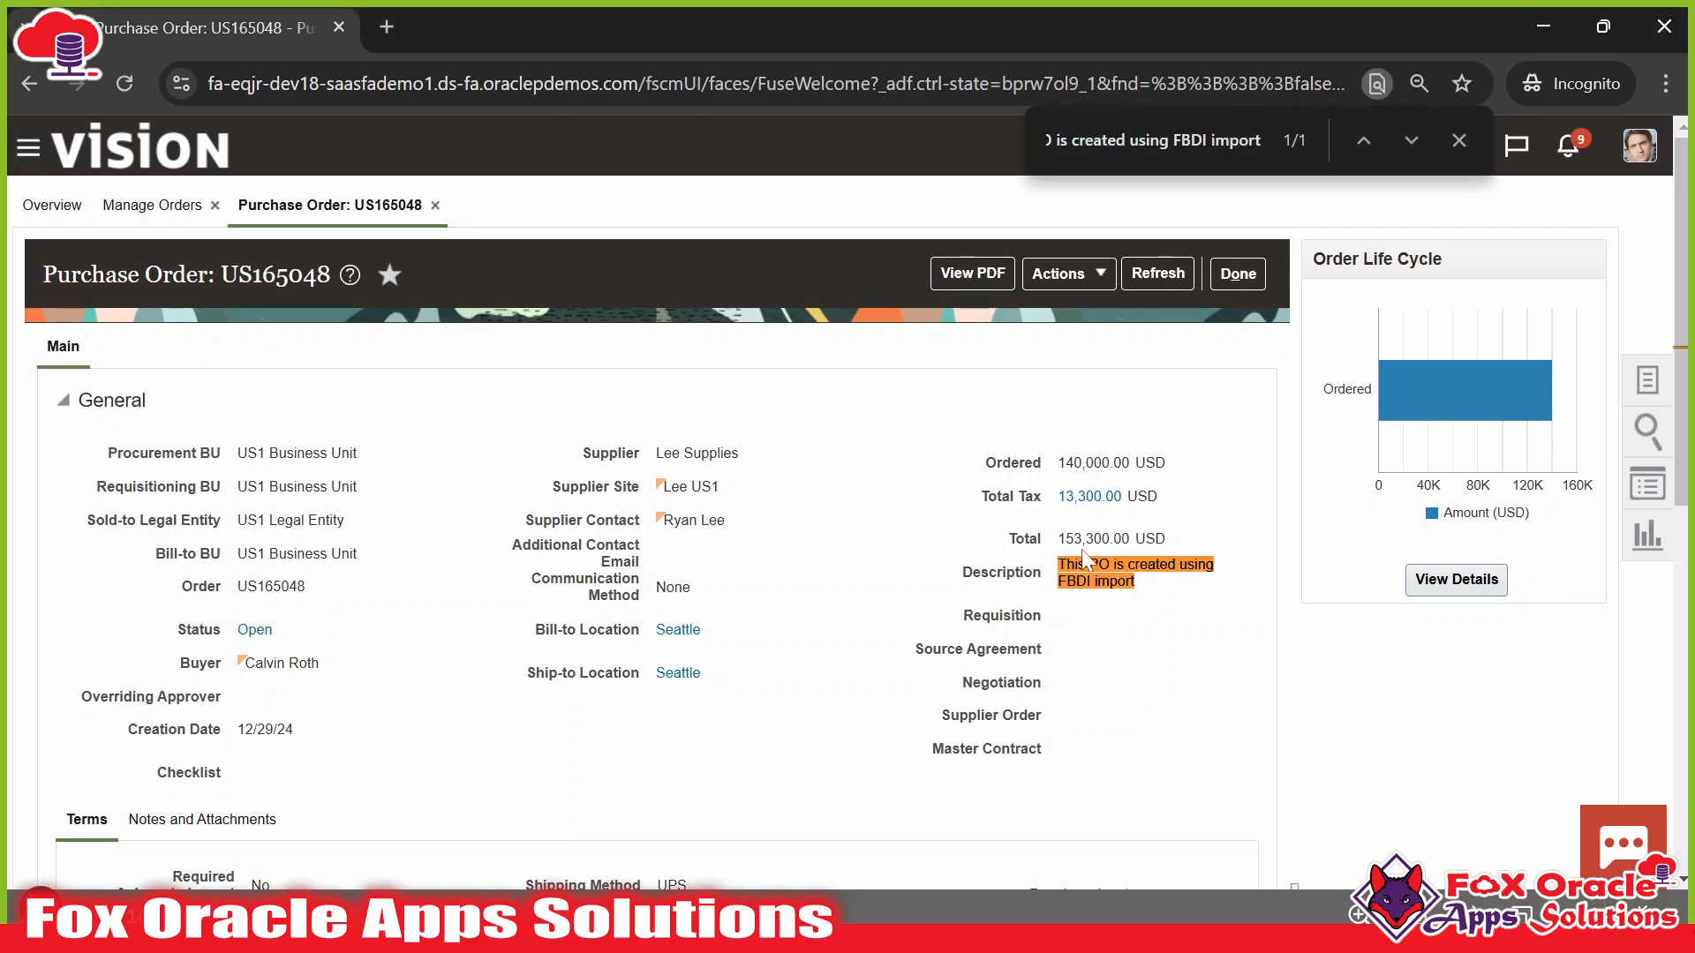
left_click_drag(1059, 565, 1097, 582)
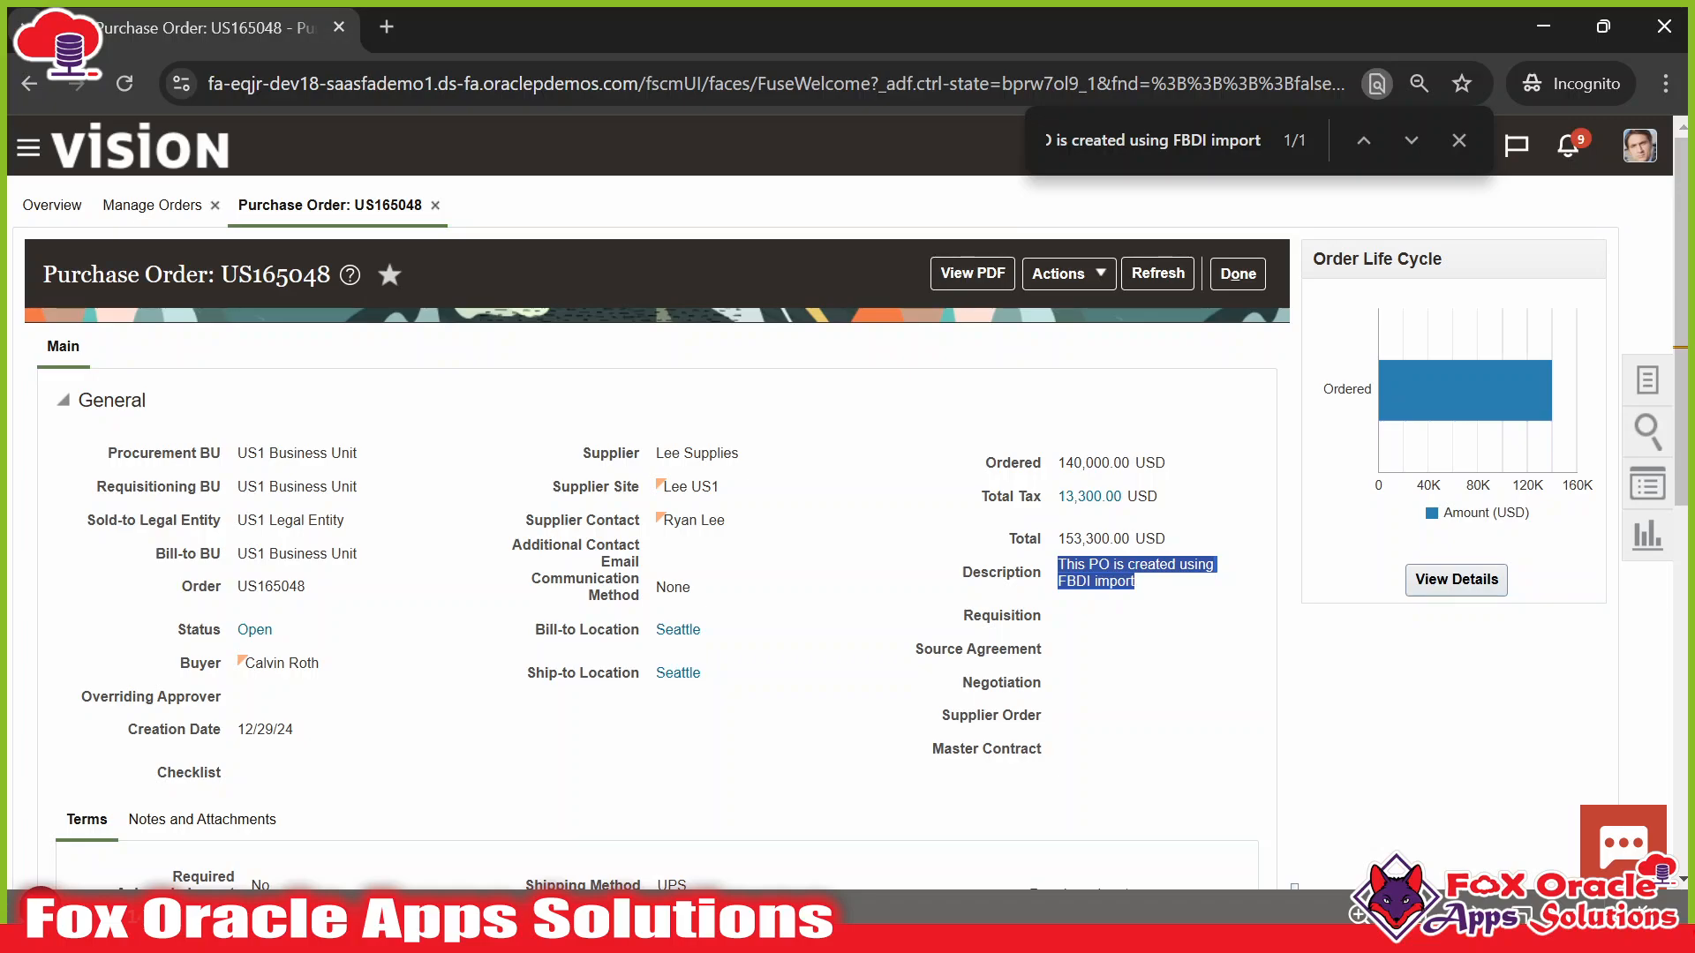
Search the data set preview for 'segment' to find SEGMENT1, then bring up the PO_HEADERS_ALL reference page.
key("alt+Tab")
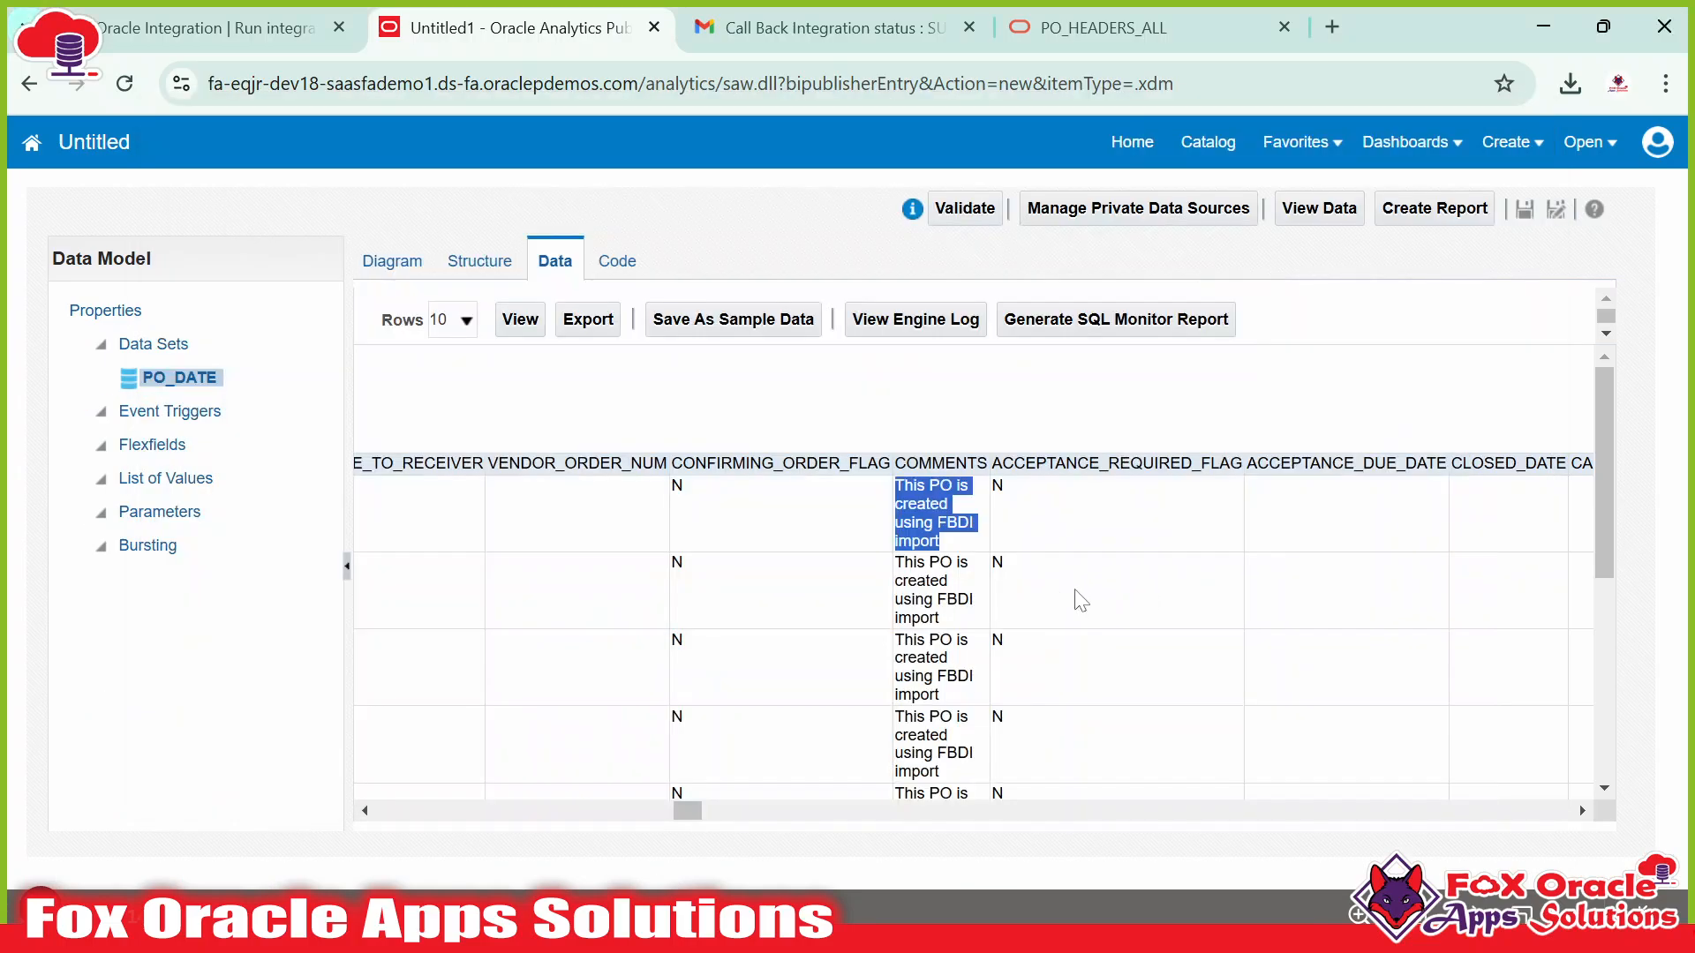
left_click(1108, 531)
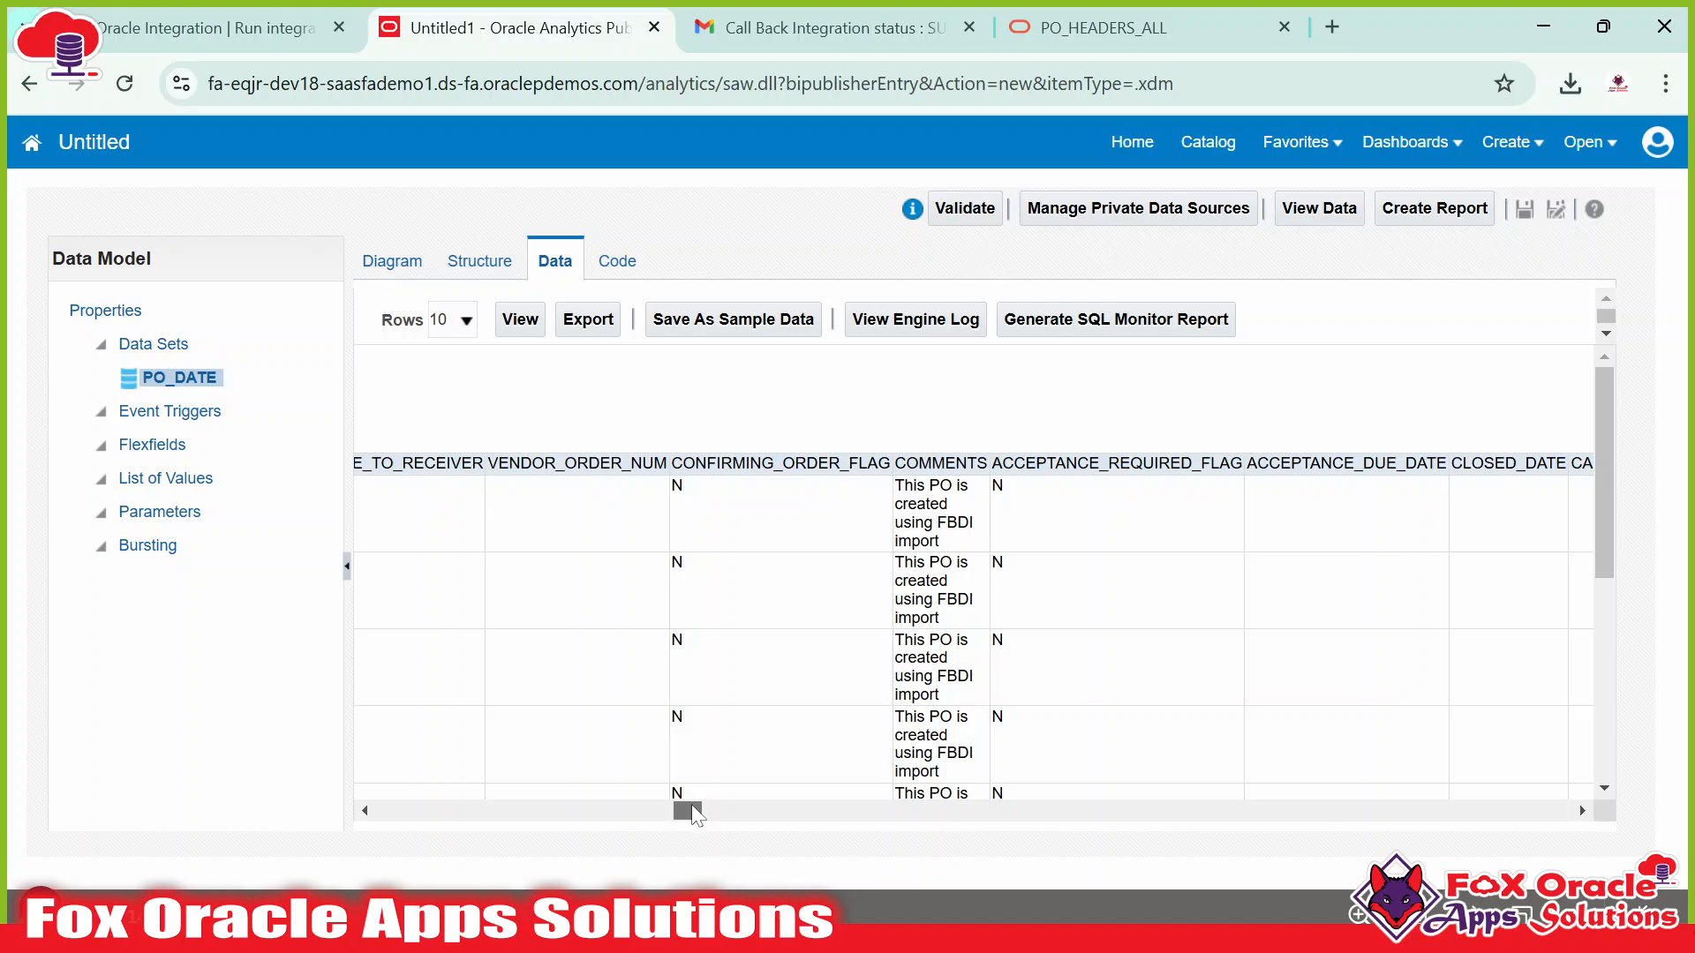
left_click_drag(692, 808, 393, 814)
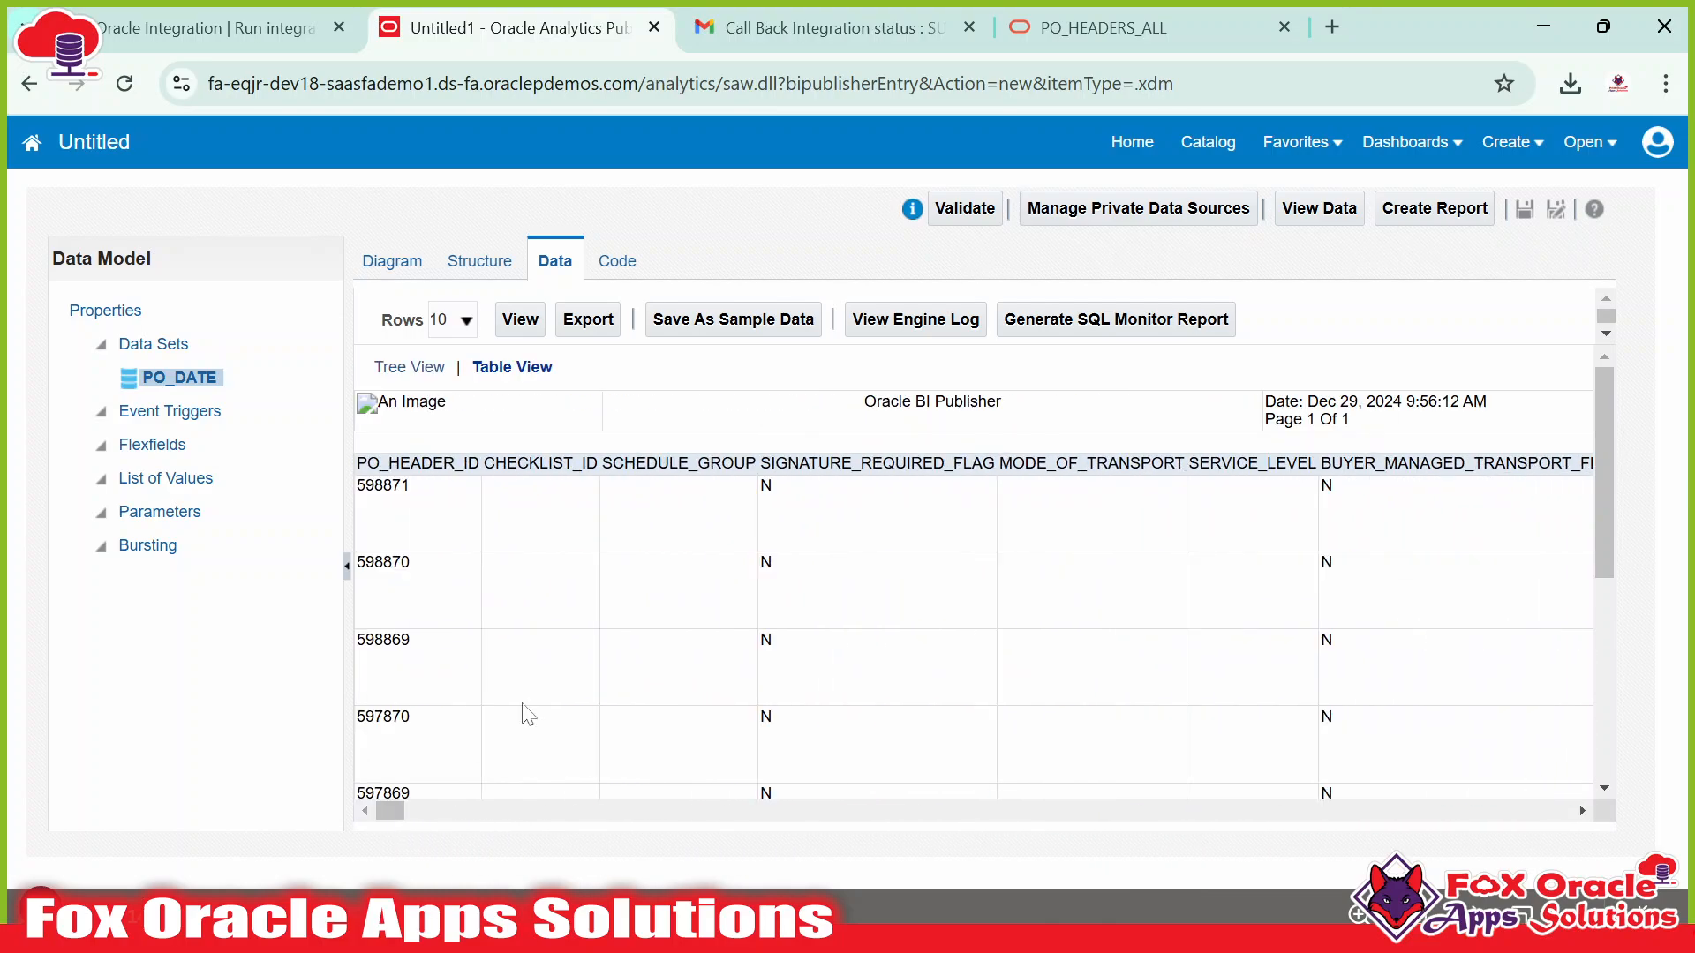
key("ctrl+f")
type("segment")
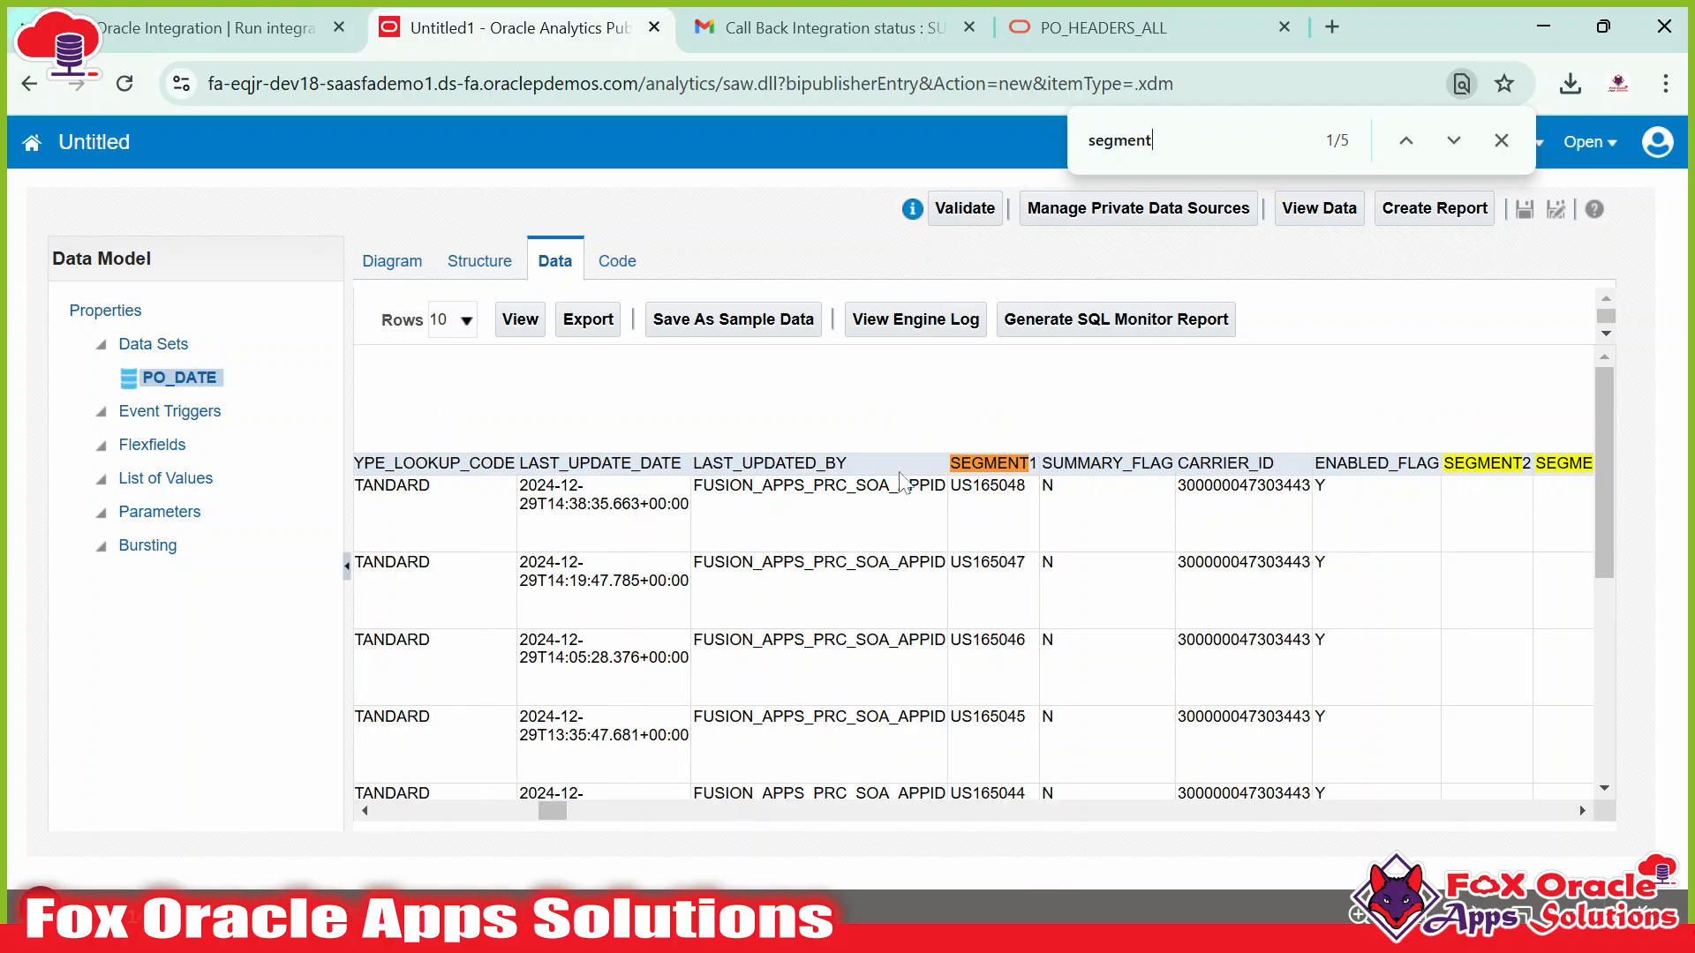
left_click(1103, 27)
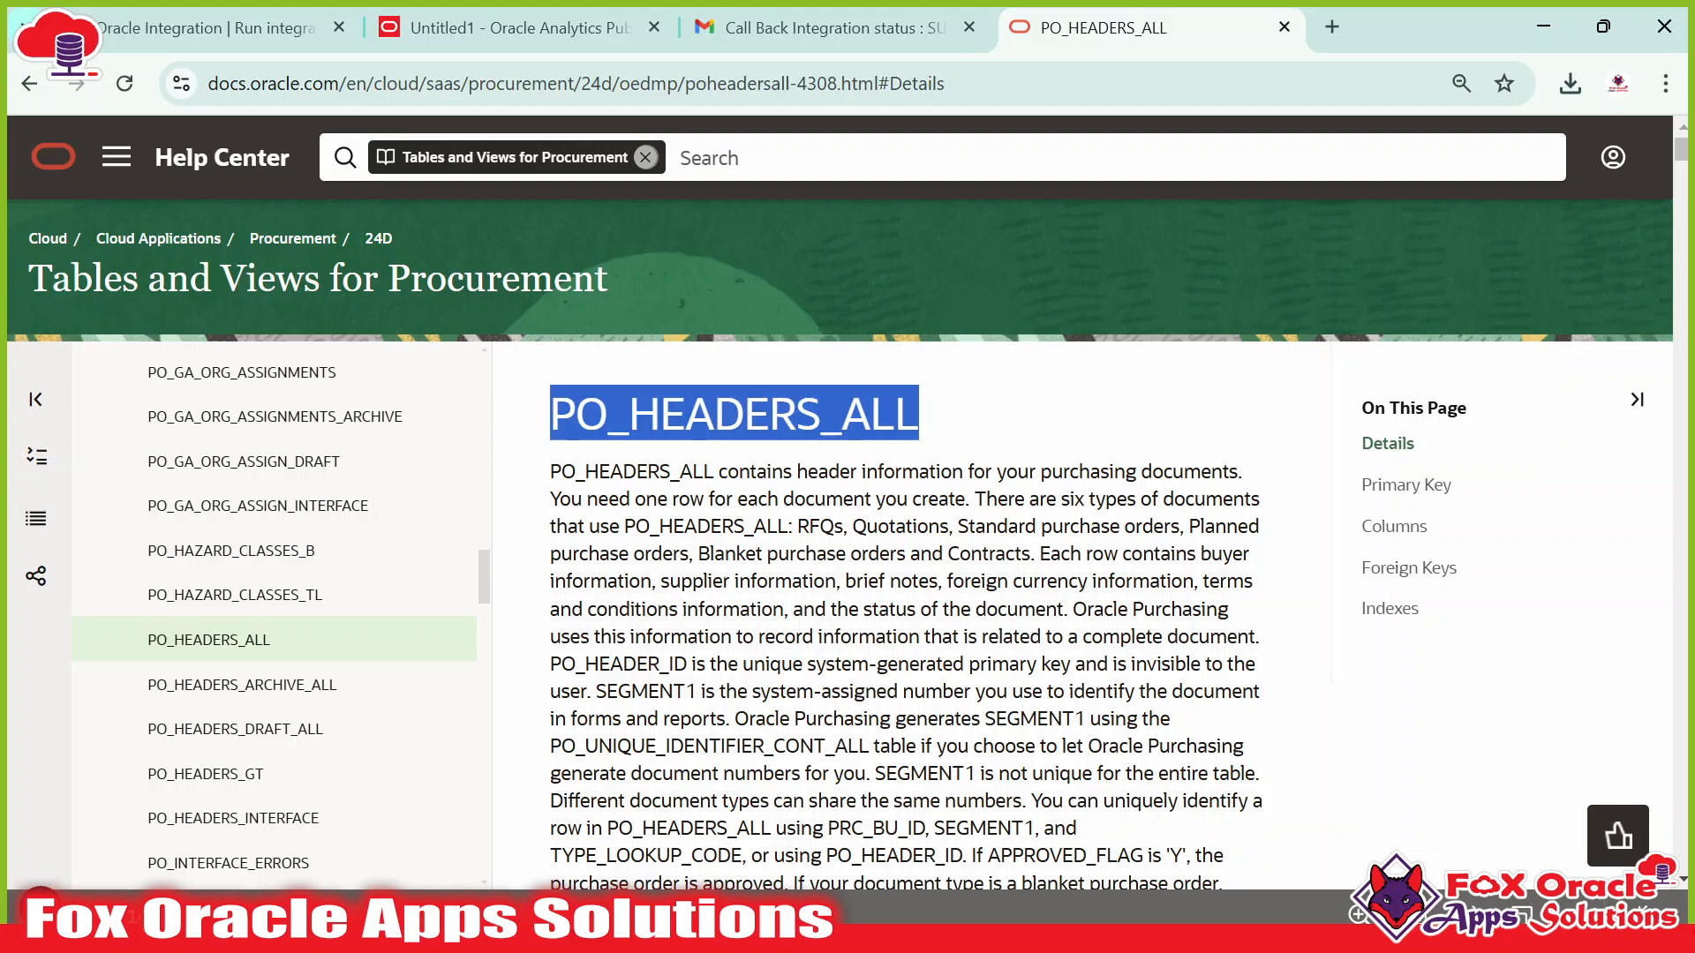
Jump to the Columns section of the PO_HEADERS_ALL reference page.
scroll(916, 454, "down", 10)
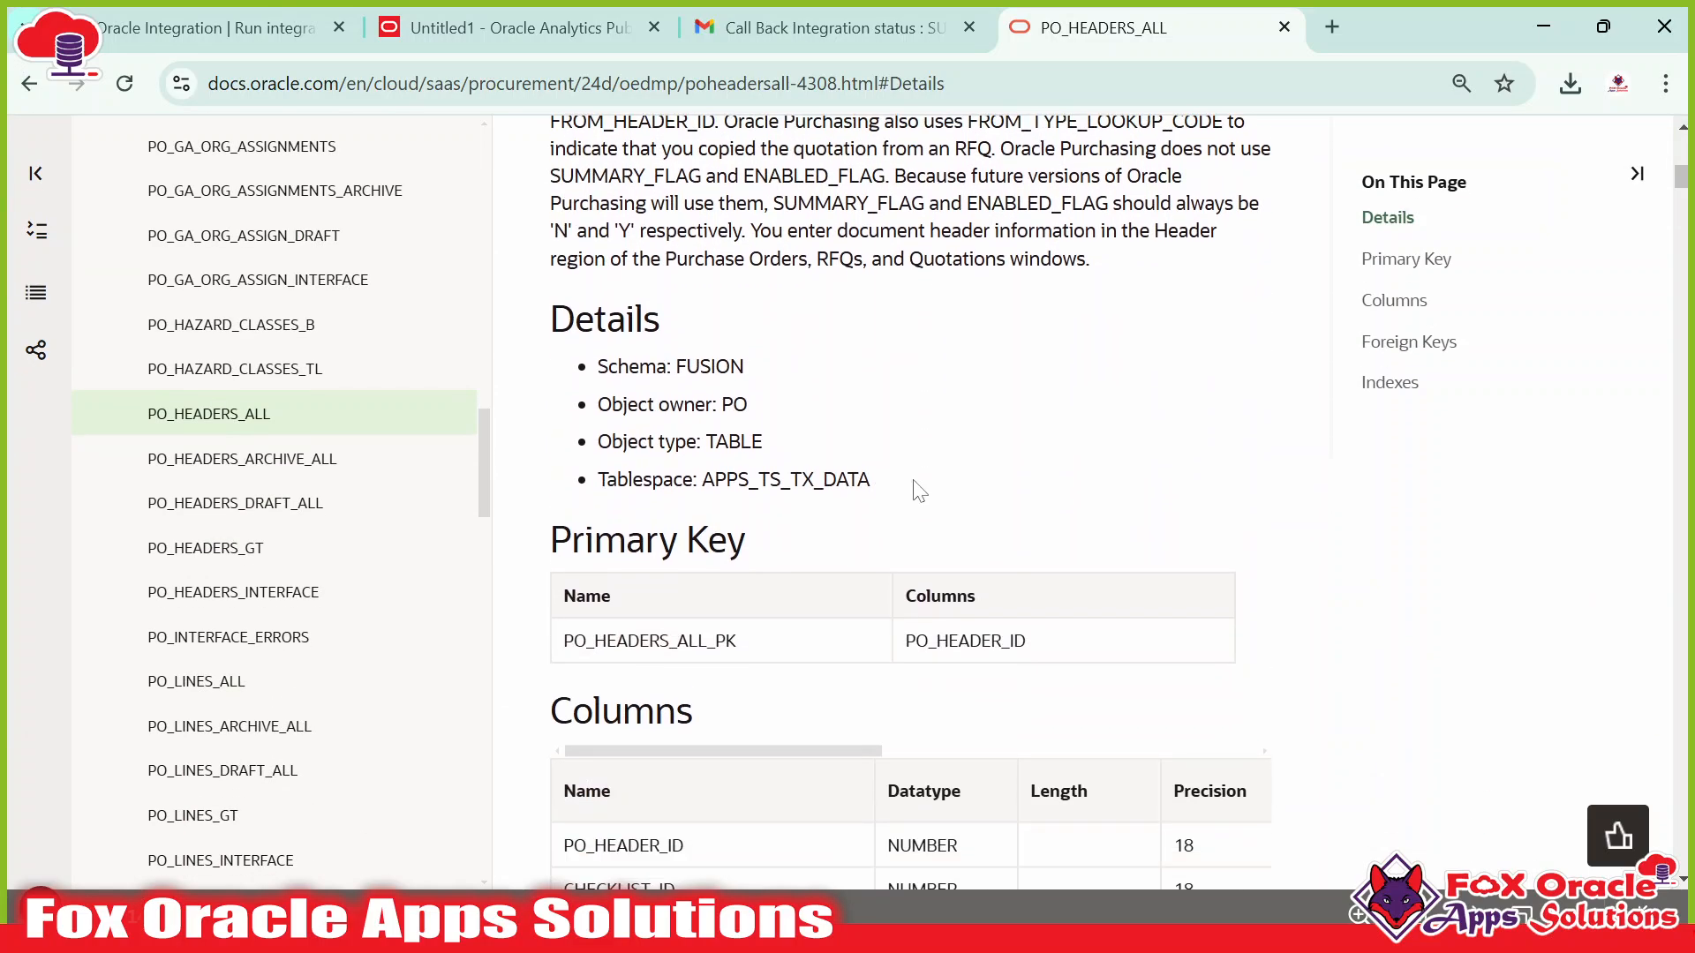
scroll(823, 427, "down", 6)
scroll(830, 433, "up", 3)
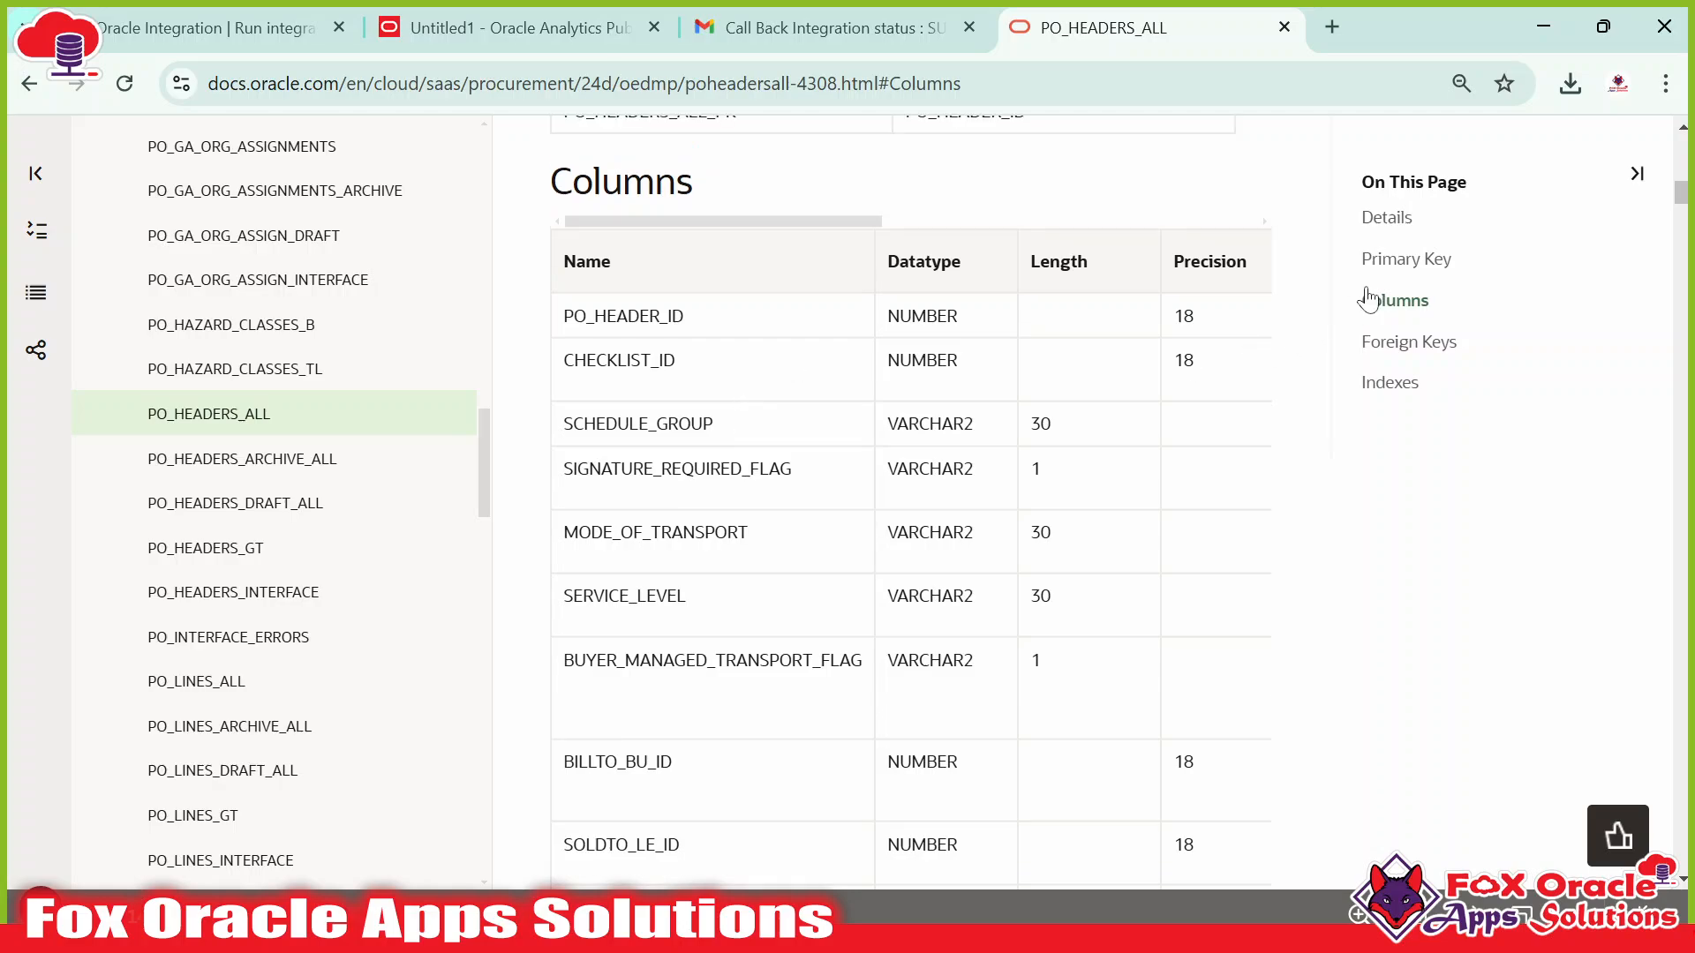
left_click(1636, 173)
scroll(786, 480, "down", 8)
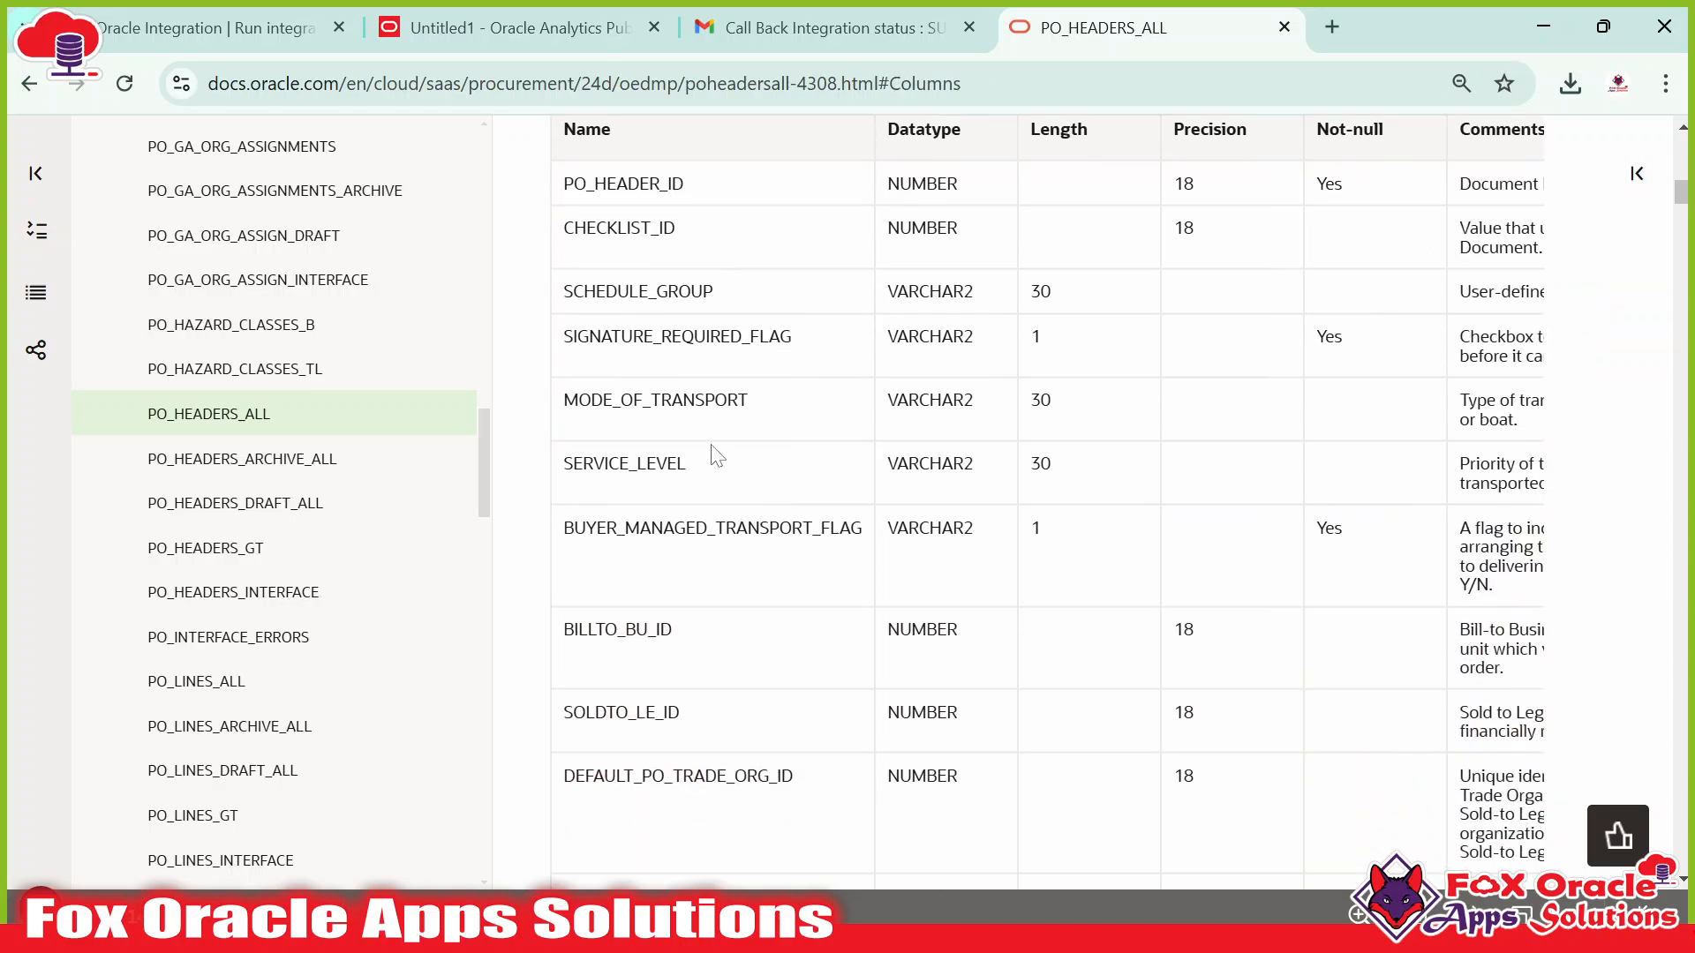
scroll(757, 500, "down", 2)
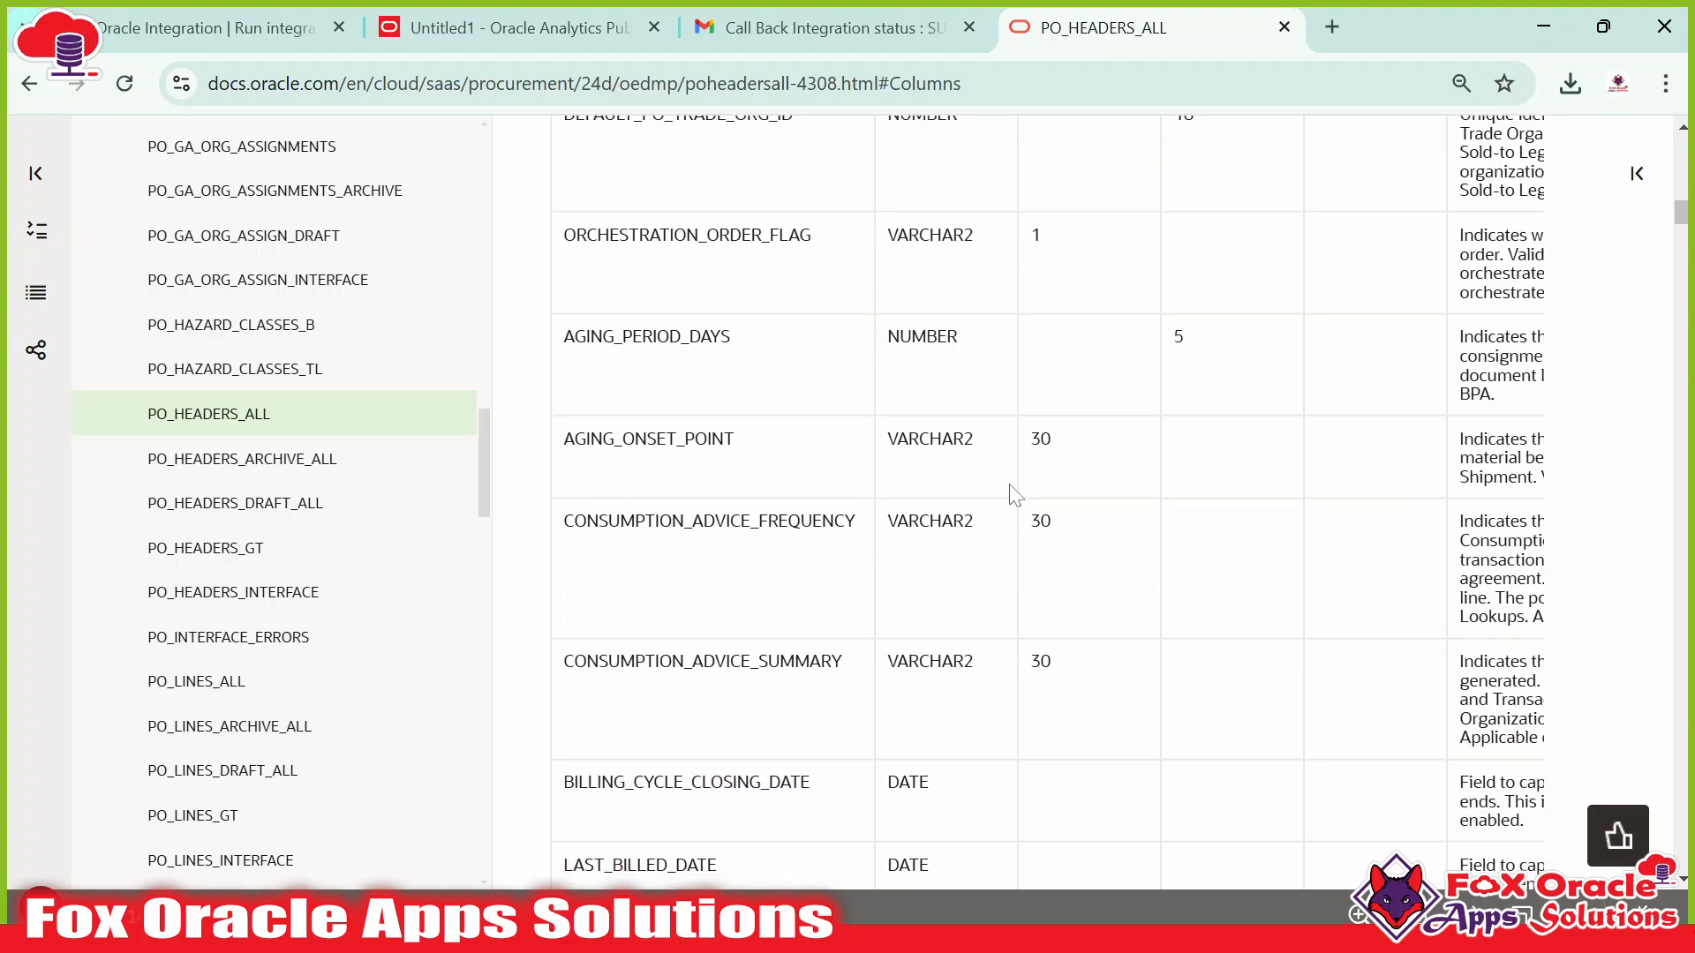
scroll(1013, 491, "up", 1)
scroll(730, 500, "down", 3)
scroll(744, 497, "down", 1)
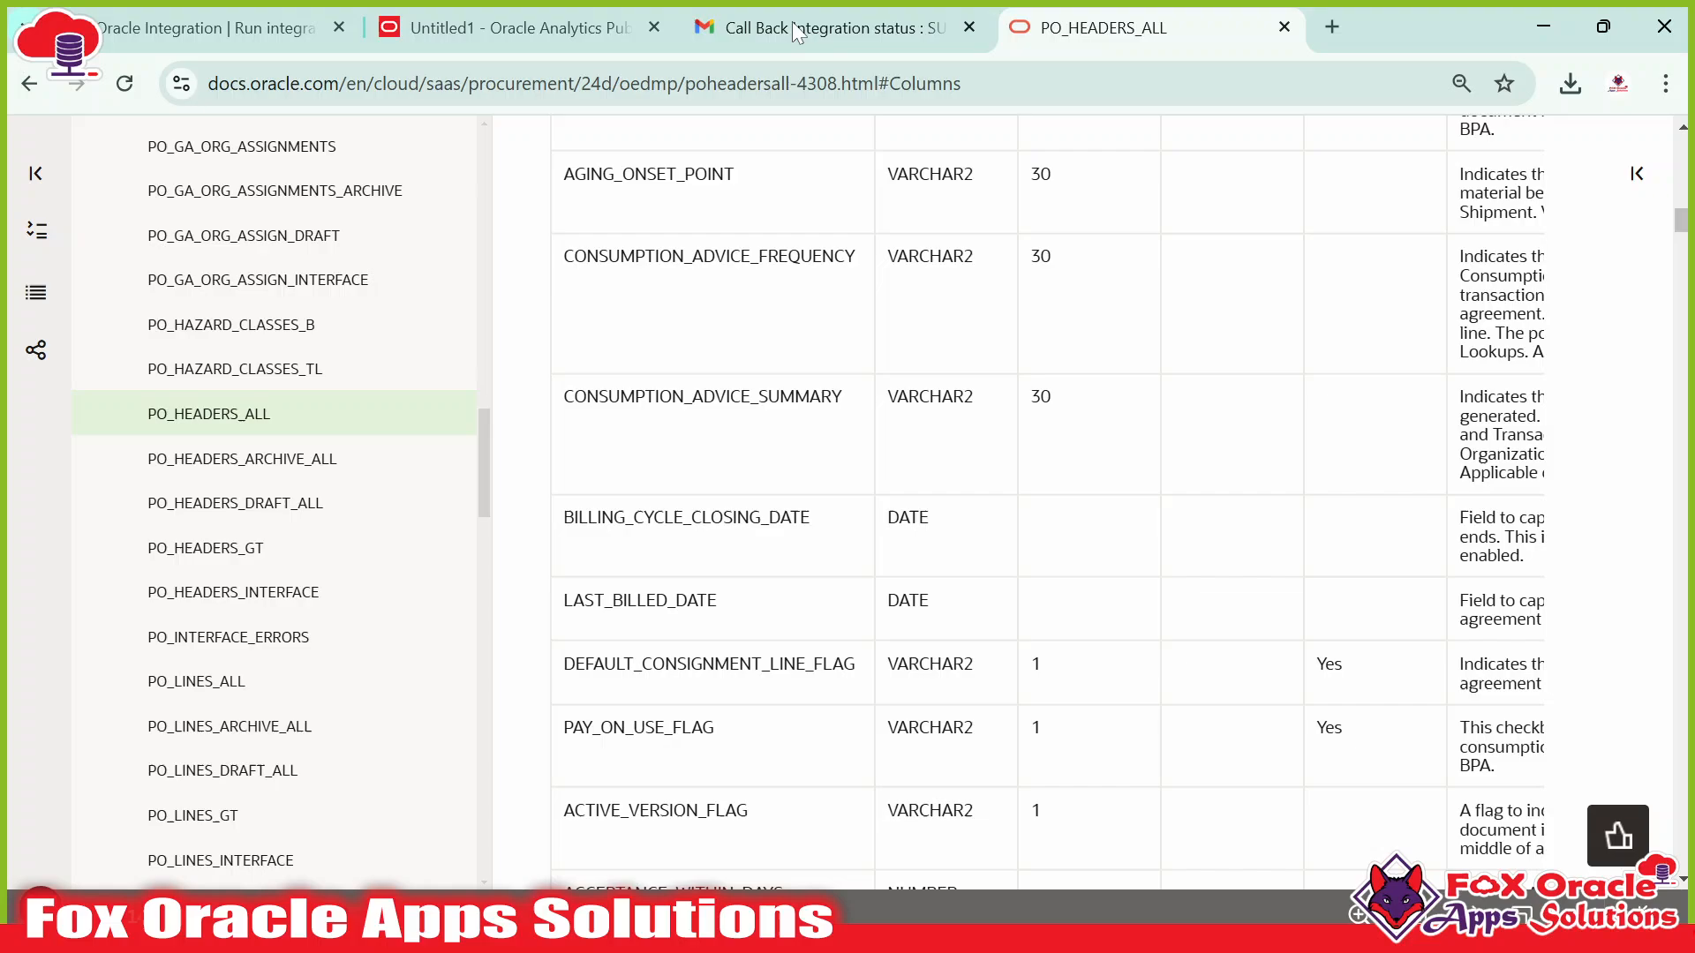
Locate the SEGMENT1 column and read its description in the columns table.
left_click(494, 27)
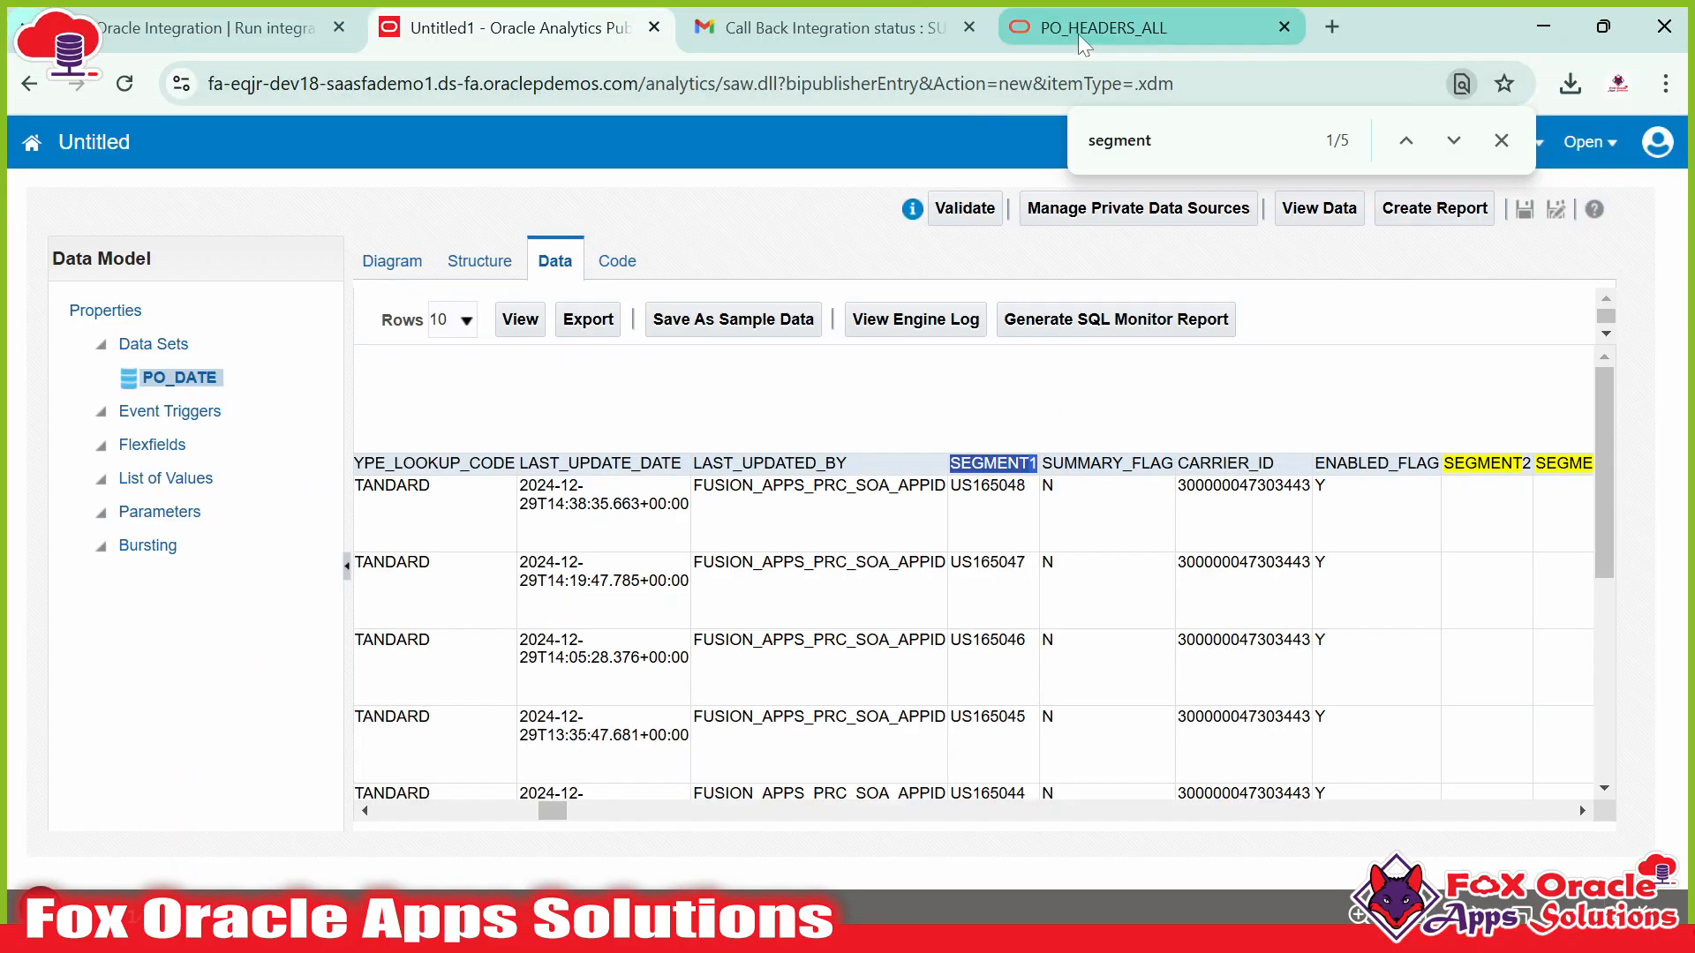
left_click(1083, 35)
scroll(768, 574, "down", 10)
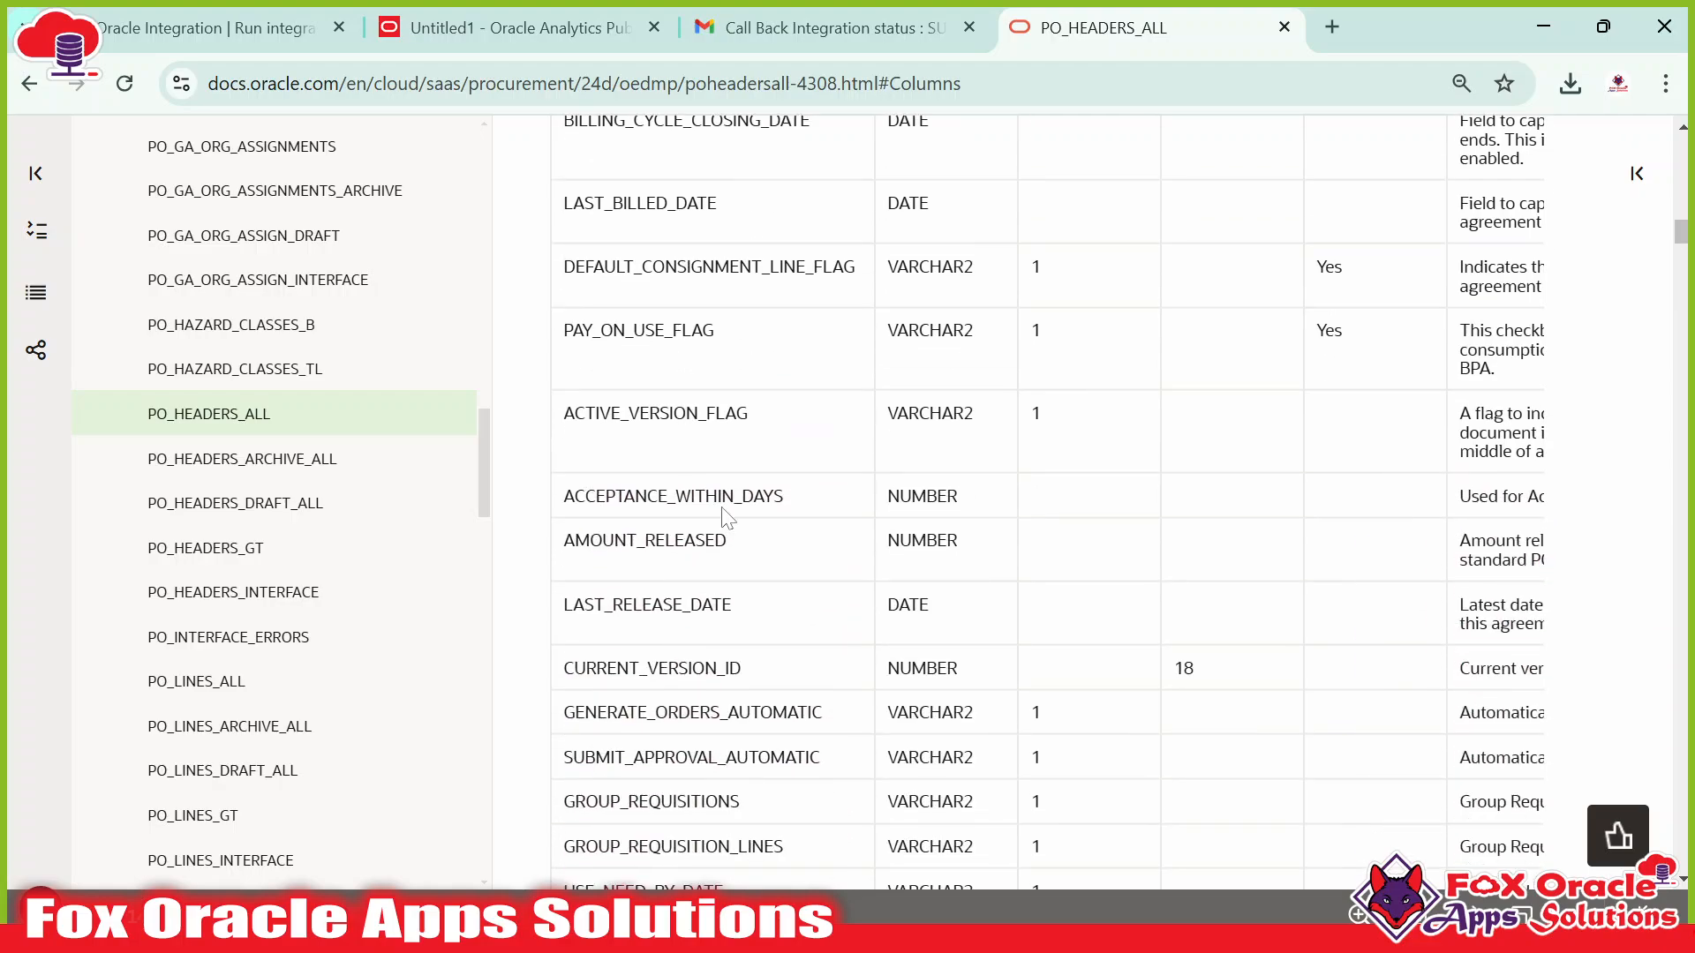
scroll(1047, 503, "down", 6)
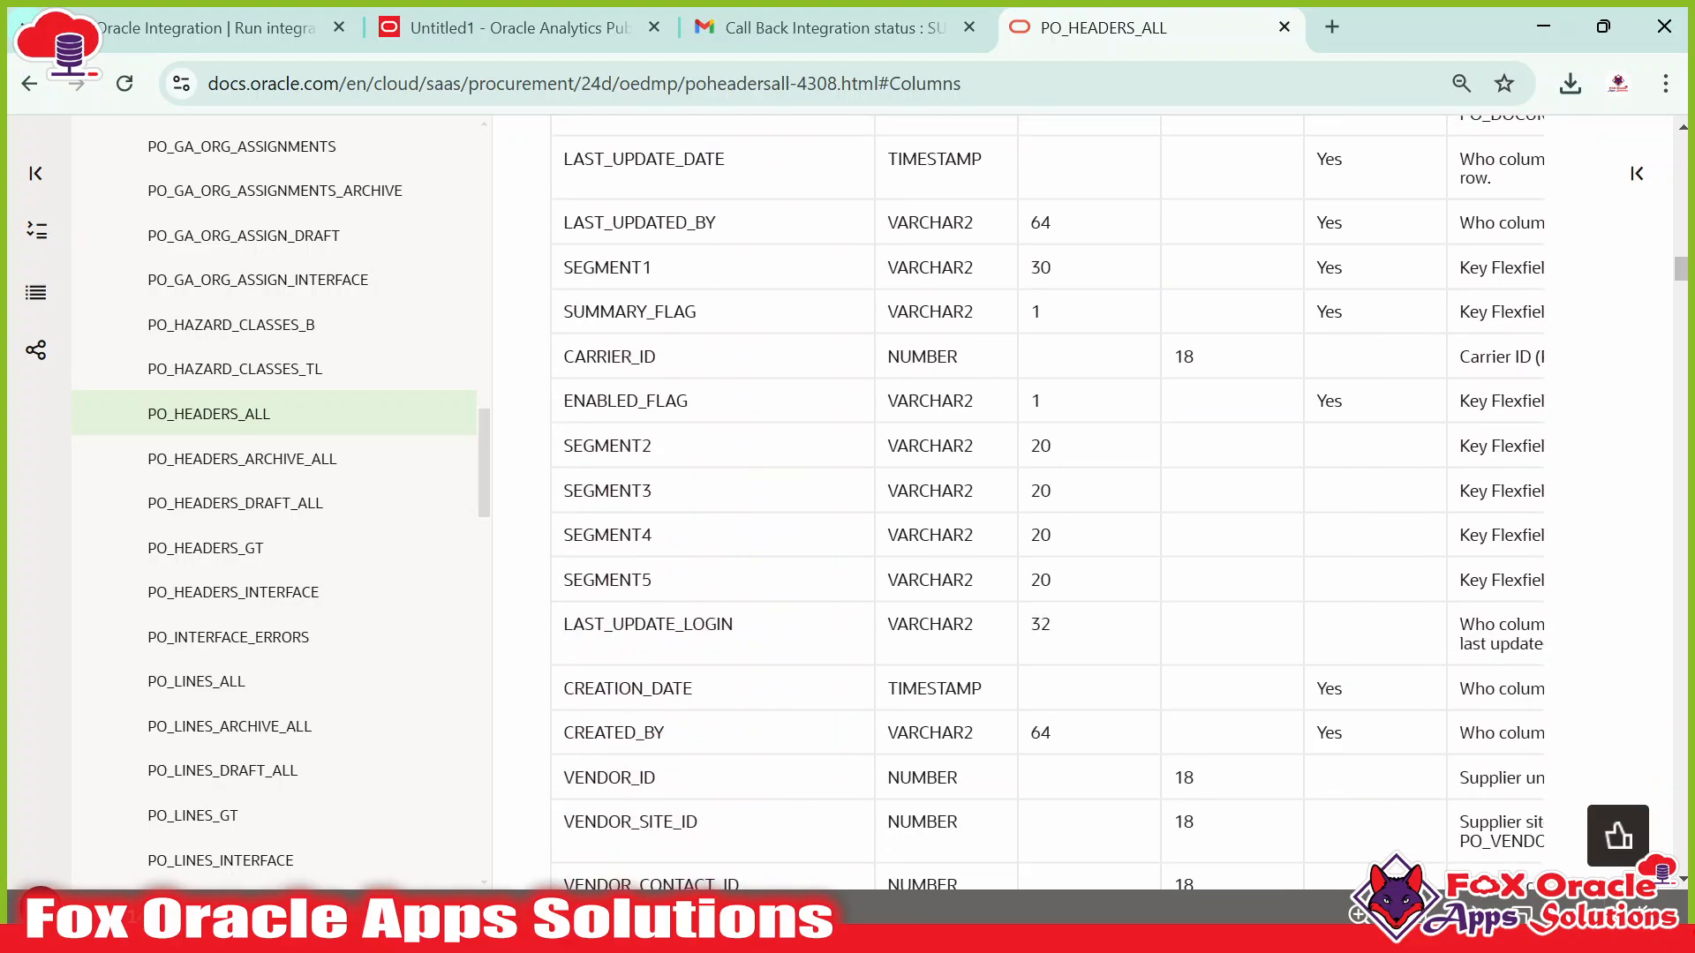
double_click(607, 268)
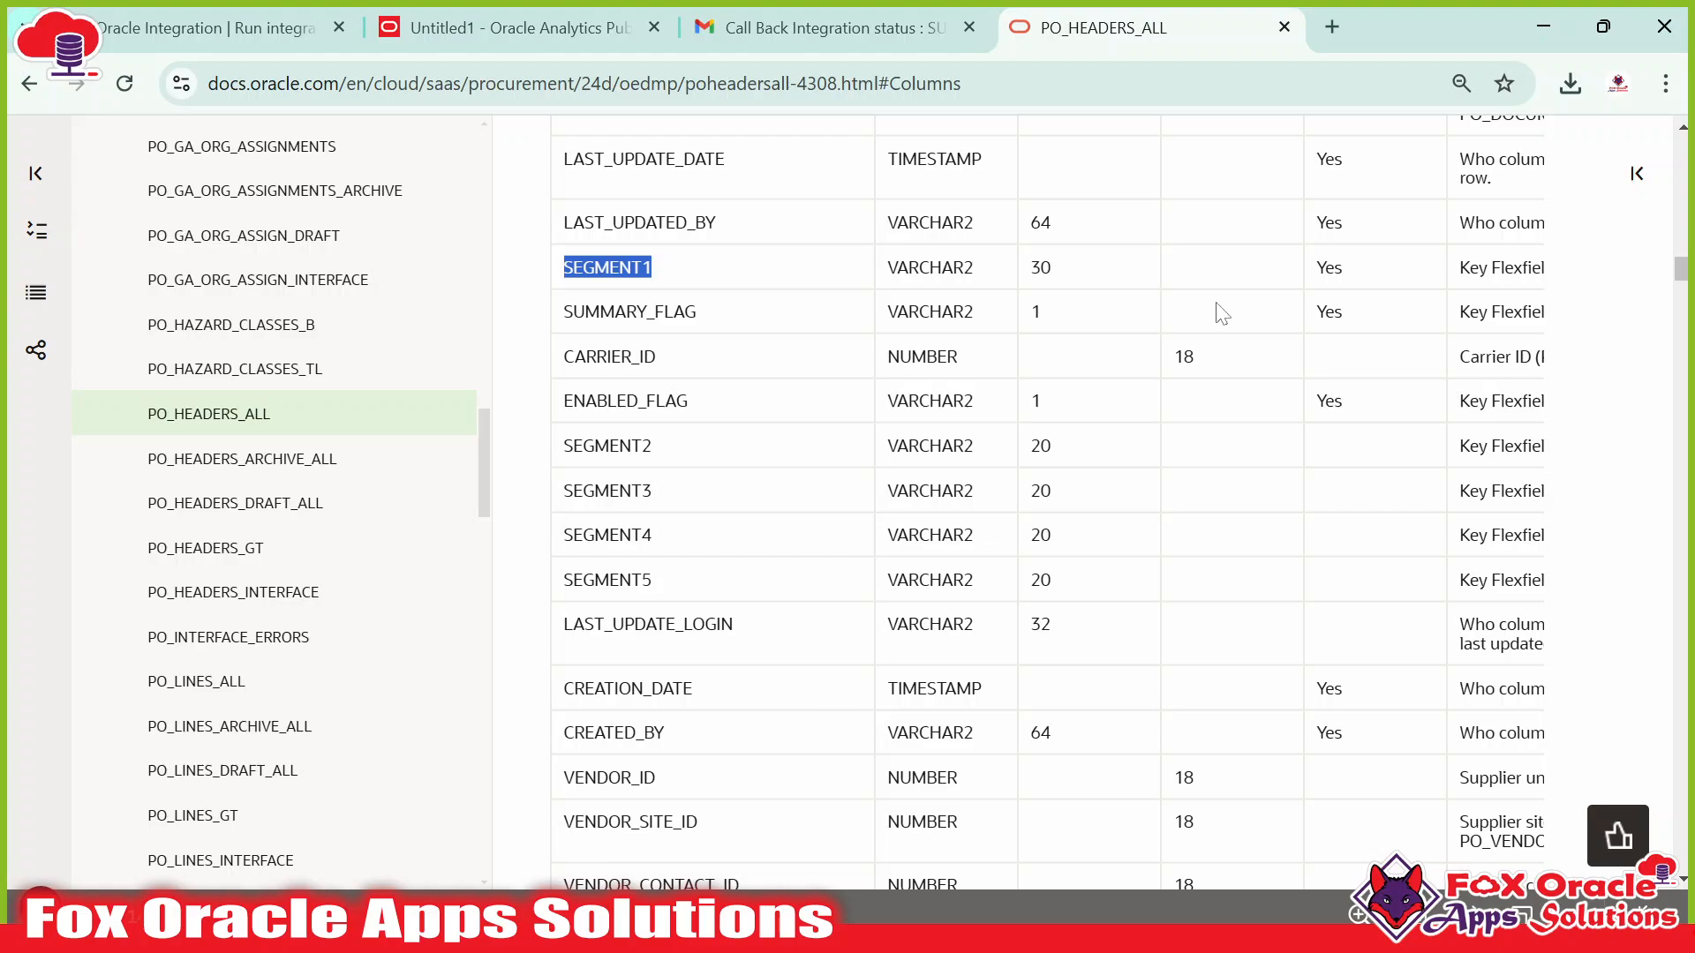
left_click_drag(1458, 267, 1583, 264)
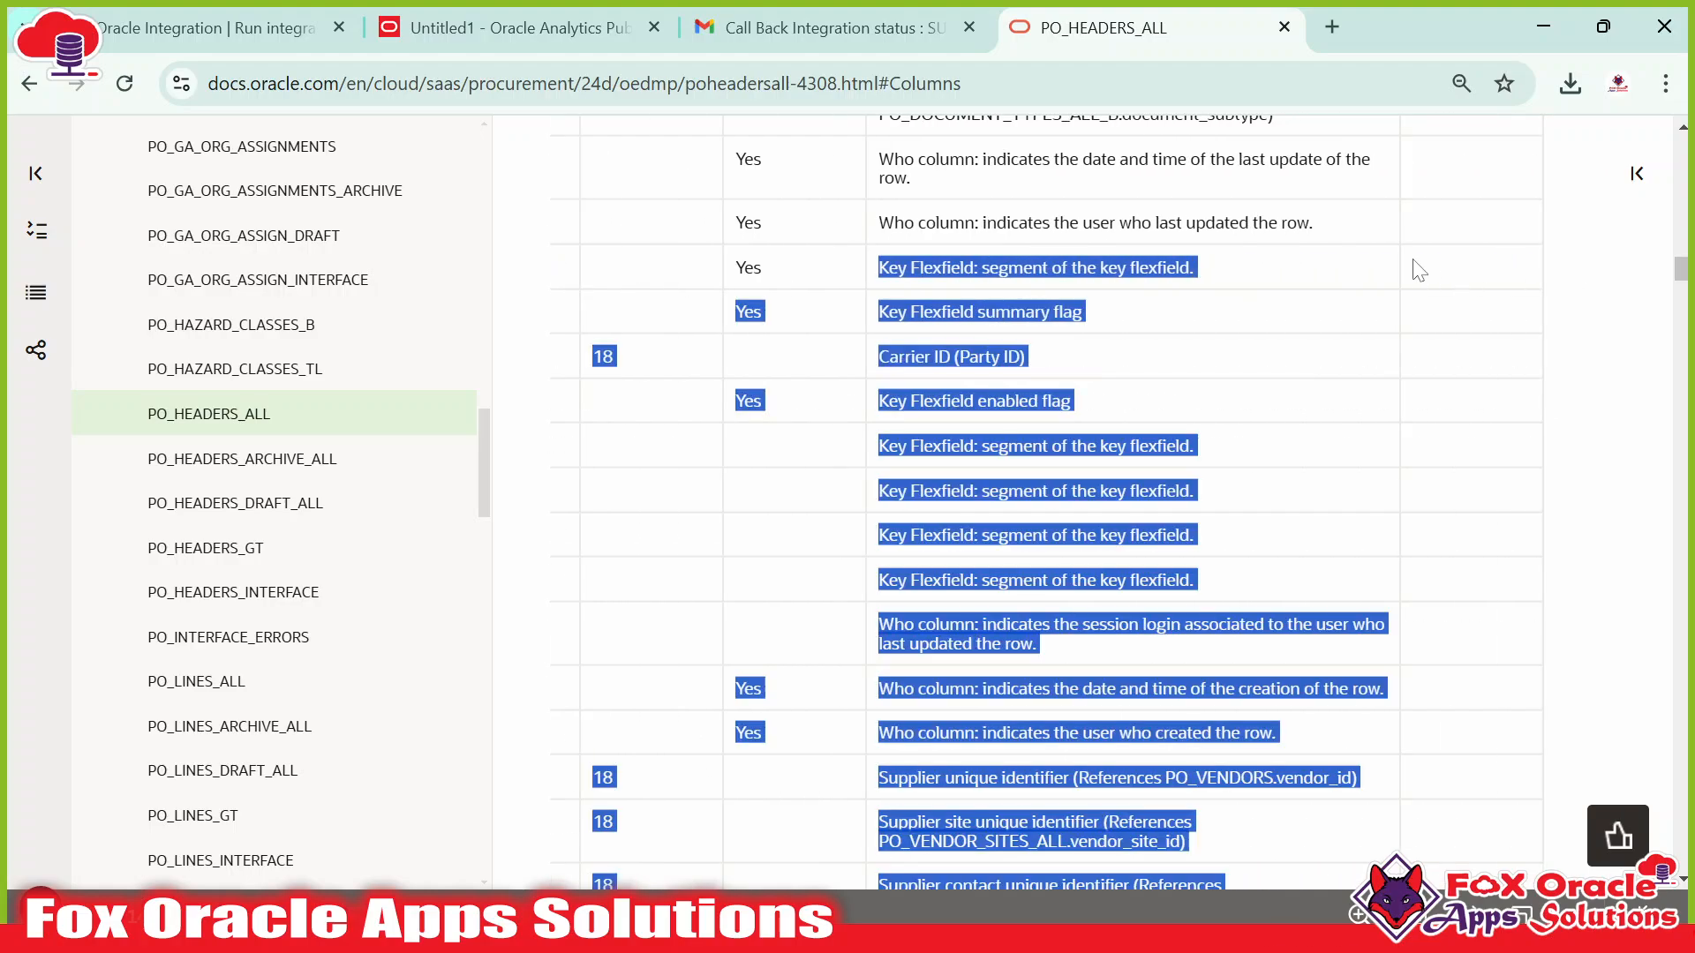
left_click(1128, 253)
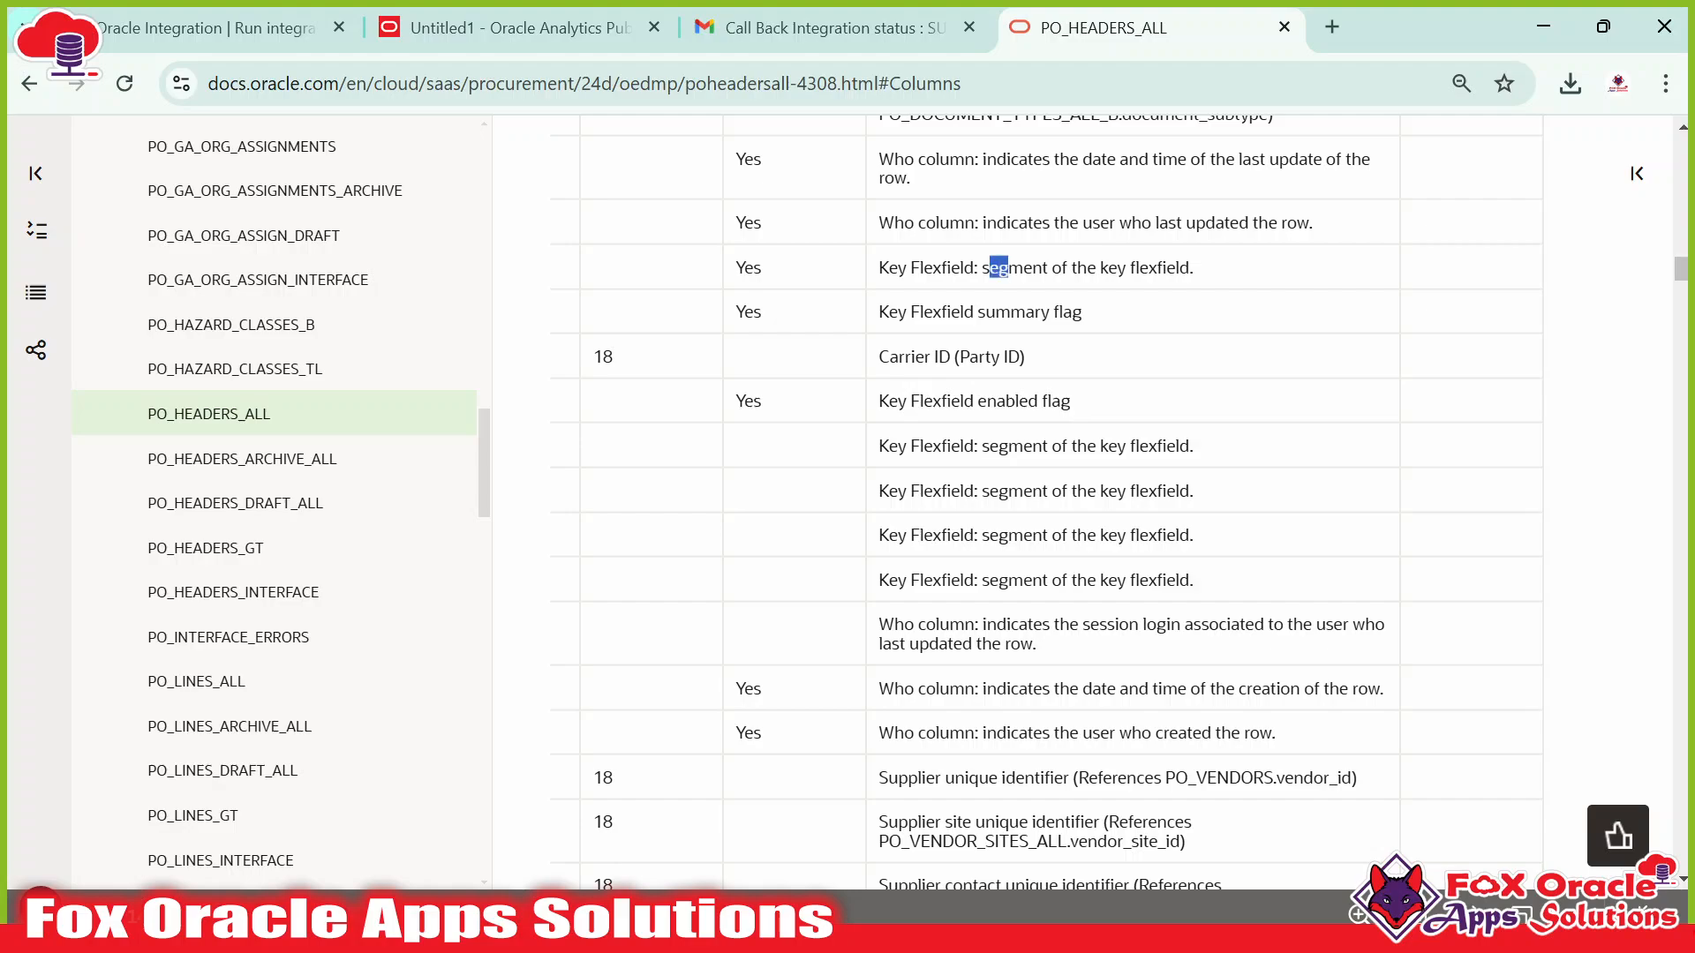
left_click_drag(988, 268, 466, 263)
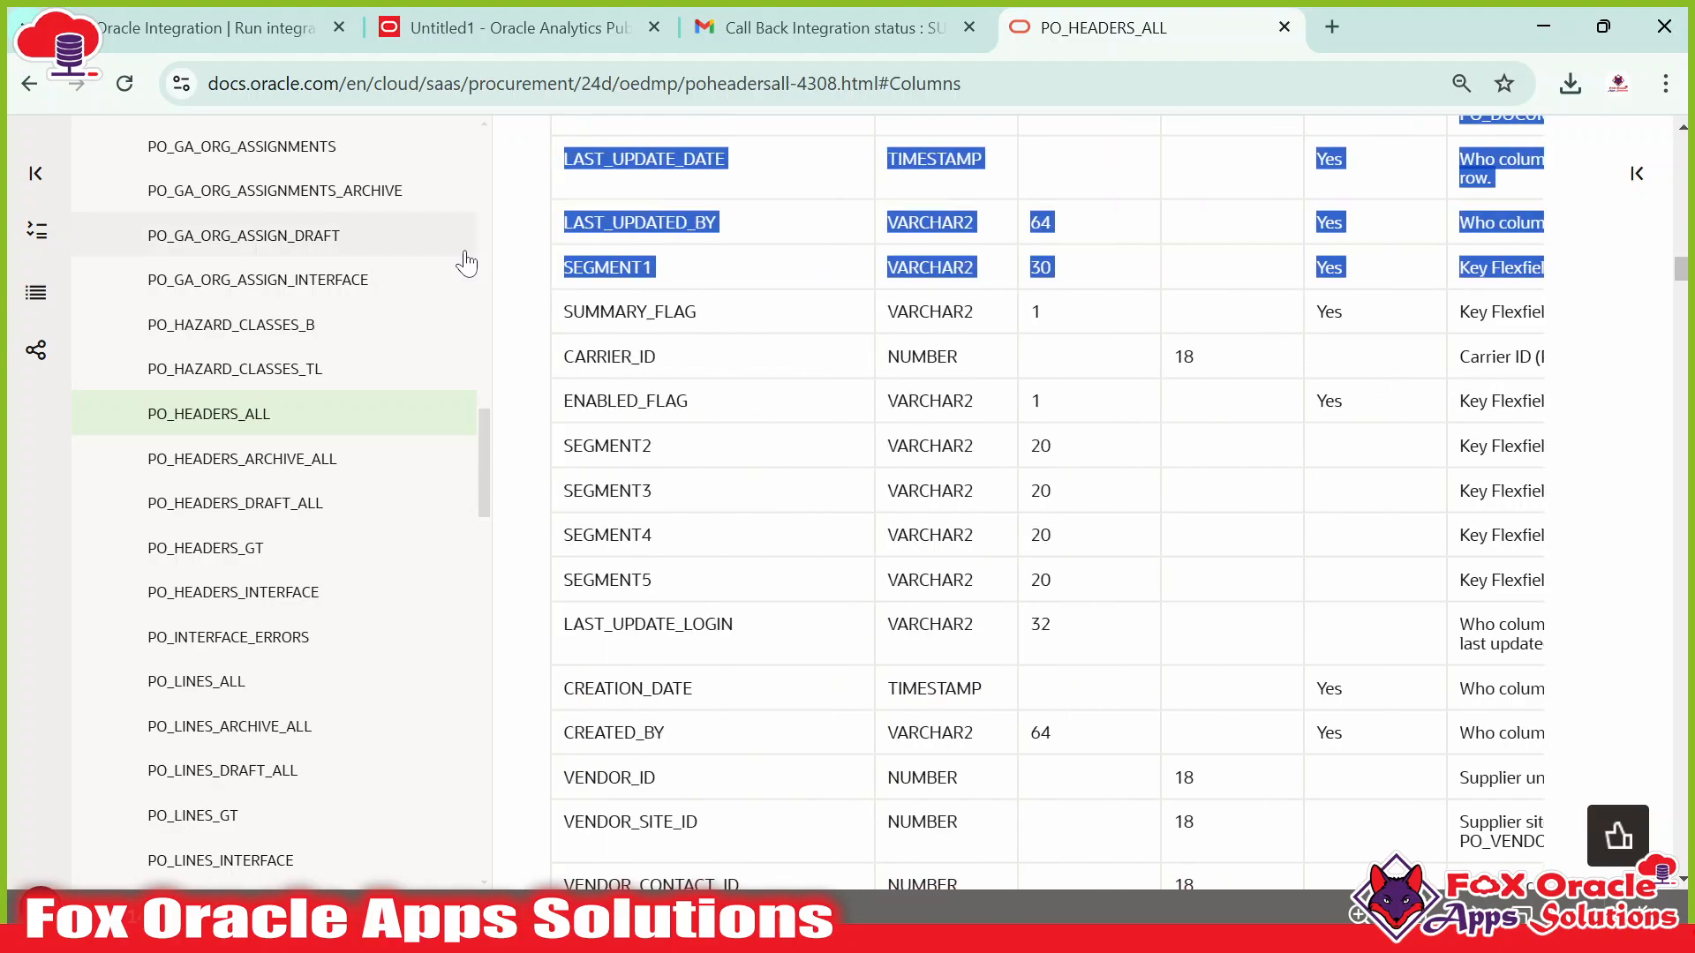
left_click(673, 273)
double_click(608, 268)
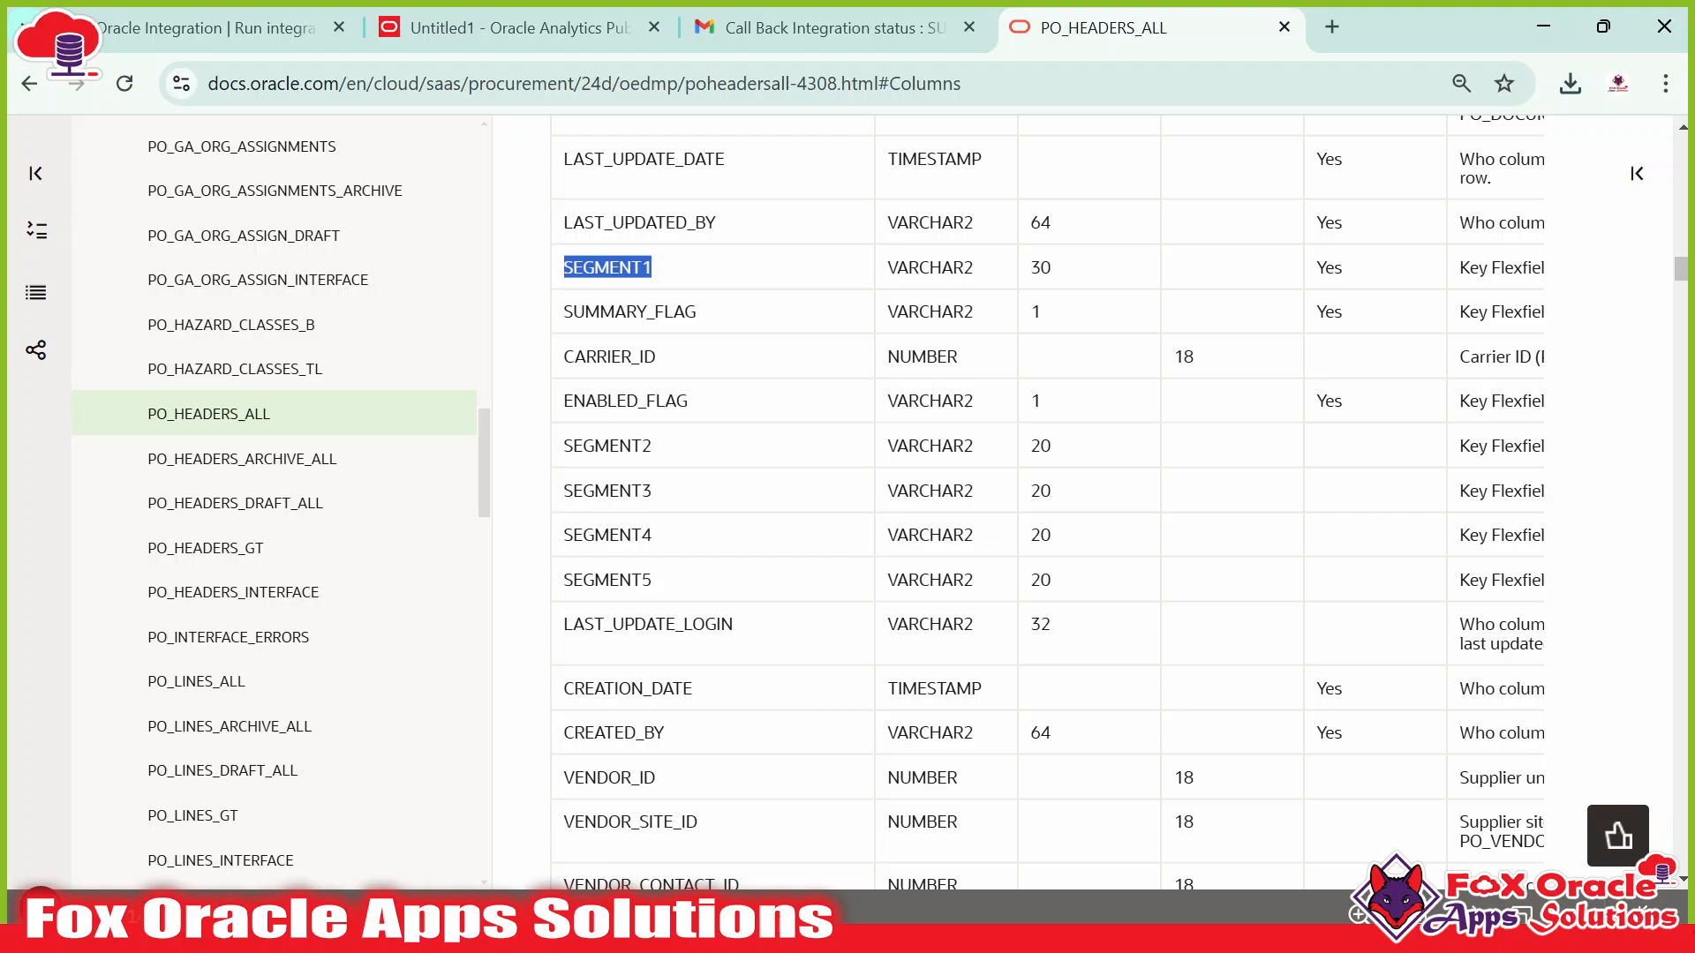
Scroll through the column list past CREATION_DATE and CREATED_BY to find VENDOR_ID.
scroll(700, 382, "down", 3)
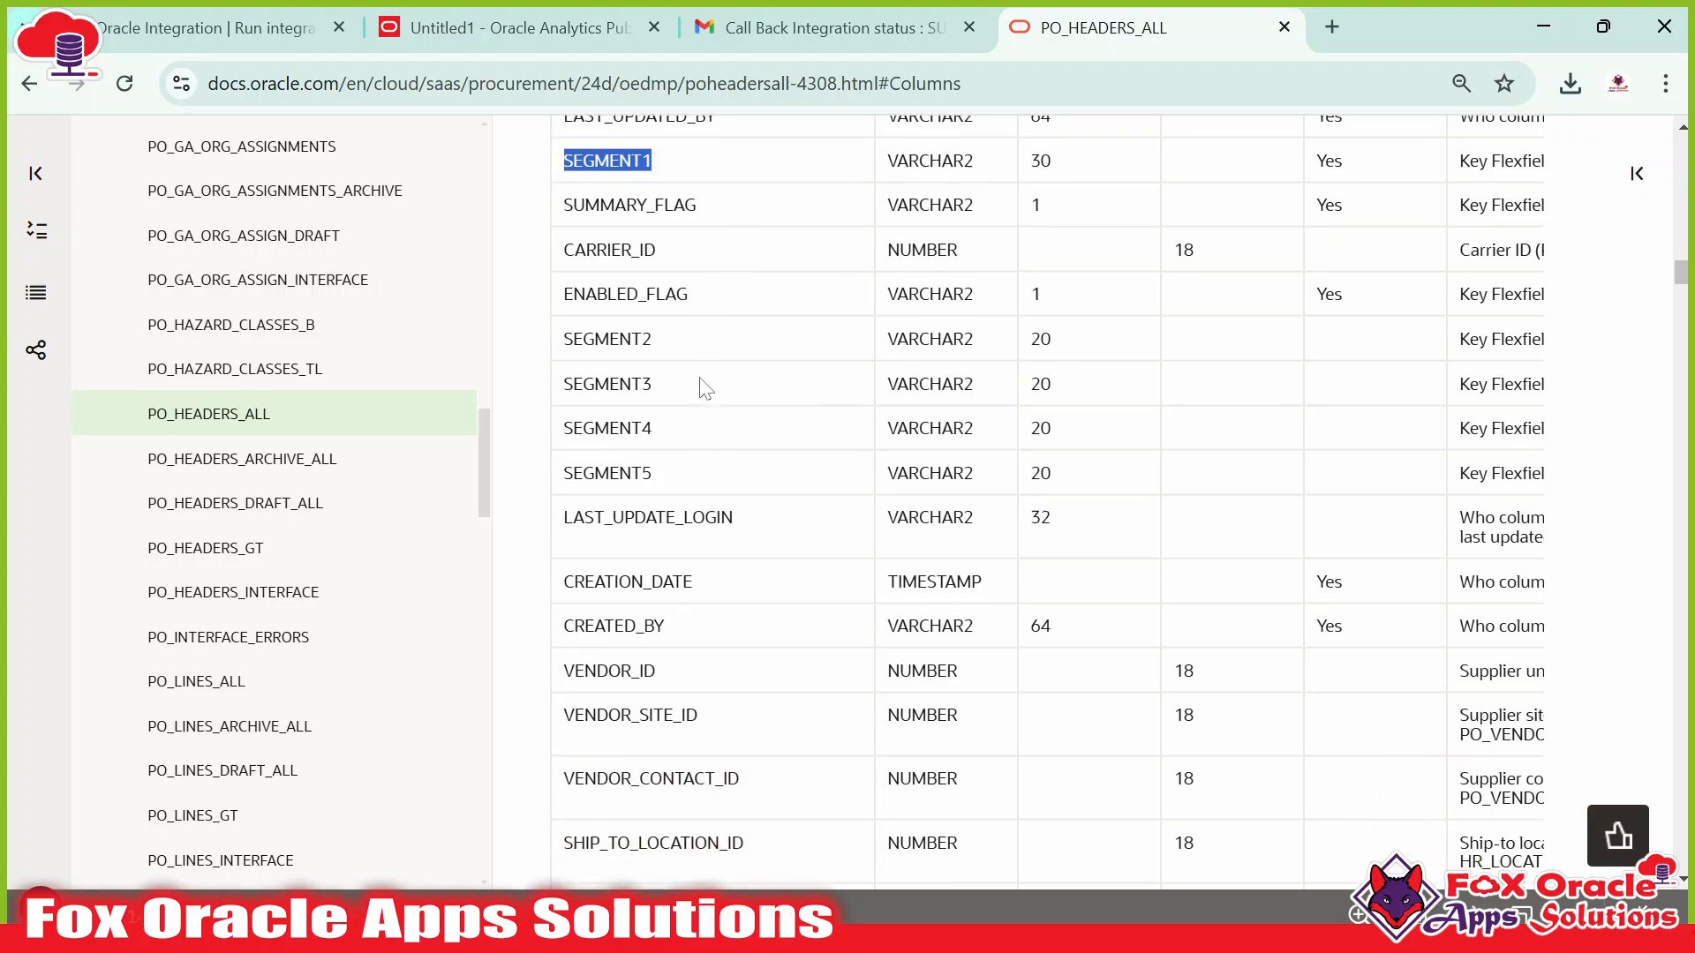
left_click_drag(612, 423, 765, 471)
scroll(765, 471, "down", 13)
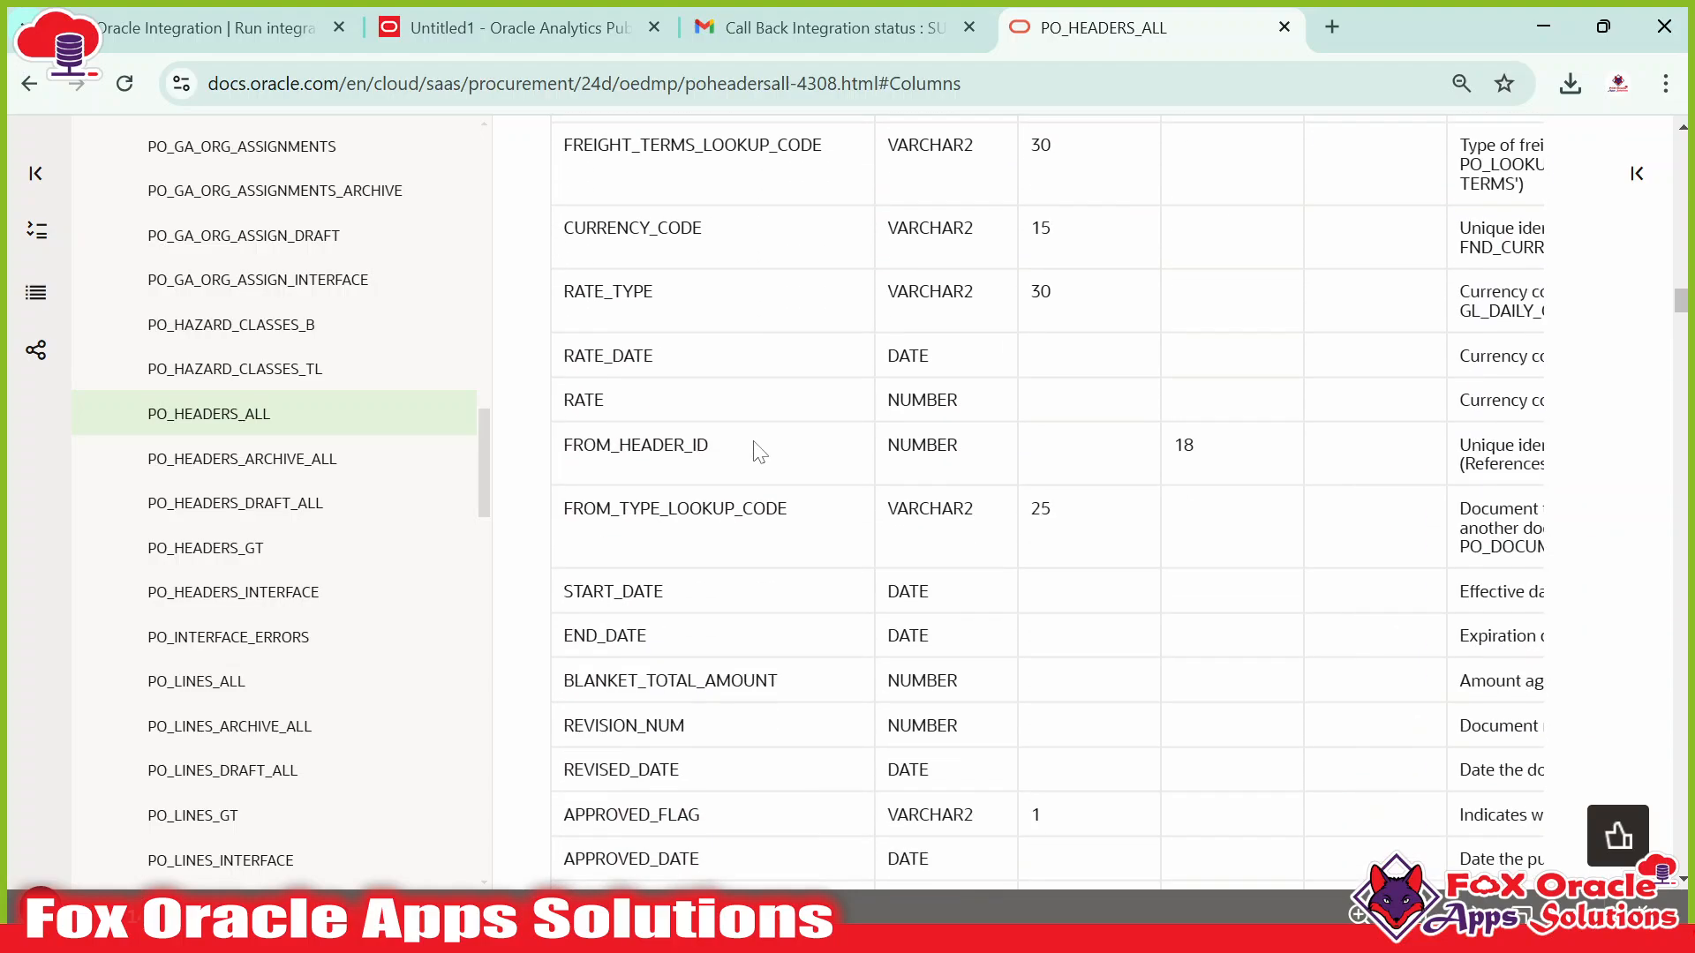
scroll(772, 442, "down", 5)
scroll(607, 420, "up", 5)
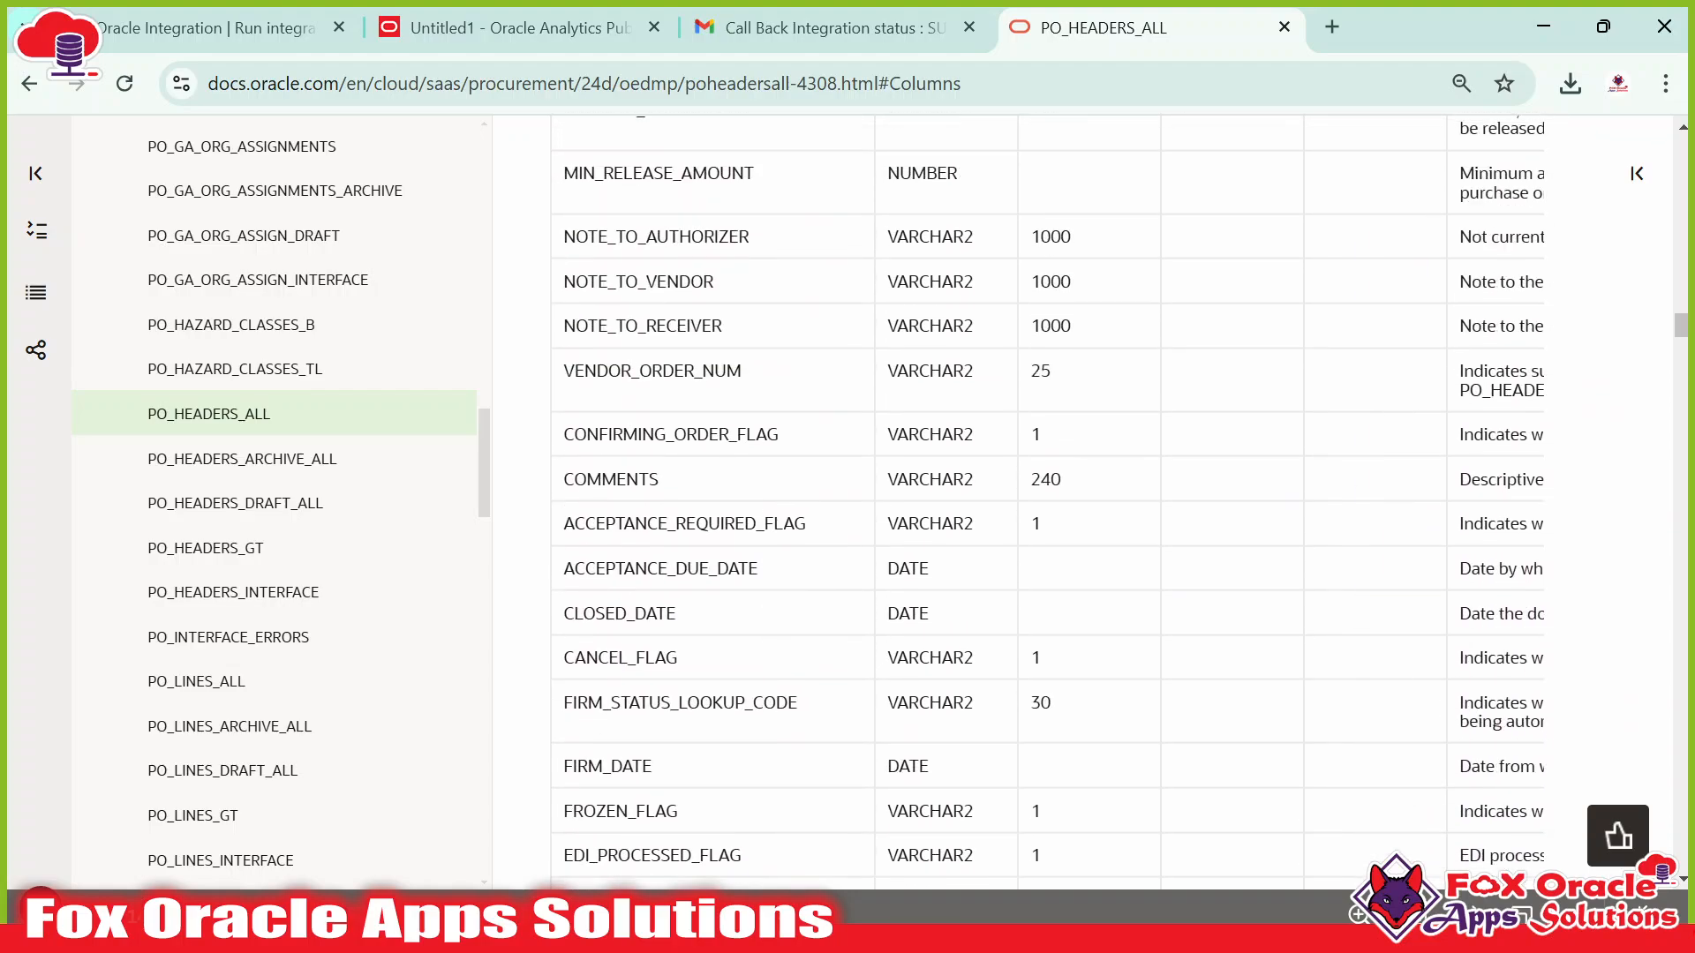
scroll(605, 419, "up", 7)
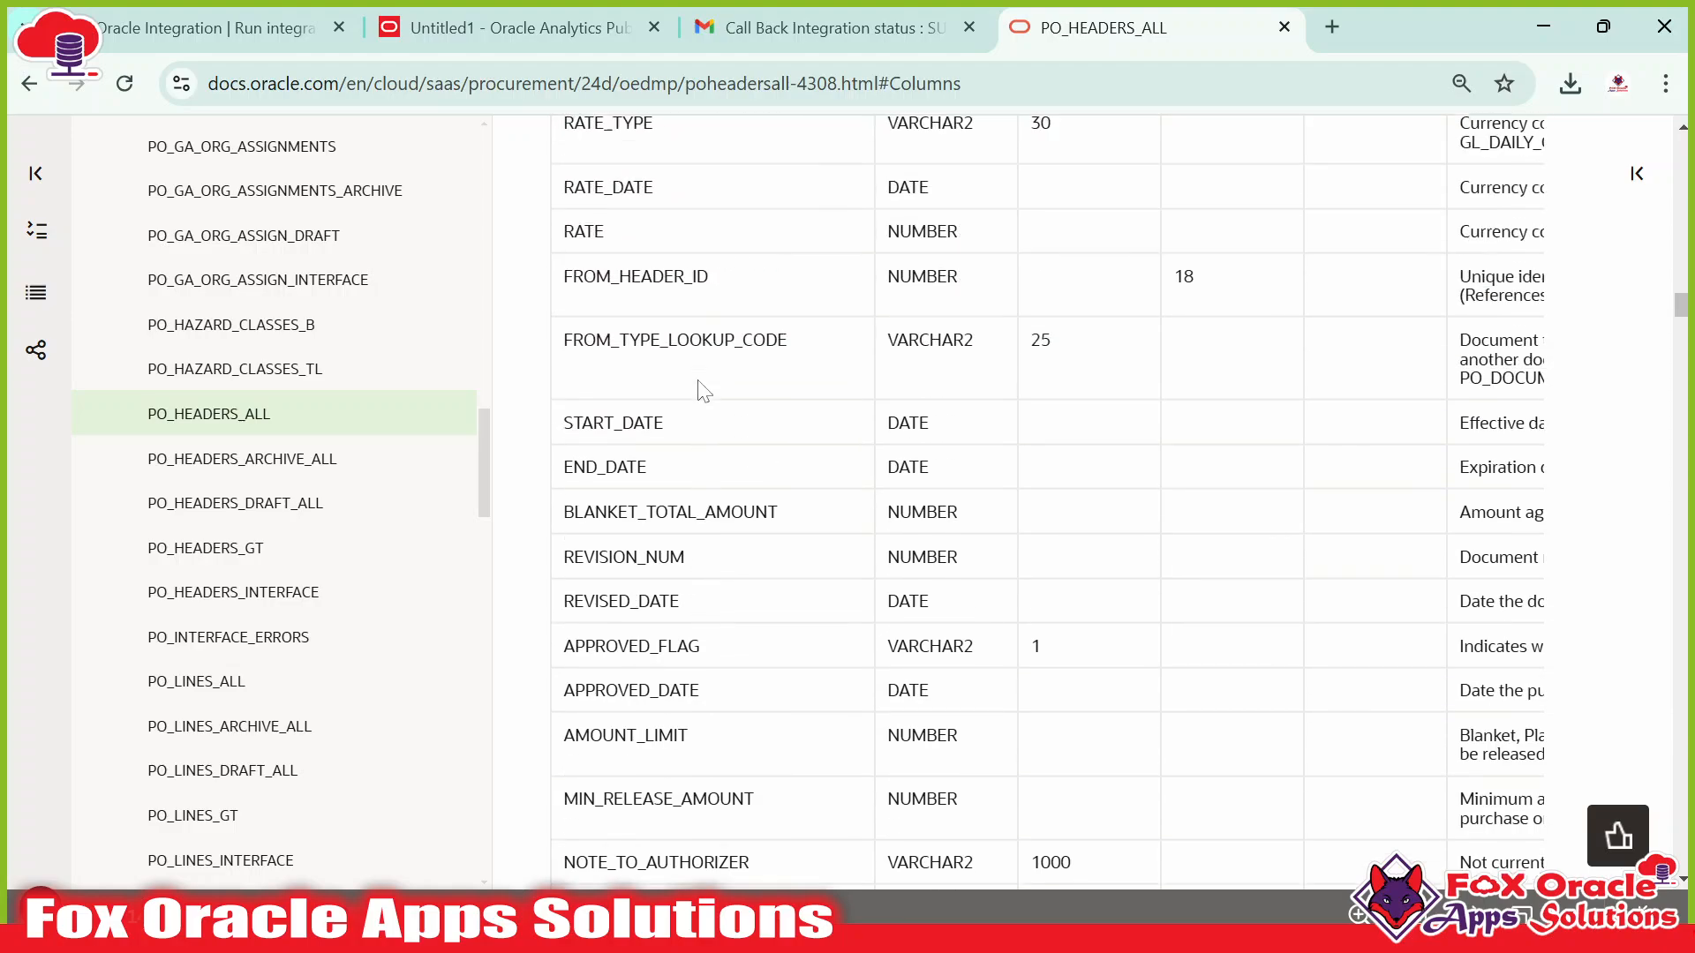
scroll(689, 484, "up", 5)
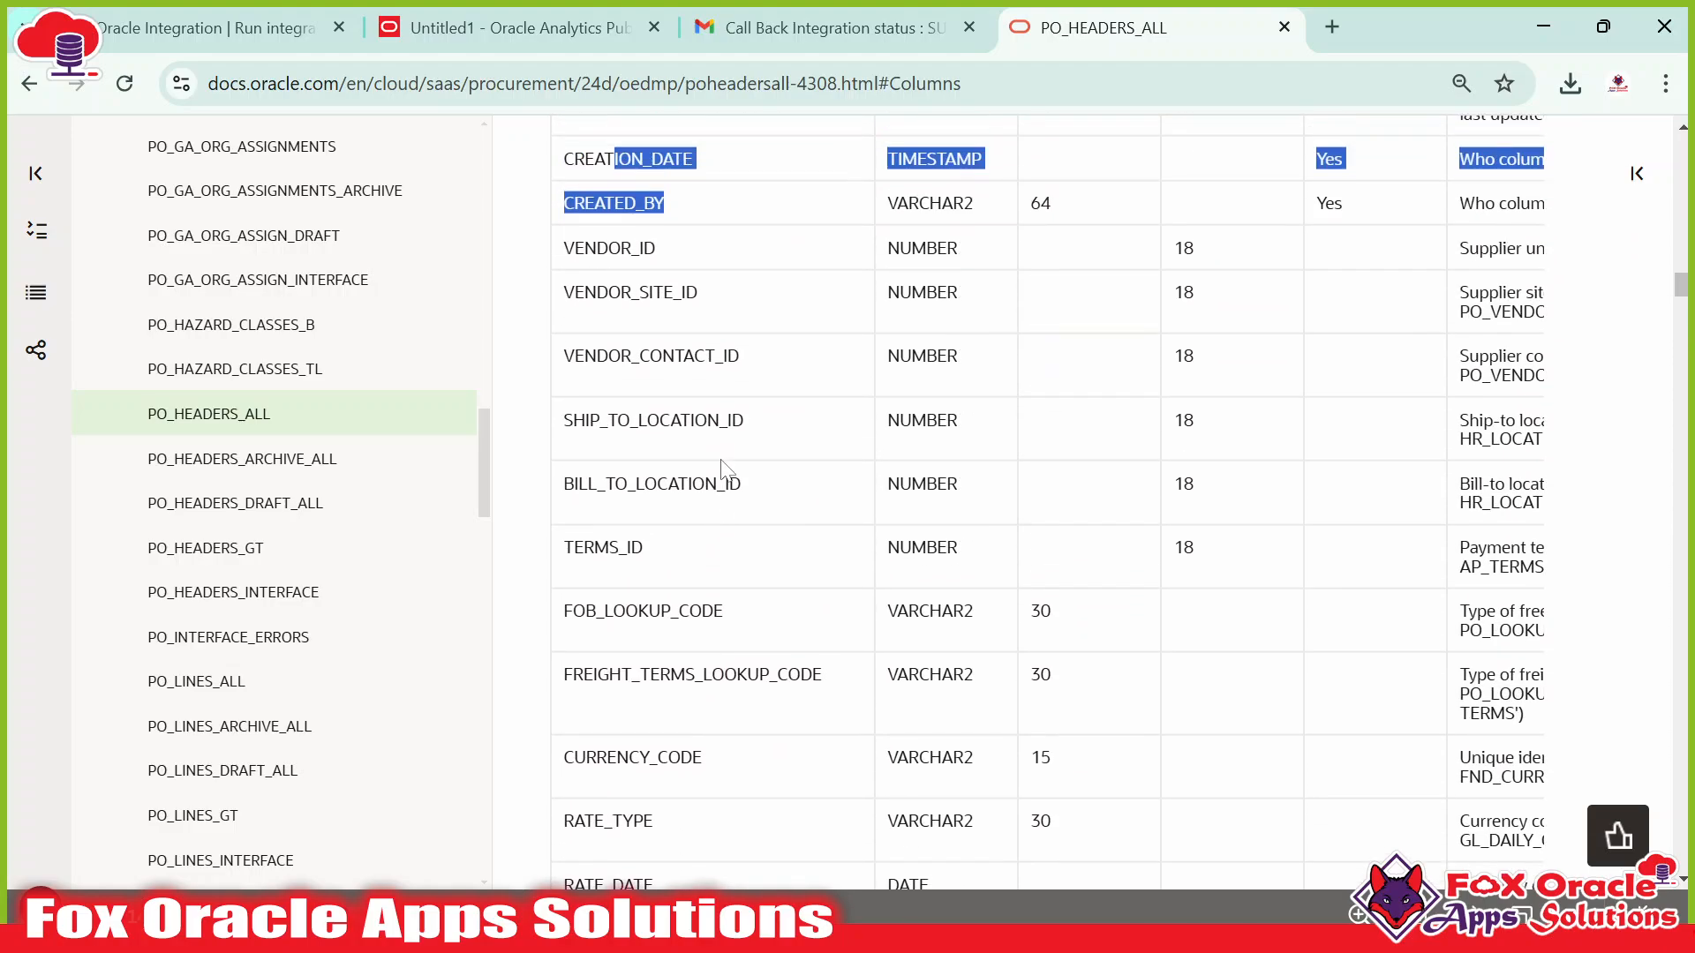
scroll(680, 529, "up", 2)
scroll(676, 459, "down", 5)
scroll(670, 406, "up", 5)
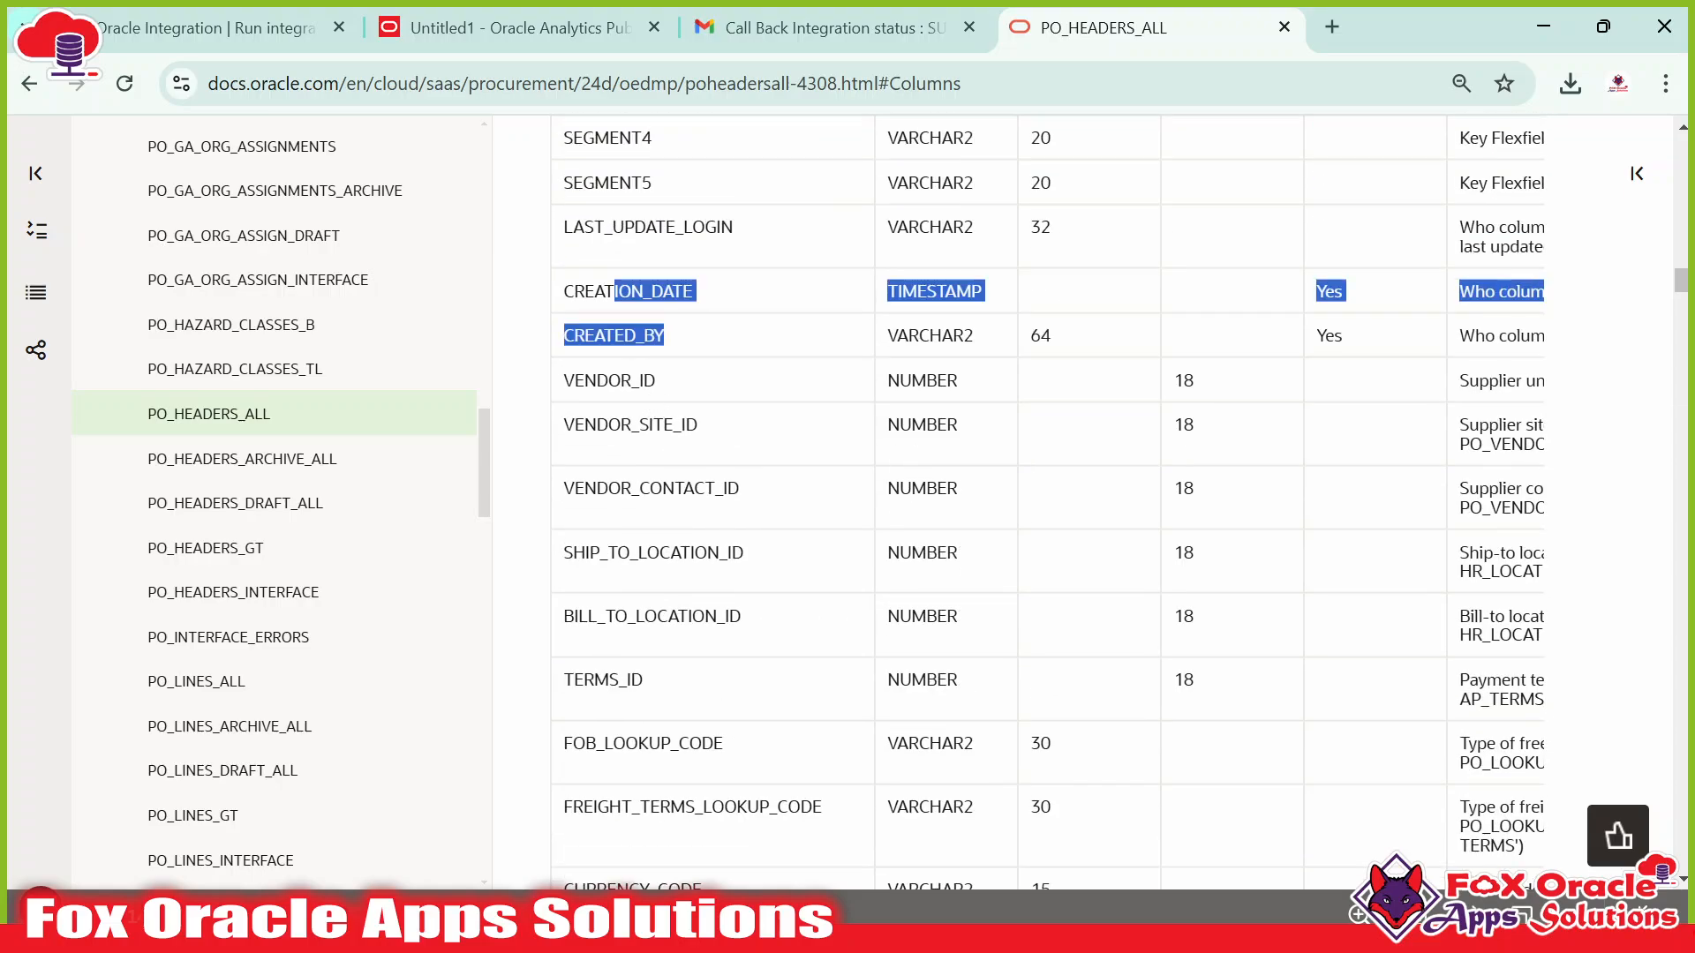
double_click(649, 384)
Compare VENDOR_ID against the order's supplier name, then return to the data model tab.
key("alt+Tab")
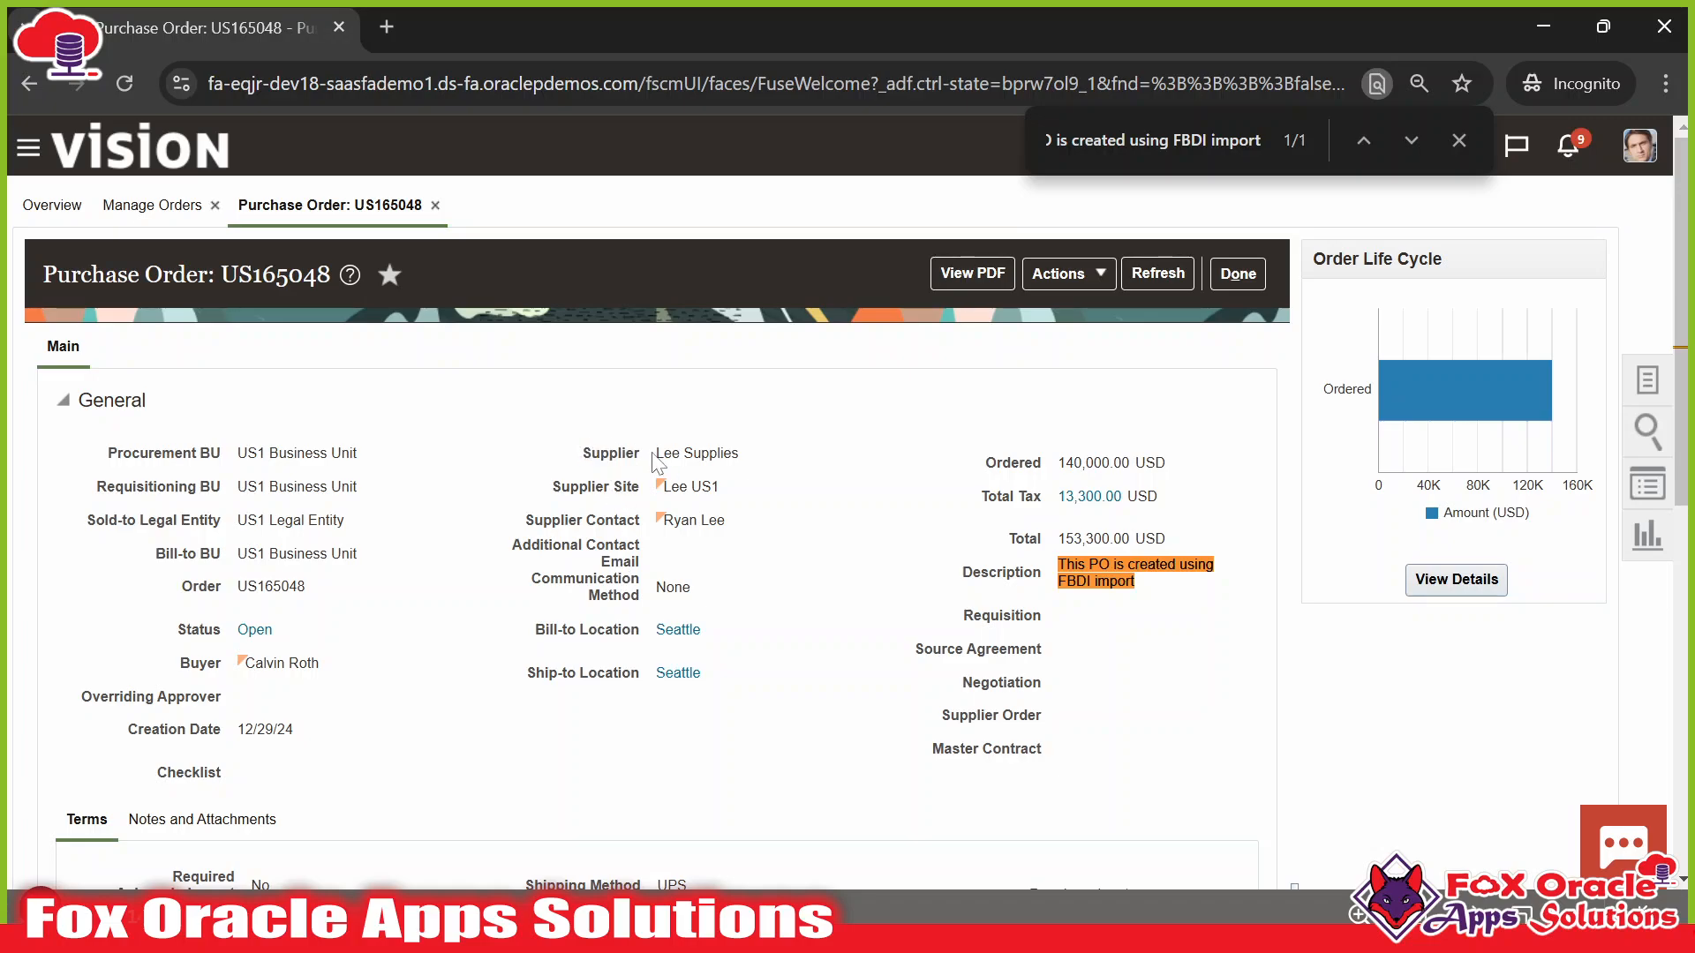
left_click_drag(657, 455, 771, 472)
key("alt+Tab")
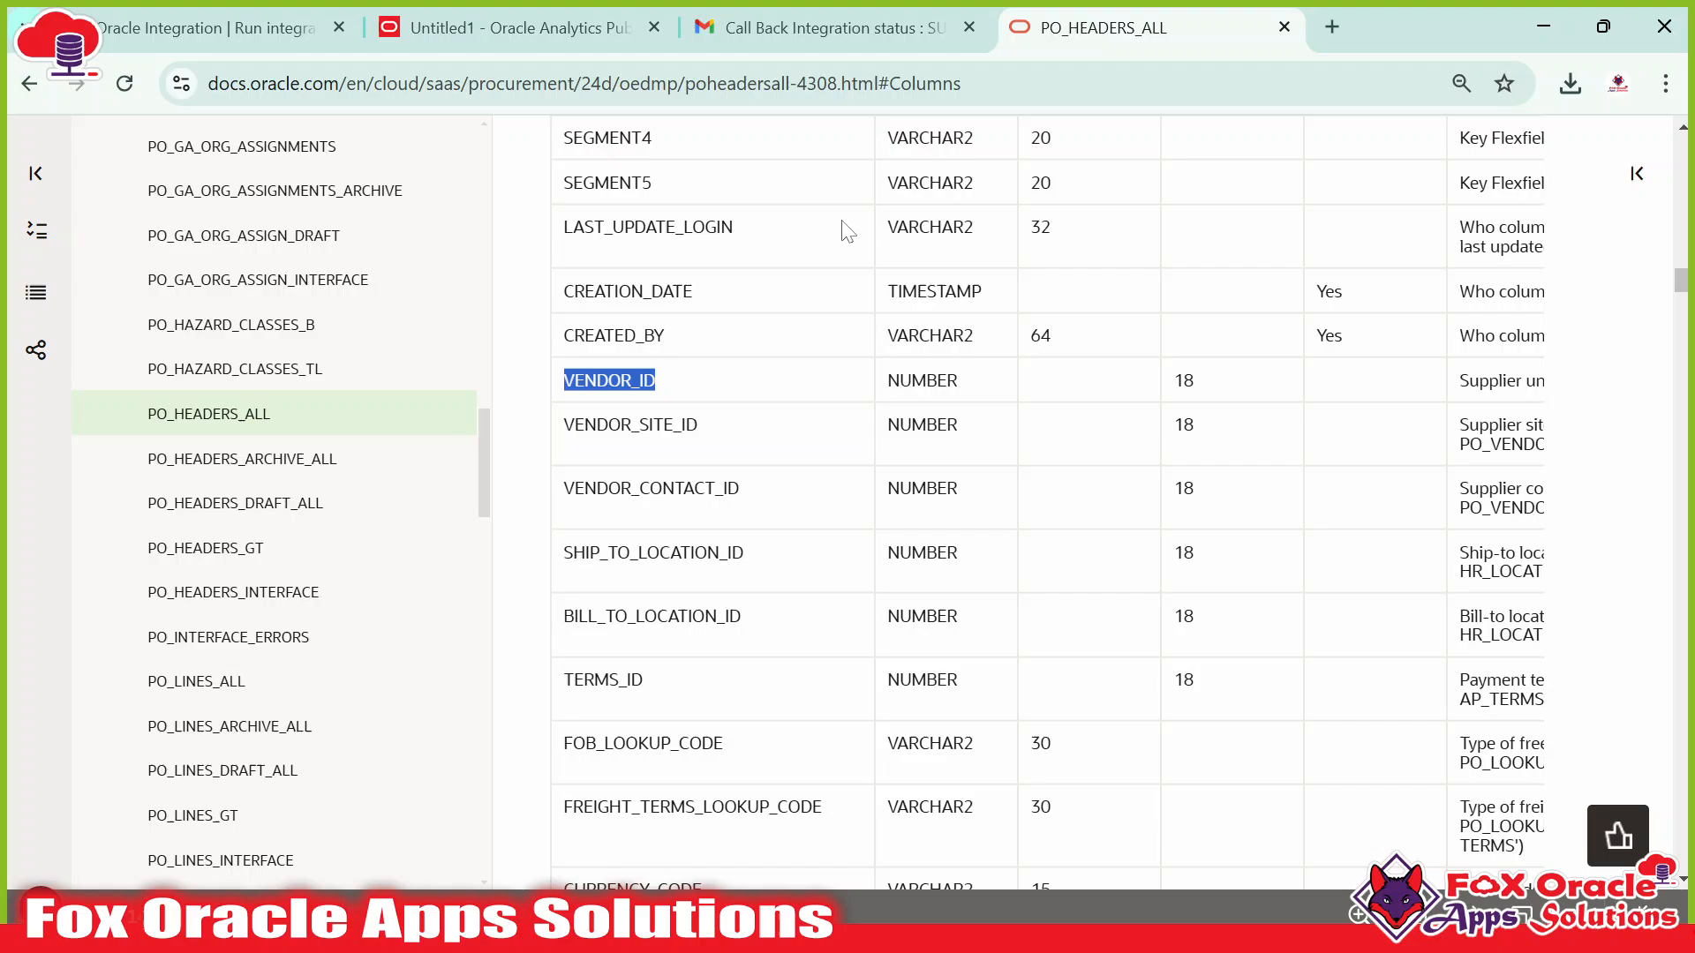
left_click(528, 18)
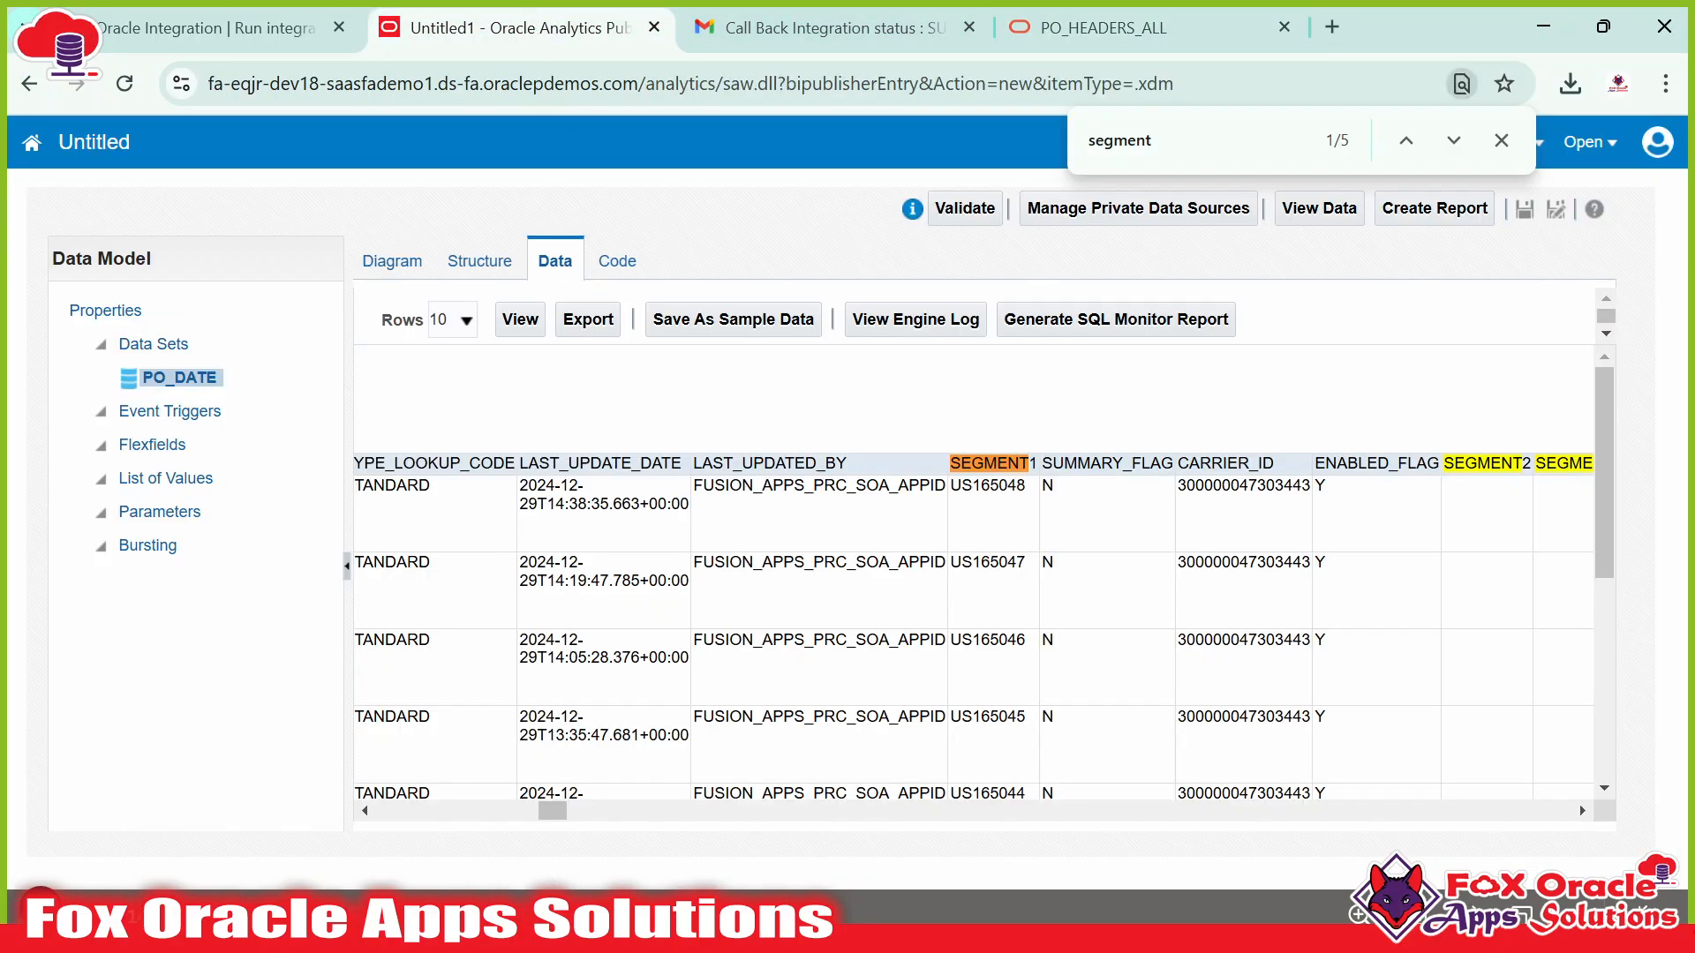
Check the purchase order numbers in the first three SEGMENT1 rows of the sample data.
double_click(988, 486)
left_click(986, 585)
double_click(998, 487)
left_click(983, 548)
double_click(983, 548)
left_click(976, 580)
scroll(976, 697, "down", 5)
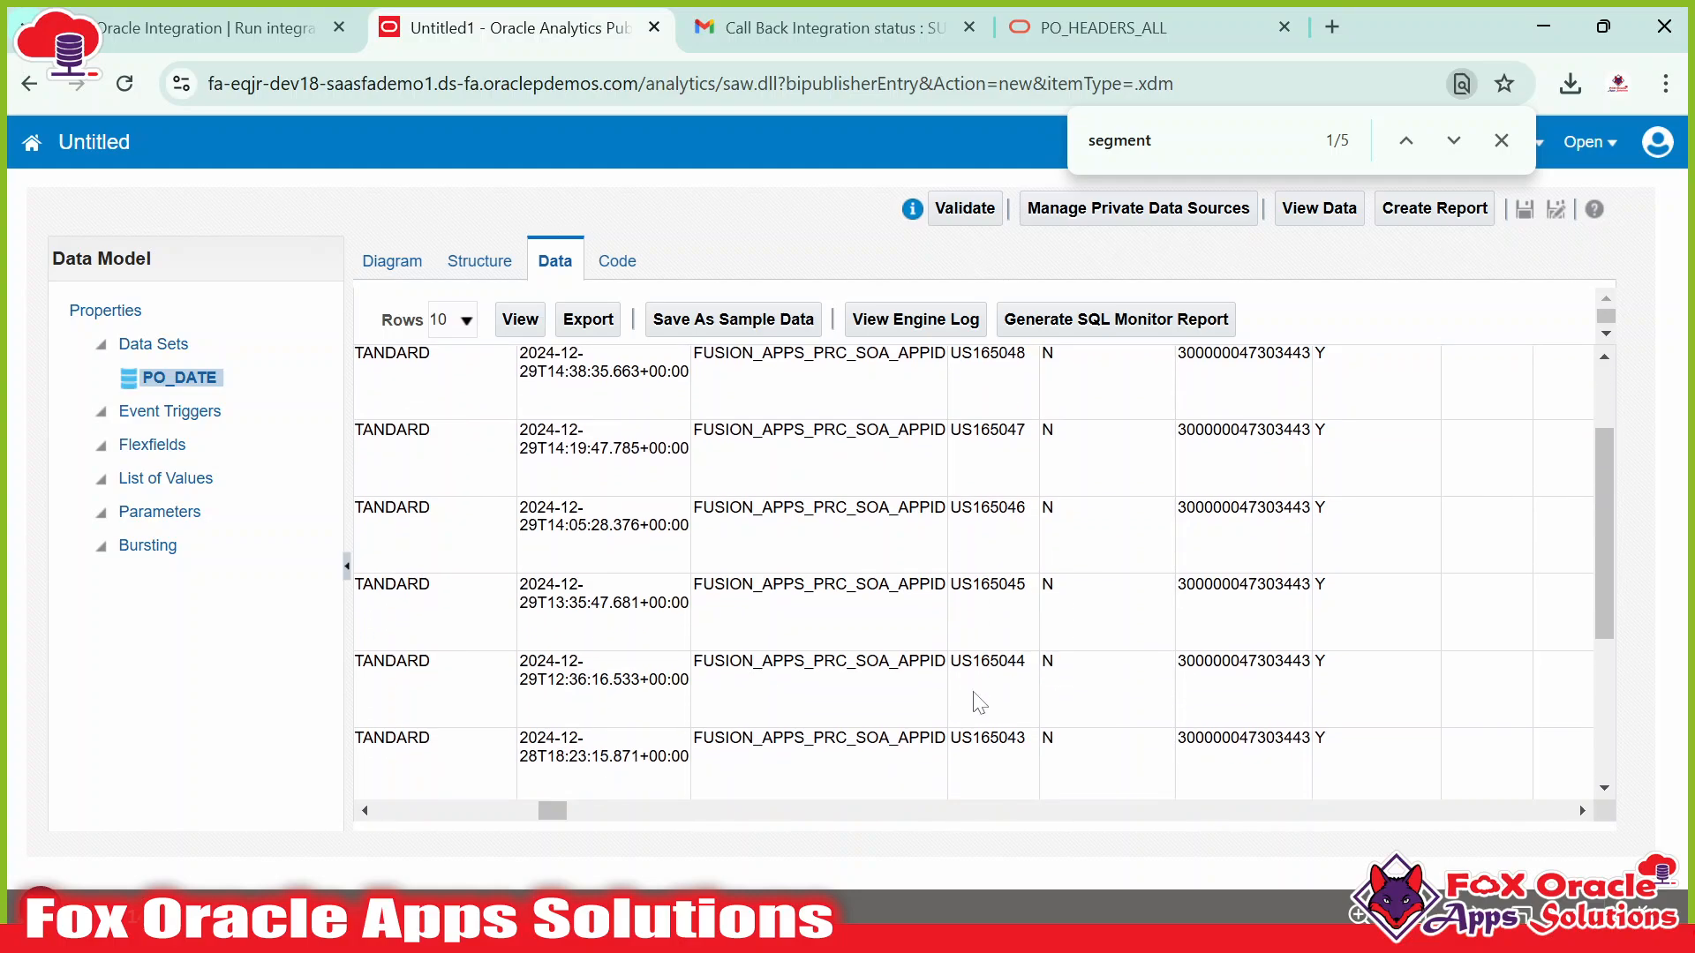
scroll(977, 697, "up", 5)
double_click(987, 486)
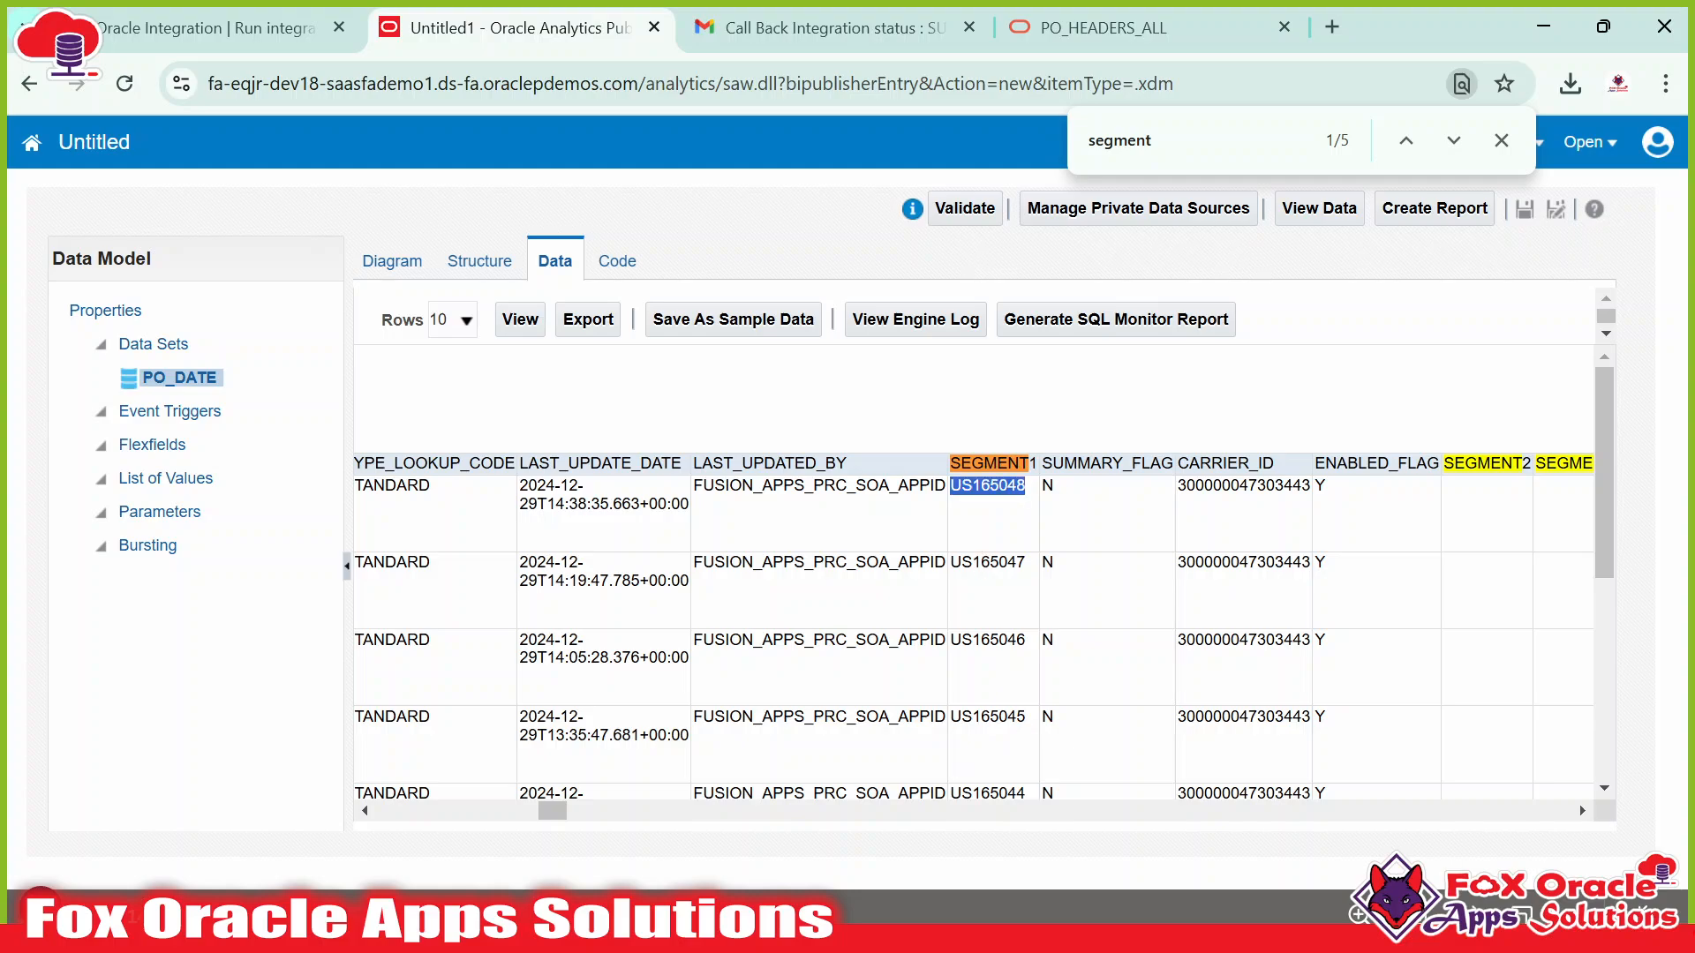
double_click(987, 563)
double_click(993, 638)
left_click(989, 726)
scroll(979, 723, "down", 3)
scroll(966, 738, "up", 3)
Scroll across the table to the PO_HEADER_ID column, then bring up the Notepad++ query file.
left_click_drag(550, 826, 1591, 874)
left_click_drag(1556, 810, 226, 776)
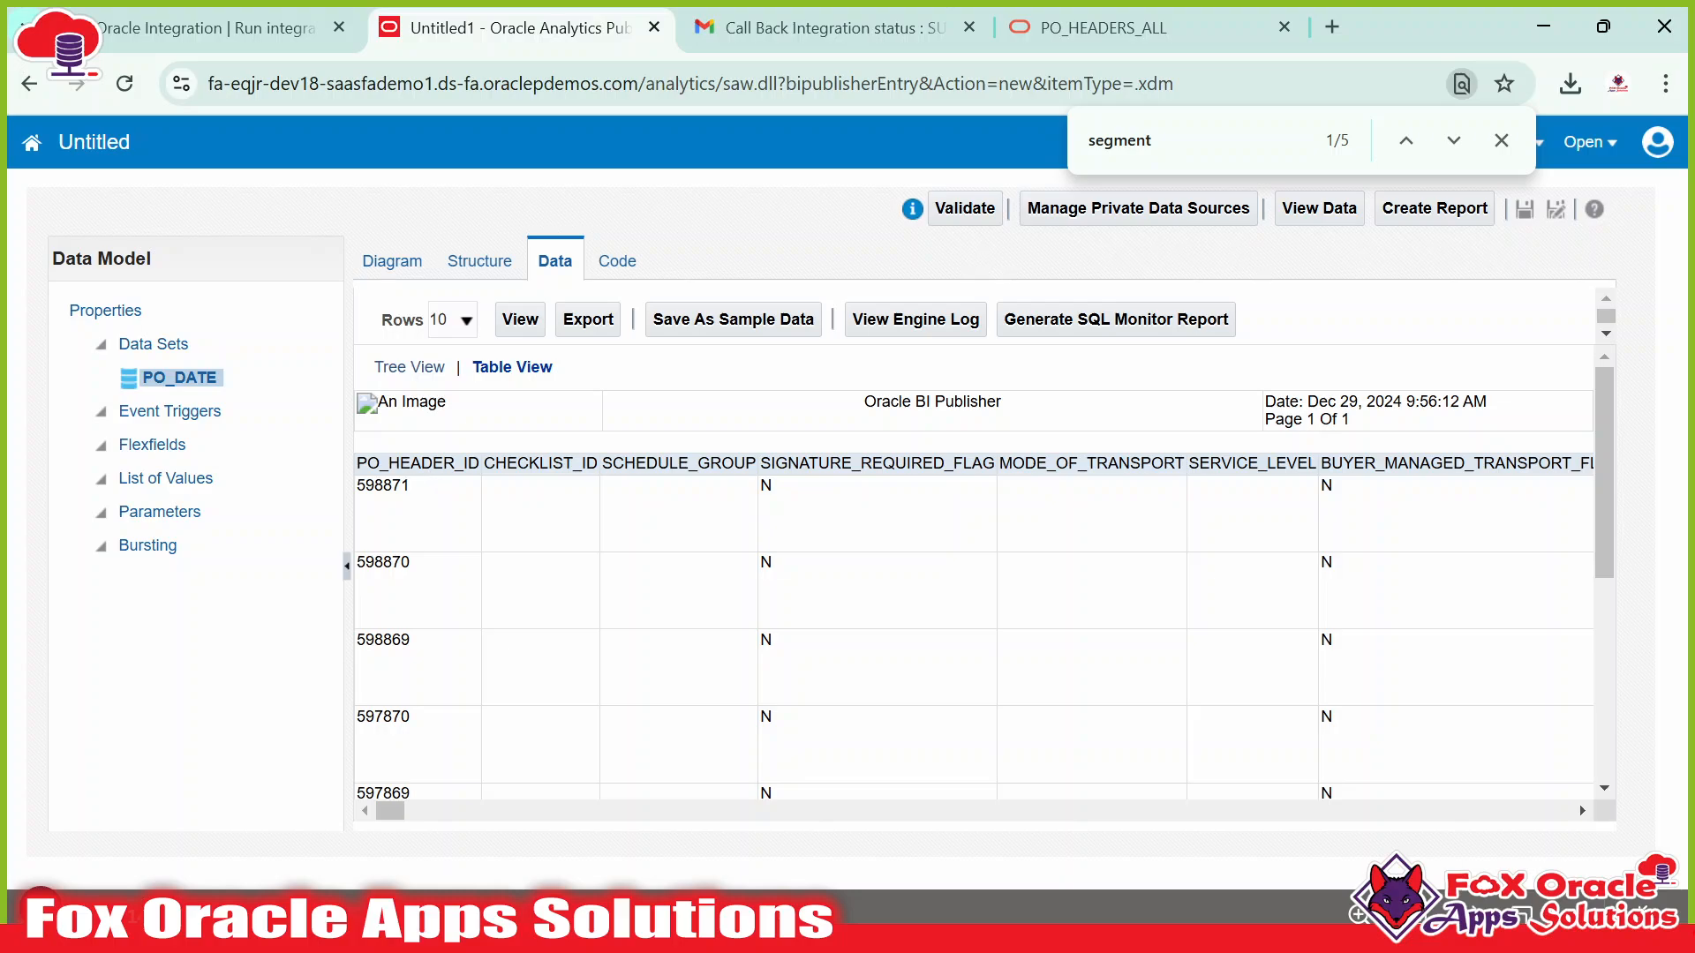
double_click(418, 464)
key("ctrl+c")
key("alt+Tab")
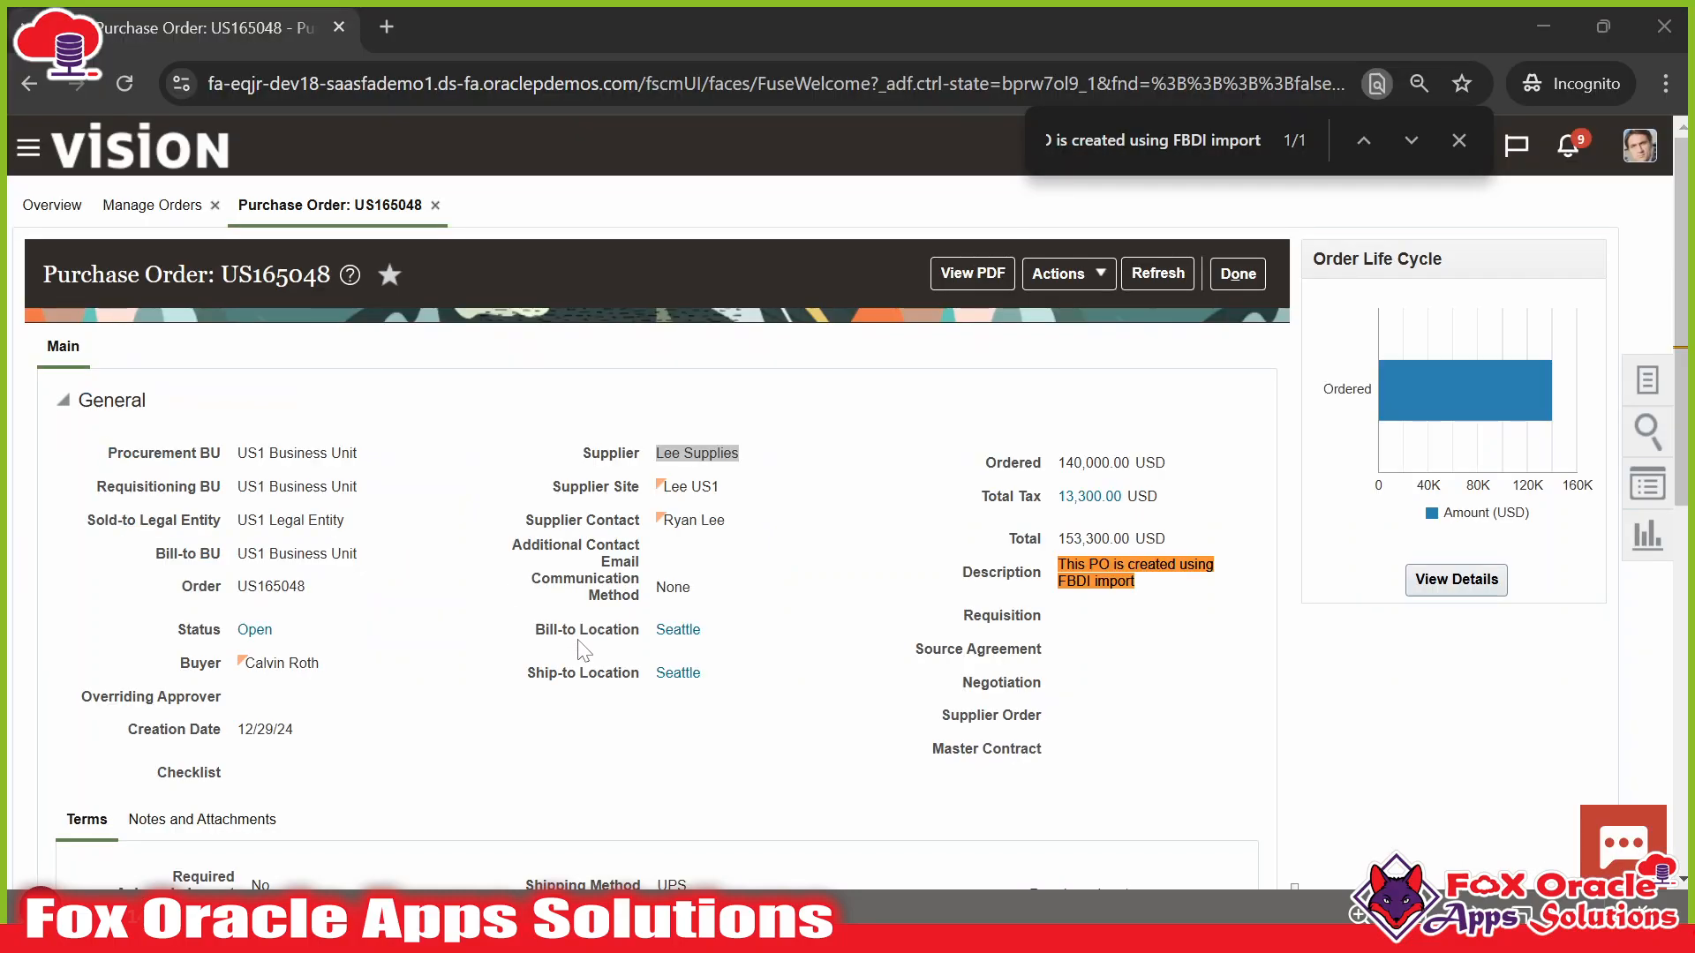
key("alt+Tab")
key("alt+Tab")
key("alt+Tab")
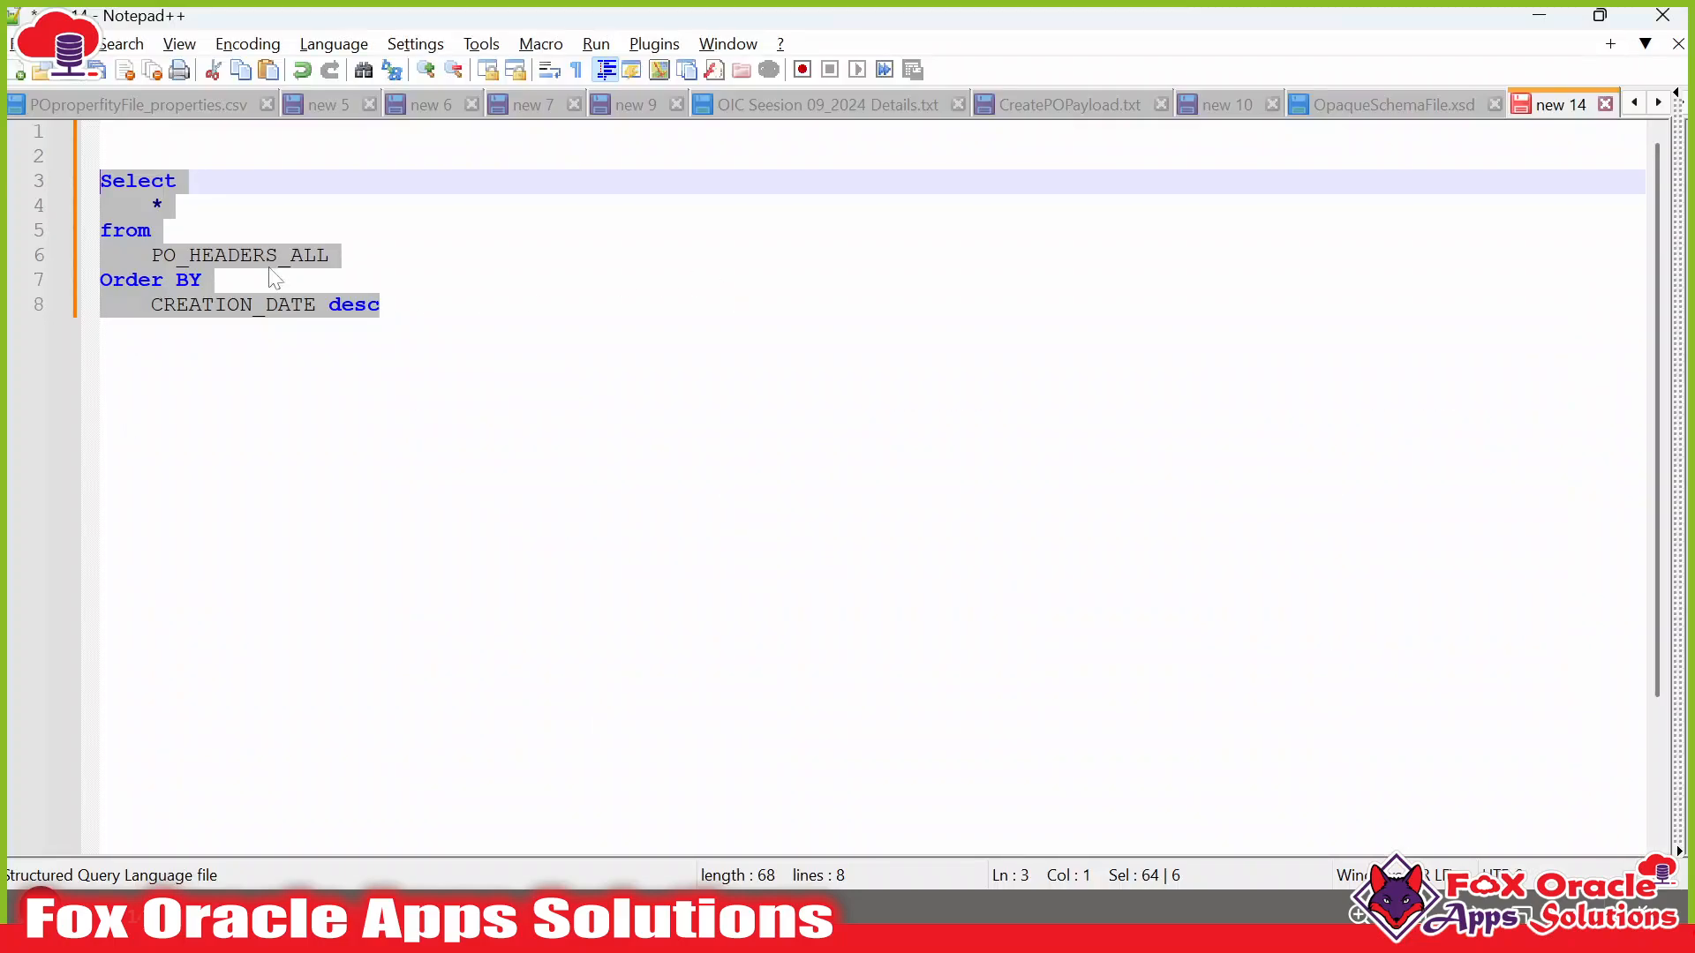
Replace the asterisk in the SELECT list with PO_HEADER_ID.
left_click(207, 231)
left_click_drag(179, 207, 154, 207)
key("ctrl+v")
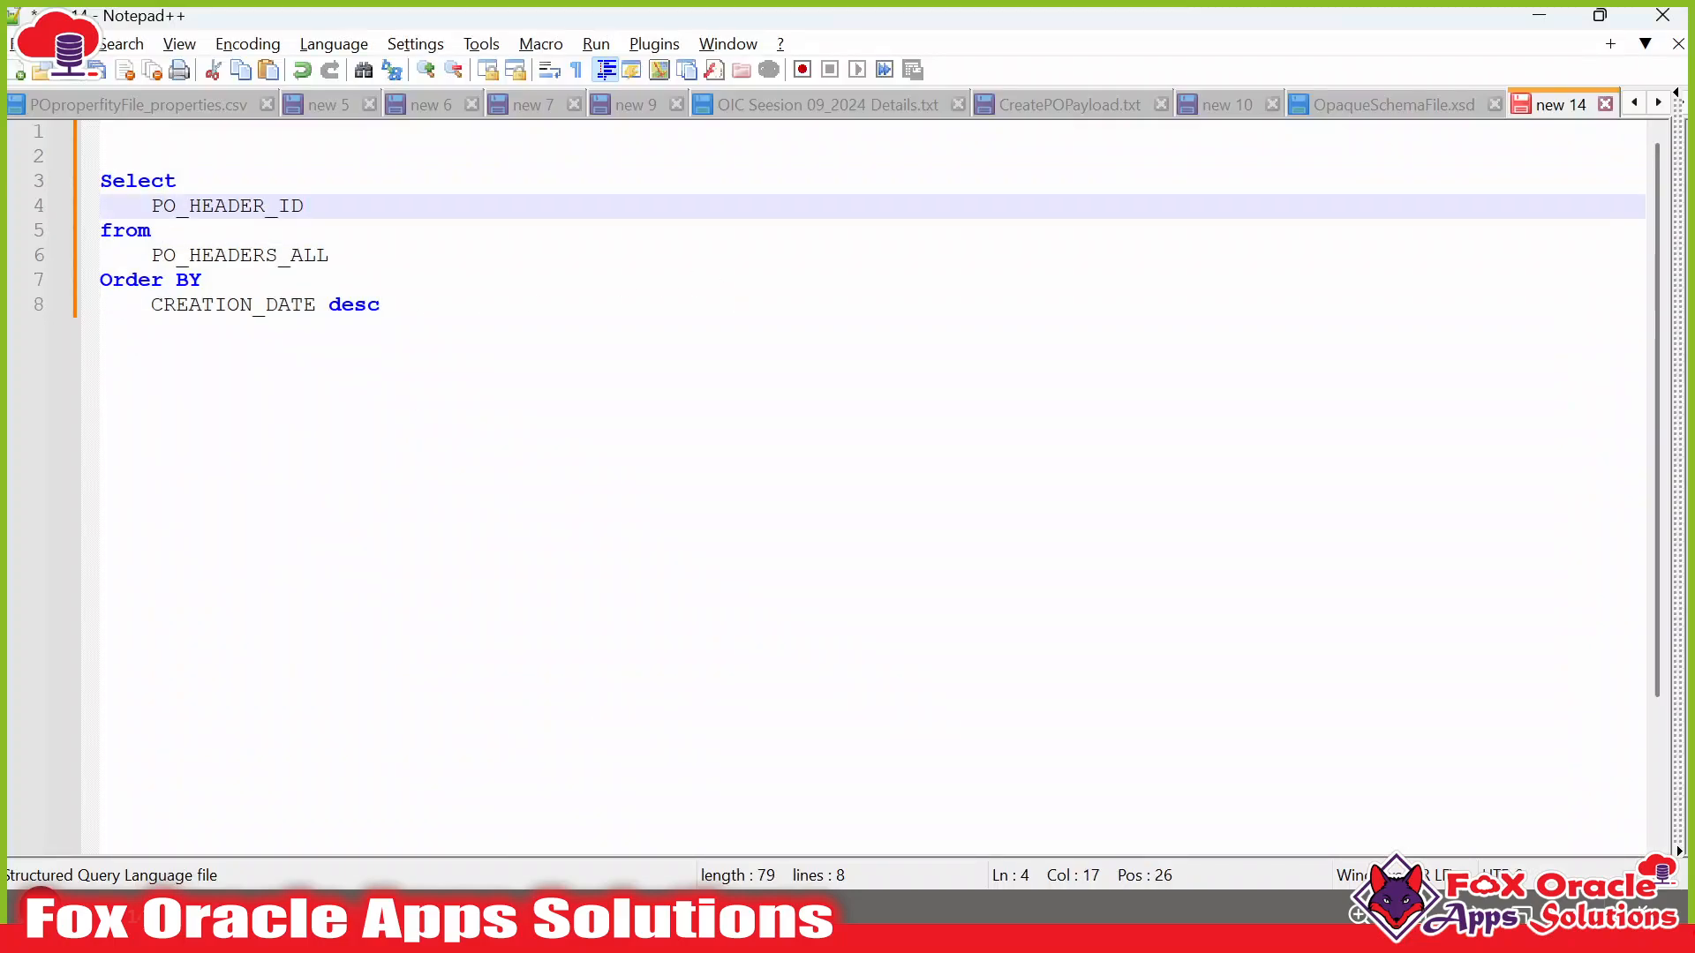
type(",")
key("Return")
key("alt+Tab")
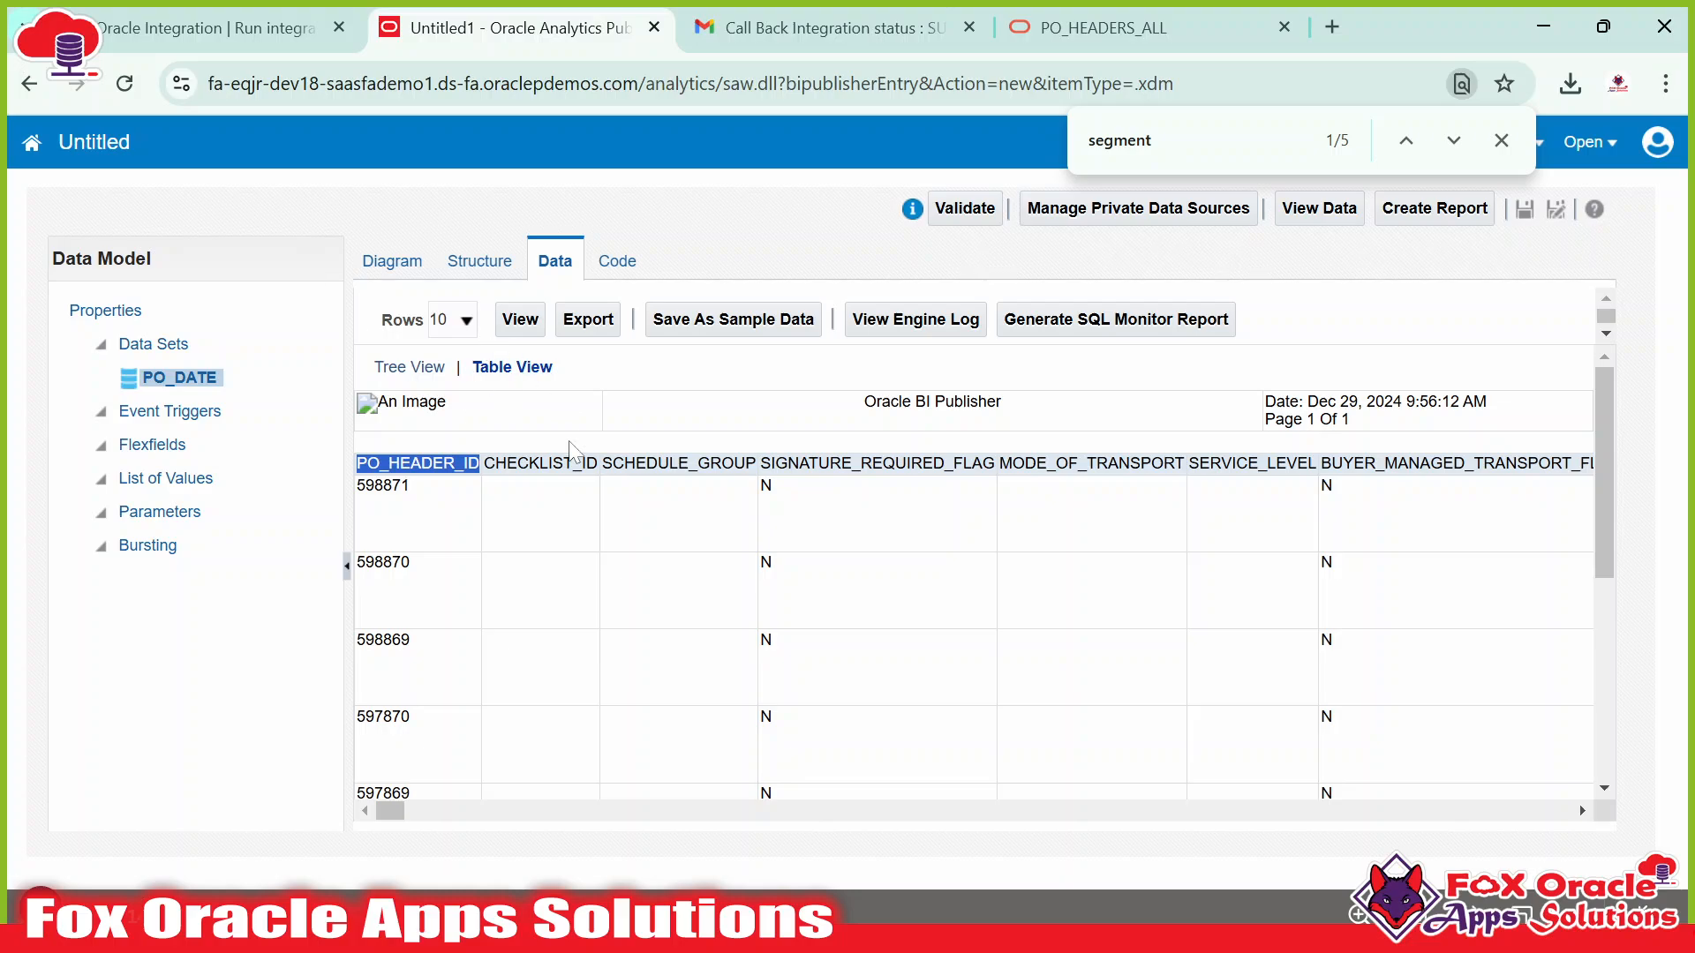
Add BILLTO_BU_ID to the column list, copied from the Data tab header.
left_click_drag(398, 809, 419, 808)
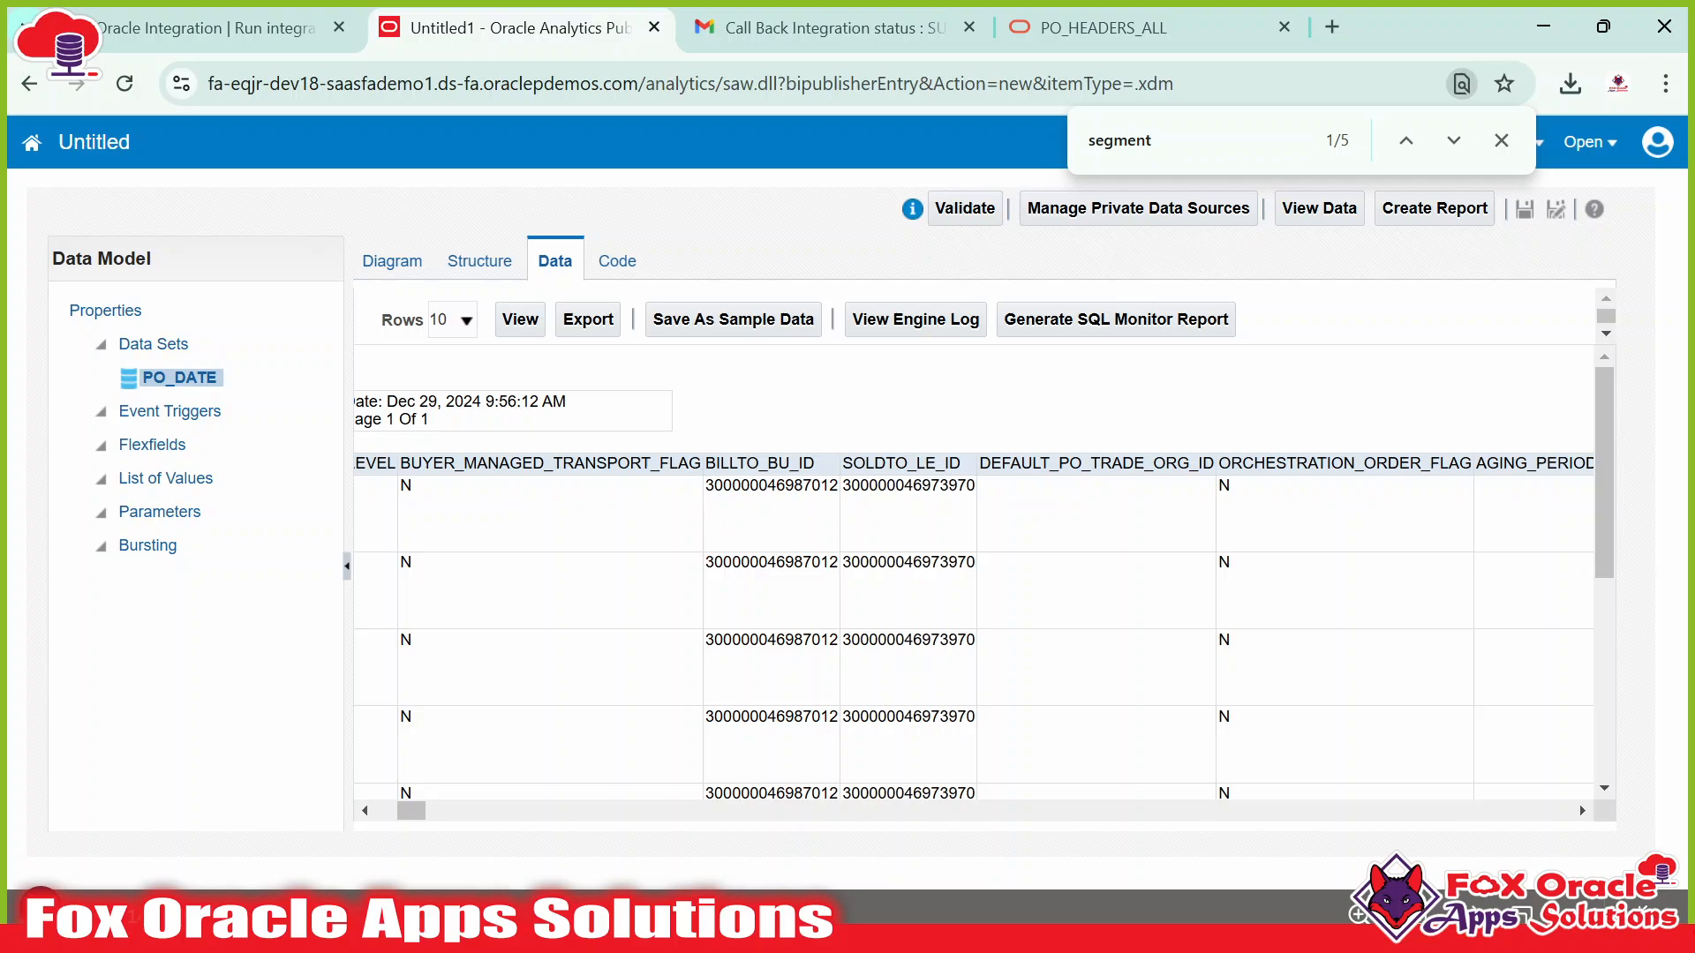
double_click(759, 462)
key("ctrl+c")
key("alt+Tab")
key("ctrl+v")
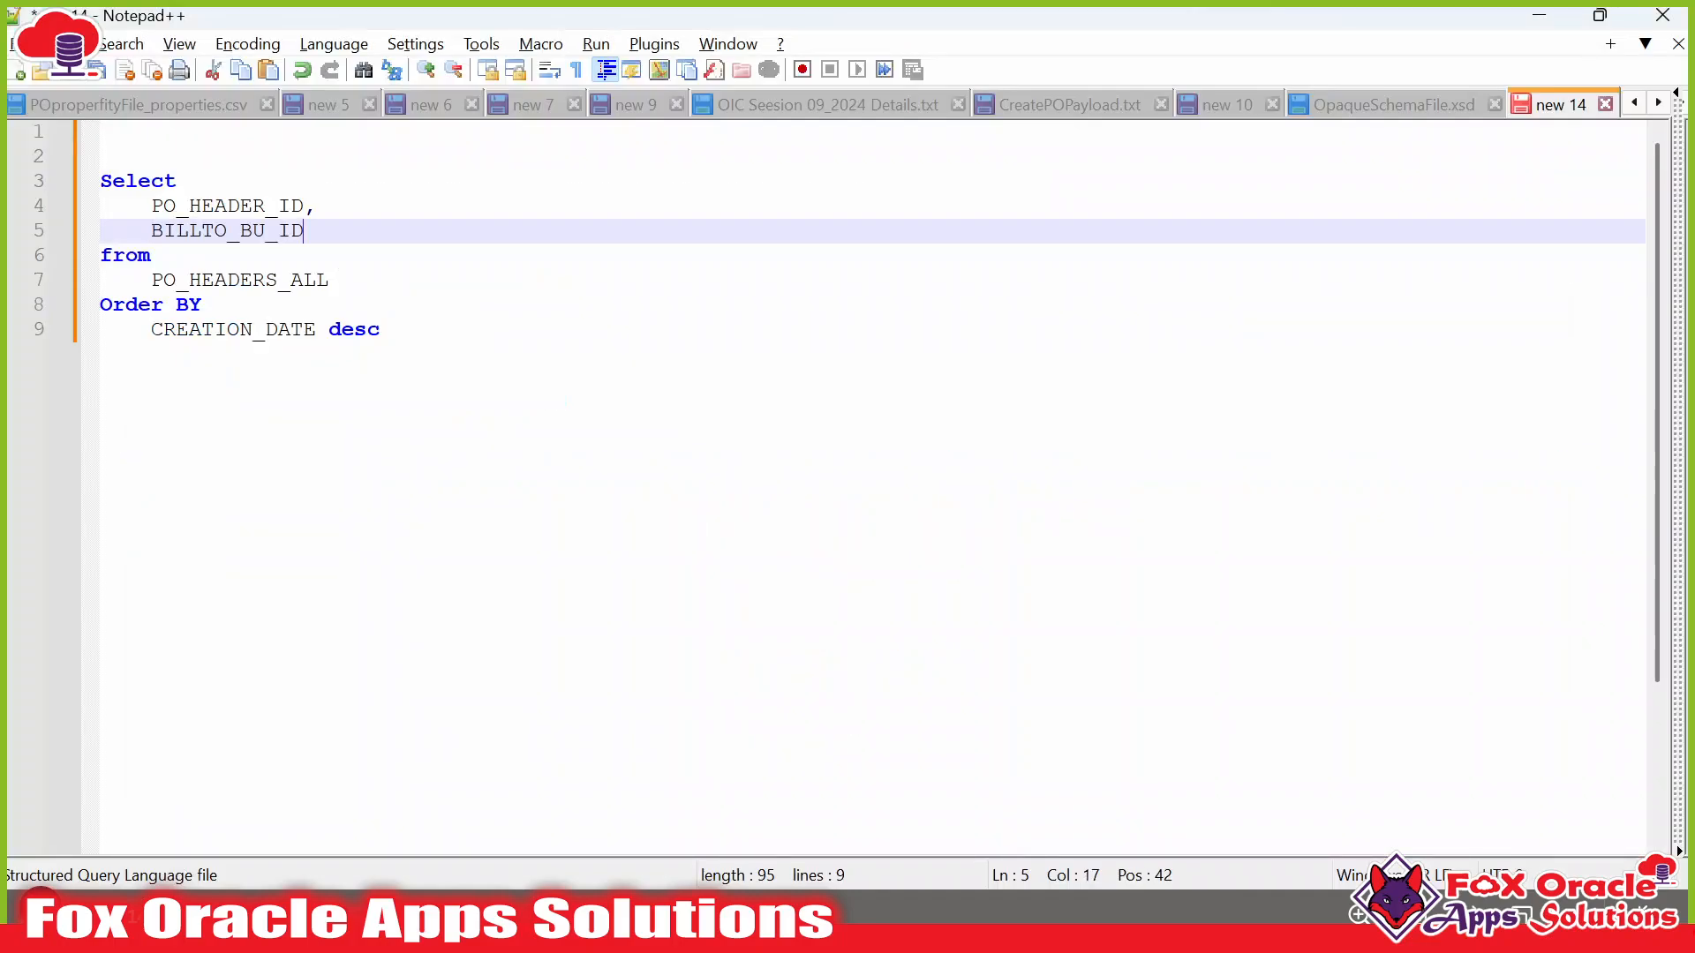
type(",")
key("Page_Down")
key("Return")
scroll(873, 485, "up", 3)
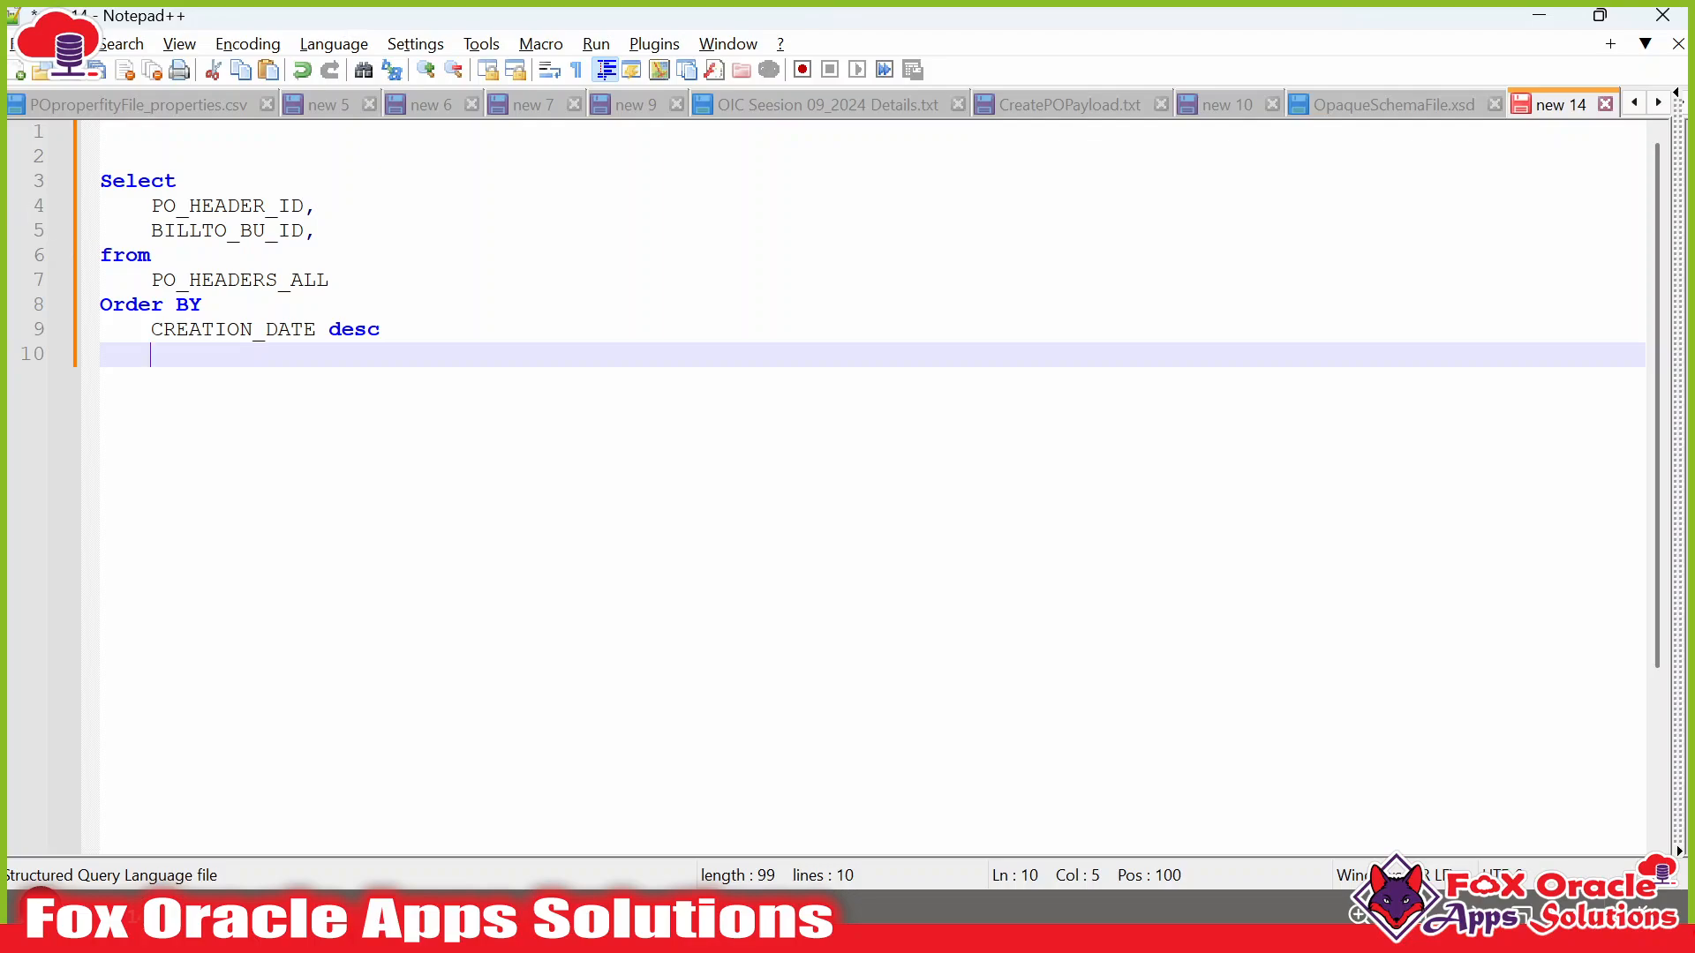
left_click(320, 230)
key("Return")
Add the SOLDTO_LE_ID and DOCUMENT_STATUS columns to the SELECT list.
key("alt+Tab")
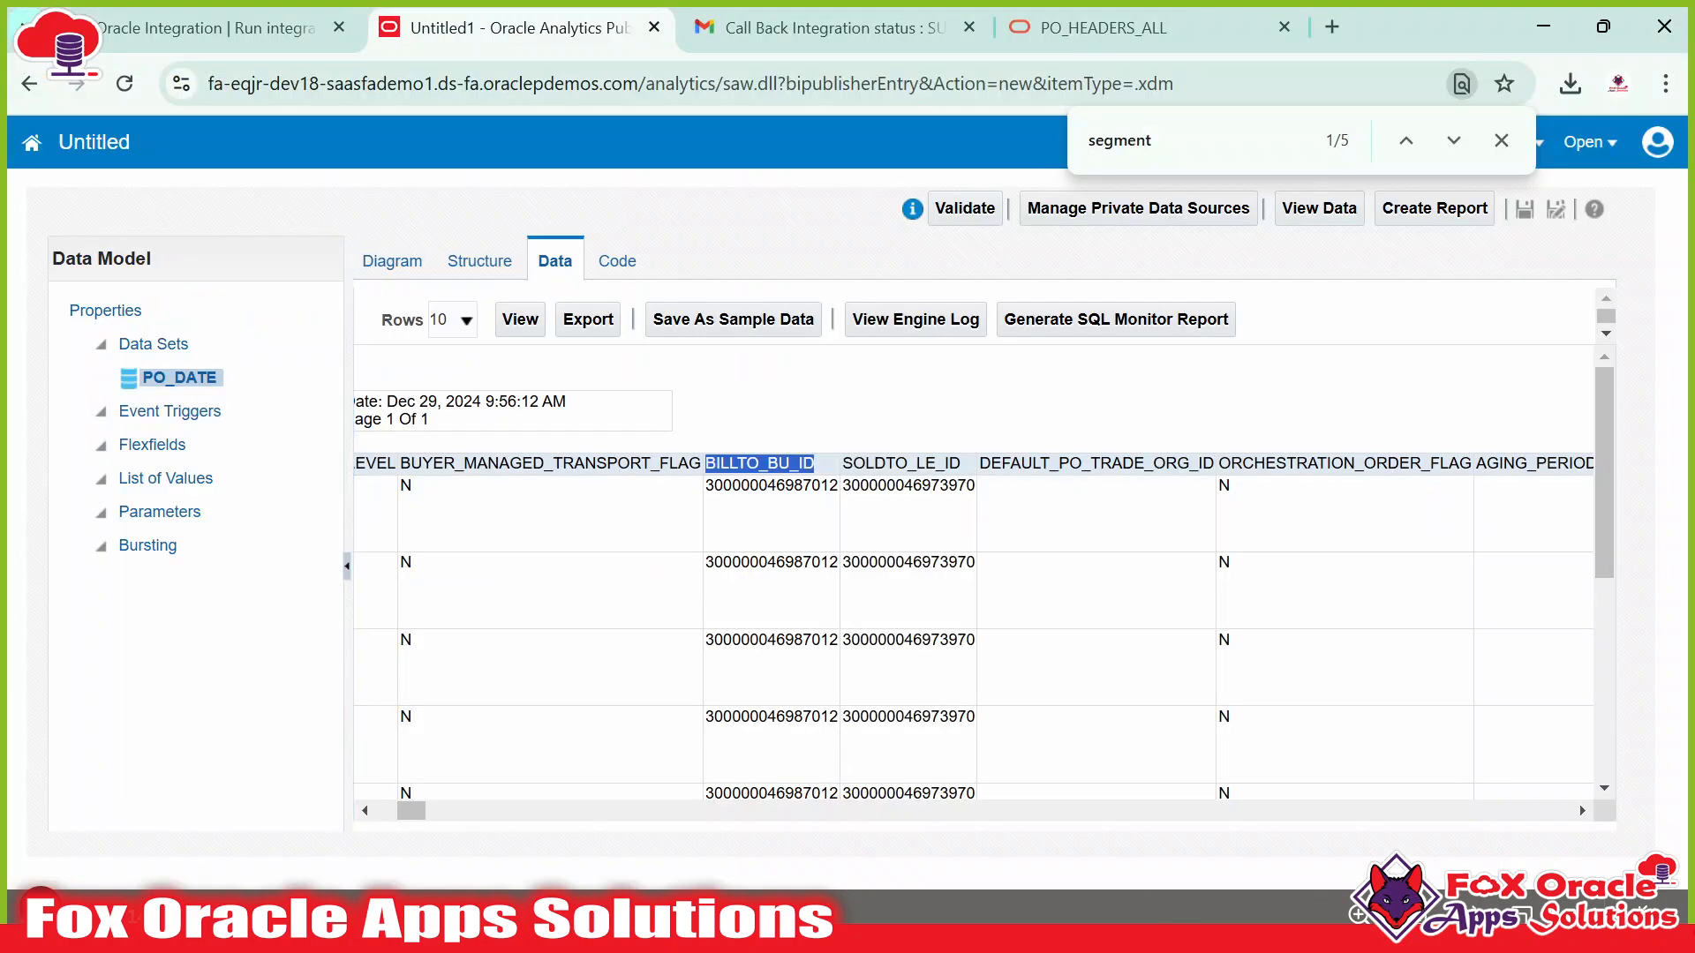
double_click(900, 463)
key("ctrl+c")
key("alt+Tab")
key("ctrl+v")
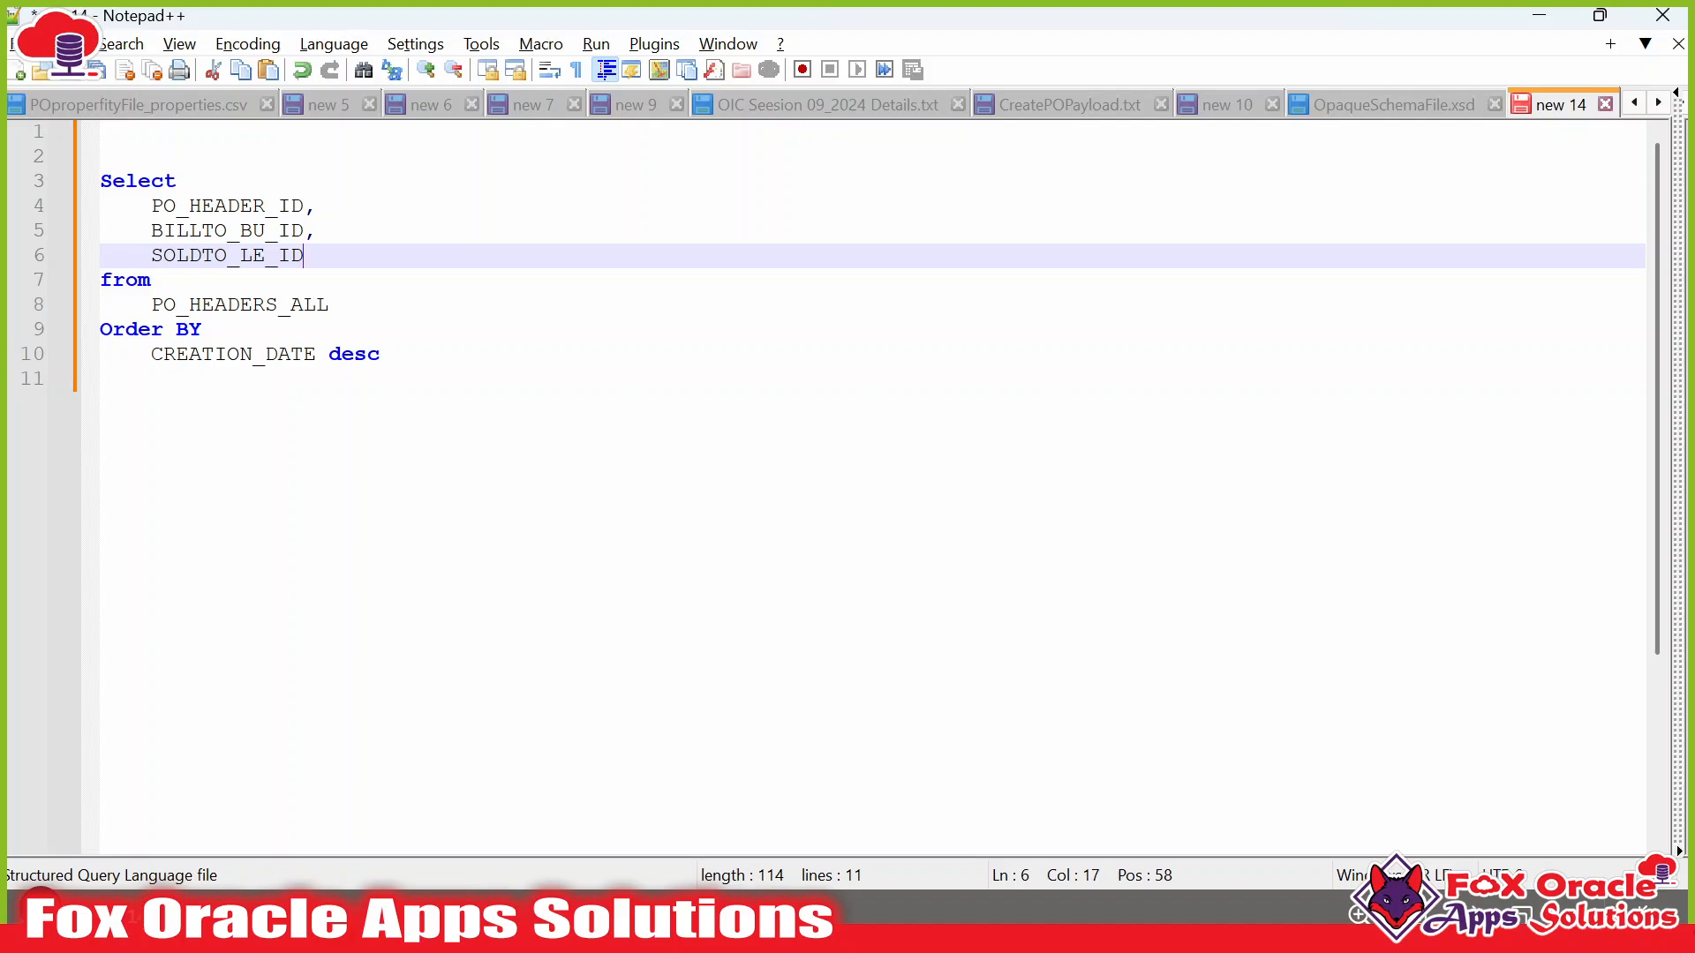
type(",")
key("Return")
key("alt+Tab")
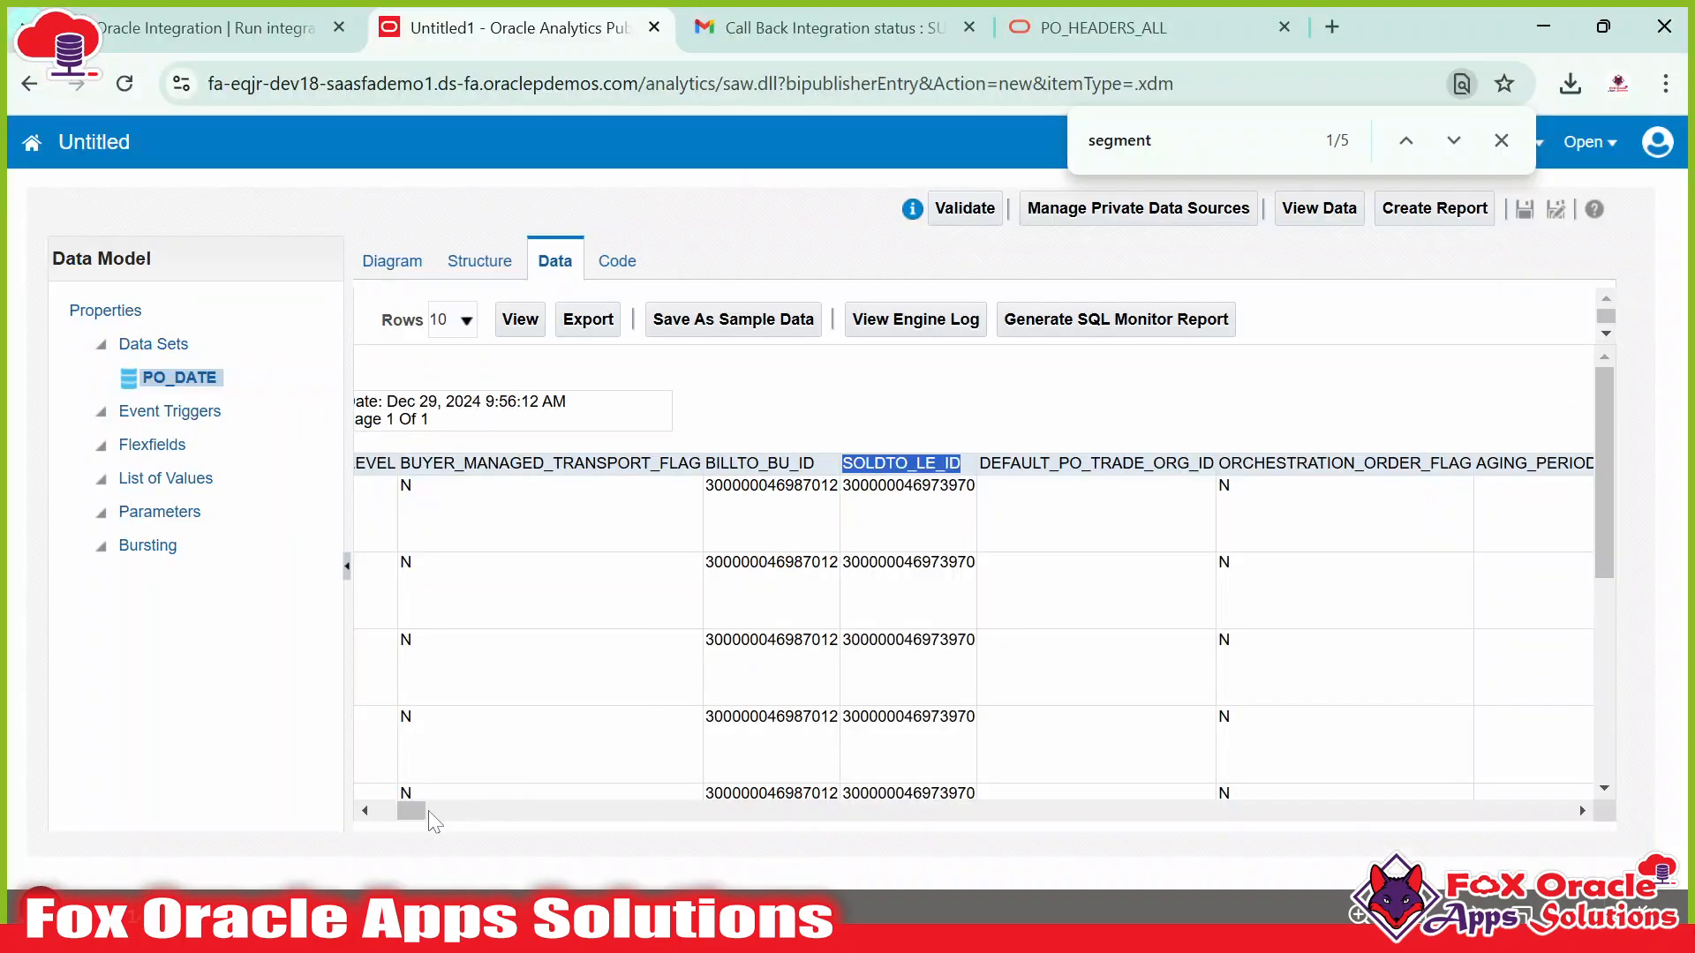
left_click_drag(432, 821, 526, 821)
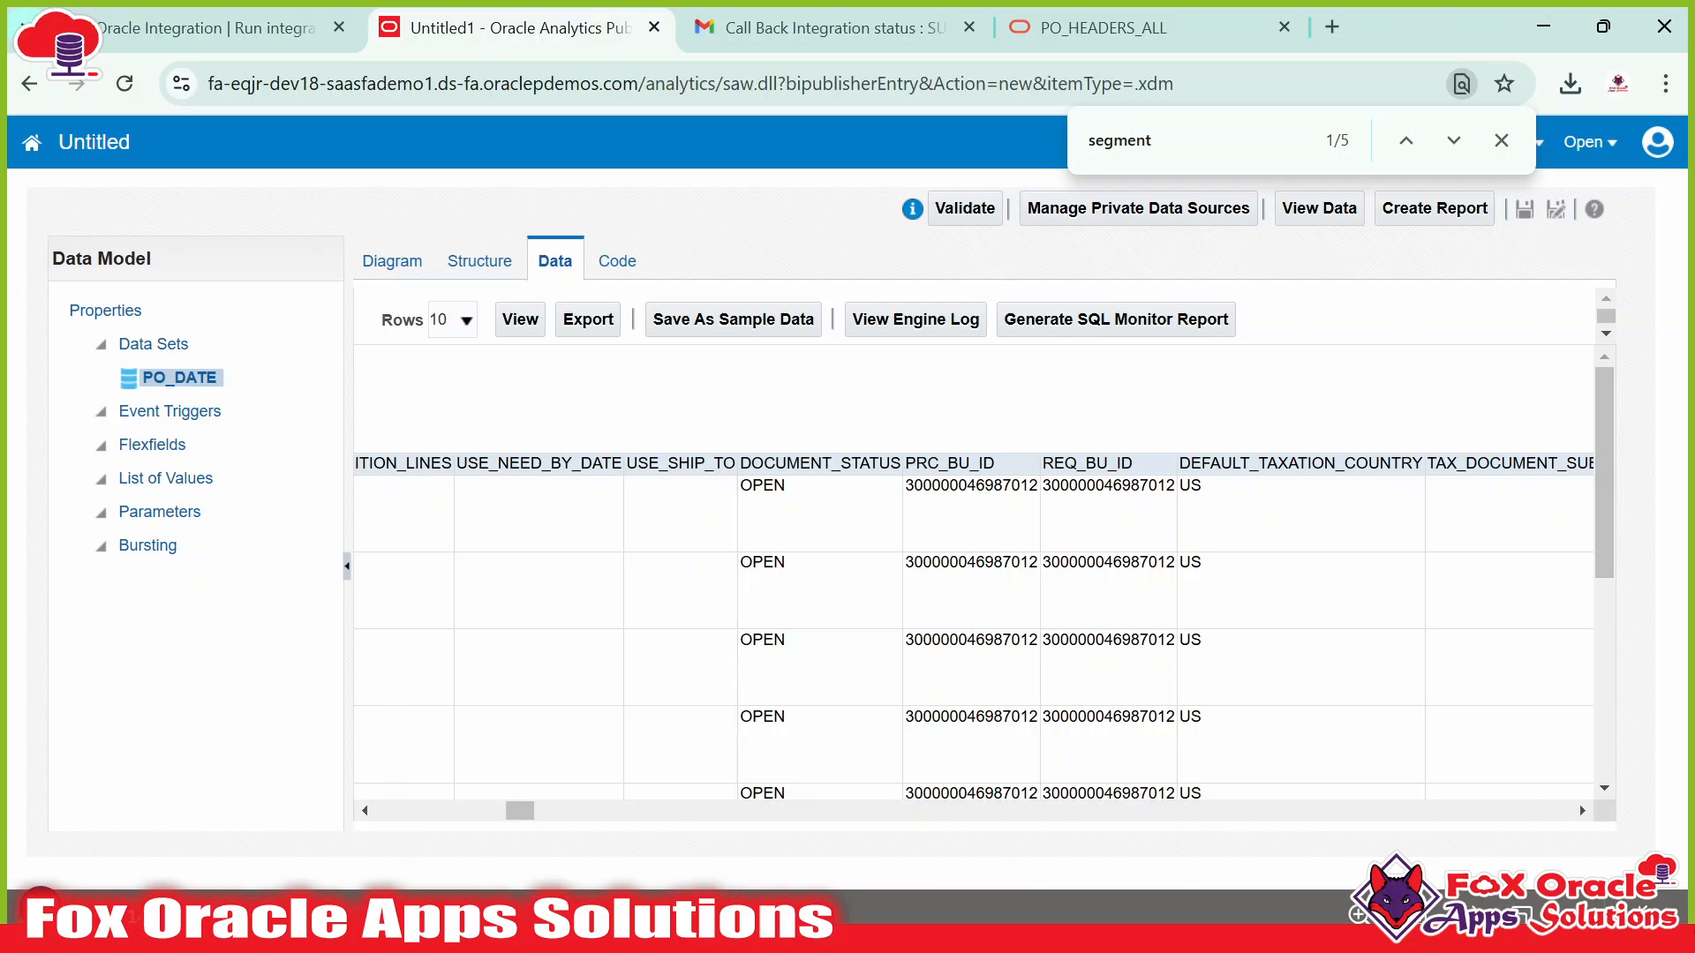
double_click(819, 463)
key("alt+Tab")
key("ctrl+v")
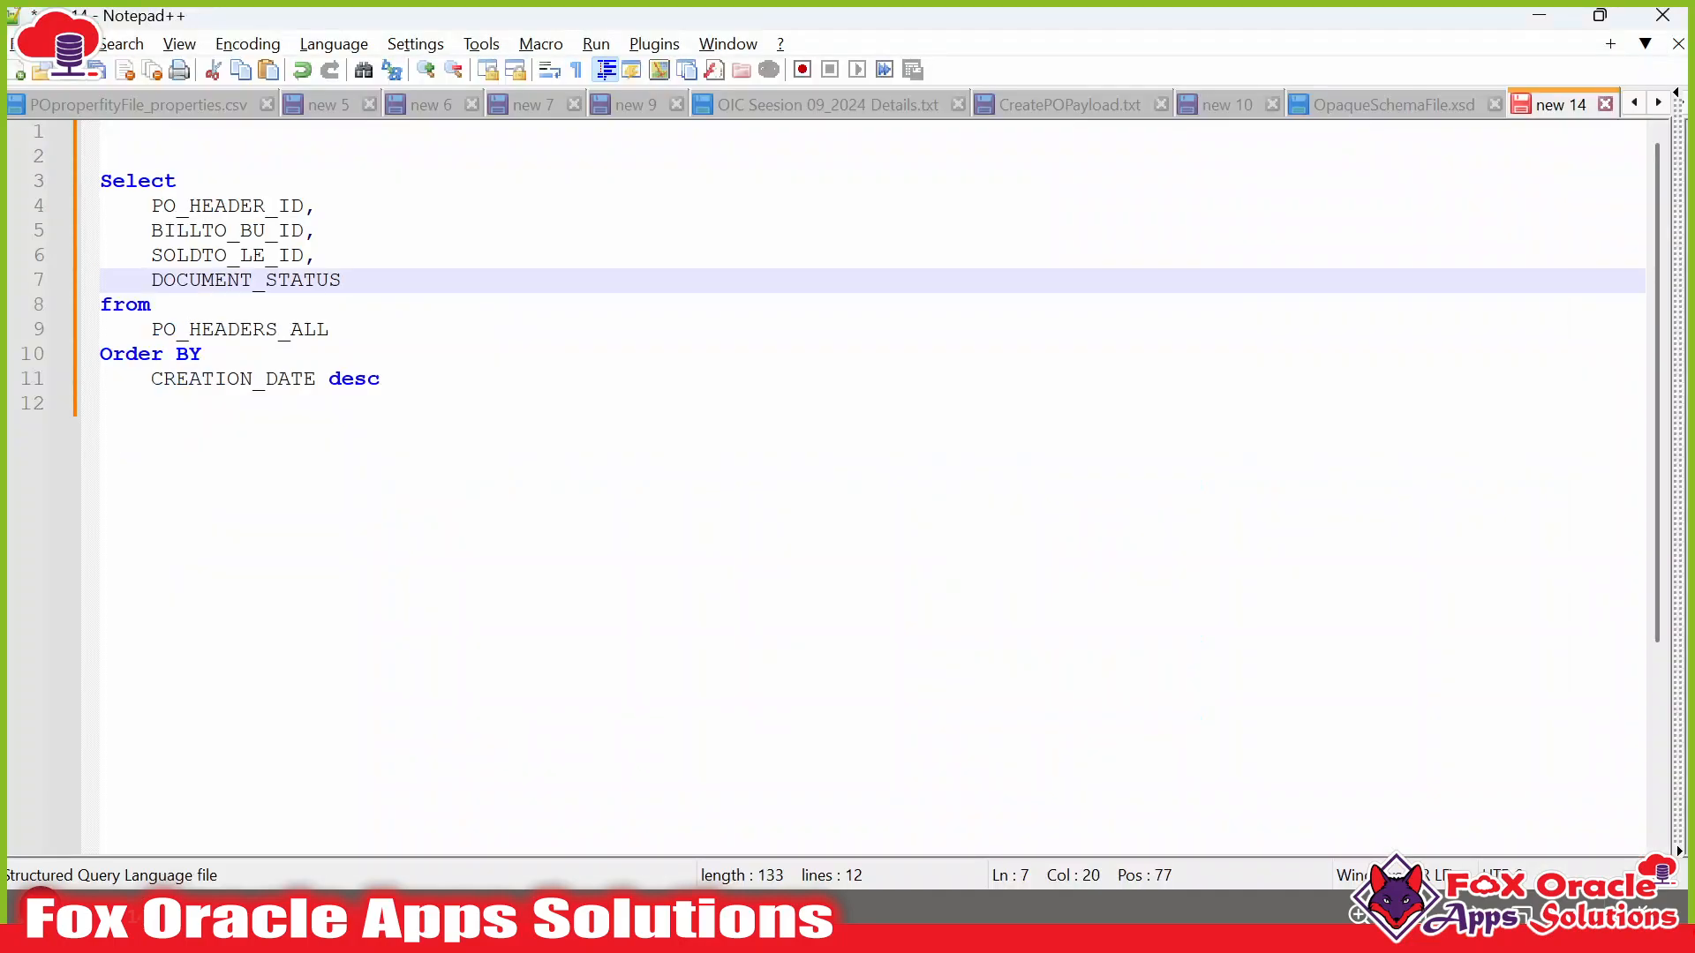
type(",")
key("Return")
key("alt+Tab")
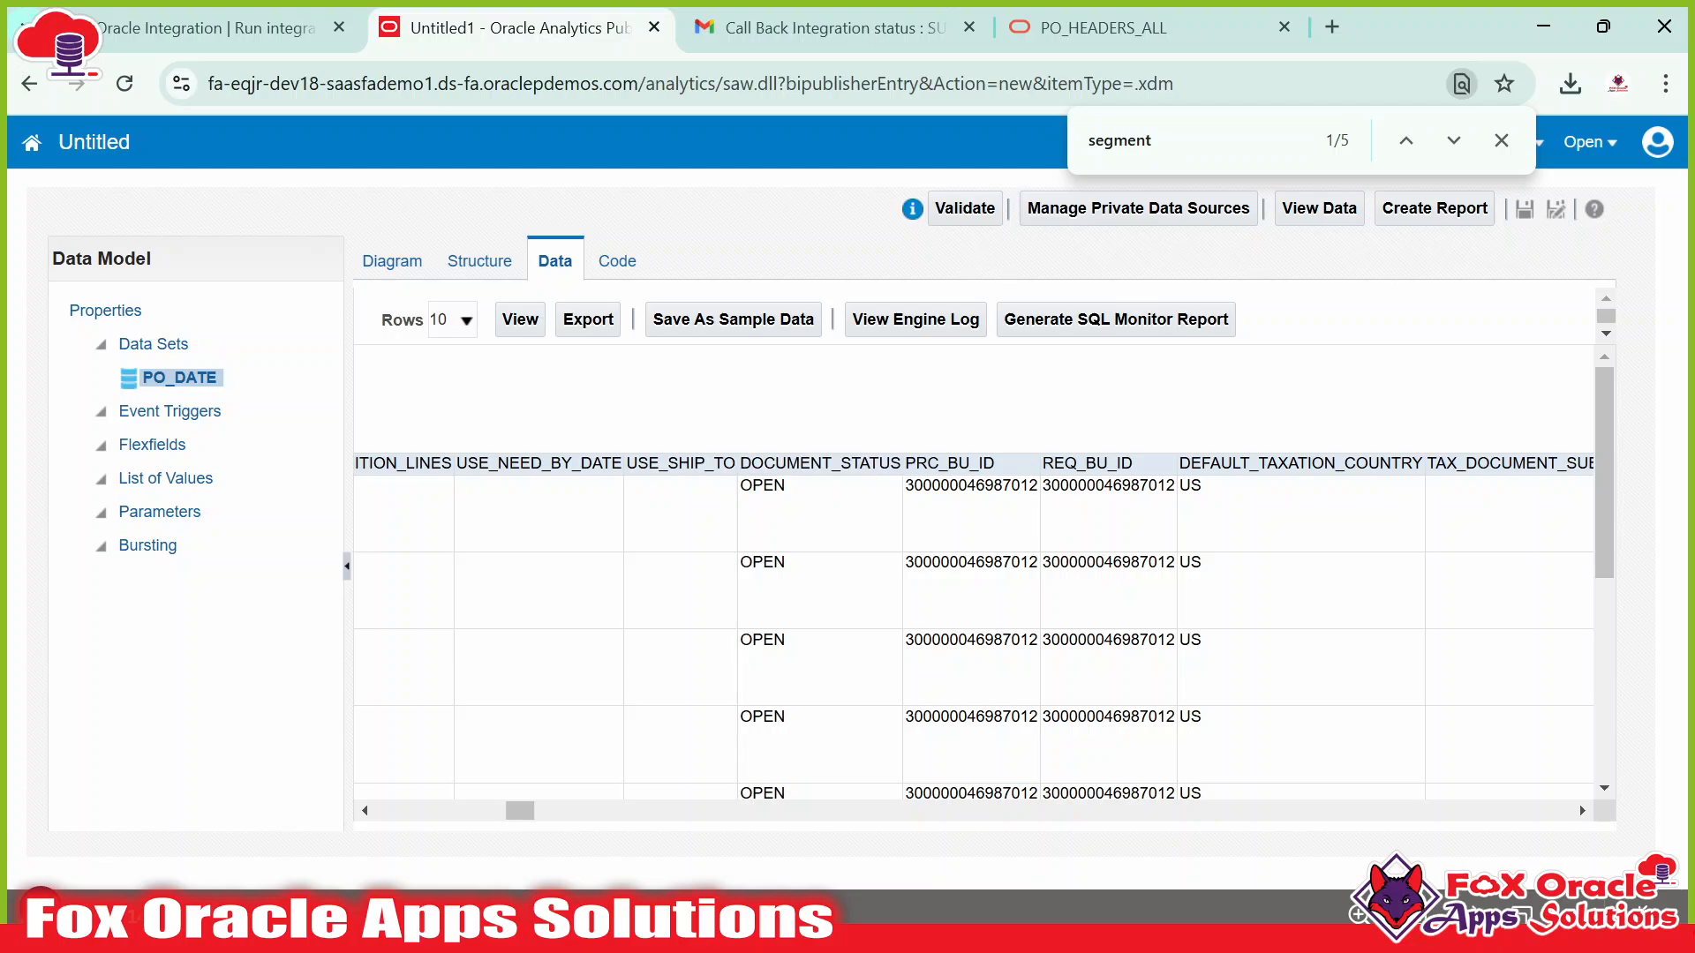
Add the PRC_BU_ID, REQ_BU_ID and TYPE_LOOKUP_CODE columns to the query.
double_click(949, 463)
key("alt+Tab")
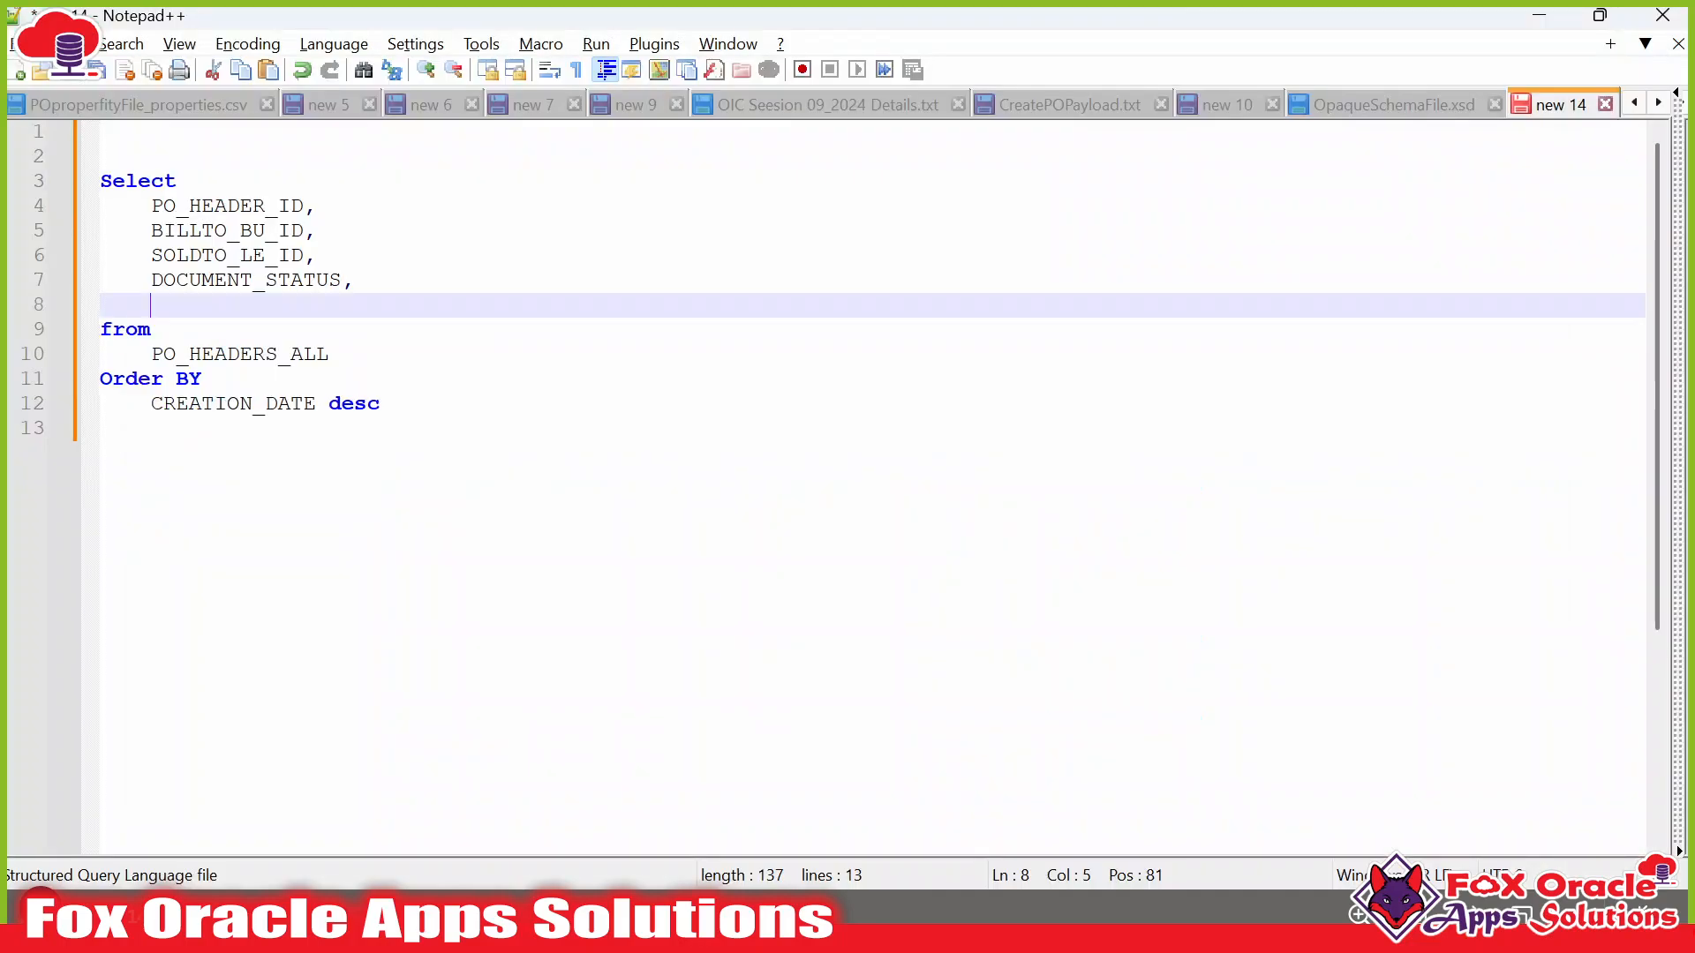
key("ctrl+v")
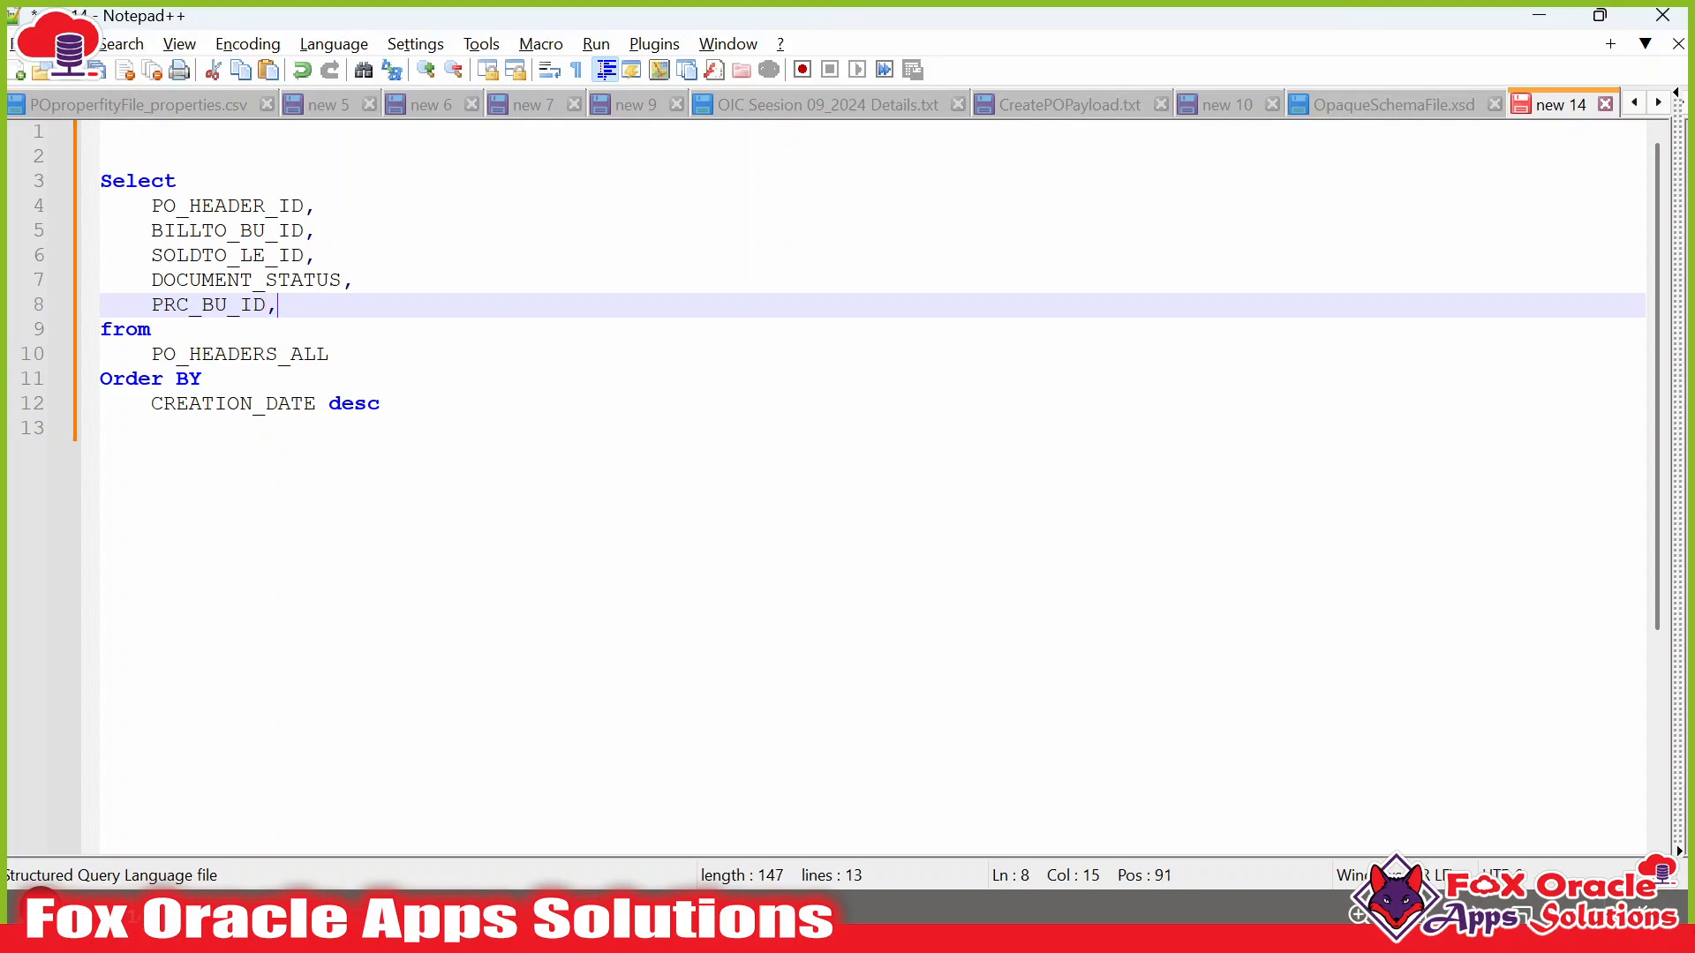
type(",")
key("alt+Tab")
double_click(1086, 463)
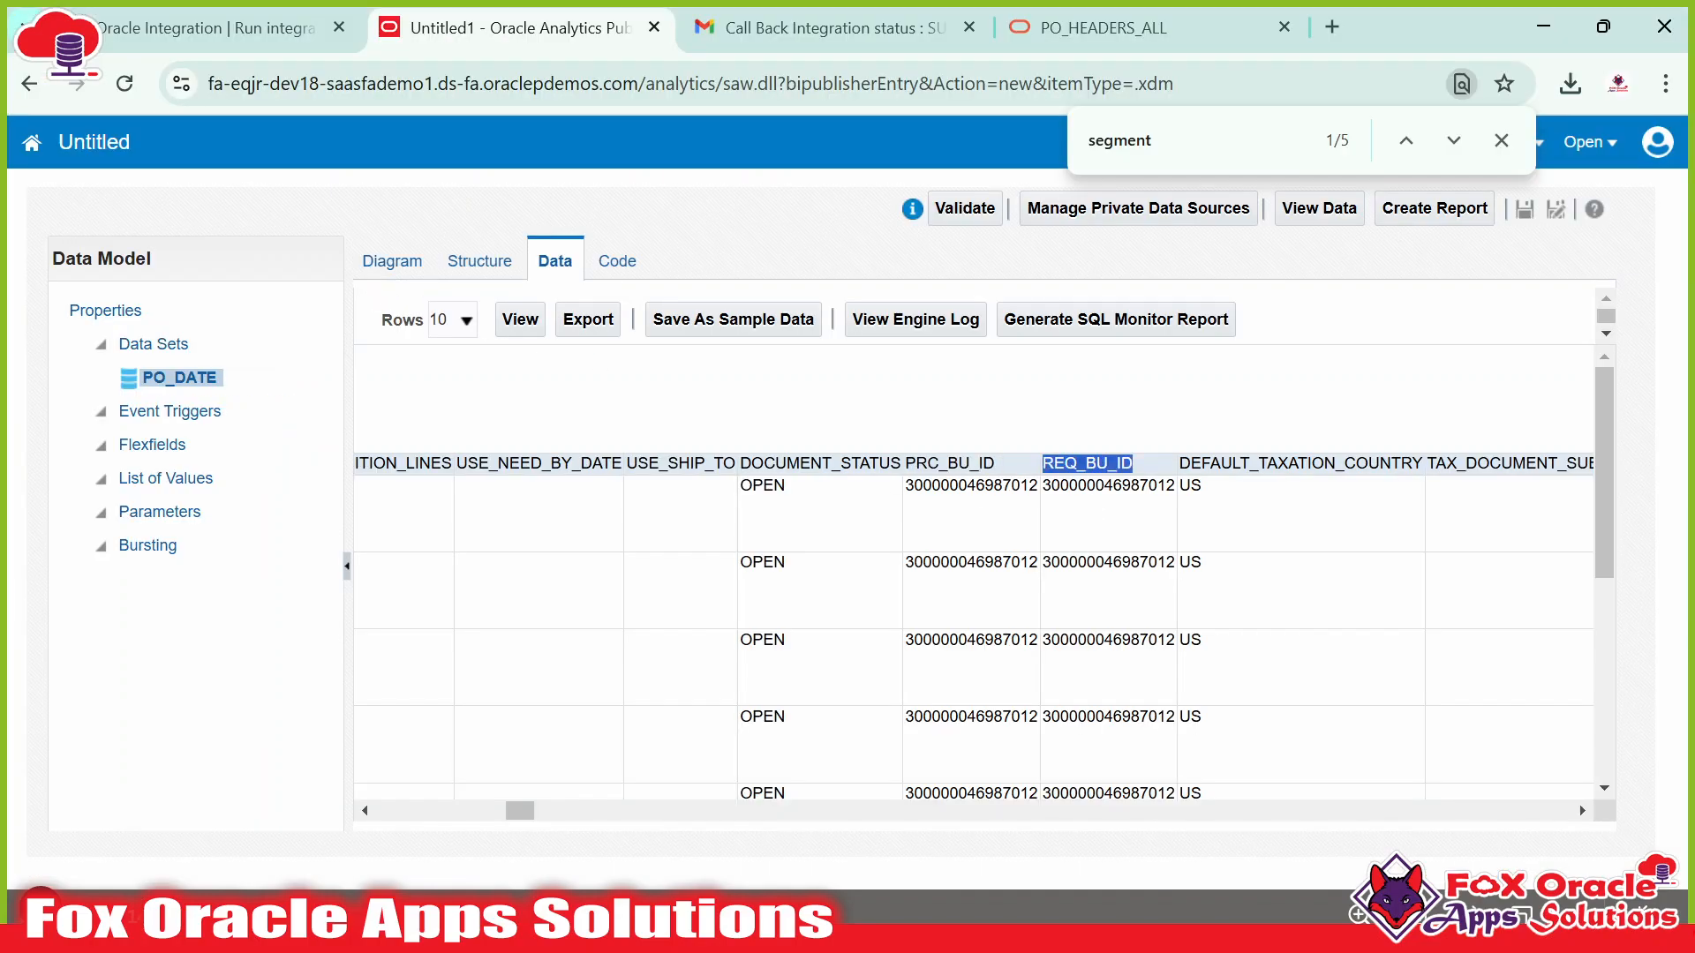
key("alt+Tab")
key("alt+Tab")
left_click_drag(526, 813, 552, 812)
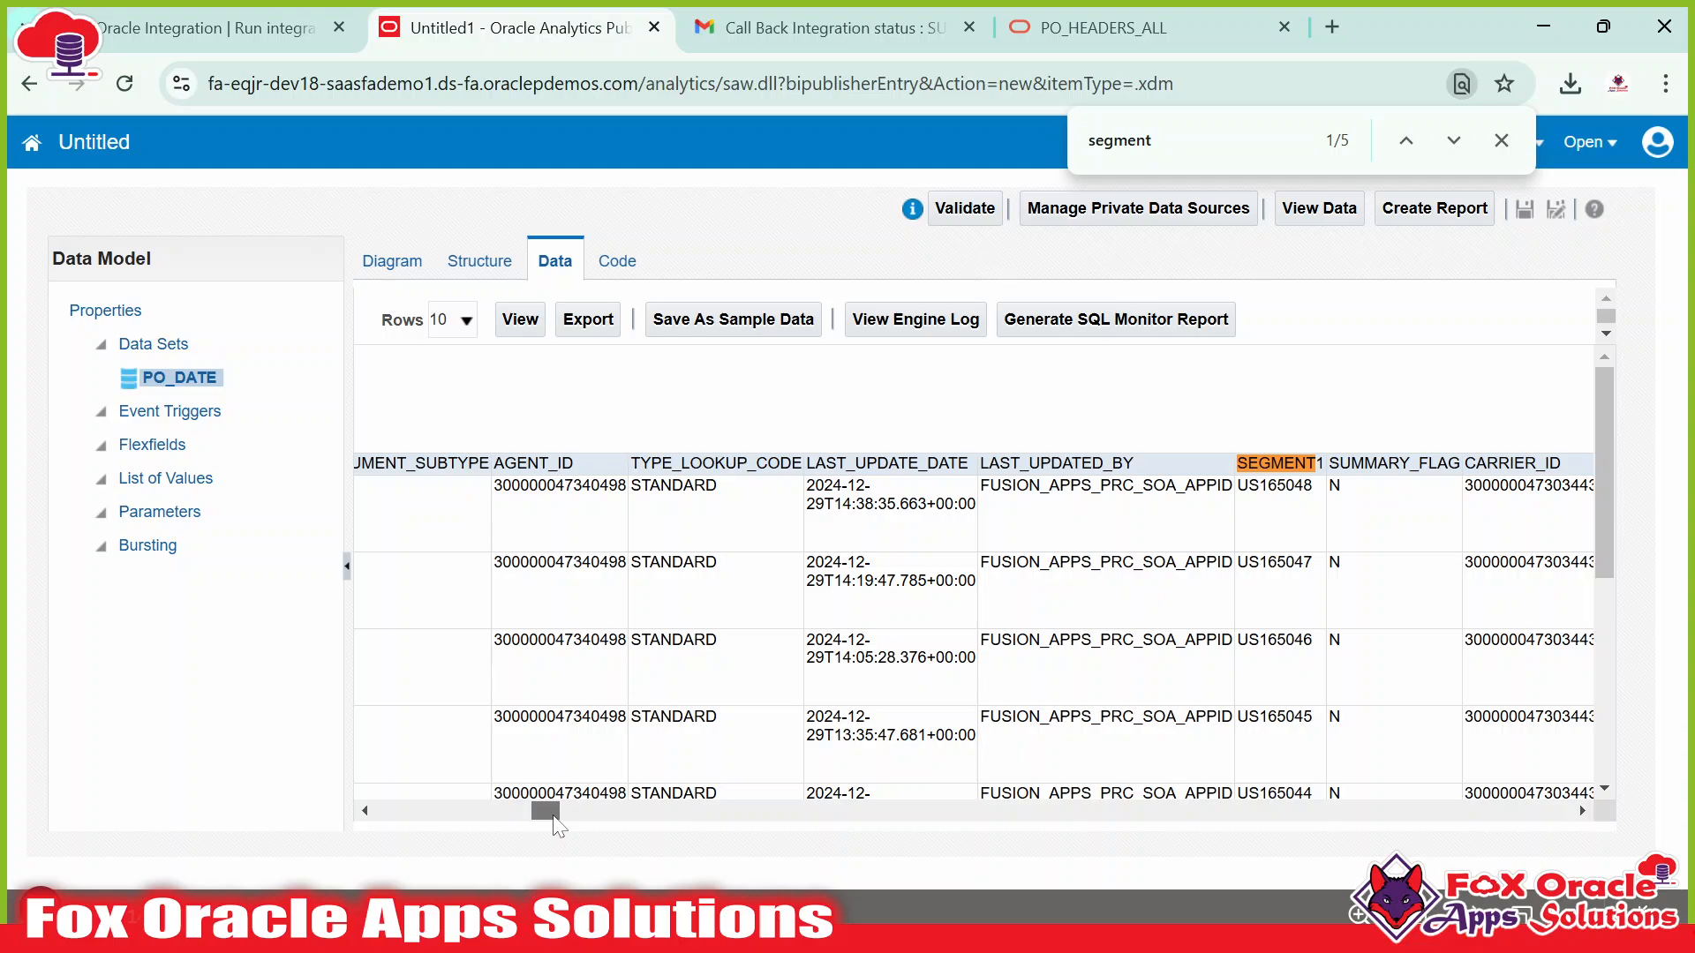
double_click(533, 464)
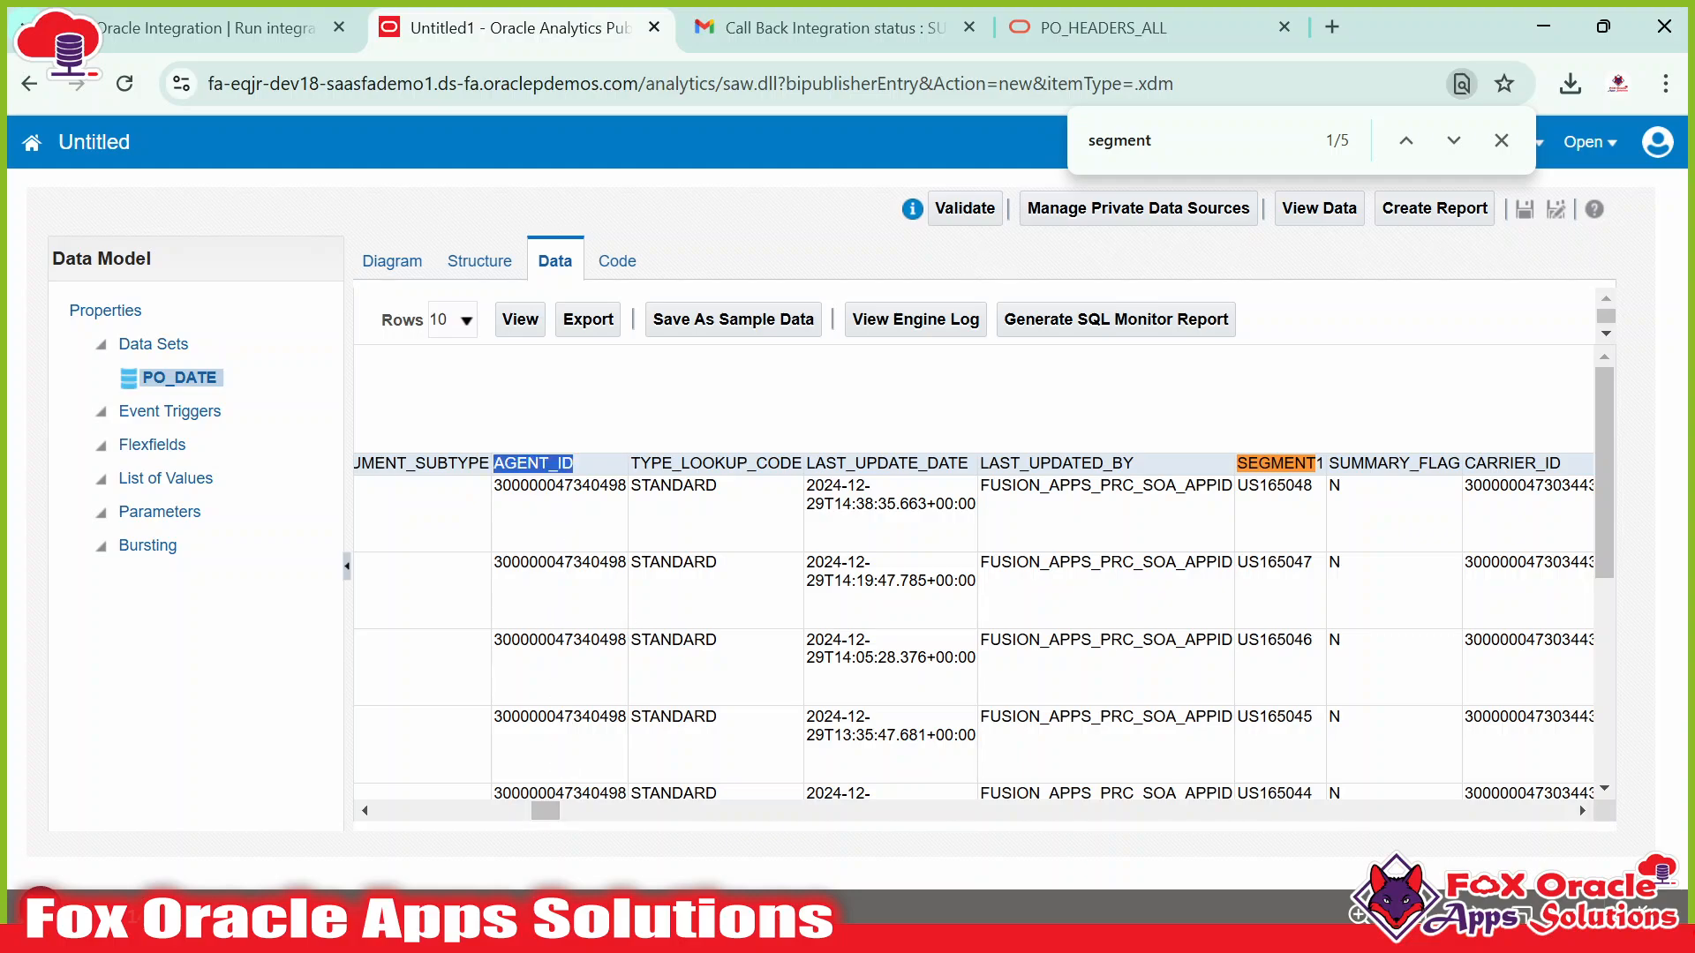
left_click_drag(540, 803, 549, 801)
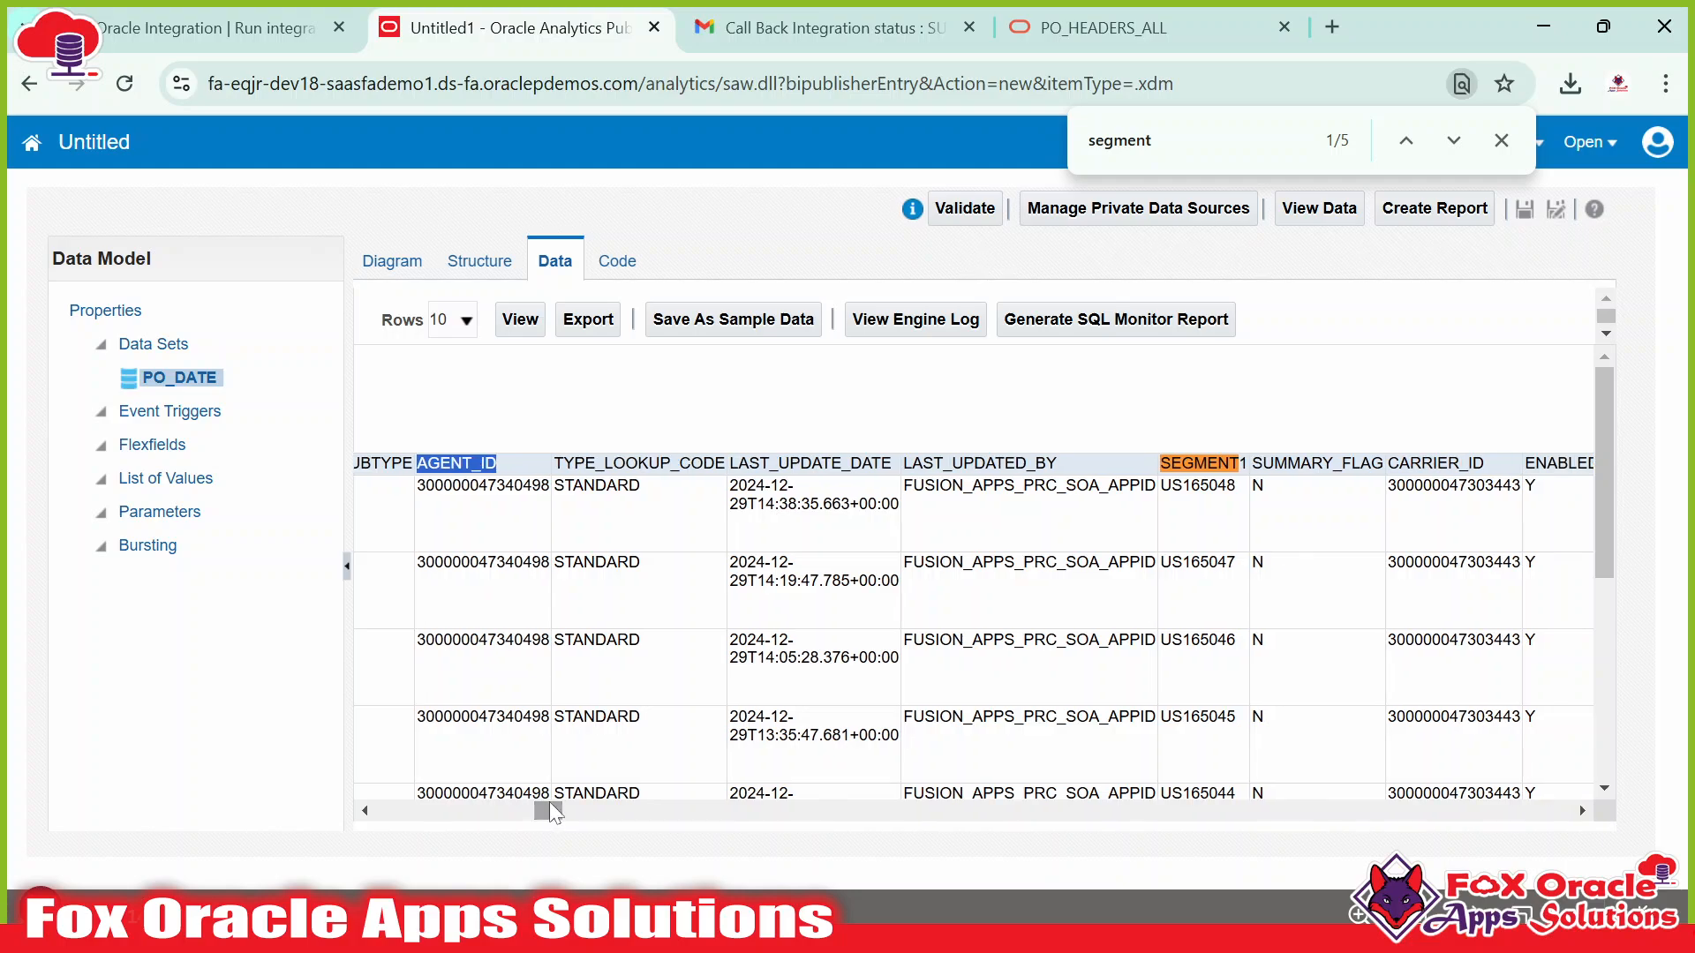
double_click(658, 463)
key("alt+Tab")
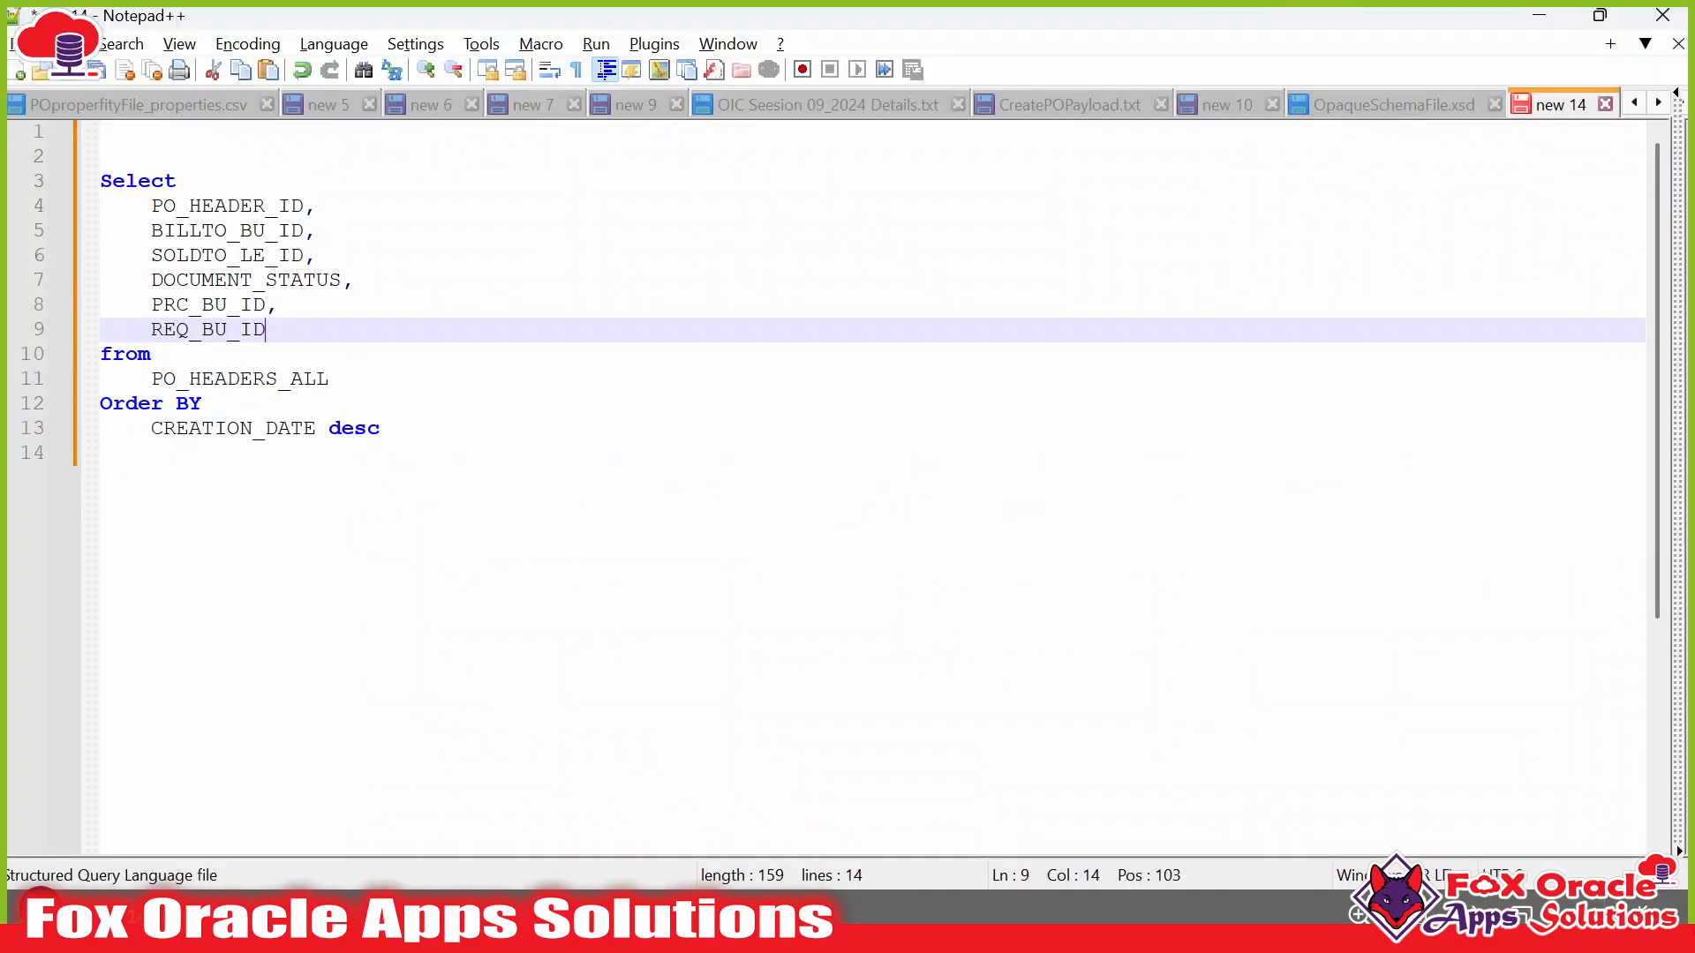
key("alt+Tab")
key("alt+Tab")
type(",")
key("Return")
key("ctrl+v")
key("alt+Tab")
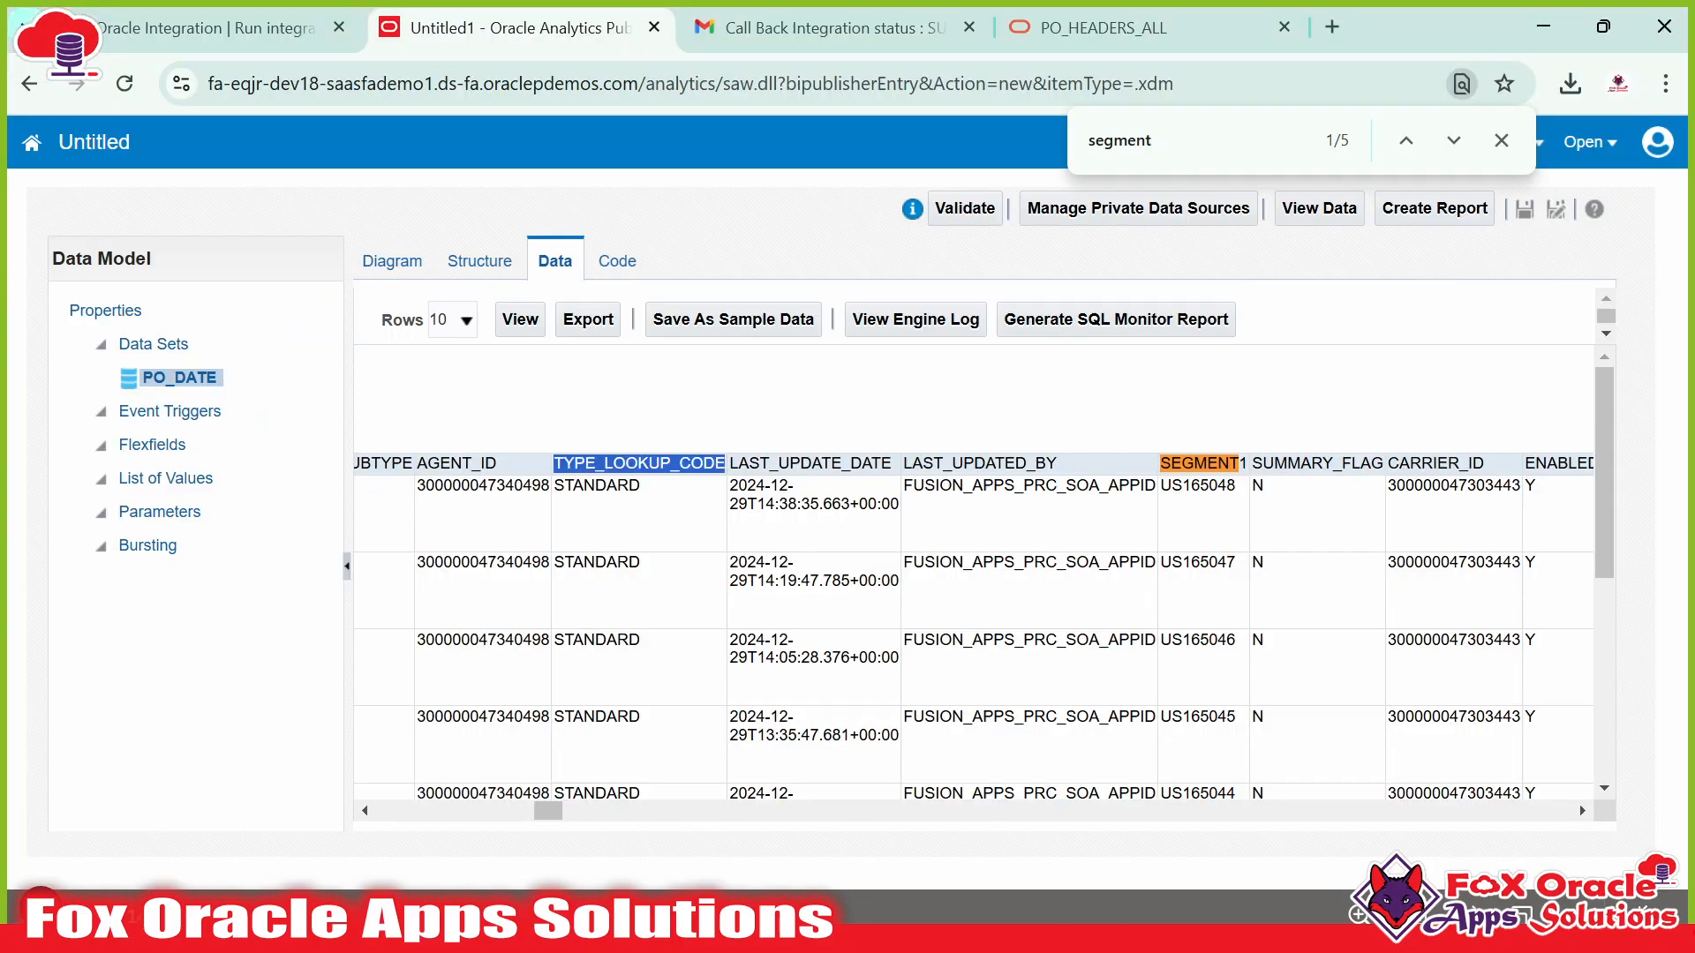
Insert SEGMENT1 aliased as PO_NUMBER below PO_HEADER_ID.
left_click(1199, 465)
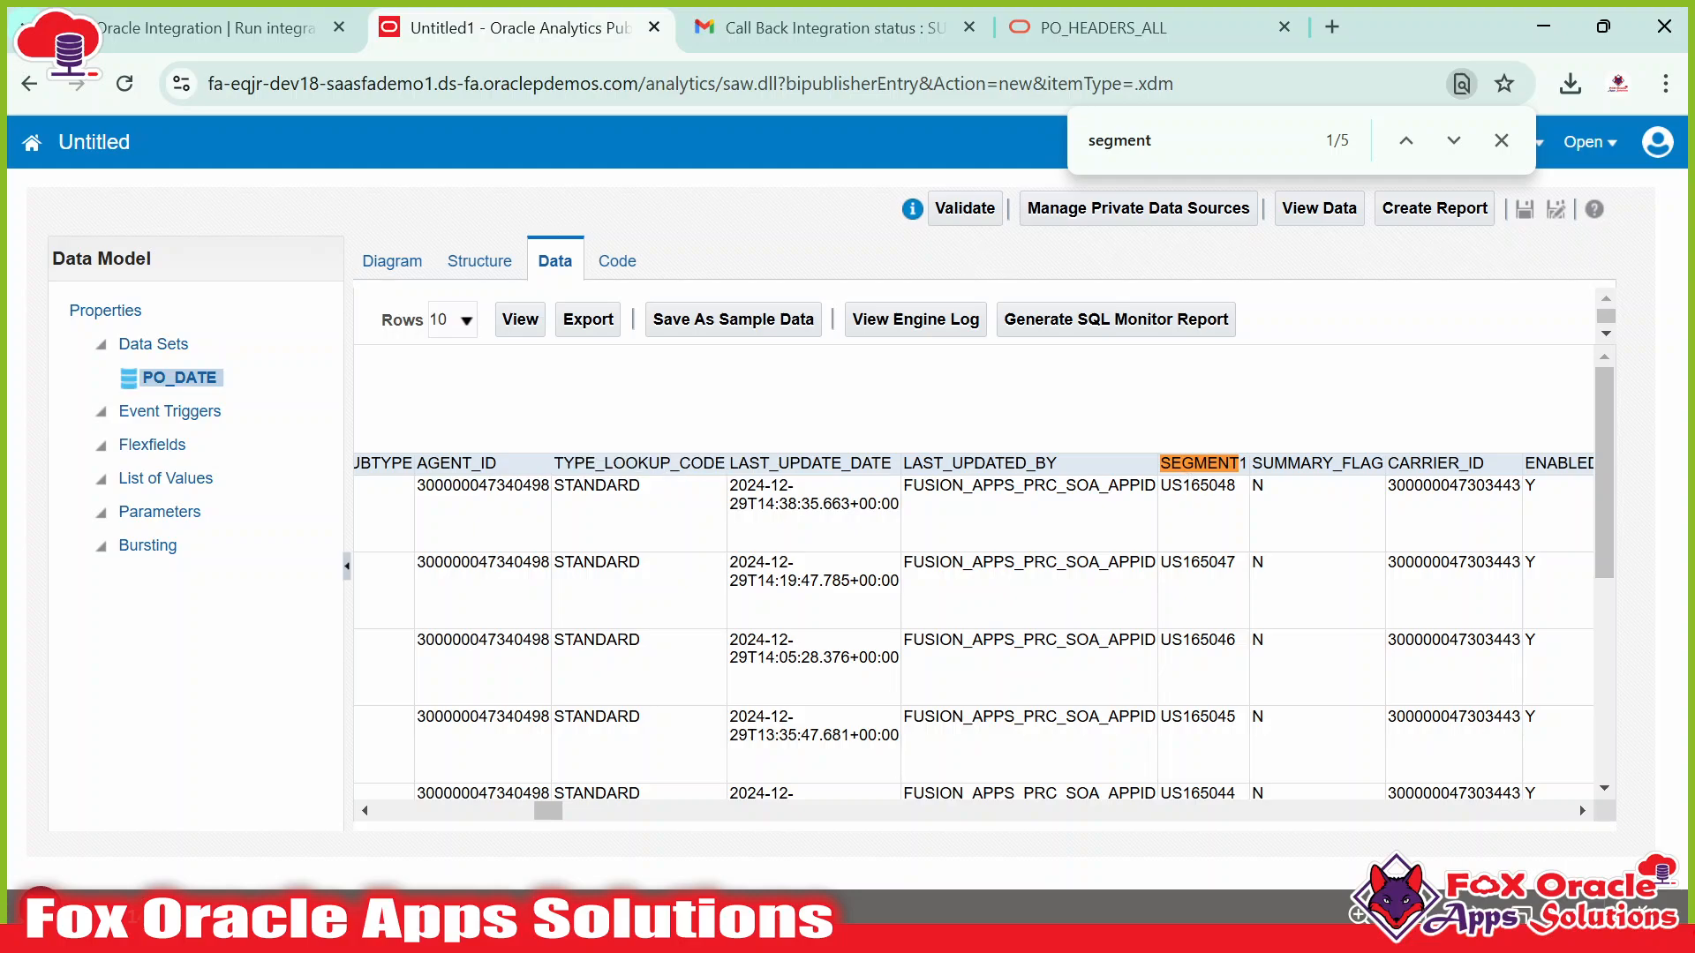
key("alt+Tab")
key("alt+Tab")
double_click(1202, 464)
key("ctrl+c")
key("alt+Tab")
left_click(278, 230)
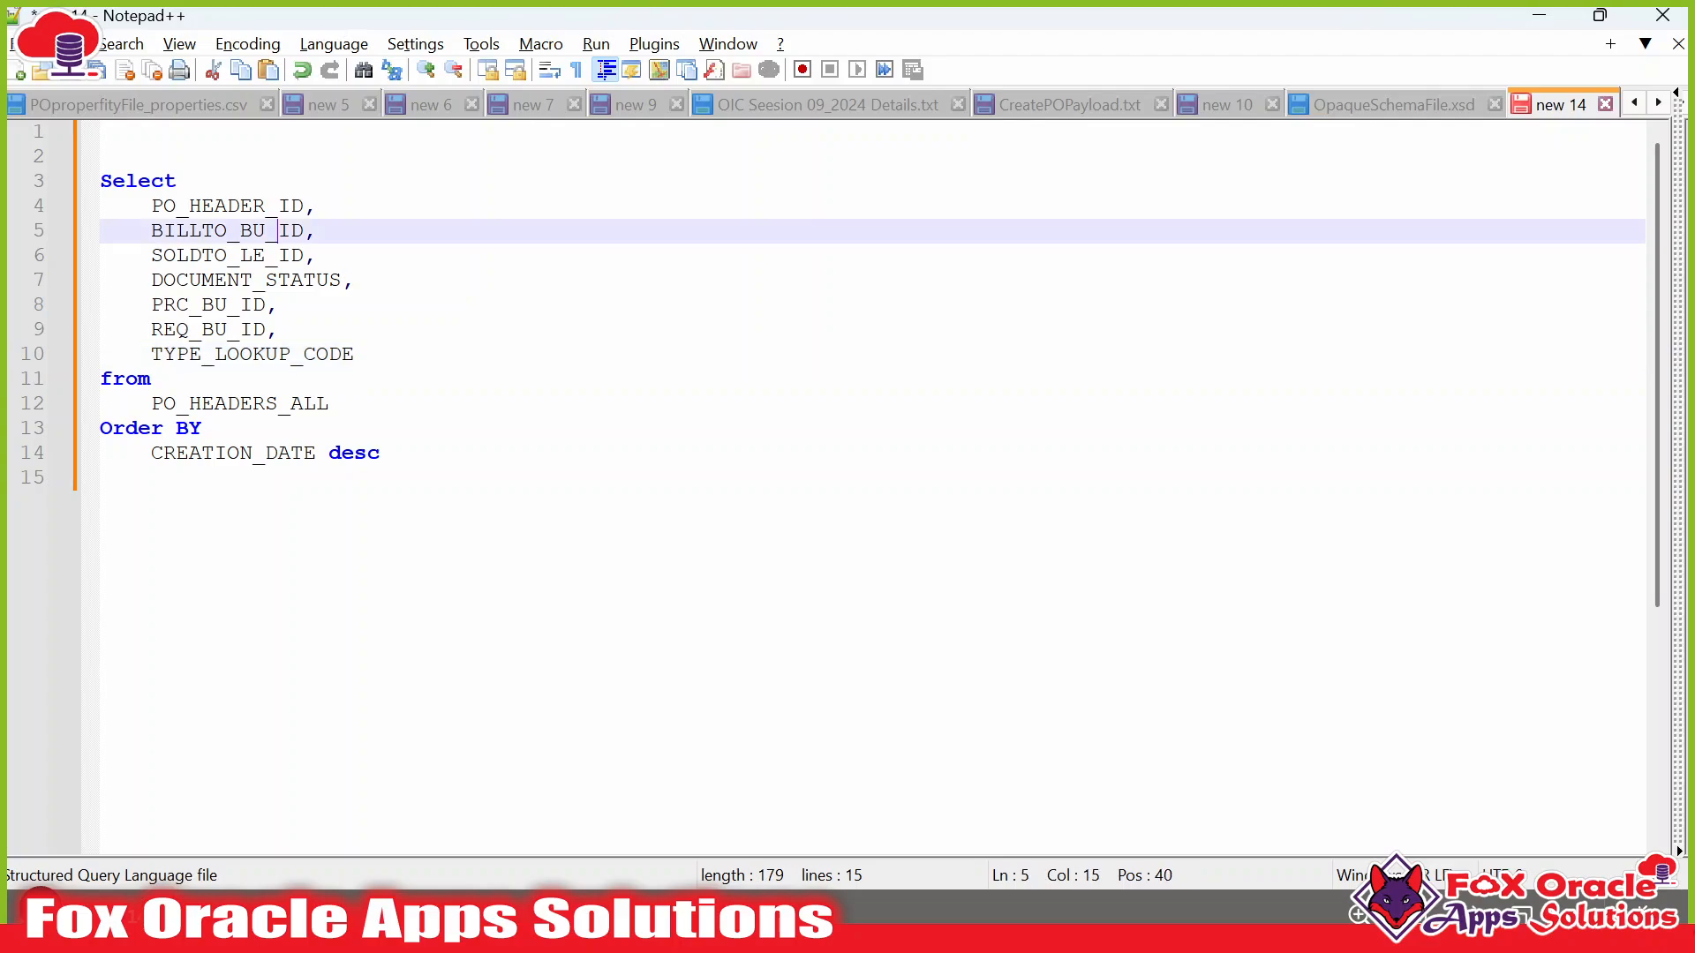
left_click(320, 207)
key("Return")
key("ctrl+v")
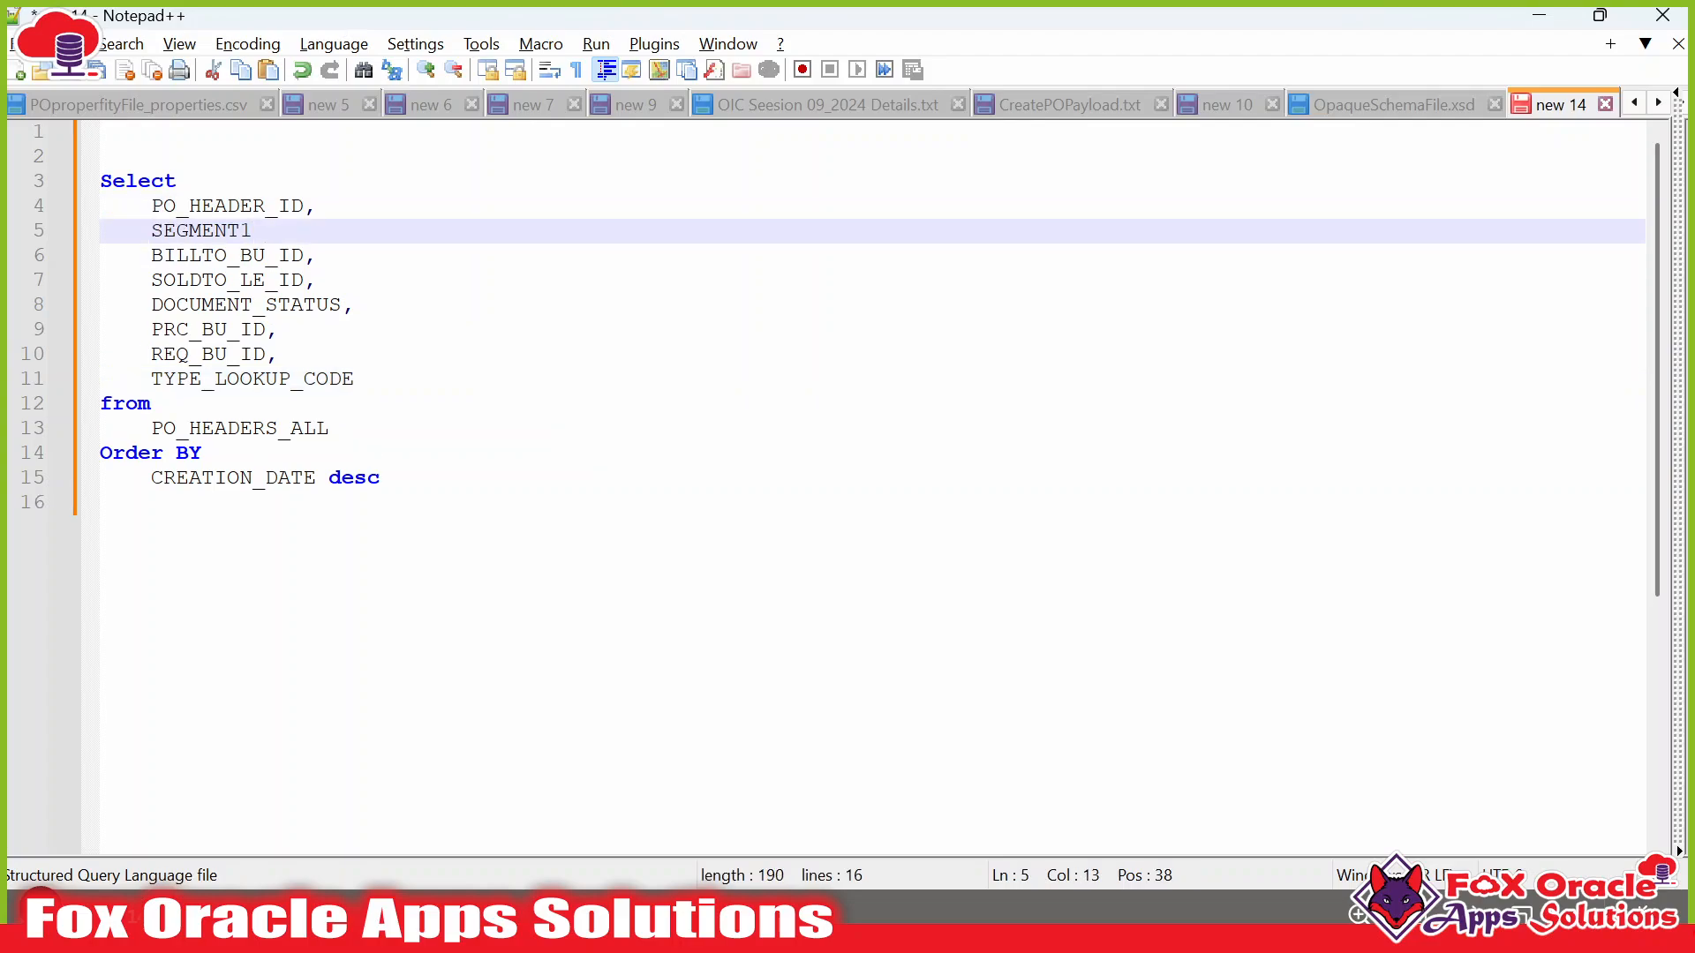
key("Tab")
key("Tab")
type("PO_")
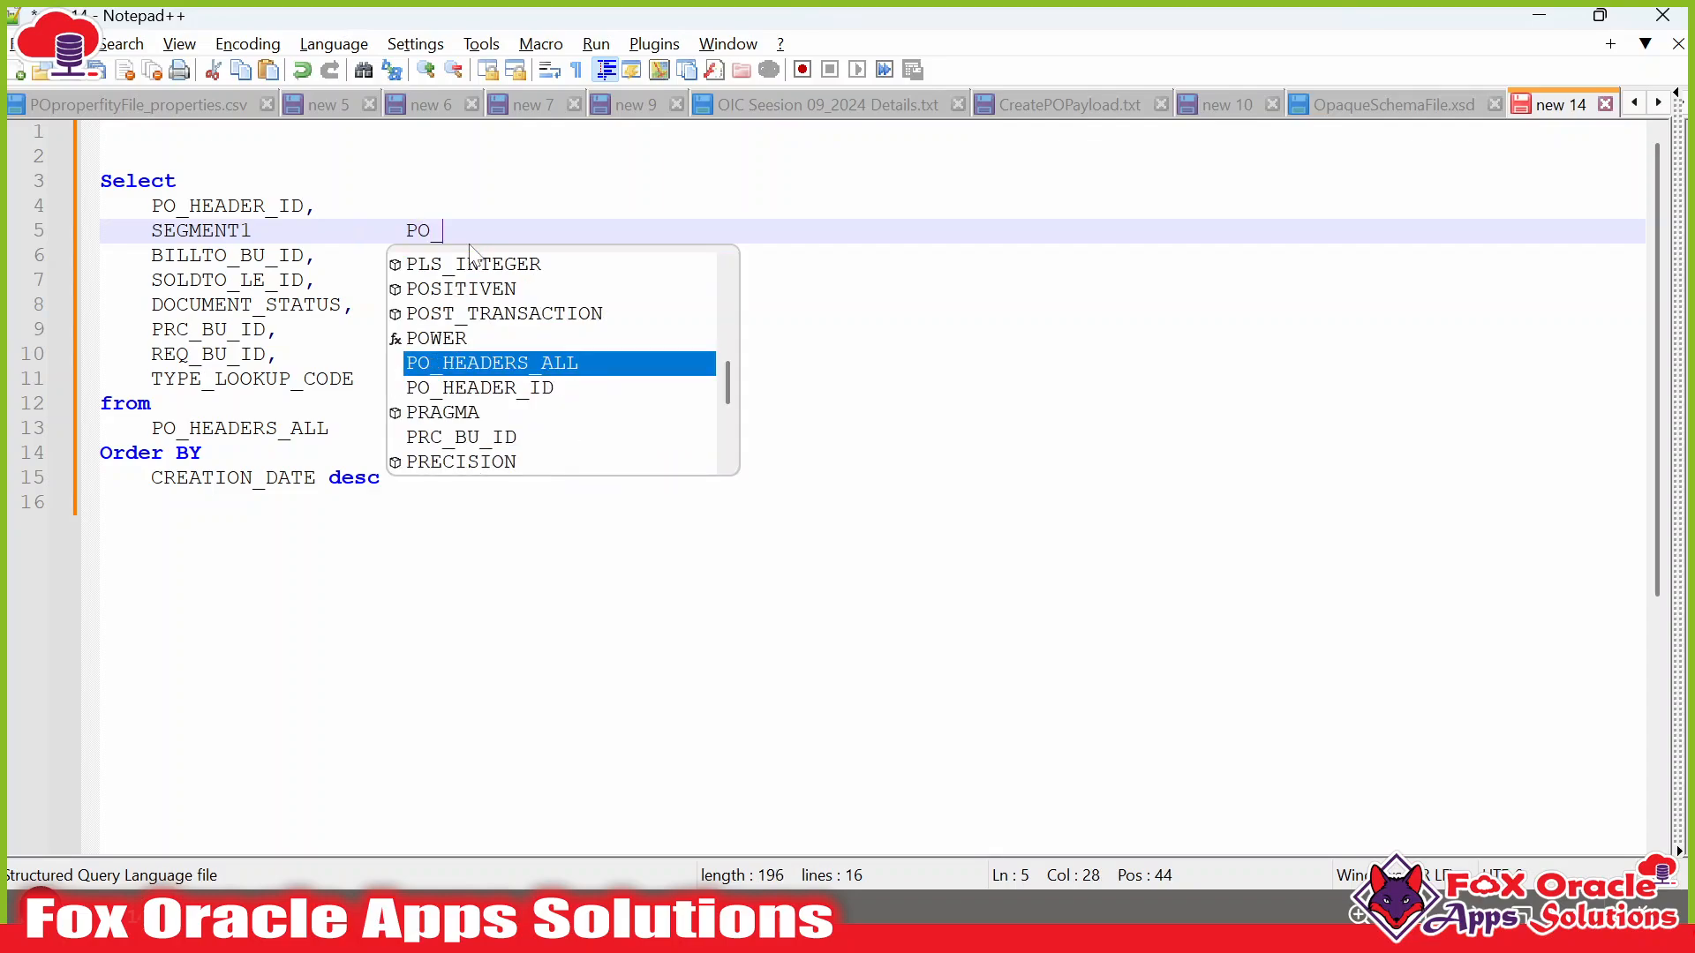
type("NUMBER")
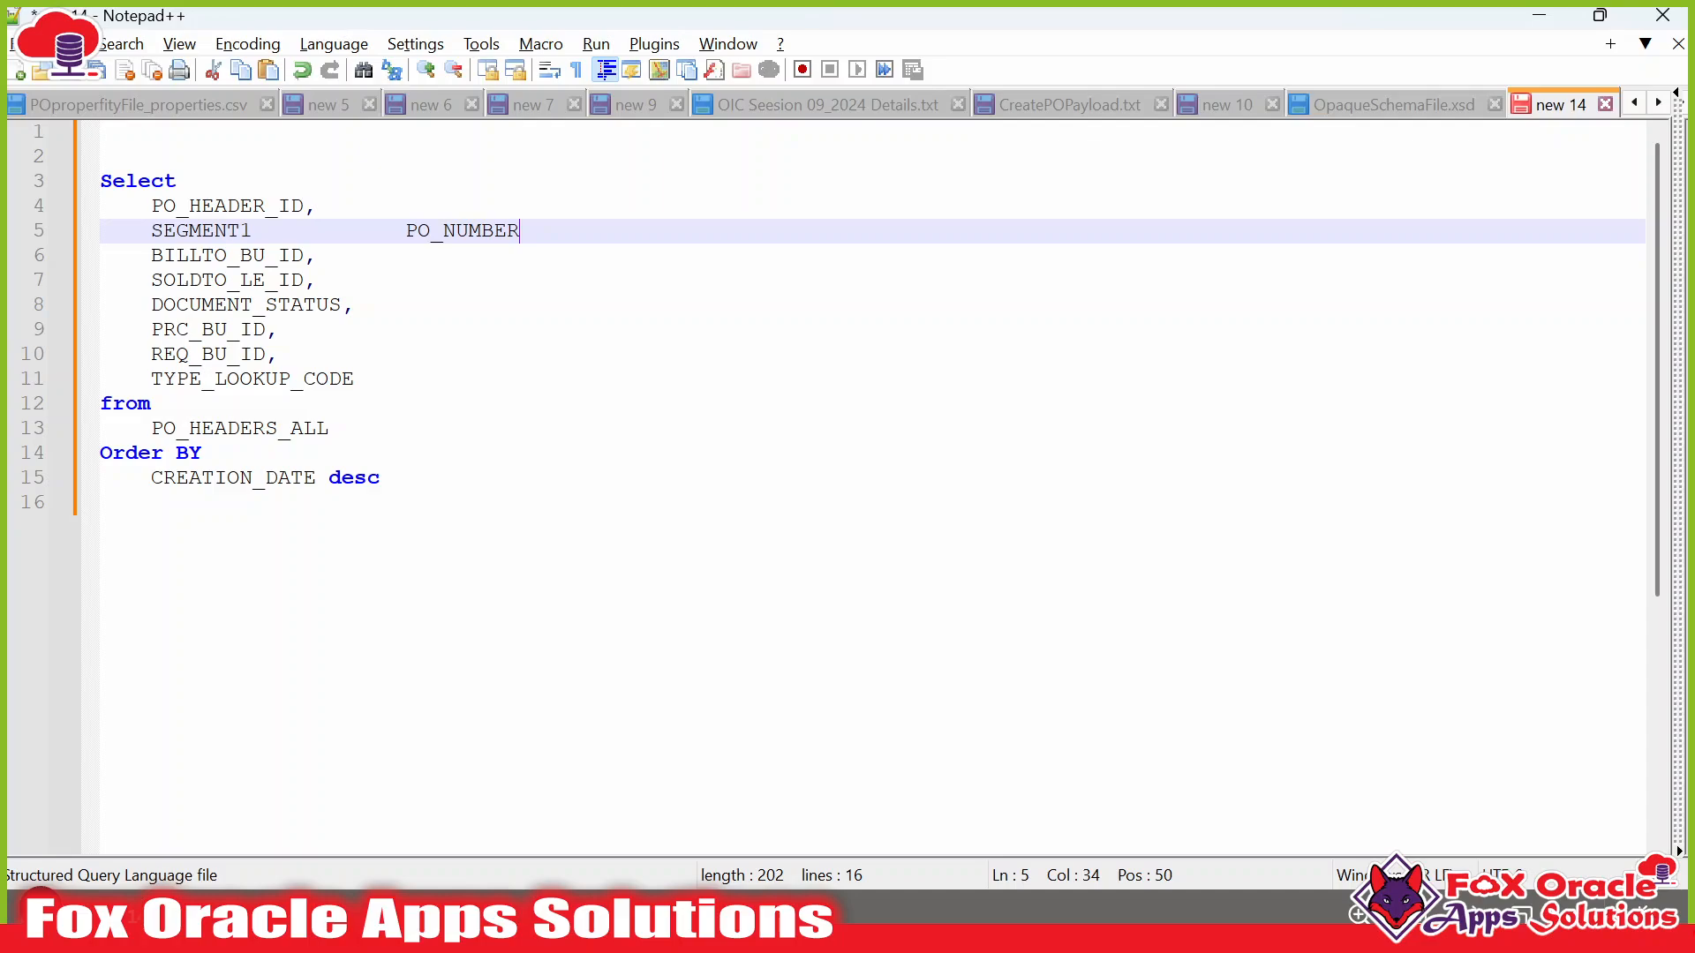
type(",")
key("alt+Tab")
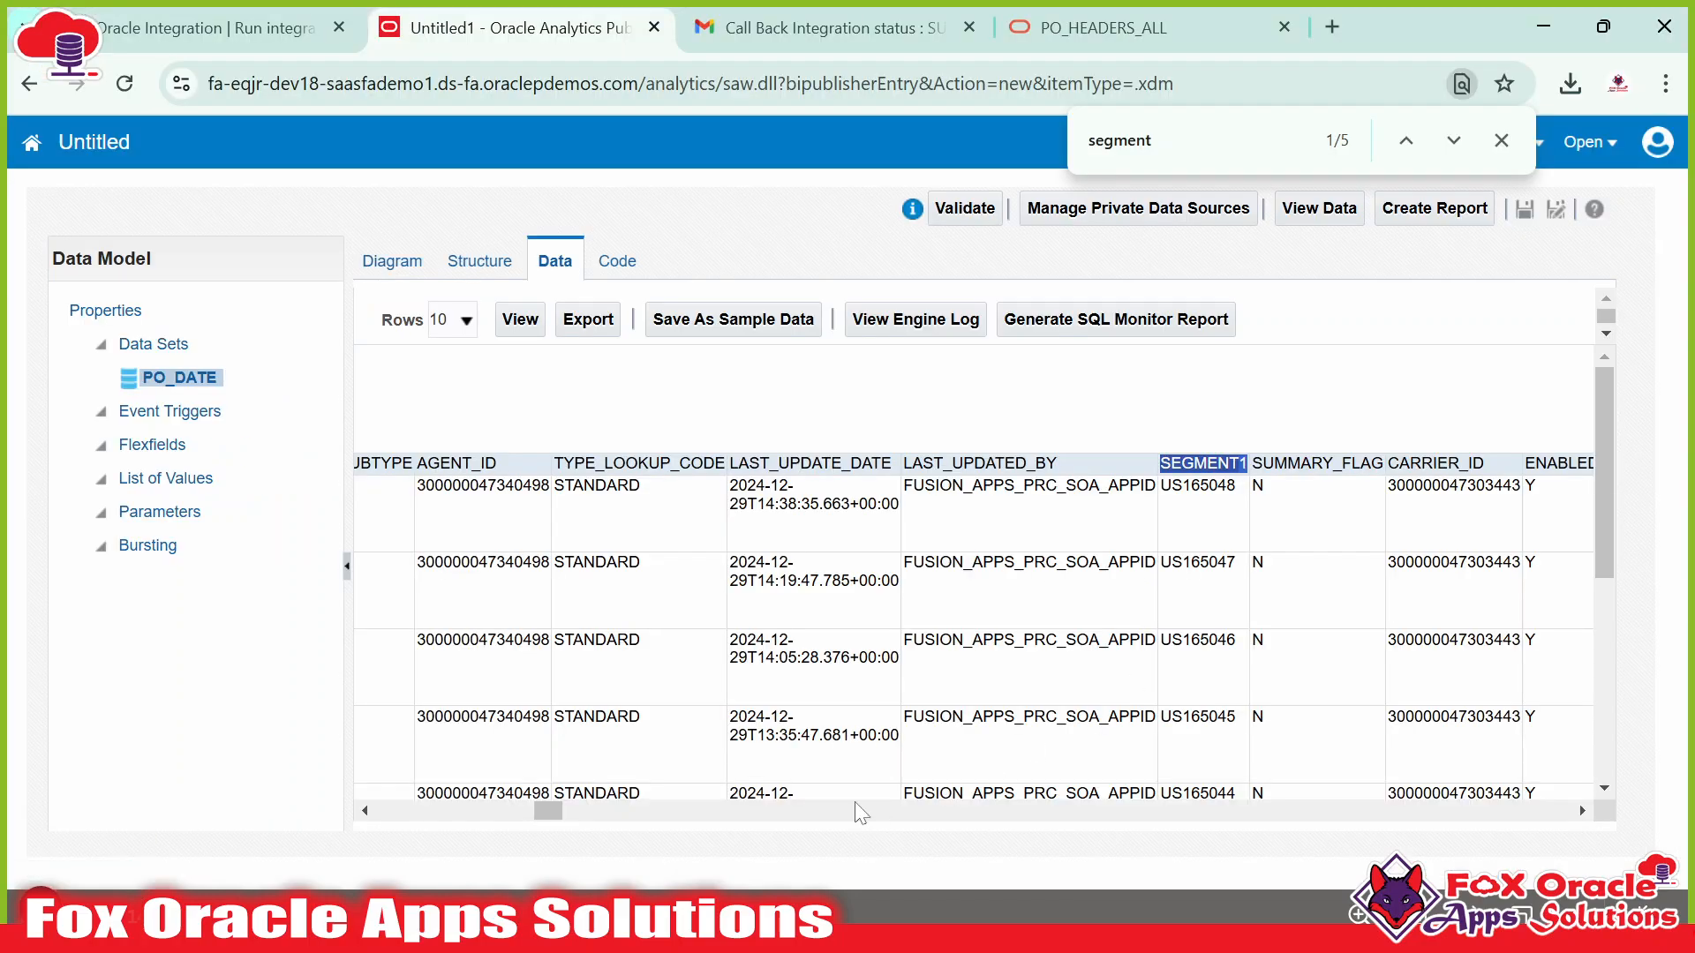
Add CURRENCY_CODE, and COMMENTS aliased as DESCRIPTION, after PO_NUMBER.
left_click_drag(548, 809, 627, 814)
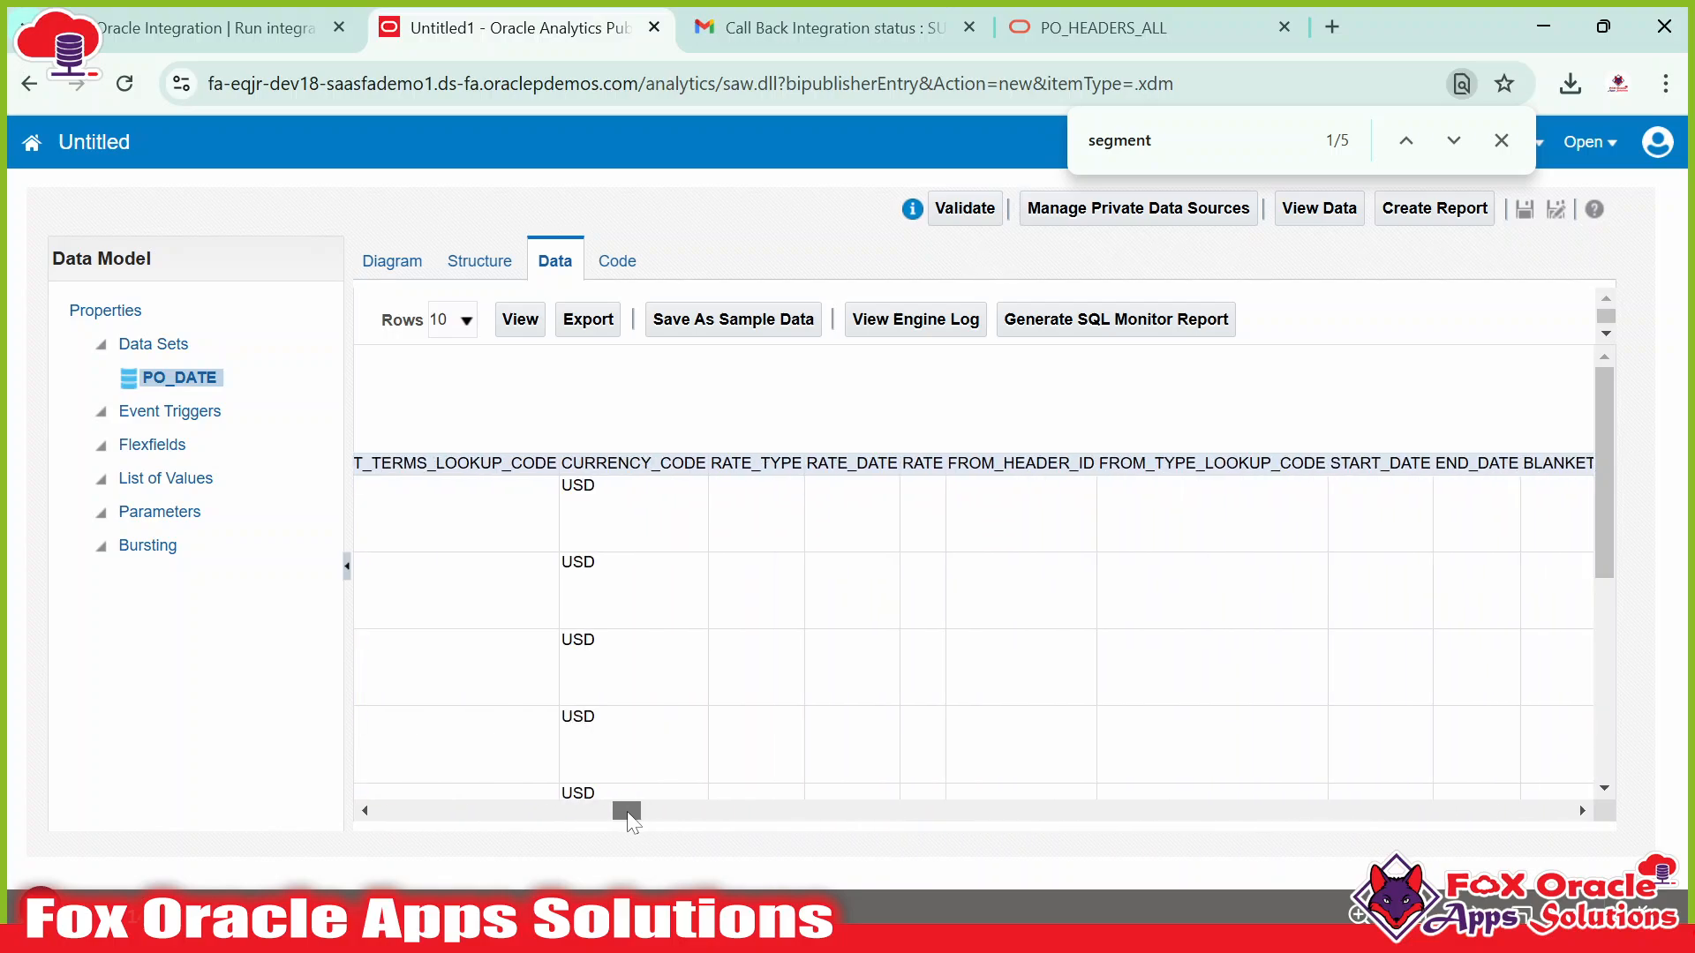
double_click(633, 462)
key("ctrl+c")
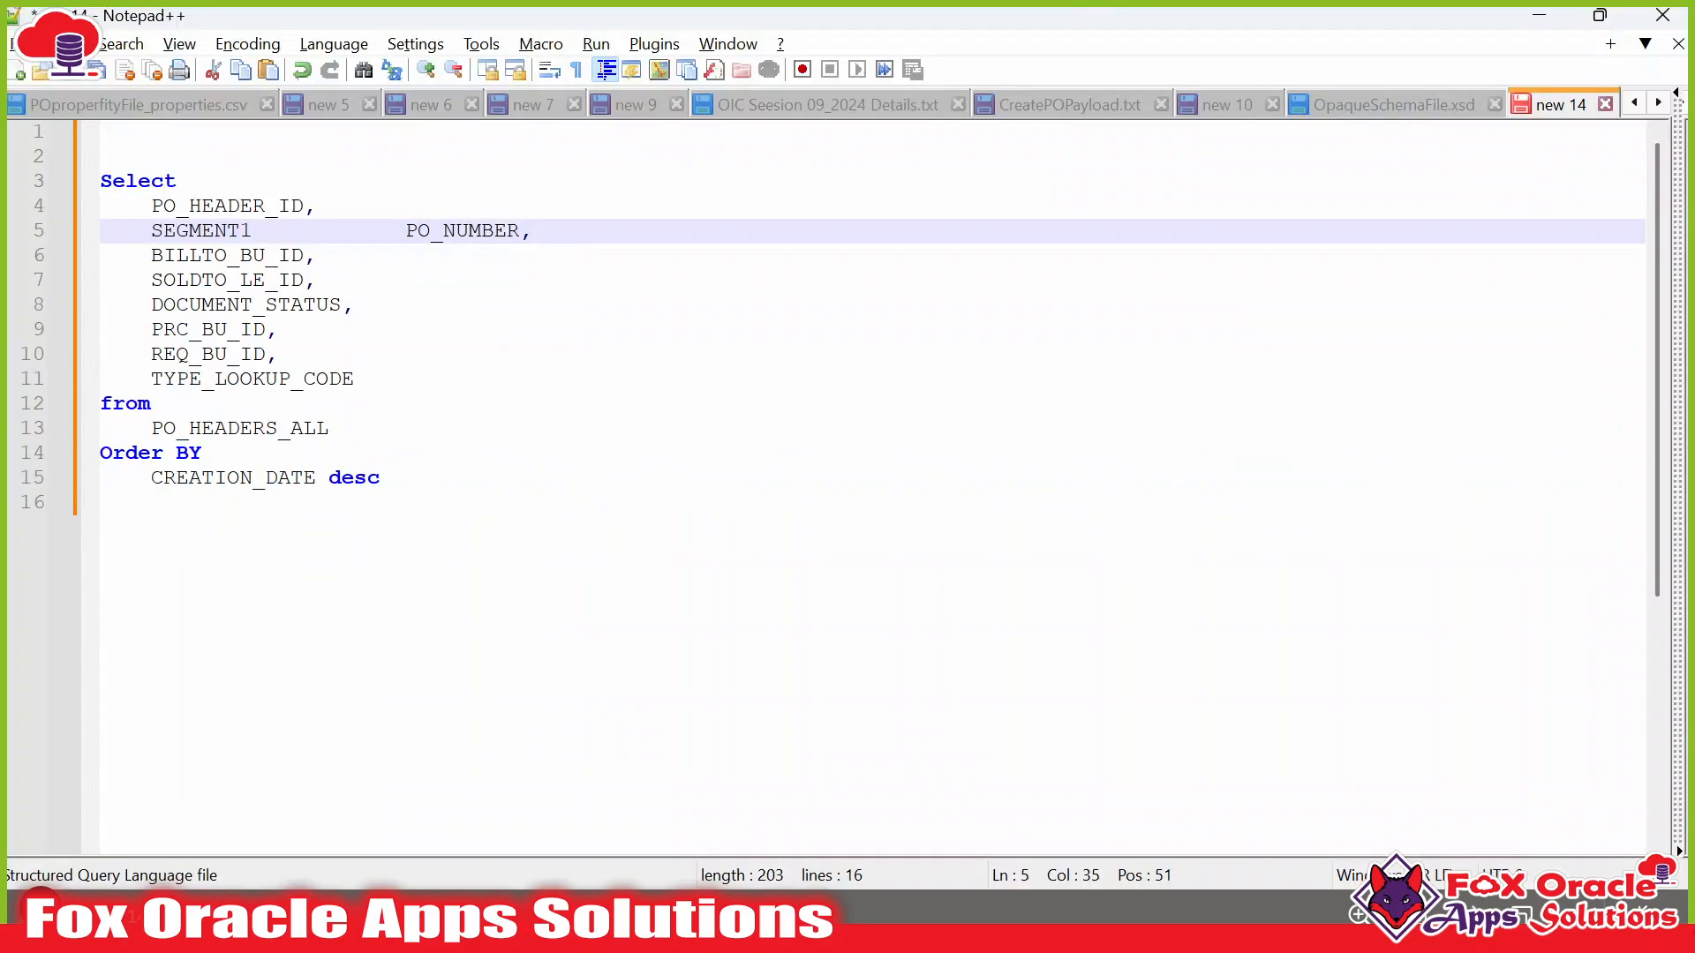
key("Return")
key("ctrl+v")
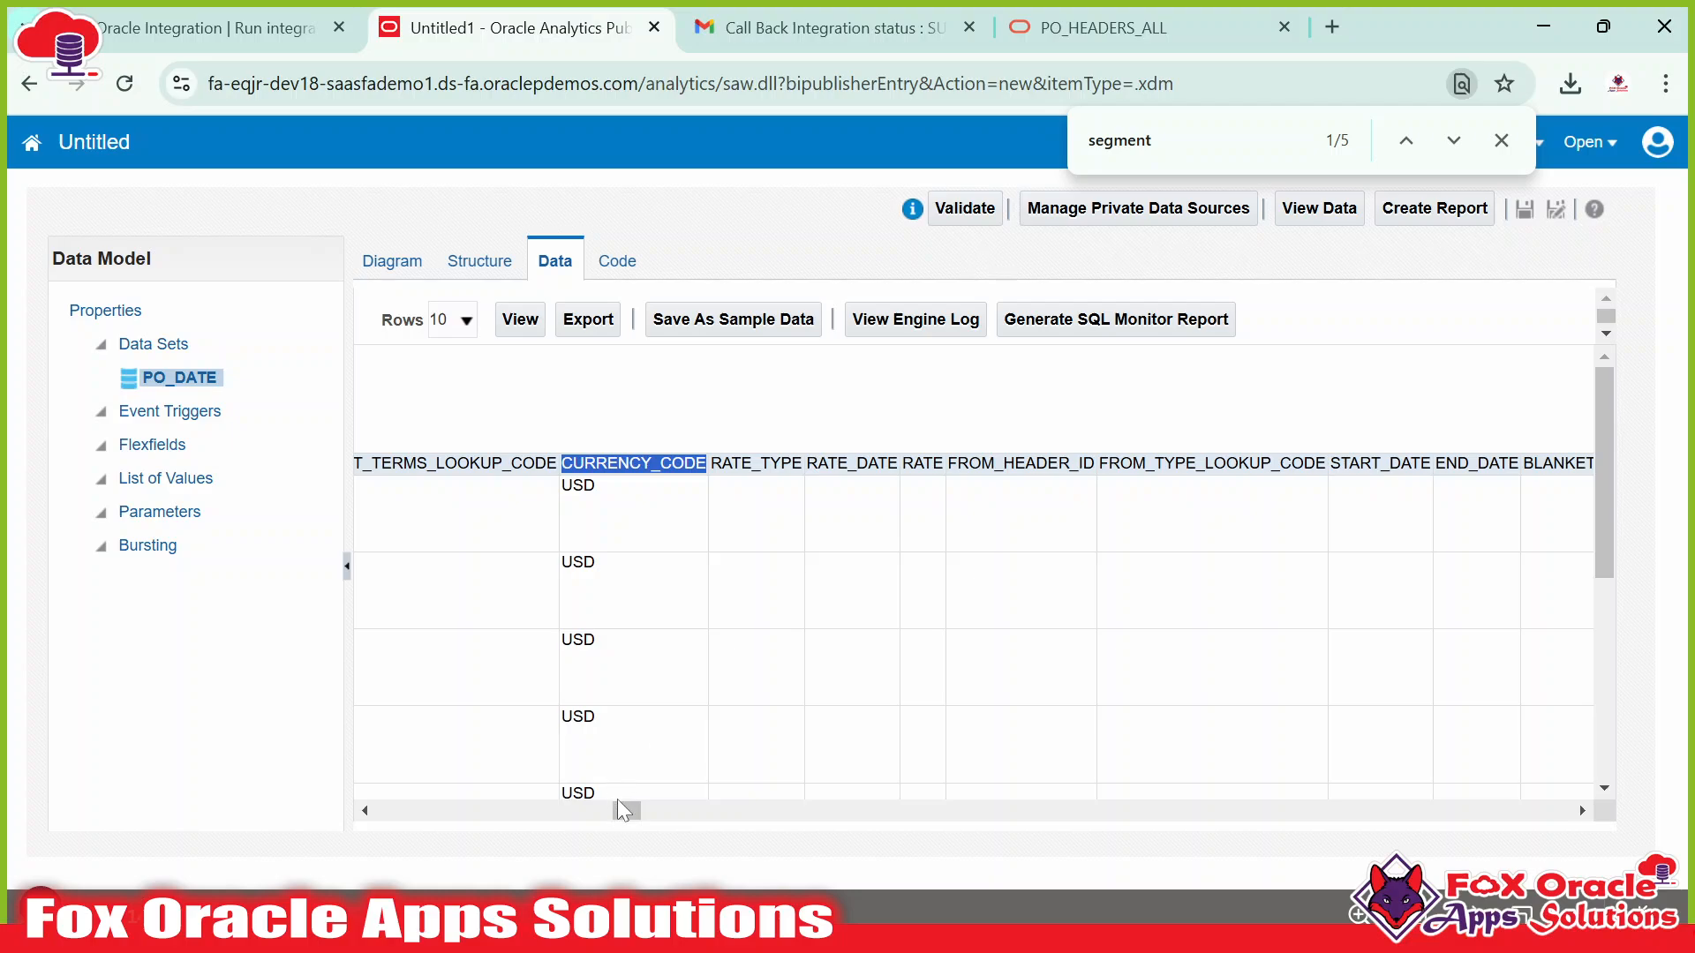
left_click_drag(618, 802, 682, 810)
double_click(786, 463)
key("ctrl+c")
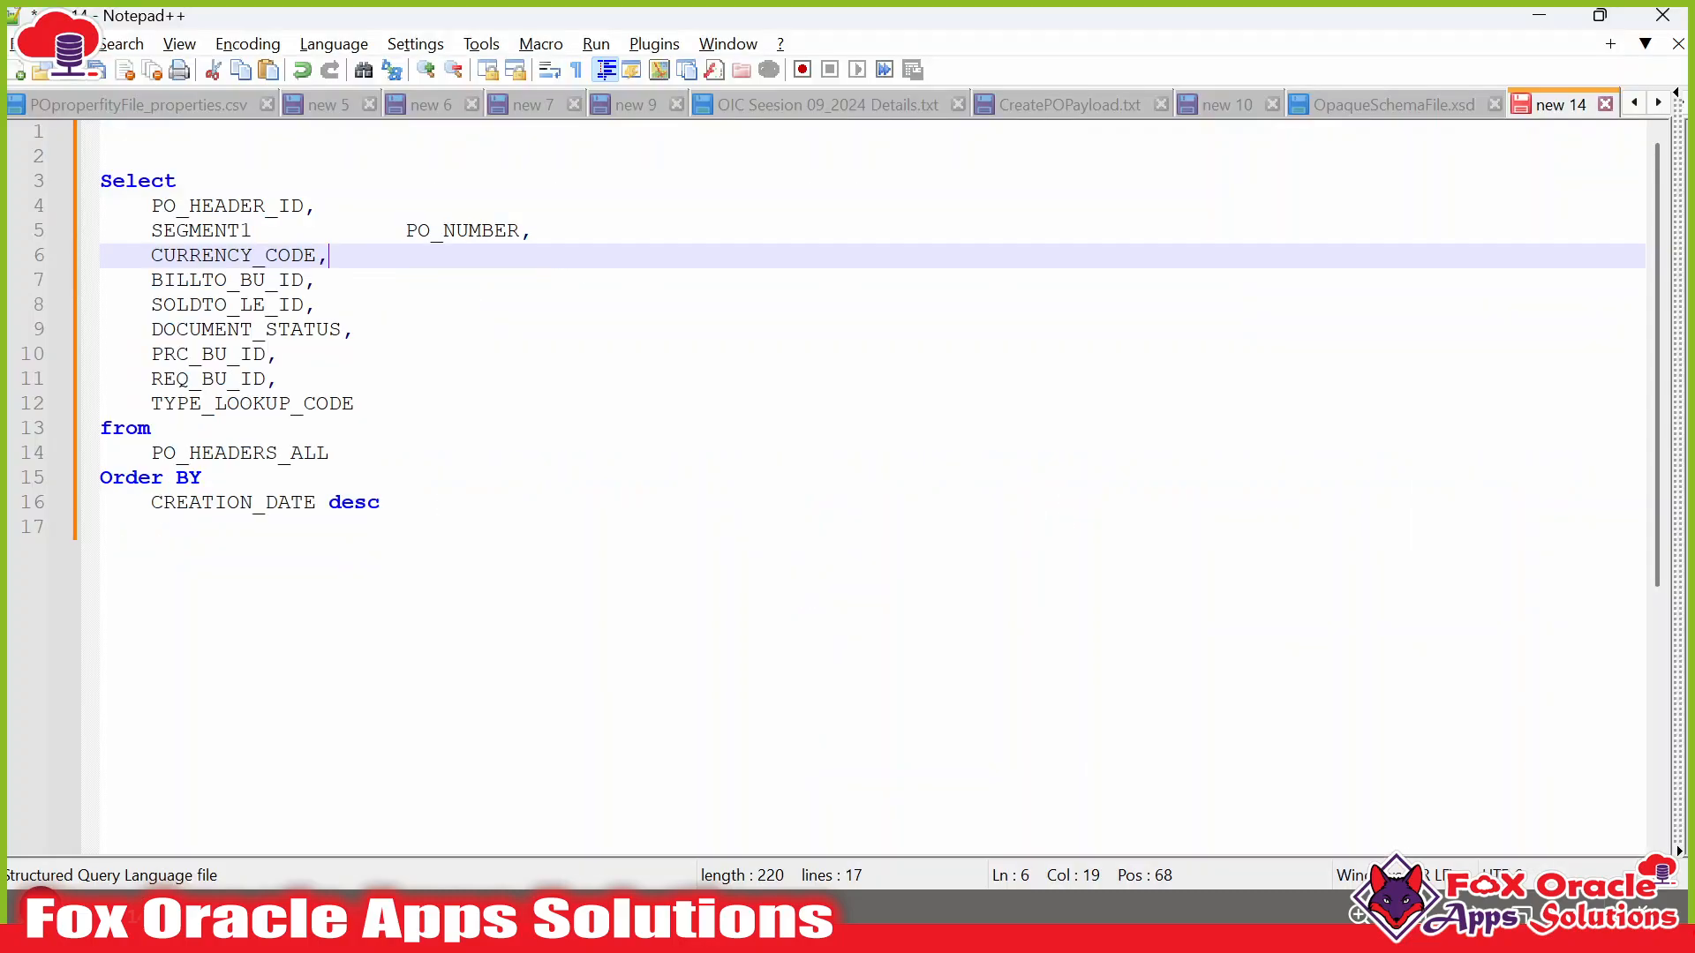
left_click(532, 230)
key("Return")
key("ctrl+v")
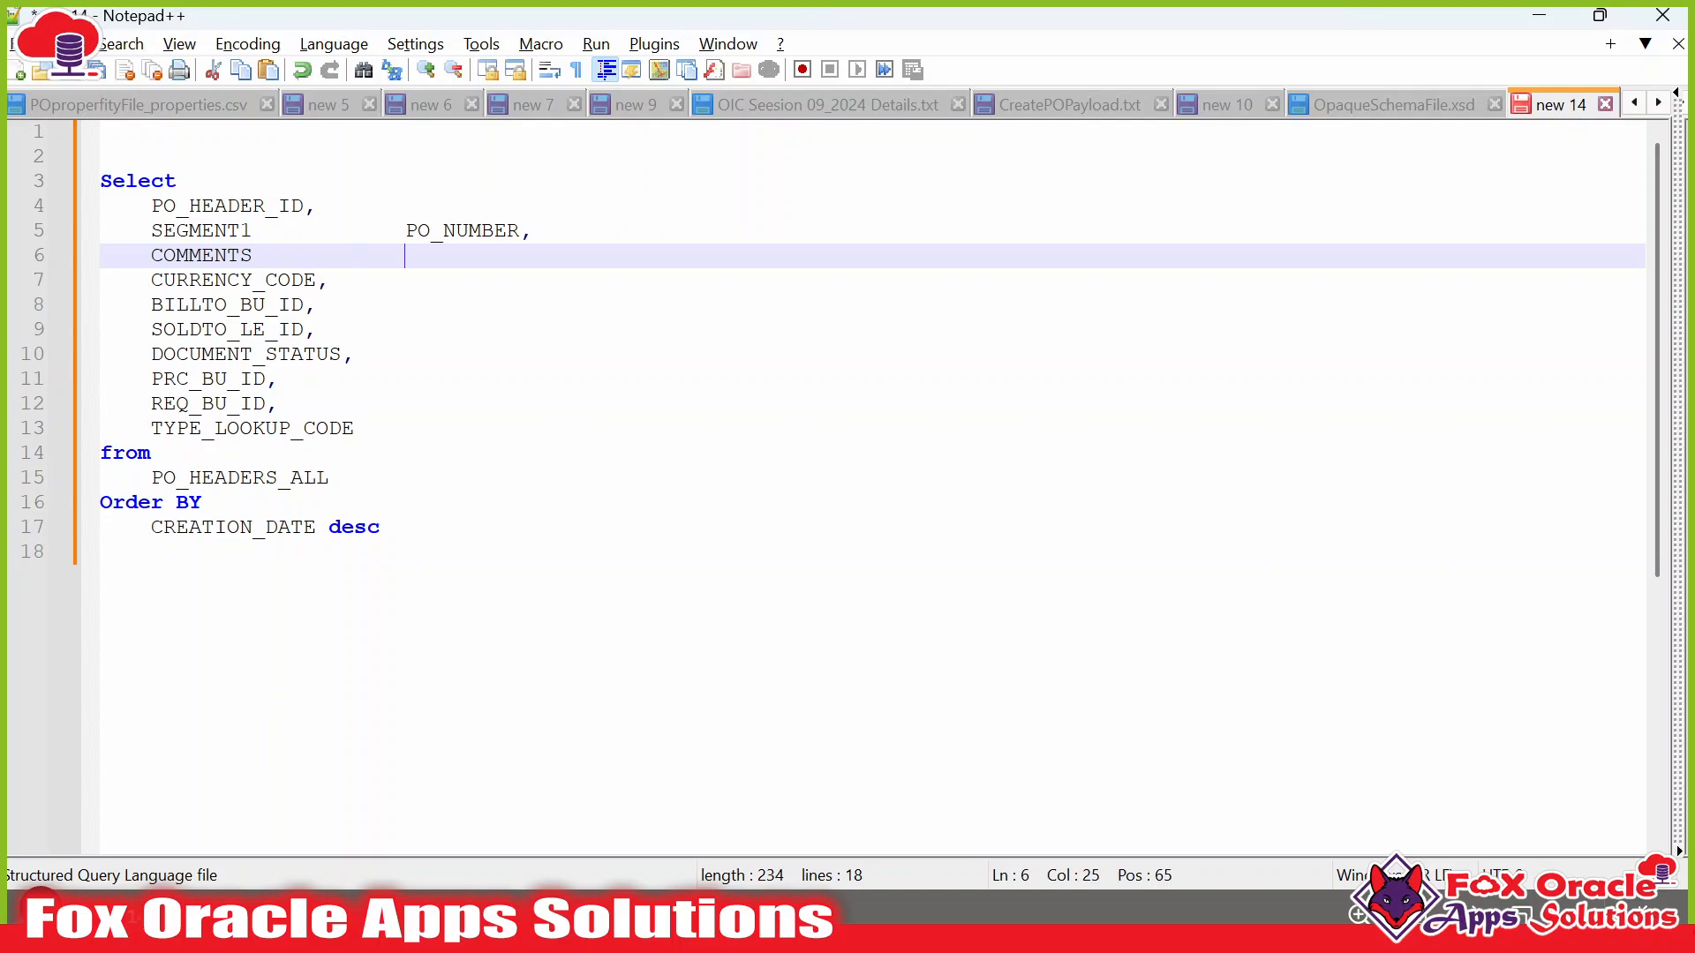
type("DESCRIPTION")
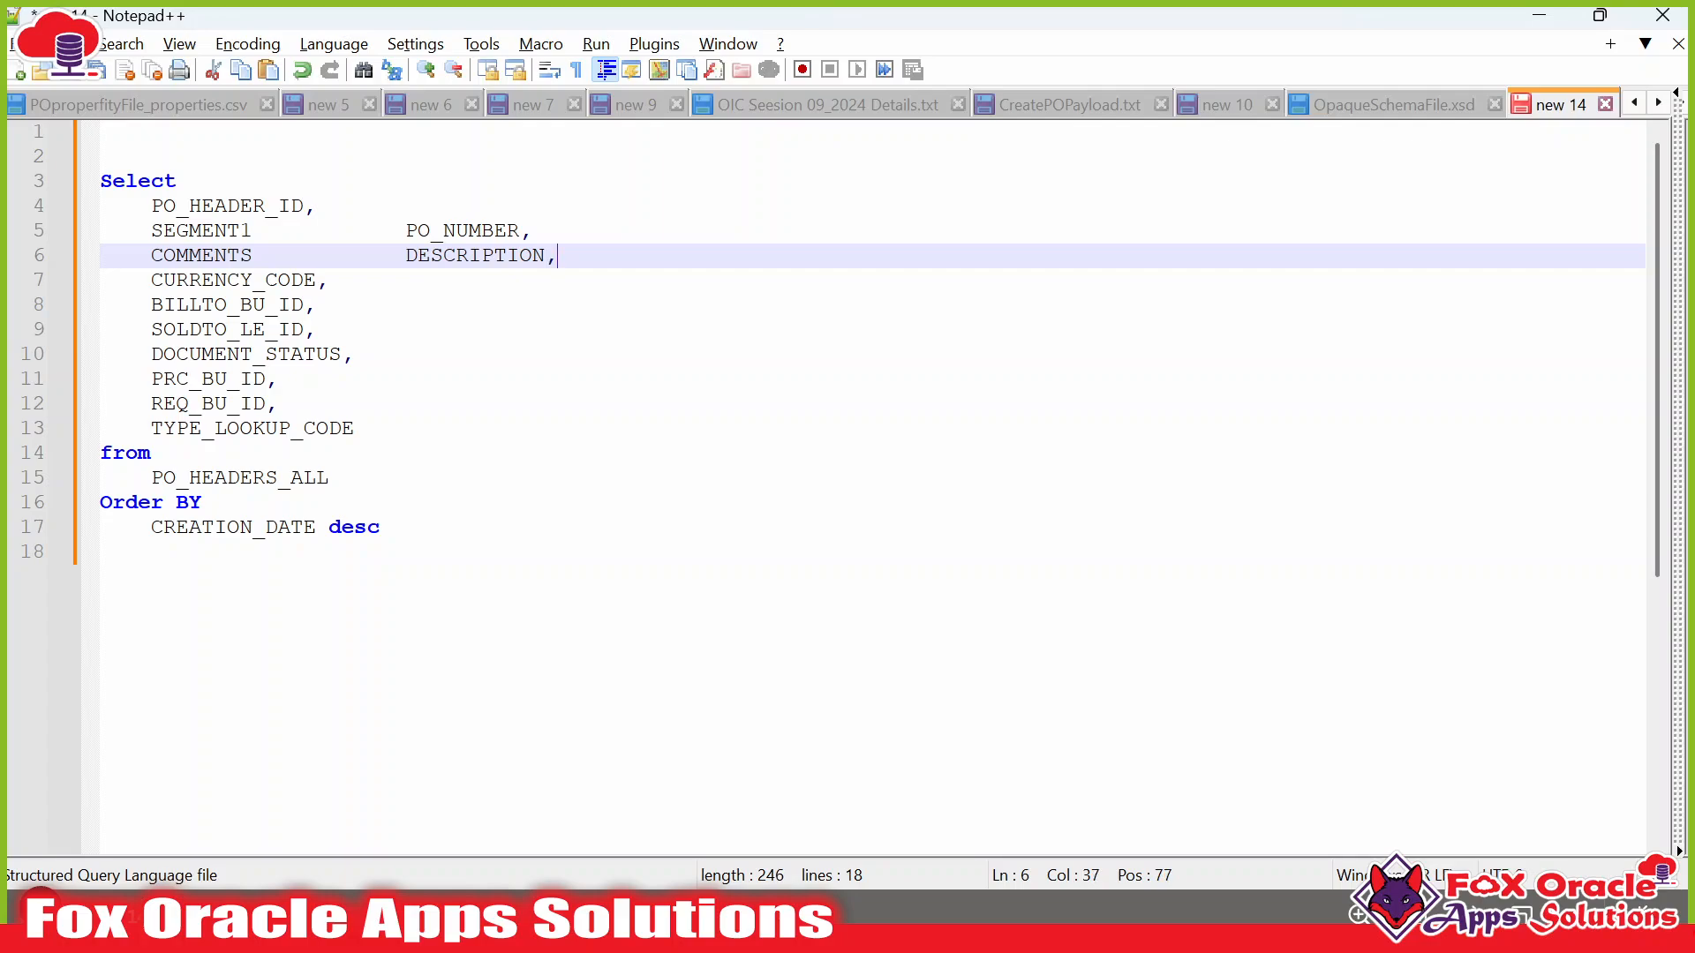
type(",")
Copy the finished query and open the PO_DATE data set for editing.
left_click(333, 354)
left_click(380, 527)
left_click_drag(379, 527, 100, 180)
key("ctrl+c")
key("alt+Tab")
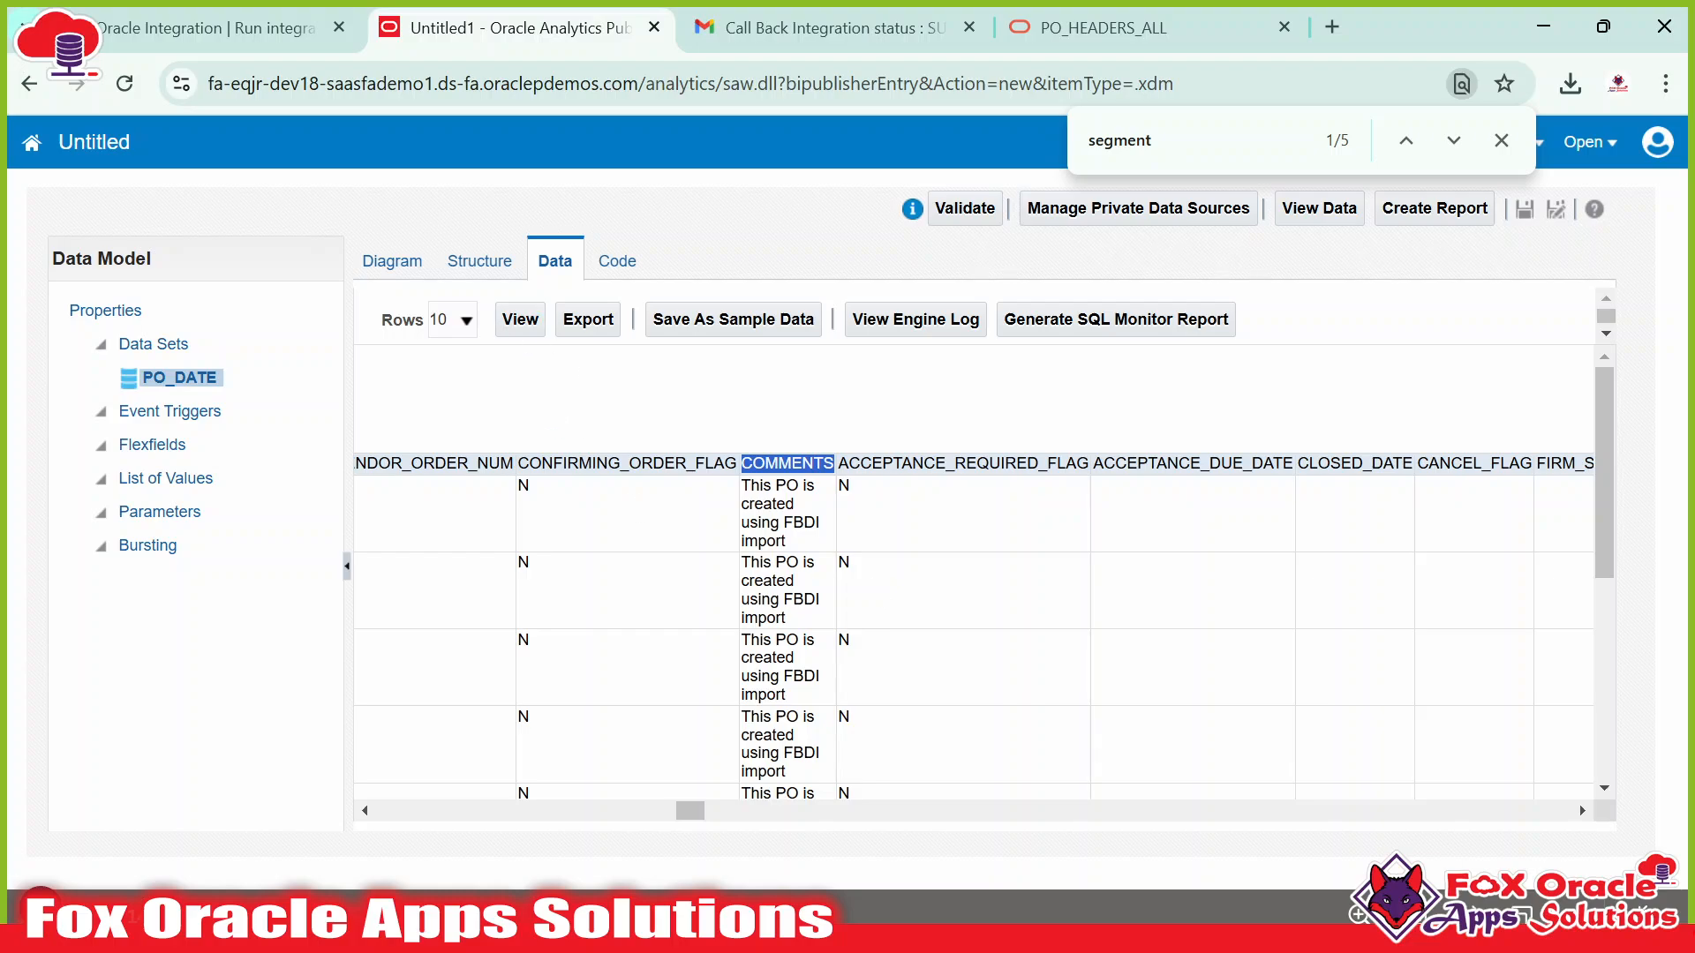
left_click(380, 267)
left_click(450, 300)
Replace the PO_DATE data set's SQL with the new column-list query and confirm.
key("ctrl+a")
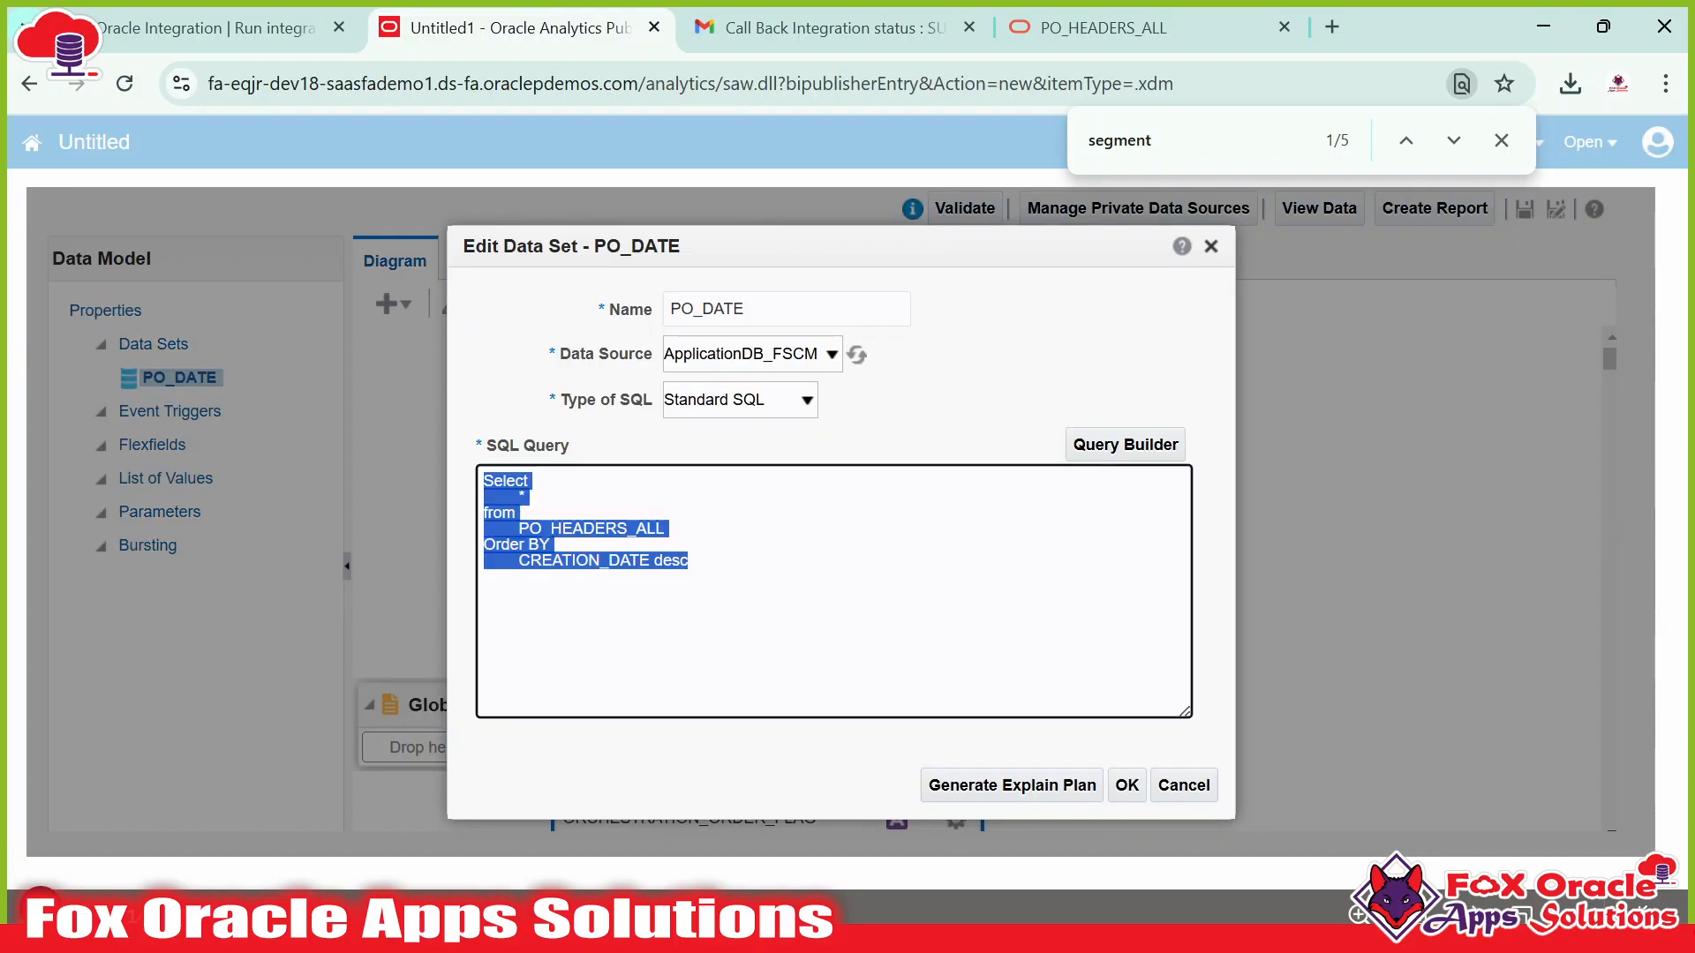
key("ctrl+v")
left_click(1127, 785)
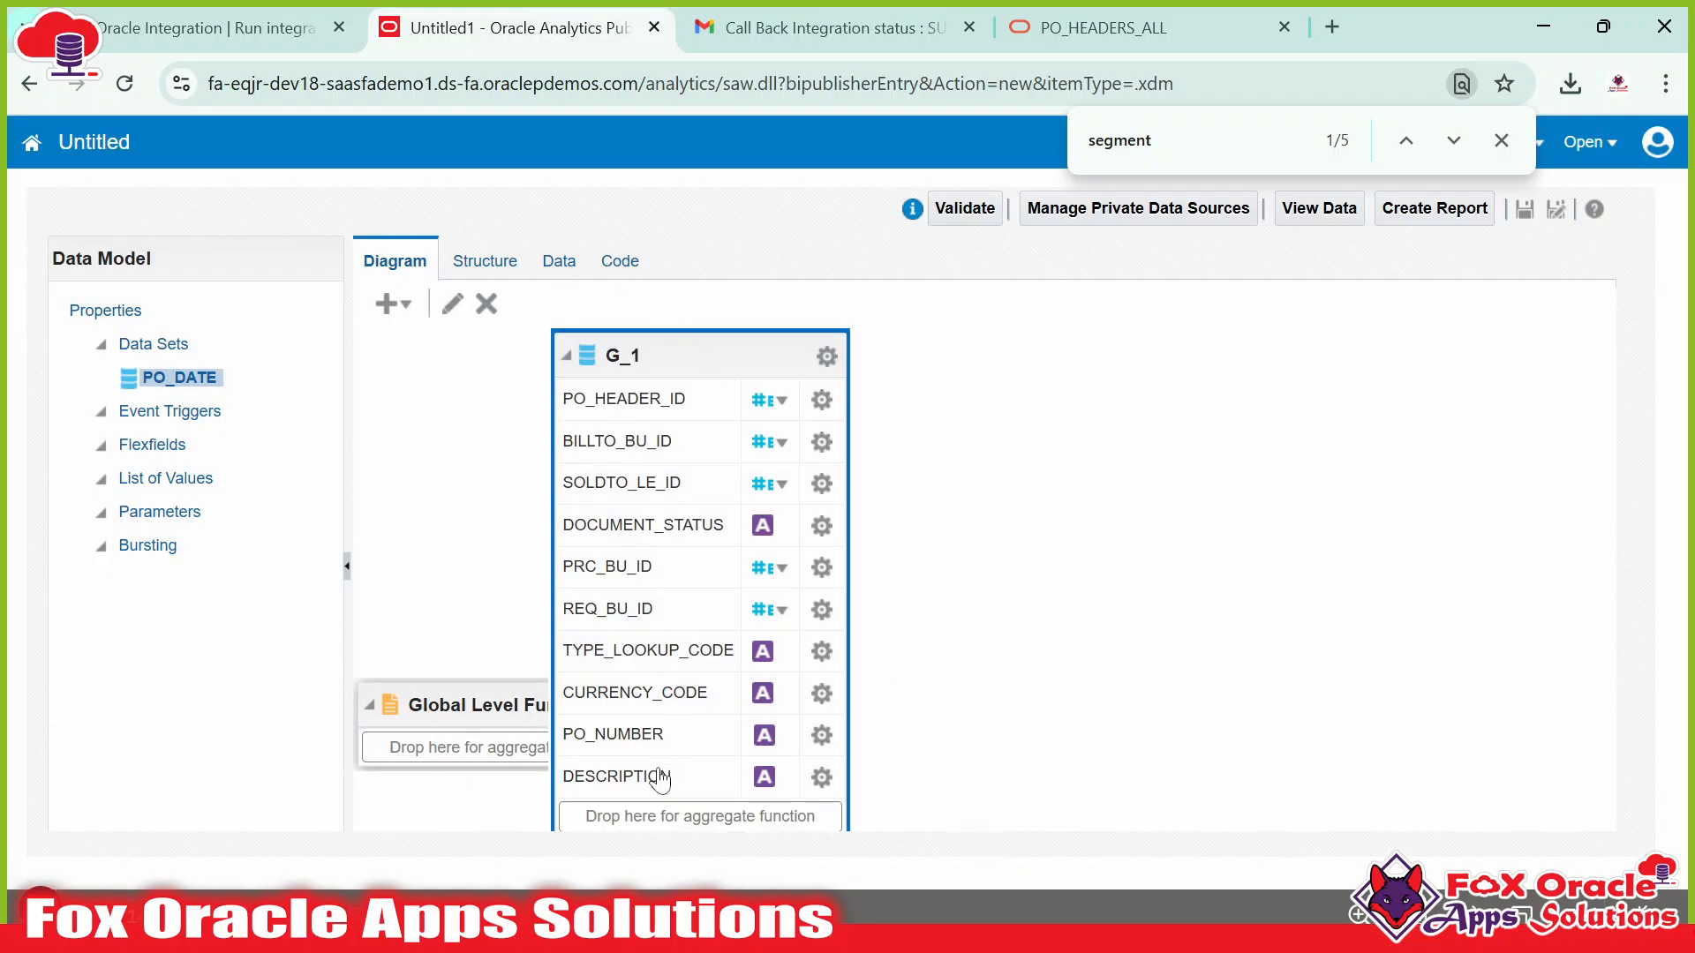
View sample rows in Table View and check the new columns, then compare with the query.
left_click(558, 262)
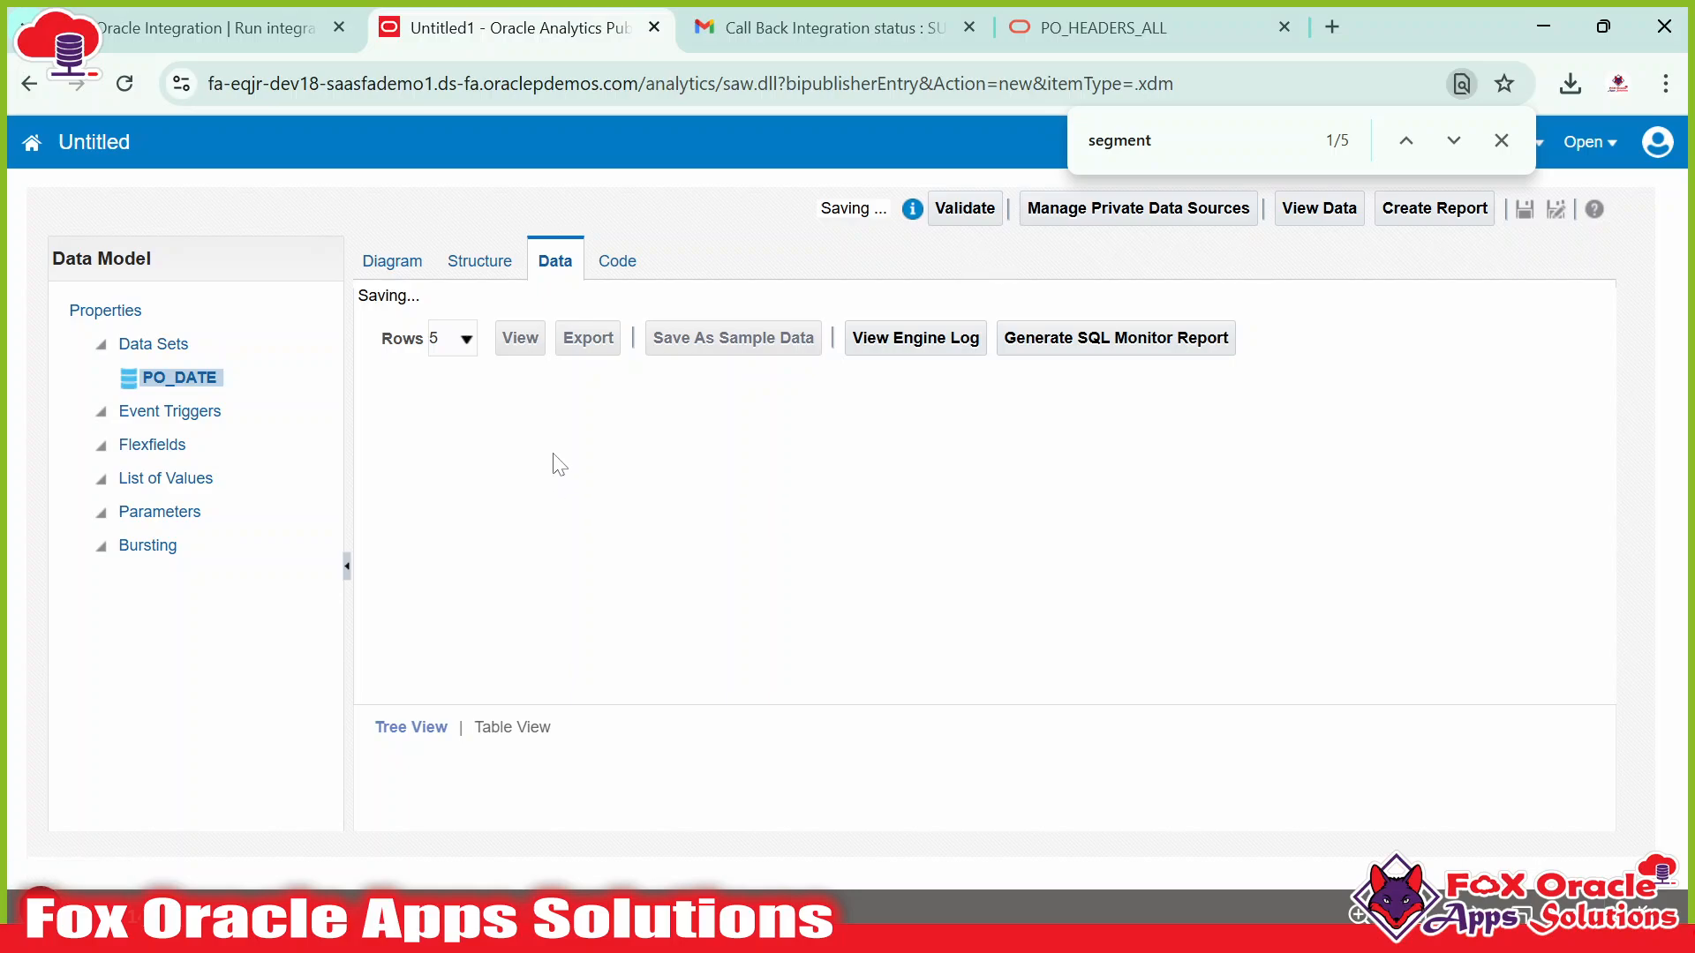
left_click(520, 319)
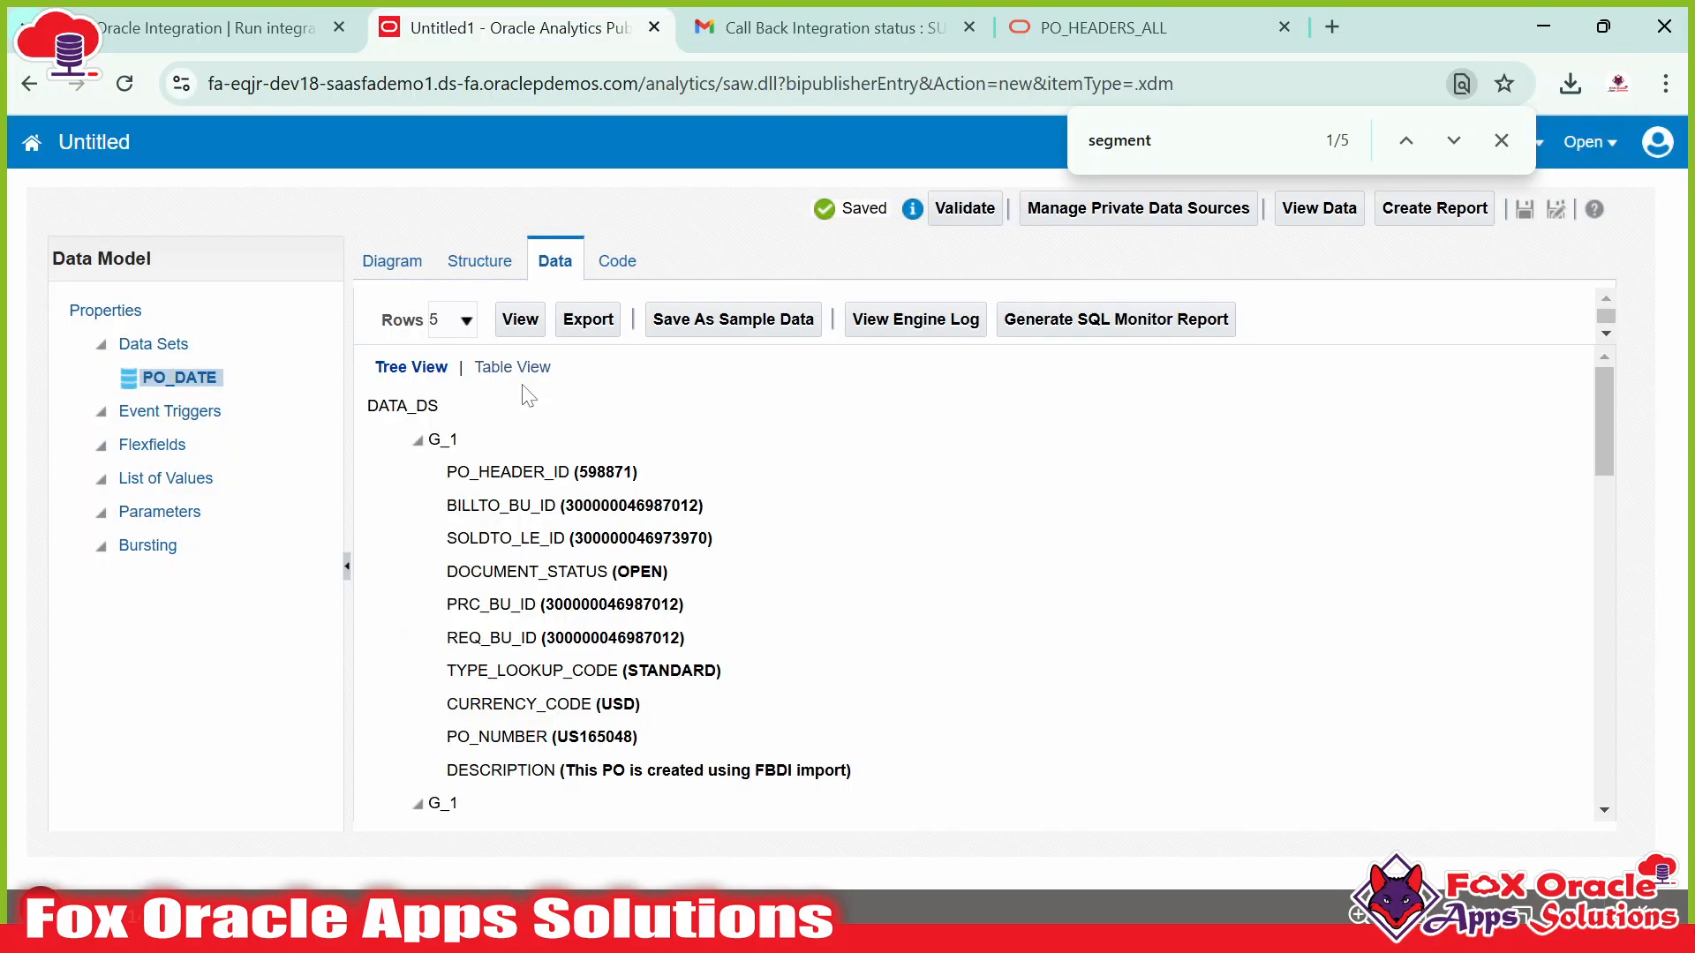
left_click(516, 367)
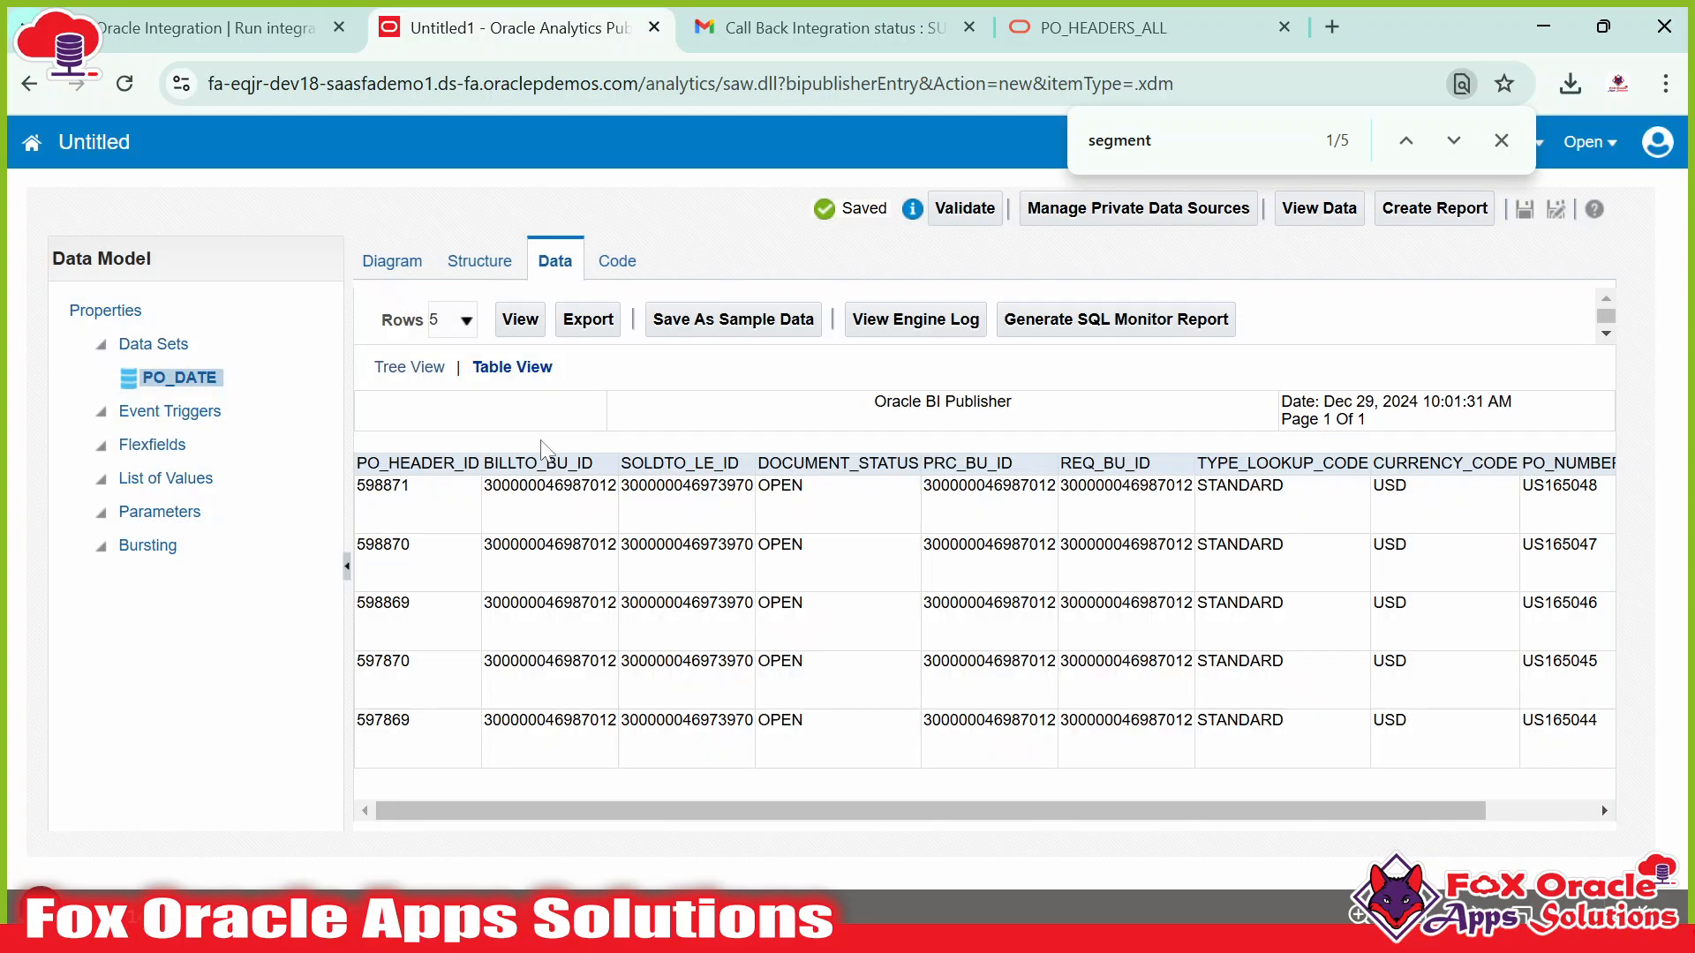
left_click_drag(565, 810, 408, 791)
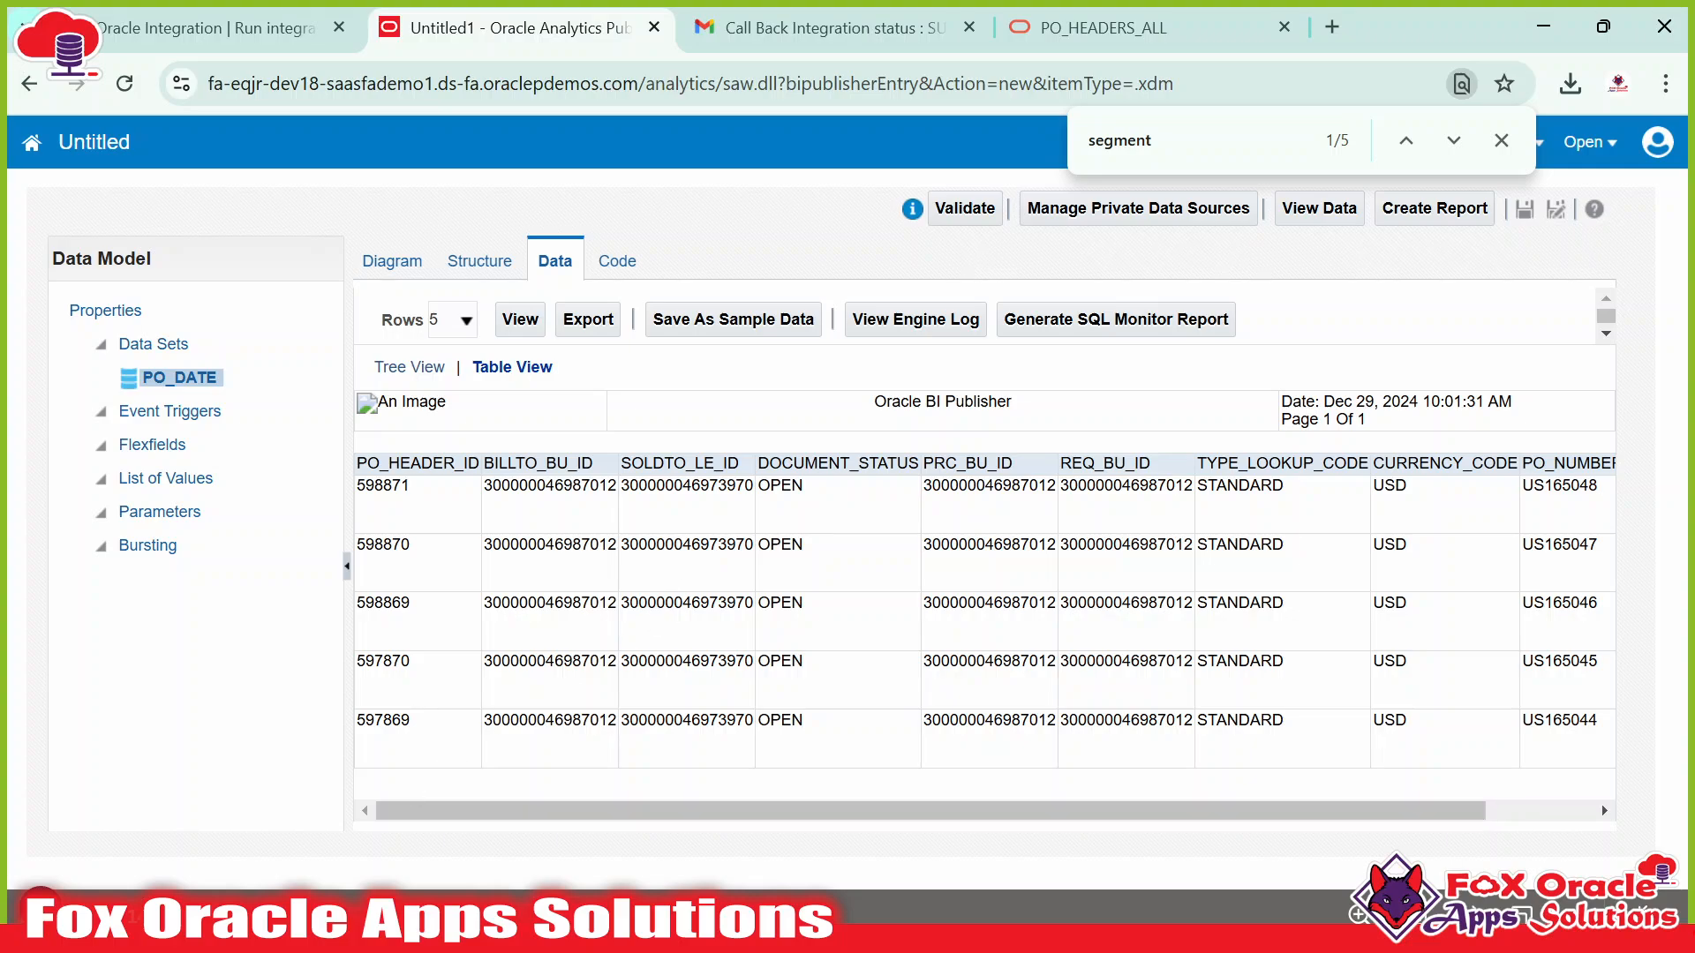
key("alt+Tab")
left_click_drag(375, 543, 69, 183)
left_click(536, 379)
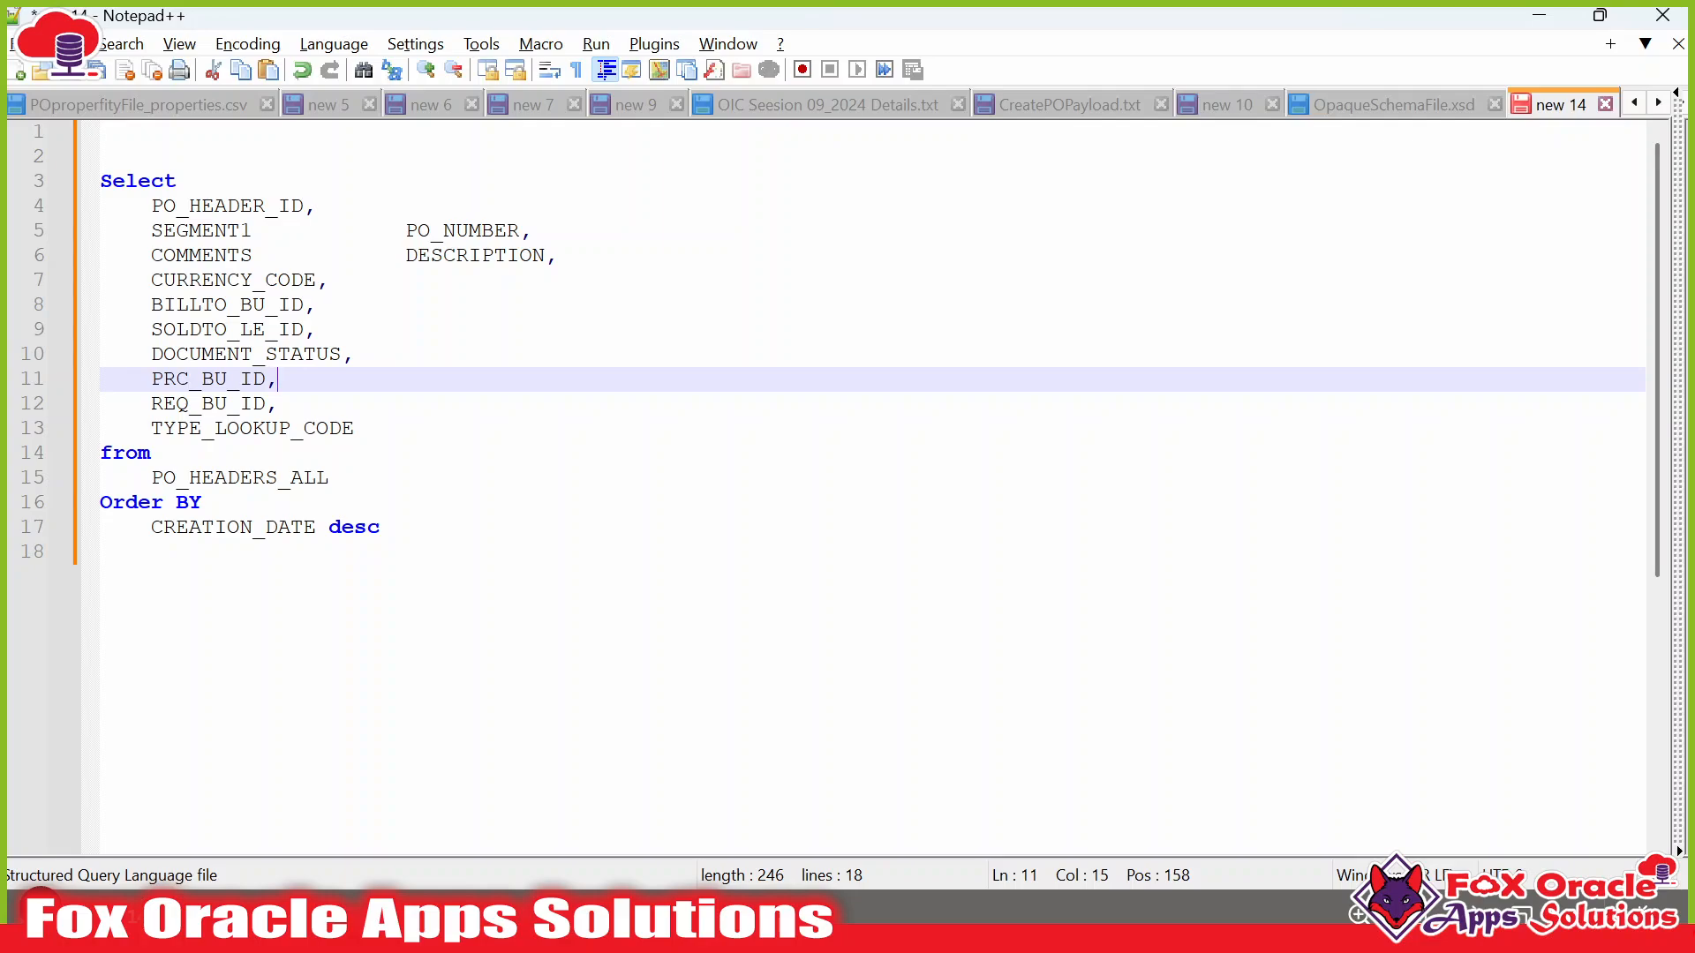
Match the PO_NUMBER preview column to SEGMENT1 in the query and copy SEGMENT1.
double_click(241, 477)
double_click(189, 502)
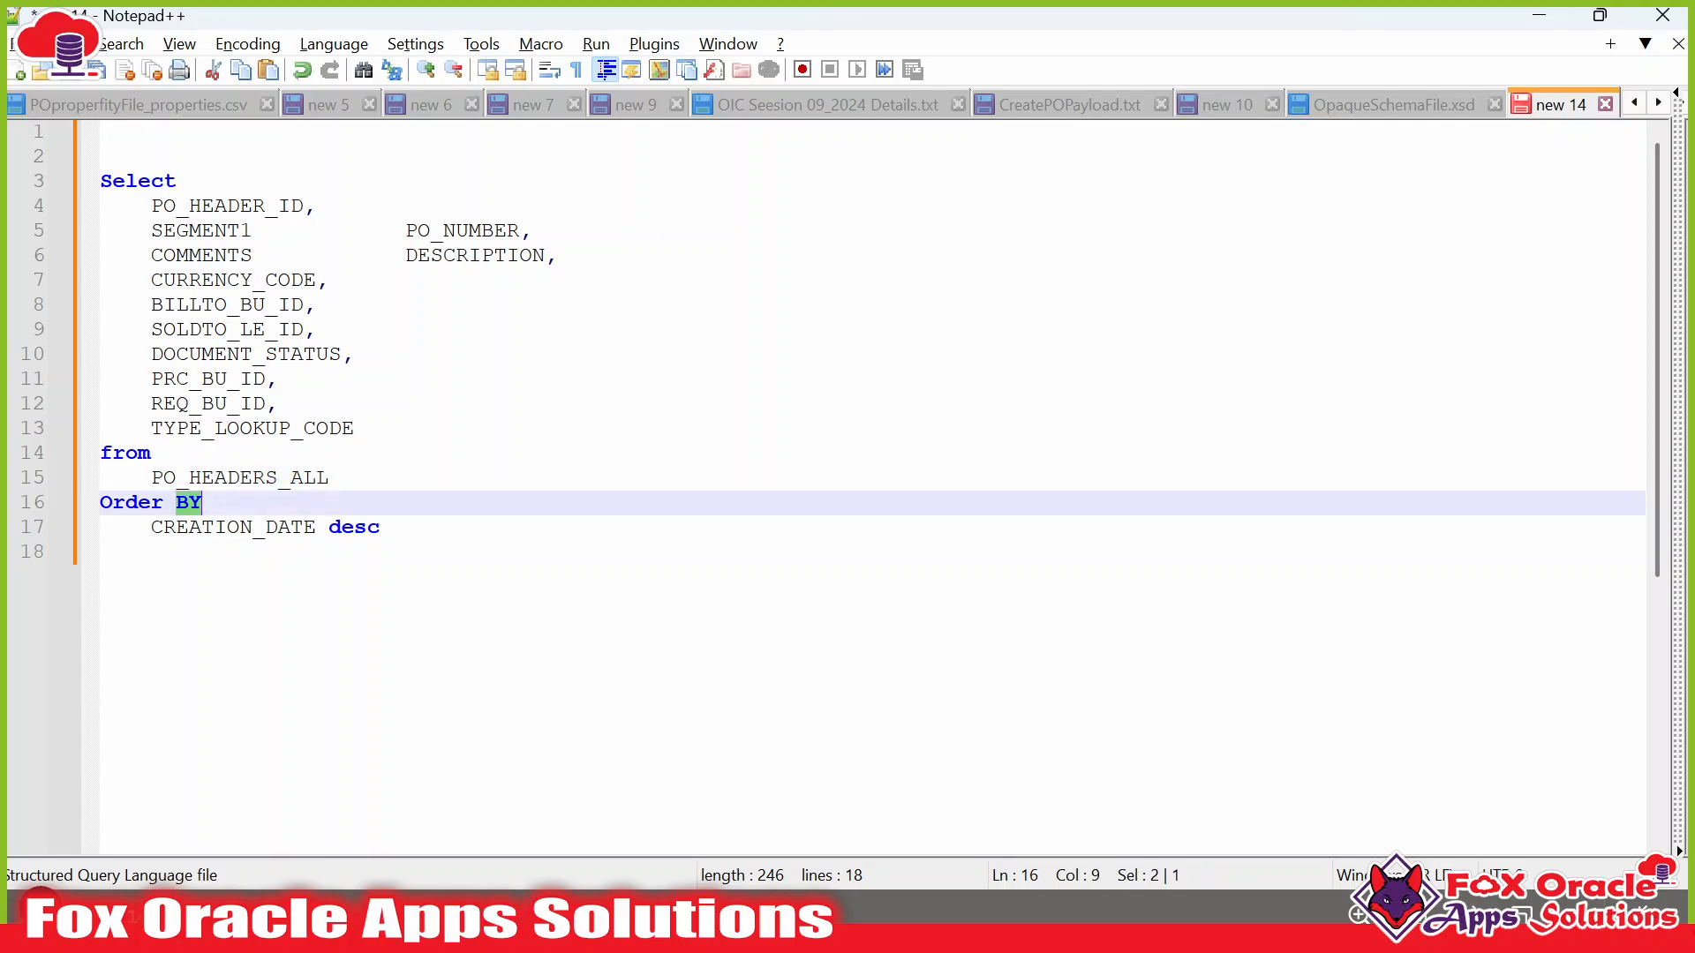
double_click(267, 481)
left_click_drag(151, 206, 354, 428)
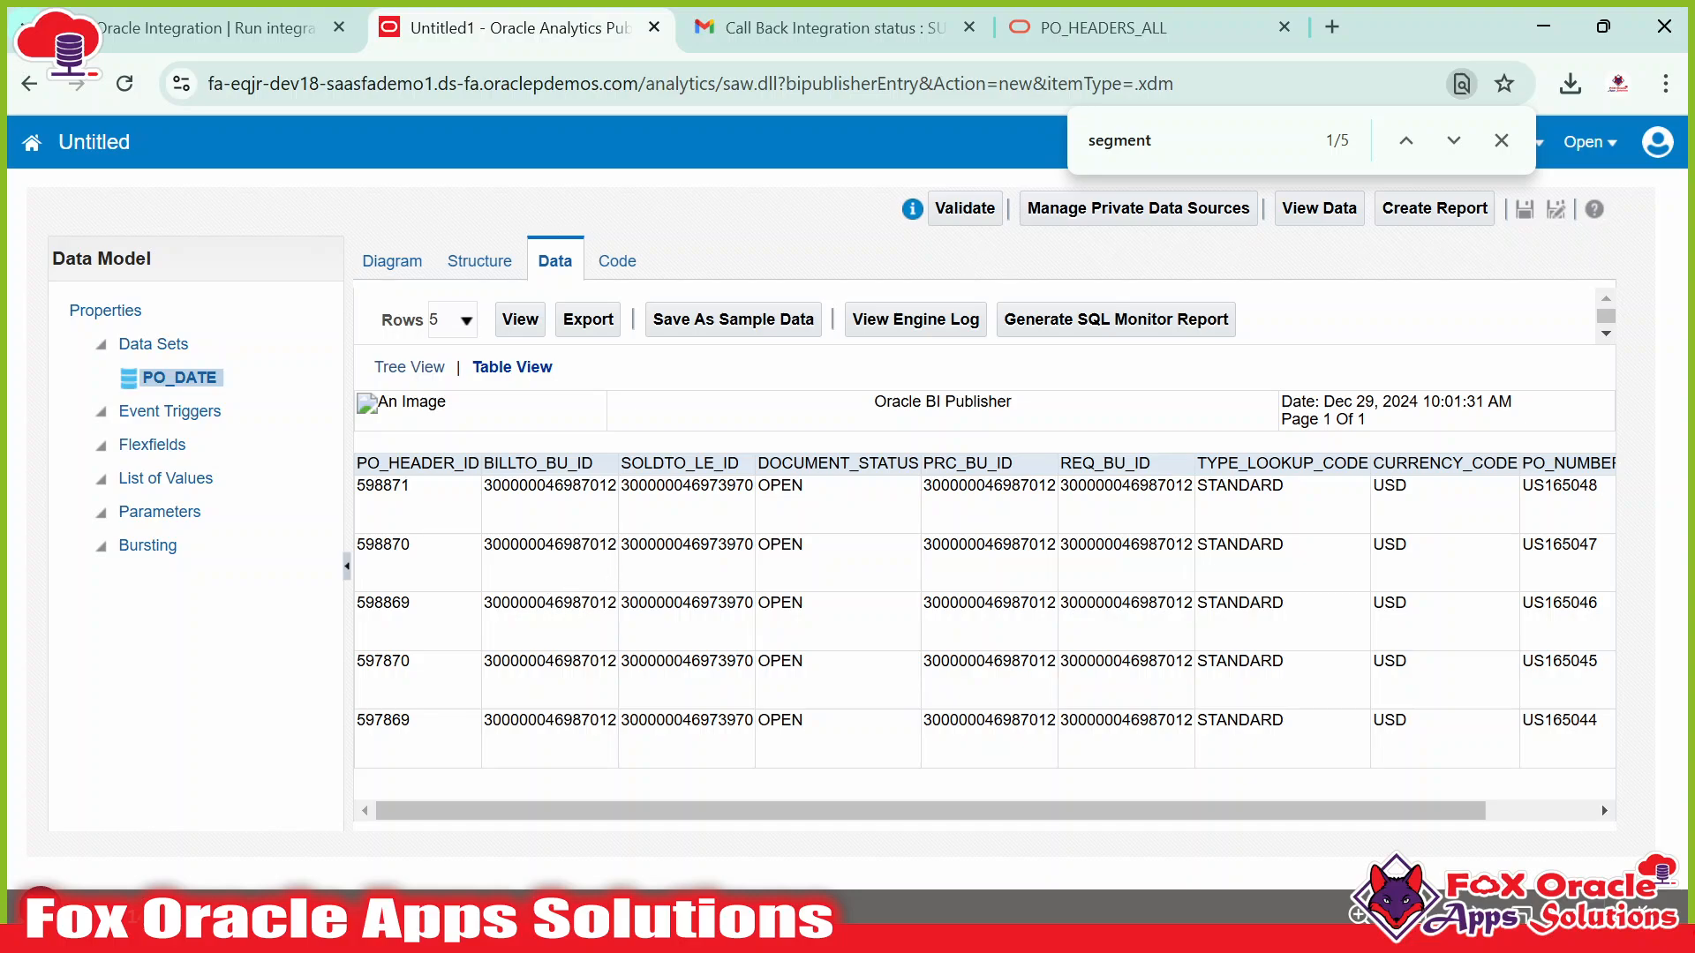
left_click_drag(539, 803, 817, 825)
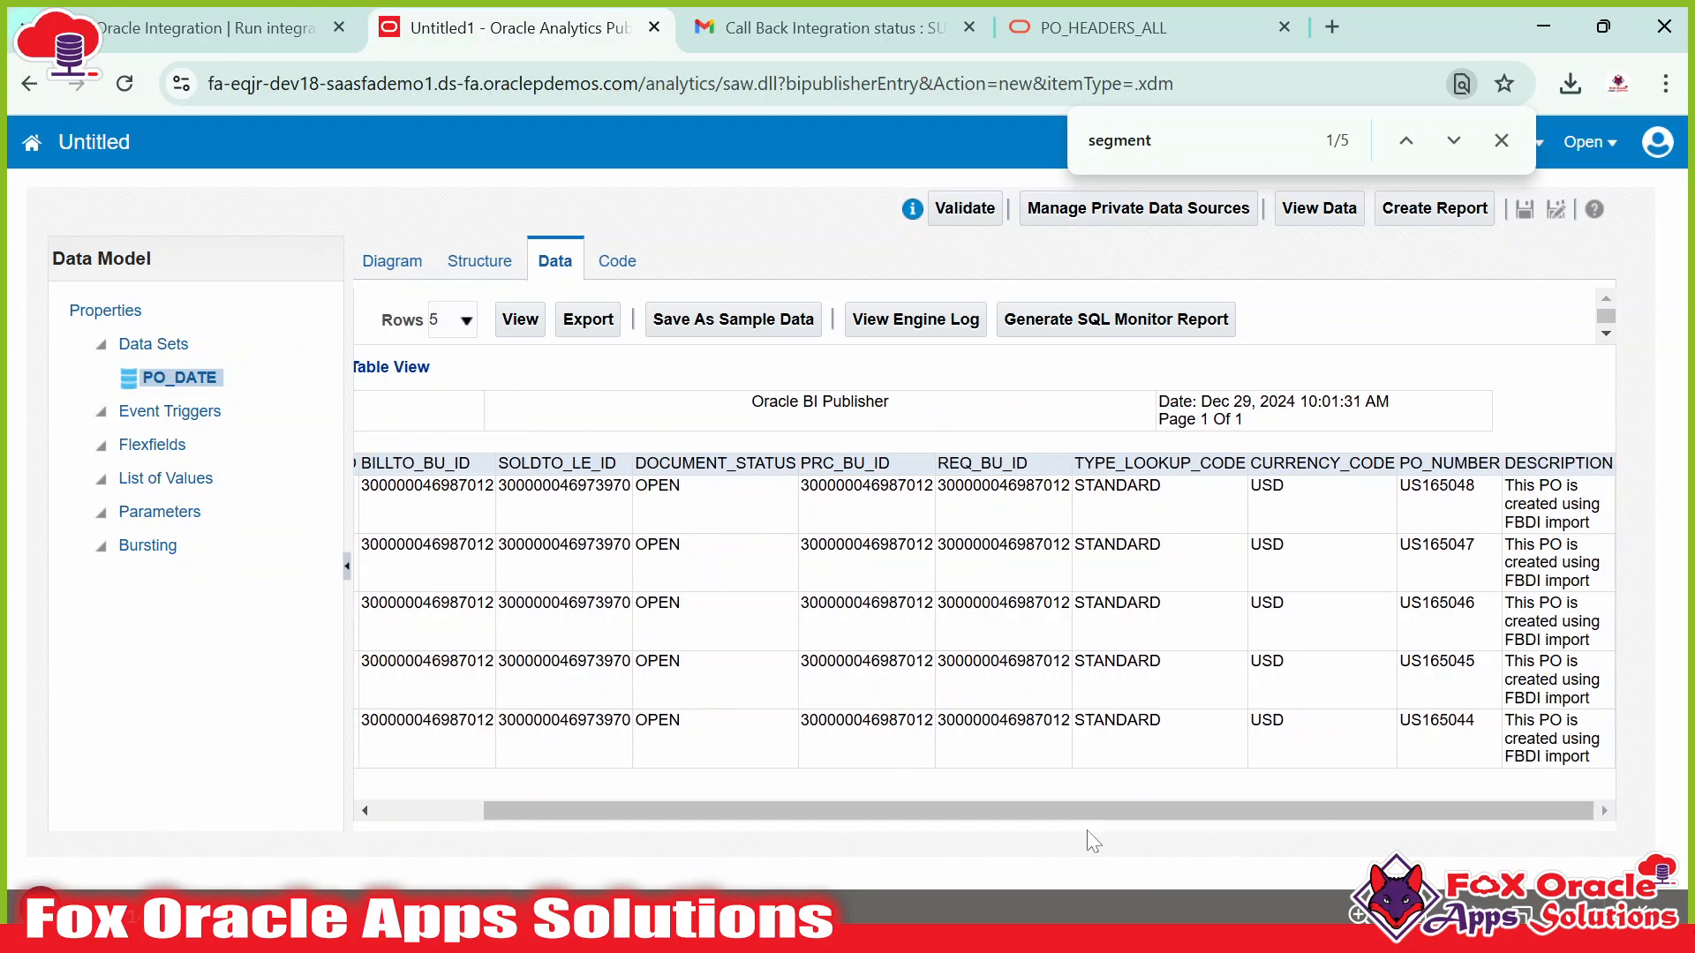
left_click_drag(1109, 815, 864, 809)
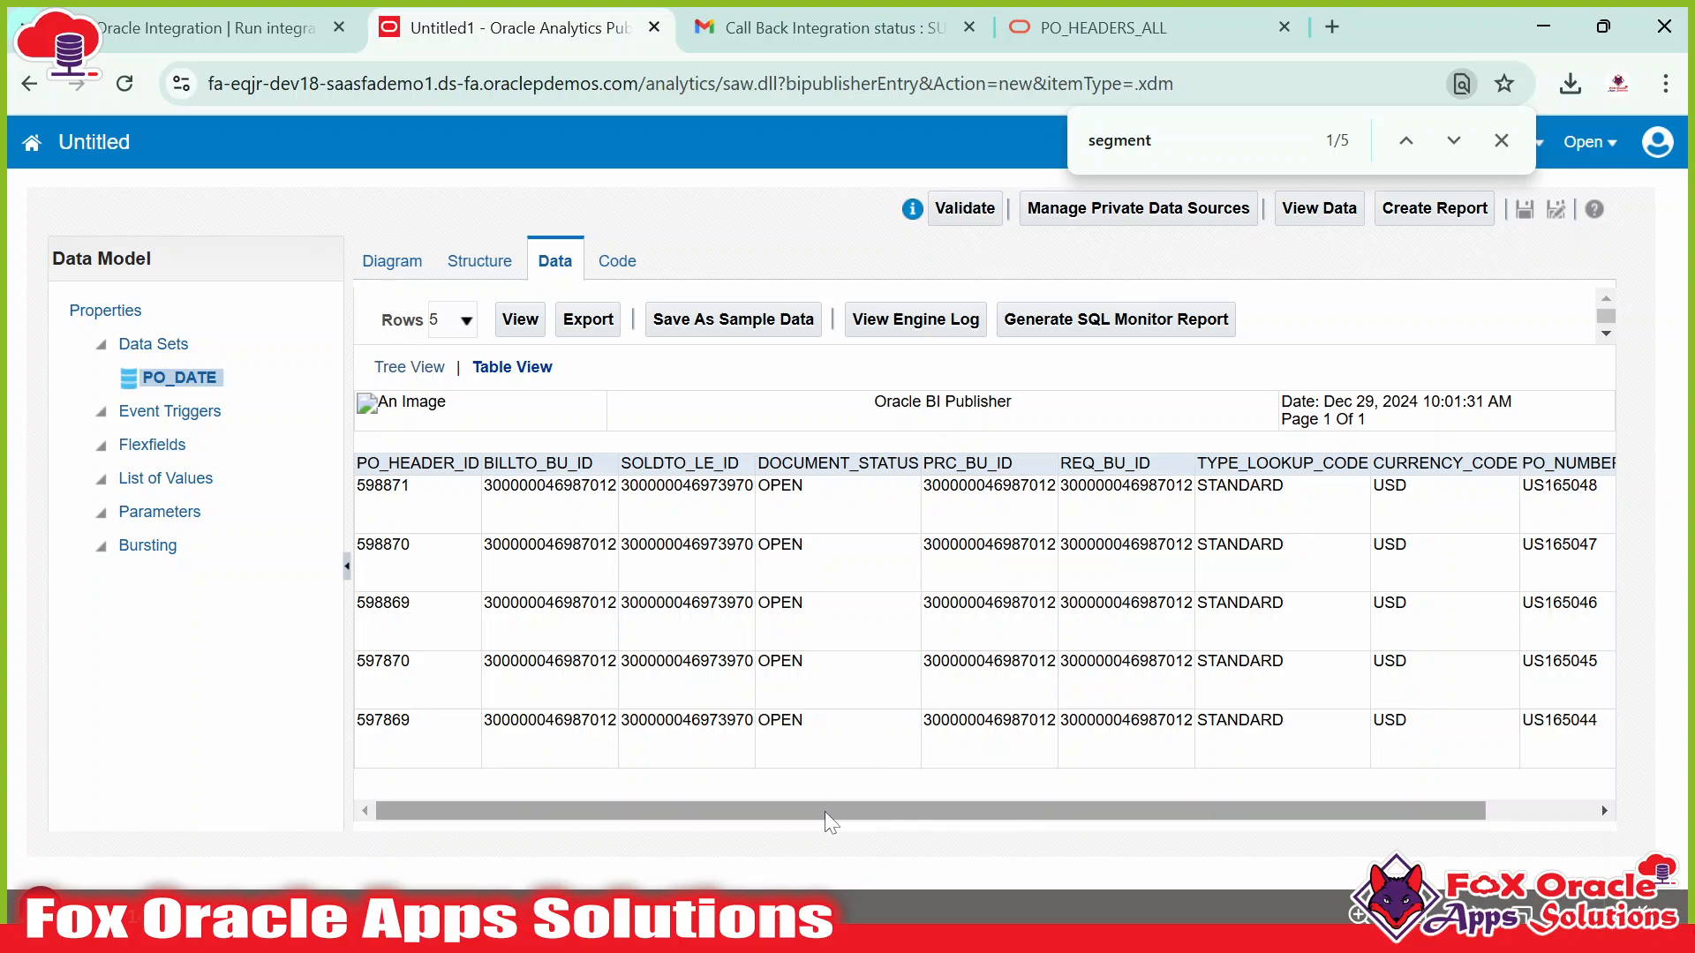
left_click_drag(824, 812, 932, 813)
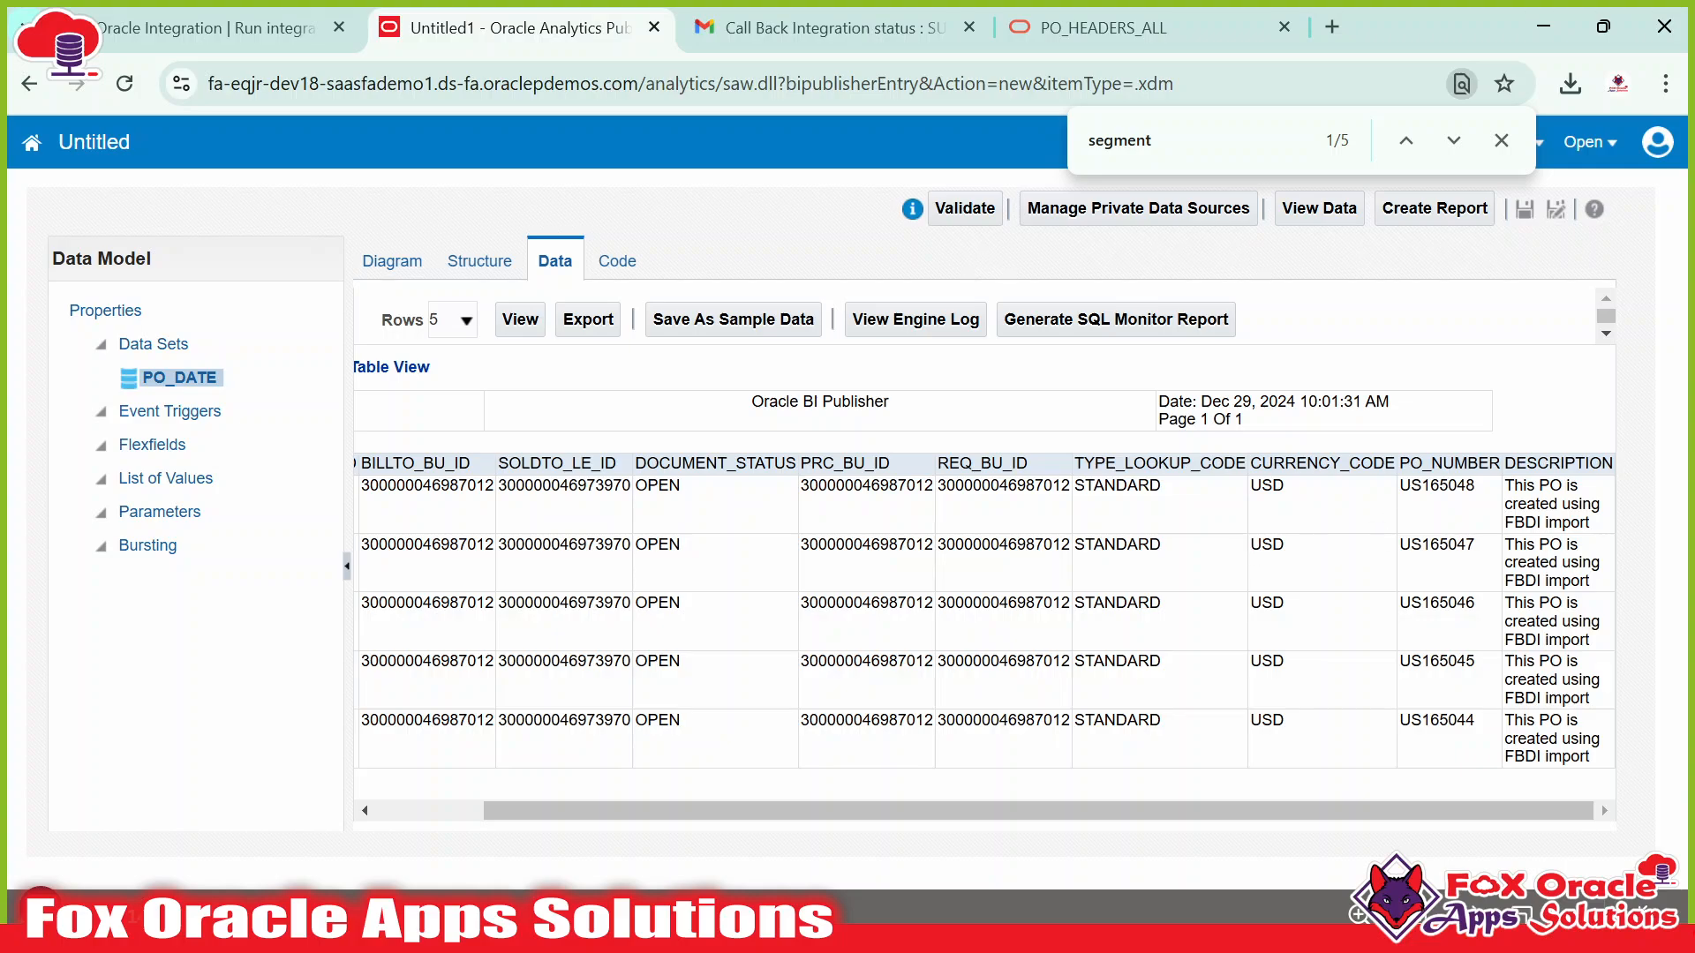
double_click(1449, 463)
left_click(1432, 479)
key("alt+Tab")
left_click(340, 280)
left_click(202, 231)
double_click(202, 231)
key("ctrl+c")
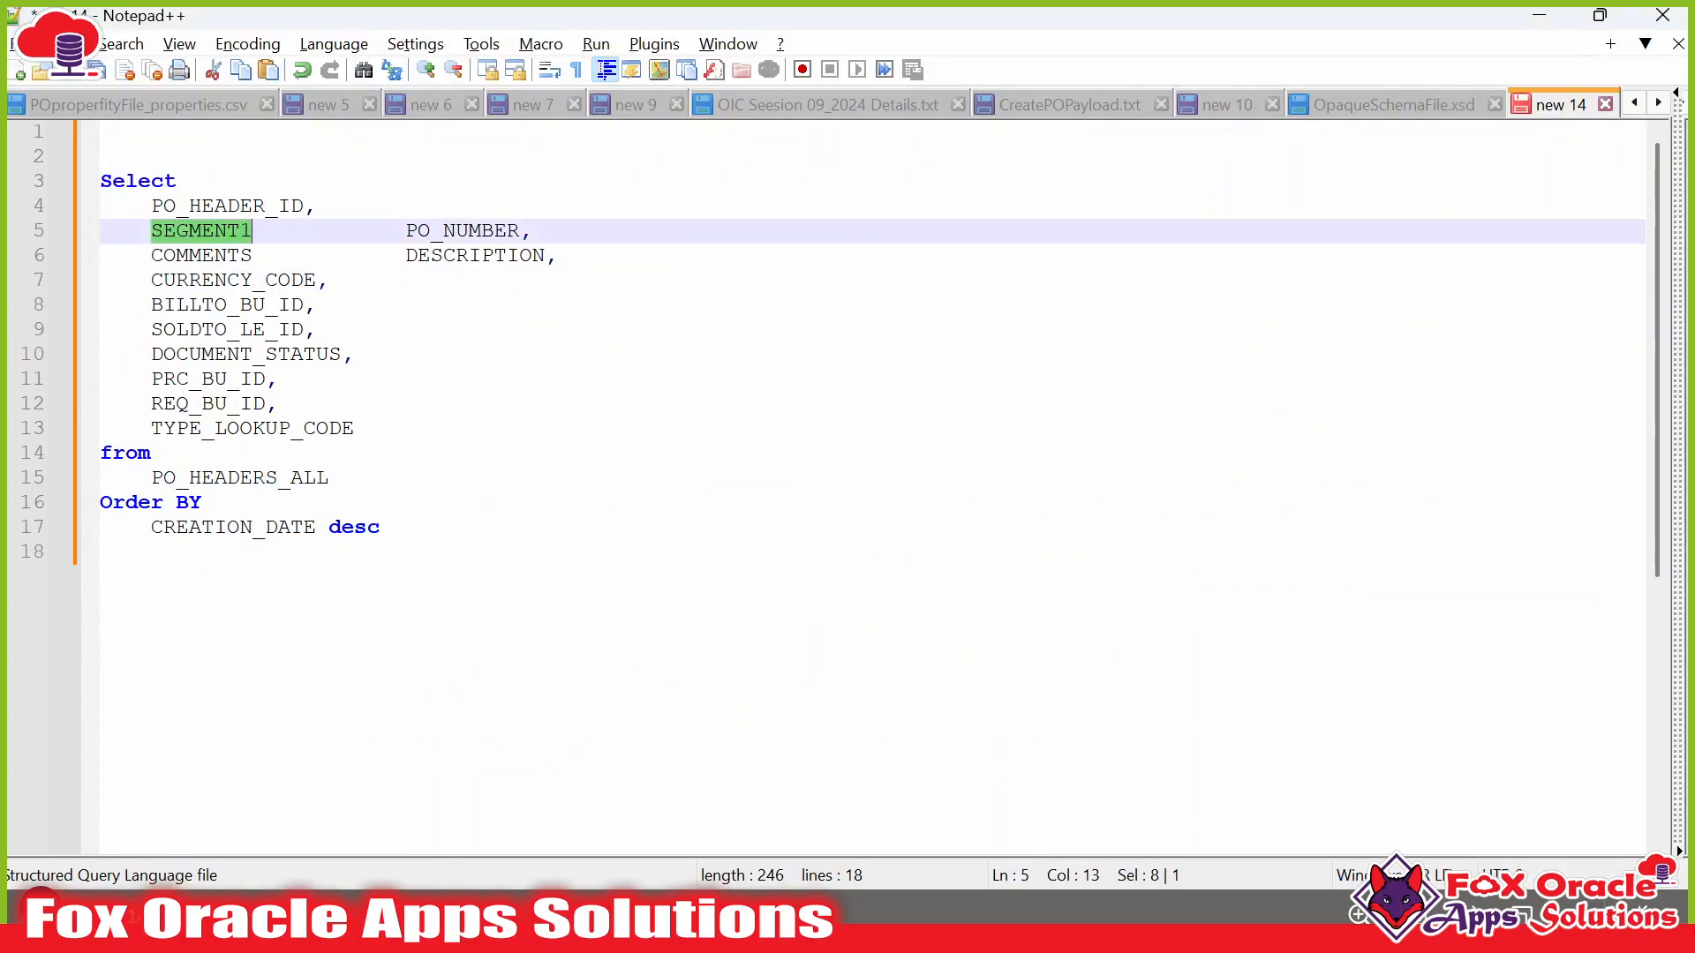
Start a WHERE clause after PO_HEADERS_ALL reading SEGMENT1 =.
left_click(335, 477)
key("Return")
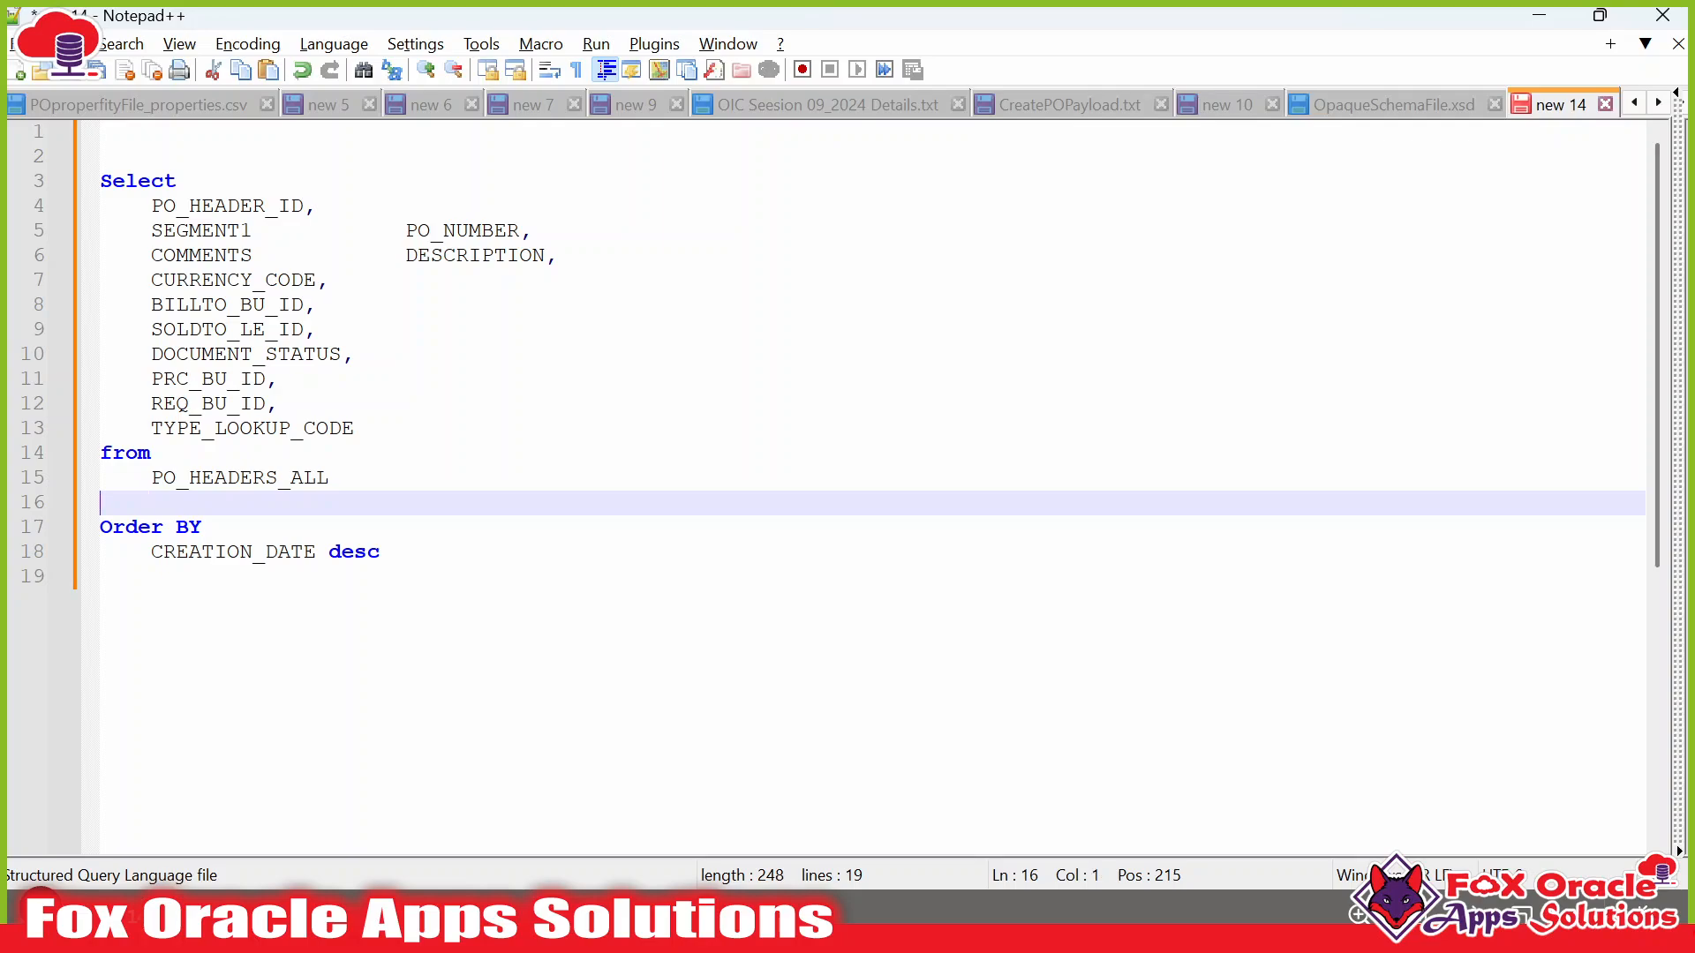
type("Where")
key("Tab")
key("Tab")
key("Return")
key("Tab")
key("ctrl+v")
type("=")
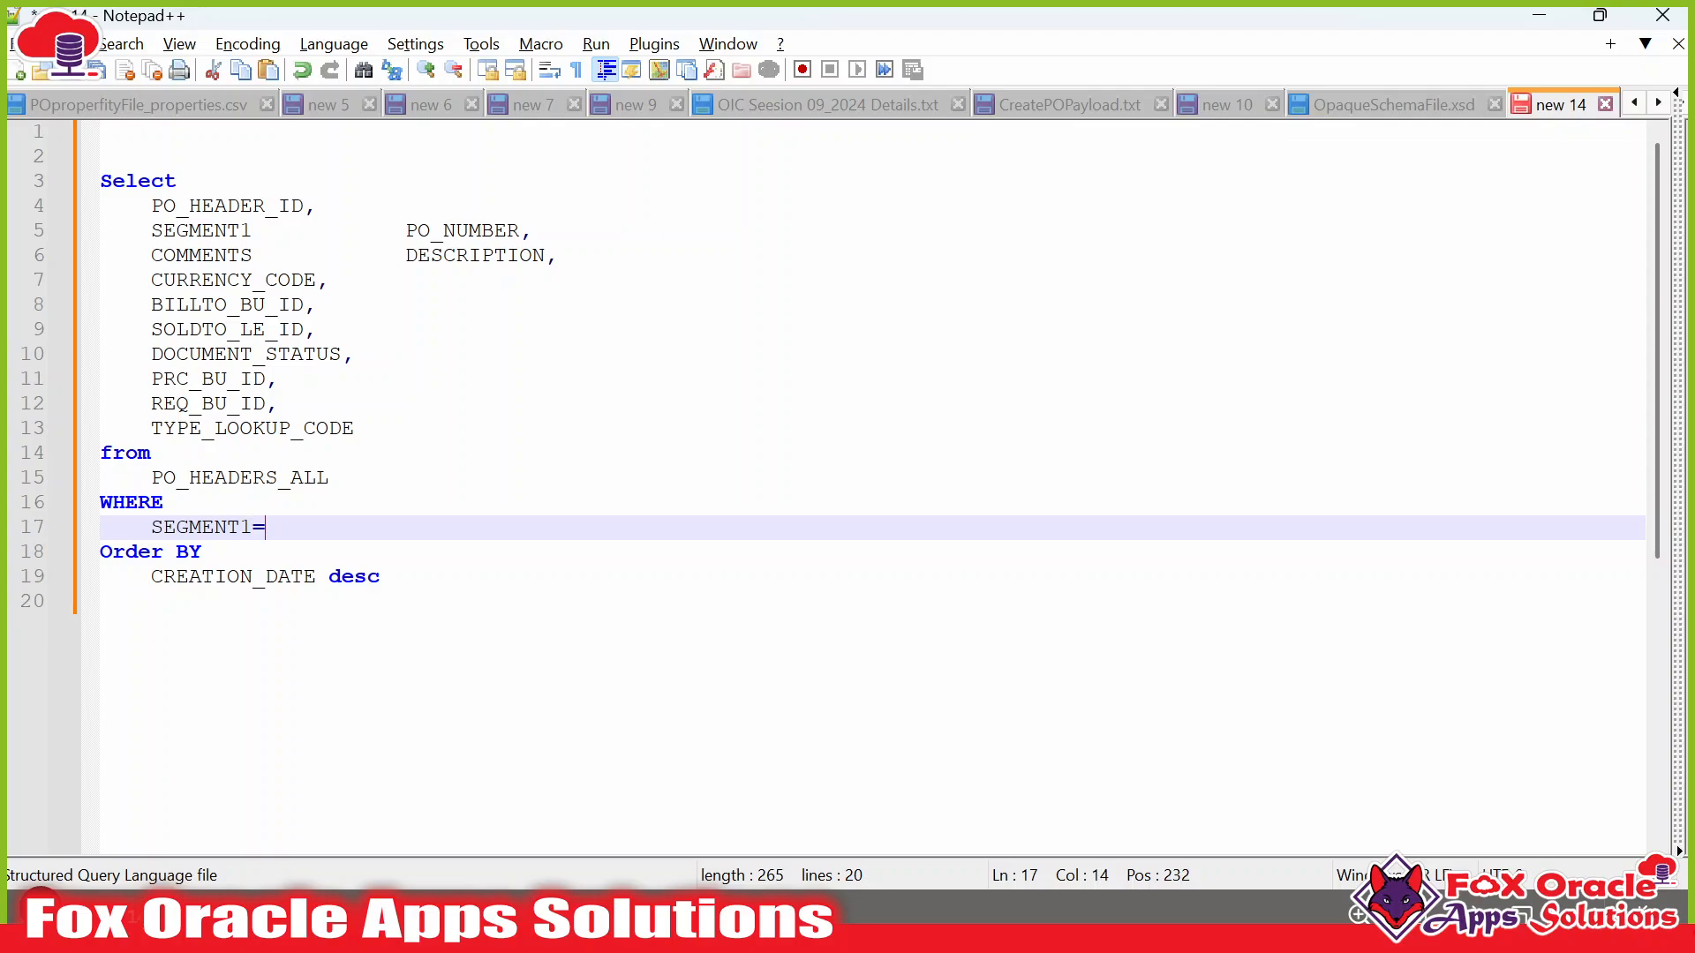
Complete the filter as SEGMENT1='US165048' and copy the whole query.
key("alt+Tab")
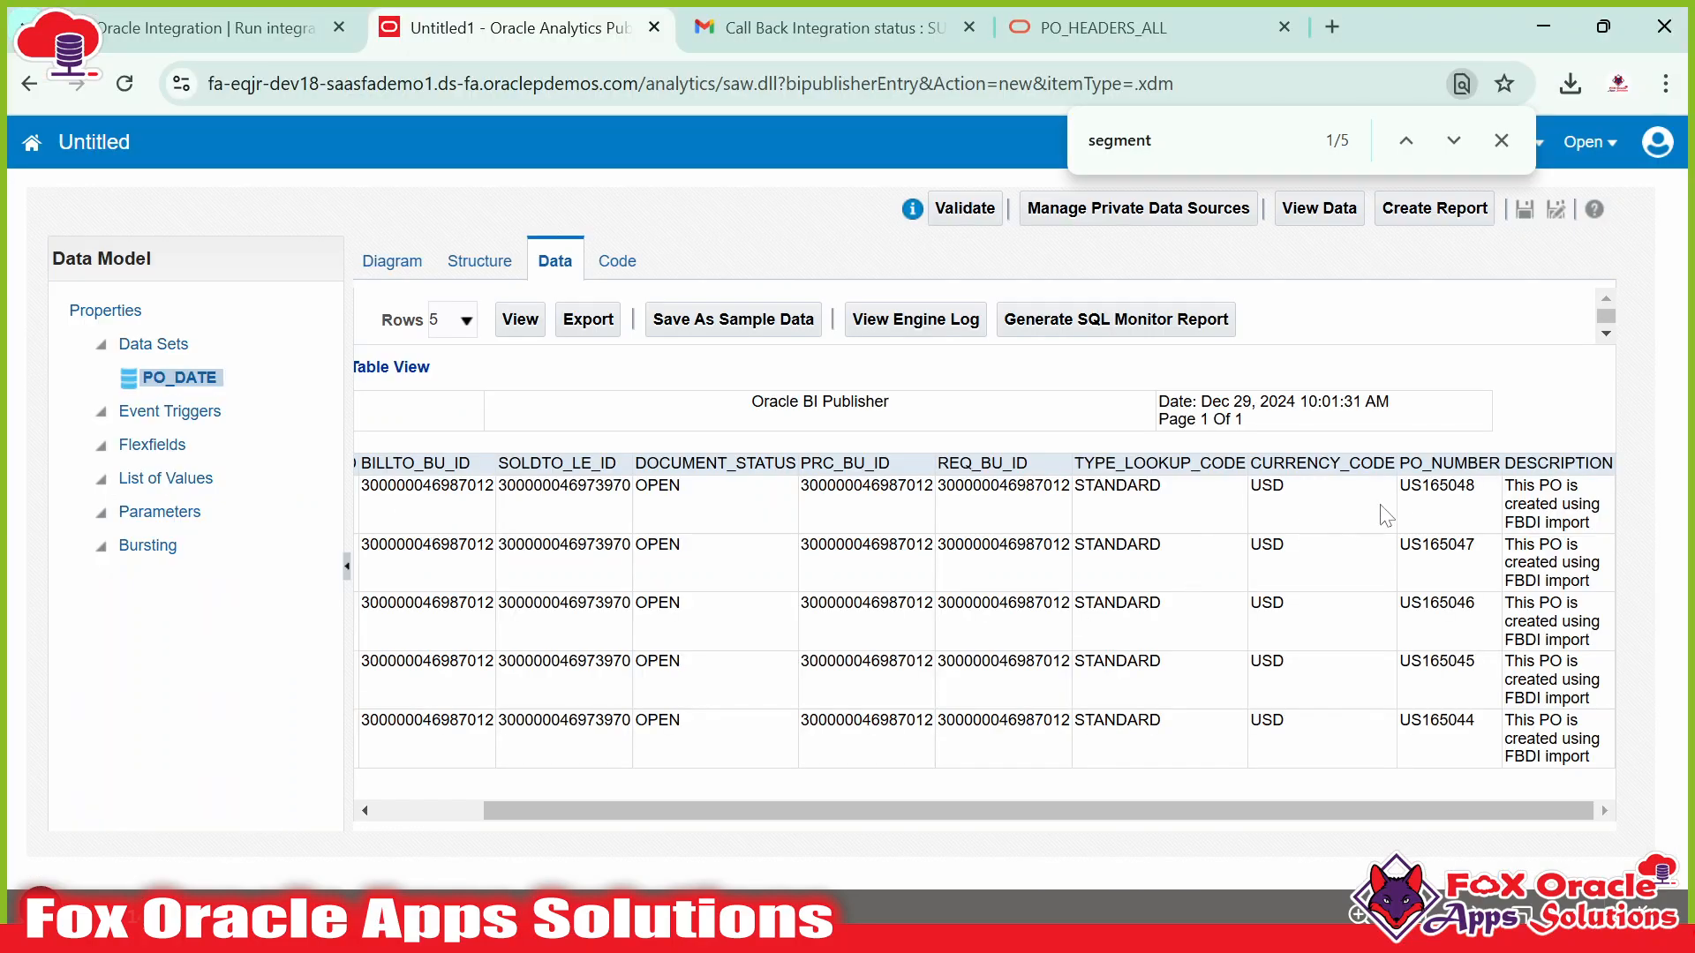
double_click(1436, 485)
key("alt+Tab")
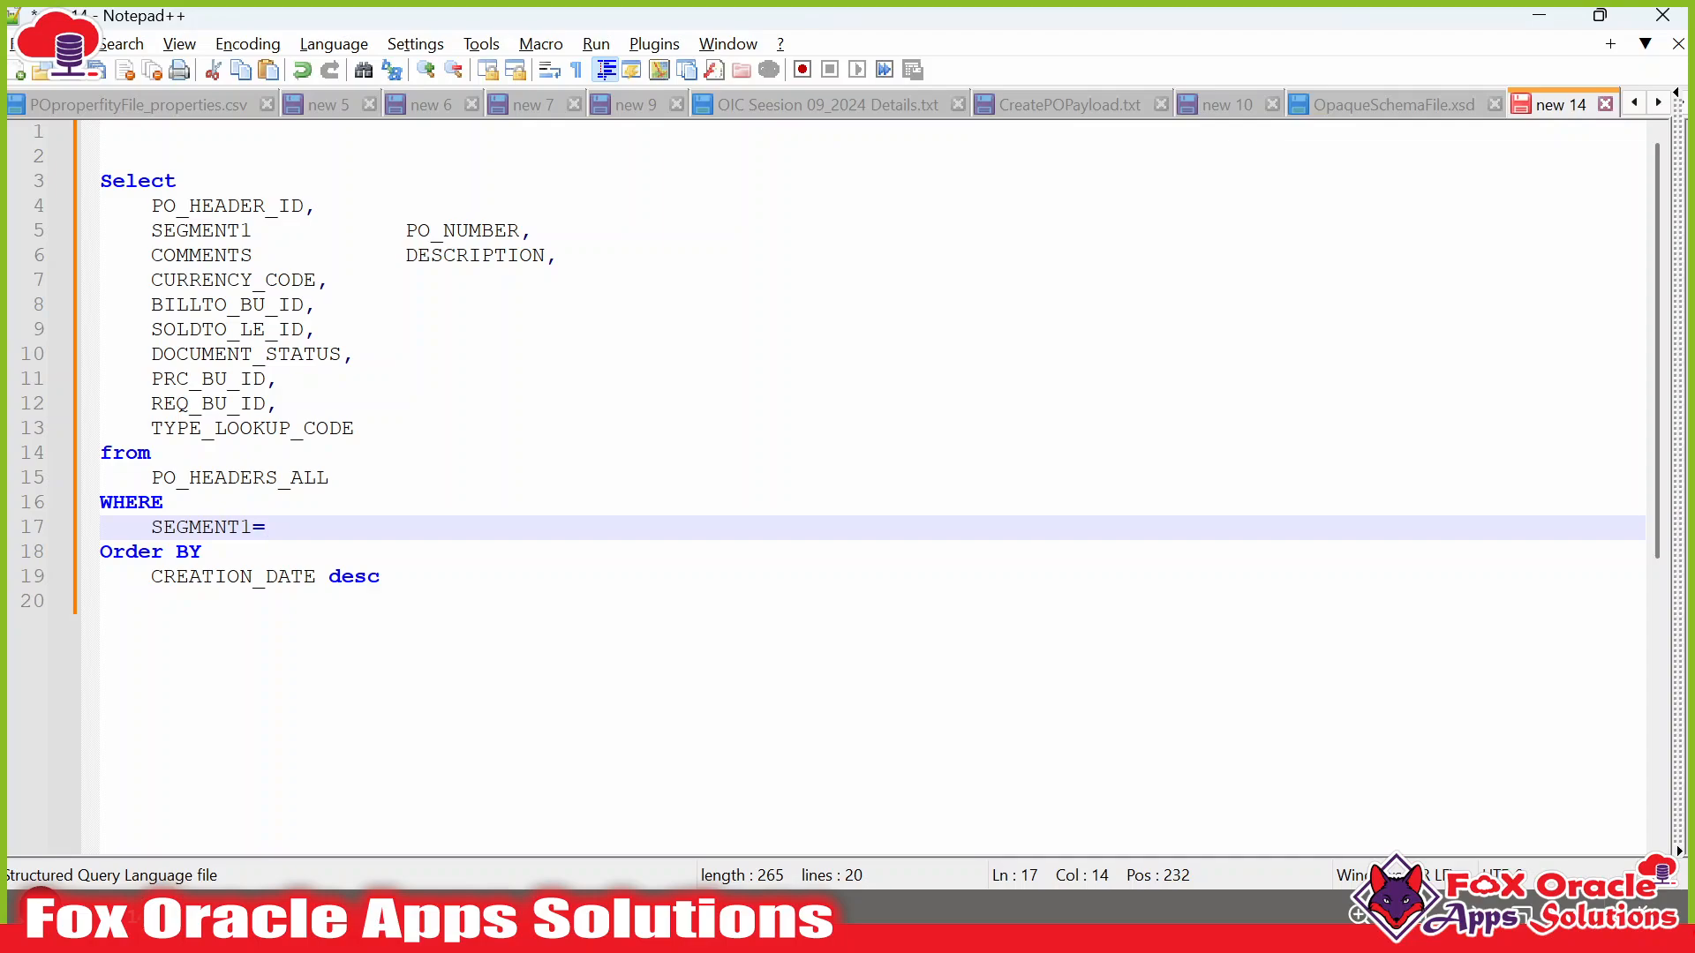
type("'")
type("US165048")
type("'")
left_click(380, 577)
left_click_drag(381, 576, 101, 181)
key("ctrl+c")
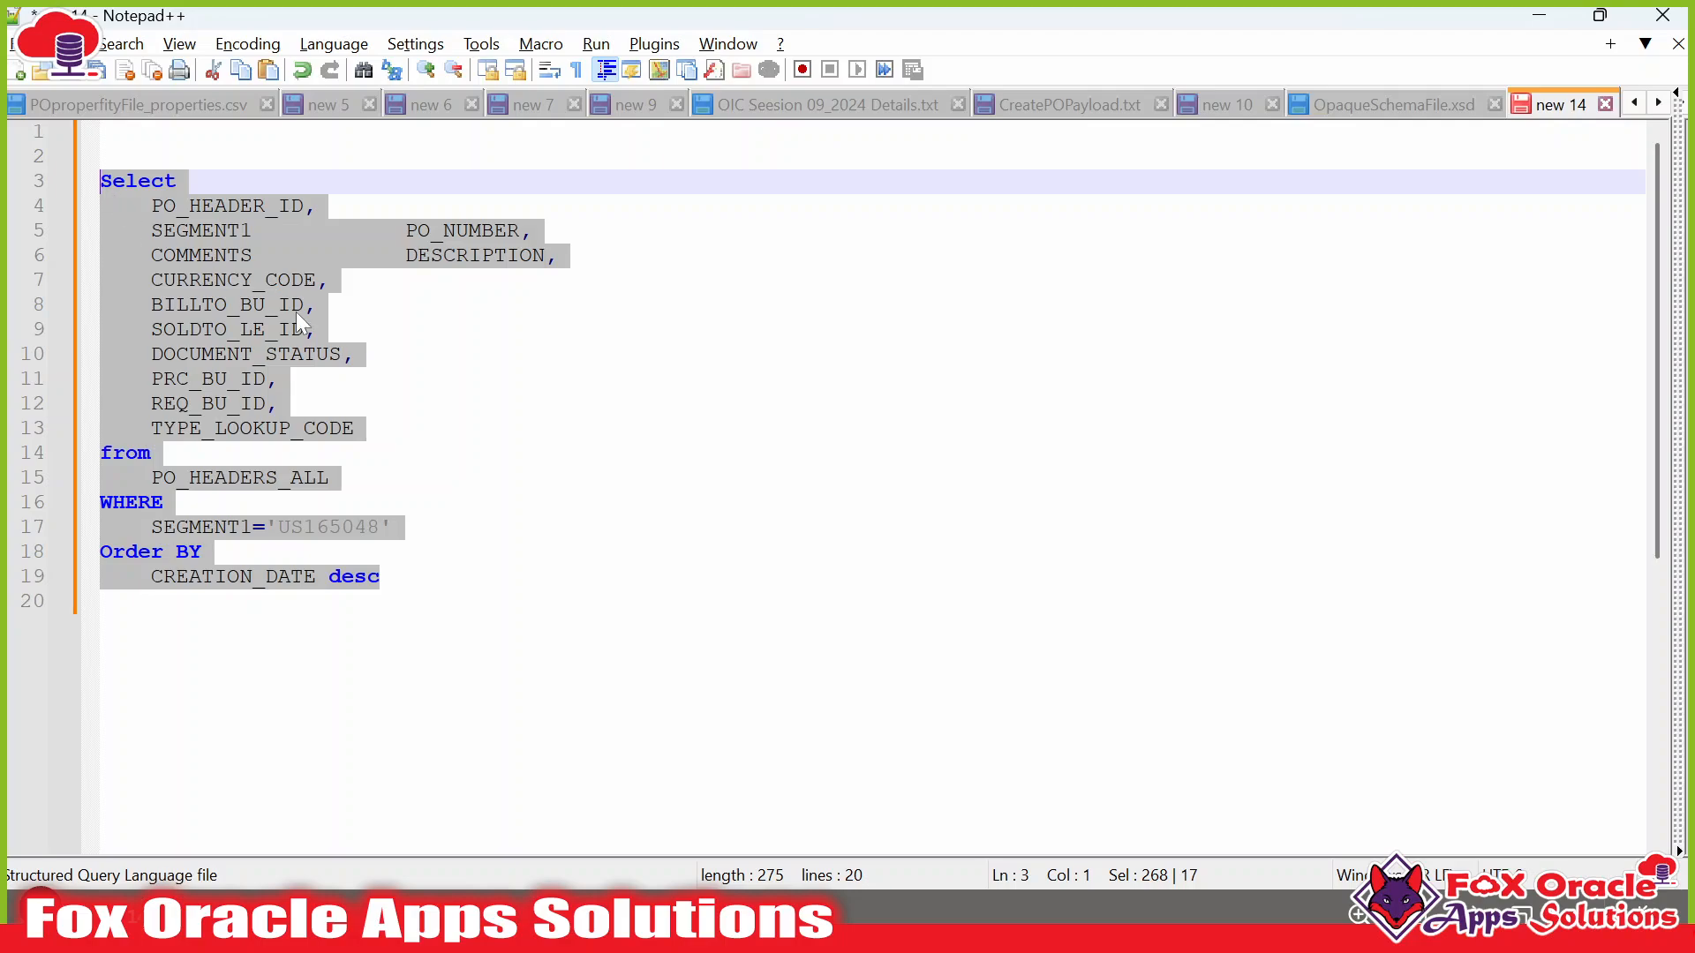
key("alt+Tab")
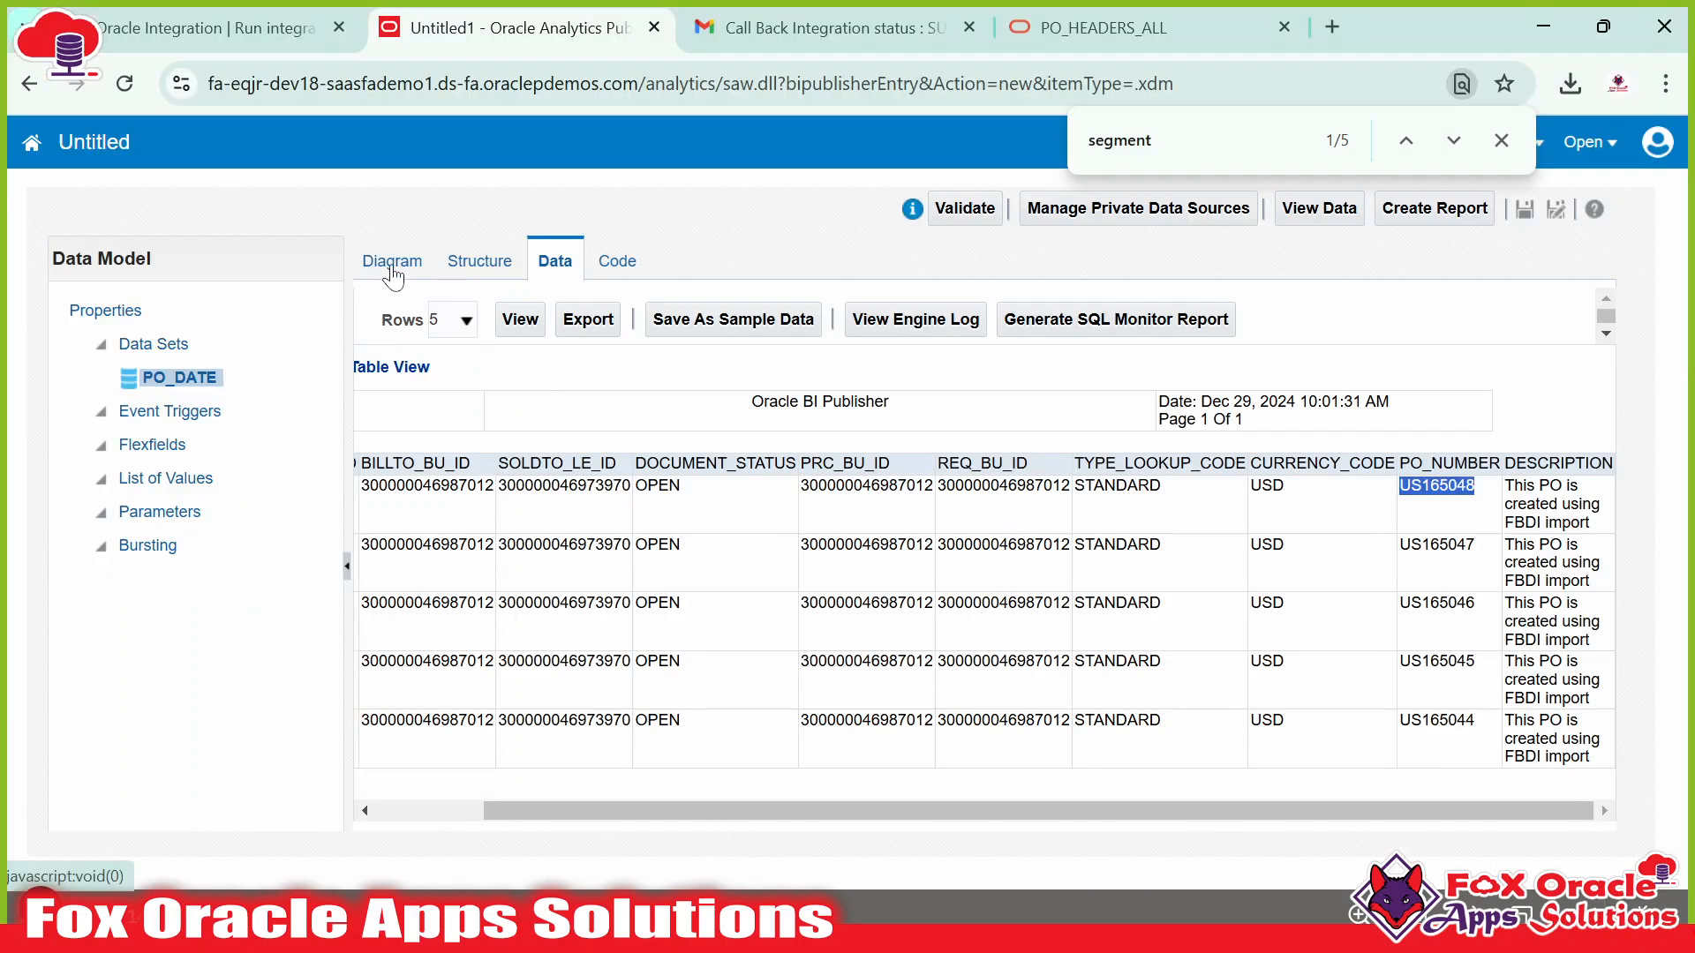
Replace the PO_DATE data set's SQL with the query that has the WHERE filter.
left_click(392, 270)
left_click(452, 300)
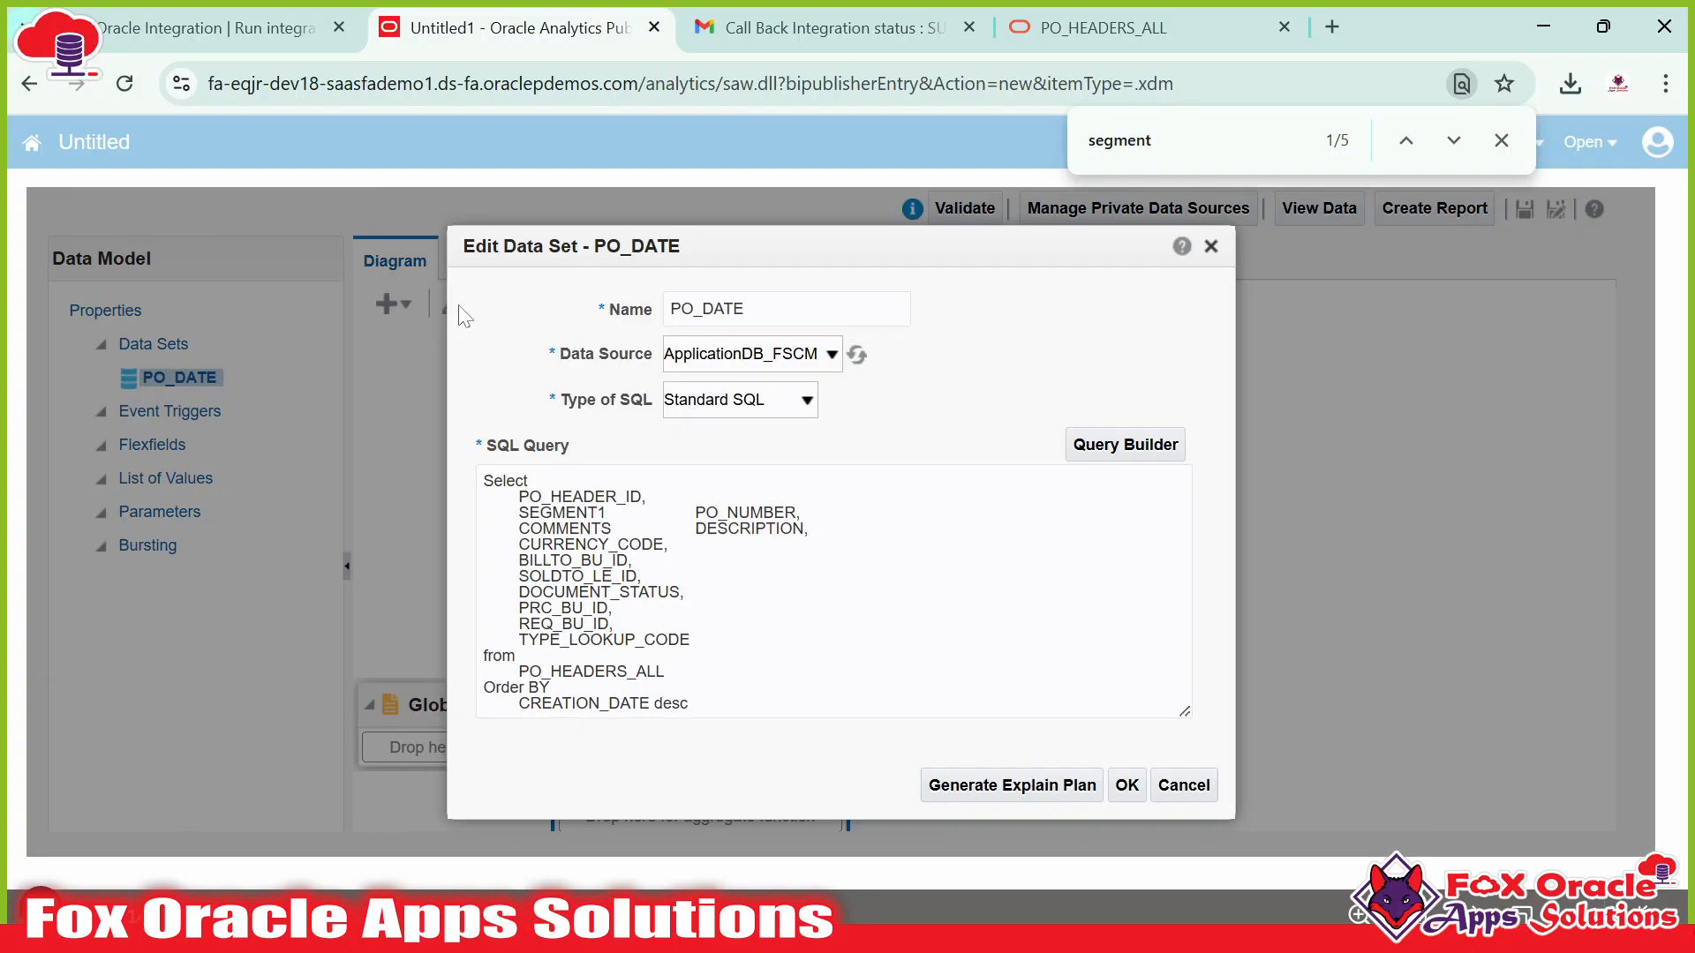
left_click(653, 583)
key("ctrl+a")
key("BackSpace")
key("ctrl+v")
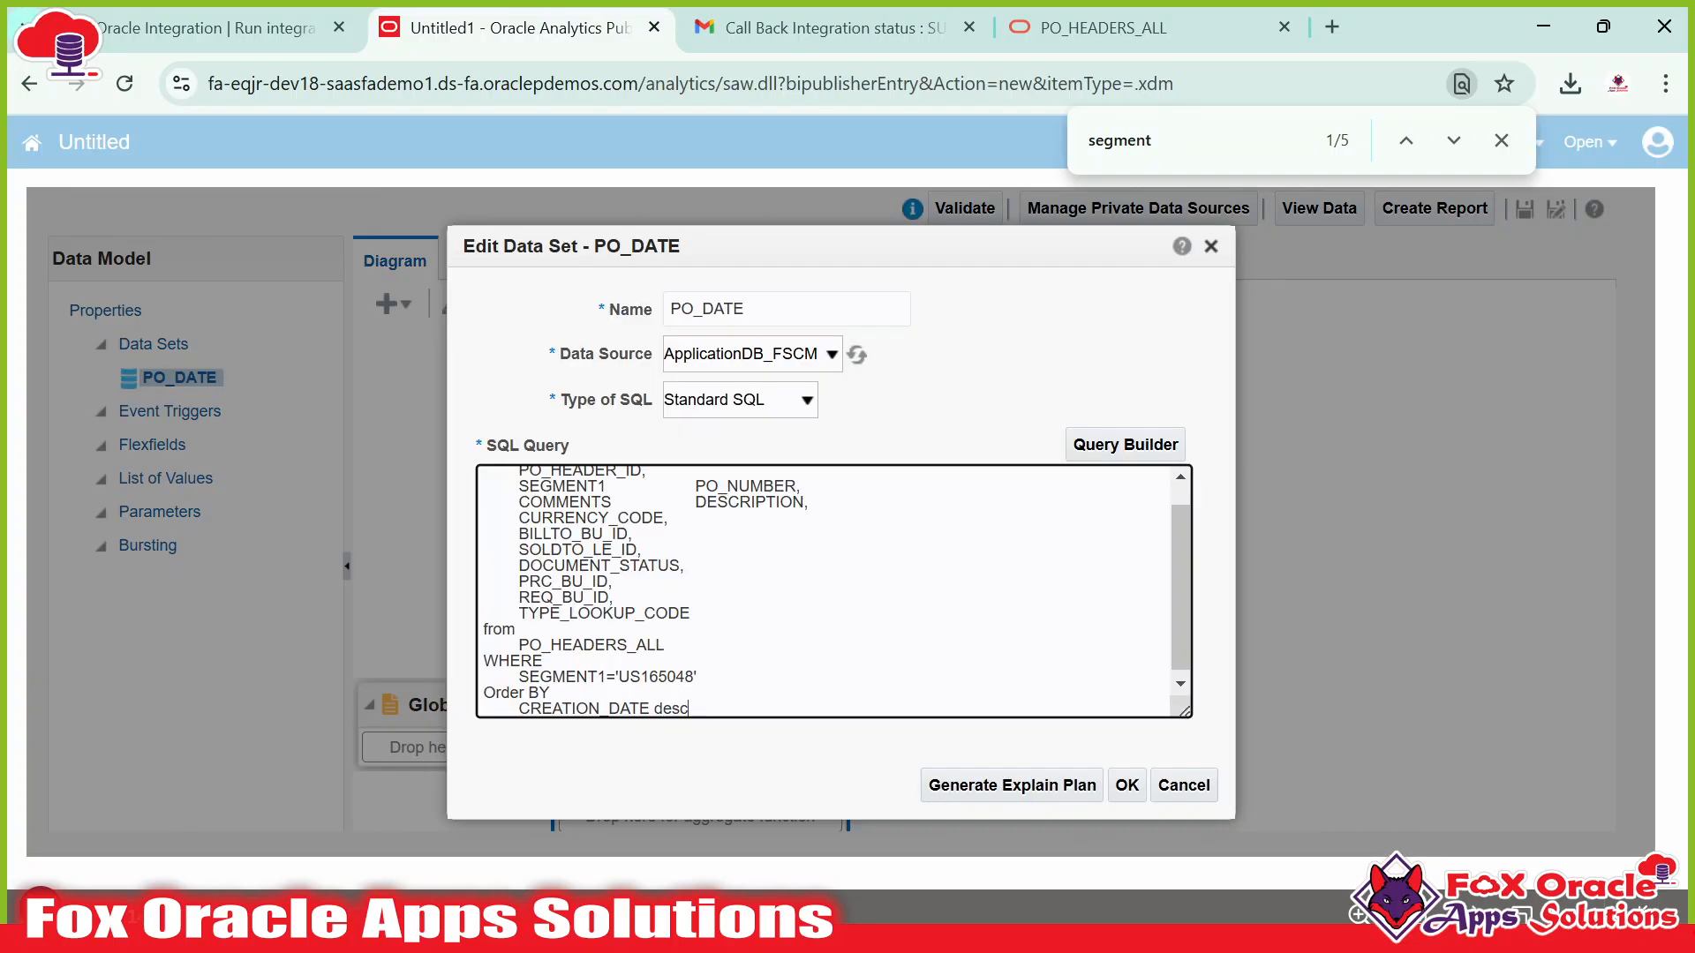
left_click(1126, 784)
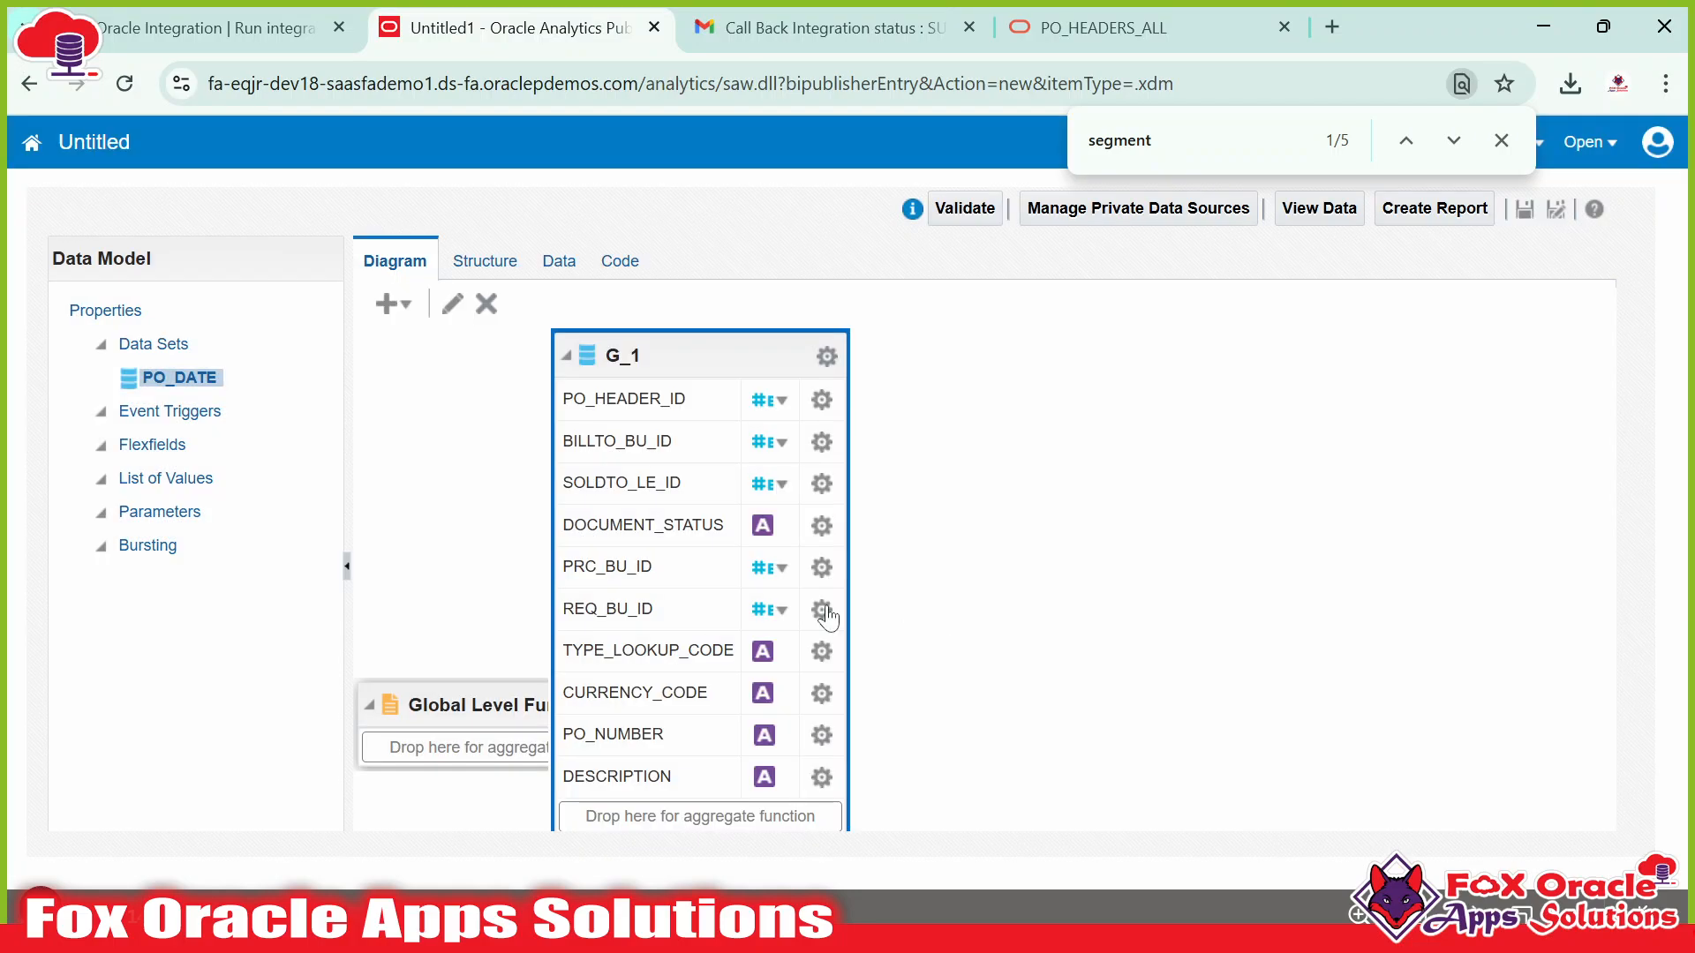
Preview the filtered PO_DATE data as a table.
left_click(558, 260)
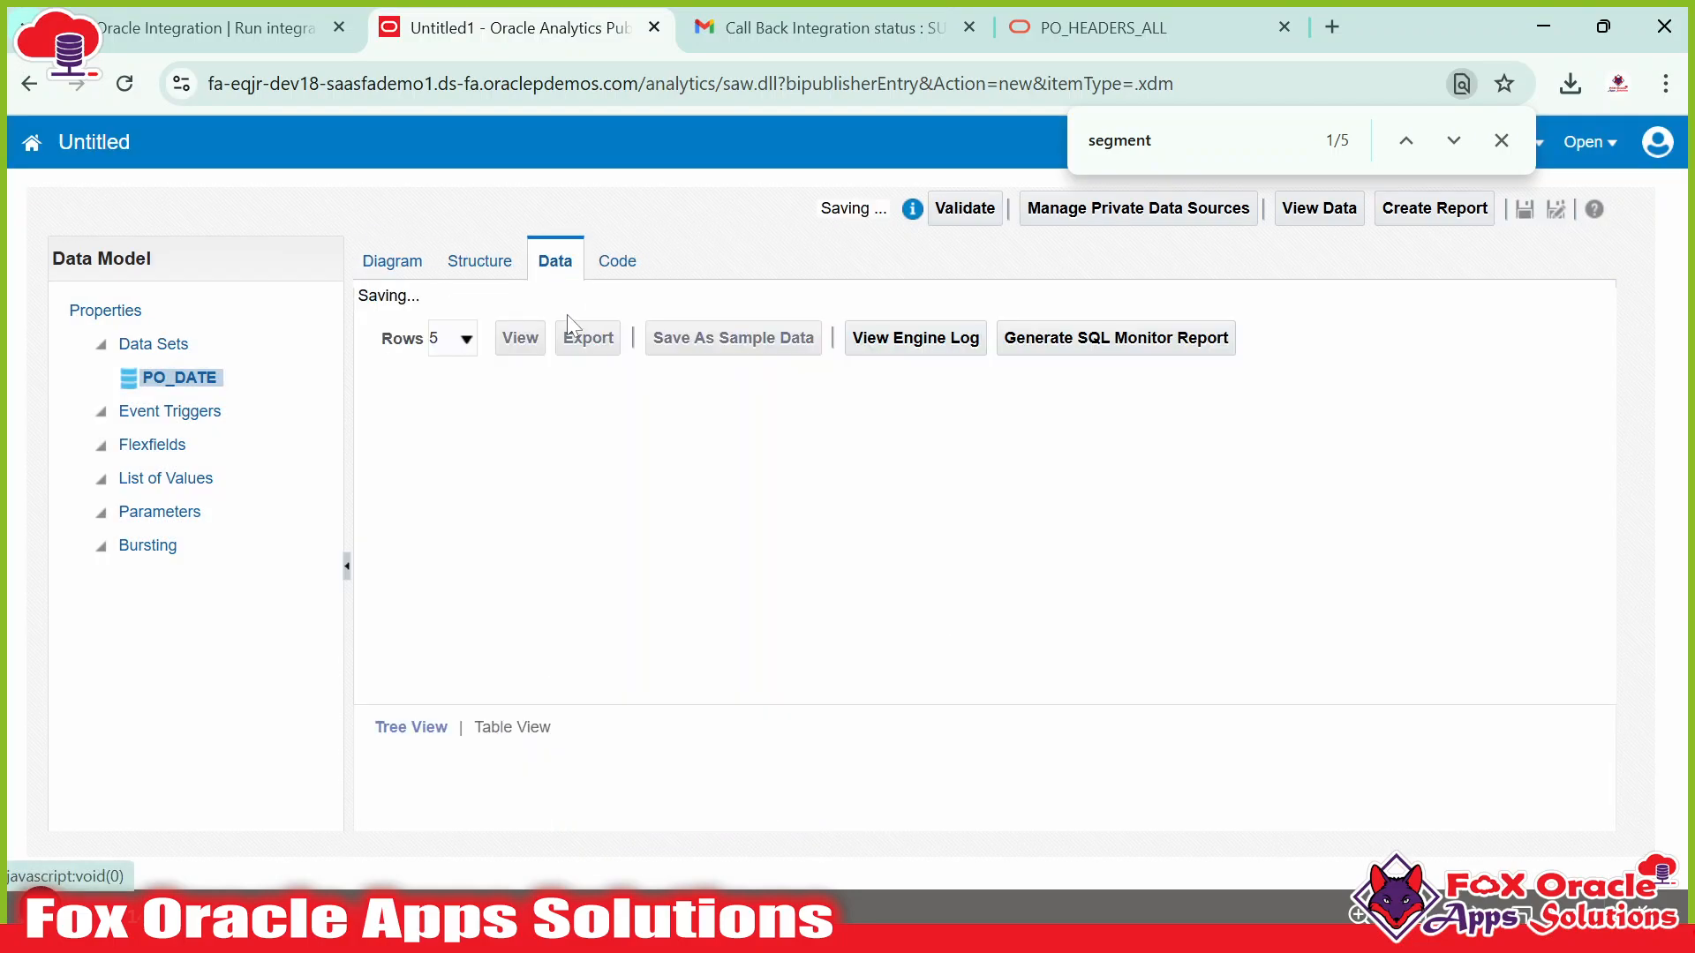
left_click(520, 320)
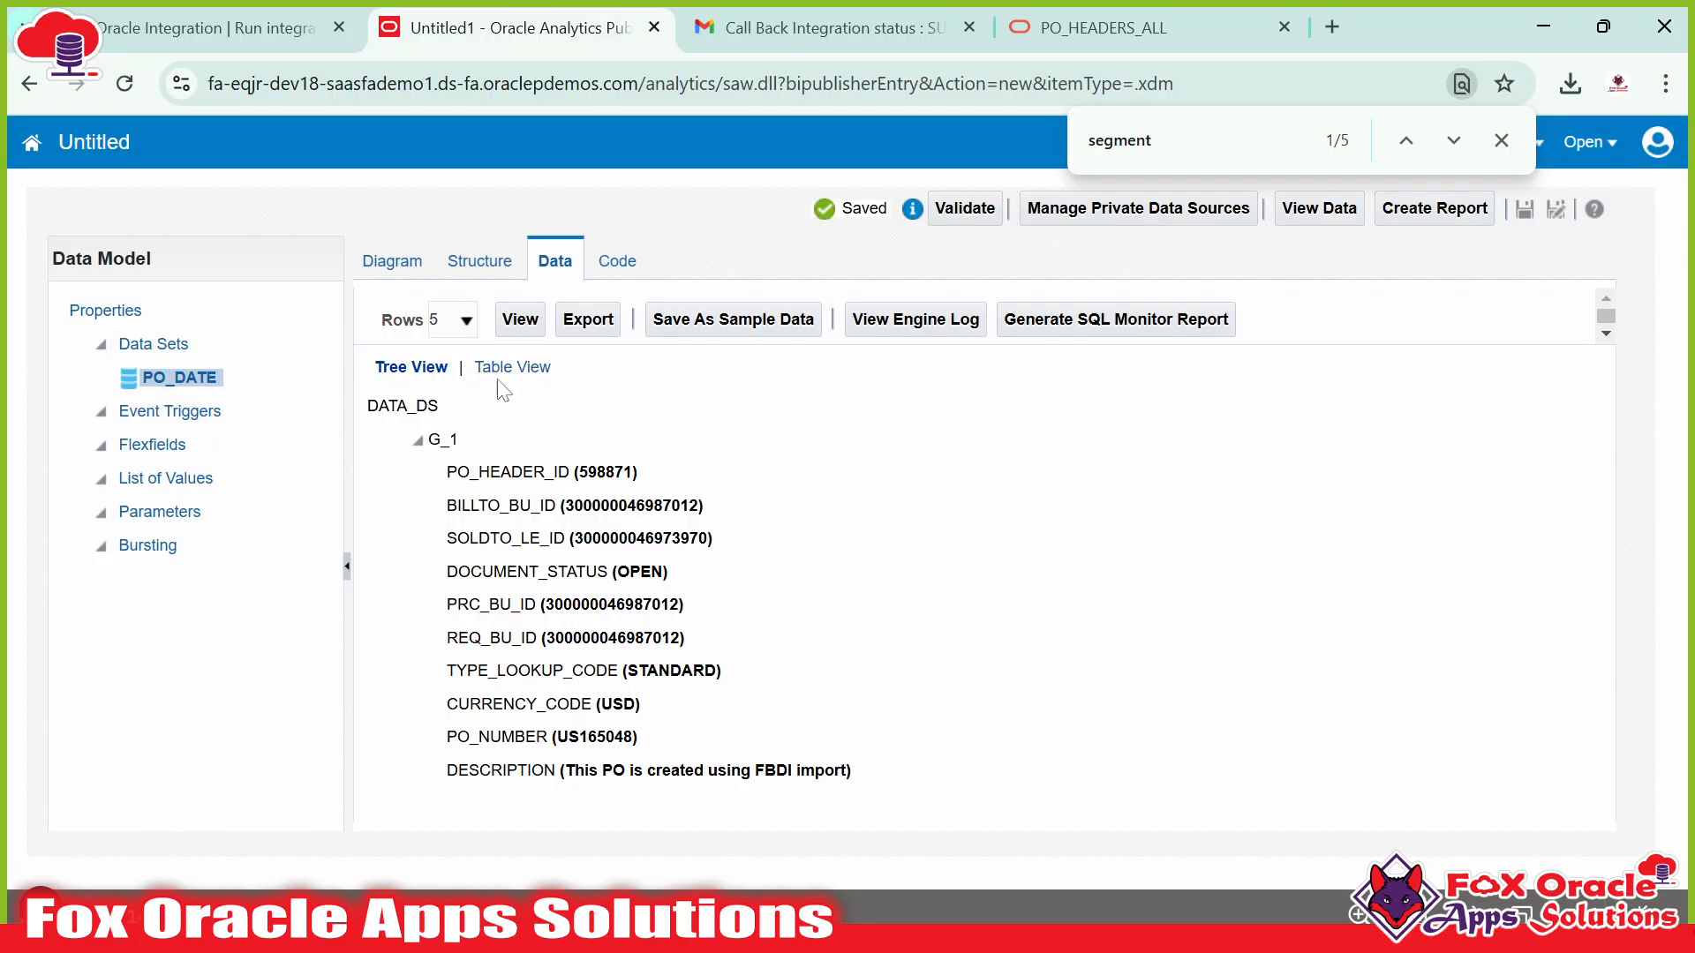
left_click(512, 367)
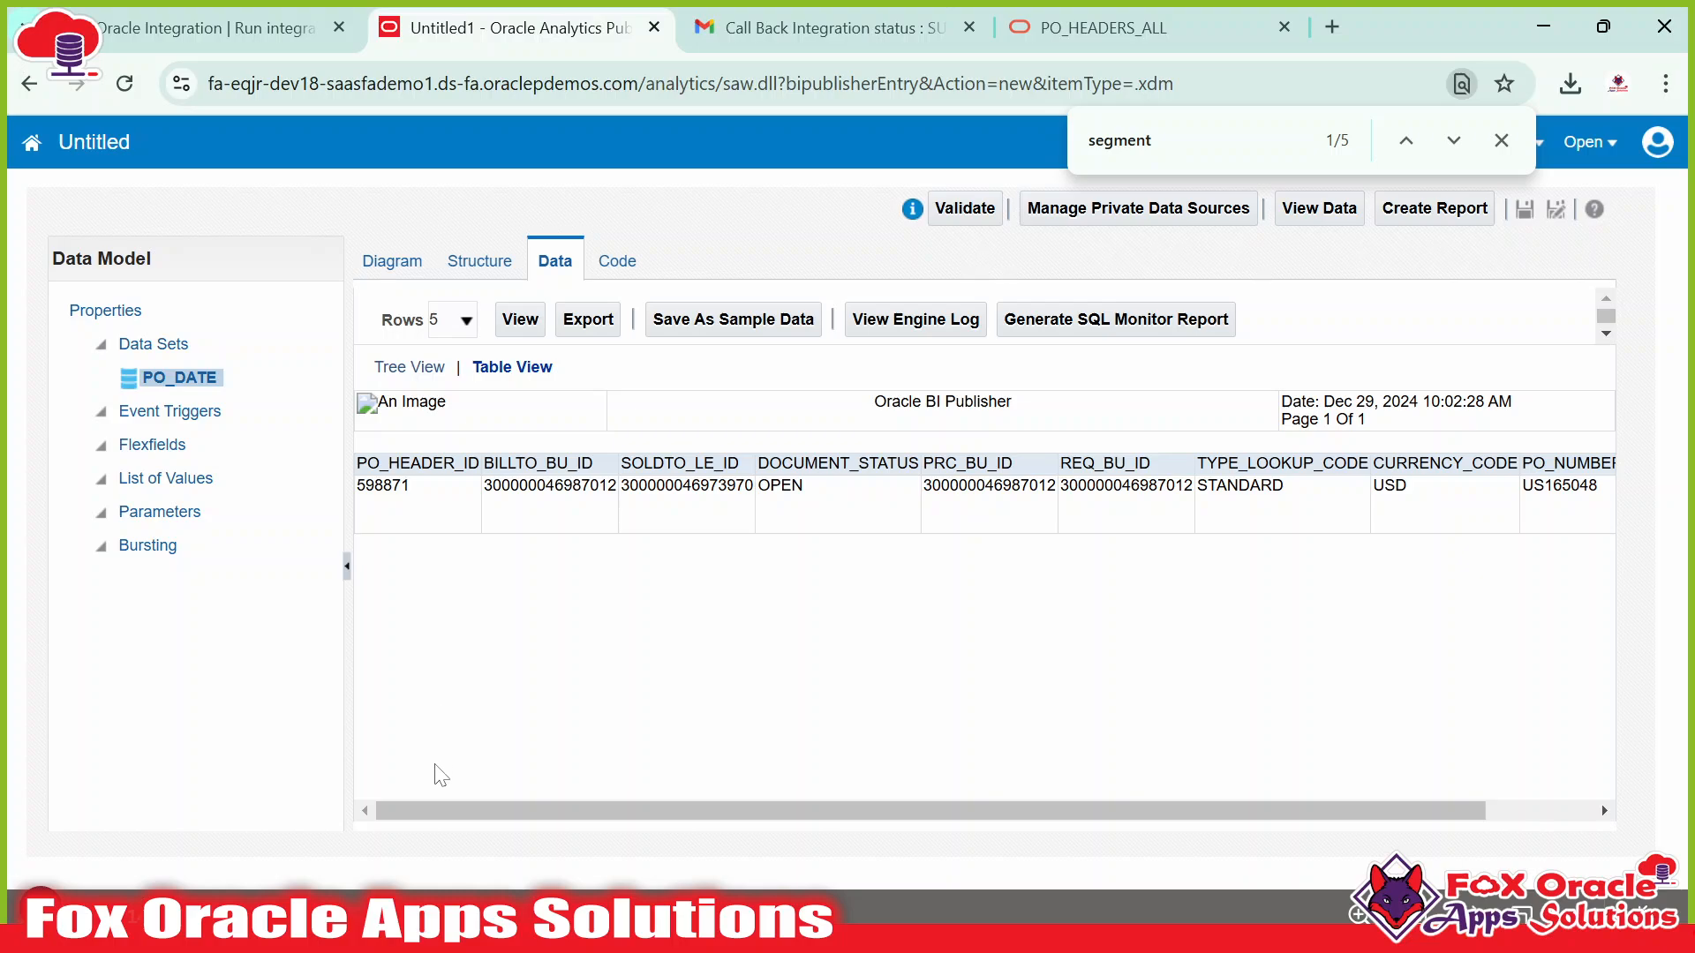
left_click_drag(448, 811, 405, 813)
left_click_drag(1270, 805, 1054, 823)
Check the SEGMENT1 filter against the rerun preview, which returns only PO US165048.
key("alt+Tab")
double_click(338, 529)
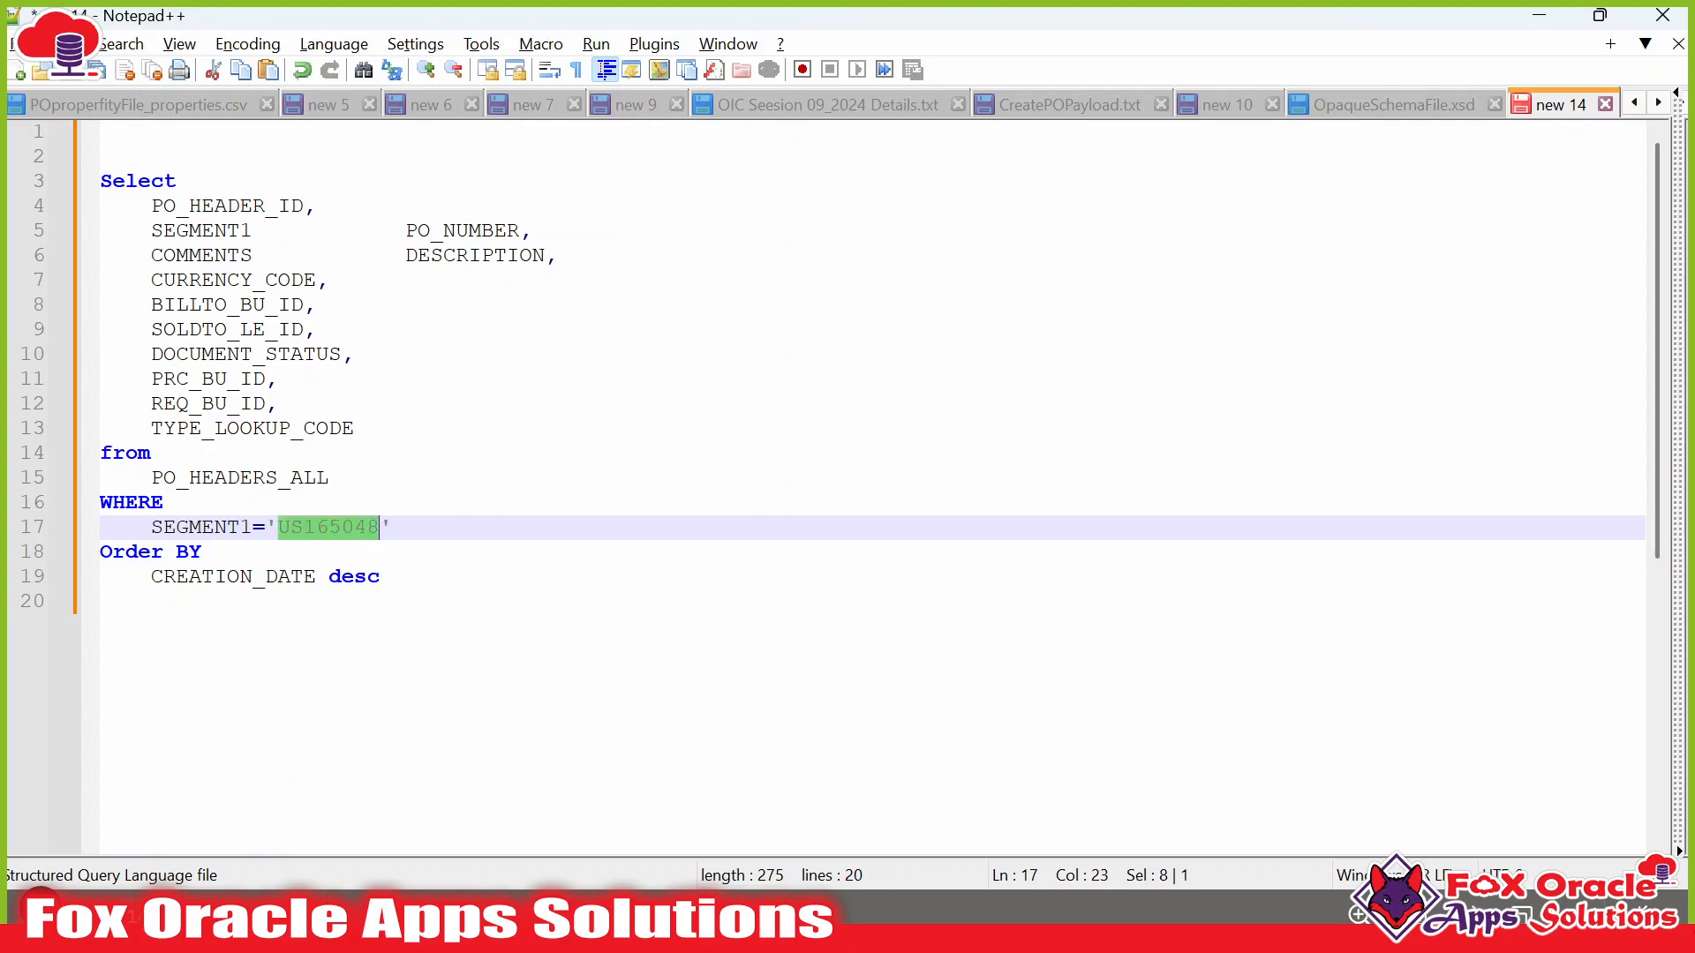
left_click_drag(152, 527, 393, 527)
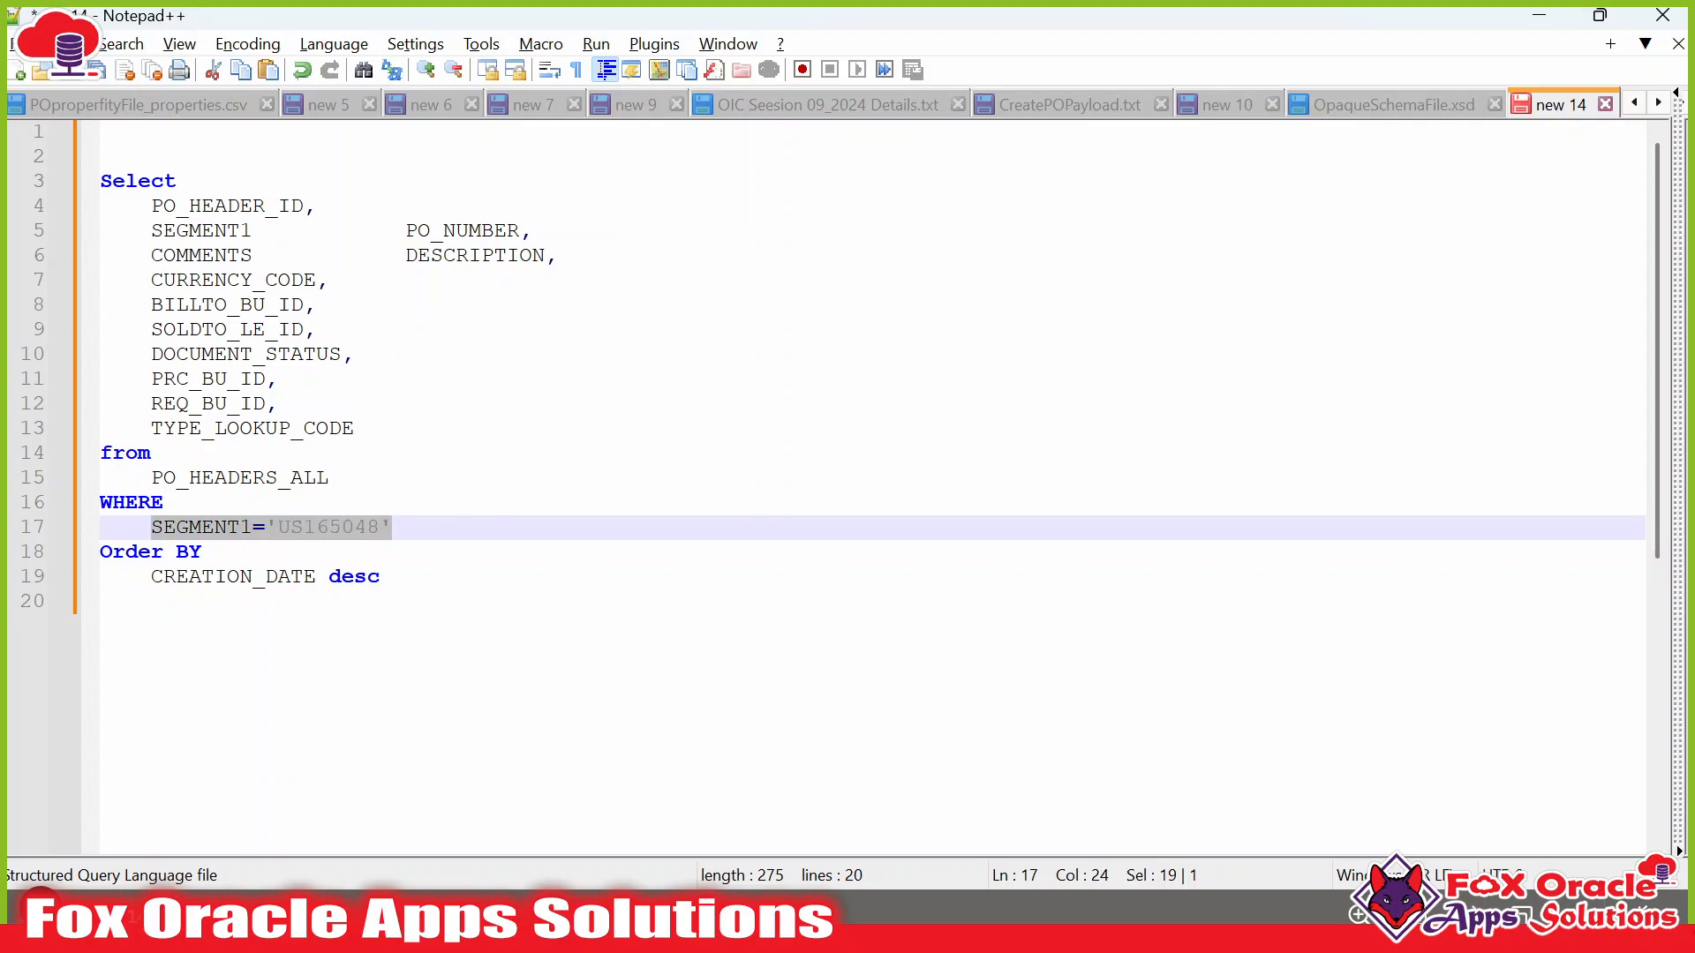
key("alt+Tab")
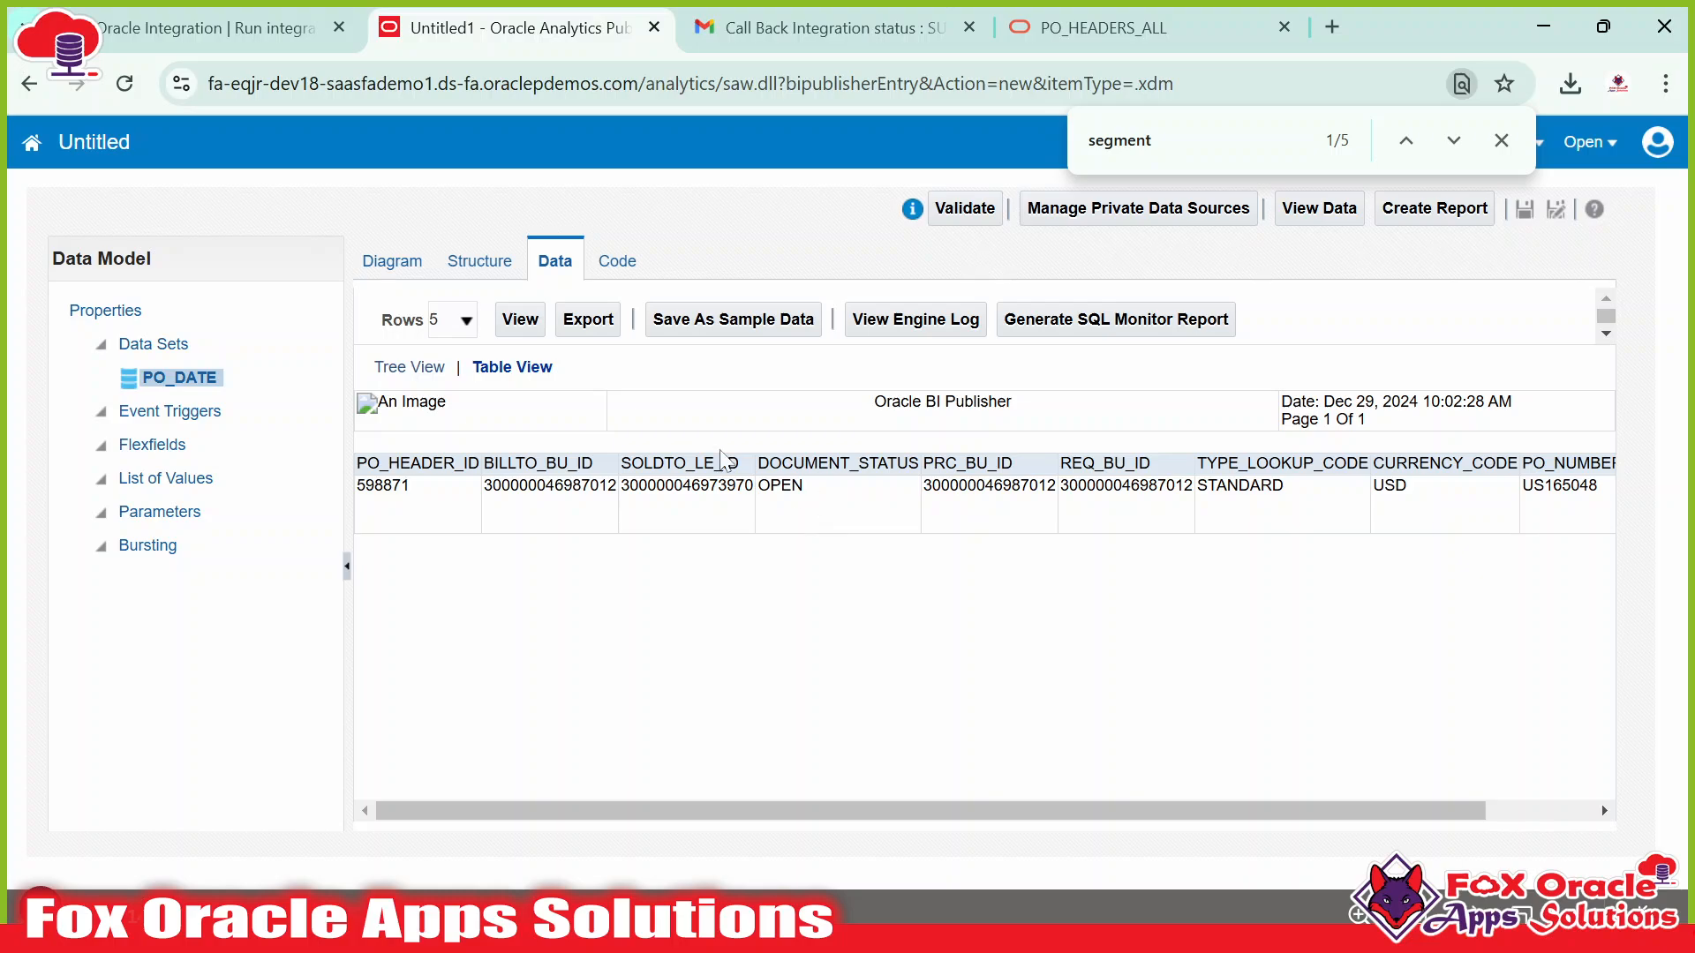
left_click(518, 320)
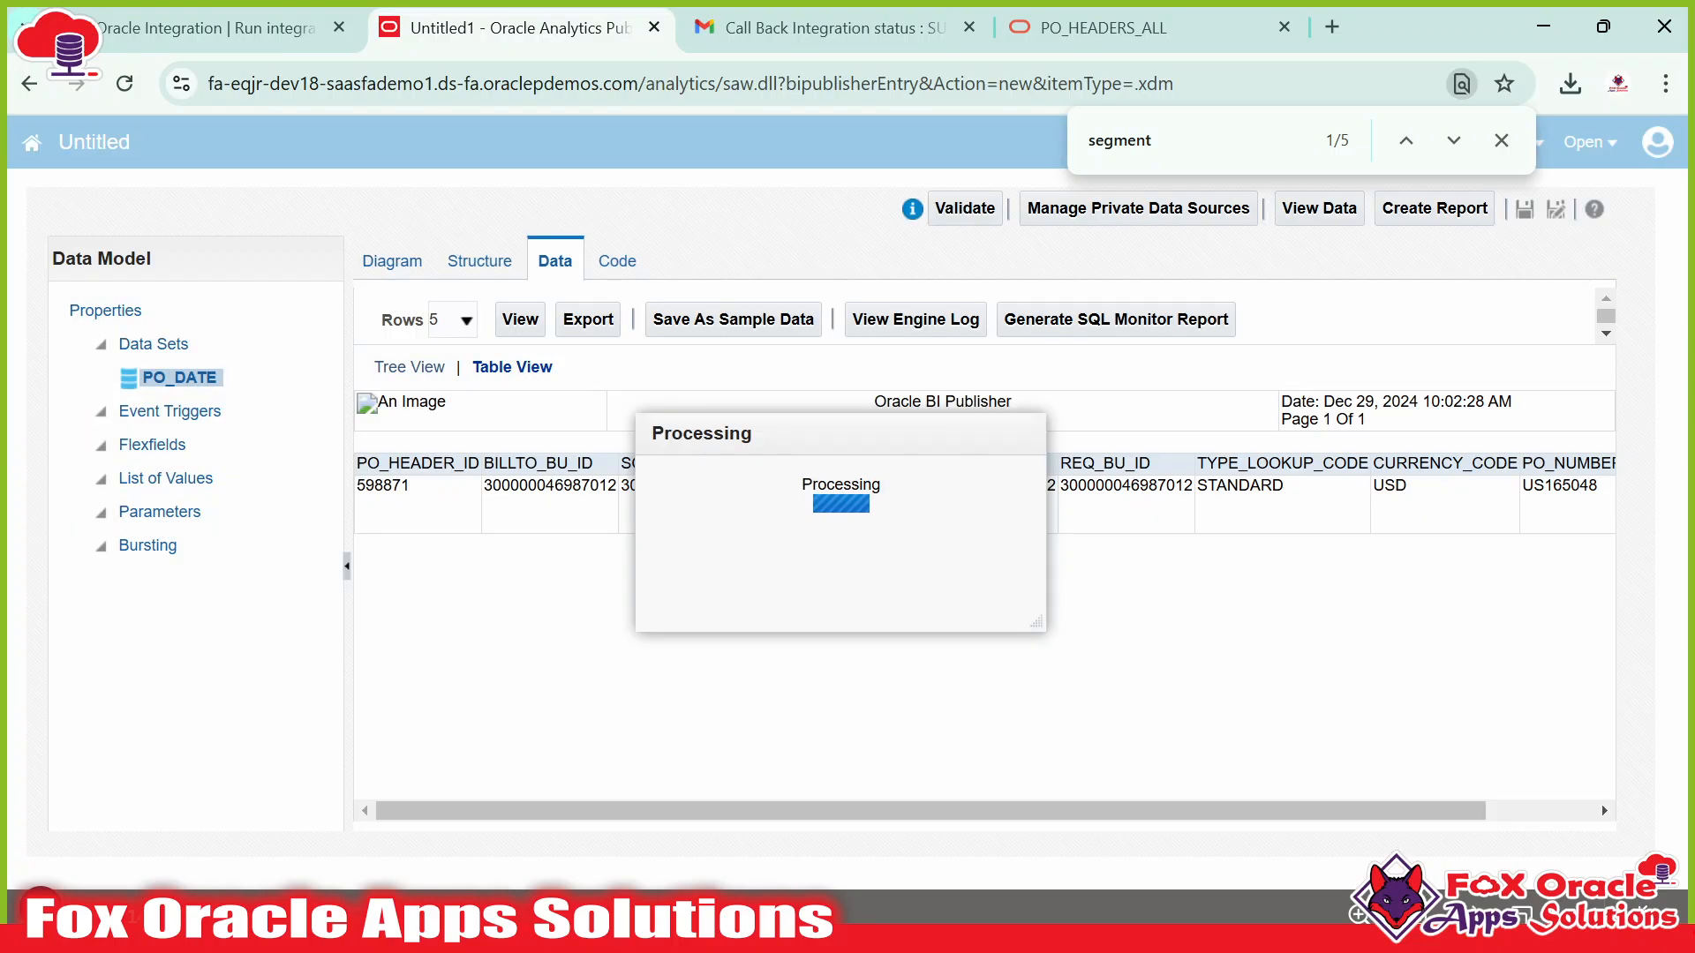
left_click_drag(1226, 487, 1313, 494)
left_click_drag(1522, 490, 1596, 487)
left_click(1491, 487)
double_click(1492, 487)
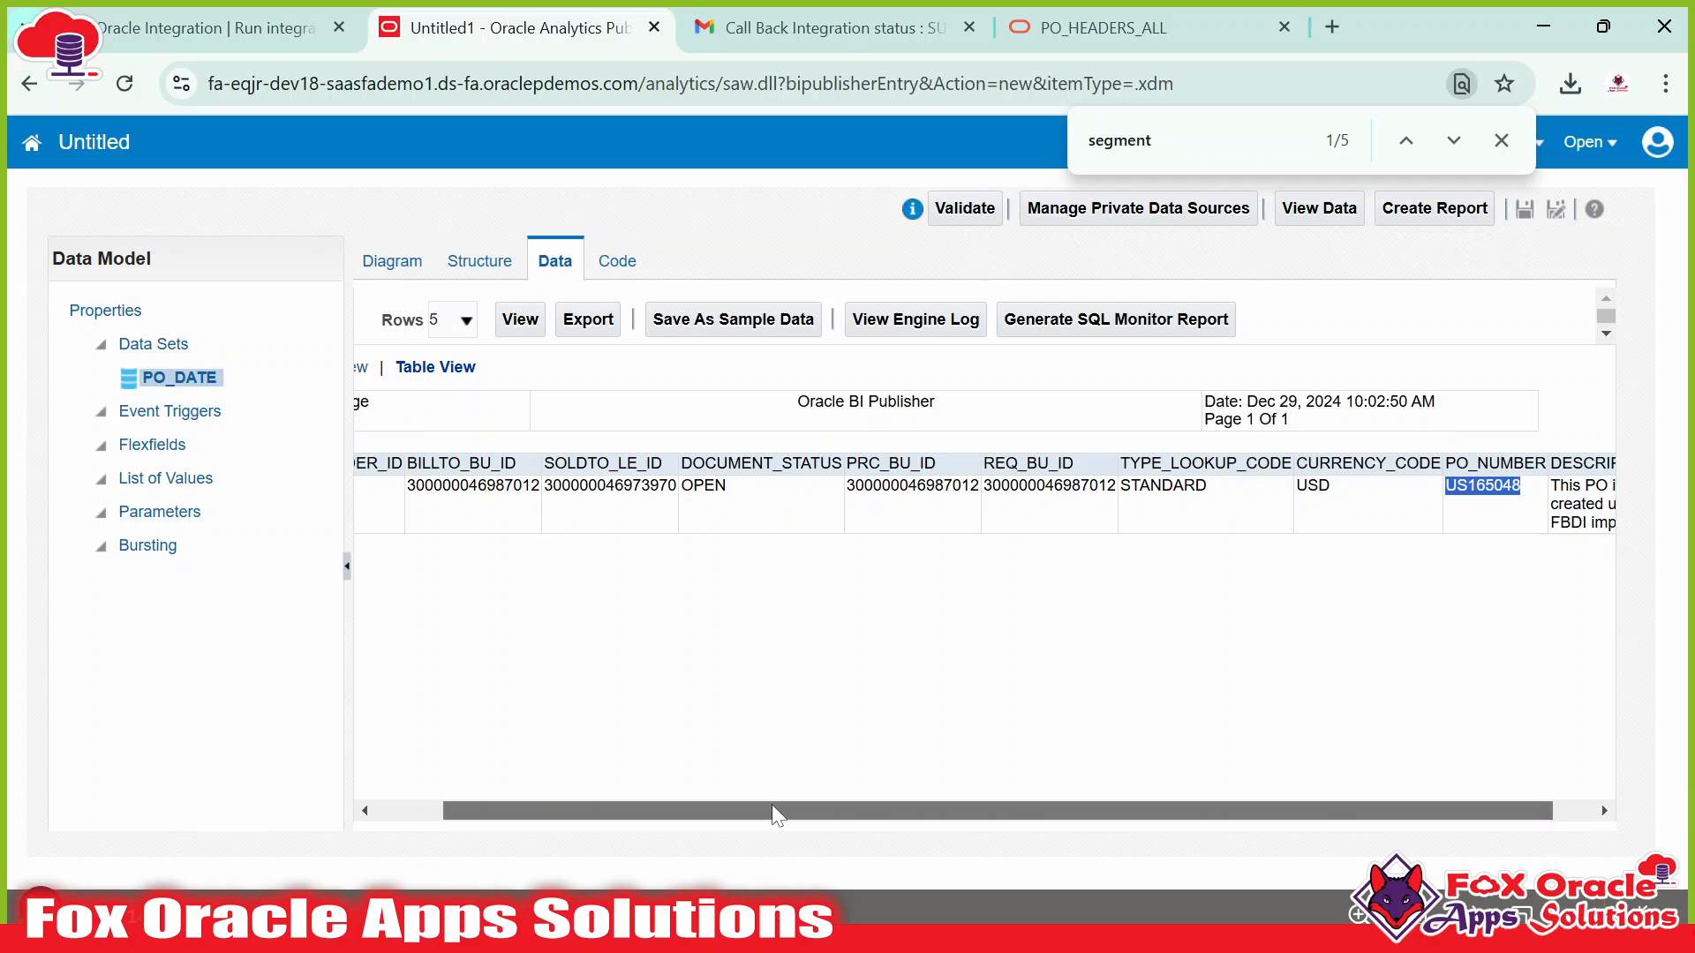
scroll(777, 808, "left", 2)
left_click(565, 487)
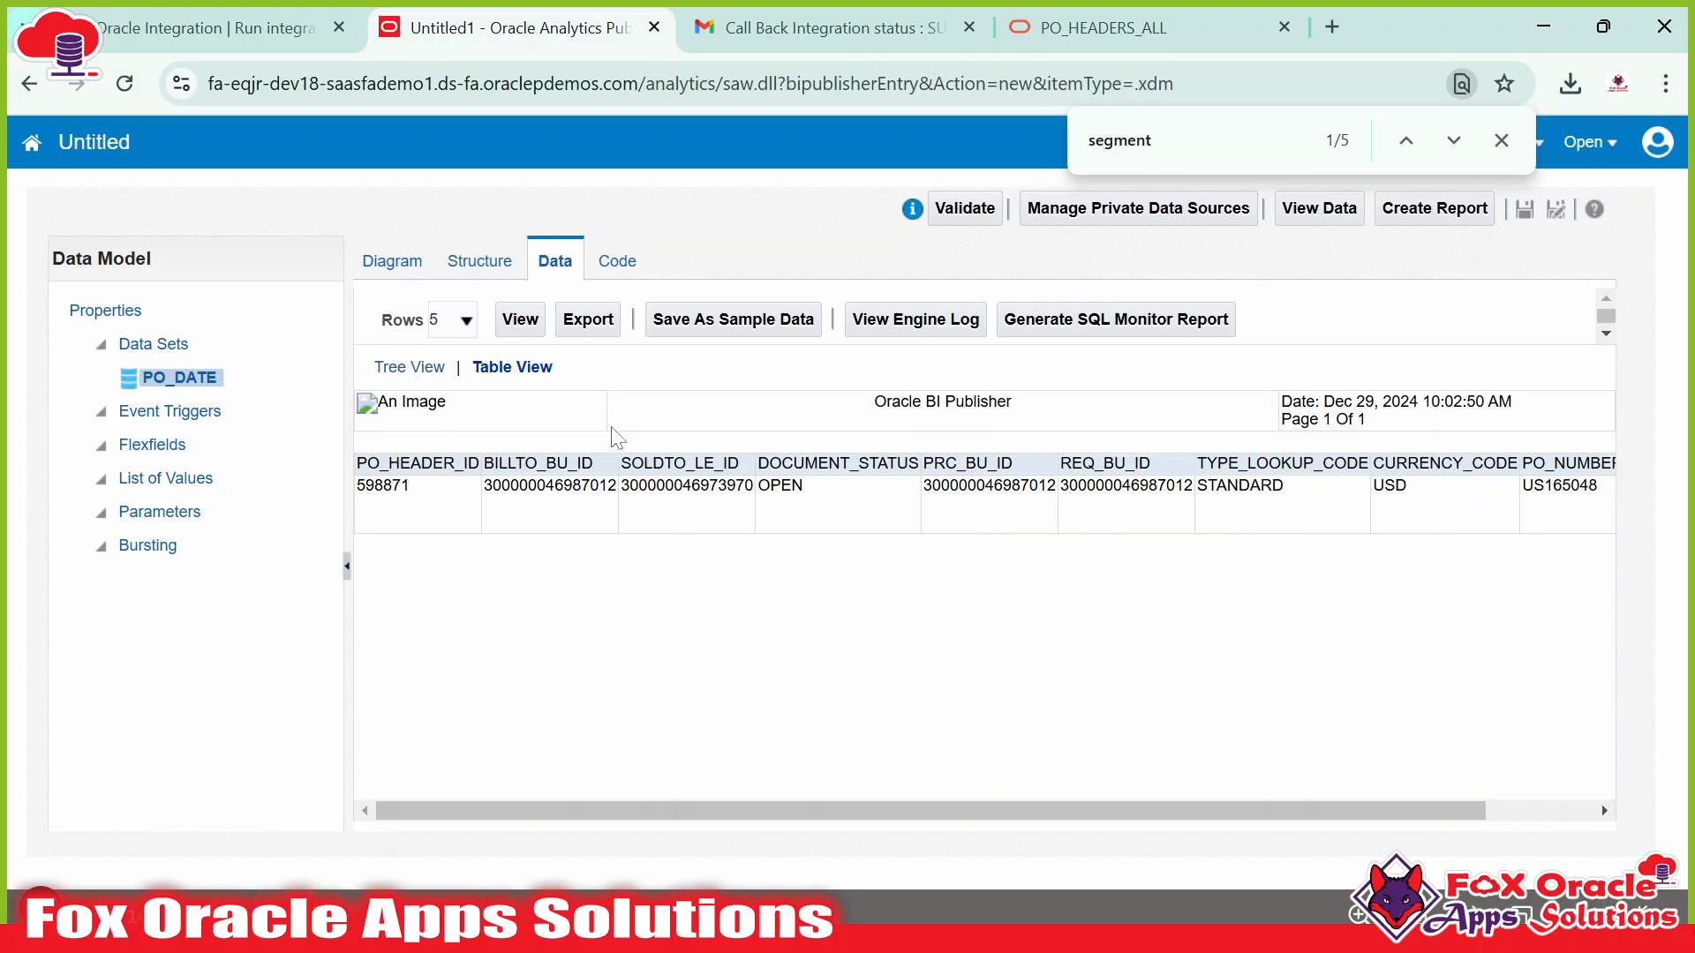
Close the in-page search and open the data model's empty Parameters page from the diagram.
left_click(1500, 140)
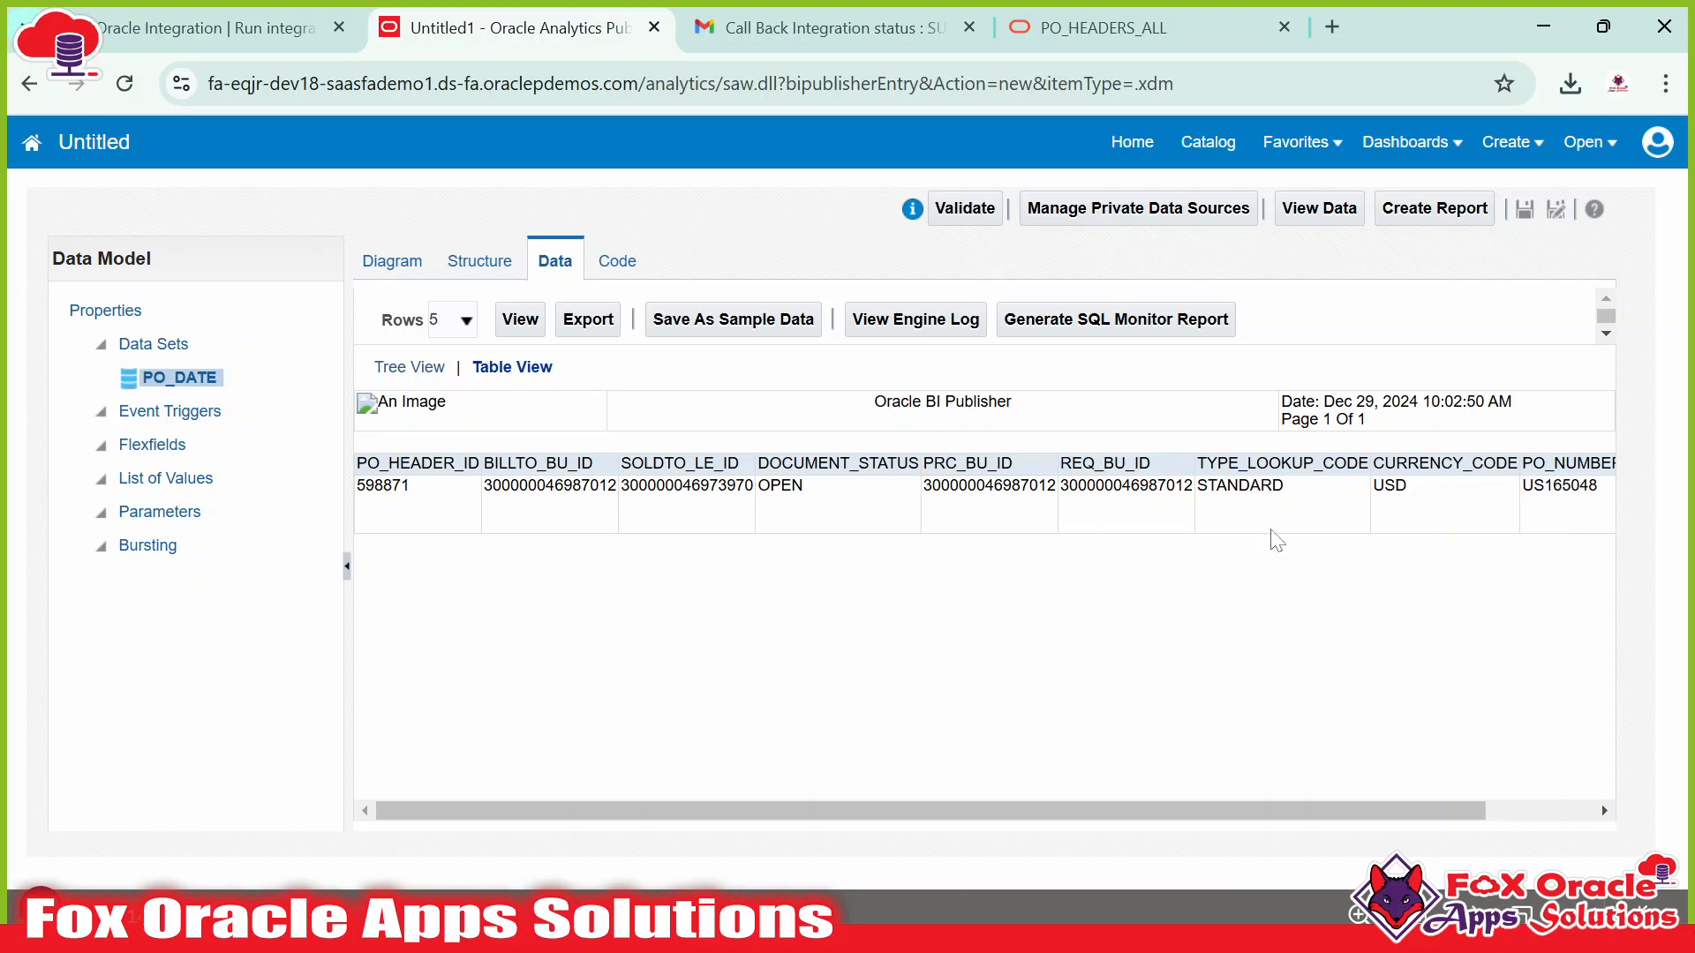
left_click(406, 262)
left_click_drag(671, 347, 708, 347)
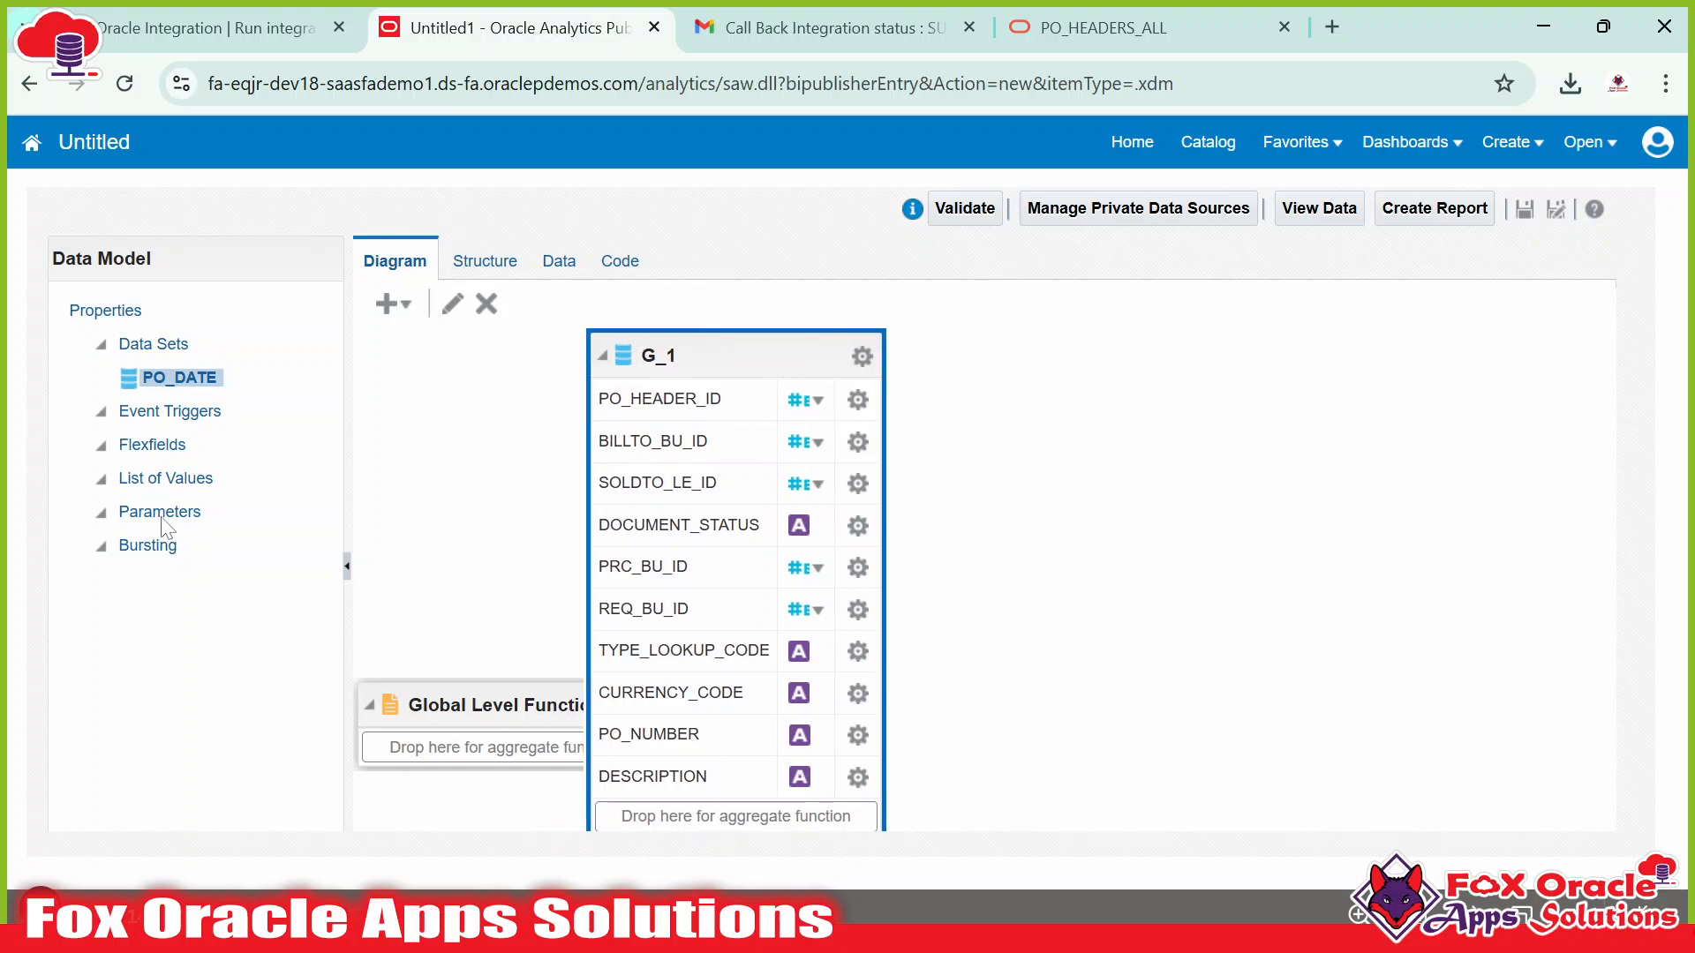
left_click(164, 514)
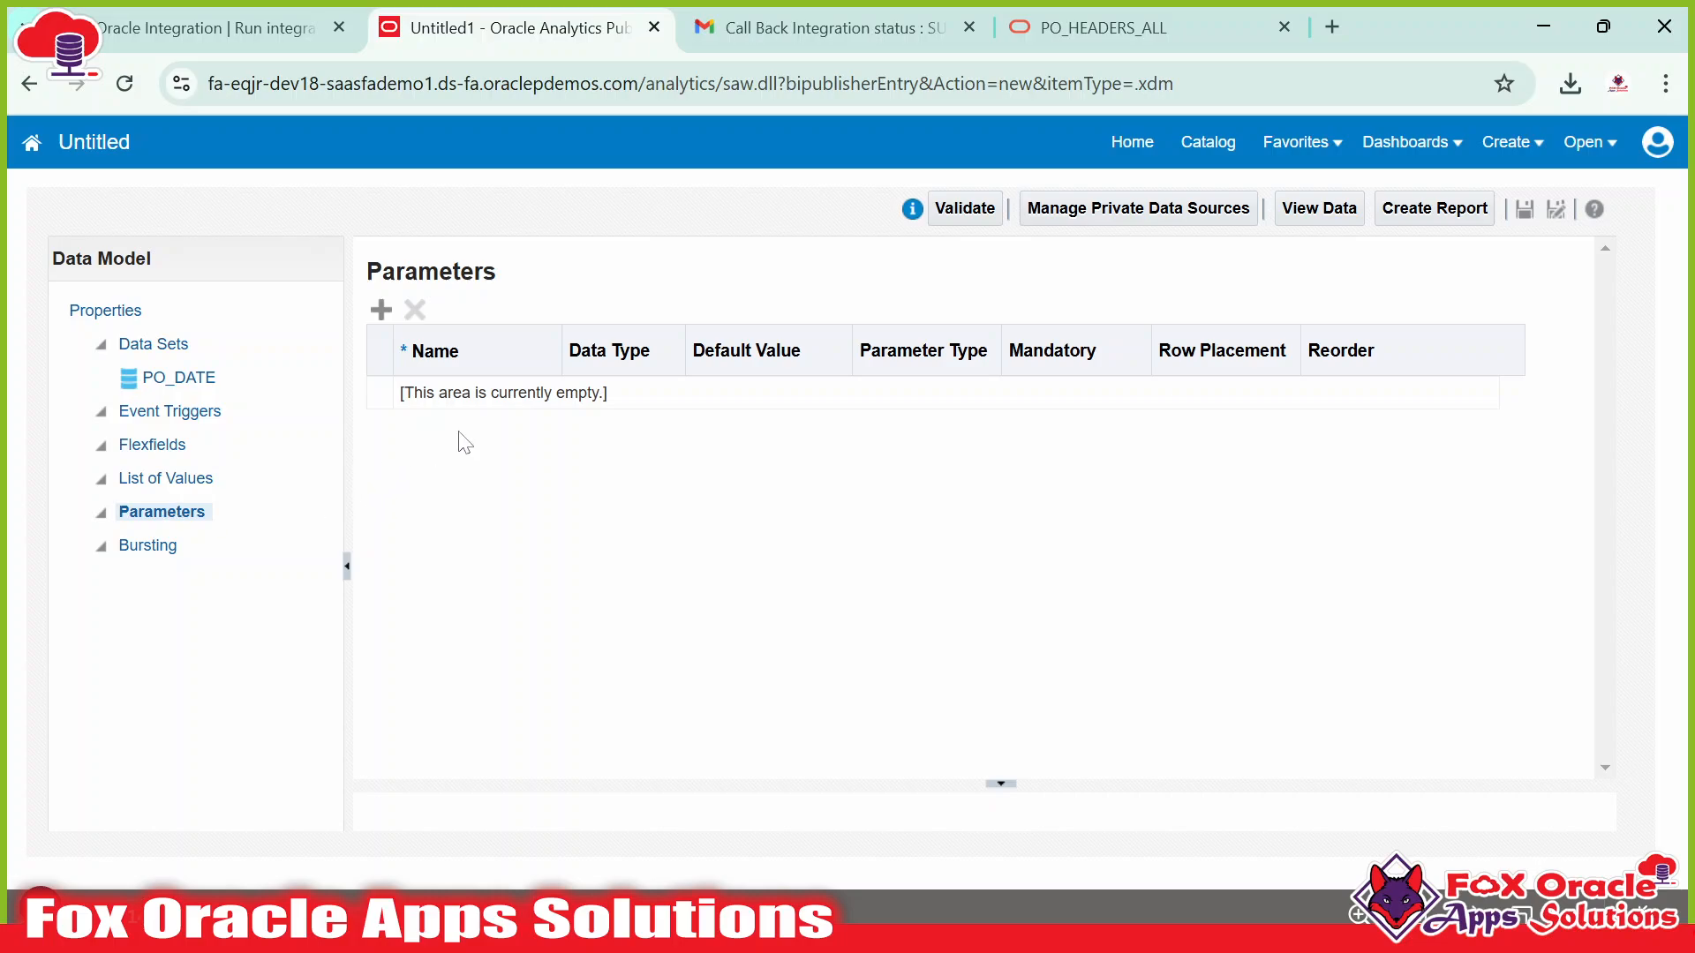
Add a new data model parameter and rename it P_PO_NUM.
left_click(383, 313)
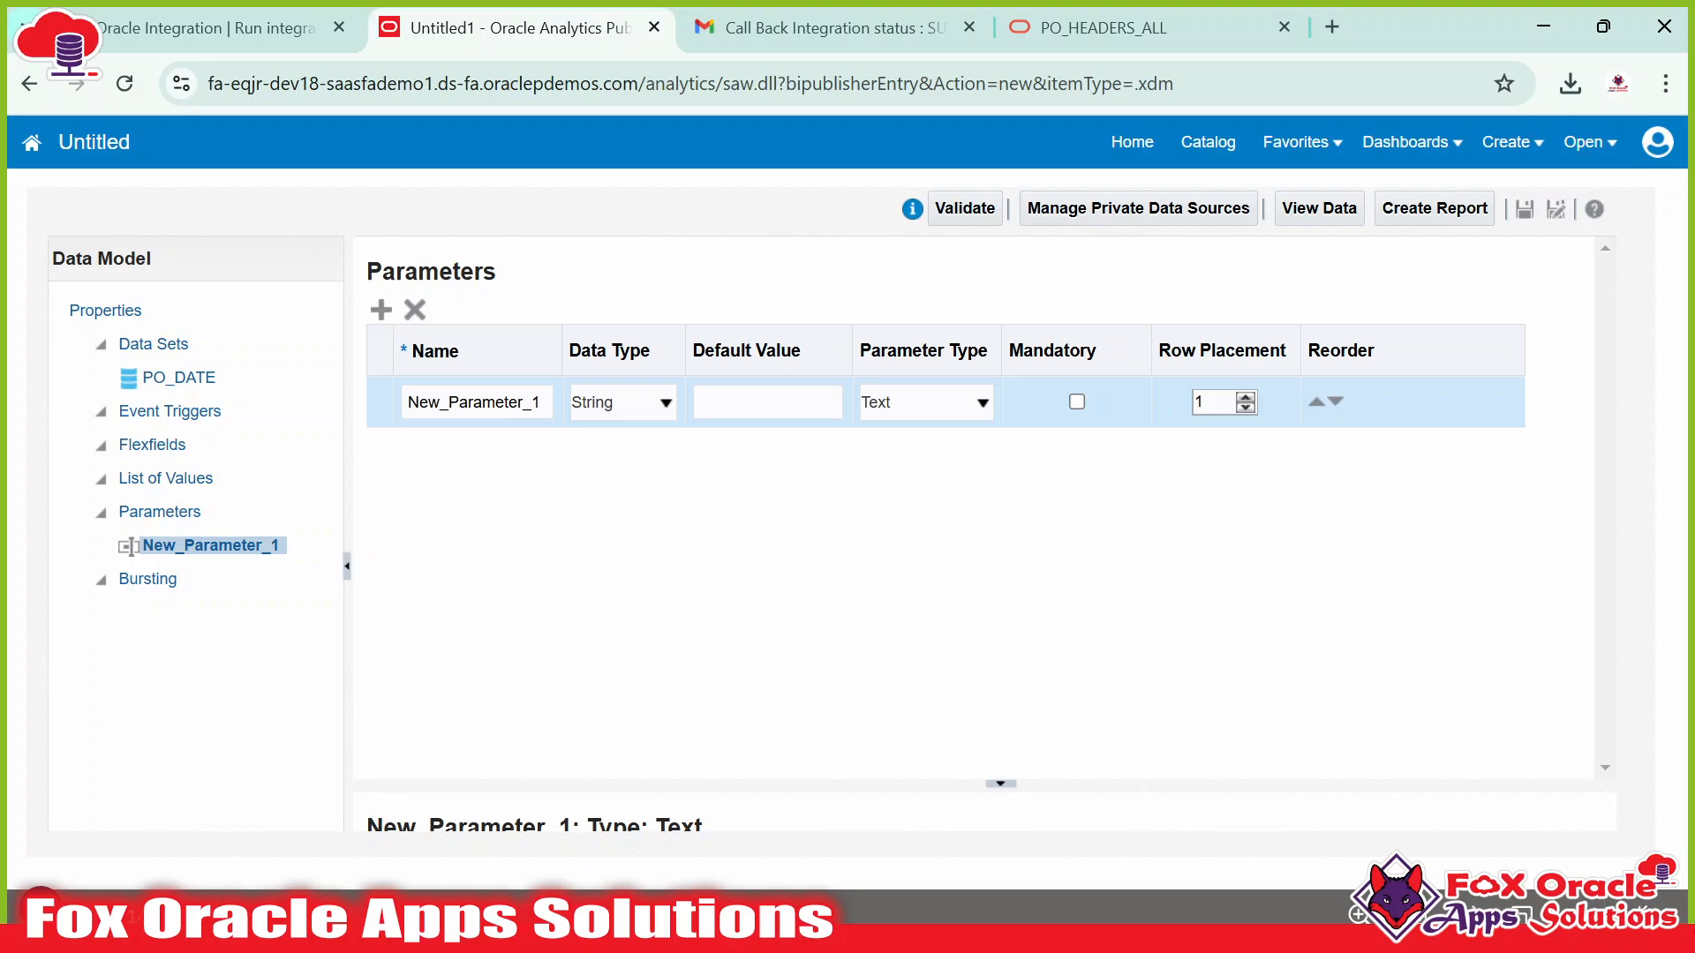
left_click(482, 402)
left_click_drag(408, 402, 607, 422)
type("P_PO_NUM")
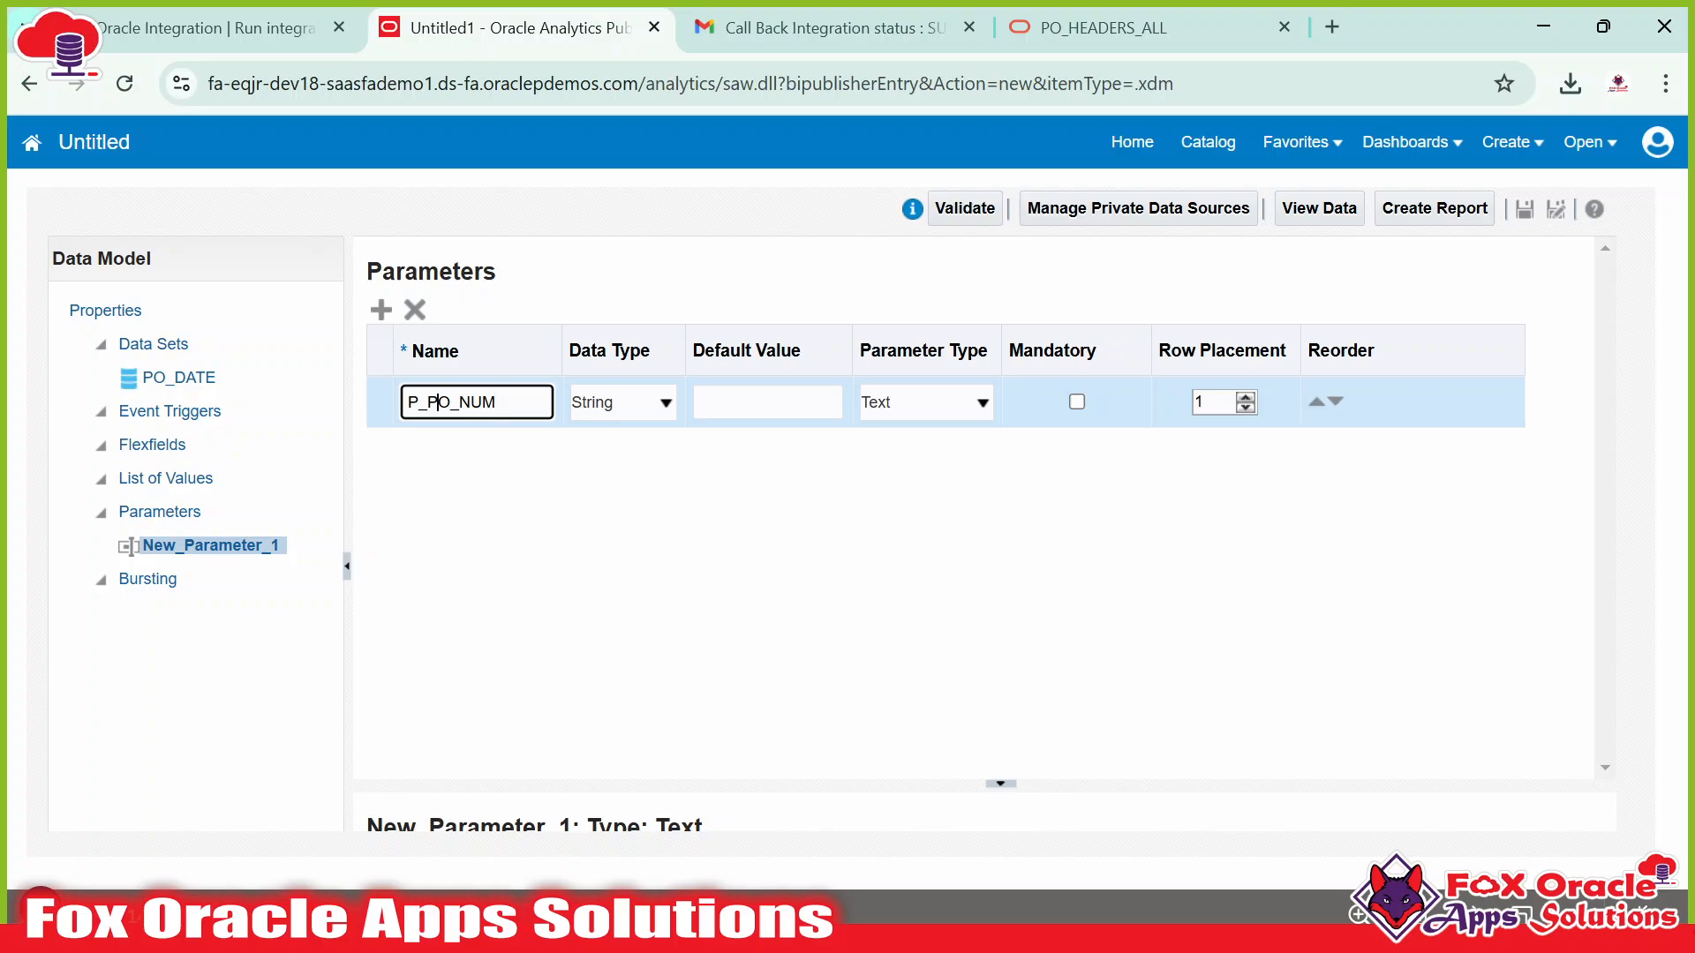
double_click(438, 403)
left_click(696, 470)
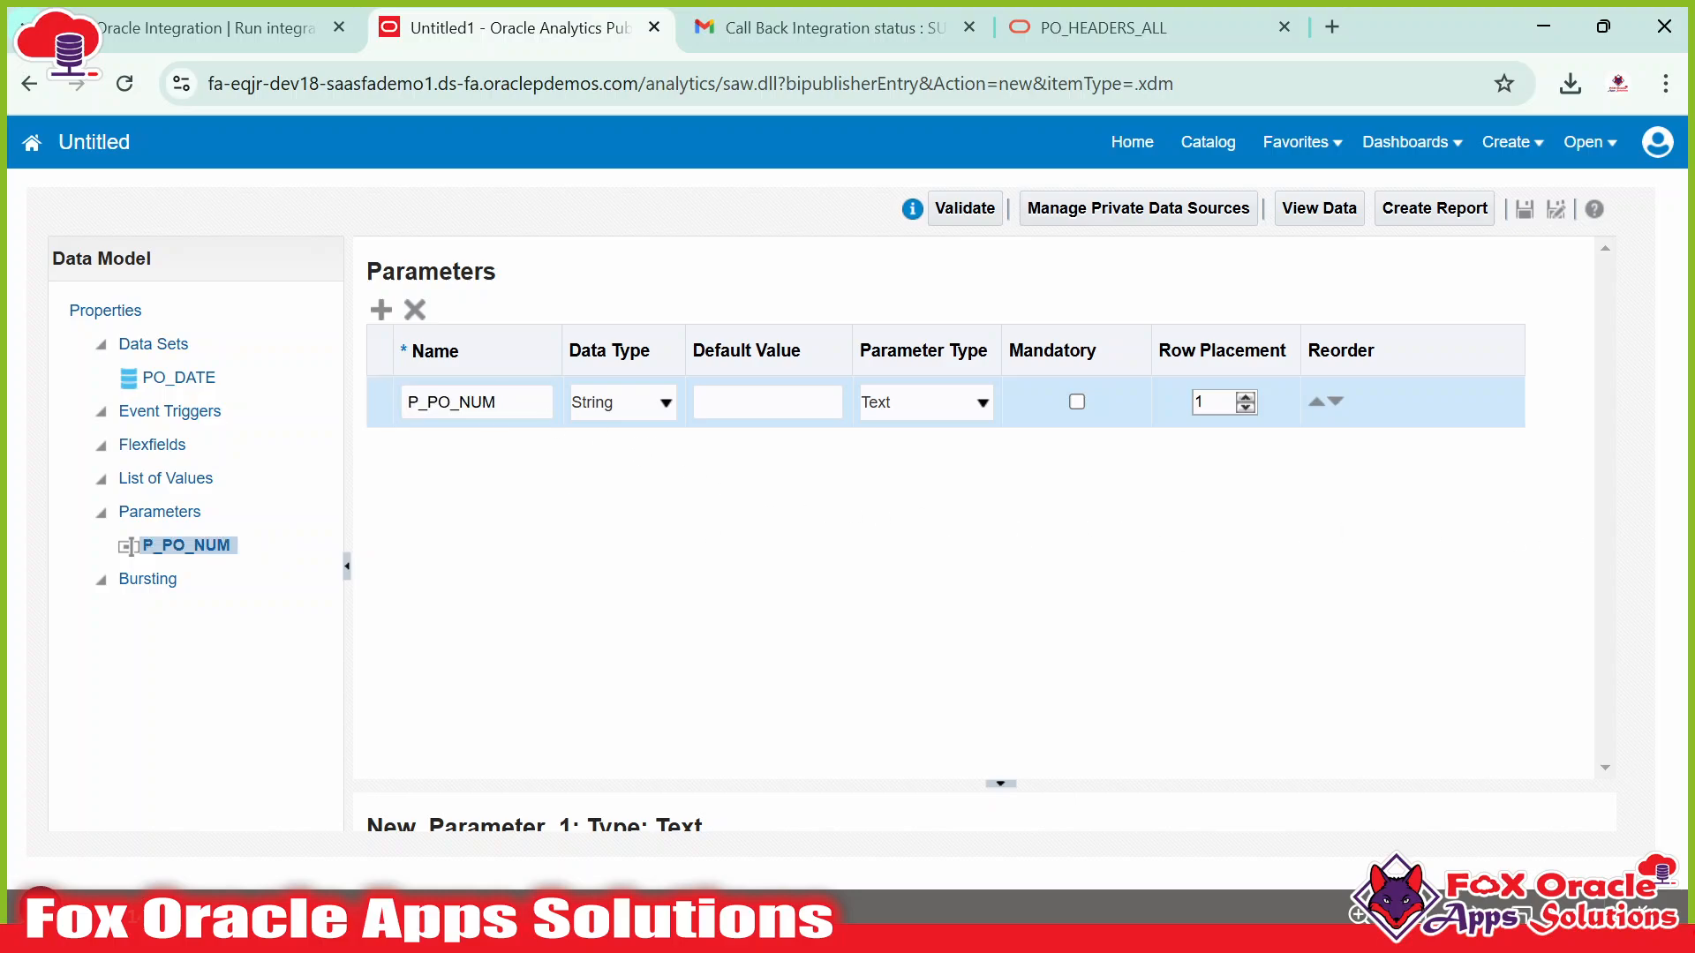
Keep P_PO_NUM's data type as String and parameter type as Text.
left_click(635, 403)
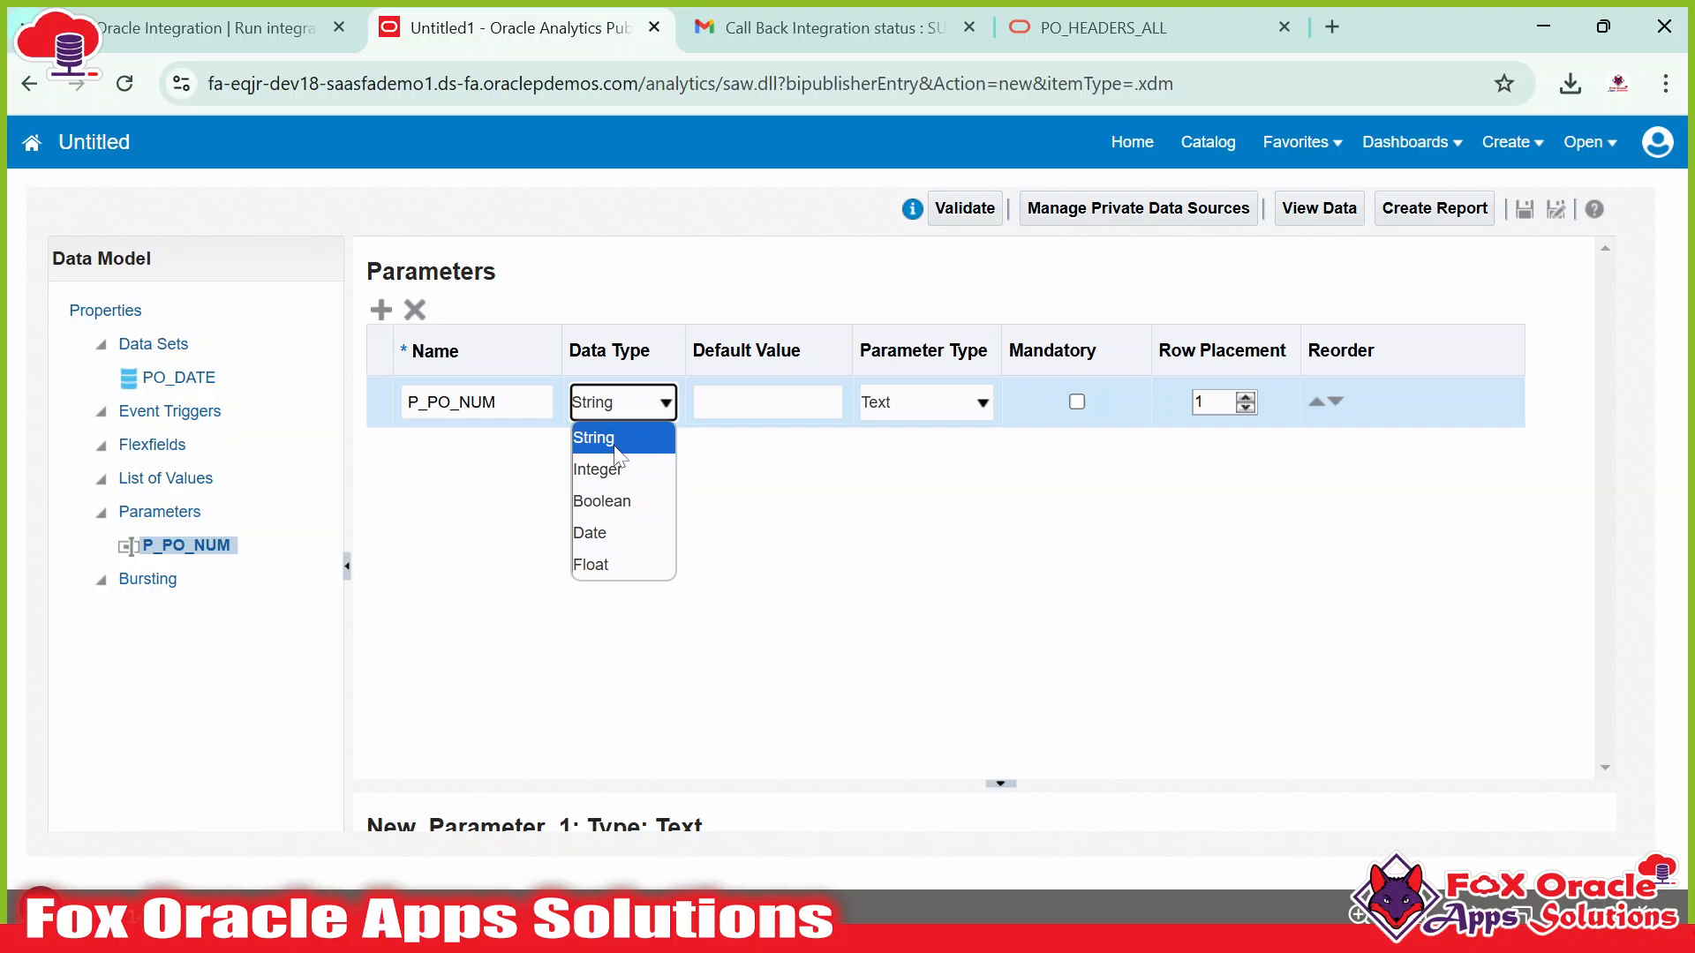
left_click(677, 452)
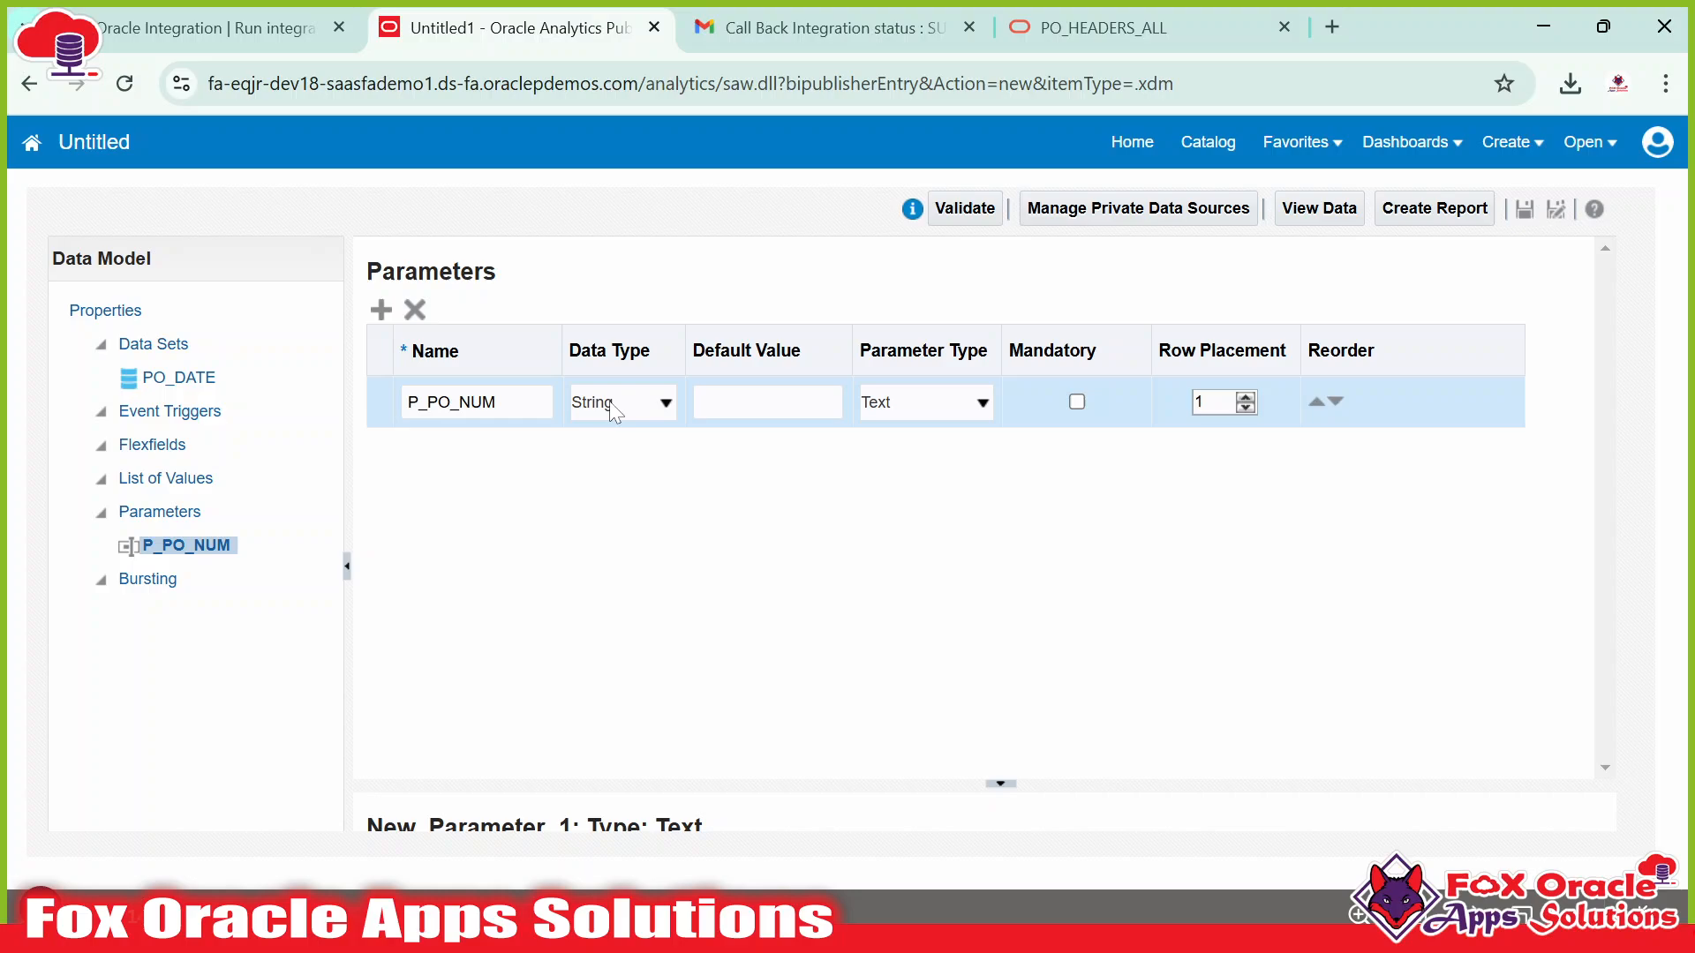
left_click(909, 404)
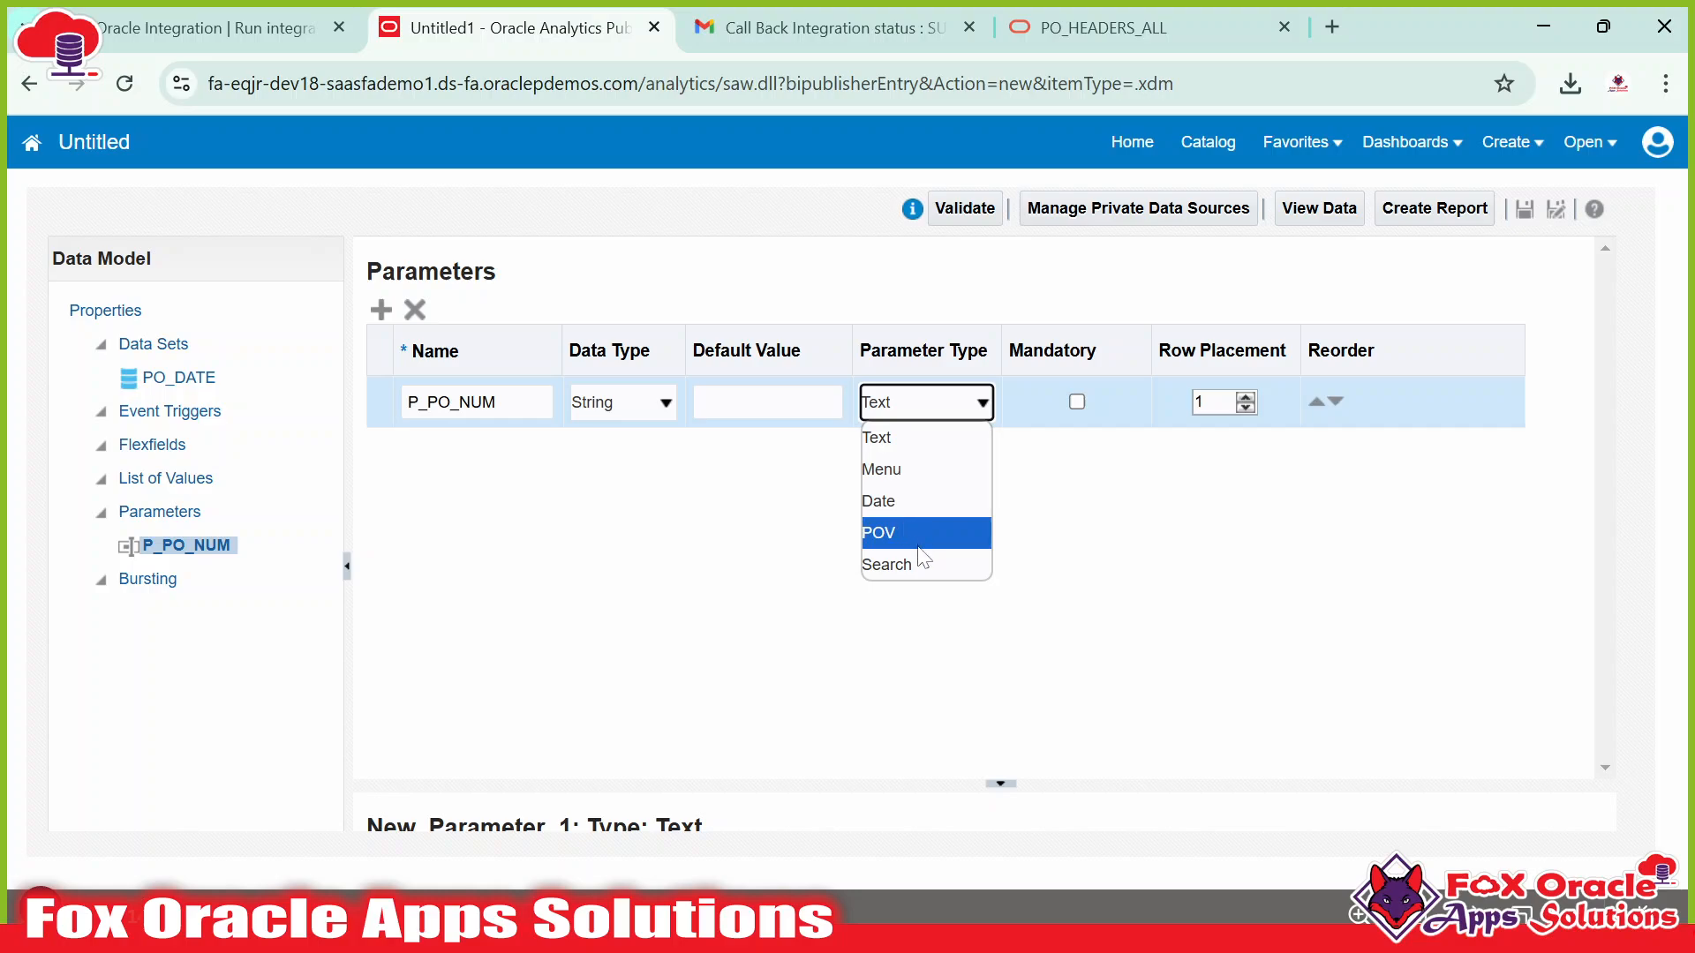
left_click(937, 417)
left_click_drag(500, 402, 427, 402)
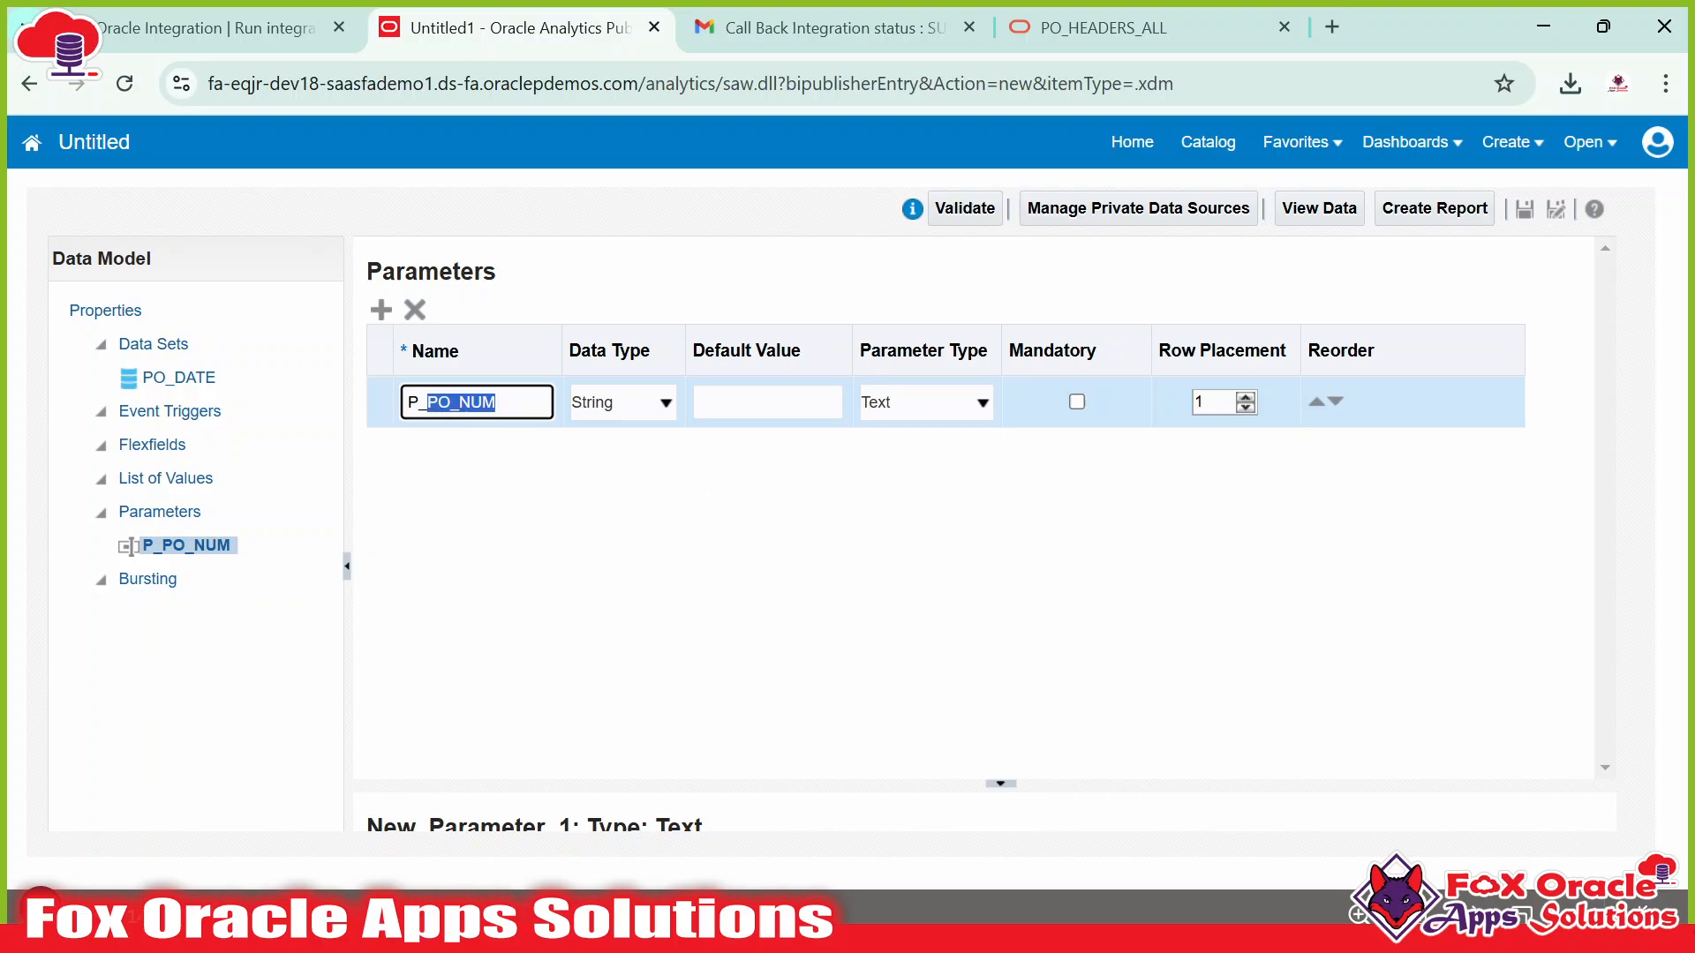
left_click(1092, 441)
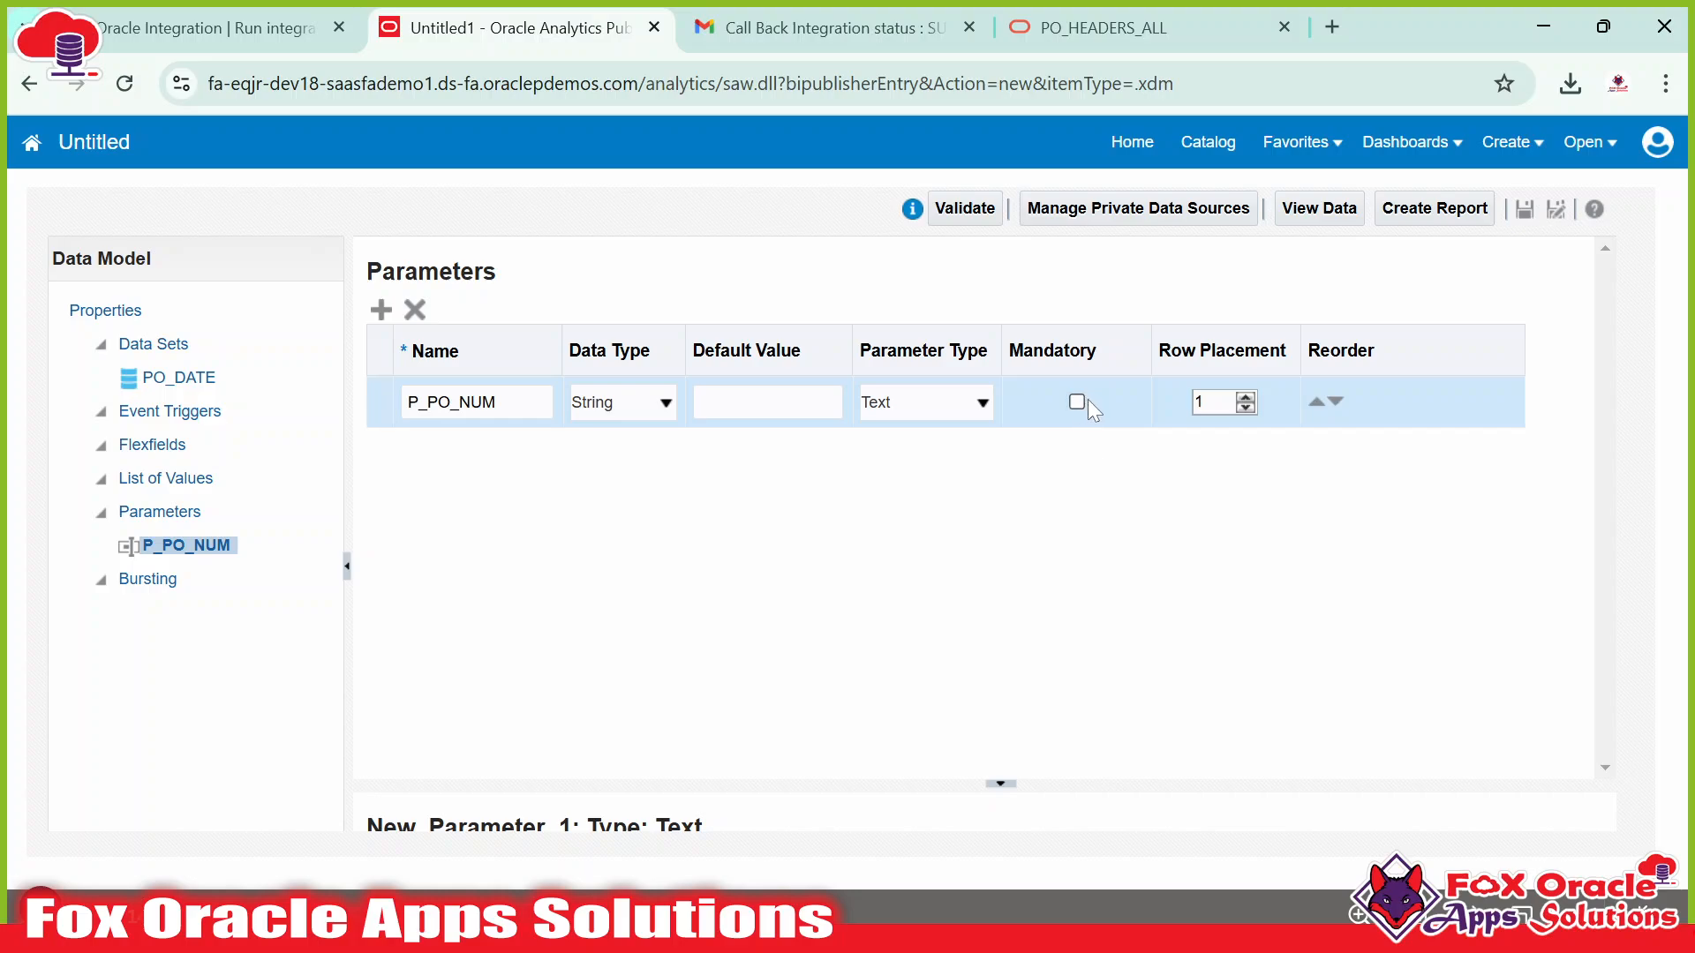
Enlarge the parameter details area, then select the P_PO_NUM name to copy it.
left_click_drag(838, 825, 904, 484)
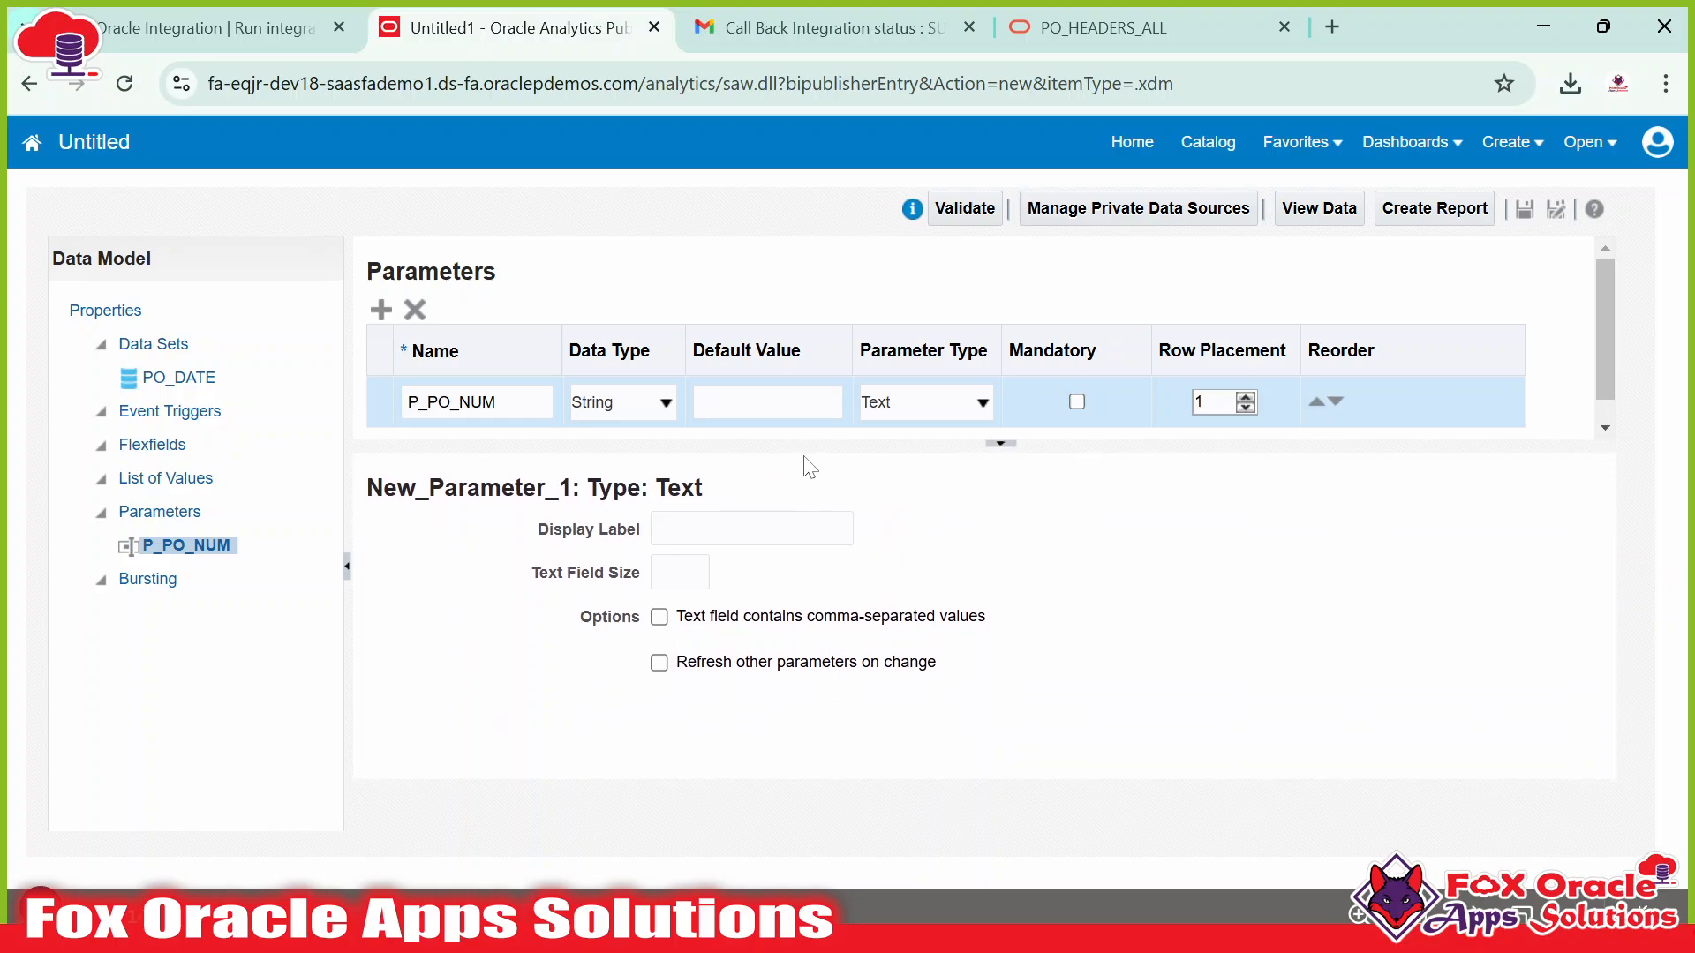
left_click_drag(806, 450, 813, 530)
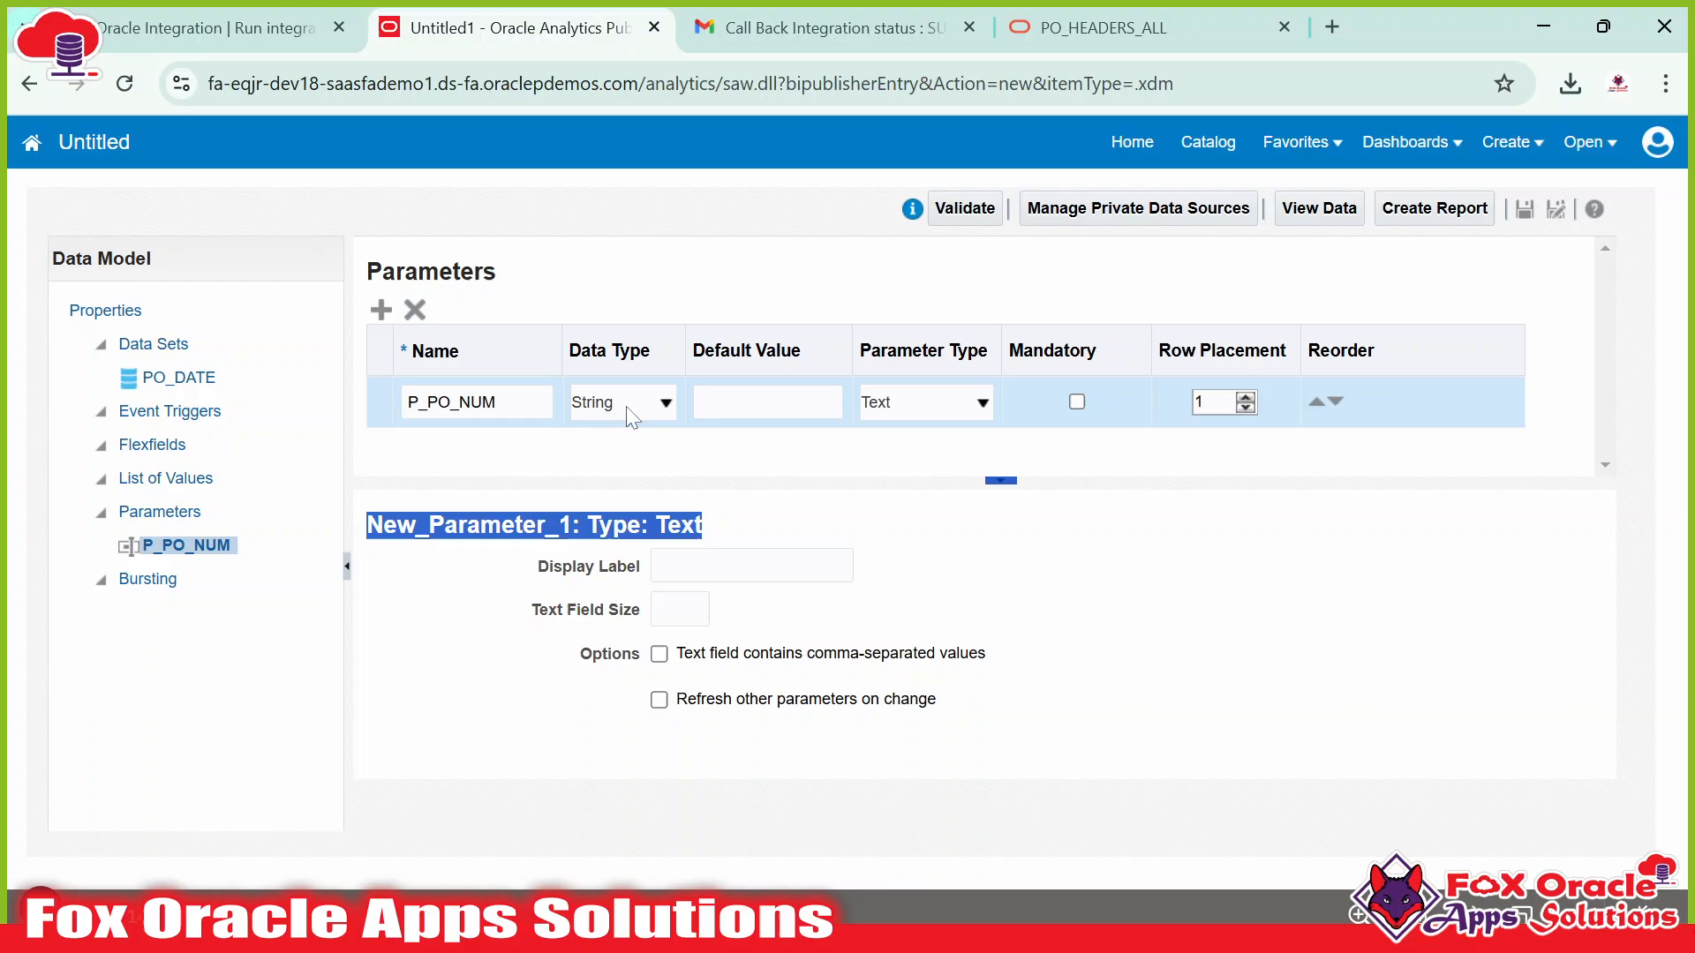
left_click(651, 291)
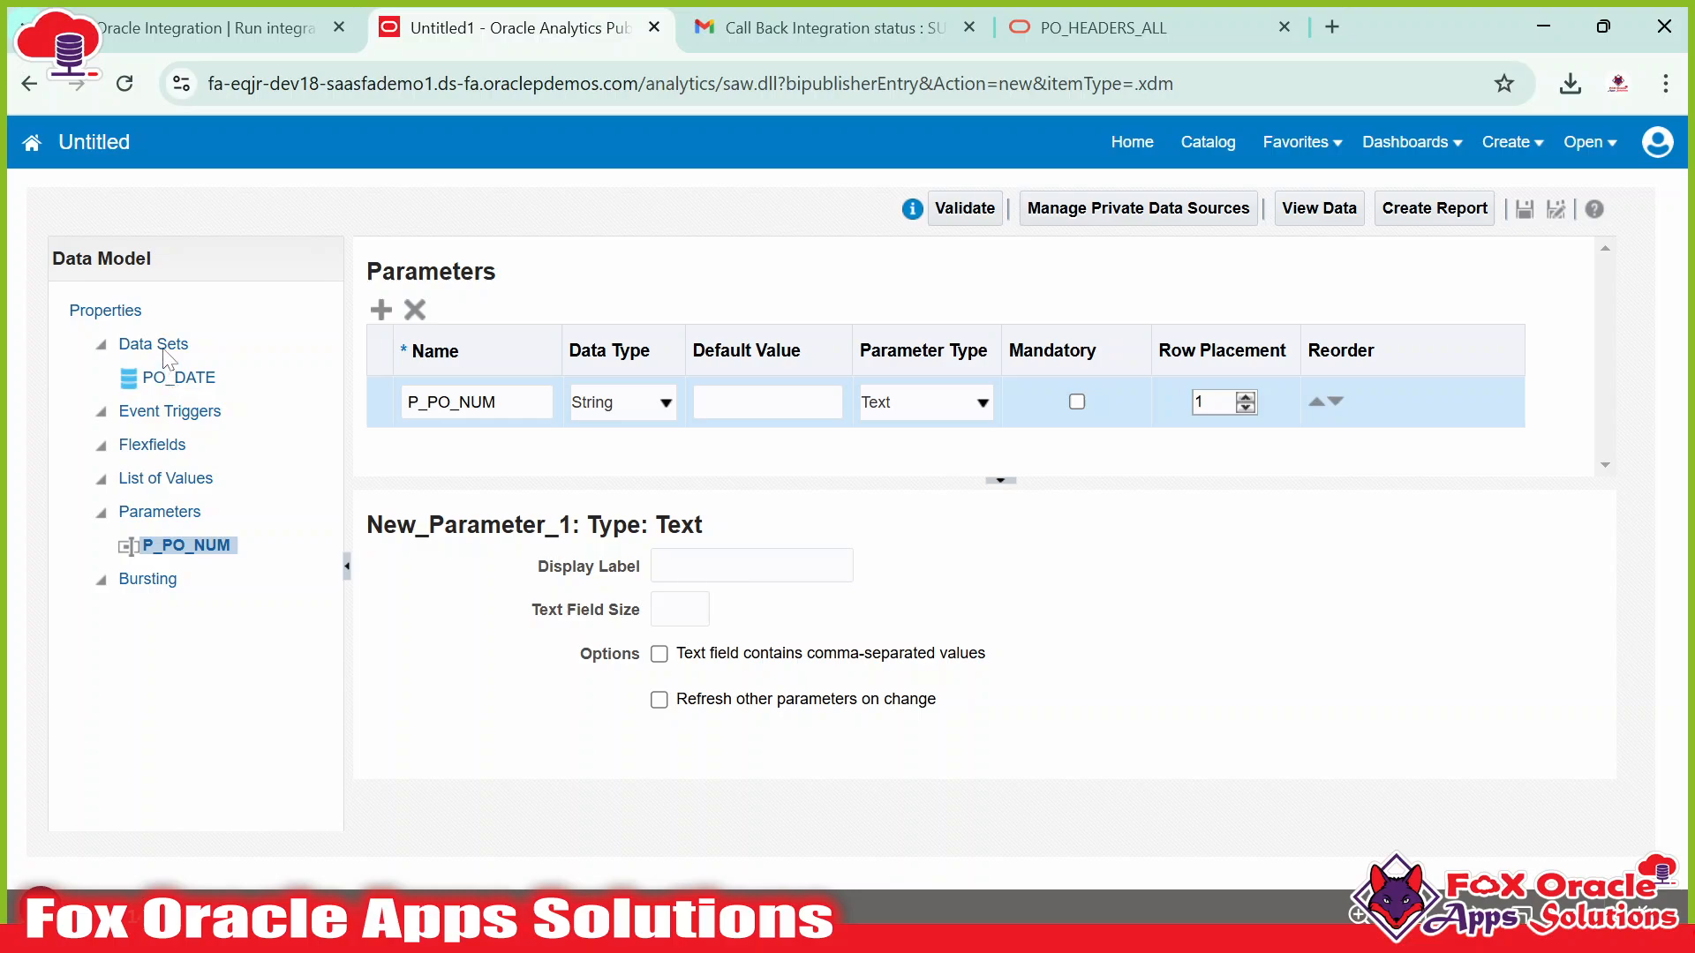
left_click(166, 378)
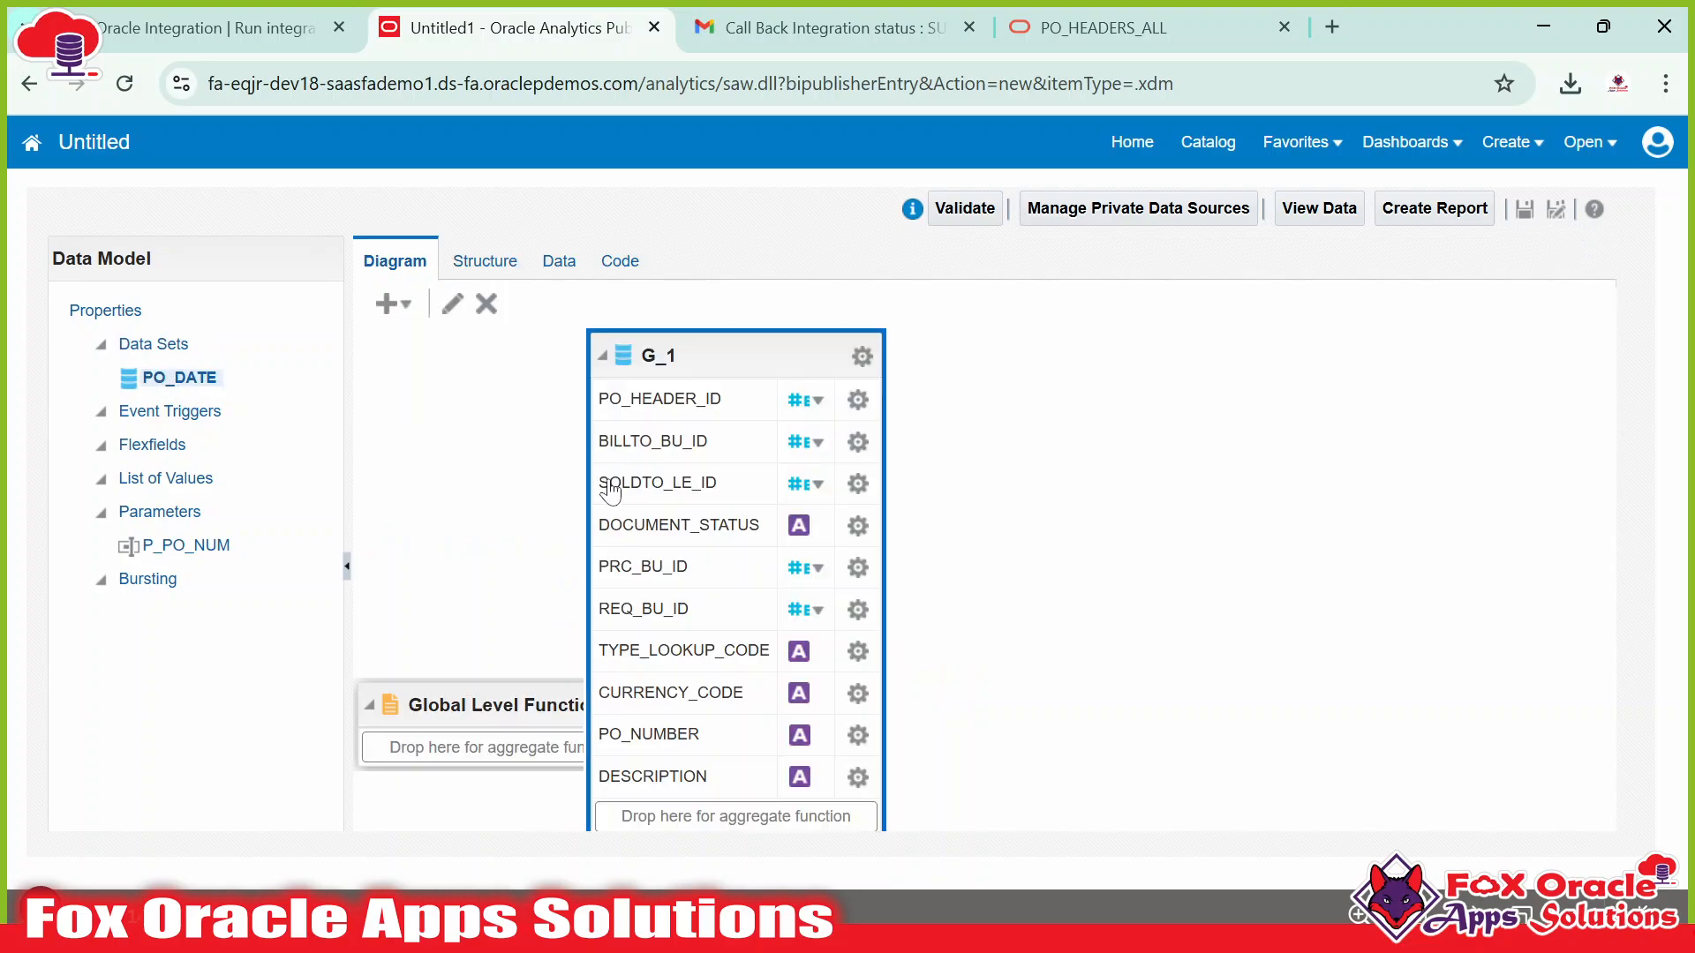
left_click(172, 551)
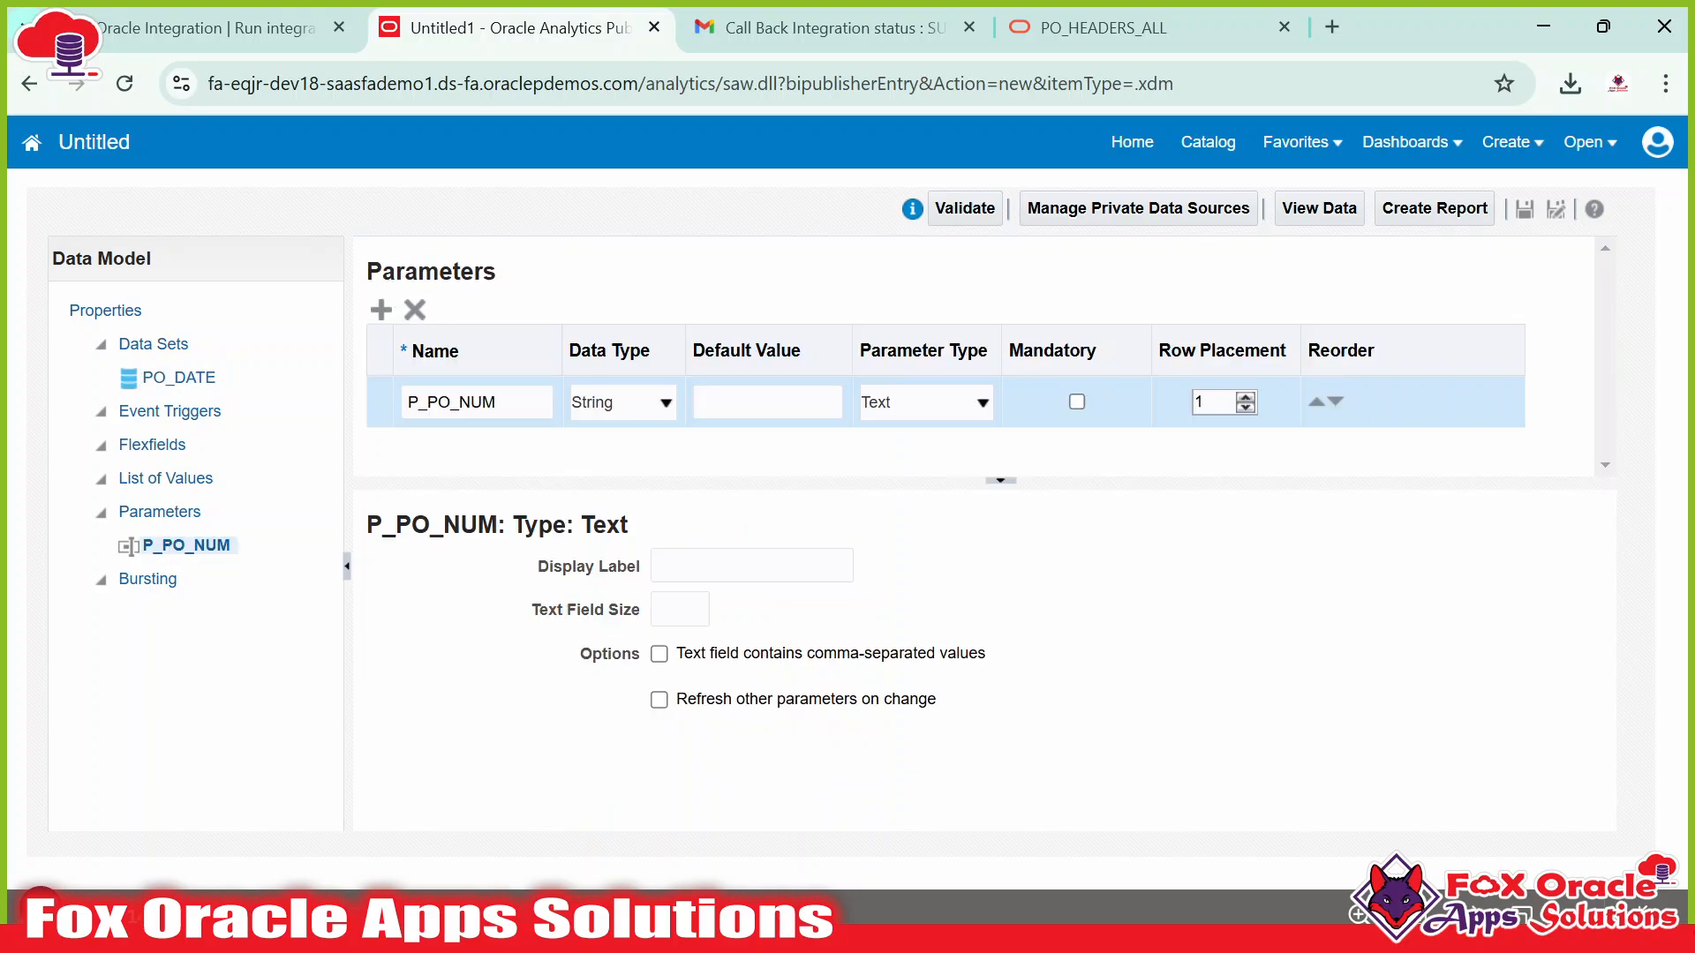
left_click(483, 402)
double_click(483, 402)
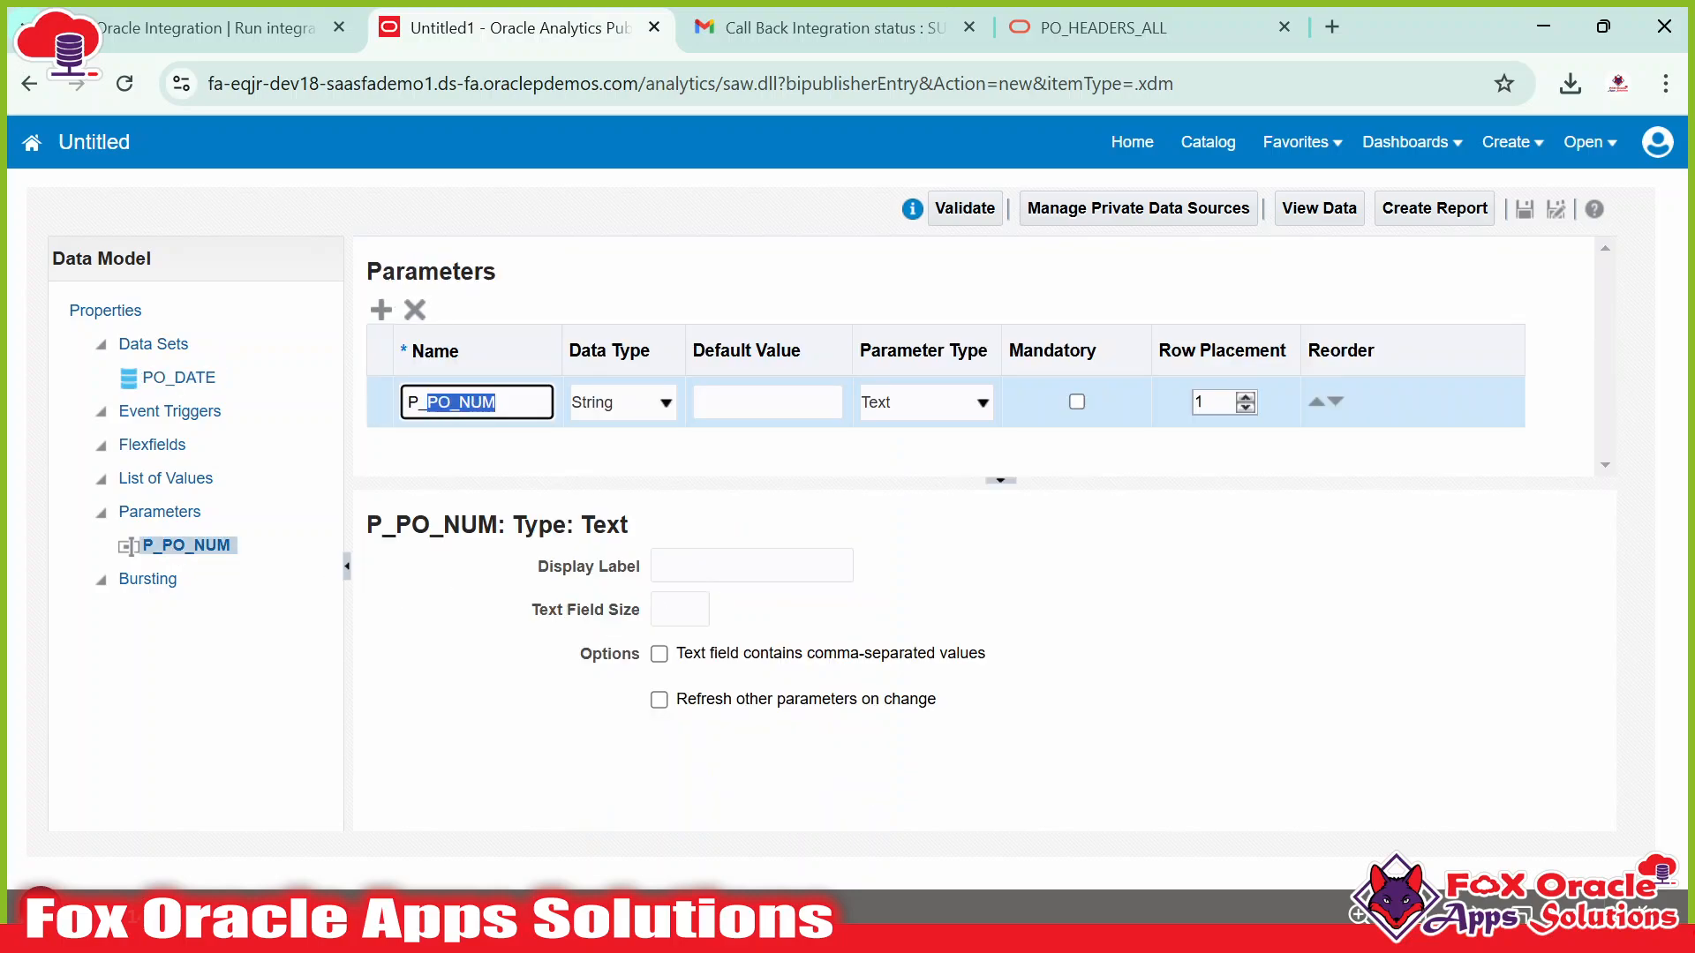
key("alt+Tab")
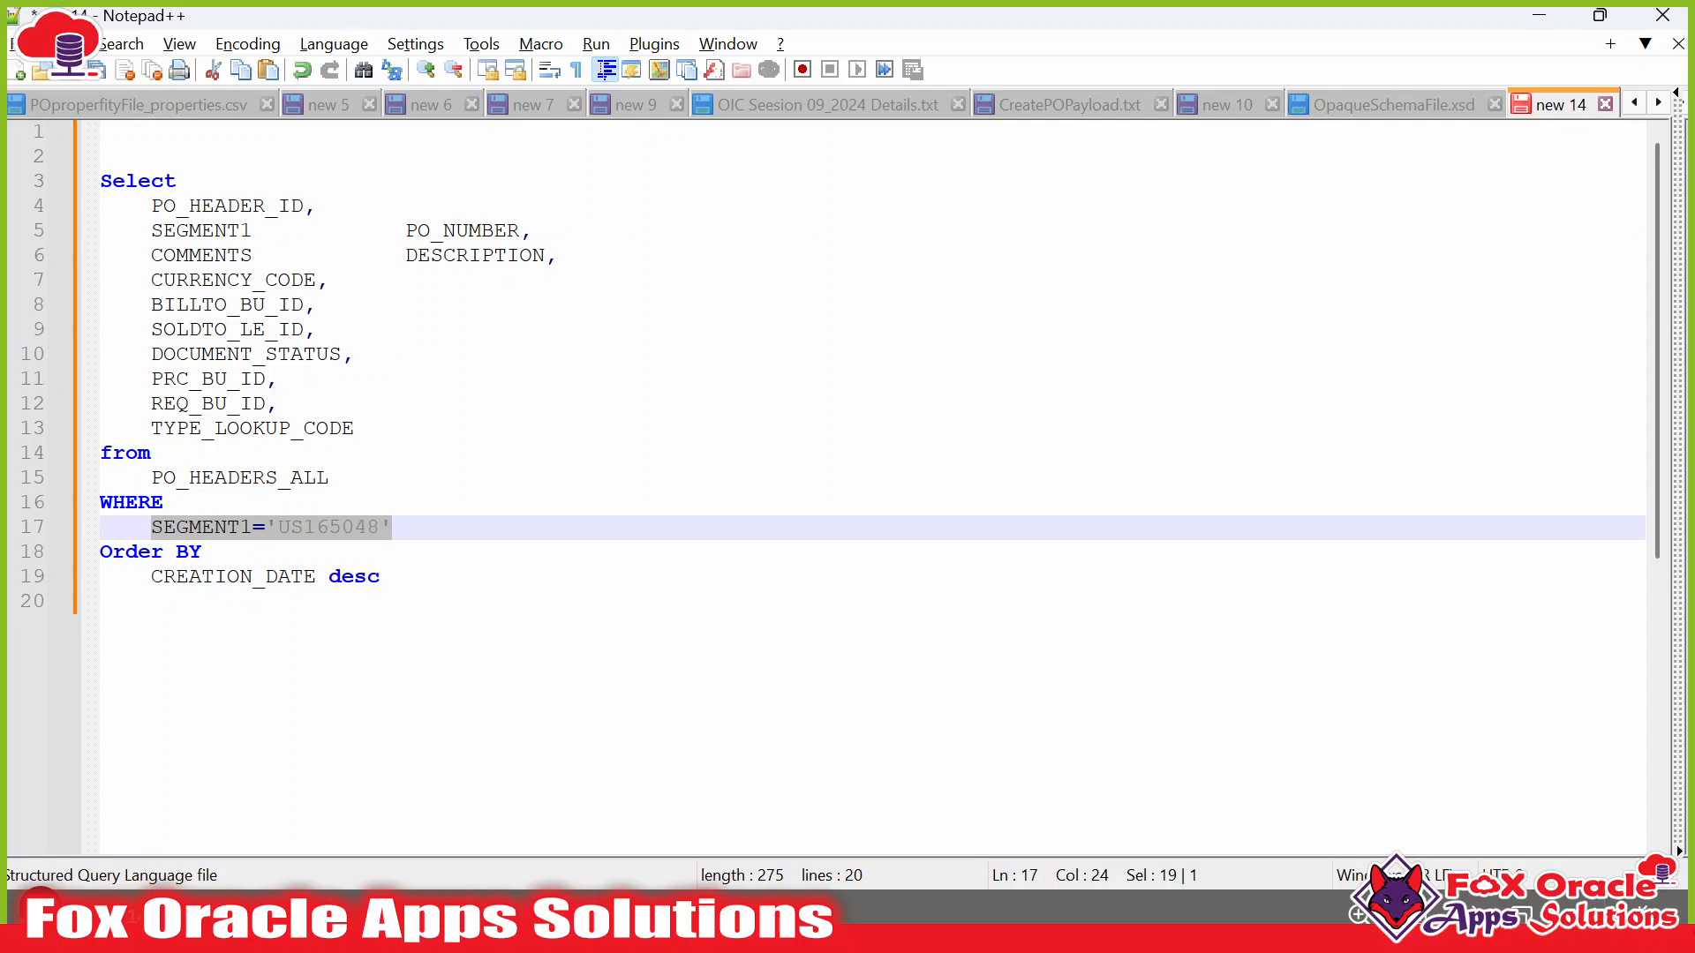
Comment out the SEGMENT1 = 'US165048' condition on line 17 and duplicate it onto line 18.
left_click(202, 551)
left_click(175, 526)
double_click(176, 527)
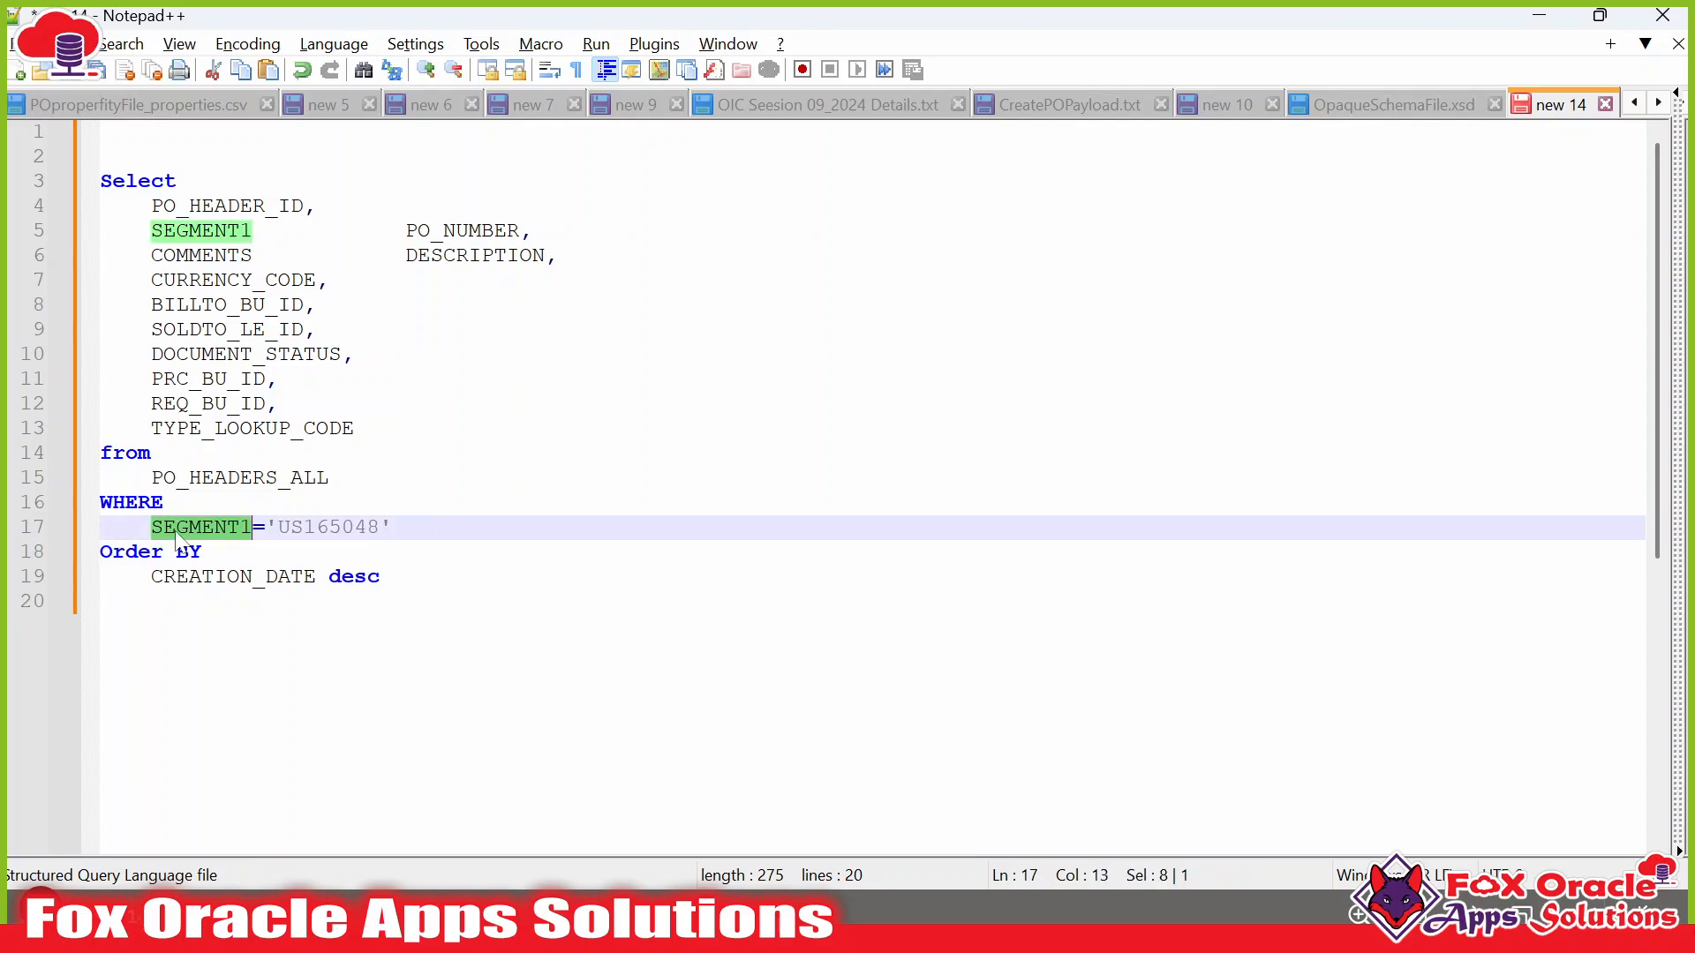
left_click(214, 527)
left_click_drag(265, 527, 392, 527)
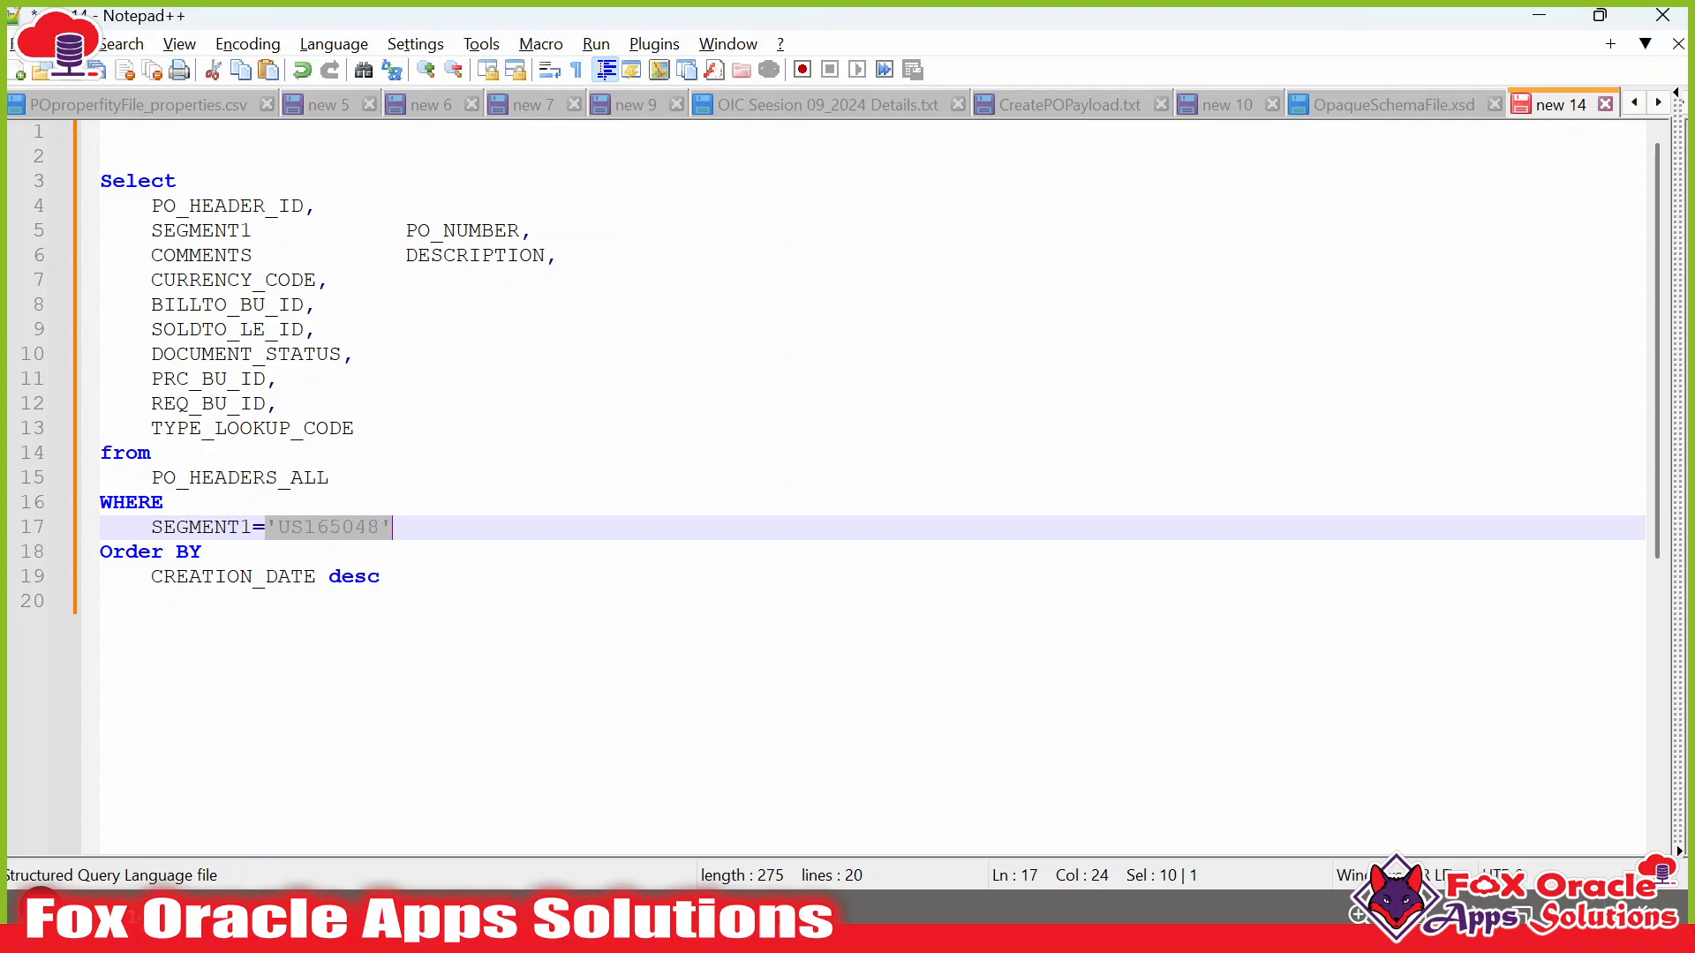
left_click_drag(252, 527, 392, 527)
left_click(394, 527)
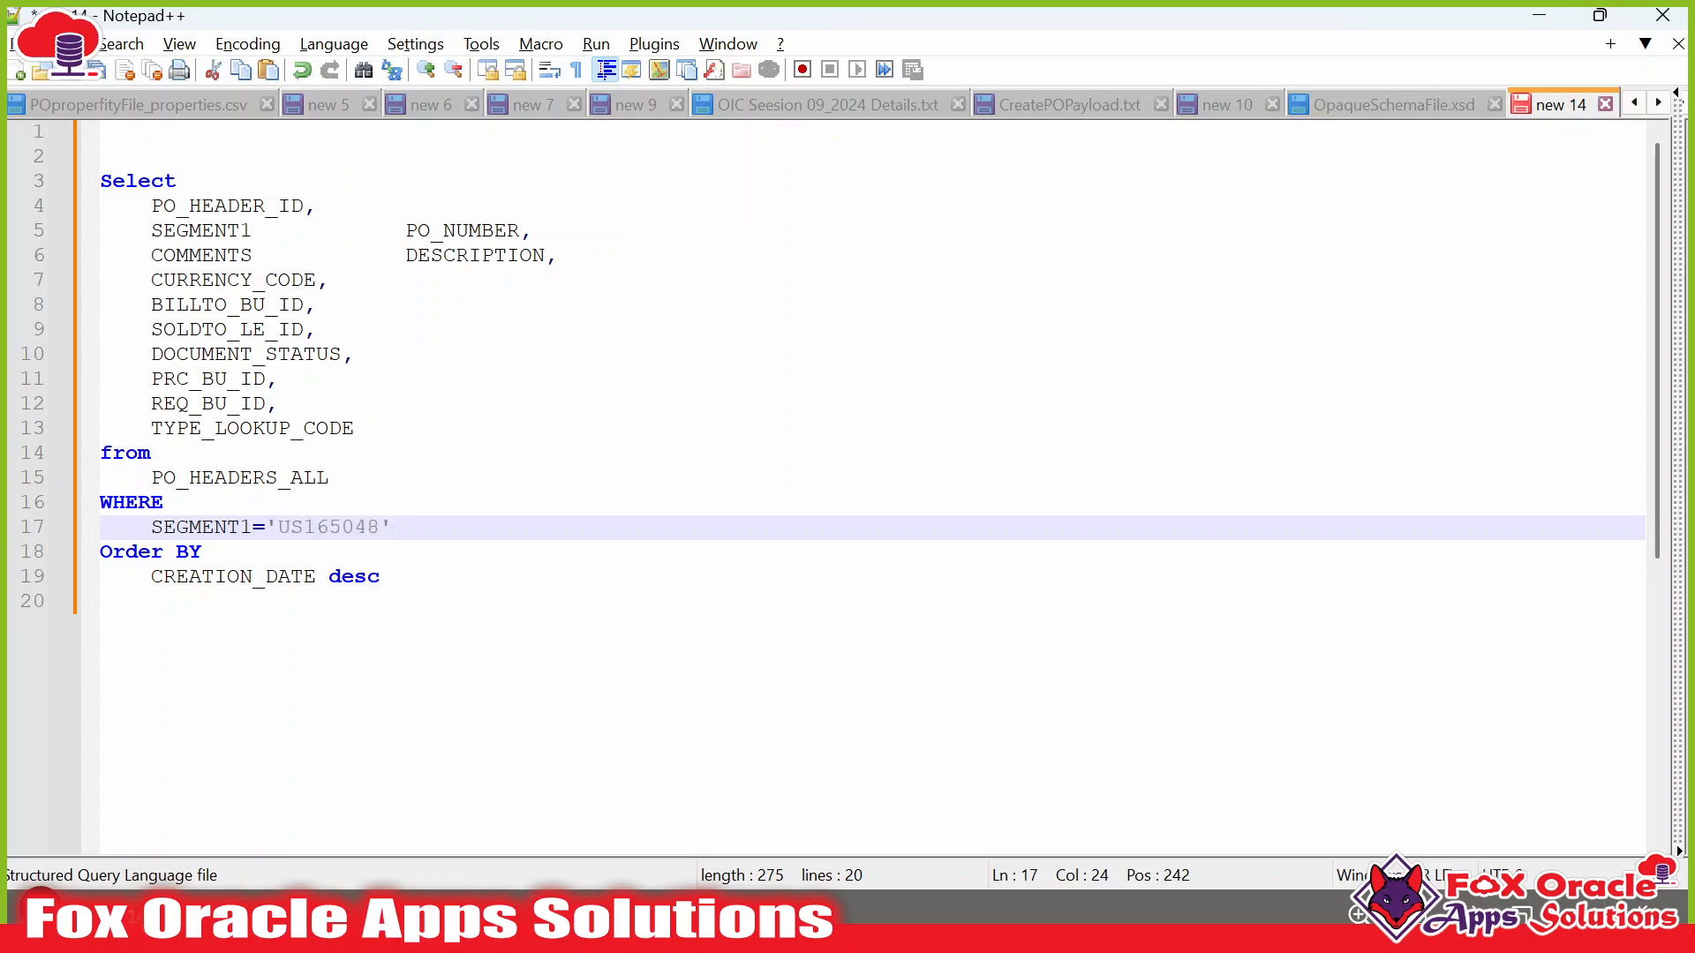
left_click(151, 526)
type("--")
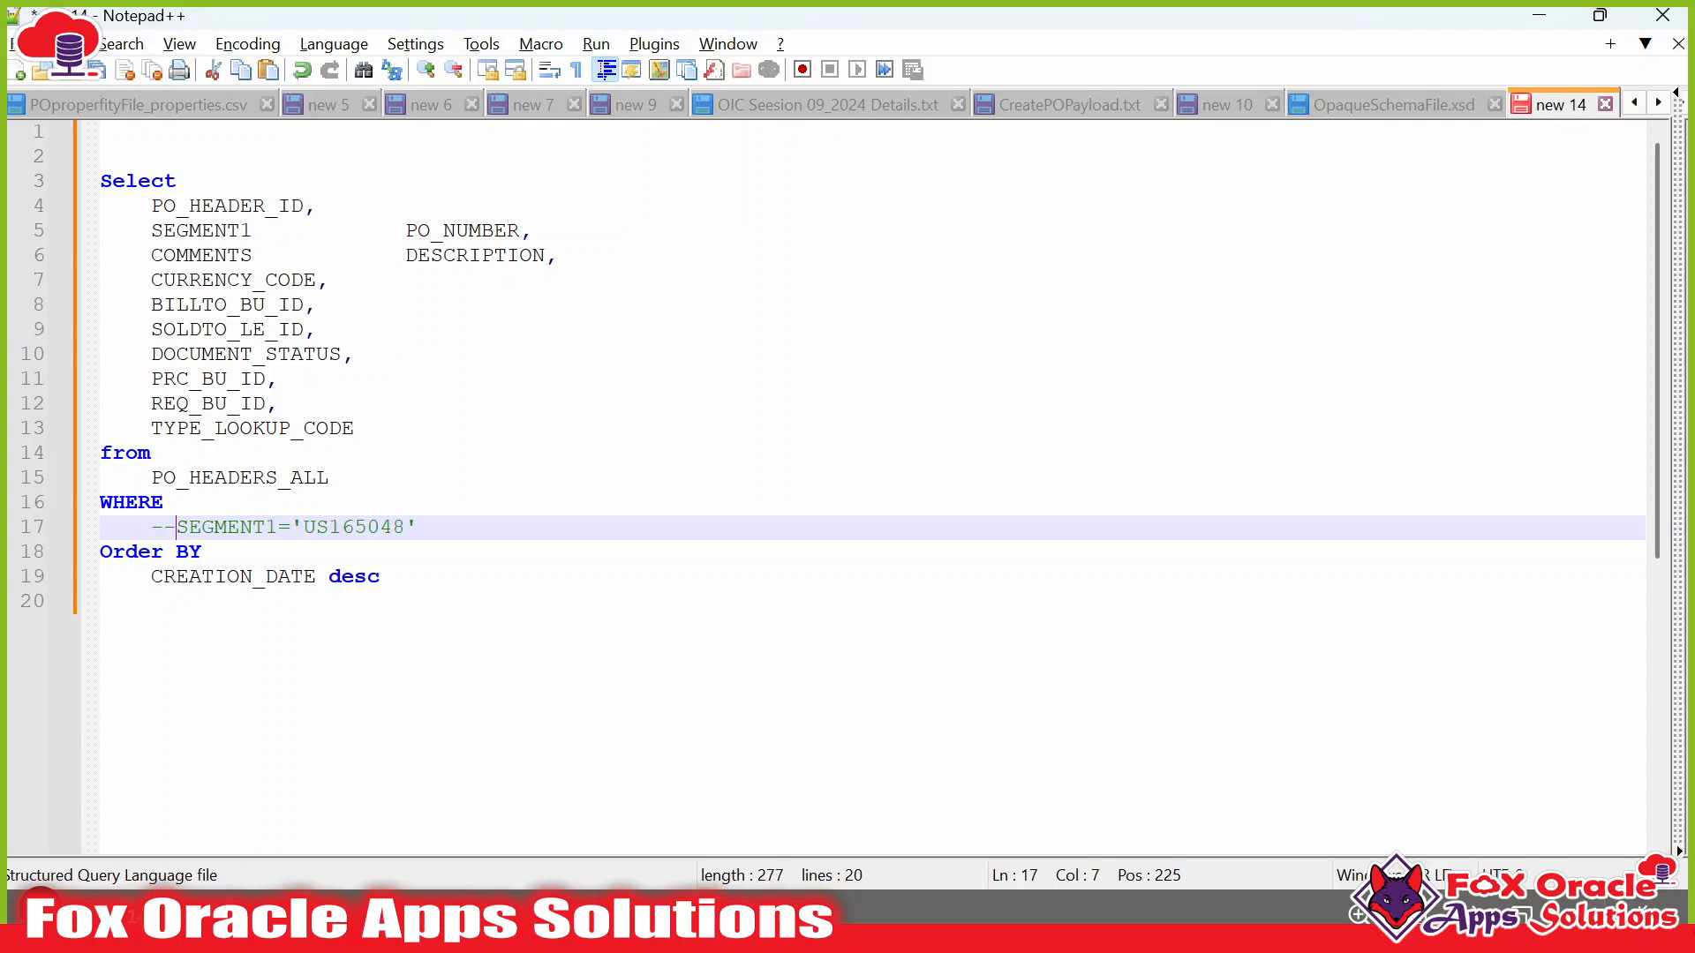
key("shift+End")
key("ctrl+c")
key("End")
key("Return")
key("ctrl+v")
Replace the hard-coded 'US165048' on line 18 with P_PO_NUM.
double_click(334, 558)
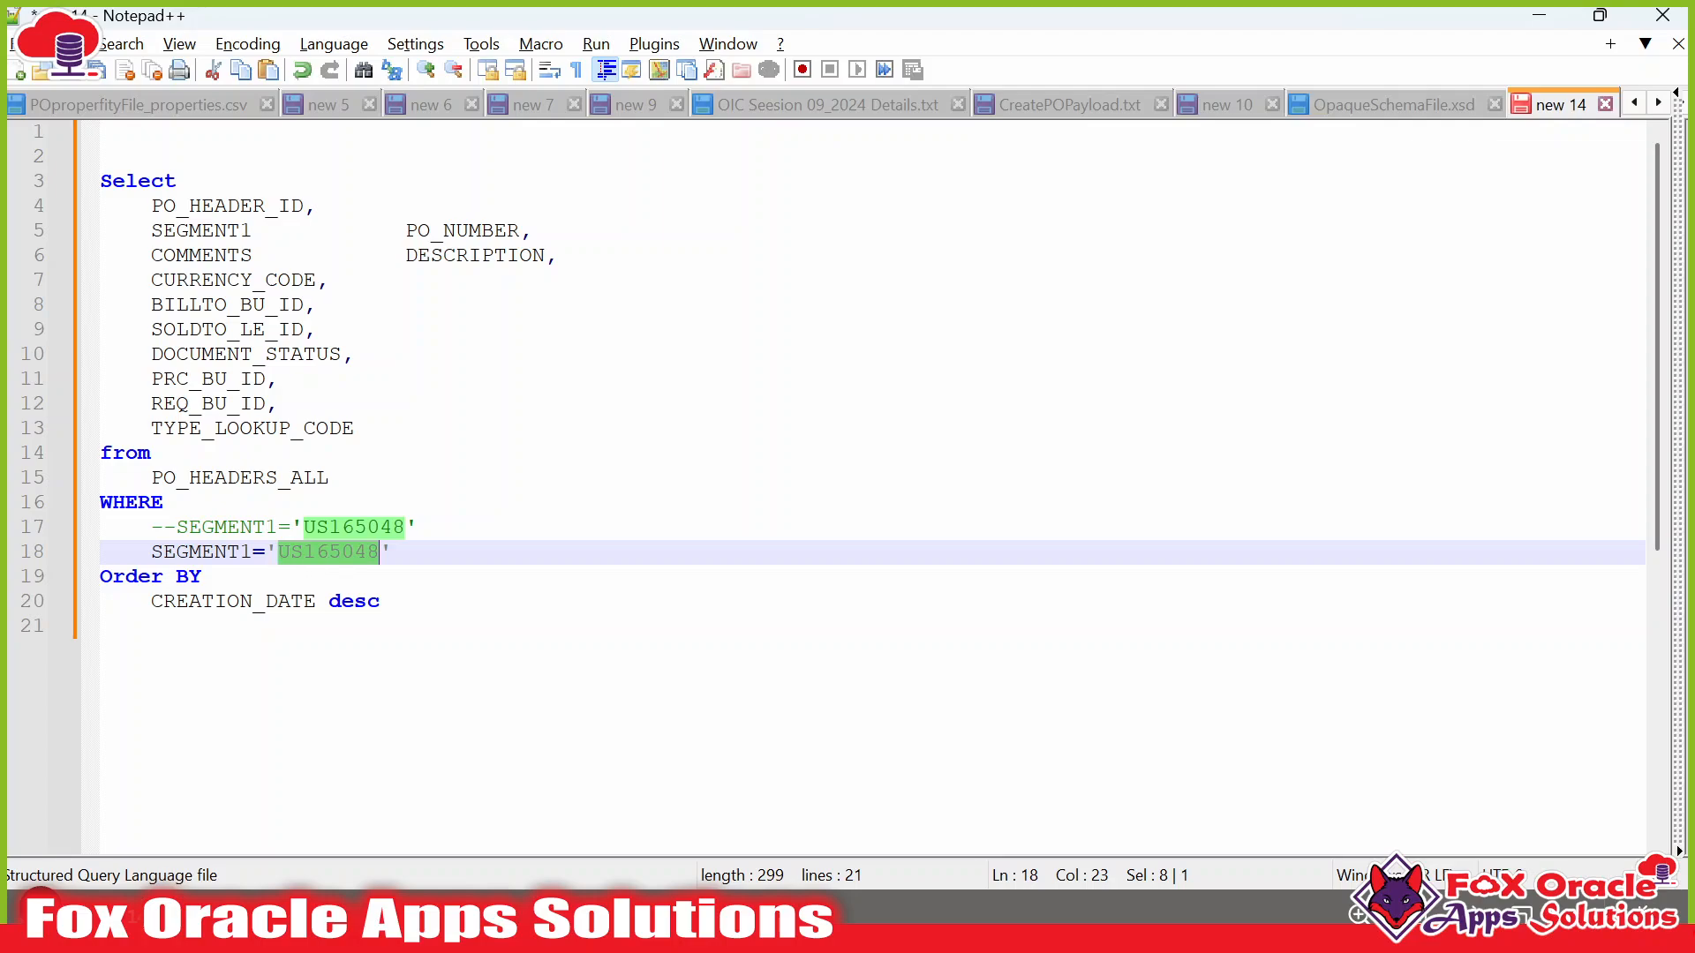
key("Left")
key("Left")
key("shift+End")
key("BackSpace")
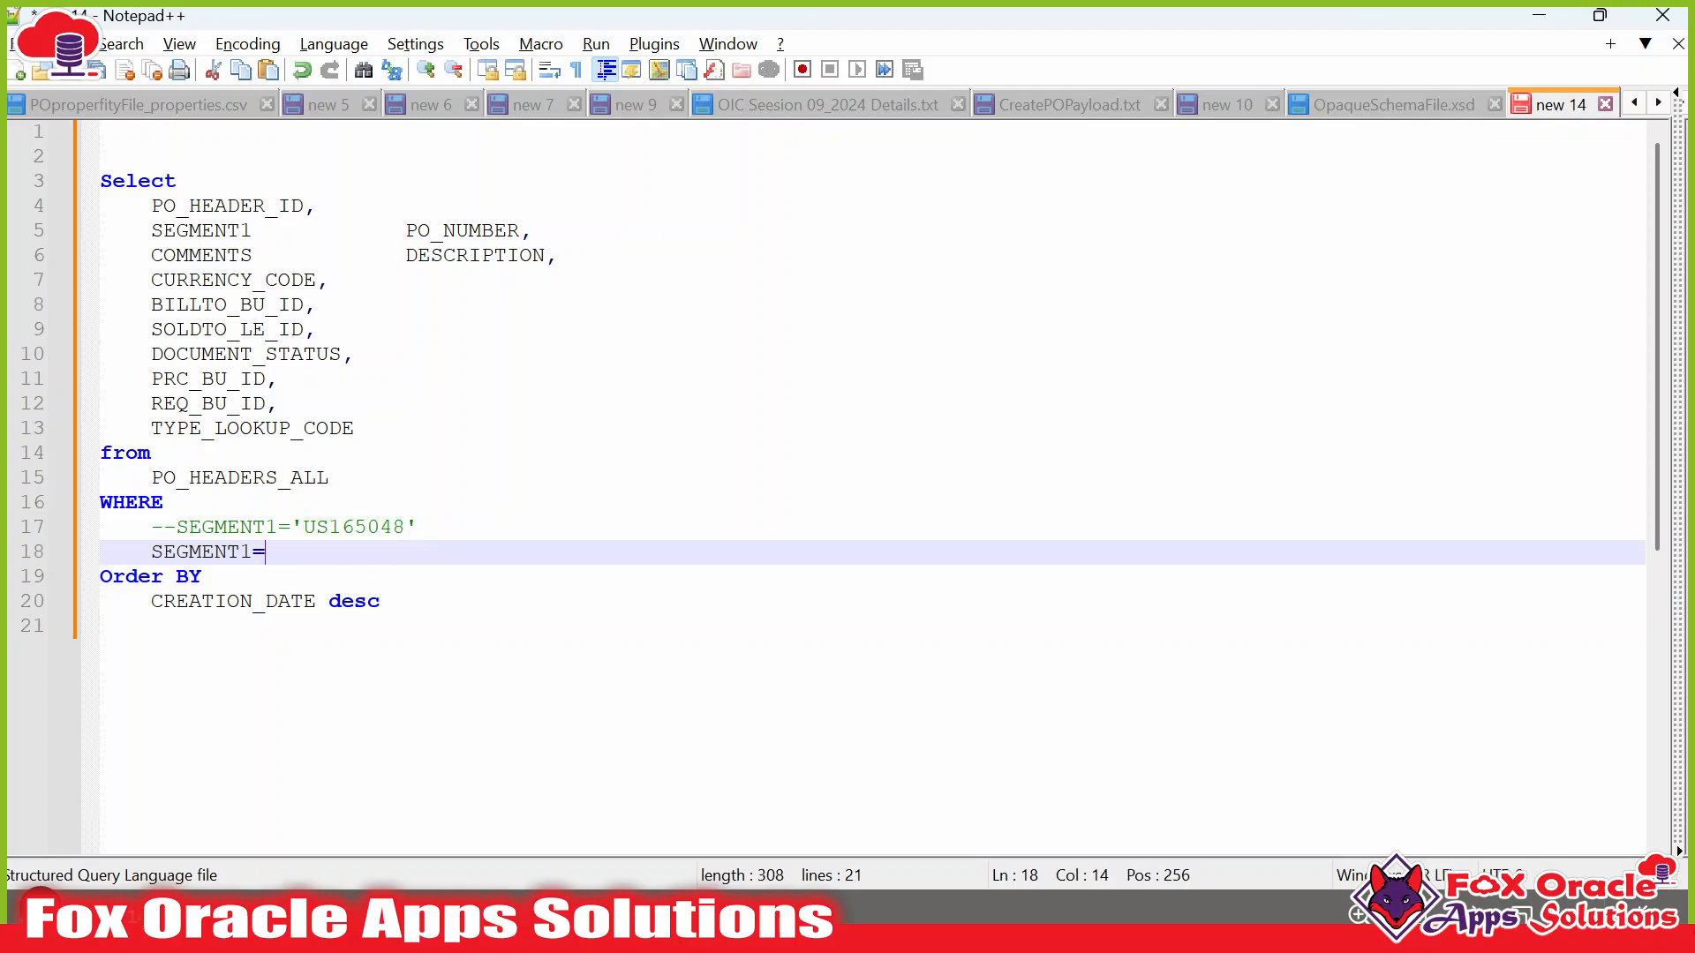
key("ctrl+v")
key("ctrl+z")
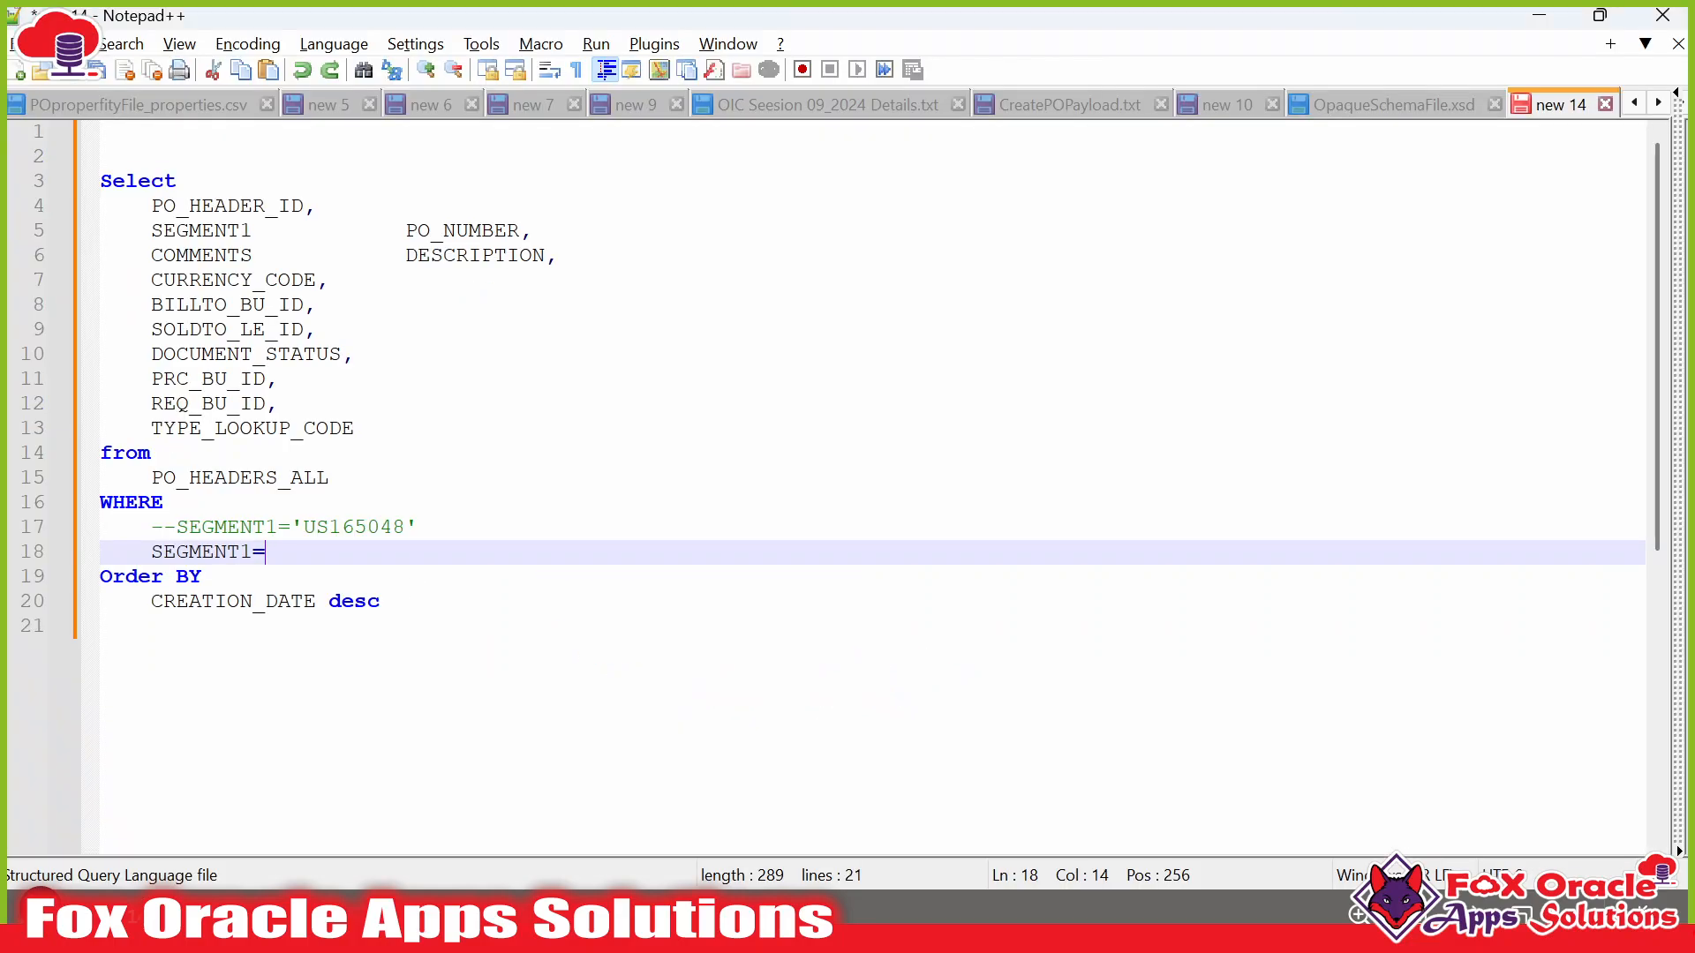
type("P_PO_NUM")
key("Up")
key("Down")
key("Down")
Add a colon so line 18 reads SEGMENT1=:P_PO_NUM.
double_click(357, 556)
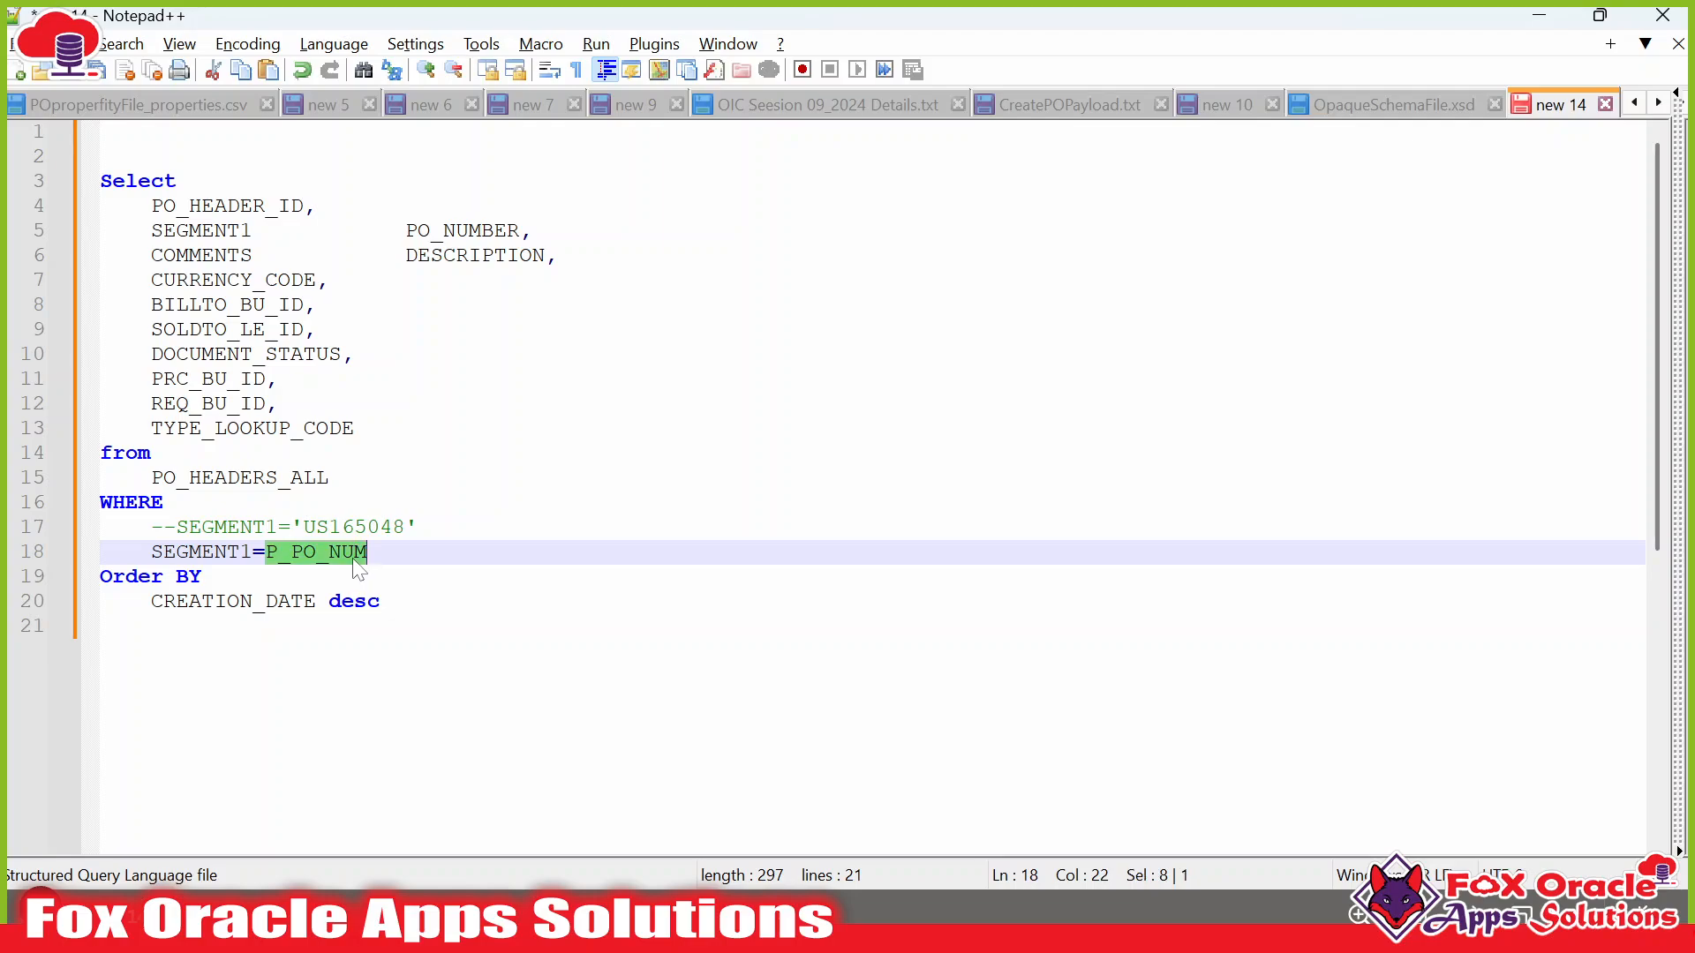
double_click(357, 558)
left_click(374, 556)
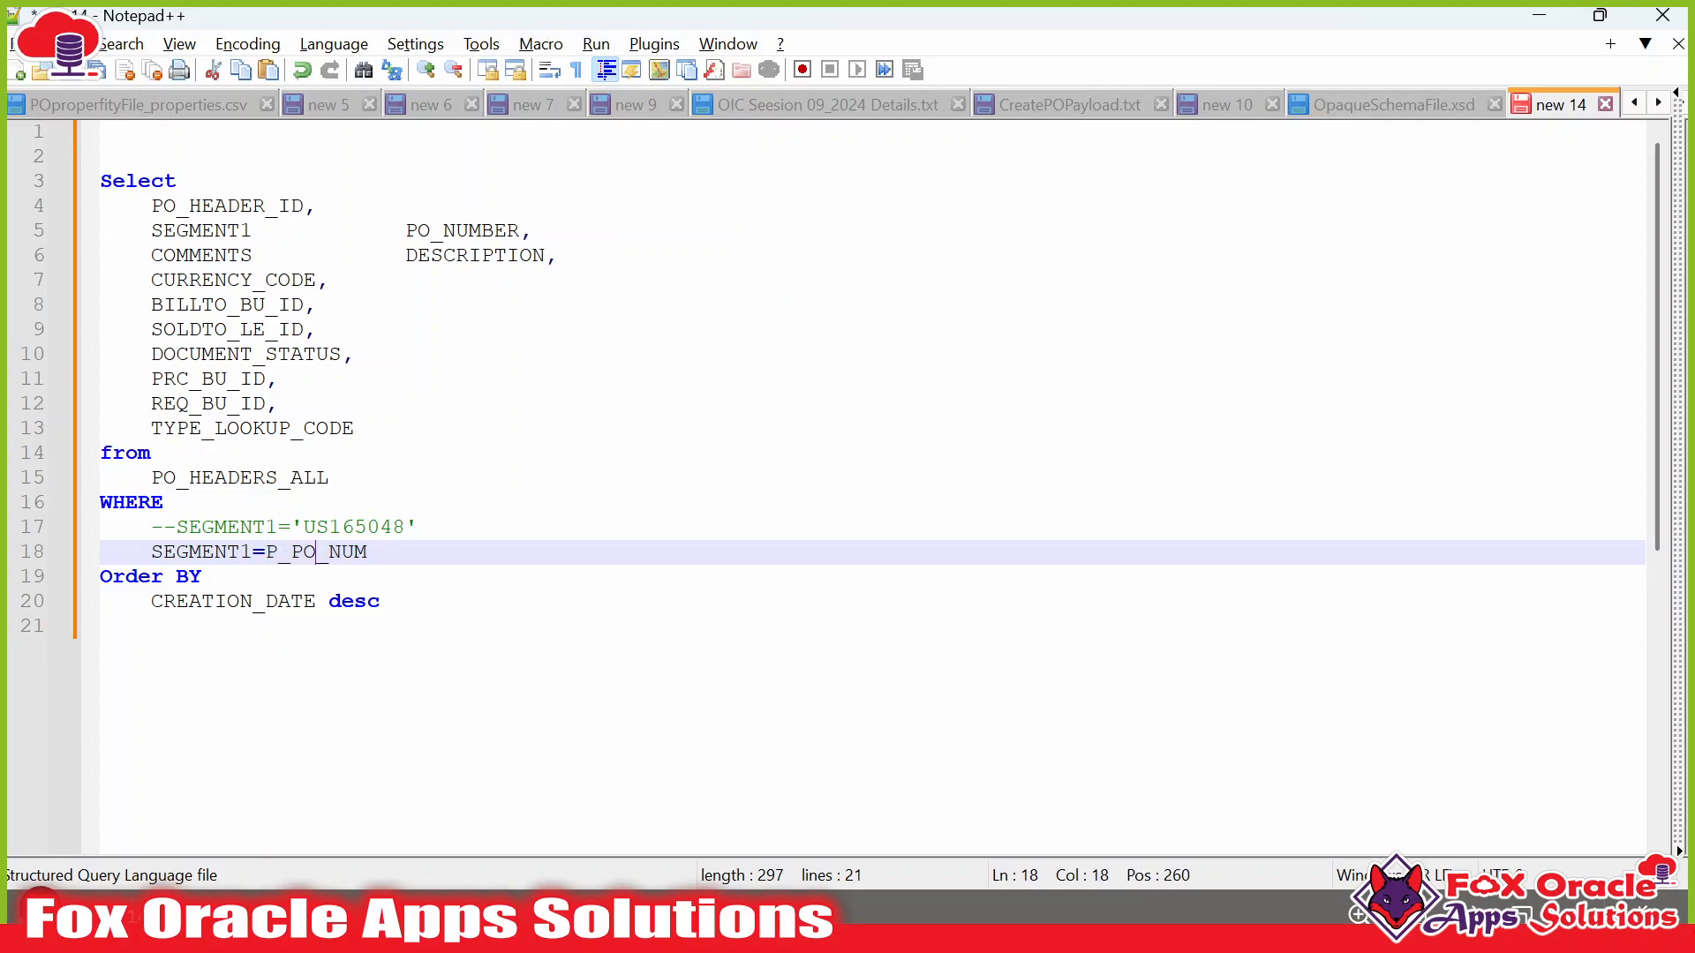
double_click(318, 558)
left_click(294, 558)
left_click_drag(266, 556, 369, 556)
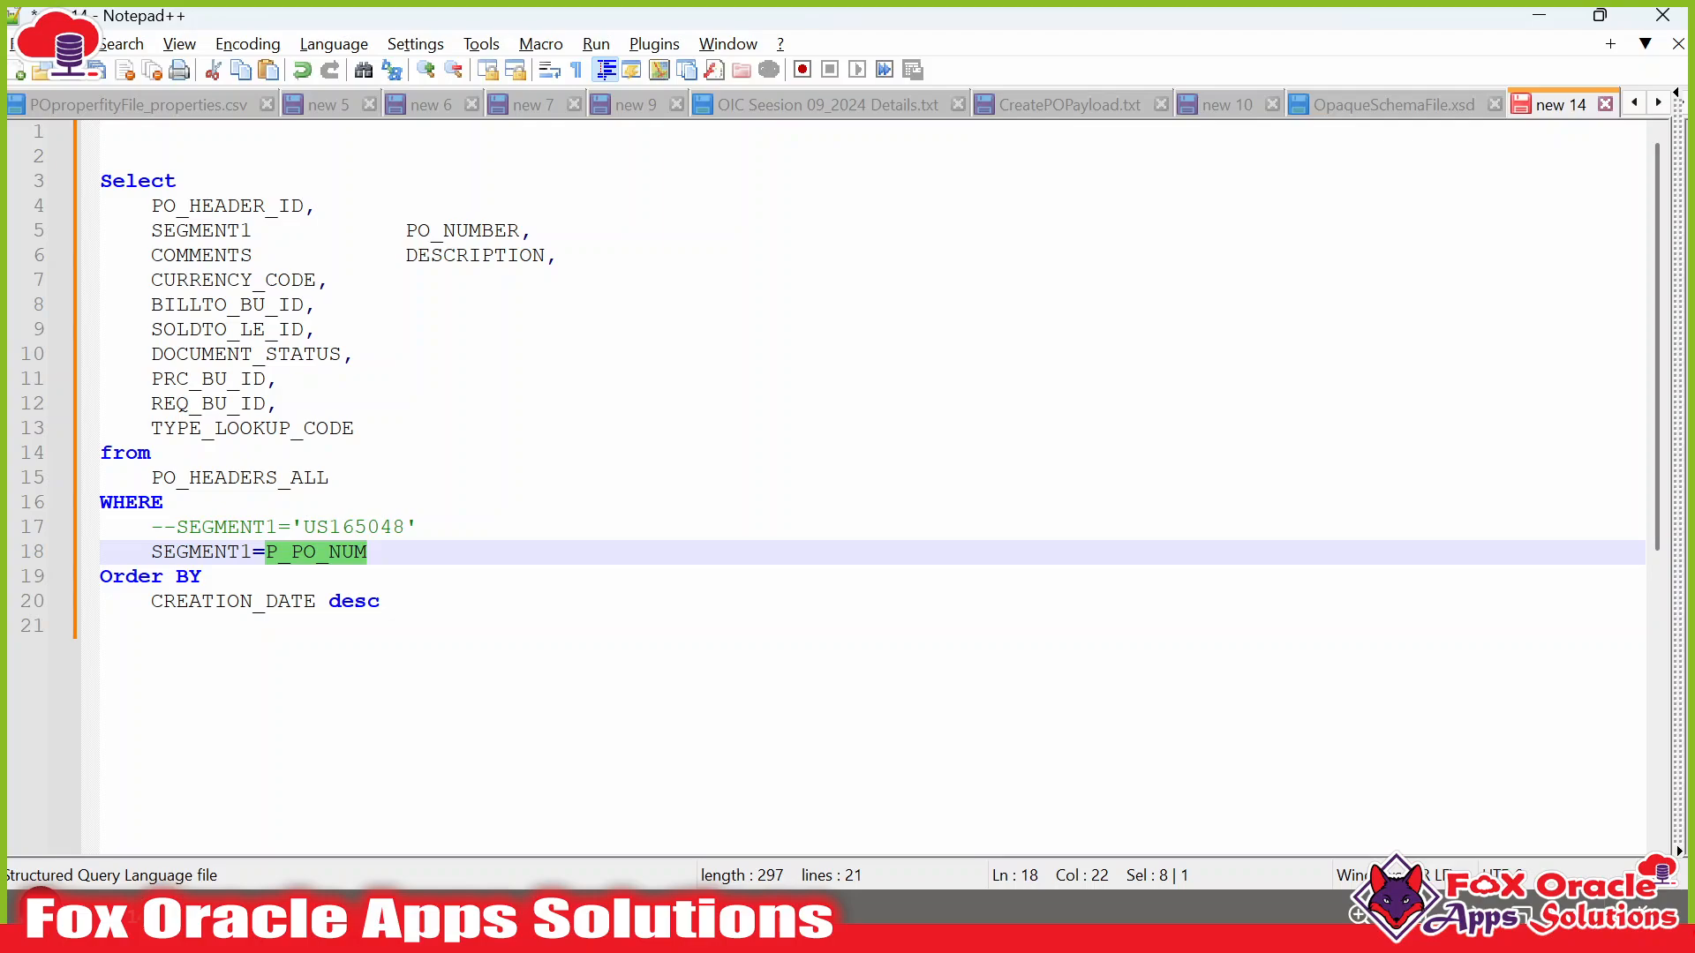
left_click(268, 558)
type(":")
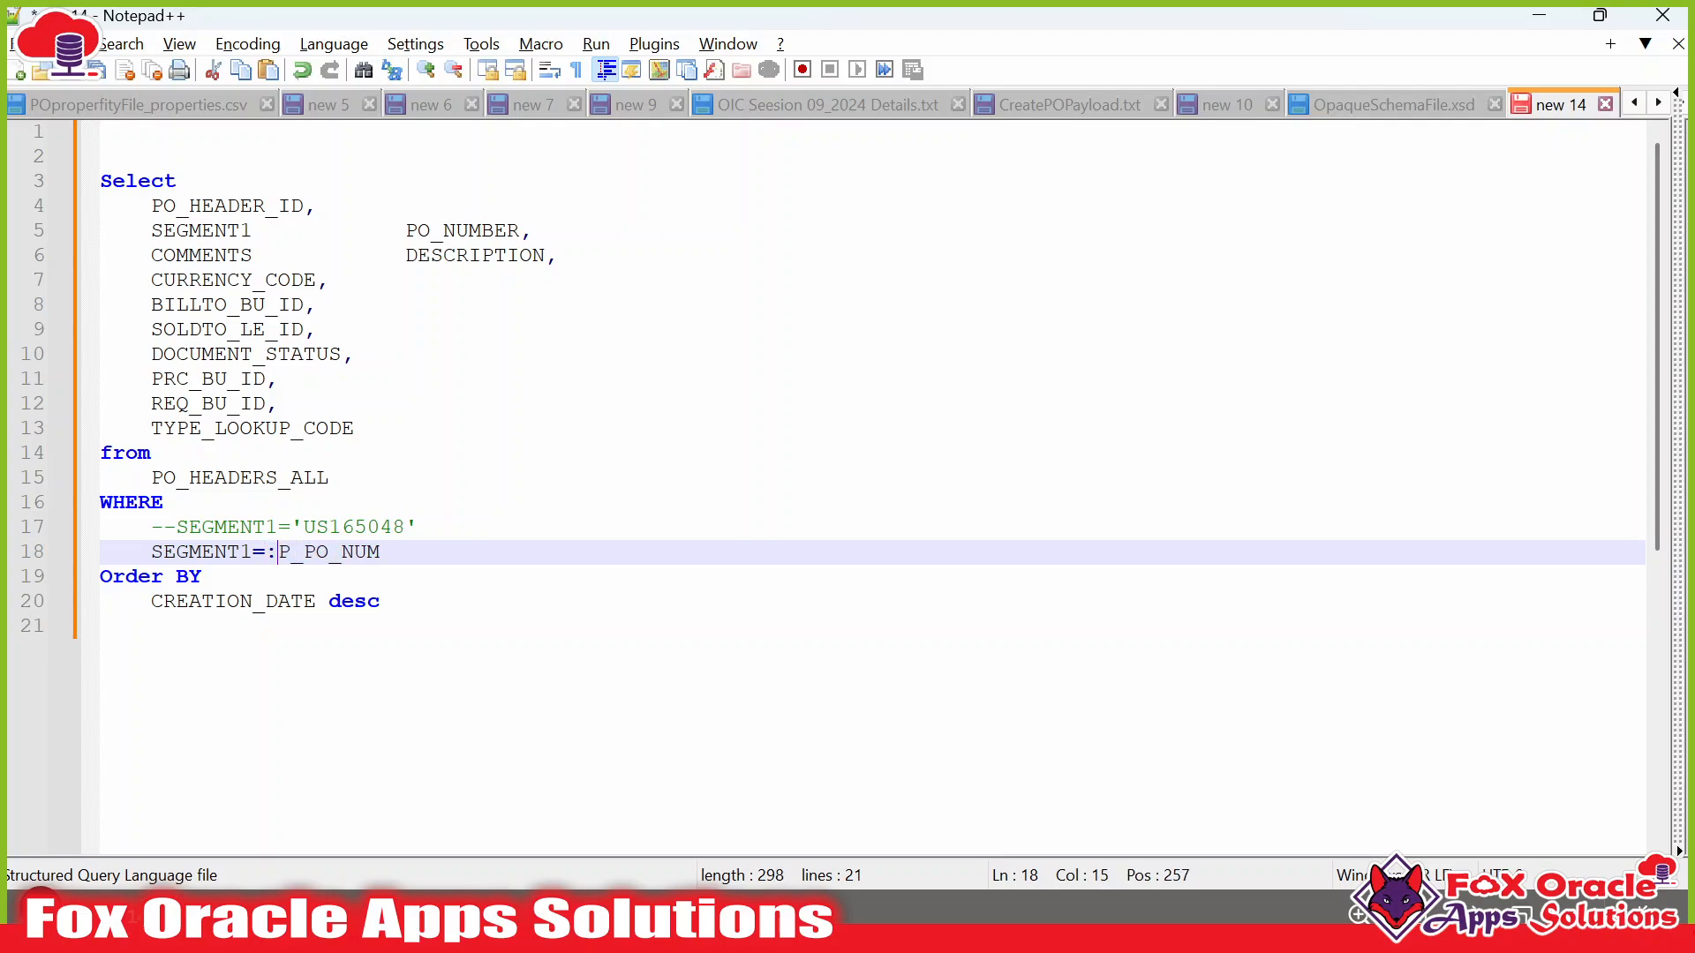
left_click(382, 602)
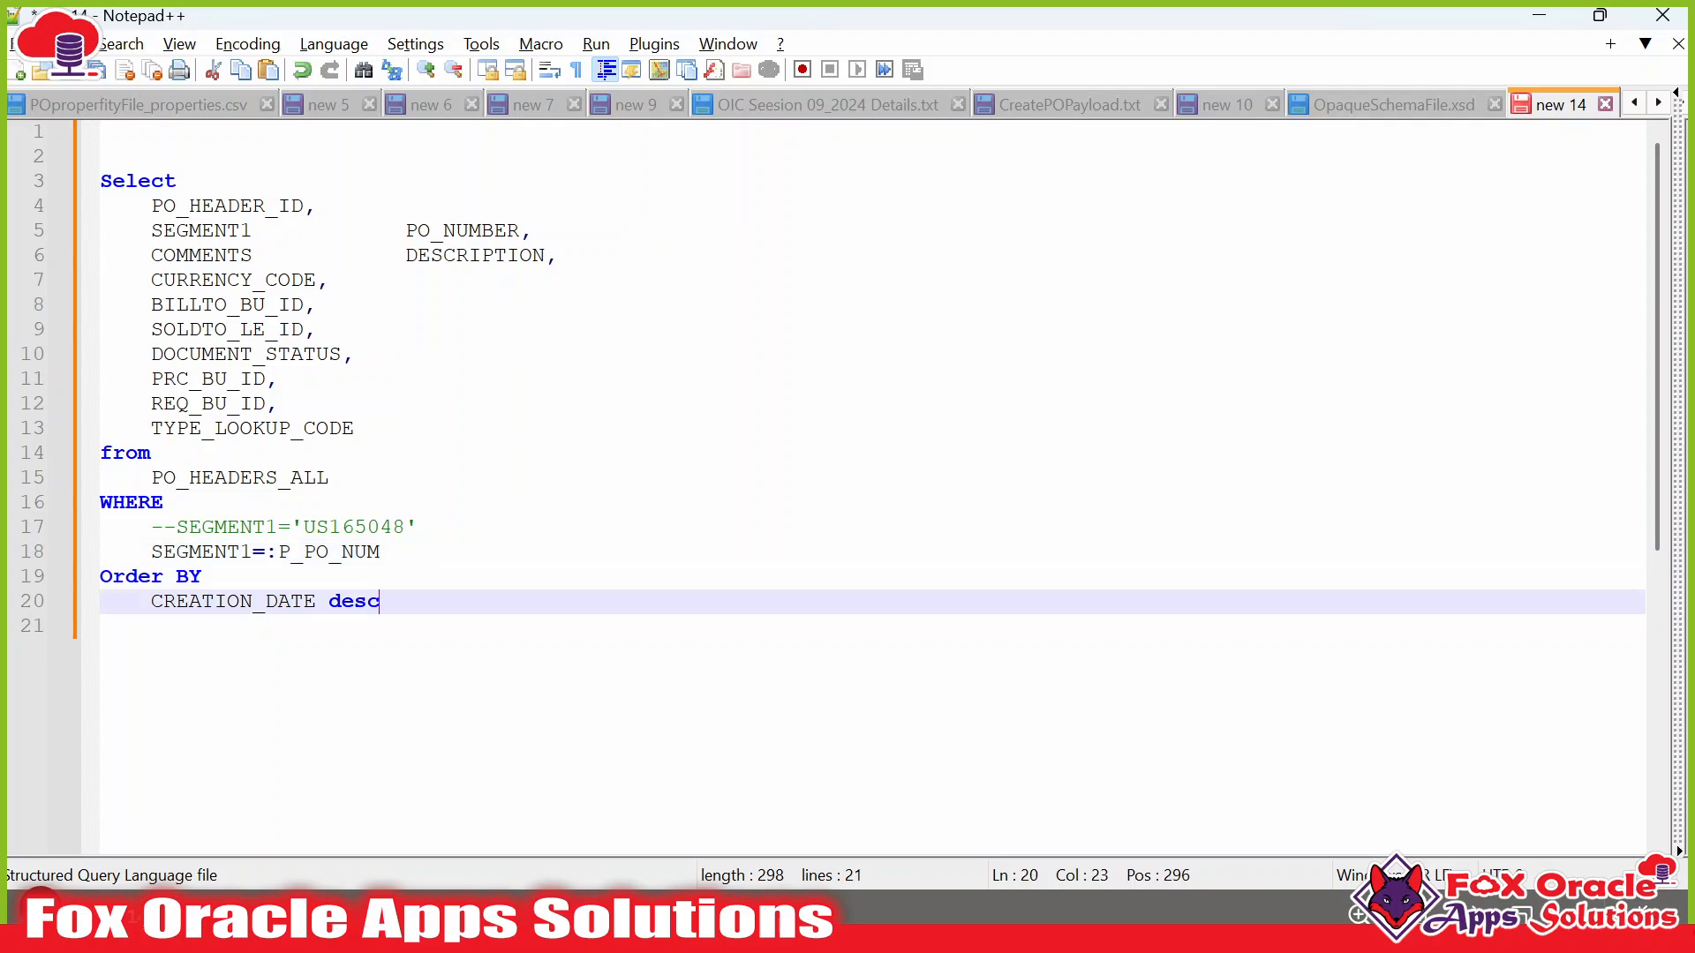
left_click_drag(266, 553, 278, 553)
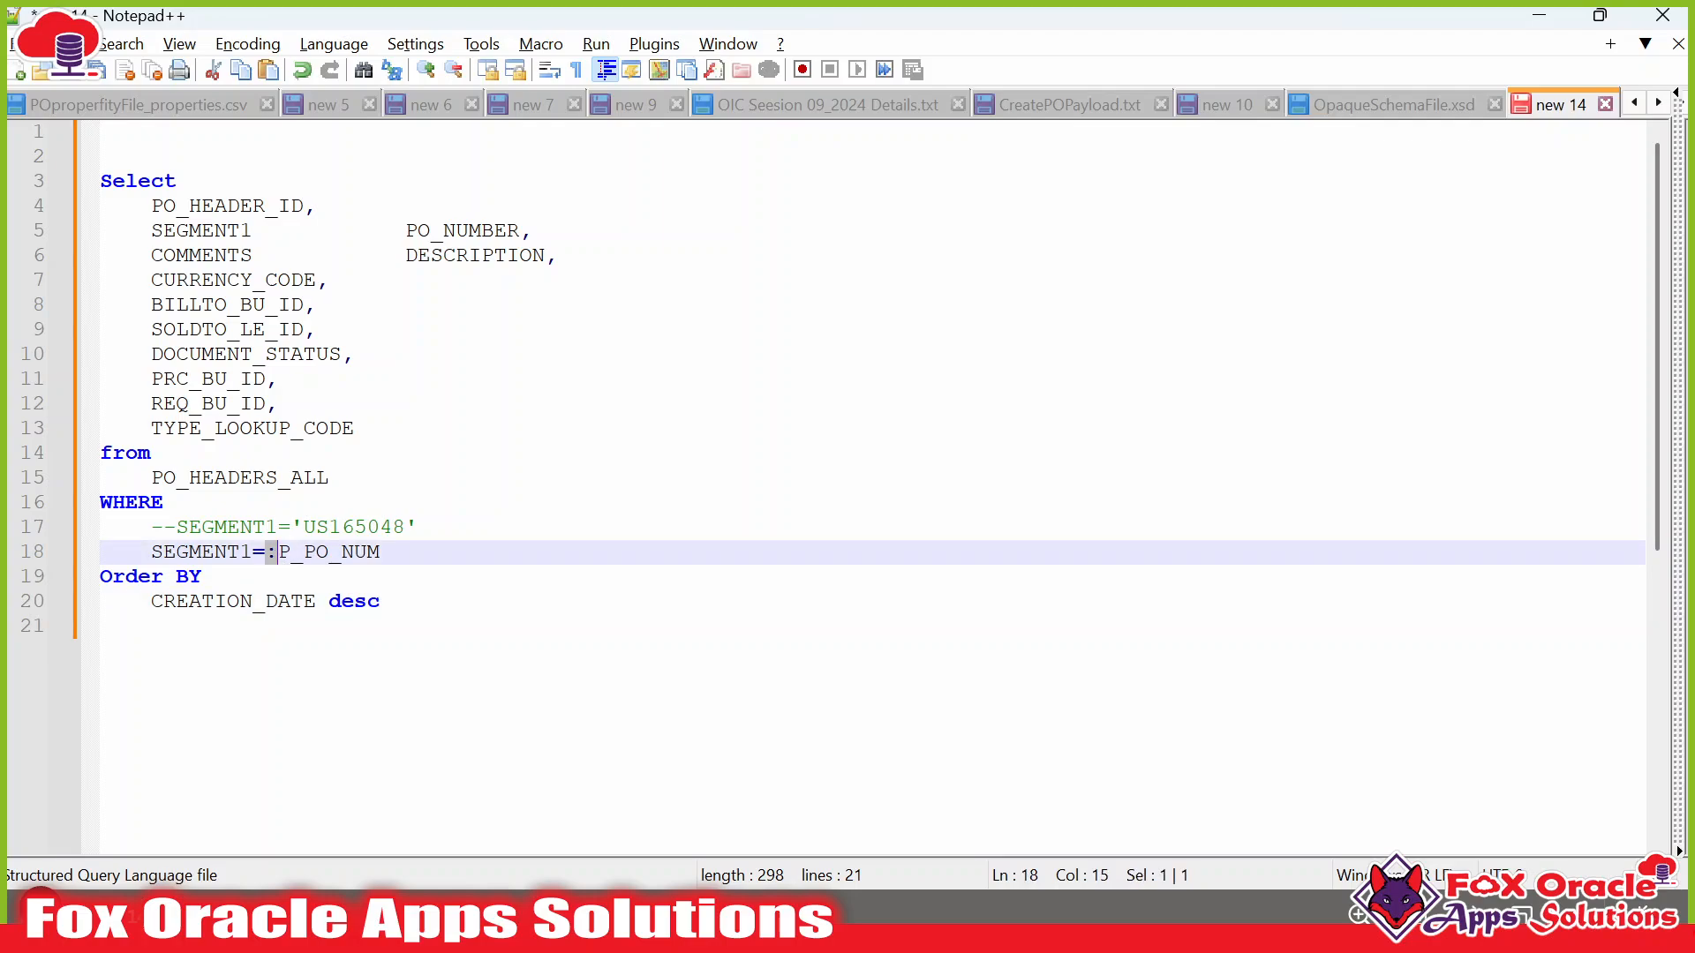
double_click(330, 556)
Select the whole query from Select to desc and return to the browser.
left_click_drag(381, 602, 100, 206)
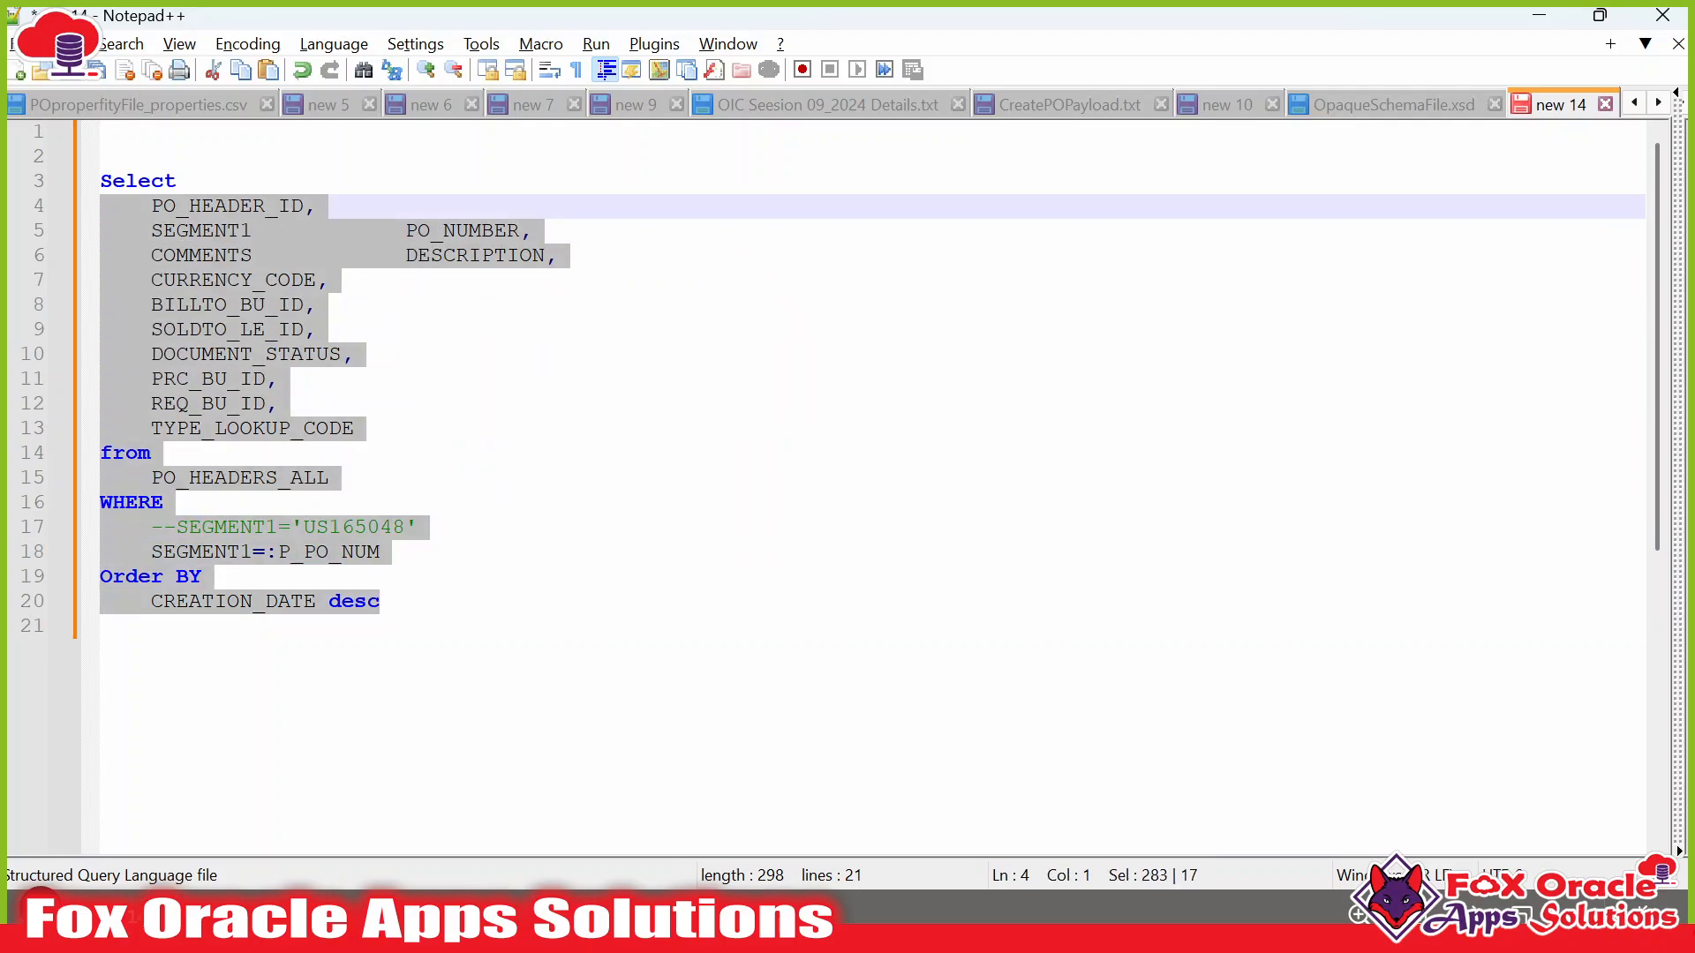
double_click(307, 556)
left_click_drag(382, 602, 100, 181)
key("ctrl+c")
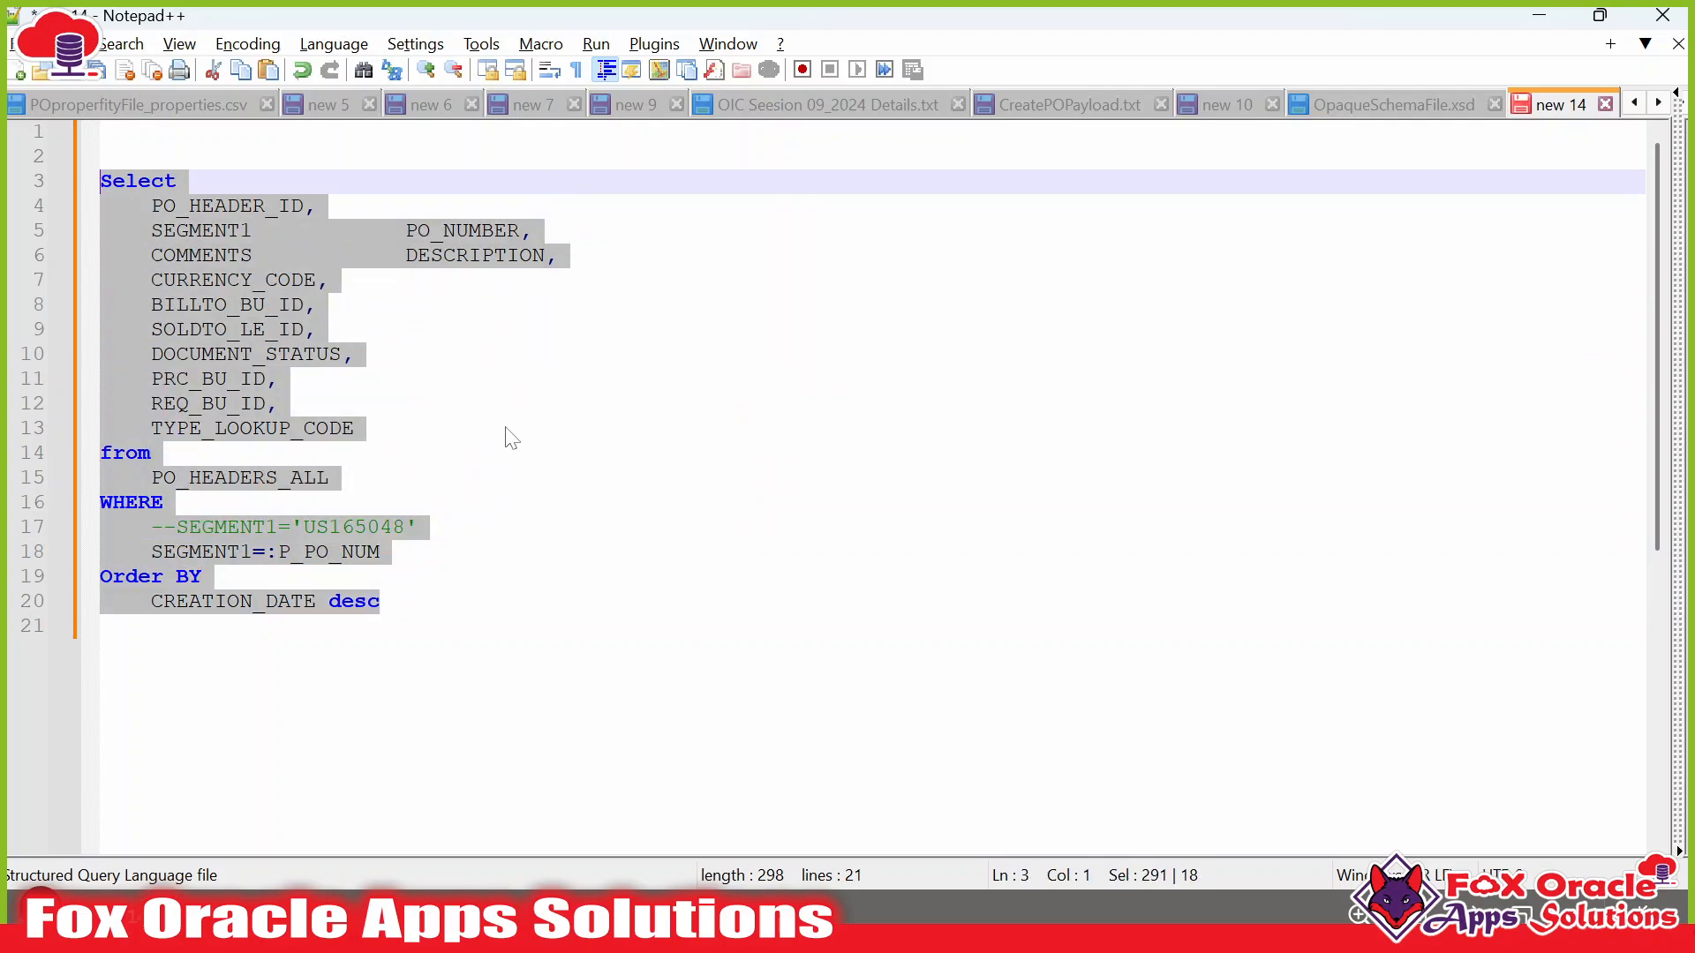
key("alt+Tab")
Paste the :P_PO_NUM-filtered query over the PO_DATE data set's old SQL.
left_click(163, 382)
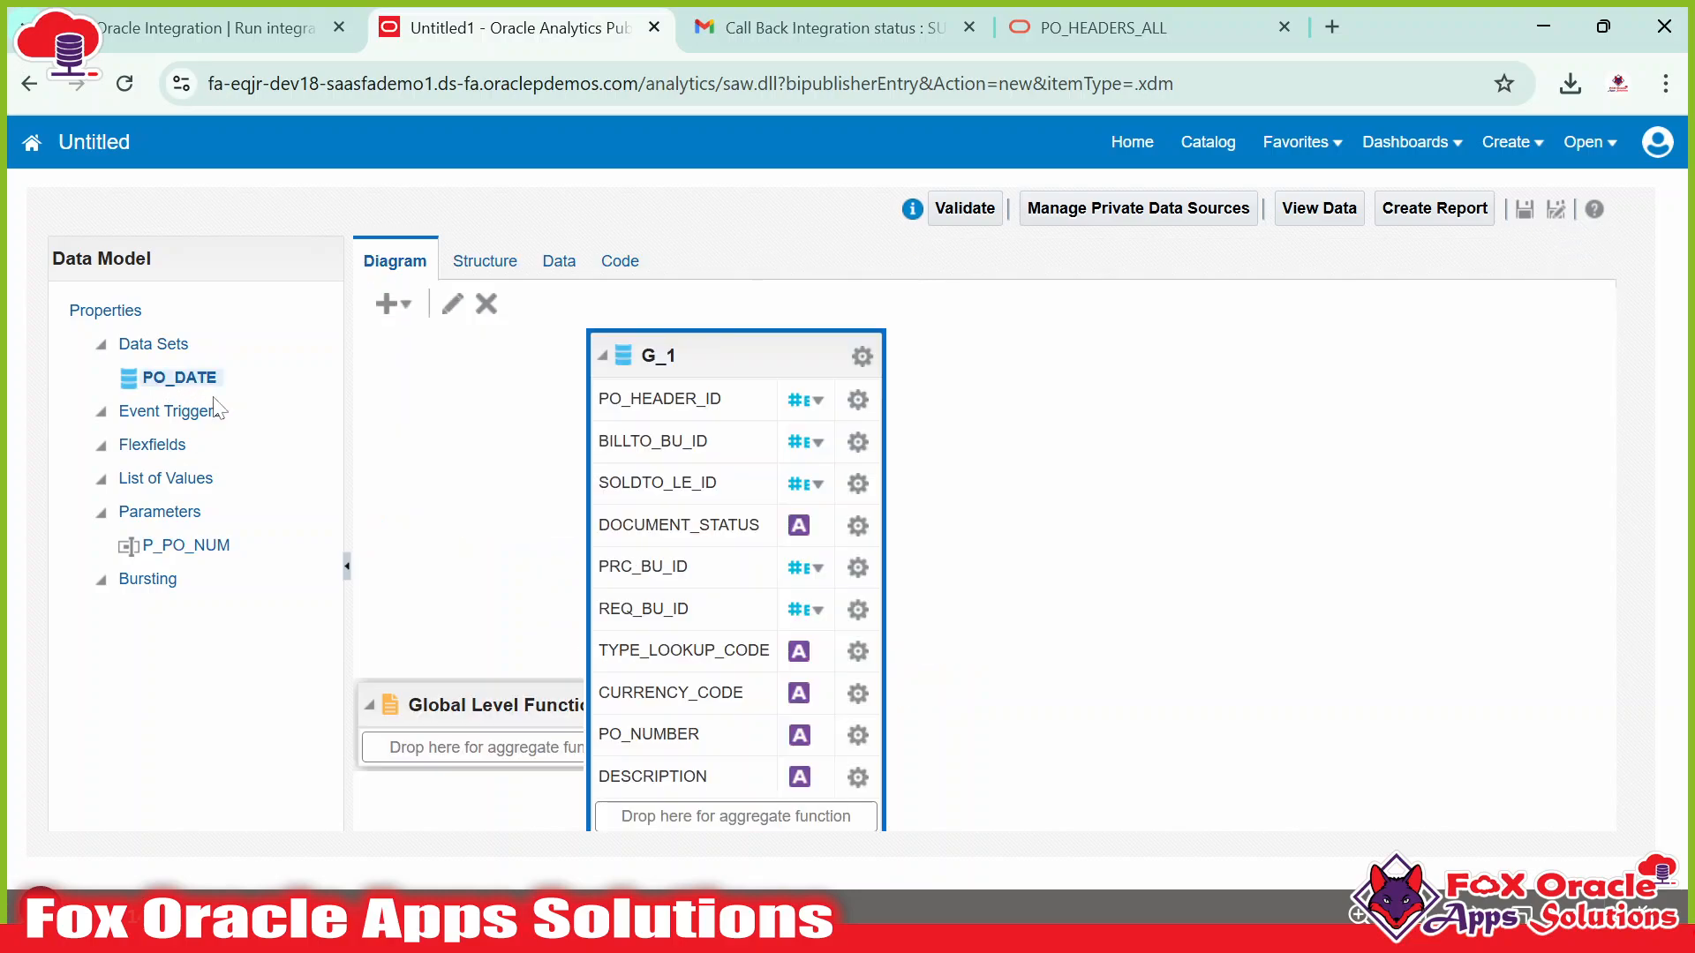
left_click(450, 300)
key("ctrl+a")
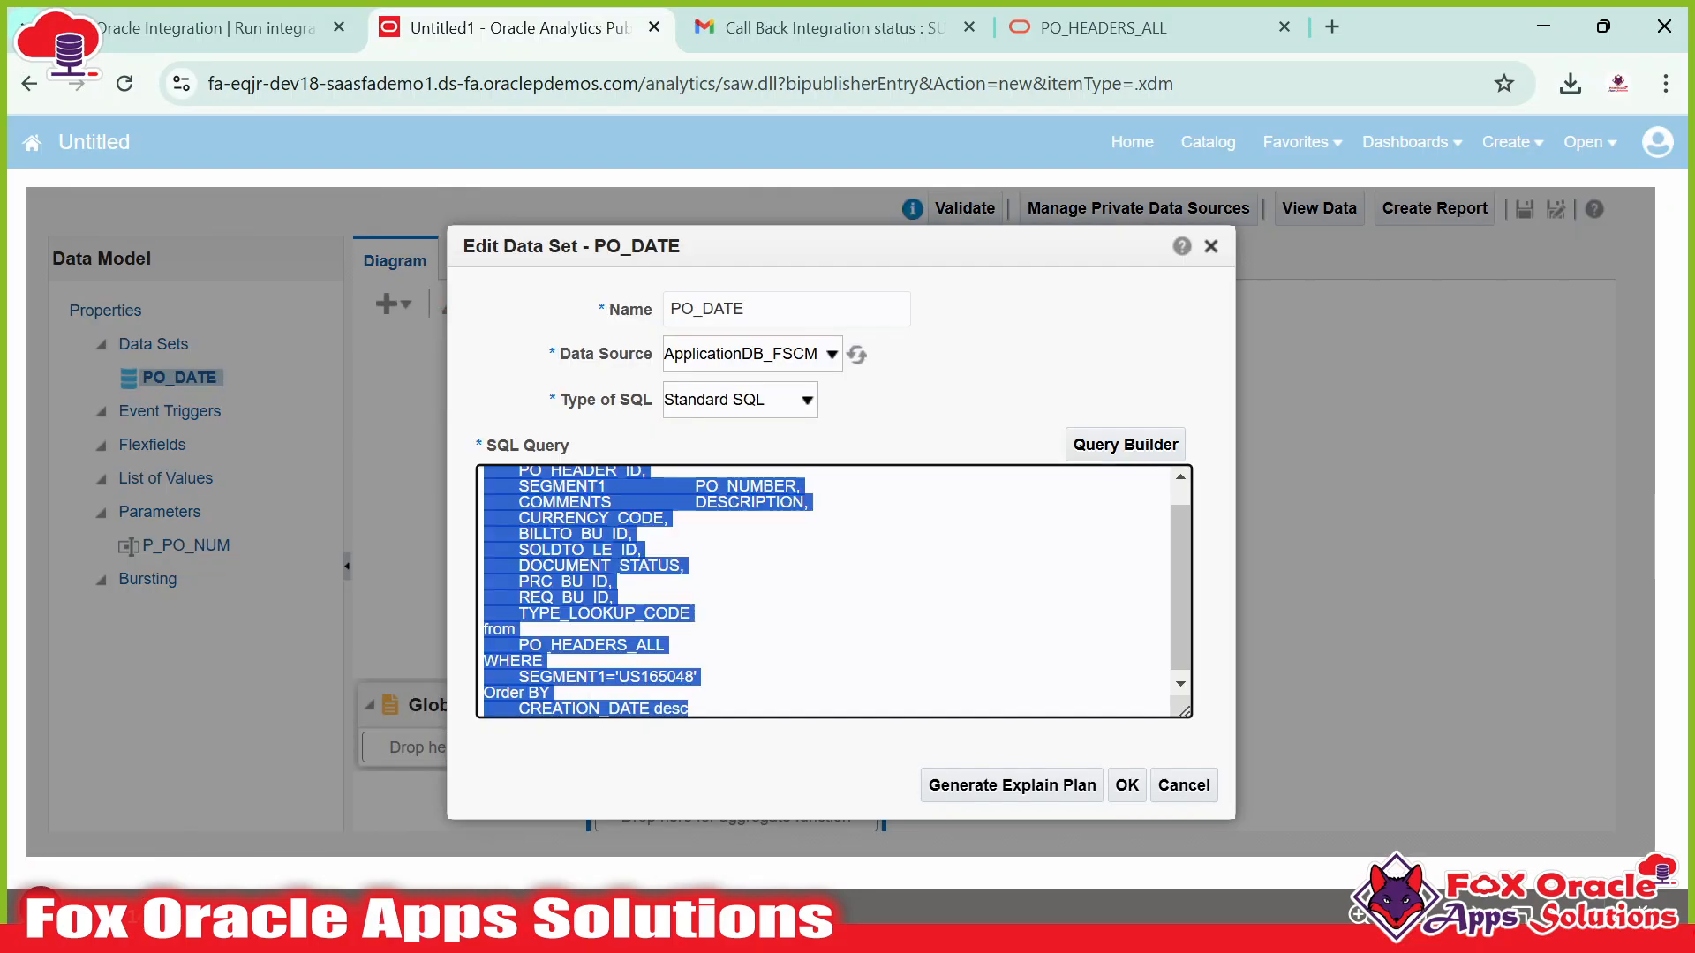
key("ctrl+v")
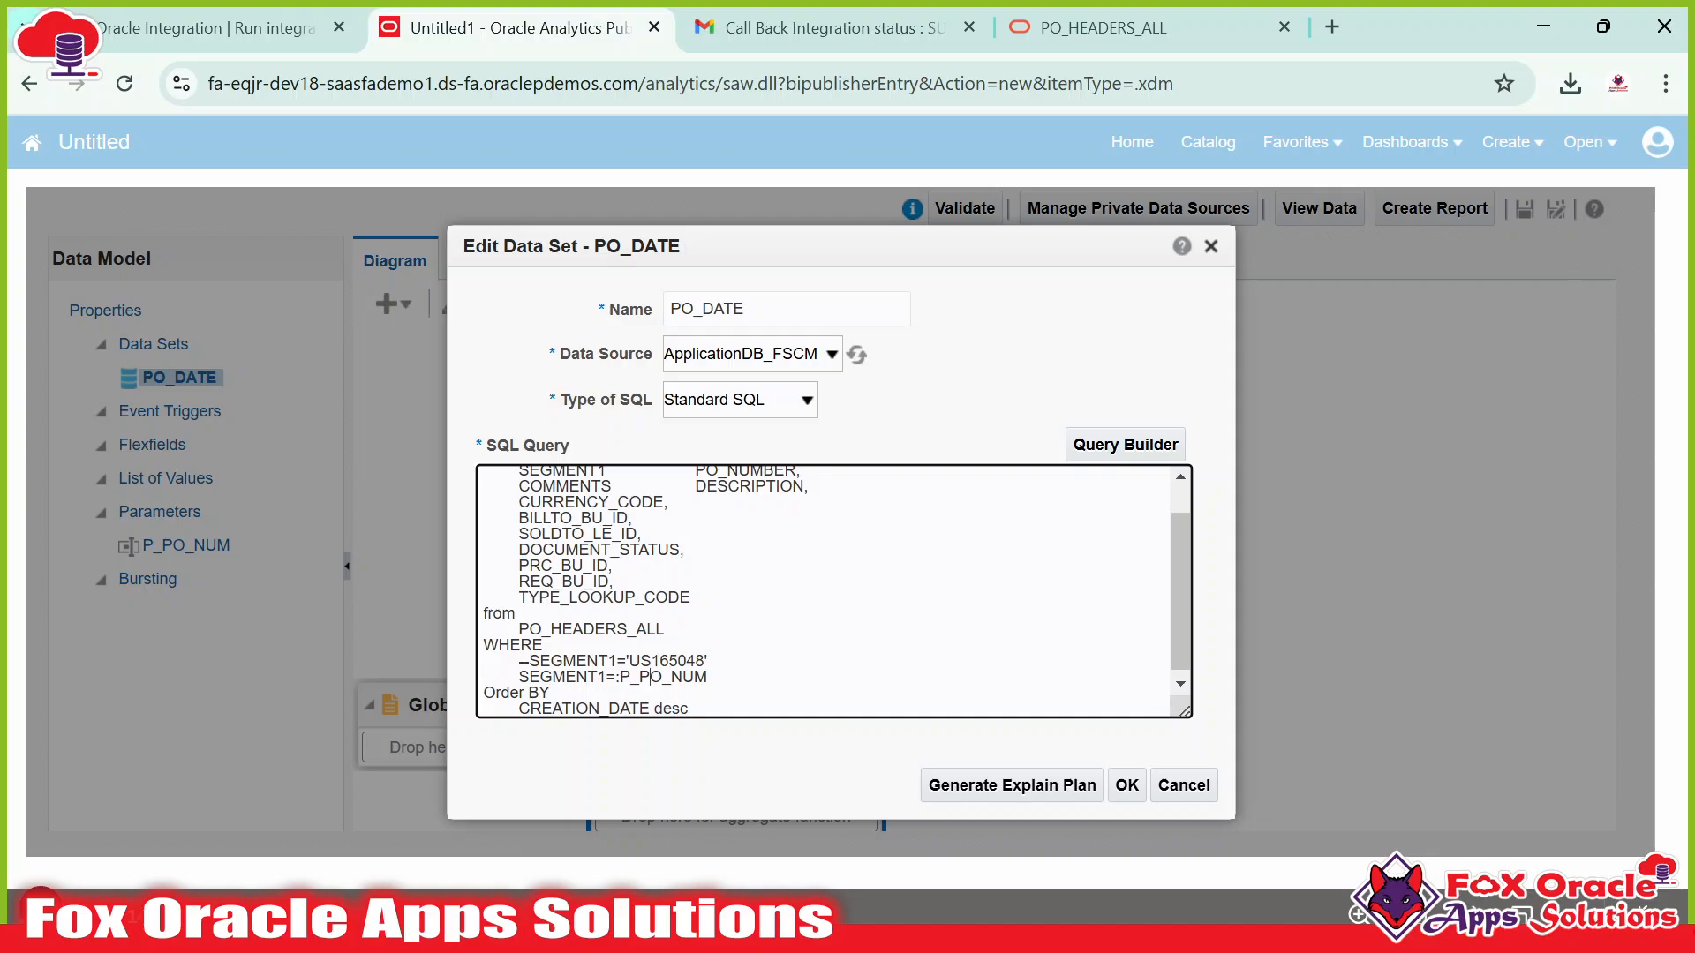
double_click(662, 677)
left_click(1127, 785)
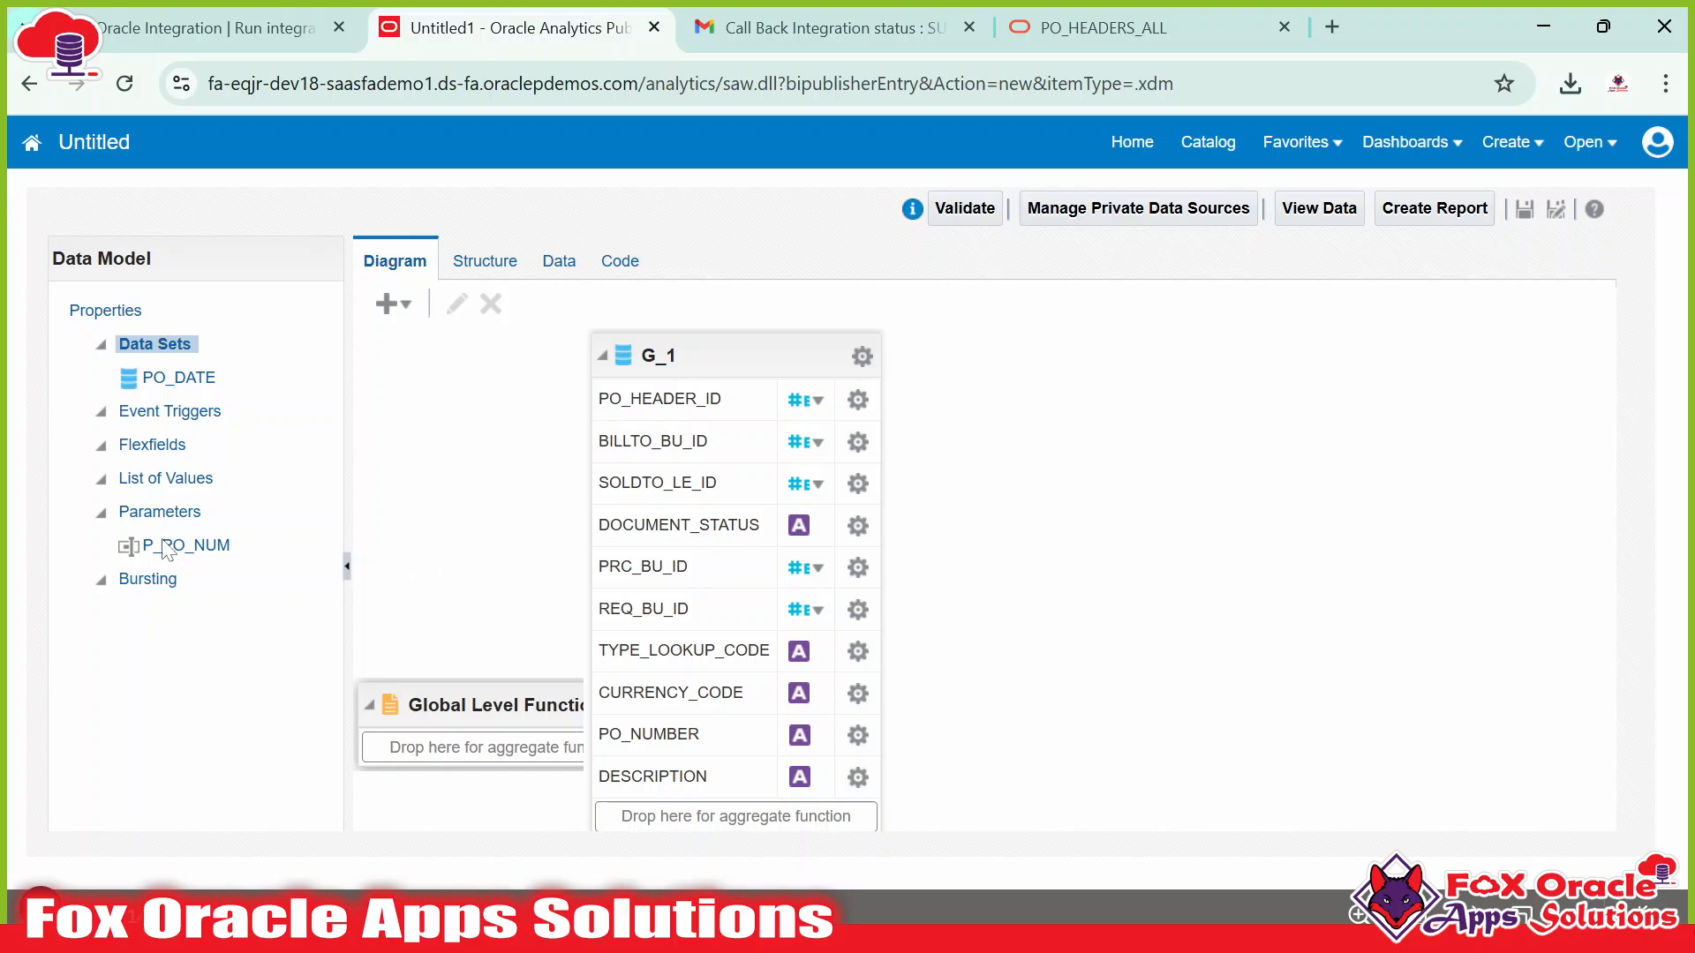
left_click_drag(734, 343, 742, 341)
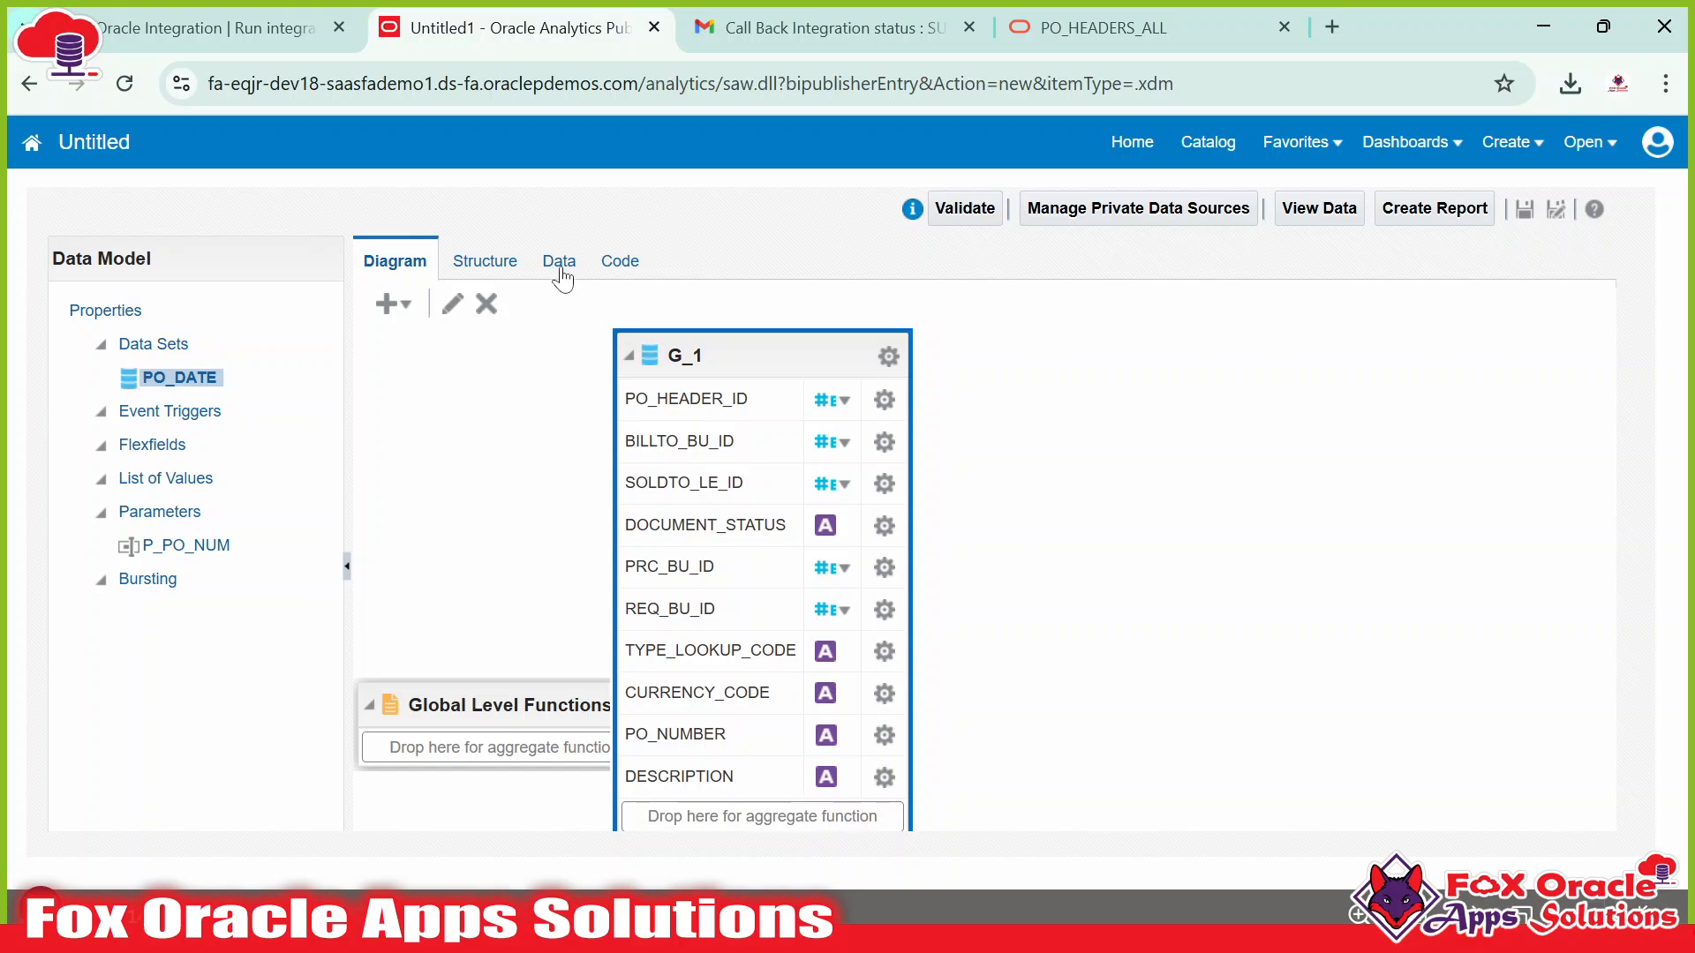
Open the data preview and run it with P_PO_NUM left blank.
left_click(560, 263)
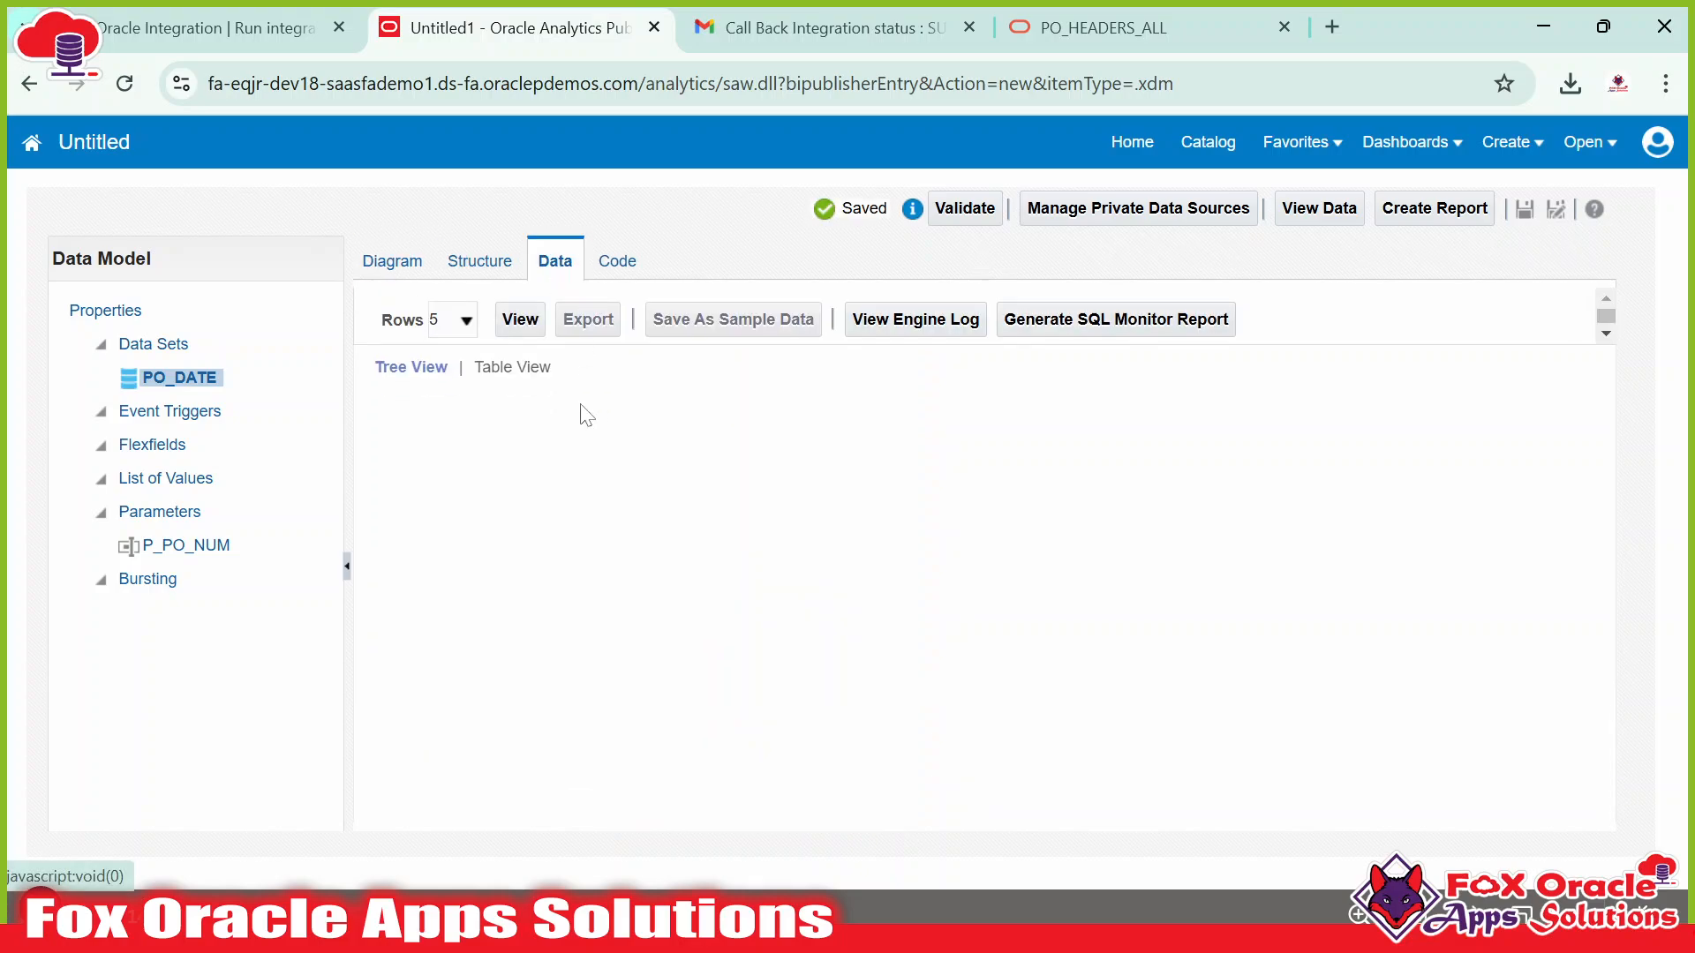
left_click(455, 262)
left_click(408, 262)
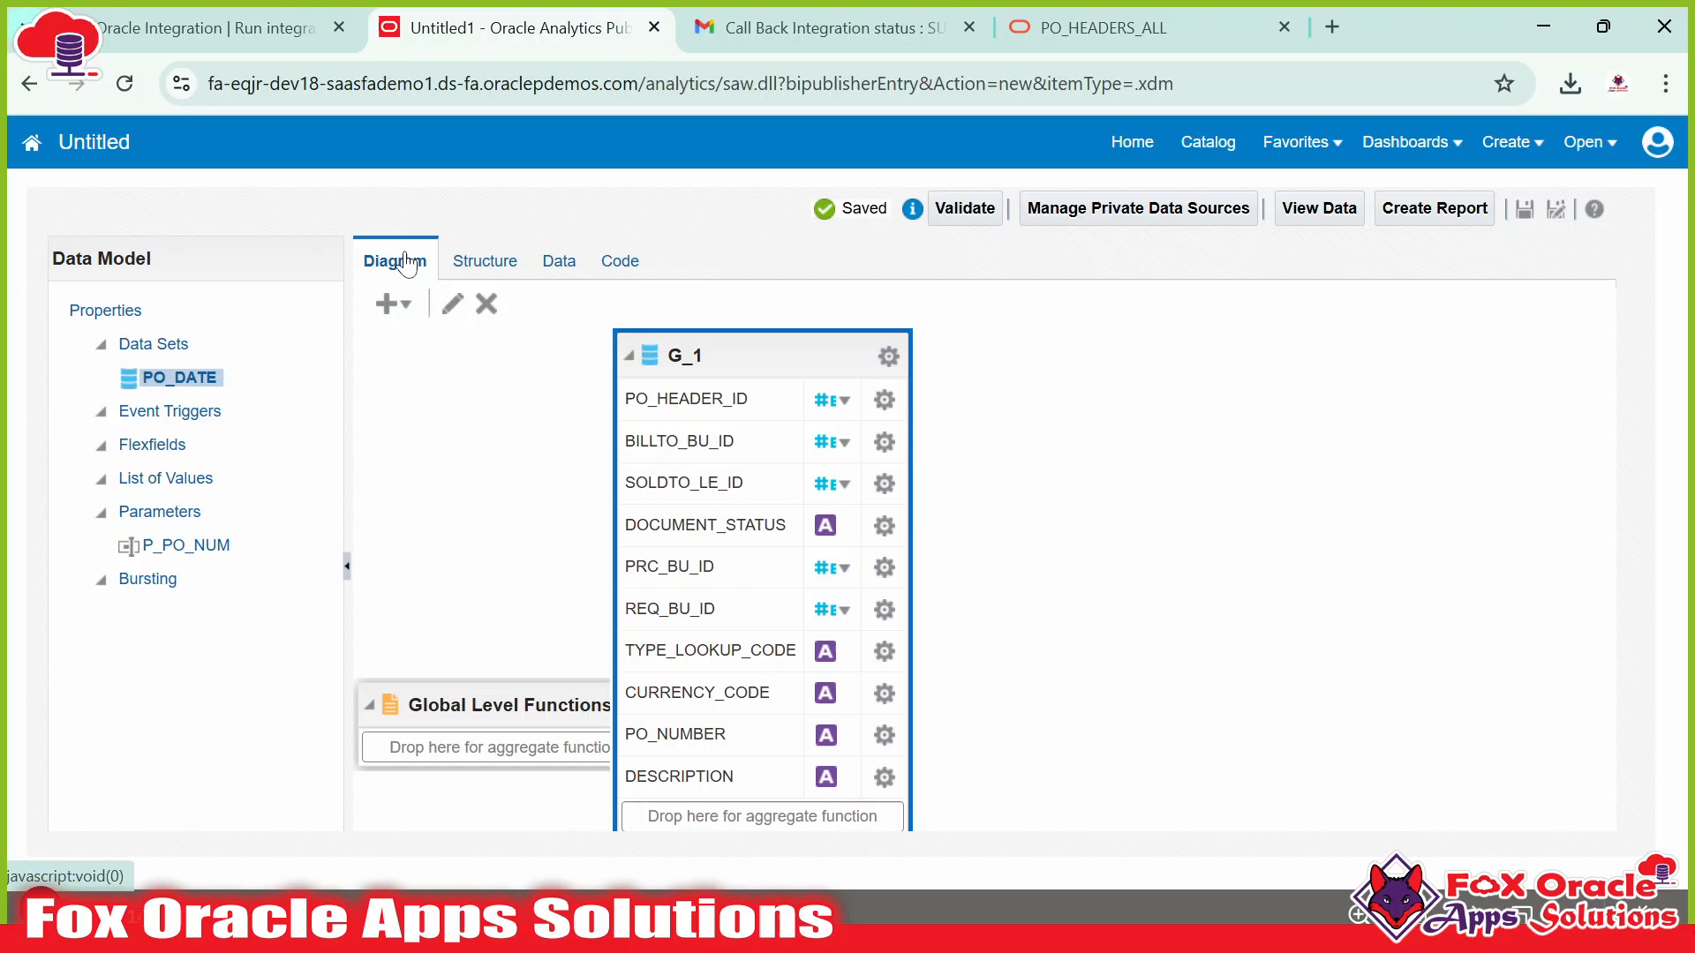
left_click(560, 262)
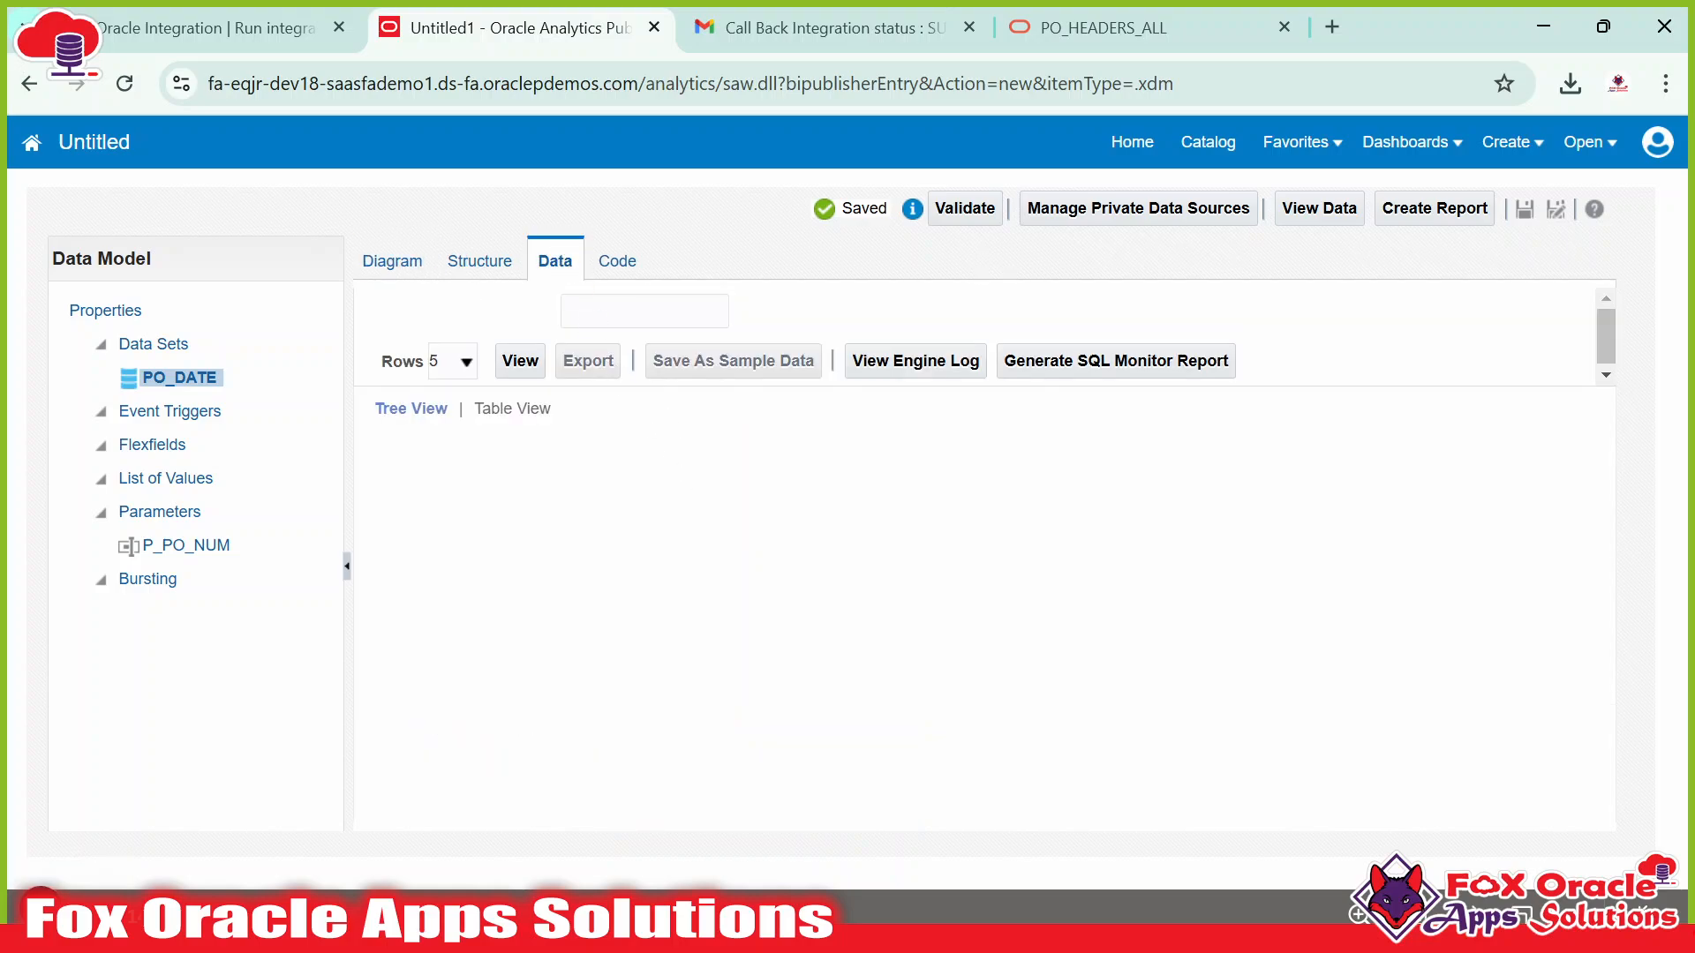
left_click(628, 312)
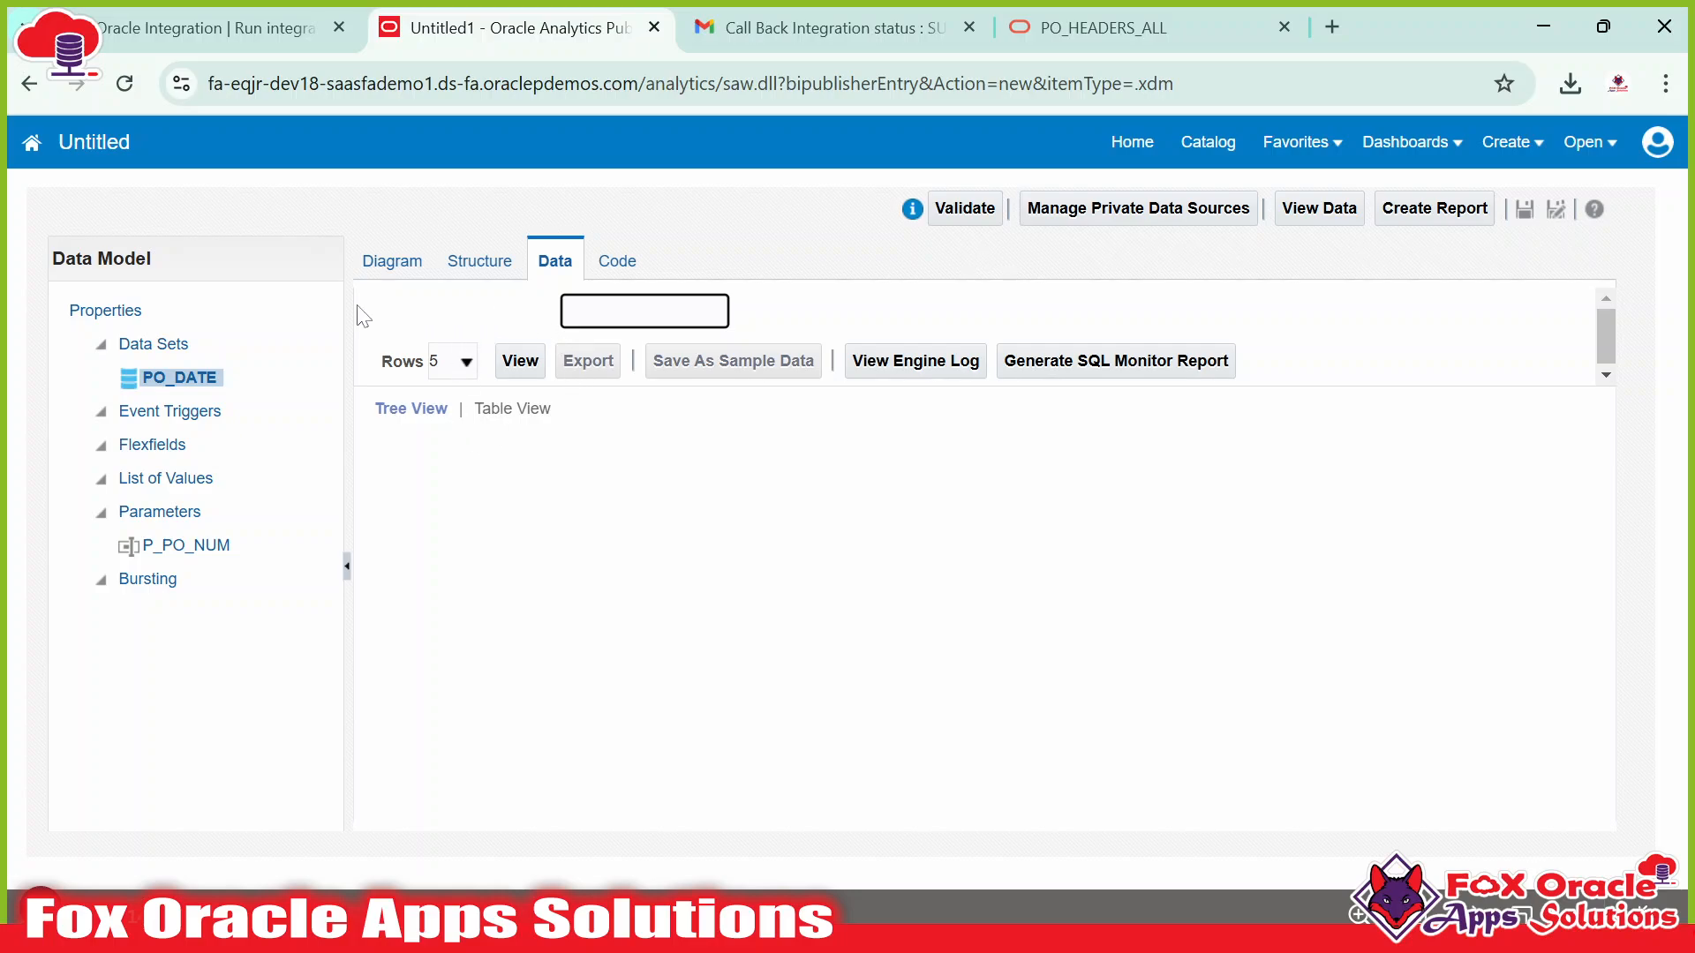
left_click(445, 314)
left_click(644, 311)
left_click(519, 362)
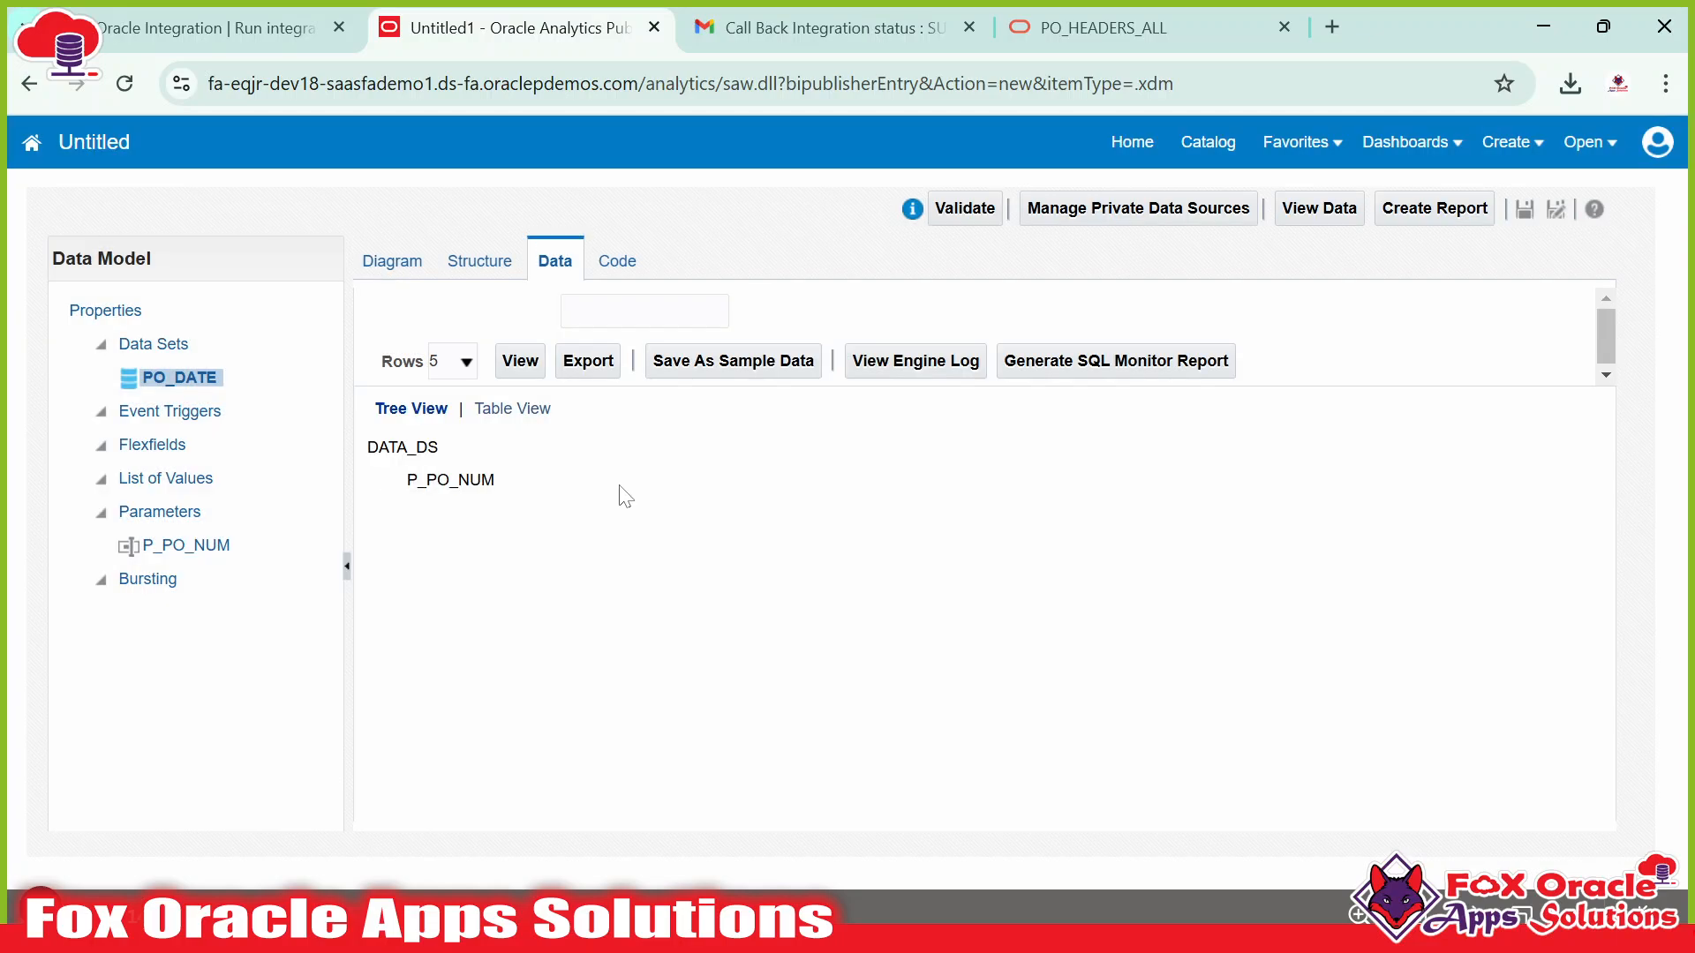
left_click(609, 310)
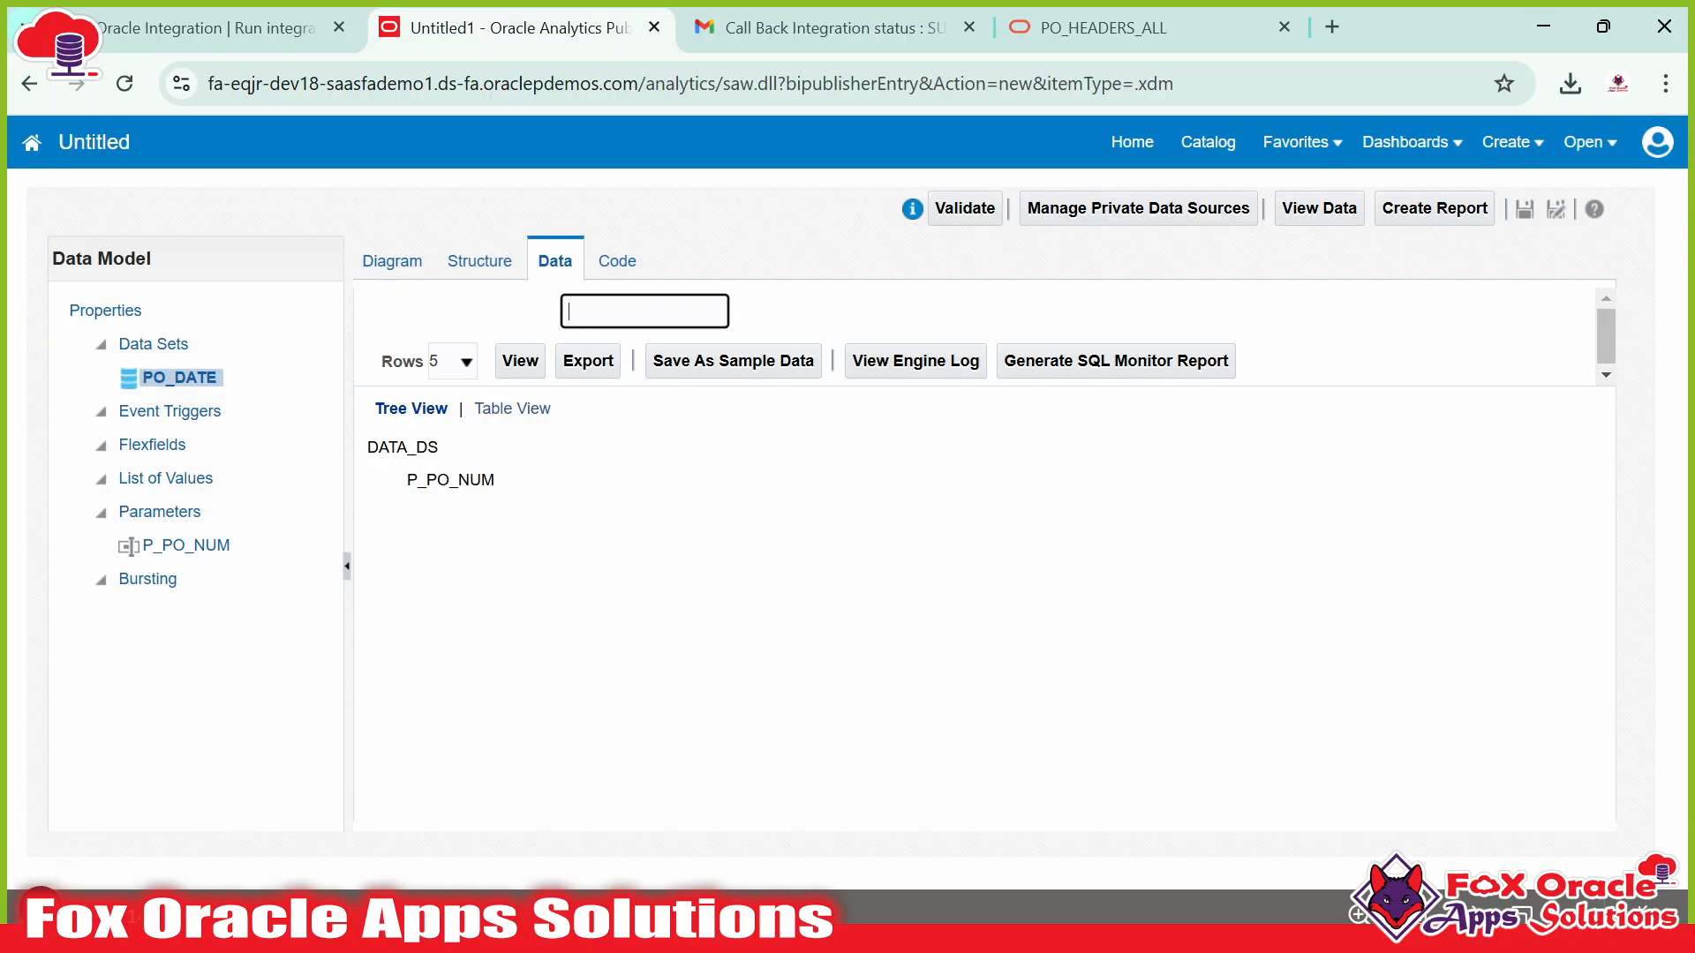
Copy US165048 from the query and preview it as a table, returning PO_HEADER_ID 598871.
key("alt+Tab")
left_click(459, 552)
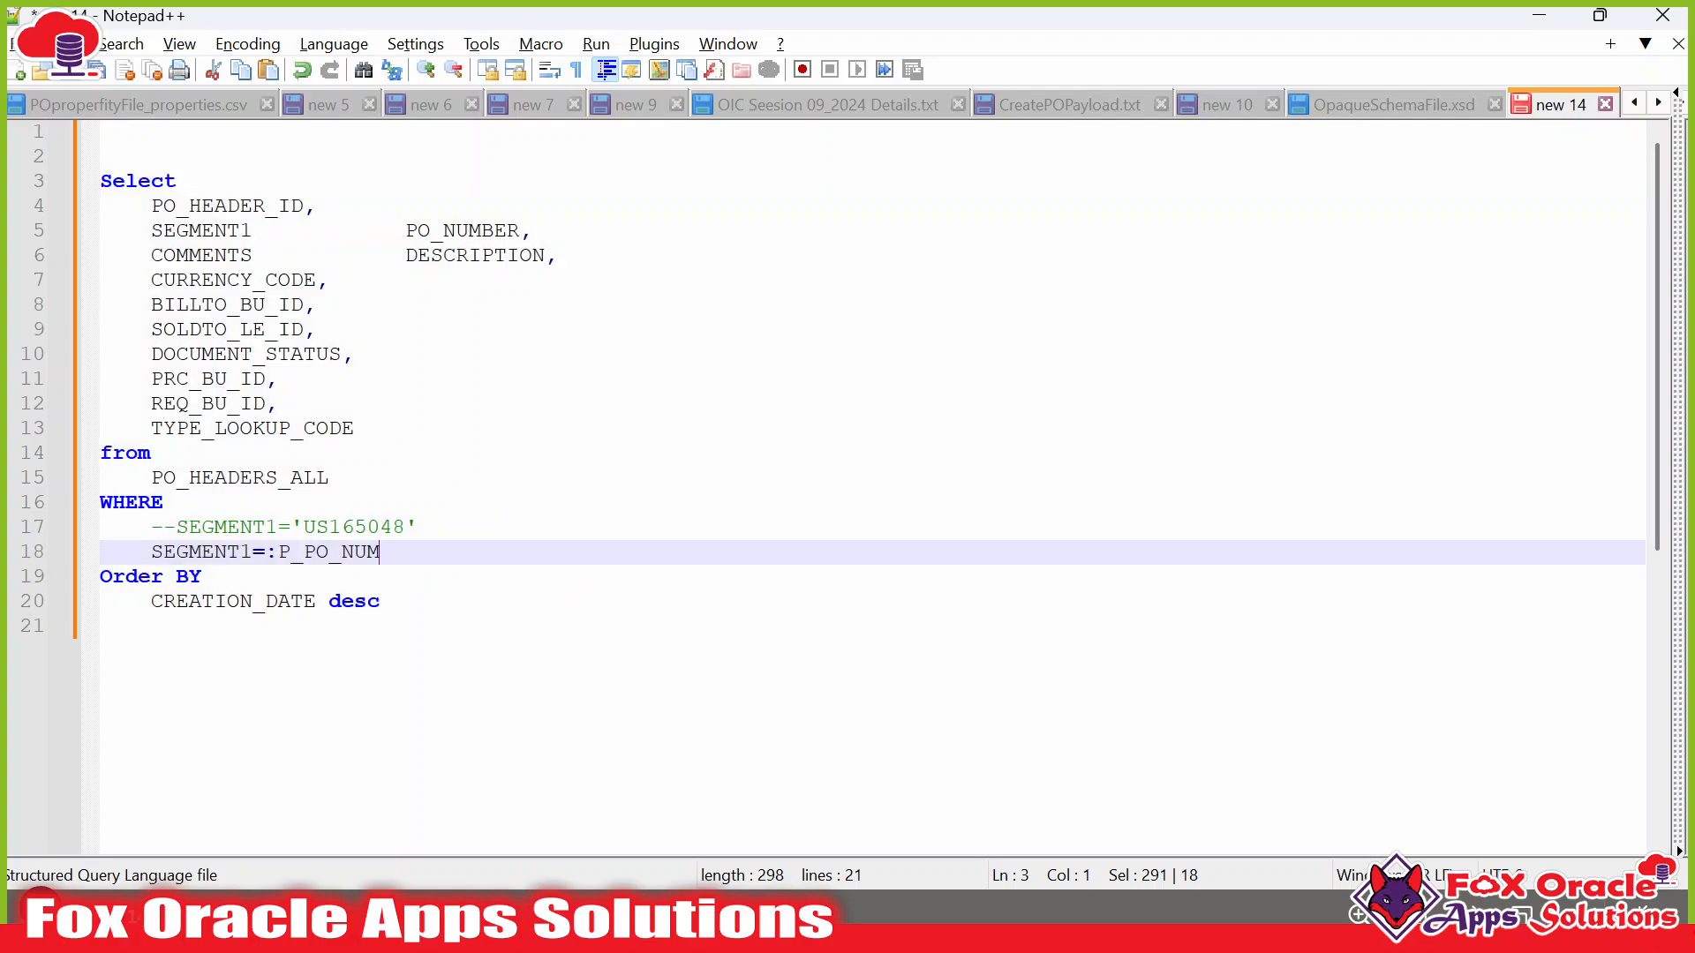
left_click(303, 528)
left_click_drag(303, 528, 405, 527)
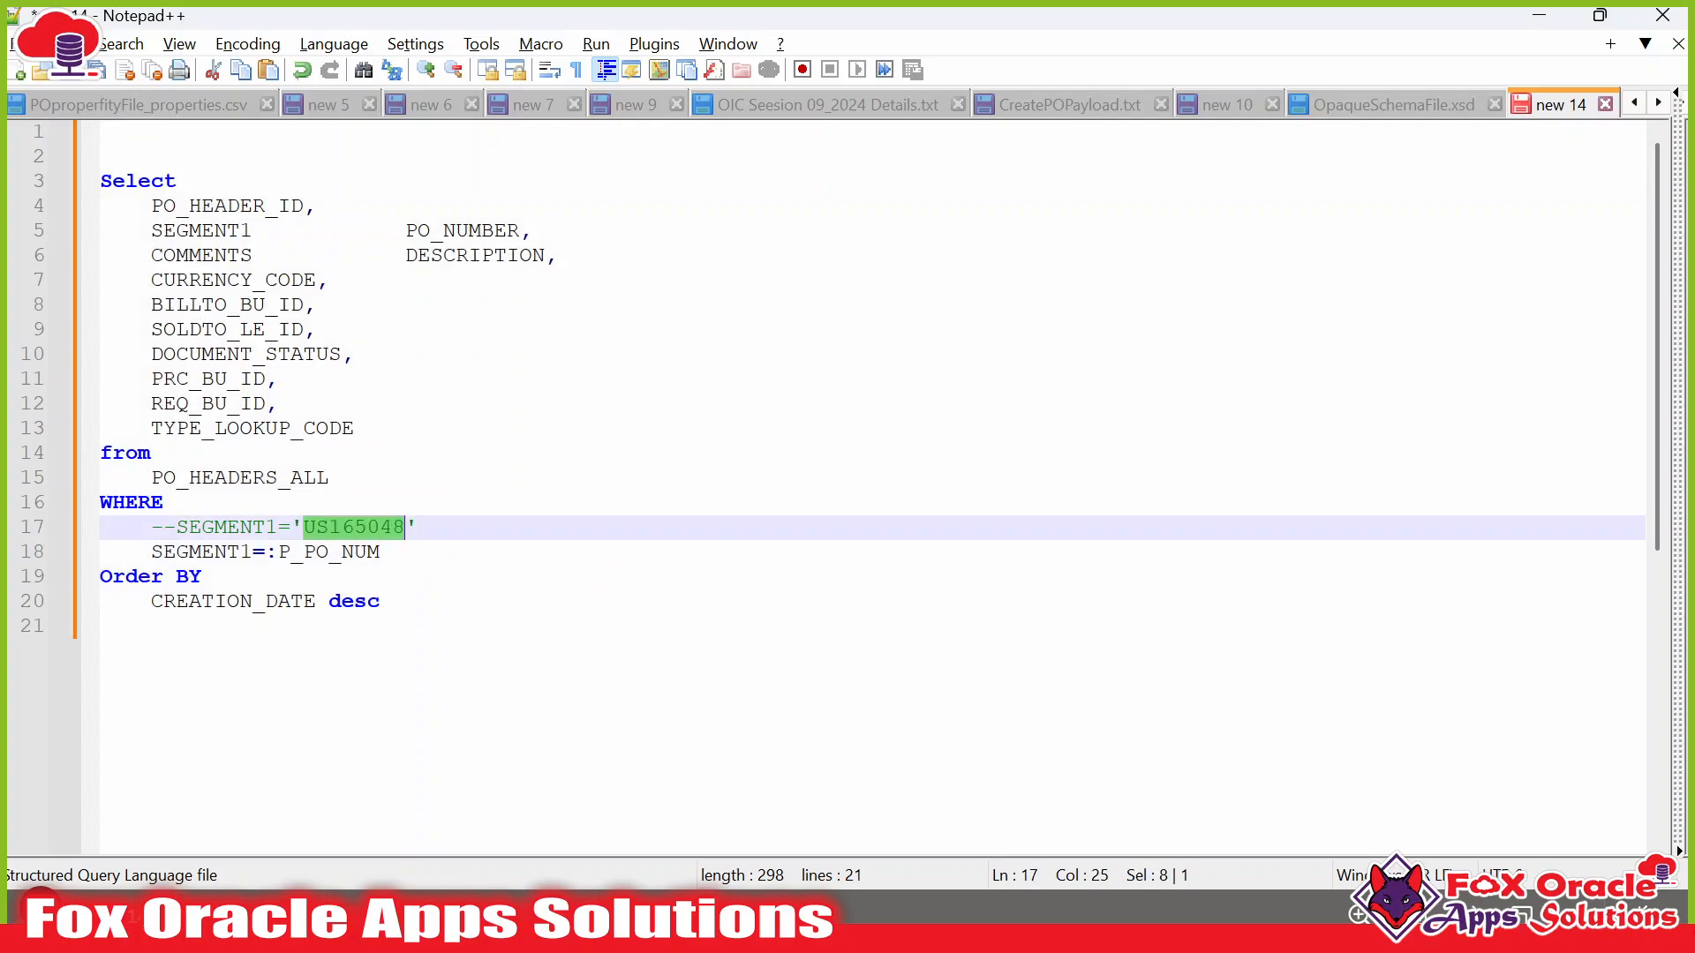
key("ctrl+c")
key("alt+Tab")
key("ctrl+v")
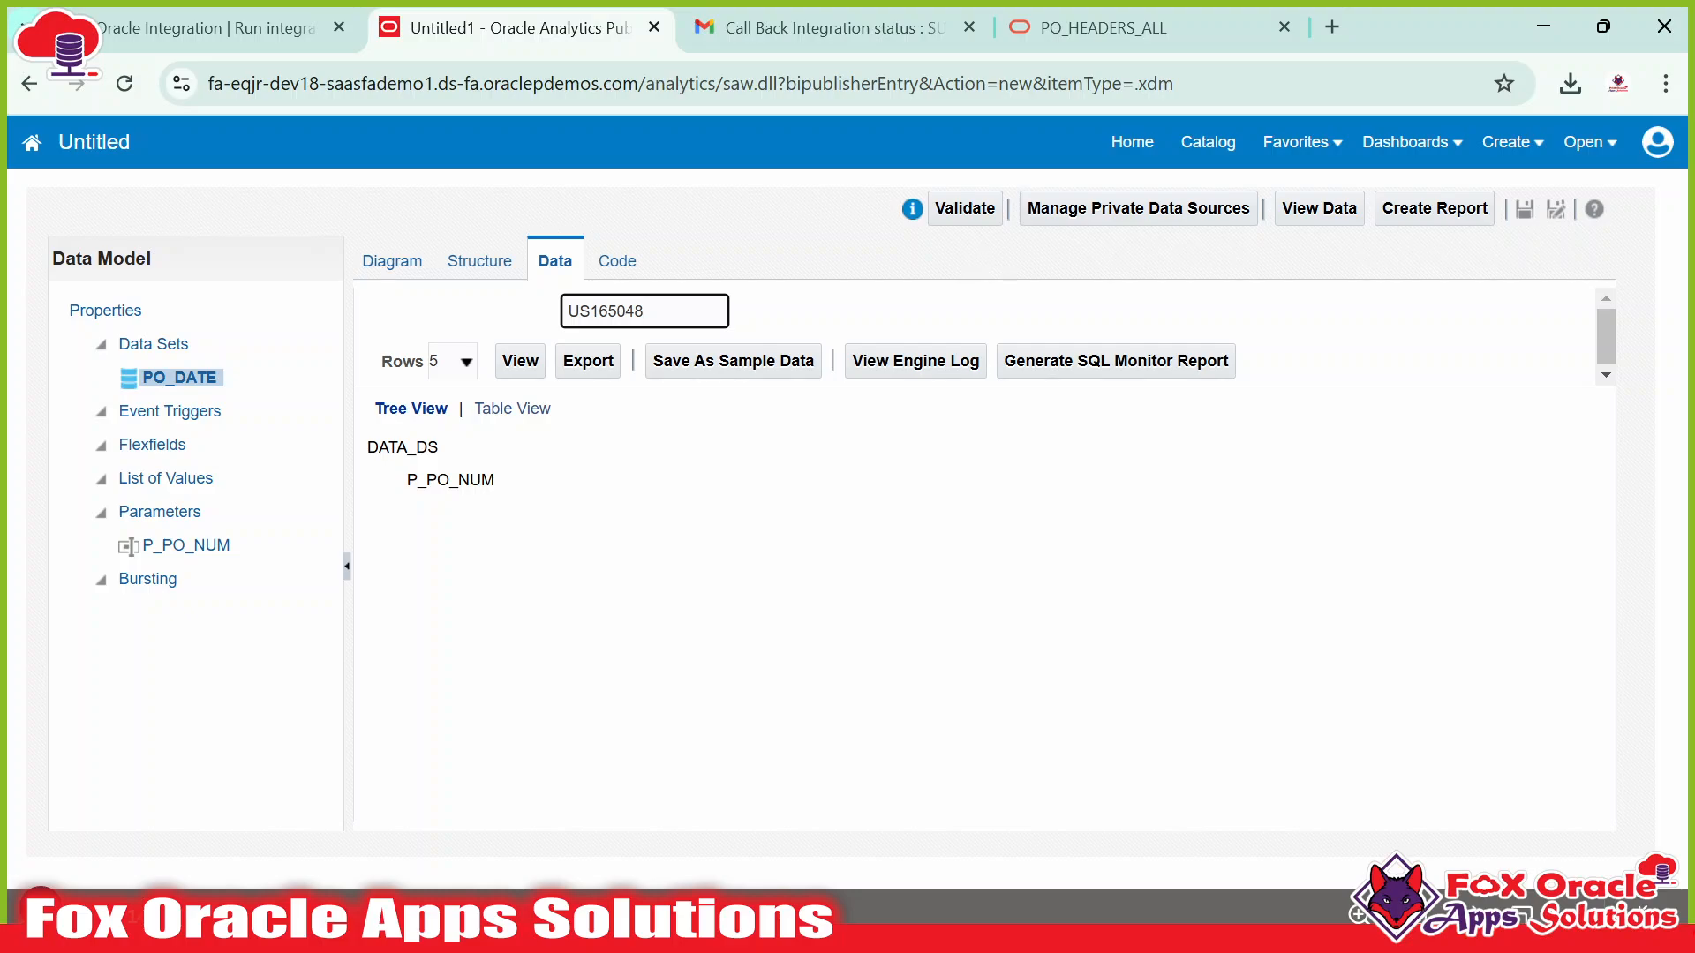
left_click(531, 371)
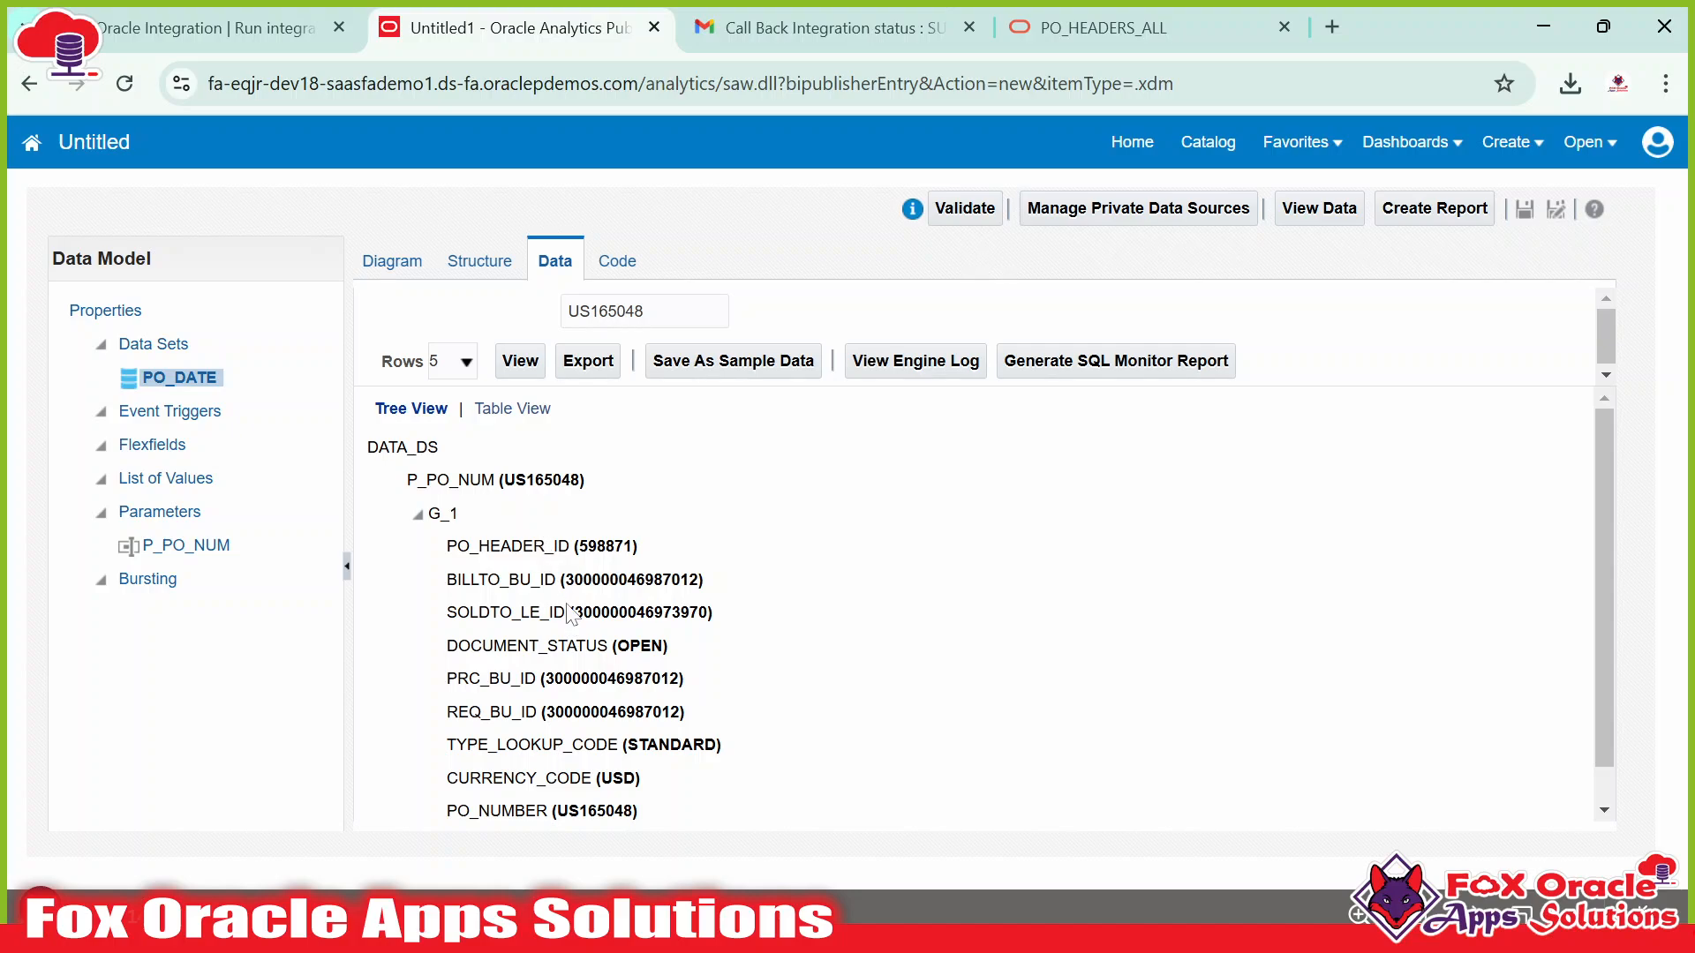
scroll(572, 618, "down", 2)
scroll(567, 660, "up", 2)
left_click(512, 407)
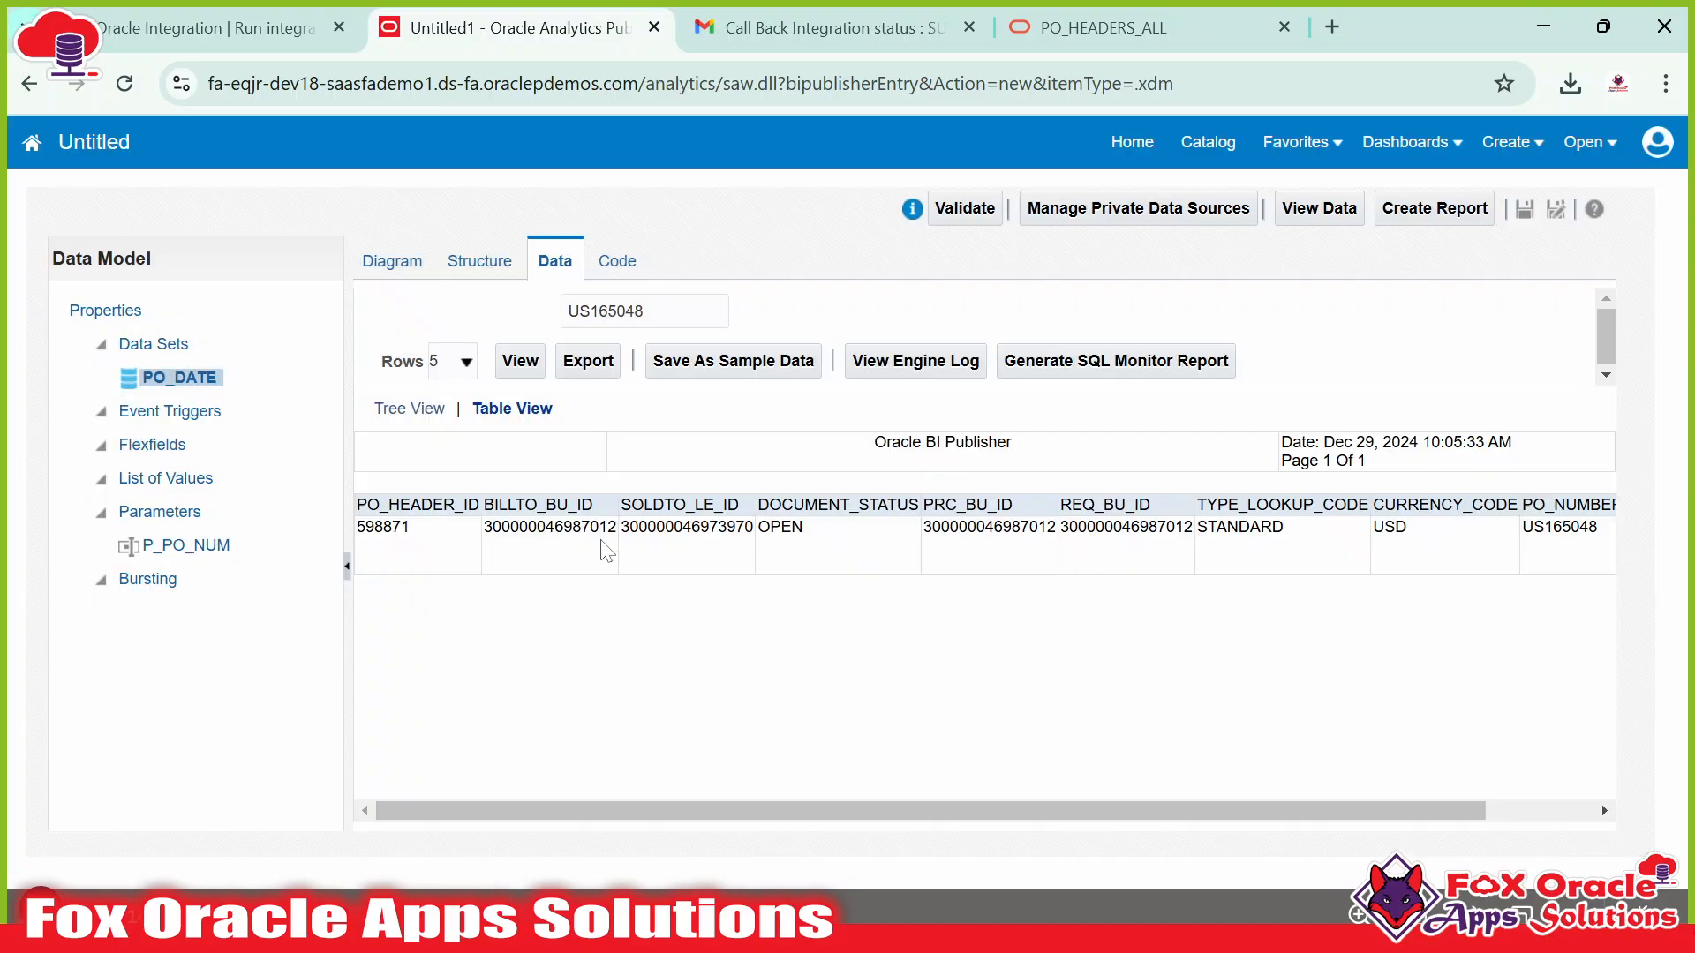
left_click_drag(1001, 528, 1539, 526)
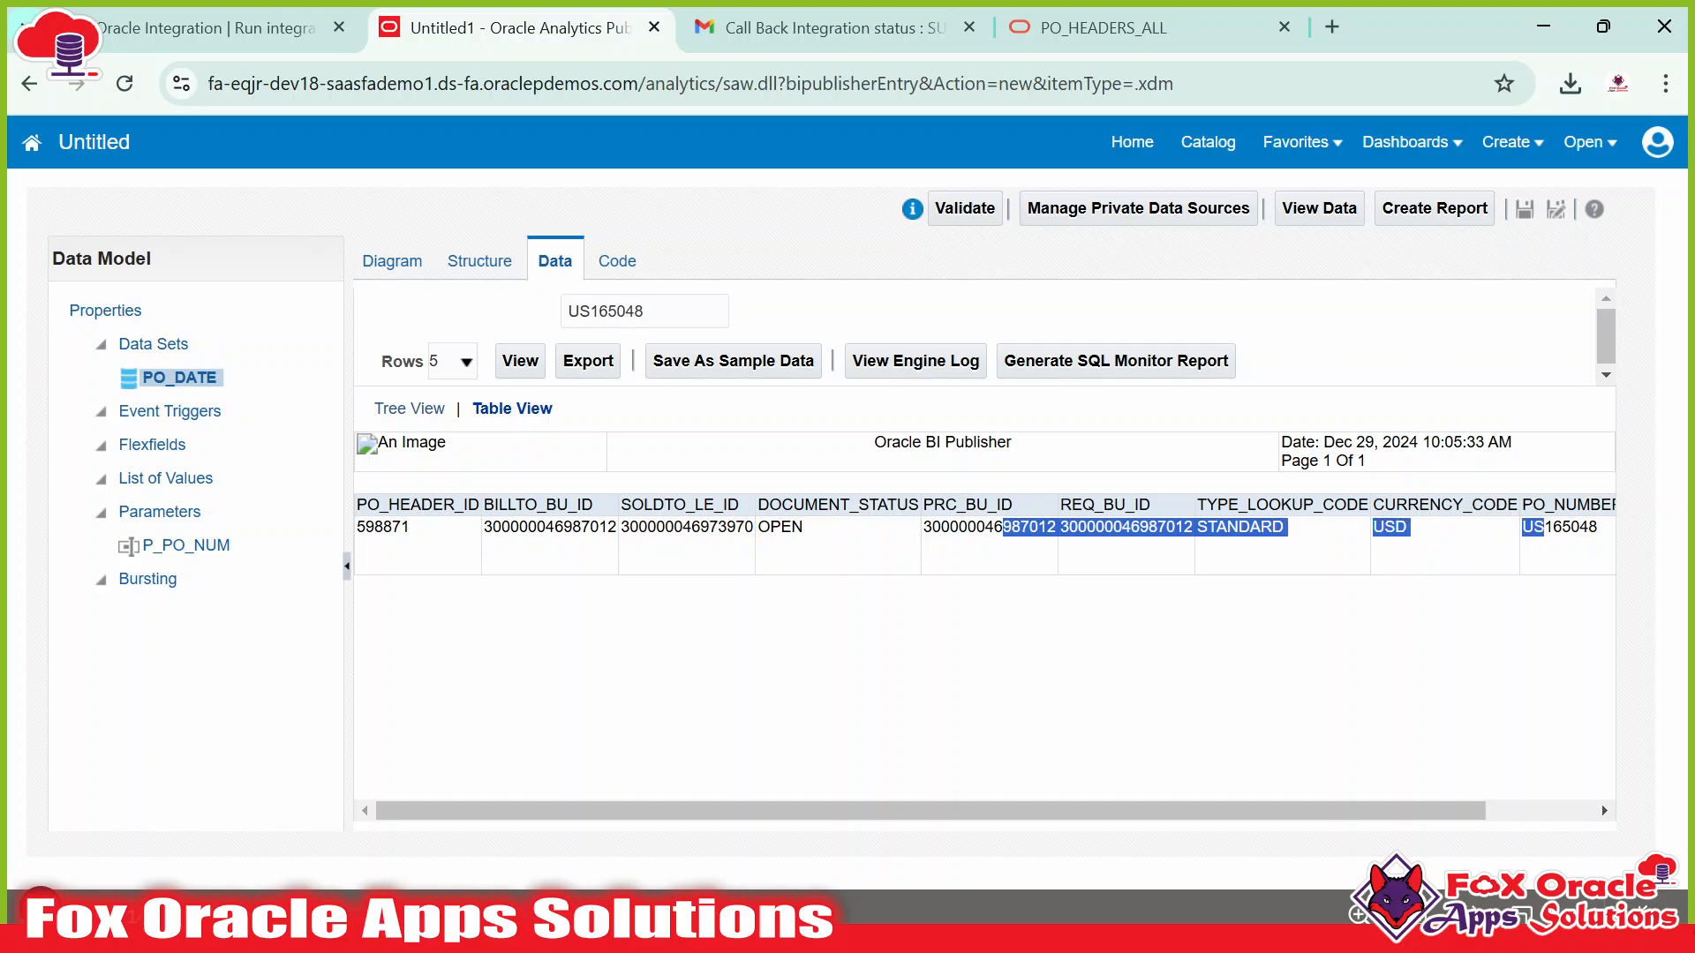
left_click(1524, 529)
double_click(382, 528)
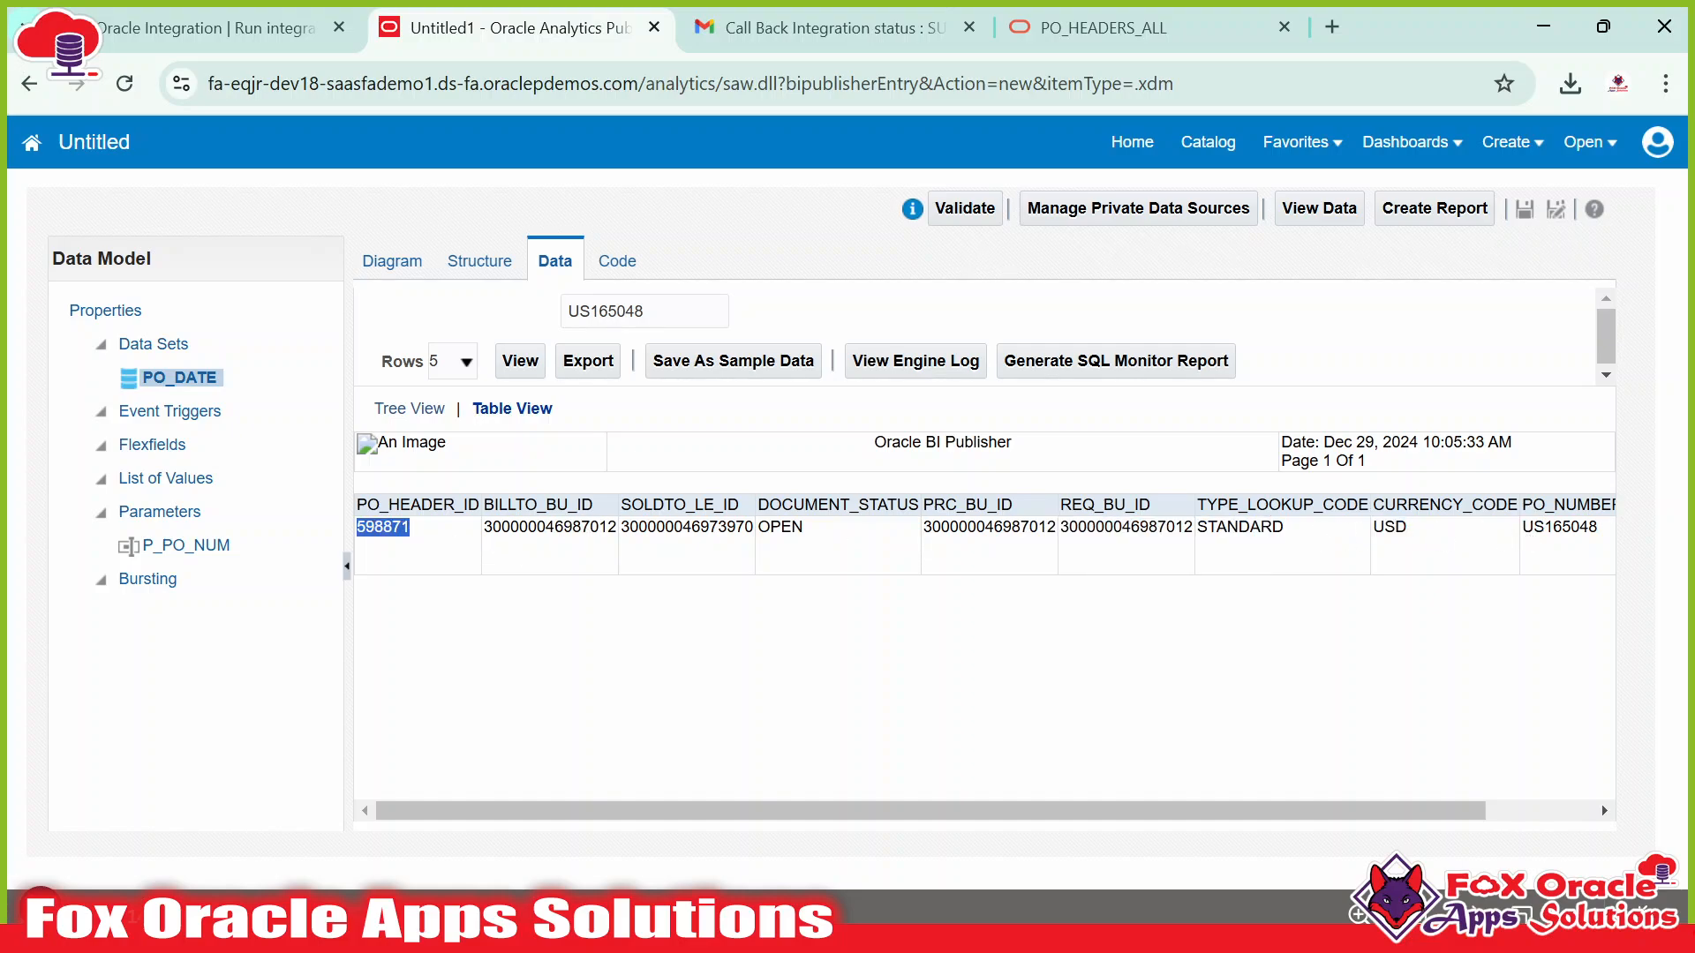
left_click(383, 527)
Rerun the preview for US165047 and US165046, each returning a single order.
left_click(652, 312)
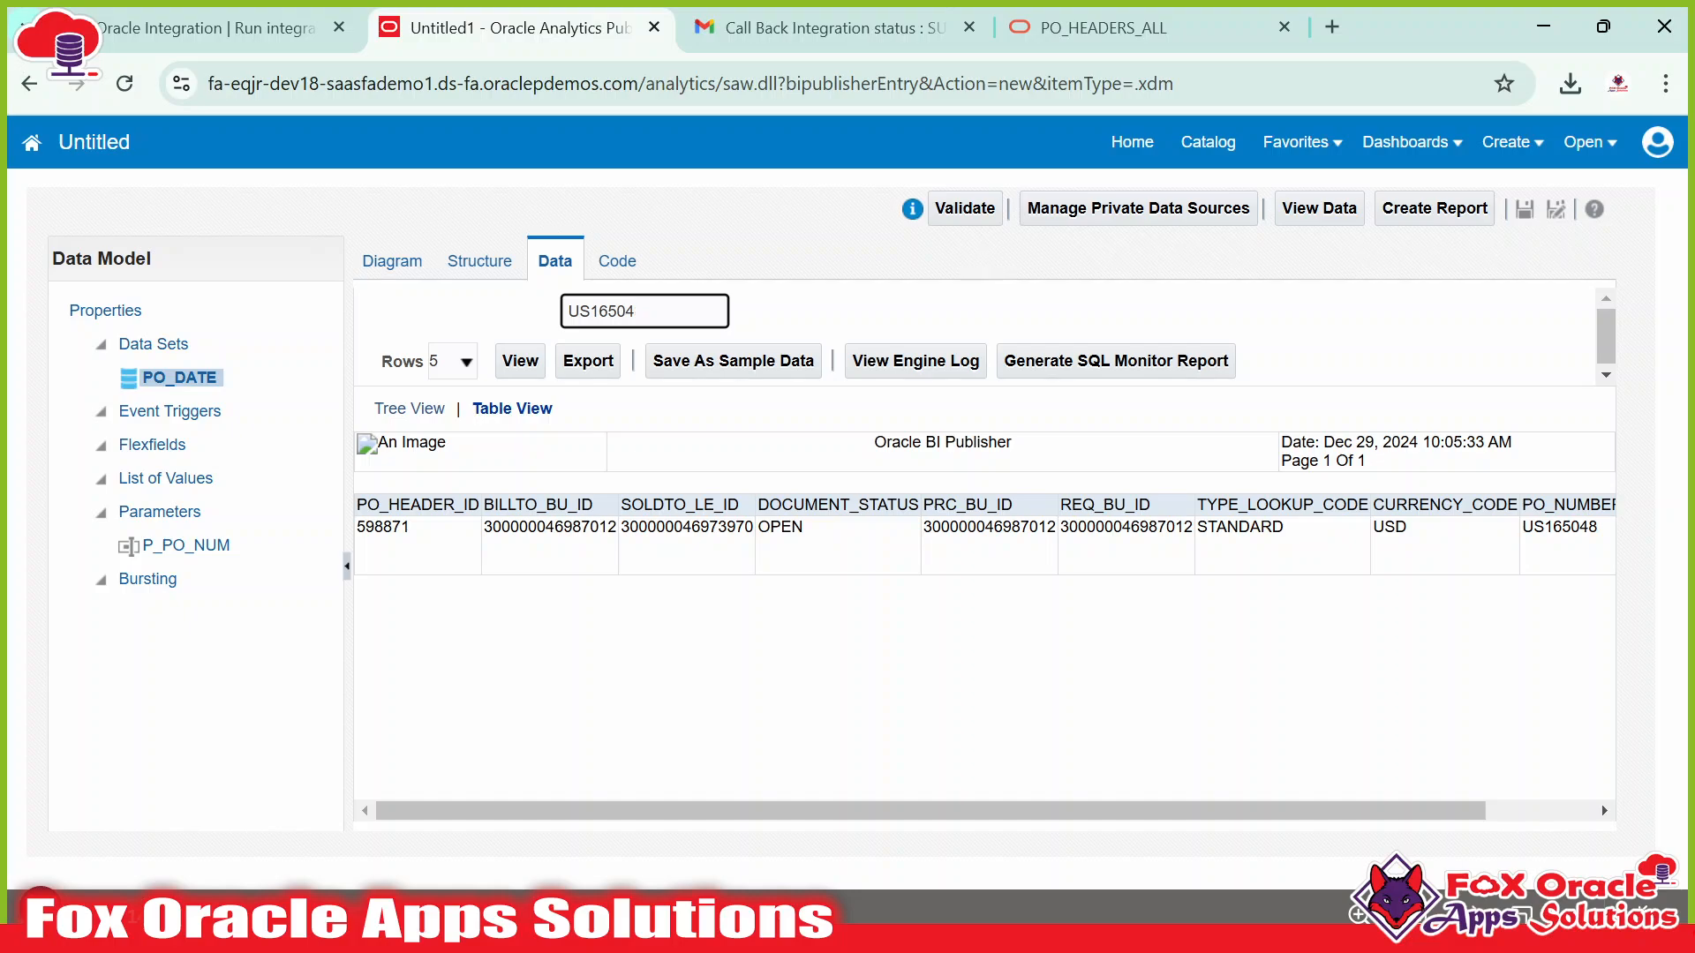
left_click(517, 360)
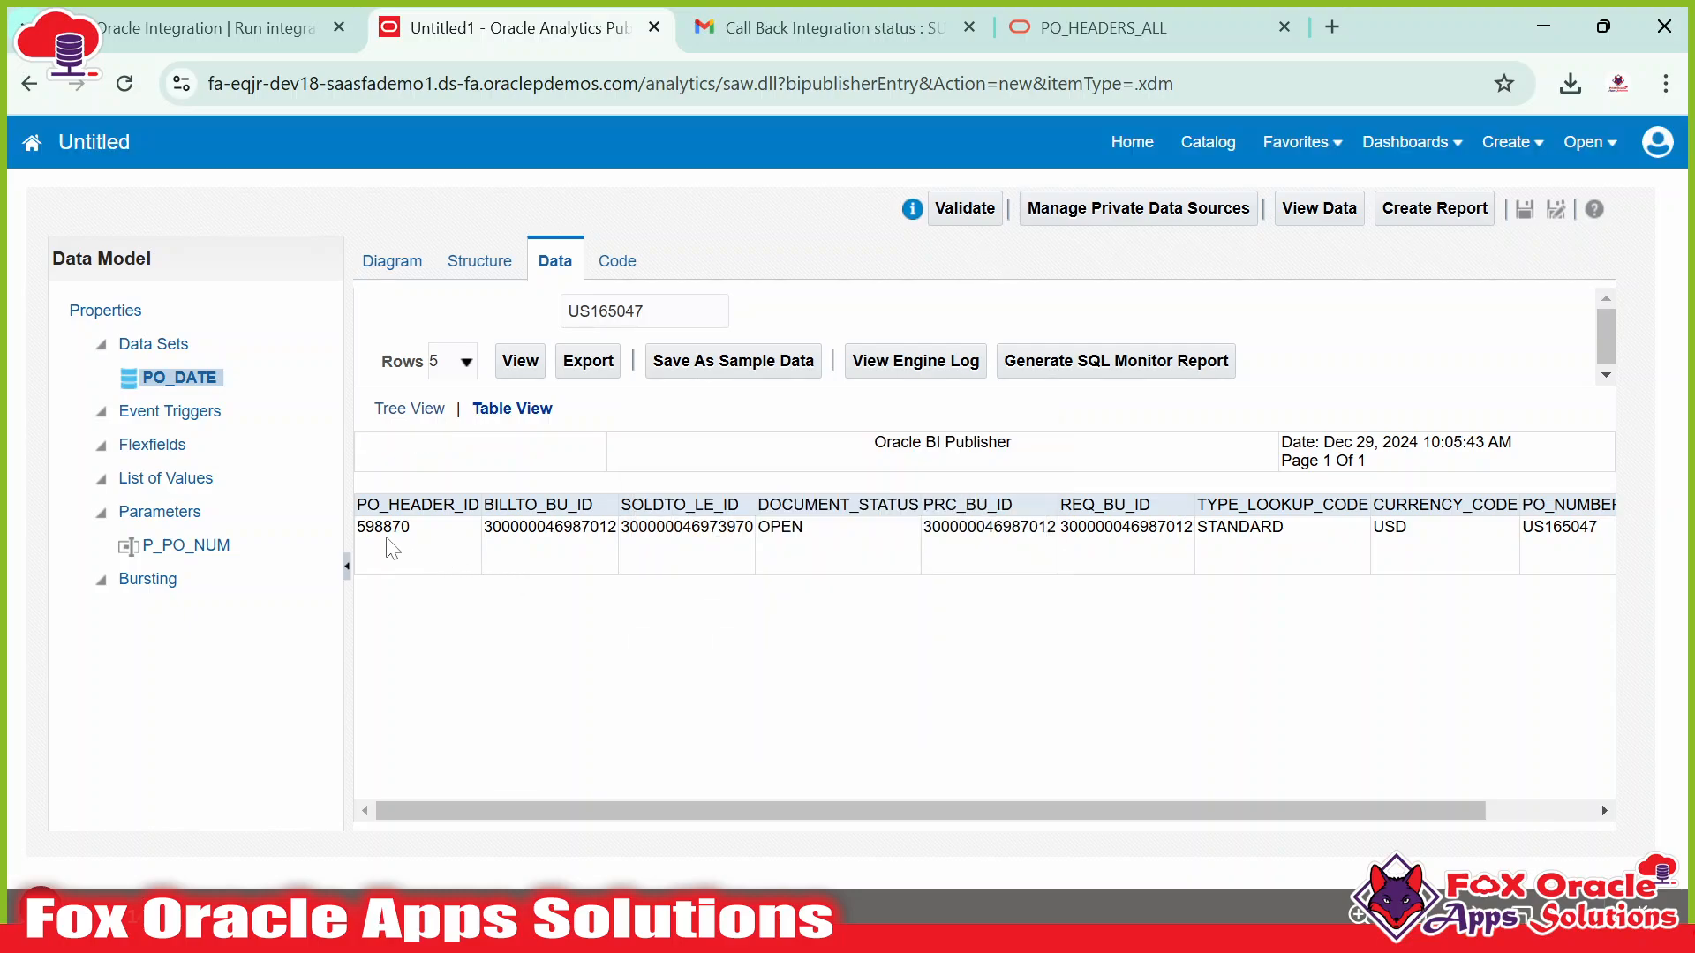
left_click_drag(392, 534, 425, 540)
left_click(644, 311)
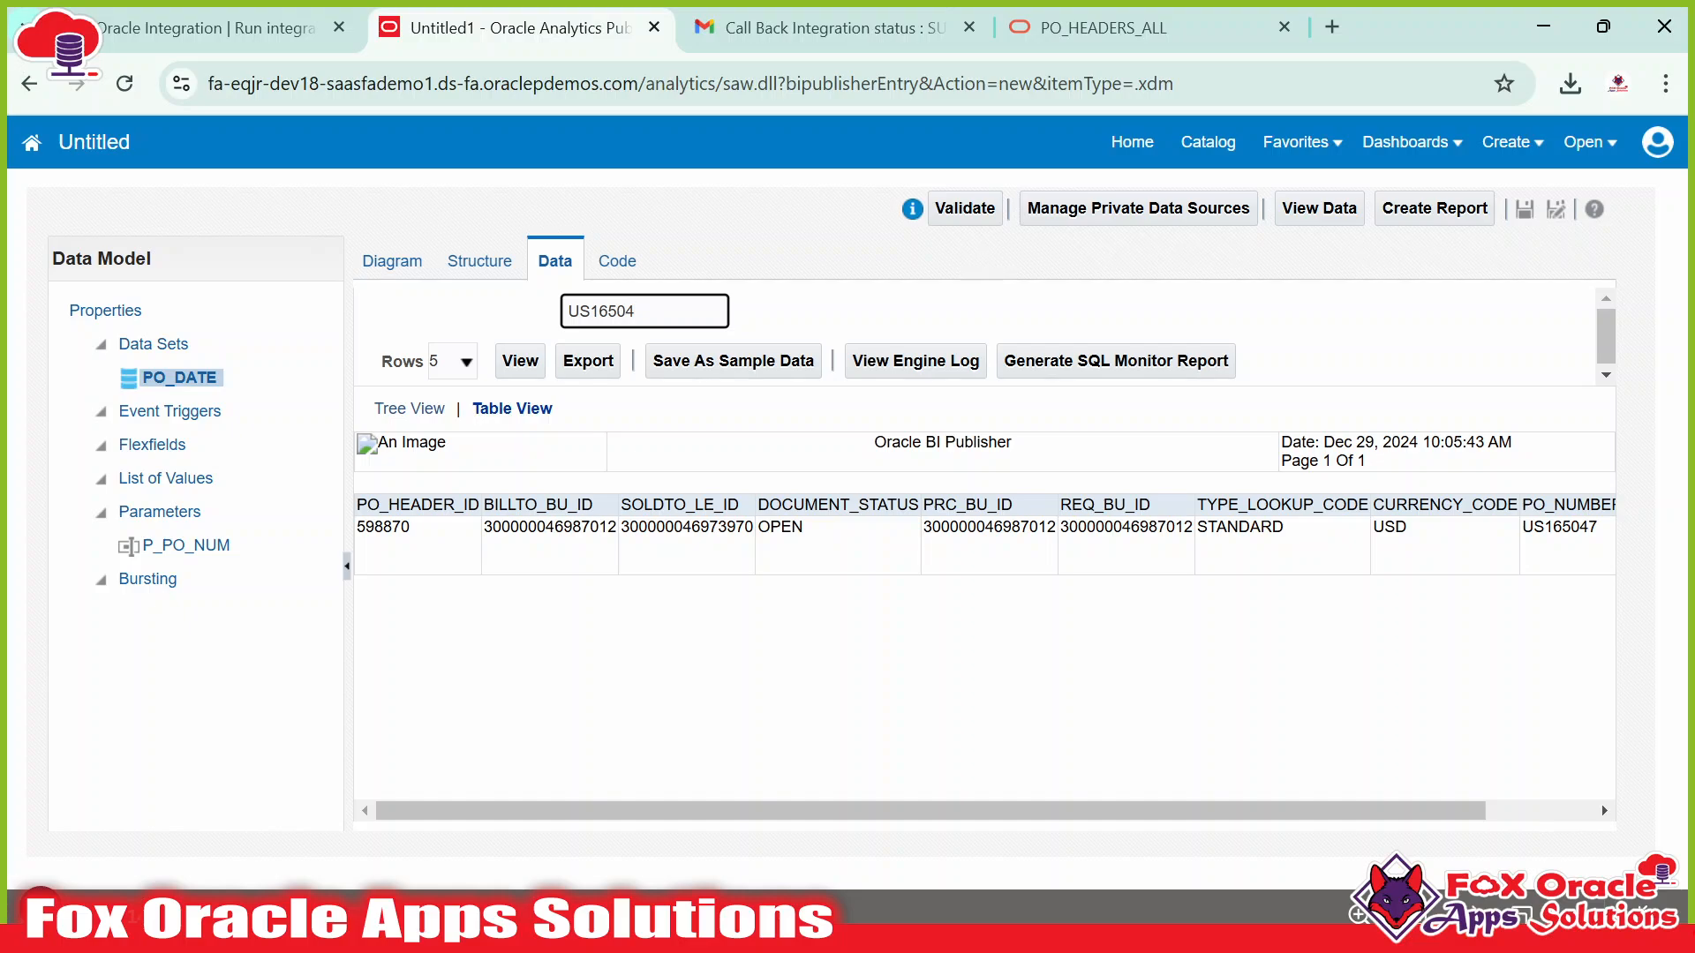
type("6")
left_click(520, 360)
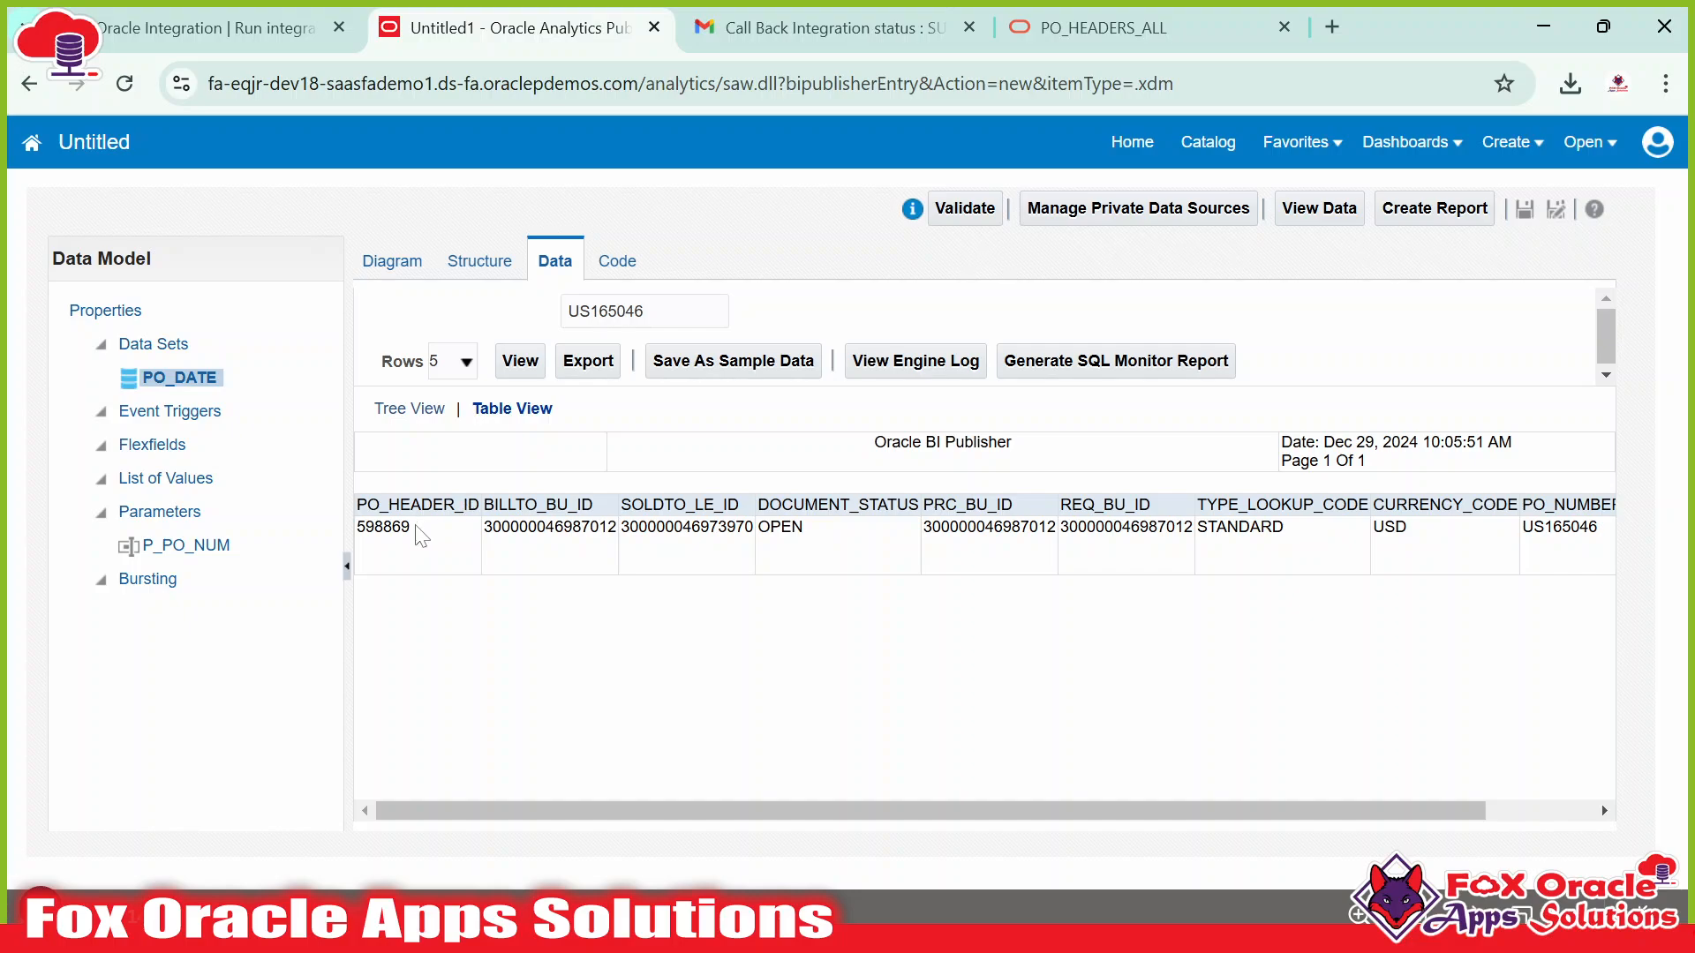
left_click_drag(402, 527, 1364, 525)
left_click(1432, 526)
left_click(171, 516)
Enter 'Purchase Order' as the P_PO_NUM parameter's Display Label.
left_click(494, 403)
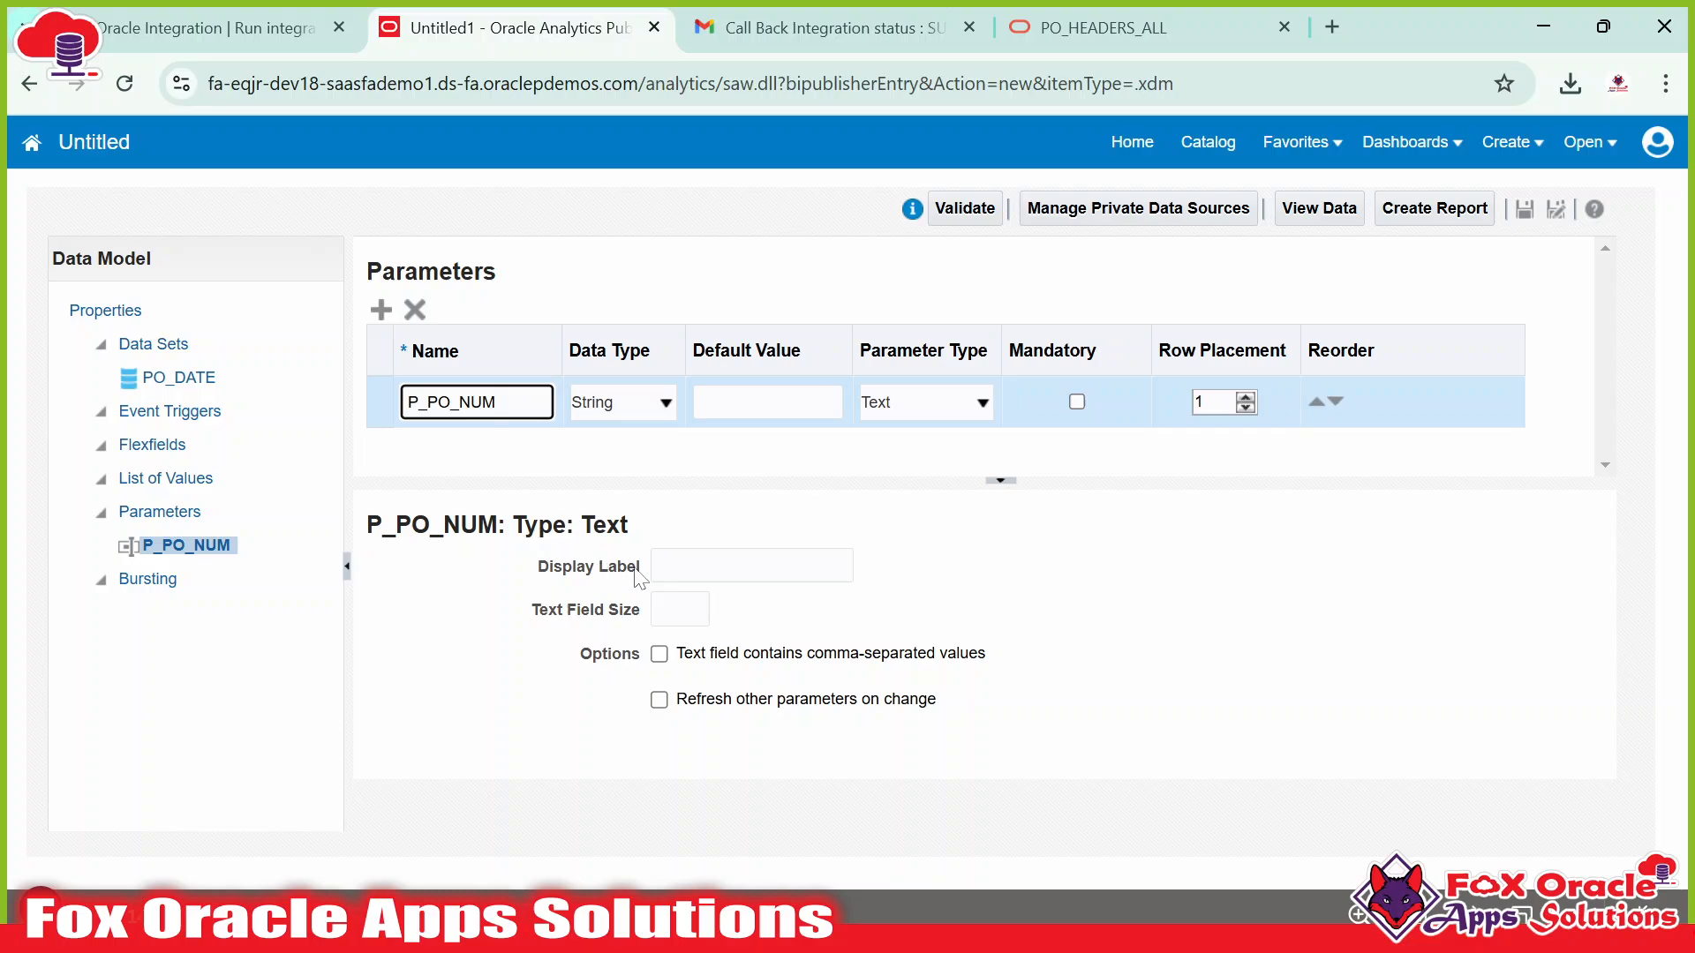
left_click(664, 567)
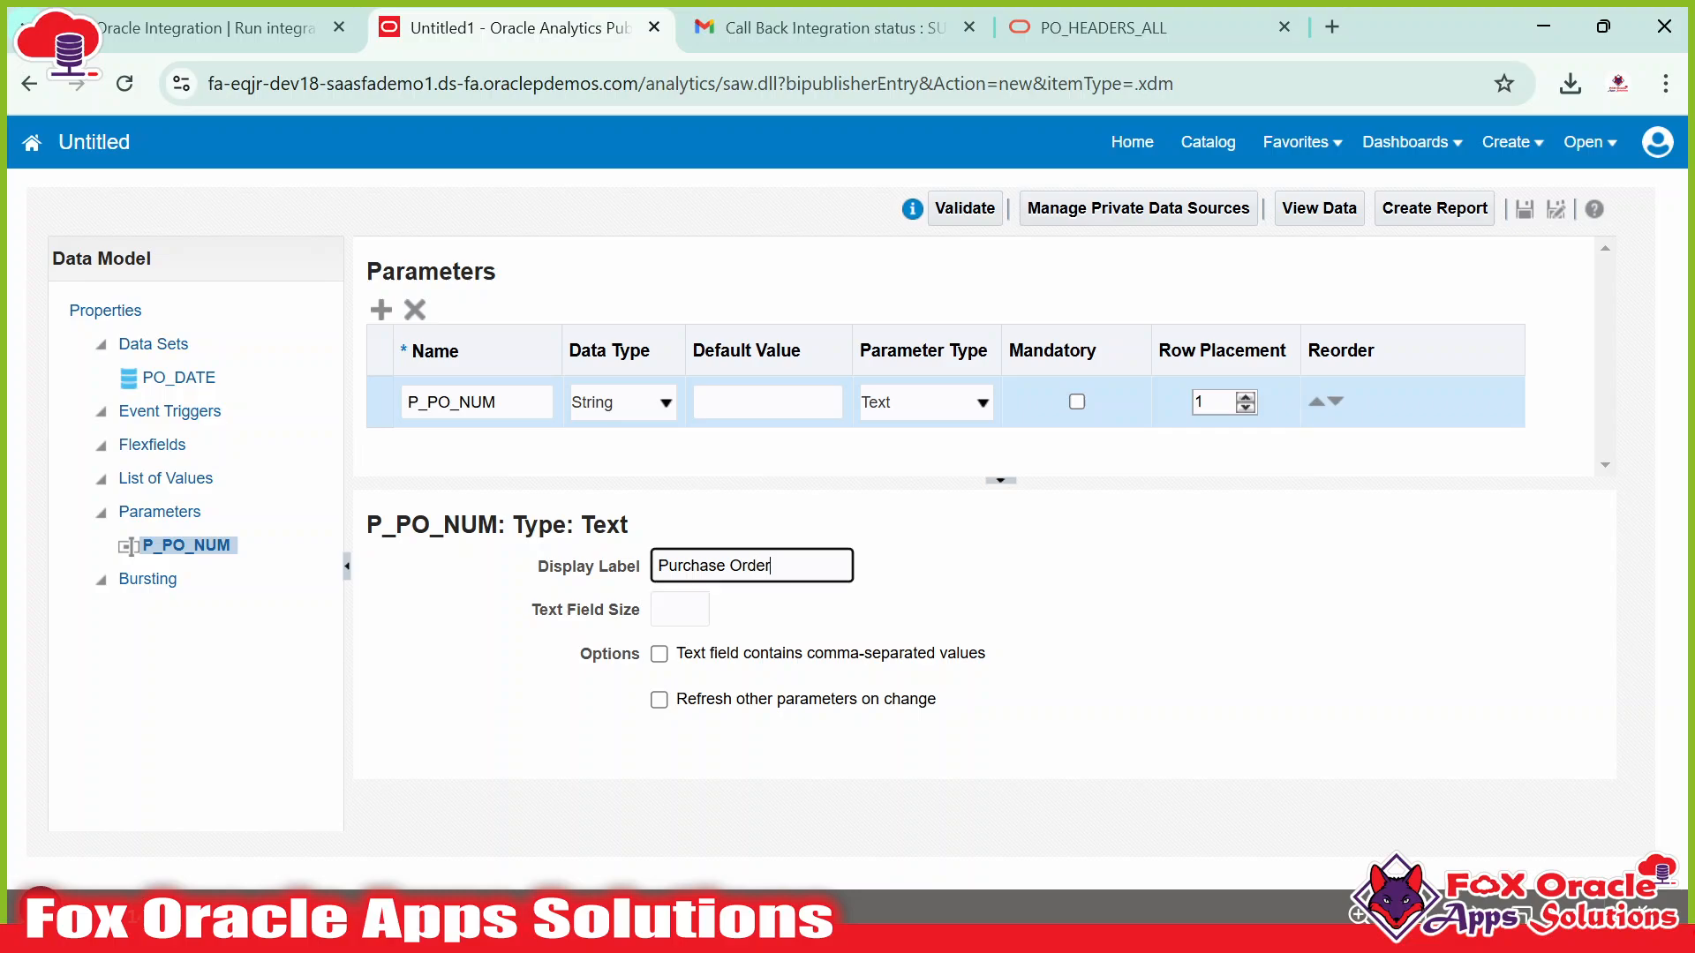
left_click(799, 611)
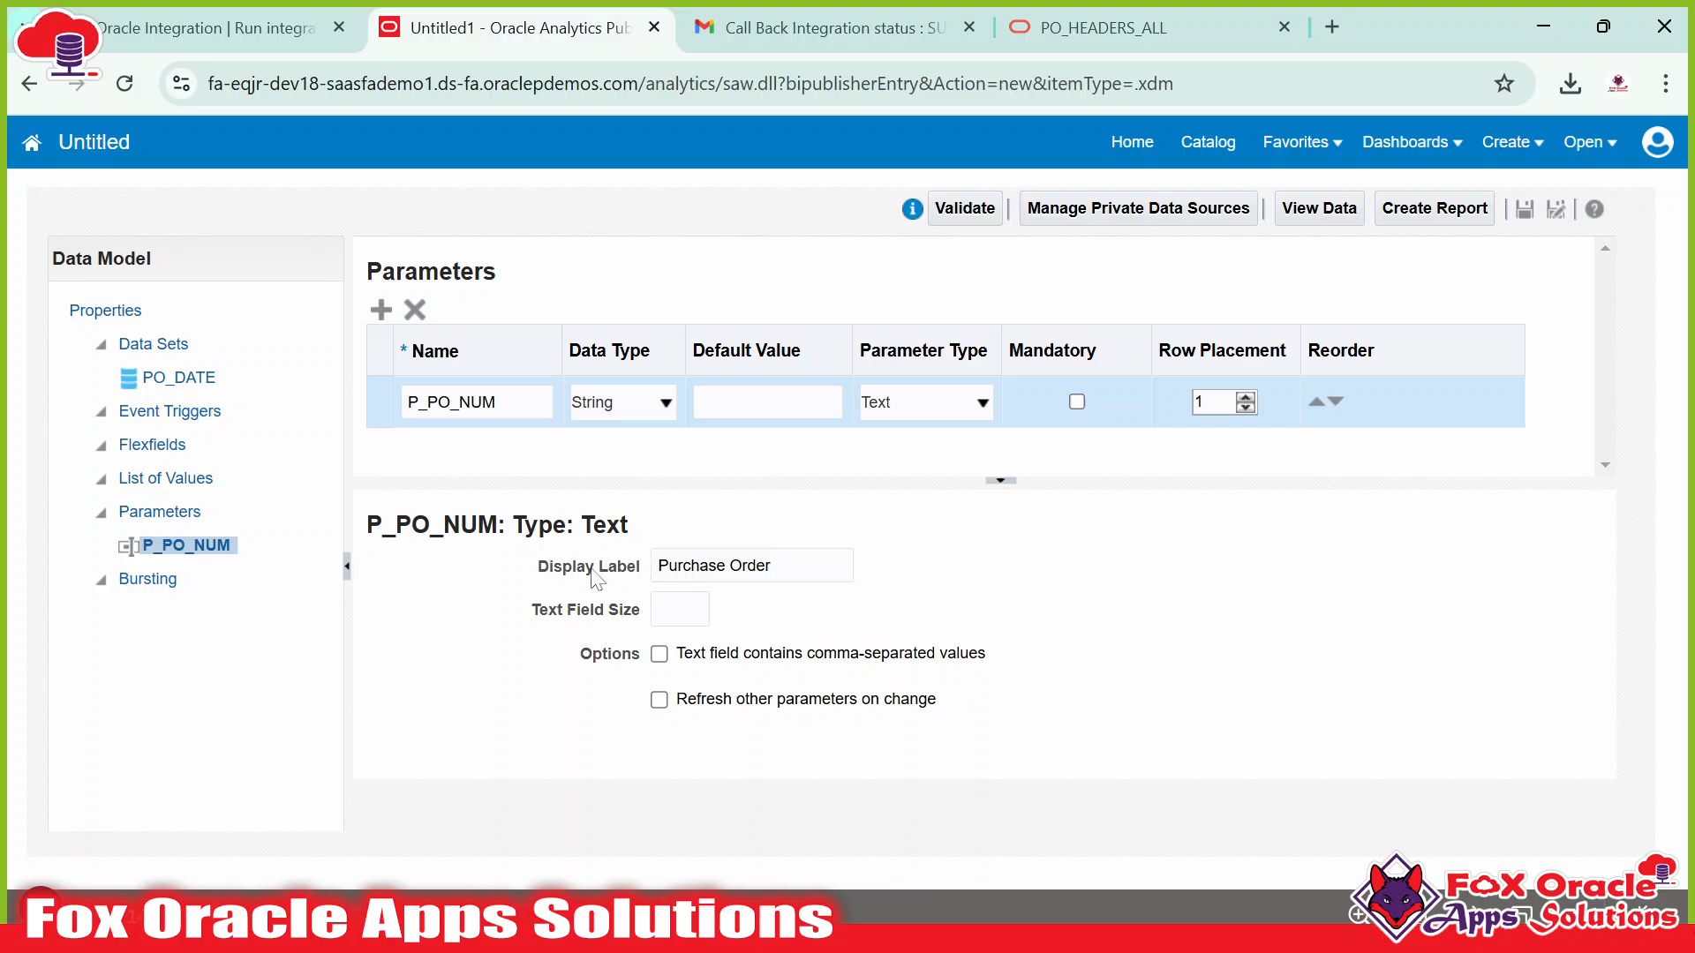
left_click_drag(656, 565, 786, 569)
left_click(797, 603)
left_click(155, 345)
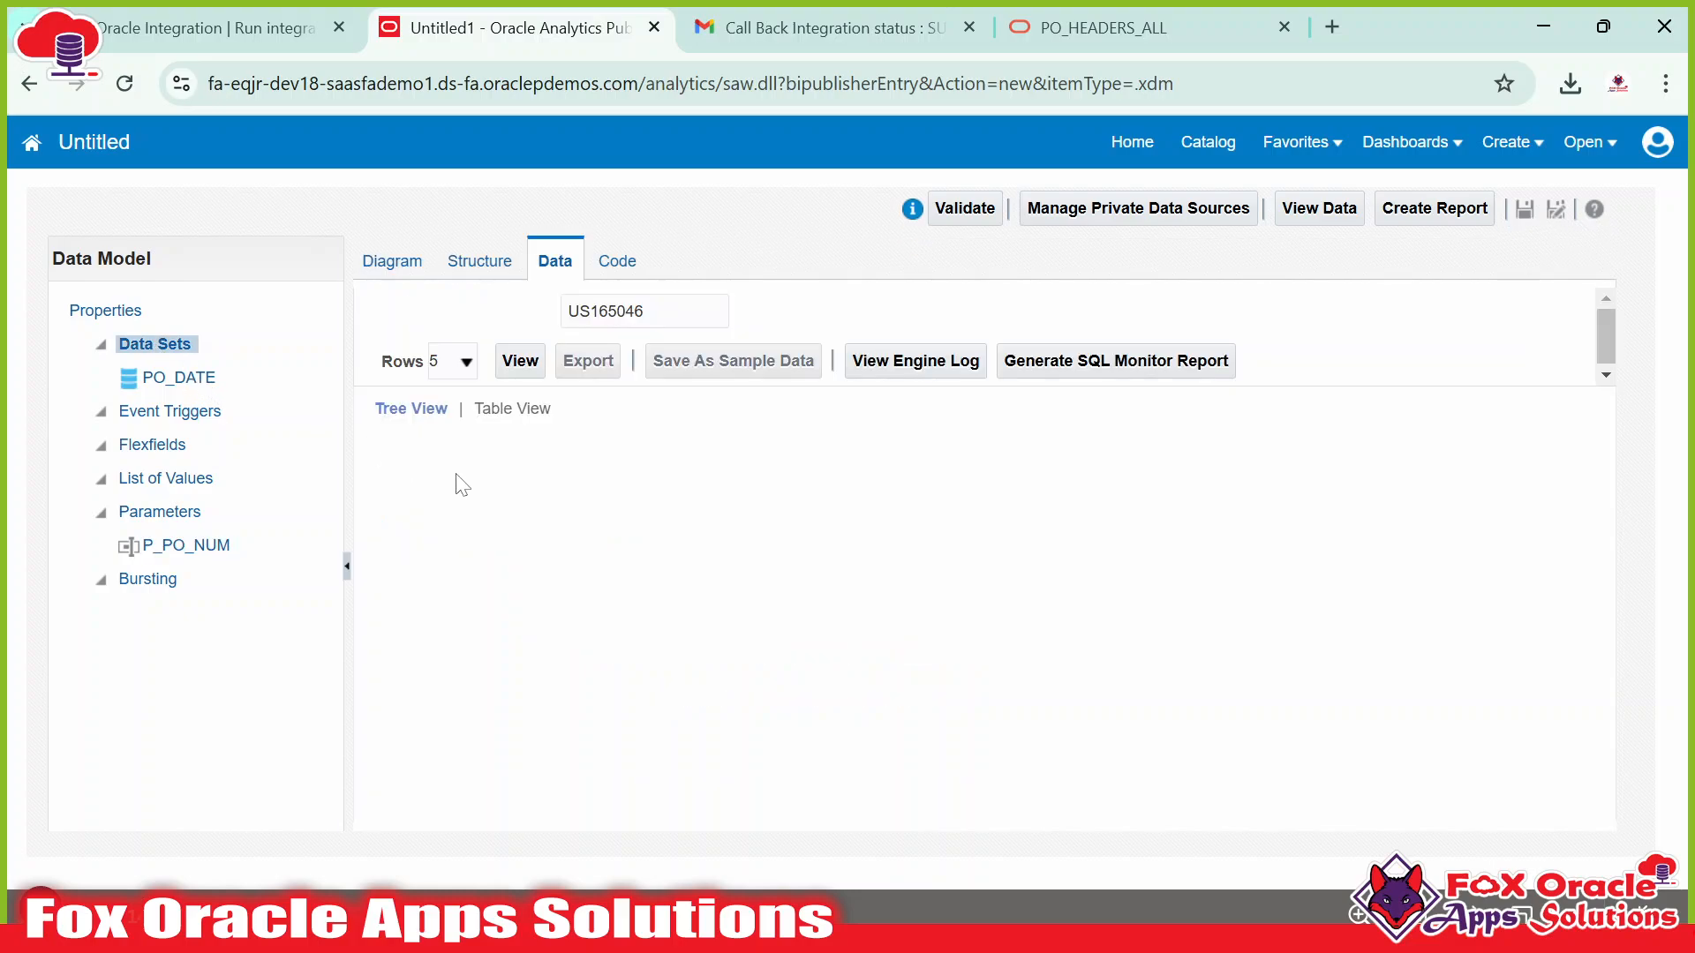
Look through the data model's Diagram, Structure, Code and Data views.
left_click(404, 261)
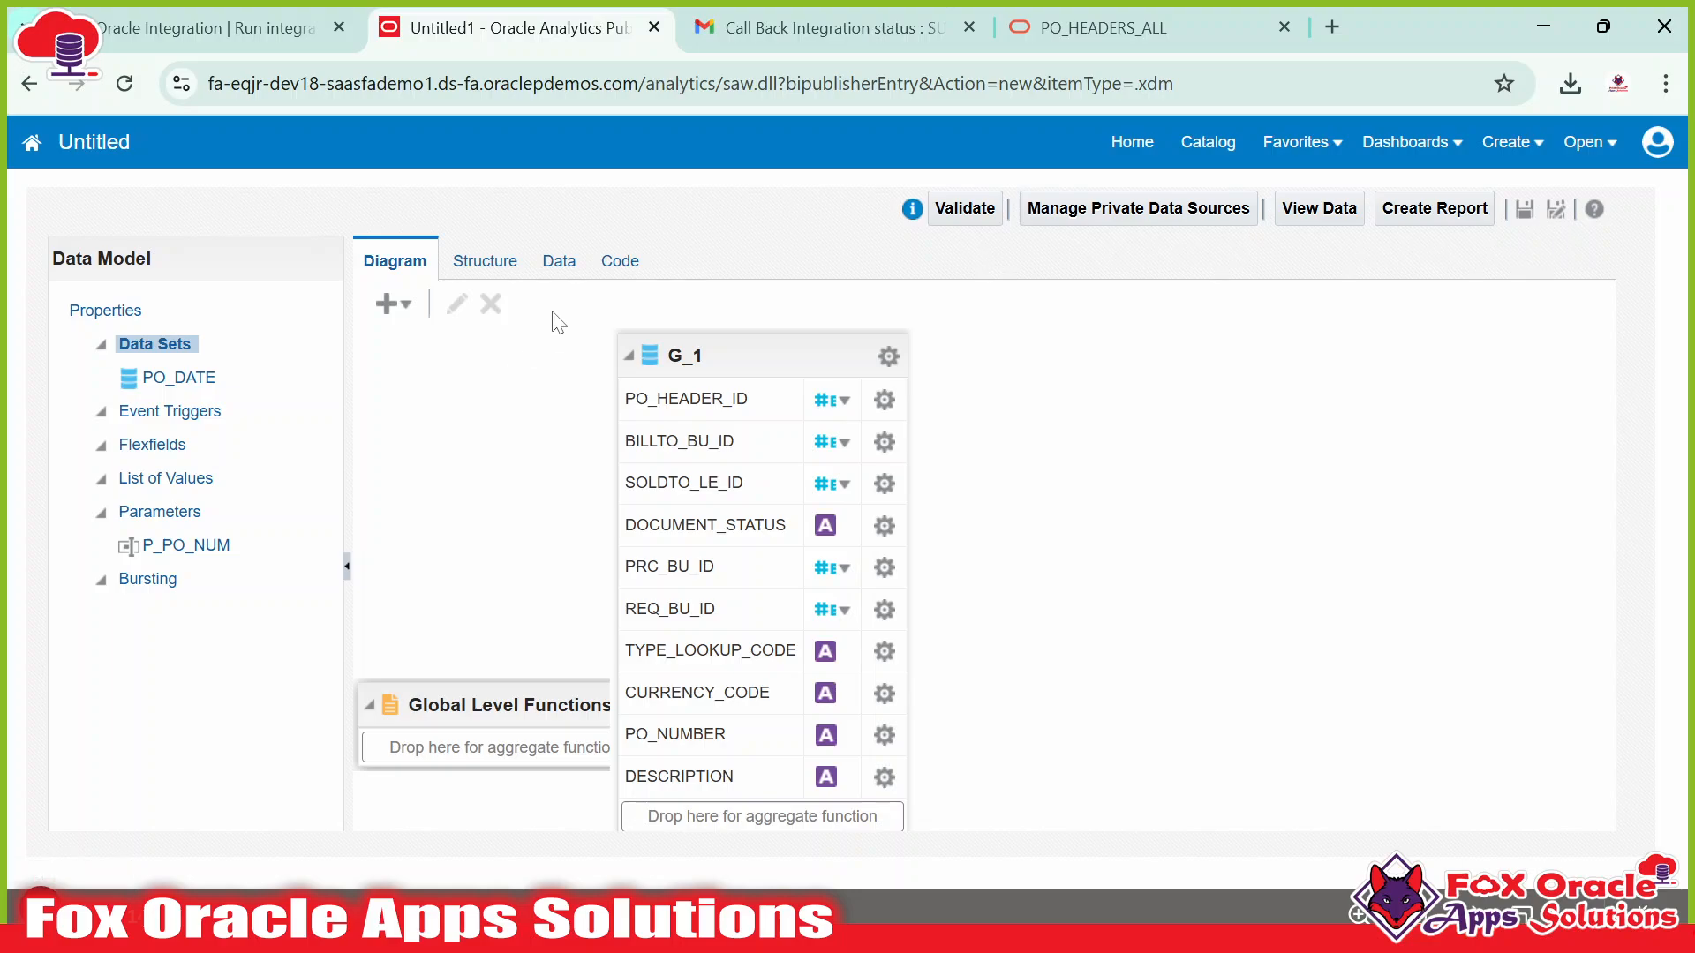
left_click(509, 265)
left_click(554, 265)
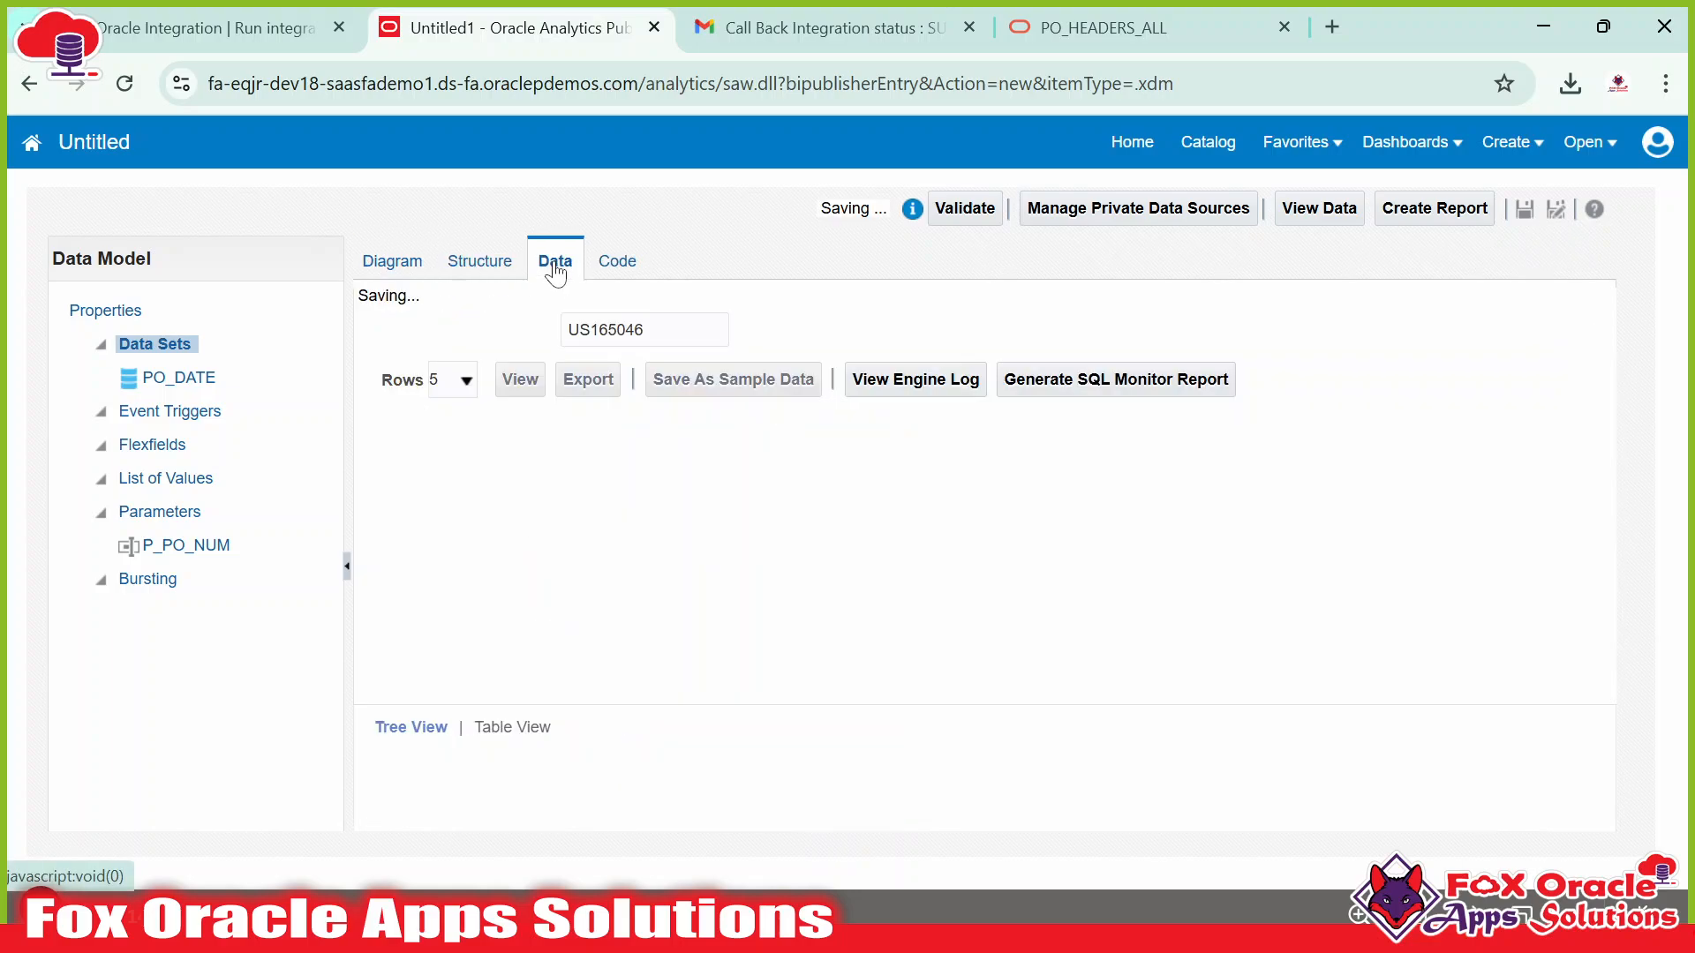
left_click(491, 270)
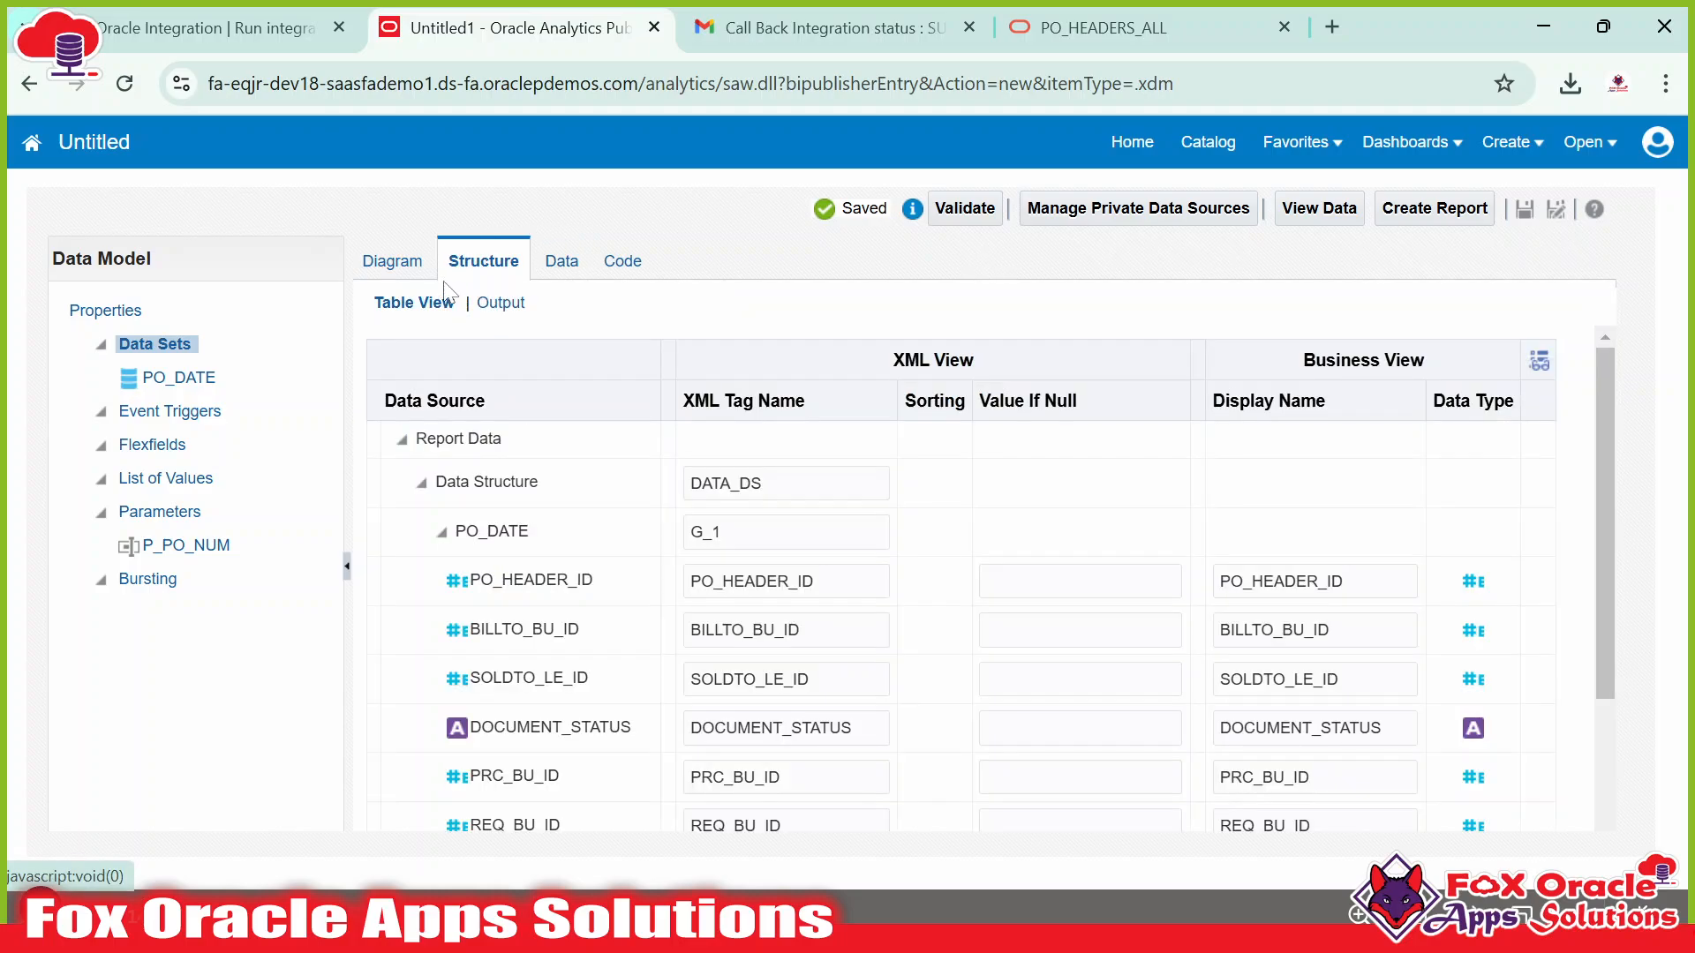
left_click(408, 273)
left_click(609, 270)
left_click(567, 271)
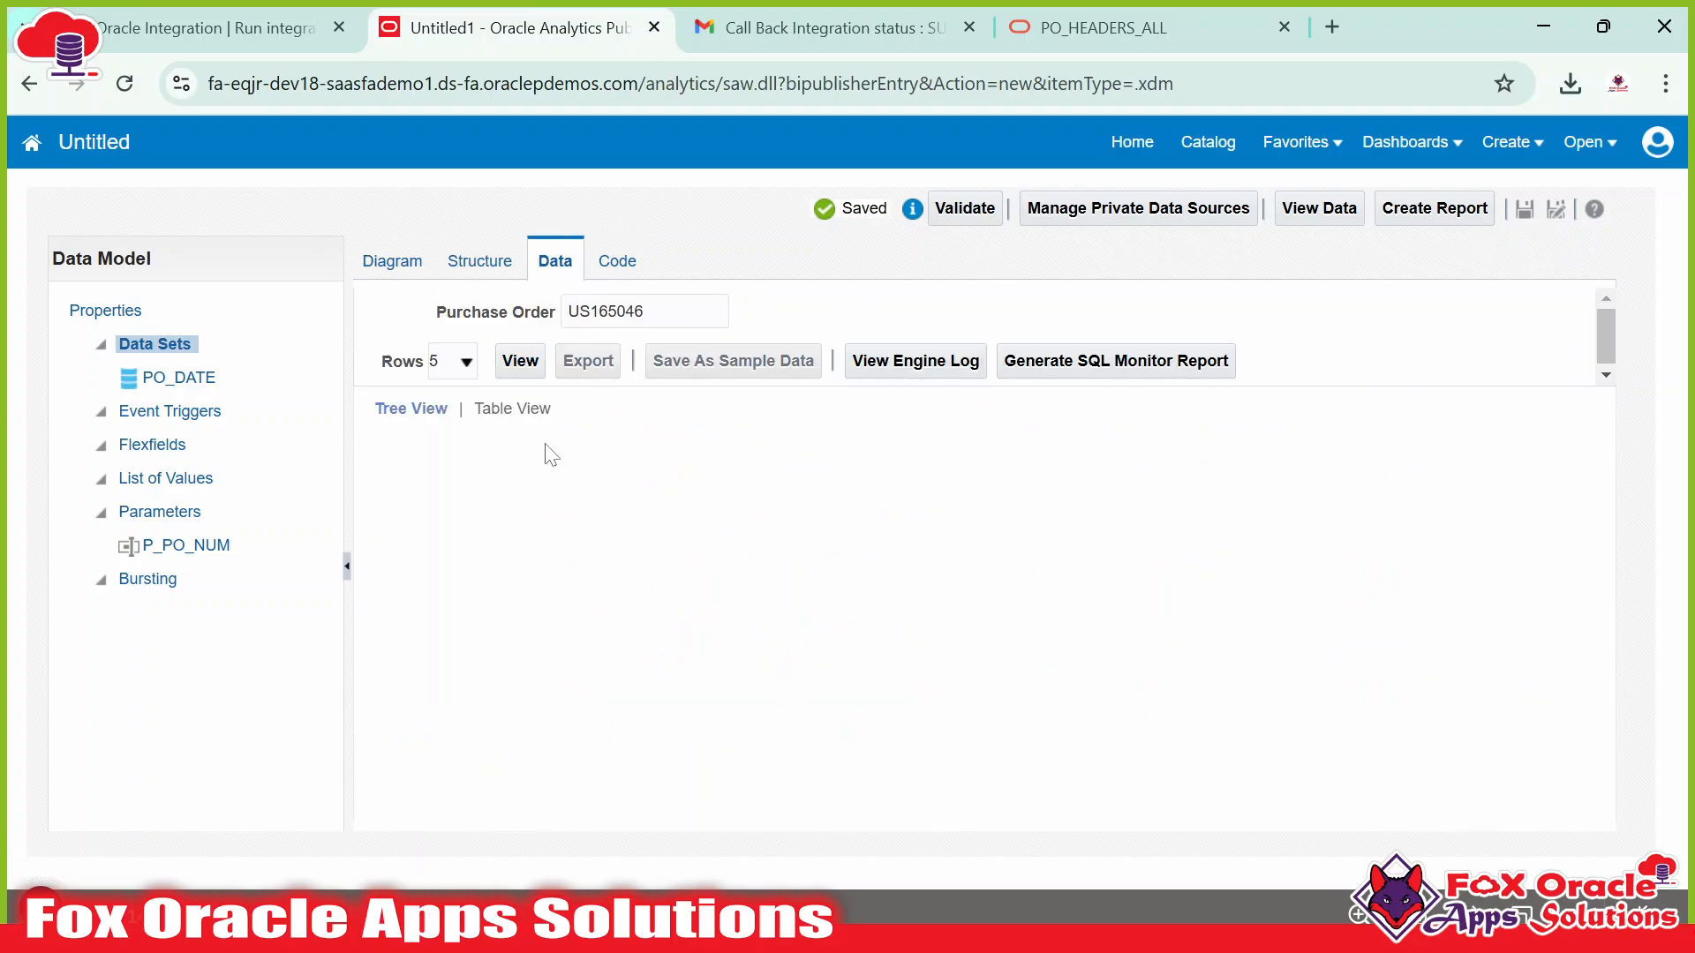
Preview the data for purchase order US165046 in Table View.
left_click_drag(435, 314, 563, 318)
left_click(563, 318)
left_click(521, 360)
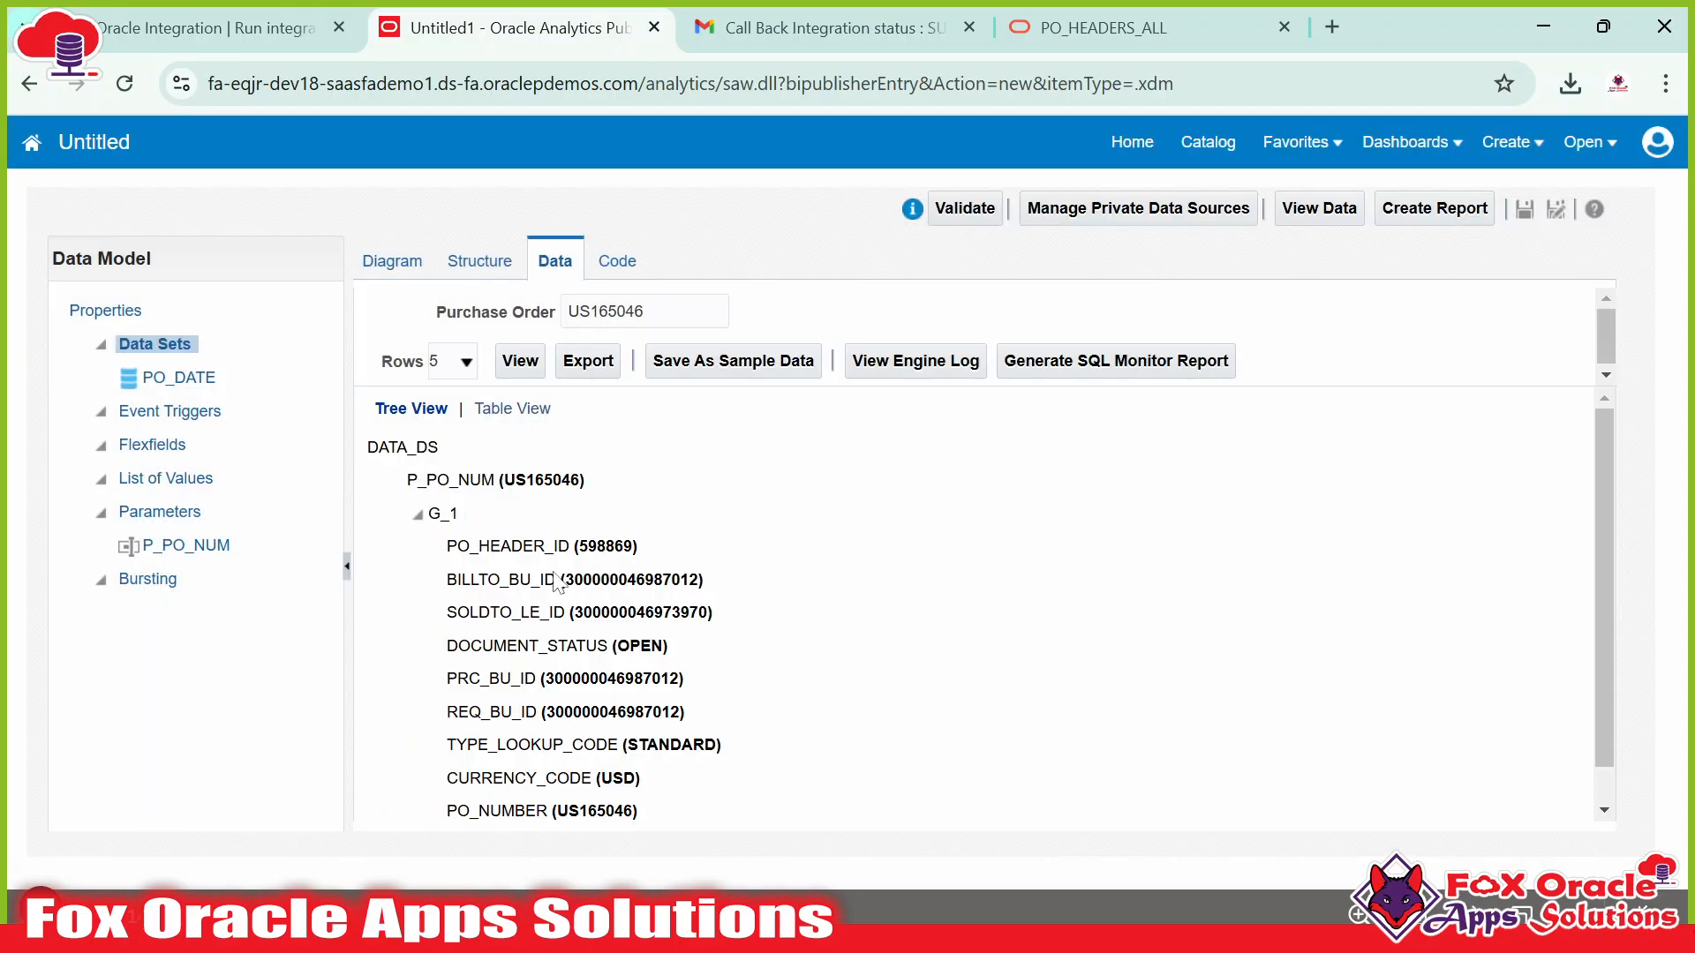
left_click(529, 410)
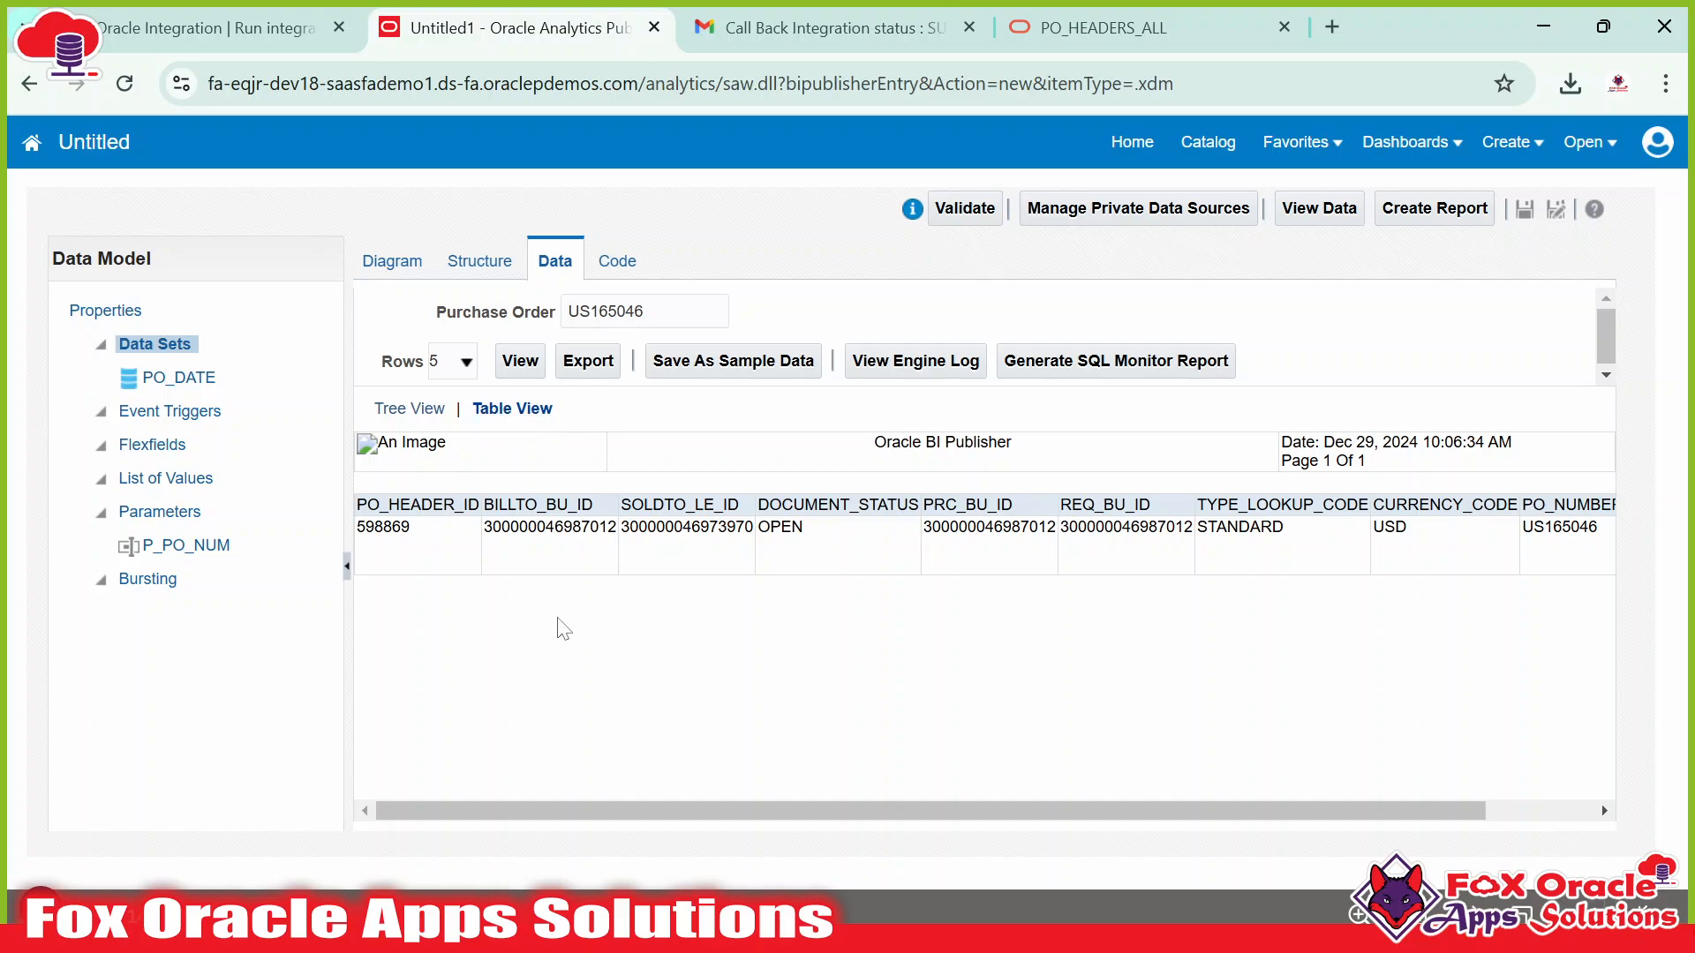
left_click_drag(379, 505, 1541, 508)
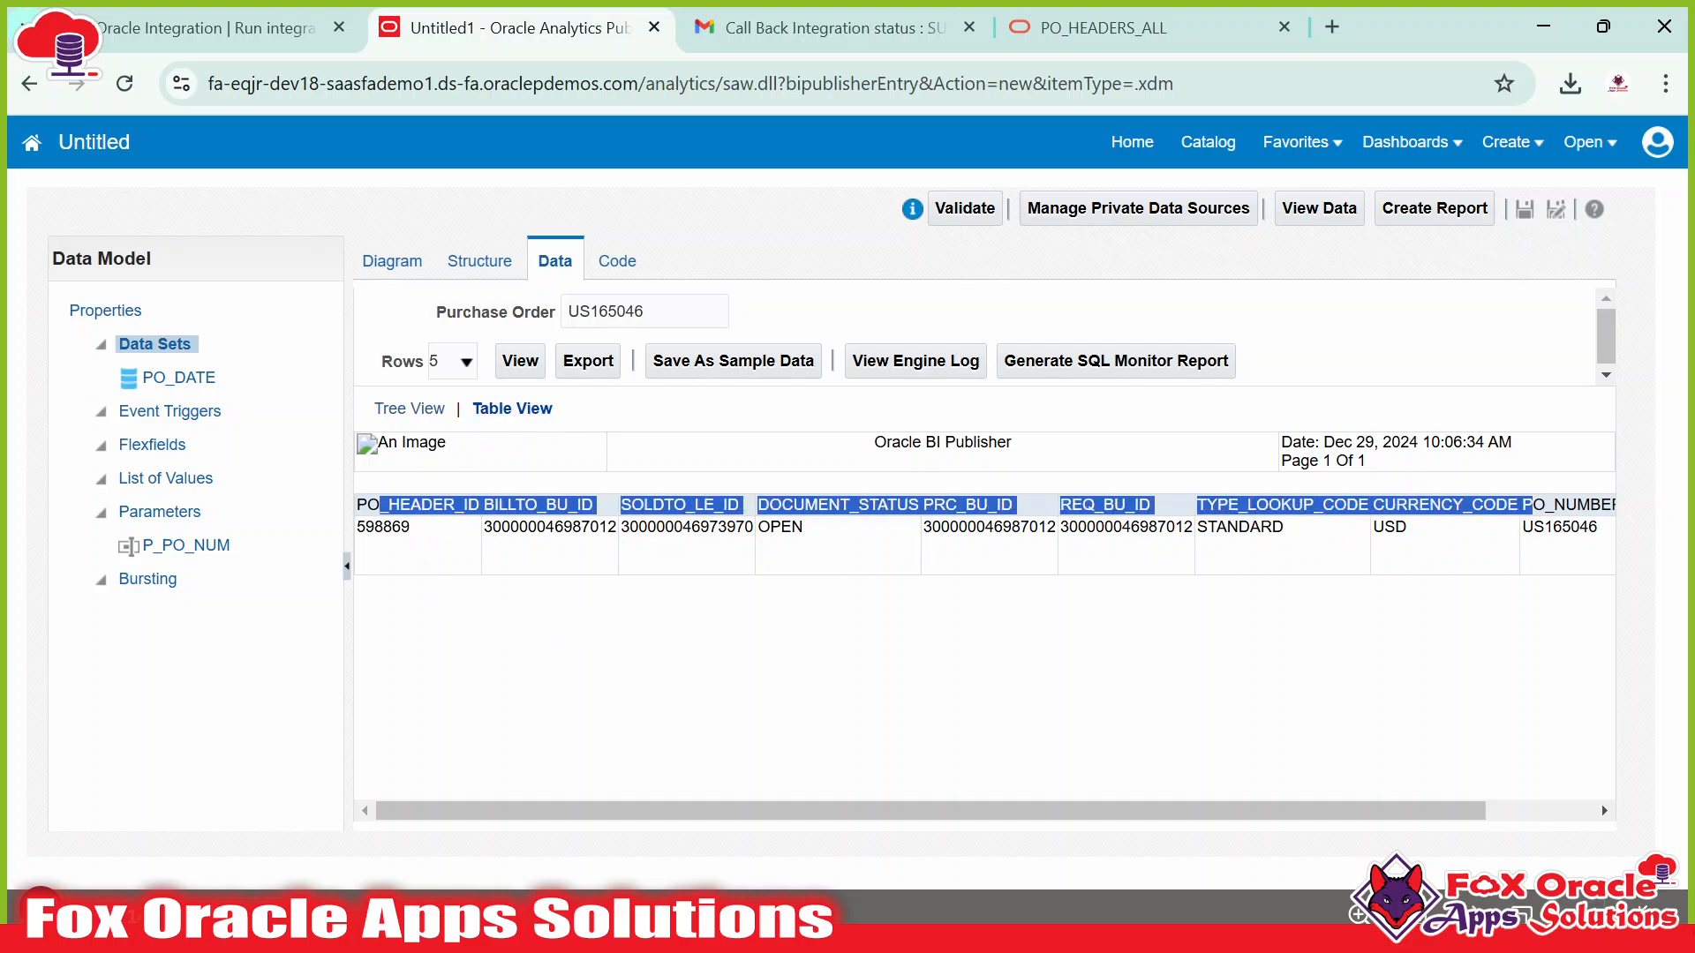
left_click(1240, 533)
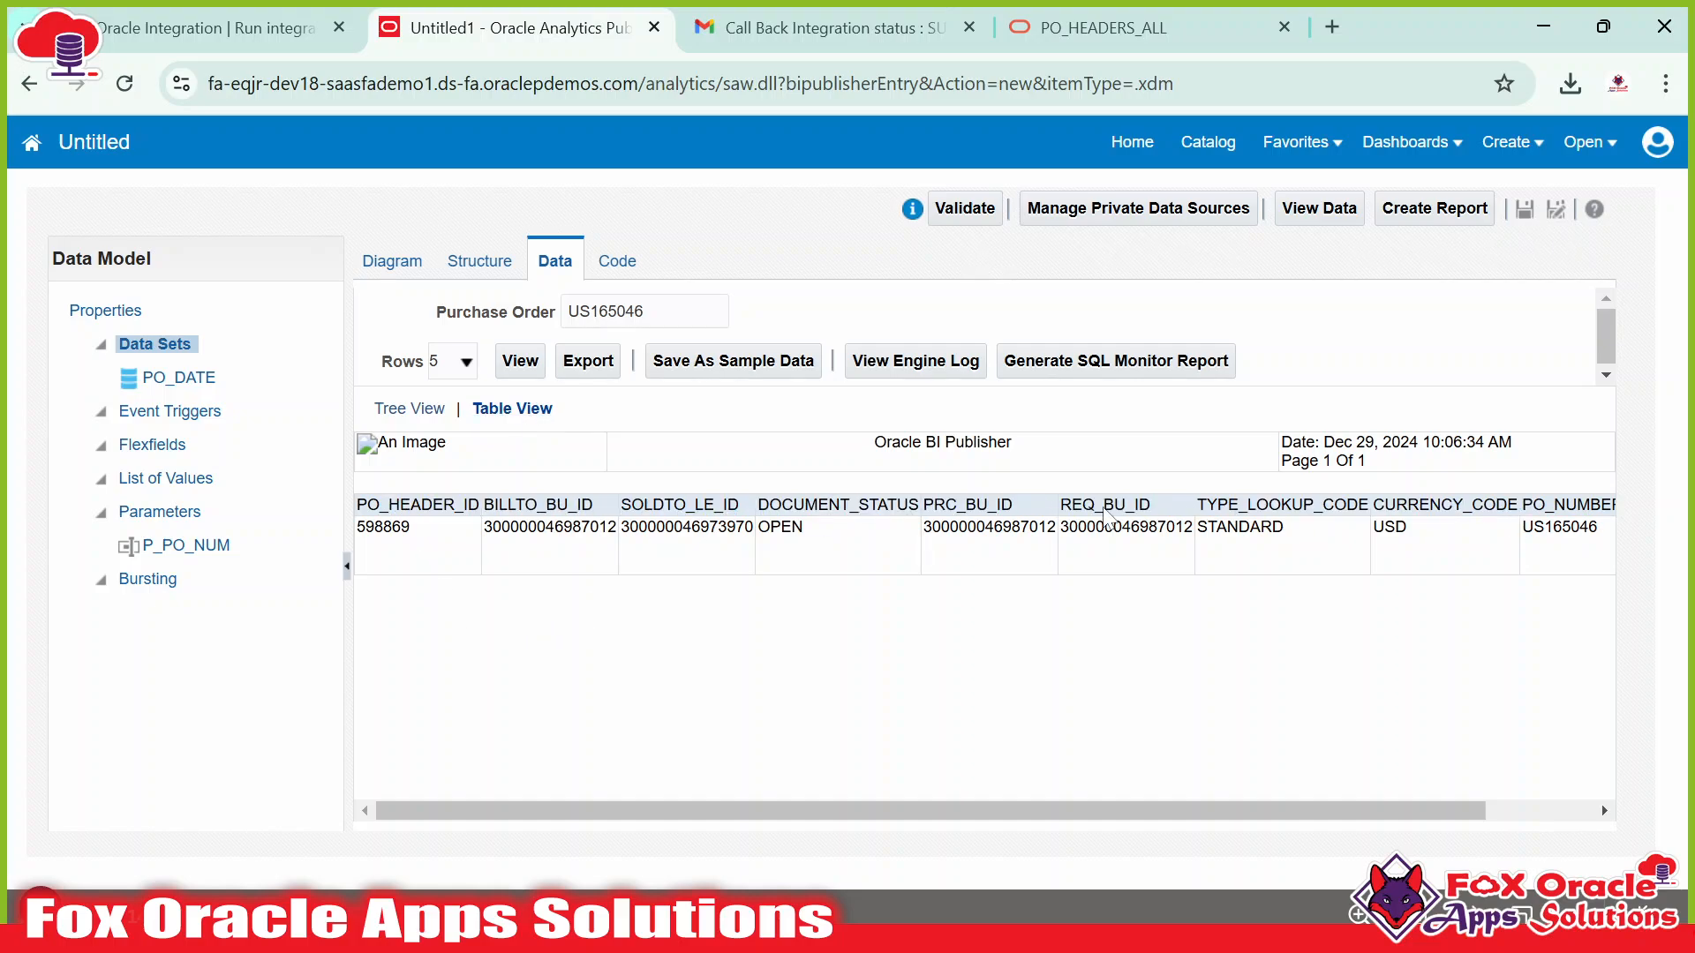
Save the returned US165046 data as sample data and export it as XML.
left_click(726, 362)
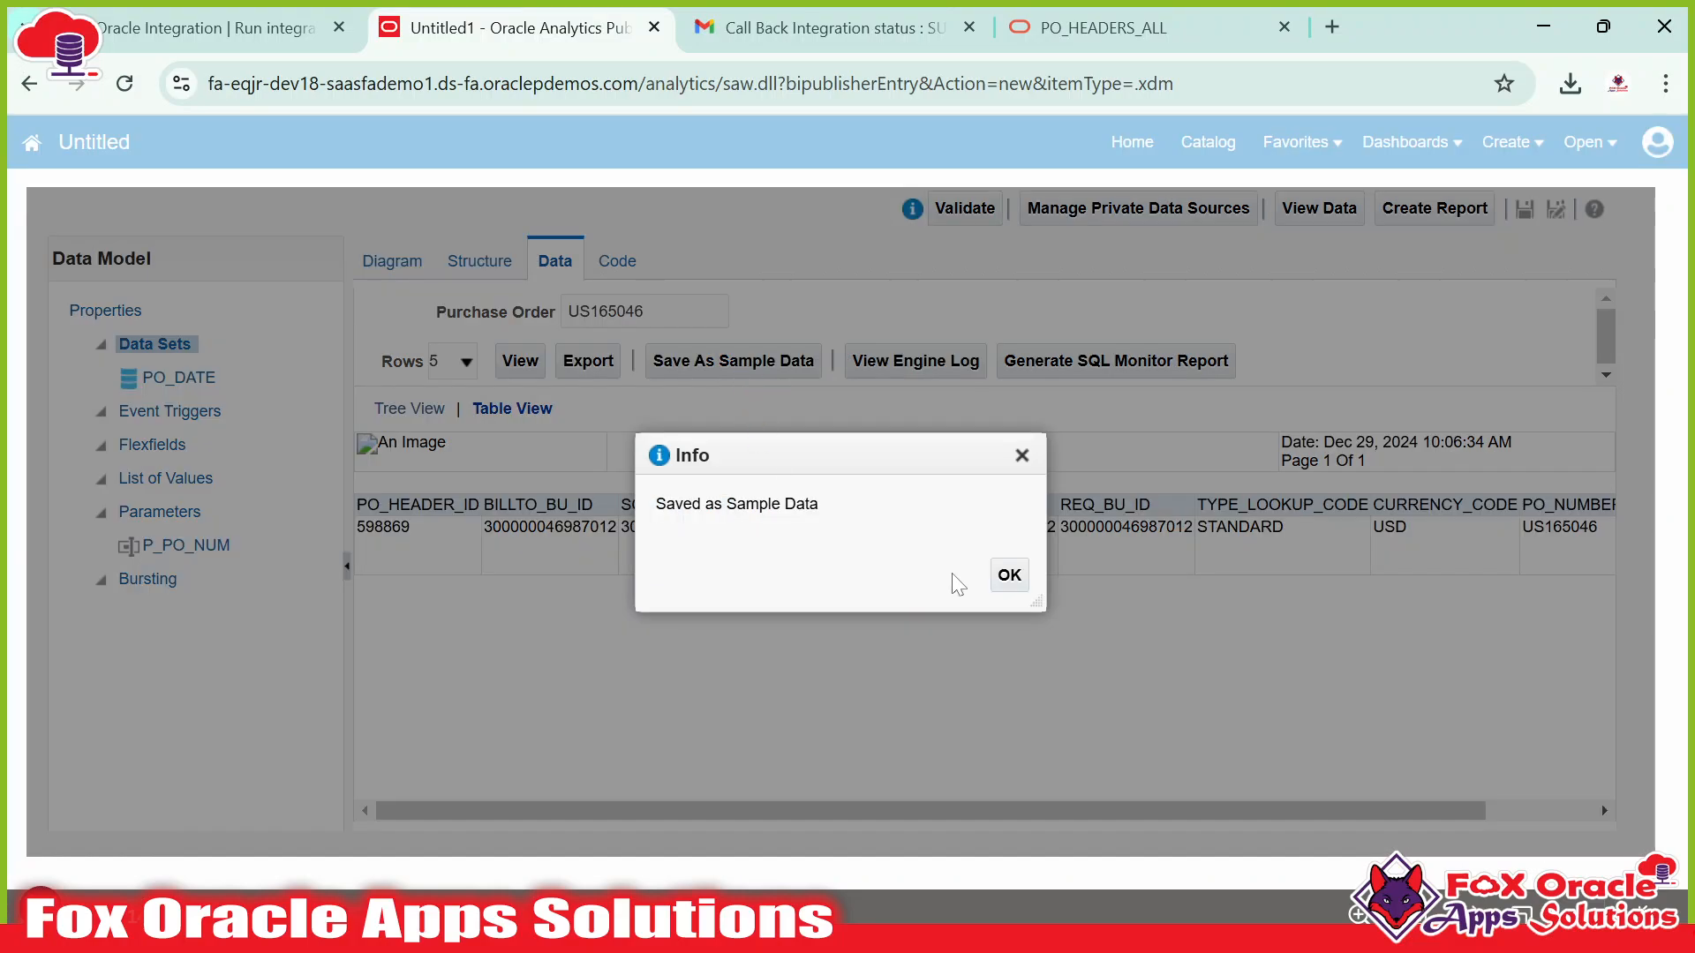
left_click(1005, 578)
left_click(588, 362)
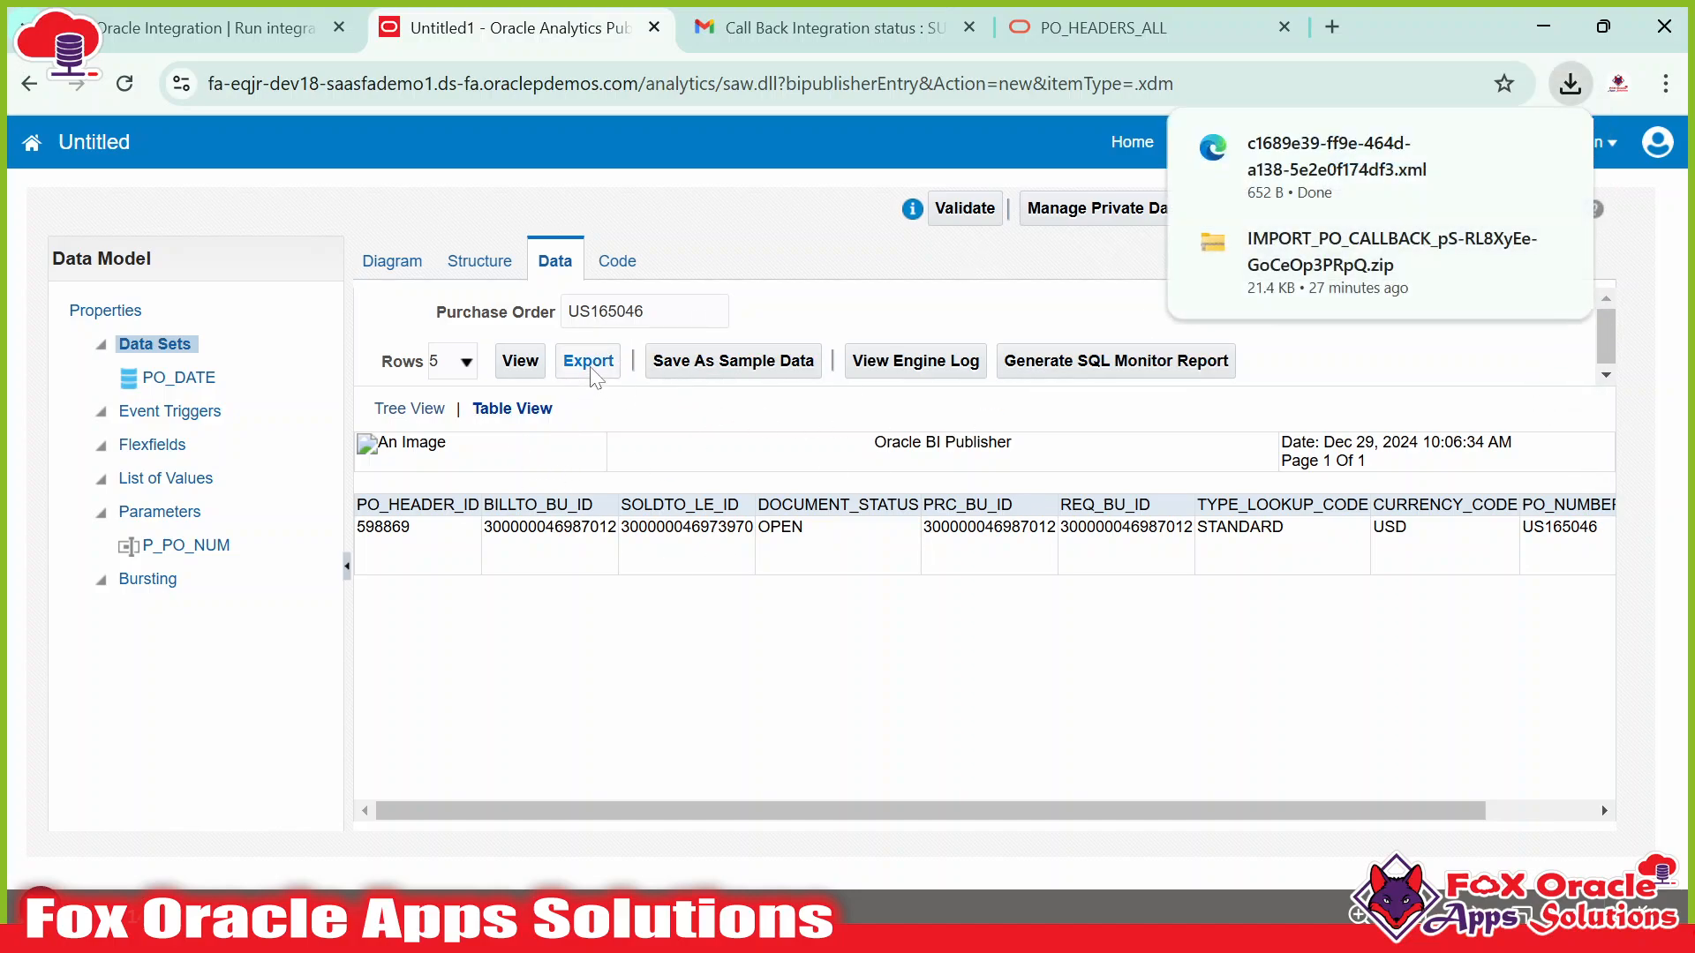
left_click(1363, 175)
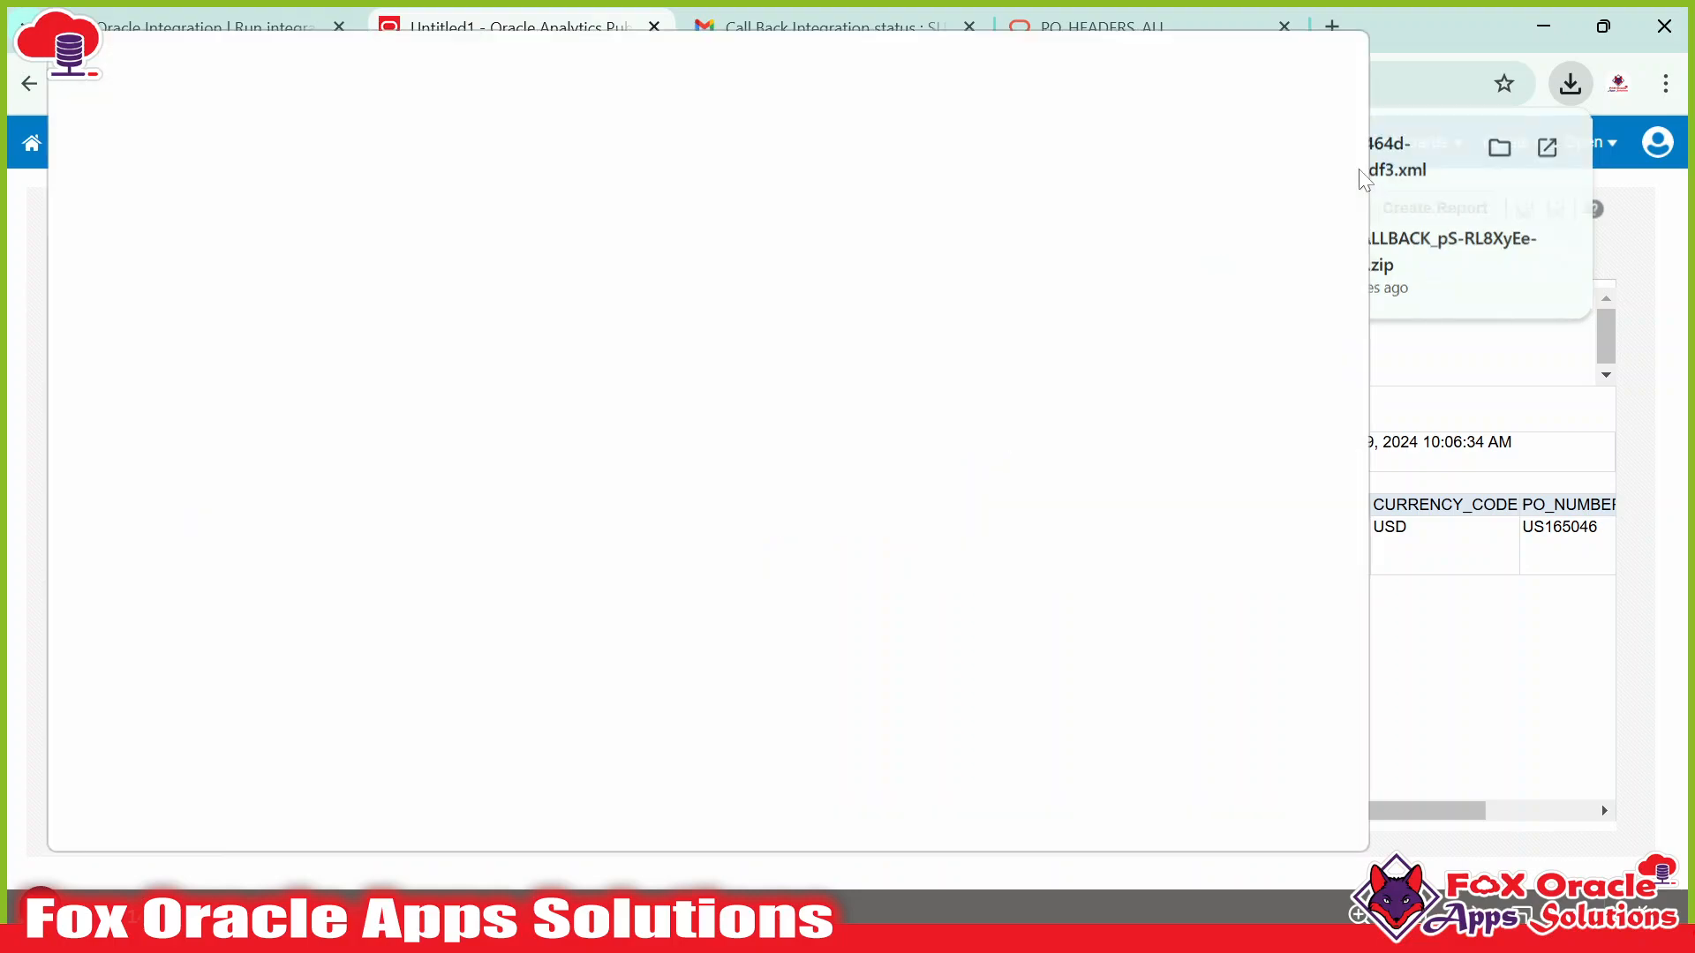
left_click_drag(55, 215, 240, 420)
left_click(251, 442)
left_click_drag(128, 377, 64, 214)
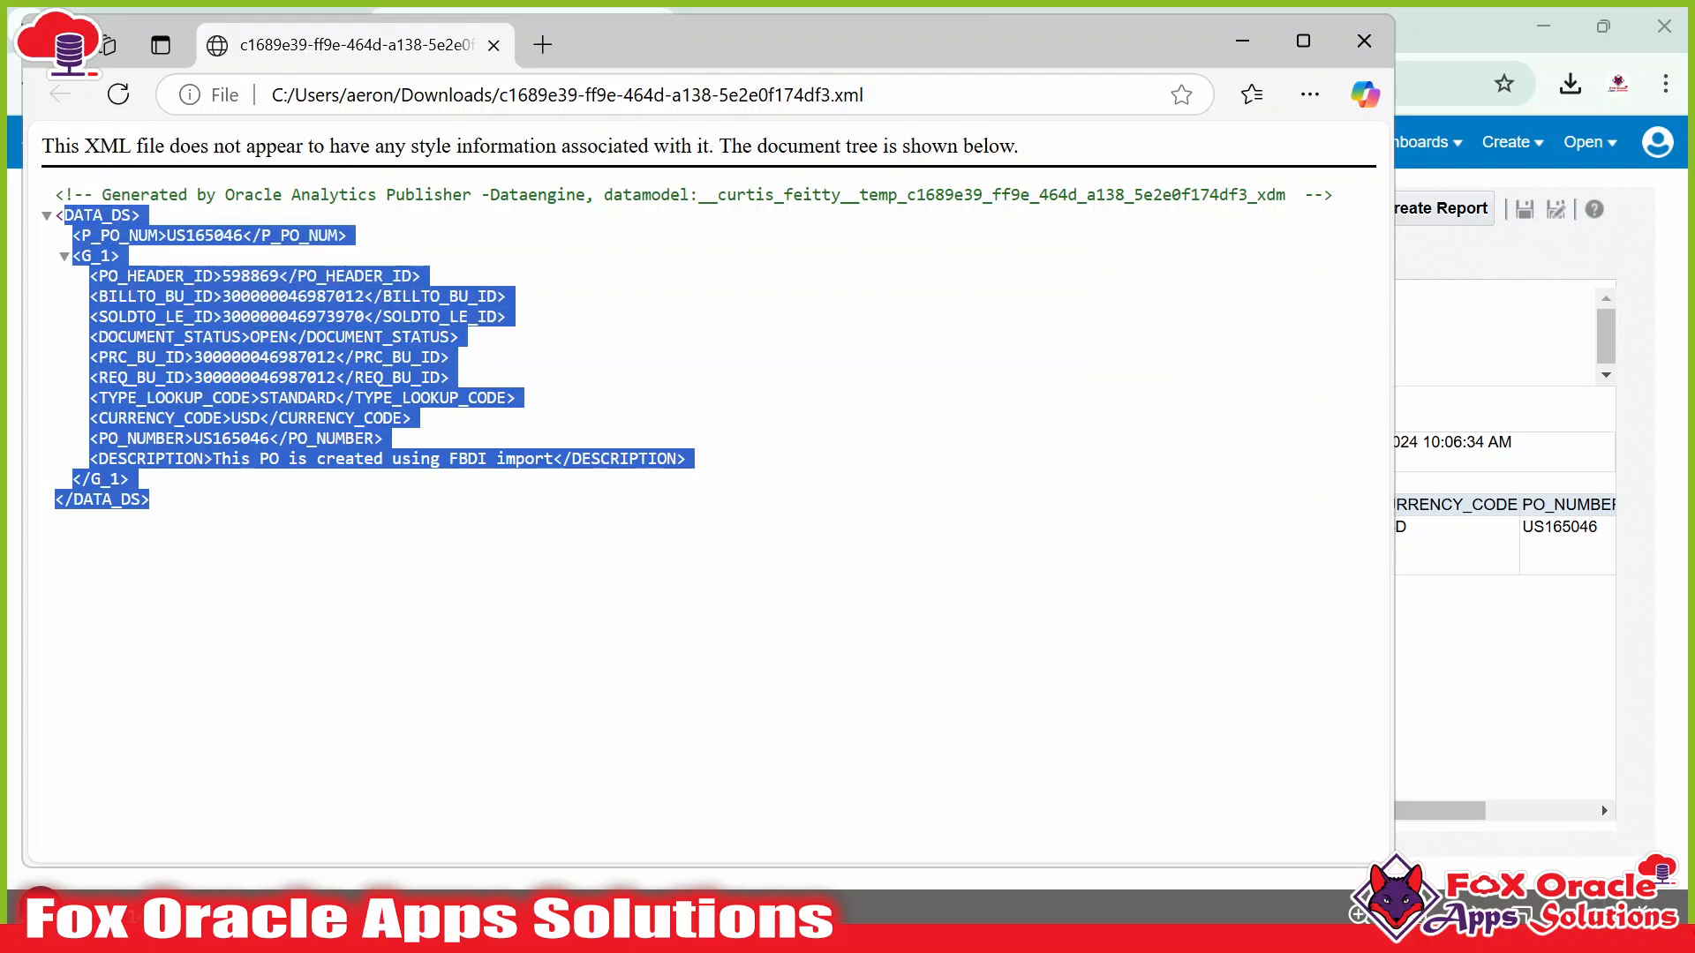
left_click_drag(222, 296, 415, 618)
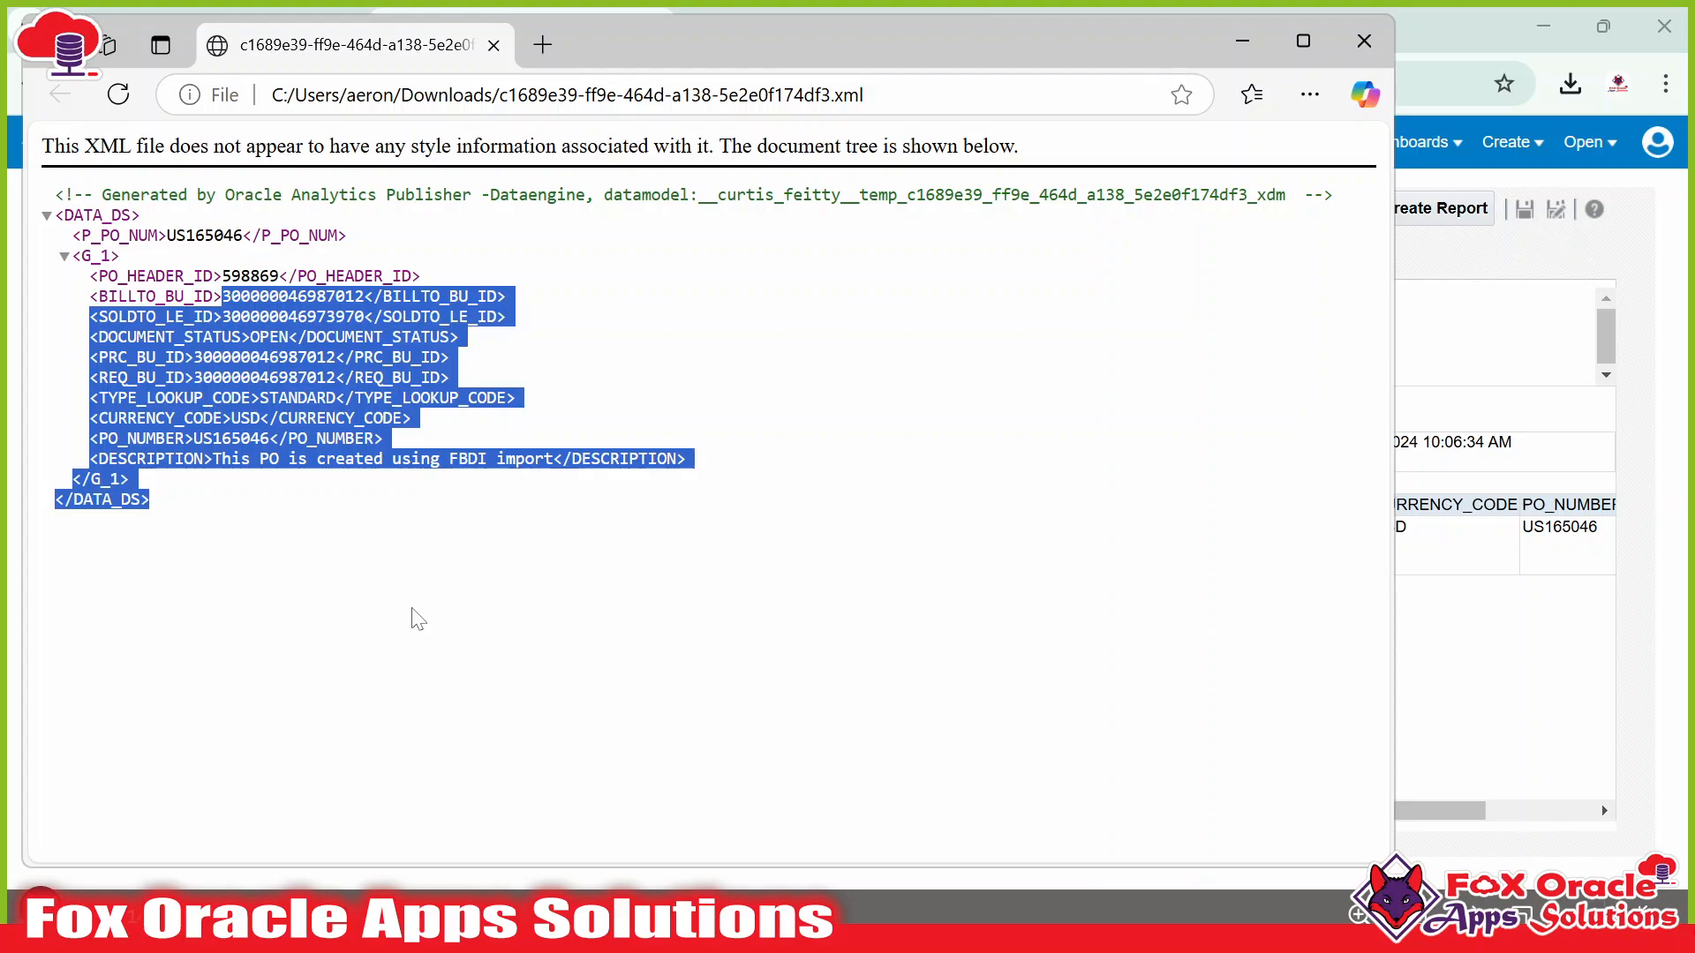
left_click(1367, 46)
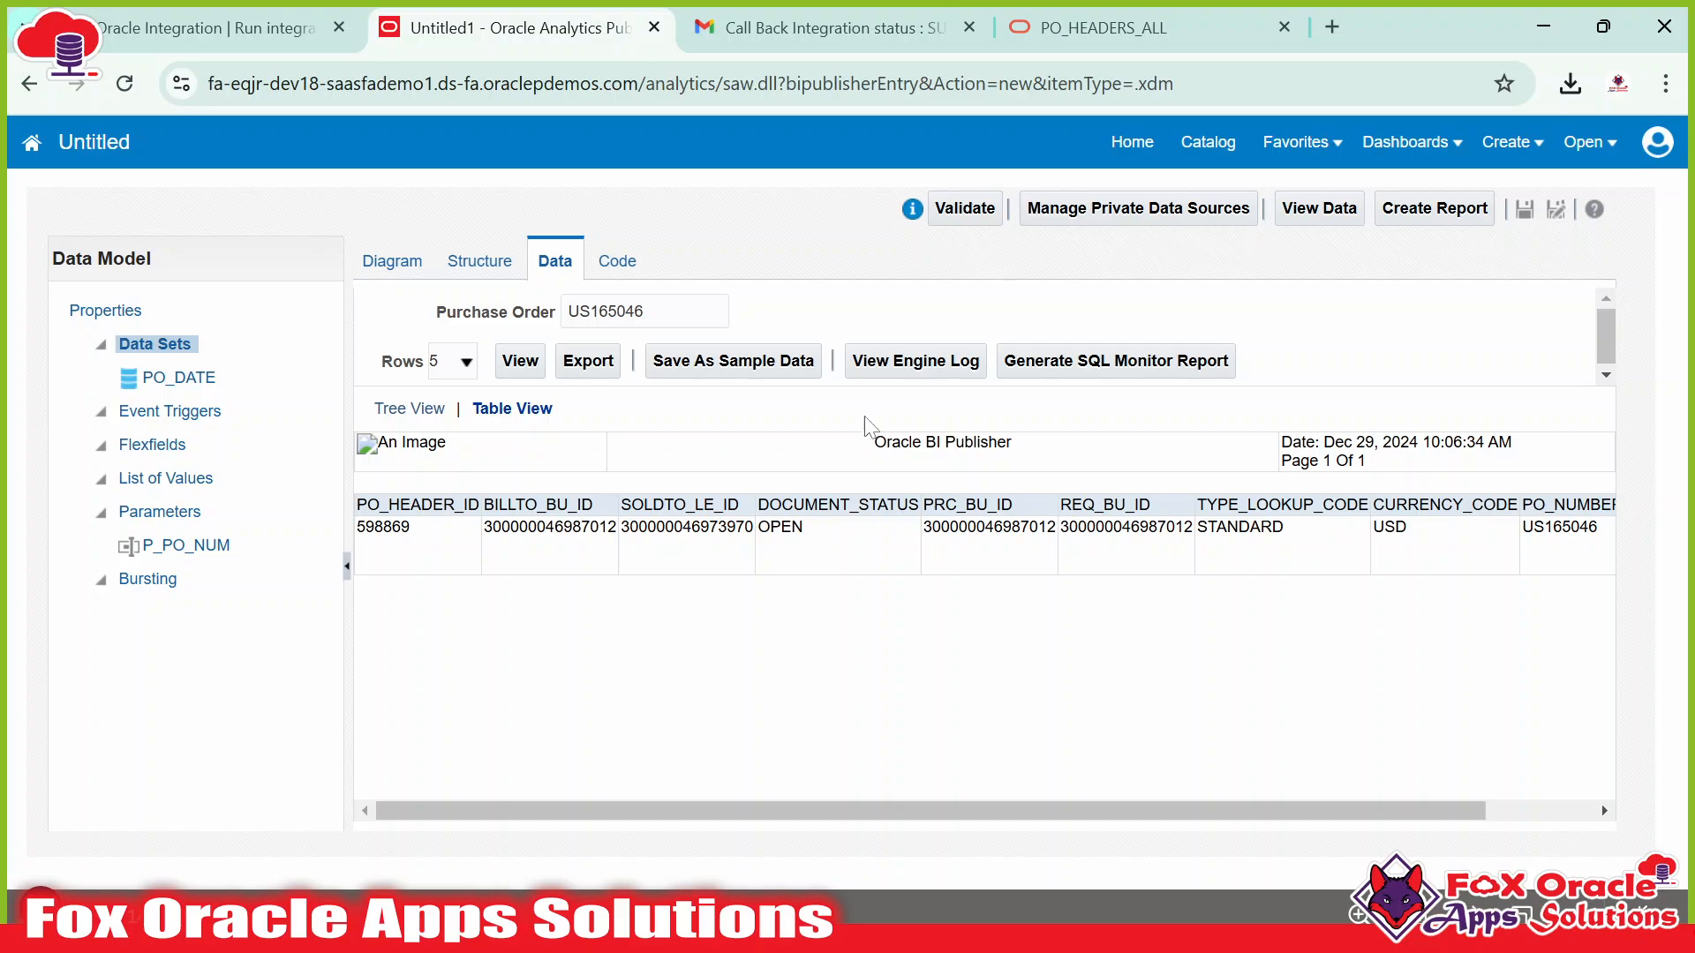
Start saving the data model, choosing Shared Folders/Custom as the location.
left_click(1528, 212)
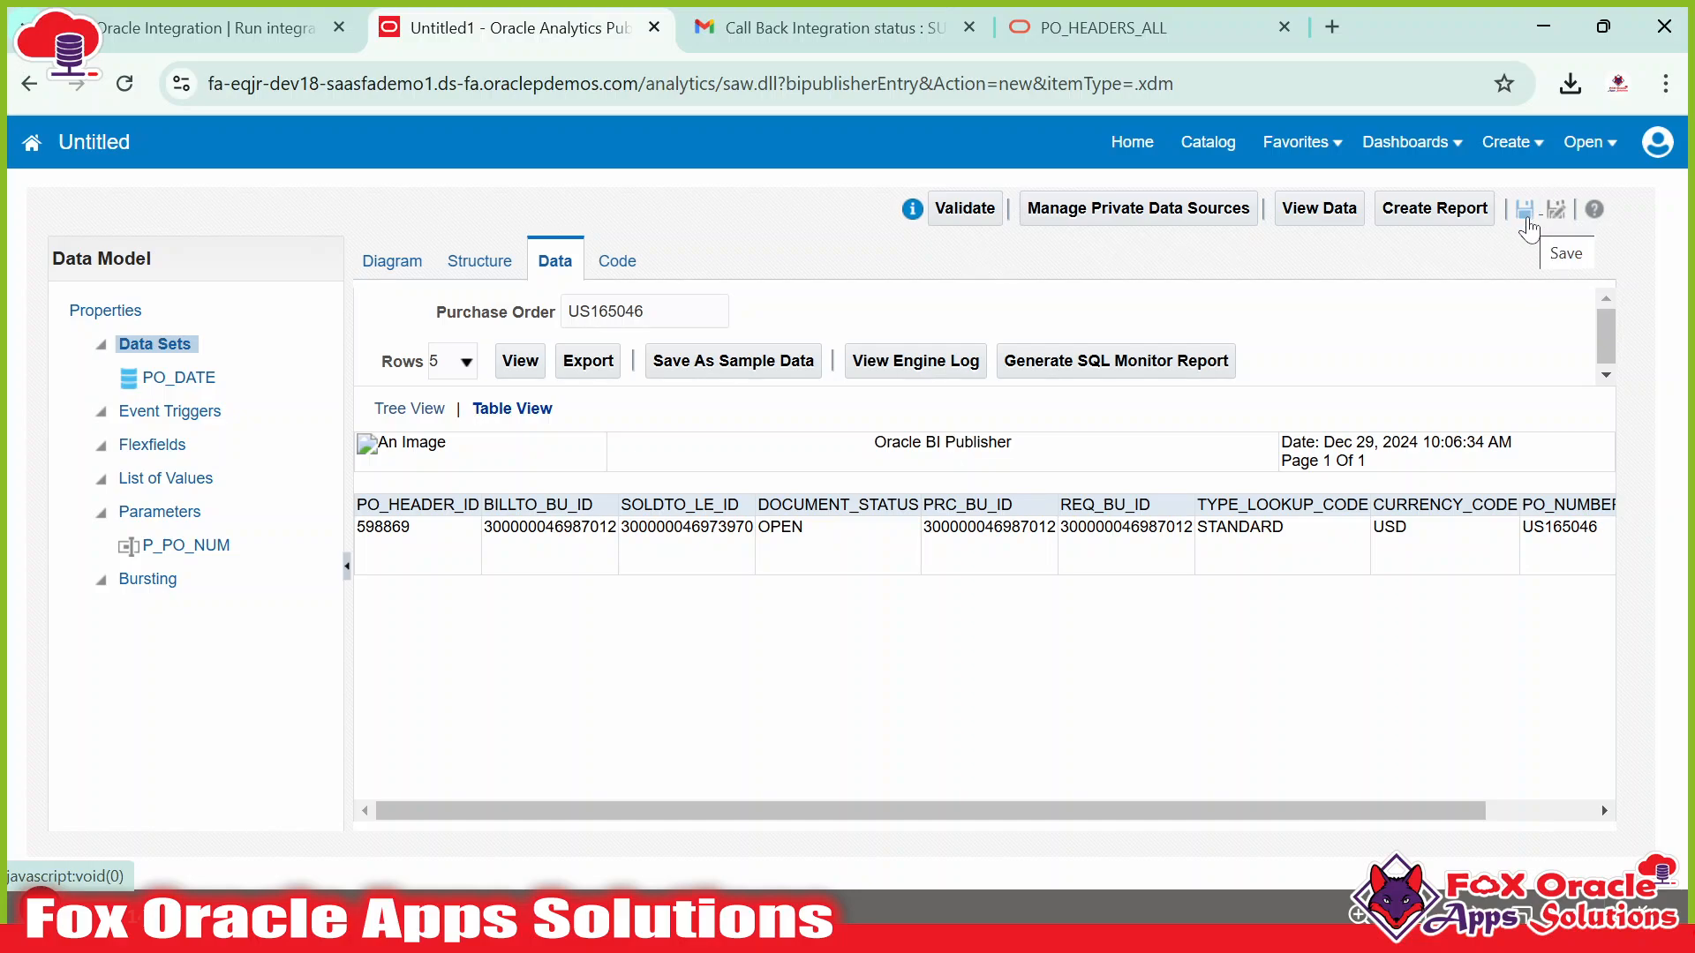
left_click(1526, 216)
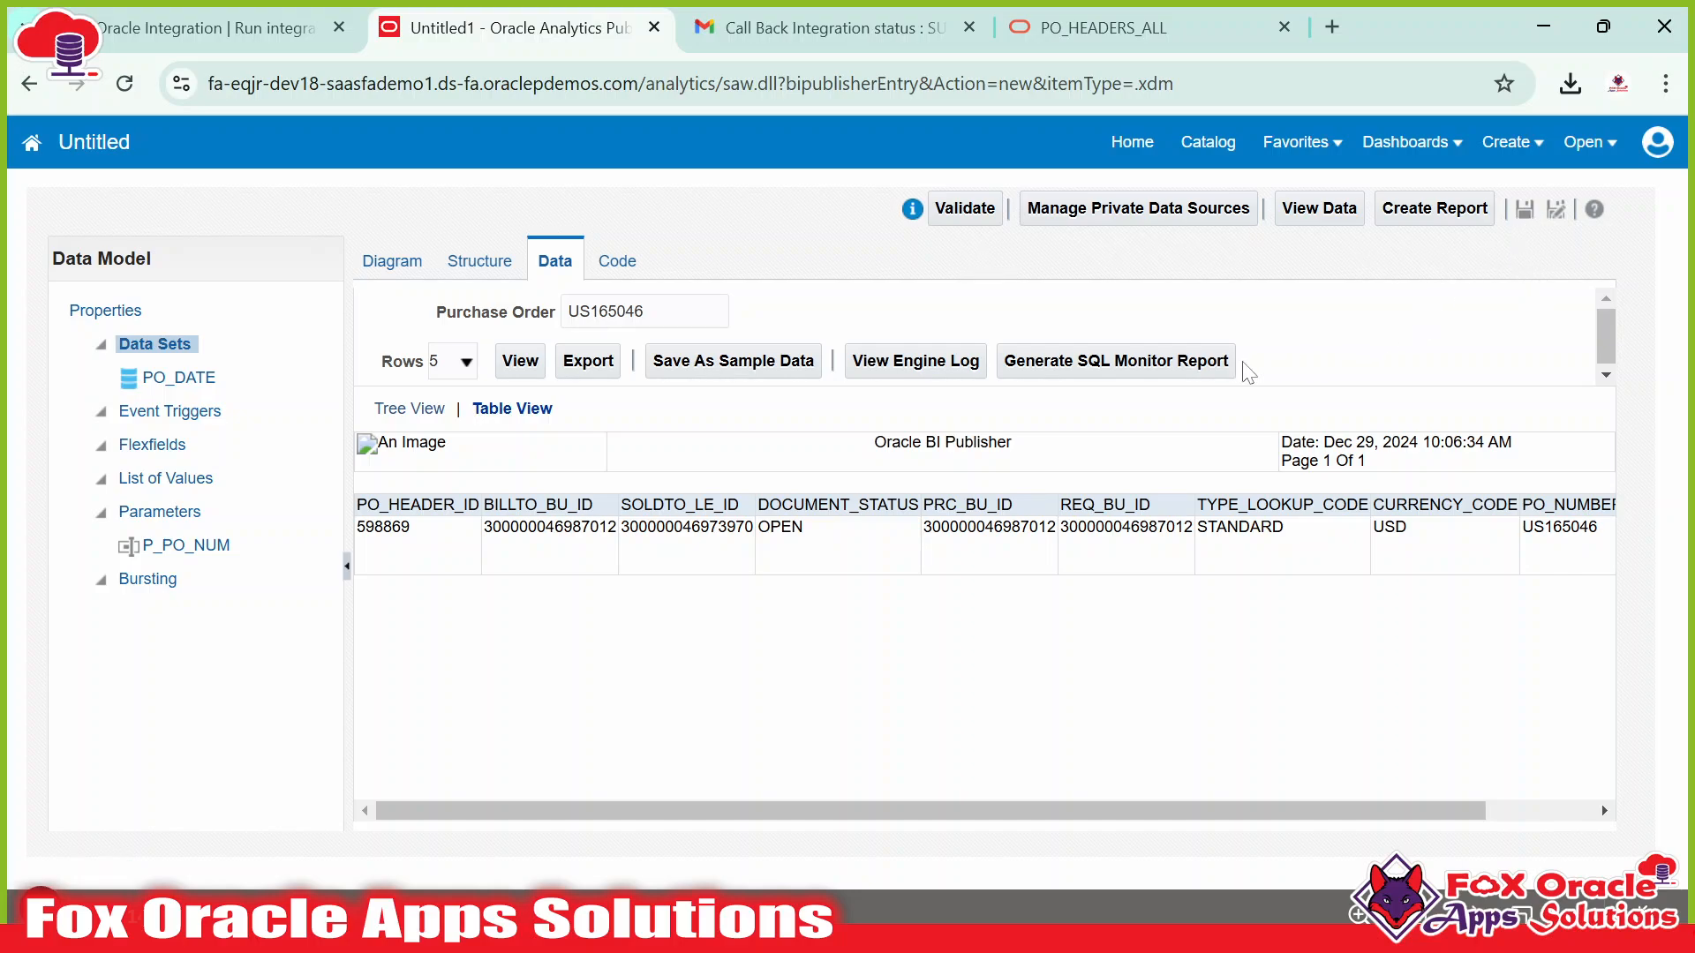
left_click(1526, 210)
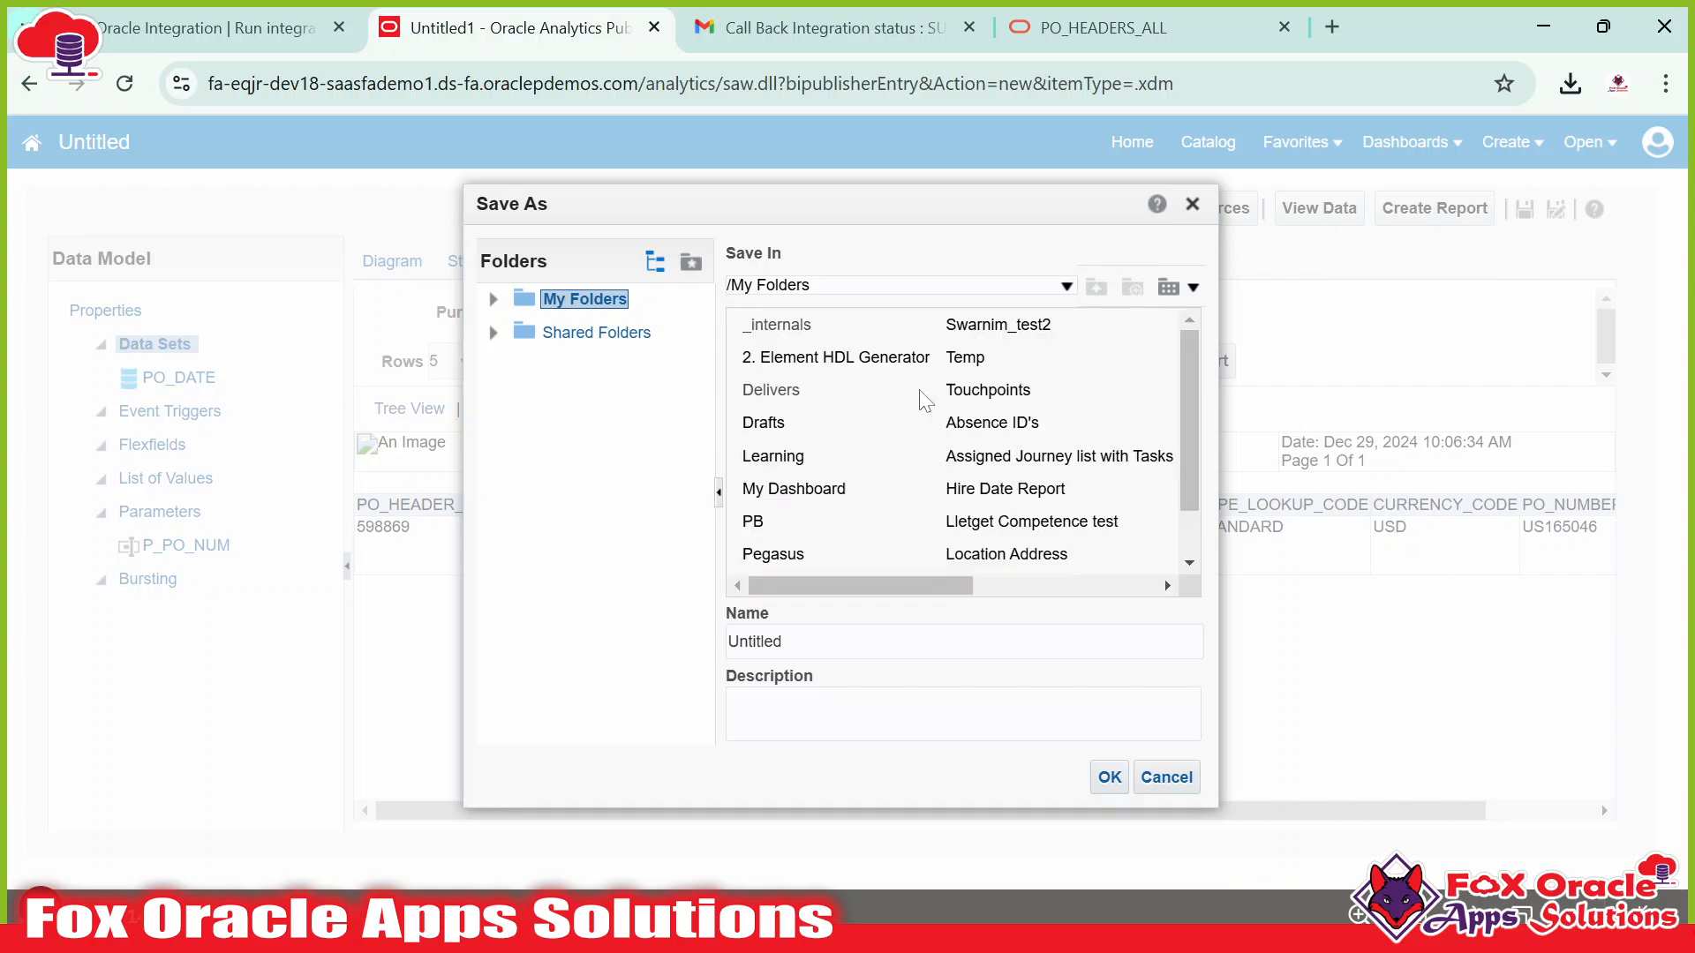
scroll(966, 441, "down", 2)
scroll(892, 482, "up", 2)
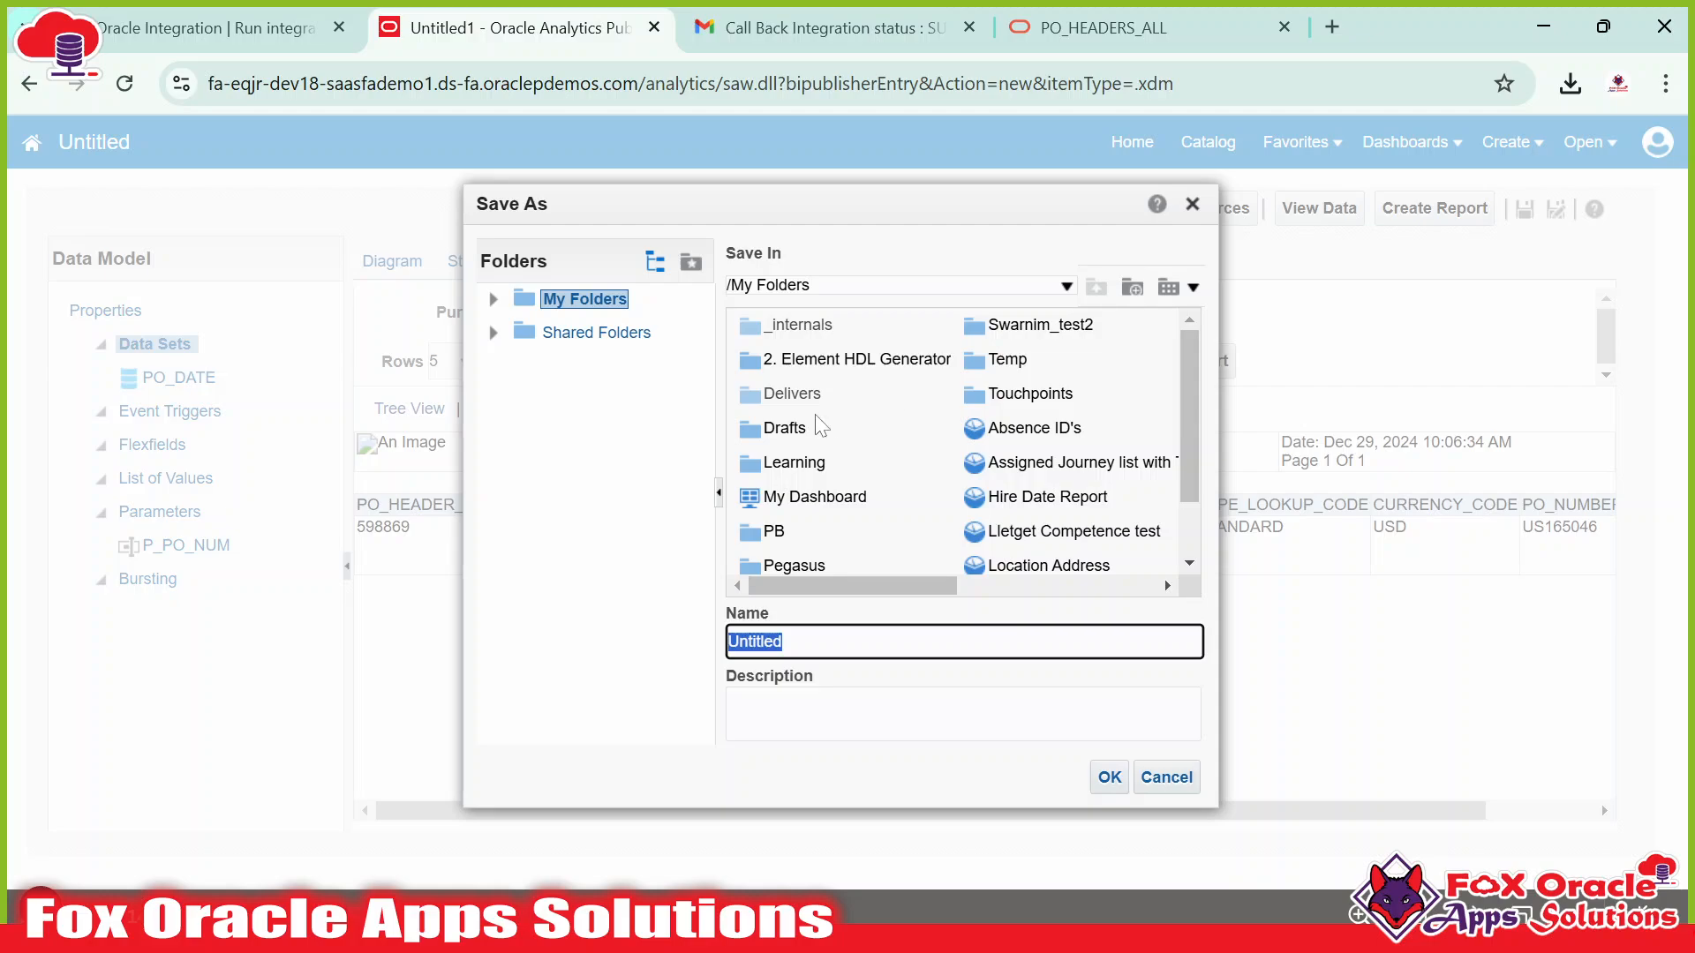
left_click(596, 334)
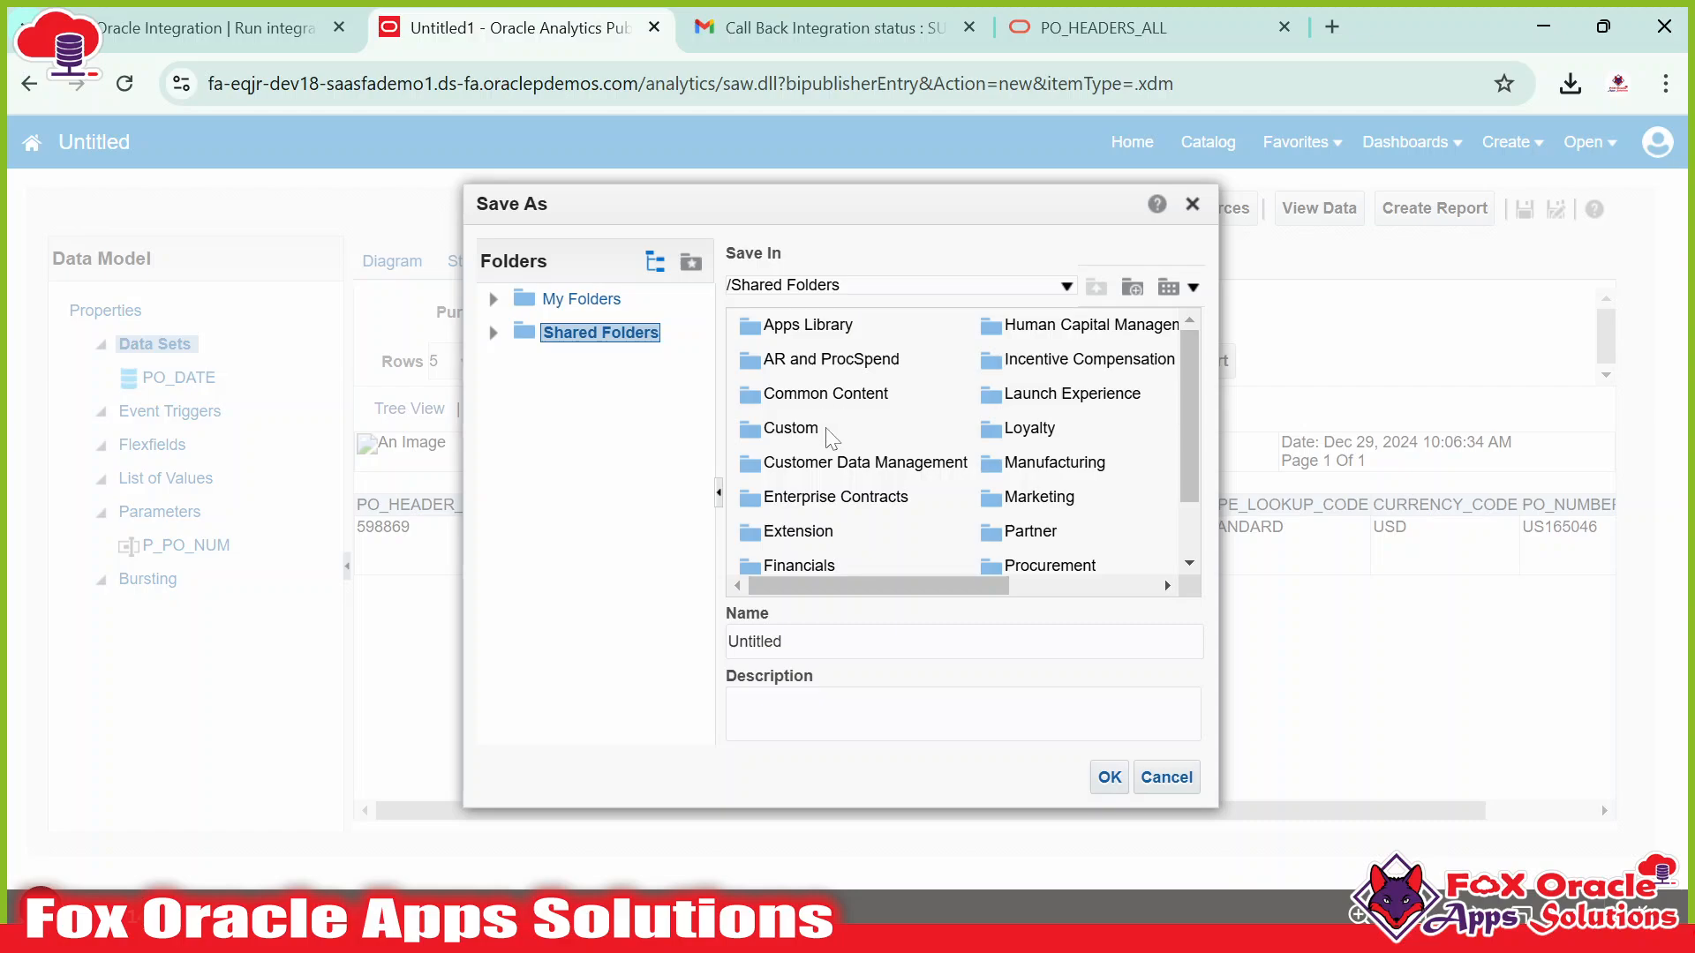
double_click(788, 431)
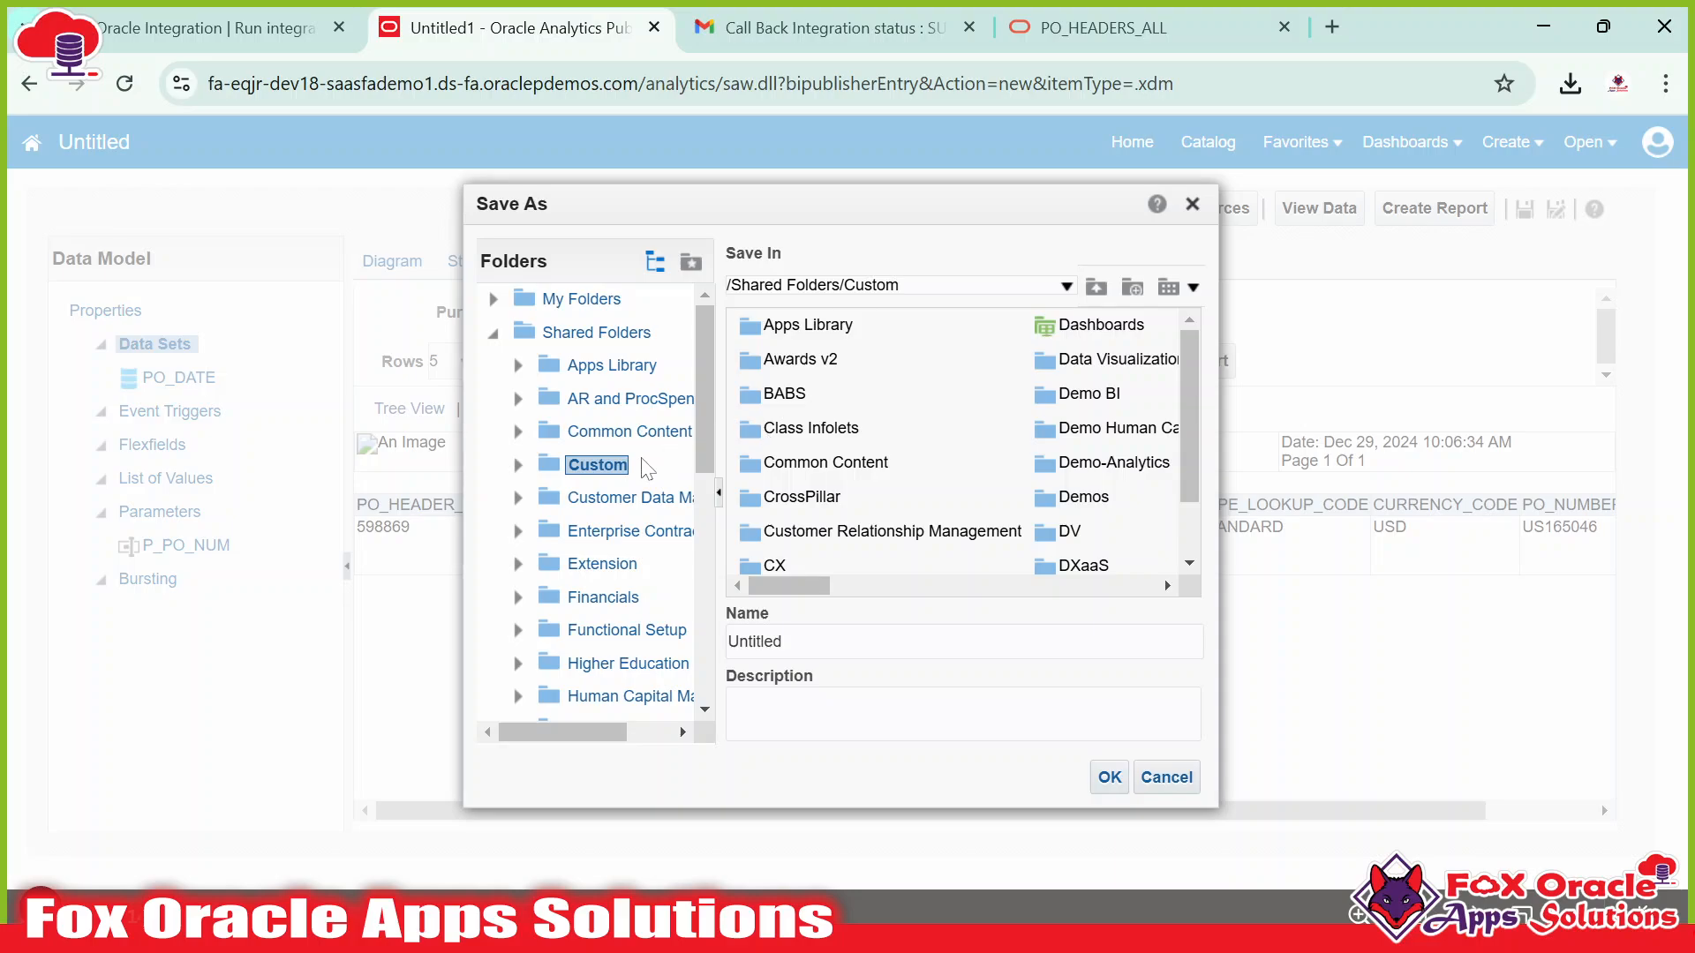
scroll(870, 360, "down", 1)
scroll(883, 512, "up", 1)
Create a FOAS folder under Custom with a Data Model folder inside it.
left_click(1097, 287)
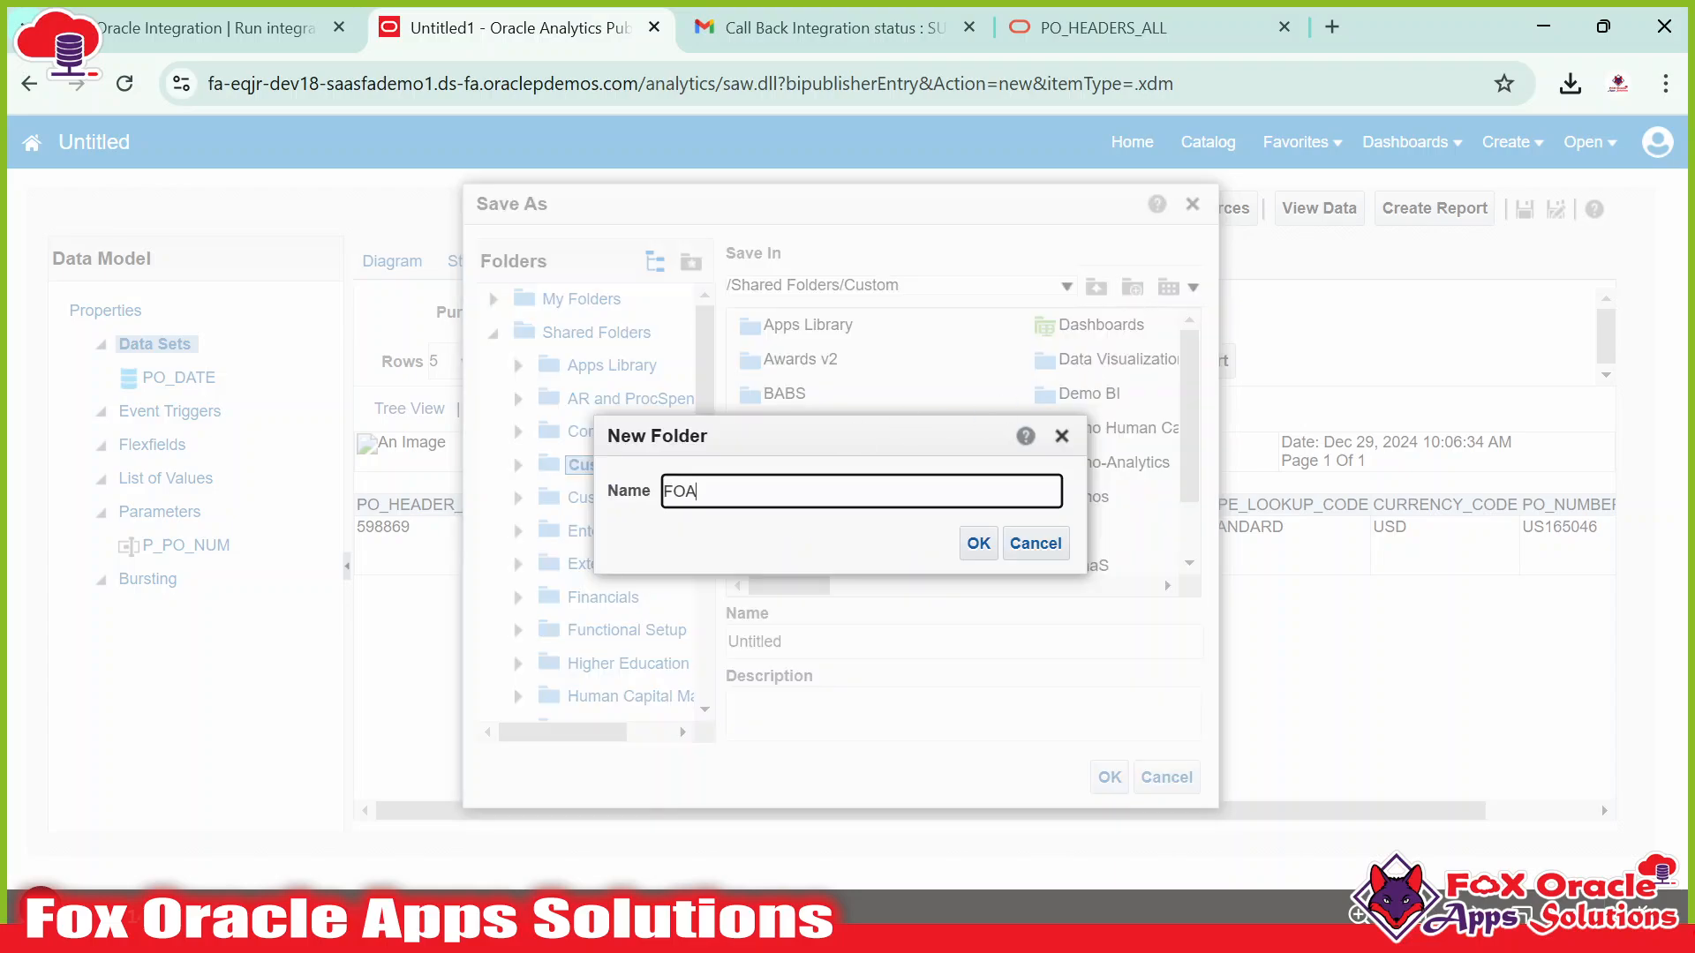
left_click(982, 545)
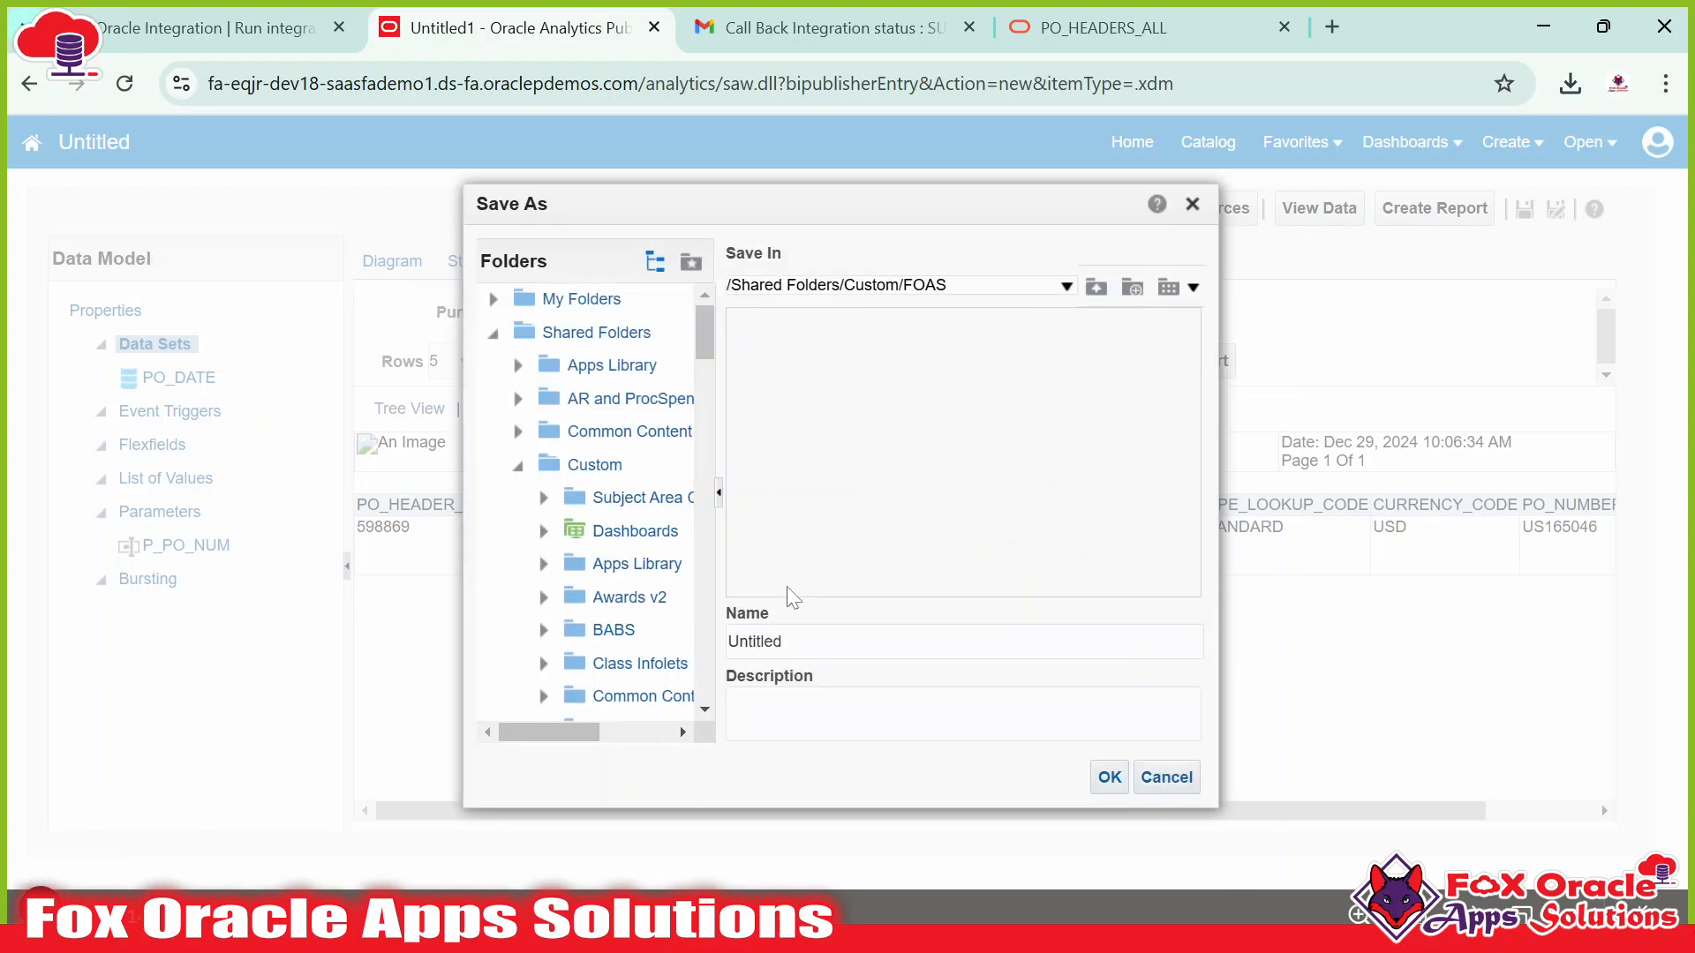
left_click(1132, 288)
type("Data Model")
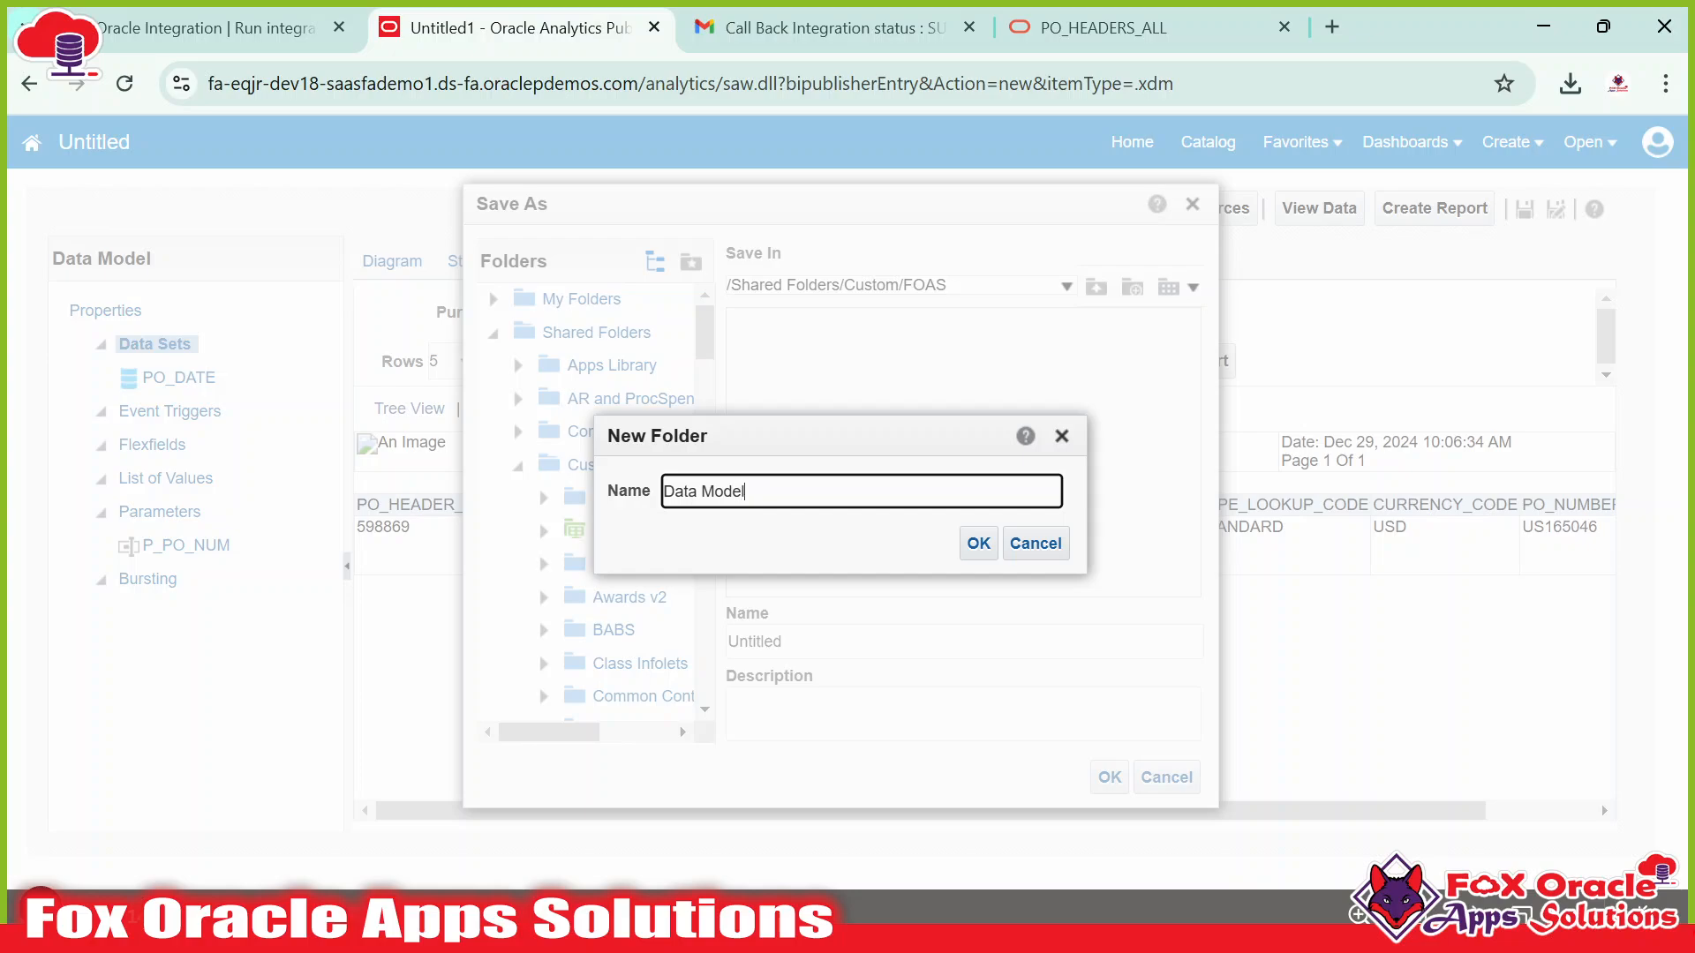
left_click(971, 542)
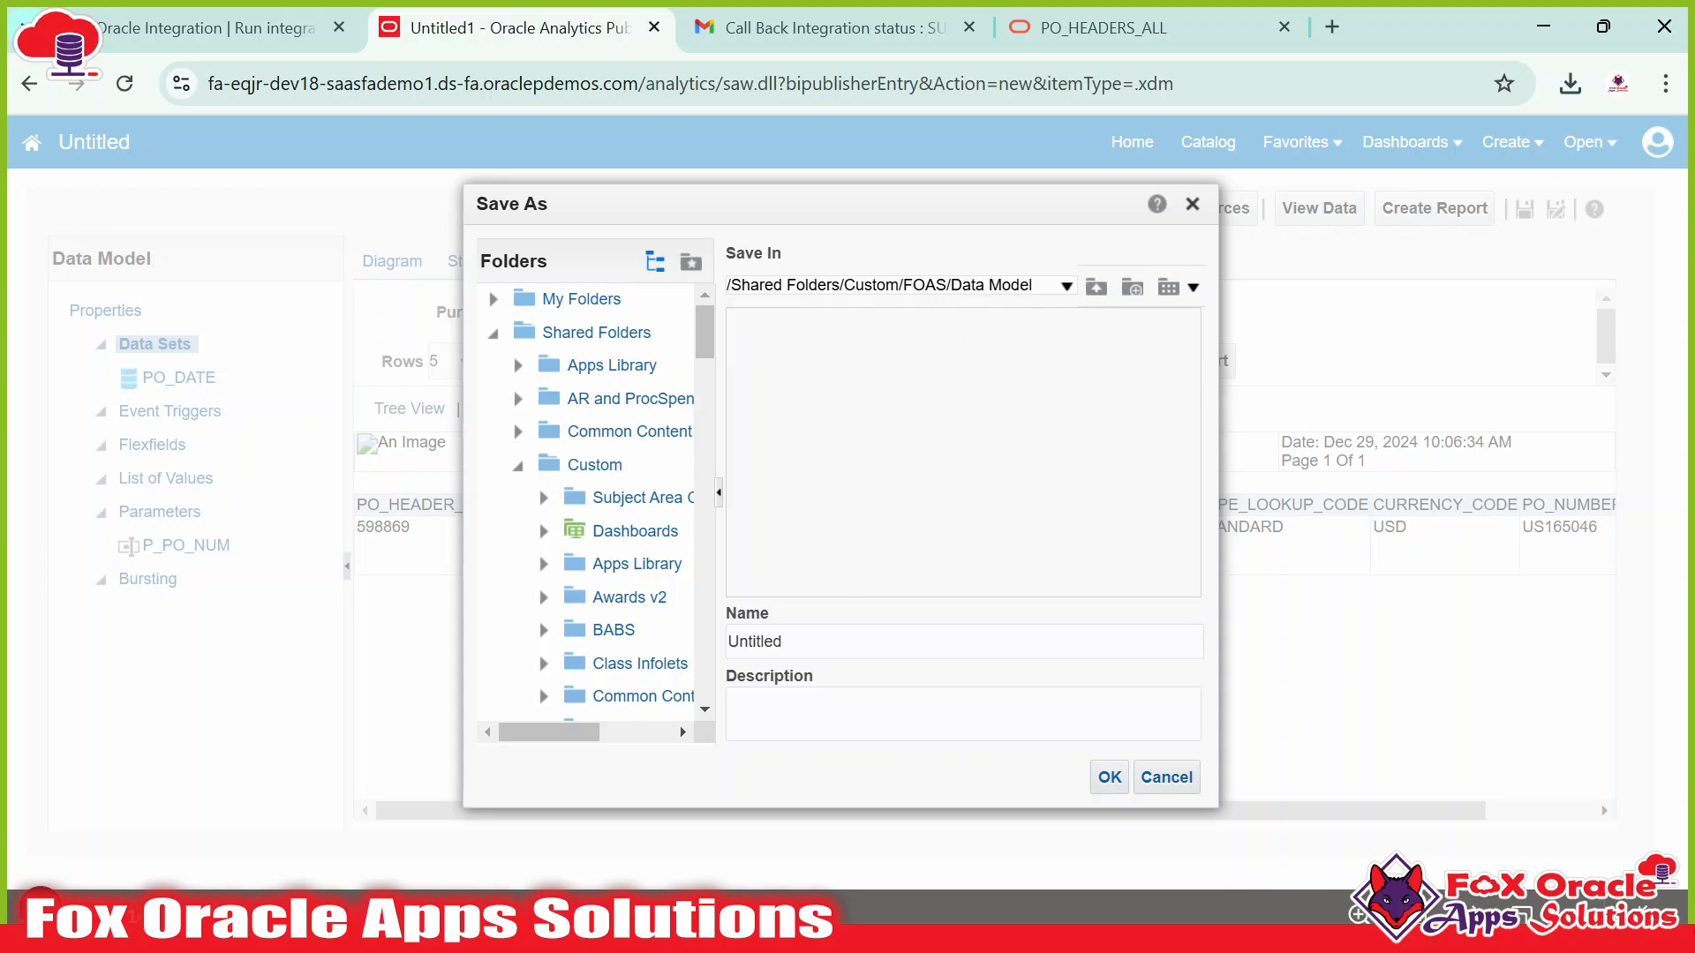
Name the data model FOAS_PO_DM and save it.
left_click_drag(789, 643, 720, 642)
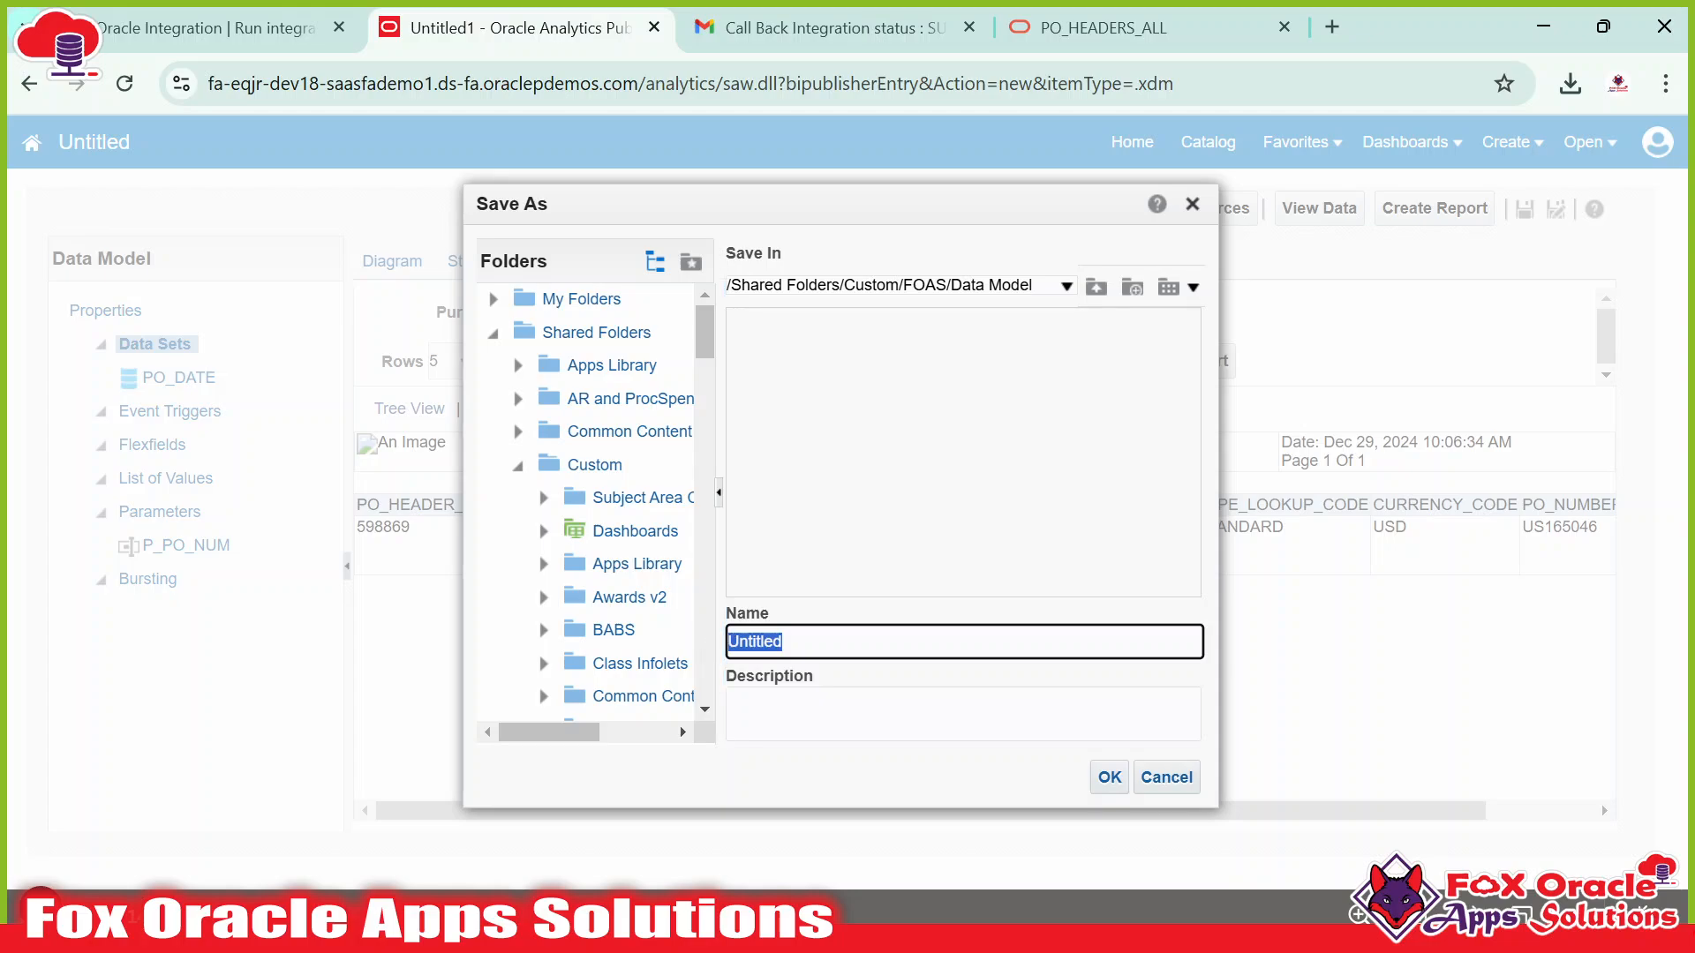
type("FOAS_PO_DM")
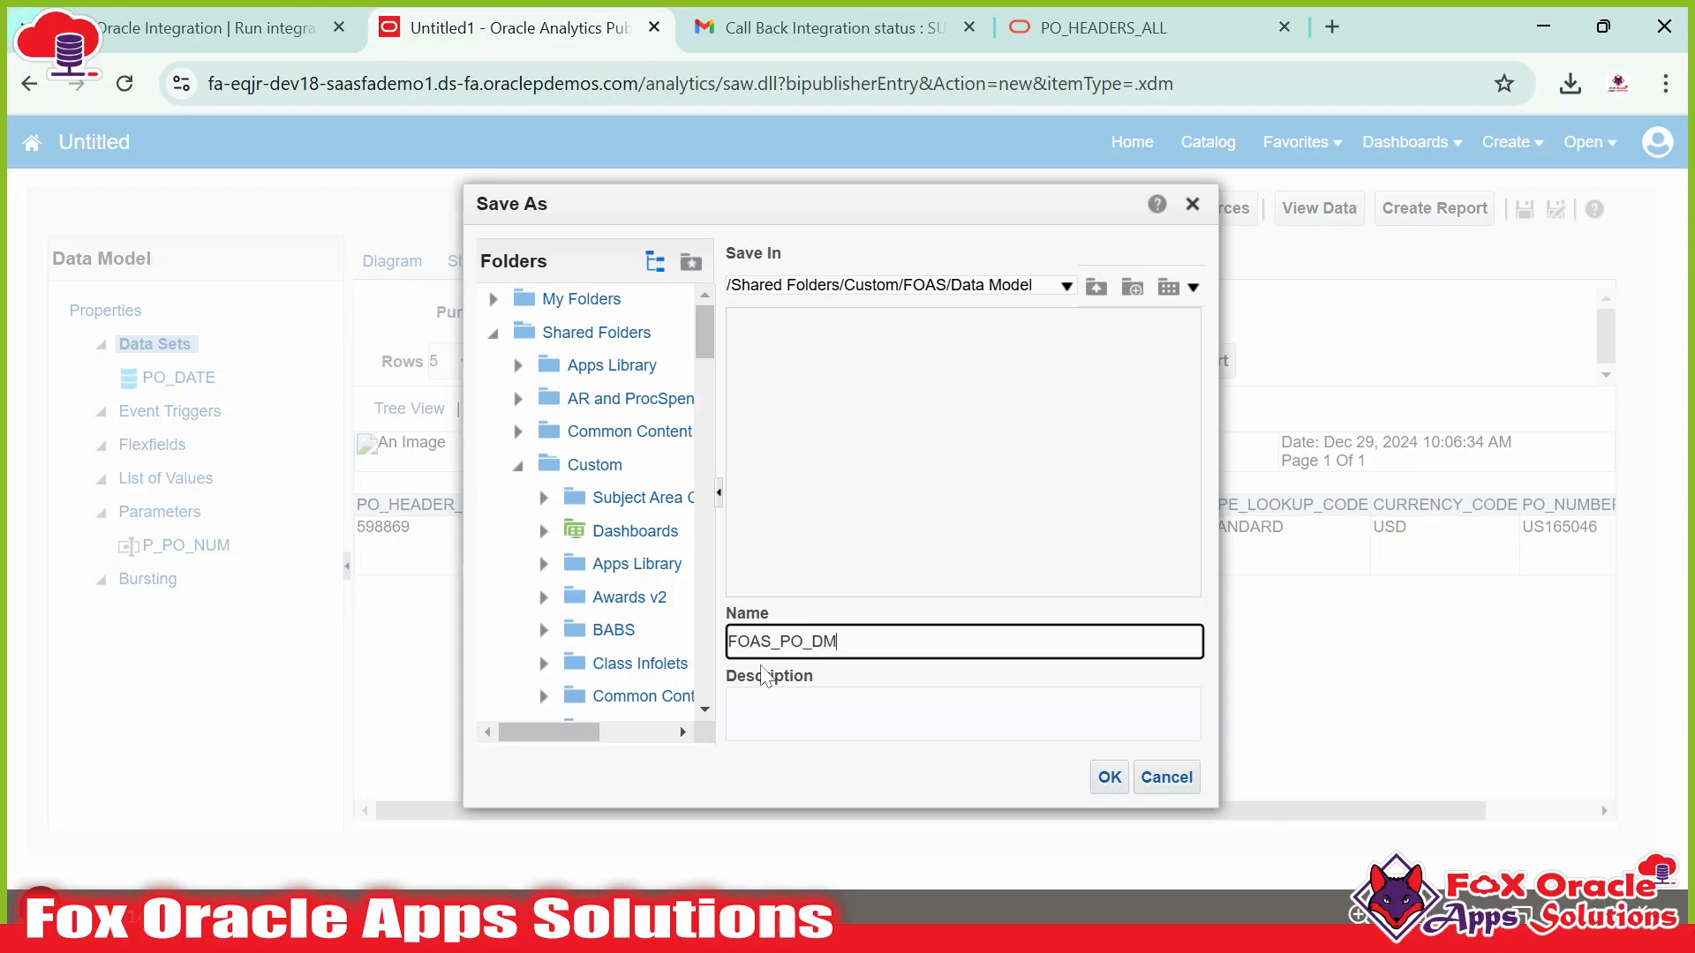
key("shift+End")
key("End")
key("shift+Left")
key("shift+Left")
left_click(771, 642)
key("shift+Home")
left_click_drag(768, 642, 811, 642)
left_click(805, 642)
key("ctrl+z")
left_click(779, 642)
left_click(839, 641)
left_click(839, 642)
left_click(1101, 779)
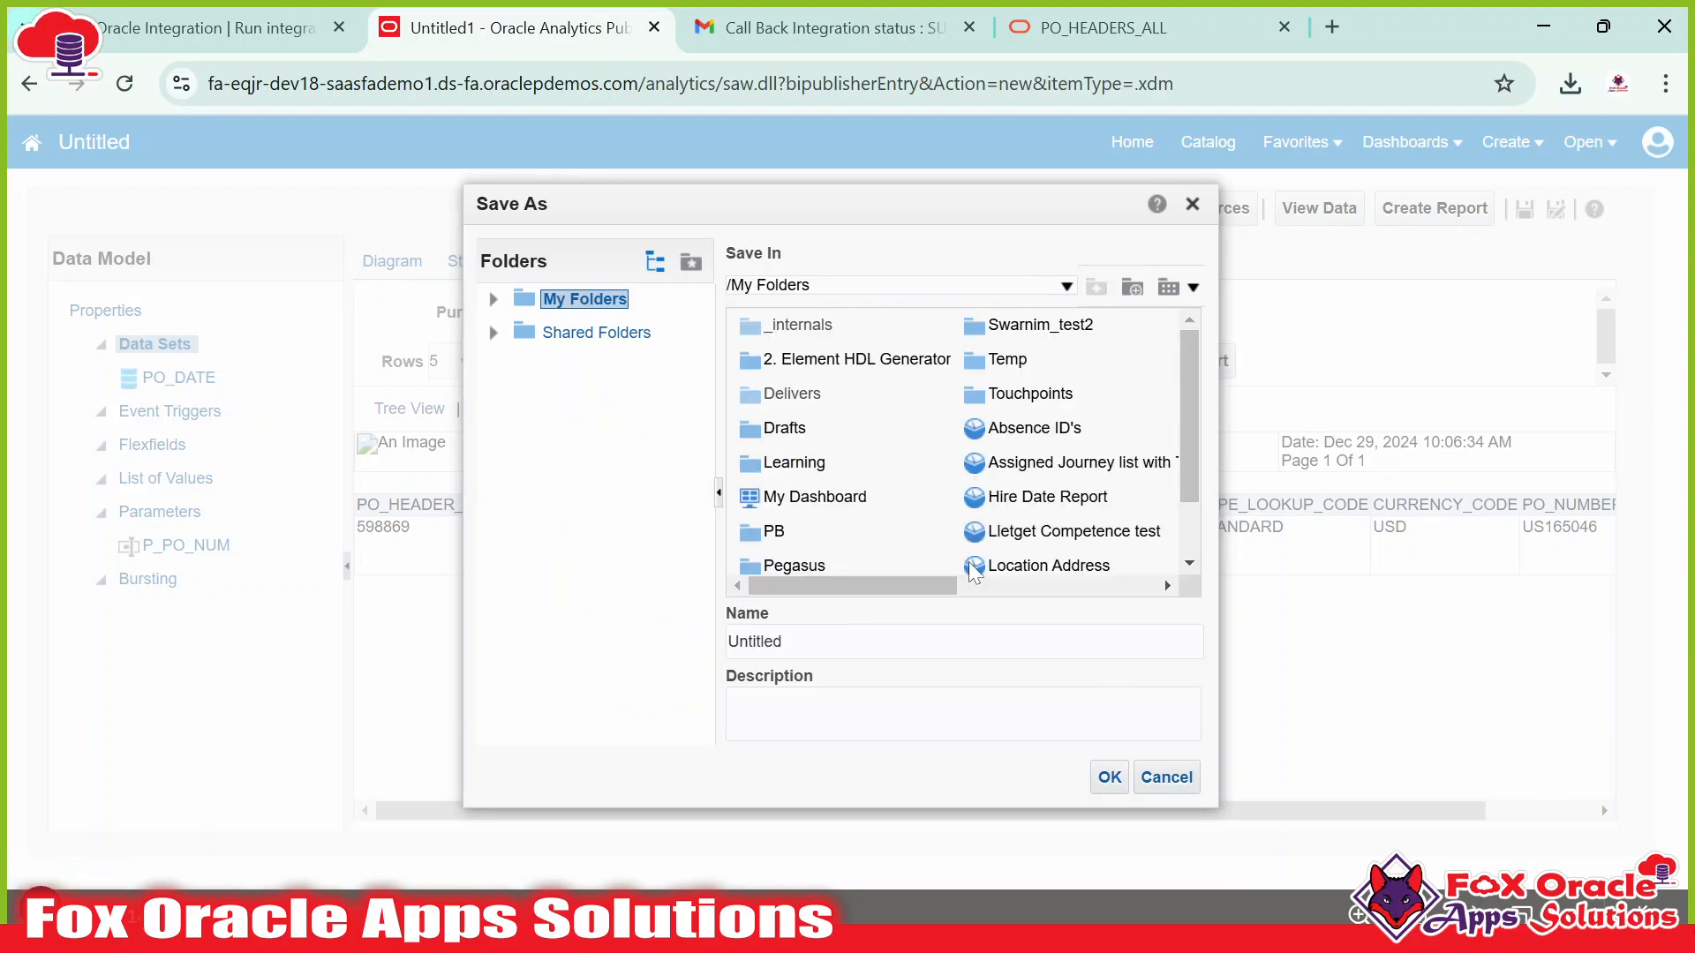
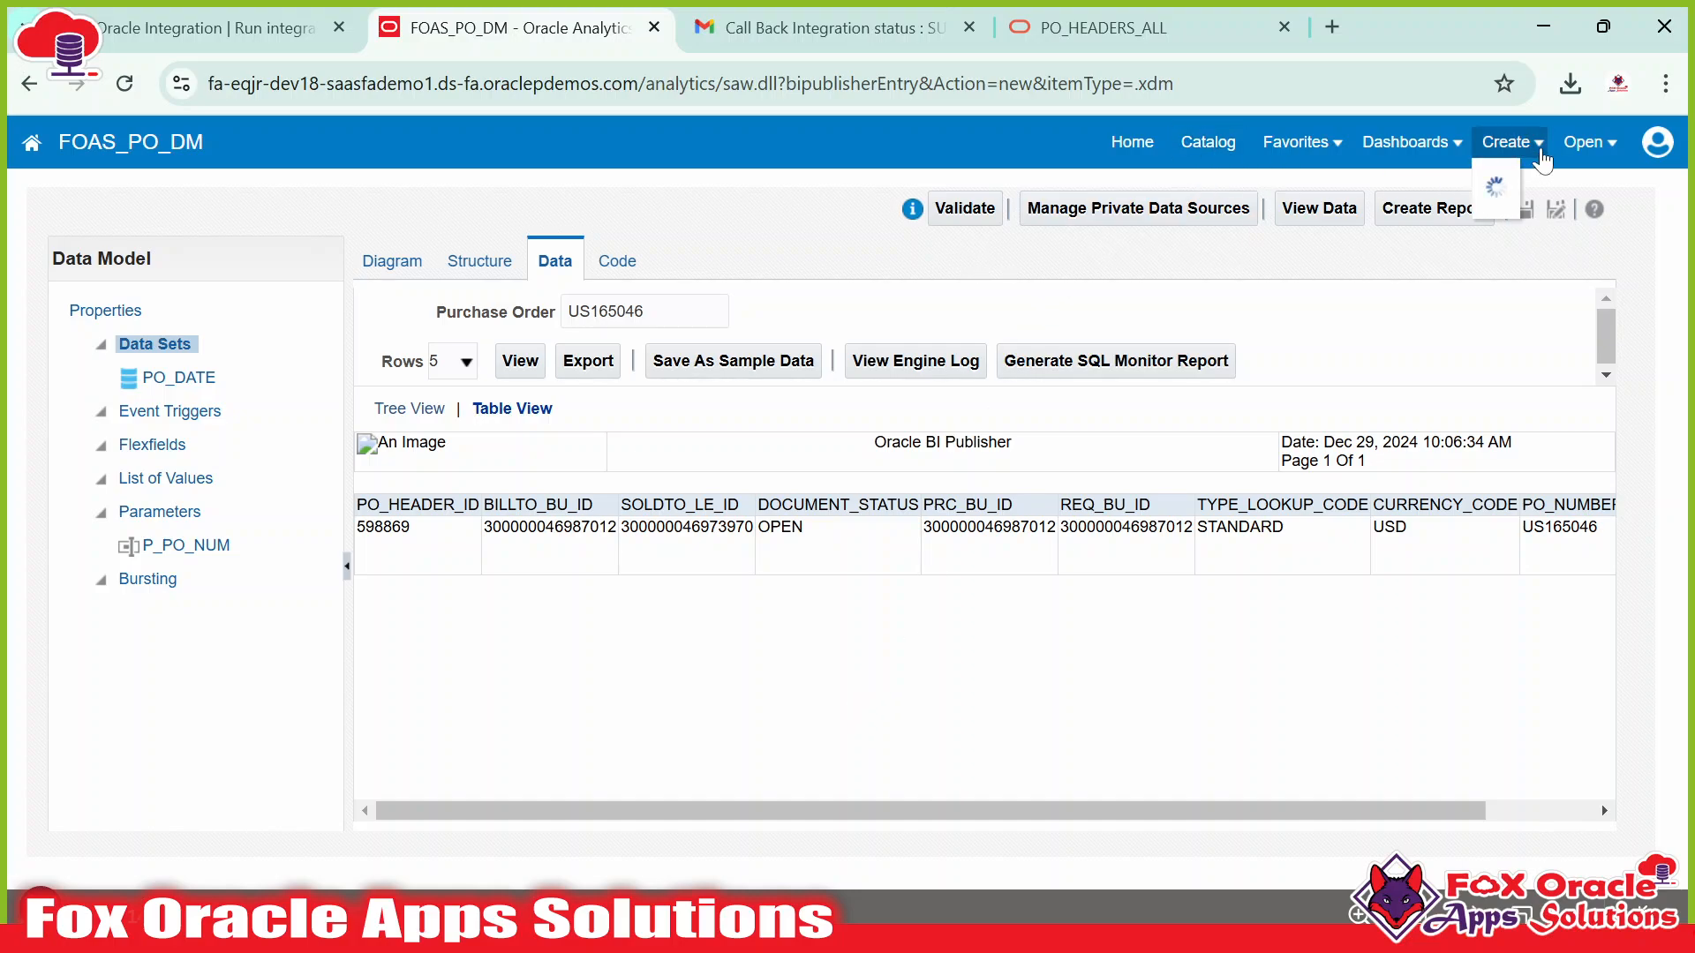
Create a report from the FOAS_PO_DM data model, skipping the wizard to reach its Create Layout page.
left_click(1511, 143)
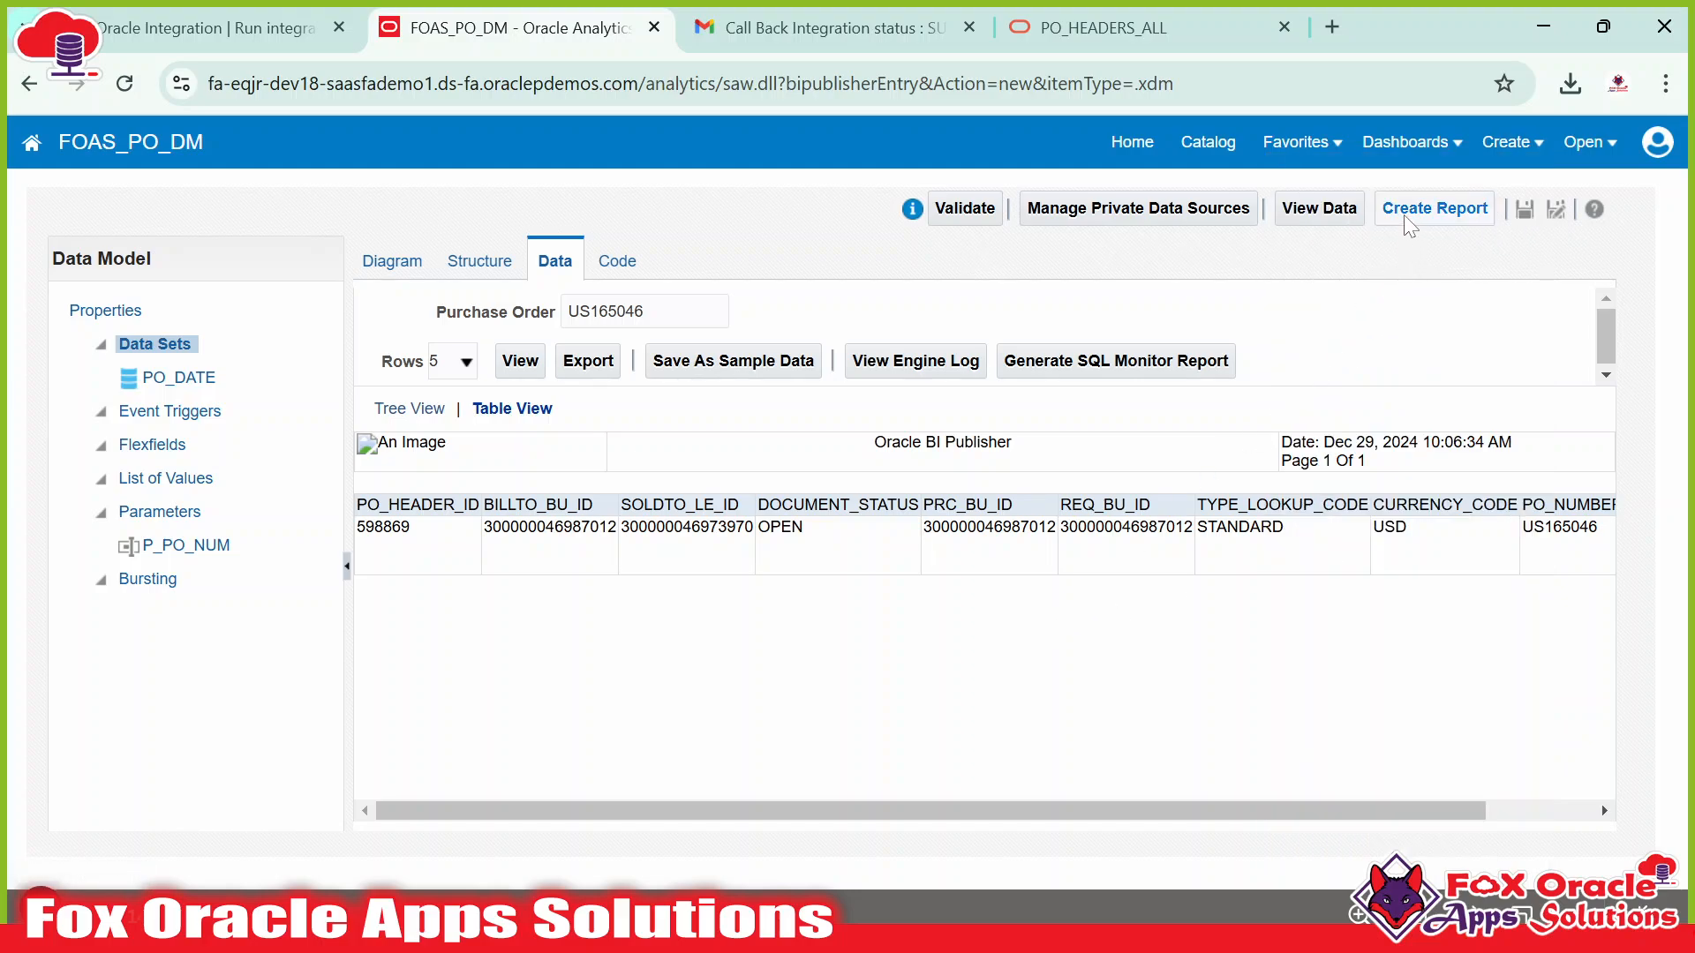
left_click(1426, 218)
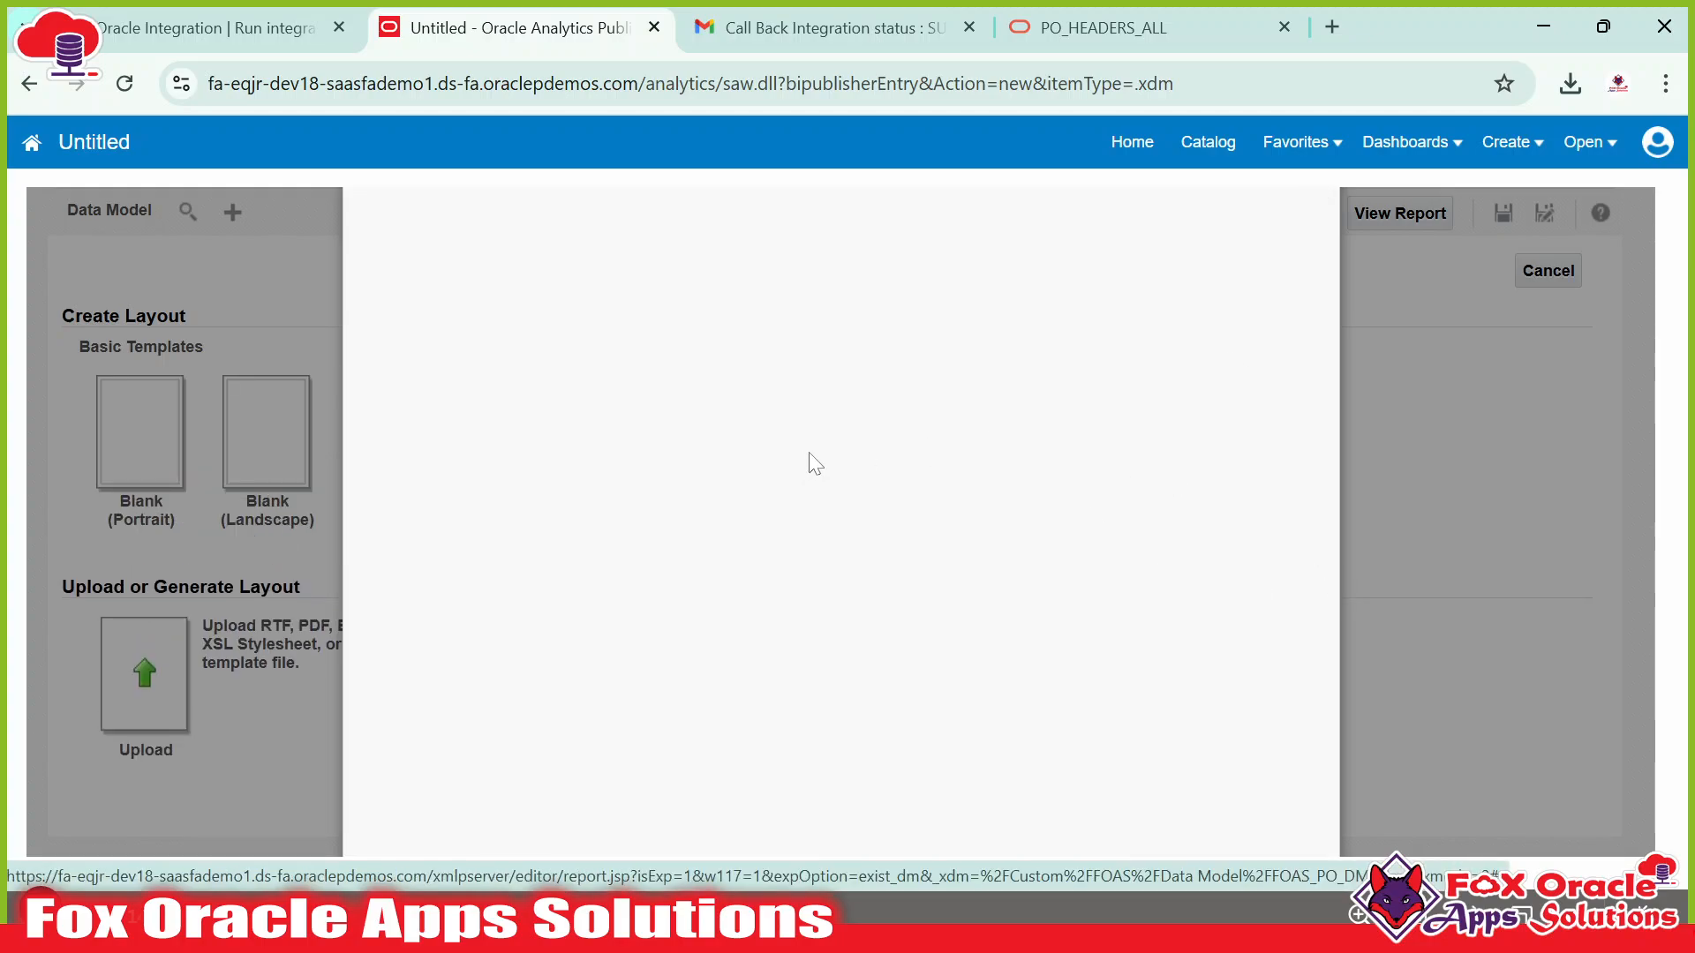
key("ctrl+minus")
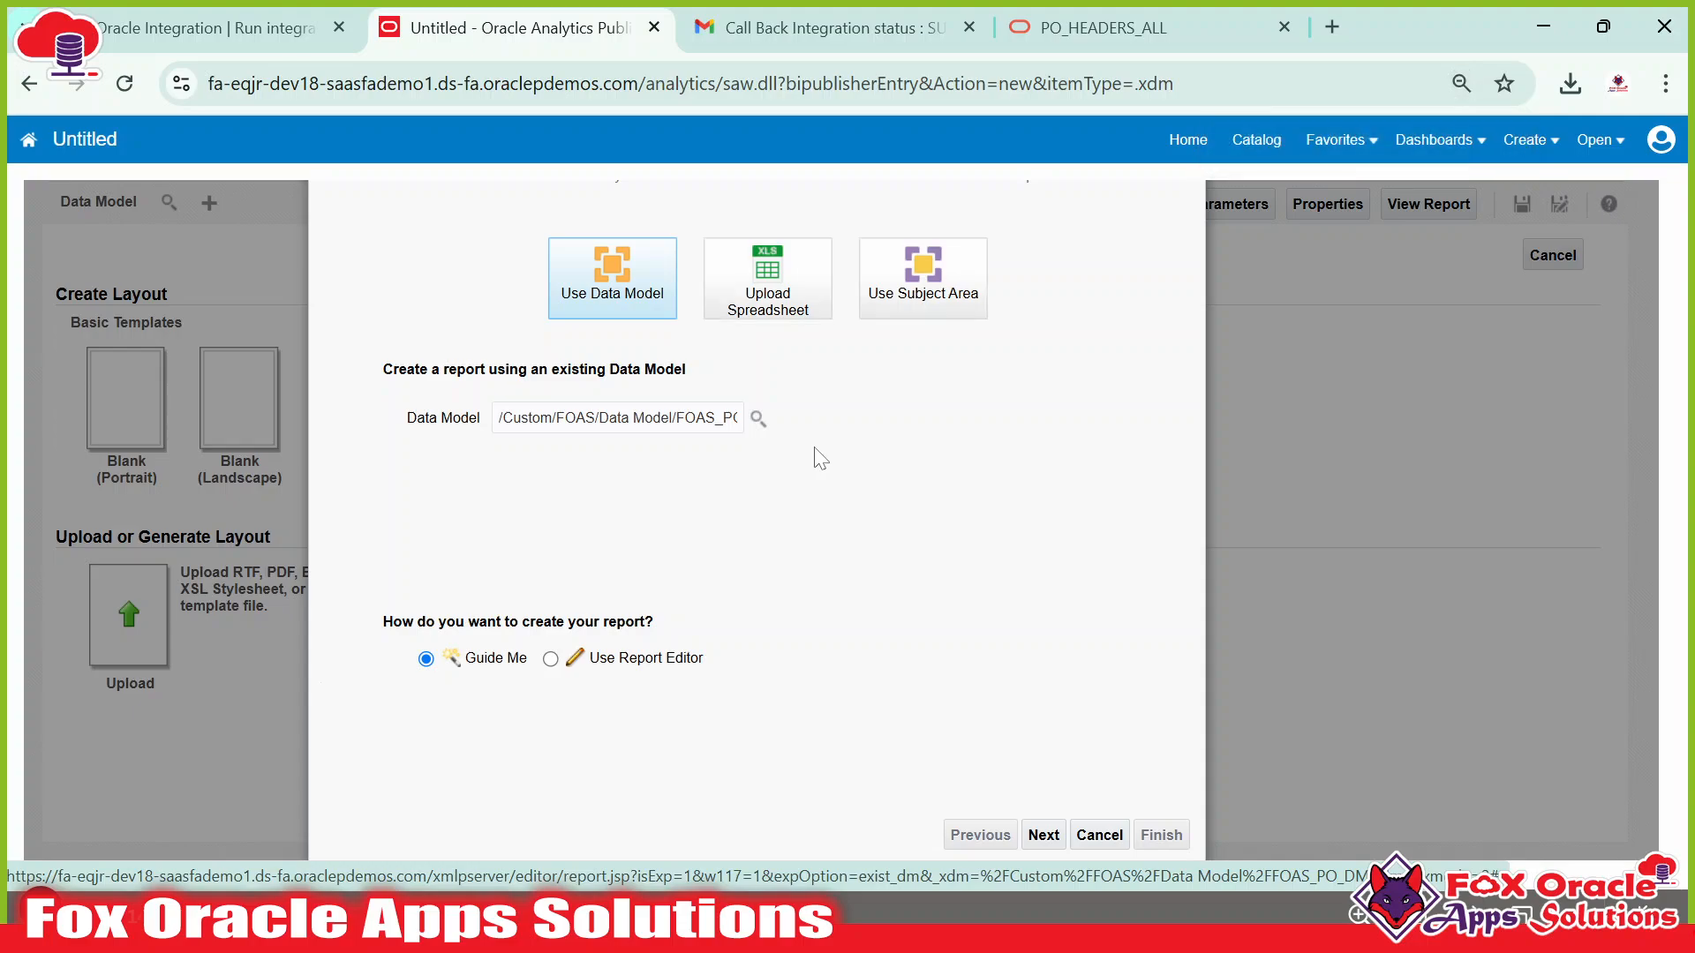
key("F11")
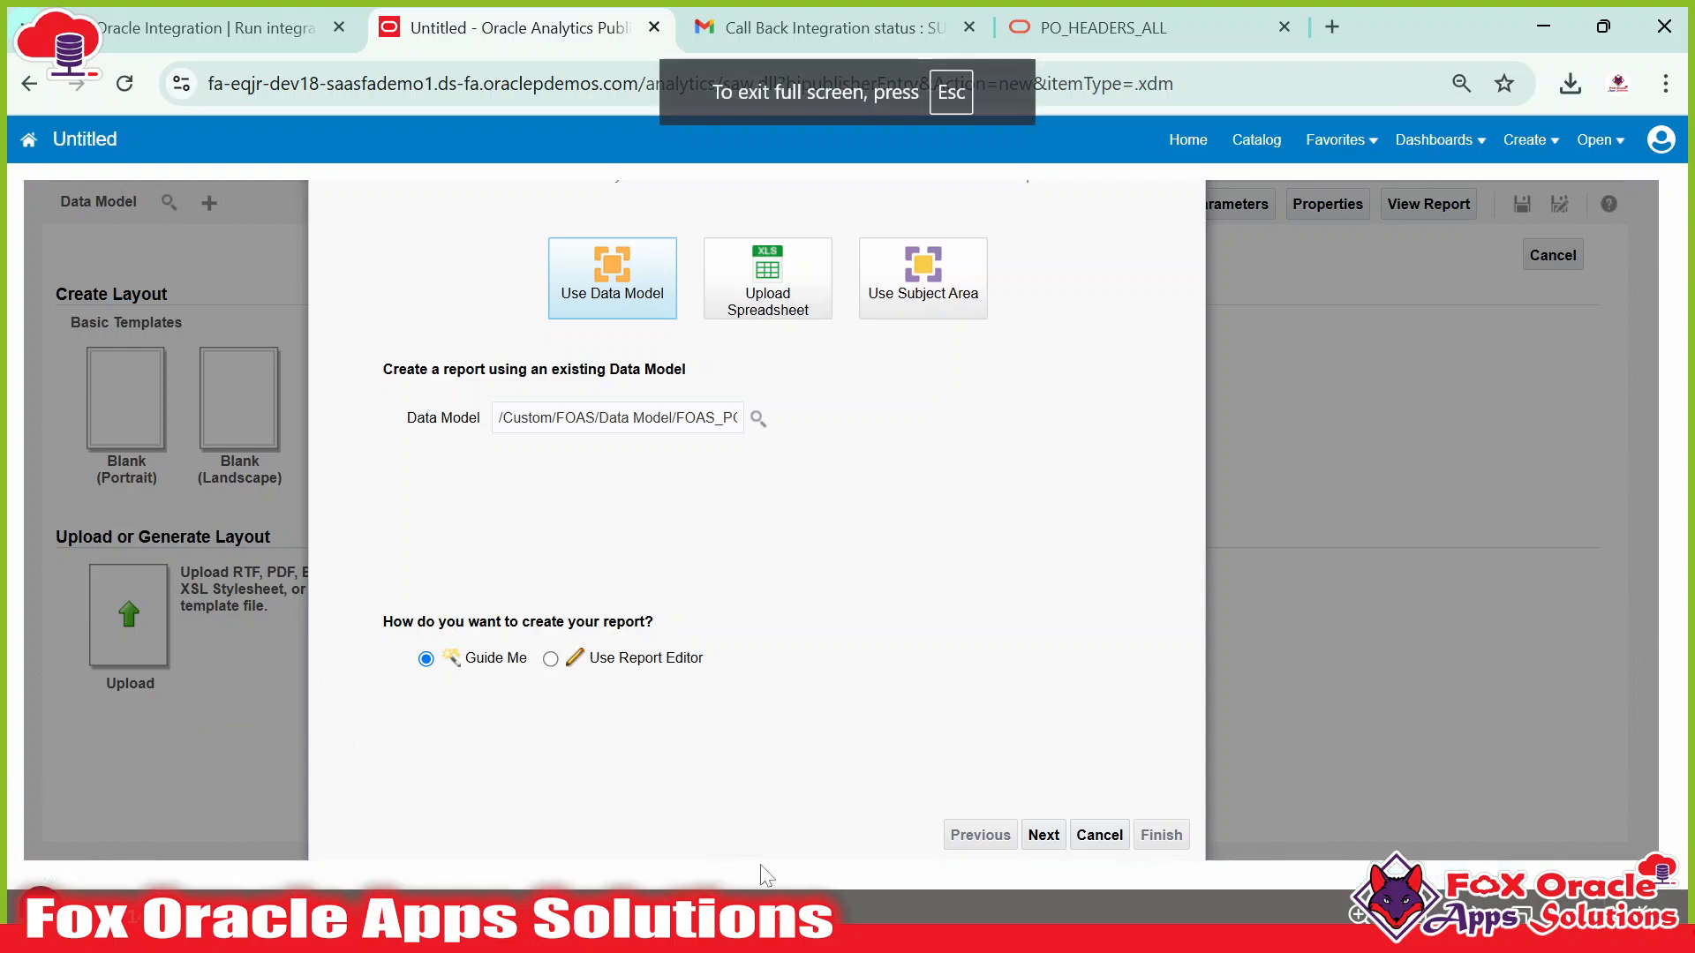
left_click(1099, 835)
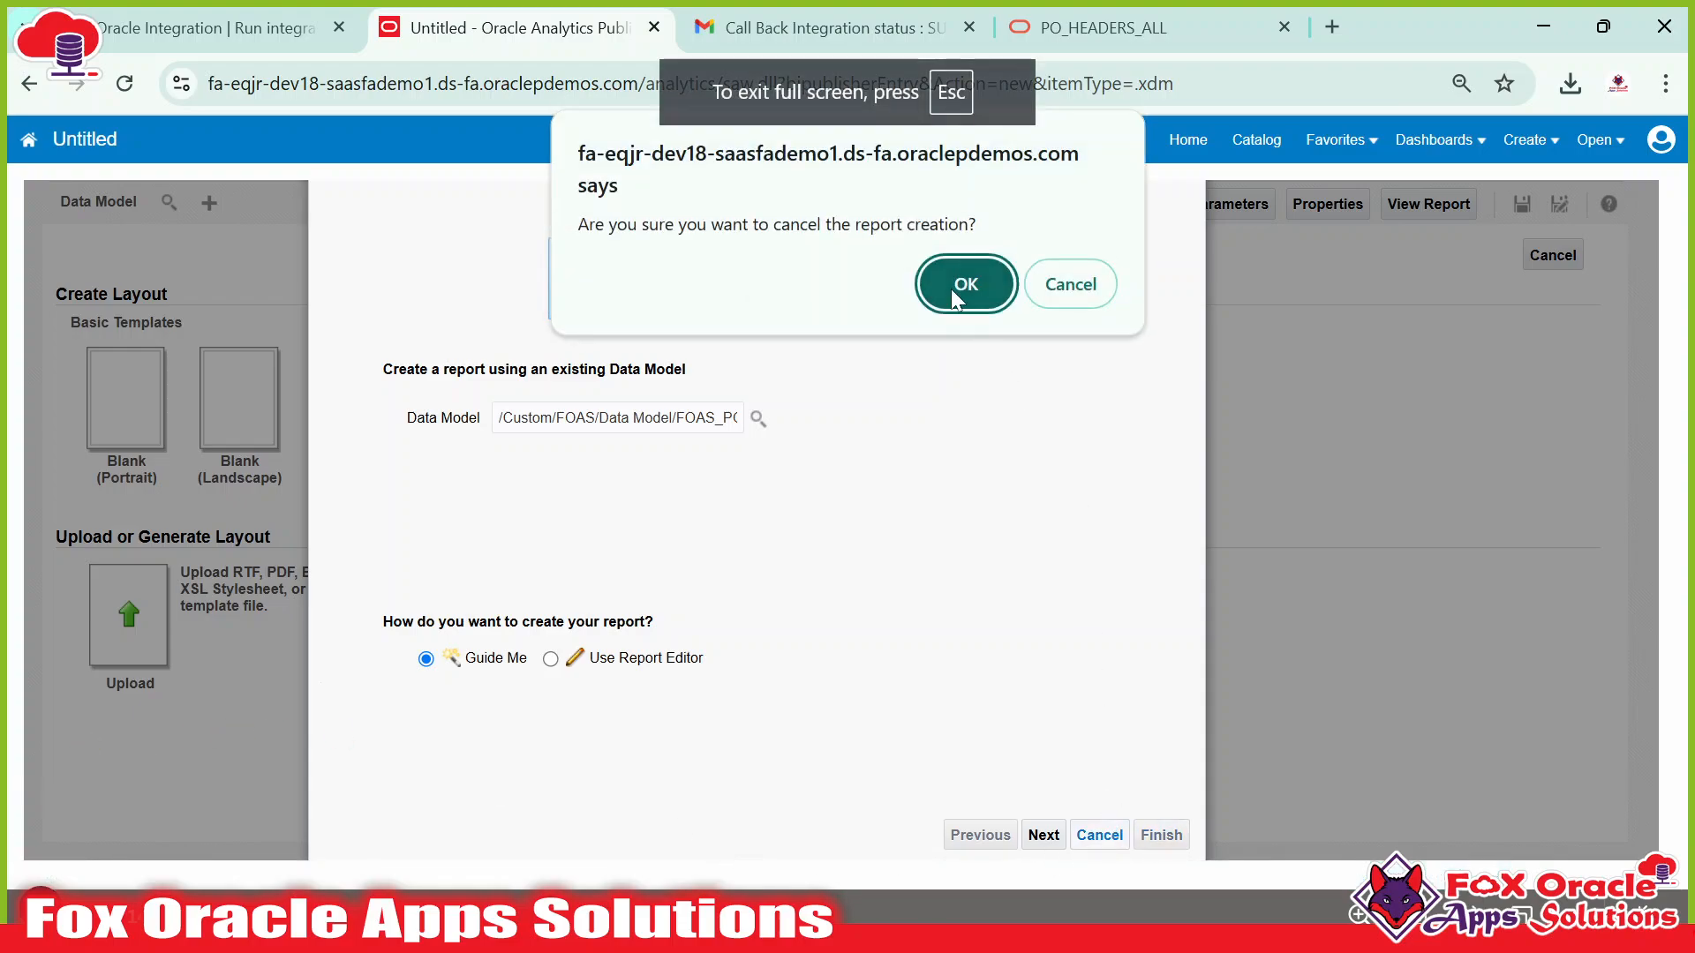
left_click(954, 284)
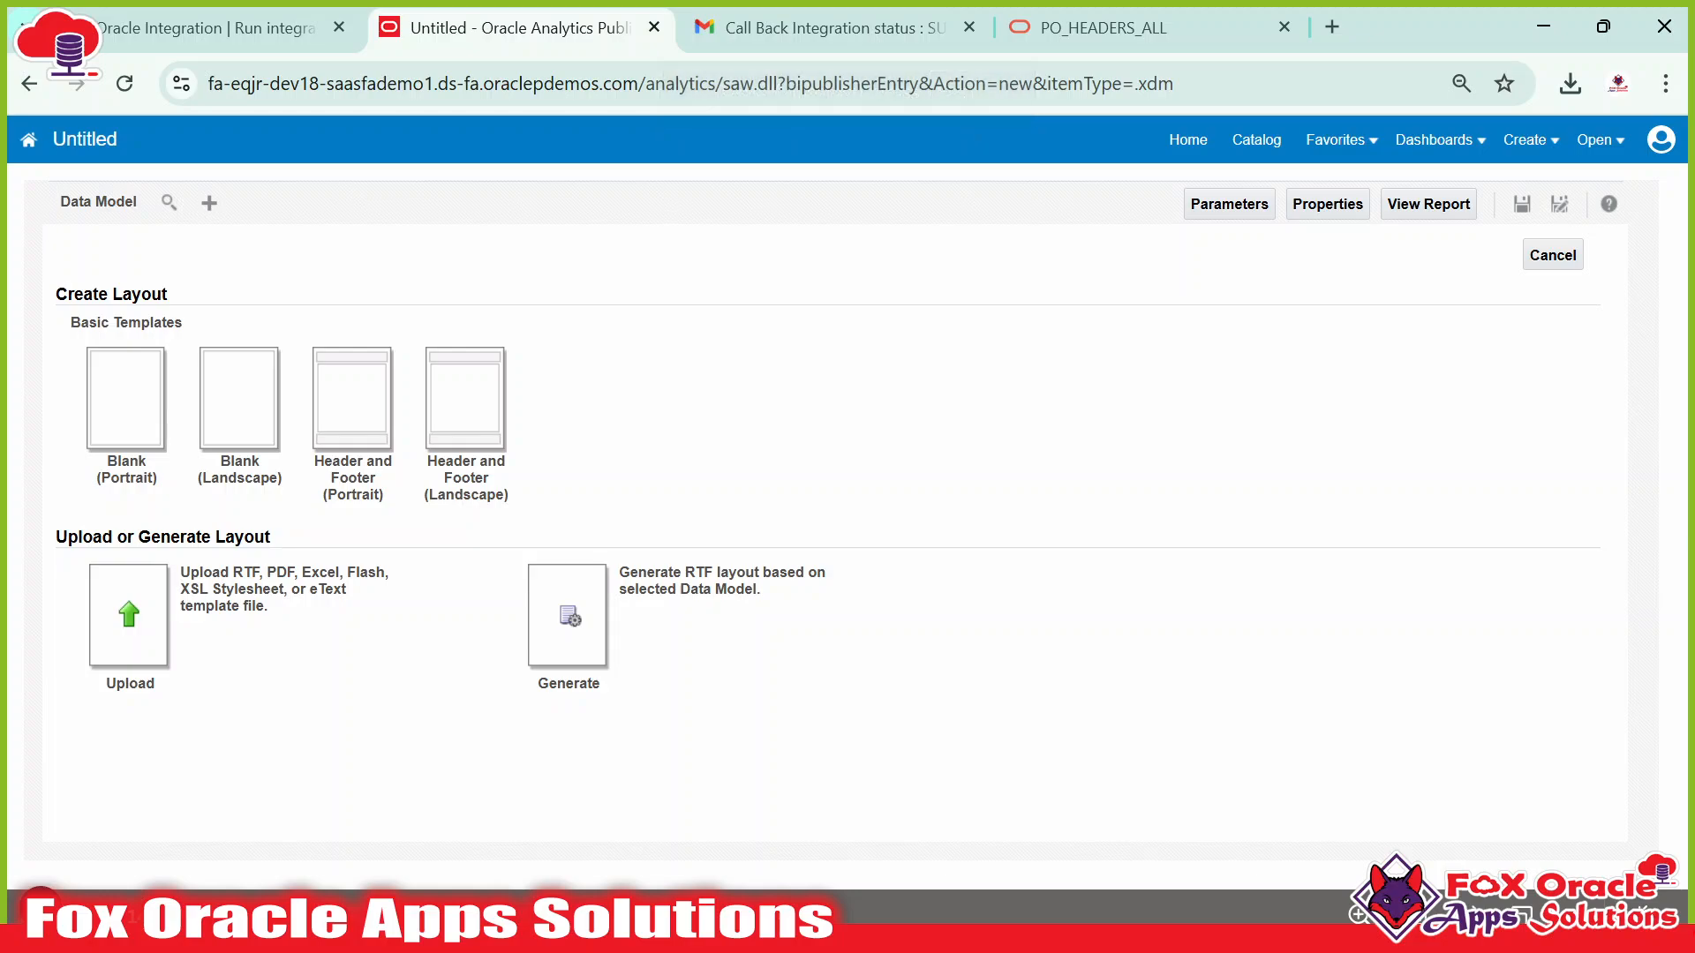
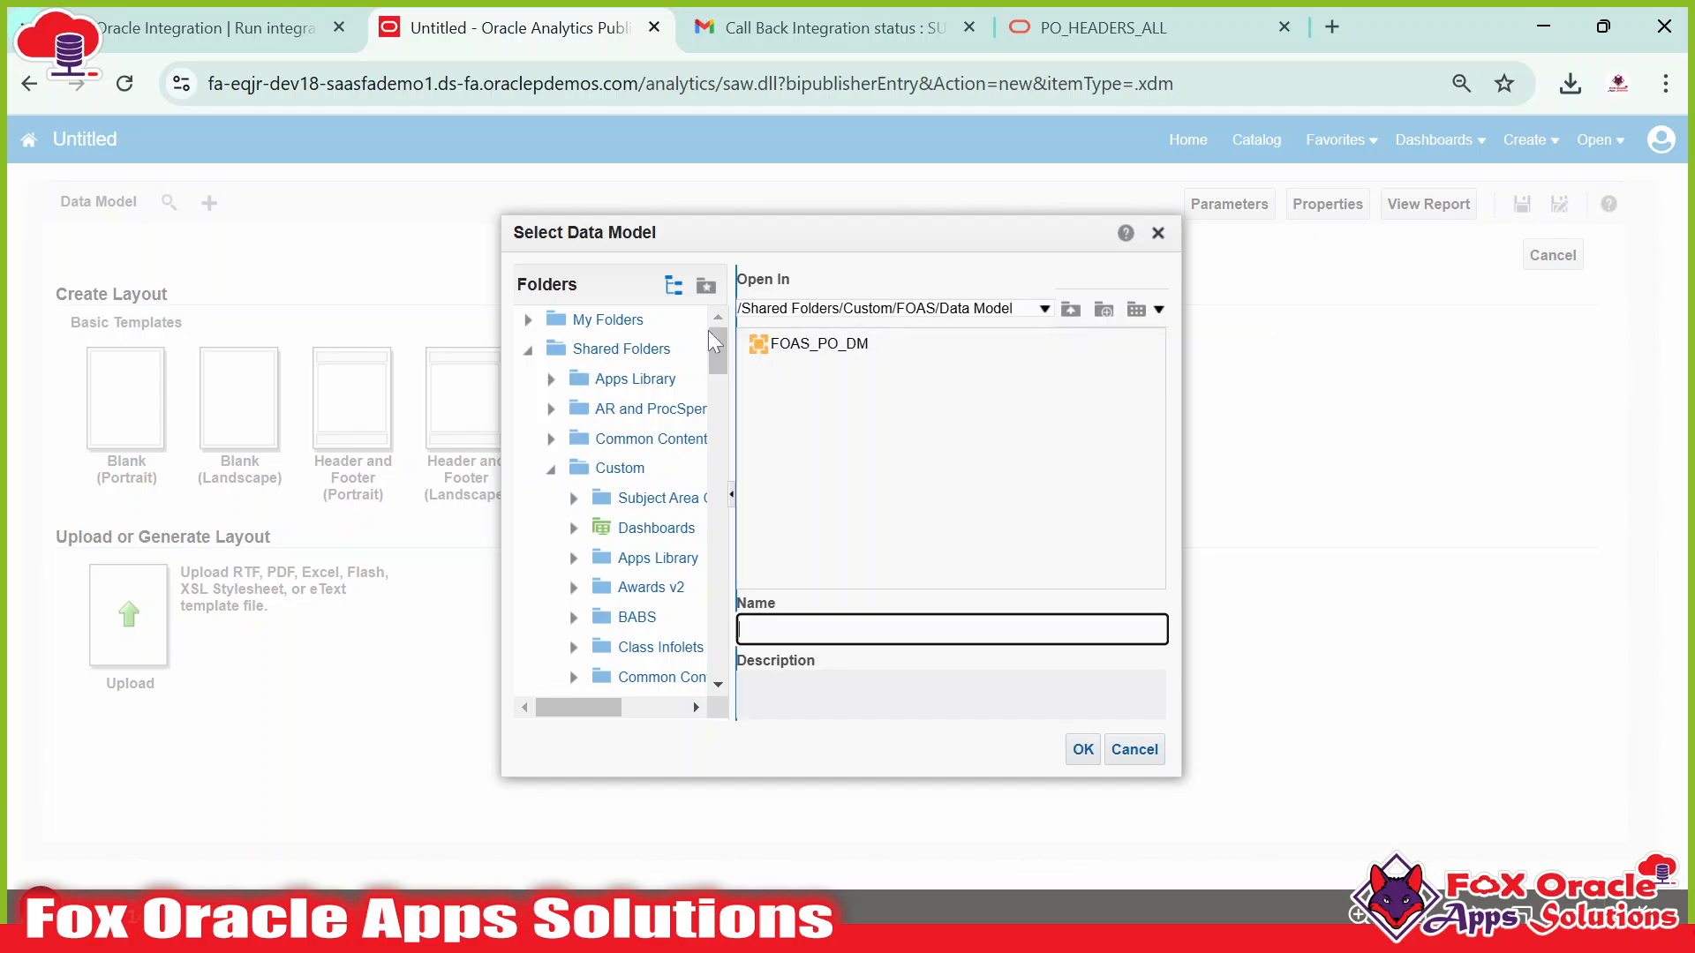
Pick FOAS_PO_DM from Shared Folders > Custom > FOAS > Data Model as the report's data model.
left_click(625, 350)
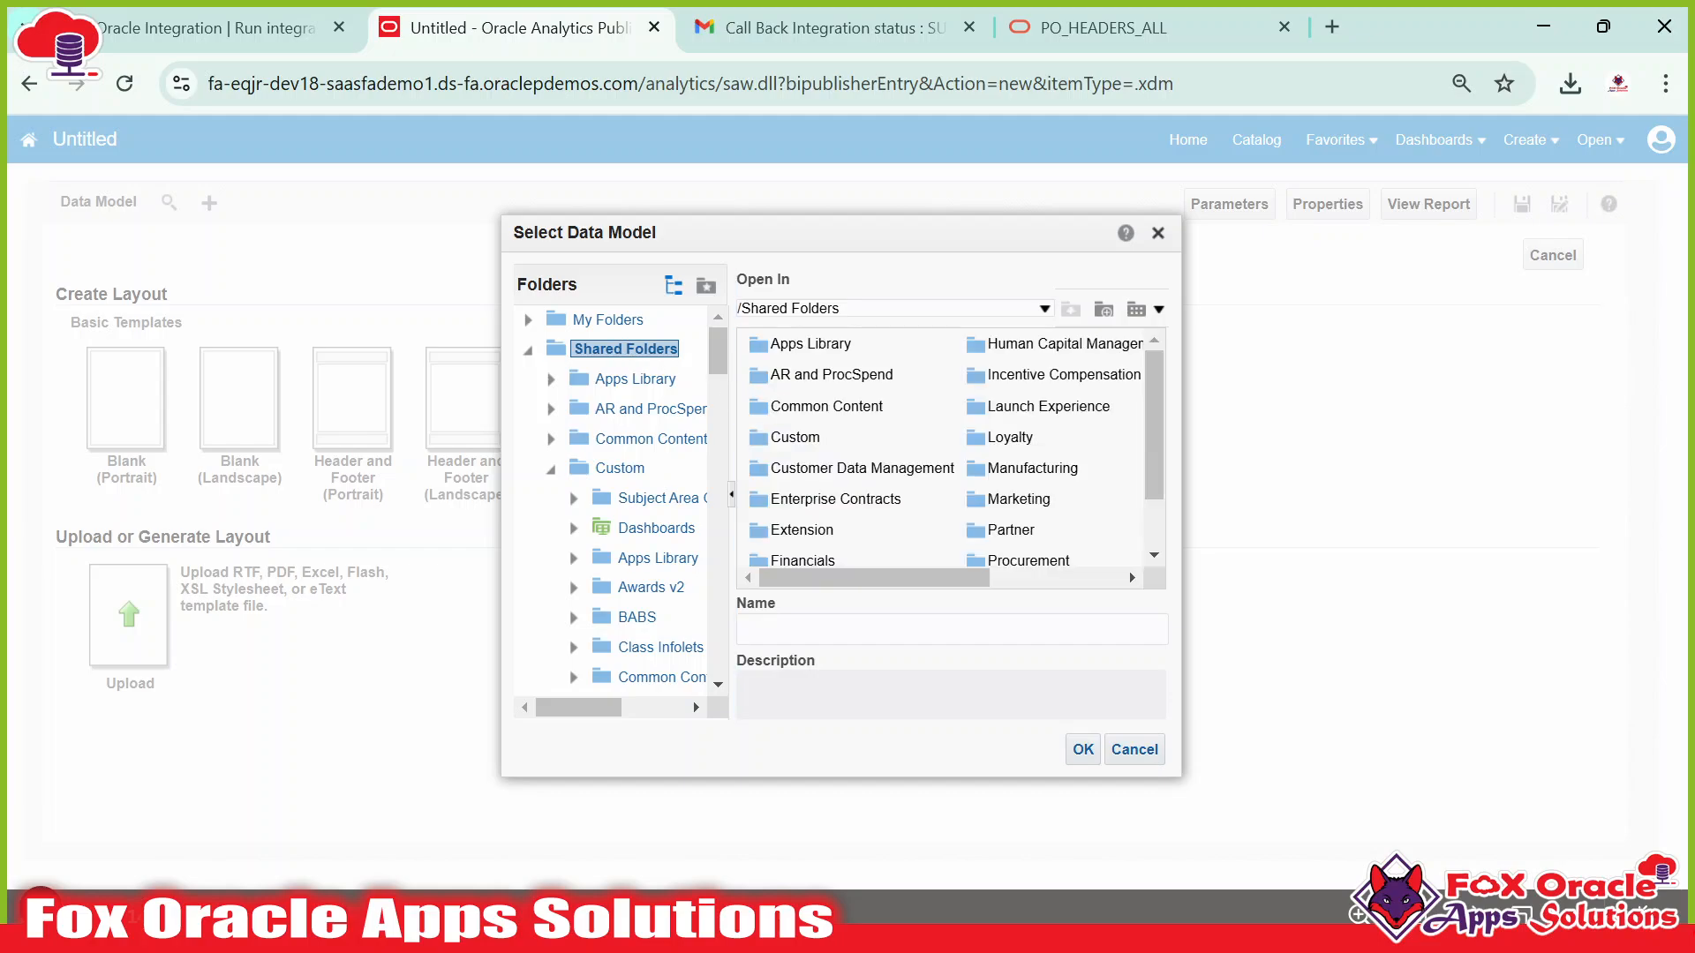
double_click(794, 437)
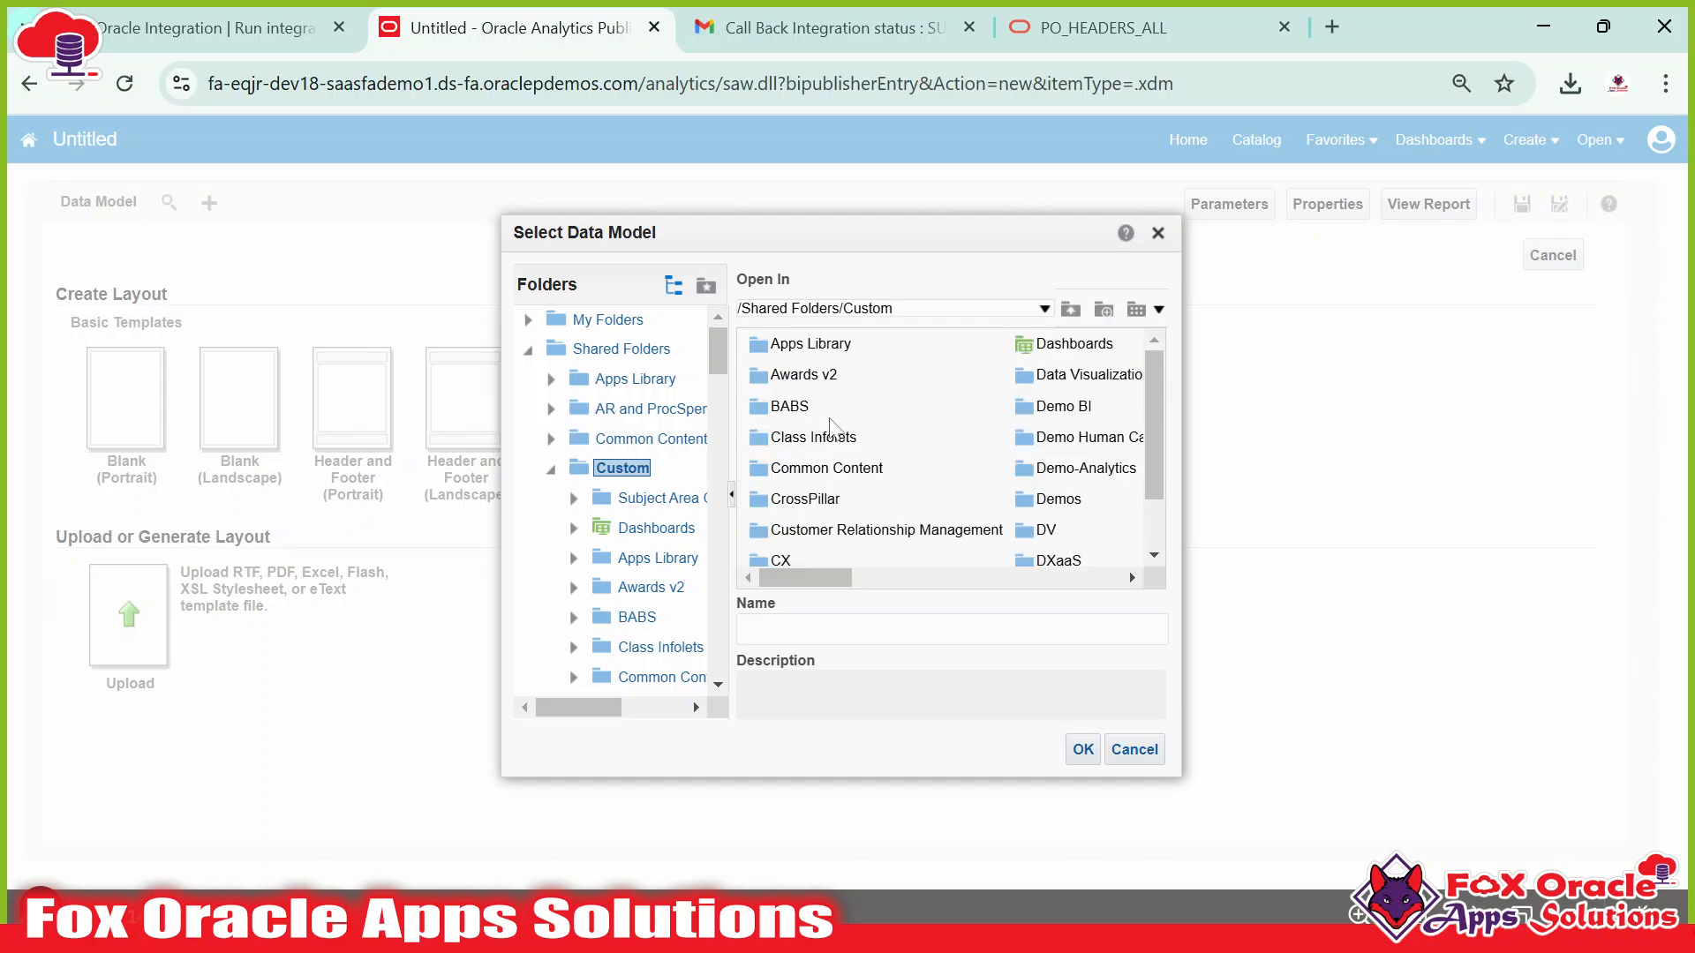
left_click_drag(801, 583, 889, 583)
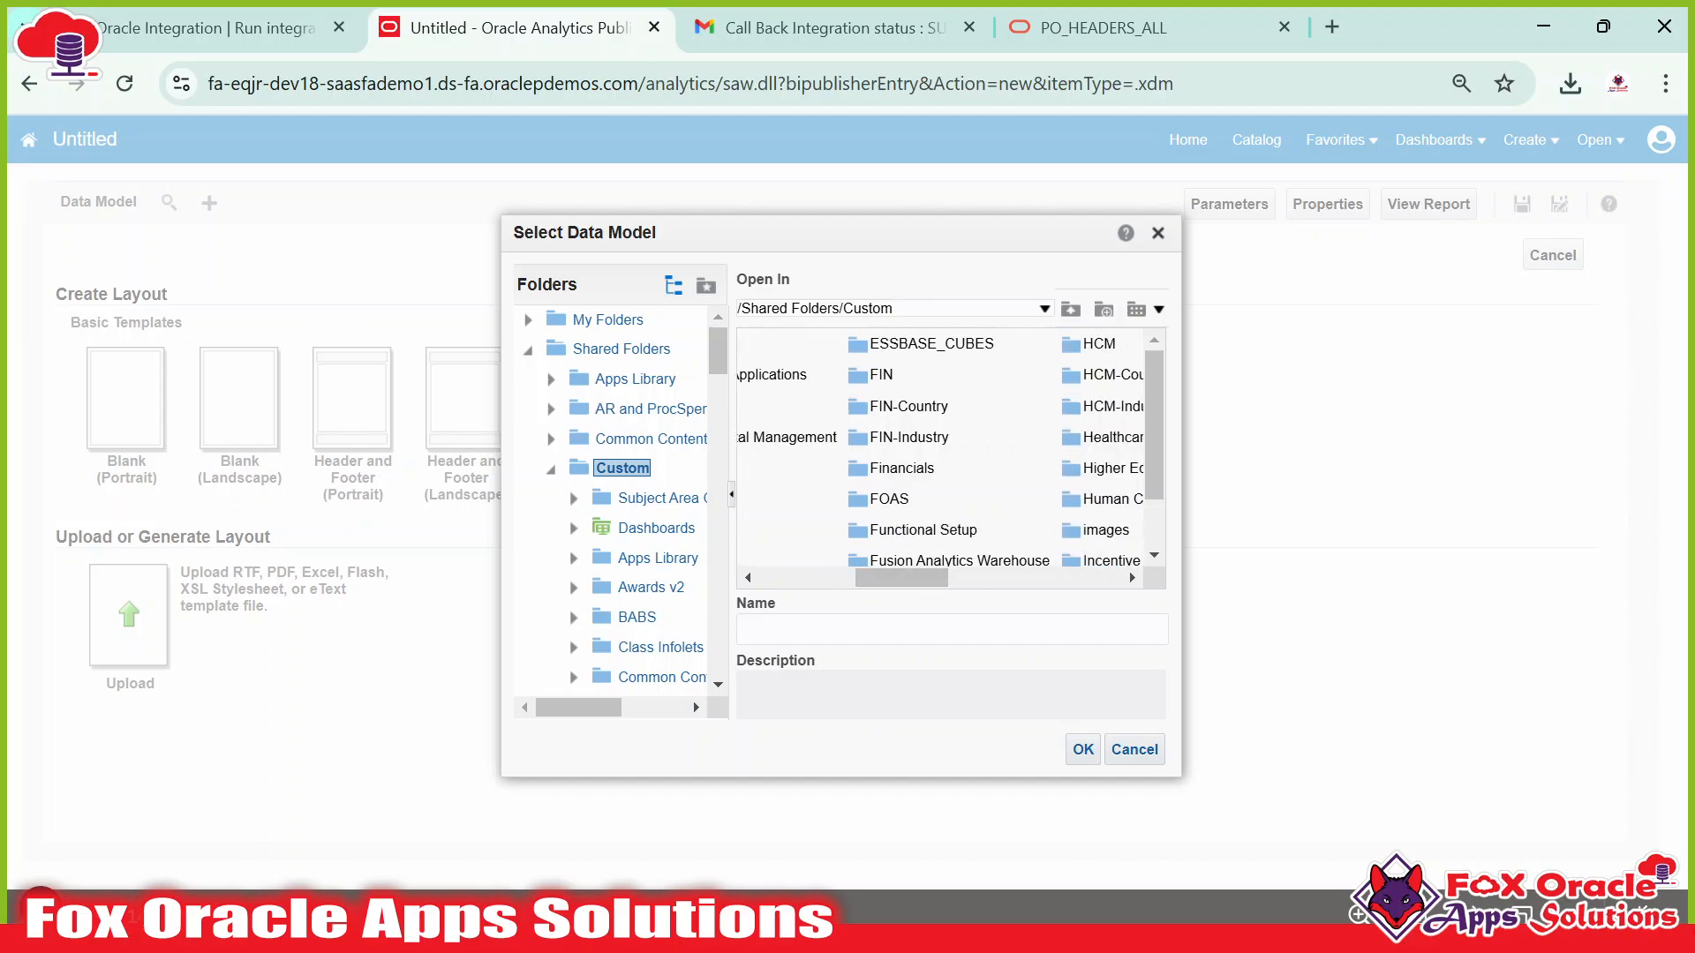
double_click(887, 499)
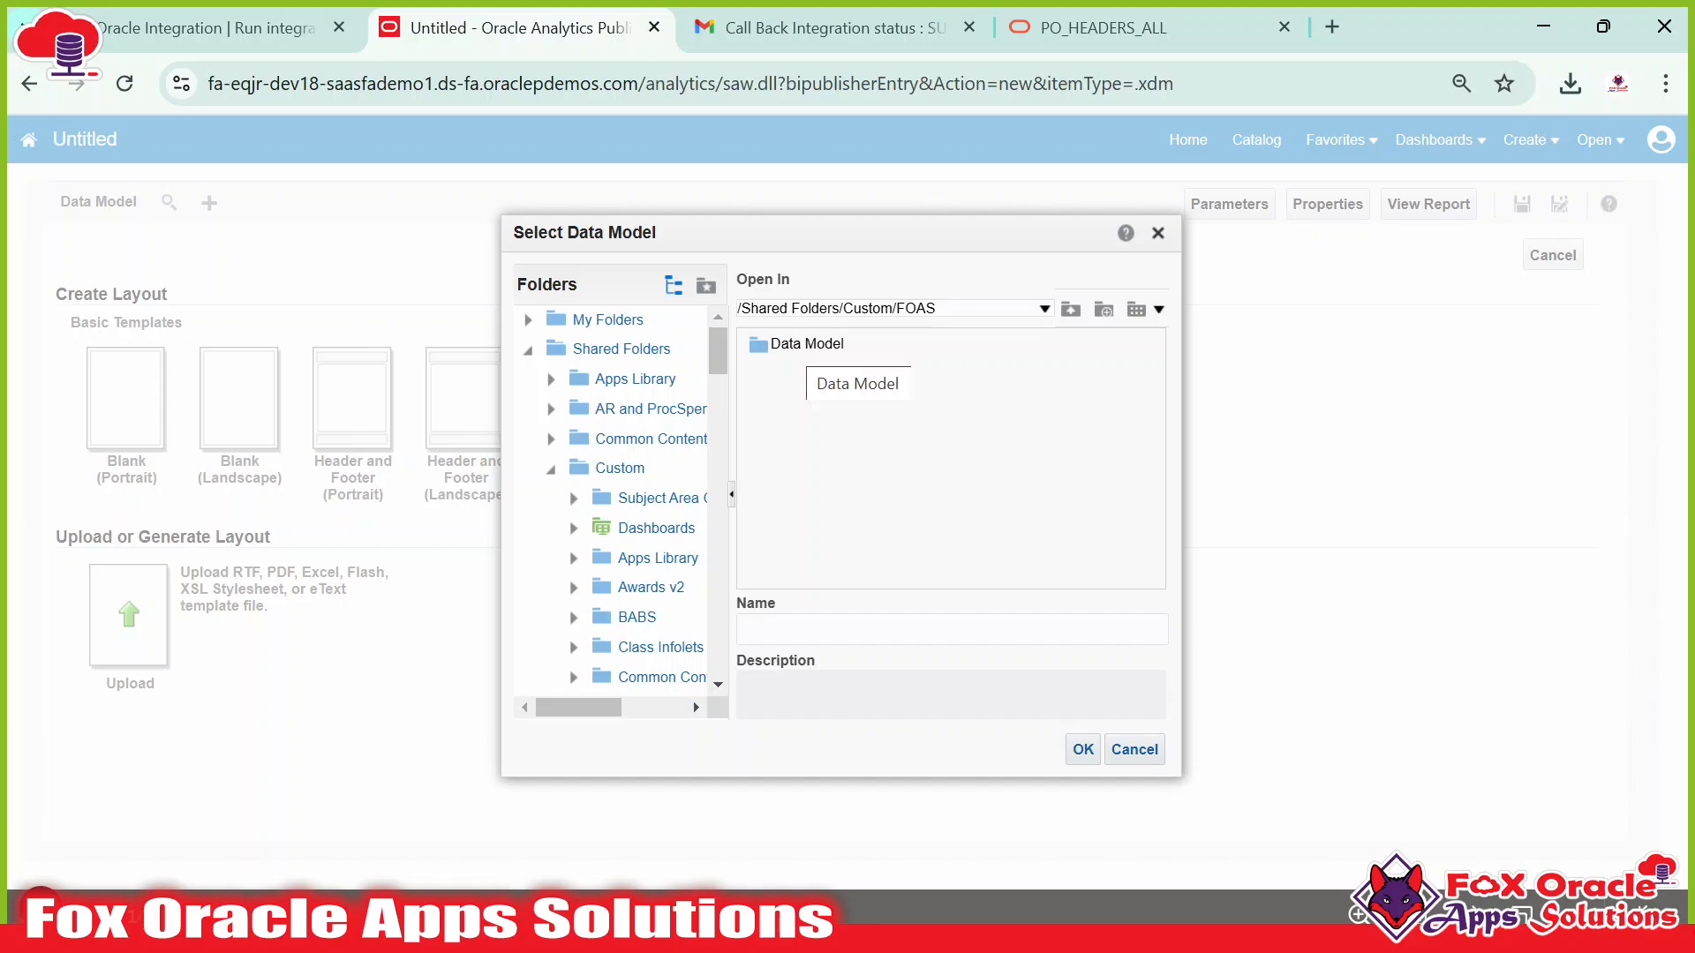
double_click(805, 345)
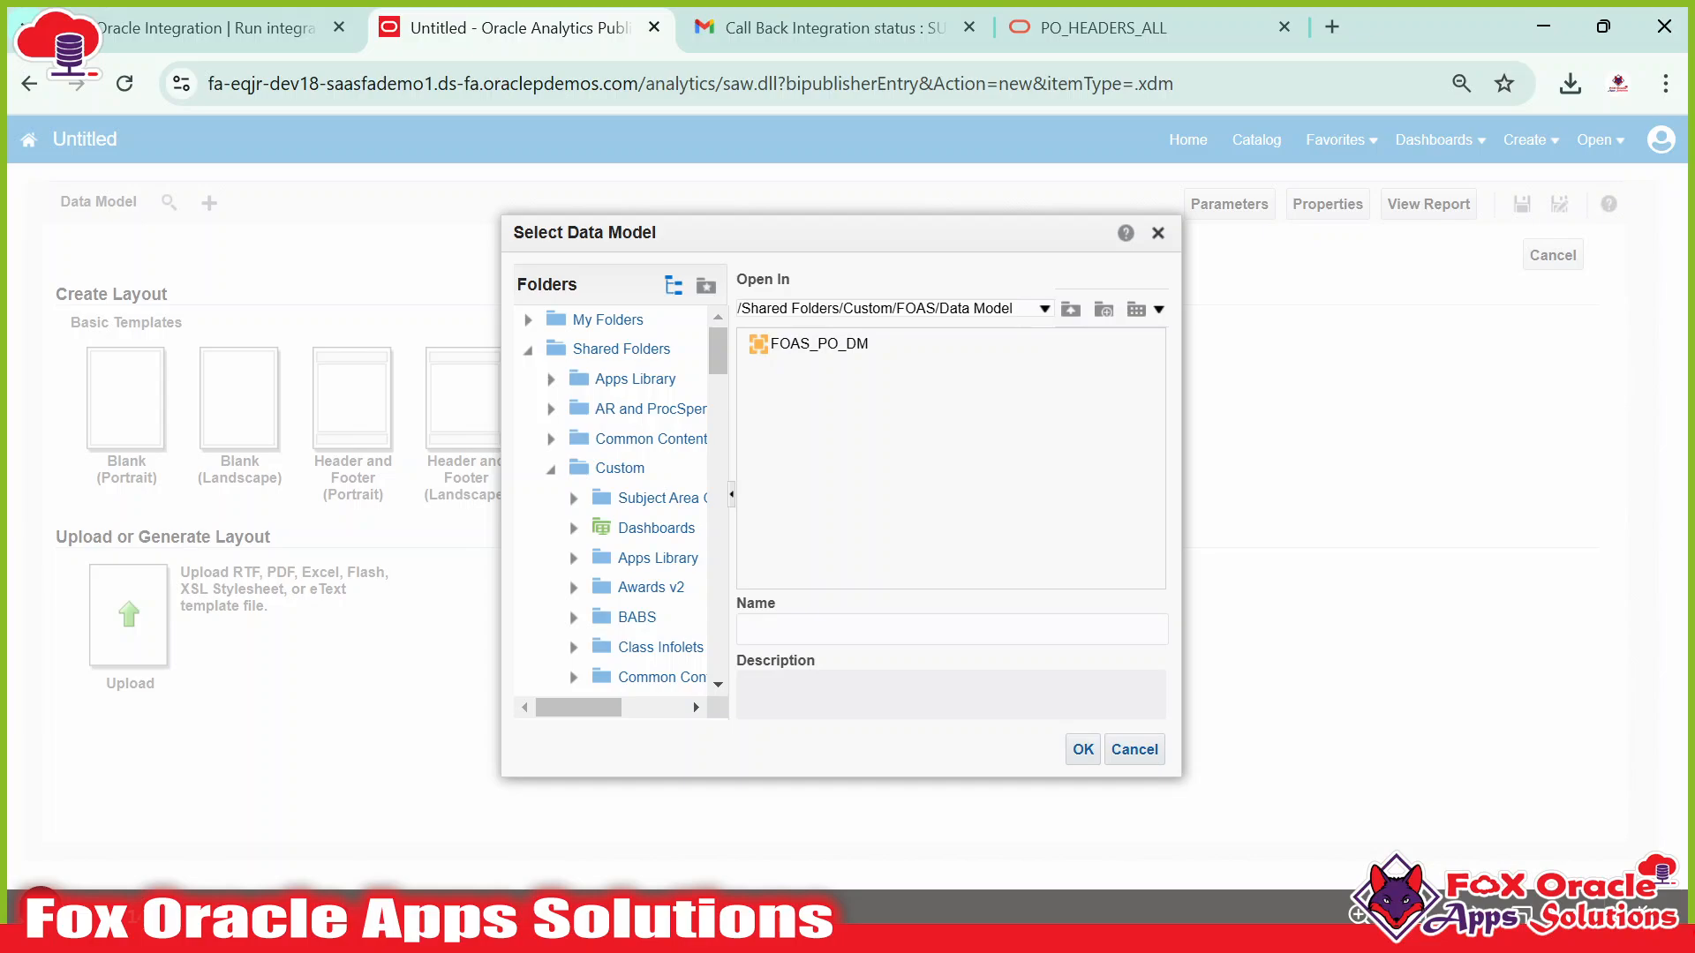
left_click(1083, 749)
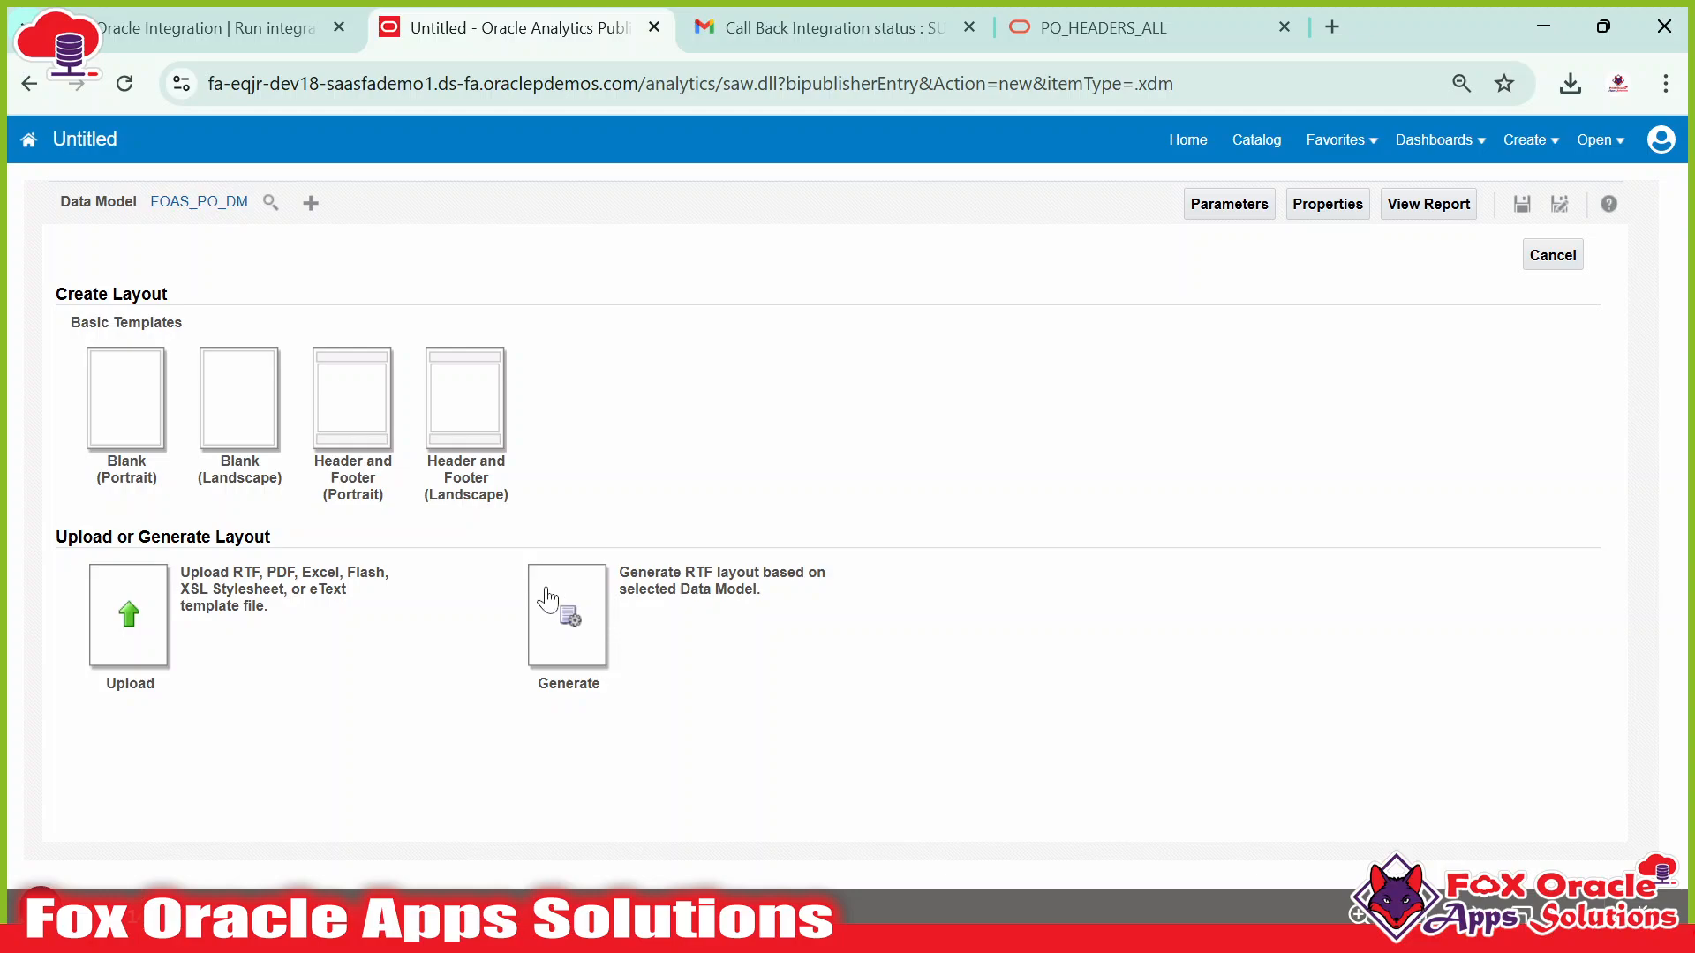
Generate an RTF layout from the data model under the template name FOAS_PO_DM_T.
left_click(568, 624)
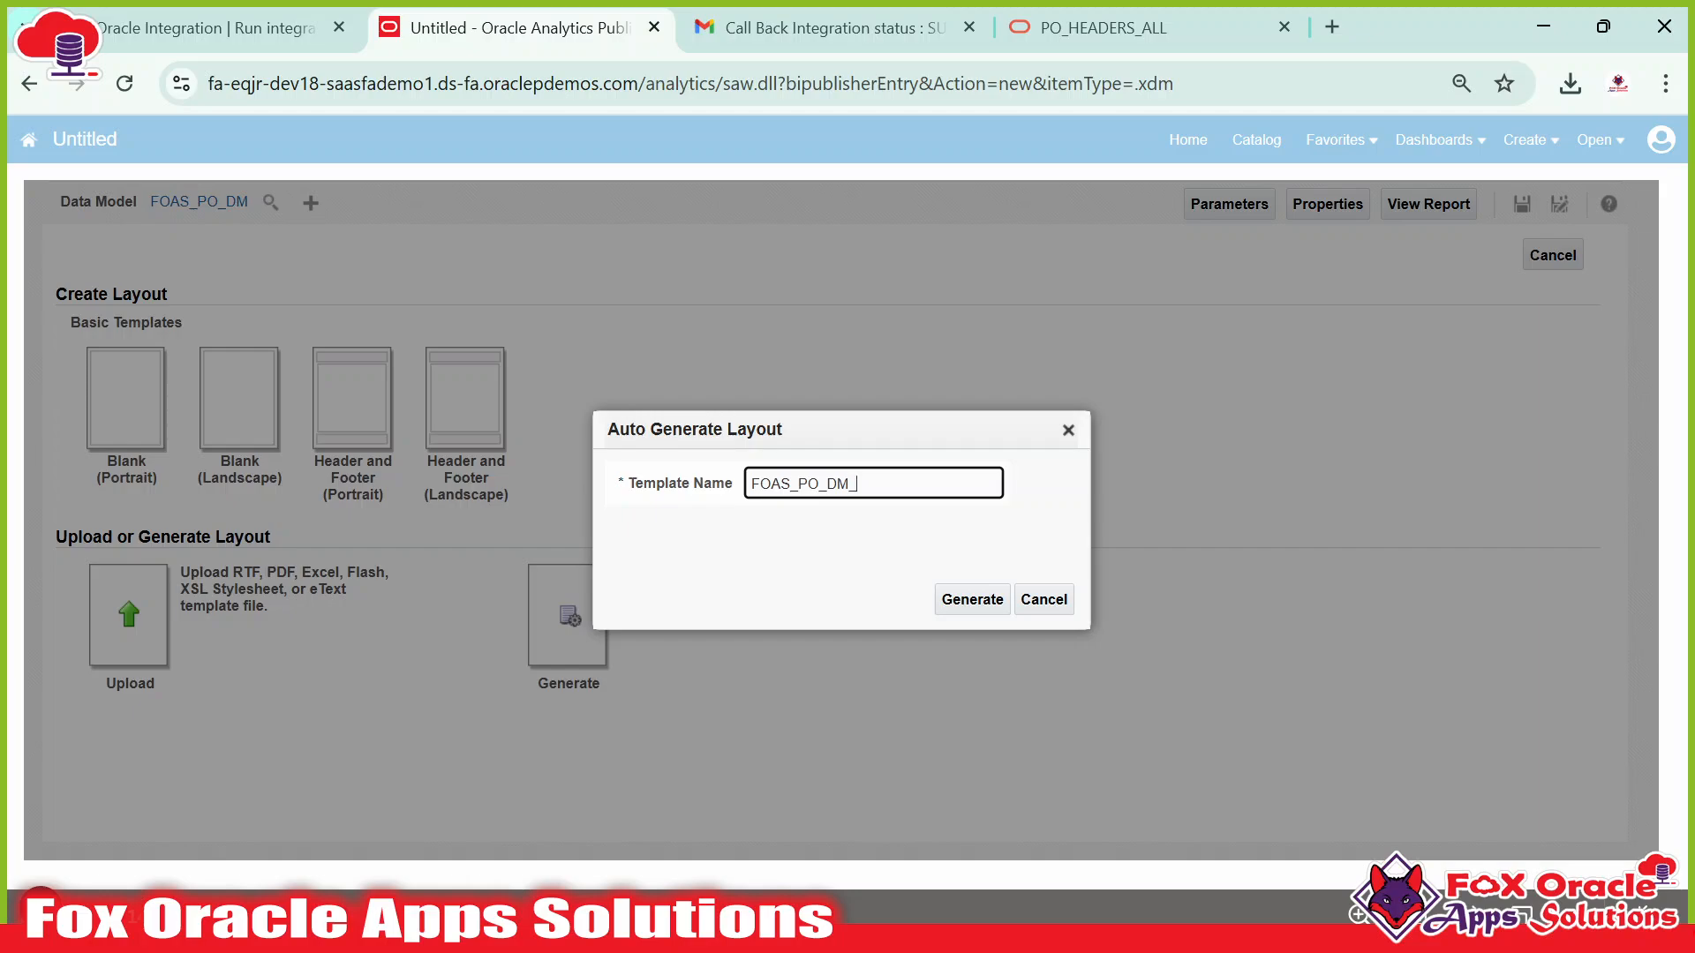
left_click(976, 604)
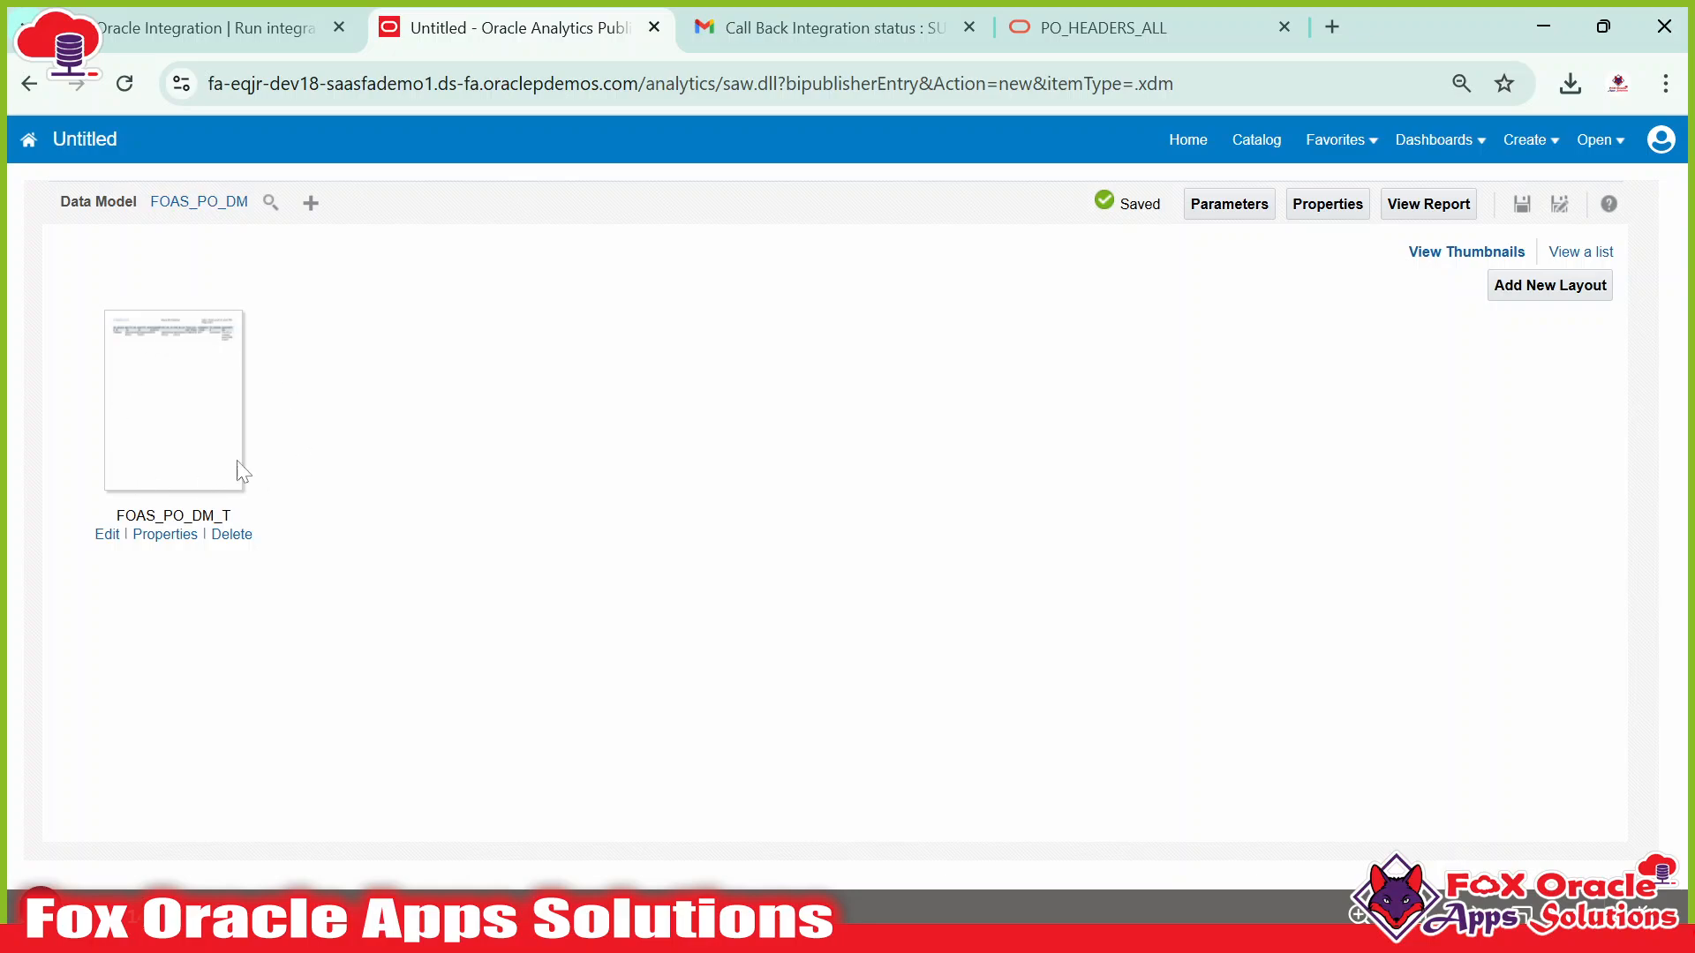
Download the FOAS_PO_DM_T layout and open FOAS_PO_DM_T.rtf in Word.
left_click(107, 535)
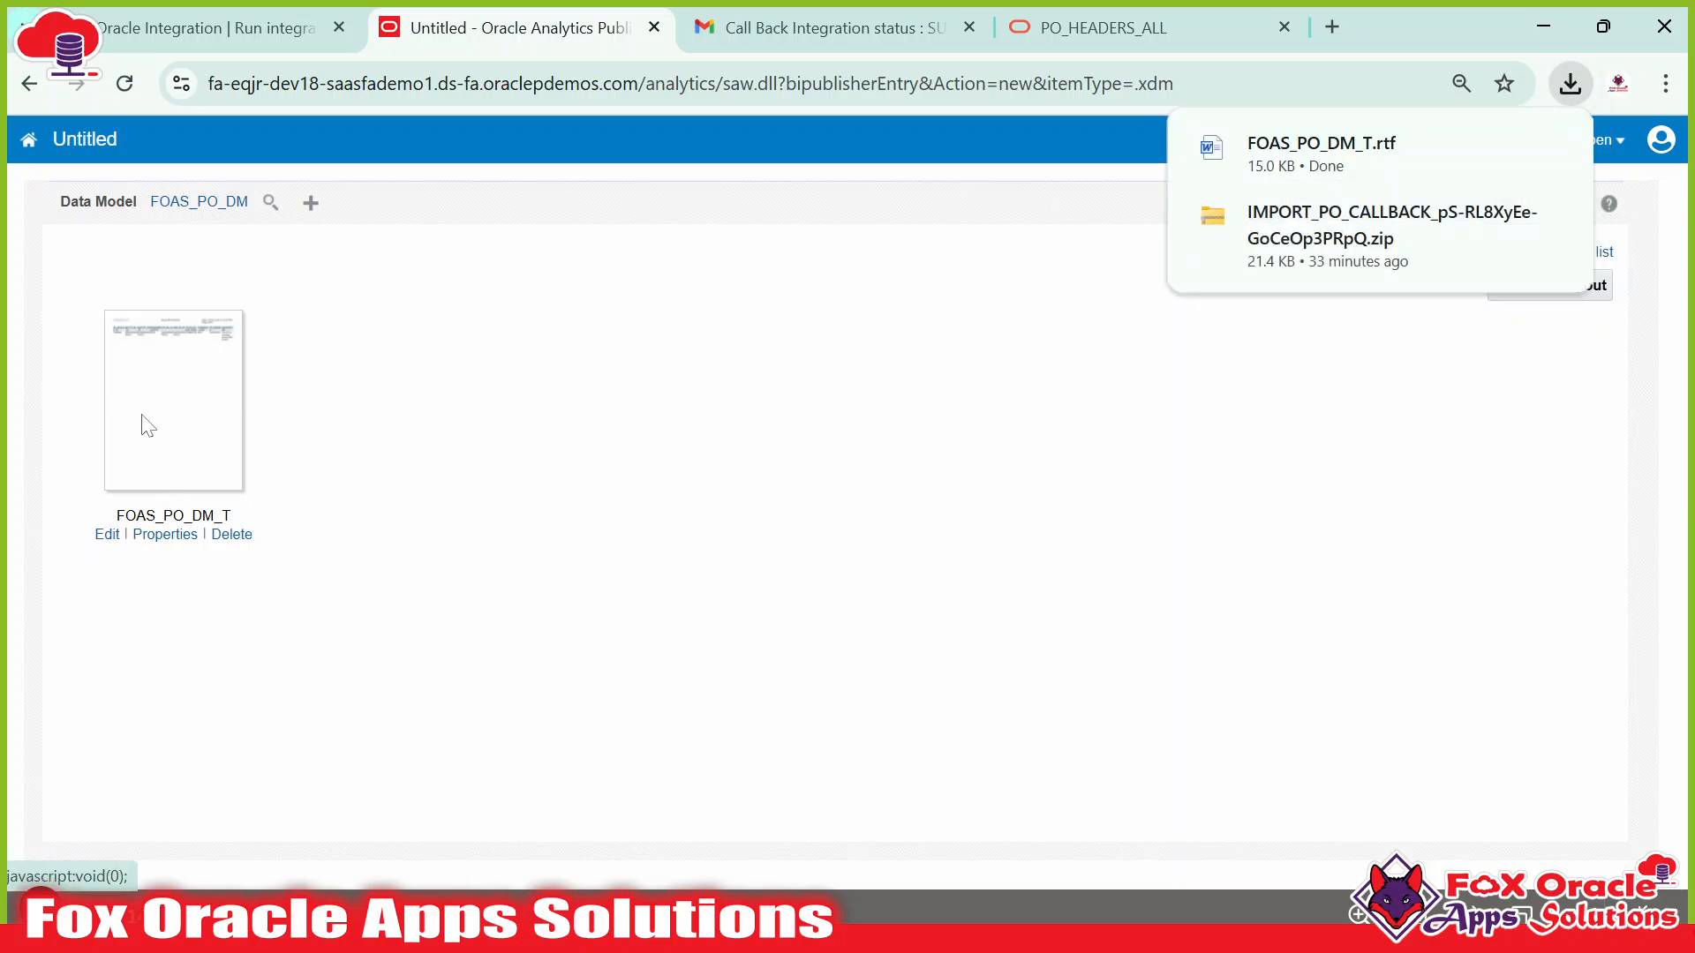
left_click(1365, 156)
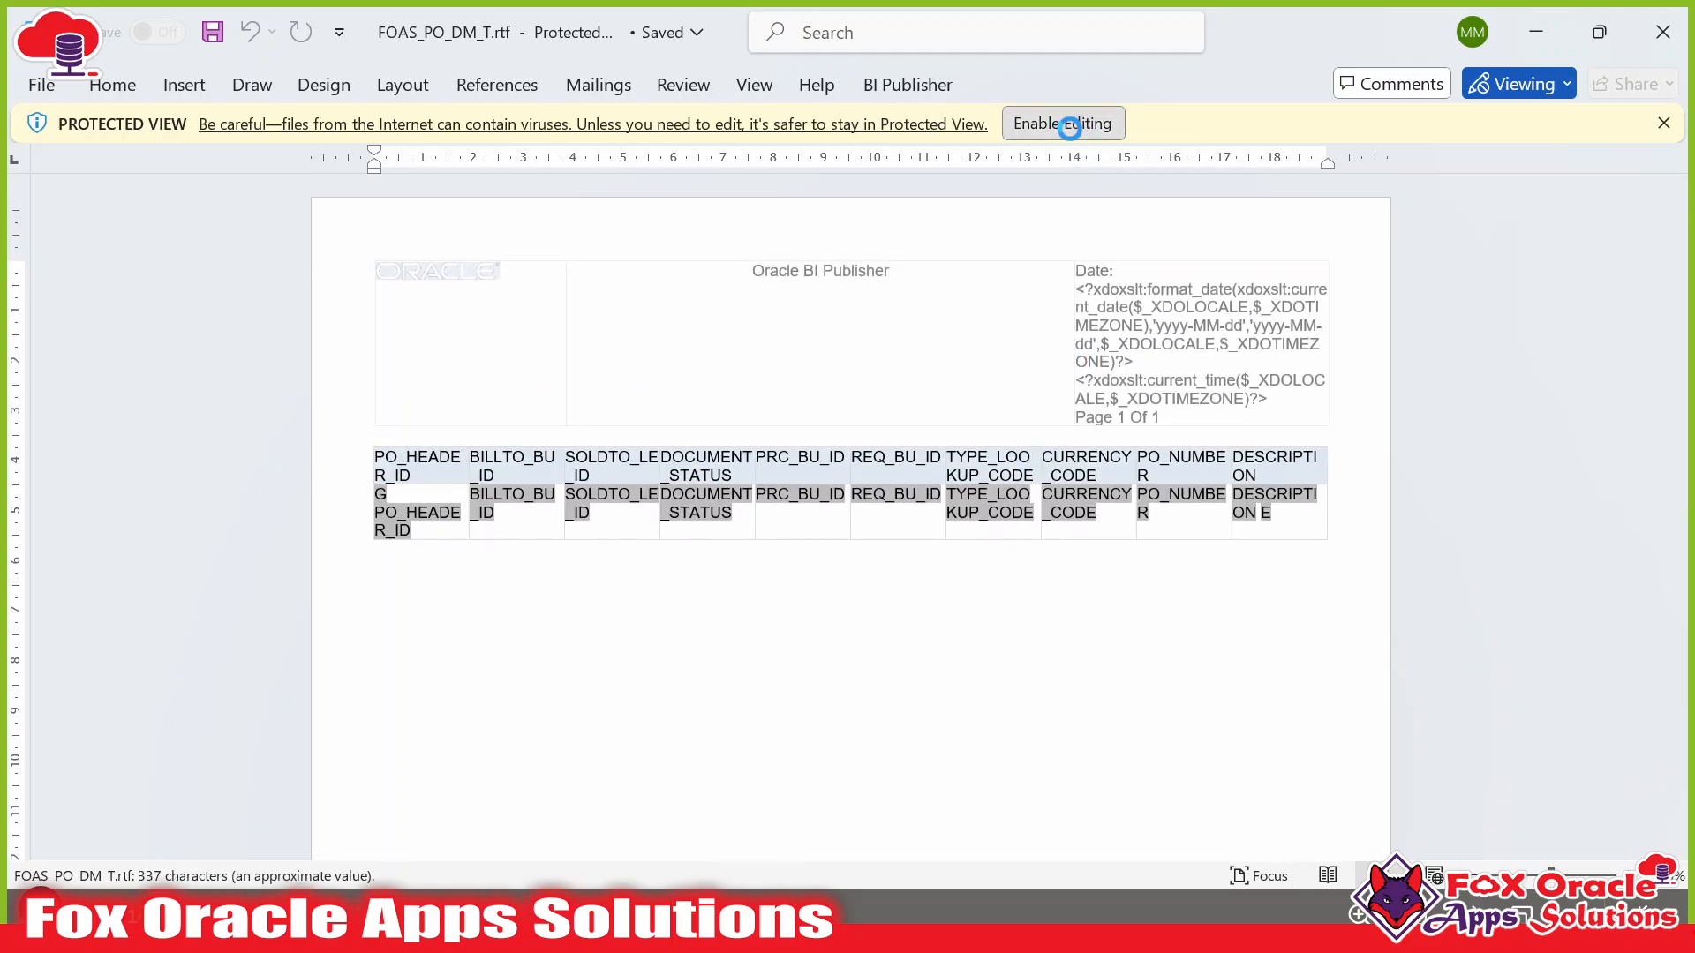
Enable editing on the downloaded FOAS_PO_DM_T.rtf template and click into its table.
left_click(1068, 125)
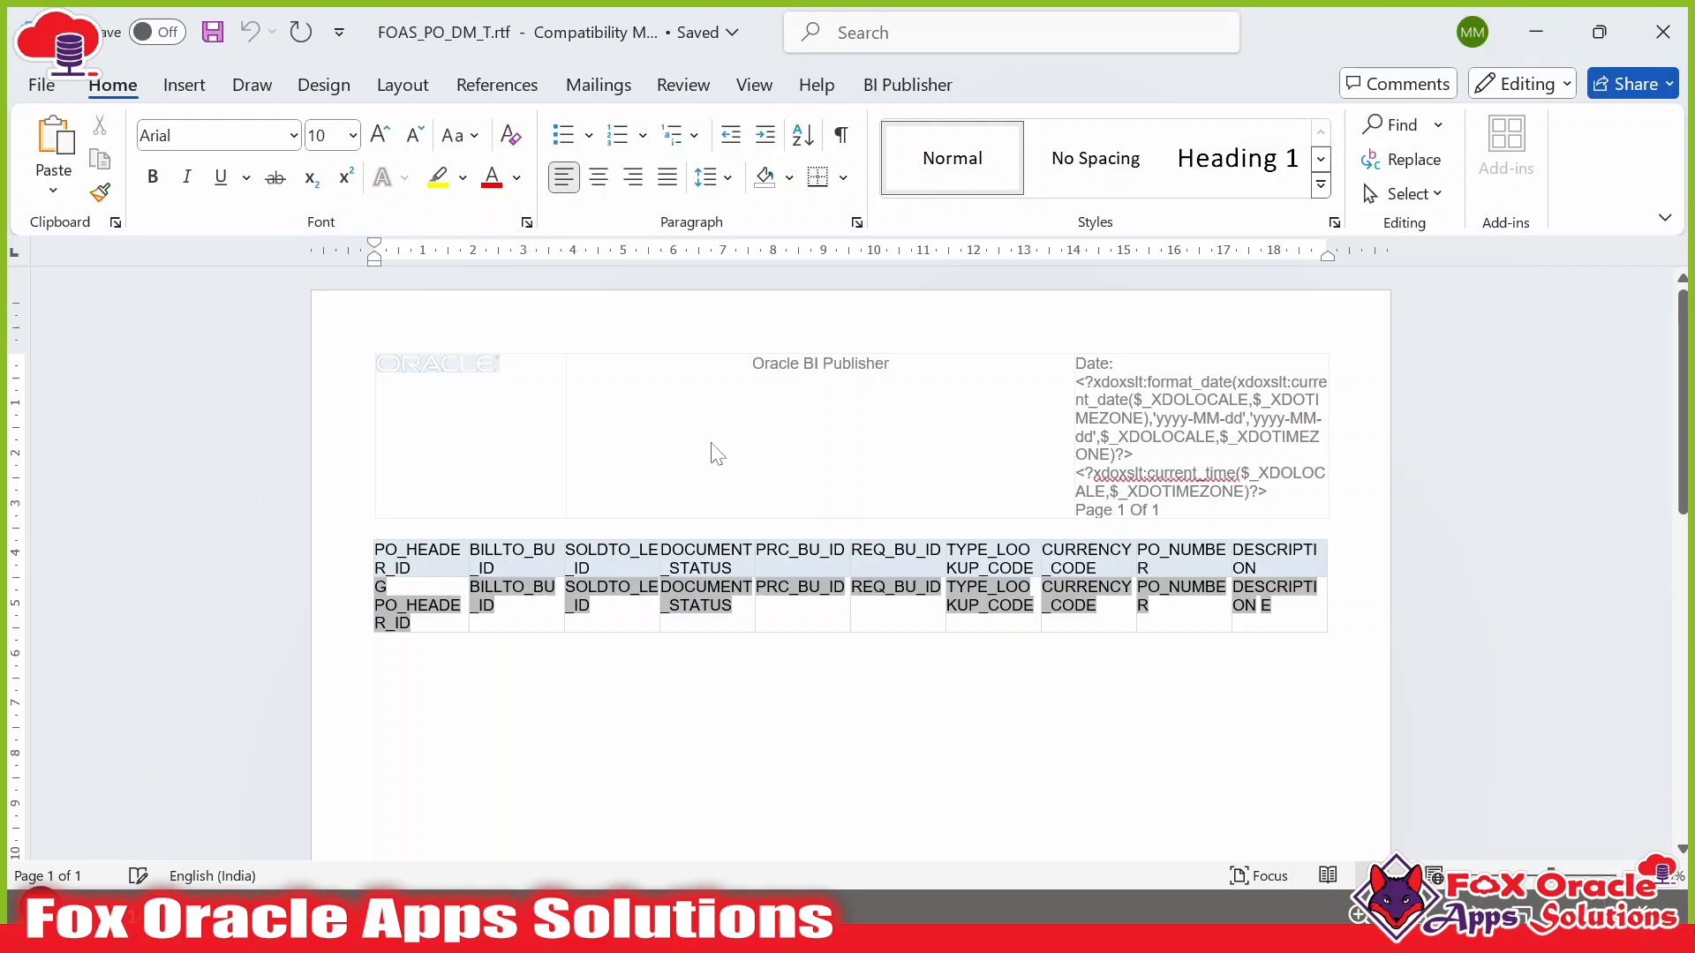
scroll(786, 507, "down", 3)
scroll(786, 506, "up", 3)
left_click(649, 649)
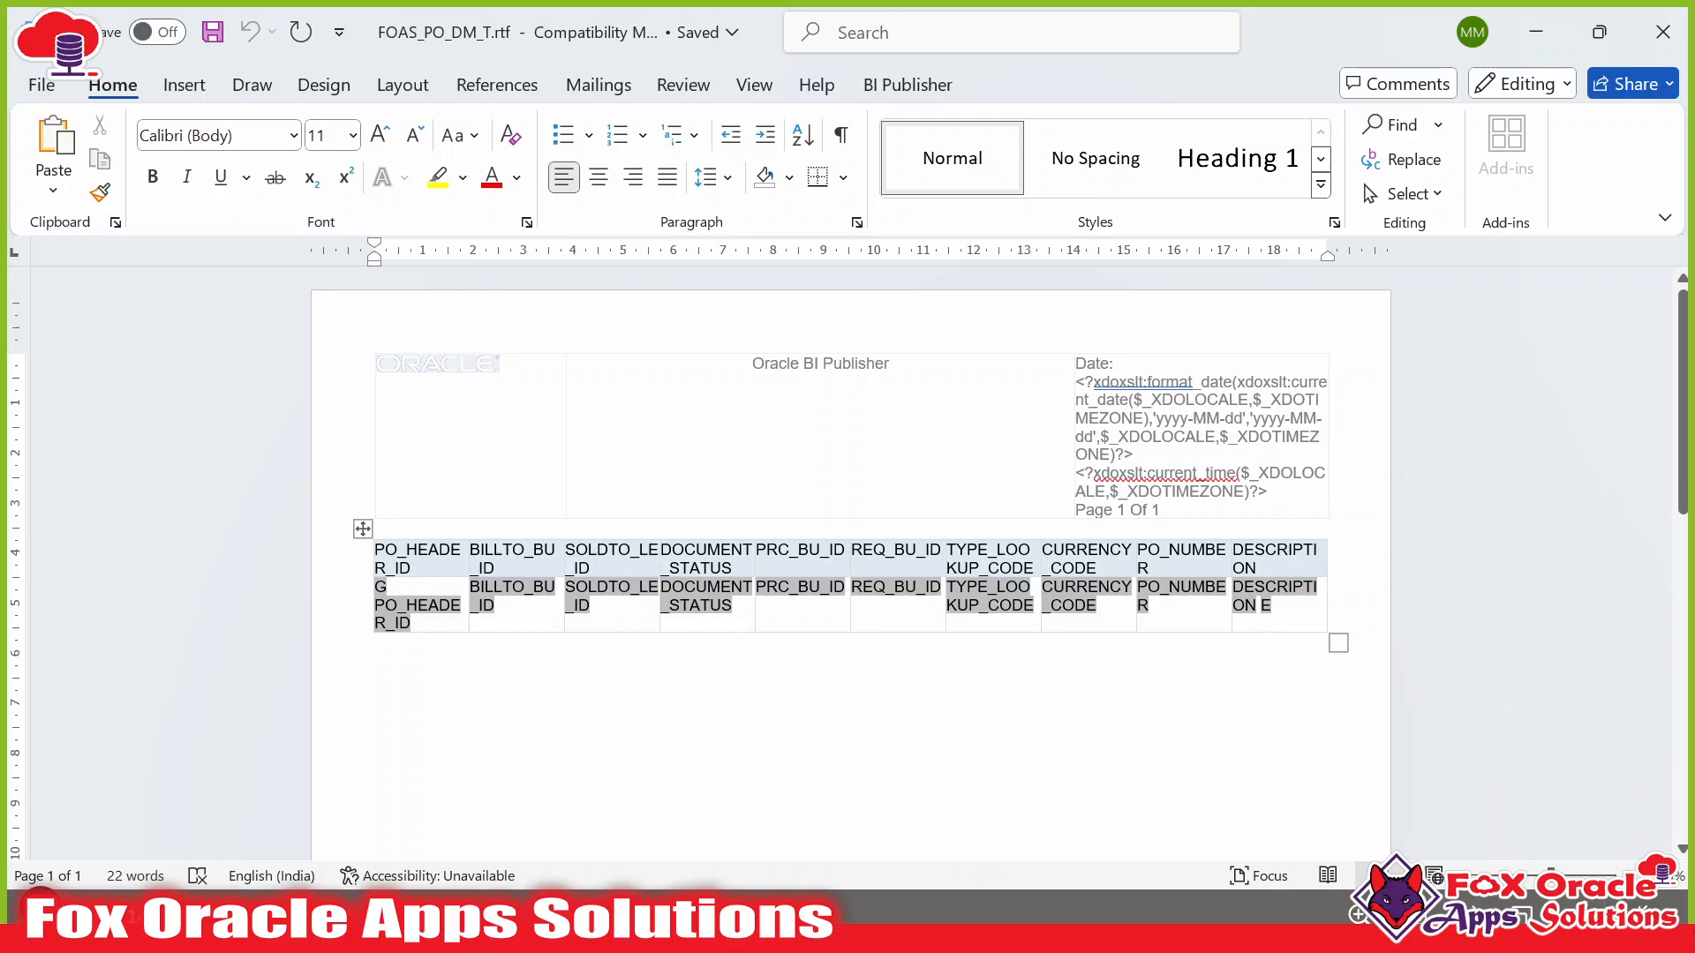
left_click(385, 550)
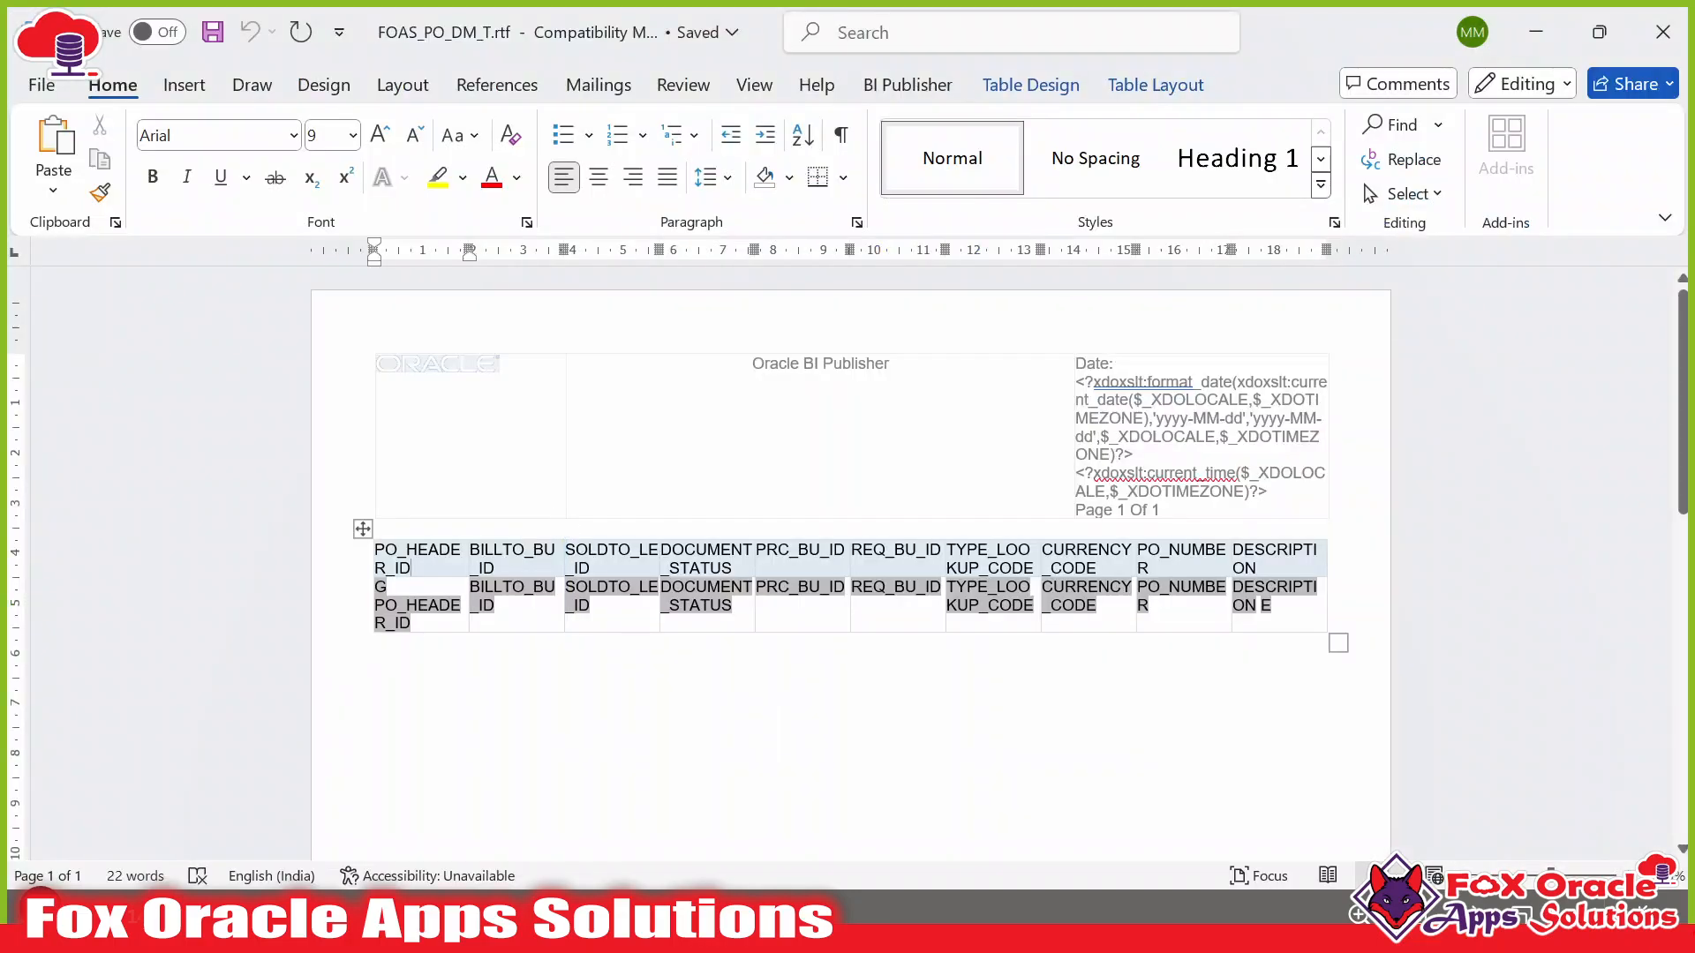
Compare against the PO_HEADER_ID, PO_NUMBER and DESCRIPTION columns in the SQL query.
key("alt+Tab")
key("alt+Tab")
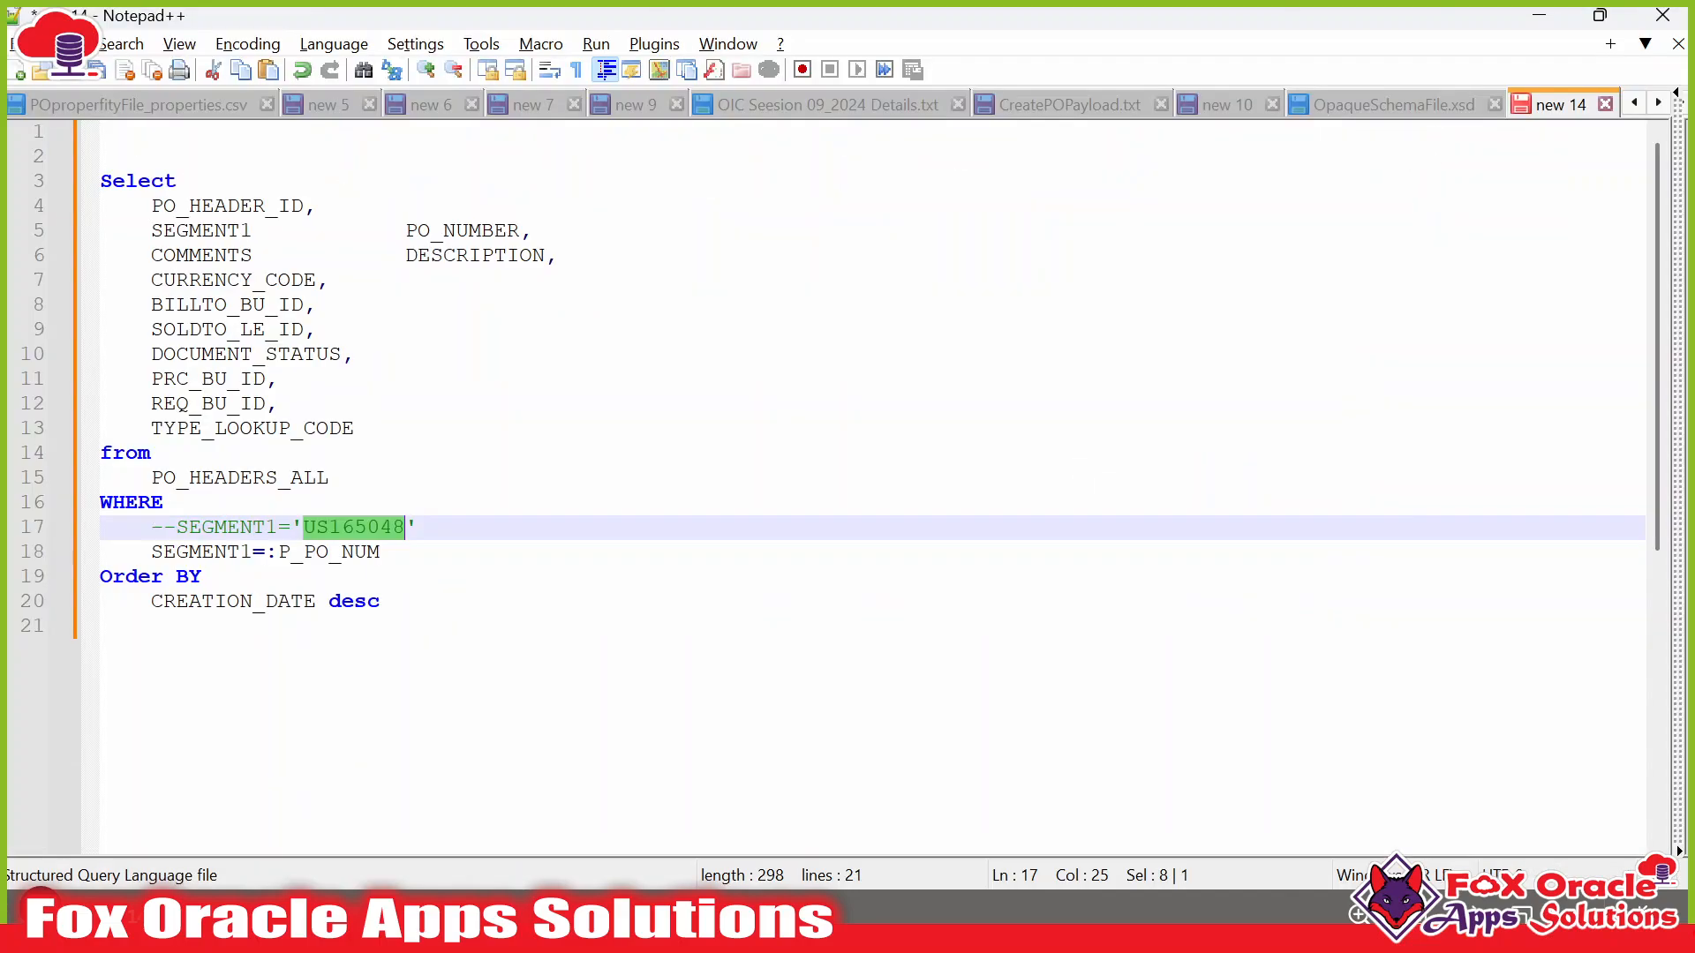
left_click(175, 206)
double_click(176, 206)
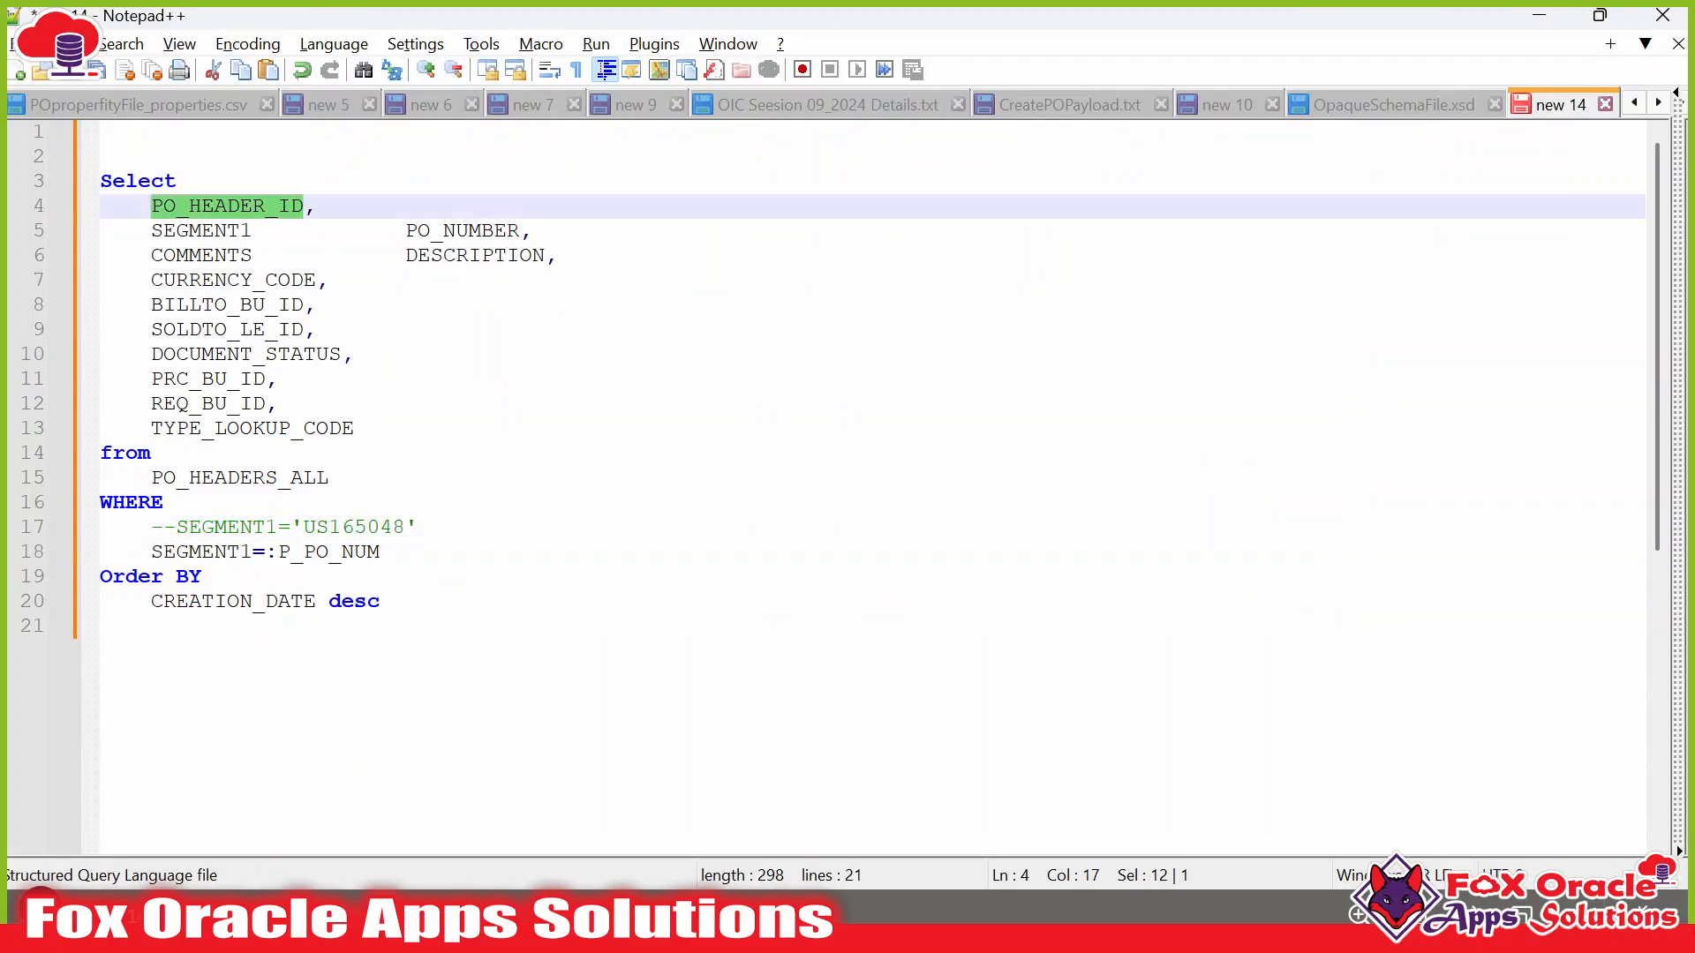
double_click(462, 230)
double_click(475, 255)
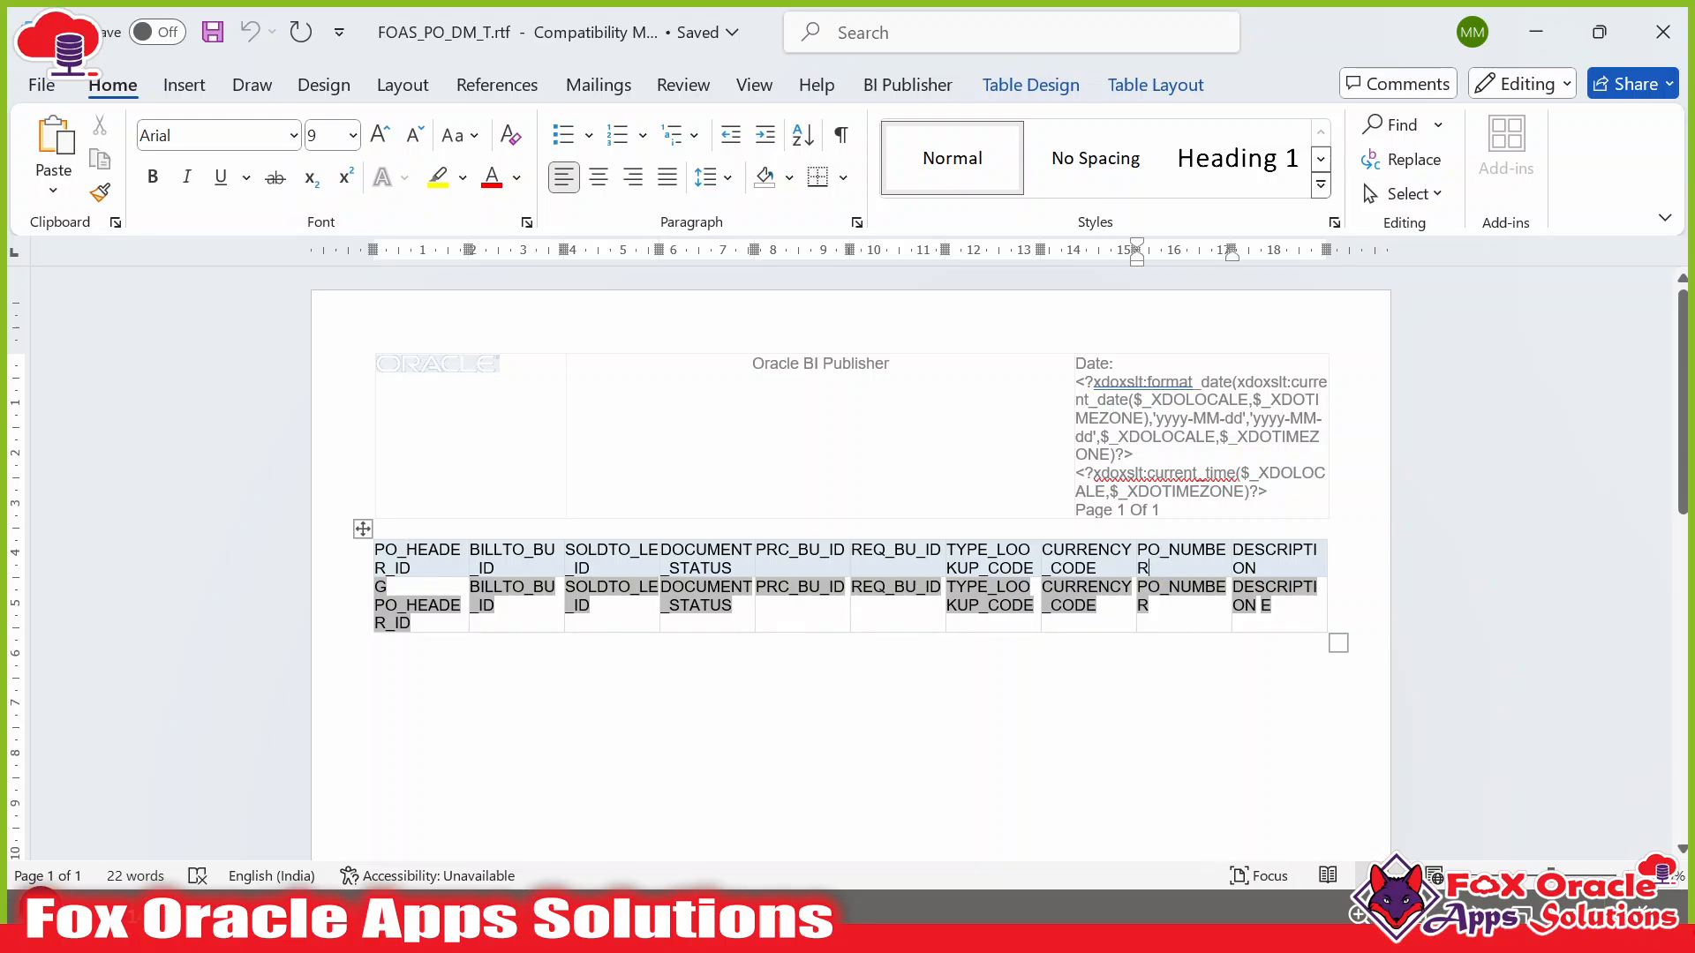
Inspect the DESCRIPTION, BILLTO_BU_ID and SOLDTO_LE_ID headings and fields in the table.
double_click(1273, 558)
double_click(485, 551)
double_click(610, 551)
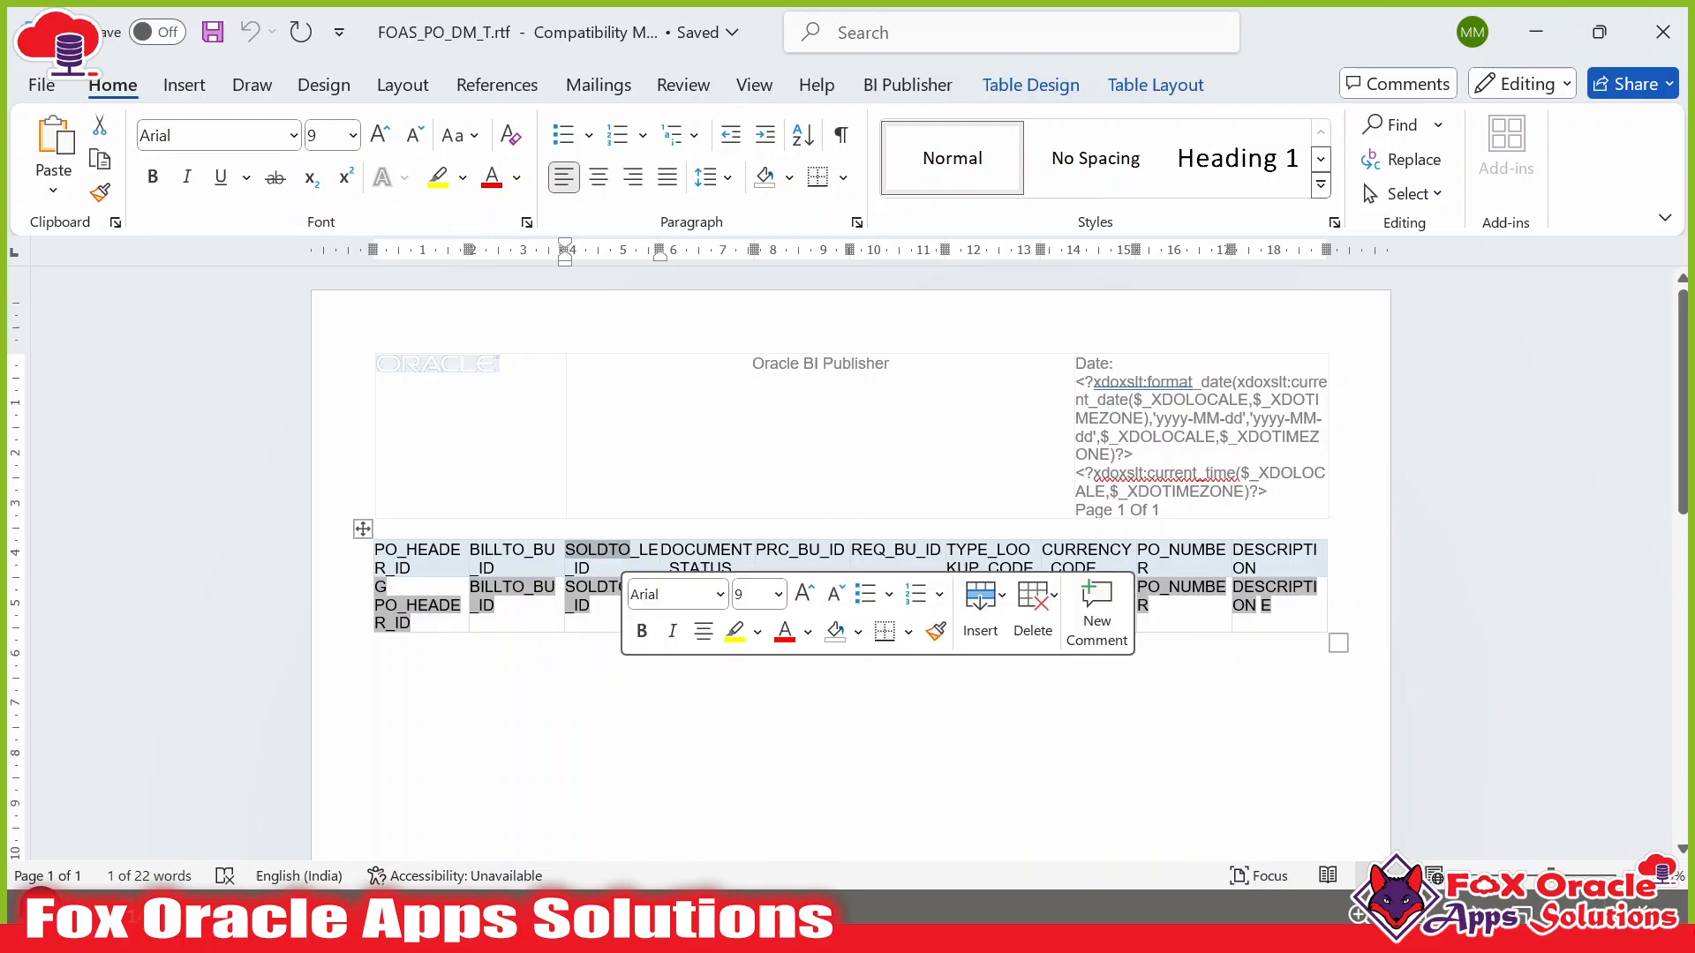
left_click(496, 587)
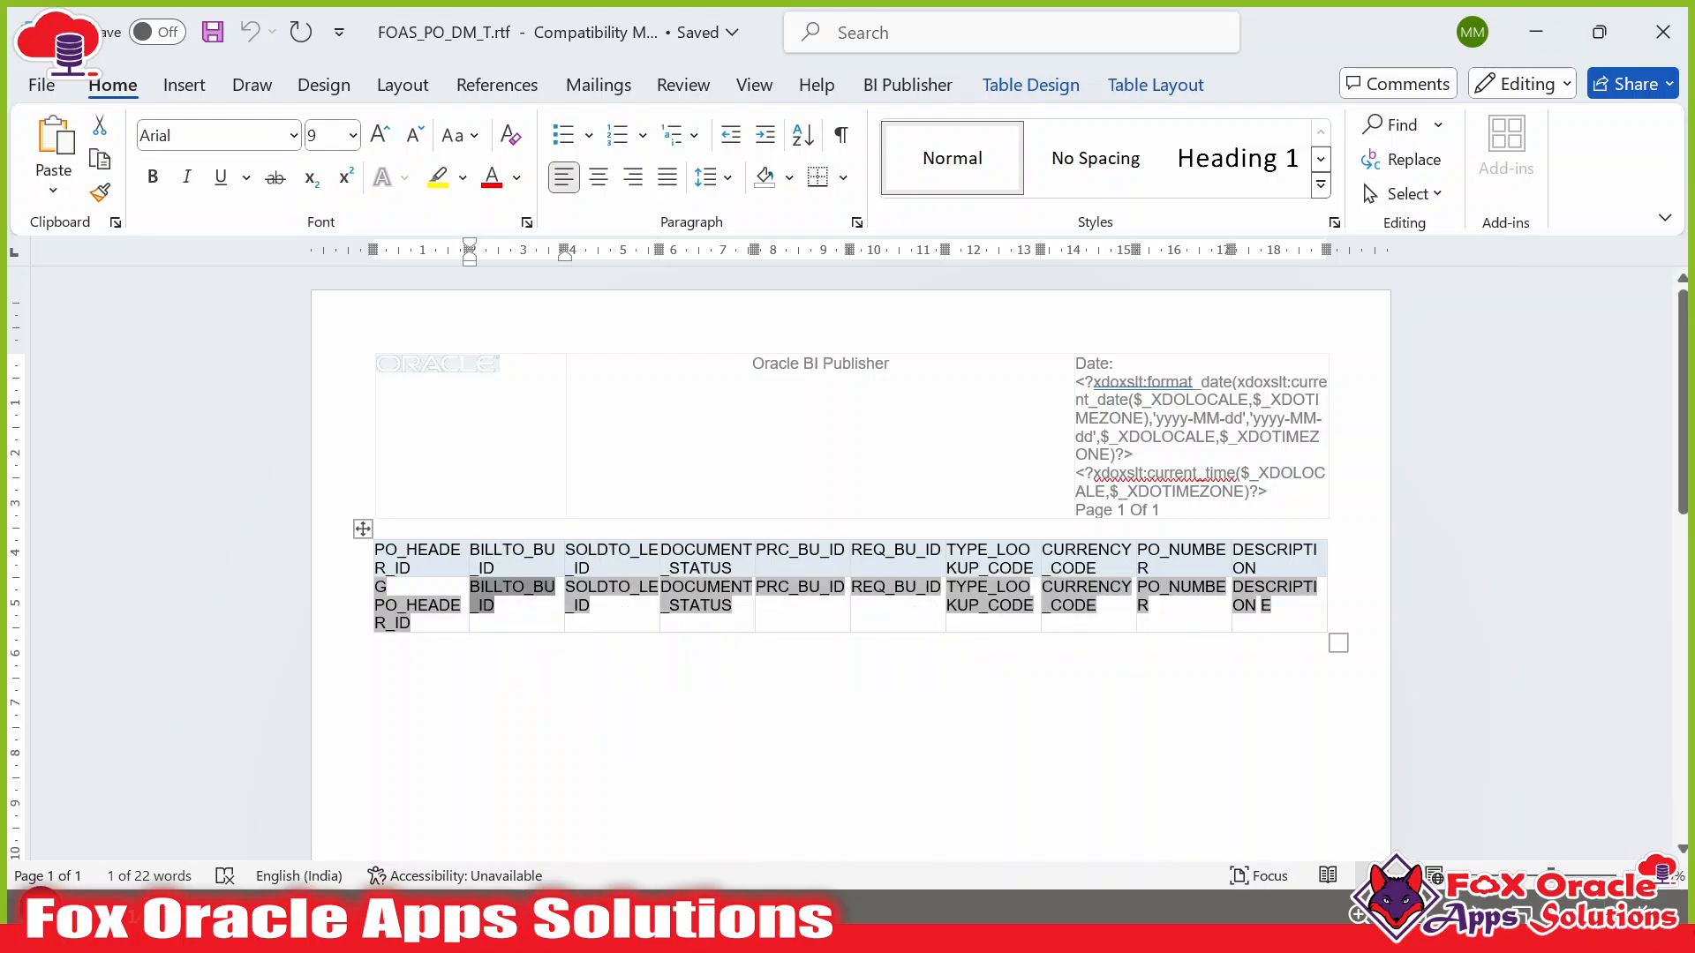
left_click(690, 639)
Review the SOLDTO_LE_ID field options without changes and bring up the BI Publisher ribbon.
double_click(611, 597)
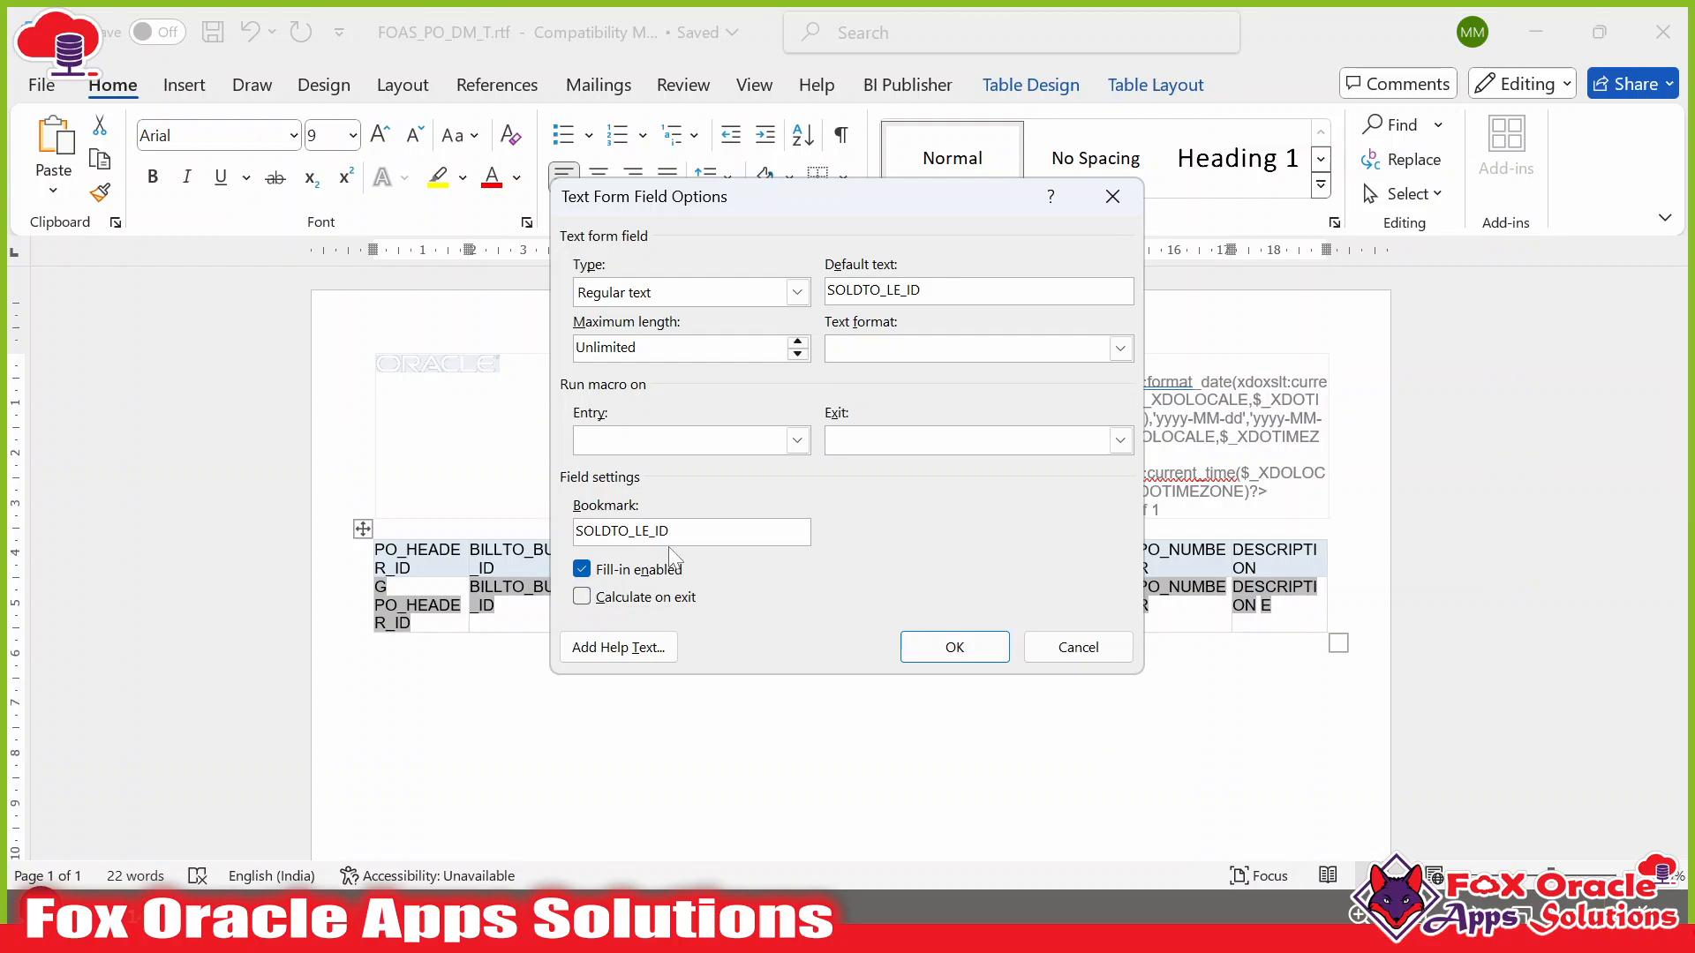
left_click_drag(670, 532, 575, 531)
left_click(1078, 647)
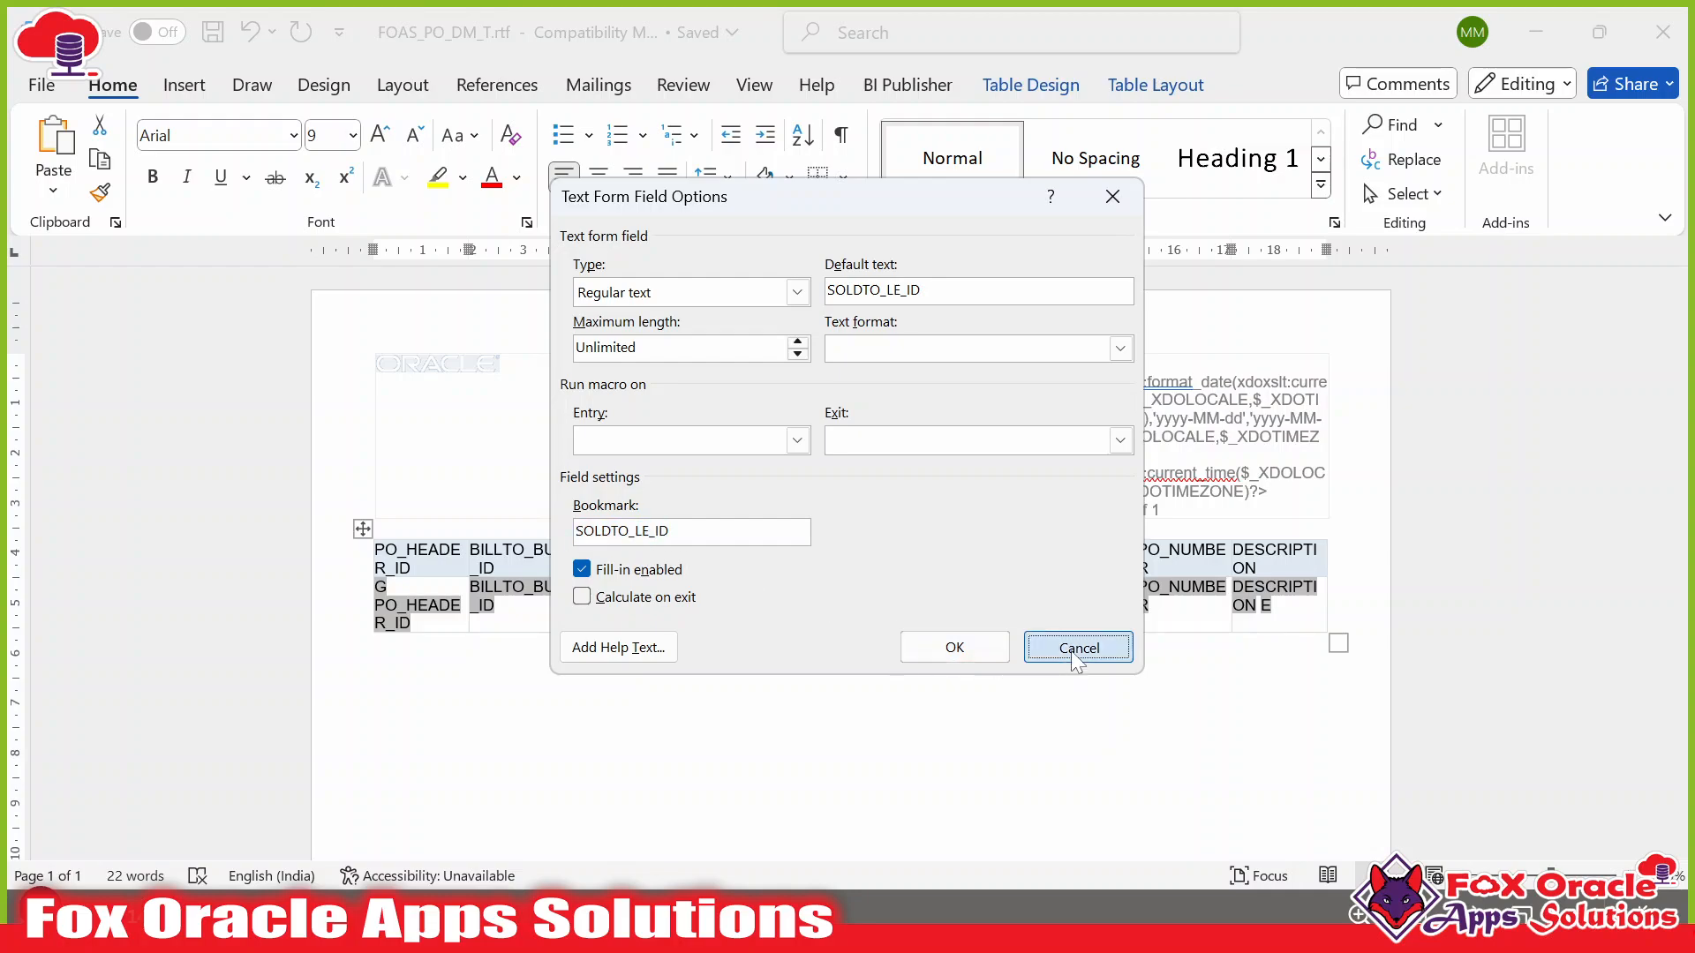
left_click(971, 675)
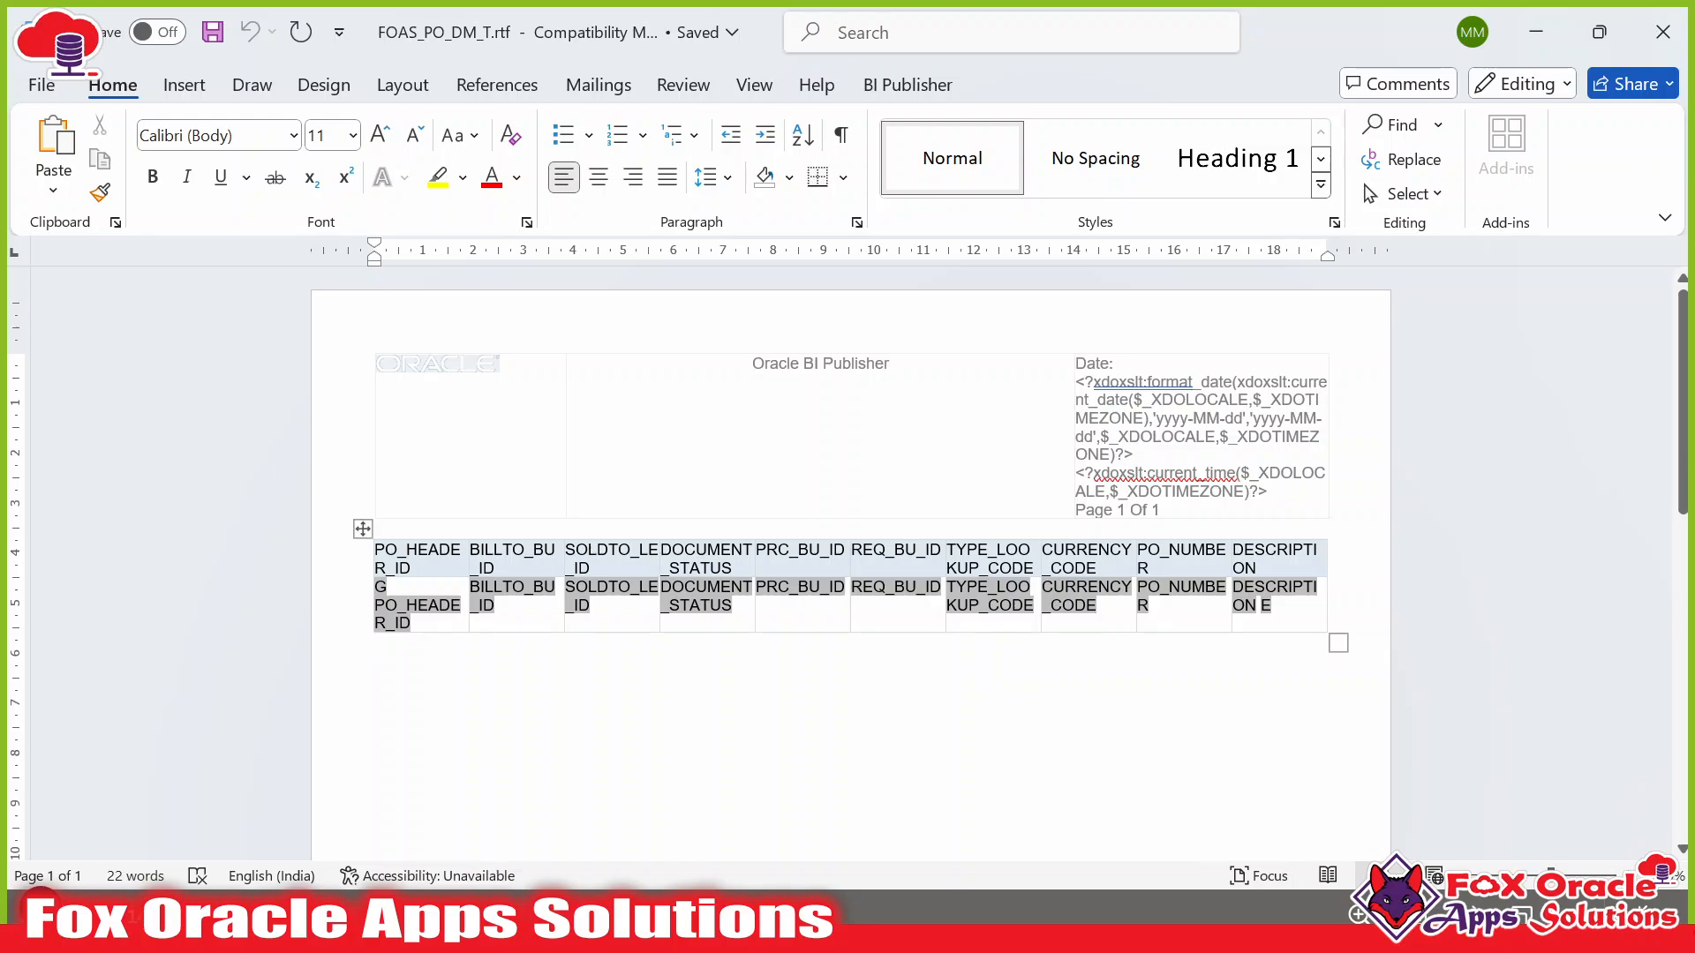
left_click(1086, 596)
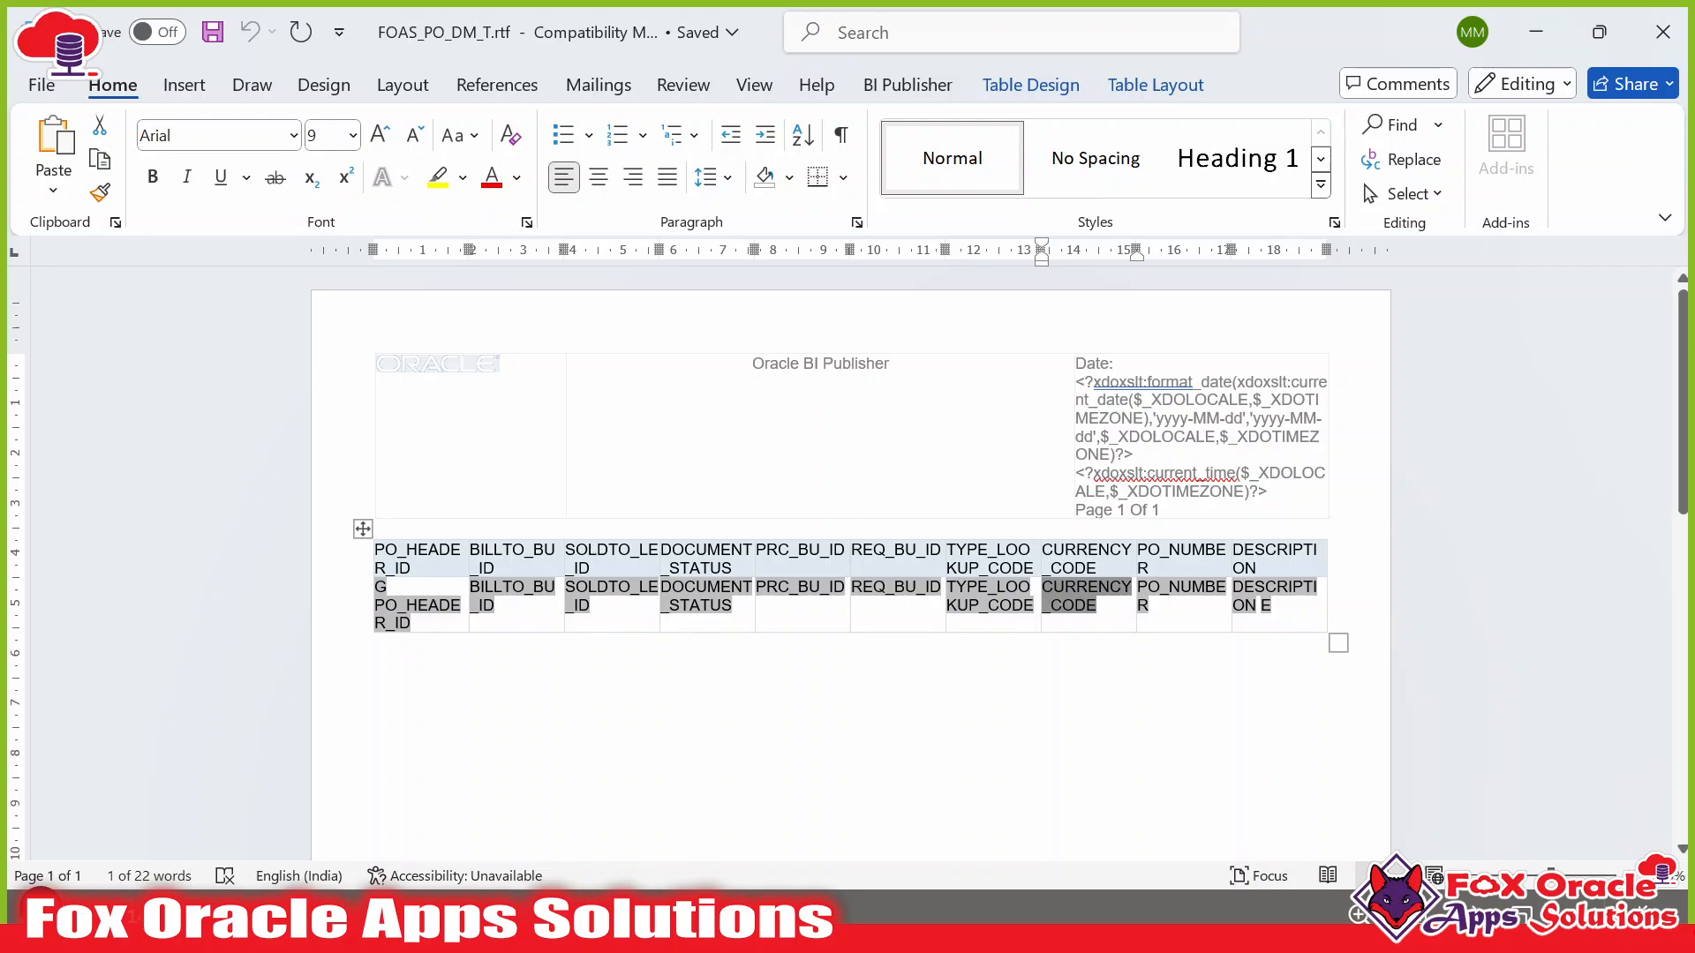
left_click(882, 88)
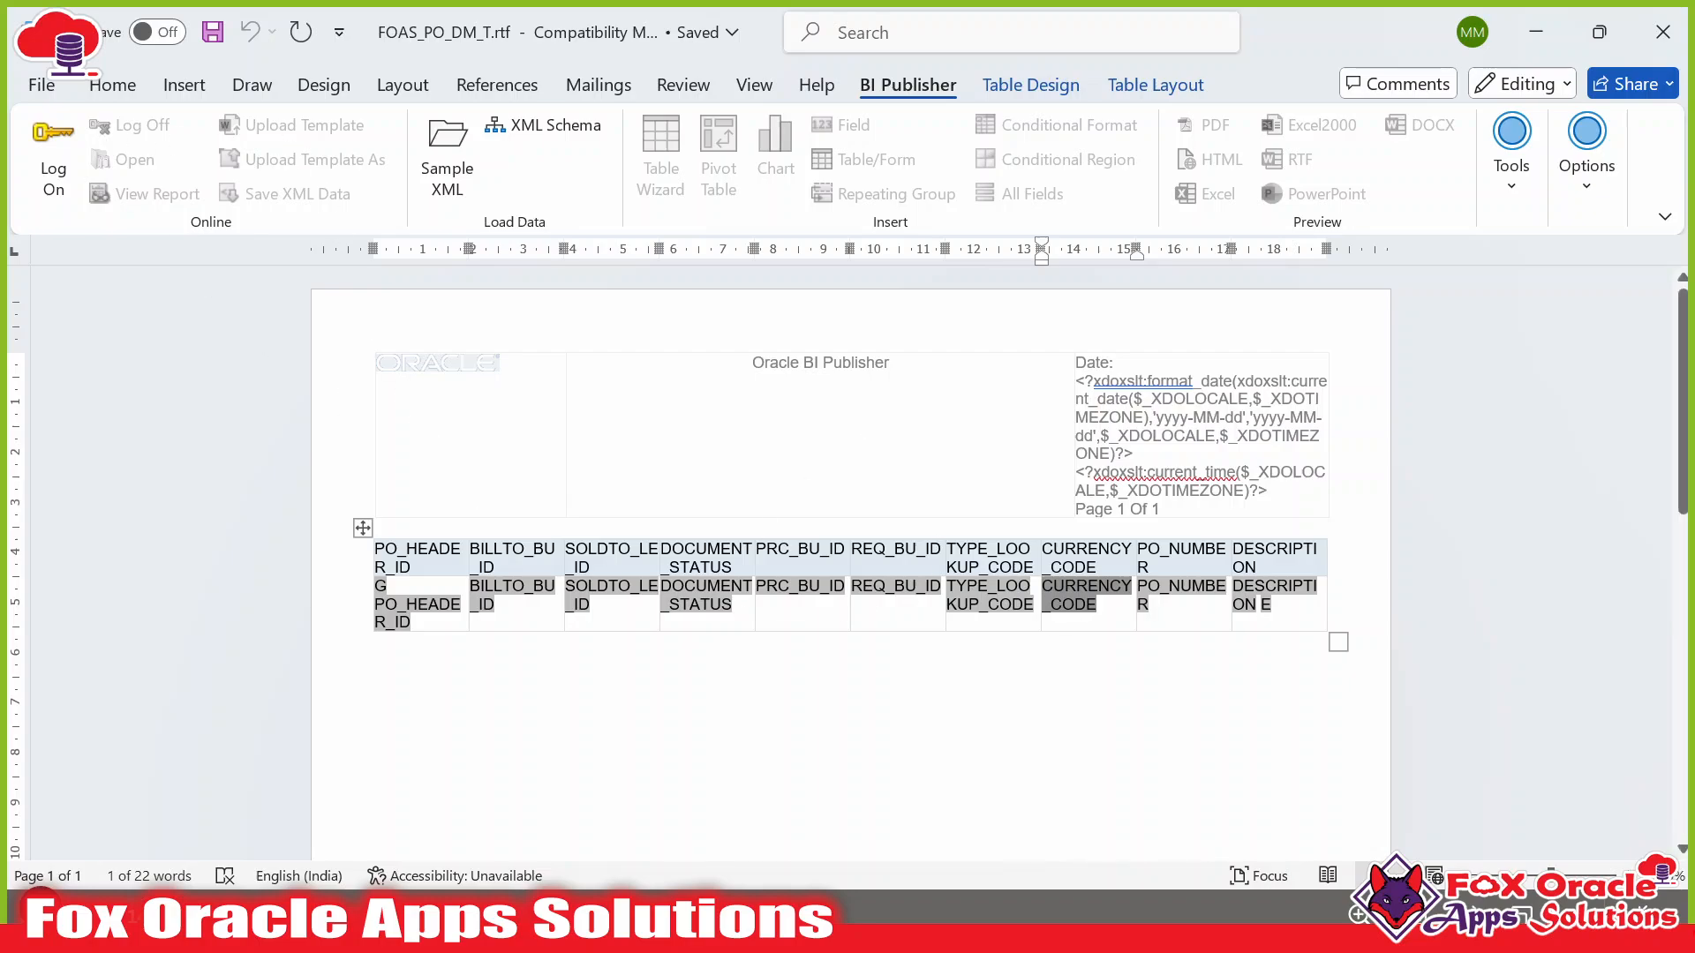
Insert one empty paragraph above the PO header fields table in FOAS_PO_DM_T.rtf.
left_click(807, 604)
left_click(418, 482)
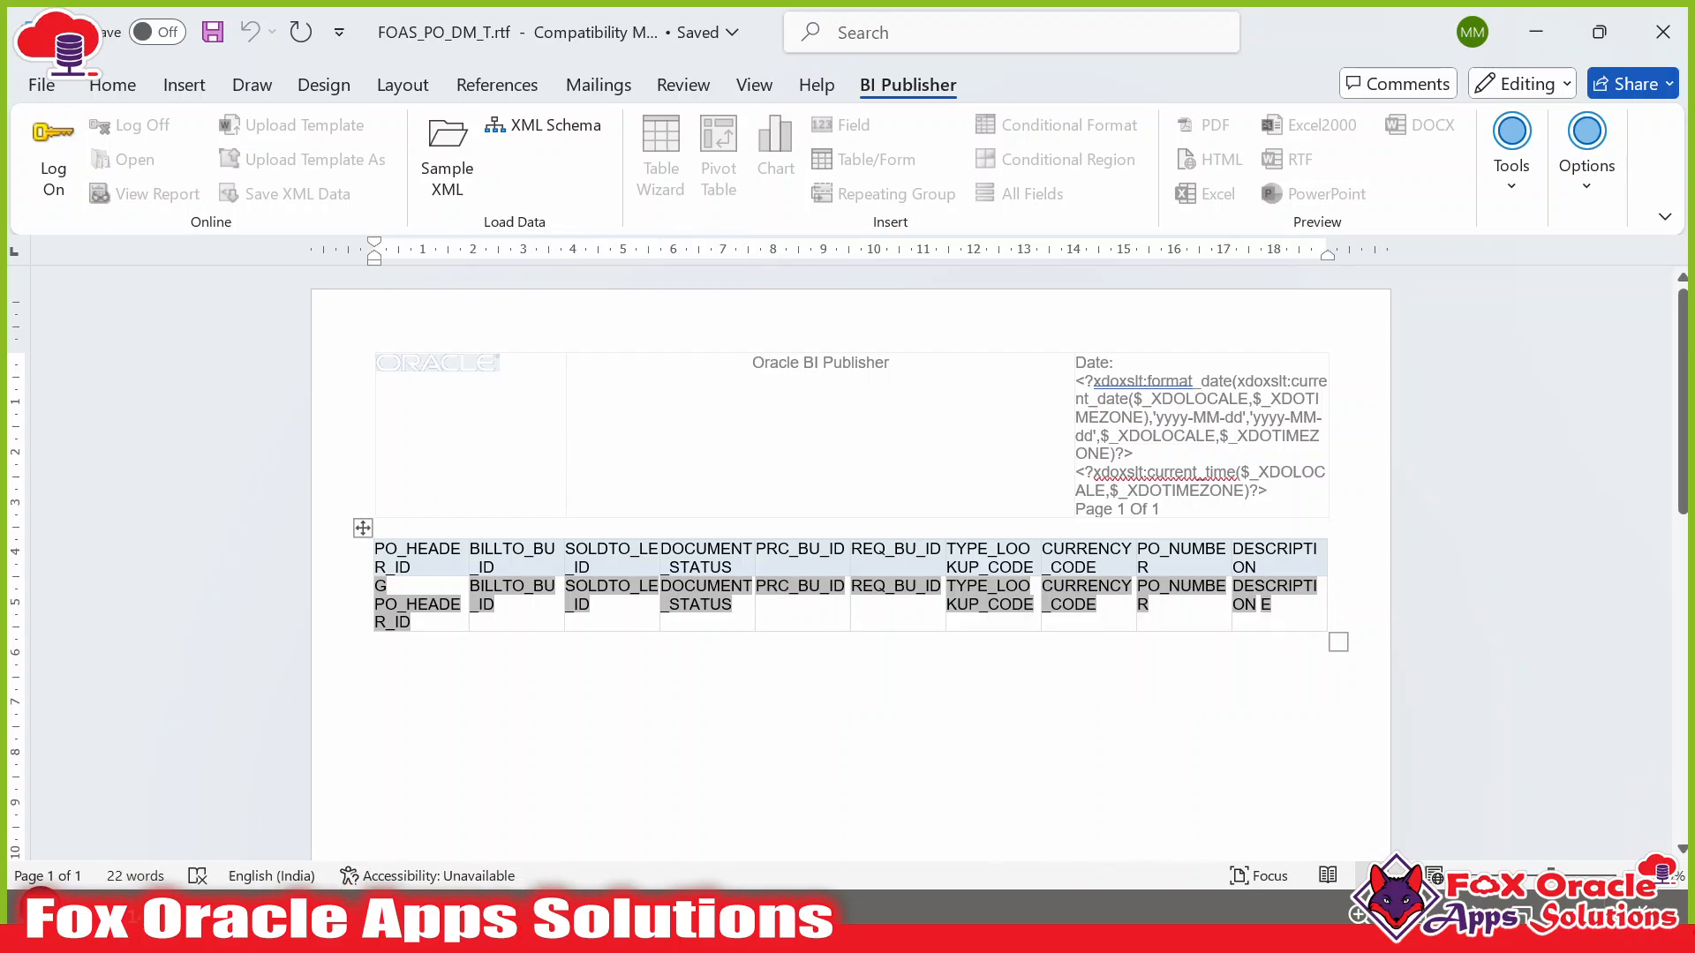
key("alt+Tab")
key("alt+Tab")
key("Tab")
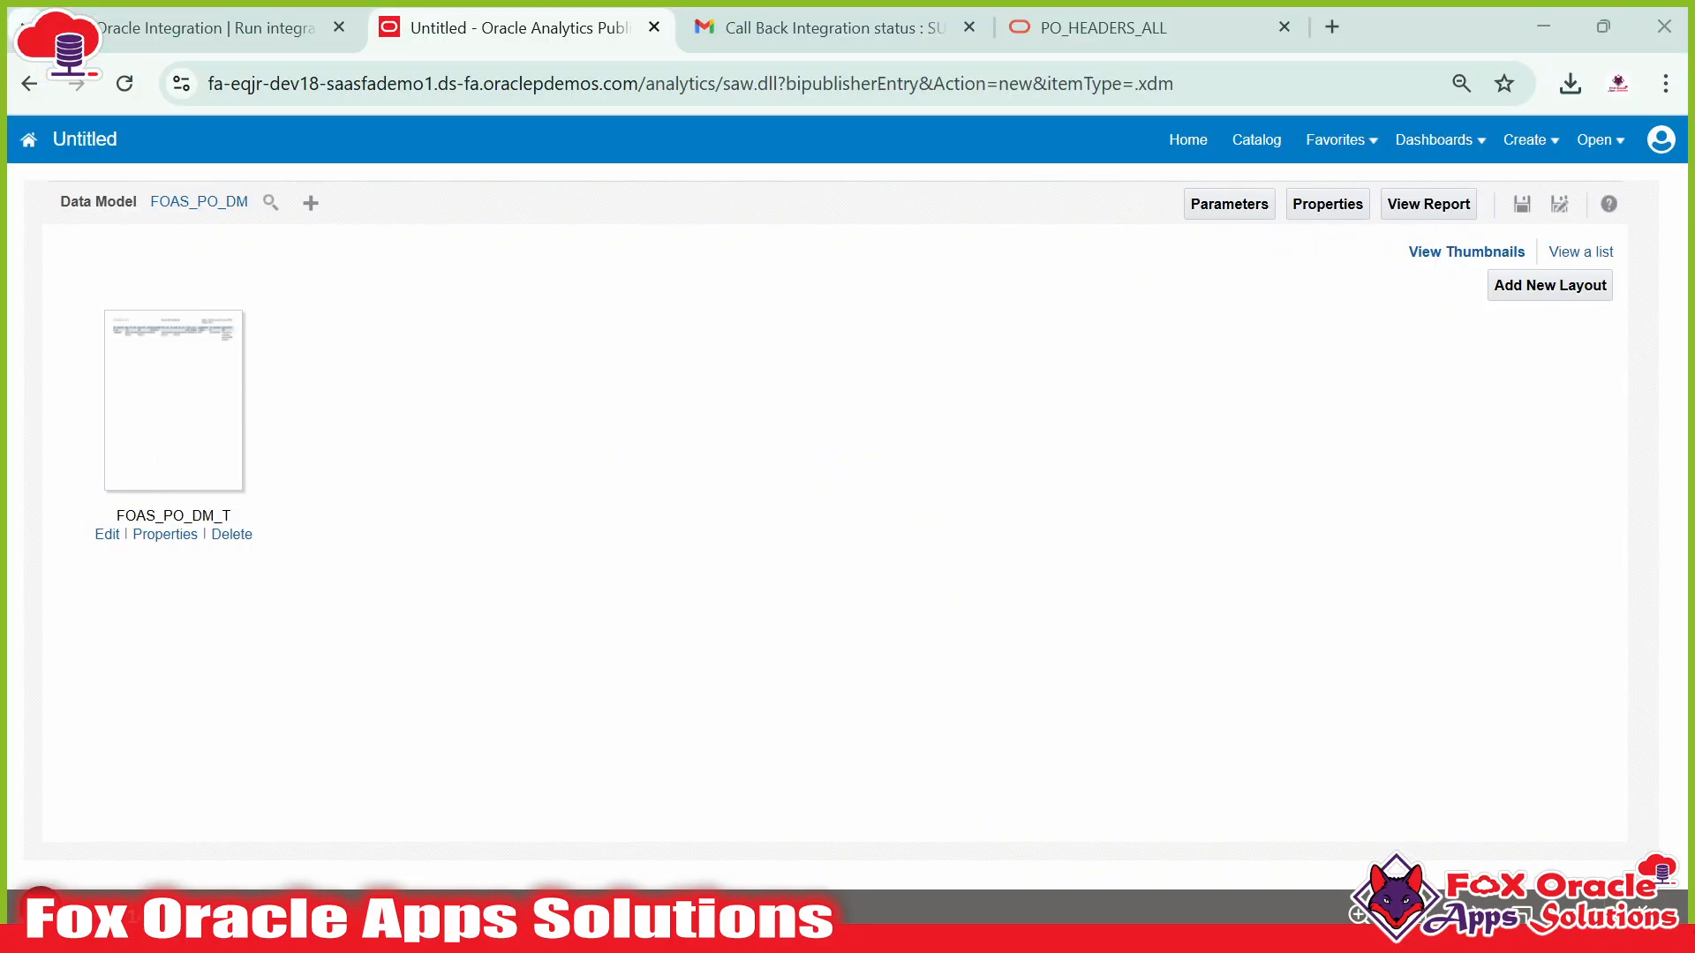
key("alt+Tab")
key("alt+Tab")
key("Tab")
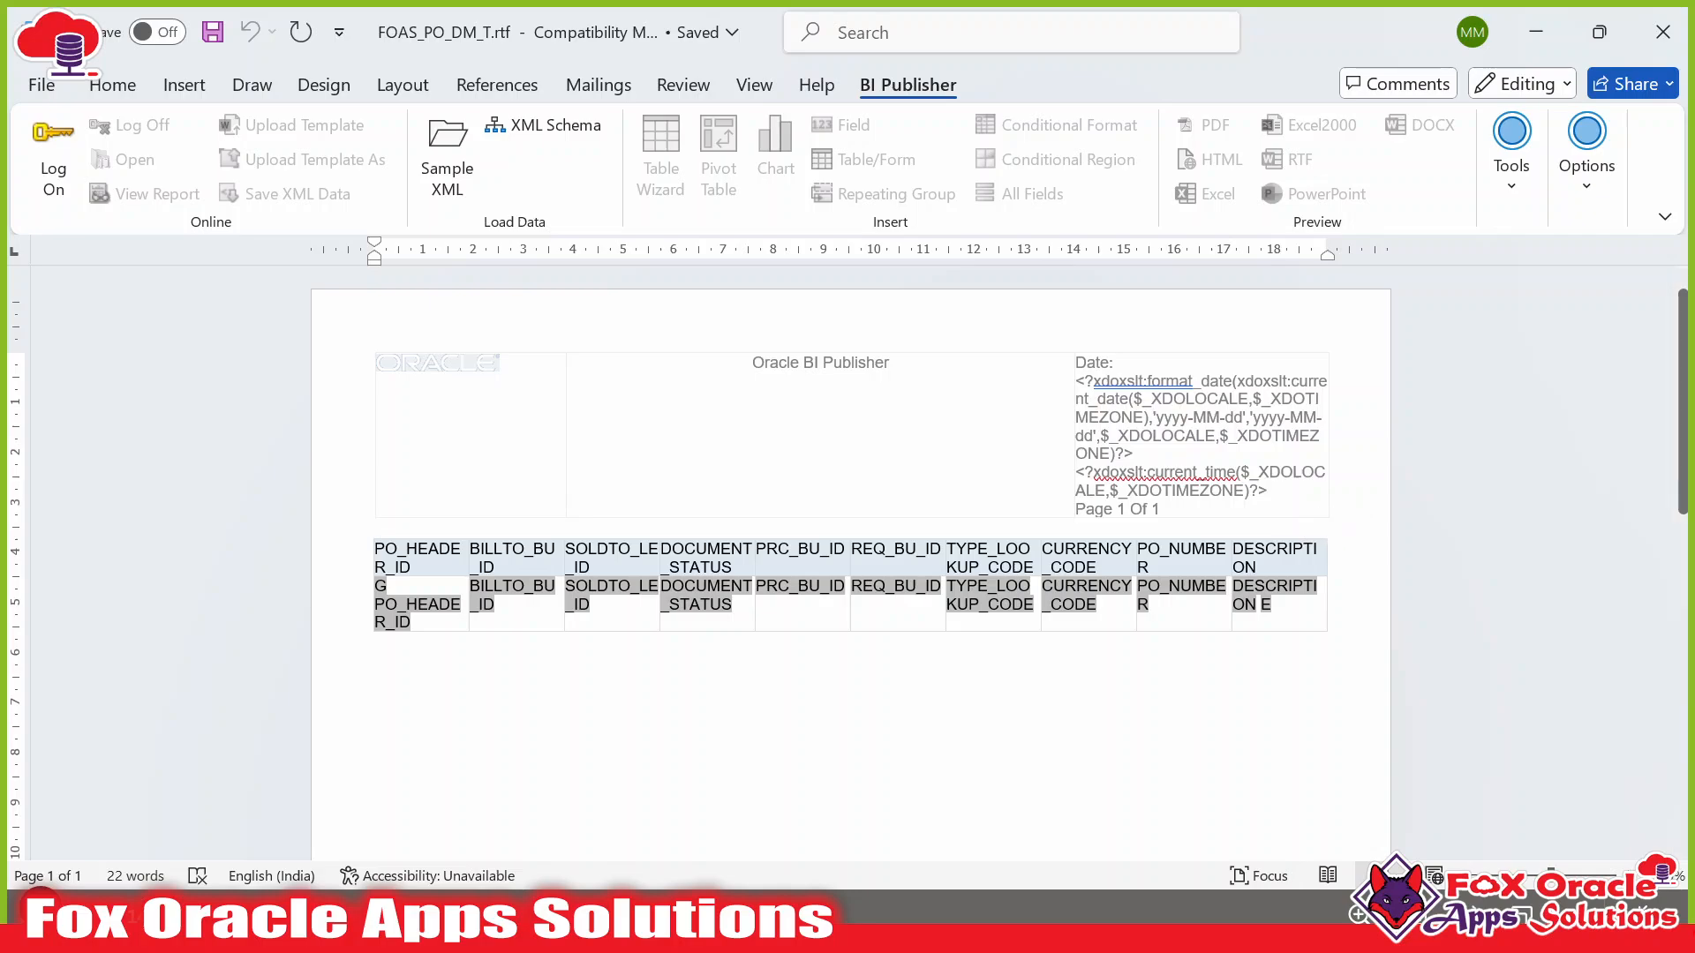
key("Return")
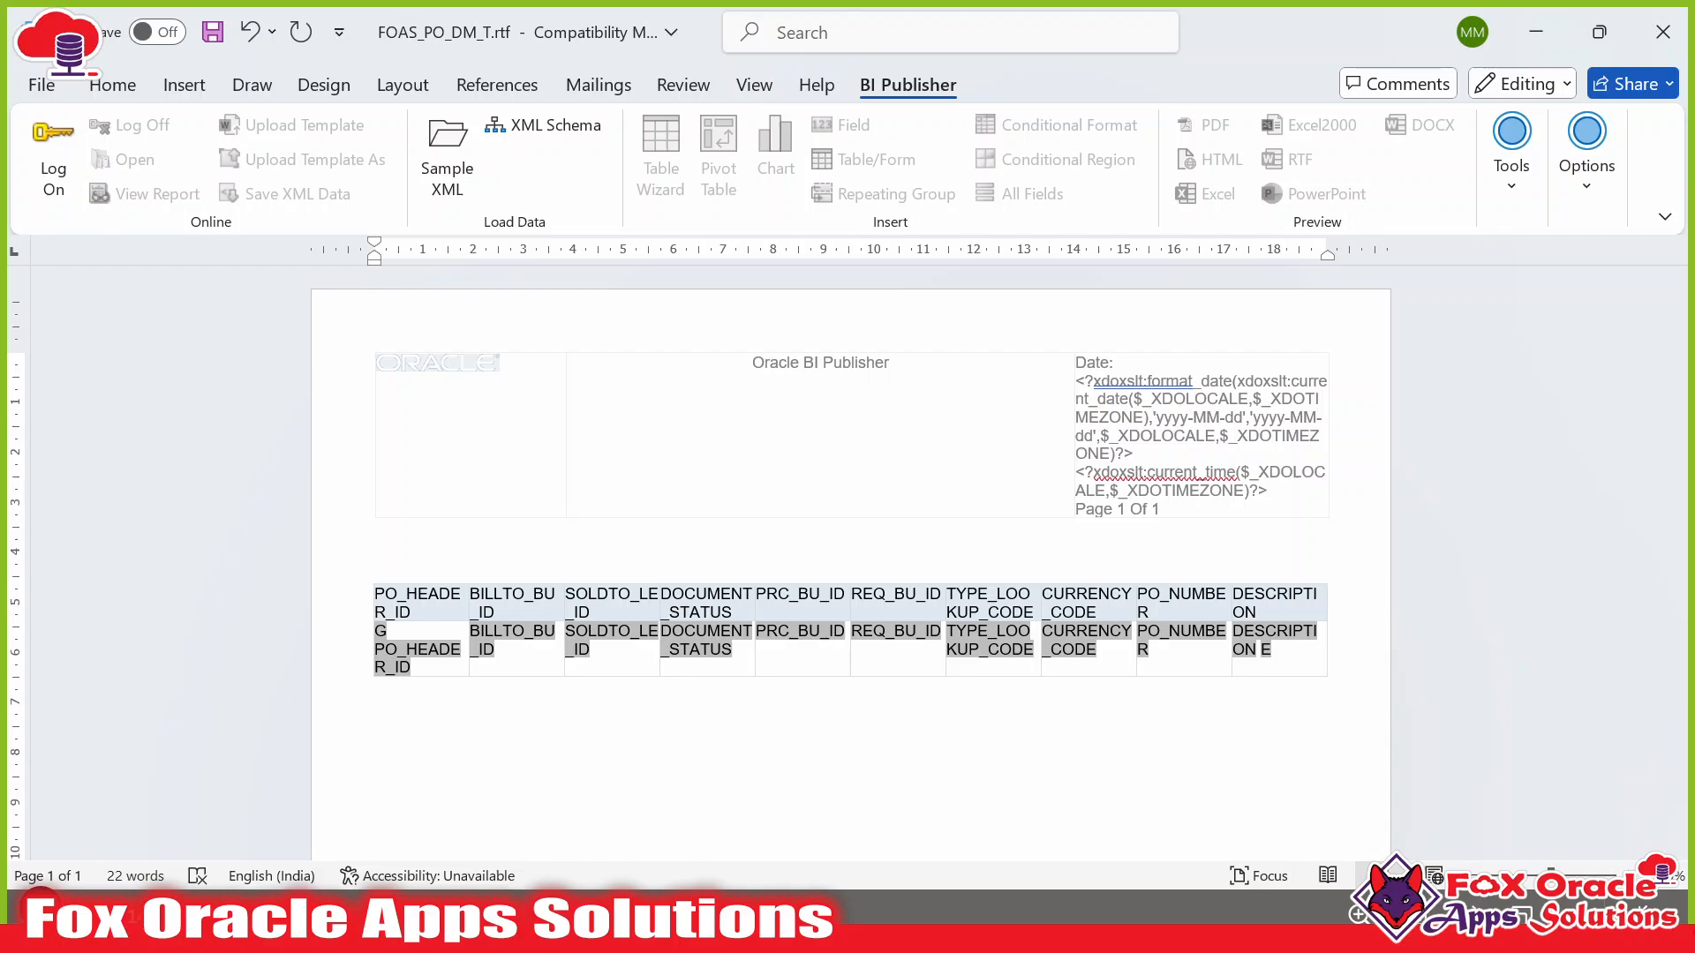
Enter the title 'Purchase Order Details Created by Integration' and add a blank line above it.
type("Purchase Order Details")
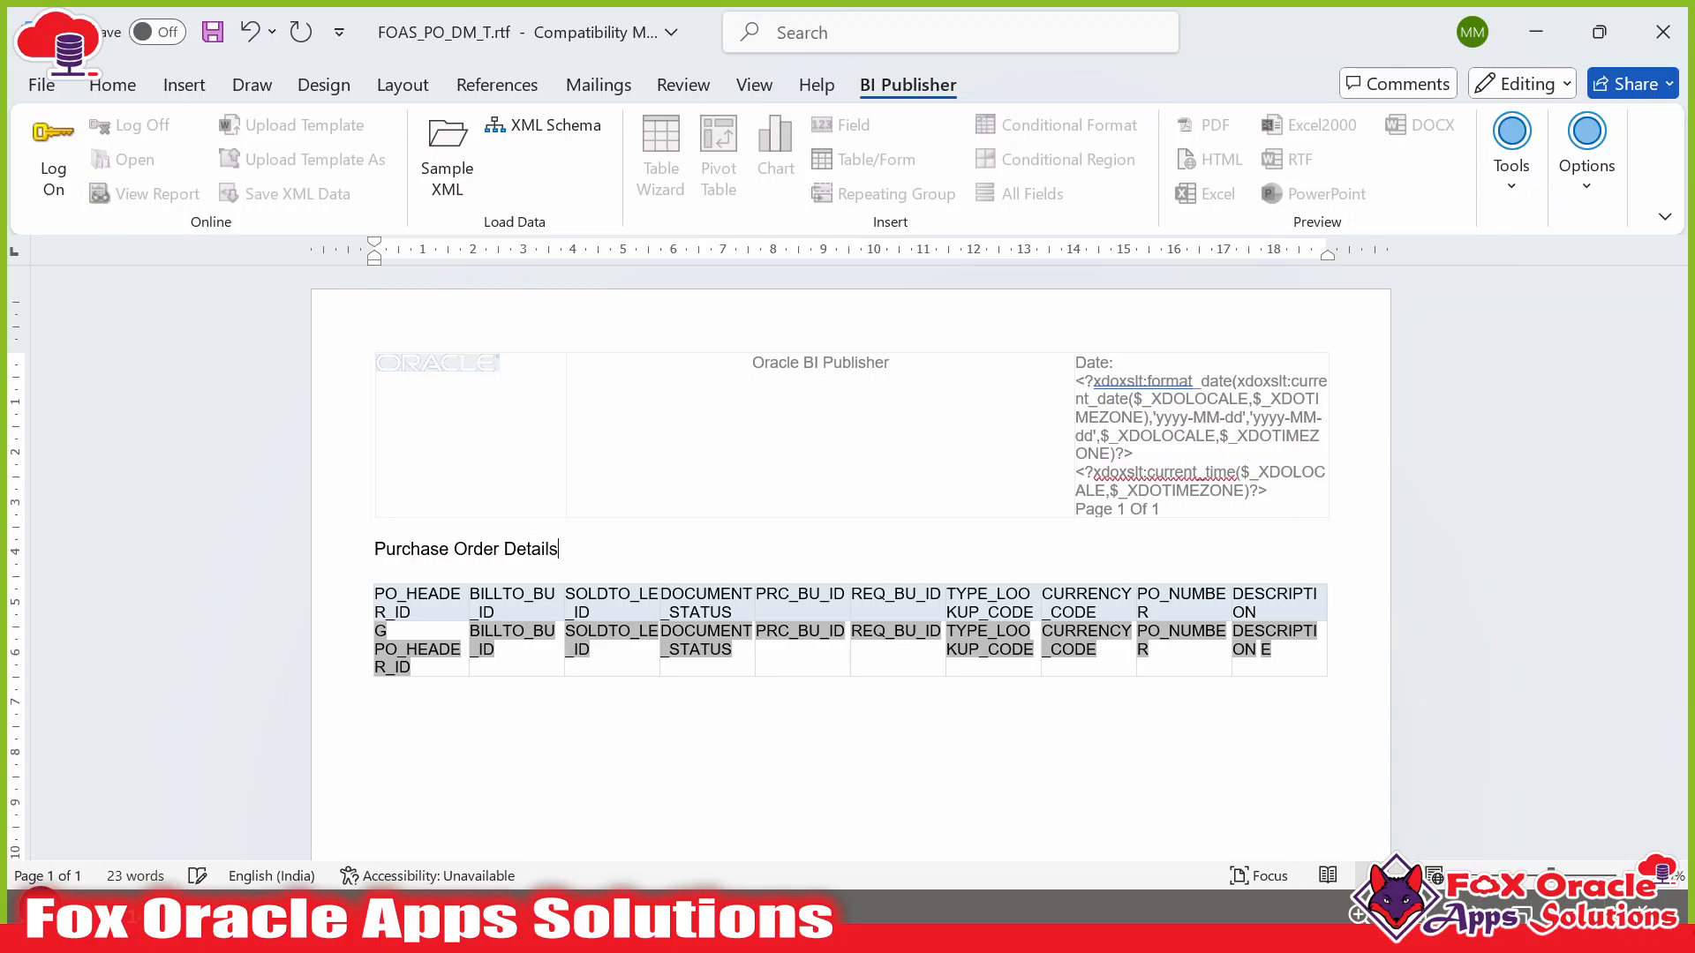
type(" Created  by Integratio")
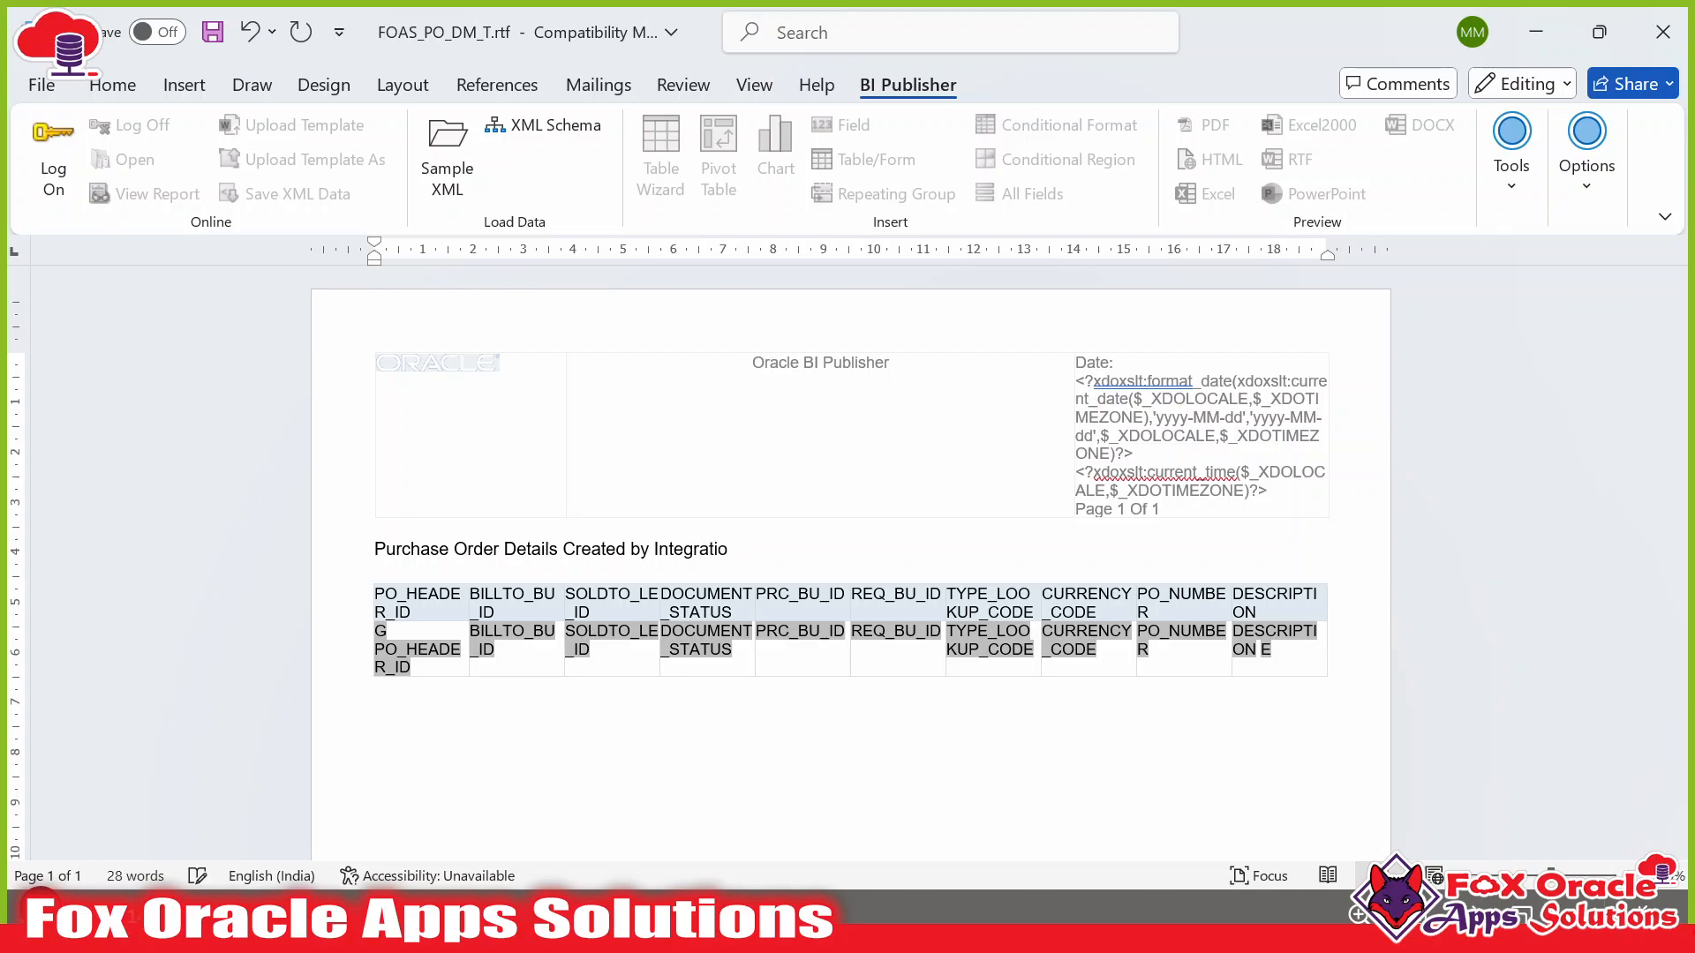
left_click(375, 549)
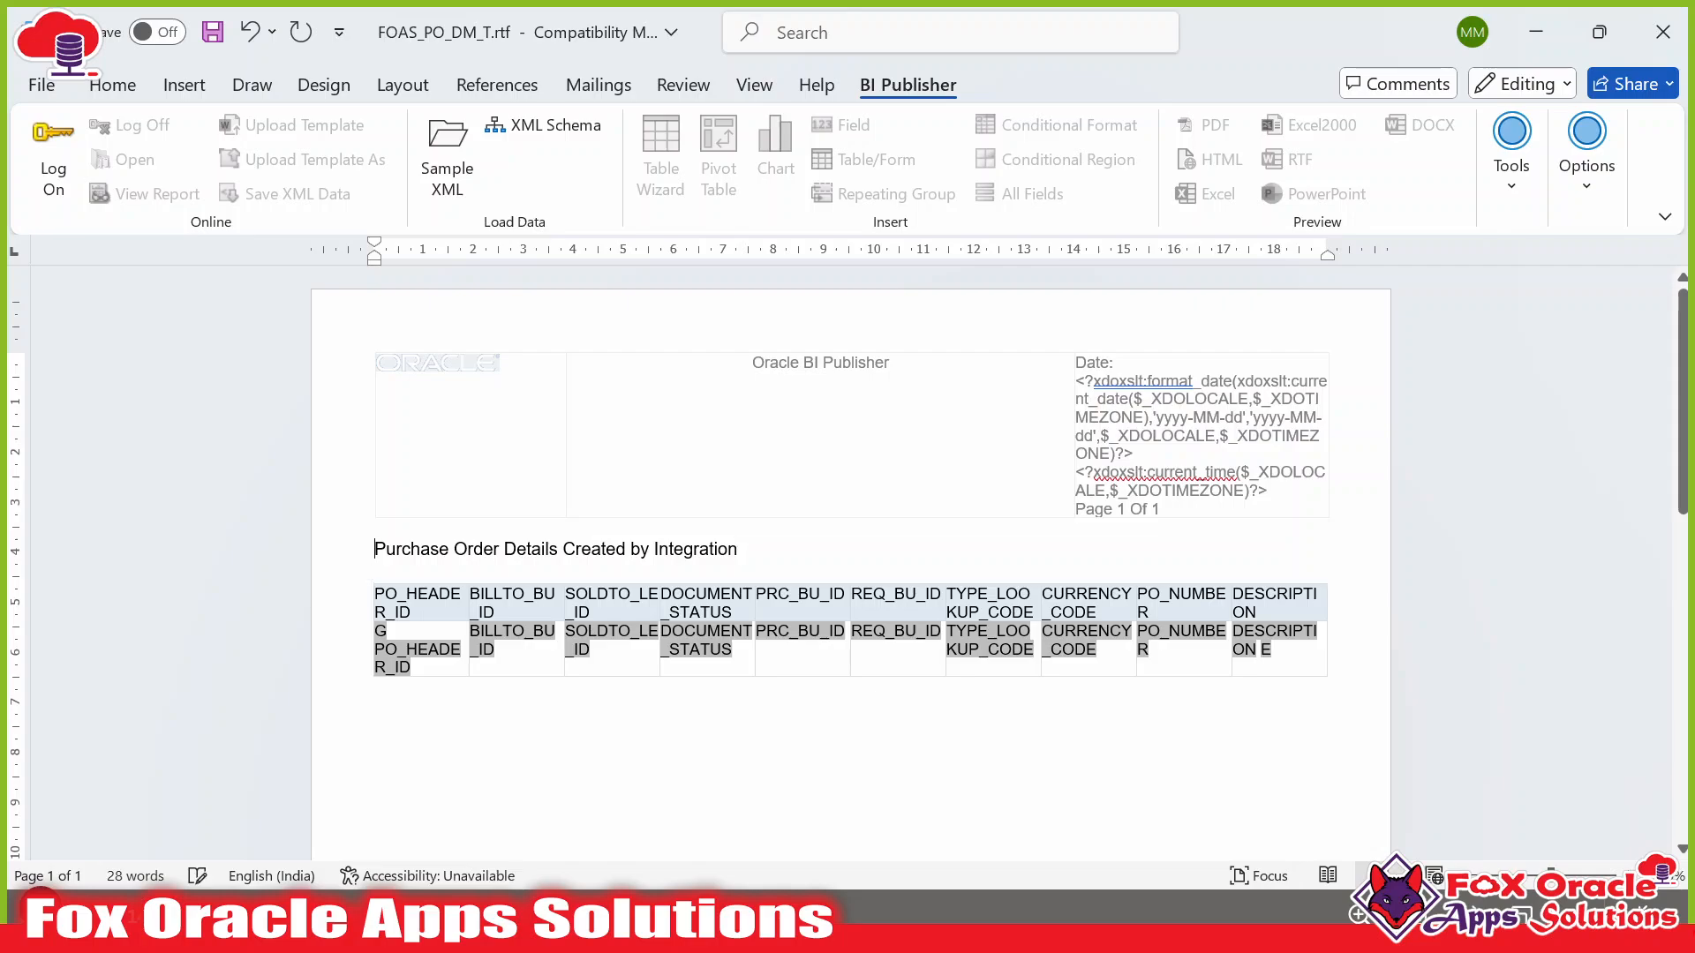
key("Return")
key("Up")
key("Return")
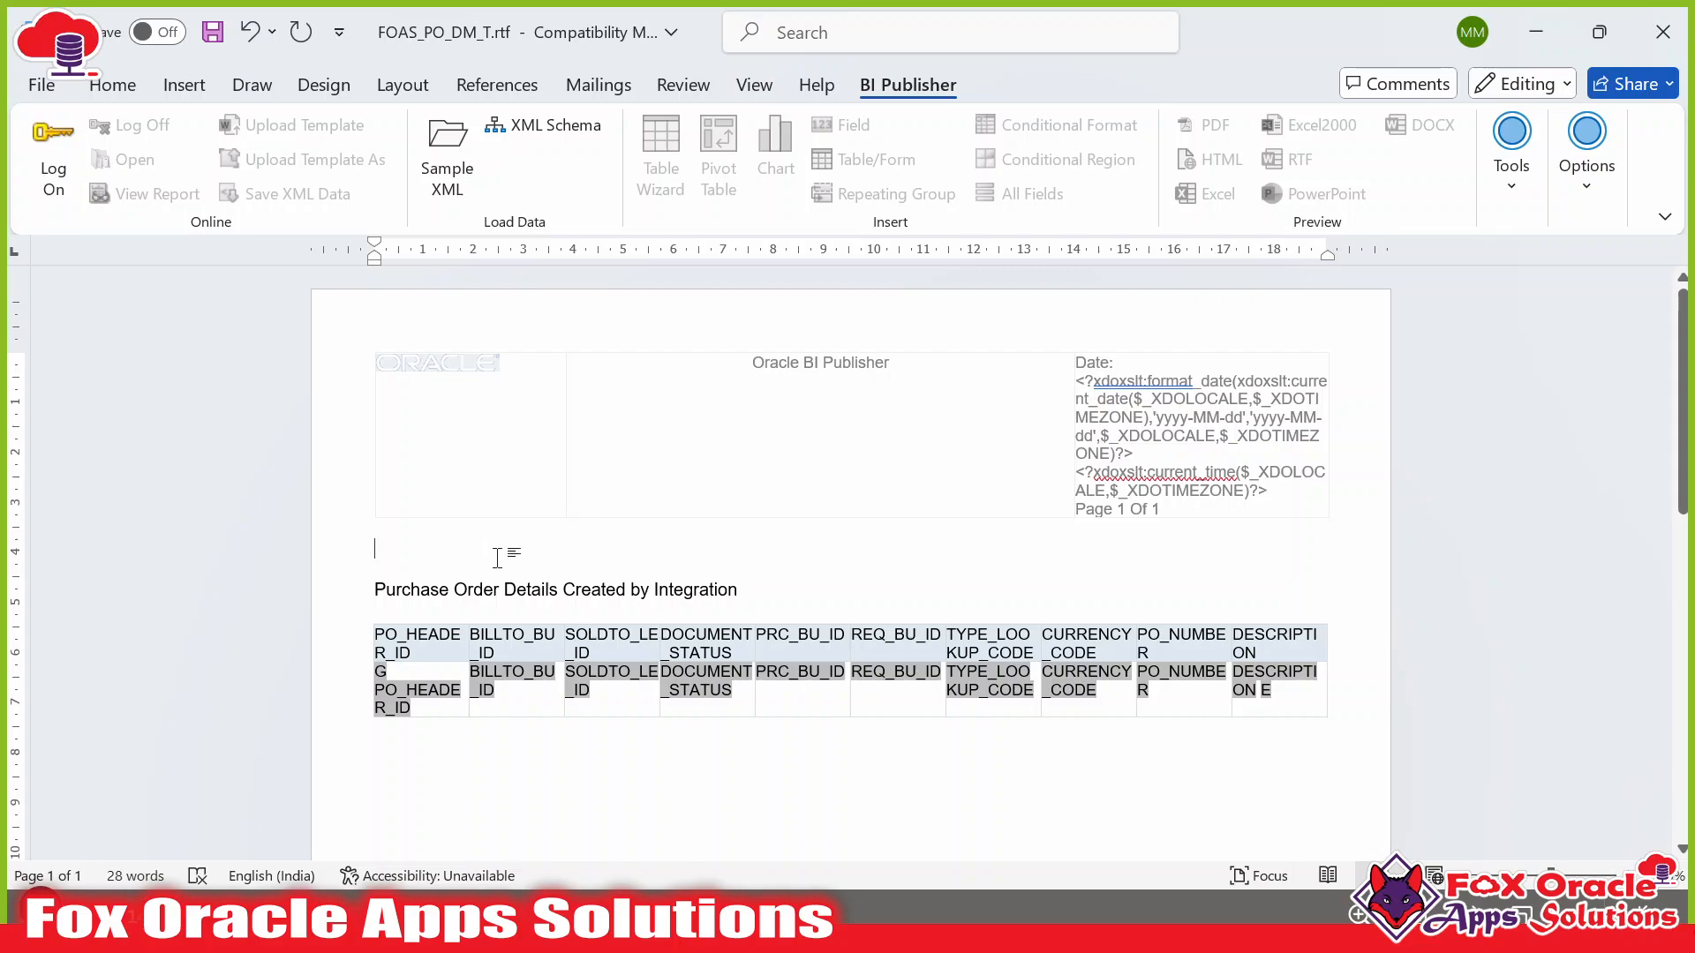
Paste the Fox Oracle Apps Solutions logo above the title and shrink it.
key("ctrl+v")
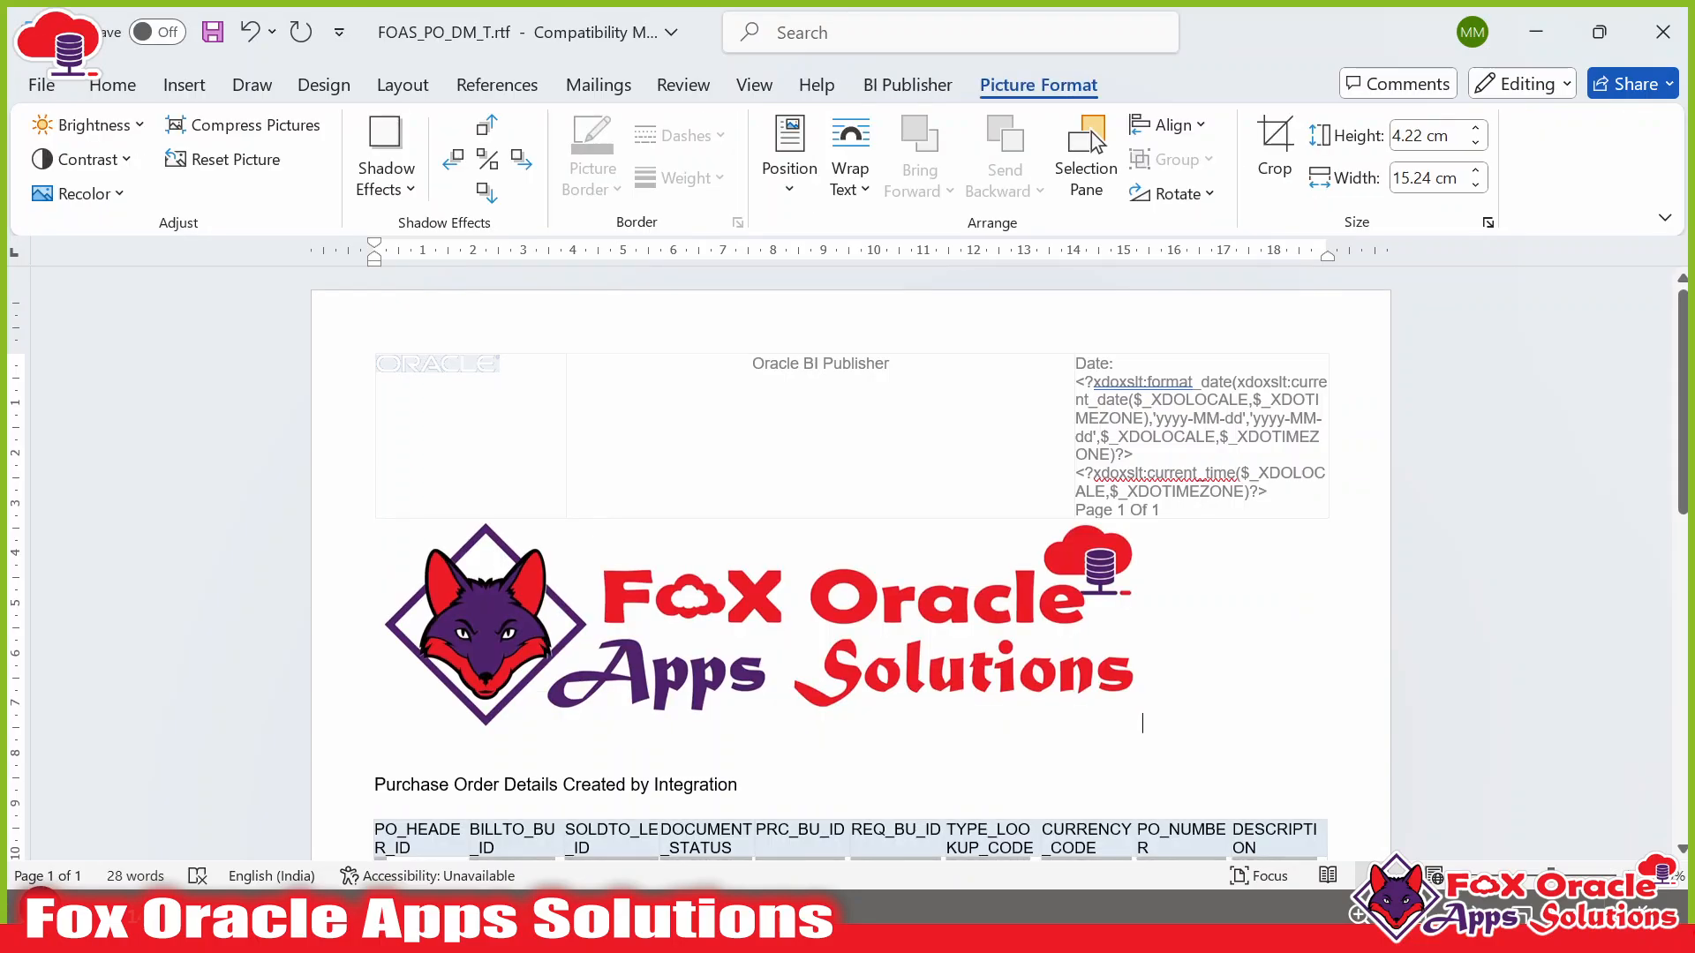
key("super")
key("super")
left_click(750, 597)
scroll(751, 597, "down", 1)
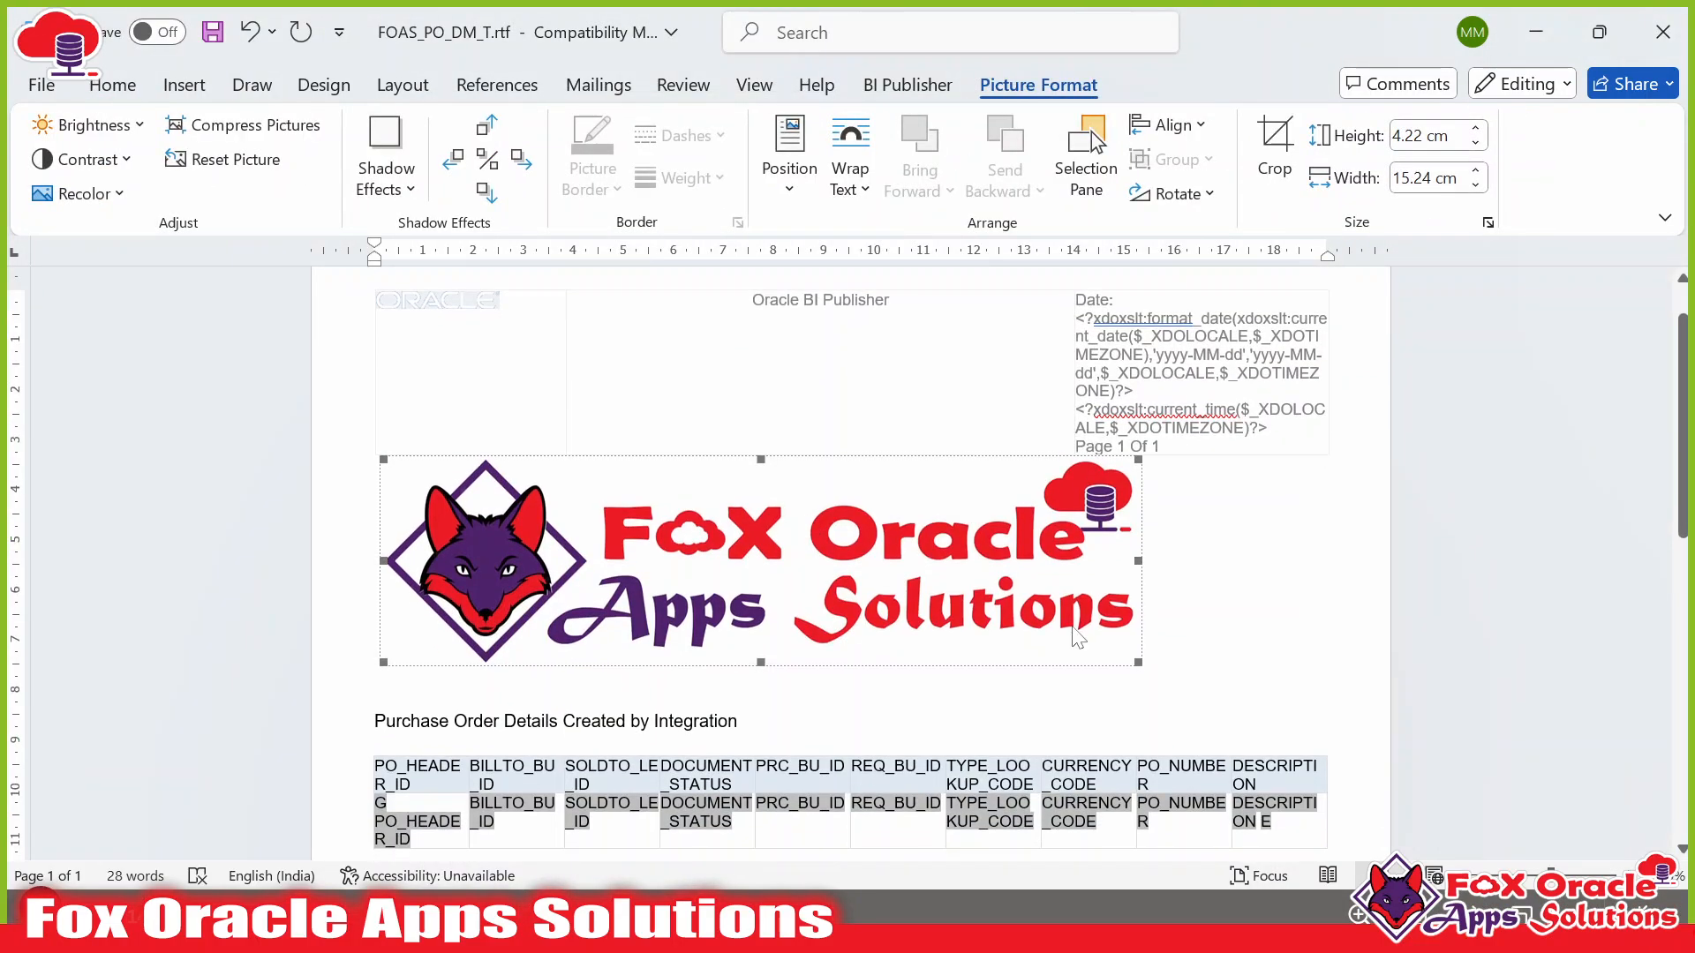
left_click_drag(1139, 663, 671, 531)
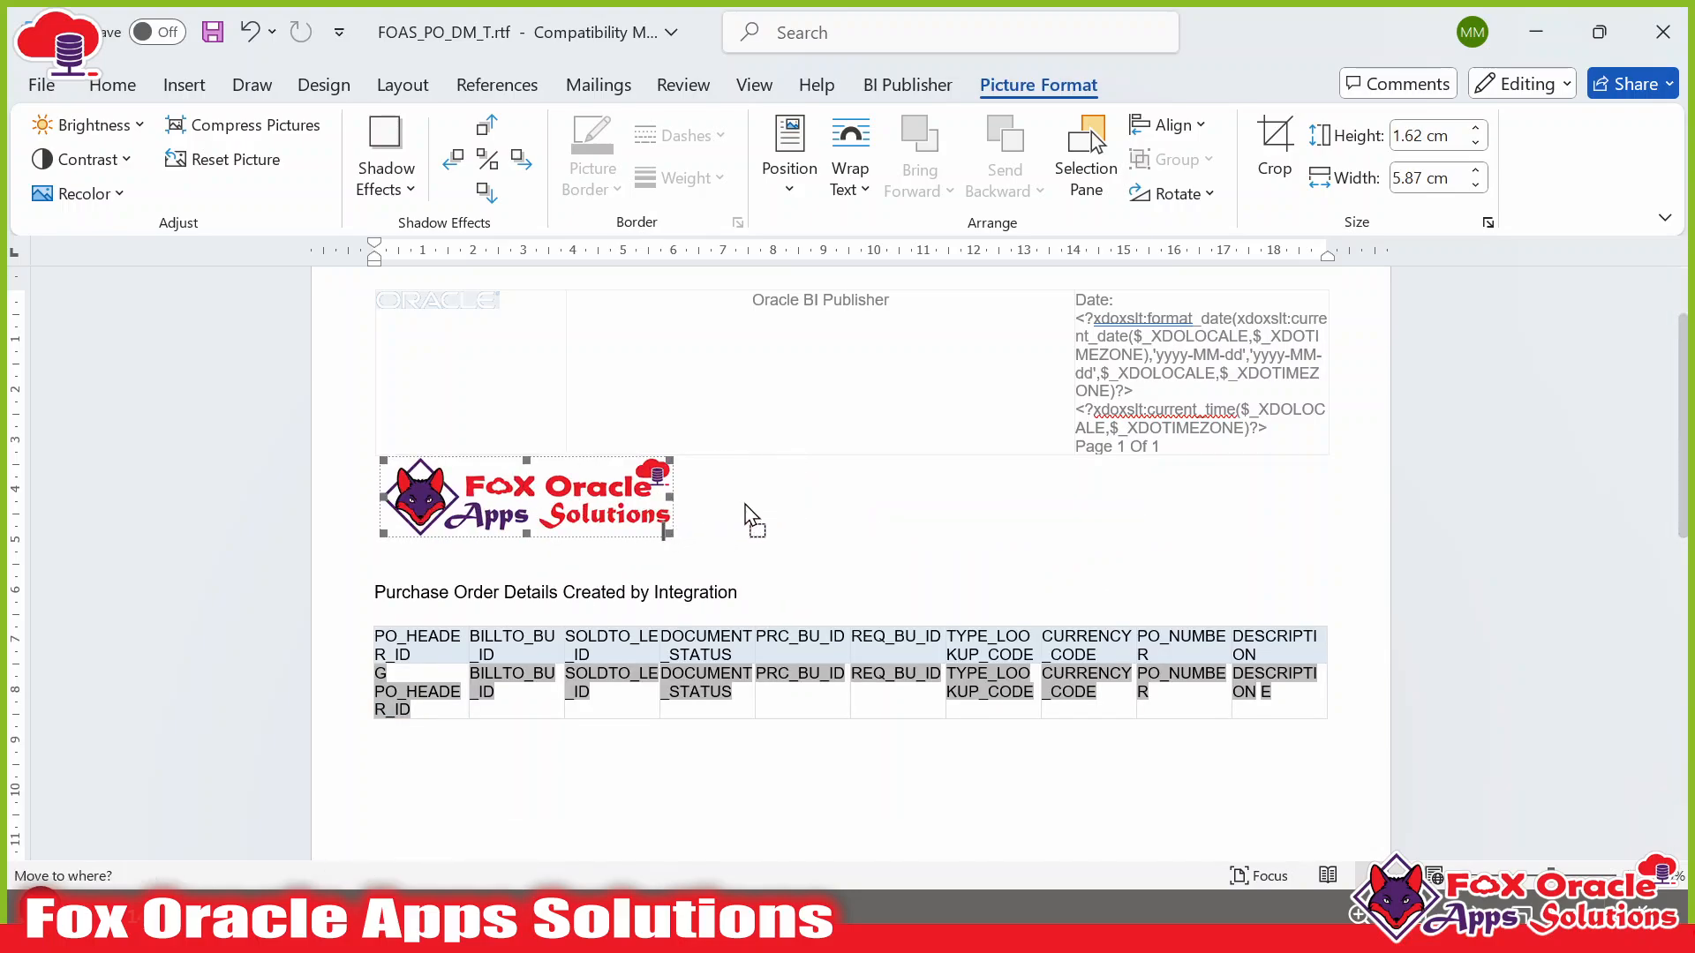
Centre the logo and title on the page, then enlarge the logo slightly.
left_click_drag(380, 494, 740, 593)
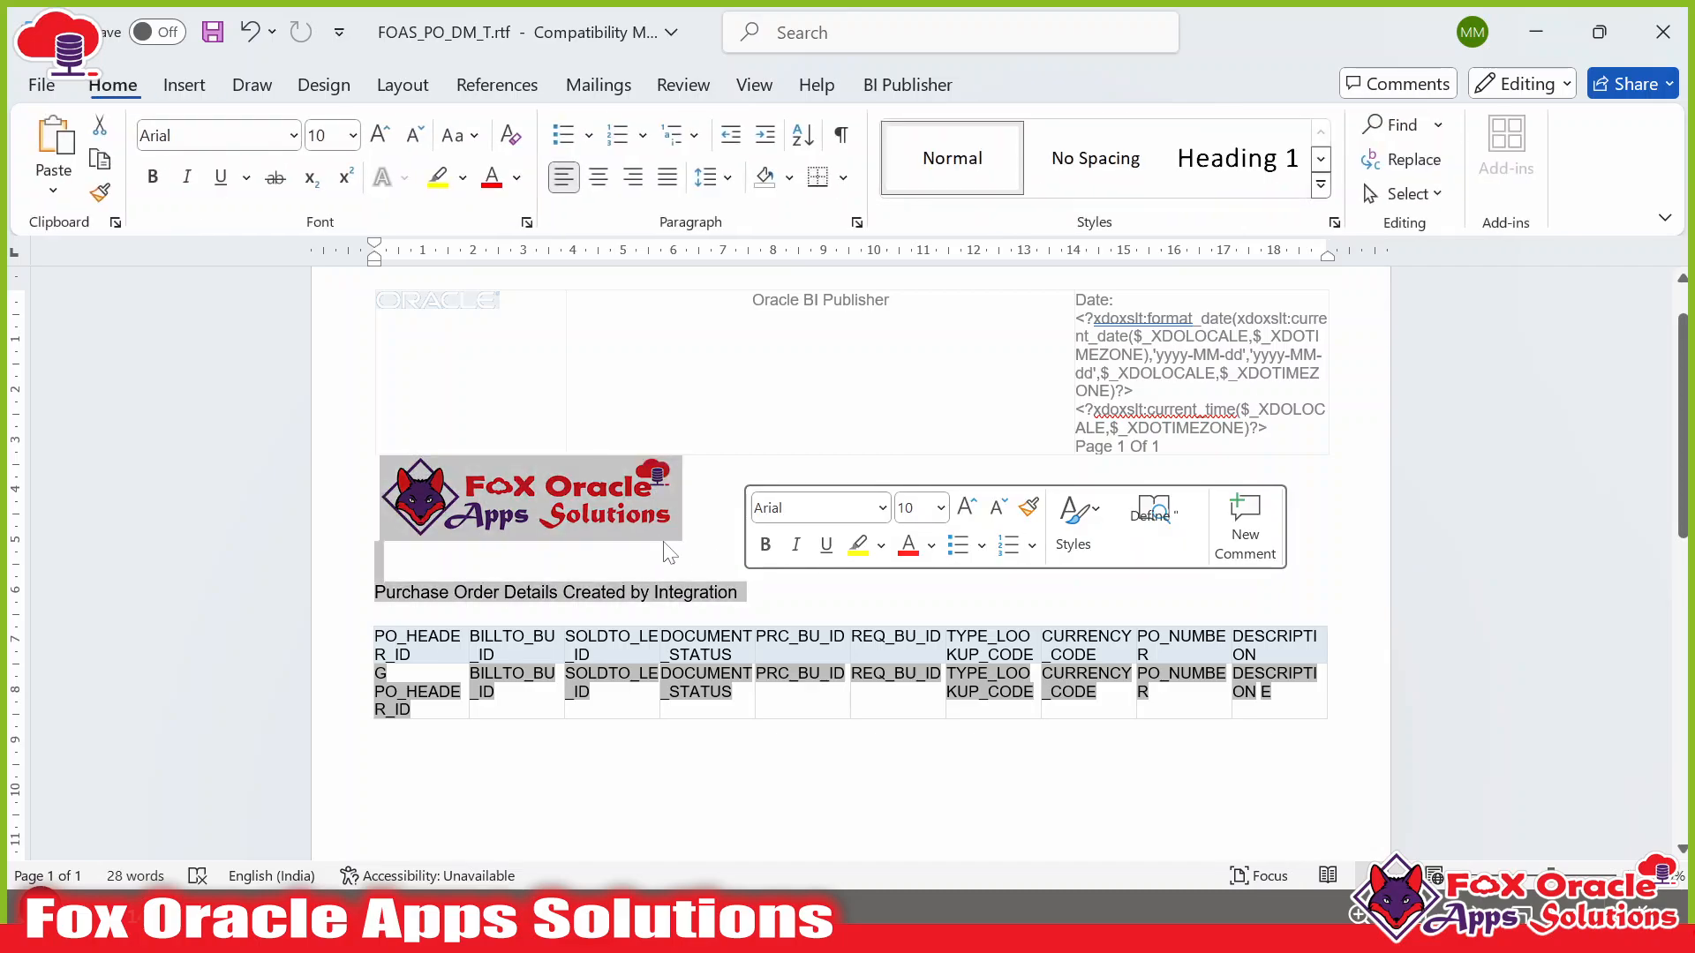
left_click(599, 177)
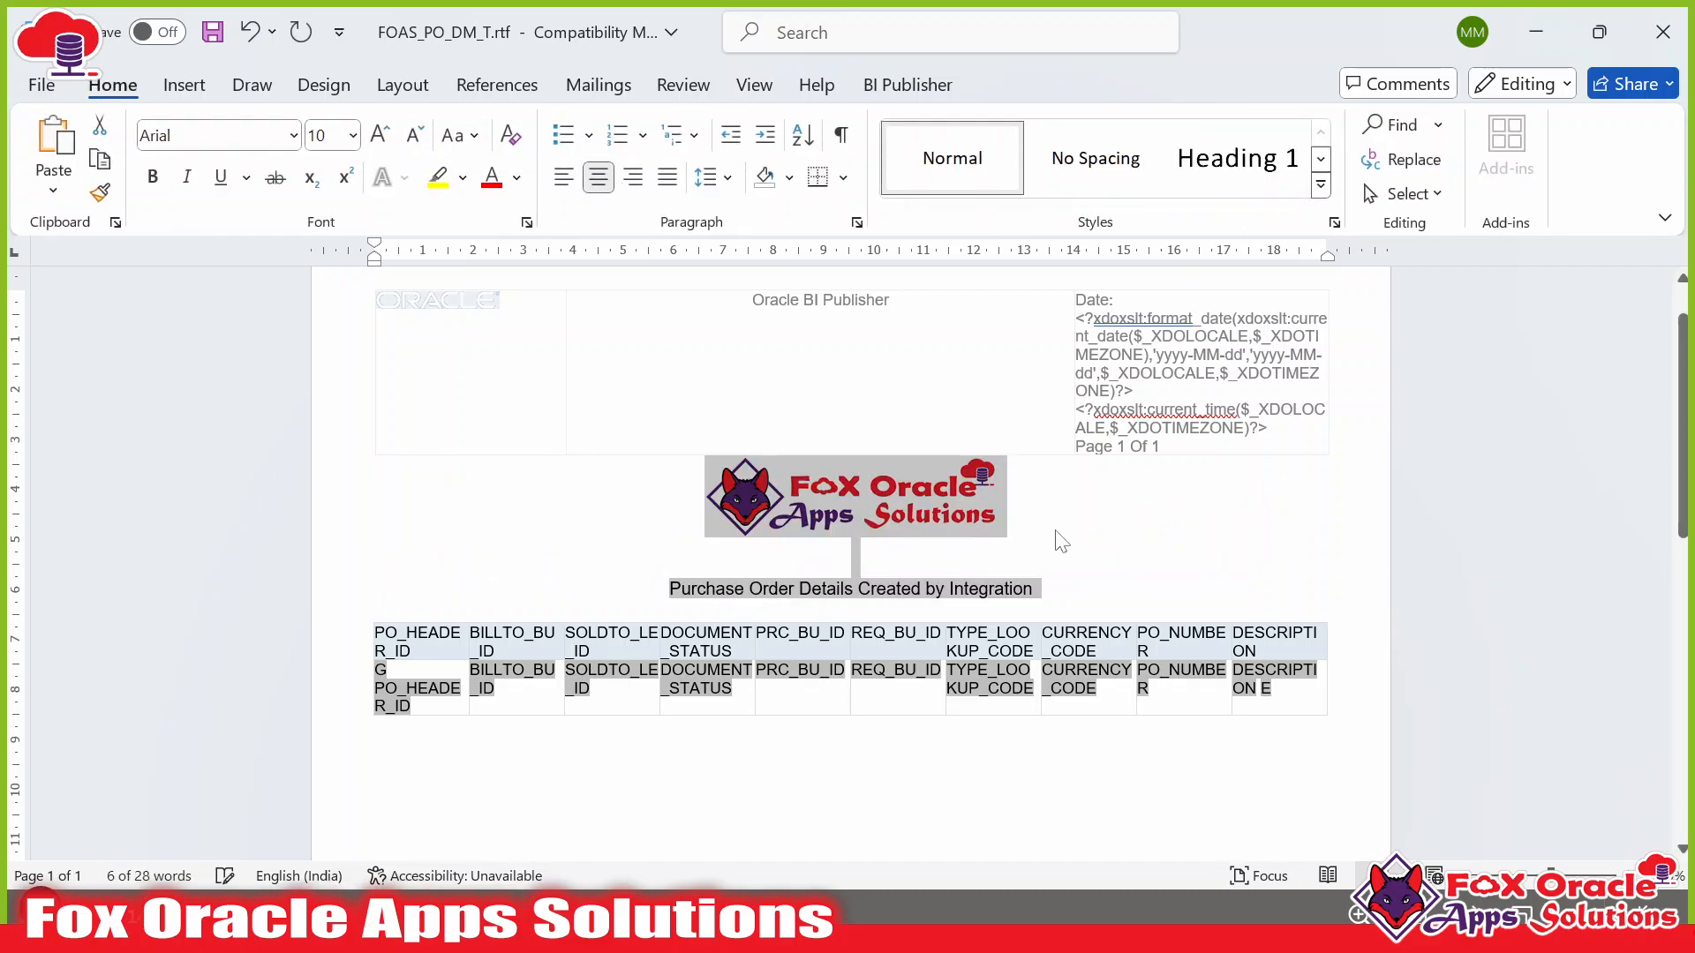
left_click(987, 521)
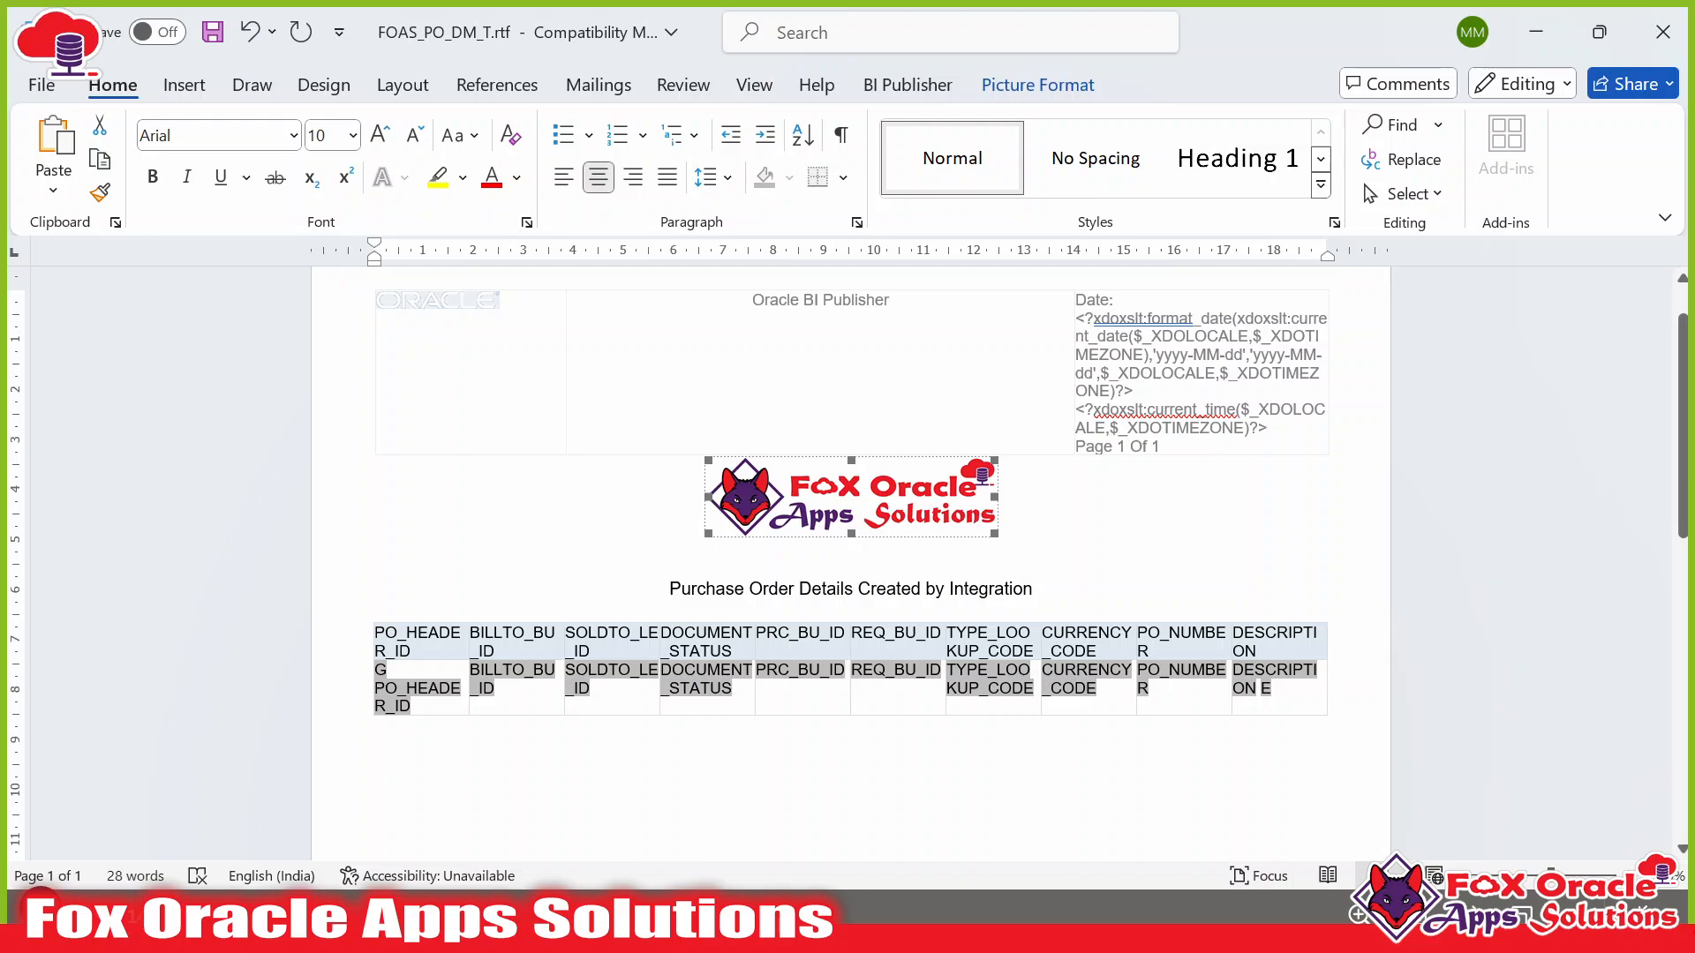
left_click_drag(994, 533, 1029, 557)
left_click(1073, 528)
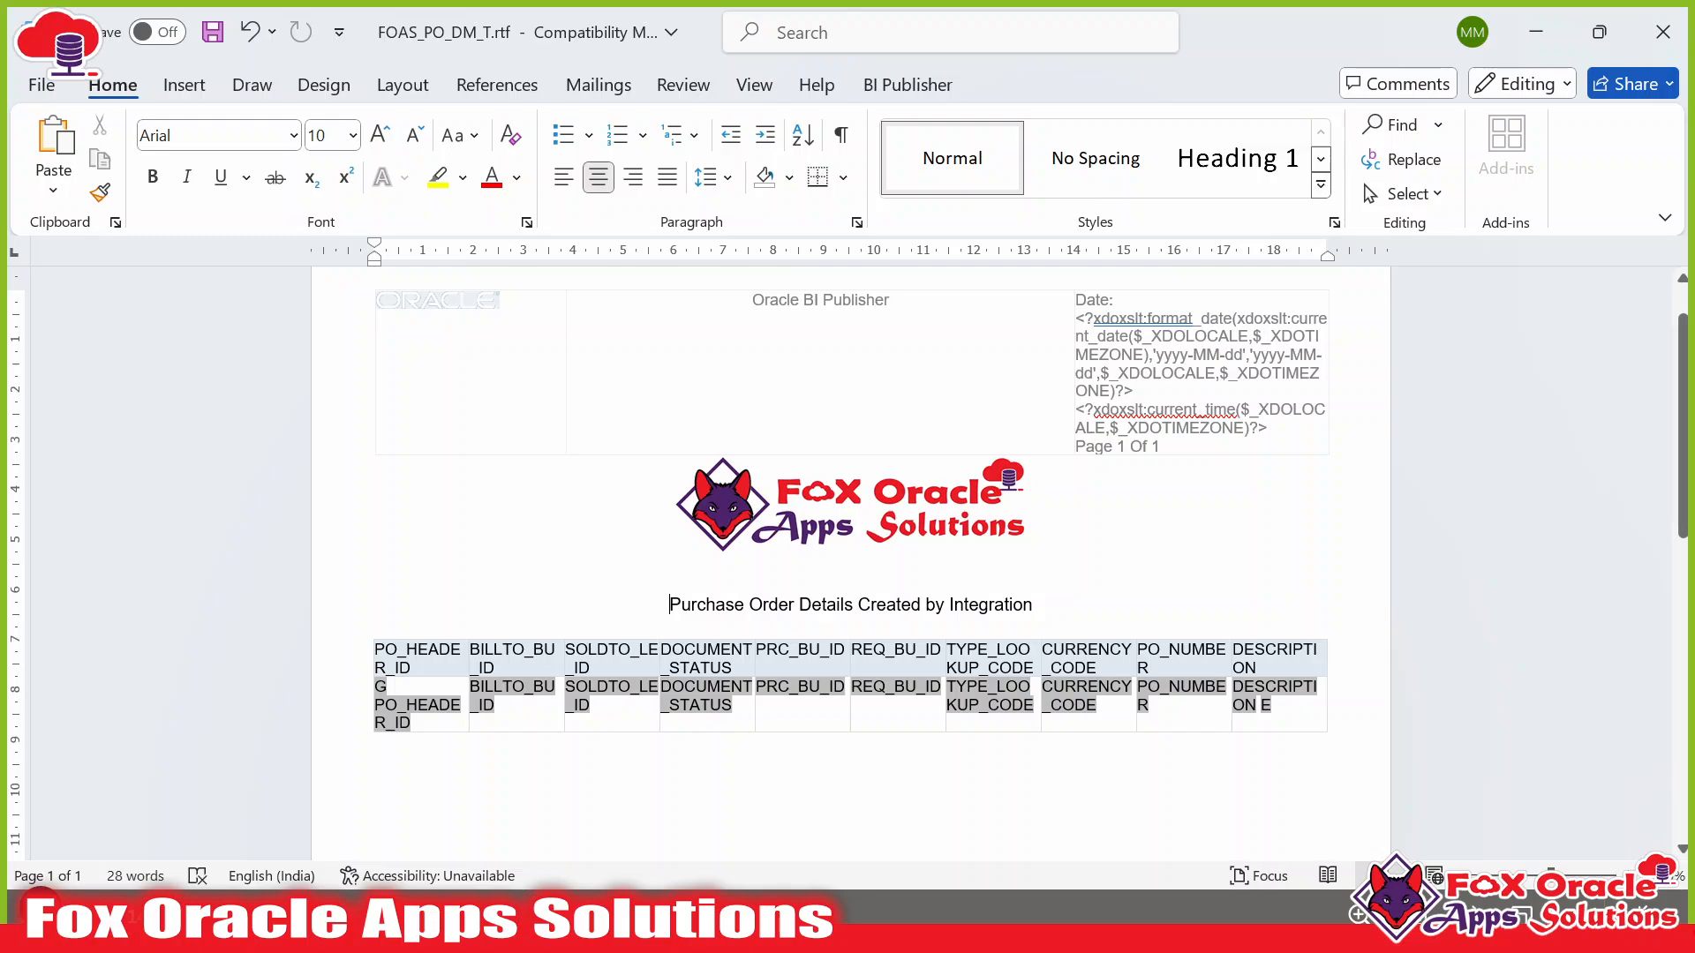
Make the title 16 pt, bold, underlined and red.
key("shift+End")
left_click(379, 136)
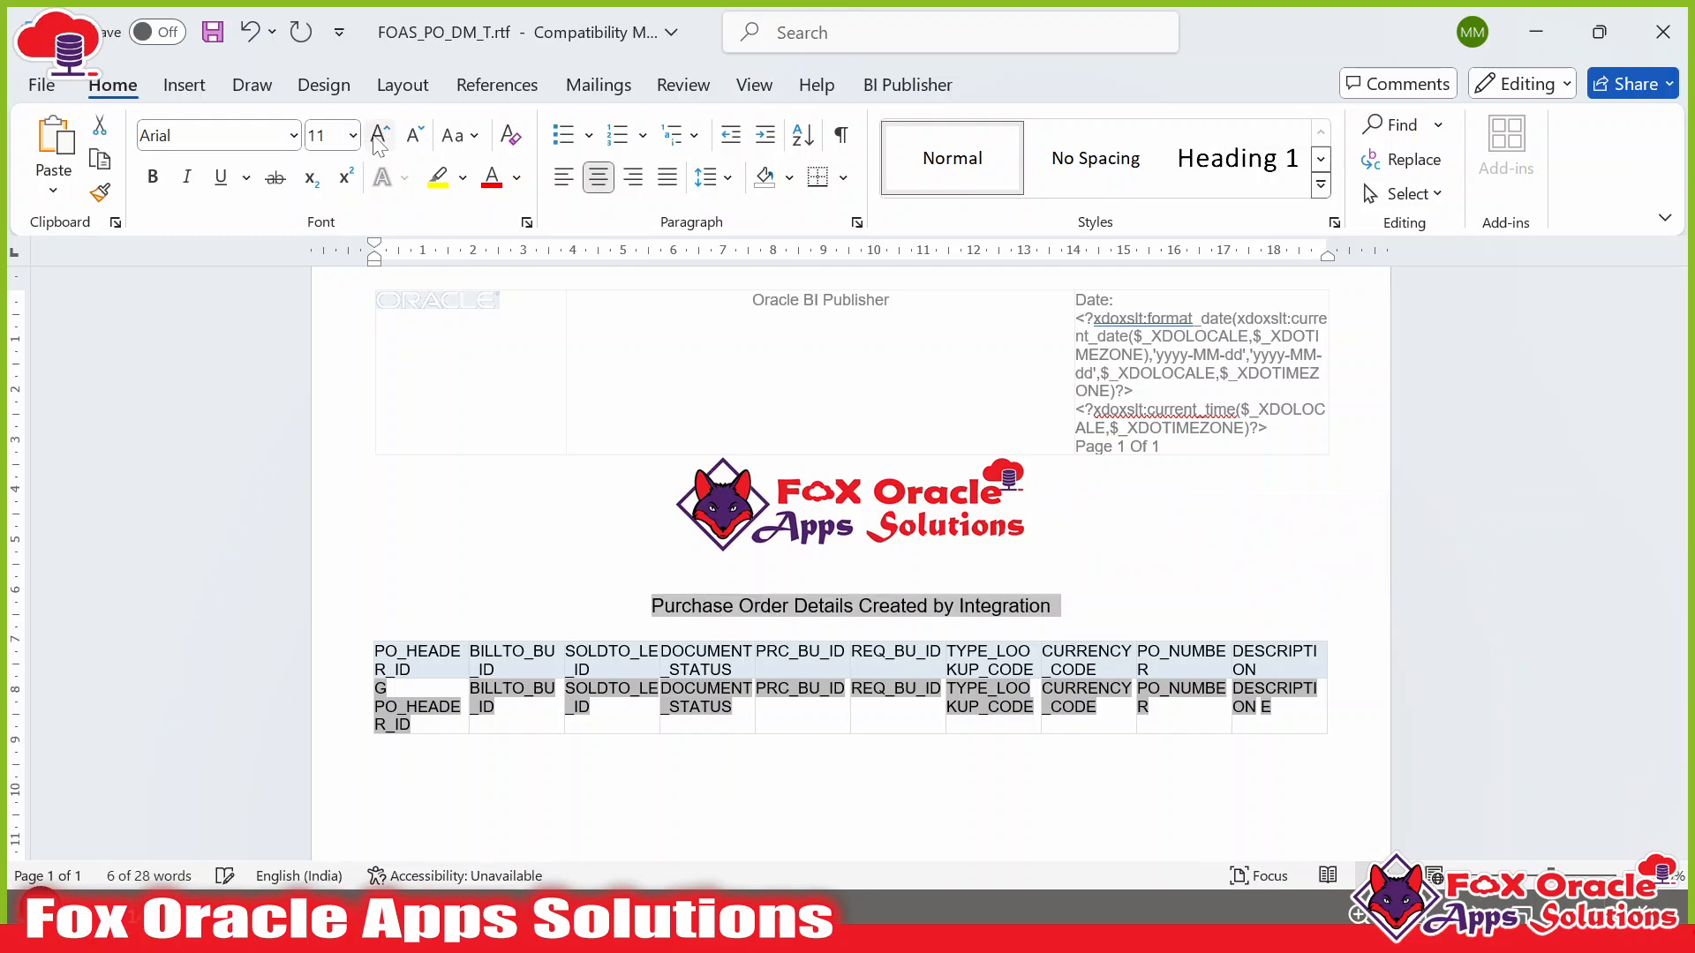
left_click(379, 136)
left_click(378, 136)
left_click(379, 136)
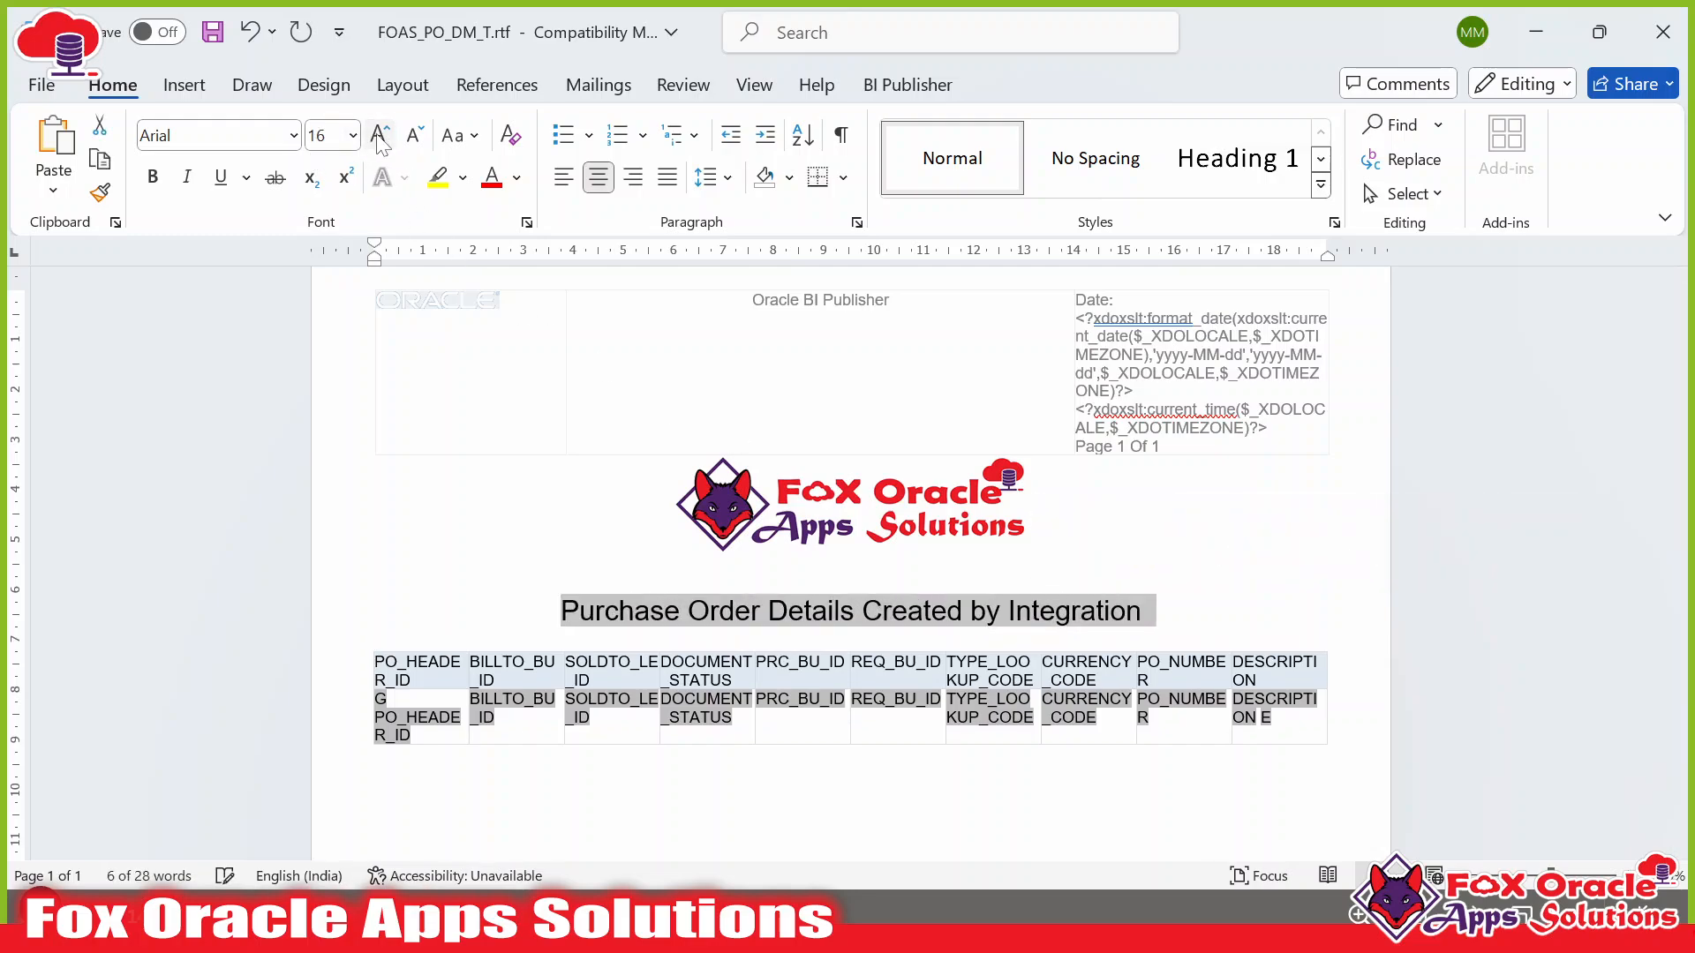
left_click(152, 176)
left_click(221, 176)
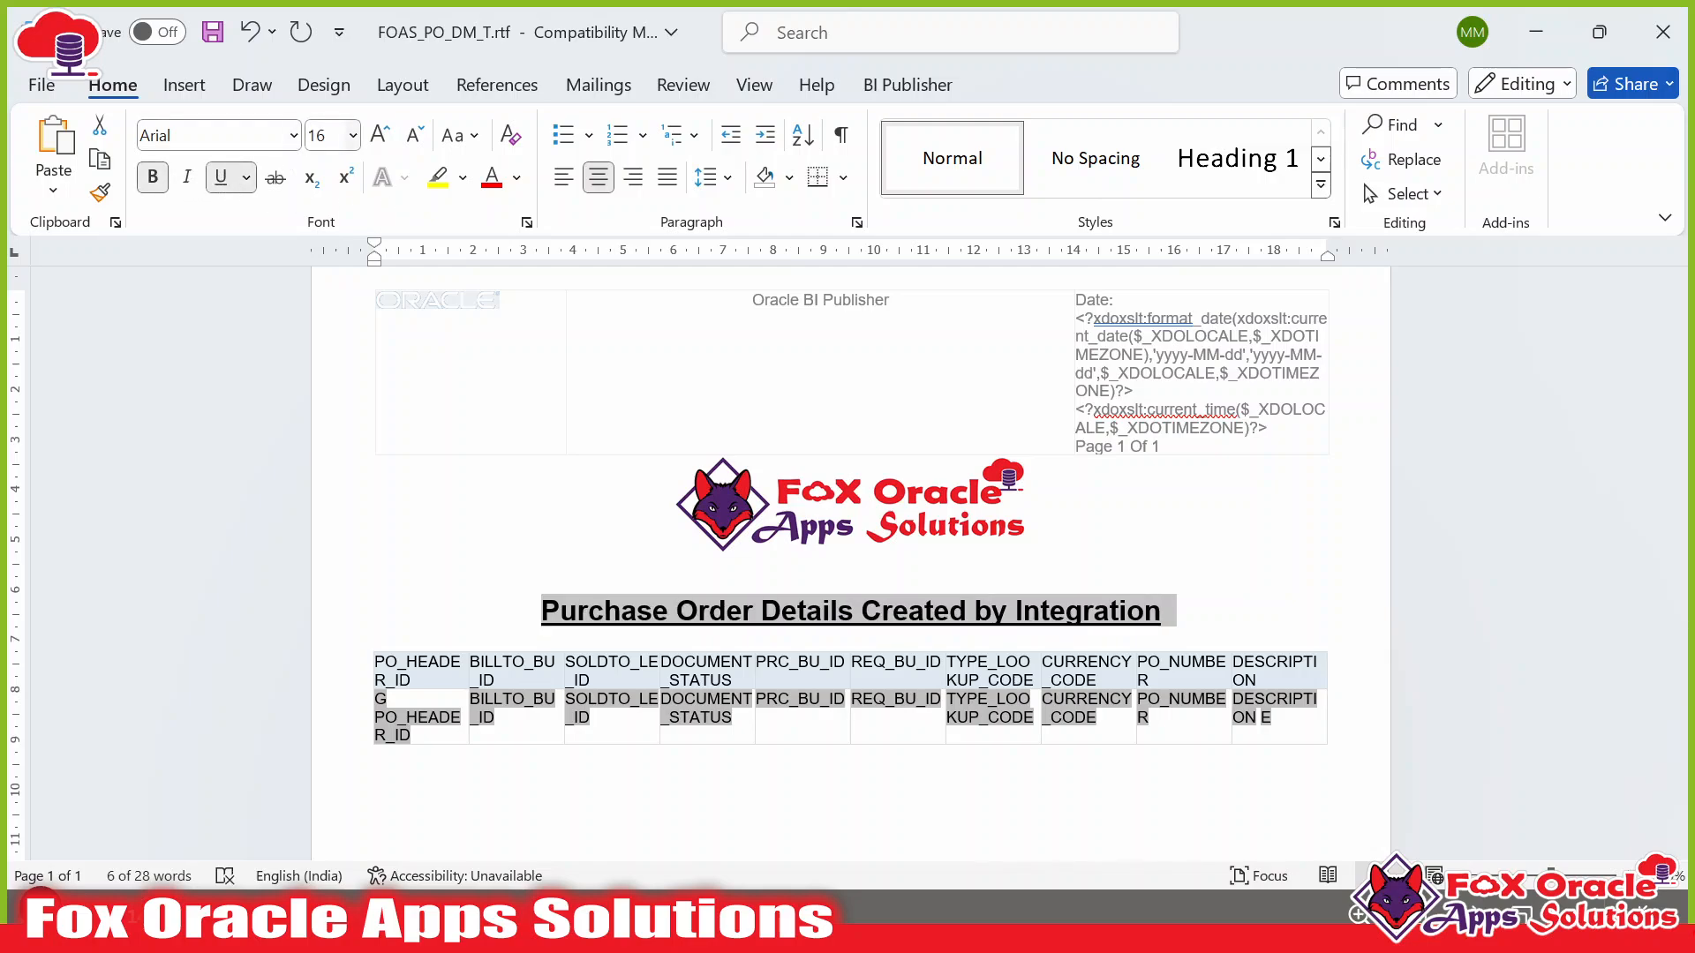
left_click(517, 177)
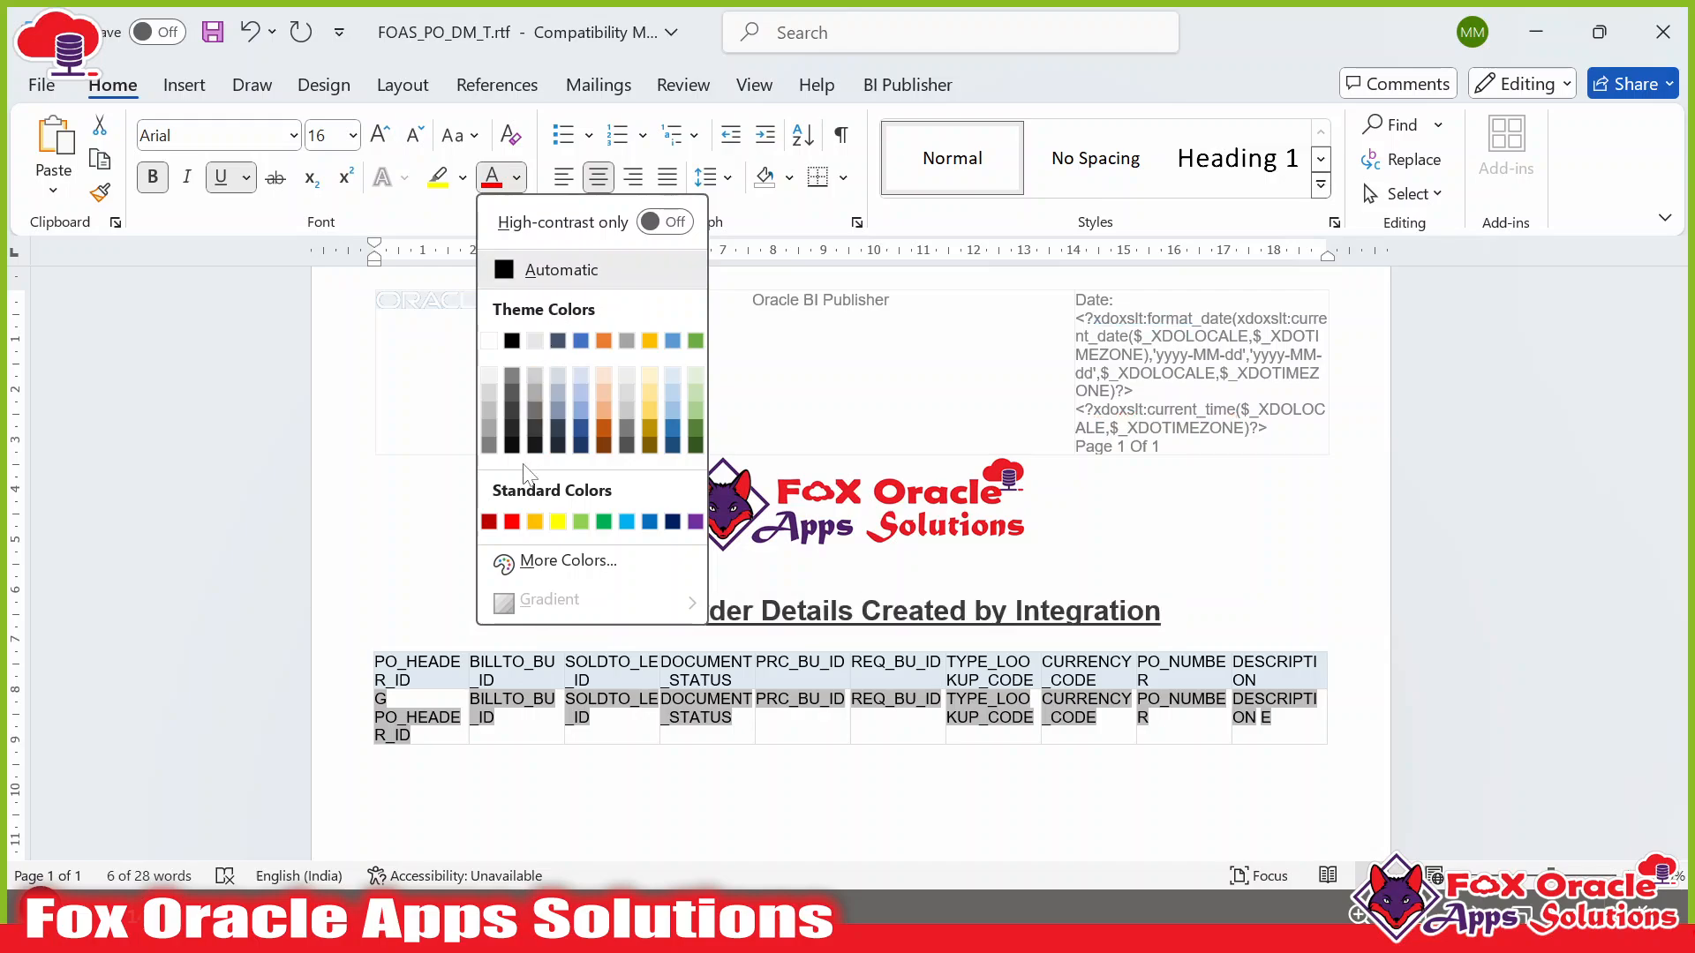
left_click(512, 522)
Review the table below the formatted title, clicking into the PO_HEADER_ID header cell.
left_click(851, 576)
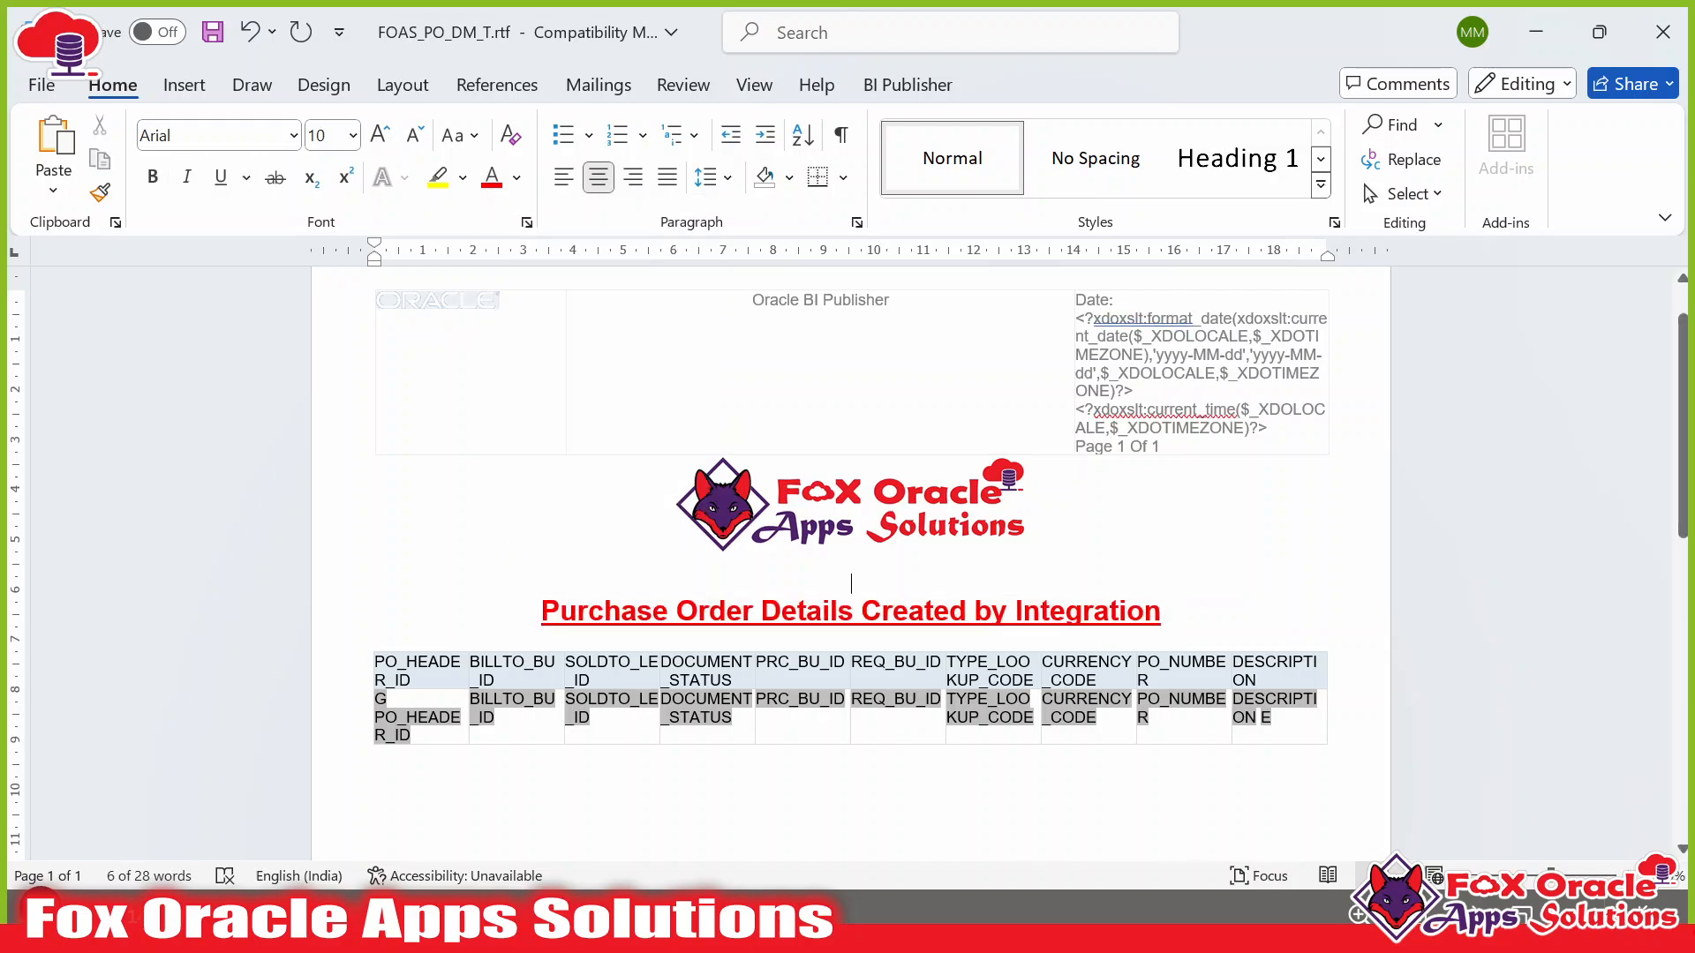
scroll(795, 582, "down", 2)
left_click(508, 581)
left_click(398, 535)
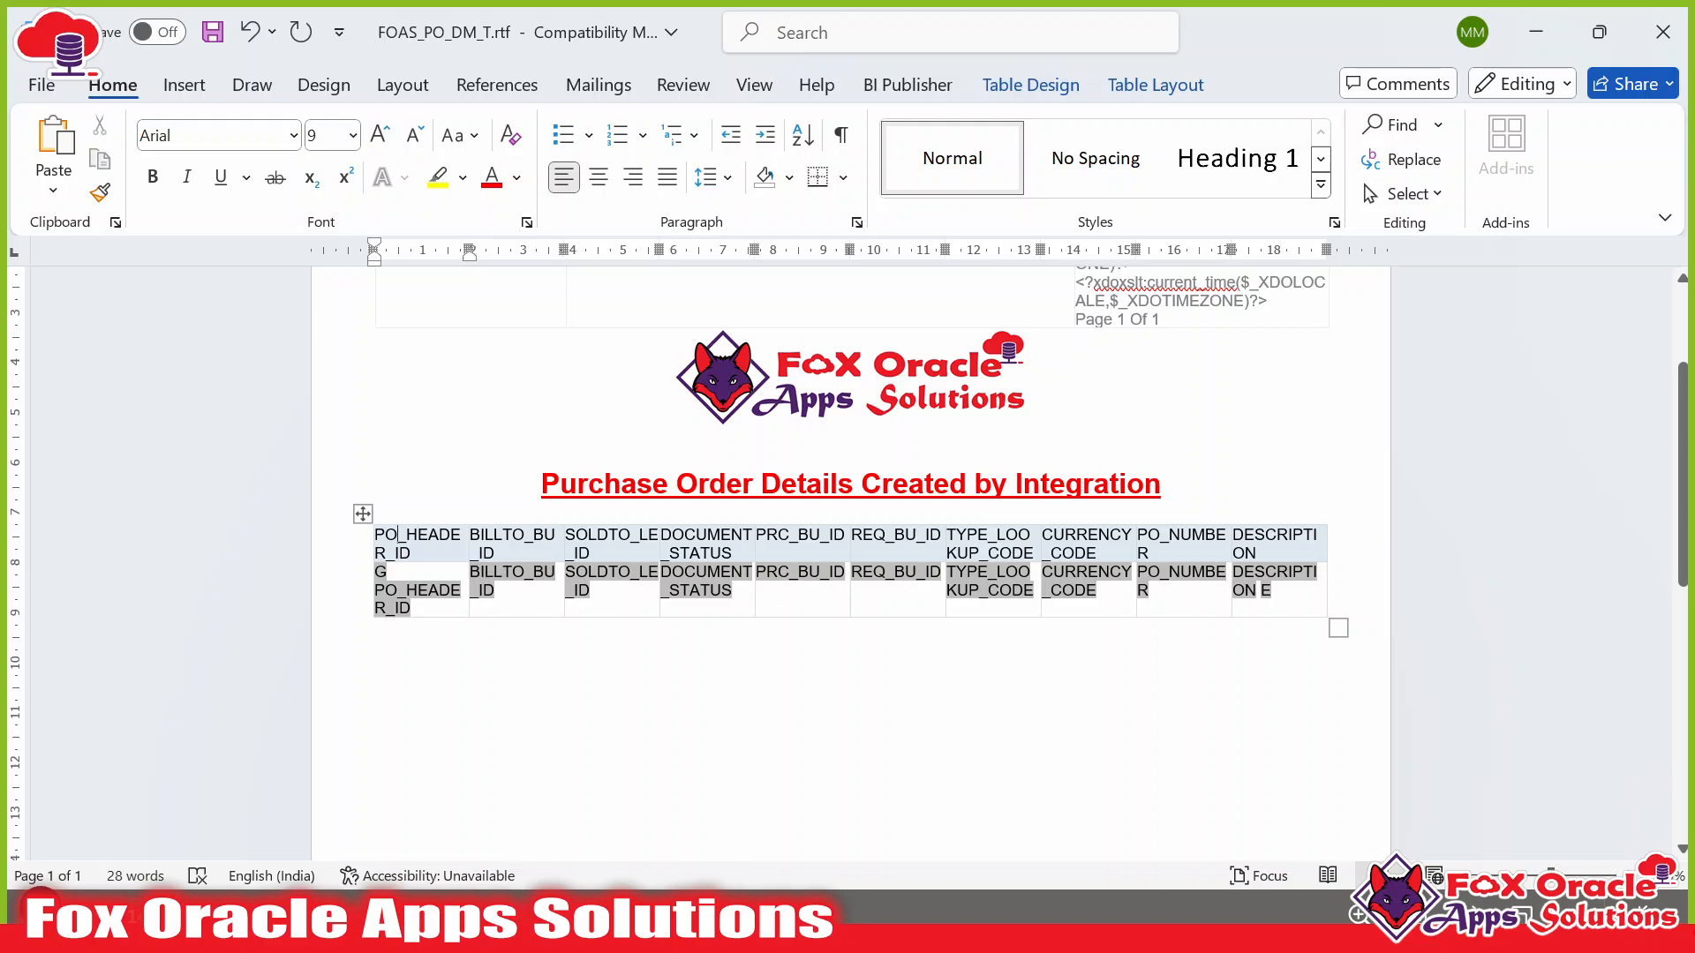
scroll(851, 547, "up", 2)
left_click(558, 582)
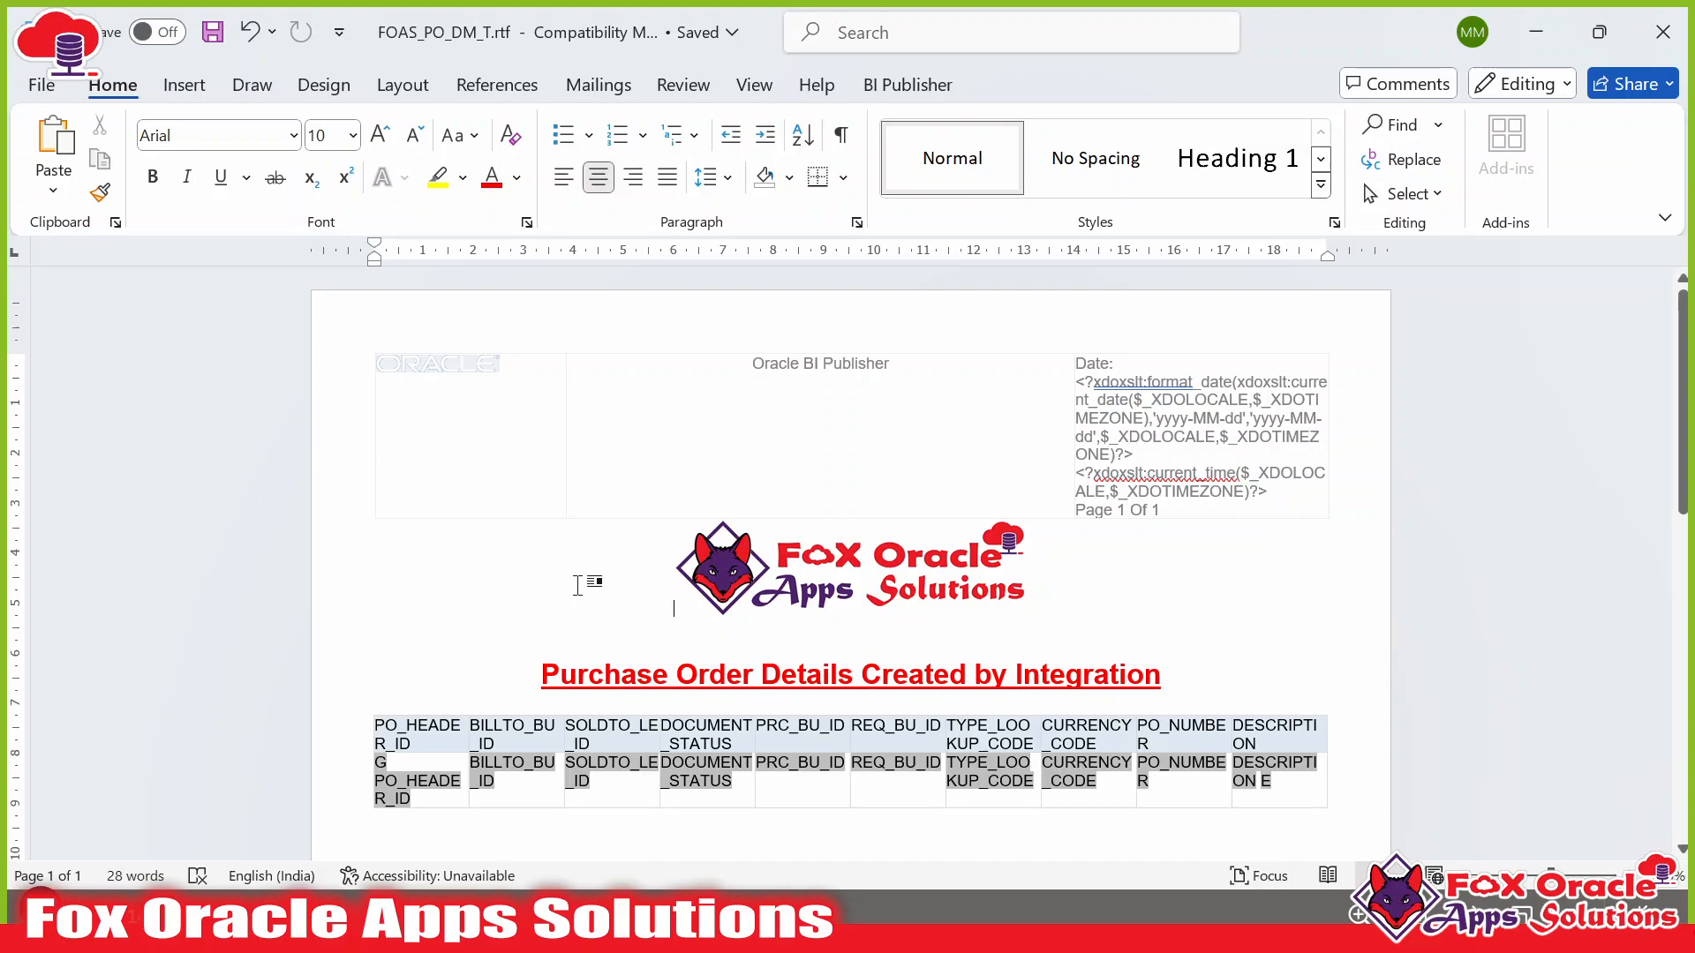
Back in Chrome, view the report's layouts as a list, then as thumbnails, showing only FOAS_PO_DM_T.
key("alt+Tab")
key("alt+Tab")
key("Tab")
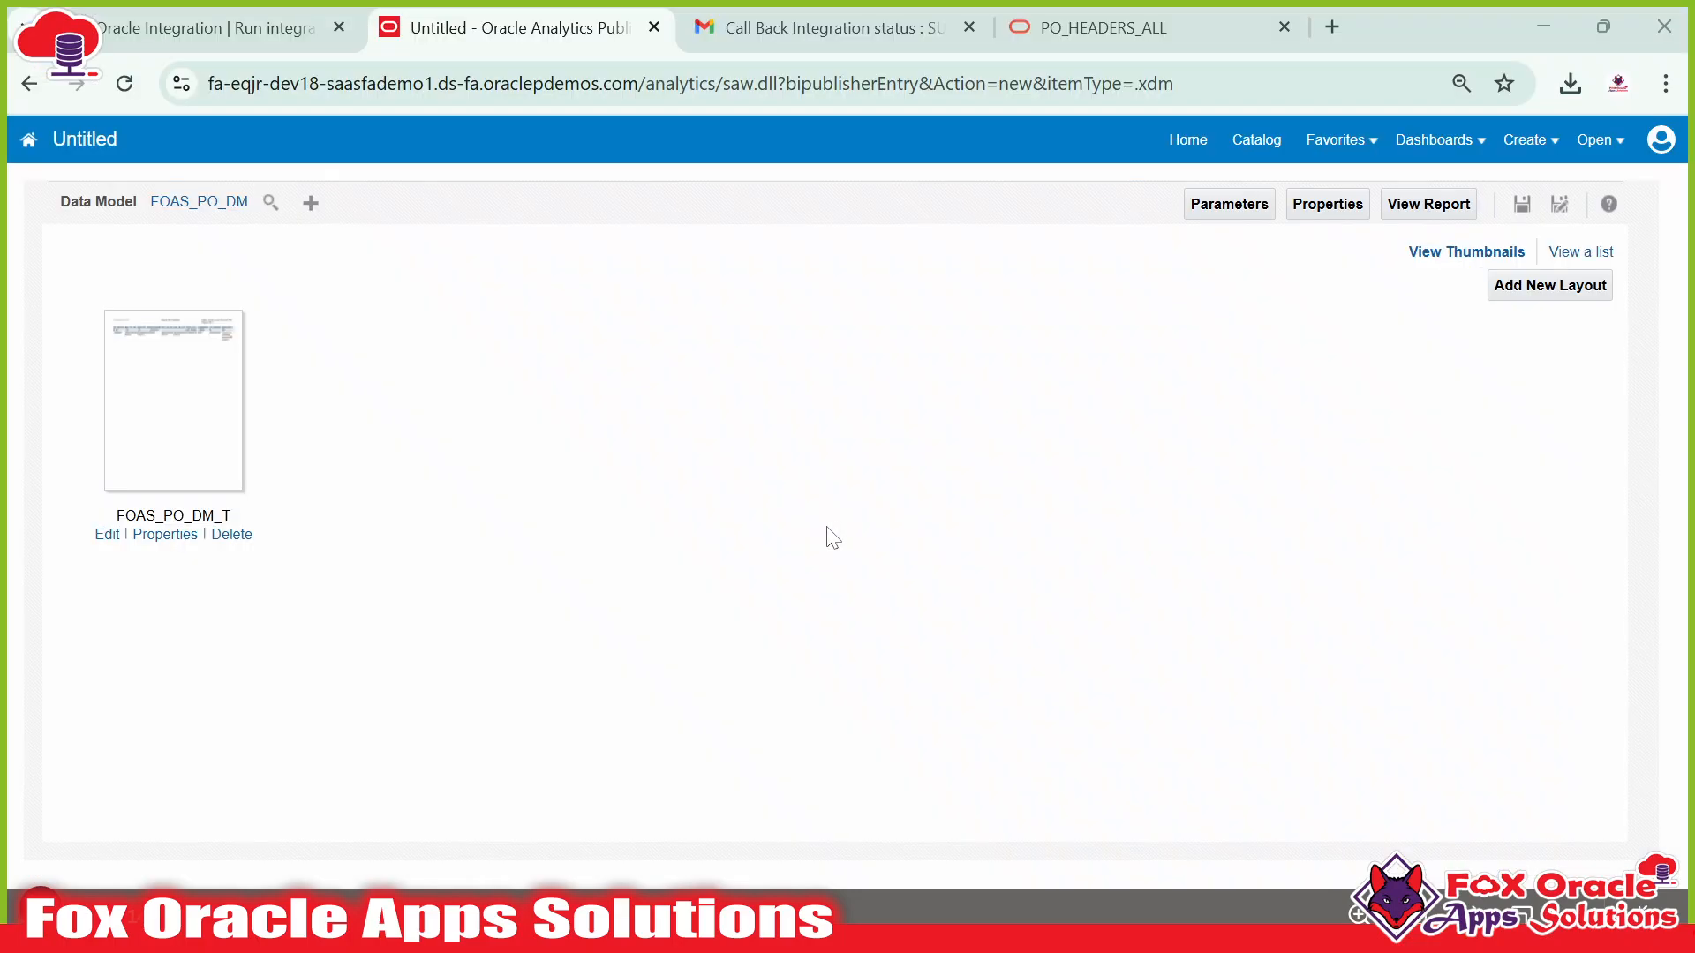
left_click(1576, 256)
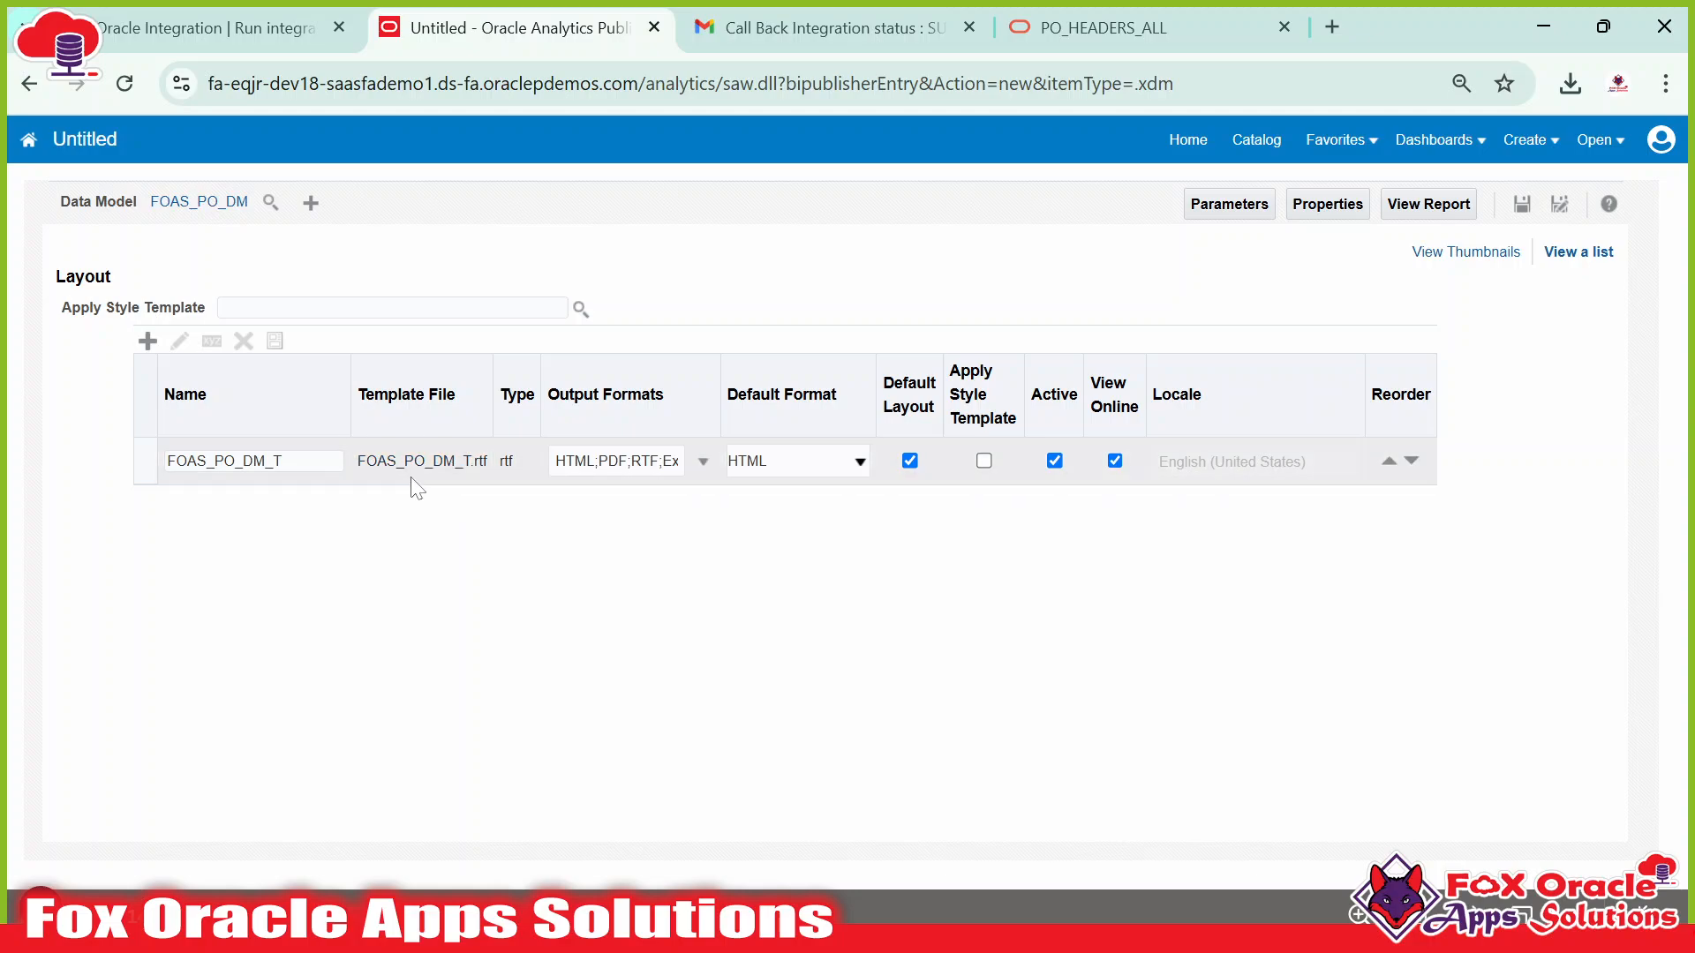
left_click(1479, 256)
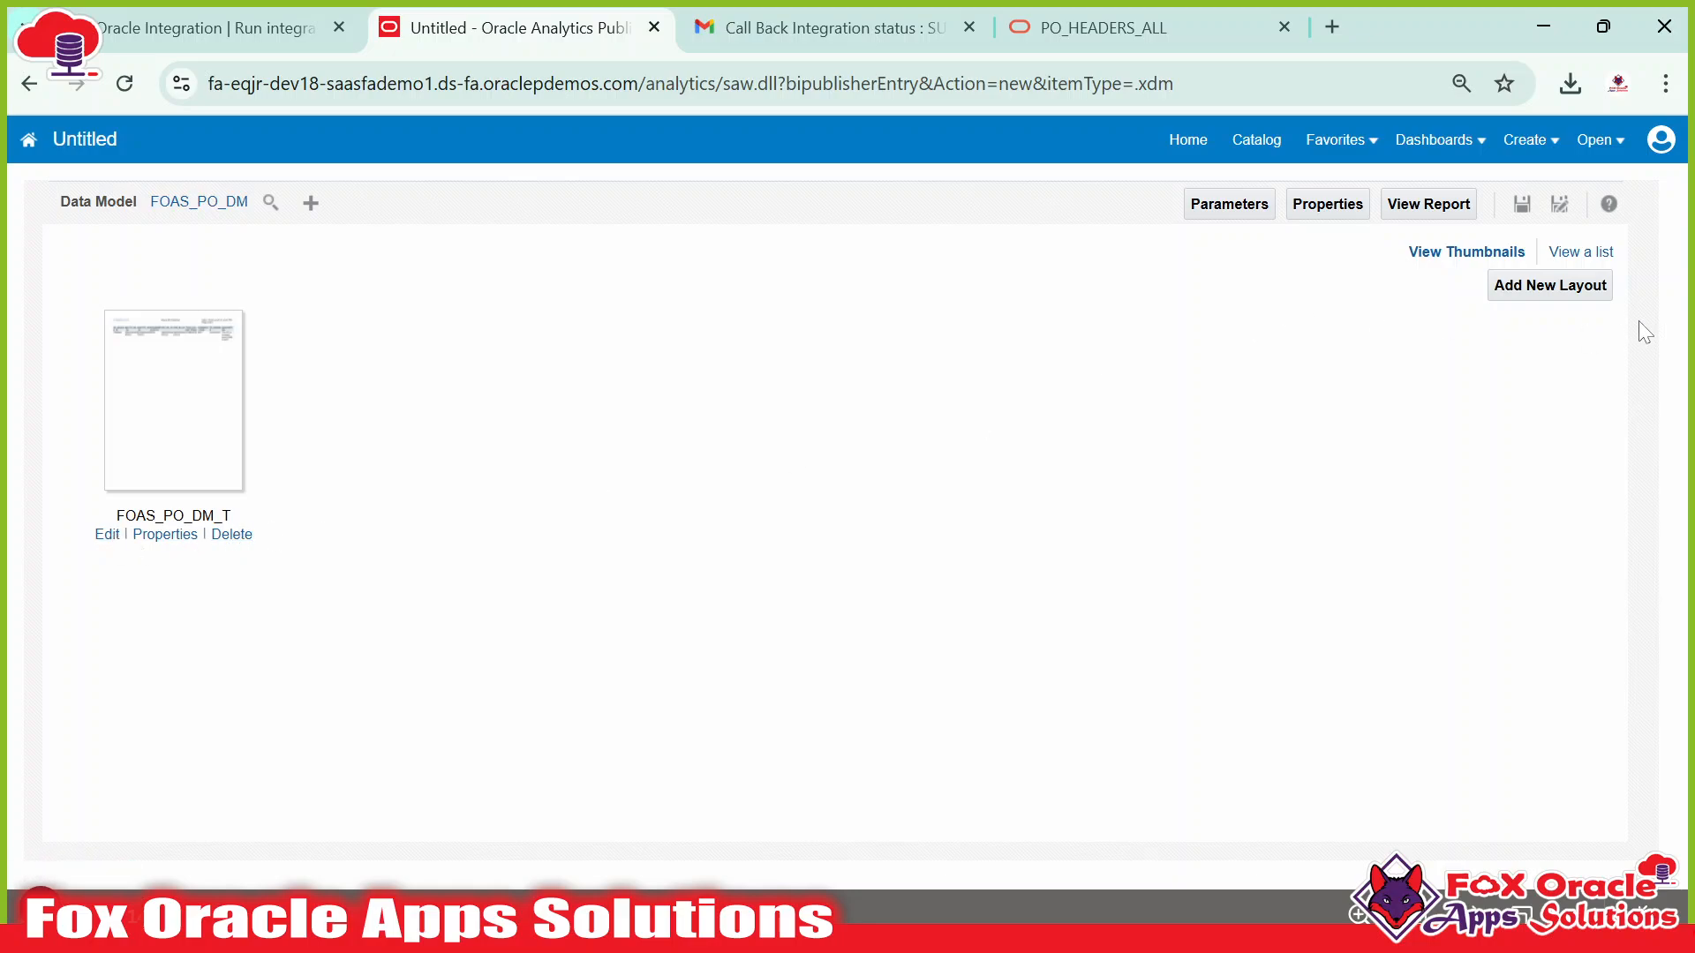
Choose FOAS_PO_DM_T.rtf from the Downloads folder as the file for a new uploaded layout.
left_click(1560, 297)
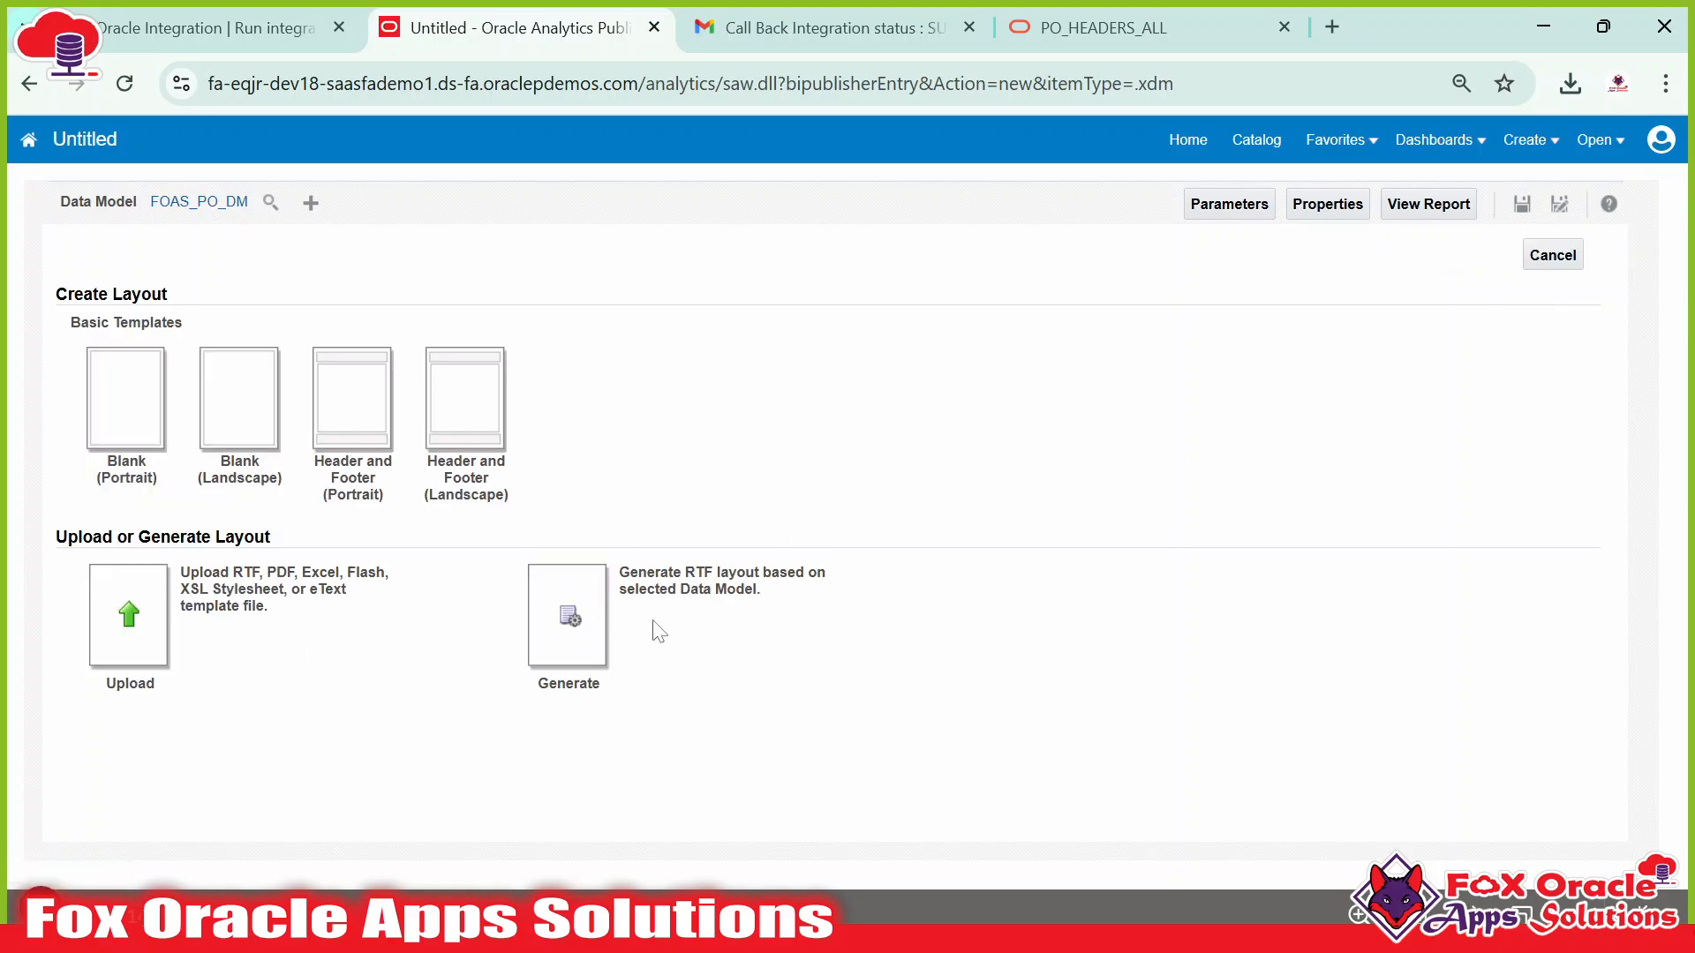
left_click(131, 632)
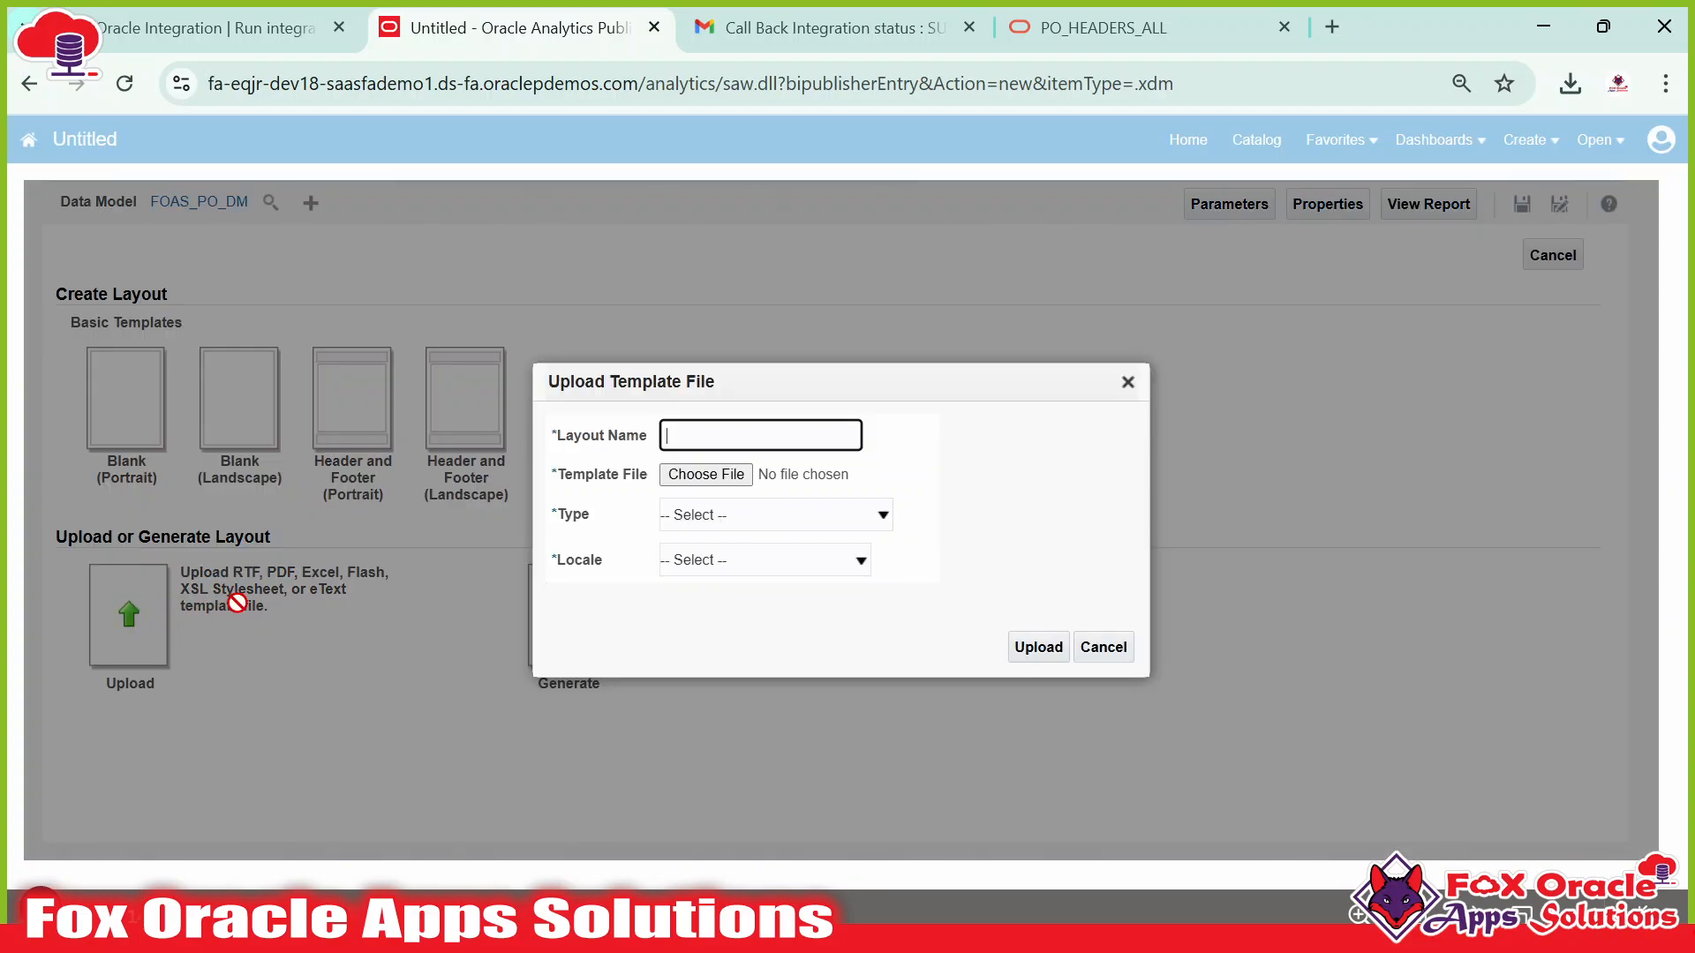
left_click(704, 474)
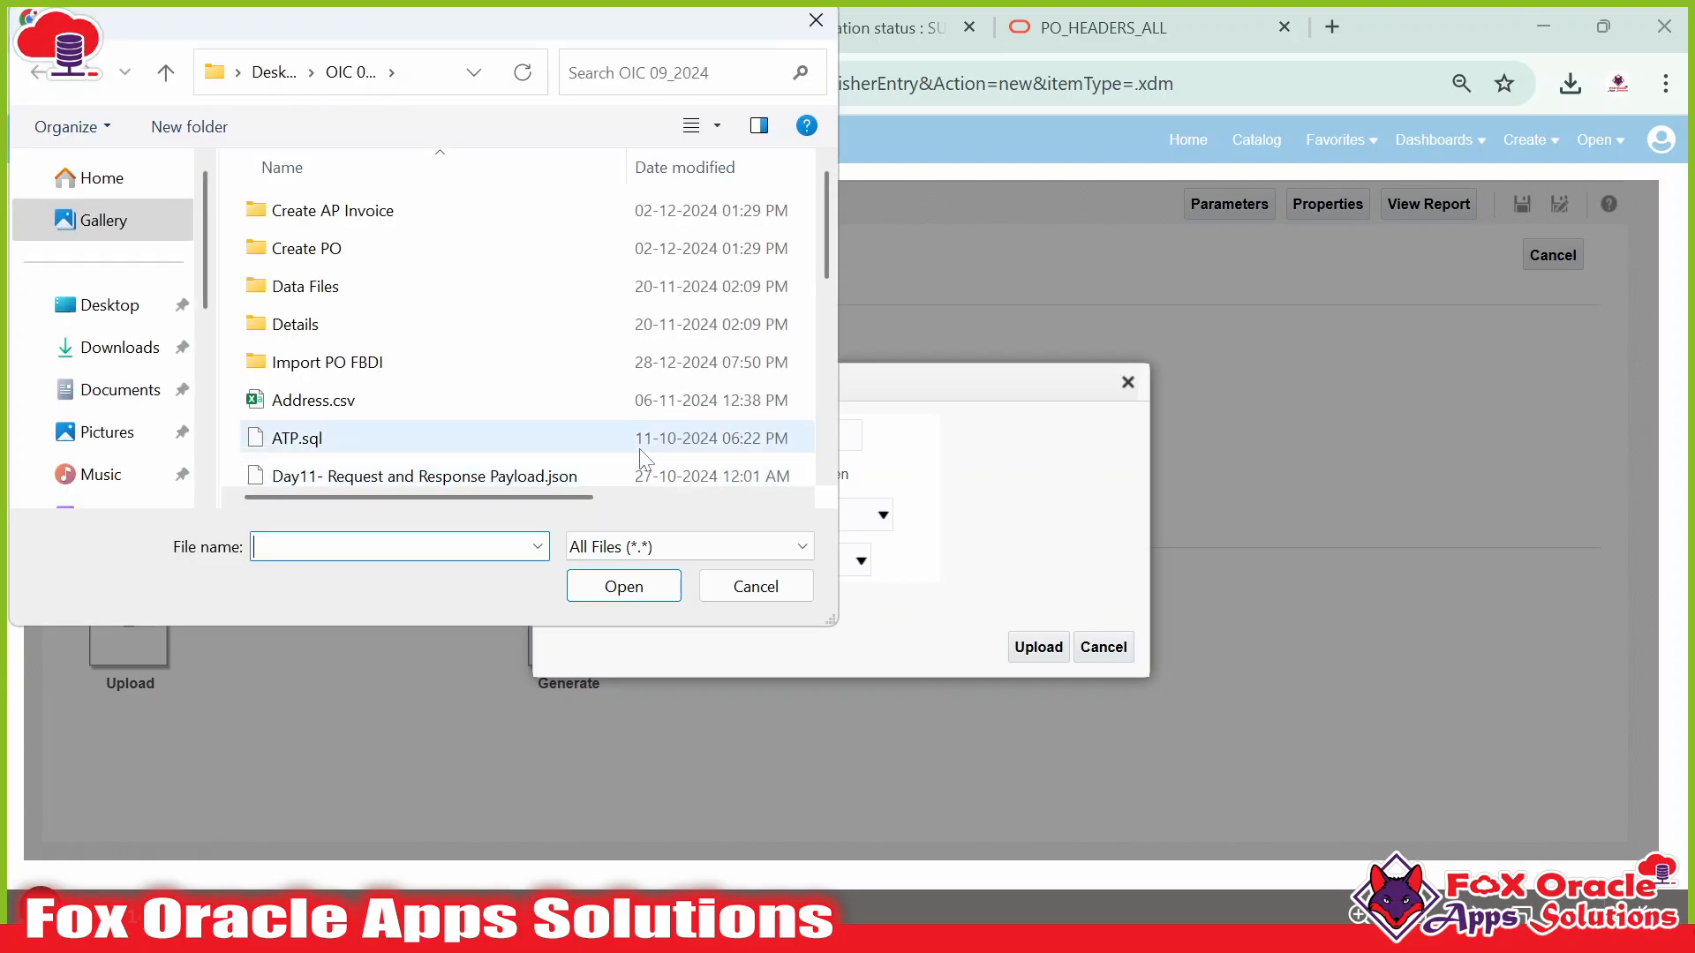
left_click(100, 350)
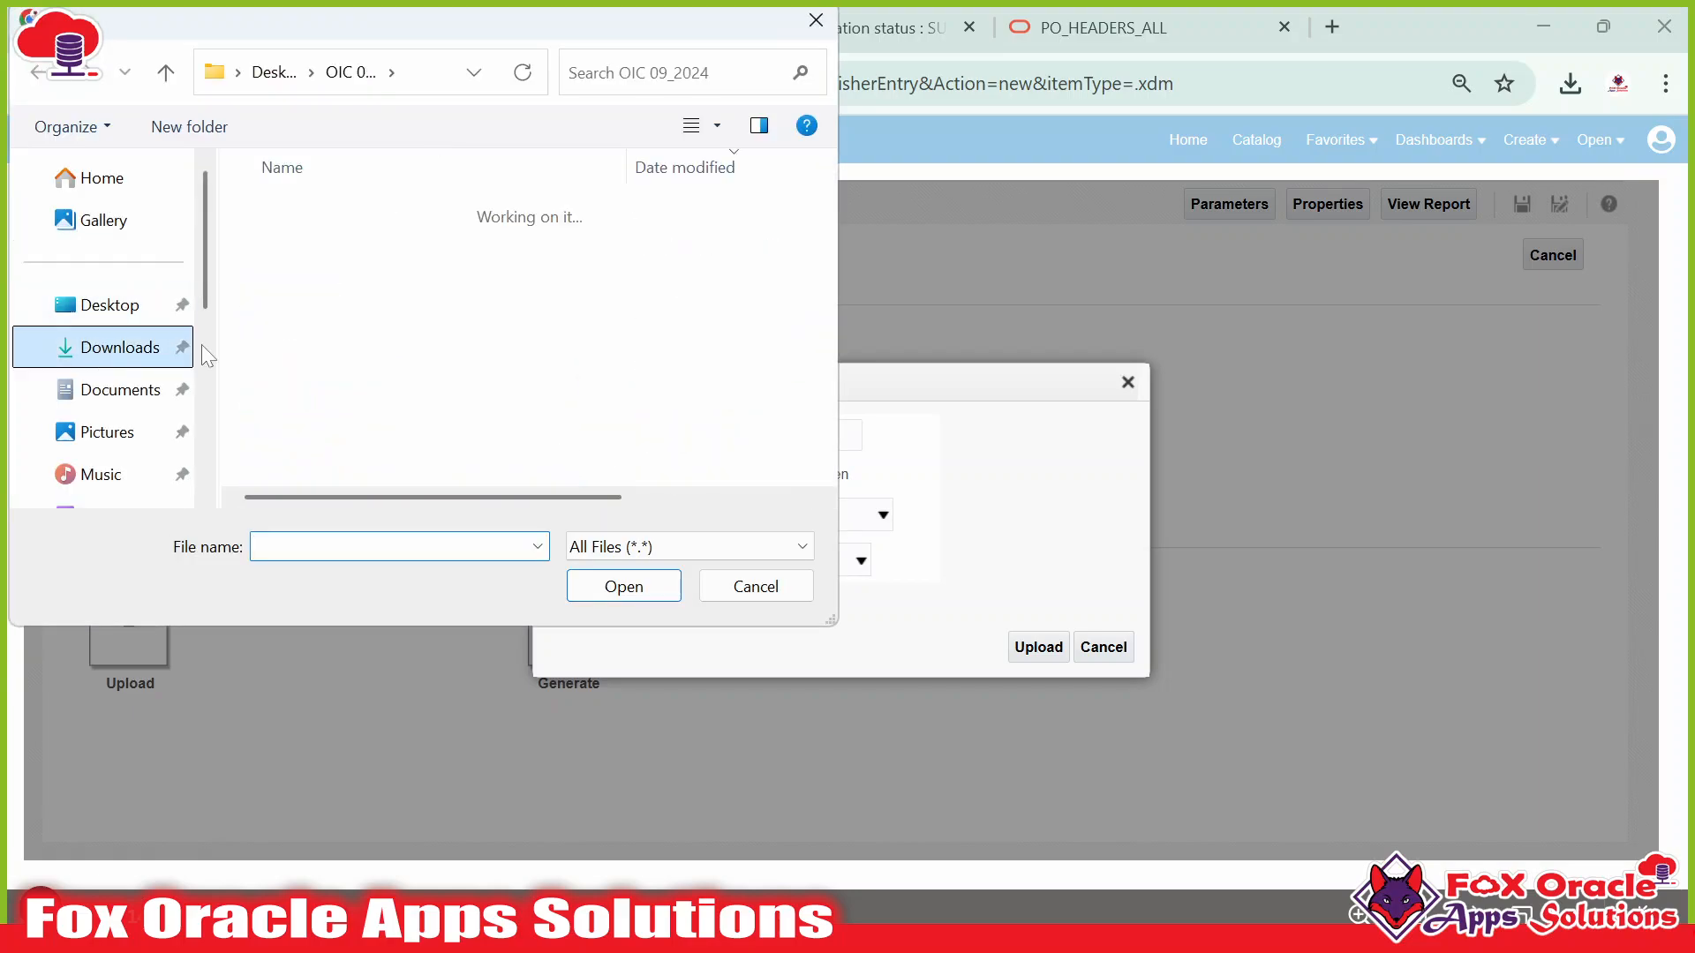
left_click(255, 247)
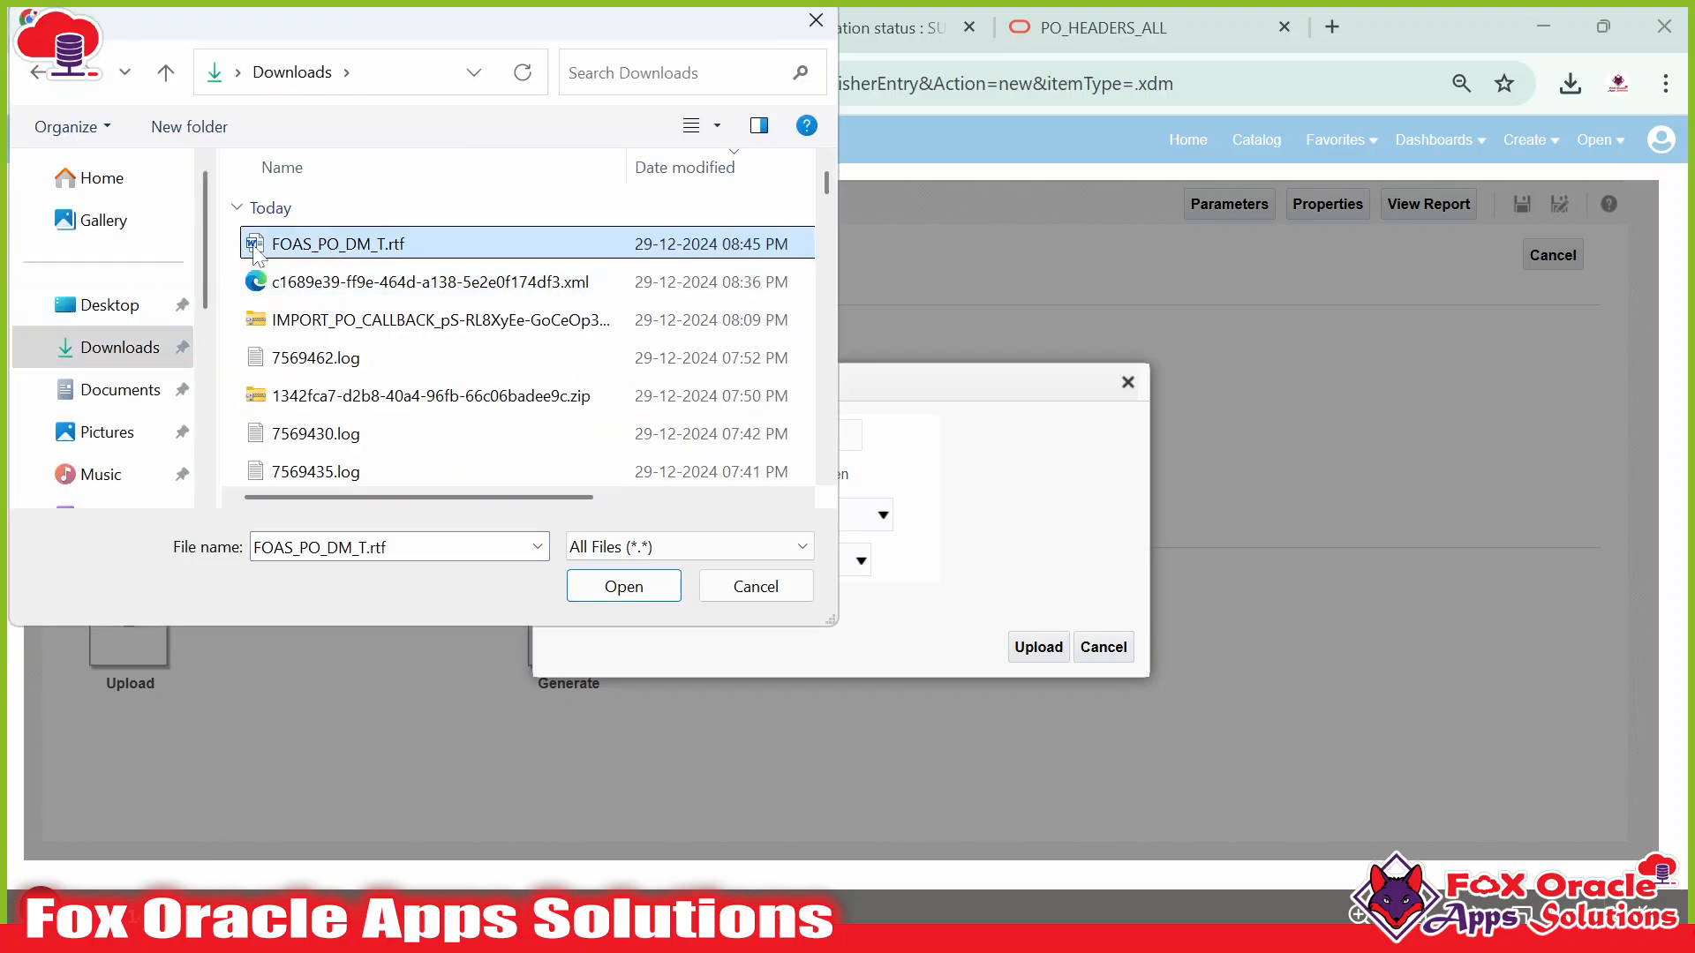
left_click(593, 586)
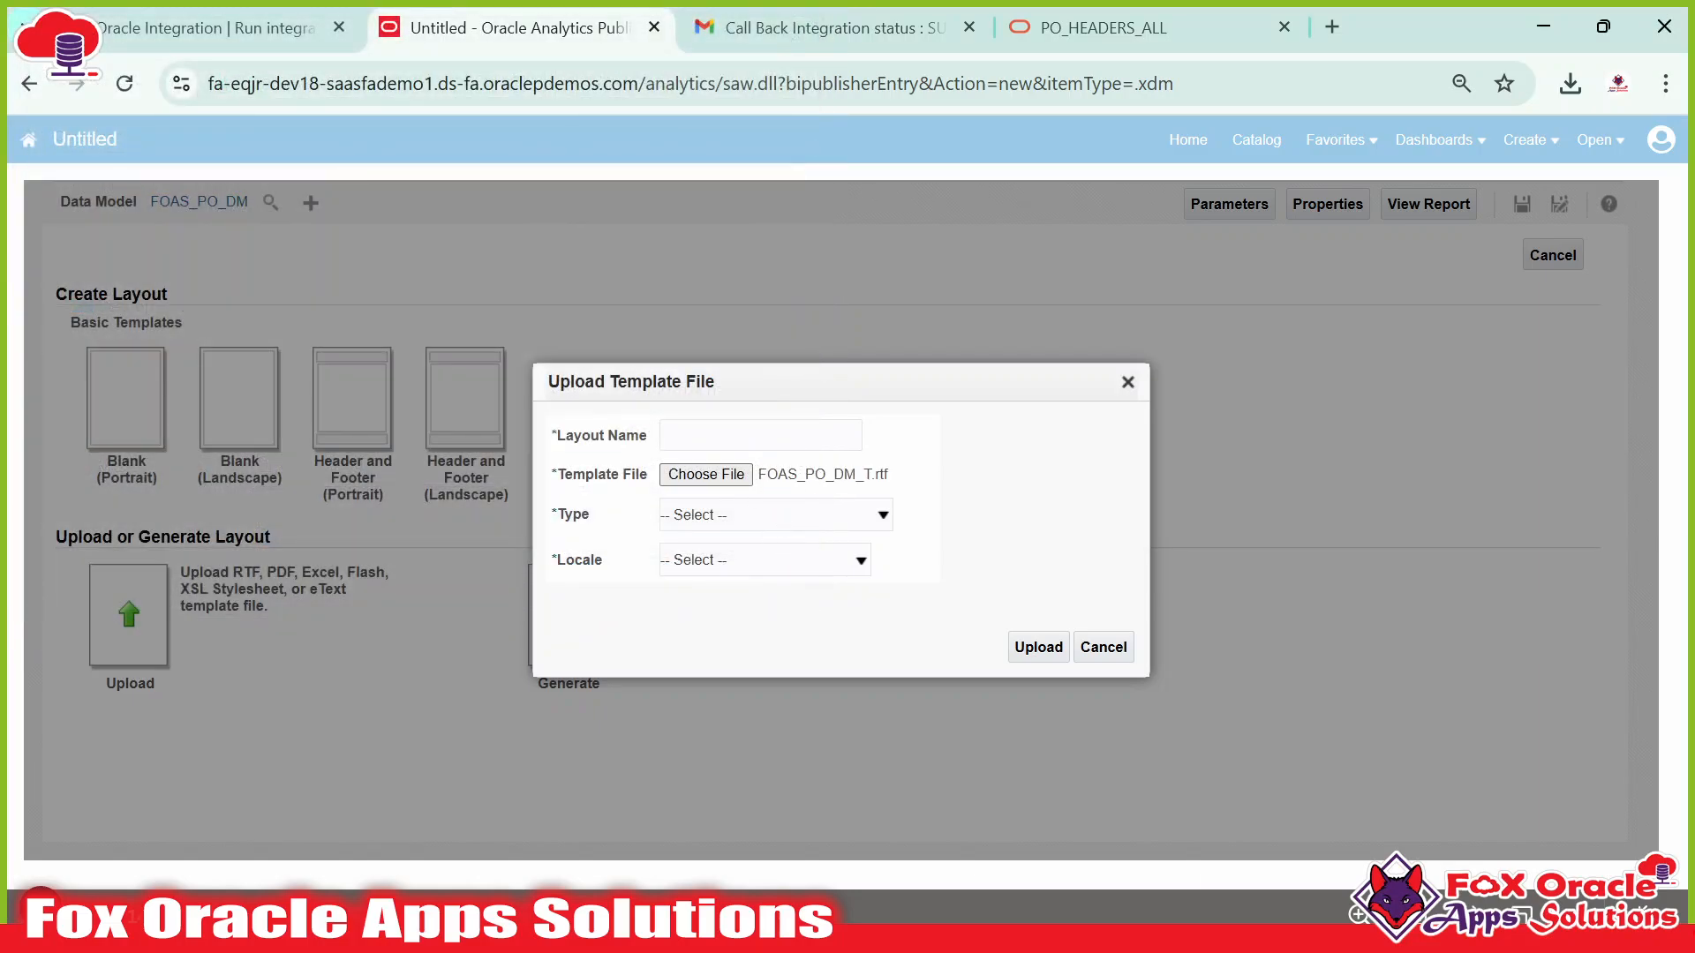
Name the layout FOAS_PO_LT1 and set its type to RTF Template.
left_click(760, 436)
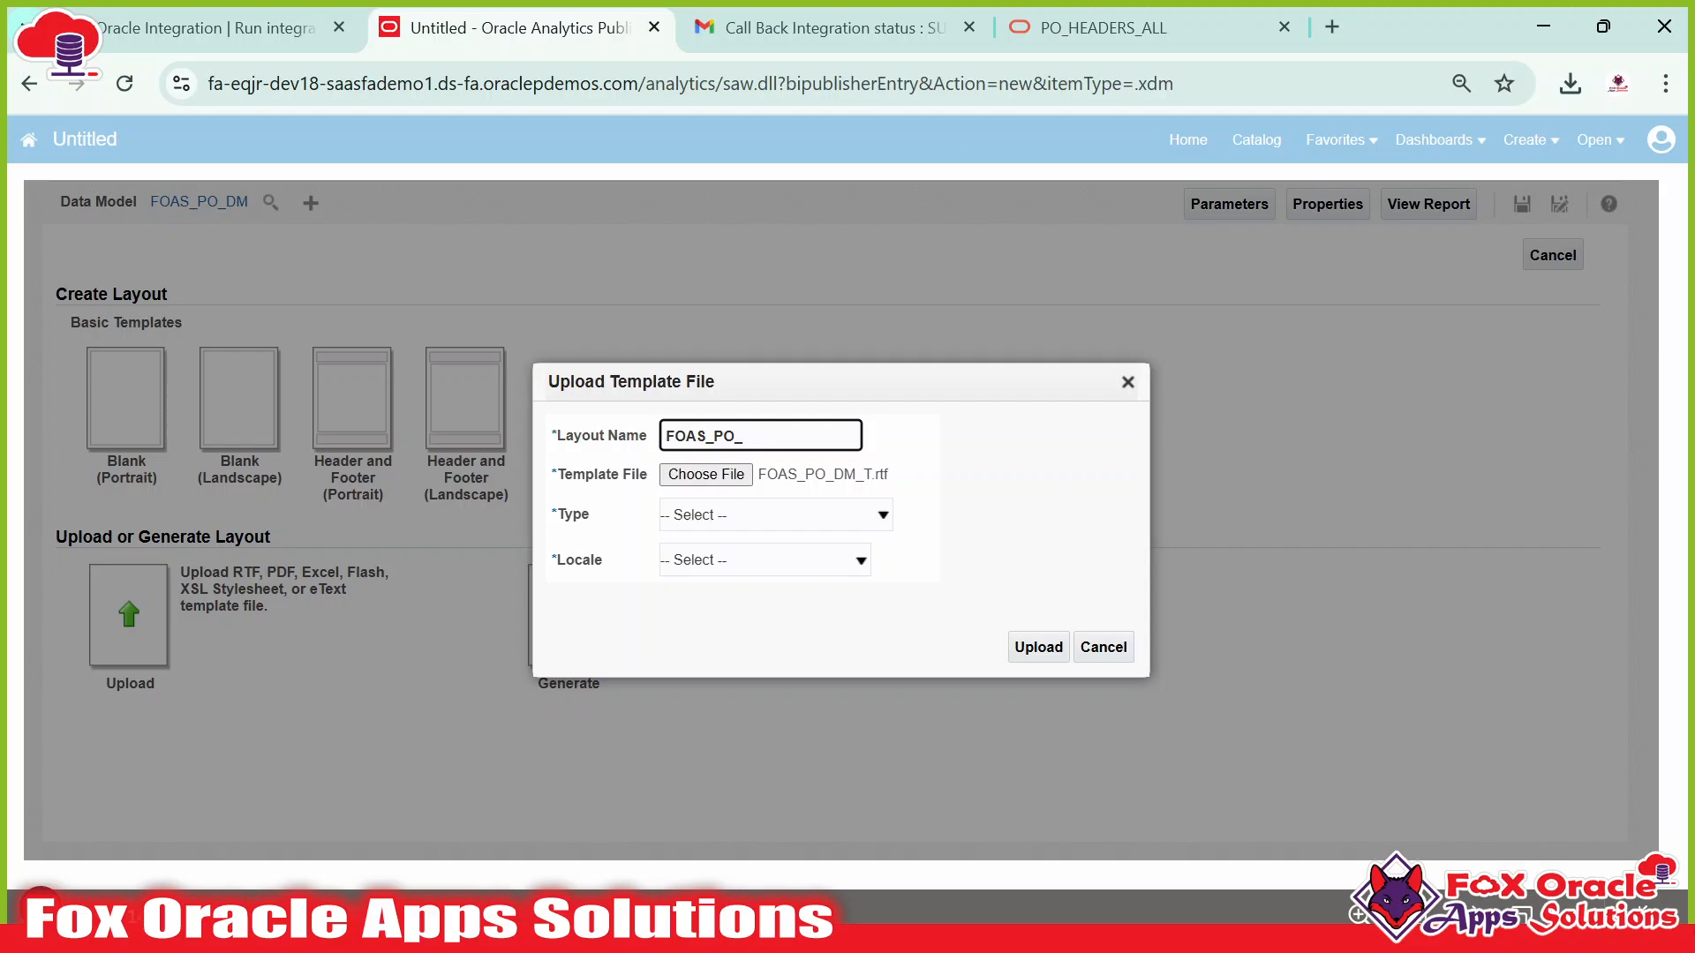
left_click(768, 515)
left_click(746, 576)
Set the locale to English (United States), correcting an initial English (United Kingdom) pick.
left_click(748, 569)
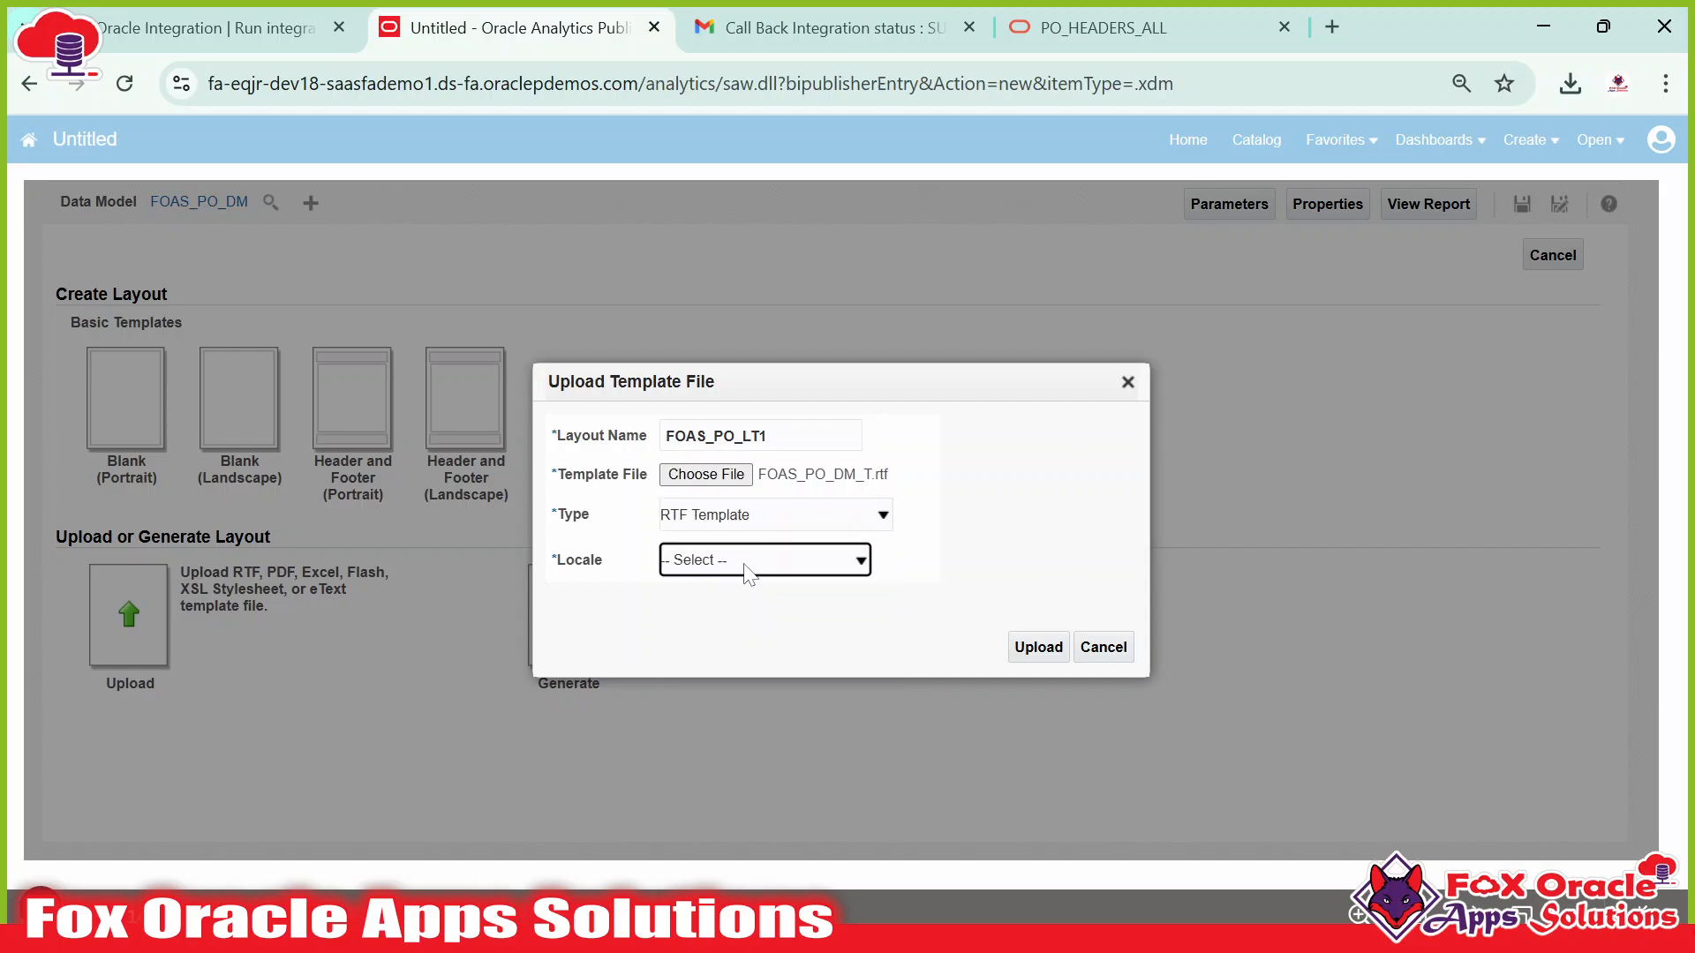
left_click(749, 569)
scroll(780, 276, "down", 1)
scroll(776, 273, "up", 1)
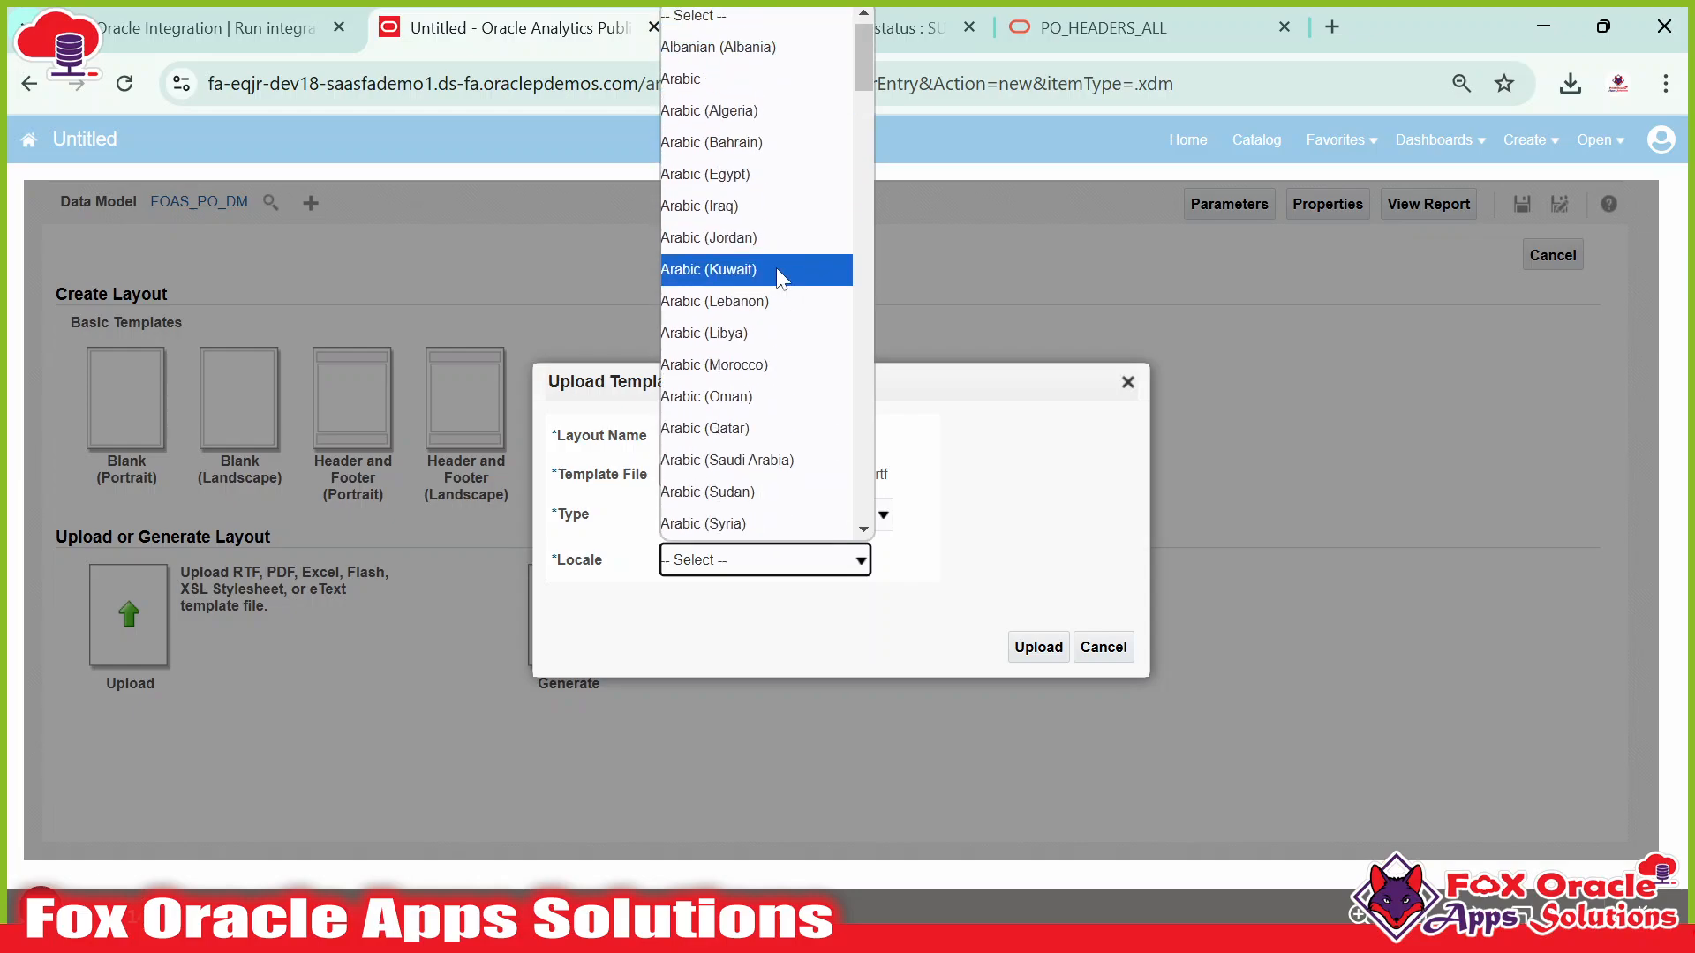
key("e")
scroll(783, 317, "down", 5)
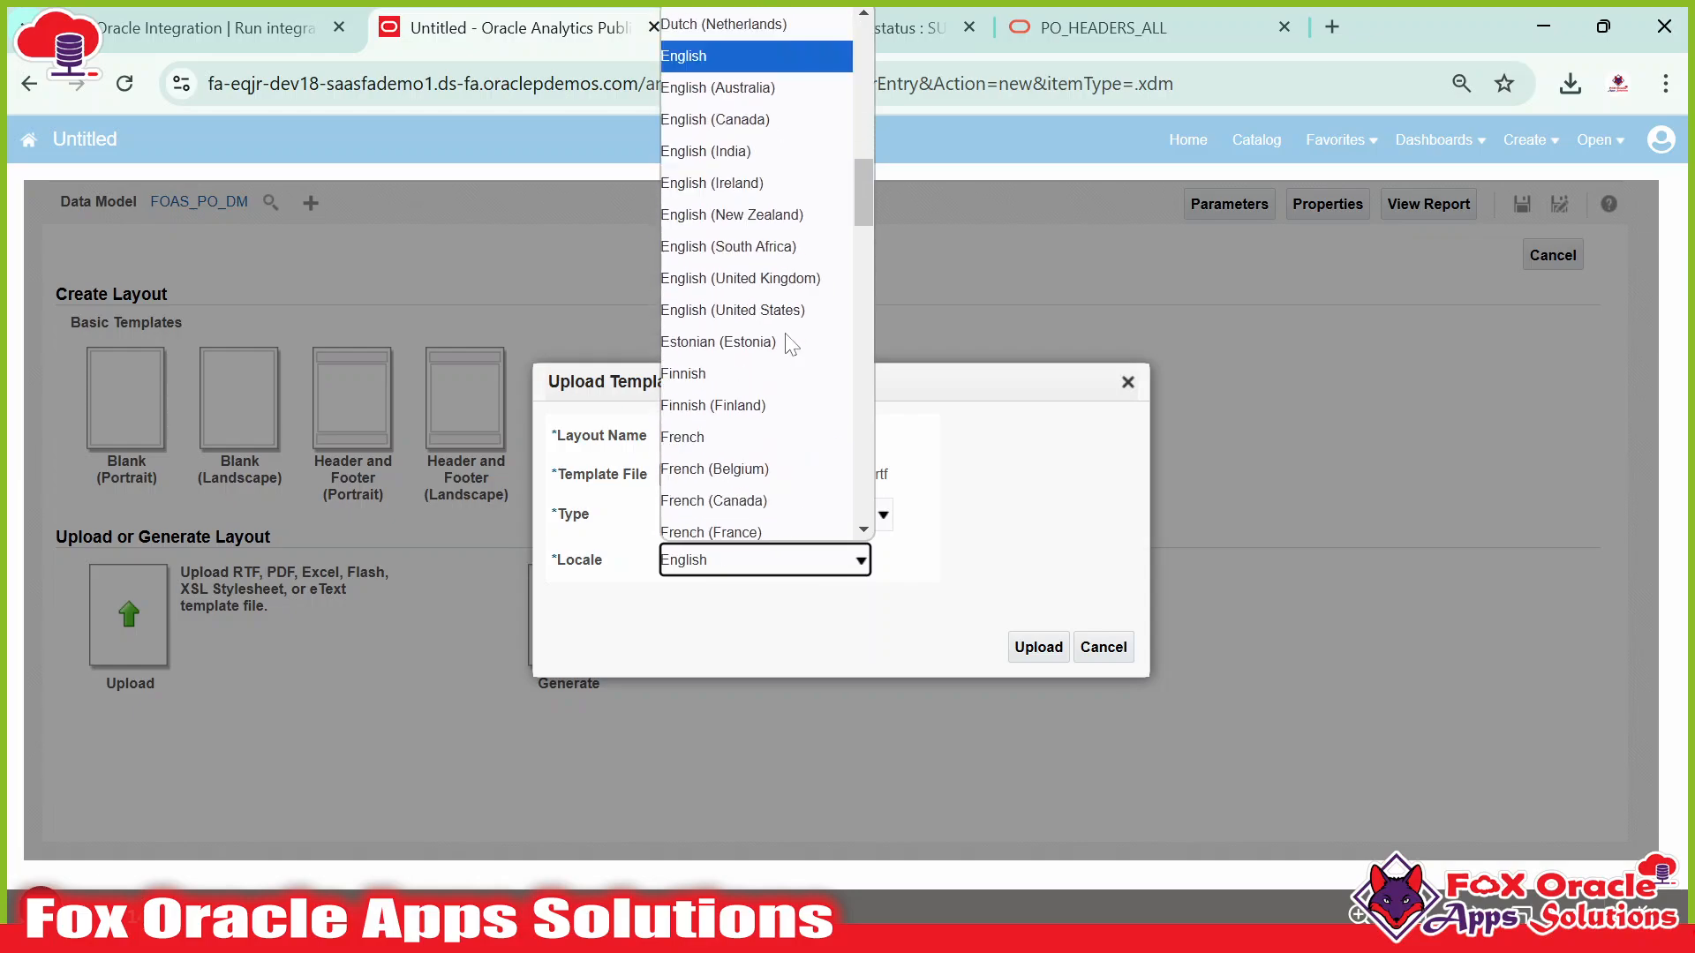
scroll(786, 318, "down", 3)
scroll(781, 265, "up", 3)
left_click(779, 212)
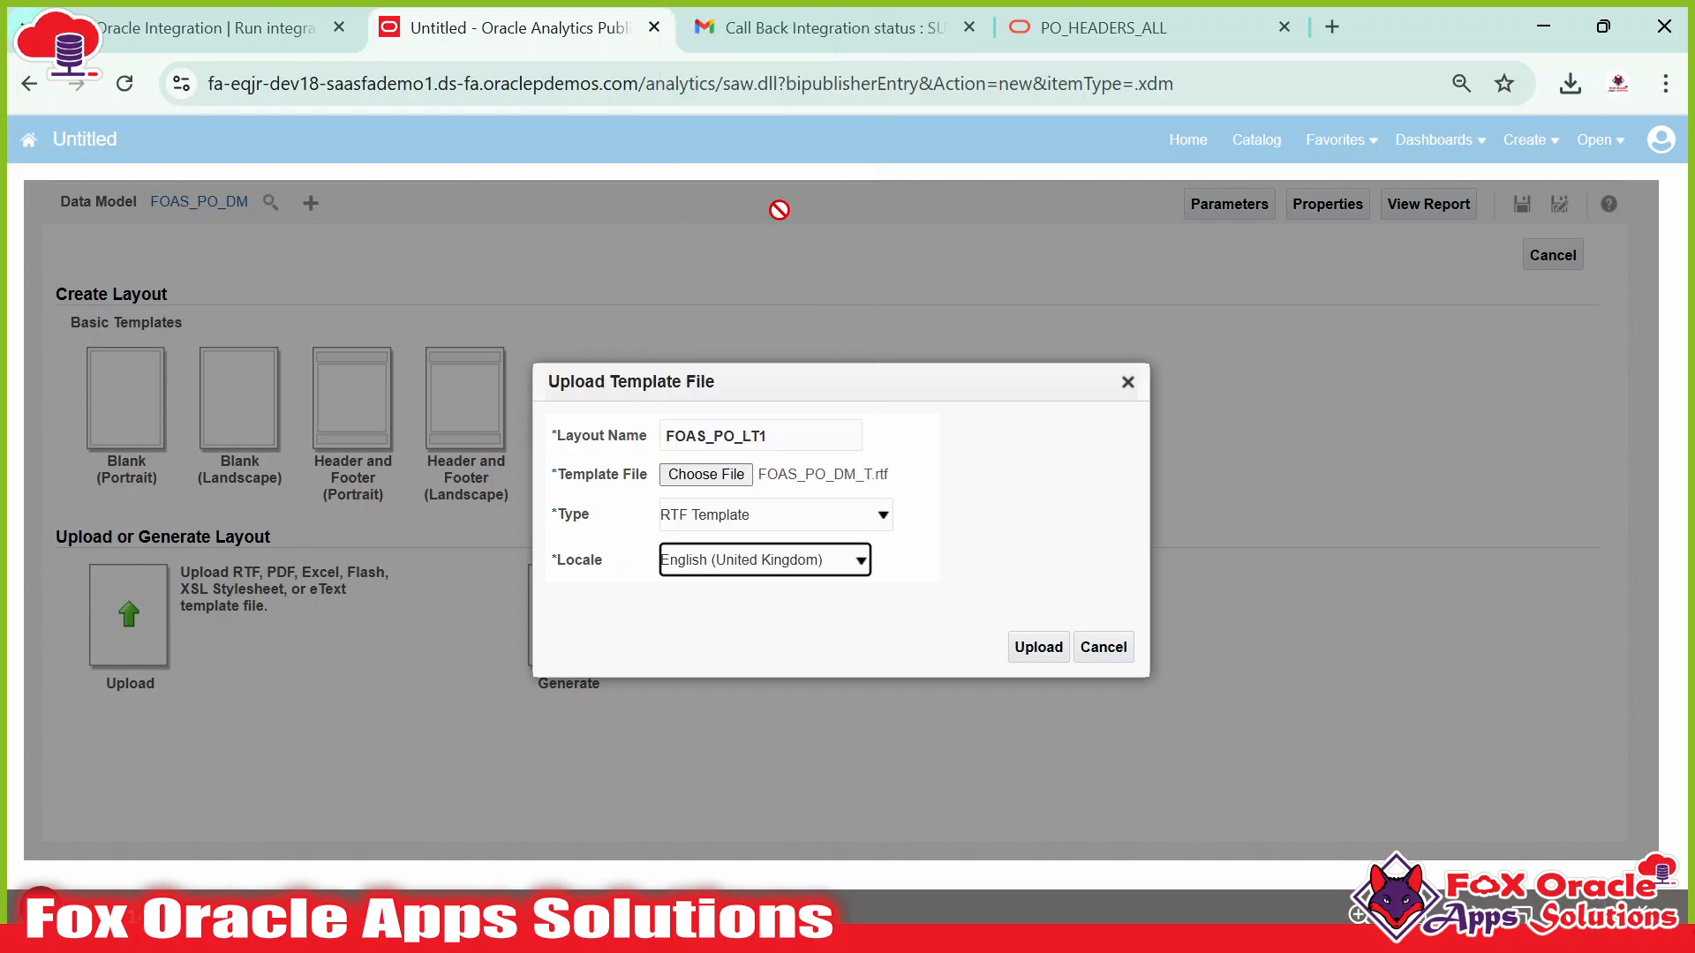
left_click(793, 558)
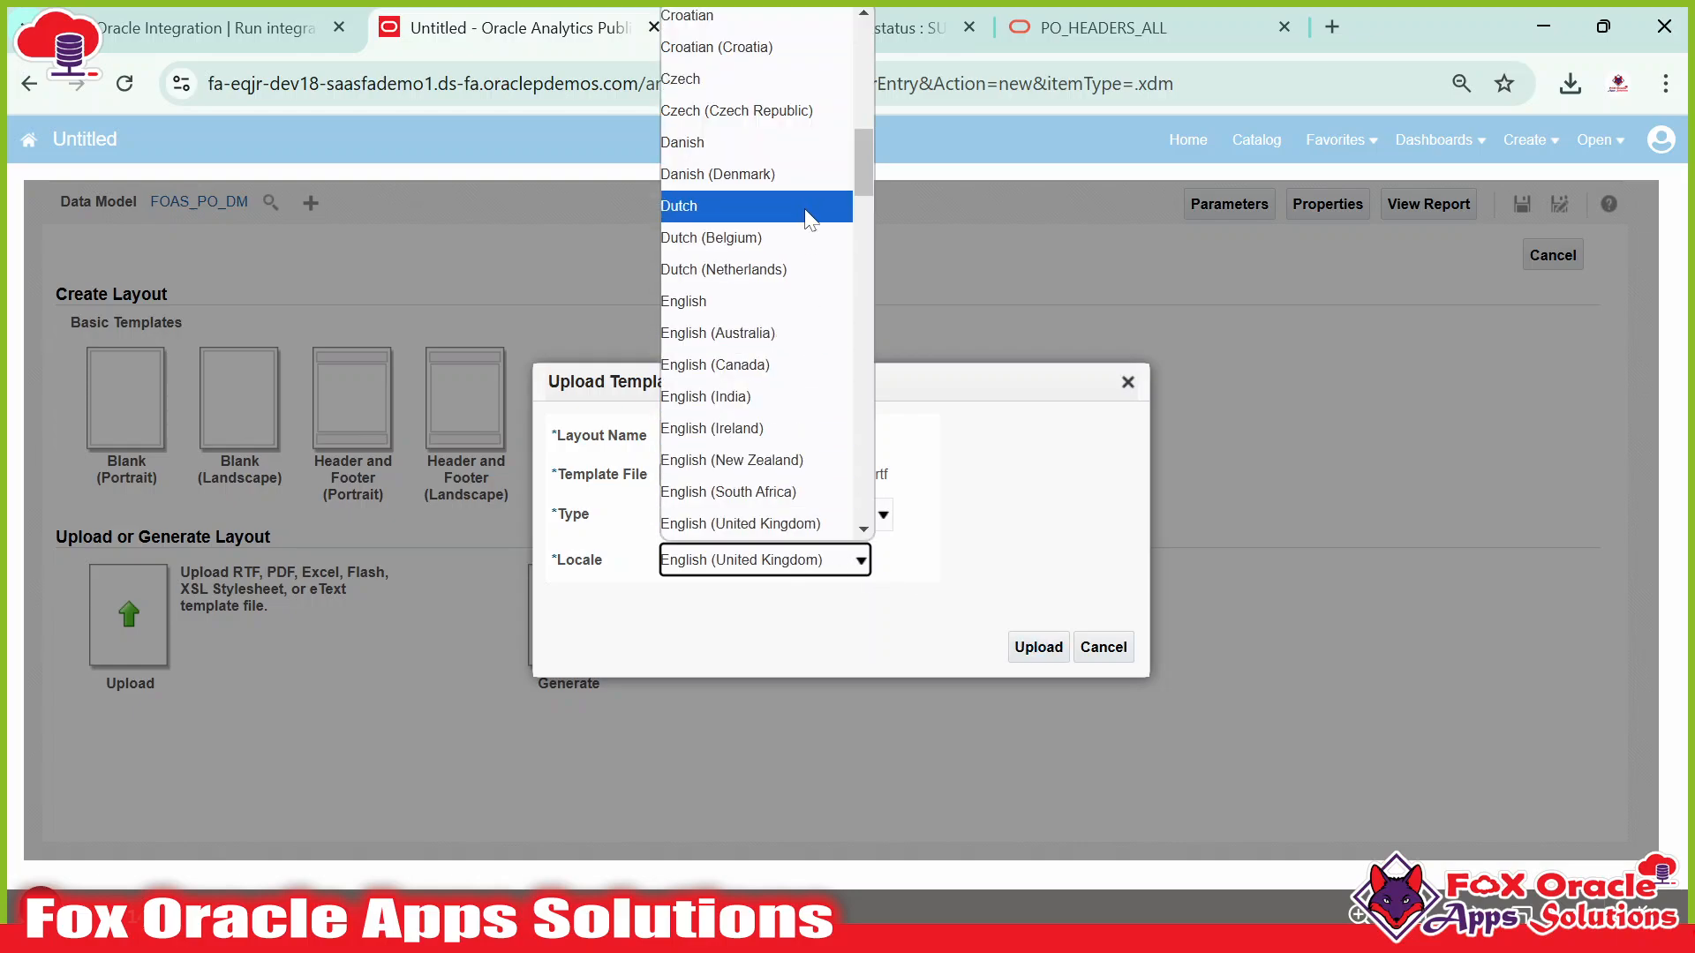
scroll(803, 521, "down", 1)
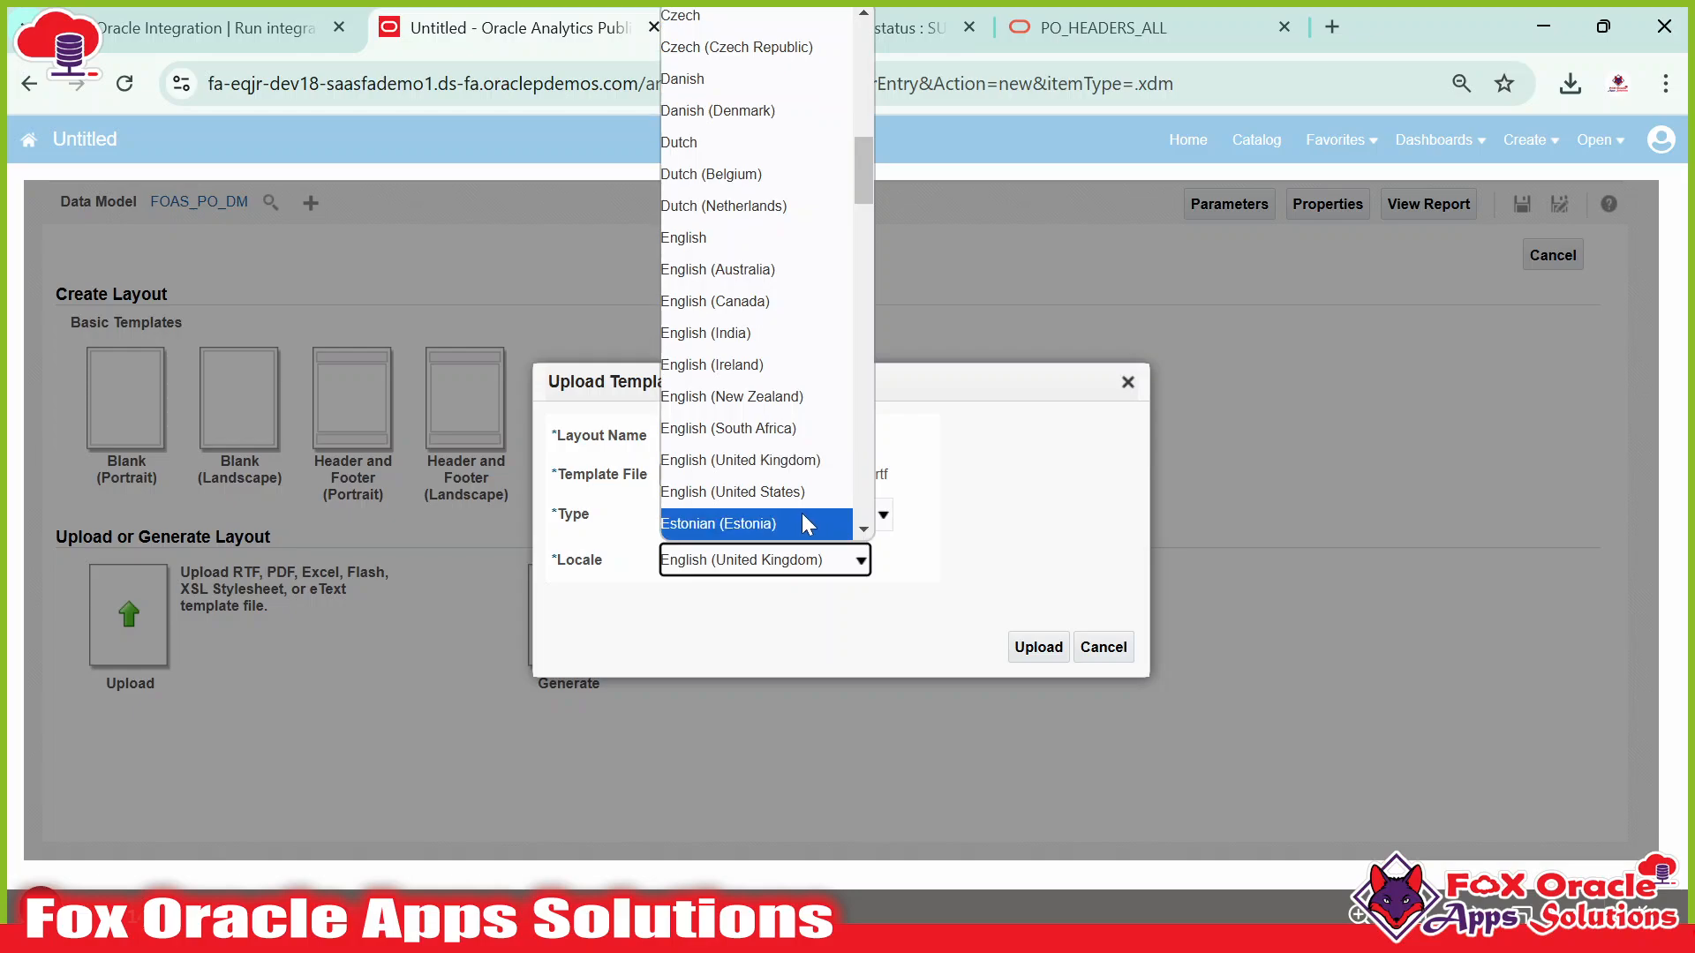
left_click(776, 491)
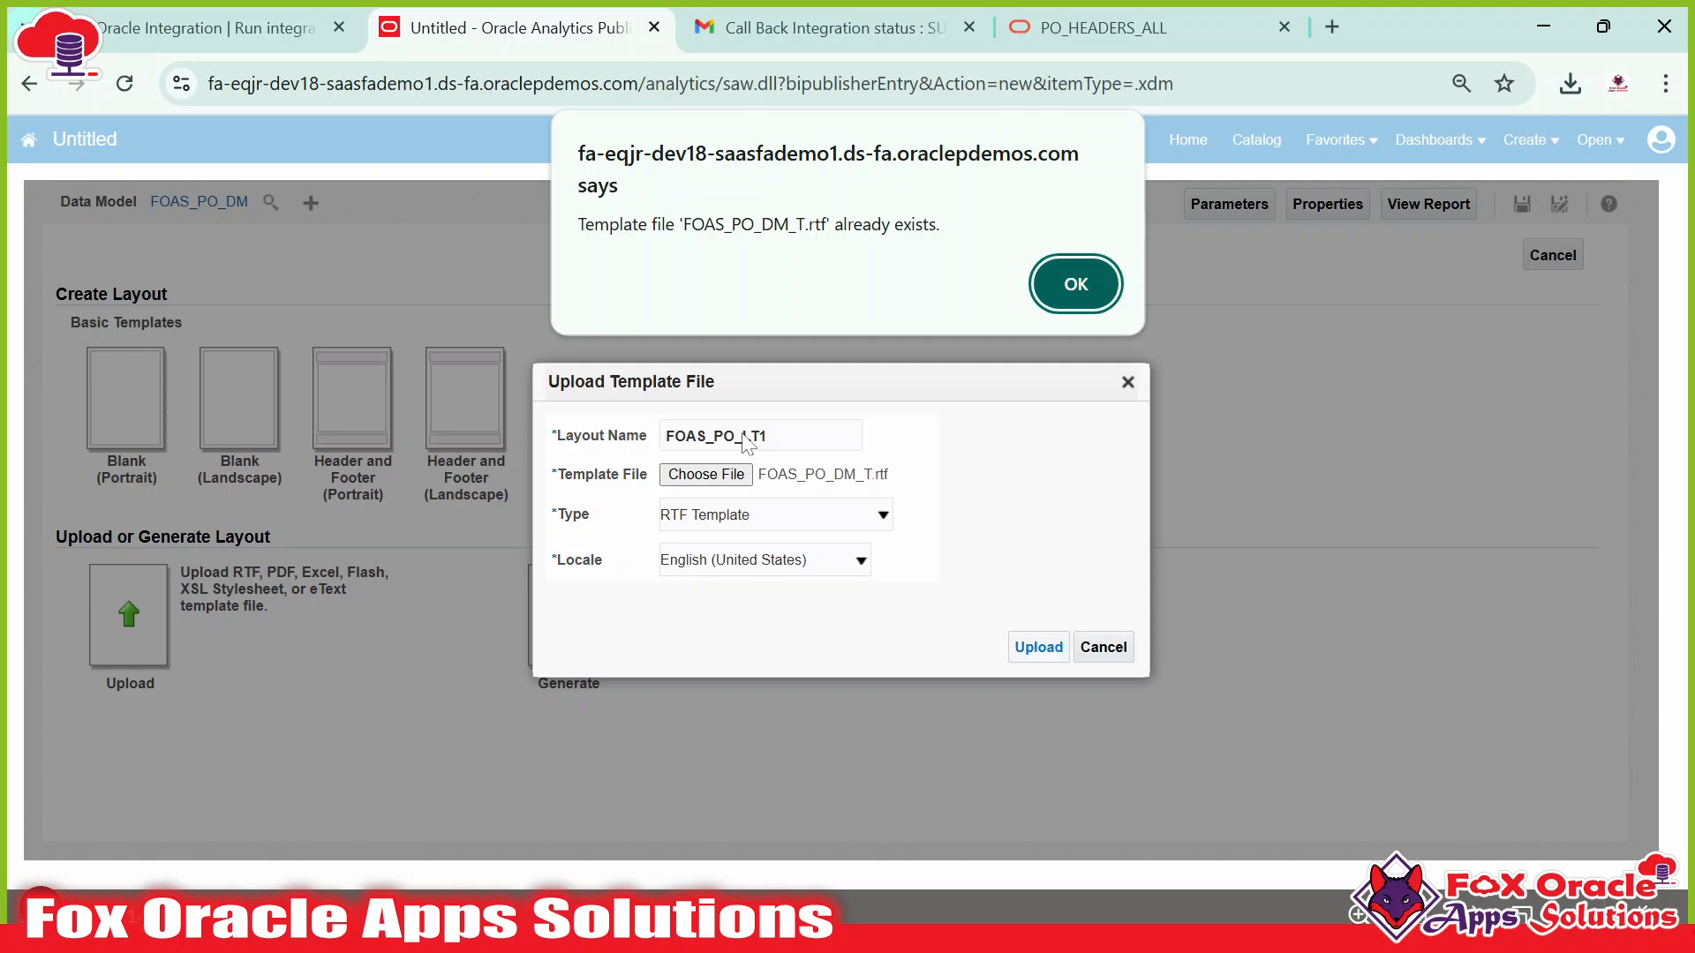
Dismiss the already-exists warning and rename the template file to FOAS_PO_DM_T2.rtf.
left_click(1074, 299)
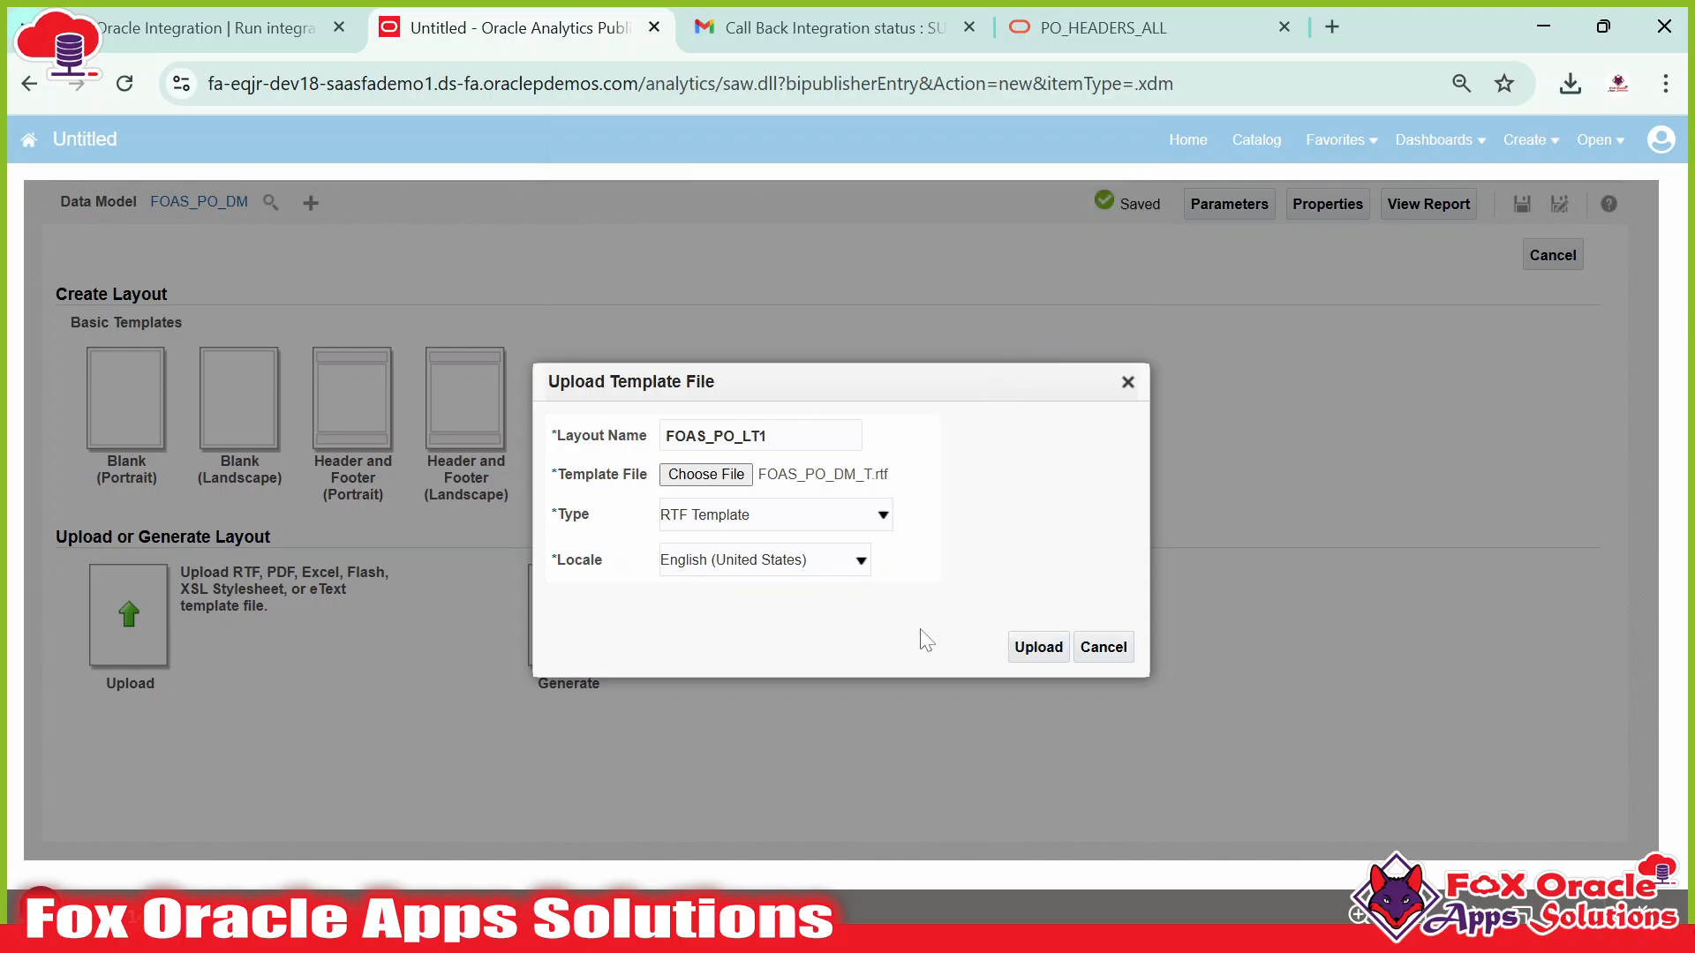
left_click(823, 477)
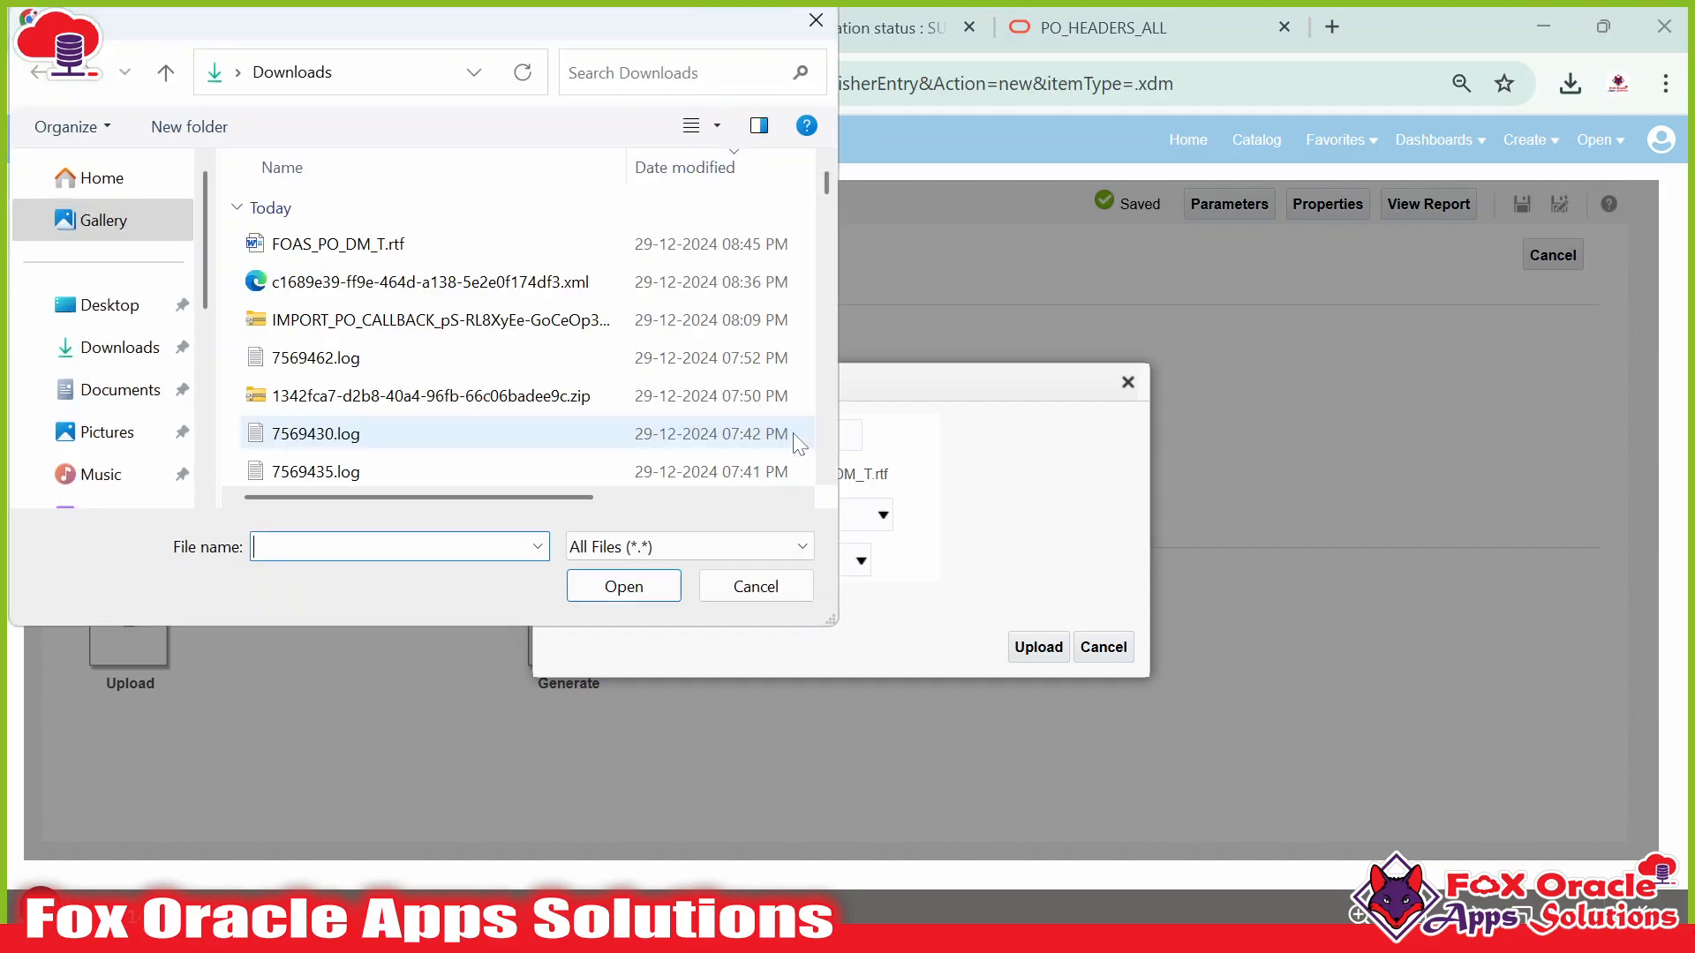
left_click(382, 252)
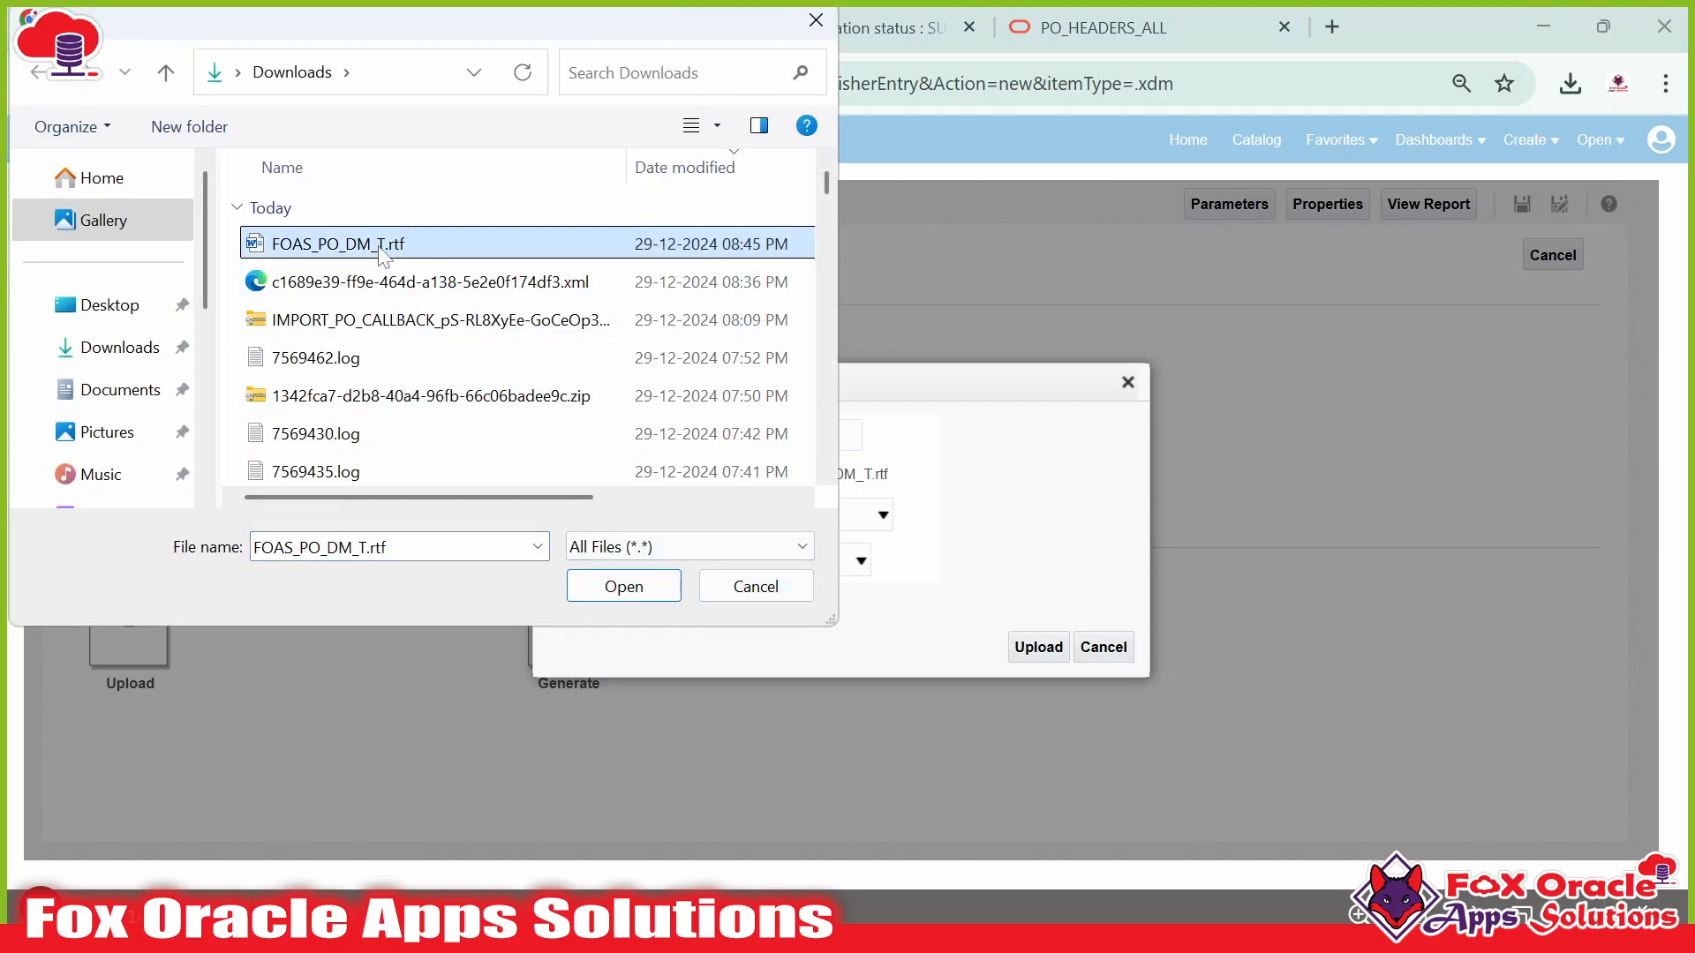
left_click(382, 251)
left_click(380, 244)
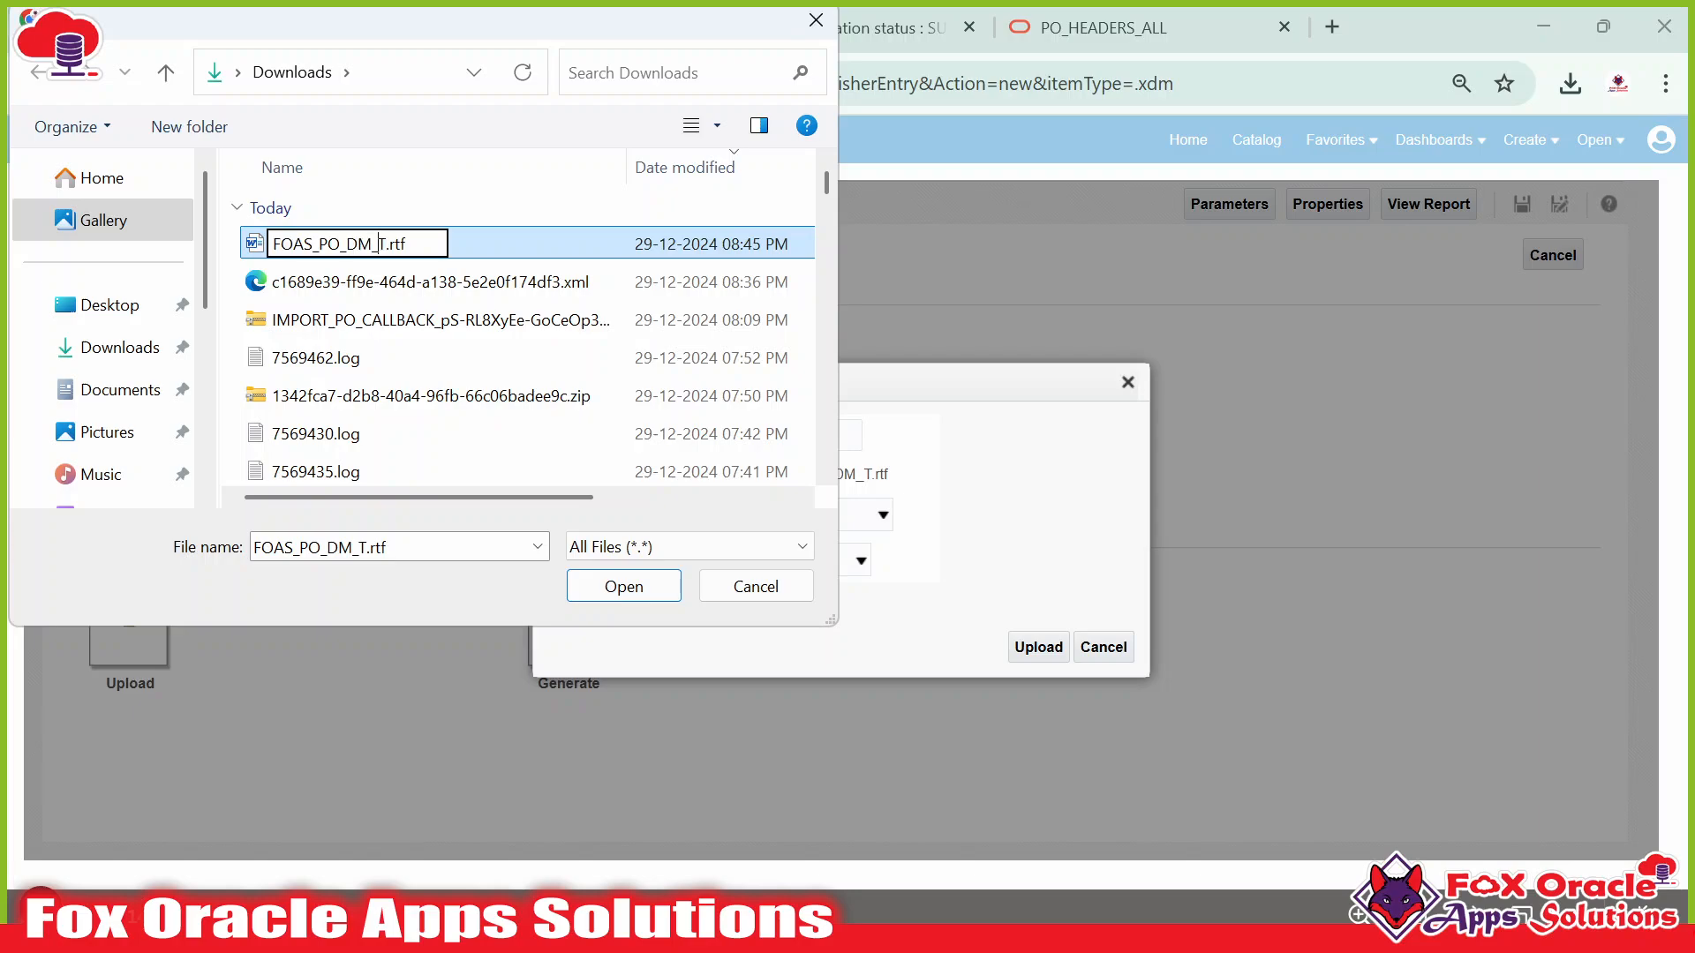
type("2")
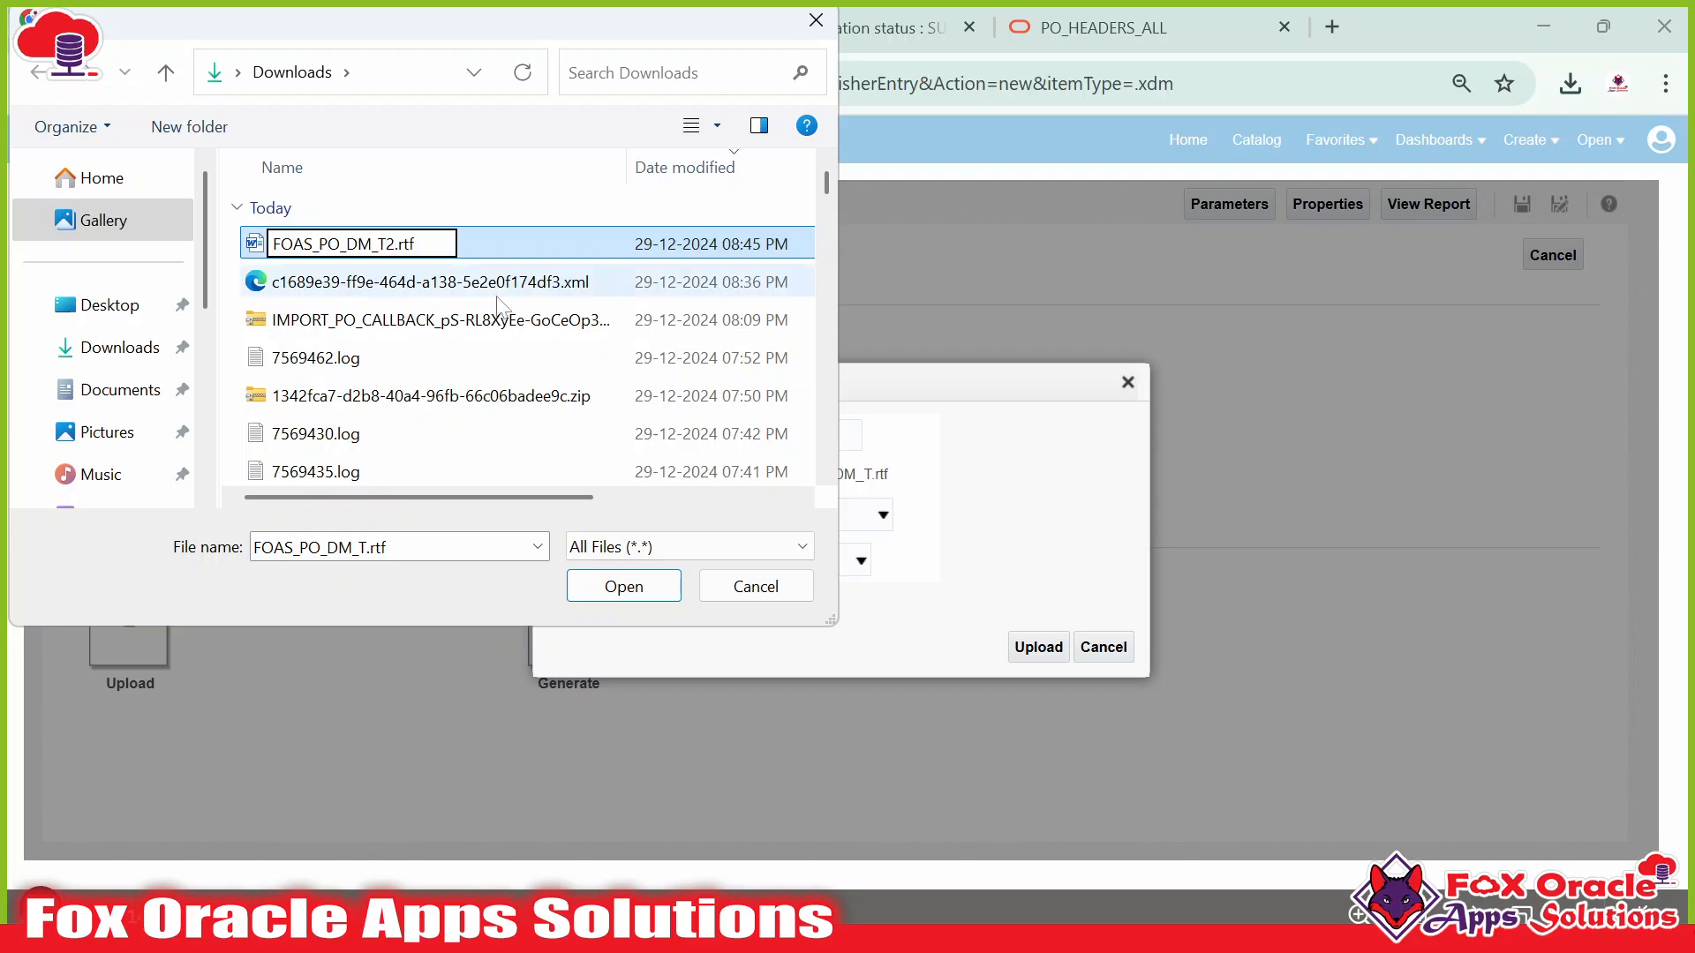
left_click(528, 238)
Close the file in Word, finish the rename, and use FOAS_PO_DM_T2.rtf as the FOAS_PO_LT1 template.
left_click(945, 578)
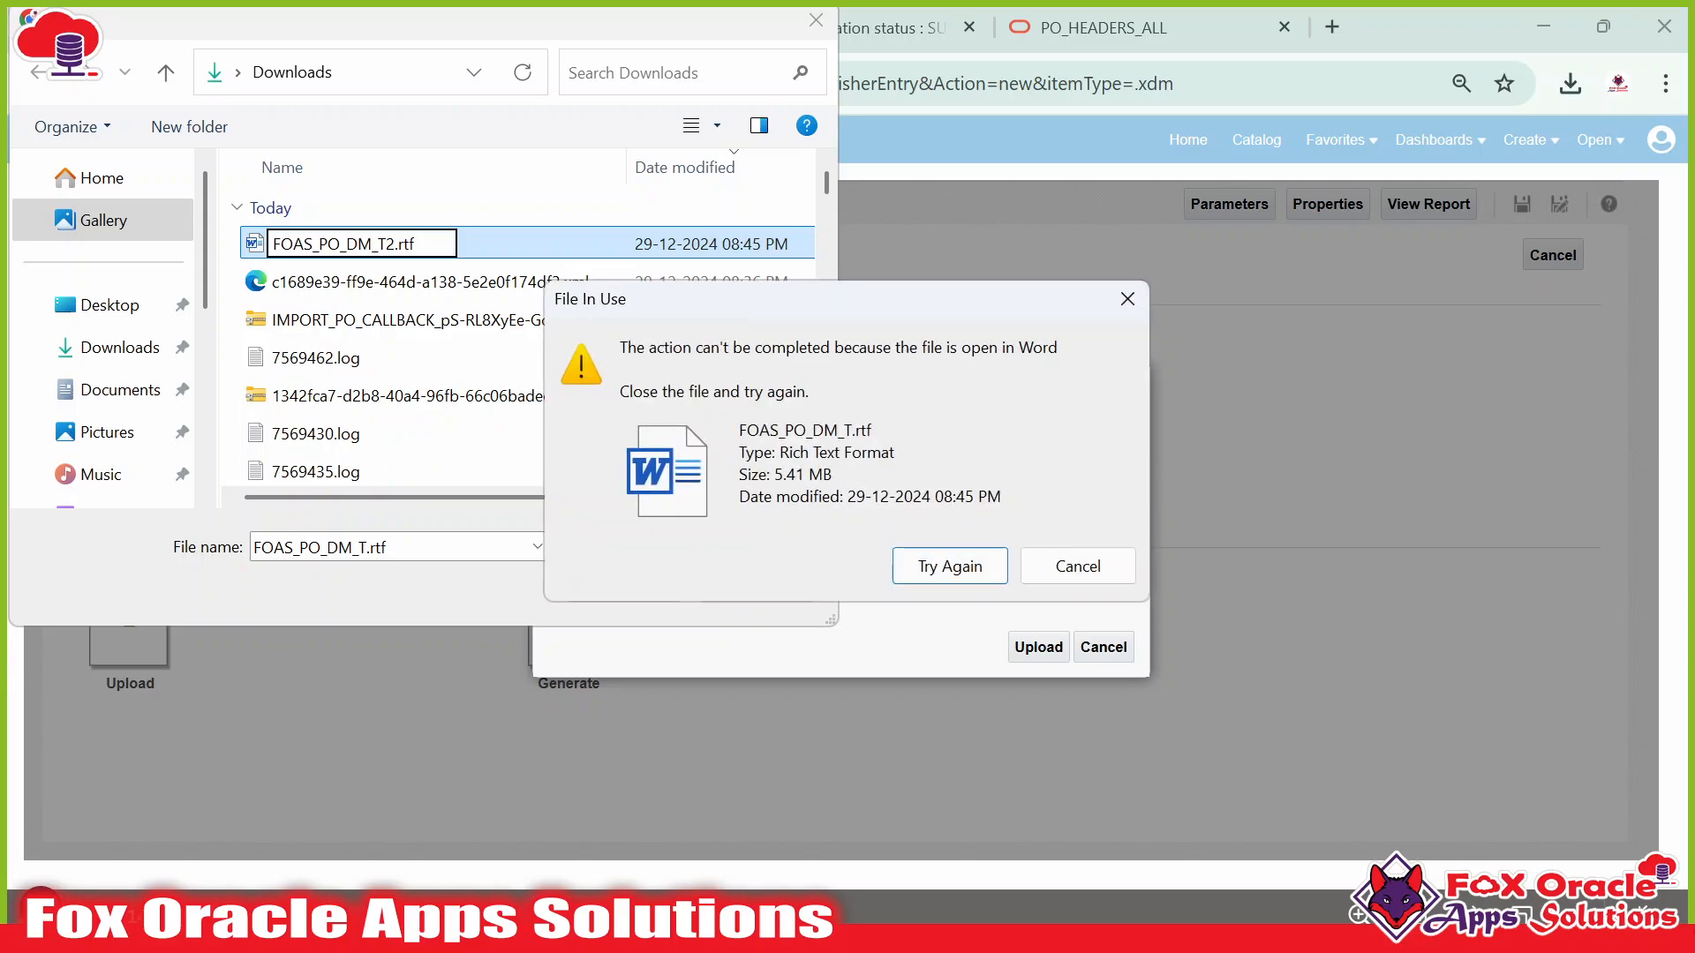
key("super")
left_click(1142, 918)
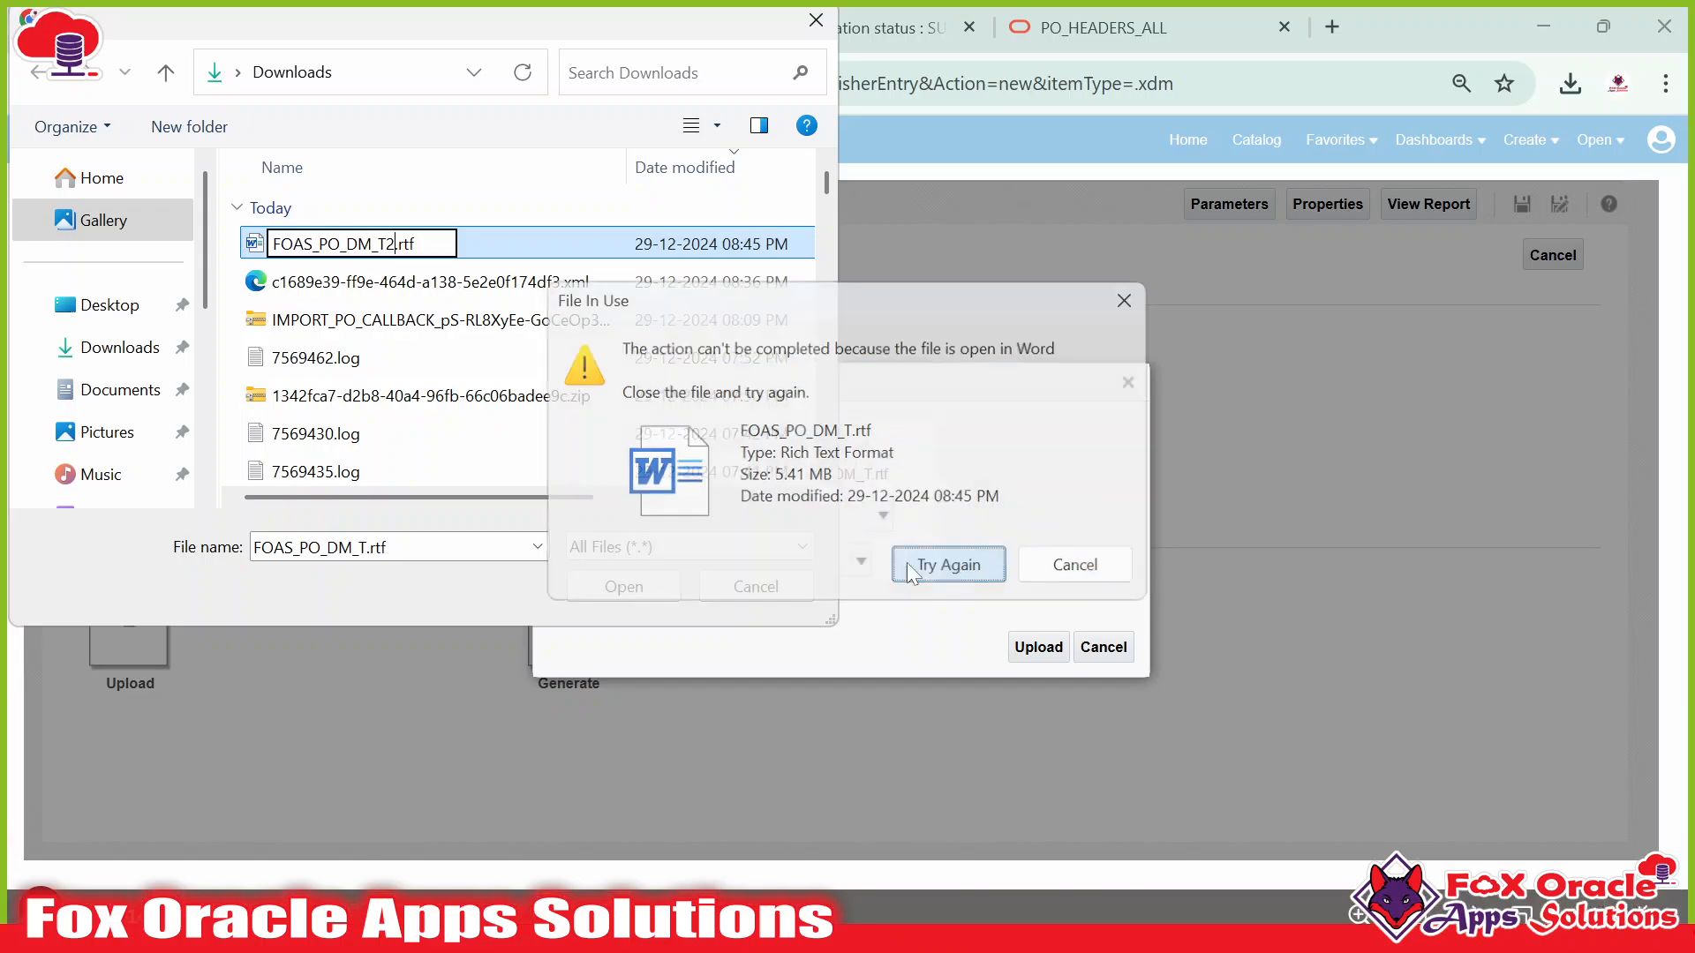
left_click(918, 567)
left_click(618, 584)
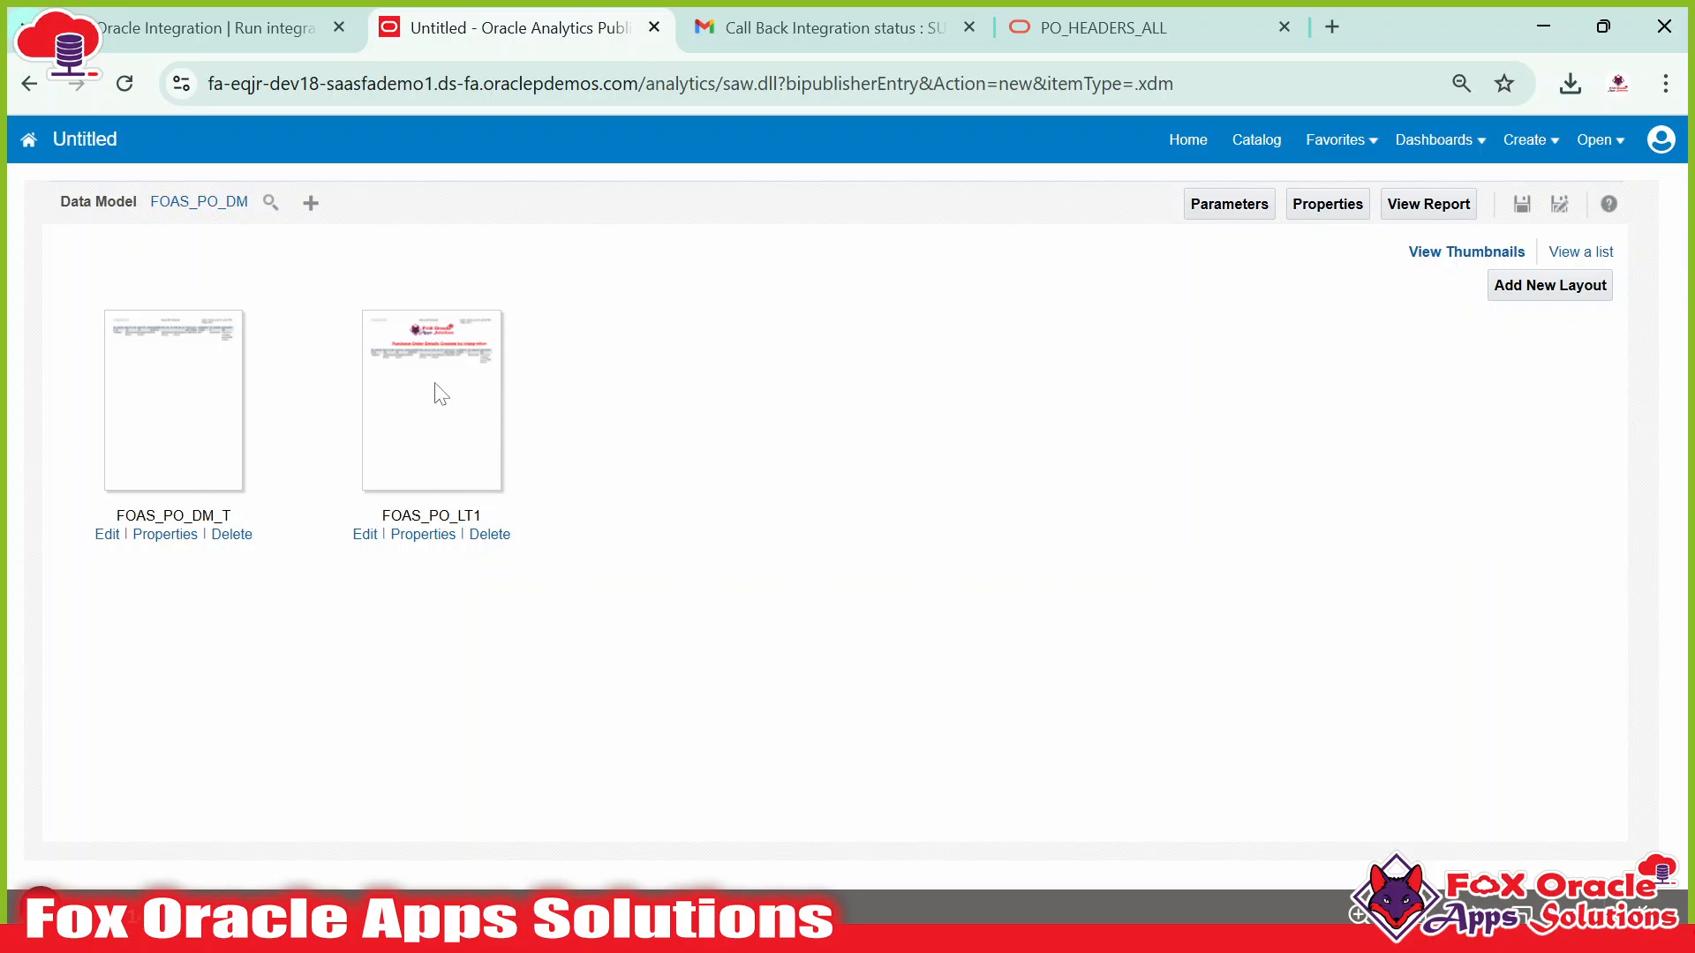
In the layout list view, tick Default Layout for FOAS_PO_LT1 instead of FOAS_PO_DM_T.
left_click(1594, 254)
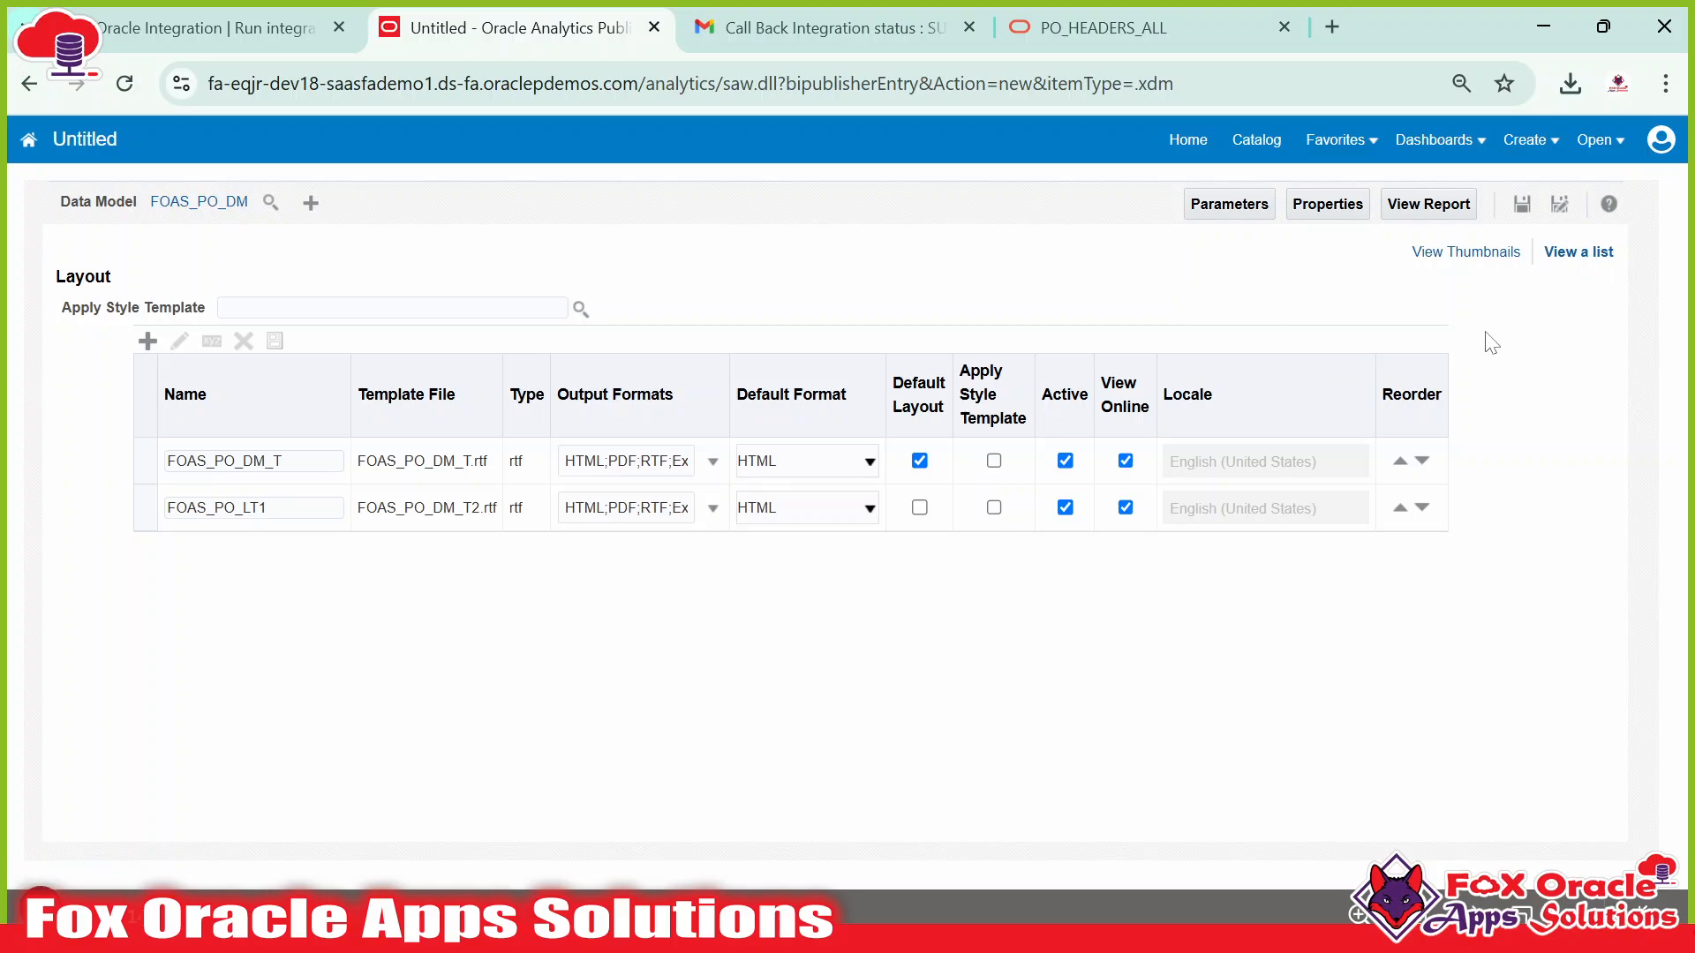
left_click(291, 508)
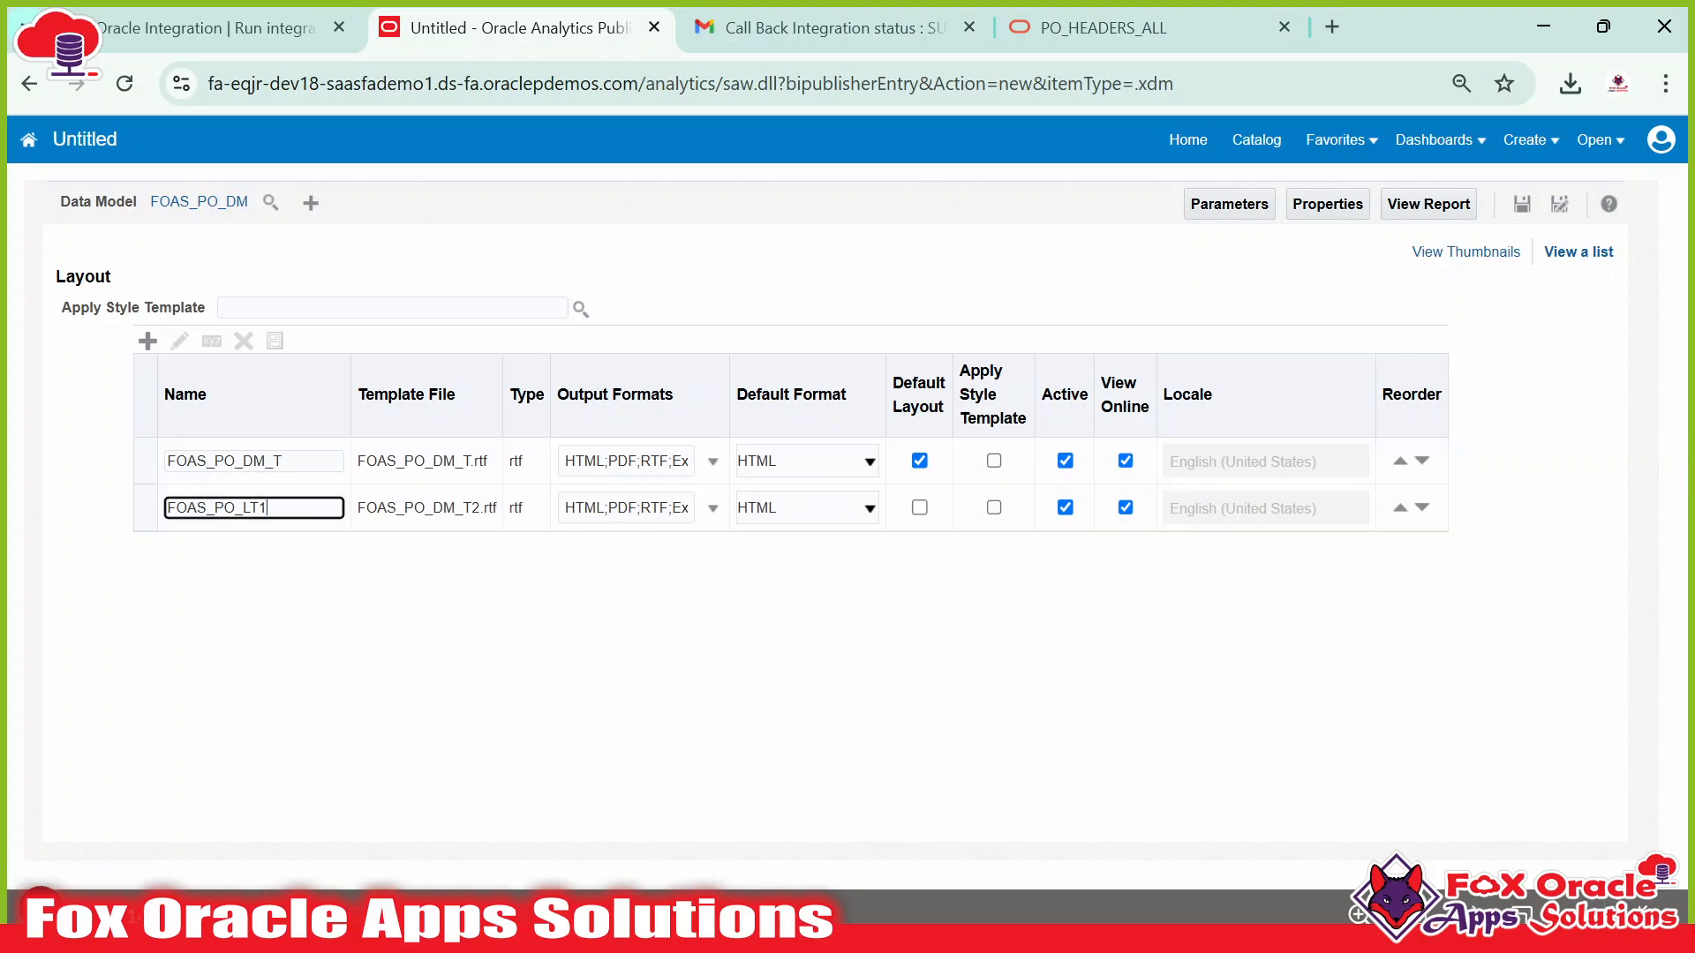
left_click(295, 461)
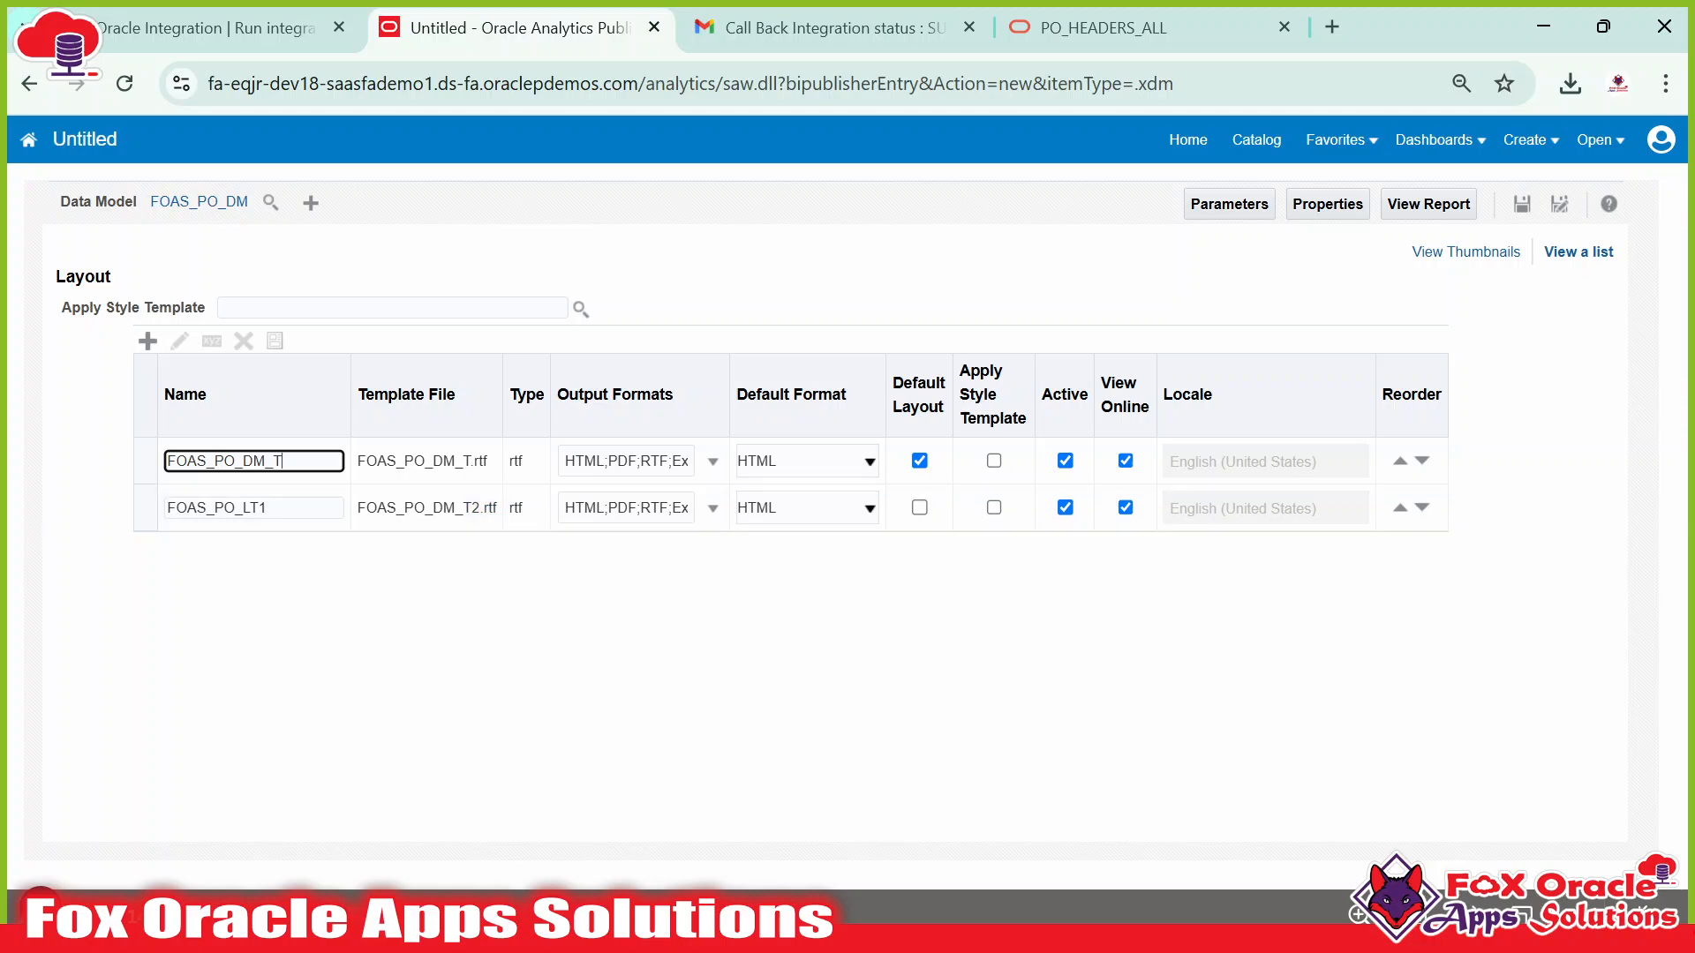
left_click(309, 510)
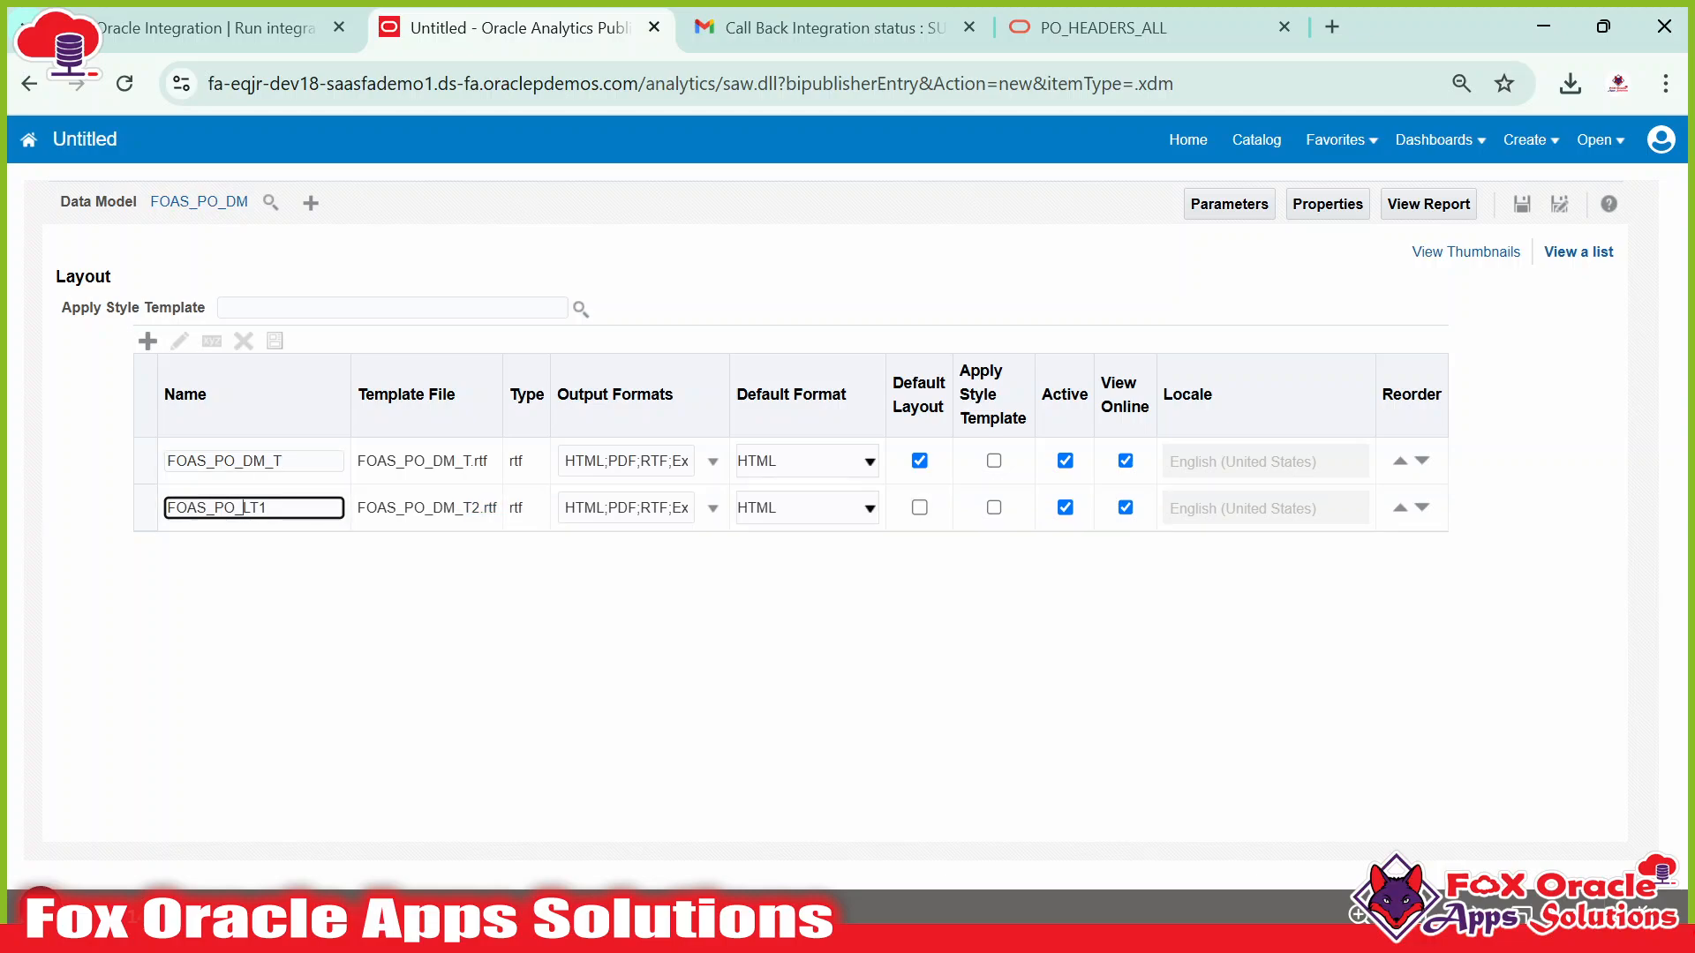
left_click(920, 510)
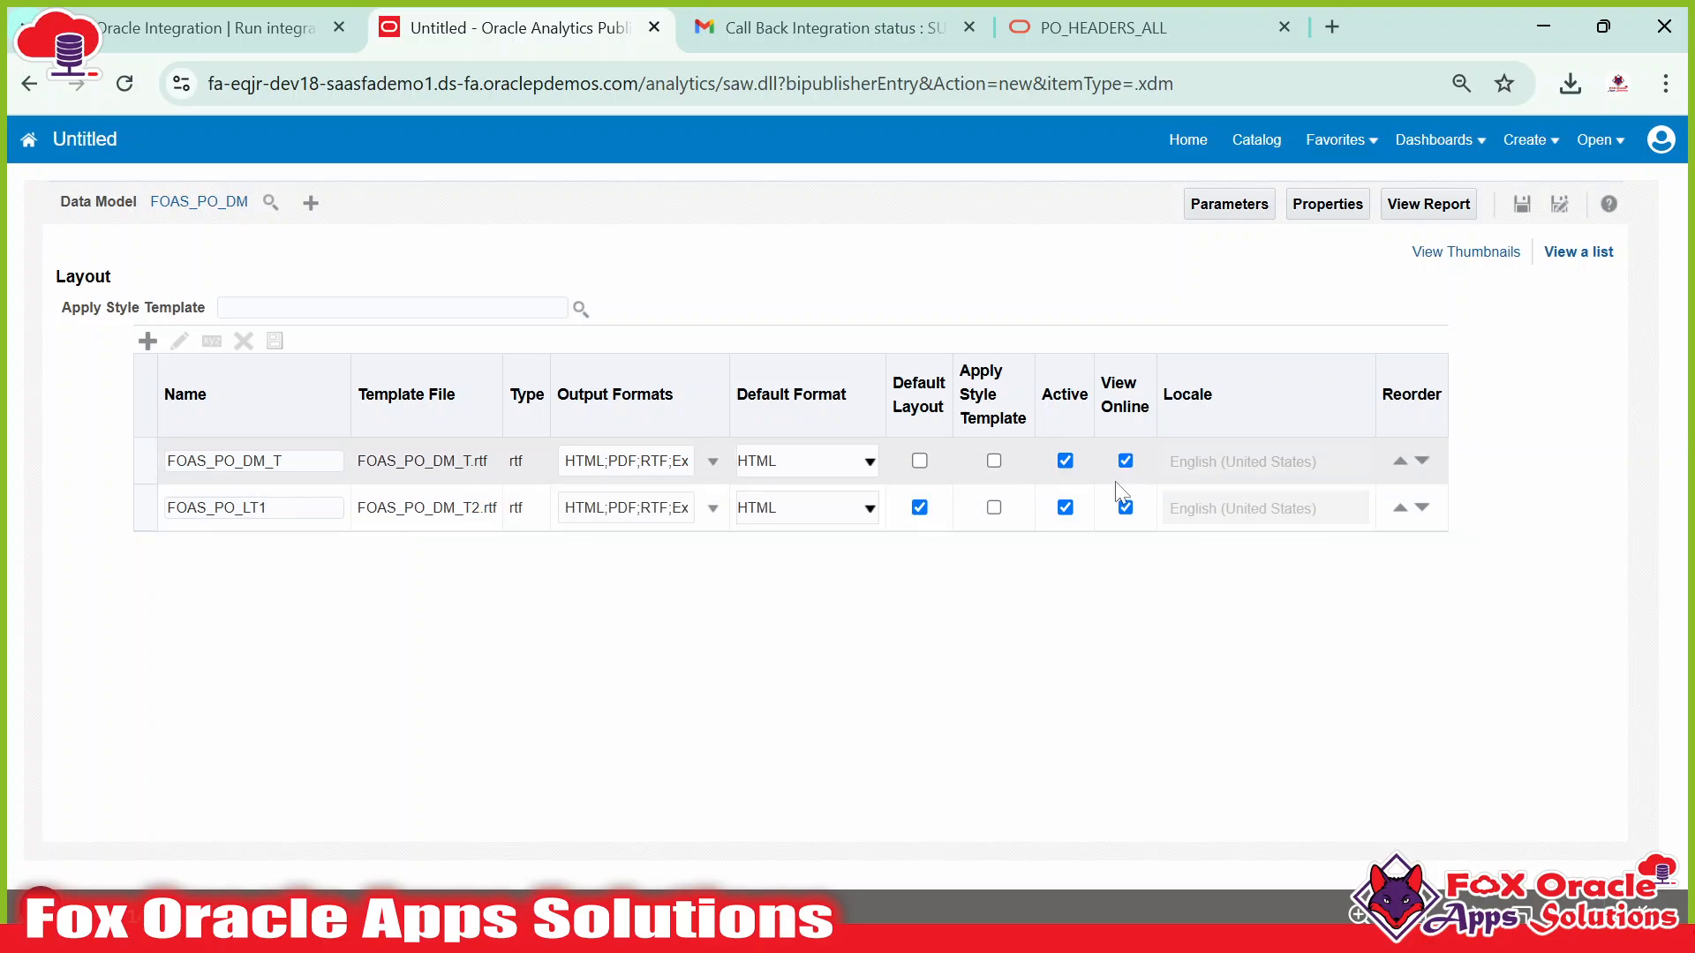
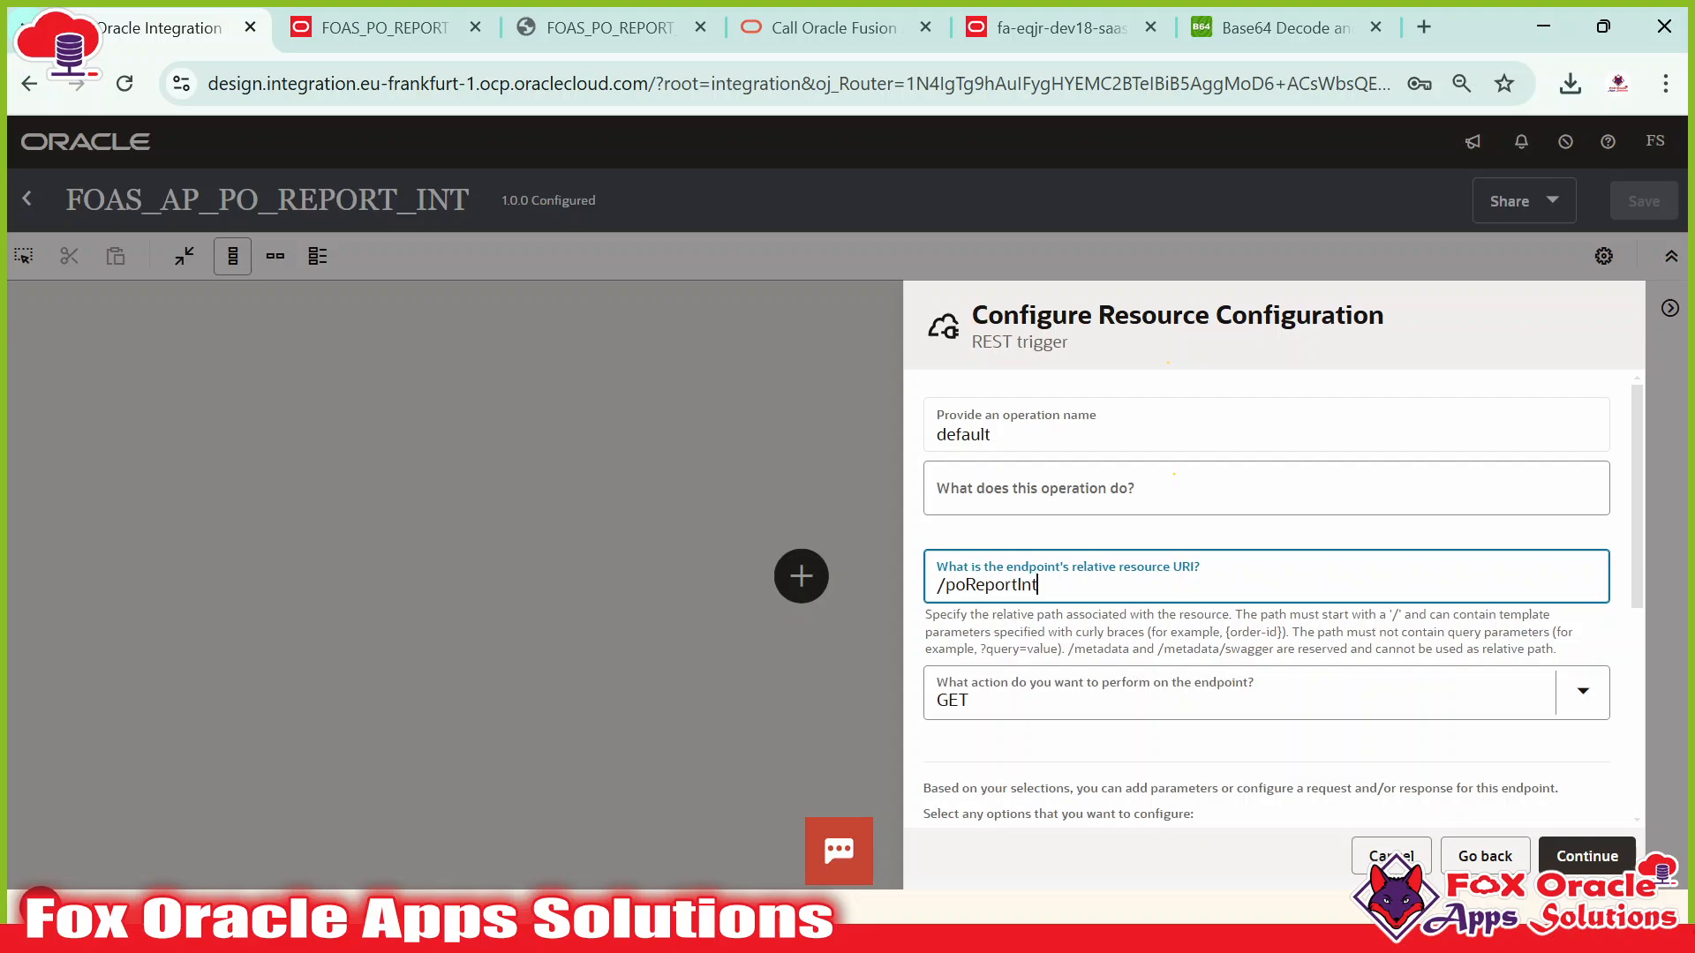
Set the REST trigger endpoint's HTTP action to POST.
key("ctrl+a")
left_click(1059, 693)
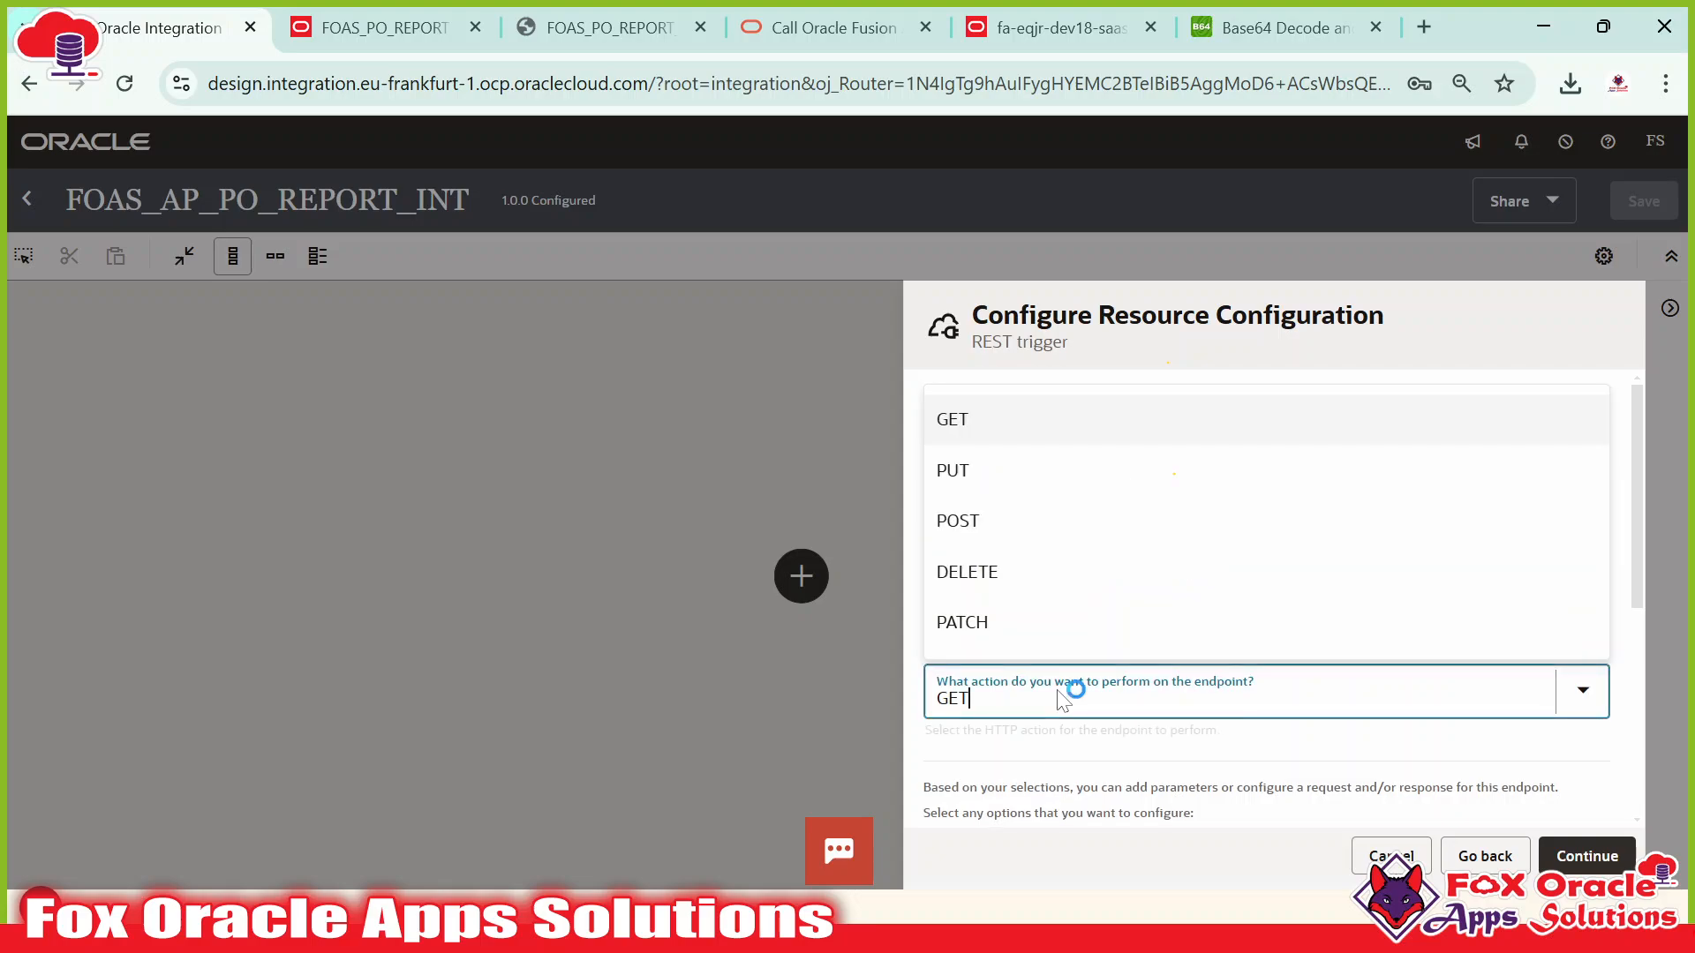
left_click(1056, 695)
left_click(1045, 675)
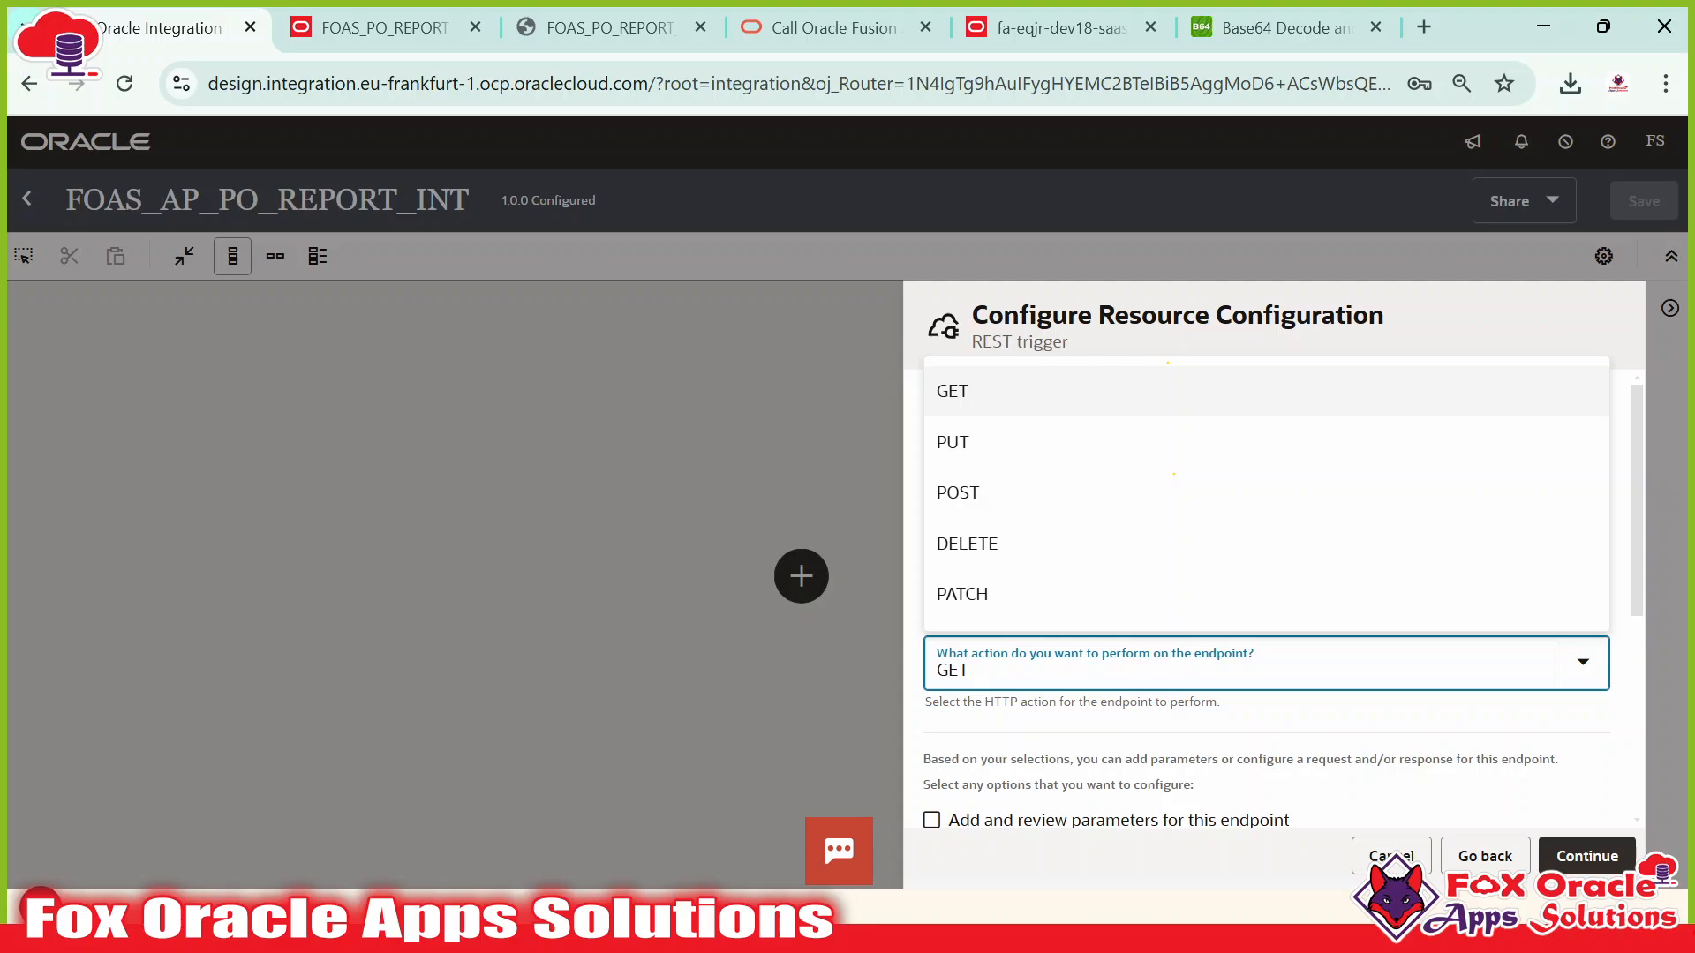
left_click(1046, 722)
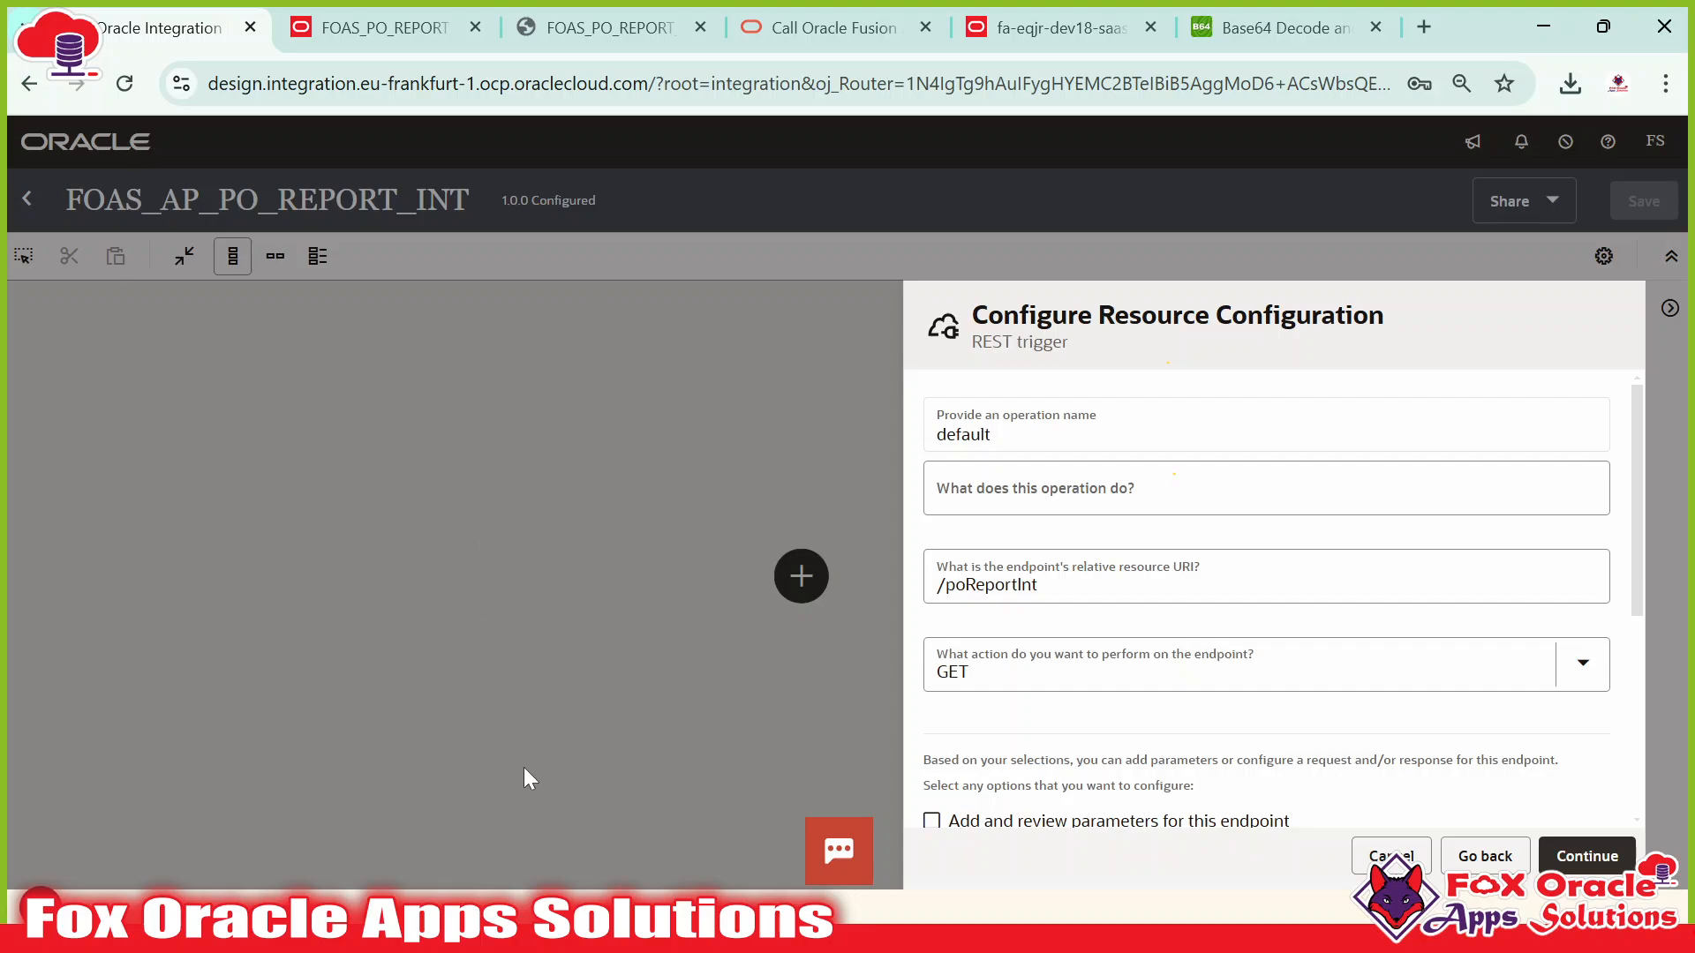
left_click(1064, 678)
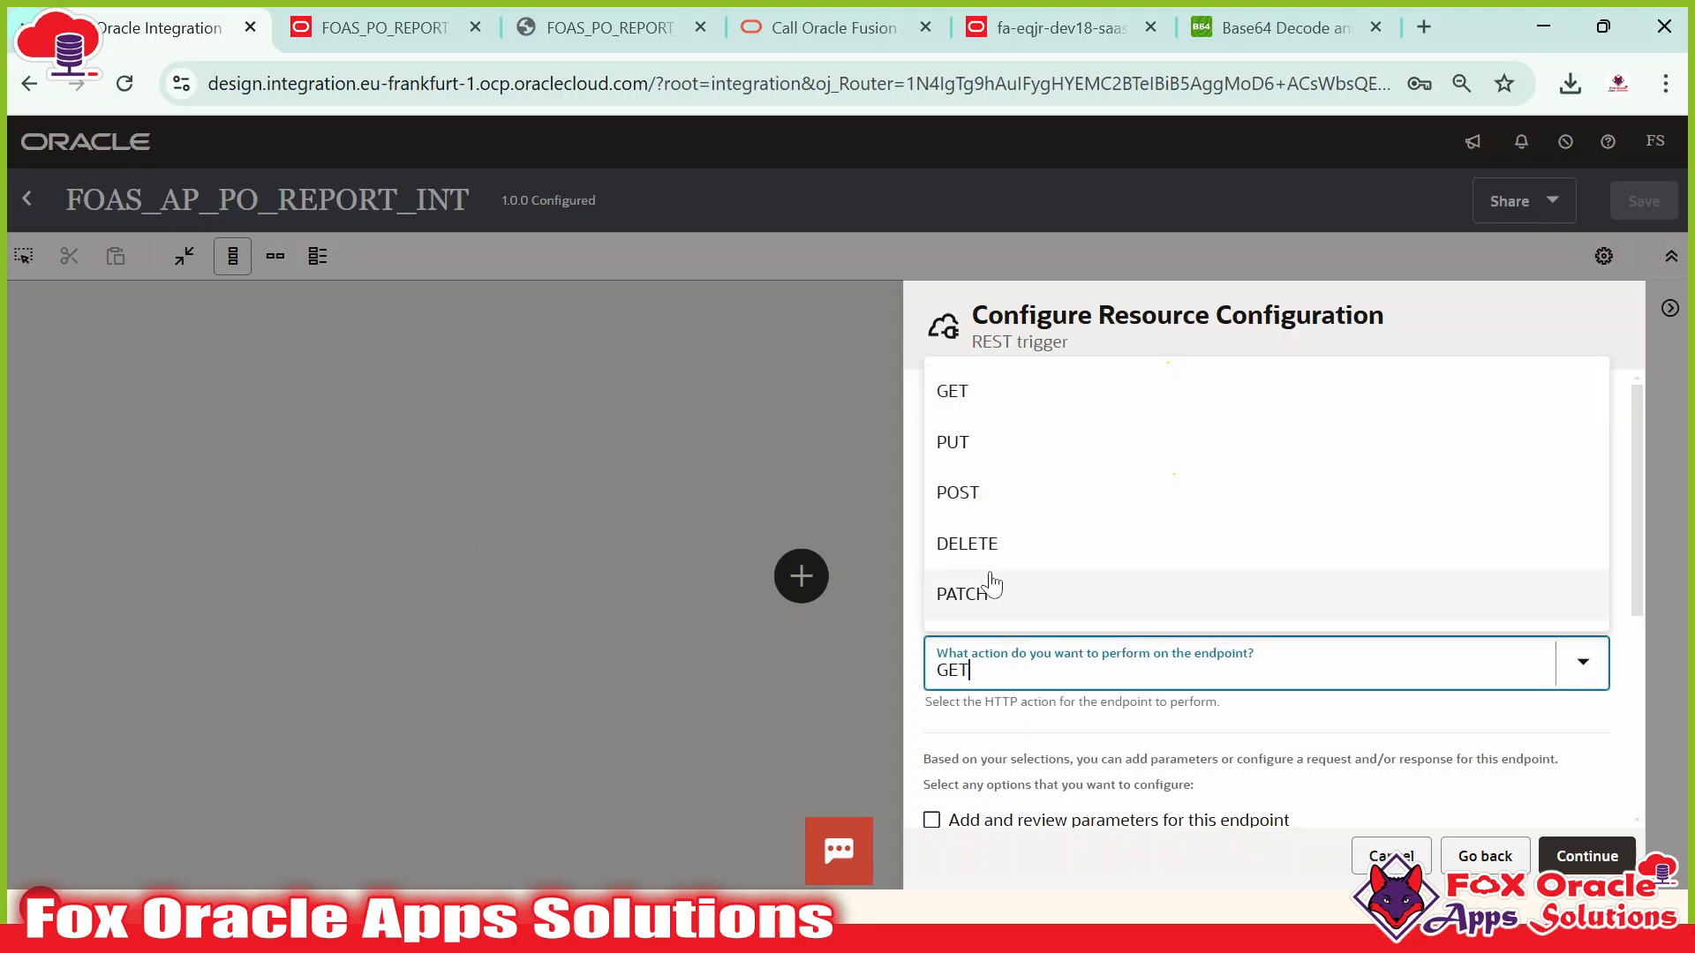
left_click(973, 497)
left_click(1043, 725)
Enable the request payload and response options, then continue to the request settings.
scroll(1098, 726, "down", 2)
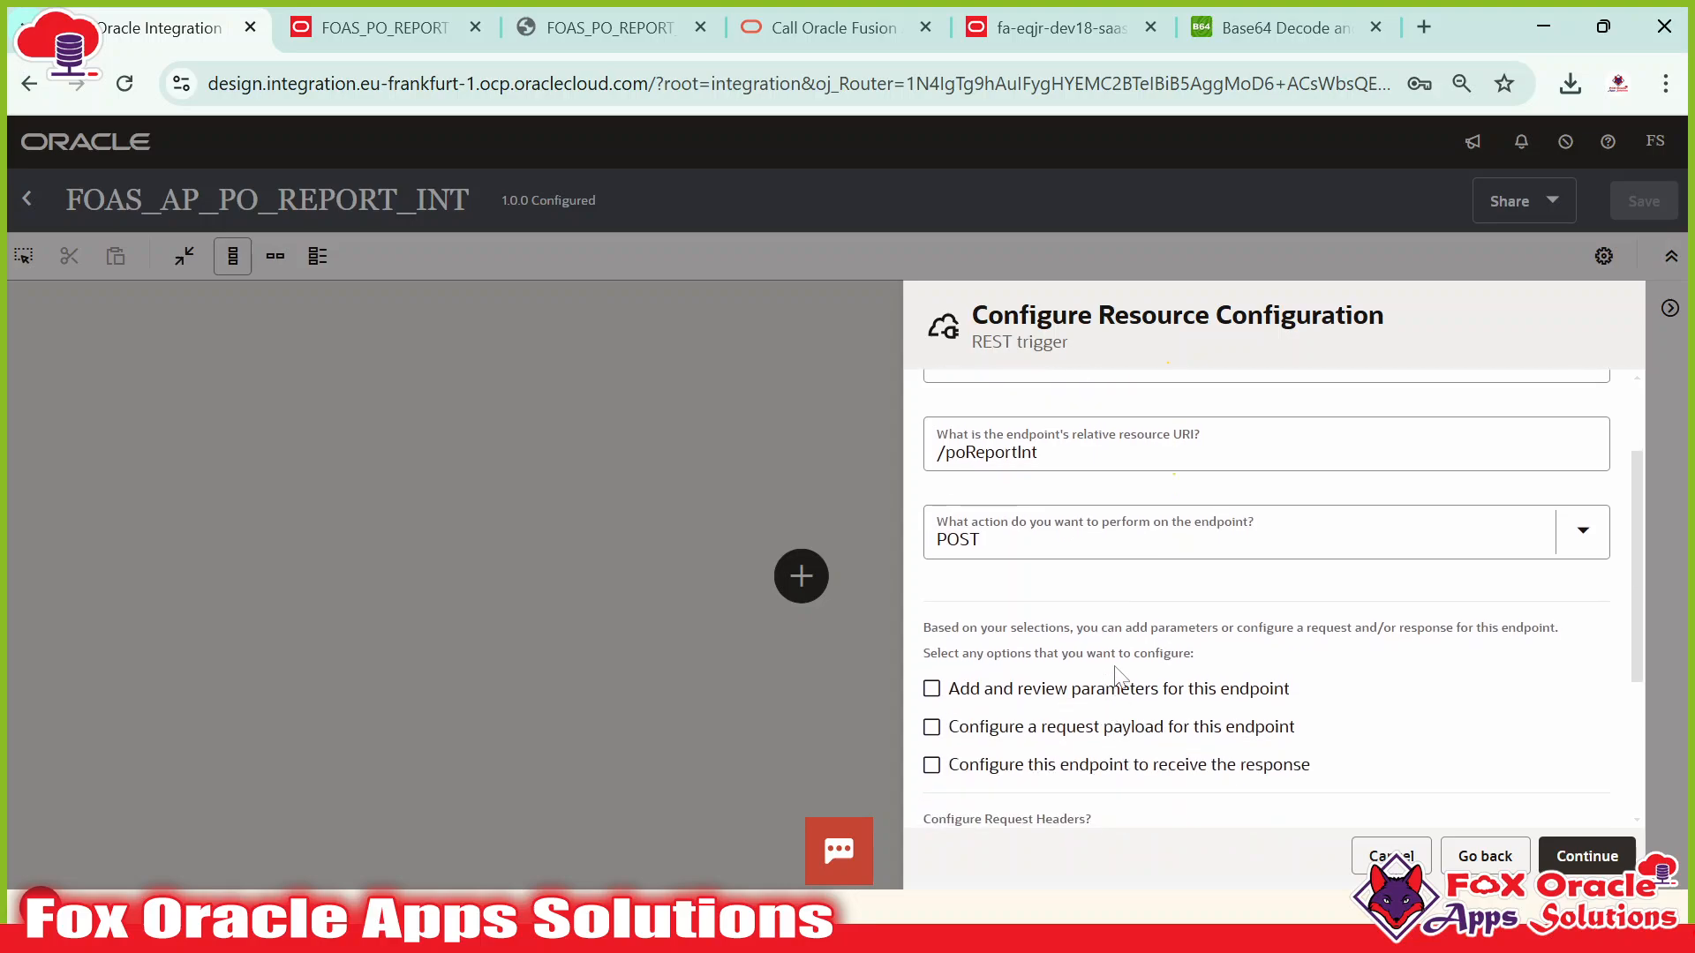
scroll(1267, 600, "down", 2)
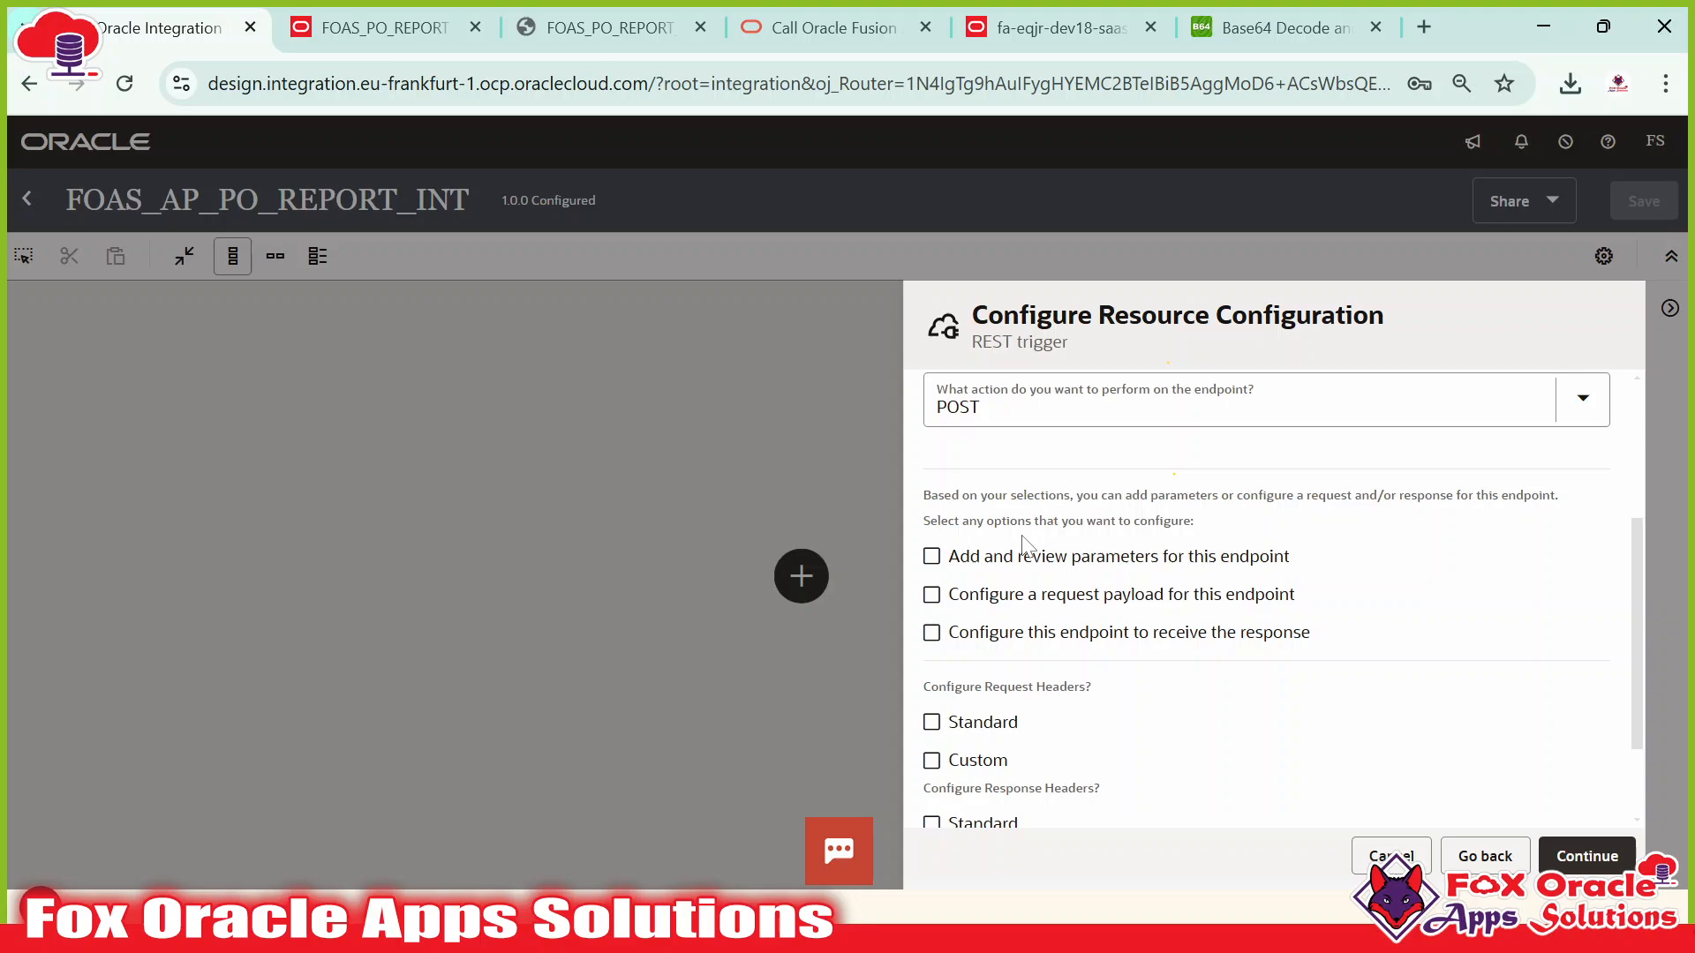
scroll(1024, 543, "up", 4)
scroll(1015, 628, "down", 4)
left_click(932, 635)
scroll(1178, 653, "down", 3)
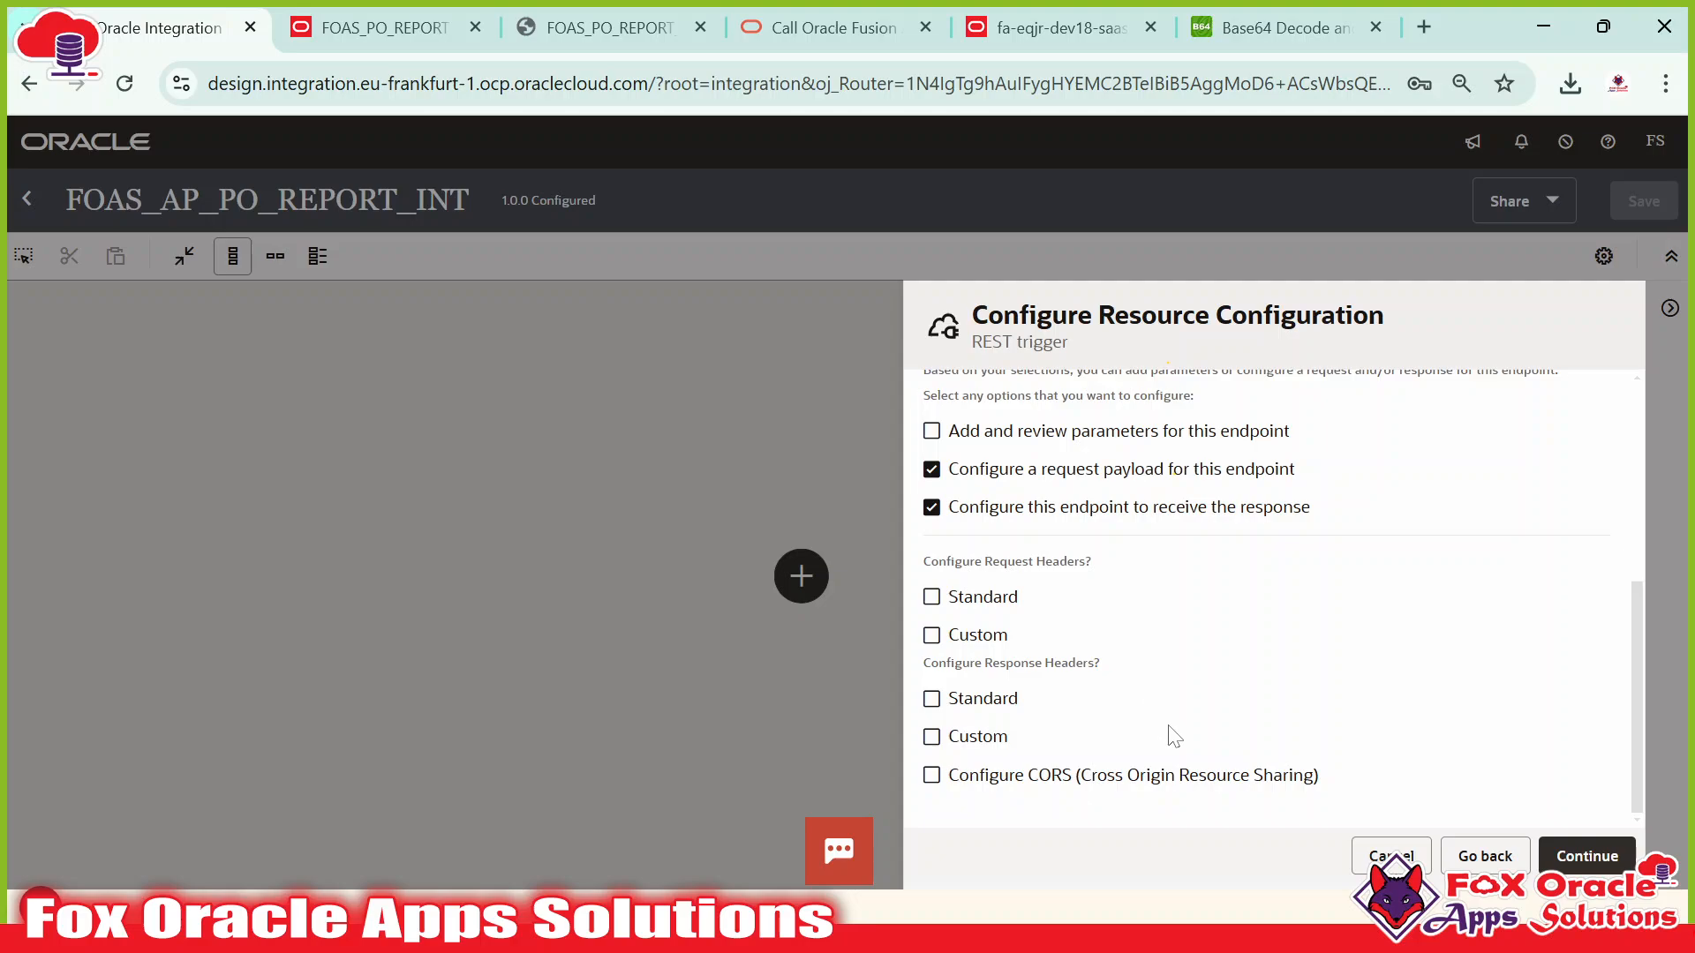
scroll(1324, 777, "up", 5)
left_click(1587, 856)
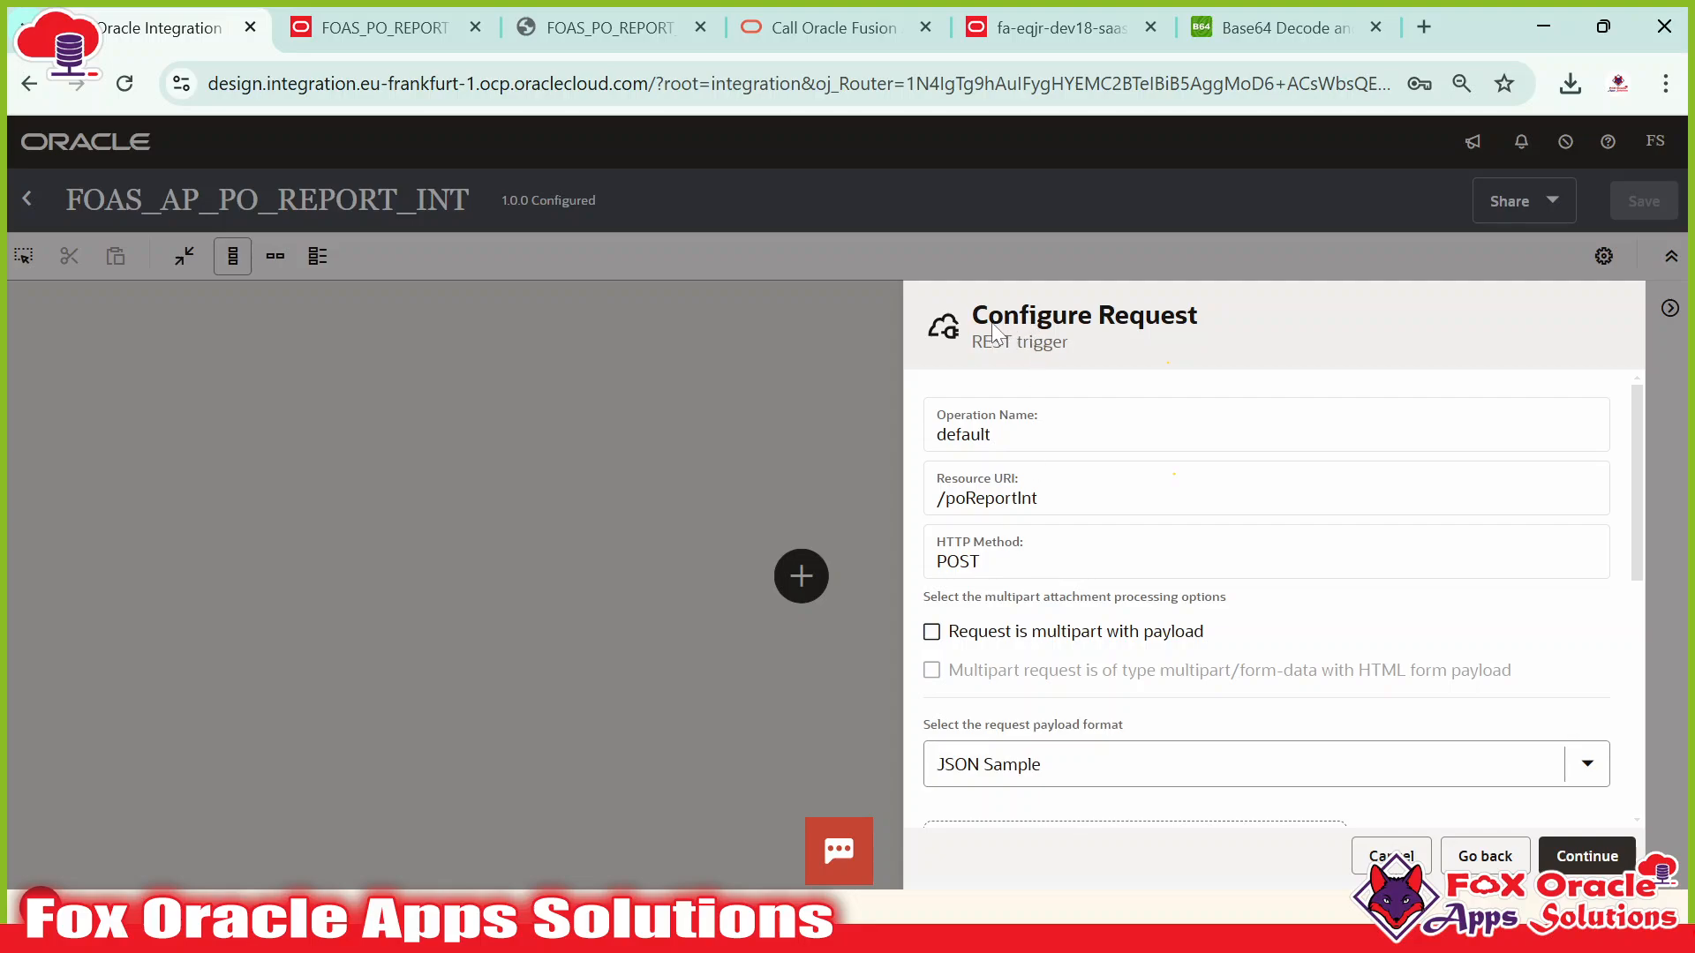
Copy the request payload JSON from the Notepad++ notes.
scroll(1044, 485, "down", 2)
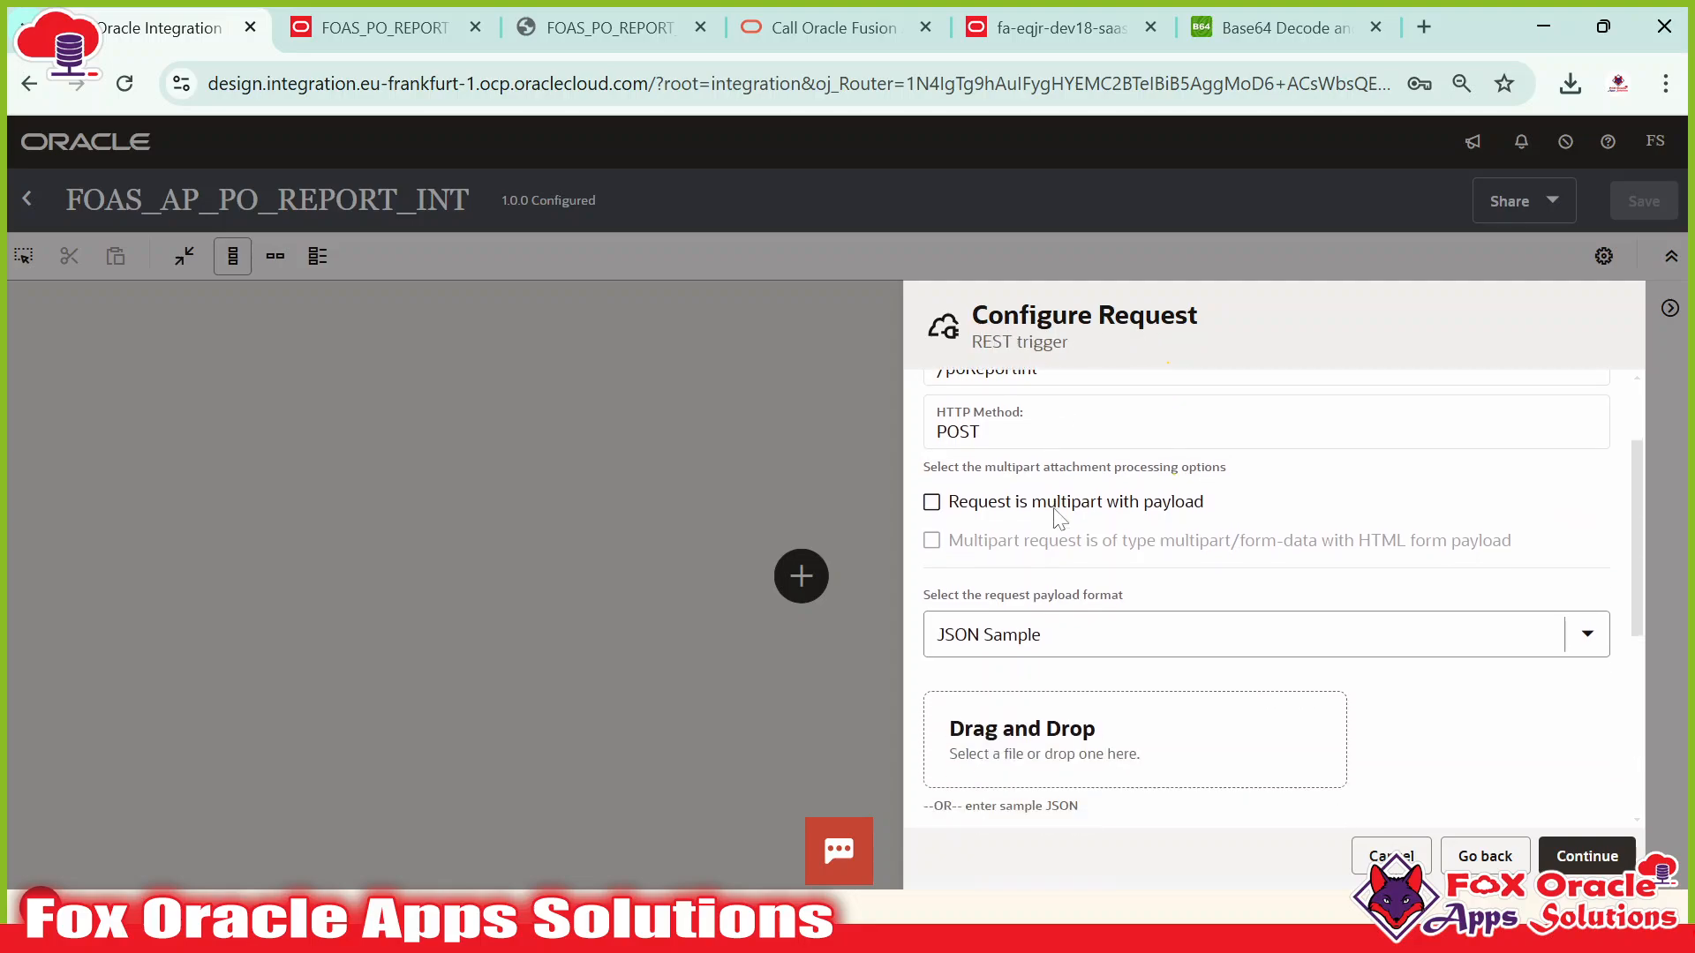
scroll(1055, 601, "up", 1)
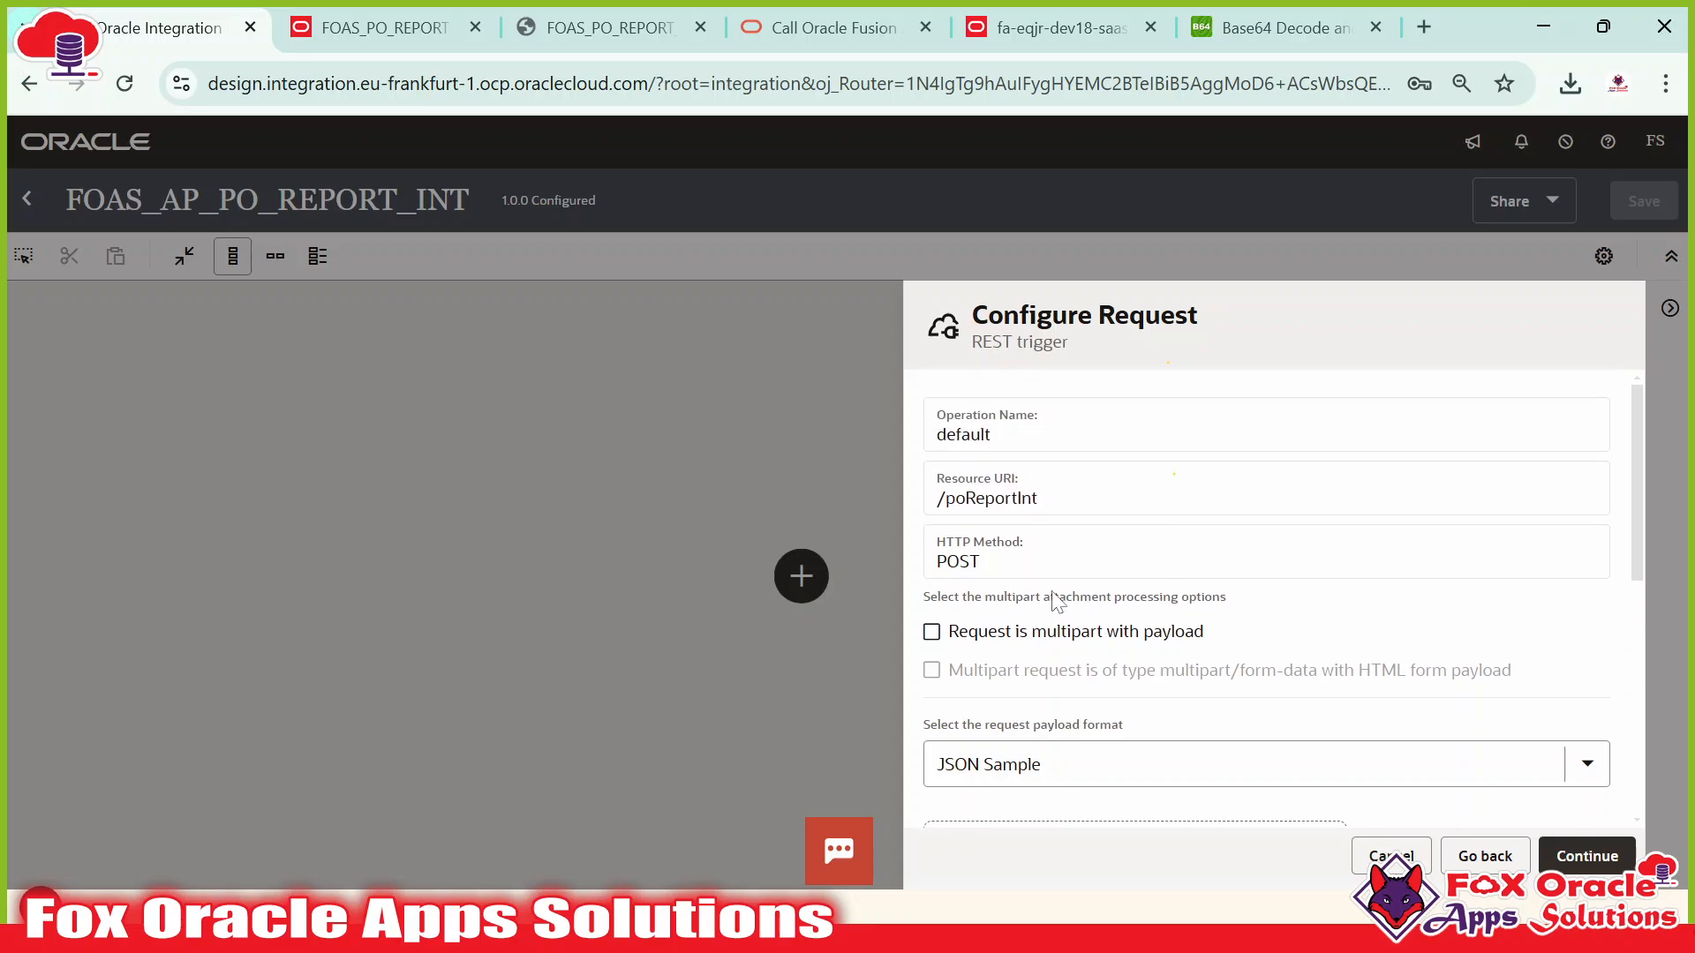
scroll(1056, 601, "down", 2)
key("alt+Tab")
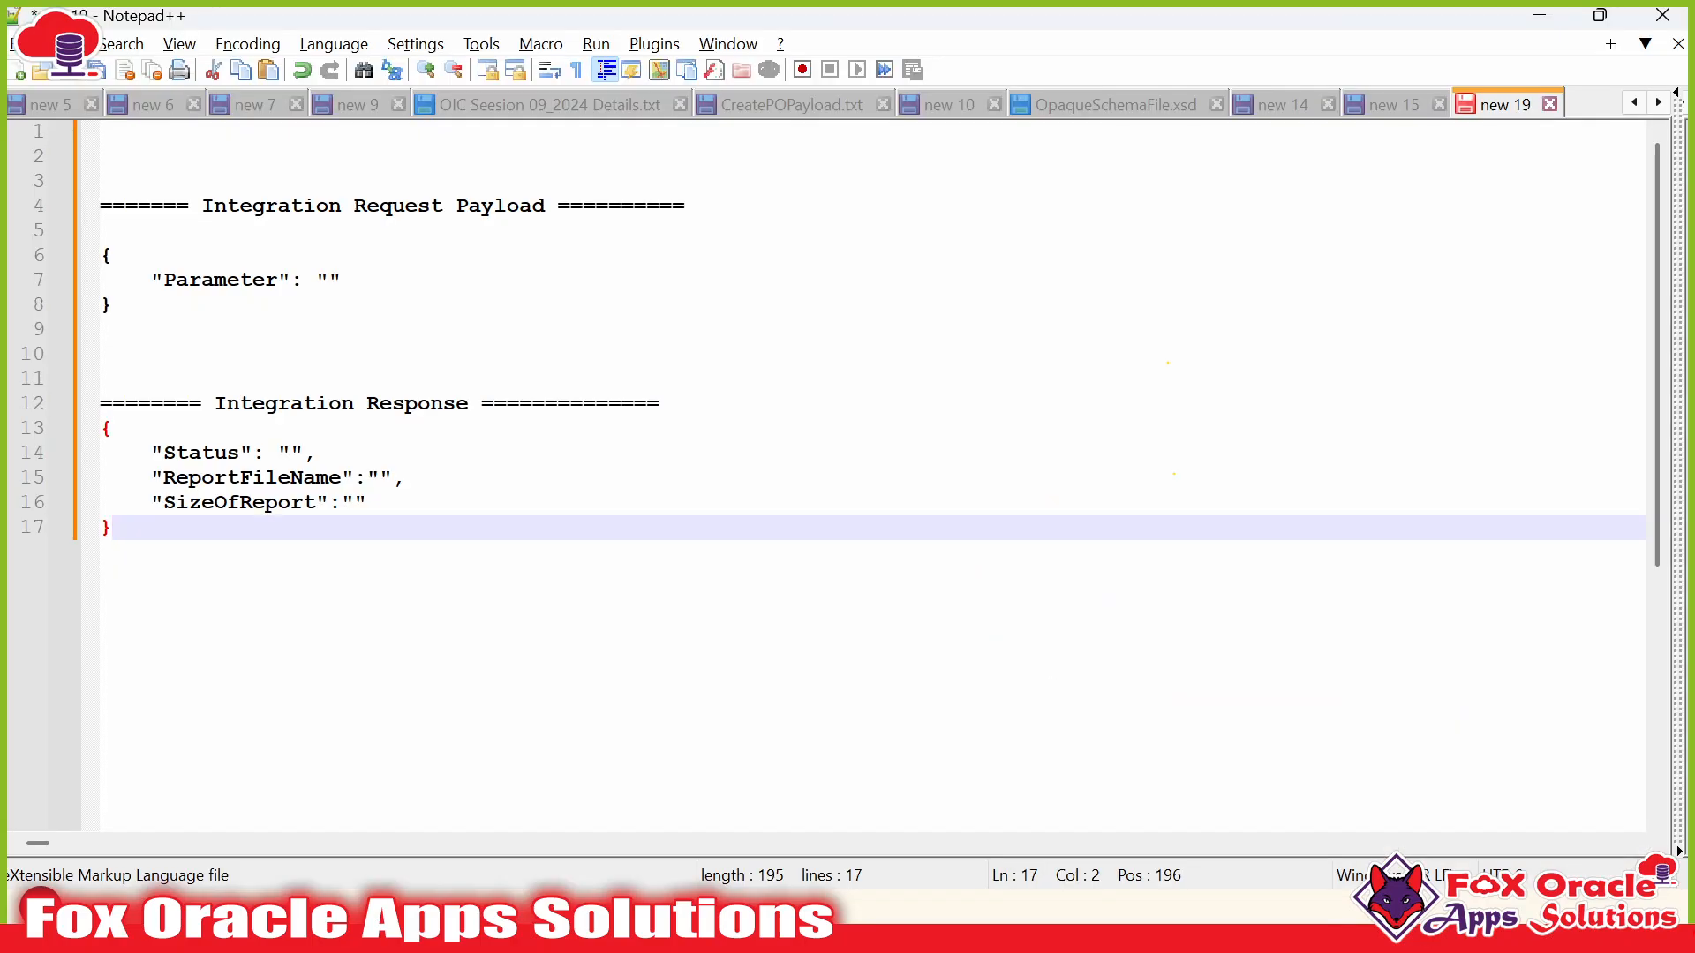
left_click_drag(120, 330, 95, 256)
key("ctrl+c")
left_click(119, 306)
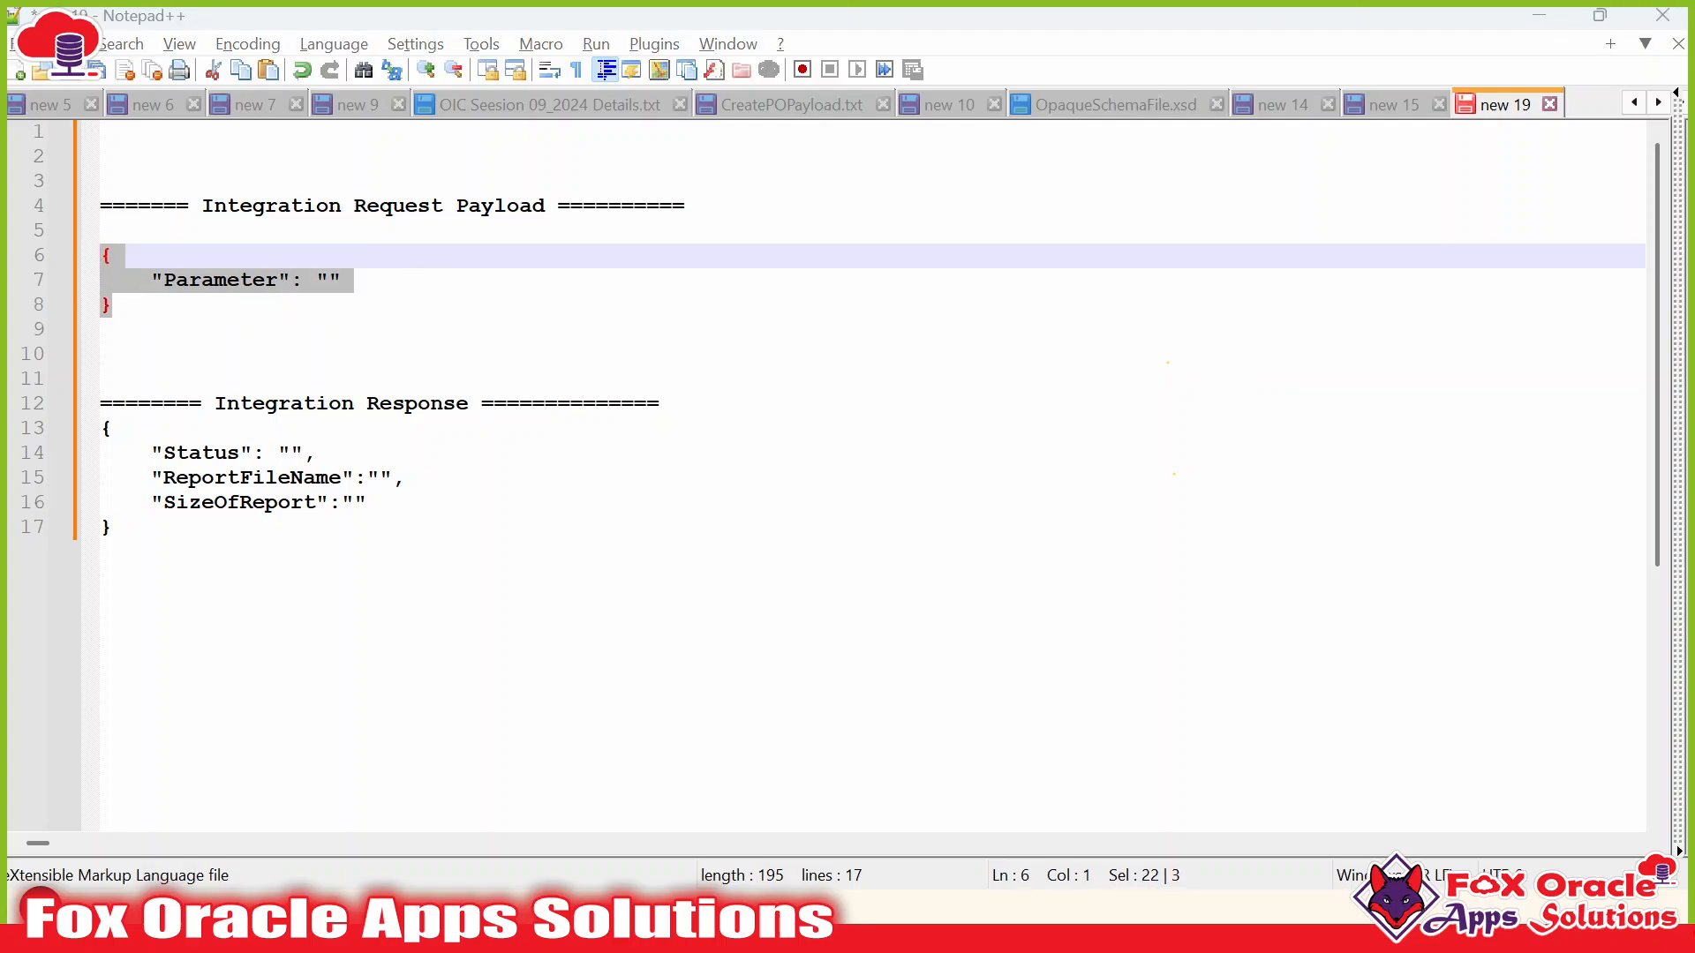
key("alt+Tab")
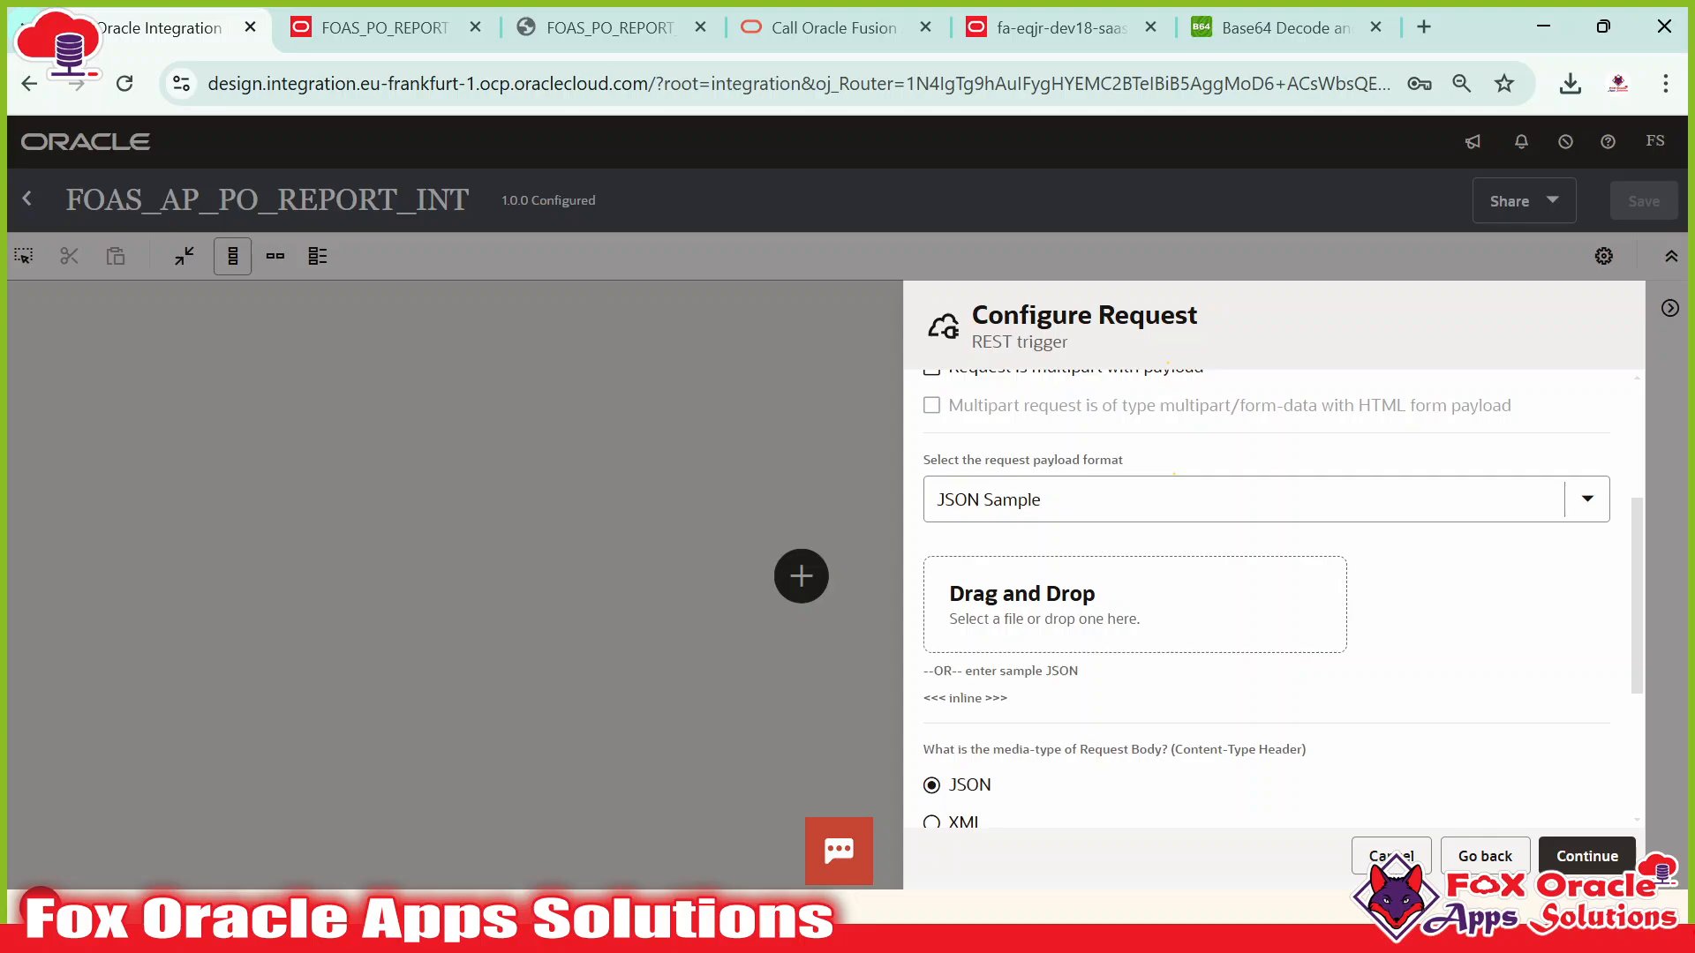
key("alt+Tab")
left_click(145, 331)
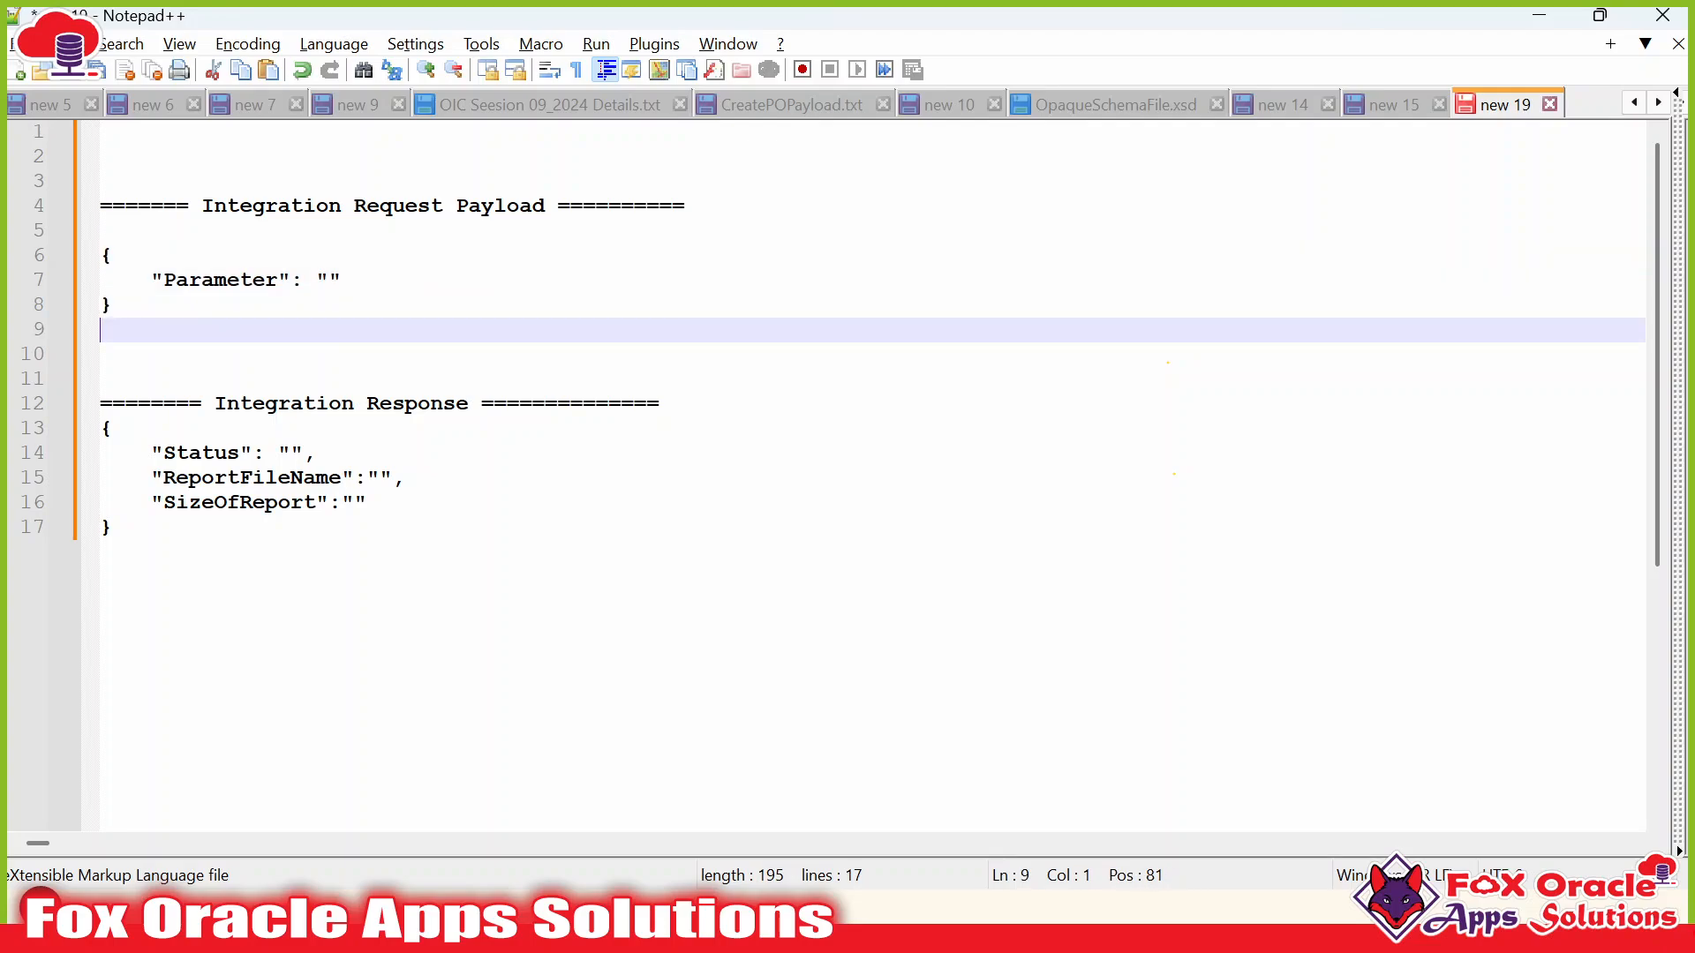
left_click_drag(117, 306, 96, 257)
key("alt+Tab")
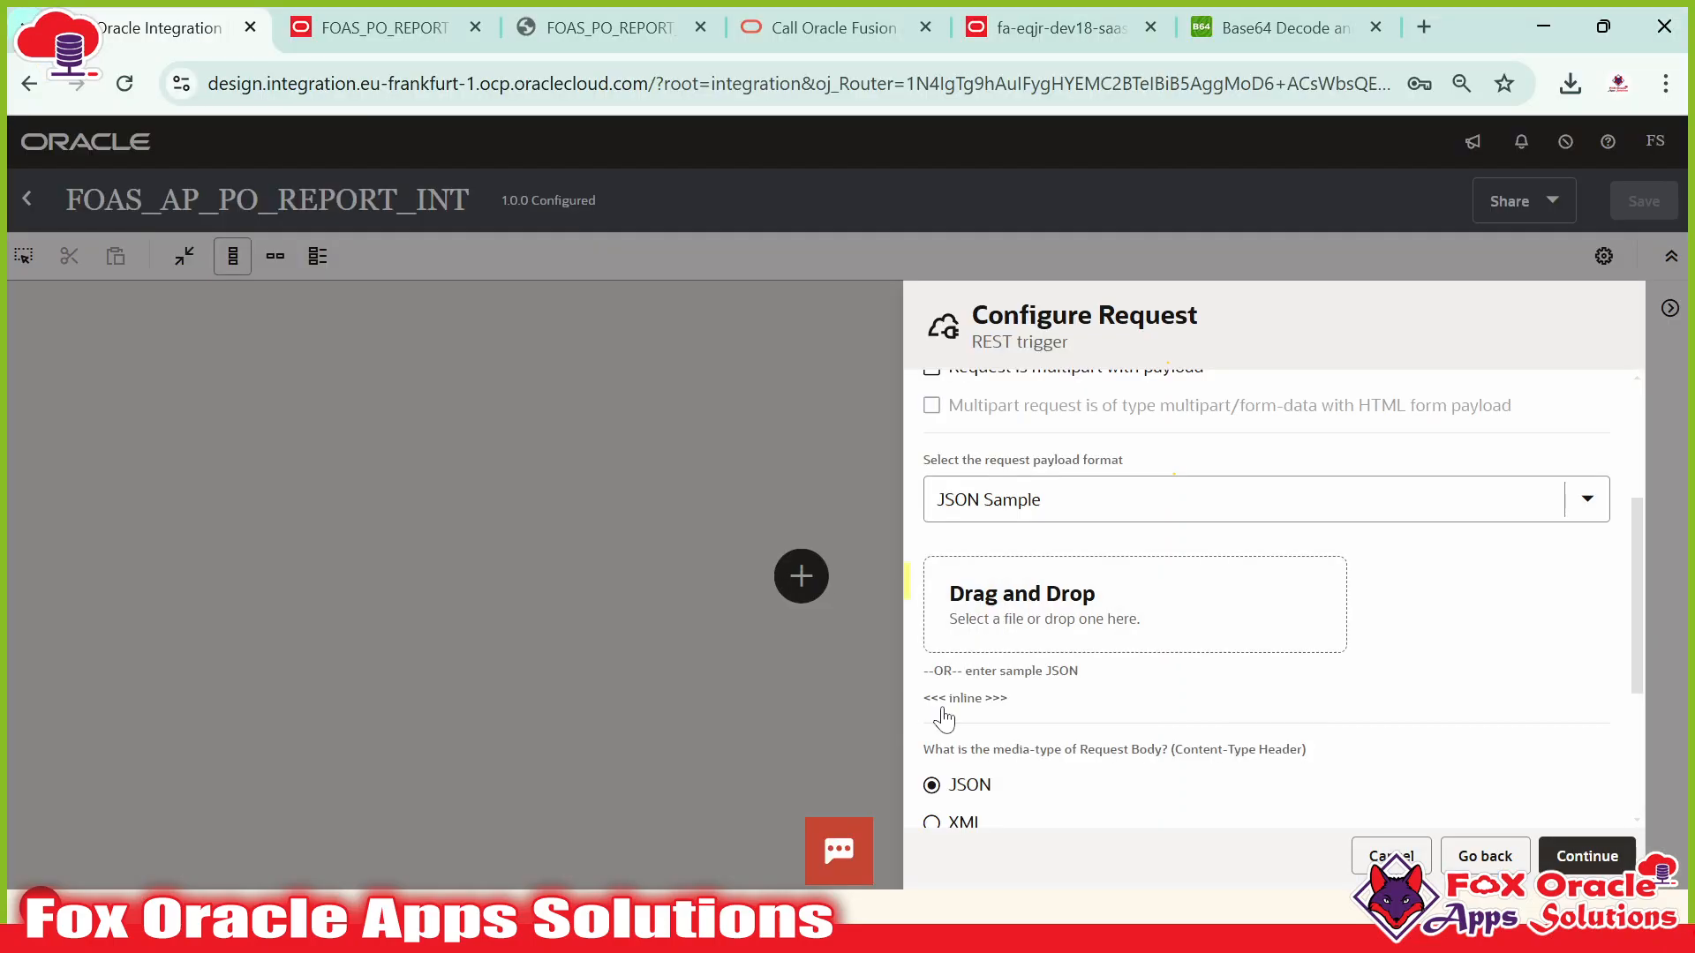
Paste the request JSON as the inline sample and continue to the response settings.
left_click(969, 699)
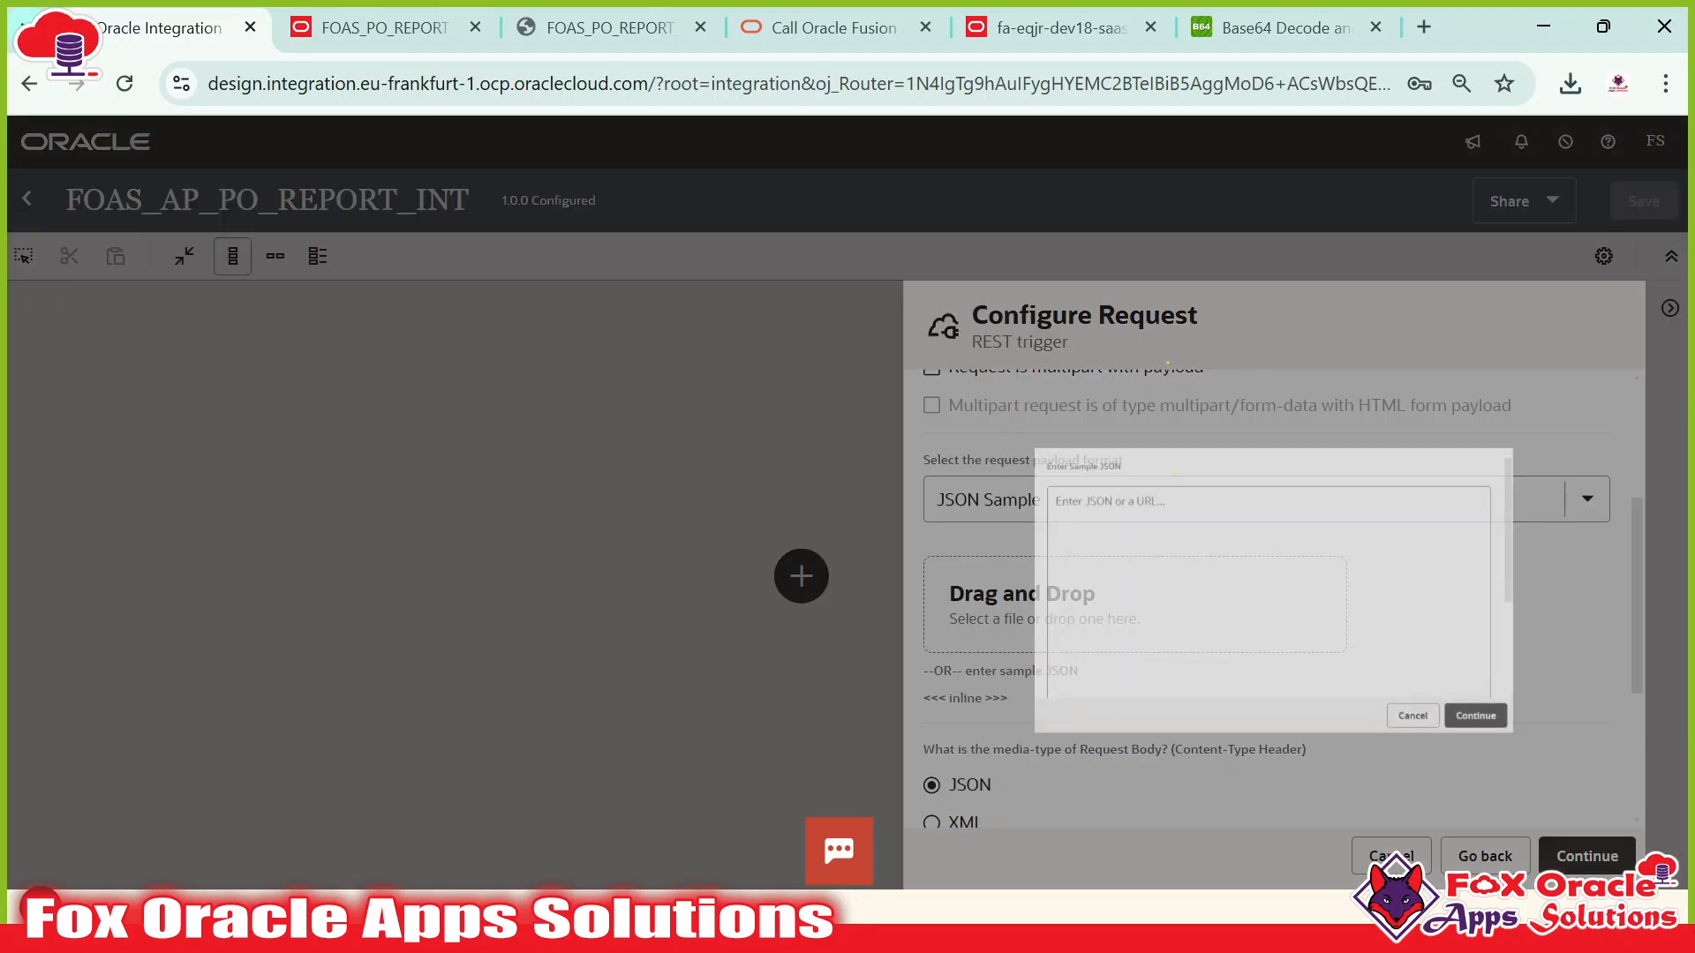
key("ctrl+v")
scroll(1262, 574, "down", 3)
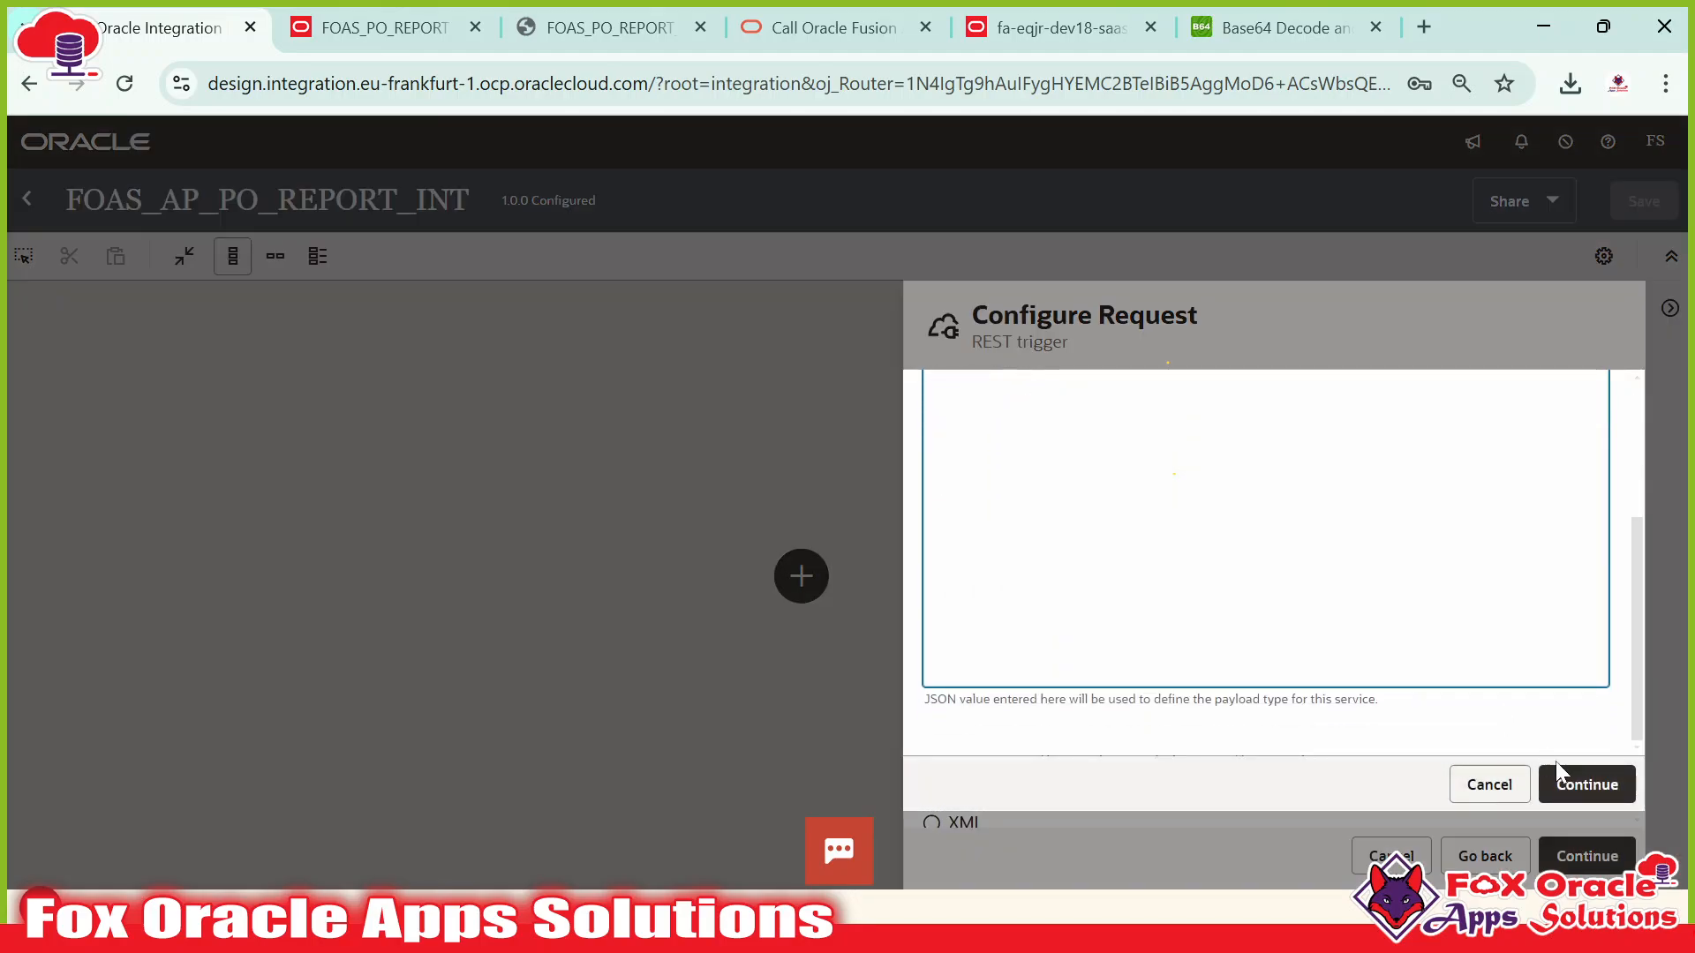
left_click(1586, 783)
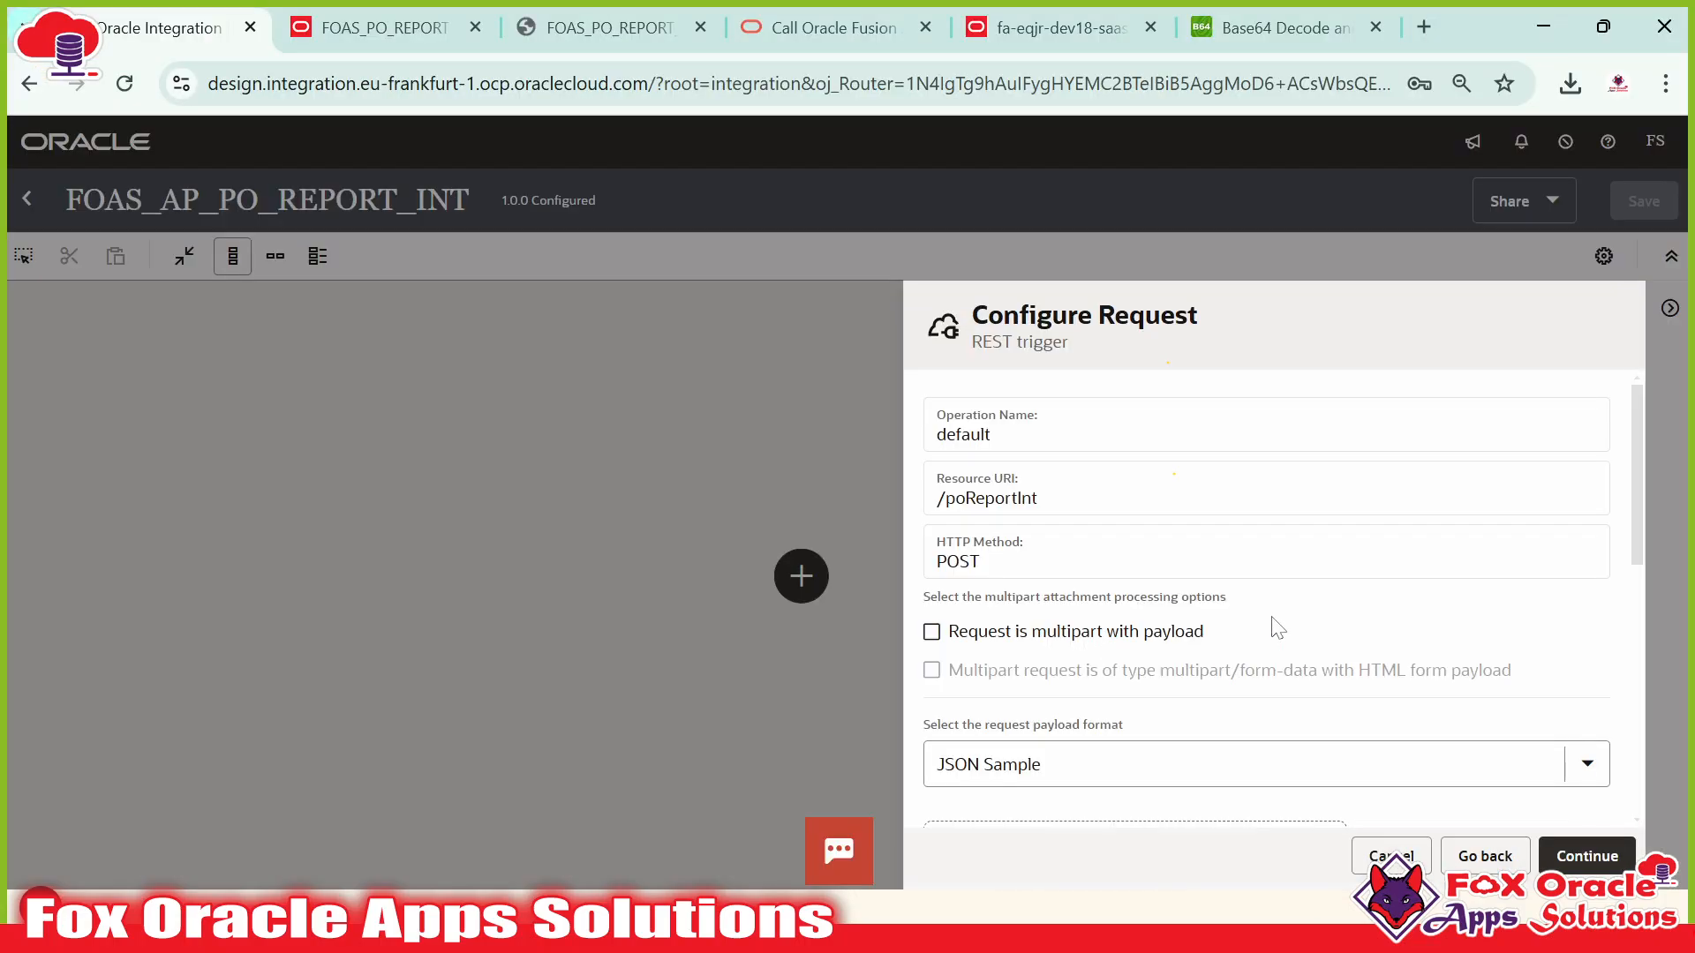
scroll(1148, 574, "down", 3)
scroll(1154, 563, "down", 2)
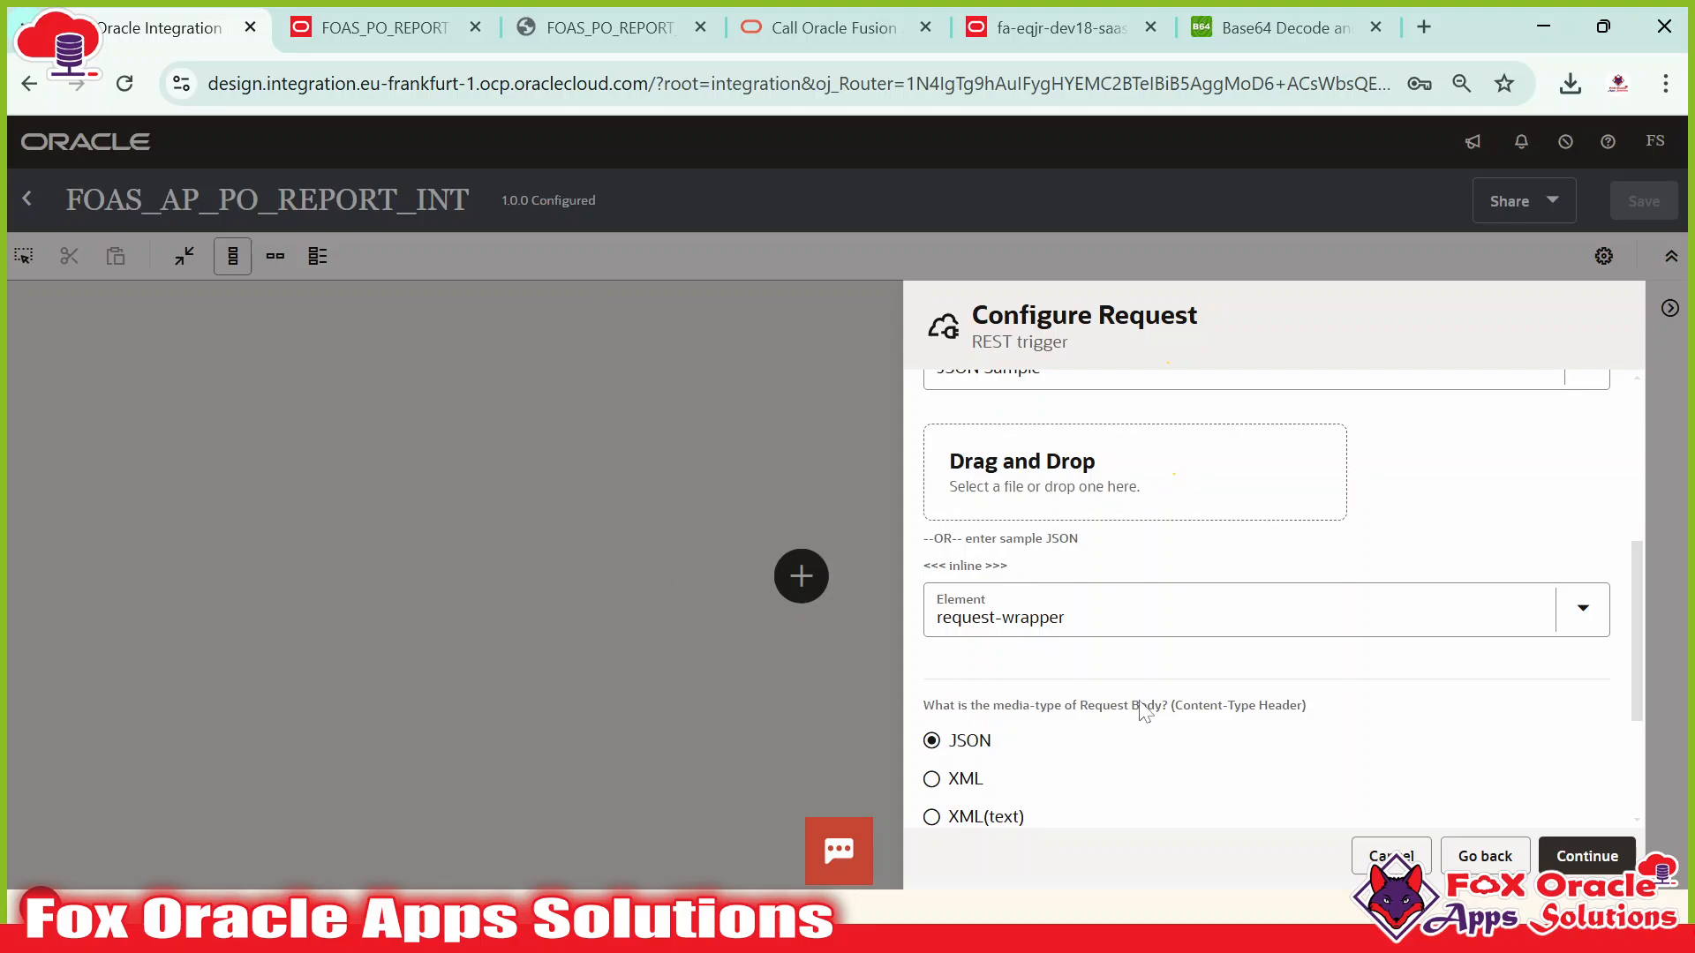
scroll(1145, 711, "up", 2)
left_click(1586, 855)
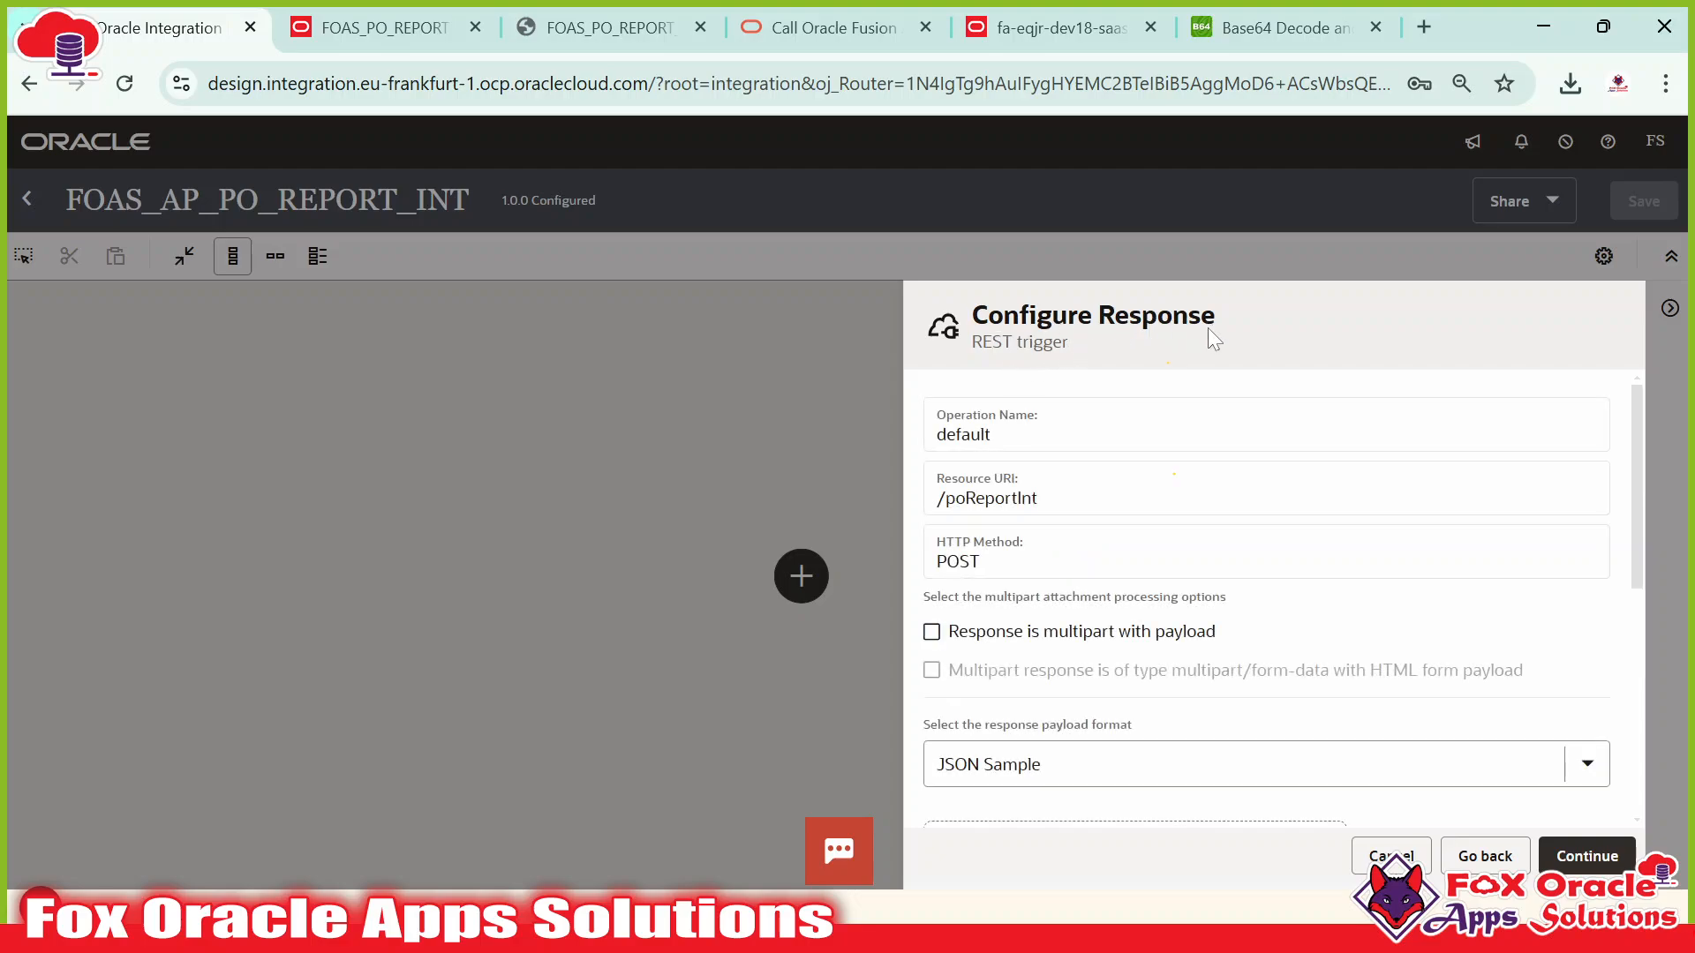
Copy the response payload JSON from the Notepad++ notes.
scroll(1098, 548, "down", 3)
key("alt+Tab")
left_click(114, 528)
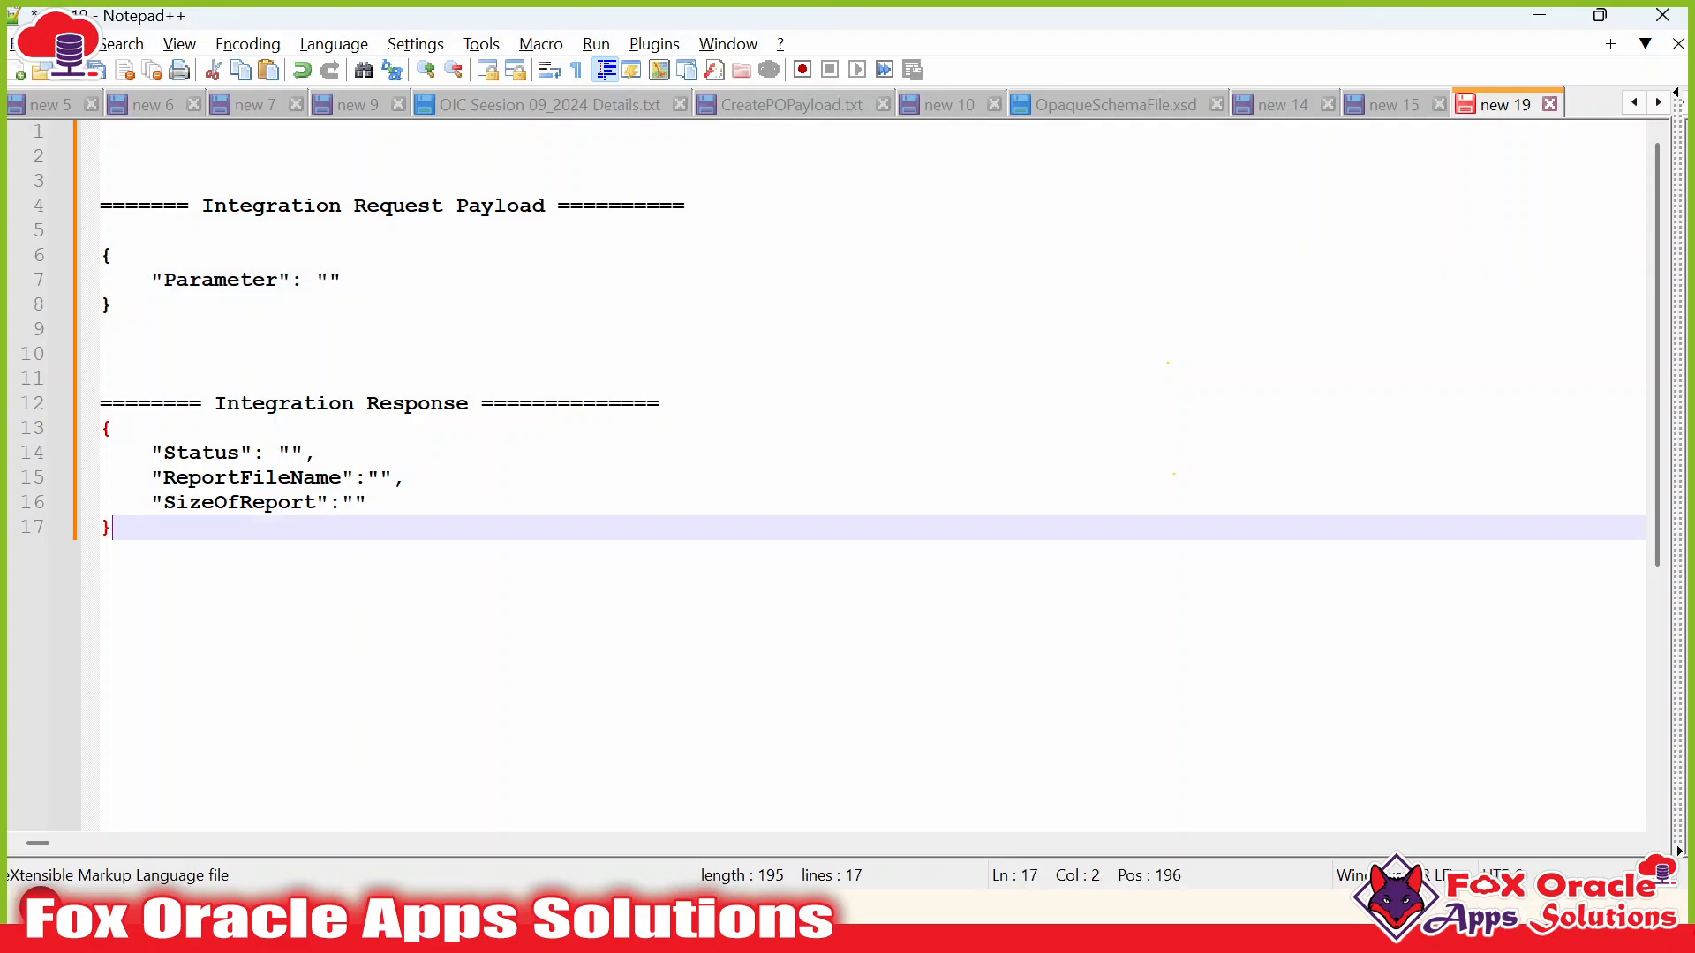
left_click_drag(115, 527, 101, 429)
key("ctrl+c")
key("alt+Tab")
Paste the response JSON (Status, ReportFileName, SizeOfReport) as the inline sample and reach Summary.
scroll(1121, 662, "down", 1)
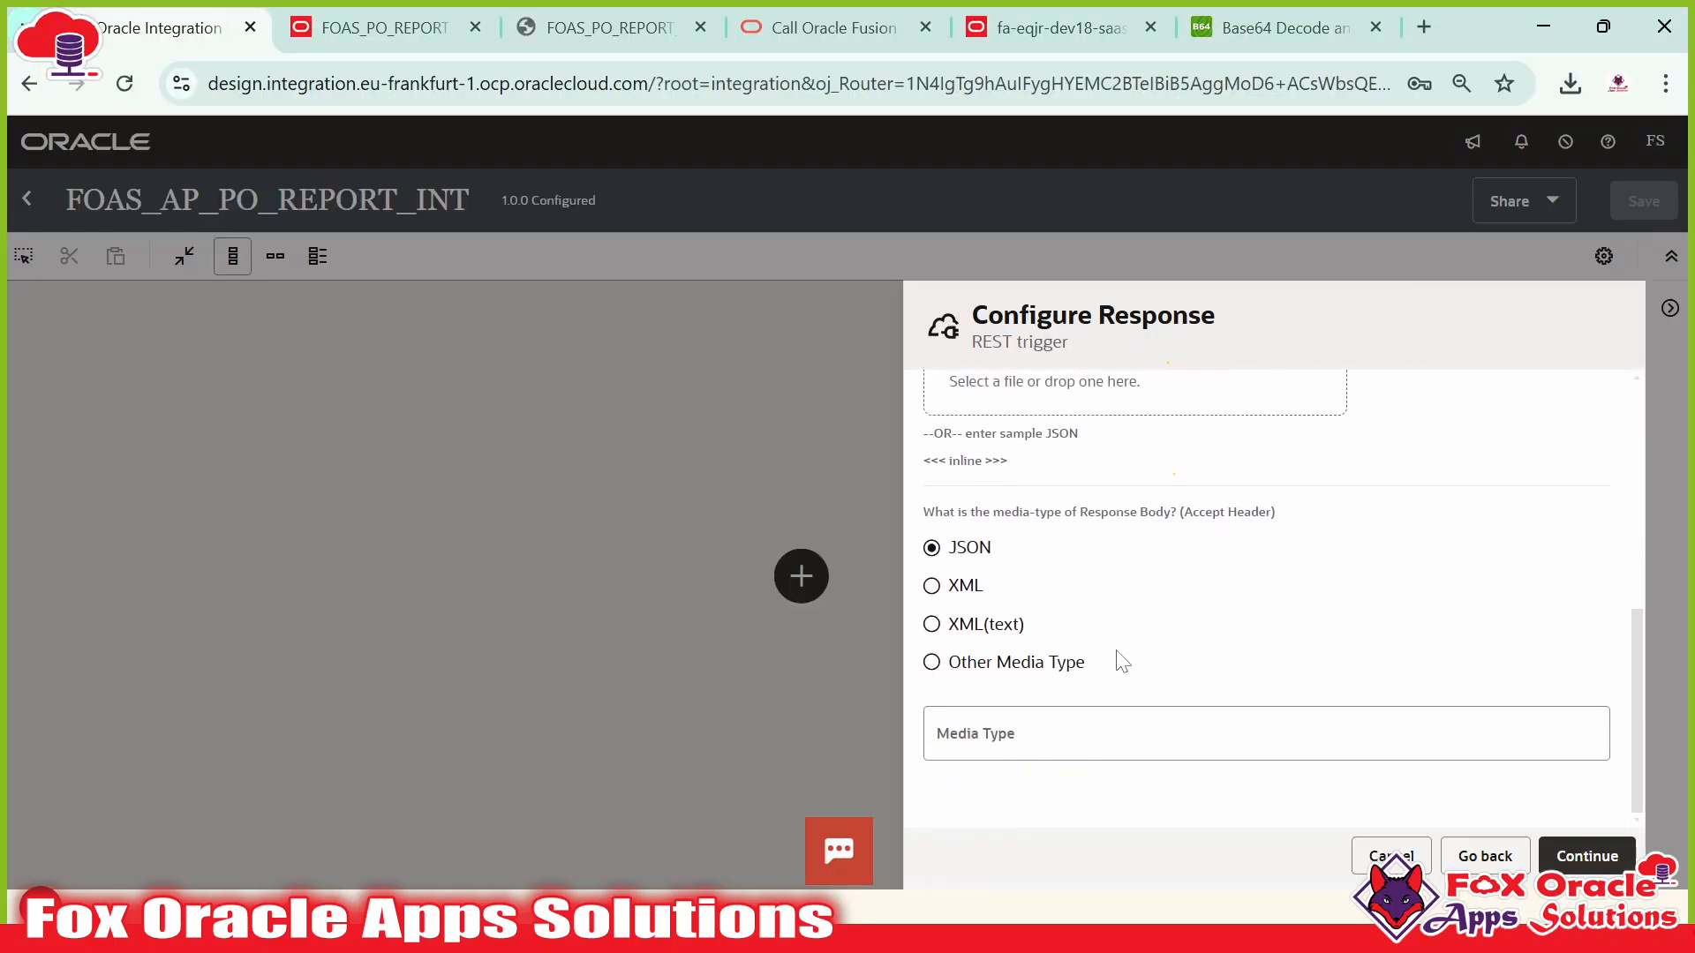
scroll(1011, 585, "up", 3)
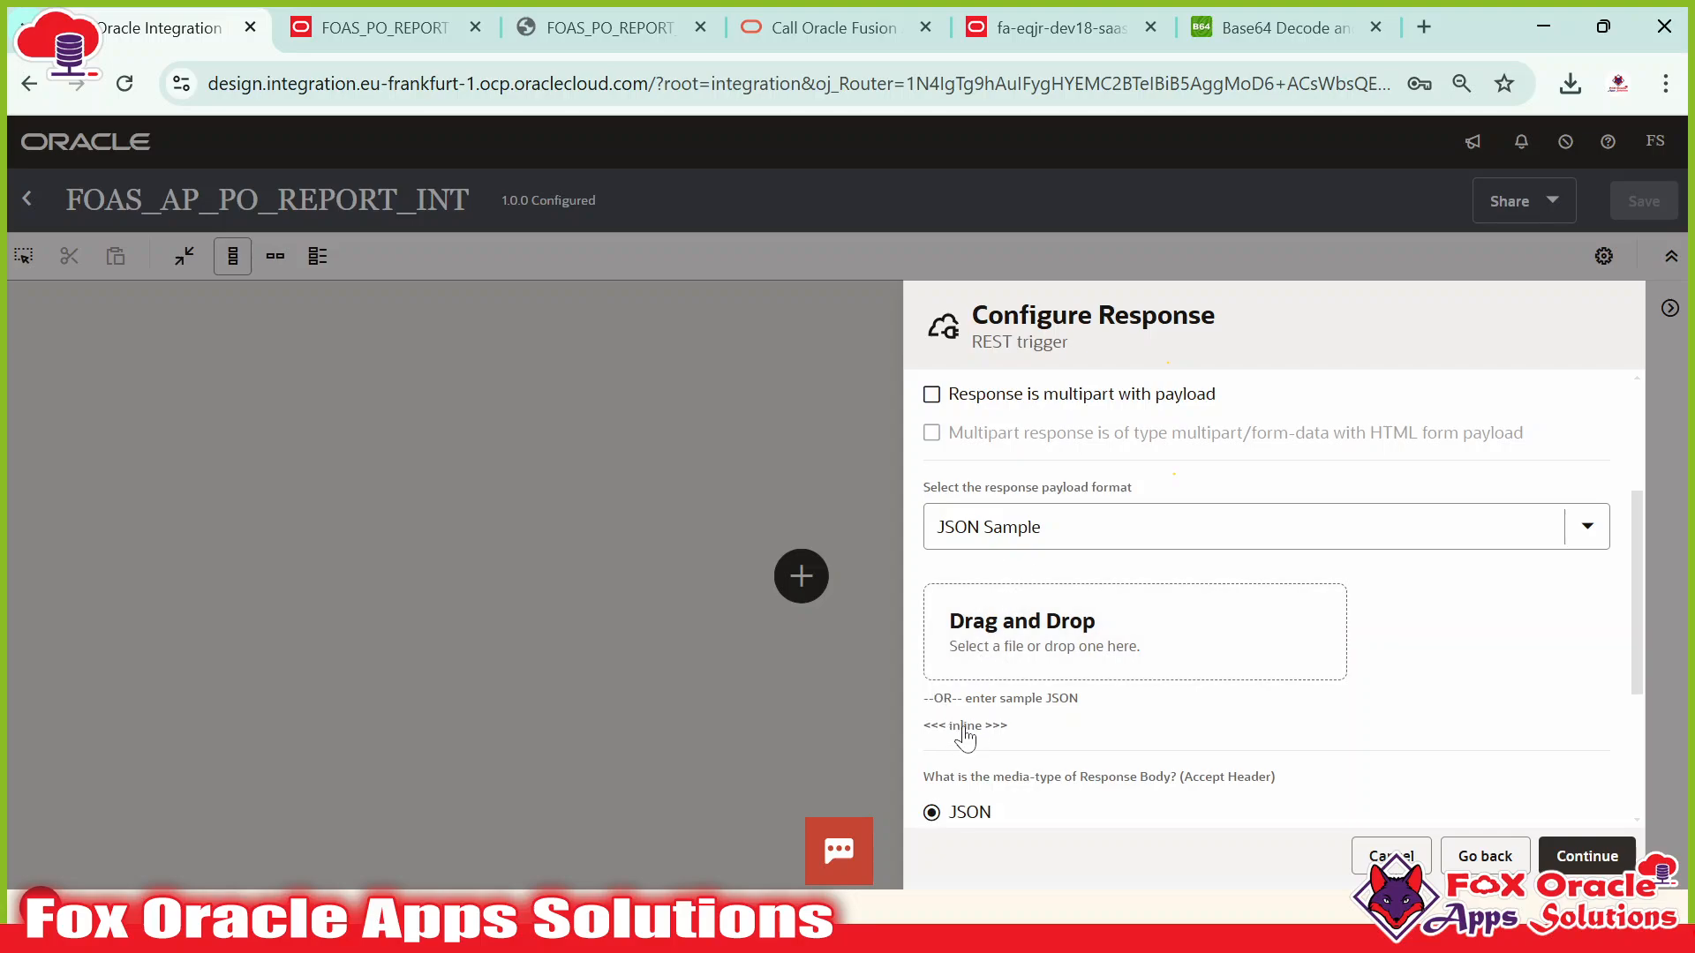
left_click(980, 723)
key("ctrl+v")
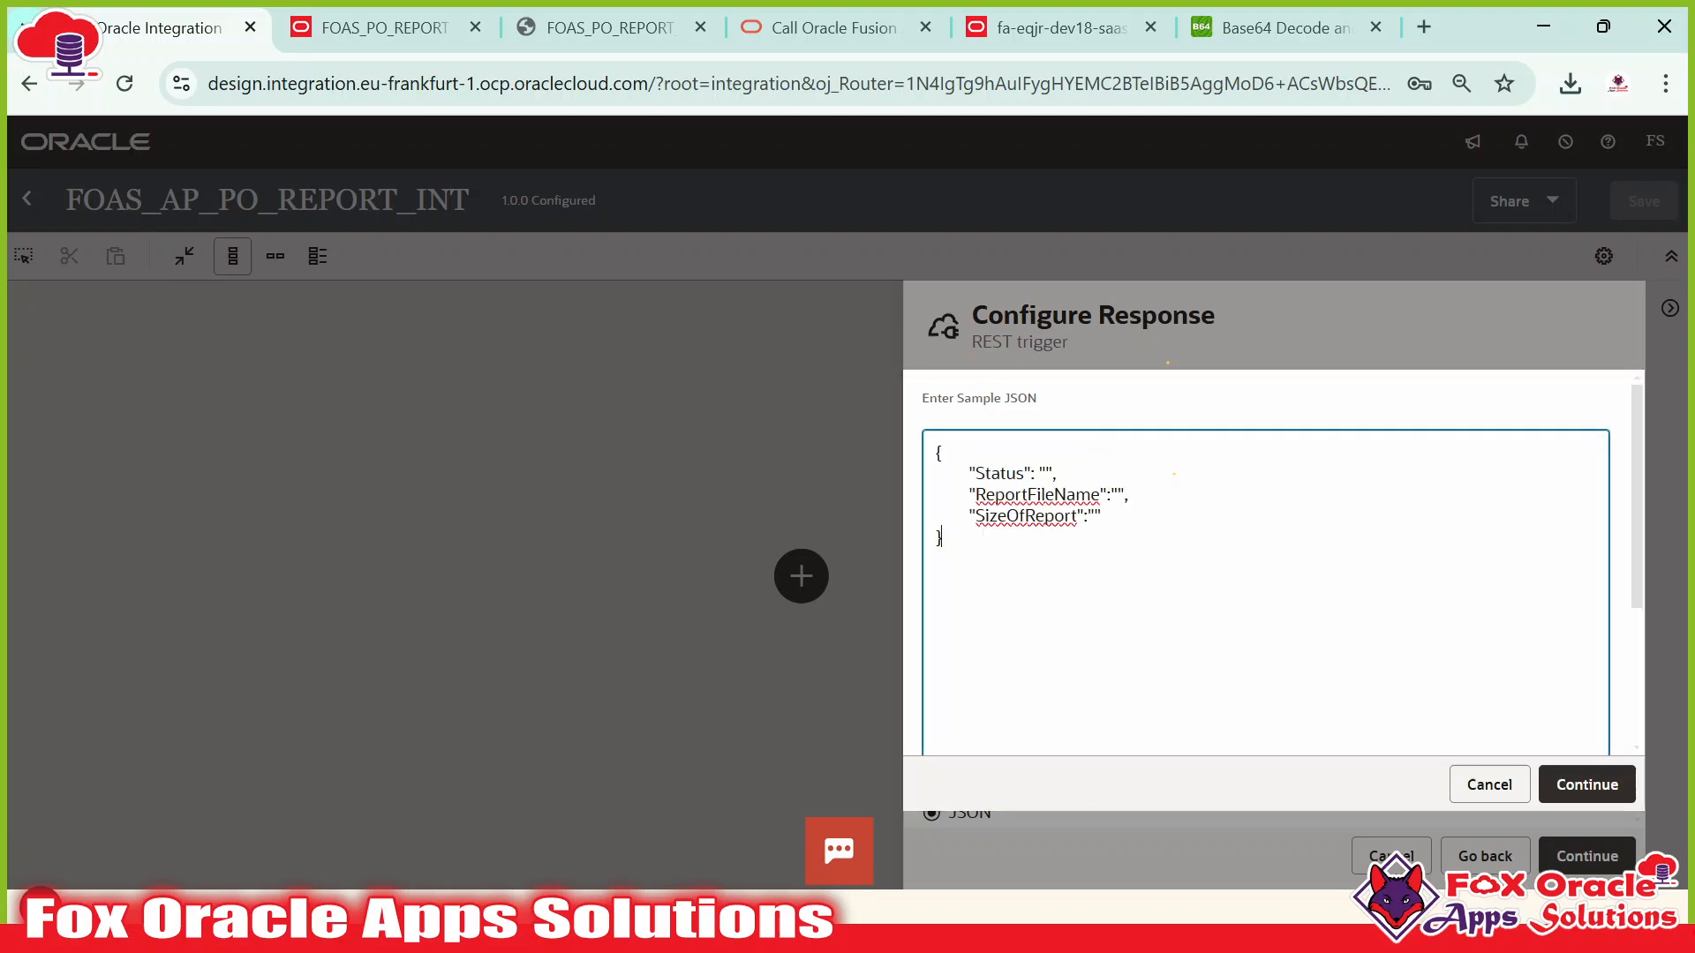
left_click(1587, 786)
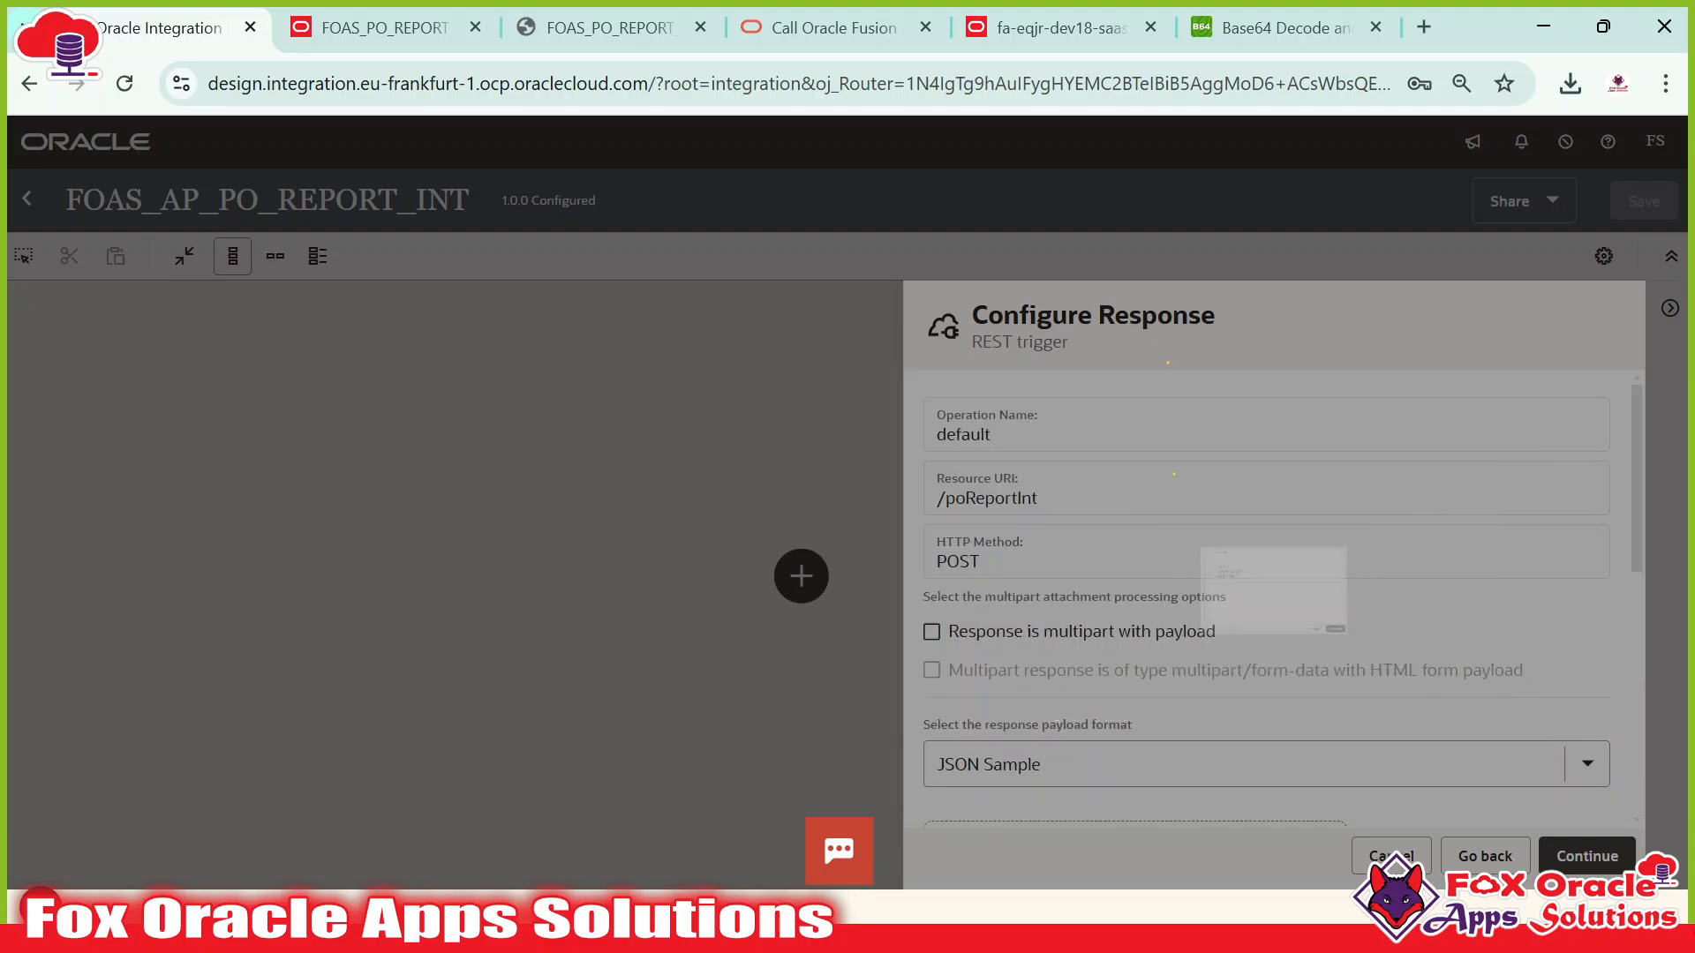
scroll(1272, 605, "down", 5)
scroll(1059, 662, "up", 3)
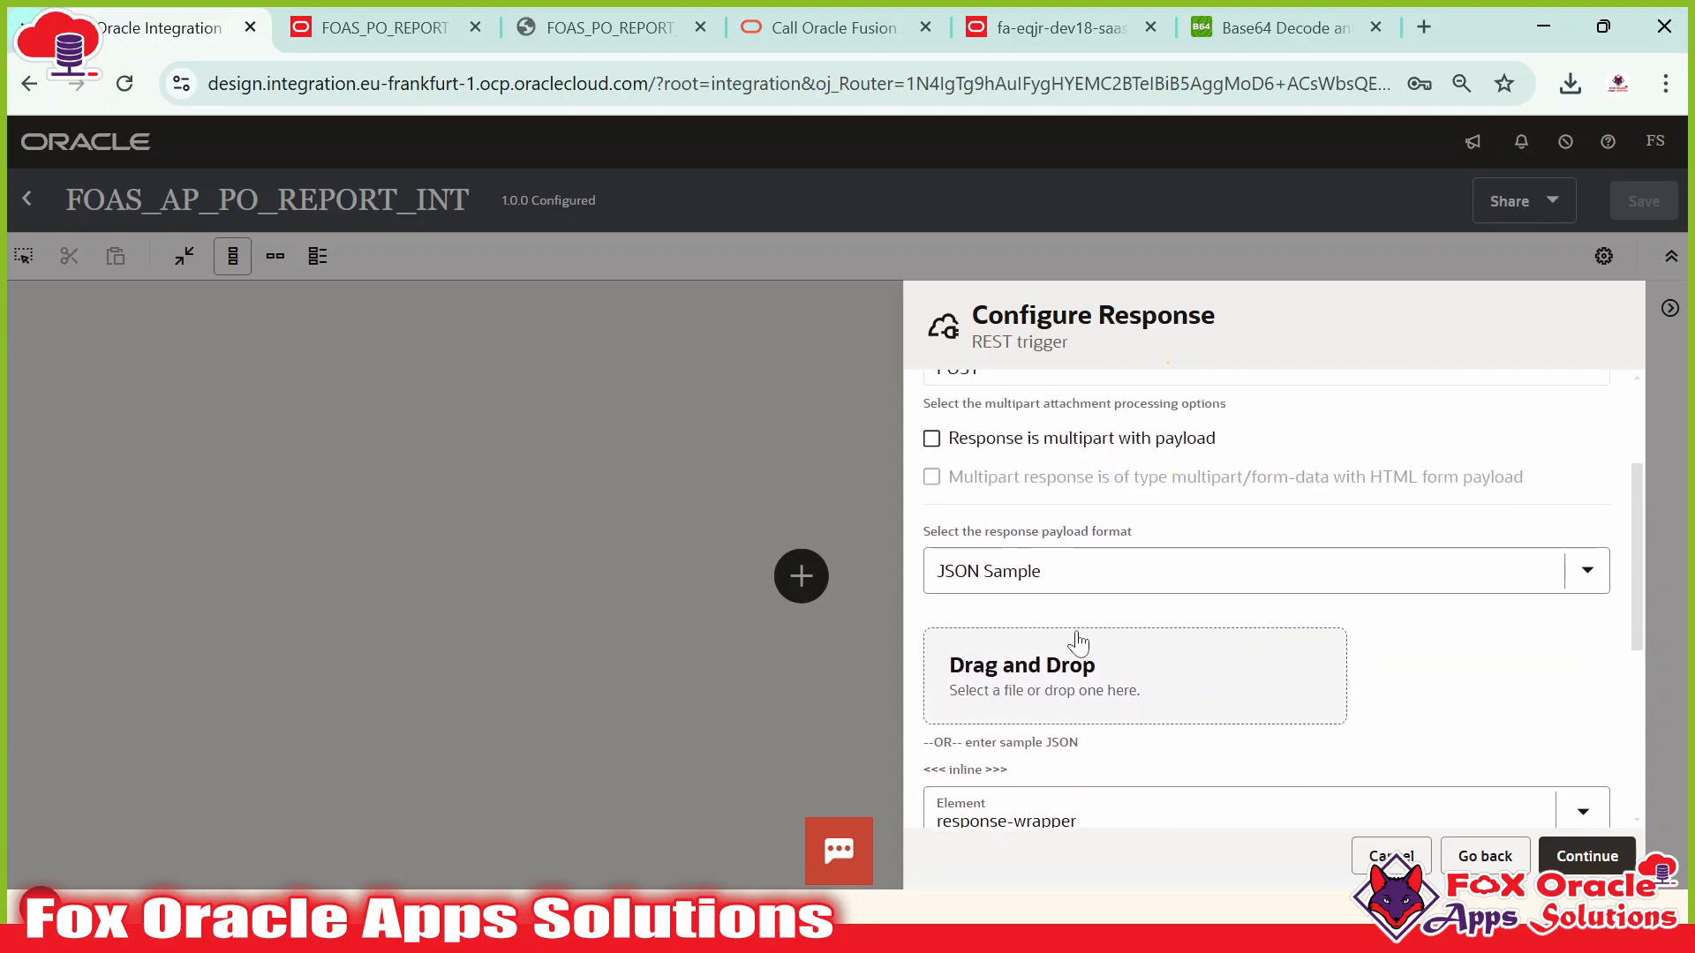
scroll(1004, 702, "down", 2)
scroll(1082, 664, "down", 3)
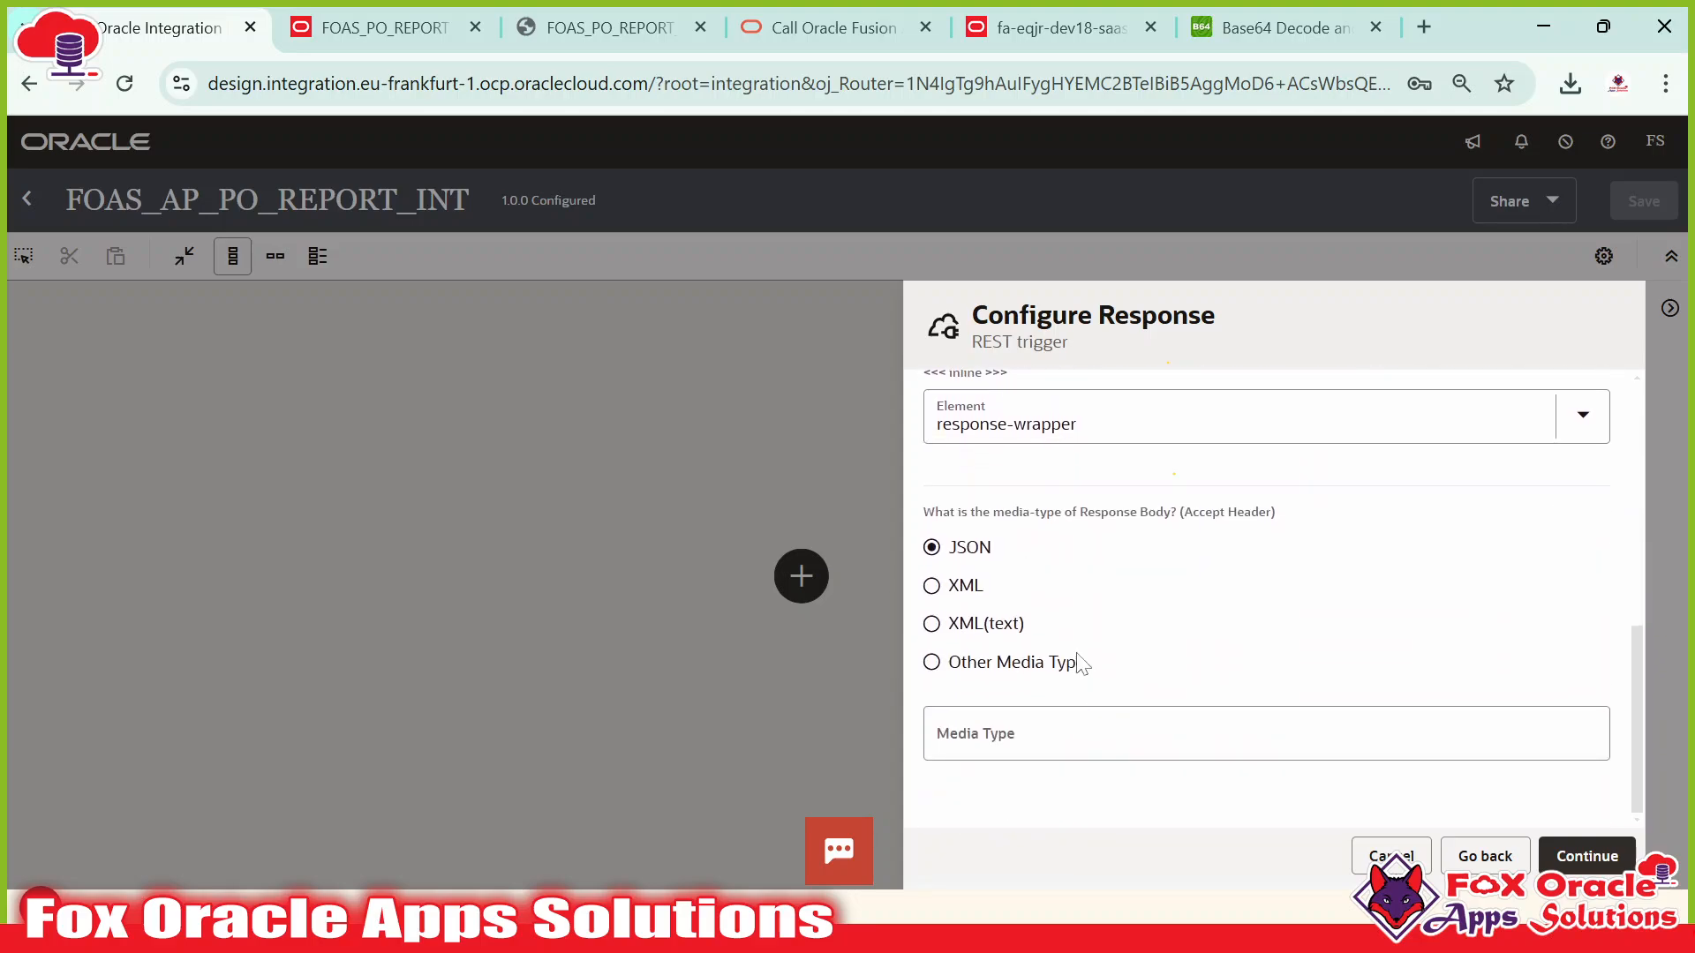
scroll(1097, 610, "up", 3)
scroll(1150, 651, "down", 2)
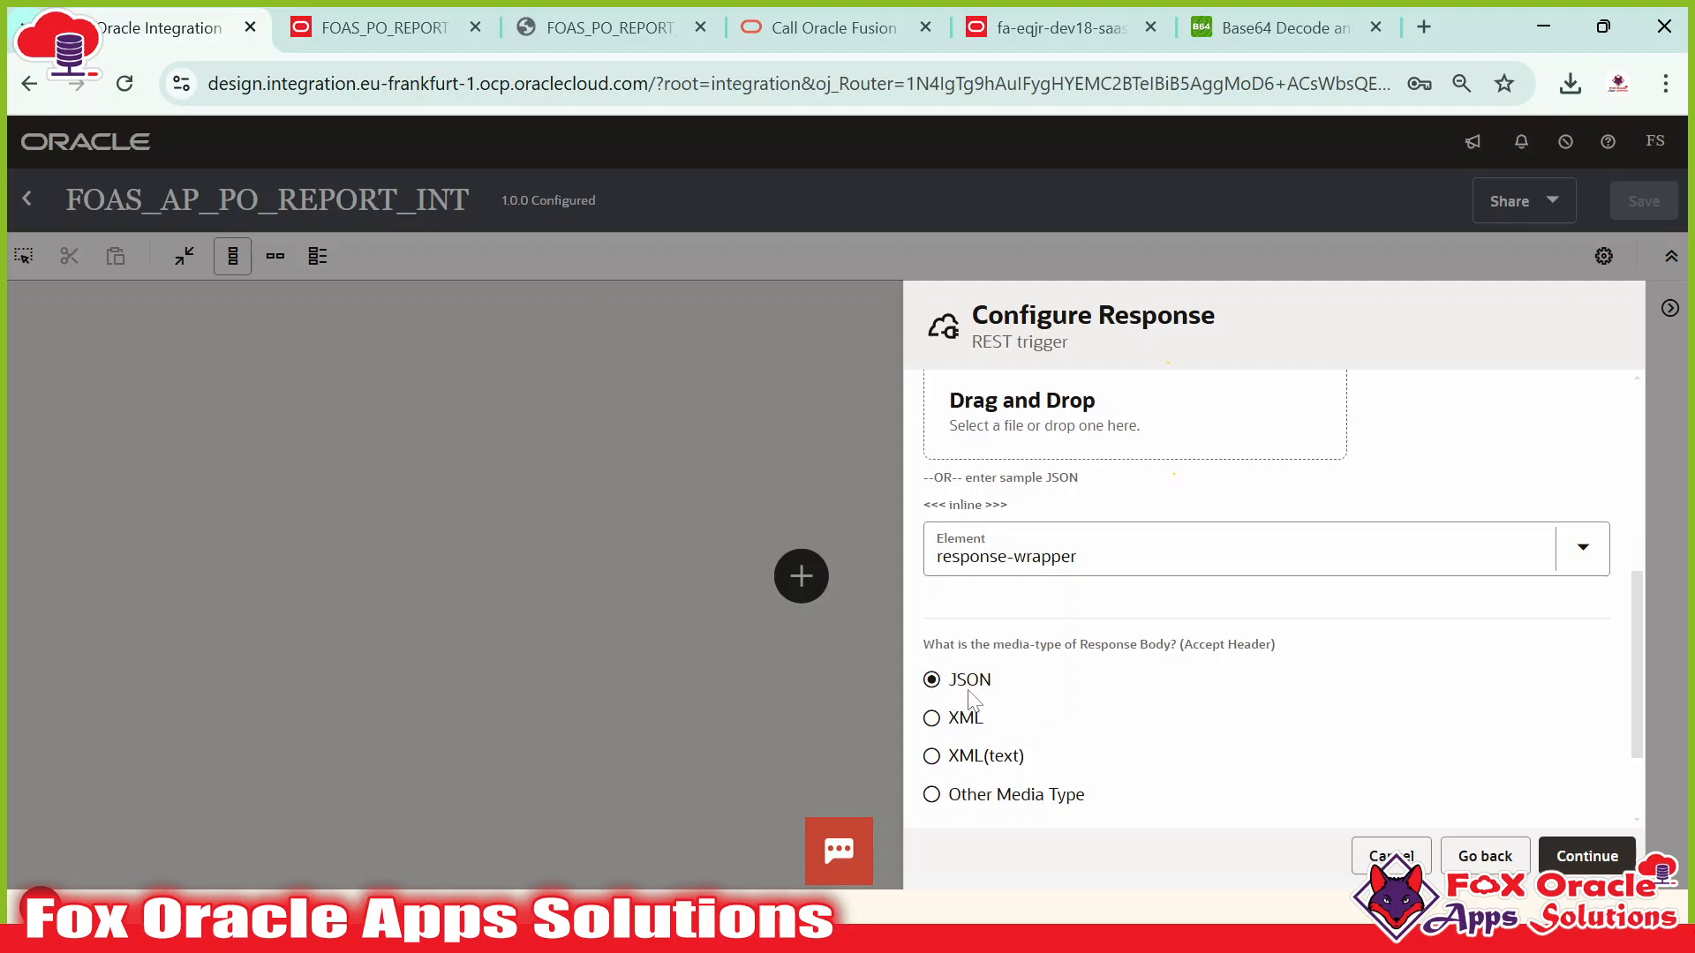
left_click(1559, 838)
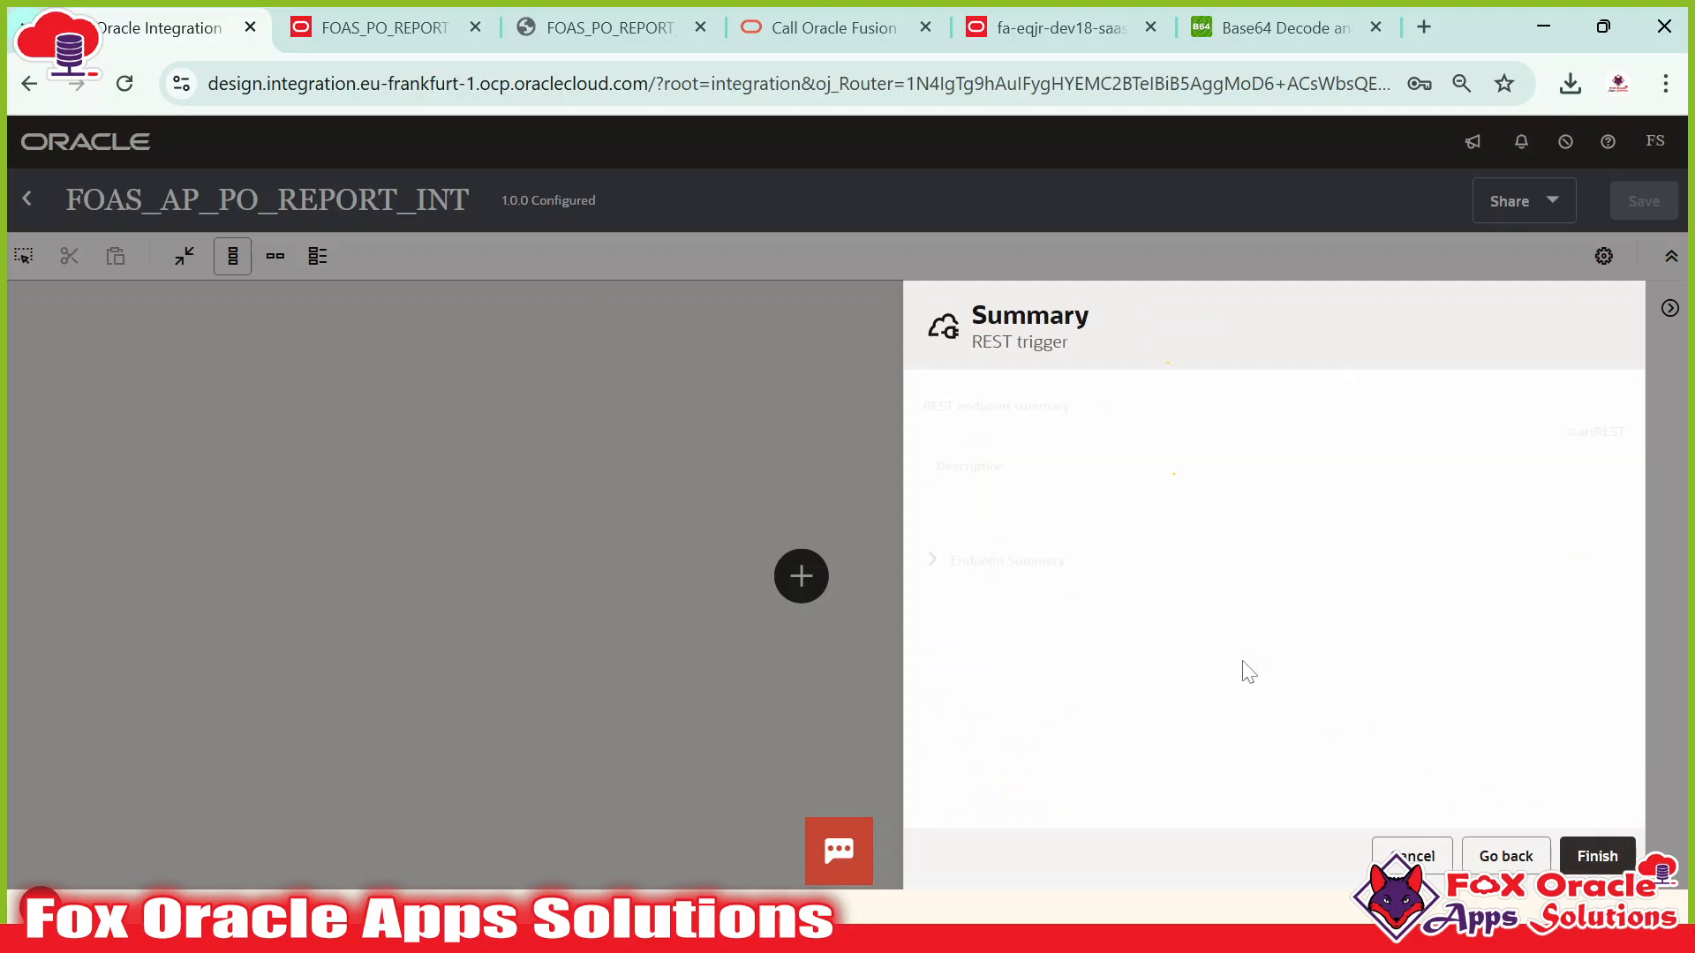
Finish the REST trigger, save FOAS_AP_PO_REPORT_INT, and review its validation errors.
left_click(1593, 861)
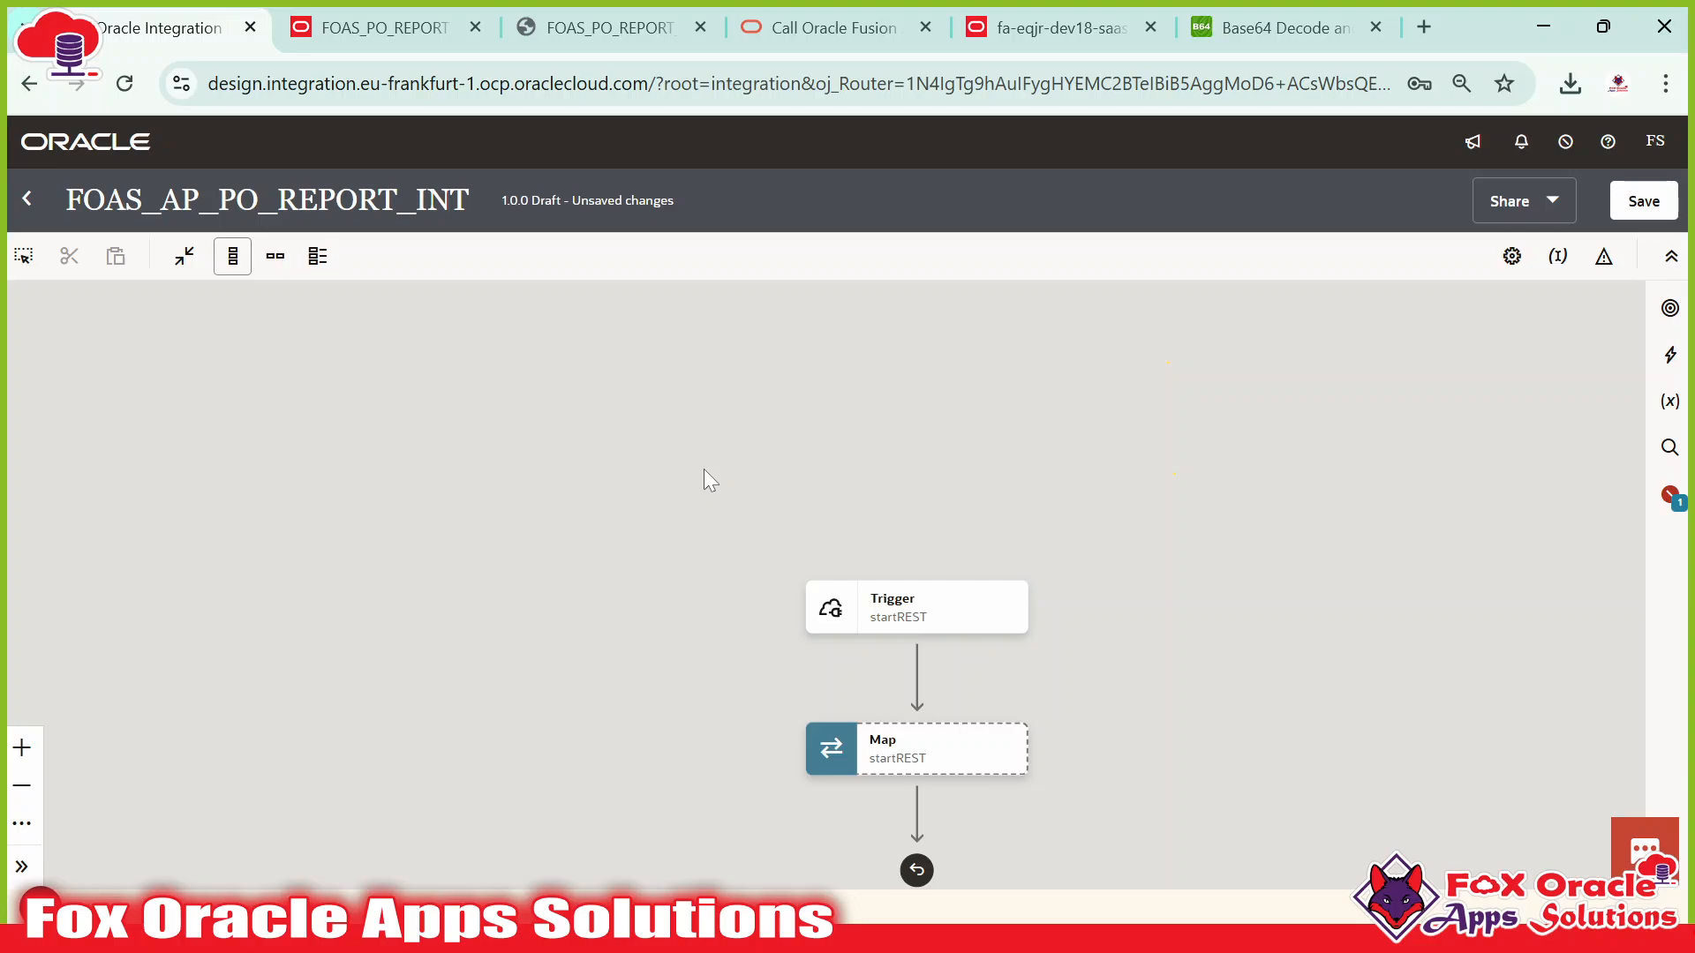
left_click(1643, 201)
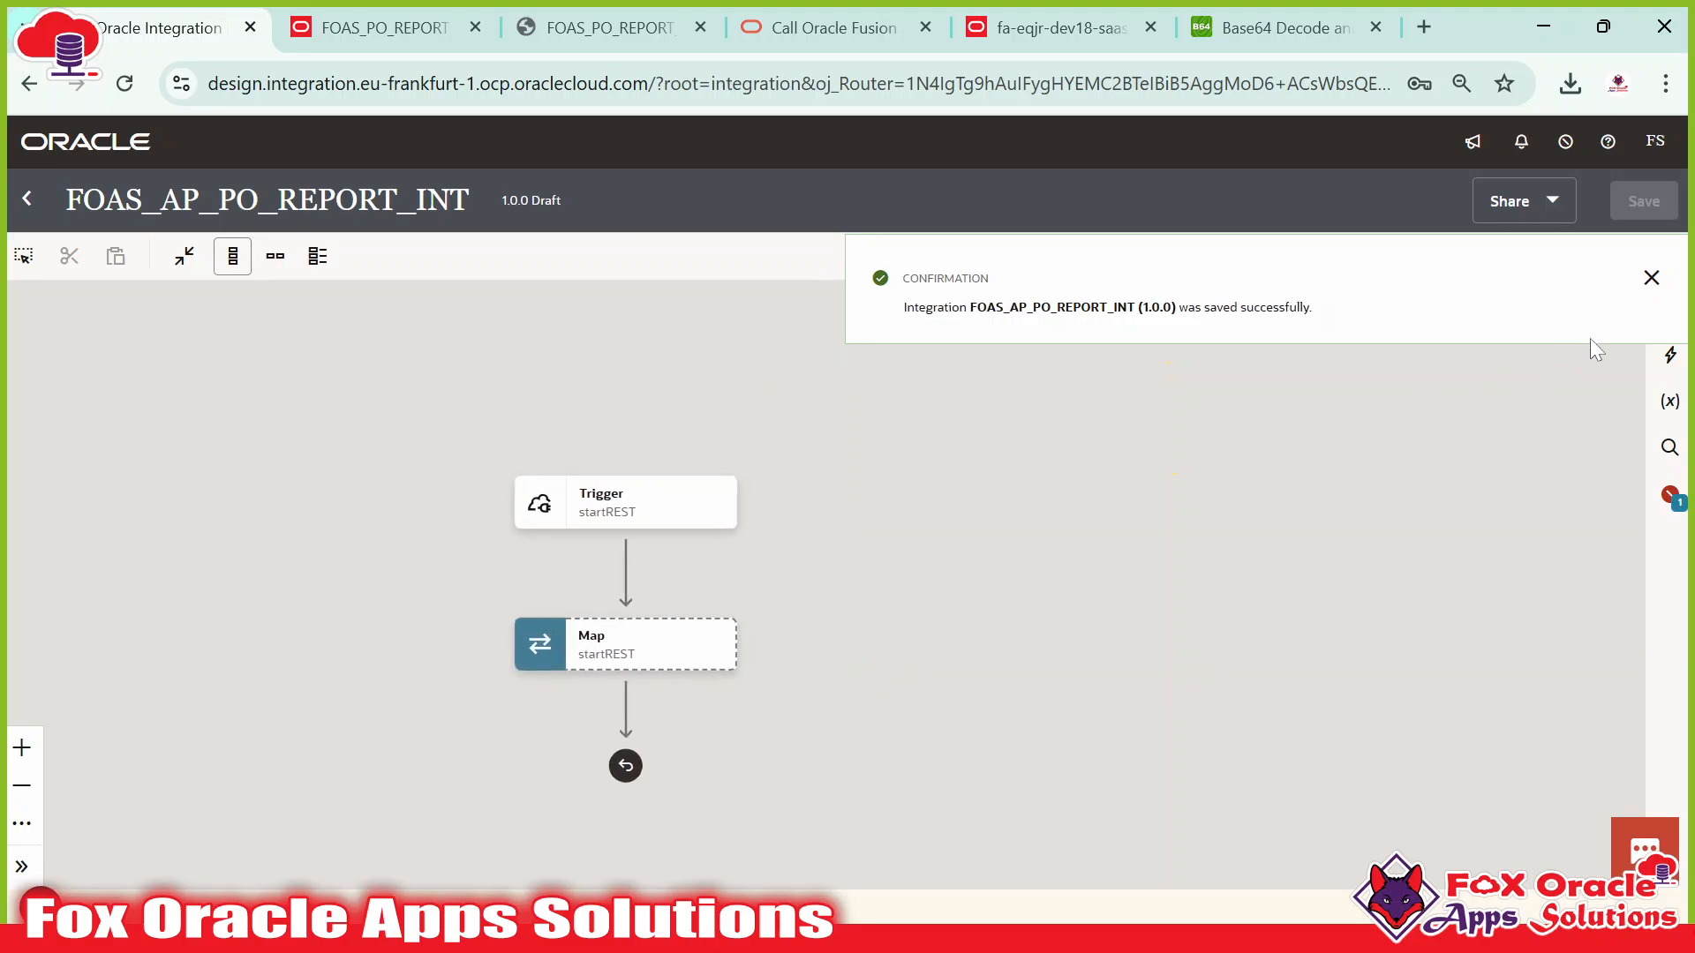
left_click(1649, 278)
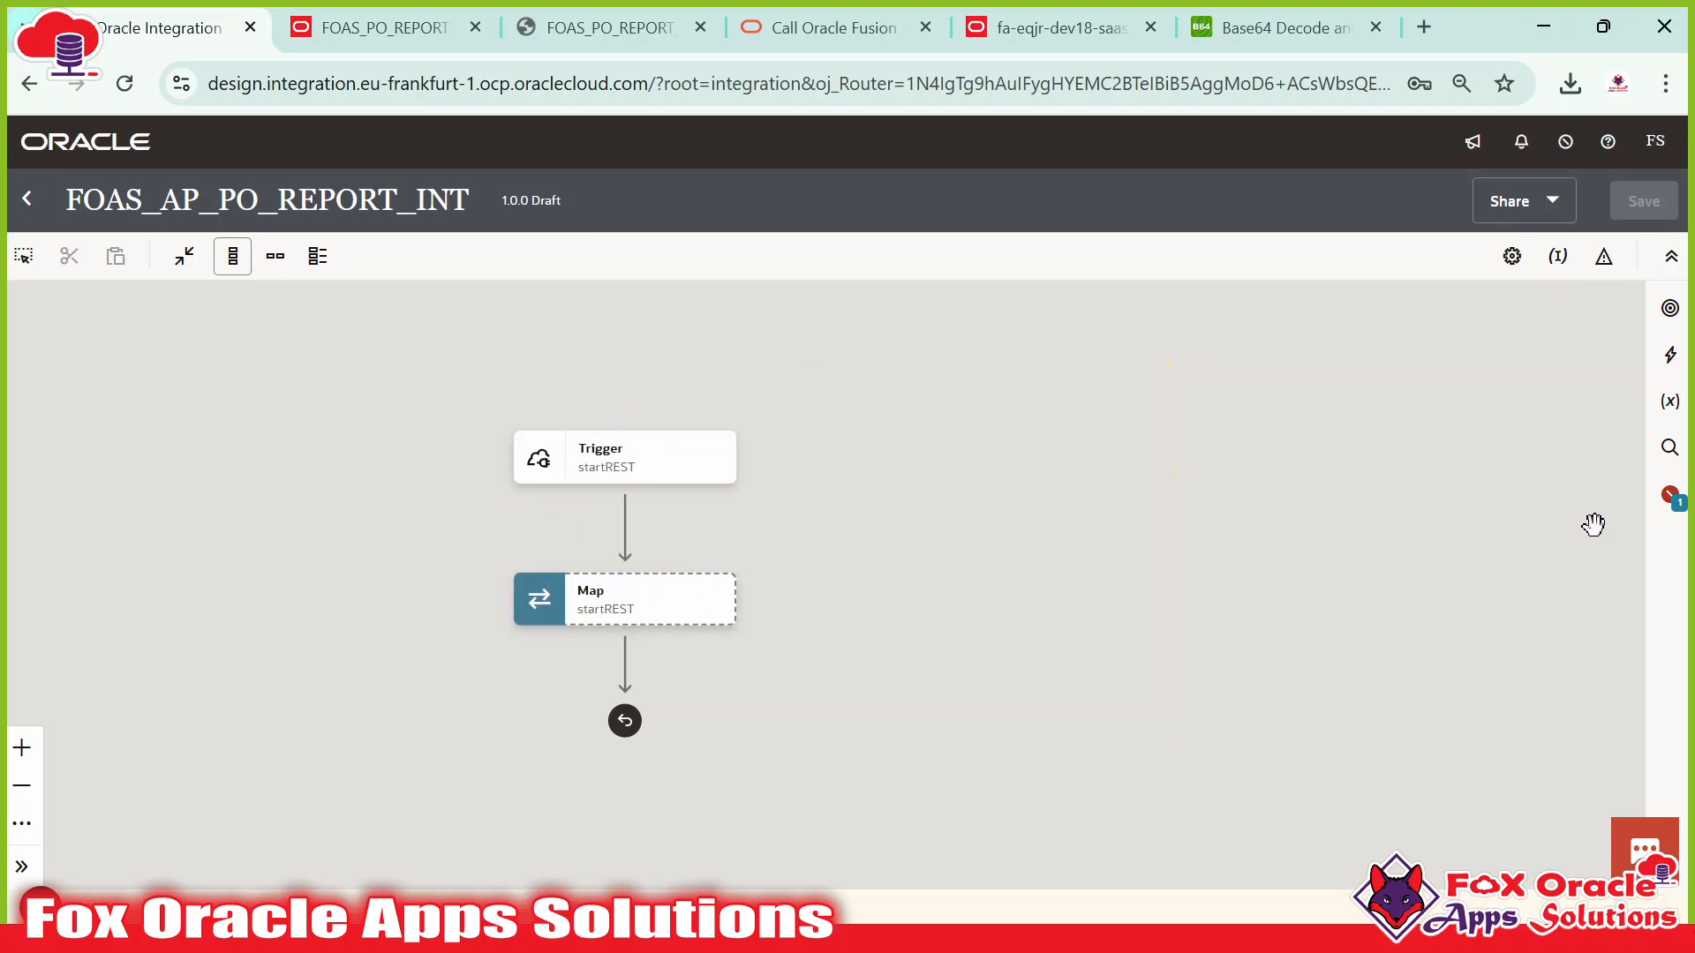
left_click(1669, 496)
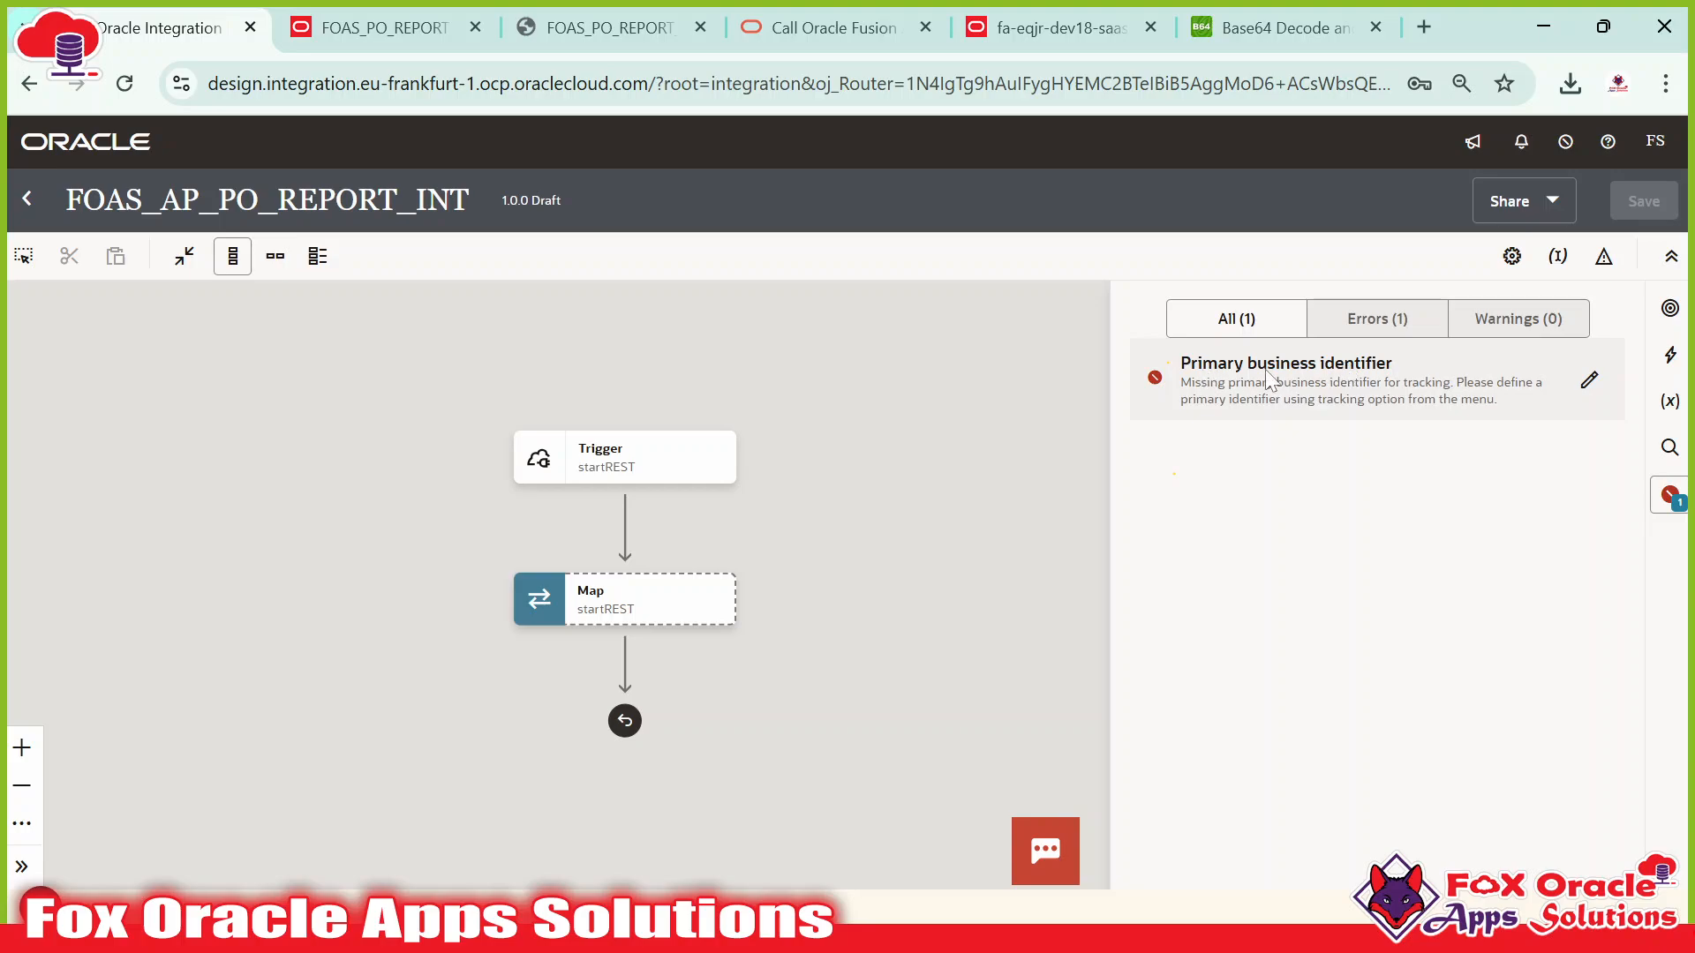
Track request-wrapper's Parameter as the primary business identifier named Purchase Order Param.
left_click(1669, 494)
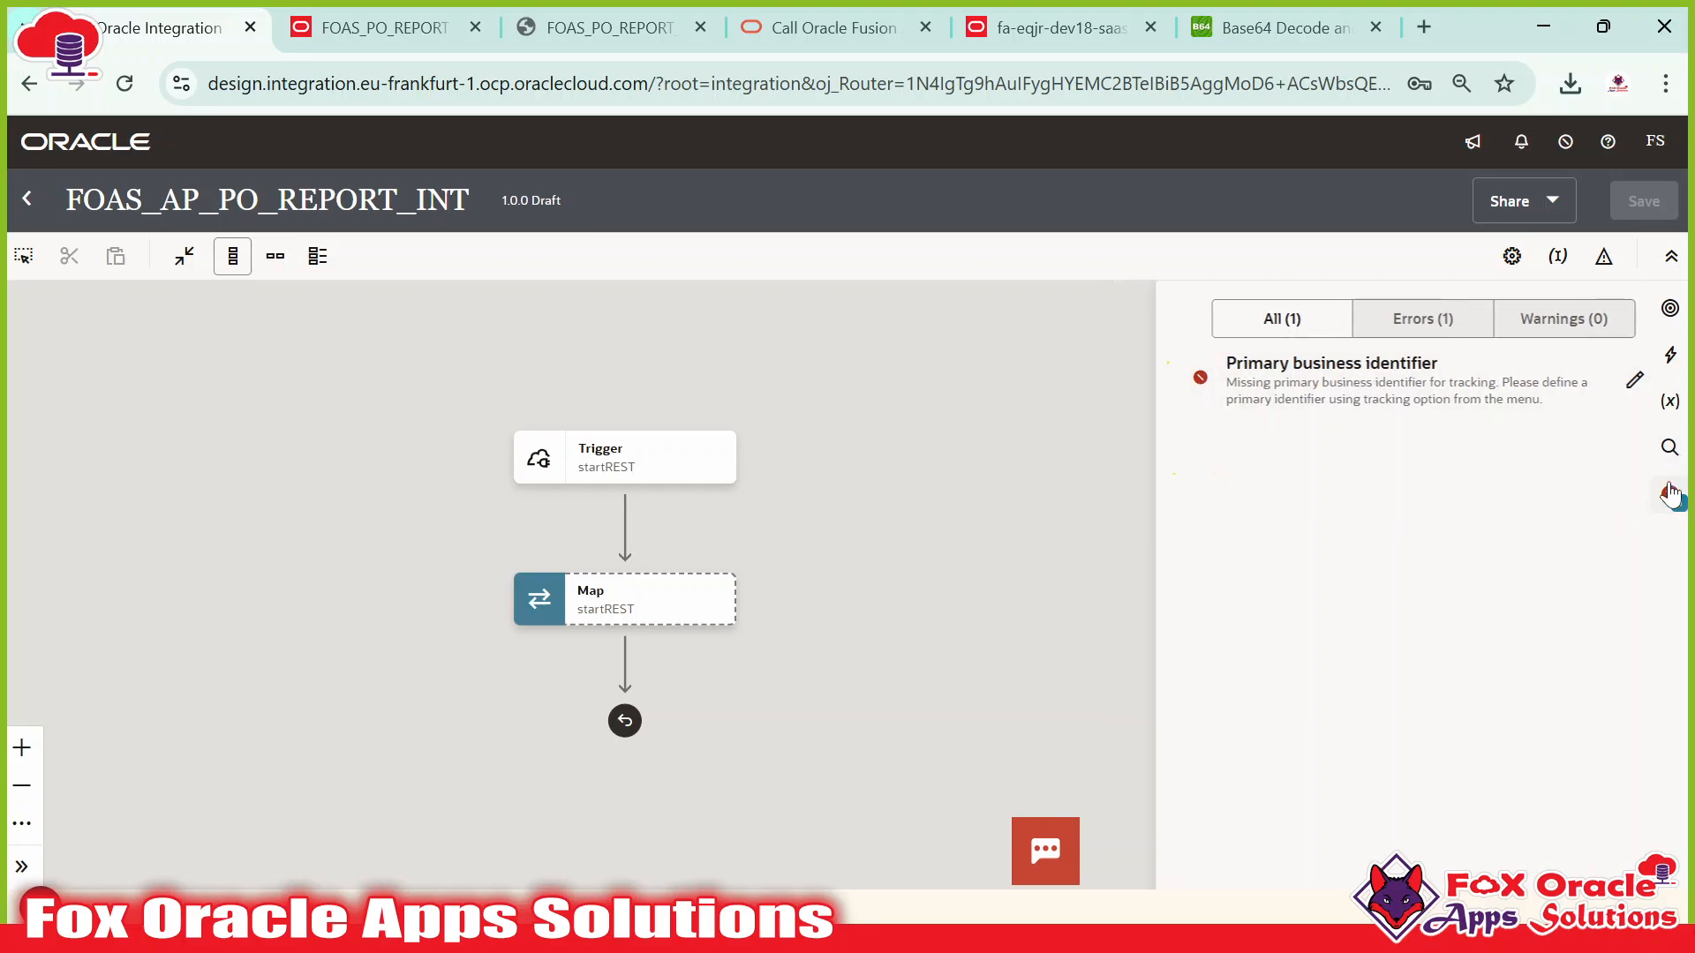
left_click(1557, 256)
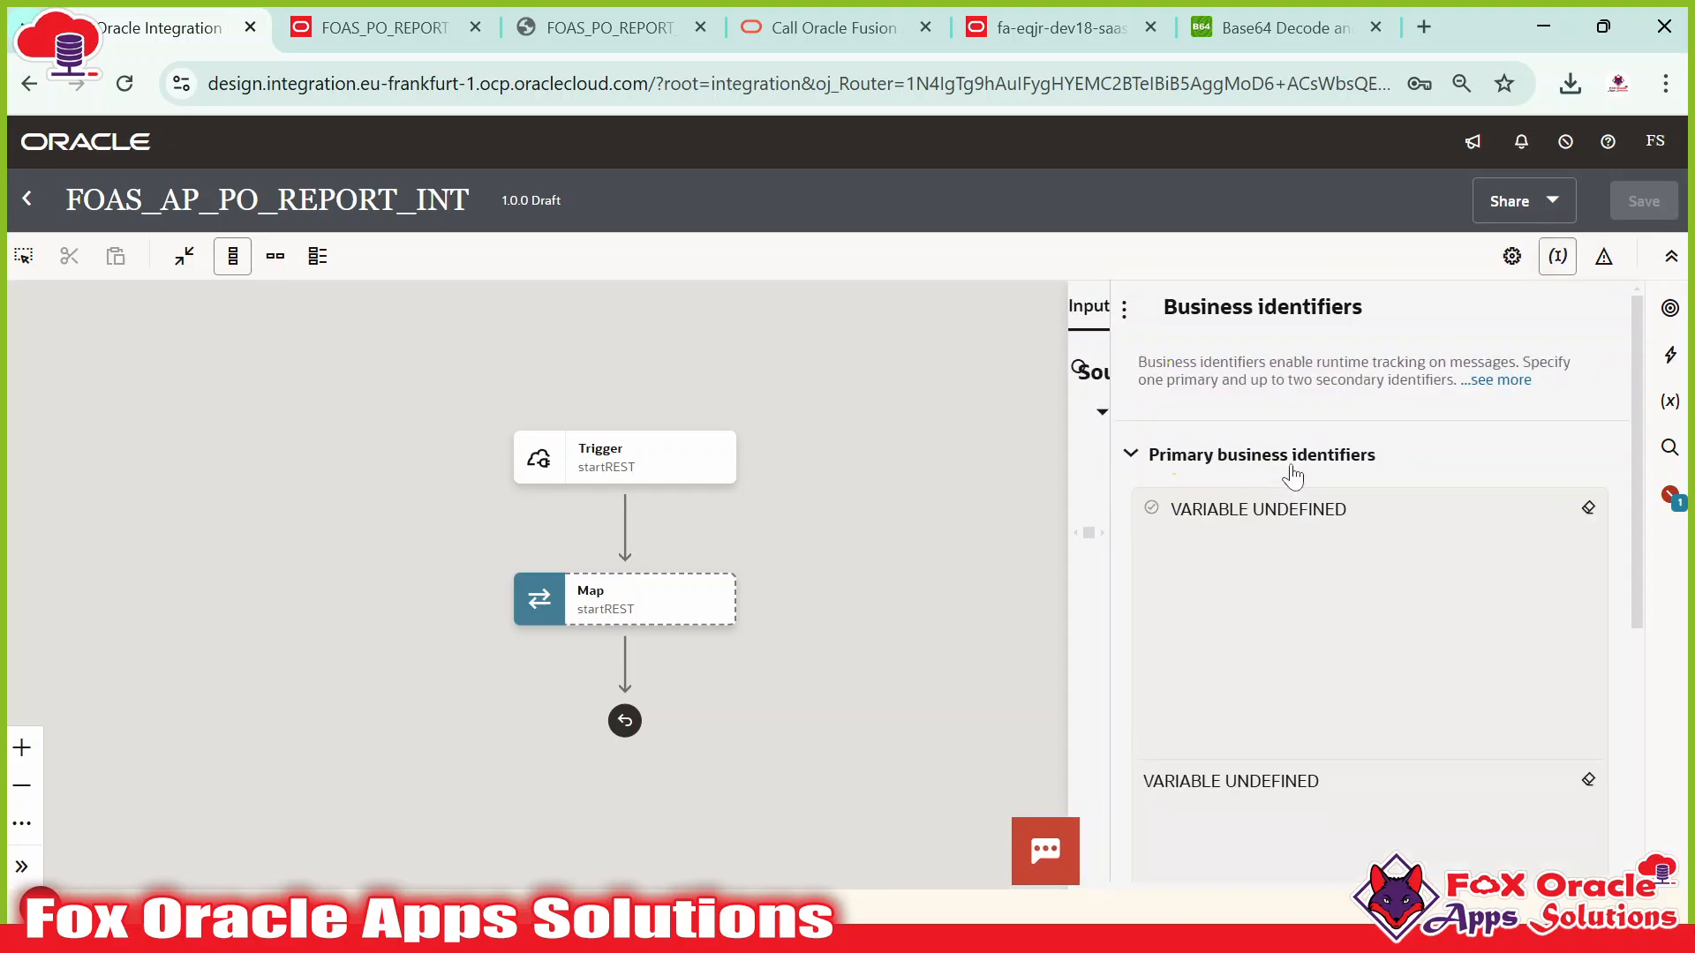
left_click(749, 455)
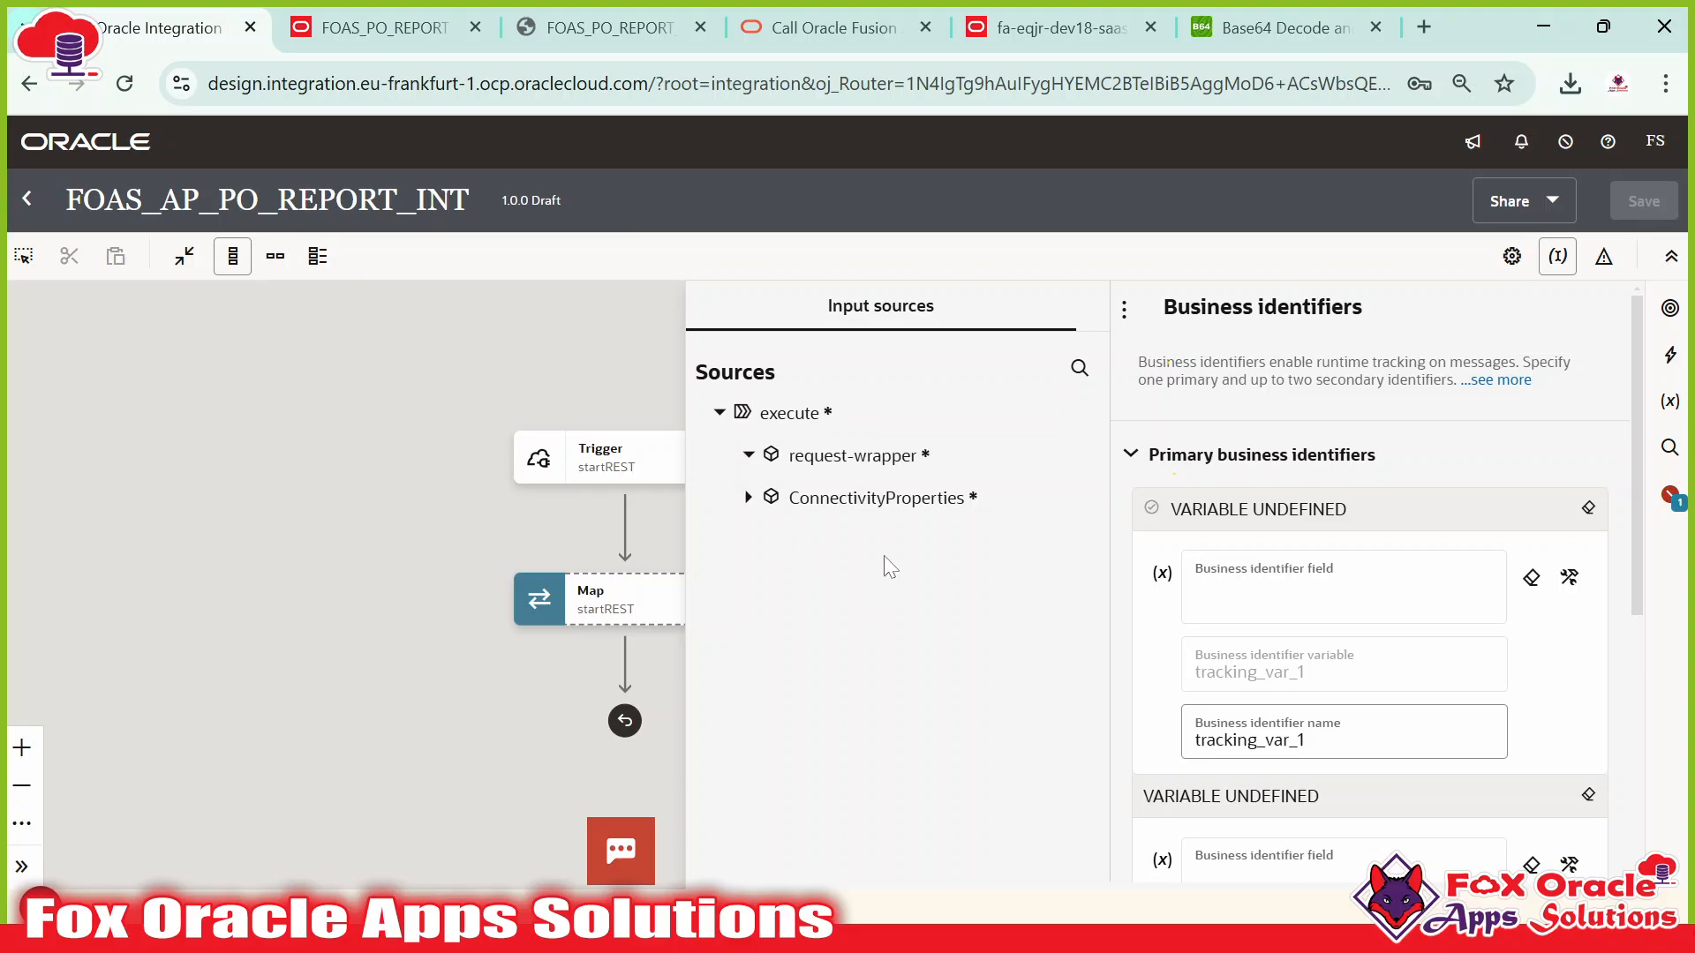
left_click_drag(857, 559, 1253, 587)
left_click(1342, 768)
scroll(1315, 618, "down", 4)
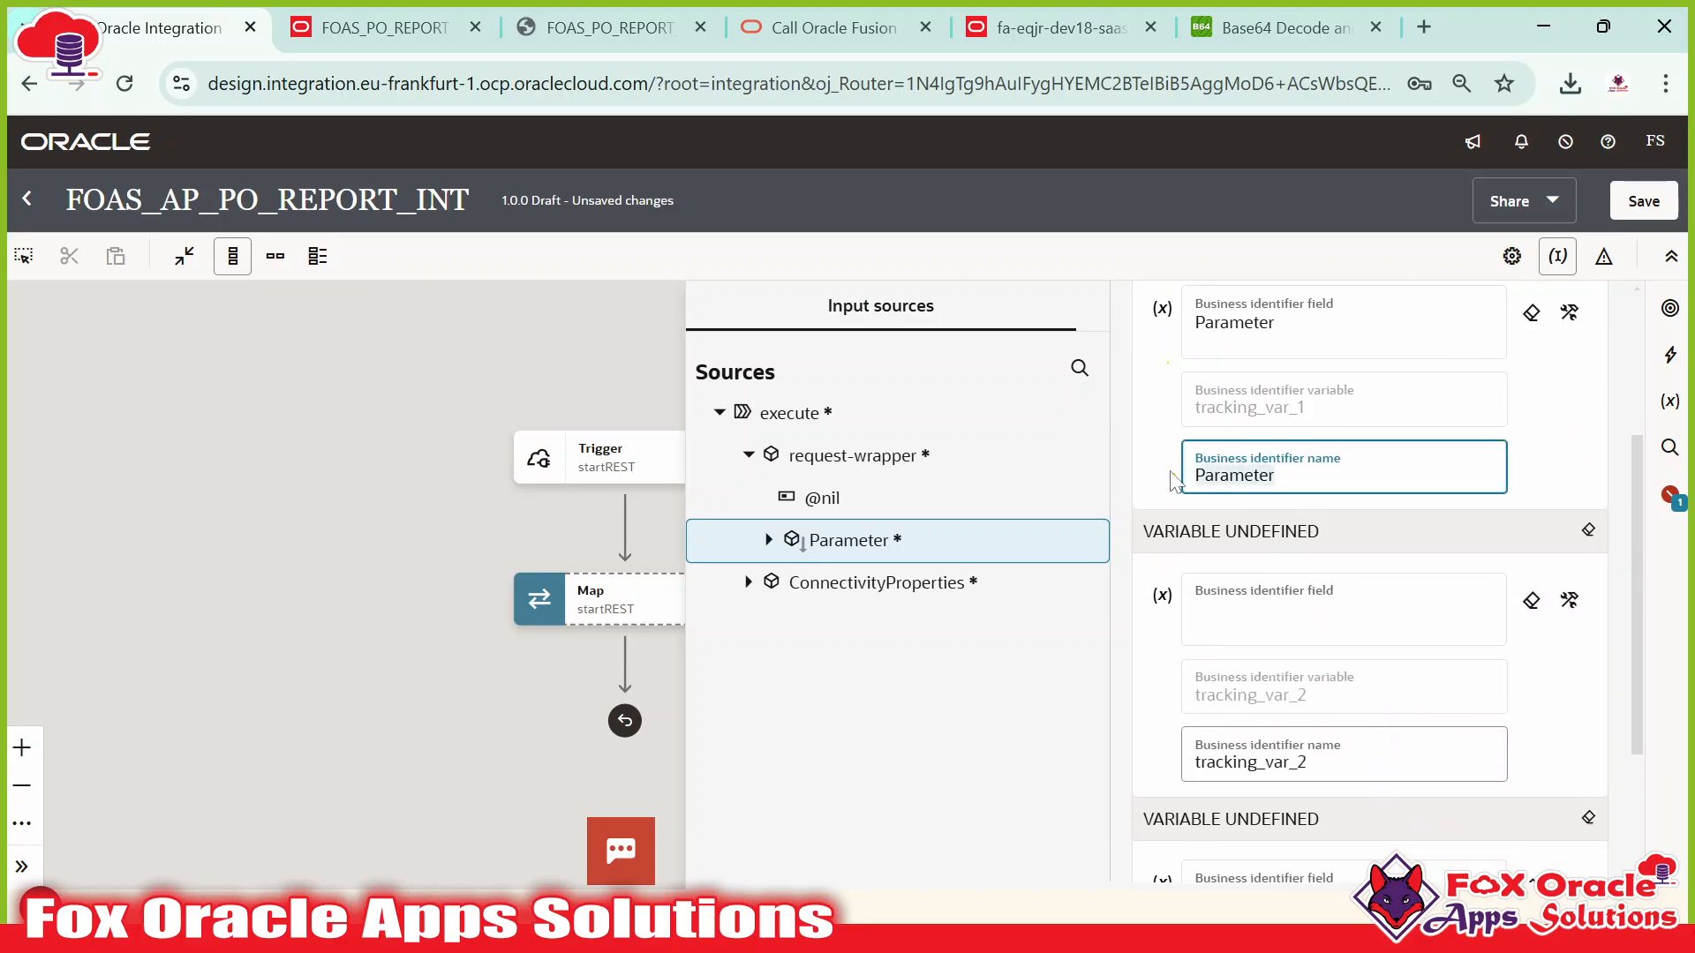
key("ctrl+a")
type("P")
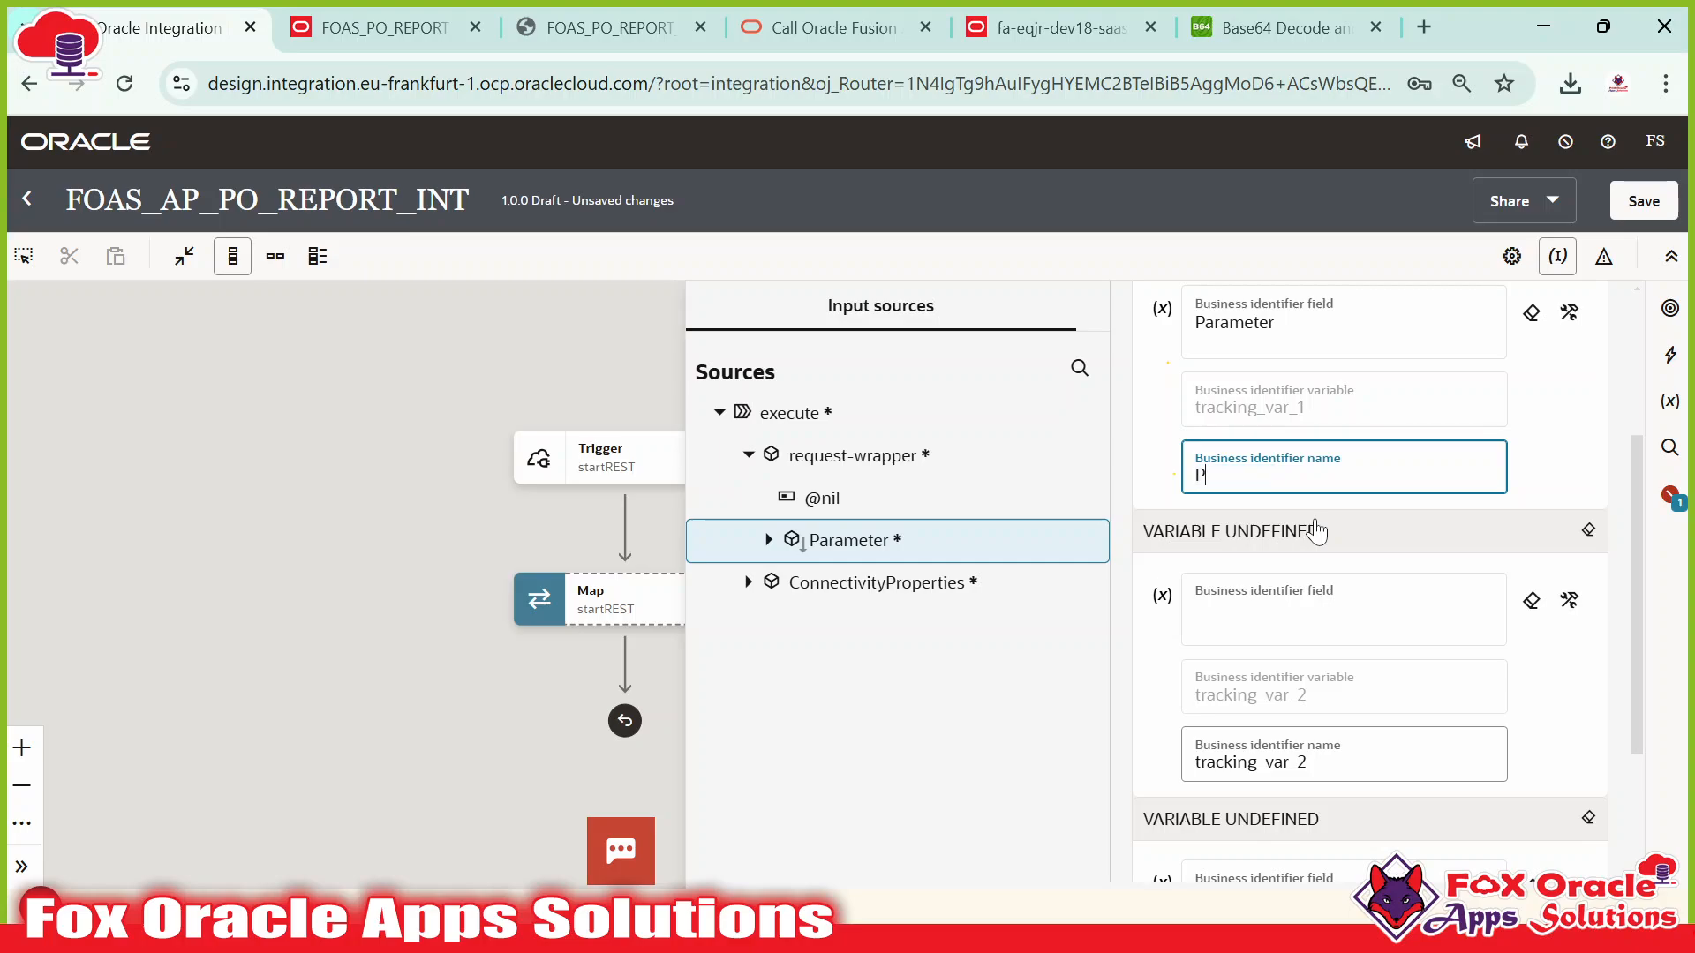
type("urchase")
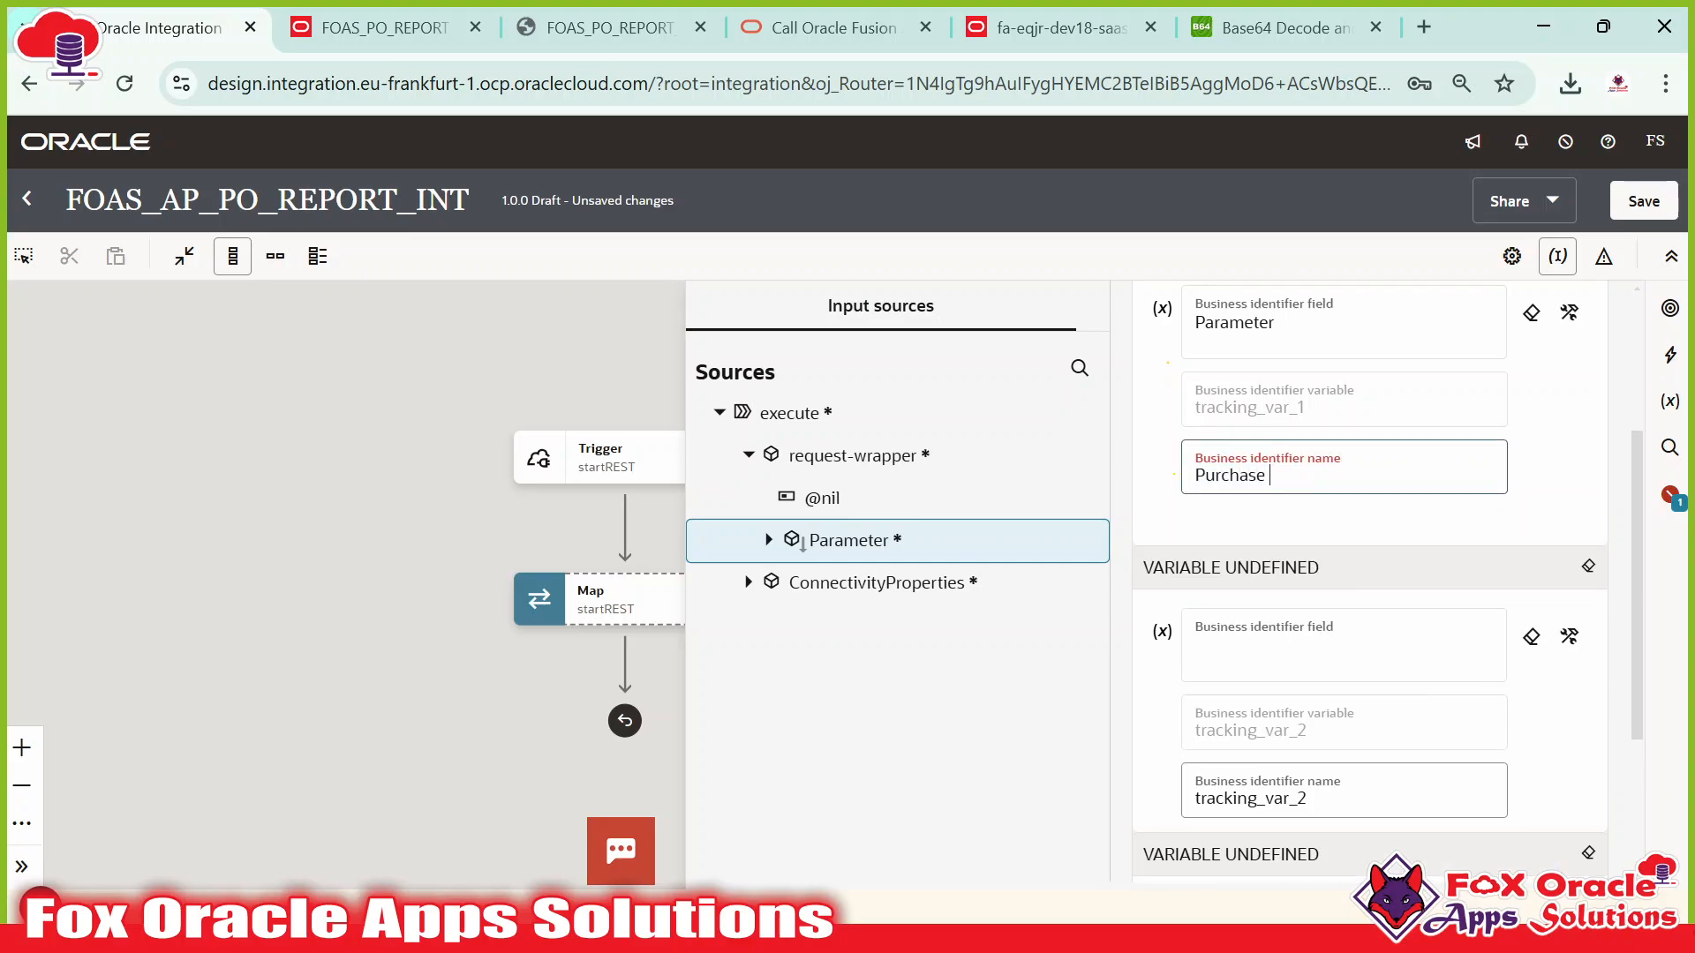
type(" Order")
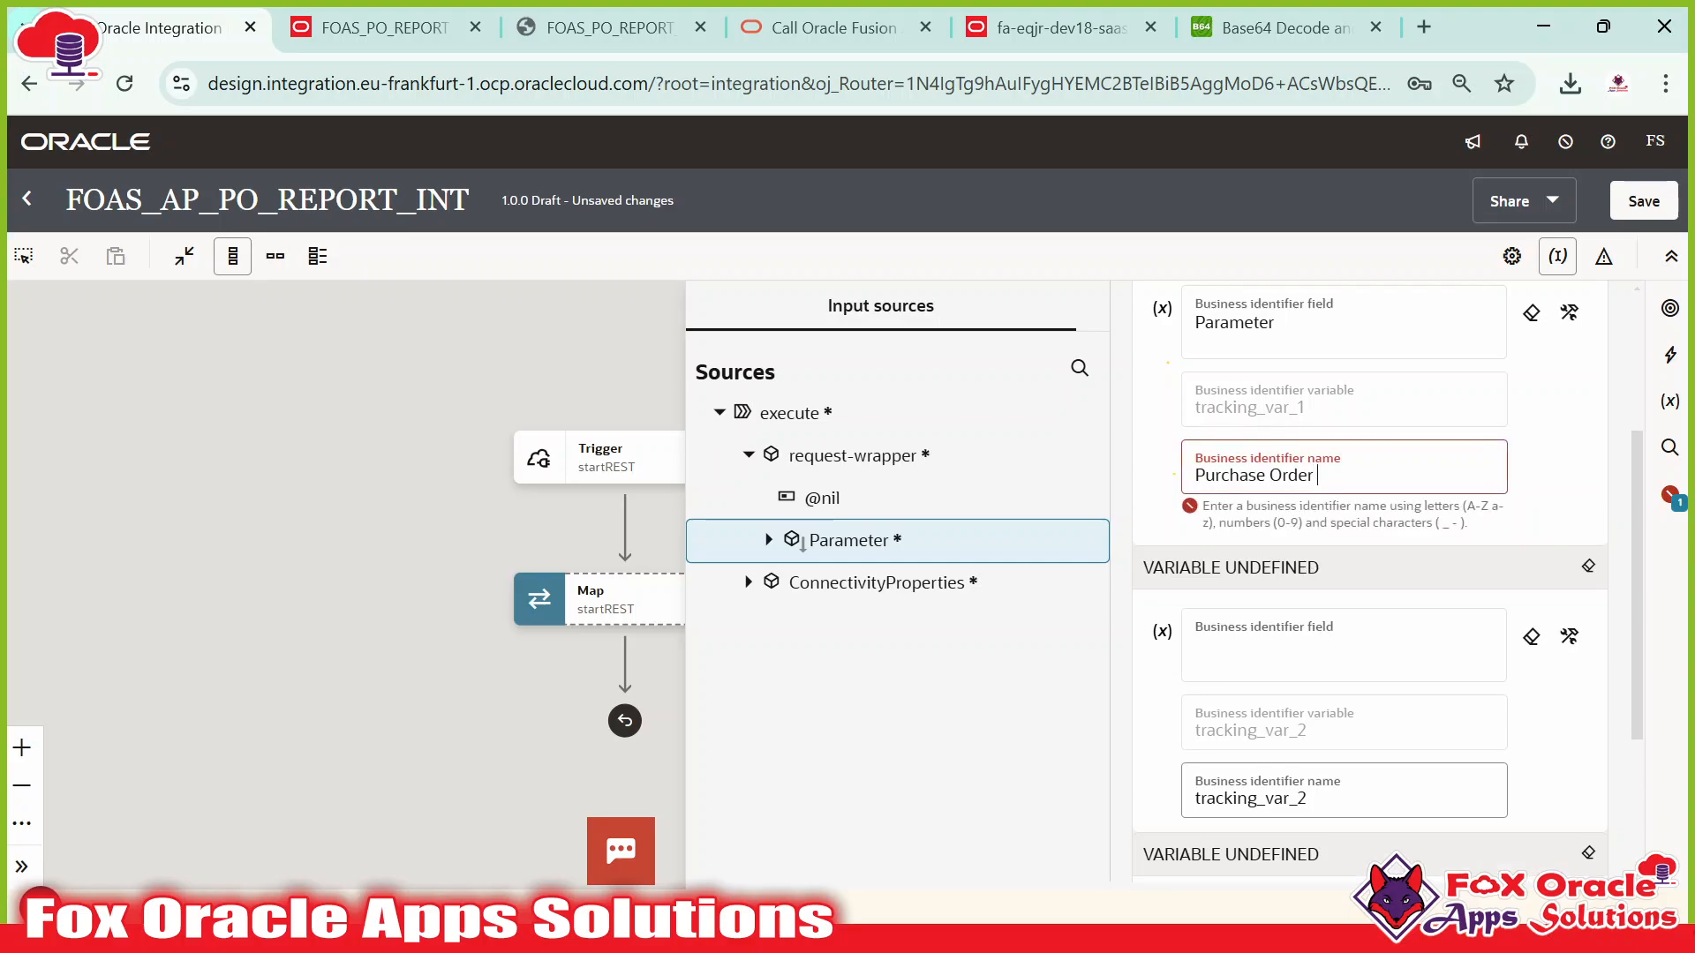
type(" Param")
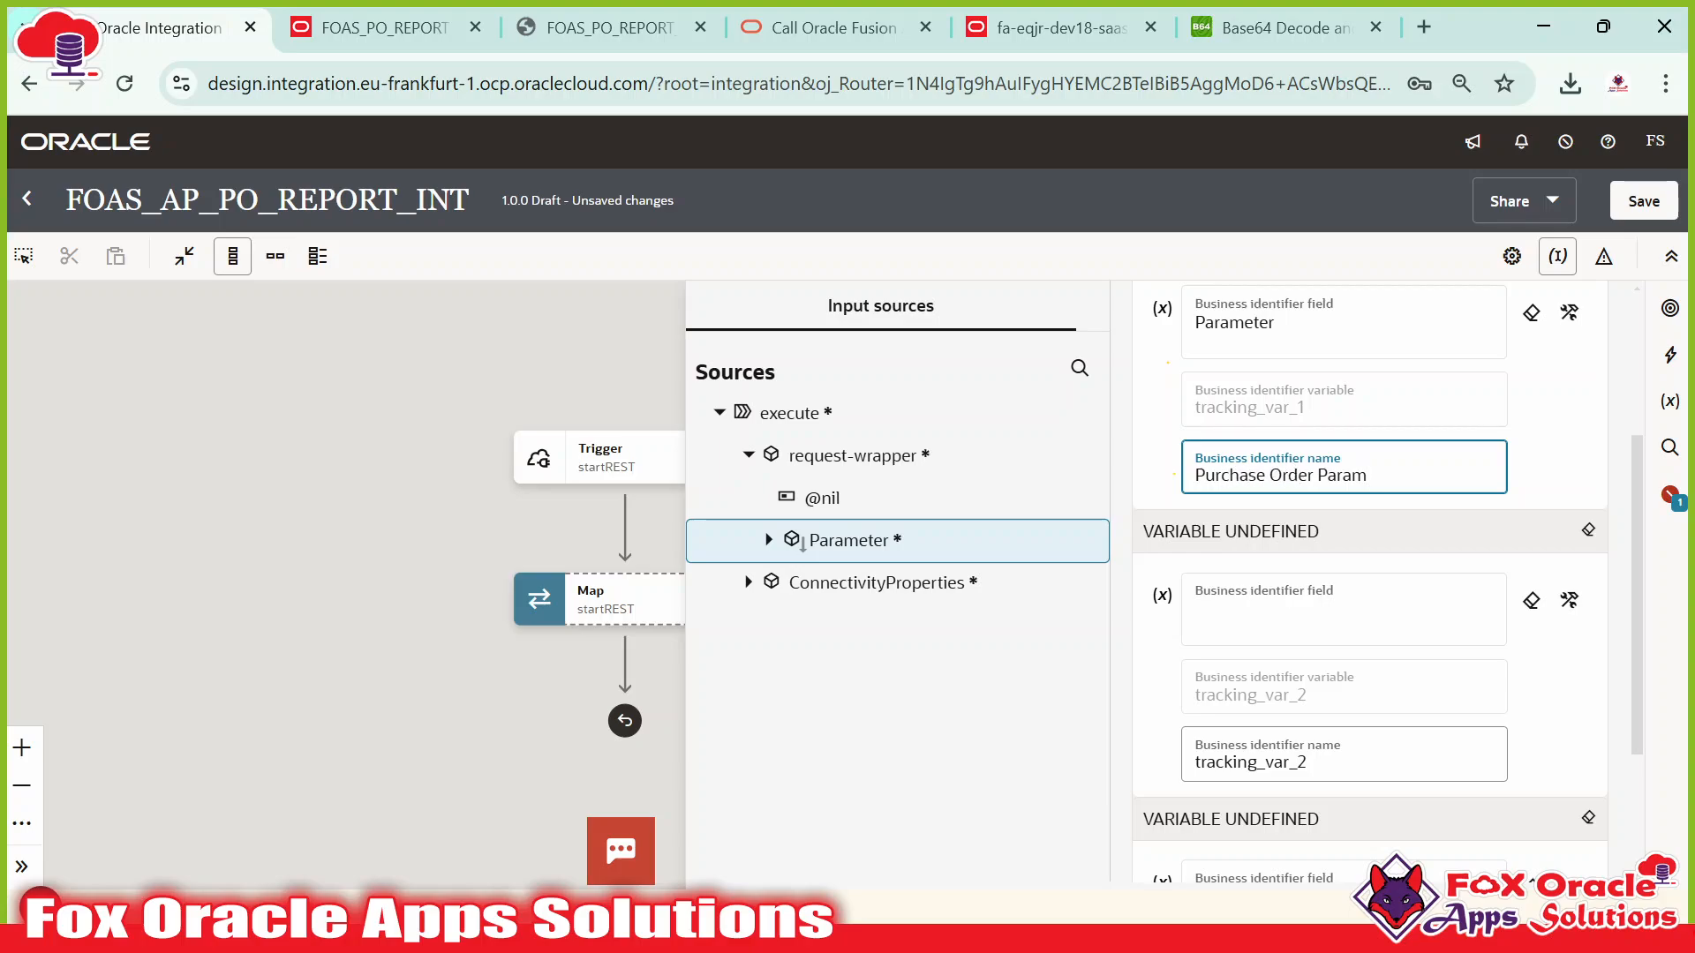
left_click_drag(1196, 475, 1350, 476)
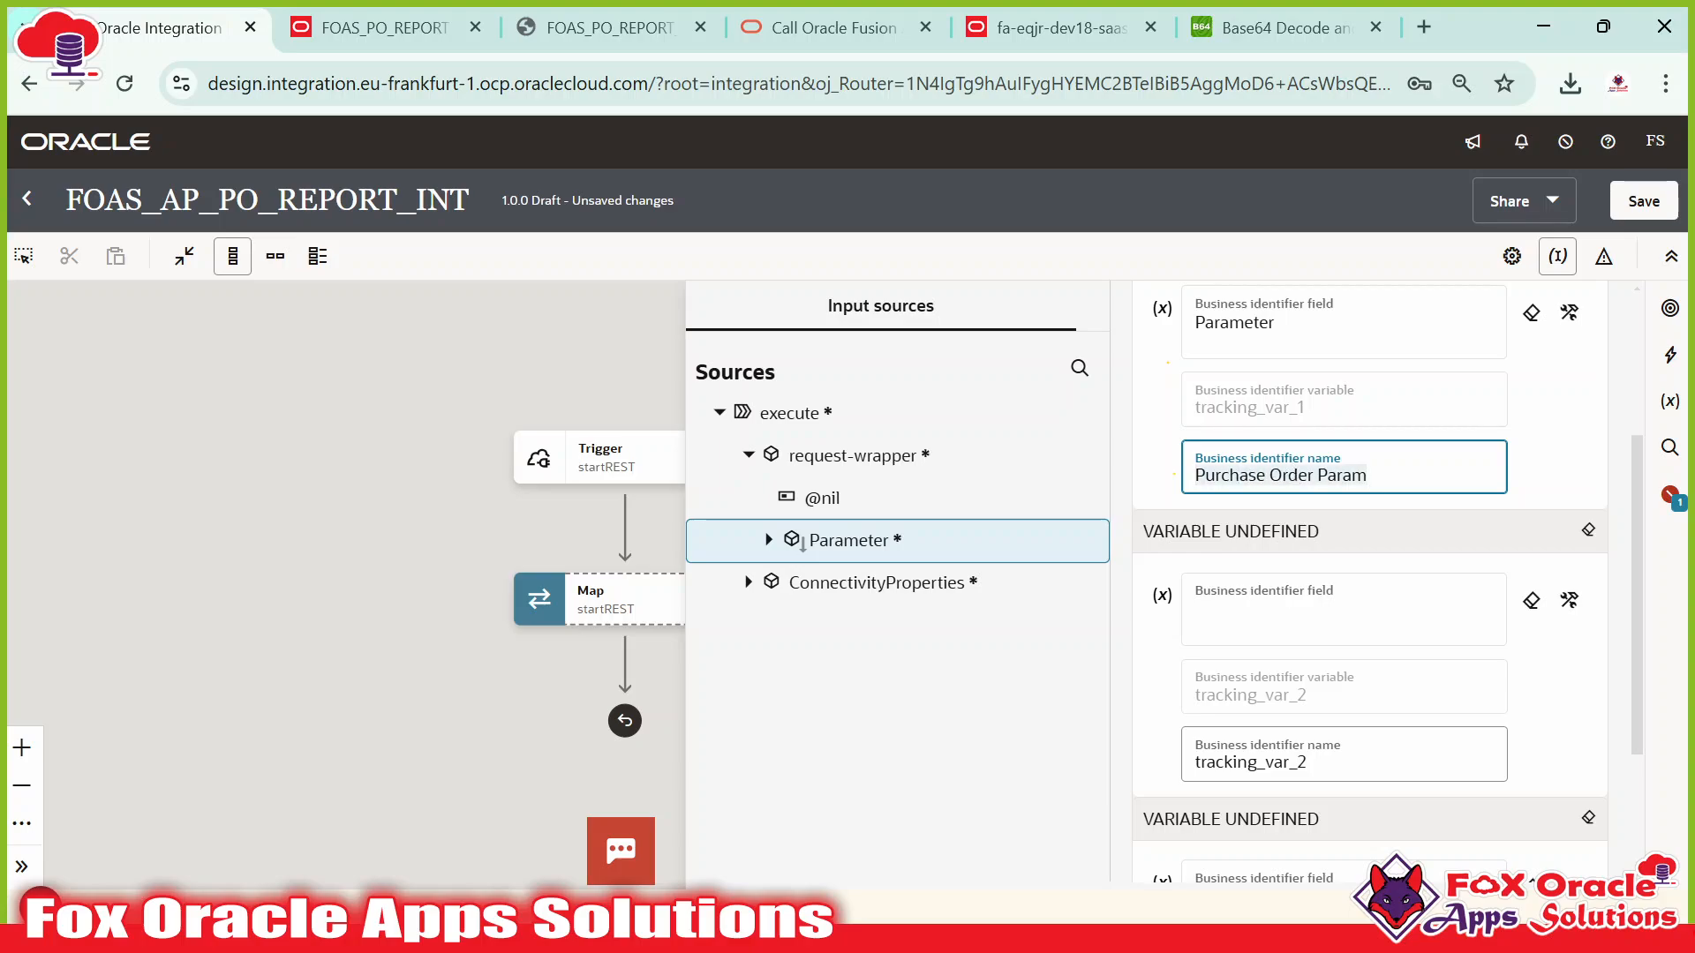
scroll(1461, 428, "up", 3)
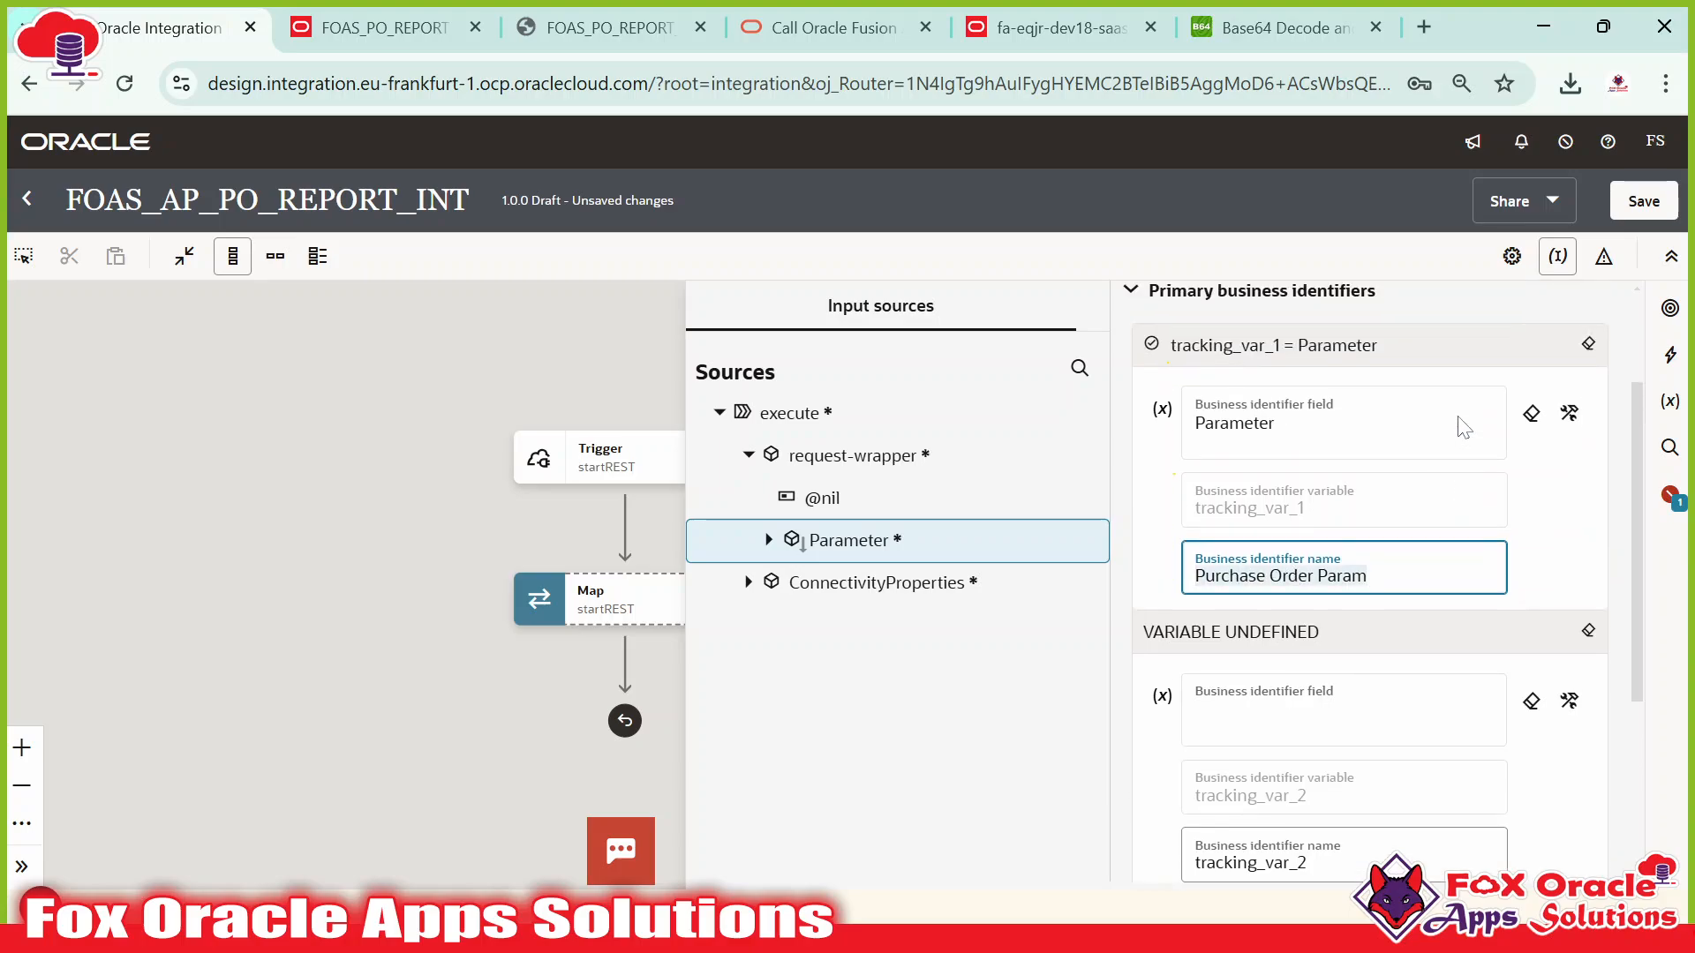
left_click(418, 422)
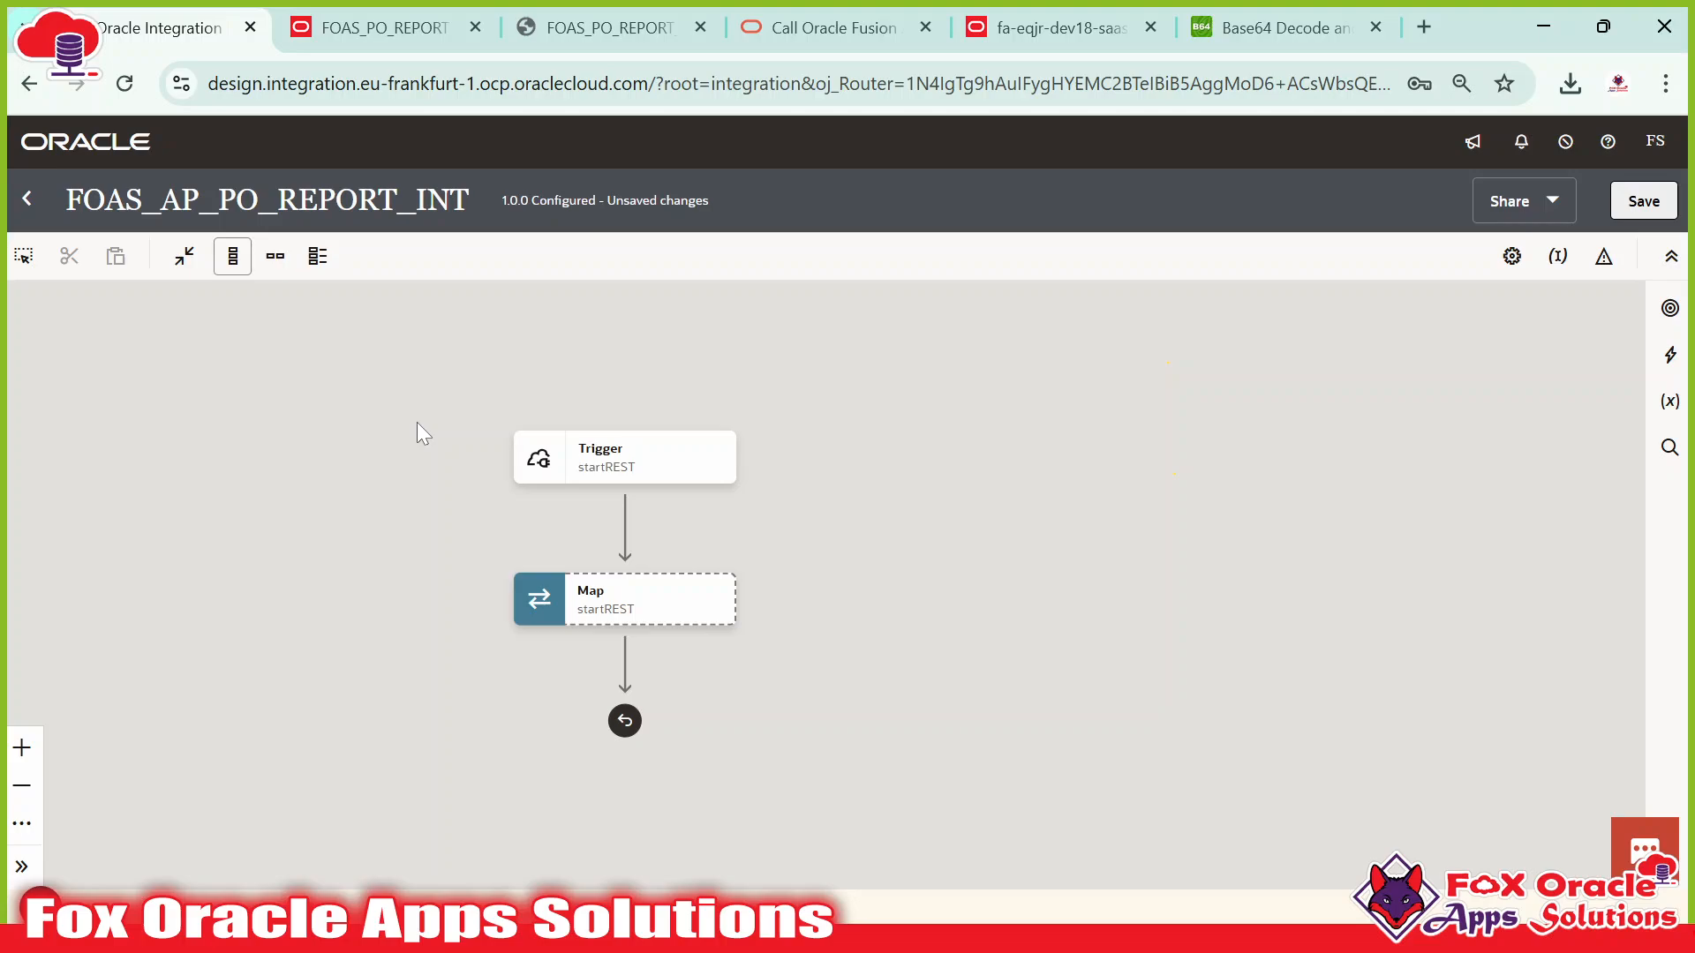
Switch the flow to horizontal layout and show the Trigger step's details.
left_click(274, 256)
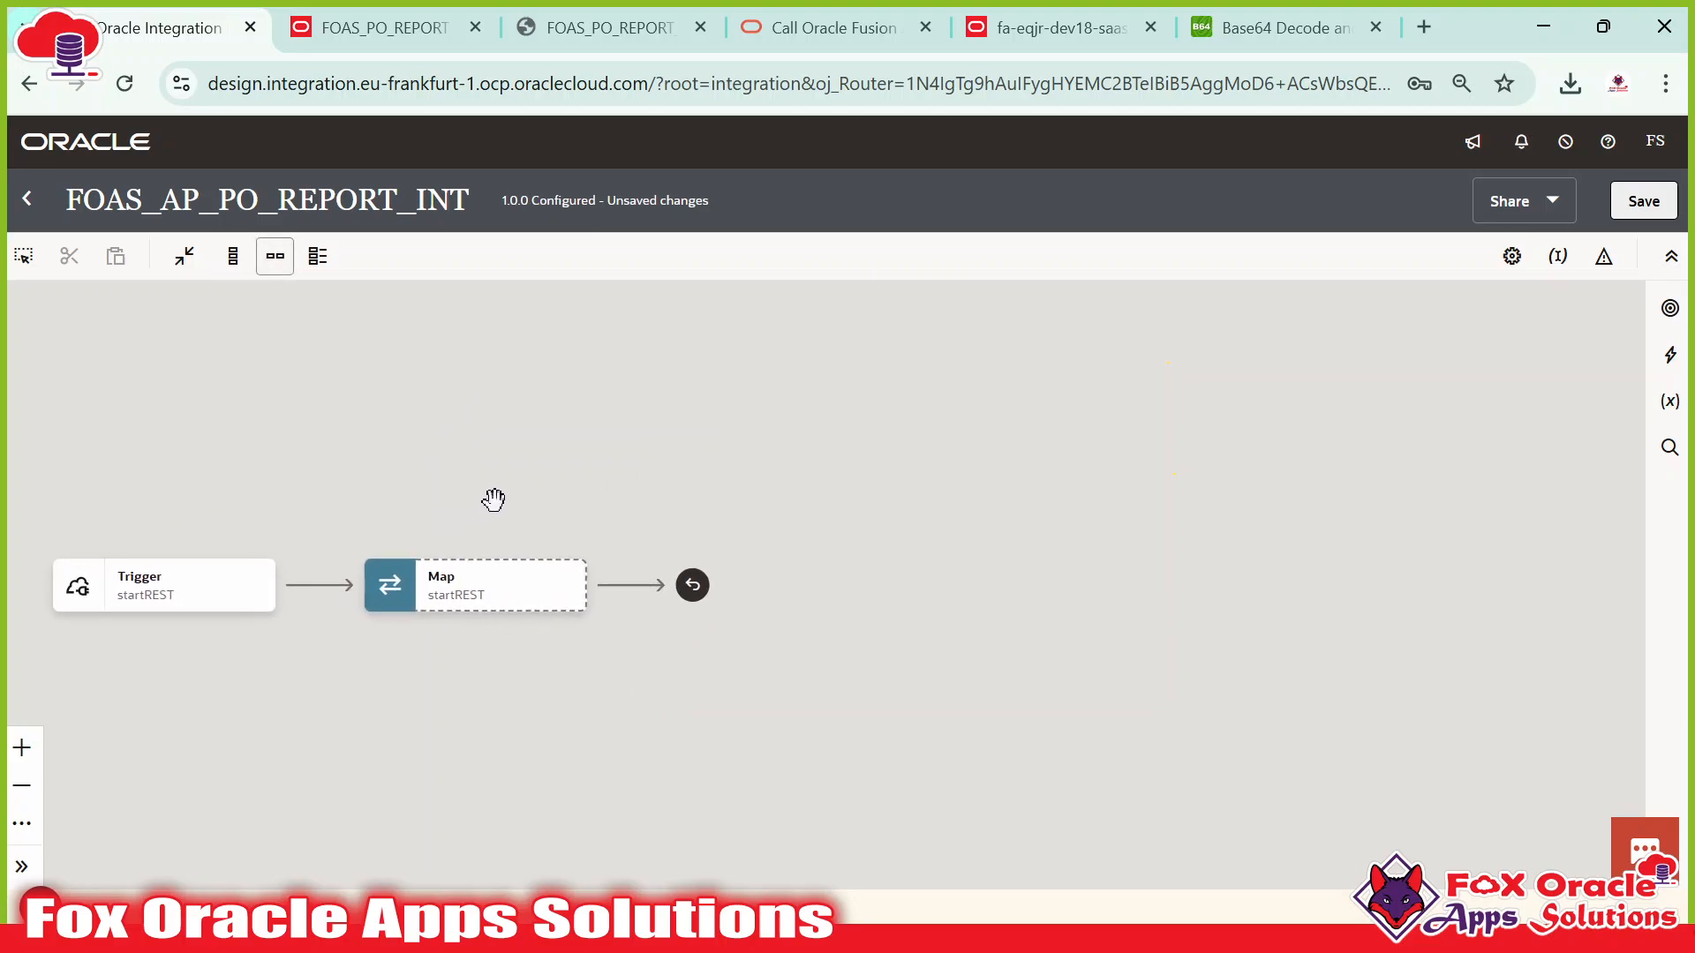
left_click(560, 575)
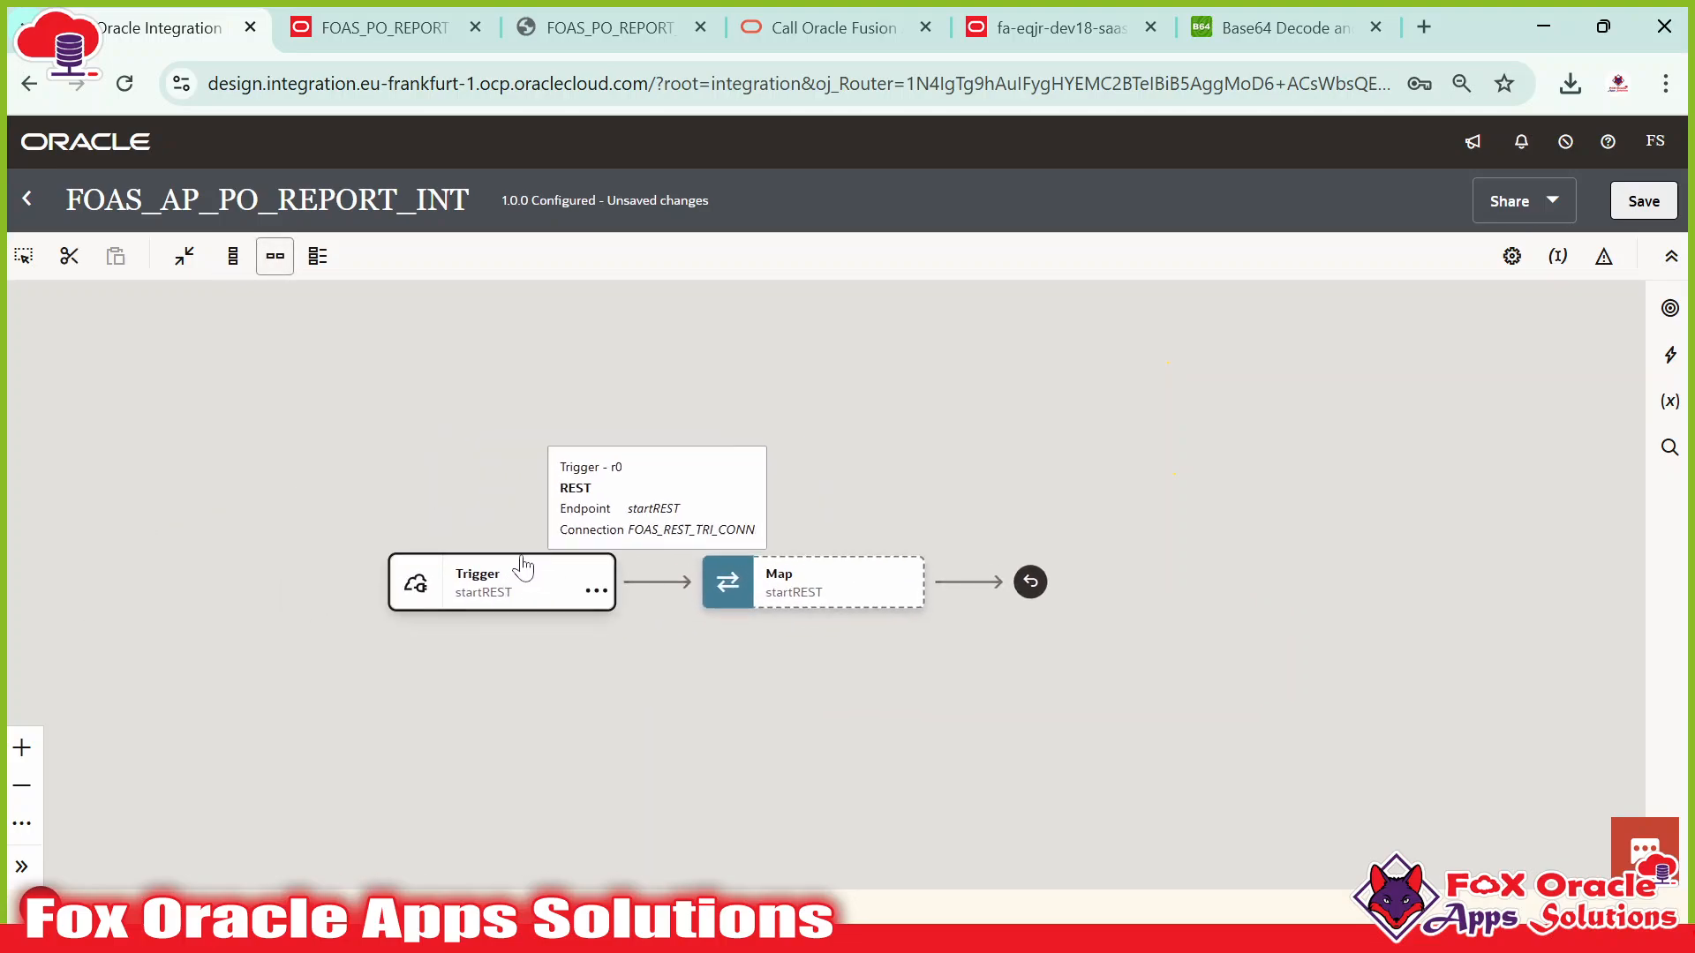
left_click(664, 680)
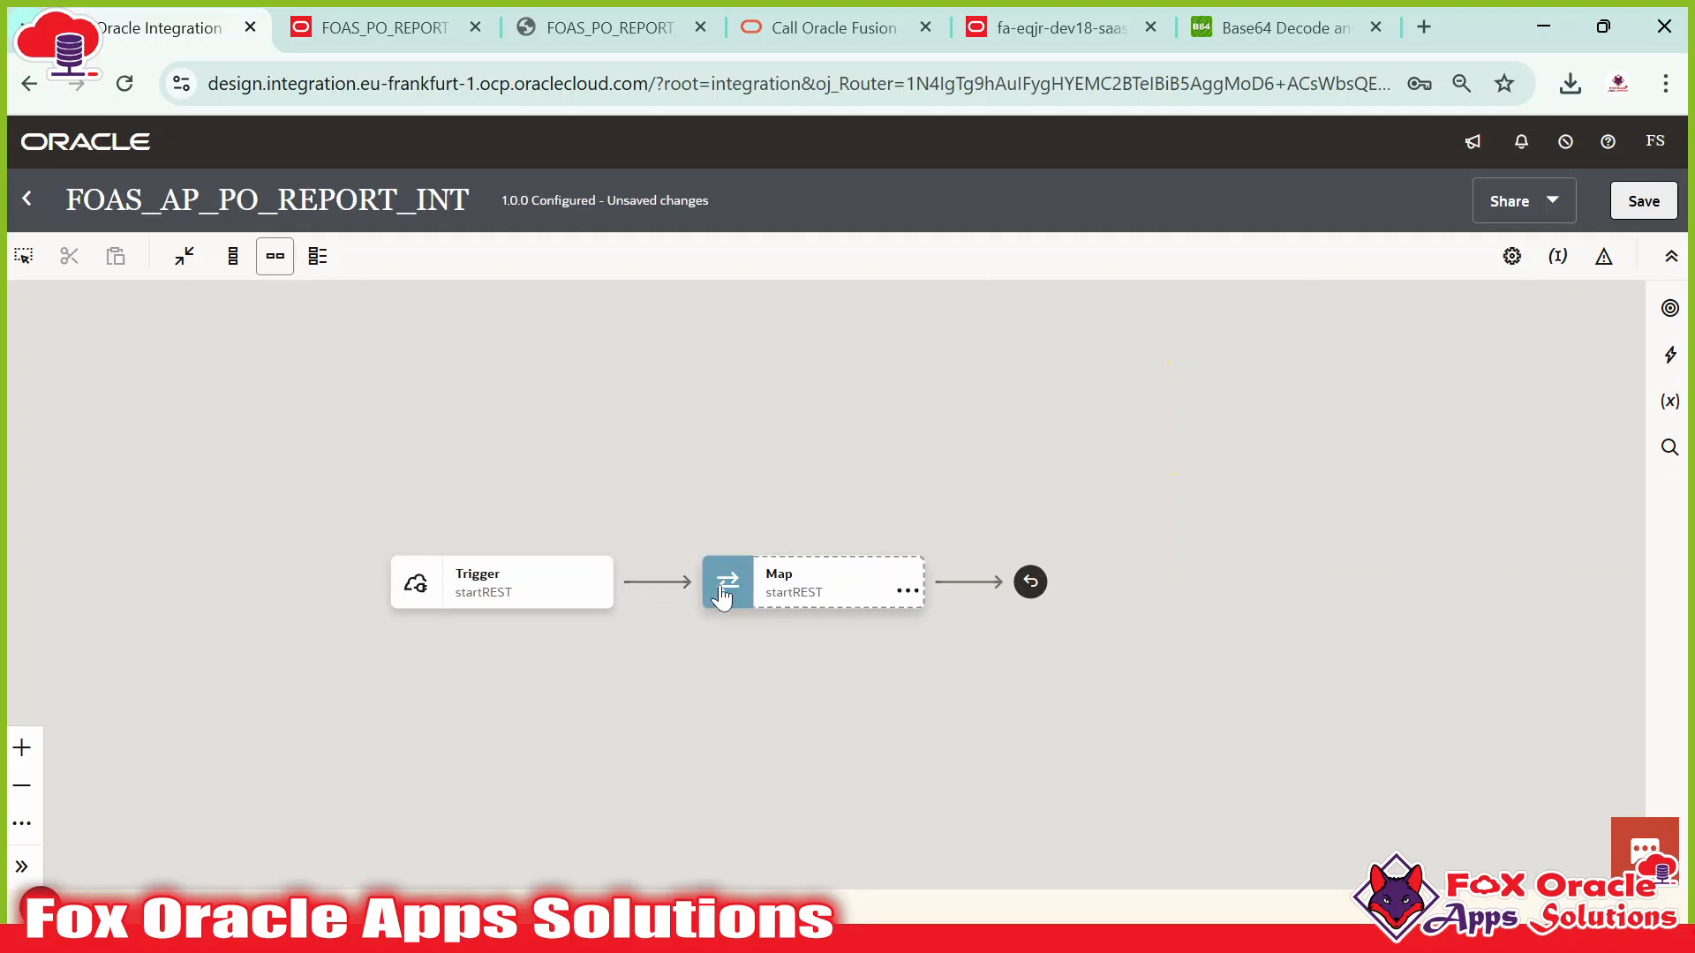
left_click(465, 597)
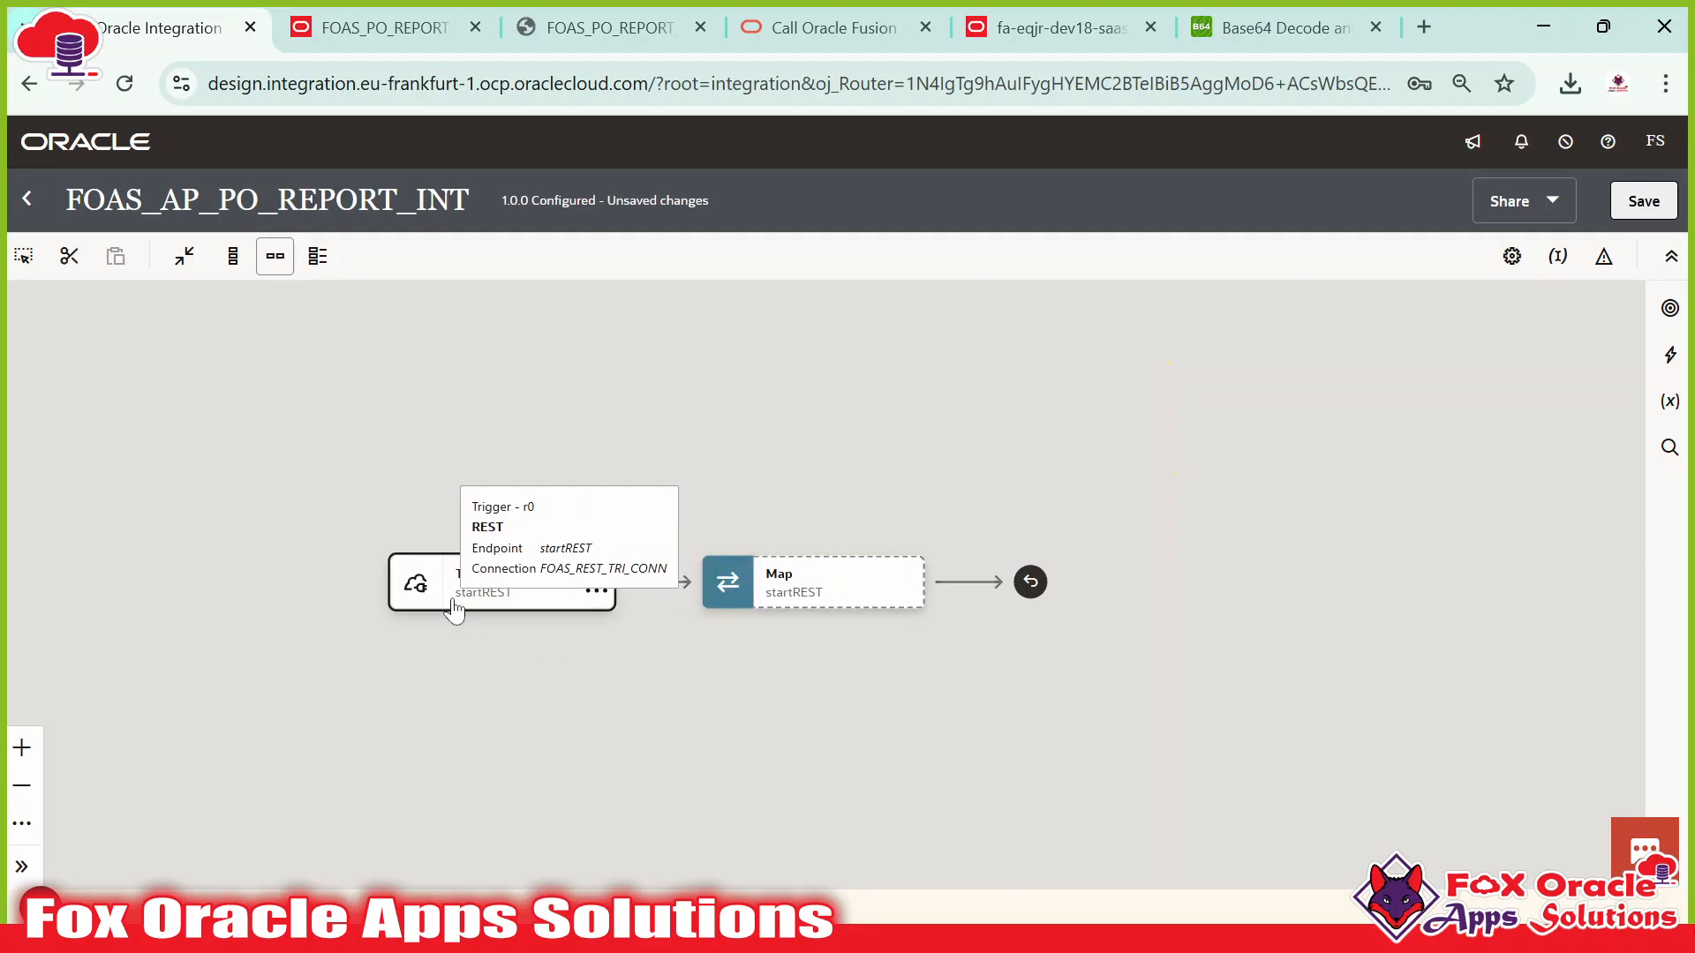
key("alt+Tab")
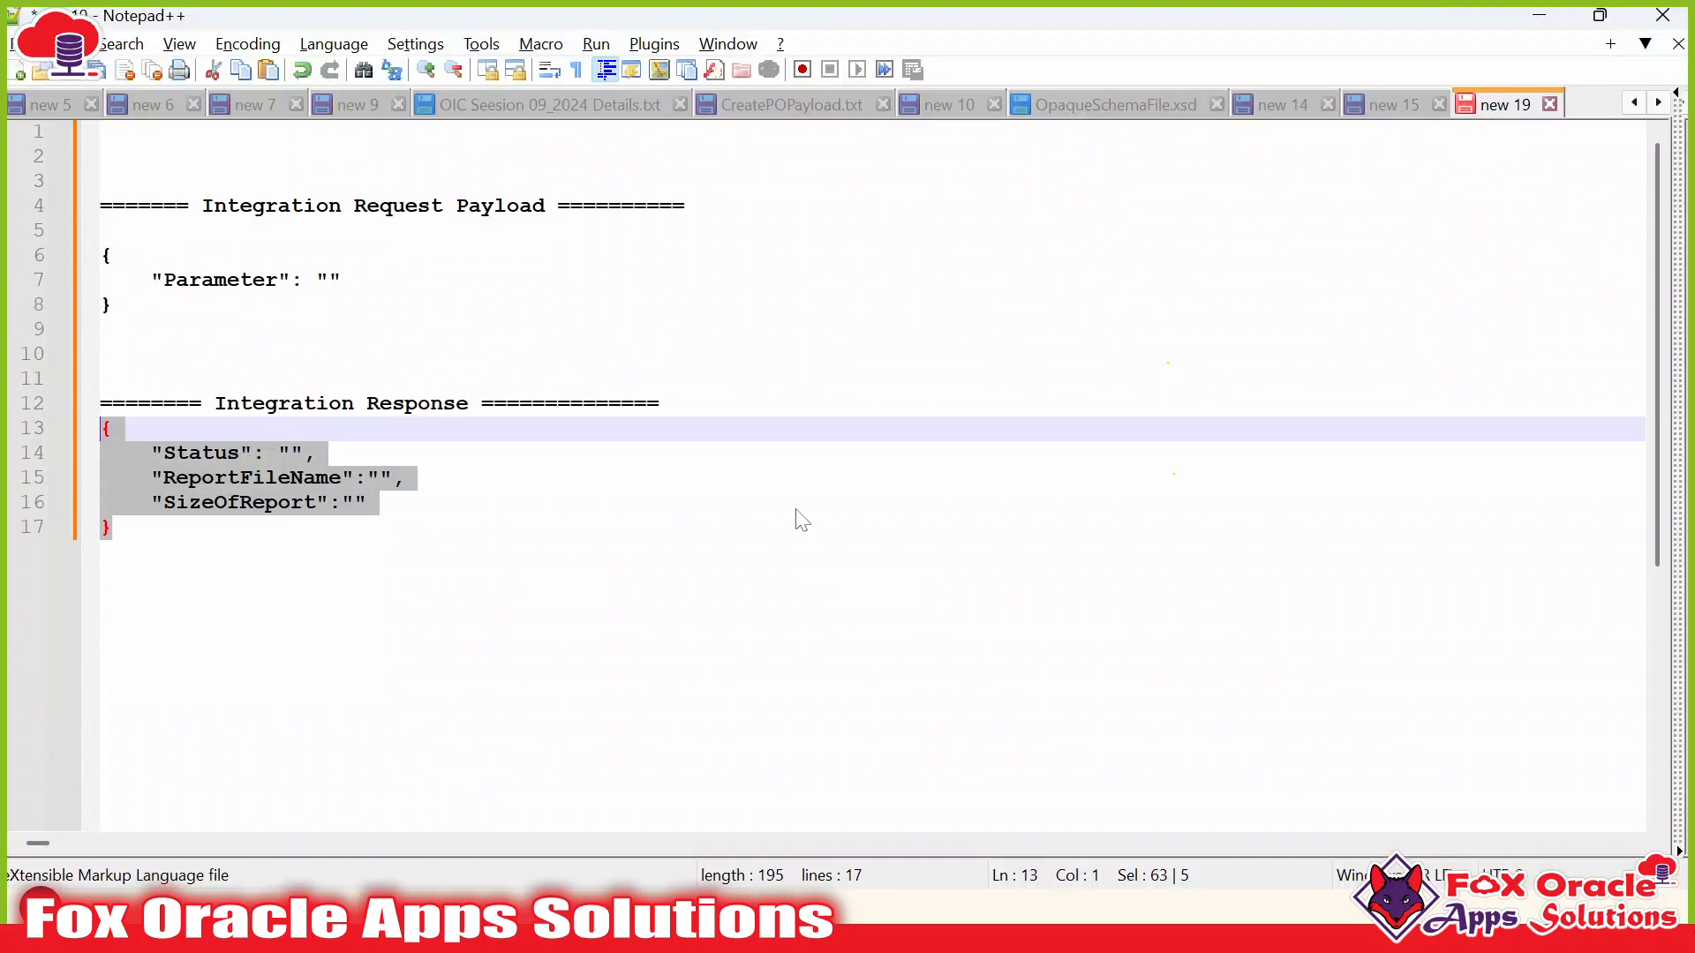
key("alt+Tab")
key("alt+Tab")
key("alt+Tab")
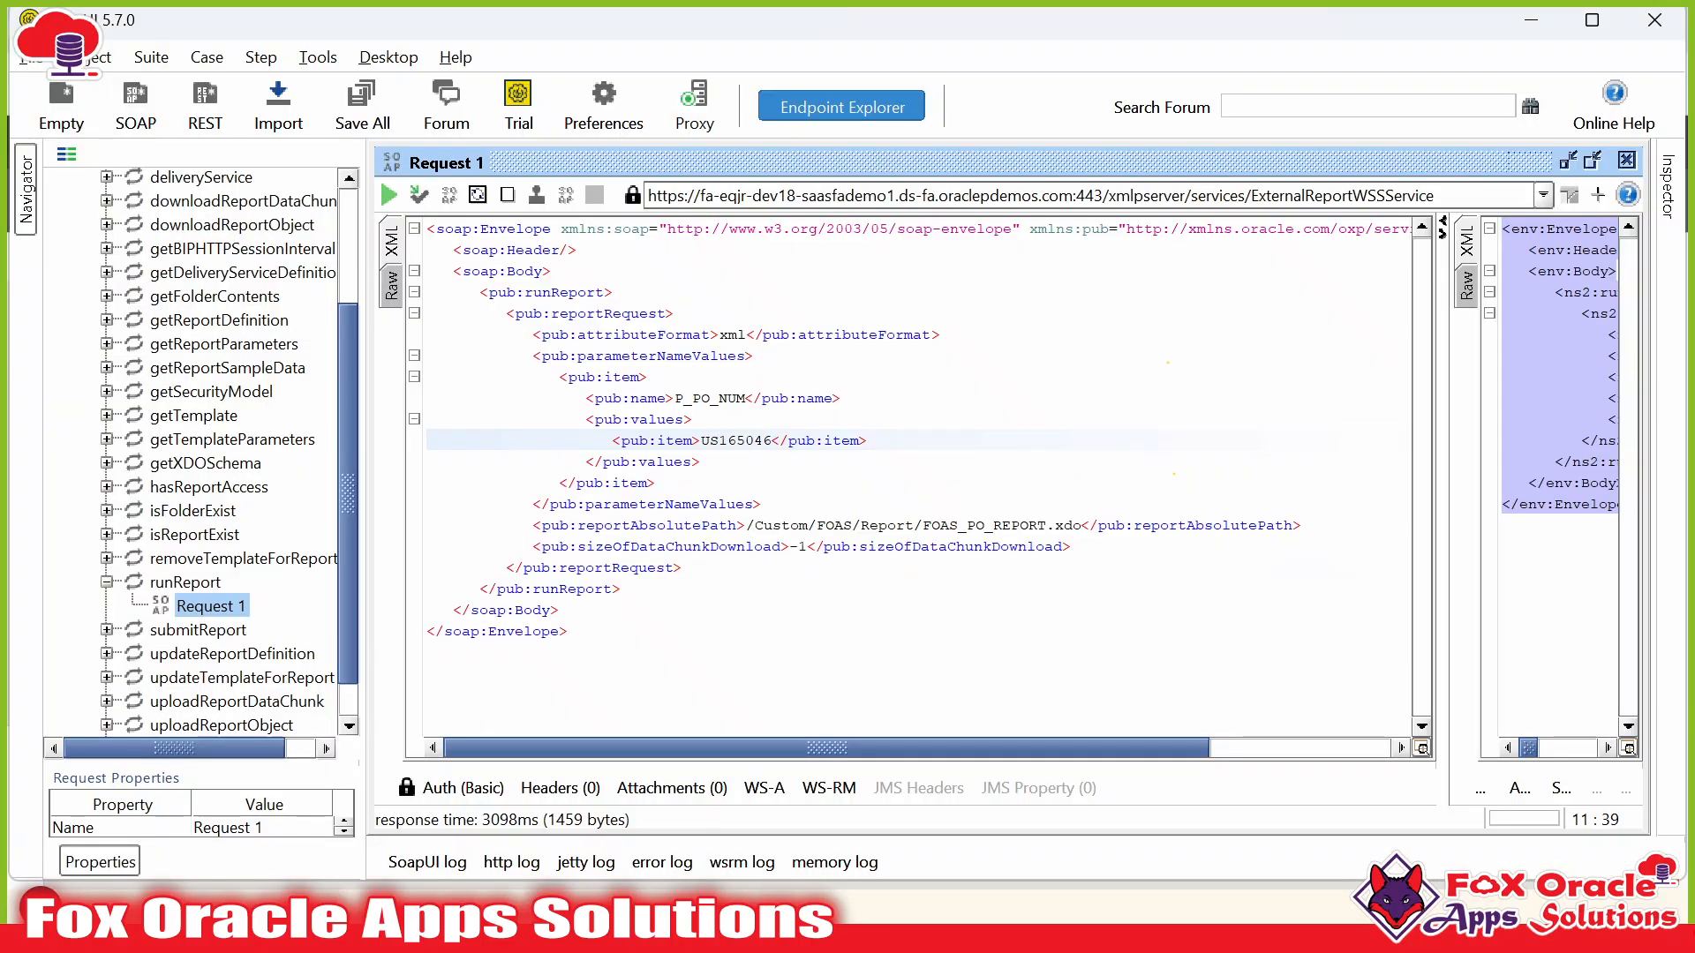
left_click(747, 421)
double_click(746, 441)
left_click(719, 441)
double_click(719, 441)
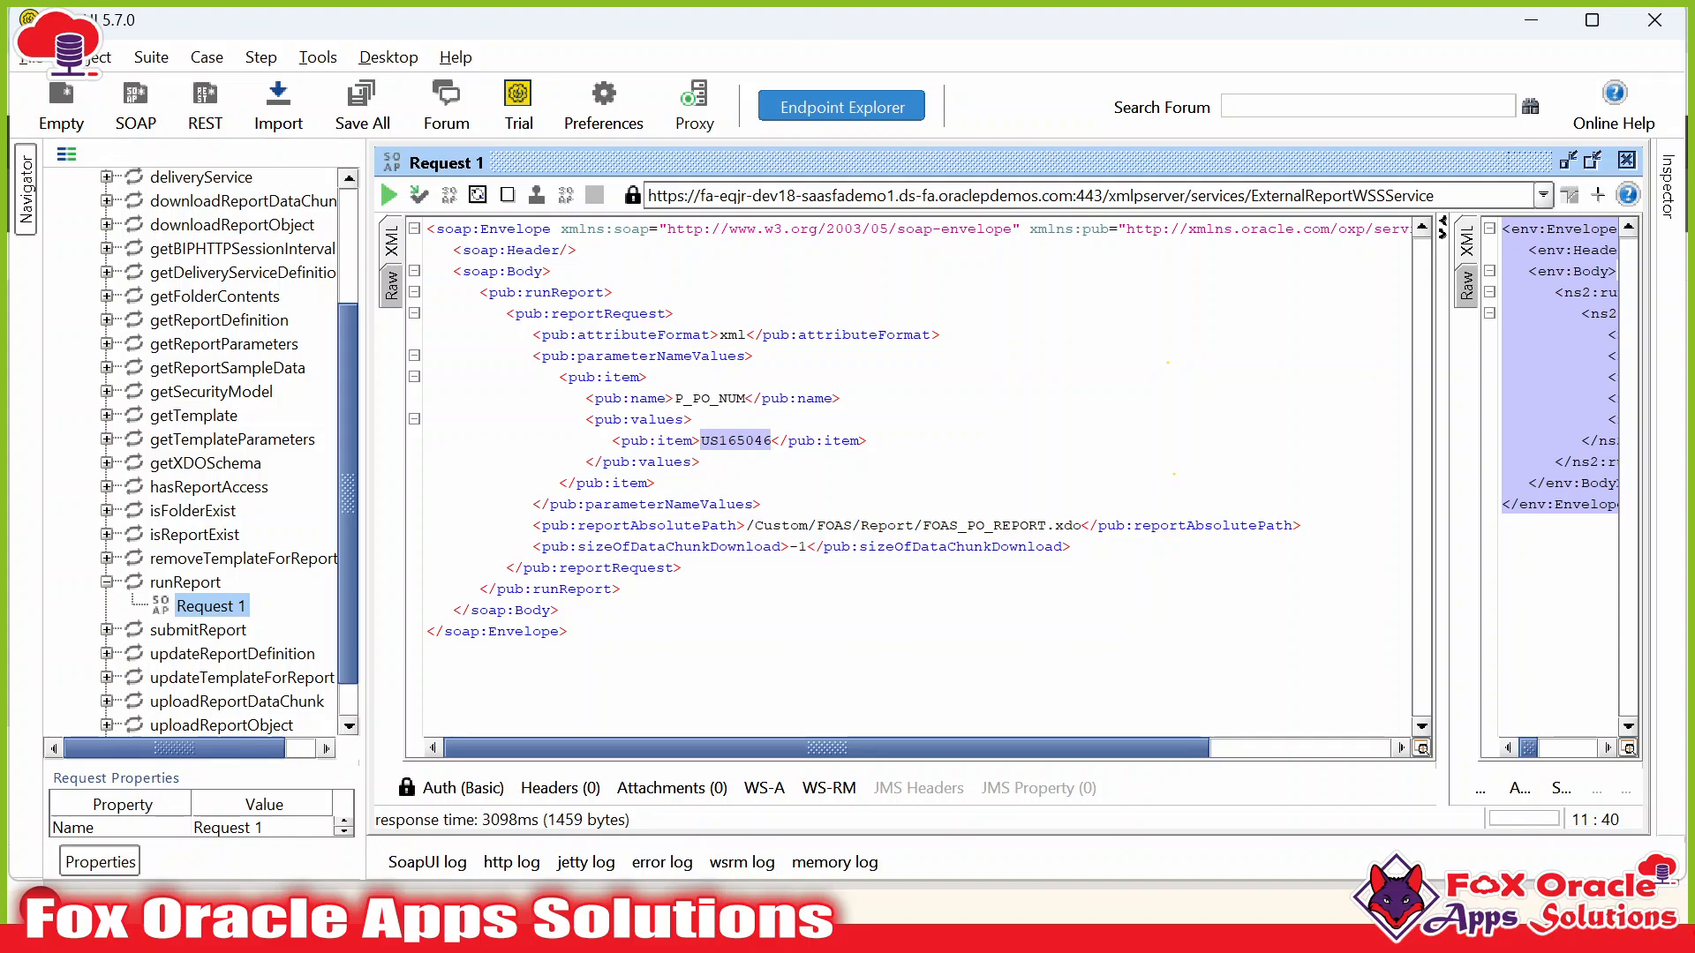
double_click(781, 525)
left_click(790, 547)
double_click(762, 526)
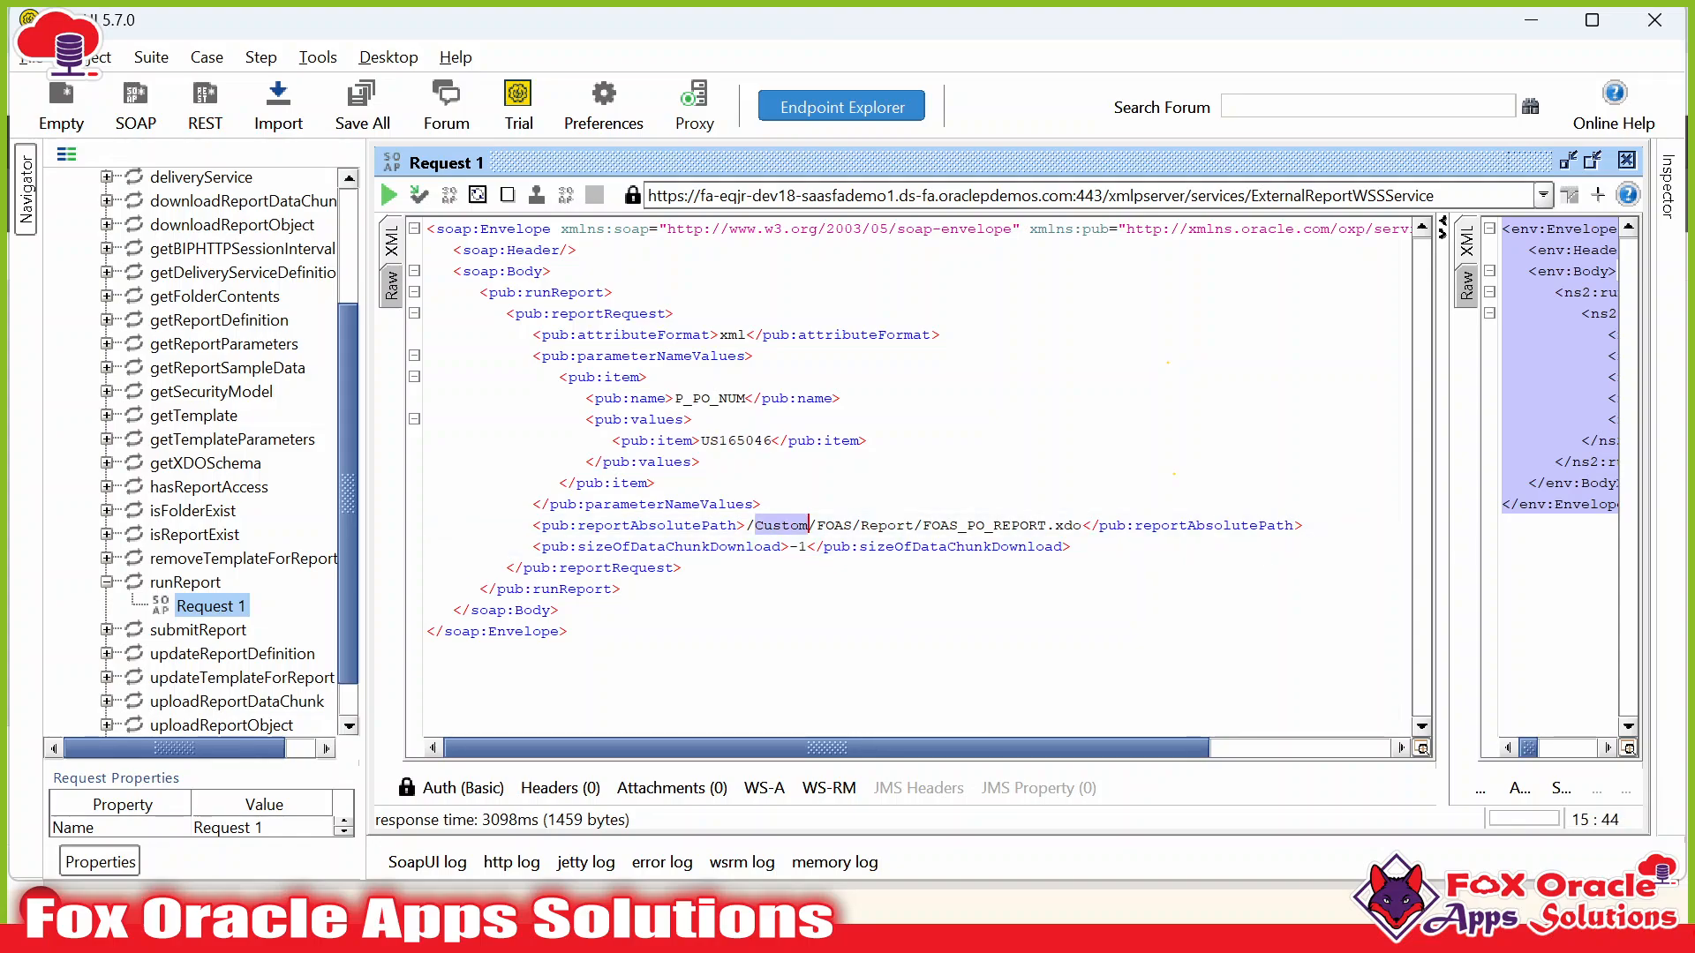
left_click(791, 546)
left_click(806, 547)
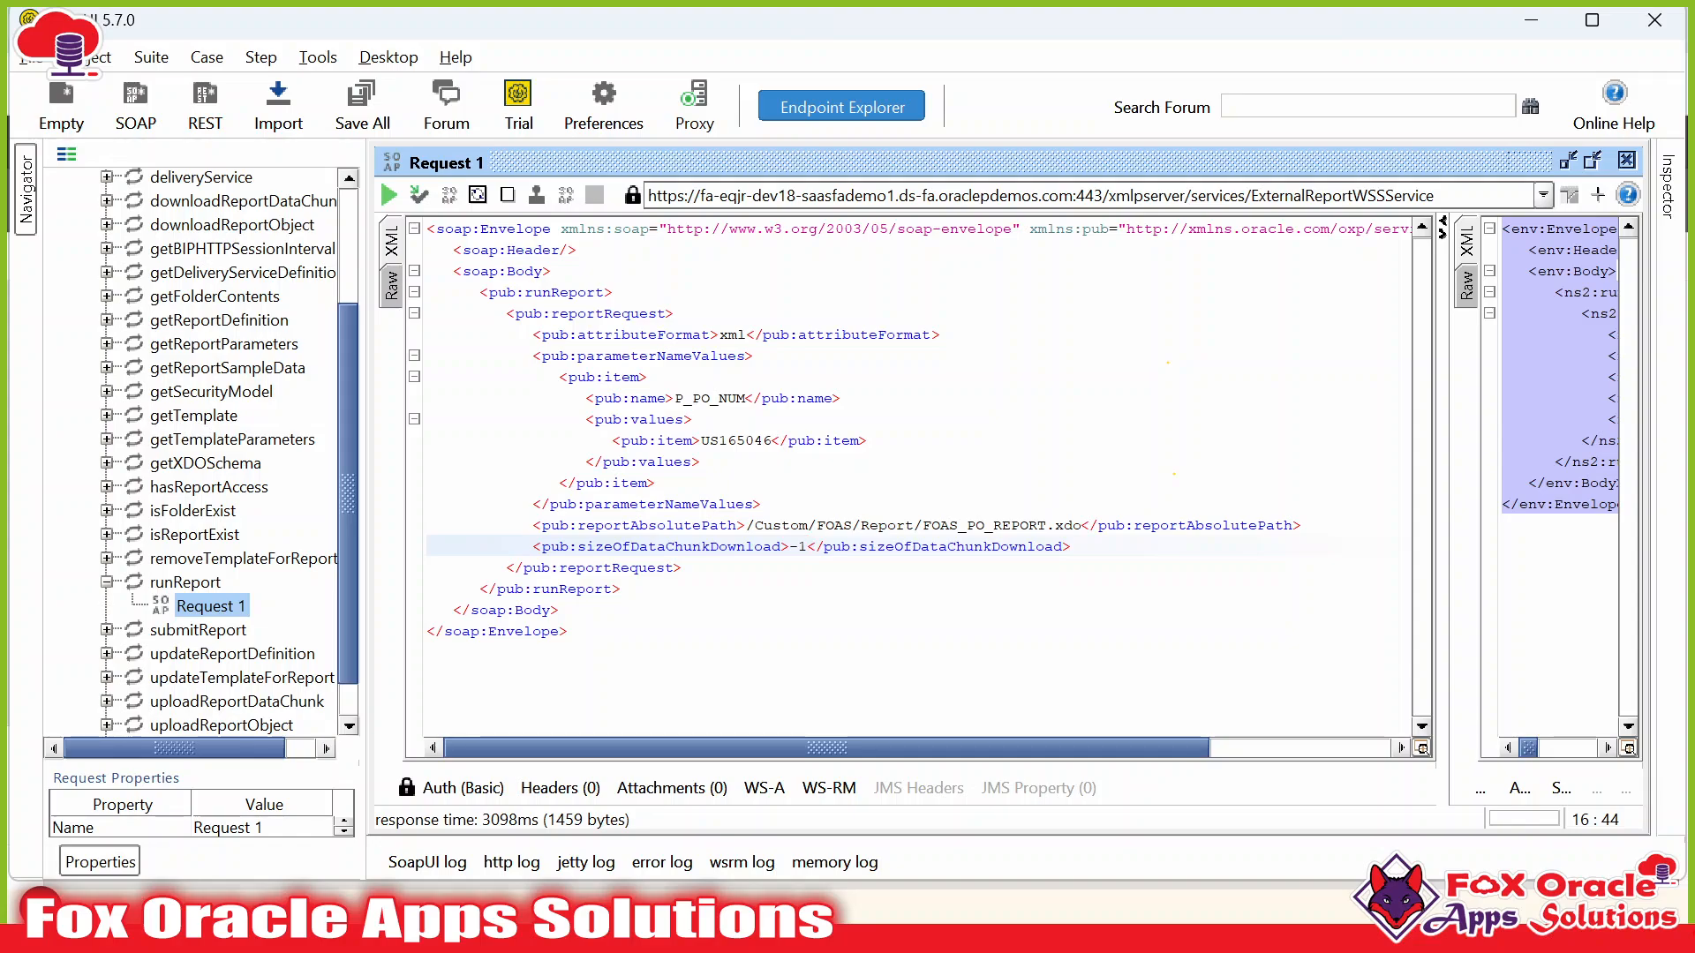
left_click_drag(746, 525, 1128, 525)
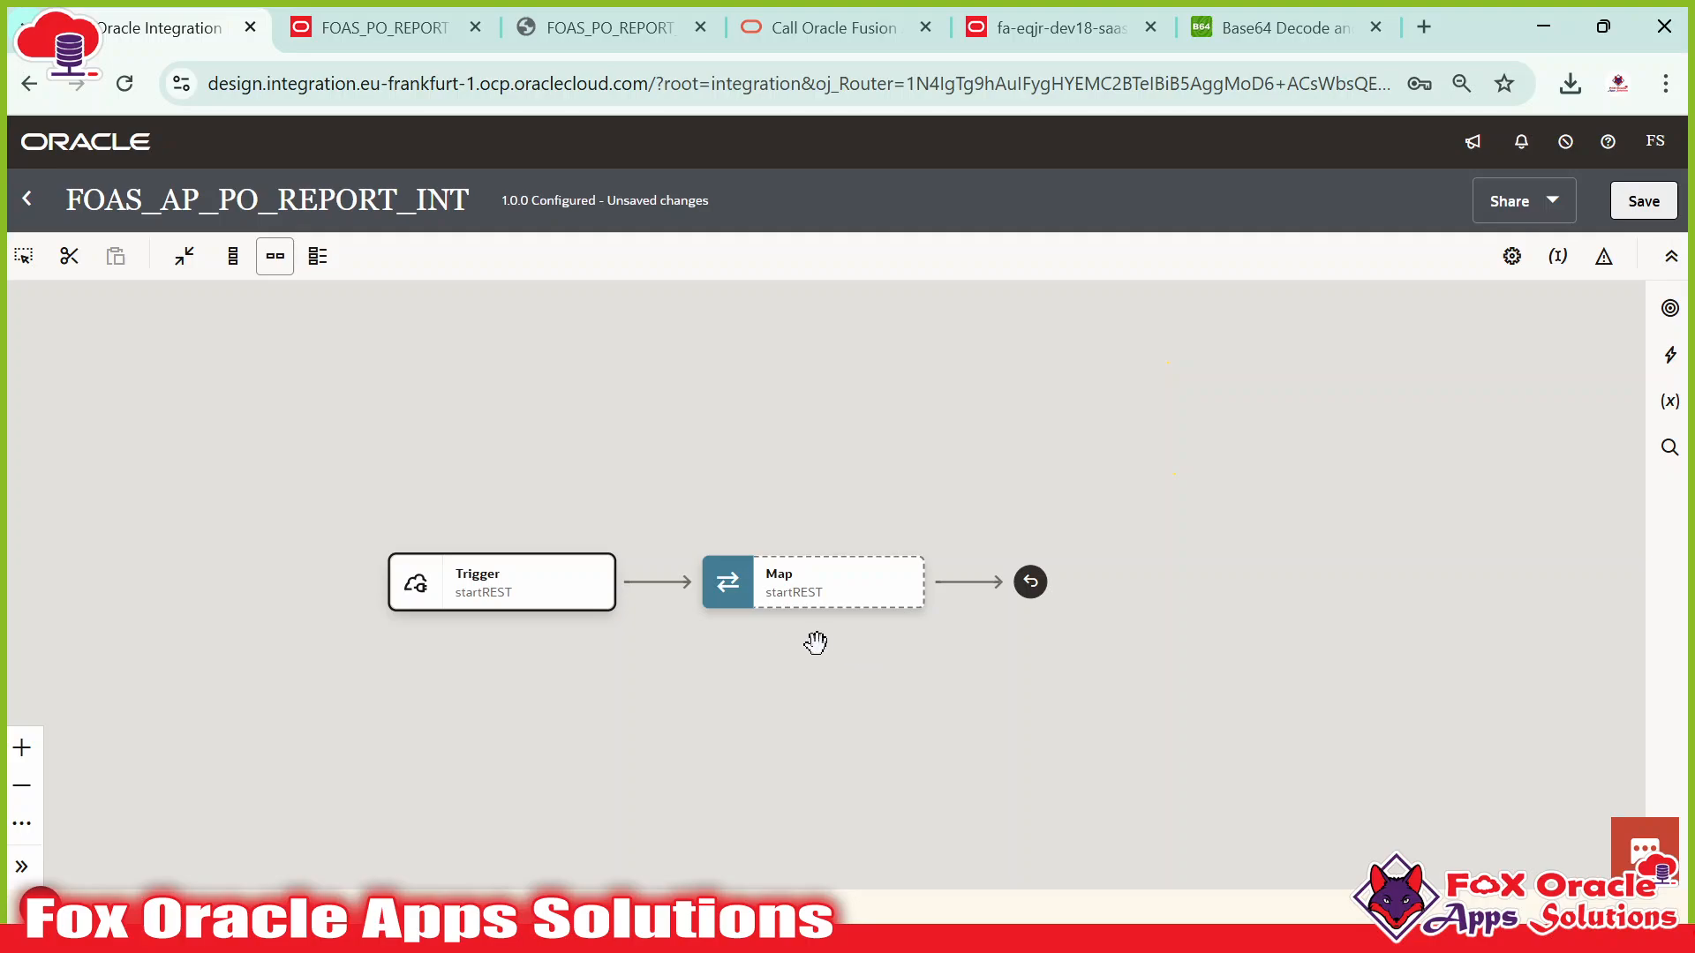
Insert an Assign step after the Trigger and name it default_Assign.
left_click(1670, 355)
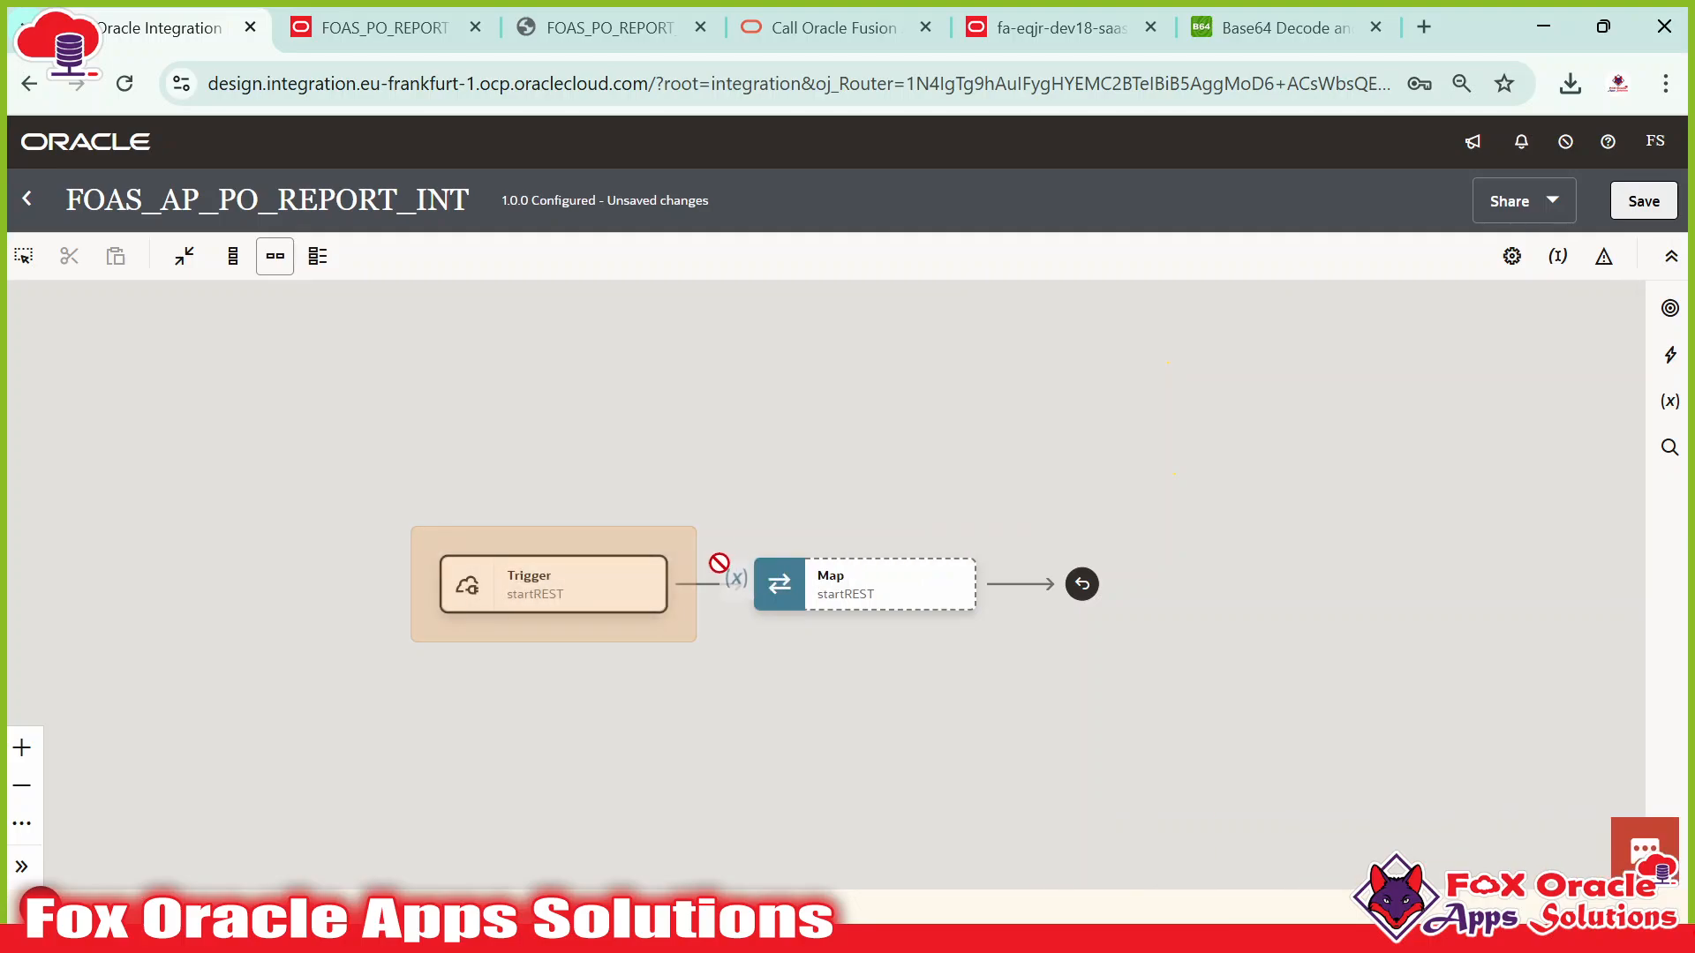
left_click(698, 584)
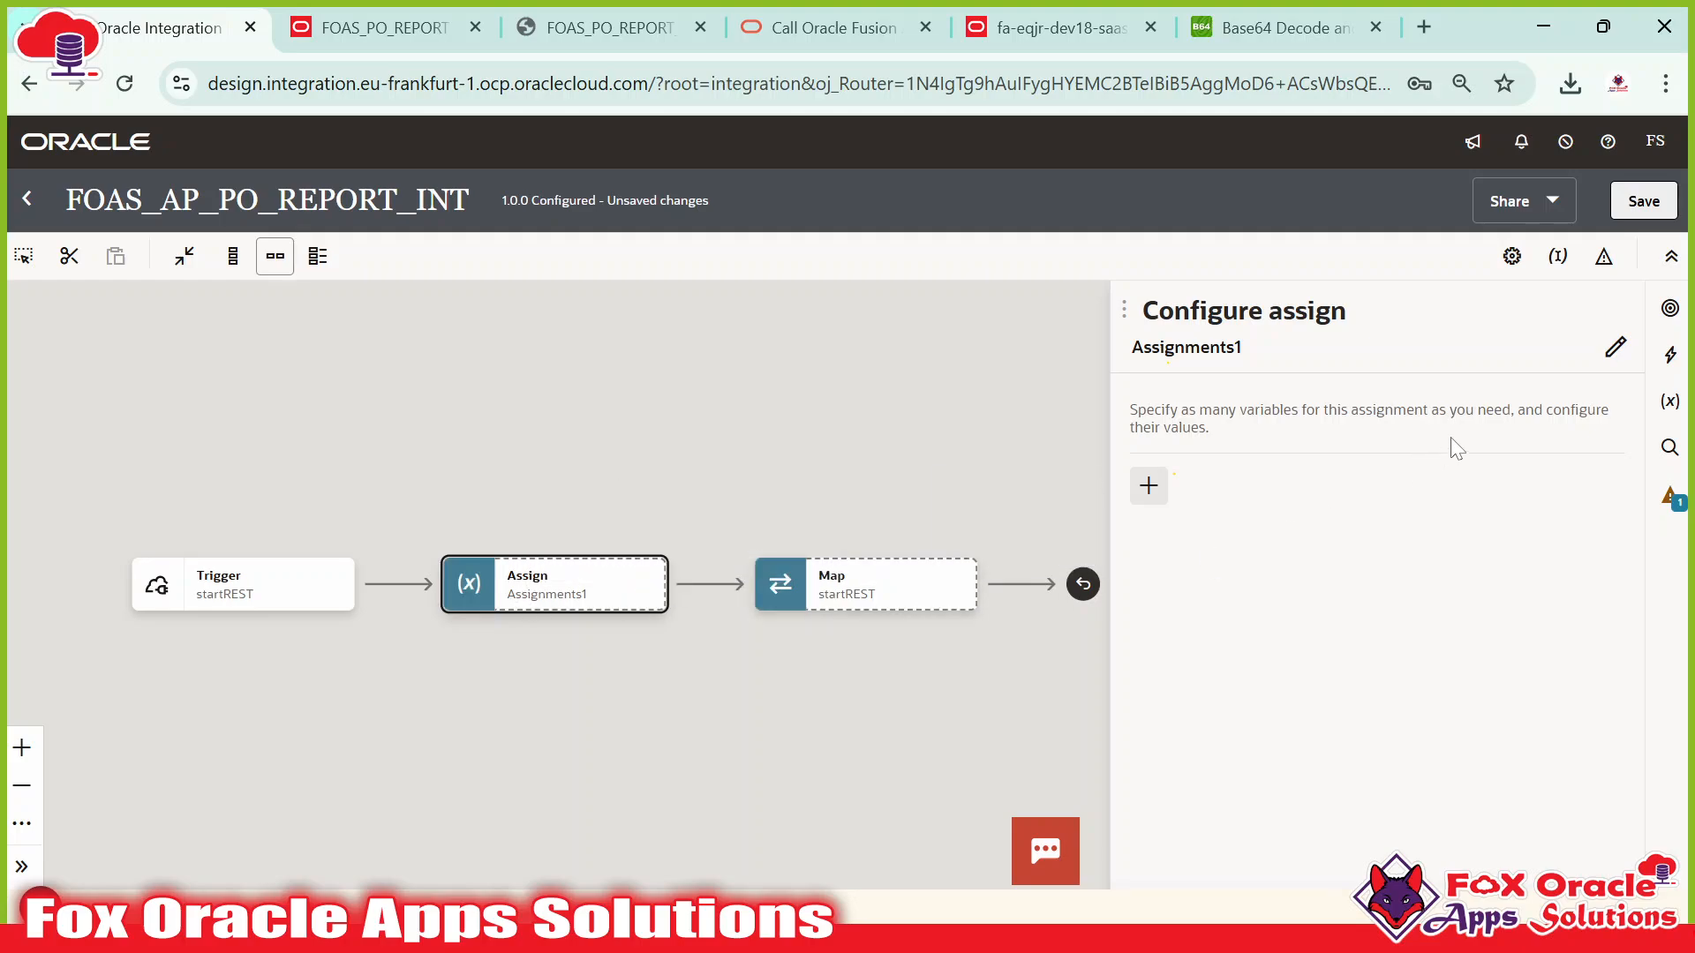
left_click(1616, 346)
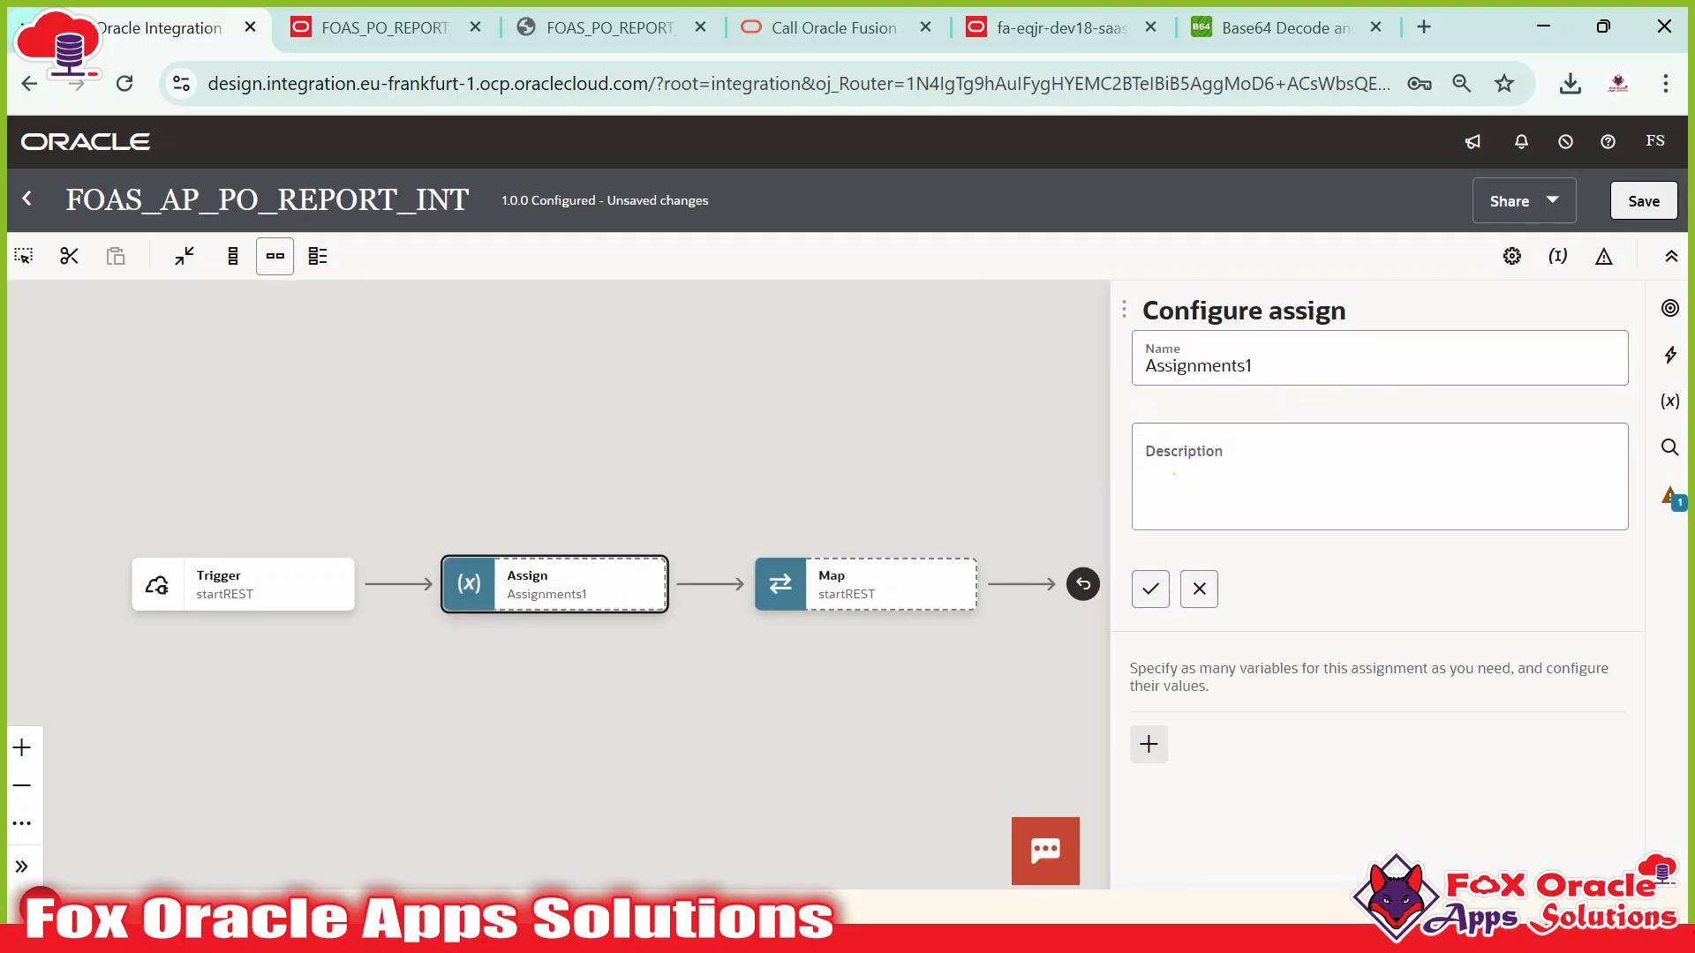
left_click(1167, 364)
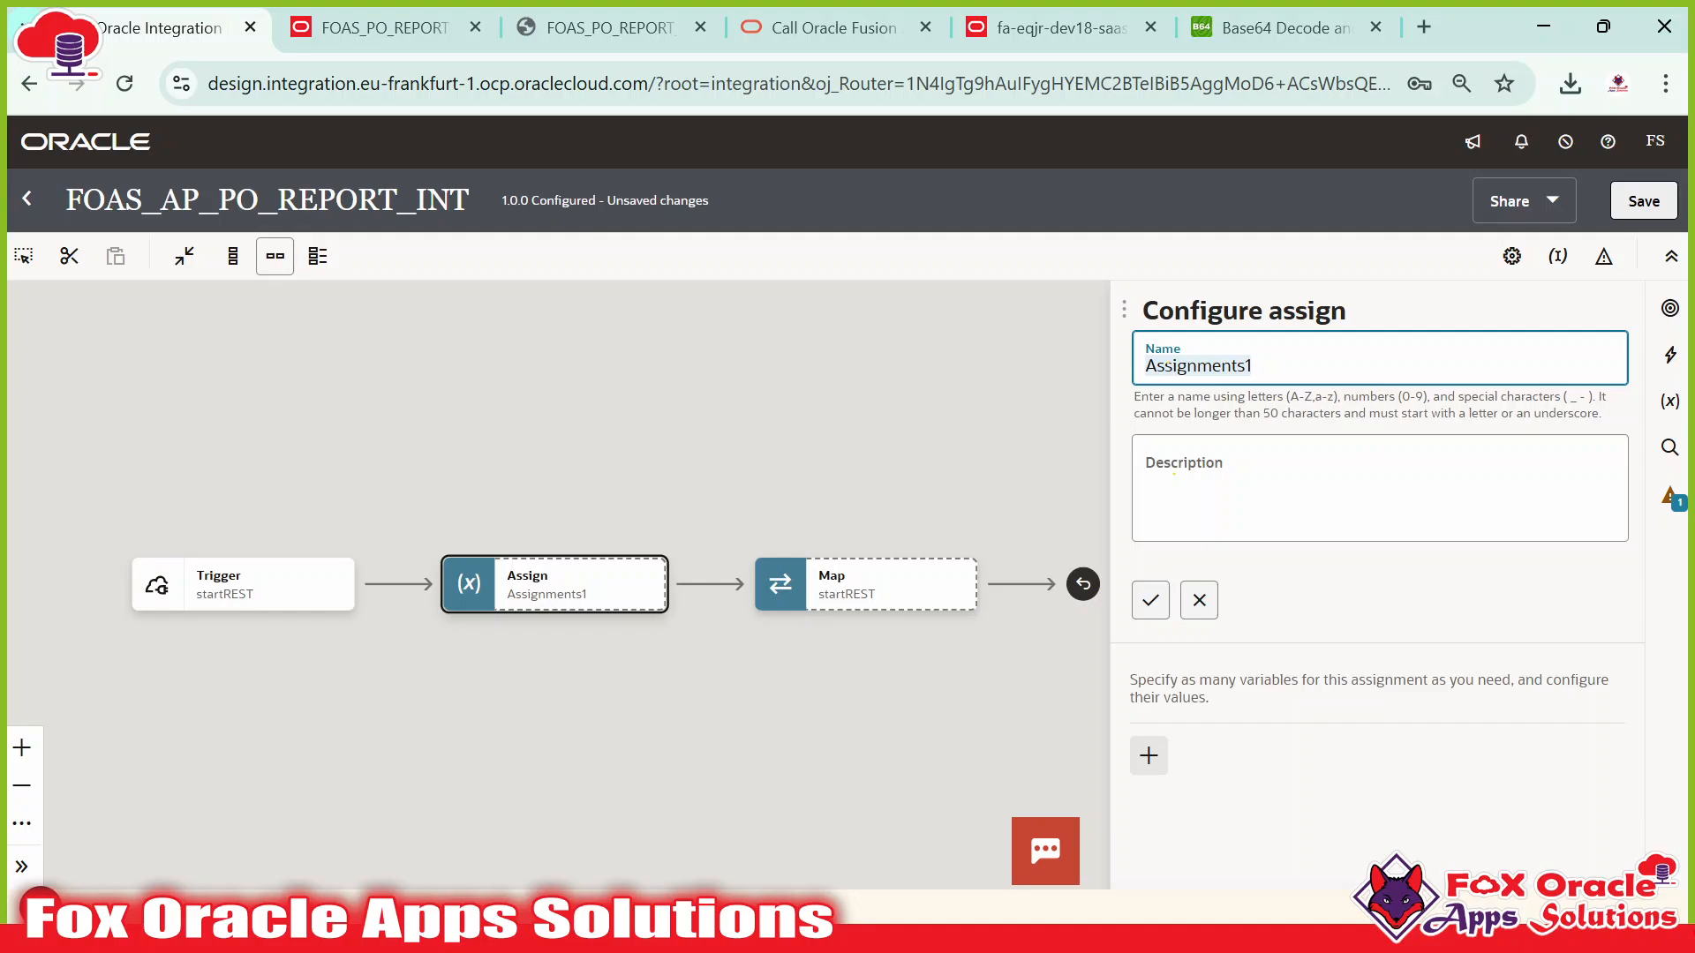
type("default")
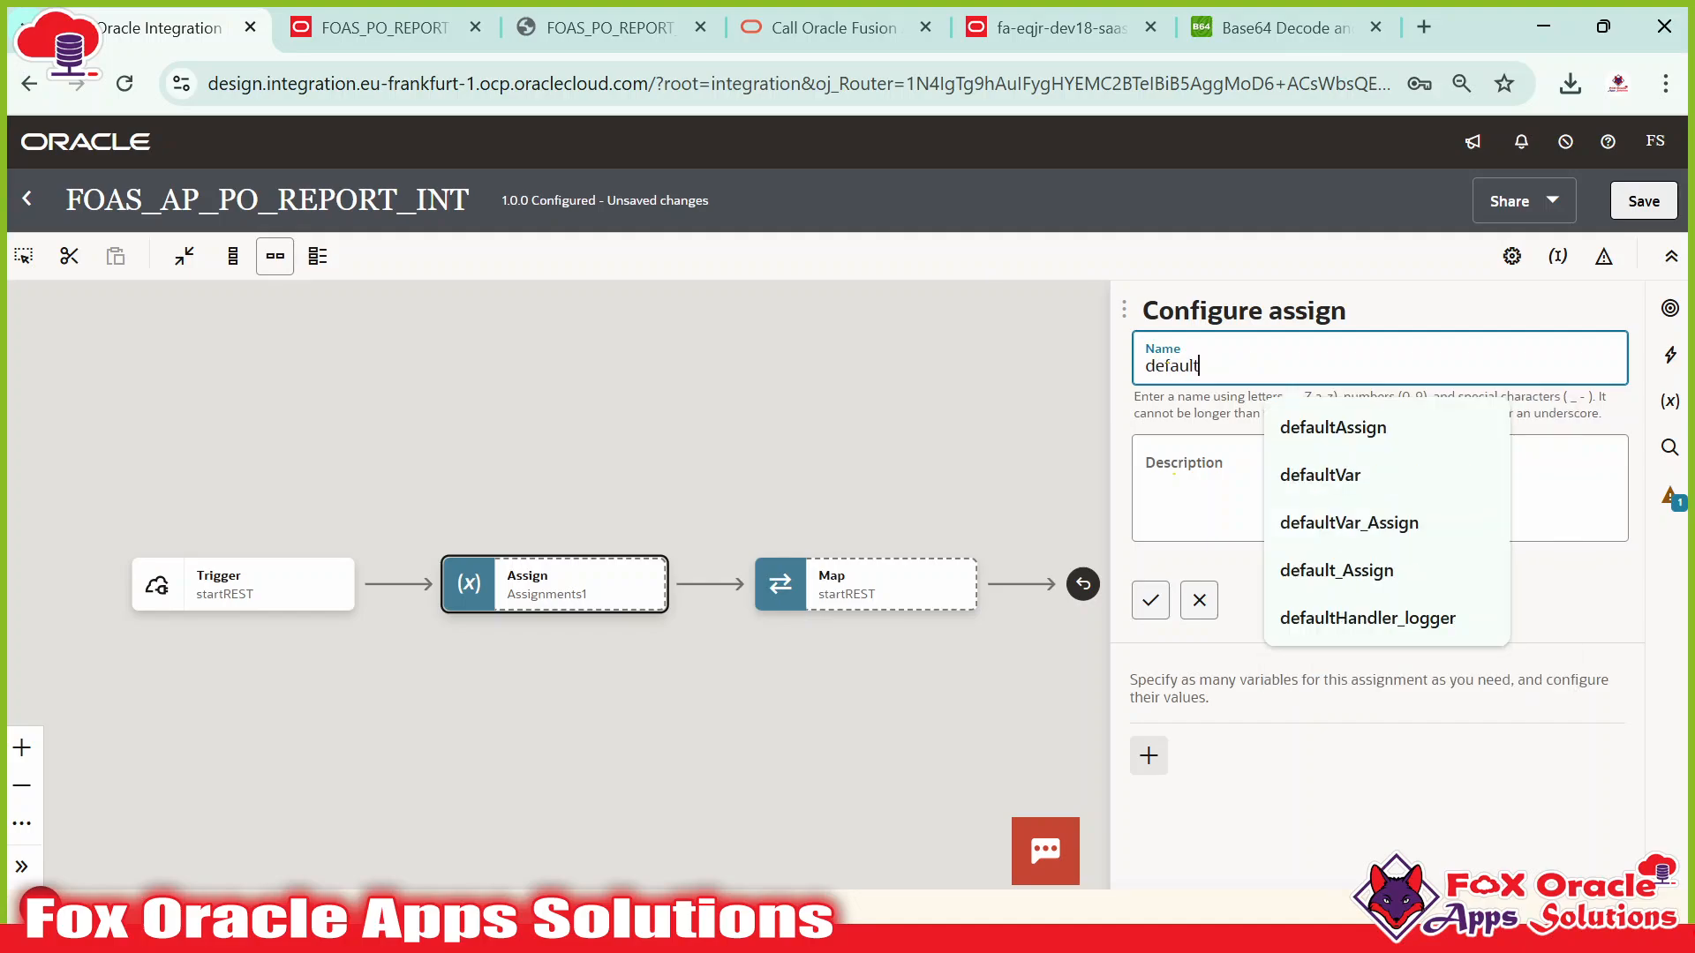
type("_Assign")
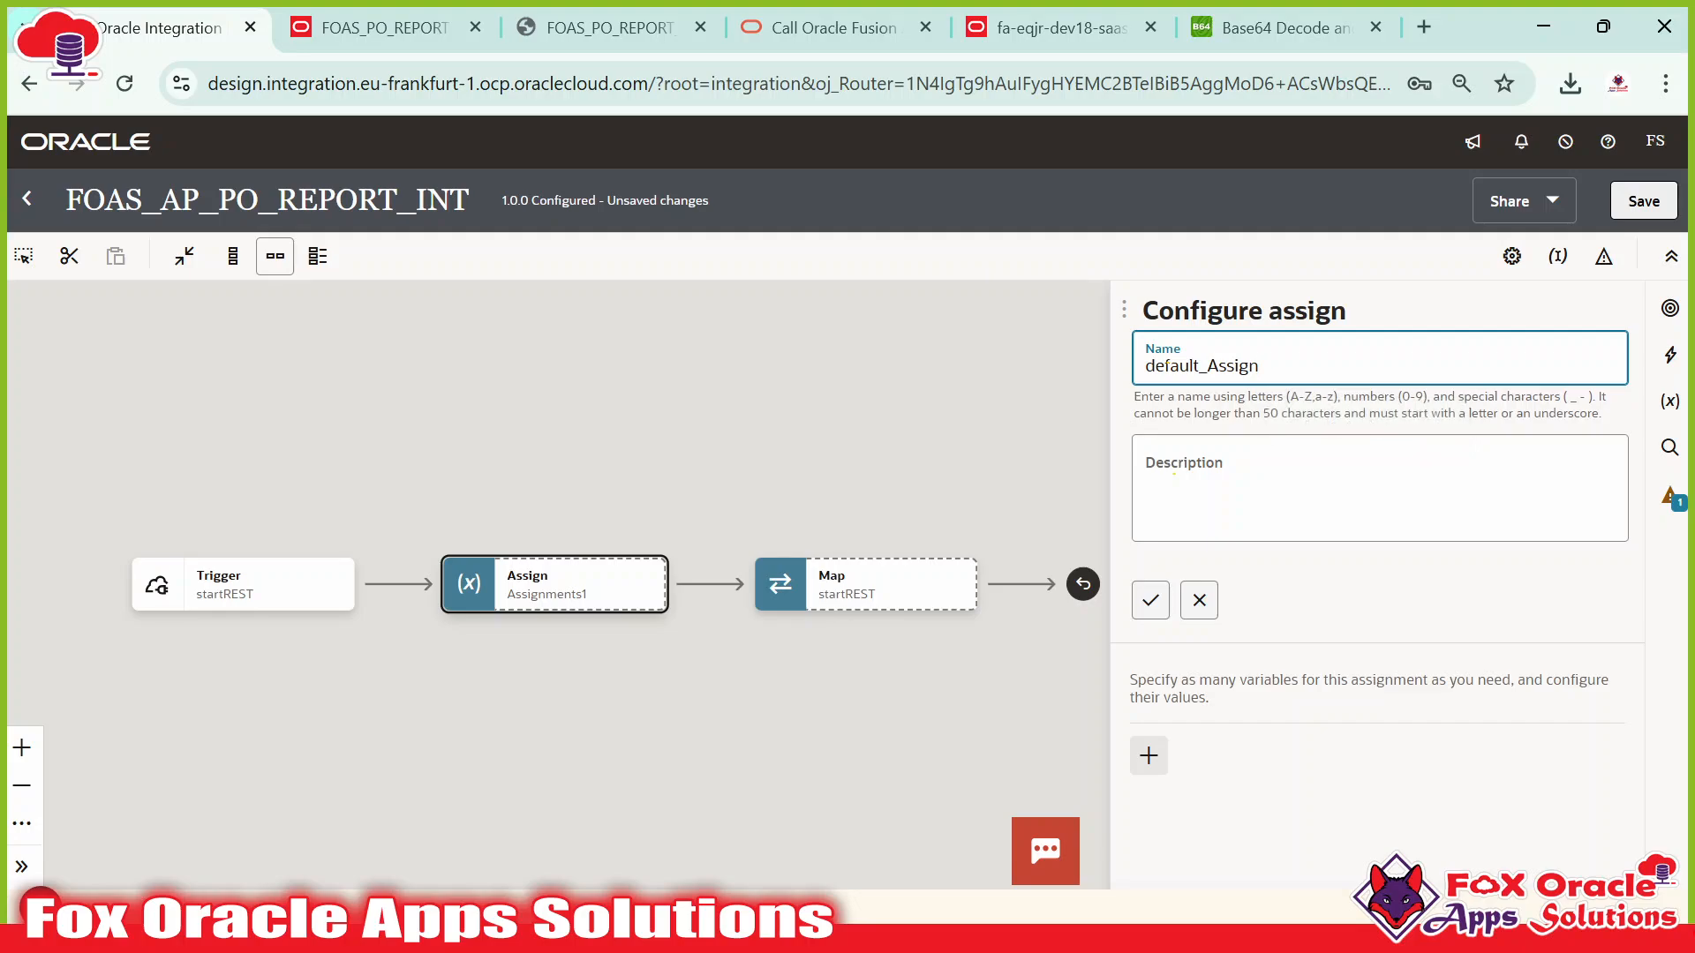
left_click(1150, 600)
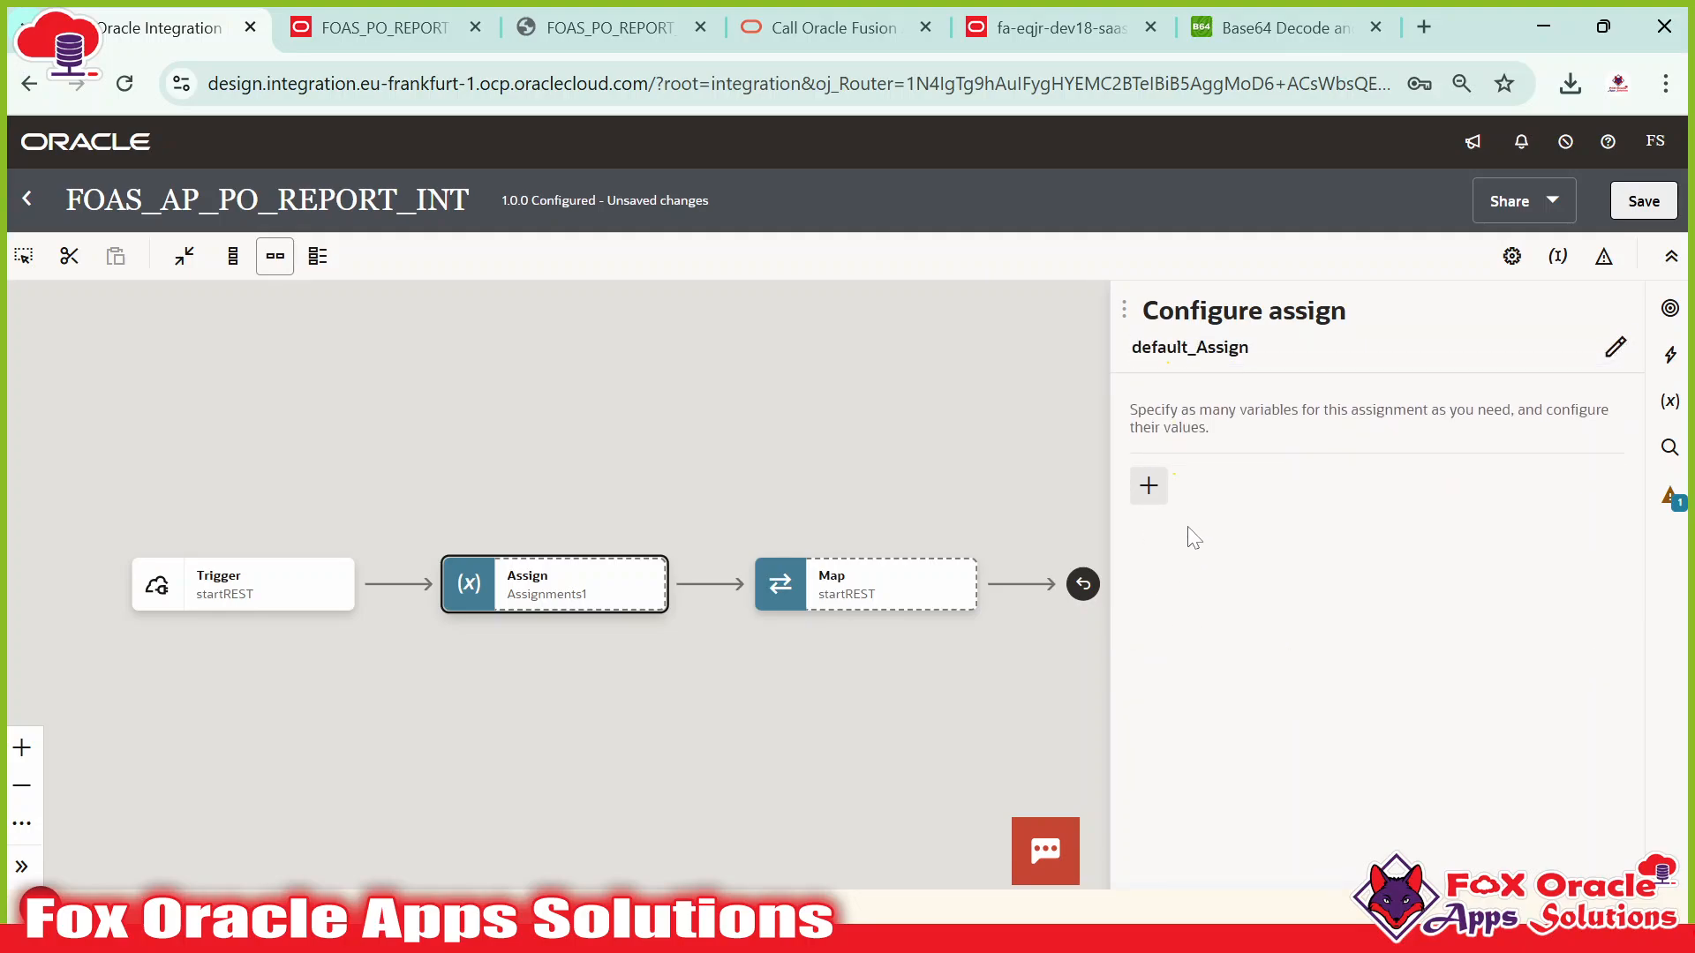
Add a variable to the assignment and name it var_parameterName1.
left_click(1148, 486)
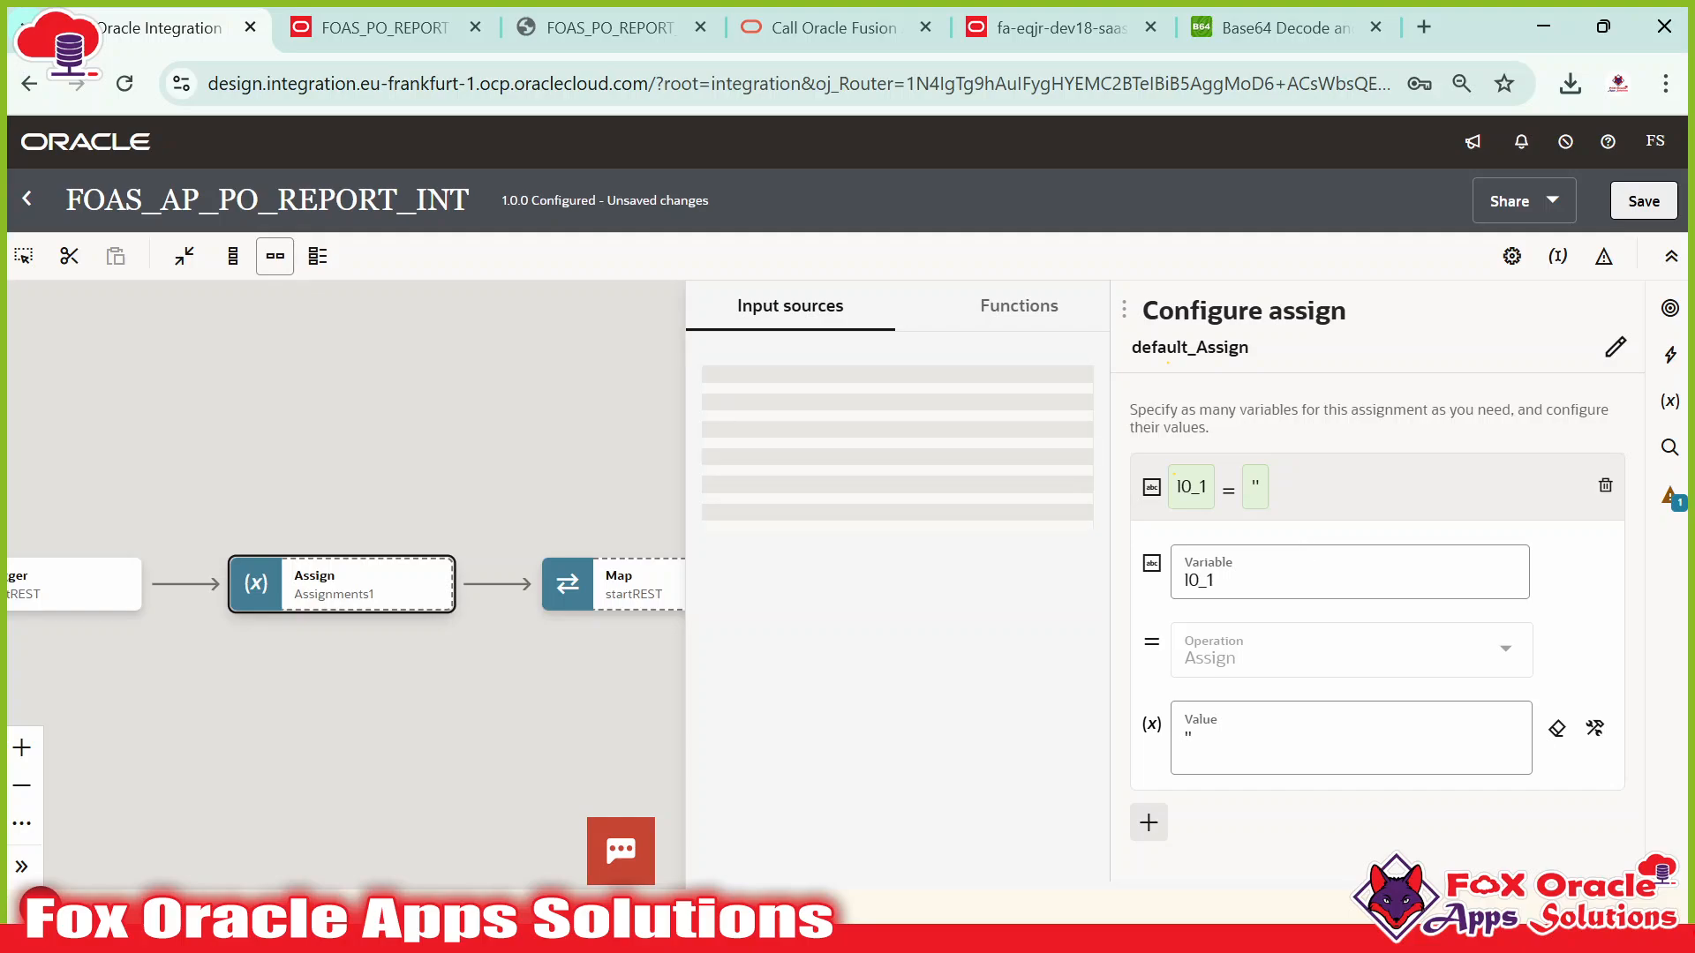
left_click(1257, 583)
key("BackSpace")
key("BackSpace")
key("BackSpace")
key("BackSpace")
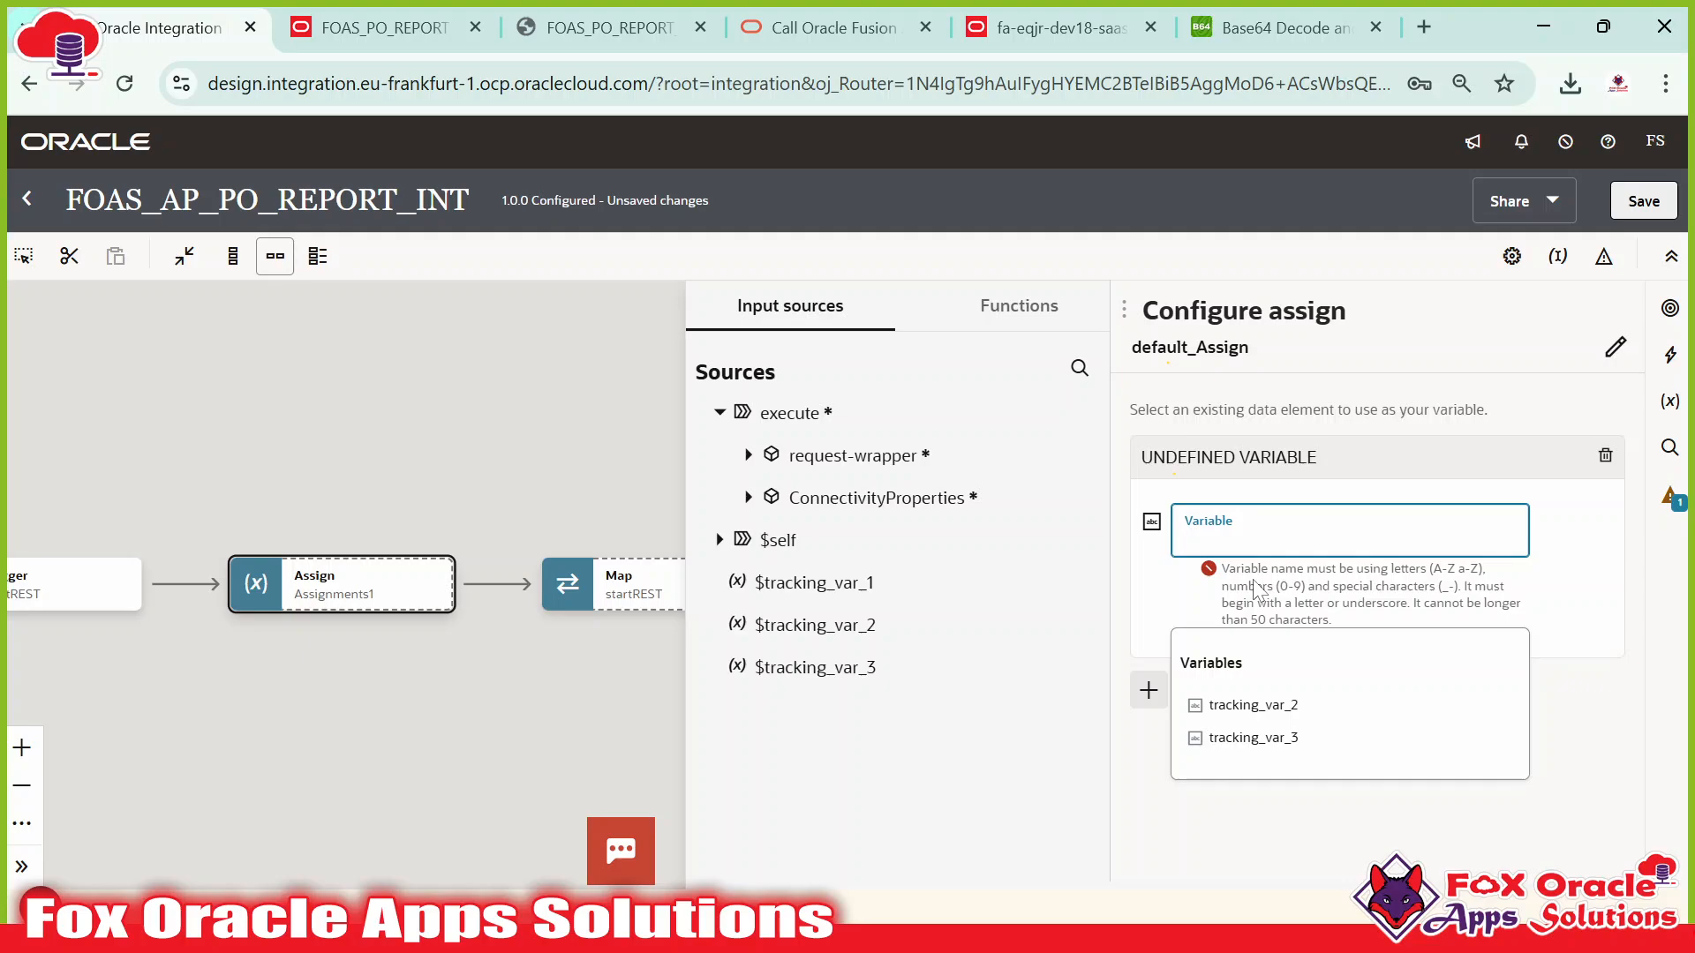
type("var")
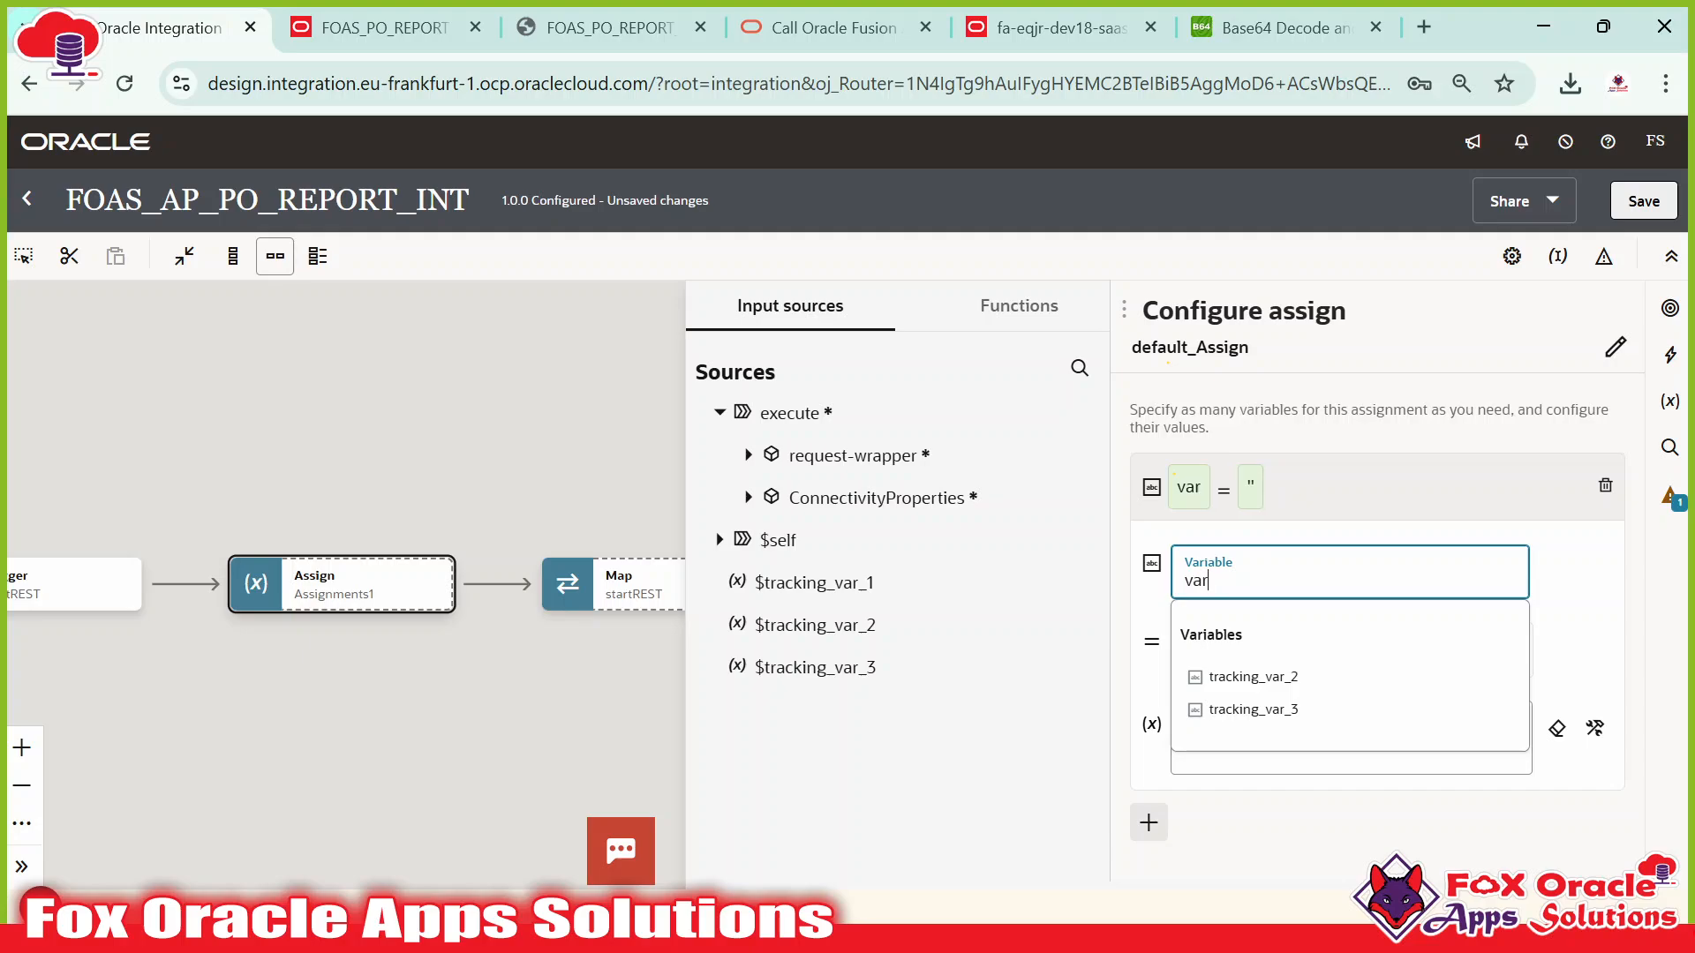
type("_paramet")
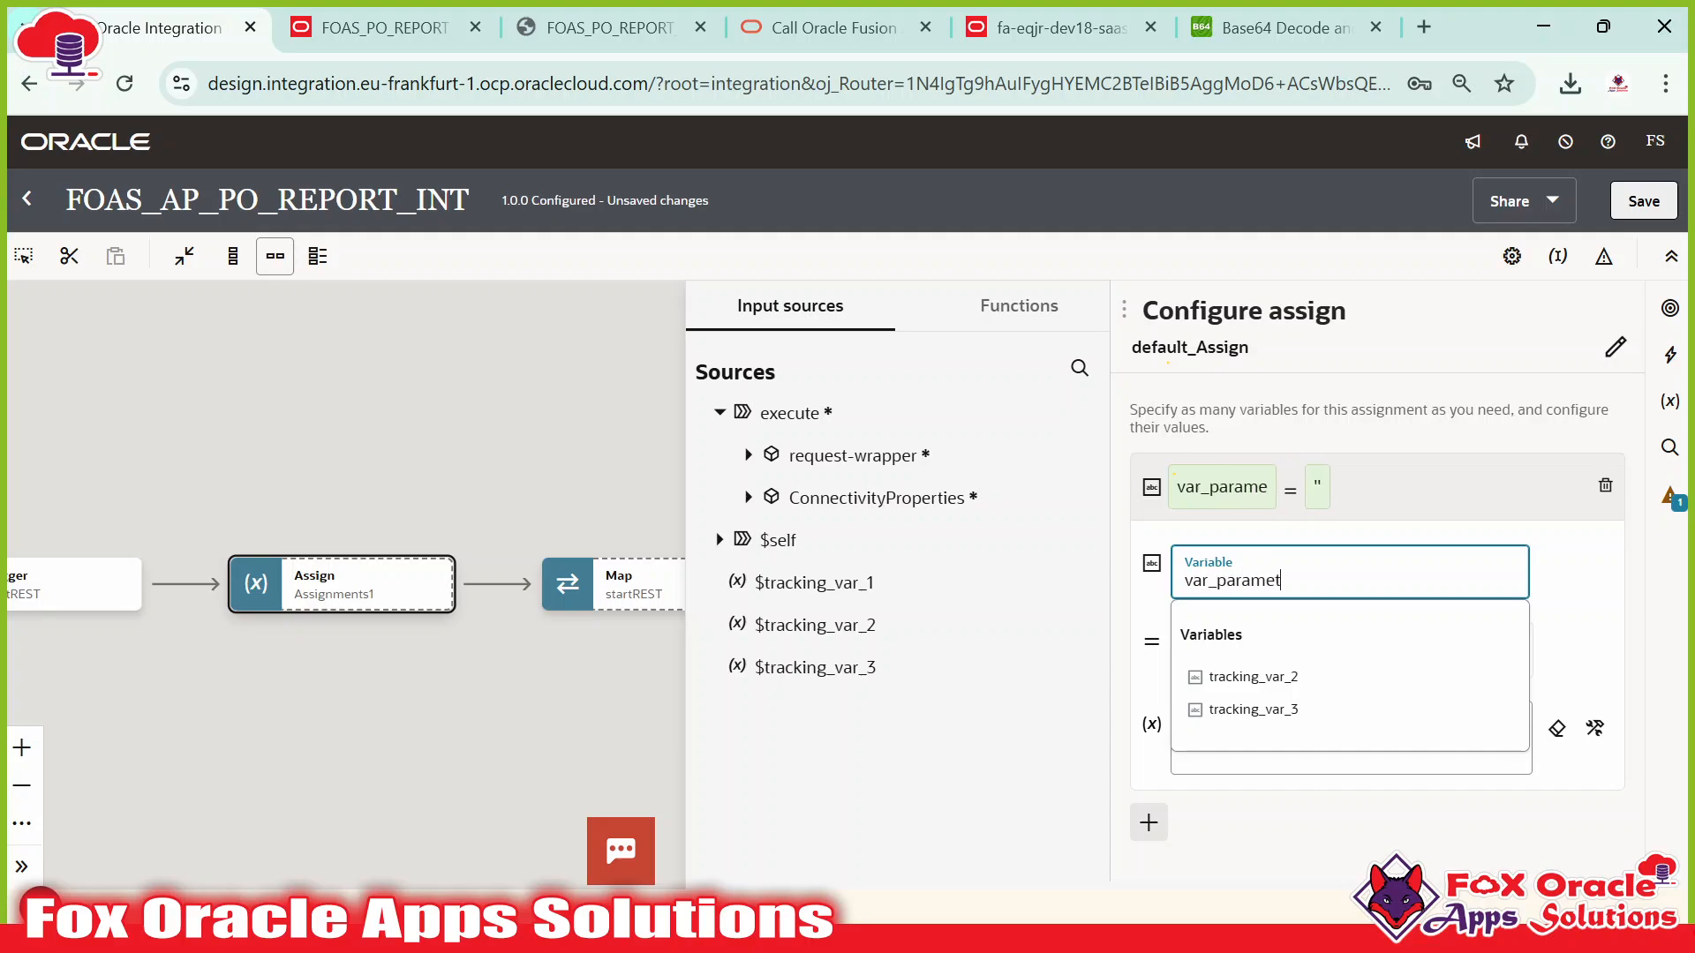
type("erName1")
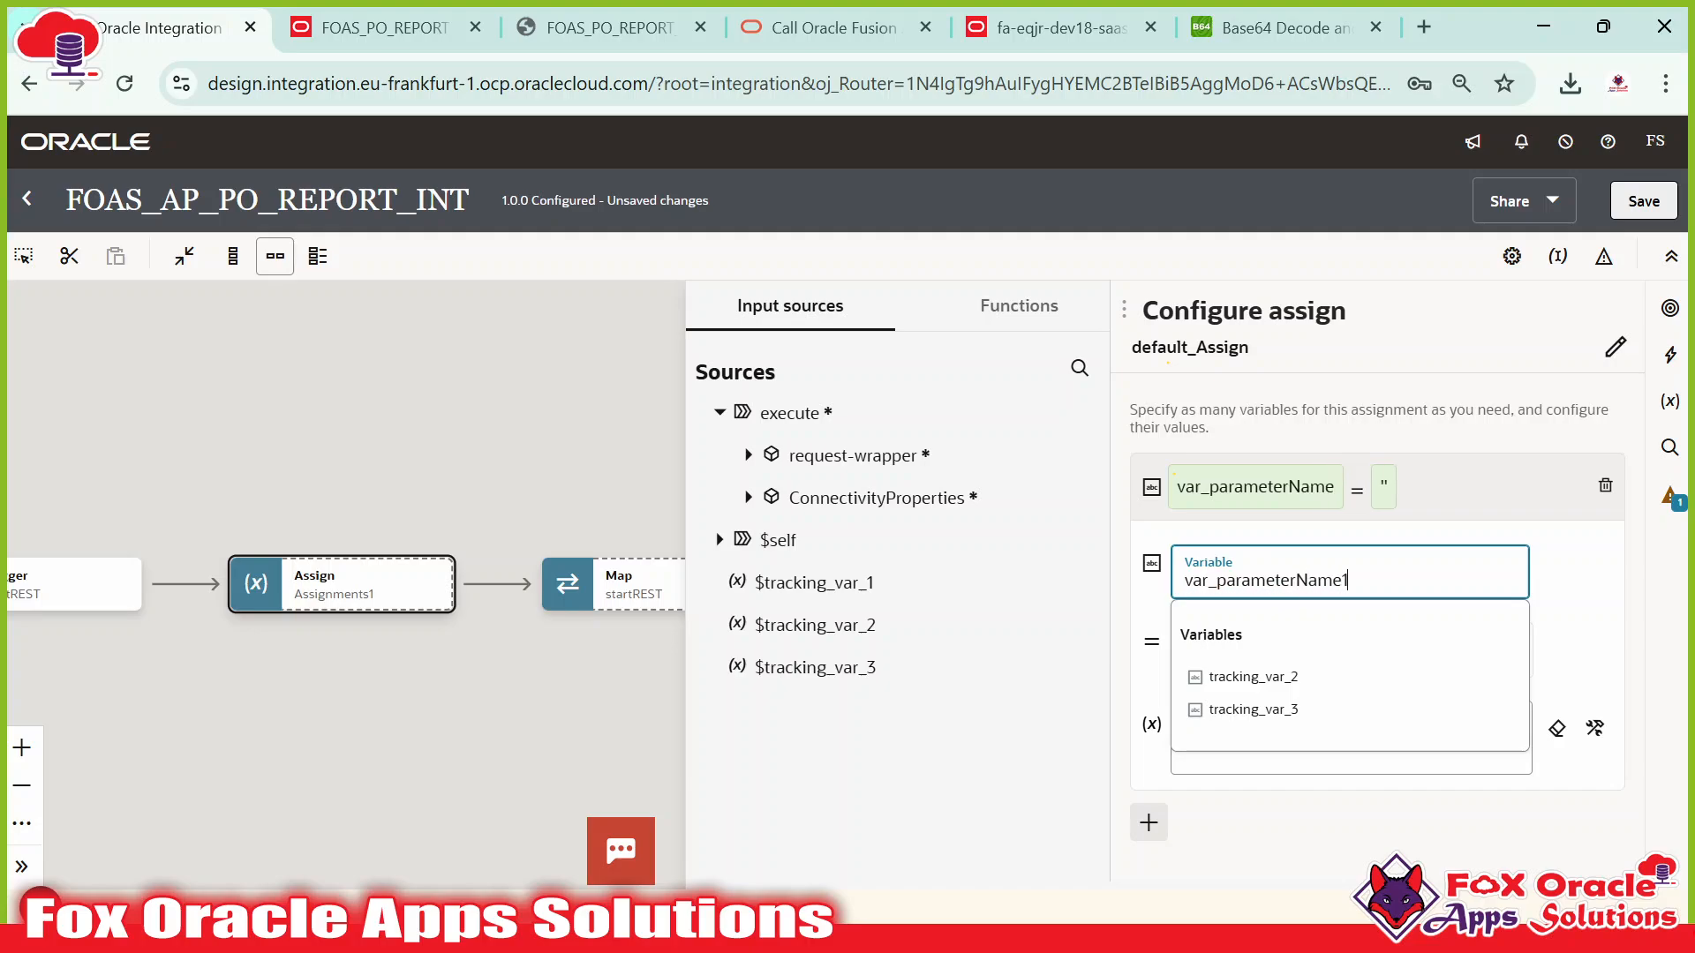
left_click(1549, 608)
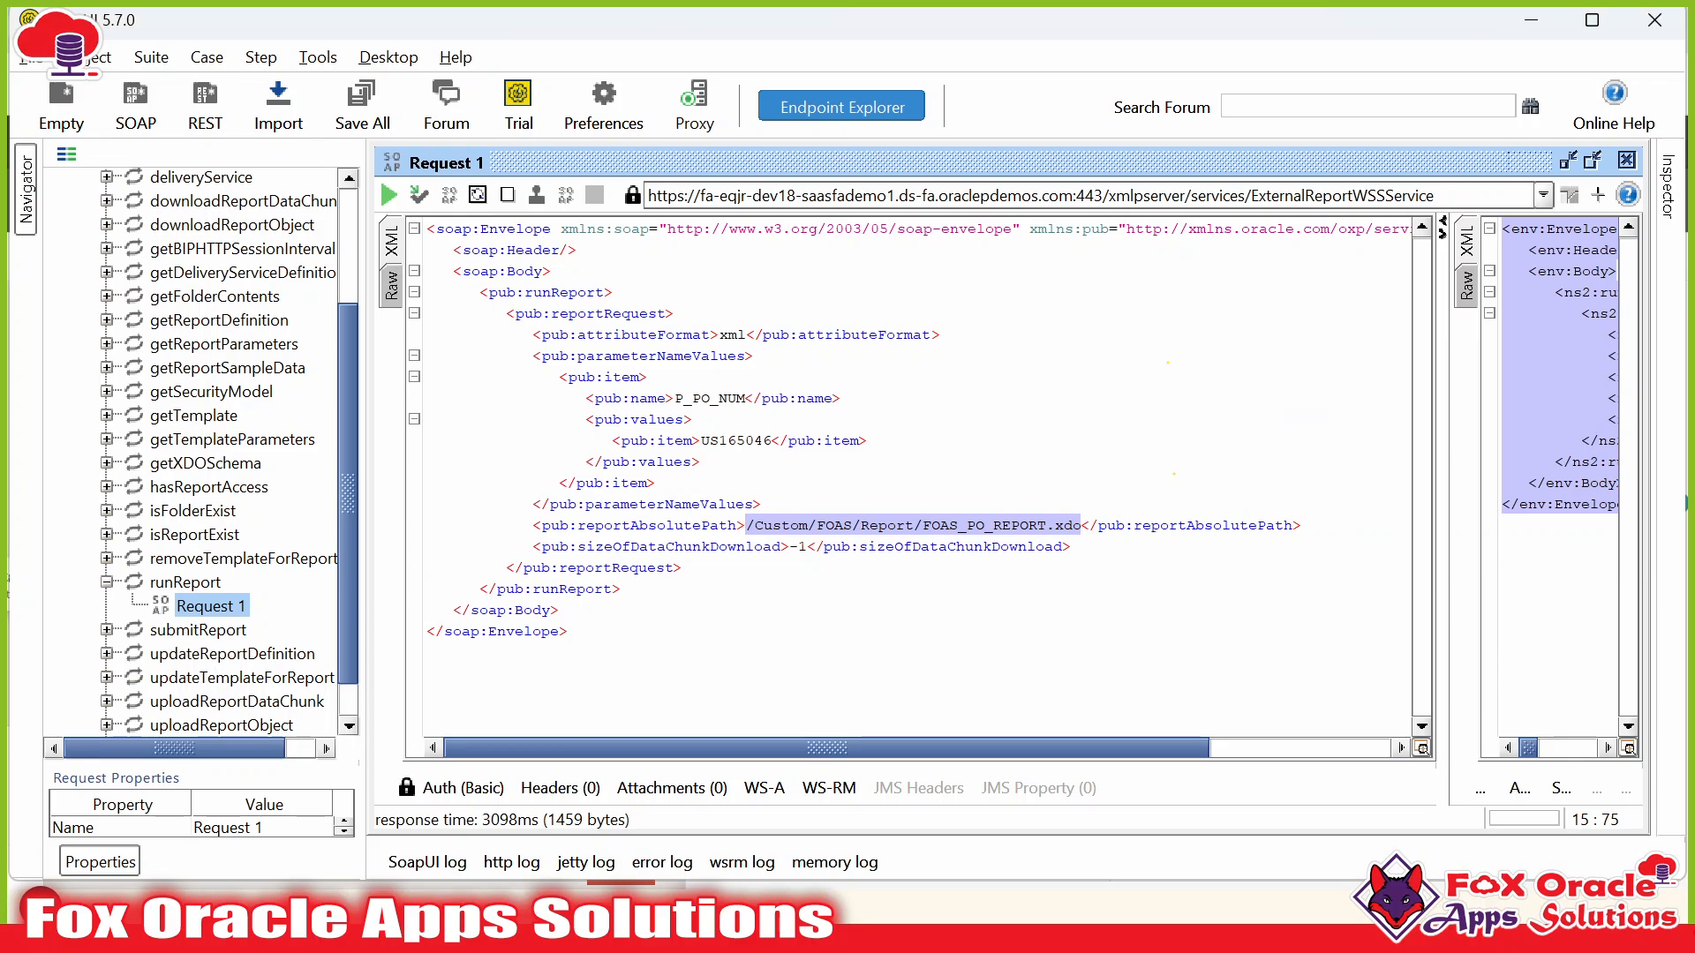
Set var_parameterName1's value to 'P_PO_NUM', copied from the SoapUI request.
left_click(706, 398)
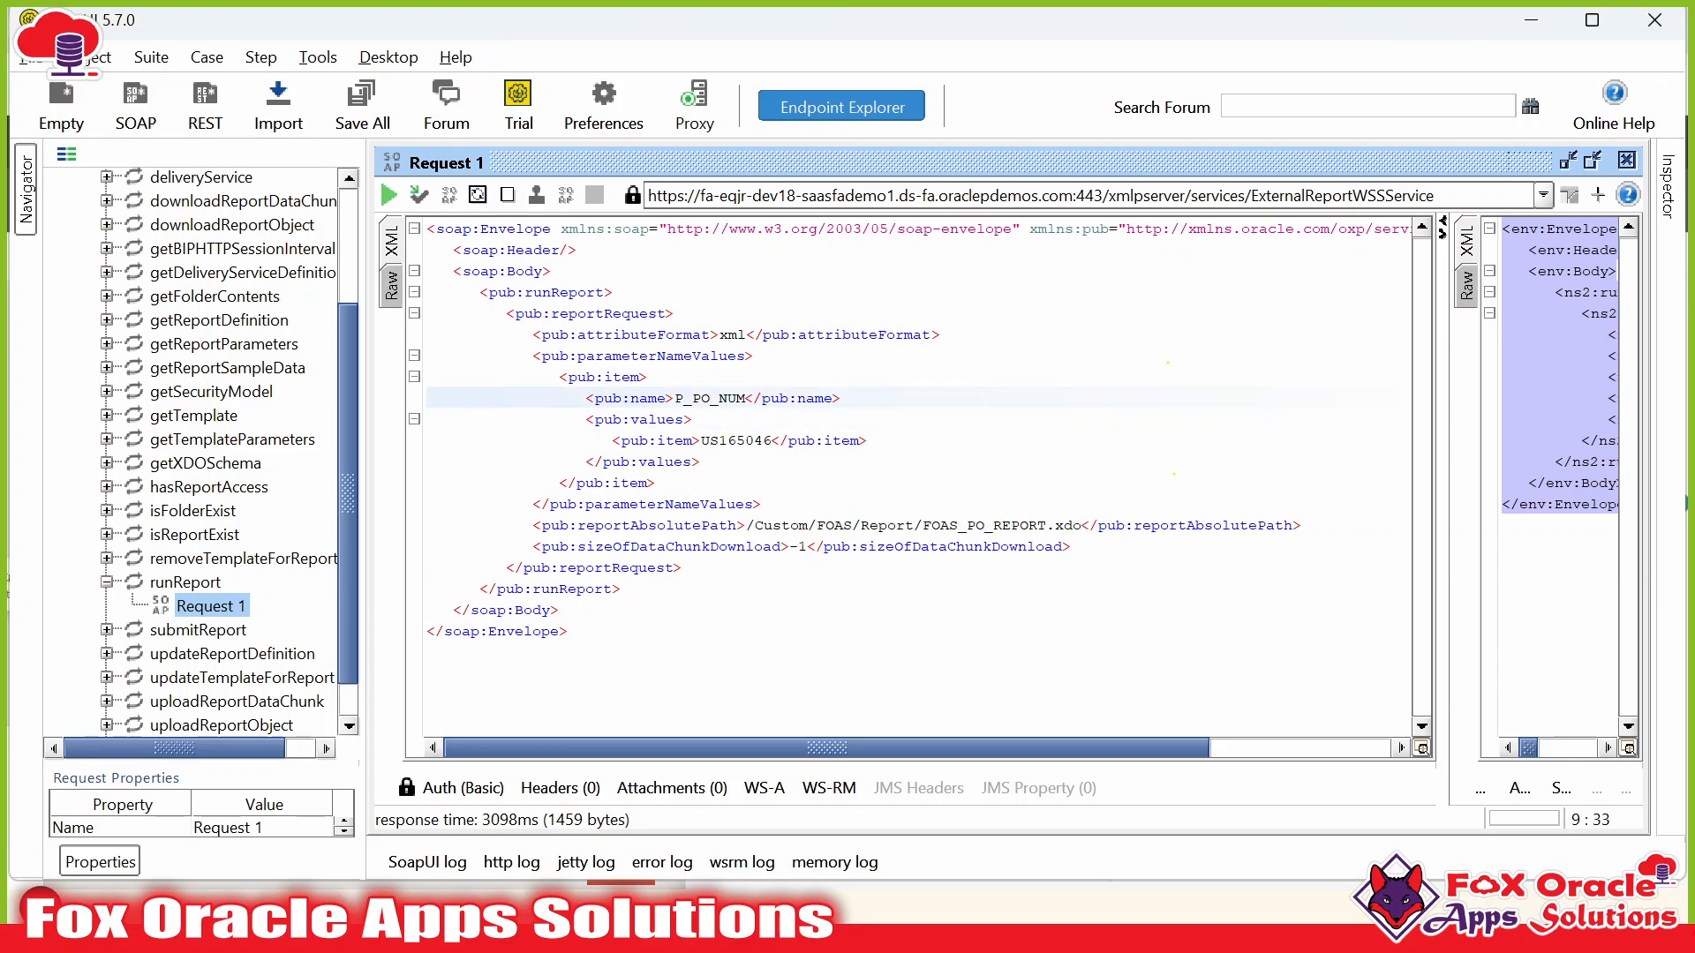
double_click(707, 398)
left_click(676, 398)
left_click_drag(675, 398, 746, 398)
key("ctrl+c")
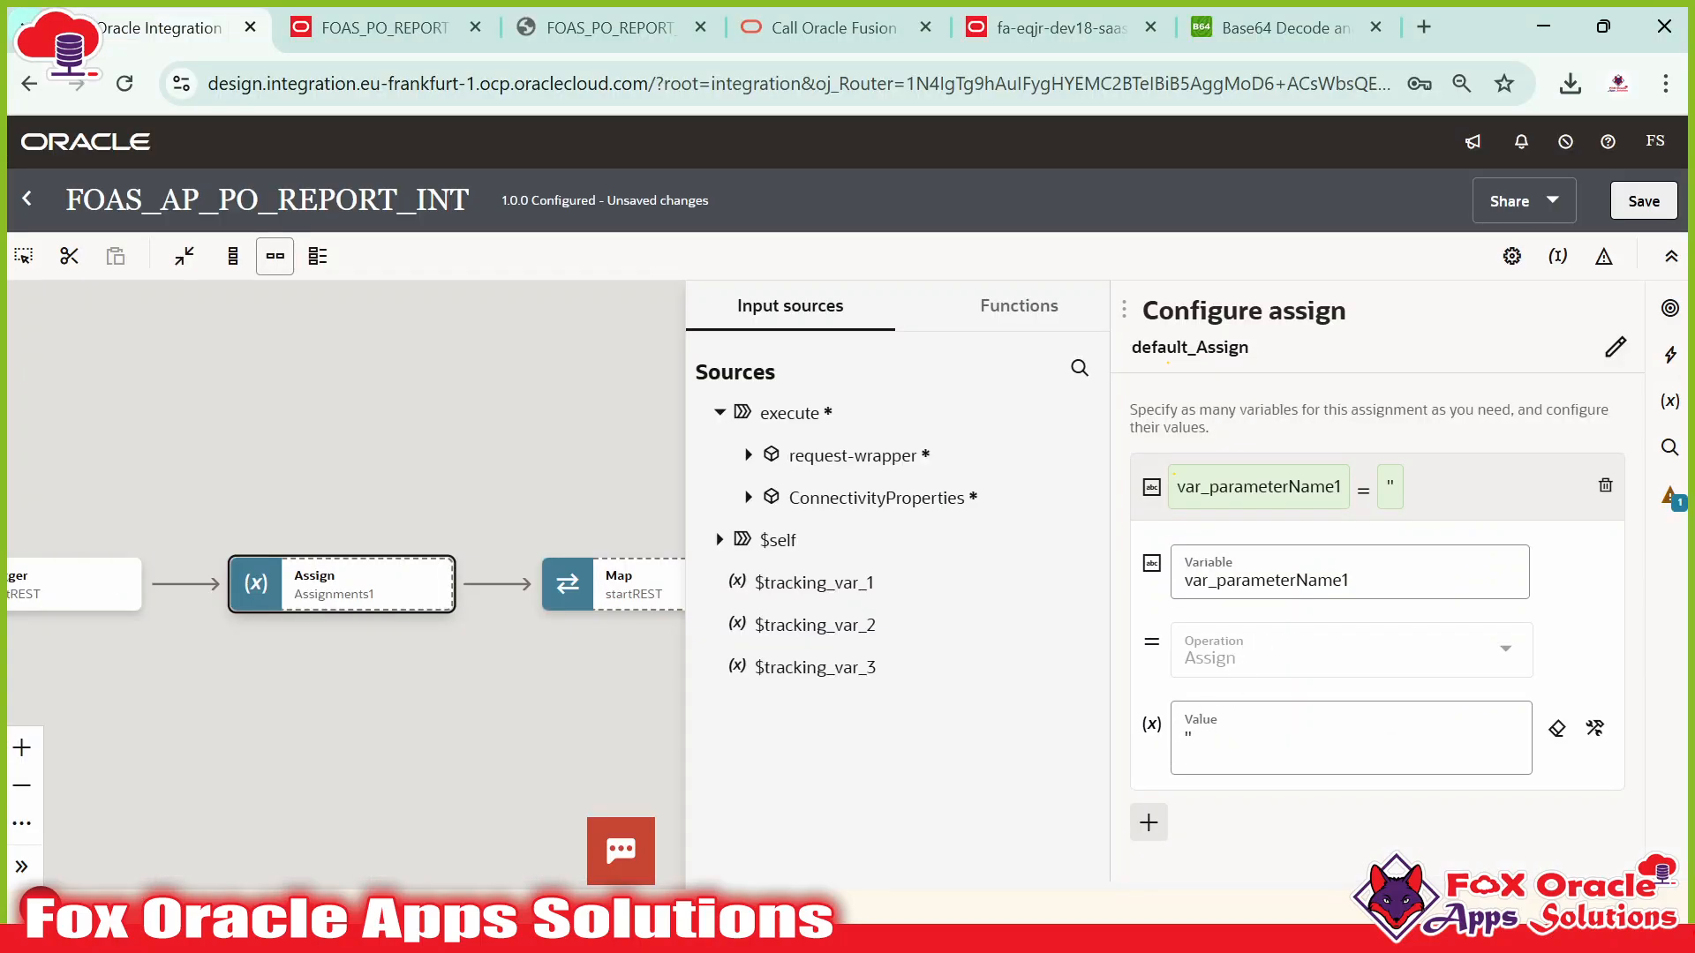
left_click(1189, 739)
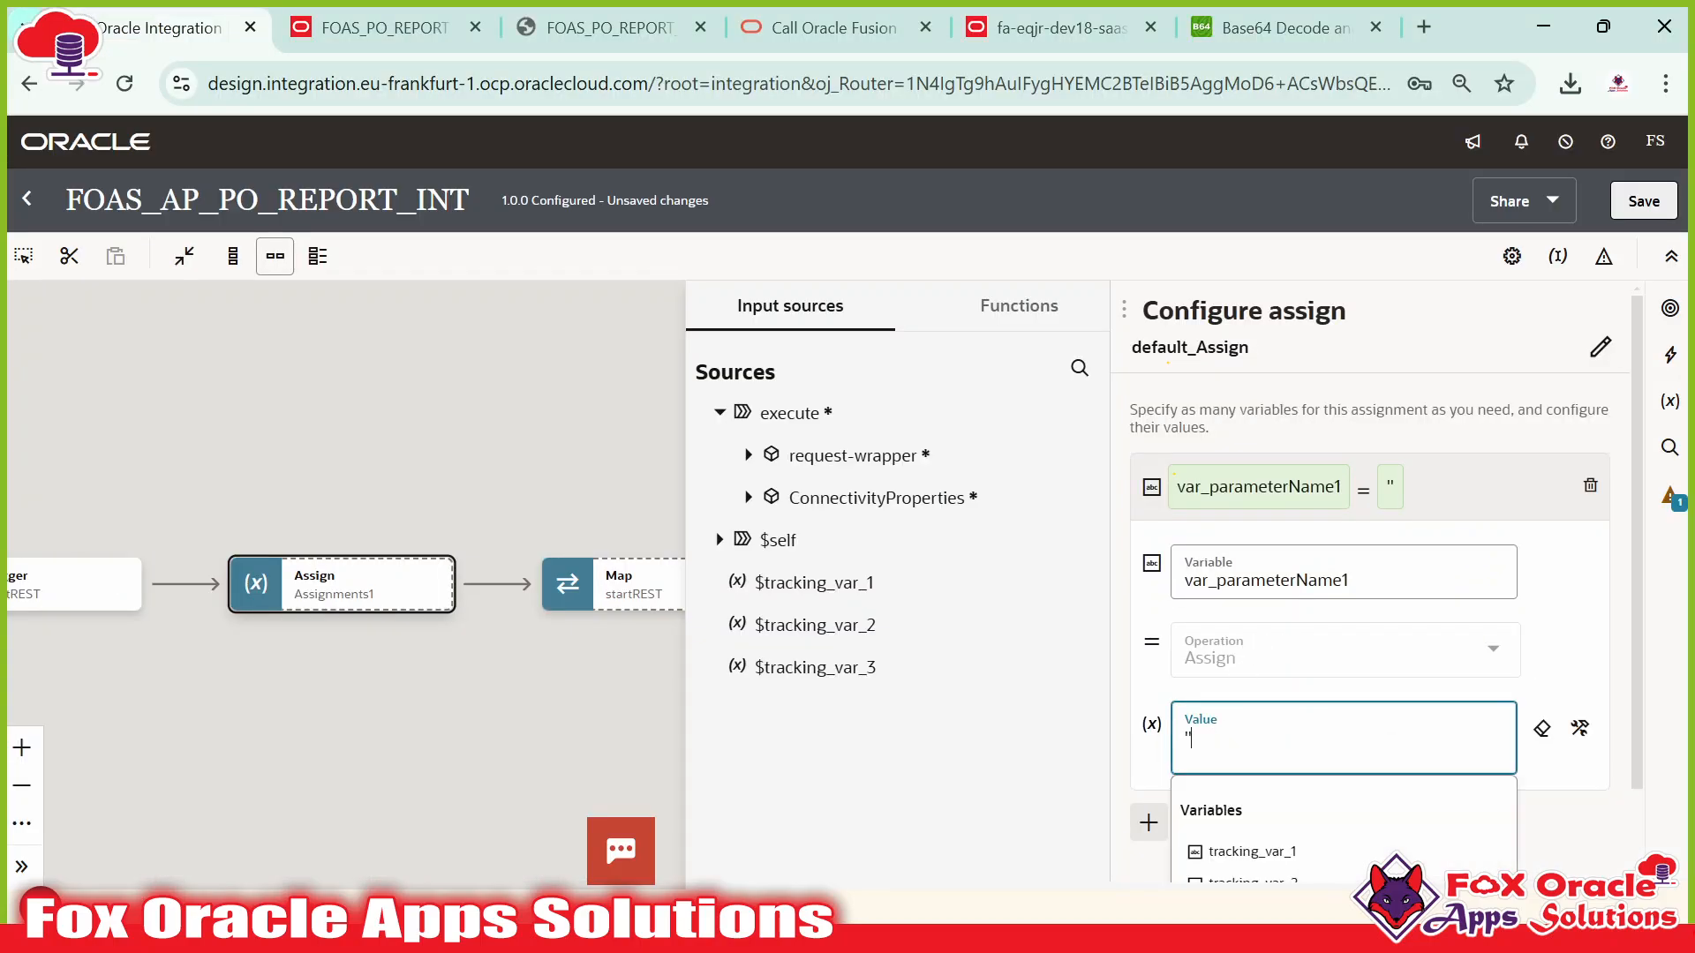
key("ctrl+v")
left_click(1282, 739)
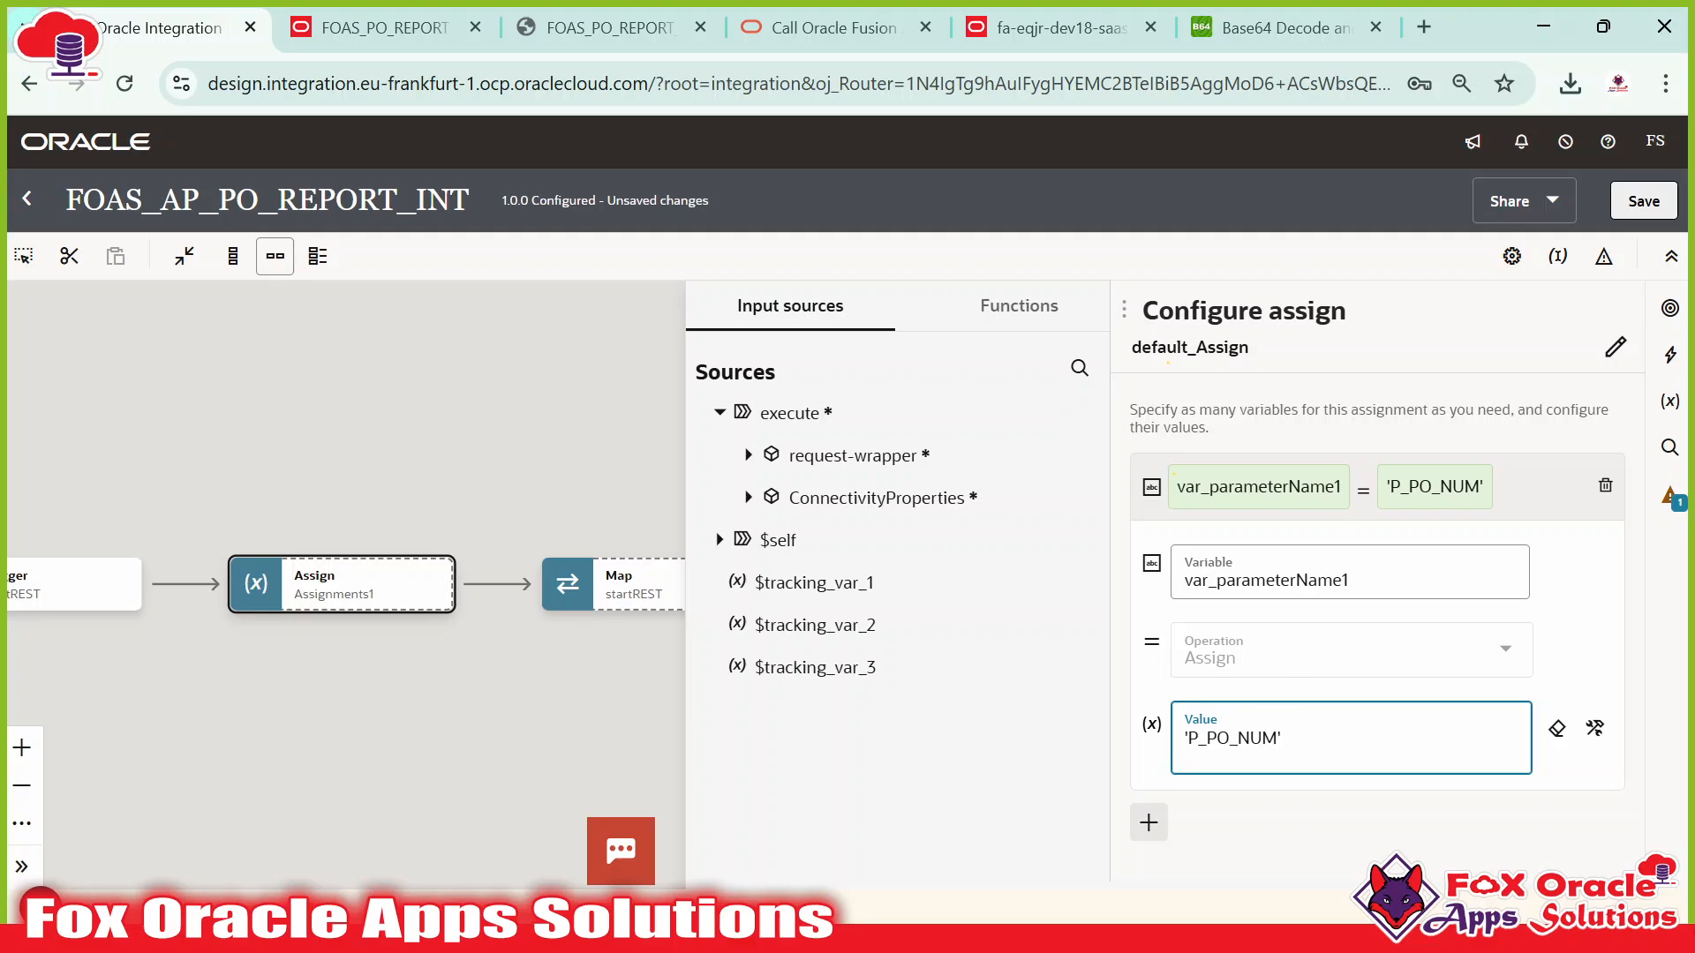
left_click(1506, 495)
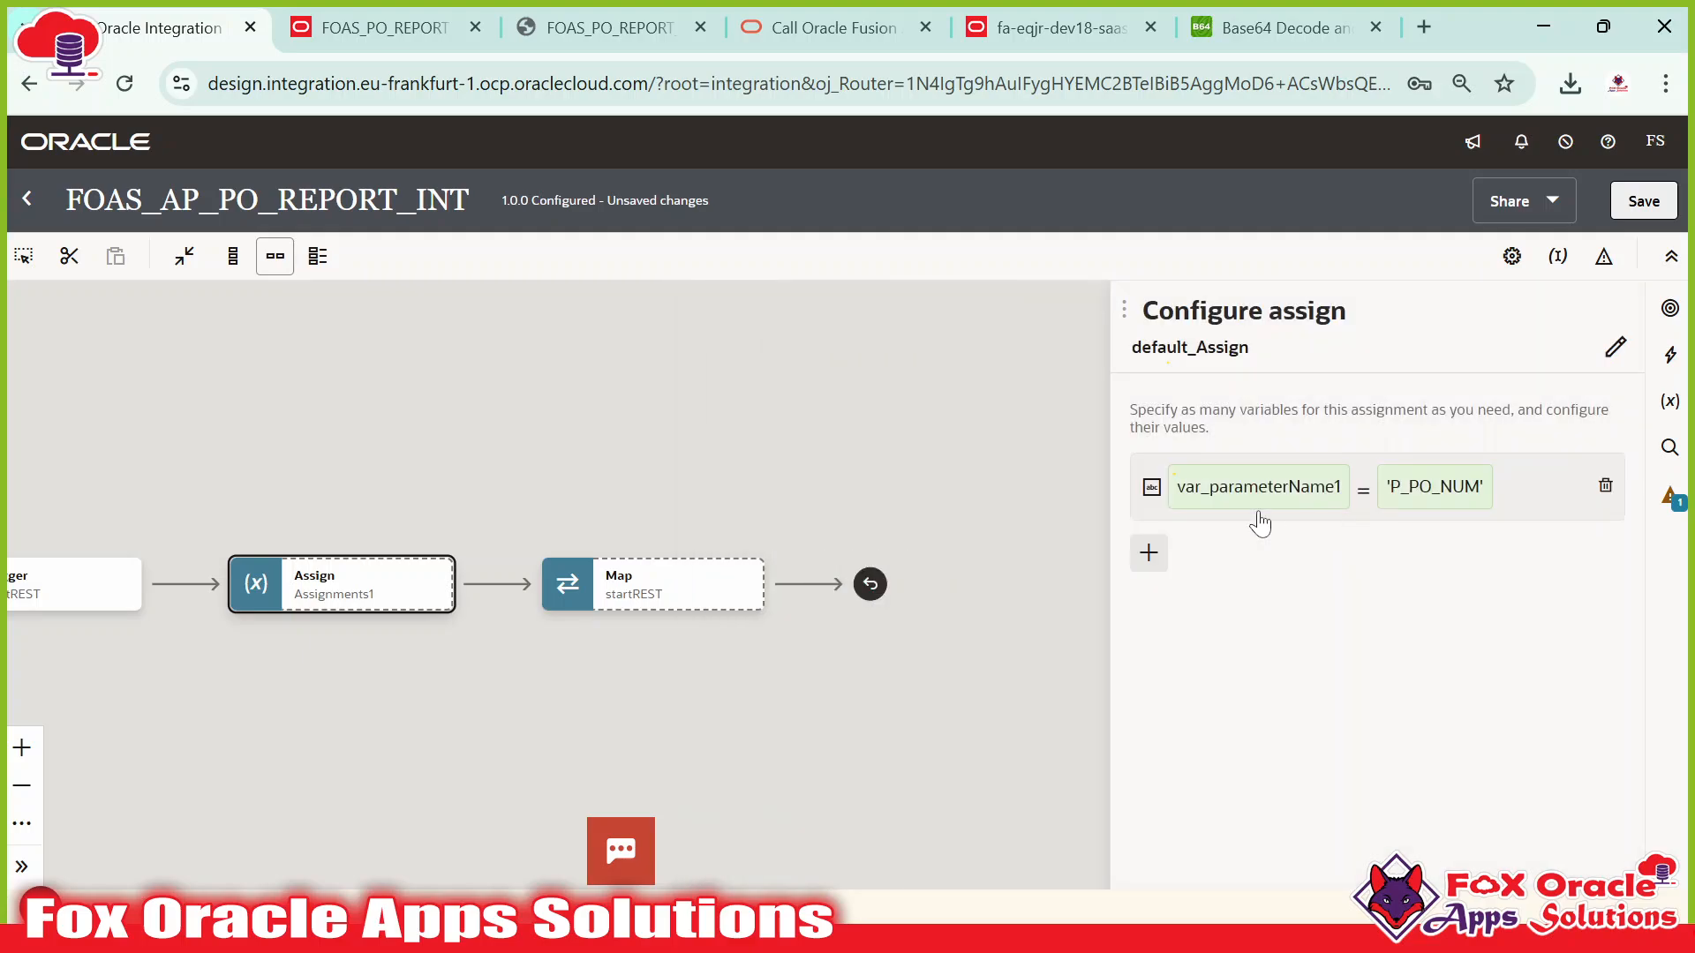
Add var_reportPath with the value '/Custom/FOAS/Report/FOAS_PO_REPORT.xdo'.
left_click(1148, 552)
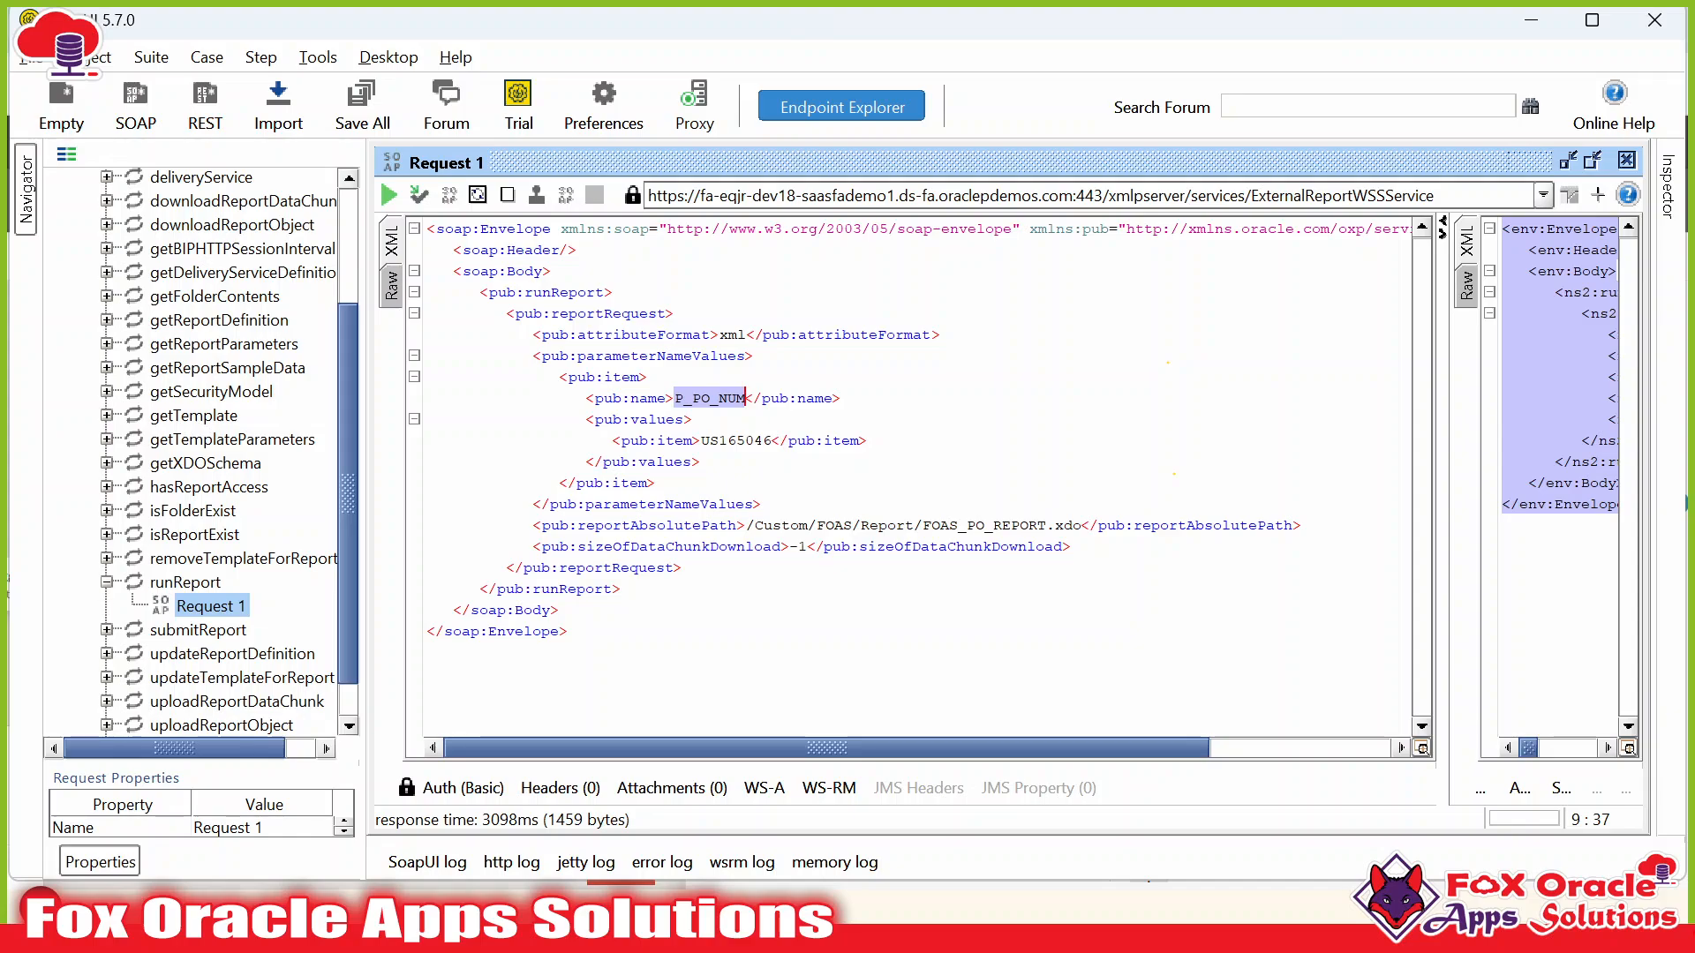
left_click_drag(746, 526, 1081, 525)
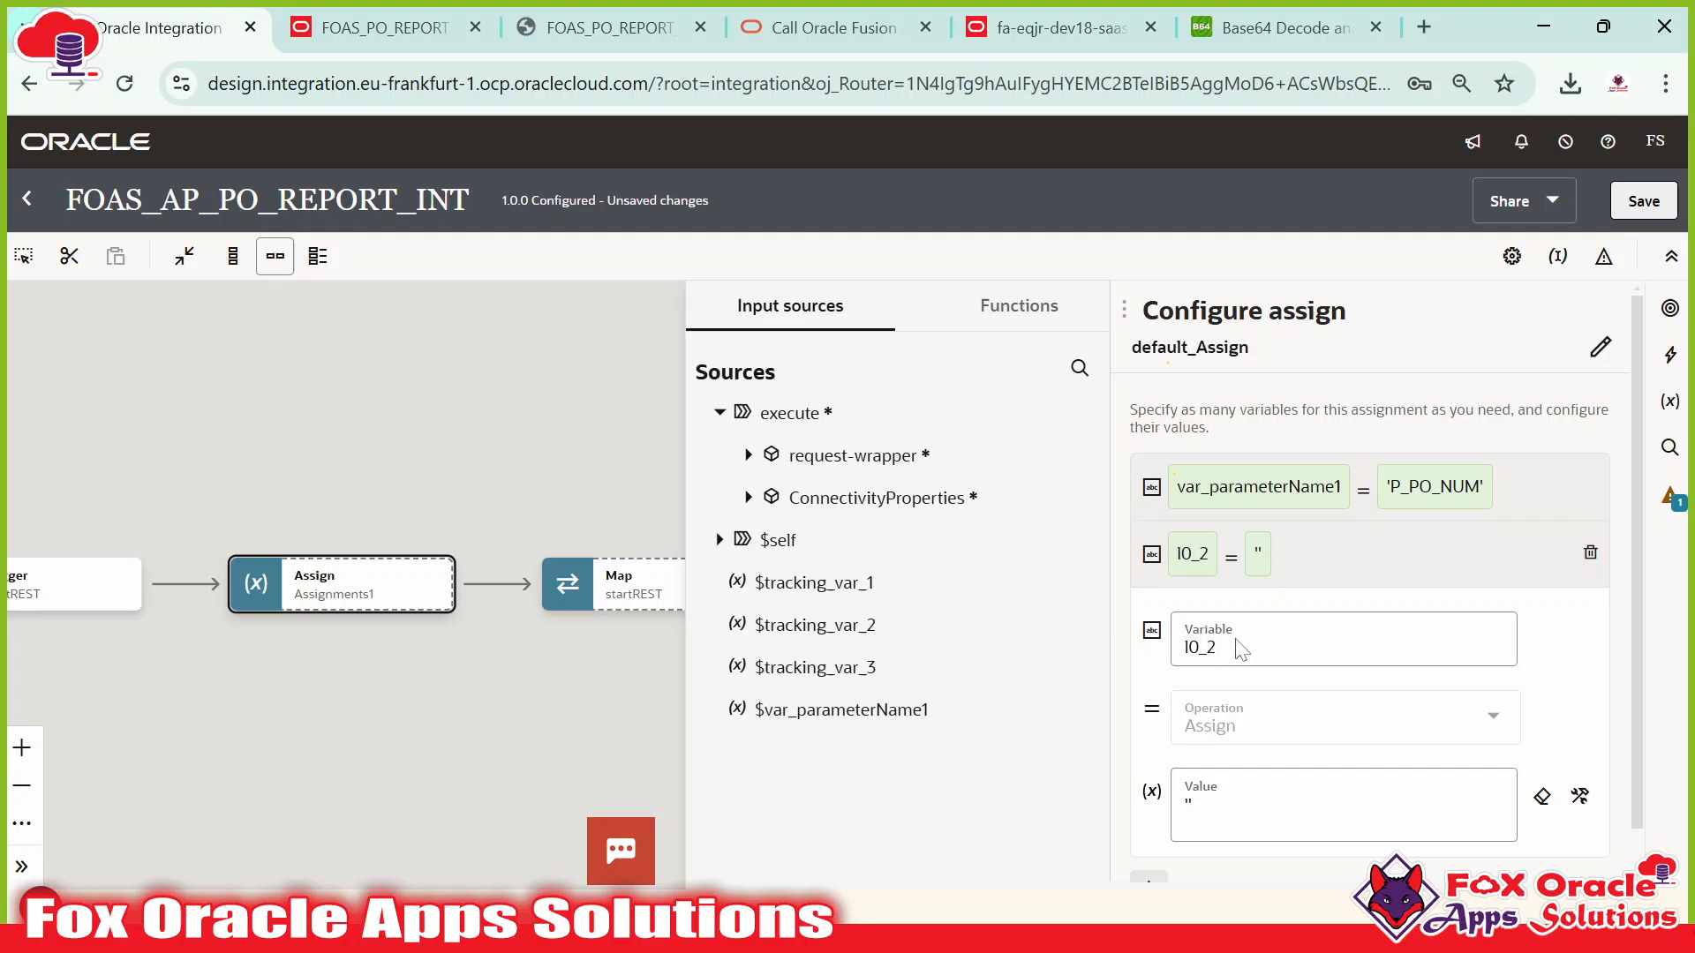
left_click(1236, 643)
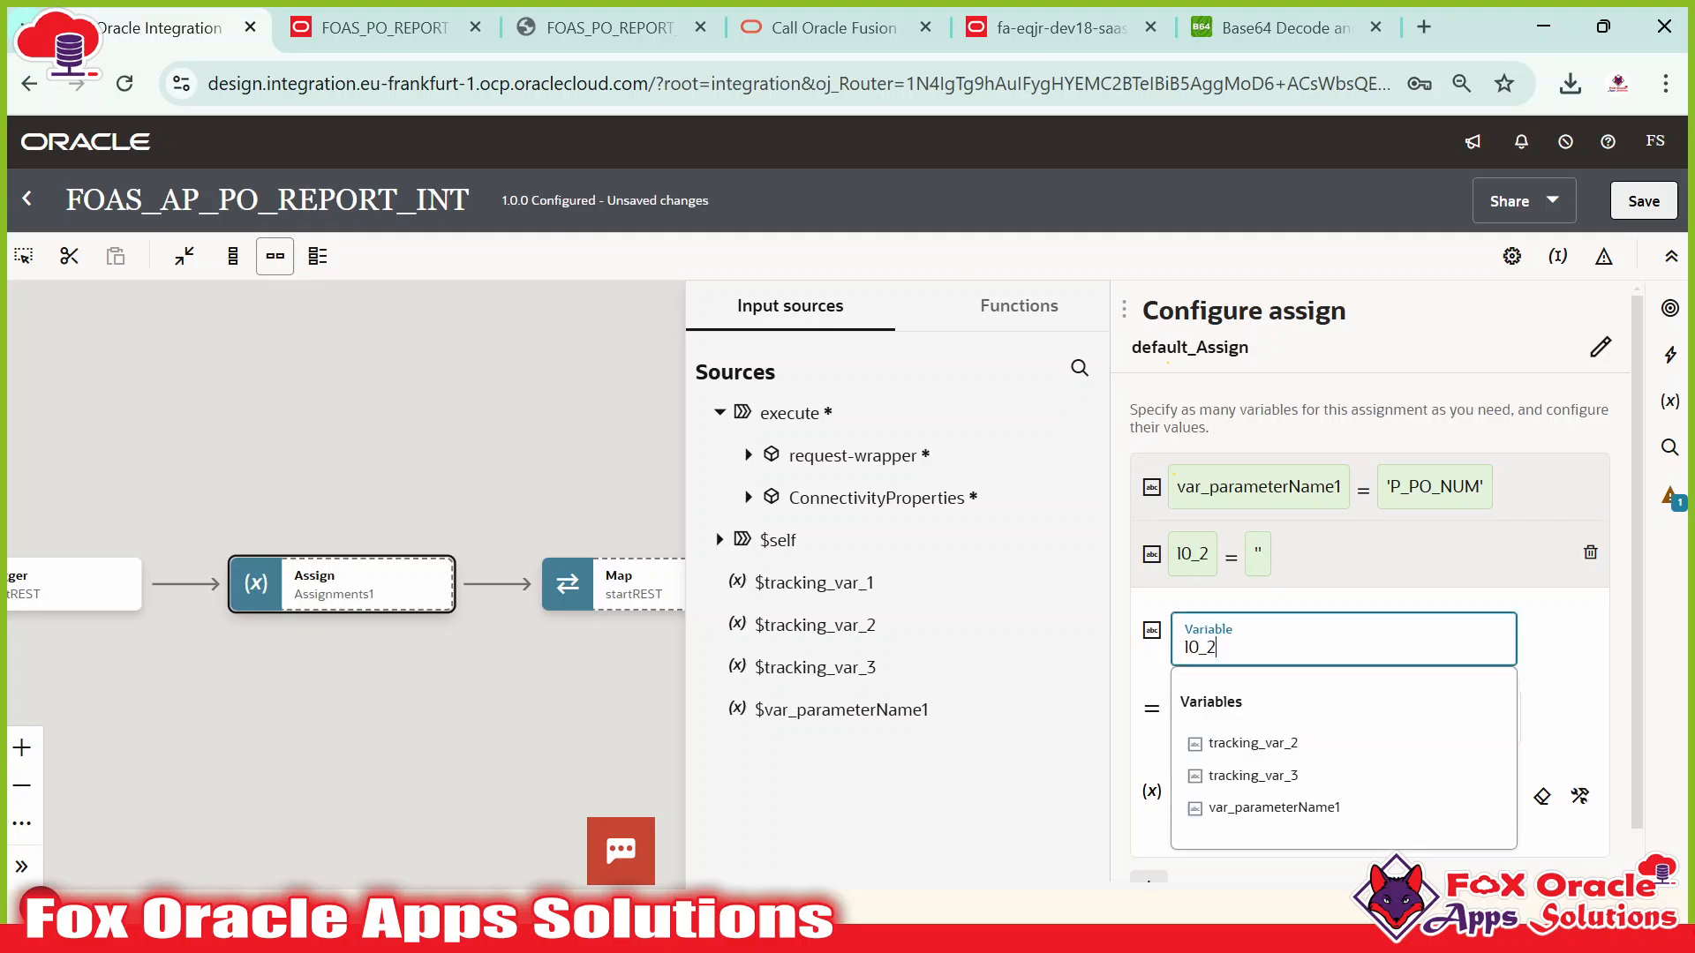
key("BackSpace")
key("BackSpace")
key("BackSpace")
key("BackSpace")
type("var")
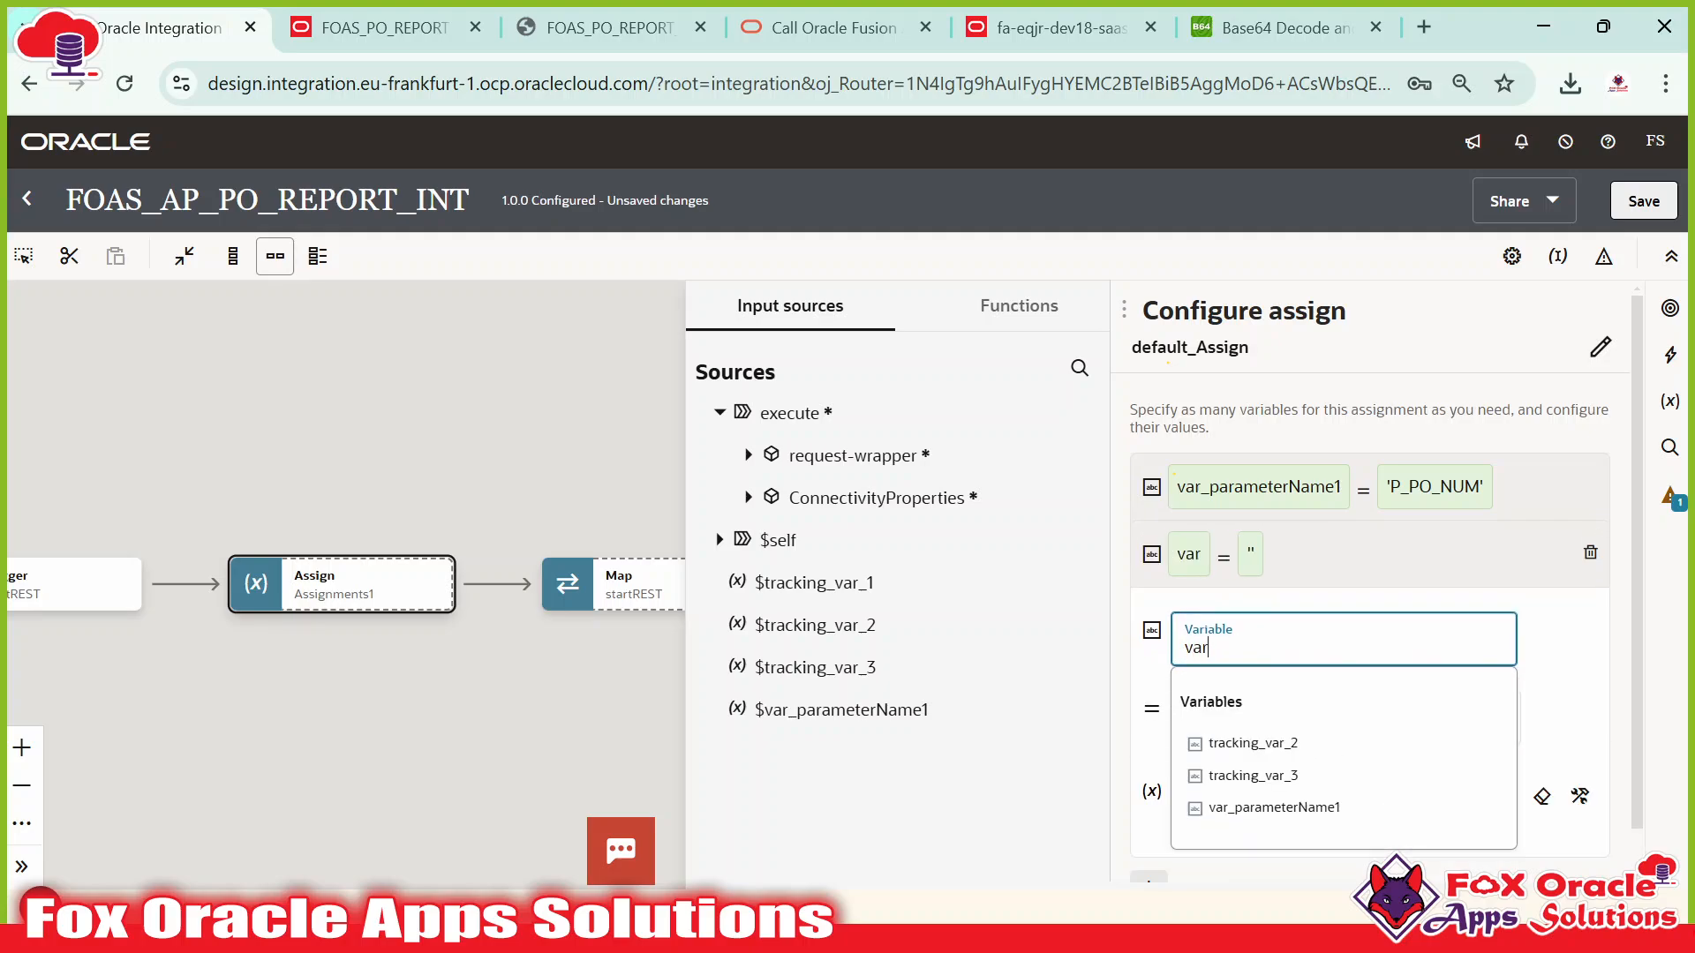
type("_reportPath")
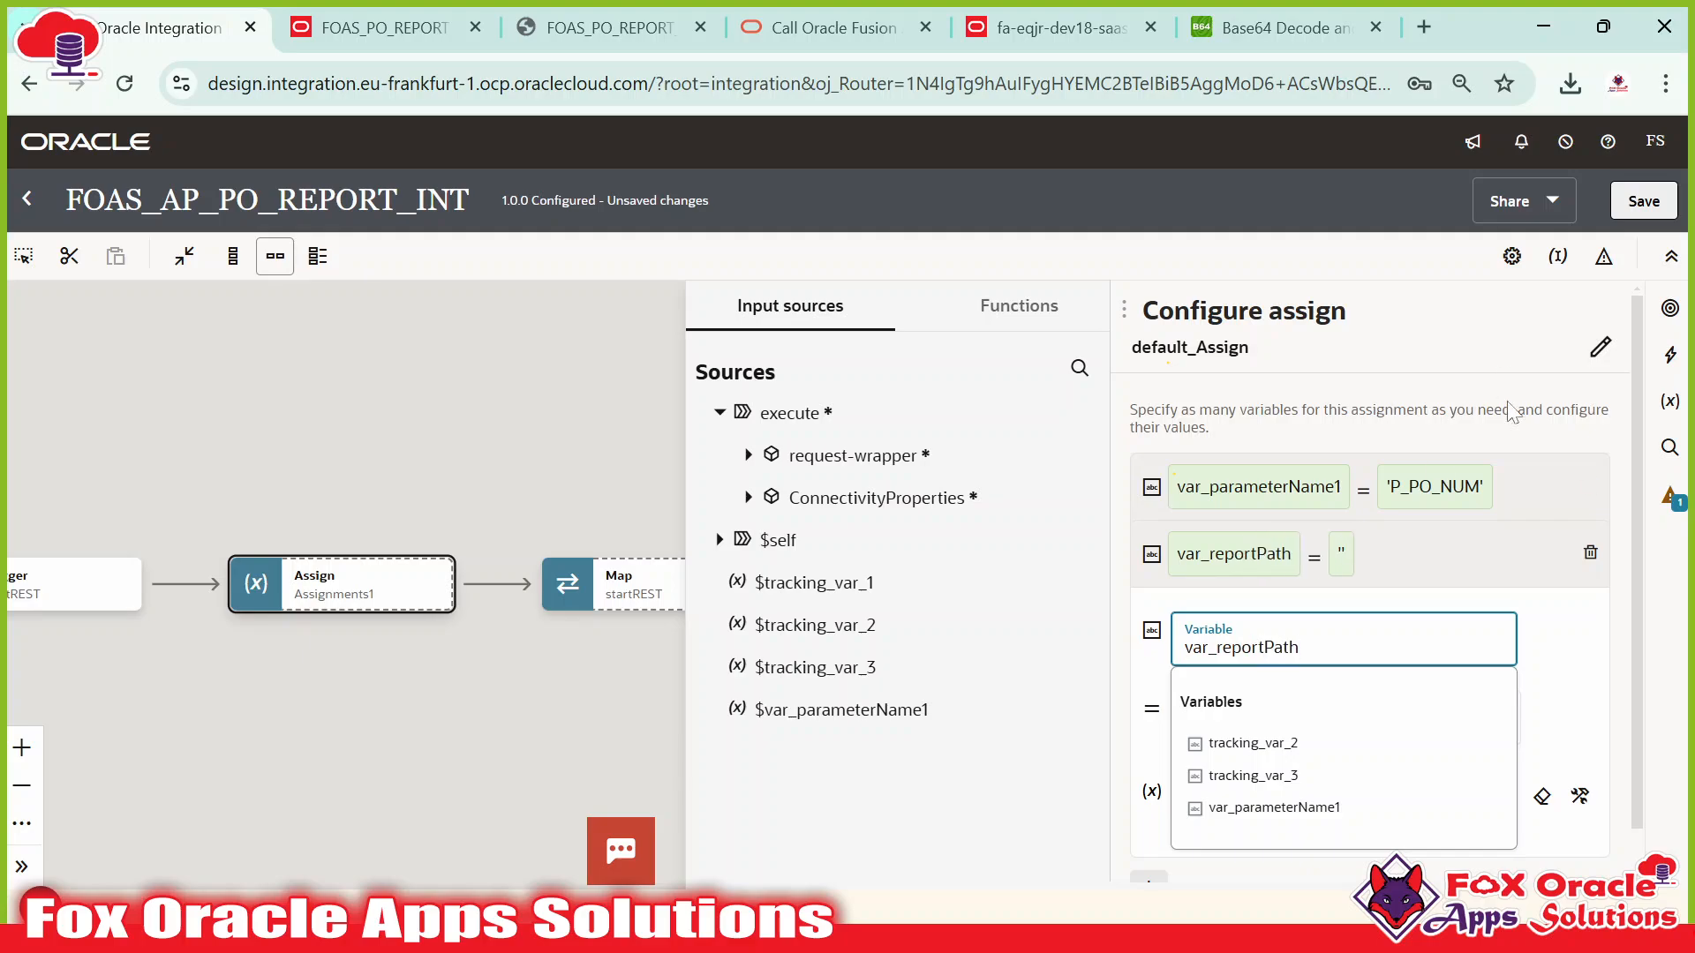
left_click(1538, 707)
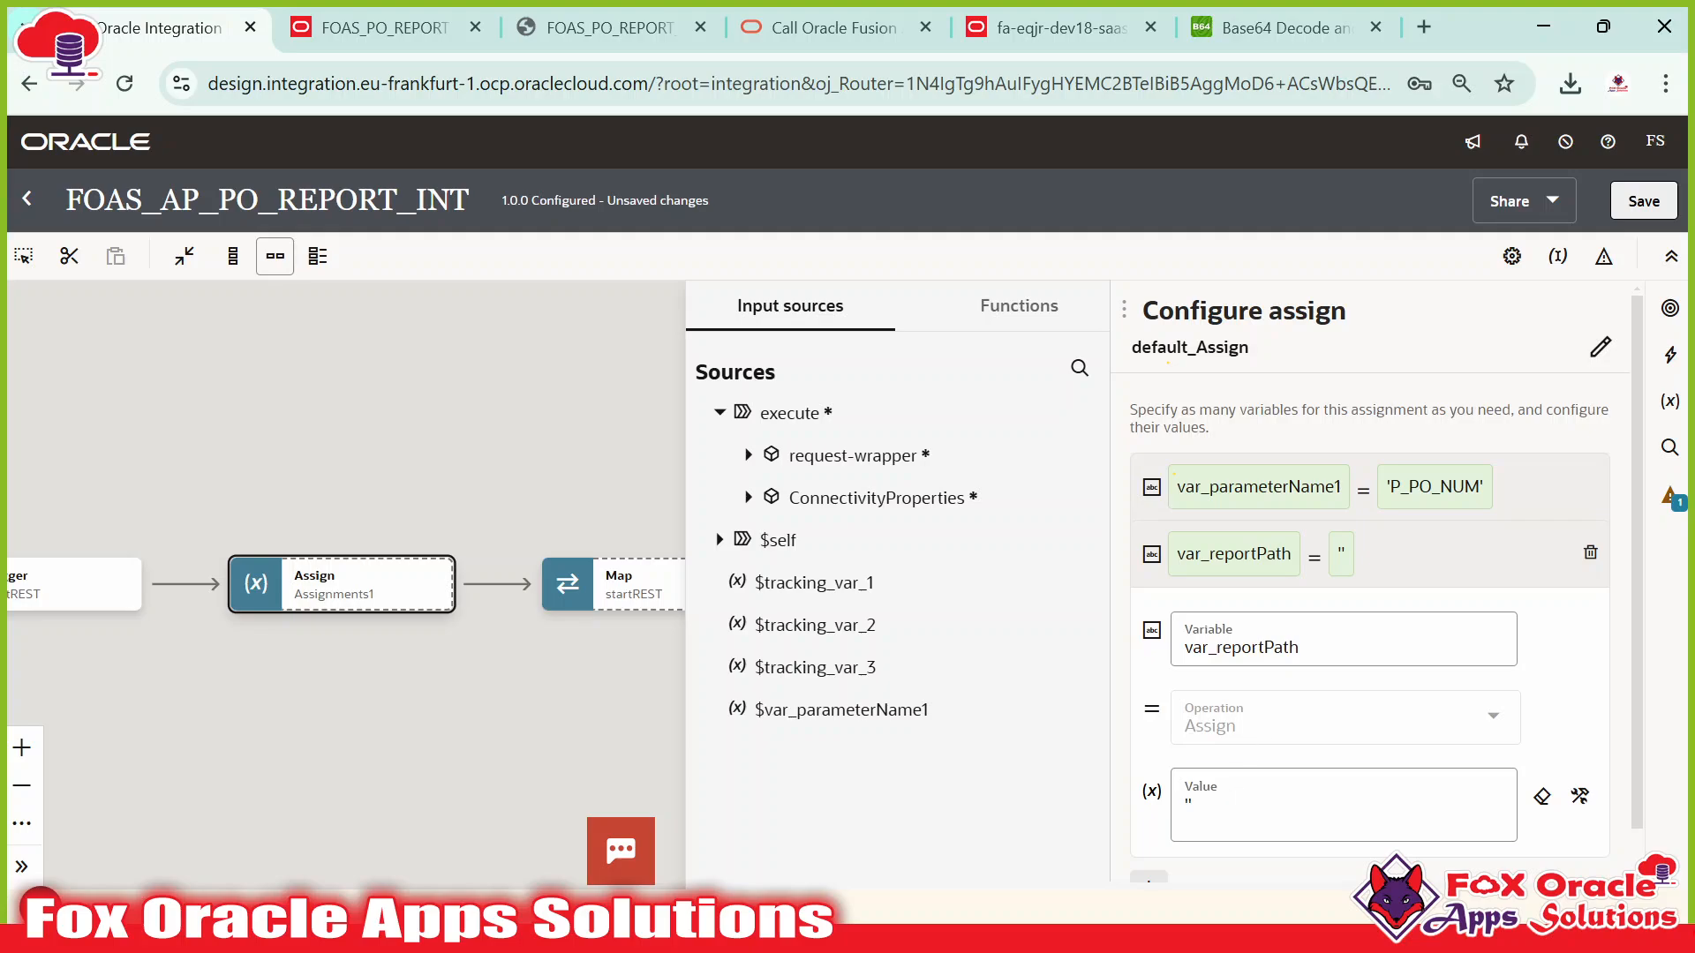
left_click(1217, 809)
type("'/Custom/FOAS/Report/FOAS_PO_REPORT.xdo")
type("'")
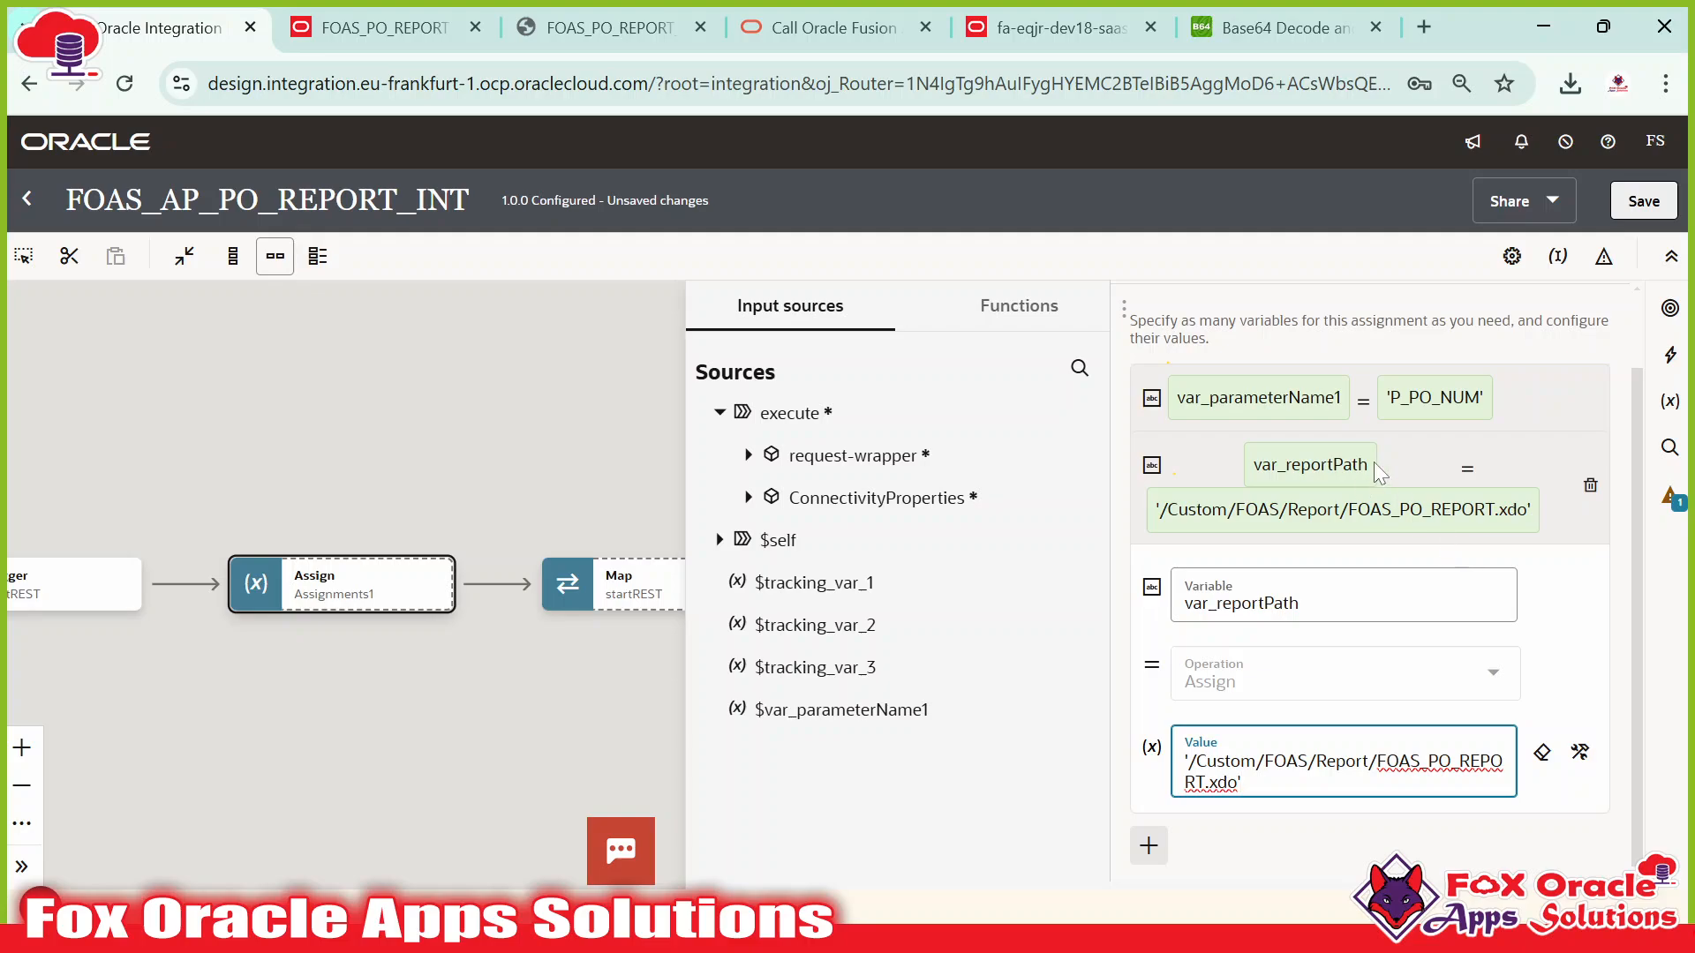
left_click(1377, 468)
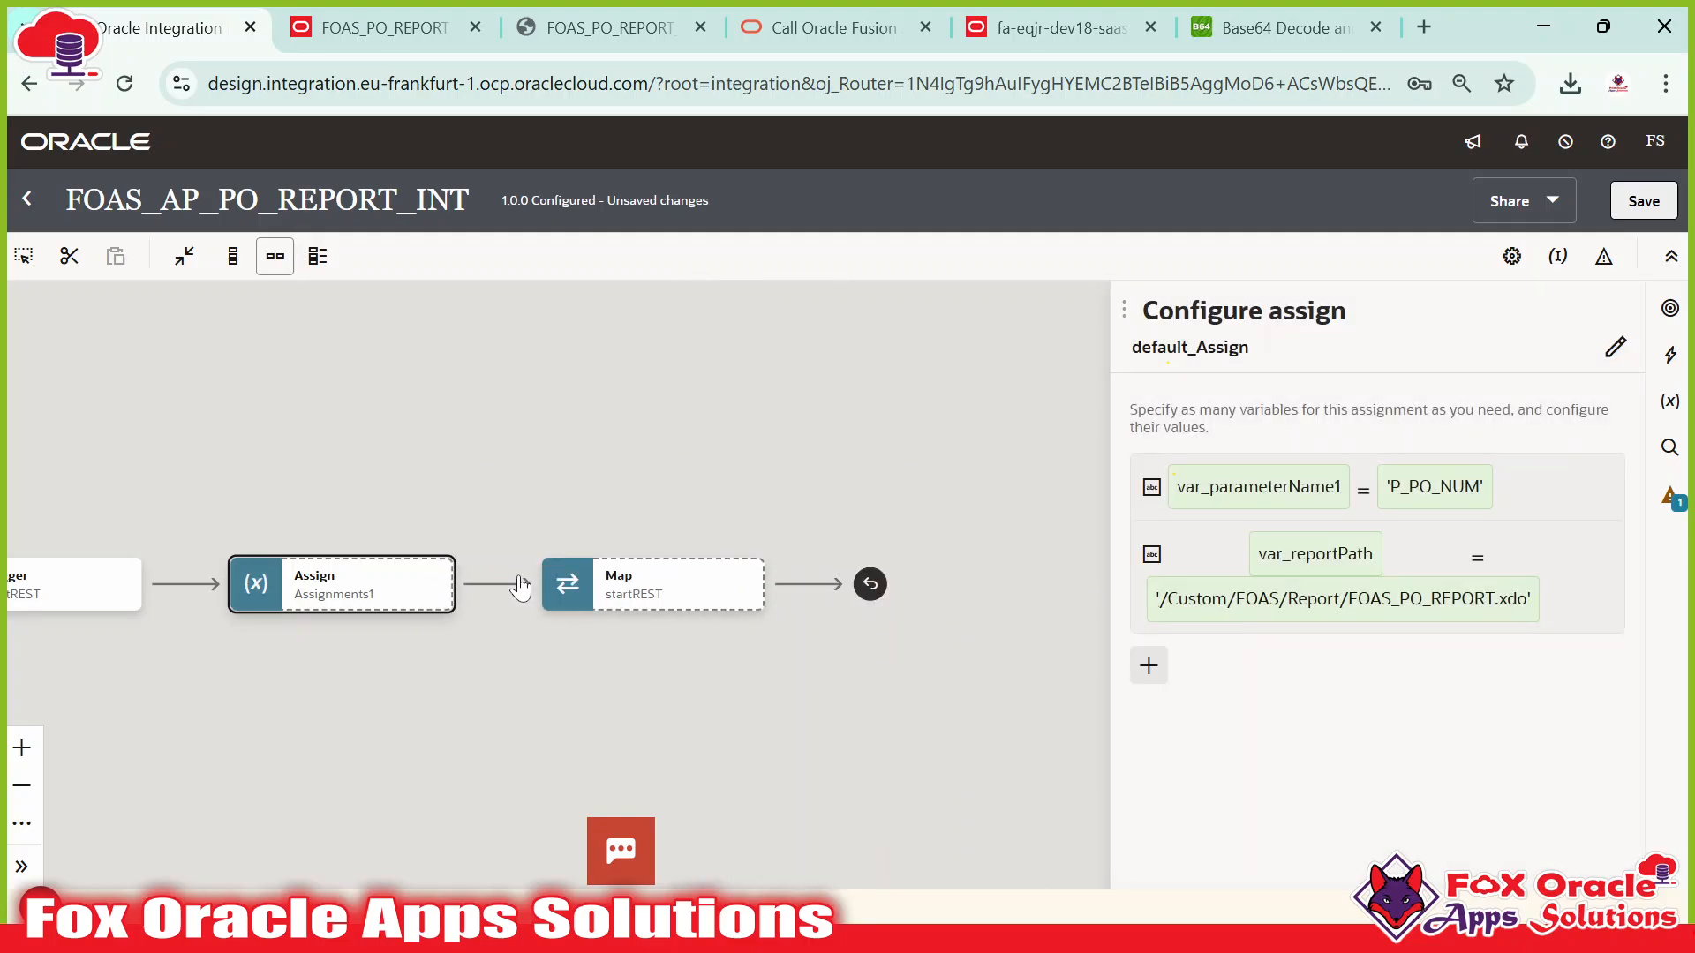
Add a third variable var_sizeOfDownloadDataChunck and begin its value with '-1.
left_click_drag(565, 651, 741, 643)
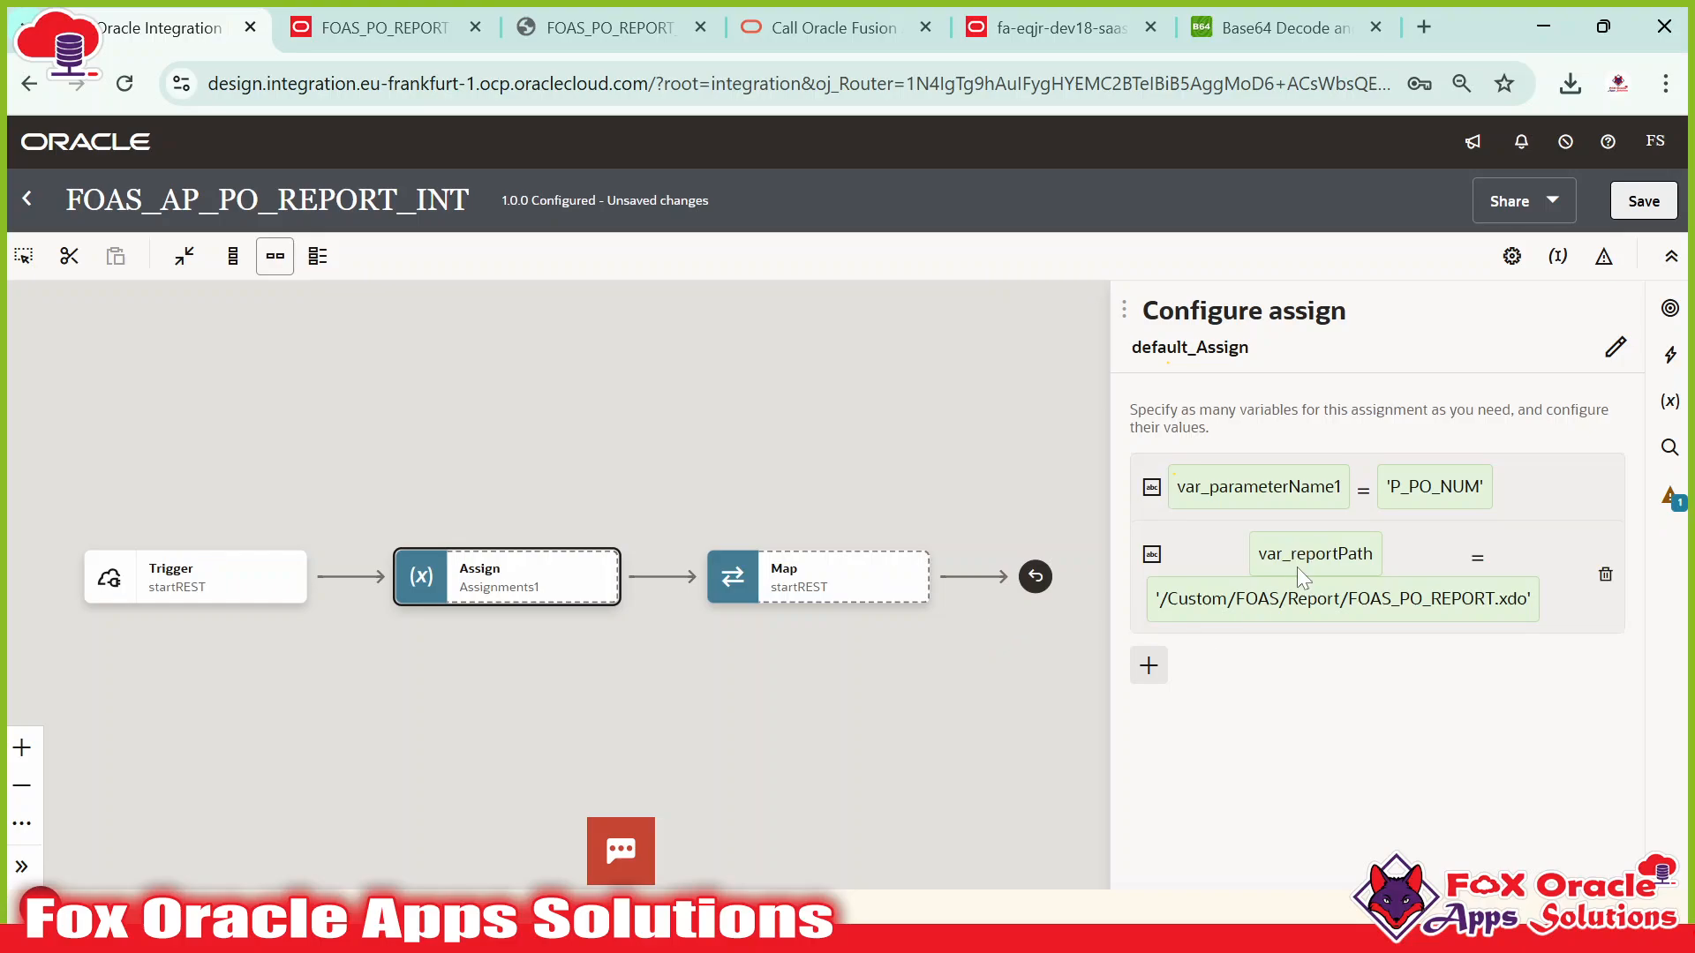
key("alt+Tab")
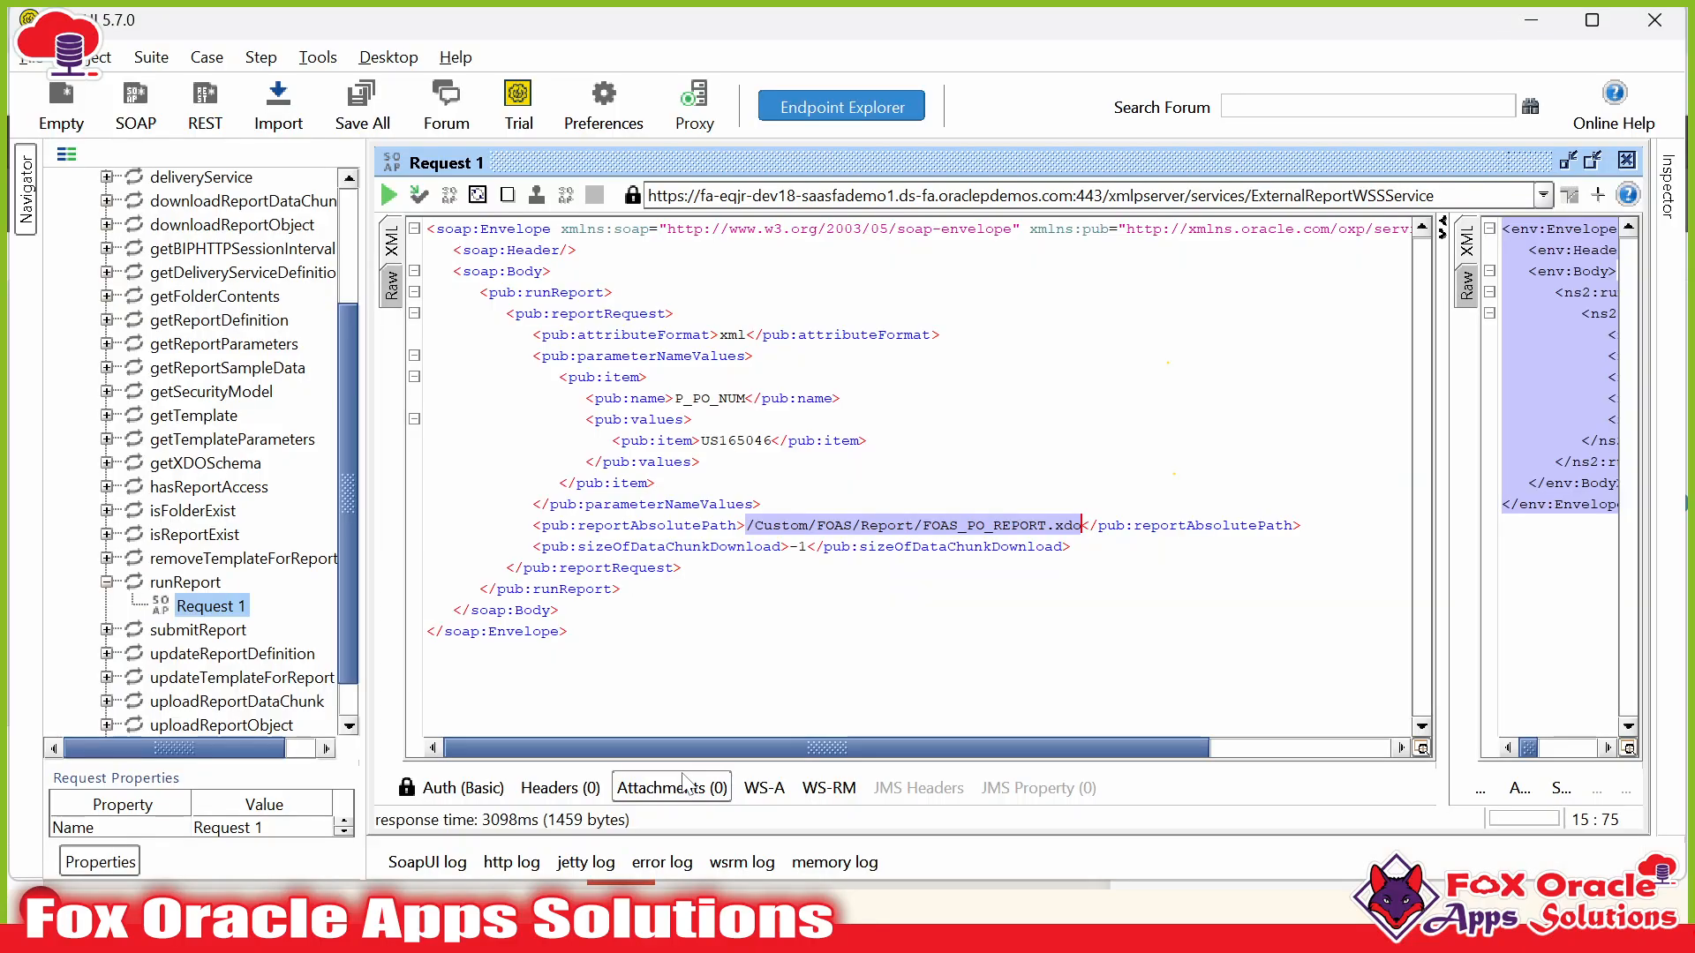
double_click(697, 547)
key("alt+Tab")
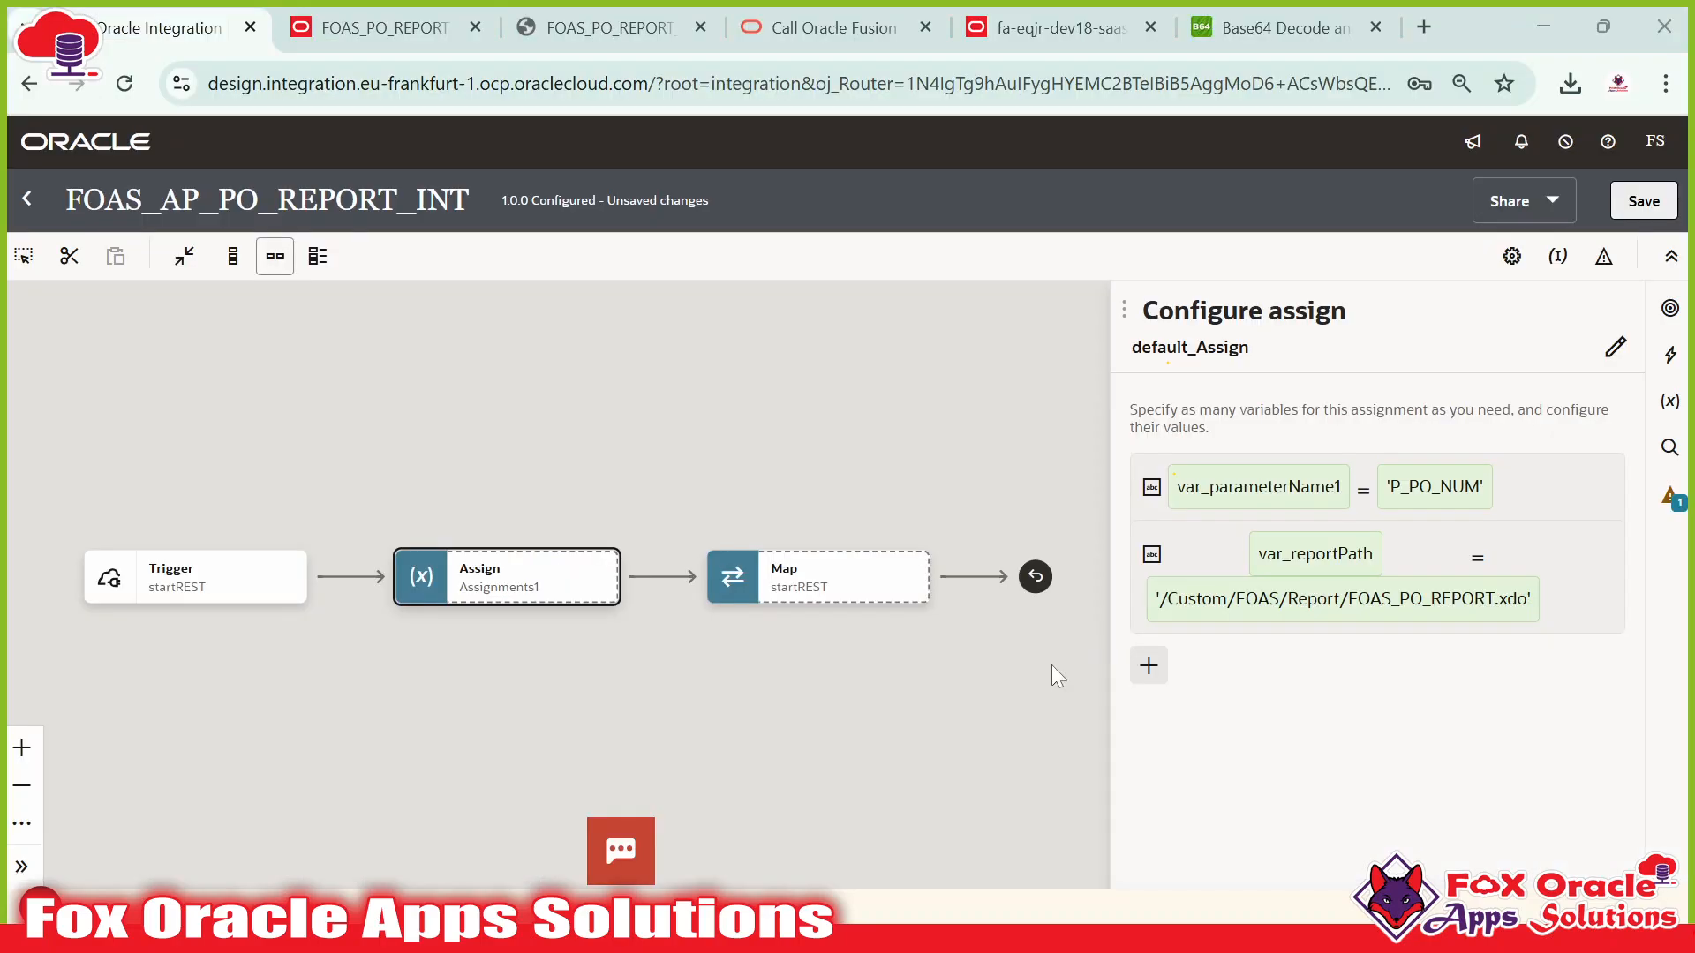
left_click(1148, 665)
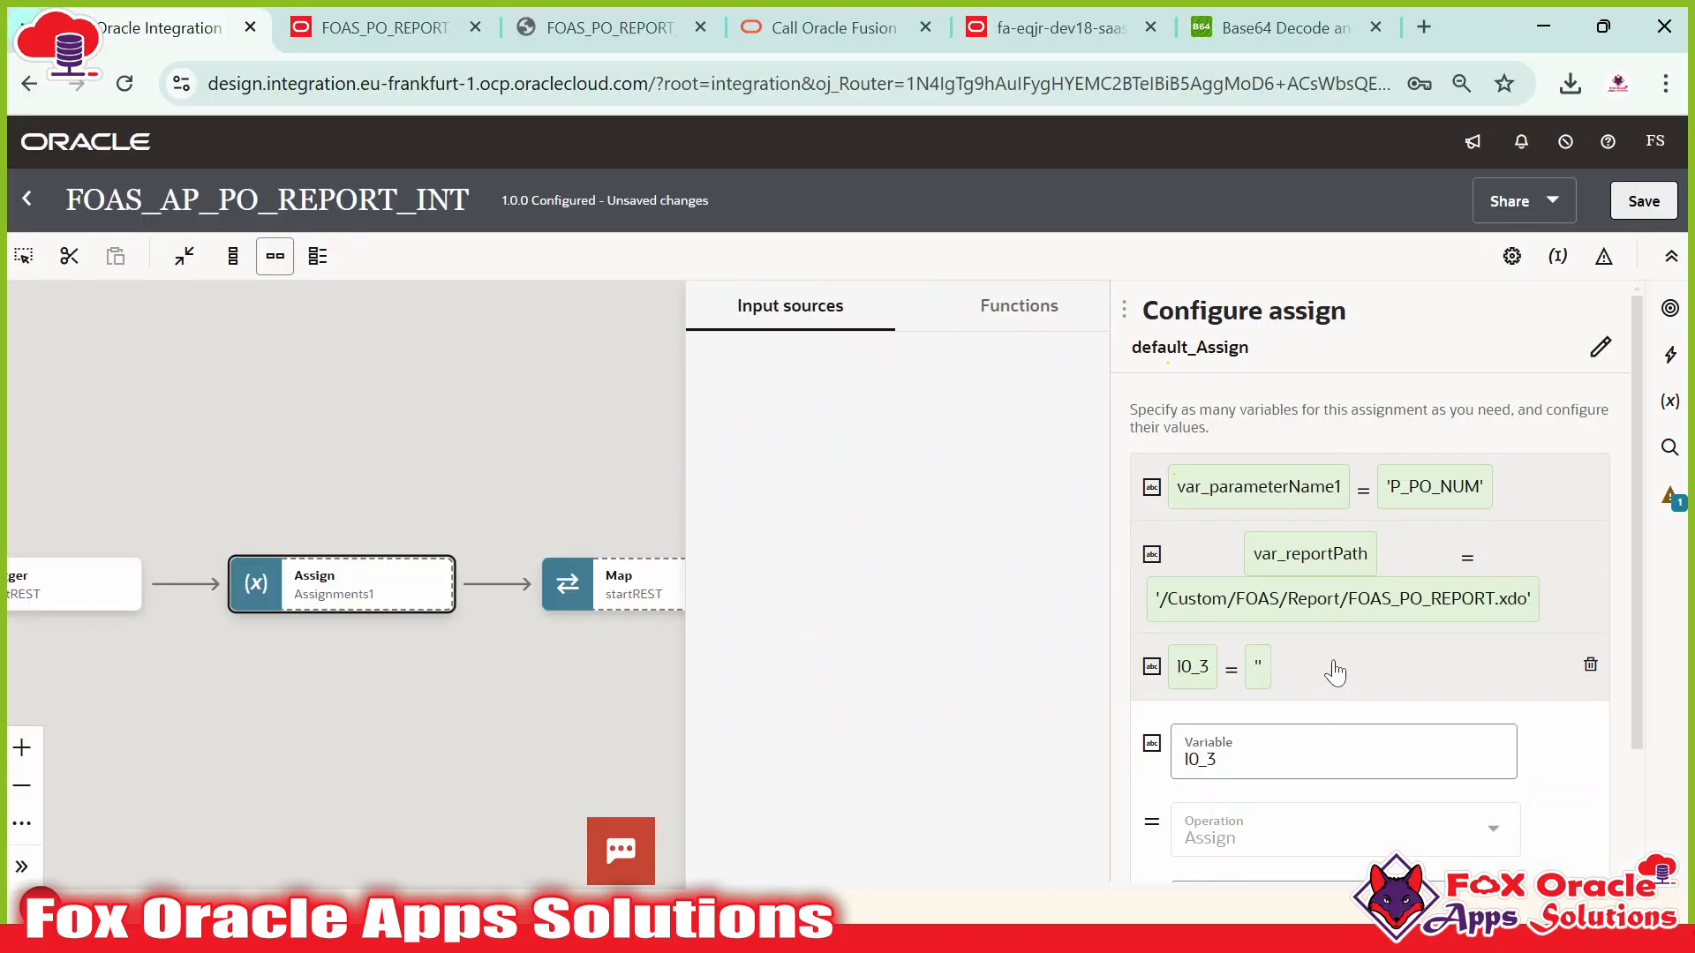
left_click(1248, 755)
key("BackSpace")
key("BackSpace")
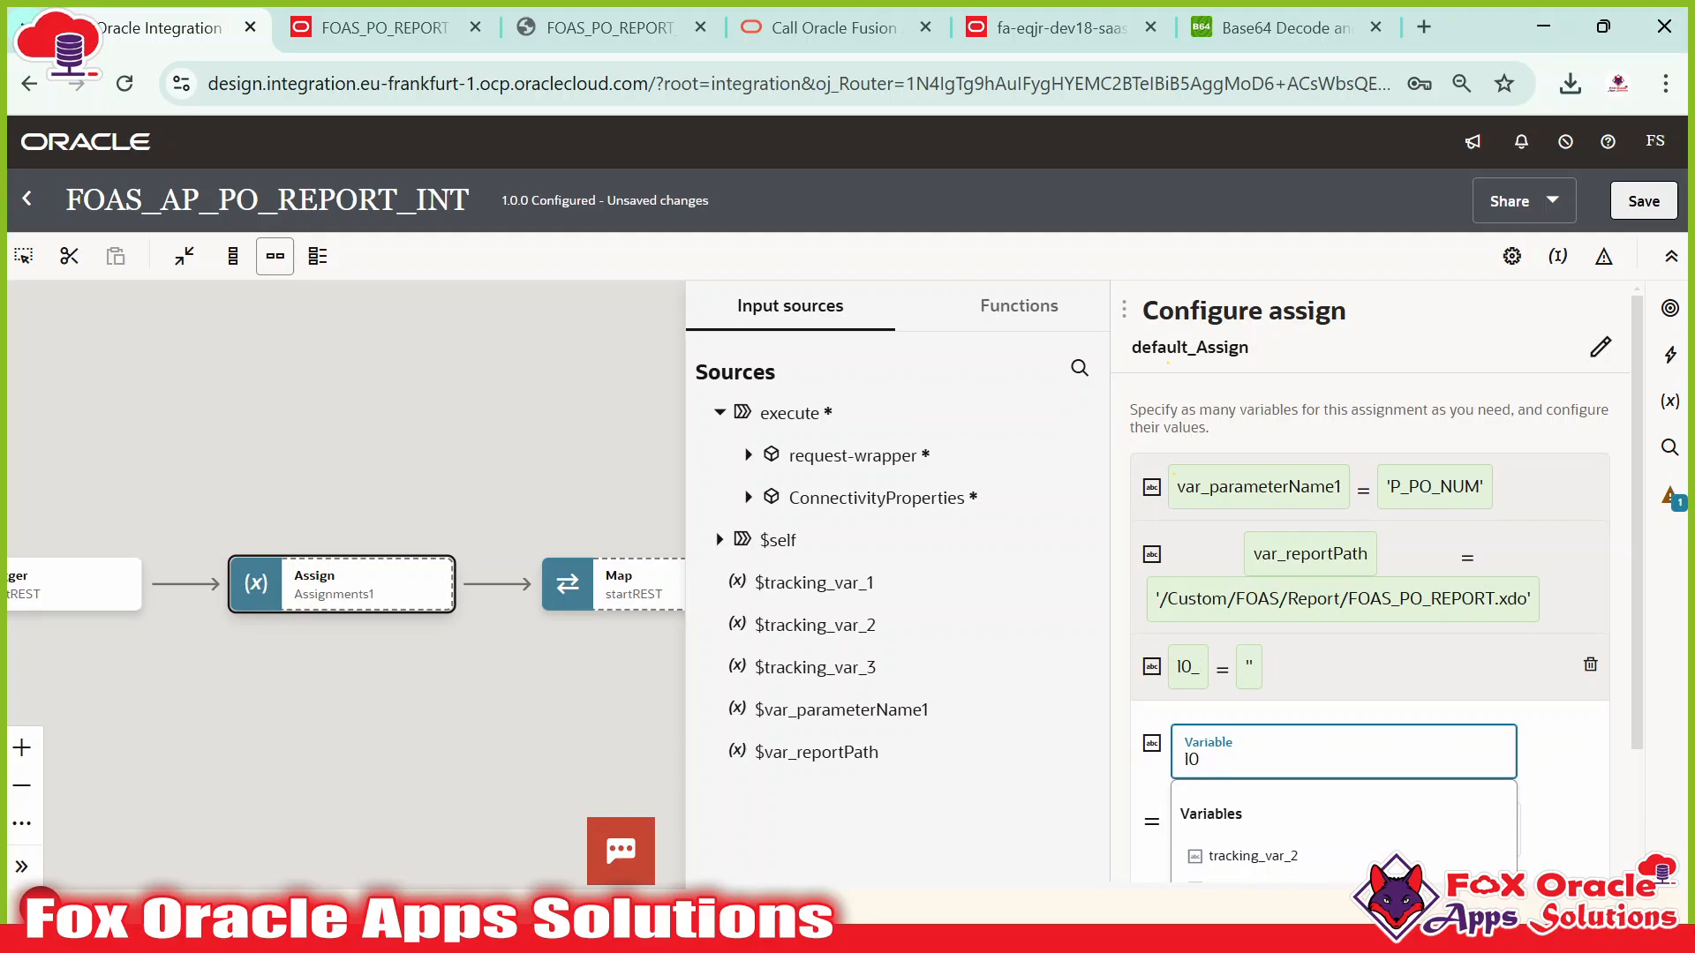
key("BackSpace")
type("var_size")
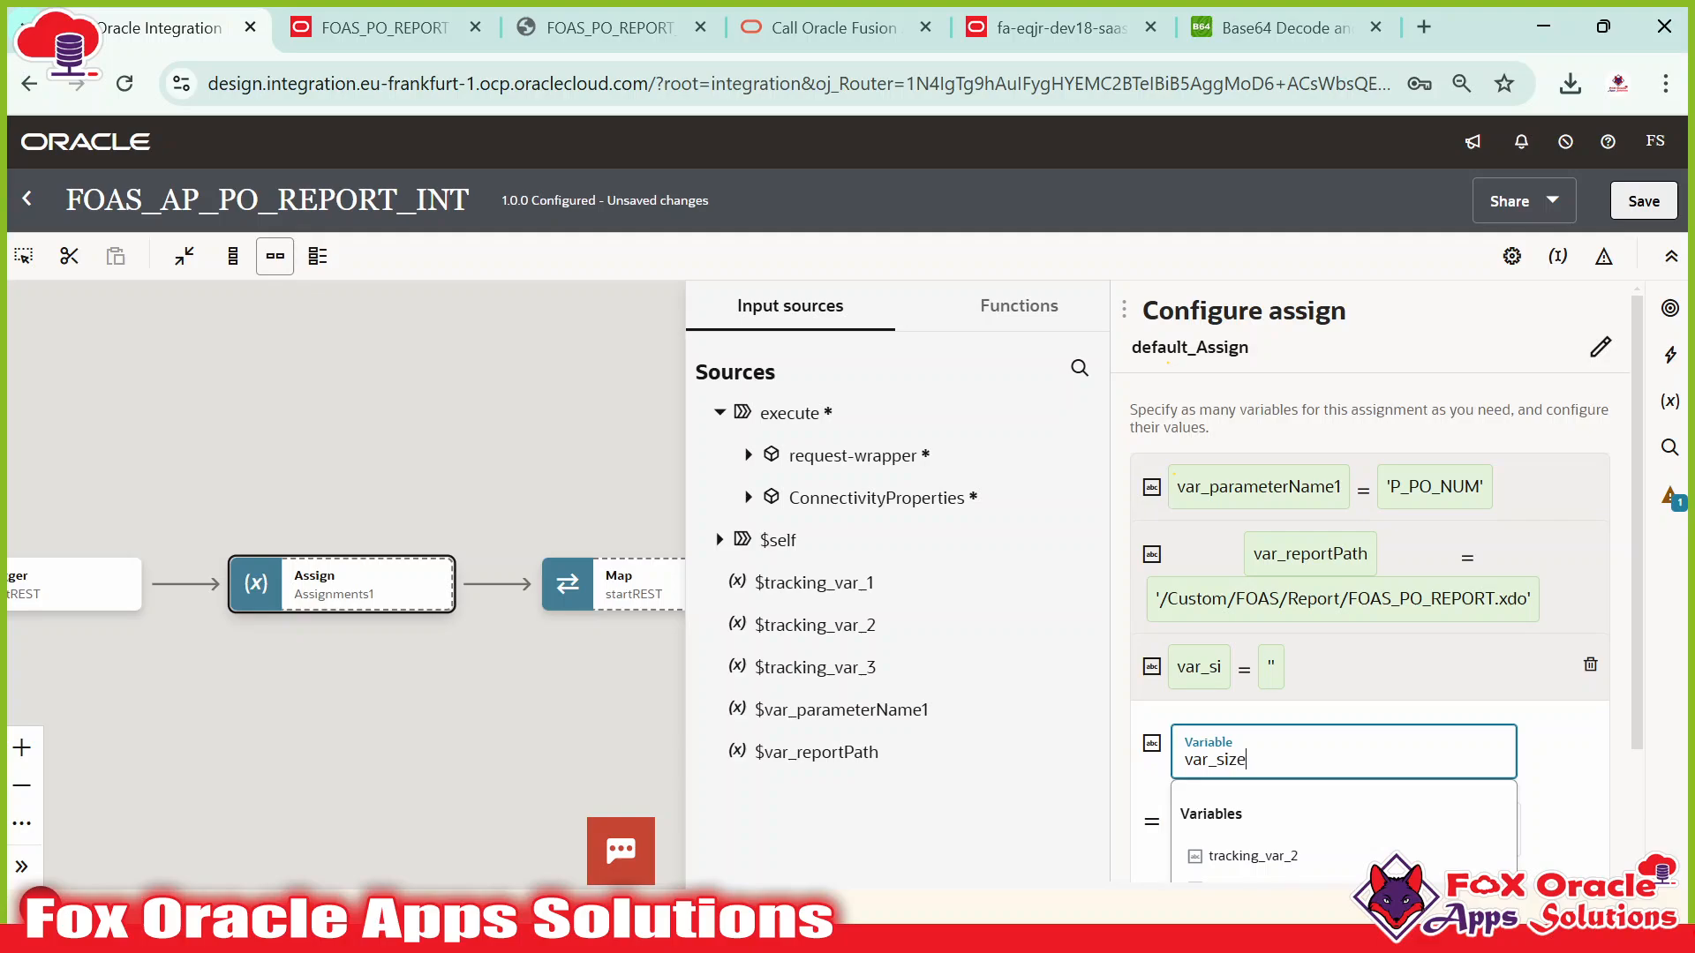
type("OfDown")
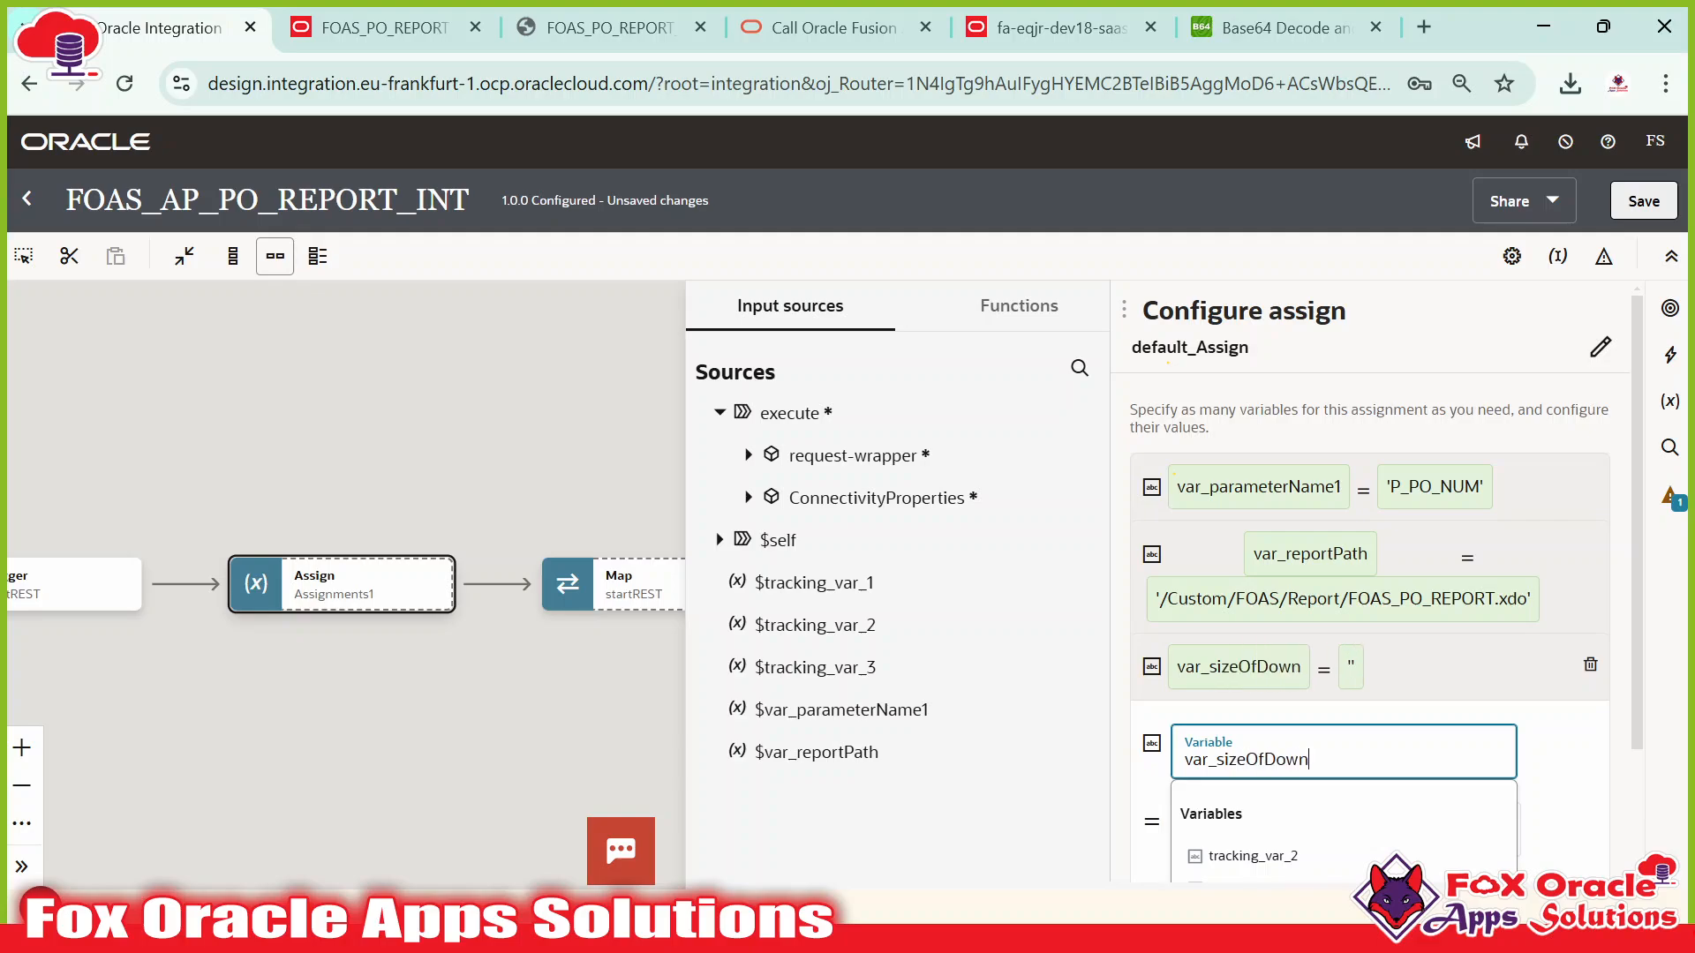
type("loadData")
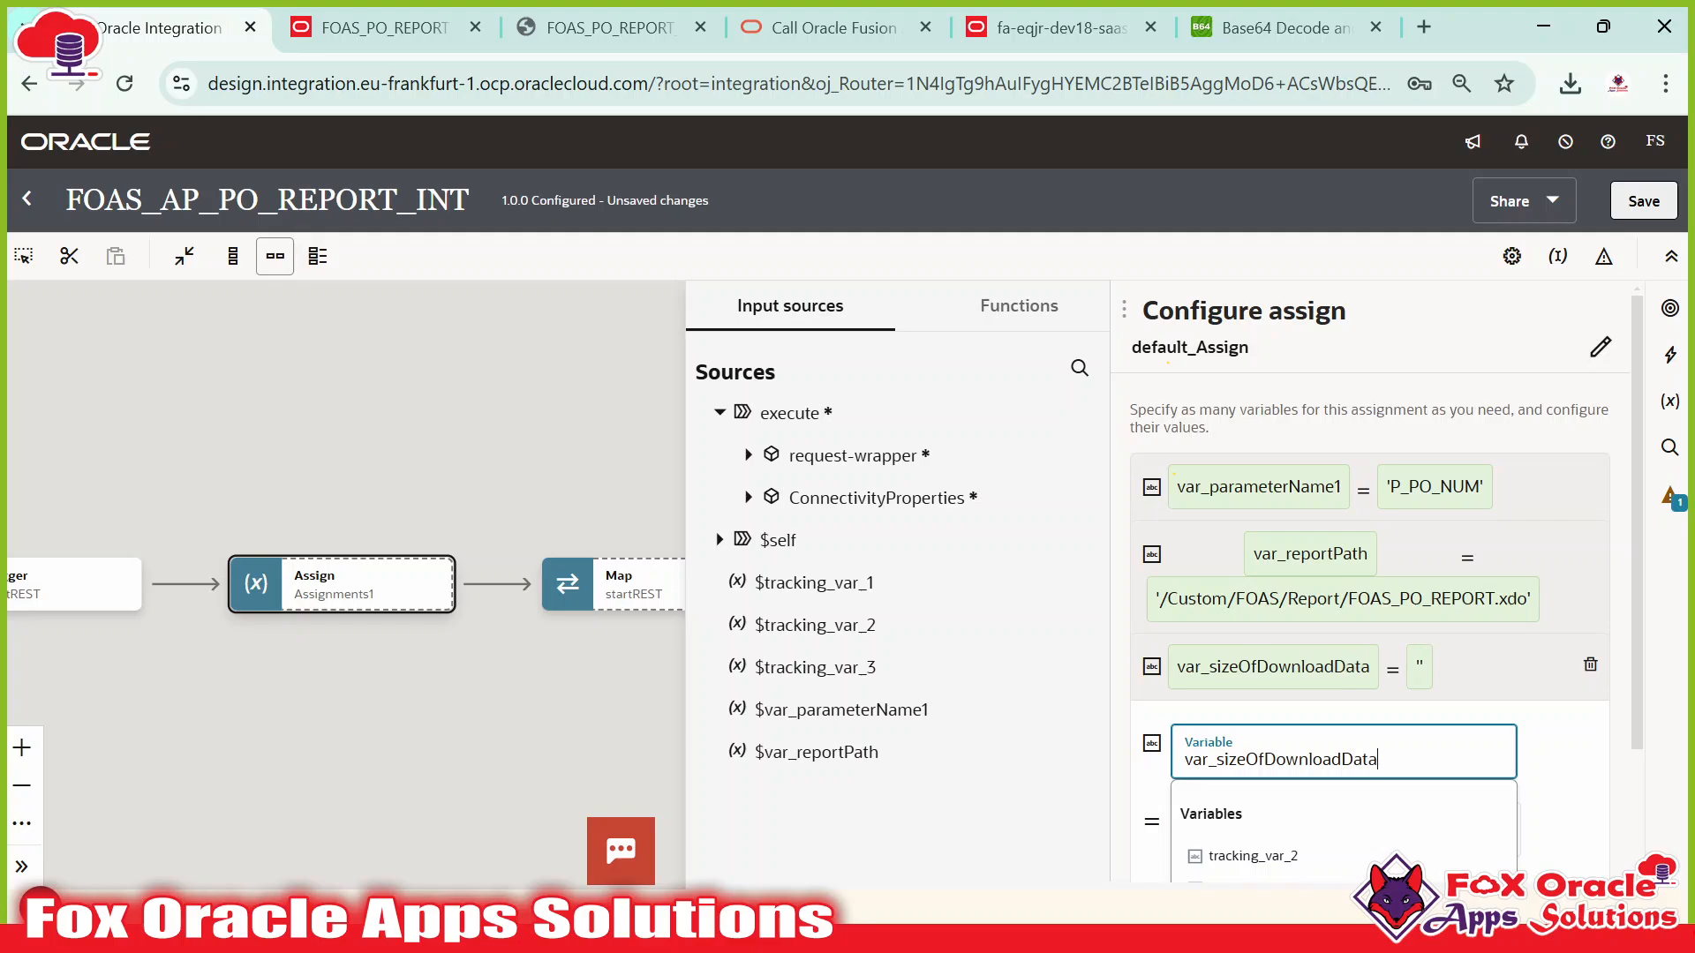
type("Chunck")
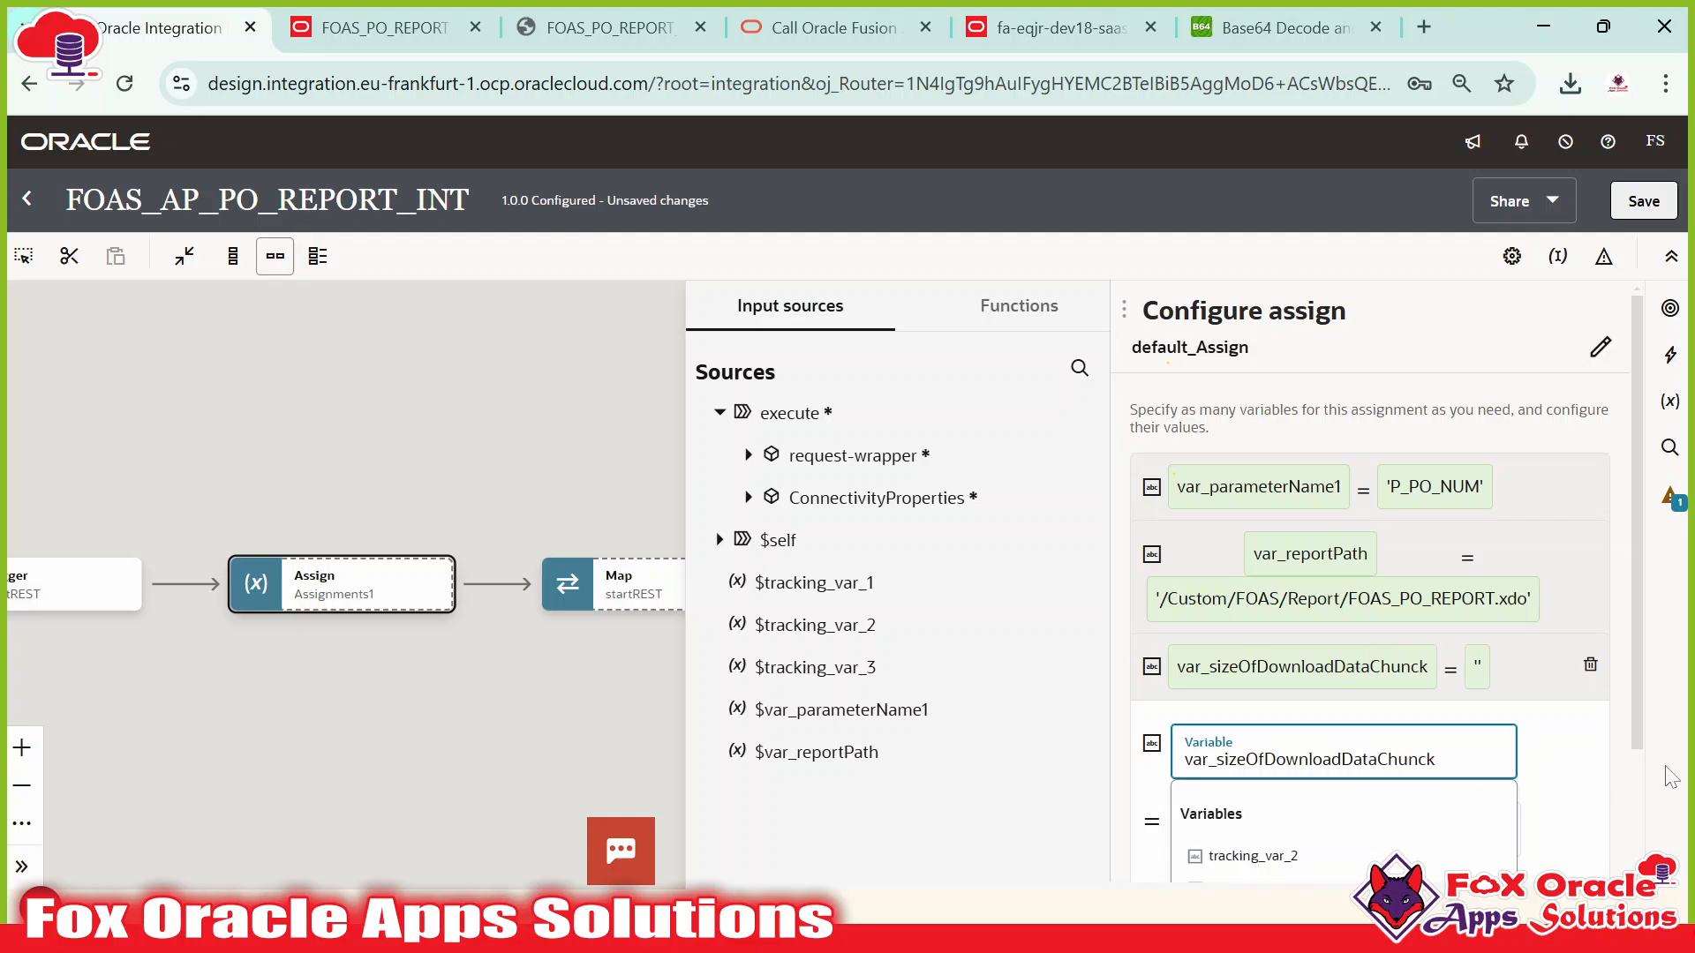
key("Tab")
type("'")
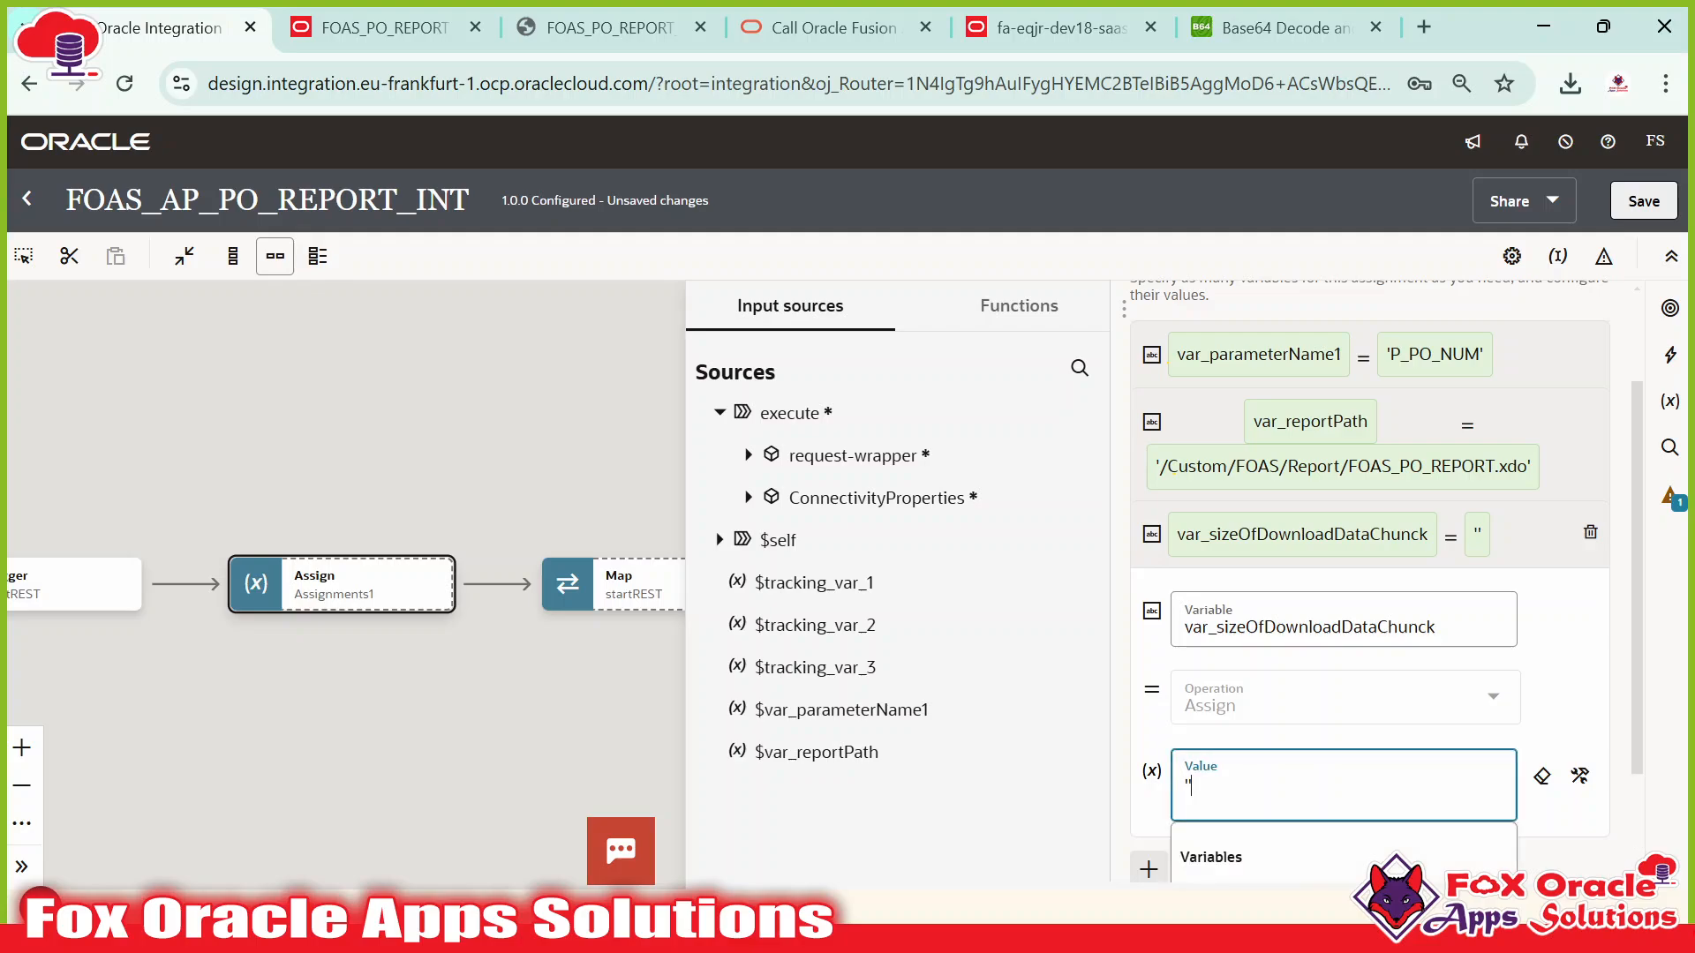
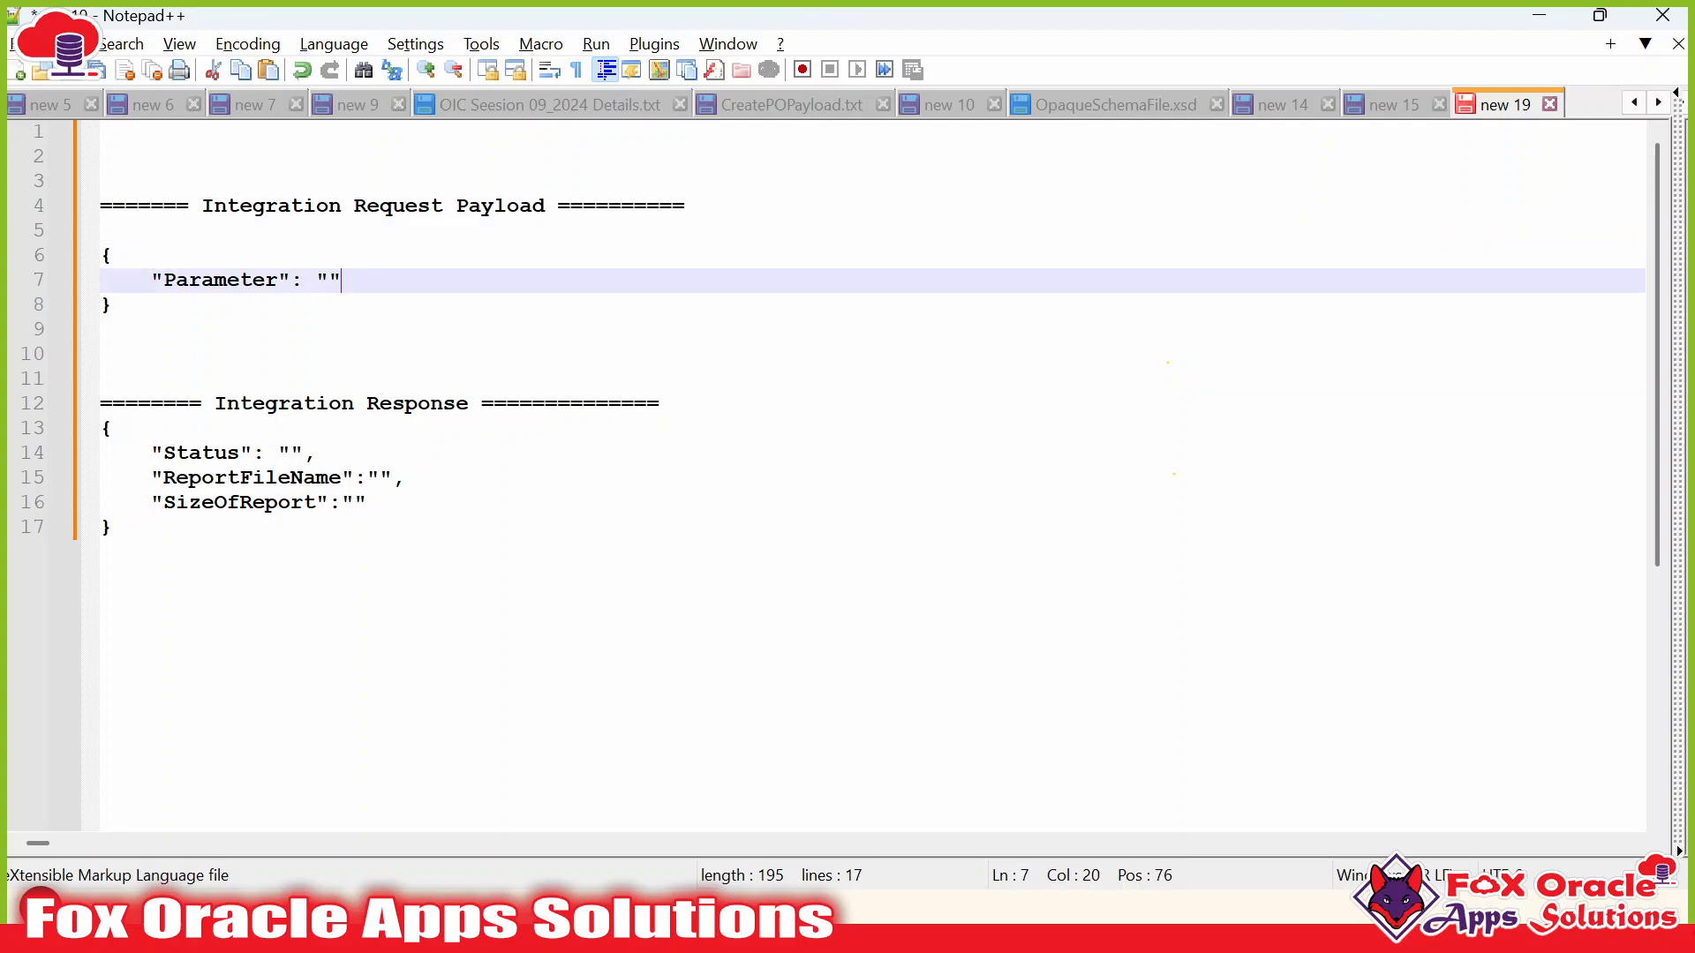
Add "outputFormat":"" after the Parameter line in the Notepad++ payload and copy the request JSON.
key("Return")
type("\"")
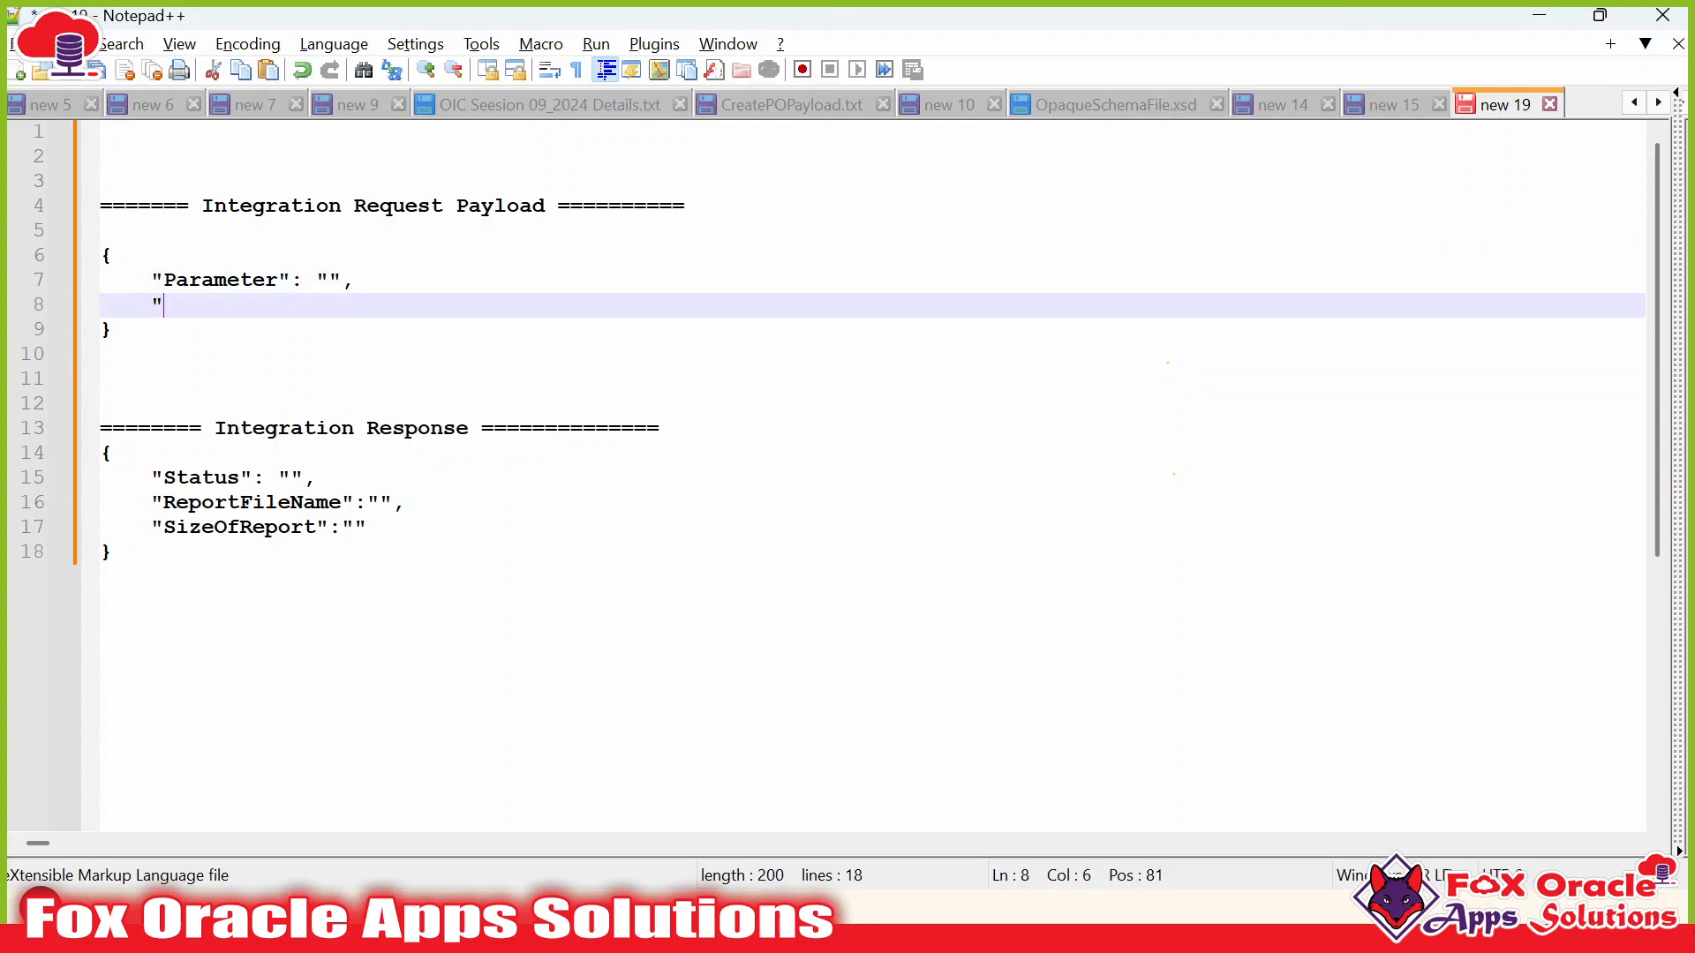
type("output")
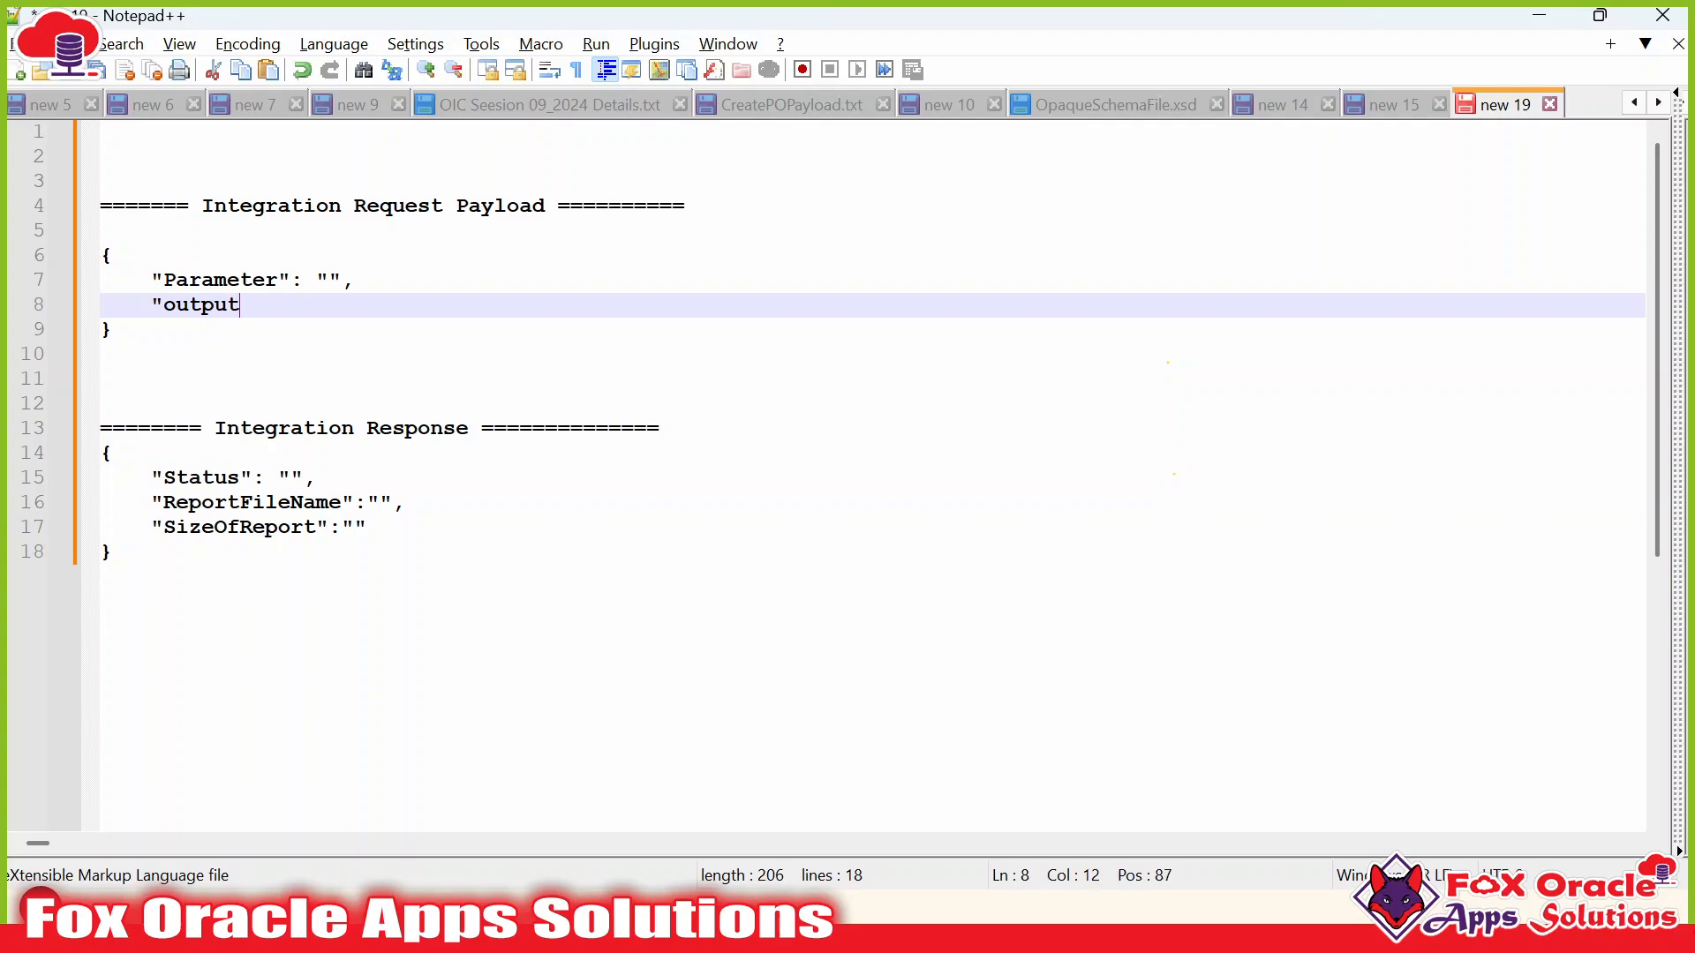
type("Format\":\"\"")
left_click(101, 354)
left_click_drag(112, 329, 103, 257)
key("ctrl+c")
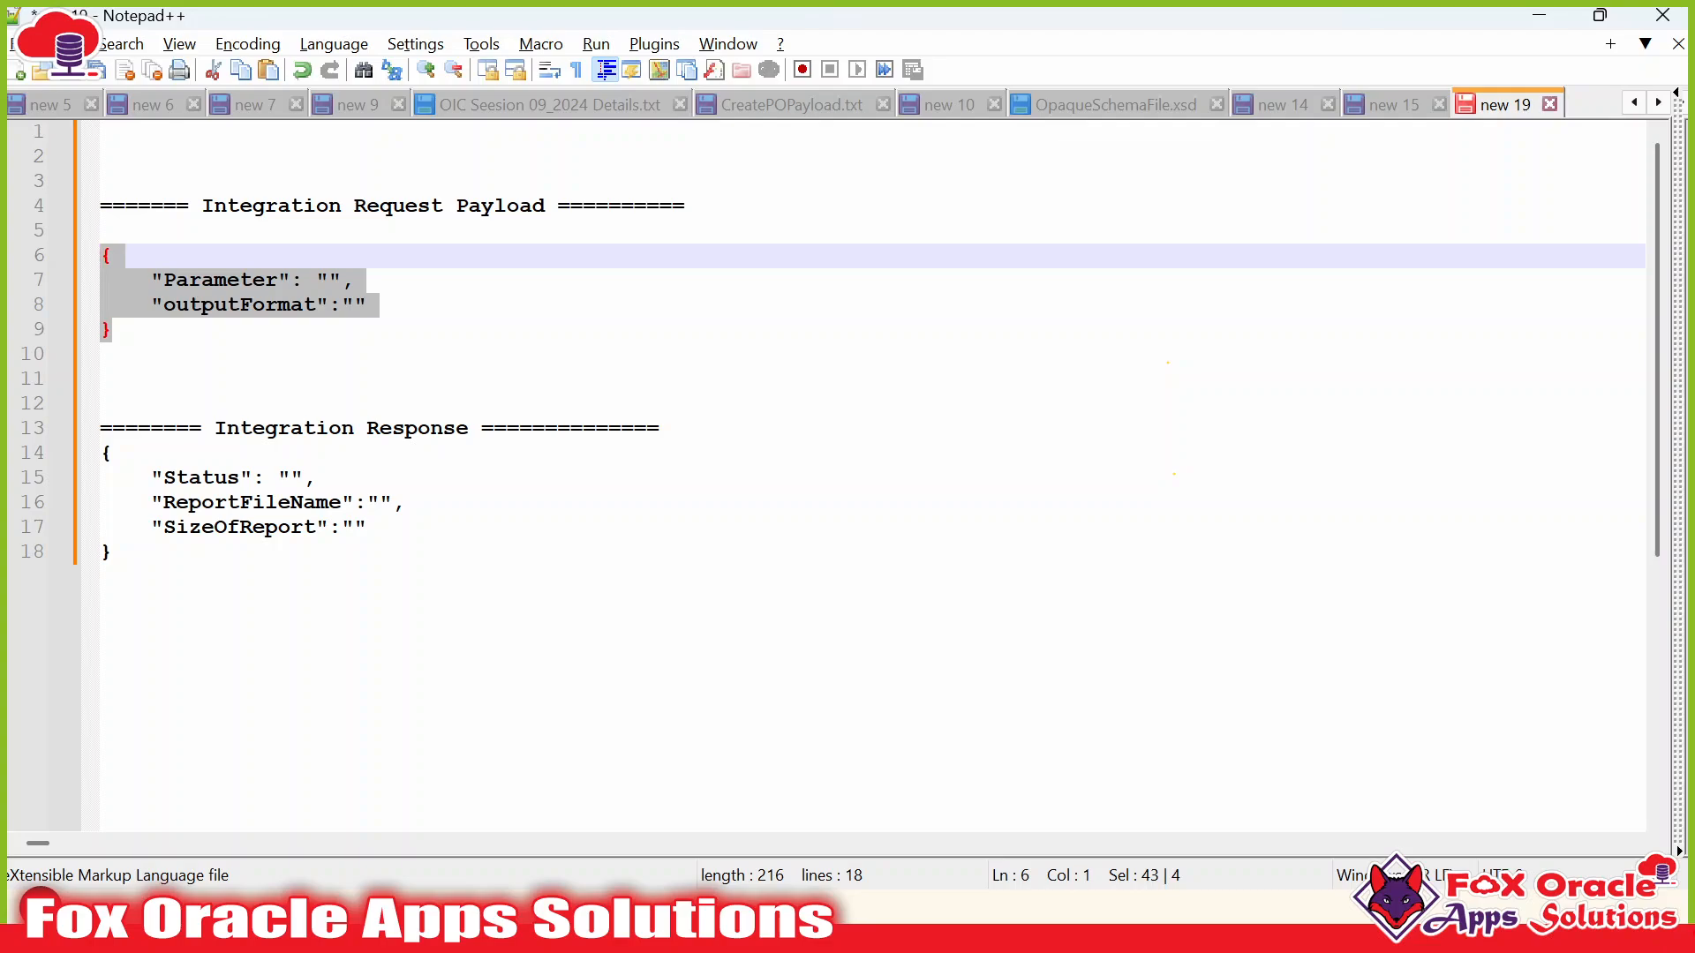
key("alt+Tab")
key("alt+Tab")
key("alt+Tab")
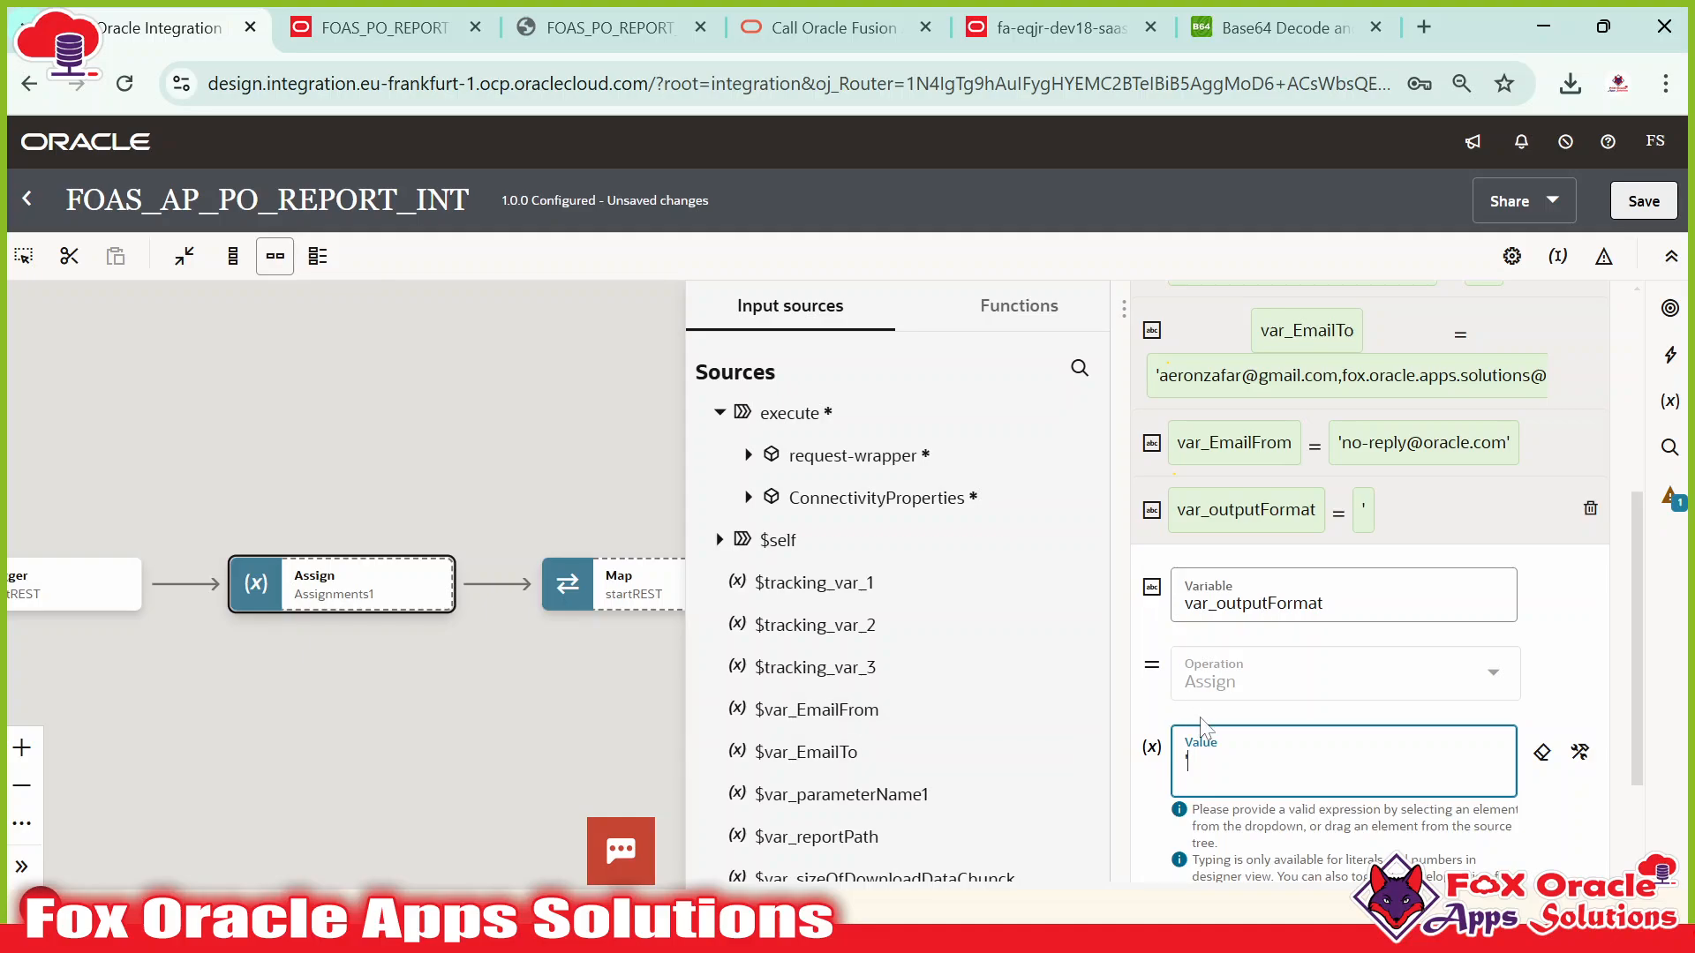
Complete var_outputFormat's value as the empty string '' and close the Assign editor.
type("'")
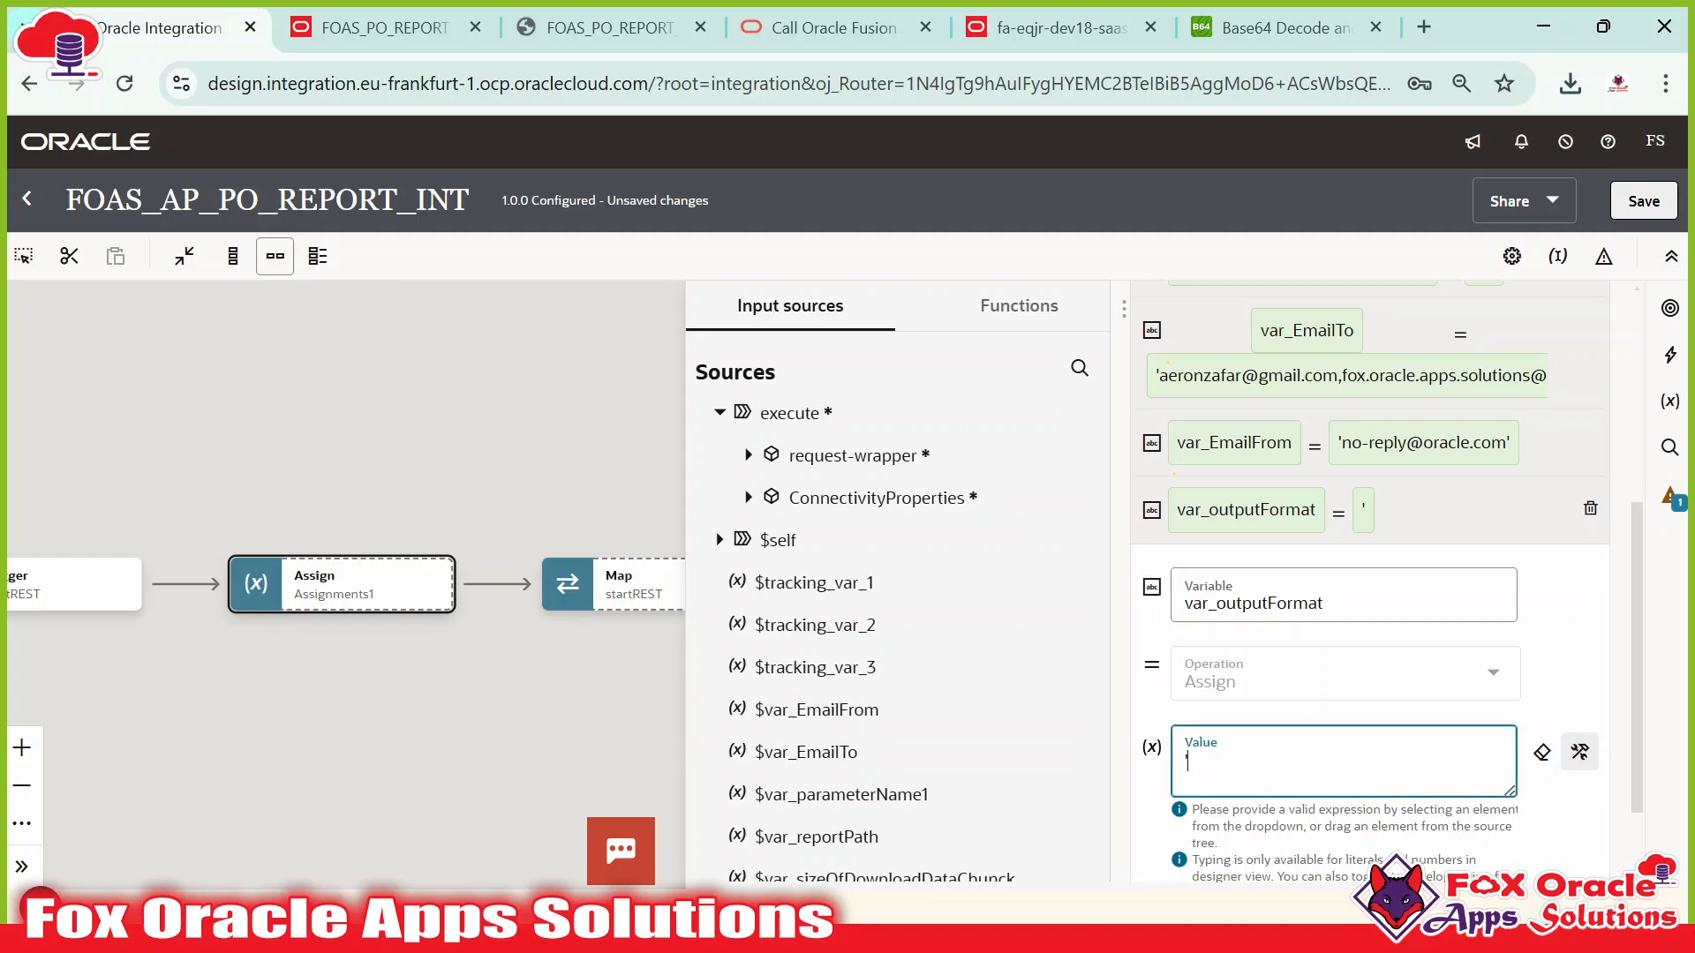
left_click(539, 726)
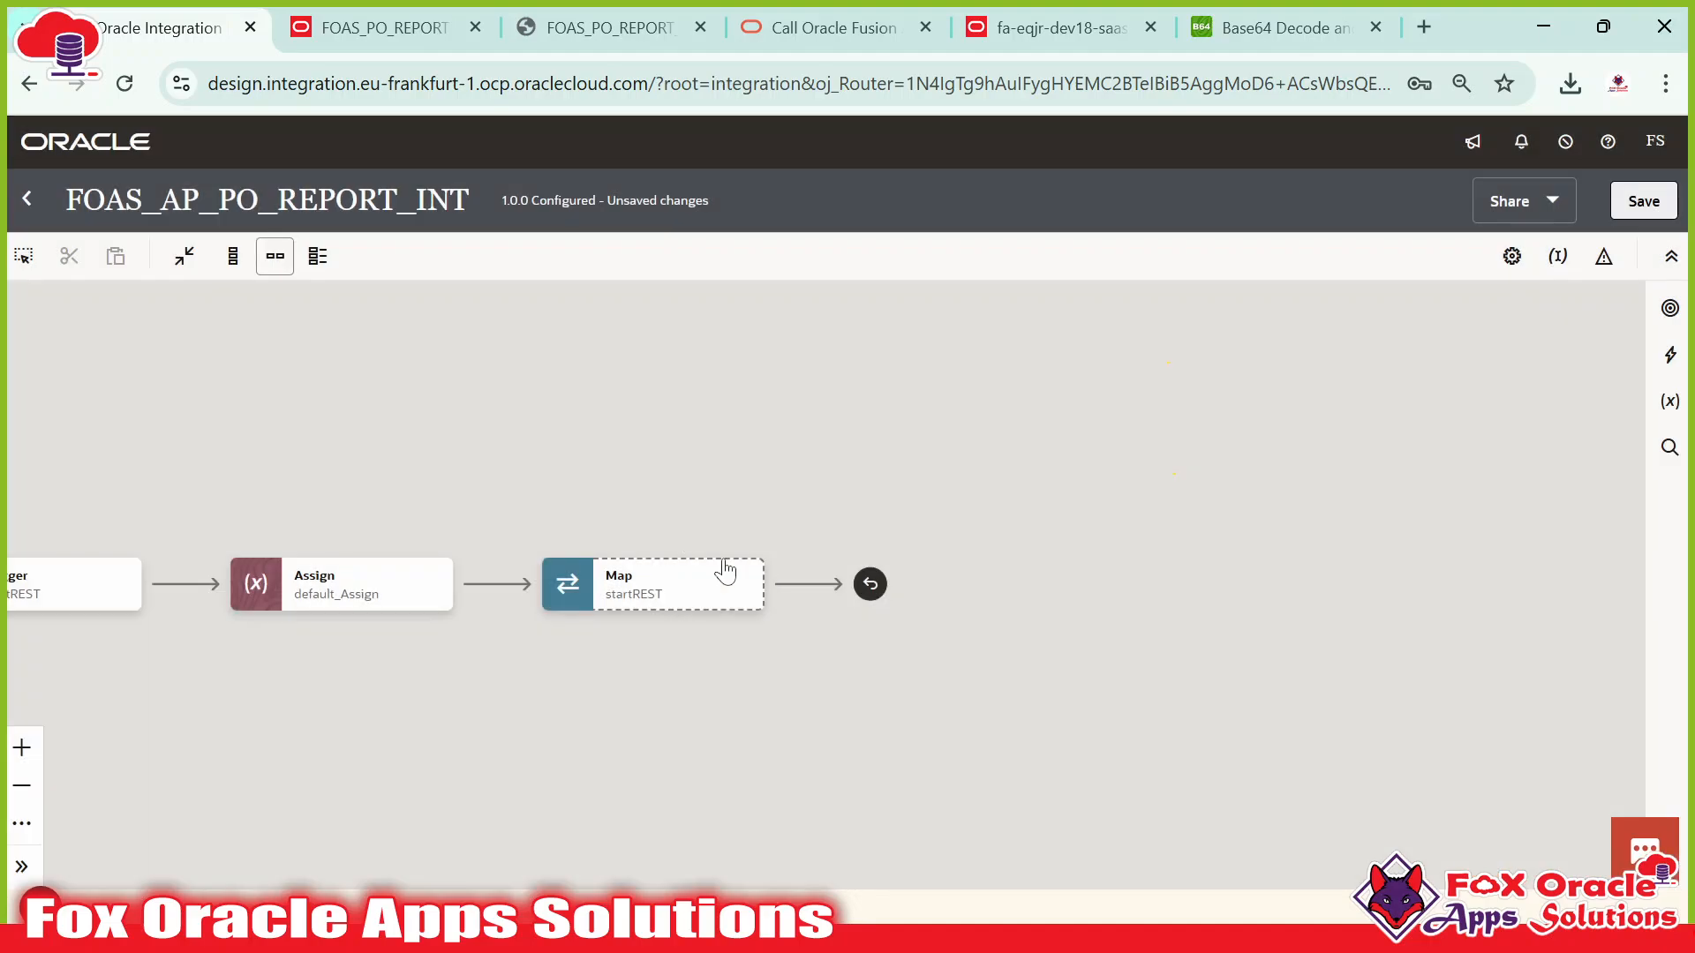
Replace the startREST trigger's inline sample request JSON with the pasted JSON containing outputFormat.
left_click(468, 572)
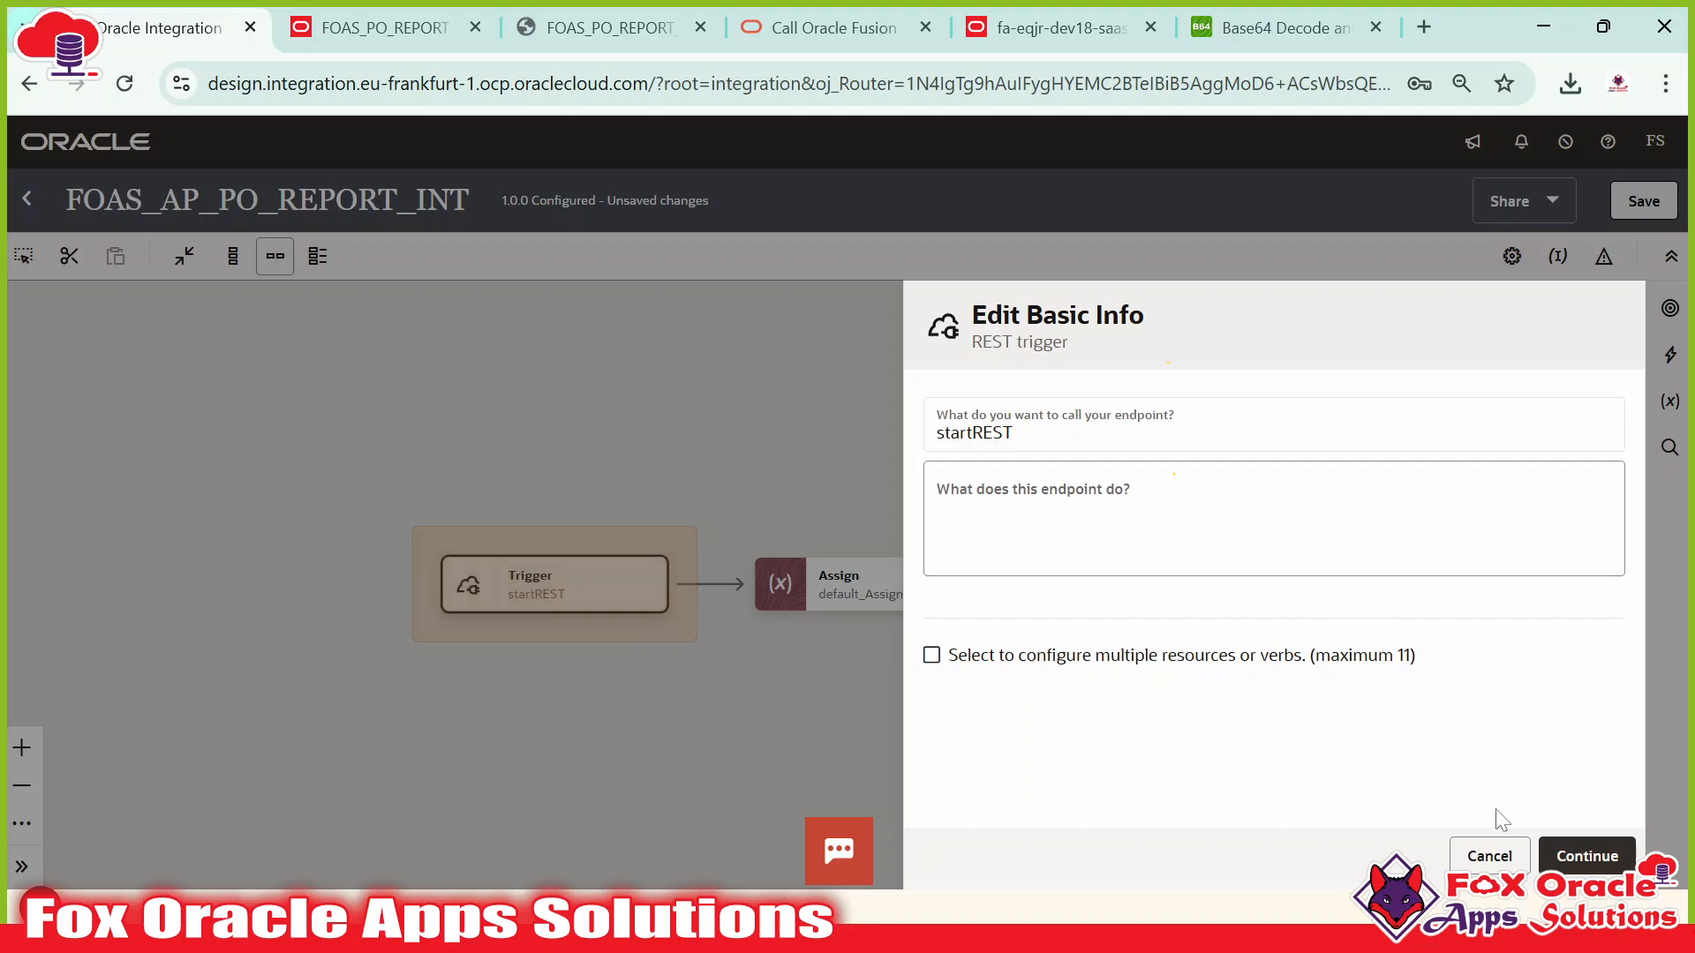
left_click(1548, 855)
scroll(1343, 740, "down", 5)
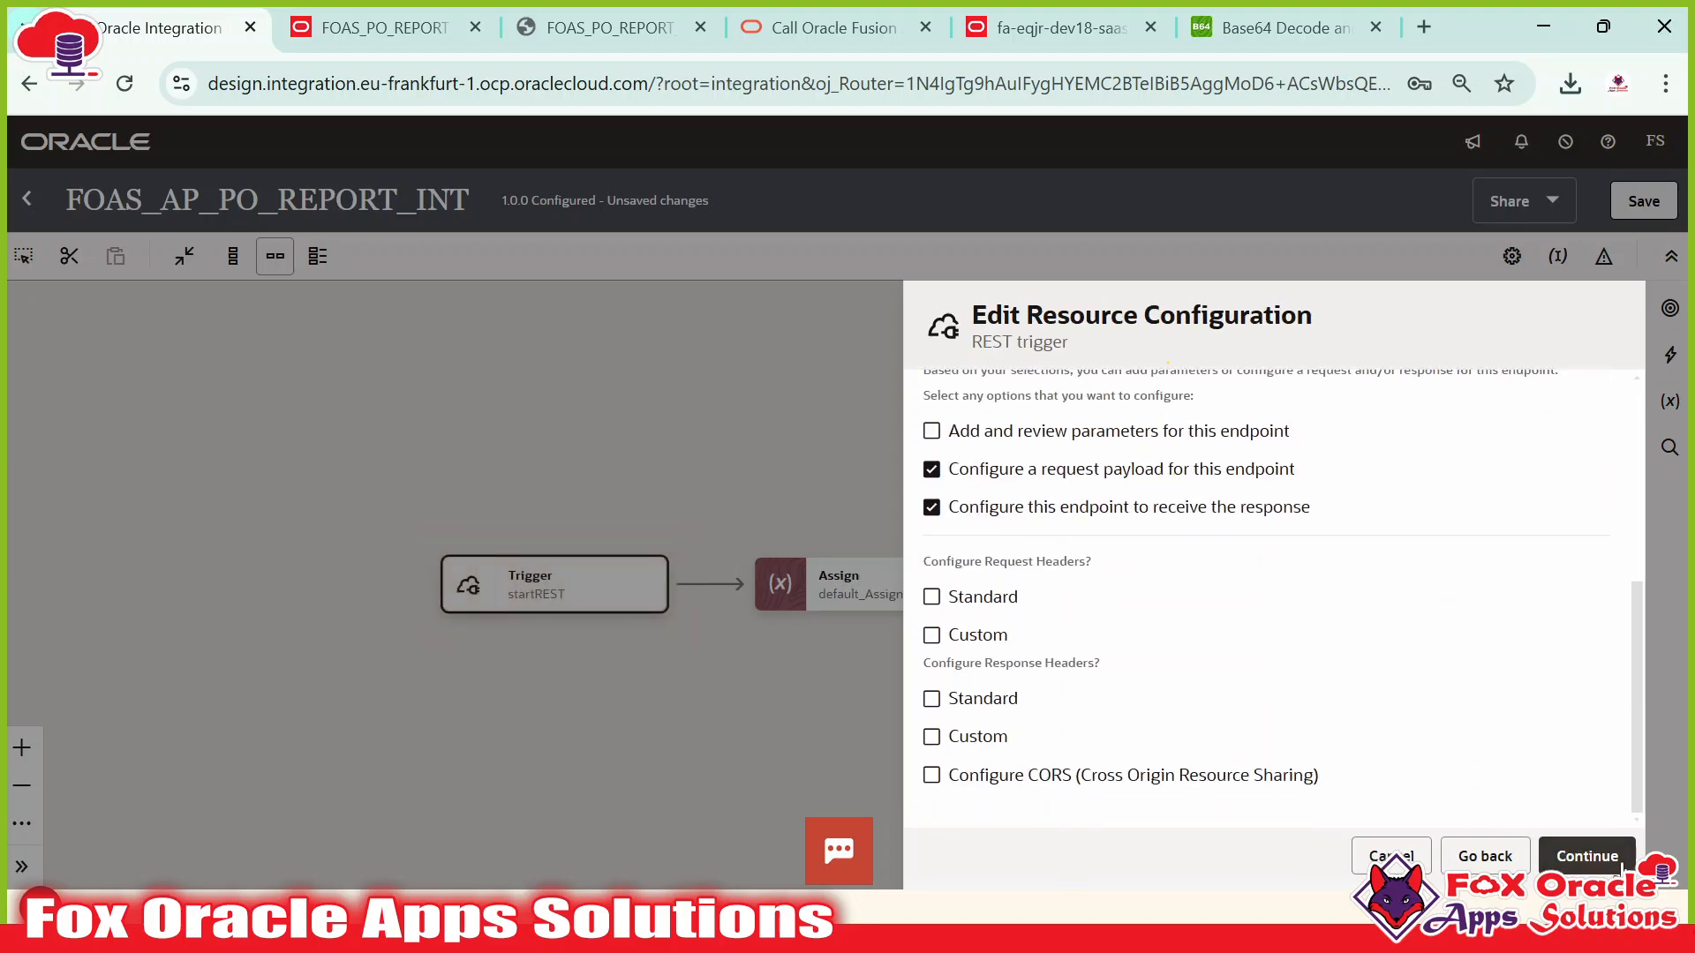
left_click(1588, 857)
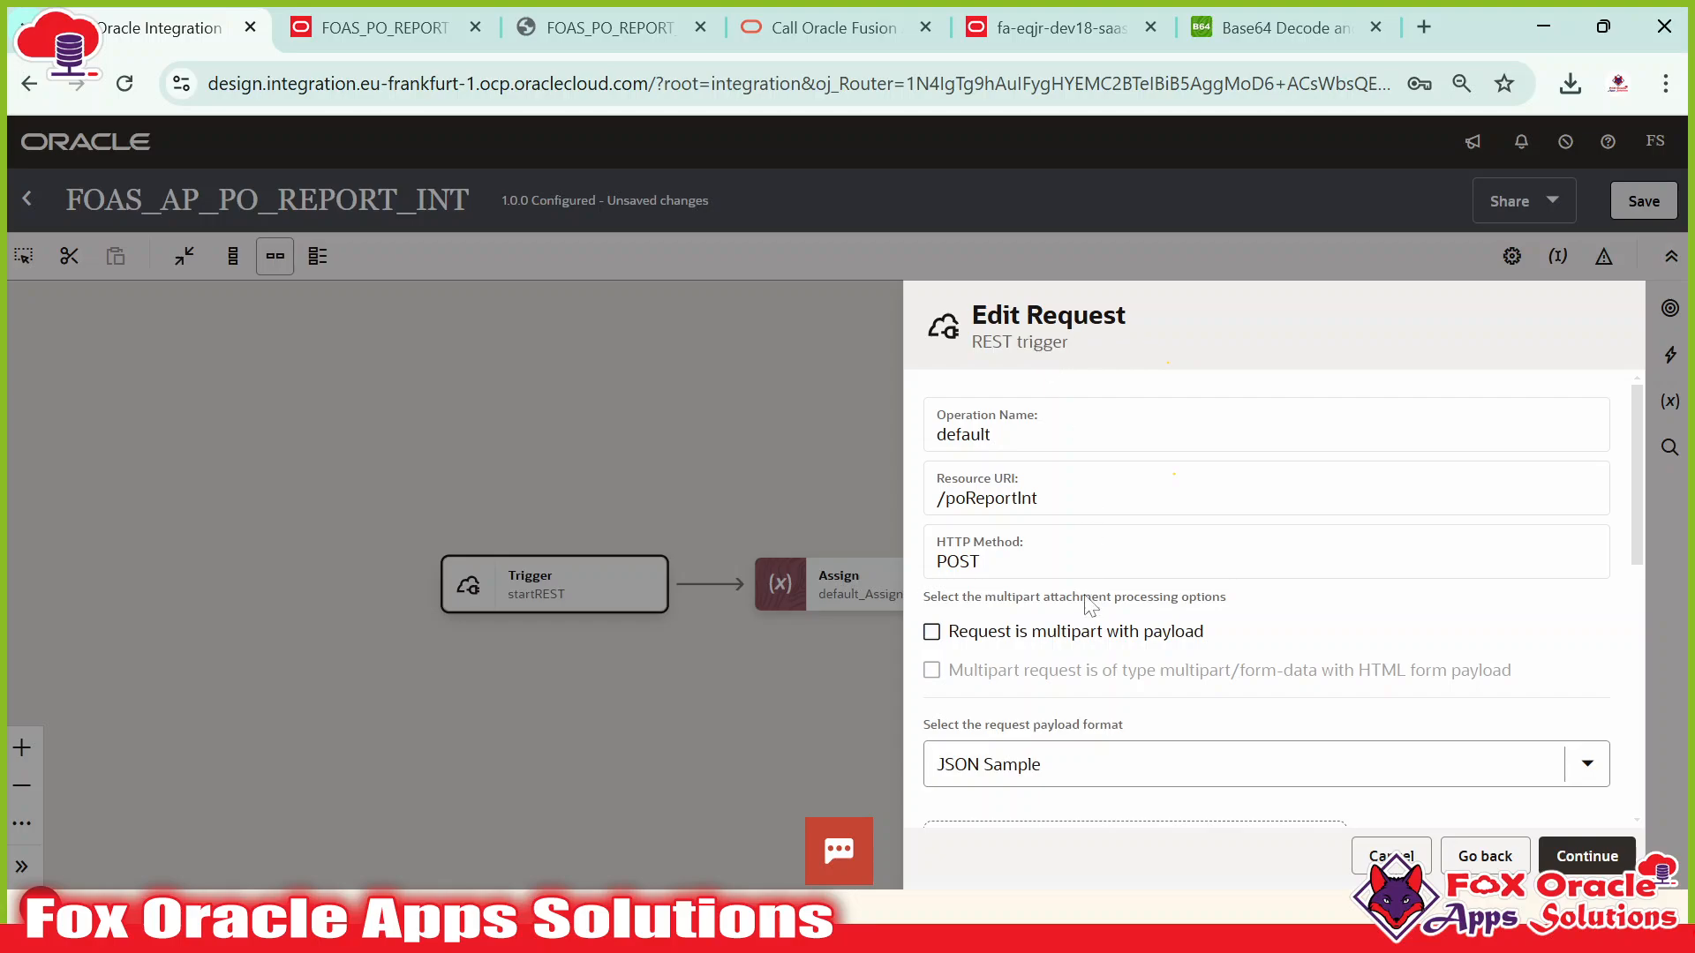
scroll(1091, 604, "down", 3)
left_click(968, 699)
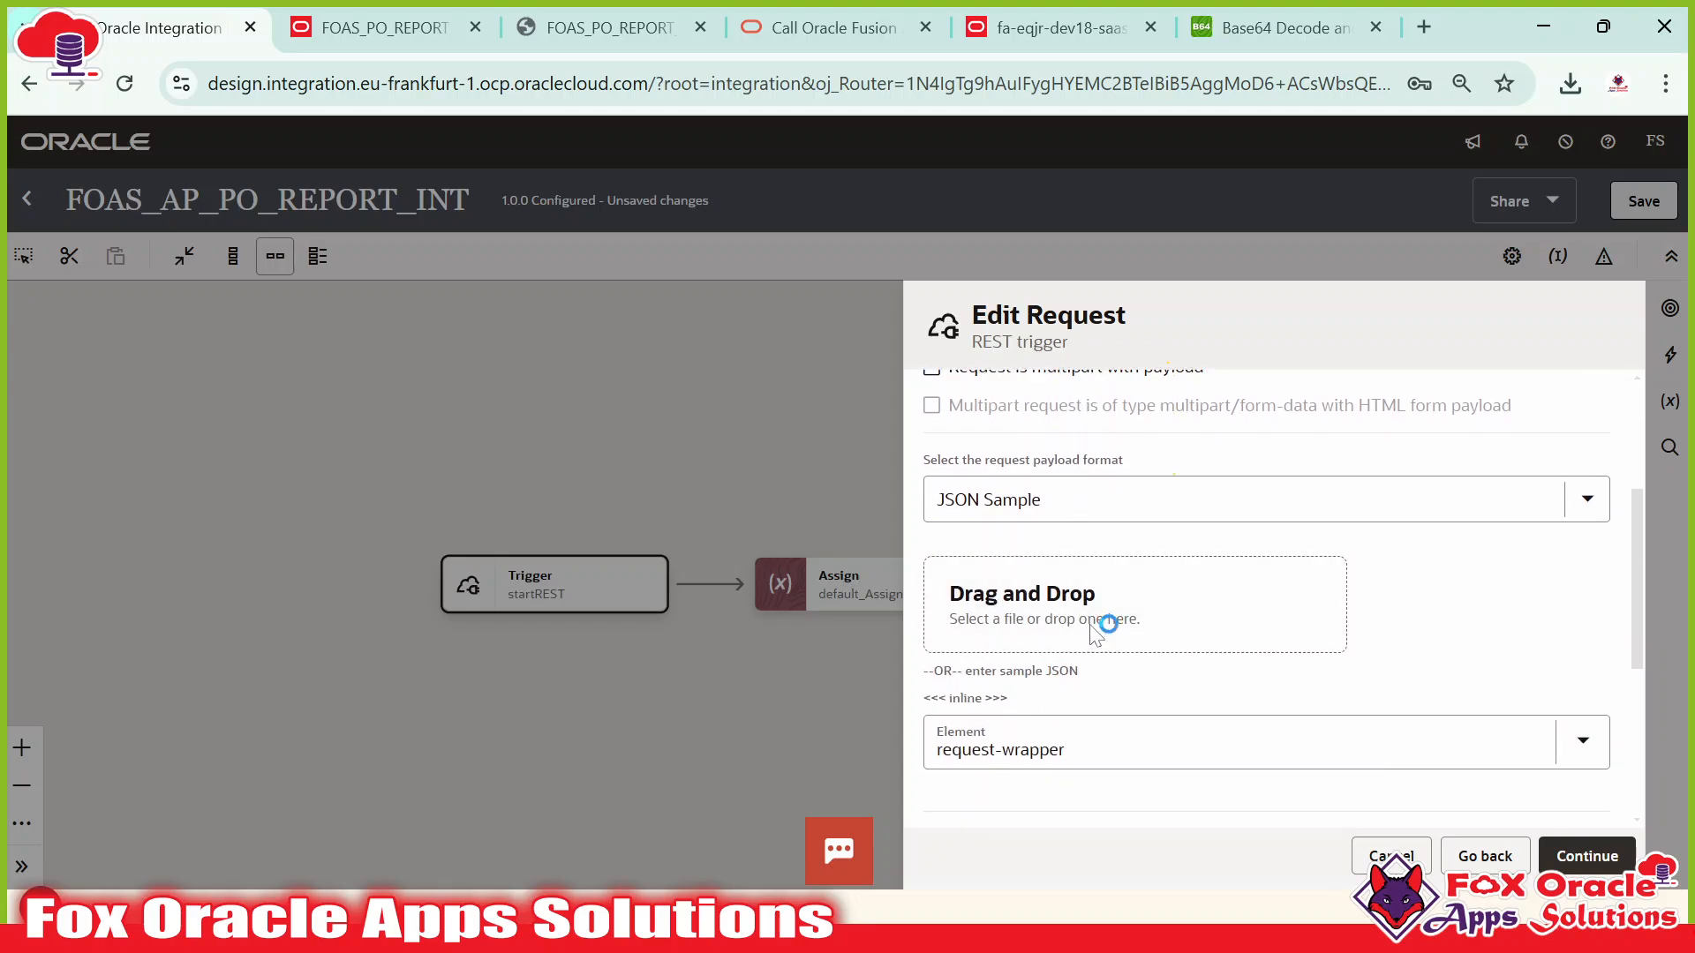
key("ctrl+a")
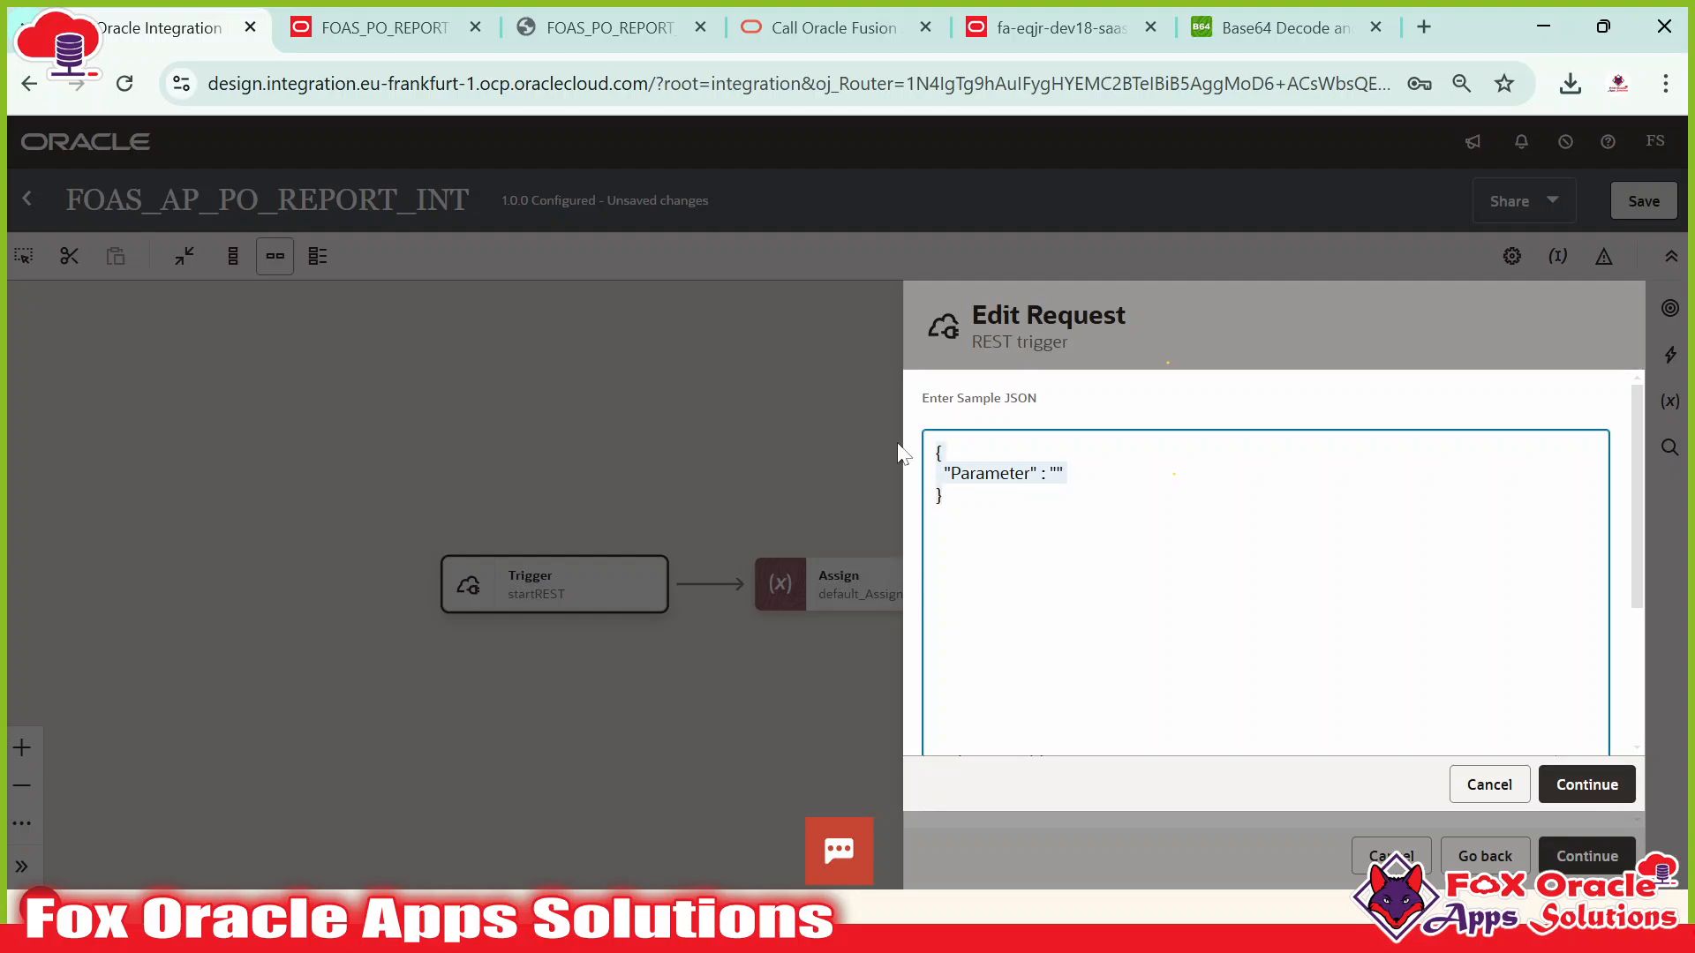
key("BackSpace")
key("ctrl+v")
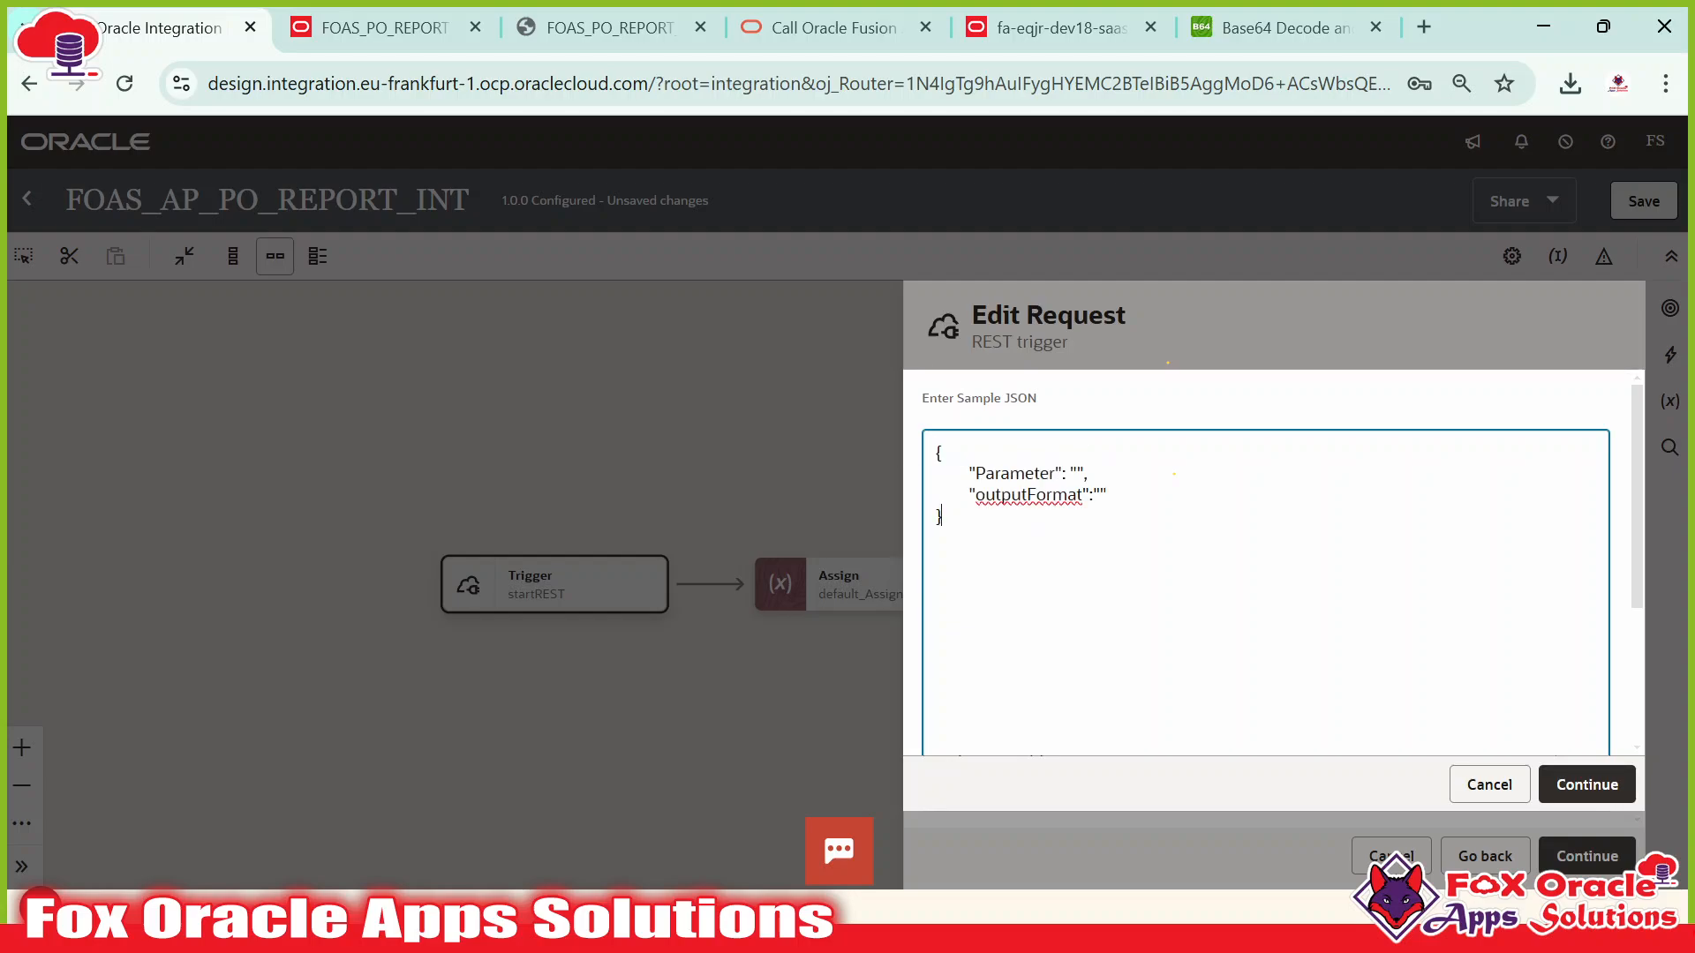
left_click(1587, 784)
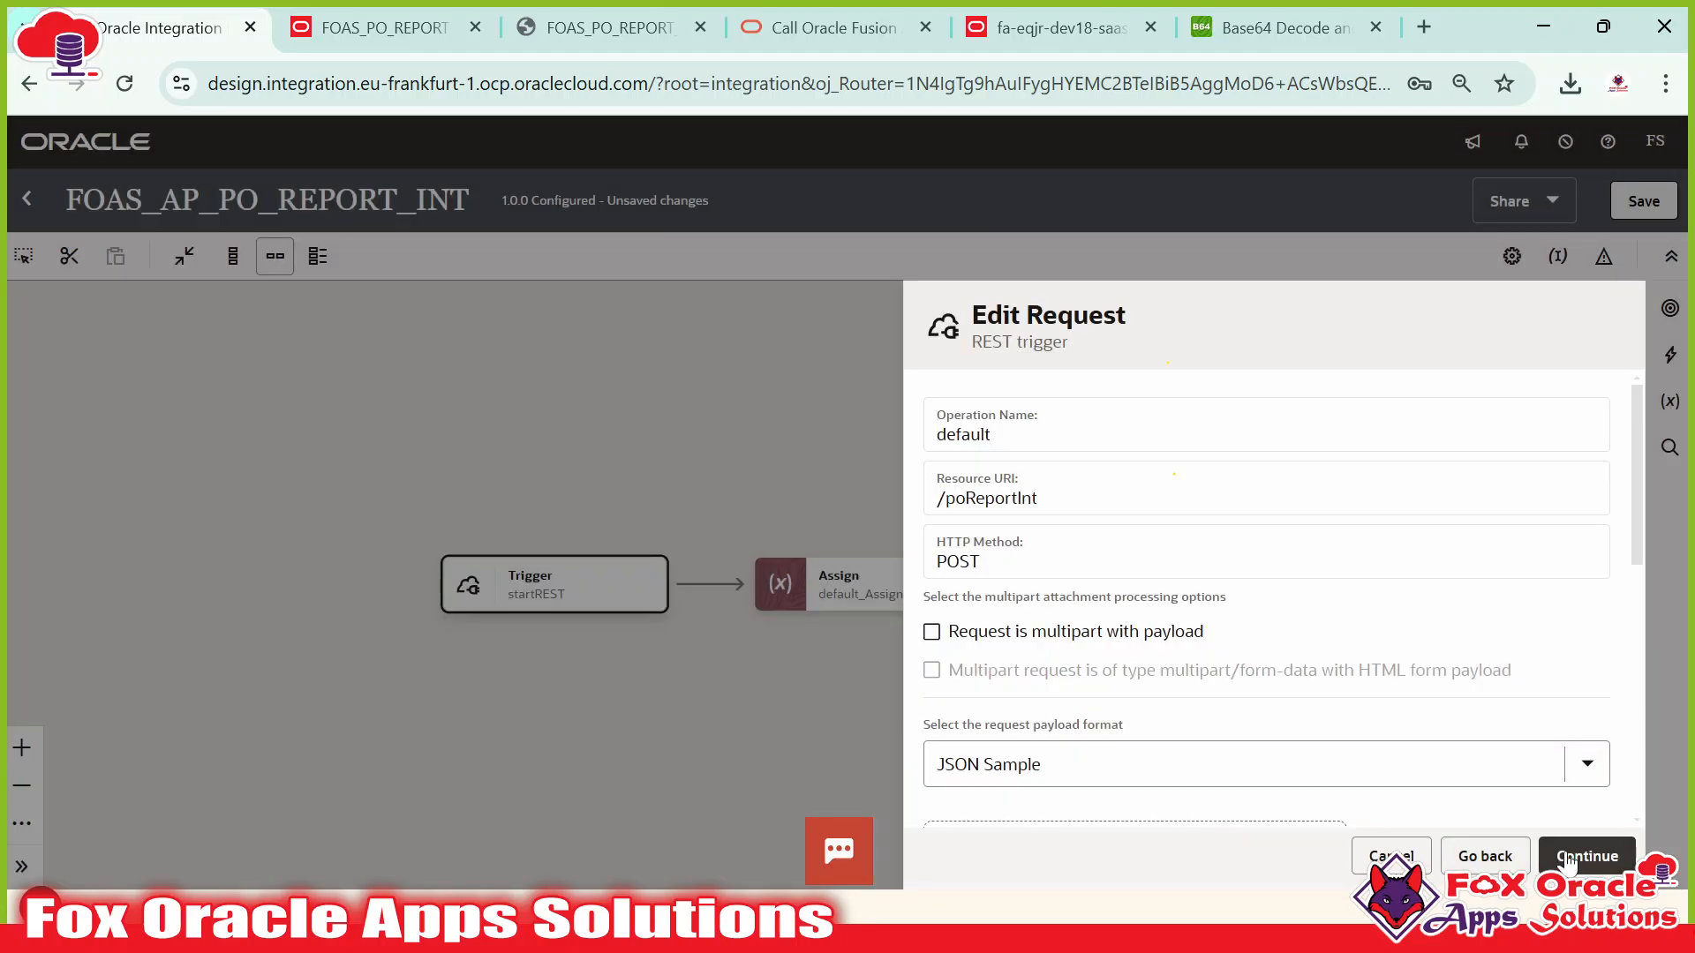
Finish the trigger wizard and save FOAS_AP_PO_REPORT_INT.
left_click(1580, 856)
left_click(1587, 856)
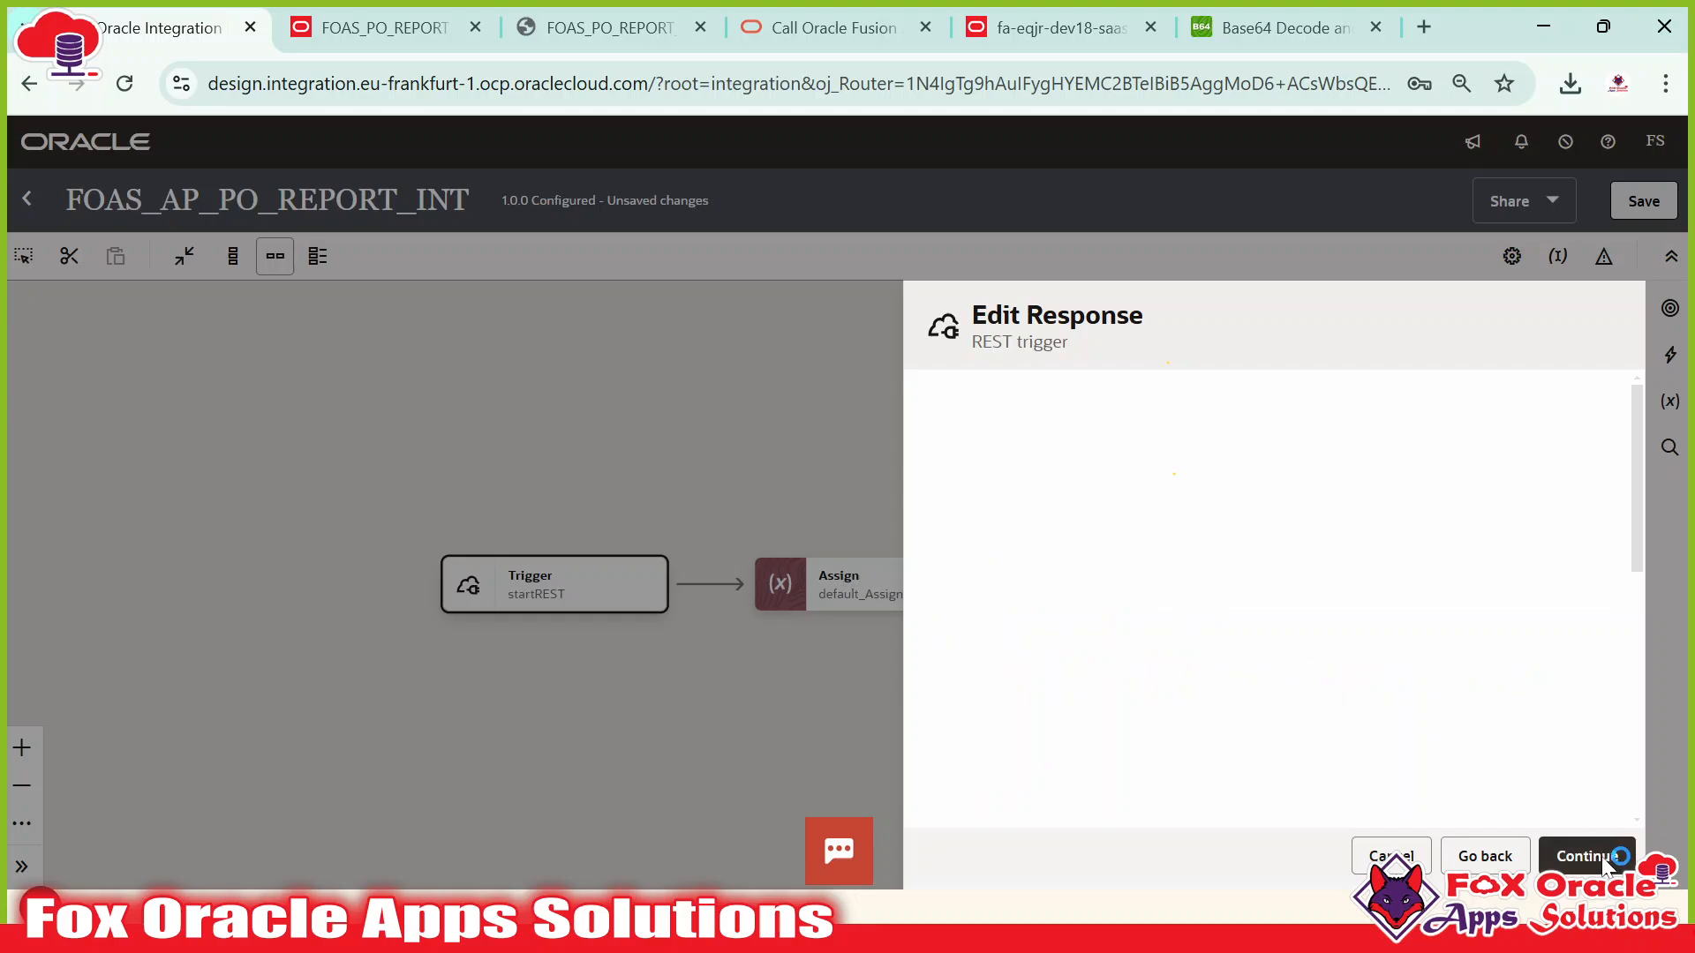
left_click(1597, 855)
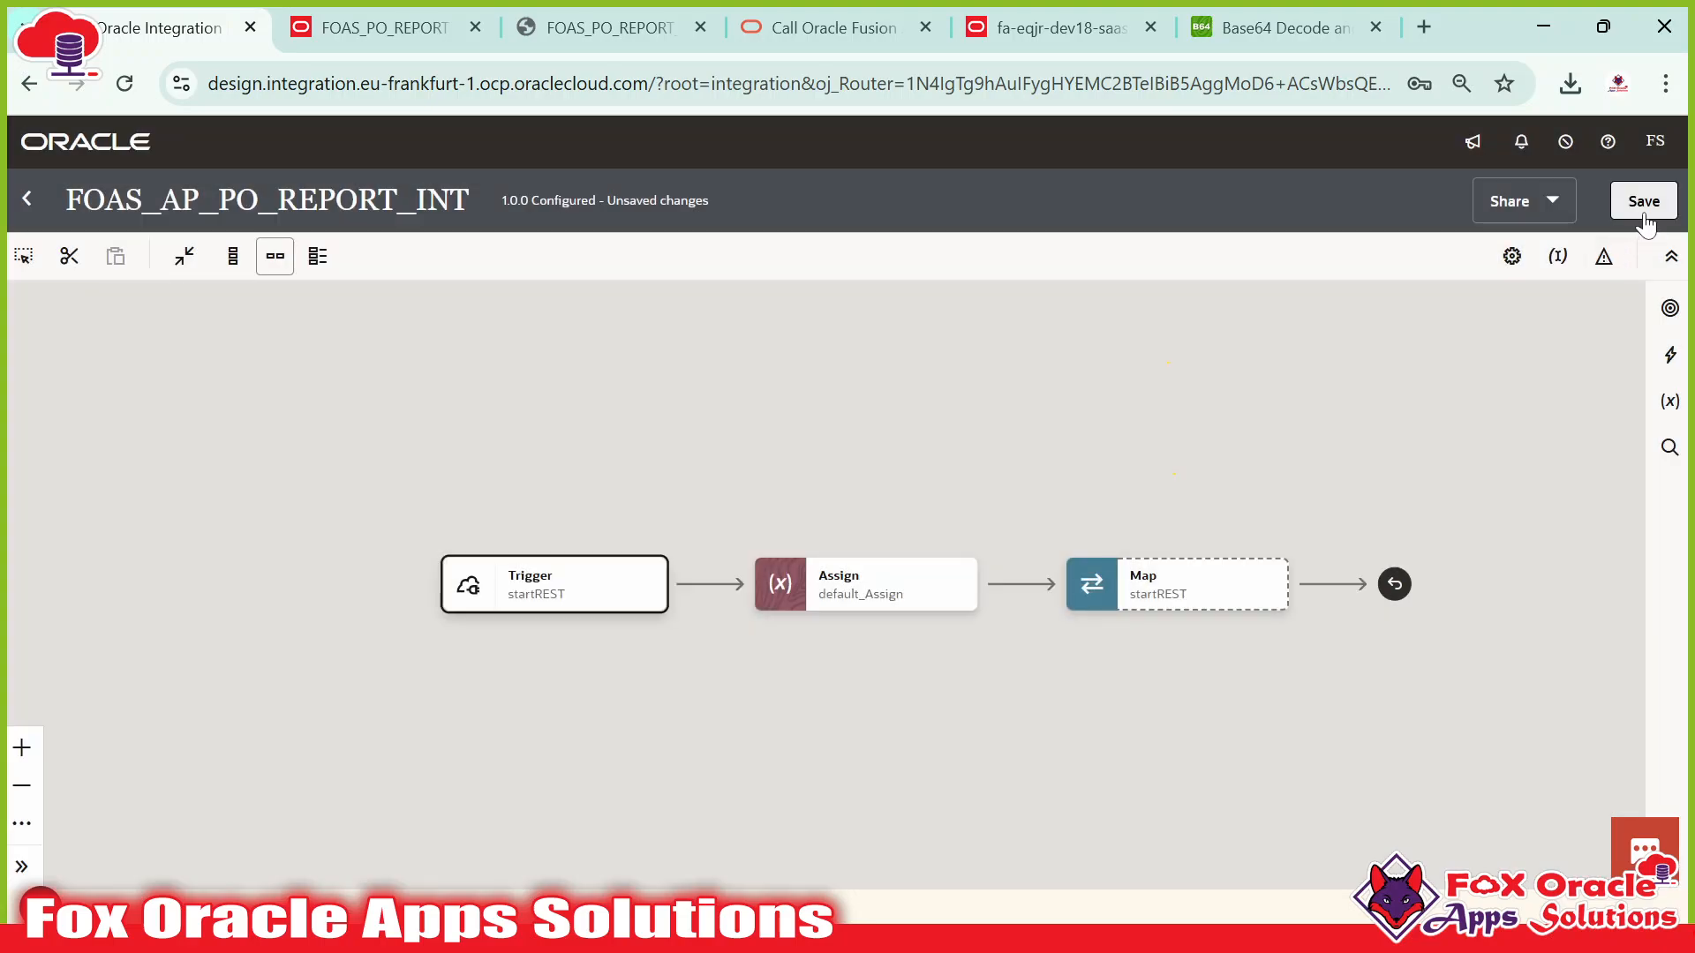
left_click(1643, 214)
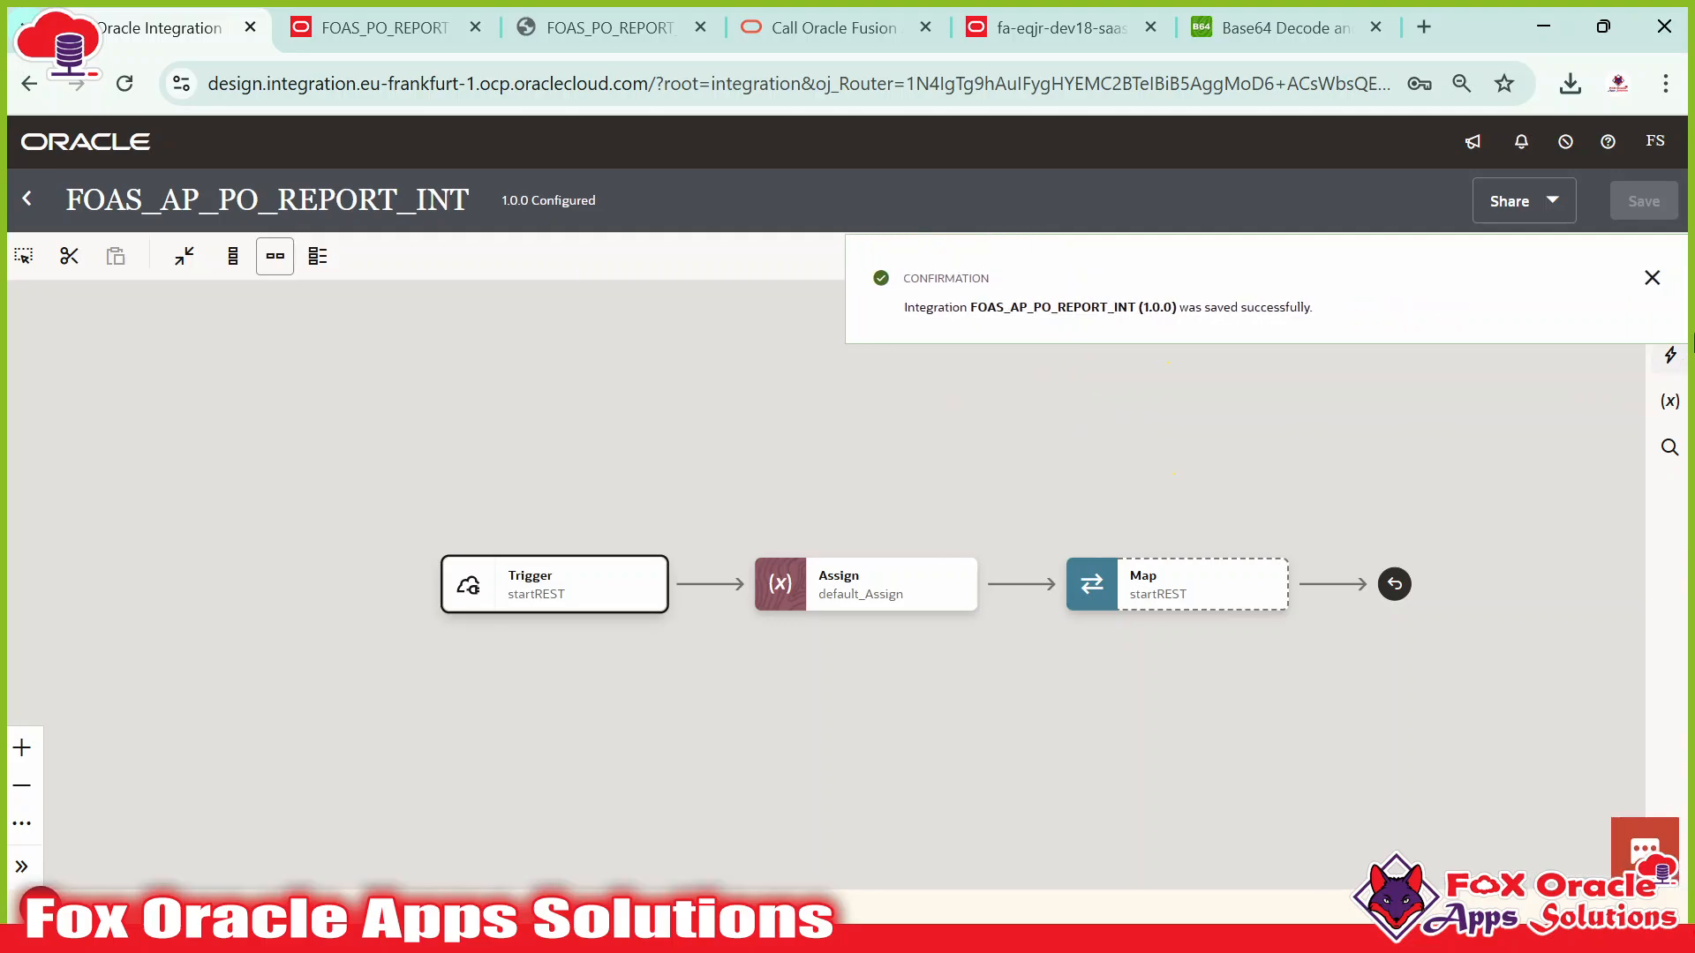
left_click(1649, 276)
mouse_move(709, 542)
left_click(687, 571)
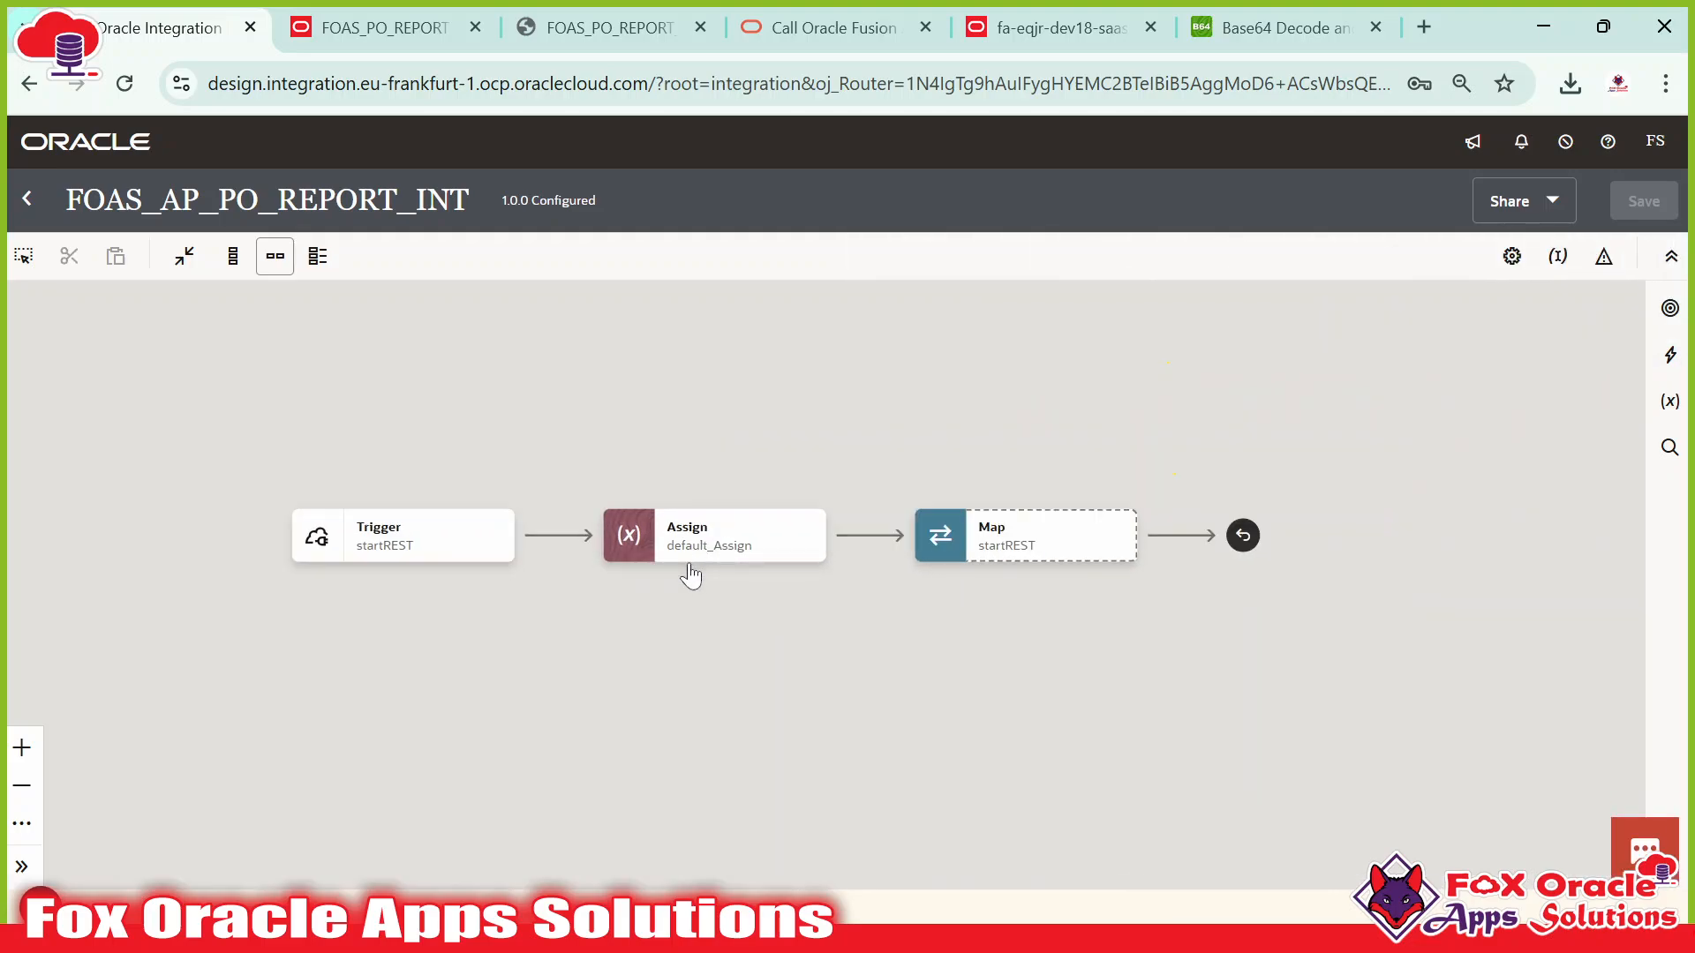
double_click(713, 552)
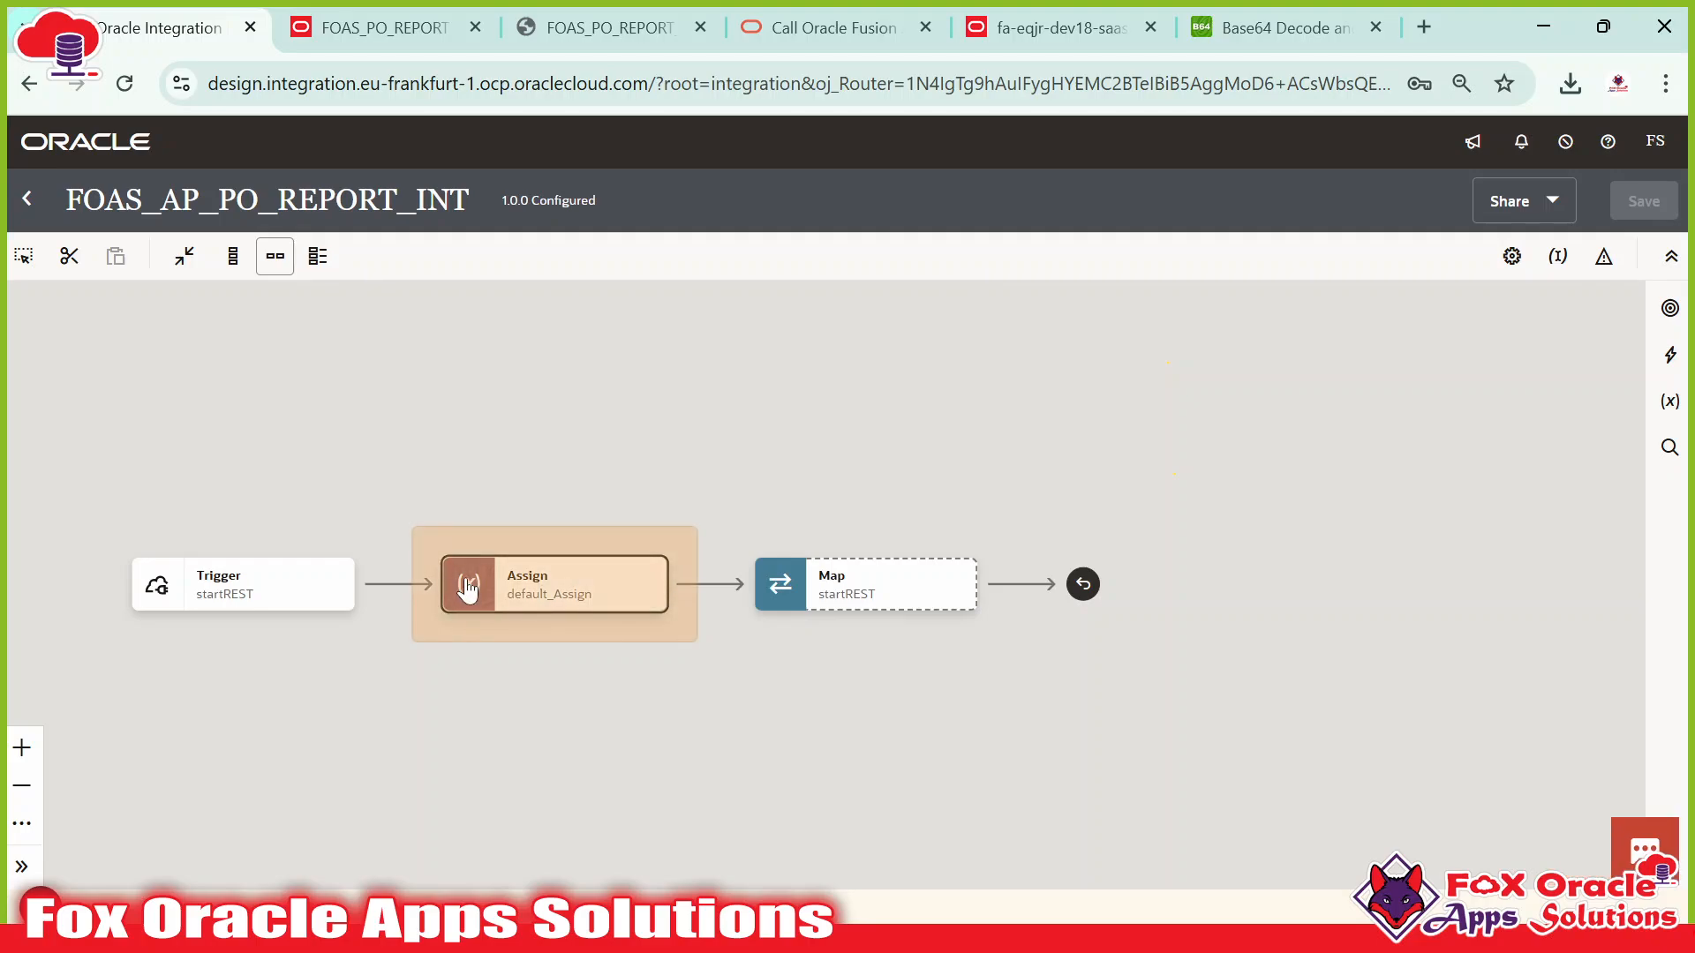
double_click(547, 578)
scroll(1289, 658, "down", 1)
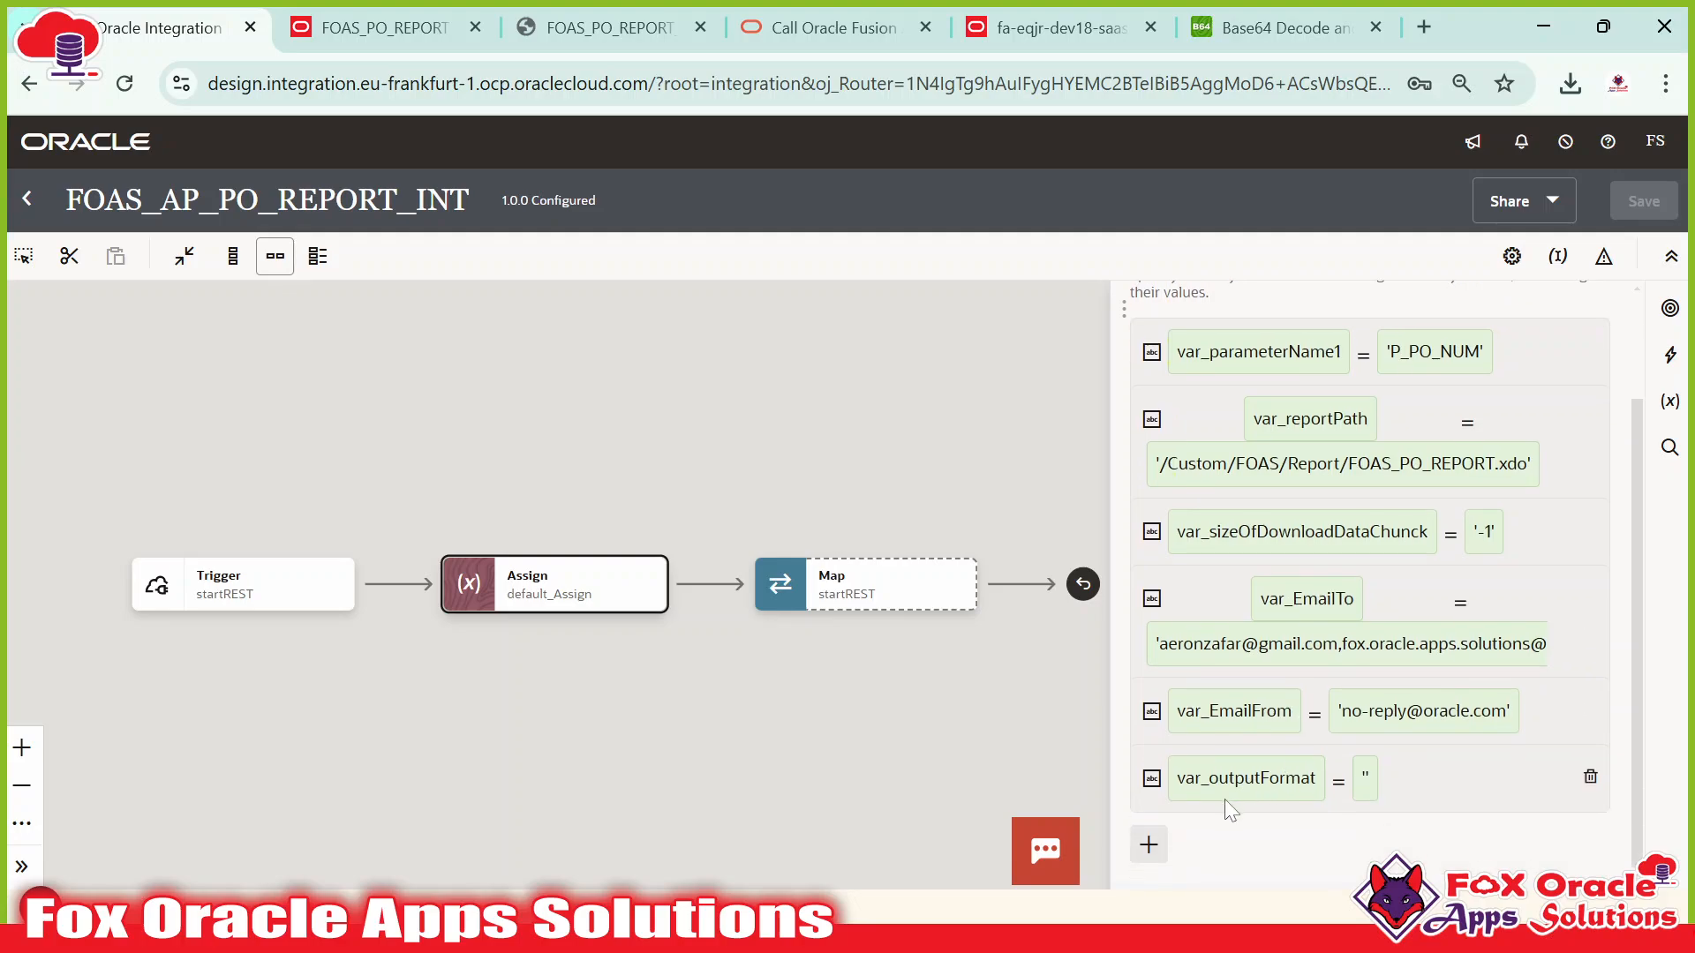
left_click(1218, 798)
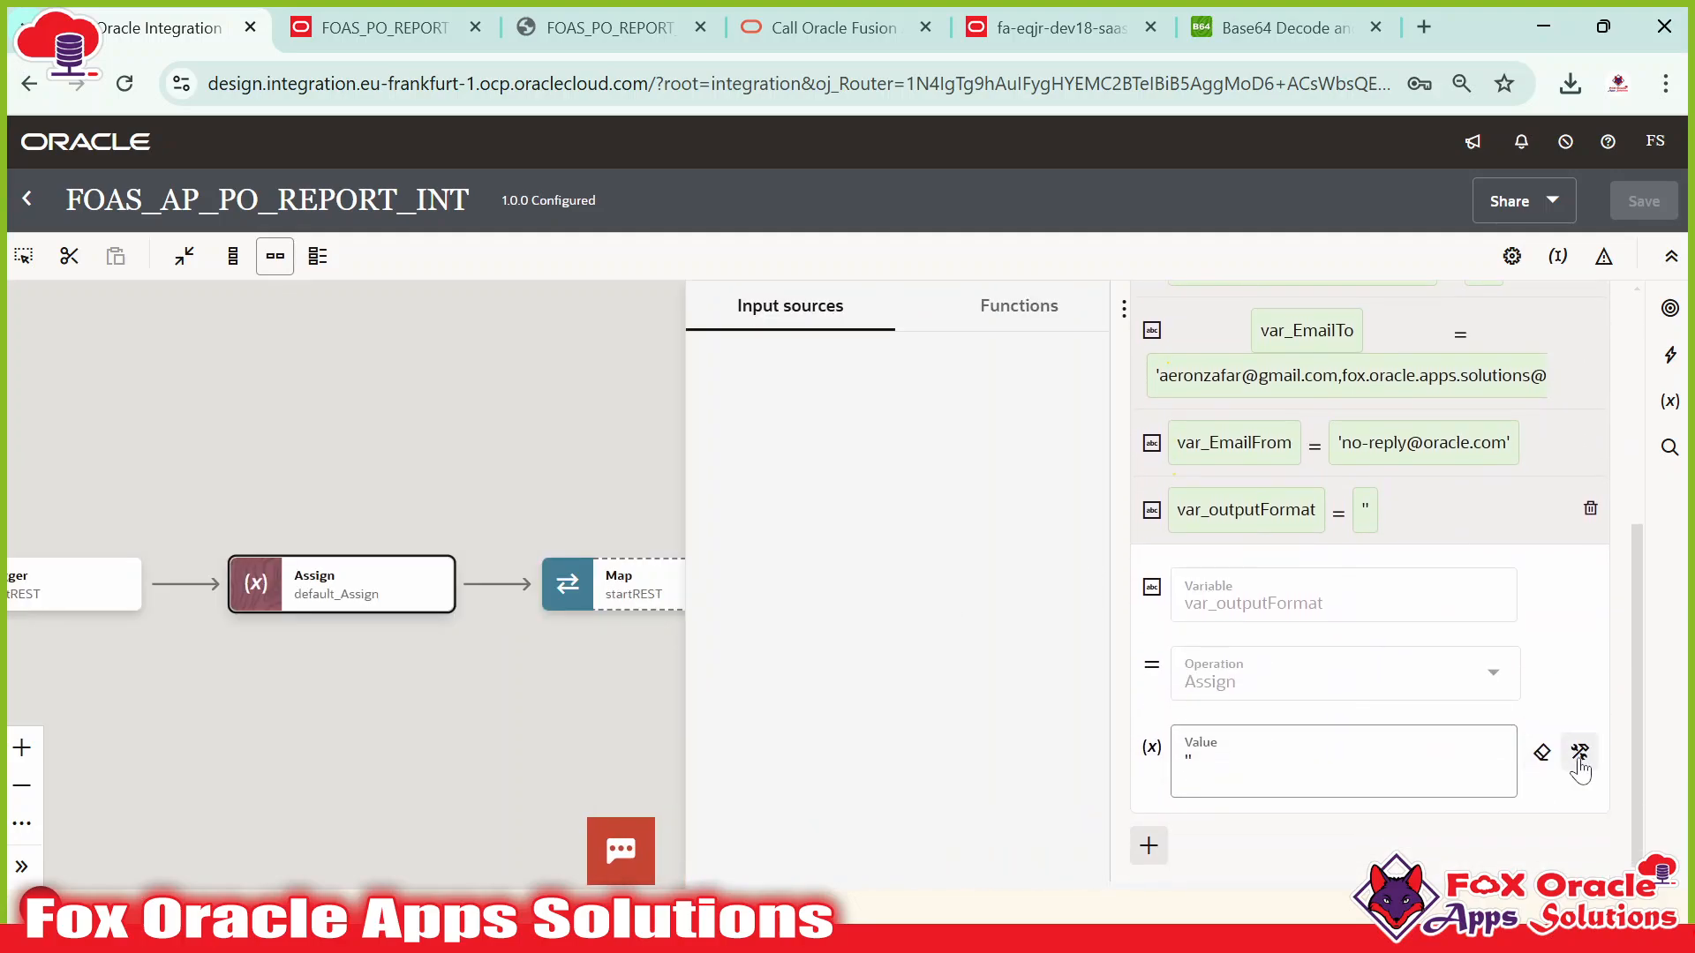
left_click(1580, 753)
left_click(1351, 762)
key("BackSpace")
key("BackSpace")
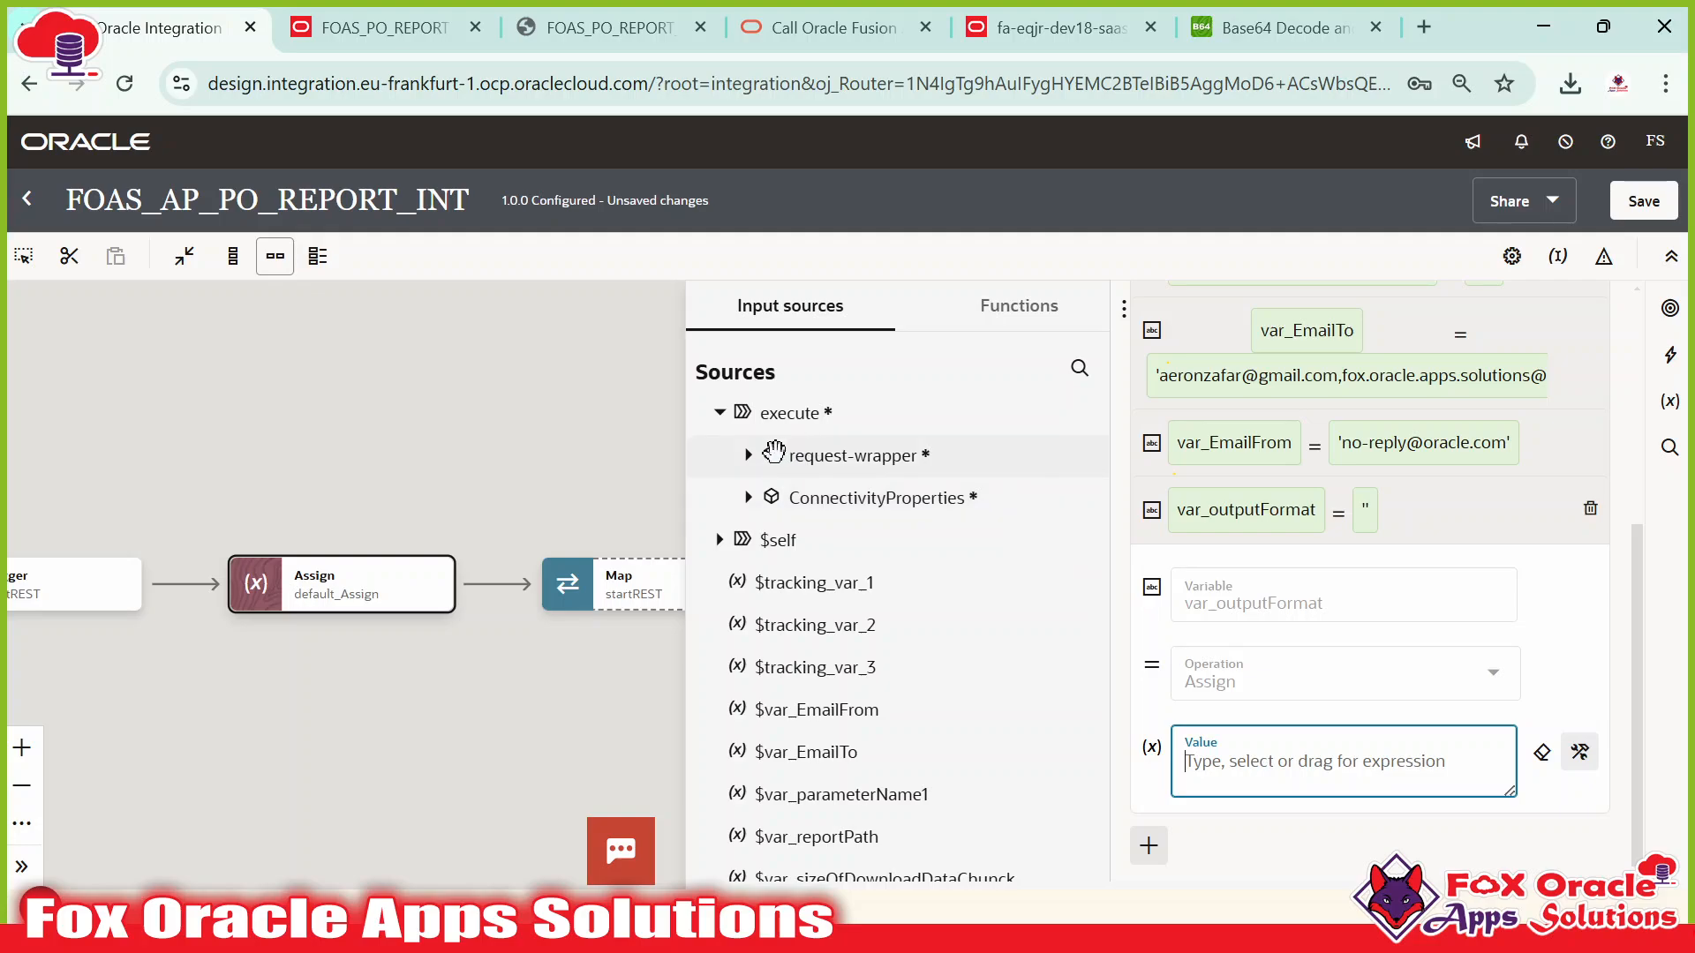
left_click(749, 457)
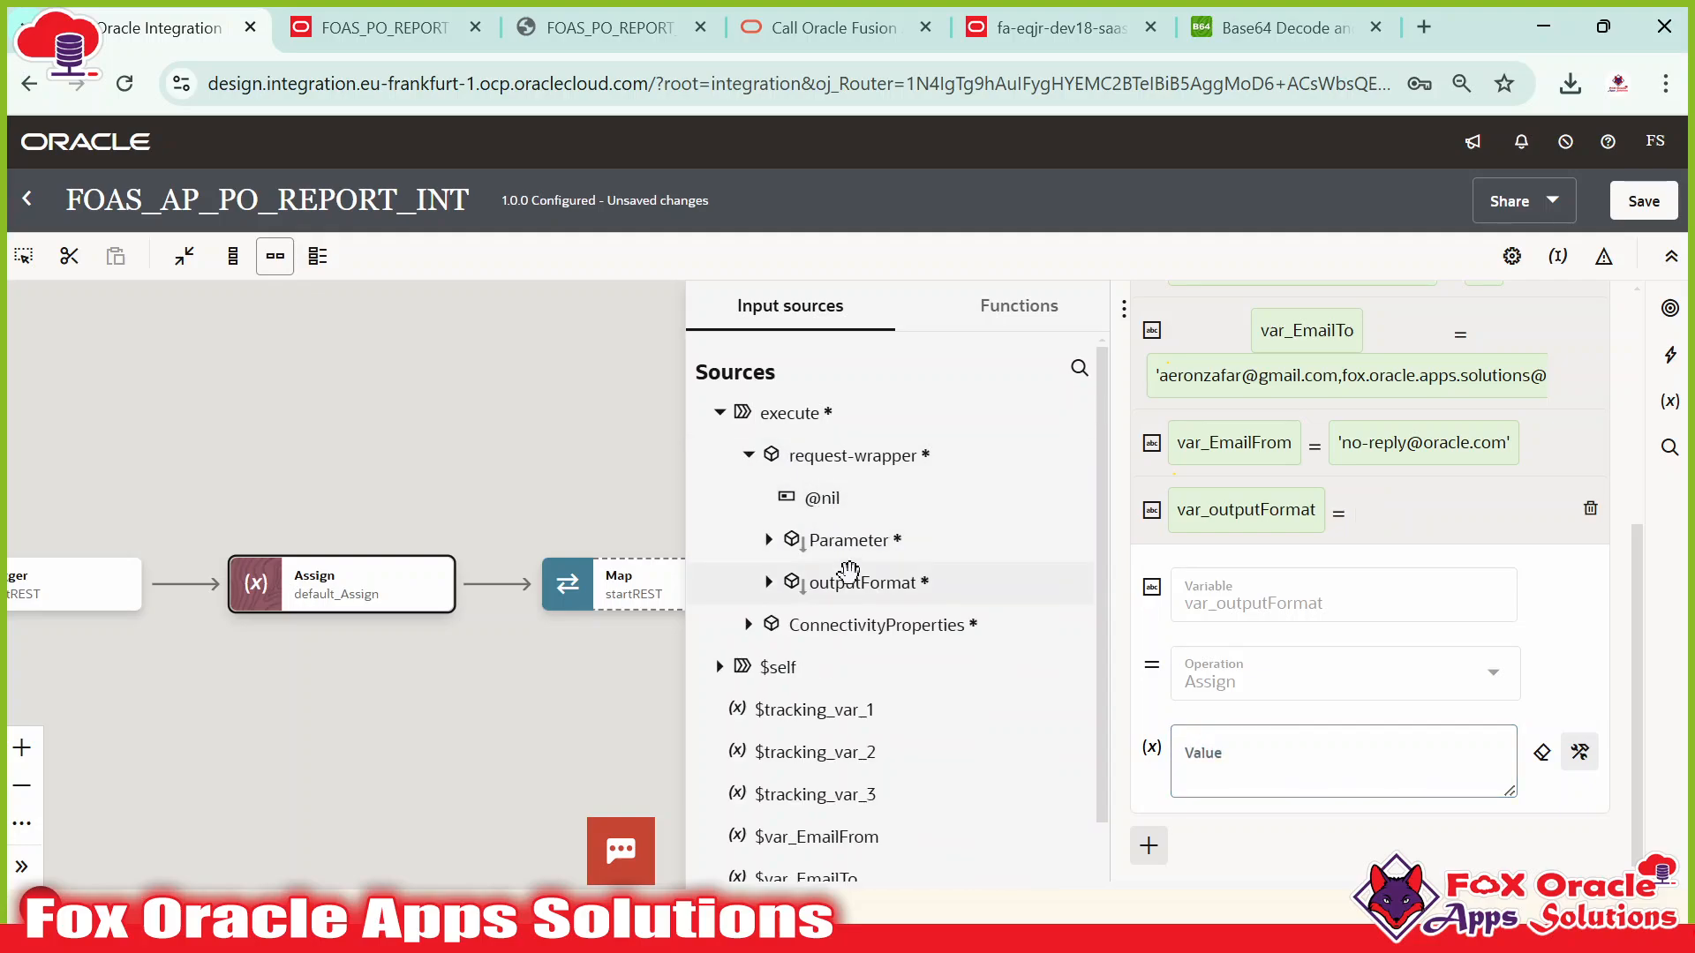
left_click_drag(862, 584, 1227, 764)
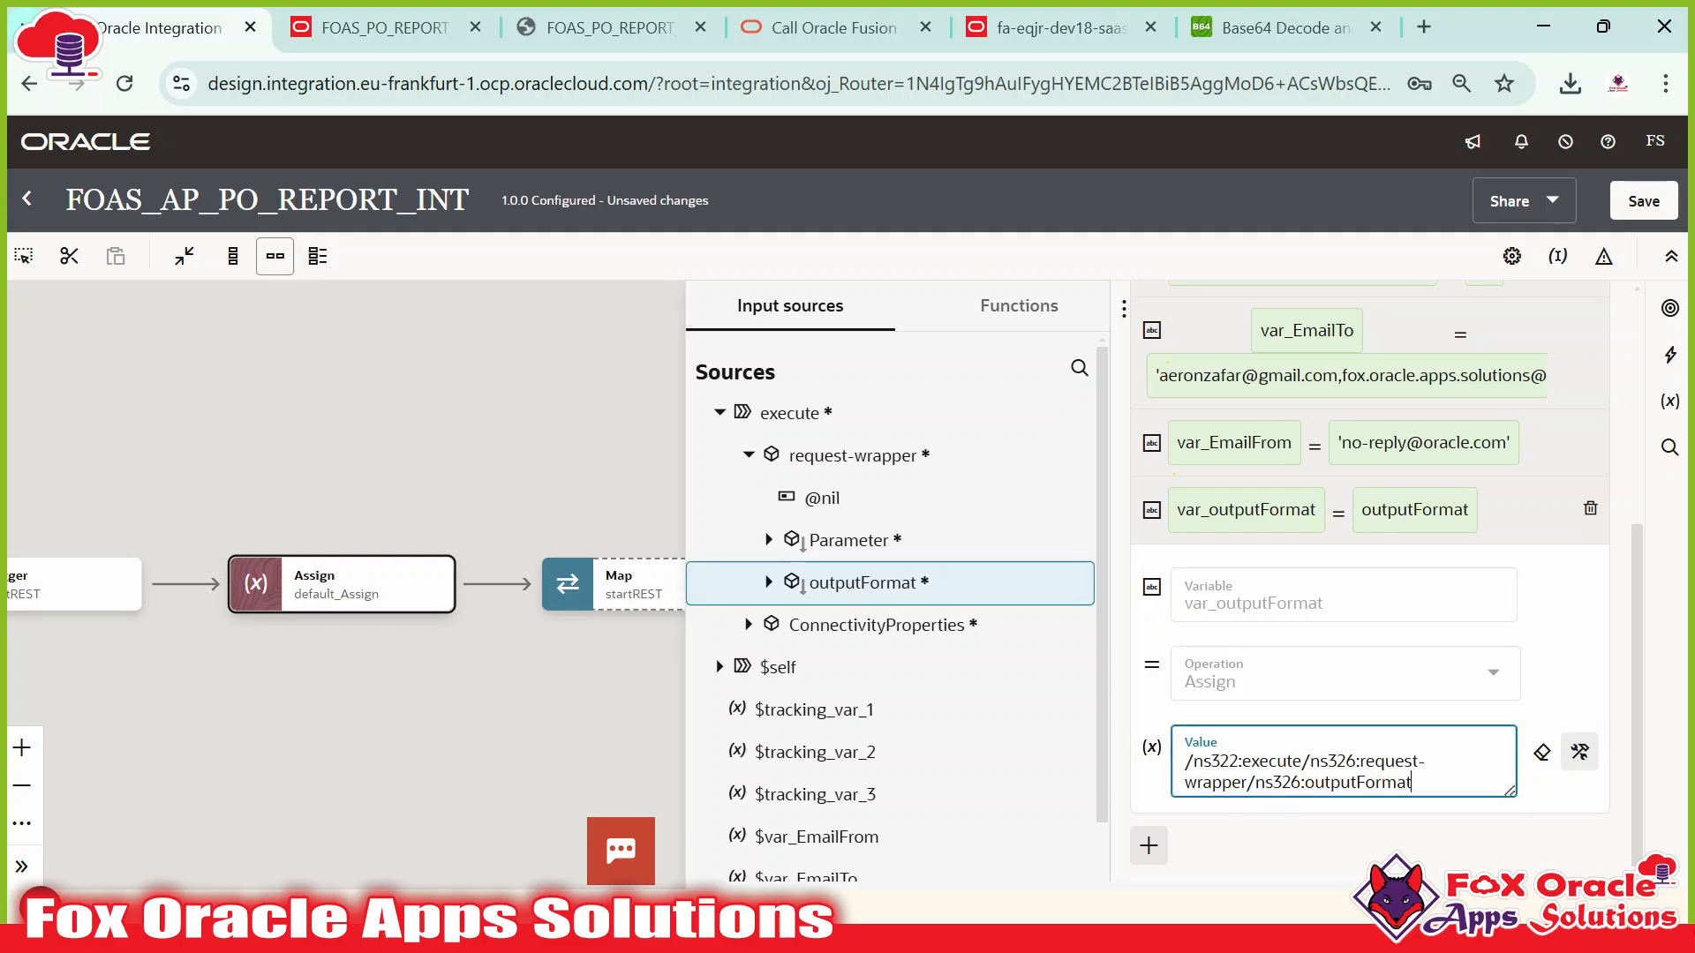
left_click(488, 454)
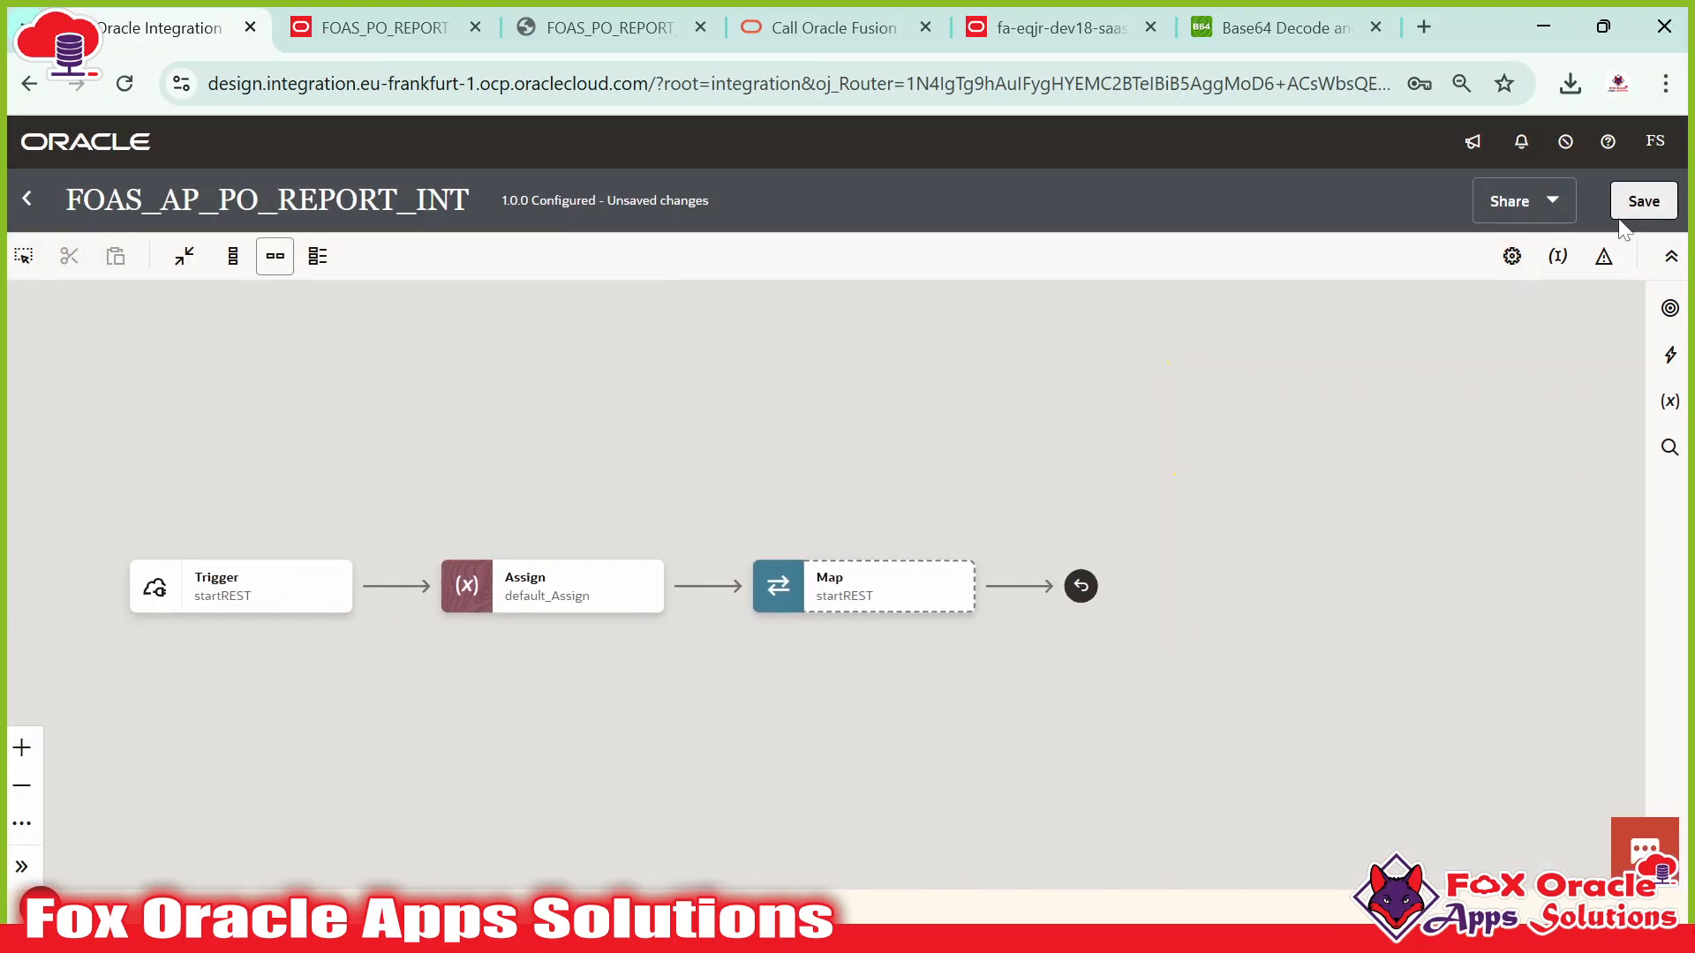
left_click(1642, 202)
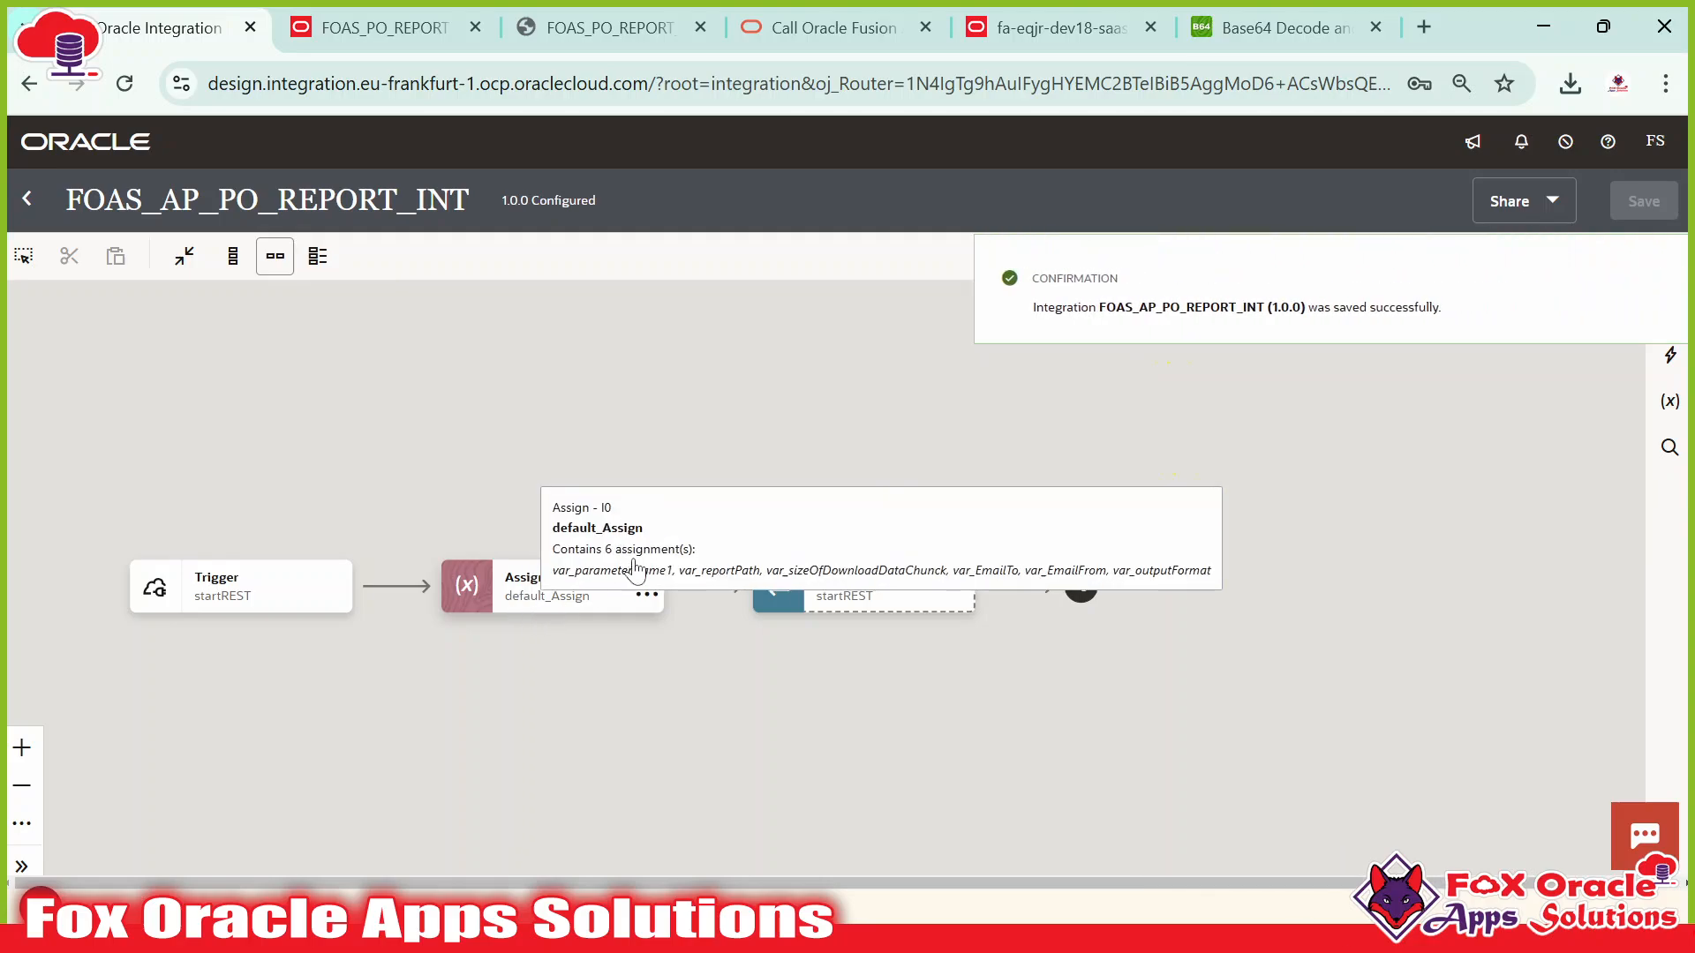
left_click(1646, 282)
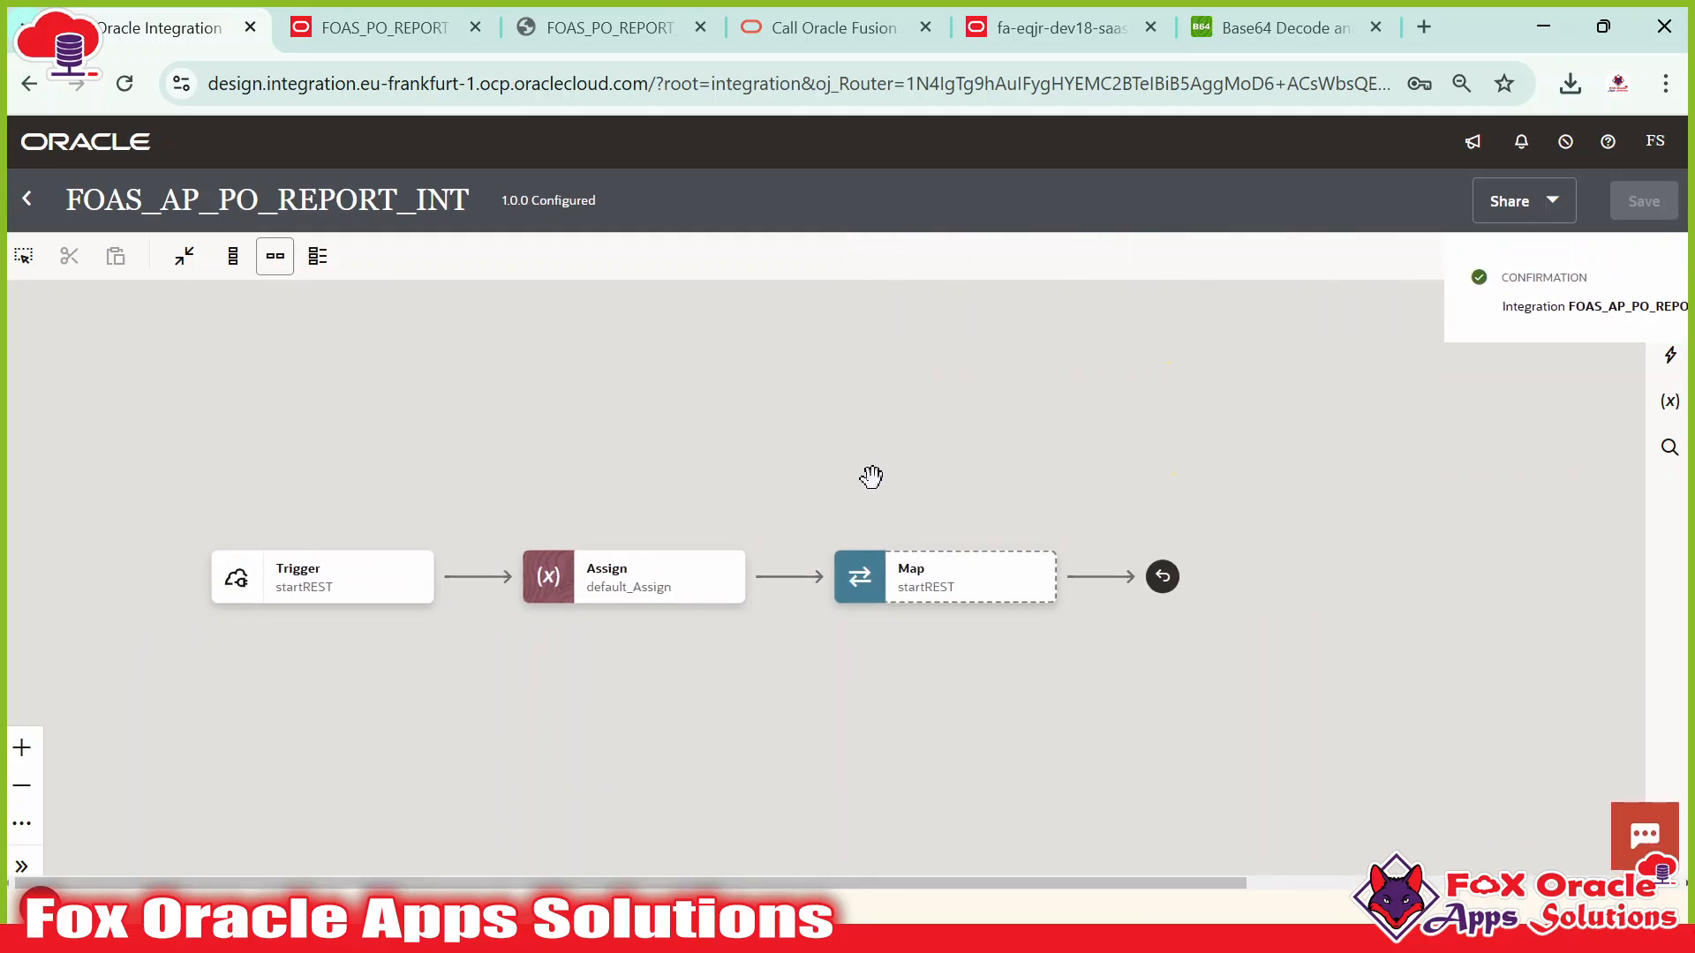
left_click(834, 551)
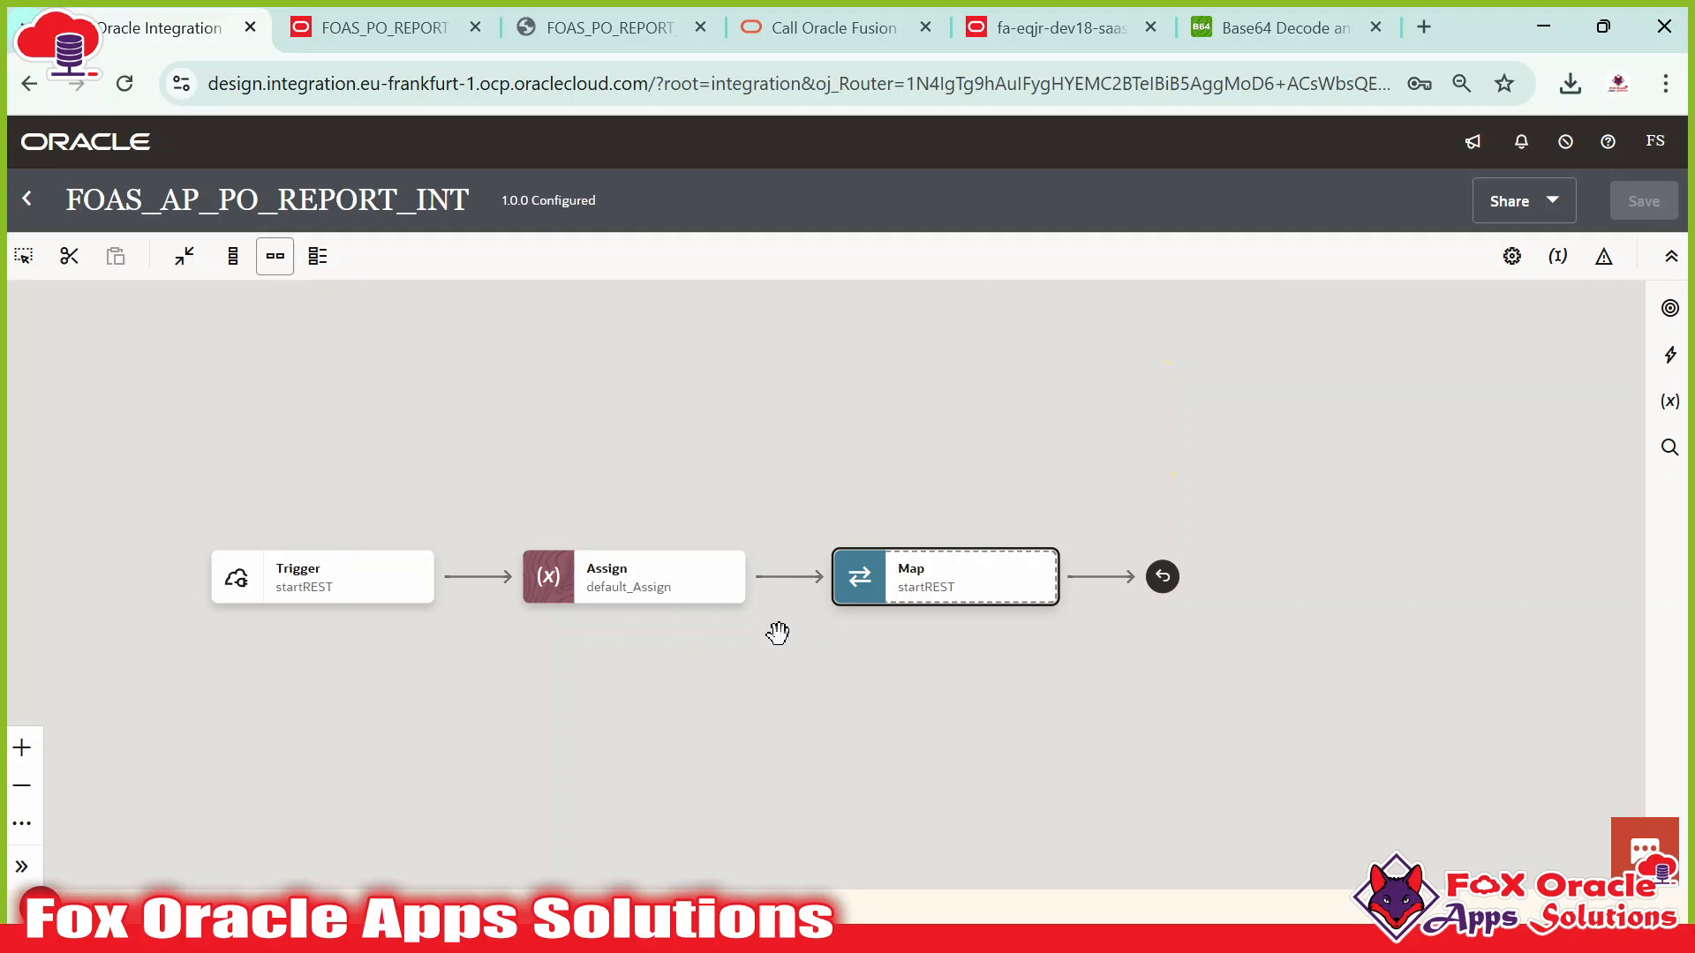
Review the runReport request XML in SoapUI.
key("alt+Tab")
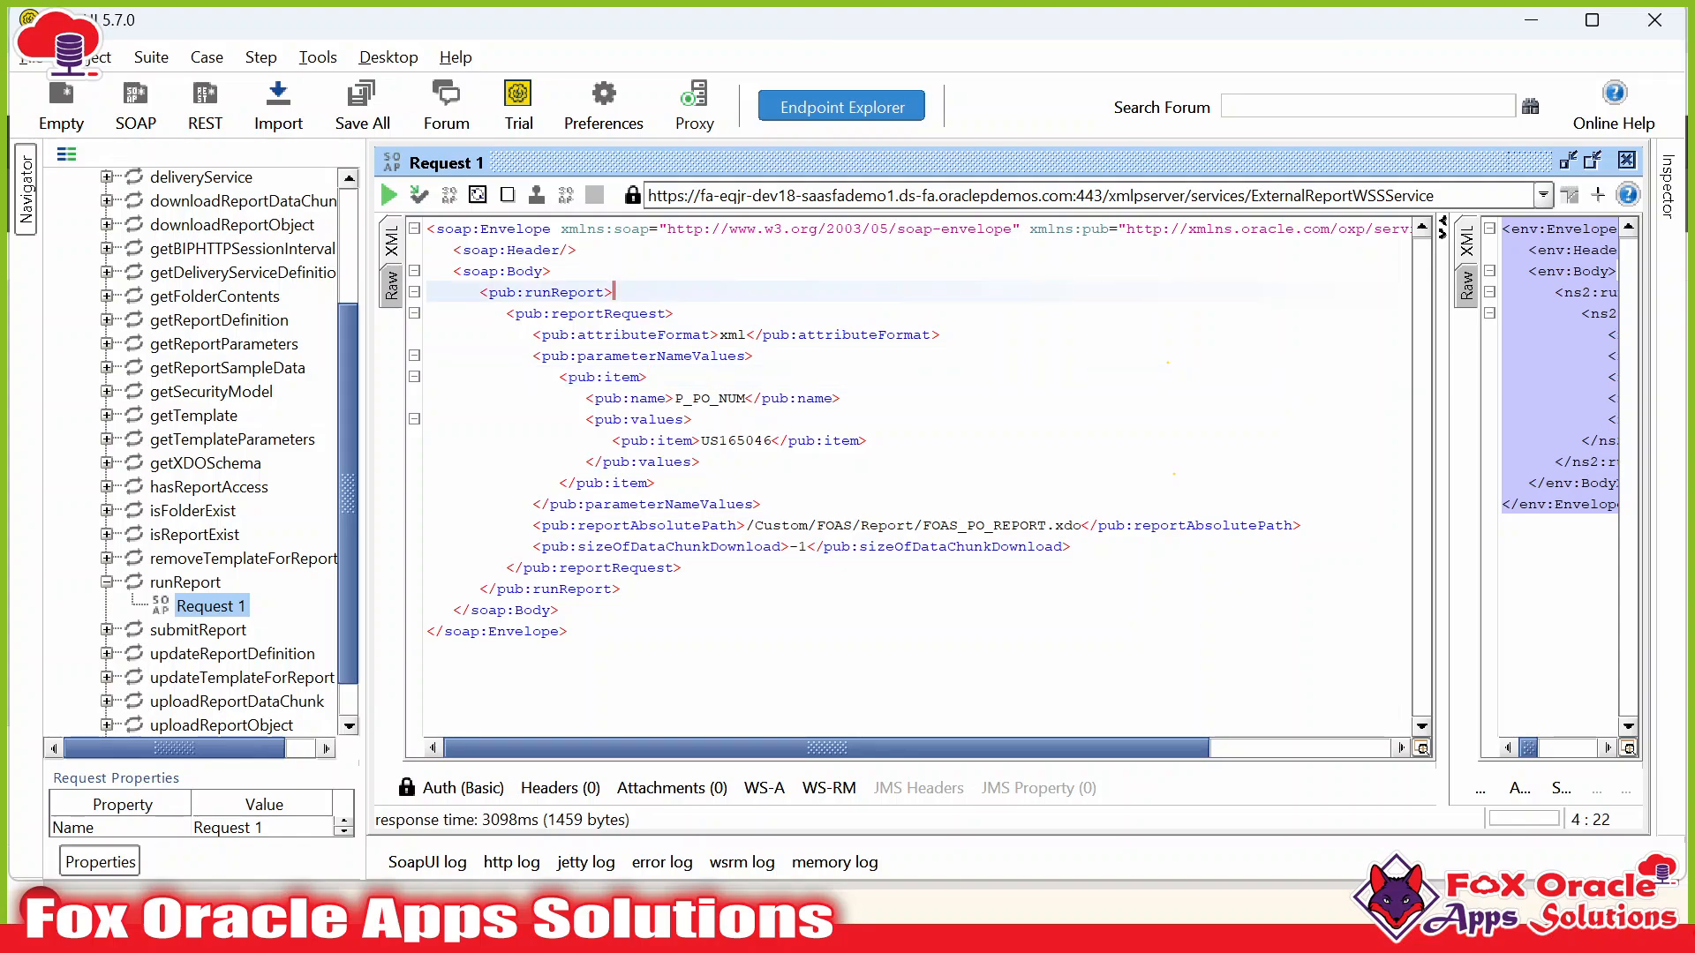
left_click(559, 610)
key("alt+Tab")
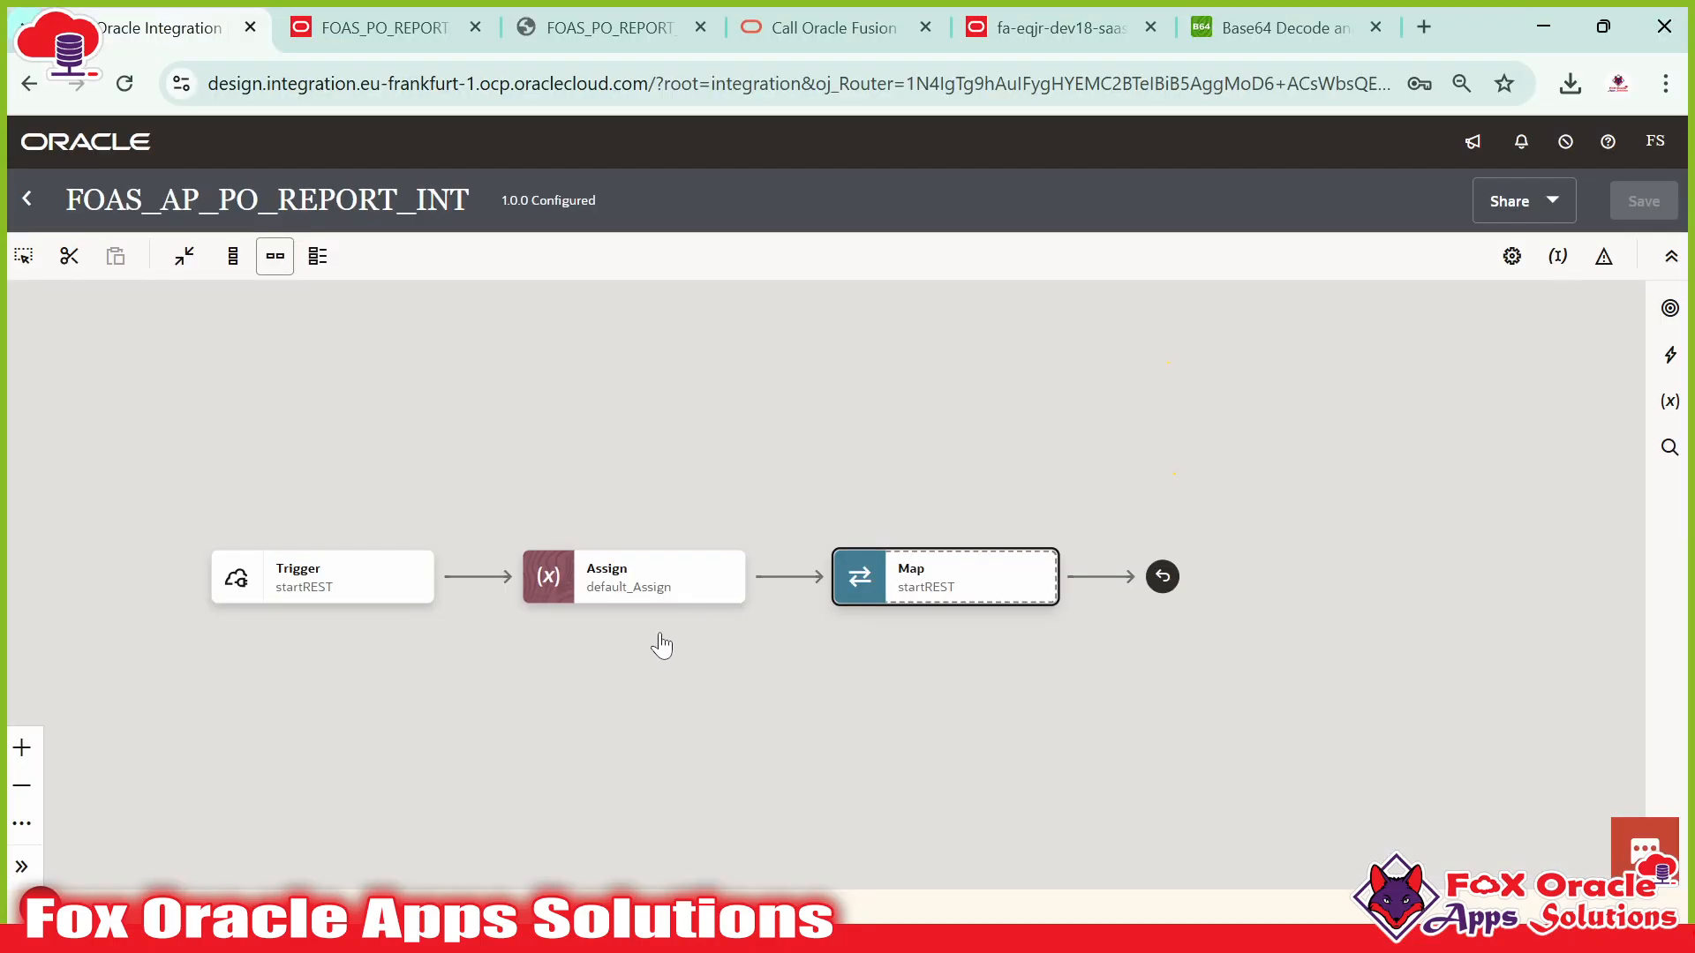
Add an invoke on the FOAS_SOAP_ABC_CONN connection between Assign and Map.
left_click(788, 576)
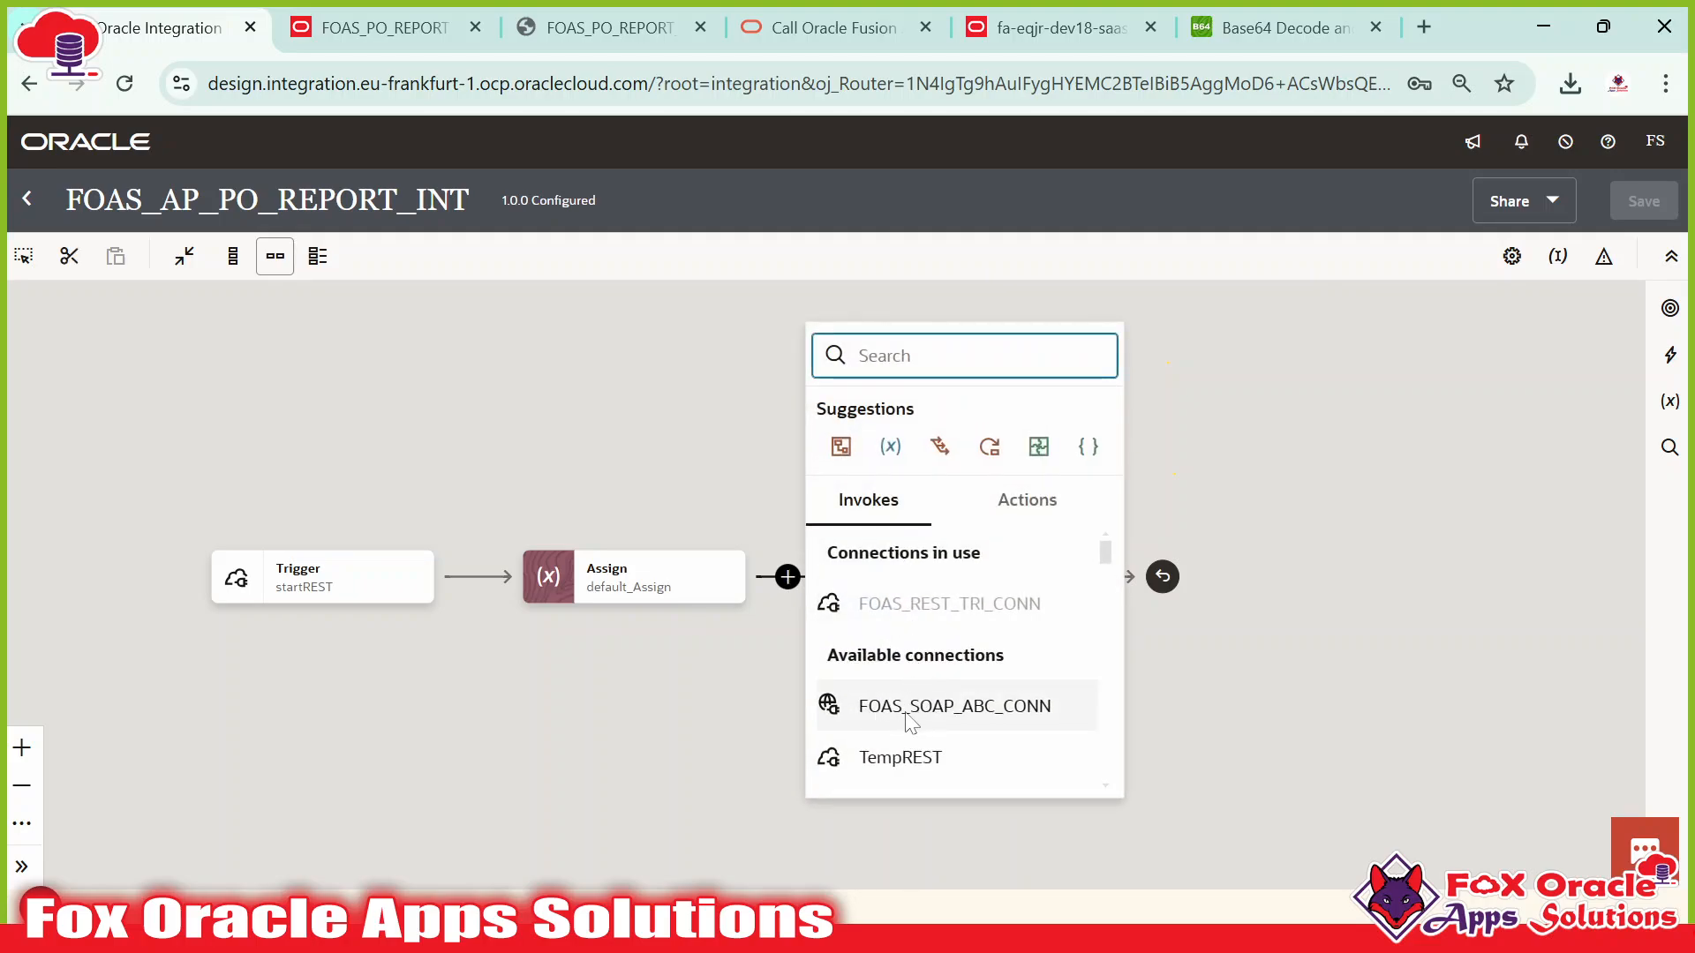
left_click(1035, 716)
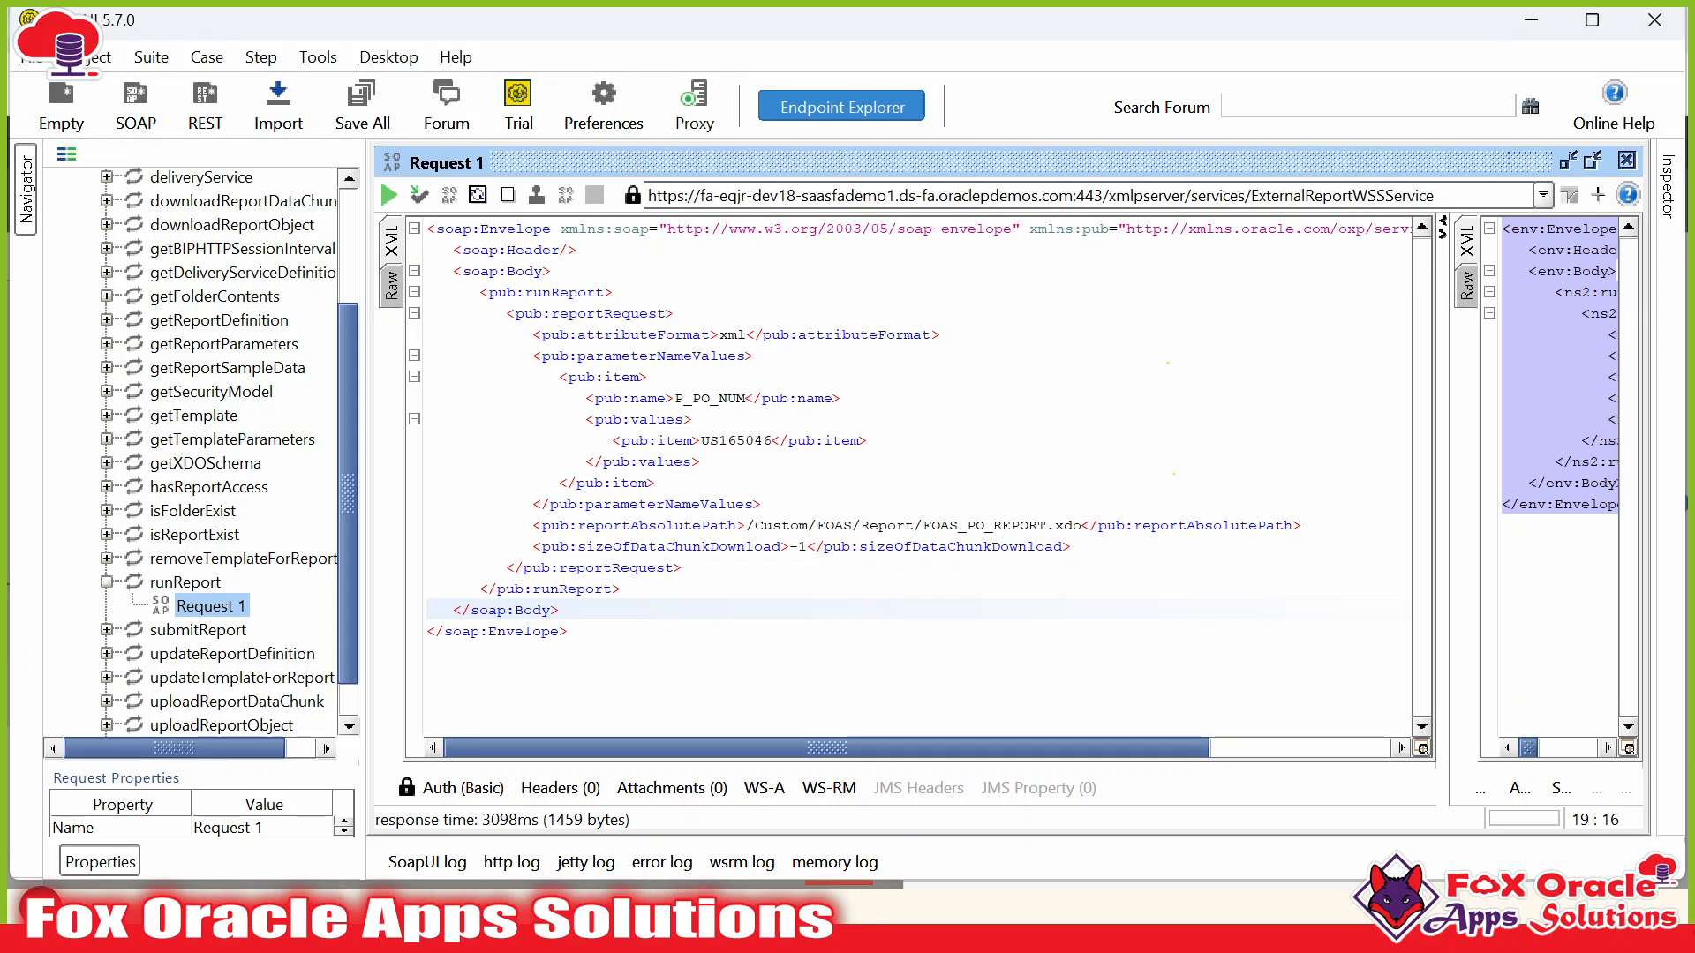
scroll(181, 252, "up", 3)
scroll(173, 371, "down", 3)
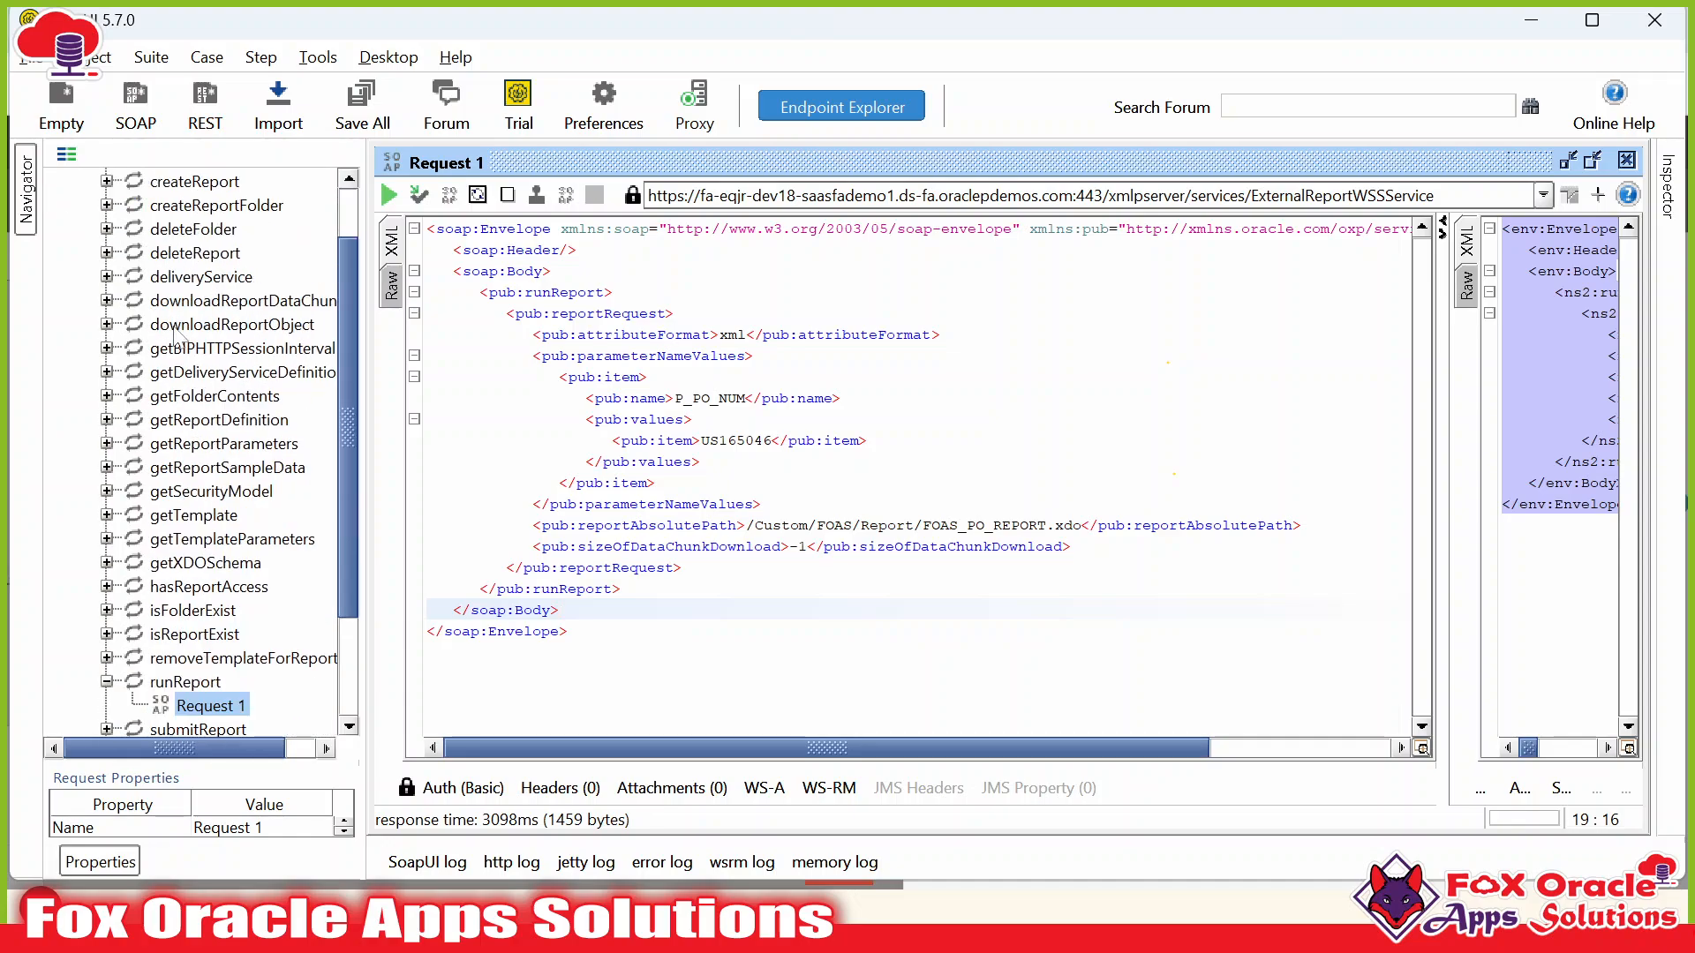
scroll(167, 574, "up", 2)
scroll(202, 560, "down", 2)
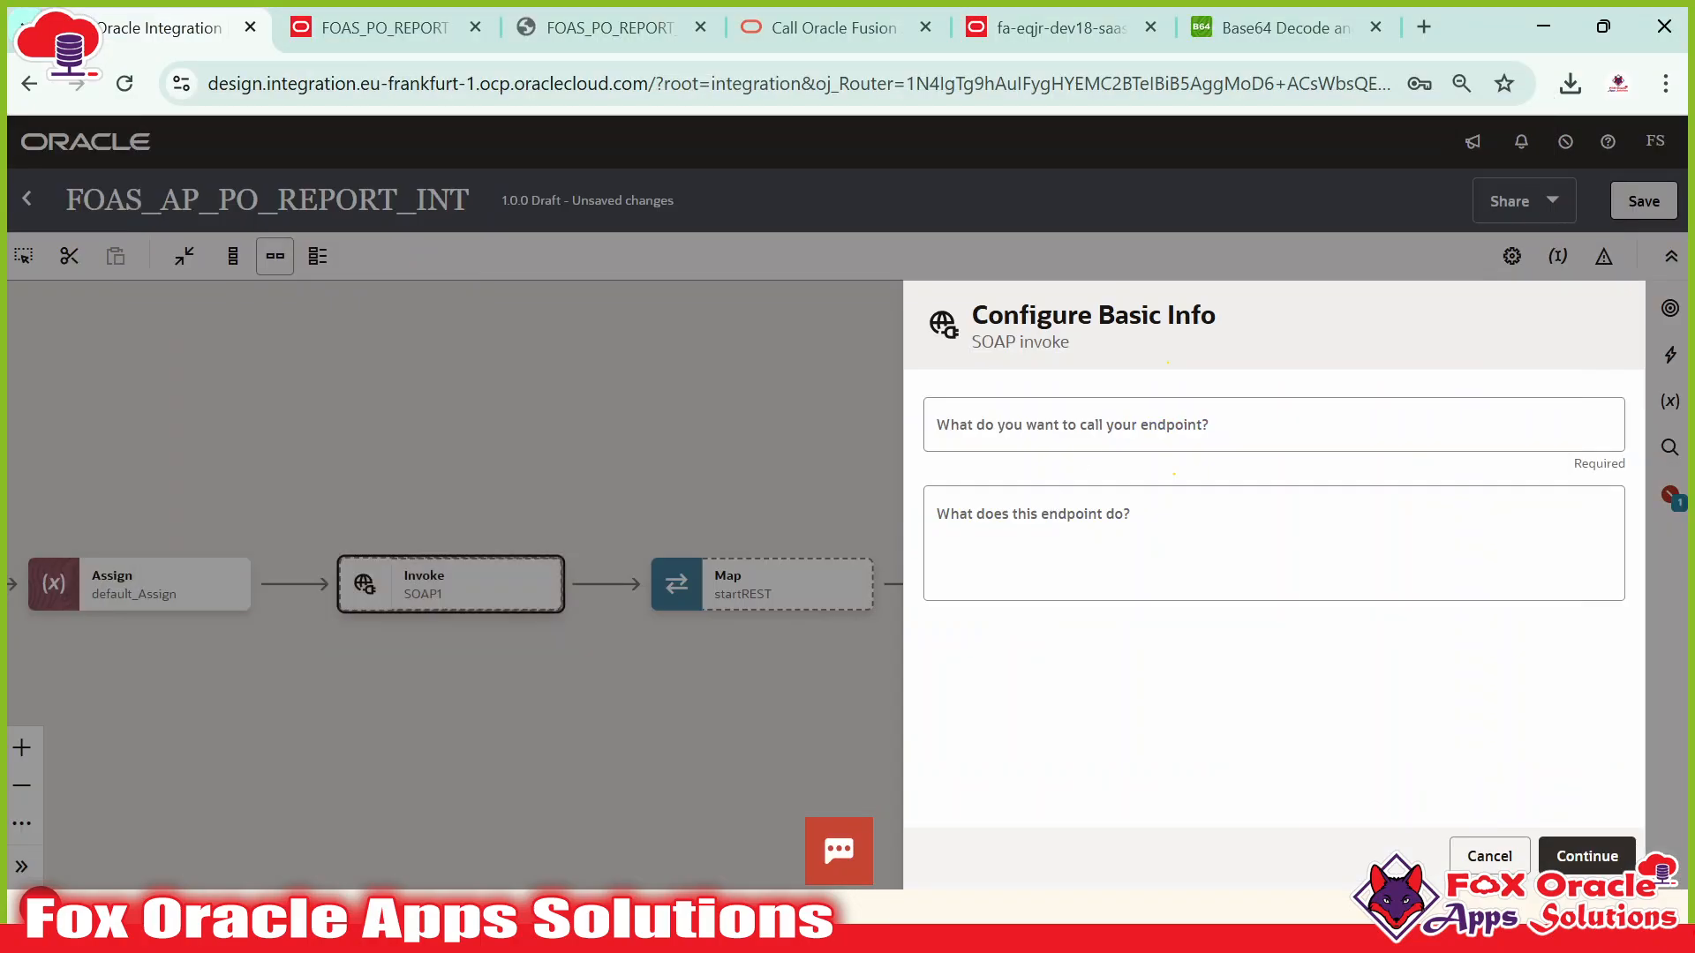
Name the endpoint runReport_SOAP and select the runReport operation.
left_click(1083, 436)
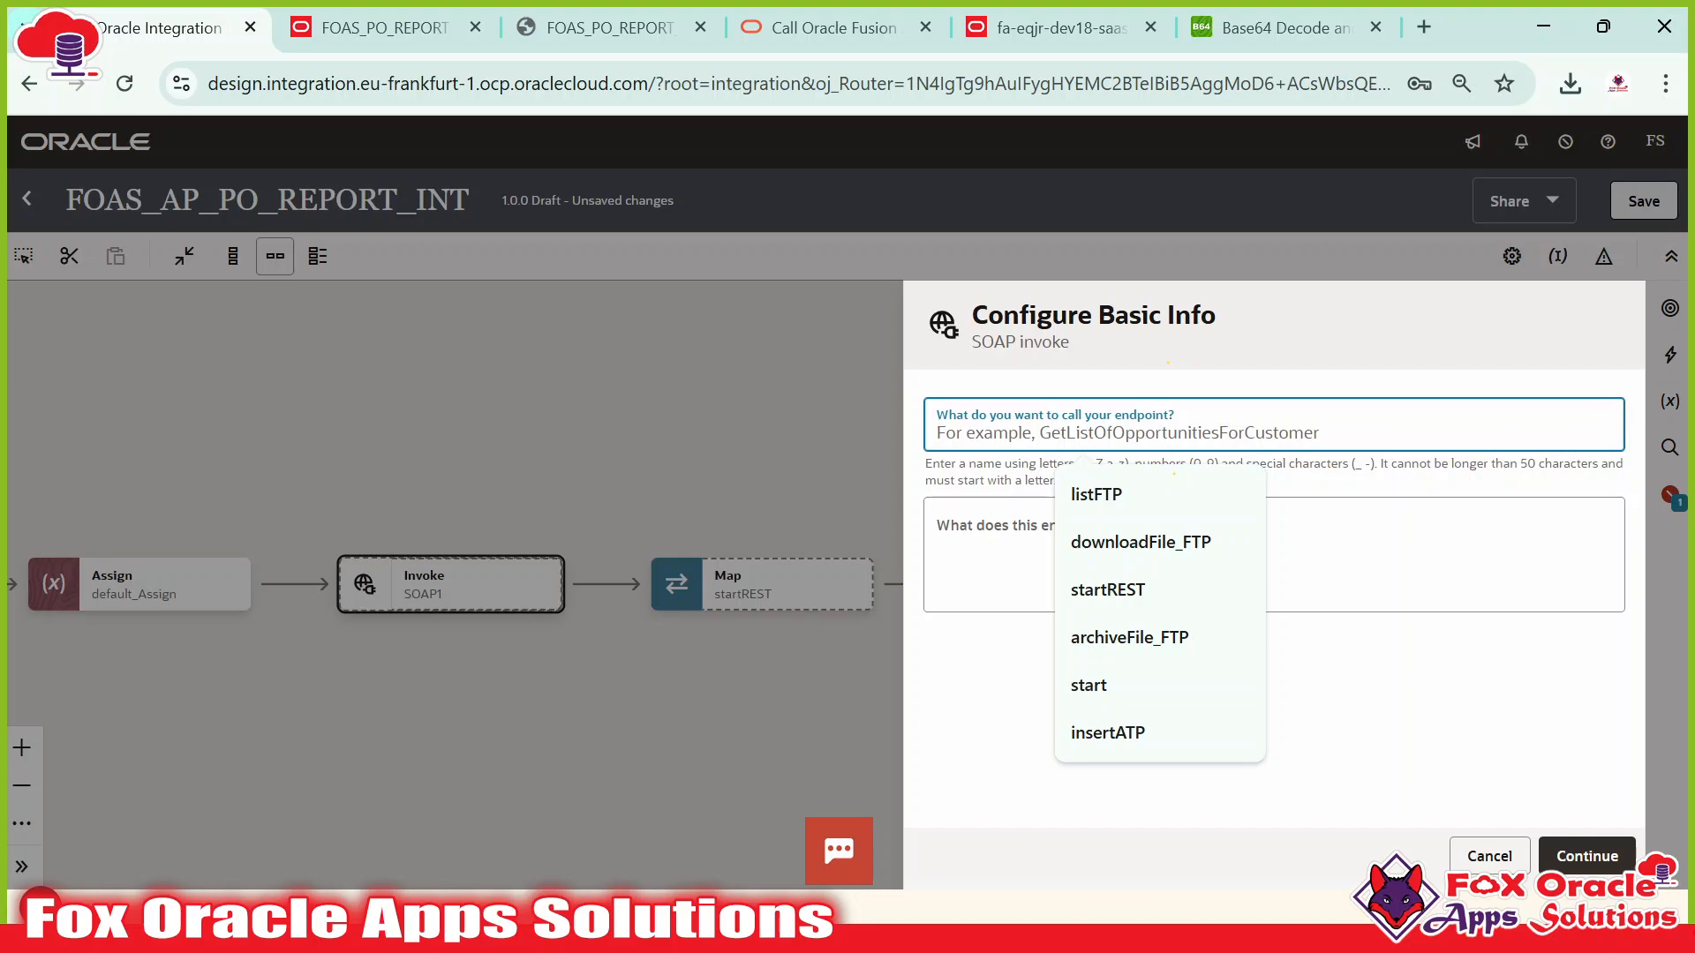
type("runReport_SOAP")
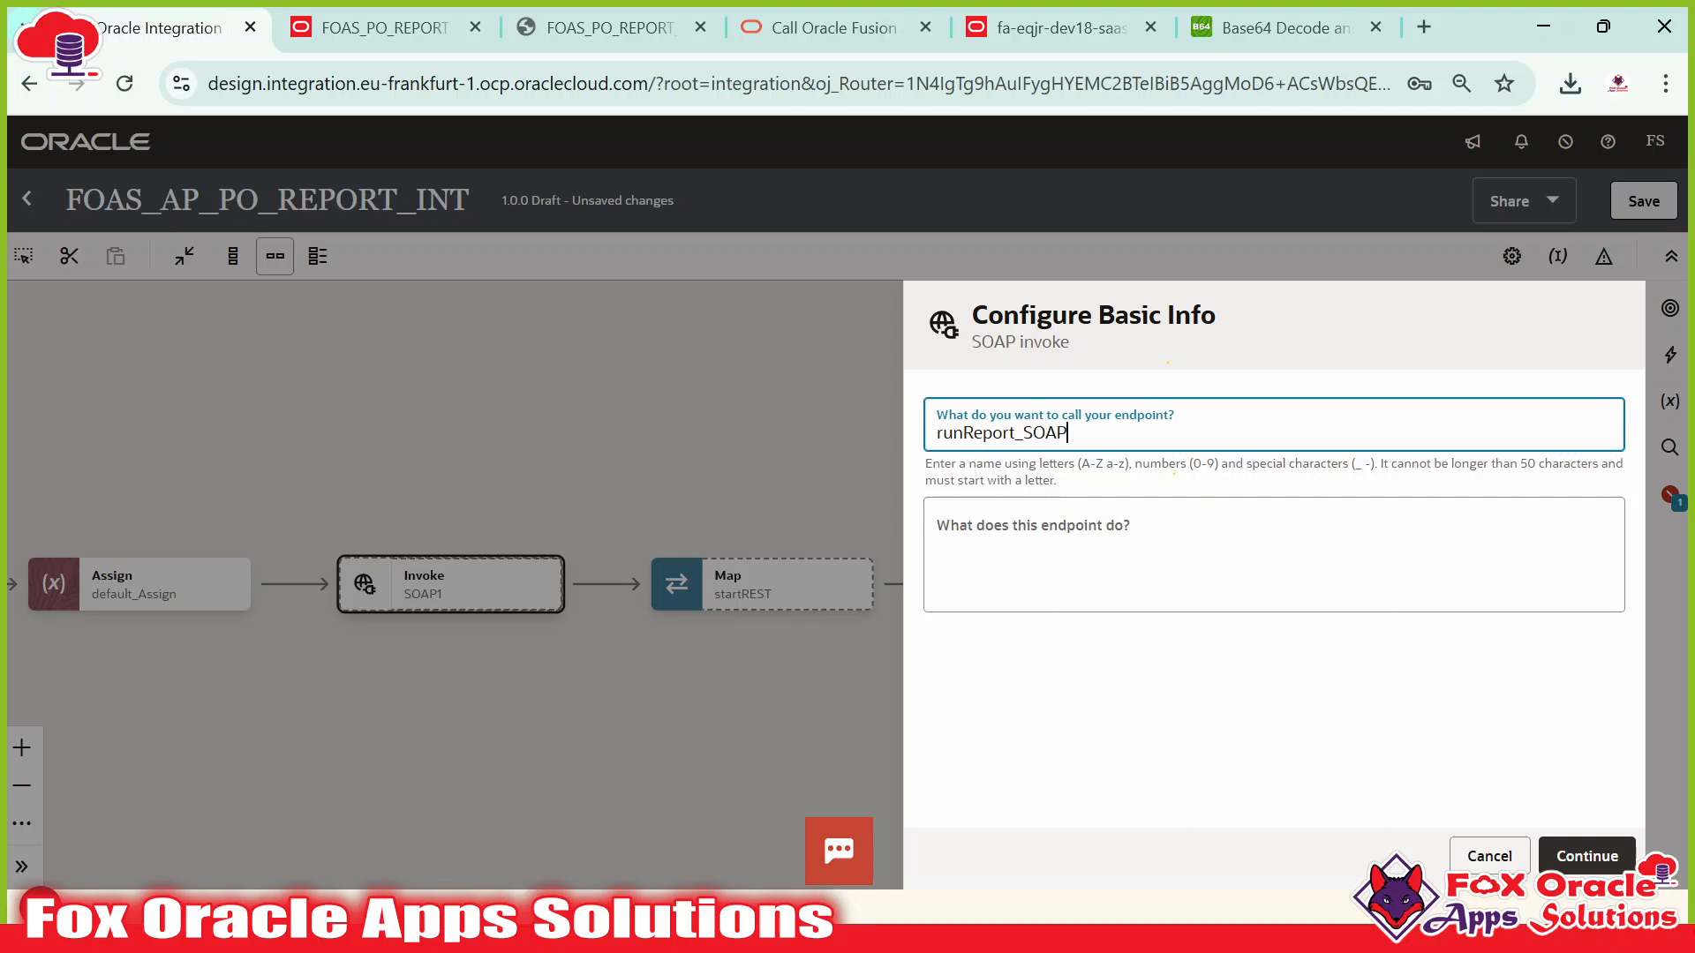
left_click(1586, 856)
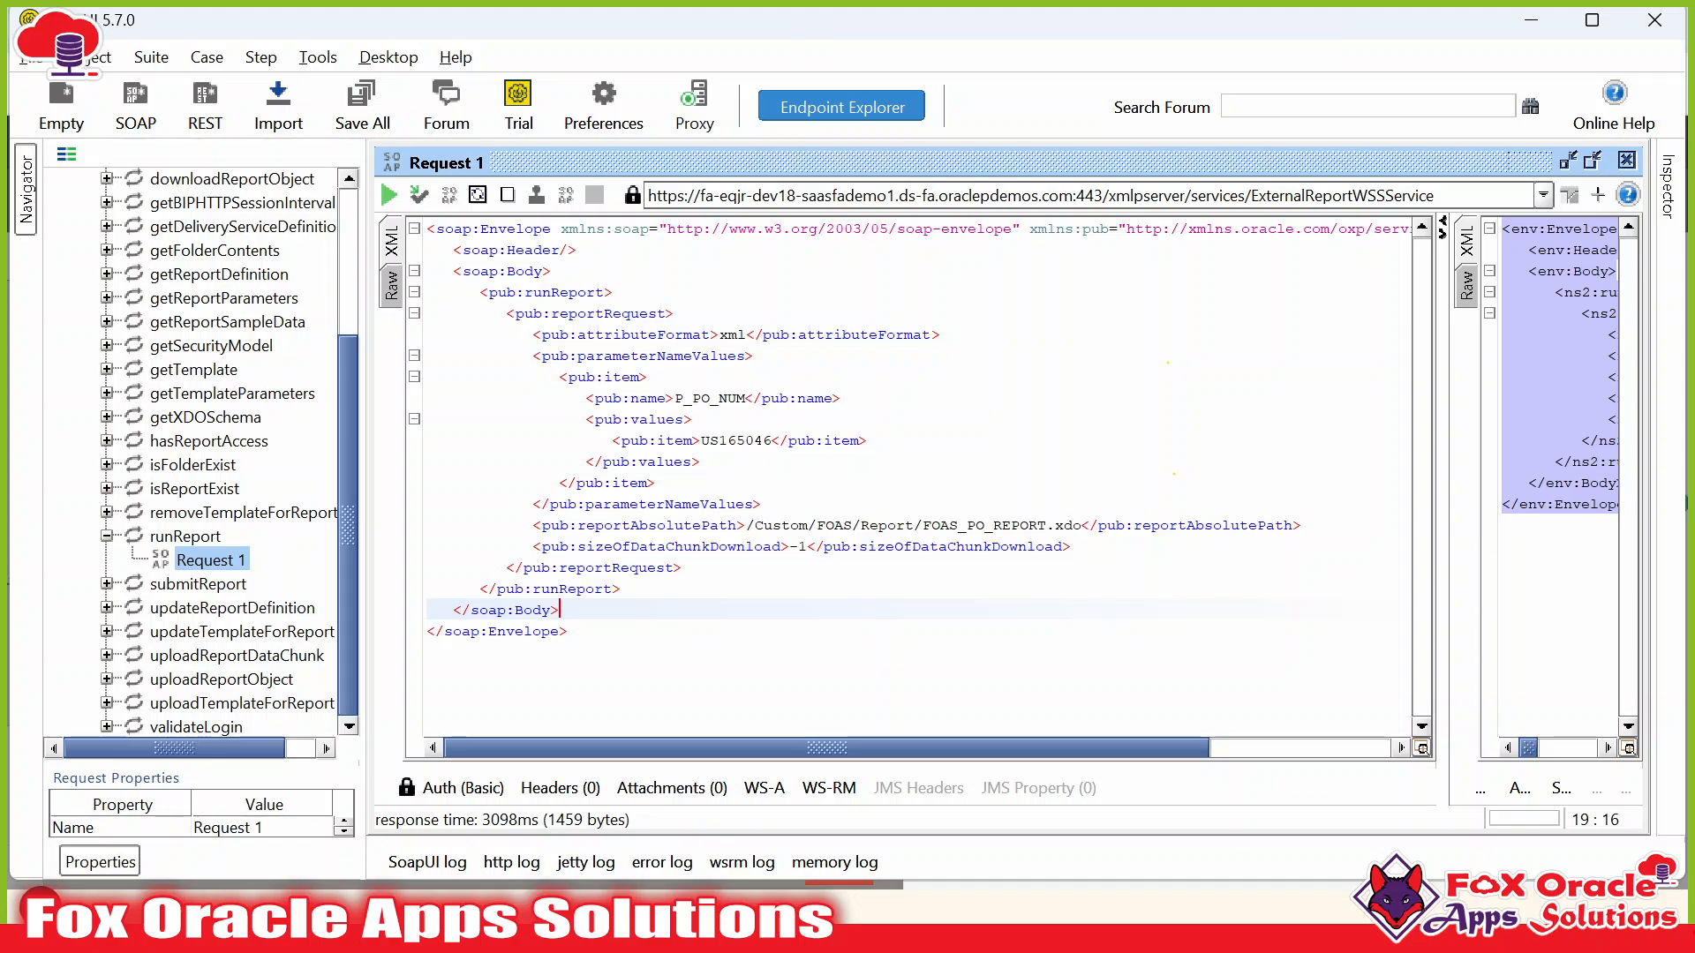
double_click(1341, 196)
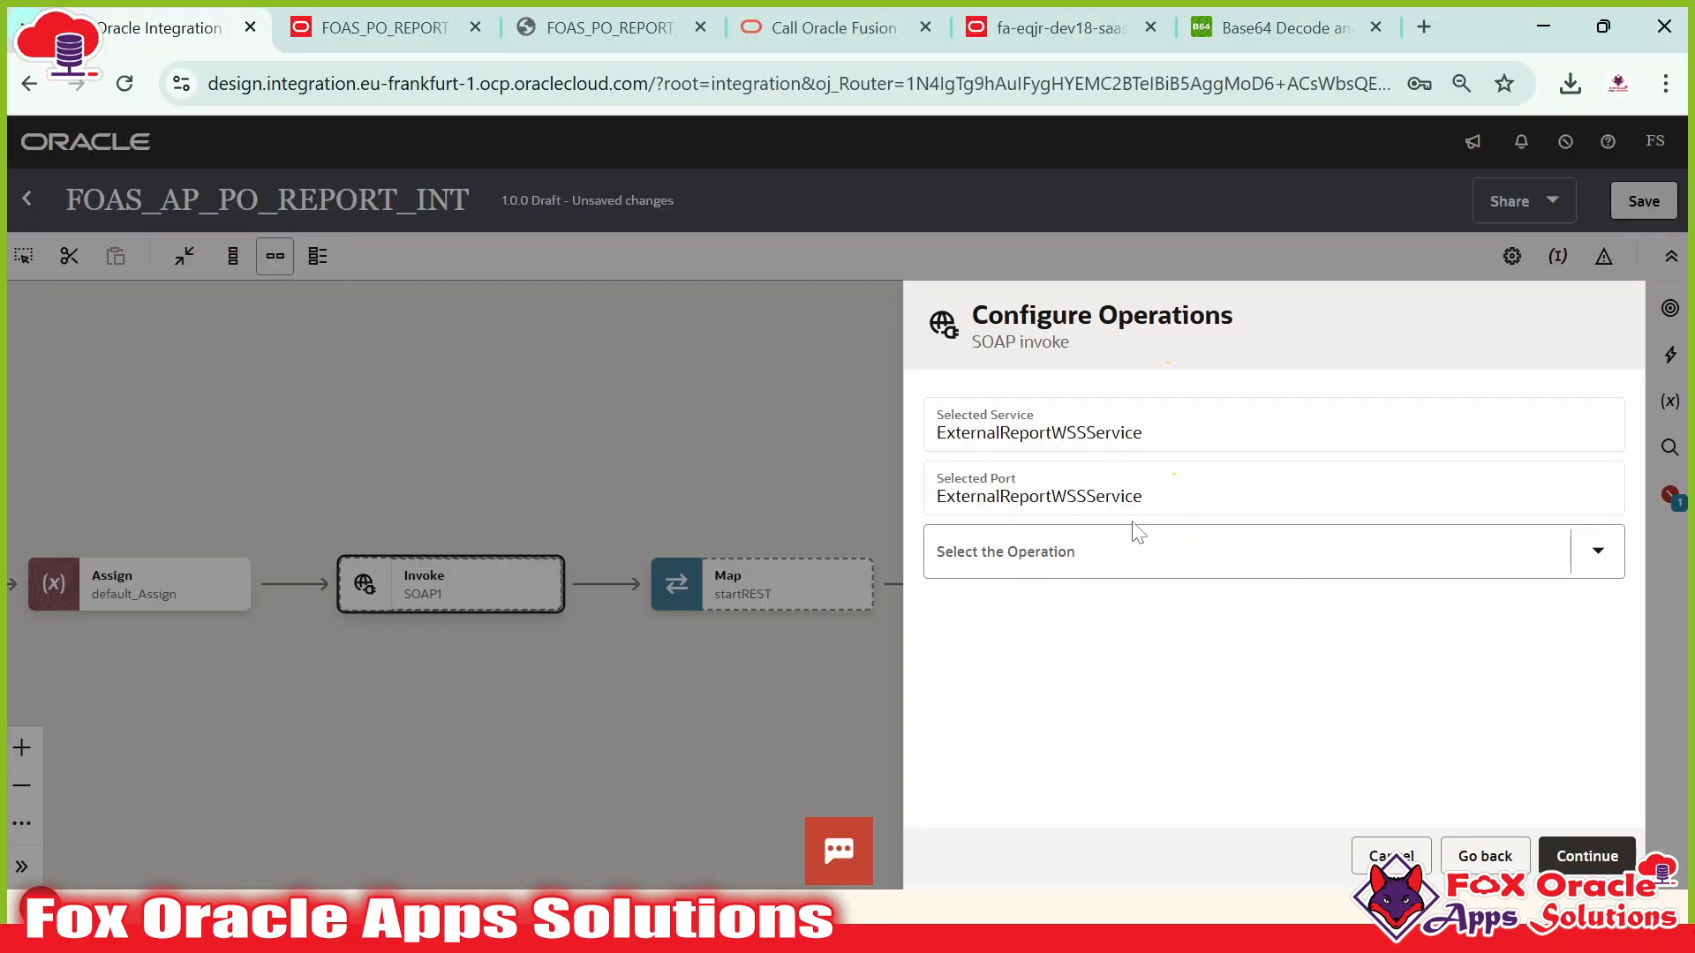
left_click(1082, 554)
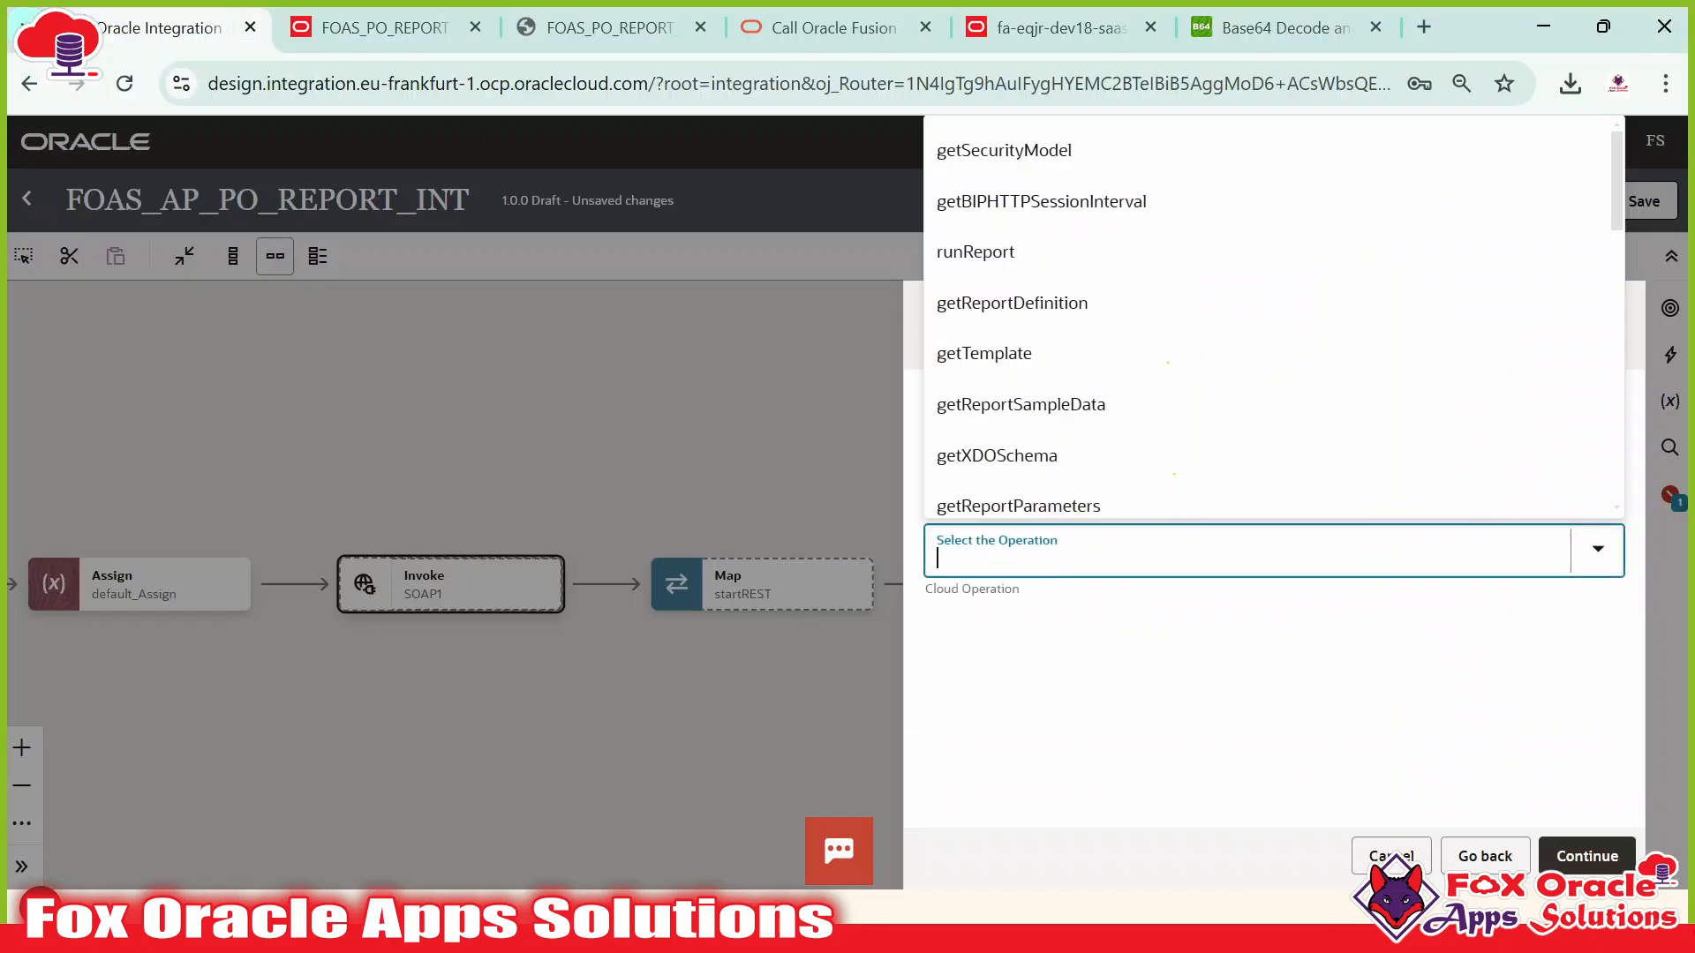
type("runR")
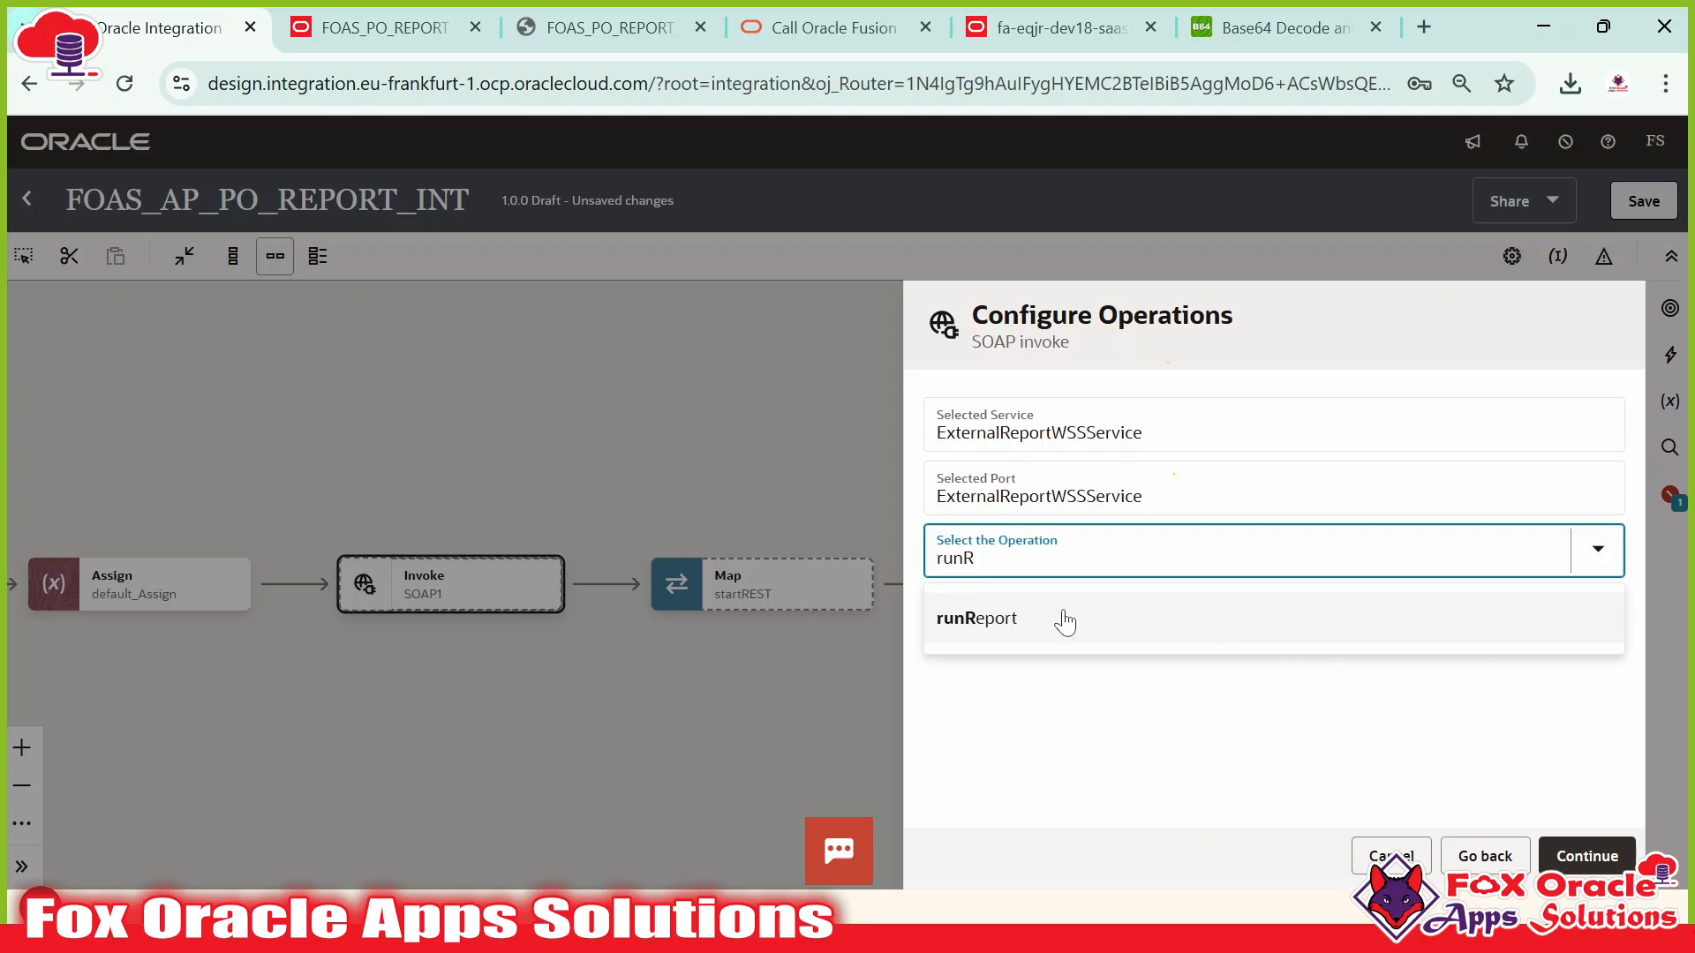
left_click(1013, 636)
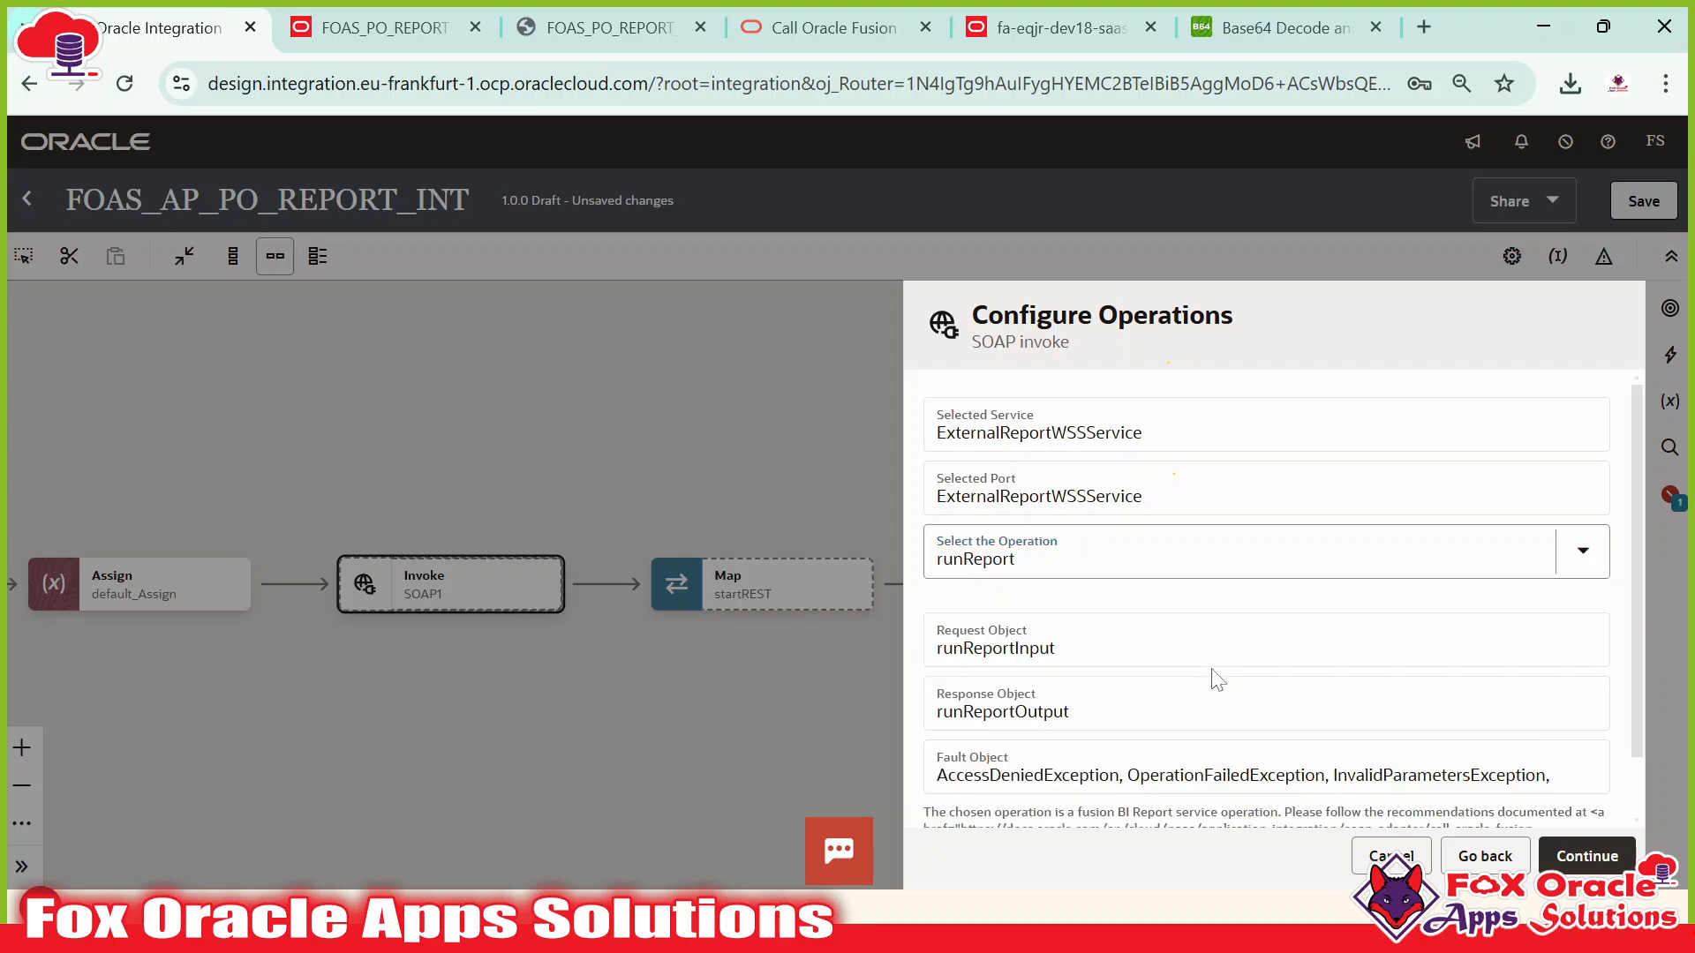
scroll(1089, 549, "down", 1)
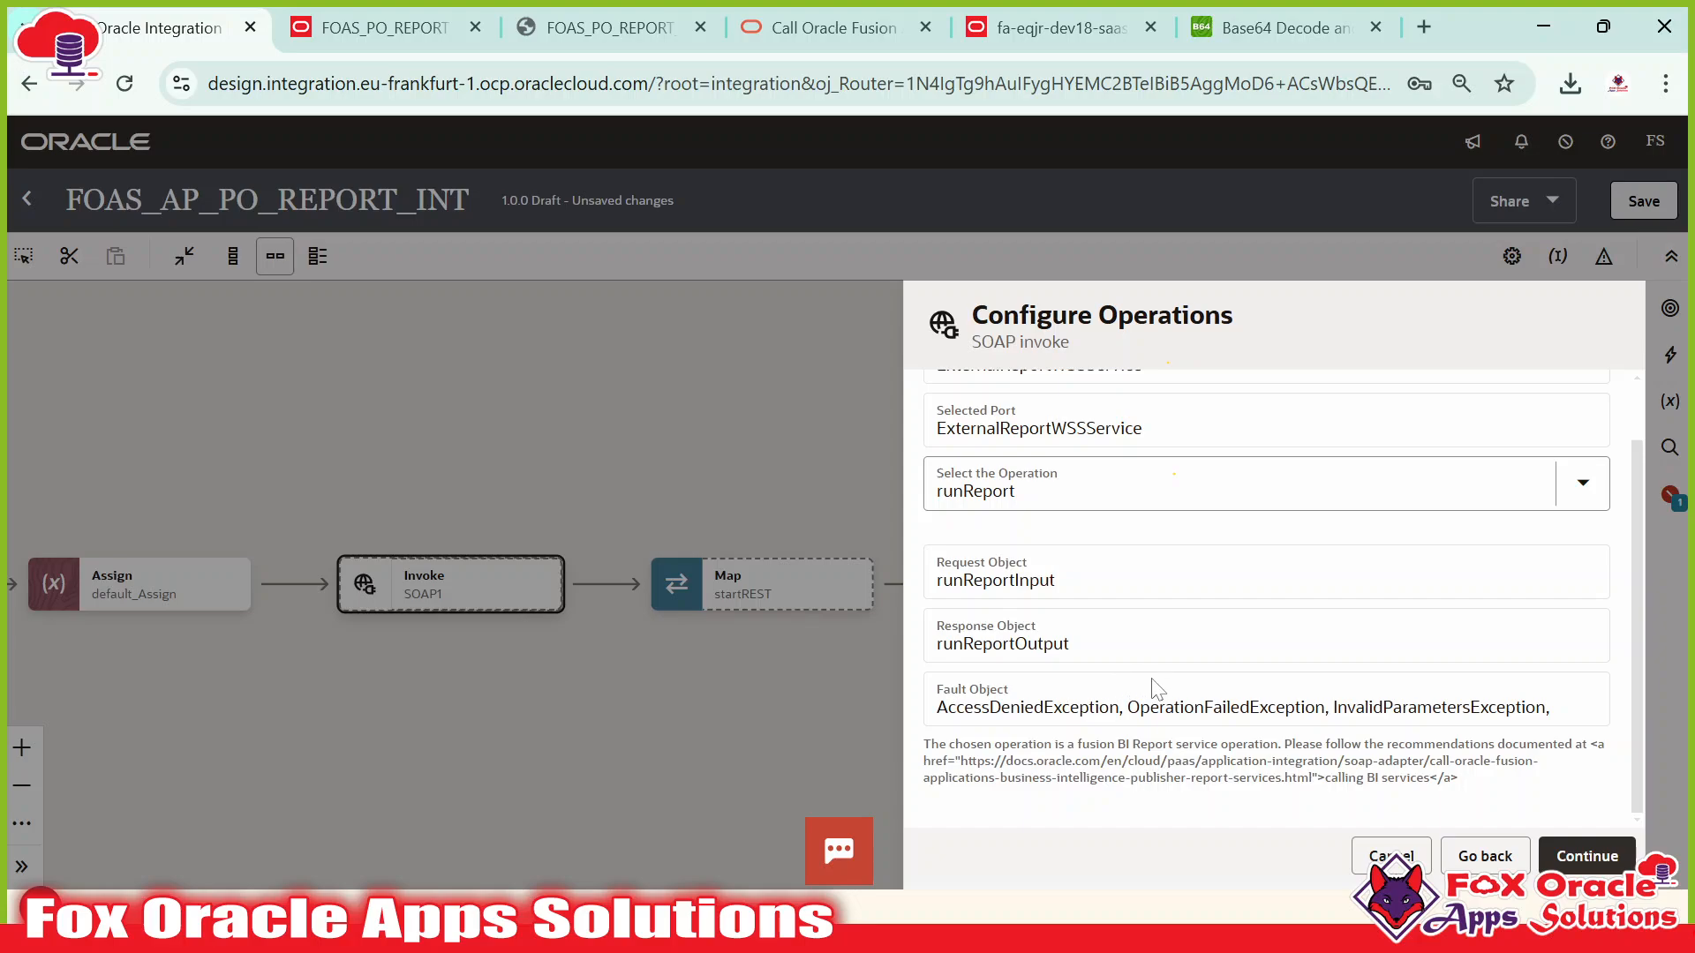
left_click(1587, 855)
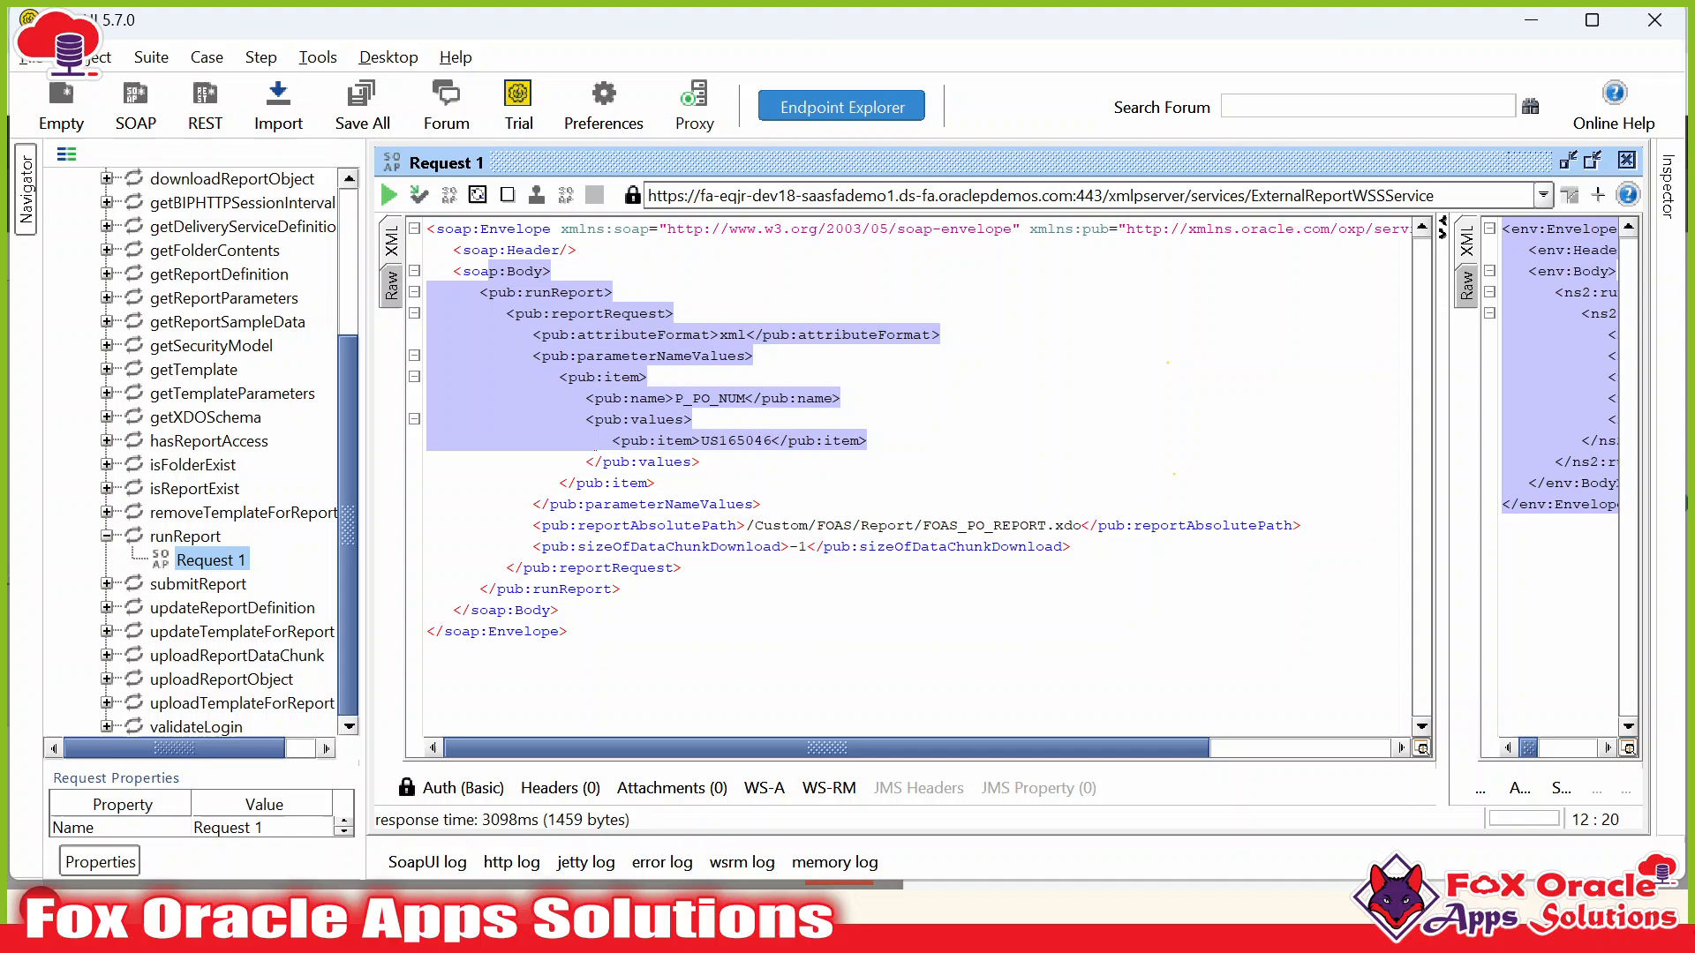
Finish the invoke without headers, save, and highlight reportRequest in the SoapUI request.
left_click(622, 589)
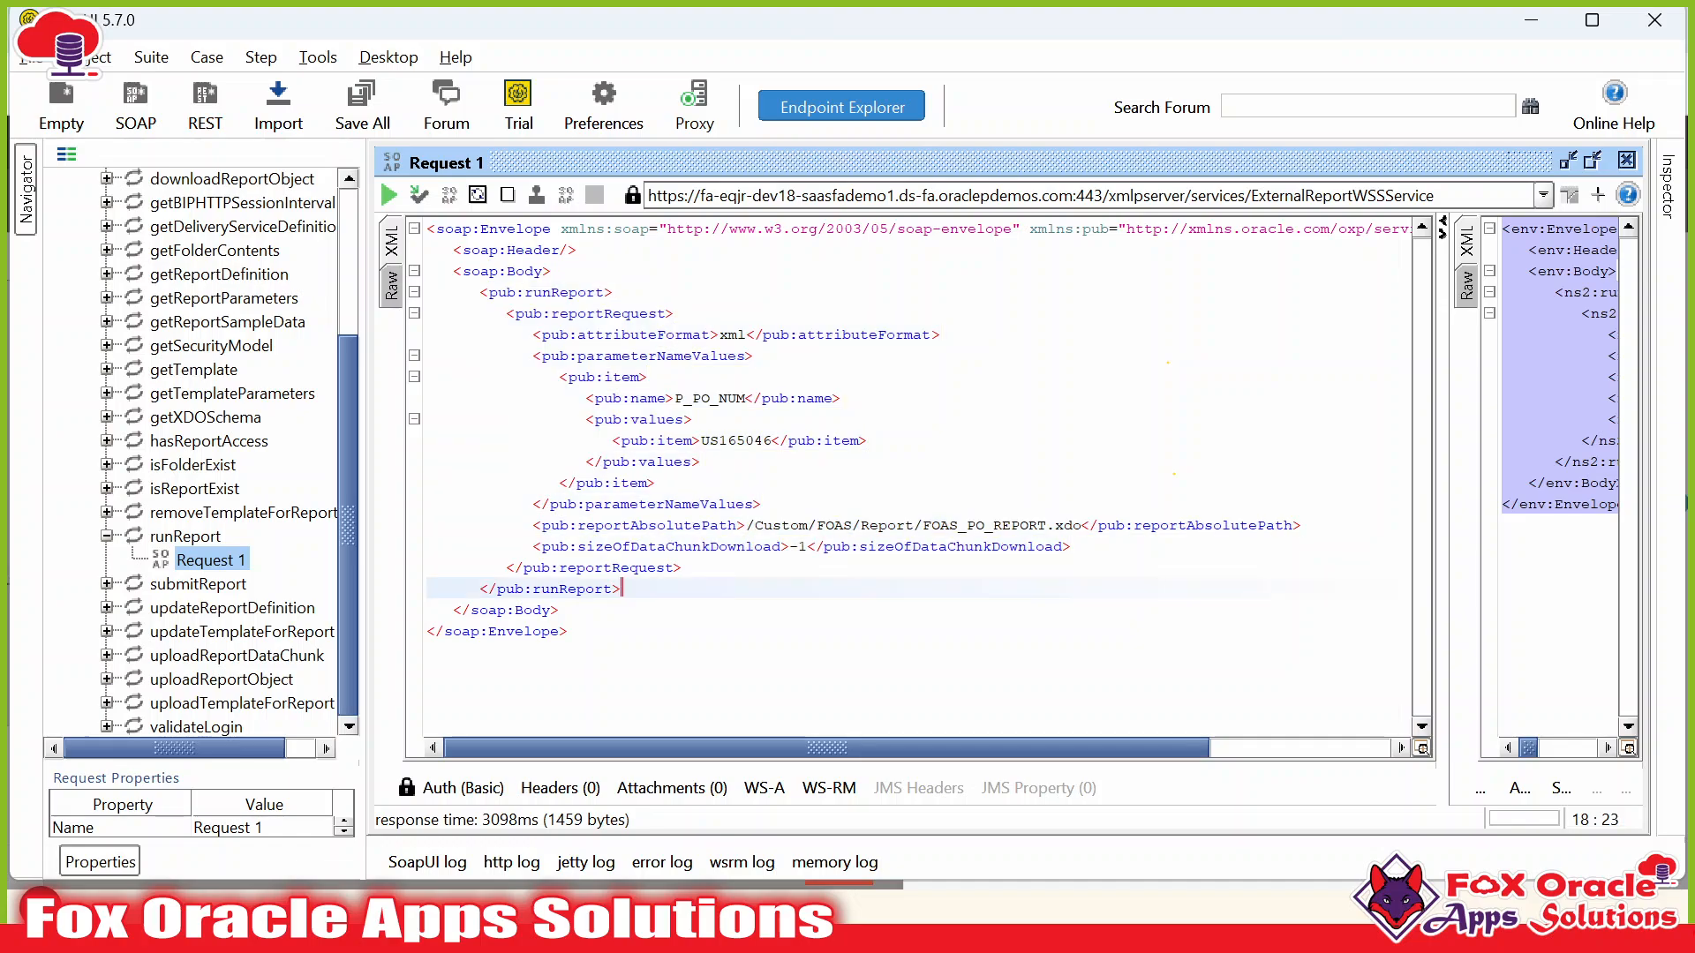
key("alt+Tab")
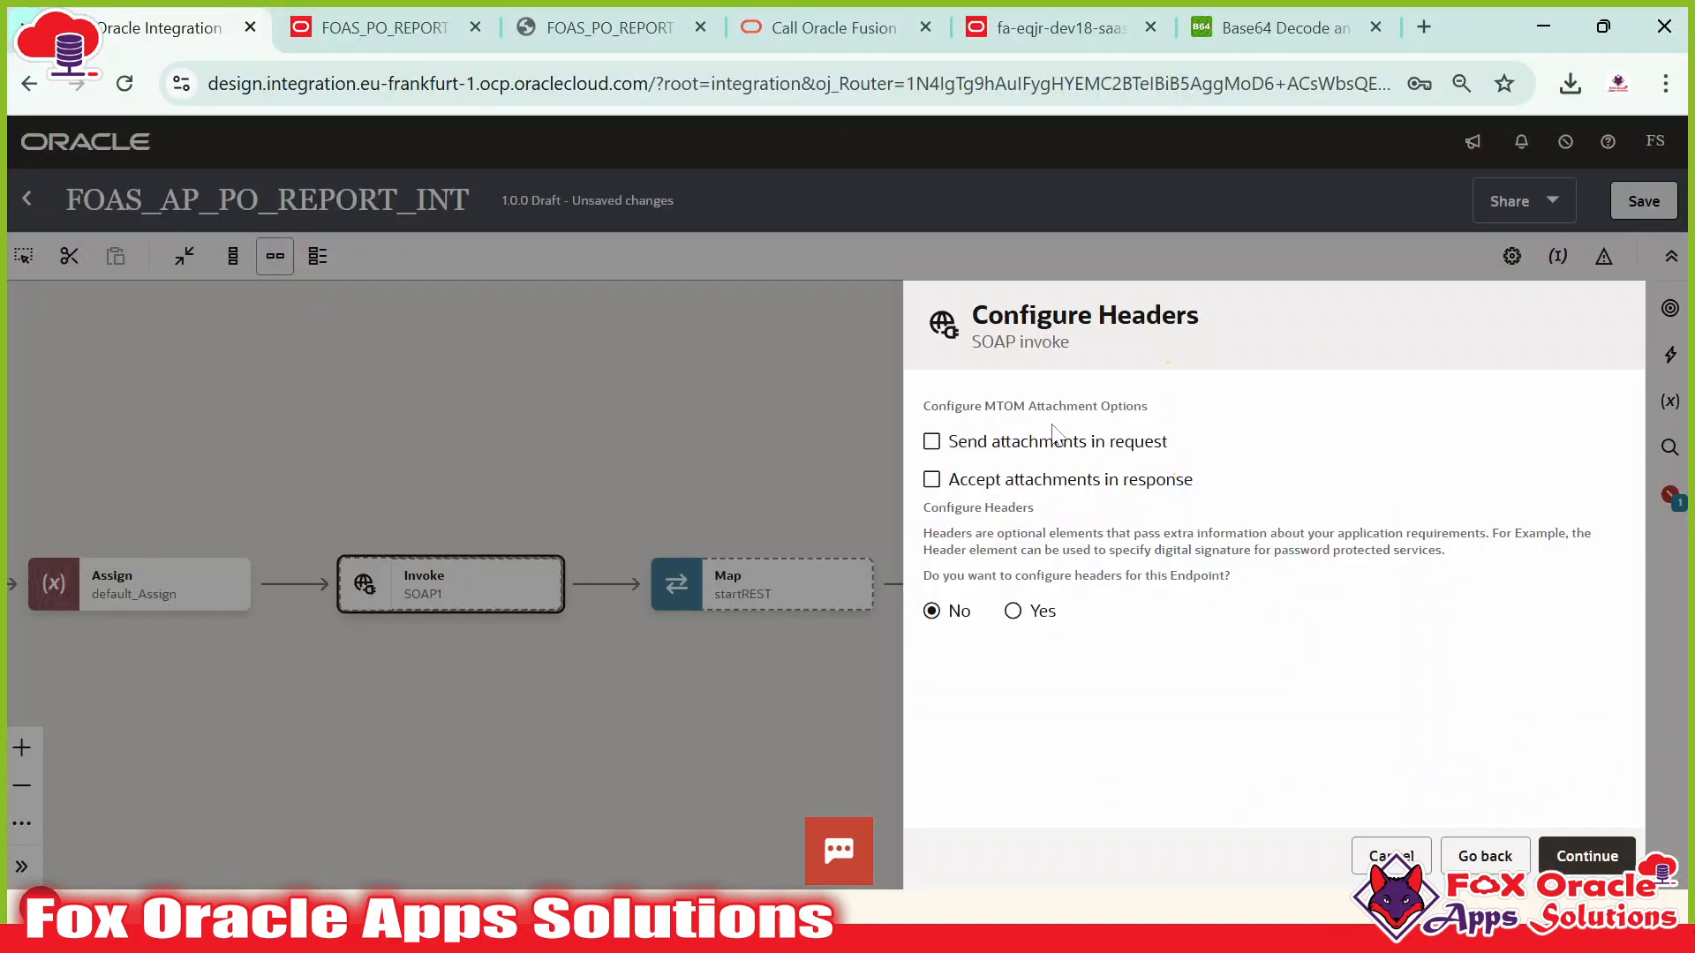
left_click(1586, 856)
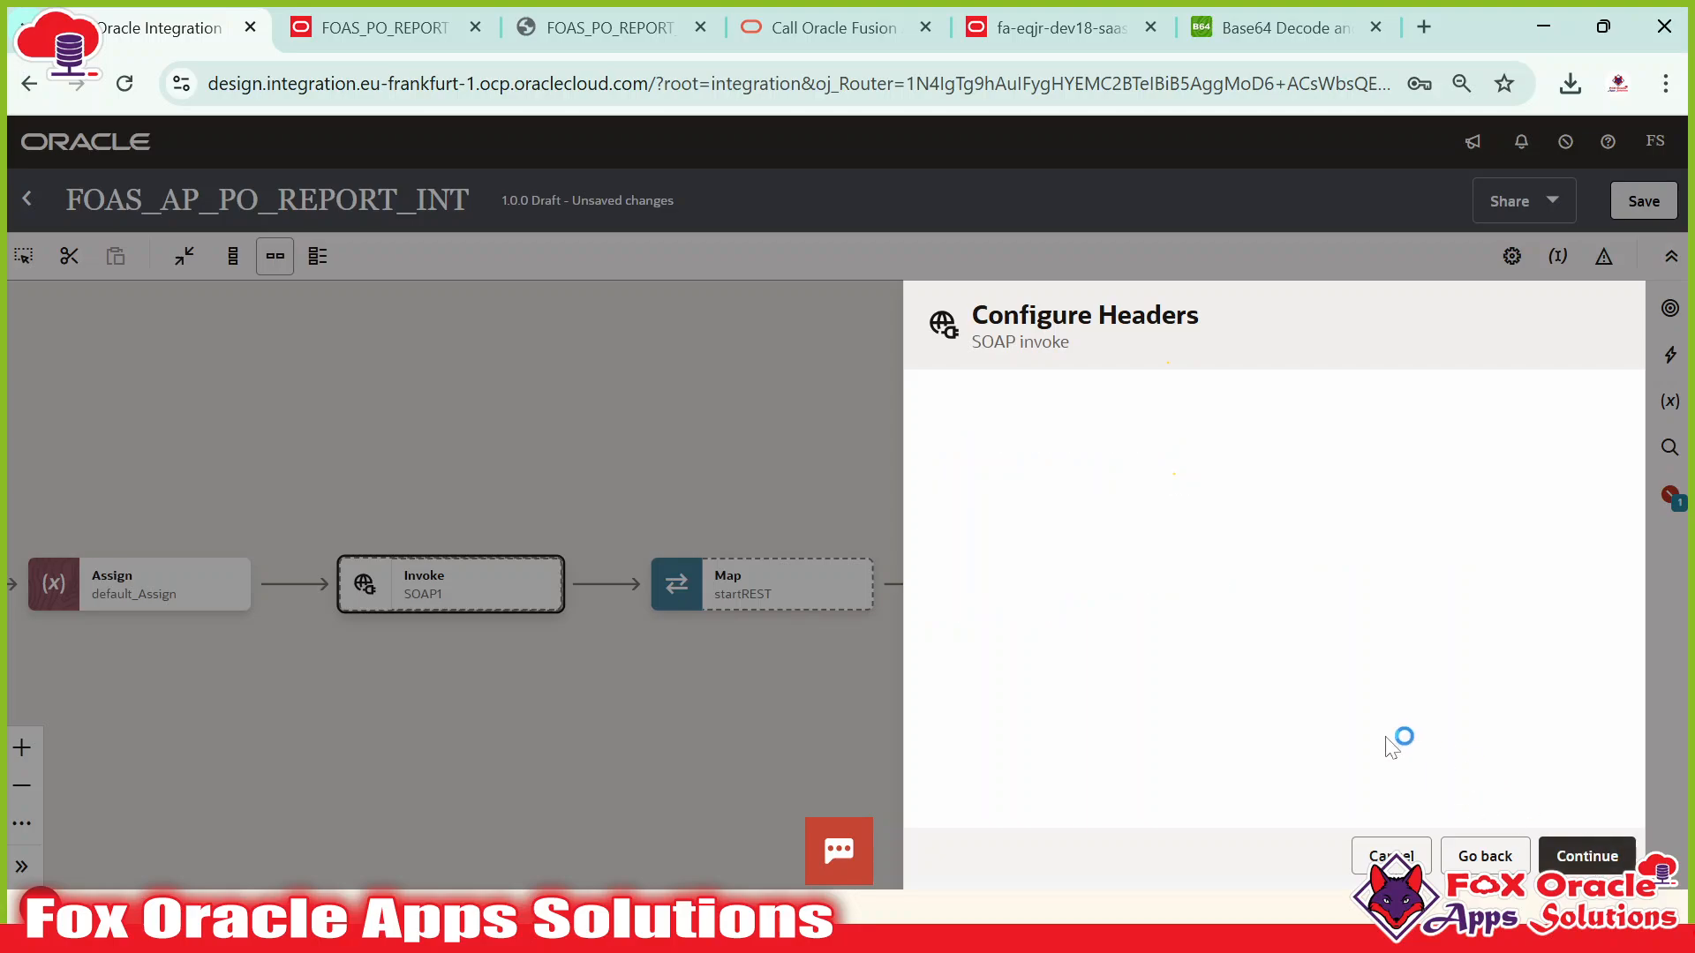
left_click(1597, 856)
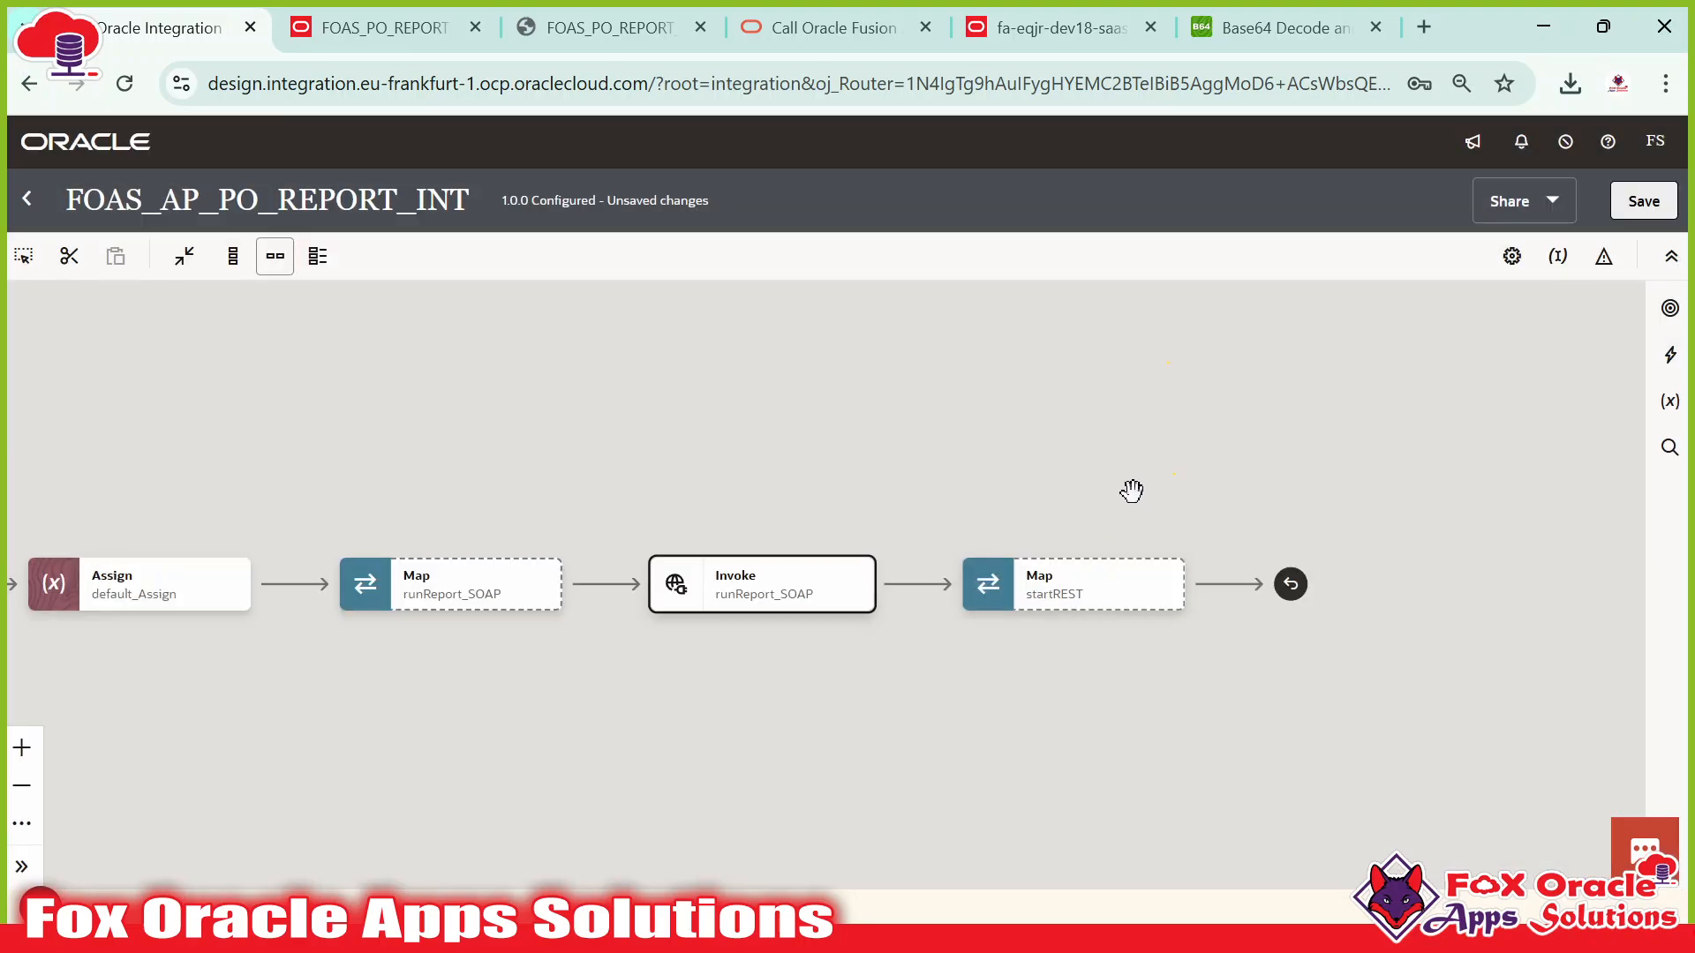
left_click(1644, 202)
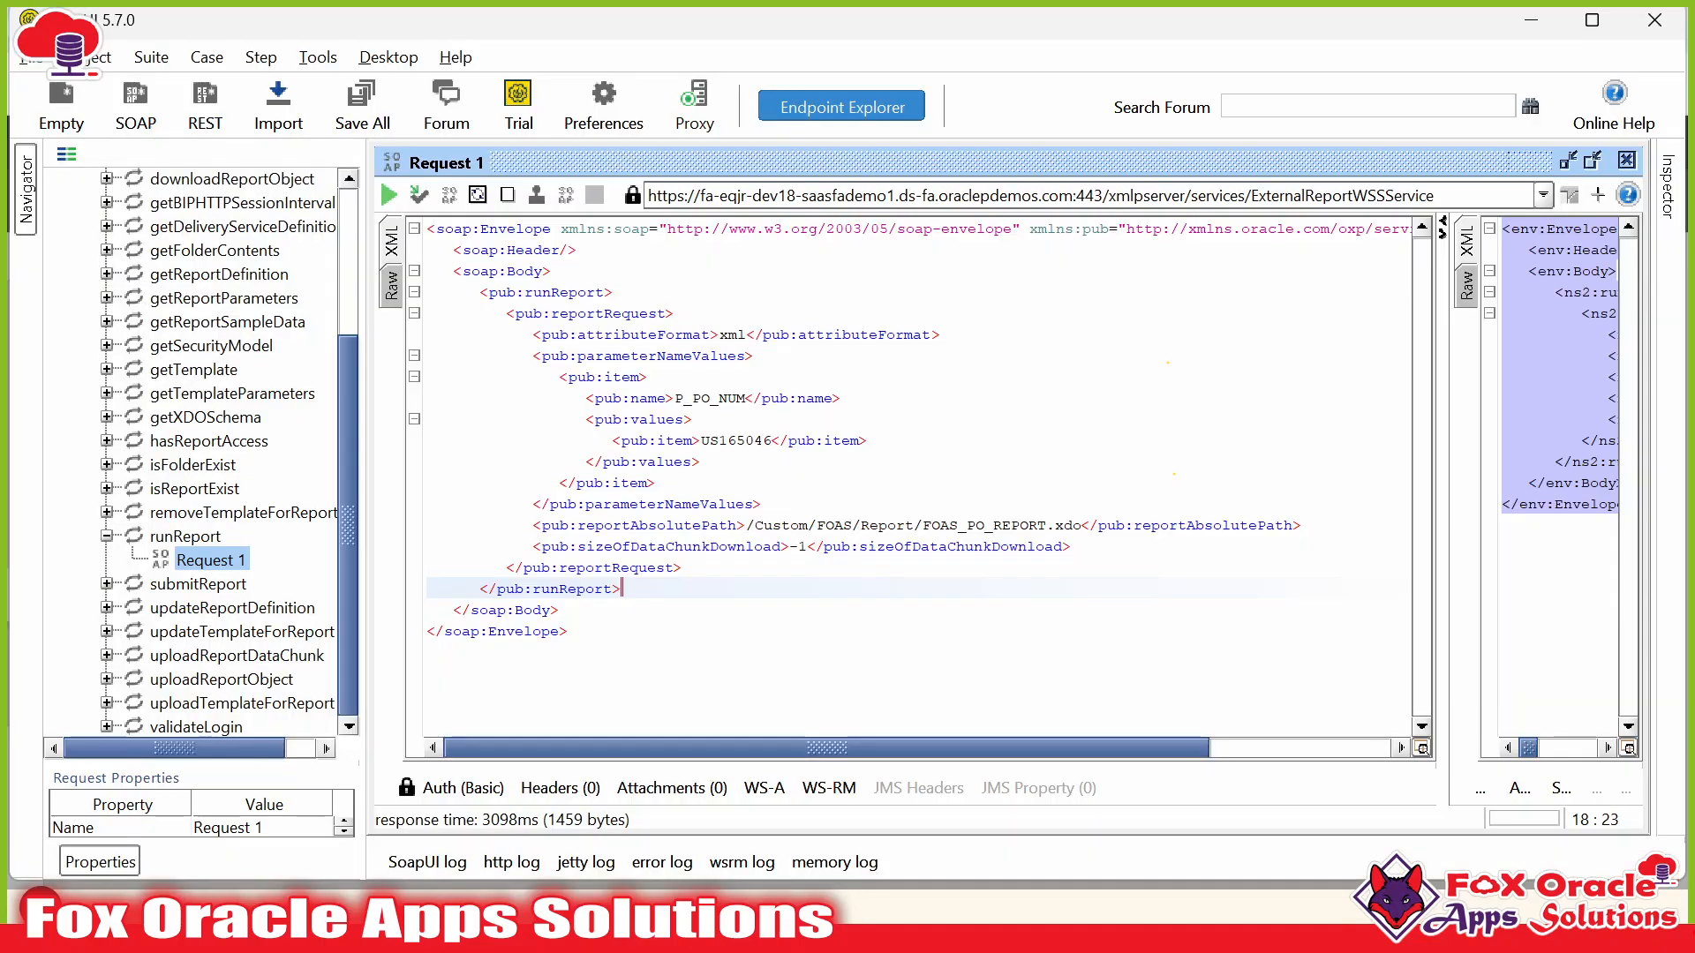
left_click(685, 419)
left_click_drag(505, 314, 681, 568)
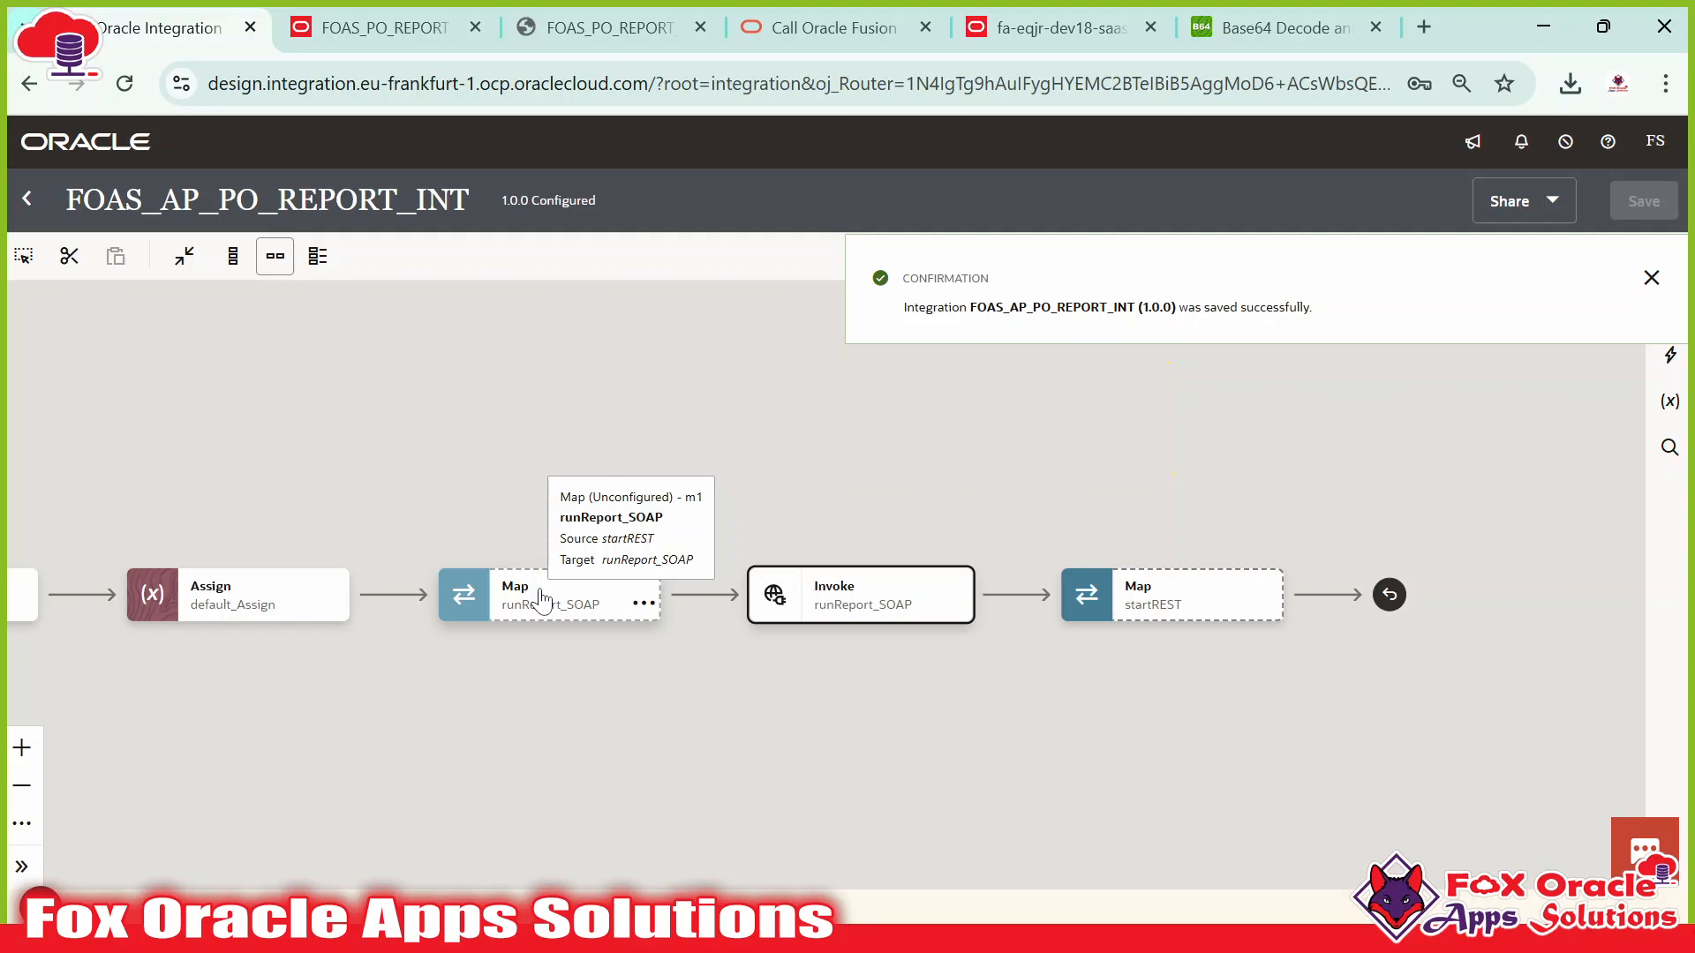
Open the runReport_SOAP mapper and collapse the ConnectivityProperties target node.
double_click(542, 600)
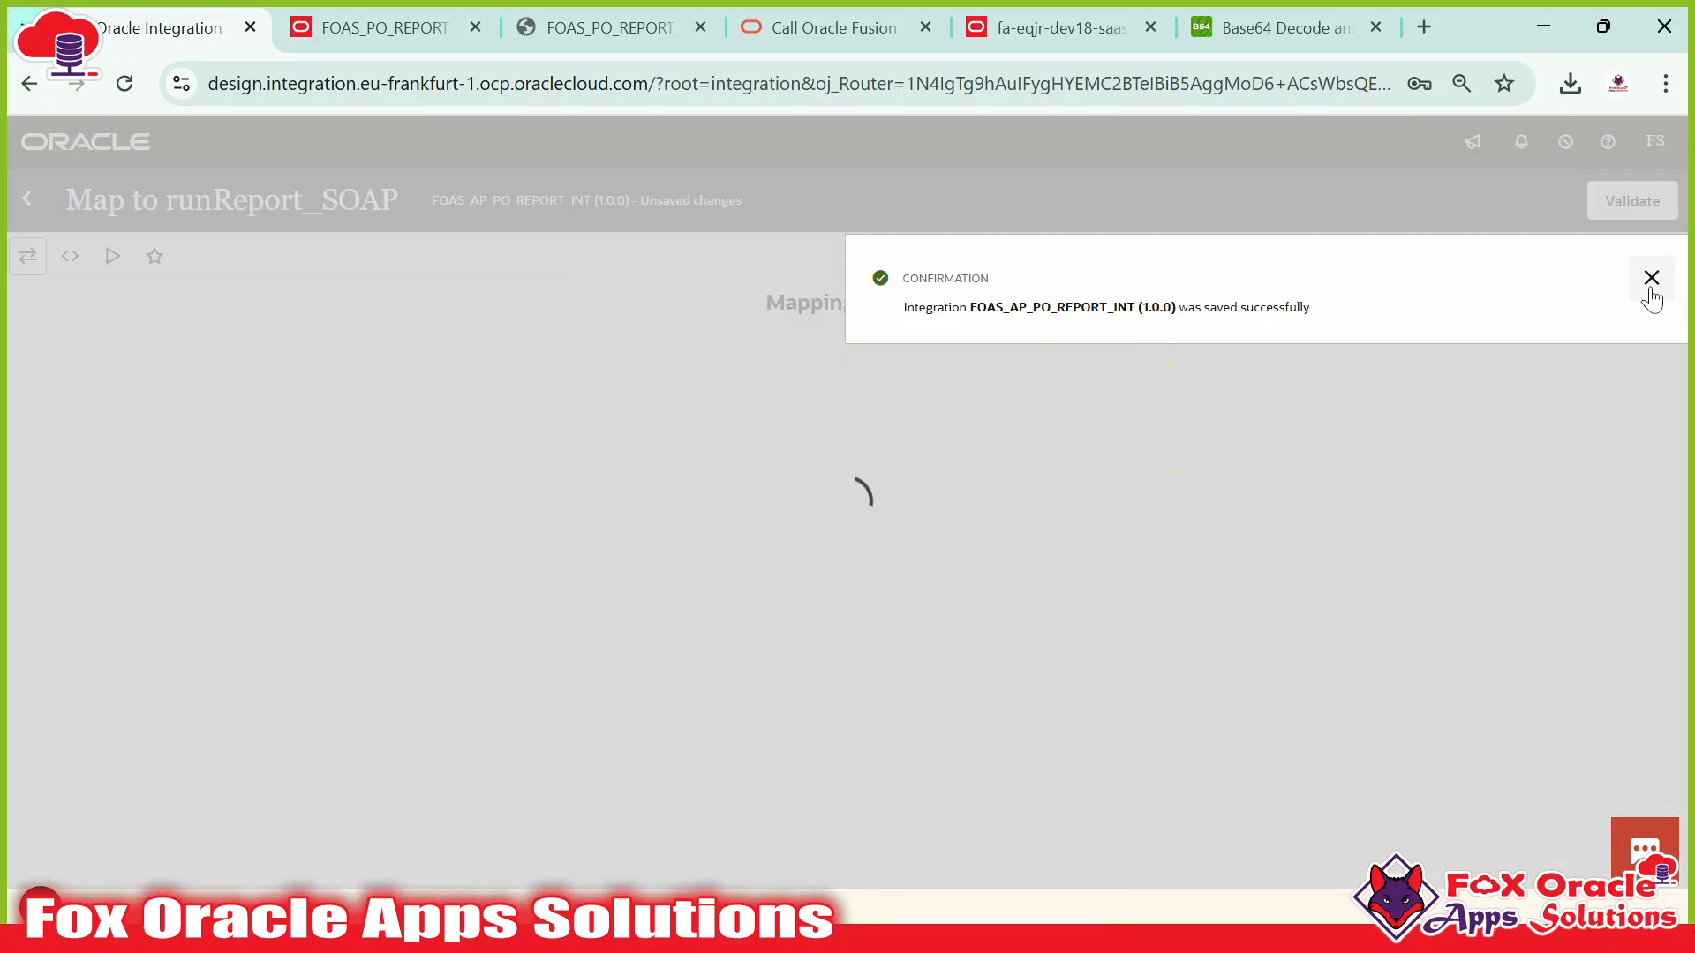
left_click(1650, 281)
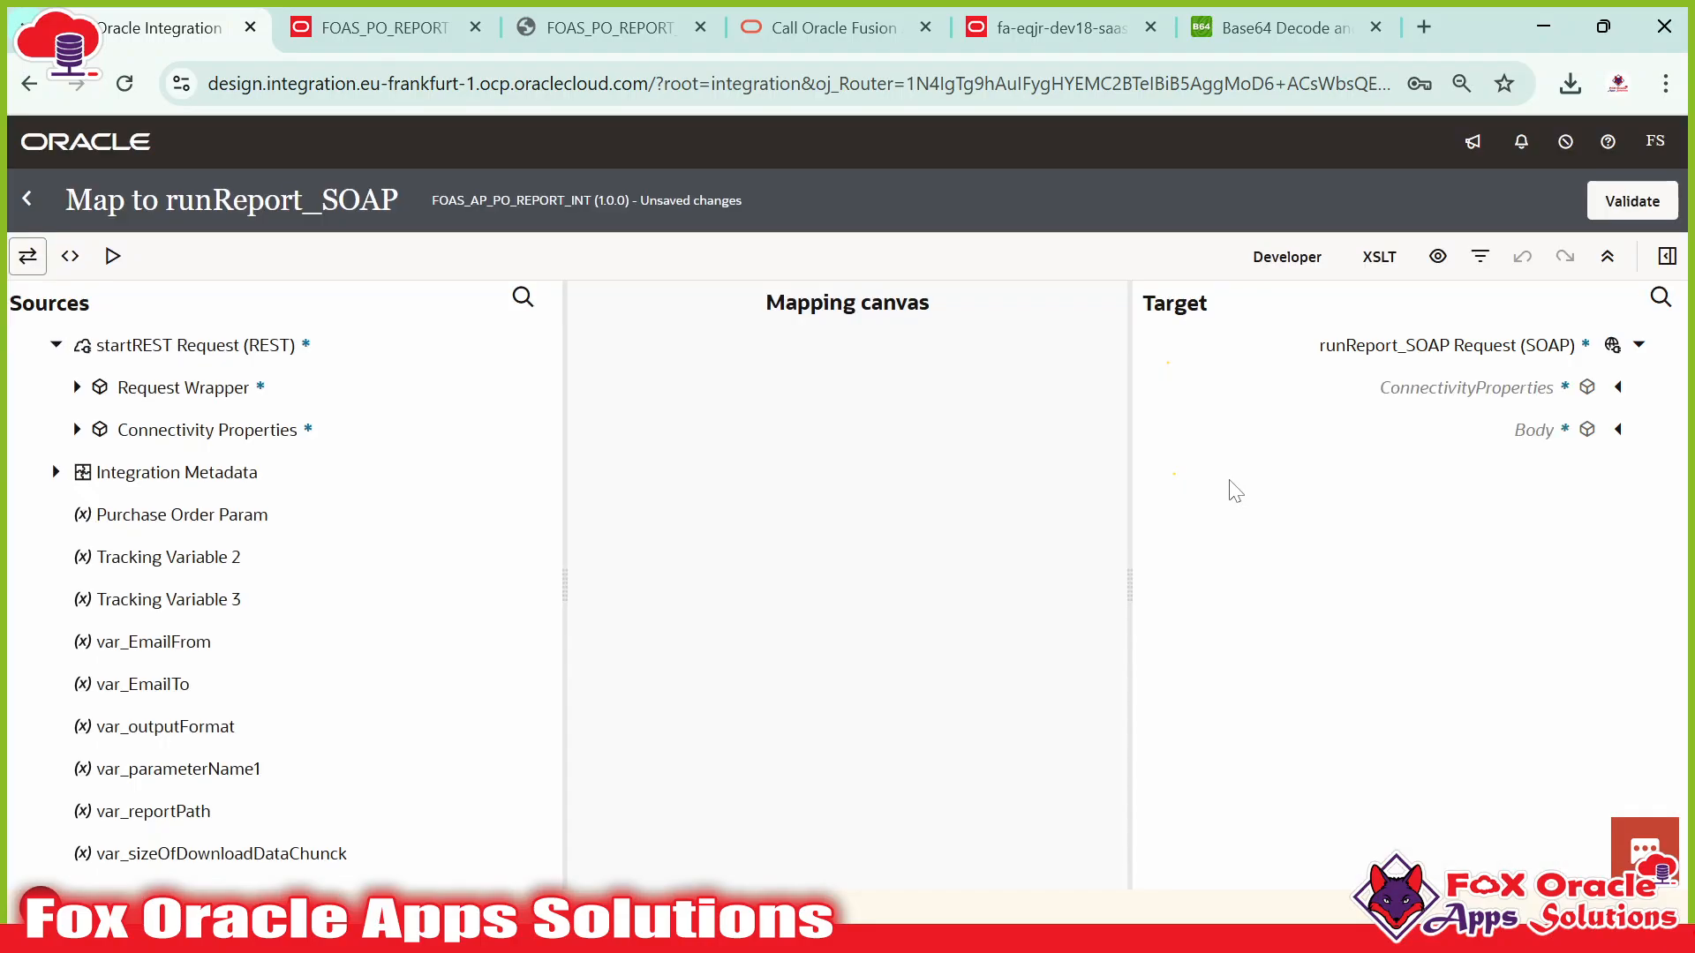
key("alt+Tab")
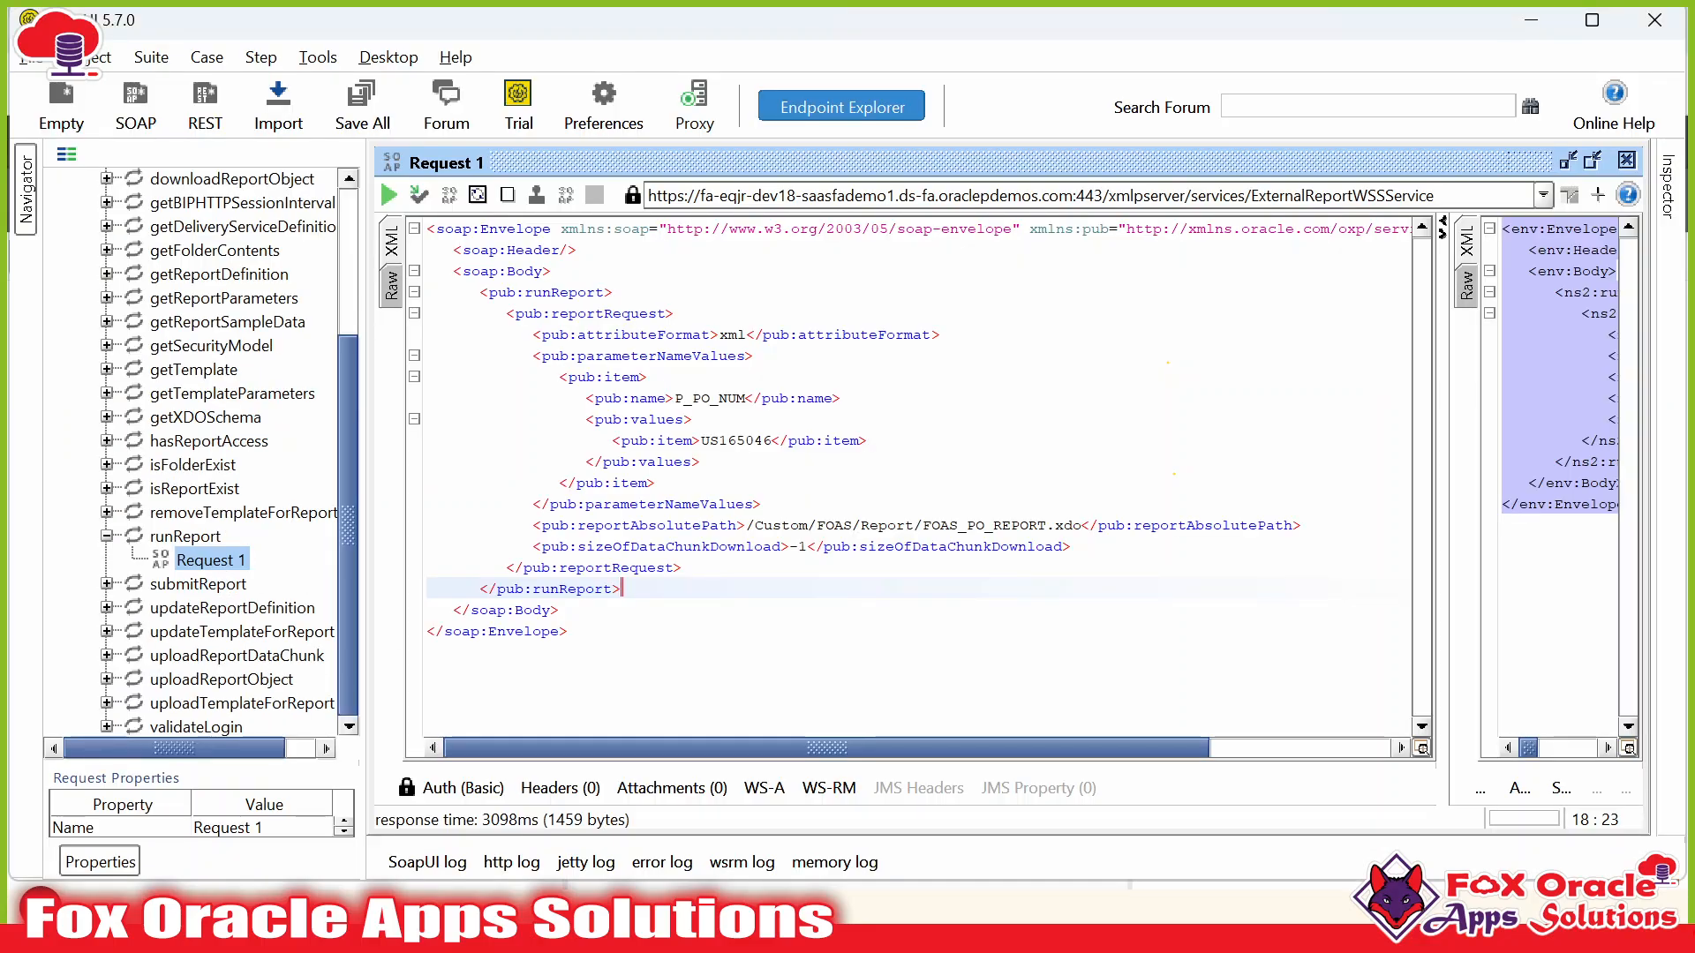
key("alt+Tab")
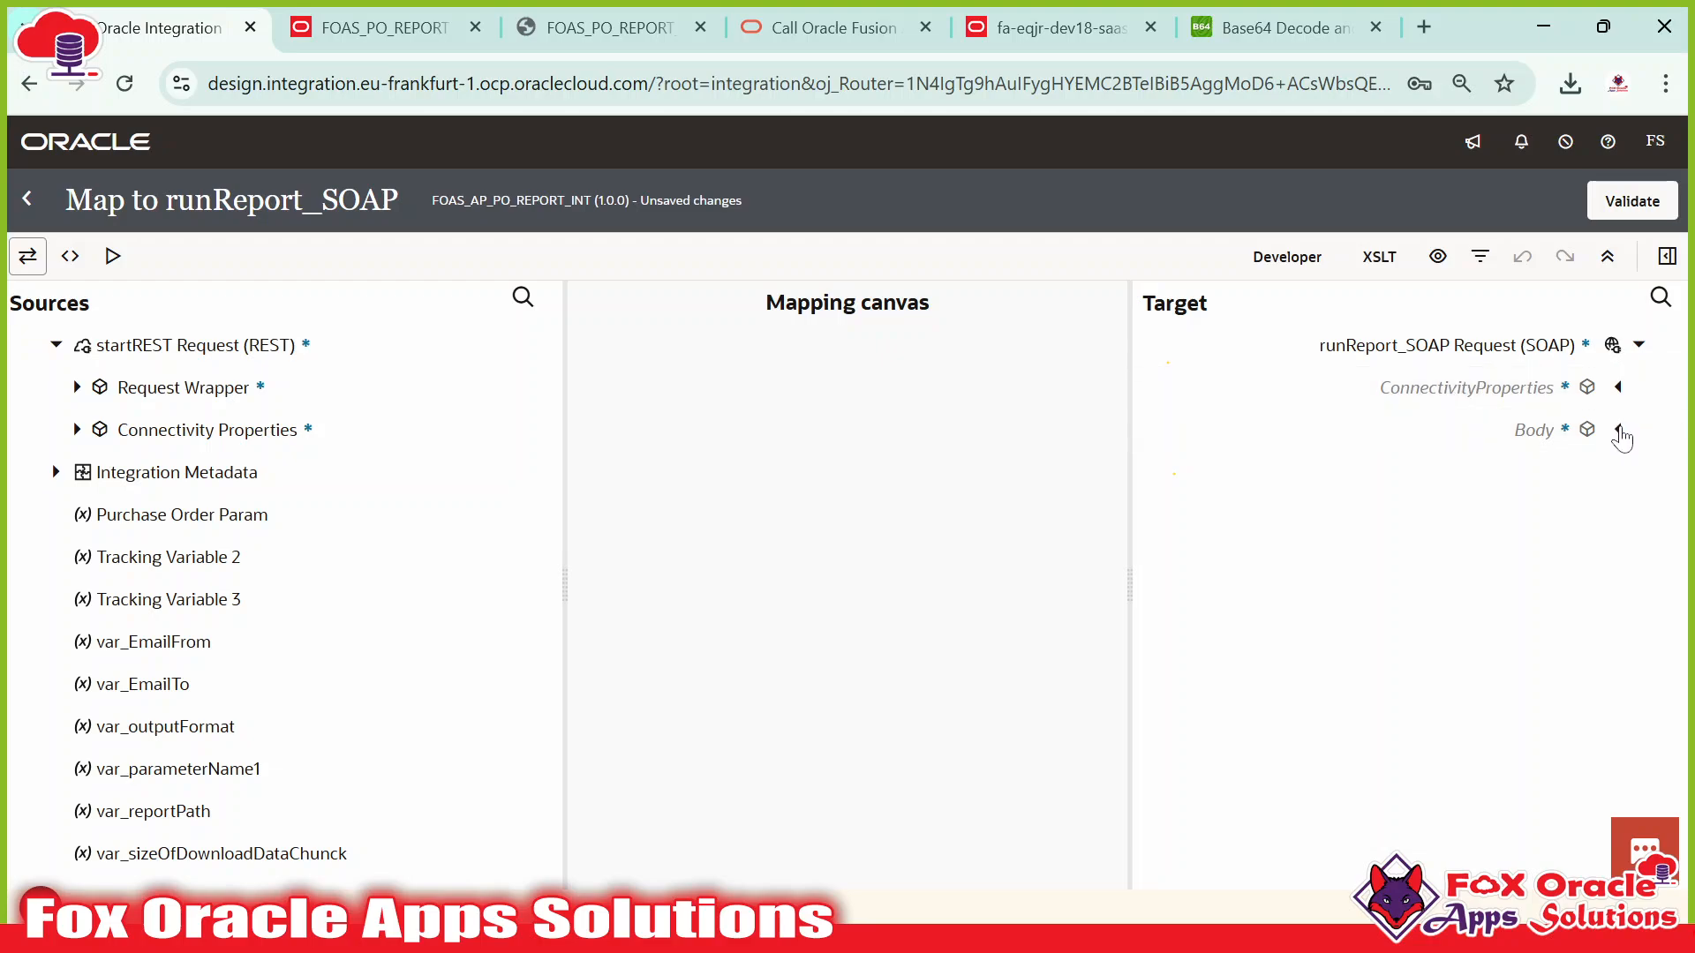
left_click(1514, 395)
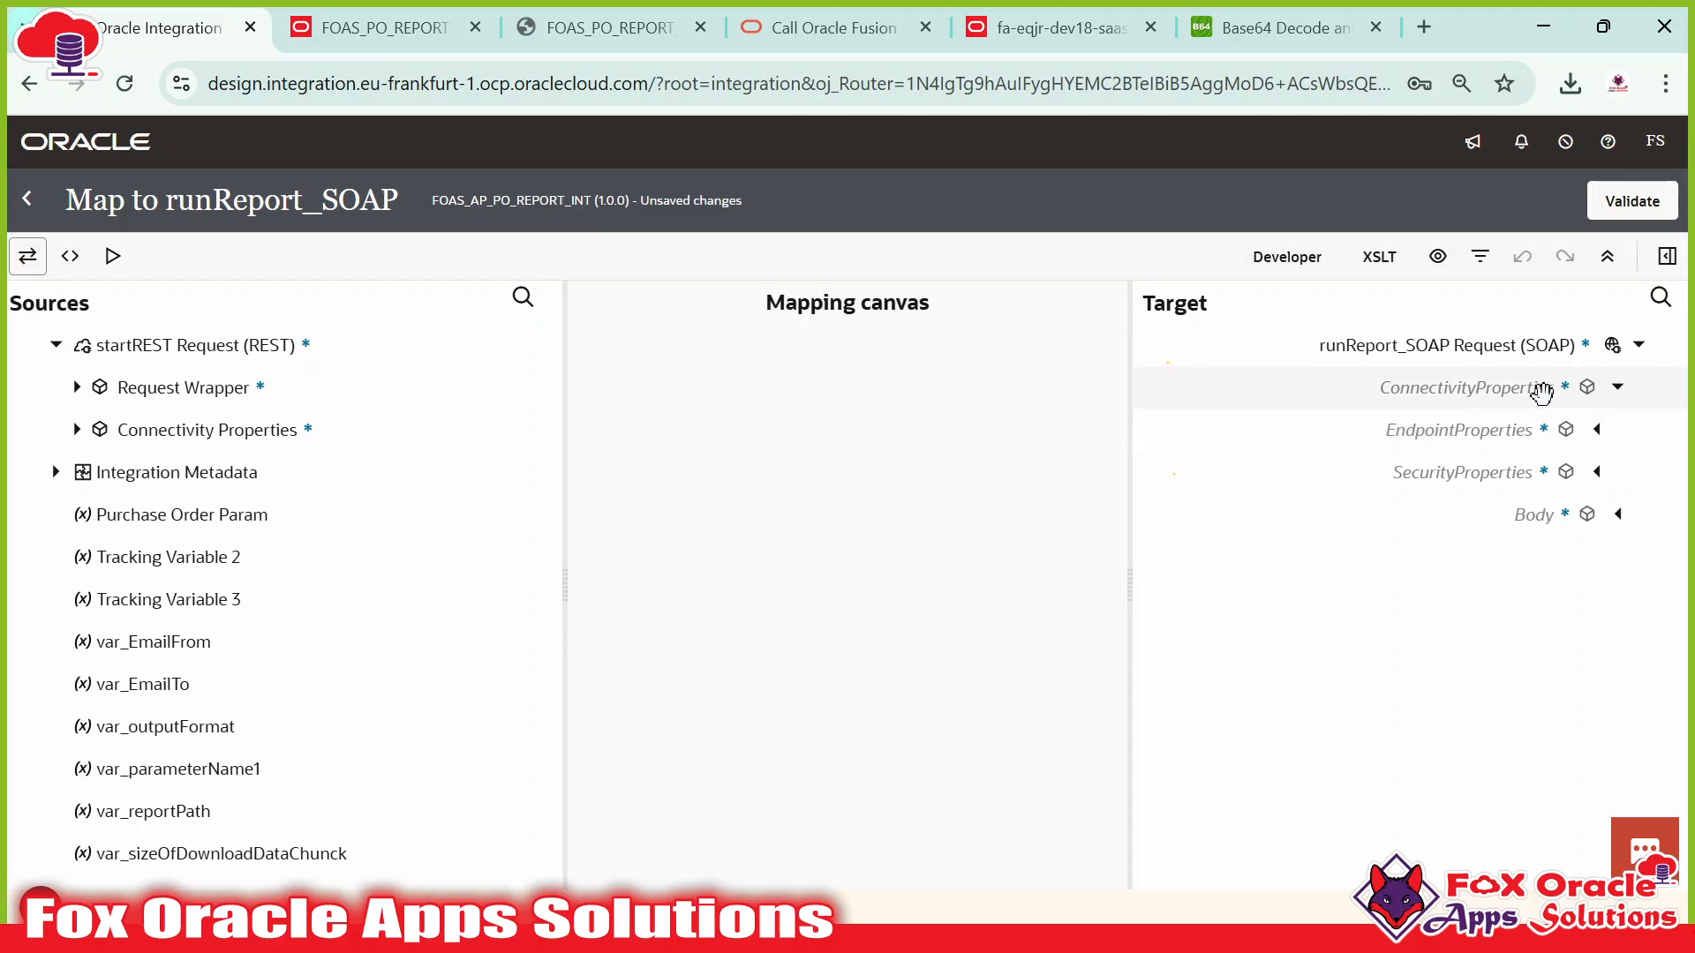
left_click(1617, 387)
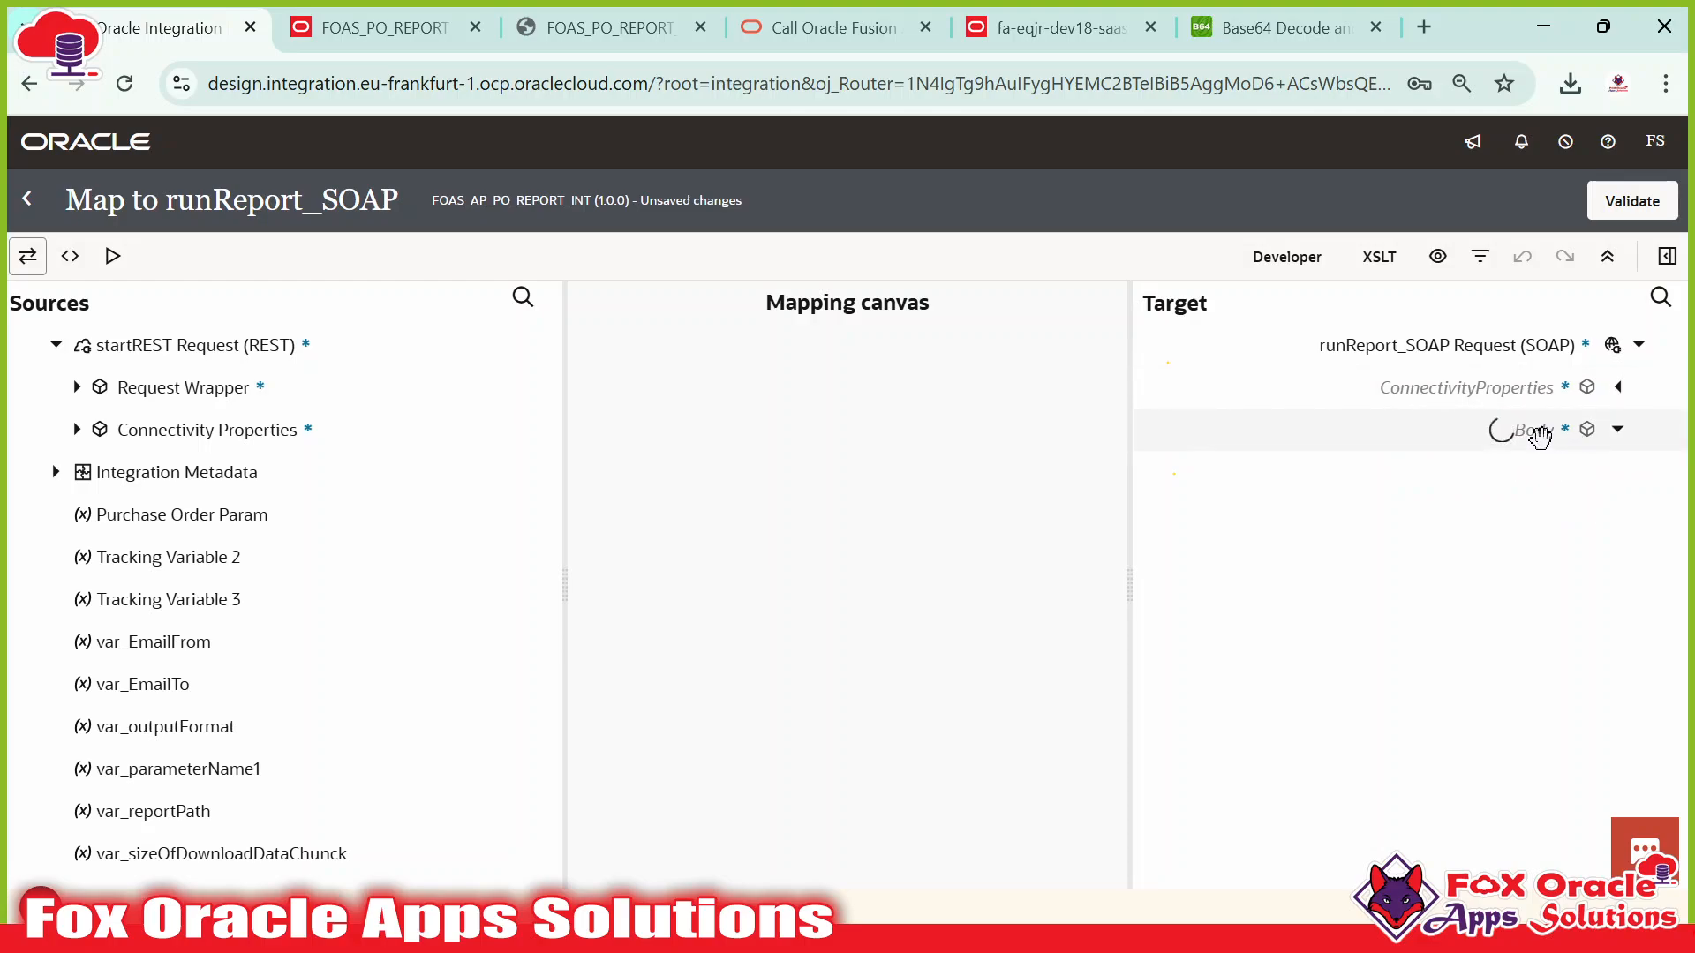
Match Body and reportRequest from the SoapUI sample, expanding runReport in the target tree.
key("alt+Tab")
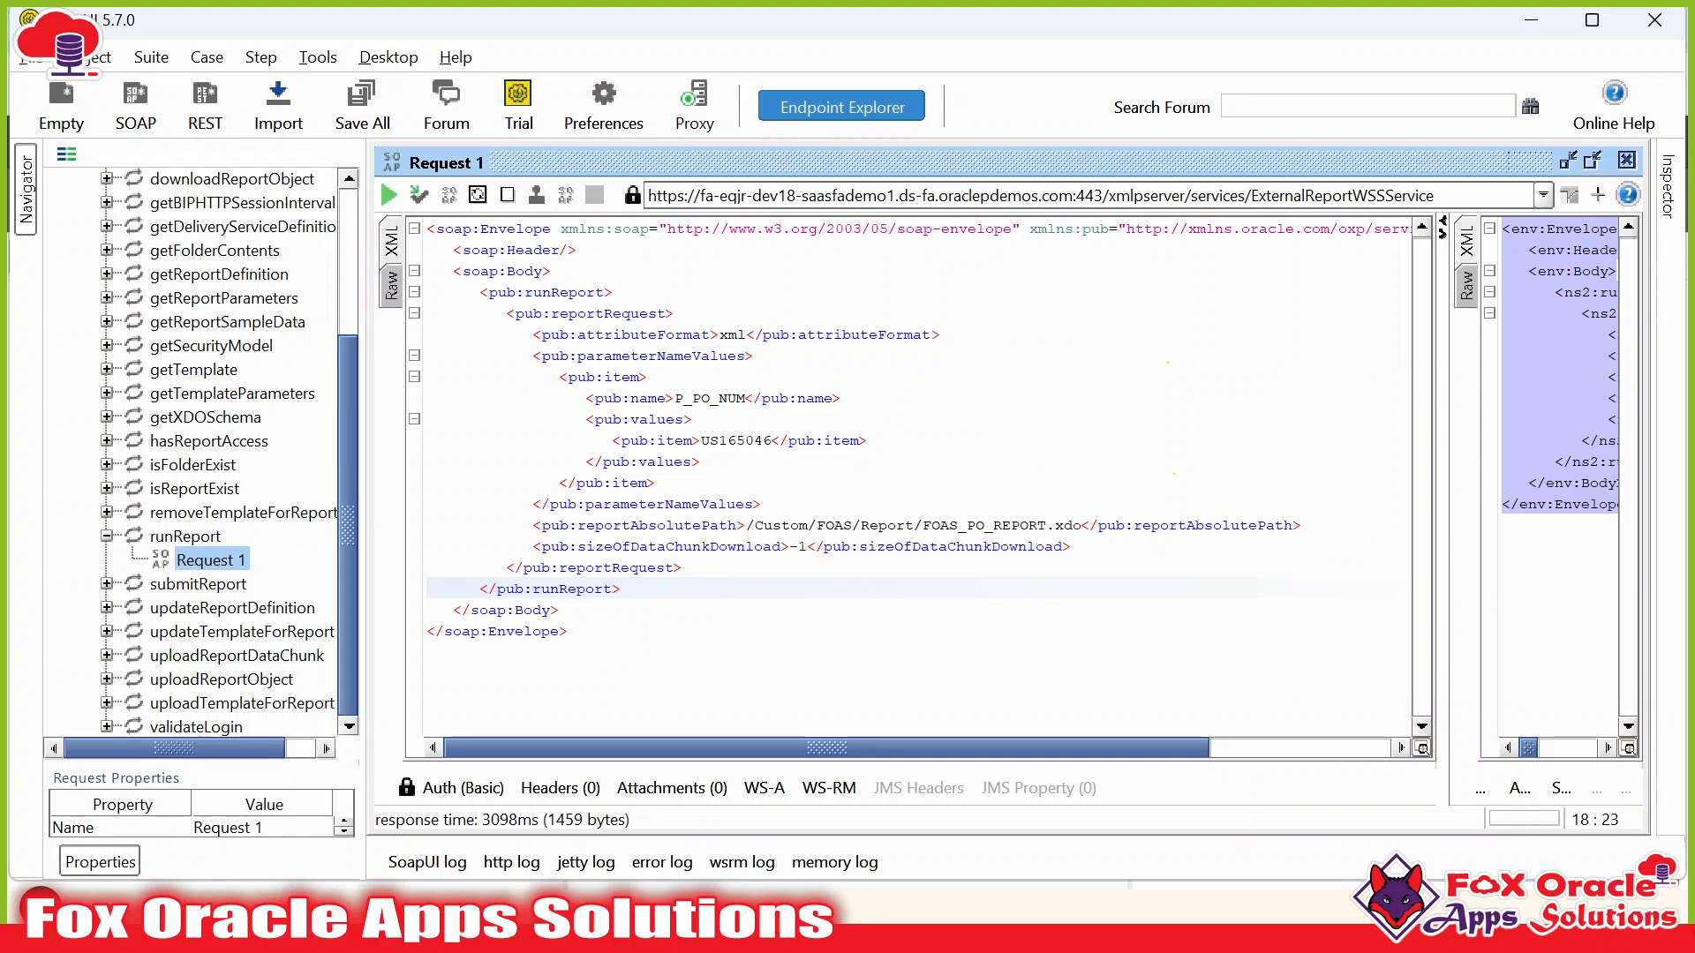
double_click(525, 271)
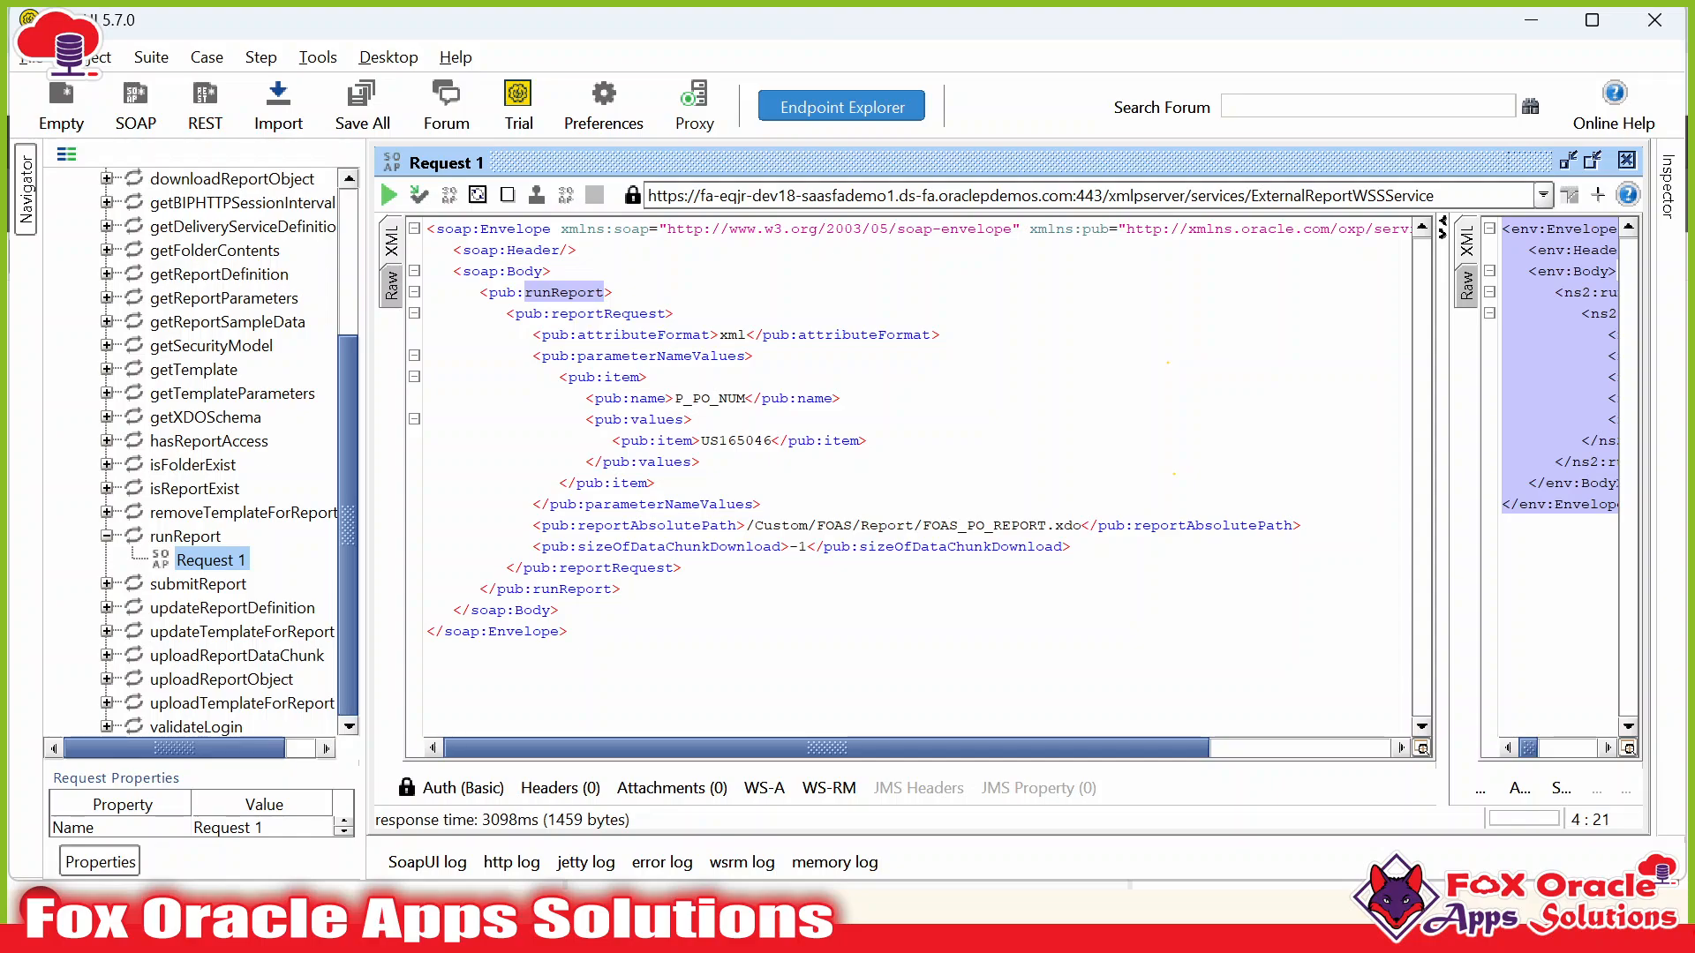
key("alt+Tab")
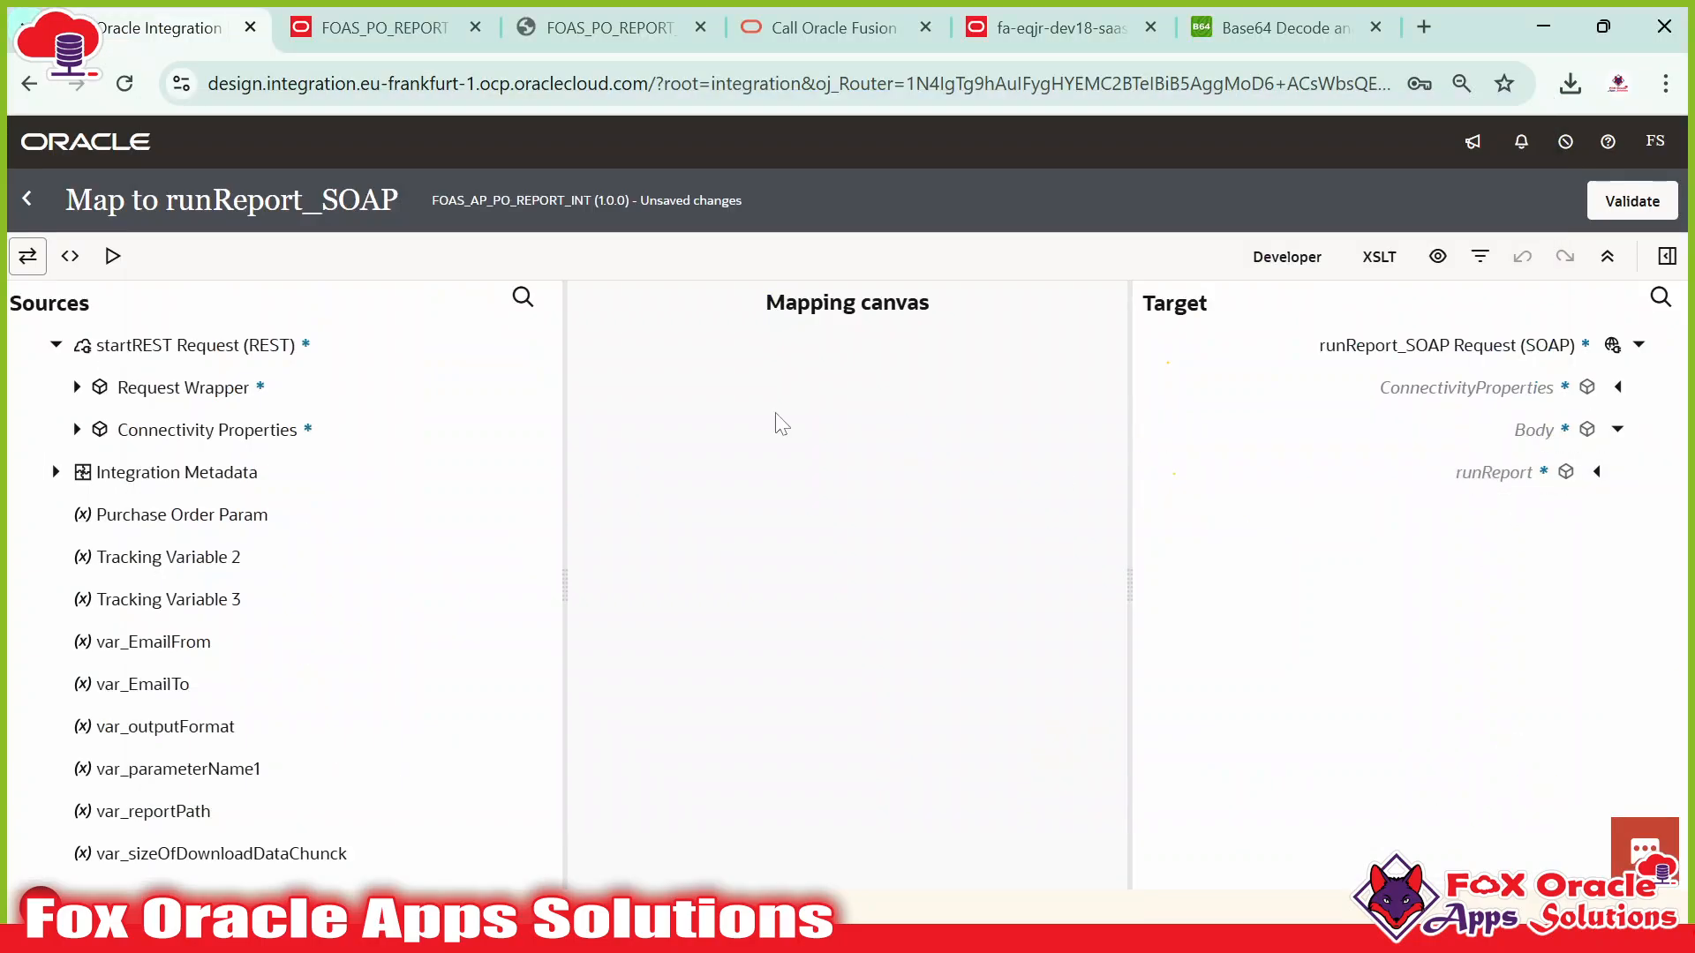
key("alt+Tab")
double_click(608, 314)
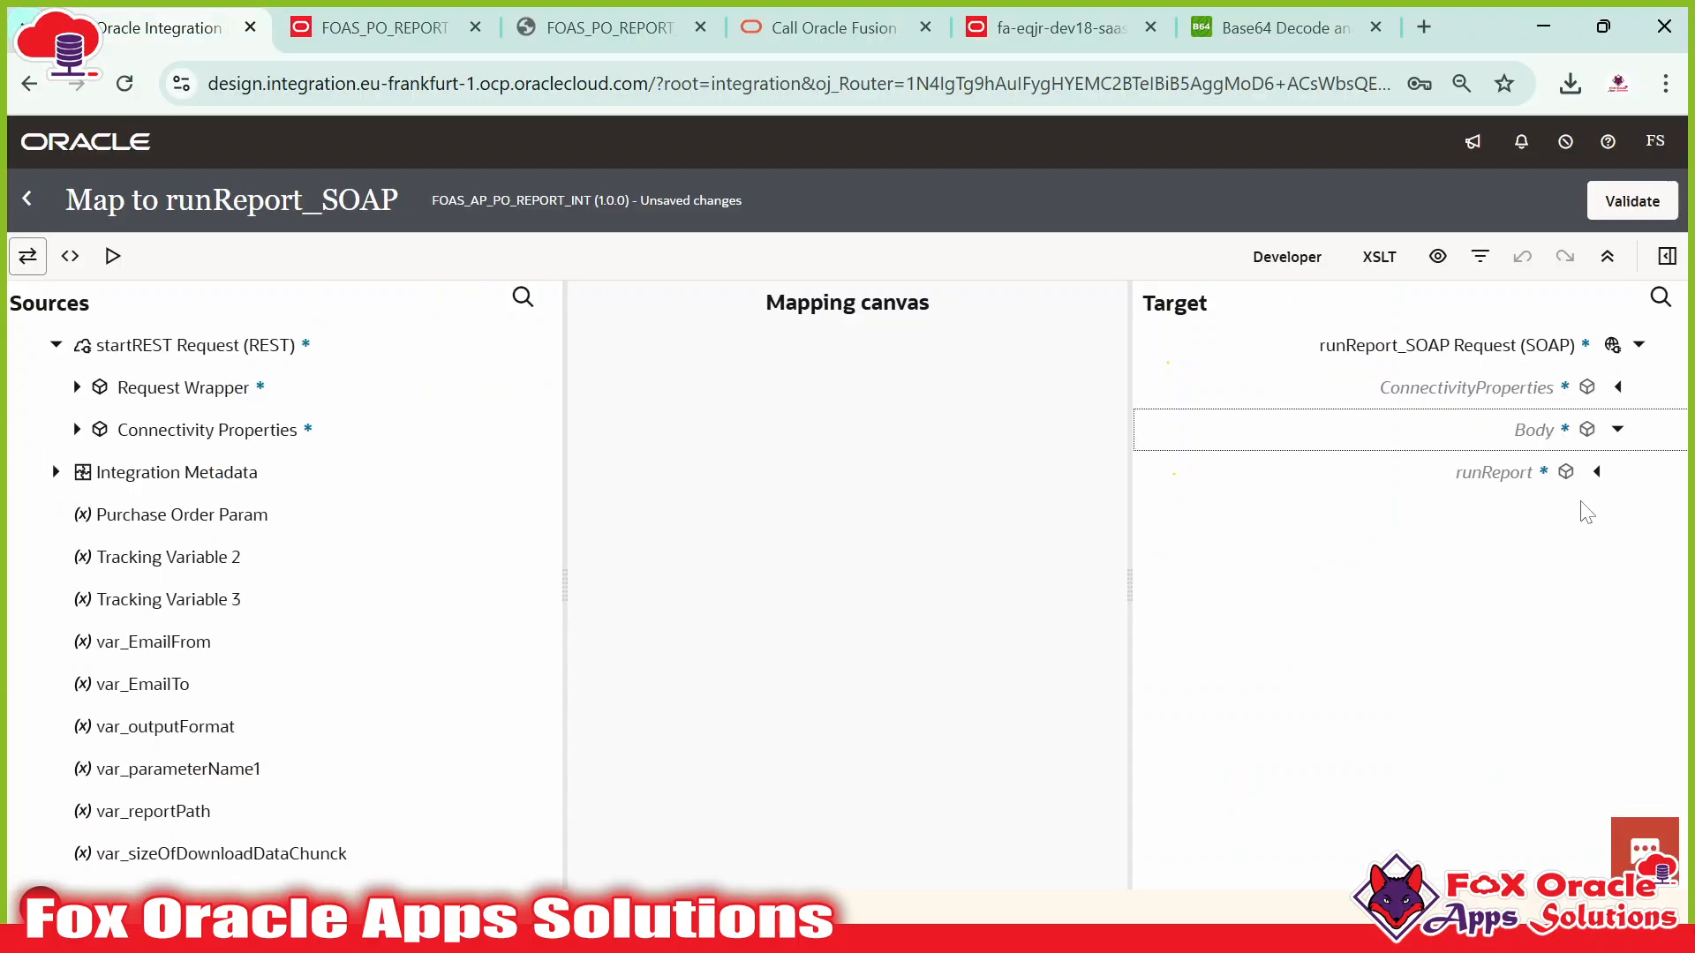
left_click(1596, 472)
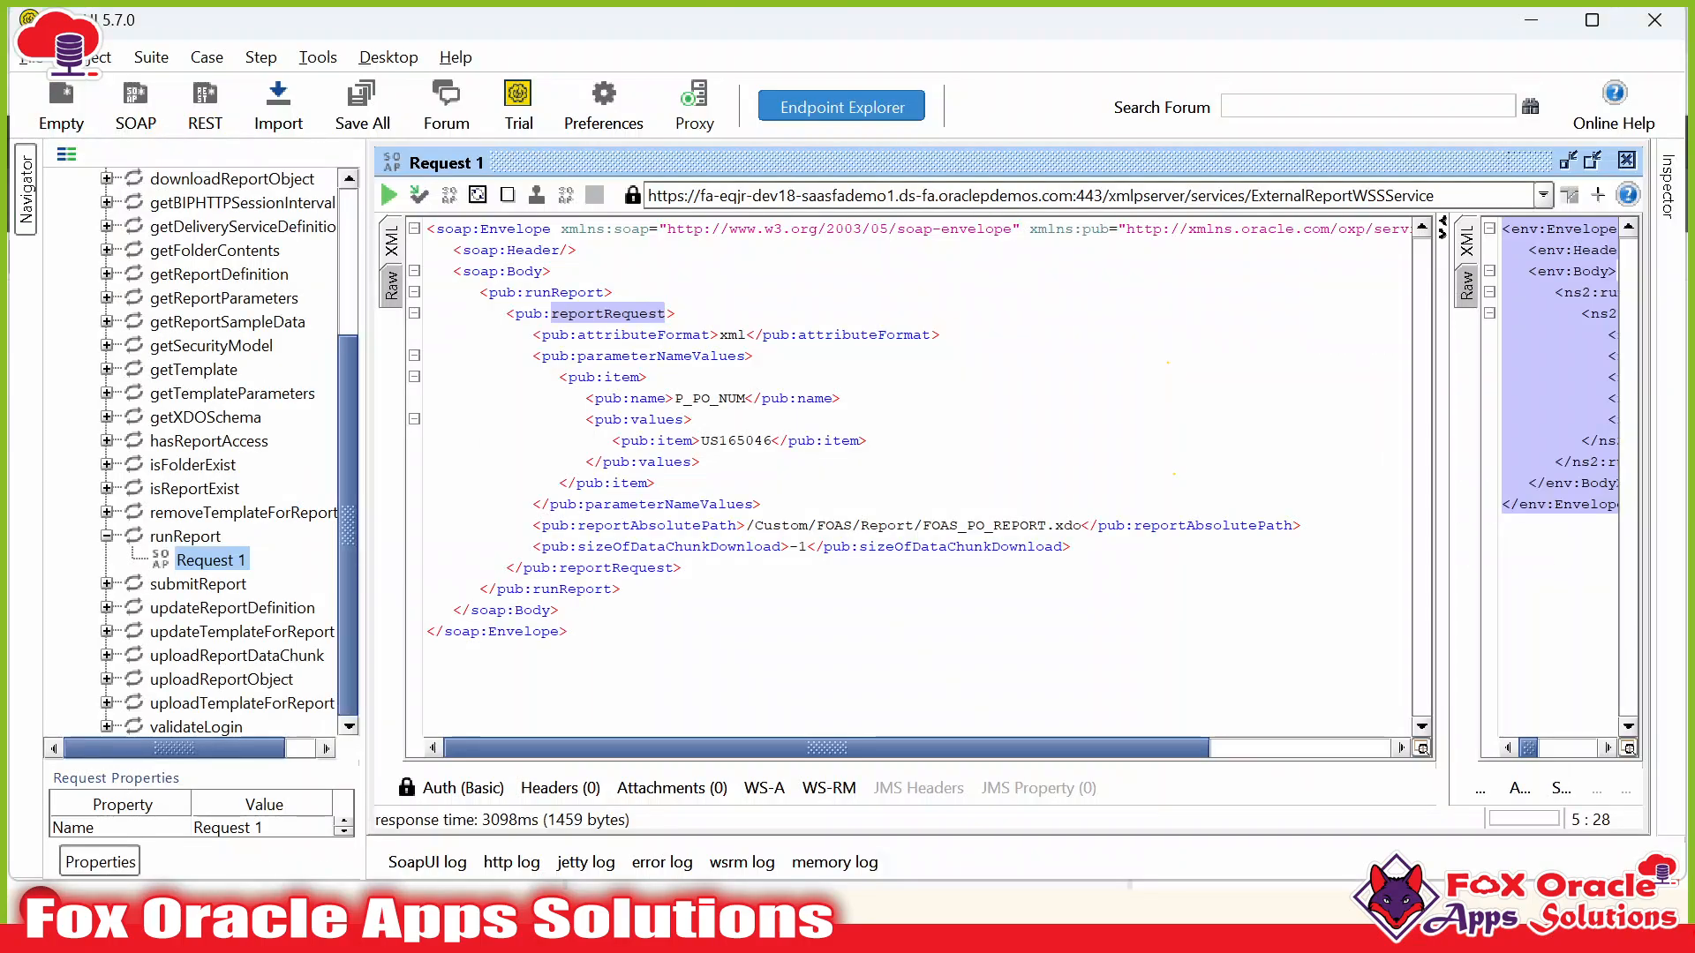
Expand reportRequest and compare its attributeFormat field with the sample's xml value.
left_click_drag(533, 335, 942, 335)
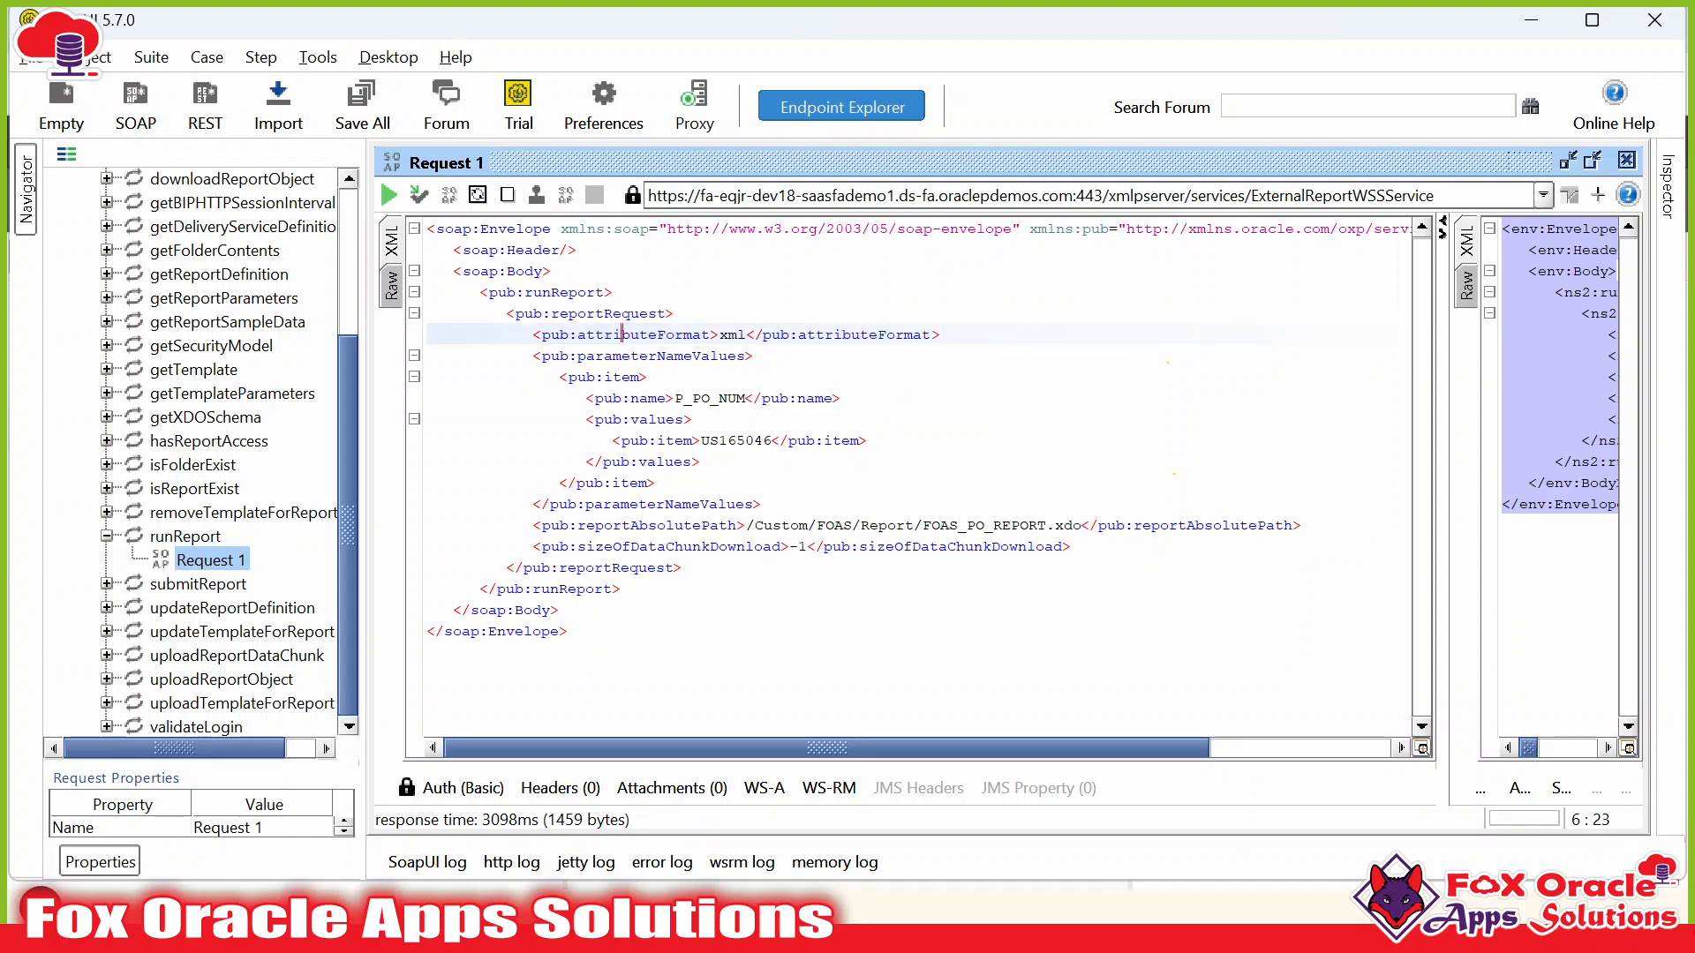
double_click(623, 335)
left_click(605, 335)
left_click(631, 334)
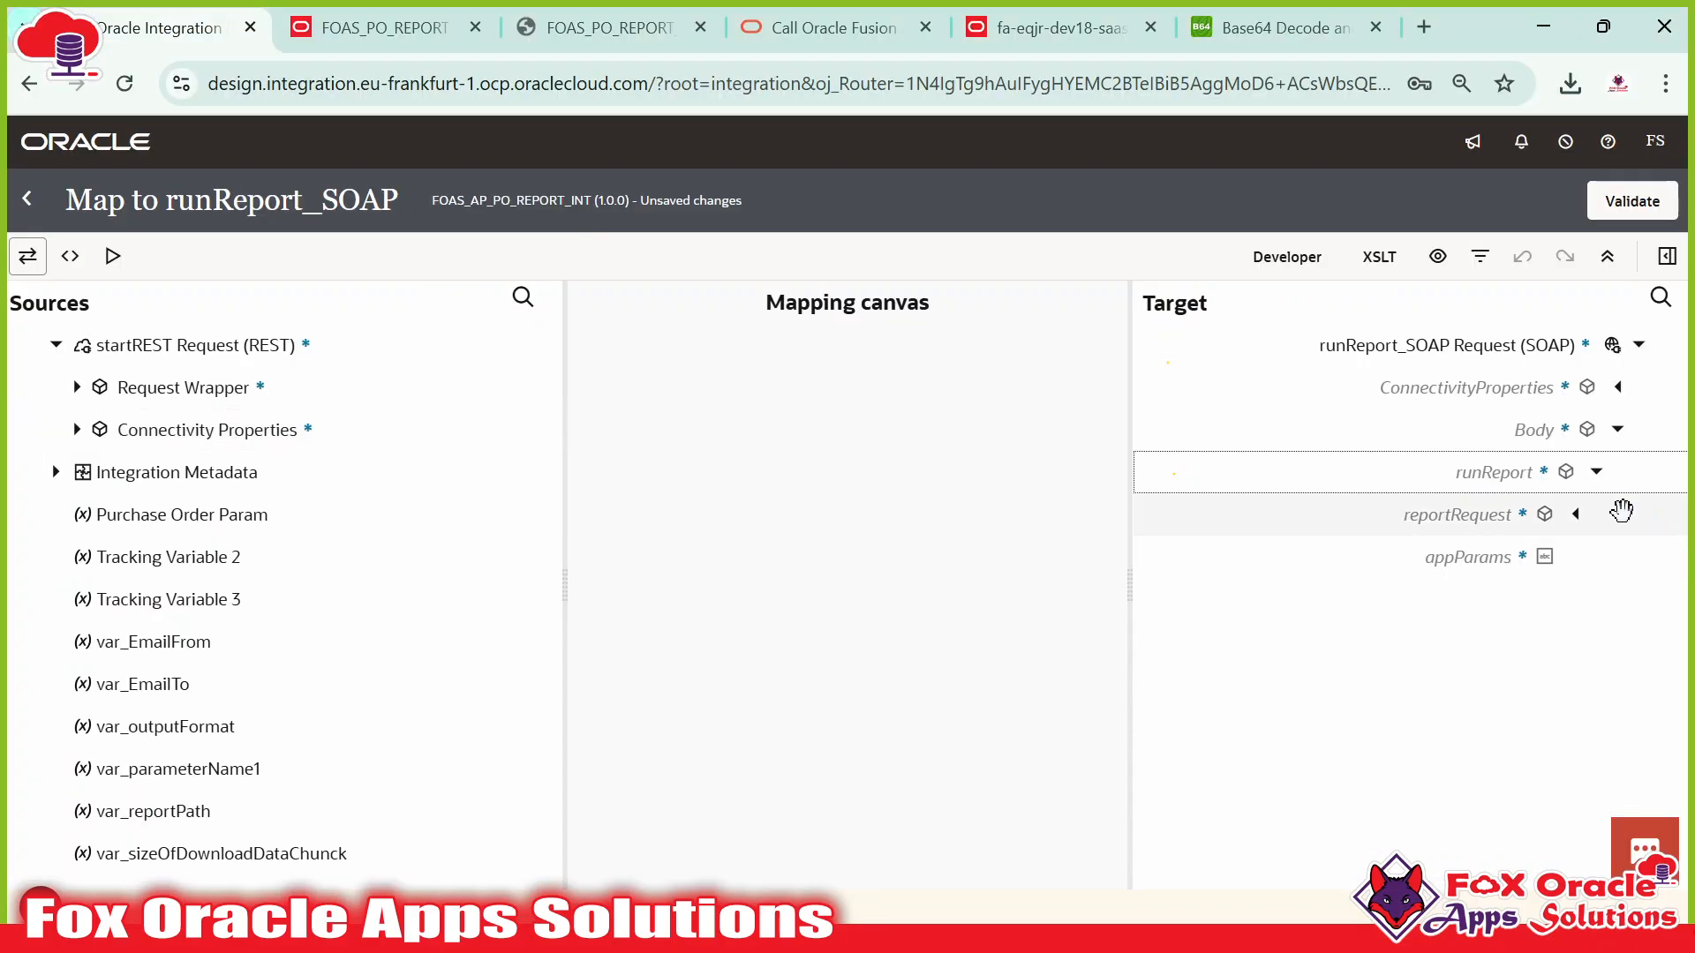
left_click(1574, 515)
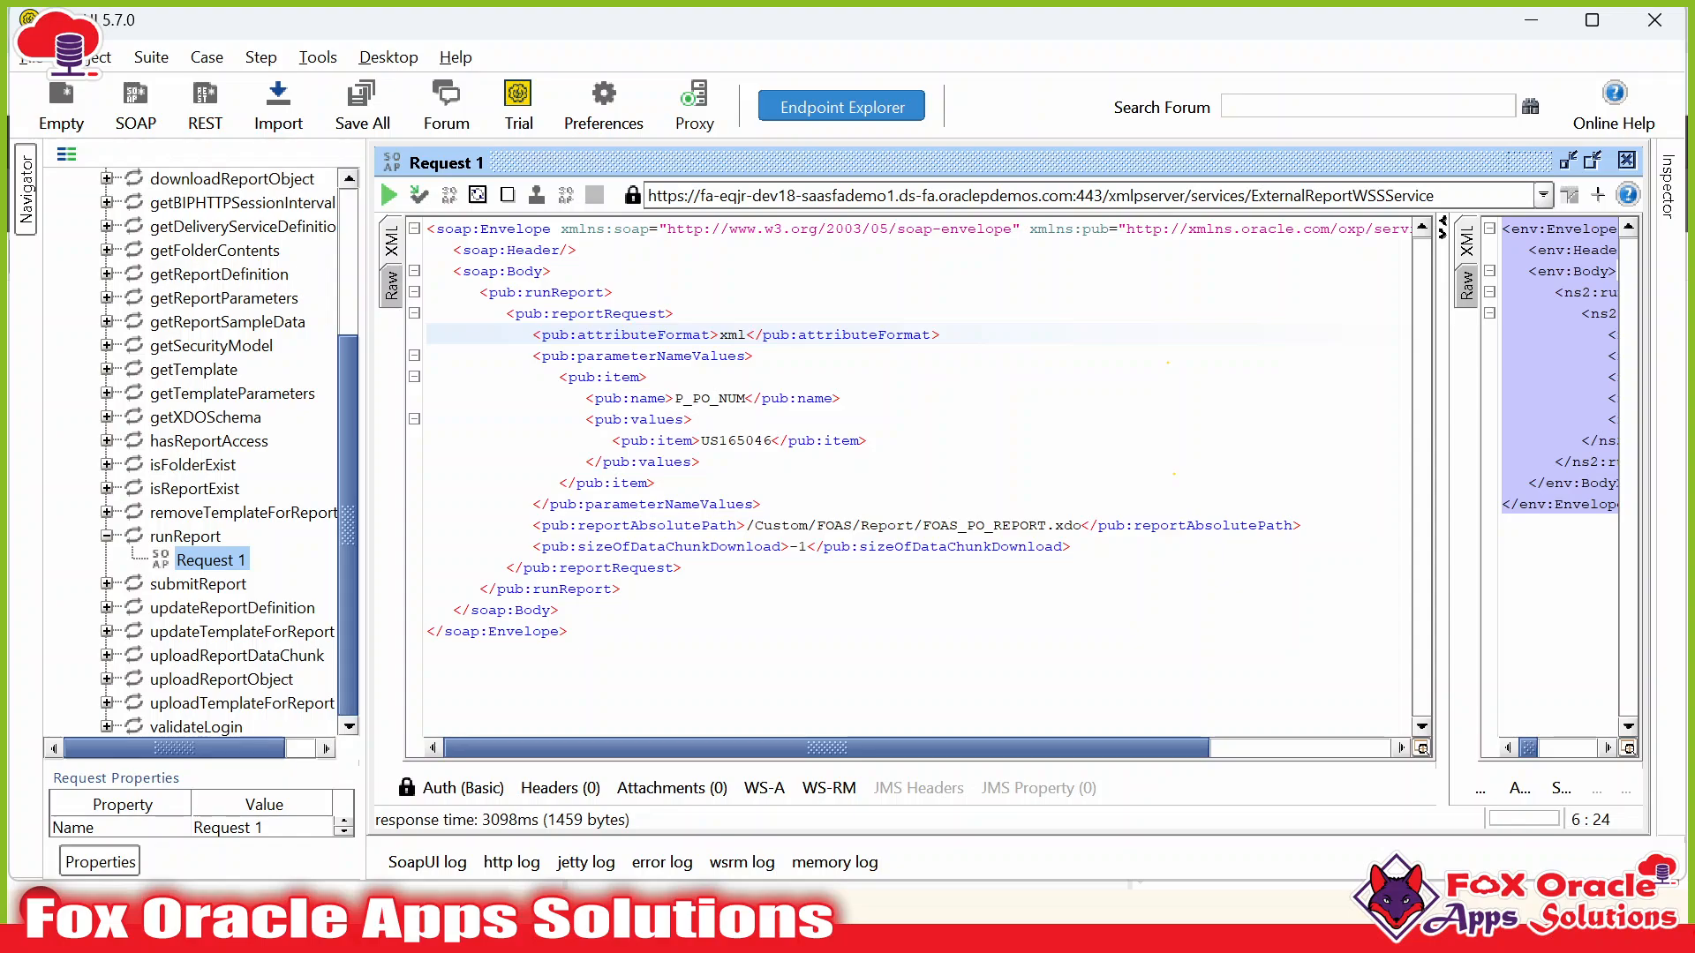
left_click(738, 355)
double_click(649, 336)
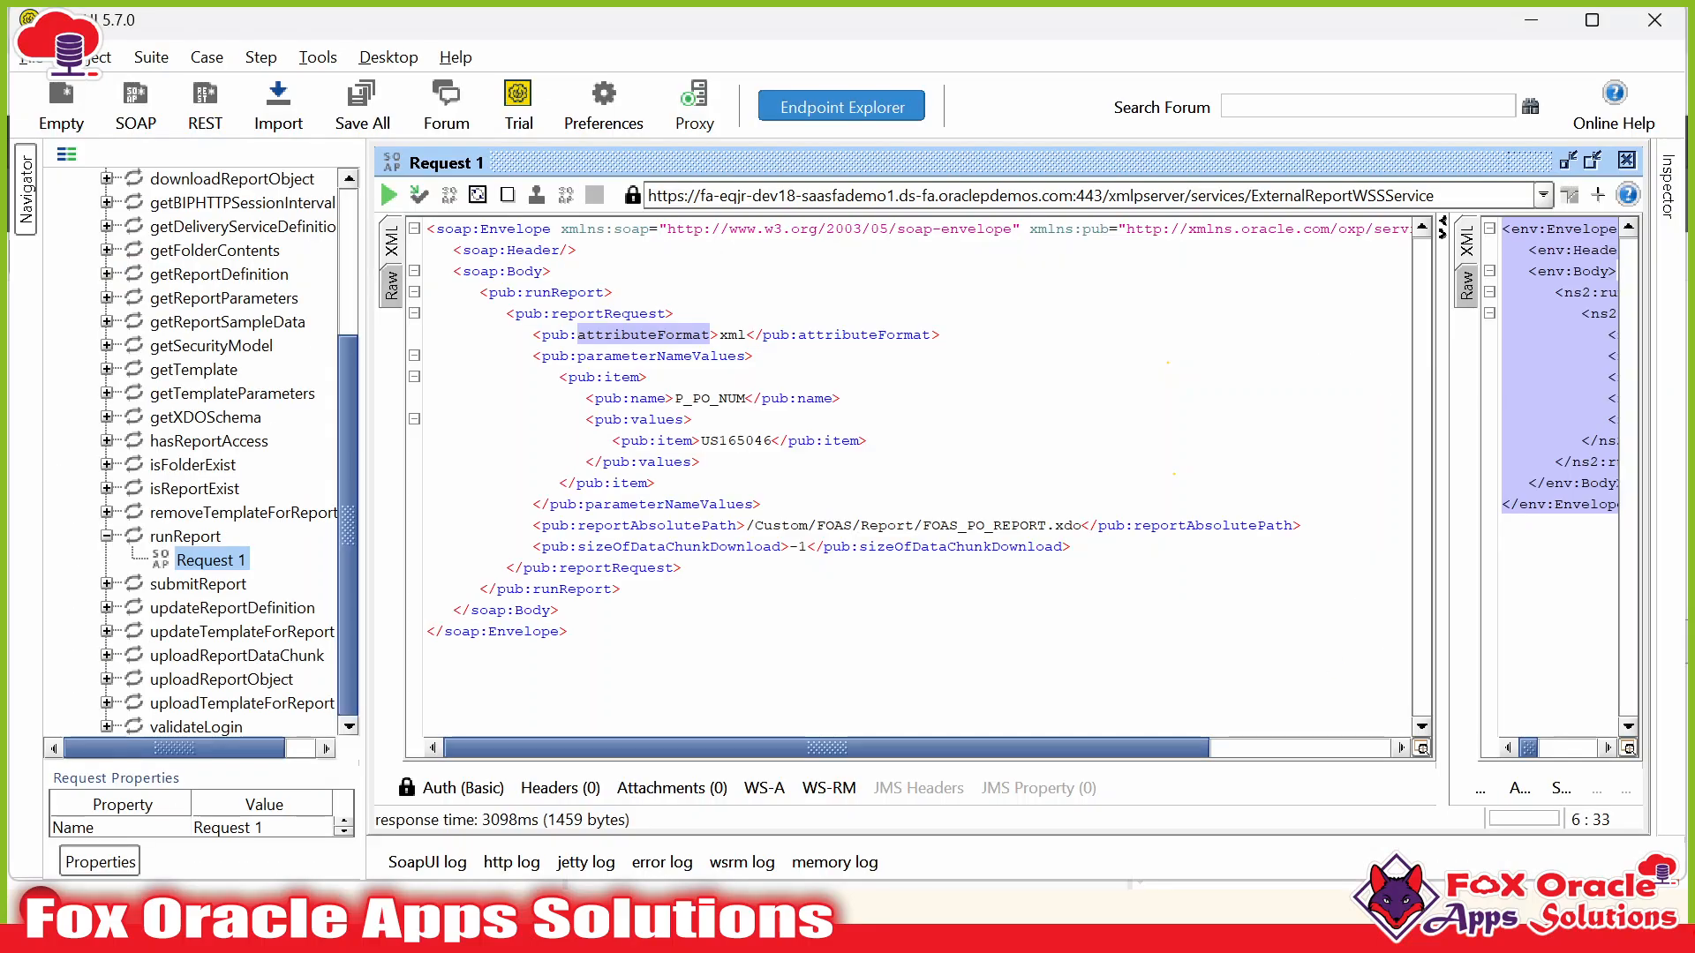
double_click(730, 334)
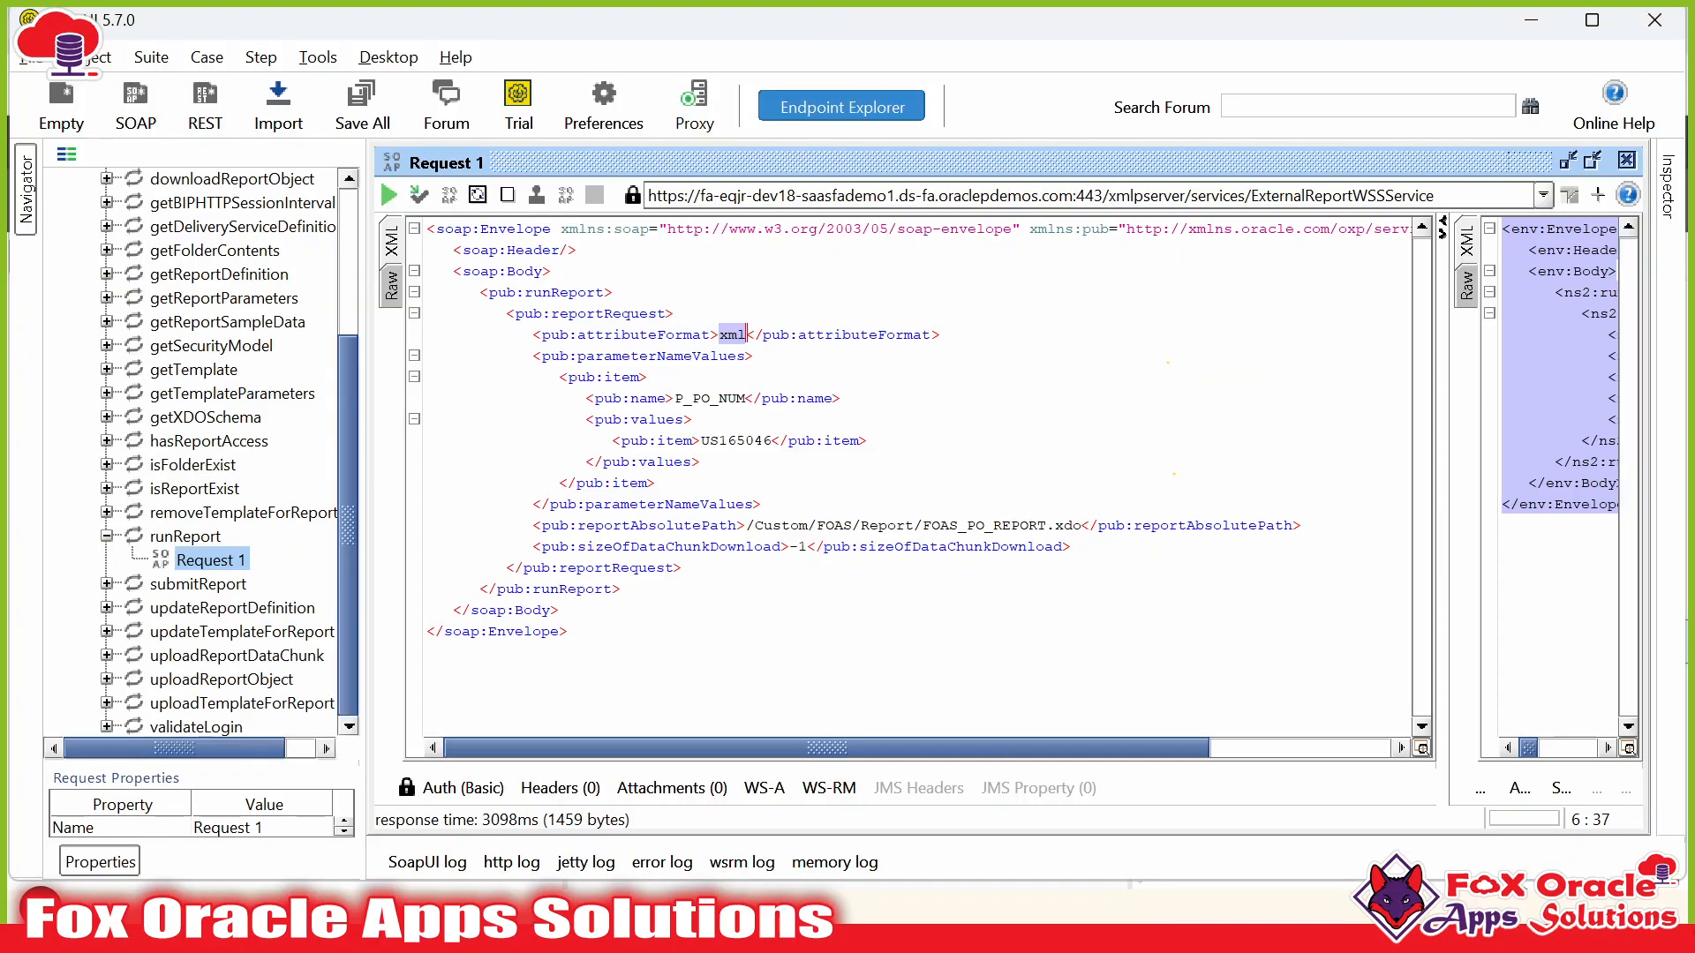
Locate the outputFormat field in the Notepad++ request payload.
key("alt+Tab")
key("Tab")
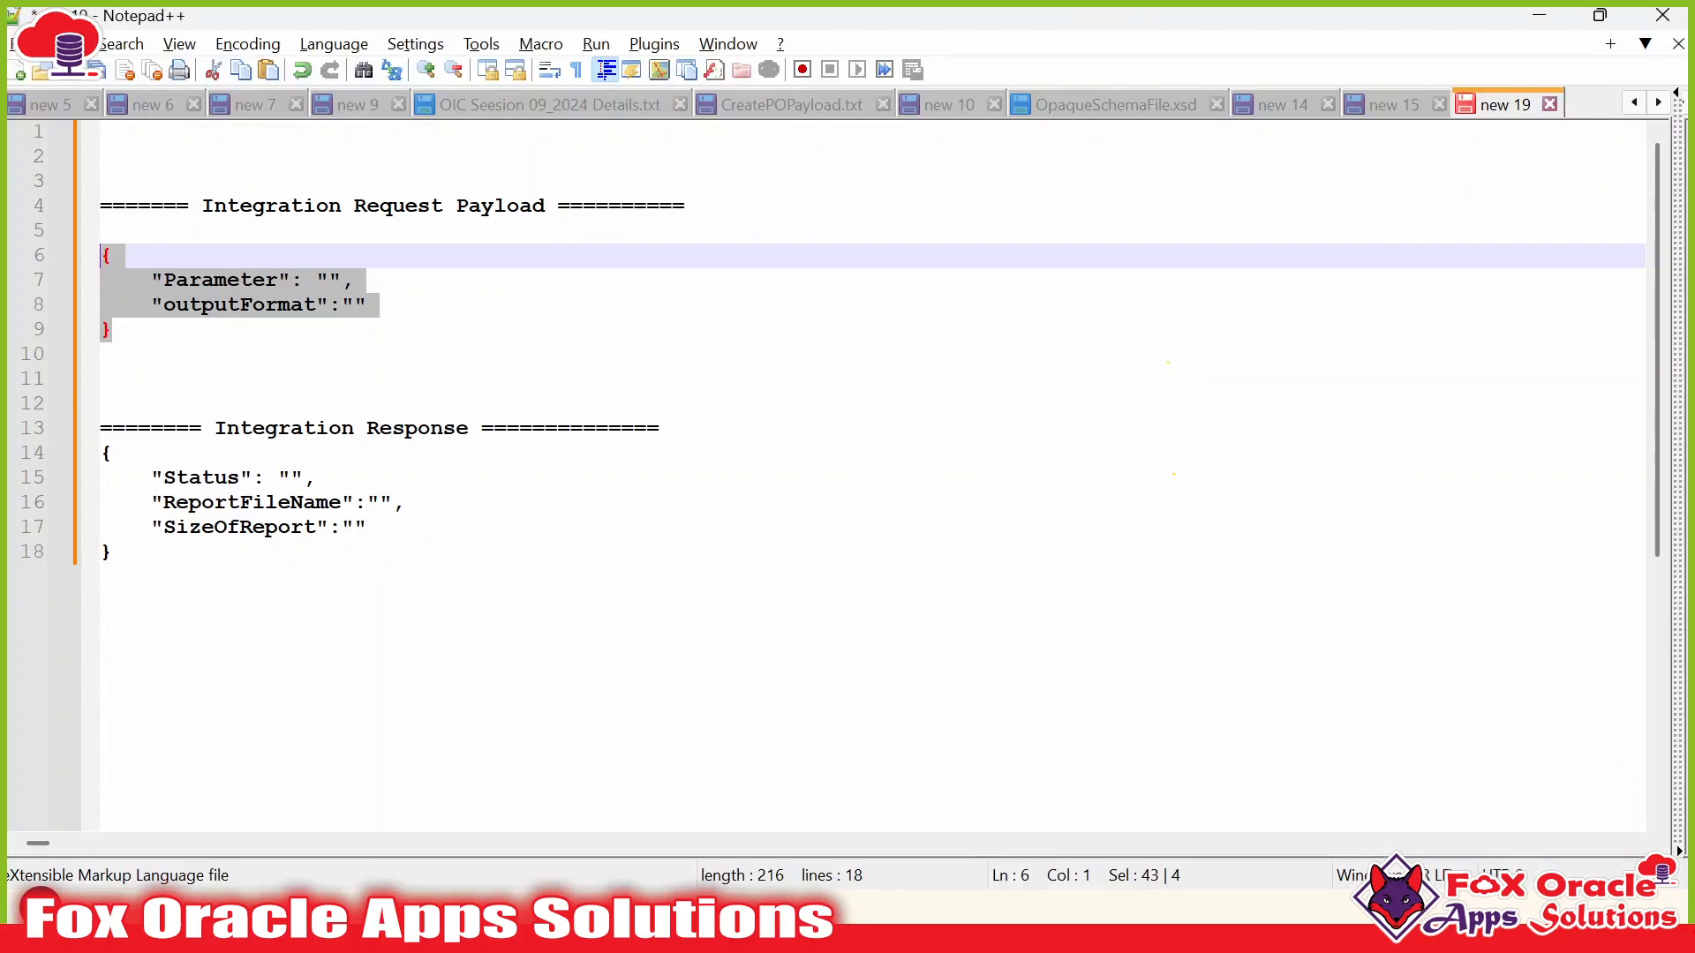
left_click(266, 304)
left_click(235, 280)
left_click(228, 304)
double_click(253, 305)
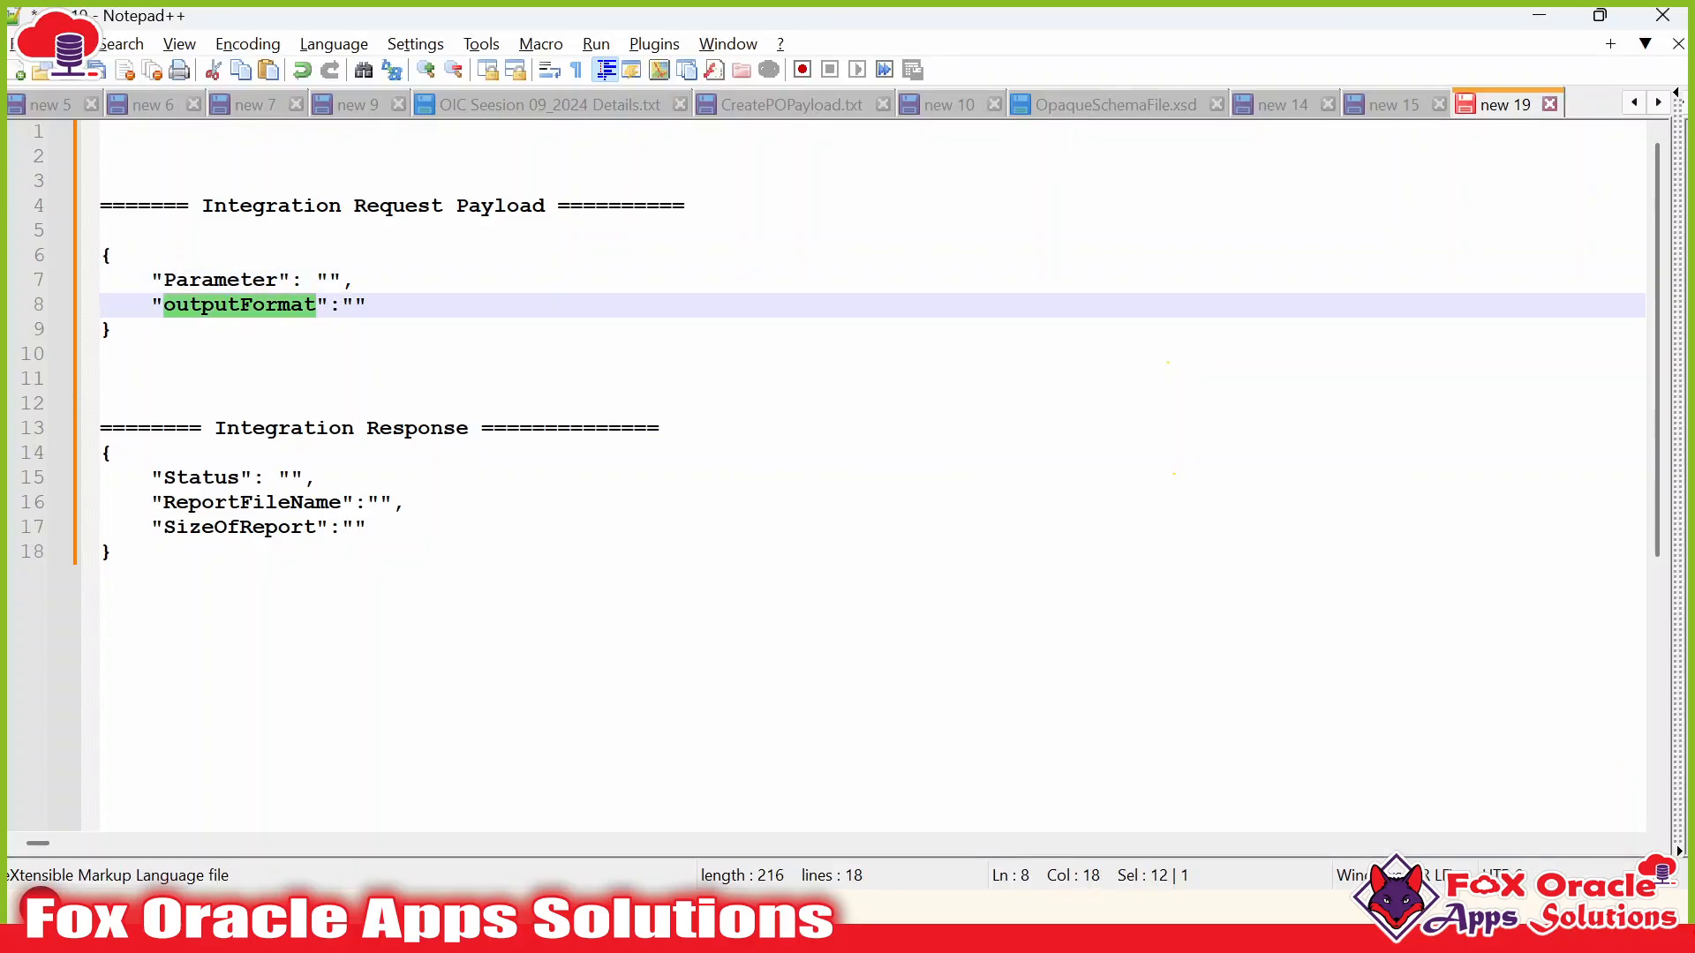
key("alt+Tab")
key("alt+Tab")
key("Tab")
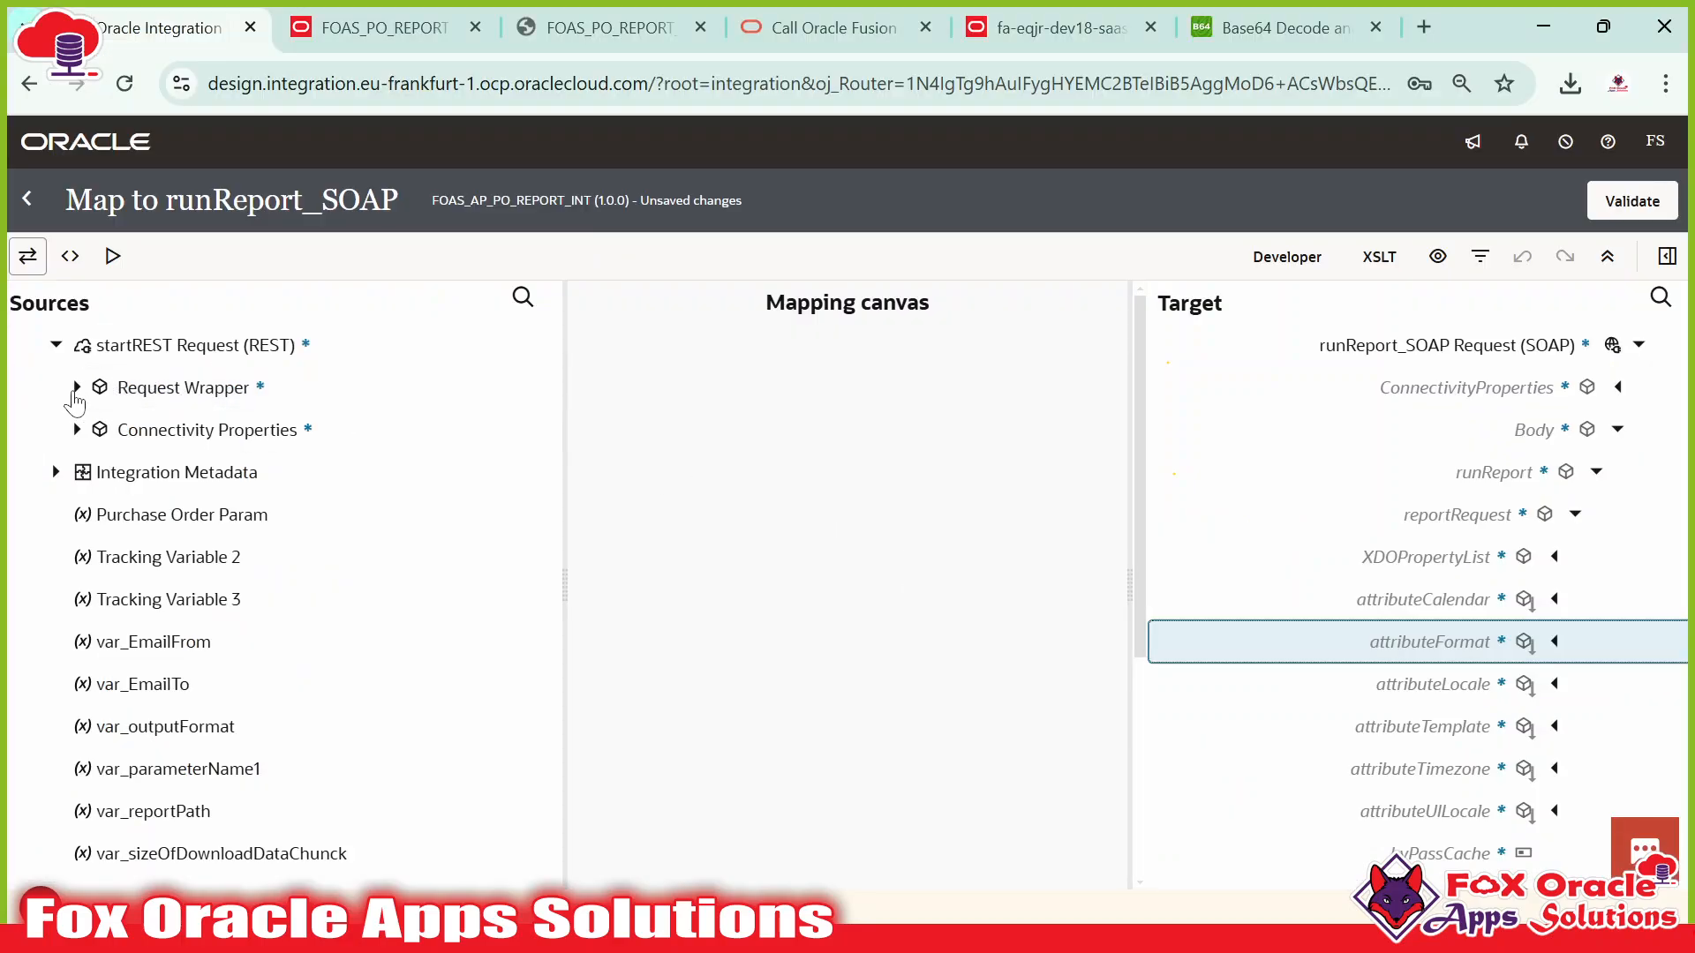
Expand Request Wrapper and drag Output Format onto the attributeFormat target element.
left_click(77, 387)
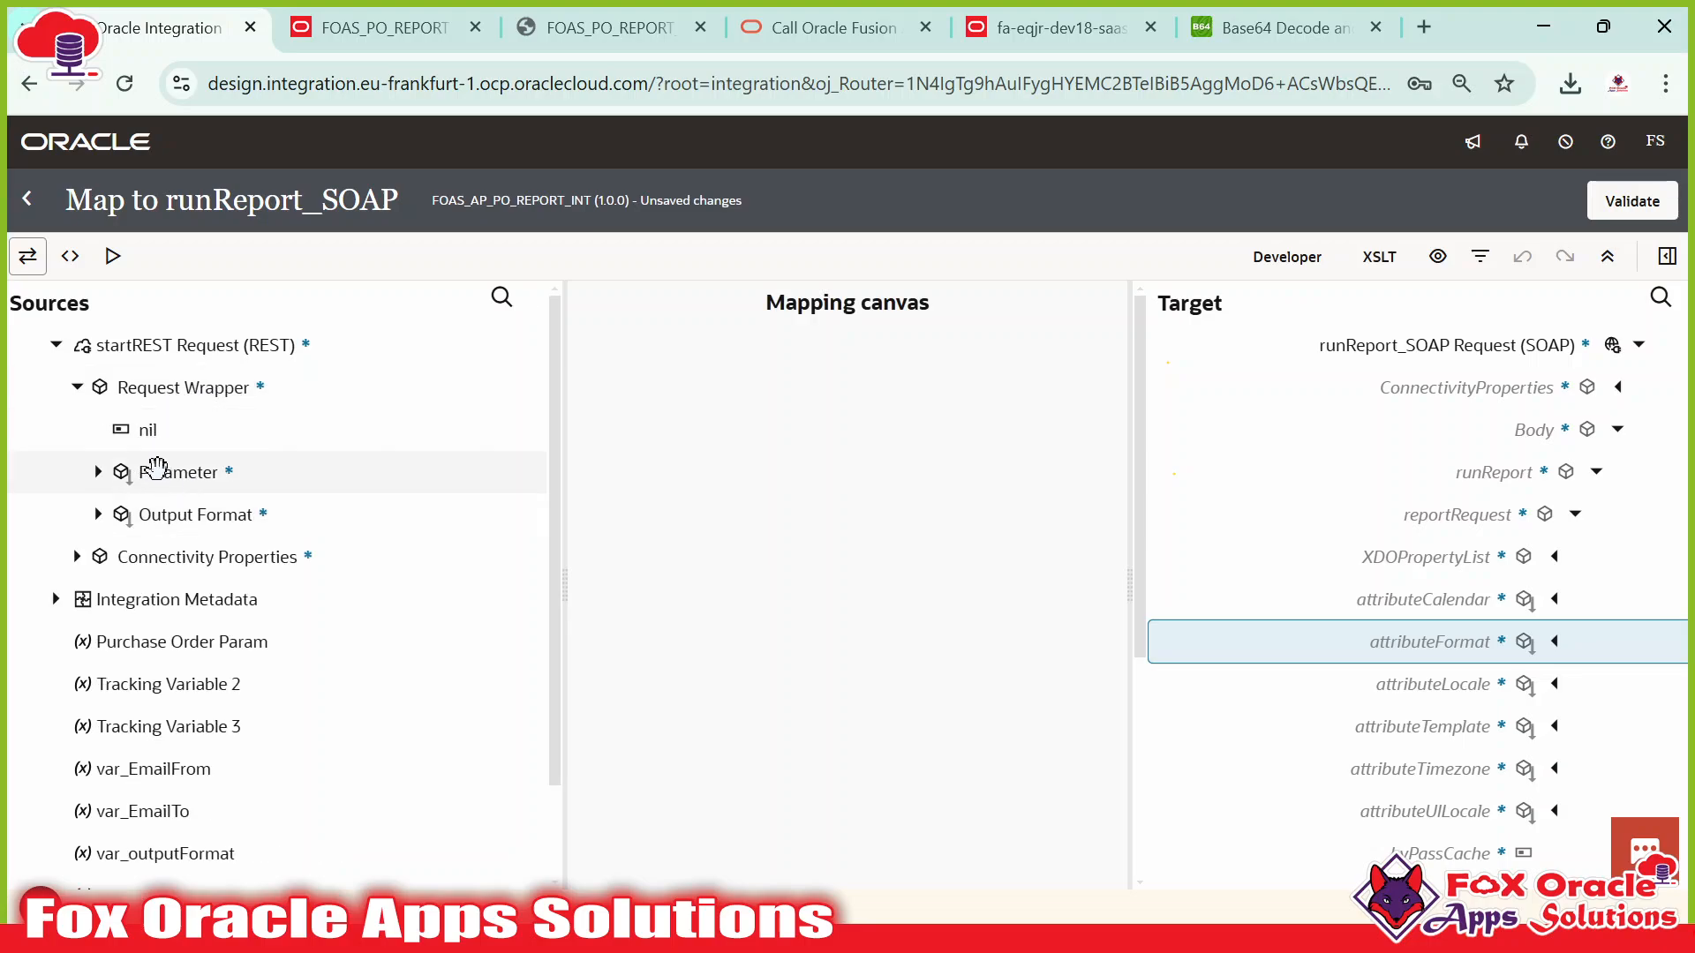
left_click(194, 473)
left_click(199, 523)
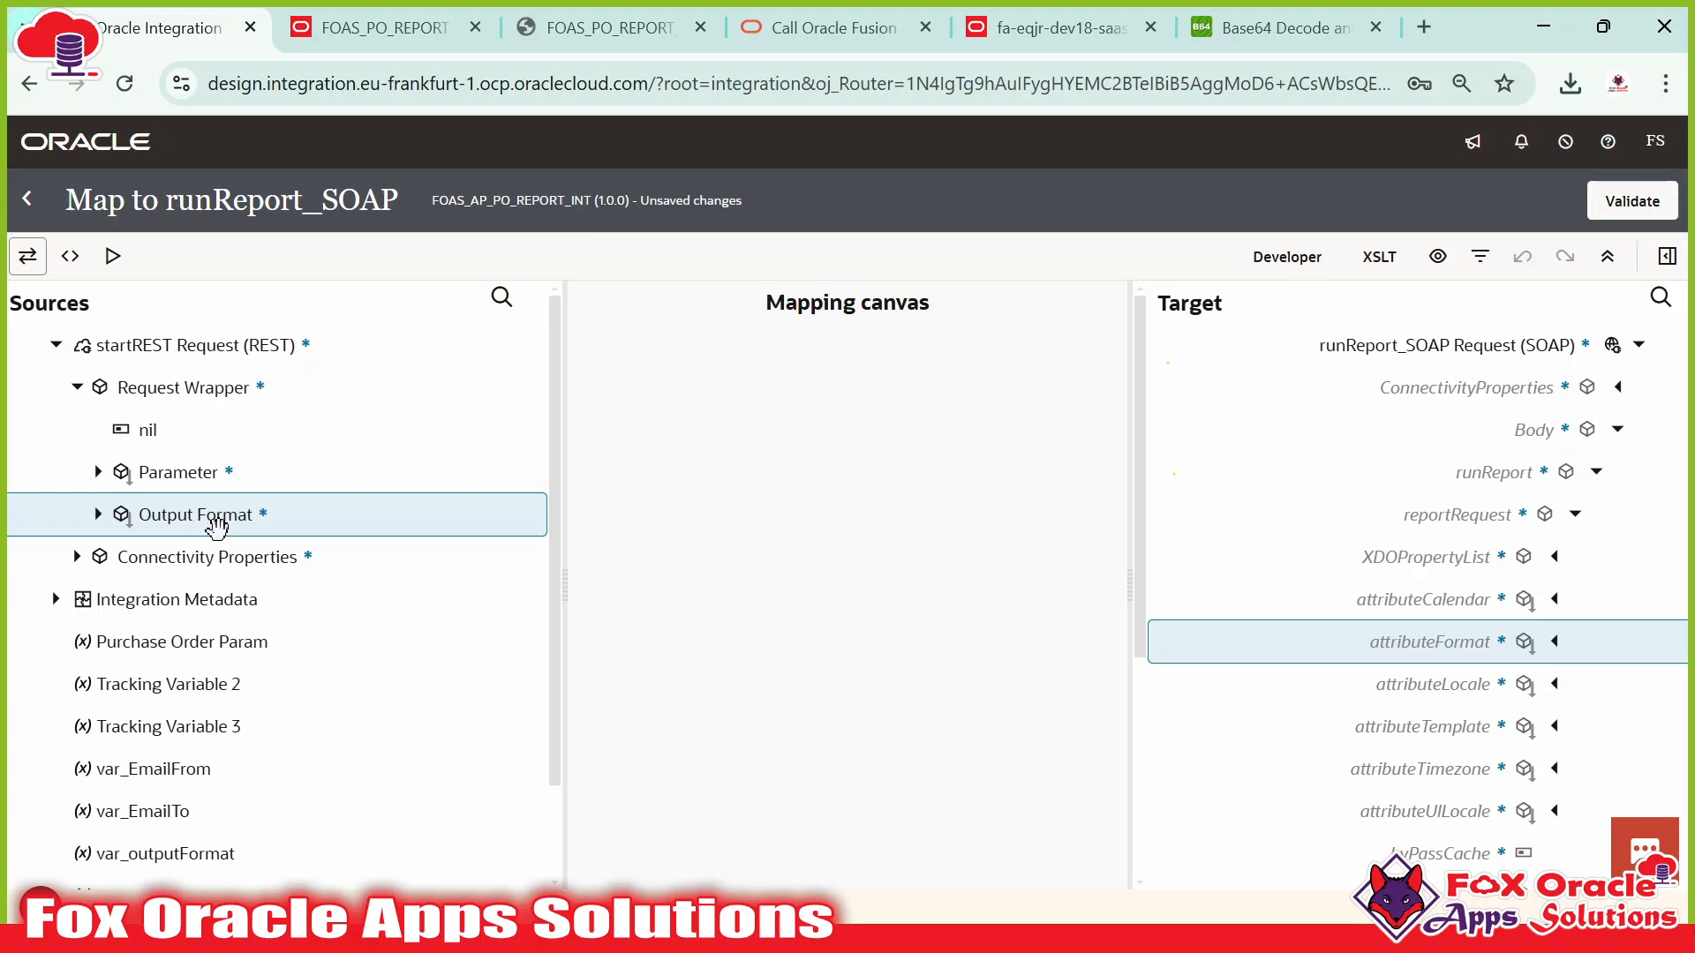
left_click_drag(221, 516, 1373, 664)
Check parameterNameValues in the SoapUI sample and select that target element for mapping.
scroll(1438, 481, "down", 3)
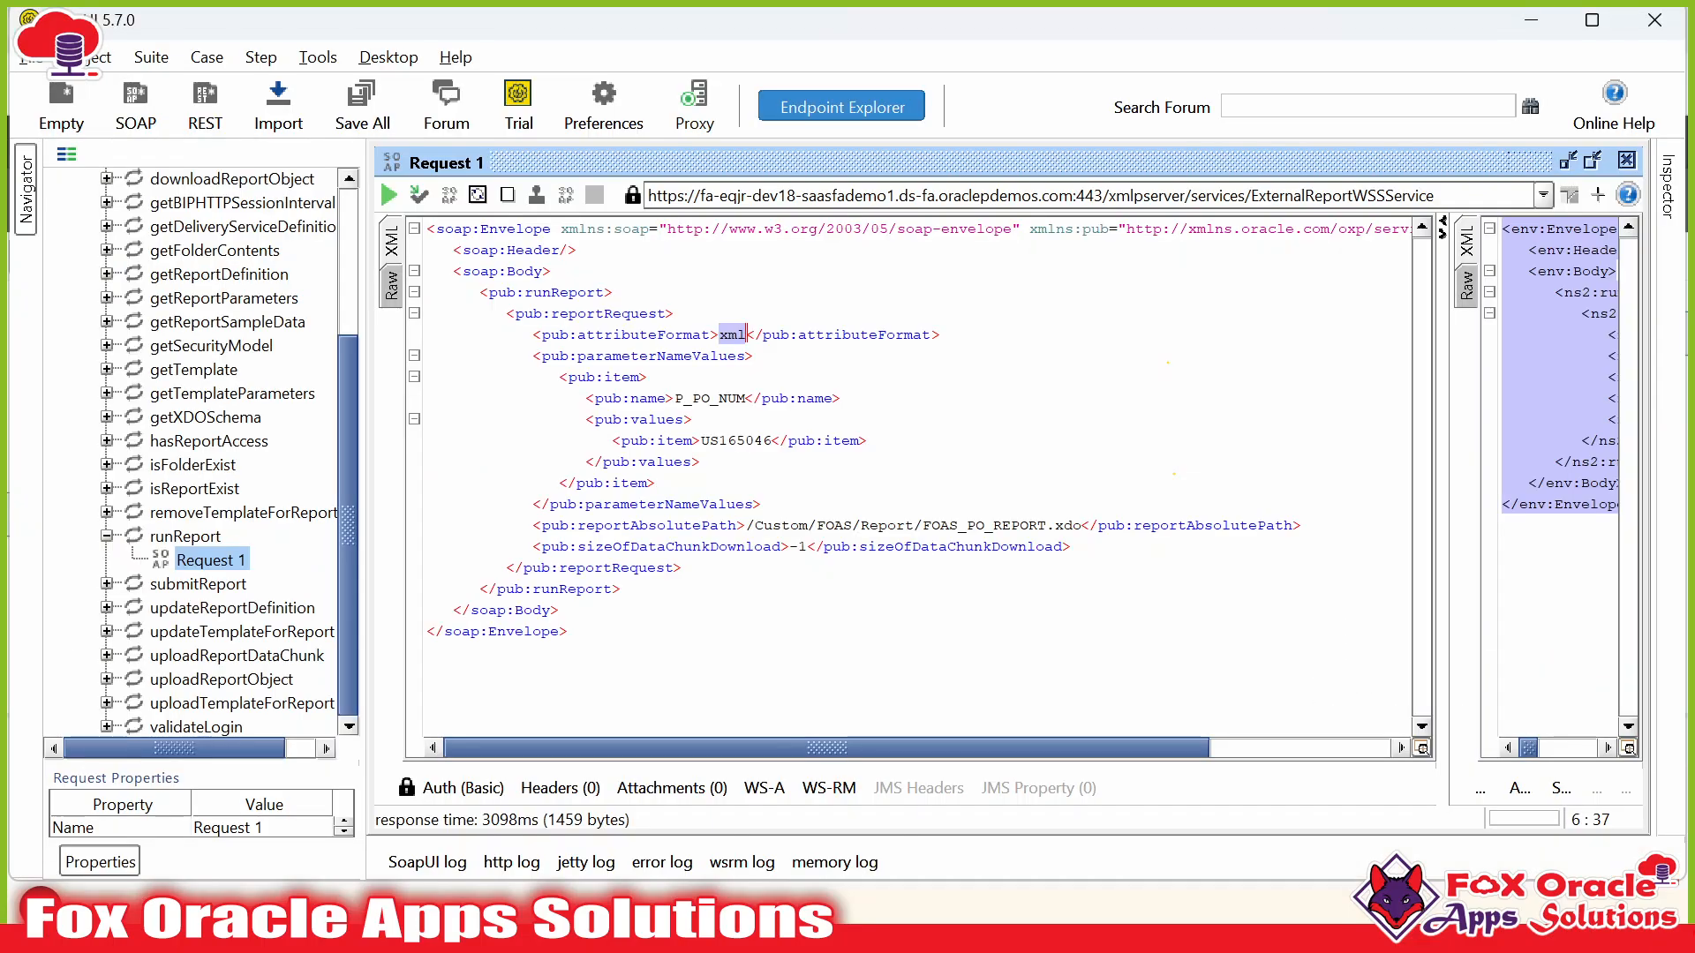
double_click(643, 334)
double_click(643, 356)
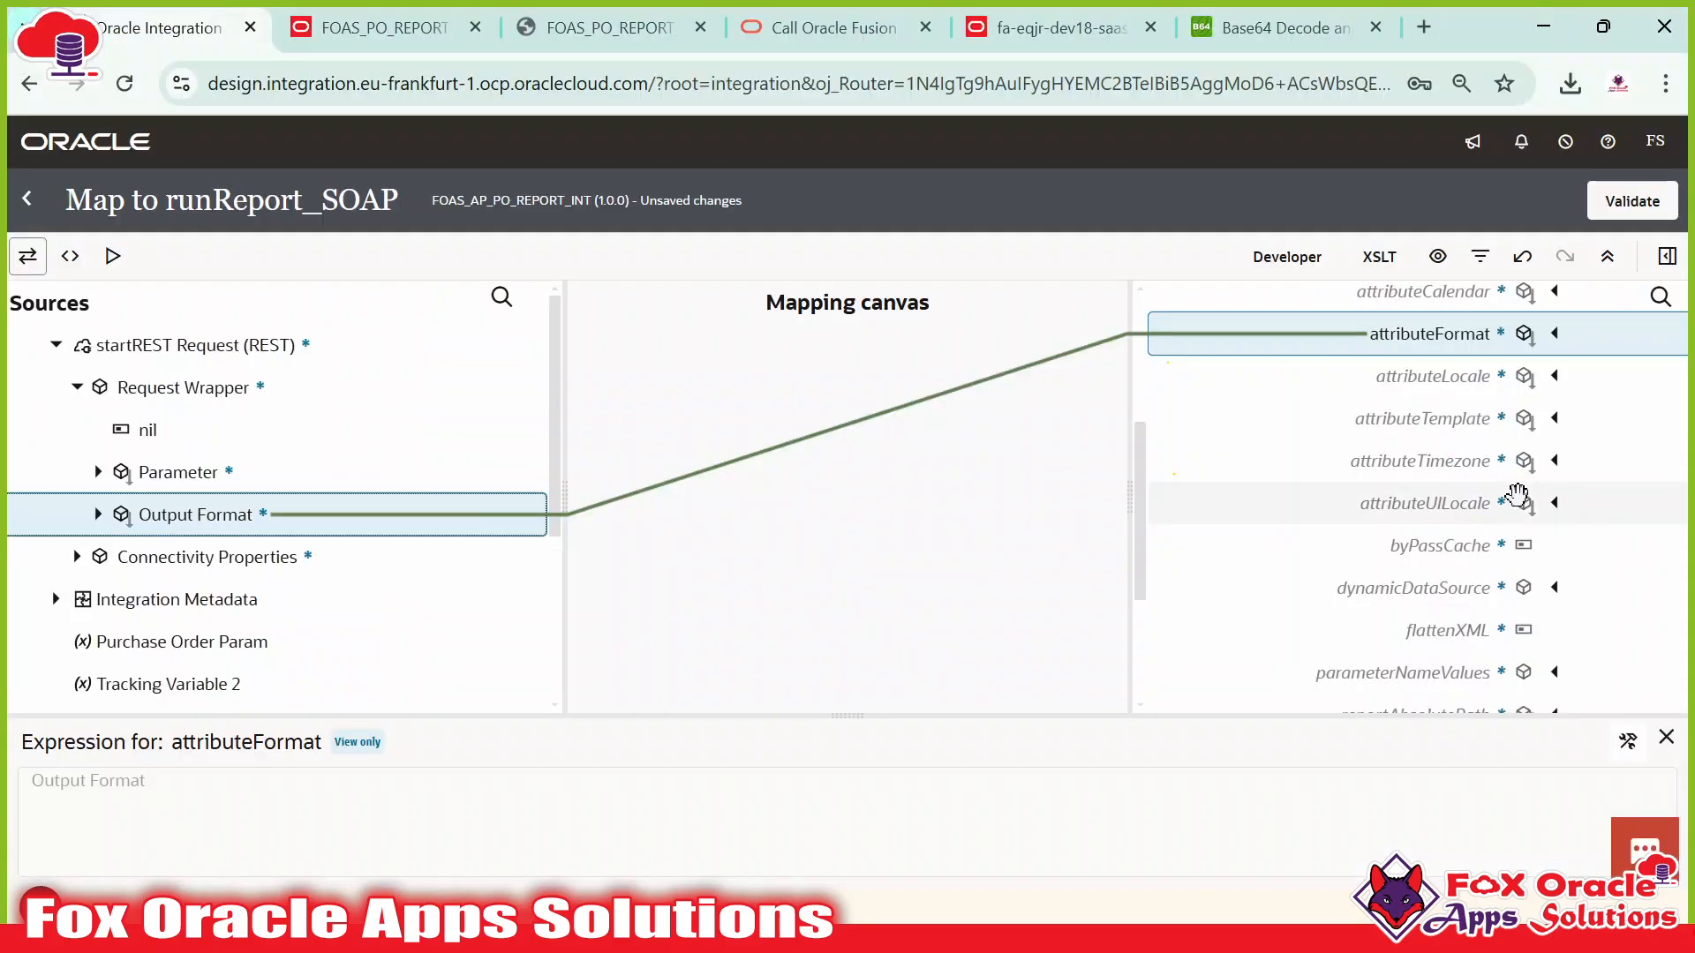
scroll(1358, 461, "down", 3)
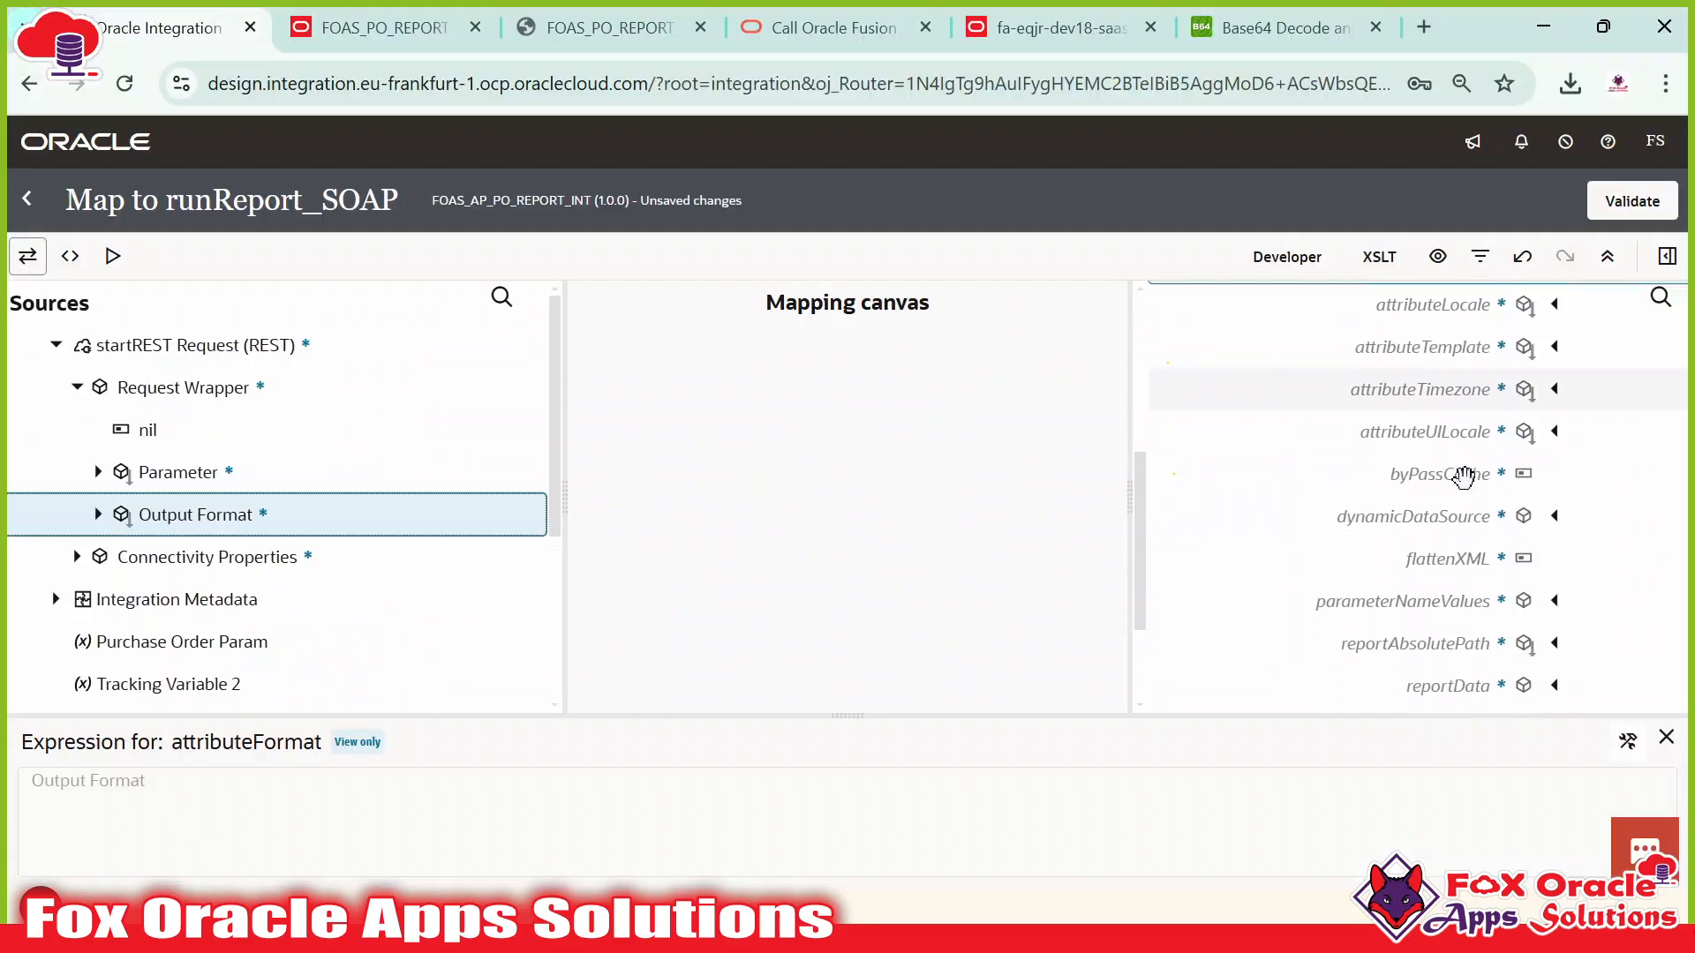
left_click(1318, 439)
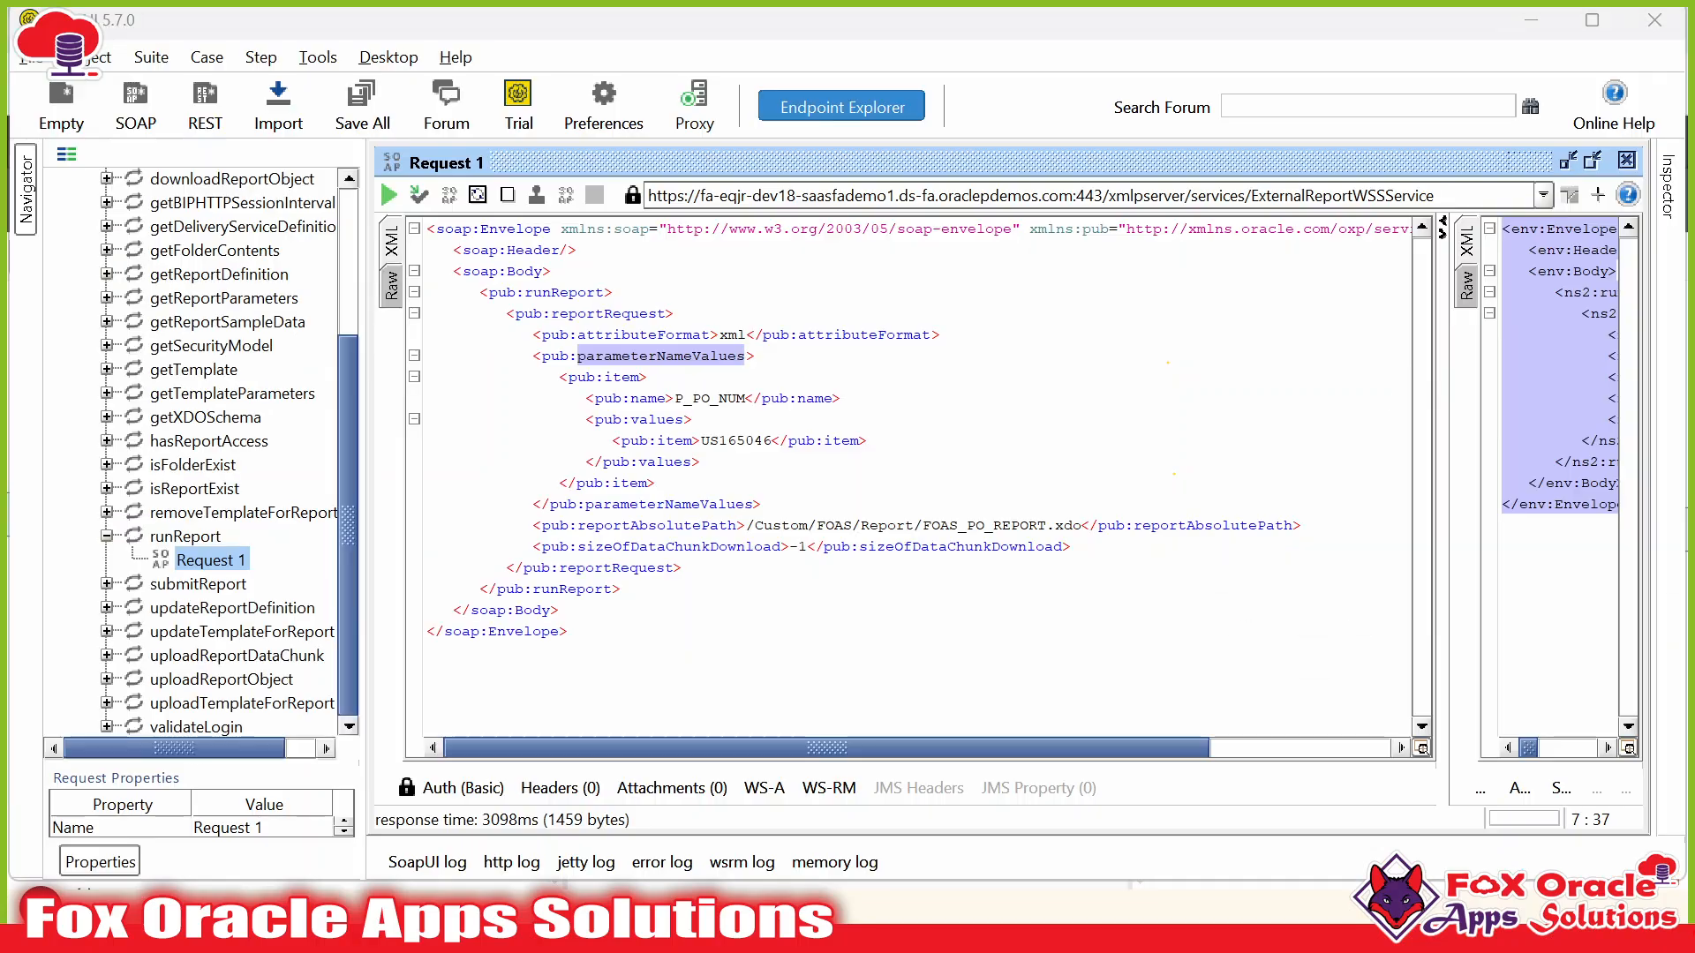
left_click(630, 398)
left_click(560, 377)
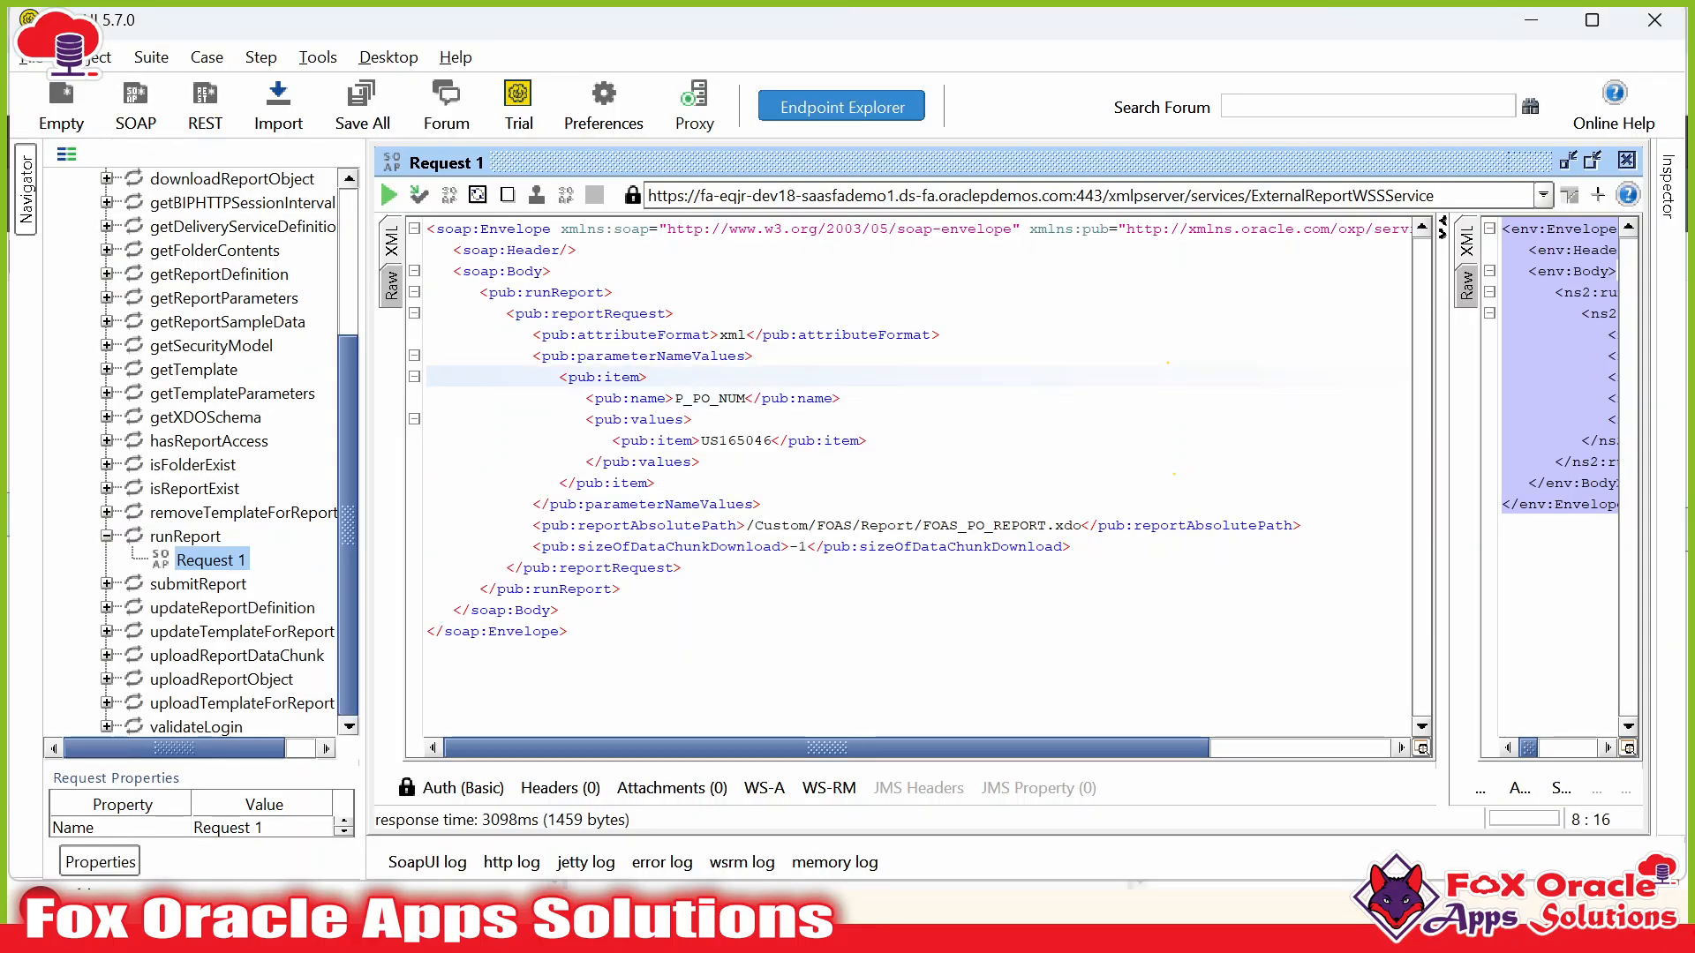
left_click_drag(560, 377, 656, 482)
left_click(656, 483)
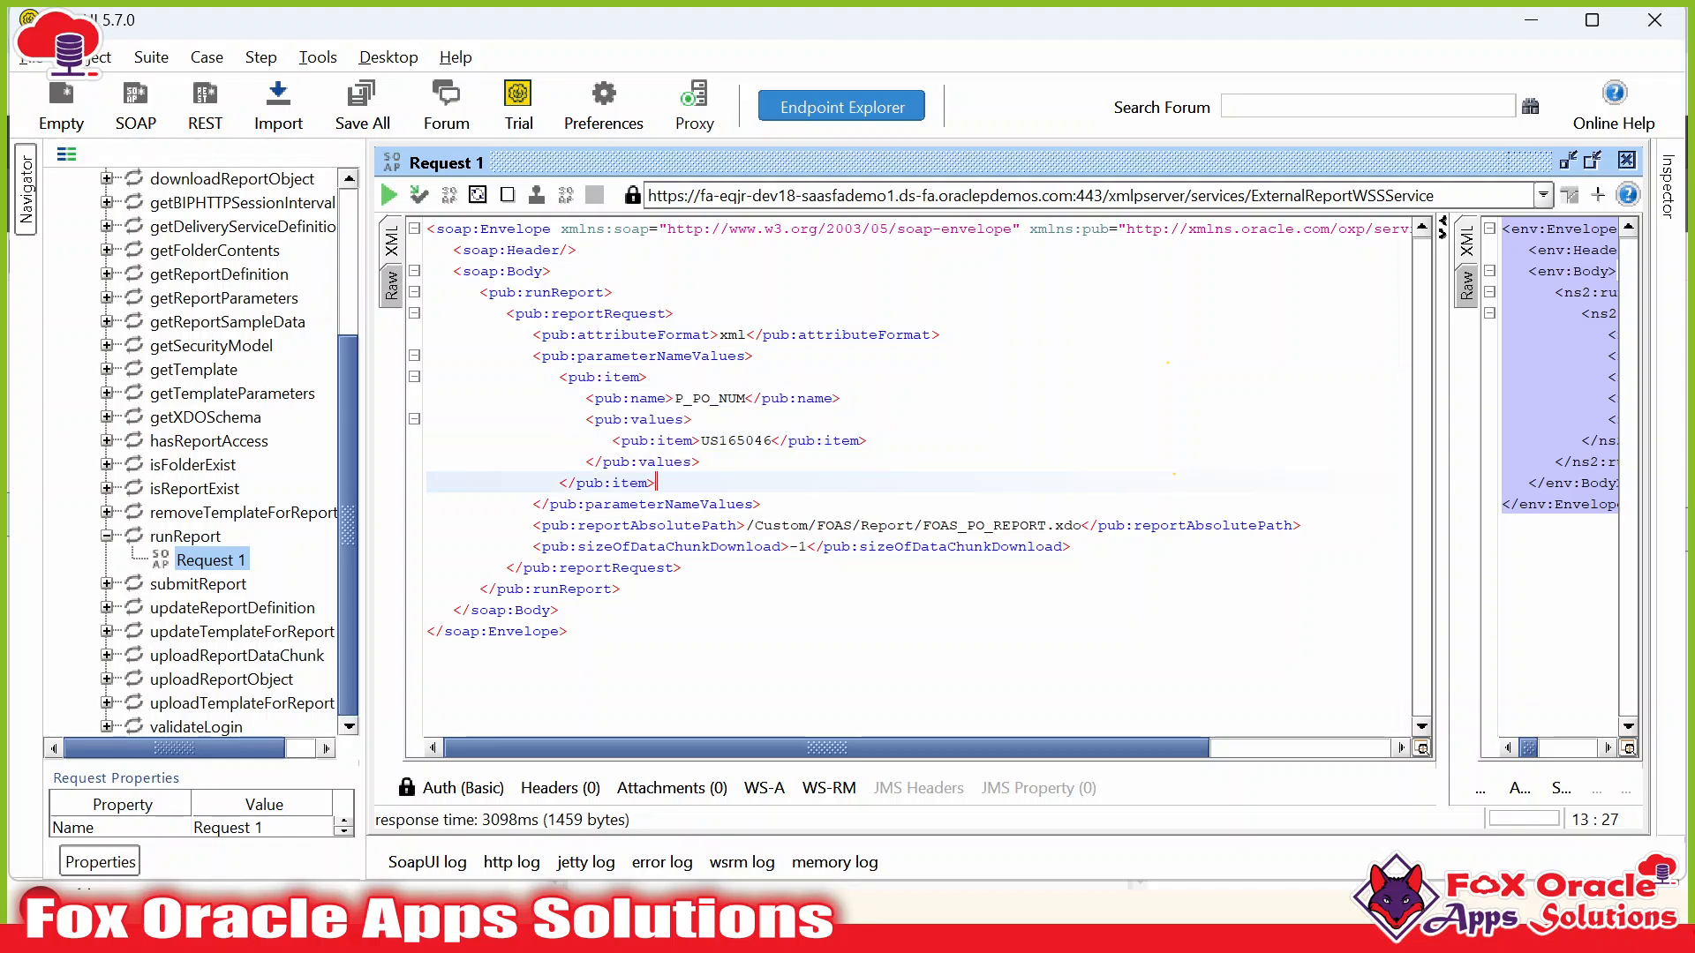
left_click_drag(560, 377, 655, 483)
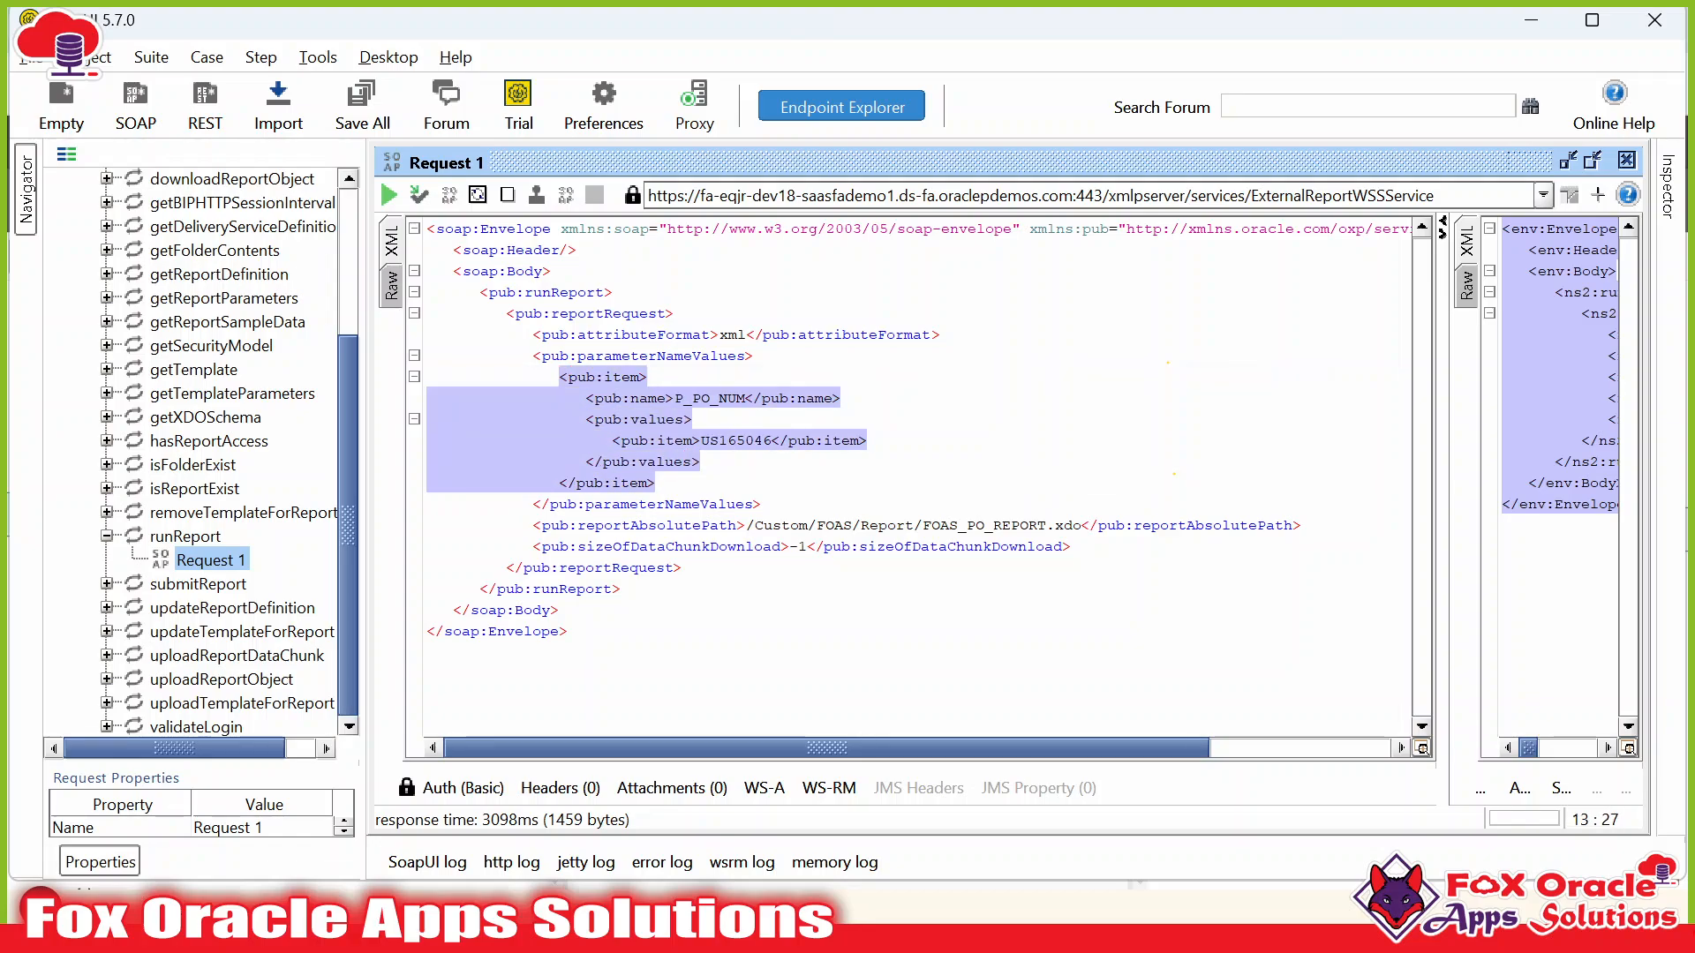
left_click(656, 483)
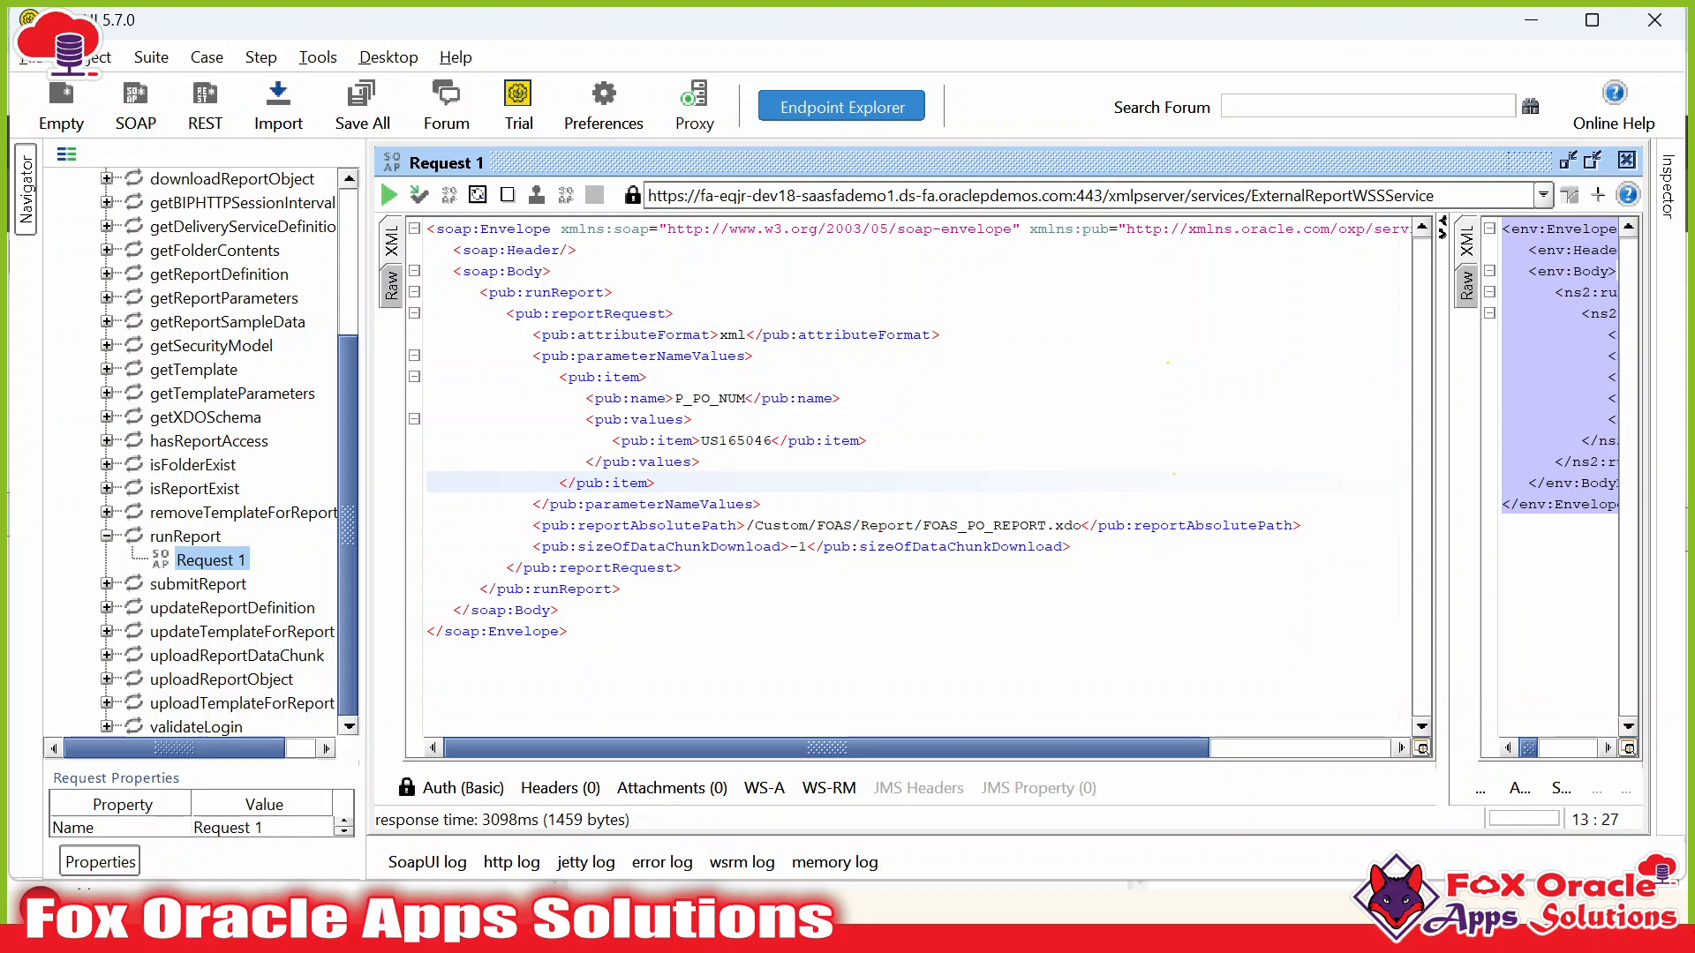
left_click_drag(560, 377, 655, 483)
key("ctrl+c")
left_click(656, 483)
key("Return")
key("ctrl+v")
key("Return")
key("ctrl+v")
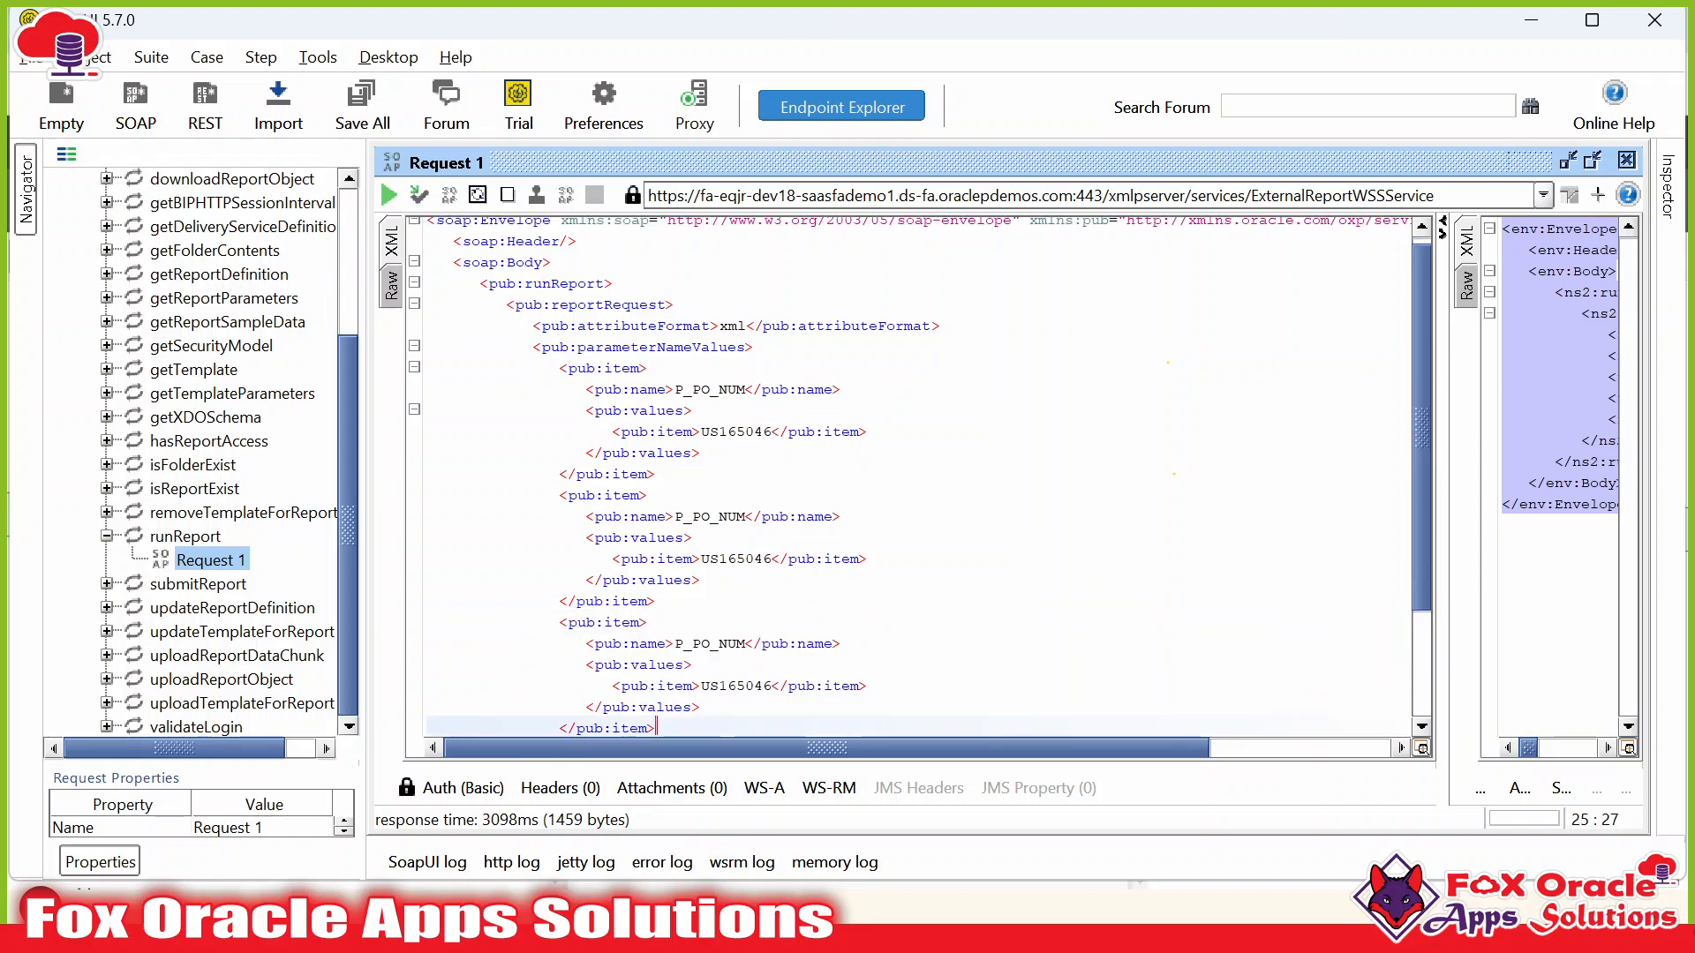
scroll(918, 477, "down", 2)
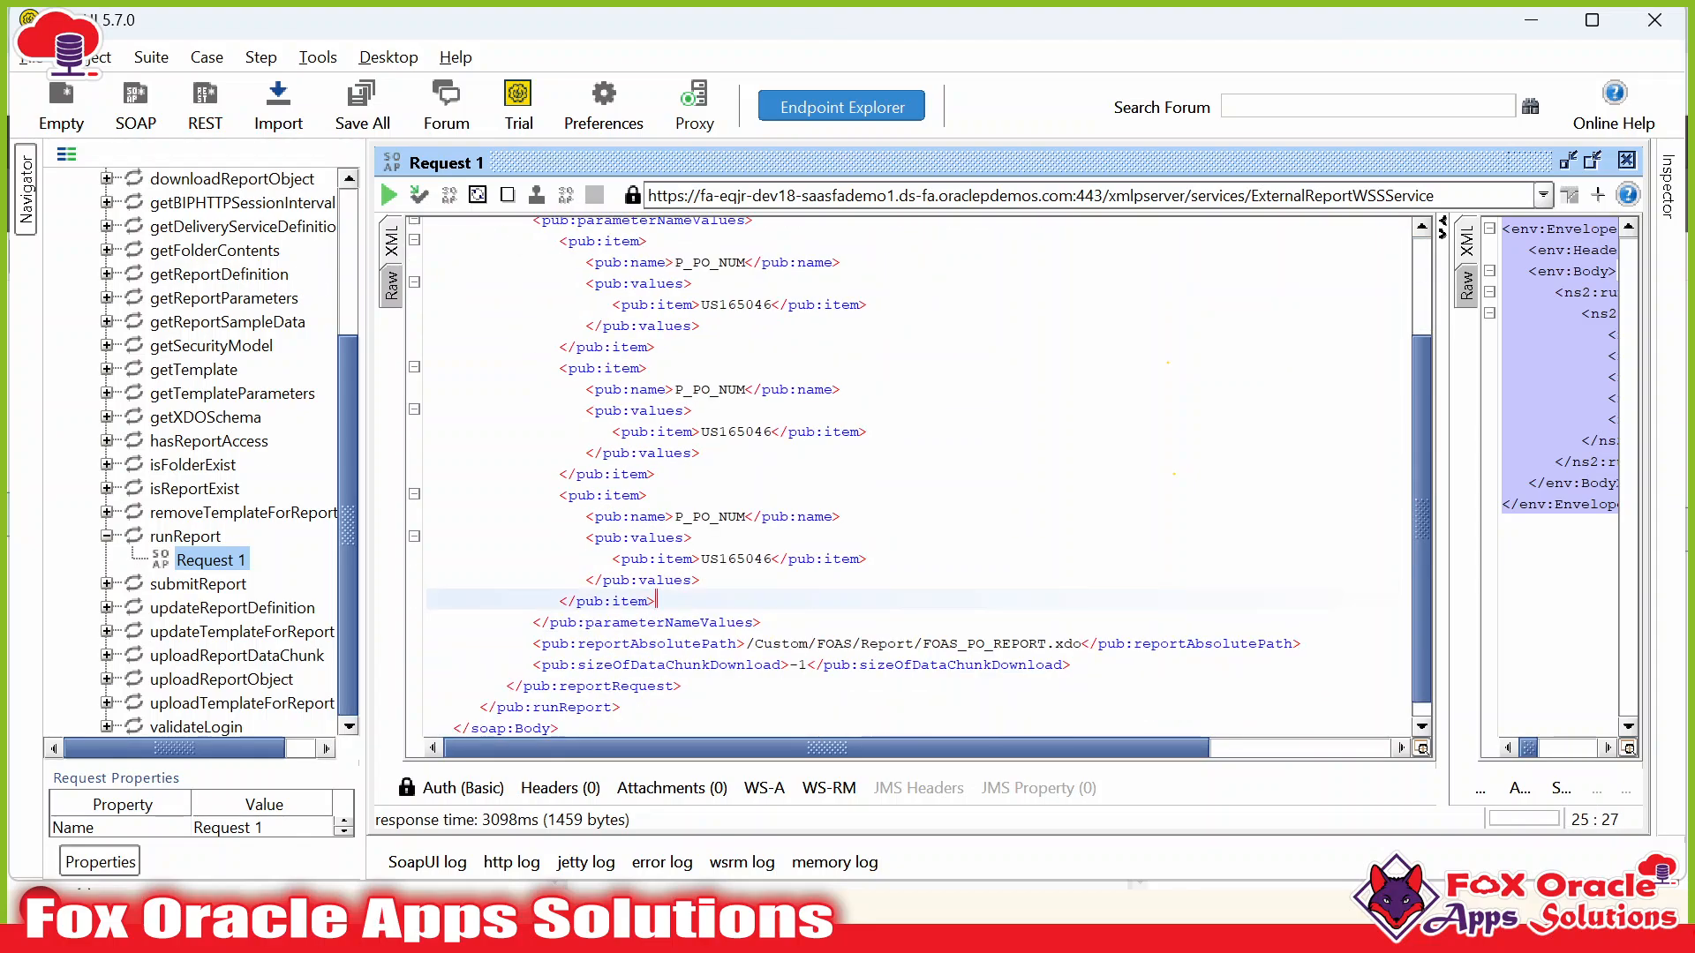
key("shift+Up")
key("shift+Up")
key("shift+Up")
key("shift+Up")
key("shift+Up")
key("shift+Up")
key("shift+Up")
key("shift+Up")
key("shift+Up")
key("shift+Up")
key("shift+Up")
key("shift+Up")
key("Delete")
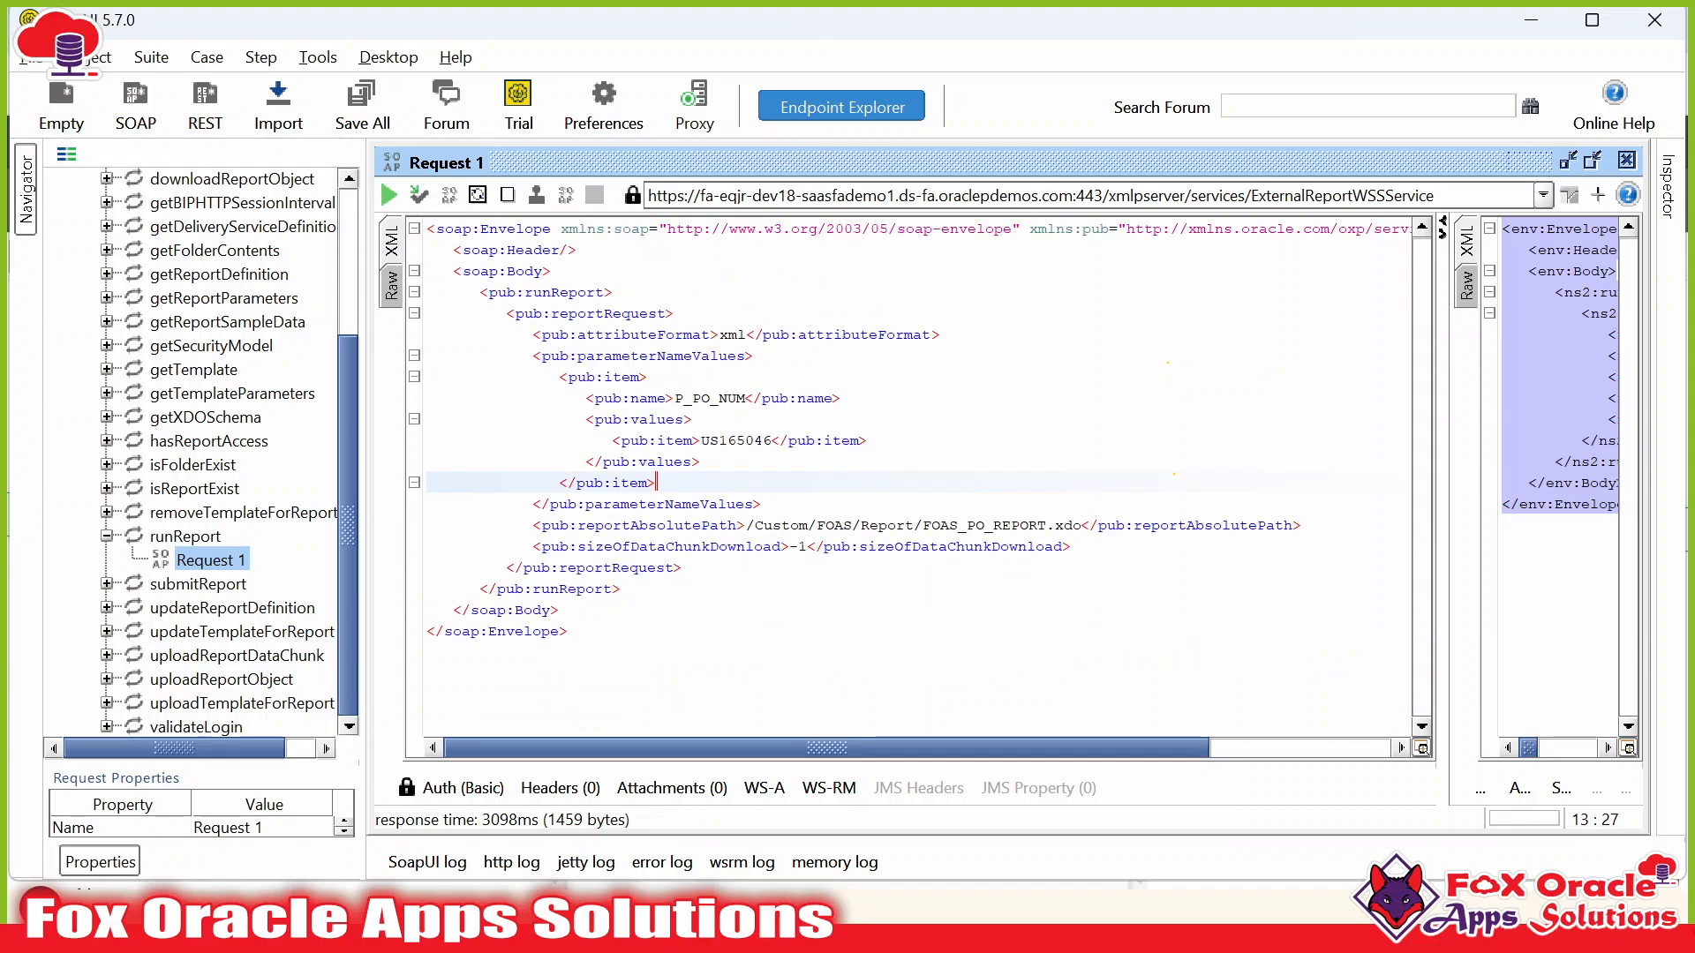
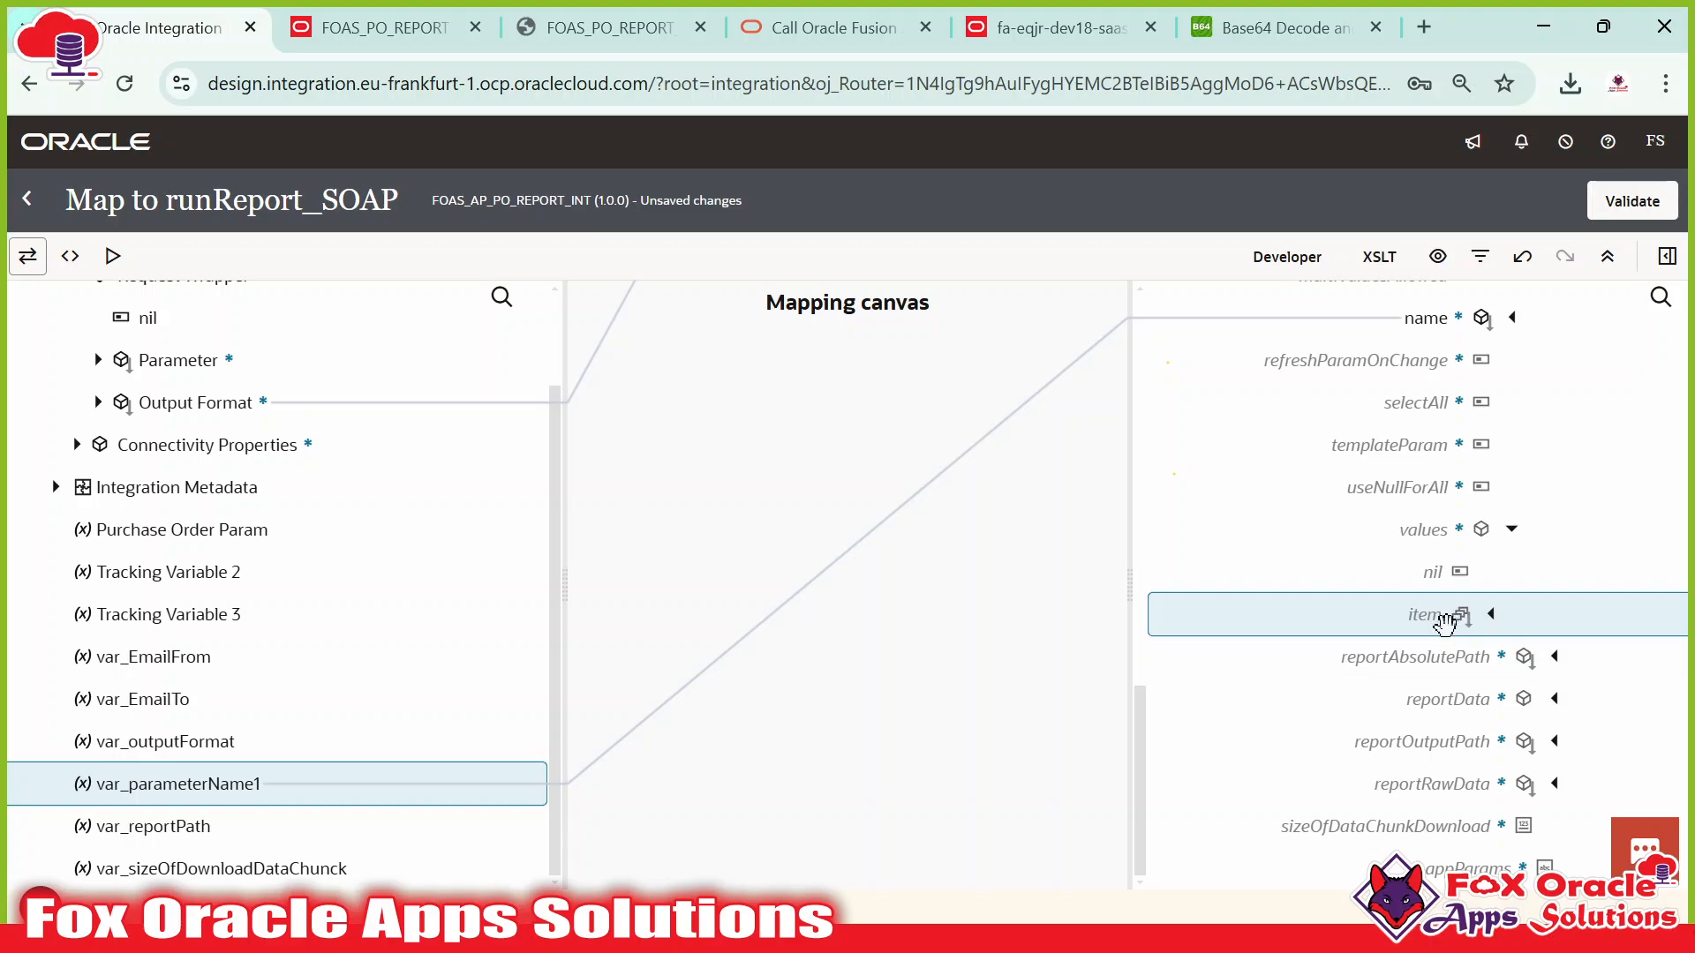
Map Parameter onto parameterNameValues > item > values > item in the runReport_SOAP mapping.
scroll(359, 481, "up", 3)
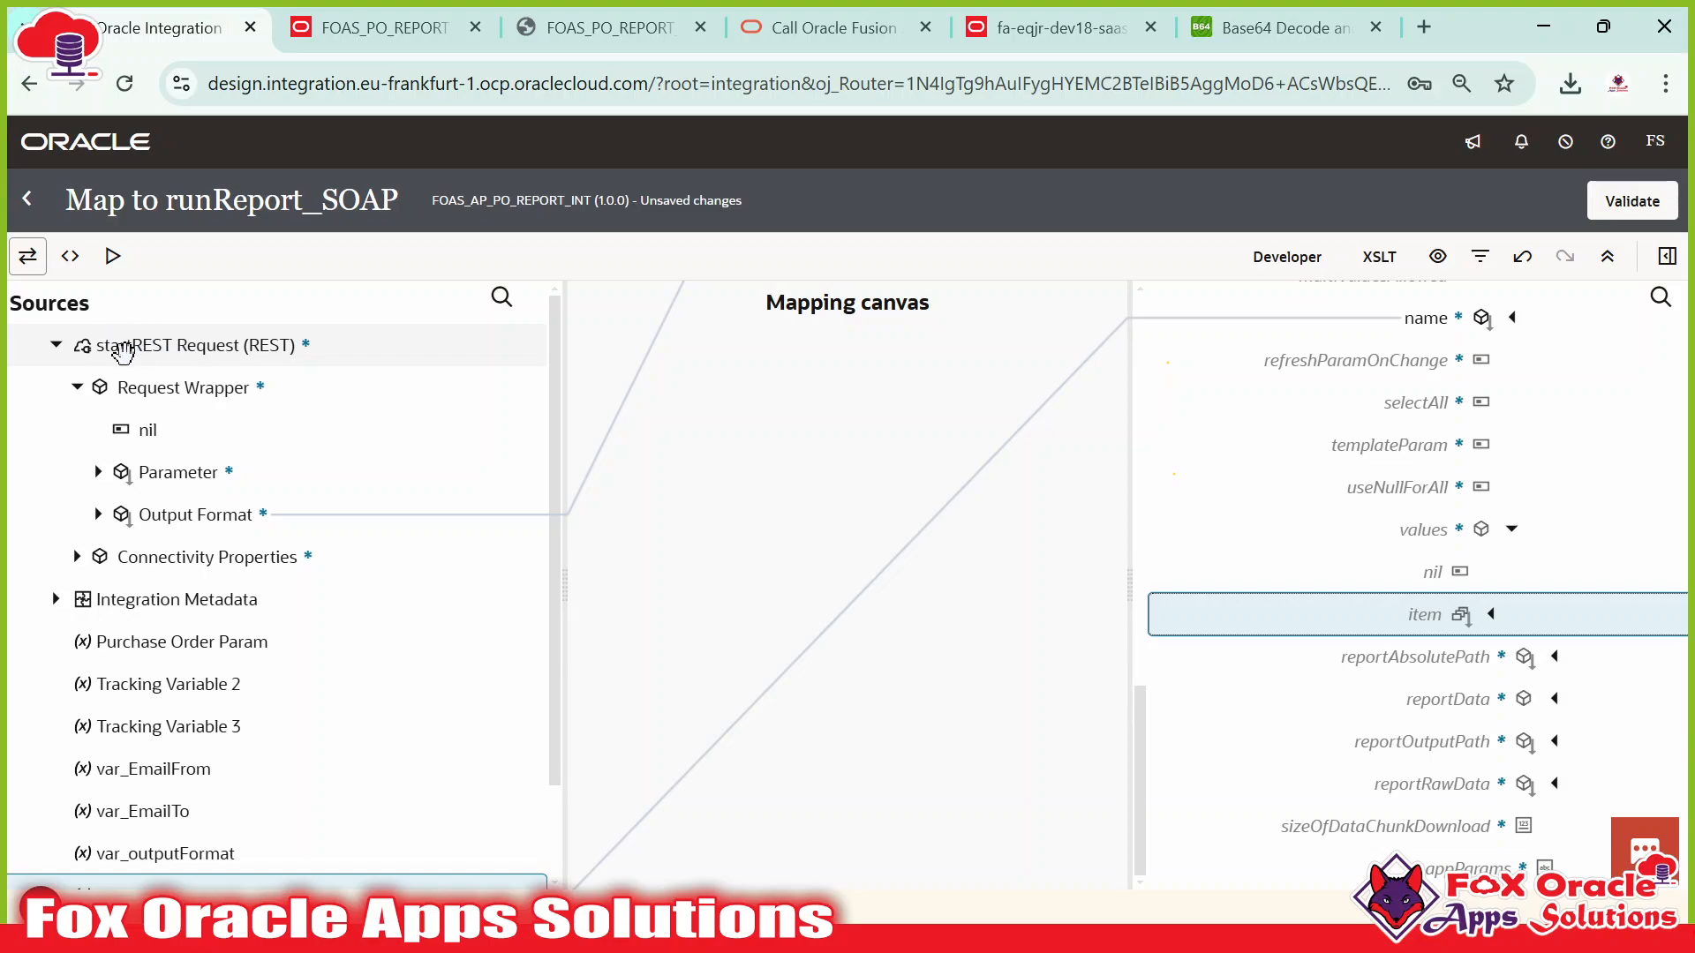
left_click_drag(177, 472, 1421, 616)
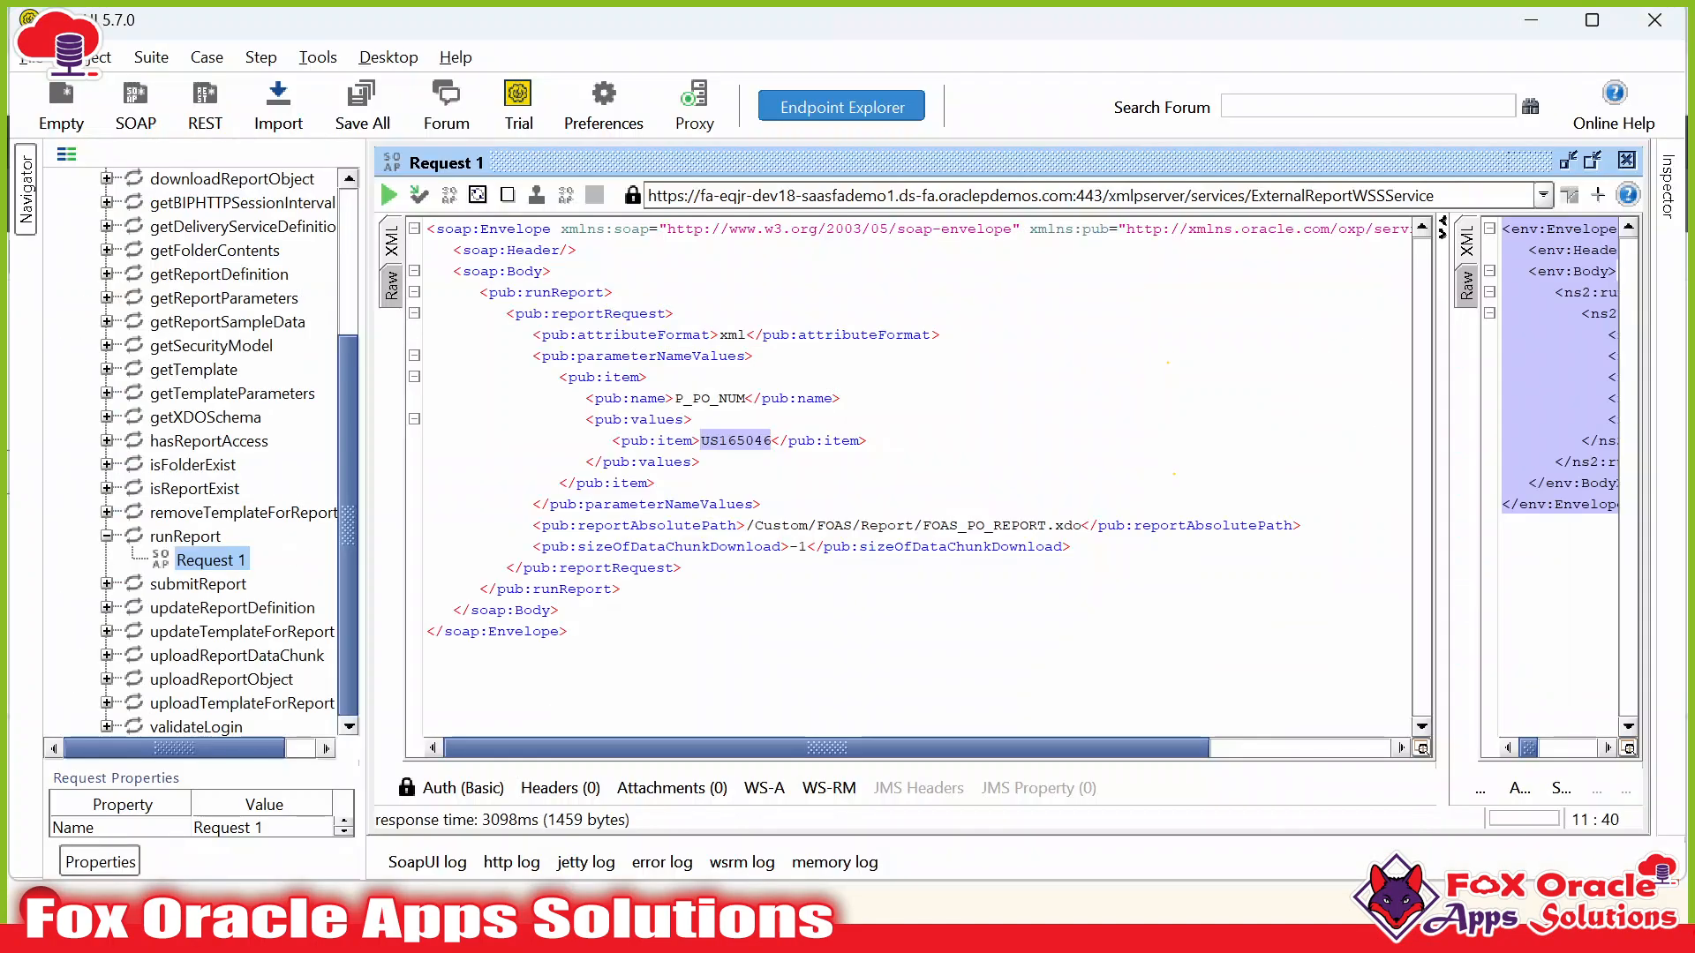
key("Down")
key("Down")
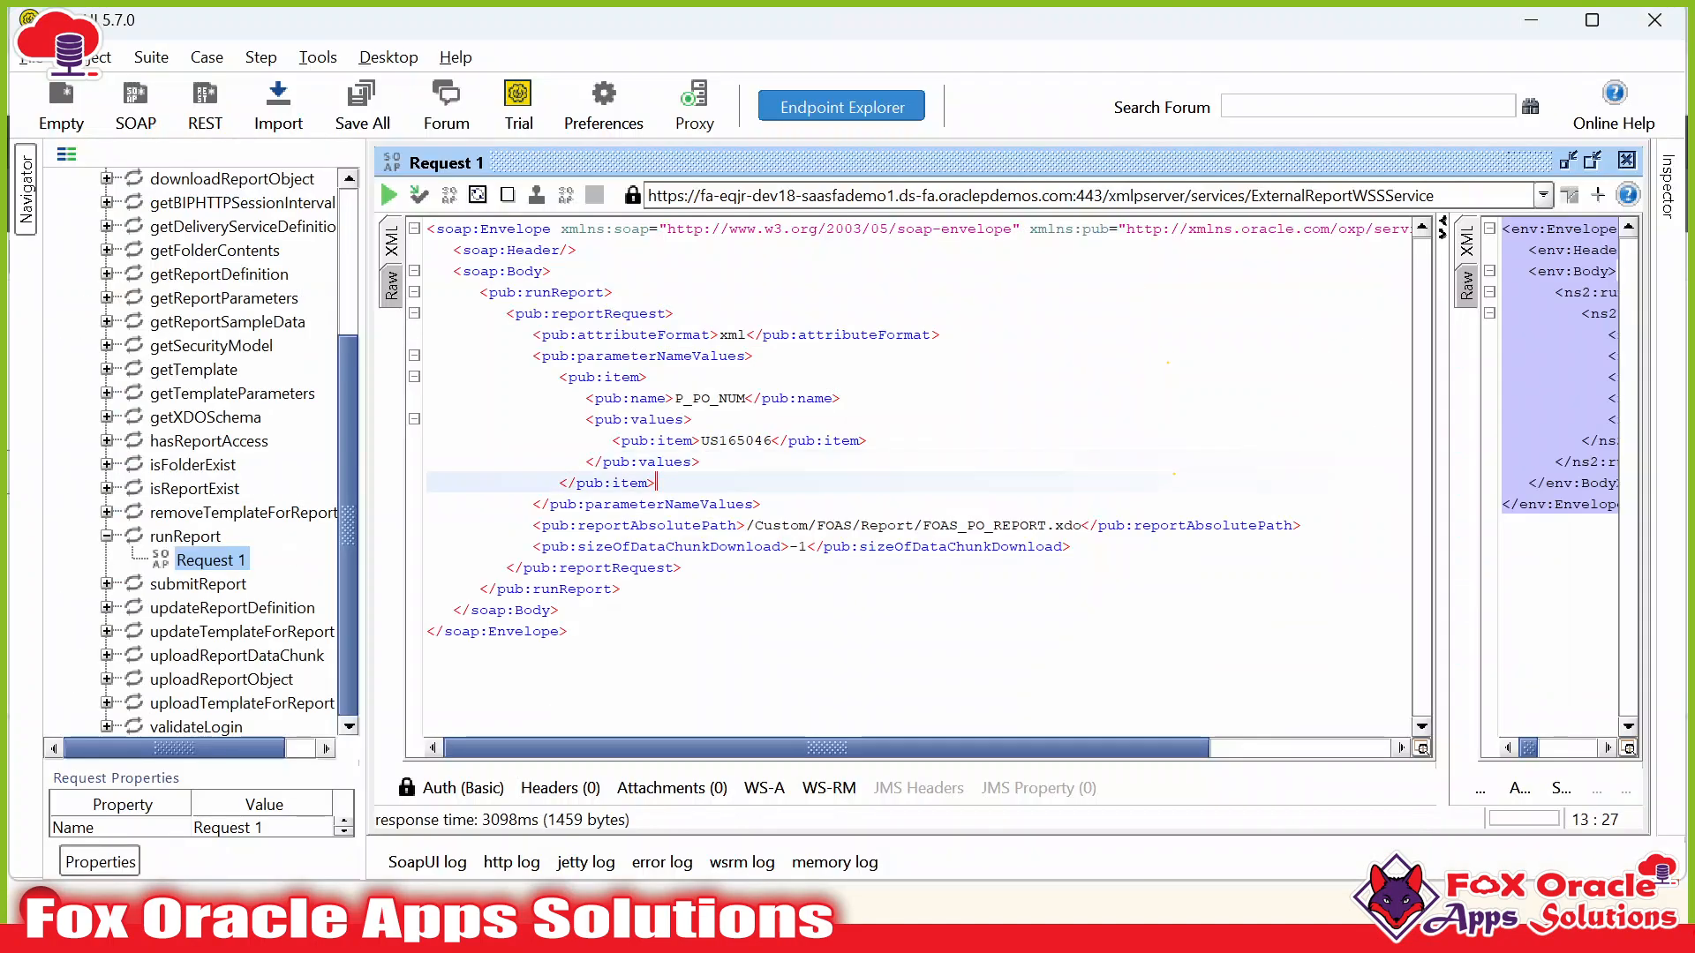
Compare the reportAbsolutePath element and path value in the SoapUI sample with its target field.
left_click(761, 504)
left_click(568, 525)
double_click(657, 526)
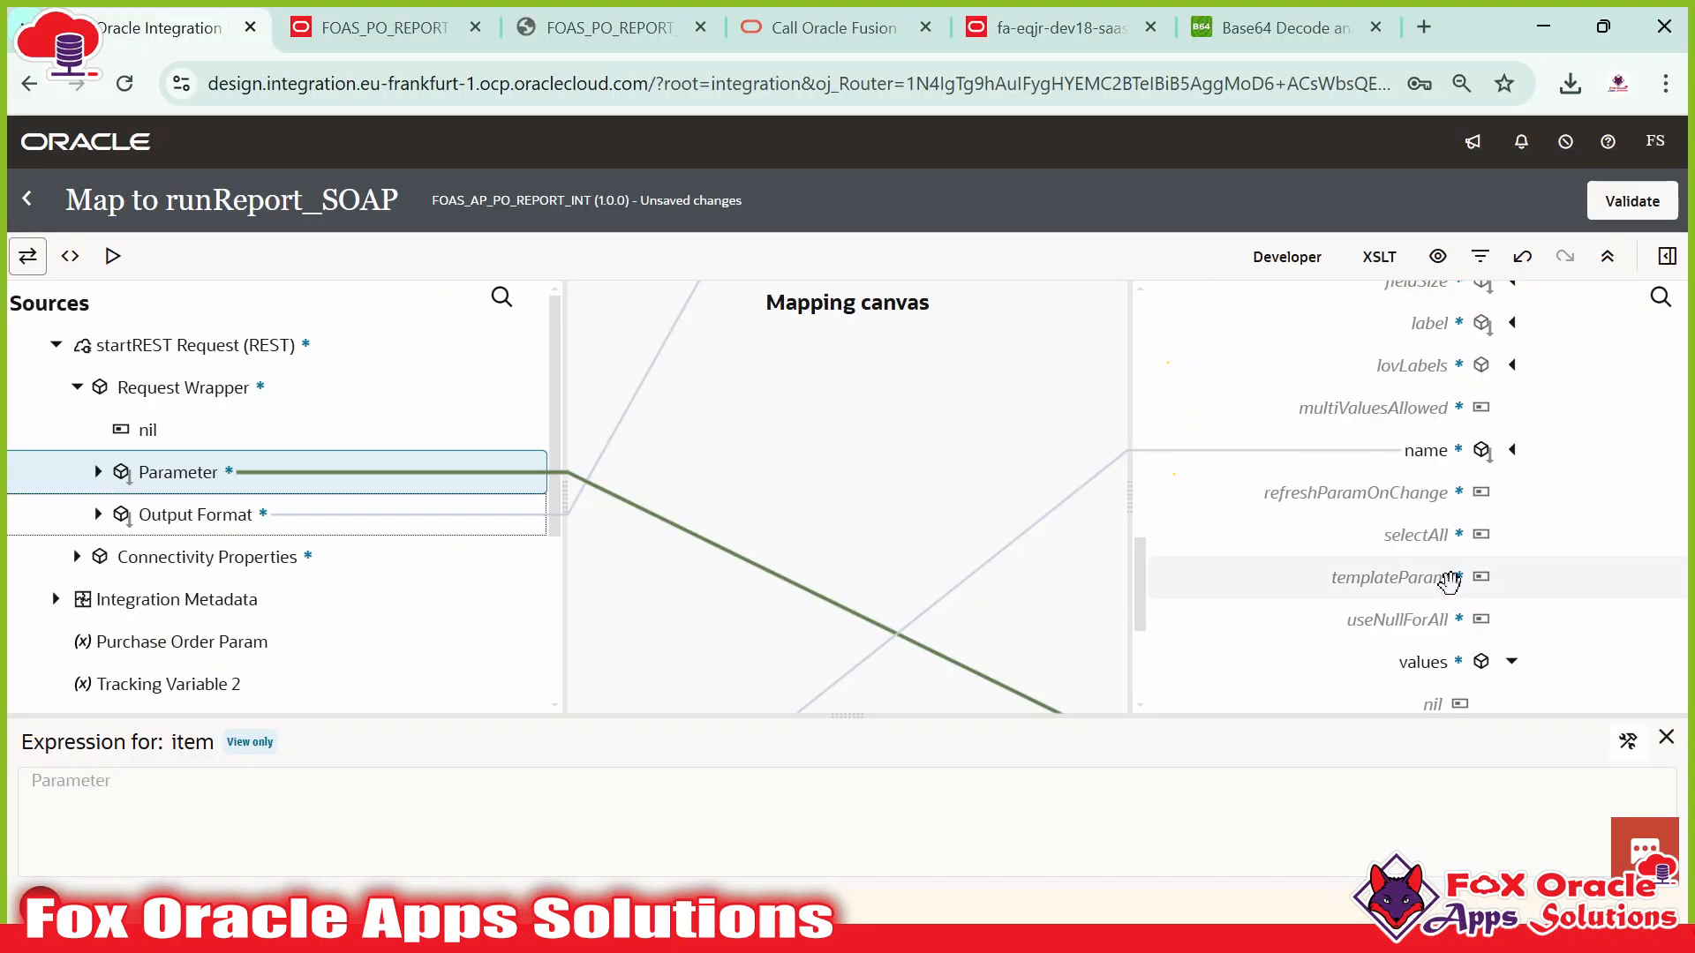
scroll(1472, 574, "down", 3)
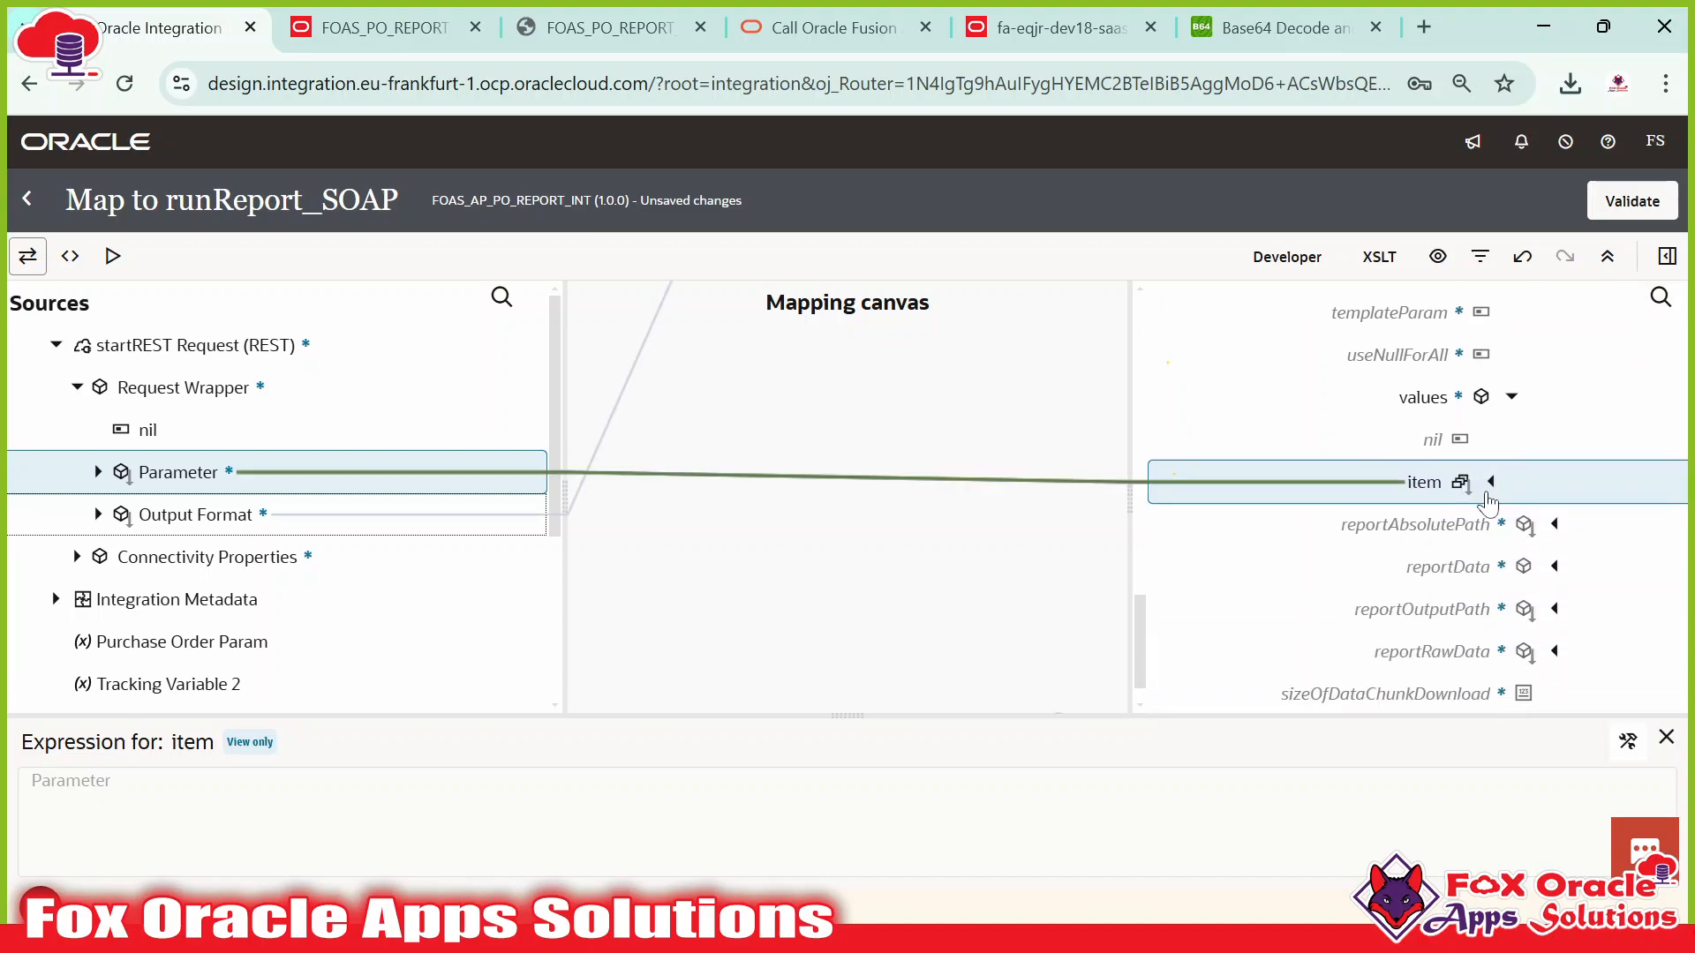
left_click(1448, 525)
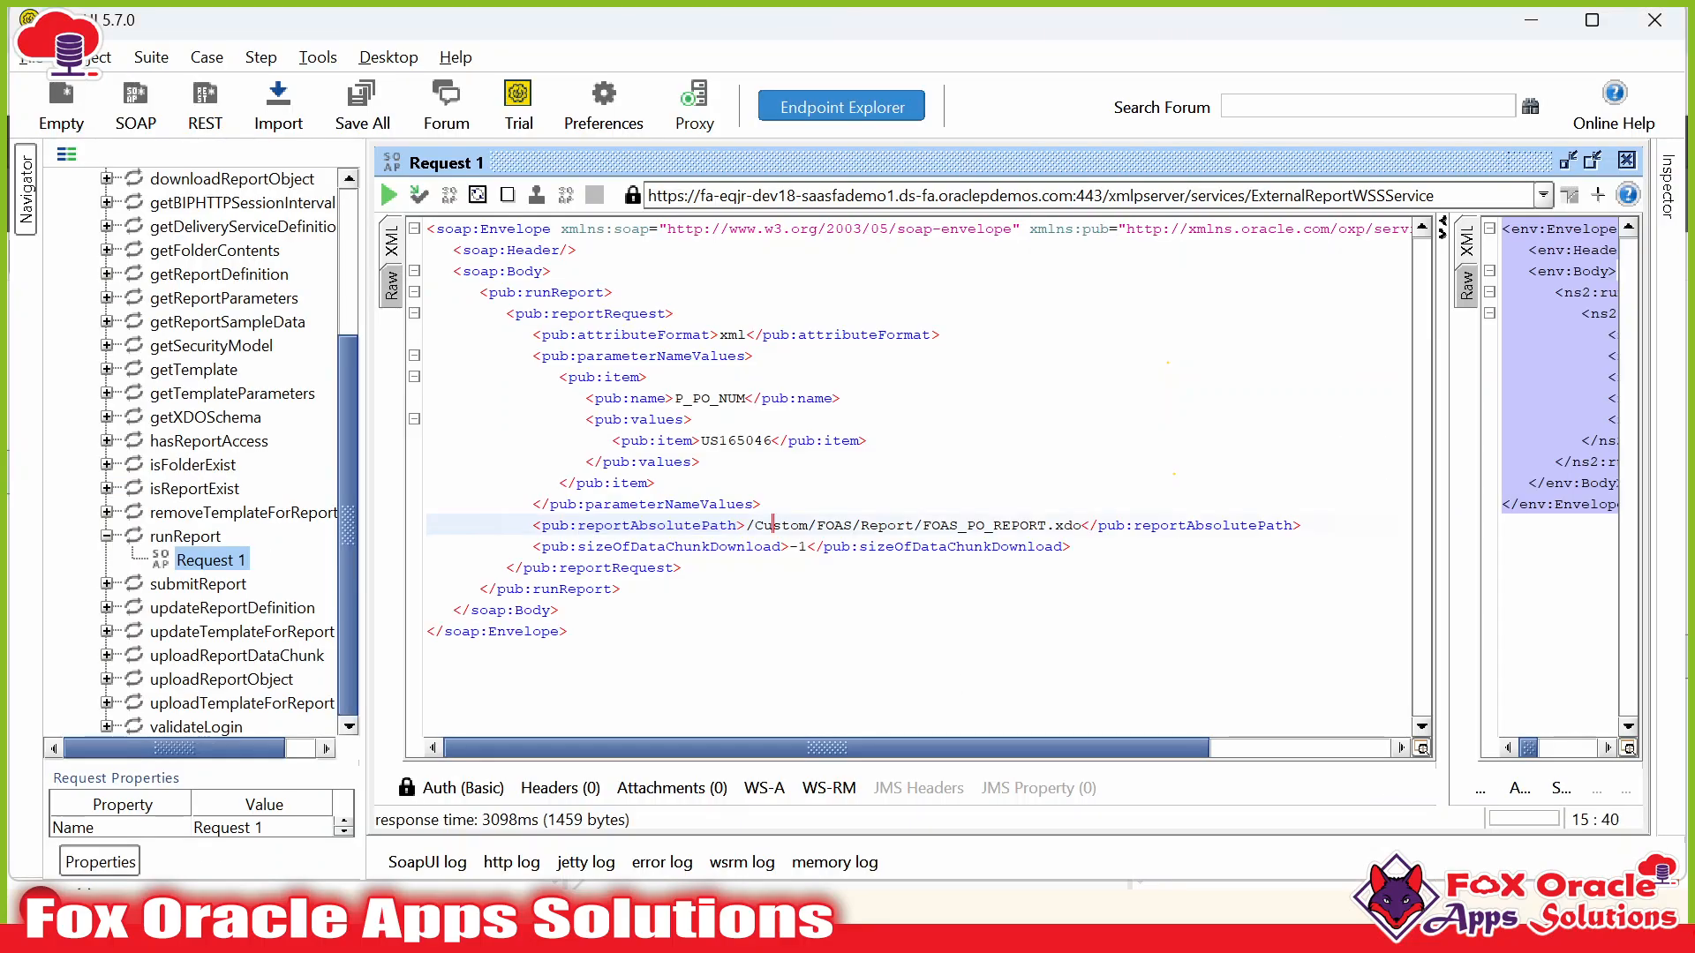
left_click_drag(746, 525, 1080, 525)
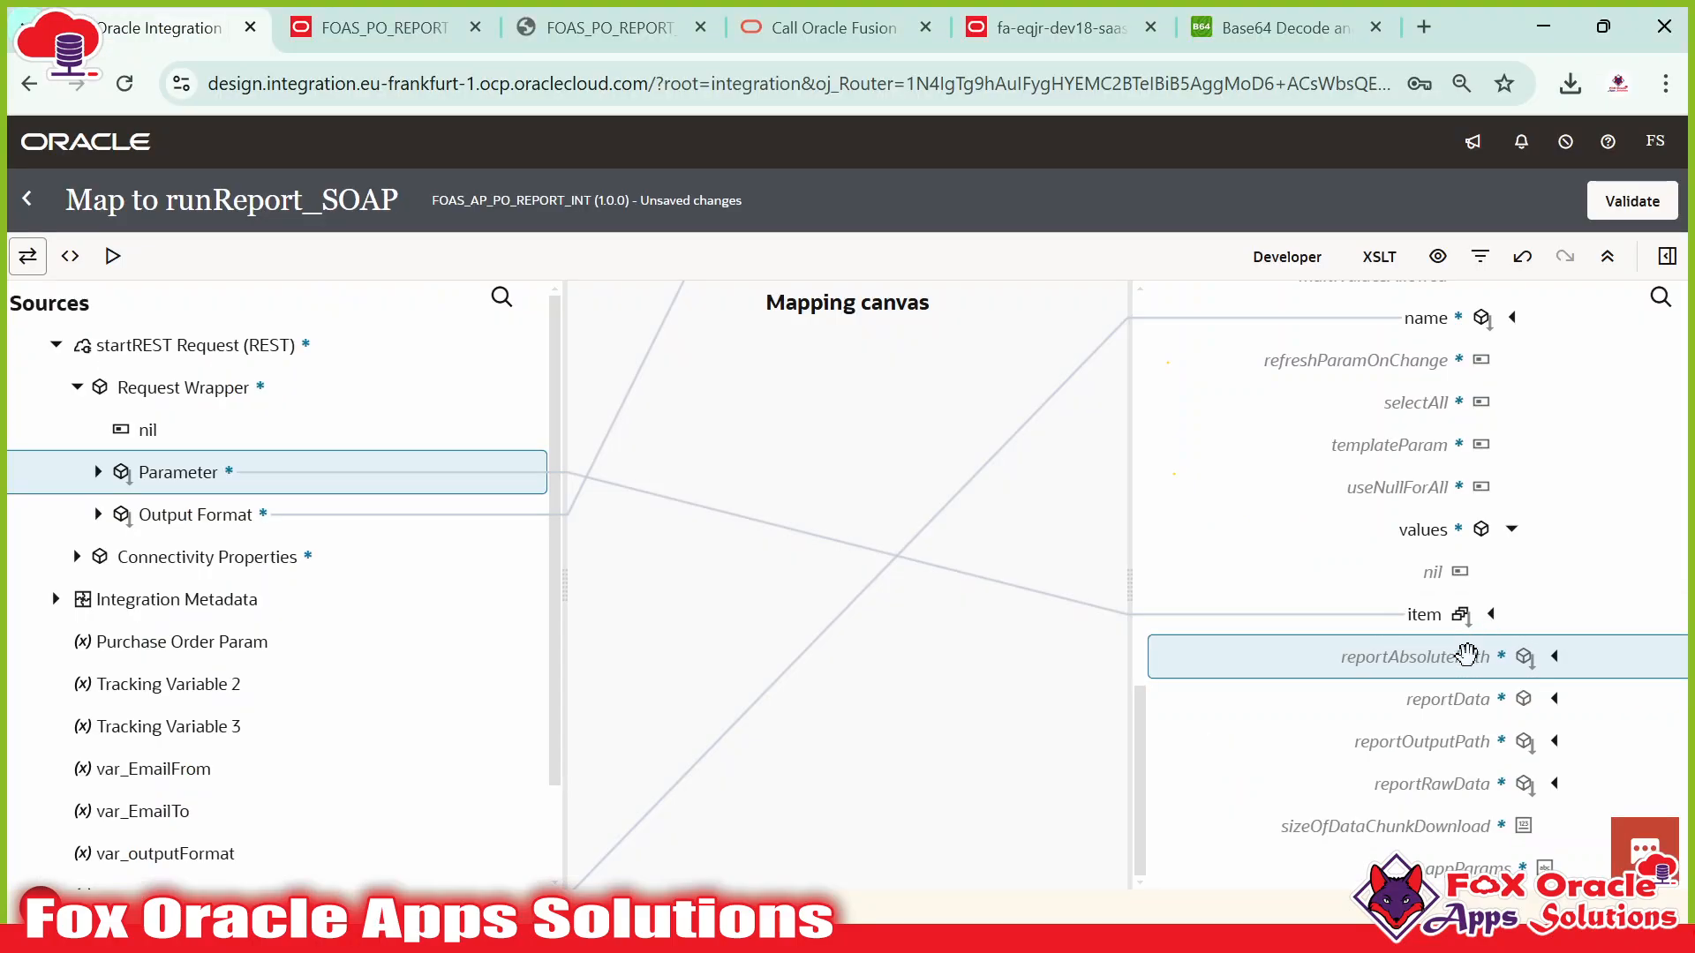
scroll(352, 616, "down", 2)
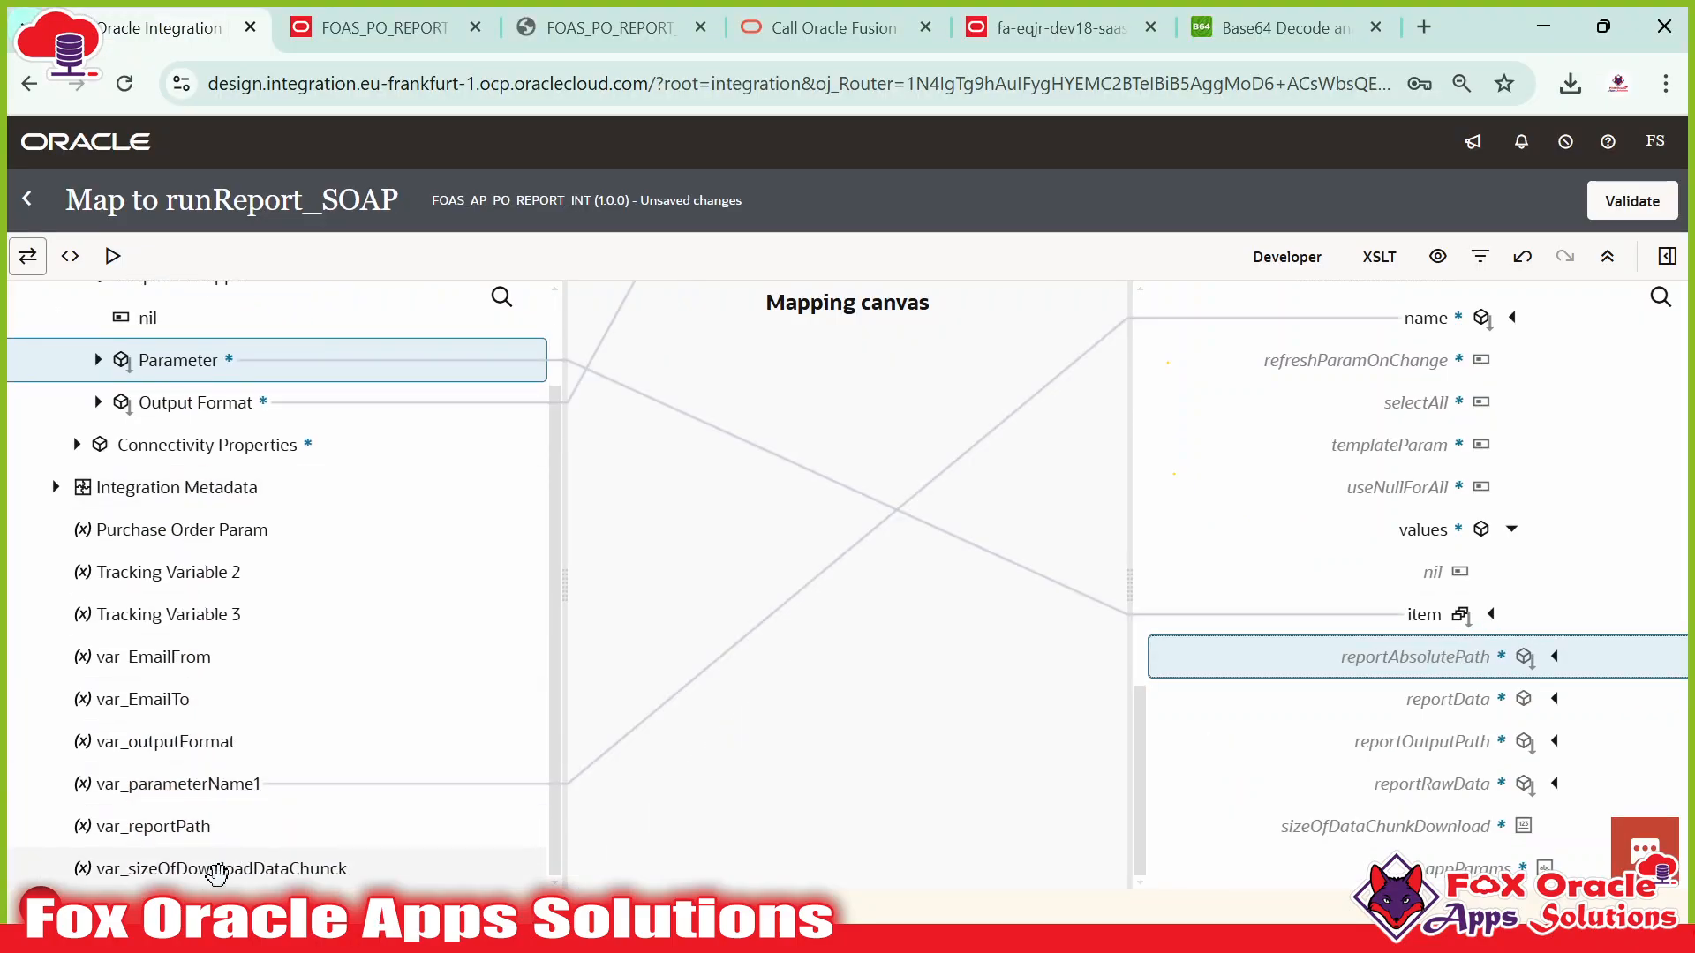
Map var_reportPath onto reportAbsolutePath and locate sizeOfDataChunkDownload in the sample and target.
left_click_drag(170, 825, 1331, 665)
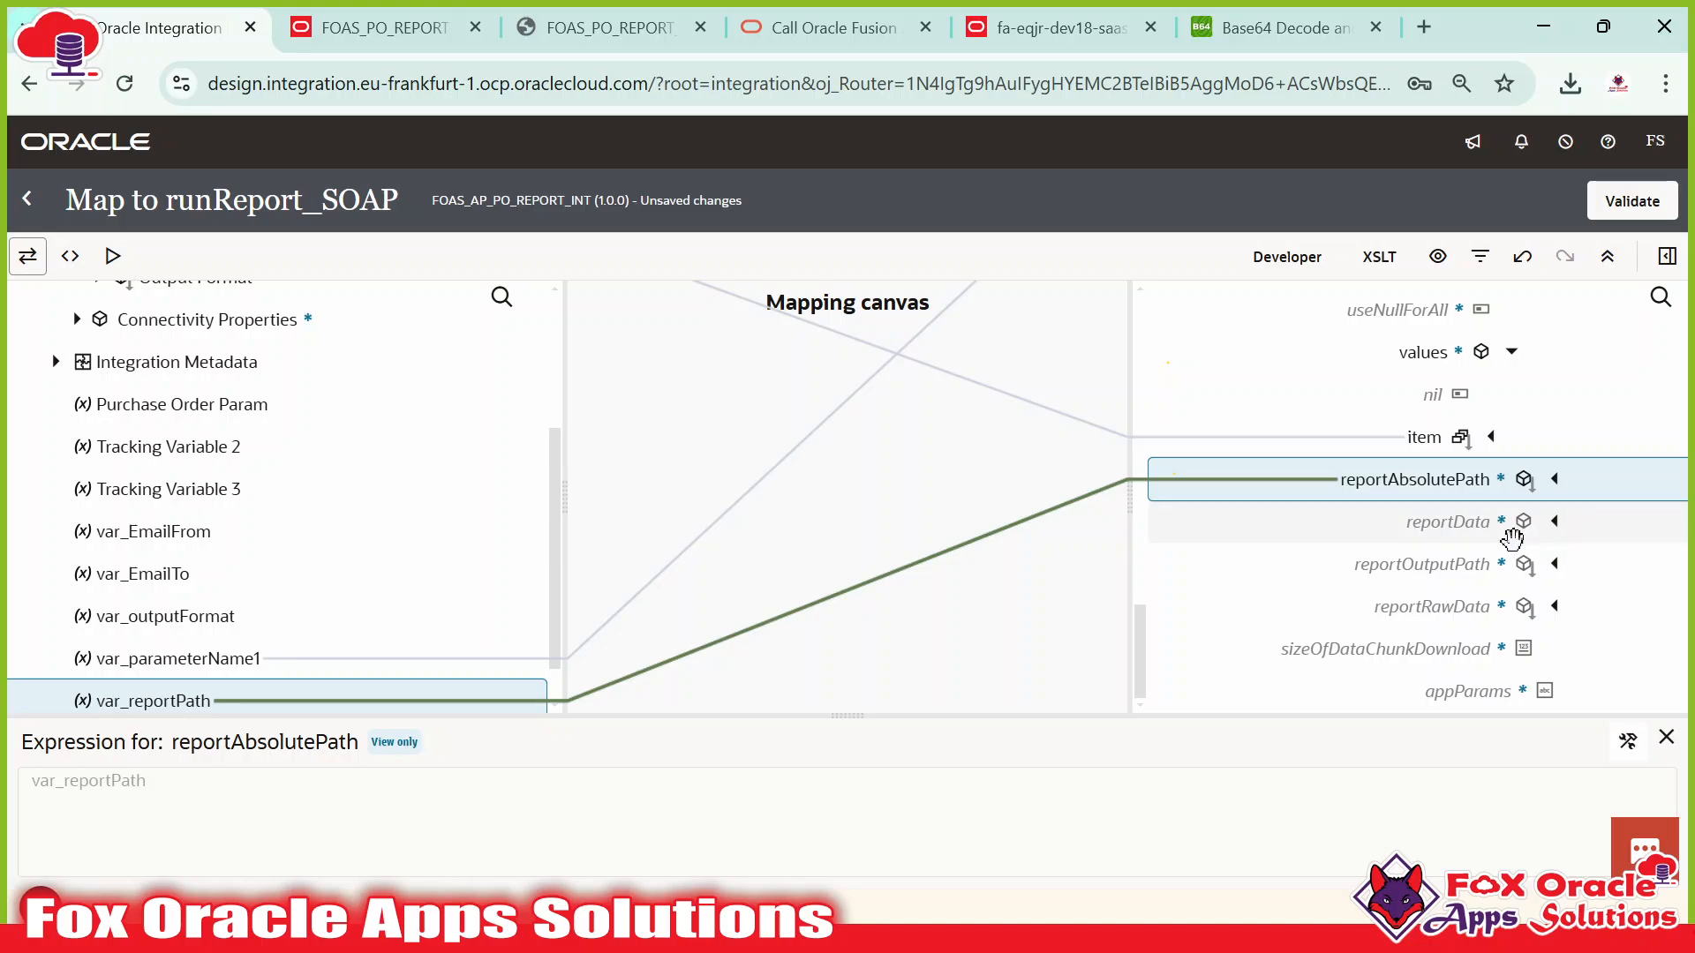
key("alt+Tab")
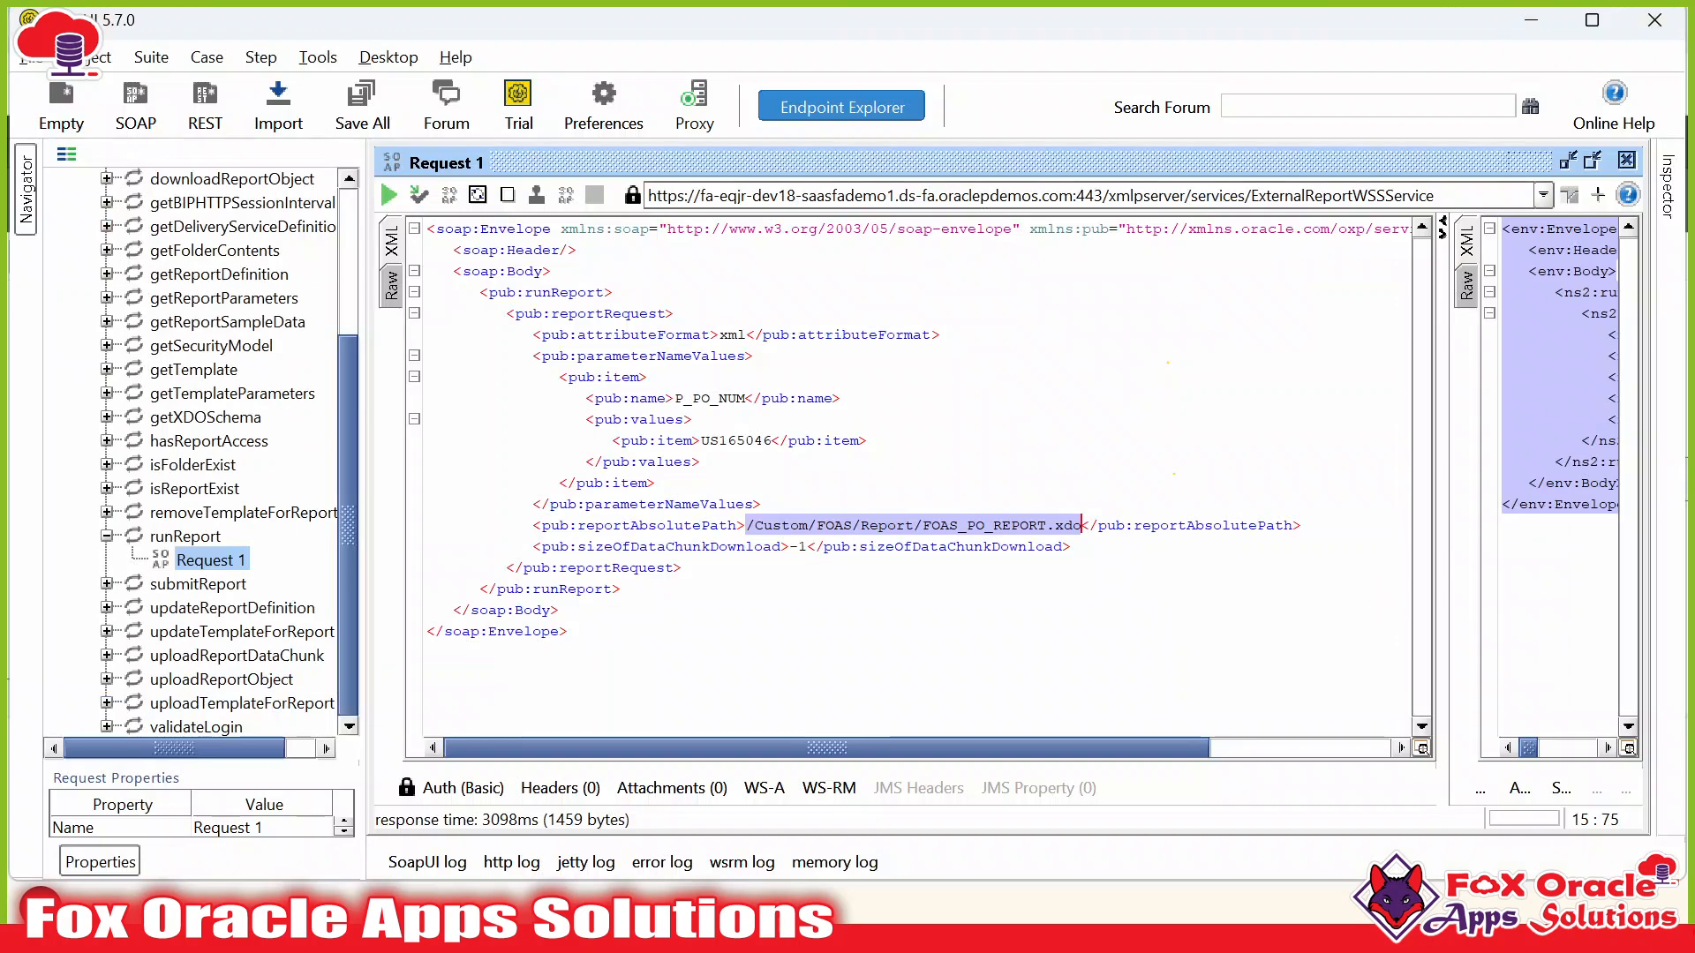
left_click(584, 546)
left_click(628, 589)
double_click(680, 547)
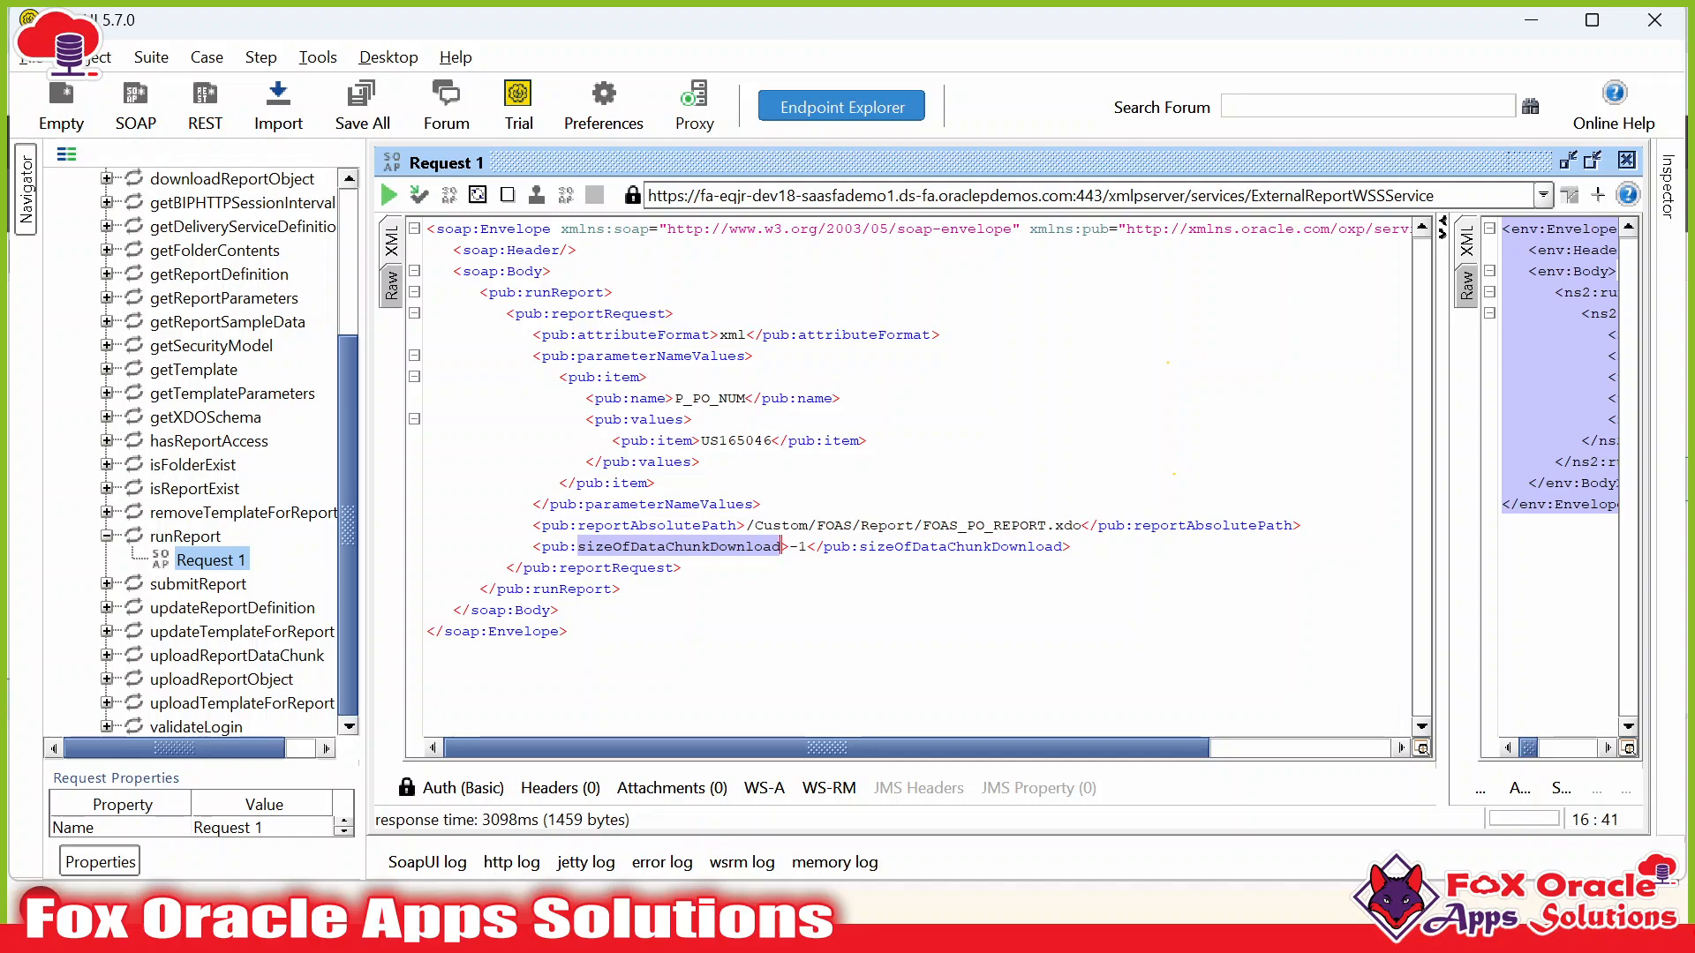
key("alt+Tab")
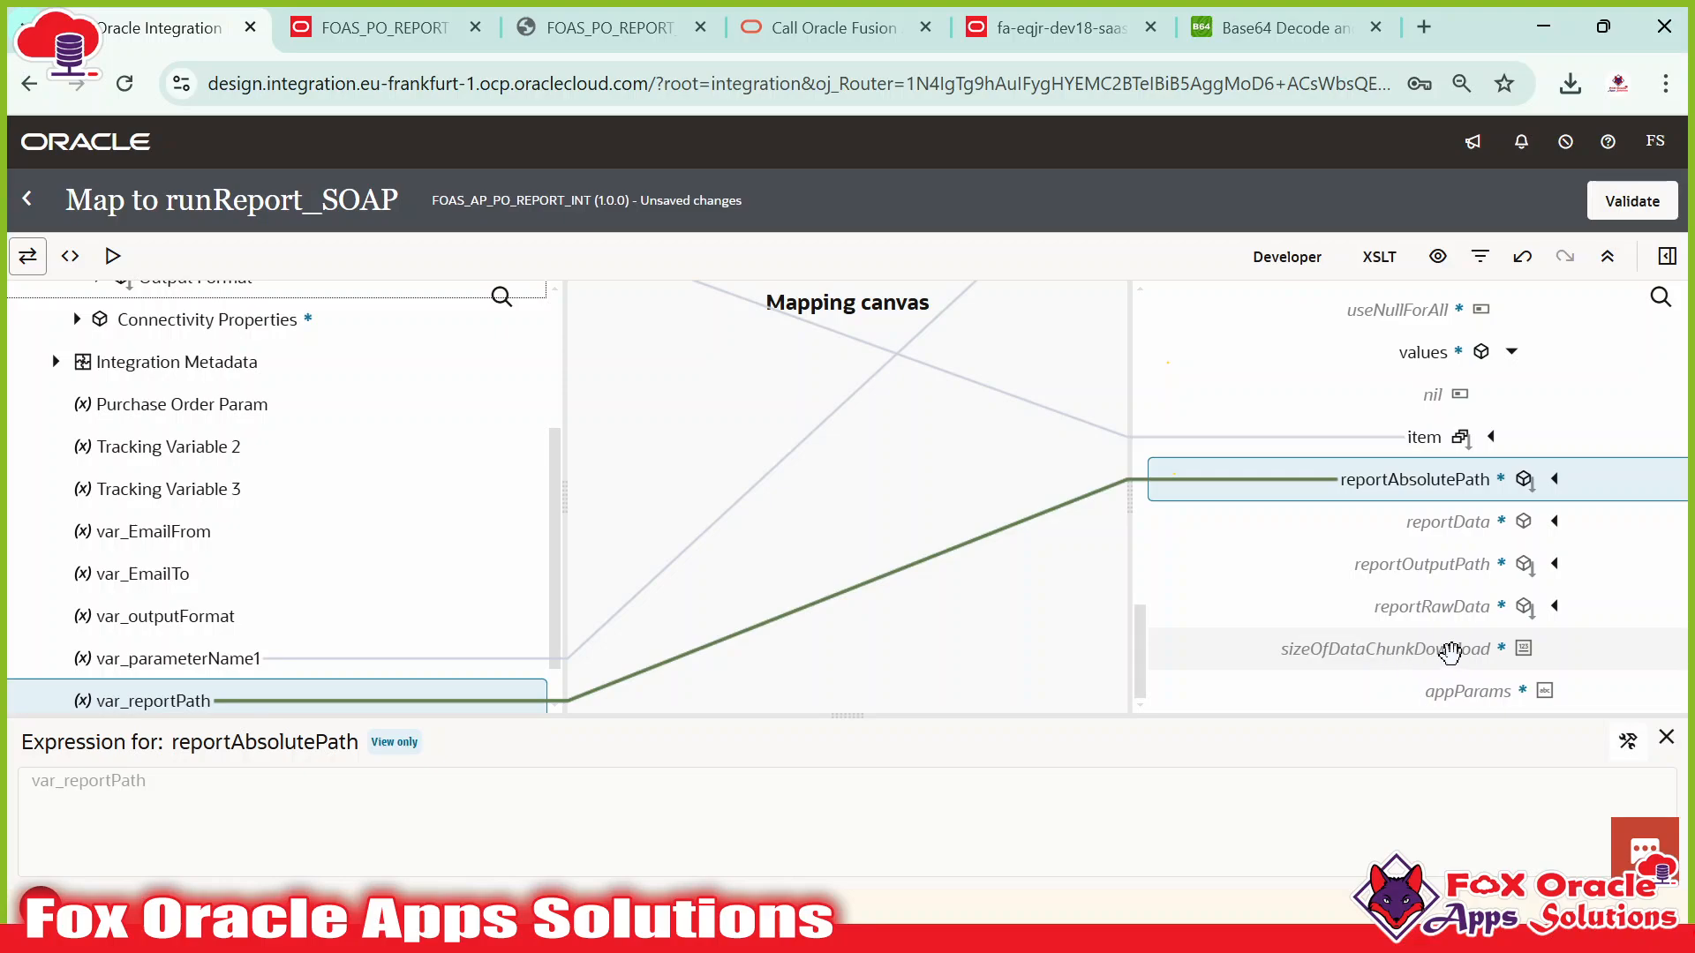
left_click(1450, 650)
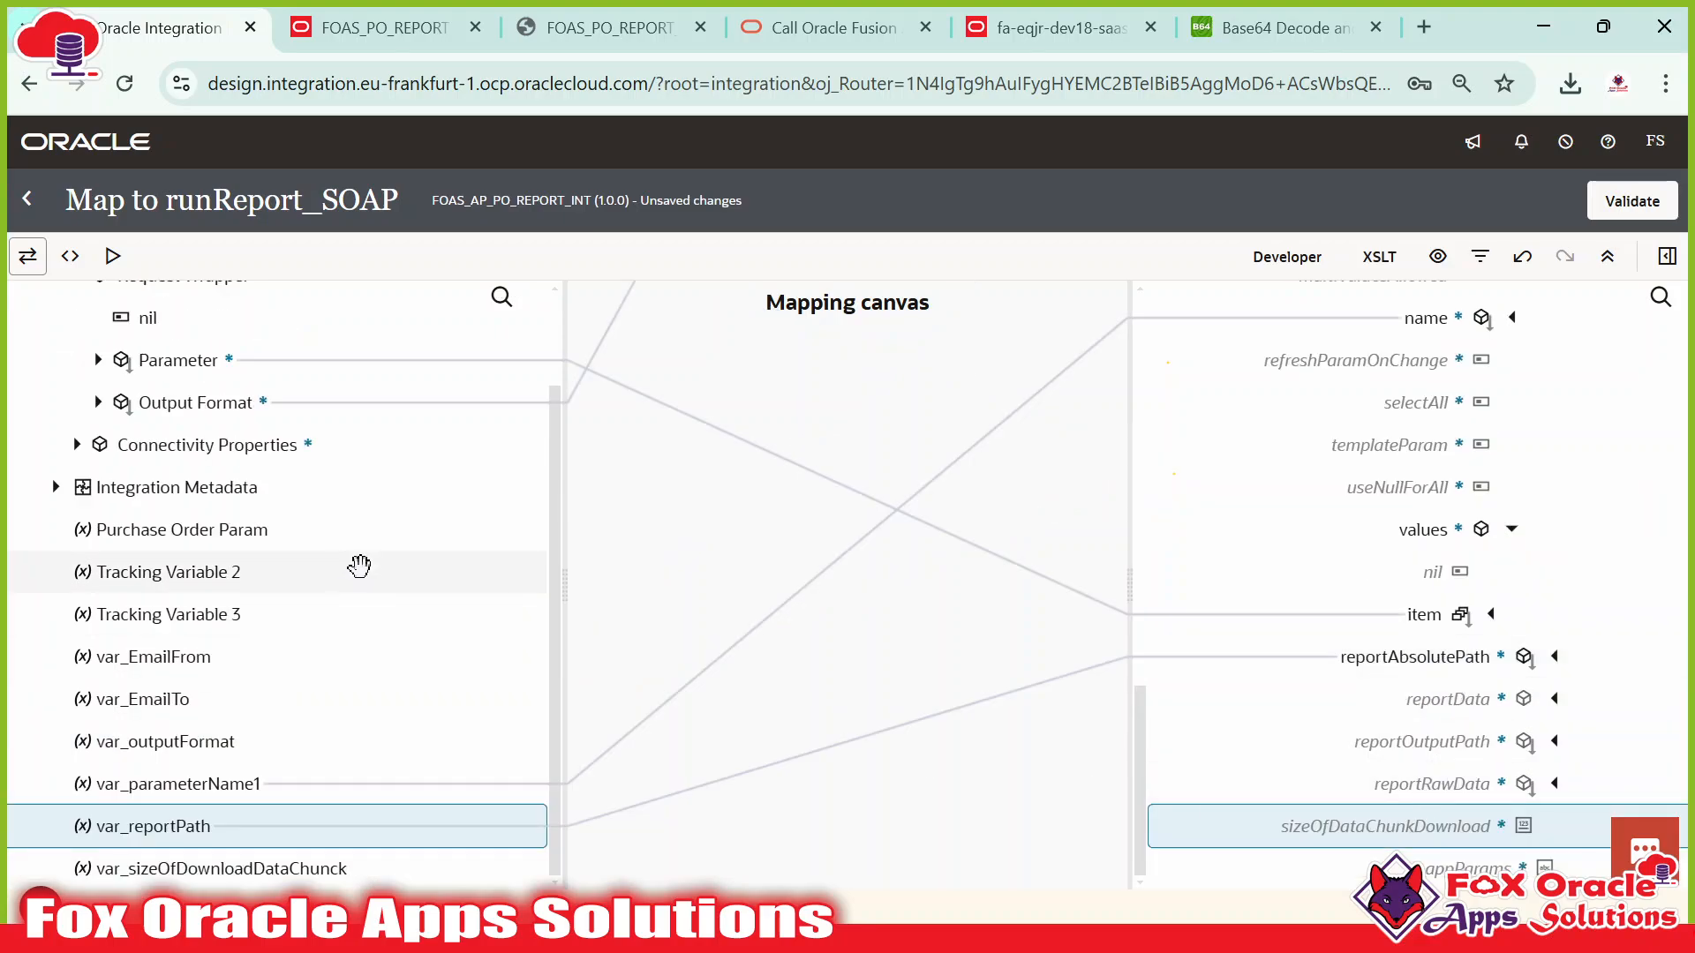
Map var_sizeOfDownloadDataChunck onto sizeOfDataChunkDownload and validate the runReport_SOAP map.
left_click_drag(191, 870, 1341, 839)
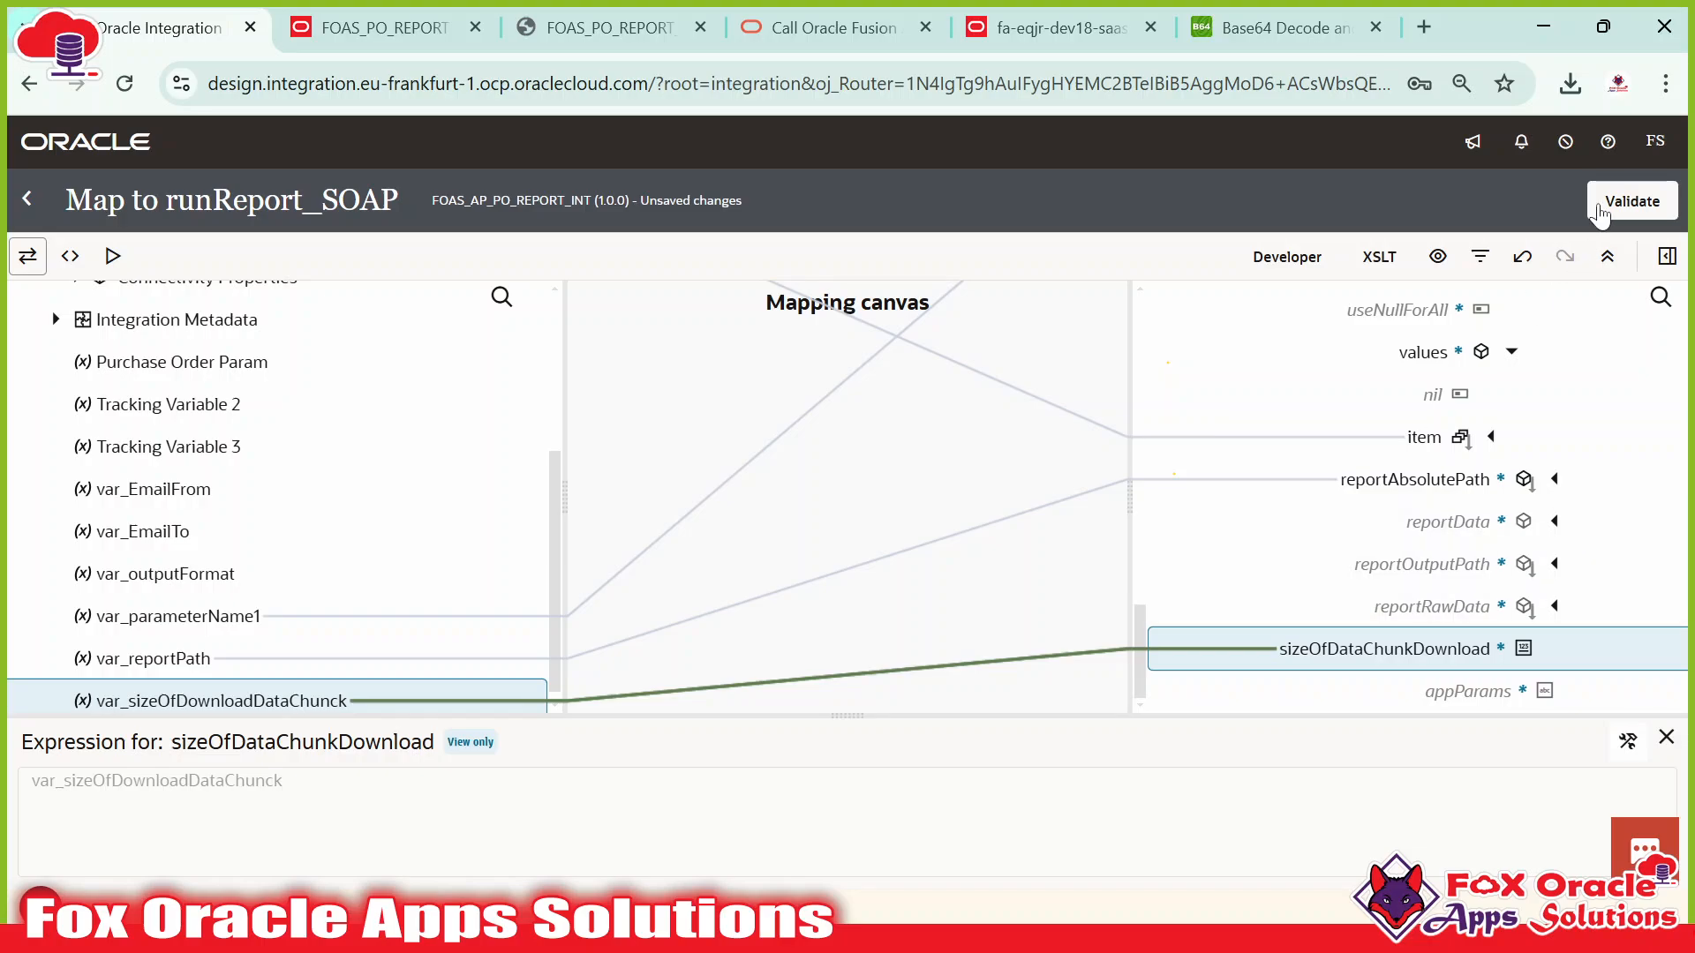
left_click(1607, 210)
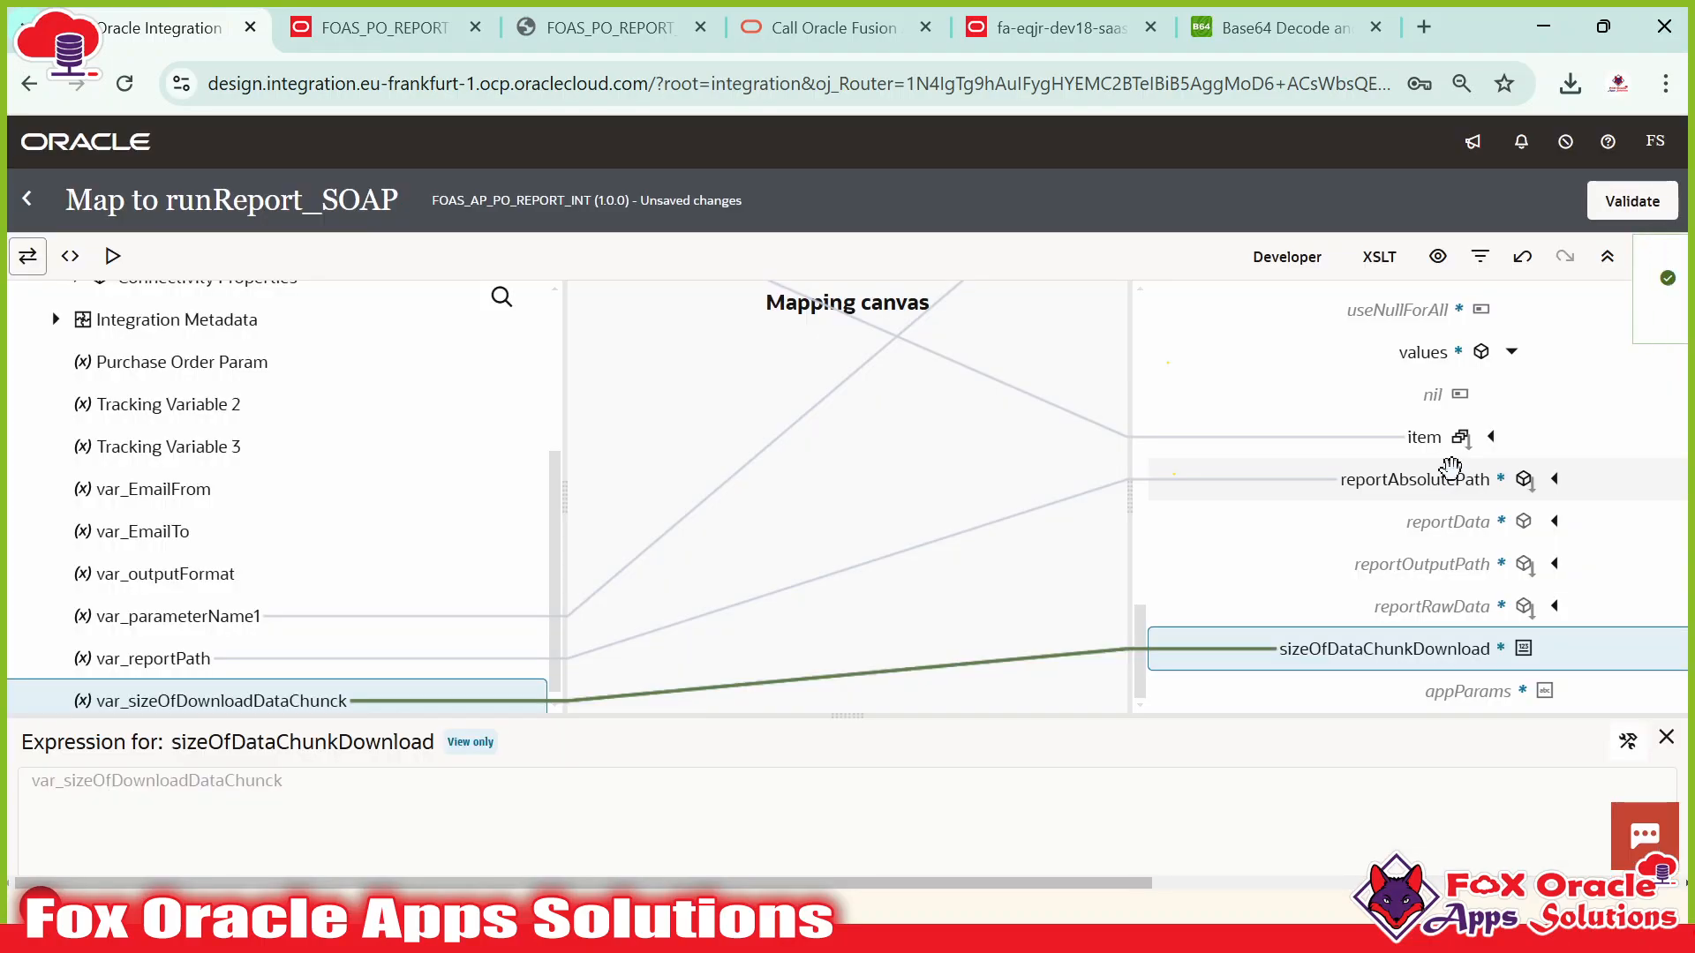
scroll(1405, 529, "up", 6)
left_click(1649, 279)
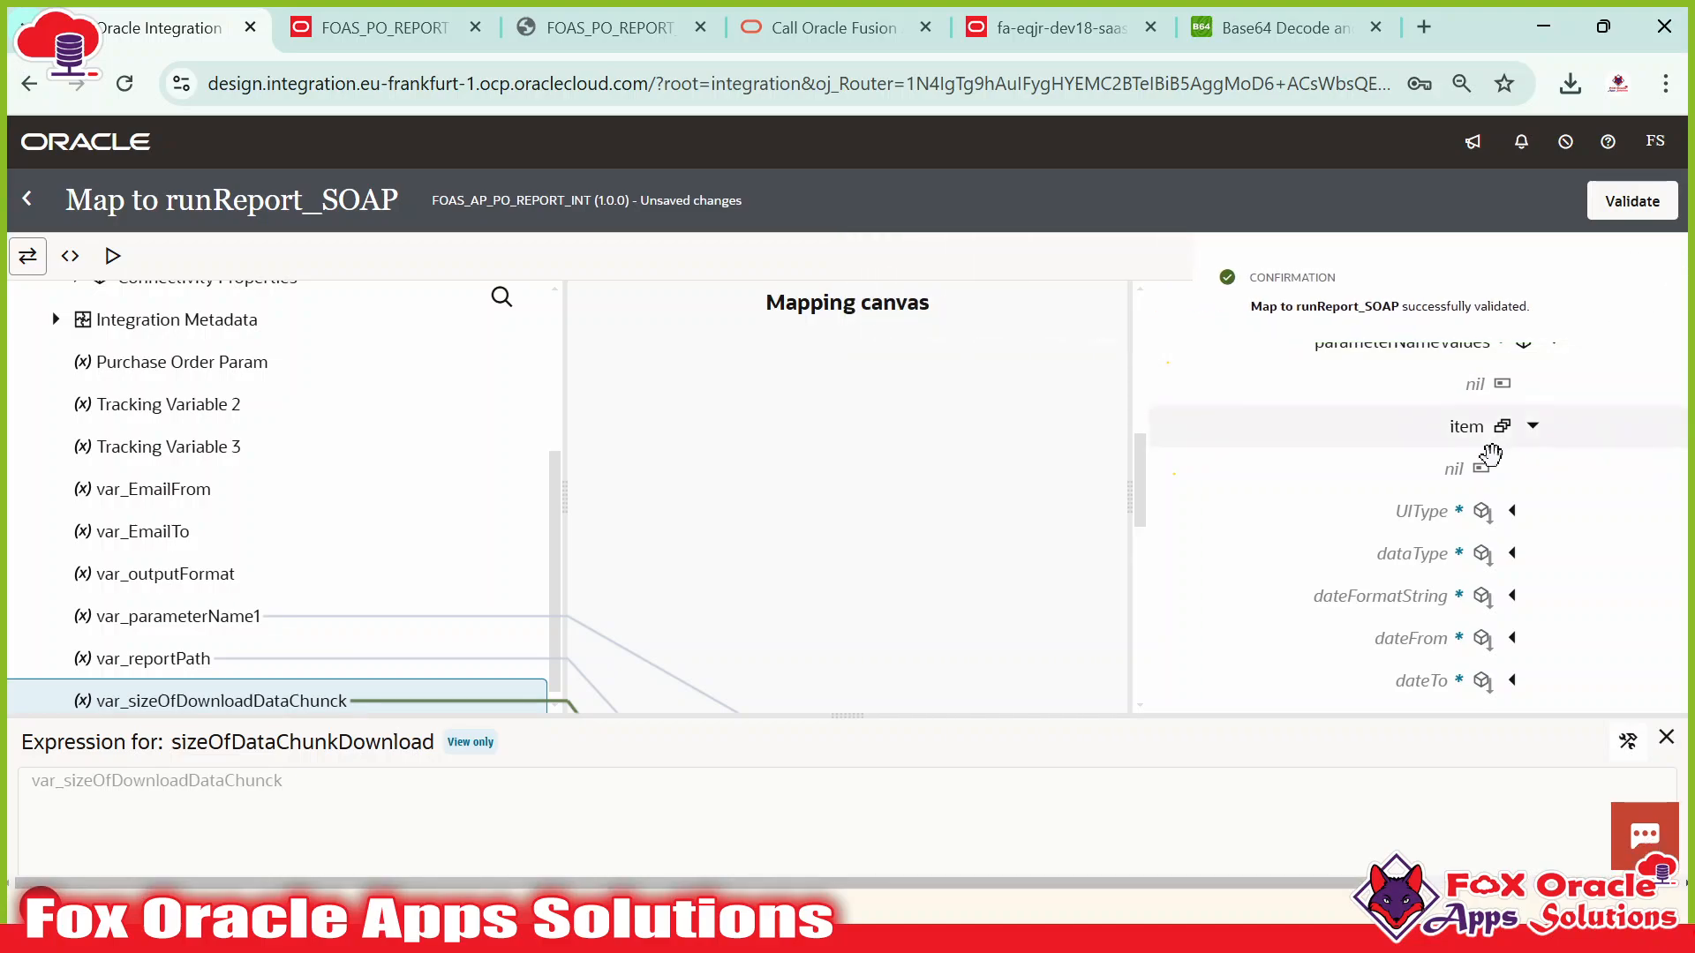
scroll(1483, 464, "up", 5)
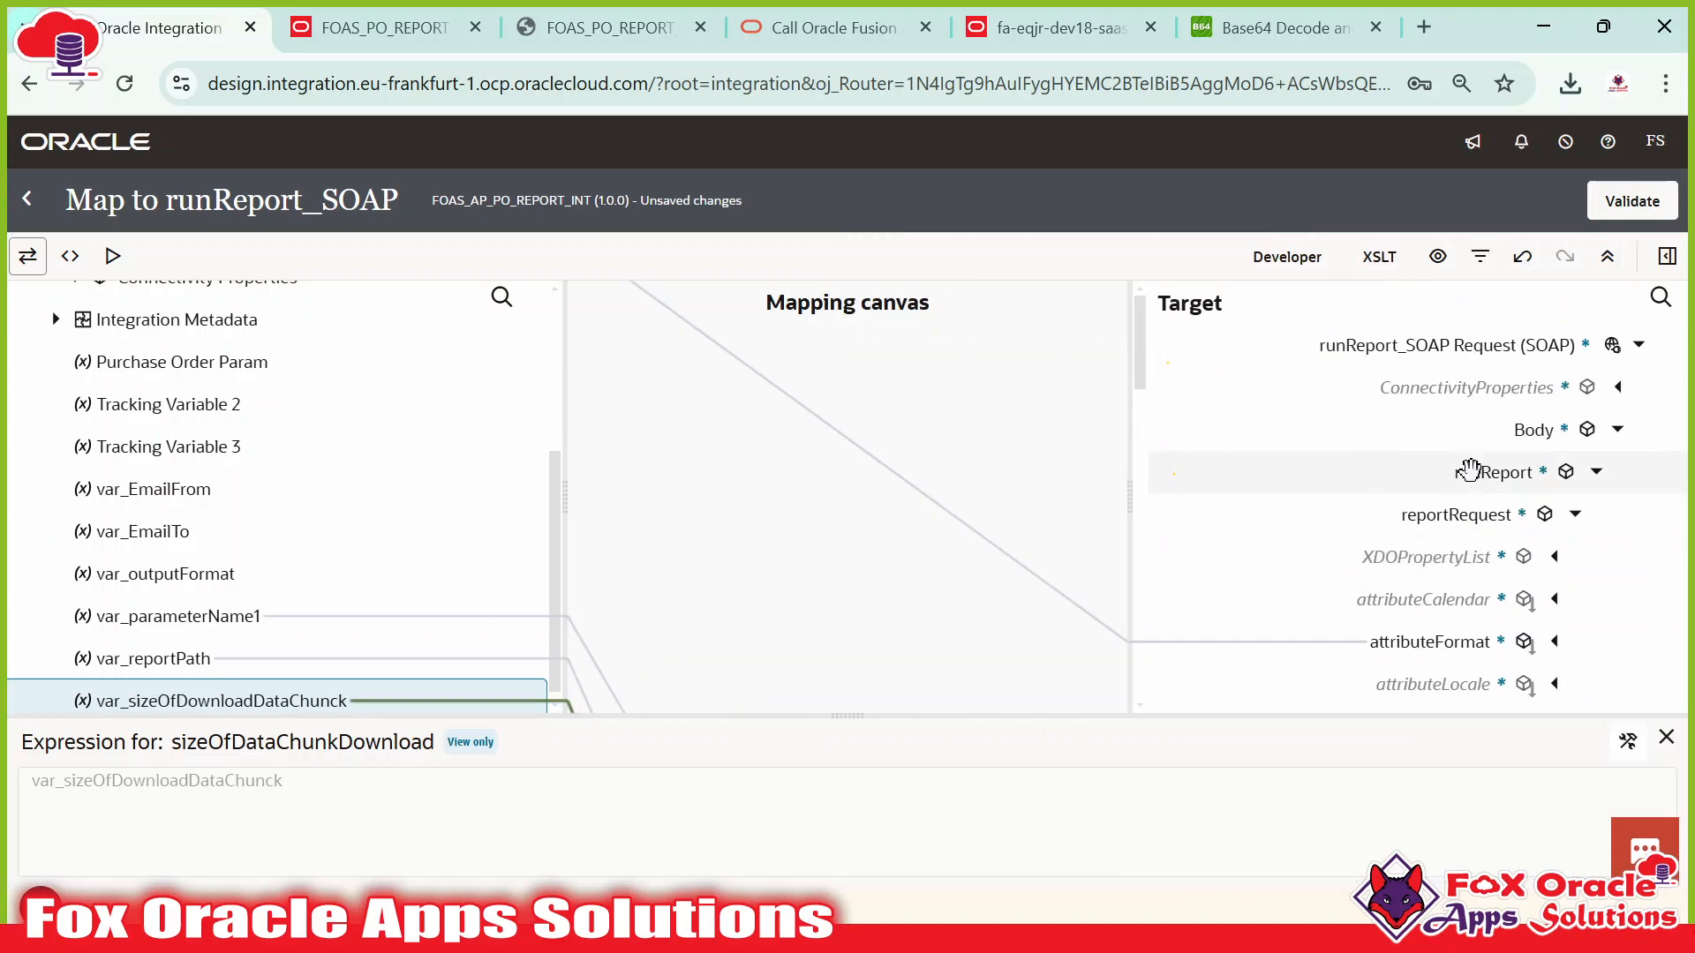
left_click(1631, 210)
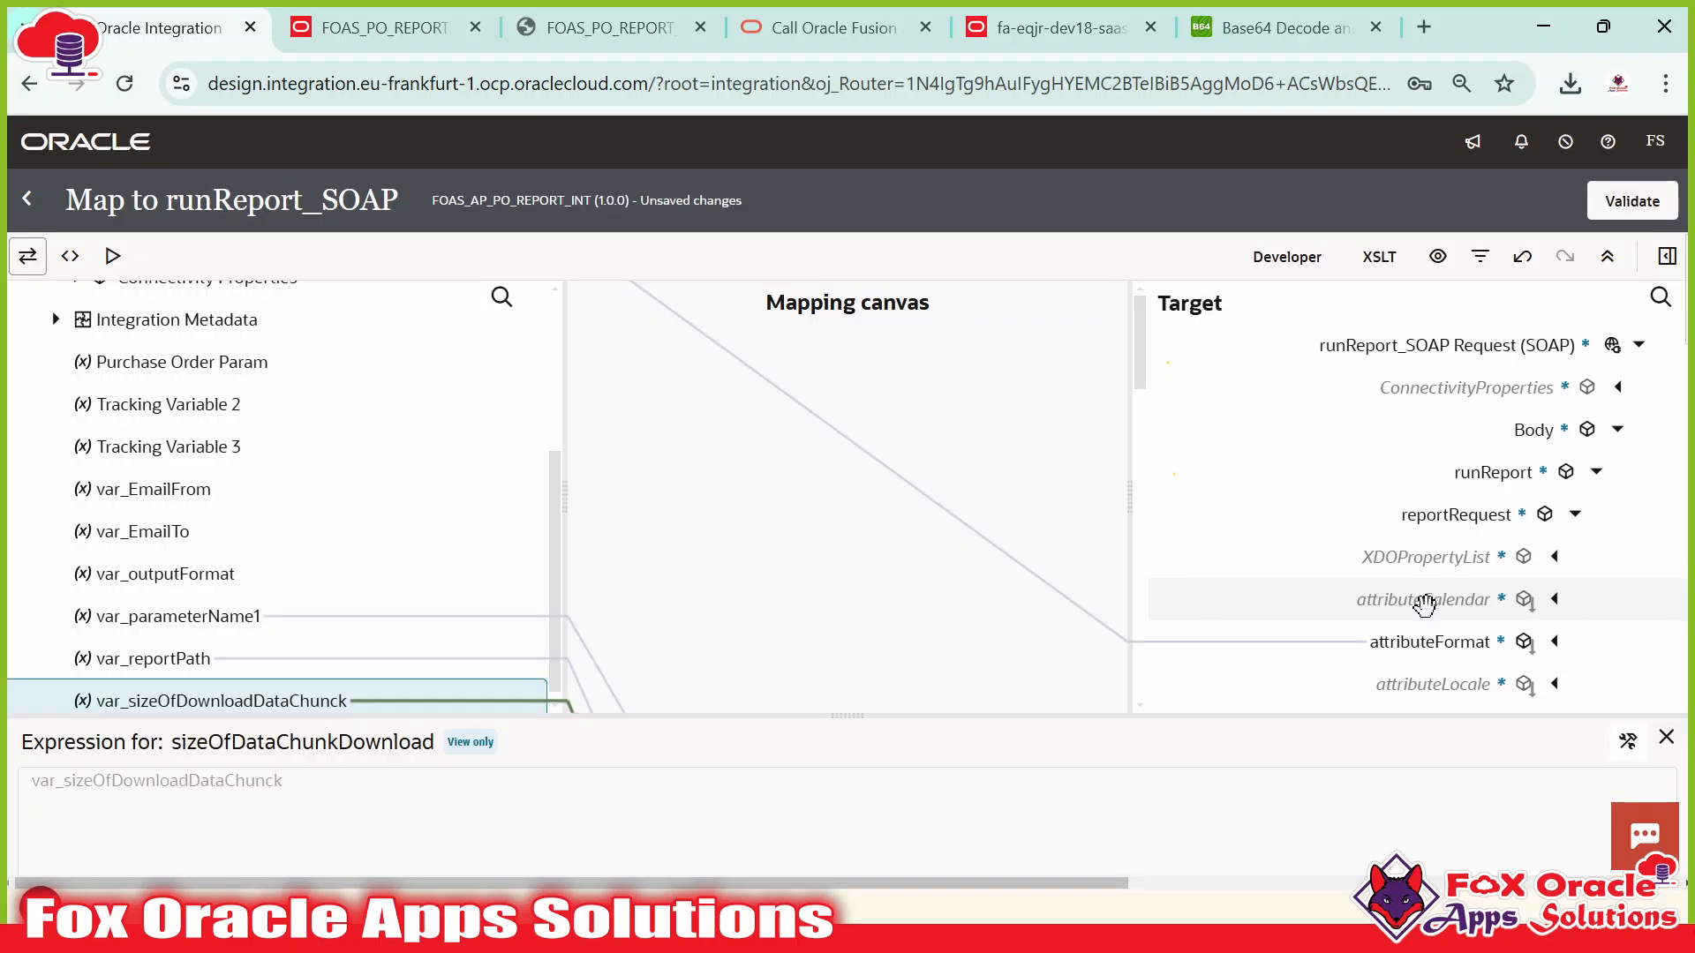
scroll(254, 336, "up", 3)
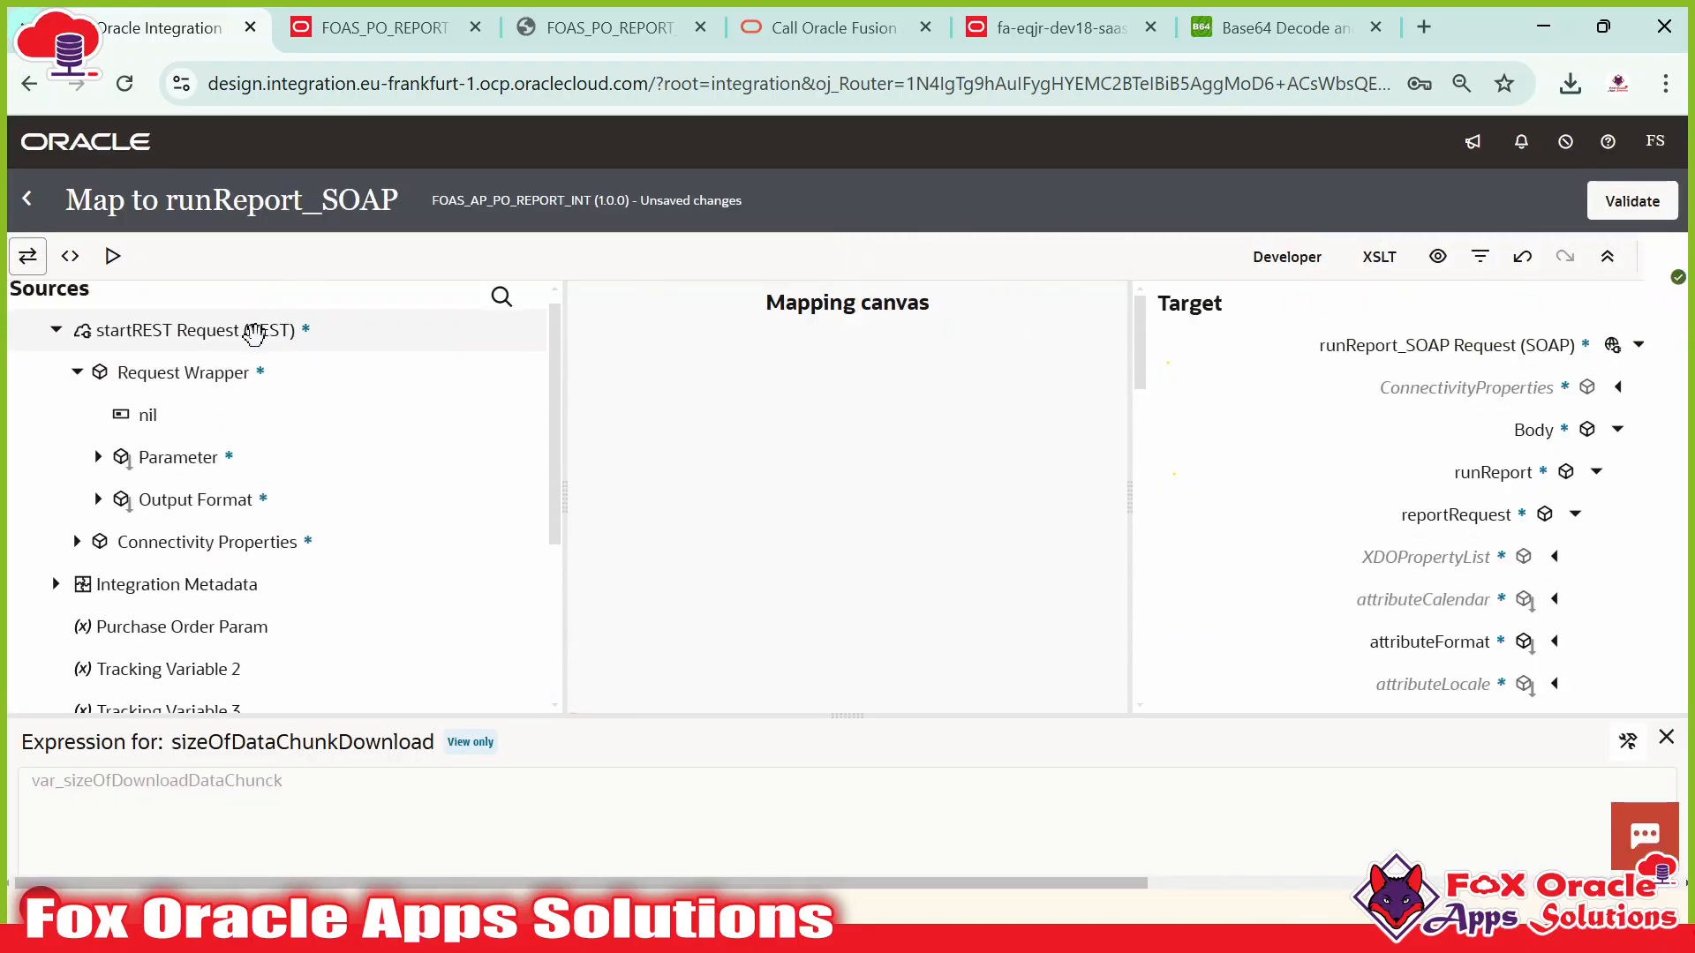
In the map's XSLT code view, select and copy the outbound SOAP request block (lines 36–61).
left_click(70, 263)
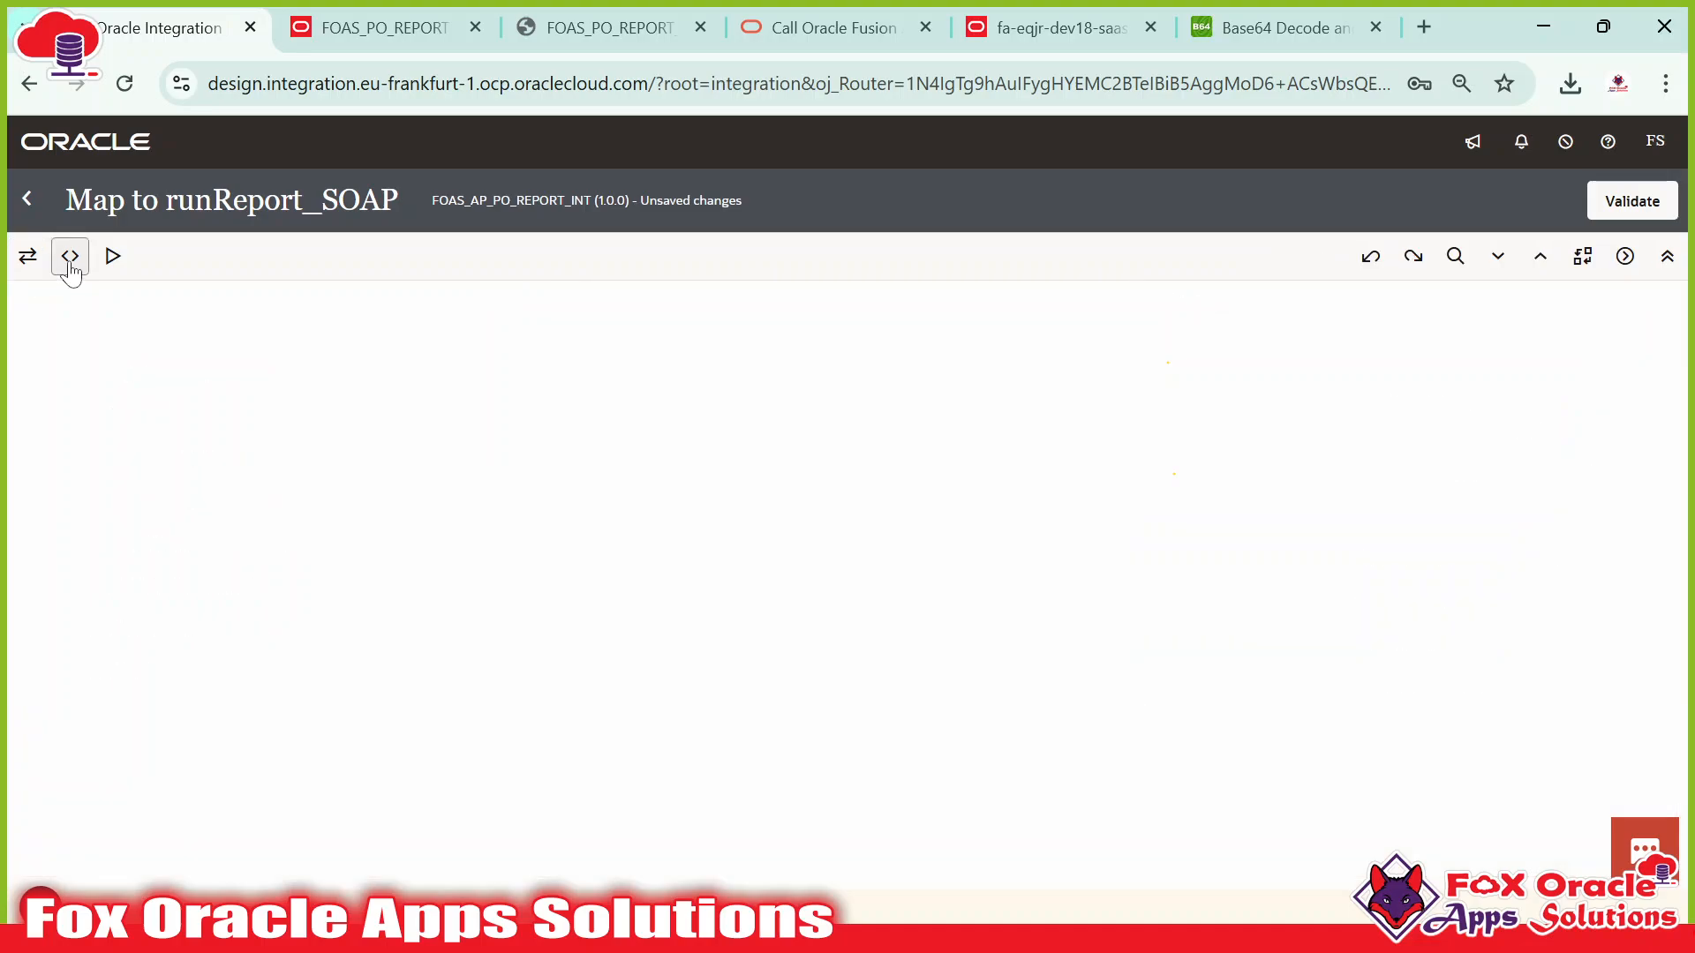
scroll(477, 565, "down", 5)
left_click(477, 561)
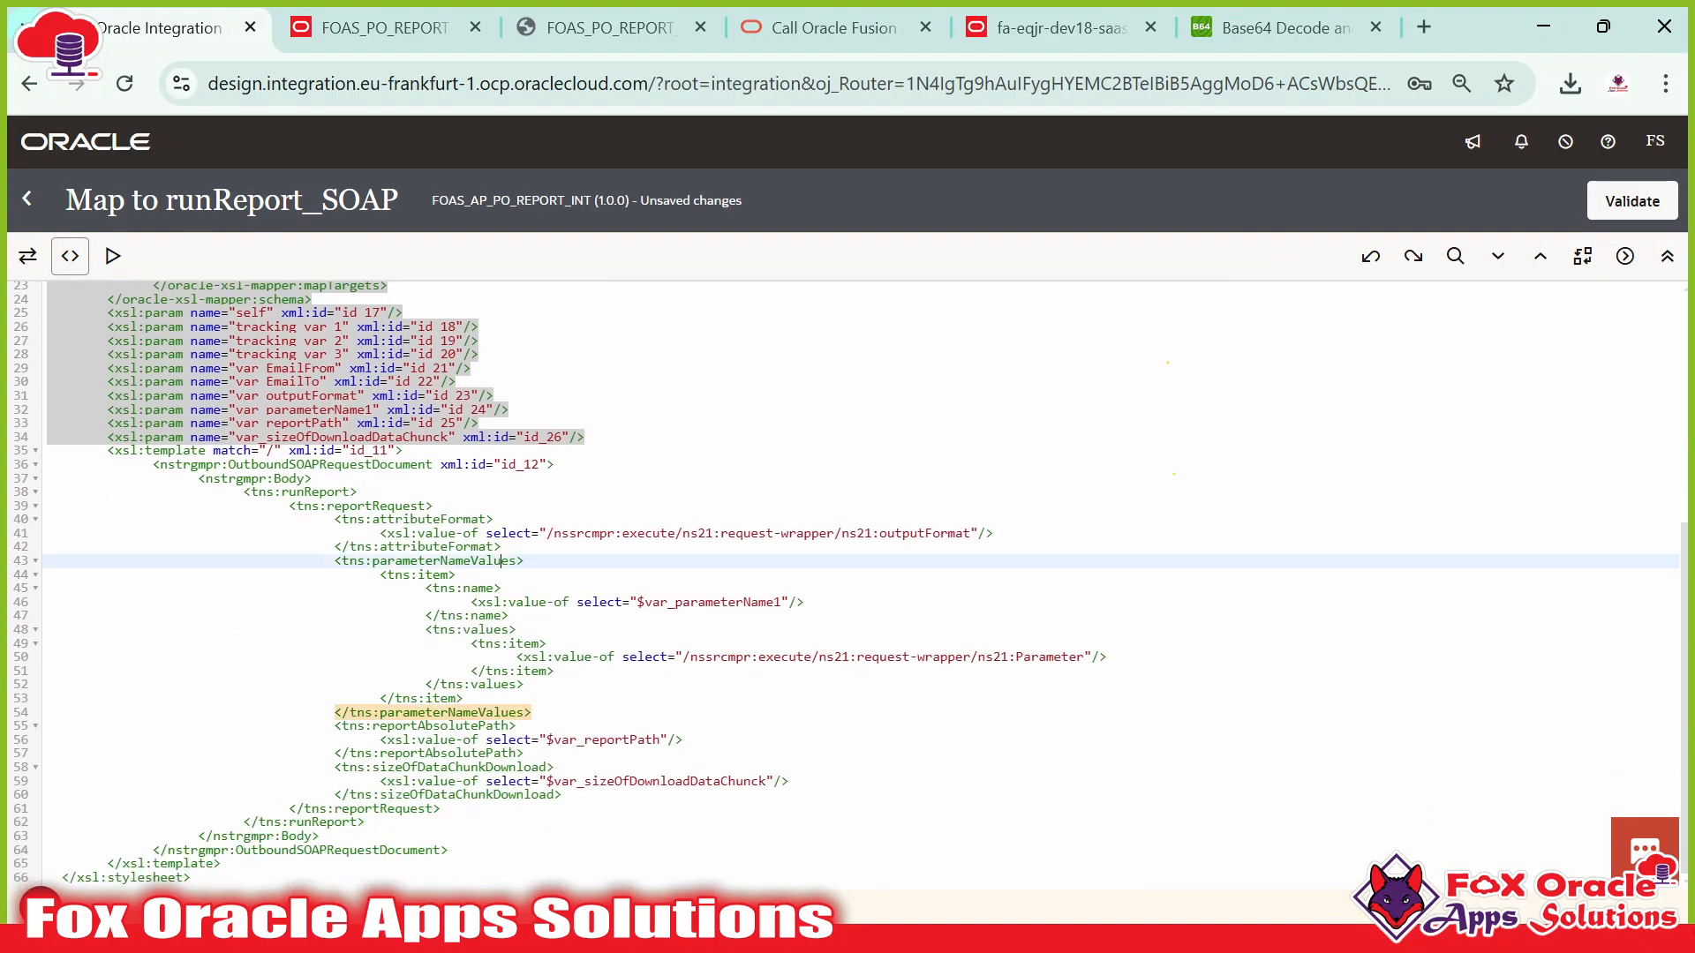
left_click(456, 630)
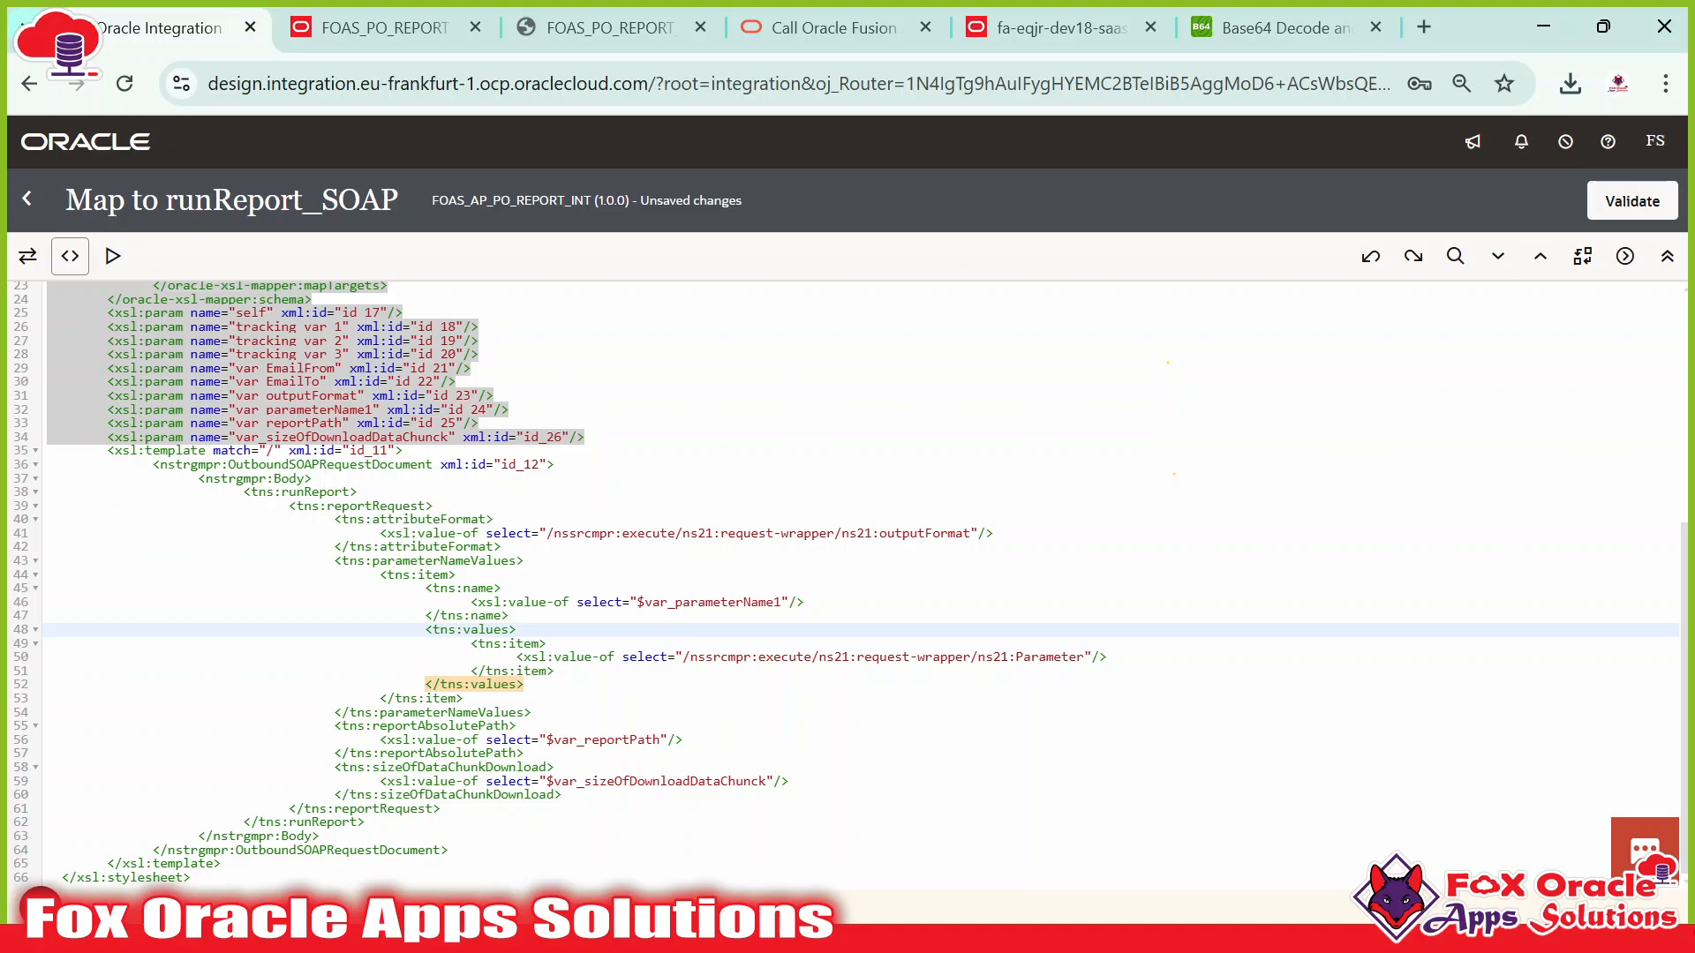
left_click_drag(153, 464, 448, 850)
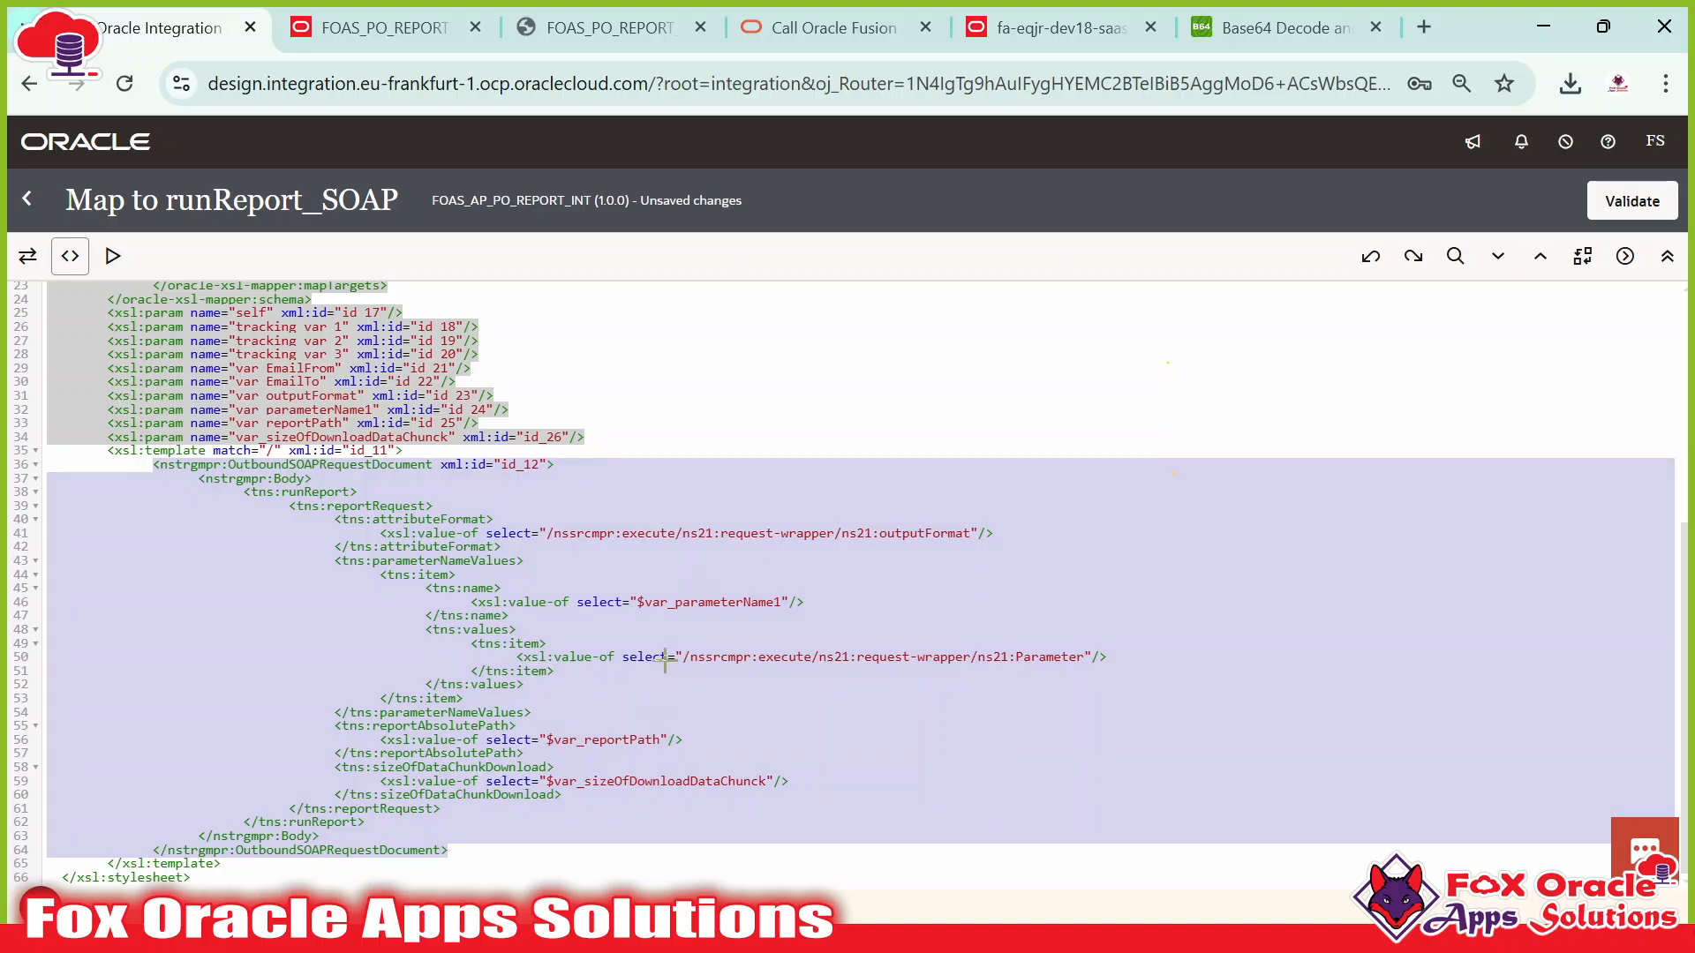
key("alt+Tab")
key("alt+Tab")
key("Tab")
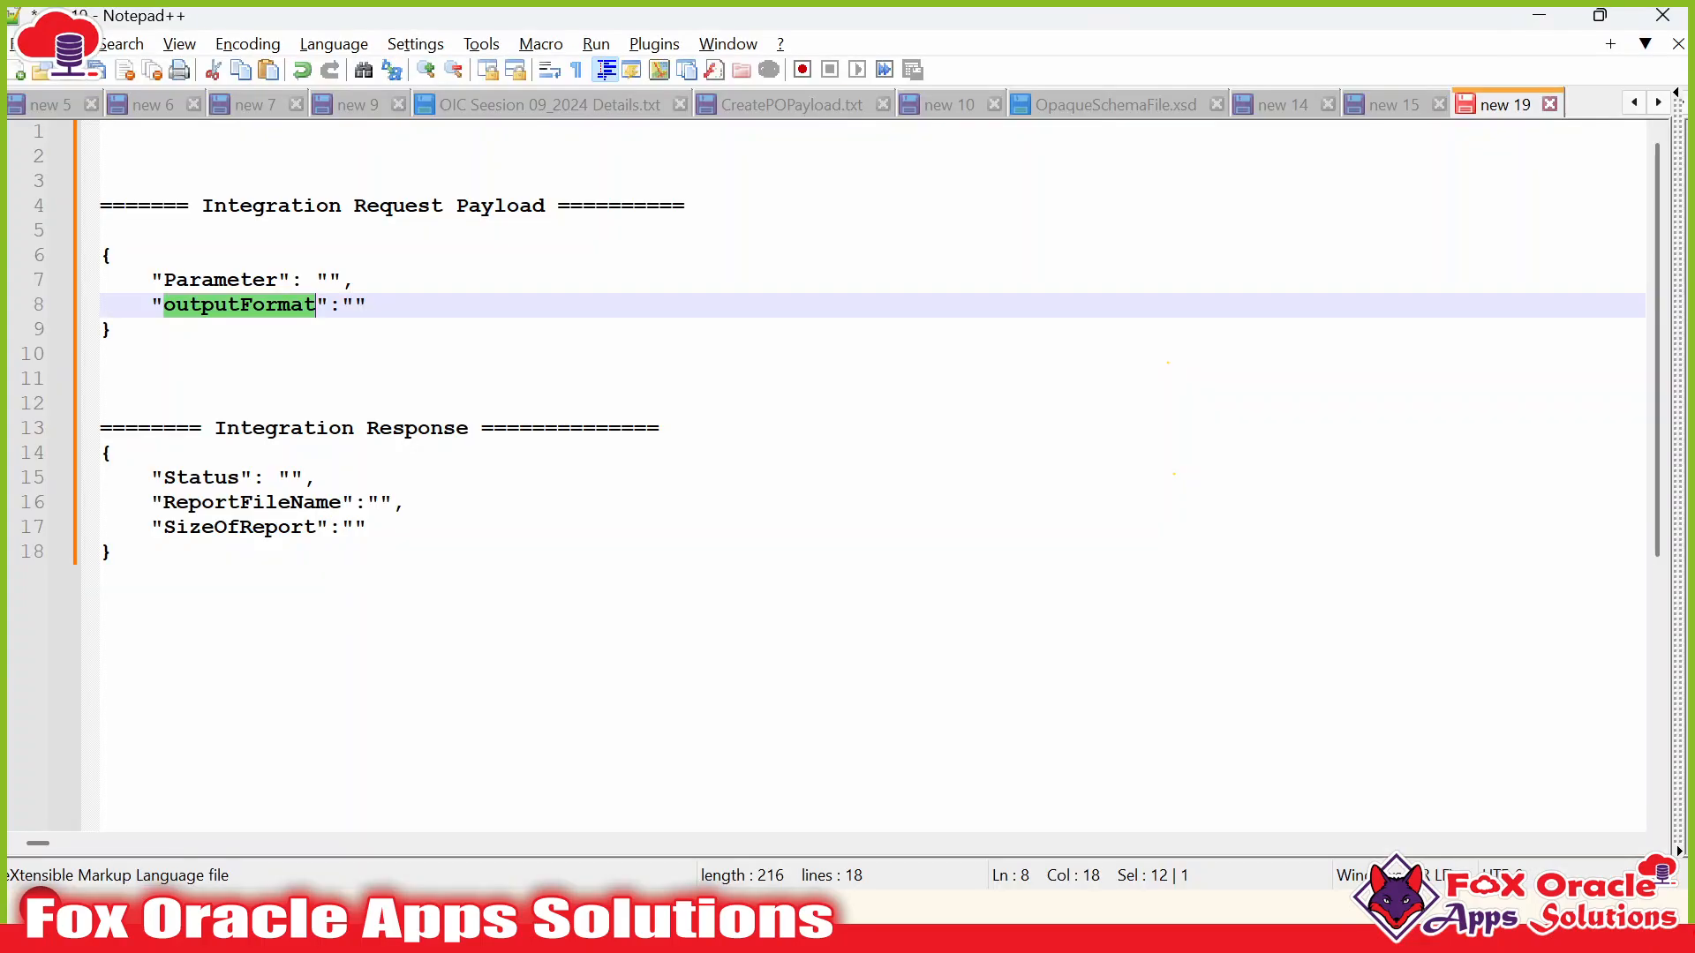
Paste the copied XSLT block below the sample SOAP envelope in Notepad++.
left_click(316, 478)
left_click(1393, 104)
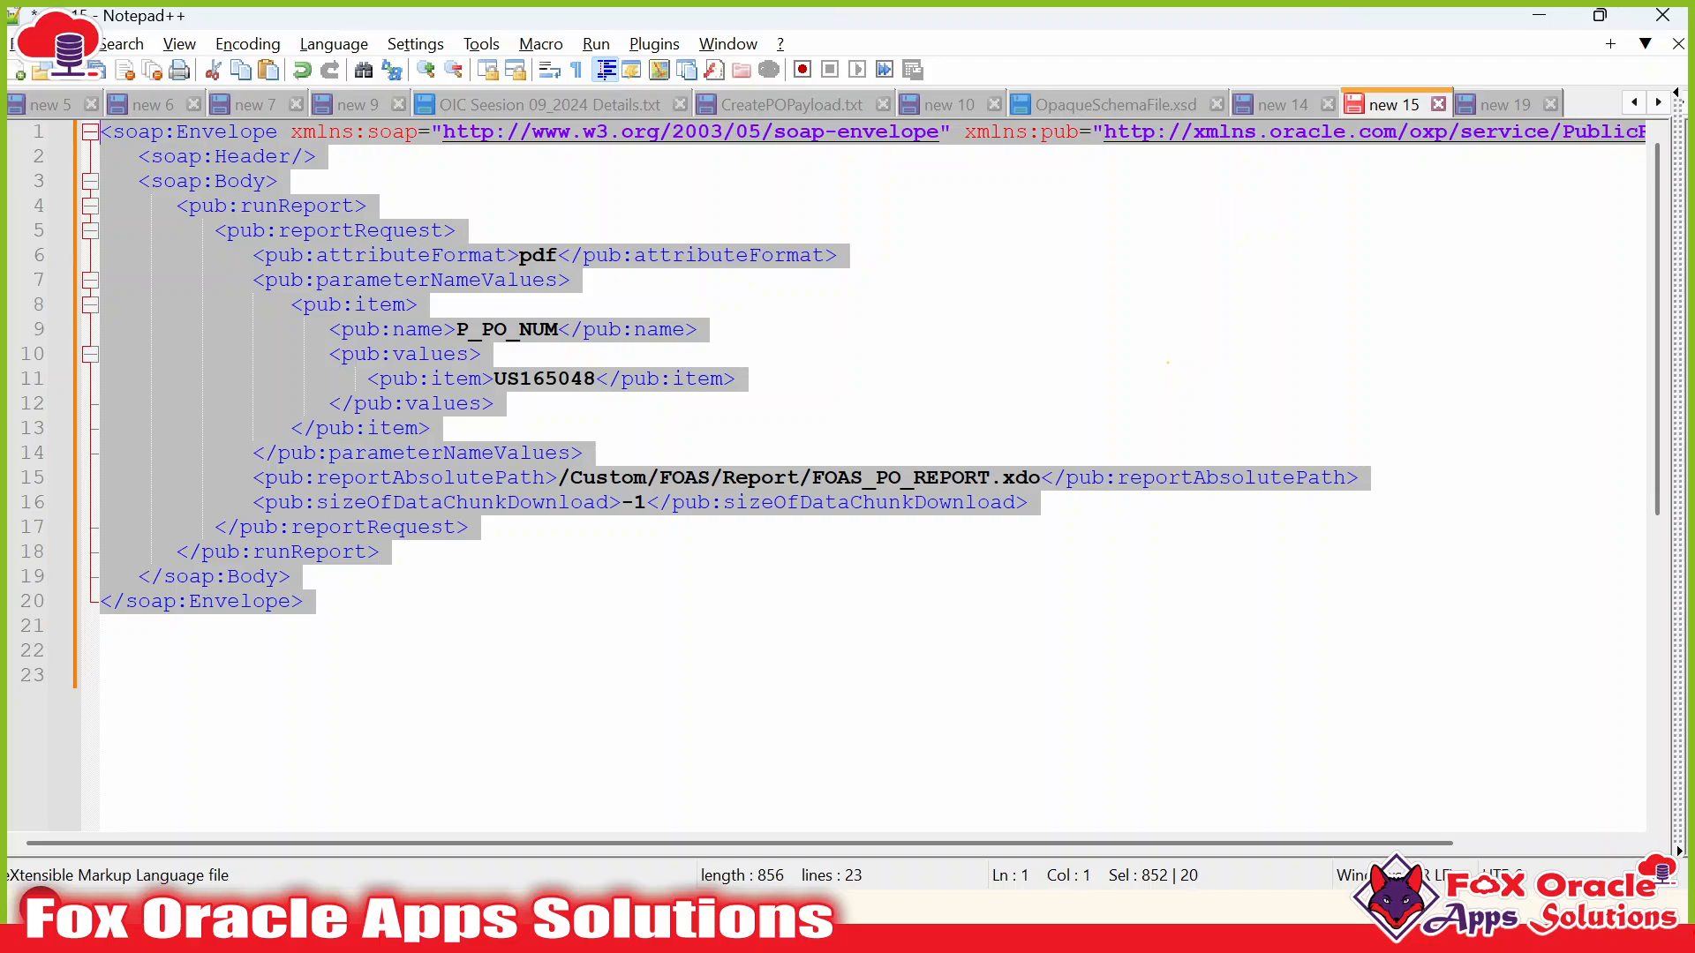
left_click(102, 626)
key("Return")
key("Return")
key("Return")
key("ctrl+v")
scroll(872, 477, "up", 3)
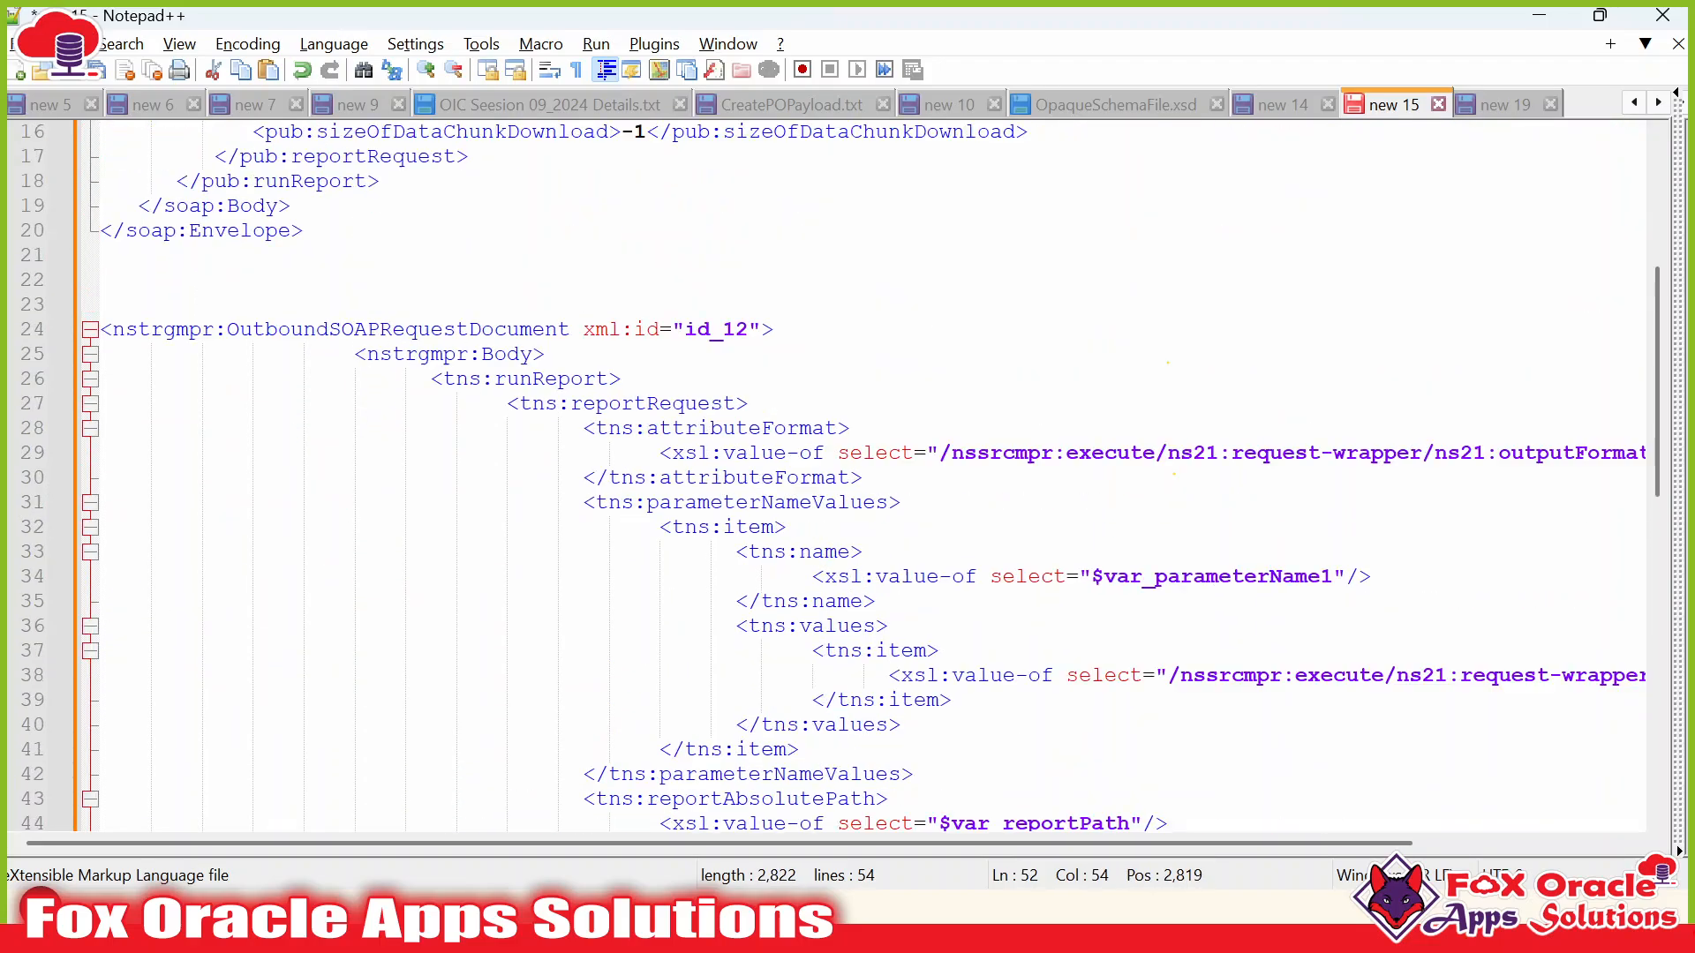
scroll(872, 477, "up", 4)
Compare the Body, runReport, reportRequest, attributeFormat, parameterNameValues and name tags against the envelope.
double_click(507, 652)
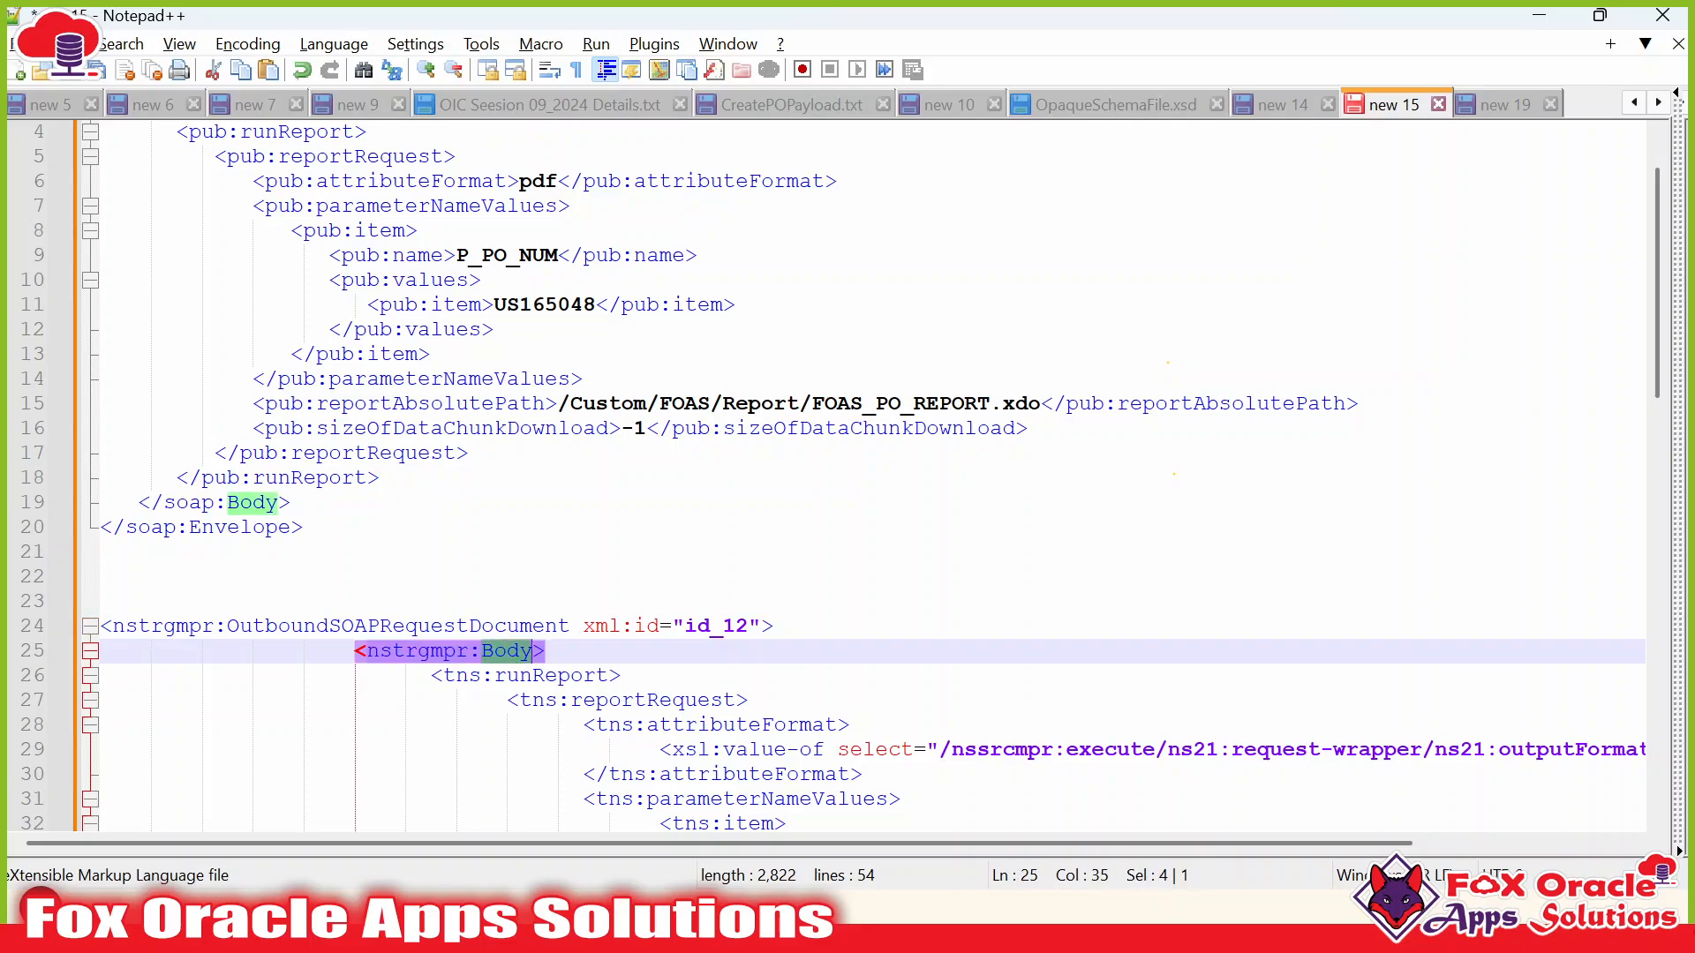
double_click(552, 675)
double_click(628, 702)
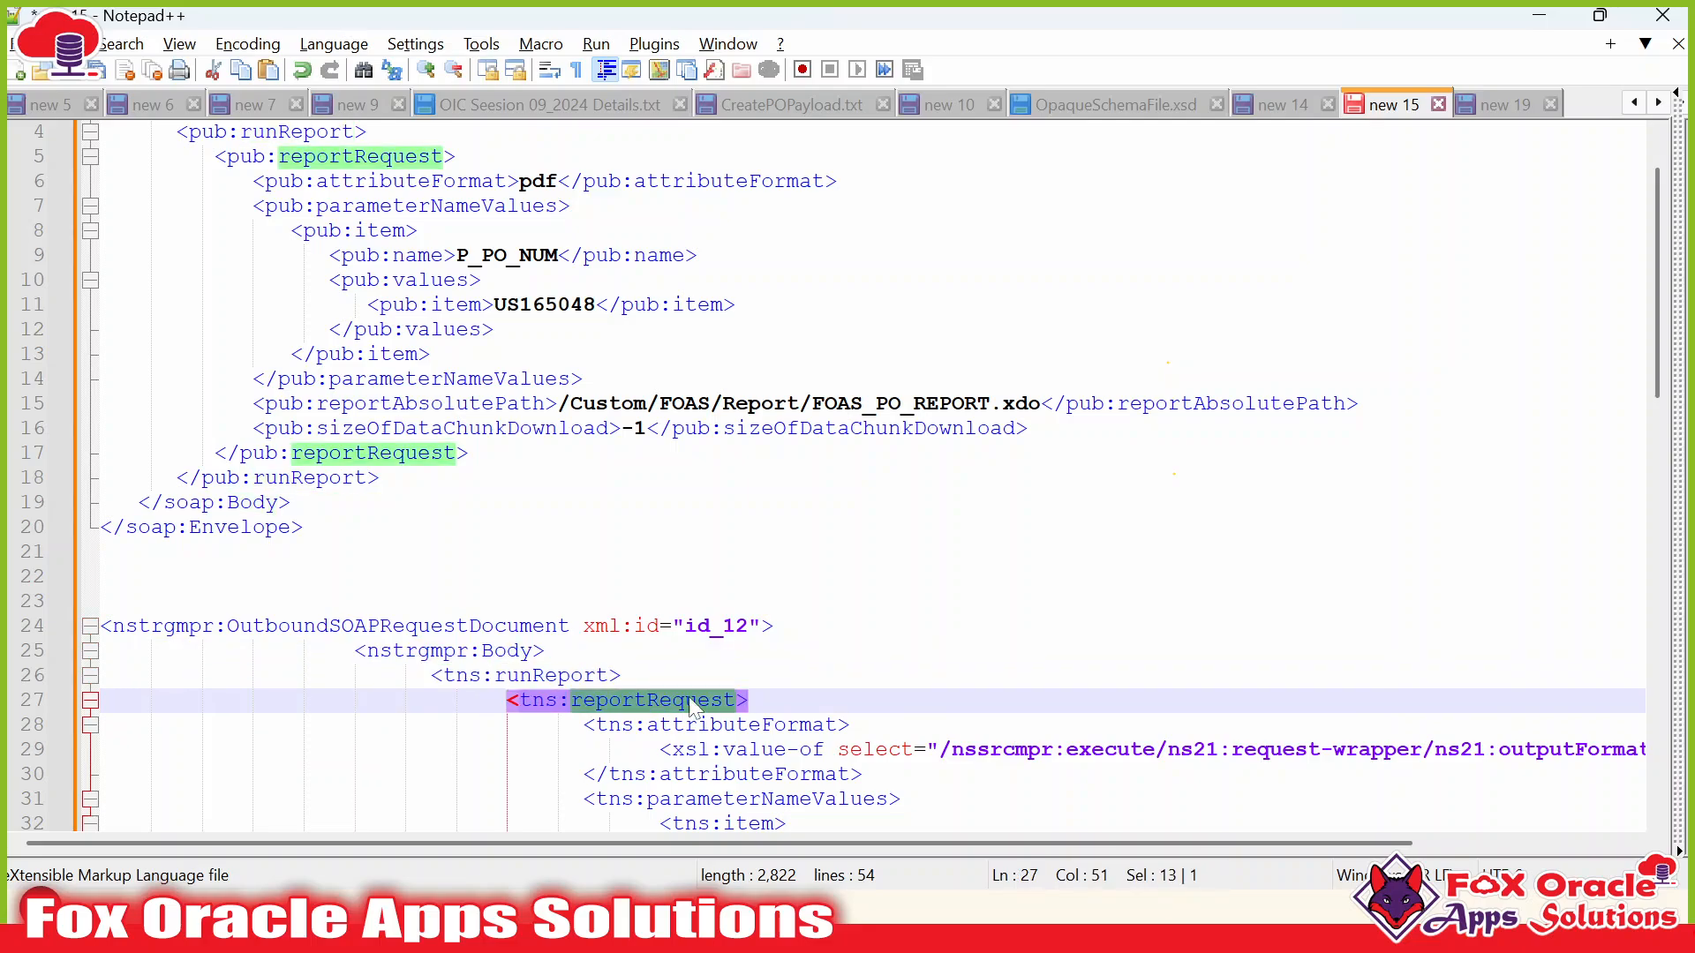
double_click(744, 726)
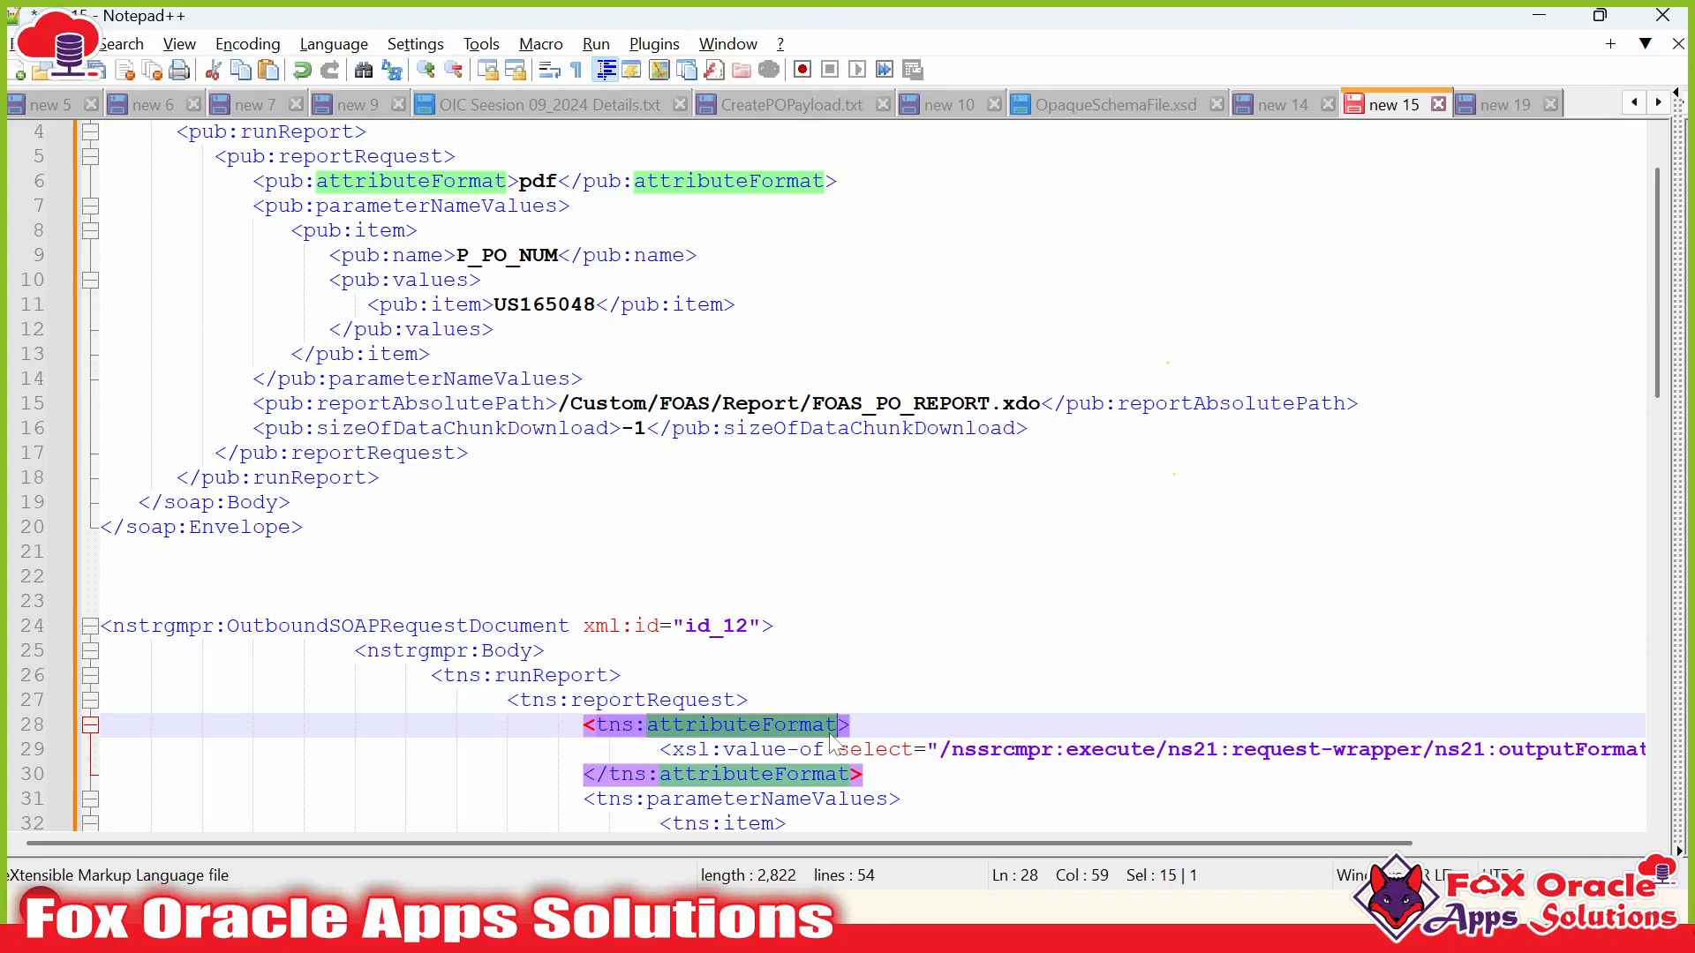
scroll(729, 697, "down", 2)
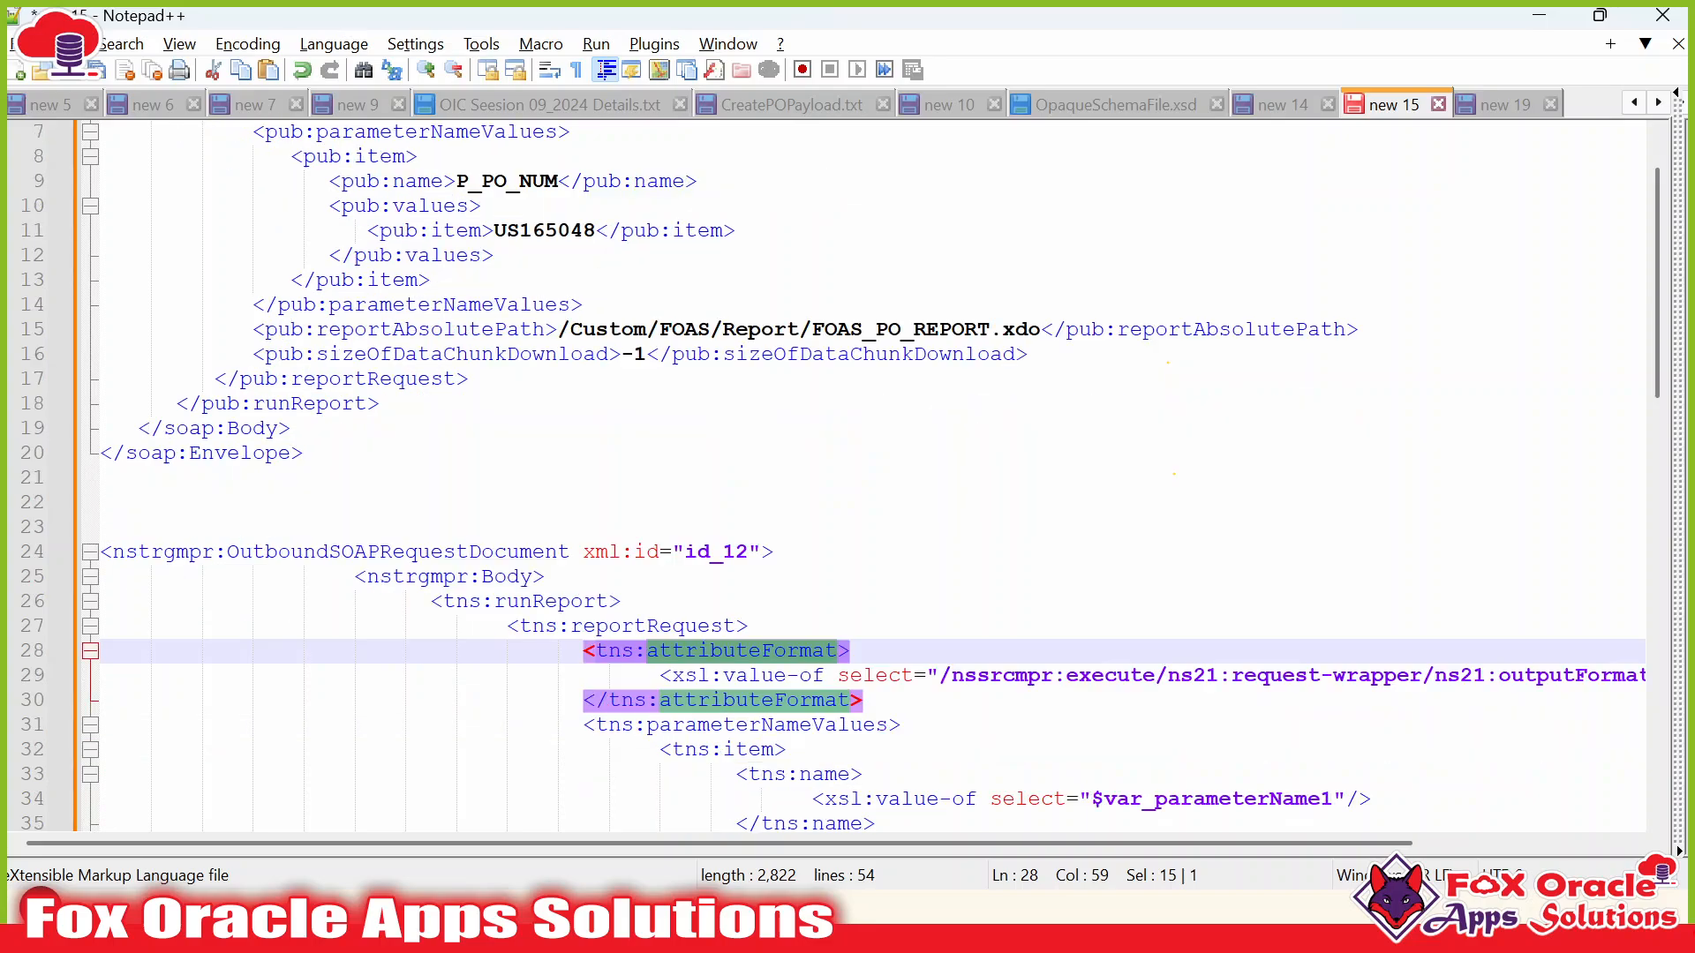
double_click(719, 653)
scroll(719, 658, "up", 1)
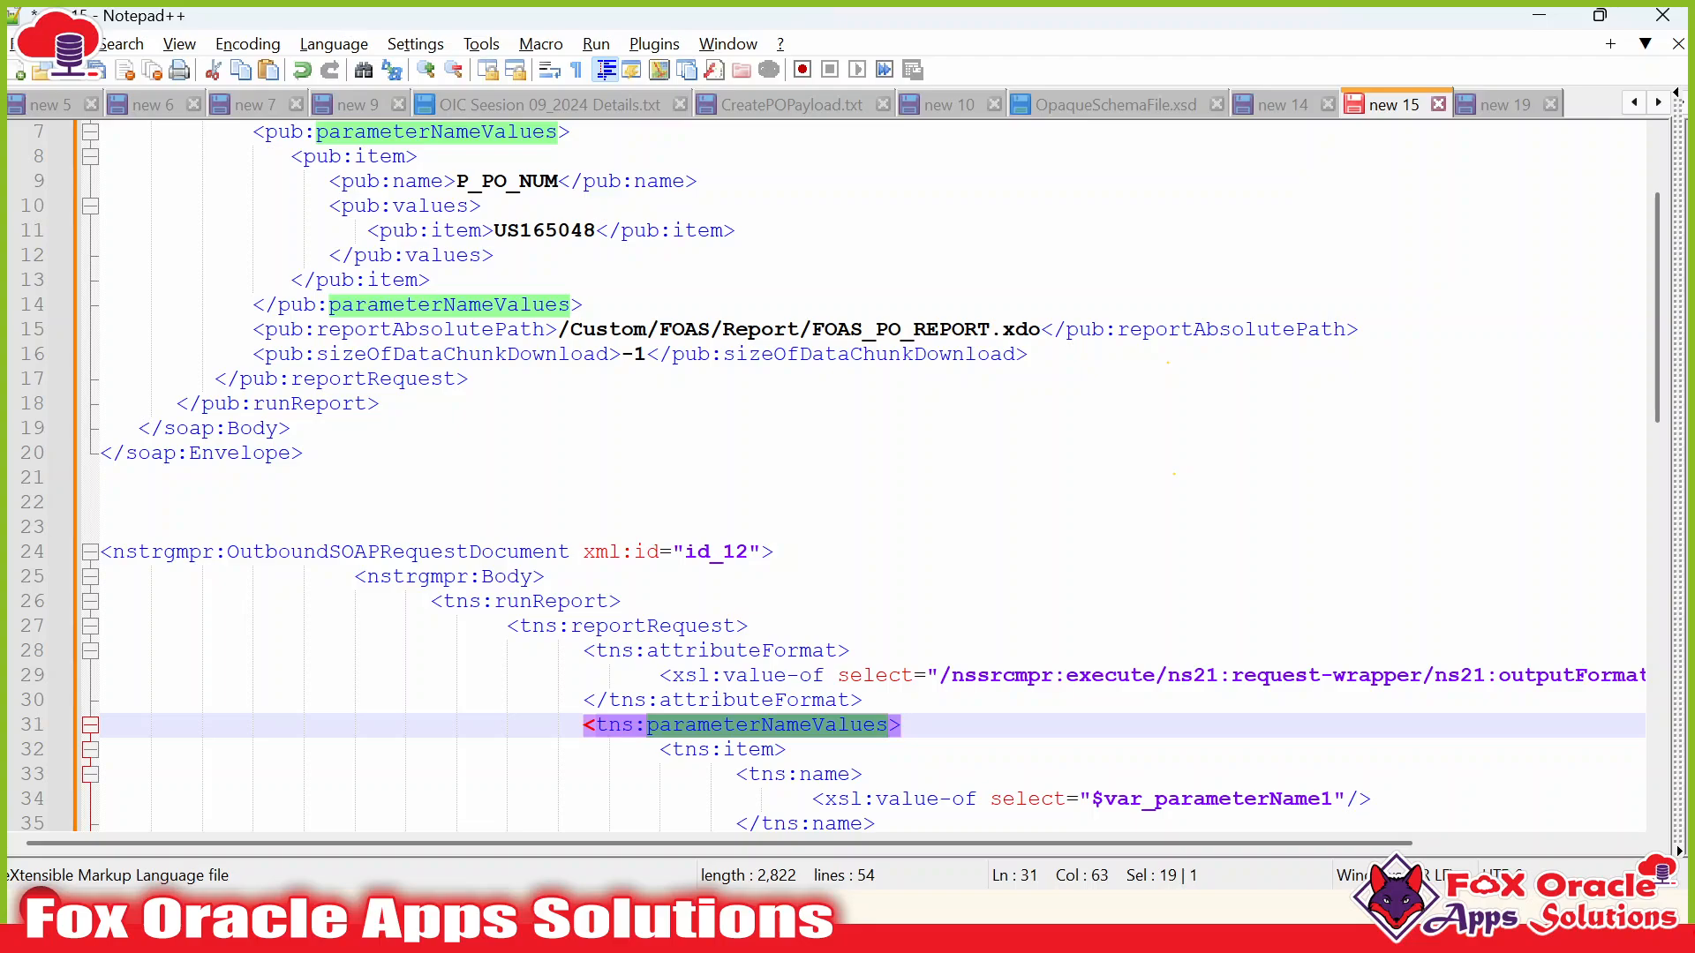
scroll(863, 477, "down", 3)
double_click(813, 553)
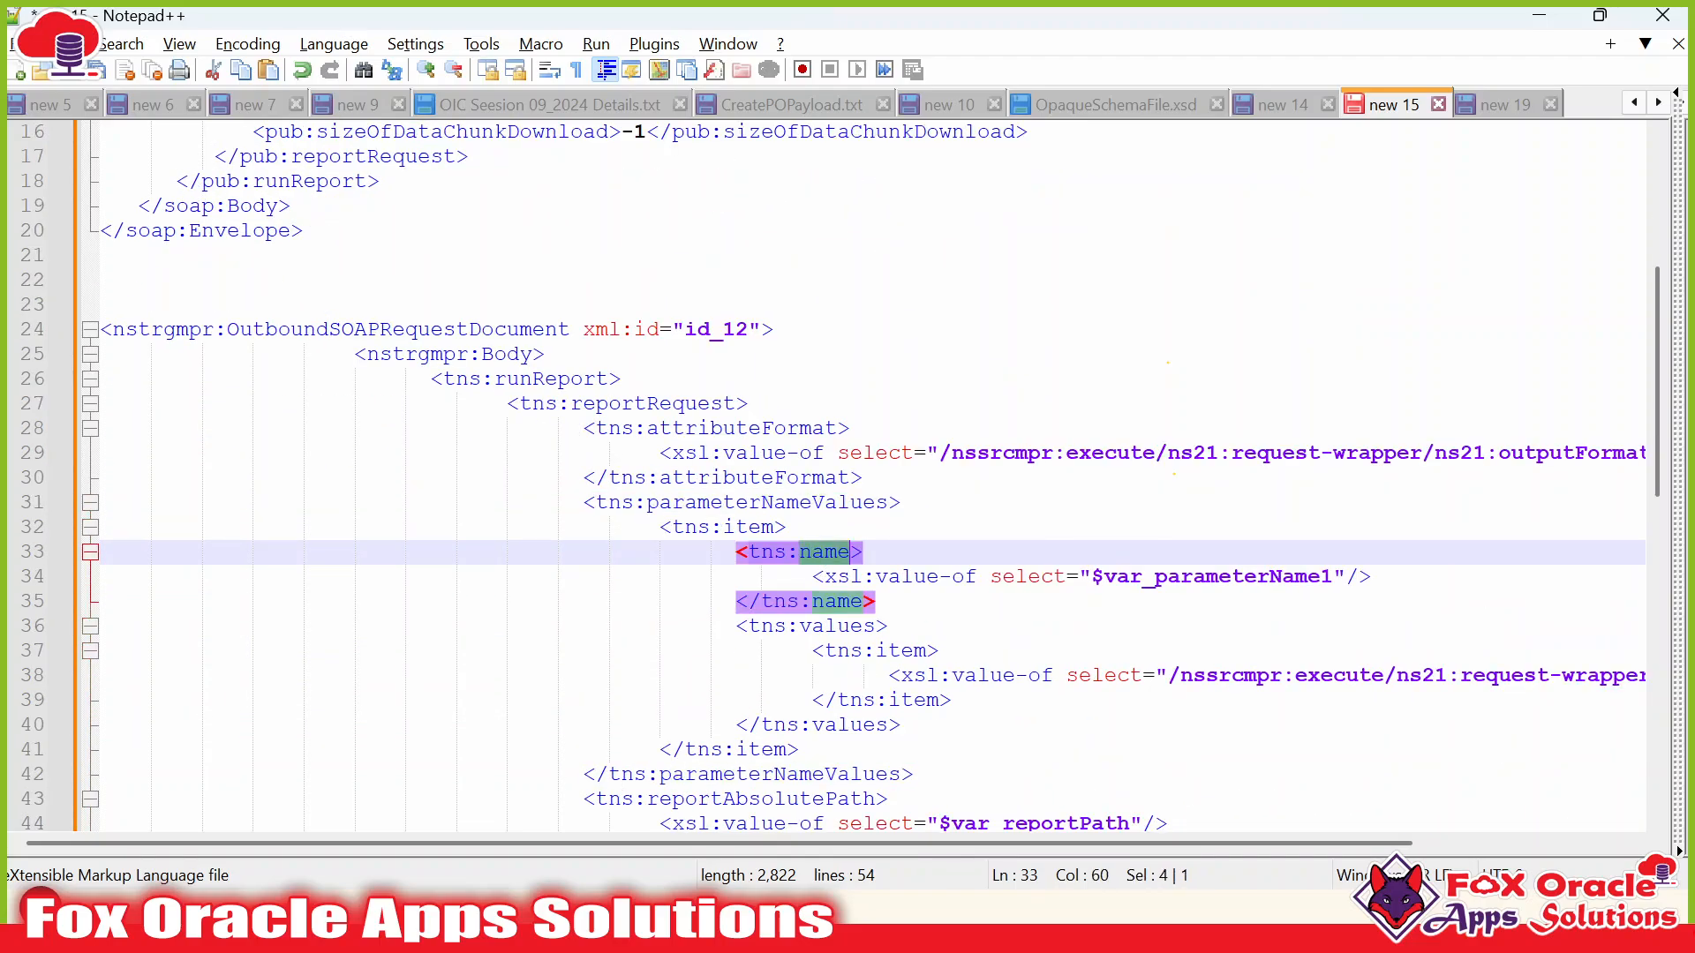
Select the pasted mapping XML block and delete it.
scroll(839, 476, "down", 5)
left_click_drag(133, 703, 378, 451)
scroll(164, 230, "up", 6)
scroll(164, 230, "up", 1)
key("Delete")
Review the item and sizeOfDataChunkDownload lines in the mapper's XSLT code.
key("alt+Tab")
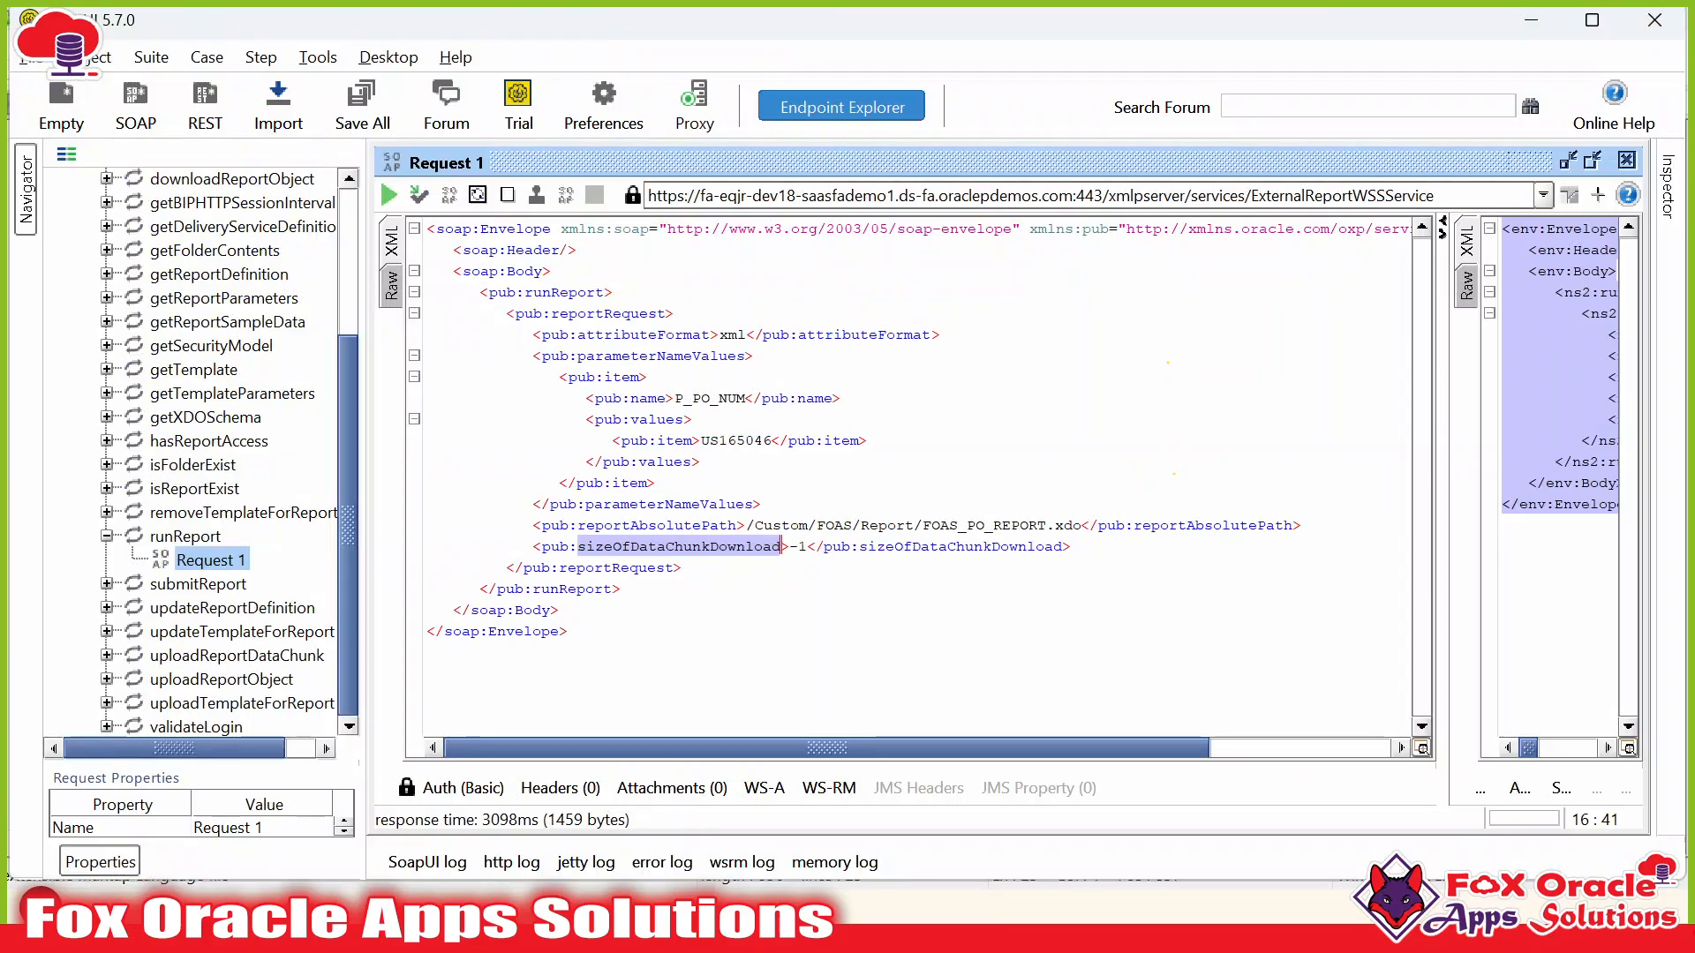
key("alt+Tab")
key("Tab")
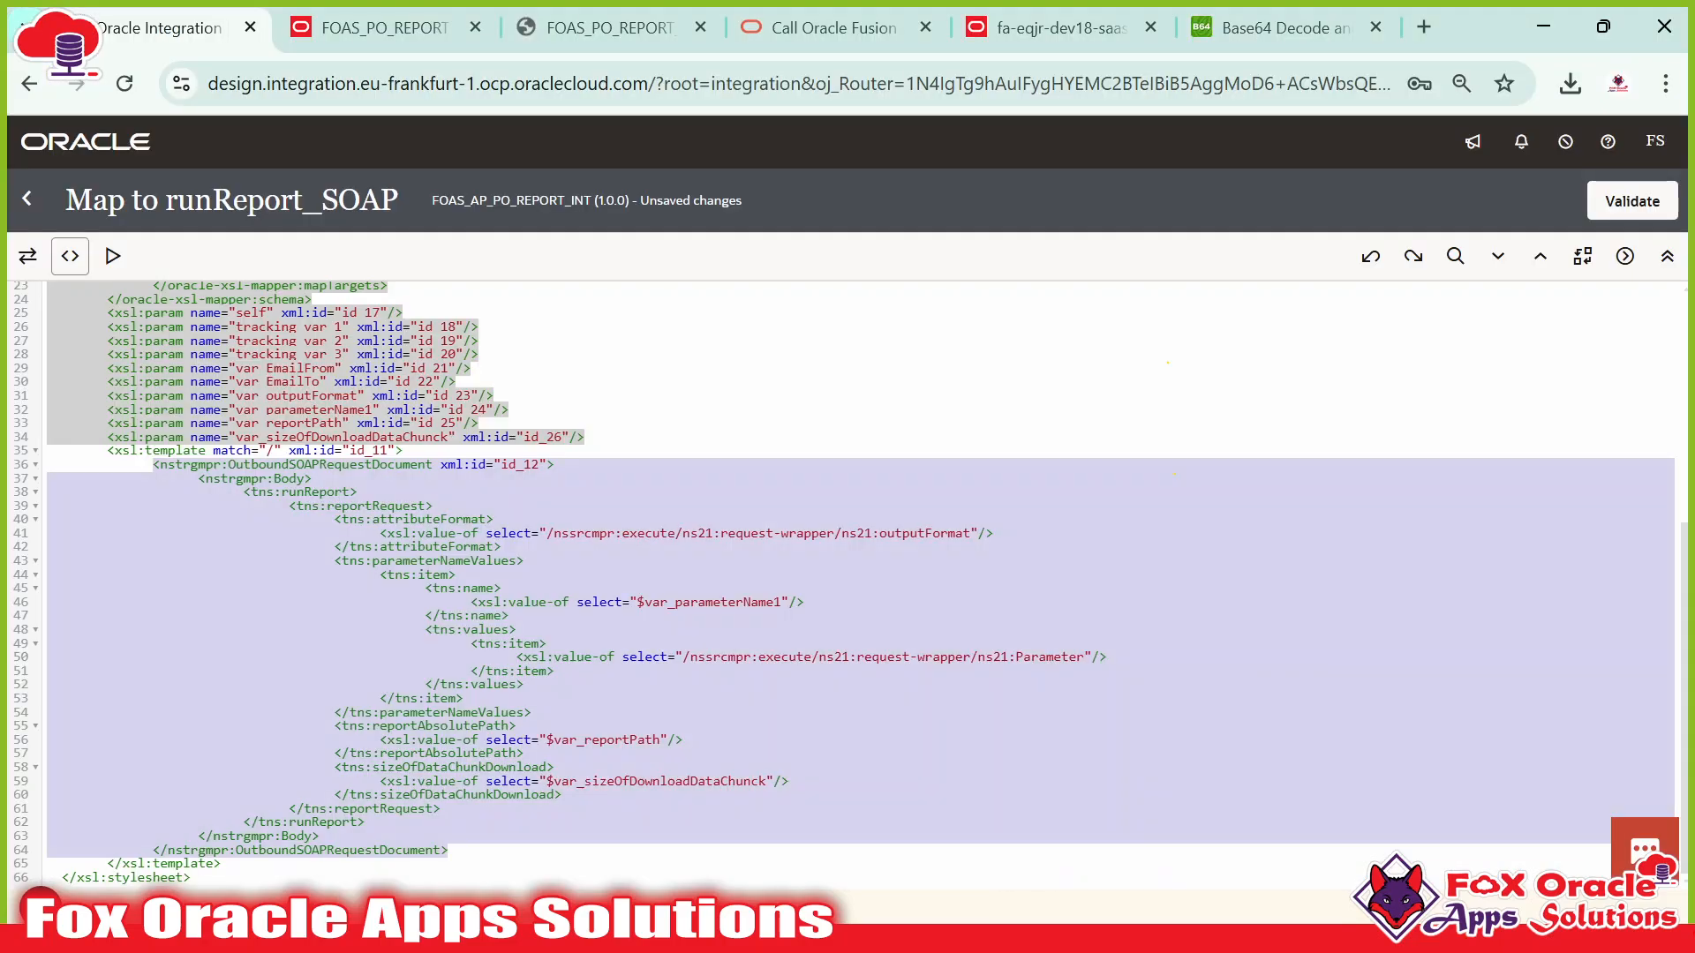
left_click(502, 547)
left_click(421, 575)
left_click(547, 795)
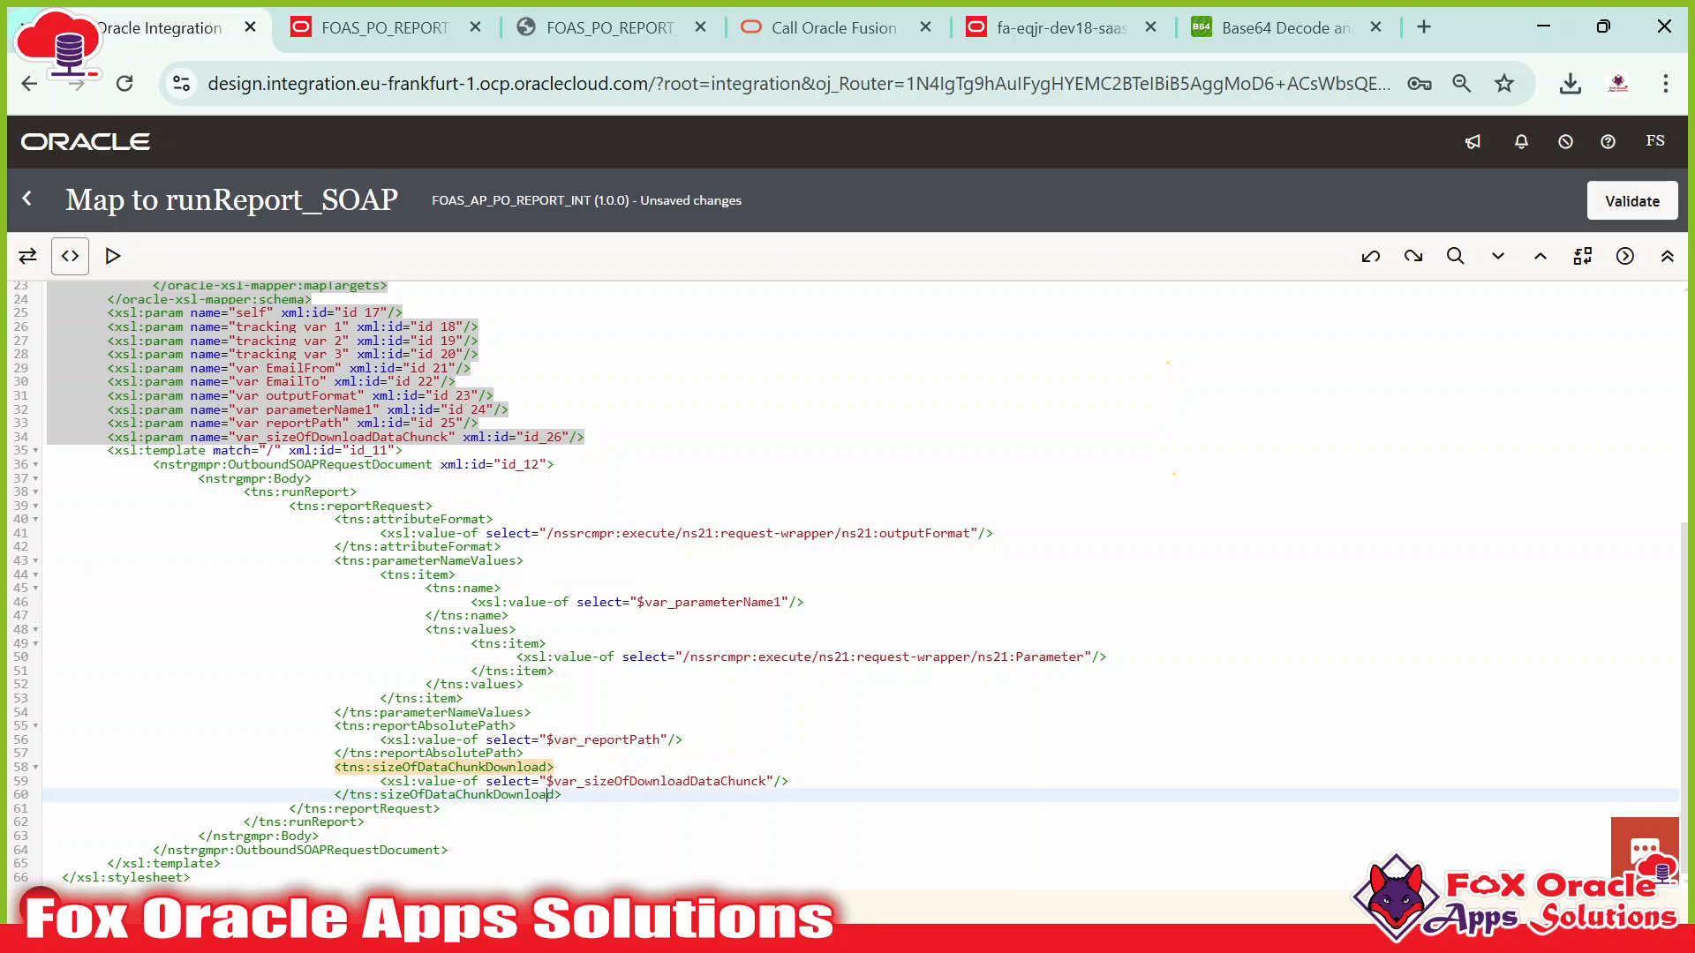
left_click(462, 699)
left_click(555, 768)
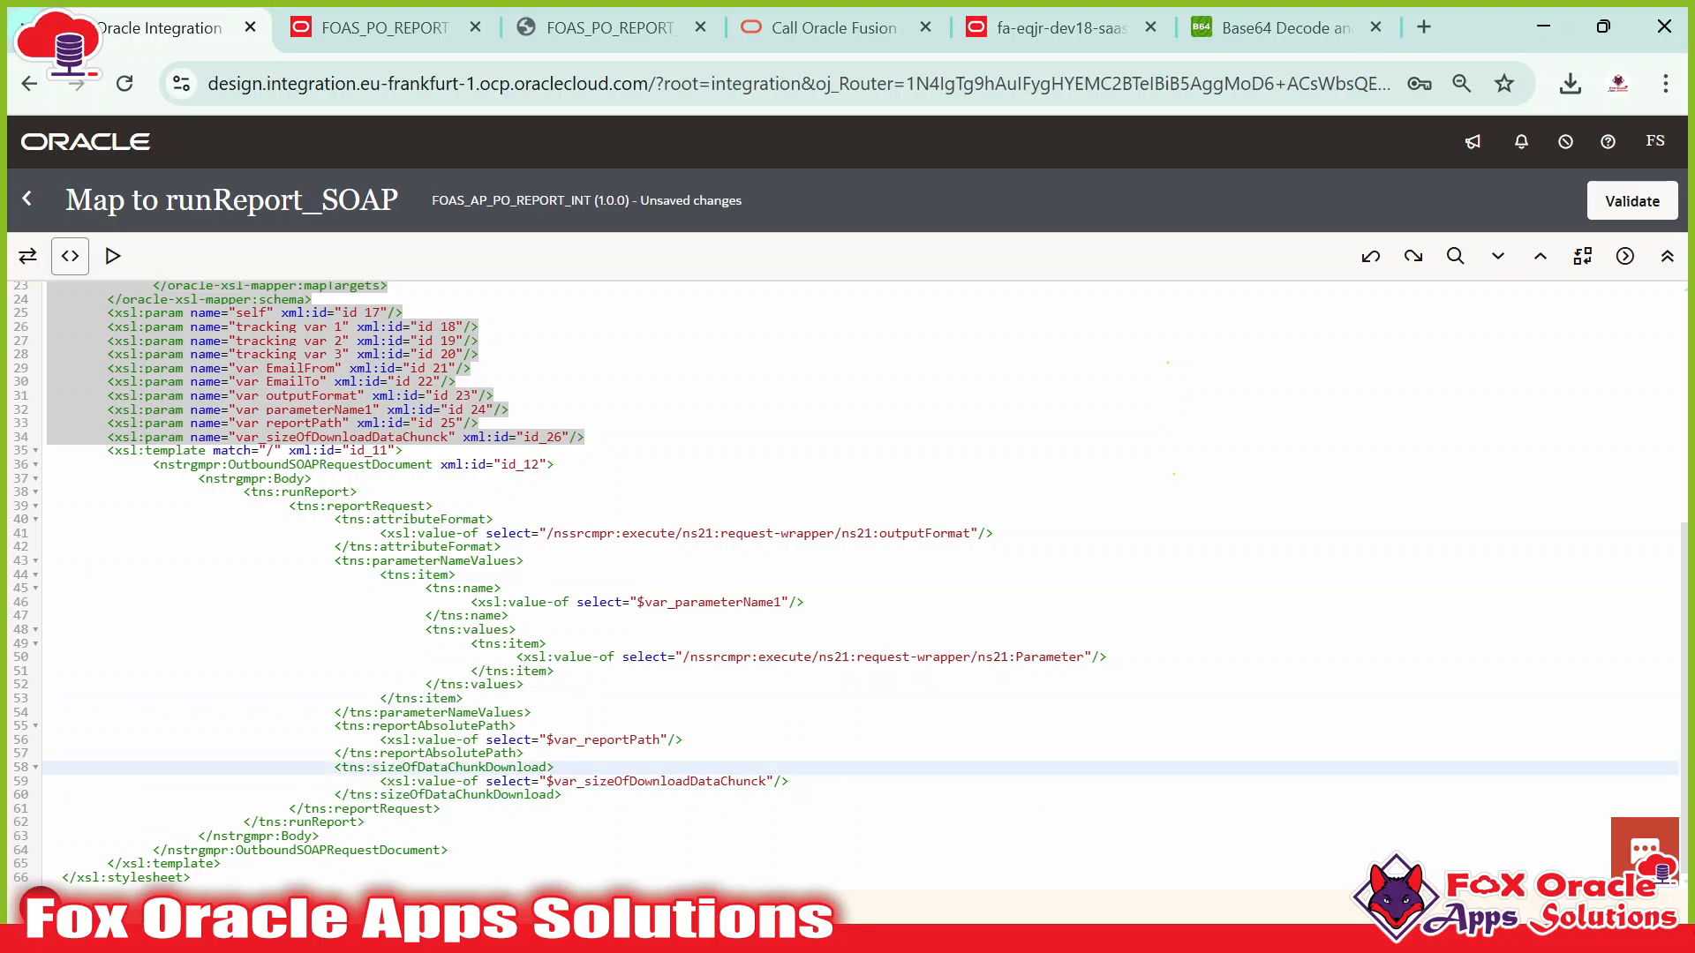
Return to the visual mapper, validate the runReport_SOAP map, and go back to the flow.
left_click(27, 256)
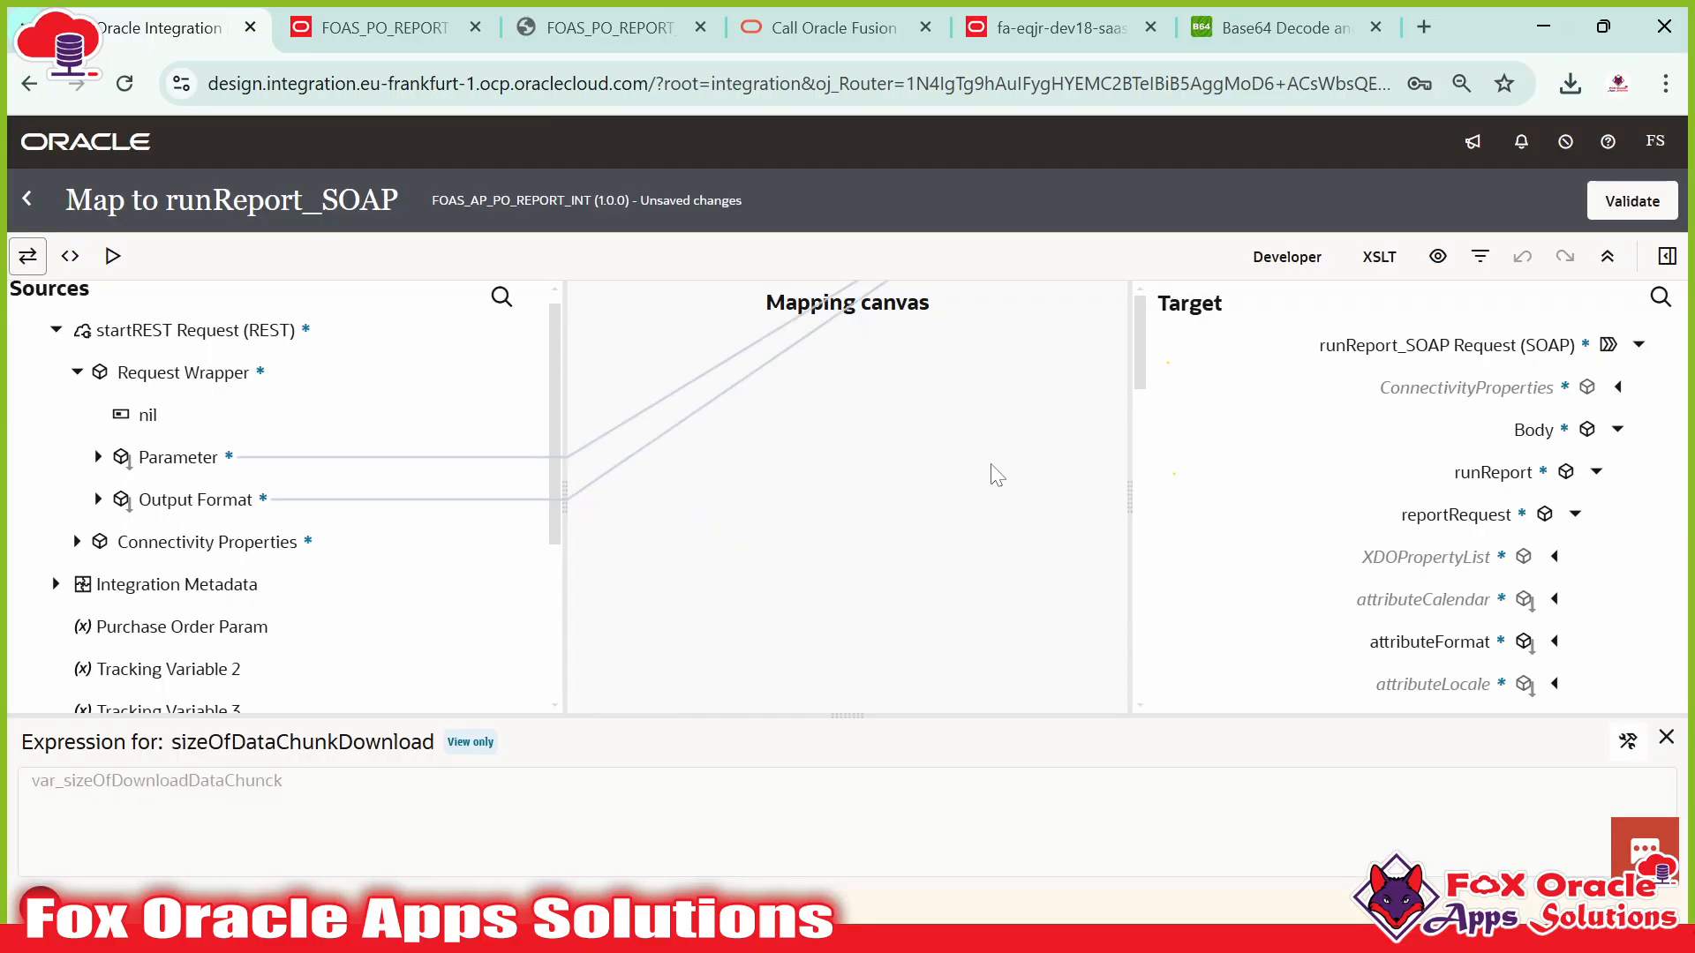
scroll(1430, 462, "down", 5)
left_click(1631, 201)
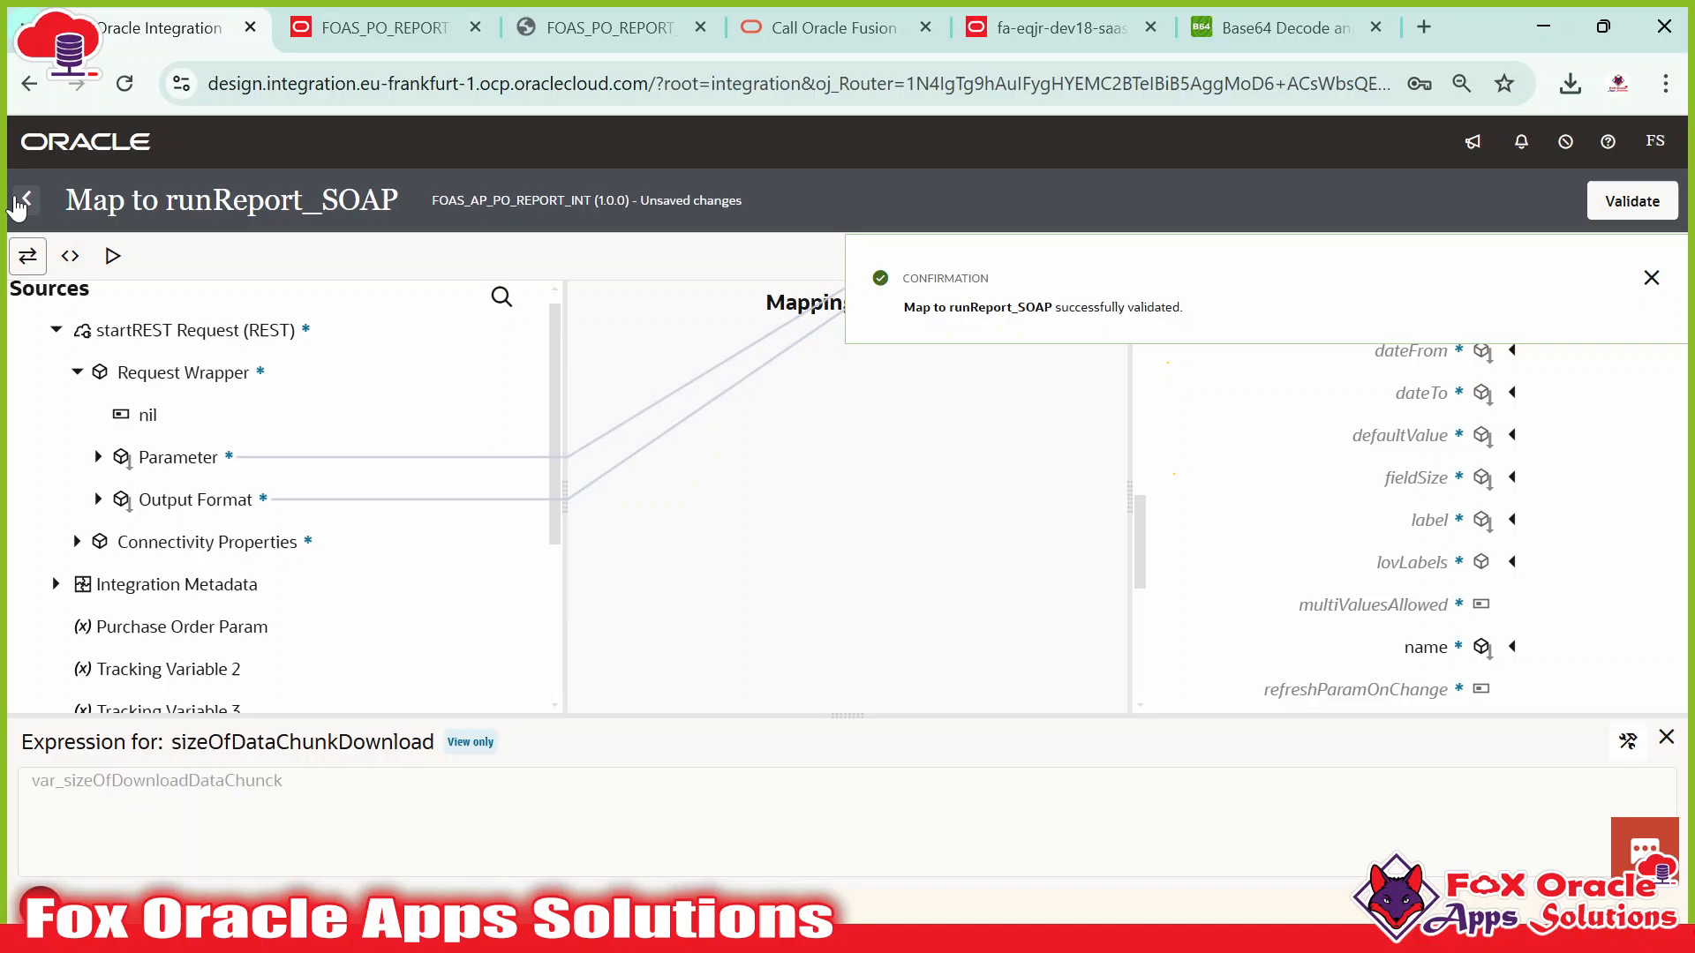
left_click(22, 201)
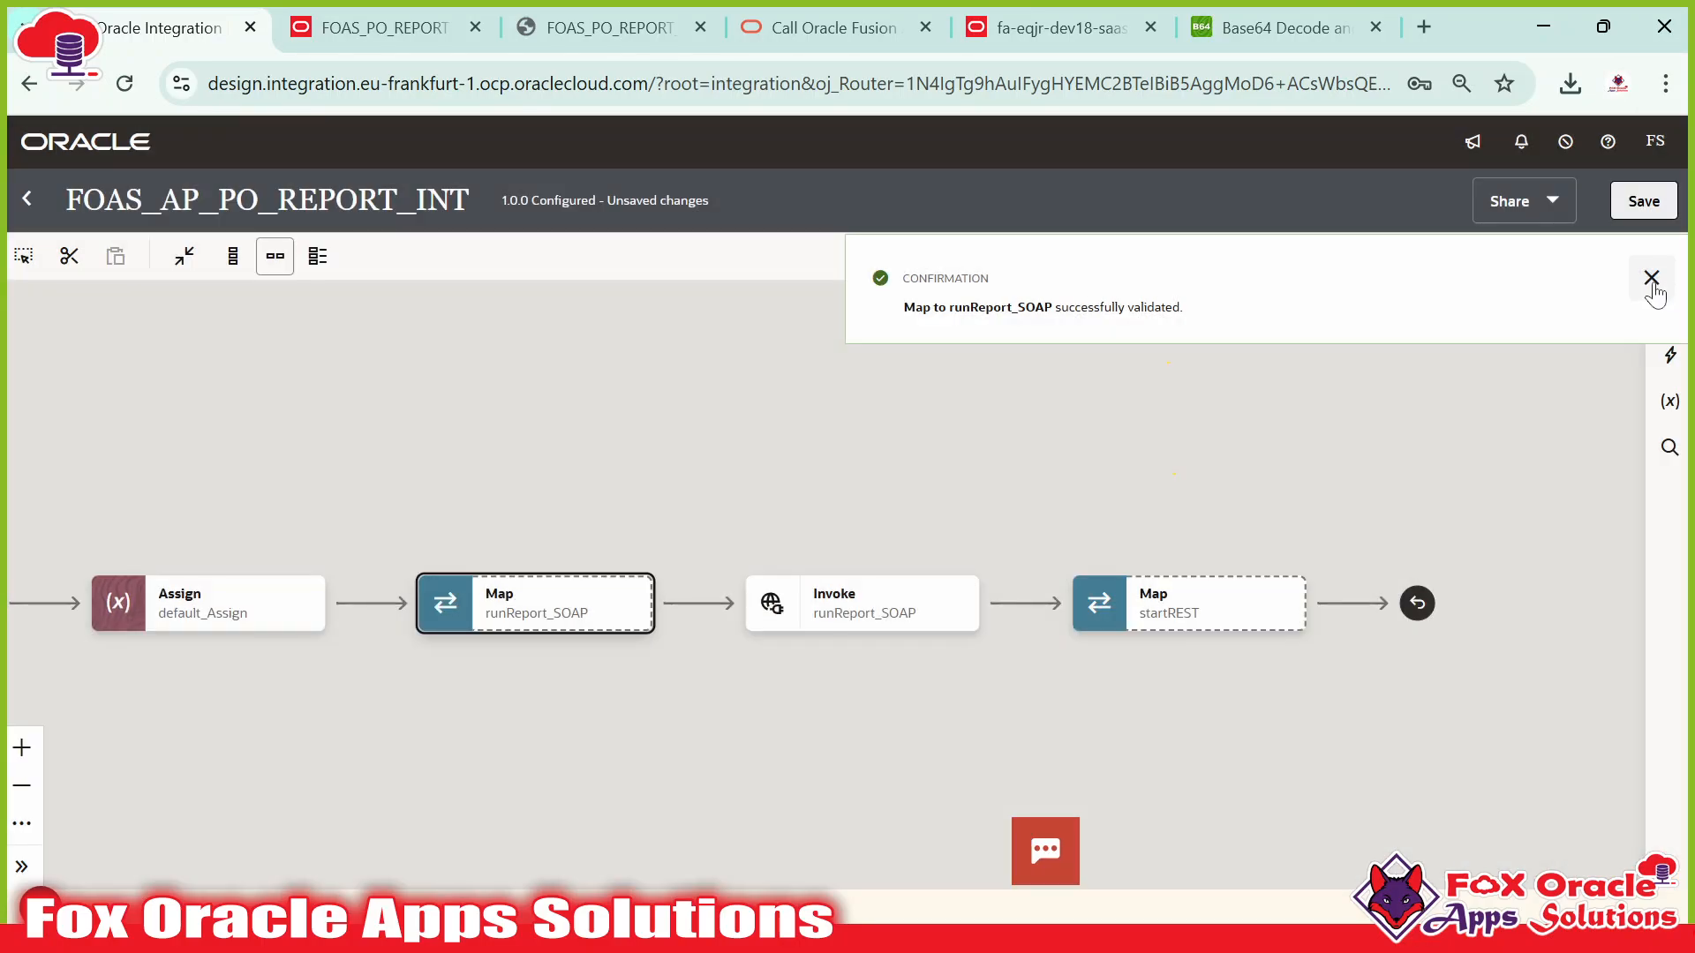
Dismiss the validation toast and pan the flow past the runReport_SOAP Invoke to its end.
left_click(1651, 277)
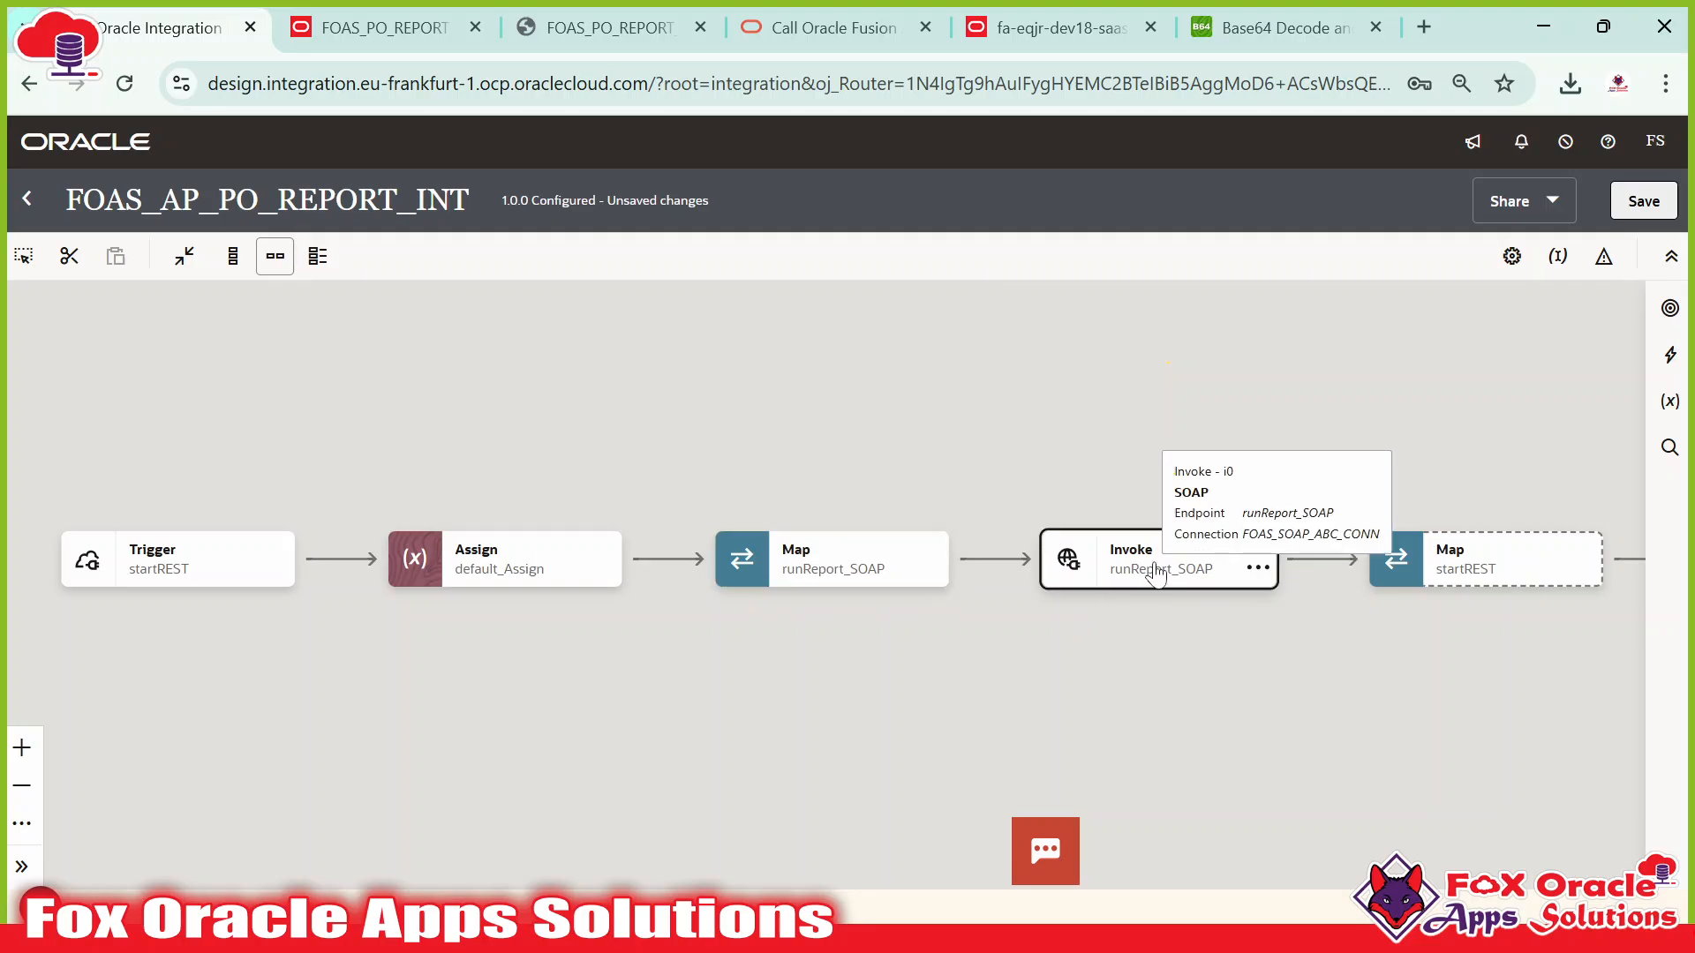
left_click(1117, 575)
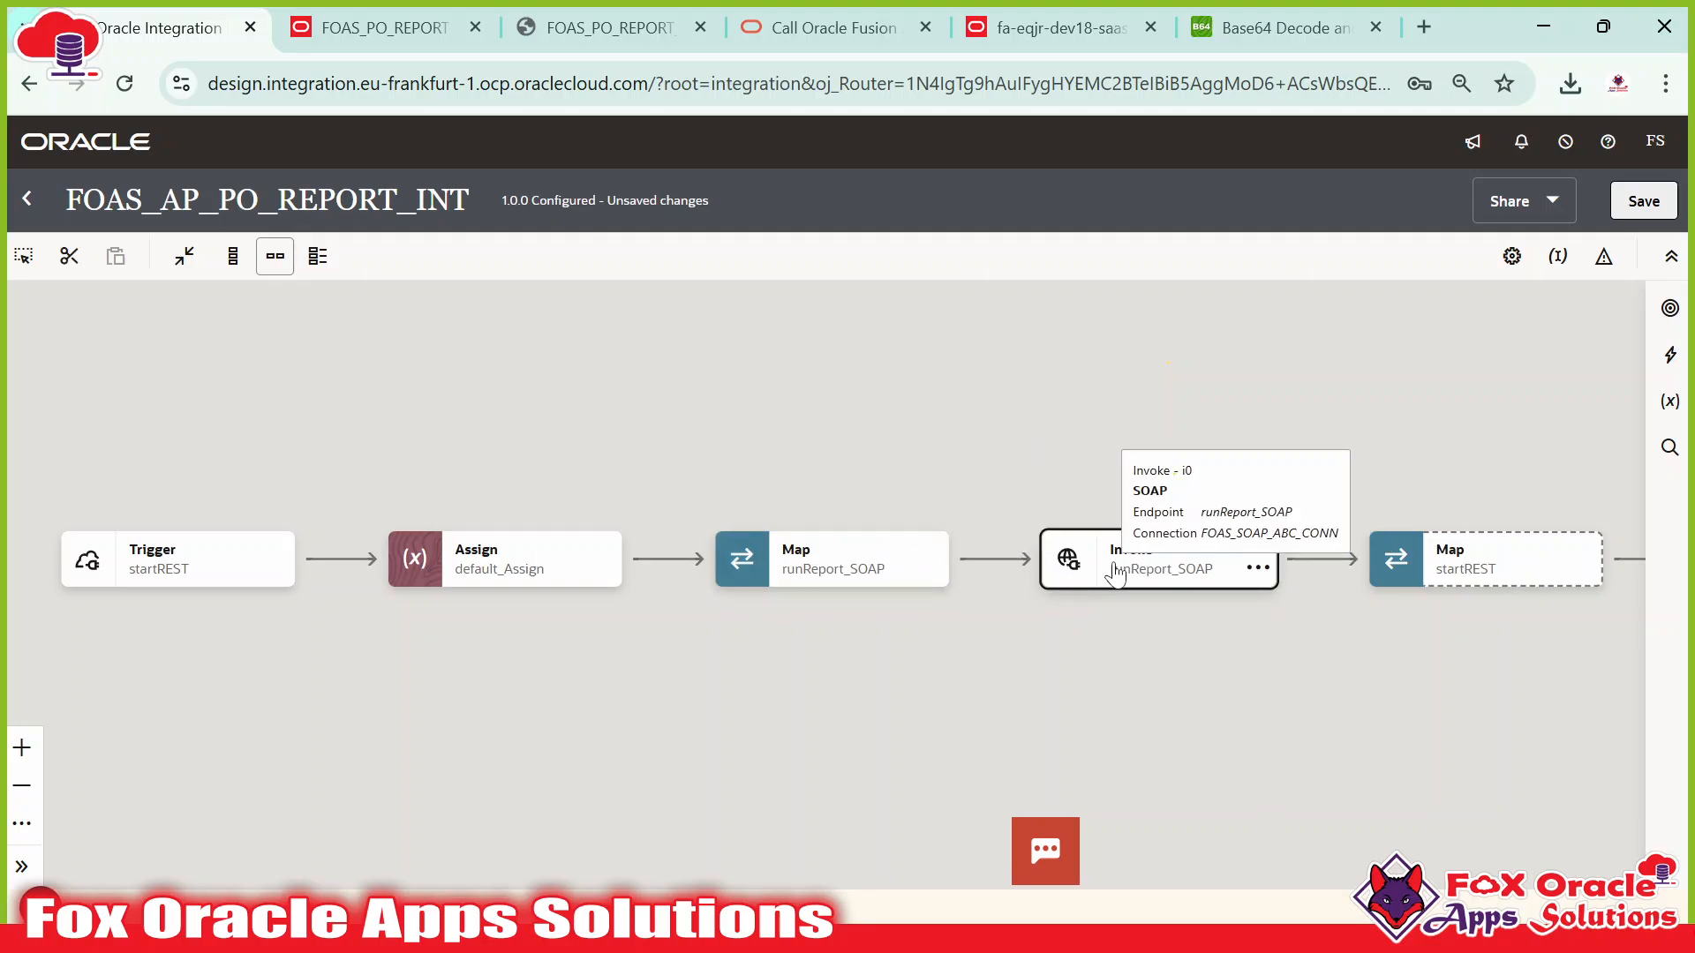
left_click_drag(1120, 625, 681, 590)
left_click(714, 526)
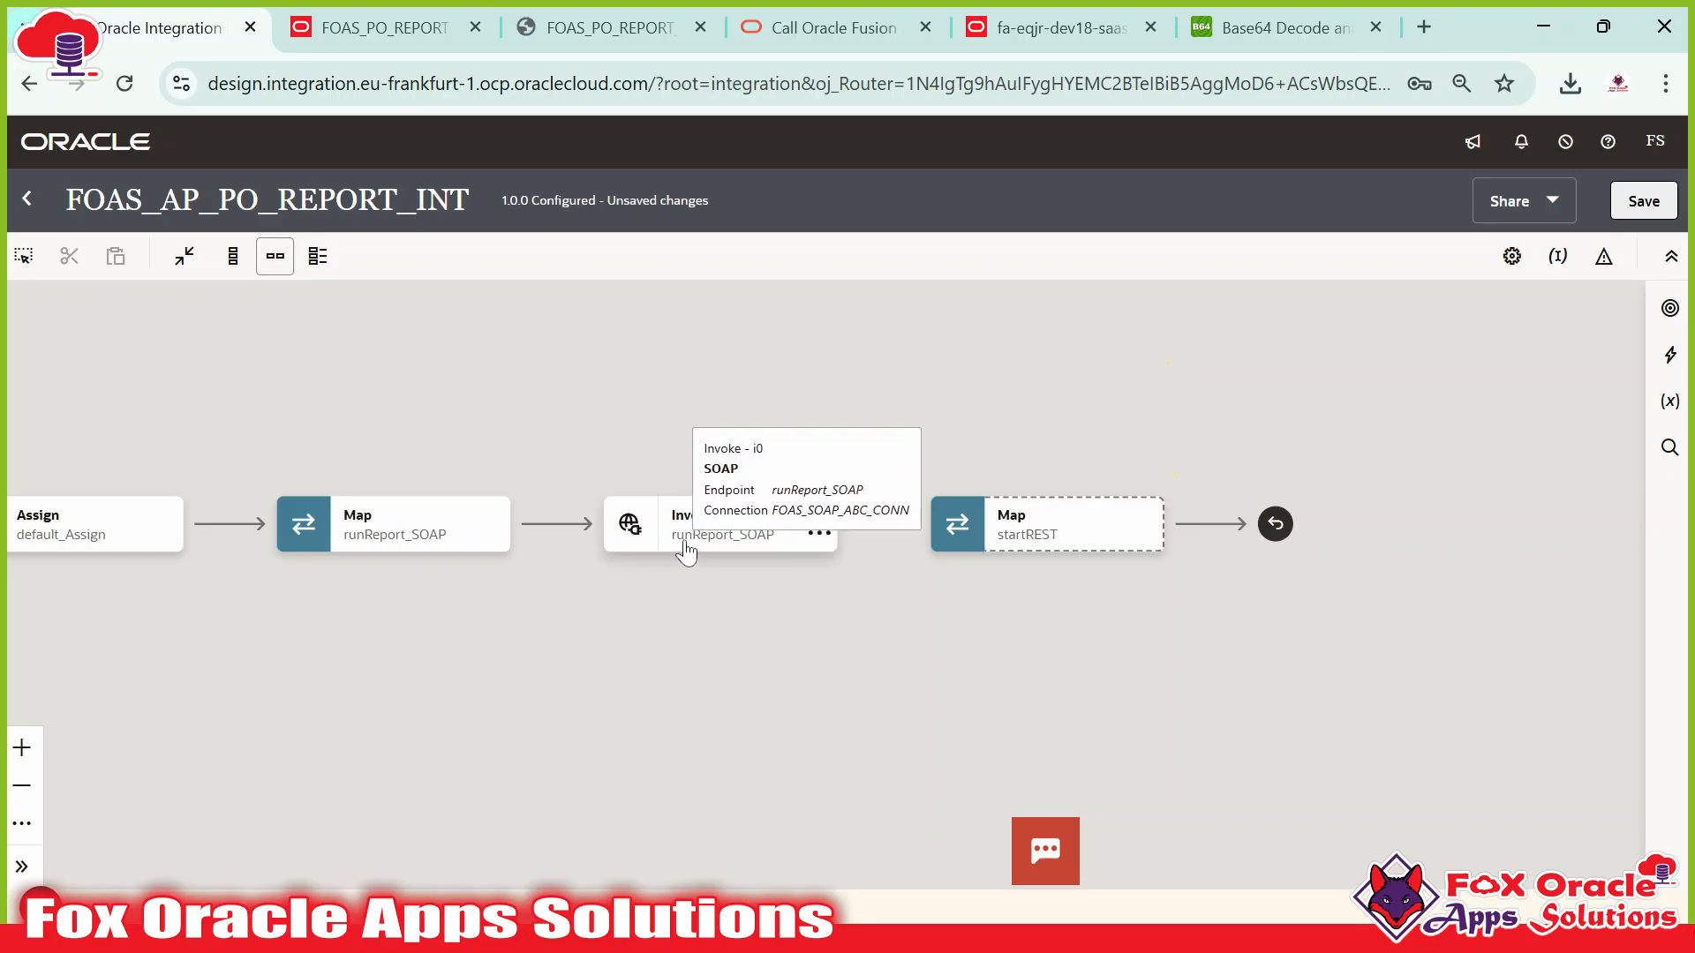
key("alt+Tab")
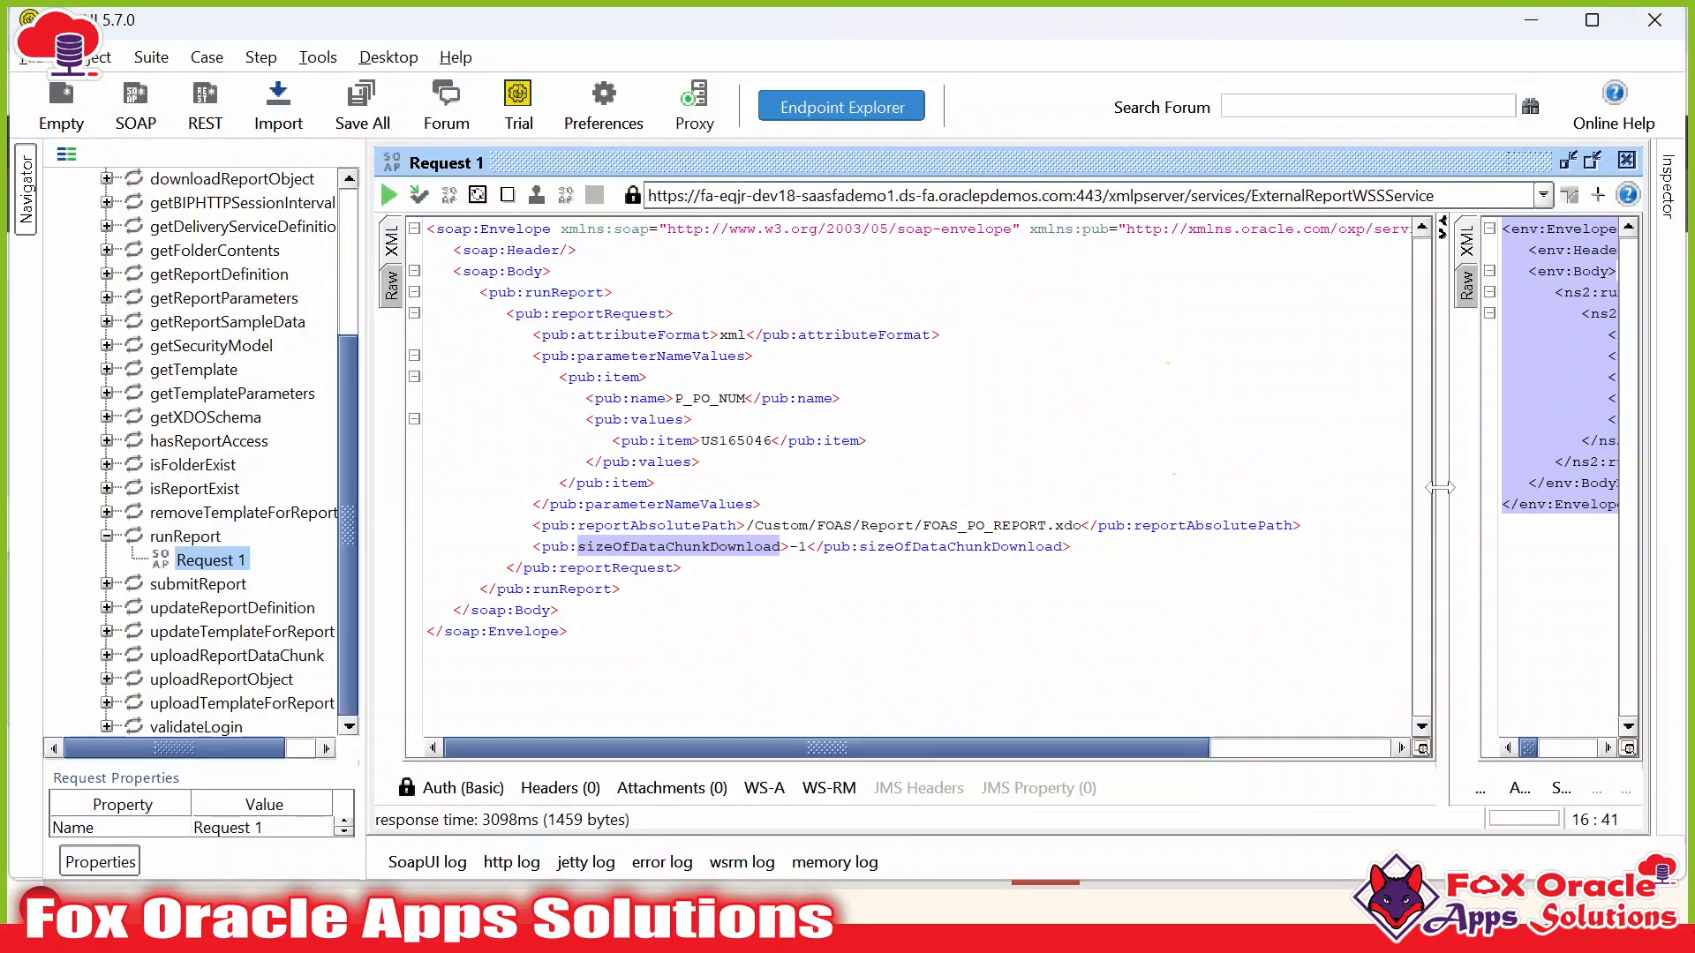
Widen the SoapUI response pane and select the base64 reportBytes content.
left_click_drag(1440, 487, 701, 484)
left_click(976, 440)
left_click(1064, 356)
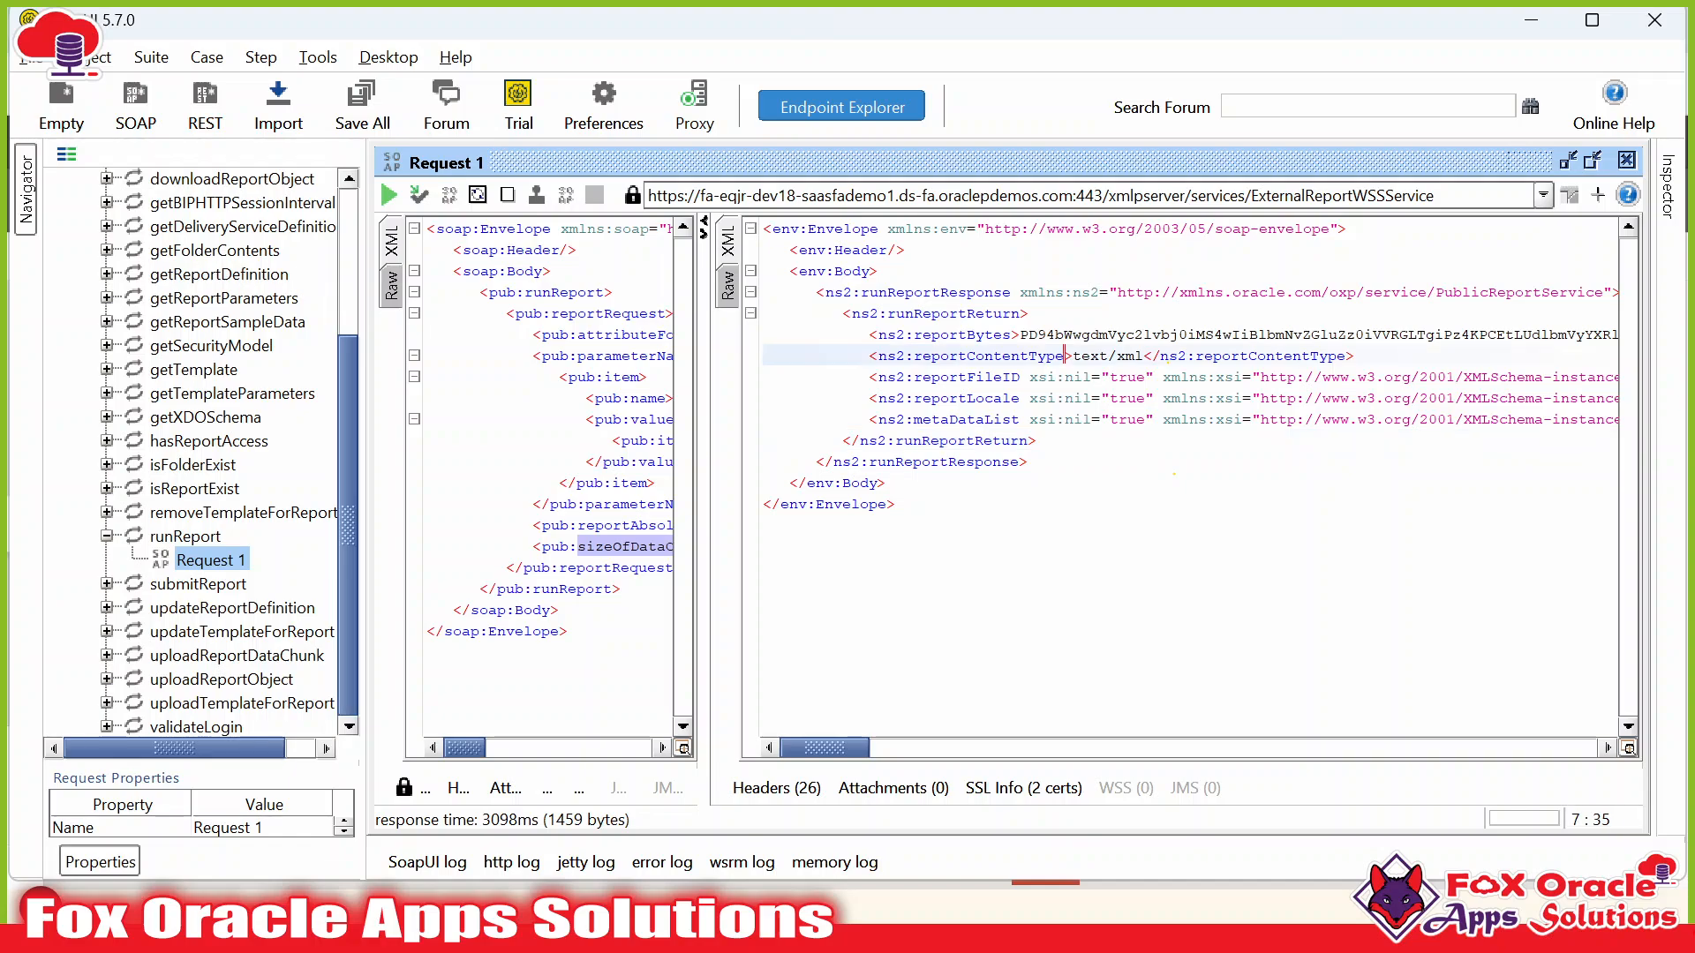
left_click(927, 504)
left_click(940, 377)
left_click(927, 483)
left_click(975, 335)
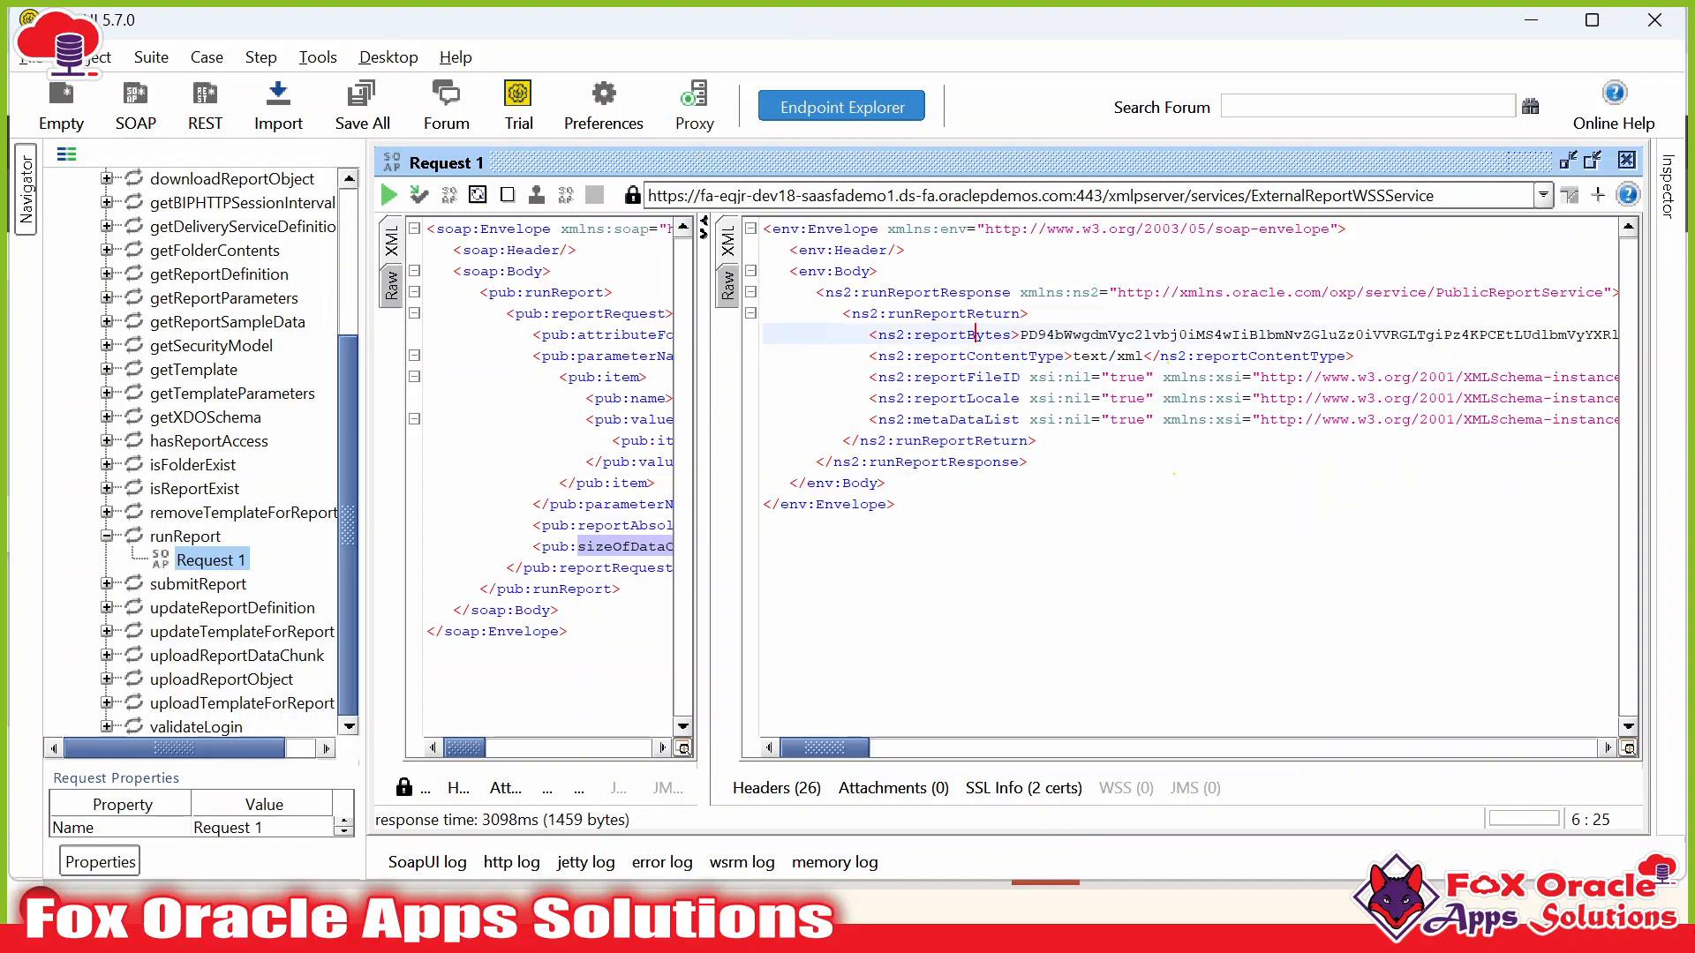
double_click(975, 334)
double_click(1060, 334)
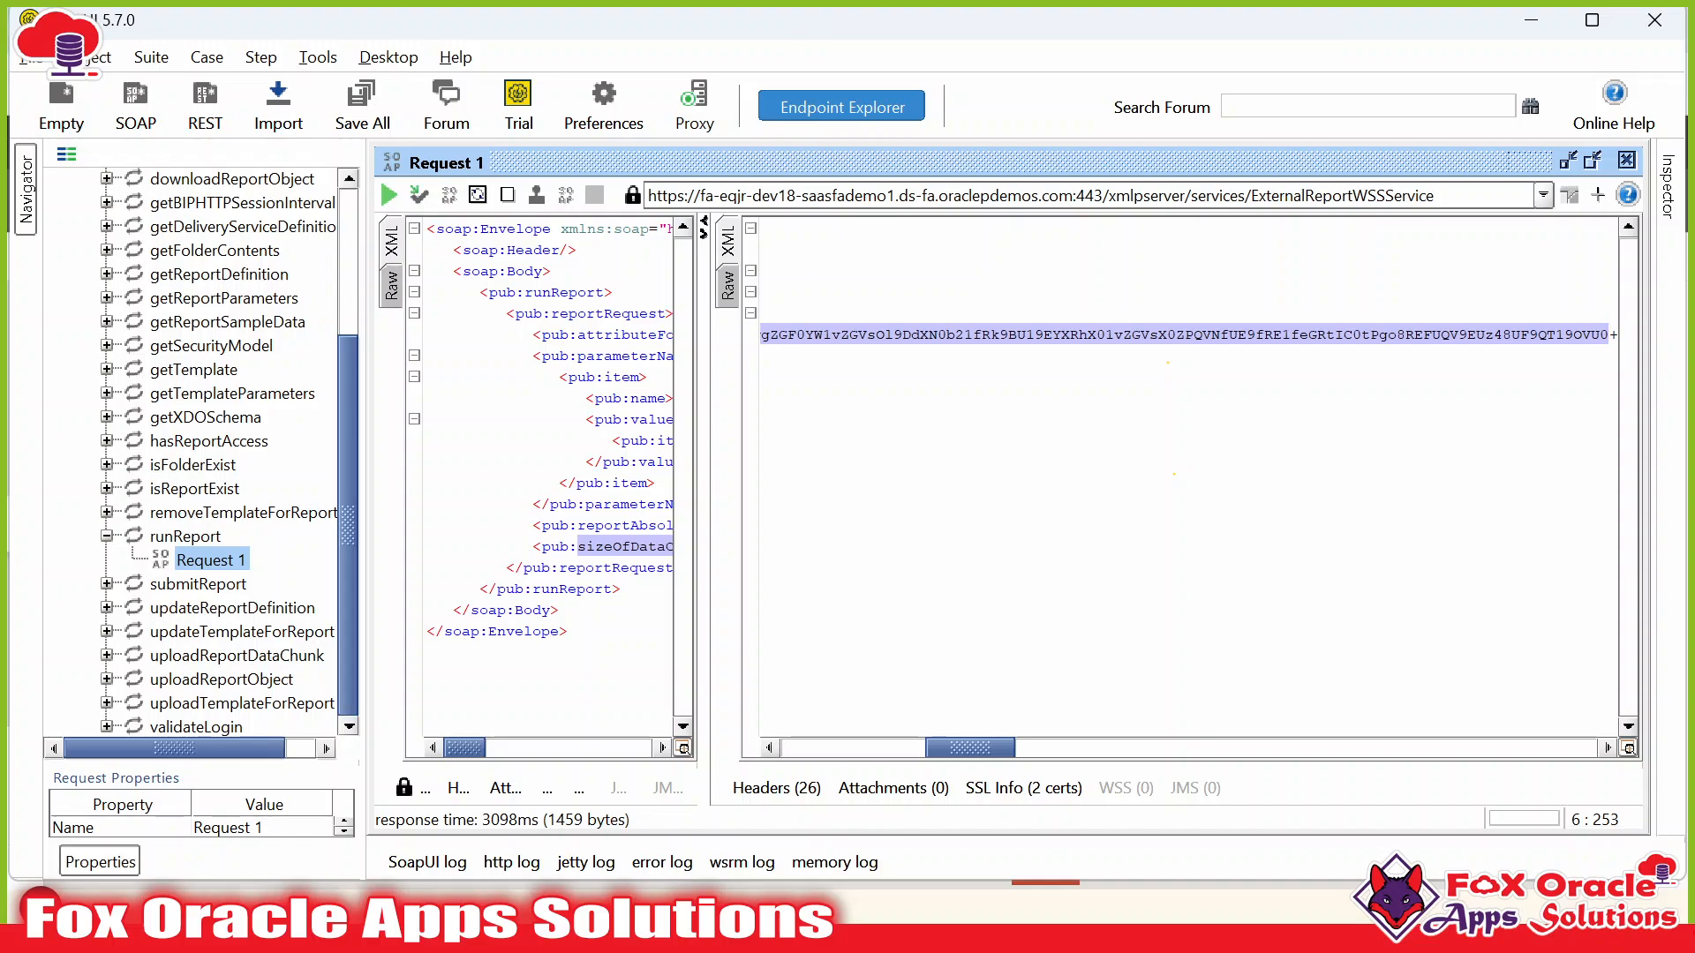
Check the decoded report XML on the Base64 Decode page against the response.
key("alt+Tab")
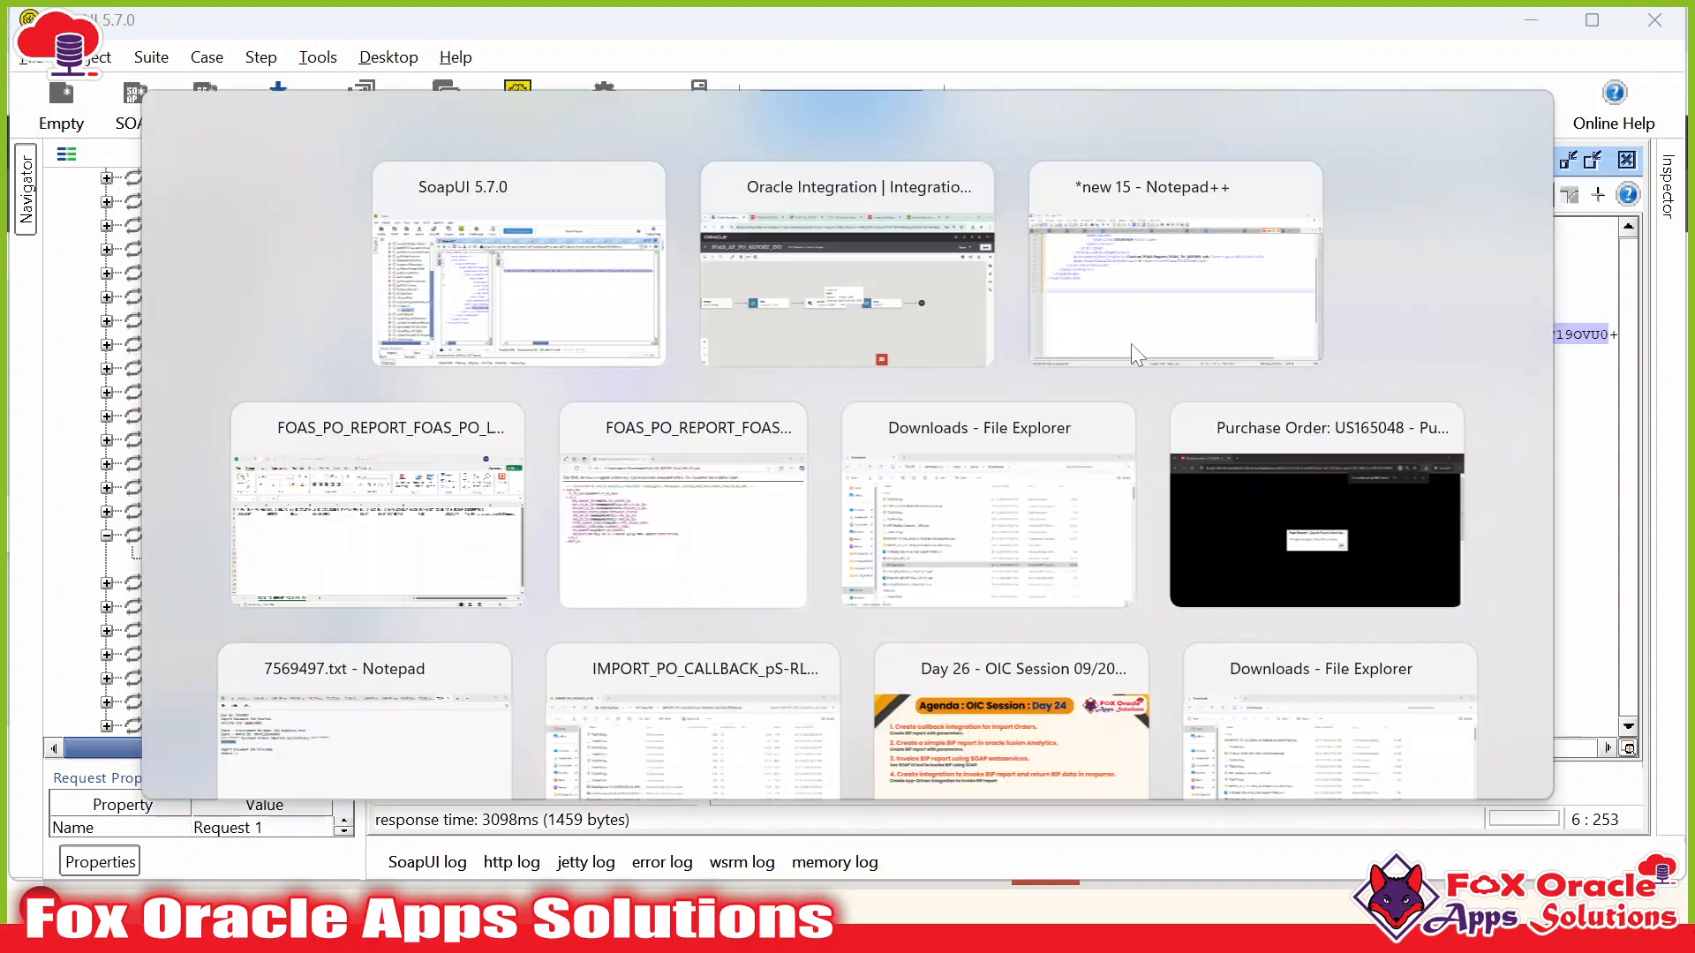
left_click(1204, 41)
left_click(699, 334)
scroll(700, 362, "up", 7)
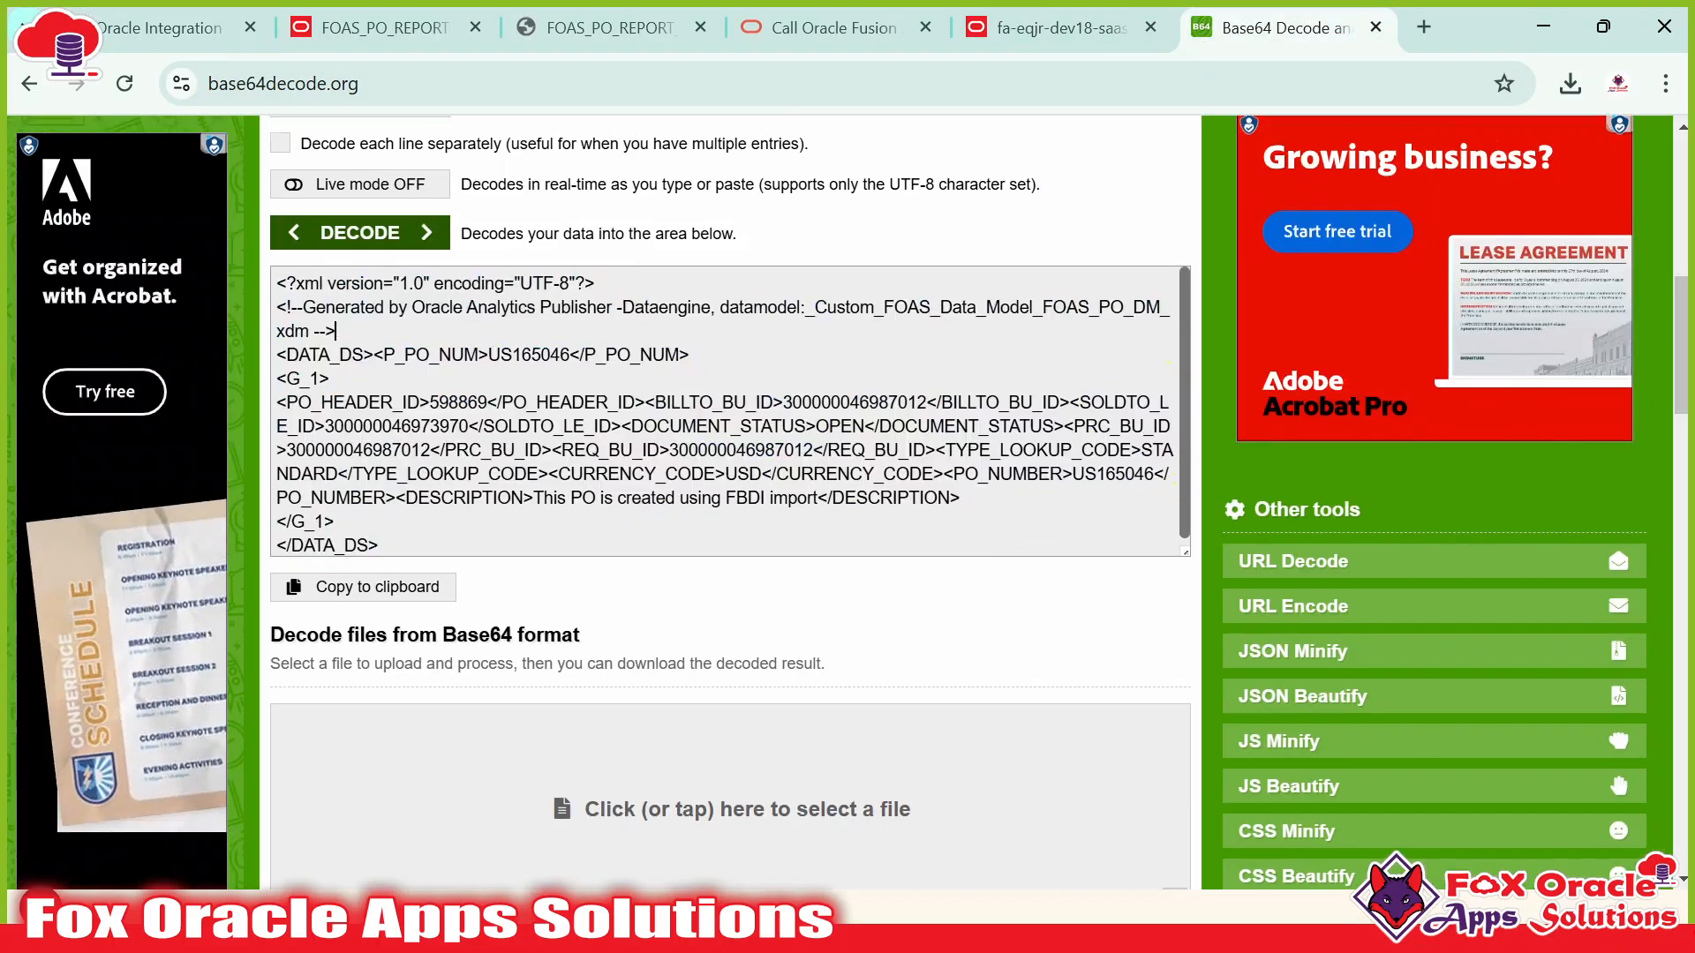
scroll(548, 593, "down", 5)
scroll(477, 353, "down", 4)
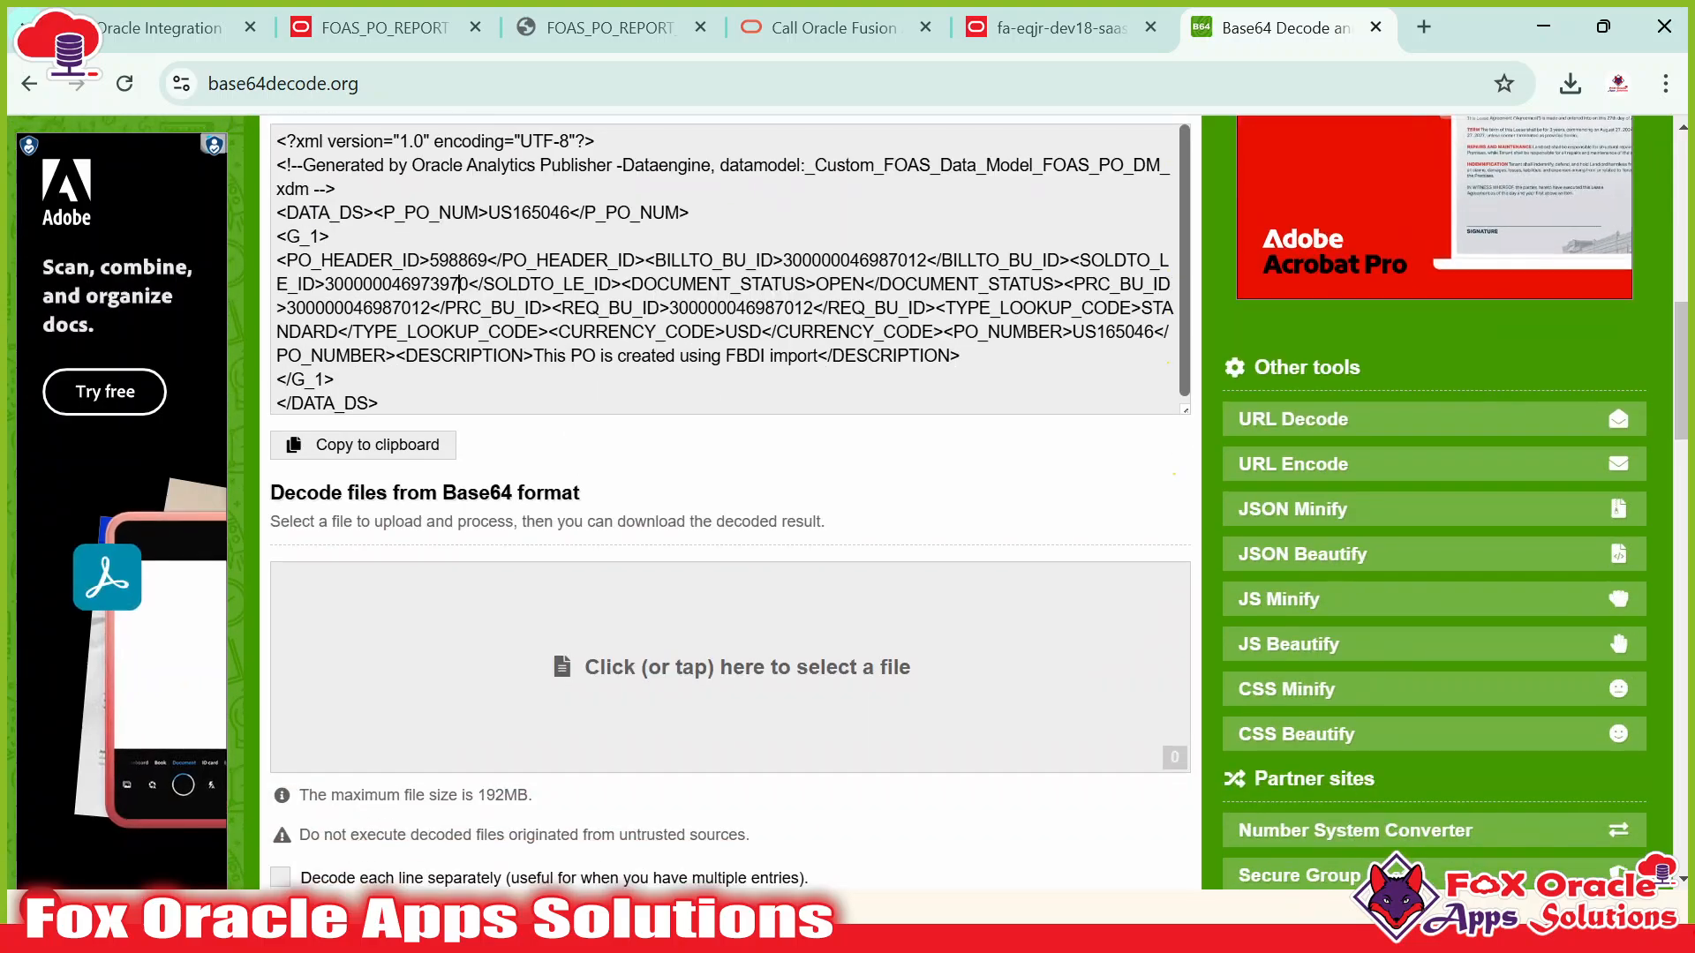
left_click_drag(458, 284, 565, 406)
left_click(749, 330)
key("alt+Tab")
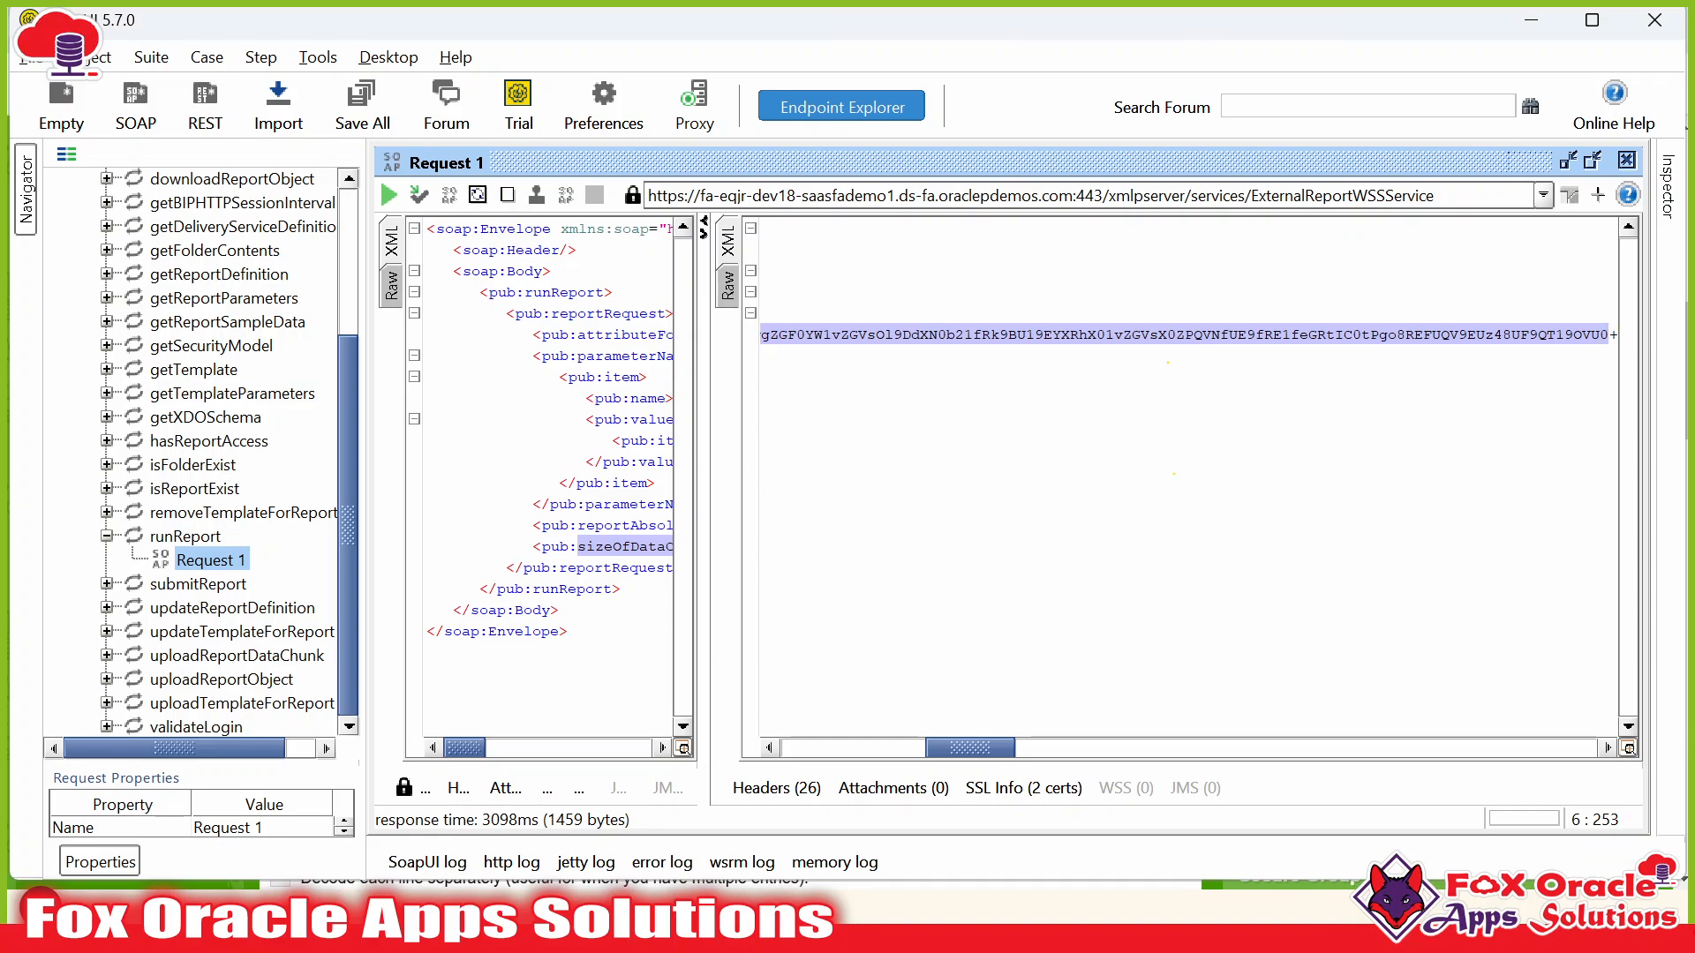
key("alt+Tab")
key("alt+Tab")
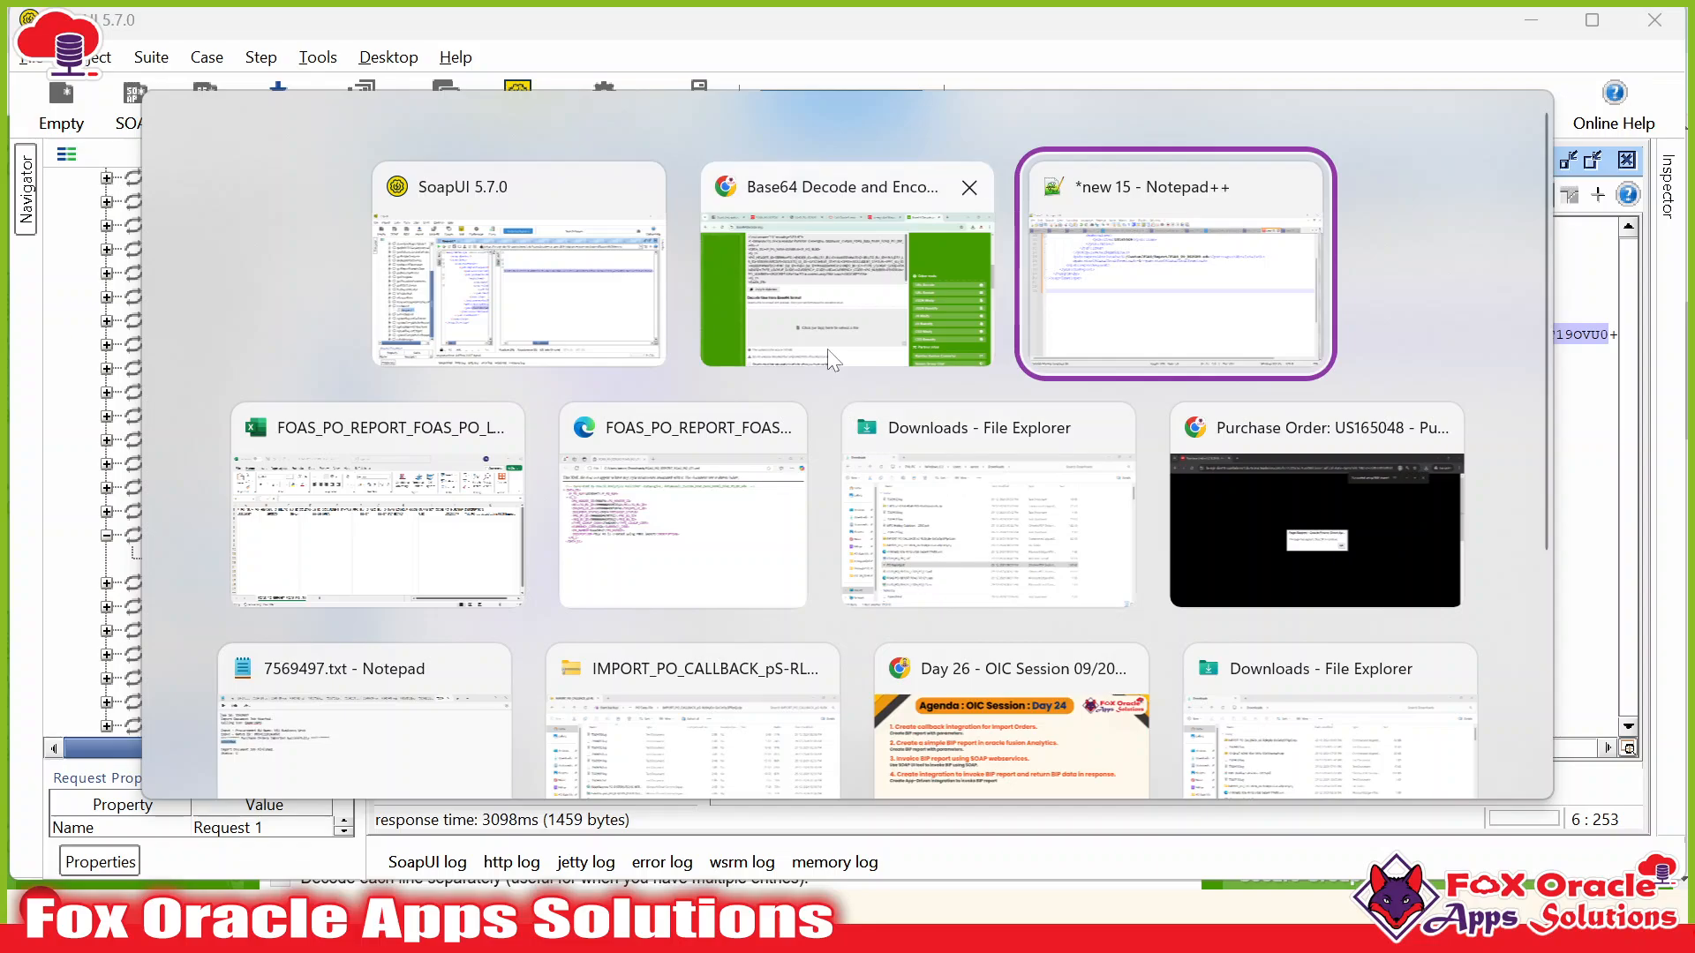
left_click(828, 348)
Bring up the FOAS_AP_PO_REPORT_INT canvas, zoom it, then switch to the Notepad++ notes.
left_click(150, 28)
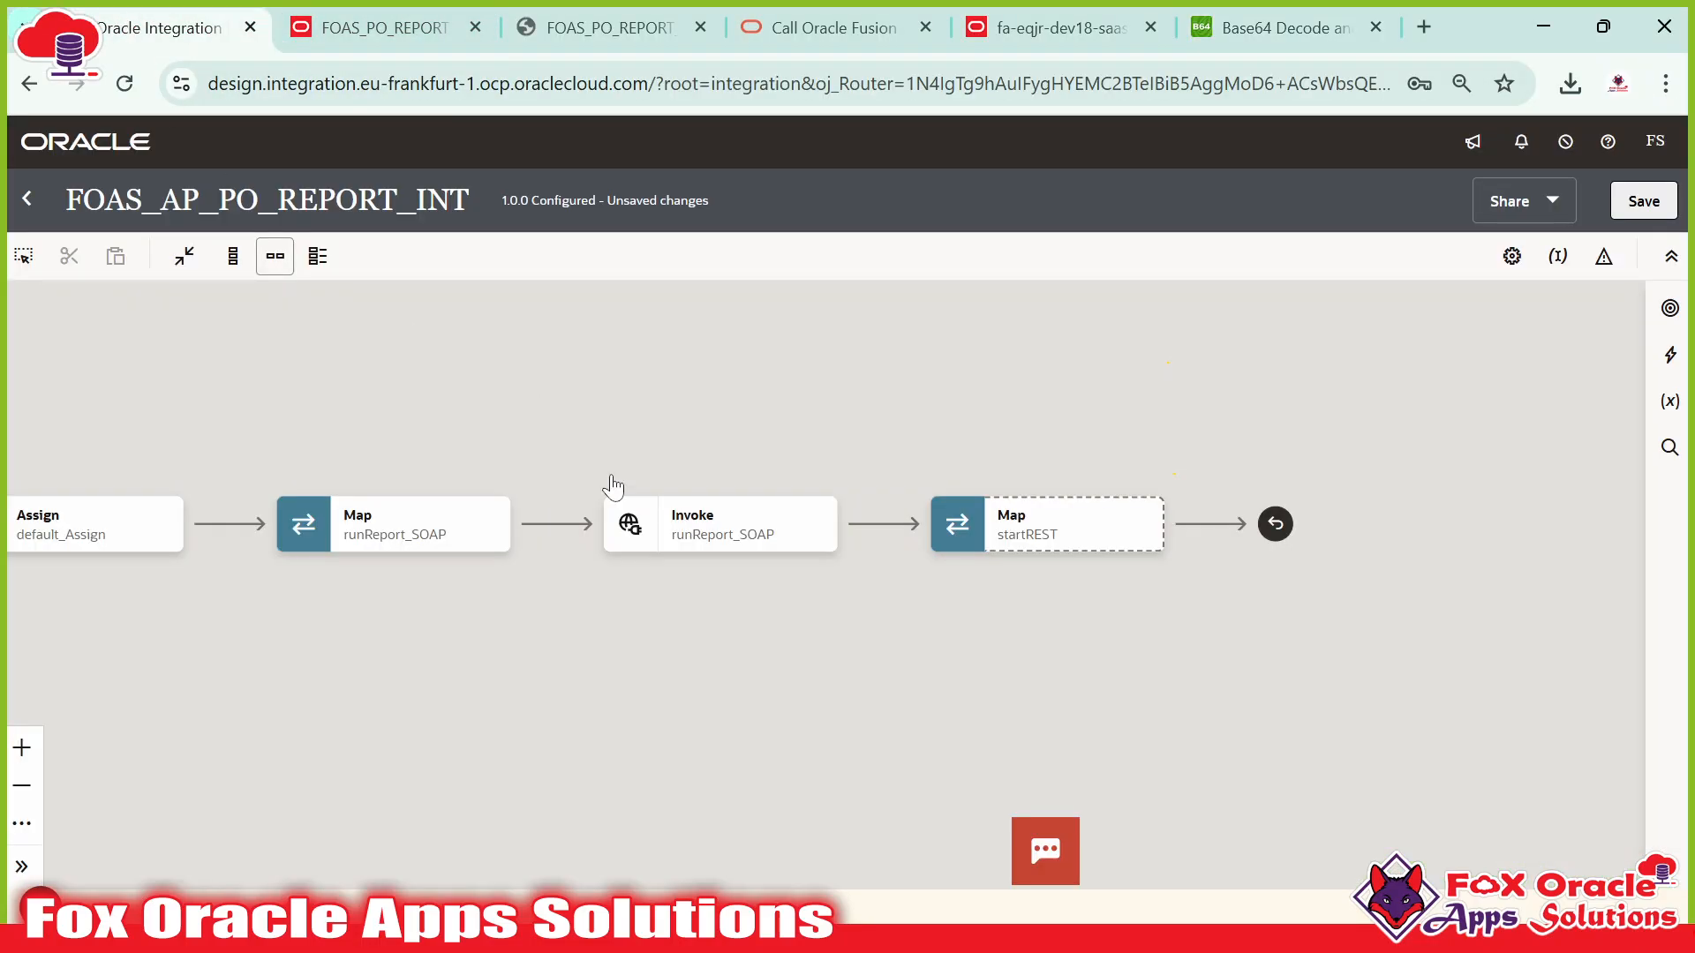
scroll(612, 485, "up", 2)
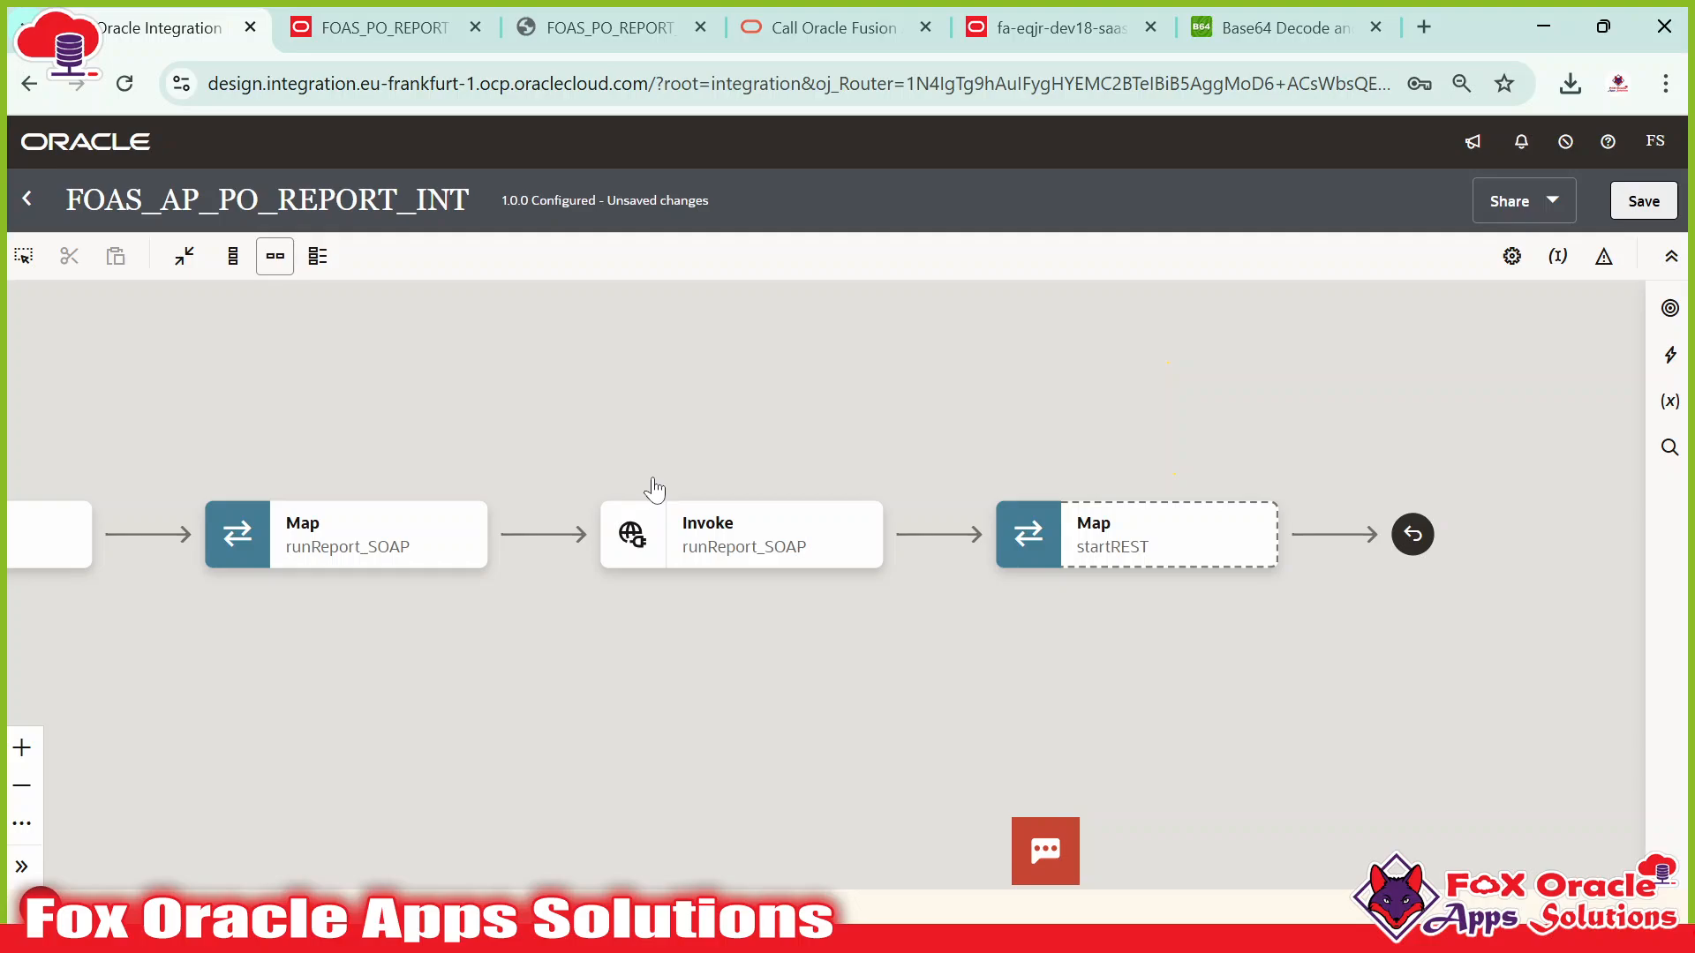
key("alt+Tab")
key("alt+Tab")
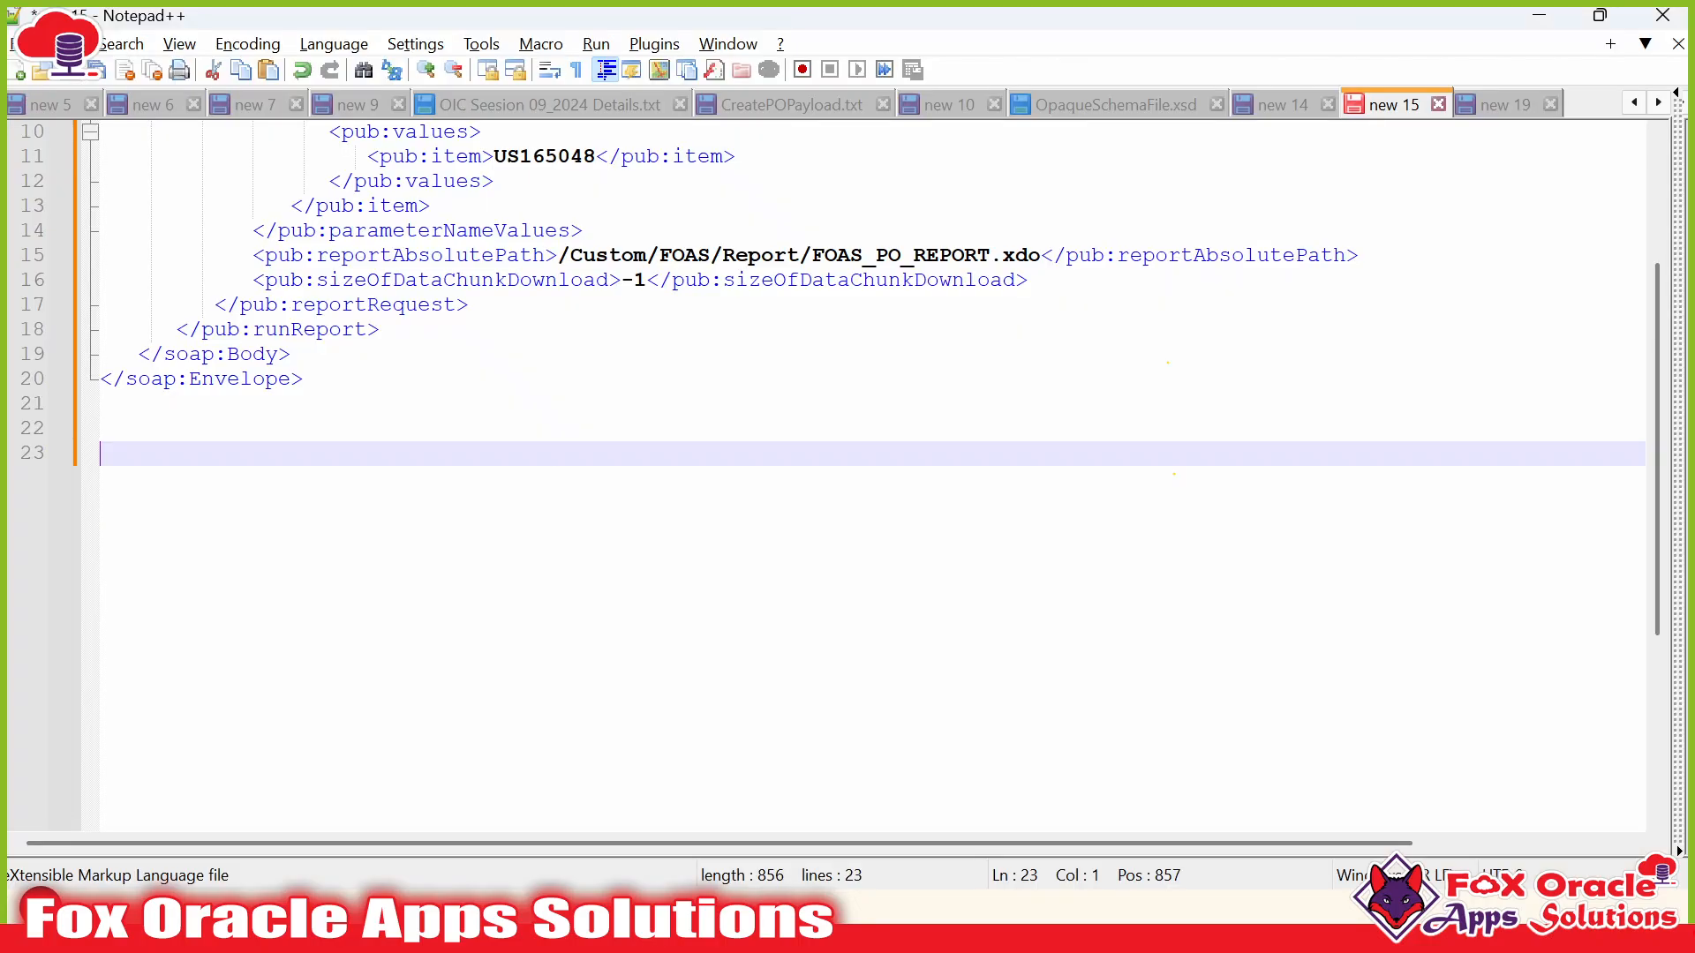
left_click(1157, 106)
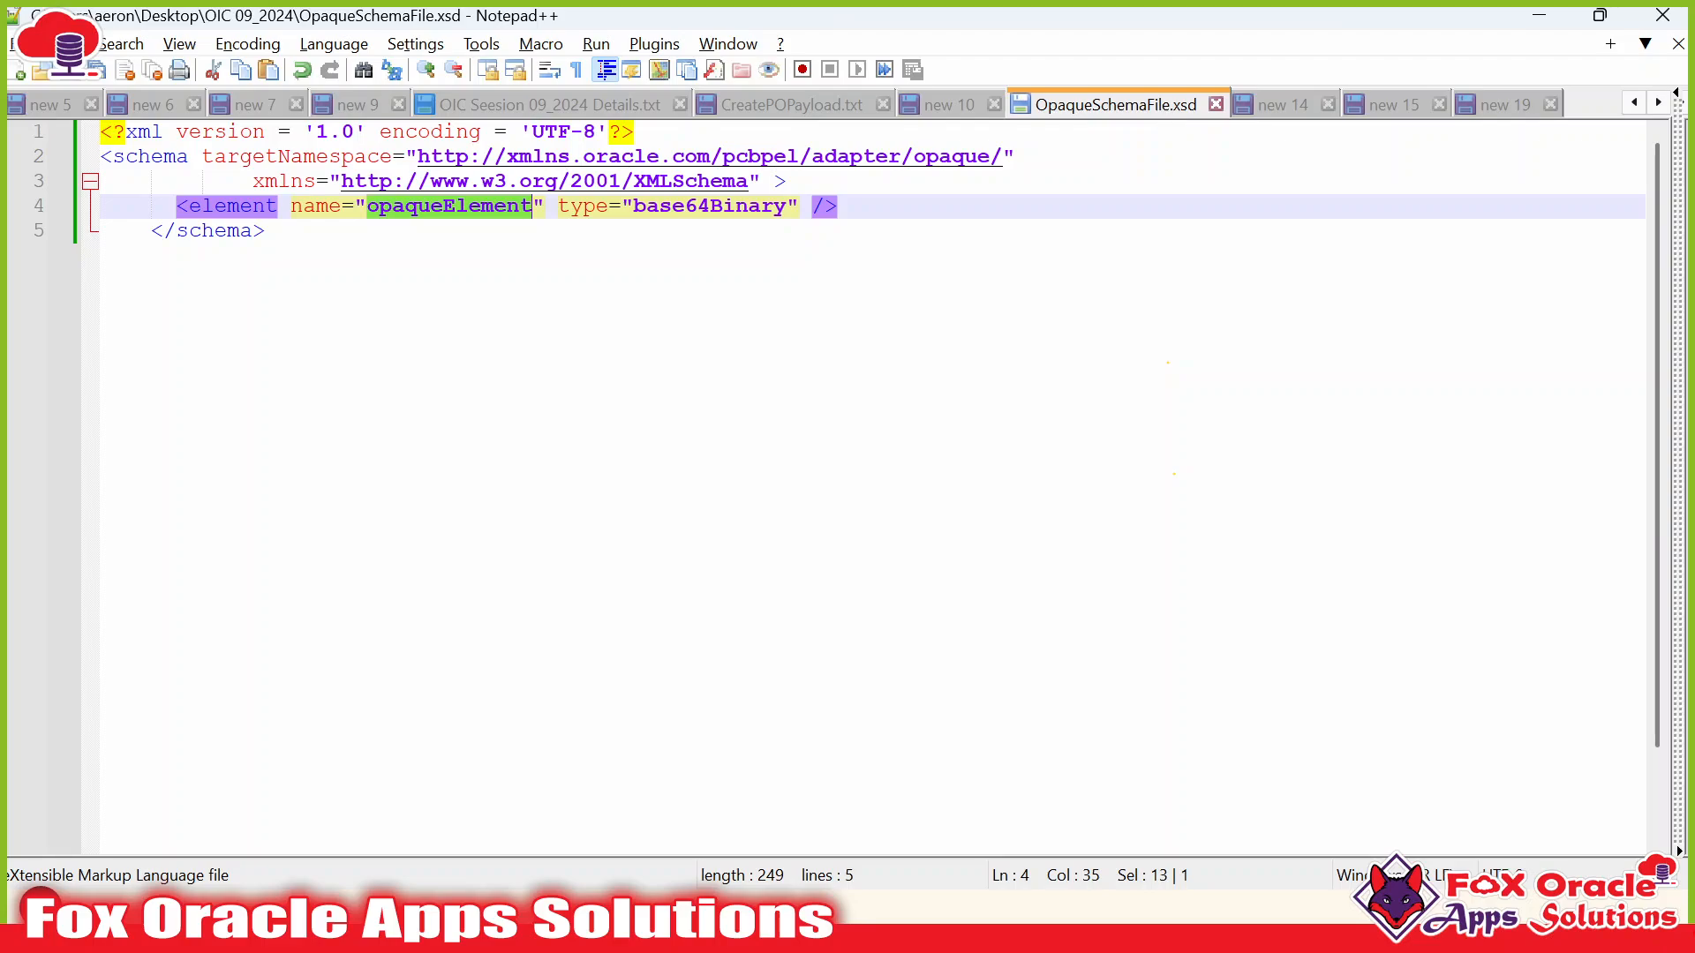
triple_click(449, 207)
left_click(448, 207)
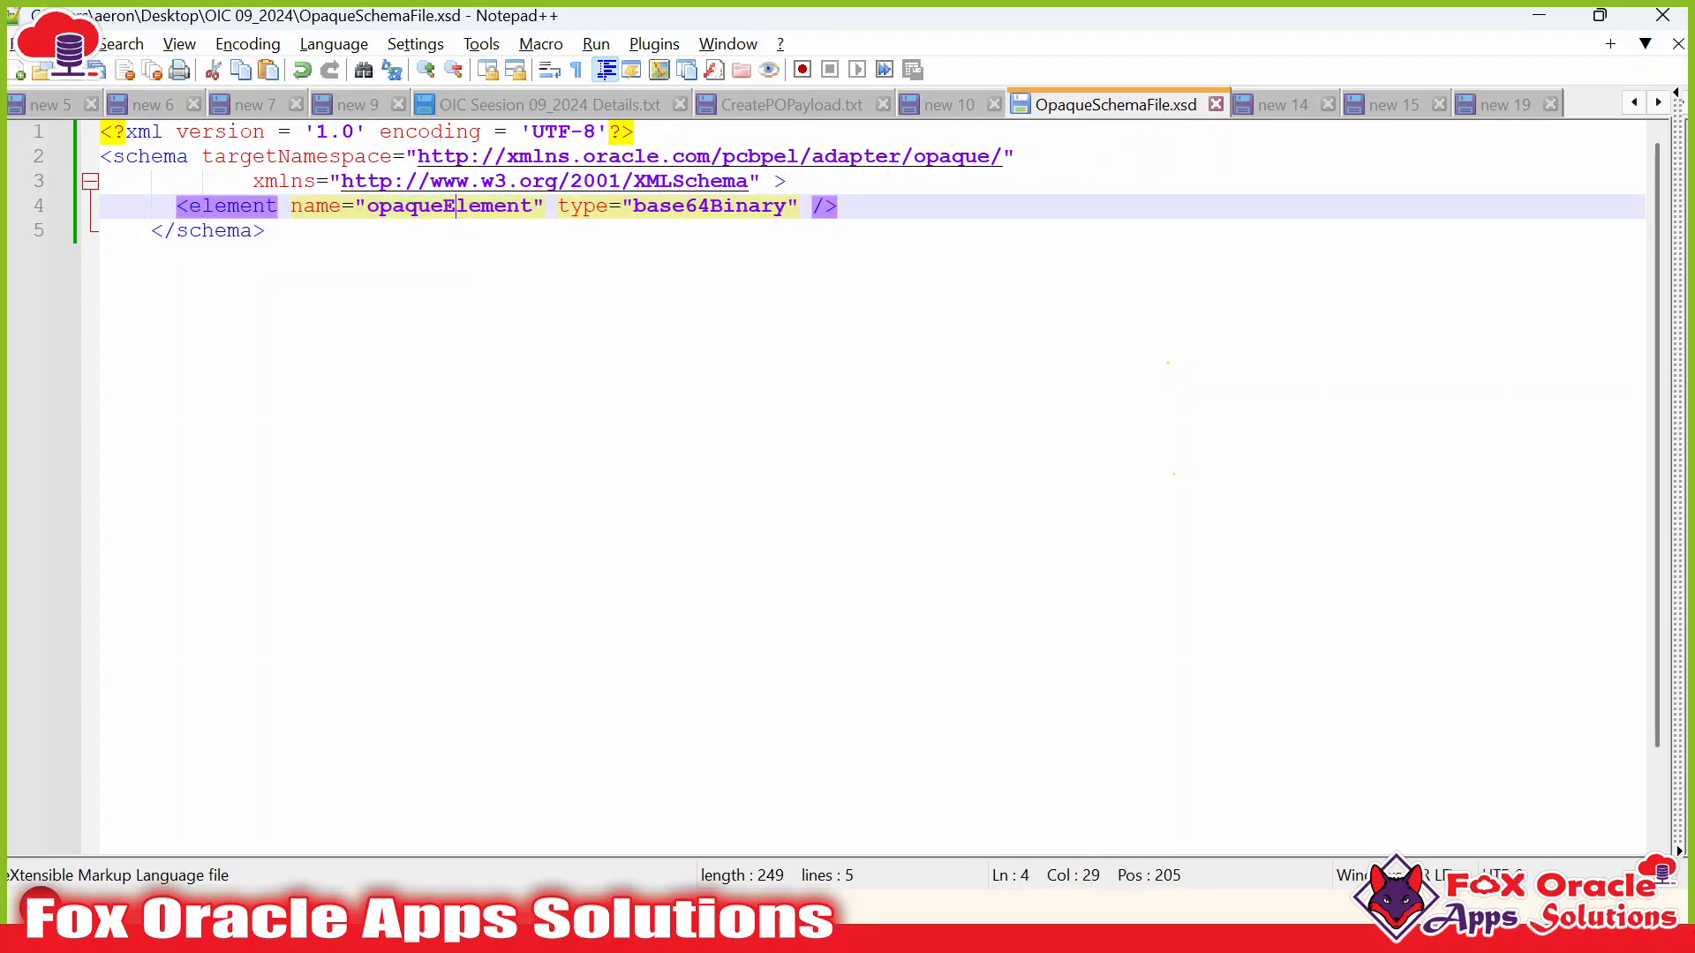
double_click(704, 206)
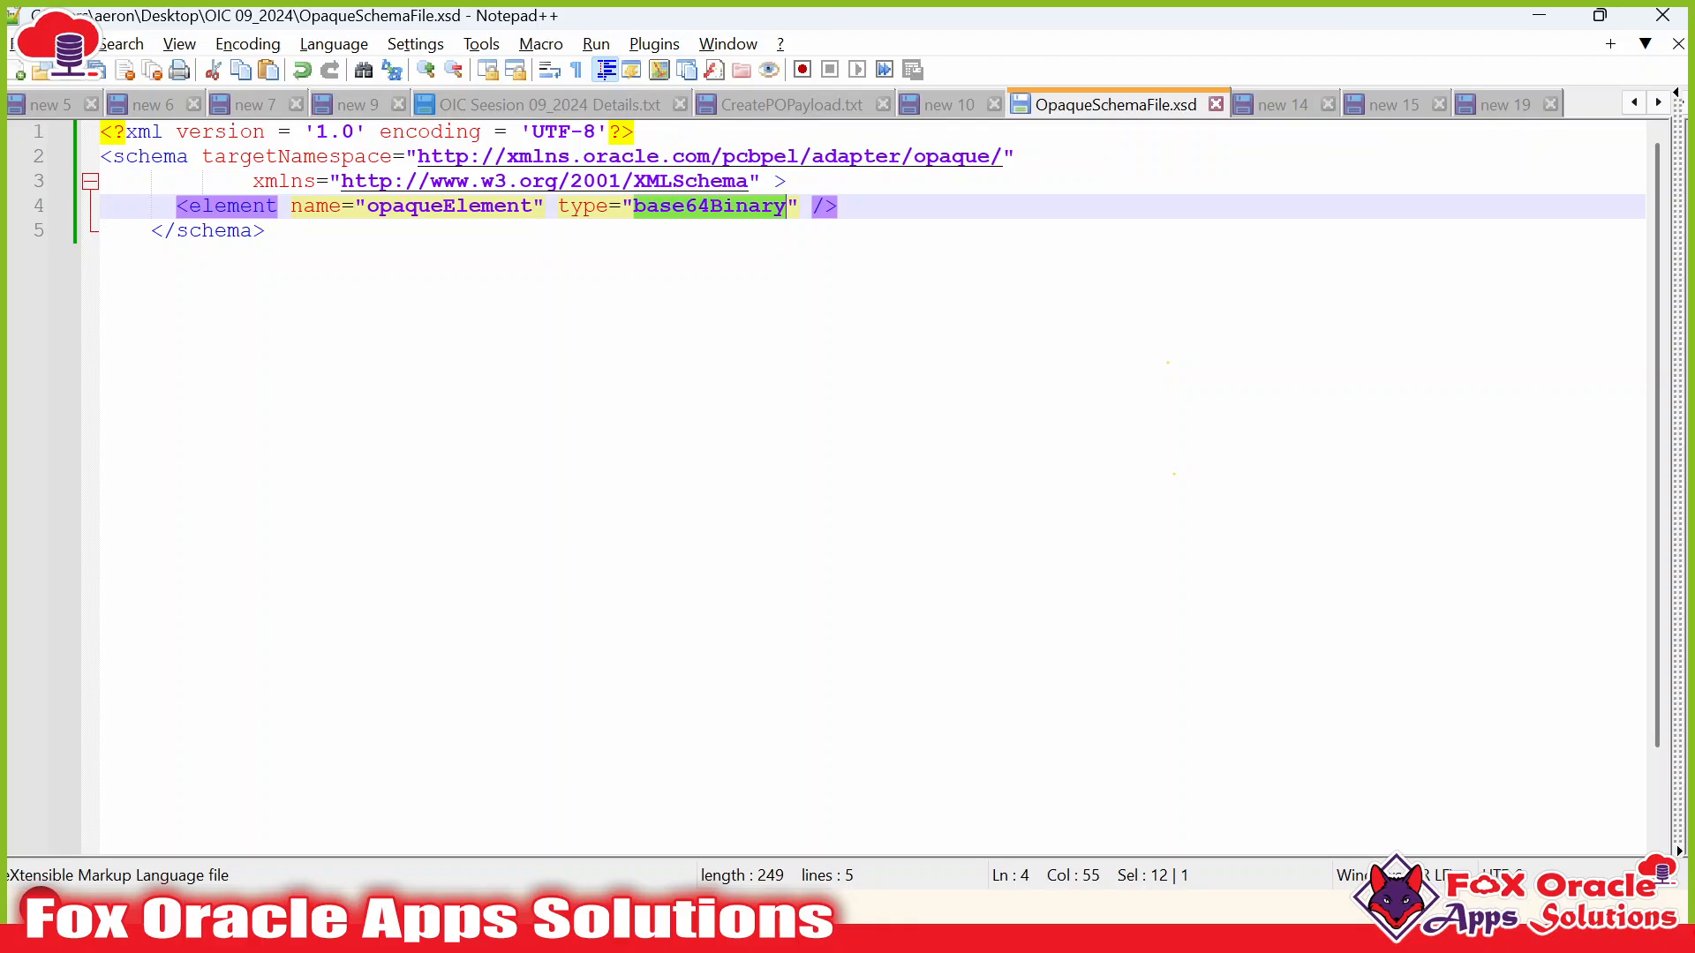
key("alt+Tab")
left_click_drag(731, 627, 840, 616)
left_click(854, 549)
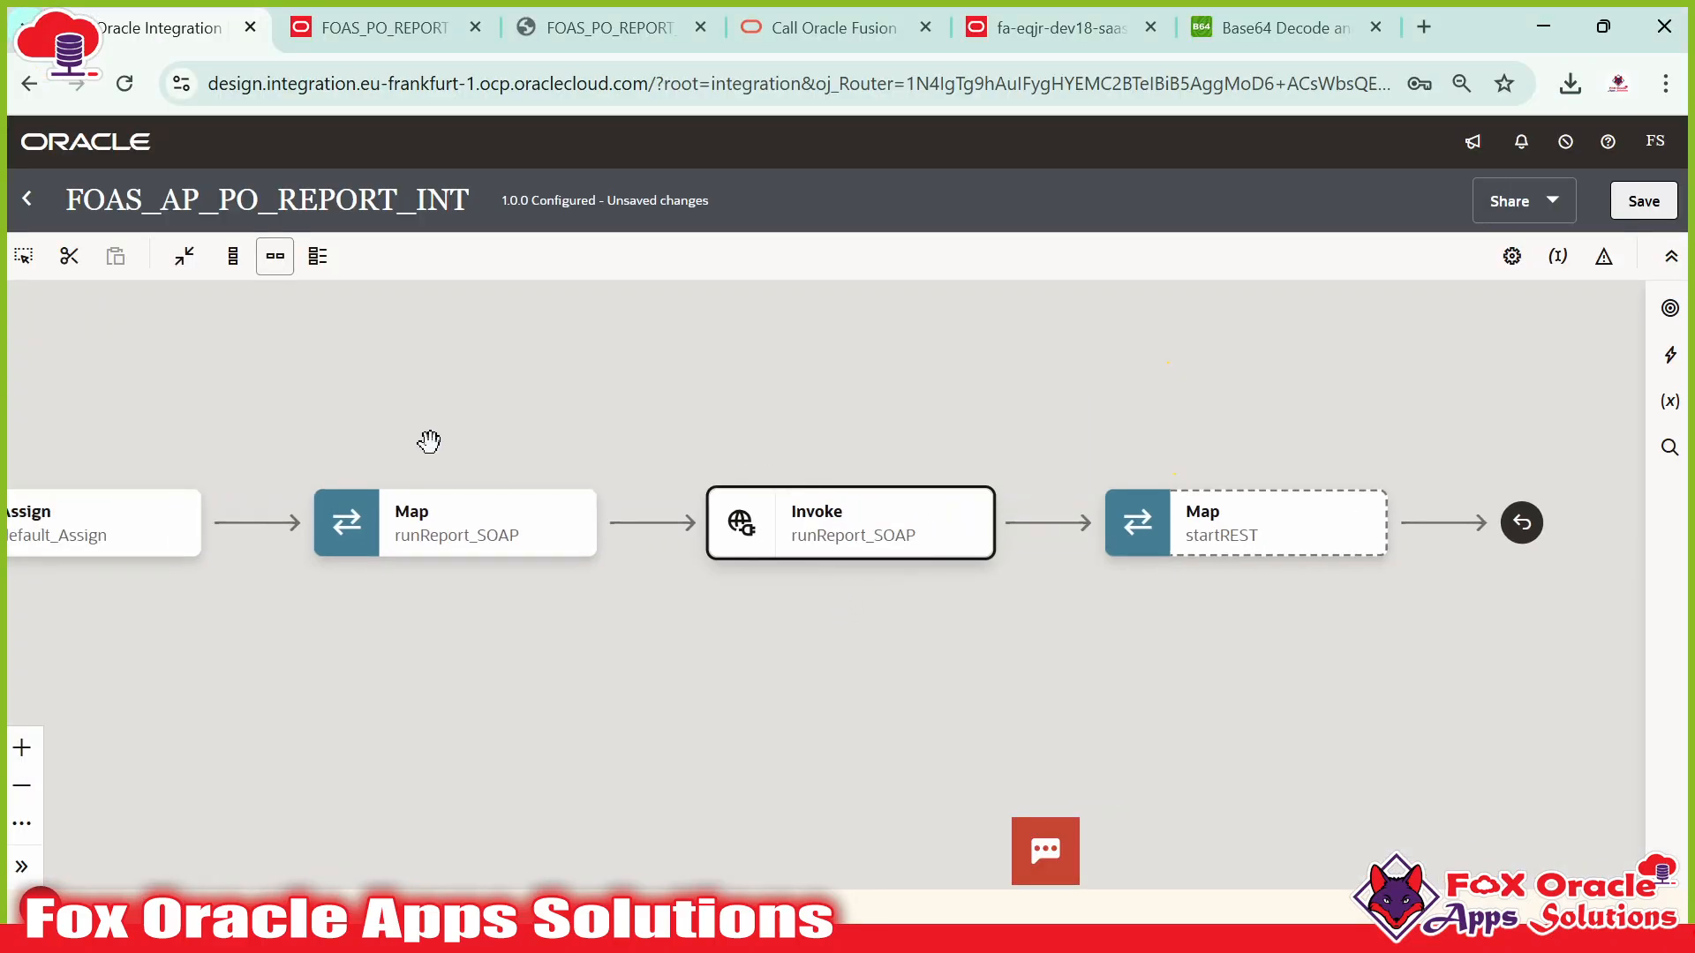
left_click(514, 546)
left_click(823, 544)
key("alt+Tab")
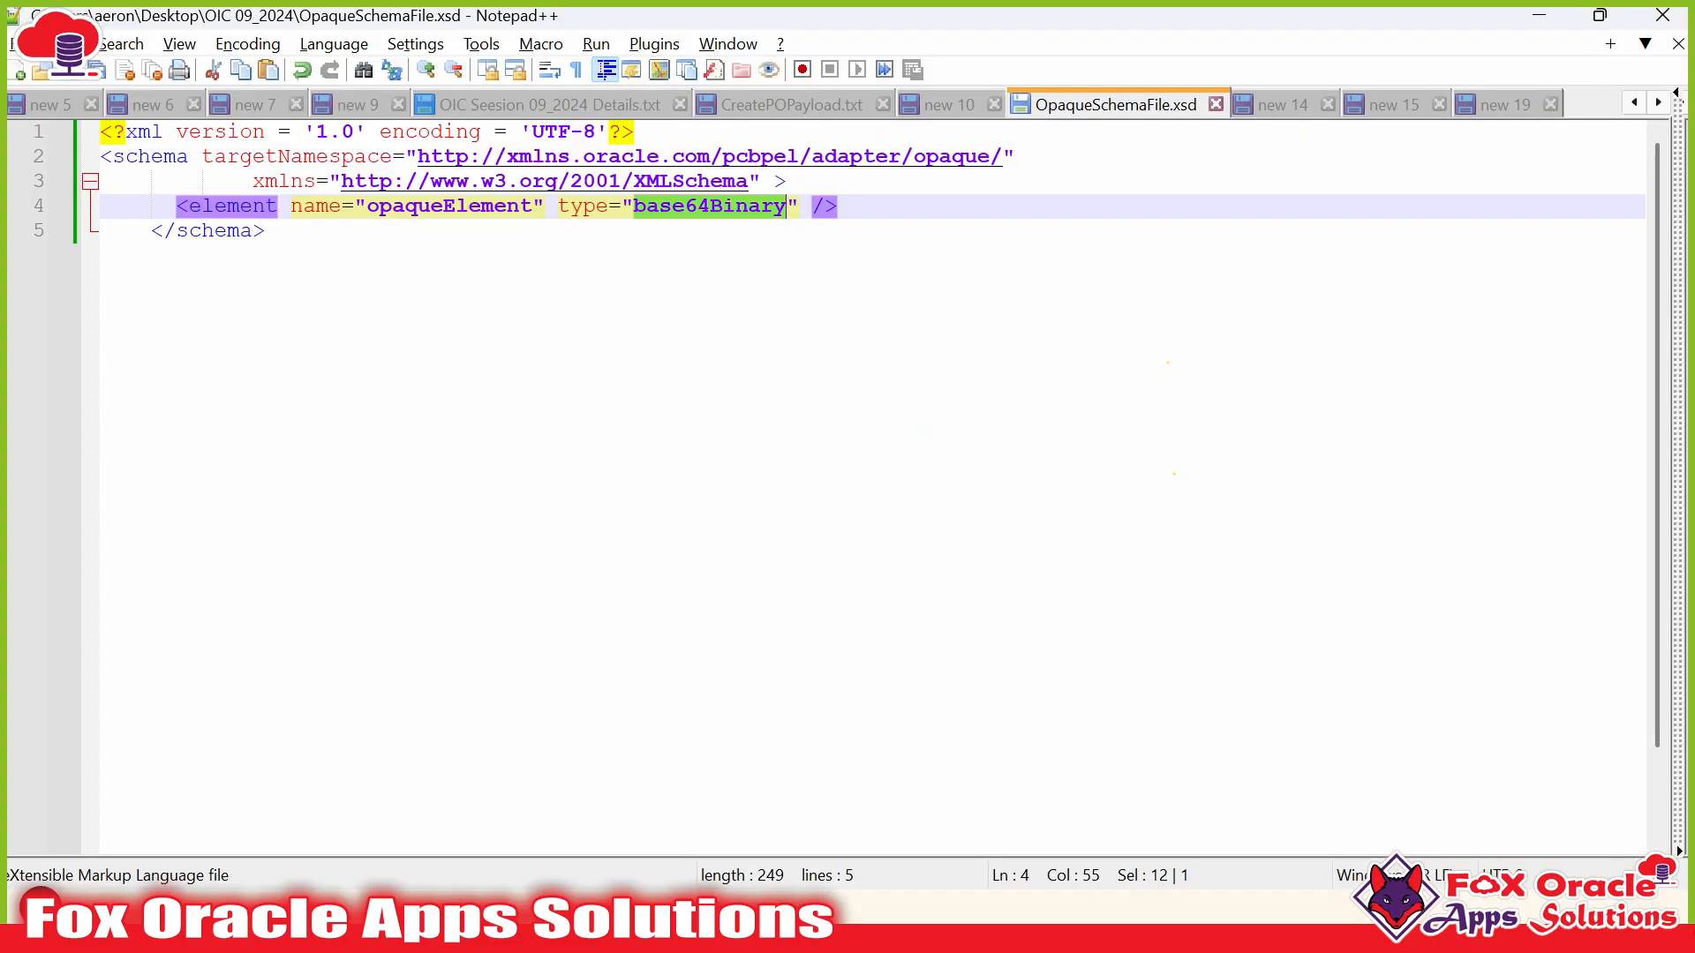
key("alt+Tab")
key("Tab")
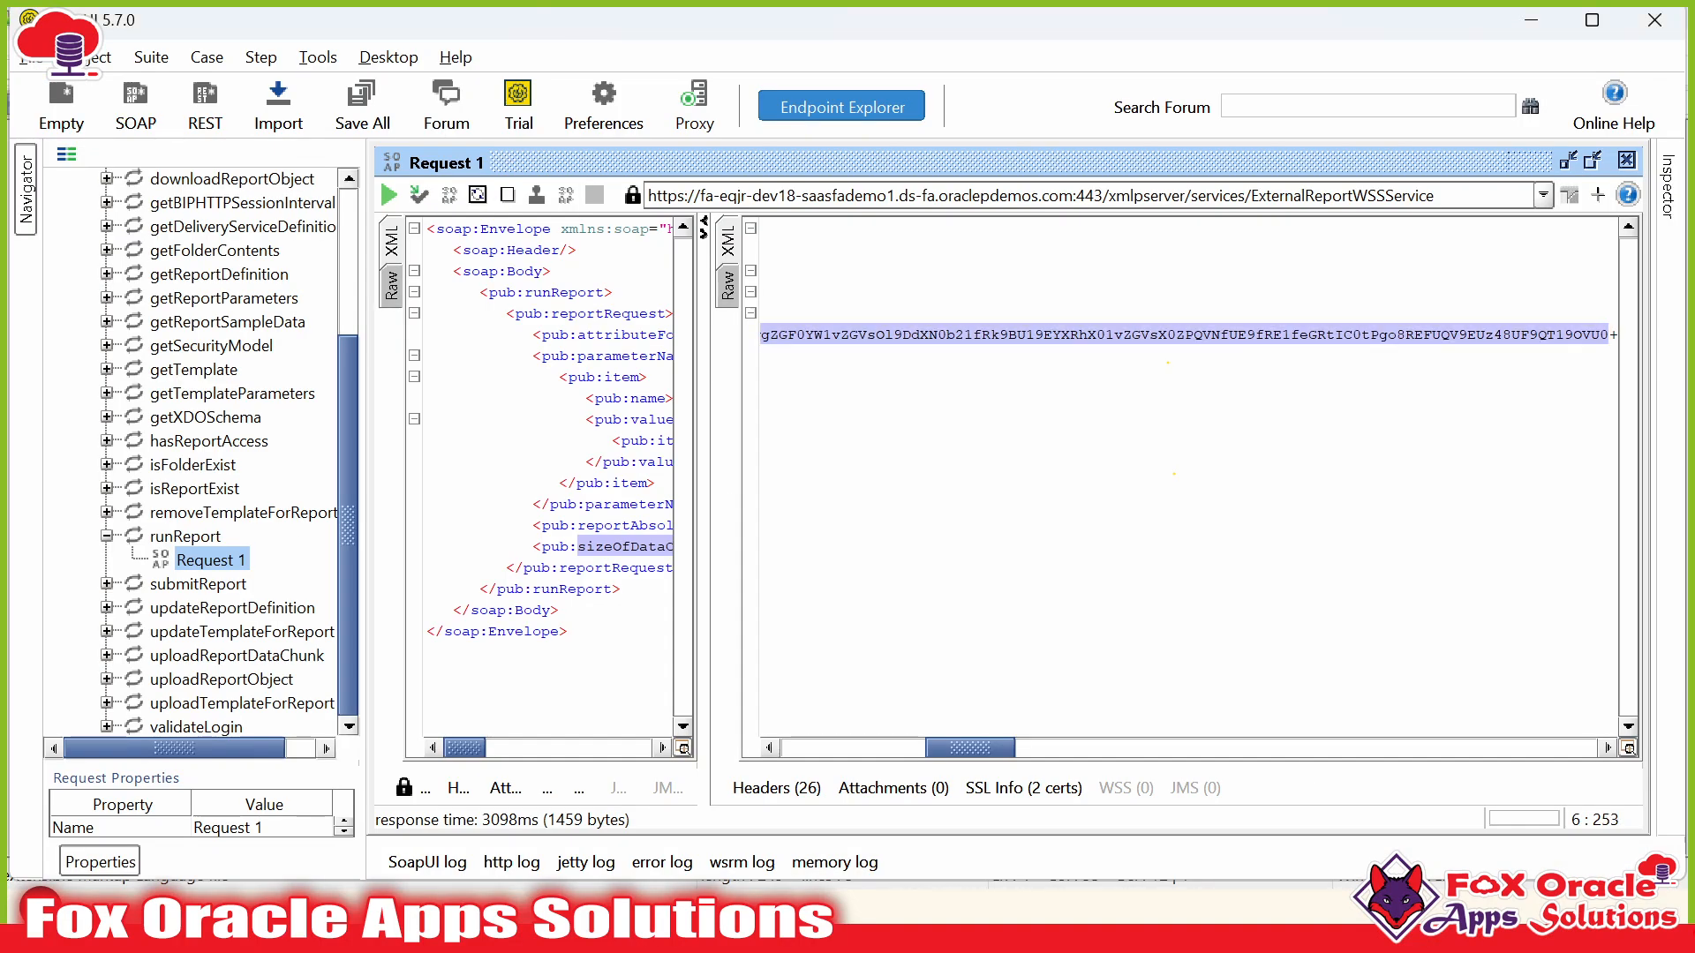
left_click_drag(1000, 756, 855, 756)
left_click(1019, 334)
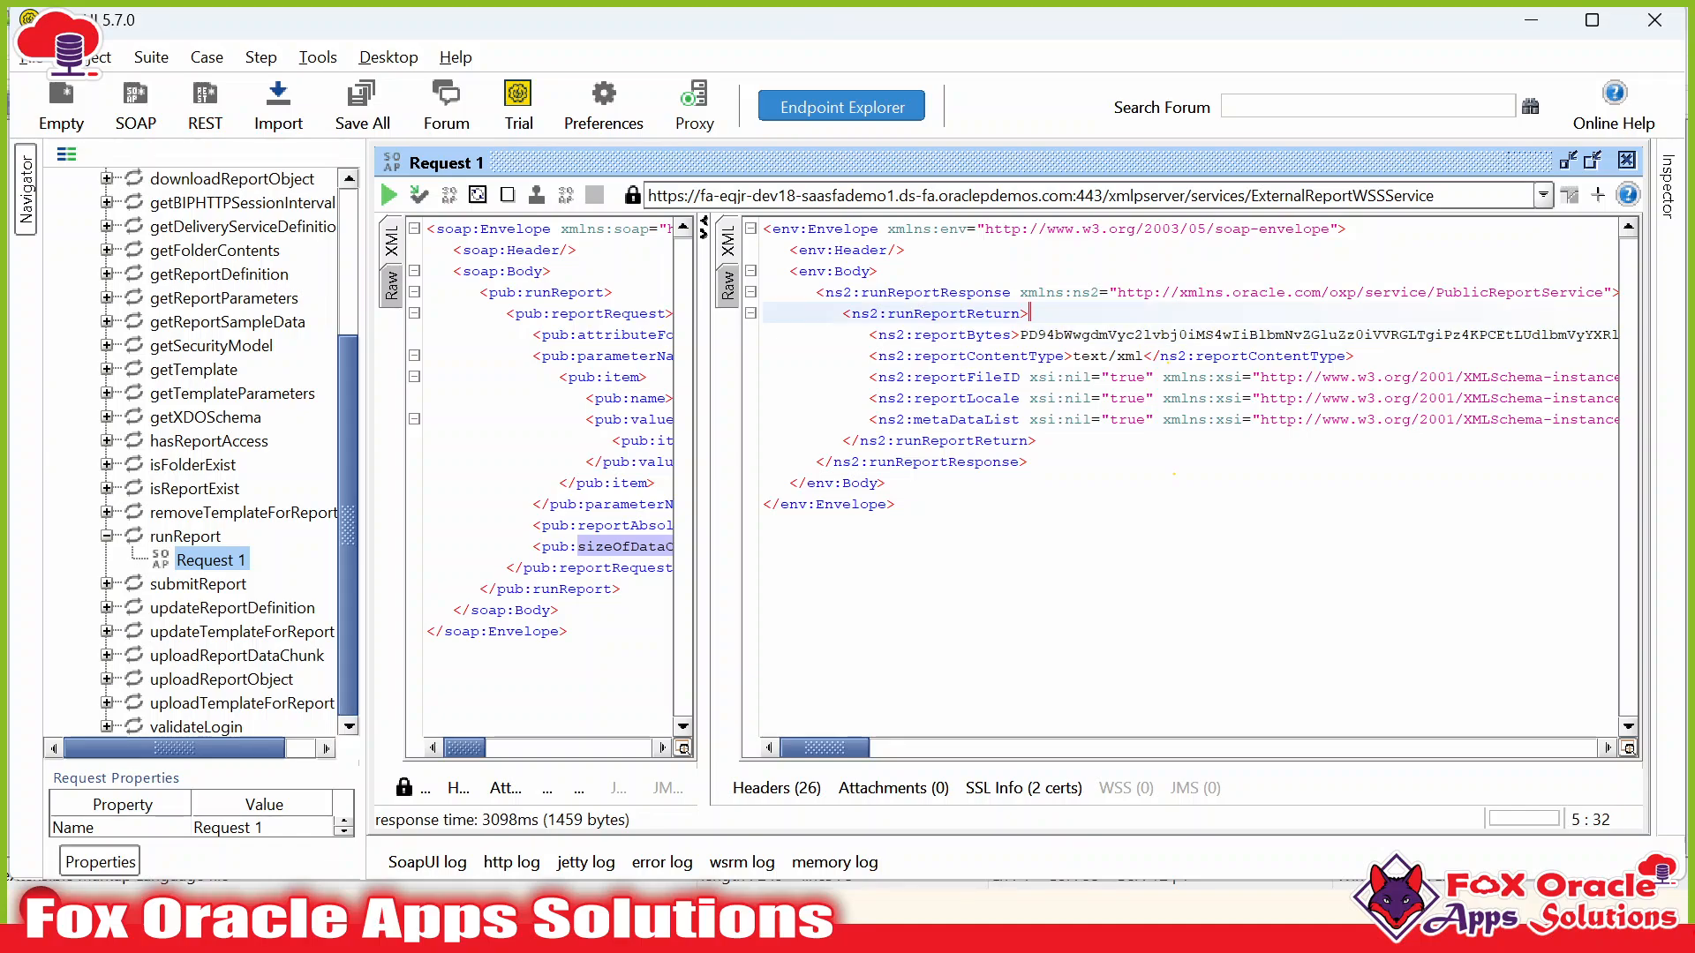
left_click_drag(1020, 334, 1365, 334)
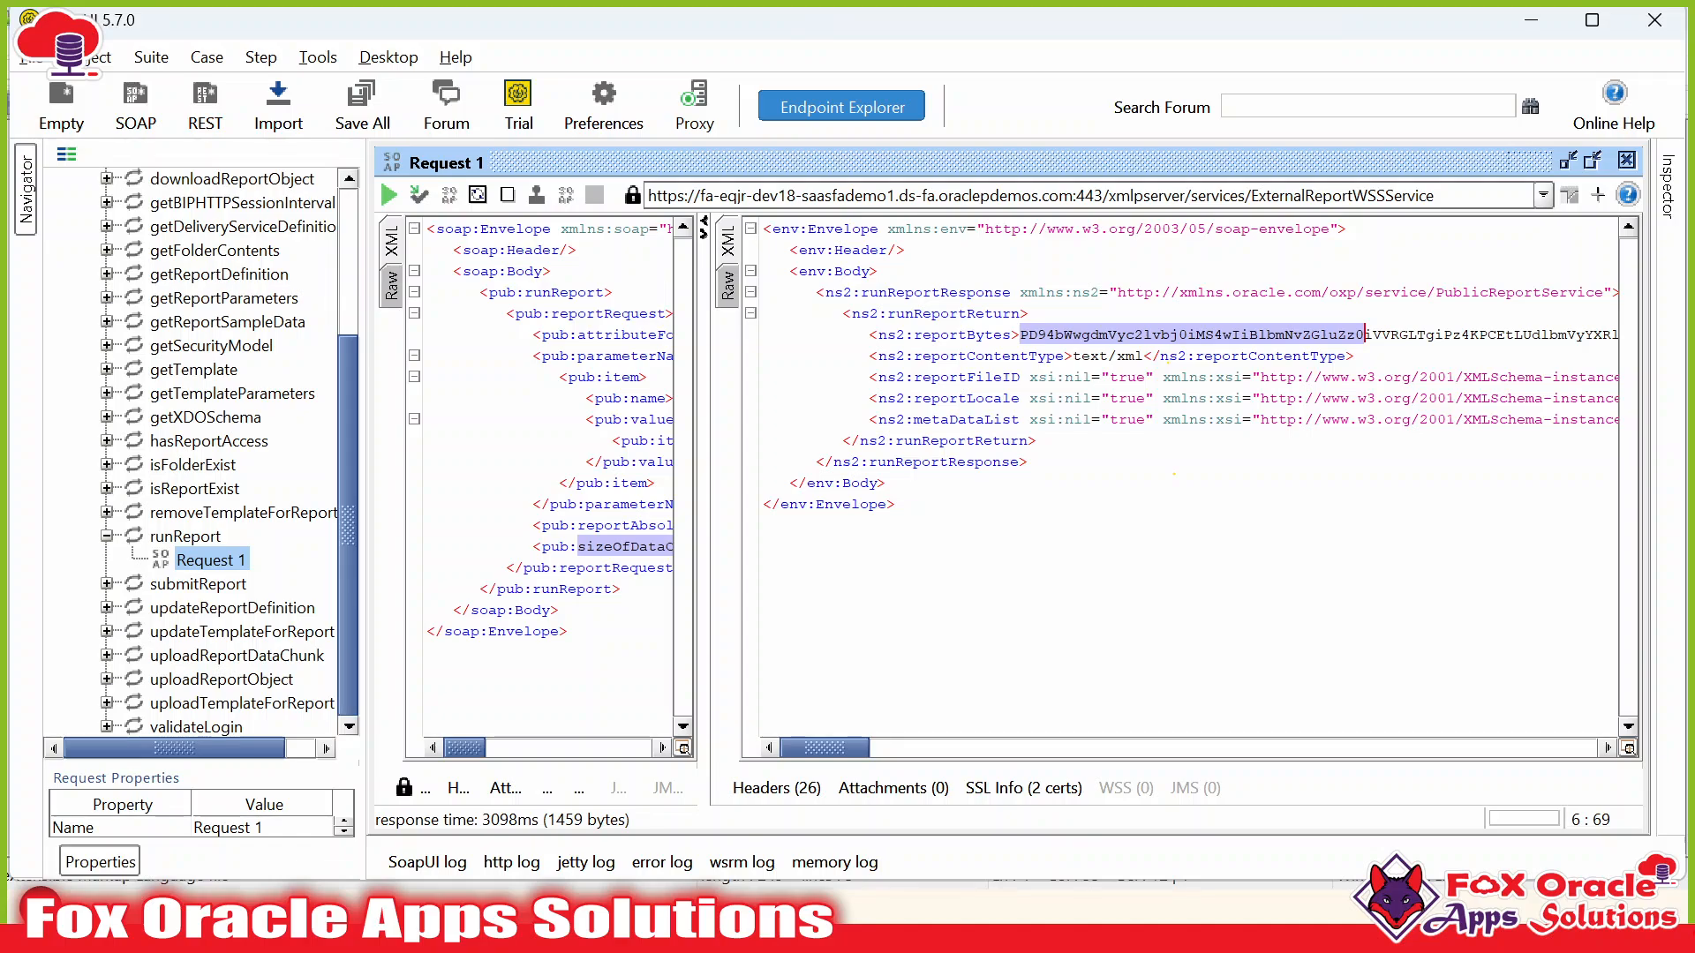
key("alt+Tab")
left_click(266, 231)
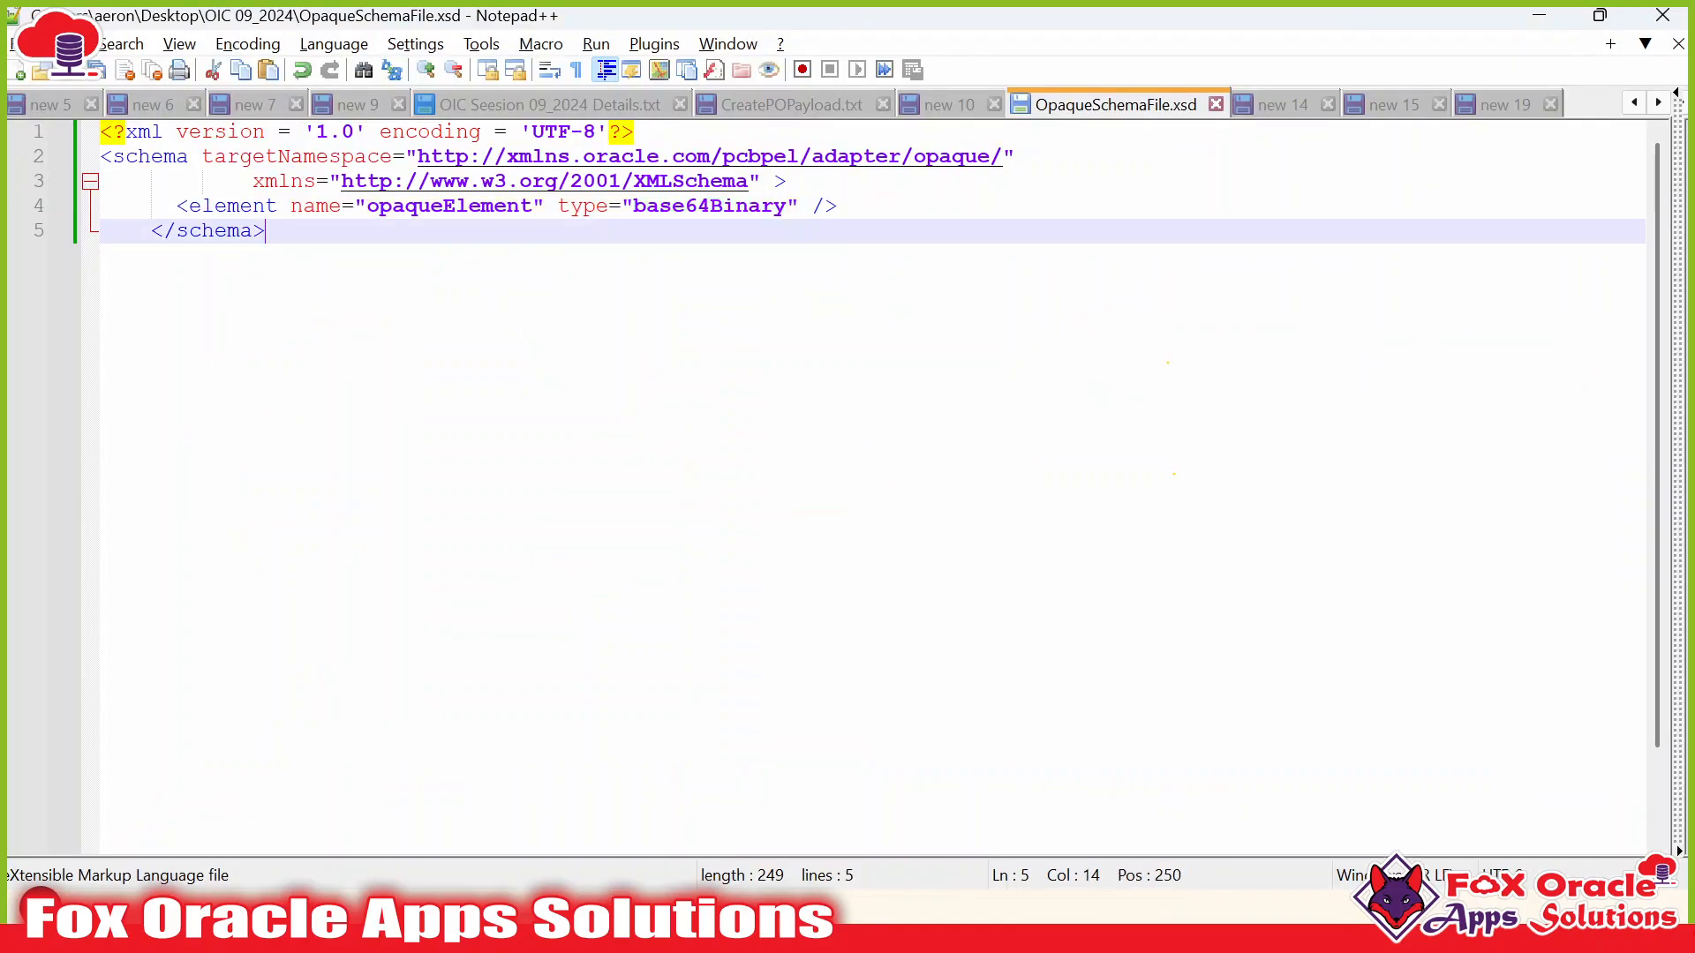
key("alt+Tab")
key("alt+Tab")
key("alt+Tab")
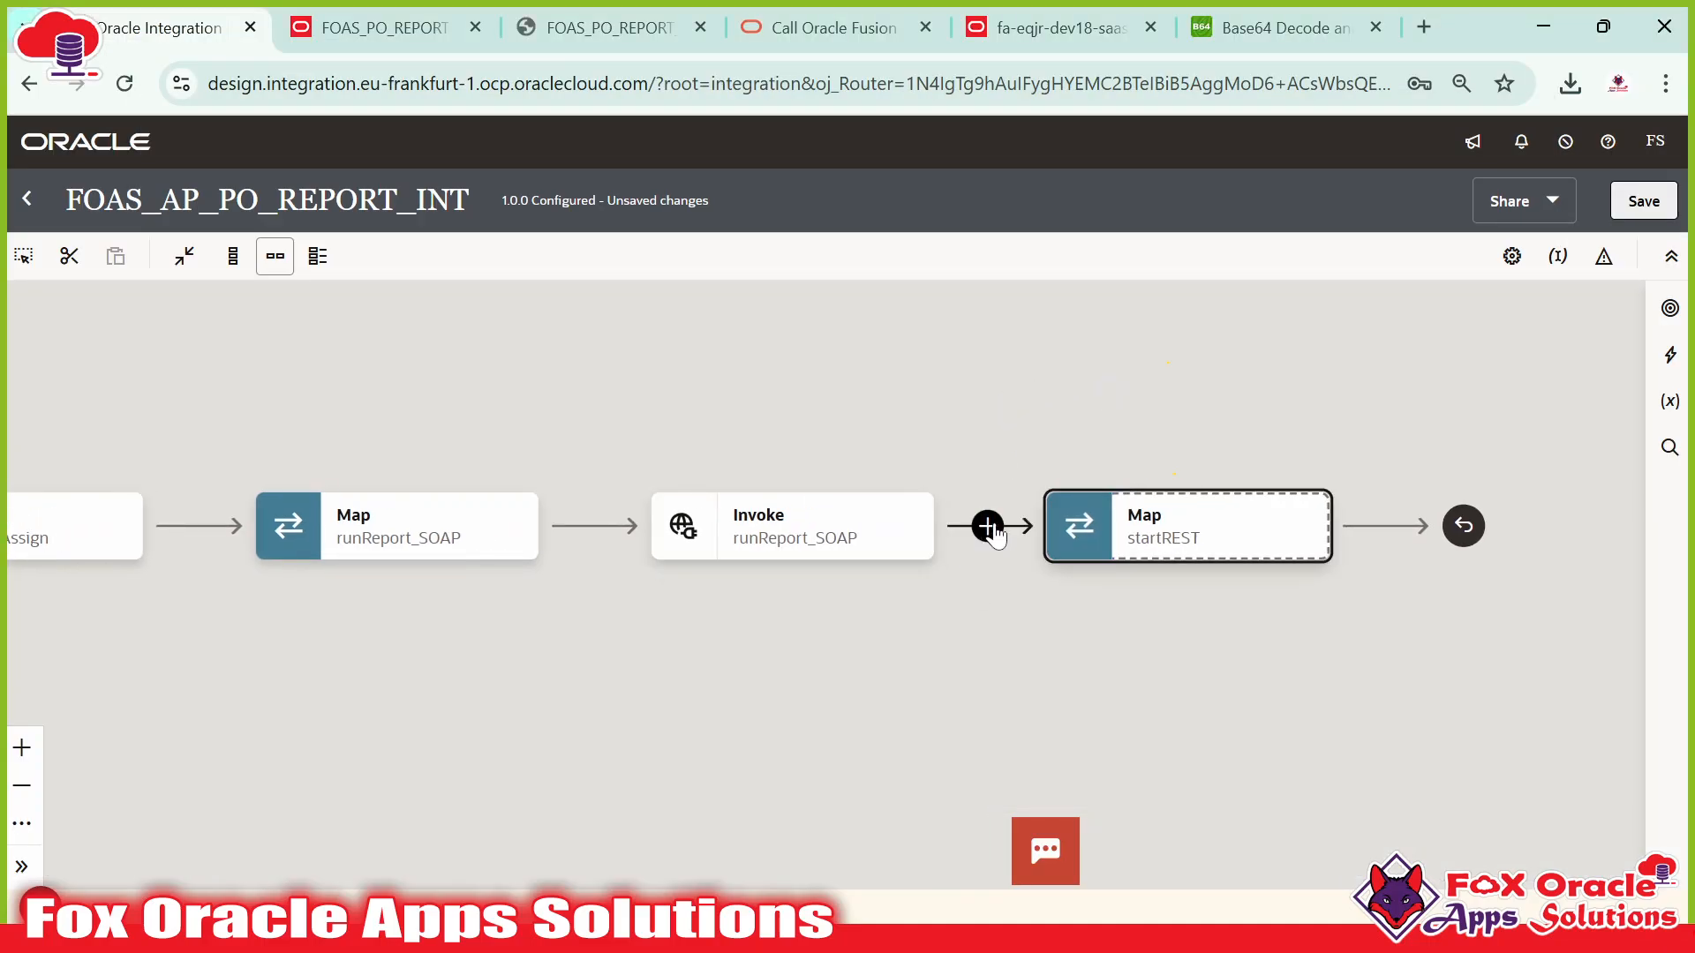
Drop a Stage File action from Actions right after the runReport_SOAP invoke.
left_click(987, 526)
left_click(1670, 354)
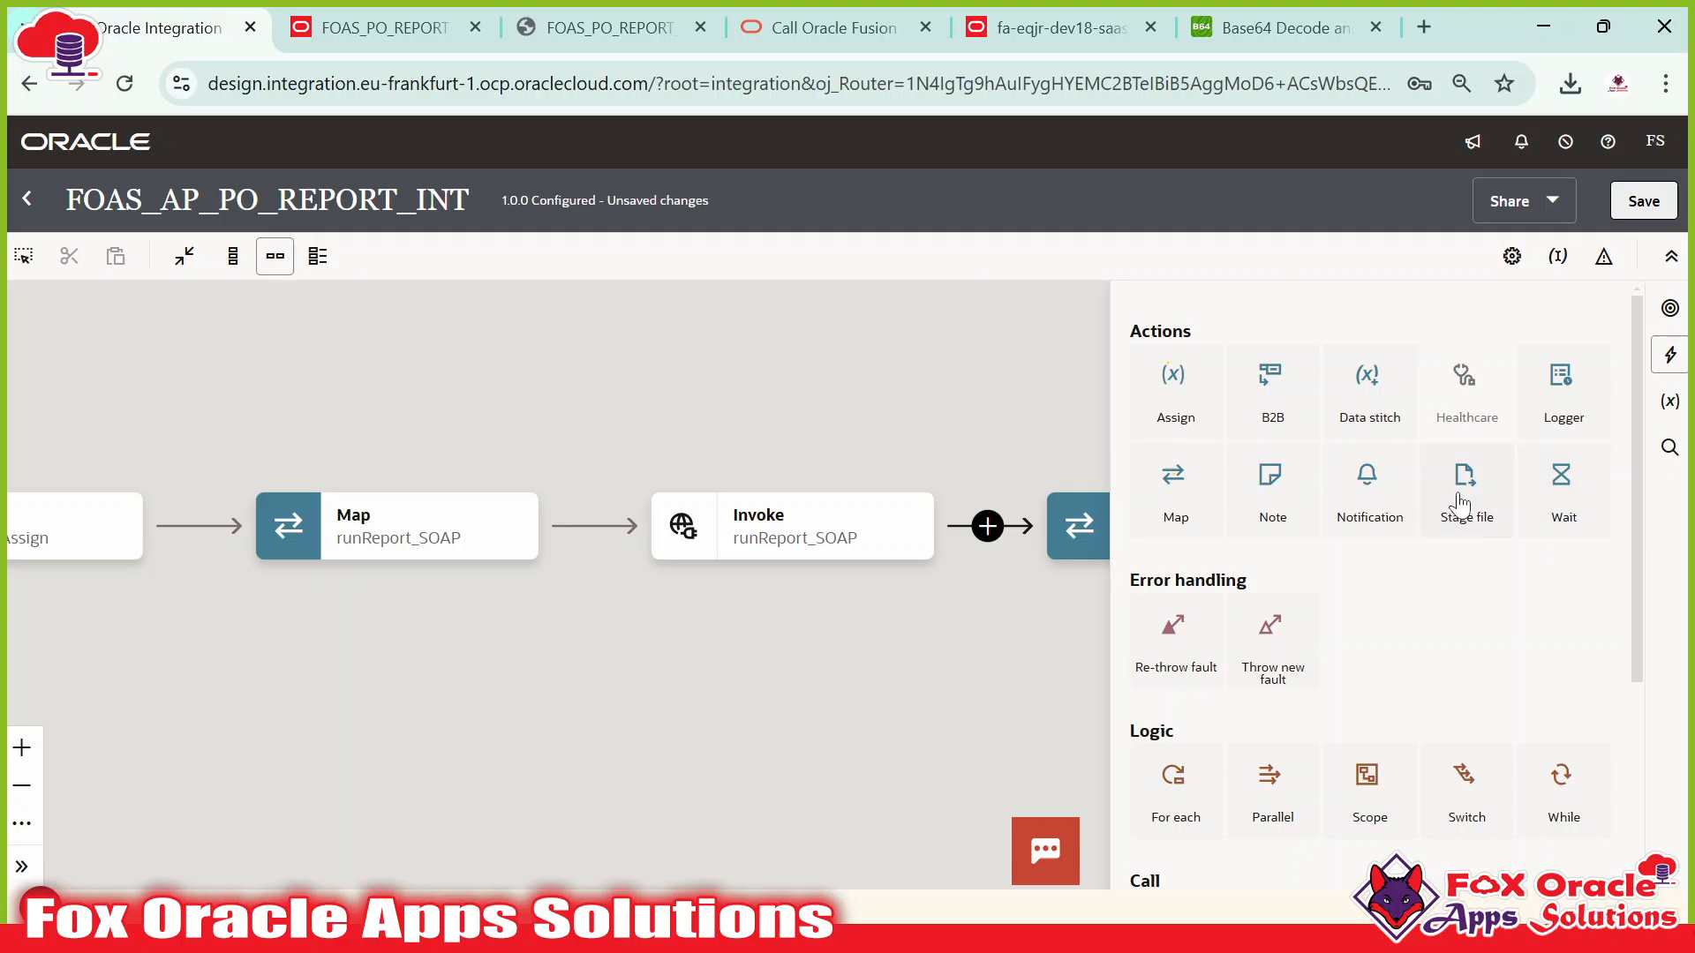
left_click_drag(1464, 493, 989, 527)
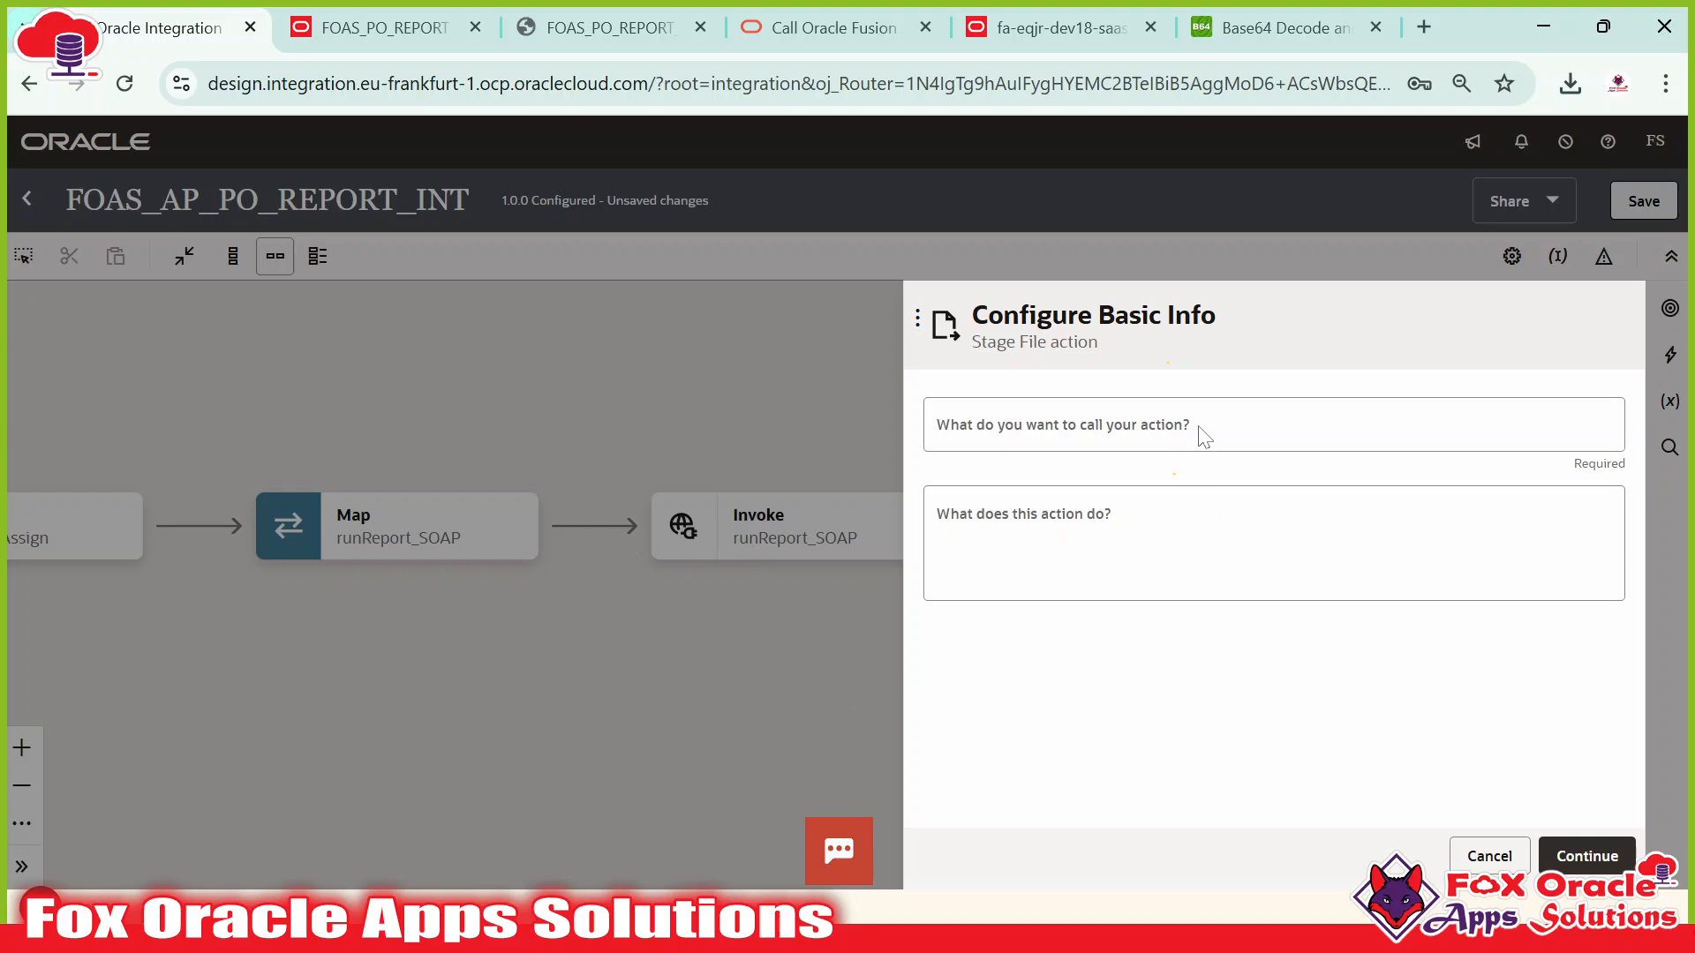
Name the action writeReportFile_stage and continue to its operation settings.
left_click(1094, 427)
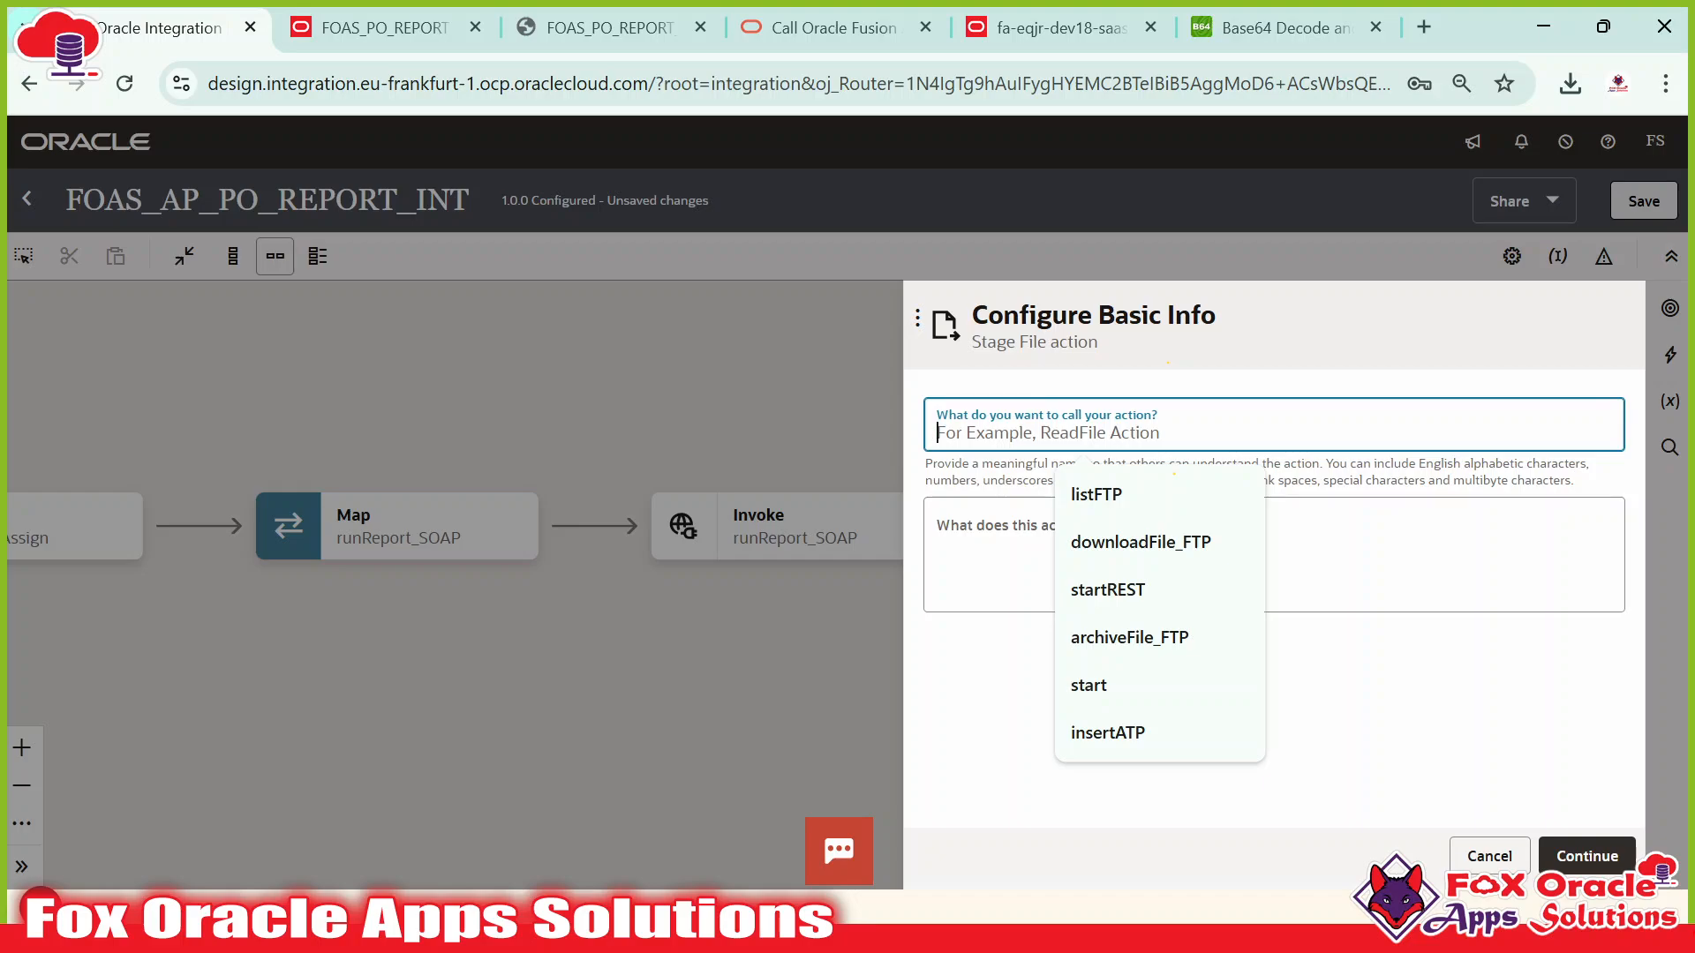
type("W")
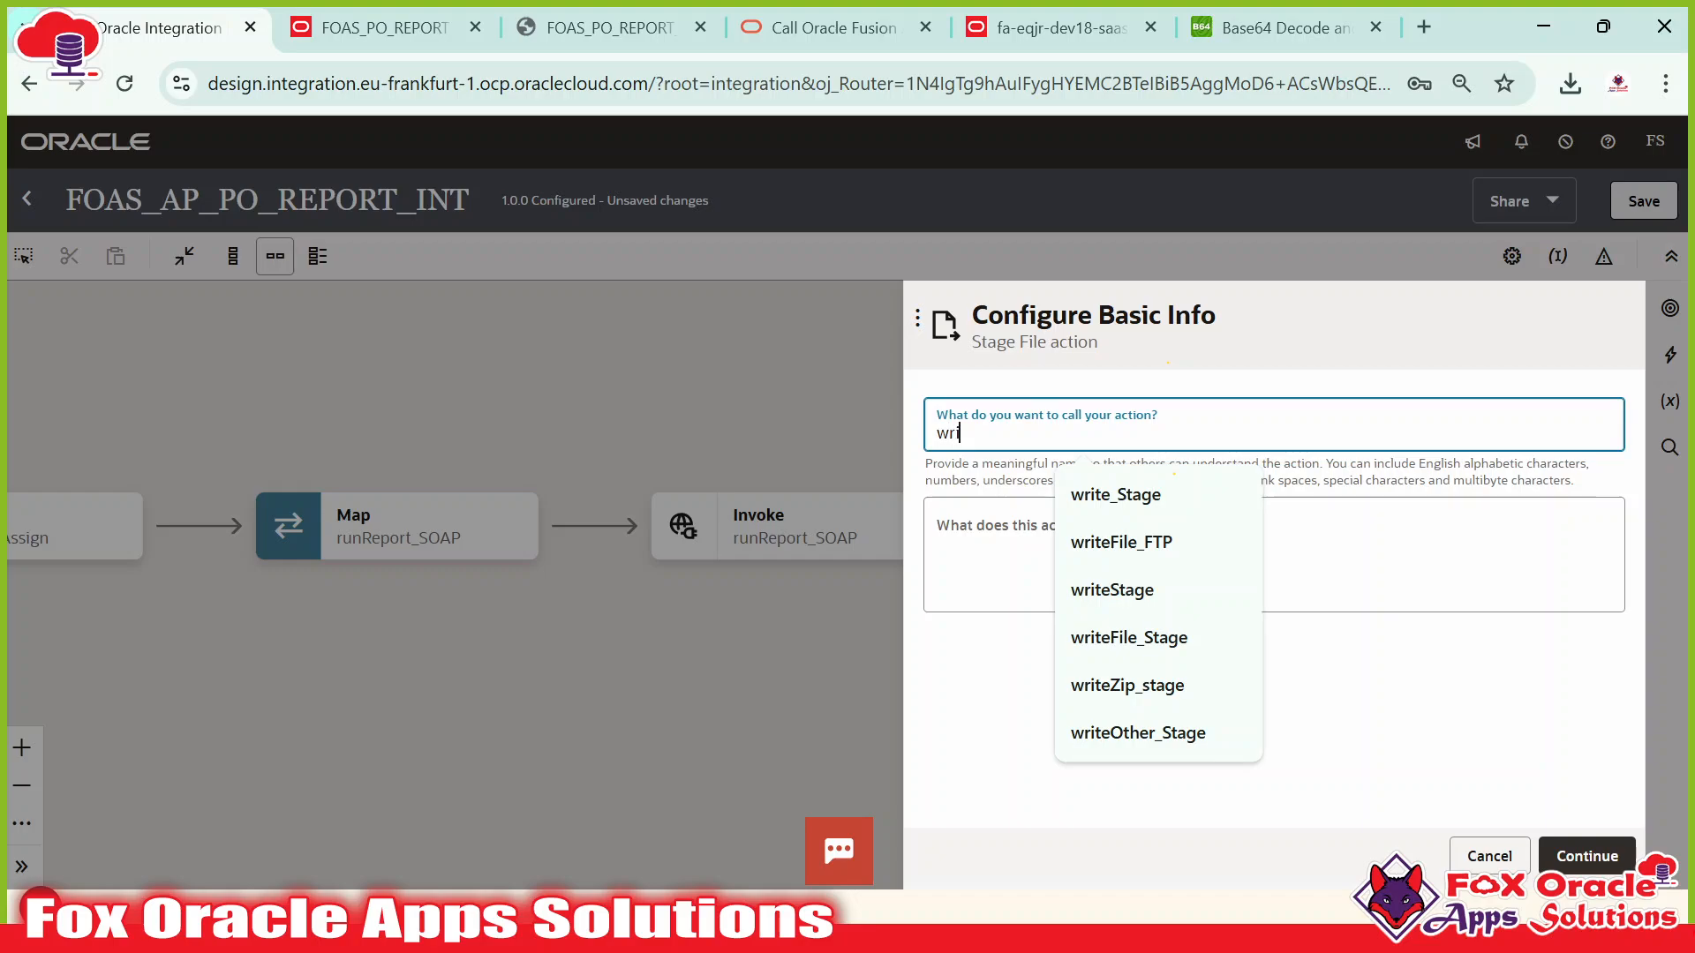
type("riteReport")
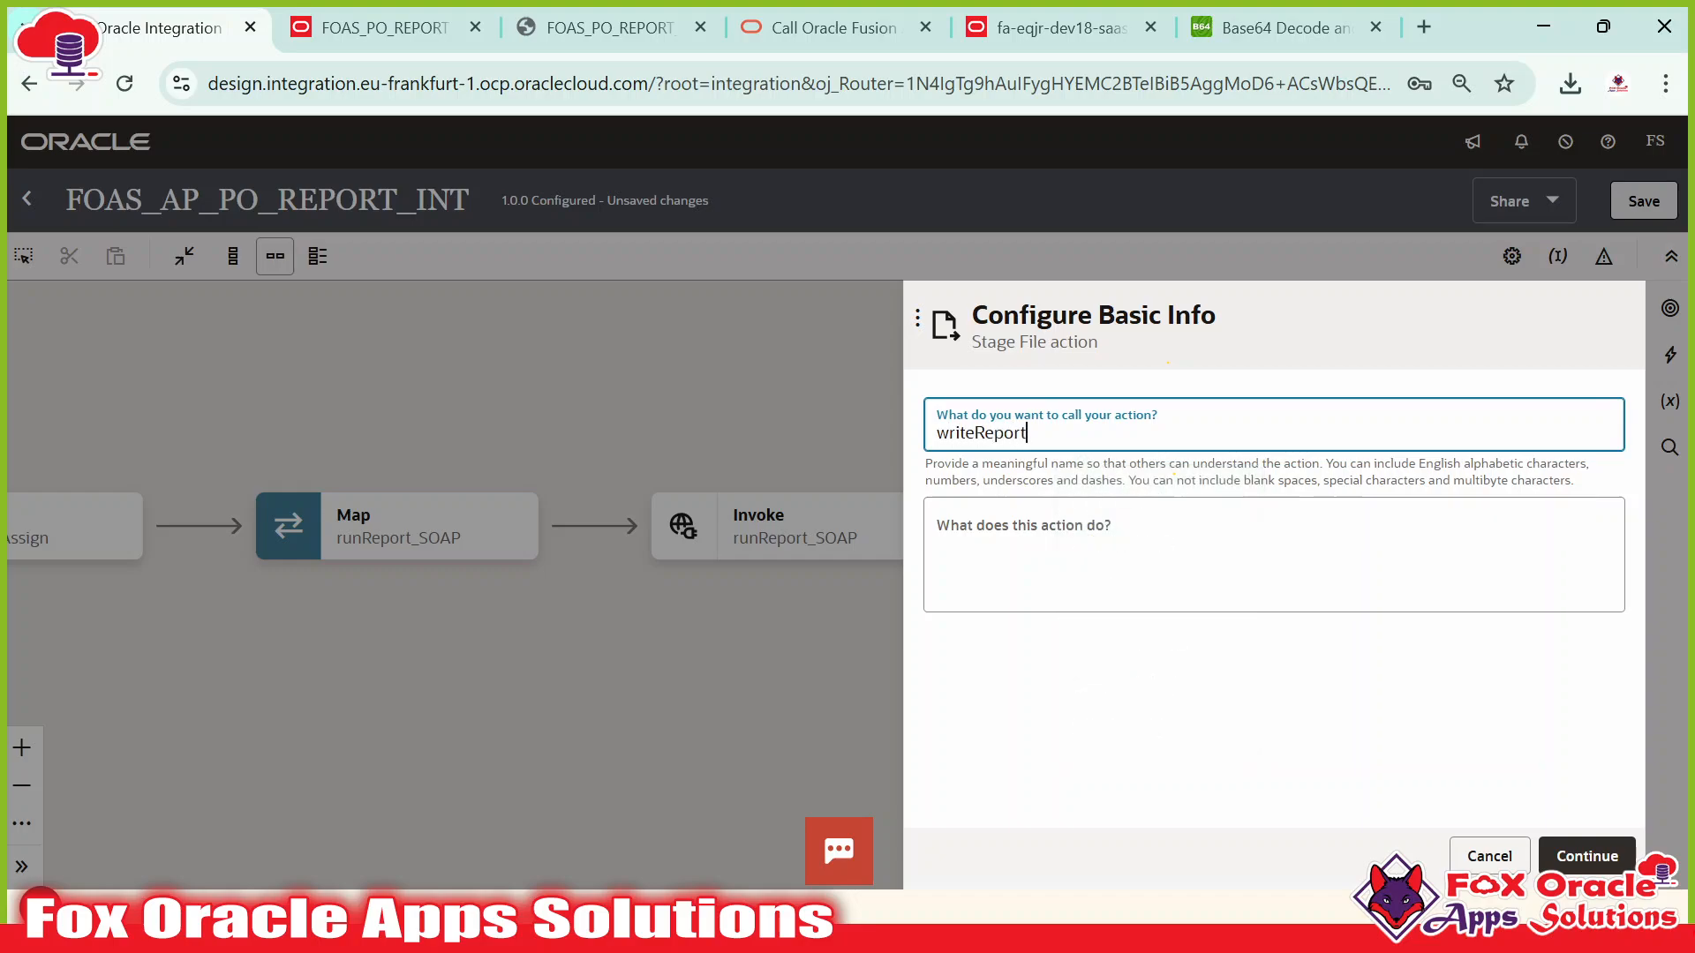
type("File_stage")
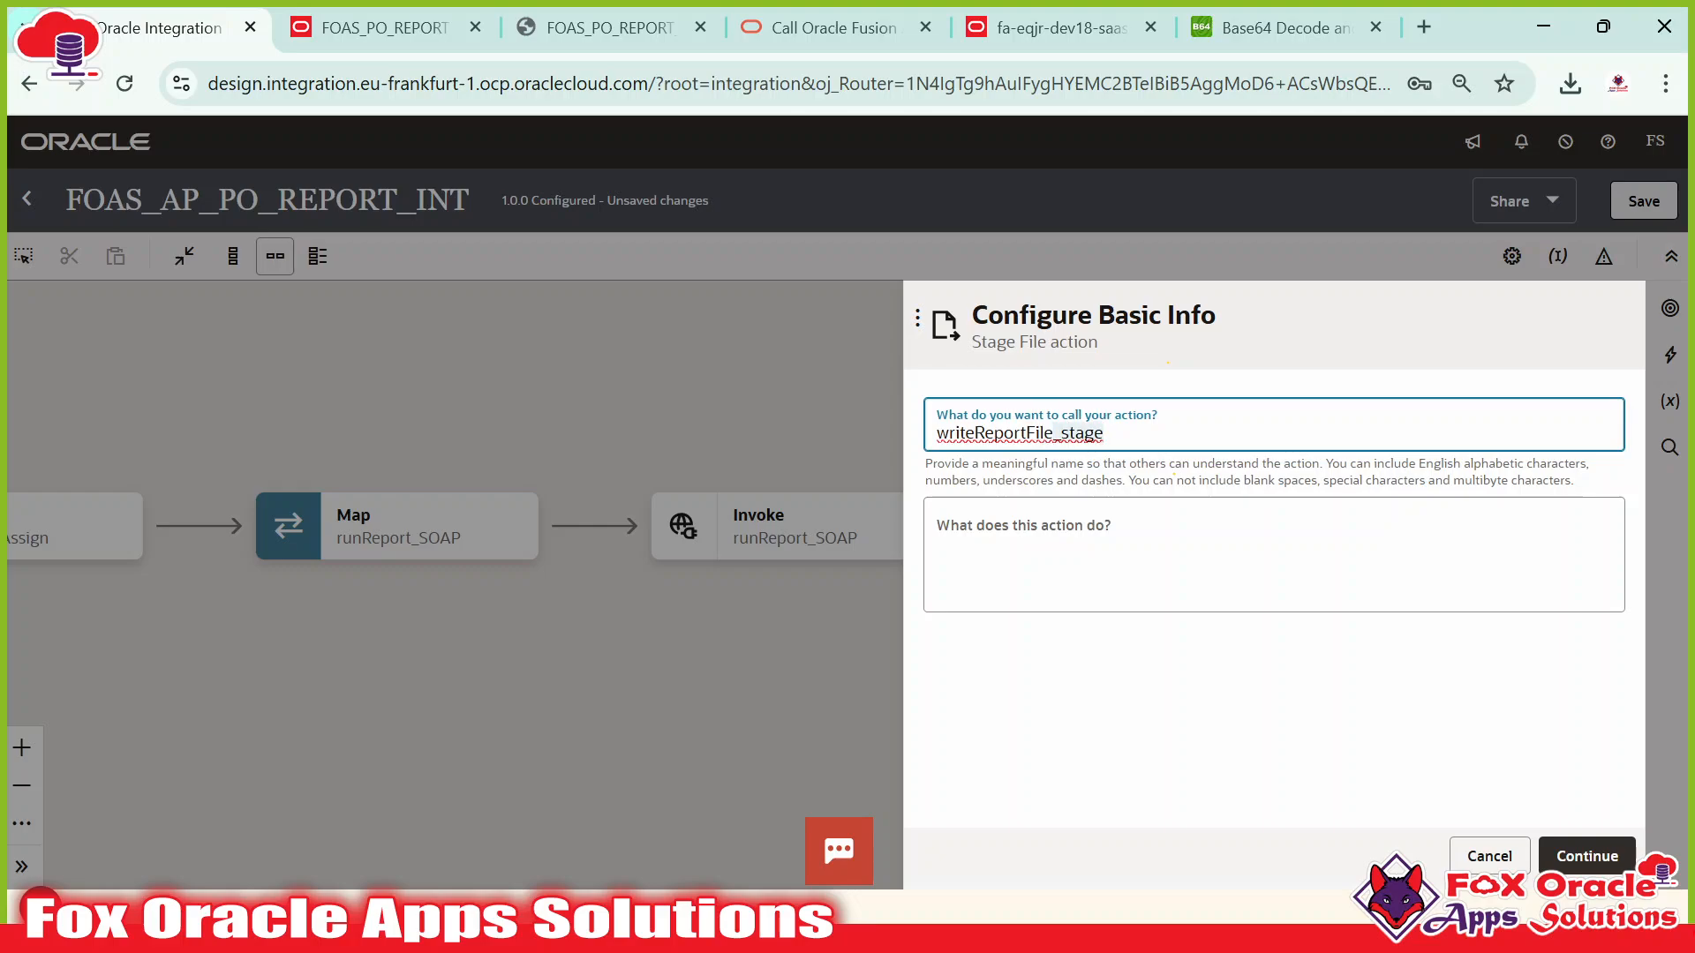
left_click(1094, 432)
left_click_drag(1054, 432, 937, 433)
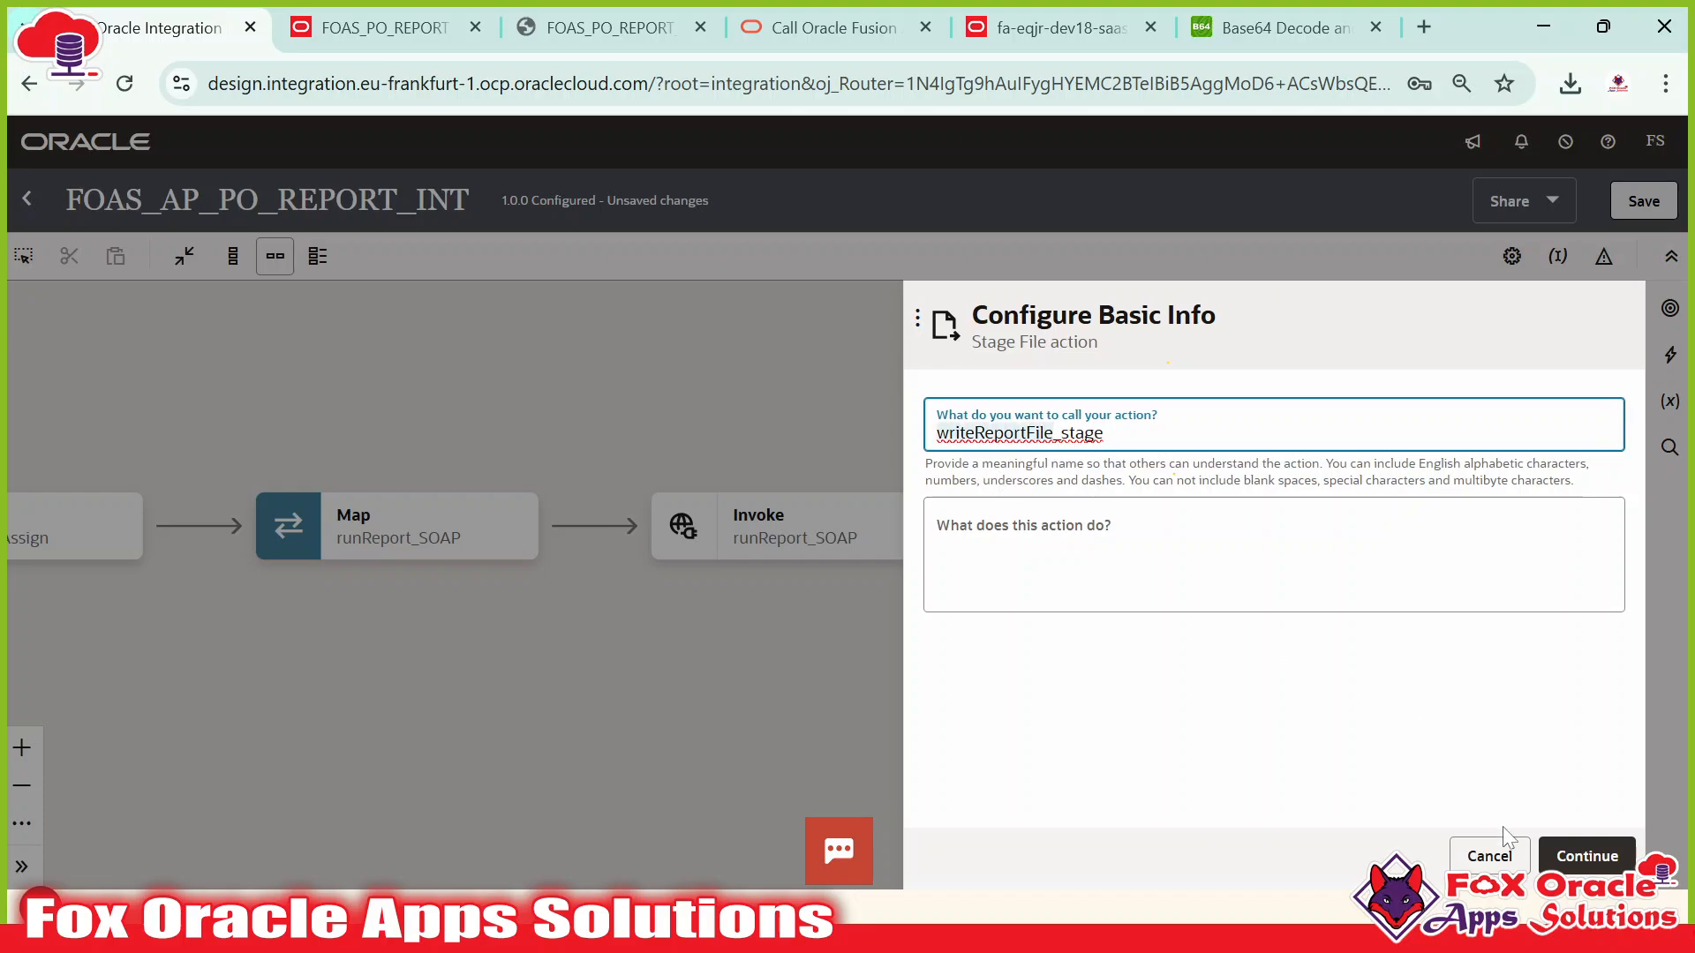
left_click(1586, 855)
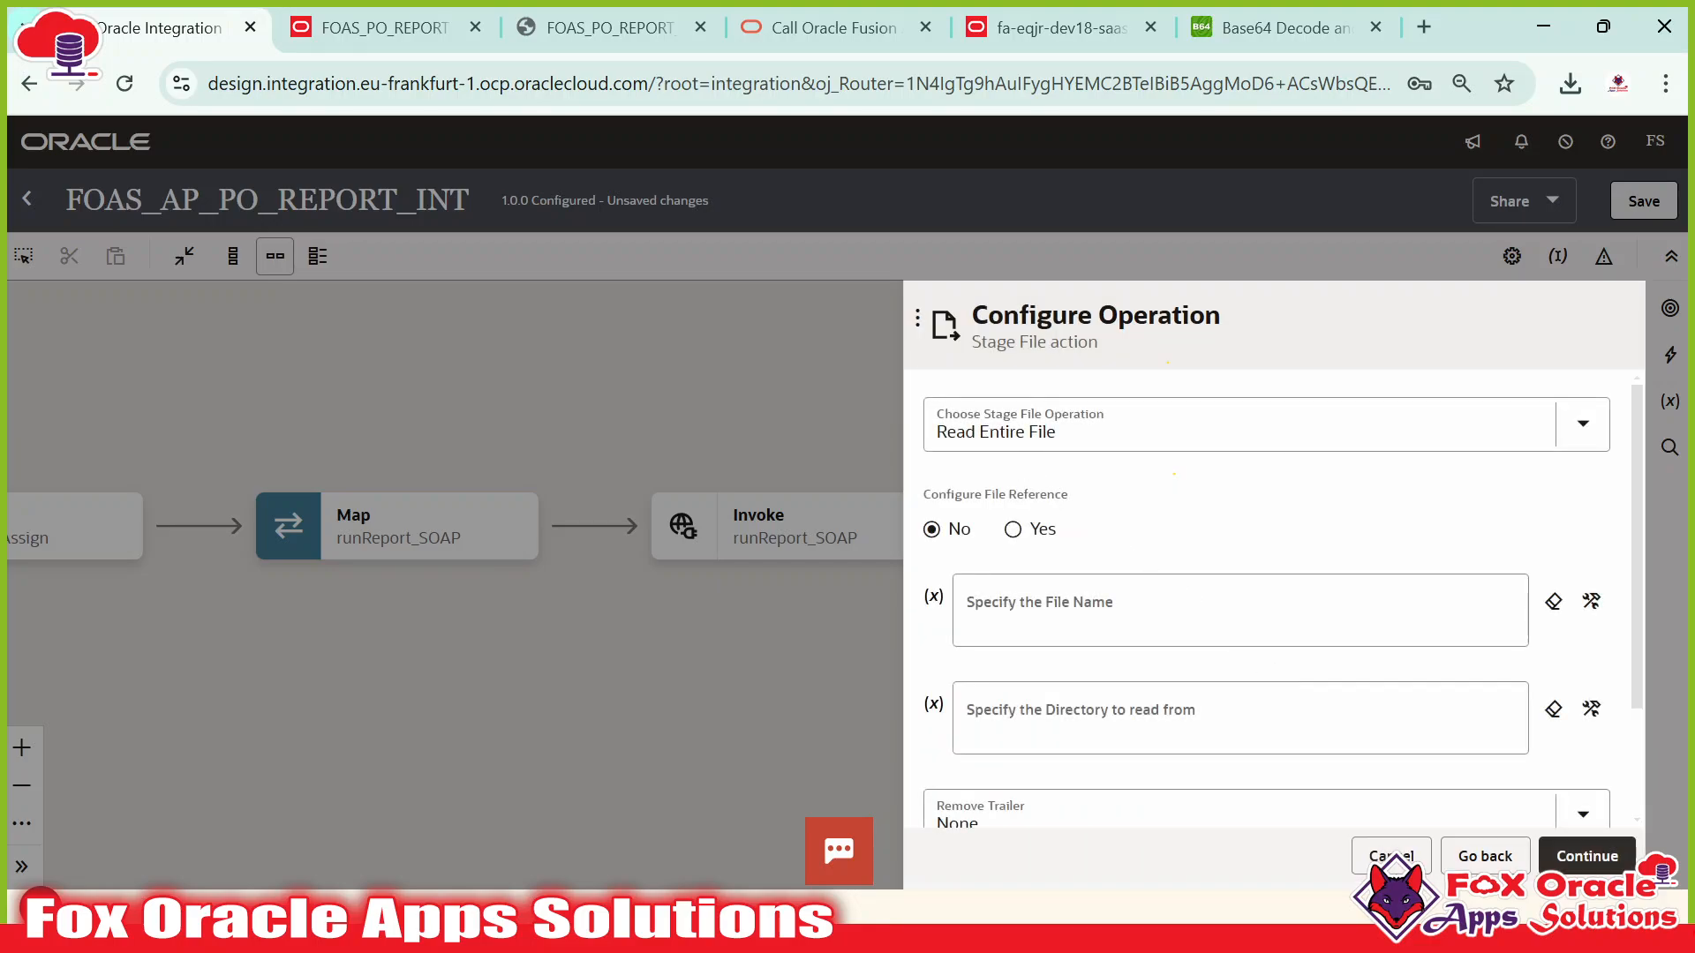
Set the Stage File operation to Write File and begin the file name with 'PO_REPOR.
left_click(1057, 429)
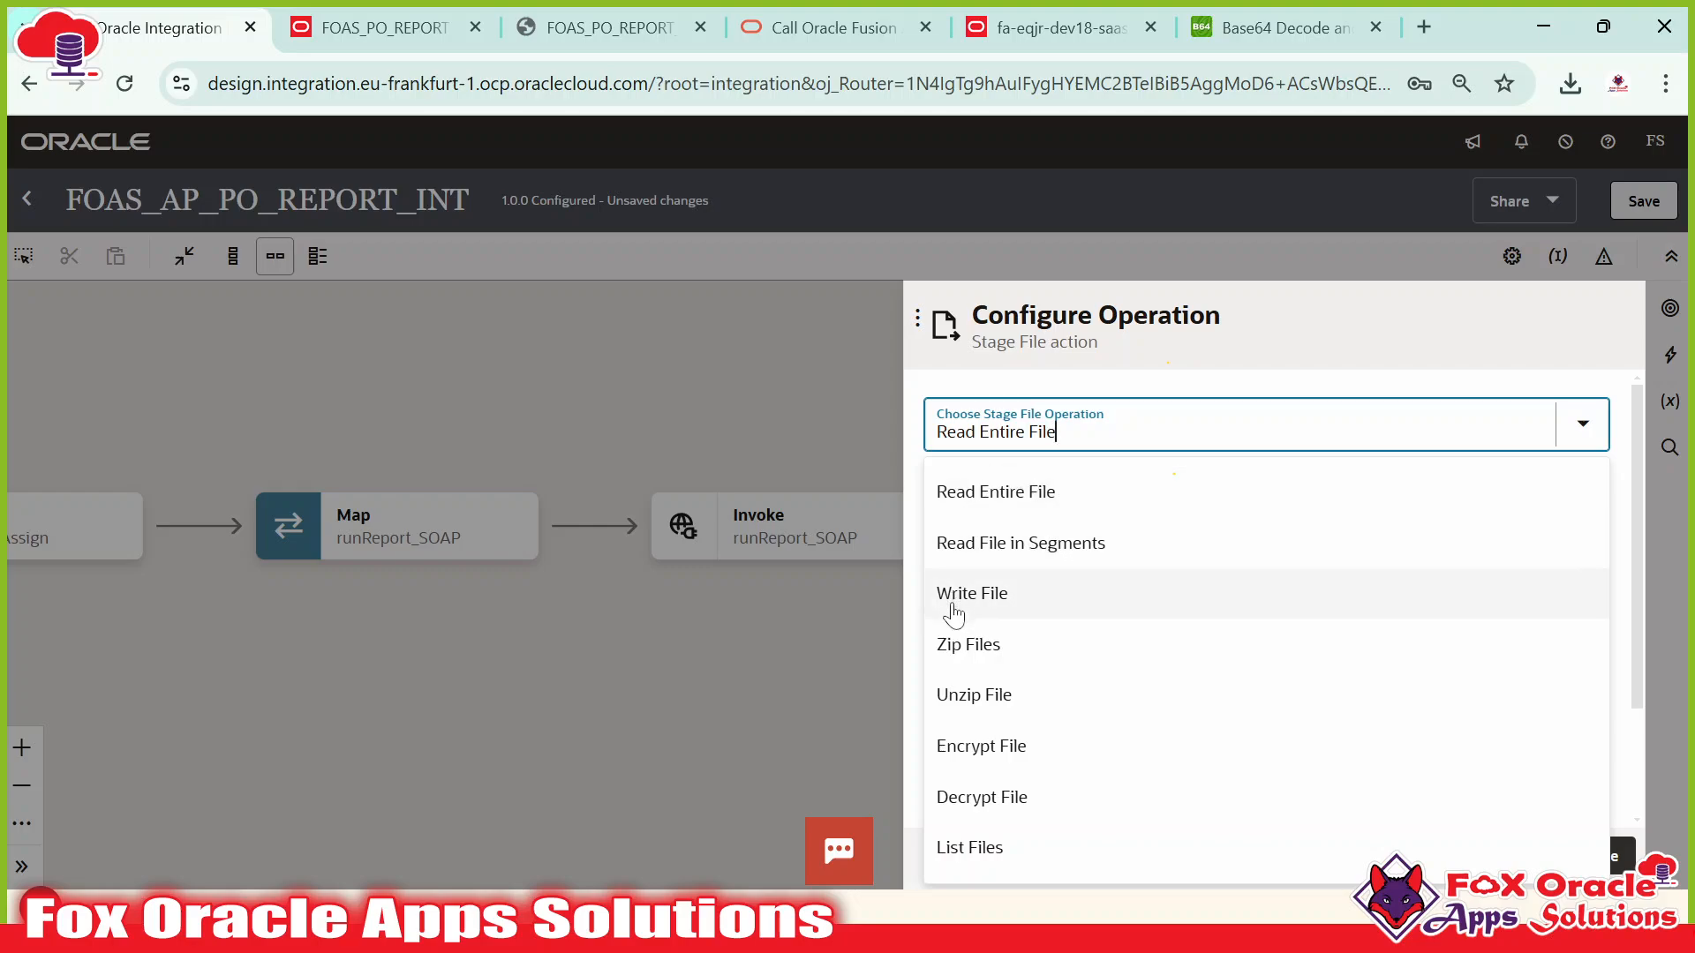
left_click(980, 598)
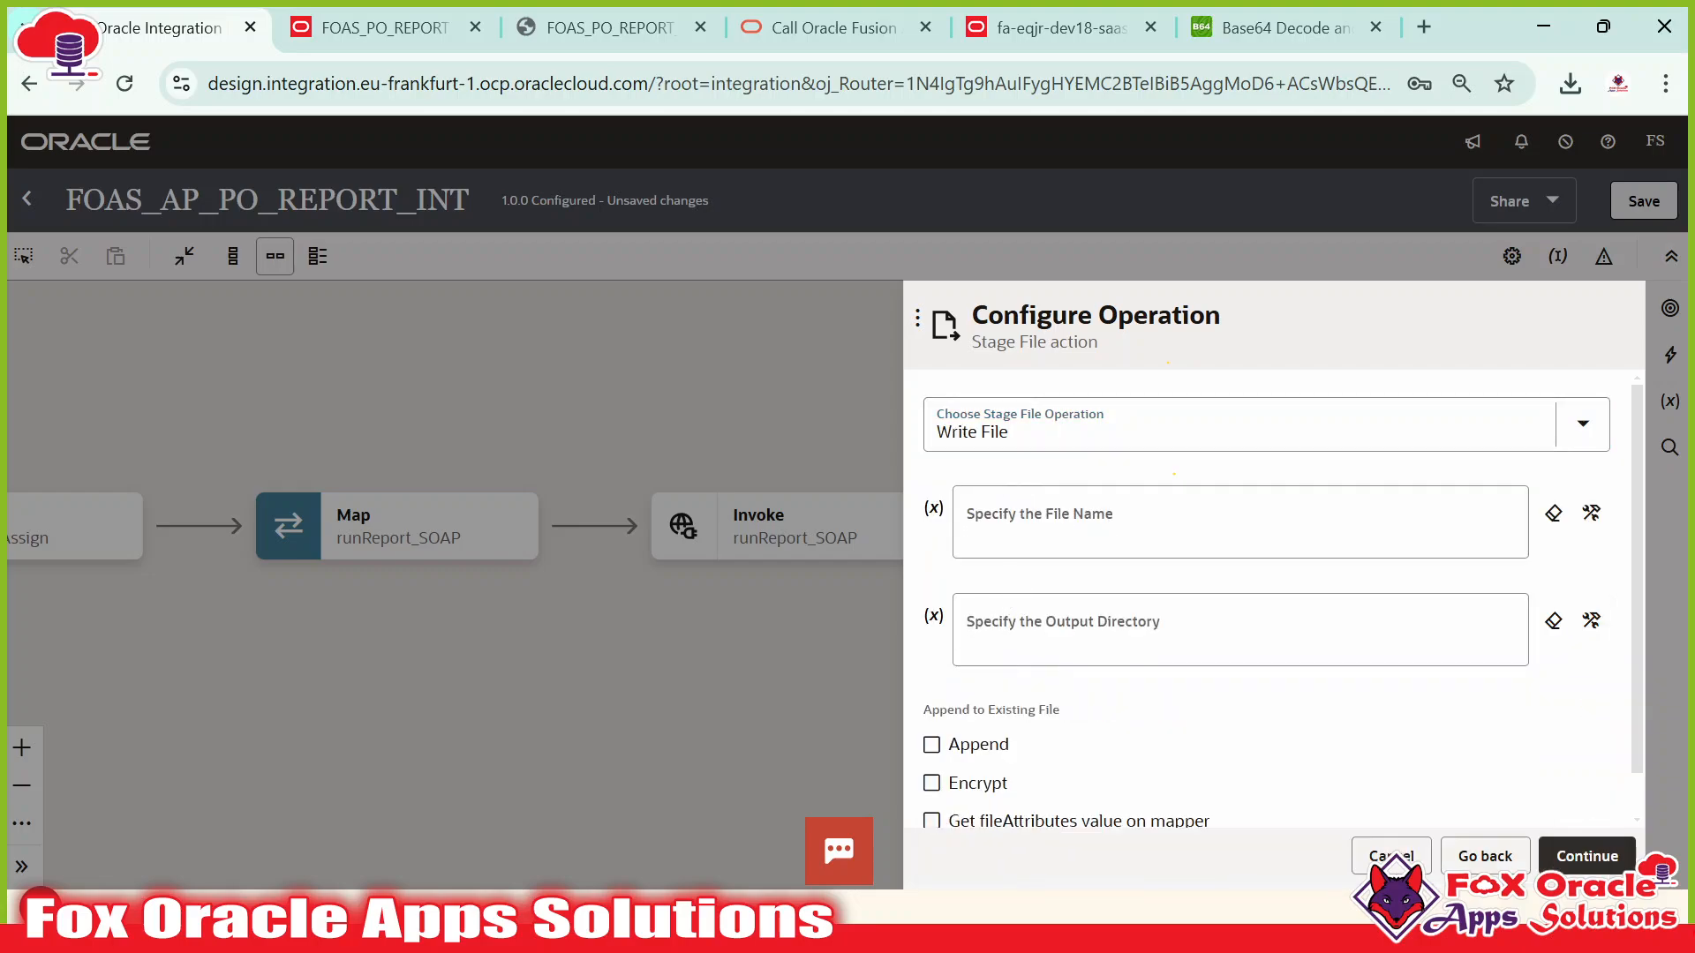
left_click(1025, 527)
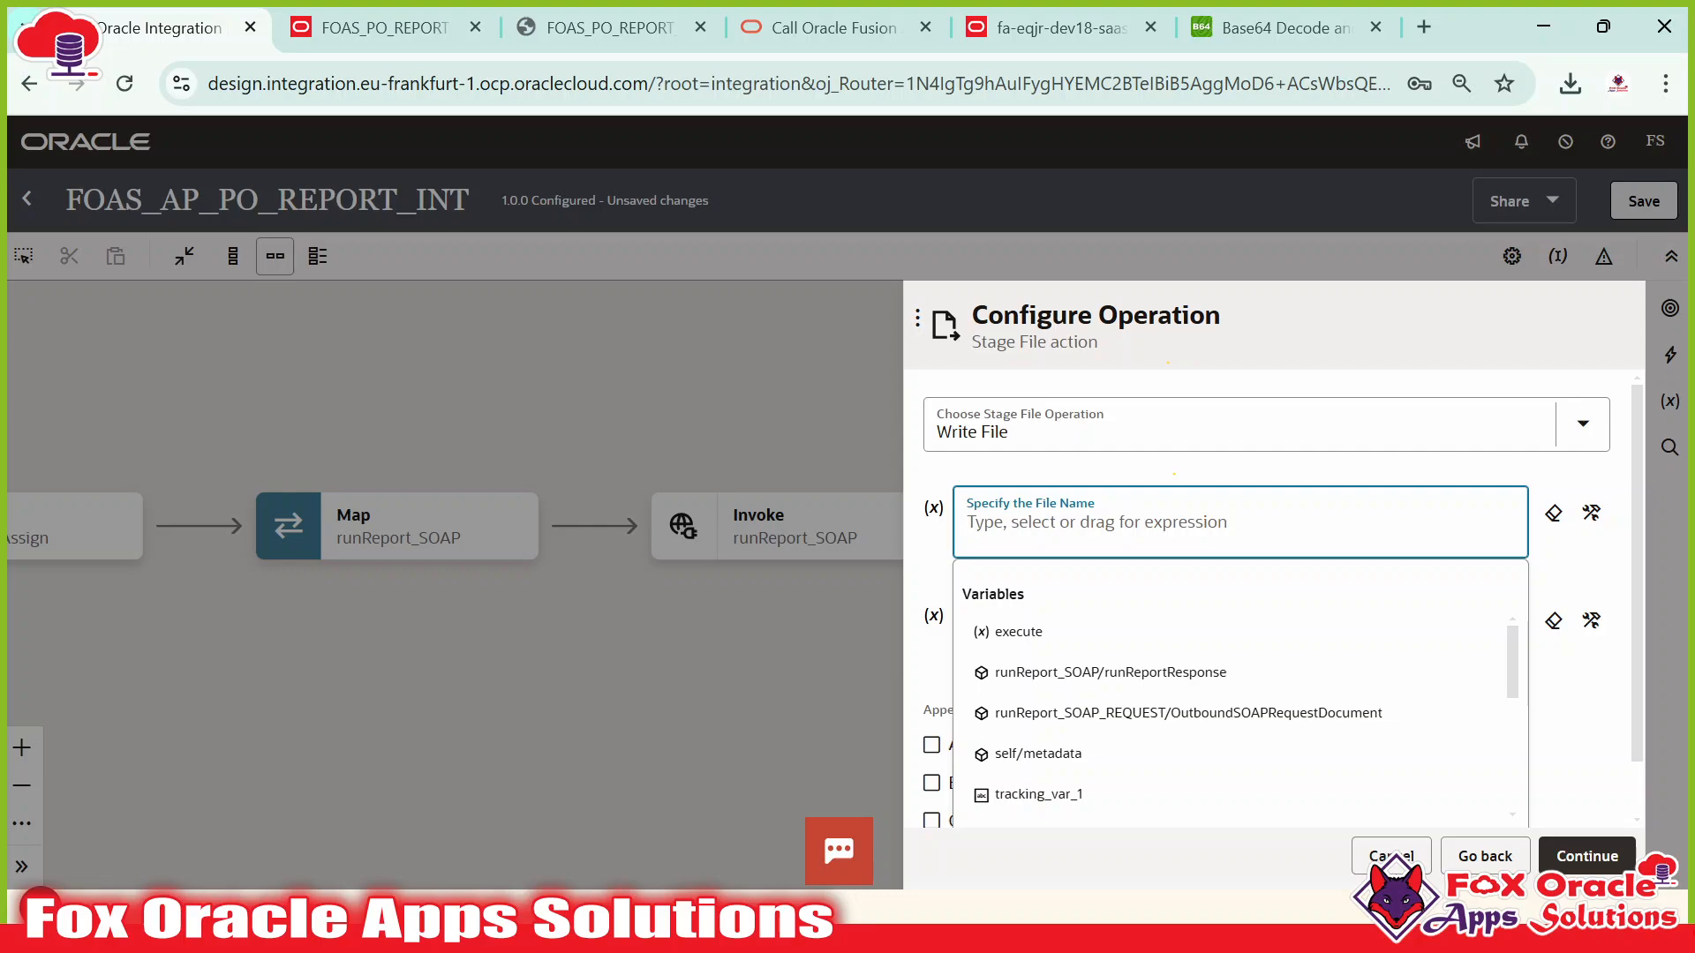
type("'PO_")
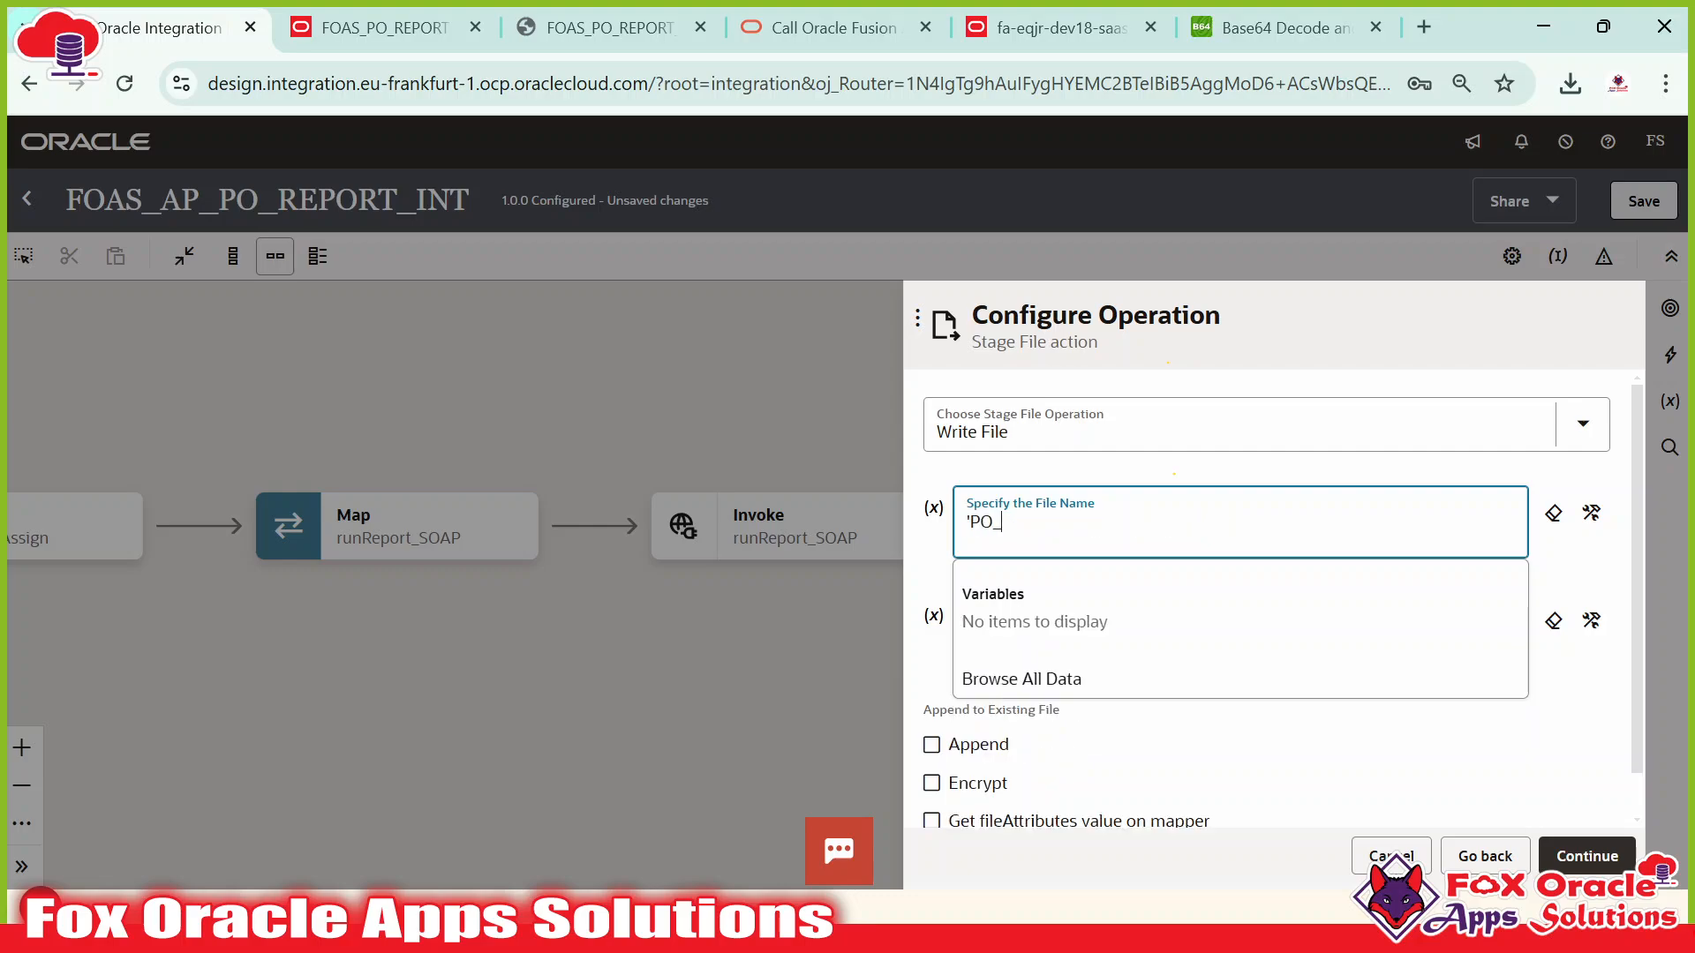
type("REPORT")
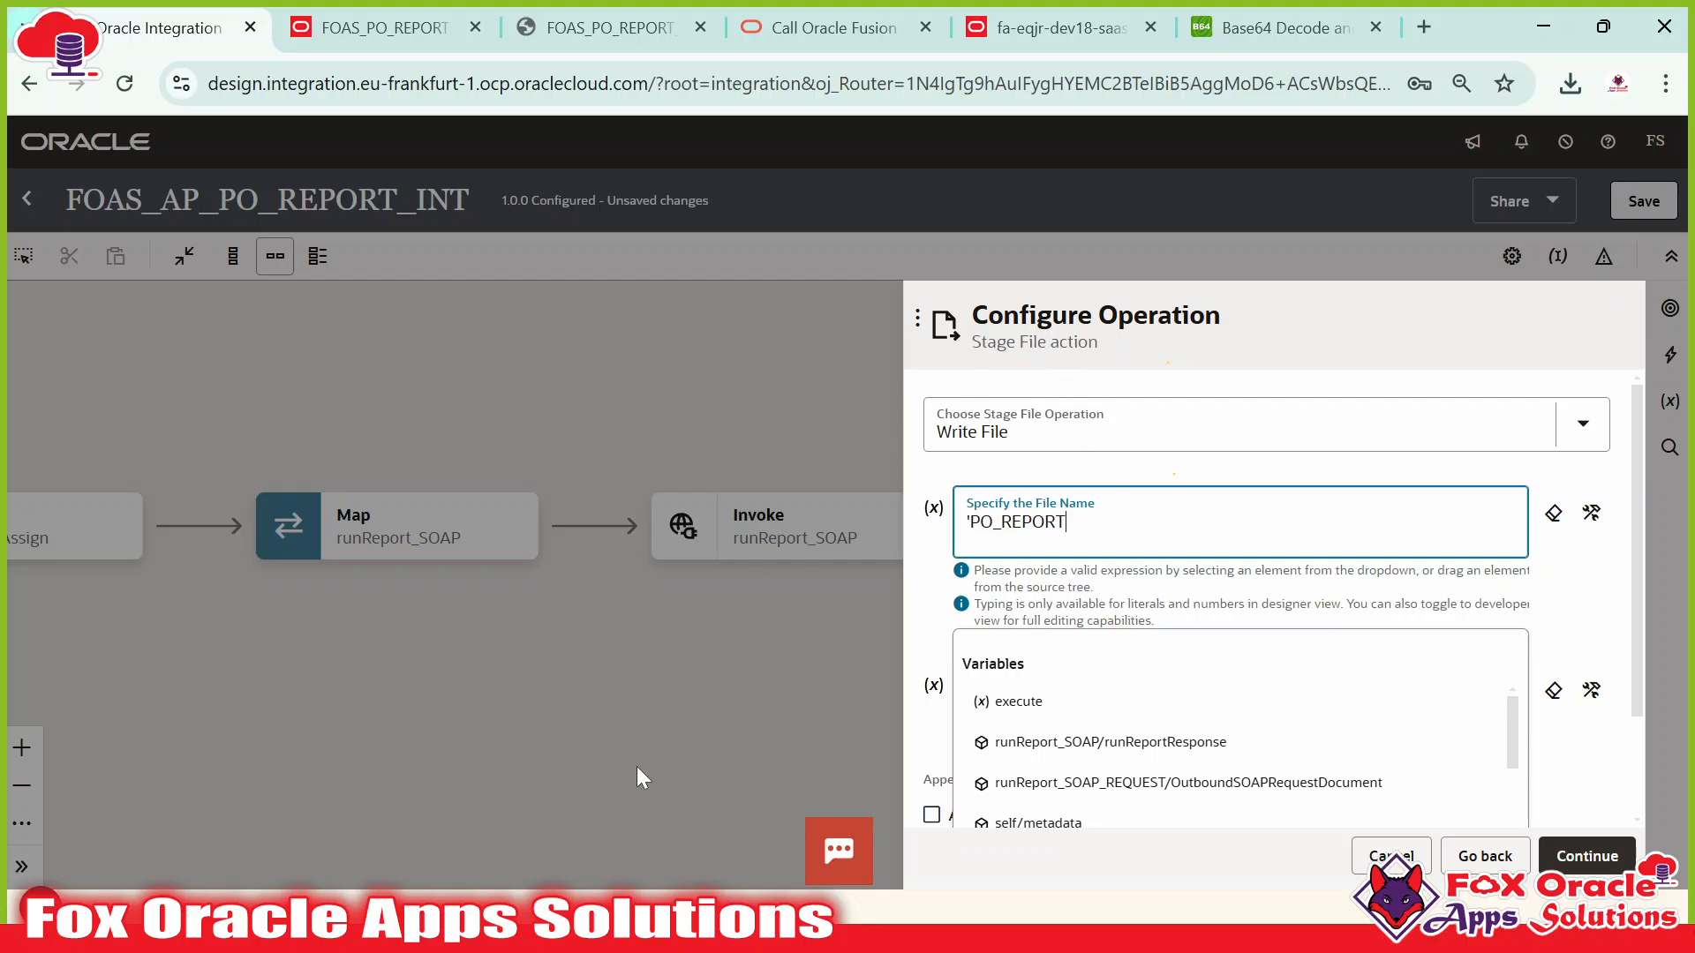
key("alt+Tab")
key("alt+Tab")
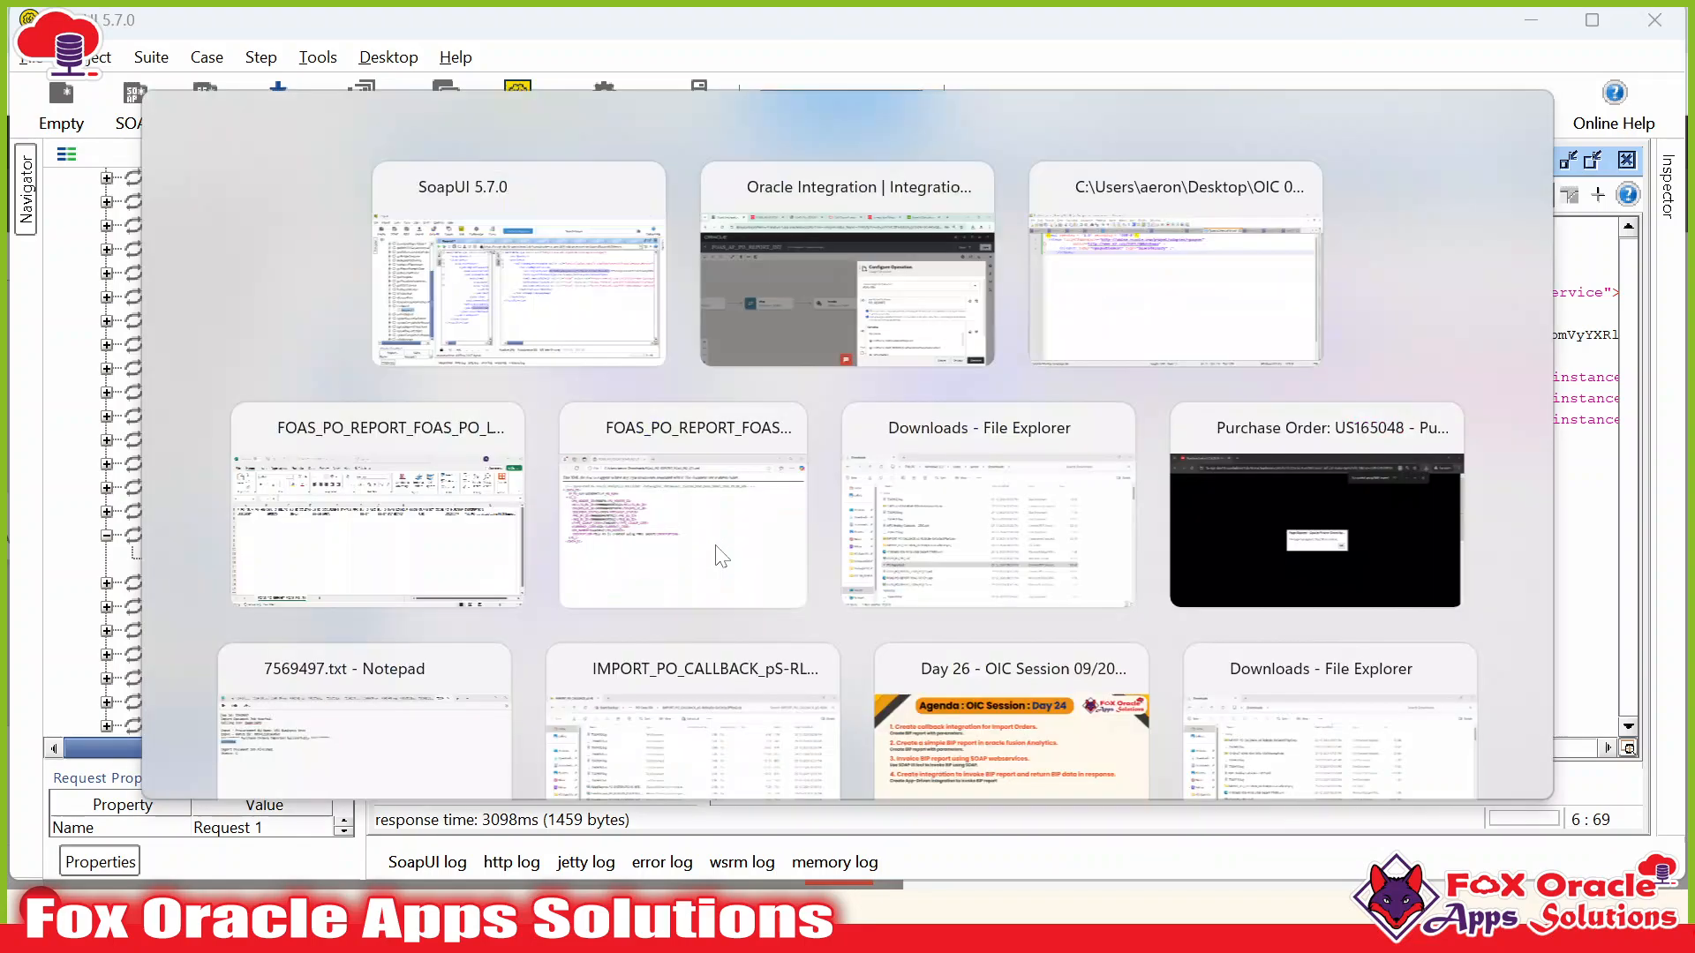
key("alt+Tab")
key("Tab")
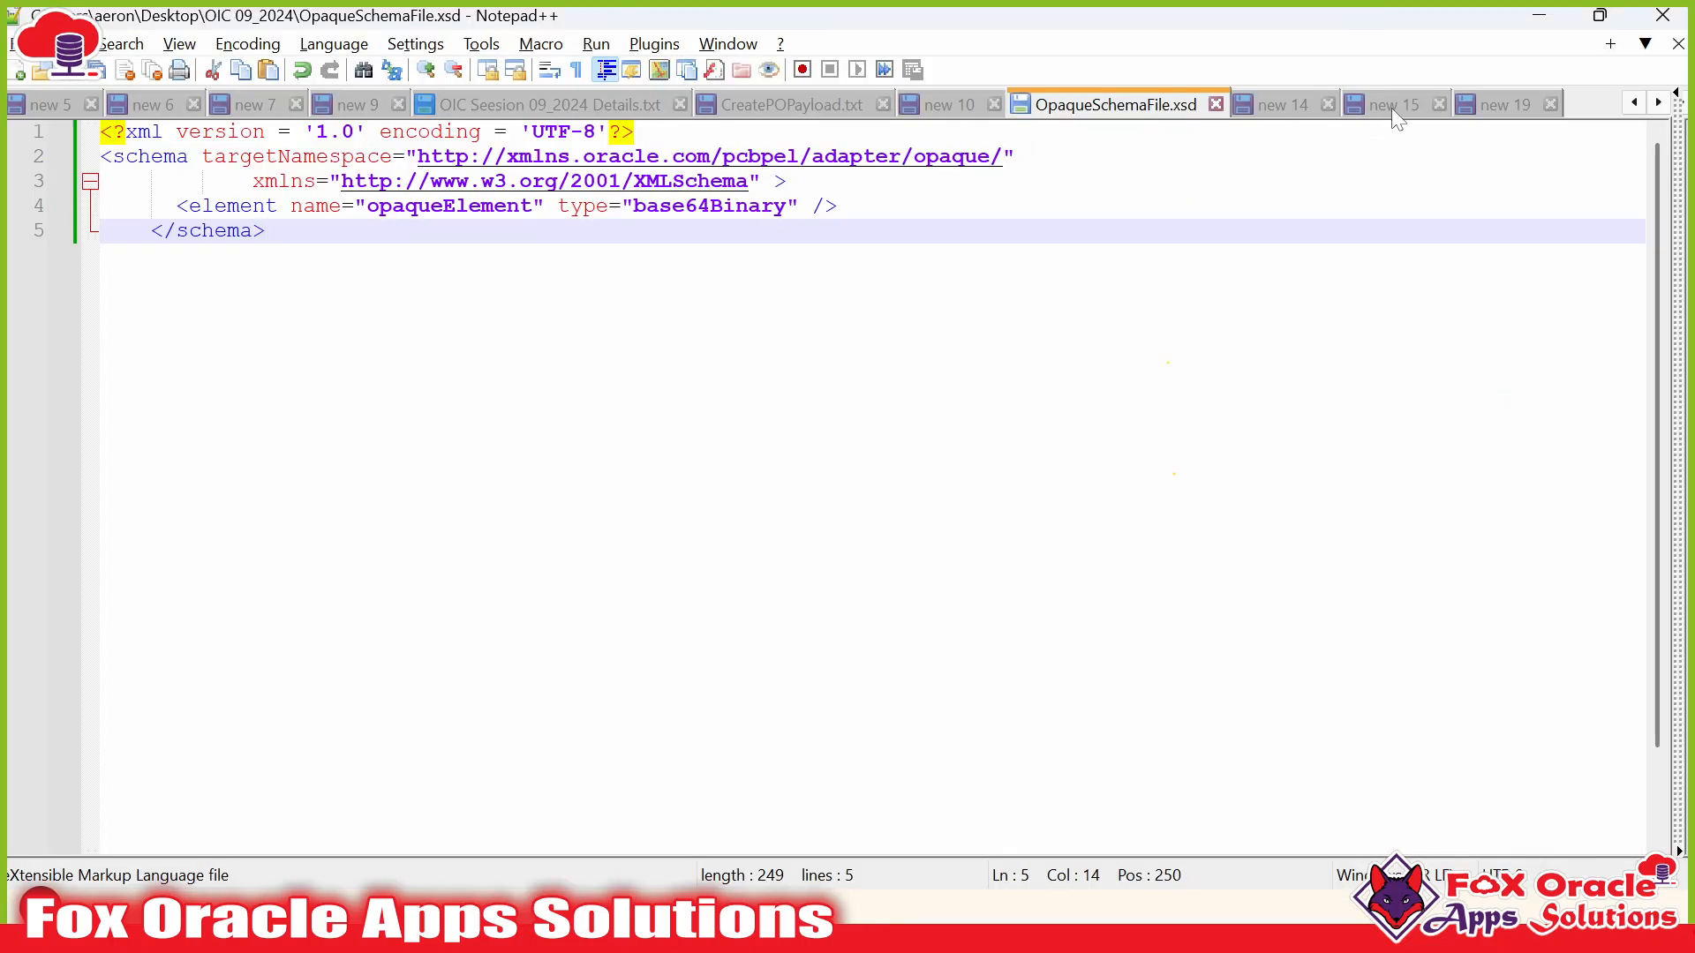
left_click(1391, 108)
left_click(1476, 106)
left_click(330, 280)
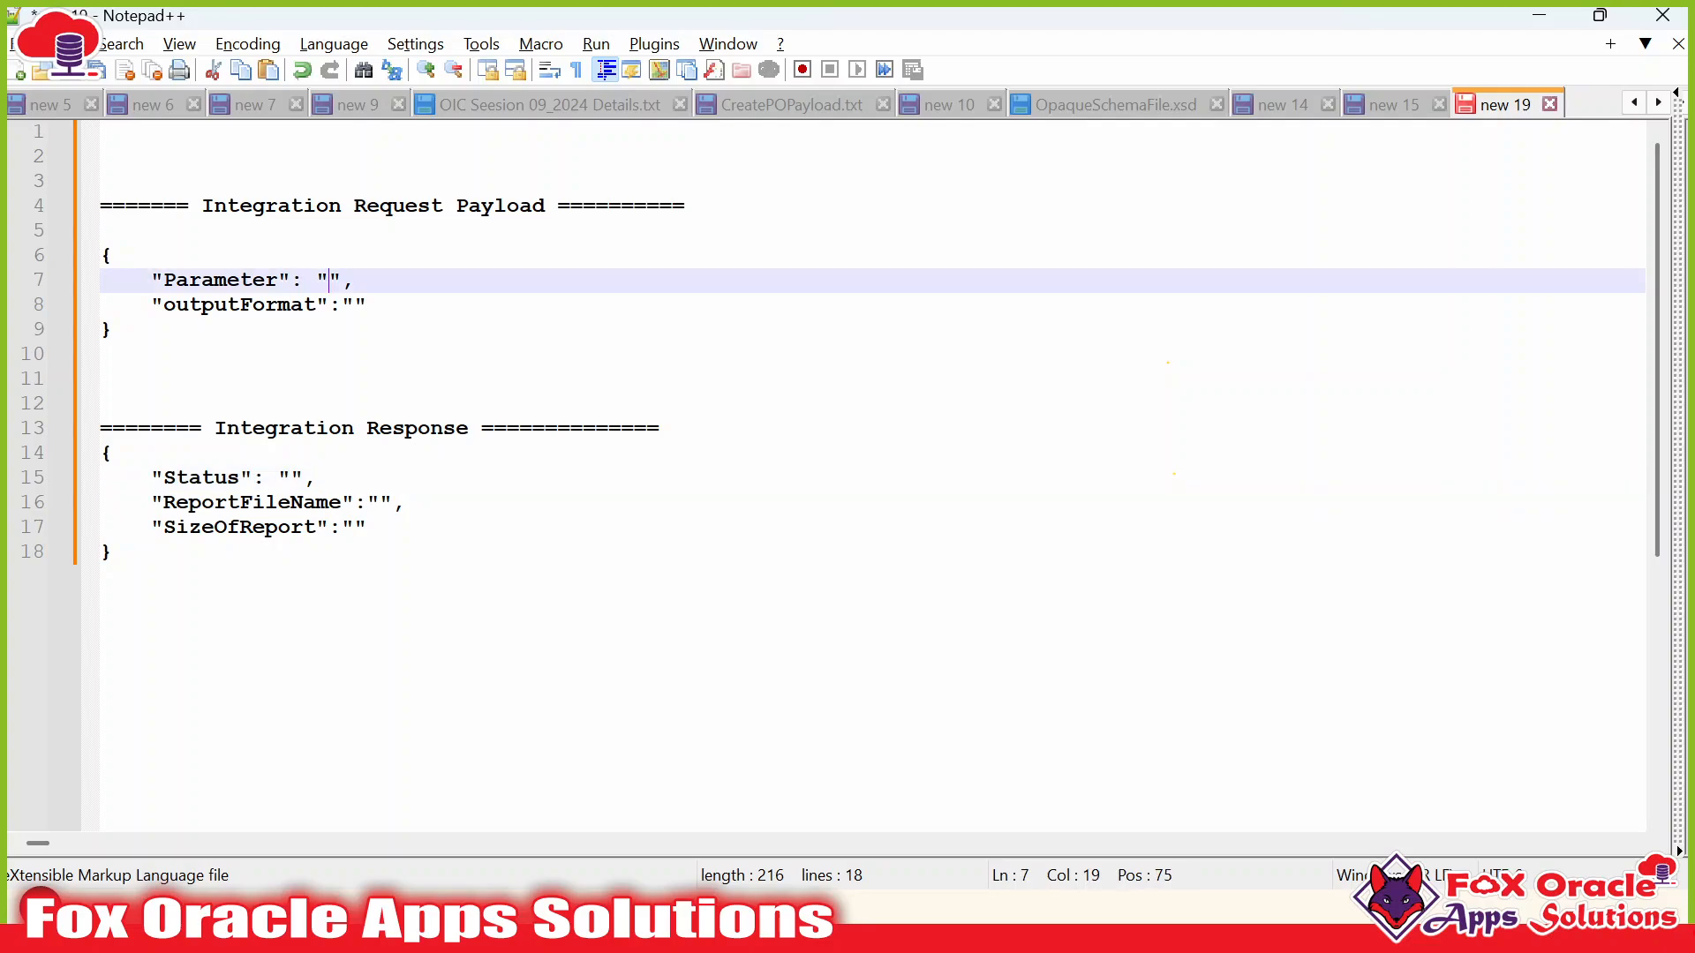
left_click(341, 304)
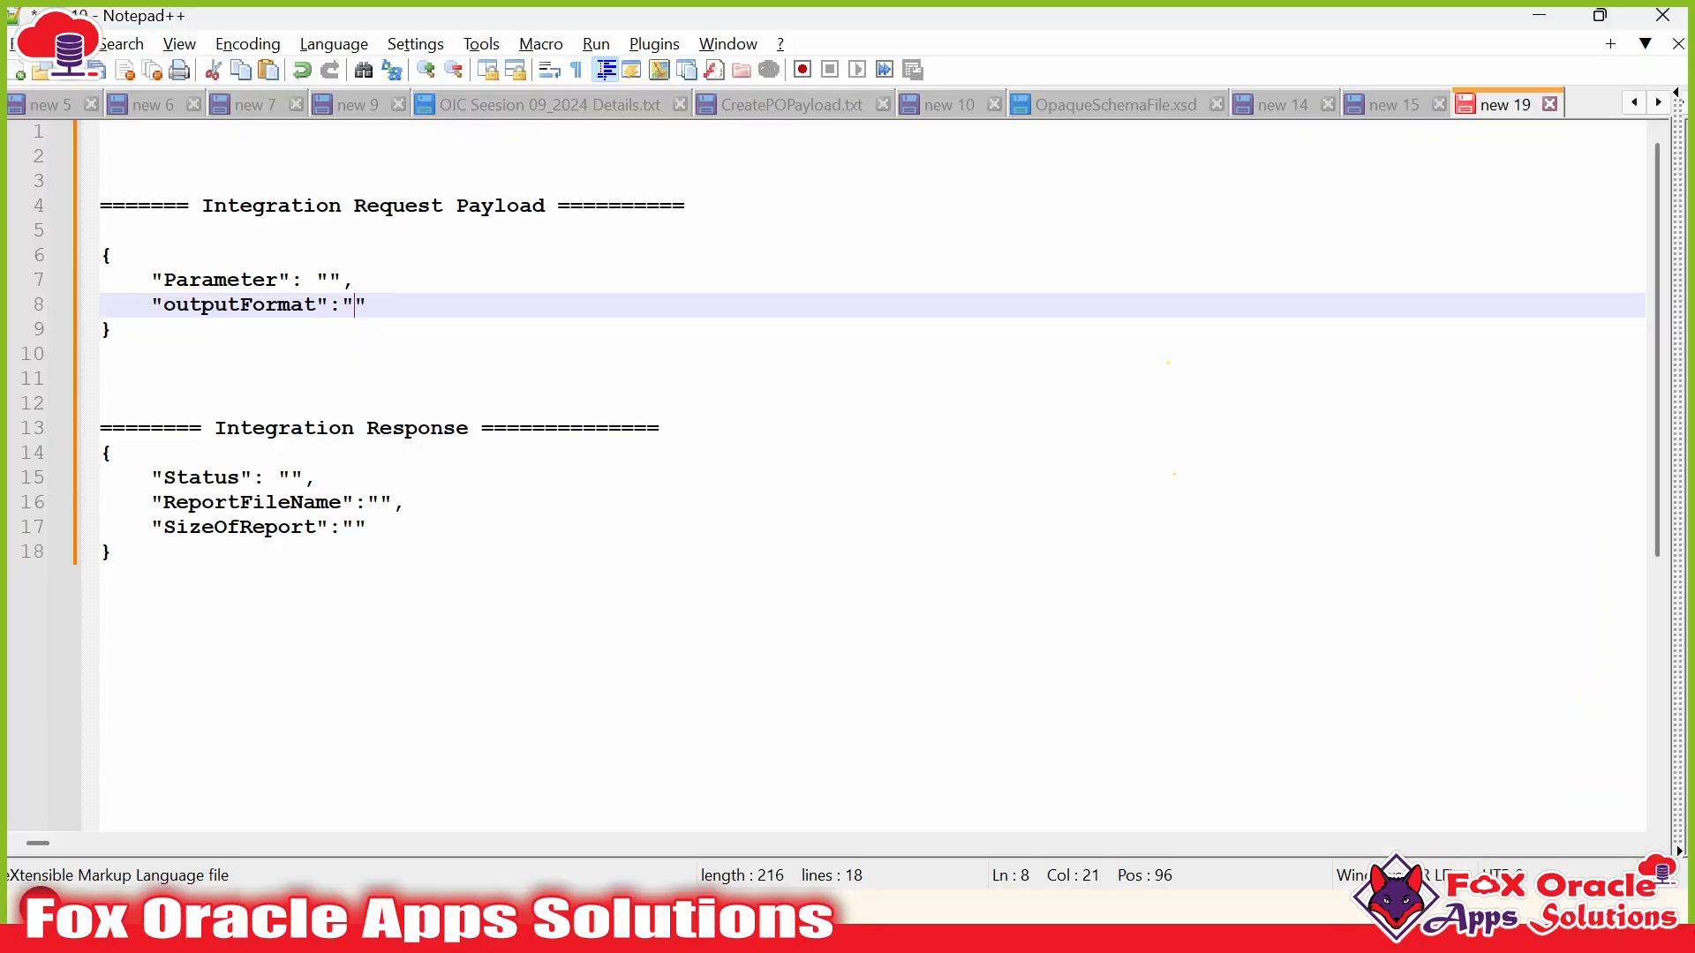
double_click(250, 304)
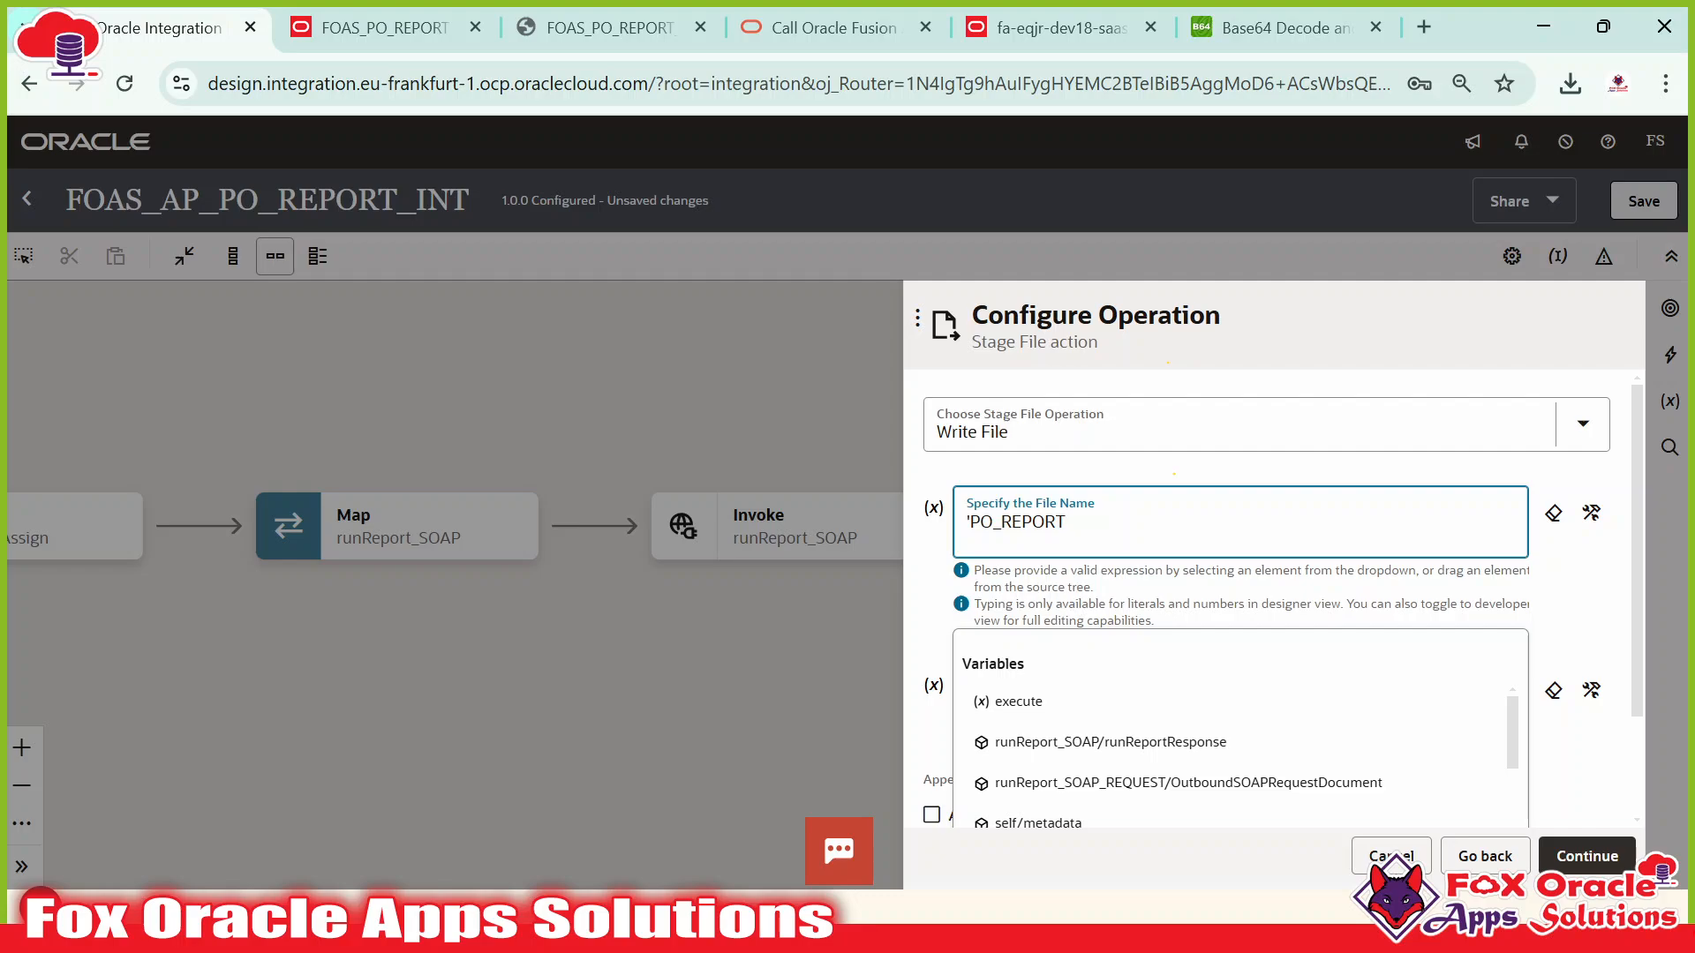
Begin the Stage File name expression as concat('PO_REPORT_OUTPUT.',.
left_click(1592, 513)
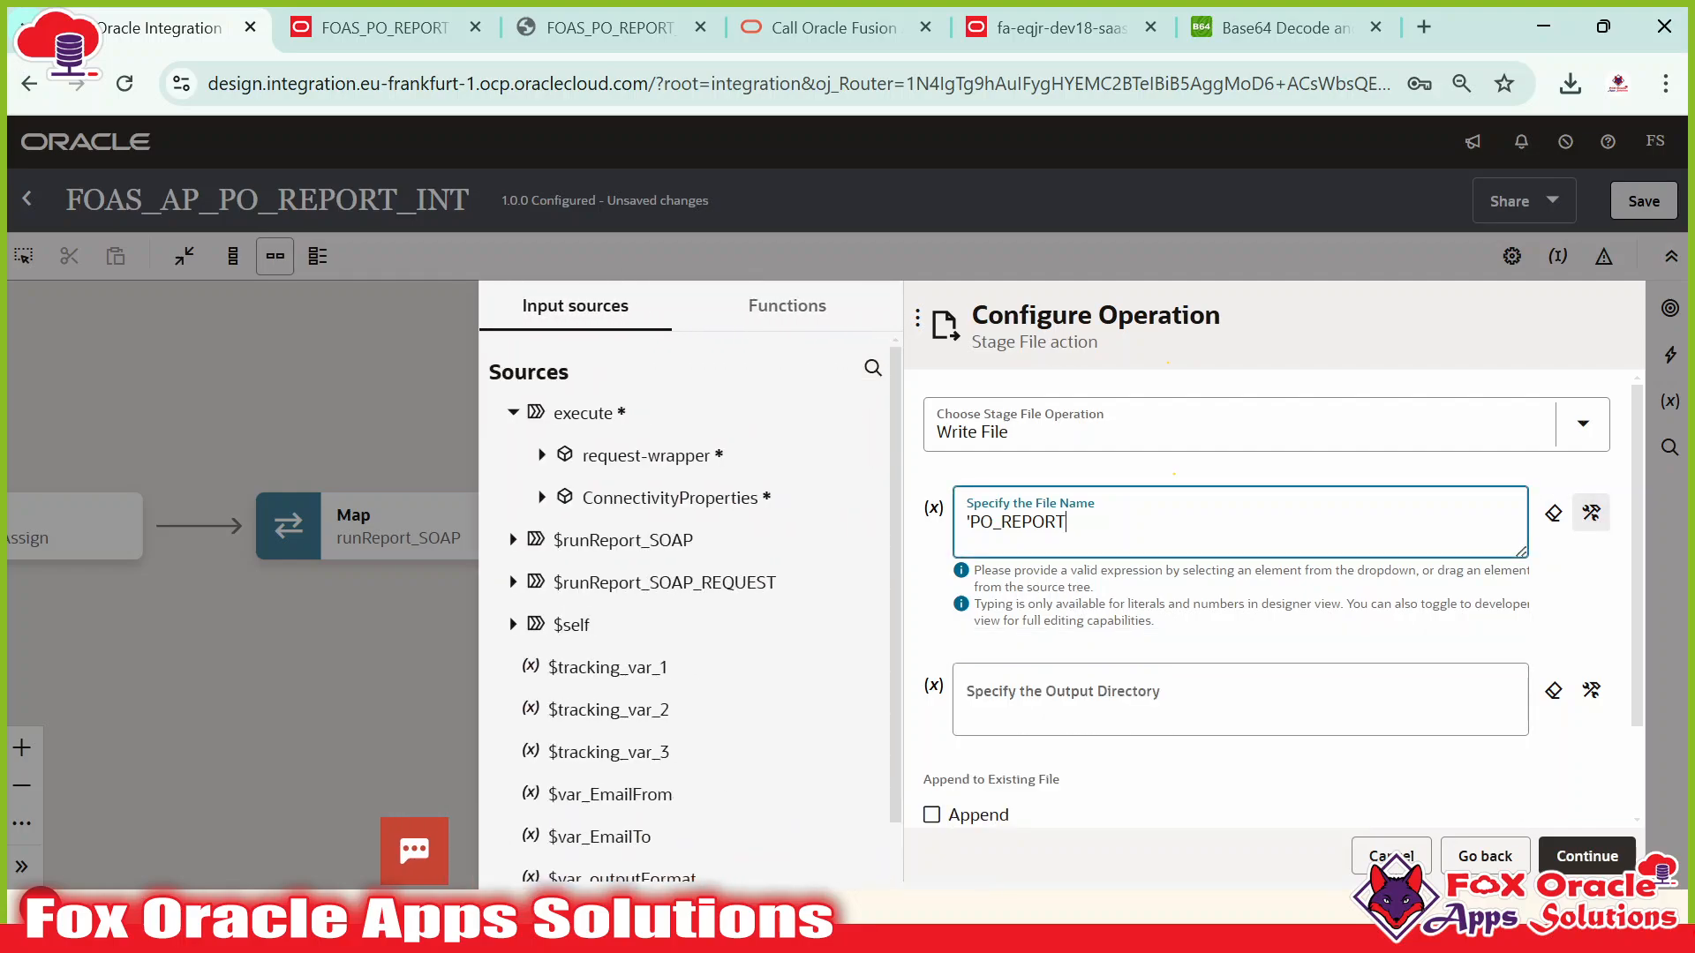
key("BackSpace")
type("concat(")
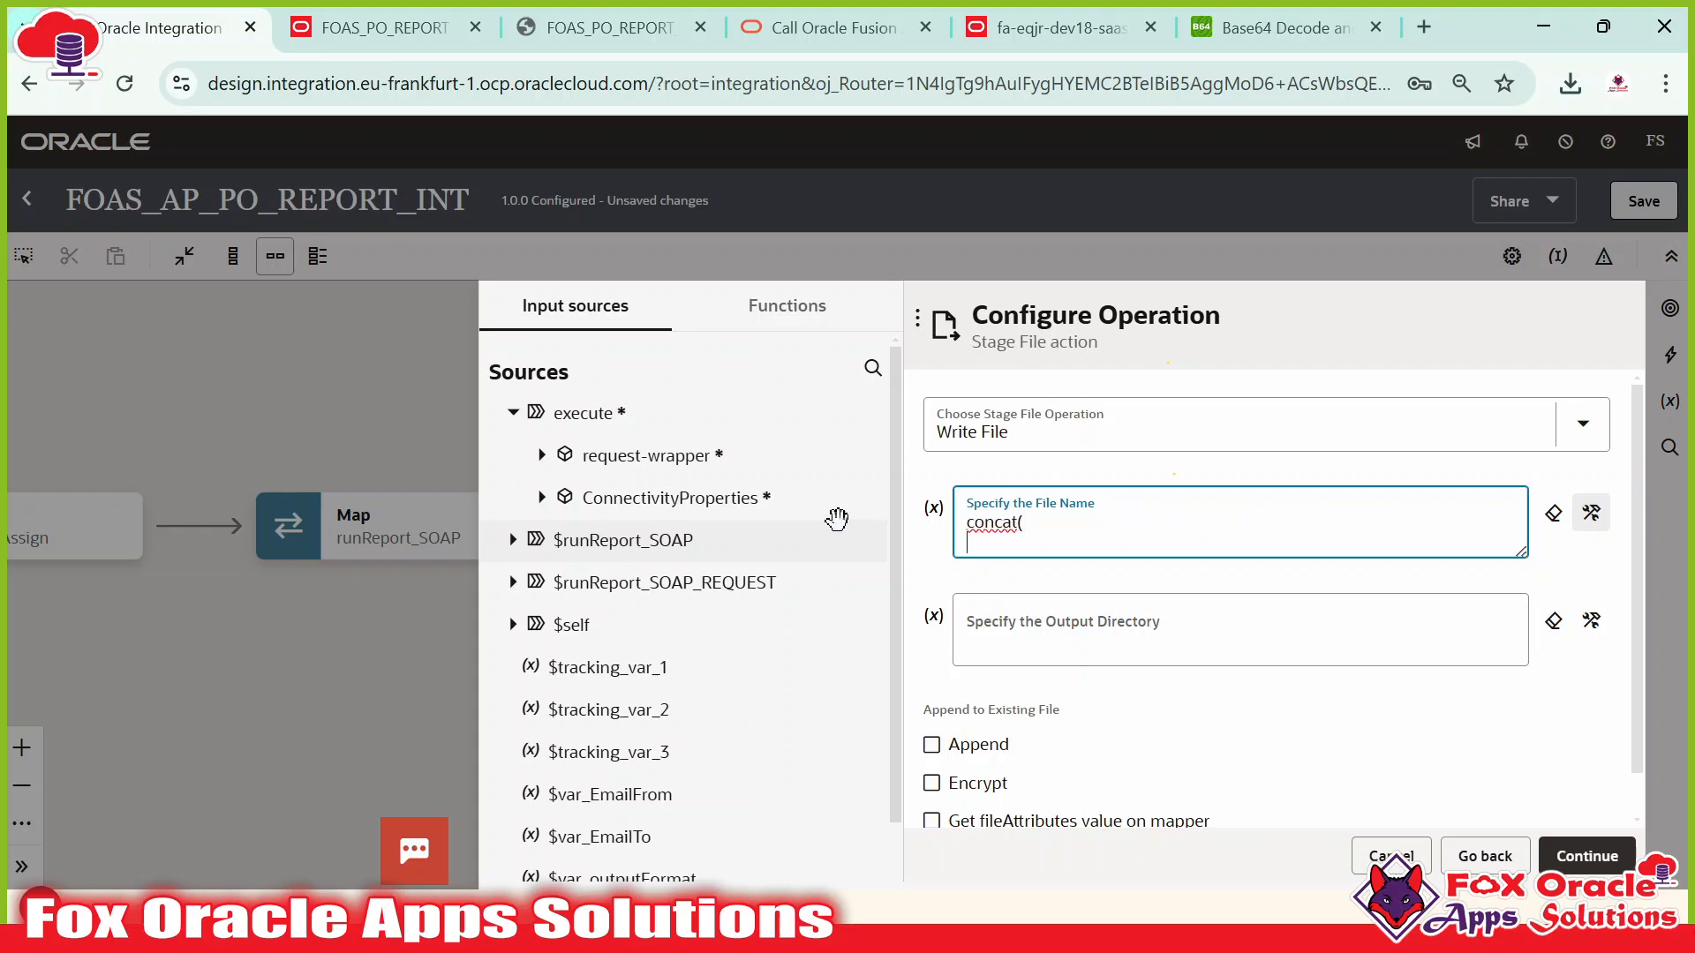
type("'PO_REPORT_OUTPUT")
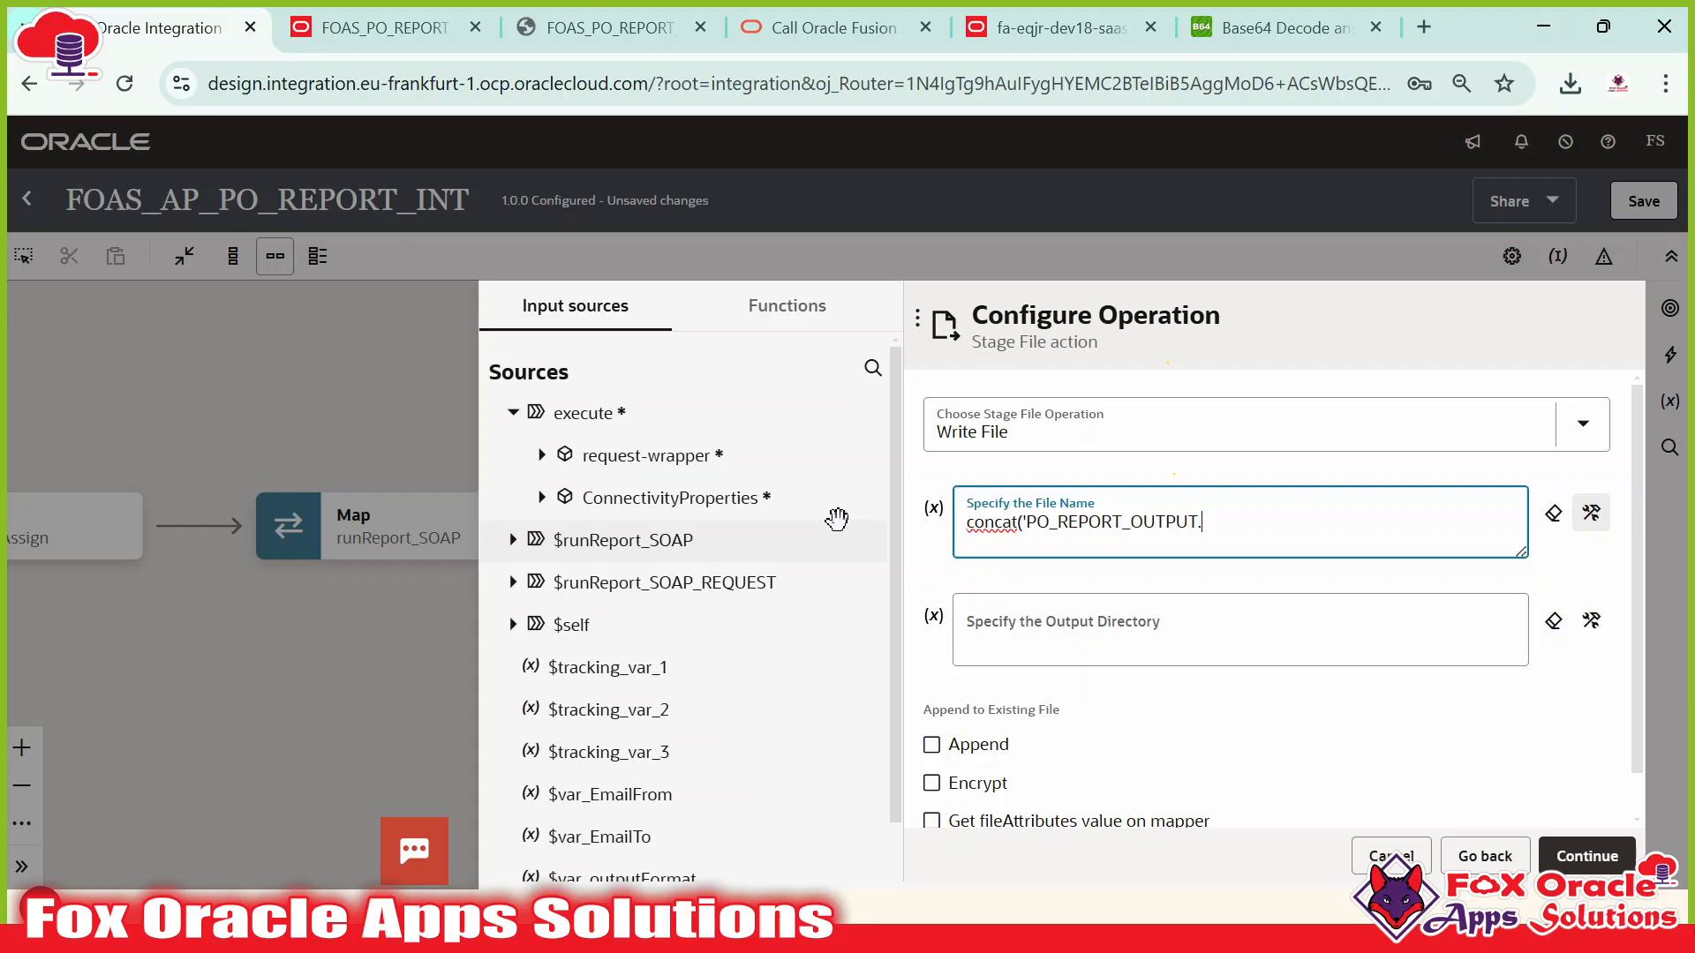
type(".',")
Read the 'Failed to load input schemas' error about startREST_REQUEST, then dismiss it.
left_click(542, 454)
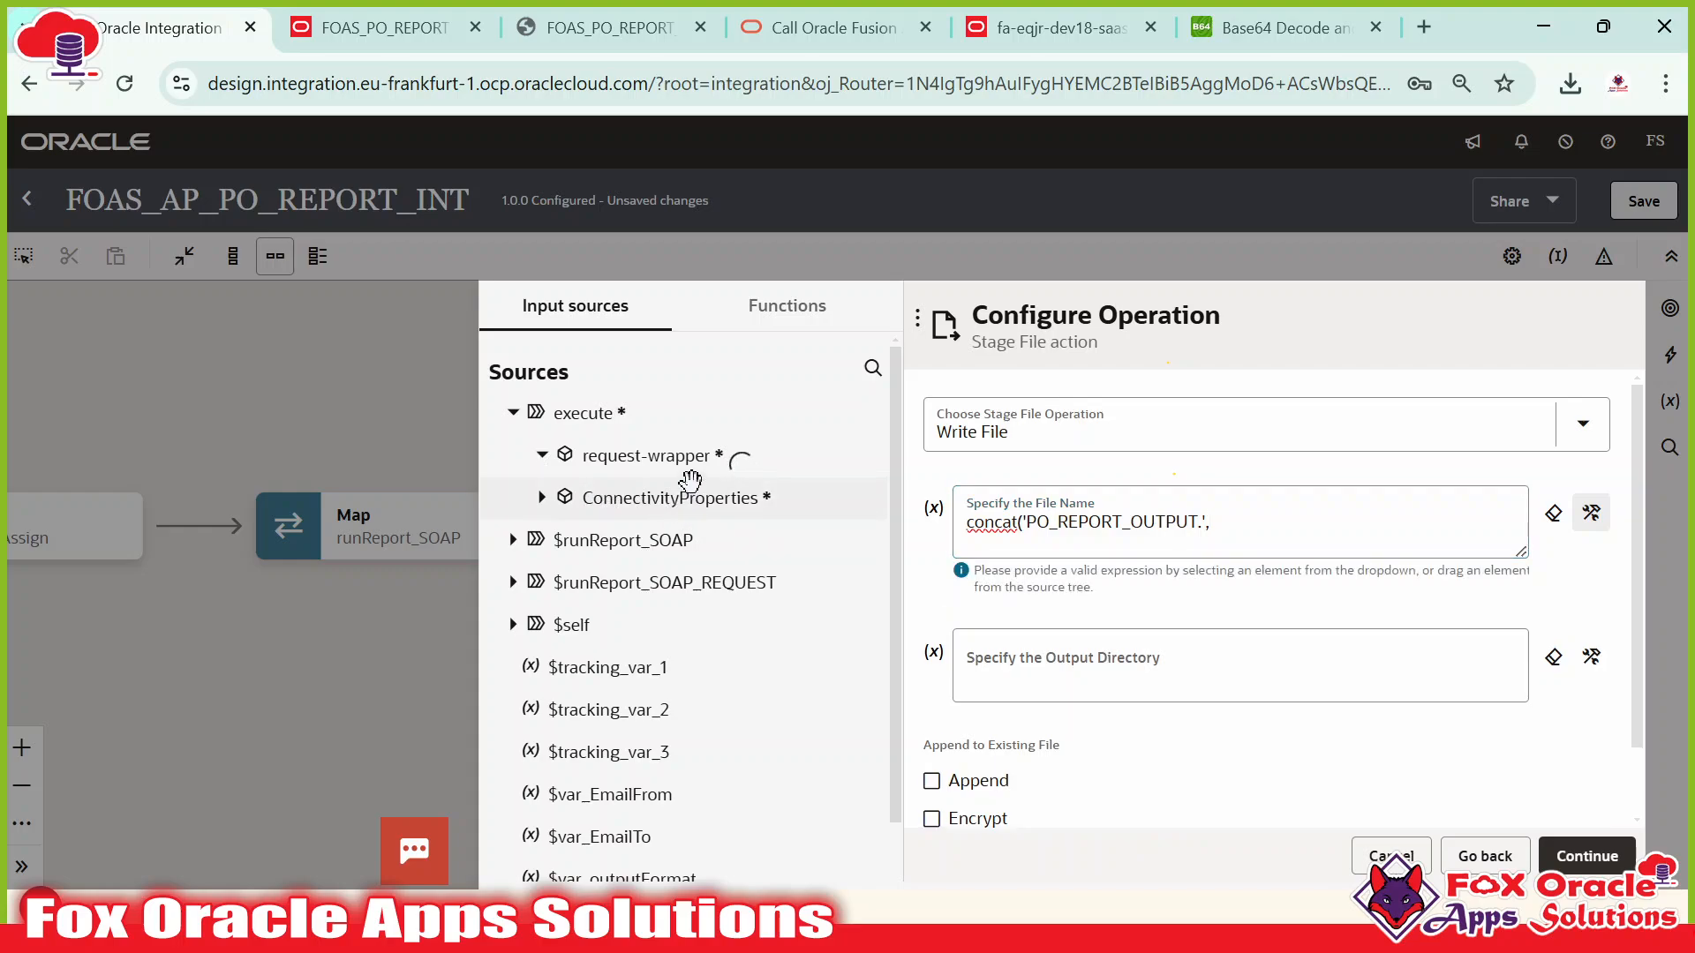
scroll(681, 556, "down", 2)
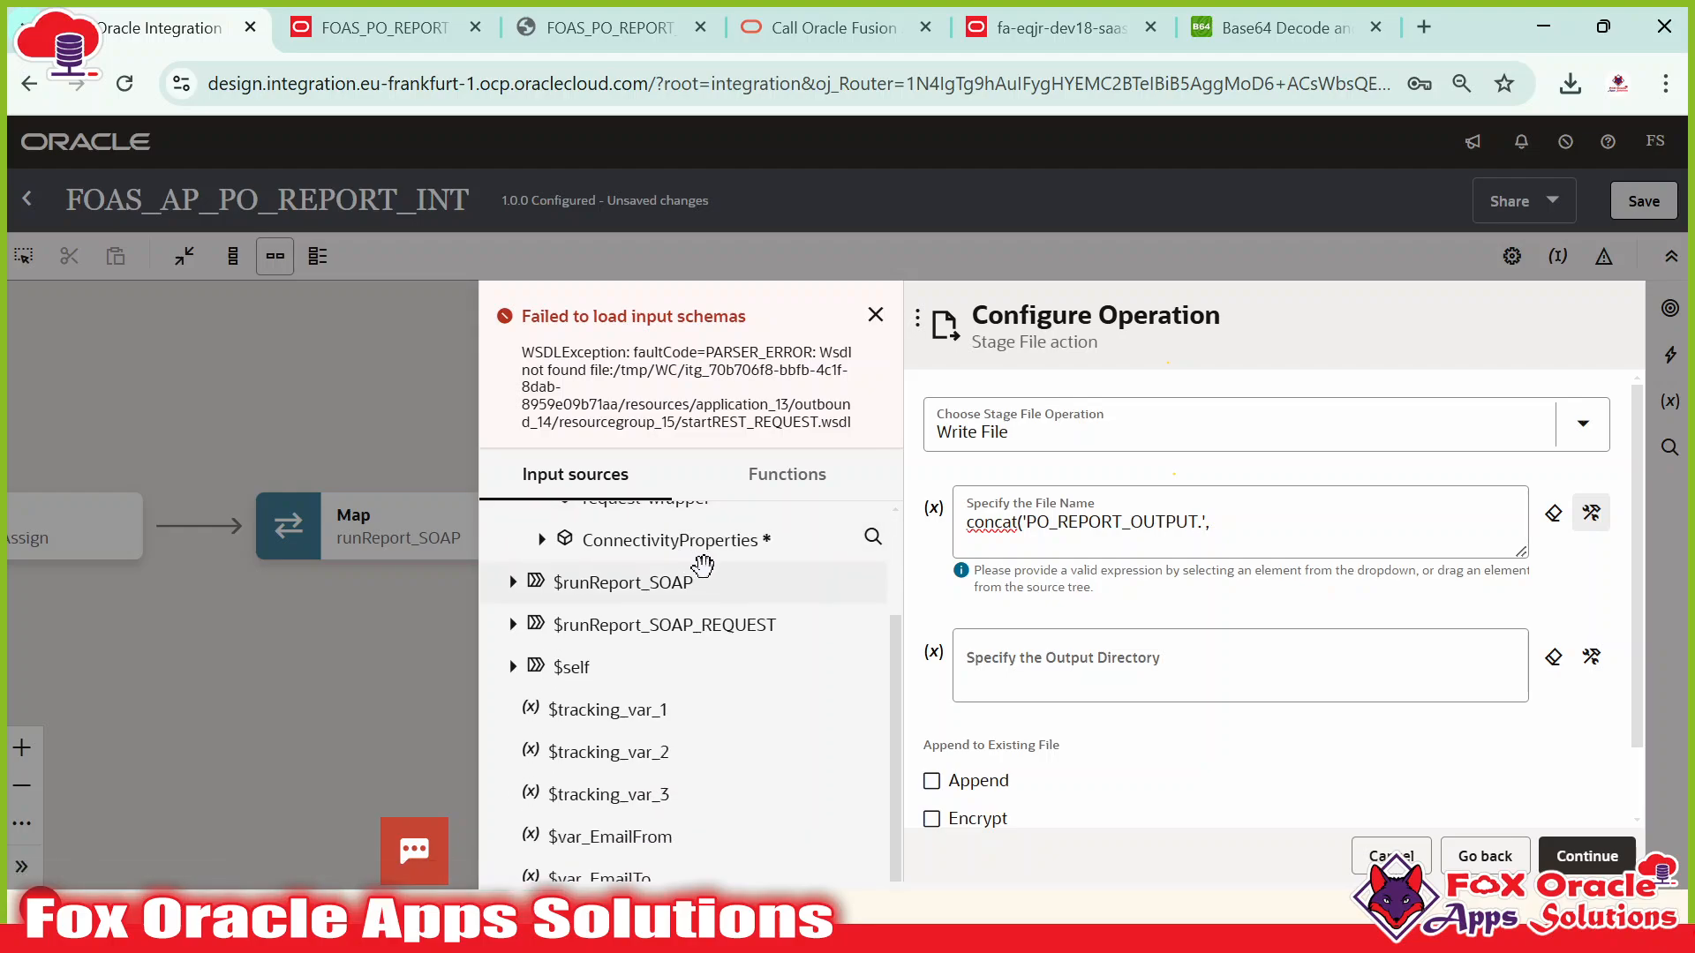
scroll(666, 617, "up", 2)
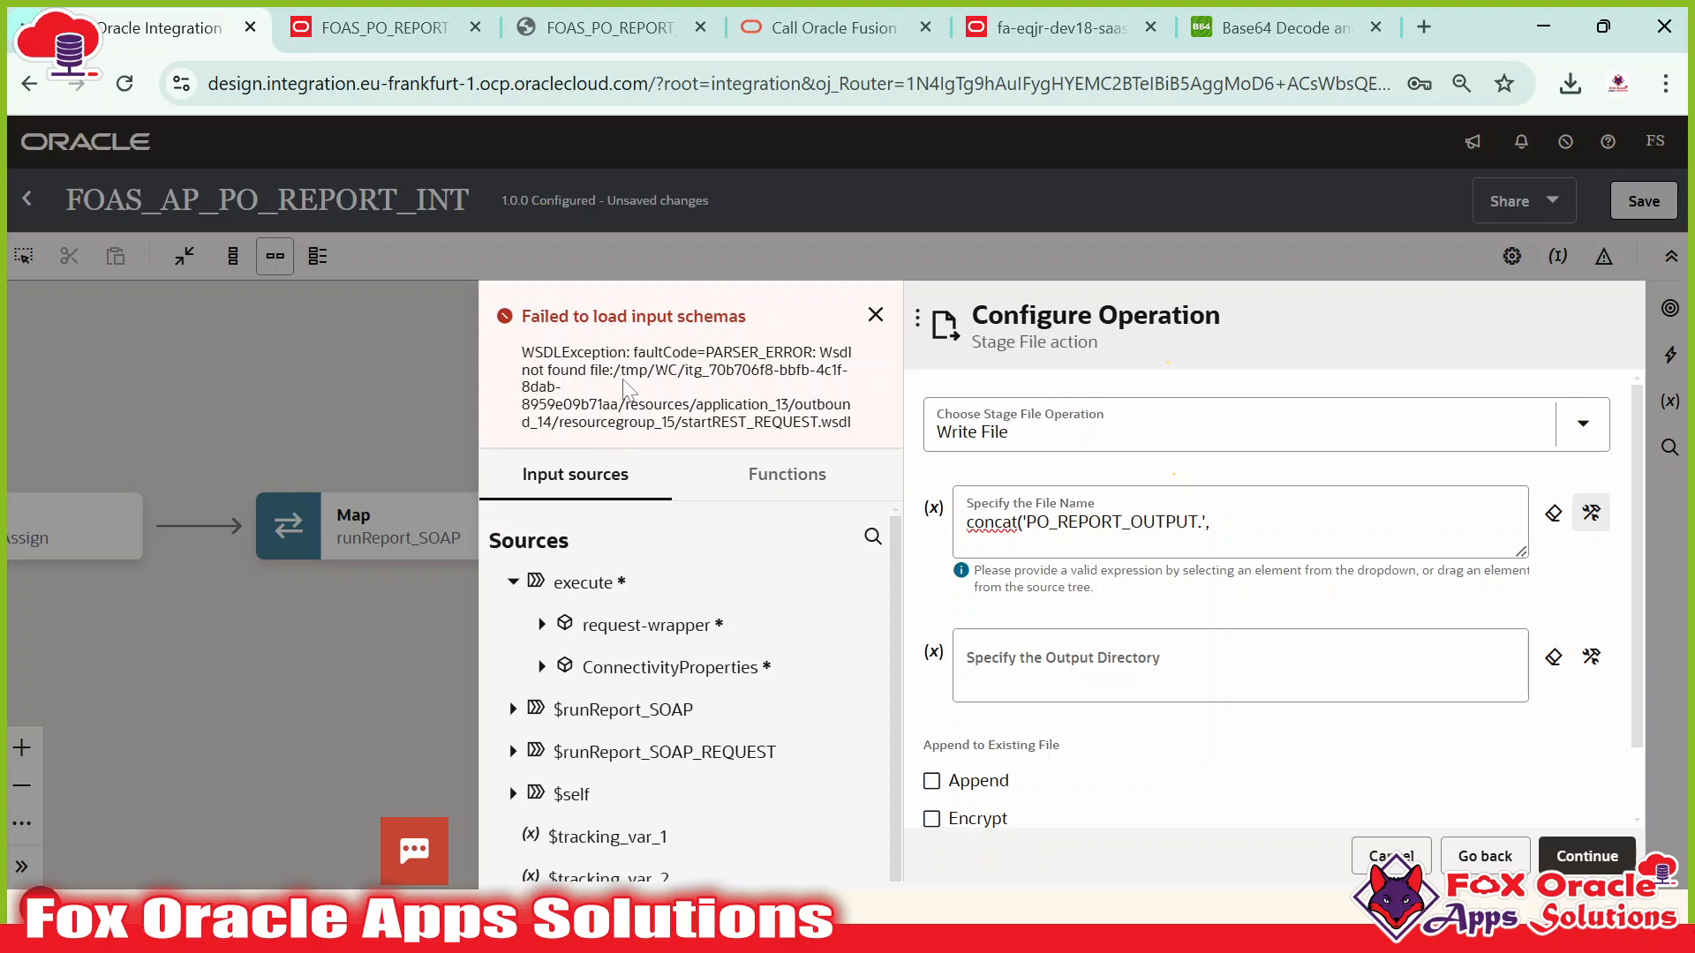
left_click_drag(535, 353, 723, 353)
left_click(723, 353)
double_click(750, 422)
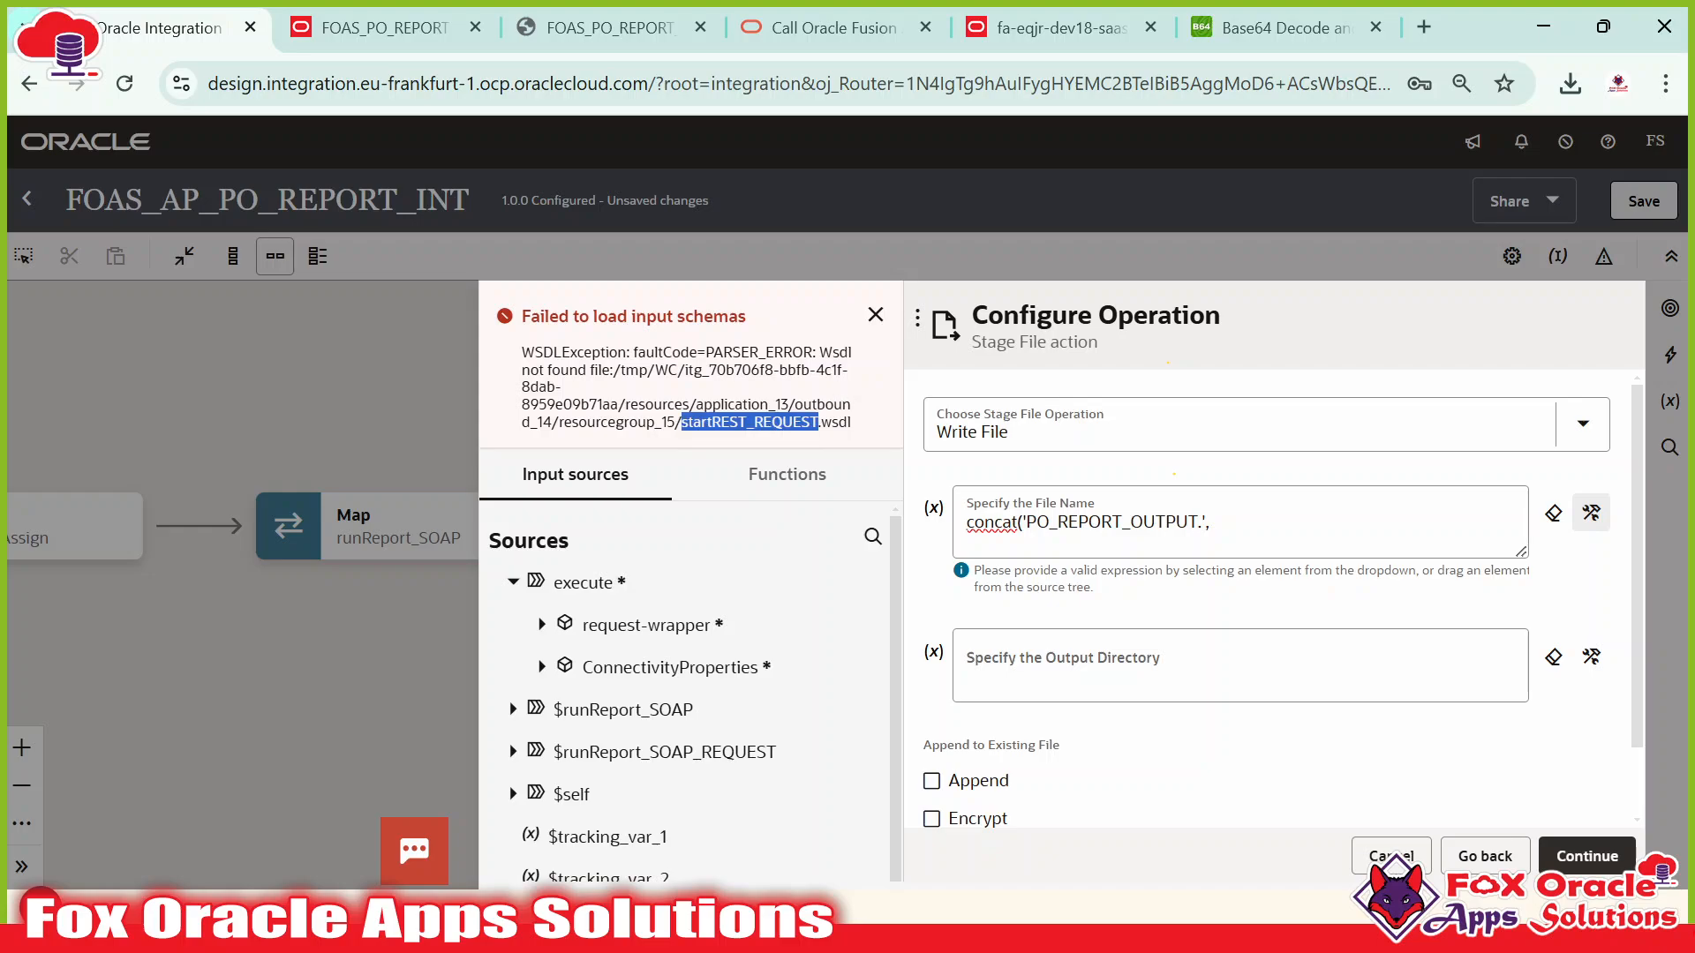
left_click(876, 315)
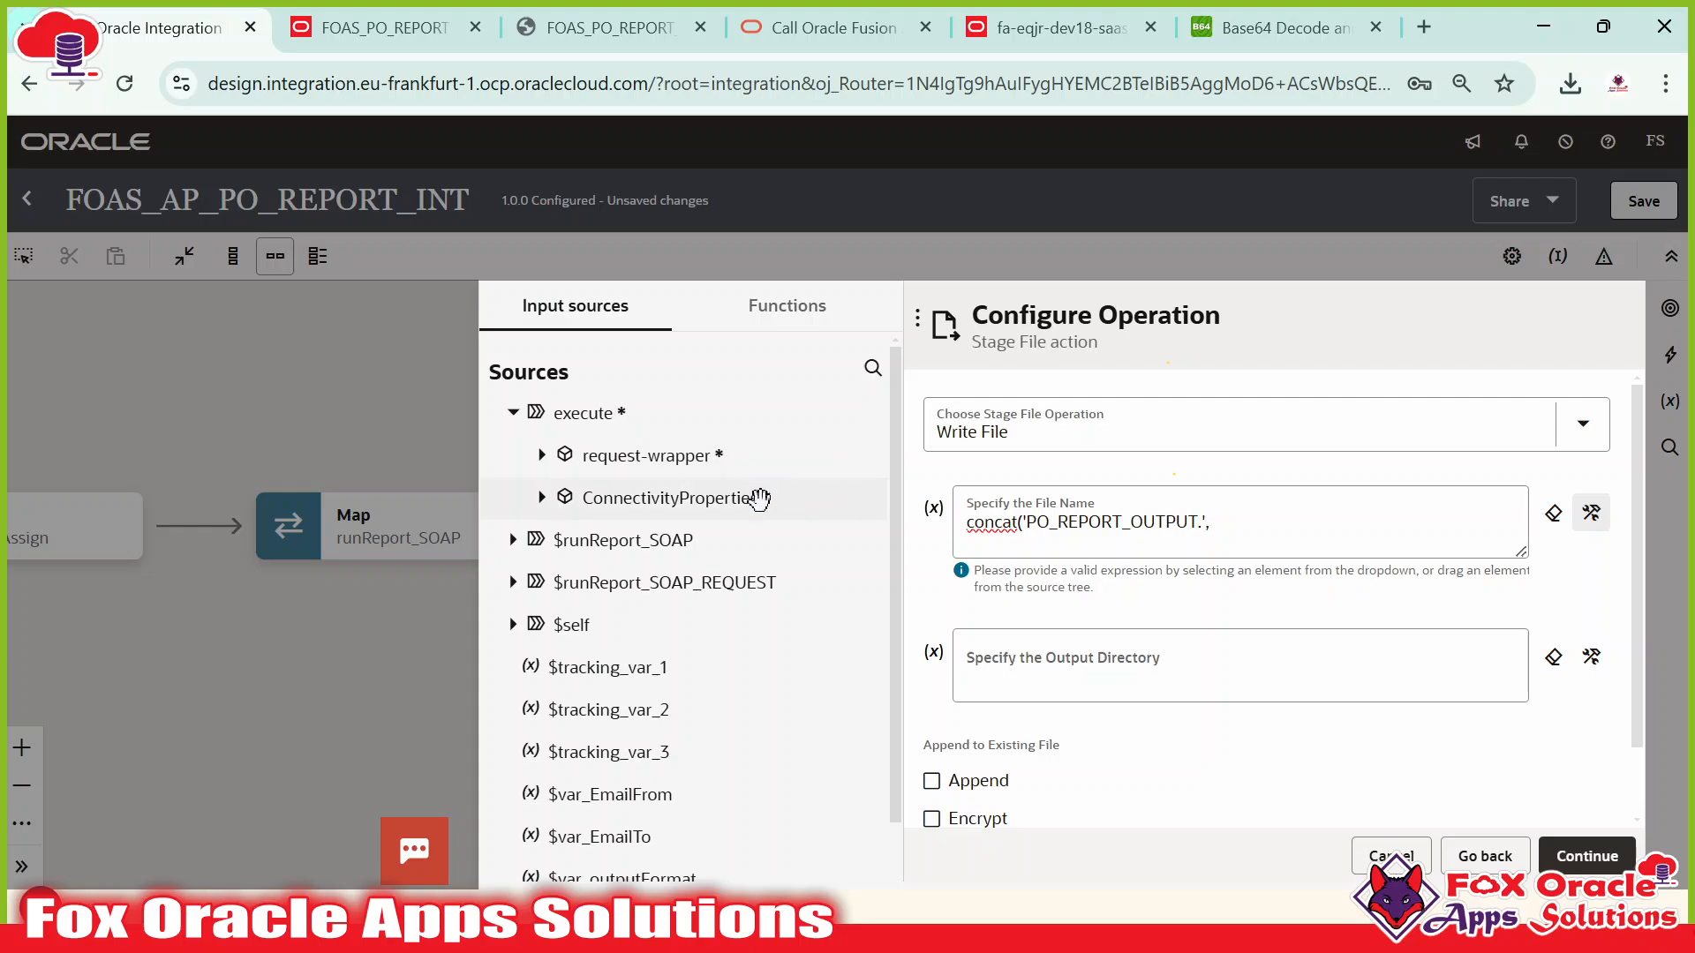
Browse the request-wrapper input sources and the mapping functions list for the output format field.
left_click(544, 454)
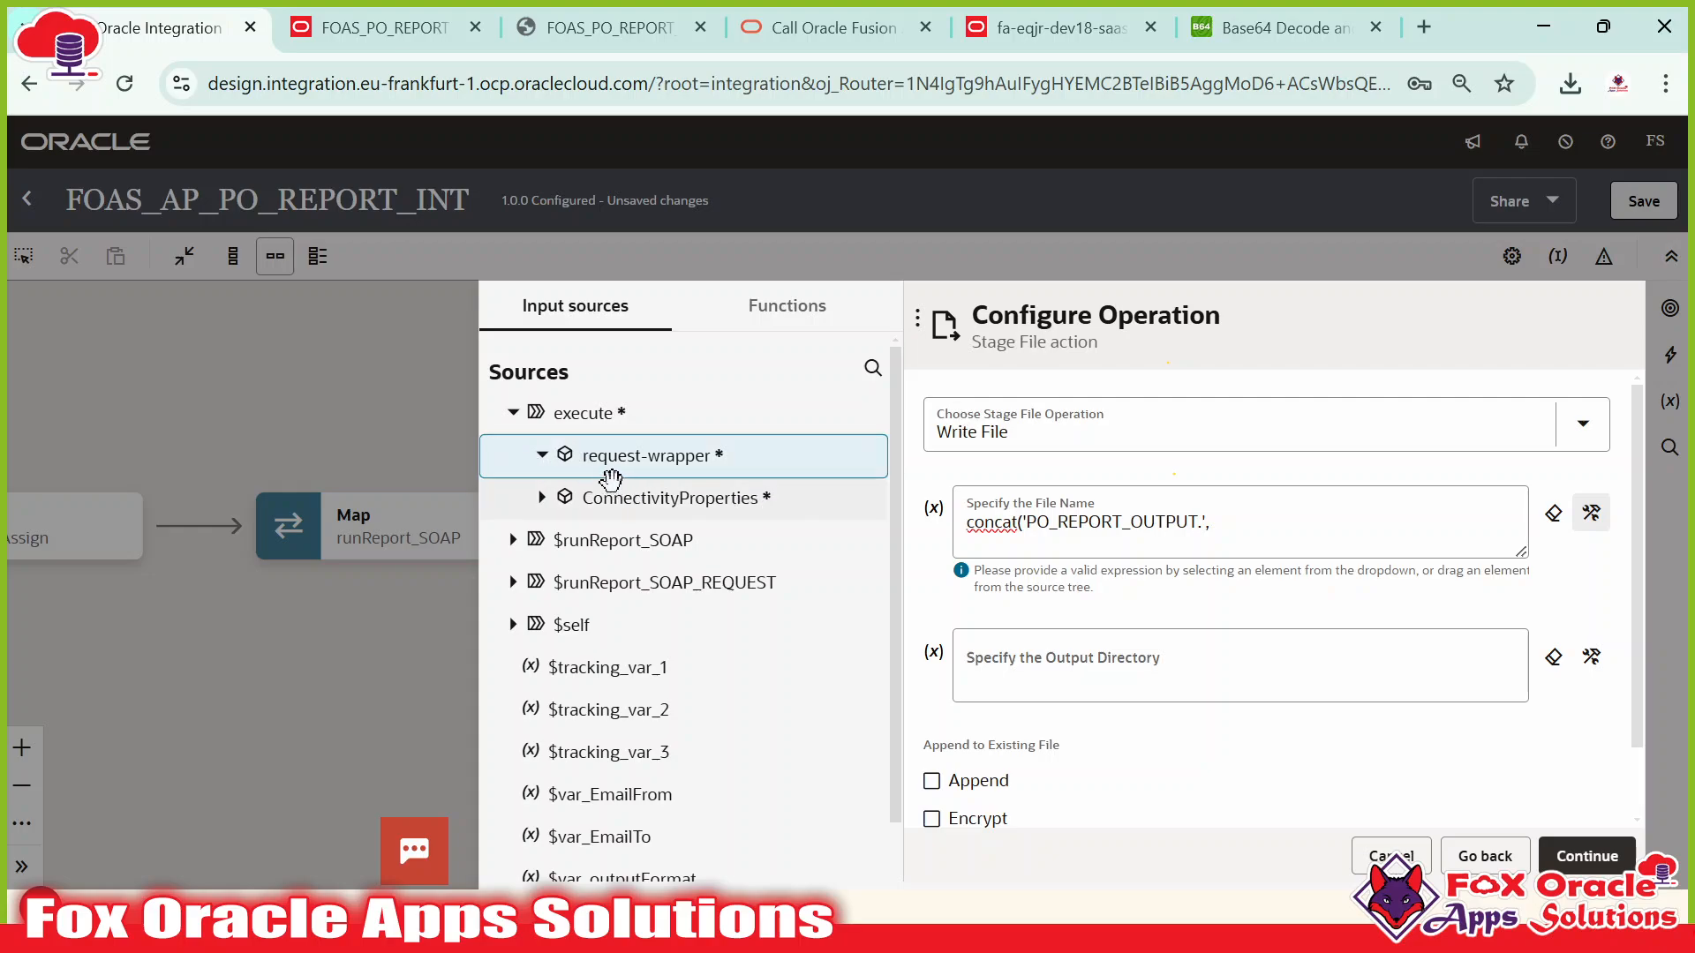
left_click(542, 455)
left_click(1209, 522)
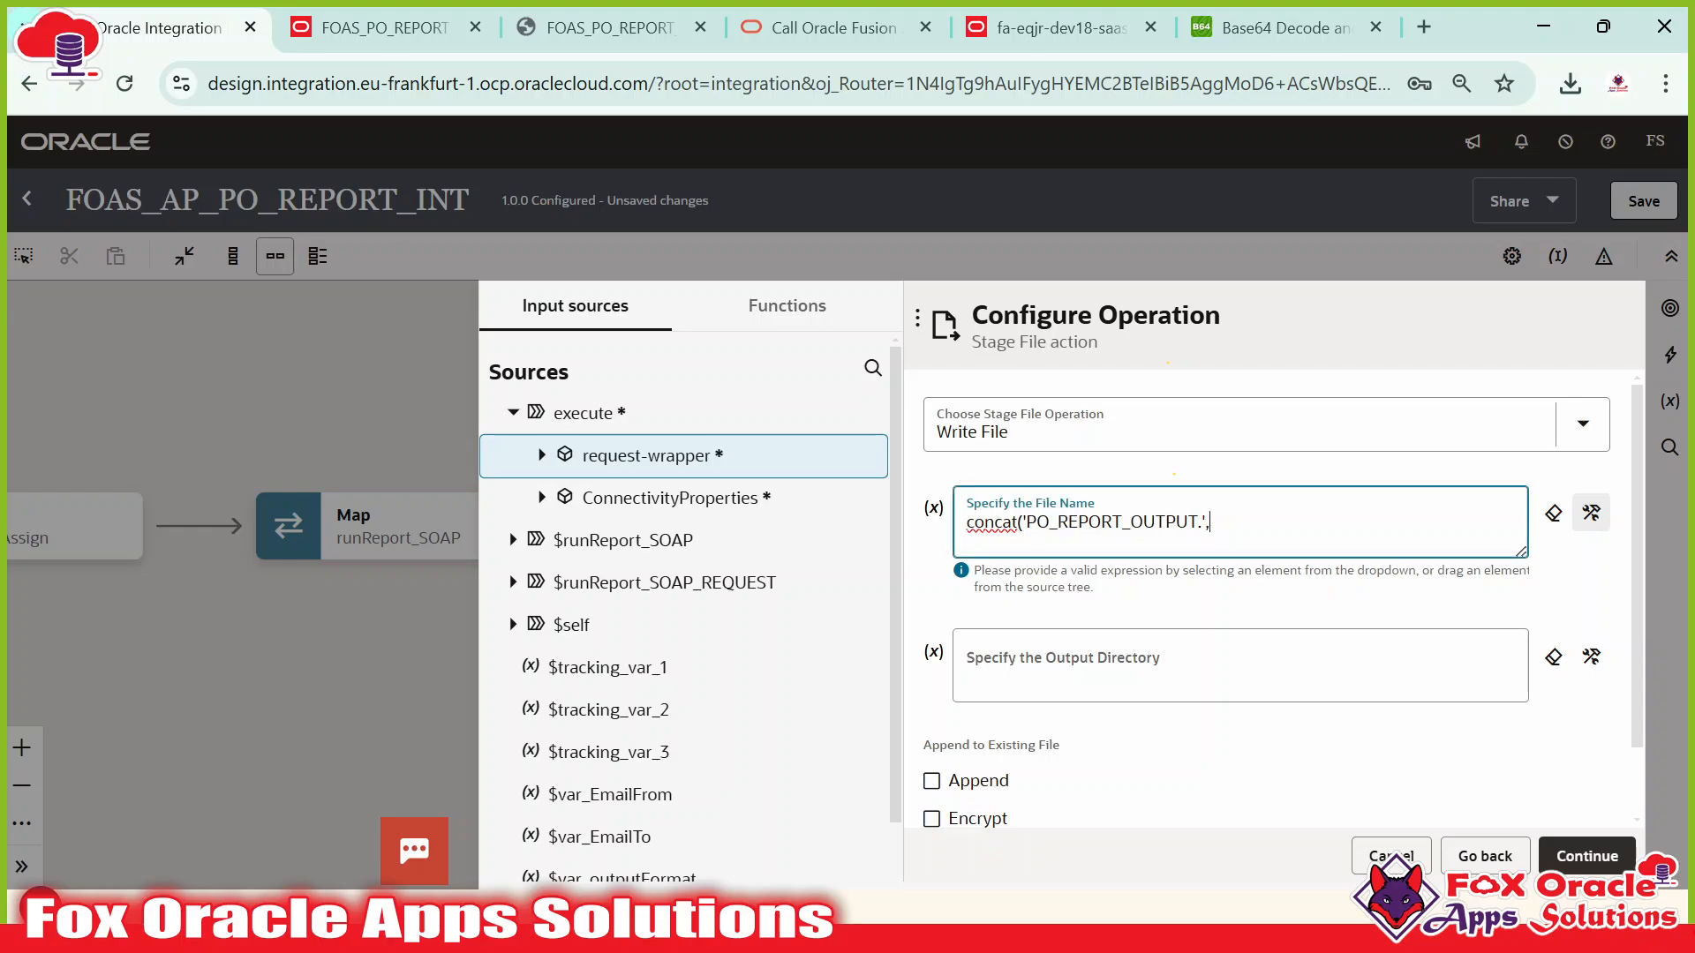
left_click(595, 459)
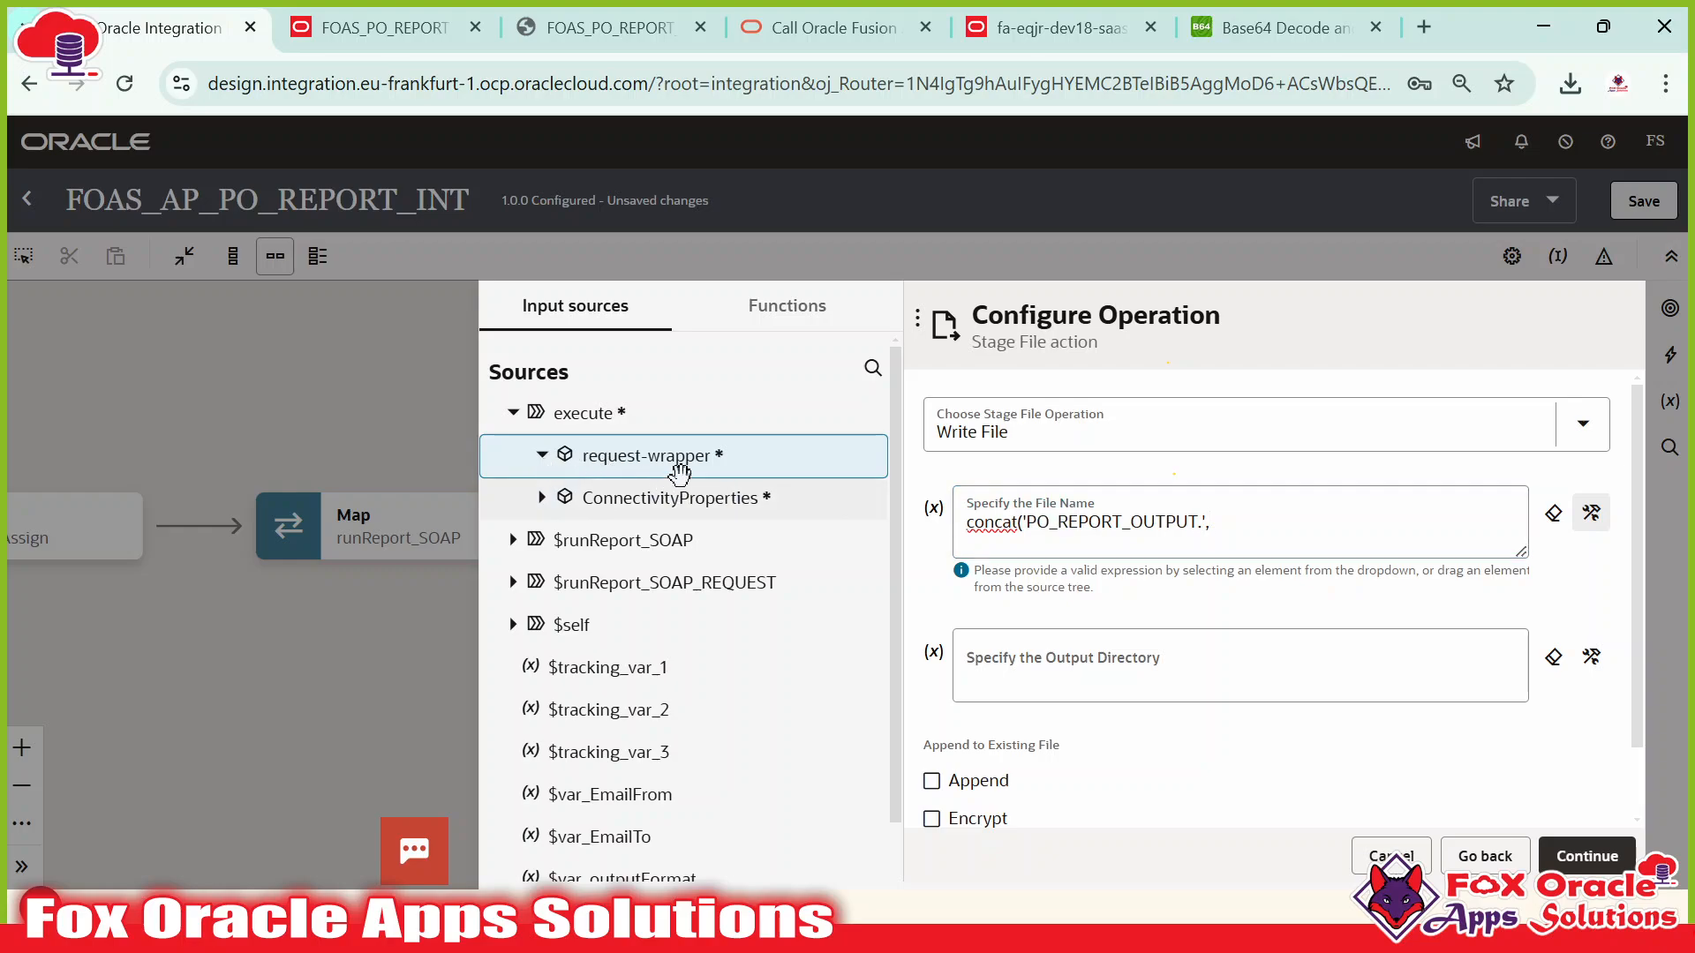
scroll(594, 541, "down", 1)
scroll(688, 442, "up", 1)
left_click(785, 309)
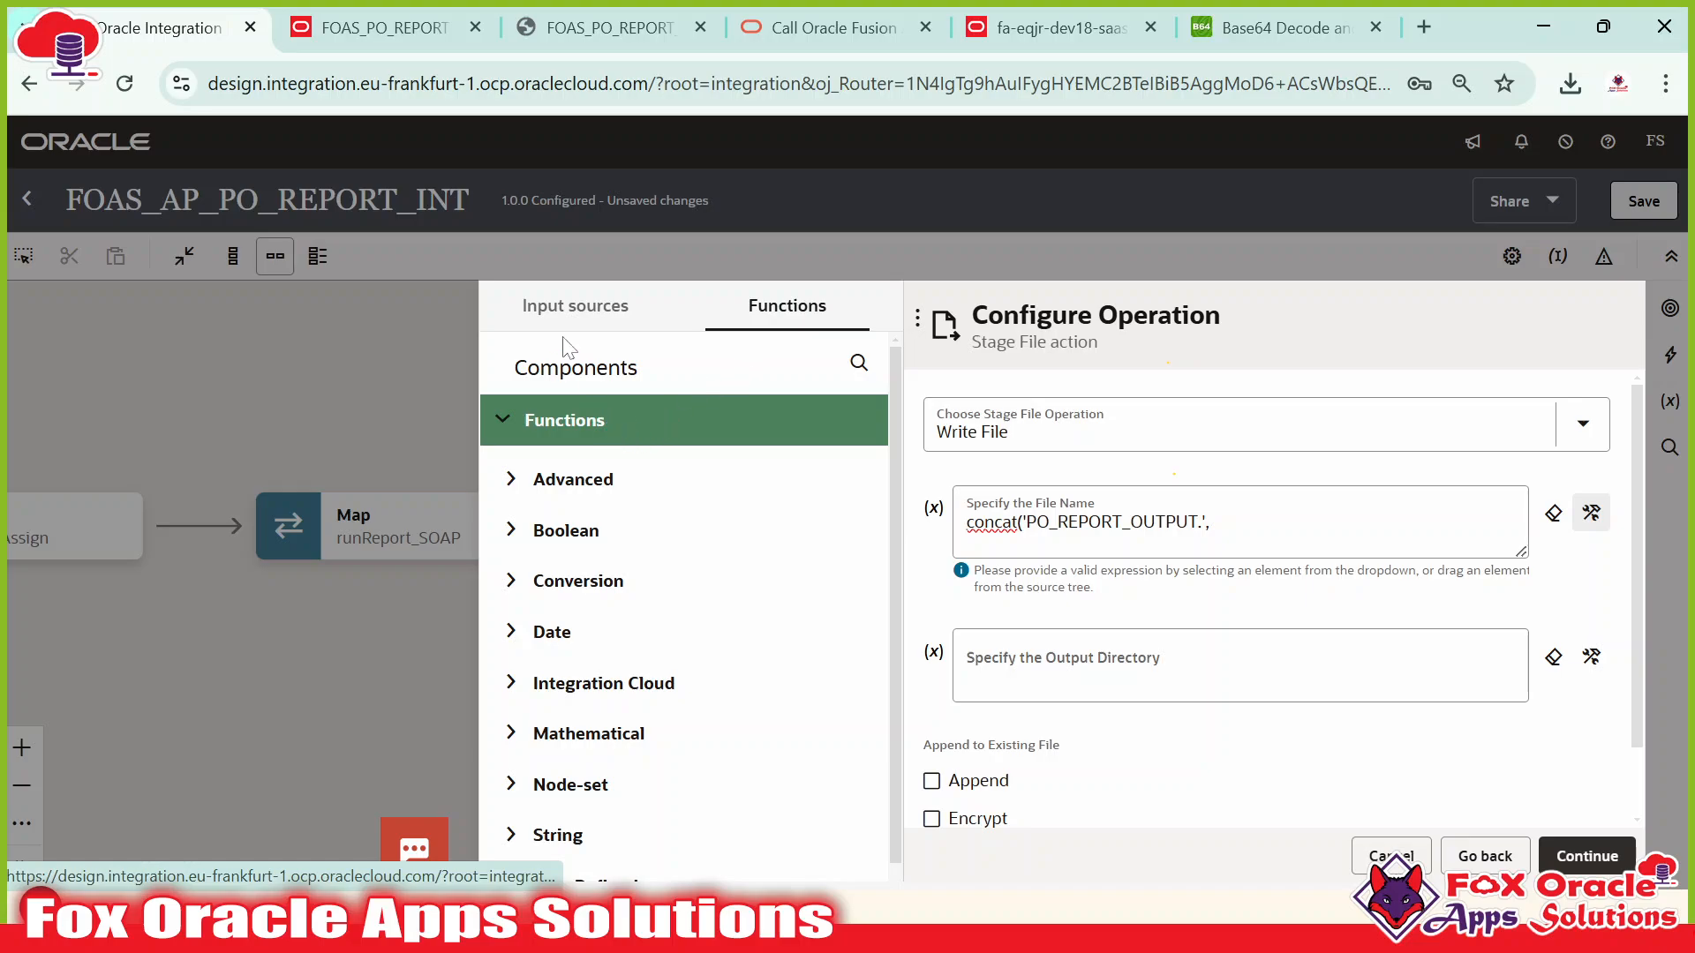
left_click(575, 309)
scroll(604, 507, "down", 1)
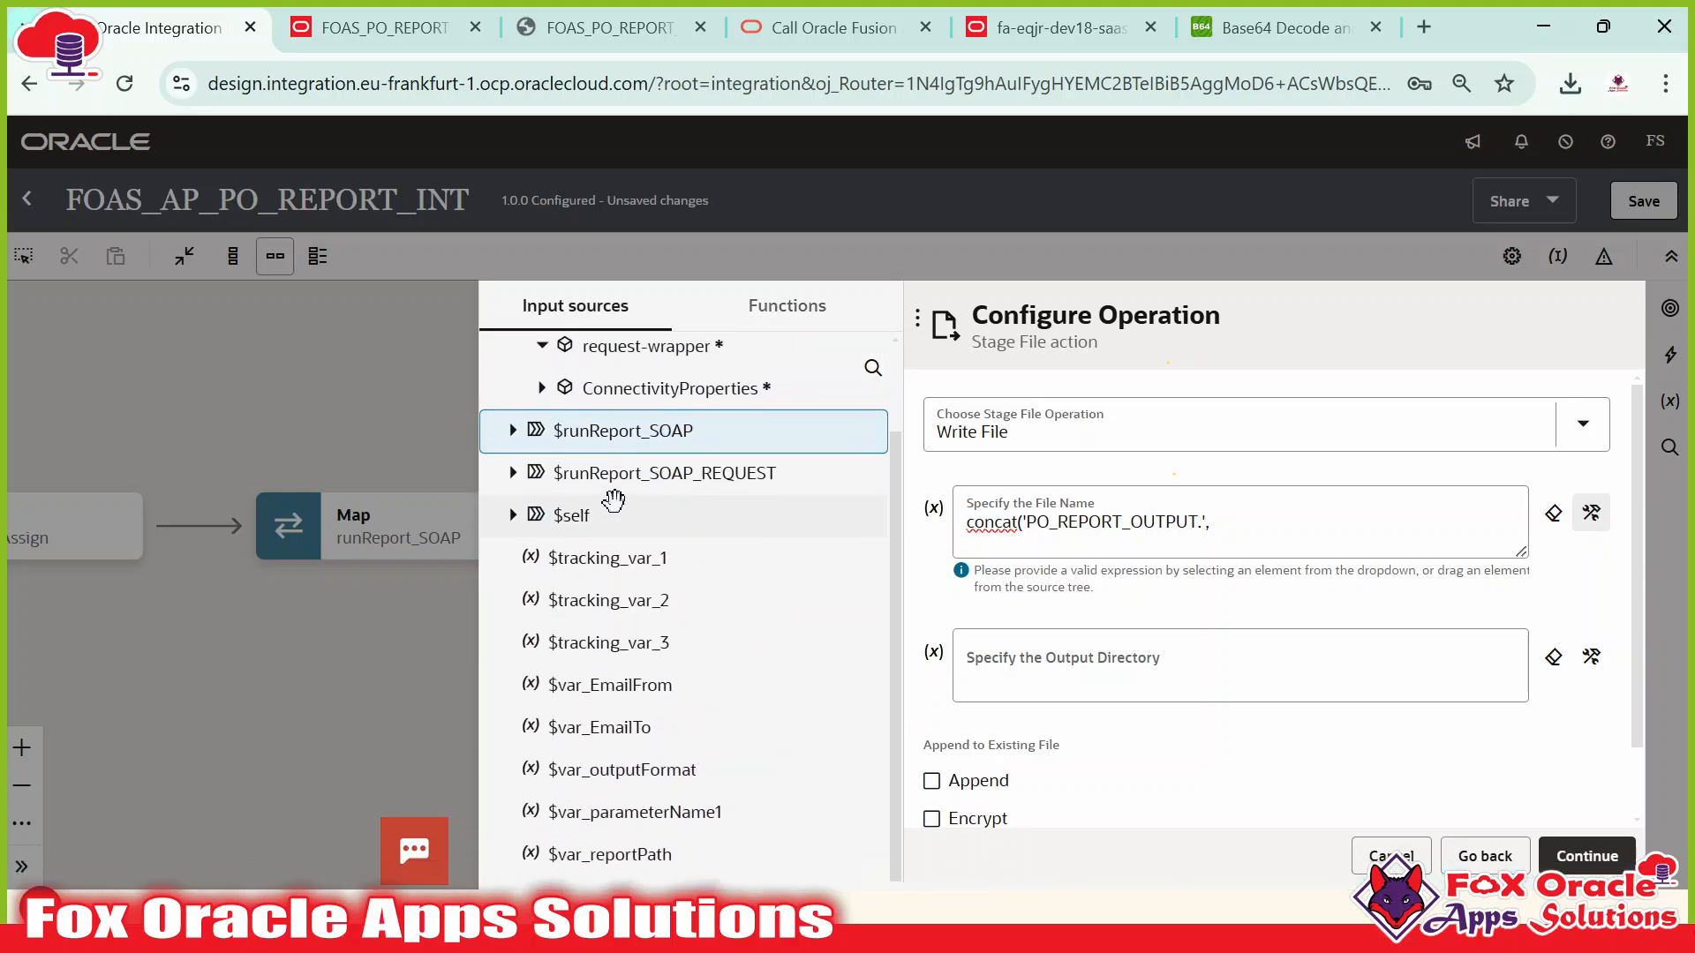
scroll(591, 481, "up", 1)
left_click(542, 458)
left_click(542, 456)
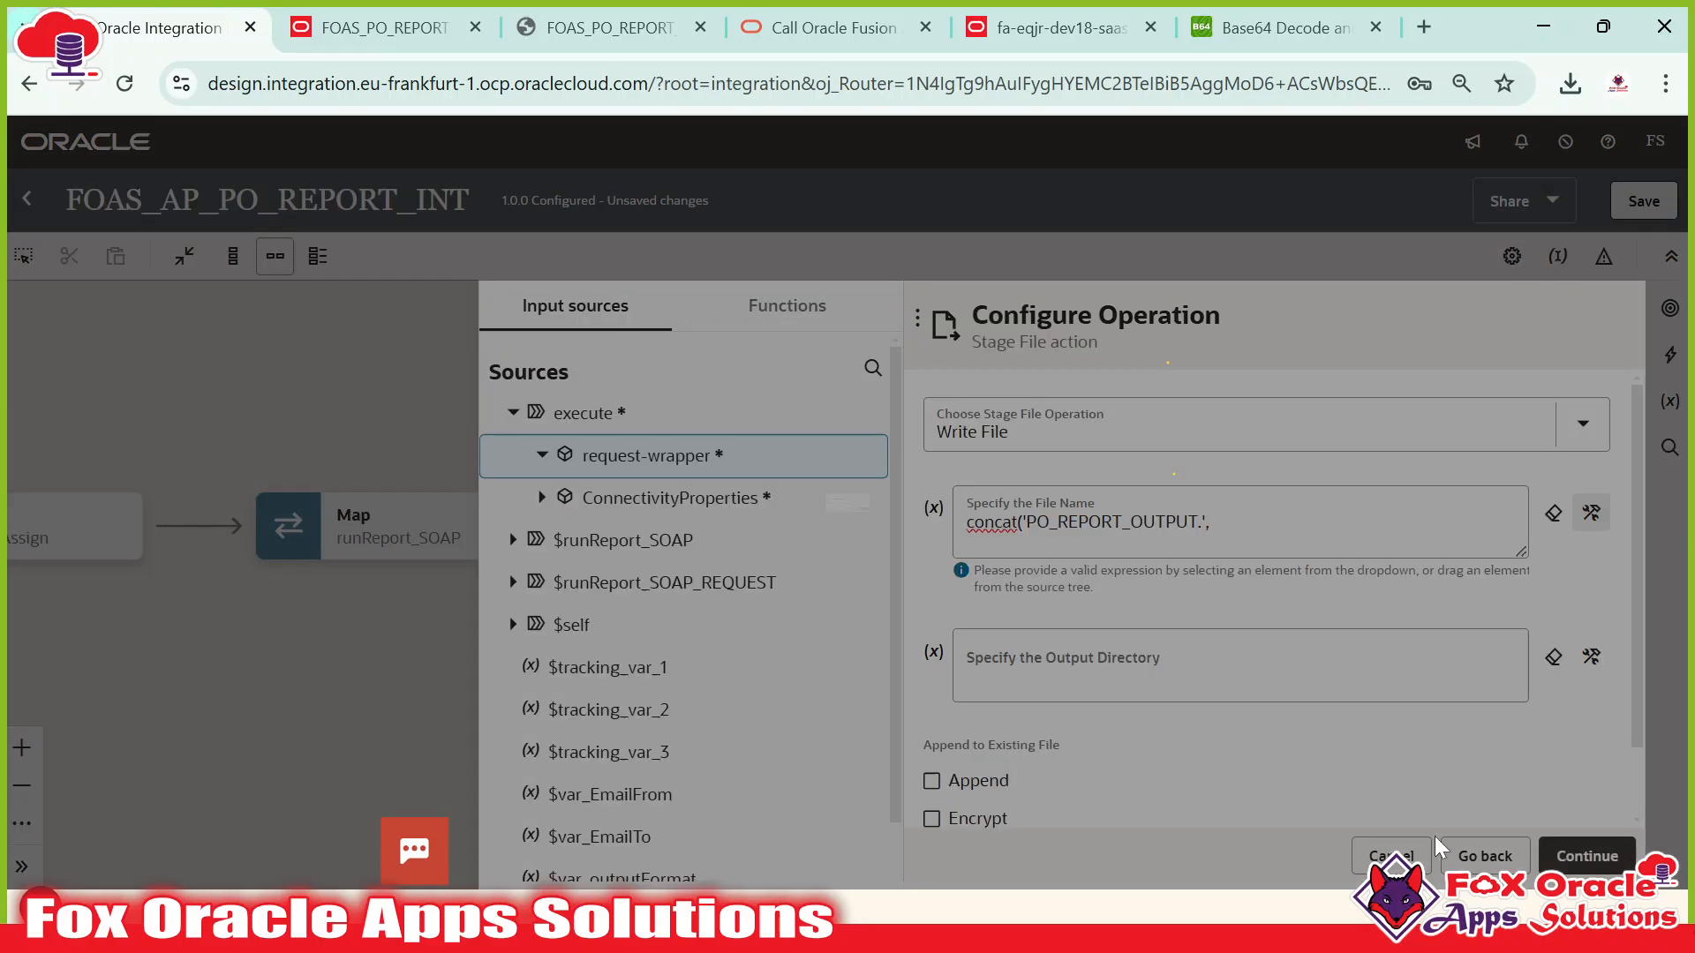
Discard the unsaved Stage File draft; the attempted integration save fails.
left_click(1422, 853)
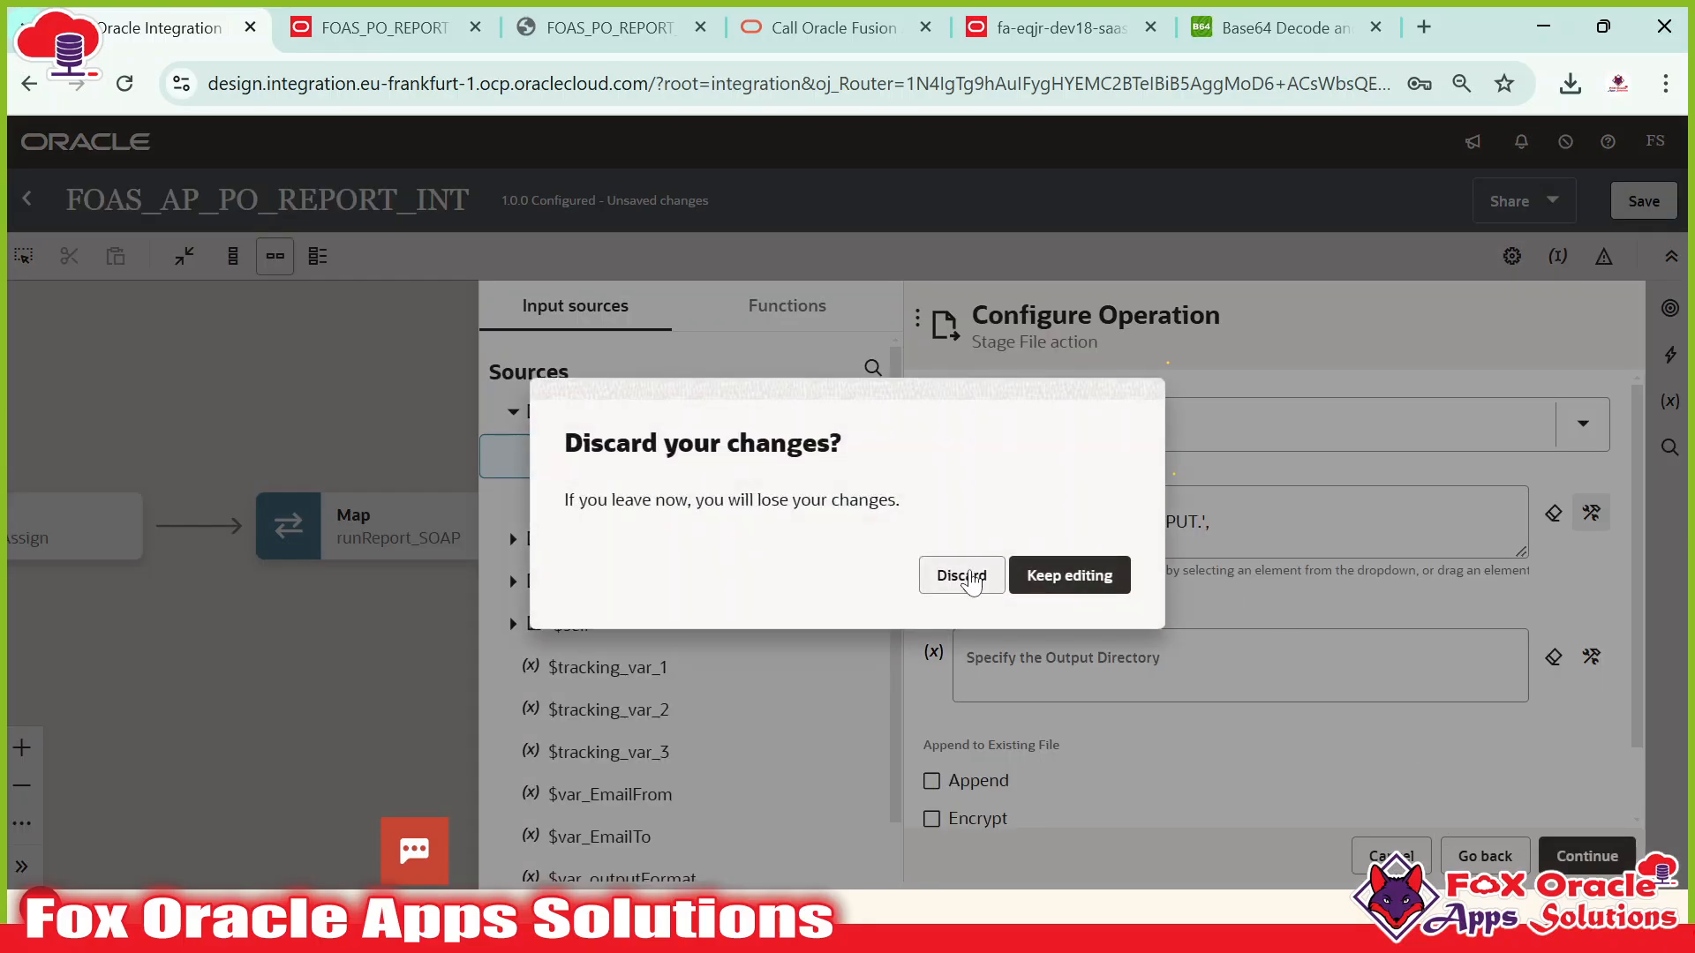
left_click(984, 581)
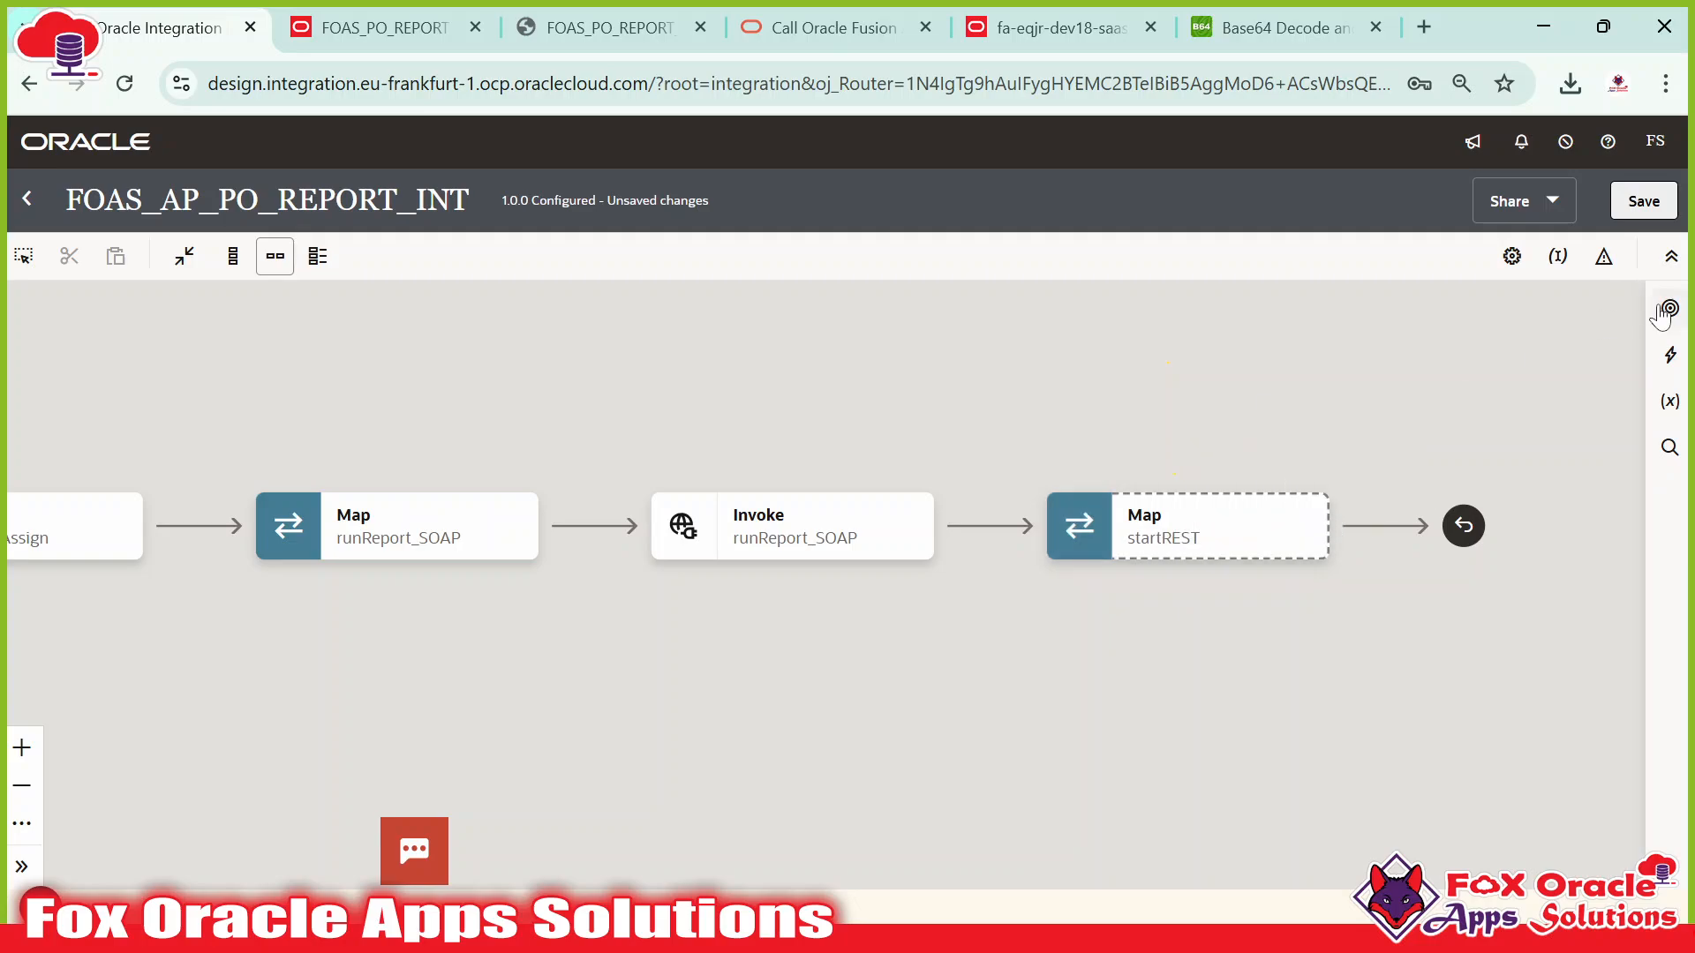
left_click(1640, 206)
left_click_drag(994, 428, 1380, 362)
left_click(1652, 280)
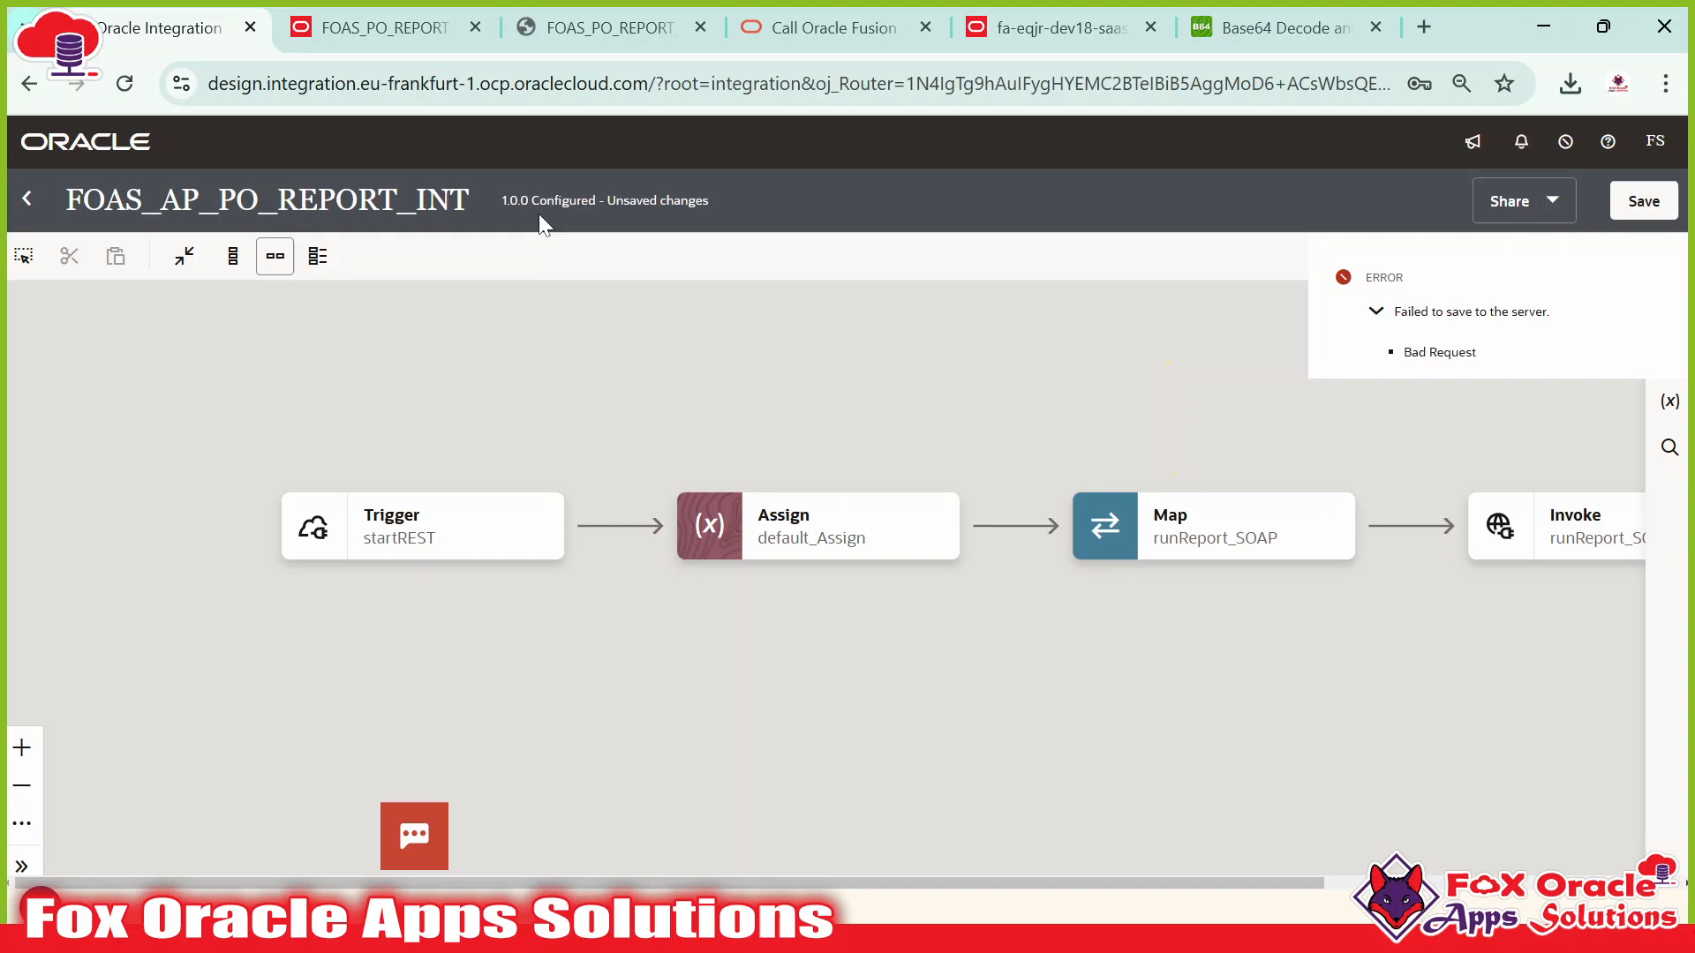
Reload, reopen FOAS_AP_PO_REPORT_INT with its recovered changes, and save it.
left_click(125, 84)
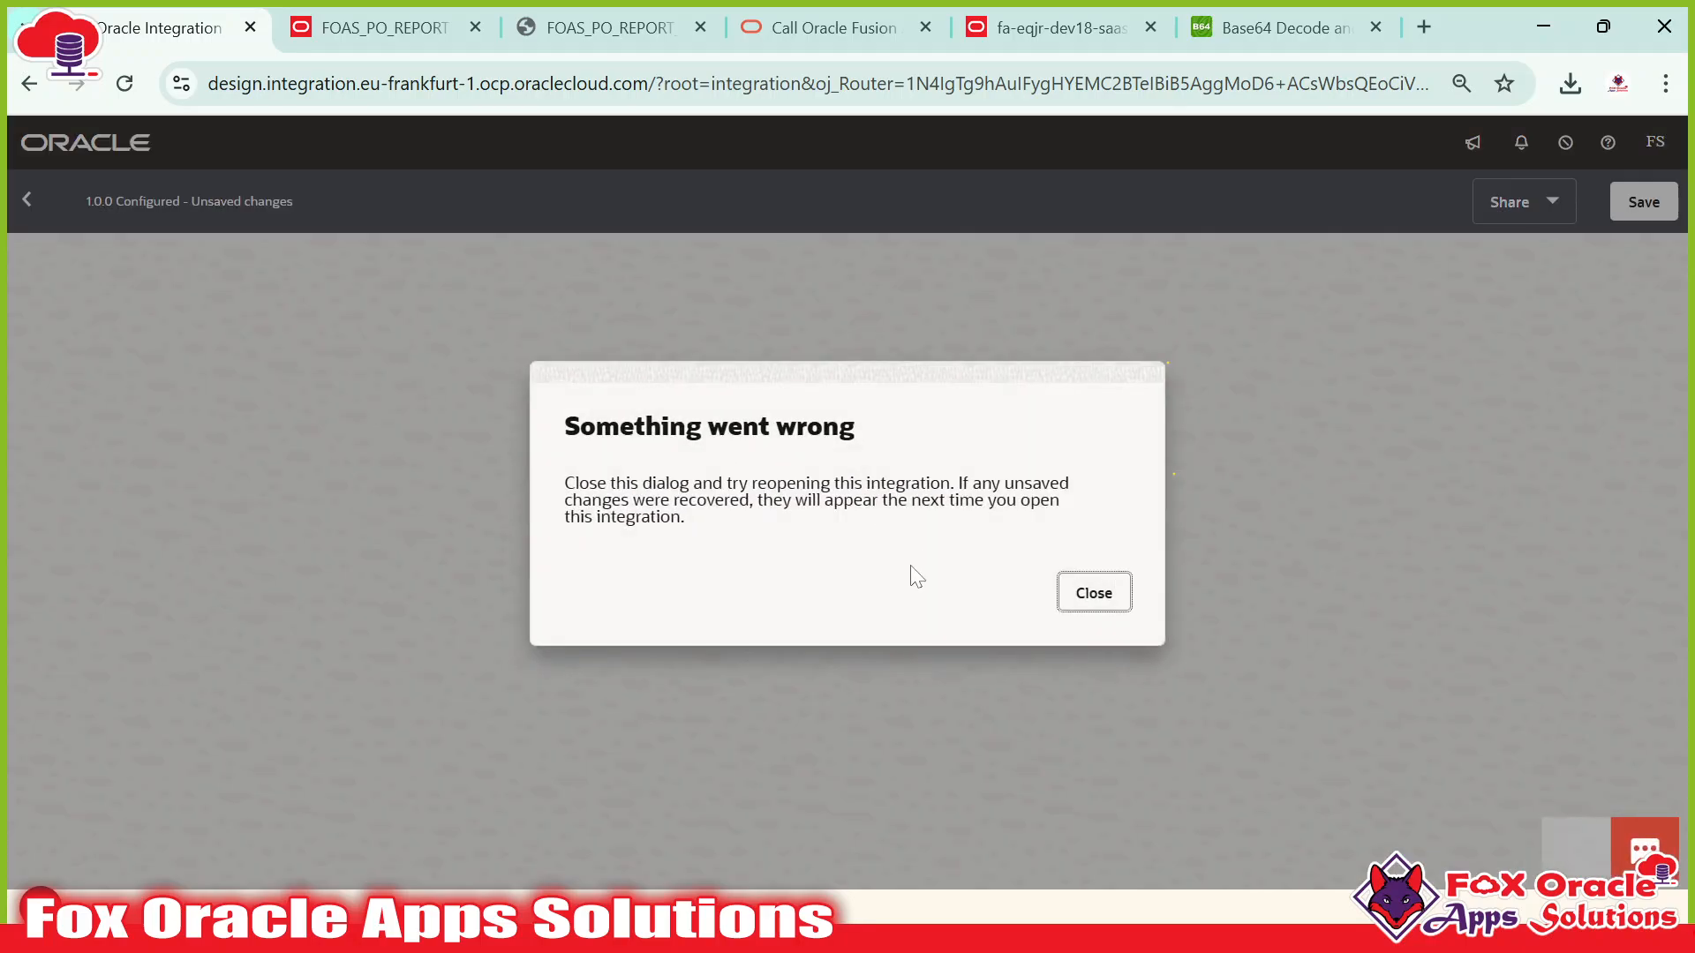
left_click(1099, 597)
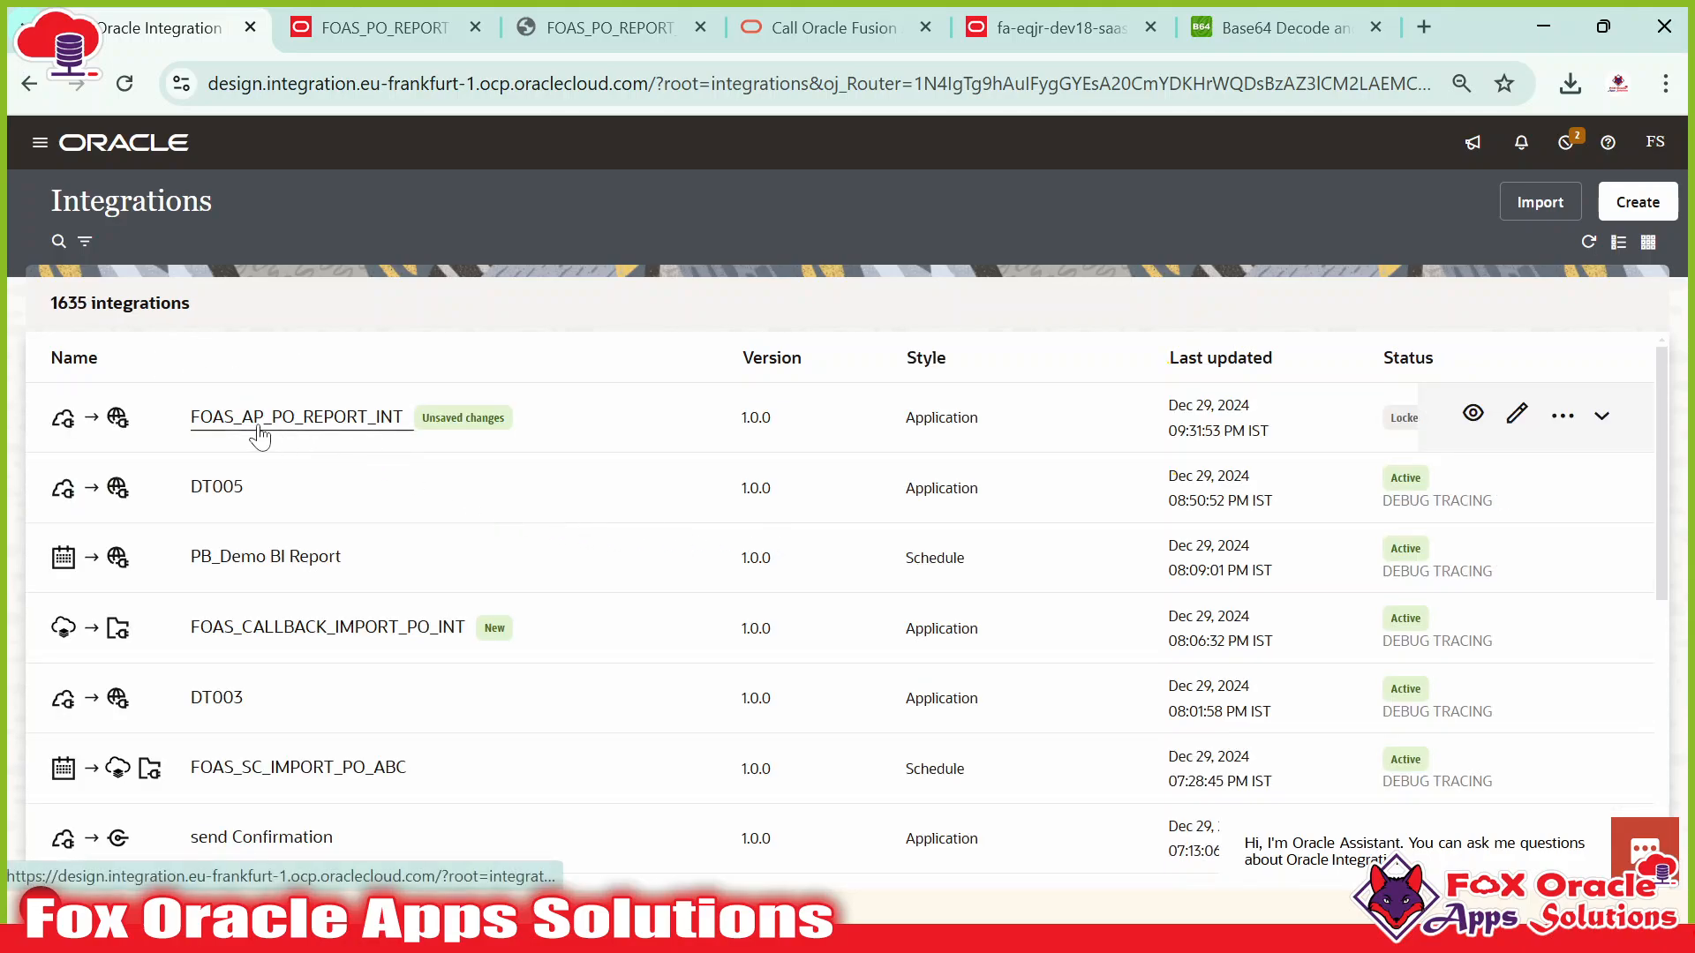
left_click(1513, 418)
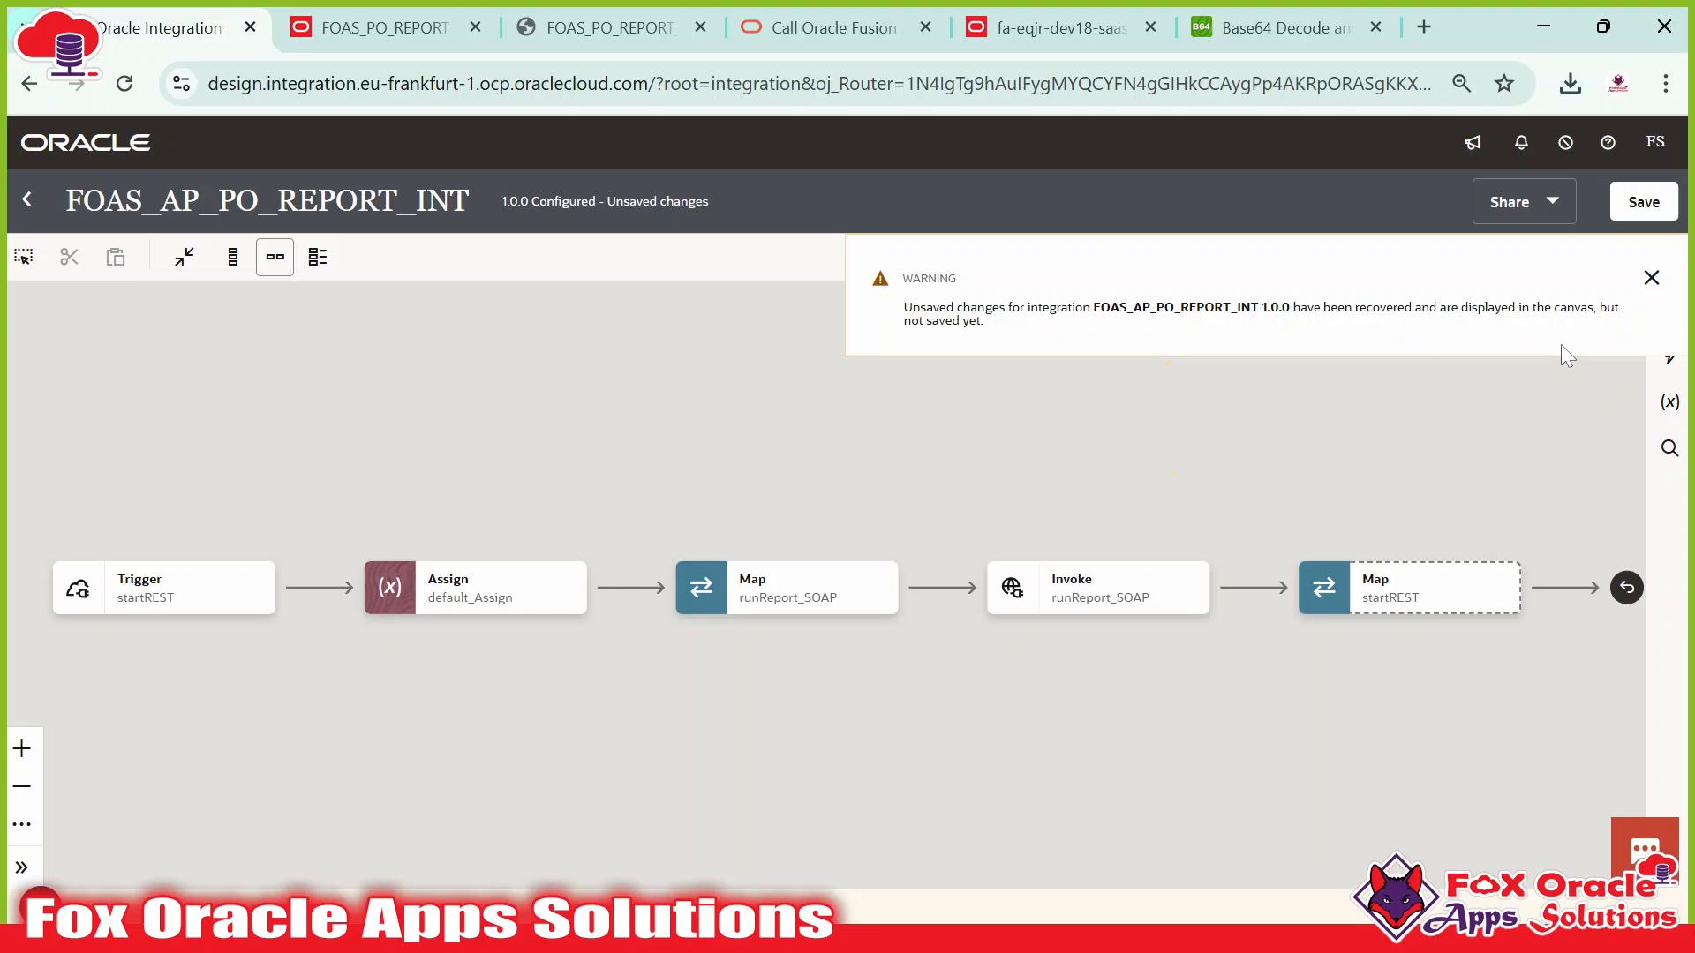
left_click(1651, 278)
left_click(1667, 213)
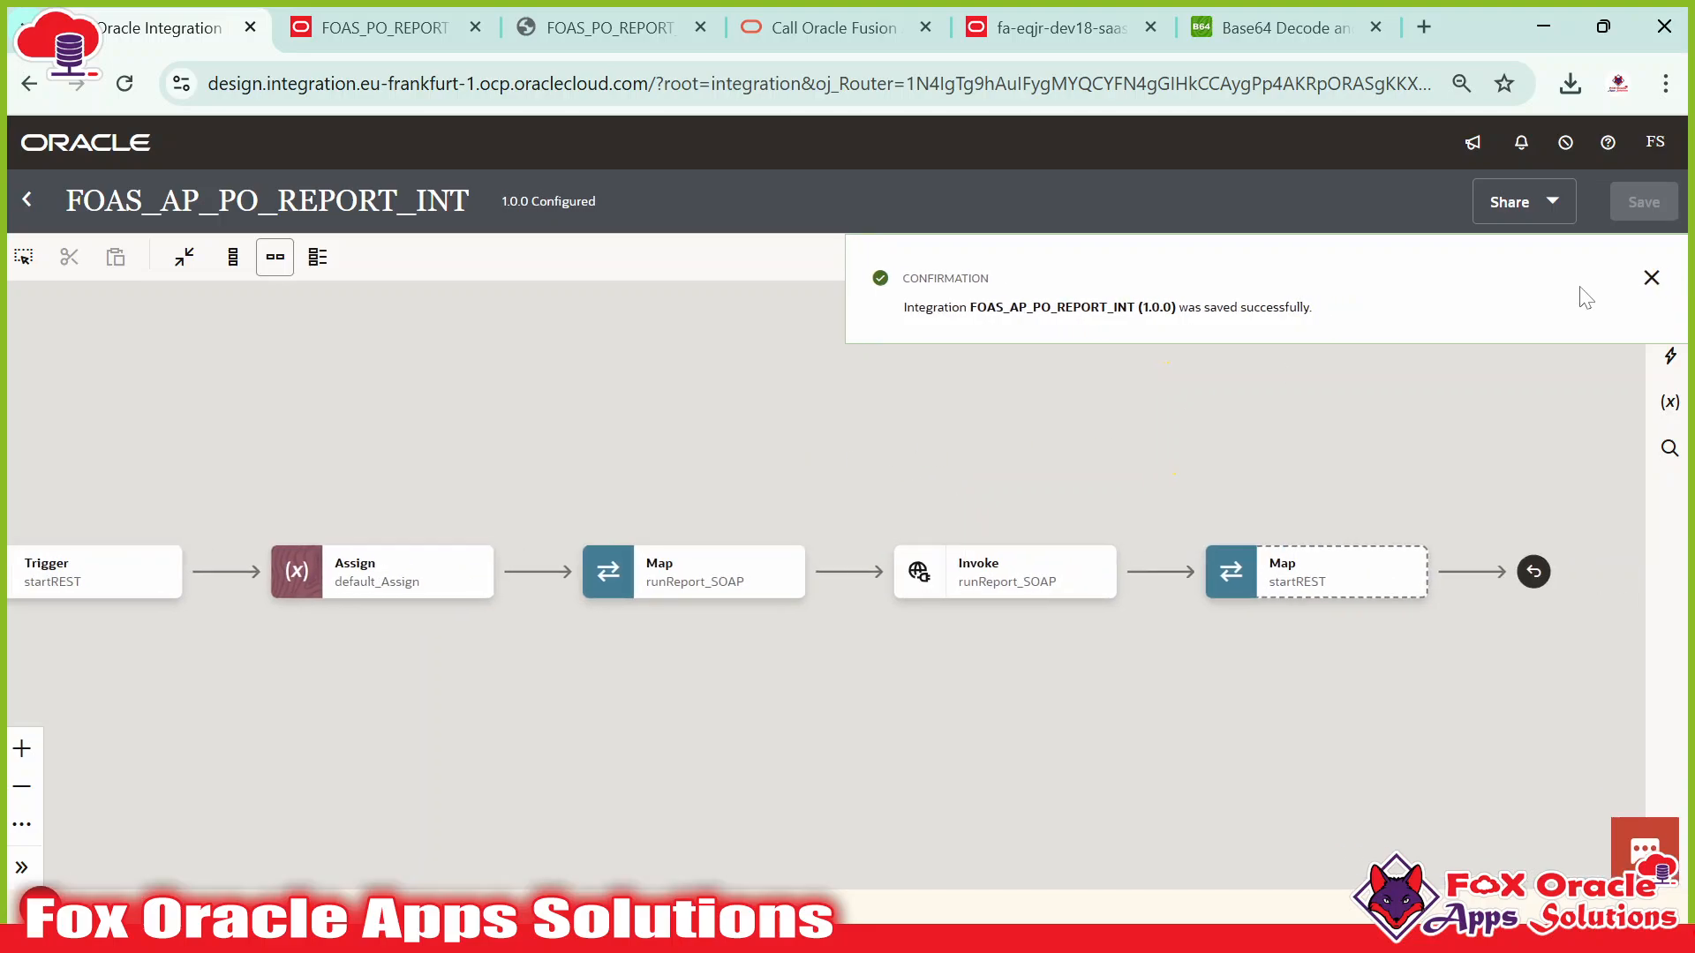
left_click(1672, 278)
Insert a Stage File action between the runReport_SOAP invoke and the startREST map.
left_click(1671, 360)
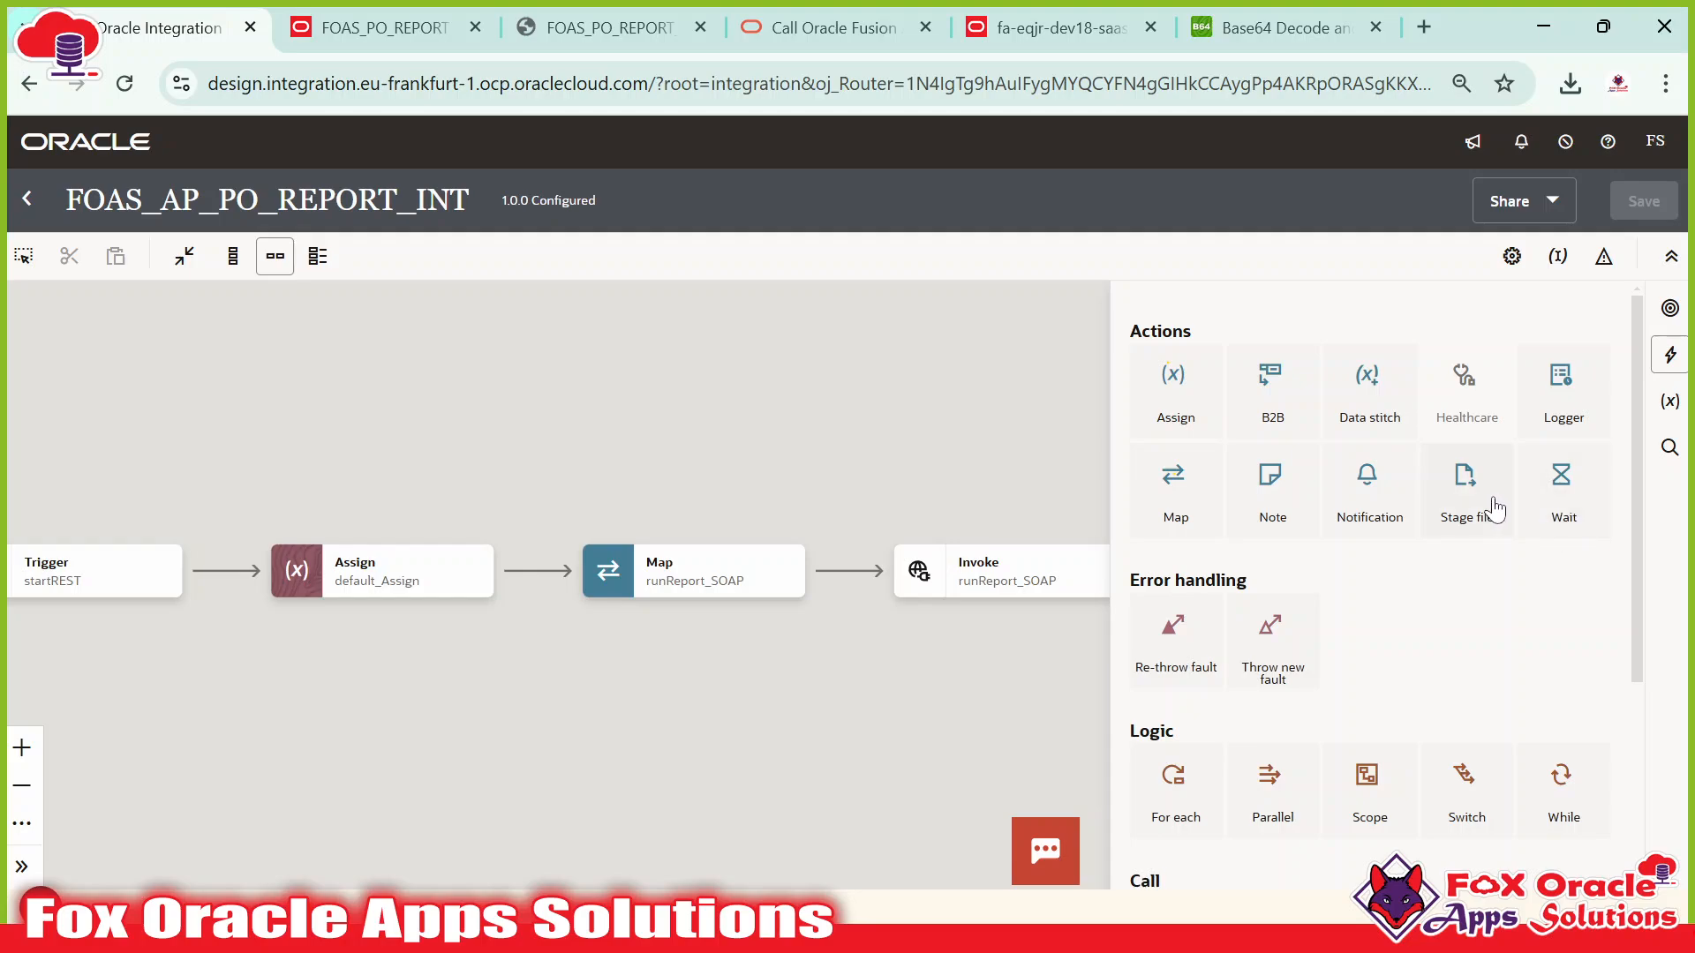
left_click_drag(1488, 503, 1154, 572)
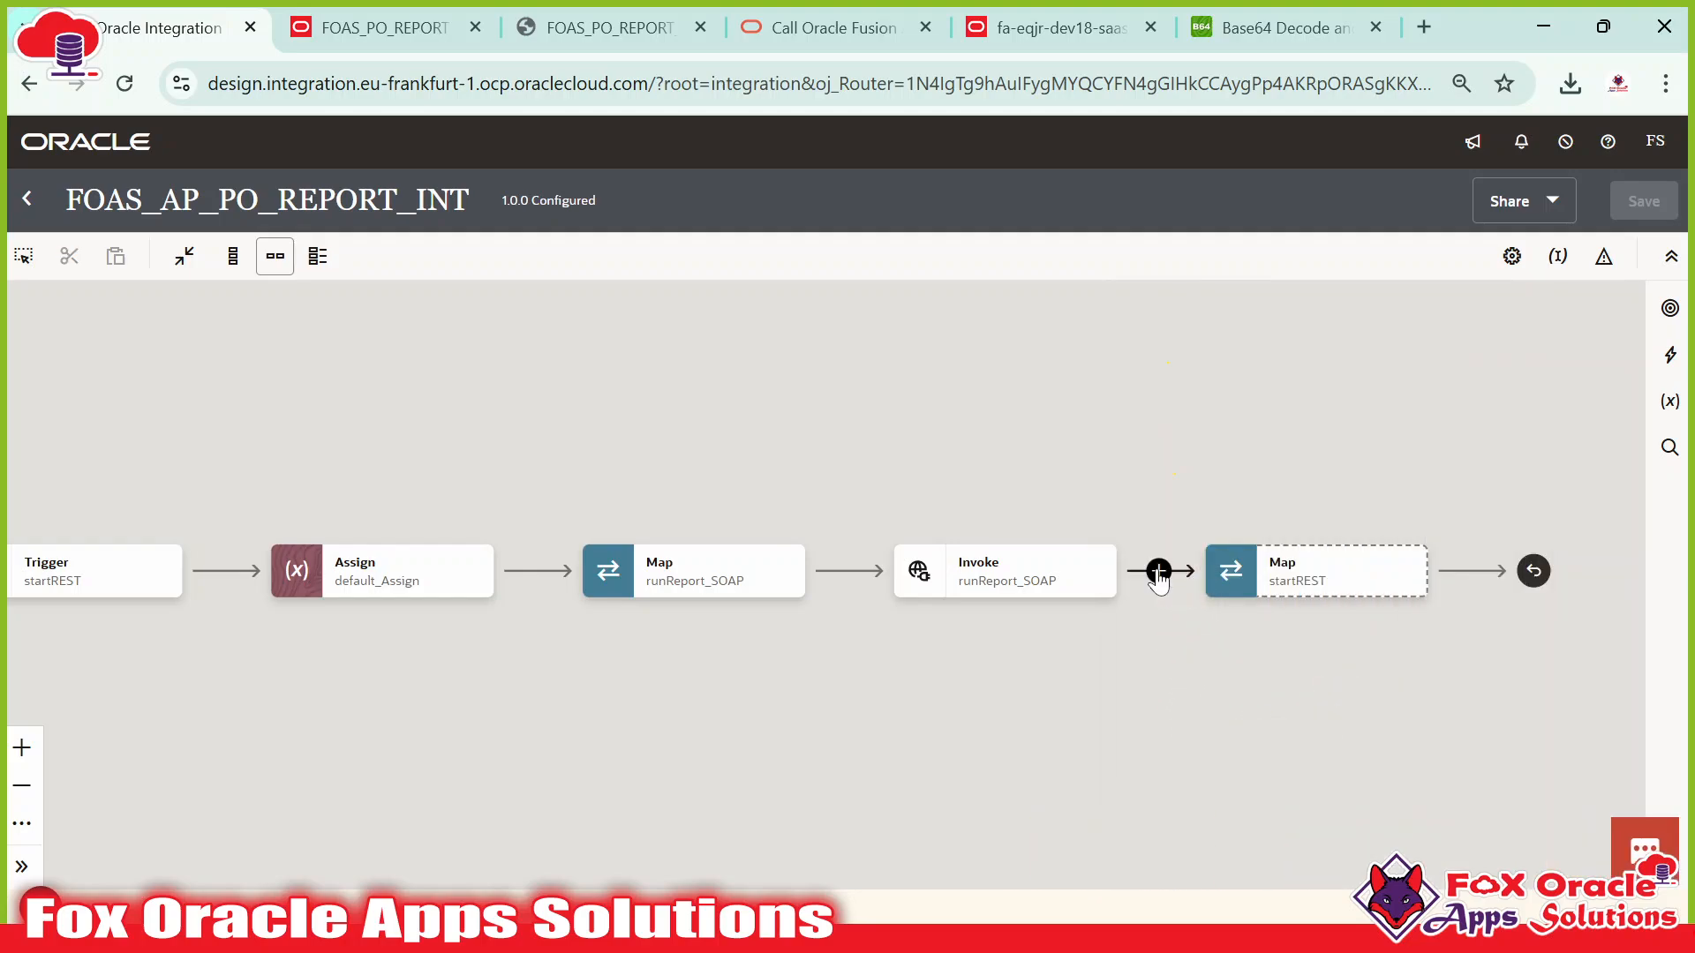
left_click(1670, 356)
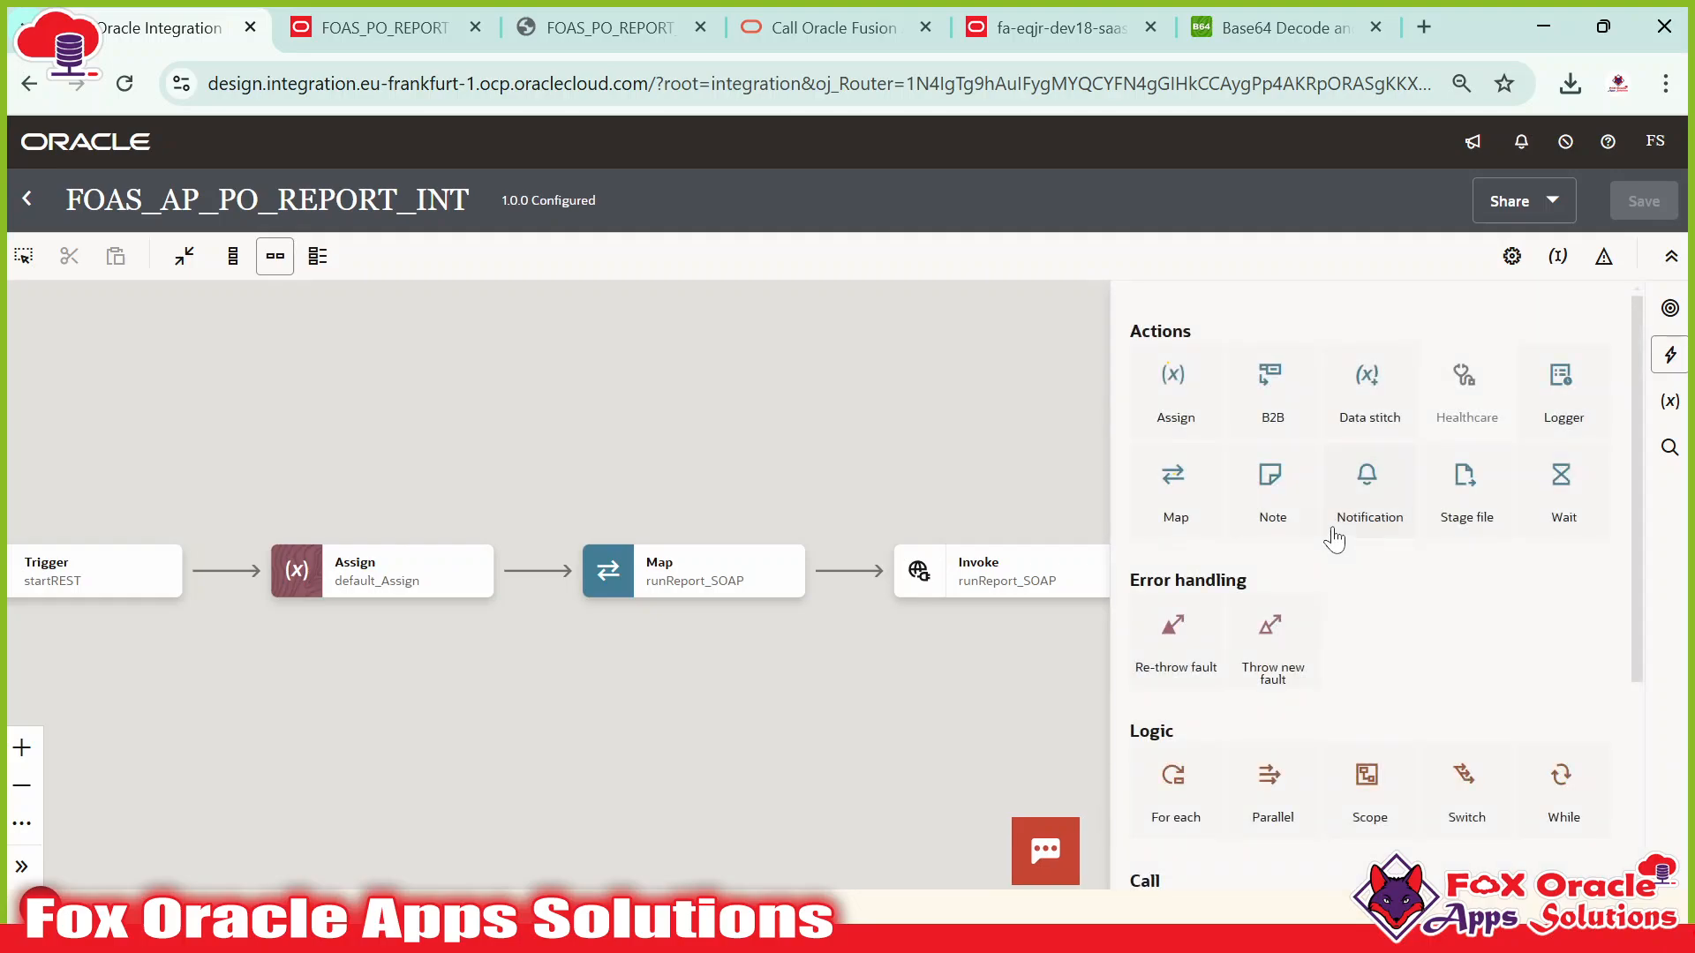
left_click_drag(1452, 494, 1157, 575)
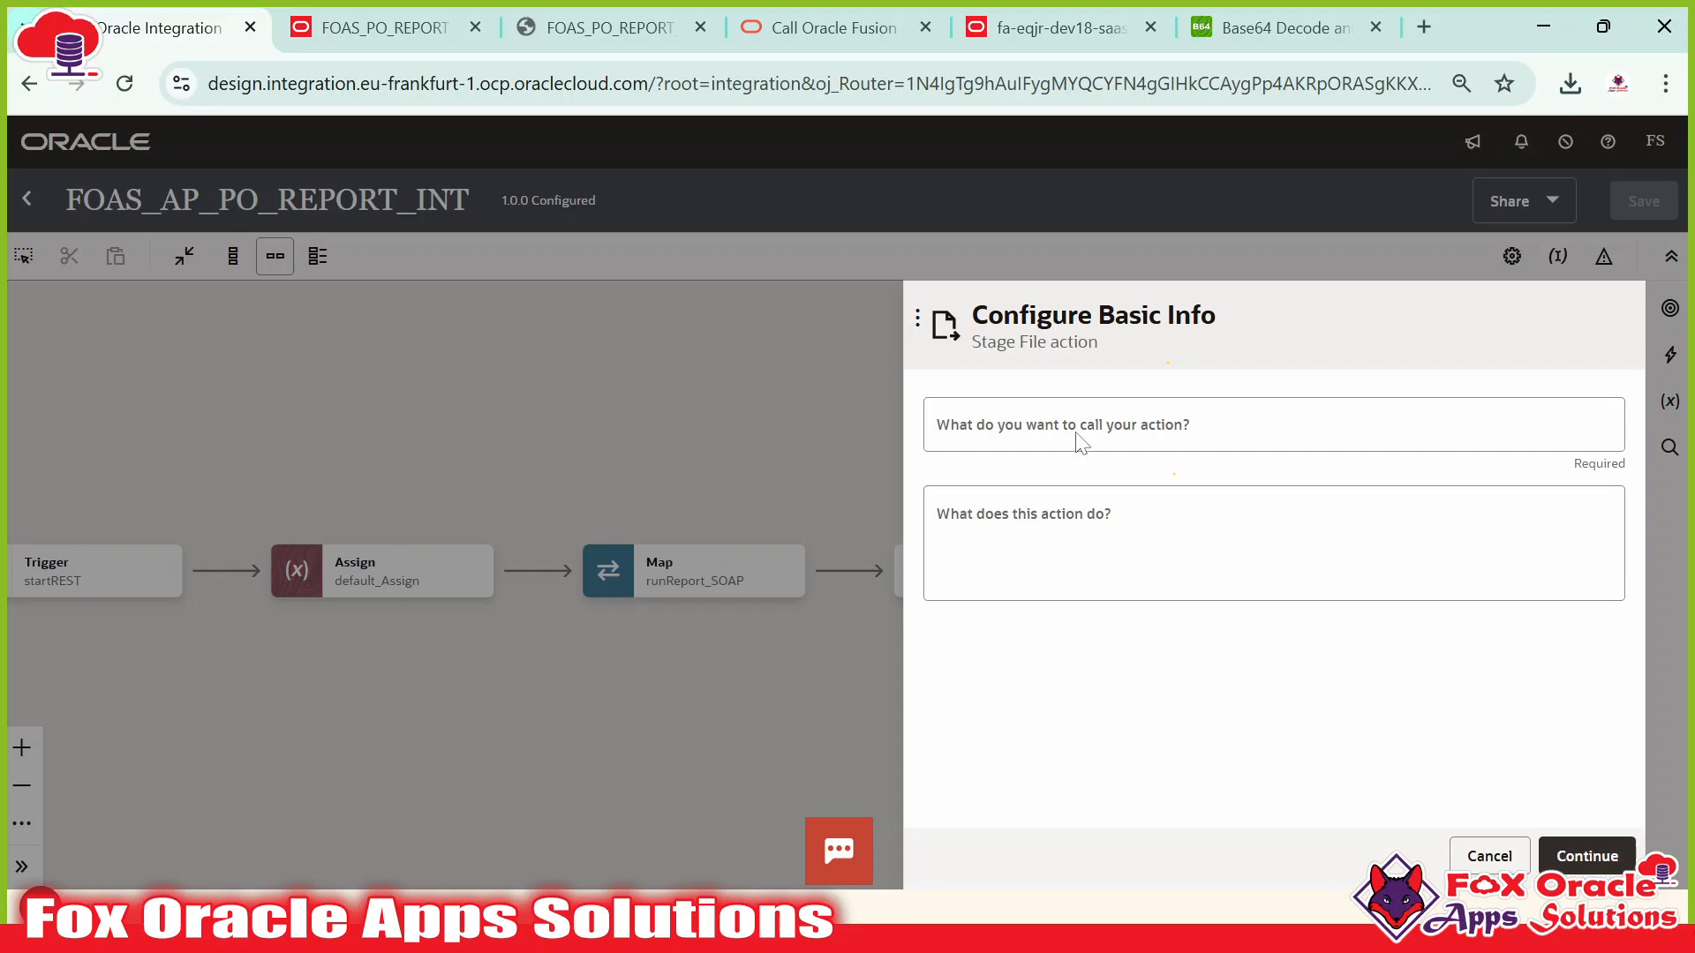
Name the action writeReportFile_stage and set its operation to Write File.
left_click(1077, 436)
type("write")
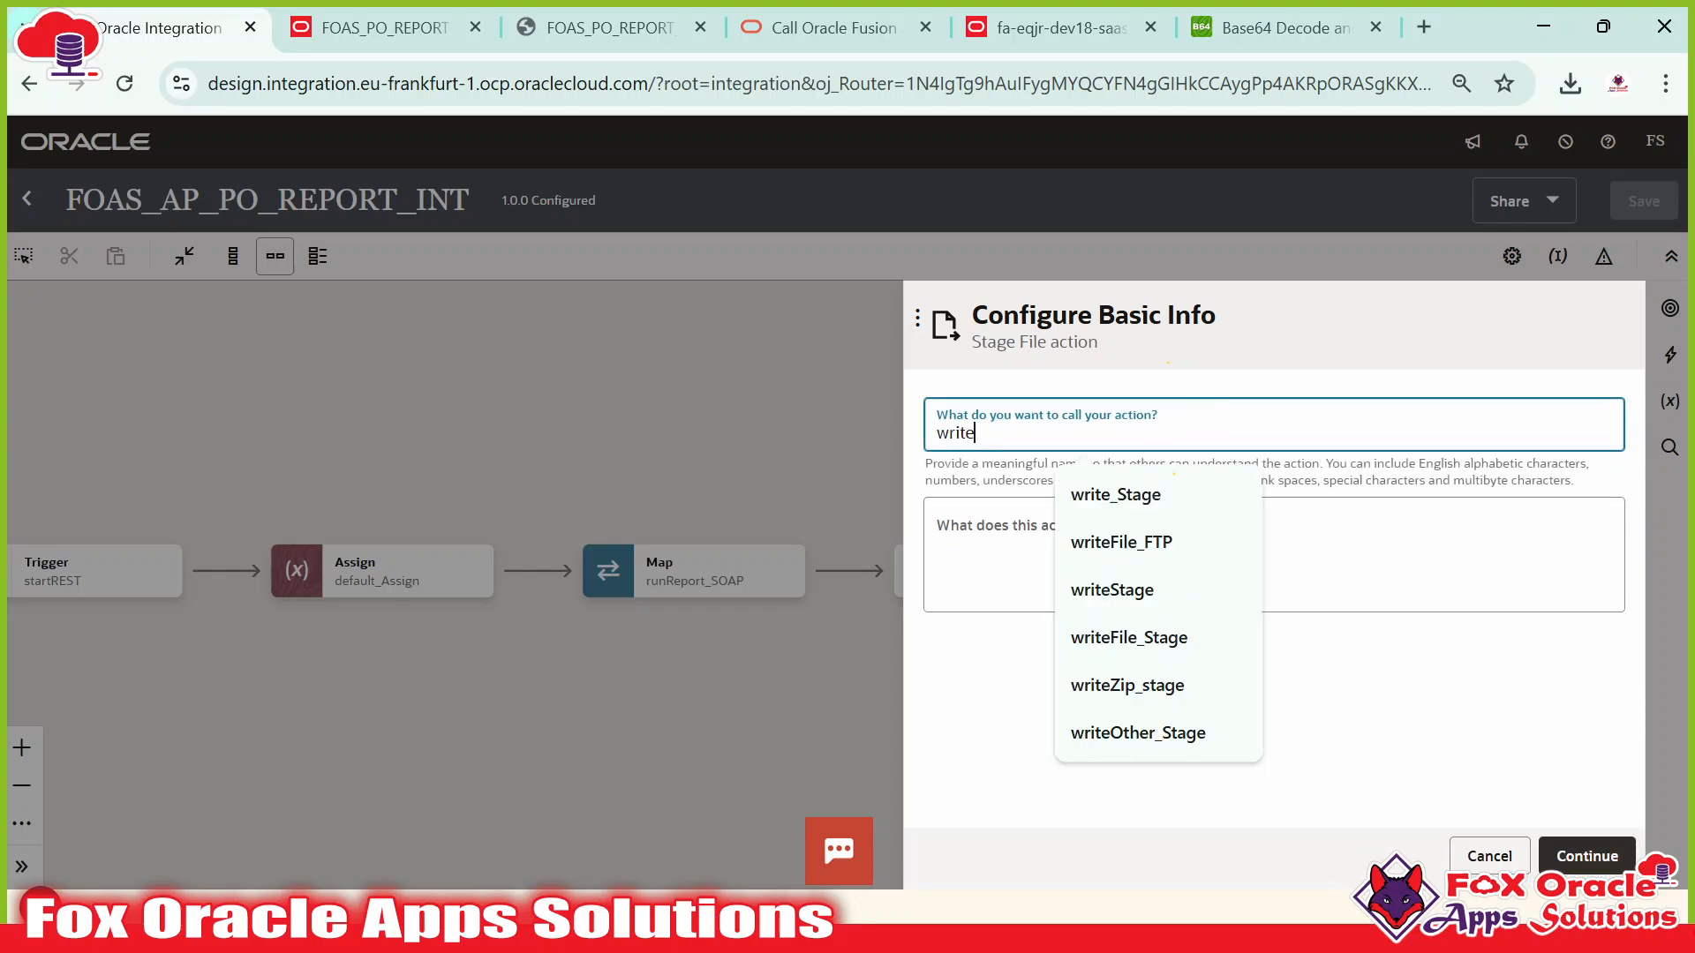
type("Report")
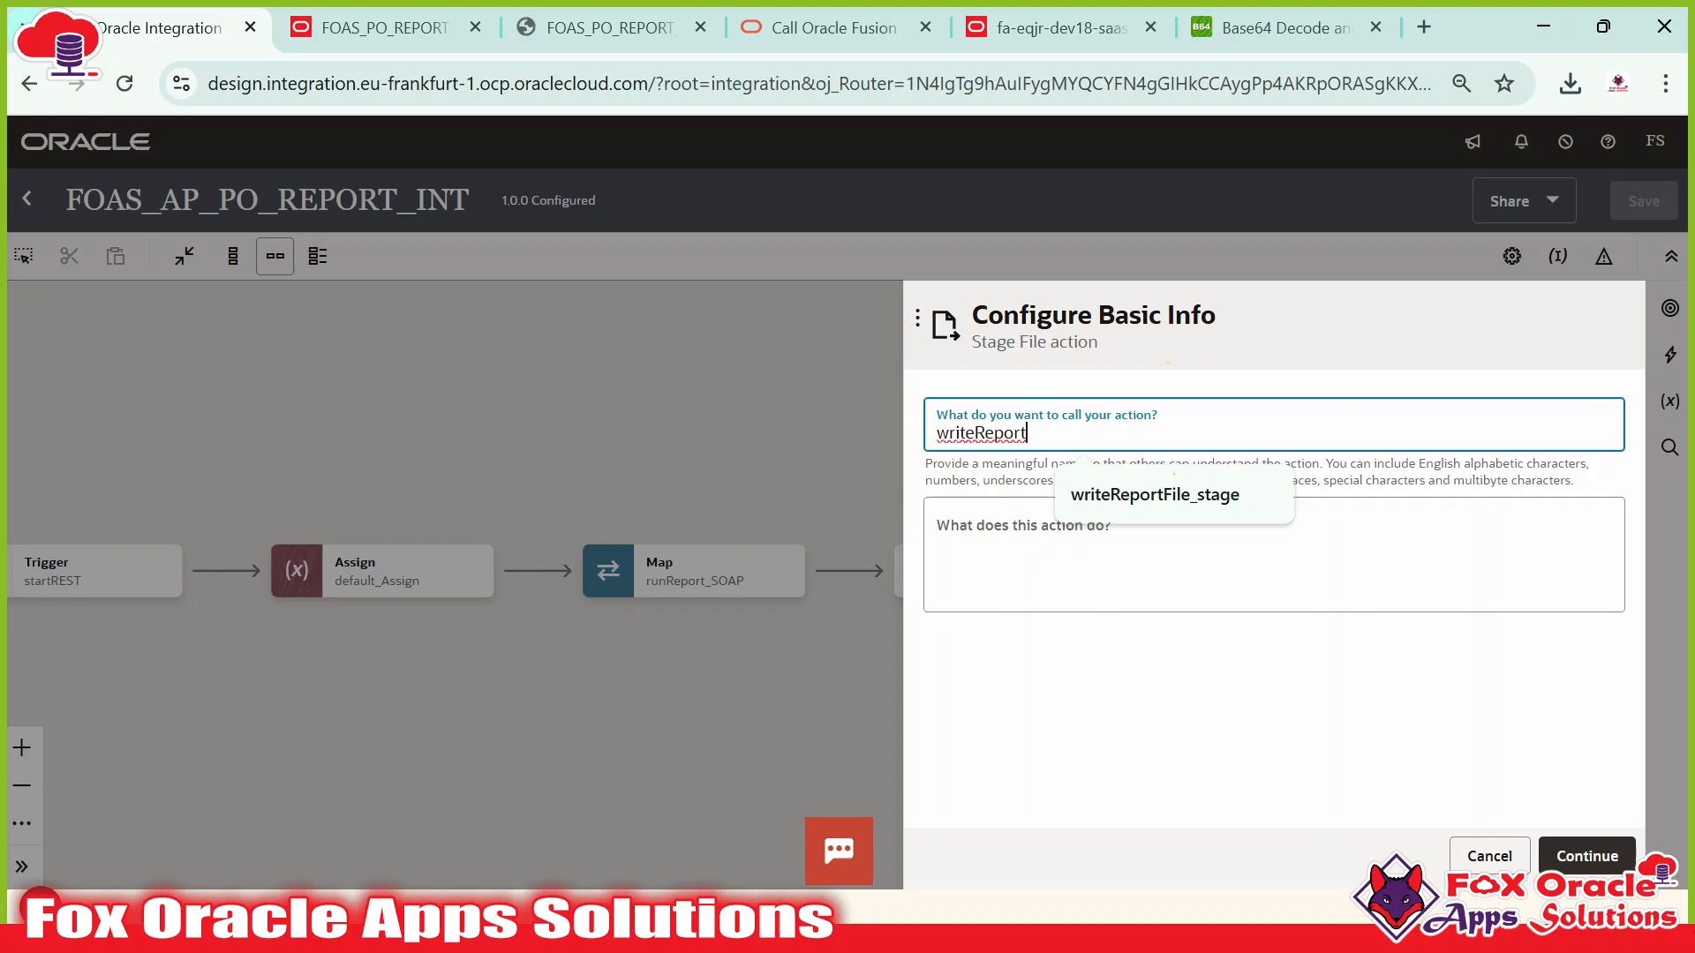
type("File_stage")
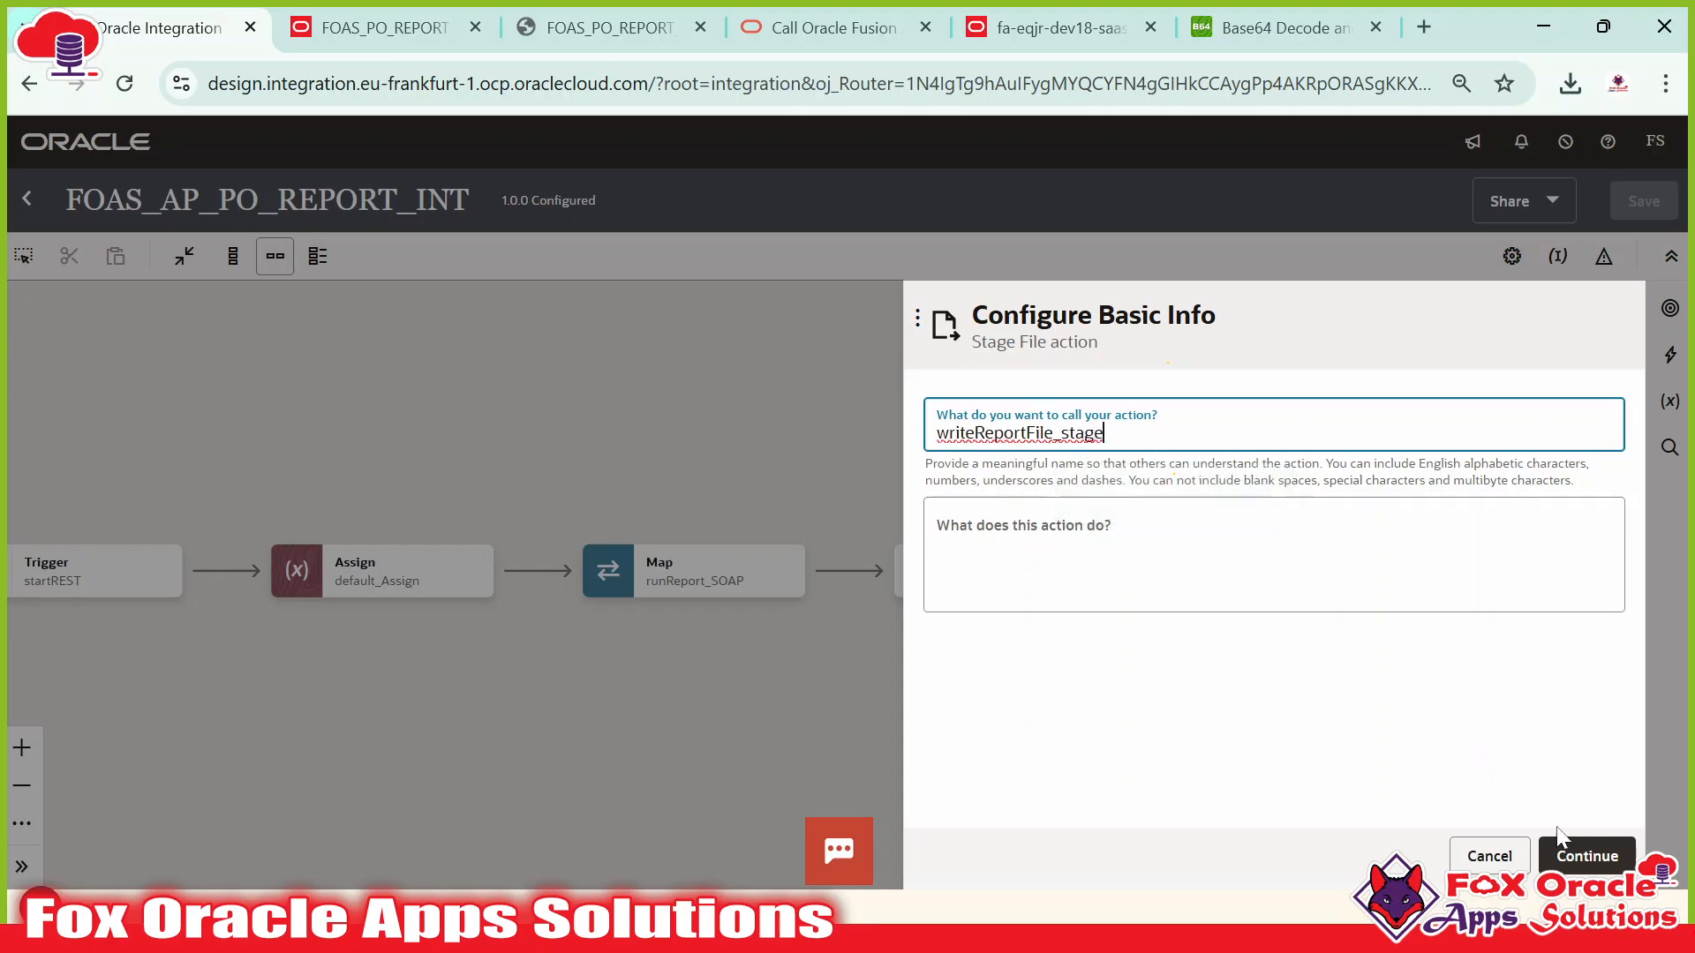
left_click(1583, 849)
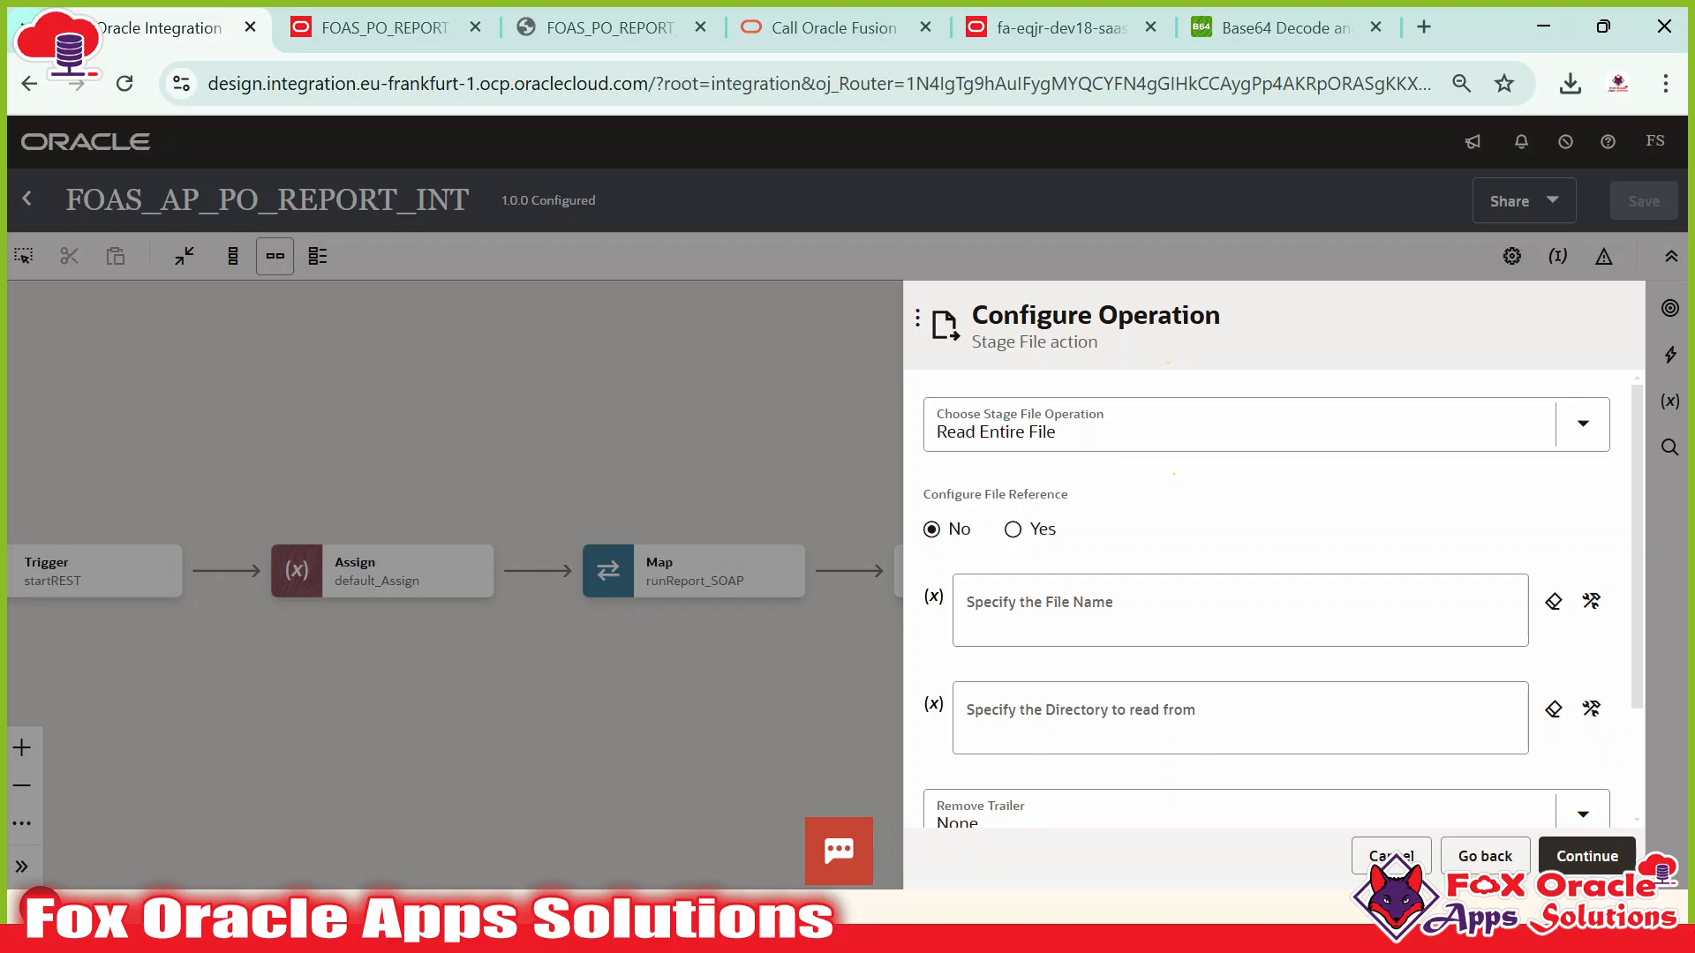
left_click(998, 431)
left_click(1006, 591)
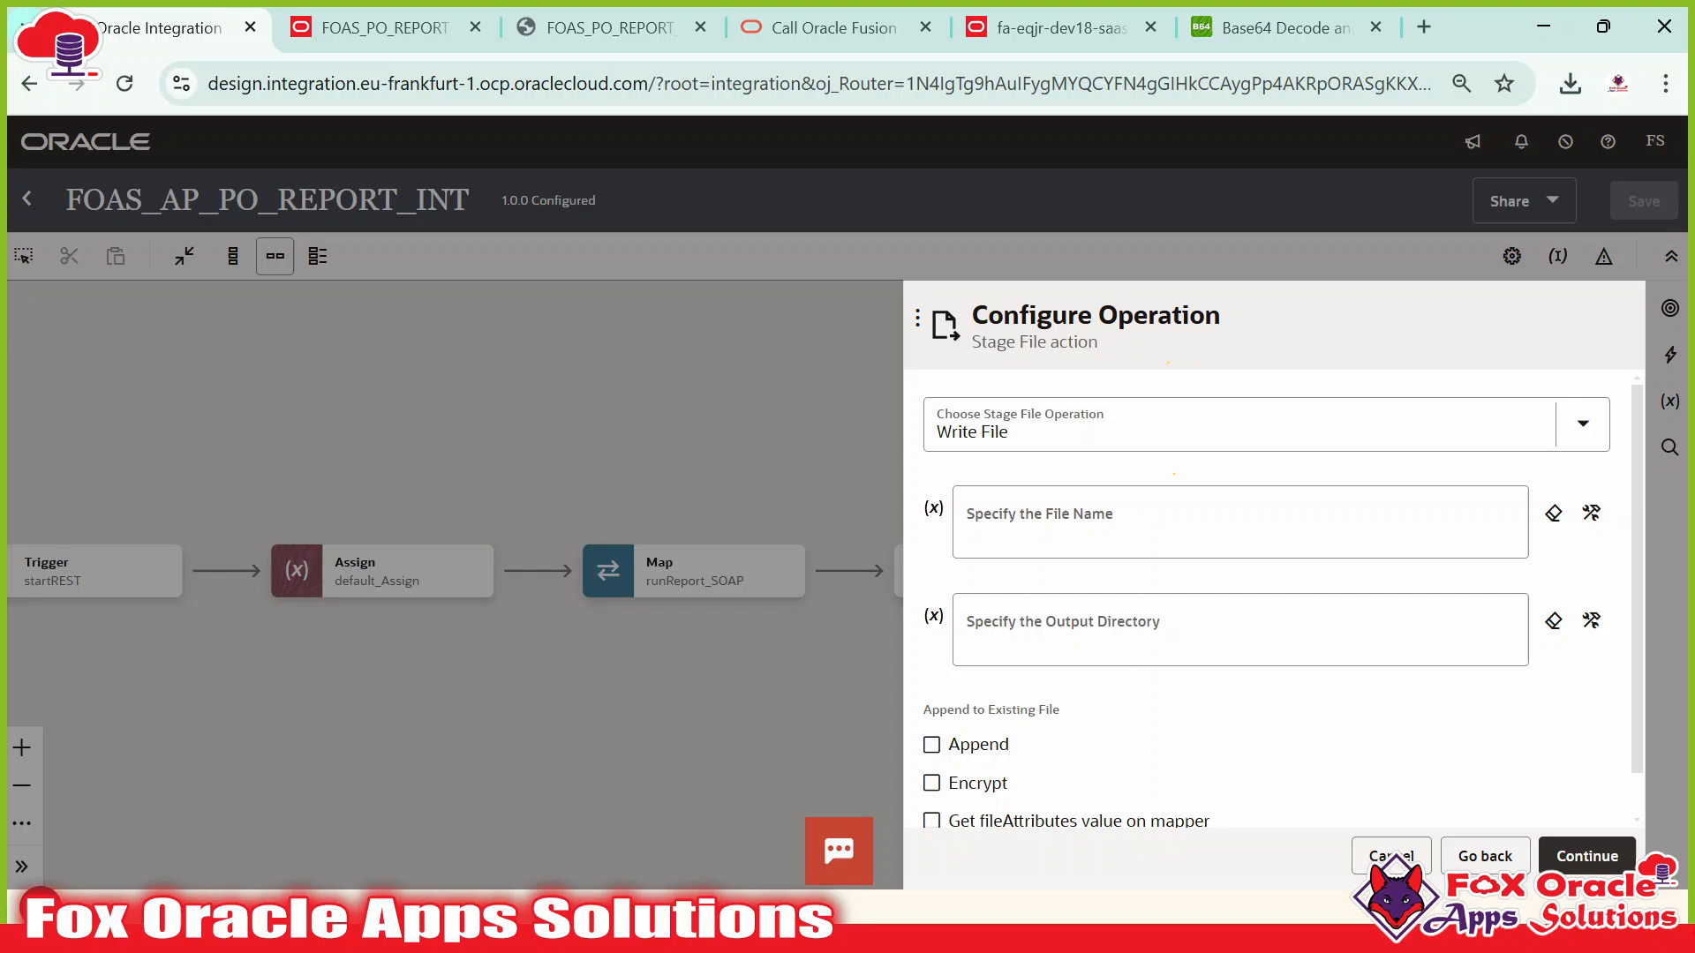
Set the file name expression to concat('PO_REPORT_OUTPUT.', outputFormat) from the request-wrapper.
left_click(1591, 514)
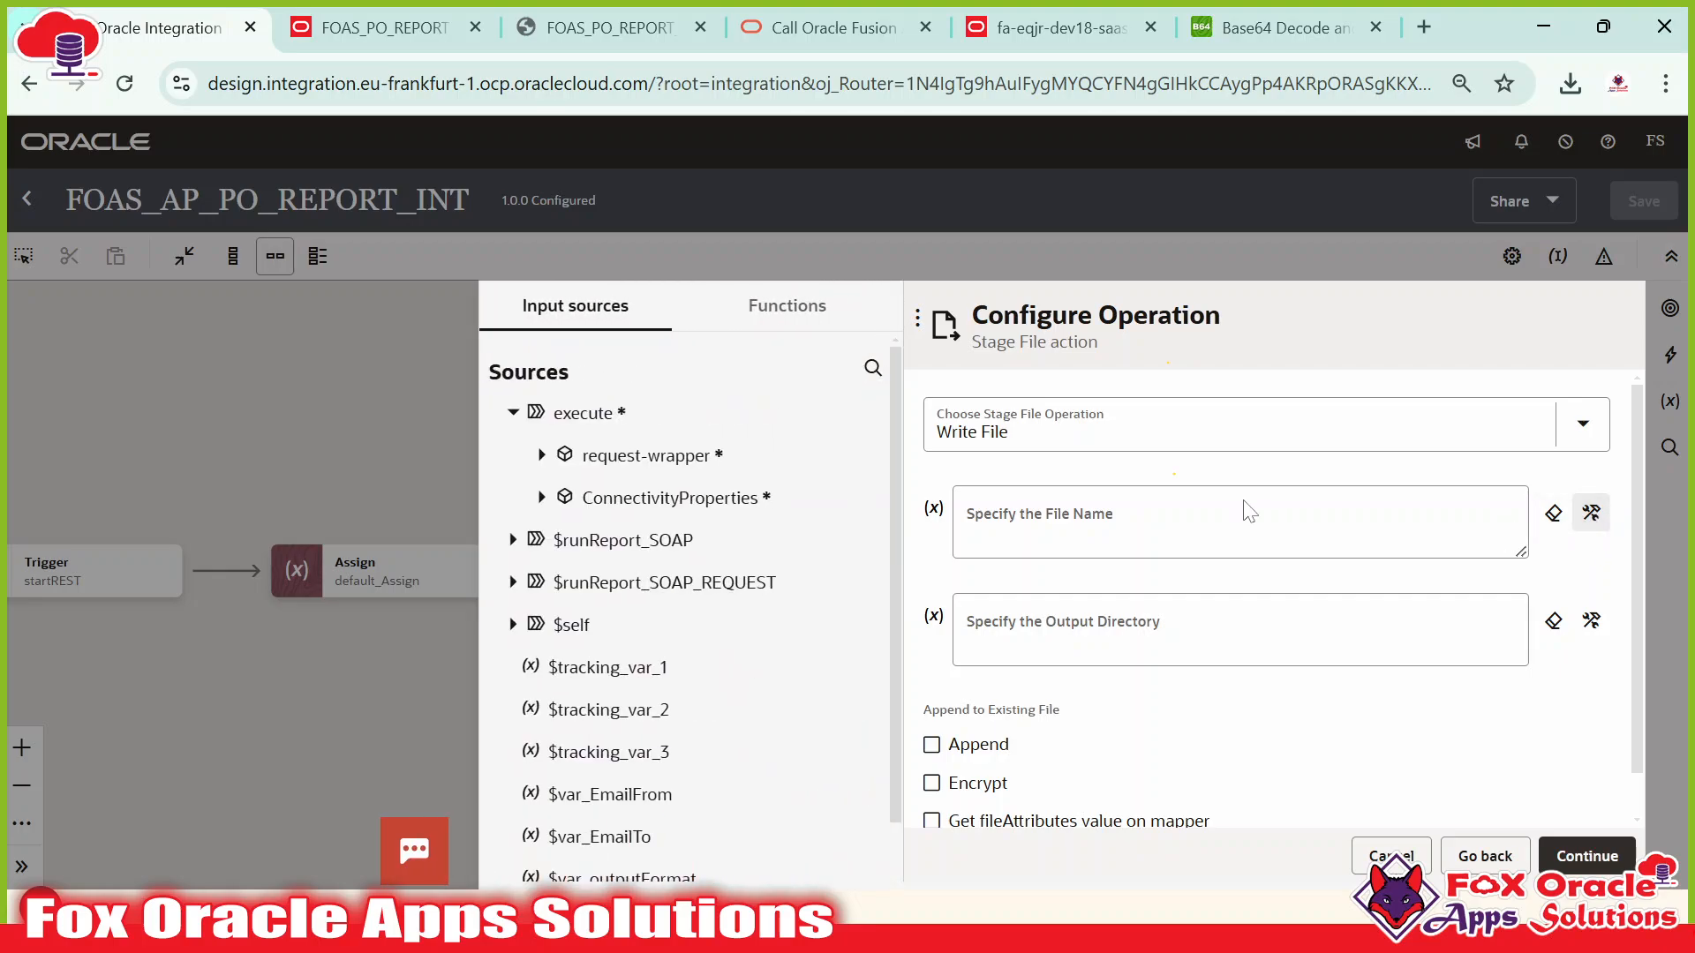
left_click(1174, 522)
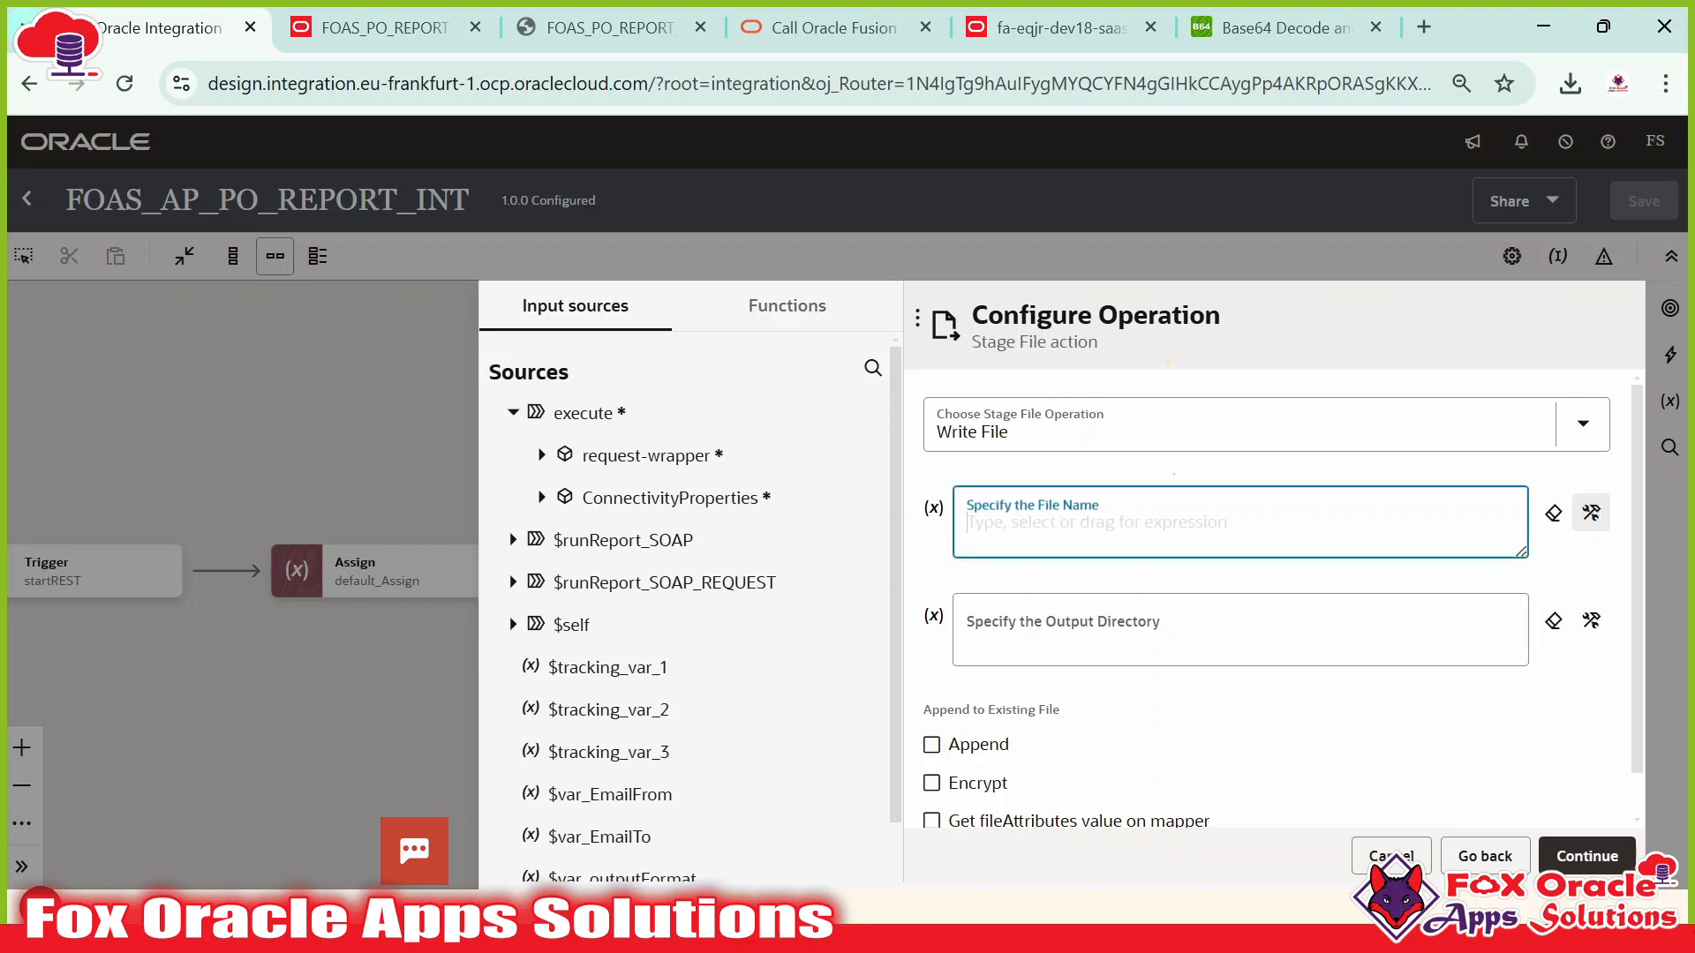
type("concat(")
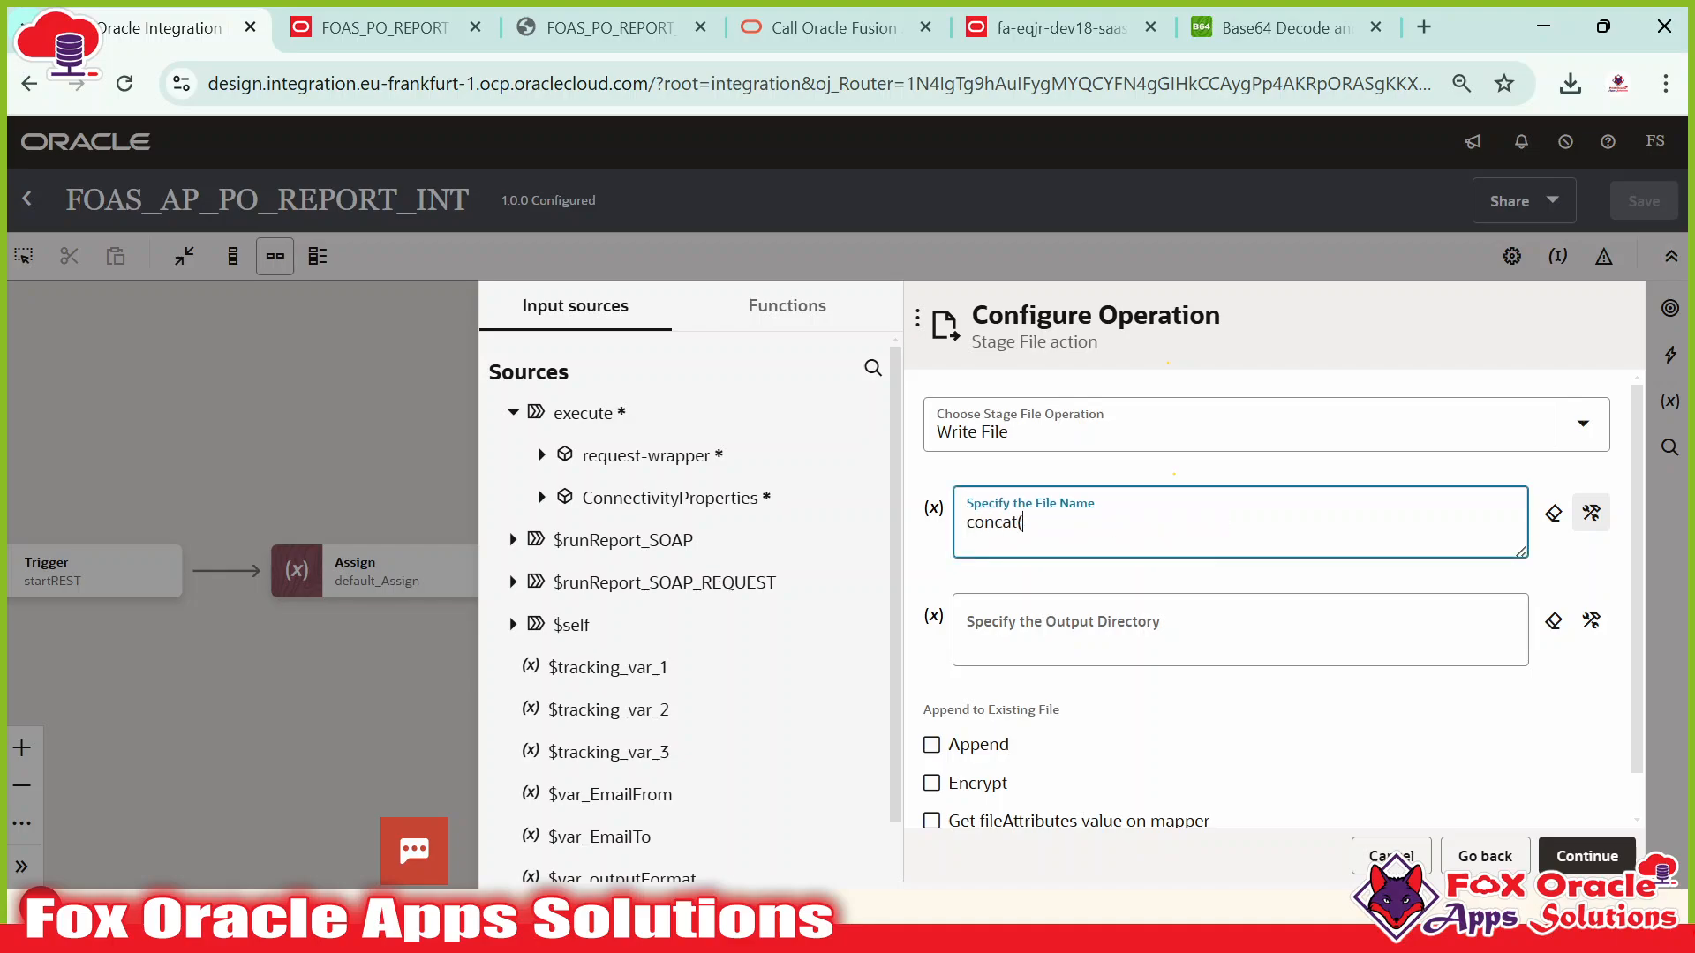
type("'PO_REPORT_OUTPUT.',")
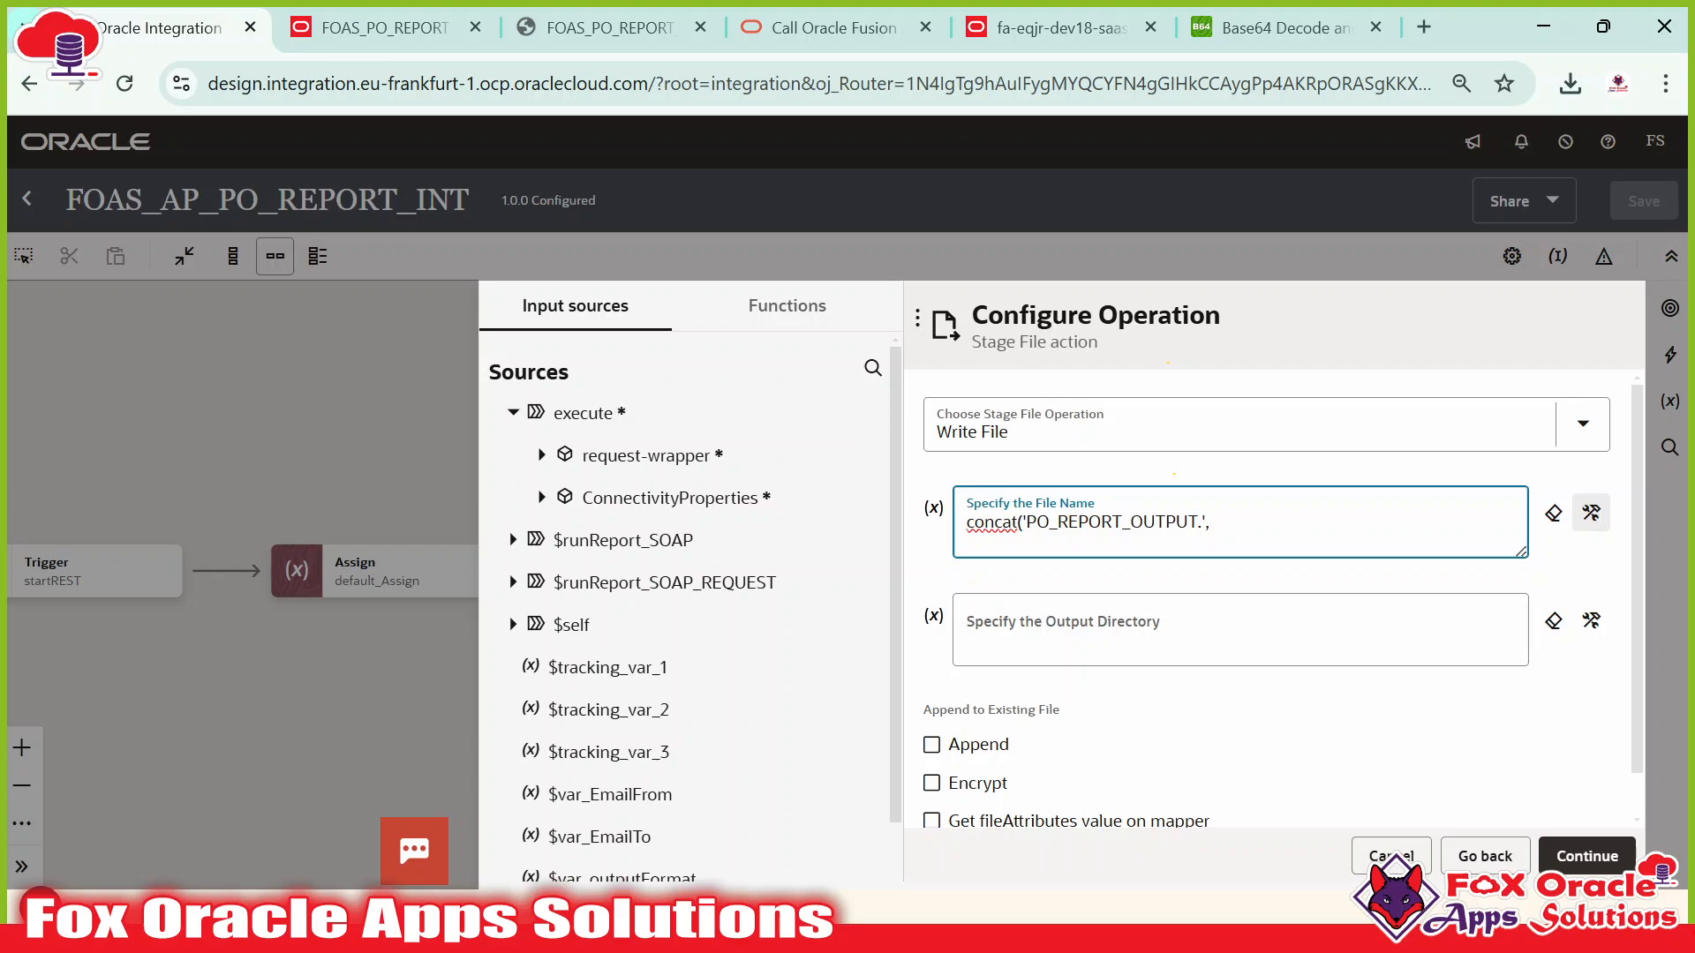
left_click(542, 457)
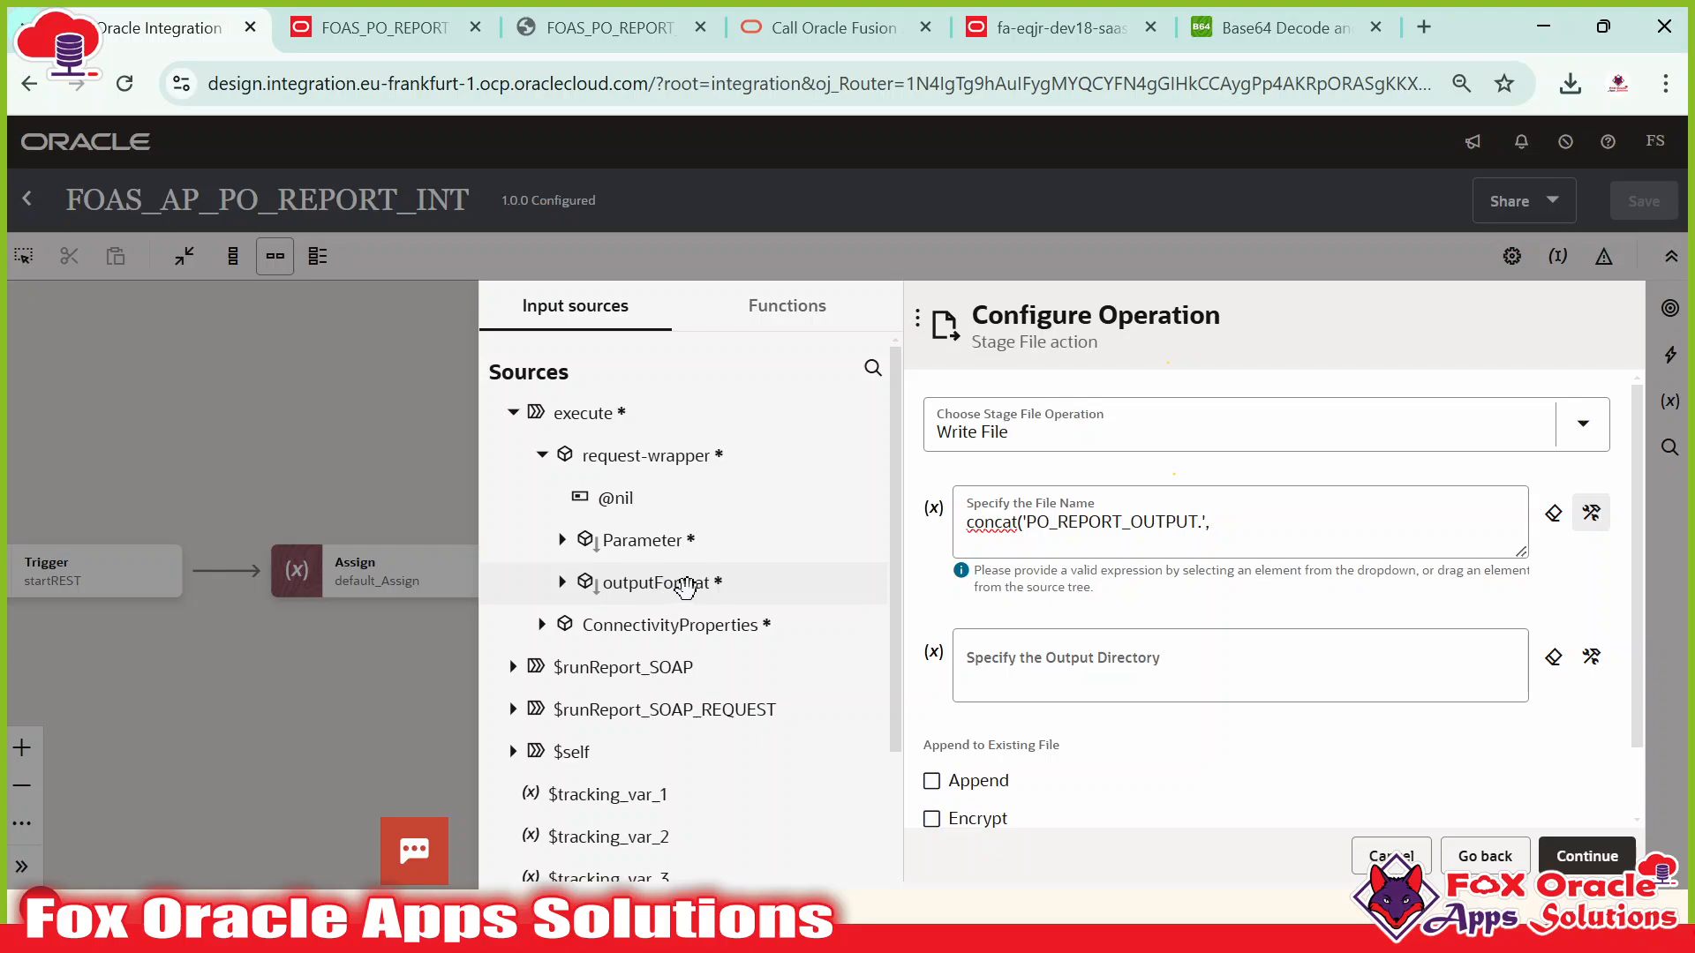
left_click_drag(686, 585, 1256, 530)
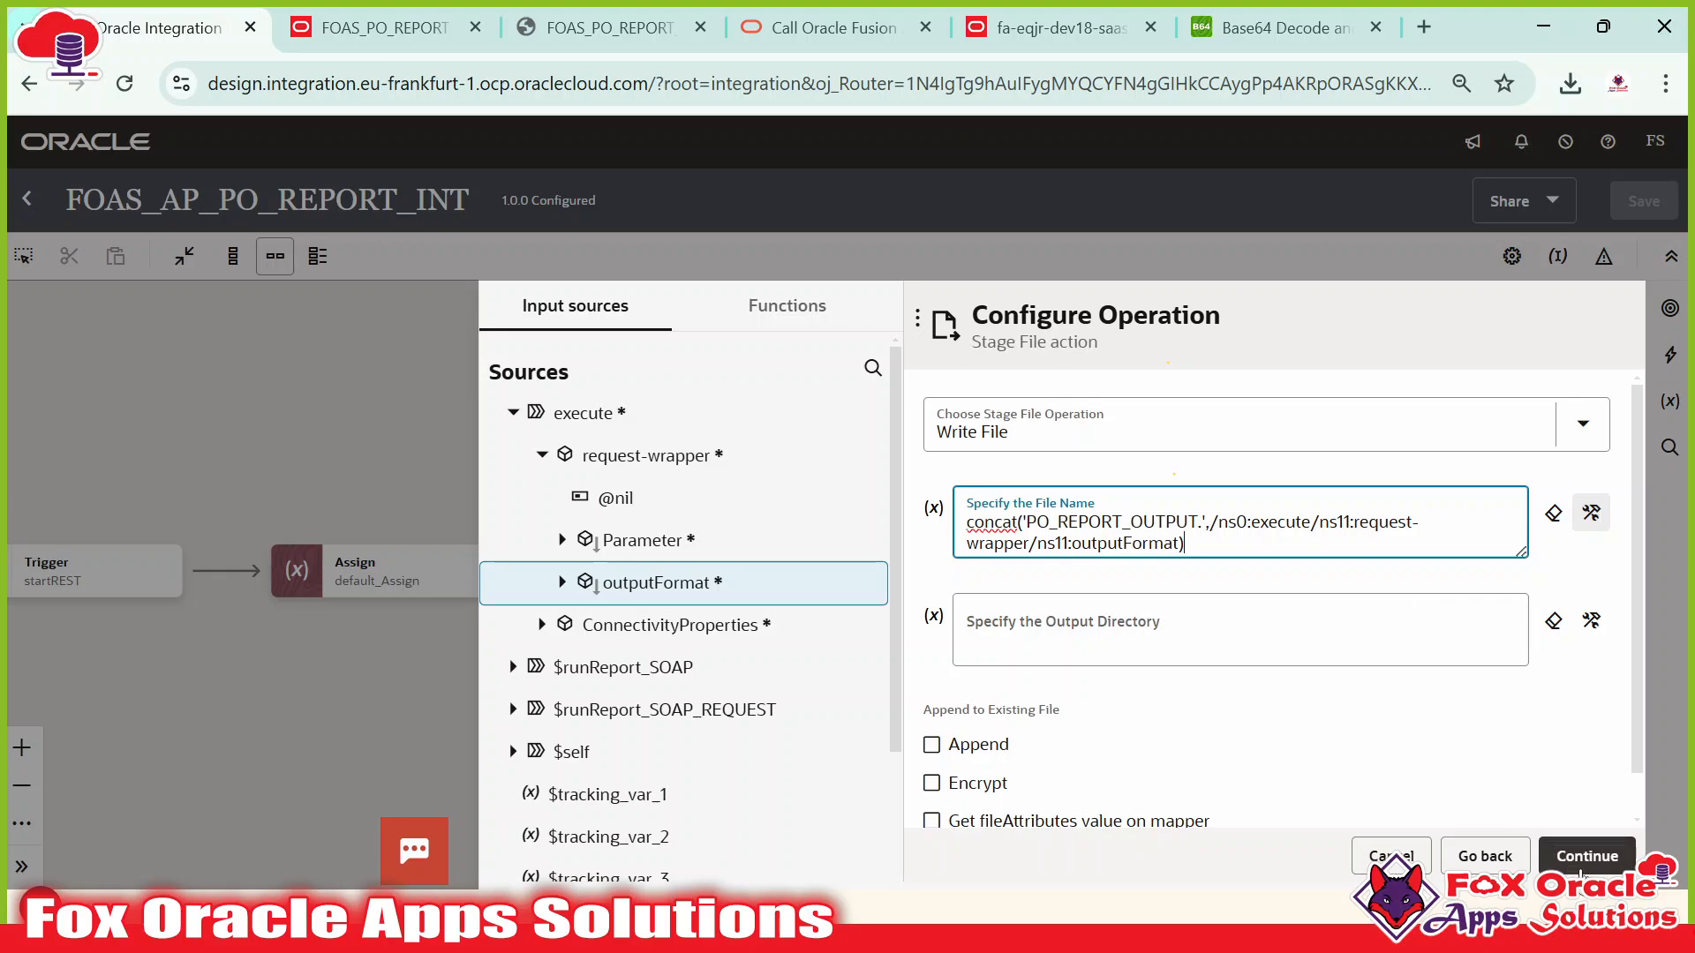
left_click(1590, 513)
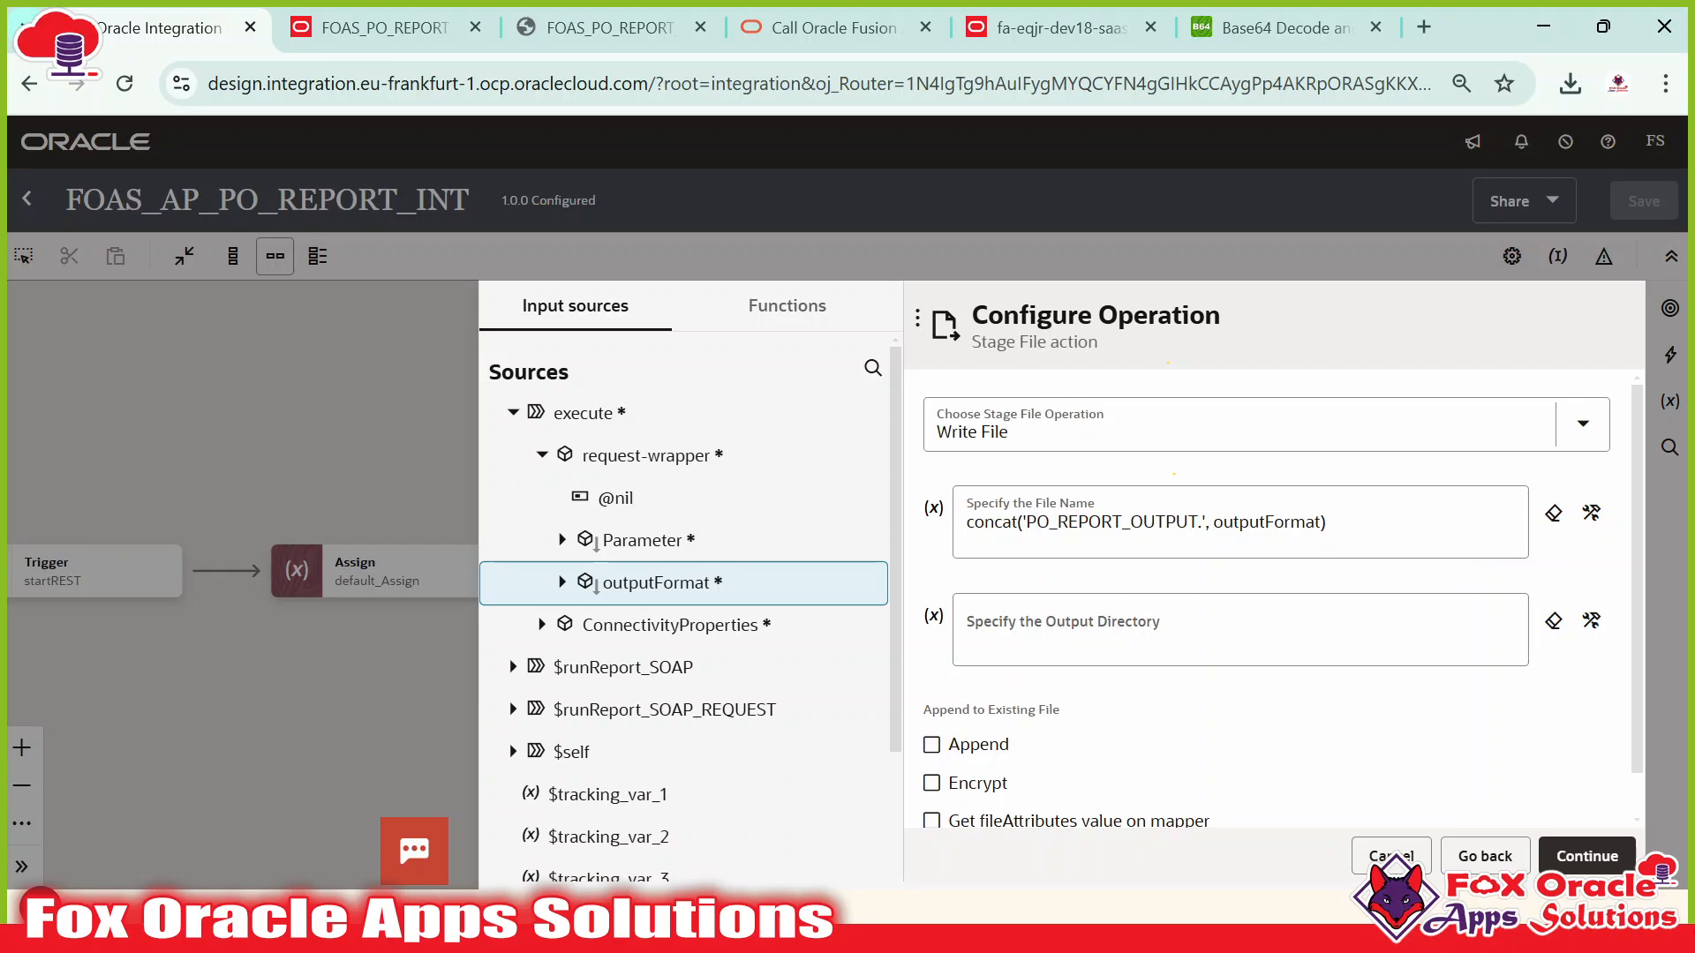
Set the output directory to '/oicTemp' and continue to schema options.
left_click(1230, 625)
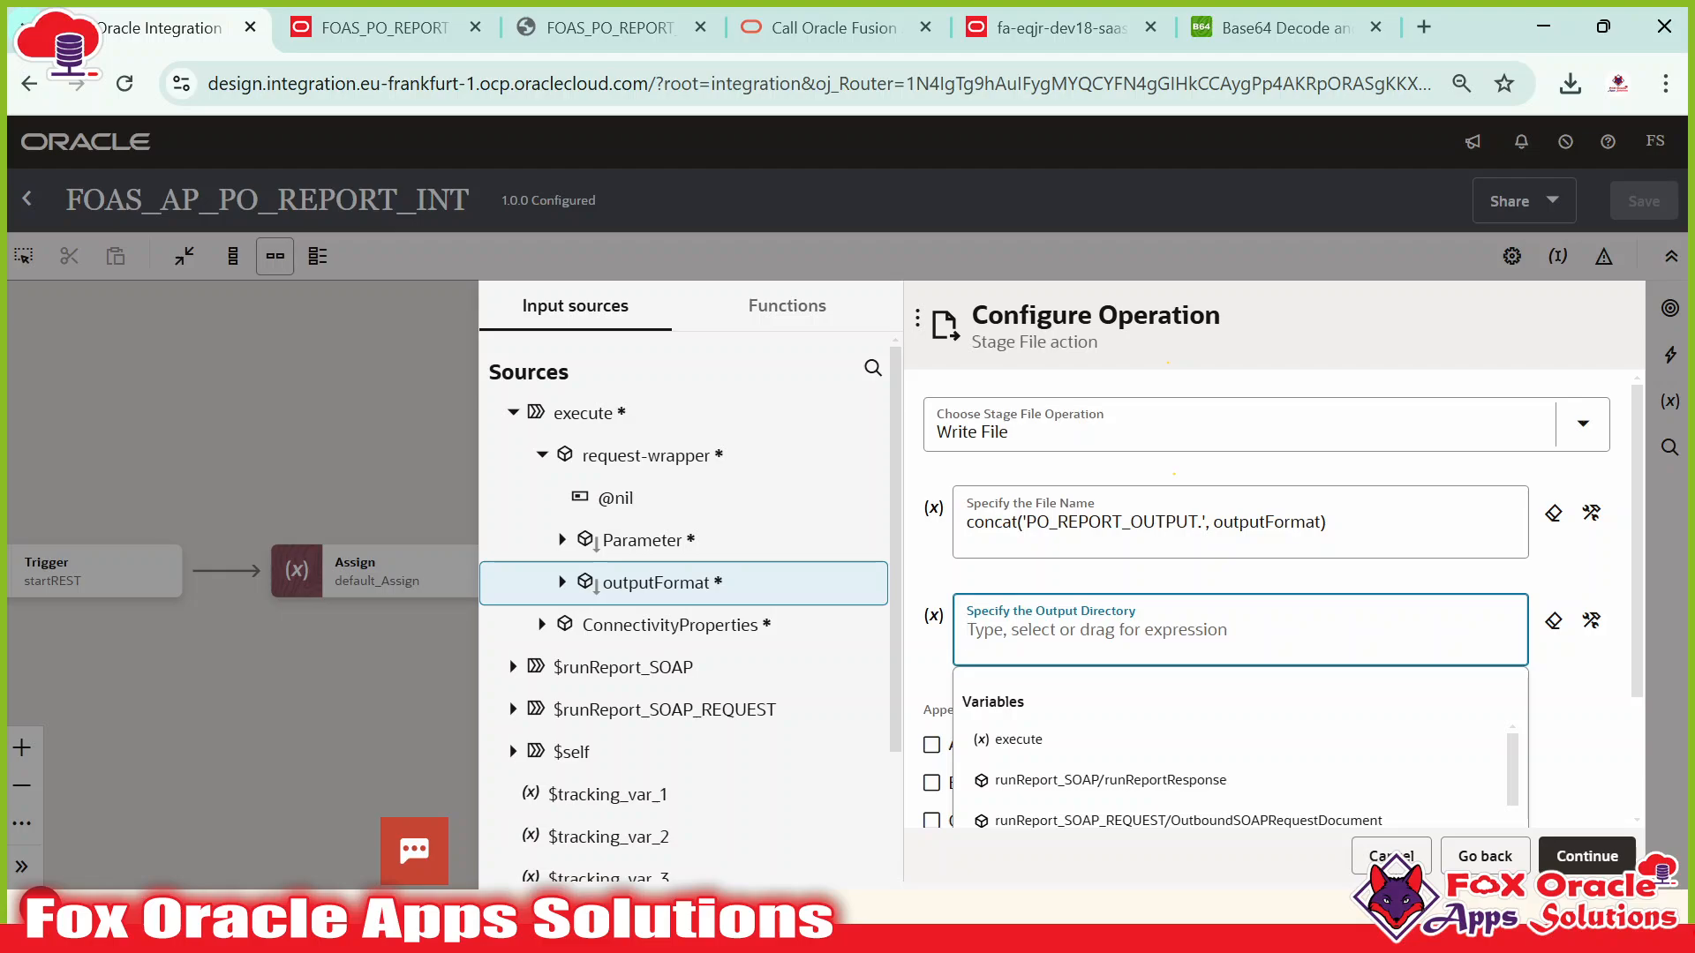
type("'/o")
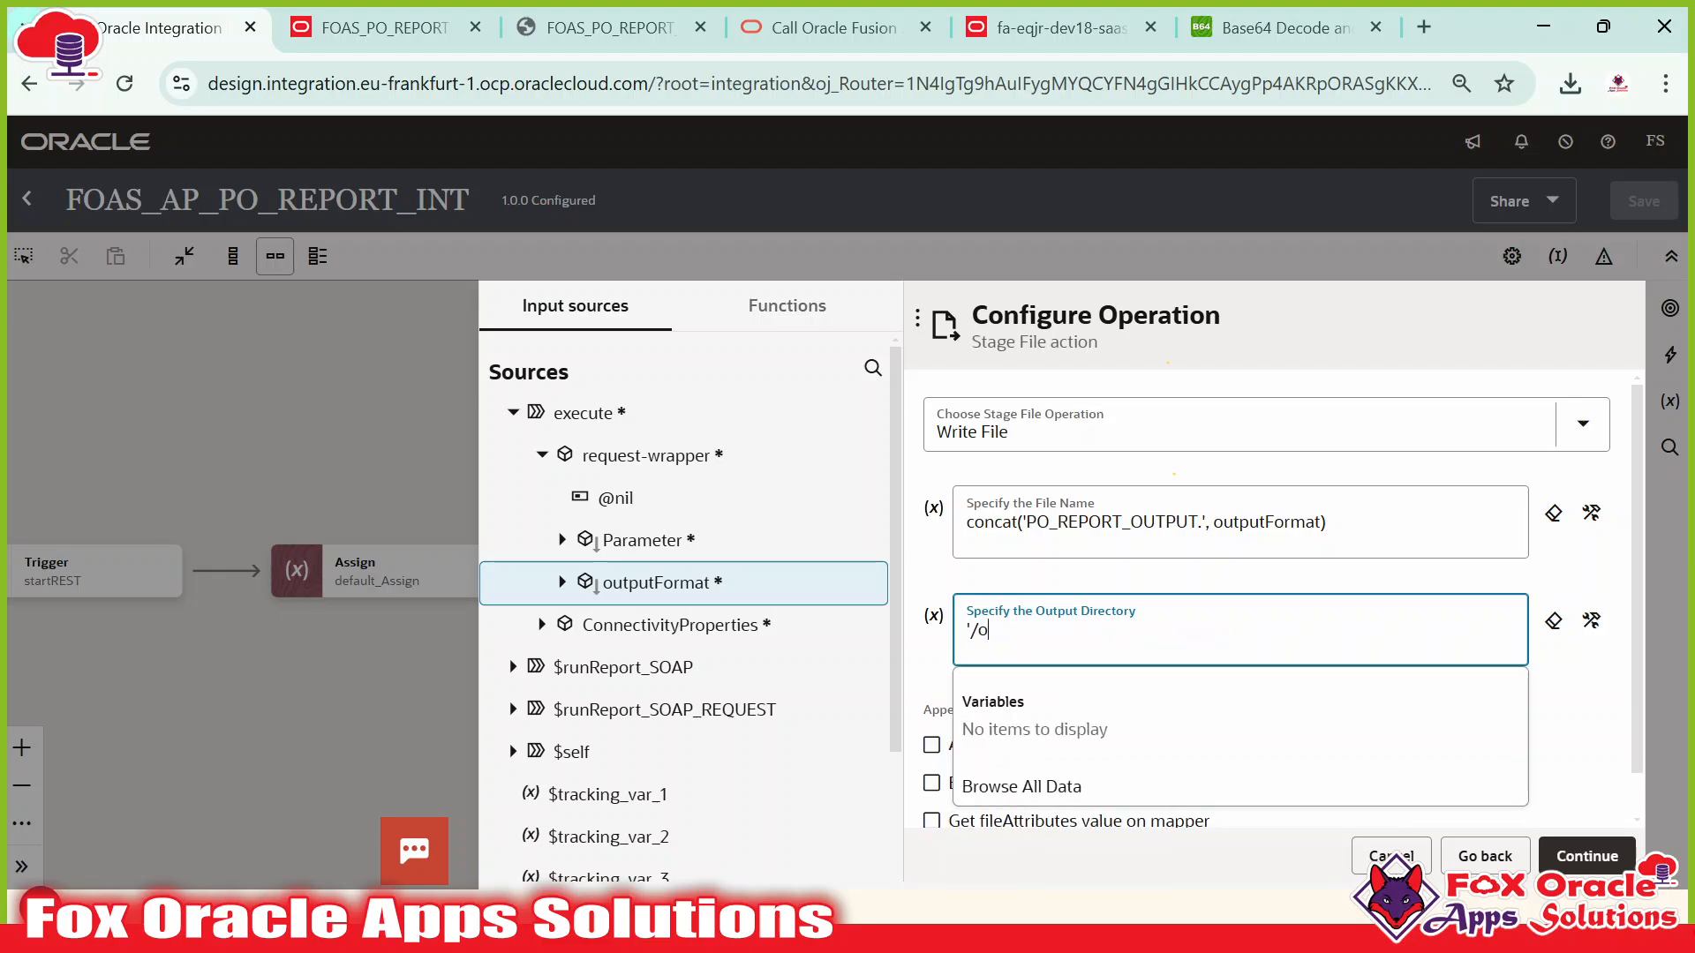
type("icTemp'")
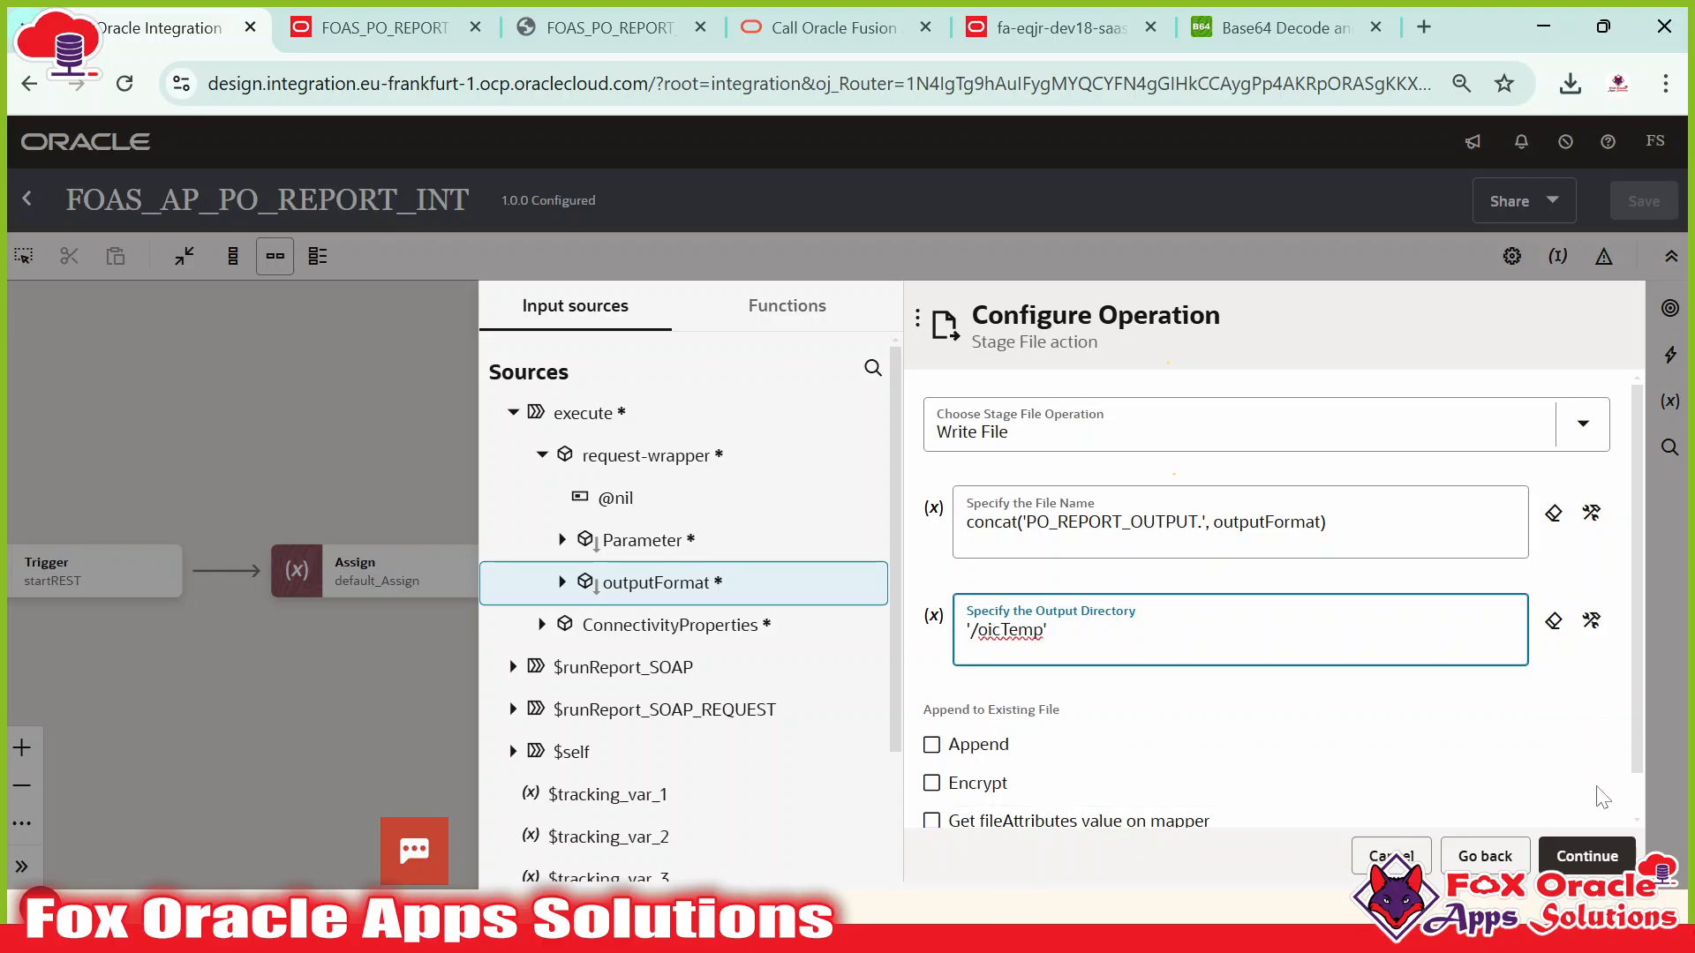
left_click(1587, 855)
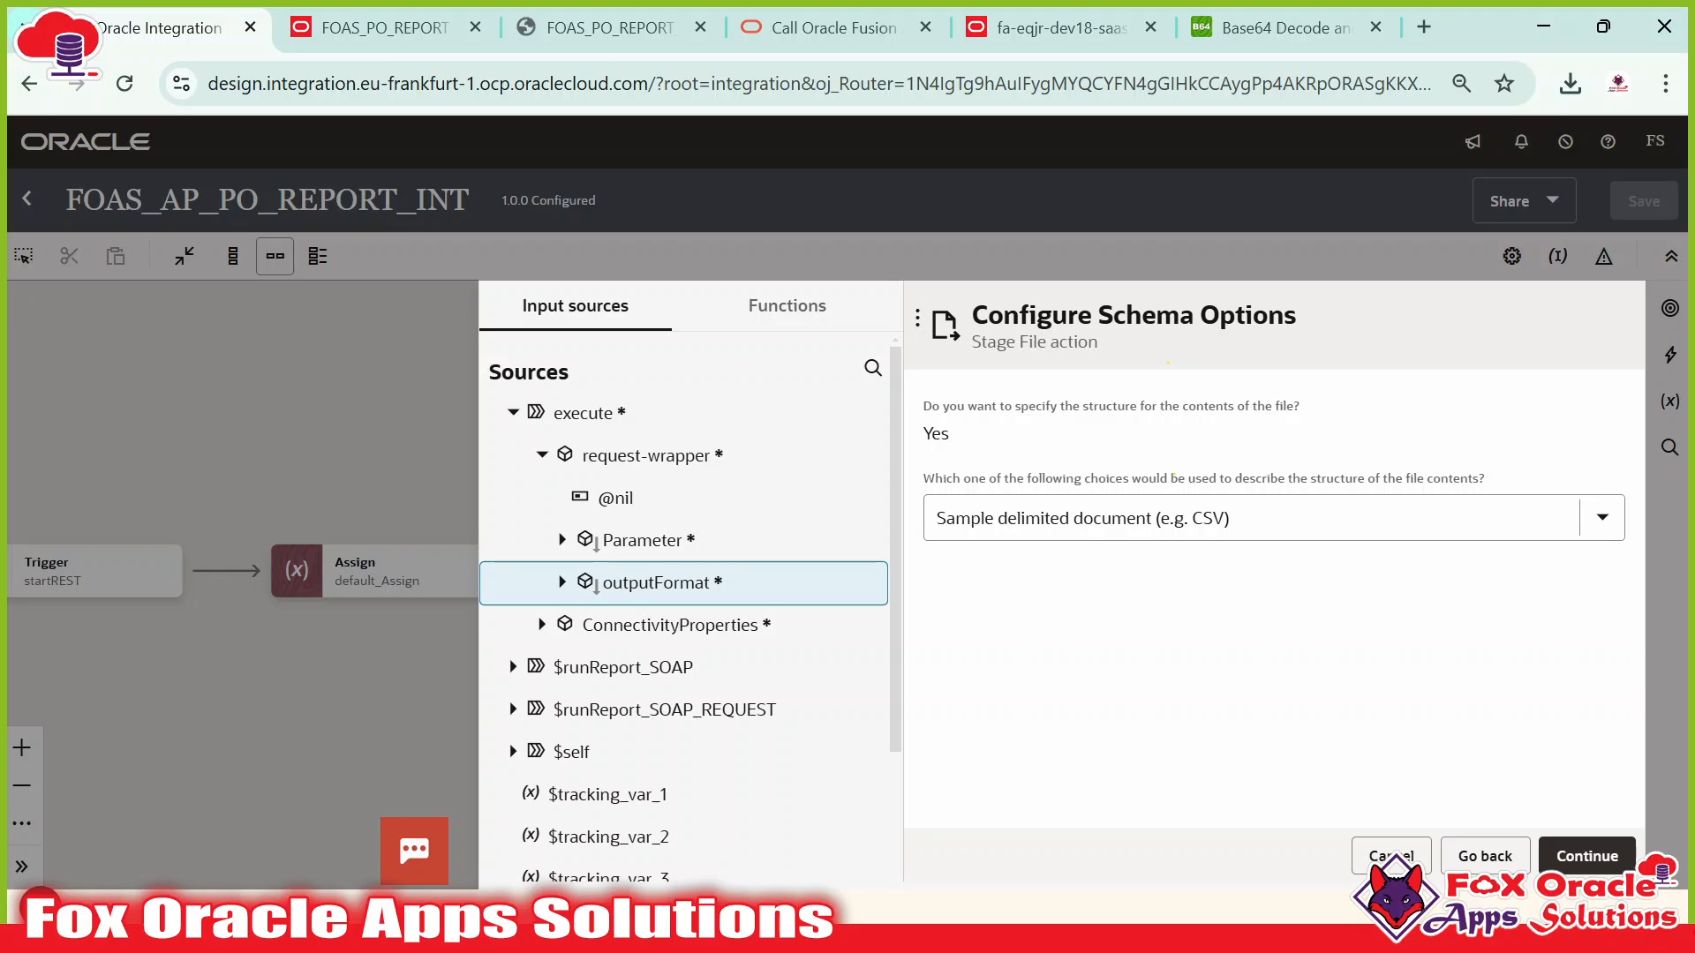
Choose an XML schema (XSD) document and upload OpaqueSchemaFile.xsd from the Desktop OIC 09_2024 folder.
left_click(1236, 518)
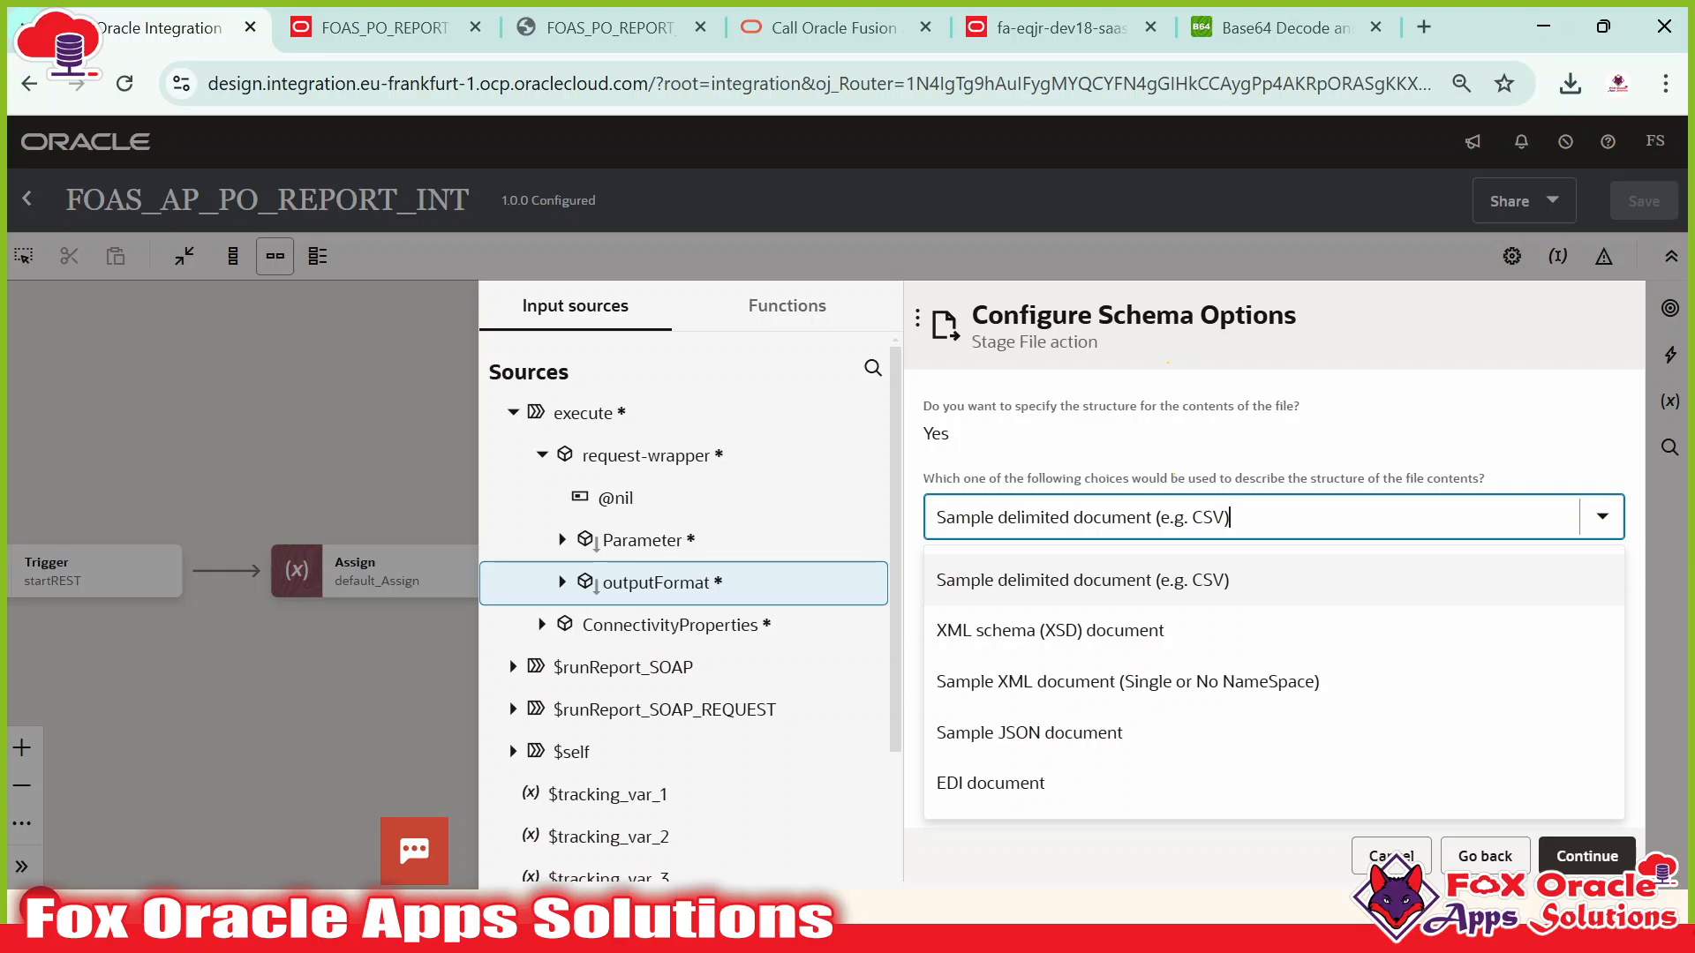
left_click(1046, 632)
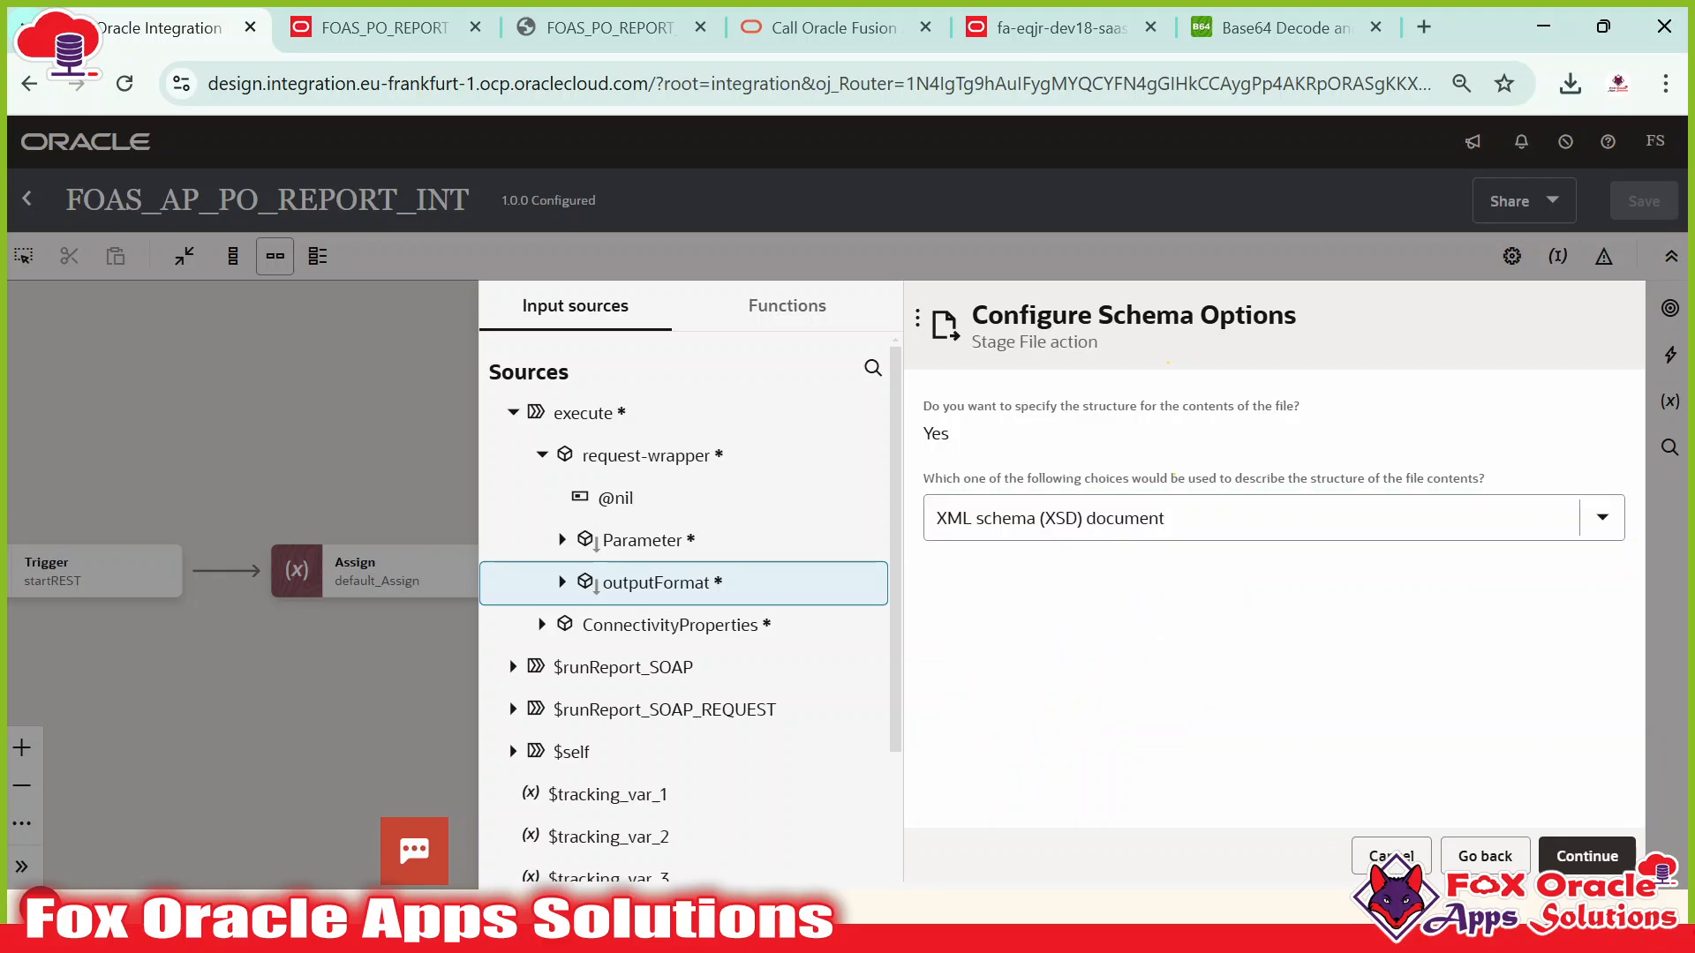
left_click(1586, 856)
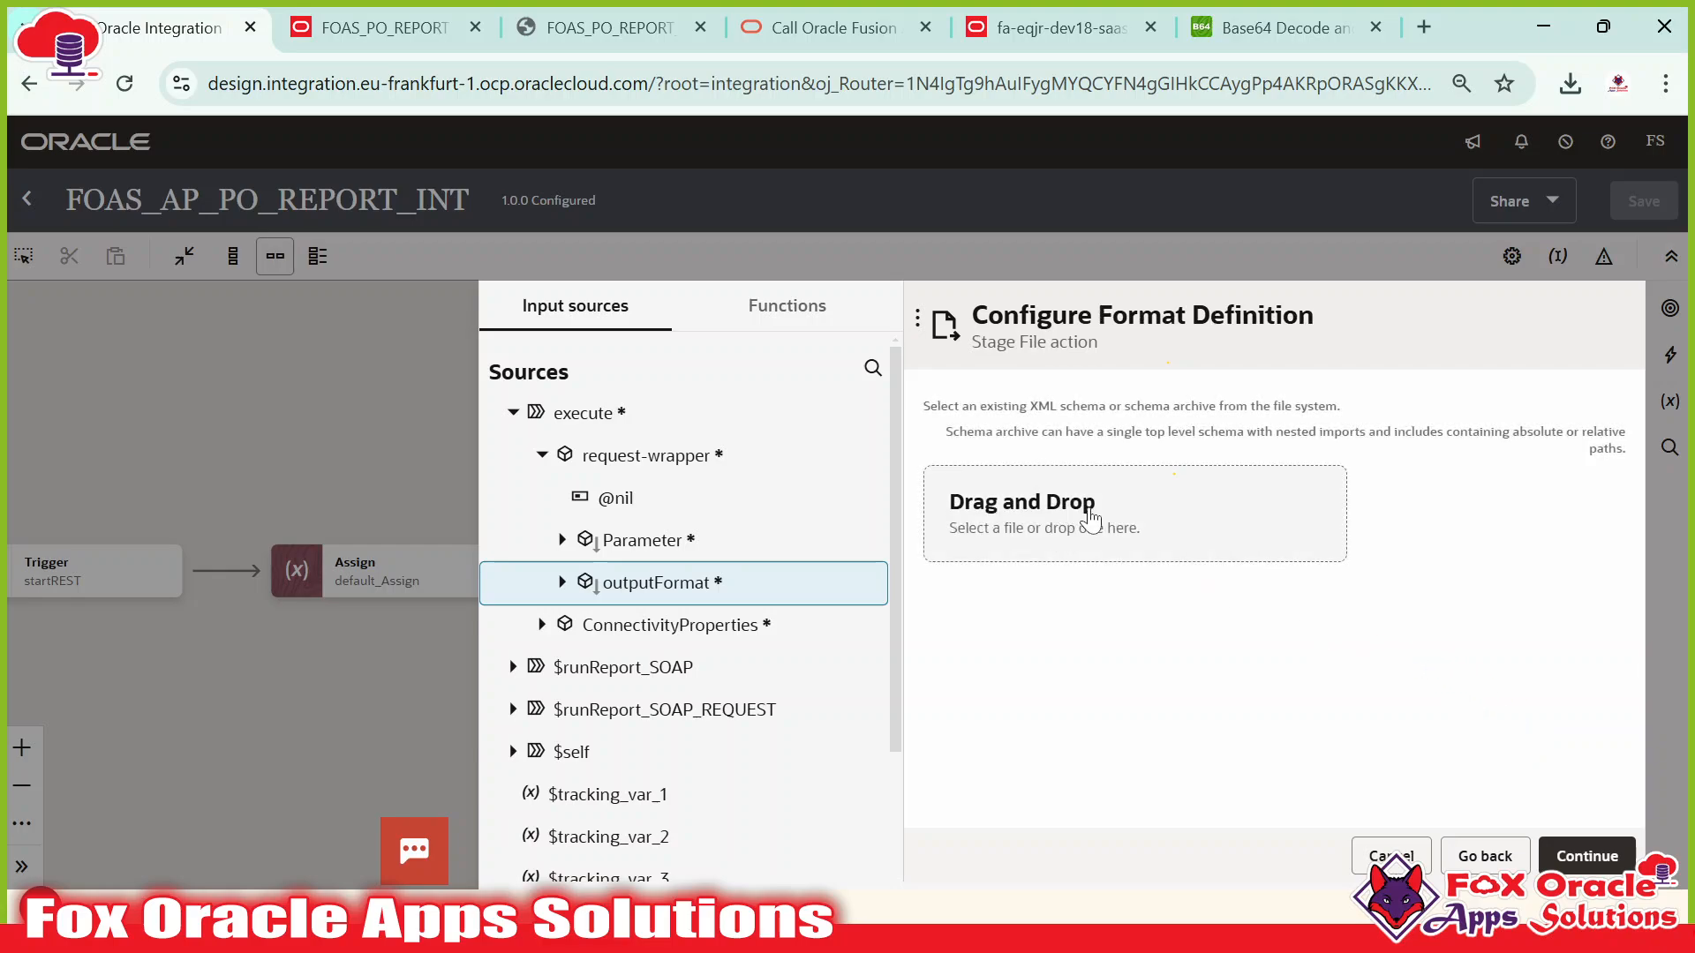
left_click(1092, 523)
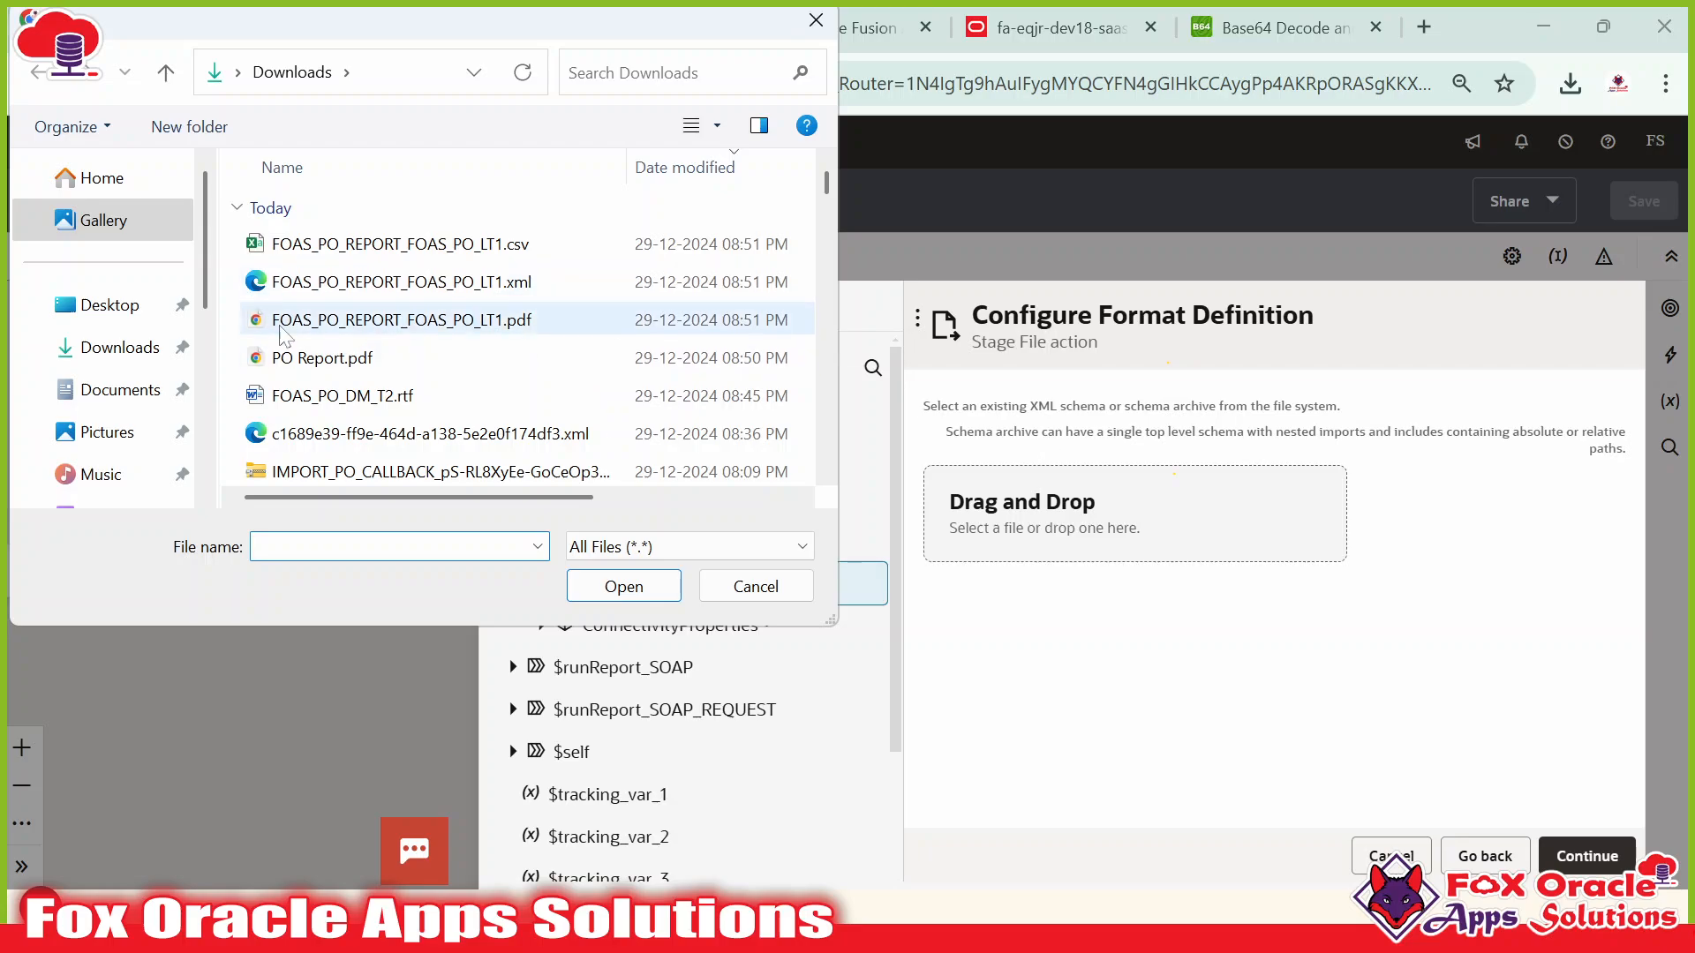
left_click(121, 326)
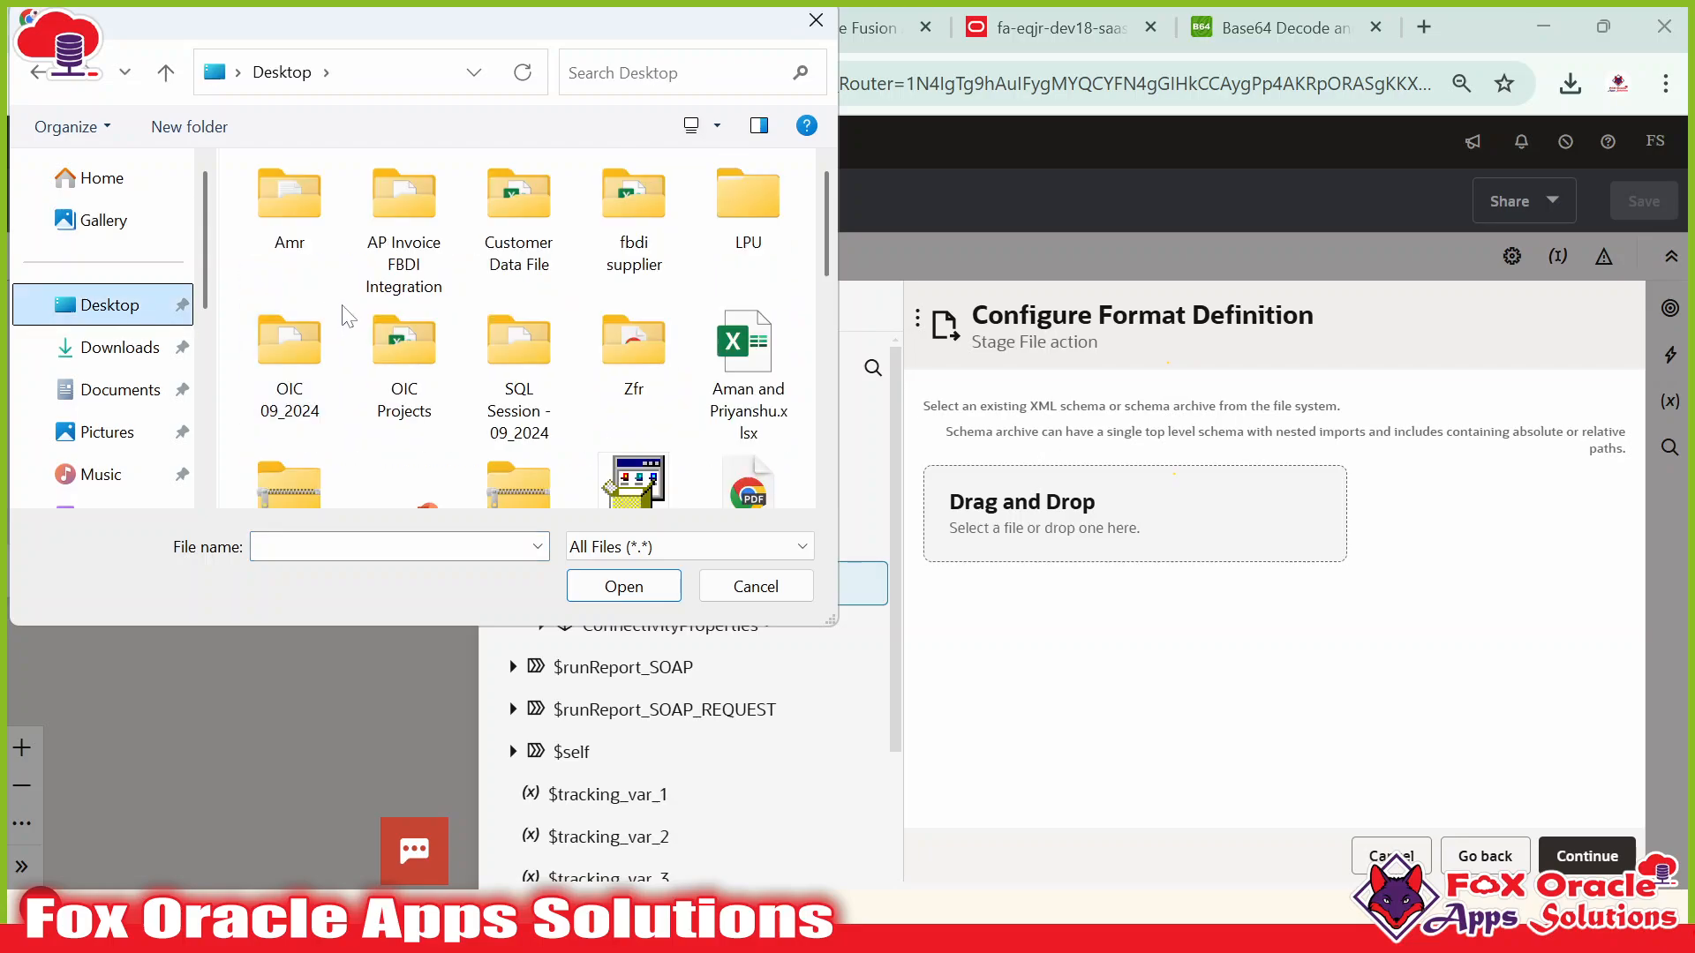
double_click(295, 357)
scroll(352, 330, "down", 5)
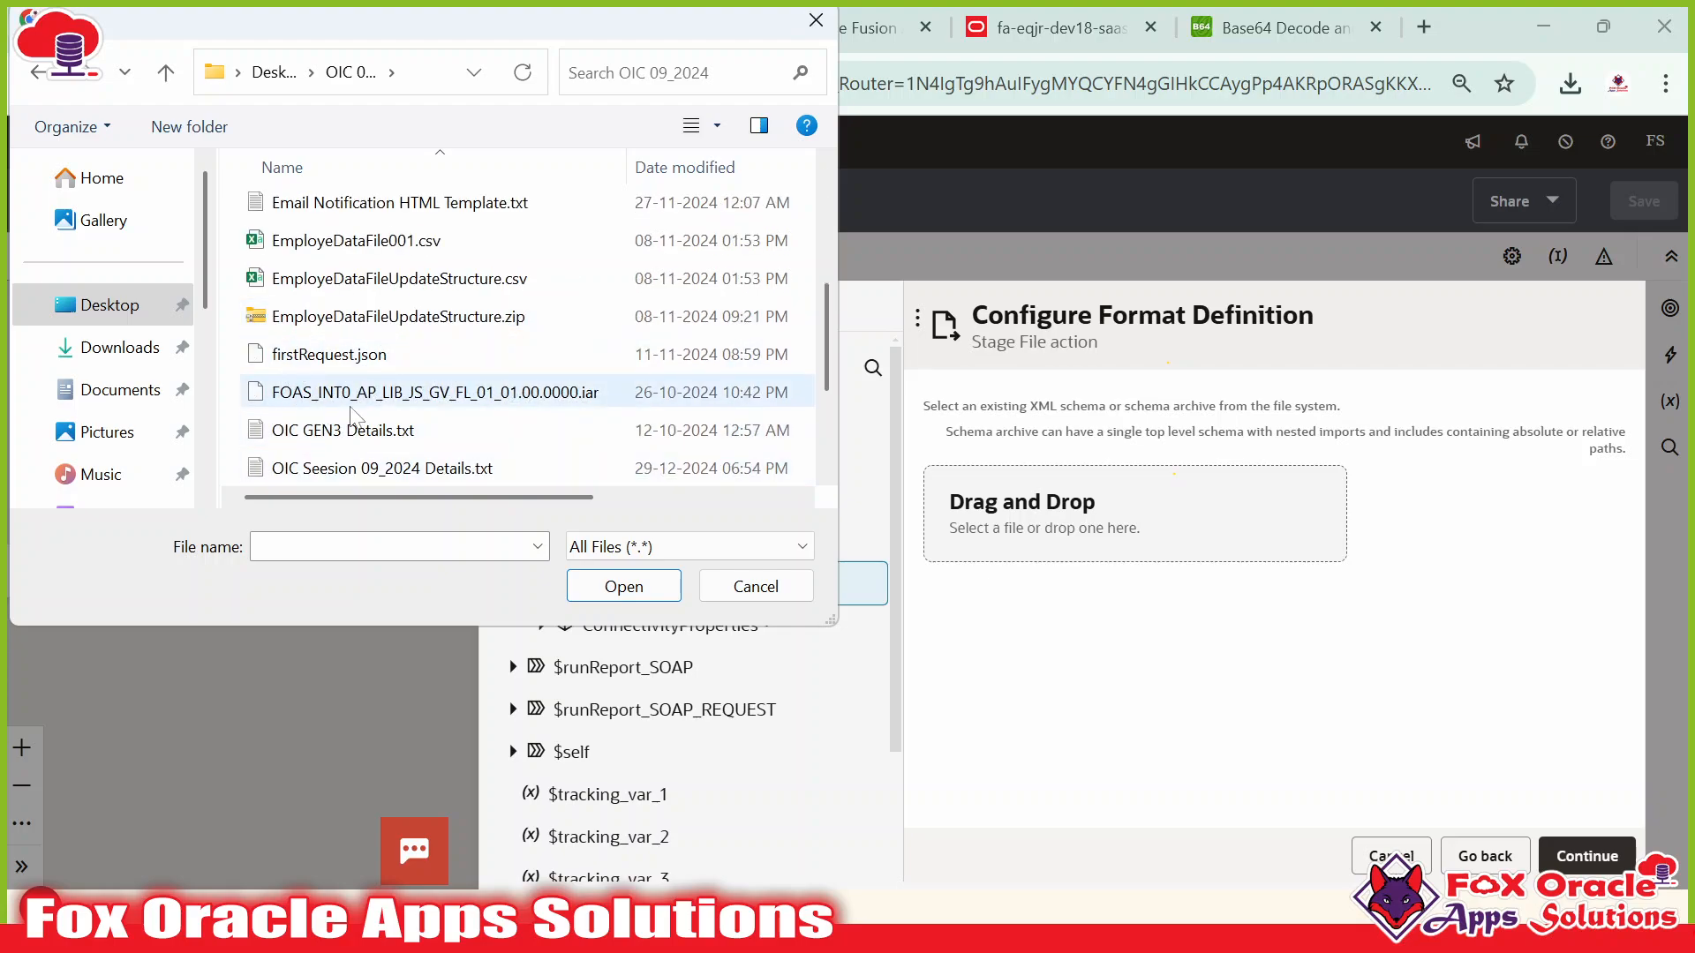
scroll(300, 382, "down", 2)
left_click(318, 363)
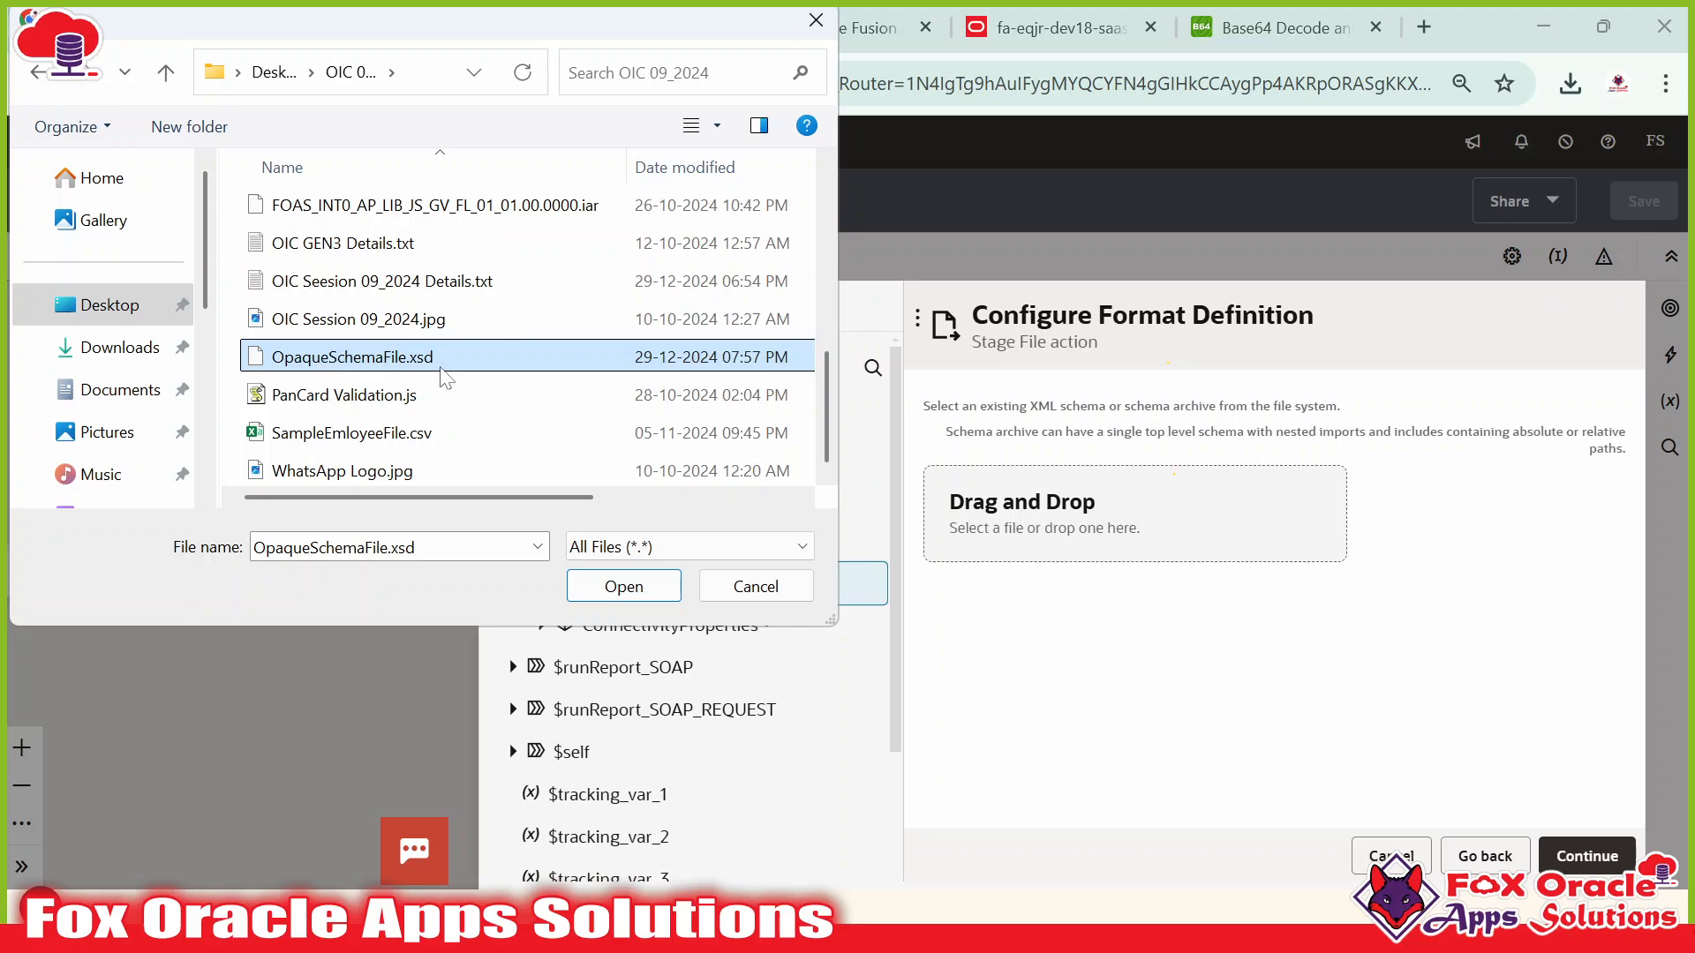
left_click(609, 586)
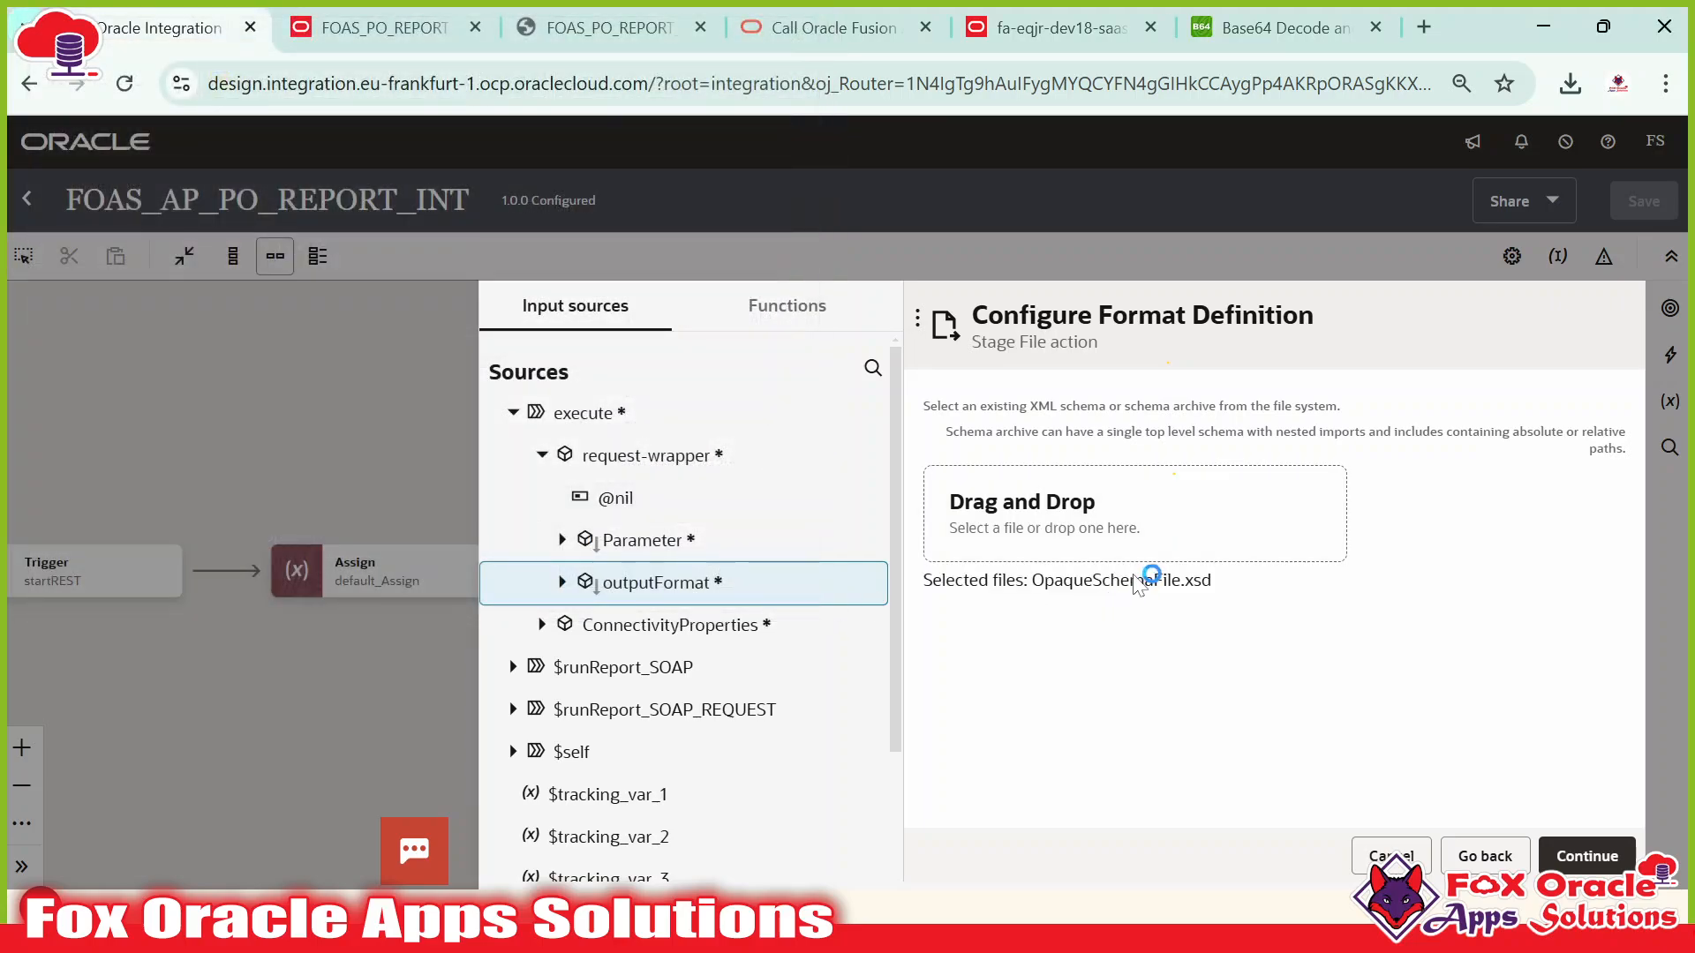
Check the XSD in the text editor, select opaqueElement as the schema element, and continue.
key("alt+Tab")
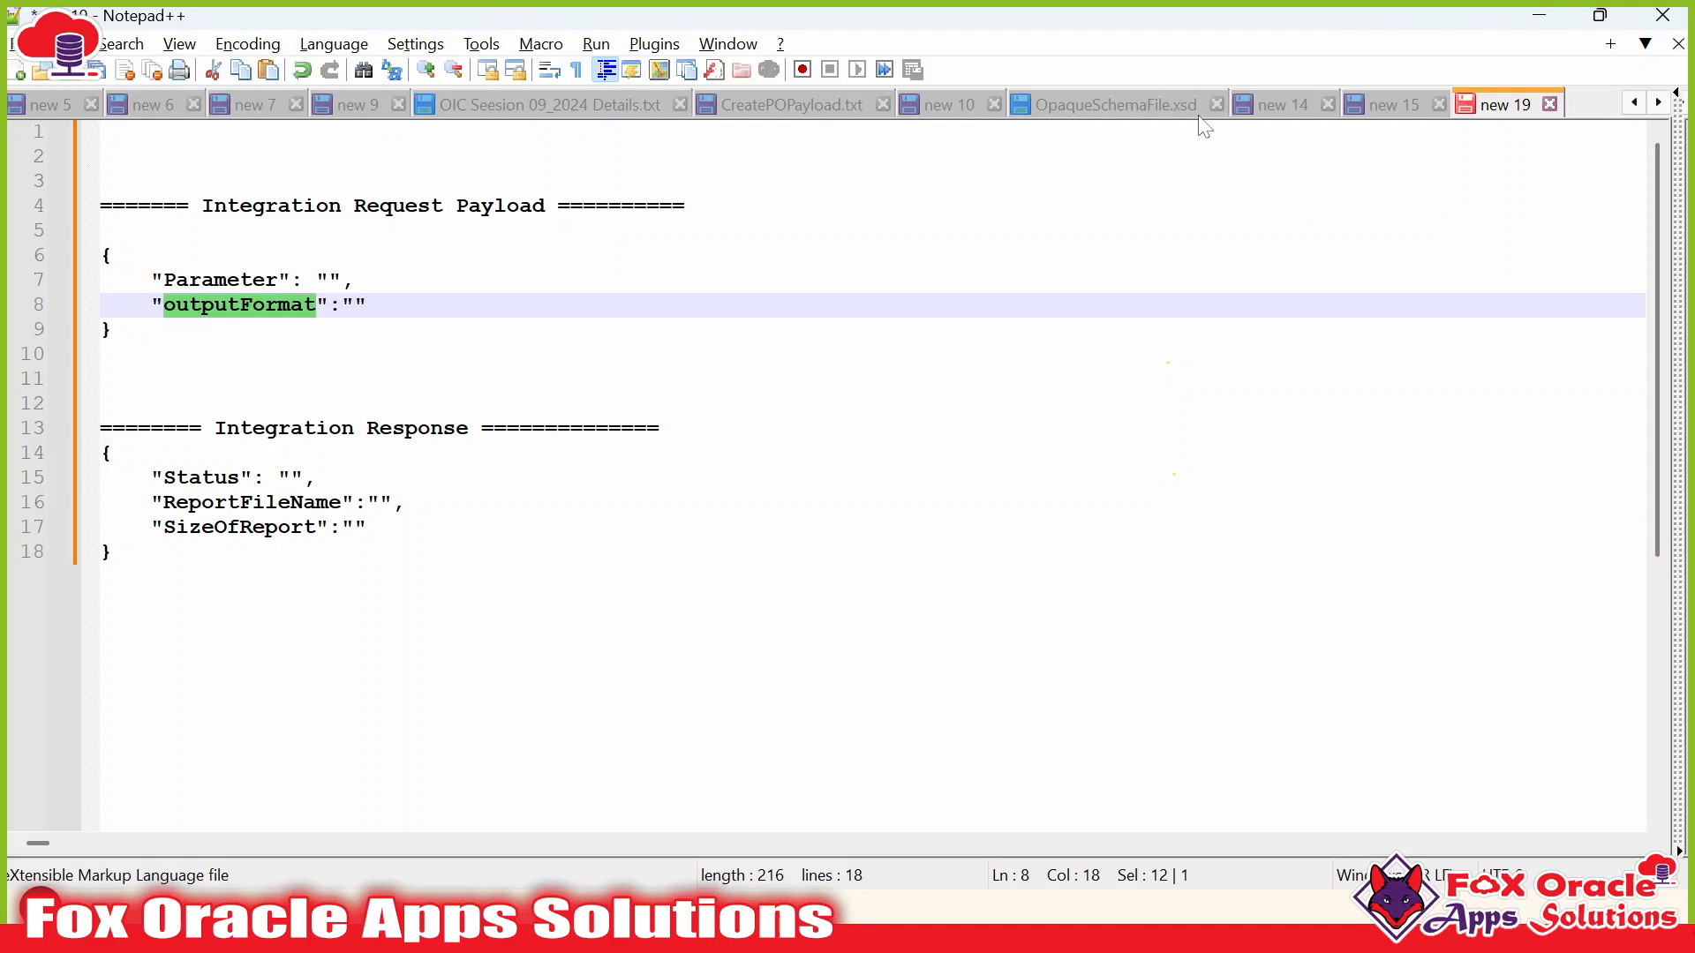
left_click(1065, 124)
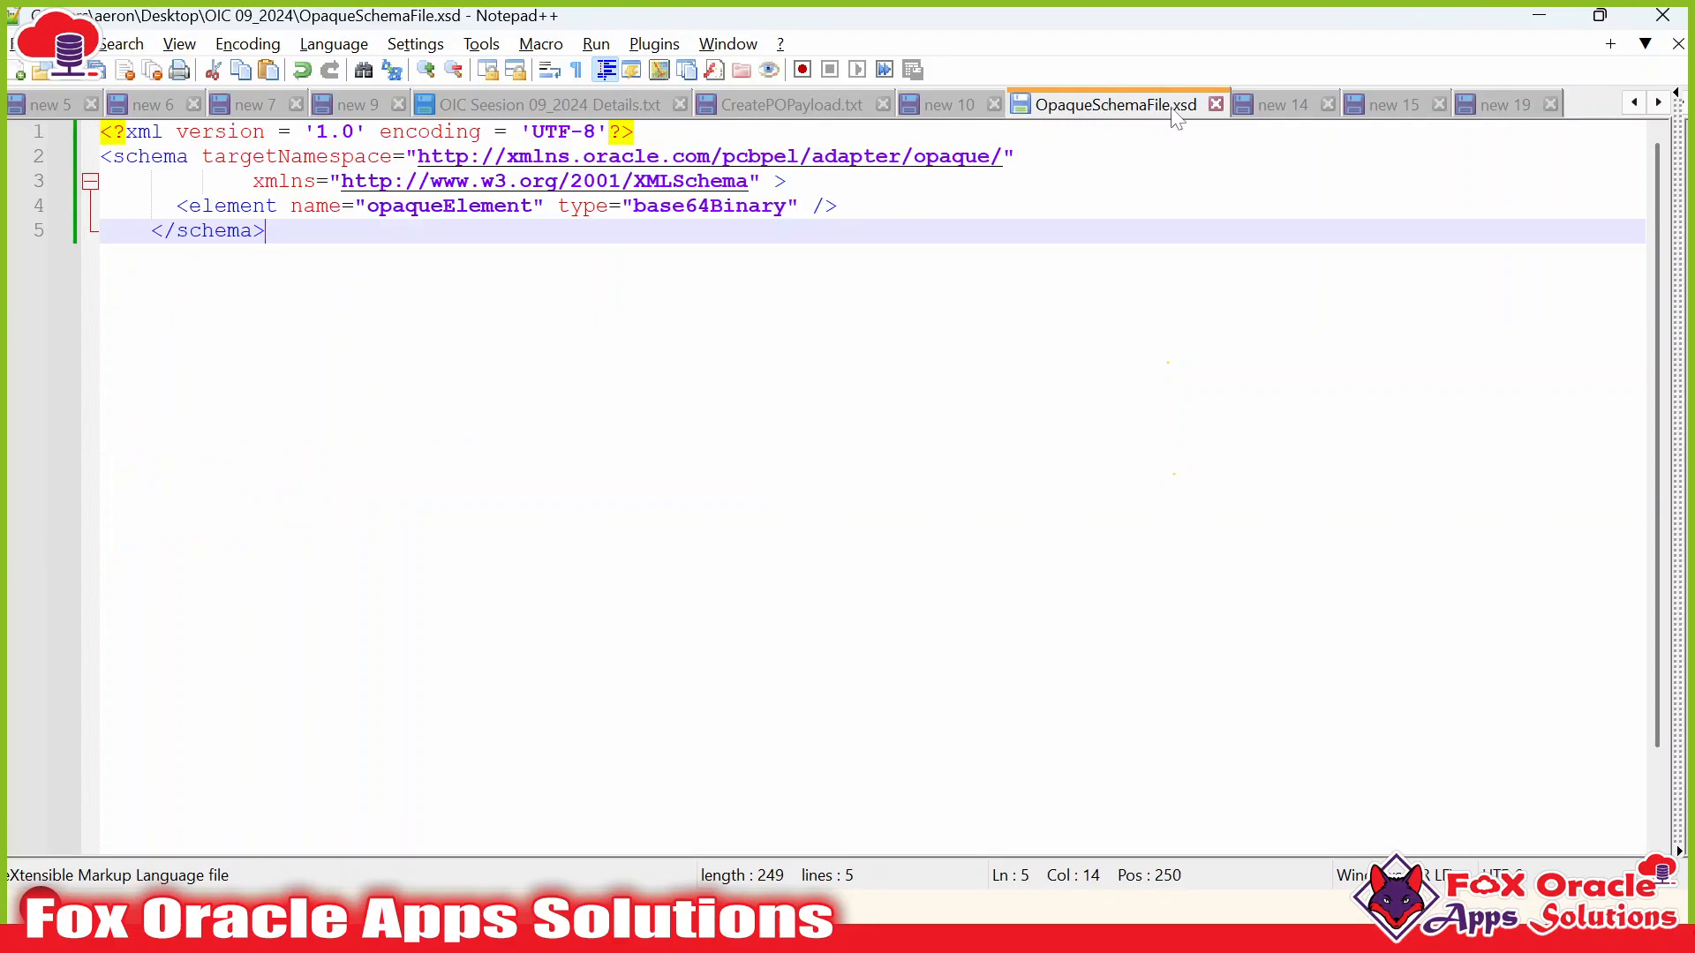
key("alt+Tab")
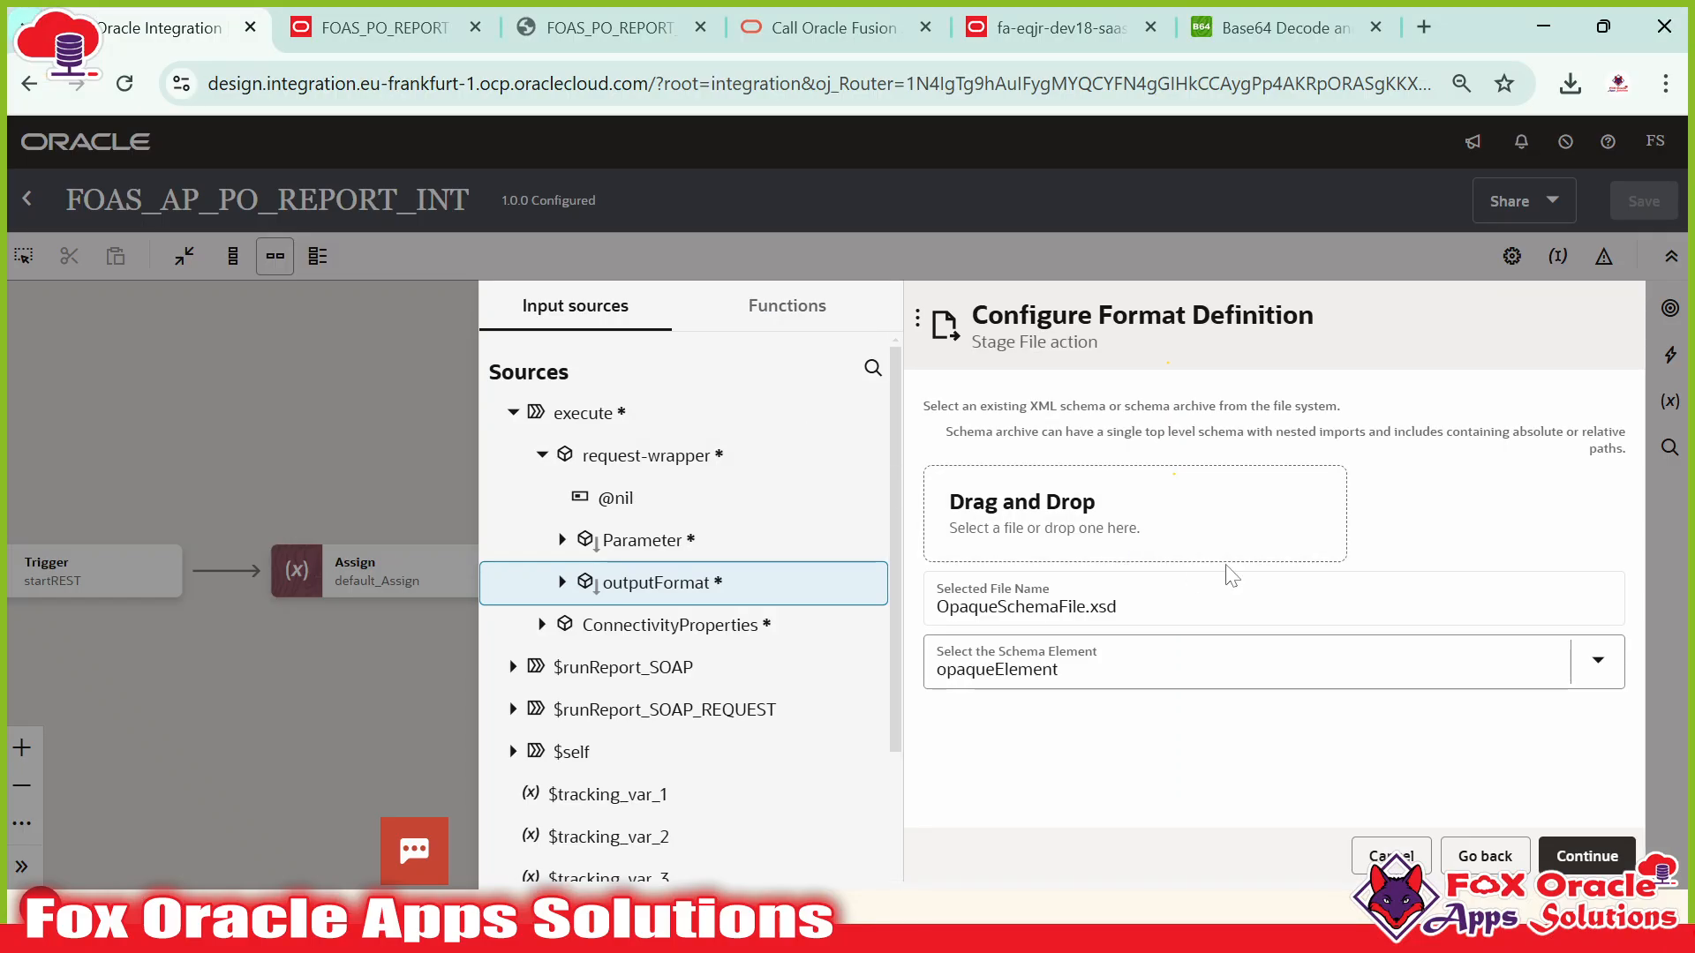
key("alt+Tab")
double_click(448, 205)
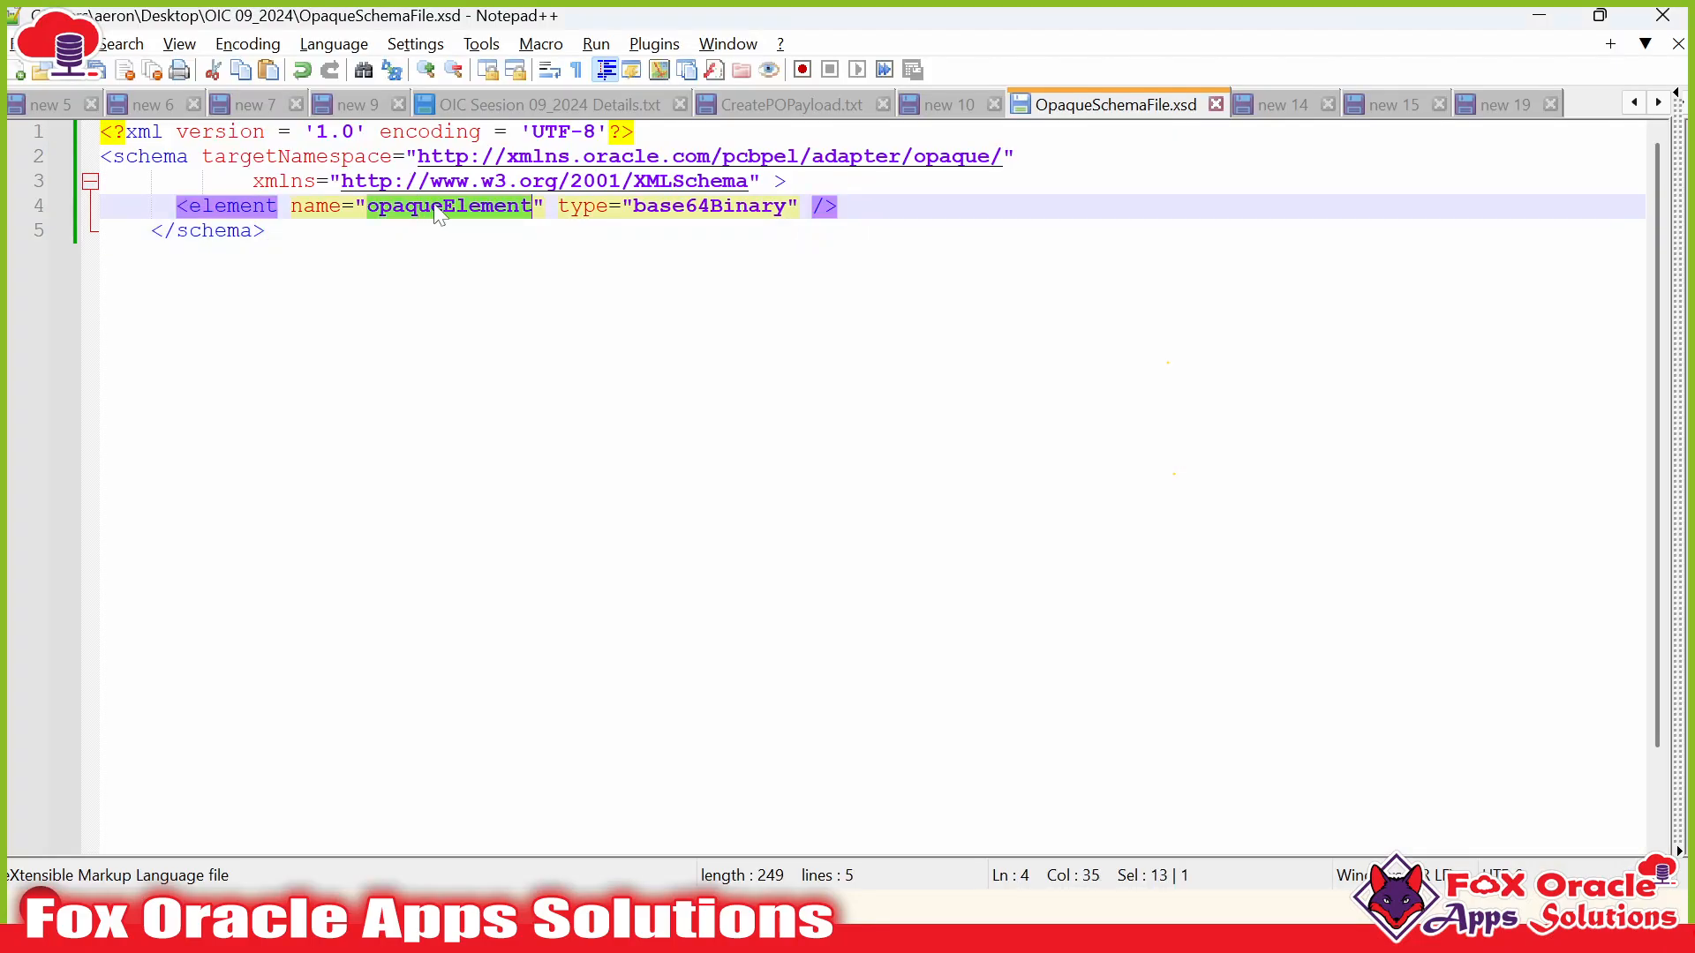
key("alt+Tab")
left_click(1058, 666)
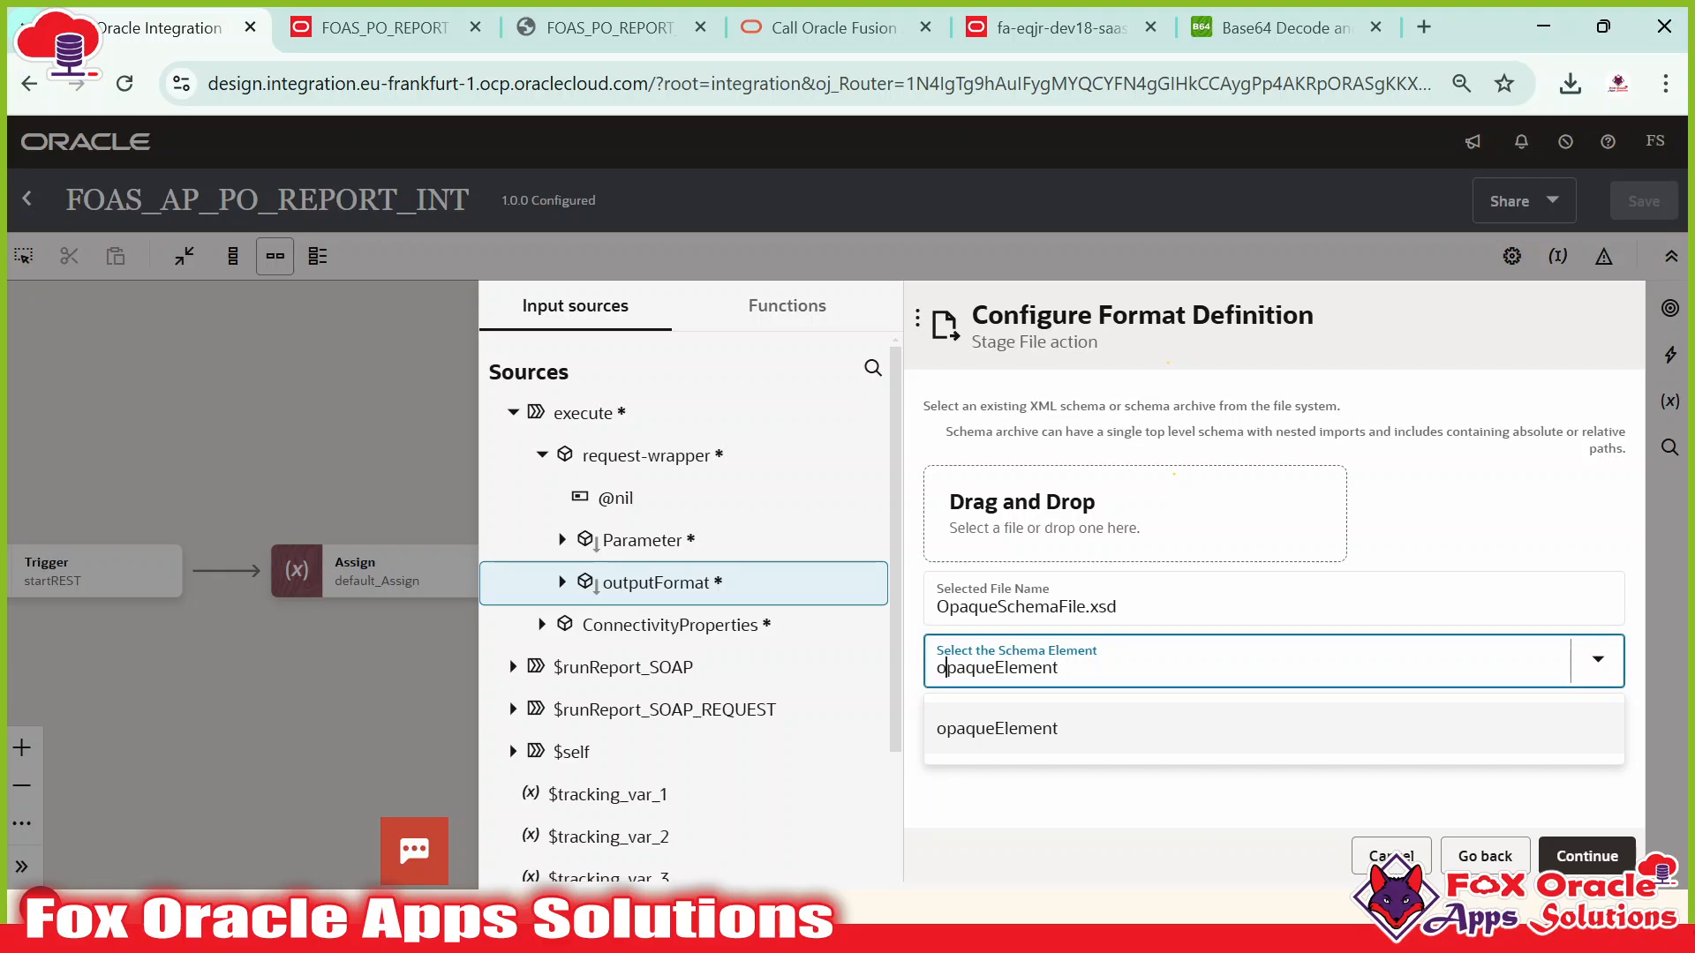
left_click(1028, 728)
left_click(1082, 758)
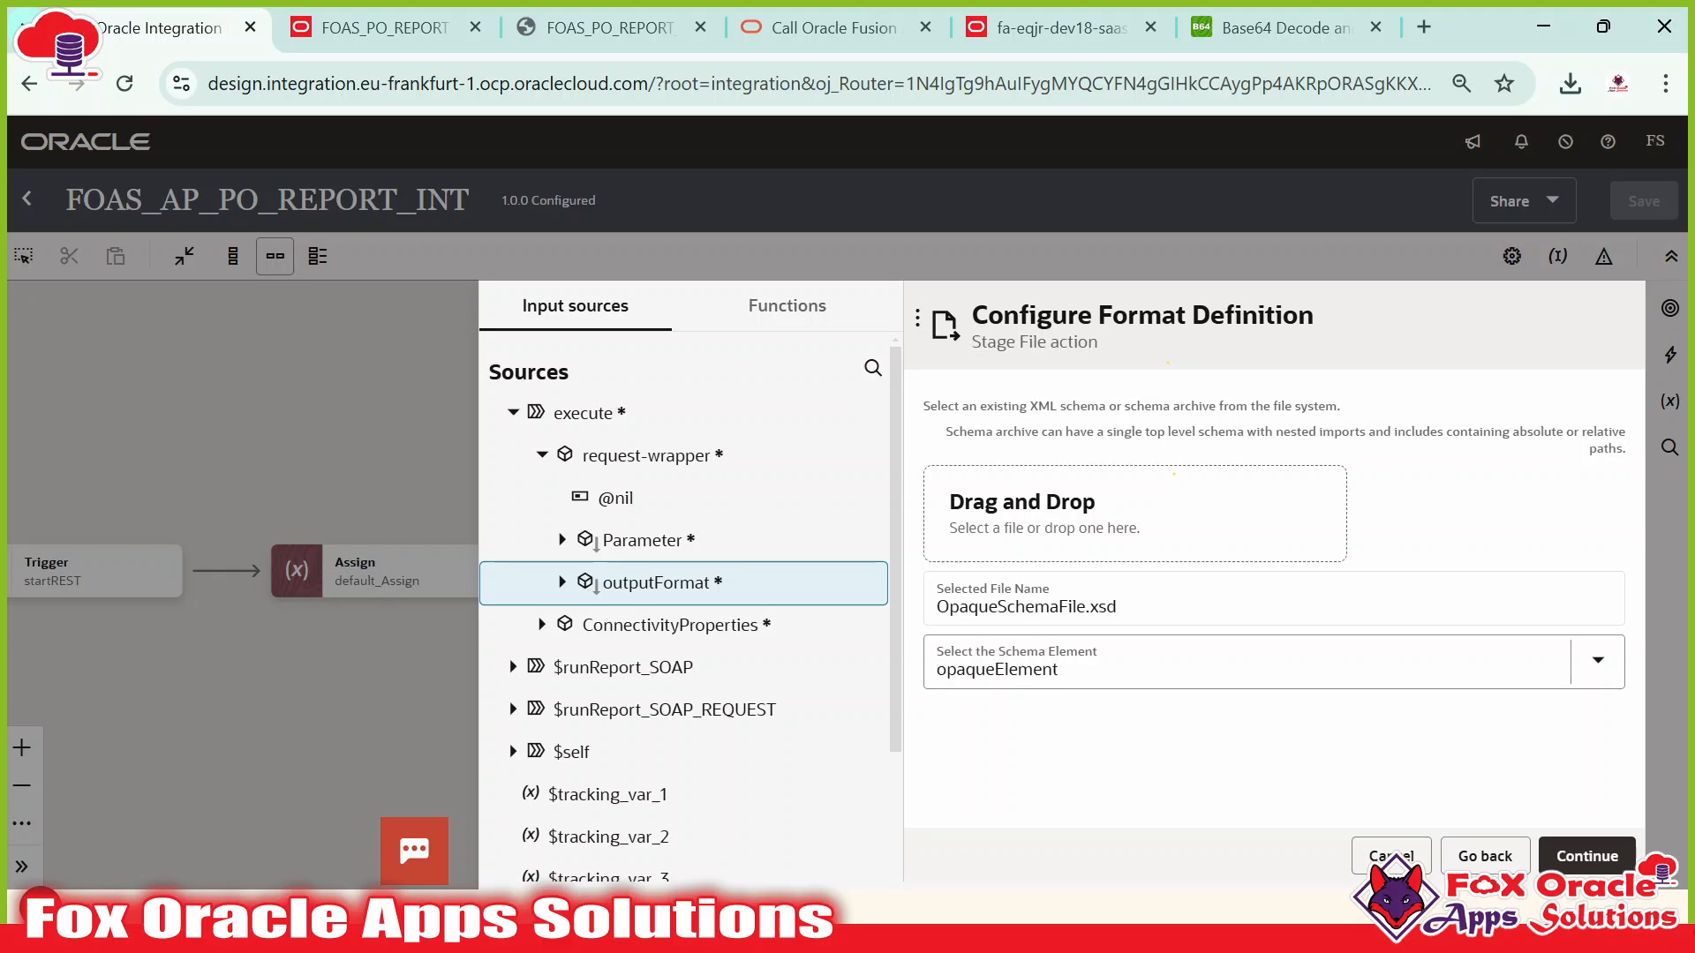
left_click(1586, 856)
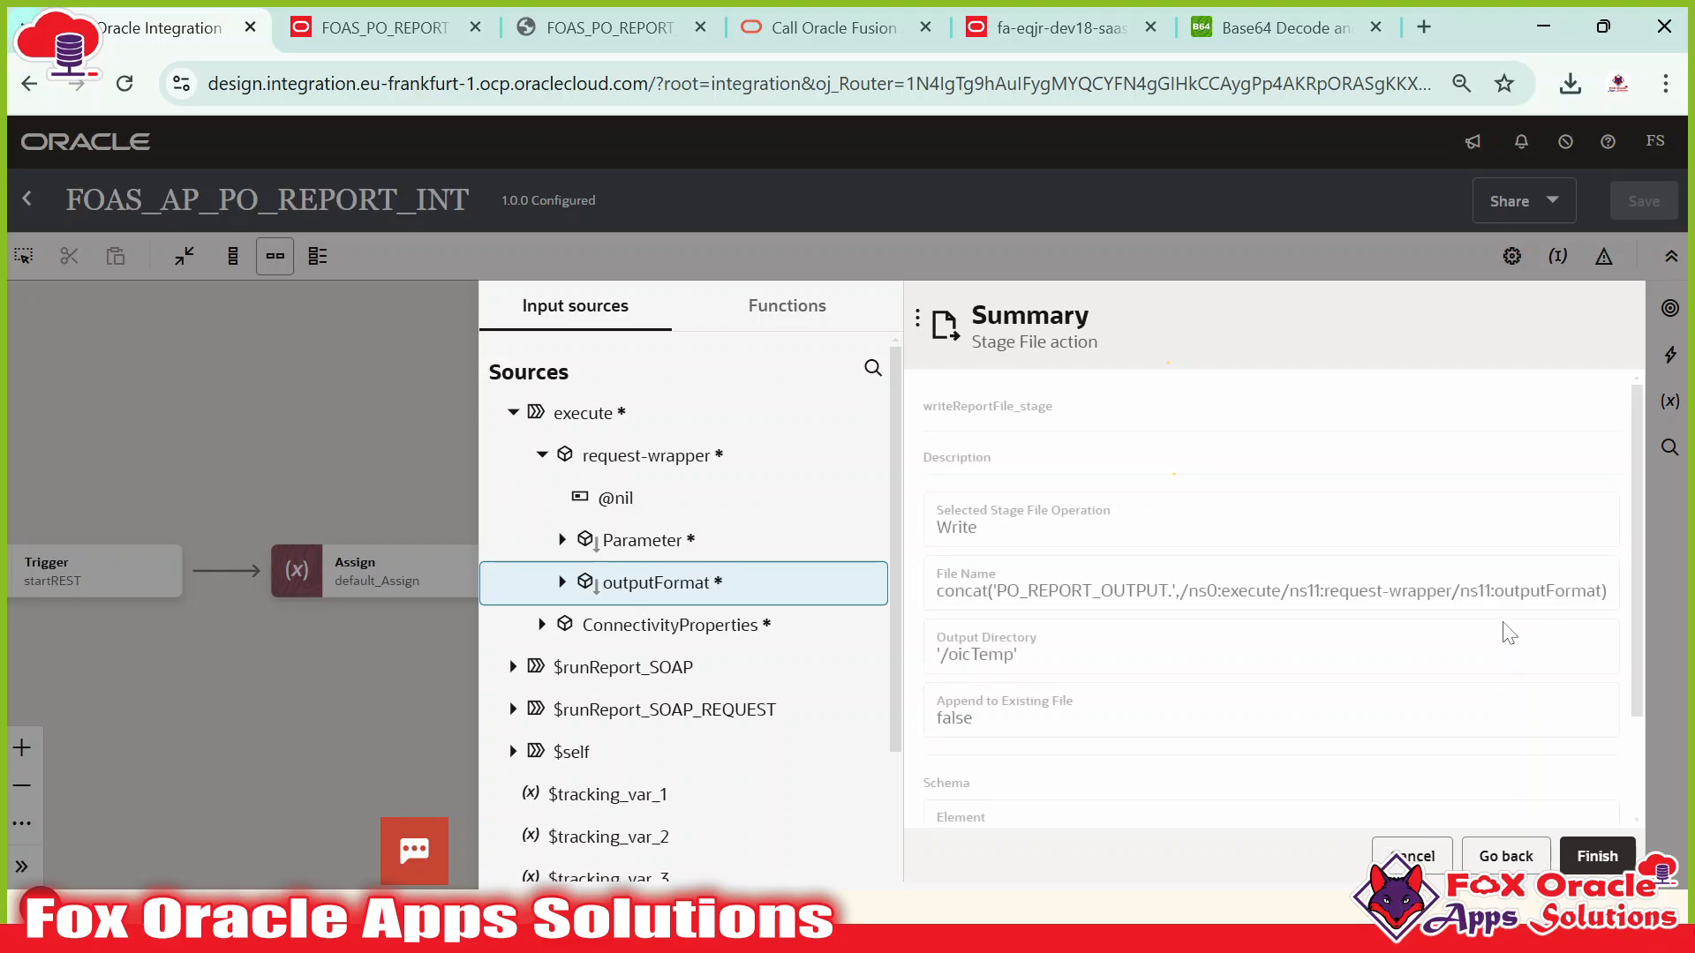
Save FOAS_AP_PO_REPORT_INT and select the new writeReportFile_stage map and Stage File nodes.
scroll(1543, 797, "down", 2)
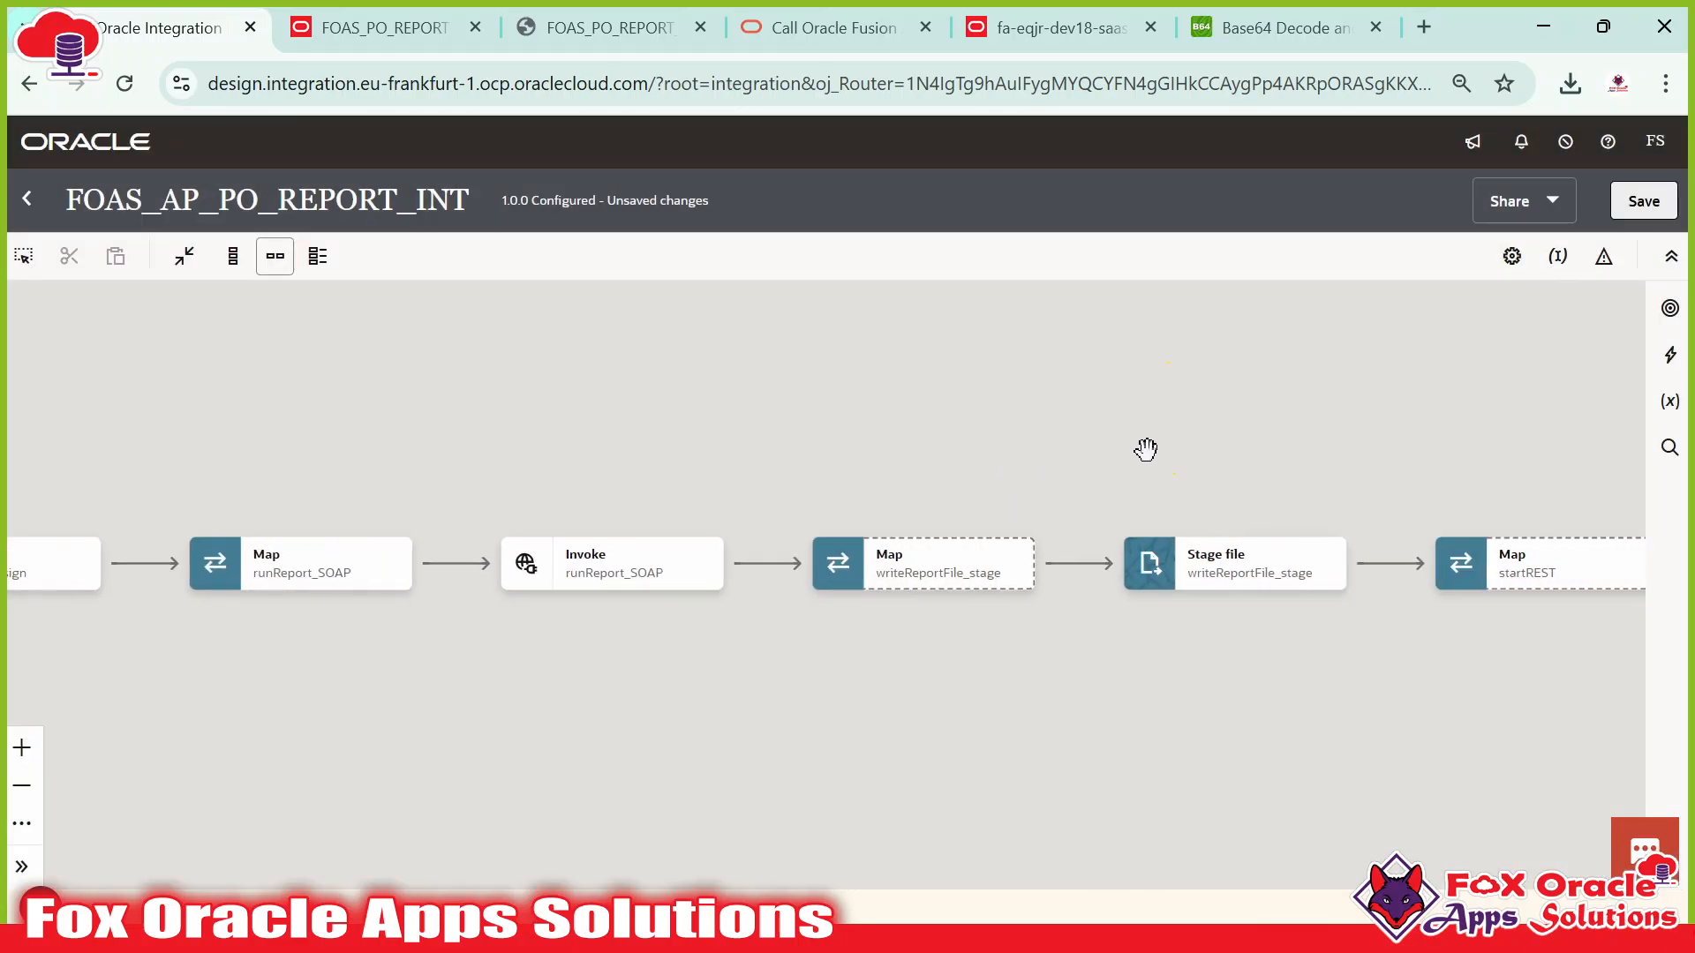
left_click(1632, 212)
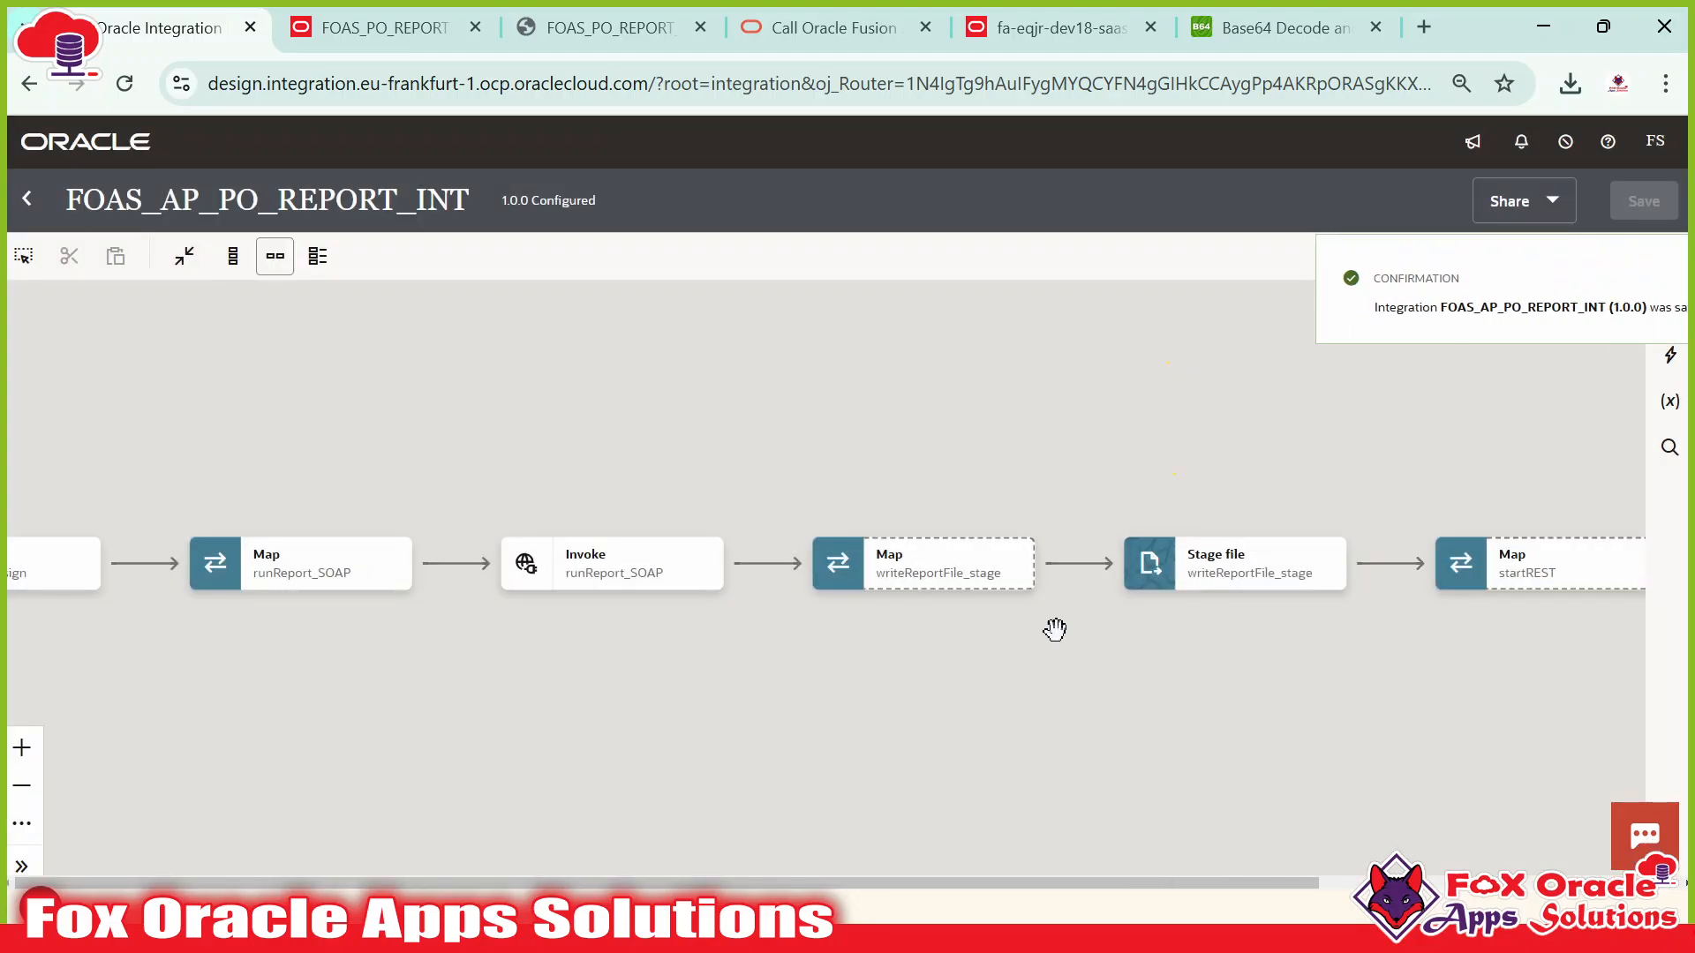
left_click_drag(832, 646, 743, 649)
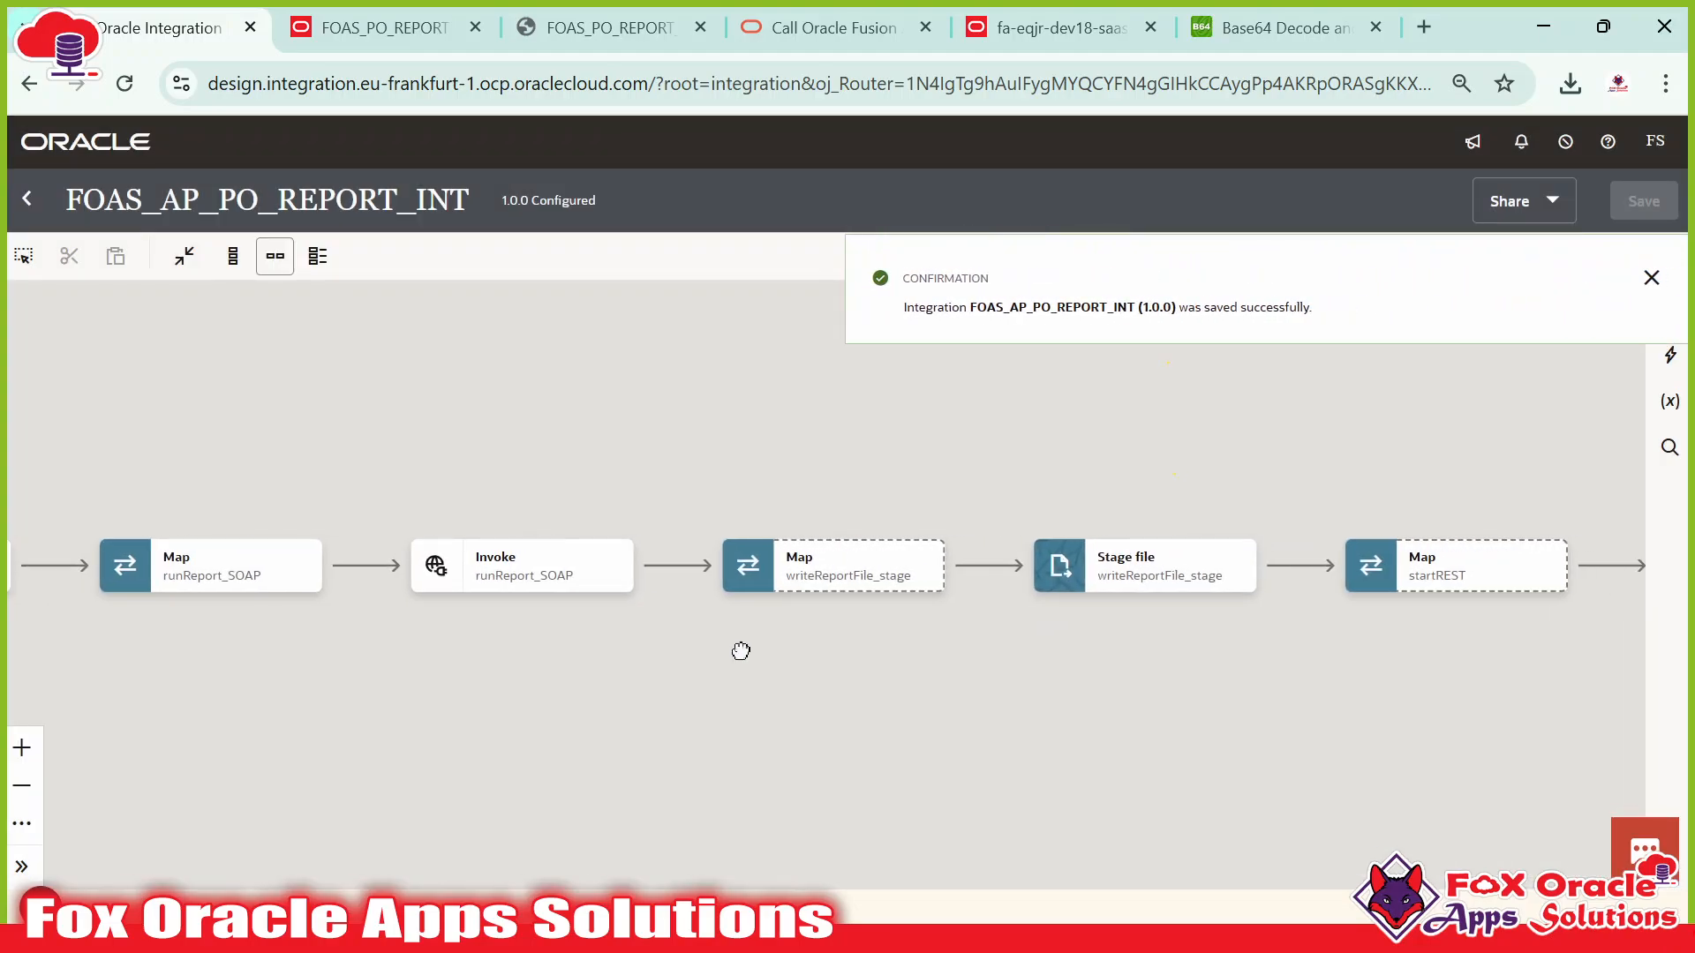
left_click(505, 566)
left_click(526, 584)
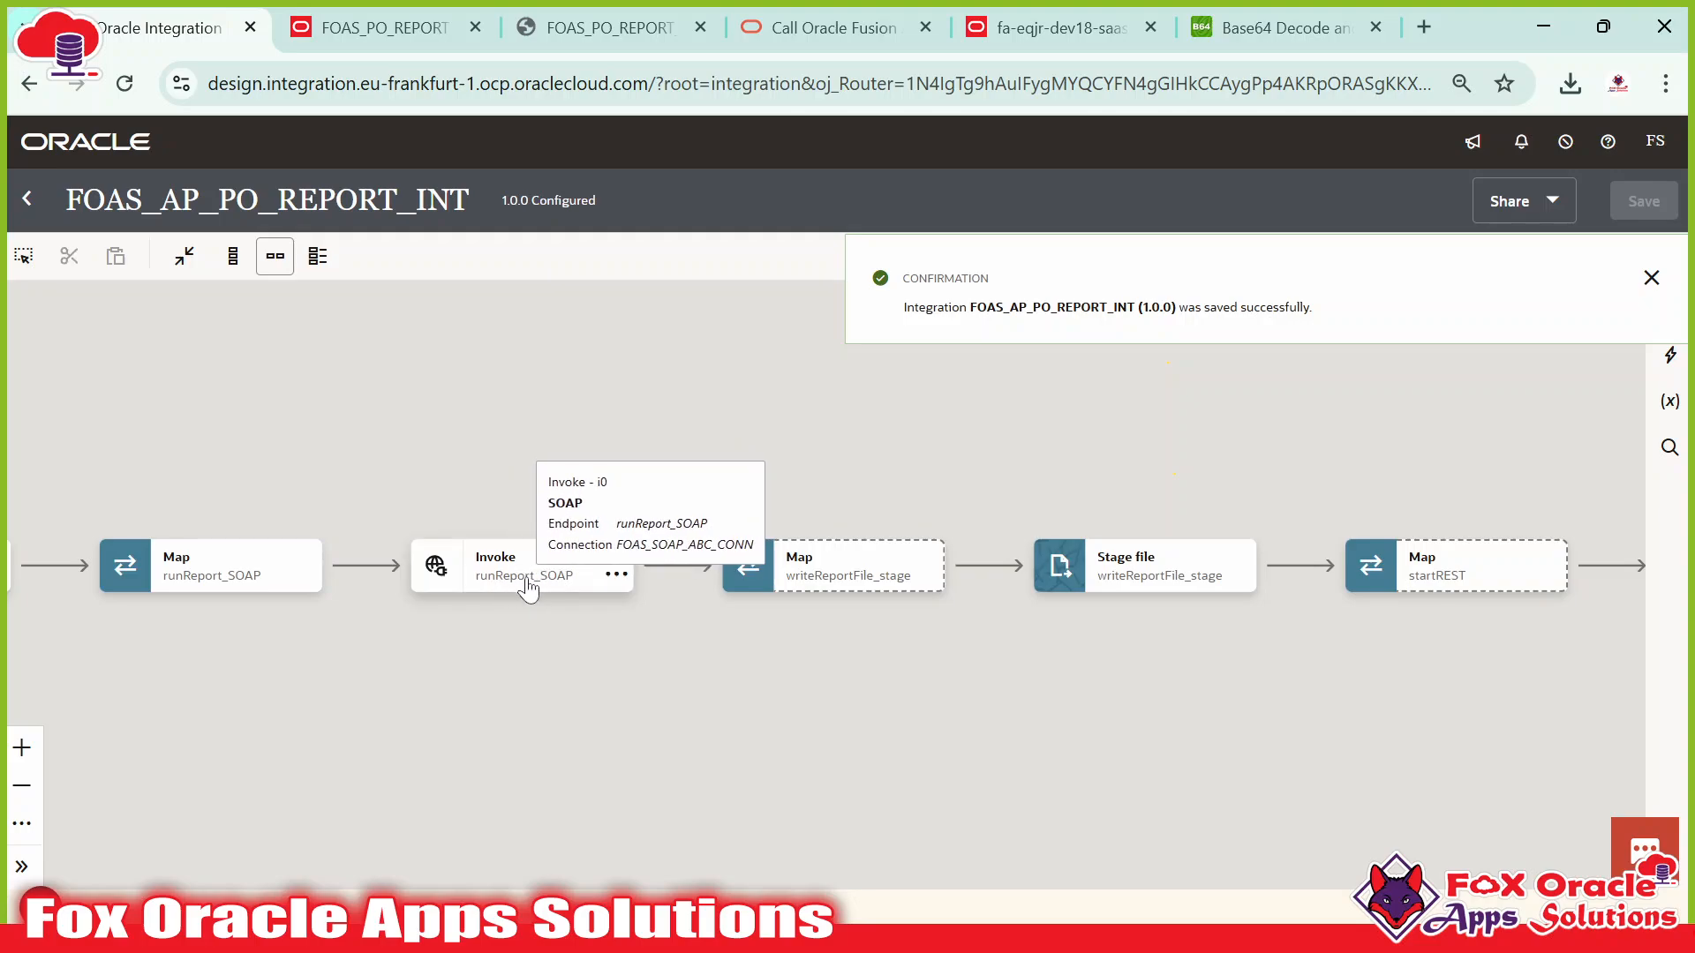
left_click(918, 578)
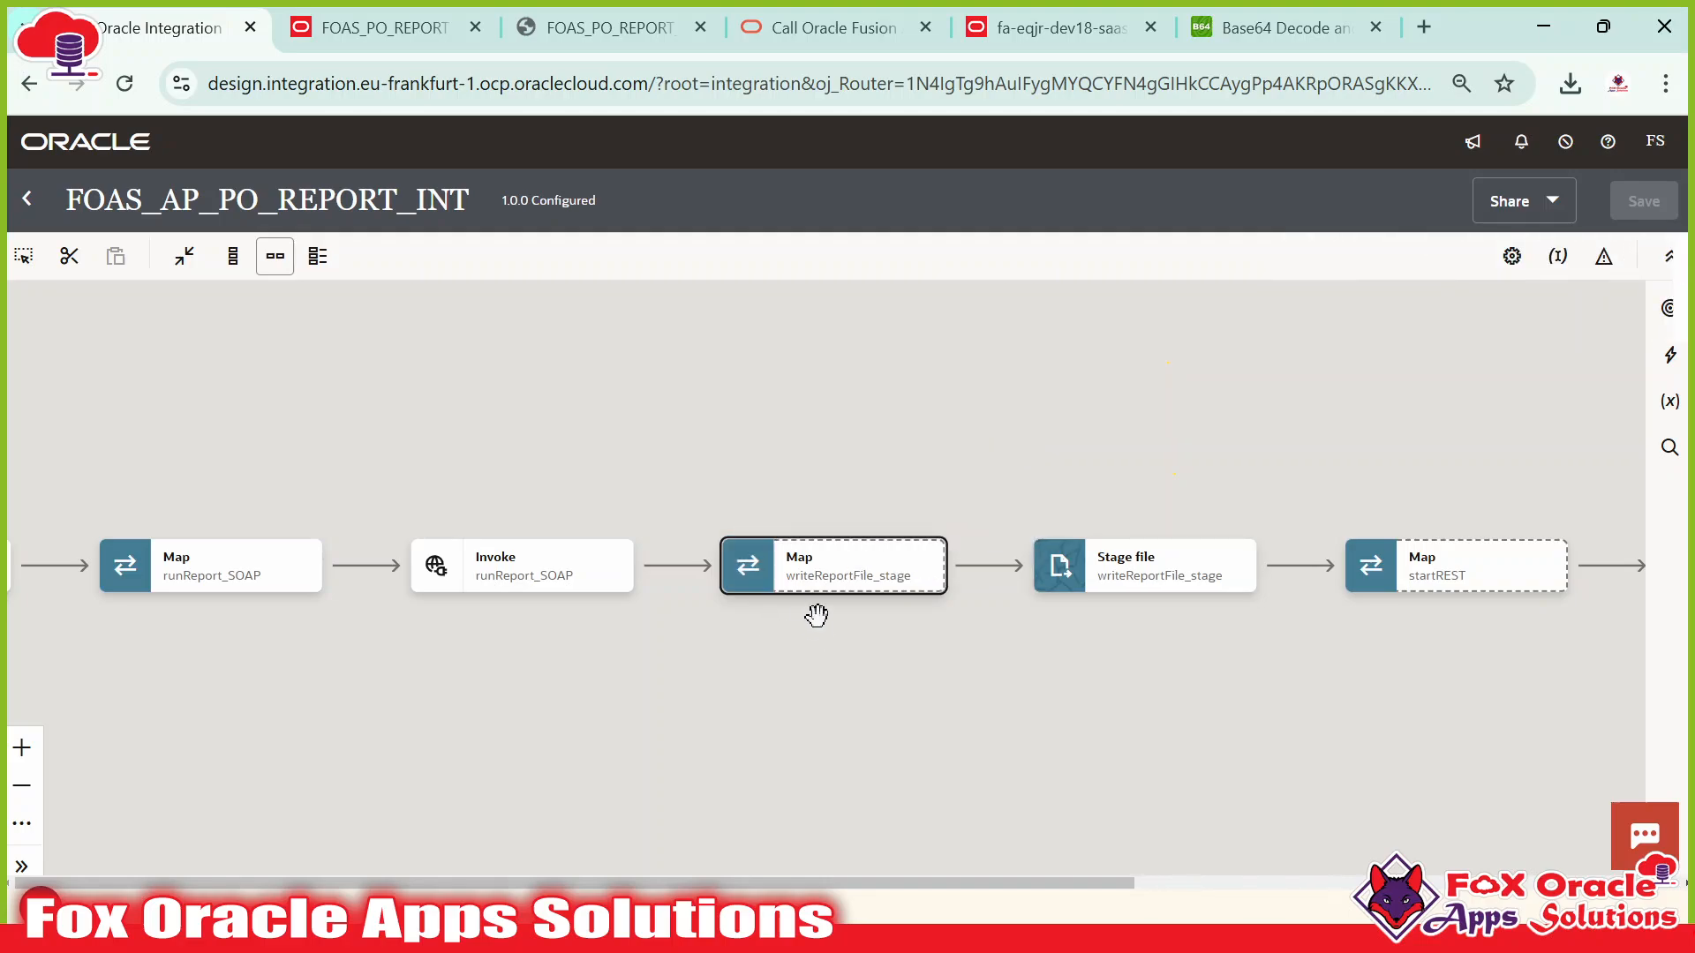
left_click(1104, 572)
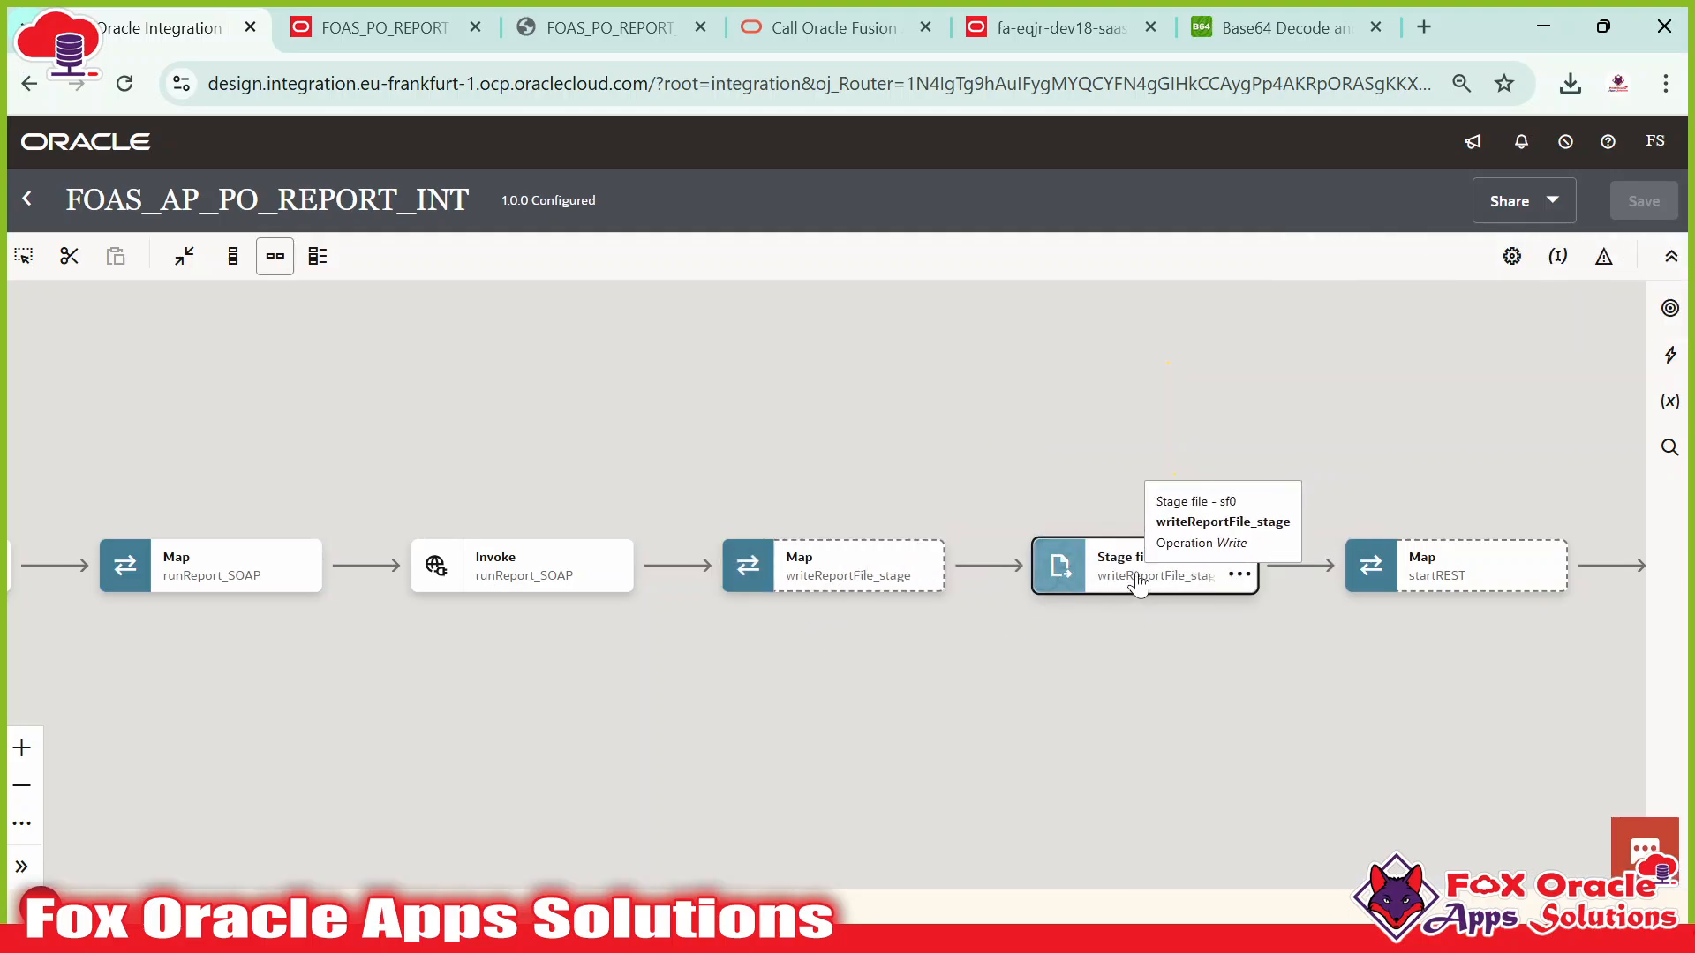
Open the writeReportFile_stage mapper and locate reportBytes in SoapUI's runReport response XML.
double_click(768, 562)
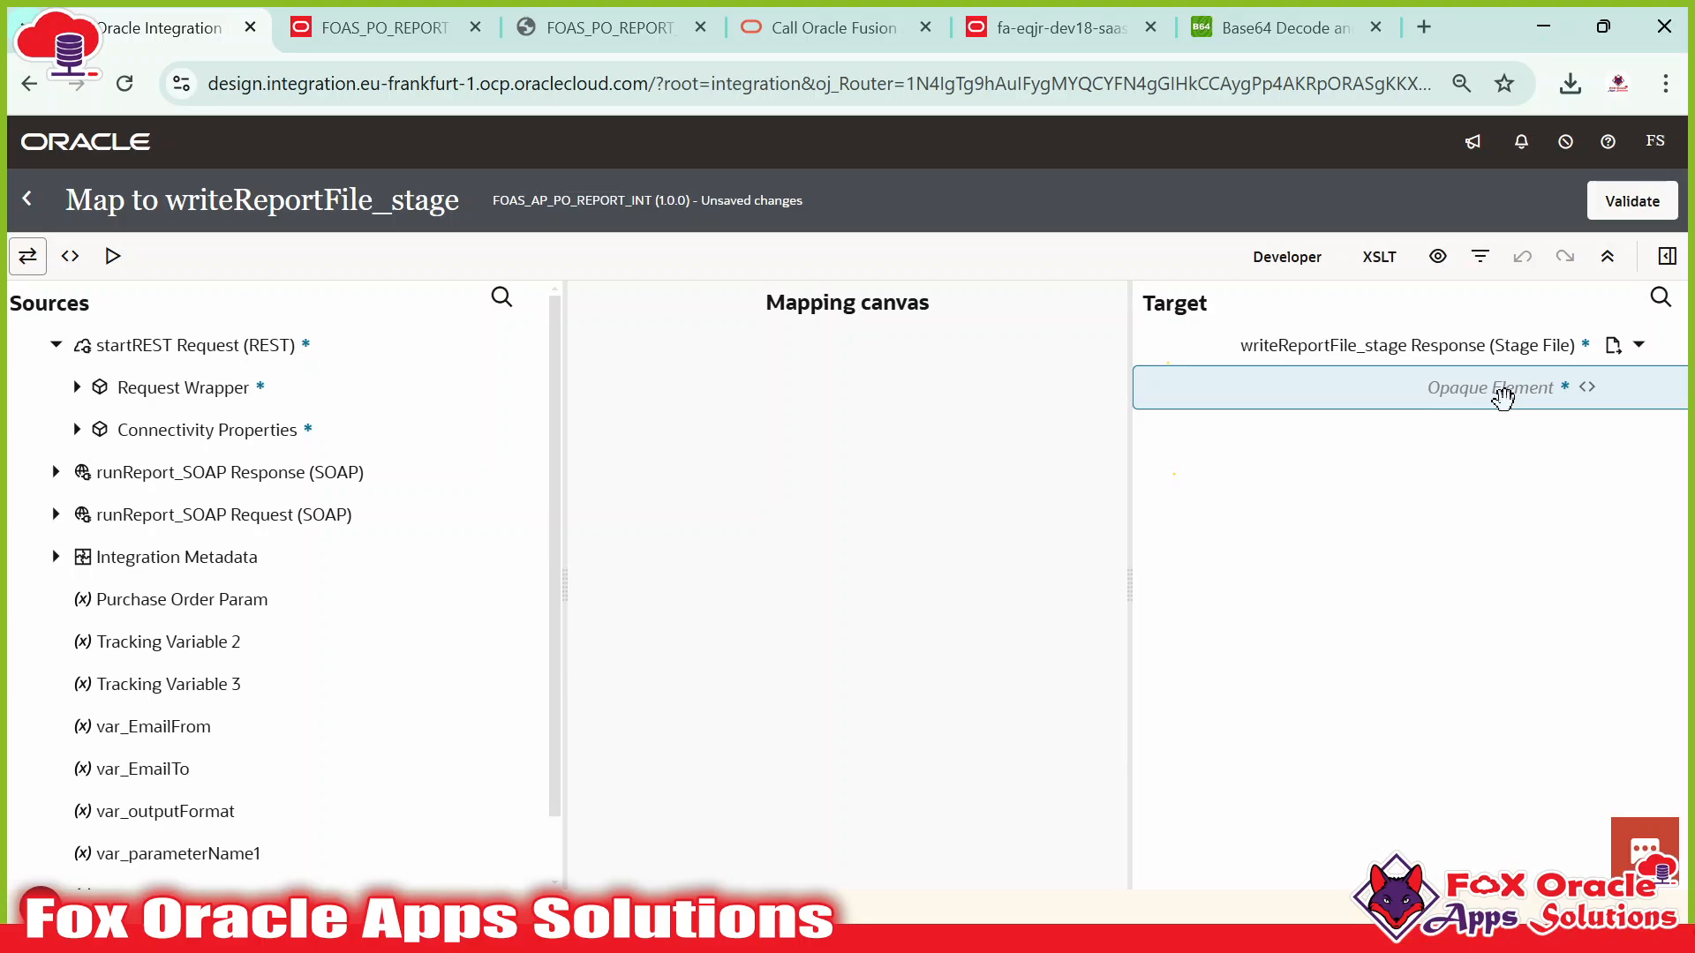
key("alt+Tab")
key("alt+Tab")
key("alt+Tab")
key("alt+Tab")
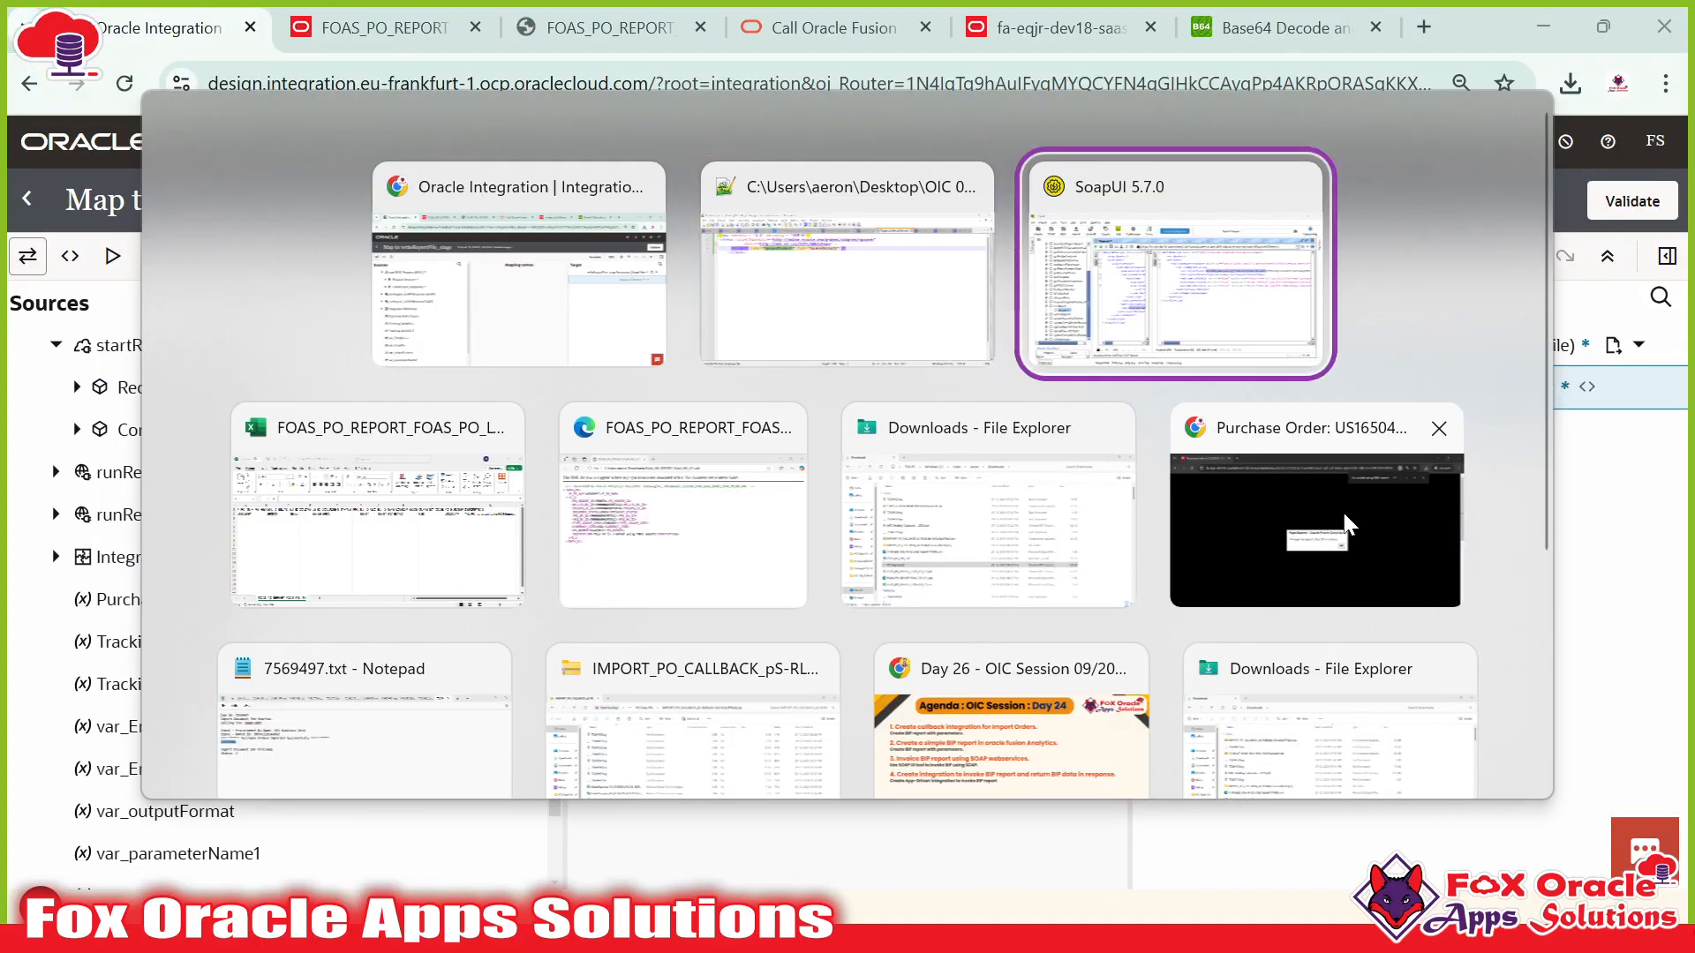
left_click(1226, 419)
left_click(560, 293)
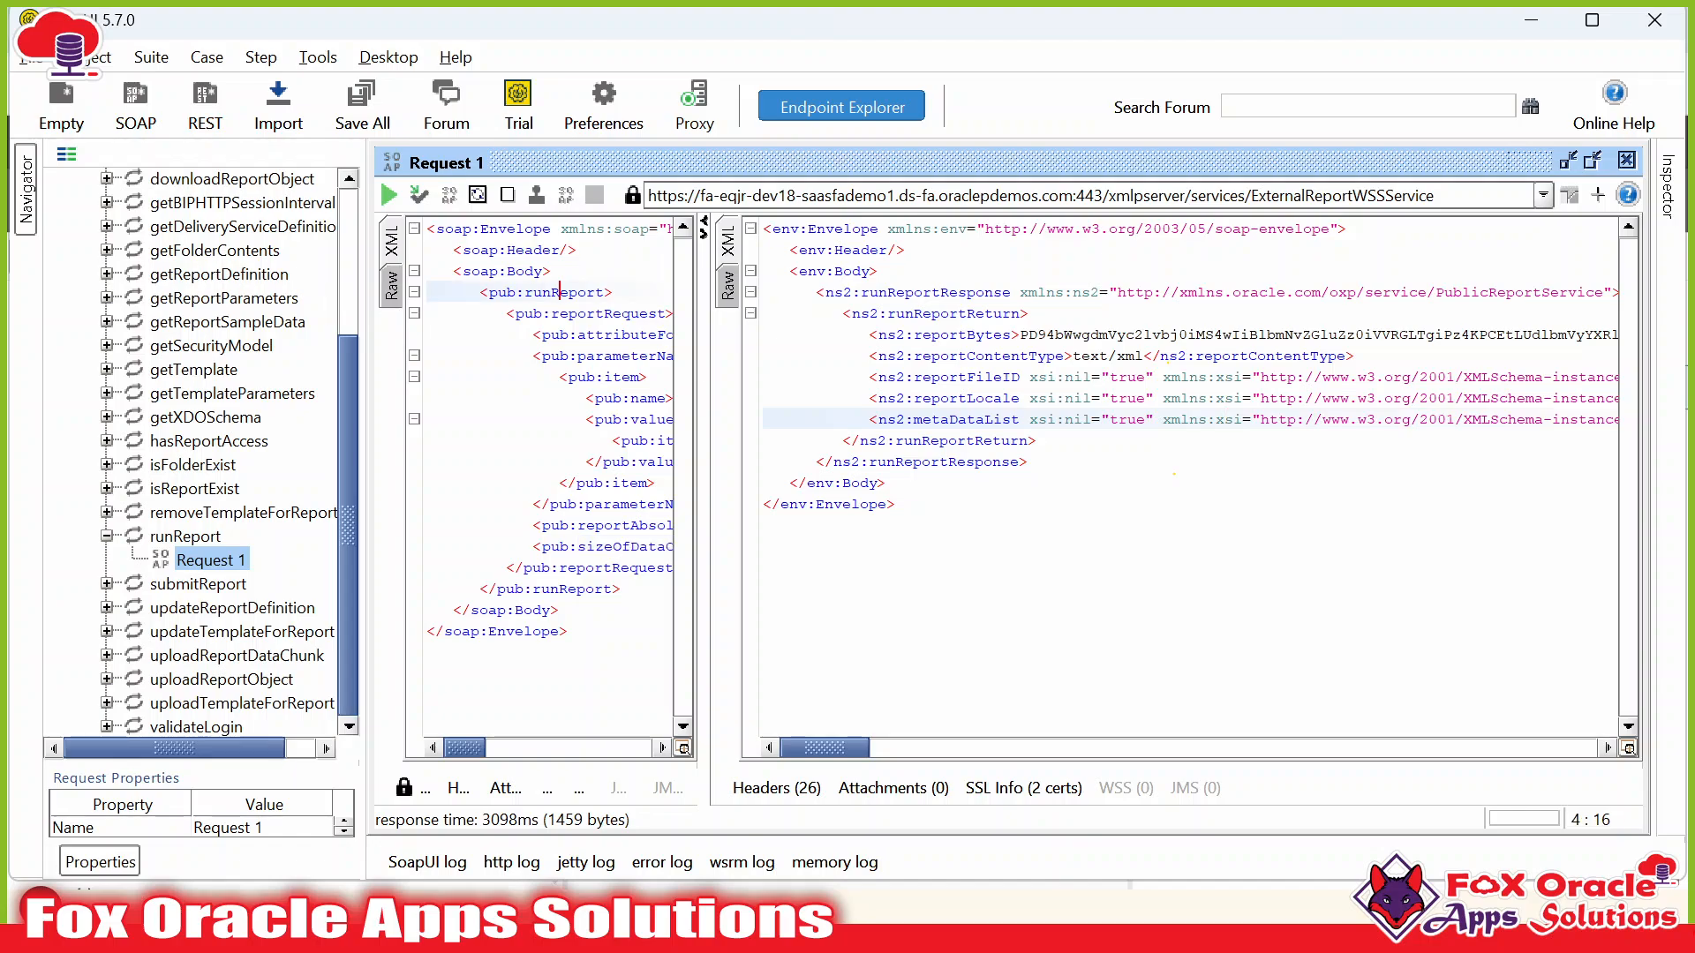
left_click(971, 356)
left_click(983, 461)
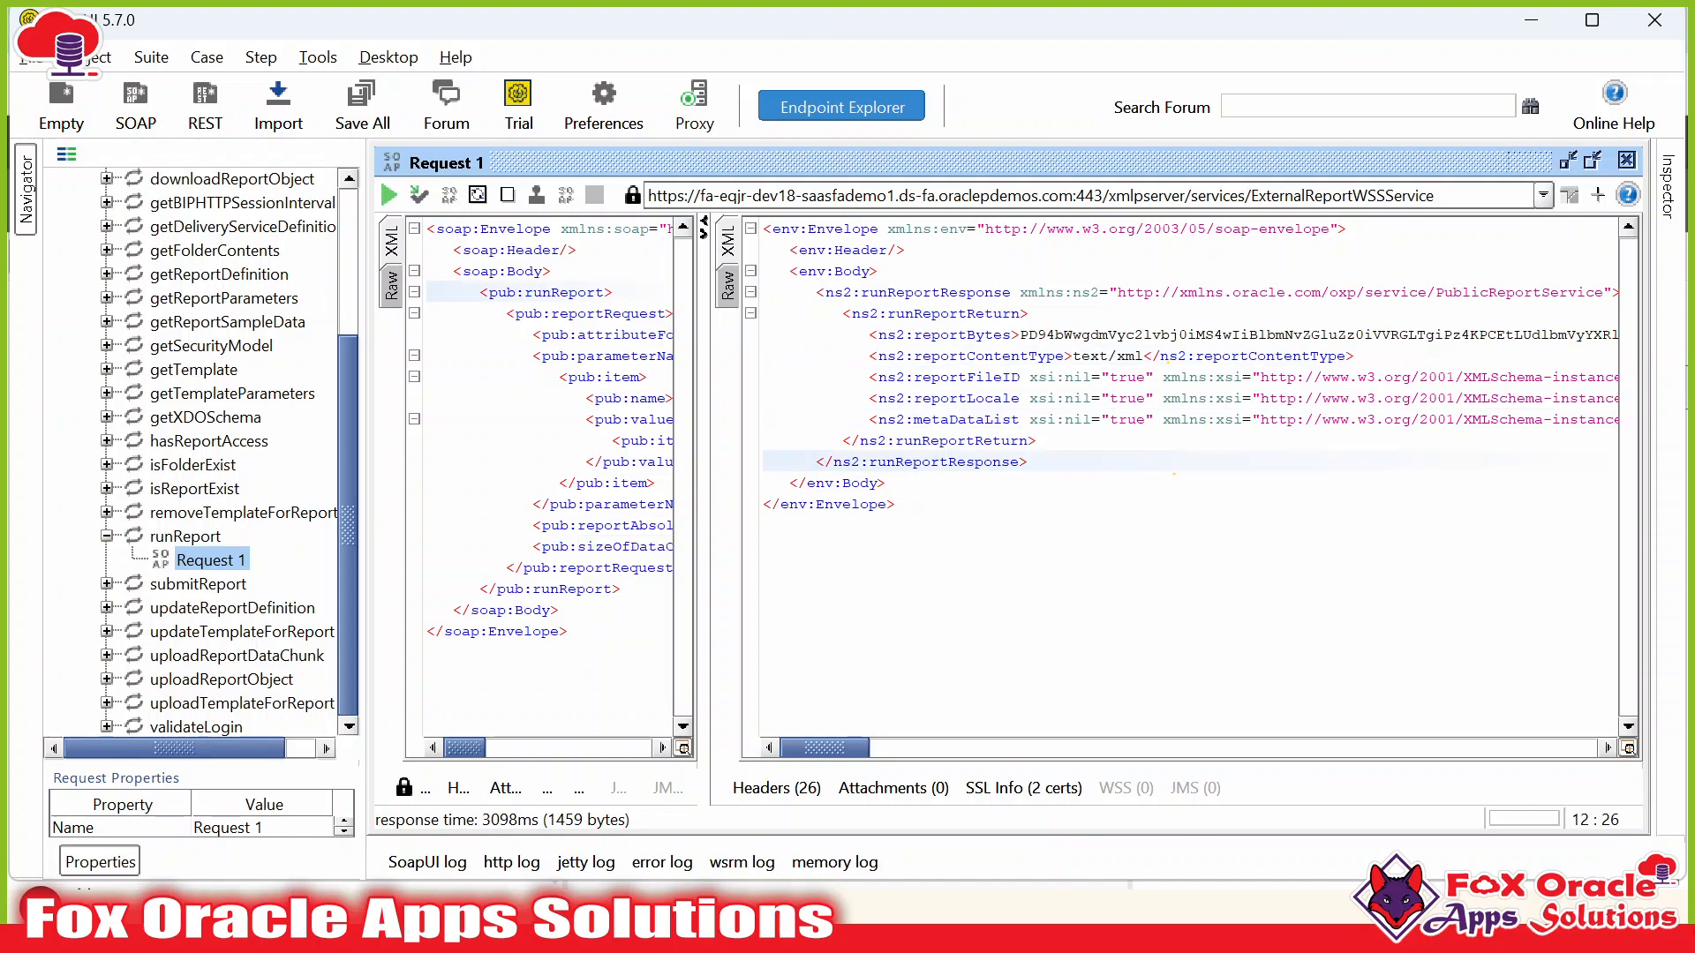
double_click(962, 335)
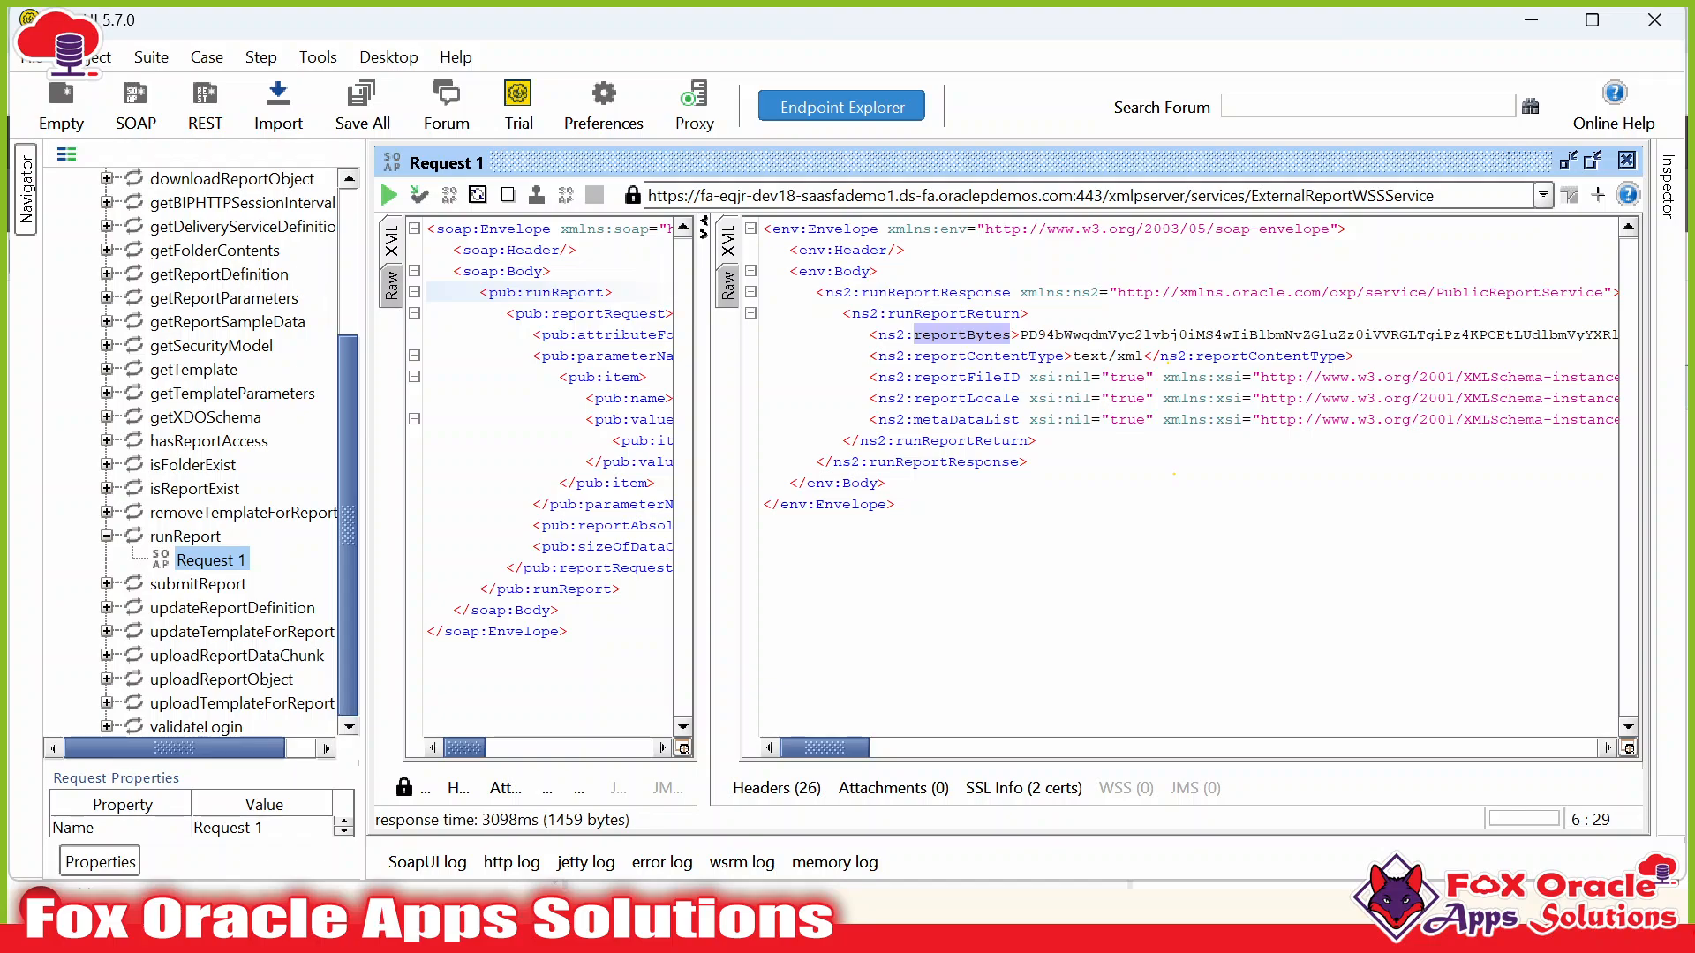
key("alt+Tab")
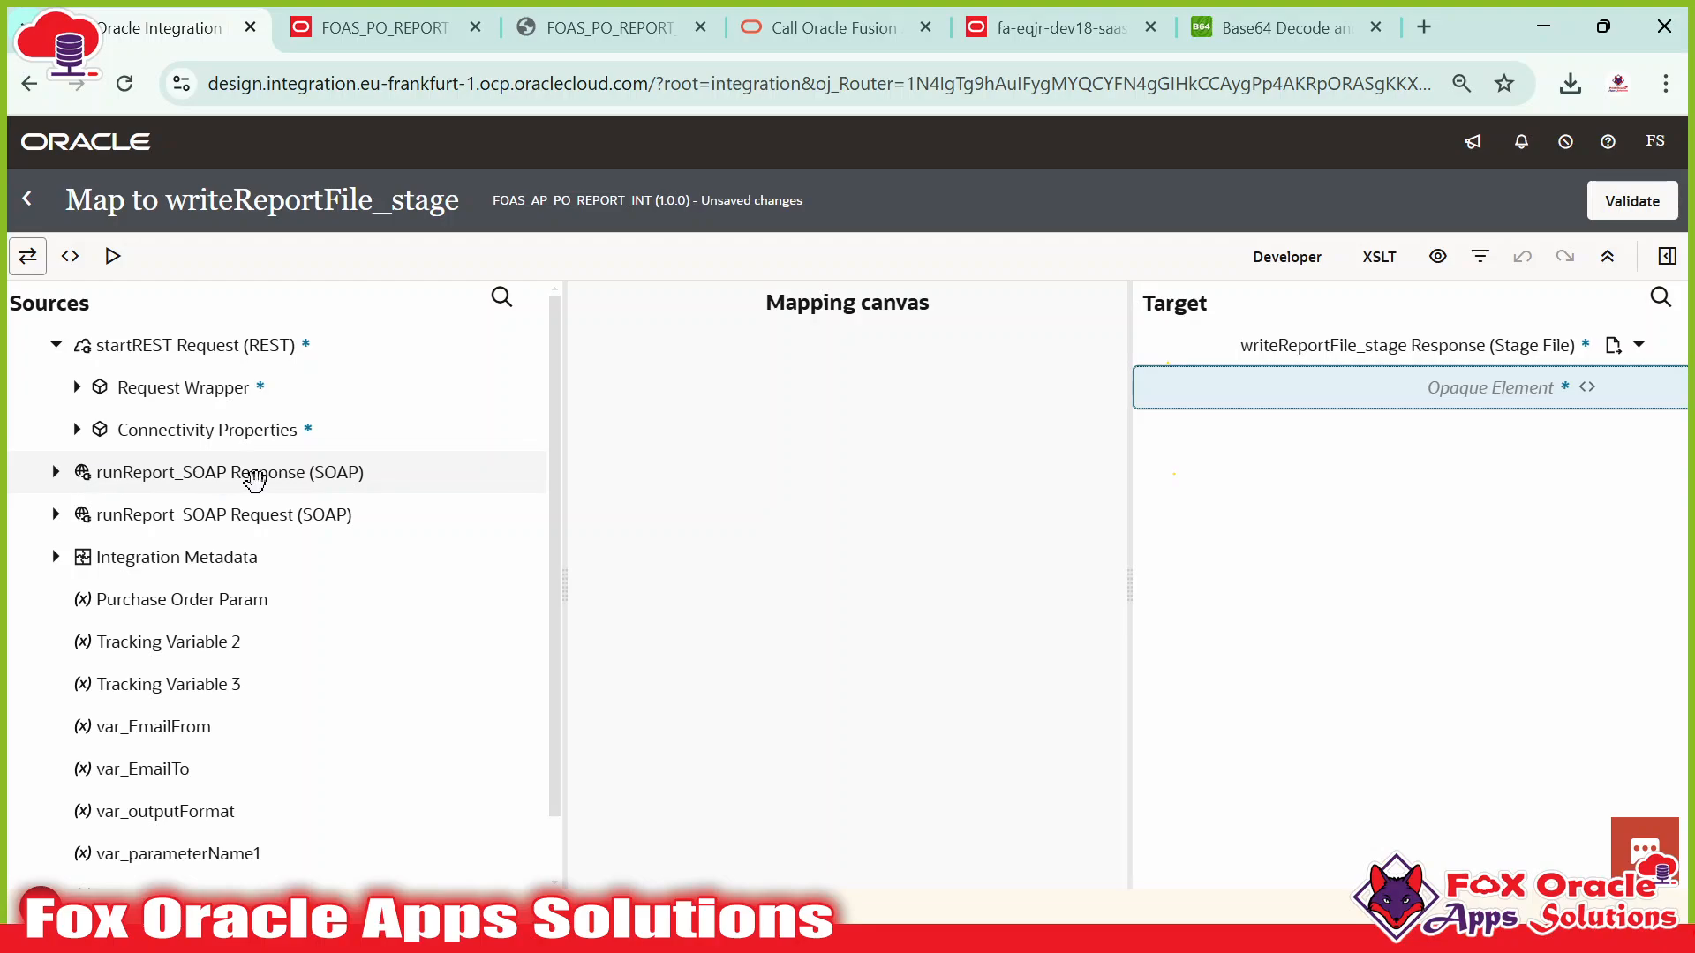
Expand runReport_SOAP Response > runReportResponse in the sources, matching it against SoapUI.
left_click(57, 474)
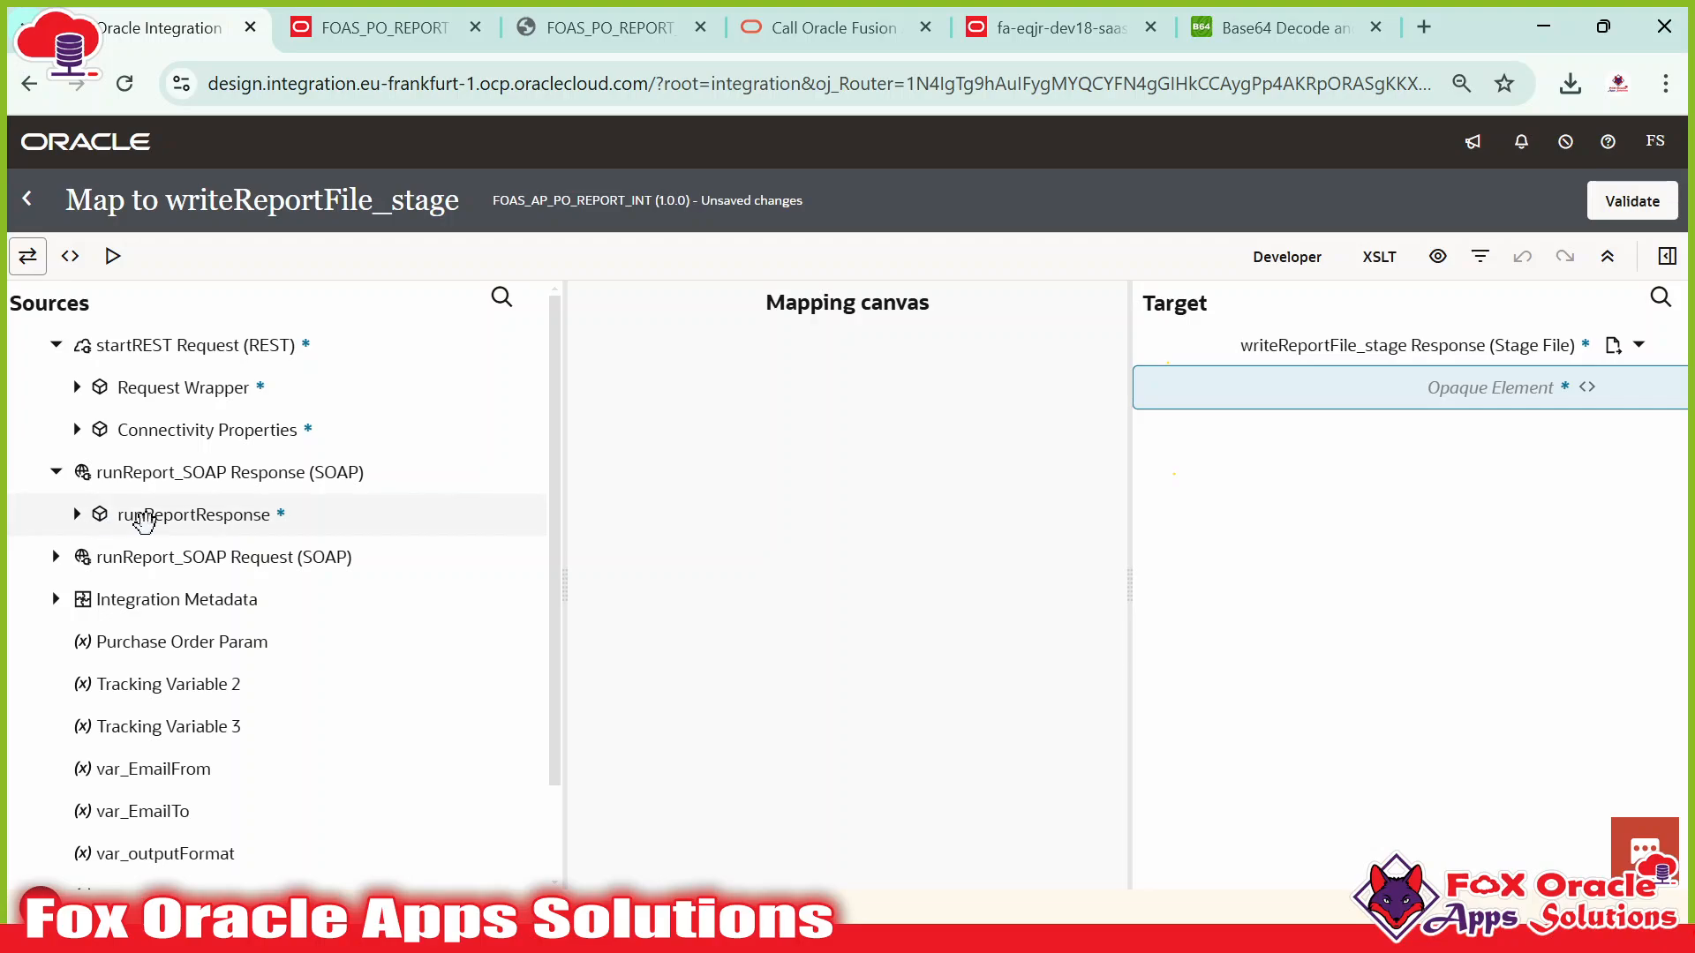
left_click(76, 516)
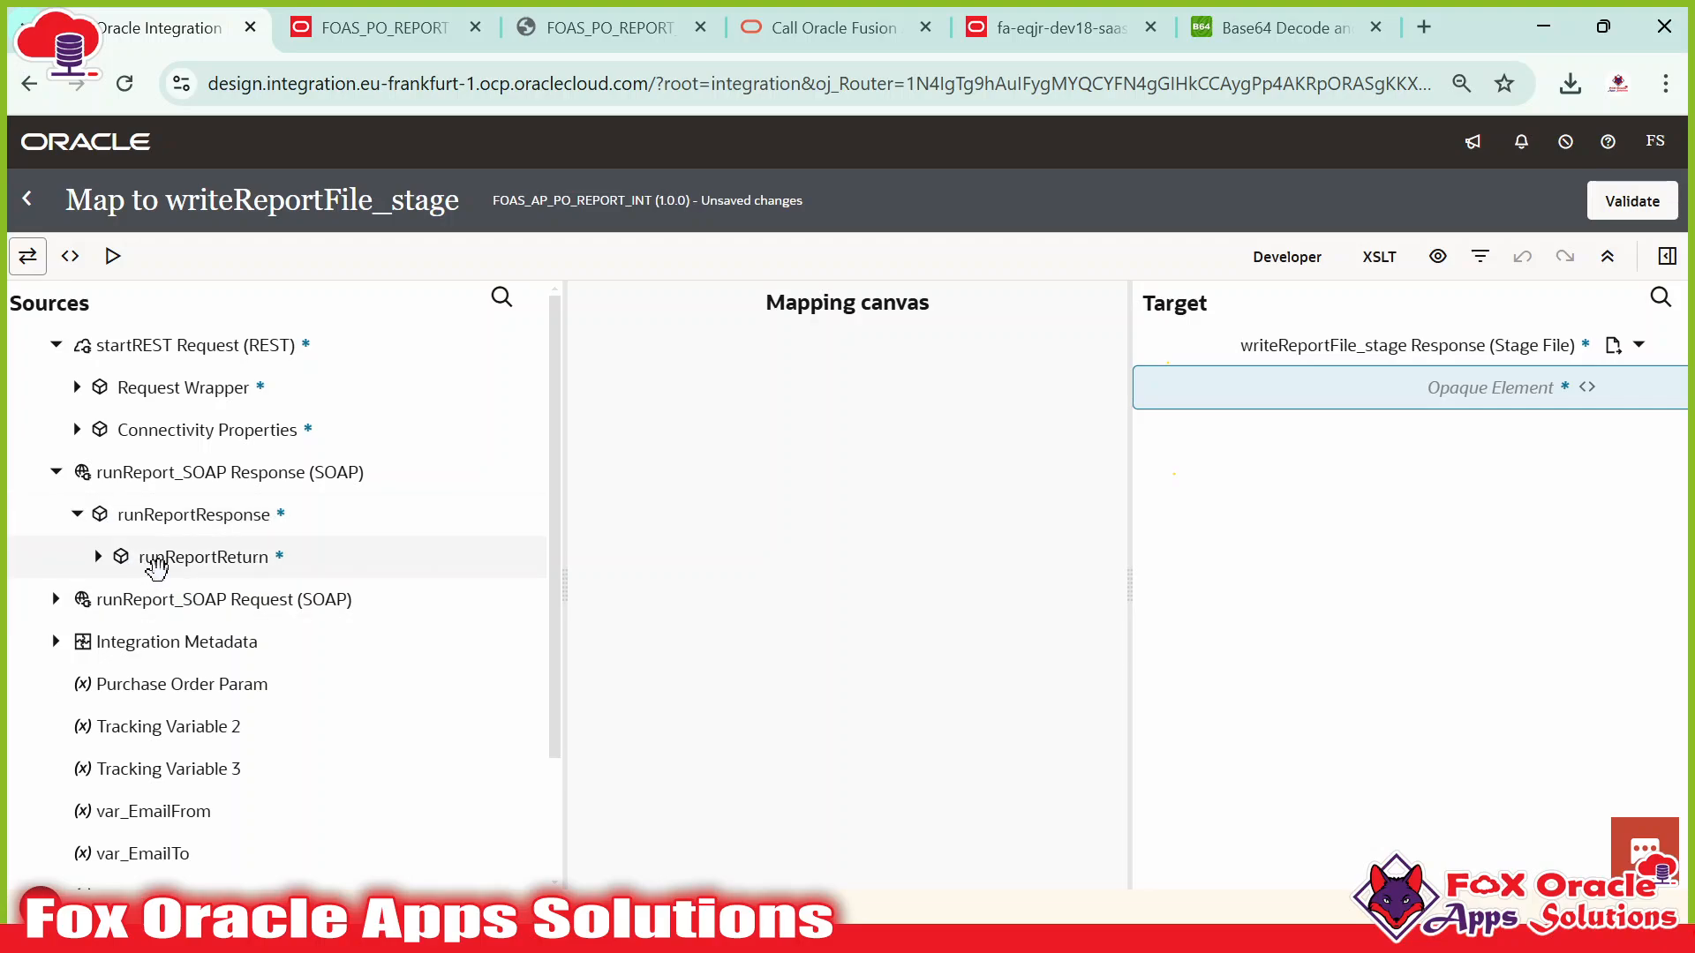
key("alt+Tab")
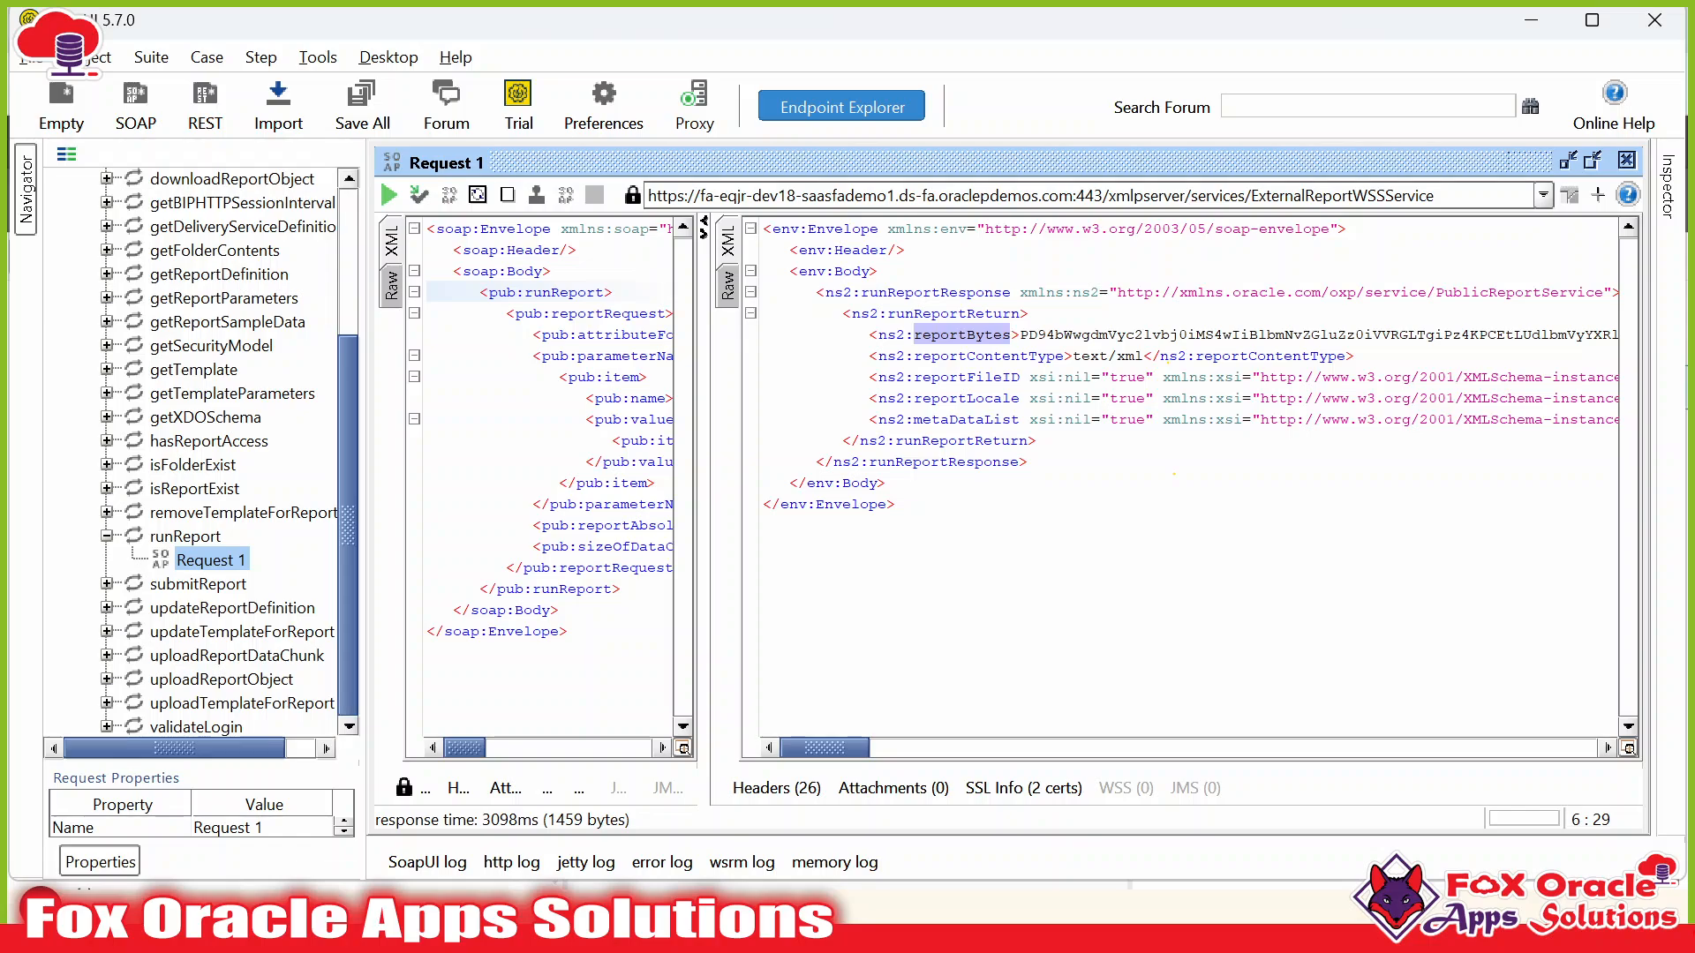
double_click(922, 292)
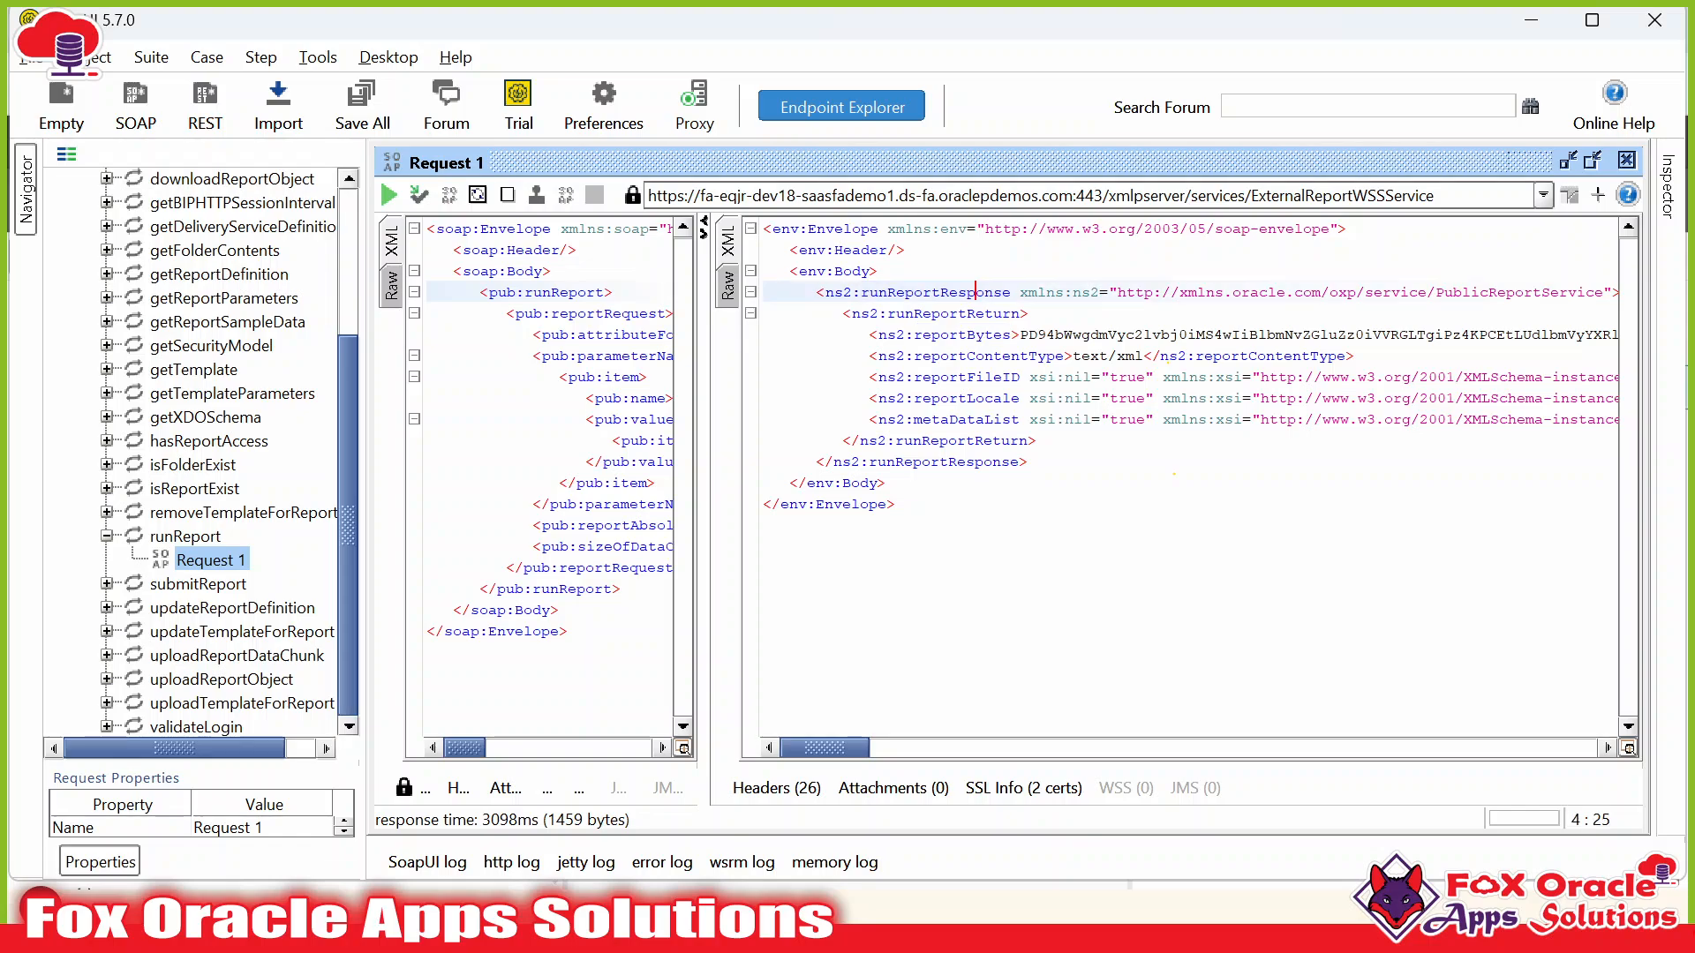
left_click(949, 314)
double_click(985, 313)
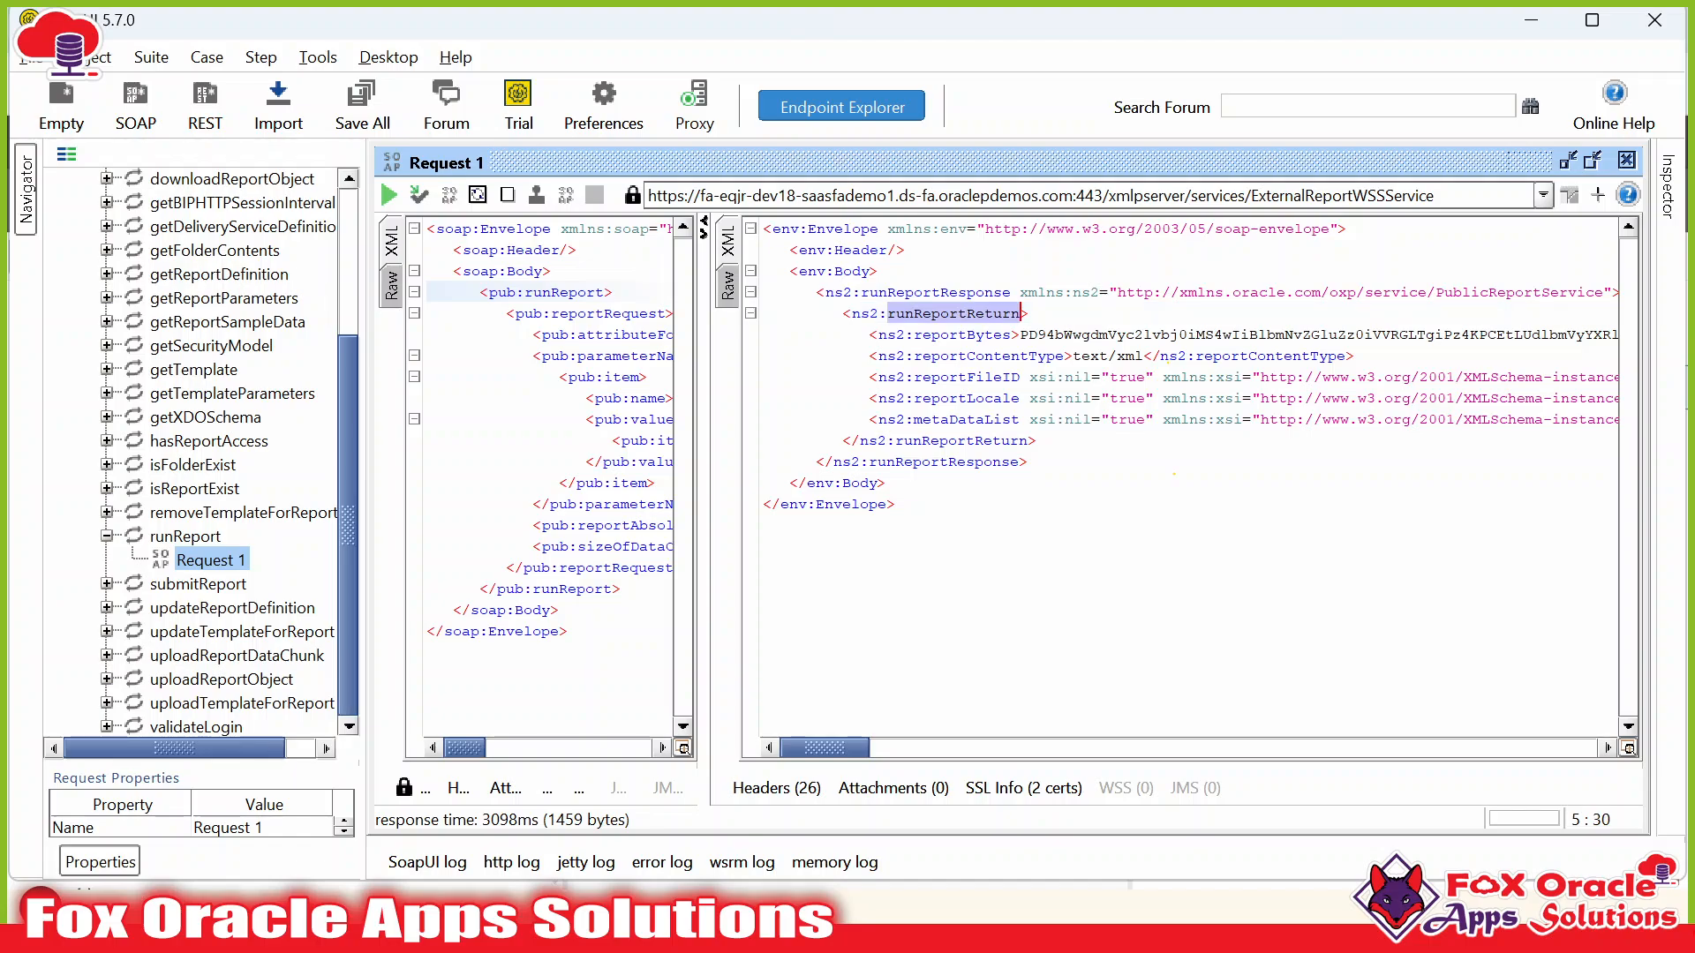
double_click(982, 335)
key("alt+Tab")
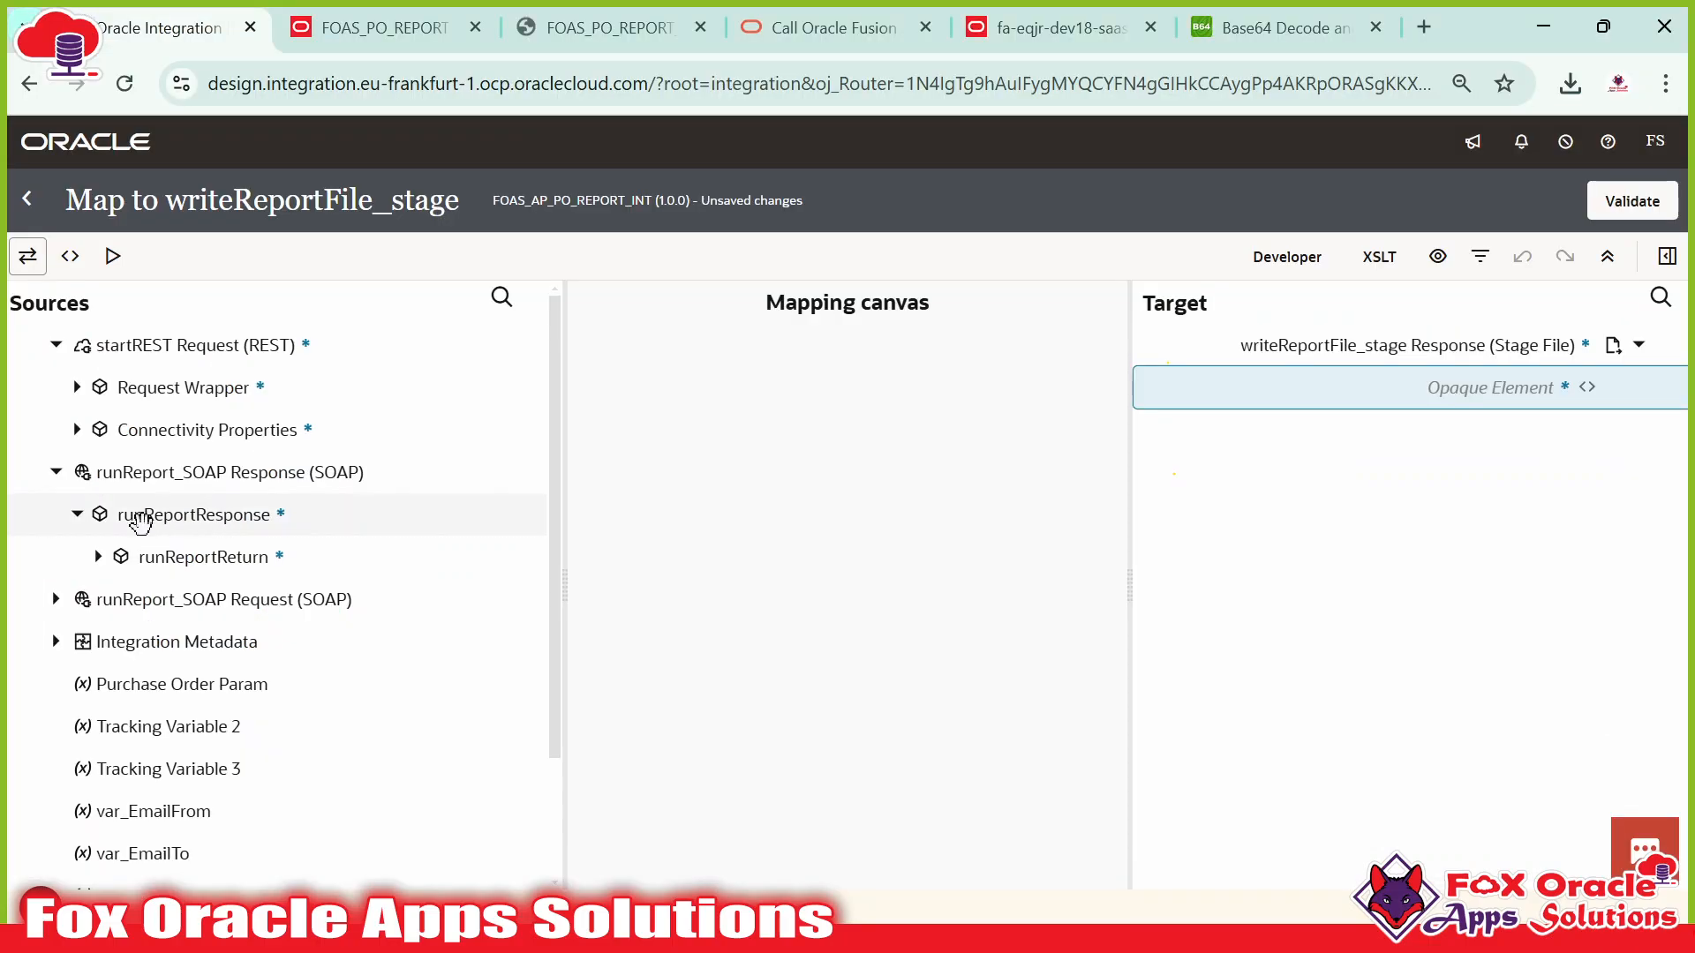
Expand runReportReturn, pick reportBytes, and compare reportContentType and reportFileID in SoapUI.
left_click(98, 557)
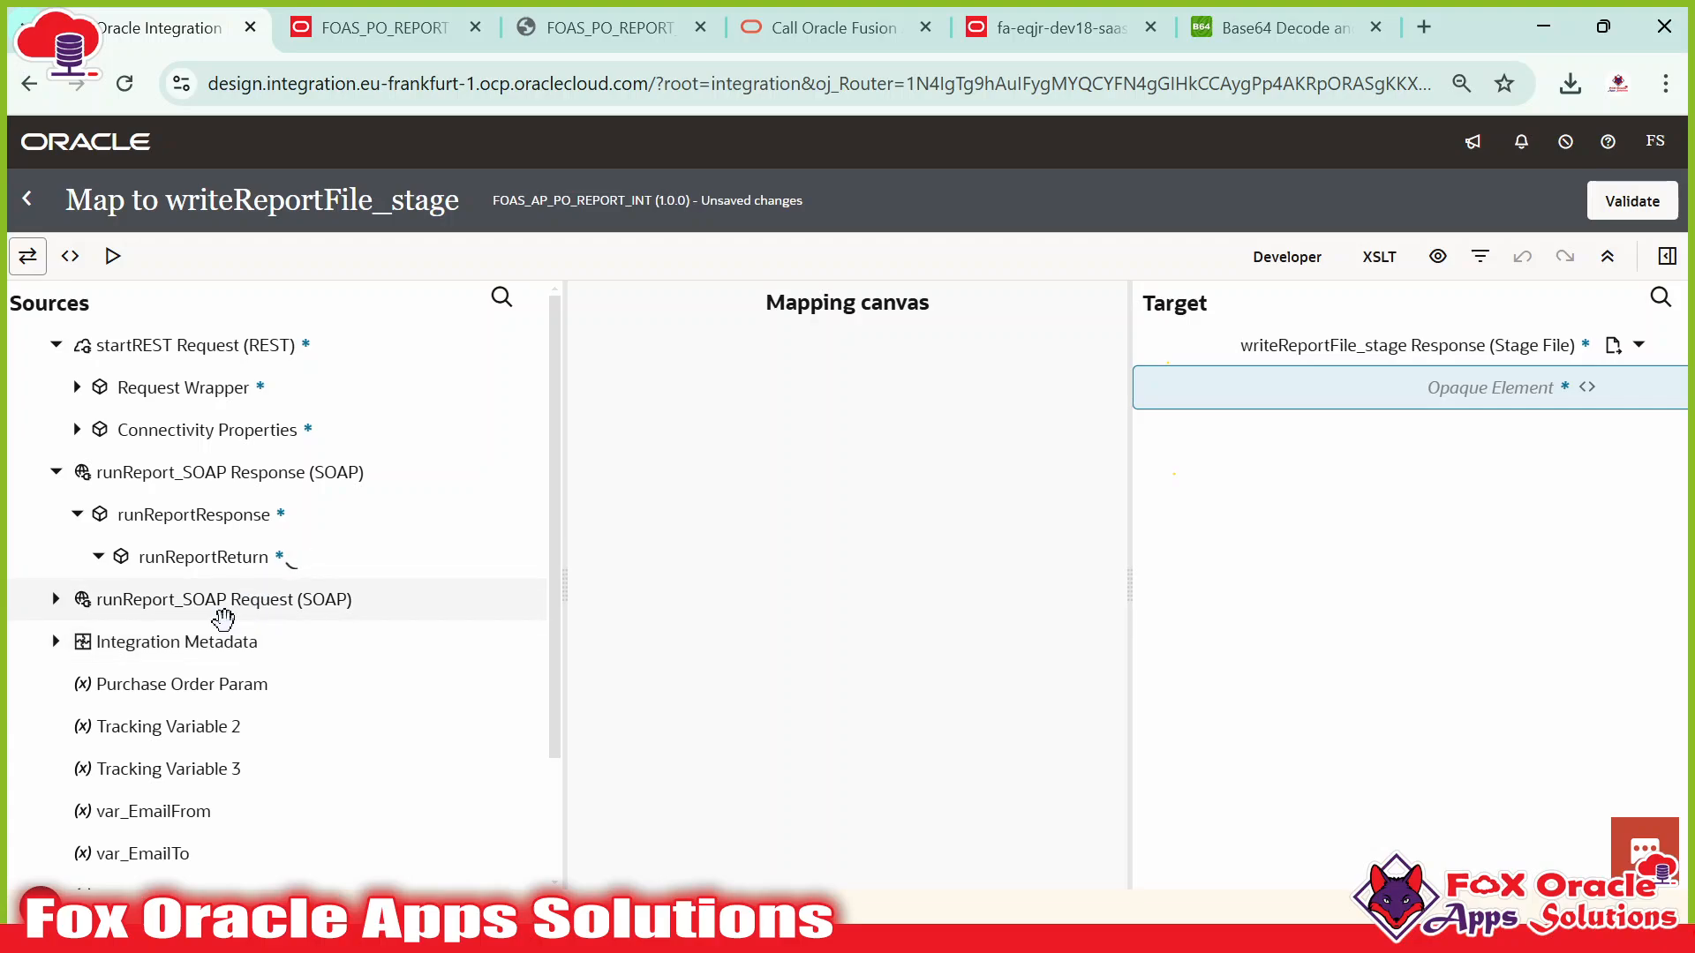
left_click(189, 602)
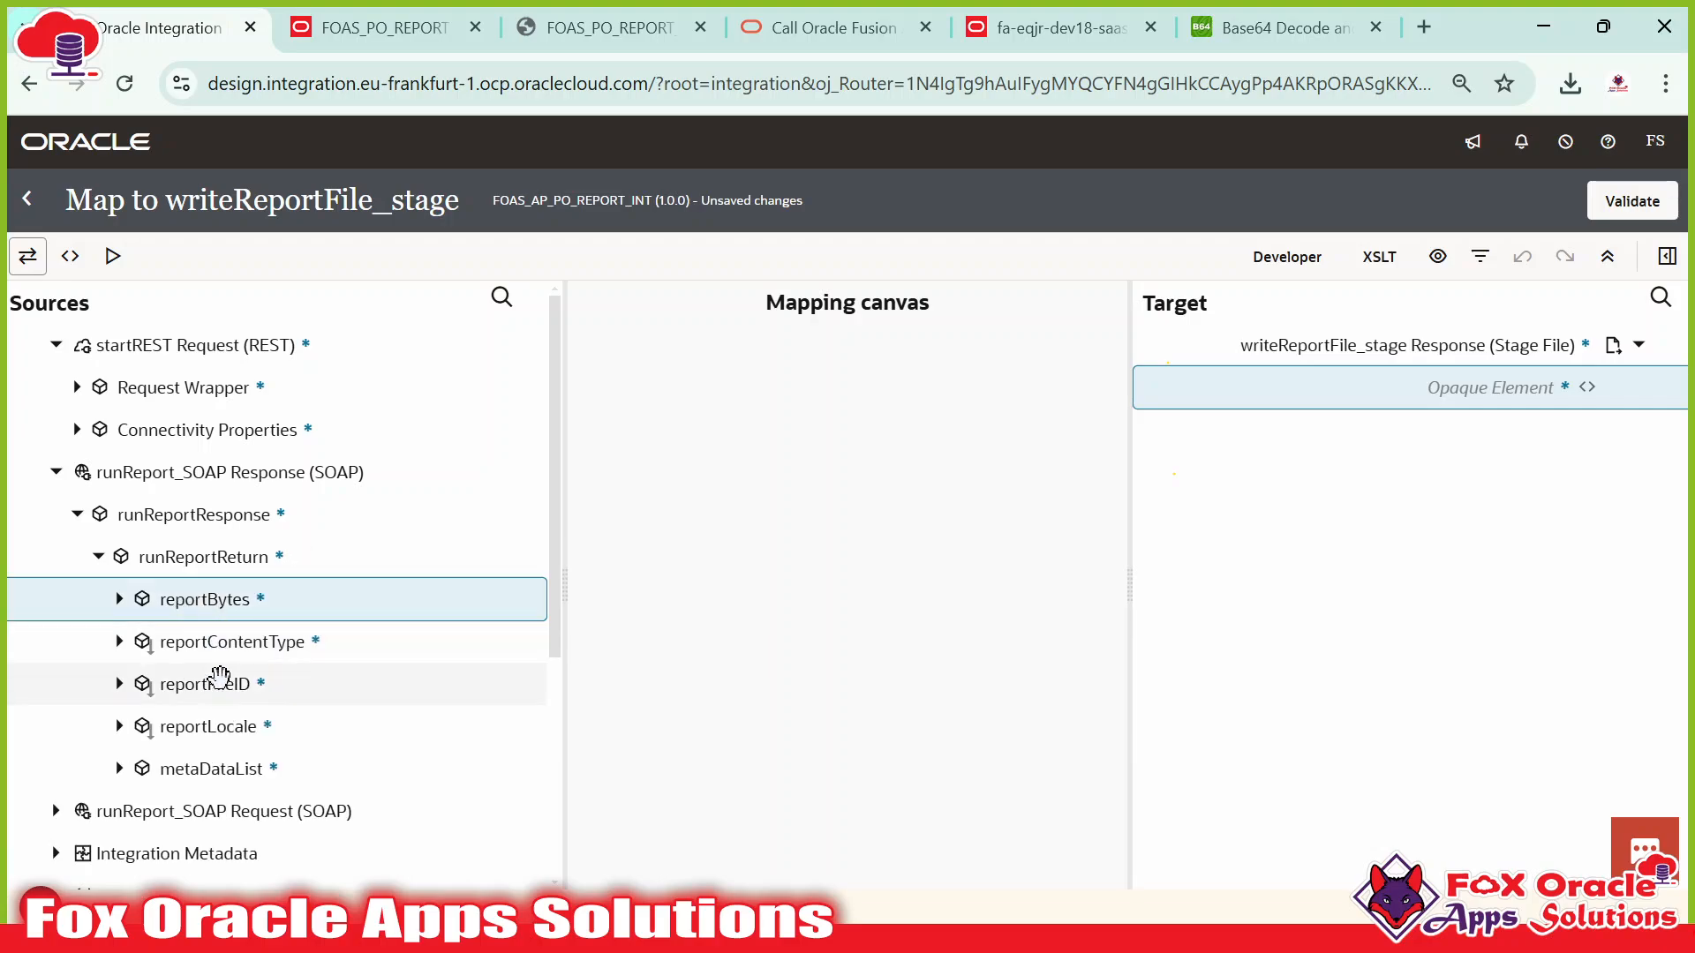
key("alt+Tab")
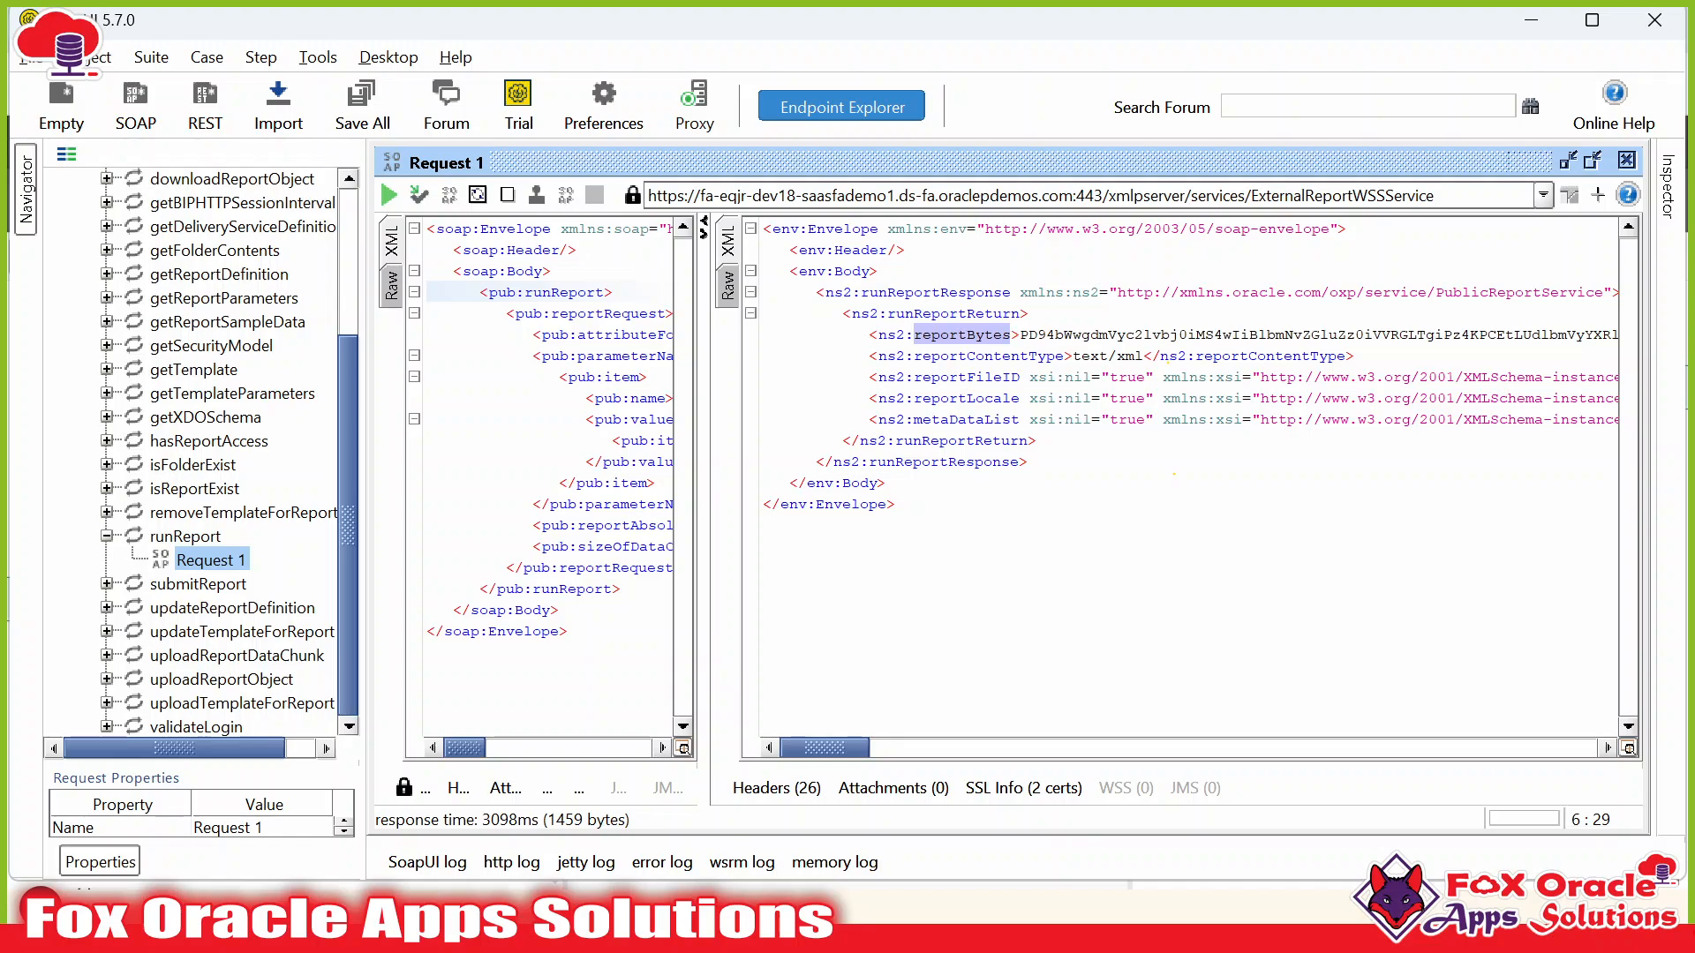
double_click(964, 335)
double_click(967, 378)
double_click(981, 357)
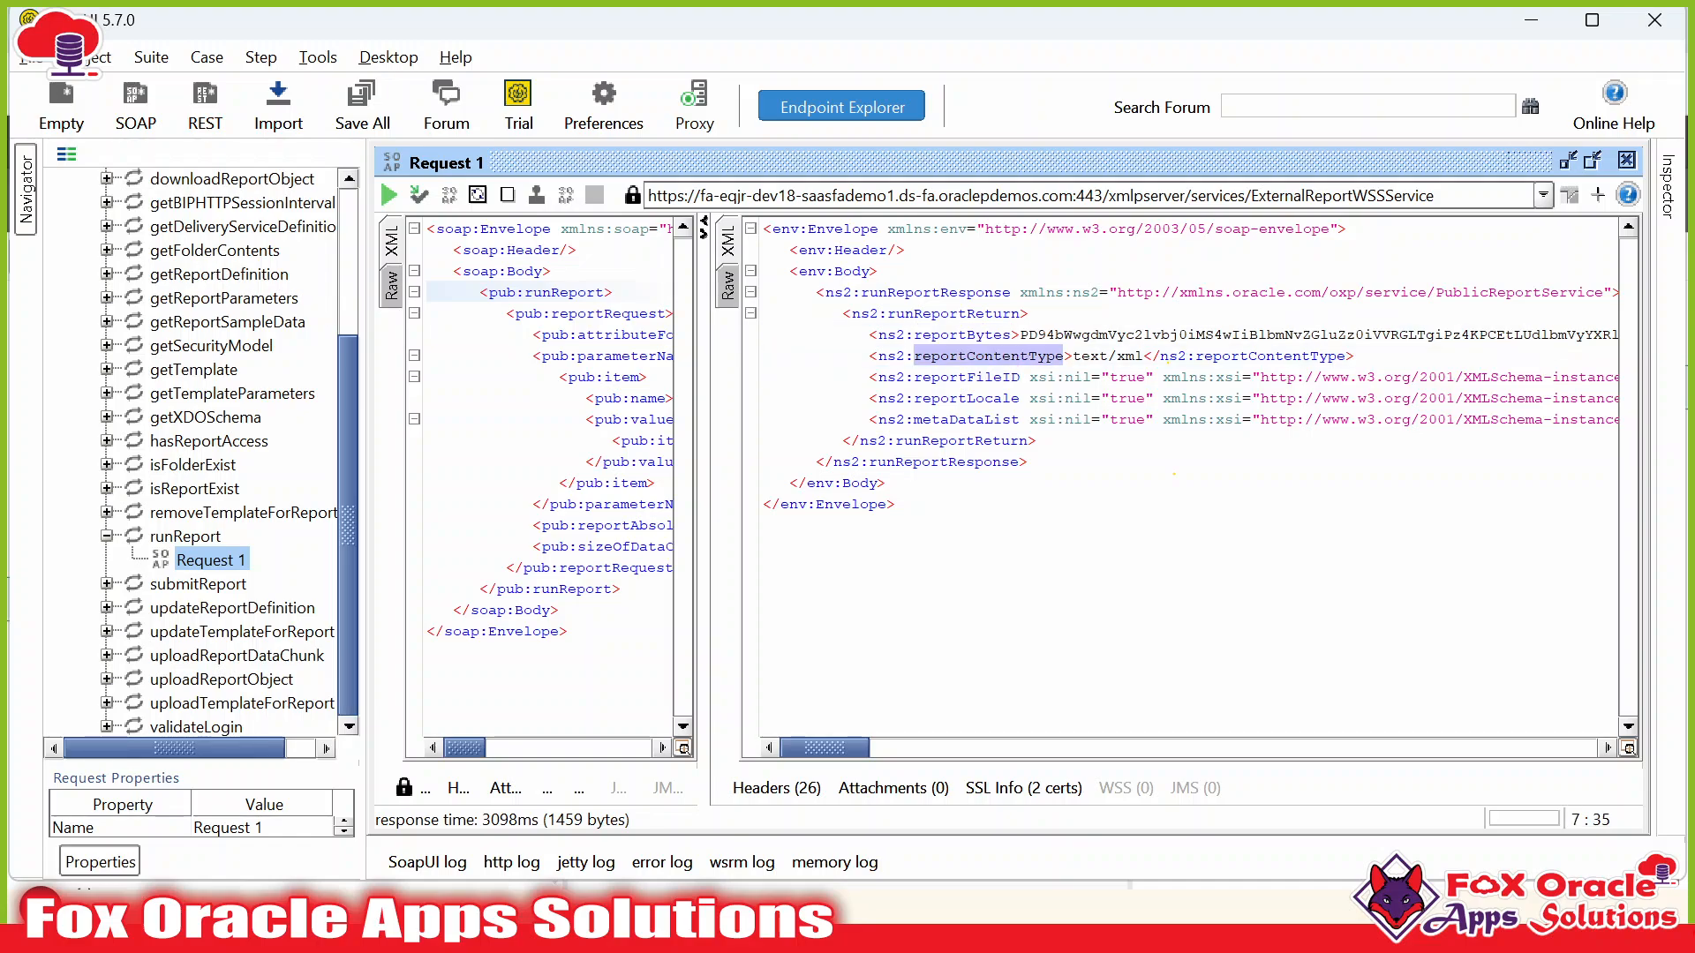
double_click(968, 378)
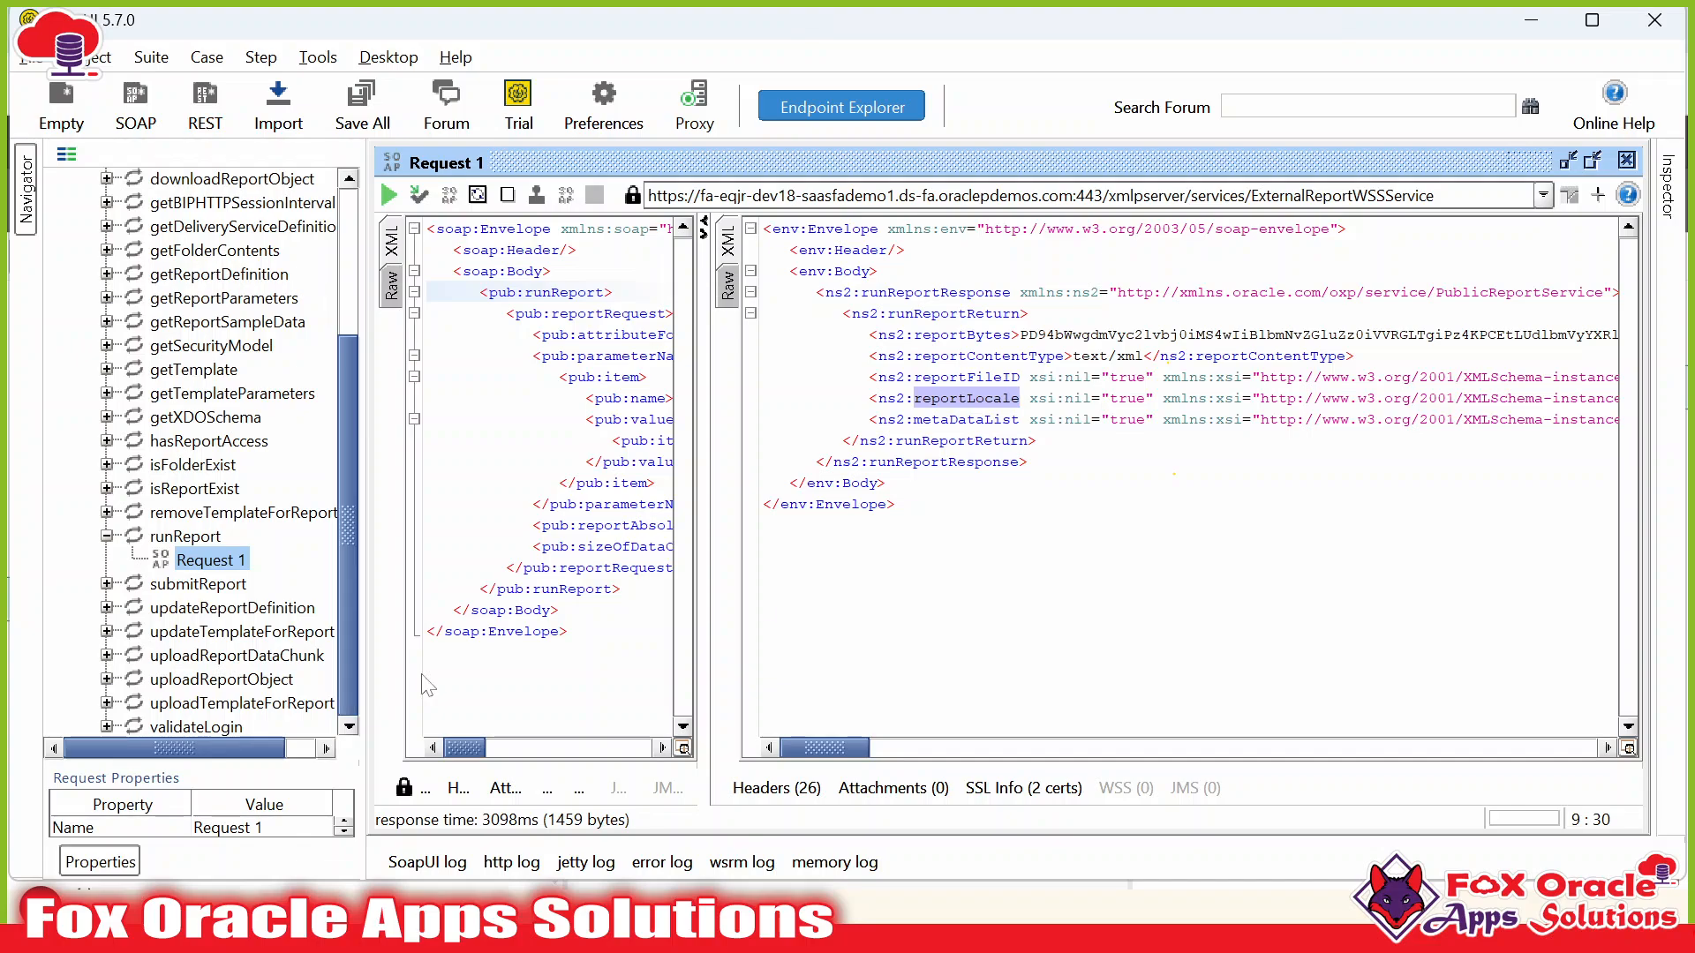
key("alt+Tab")
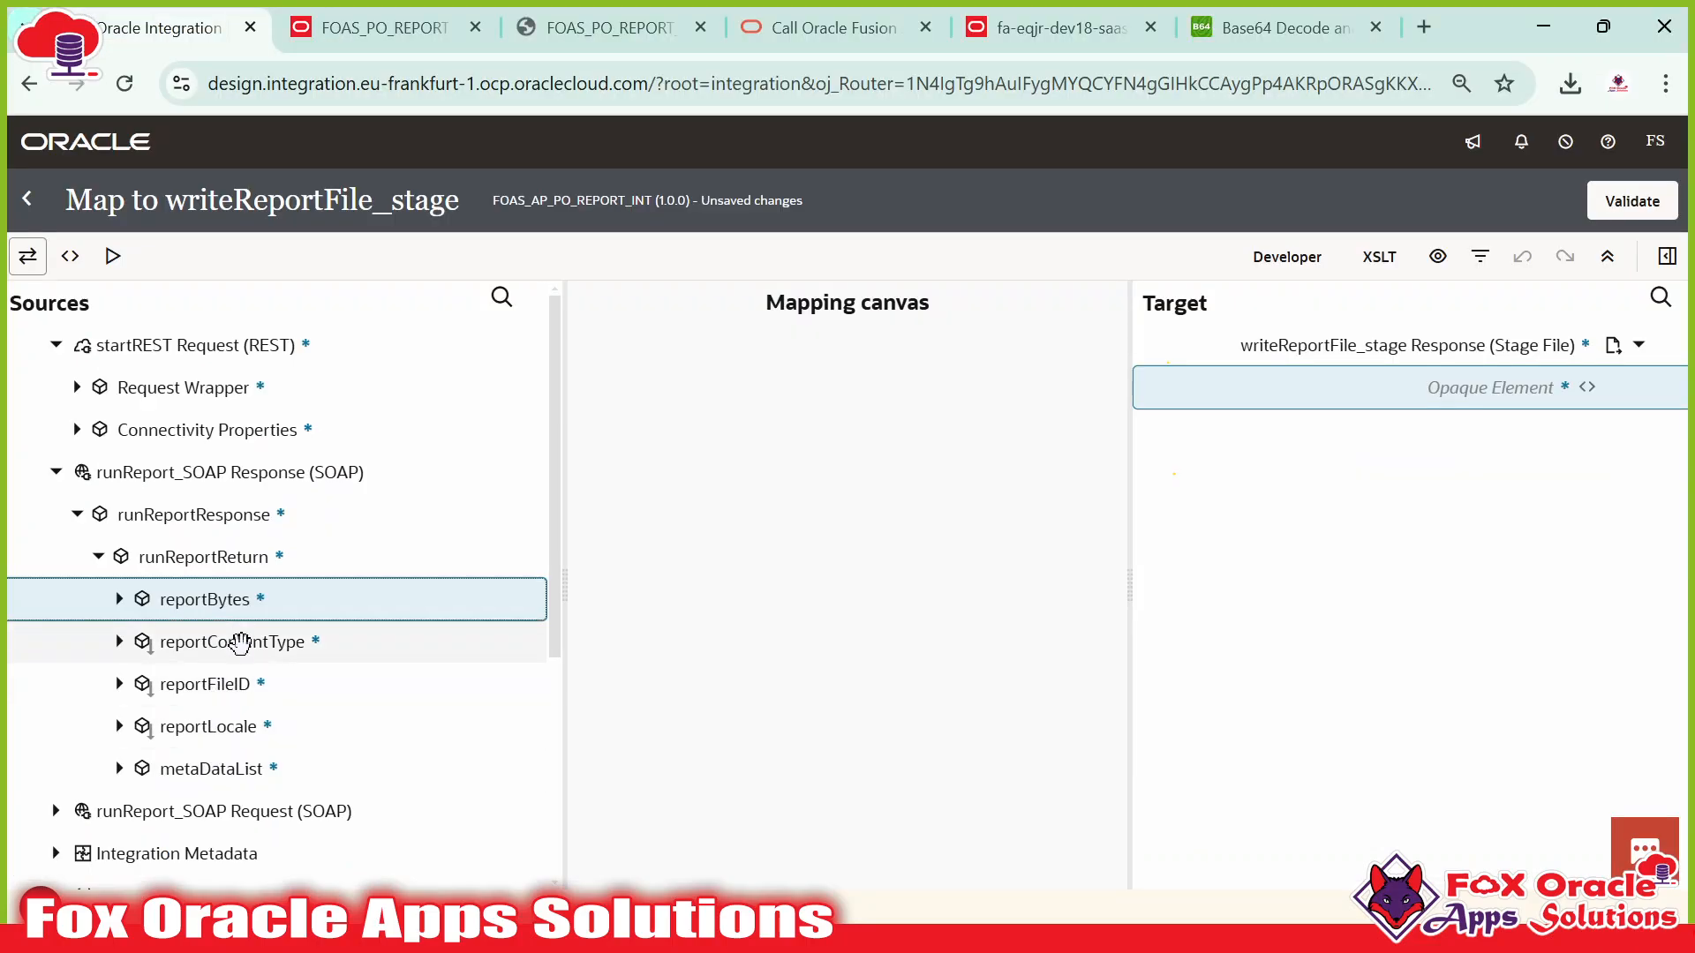
Map reportBytes onto Opaque Element, validate the map, and return to the flow.
left_click_drag(227, 594, 1388, 402)
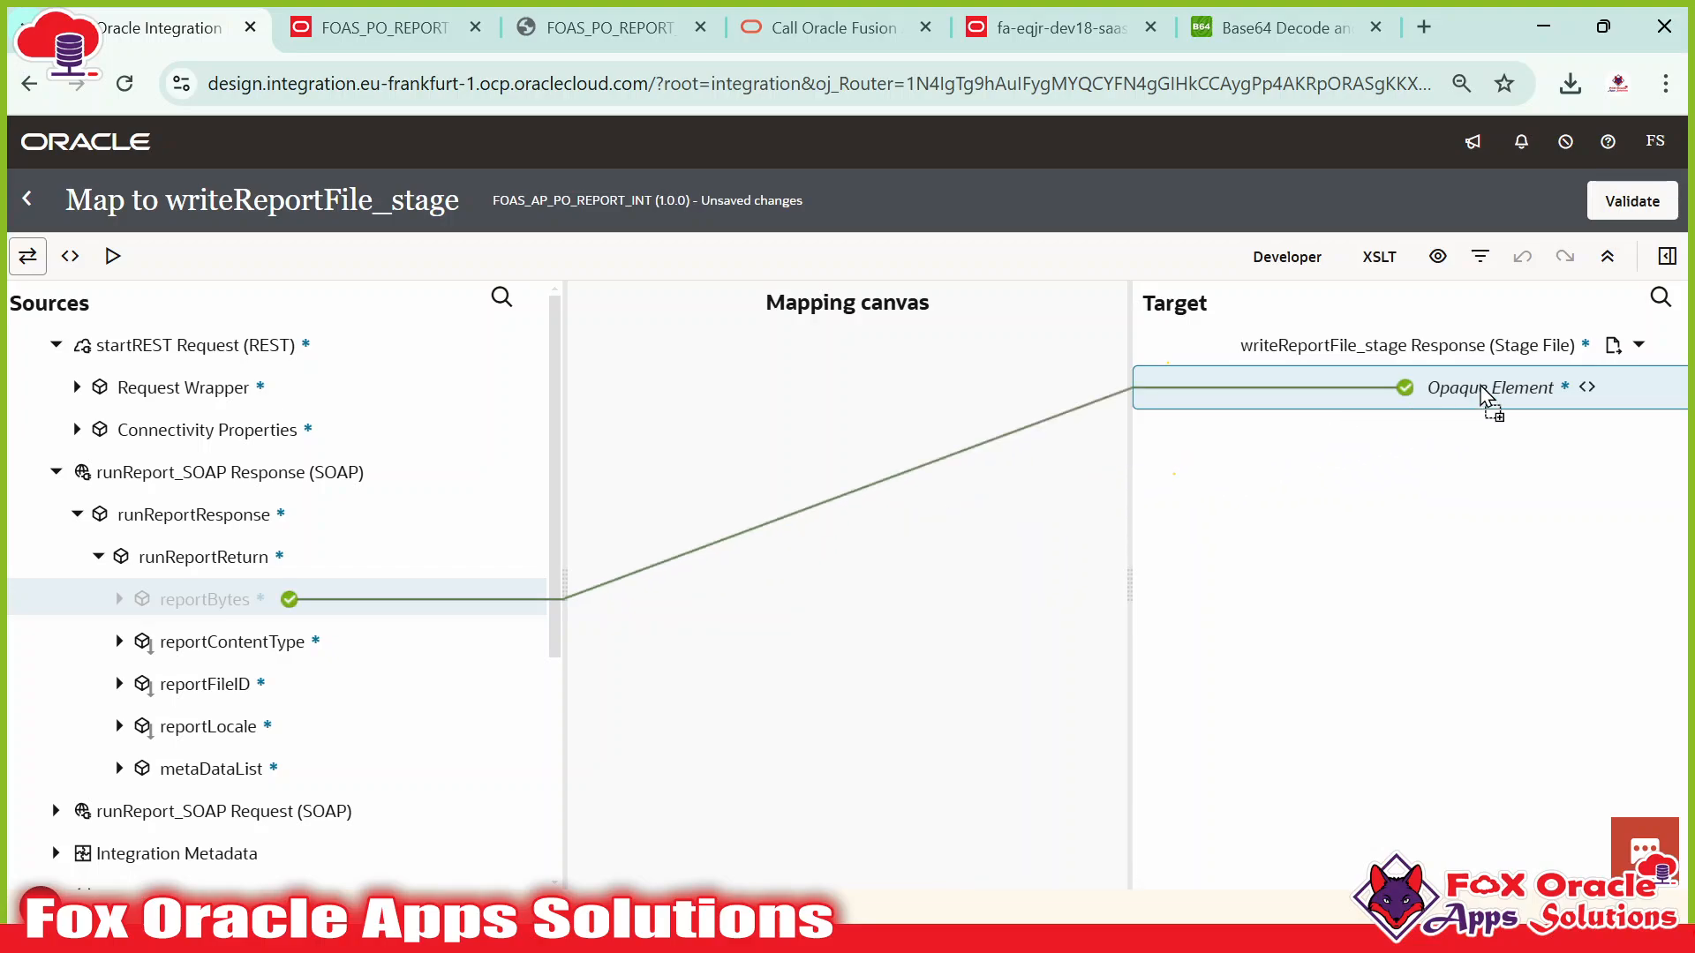
left_click(1633, 201)
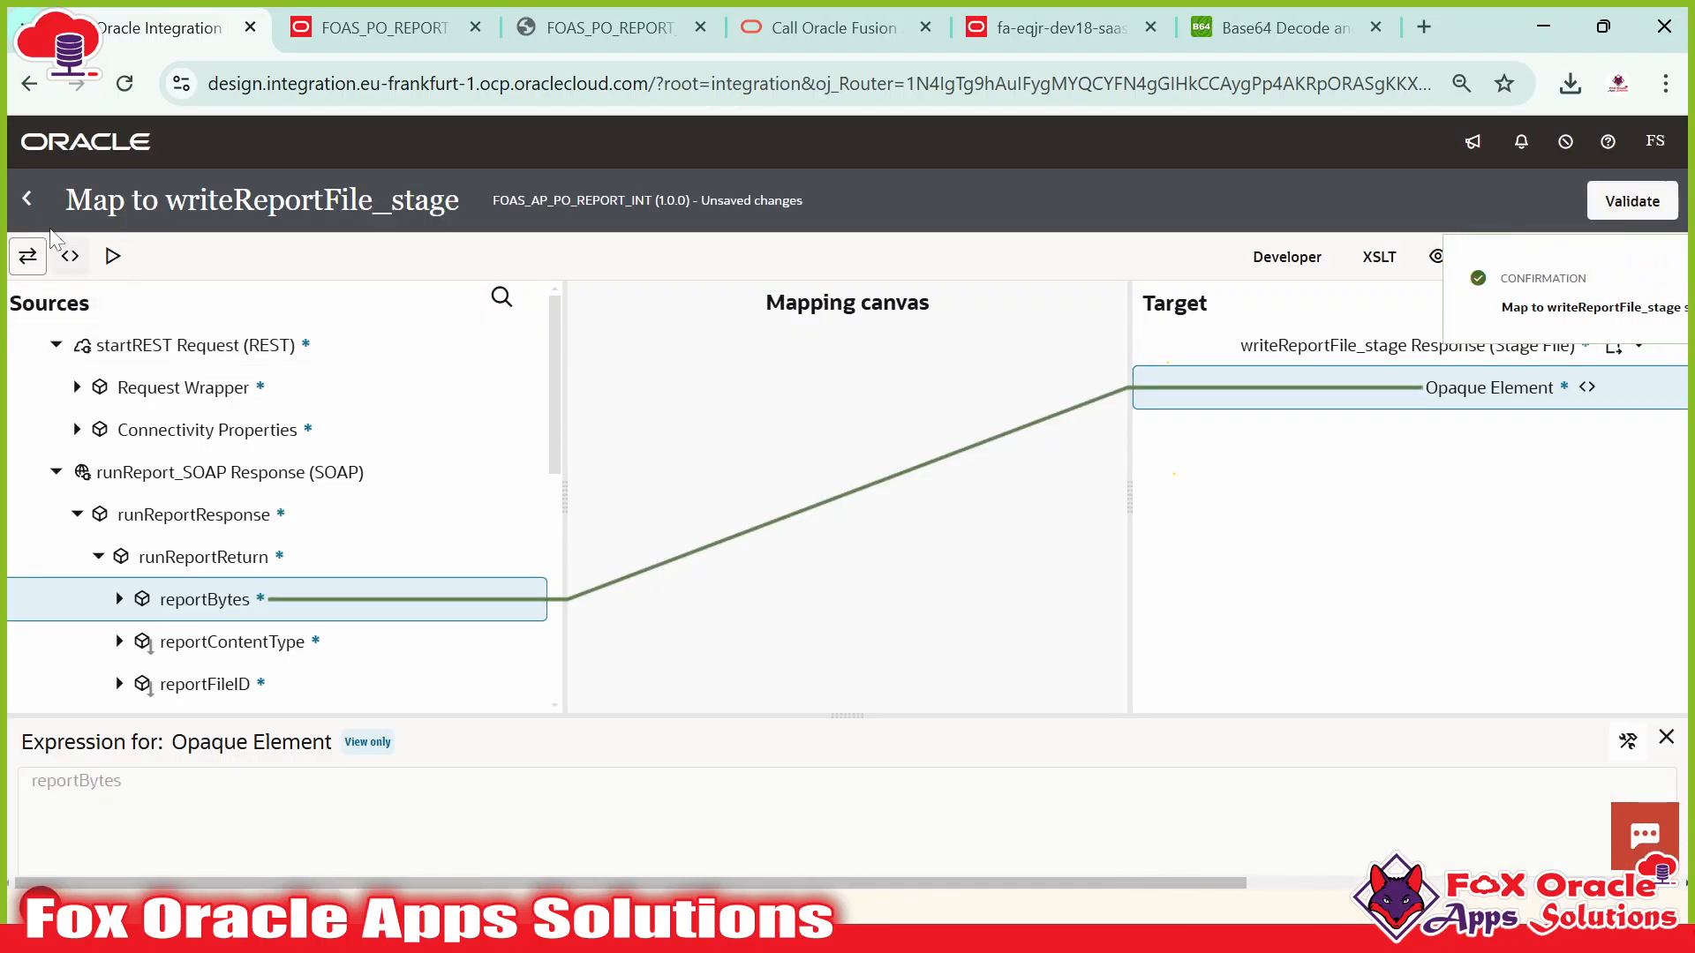
left_click(27, 199)
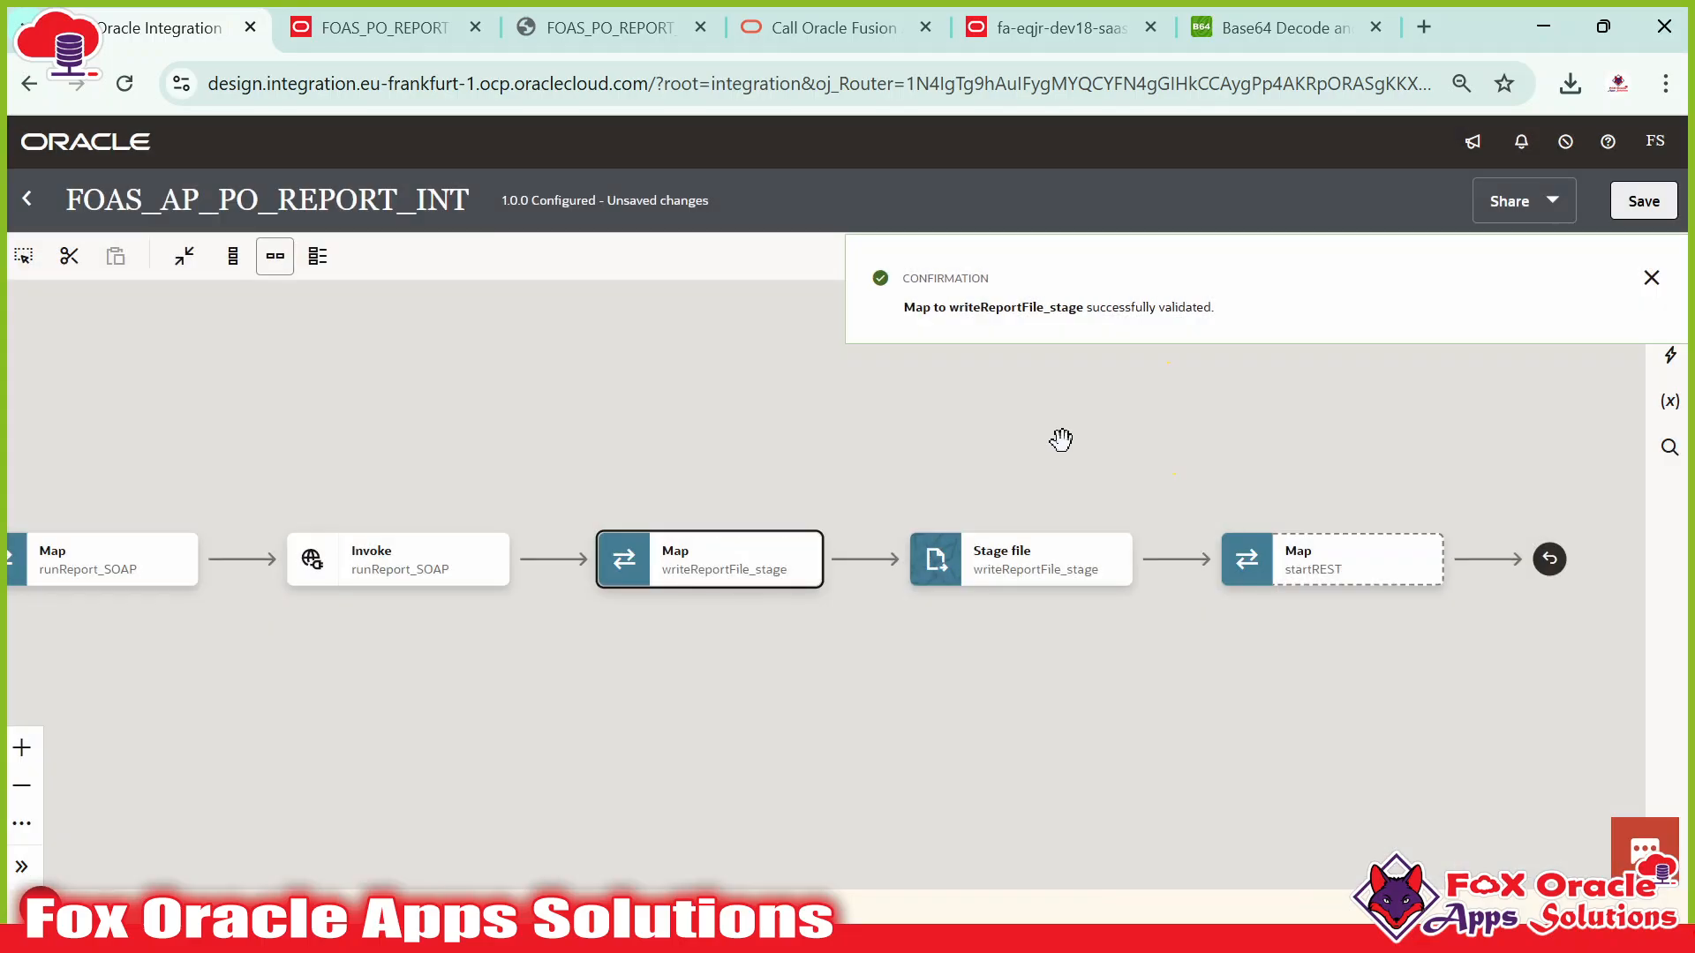
Pan across the FOAS_AP_PO_REPORT_INT flow, selecting the startREST trigger and runReport_SOAP invoke.
left_click_drag(957, 439, 1208, 414)
left_click_drag(364, 516, 697, 515)
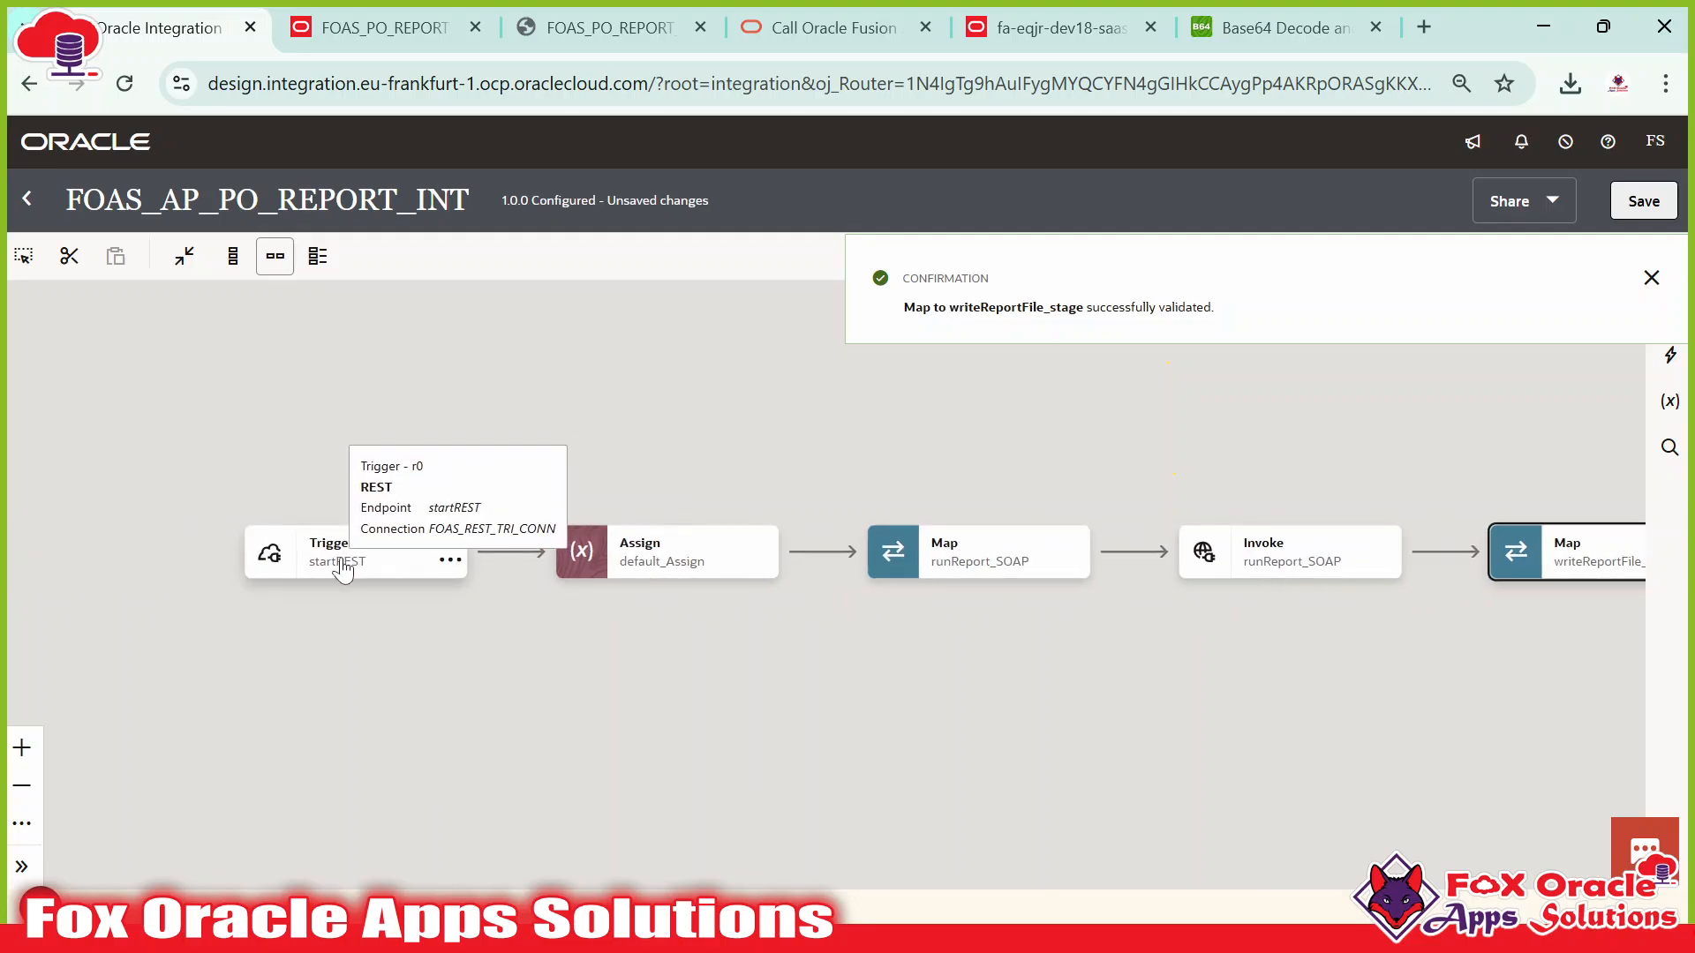
left_click(364, 570)
left_click_drag(878, 630, 567, 612)
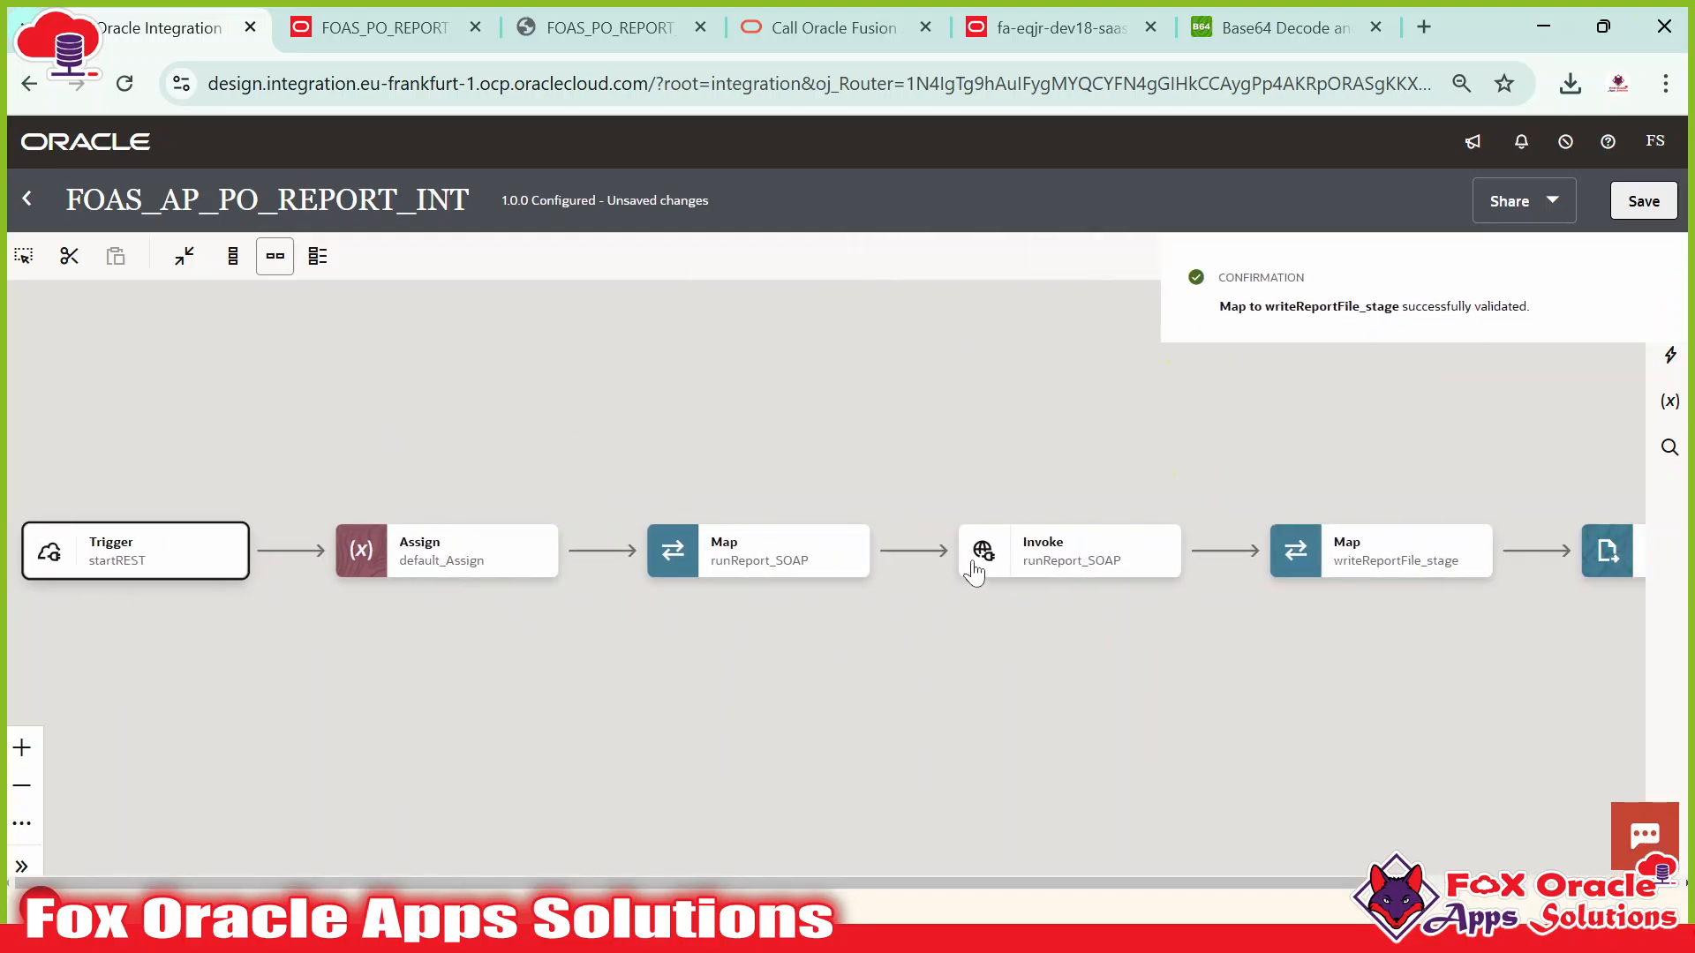
left_click_drag(1148, 612, 745, 609)
left_click(690, 572)
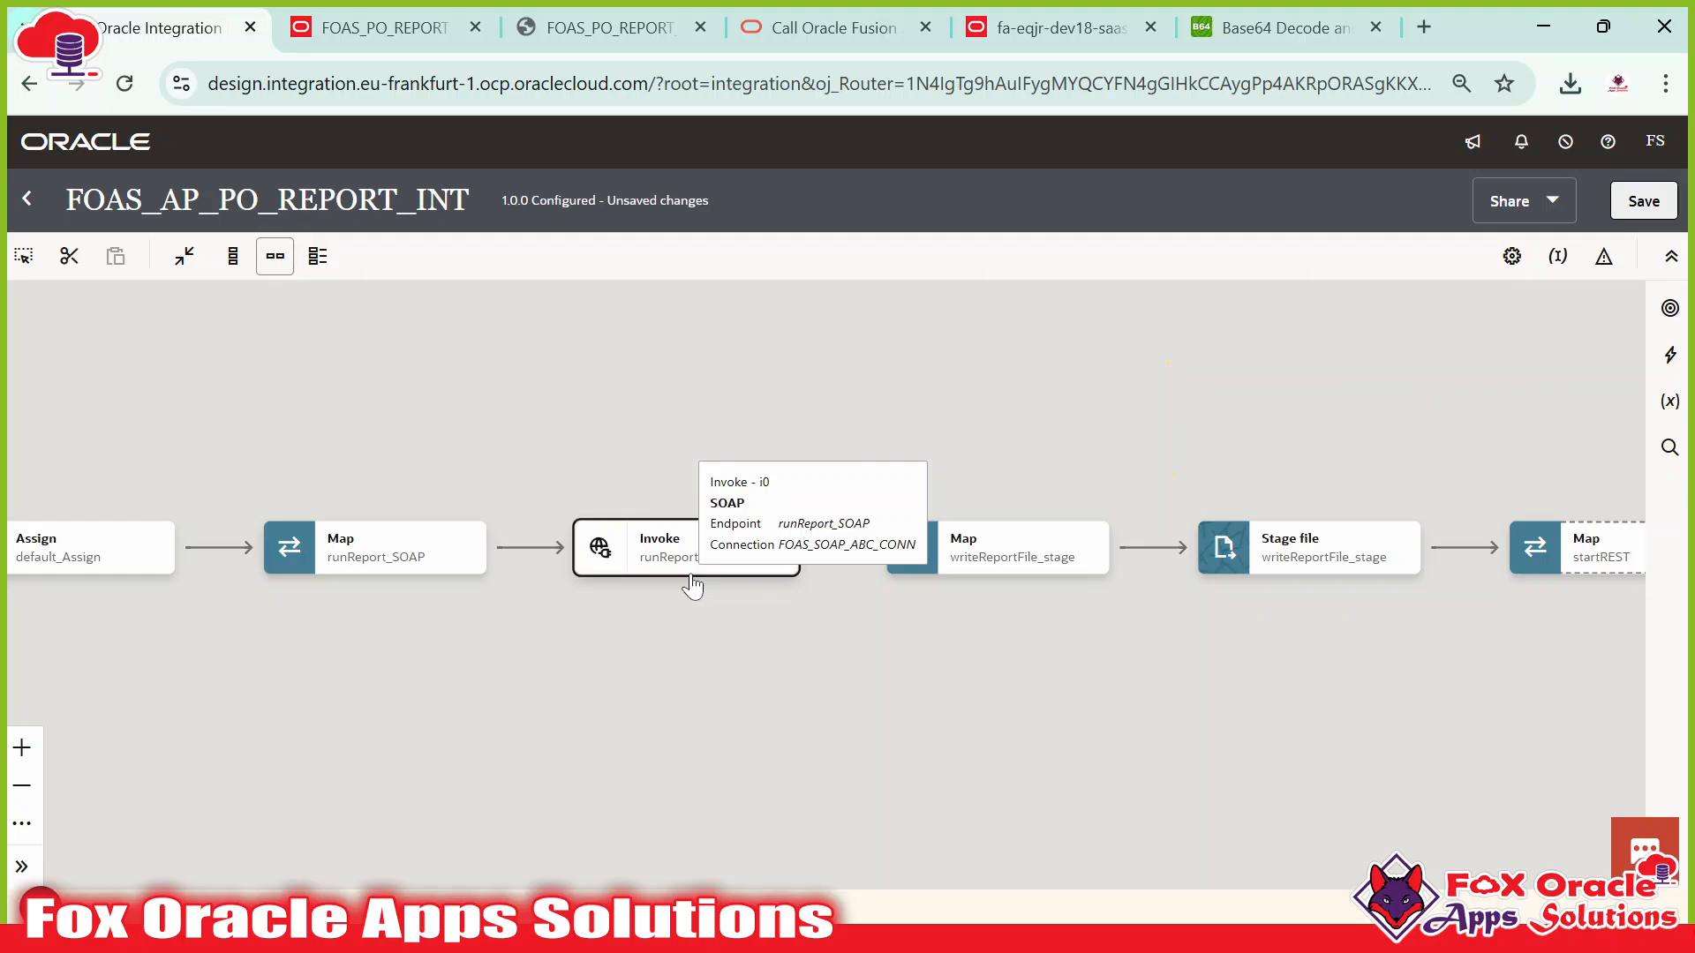